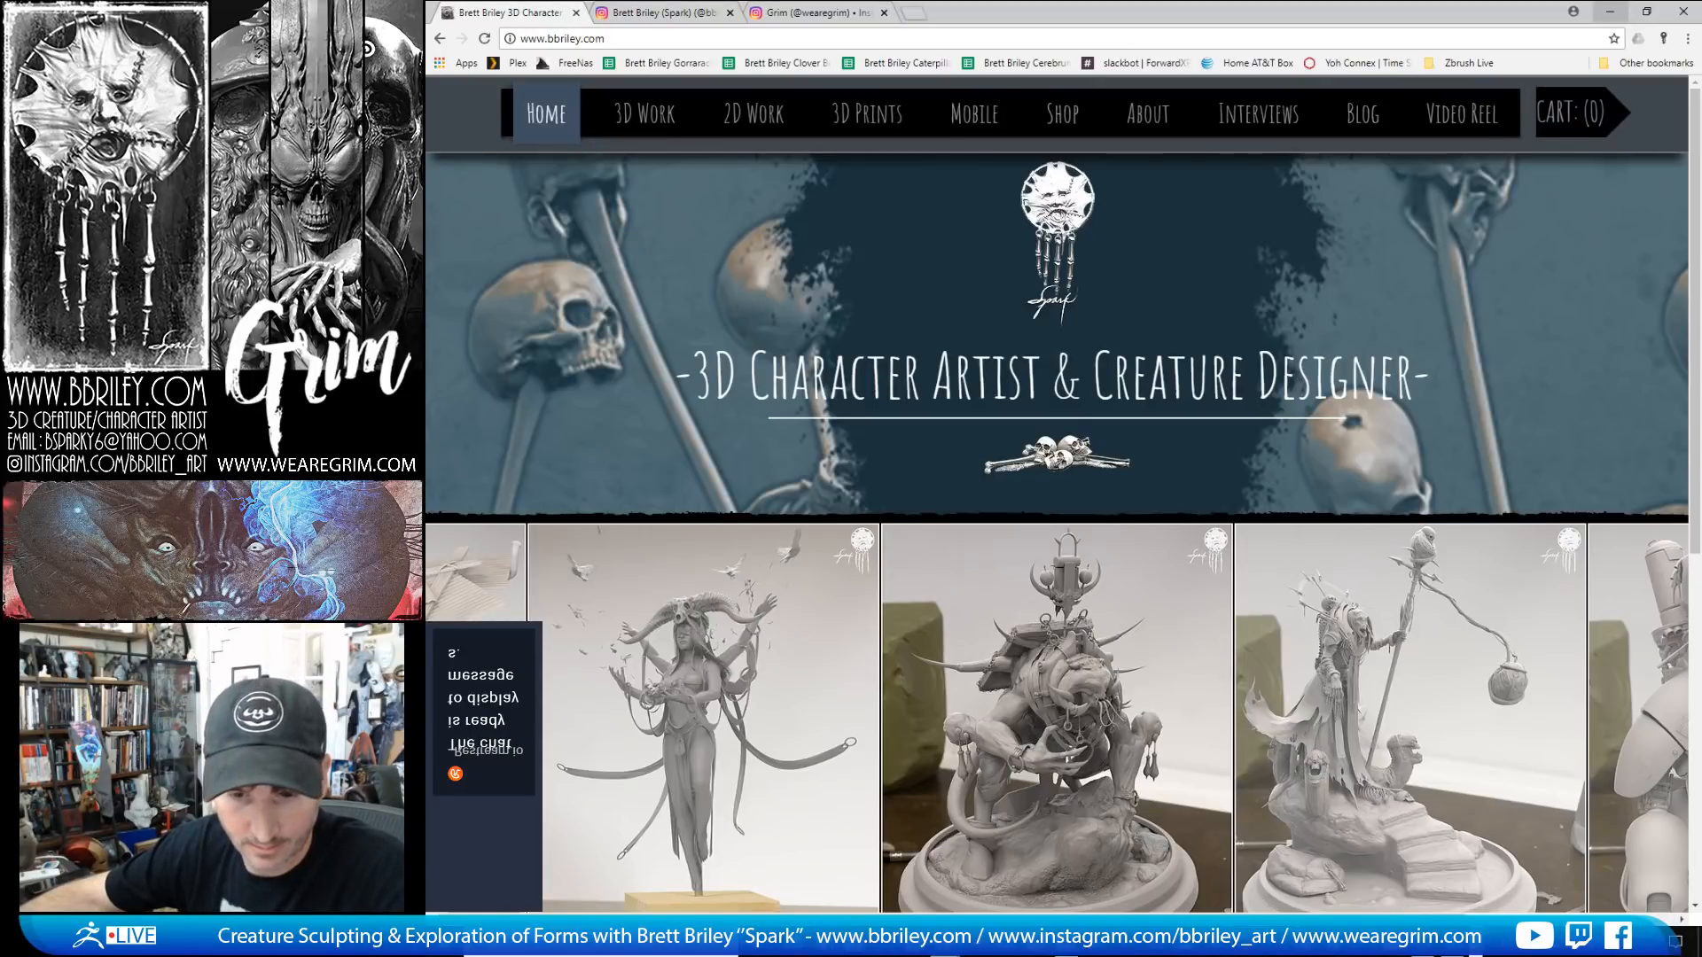
{"action": "left_click", "coordinate": [563, 942]}
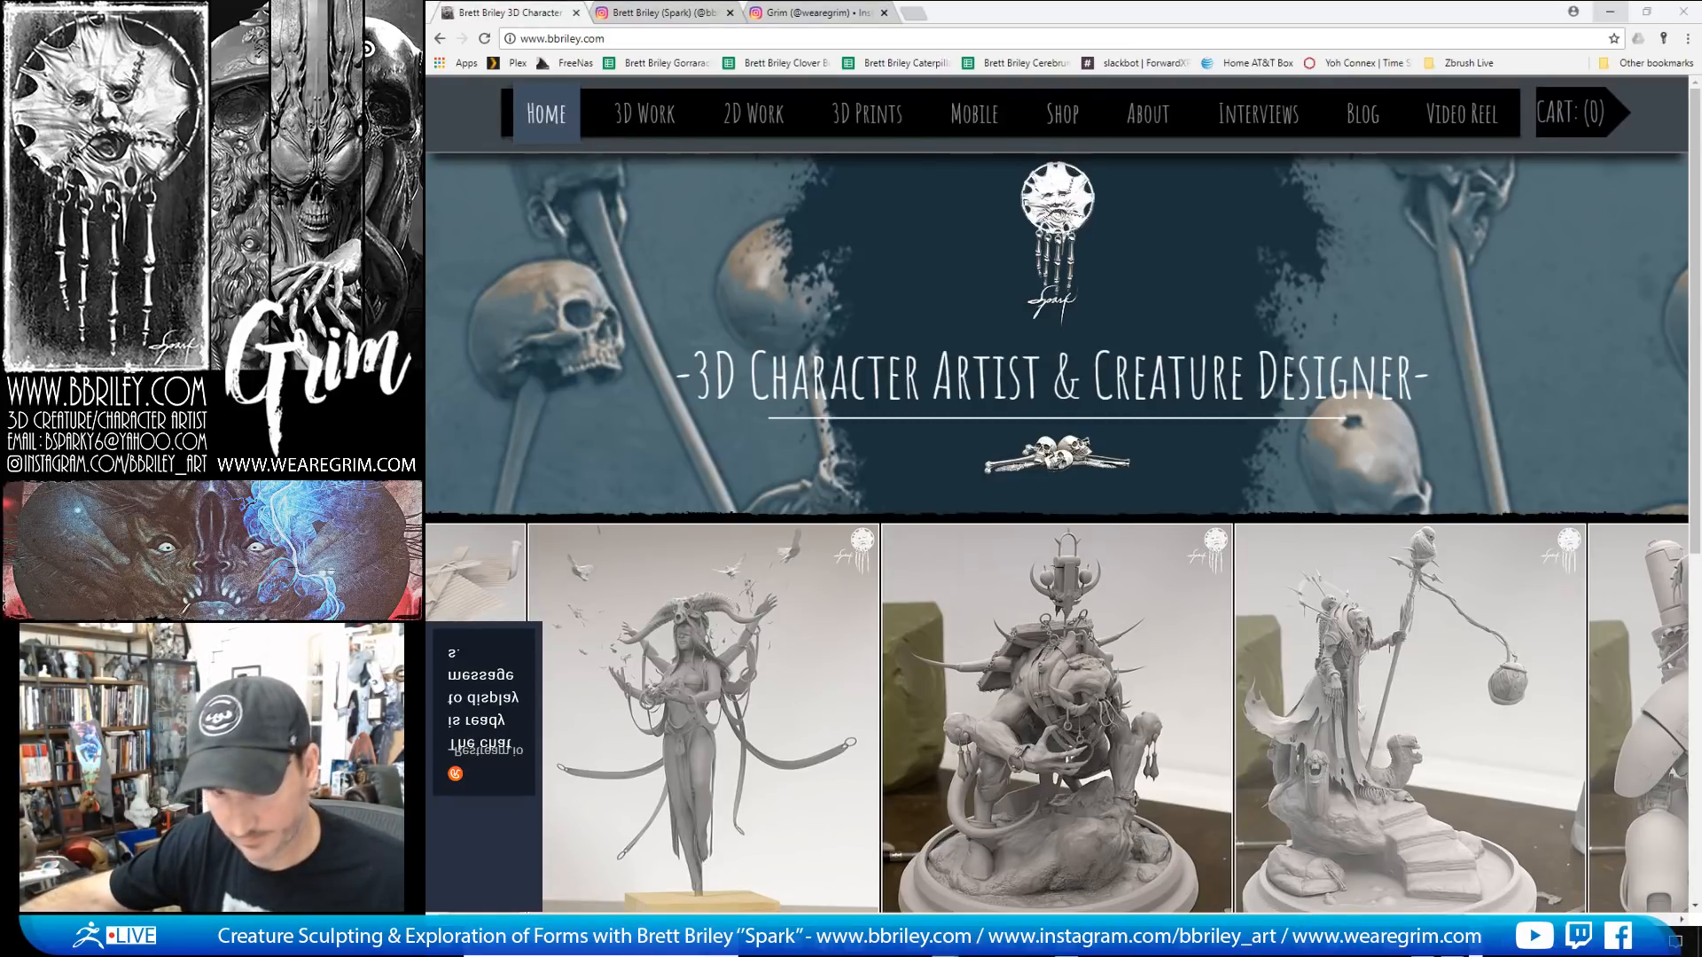
{"action": "type", "text": "re"}
{"action": "left_click", "coordinate": [587, 560]}
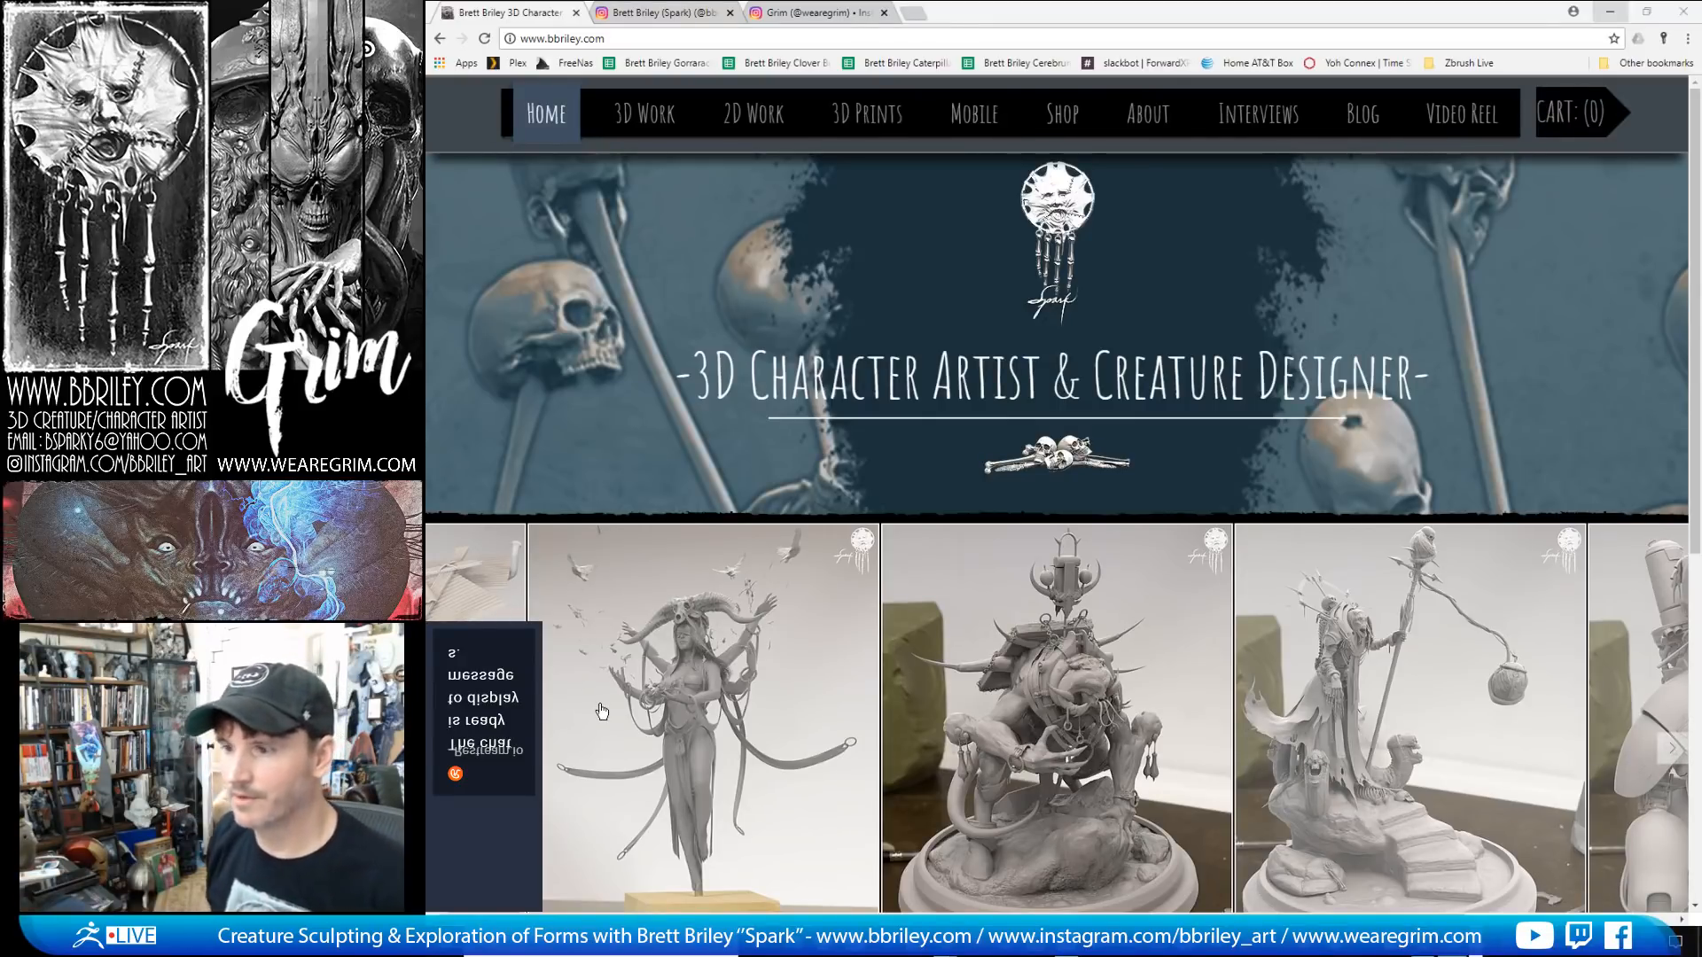
Step: View the home page gallery's horned creature, robed staff-bearer and armoured mech sculptures enlarged, and close the image viewer
{"action": "scroll", "coordinate": [902, 488], "scroll_direction": "down", "scroll_amount": 1}
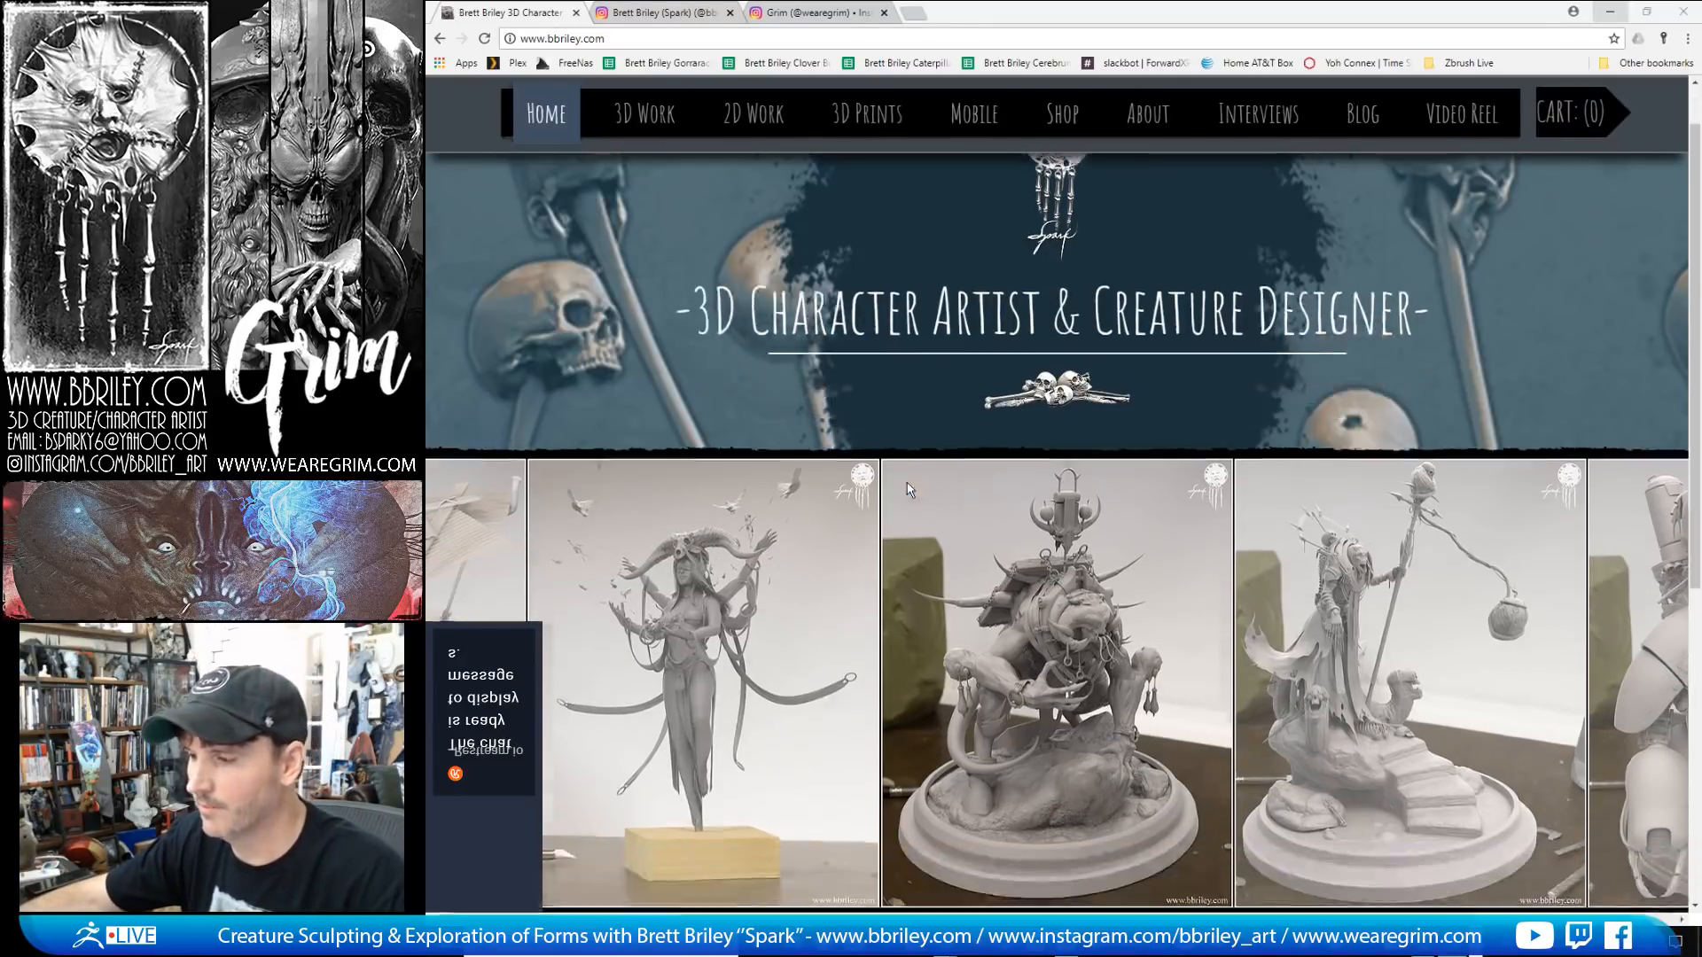
{"action": "scroll", "coordinate": [906, 487], "scroll_direction": "down", "scroll_amount": 1}
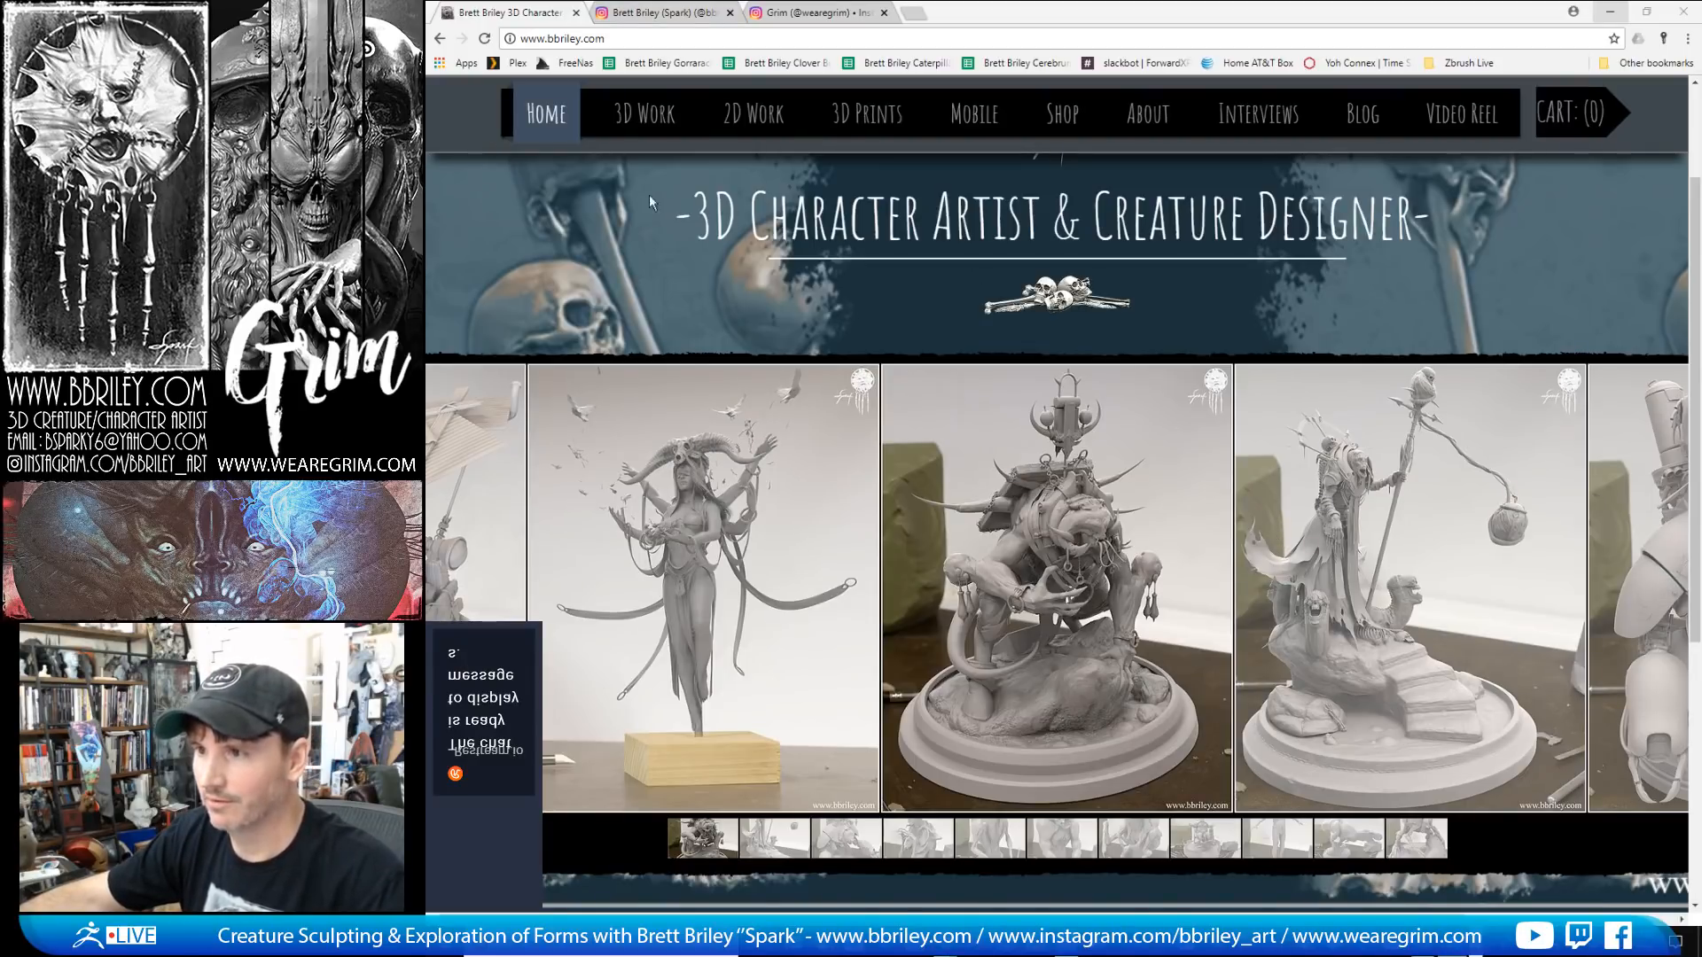
{"action": "mouse_move", "coordinate": [644, 116]}
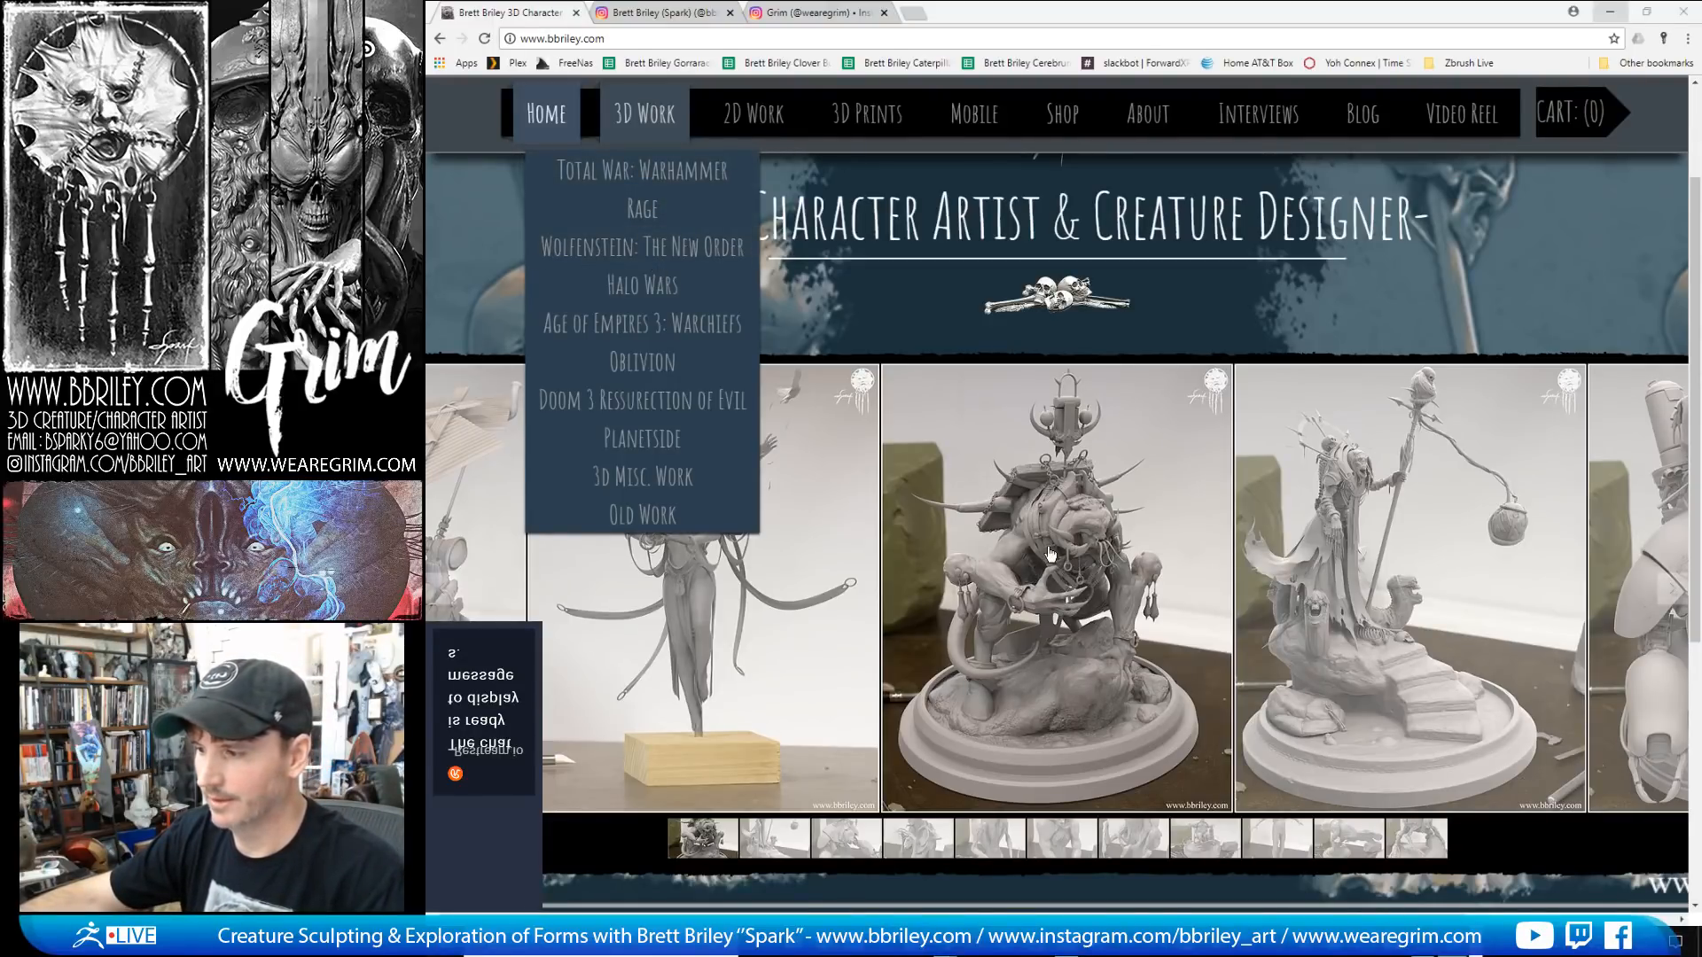
{"action": "left_click", "coordinate": [1097, 517]}
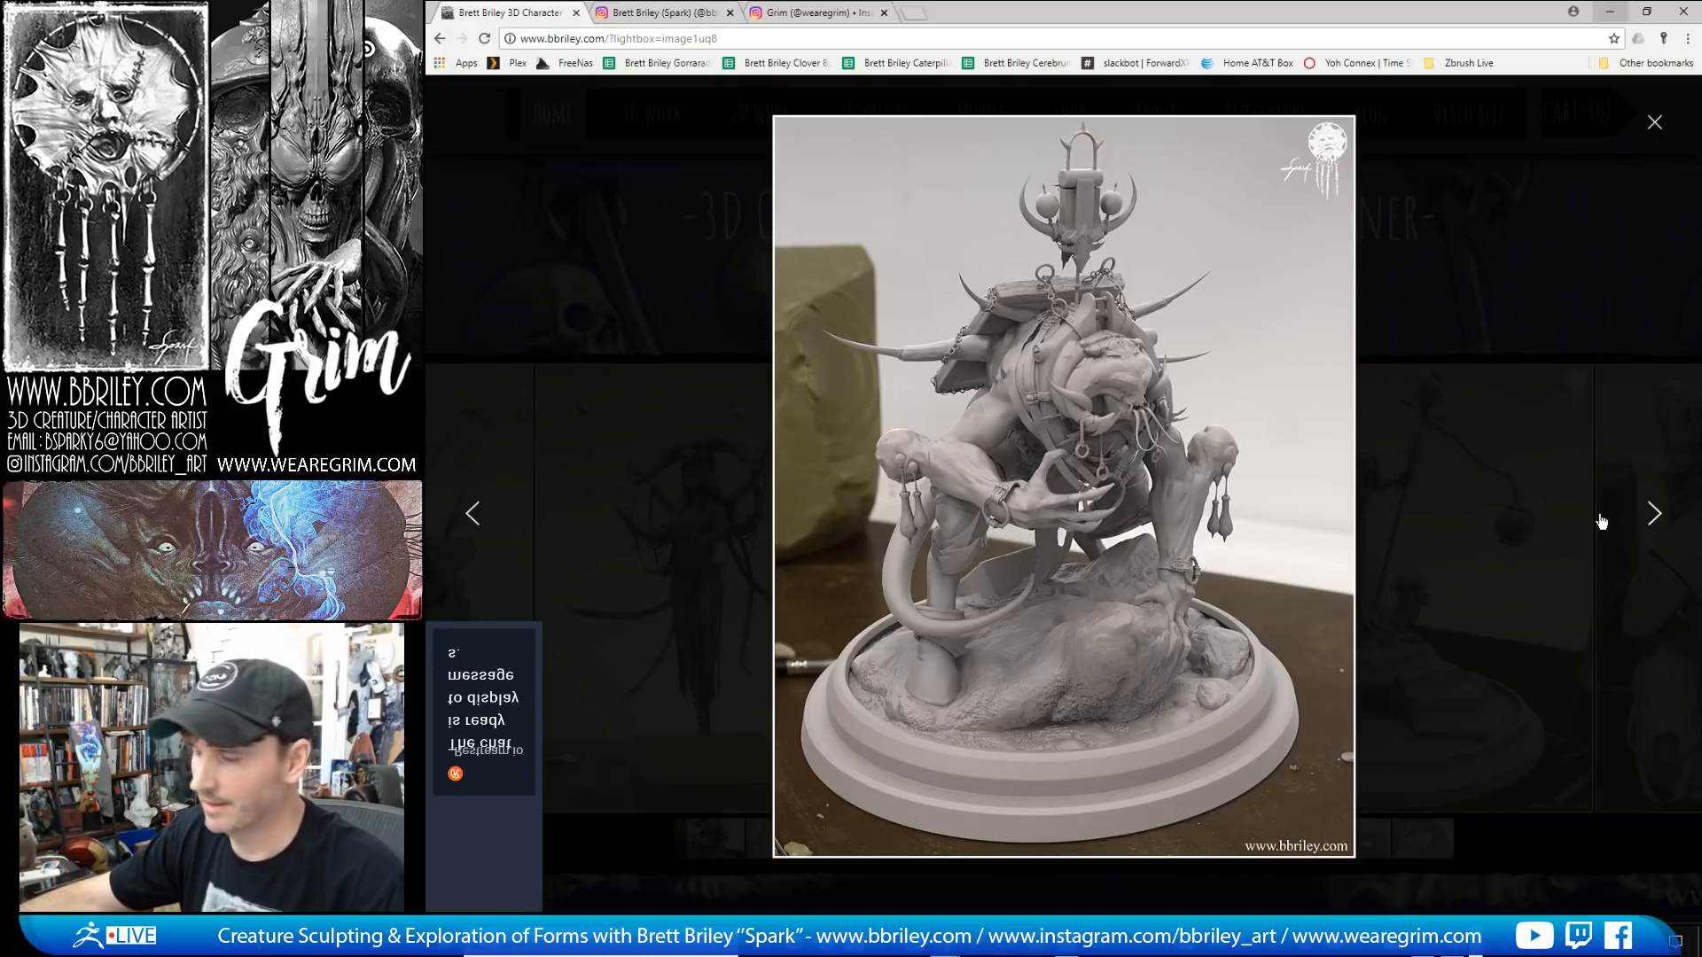
{"action": "left_click", "coordinate": [1651, 528]}
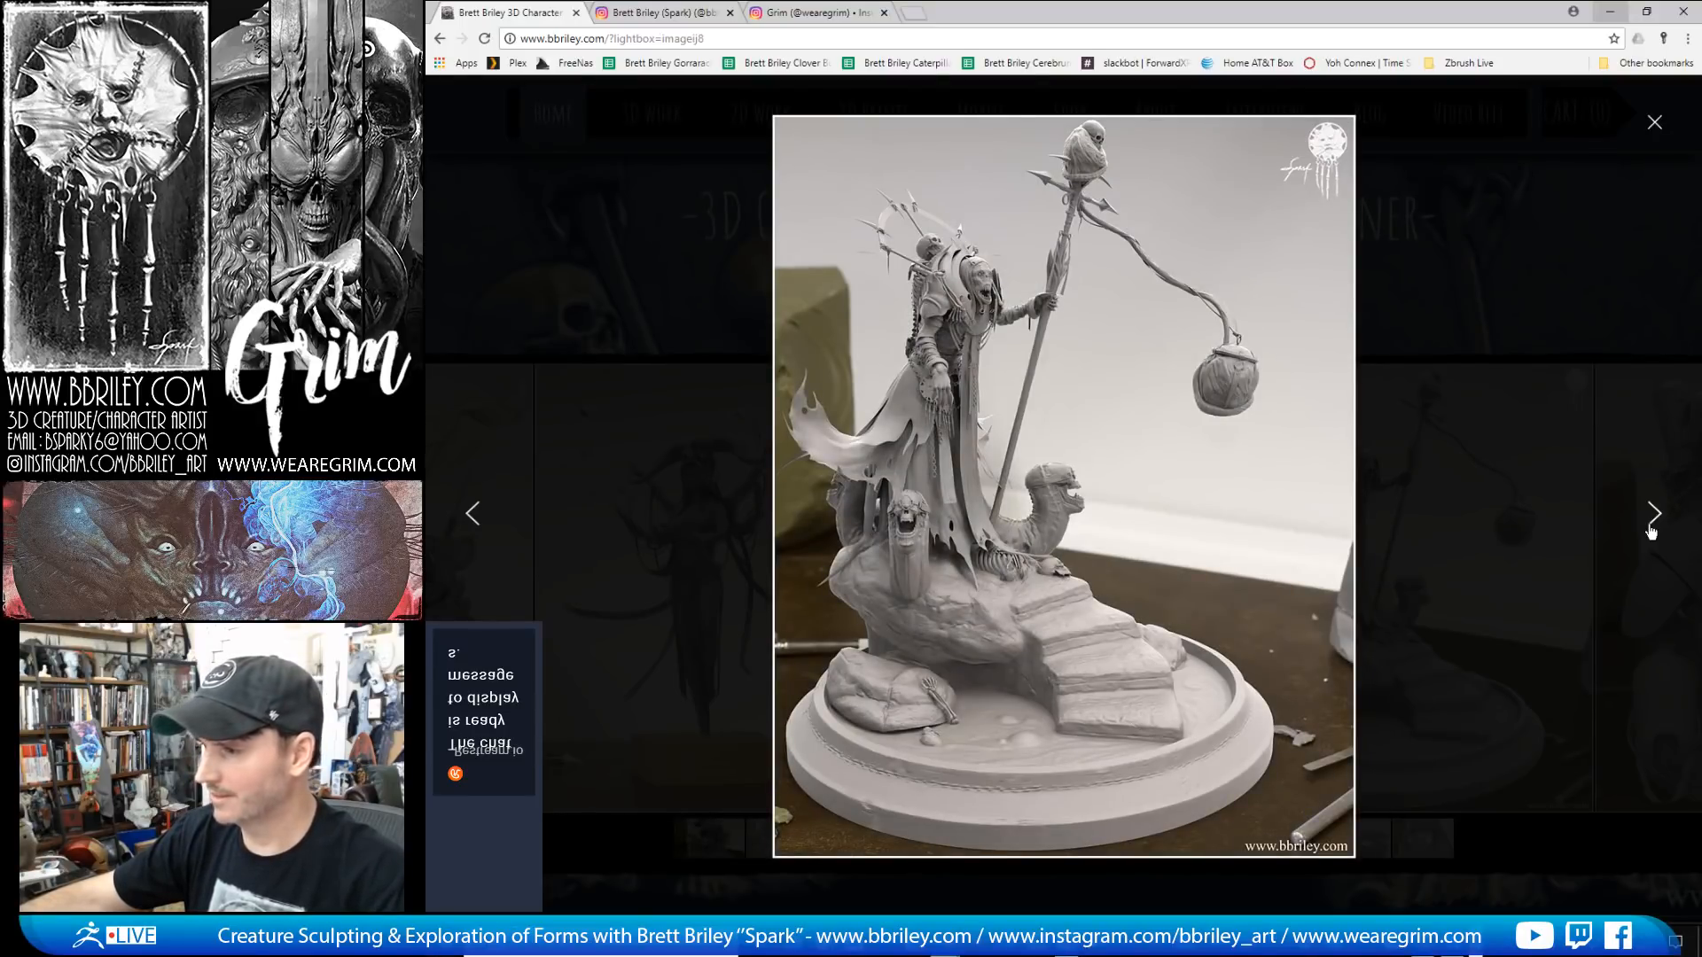
{"action": "left_click", "coordinate": [1651, 530]}
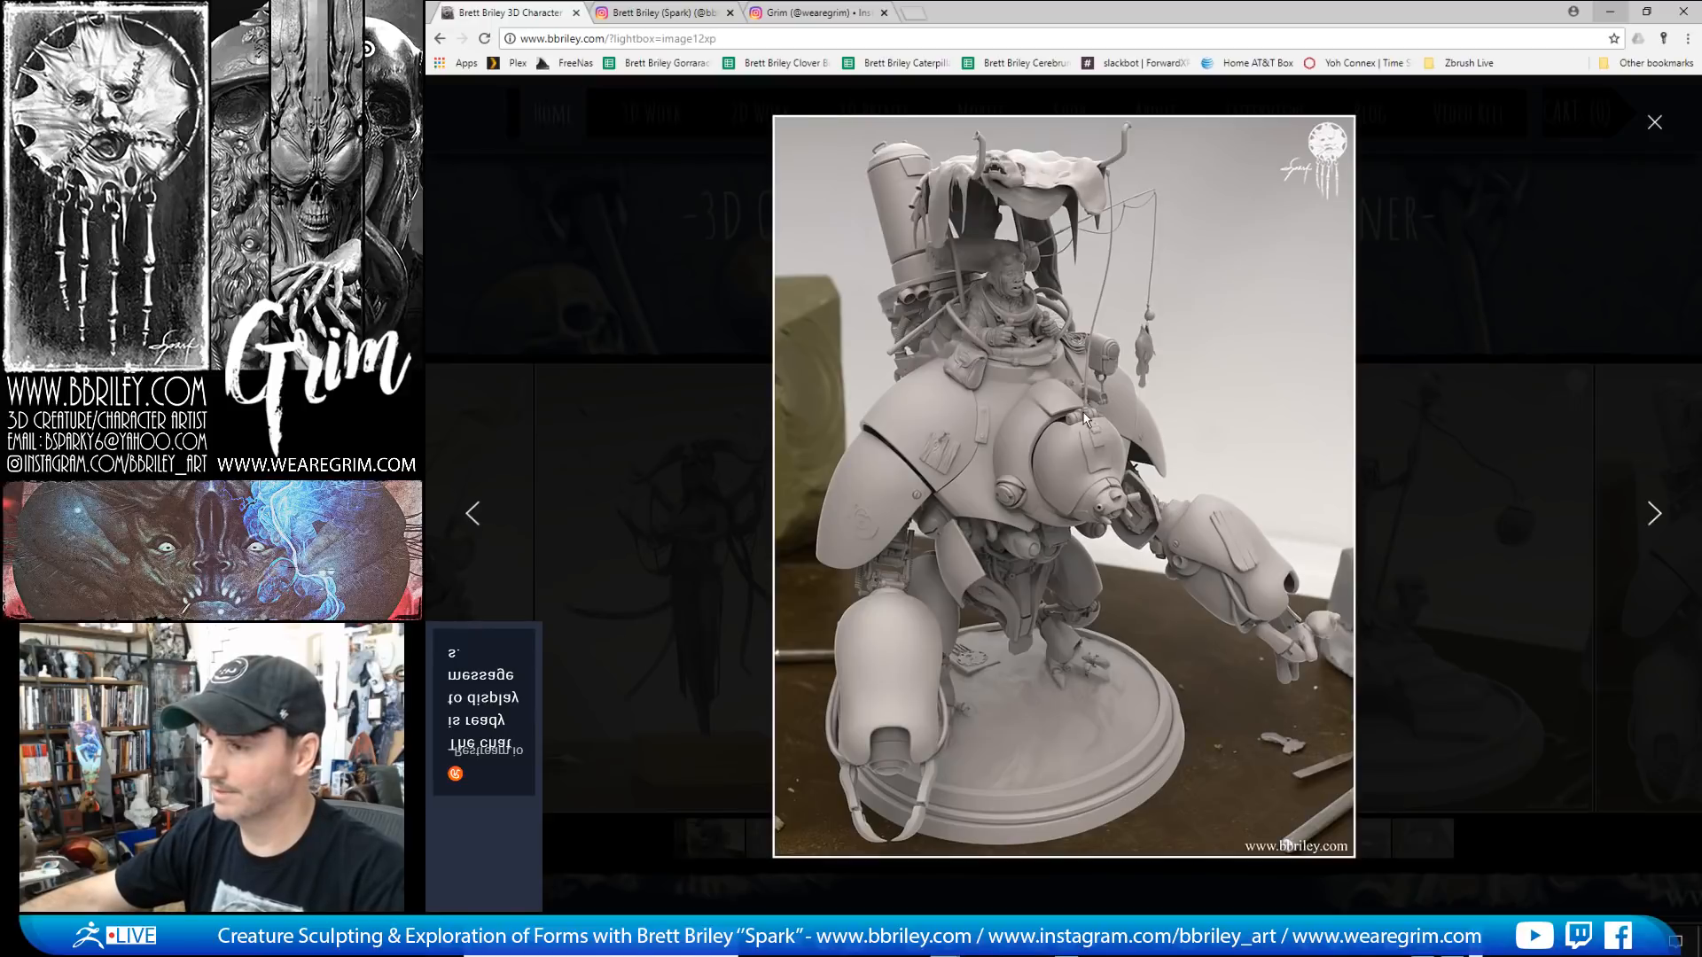
{"action": "left_click", "coordinate": [1653, 124]}
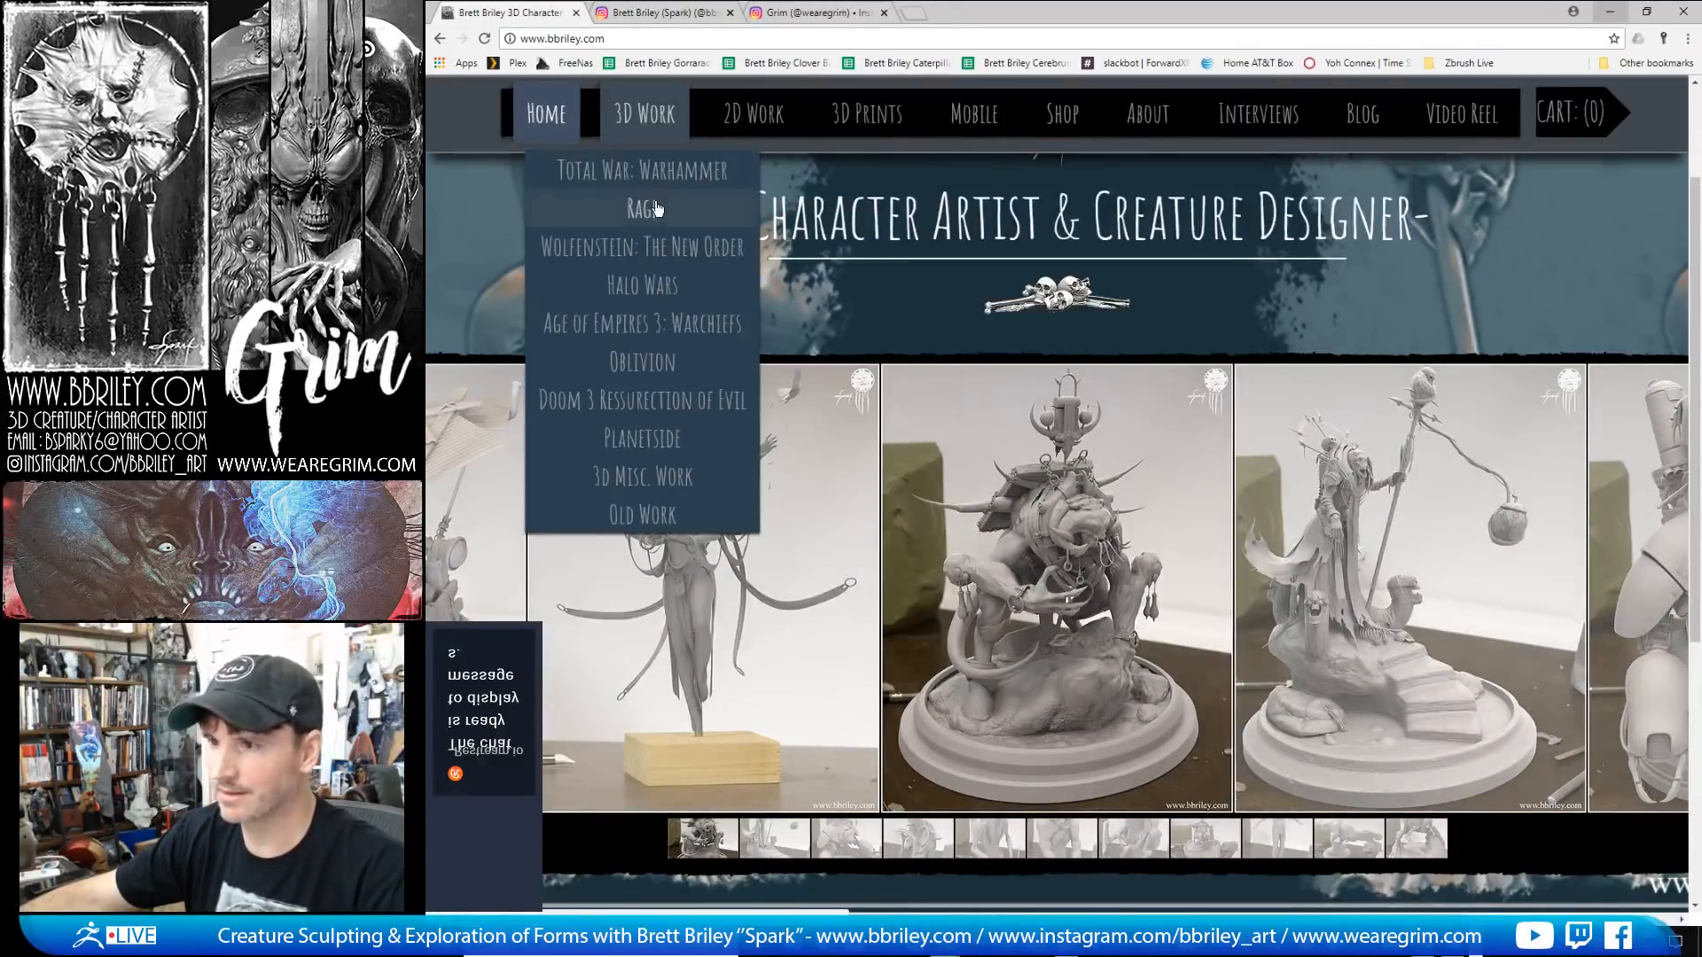
Step: Show the Rage gallery from the 3D work and the Age of Empires 3 gallery from the 2D work
{"action": "left_click", "coordinate": [657, 209]}
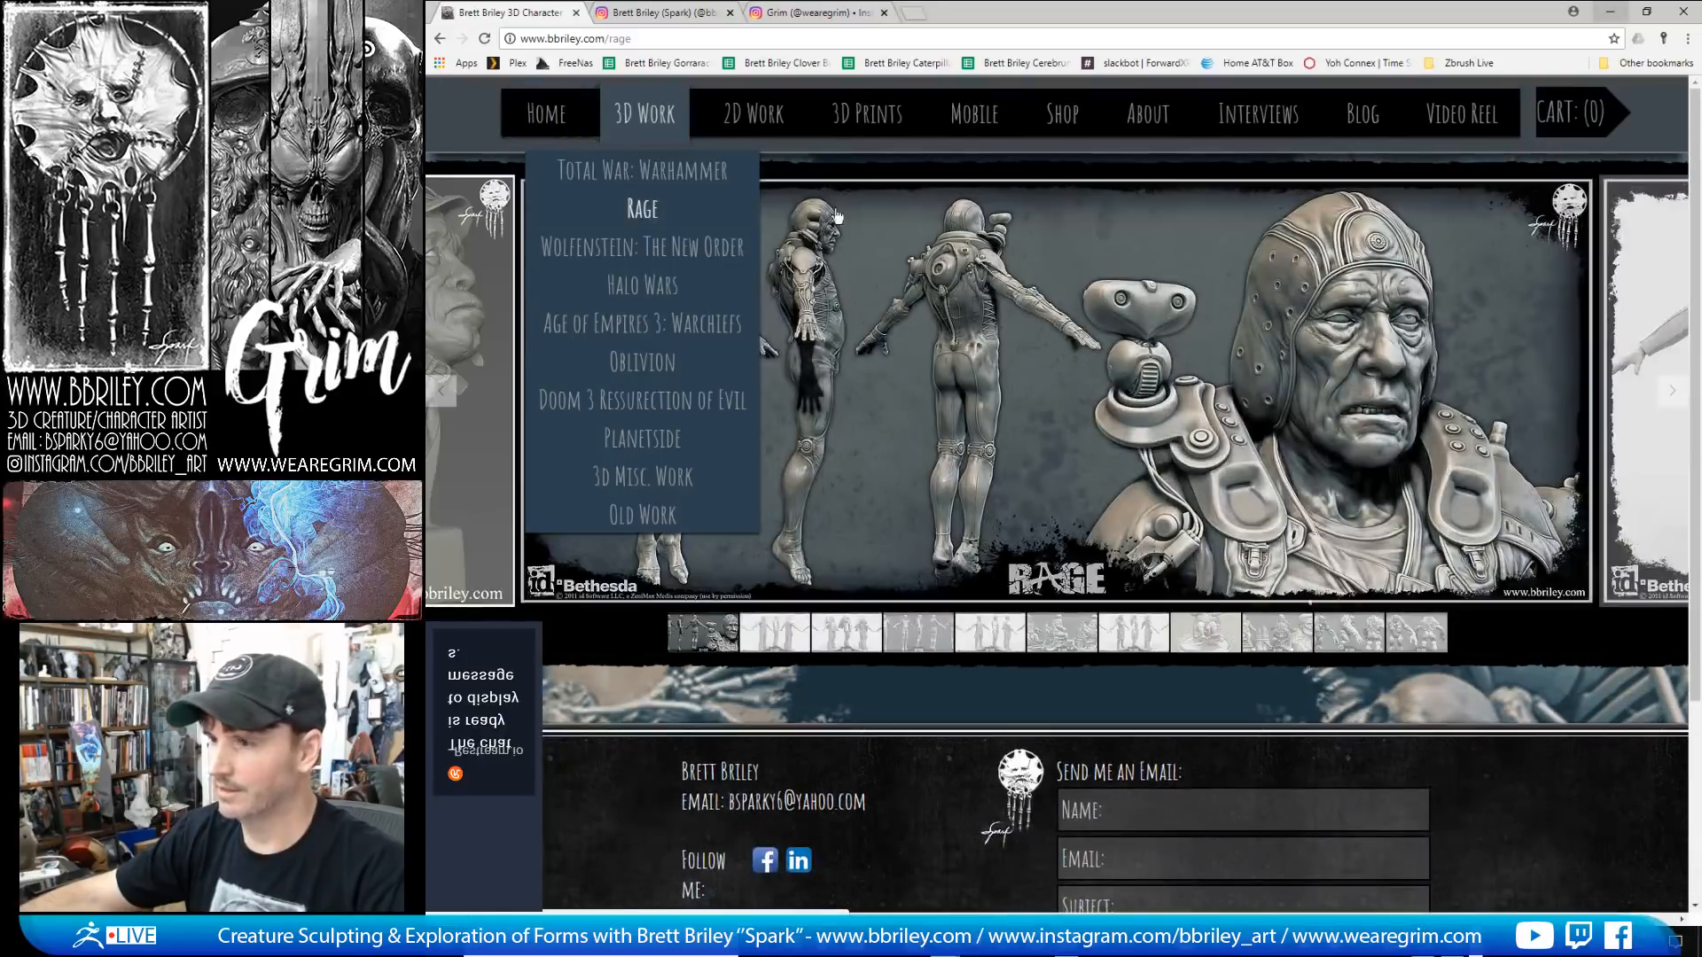
{"action": "mouse_move", "coordinate": [731, 126]}
{"action": "left_click", "coordinate": [752, 172]}
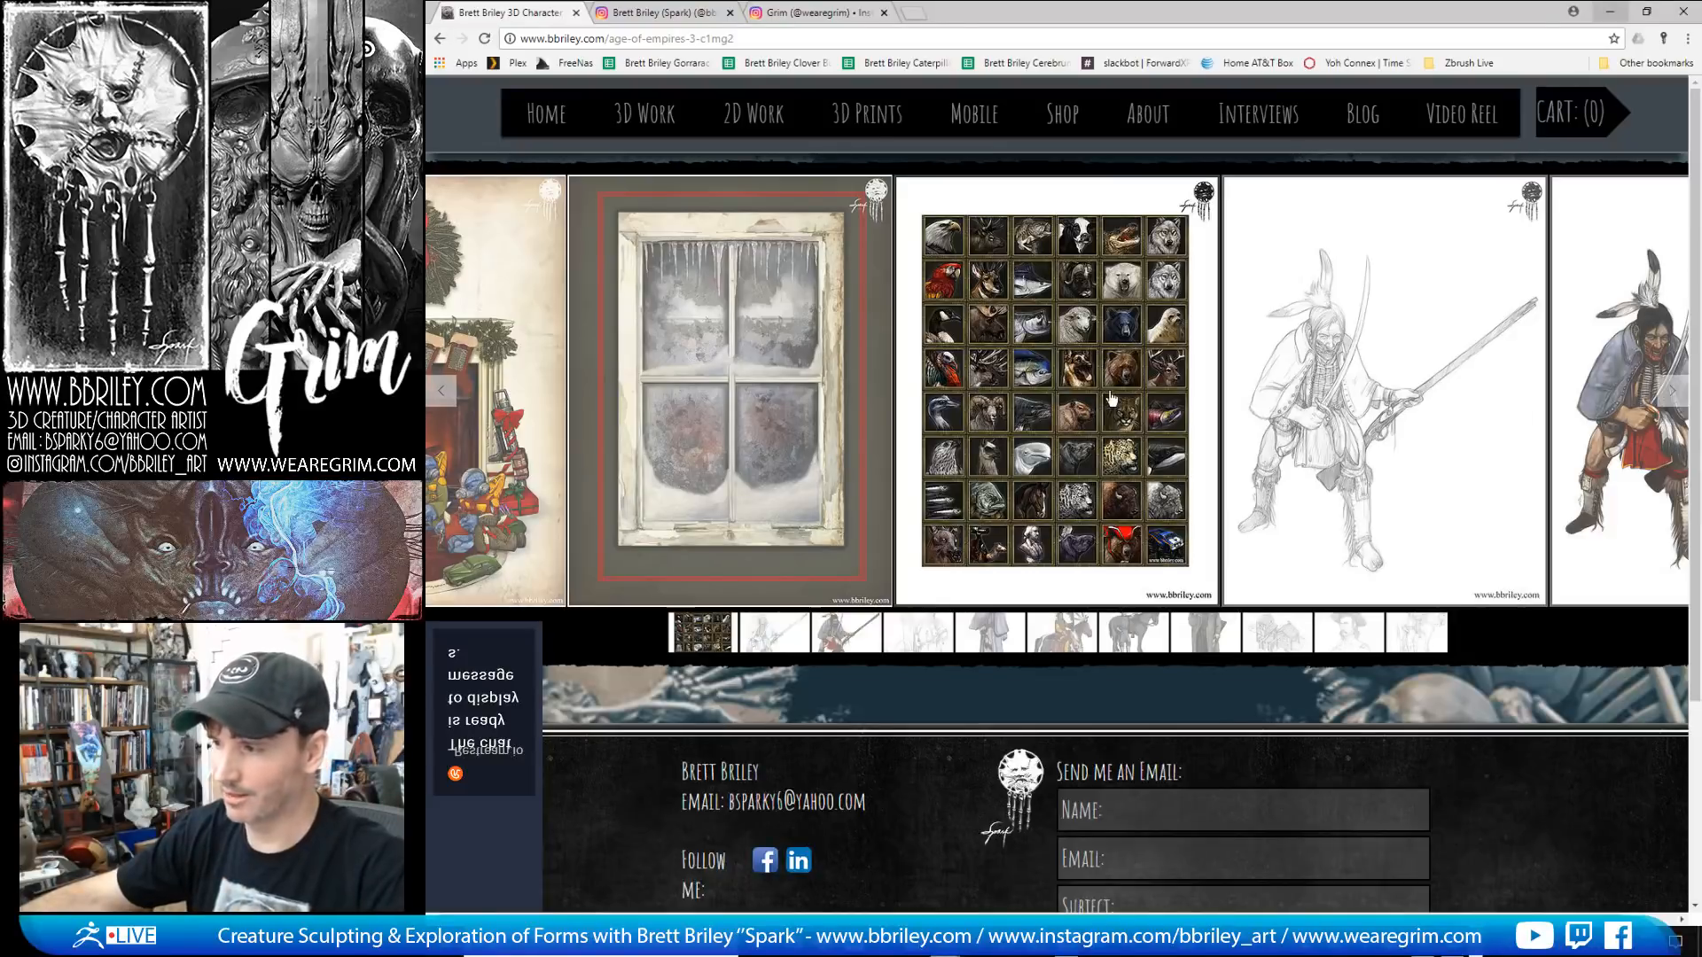
Step: Open the 3D Prints page and view the enlarged Cerebrum print images from the front view through to the combined layout
{"action": "left_click", "coordinate": [863, 120]}
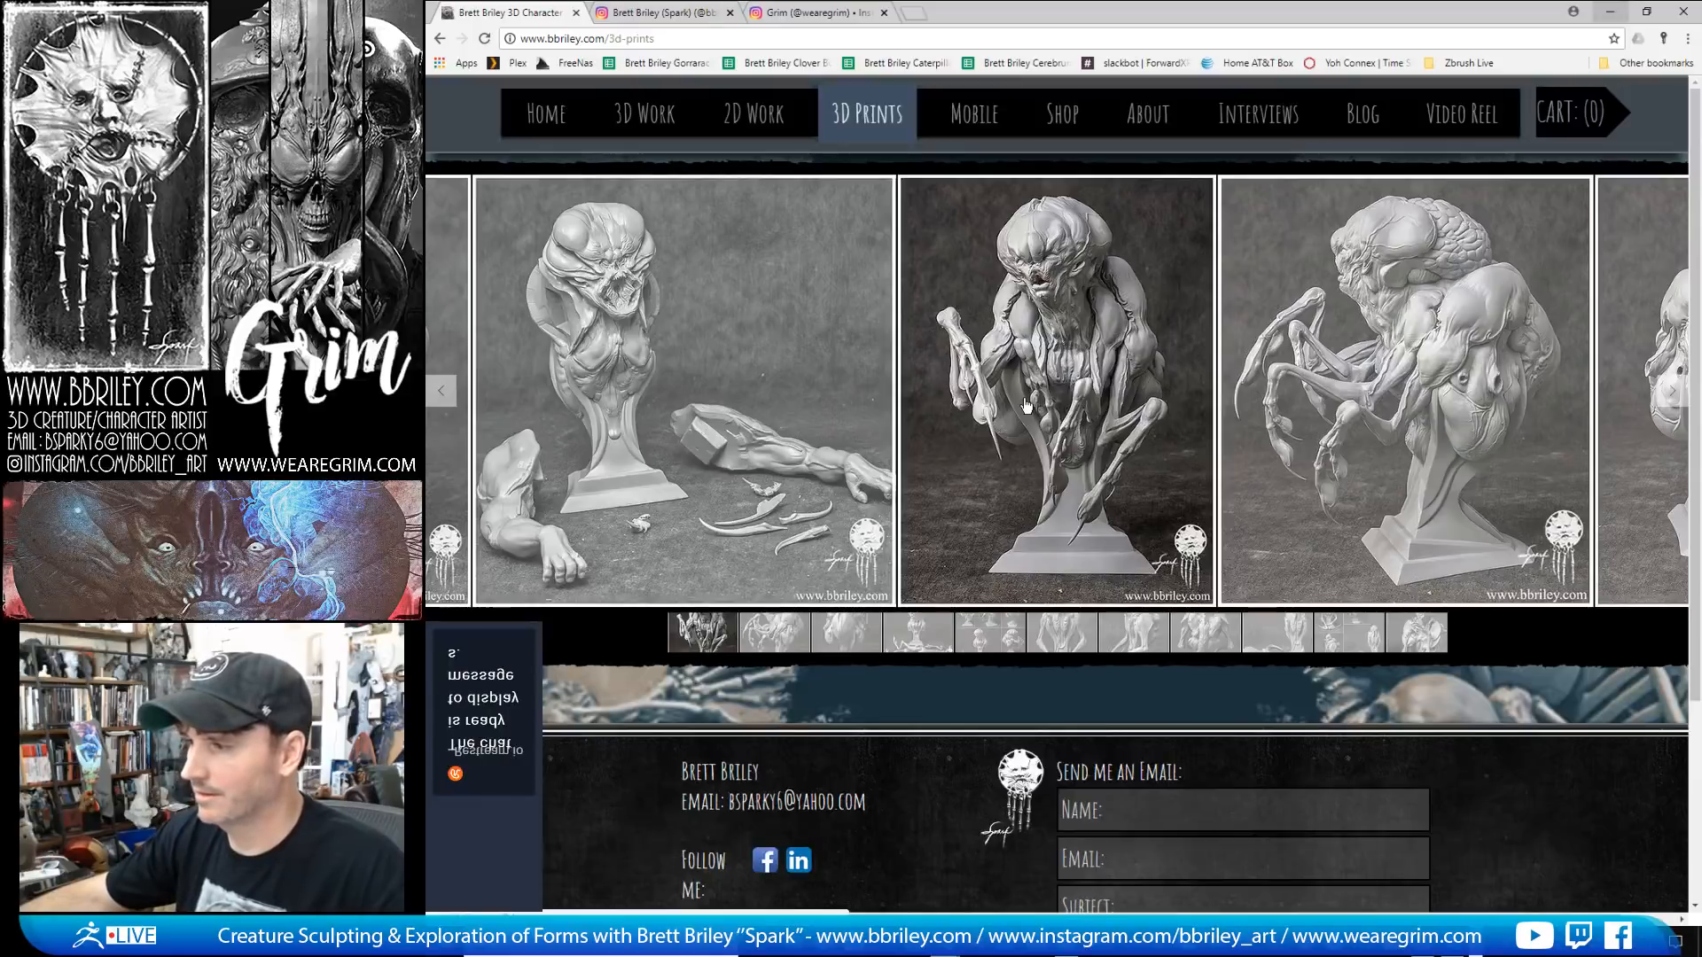
{"action": "scroll", "coordinate": [1025, 405], "scroll_direction": "down", "scroll_amount": 1}
{"action": "scroll", "coordinate": [1241, 408], "scroll_direction": "up", "scroll_amount": 1}
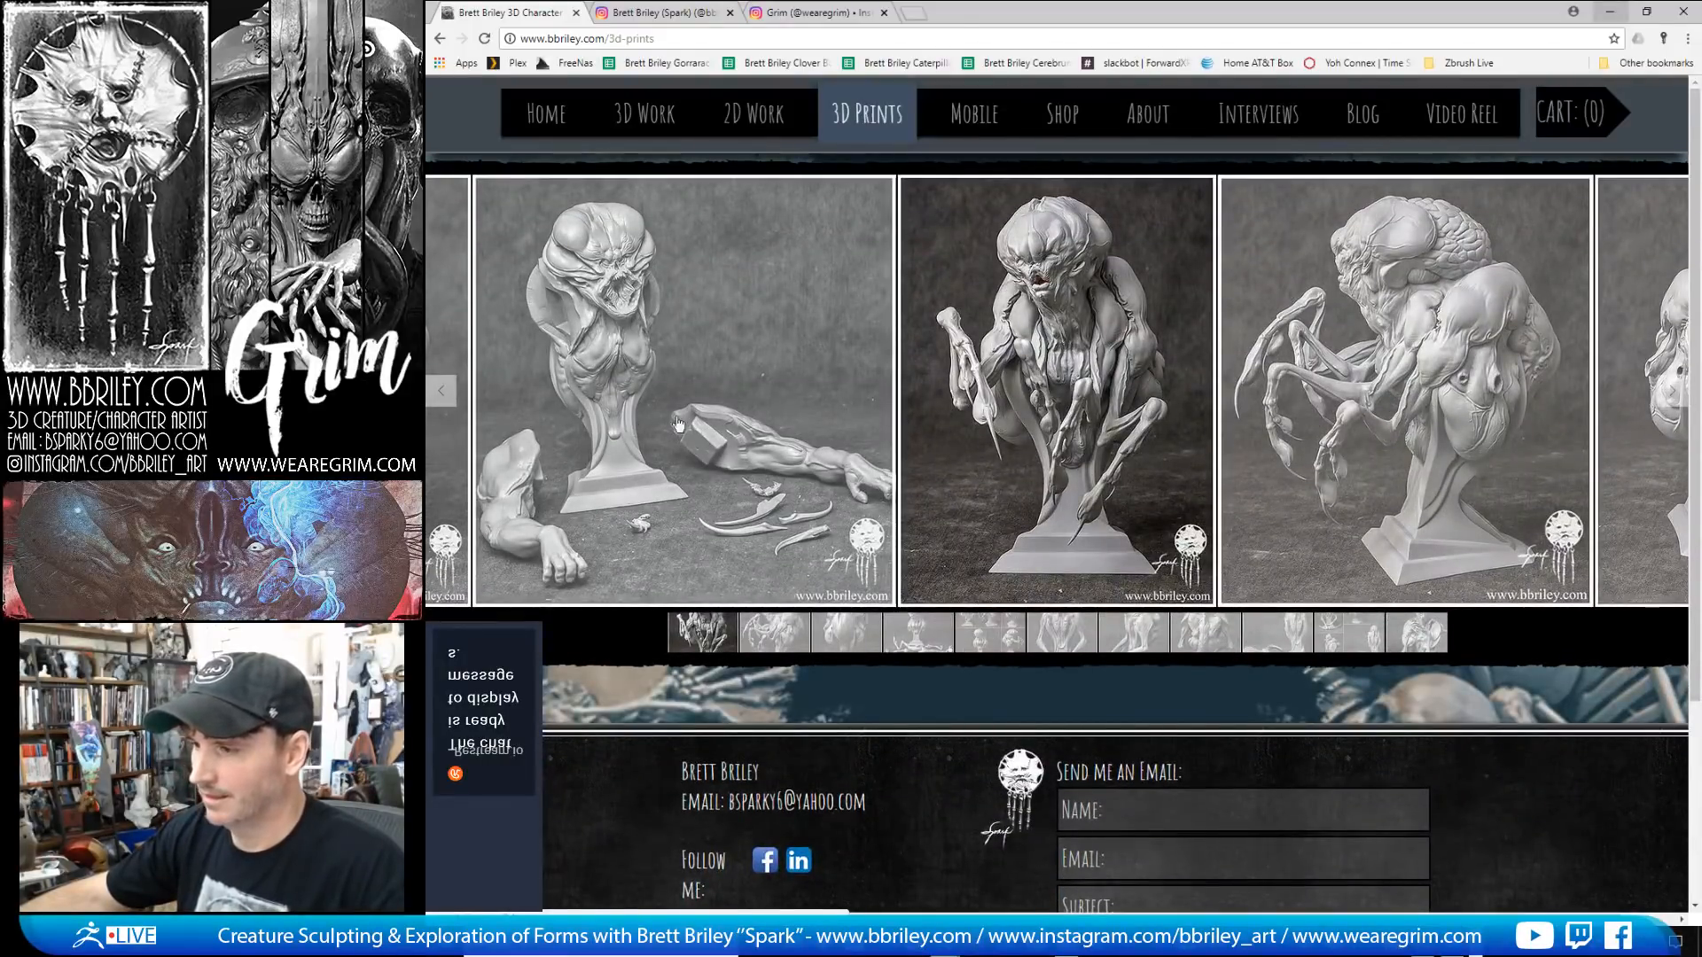
{"action": "left_click", "coordinate": [1121, 423]}
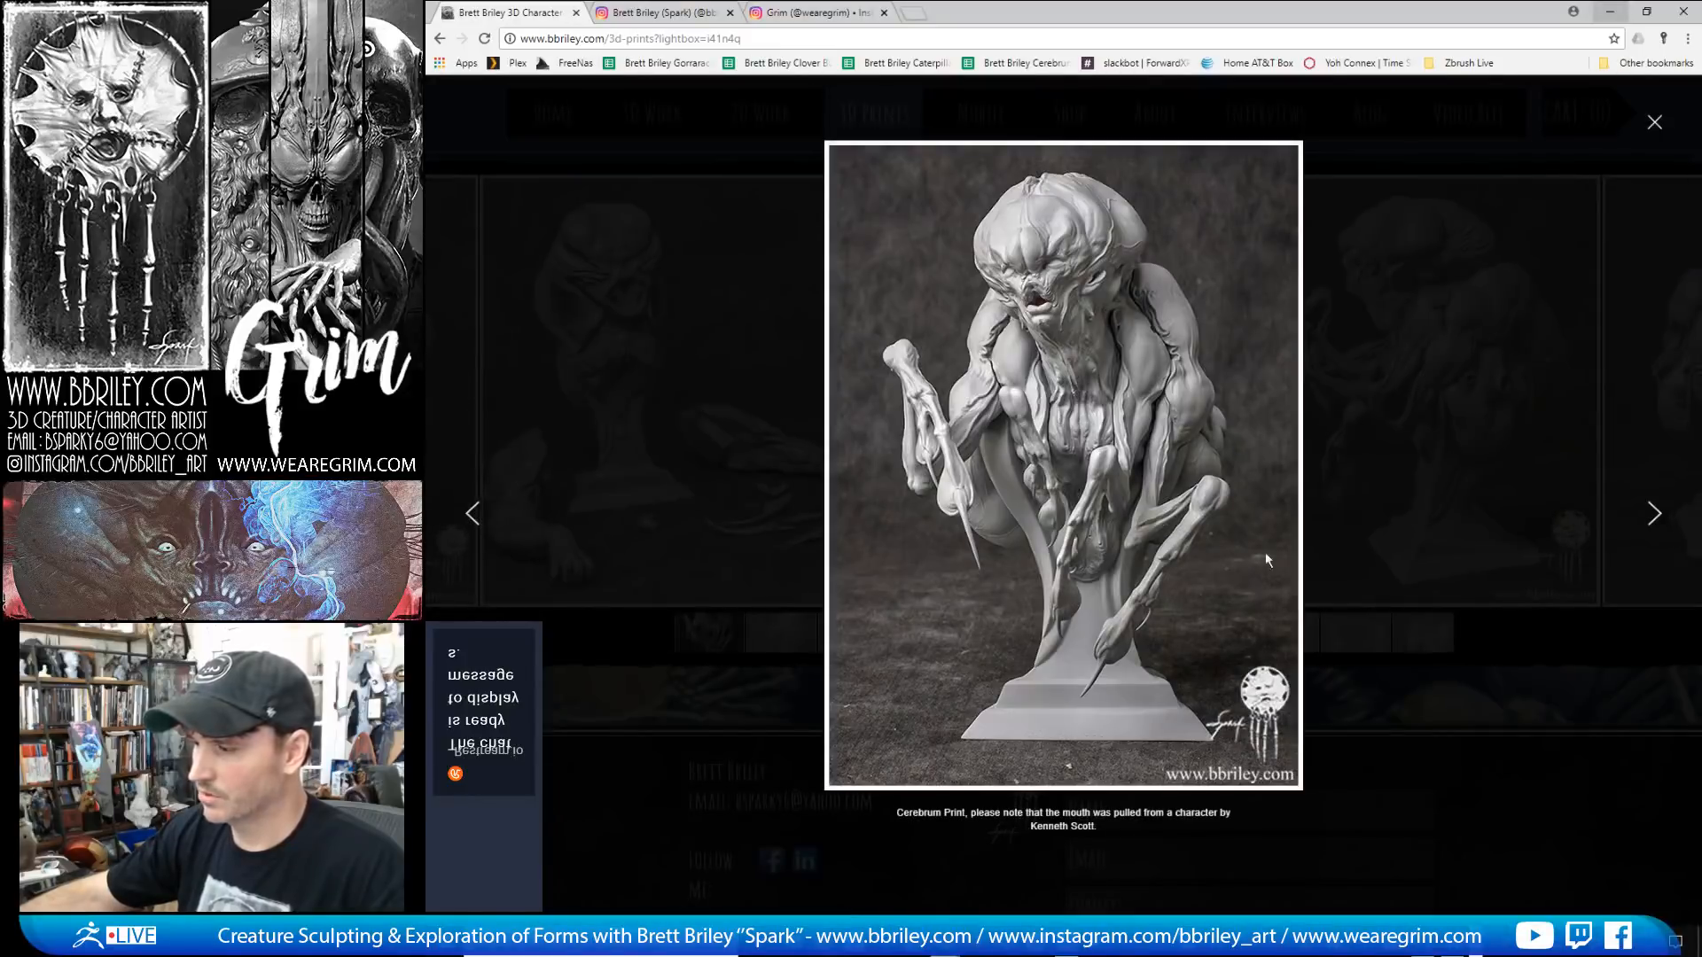
{"action": "left_click", "coordinate": [1654, 516]}
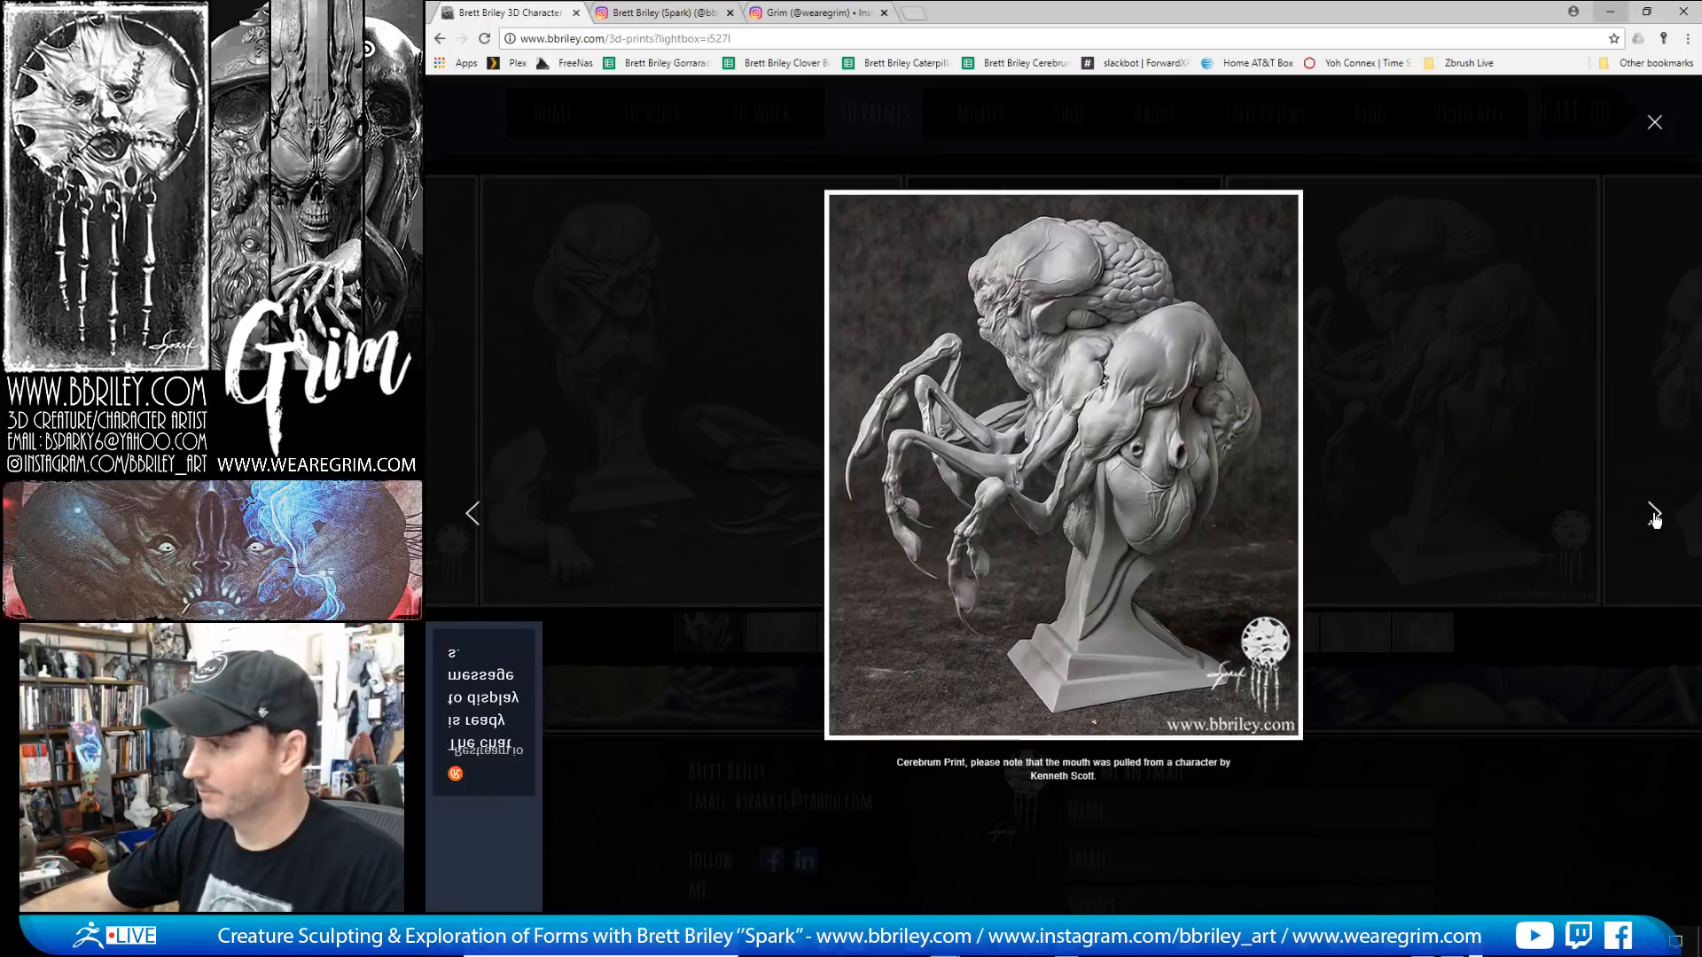
{"action": "left_click", "coordinate": [1654, 516]}
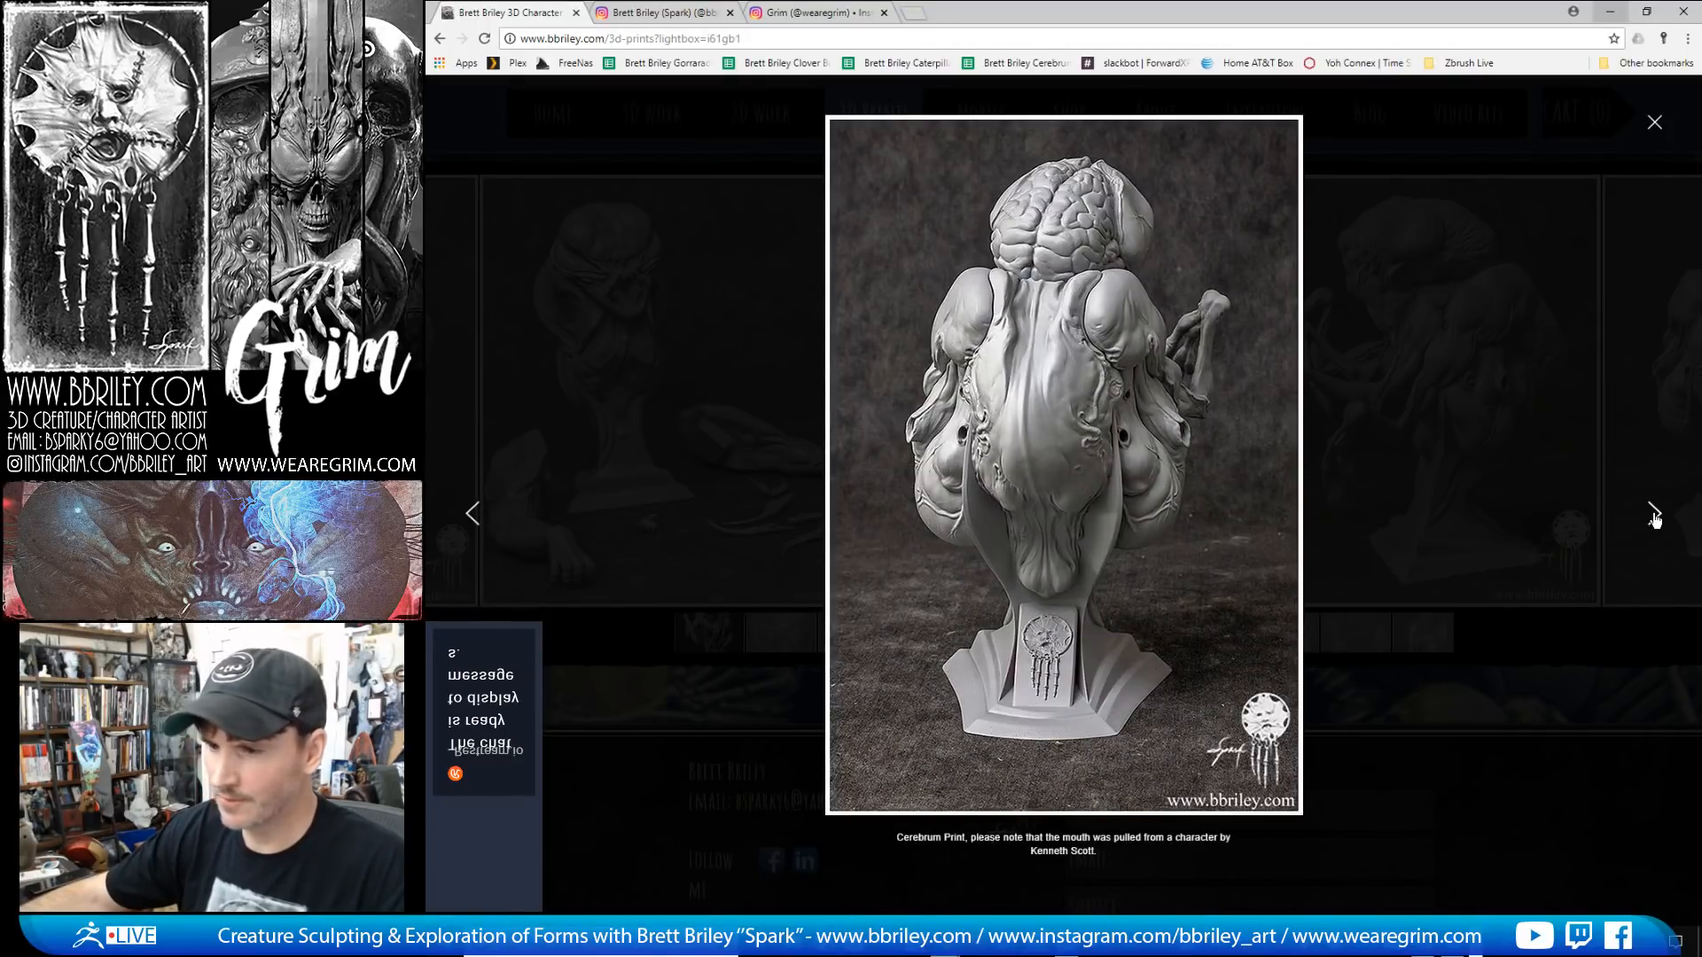
{"action": "left_click", "coordinate": [1654, 516]}
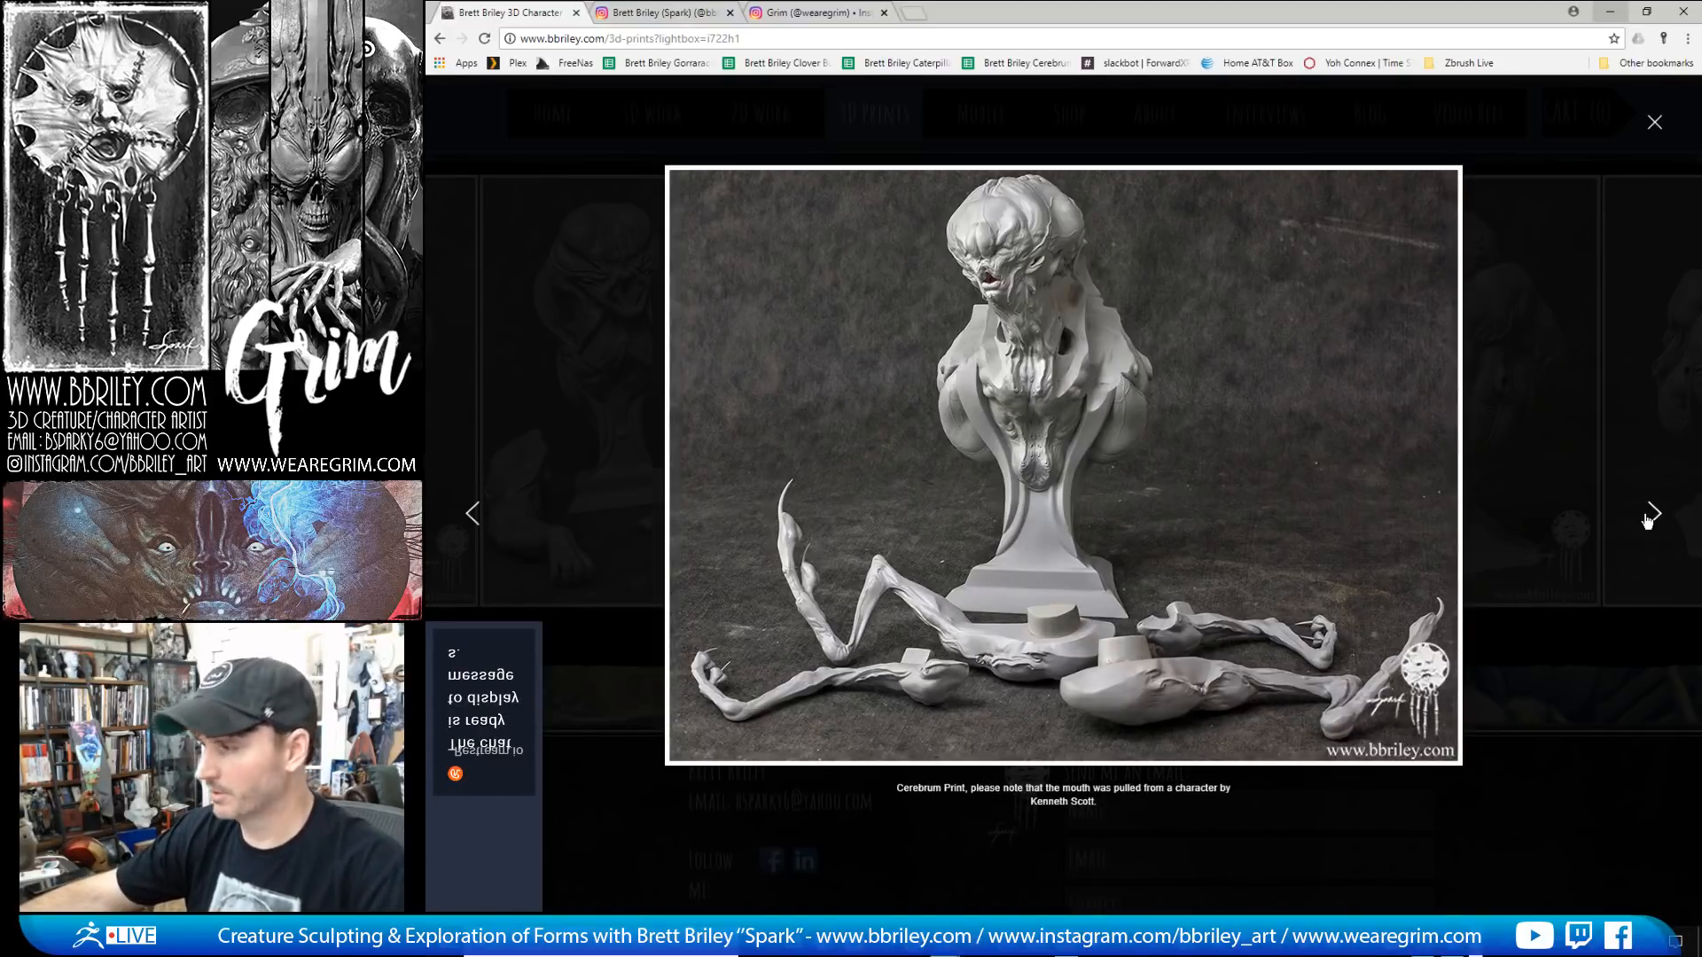
{"action": "left_click", "coordinate": [1646, 519]}
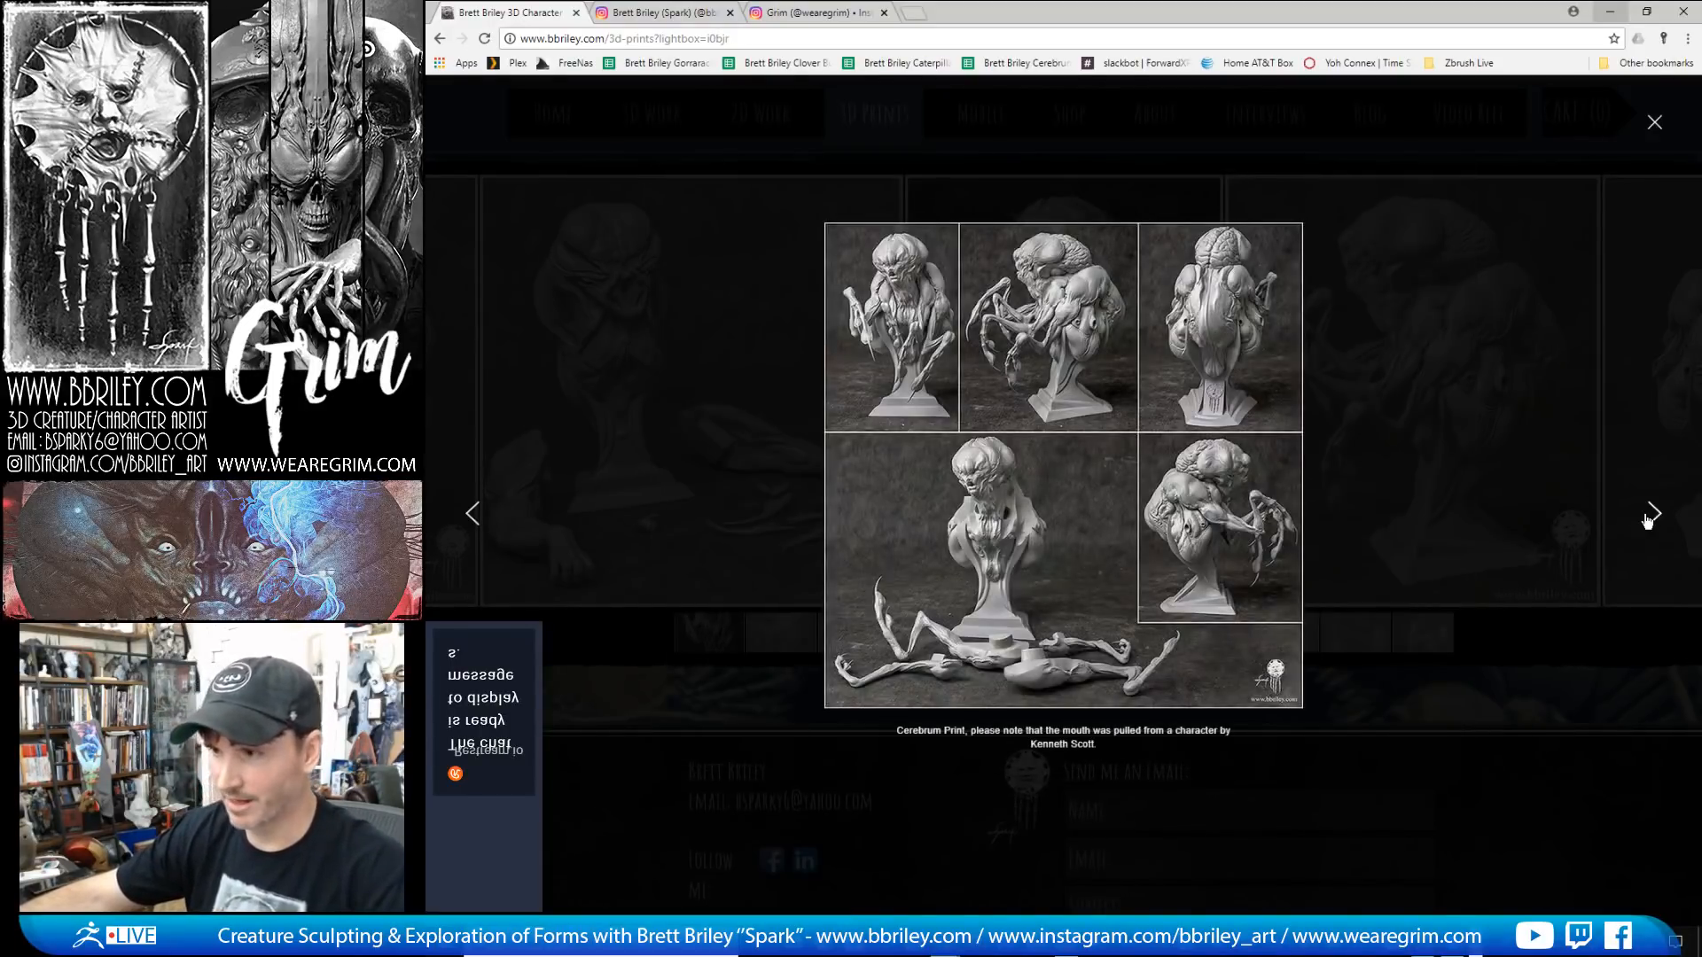
Step: Look through the enlarged Caterpillar bust images, from the front view to the combined layout
{"action": "left_click", "coordinate": [1647, 519]}
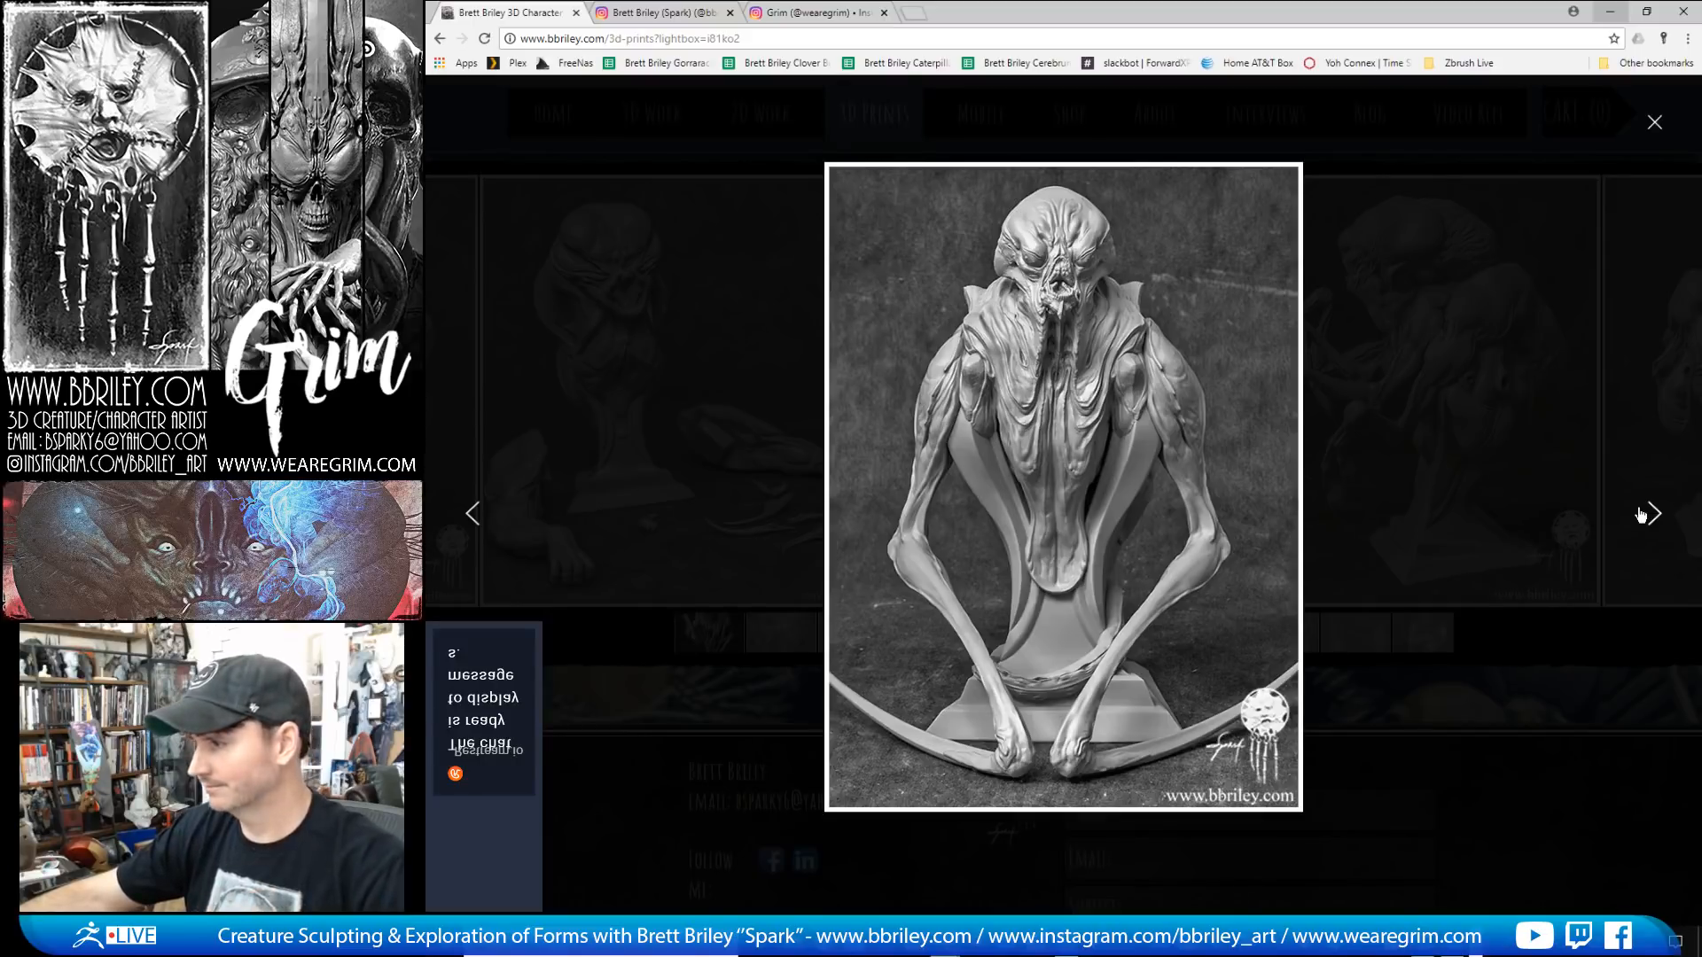
{"action": "left_click", "coordinate": [1654, 514]}
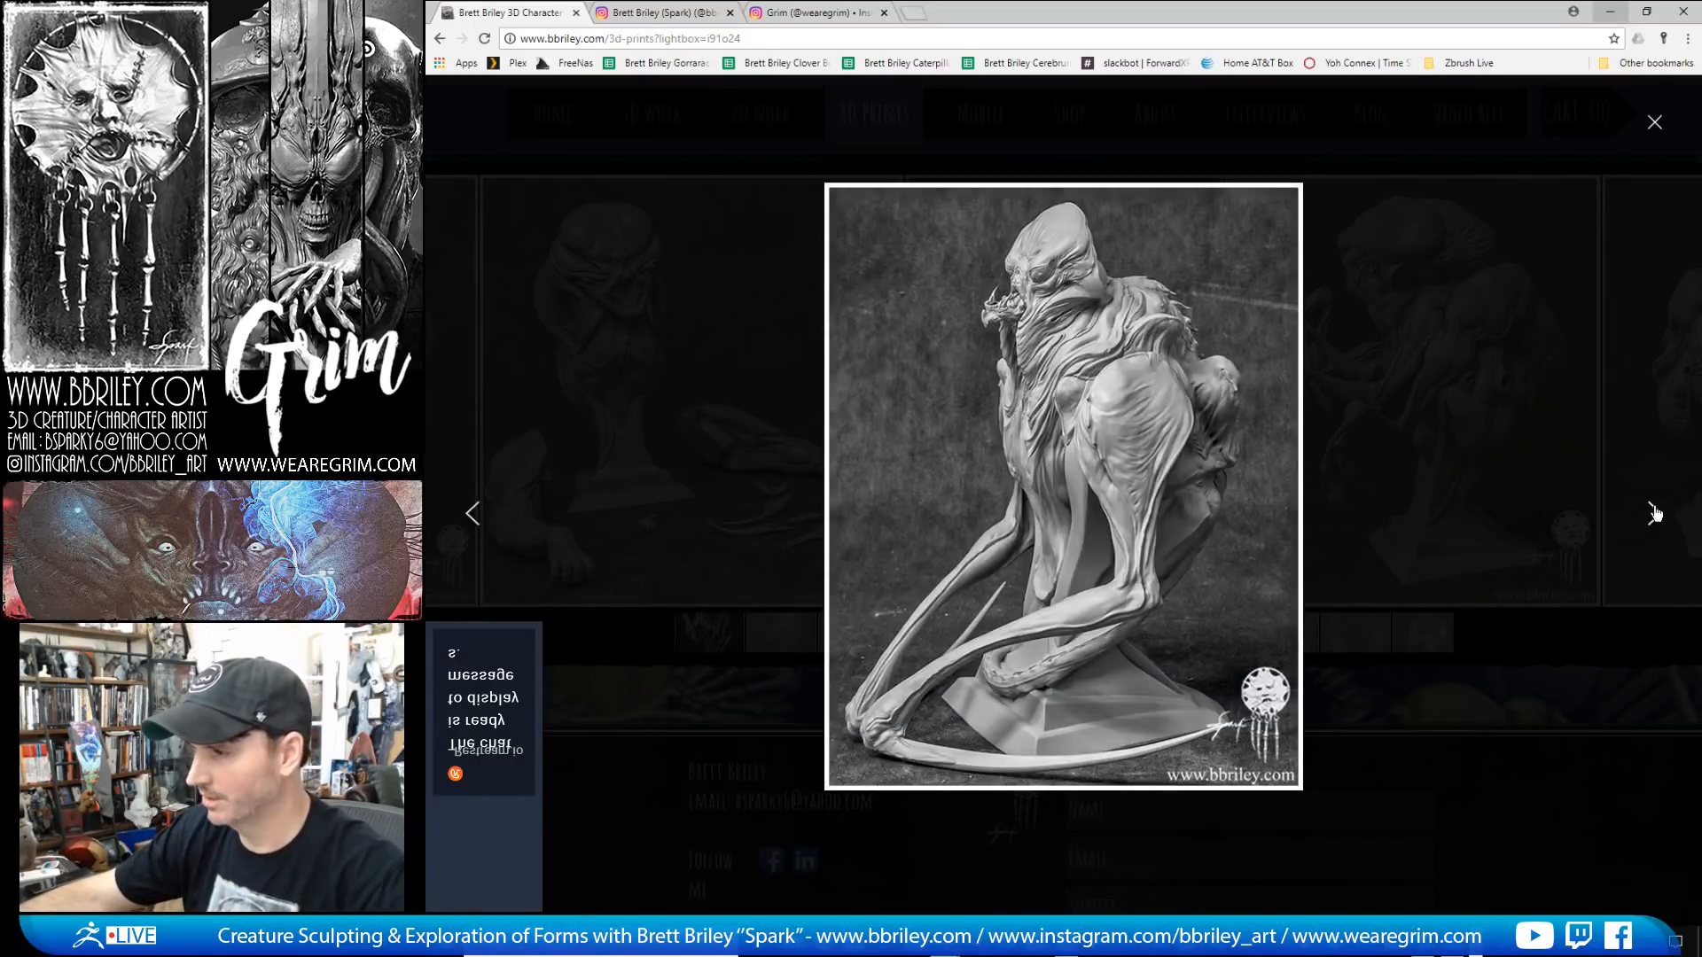
{"action": "left_click", "coordinate": [1653, 514]}
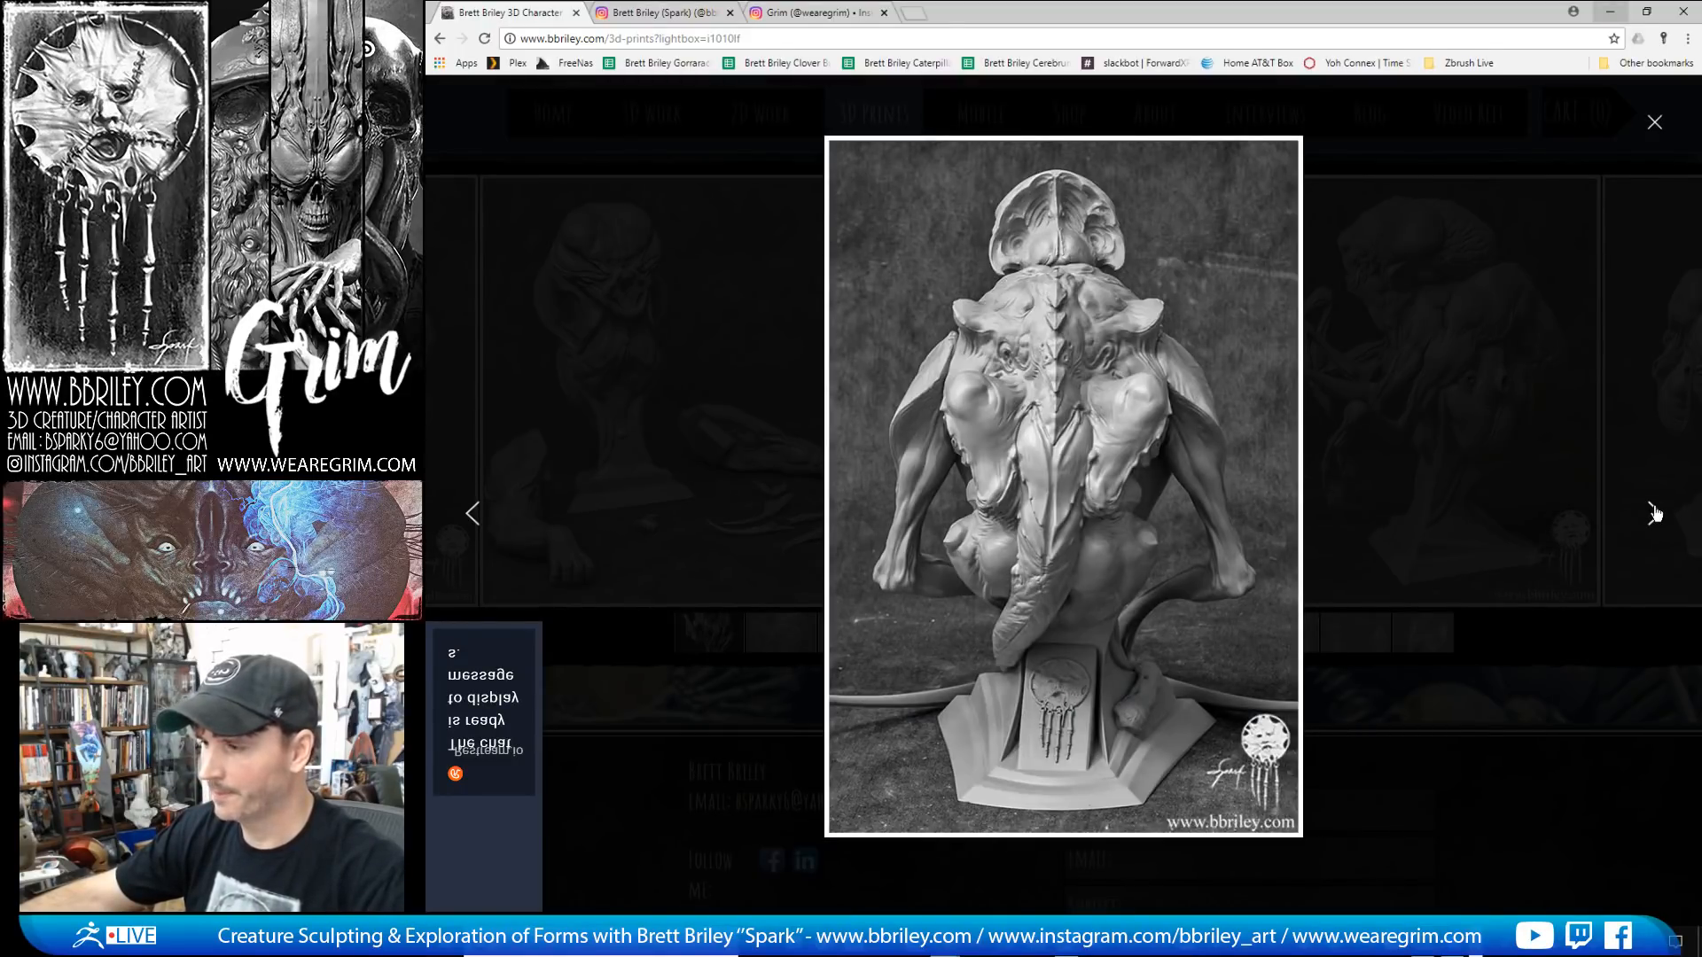
{"action": "left_click", "coordinate": [1653, 514]}
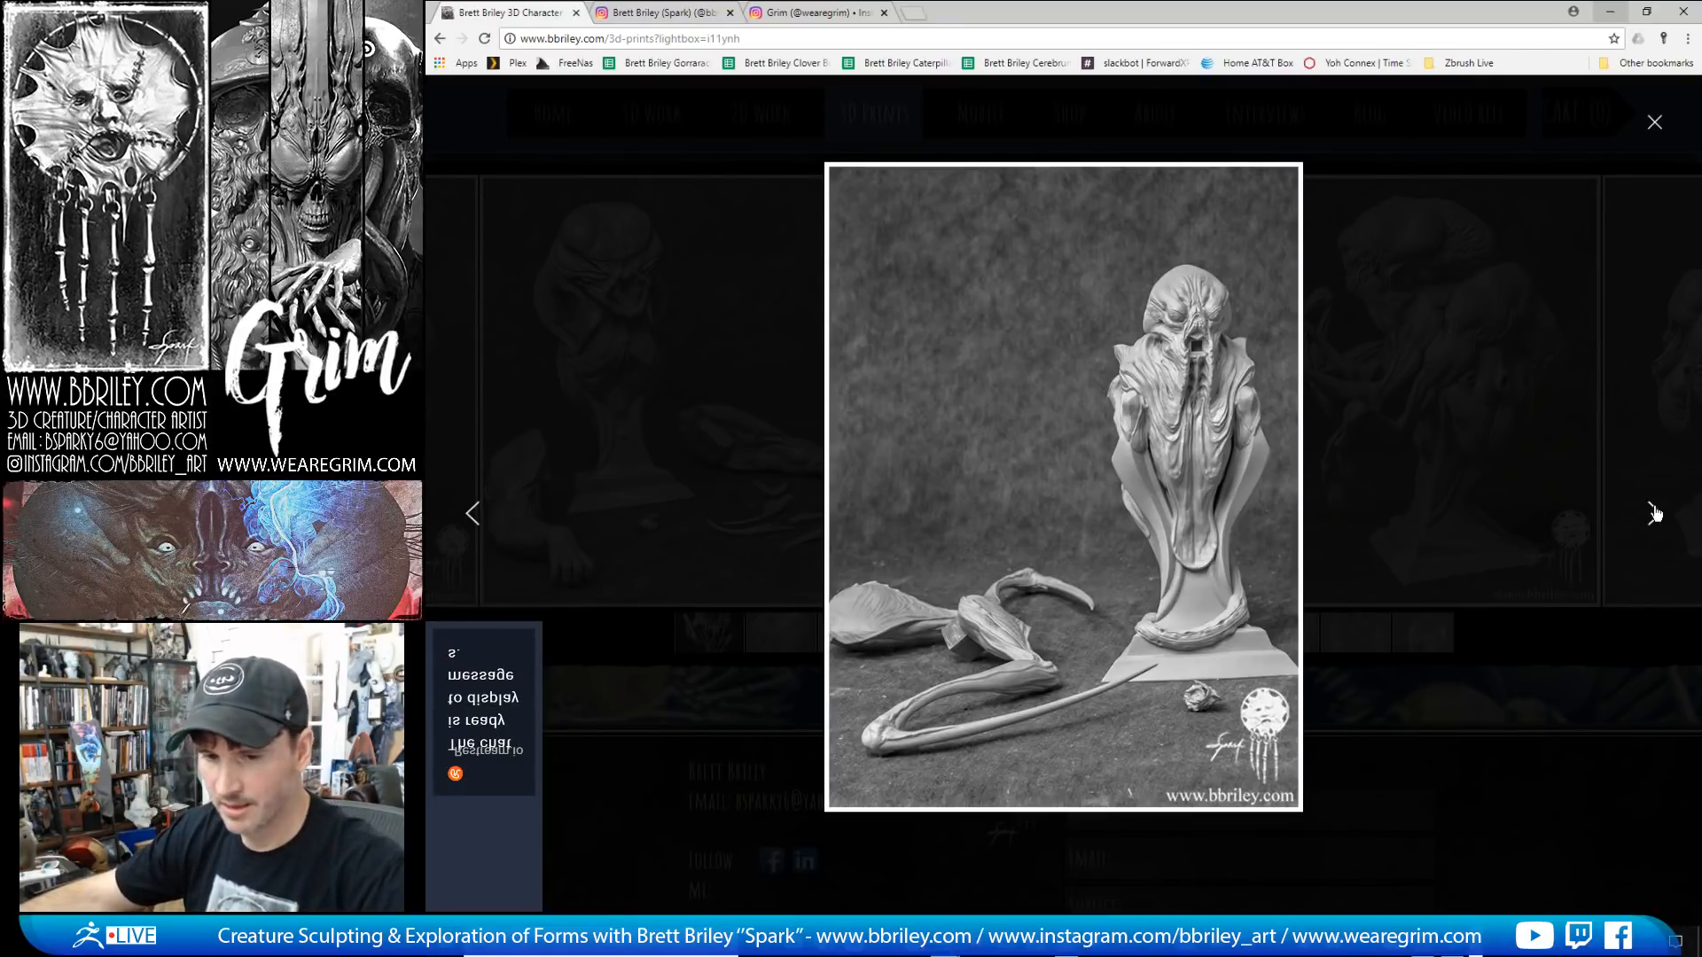
{"action": "left_click", "coordinate": [1654, 514]}
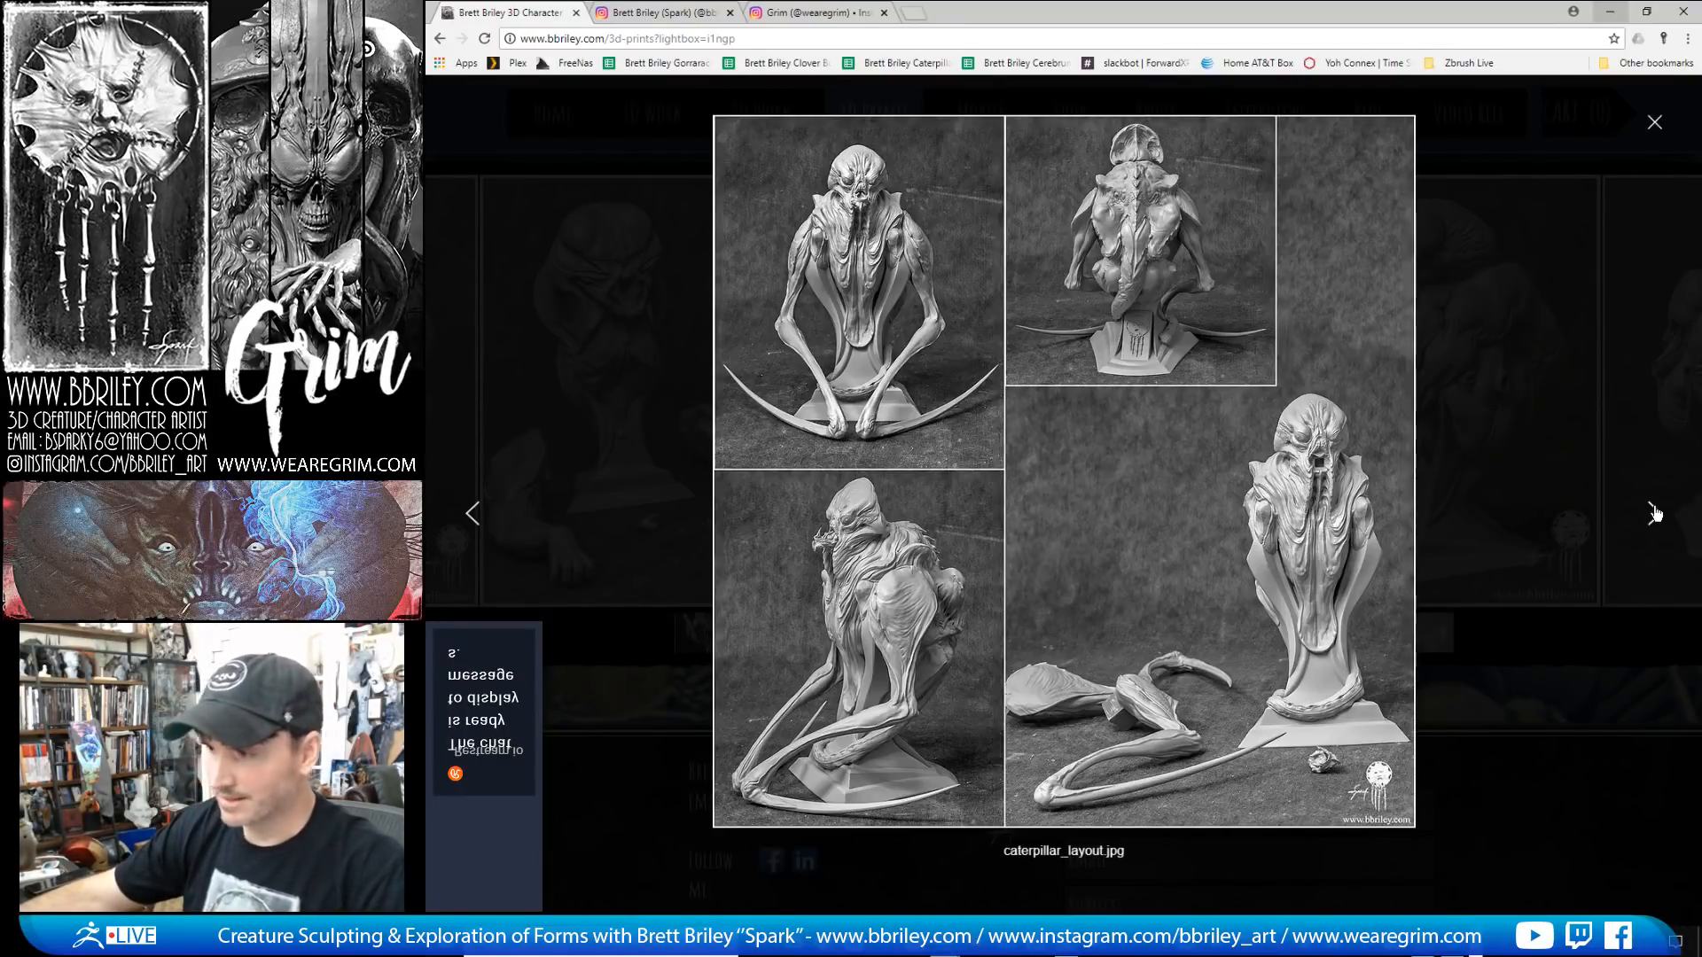
Step: Look through the enlarged Clover bust images, covering the front, back, separated parts and combined layout
{"action": "left_click", "coordinate": [1654, 514]}
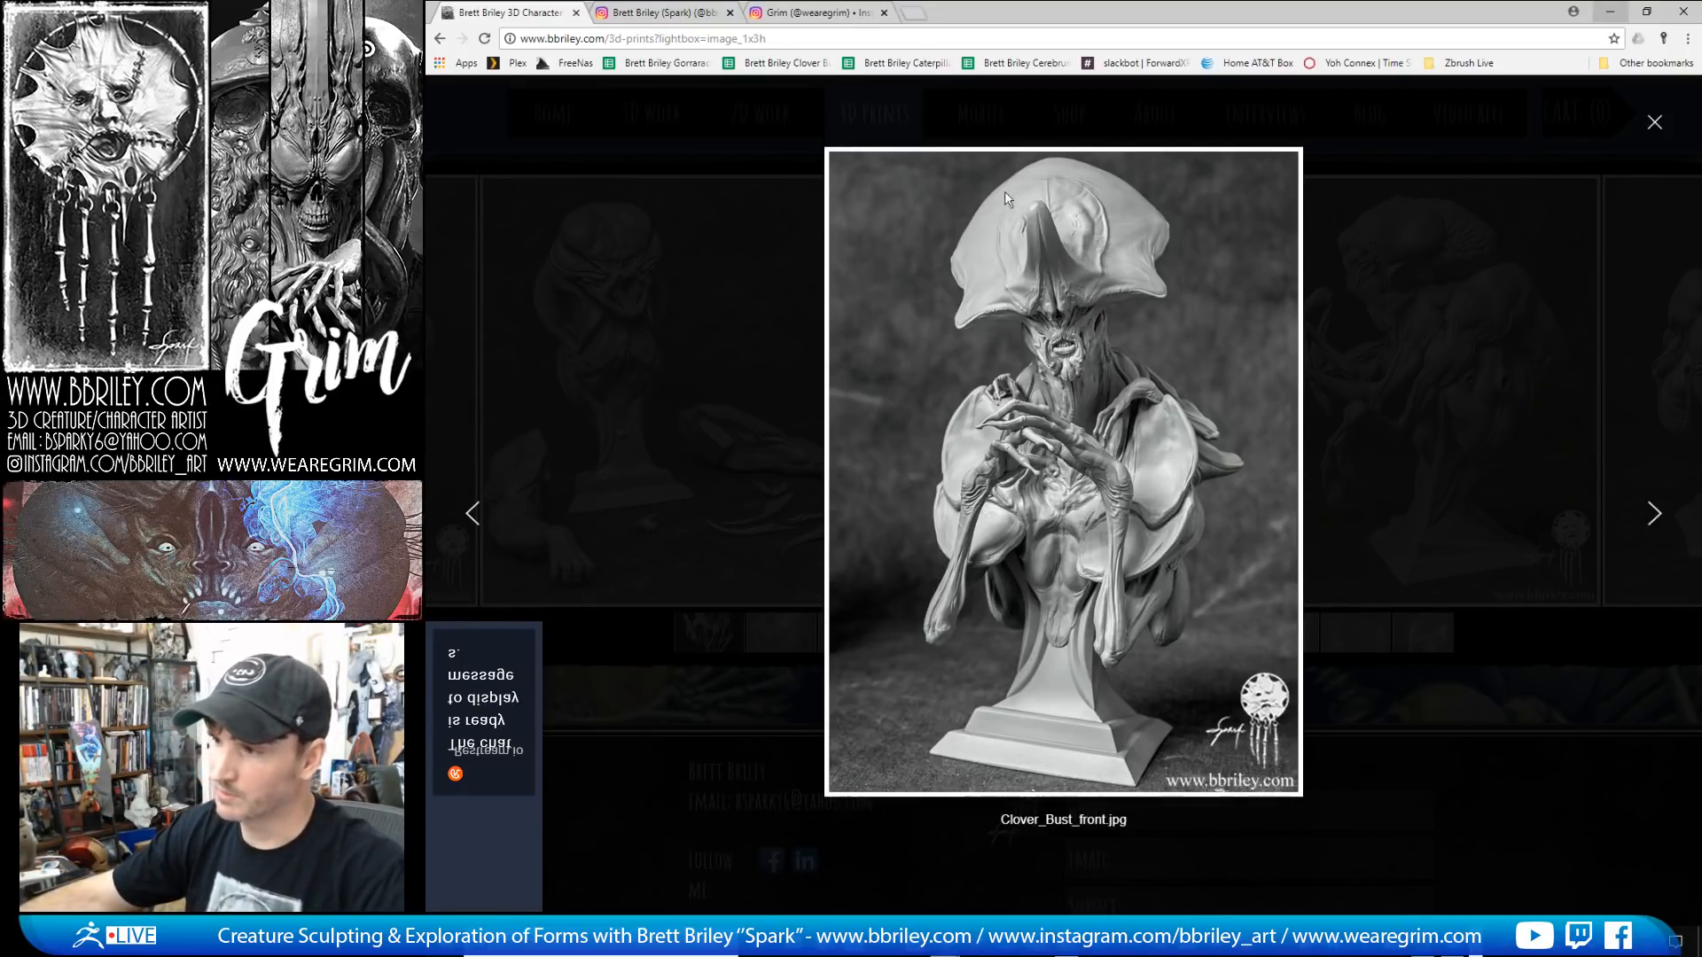
{"action": "left_click", "coordinate": [1661, 523]}
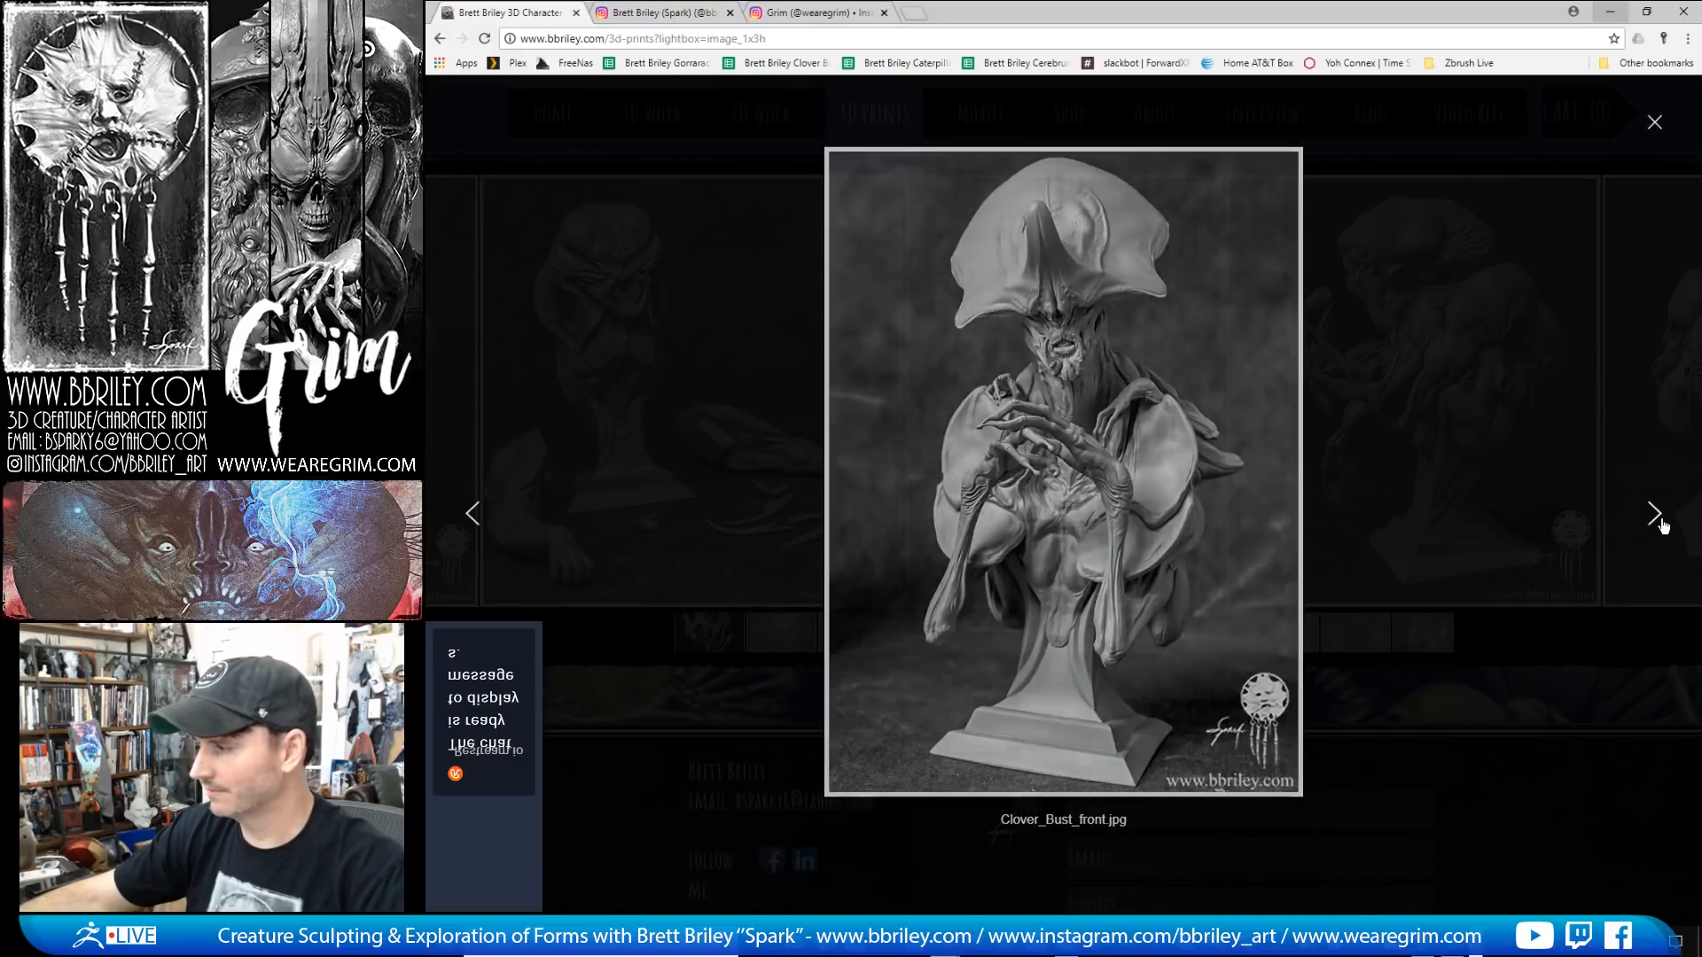
{"action": "left_click", "coordinate": [1661, 523]}
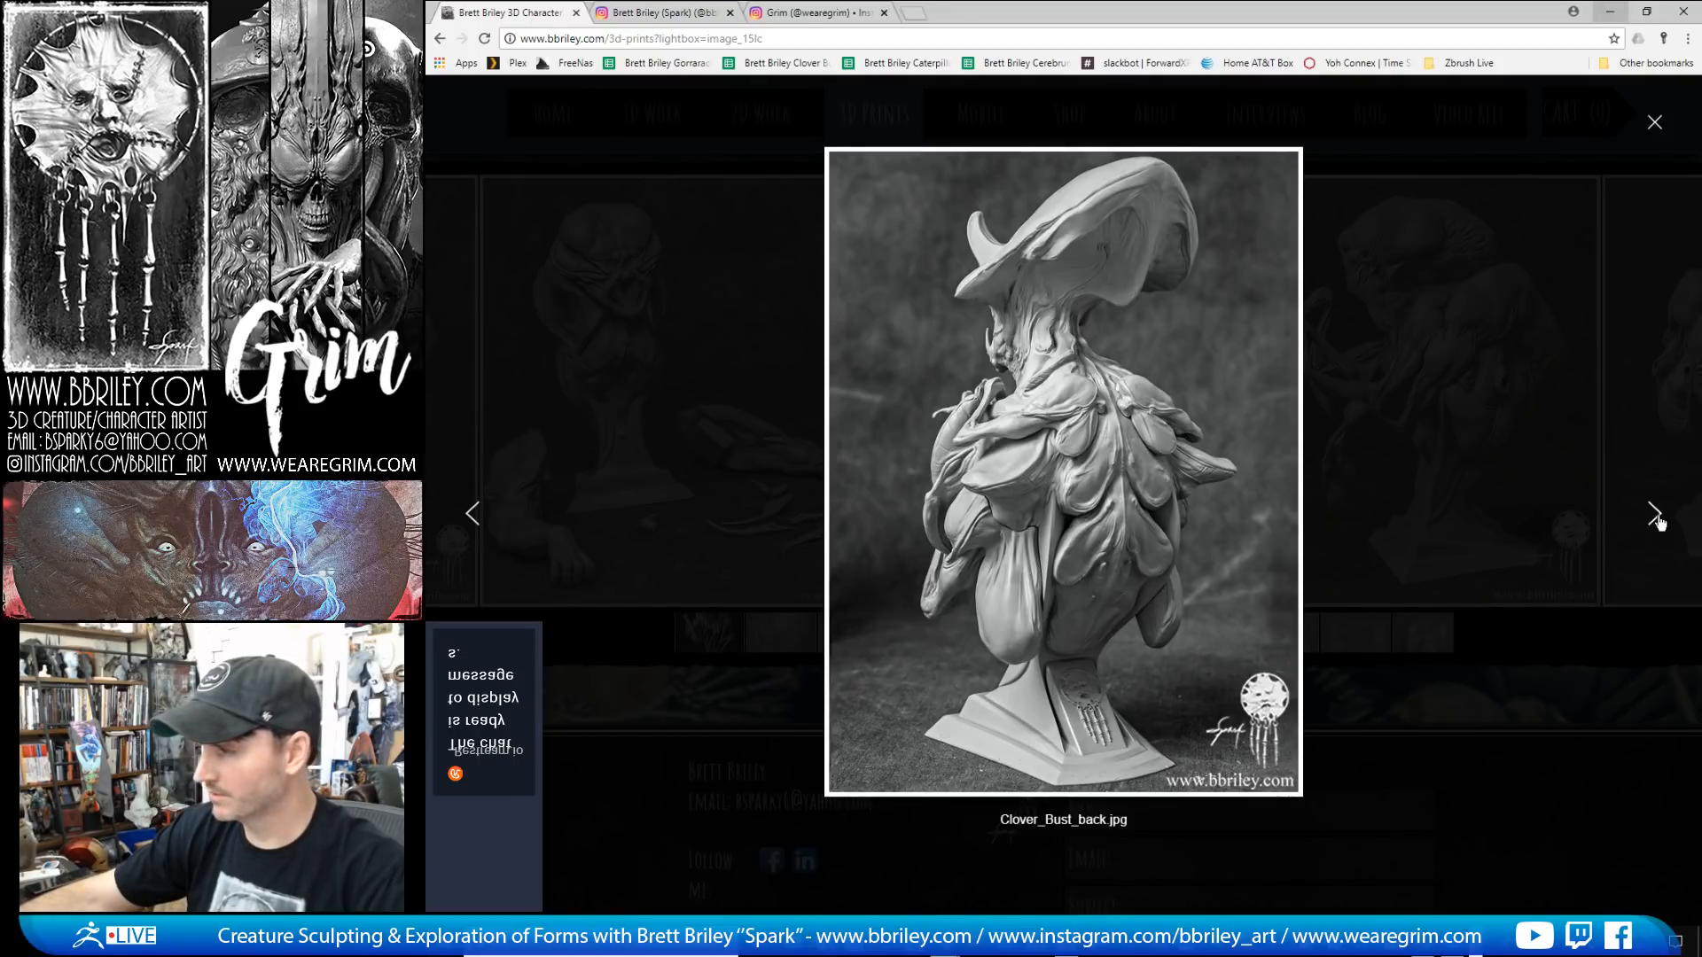
{"action": "left_click", "coordinate": [1655, 519]}
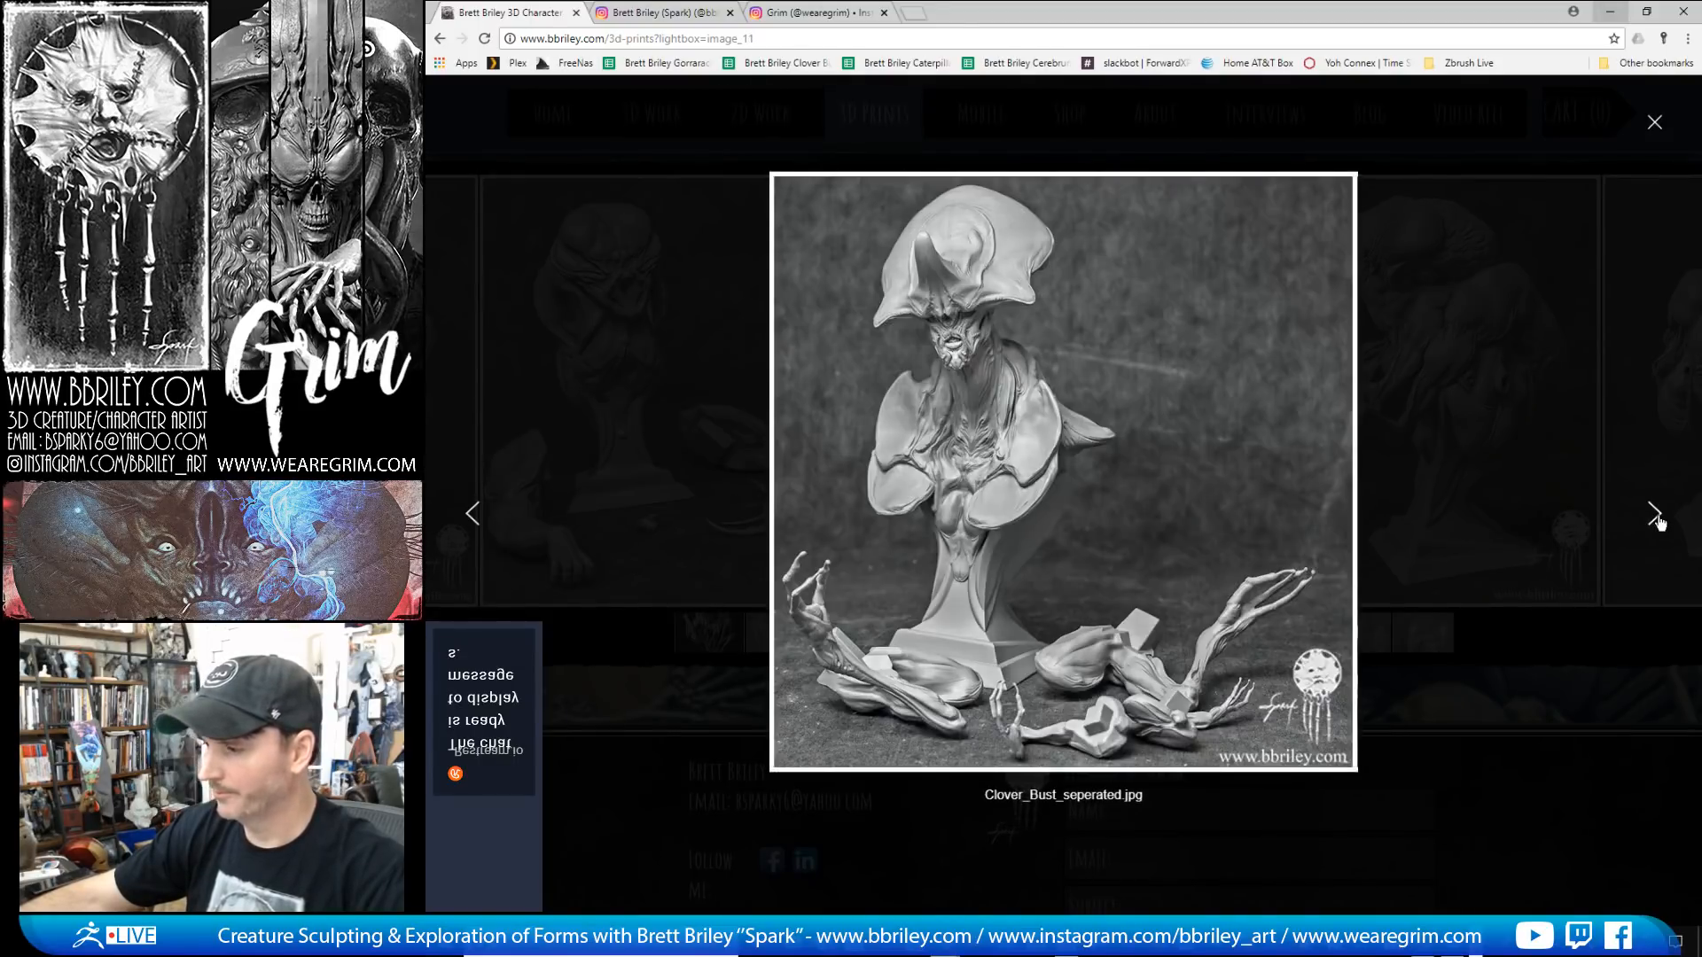
{"action": "left_click", "coordinate": [1655, 520]}
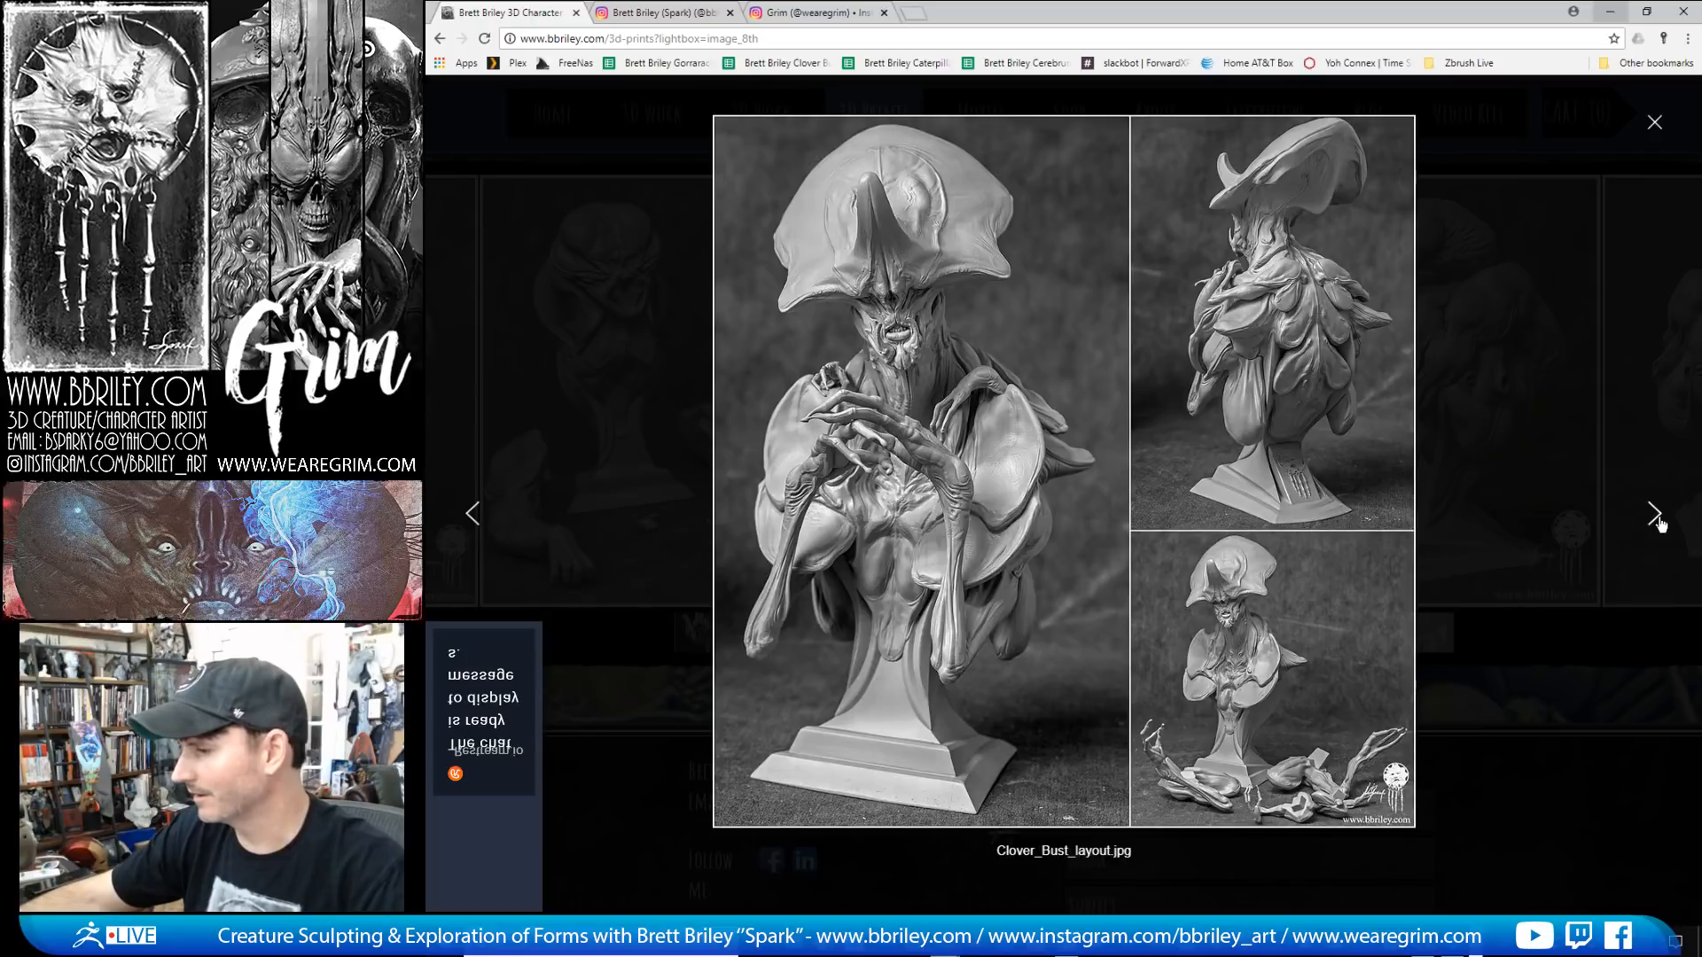
Step: View the Gorrarachnid bust's front, back and separated-parts images, and close the image viewer
{"action": "left_click", "coordinate": [1656, 518]}
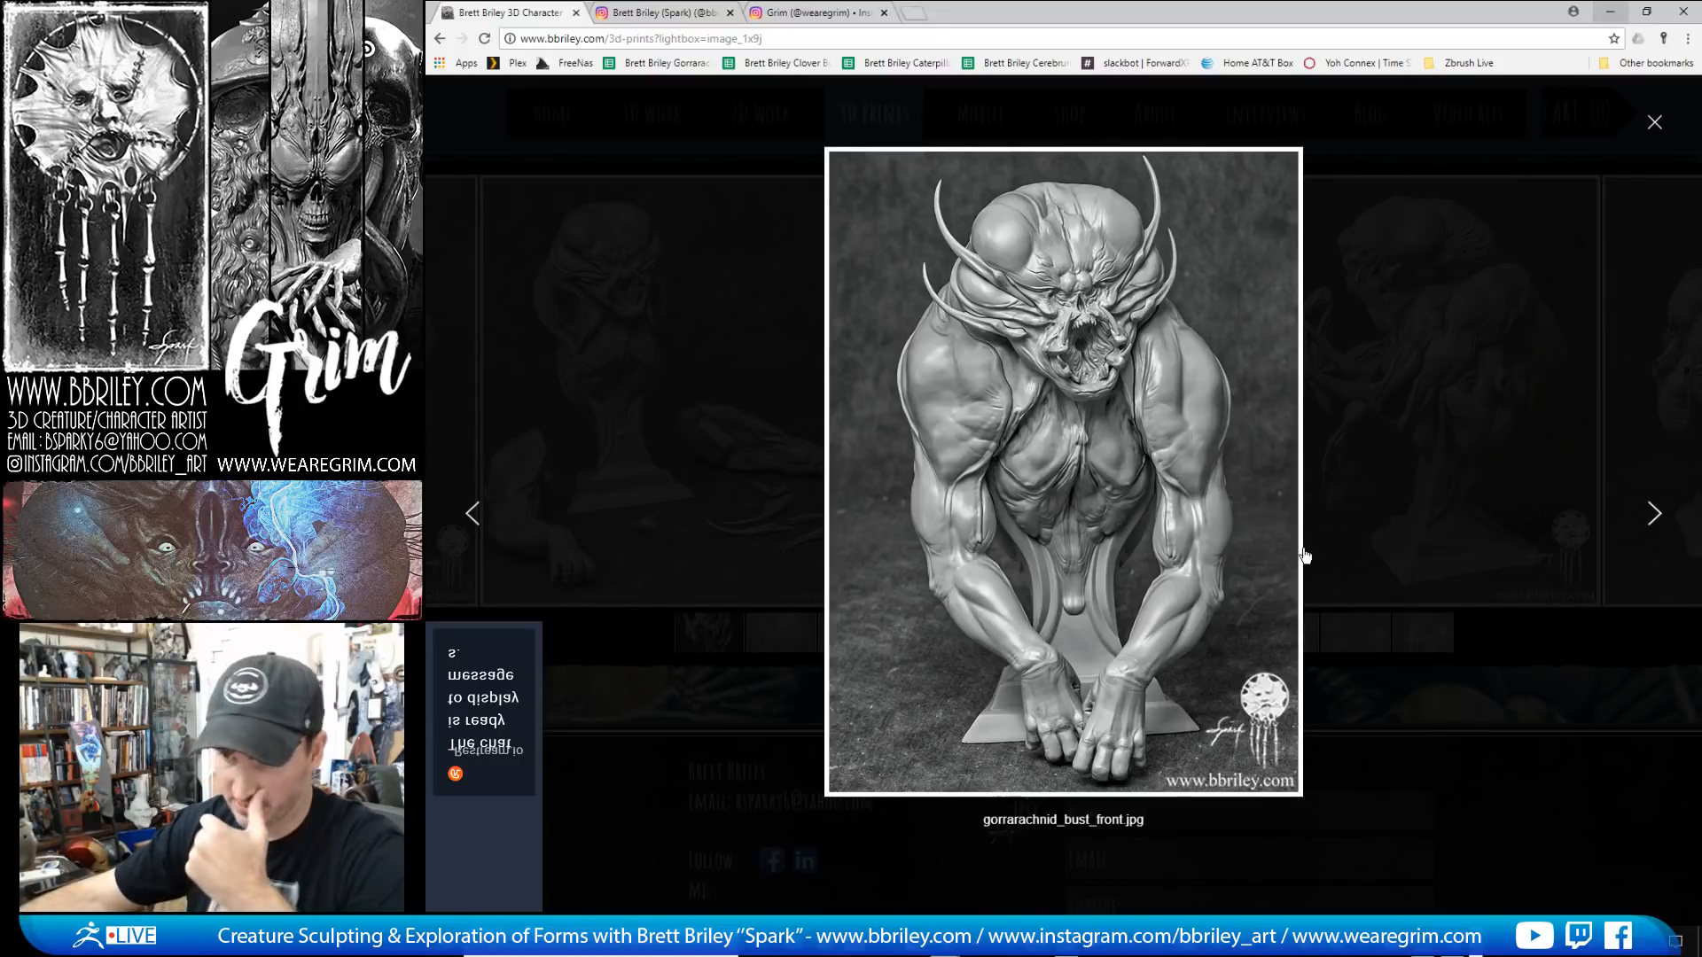
{"action": "left_click", "coordinate": [1653, 516]}
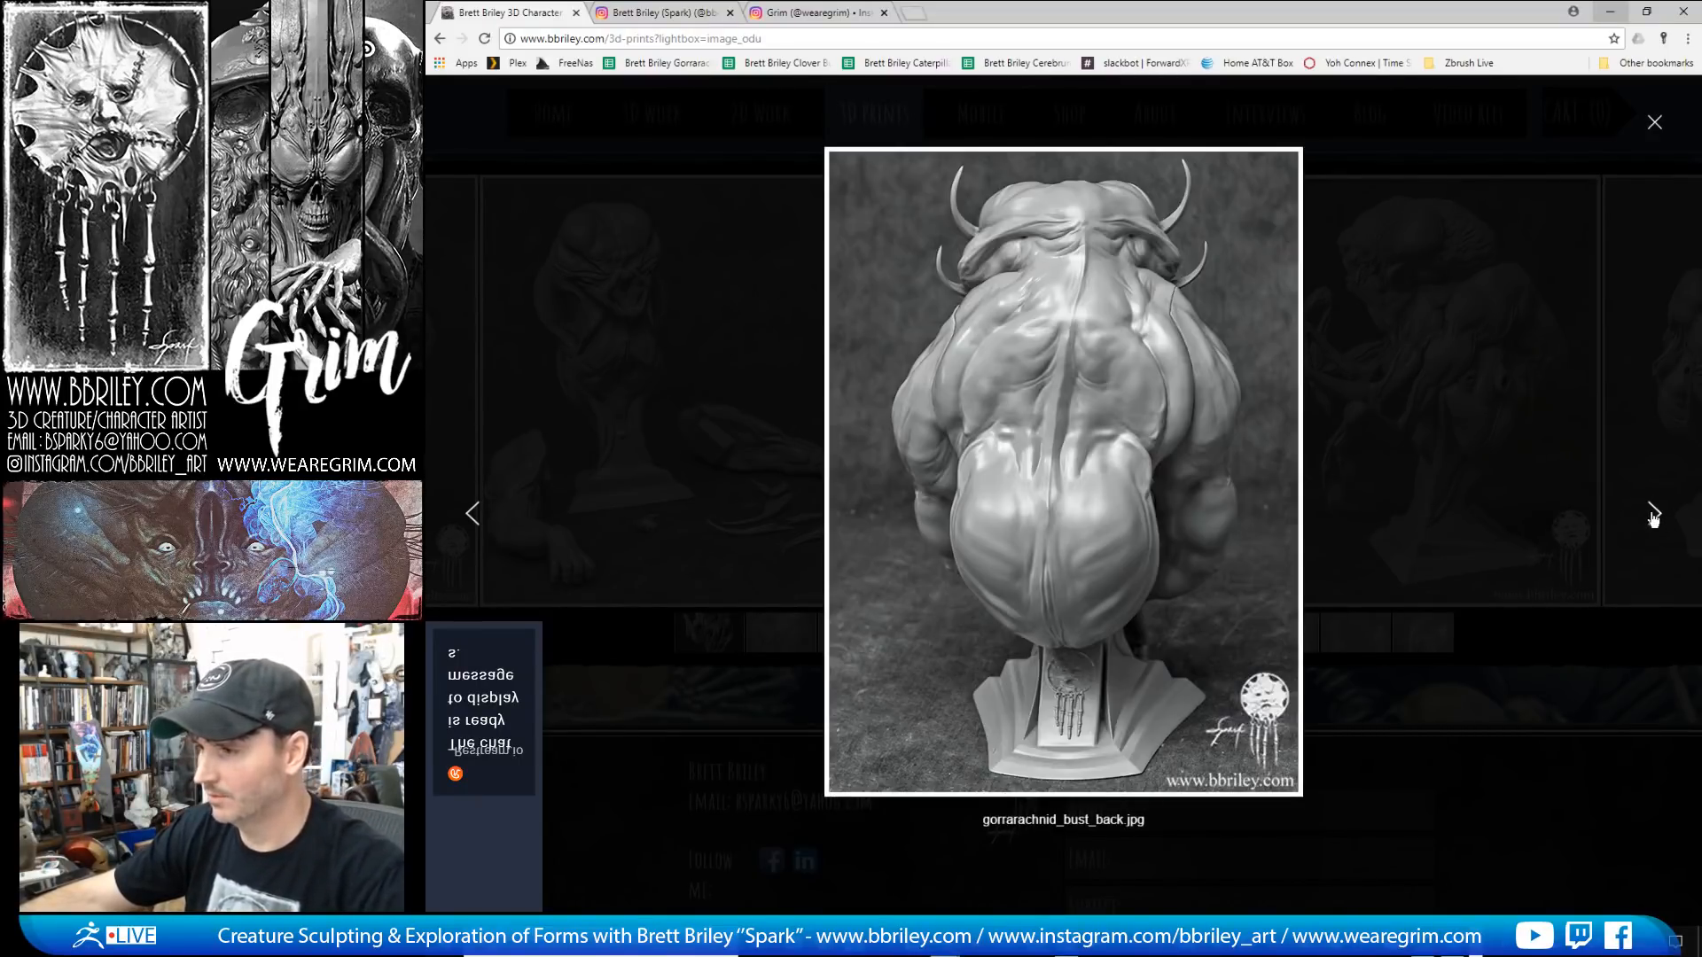
{"action": "left_click", "coordinate": [1654, 516]}
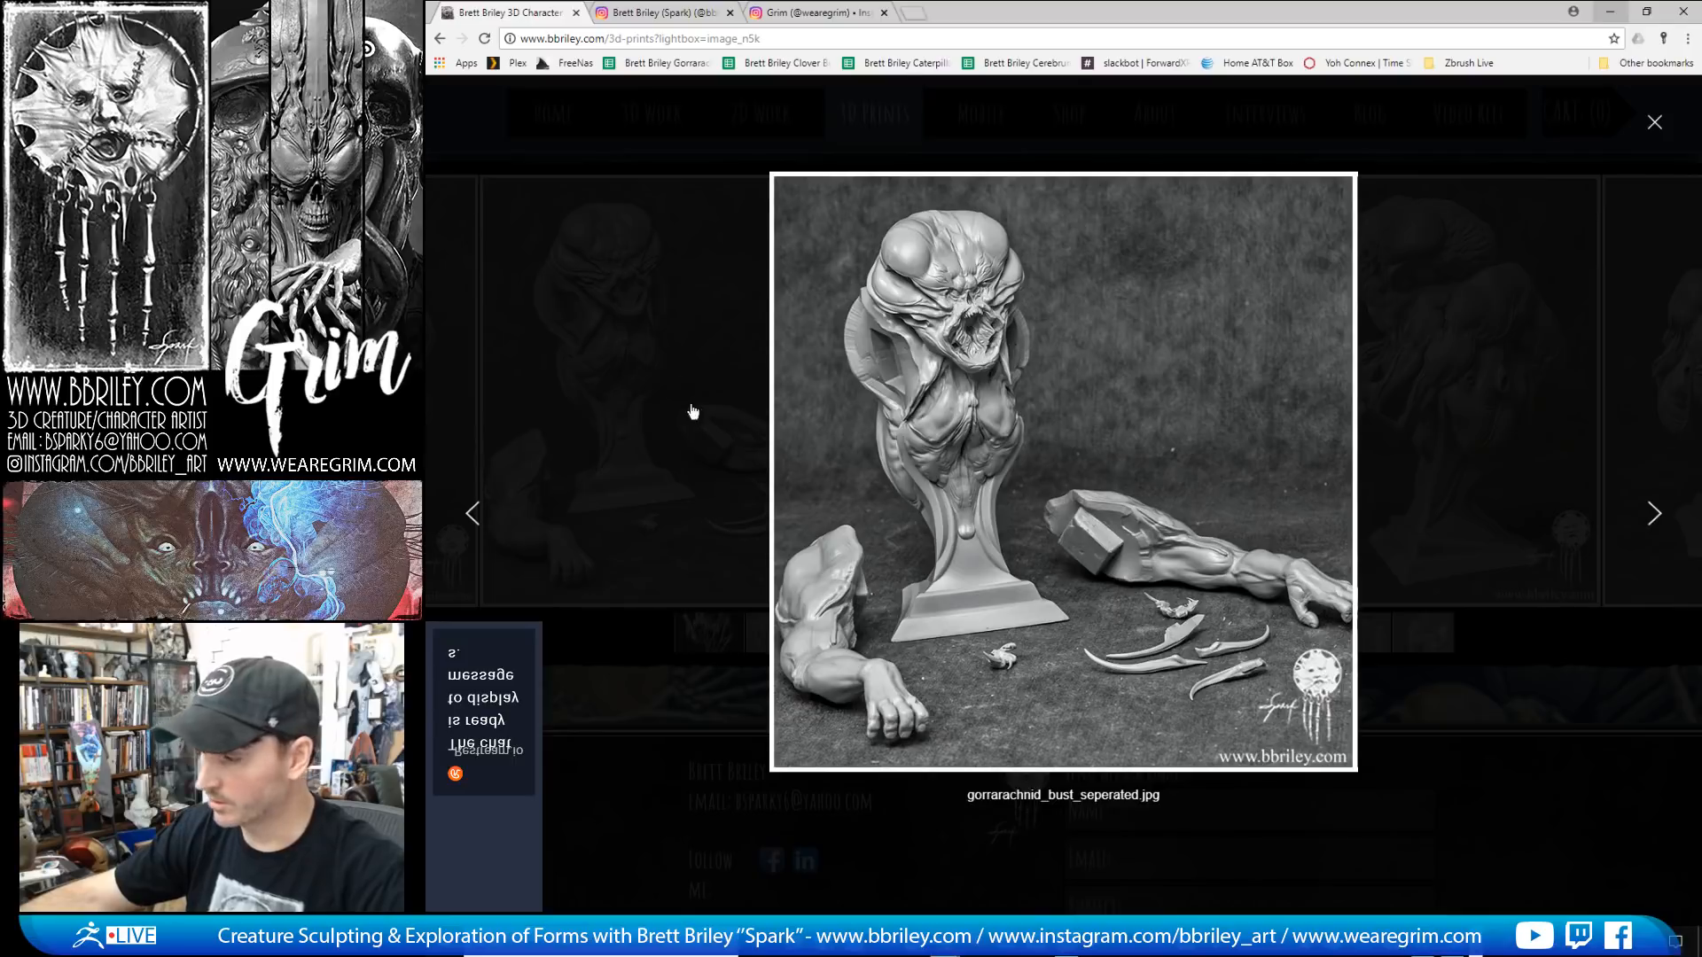
{"action": "left_click", "coordinate": [1654, 124]}
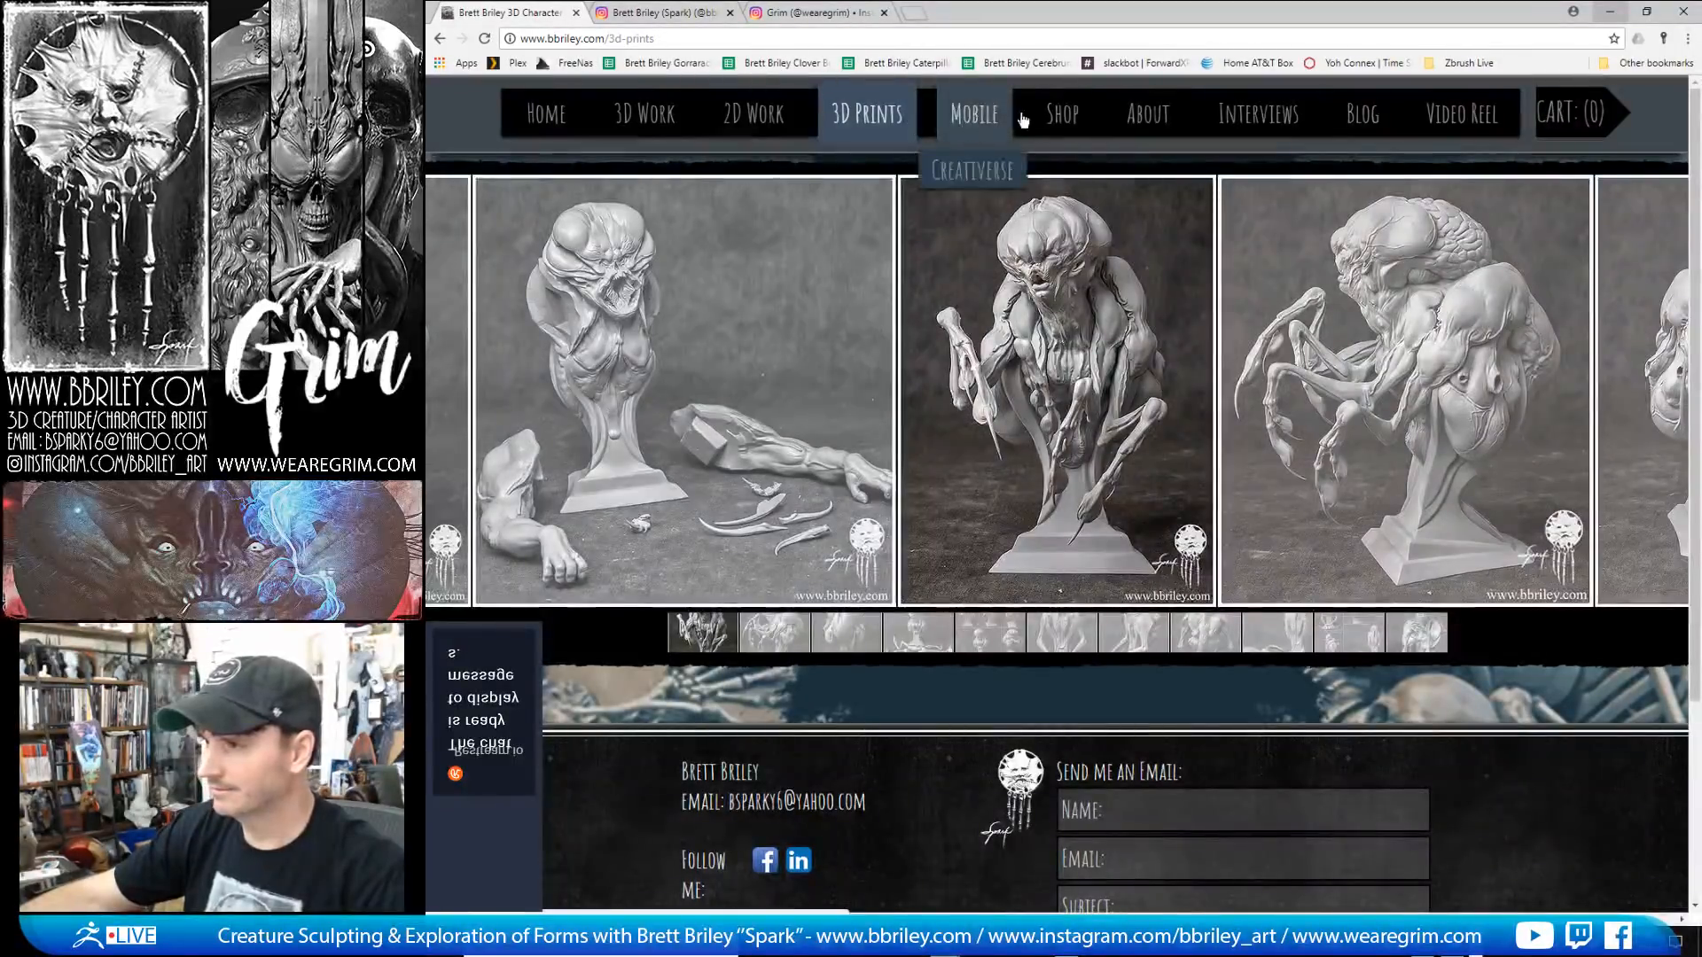
Step: Show the busts on the Shop page, and review the About page's biography and list of game projects
{"action": "left_click", "coordinate": [1064, 116]}
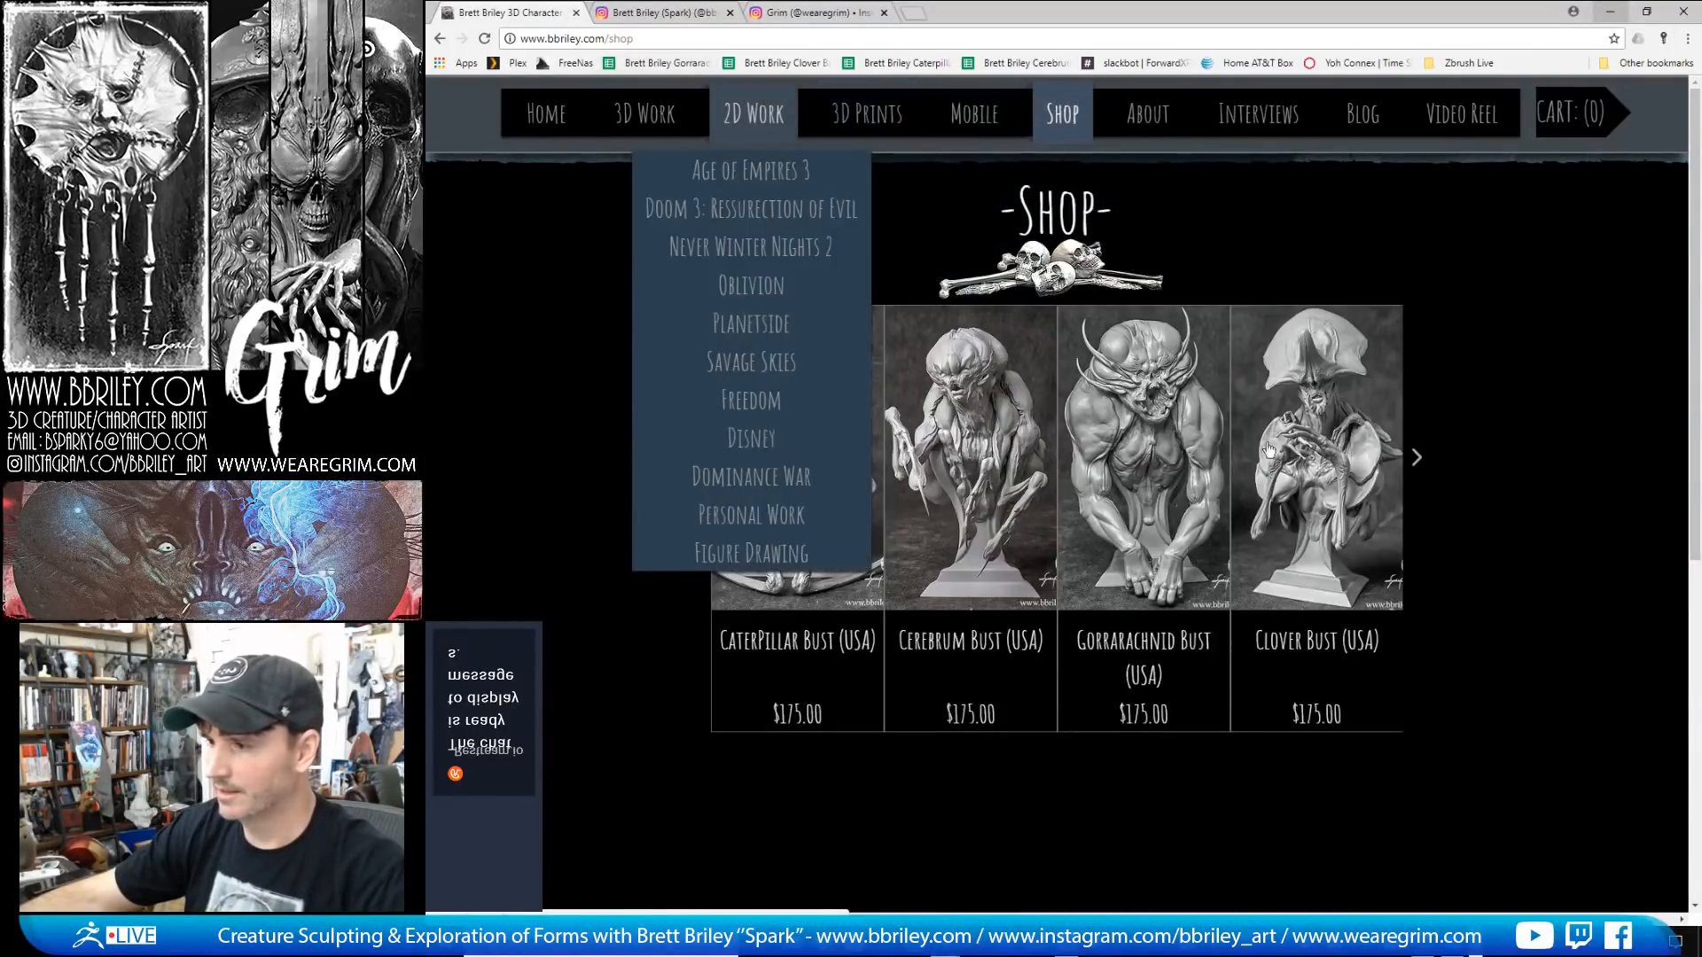
{"action": "left_click", "coordinate": [1150, 108]}
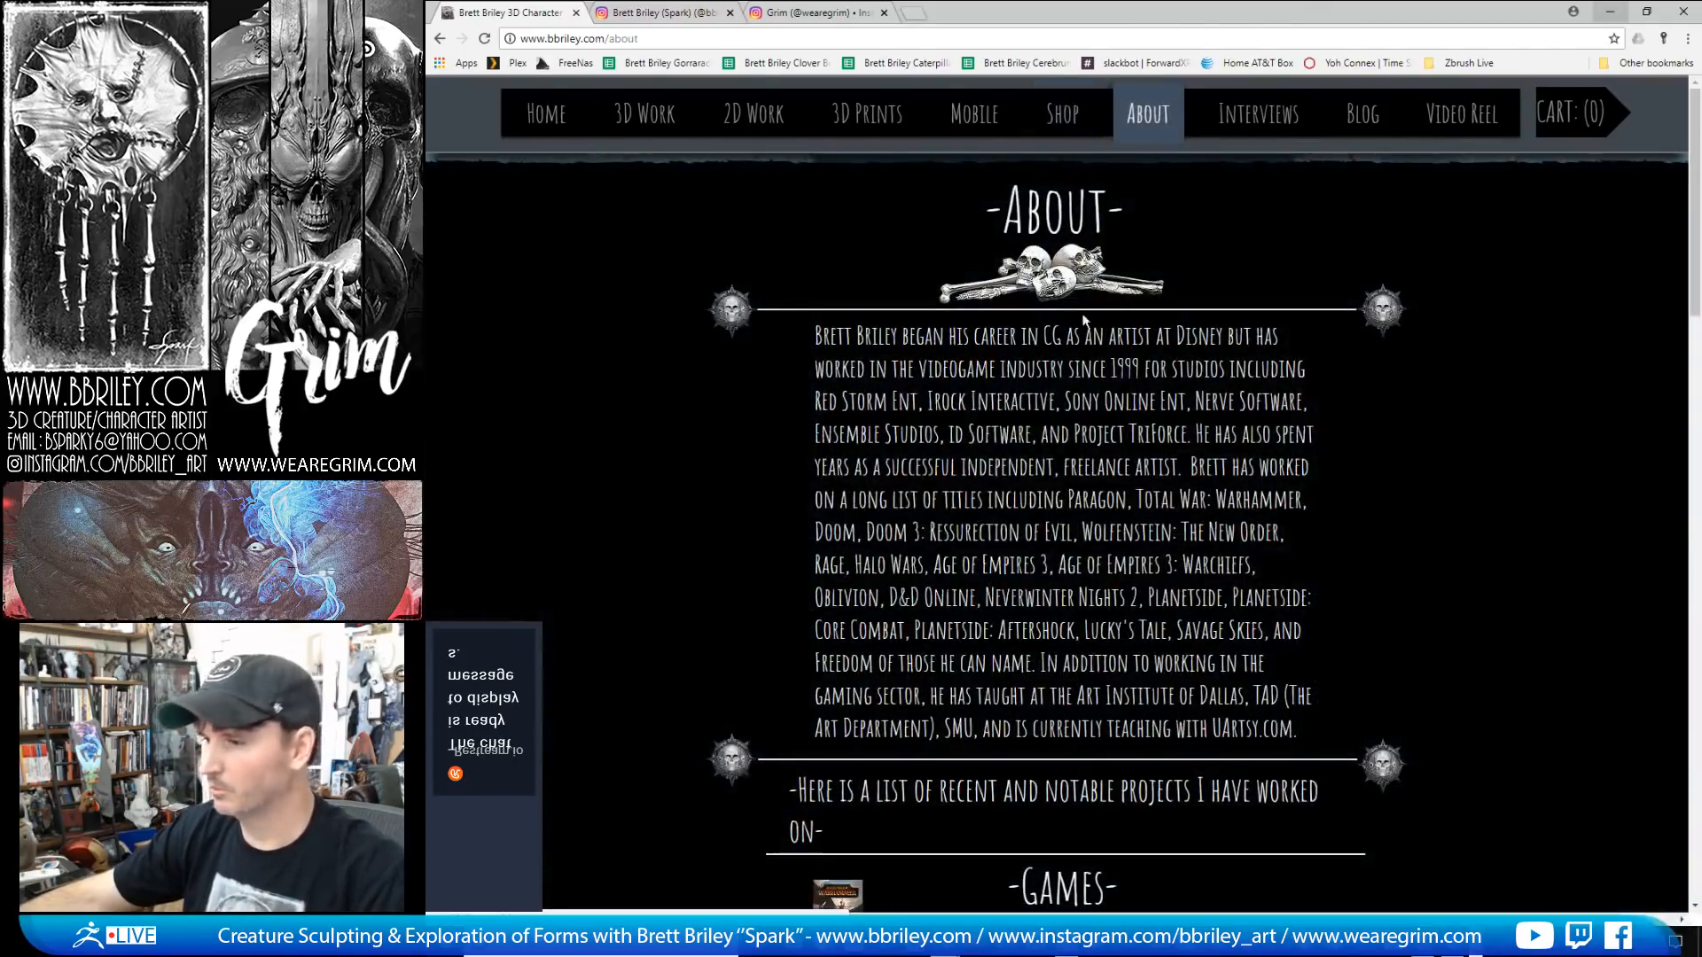
{"action": "scroll", "coordinate": [1066, 319], "scroll_direction": "down", "scroll_amount": 7}
{"action": "scroll", "coordinate": [1097, 408], "scroll_direction": "down", "scroll_amount": 3}
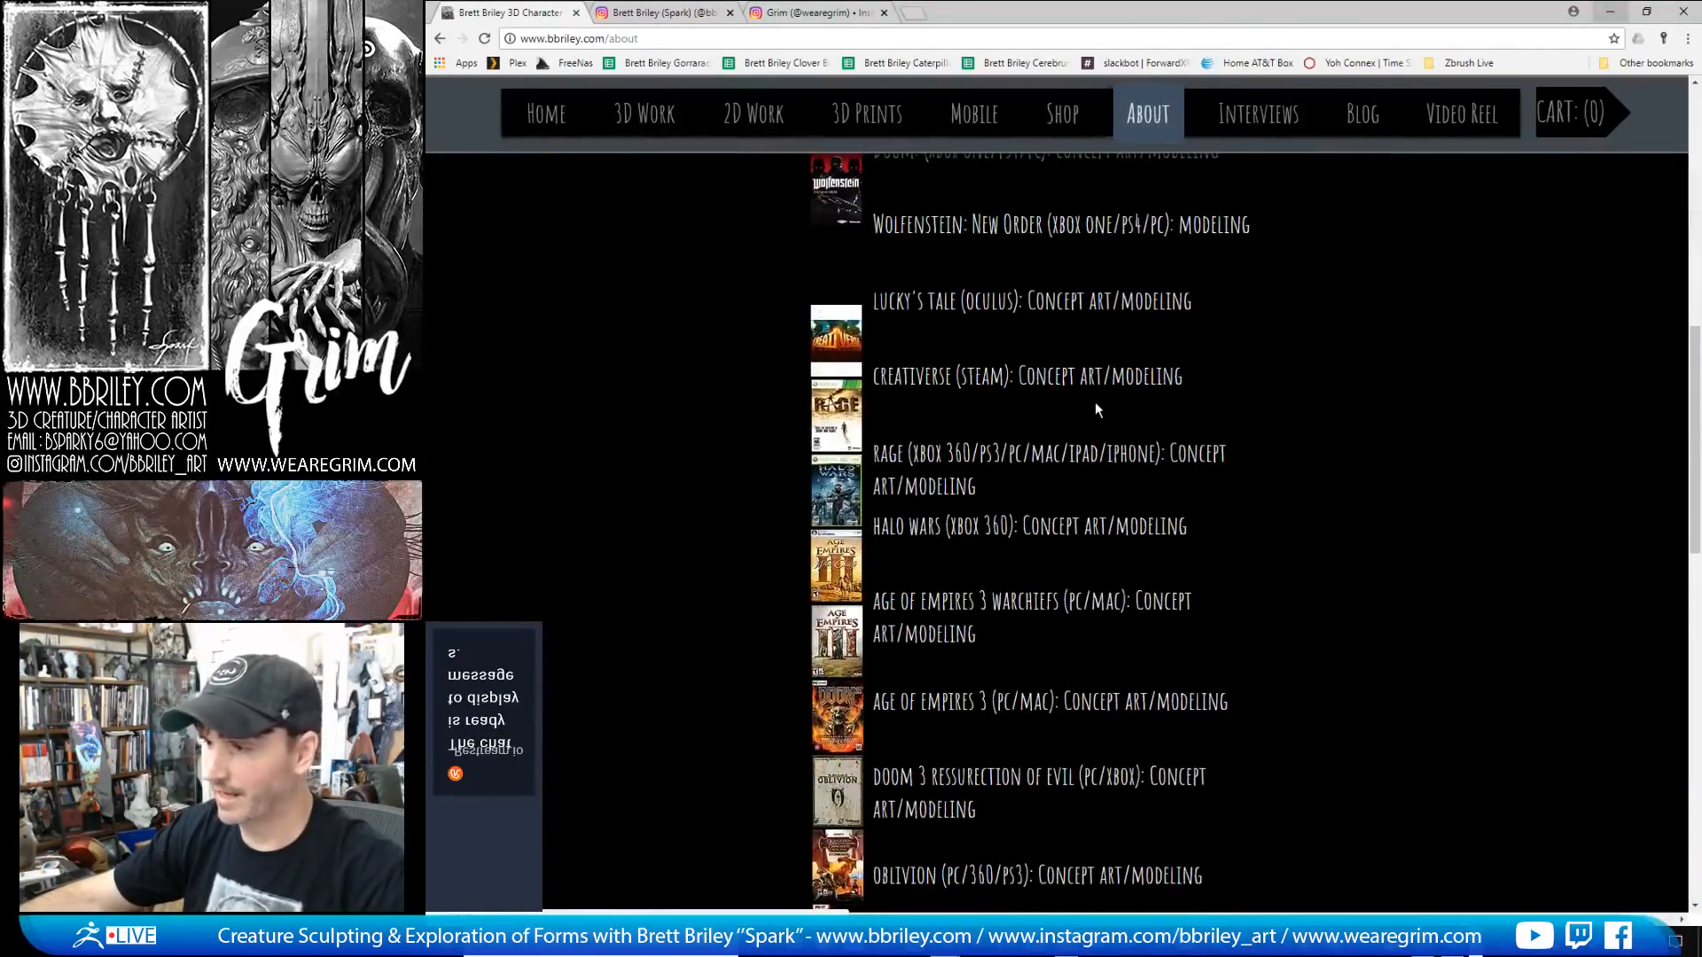
Step: Go back over the About page's biography and Games list, and open the Interviews page
{"action": "scroll", "coordinate": [1093, 402], "scroll_direction": "up", "scroll_amount": 9}
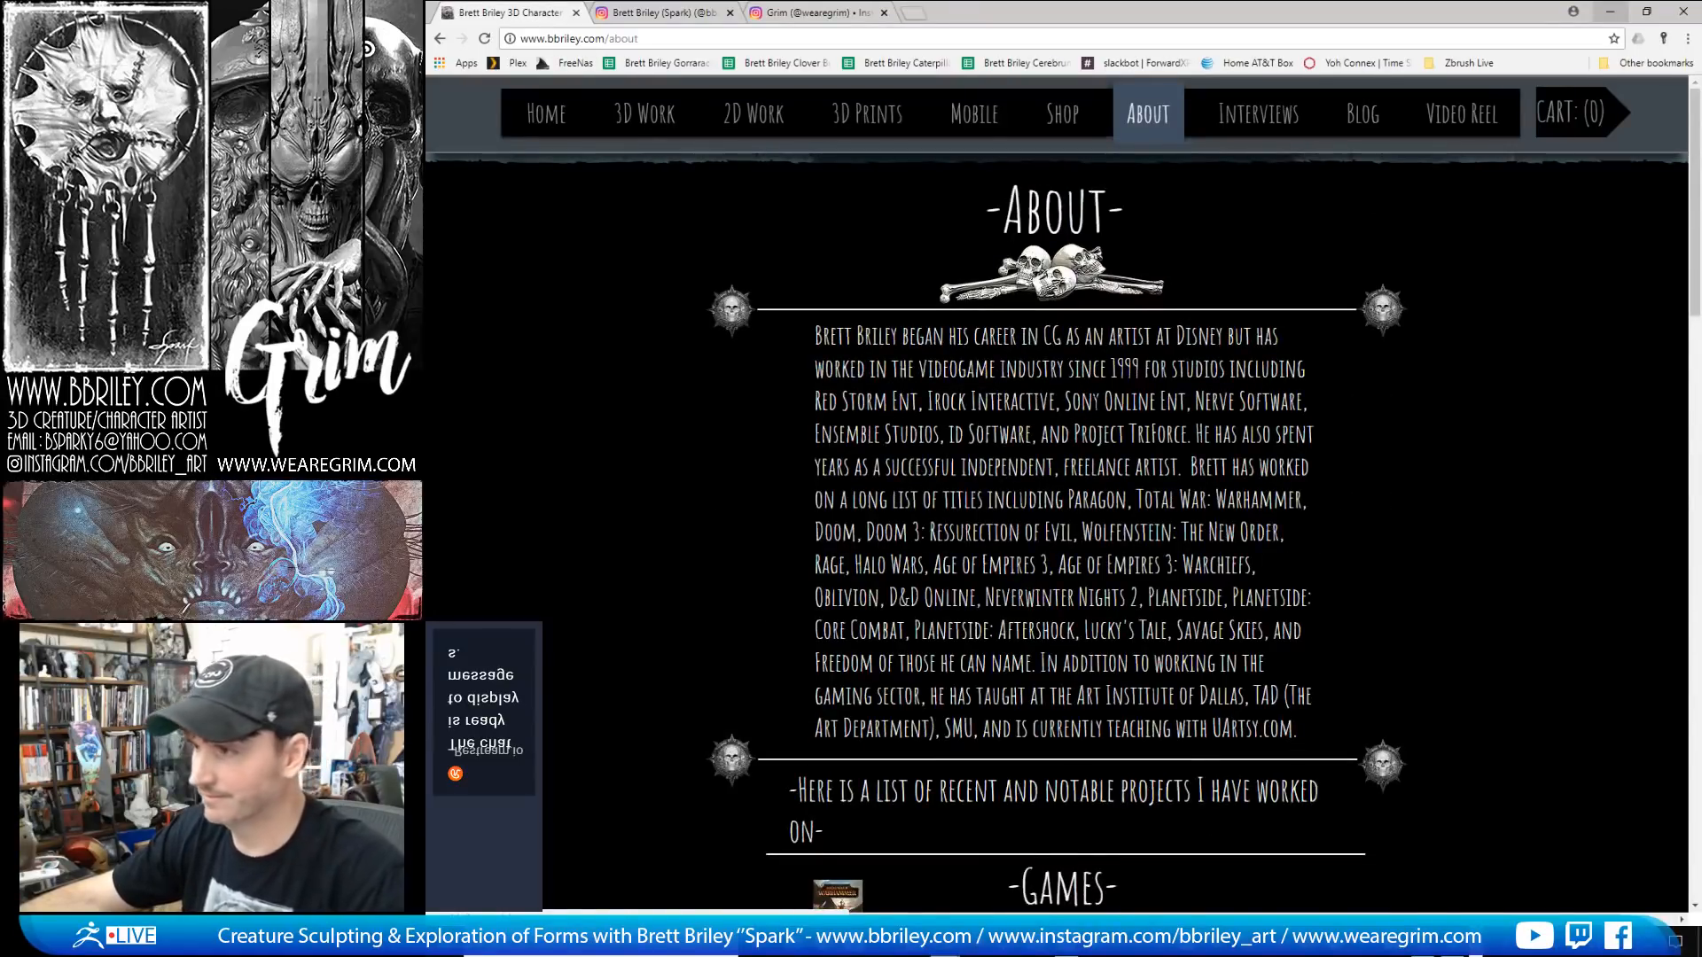
{"action": "scroll", "coordinate": [1064, 496], "scroll_direction": "down", "scroll_amount": 2}
{"action": "scroll", "coordinate": [1064, 531], "scroll_direction": "down", "scroll_amount": 2}
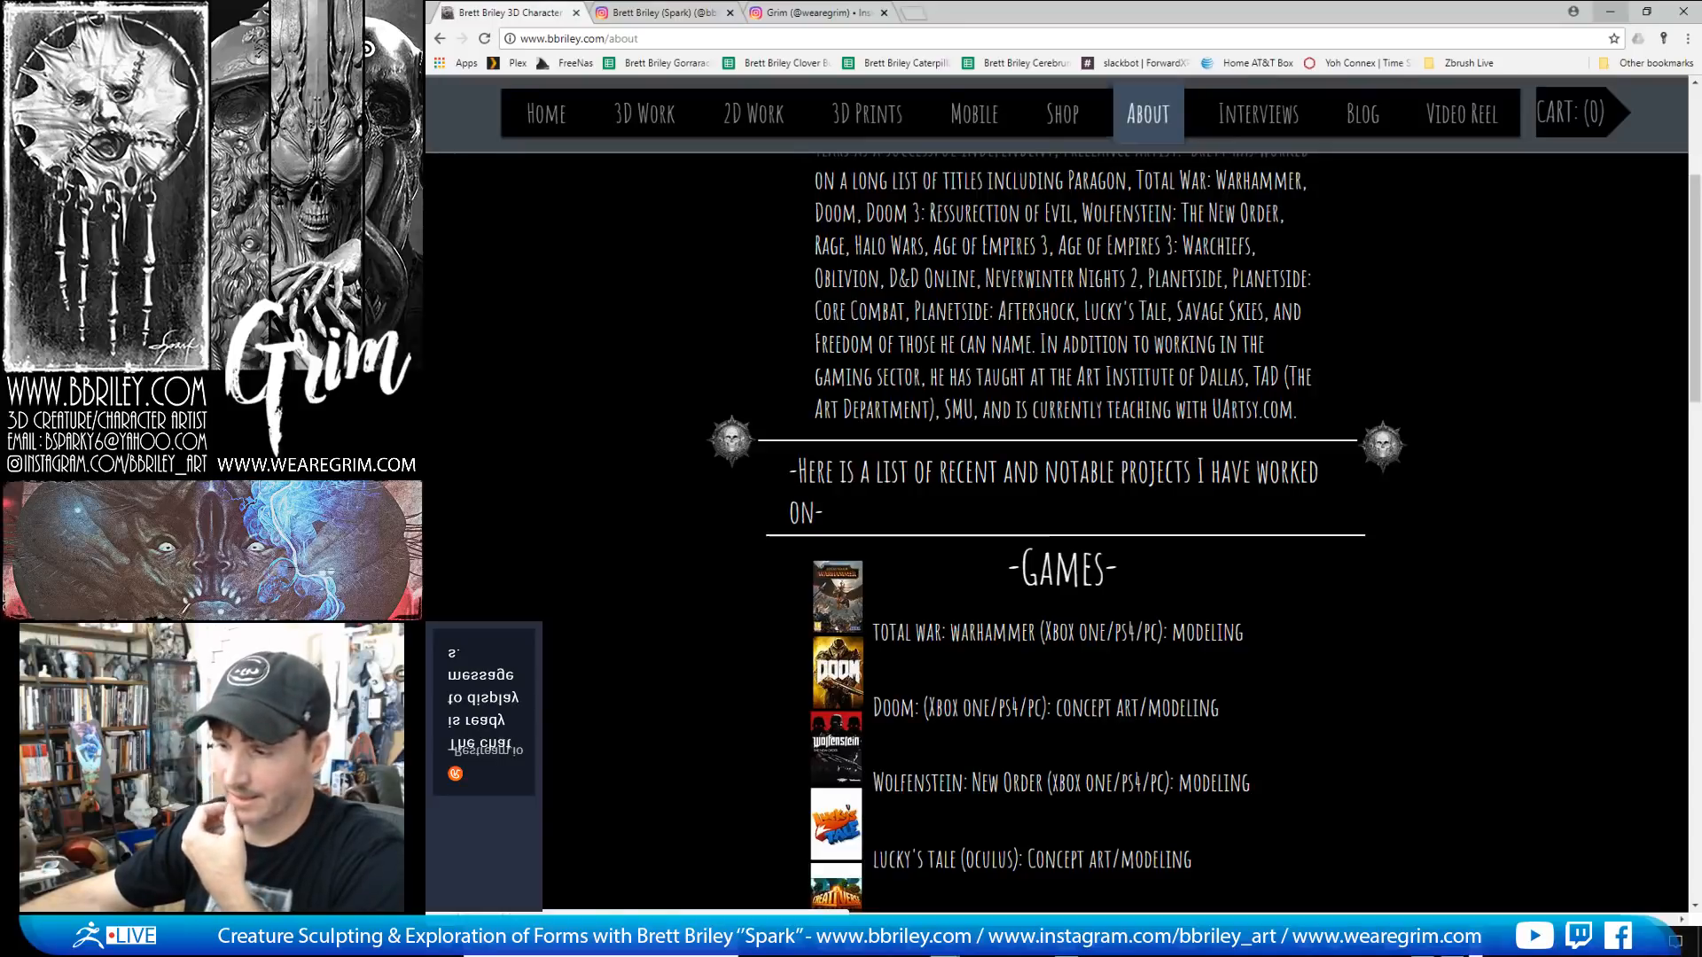
{"action": "scroll", "coordinate": [1095, 408], "scroll_direction": "down", "scroll_amount": 5}
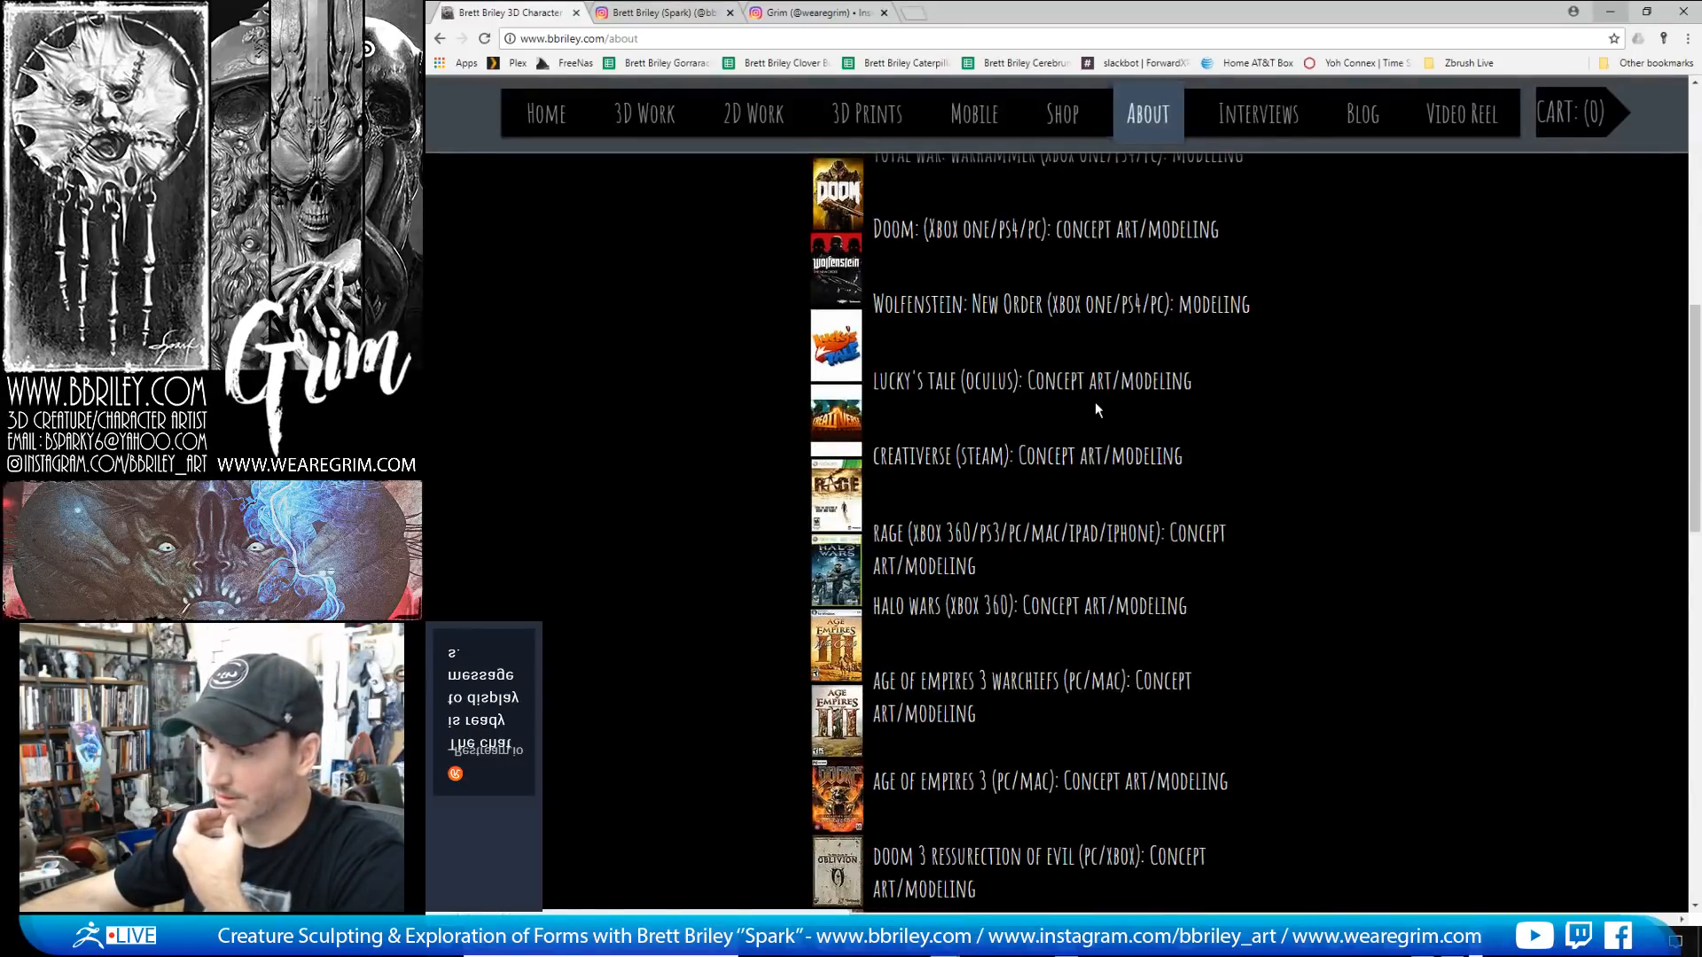
{"action": "scroll", "coordinate": [1094, 402], "scroll_direction": "down", "scroll_amount": 2}
{"action": "scroll", "coordinate": [1094, 402], "scroll_direction": "up", "scroll_amount": 6}
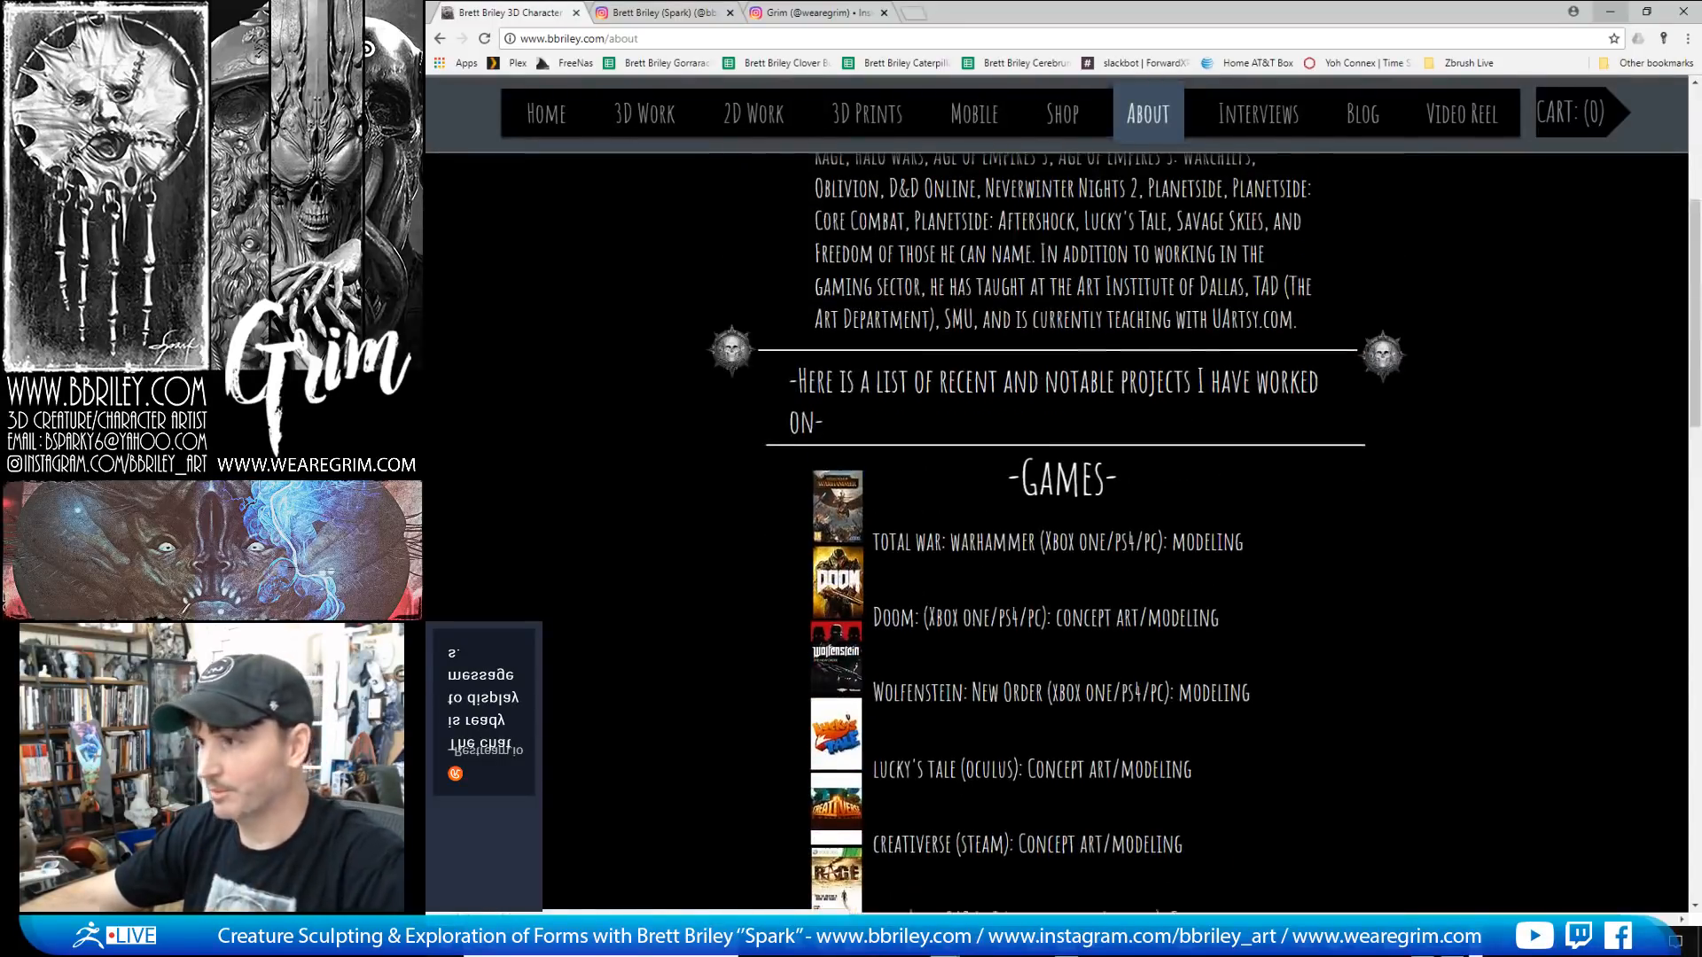
{"action": "left_click", "coordinate": [1245, 118]}
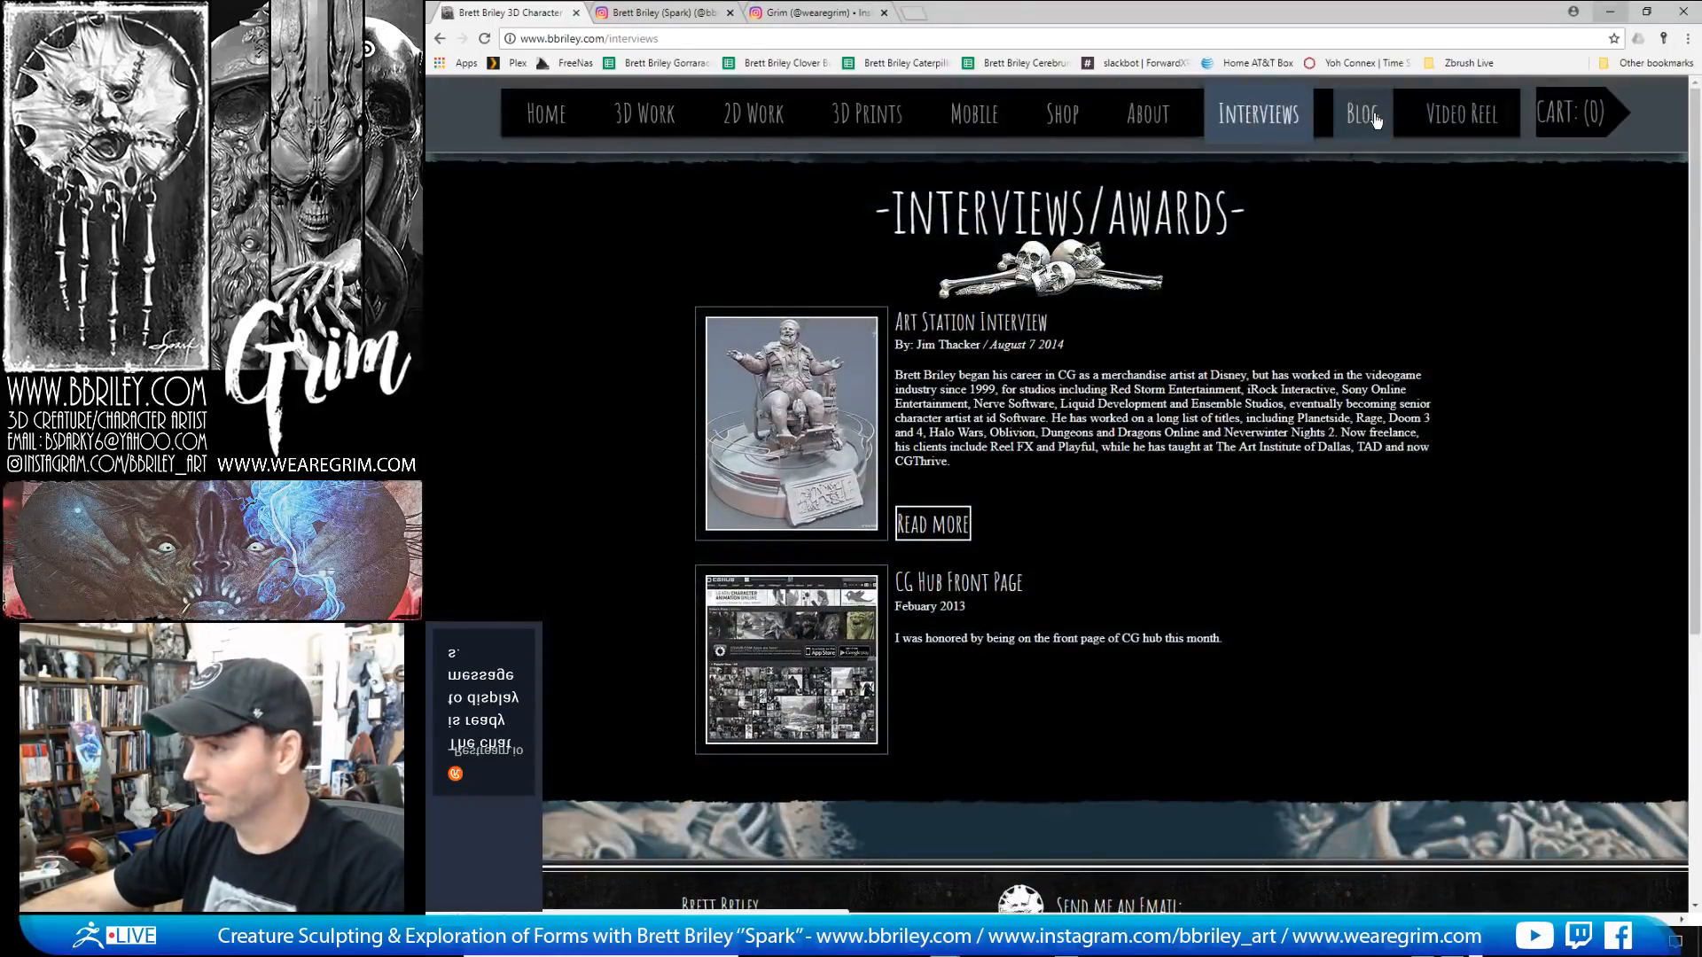
Step: Switch to the artist's Instagram profile and browse the creature and character artwork in its posts
{"action": "left_click", "coordinate": [651, 22]}
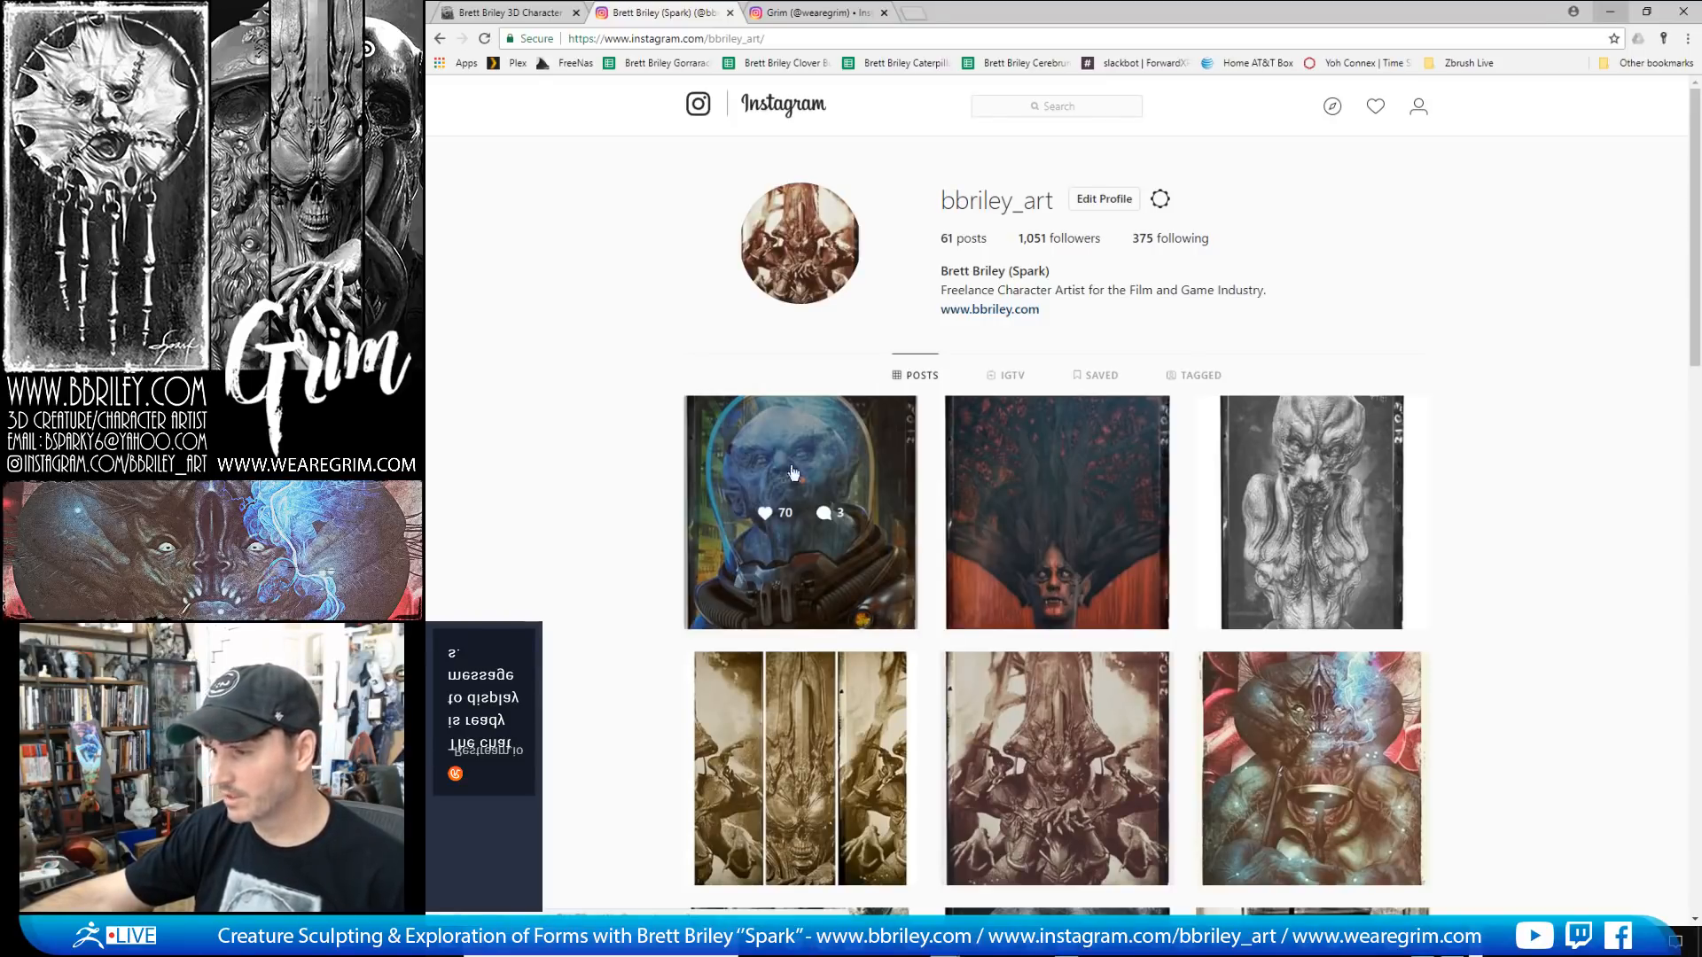
{"action": "scroll", "coordinate": [887, 483], "scroll_direction": "down", "scroll_amount": 1}
{"action": "scroll", "coordinate": [844, 477], "scroll_direction": "down", "scroll_amount": 2}
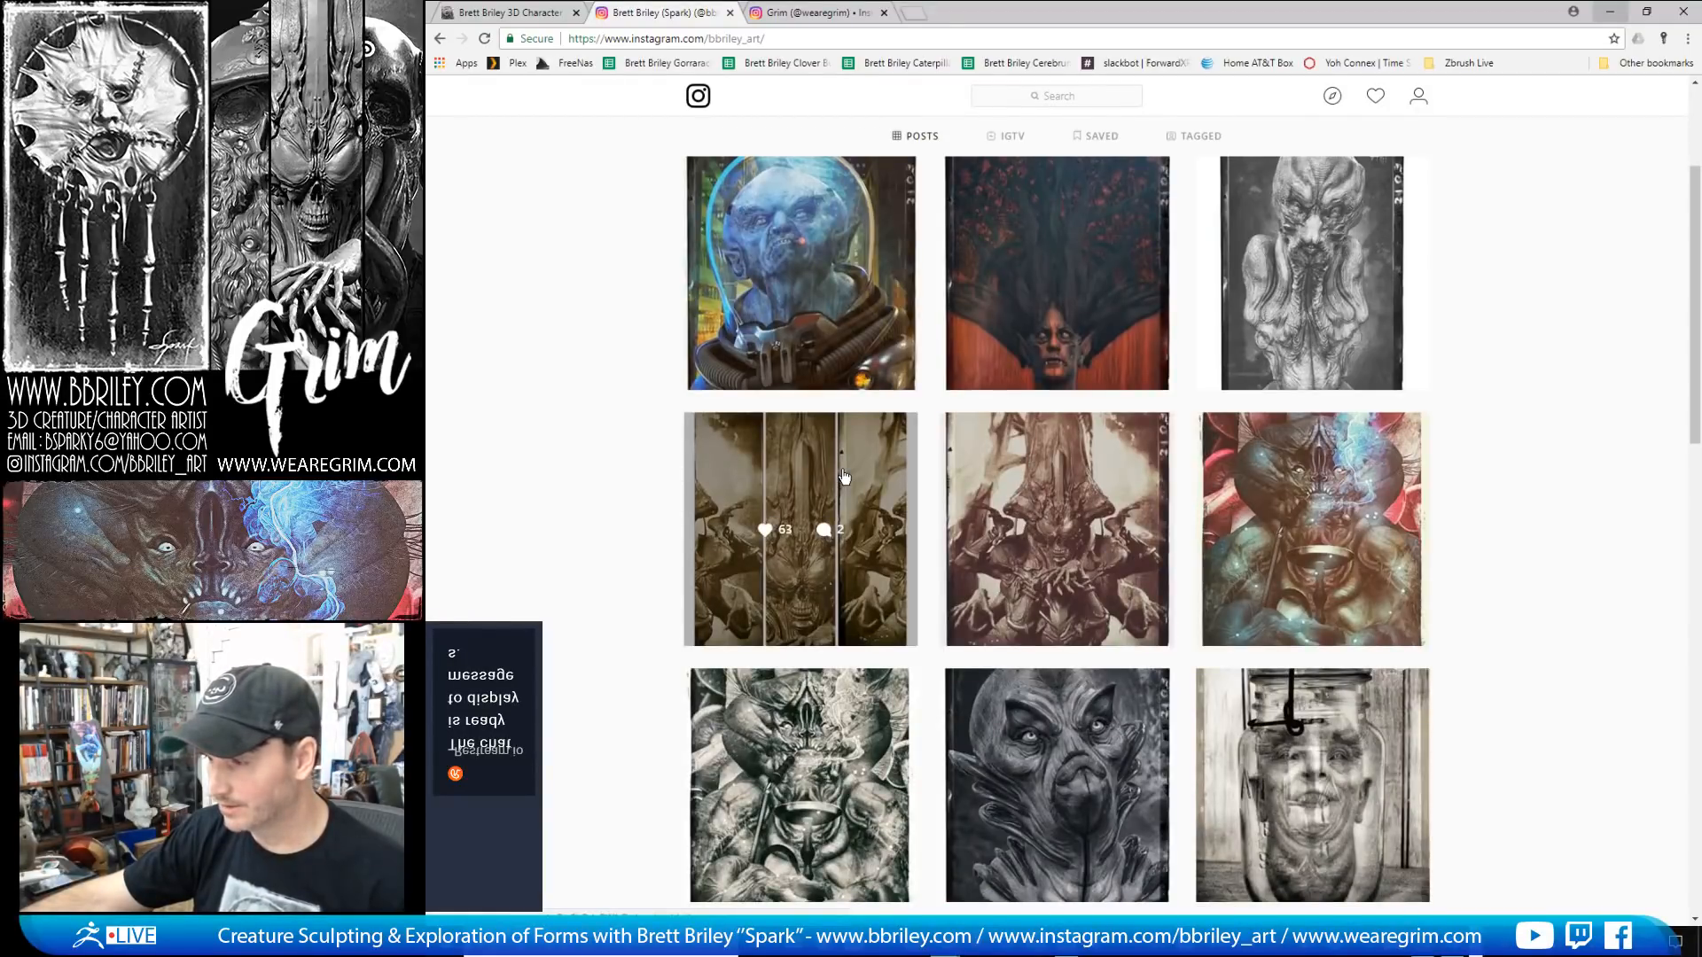
{"action": "scroll", "coordinate": [935, 722], "scroll_direction": "down", "scroll_amount": 3}
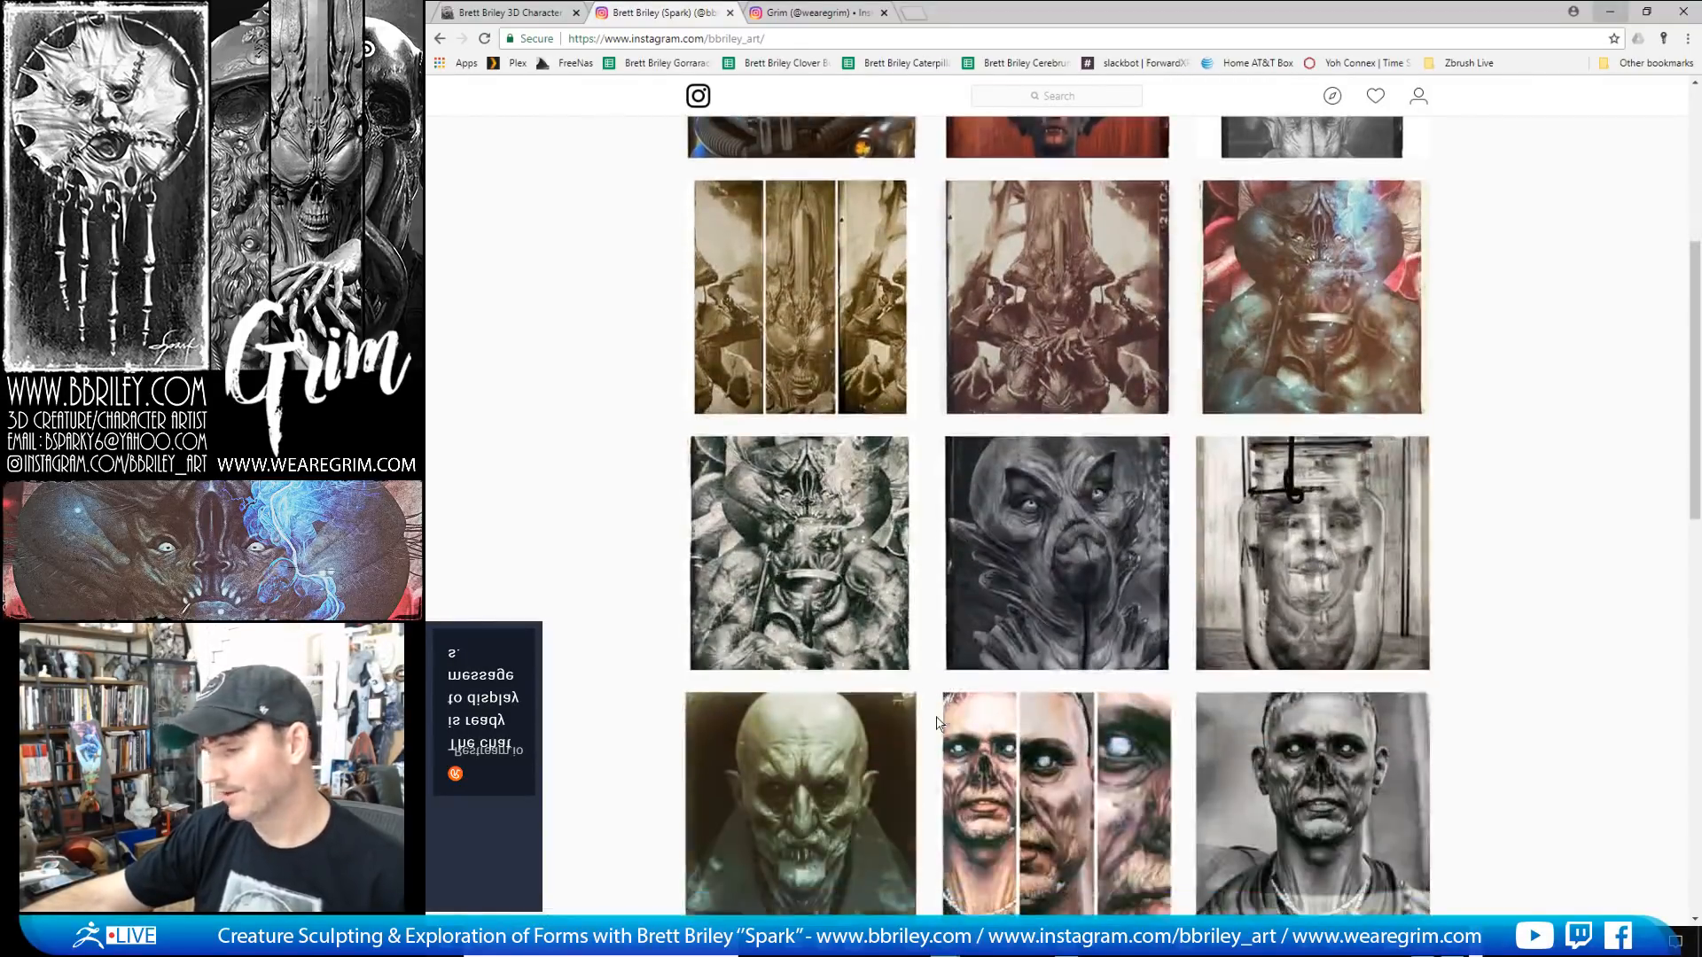
{"action": "scroll", "coordinate": [975, 705], "scroll_direction": "down", "scroll_amount": 1}
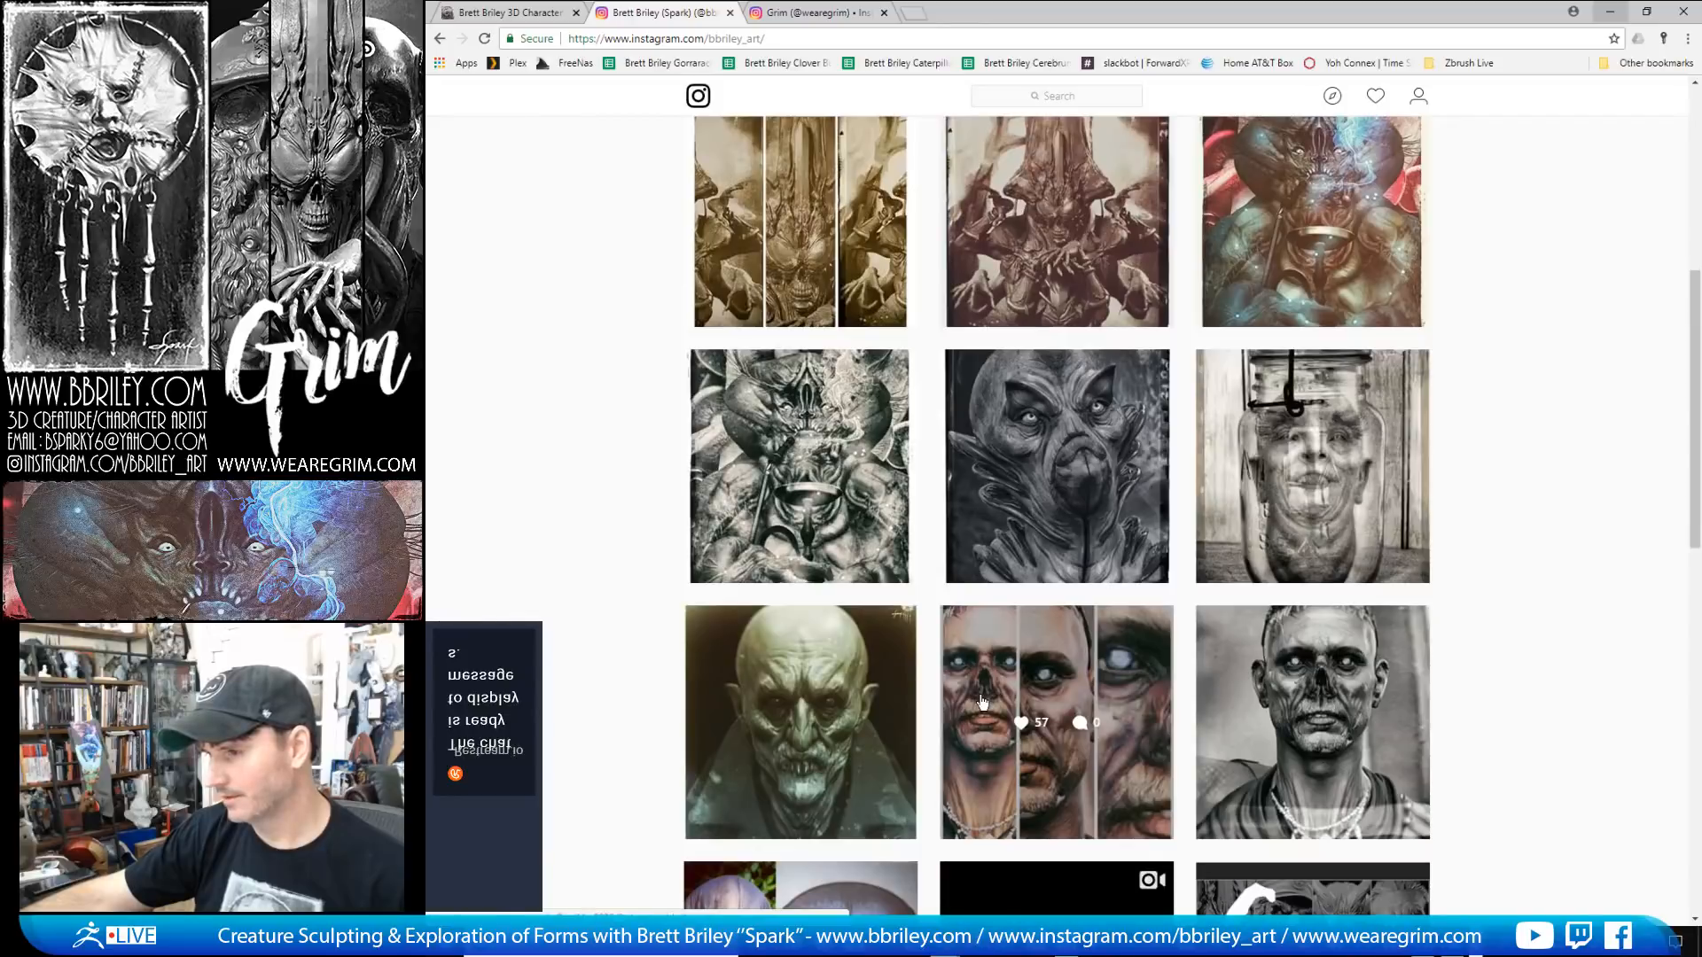
{"action": "scroll", "coordinate": [982, 703], "scroll_direction": "up", "scroll_amount": 1}
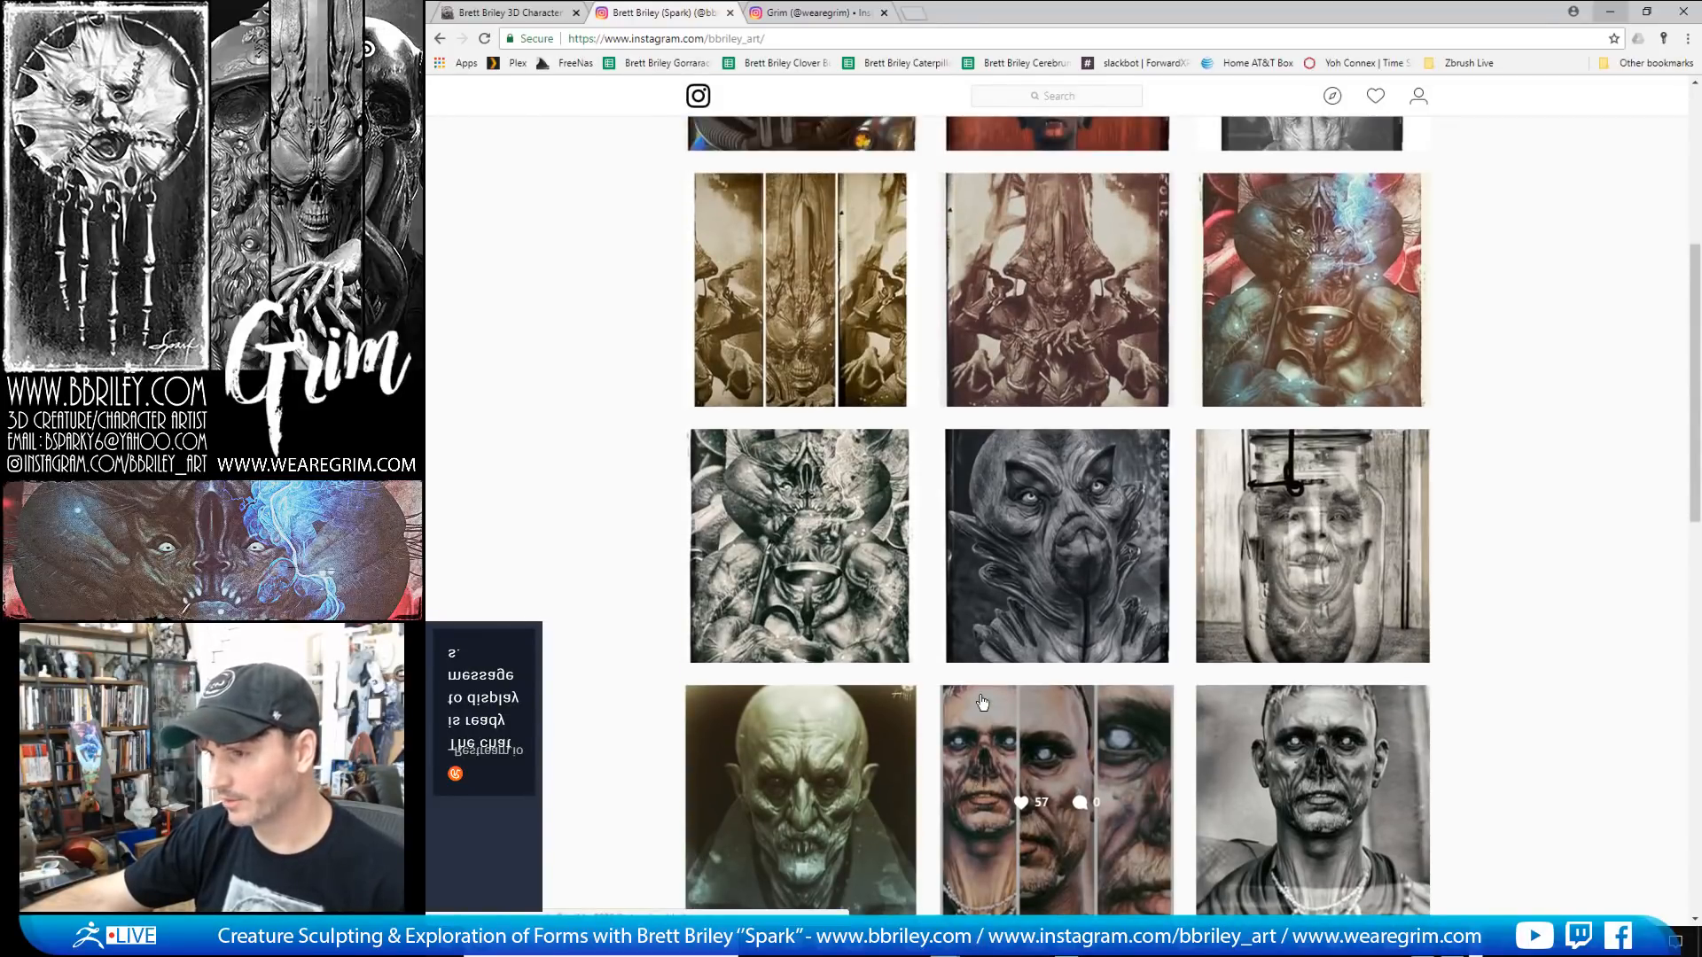
{"action": "scroll", "coordinate": [982, 703], "scroll_direction": "up", "scroll_amount": 4}
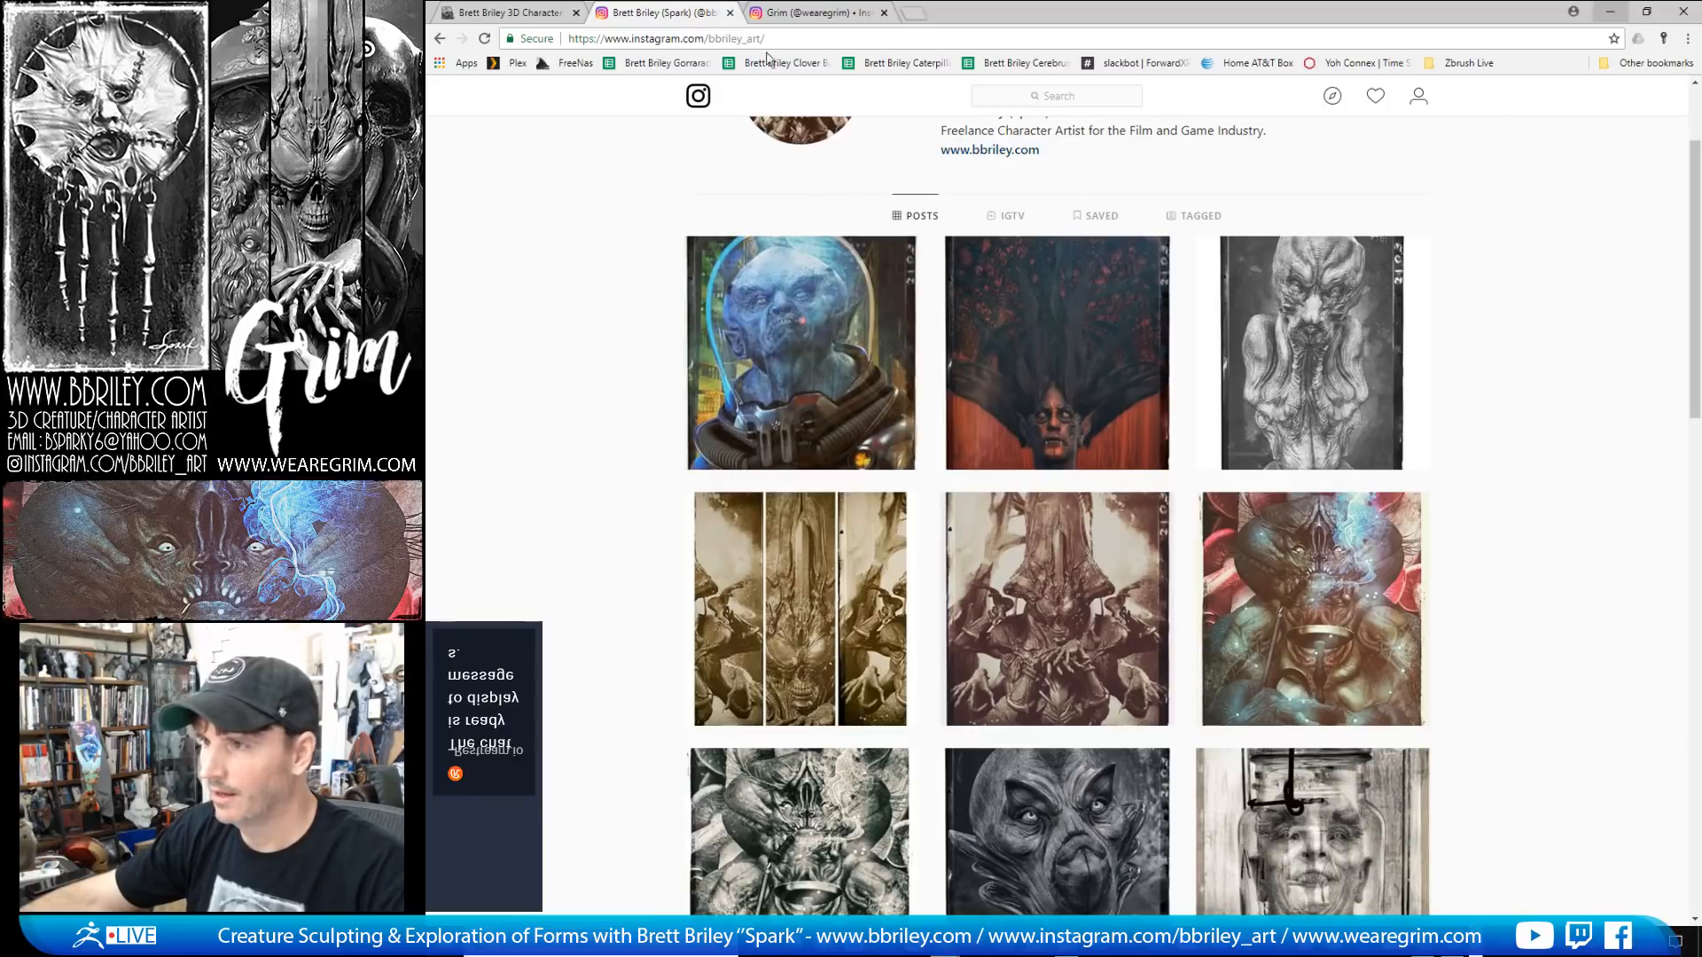
Step: Switch to the Grim Instagram profile and browse its sculpture and event posts, returning to the profile header
{"action": "left_click", "coordinate": [775, 14]}
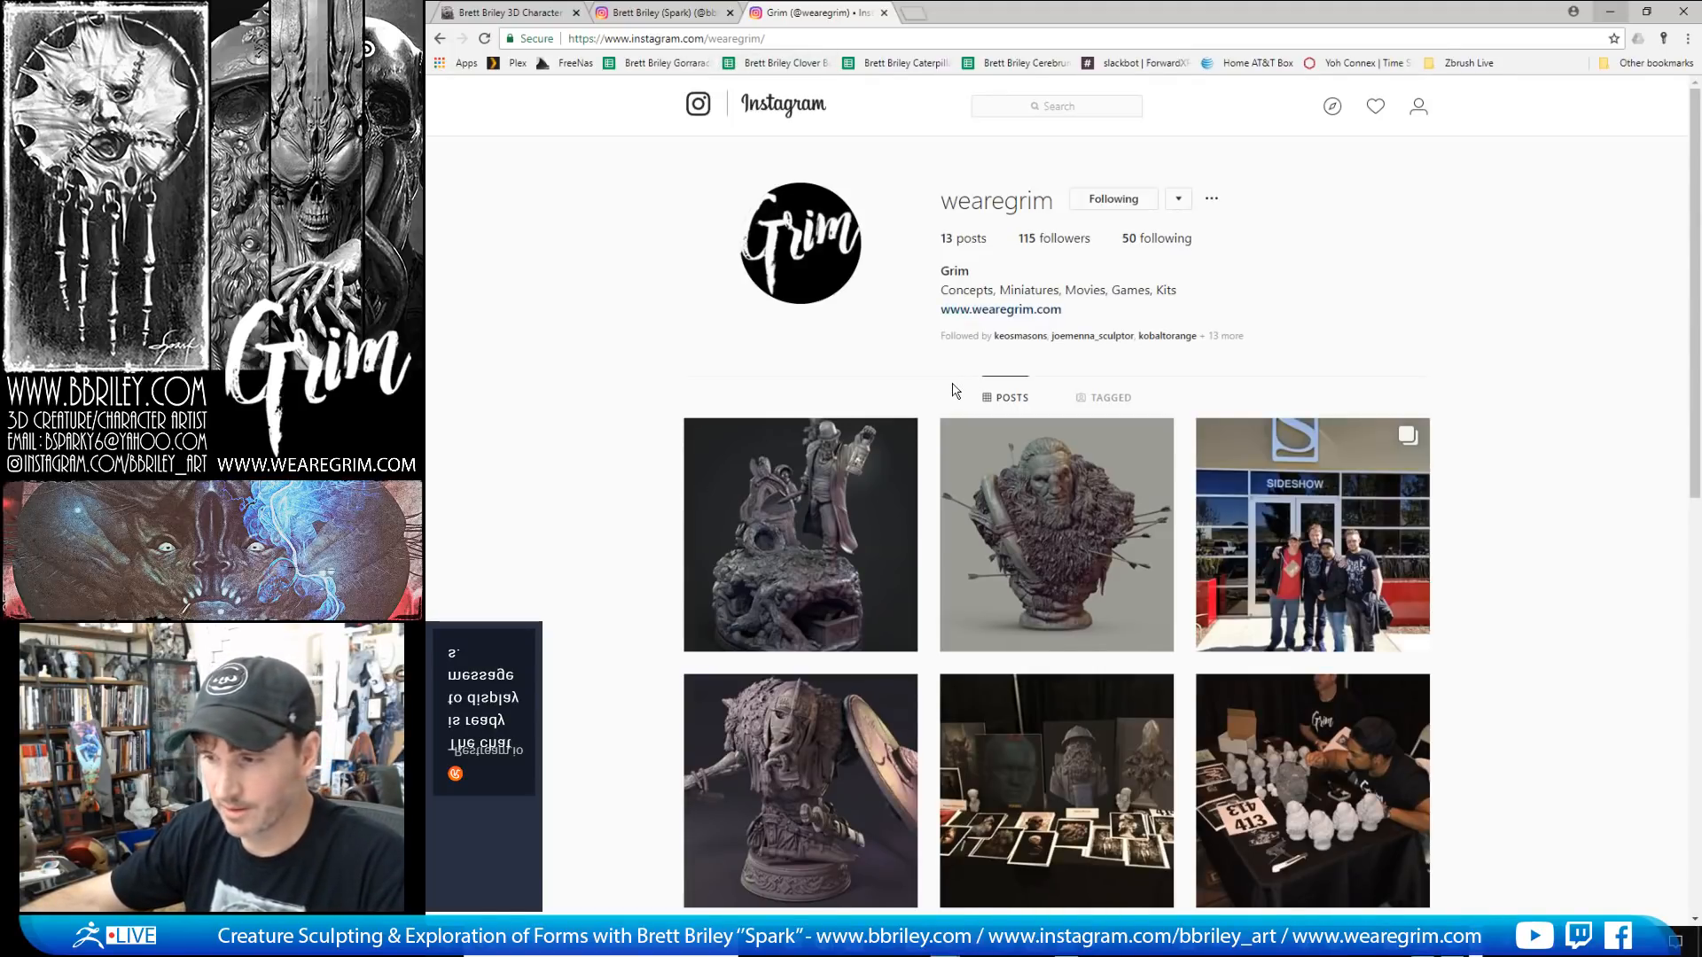
{"action": "scroll", "coordinate": [952, 390], "scroll_direction": "down", "scroll_amount": 5}
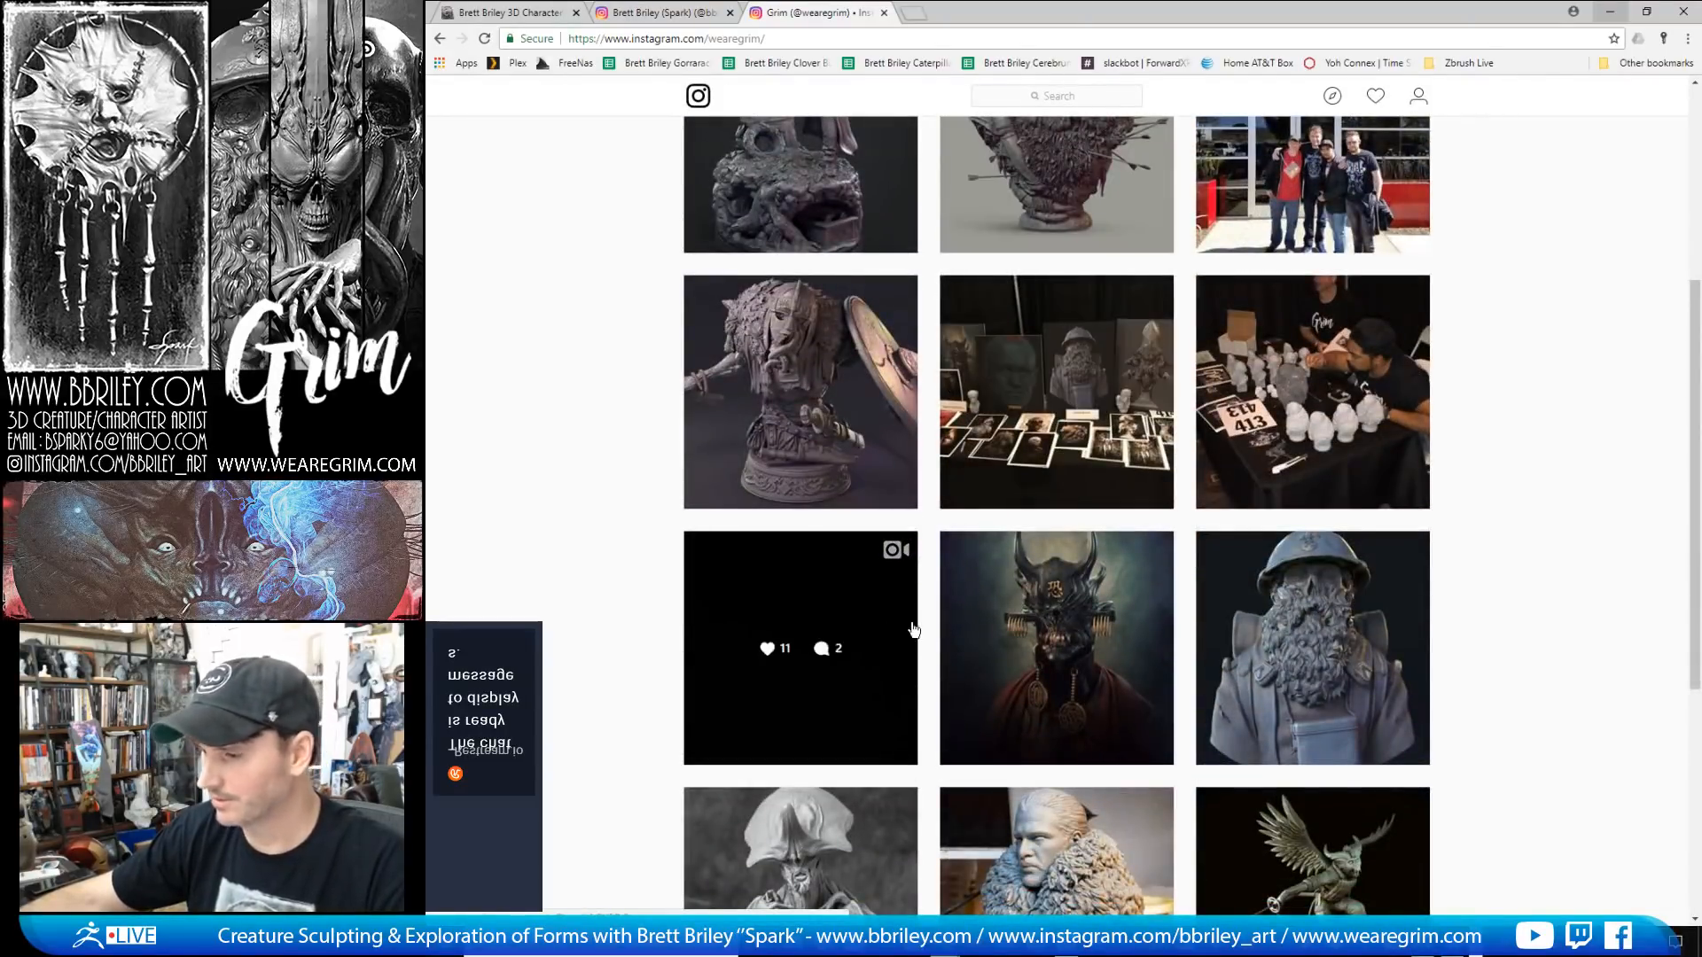
{"action": "scroll", "coordinate": [1059, 709], "scroll_direction": "down", "scroll_amount": 3}
{"action": "scroll", "coordinate": [1063, 738], "scroll_direction": "up", "scroll_amount": 5}
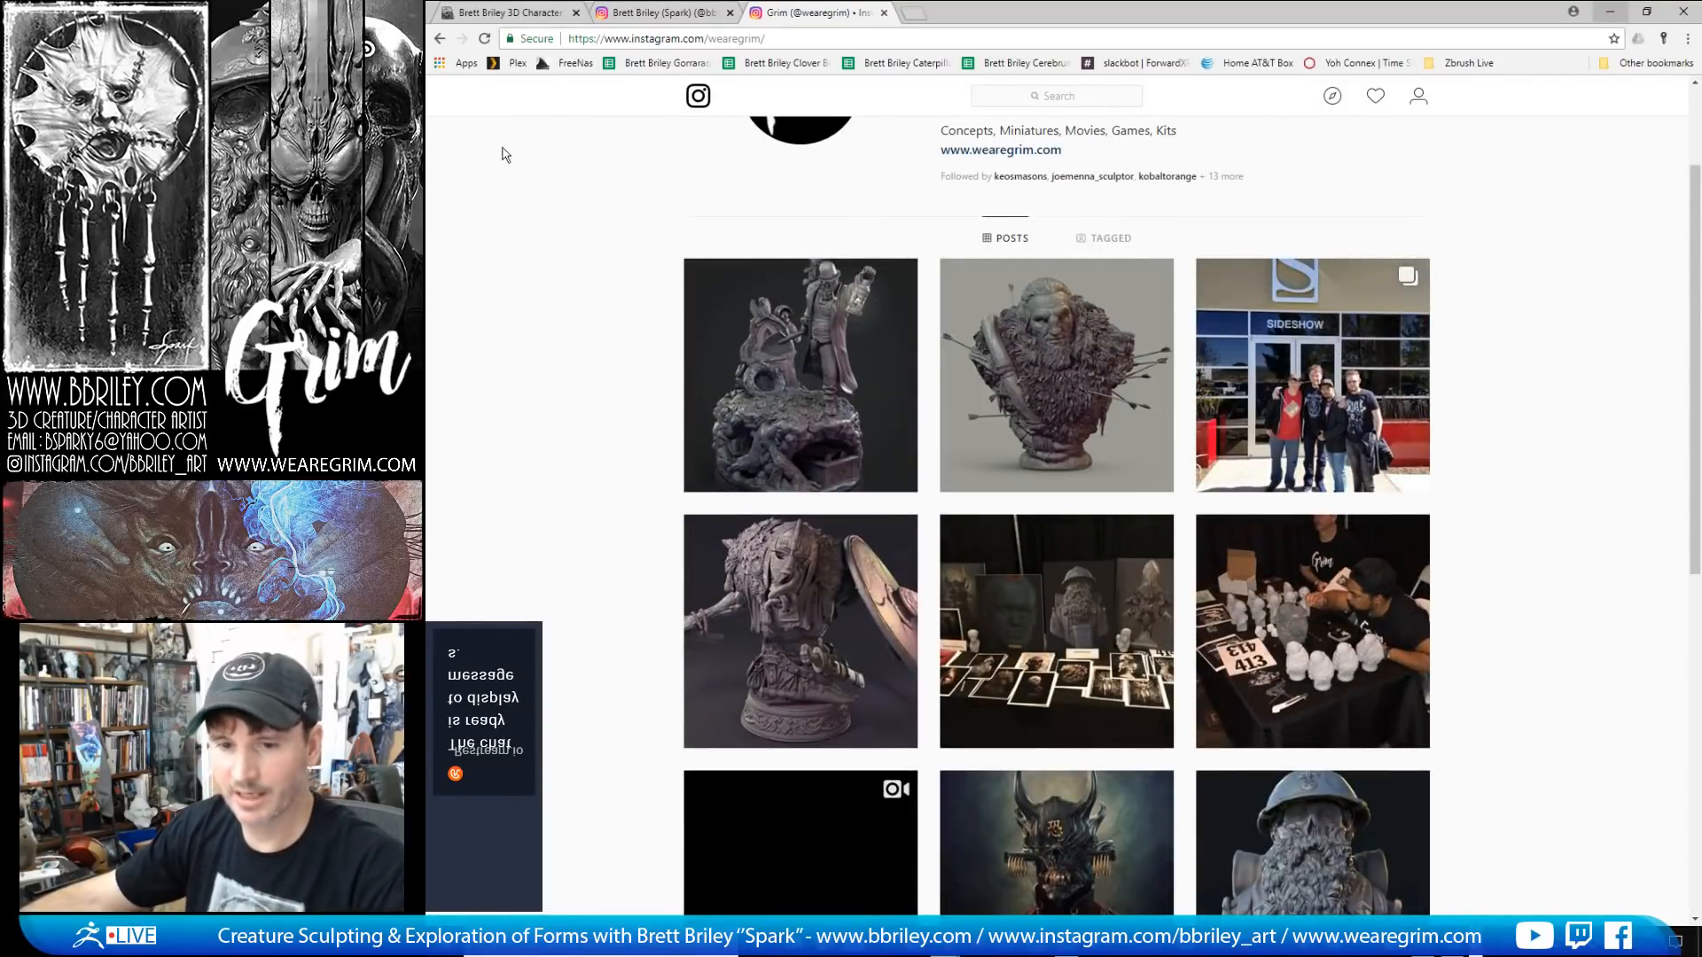
{"action": "scroll", "coordinate": [517, 142], "scroll_direction": "up", "scroll_amount": 2}
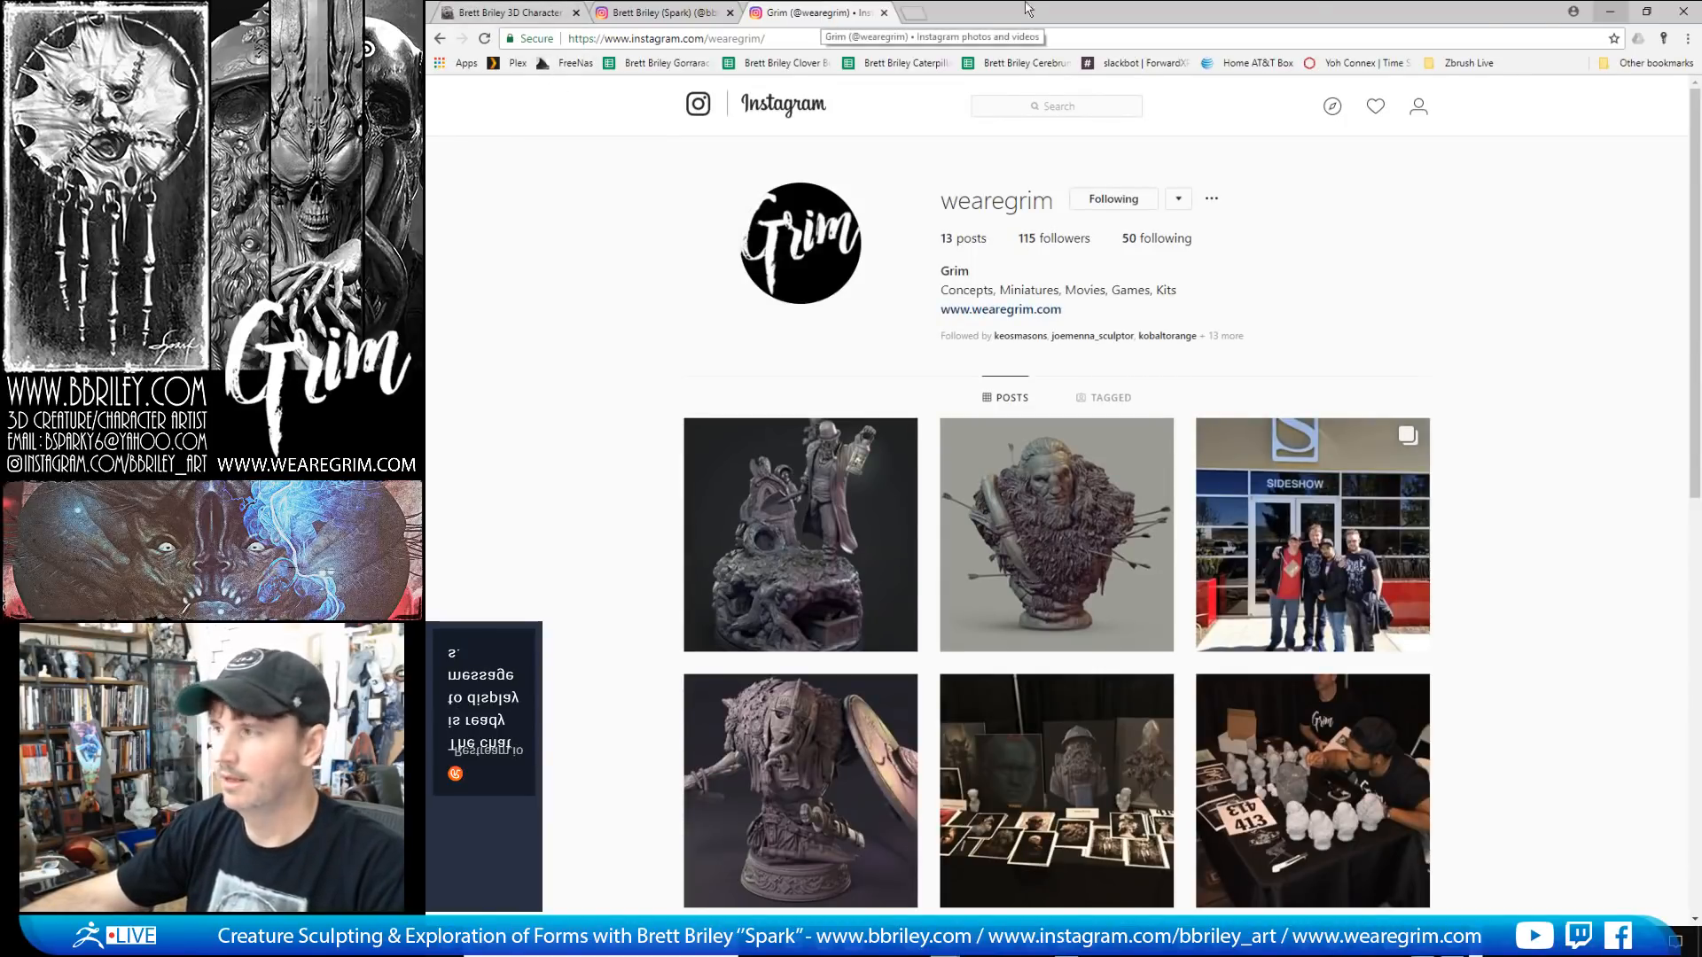
Step: Minimize the browser and switch to ZBrush, bringing the Head1 model into view on the canvas
{"action": "left_click", "coordinate": [1610, 15]}
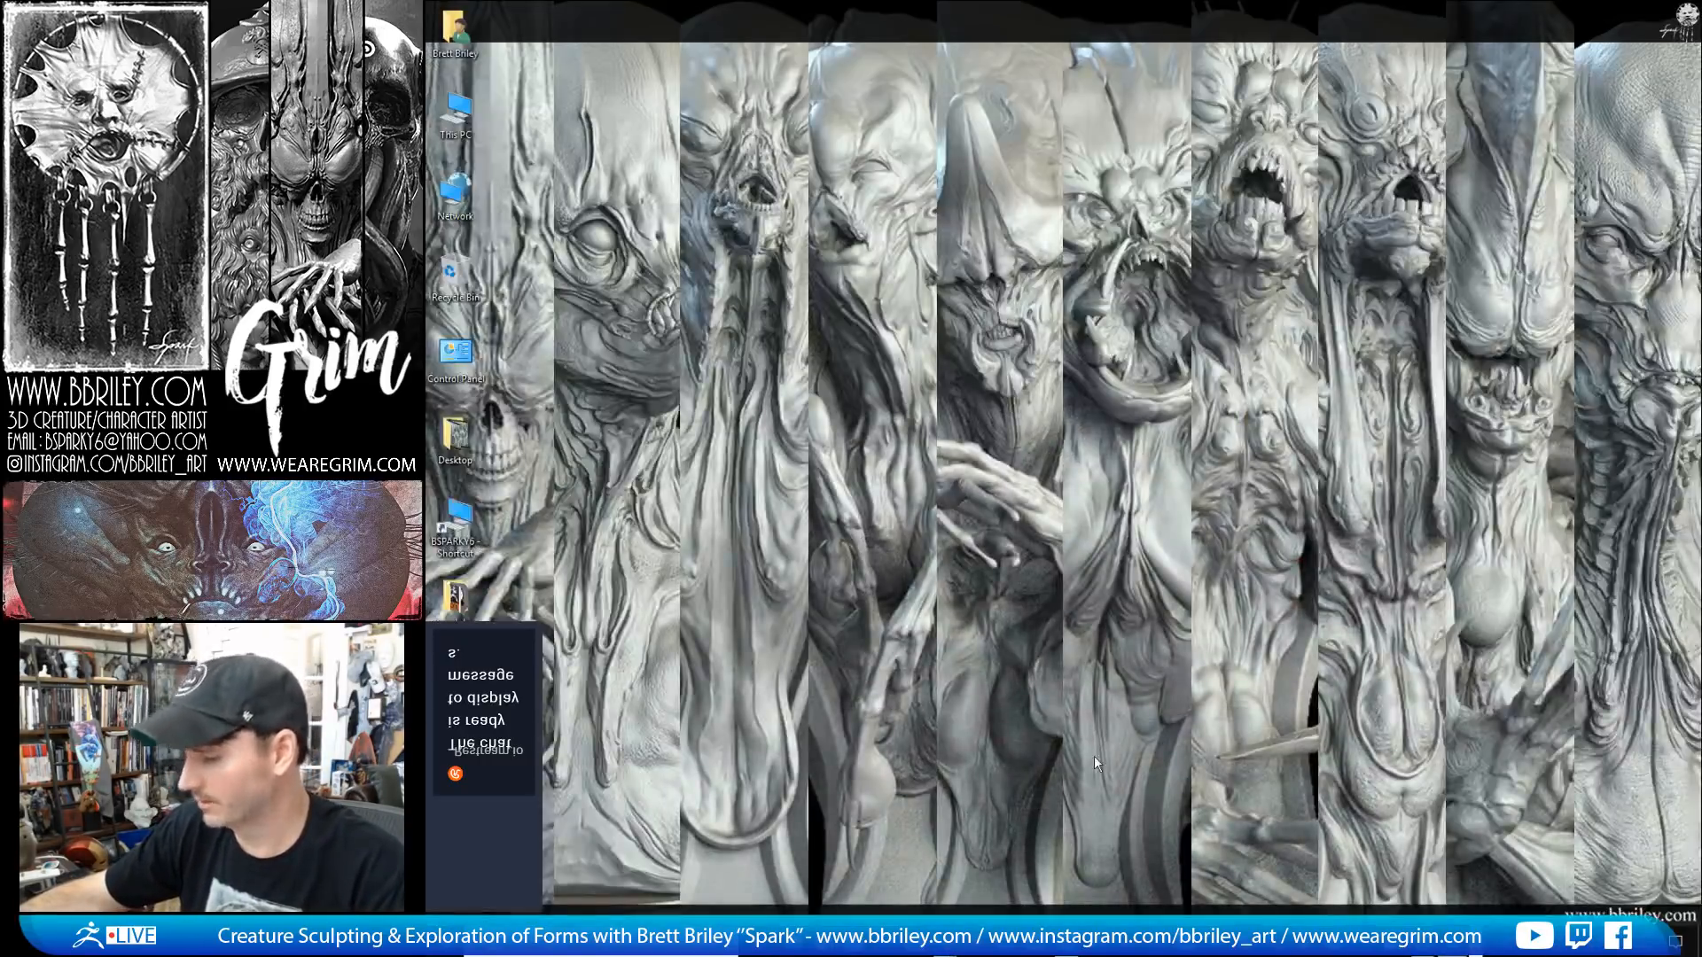
{"action": "left_click", "coordinate": [1072, 941]}
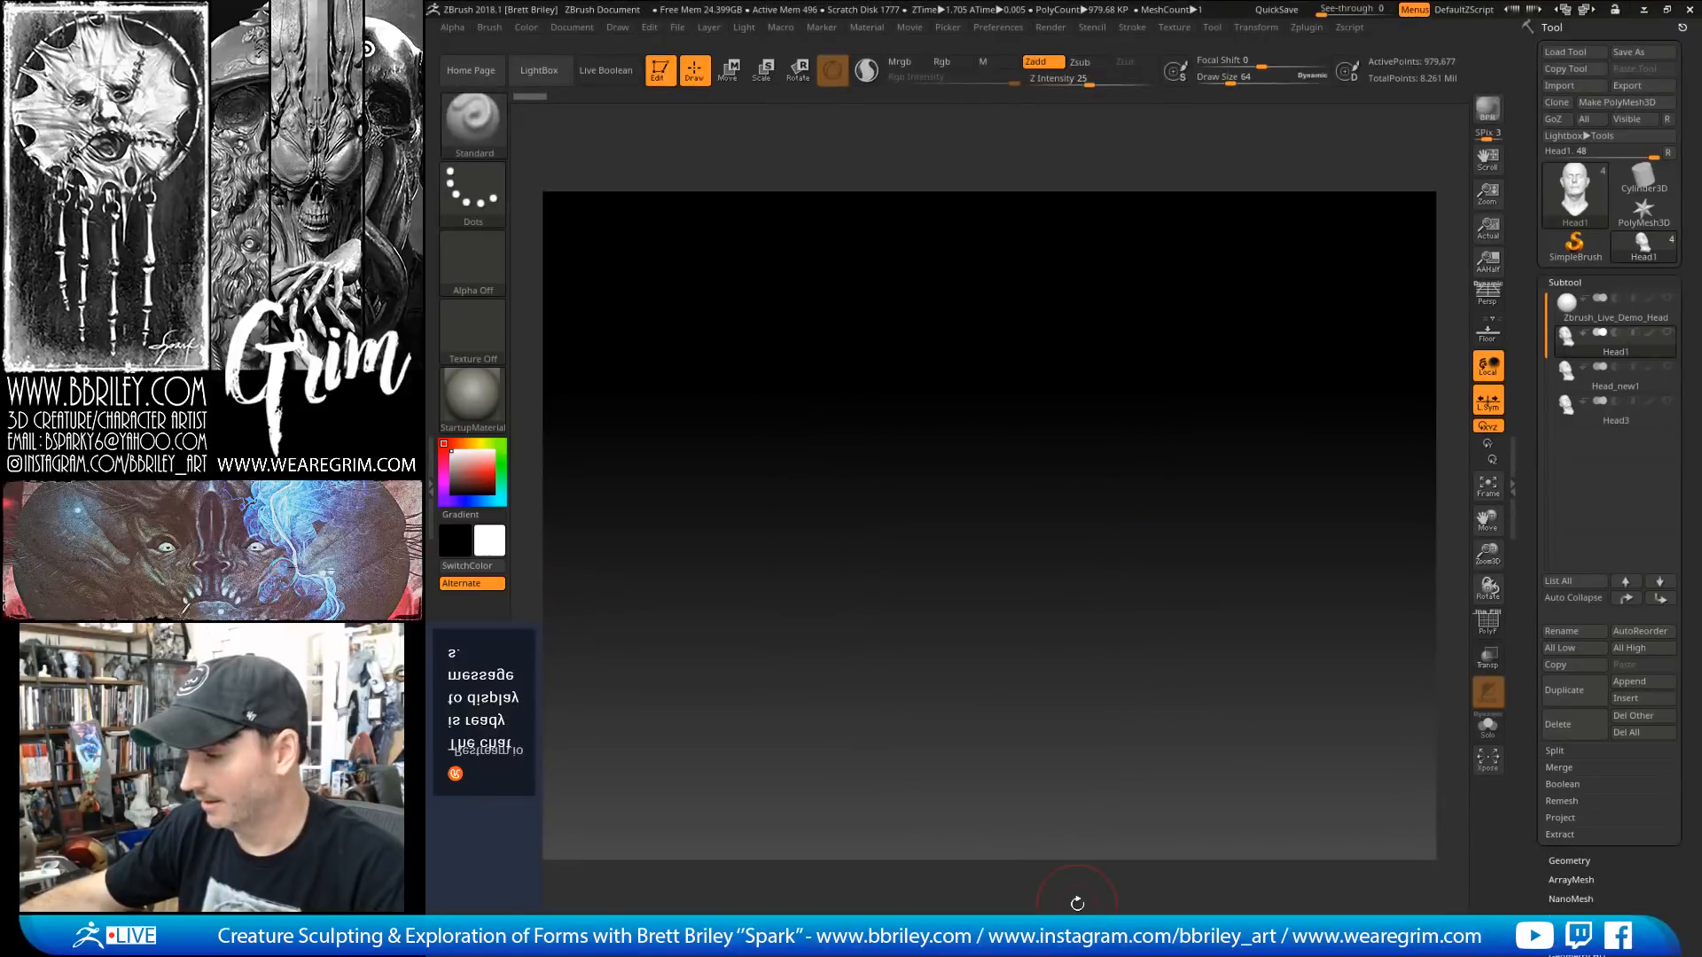
{"action": "left_click_drag", "start_coordinate": [1314, 533], "coordinate": [1293, 580]}
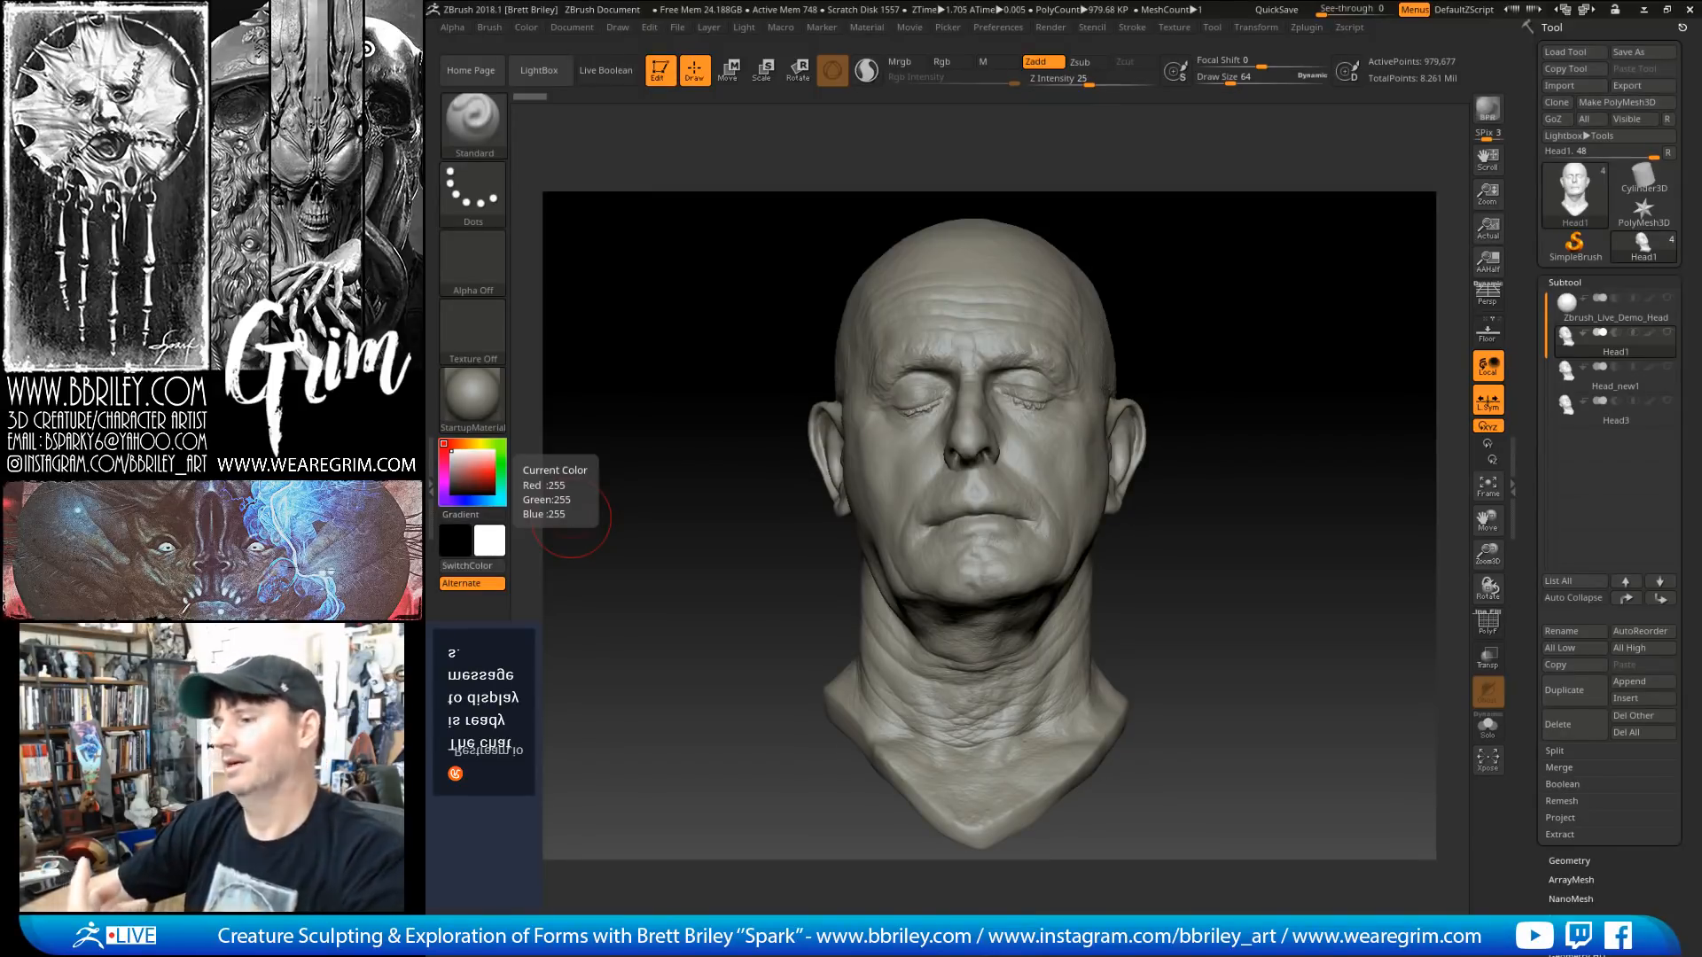
Step: Bring the reference image board over the ZBrush canvas, and enlarge its window and images for viewing
{"action": "right_click_drag", "start_coordinate": [427, 355], "coordinate": [905, 252]}
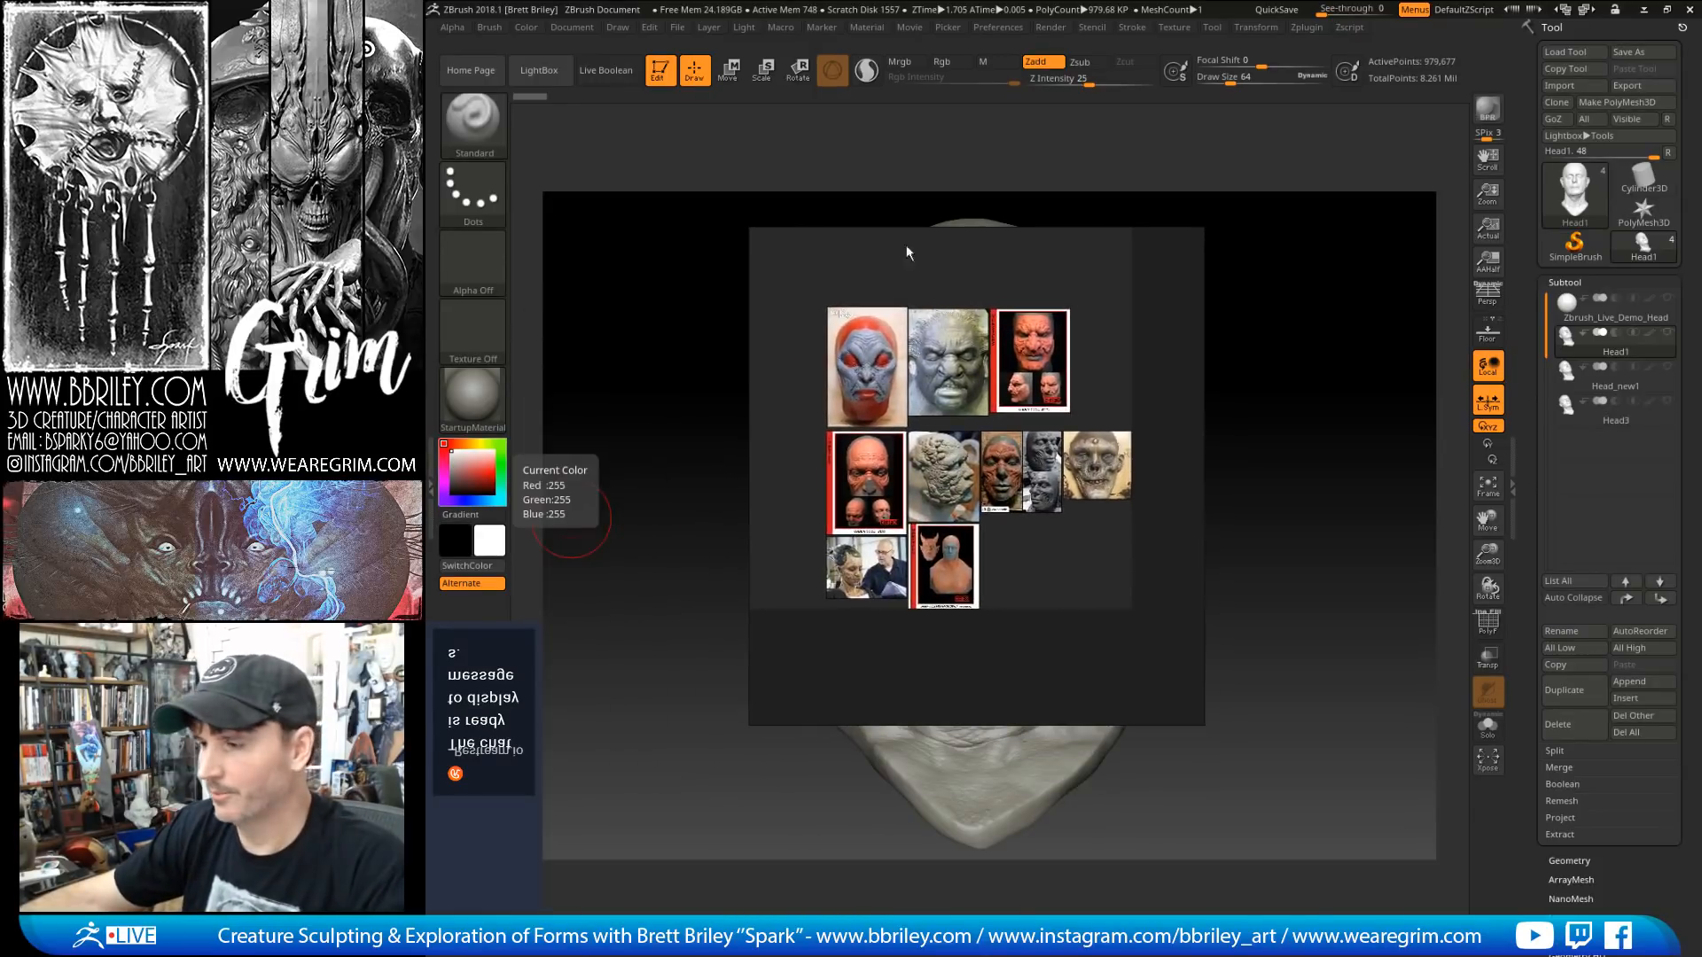
{"action": "scroll", "coordinate": [860, 301], "scroll_direction": "up", "scroll_amount": 2}
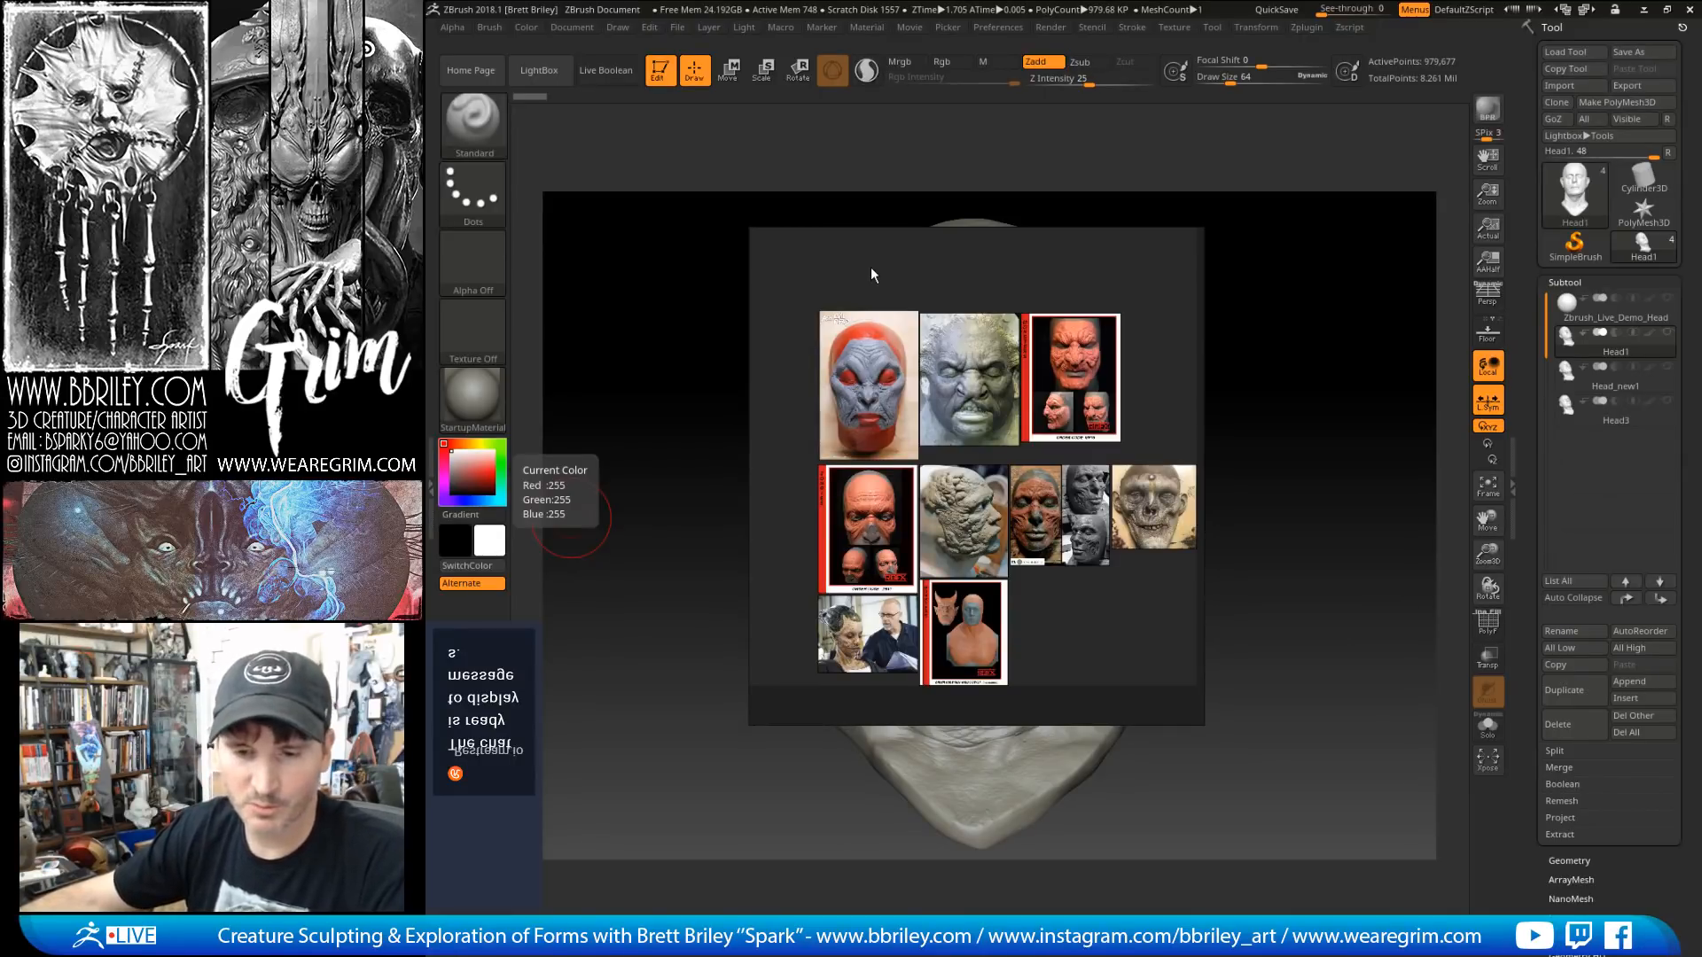
{"action": "scroll", "coordinate": [874, 275], "scroll_direction": "up", "scroll_amount": 1}
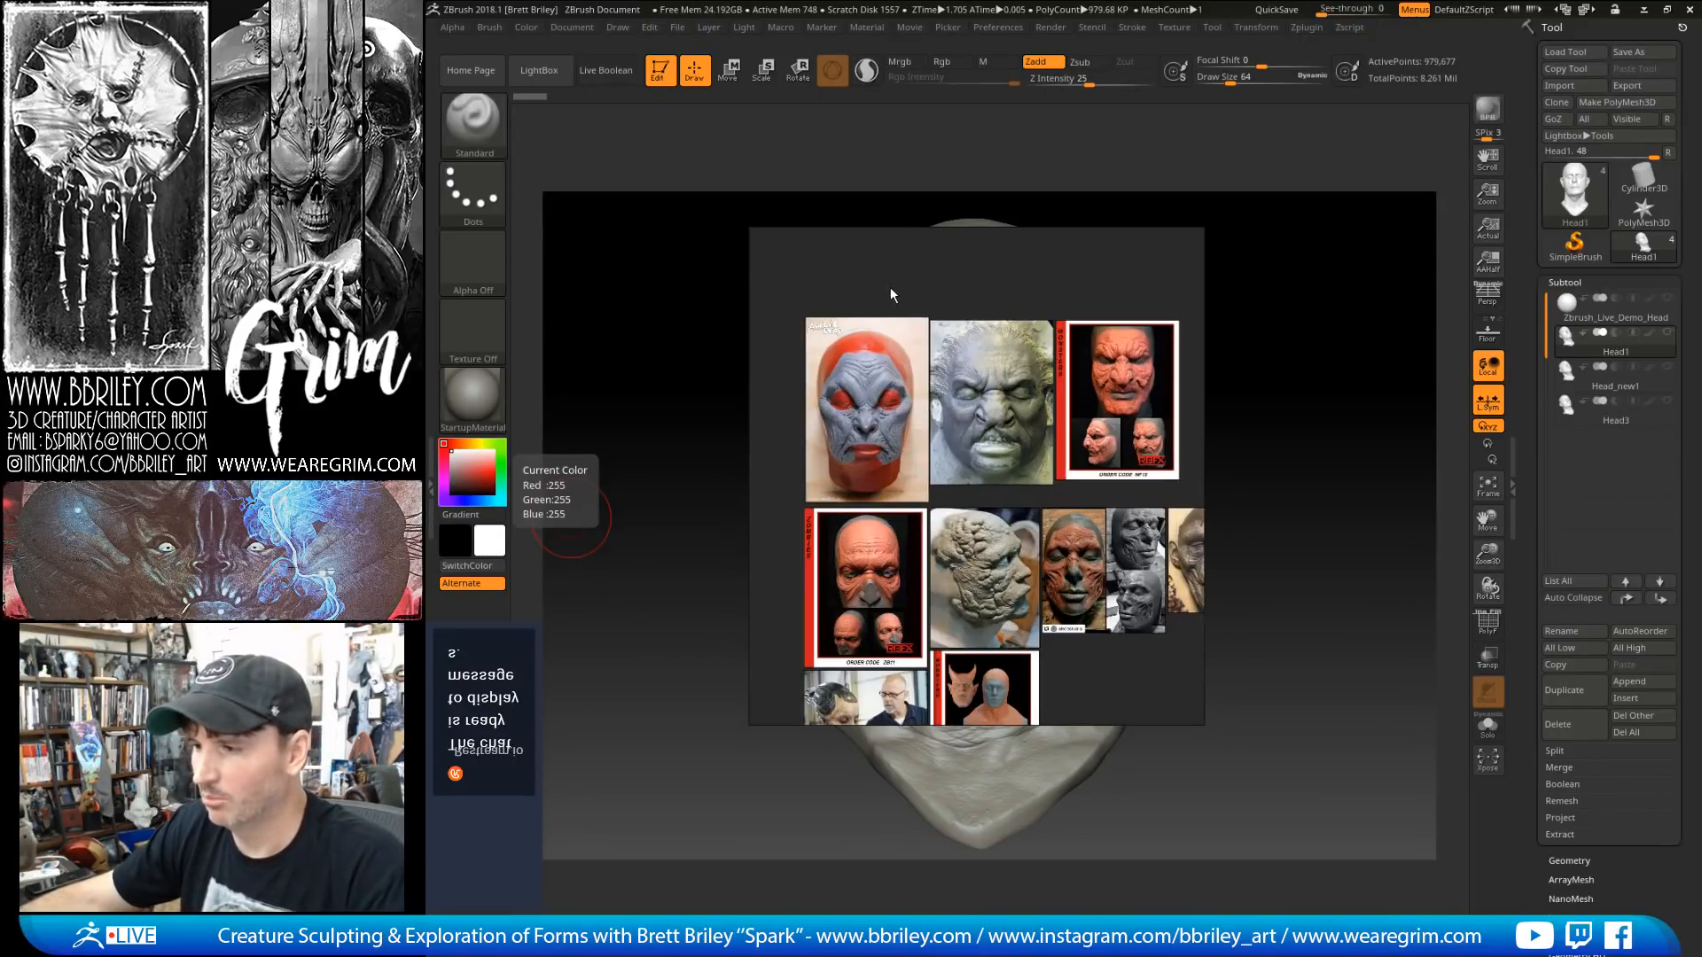
{"action": "scroll", "coordinate": [884, 271], "scroll_direction": "up", "scroll_amount": 1}
{"action": "middle_click_drag", "start_coordinate": [865, 254], "coordinate": [850, 190]}
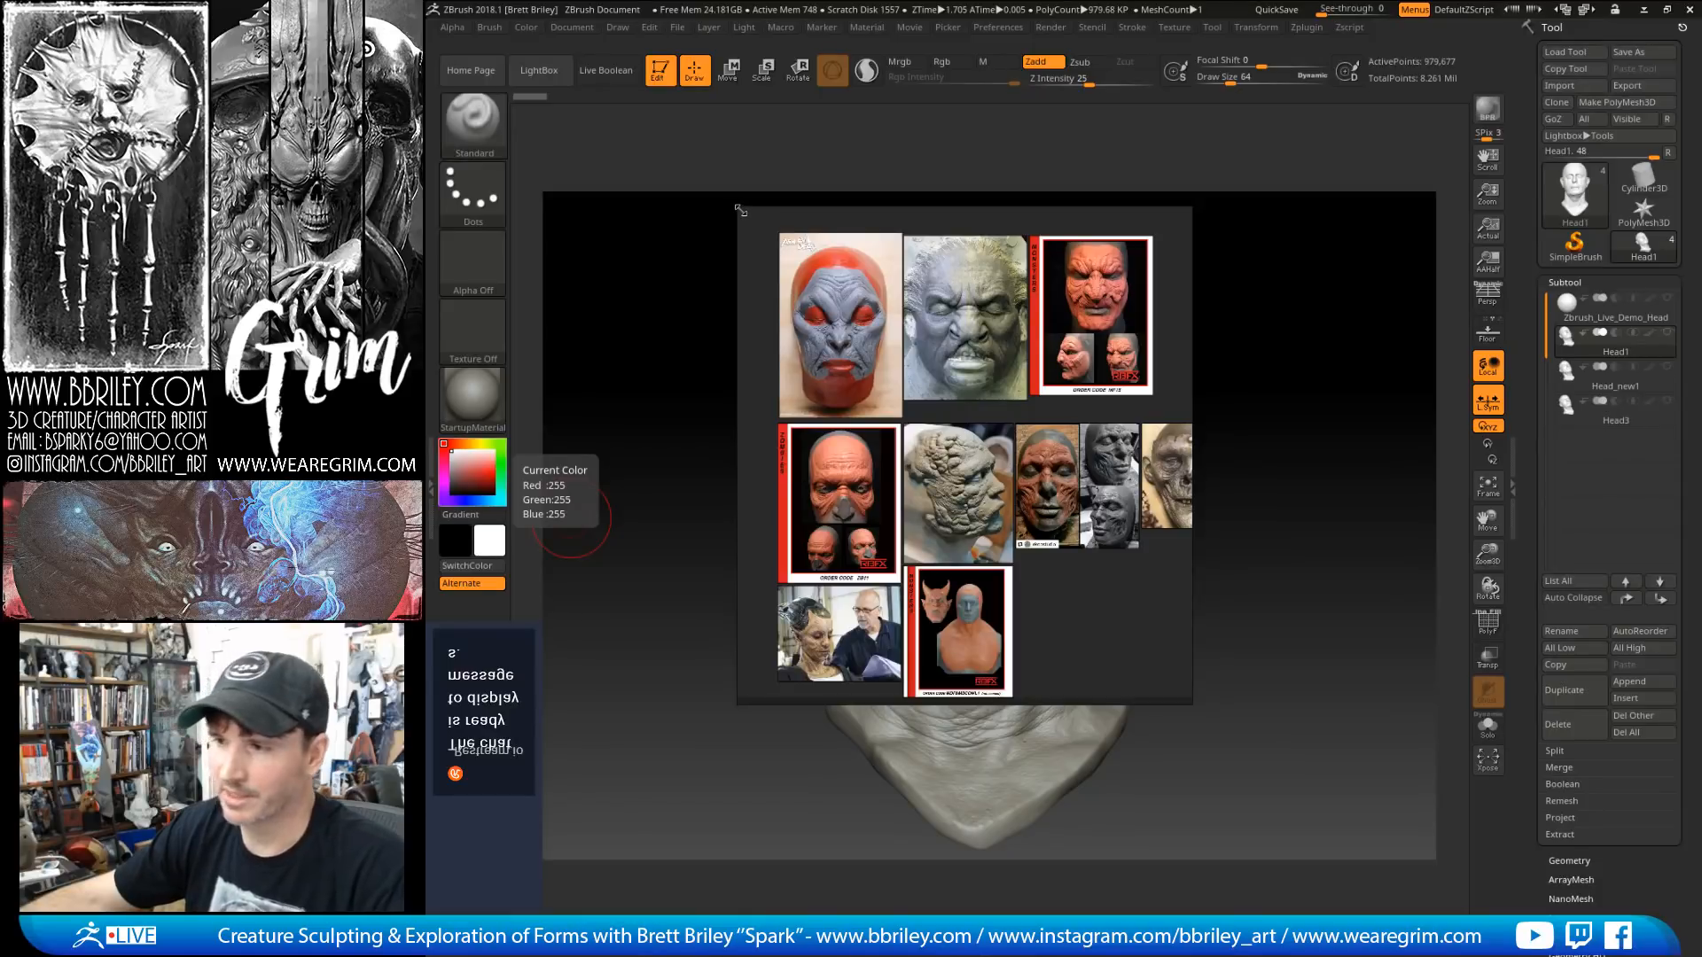
{"action": "left_click_drag", "start_coordinate": [758, 225], "coordinate": [684, 173]}
{"action": "scroll", "coordinate": [690, 215], "scroll_direction": "up", "scroll_amount": 1}
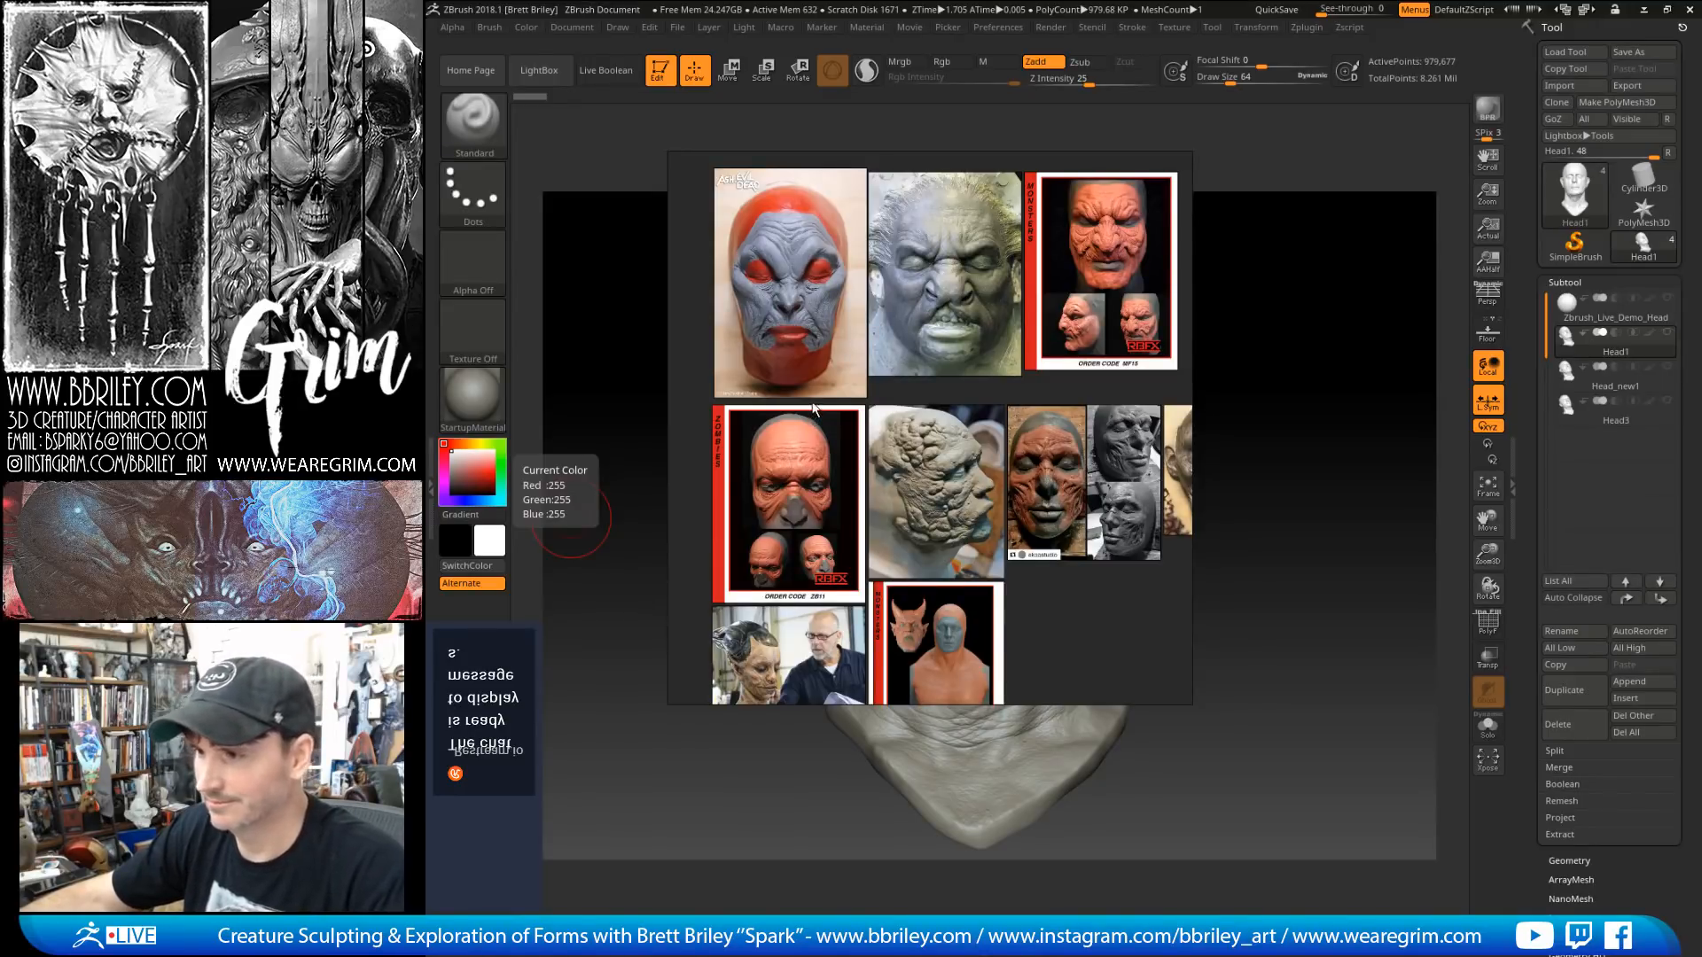
Step: Examine the Ash vs Evil Dead prosthetic, the grey grimacing head and the Monsters MF15 mask close up on the reference board
{"action": "left_click", "coordinate": [810, 312]}
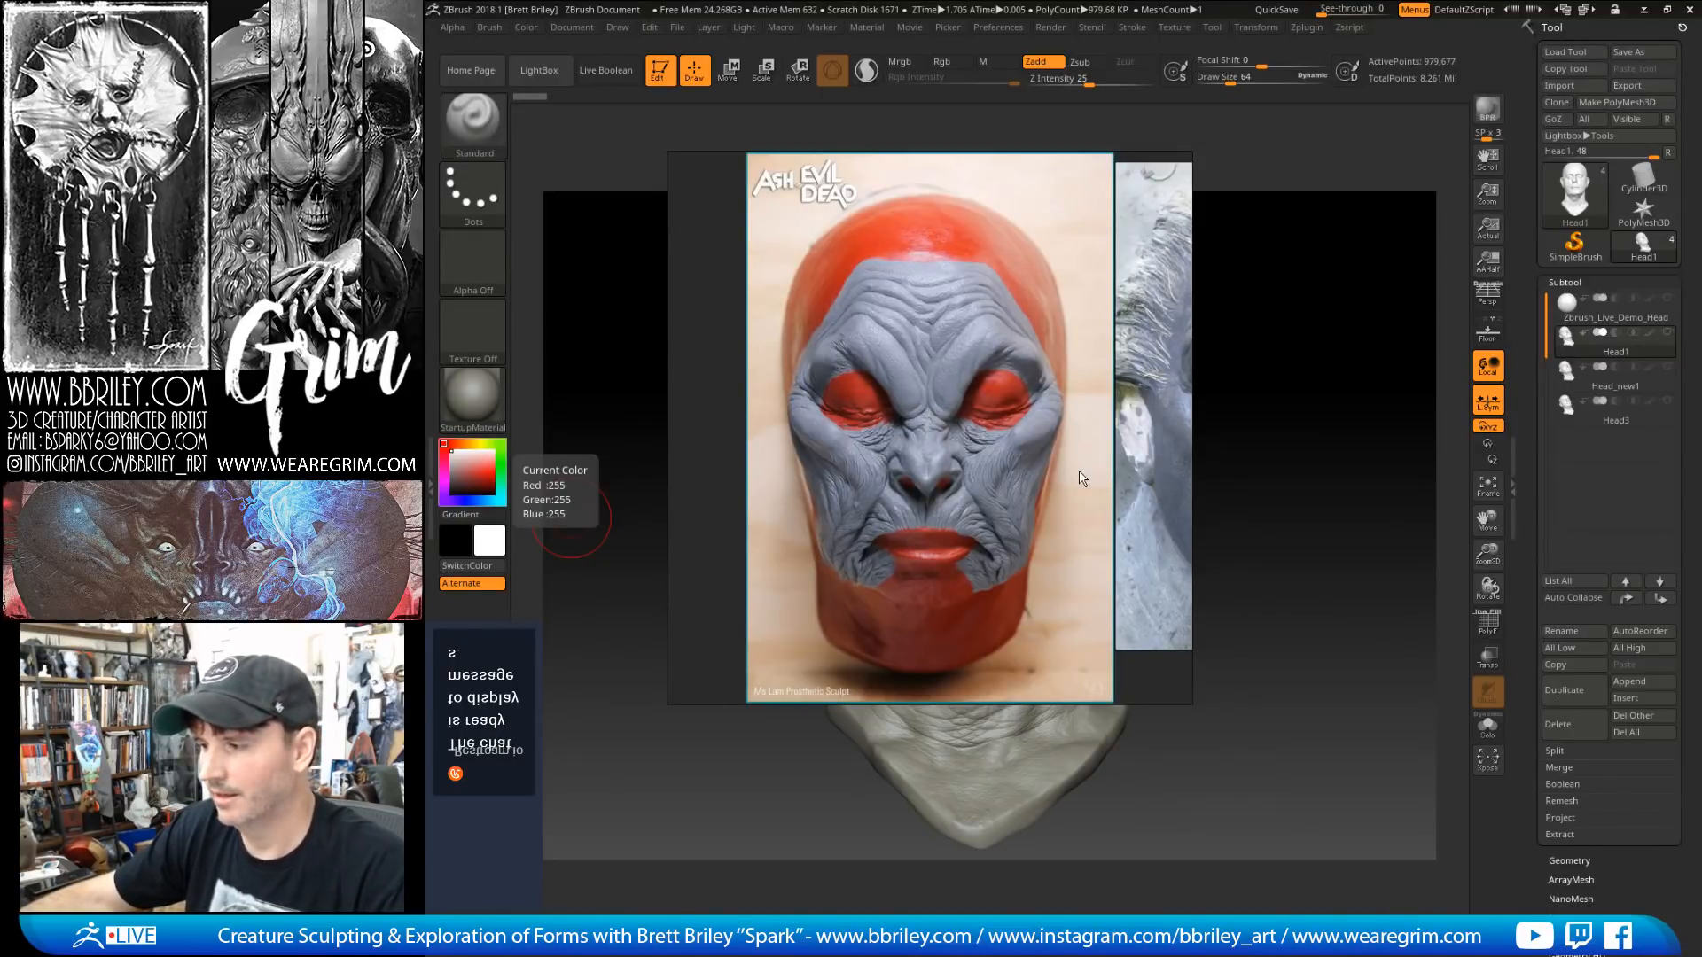
{"action": "right_click_drag", "start_coordinate": [1071, 460], "coordinate": [974, 439]}
{"action": "left_click_drag", "start_coordinate": [1004, 444], "coordinate": [993, 443]}
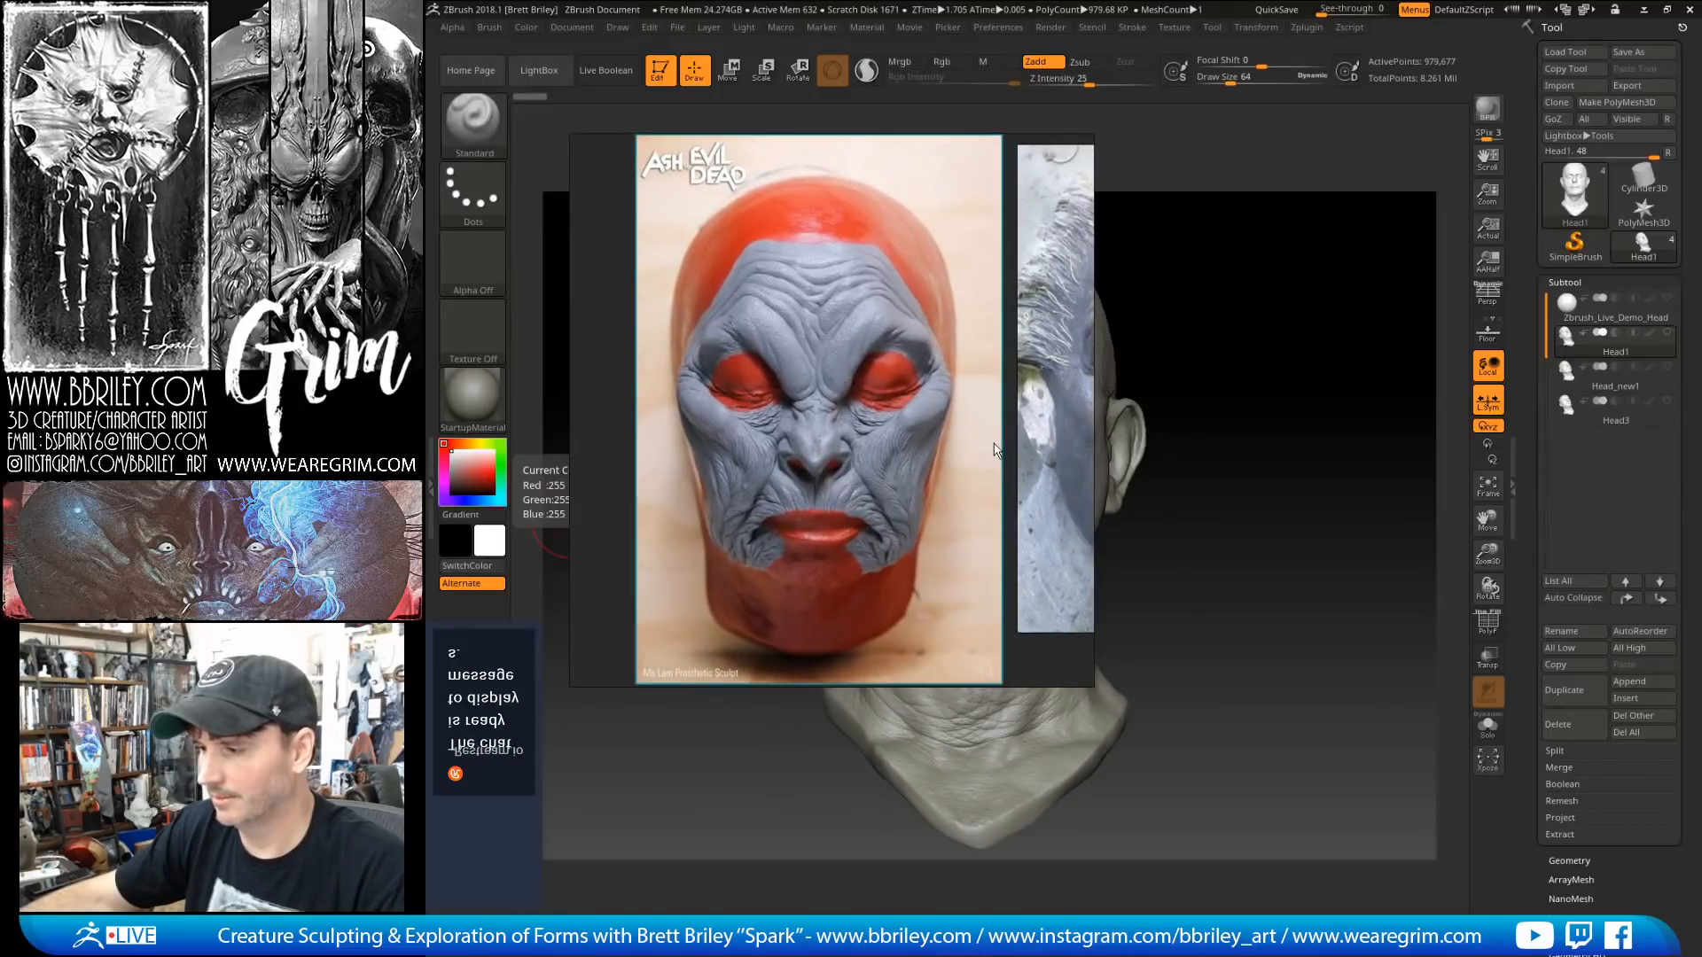
{"action": "middle_click_drag", "start_coordinate": [993, 443], "coordinate": [665, 474]}
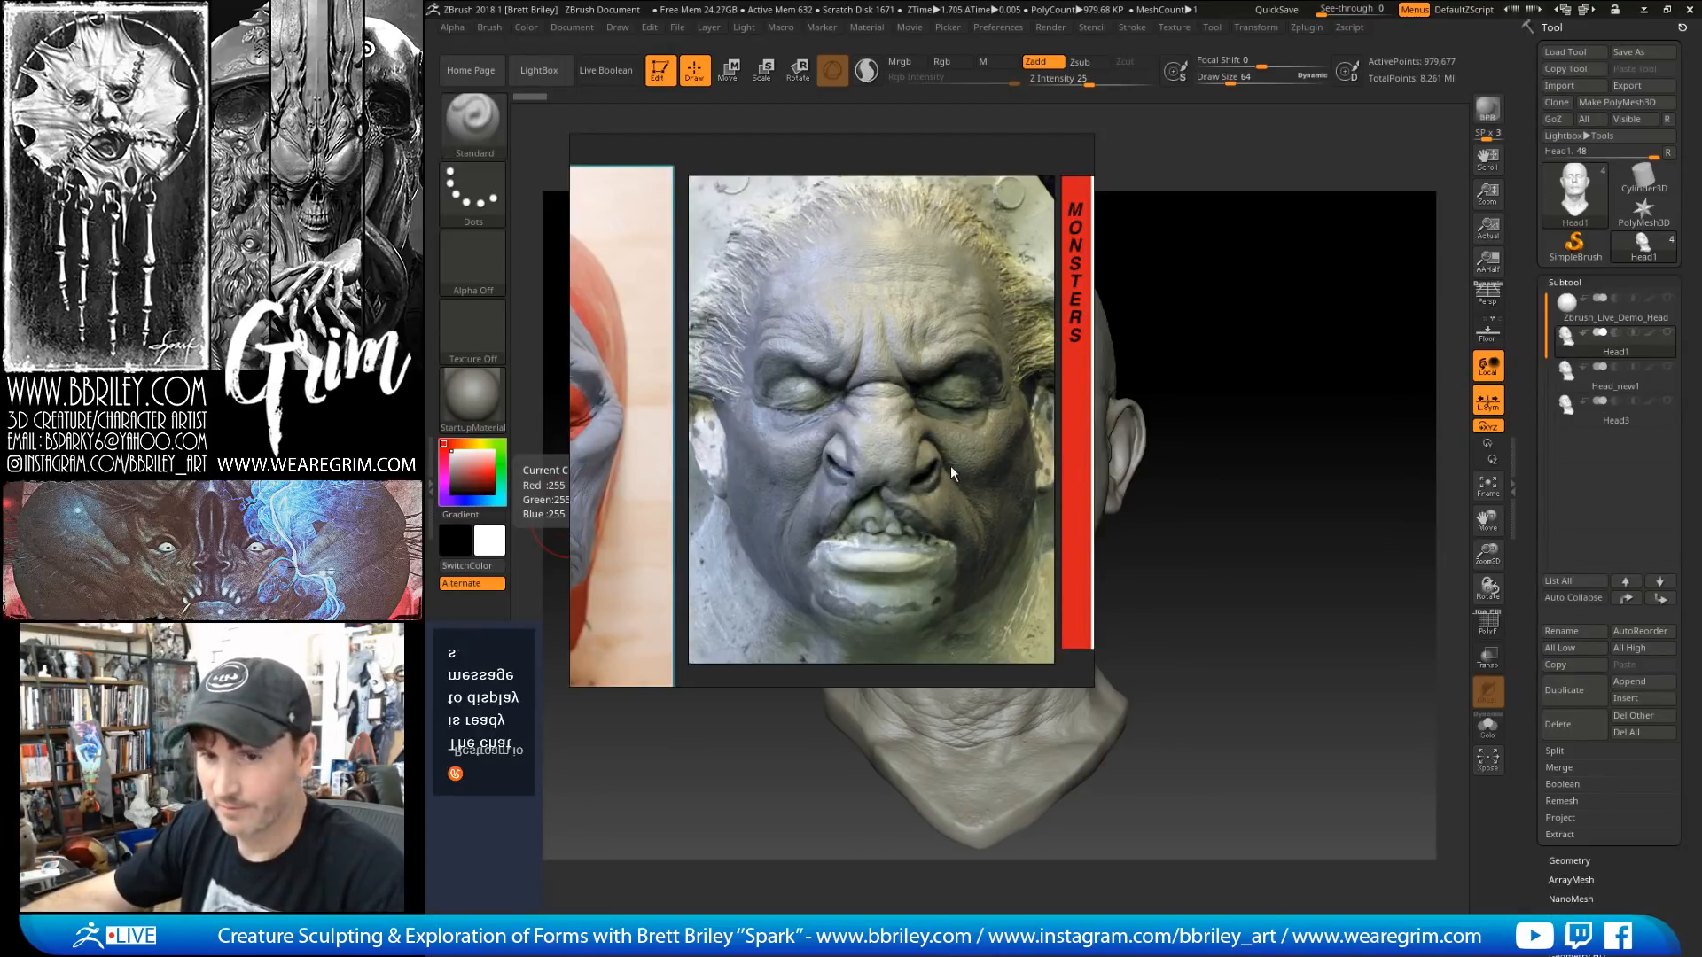
{"action": "middle_click_drag", "start_coordinate": [950, 466], "coordinate": [758, 470]}
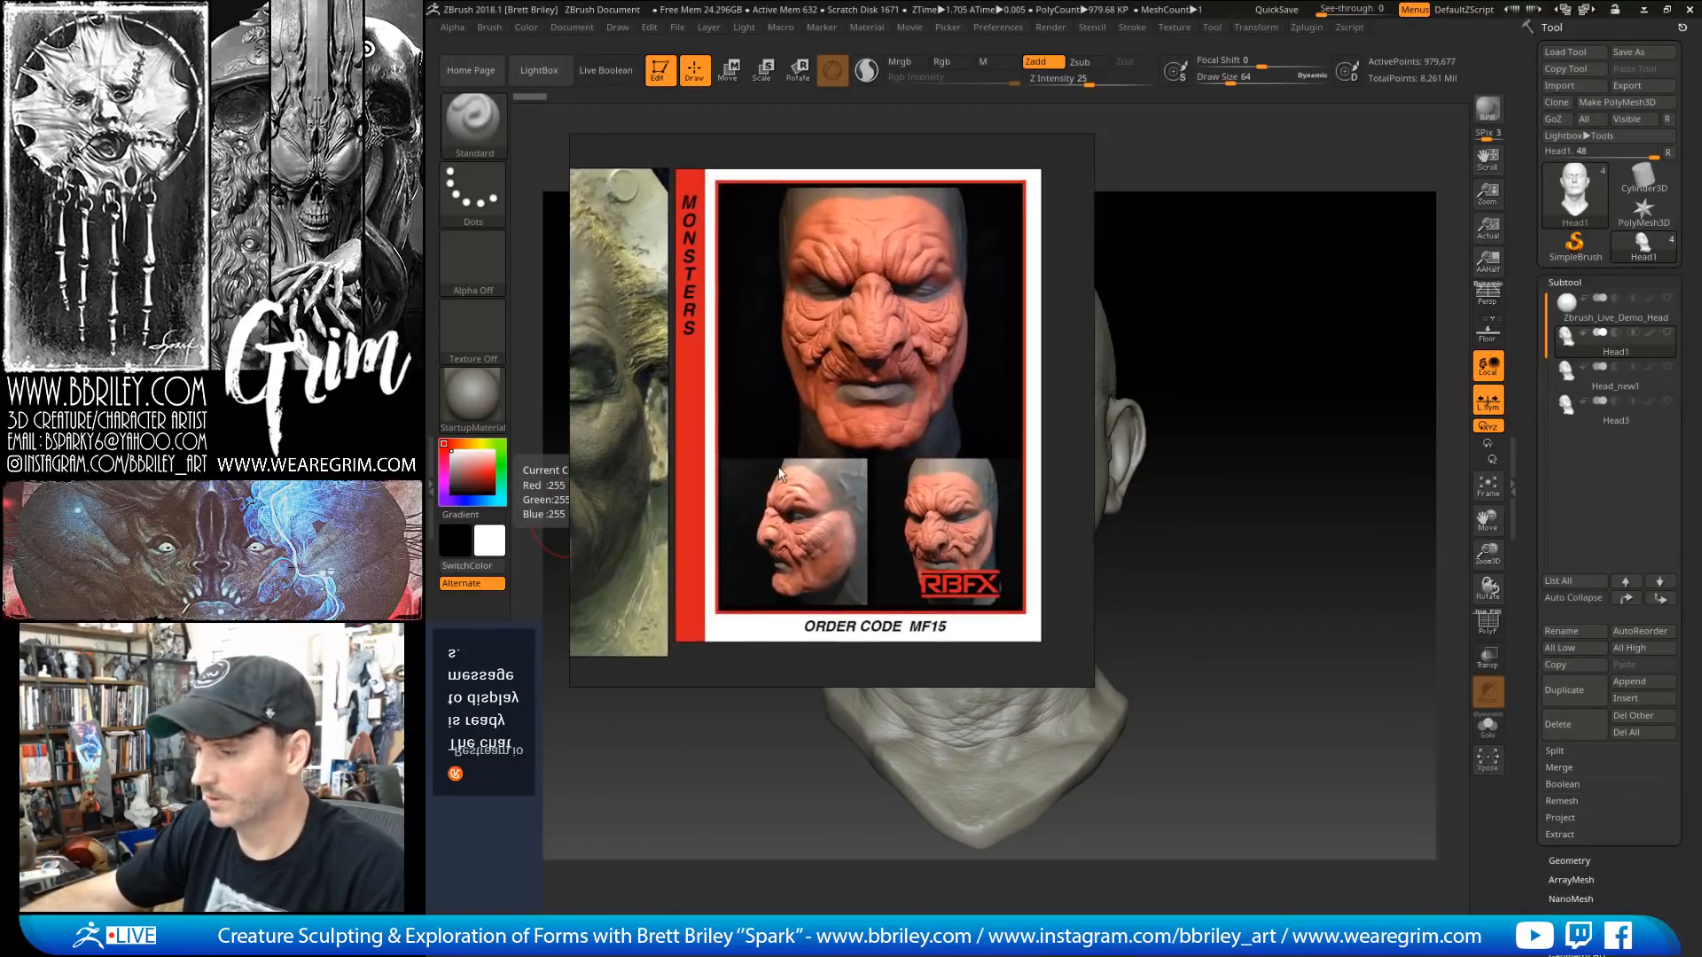
Step: Look over the remaining prosthetic and sculpture references, and move the reference board off the canvas
{"action": "scroll", "coordinate": [788, 474], "scroll_direction": "down", "scroll_amount": 2}
{"action": "scroll", "coordinate": [789, 473], "scroll_direction": "down", "scroll_amount": 2}
{"action": "middle_click_drag", "start_coordinate": [864, 480], "coordinate": [862, 294]}
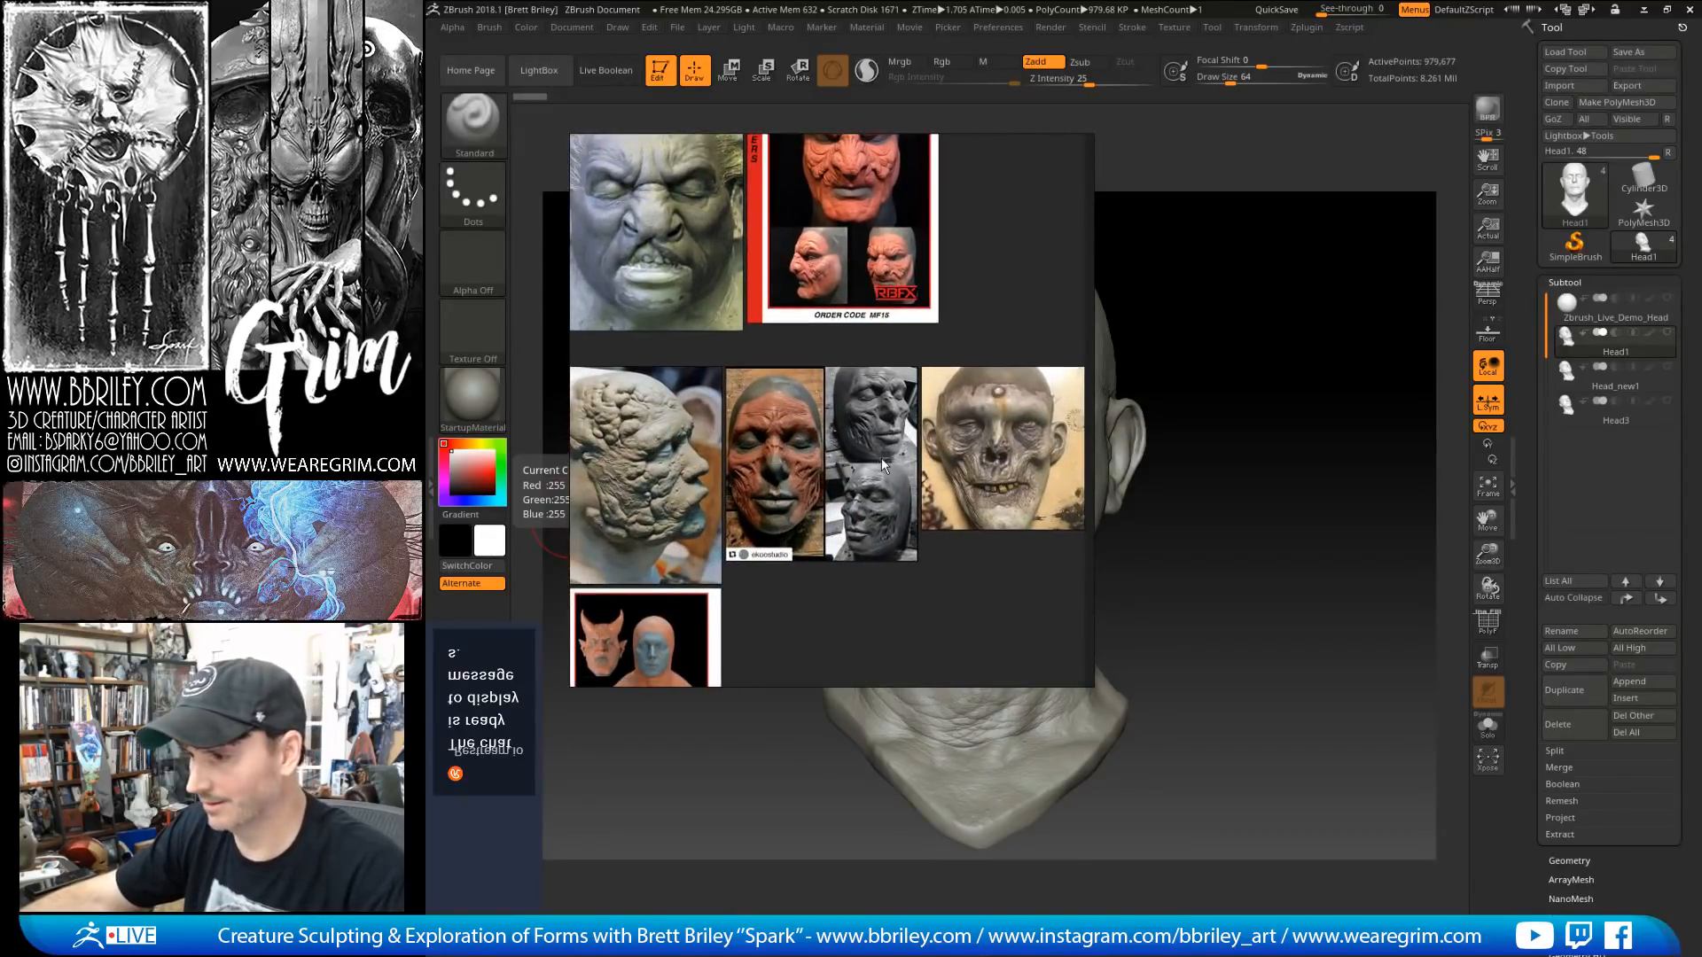
{"action": "scroll", "coordinate": [881, 457], "scroll_direction": "up", "scroll_amount": 2}
{"action": "middle_click_drag", "start_coordinate": [681, 599], "coordinate": [953, 429]}
{"action": "scroll", "coordinate": [953, 429], "scroll_direction": "down", "scroll_amount": 1}
{"action": "right_click_drag", "start_coordinate": [1009, 544], "coordinate": [337, 479]}
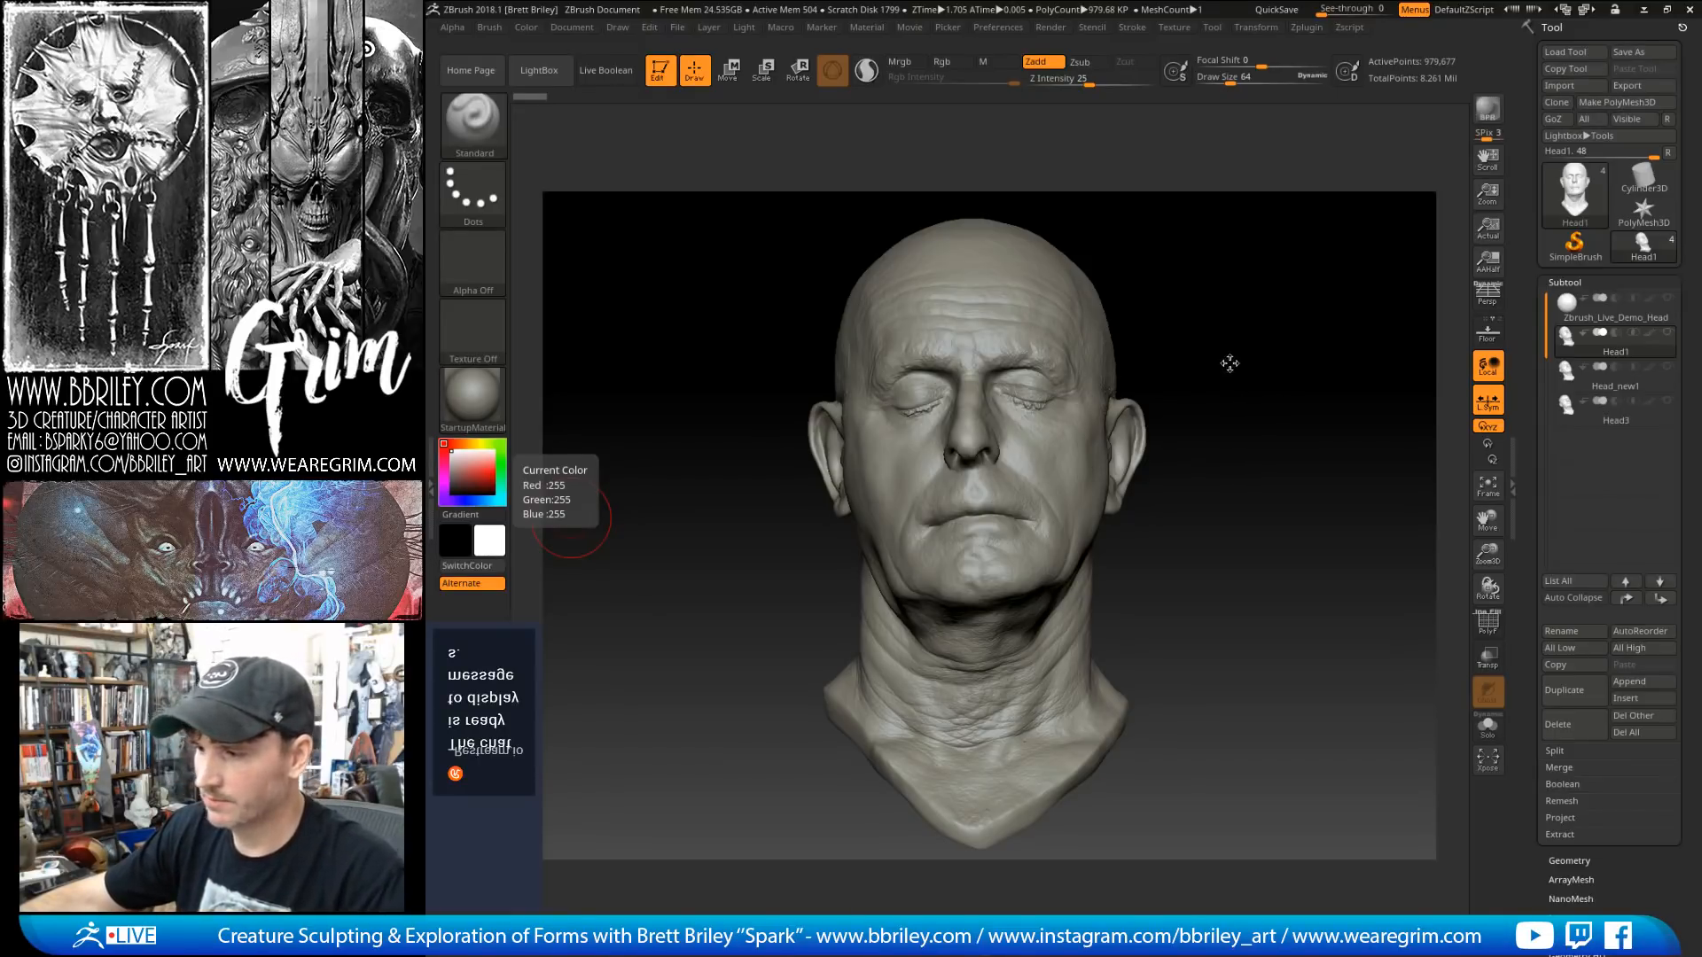
Step: Compare the Head_new1 and Head3 subtools, and make Head_new1 the active subtool
{"action": "mouse_move", "coordinate": [1229, 362]}
{"action": "left_mouse_down"}
{"action": "mouse_move", "coordinate": [1081, 365]}
{"action": "mouse_move", "coordinate": [1318, 379]}
{"action": "left_mouse_up"}
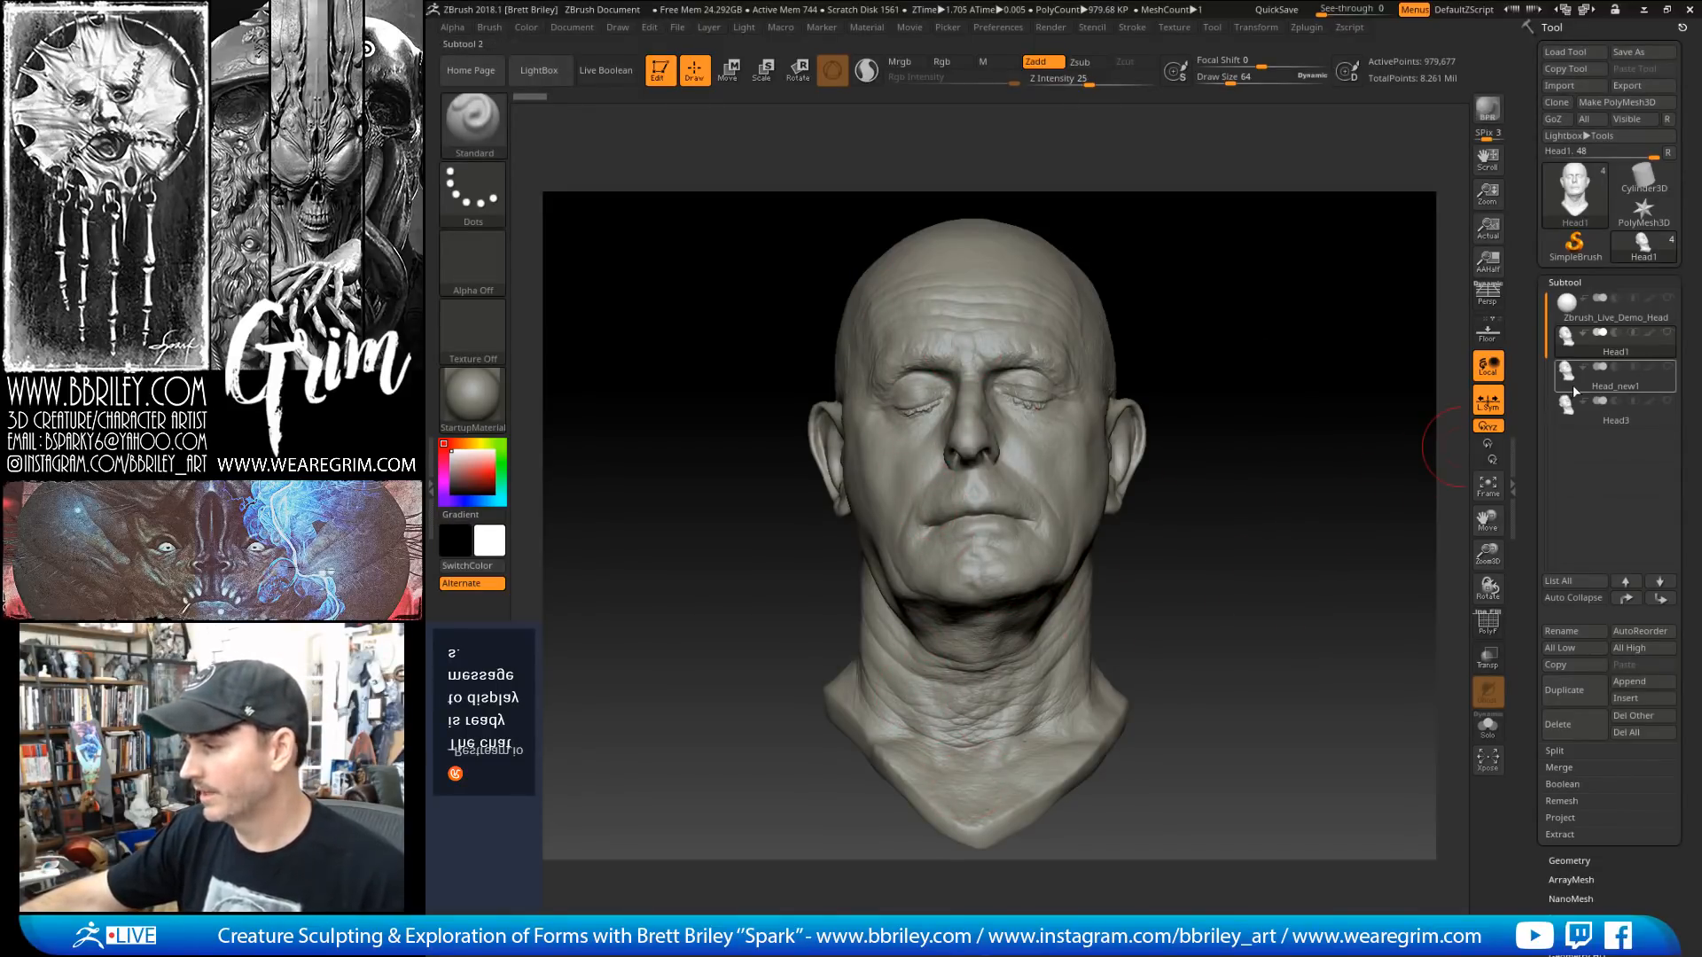
{"action": "left_click", "coordinate": [1546, 388]}
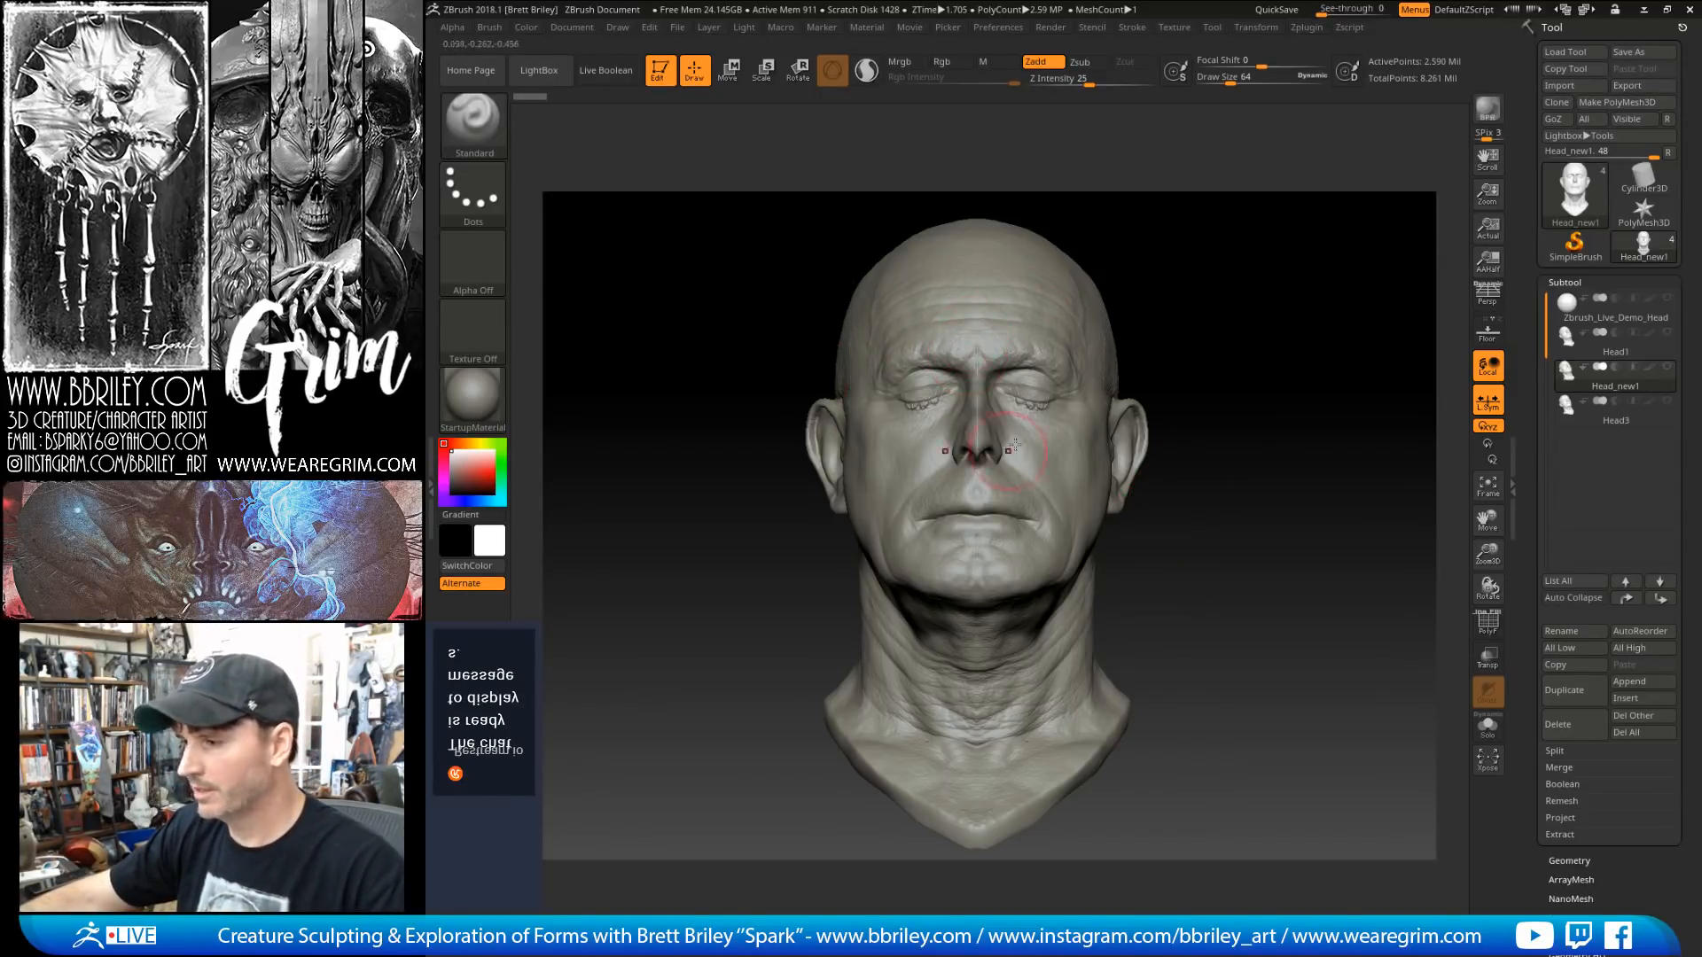
{"action": "left_click", "coordinate": [1567, 415]}
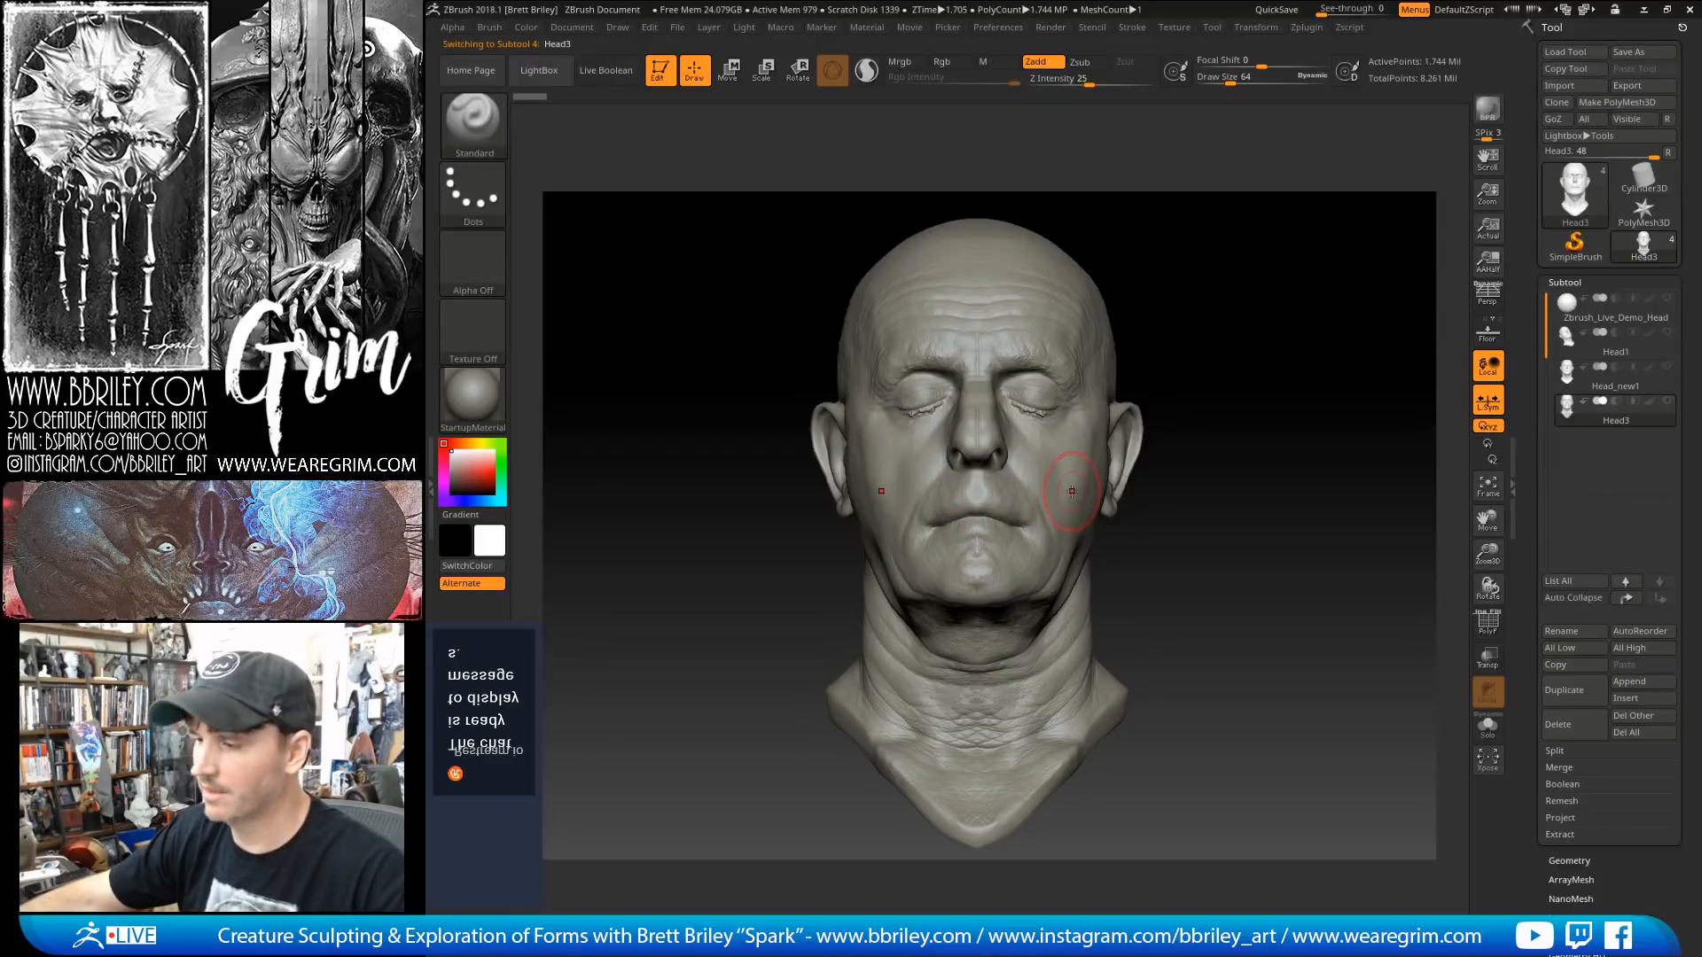
{"action": "left_click", "coordinate": [1576, 386]}
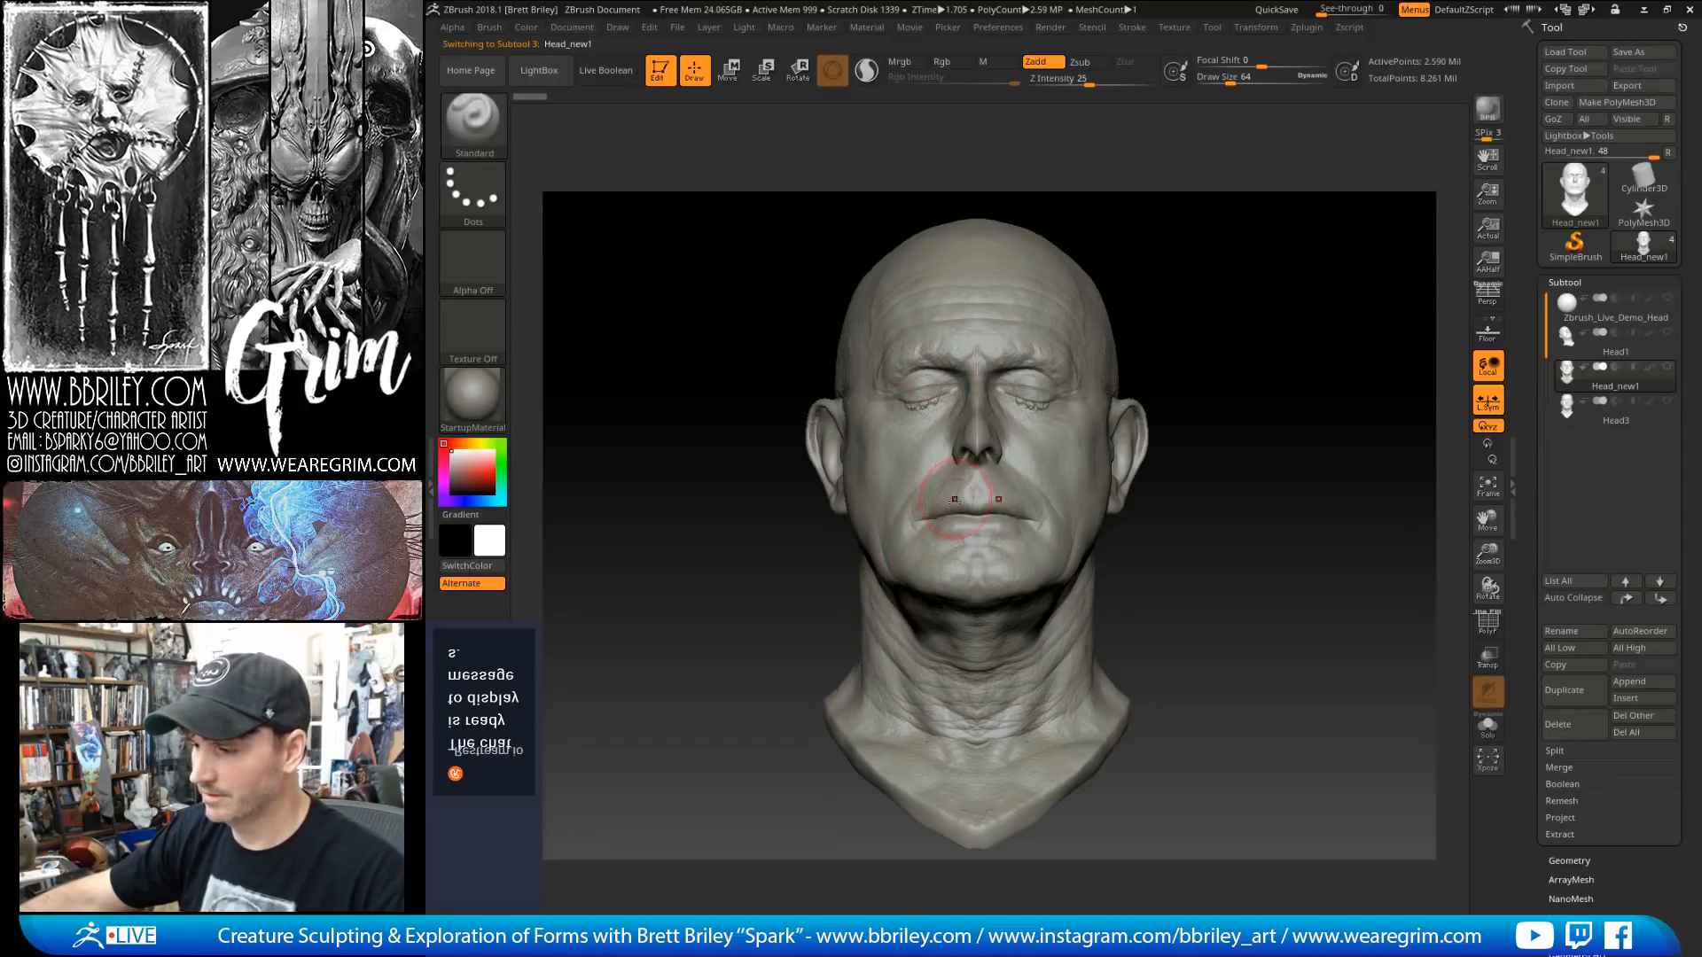
Step: Display the polygon wireframe on Head_new1 and lower the mesh by four subdivision levels
{"action": "left_click", "coordinate": [1488, 624]}
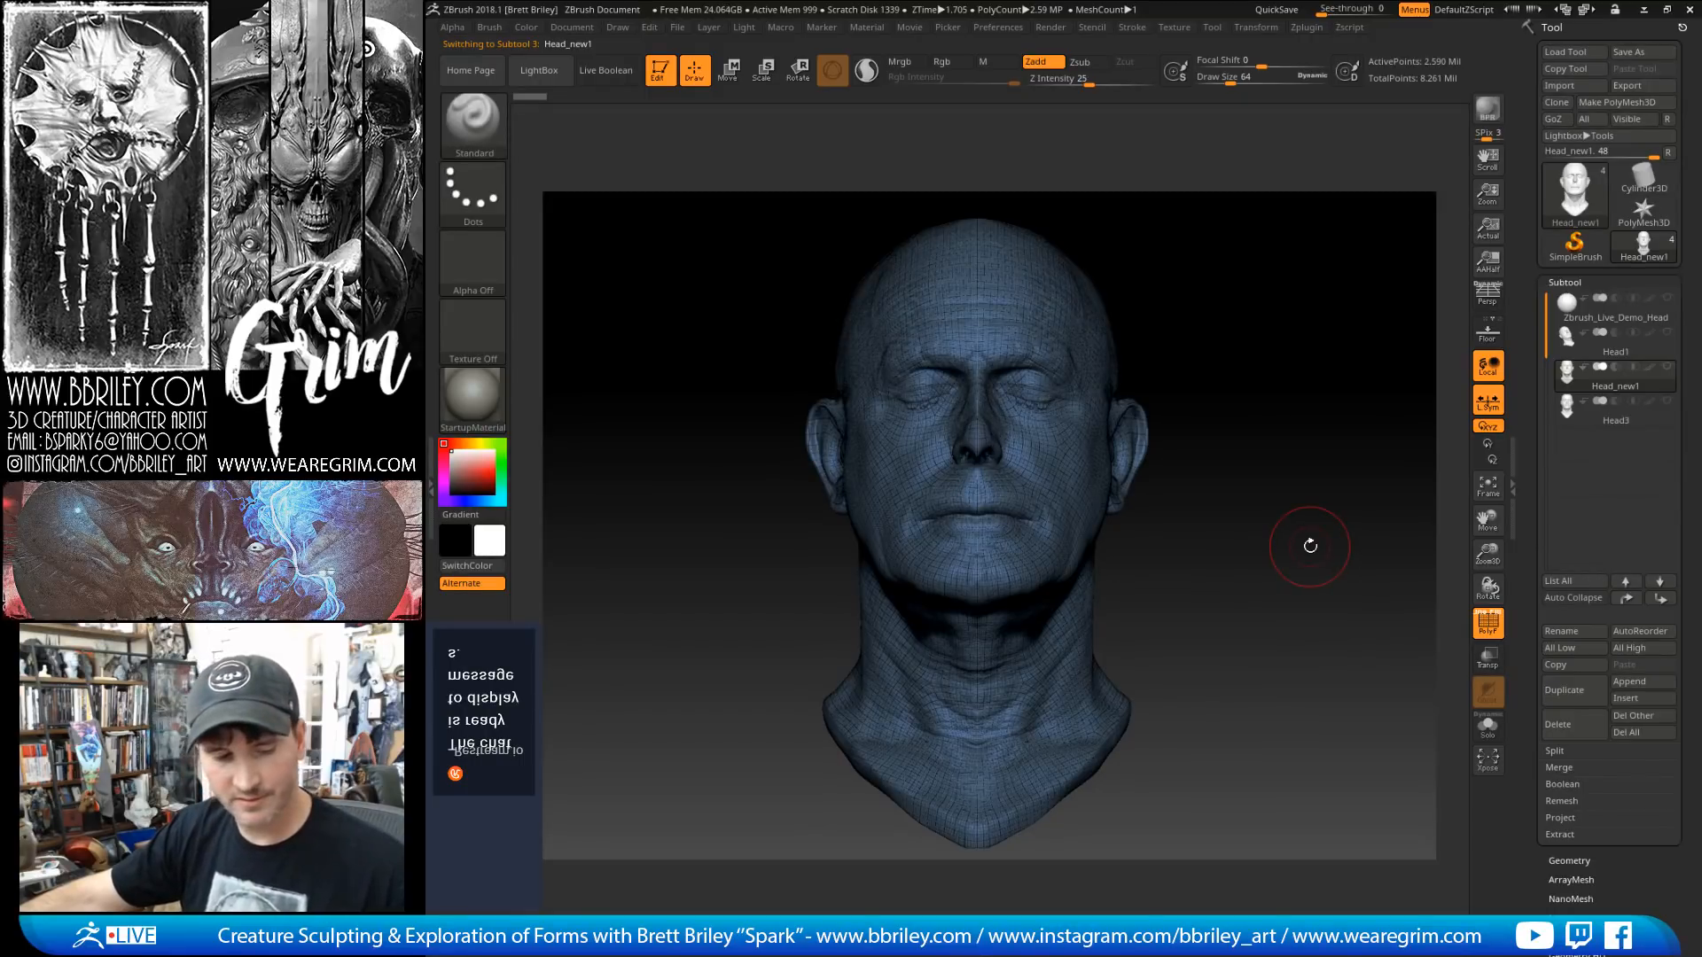
{"action": "key", "text": "shift+d"}
{"action": "key", "text": "shift+d"}
{"action": "key", "text": "shift+d"}
{"action": "key", "text": "shift+d"}
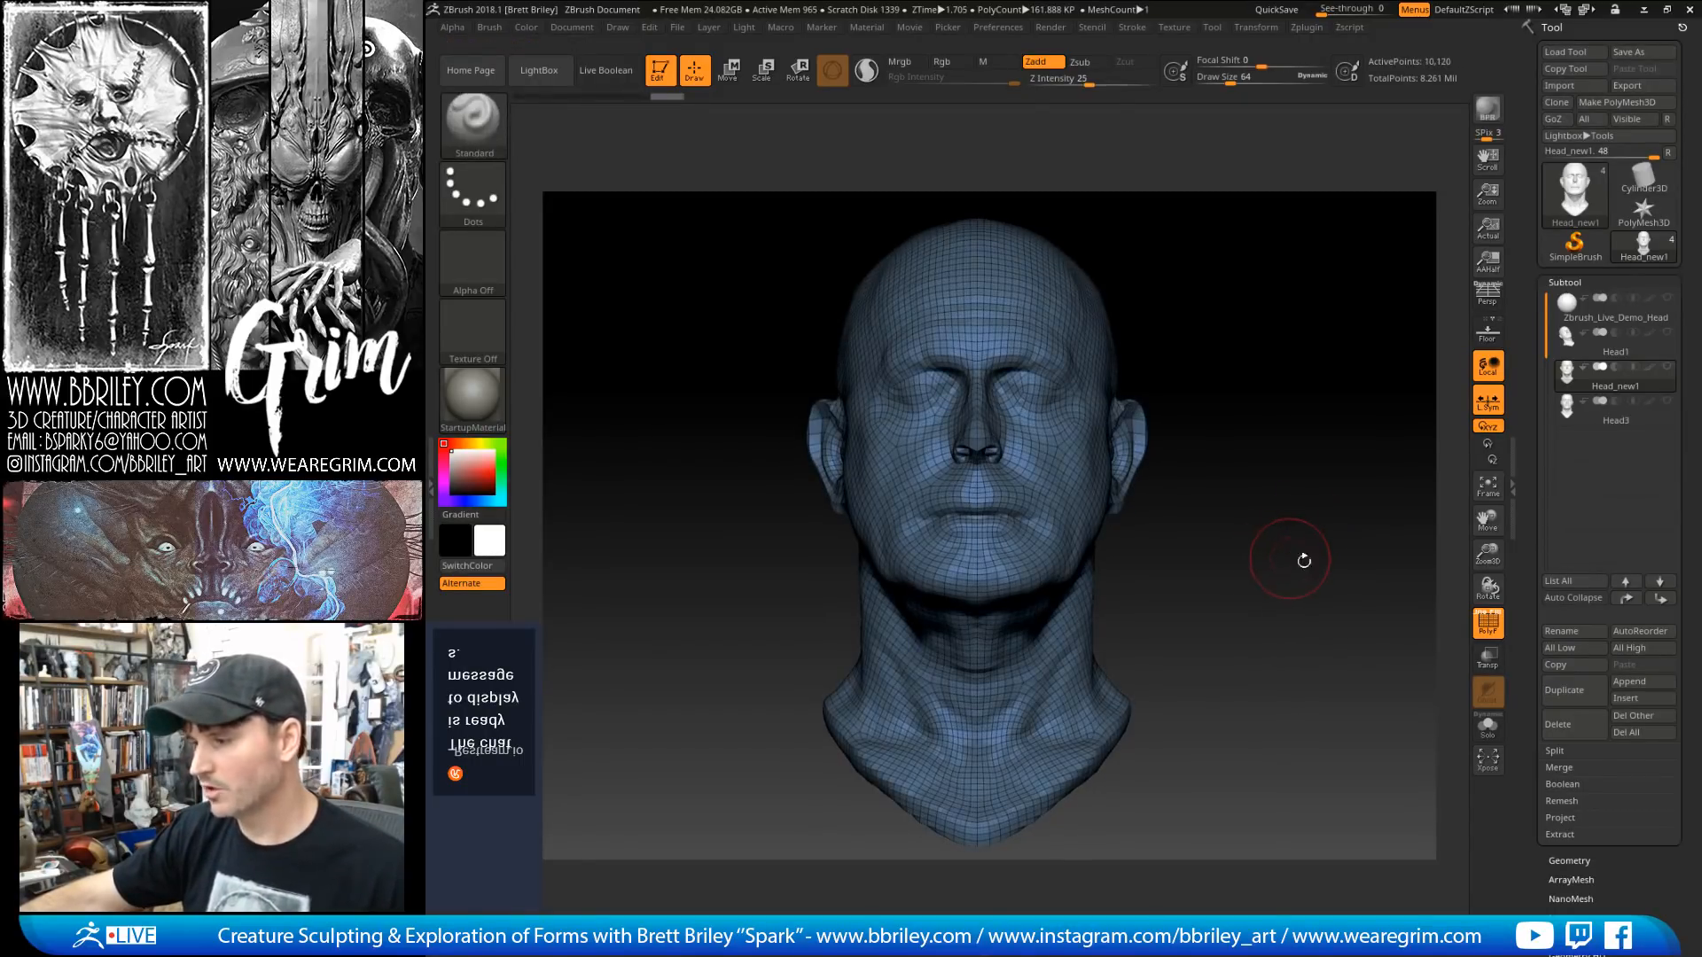
Step: Hide the polygon wireframe on Head_new1 and raise the mesh by four subdivision levels
{"action": "key", "text": "shift+f"}
{"action": "key", "text": "d"}
{"action": "key", "text": "d"}
{"action": "key", "text": "d"}
{"action": "key", "text": "d"}
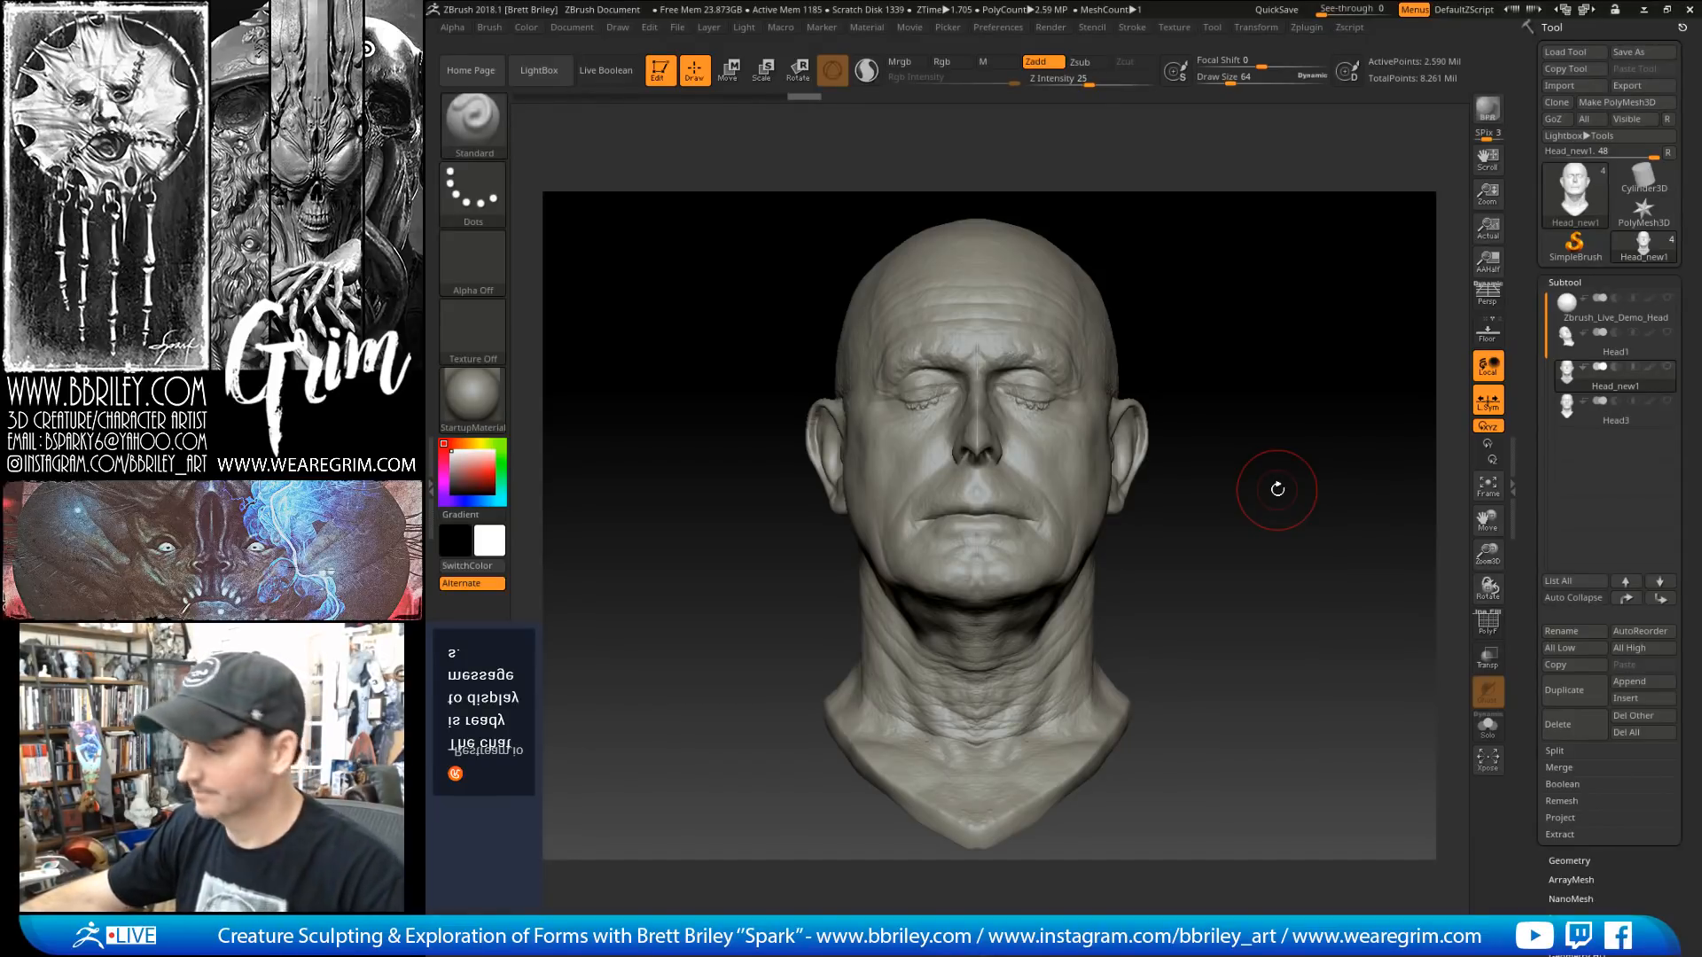
Step: Examine the detailed head from the front and from both three-quarter sides
{"action": "left_click_drag", "start_coordinate": [1277, 489], "coordinate": [1270, 511]}
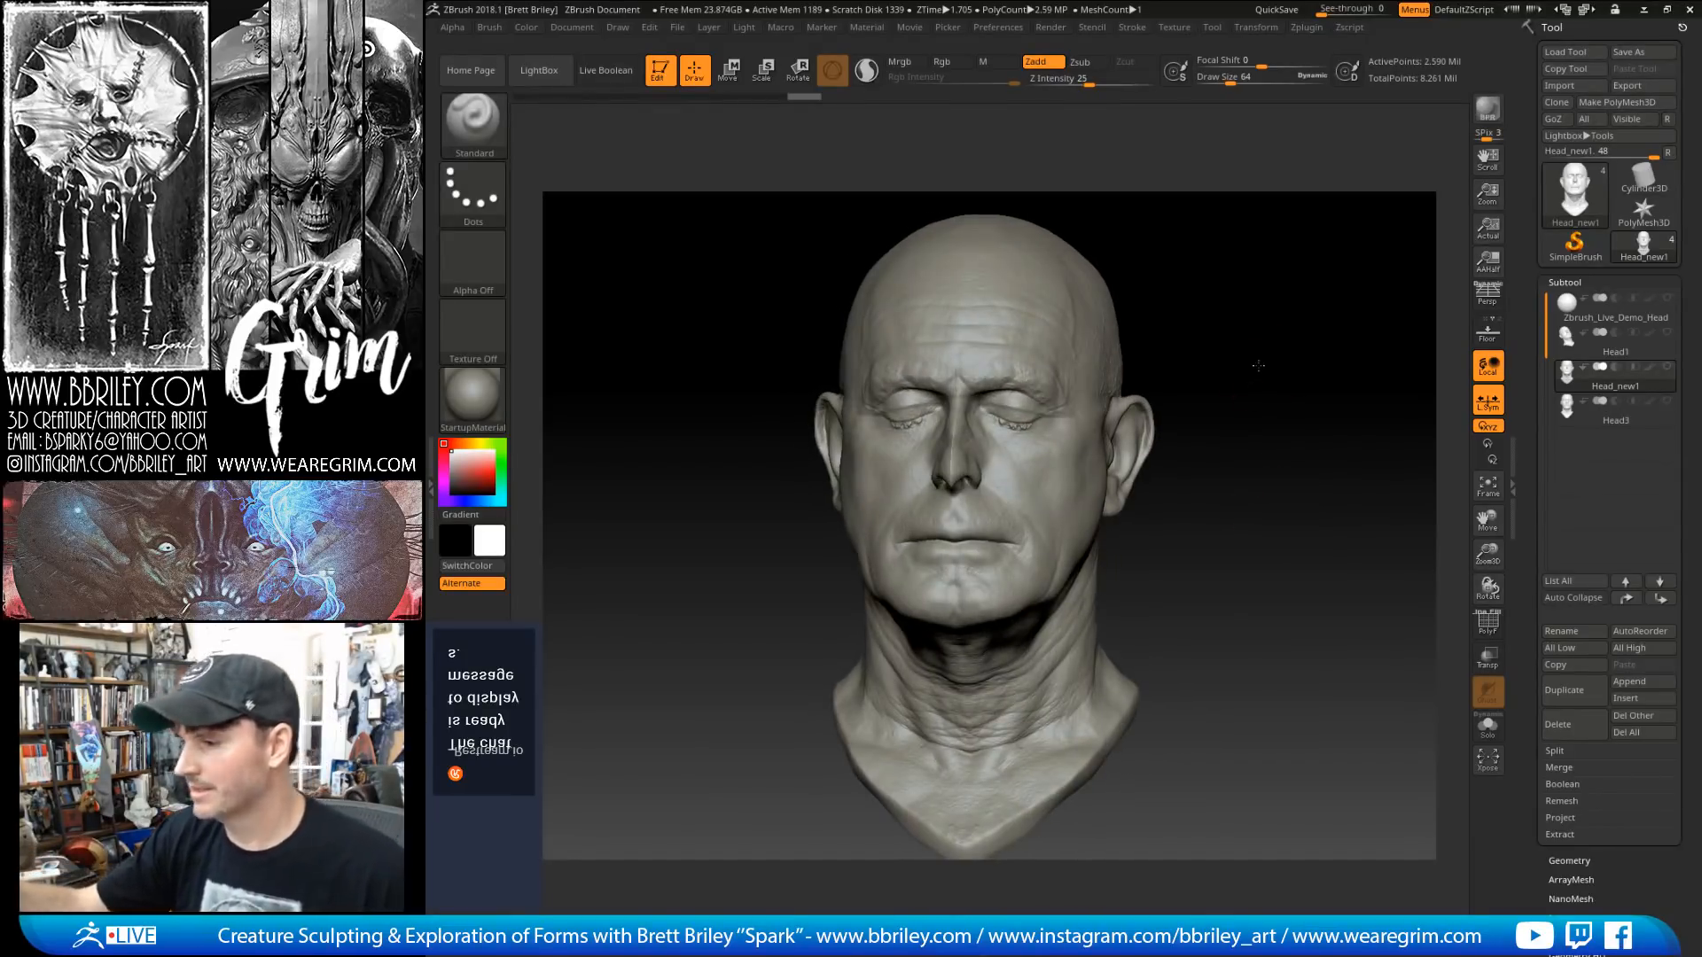
{"action": "left_click_drag", "start_coordinate": [1272, 368], "coordinate": [1109, 292]}
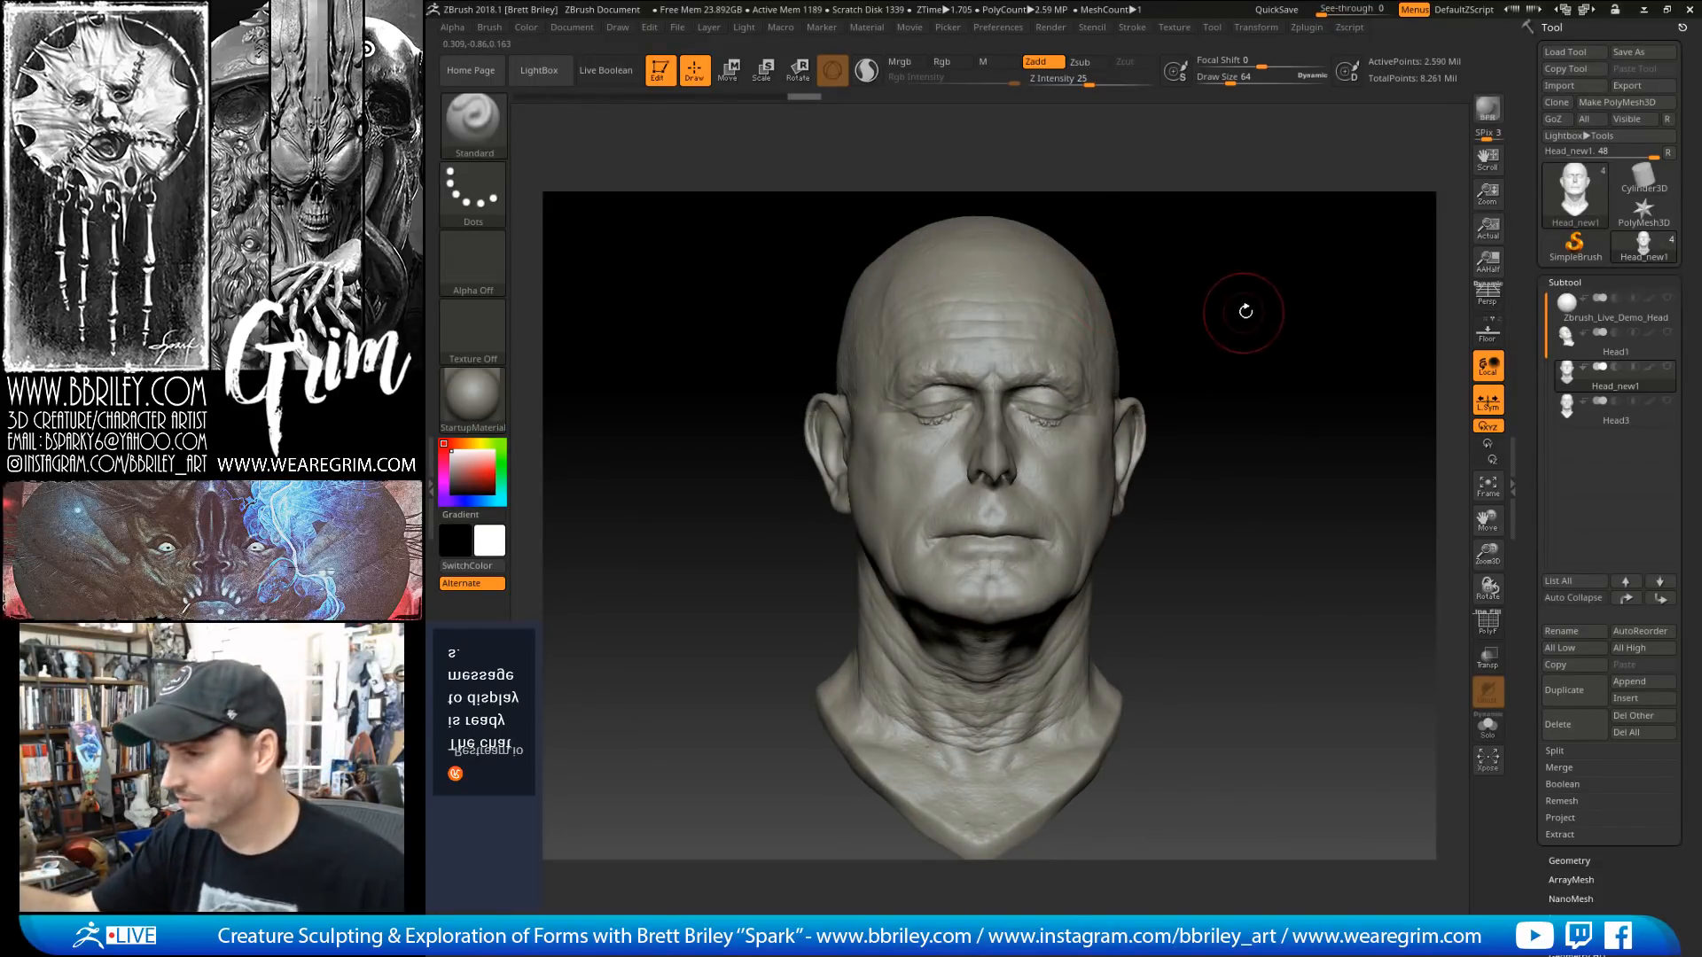
{"action": "left_click_drag", "start_coordinate": [1245, 311], "coordinate": [1412, 281]}
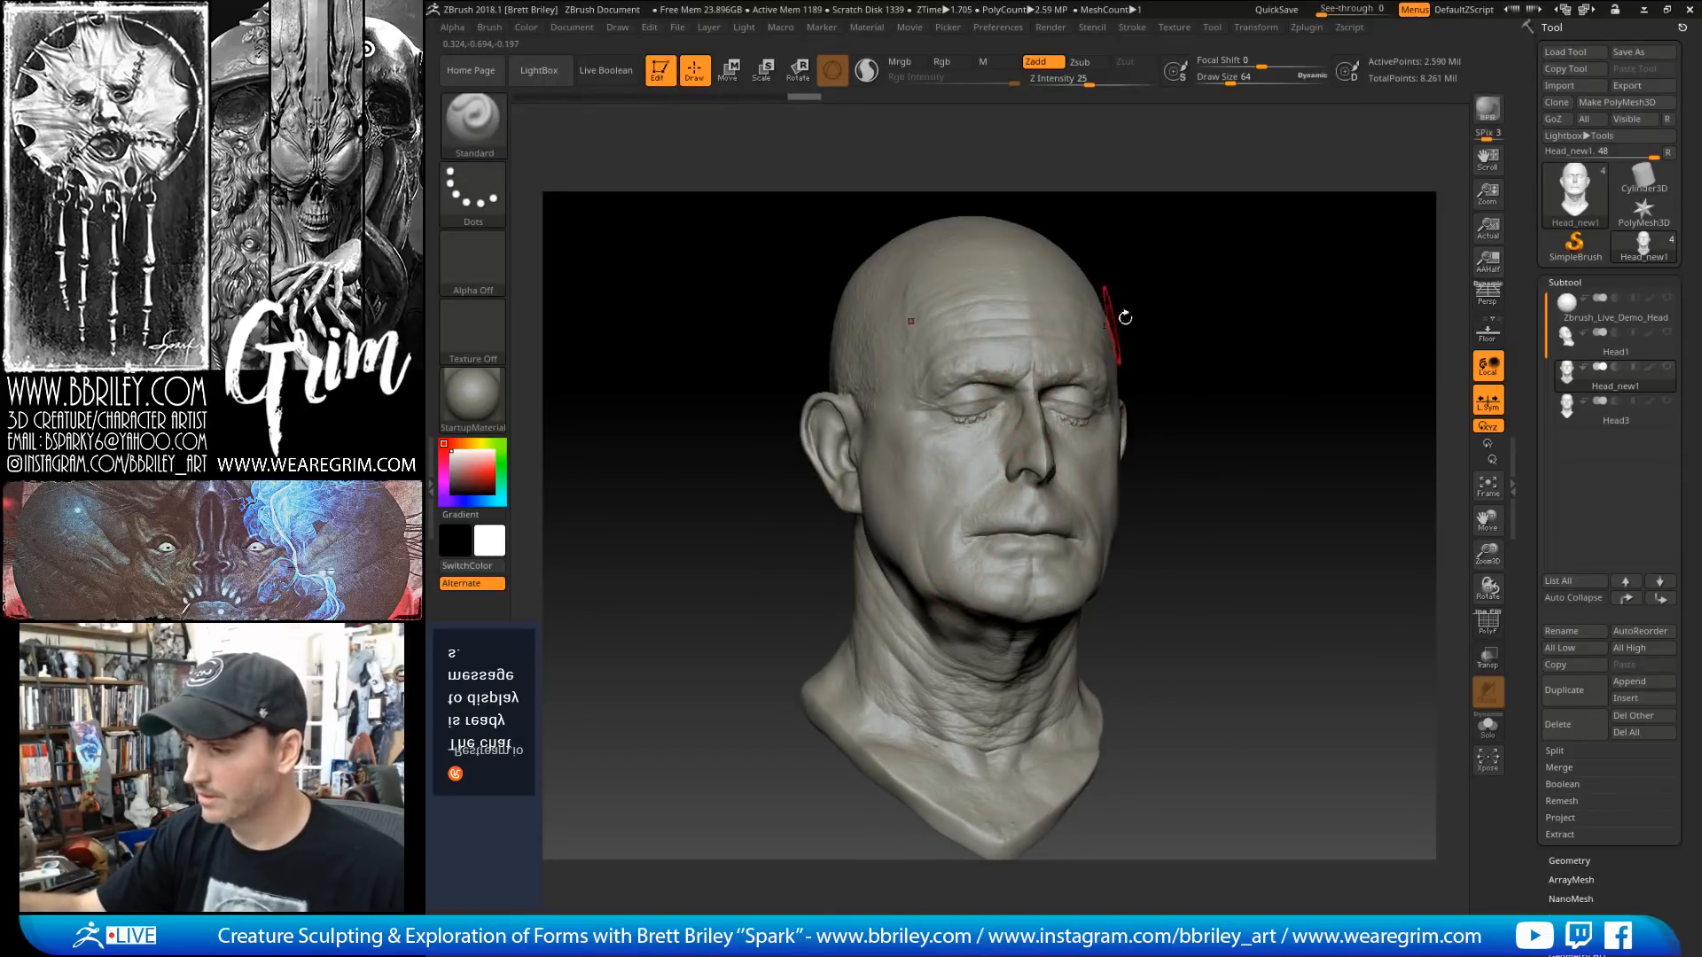
{"action": "mouse_move", "coordinate": [1125, 317]}
{"action": "left_mouse_down"}
{"action": "mouse_move", "coordinate": [1240, 319]}
{"action": "mouse_move", "coordinate": [1125, 348]}
{"action": "left_mouse_up"}
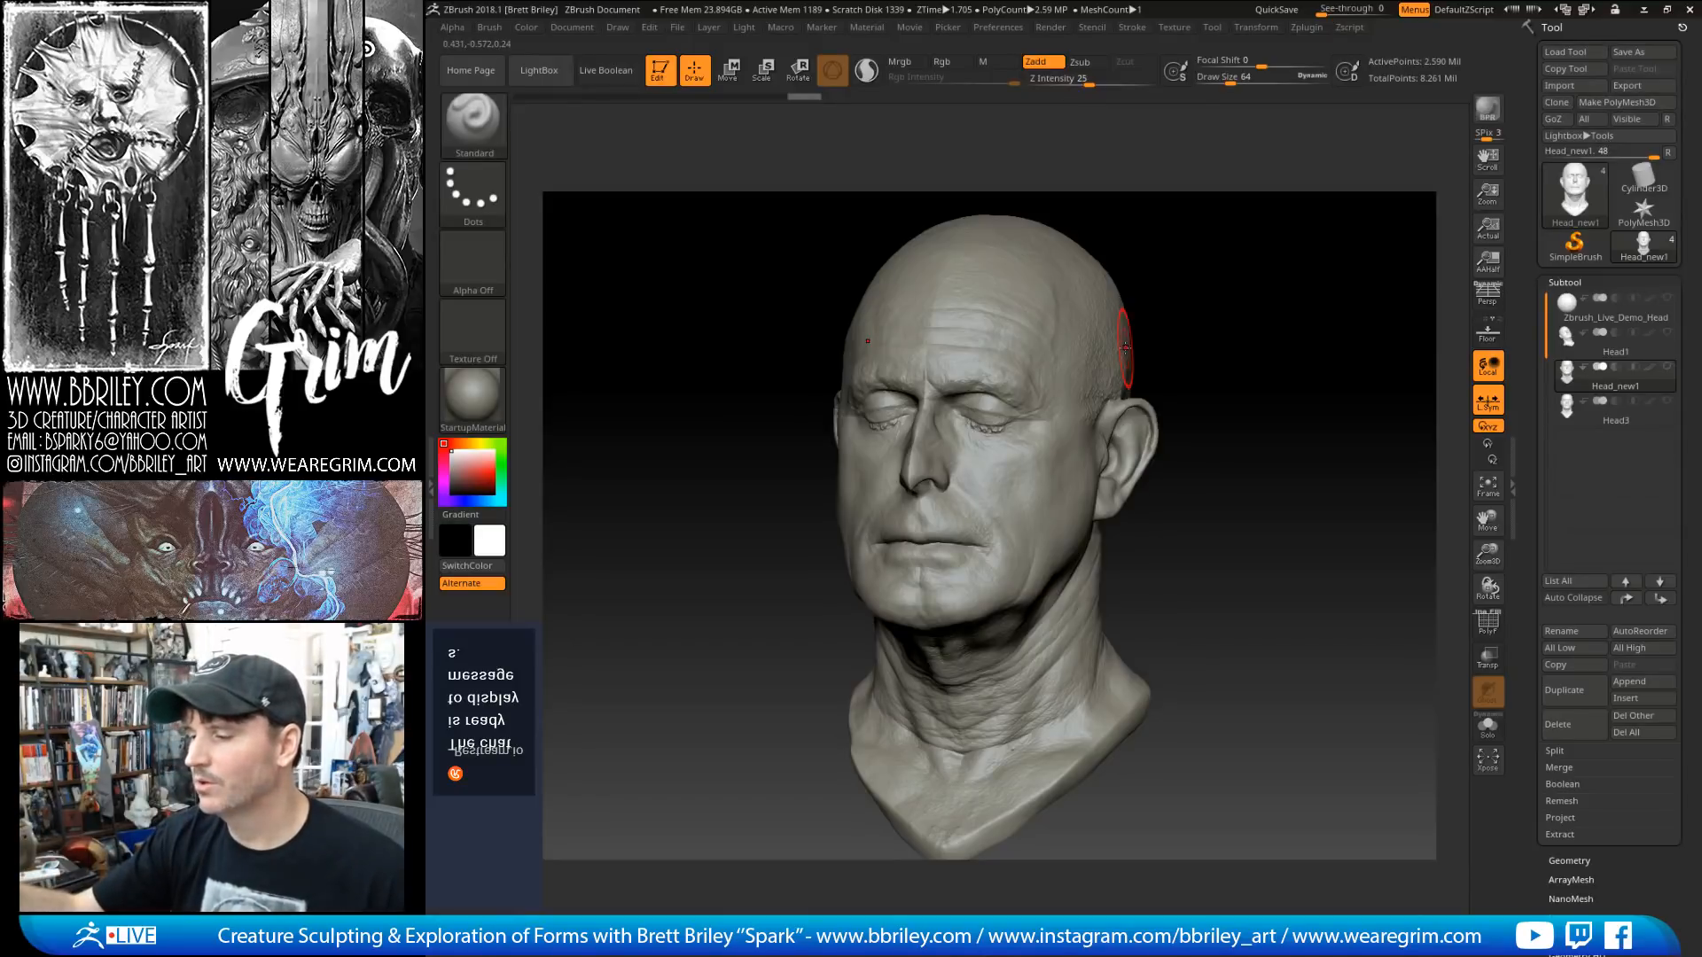
{"action": "left_click_drag", "start_coordinate": [1274, 288], "coordinate": [1264, 269]}
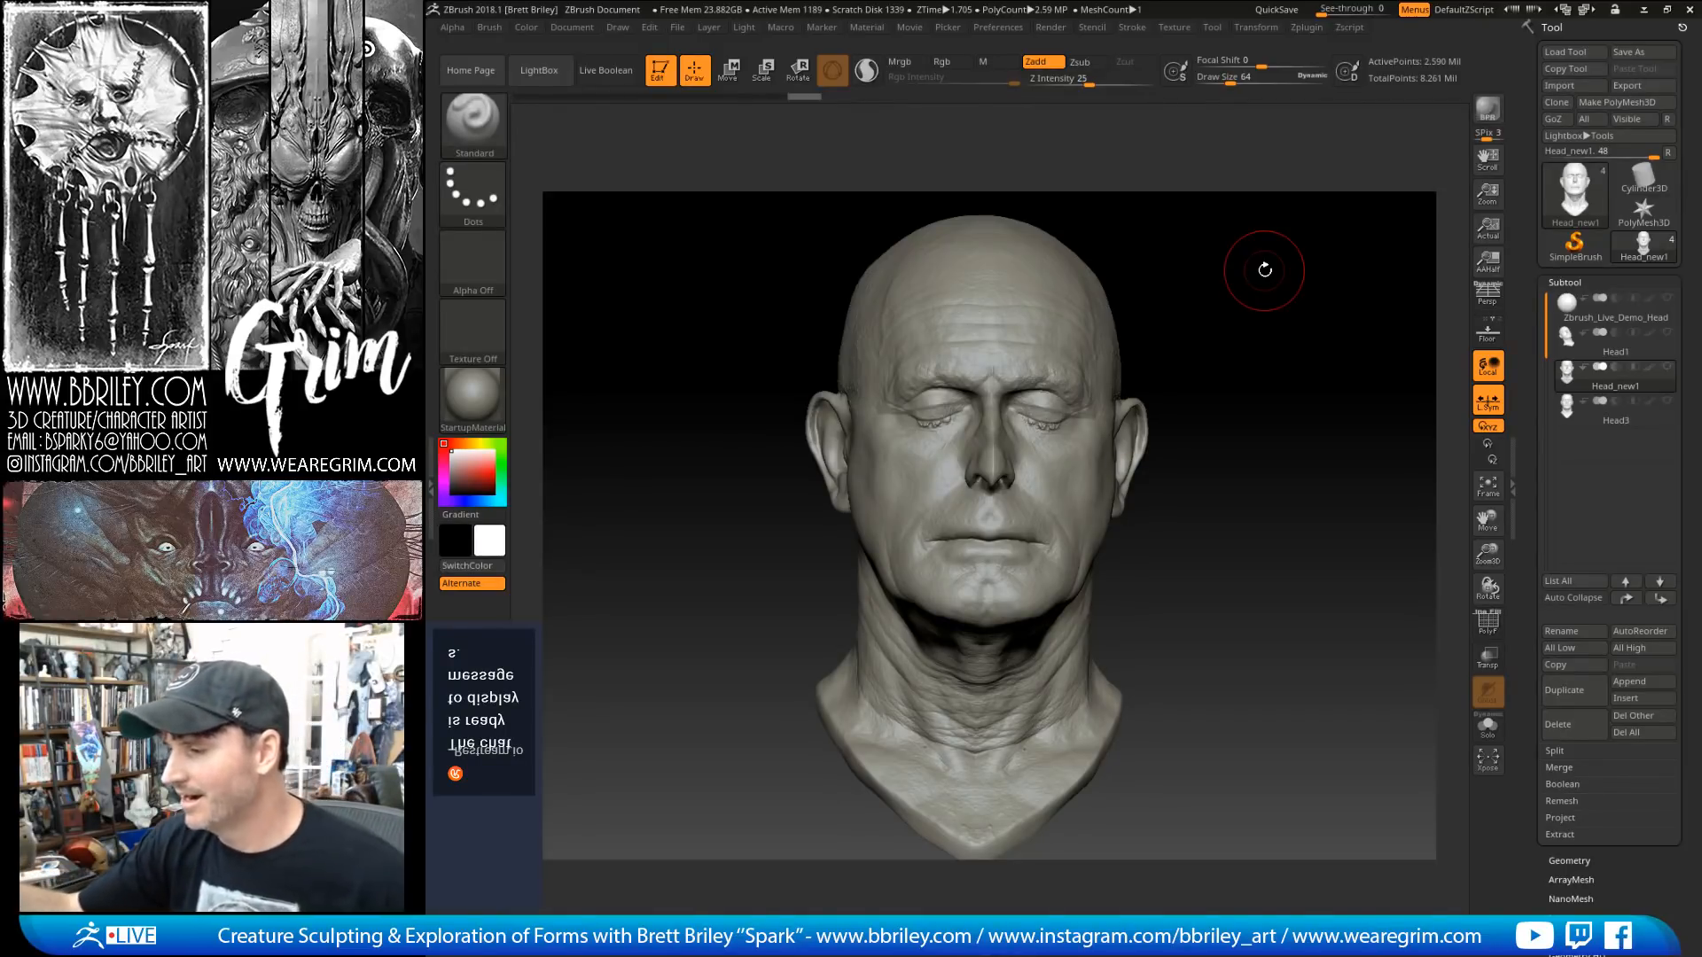
Step: Push the tip of the nose upward and shorten it into a snub shape with the Move brush at draw size 53
{"action": "mouse_move", "coordinate": [1265, 269]}
{"action": "left_mouse_down"}
{"action": "mouse_move", "coordinate": [1261, 331]}
{"action": "mouse_move", "coordinate": [1341, 309]}
{"action": "mouse_move", "coordinate": [1138, 421]}
{"action": "mouse_move", "coordinate": [1155, 418]}
{"action": "mouse_move", "coordinate": [1152, 448]}
{"action": "mouse_move", "coordinate": [1119, 443]}
{"action": "left_mouse_up"}
{"action": "key", "text": "b"}
{"action": "key", "text": "m"}
{"action": "key", "text": "v"}
{"action": "left_click_drag", "start_coordinate": [1185, 395], "coordinate": [1152, 369]}
{"action": "left_click_drag", "start_coordinate": [1287, 331], "coordinate": [1139, 380], "text": "alt"}
{"action": "left_click_drag", "start_coordinate": [1257, 361], "coordinate": [1157, 353]}
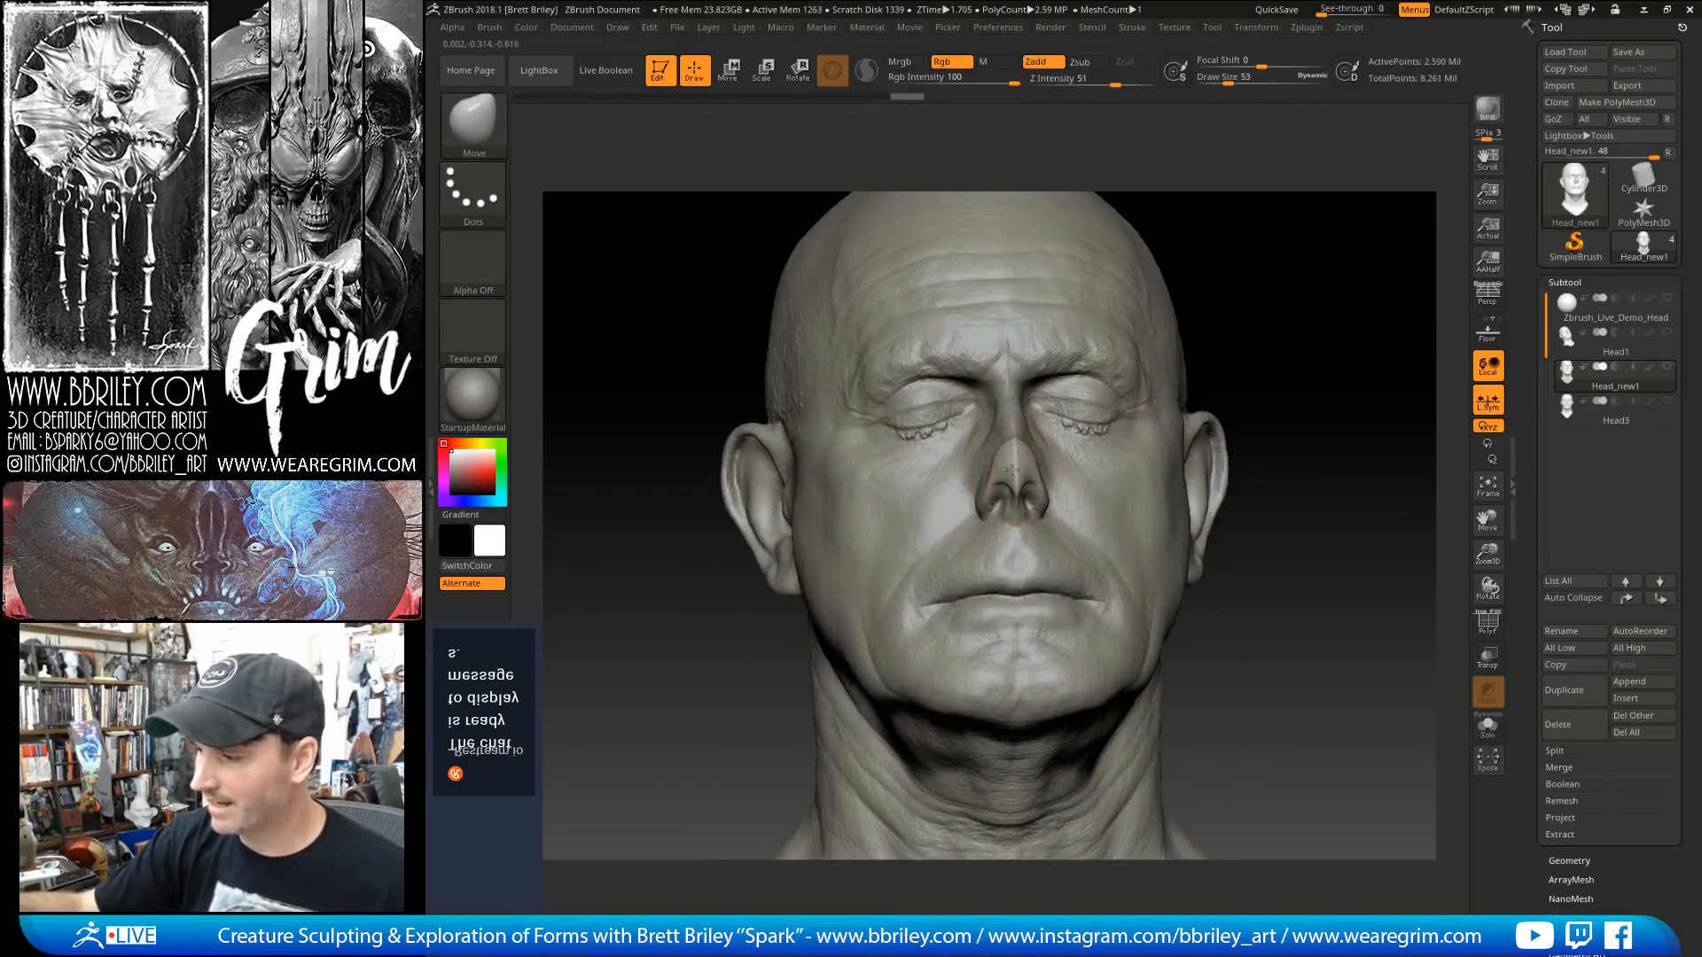
{"action": "left_click_drag", "start_coordinate": [1012, 470], "coordinate": [1012, 455]}
Step: Refine the upturned nose tip and nostril openings in three-quarter view with the Move brush at draw size 25
{"action": "left_click_drag", "start_coordinate": [1212, 281], "coordinate": [1321, 275]}
{"action": "left_click_drag", "start_coordinate": [1151, 344], "coordinate": [1121, 351]}
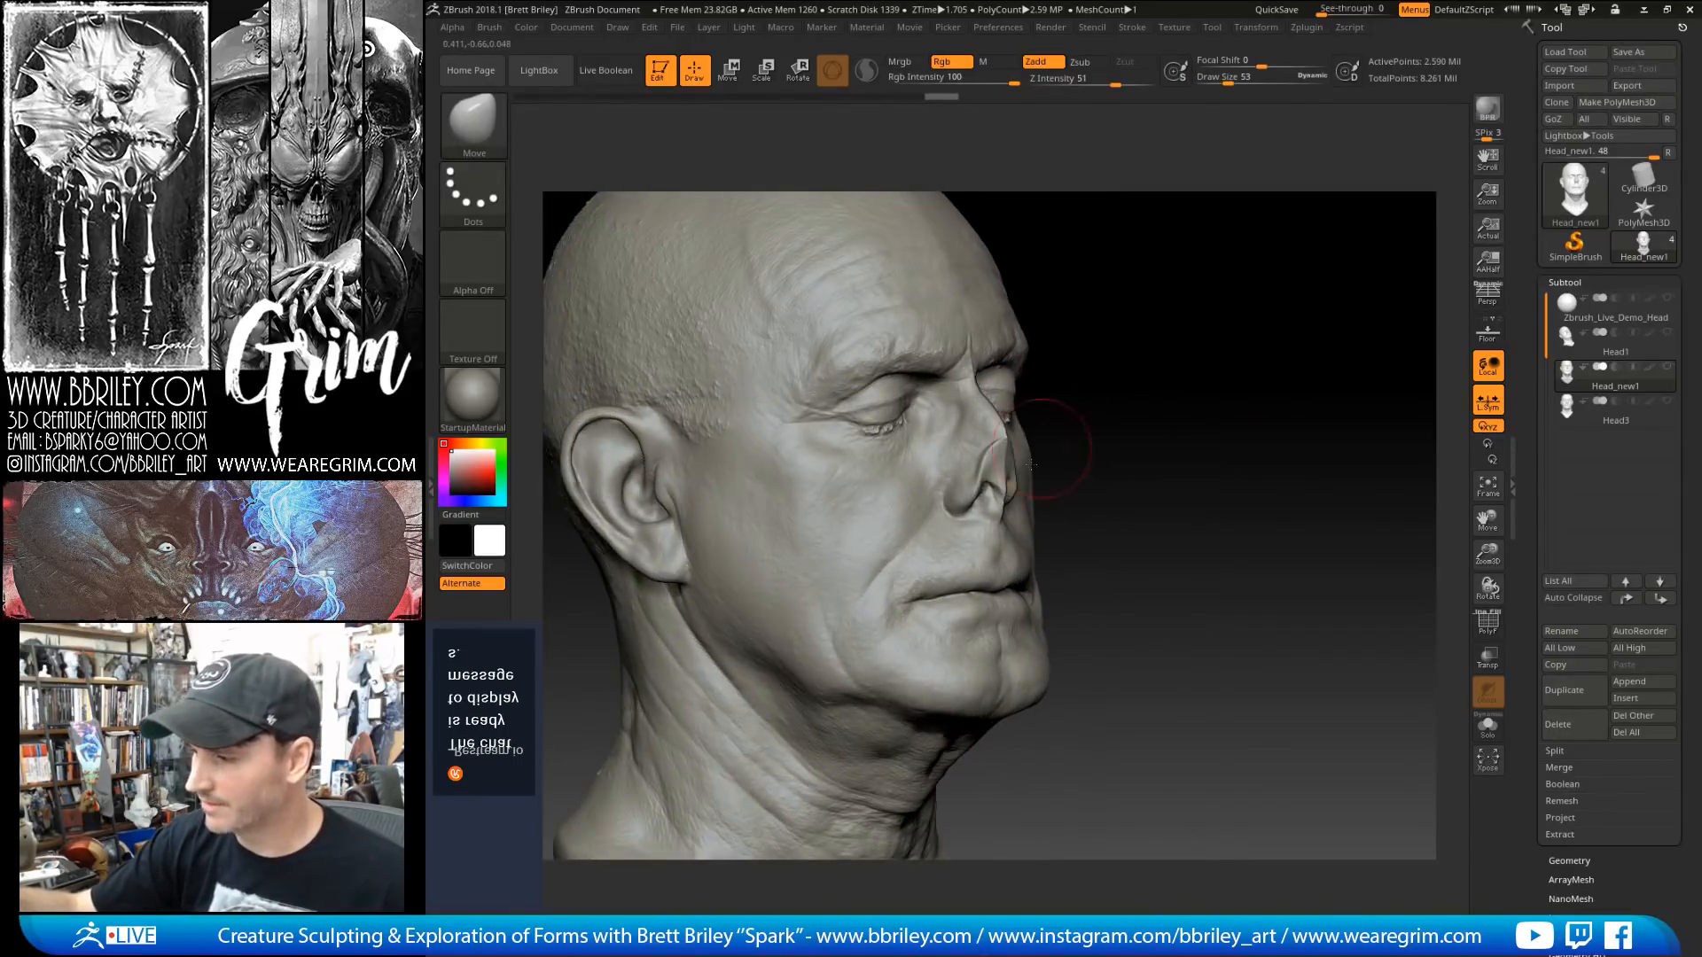
{"action": "key", "text": "s"}
{"action": "left_click_drag", "start_coordinate": [1004, 488], "coordinate": [1006, 475]}
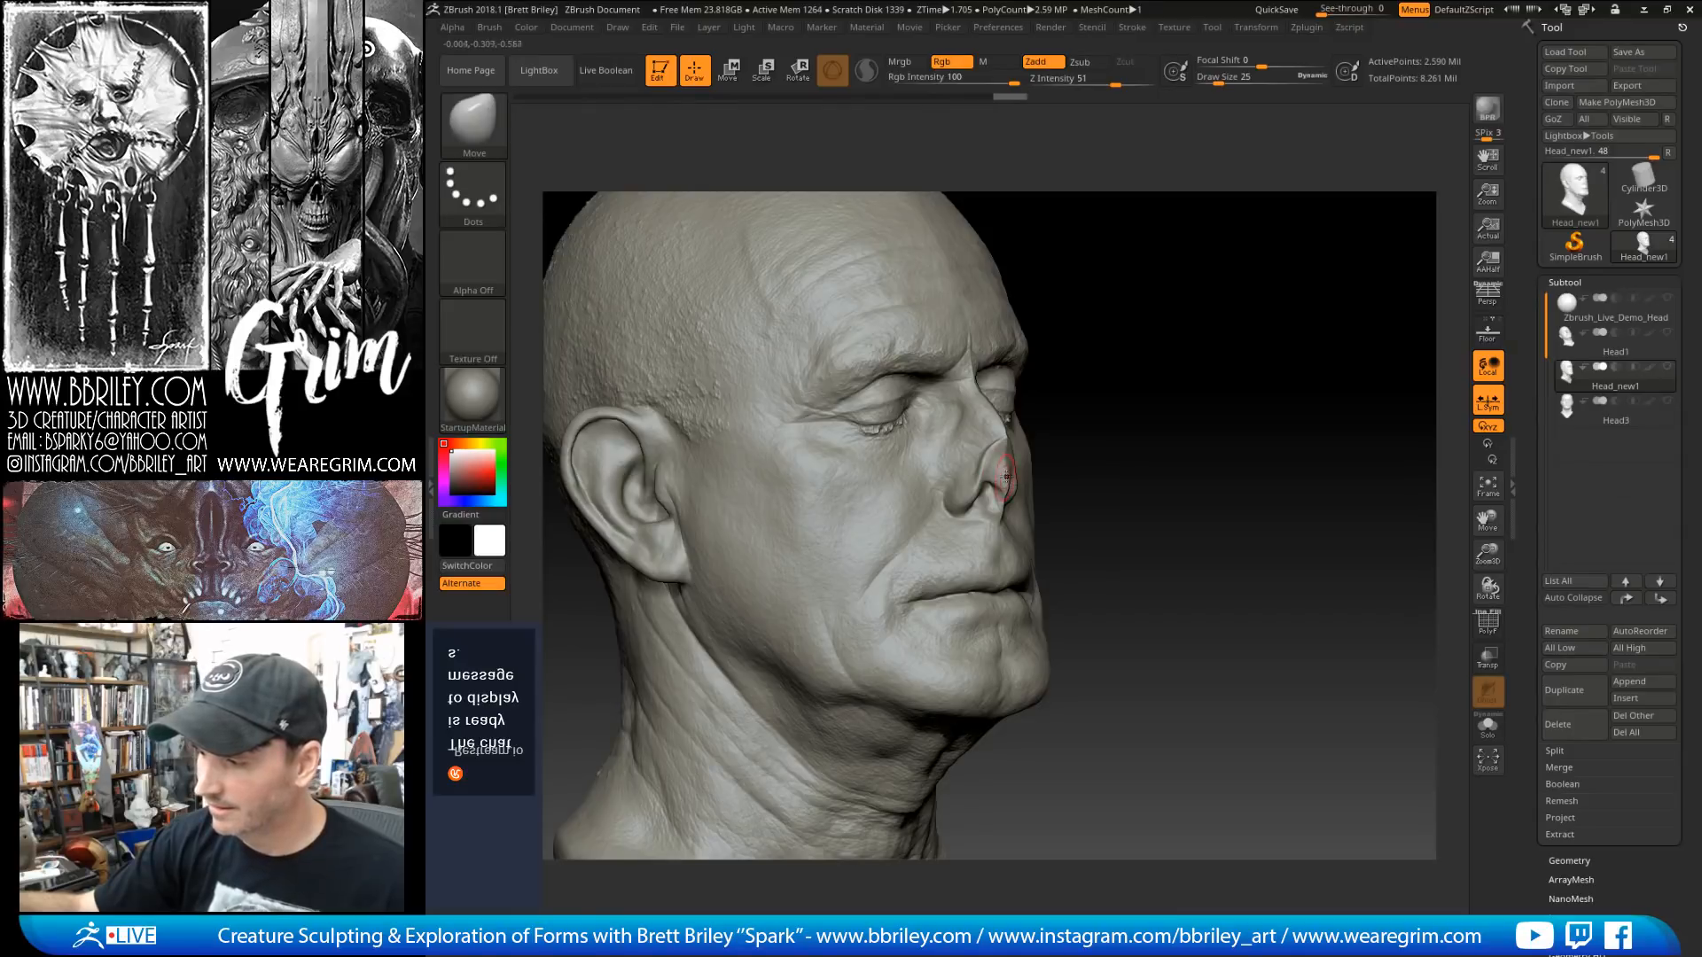
{"action": "left_click_drag", "start_coordinate": [1138, 386], "coordinate": [1069, 439]}
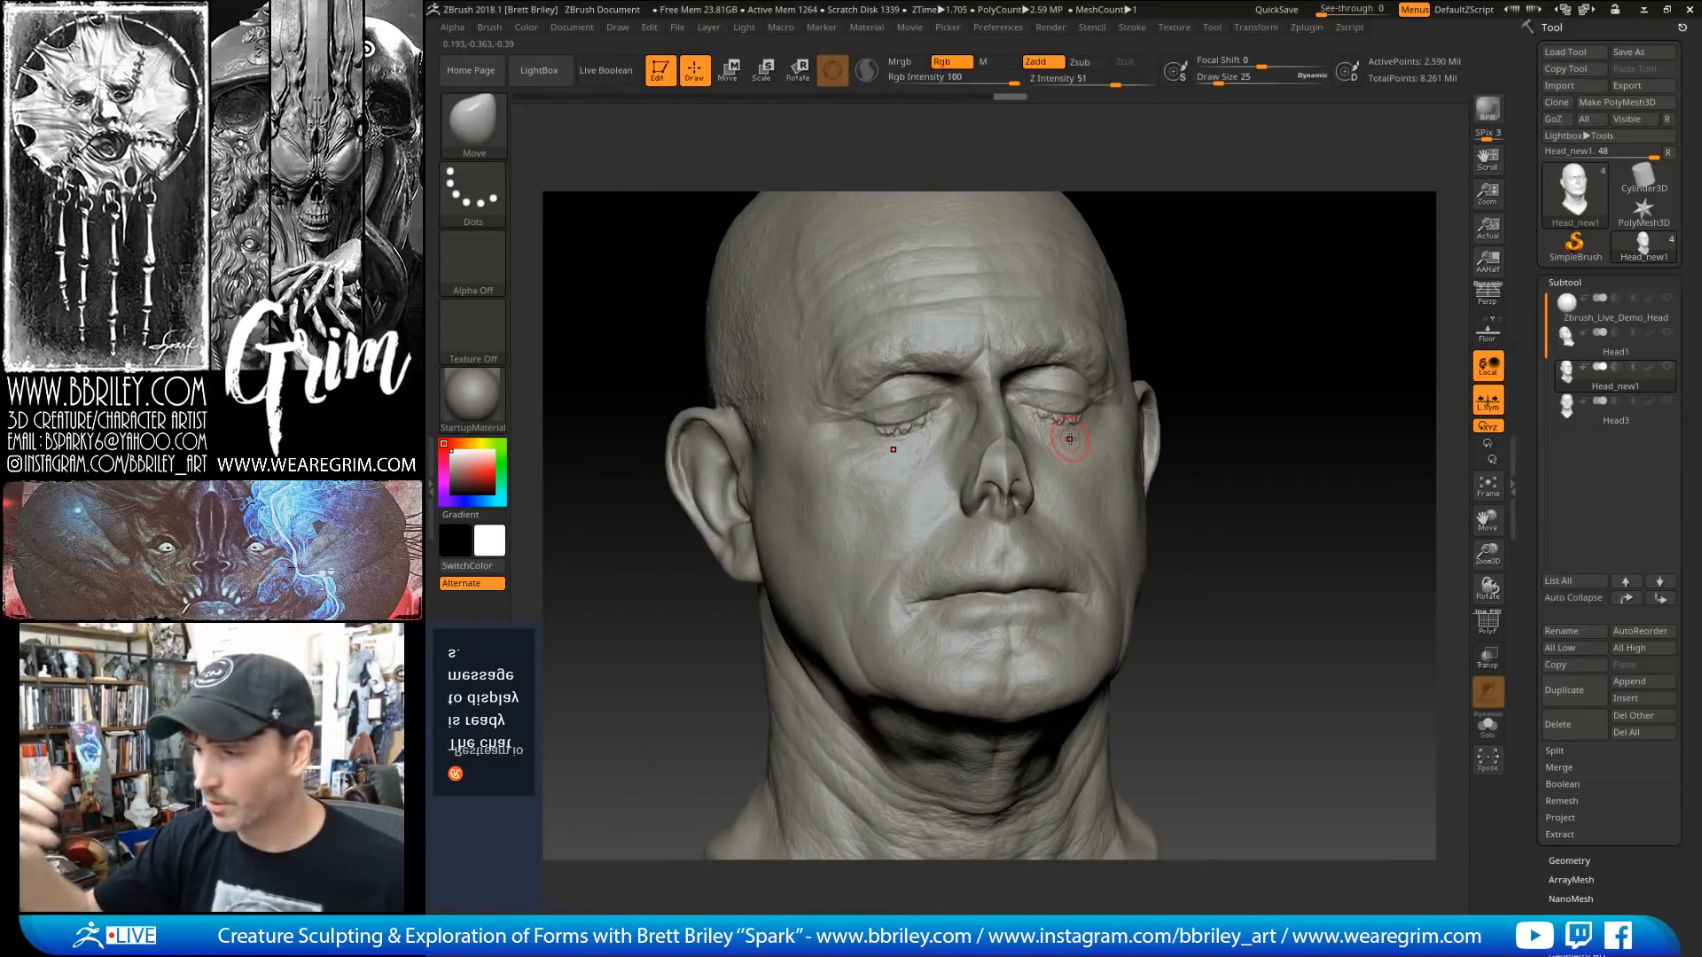
Step: Carve creases into the nose tip and around the nostrils with the DamStandard brush at draw size 13
{"action": "key", "text": "b"}
{"action": "key", "text": "d"}
{"action": "key", "text": "s"}
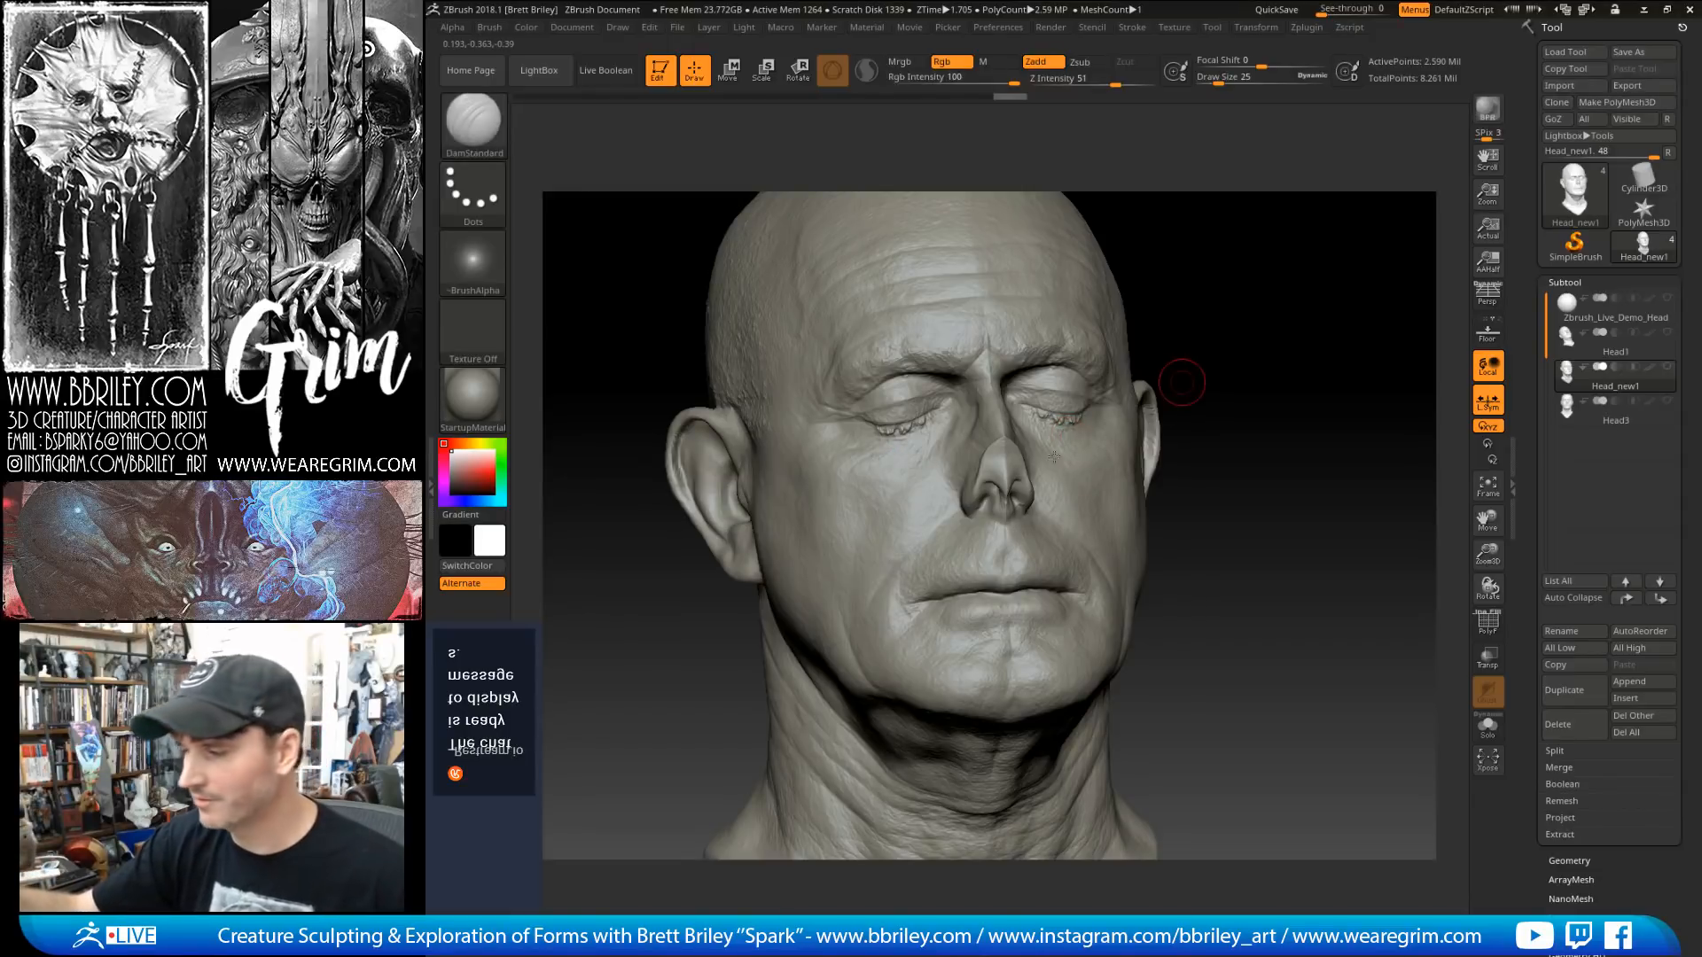
{"action": "left_click_drag", "start_coordinate": [1231, 334], "coordinate": [1011, 458]}
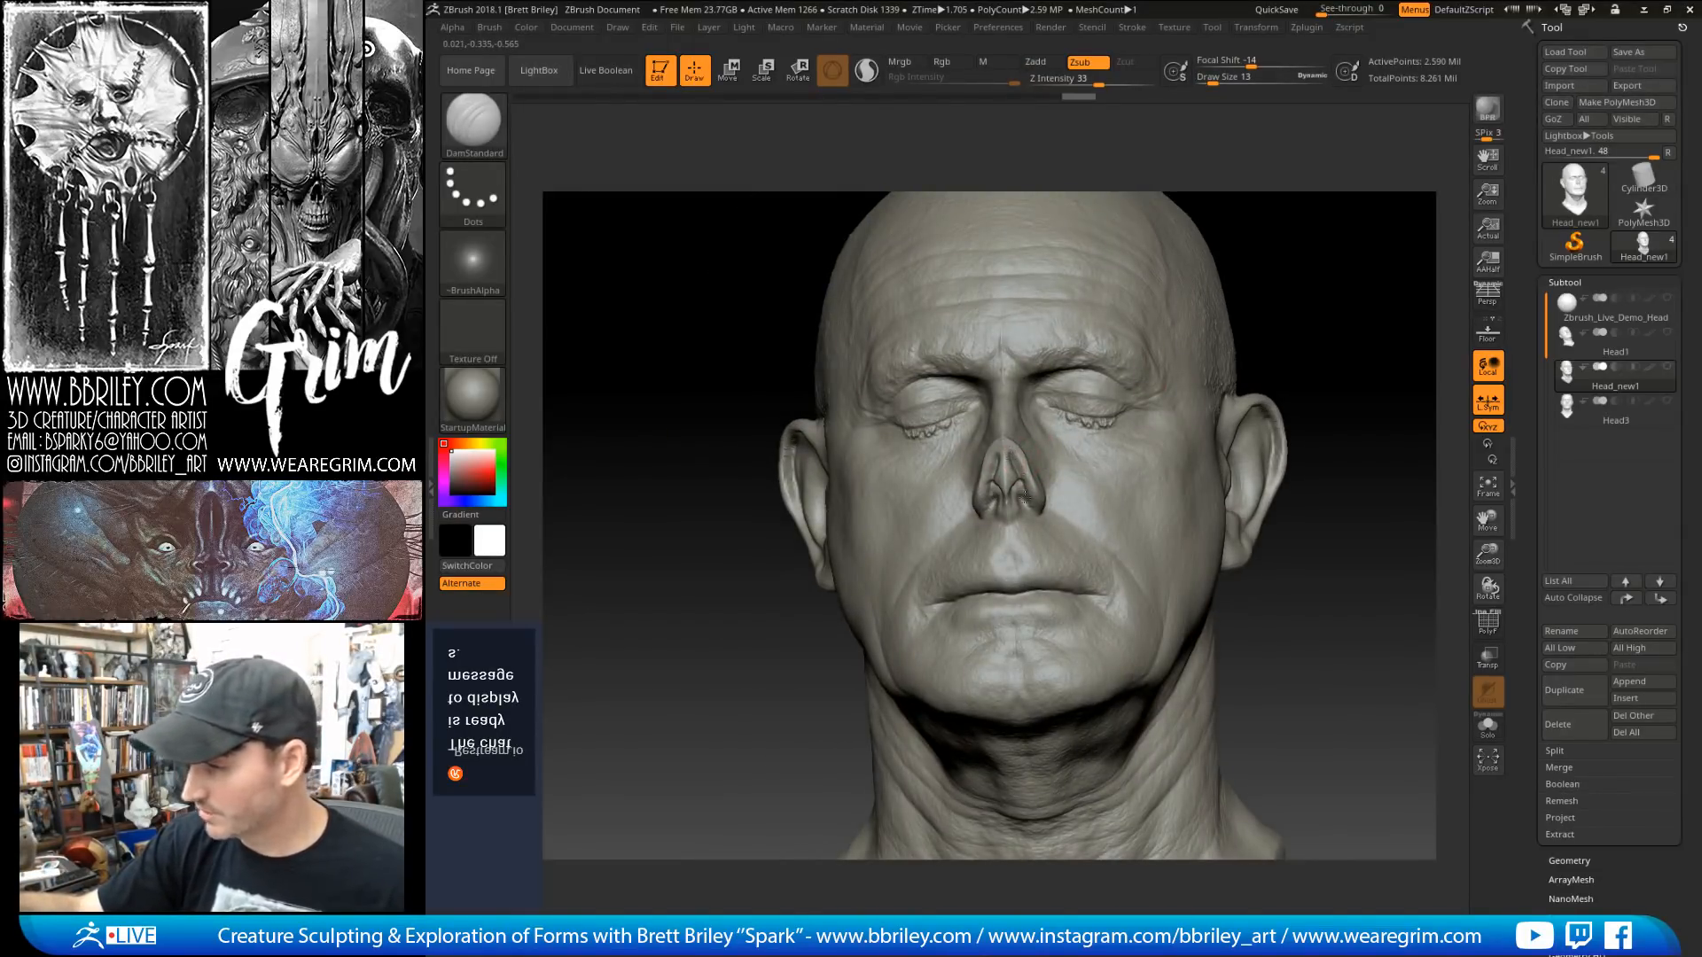
{"action": "left_click_drag", "start_coordinate": [1284, 223], "coordinate": [1308, 241]}
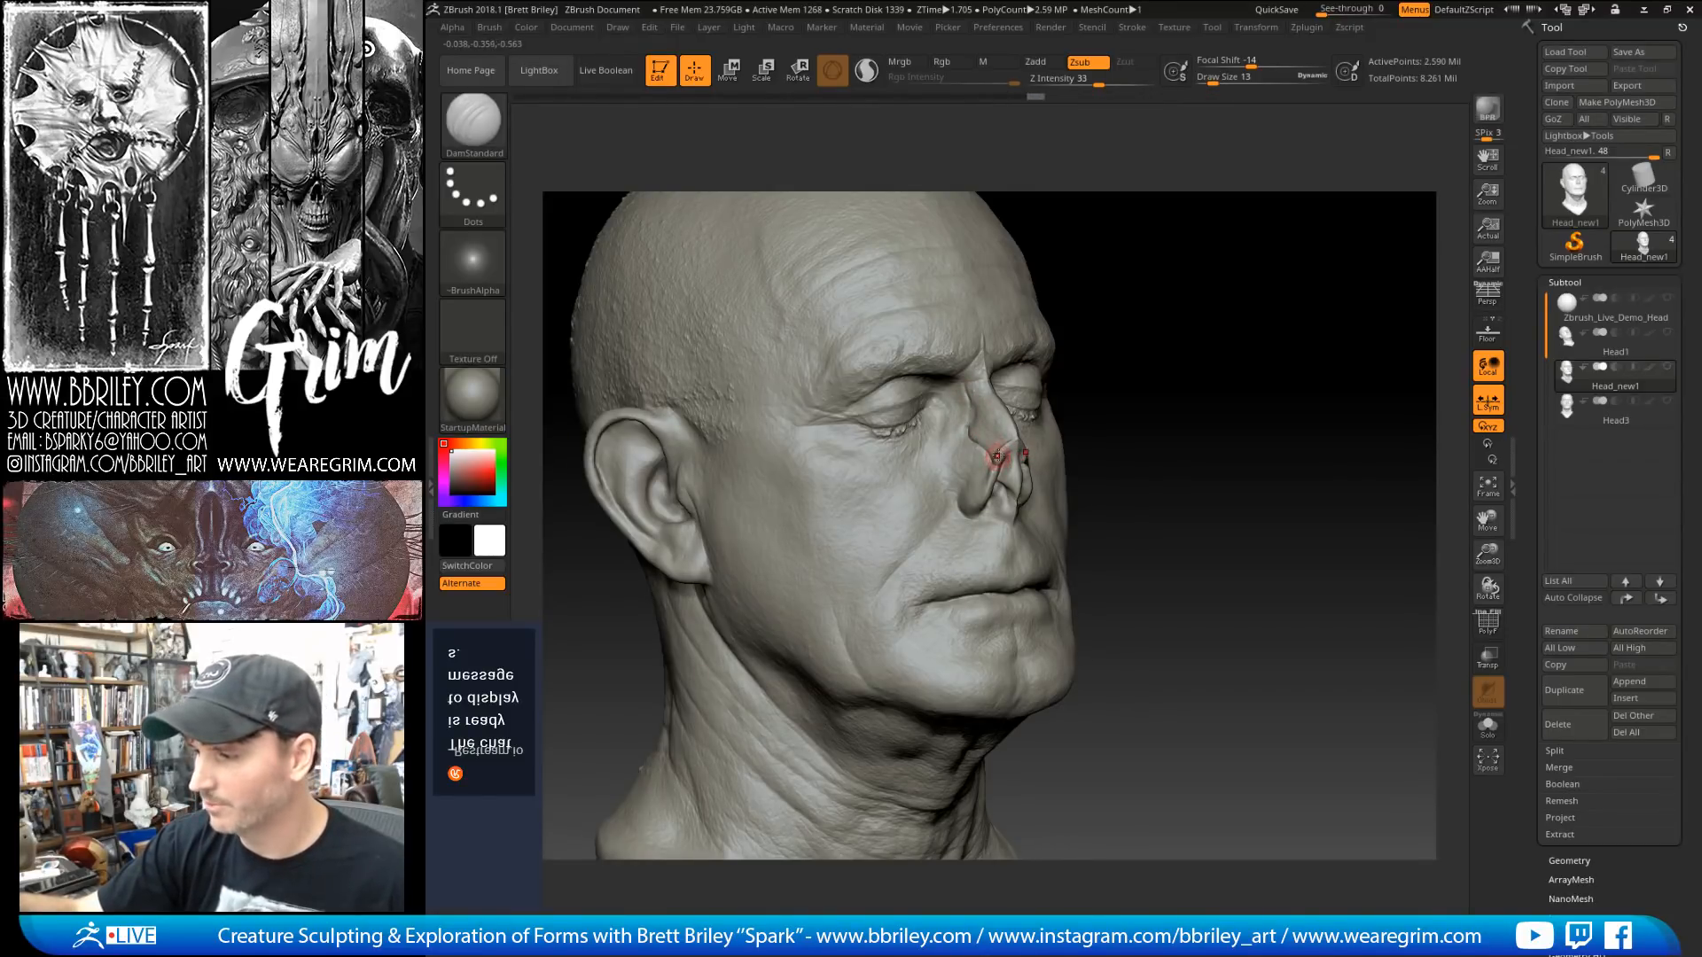
Step: Swell the small folds between the nose creases with the Inflat brush
{"action": "key", "text": "b"}
{"action": "key", "text": "i"}
{"action": "key", "text": "n"}
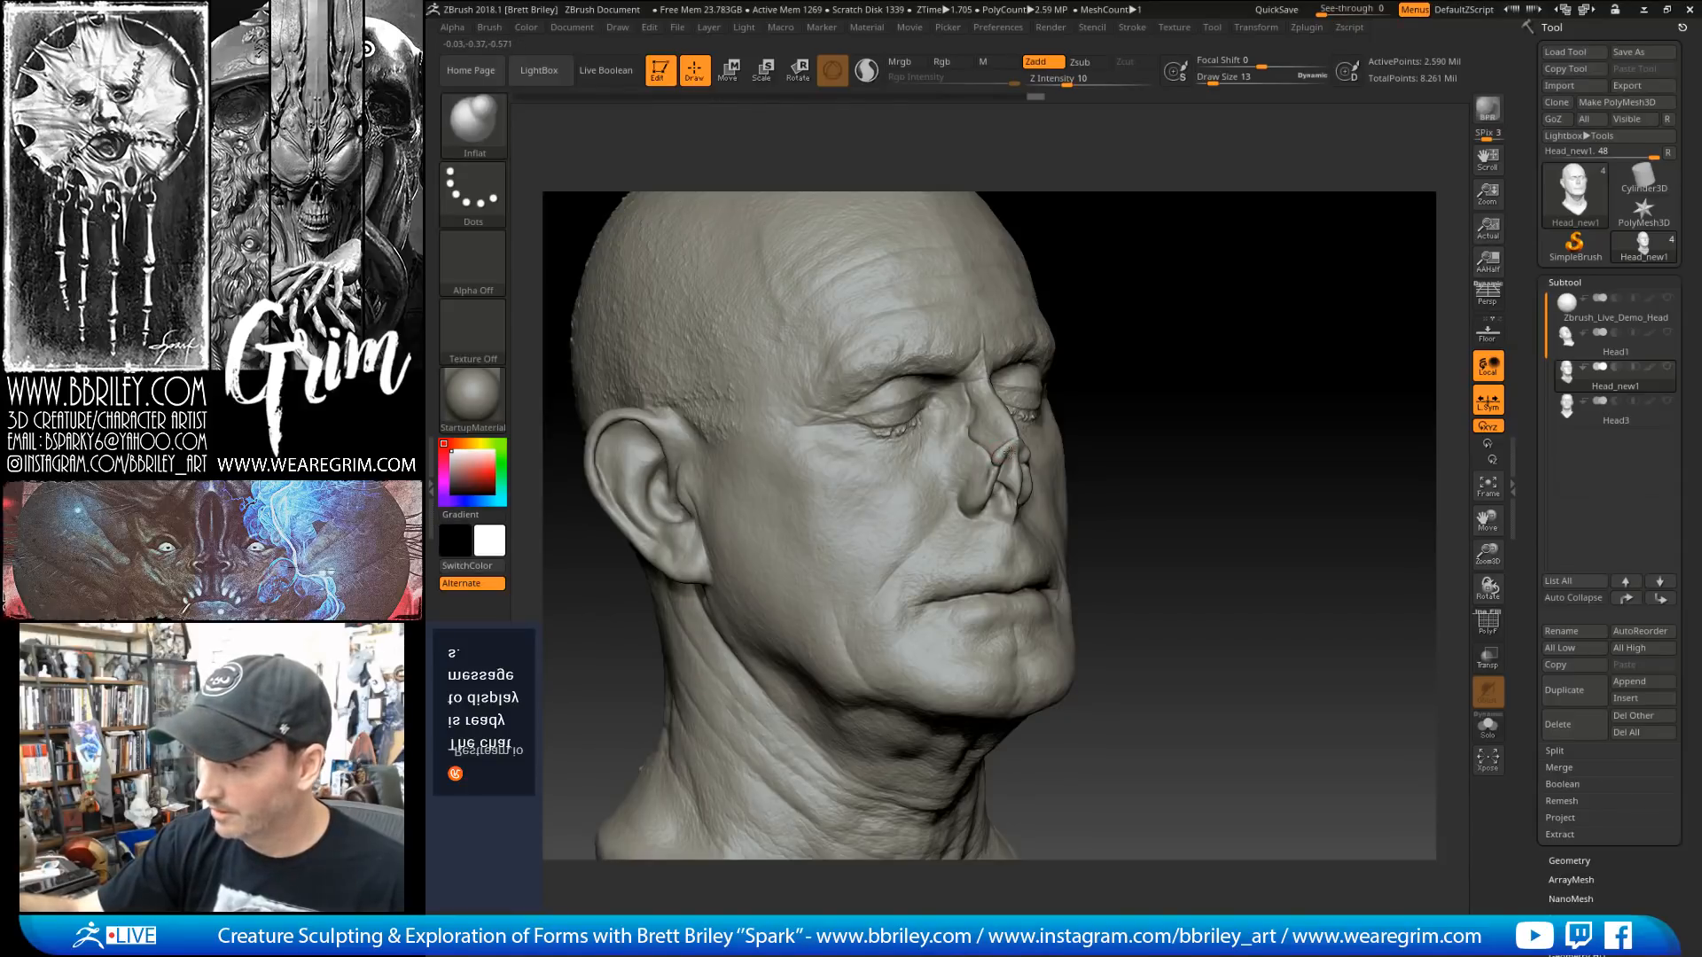
Step: Adjust the nose tip and bridge in profile with the Move brush at draw size 36
{"action": "left_click_drag", "start_coordinate": [1157, 330], "coordinate": [1227, 335]}
{"action": "key", "text": "b"}
{"action": "key", "text": "m"}
{"action": "key", "text": "v"}
{"action": "key", "text": "s"}
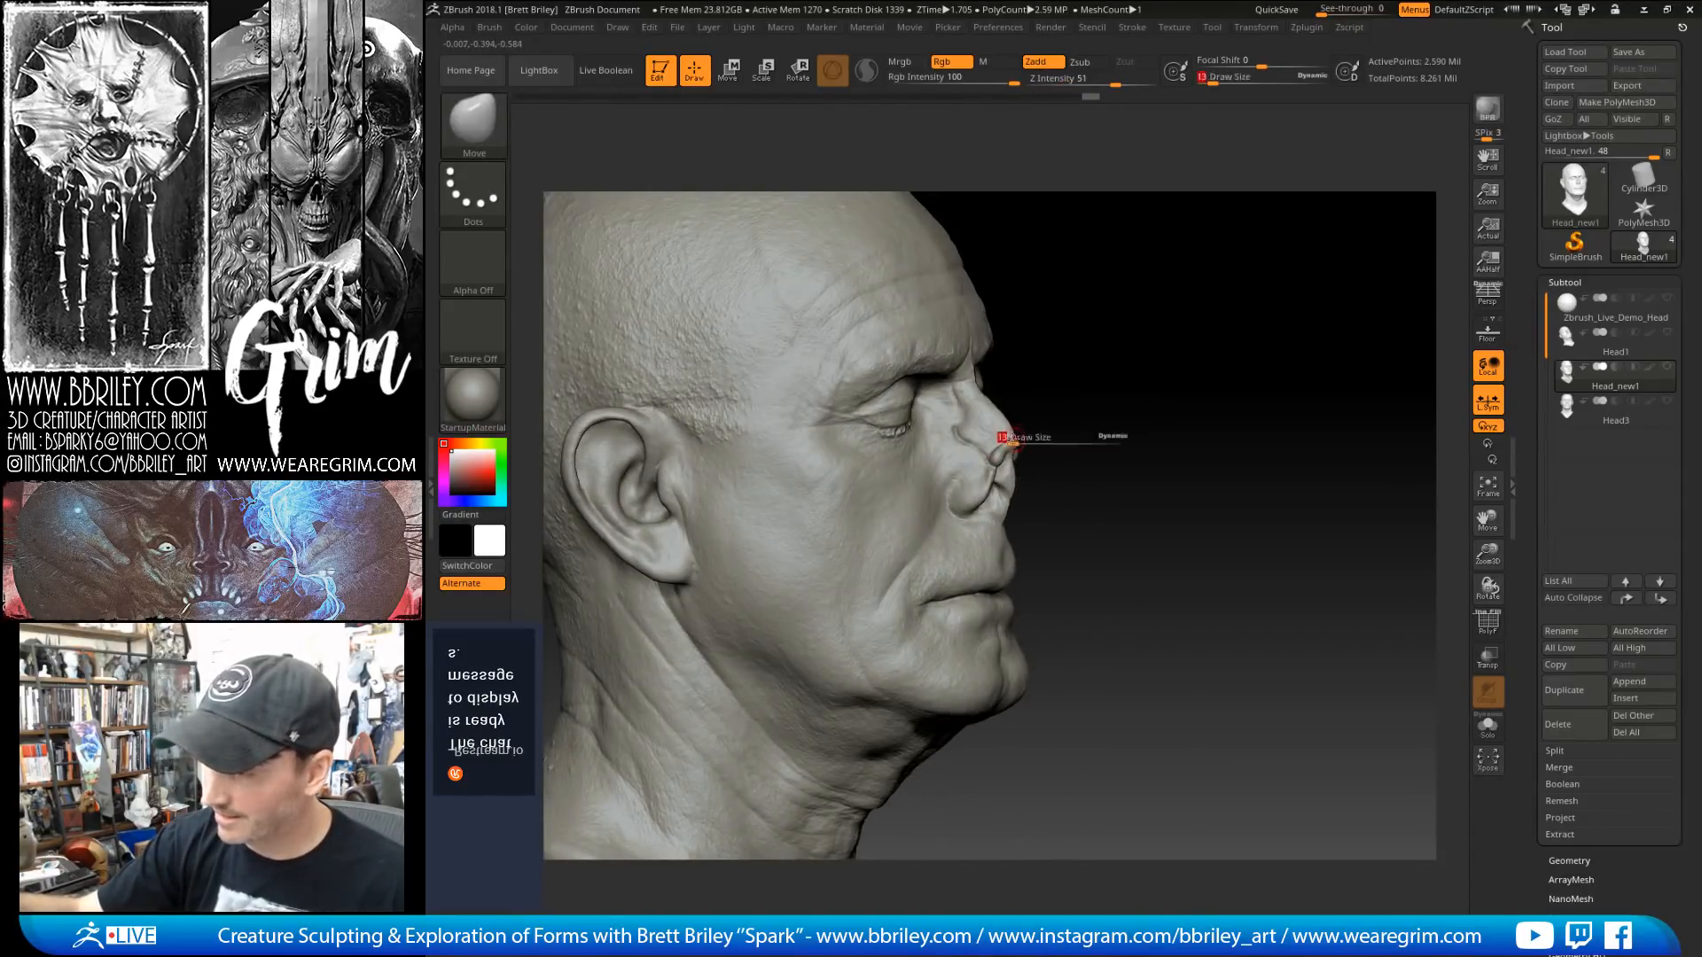
{"action": "left_click_drag", "start_coordinate": [1013, 437], "coordinate": [1013, 431]}
{"action": "key", "text": "s"}
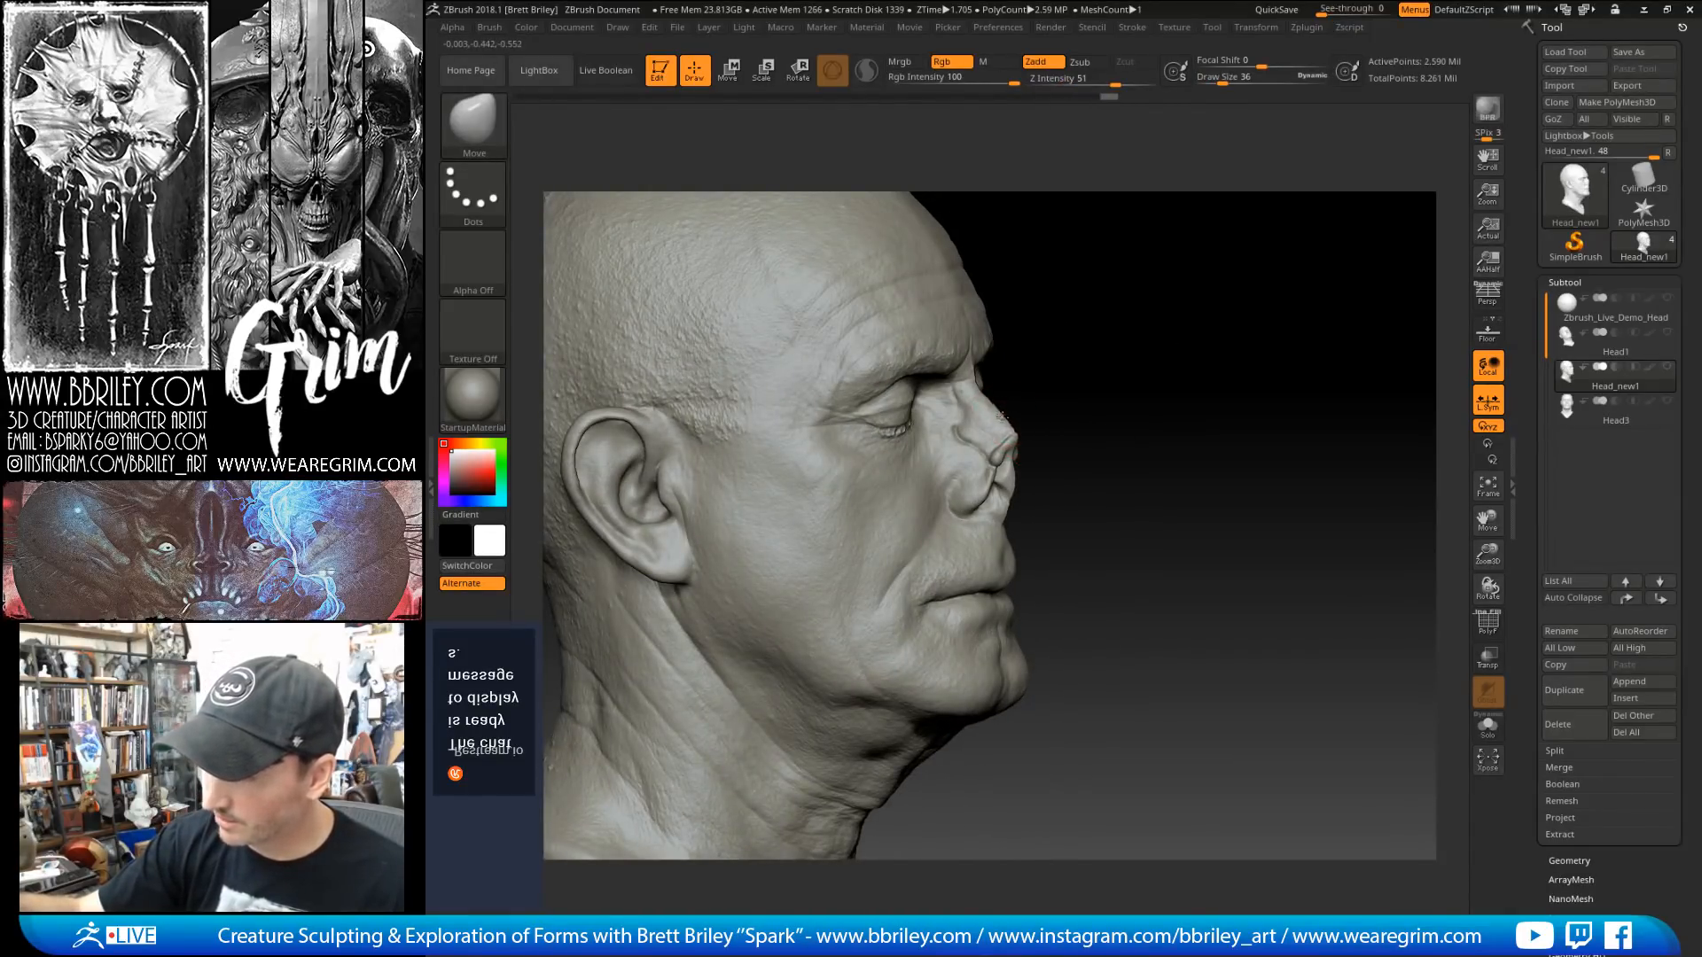
Step: Flatten the planes of the folds around the nostril with the Flatten brush at draw size 15
{"action": "mouse_move", "coordinate": [1231, 342]}
{"action": "left_mouse_down"}
{"action": "mouse_move", "coordinate": [1166, 323]}
{"action": "mouse_move", "coordinate": [1232, 312]}
{"action": "left_mouse_up"}
{"action": "key", "text": "b"}
{"action": "key", "text": "f"}
{"action": "key", "text": "a"}
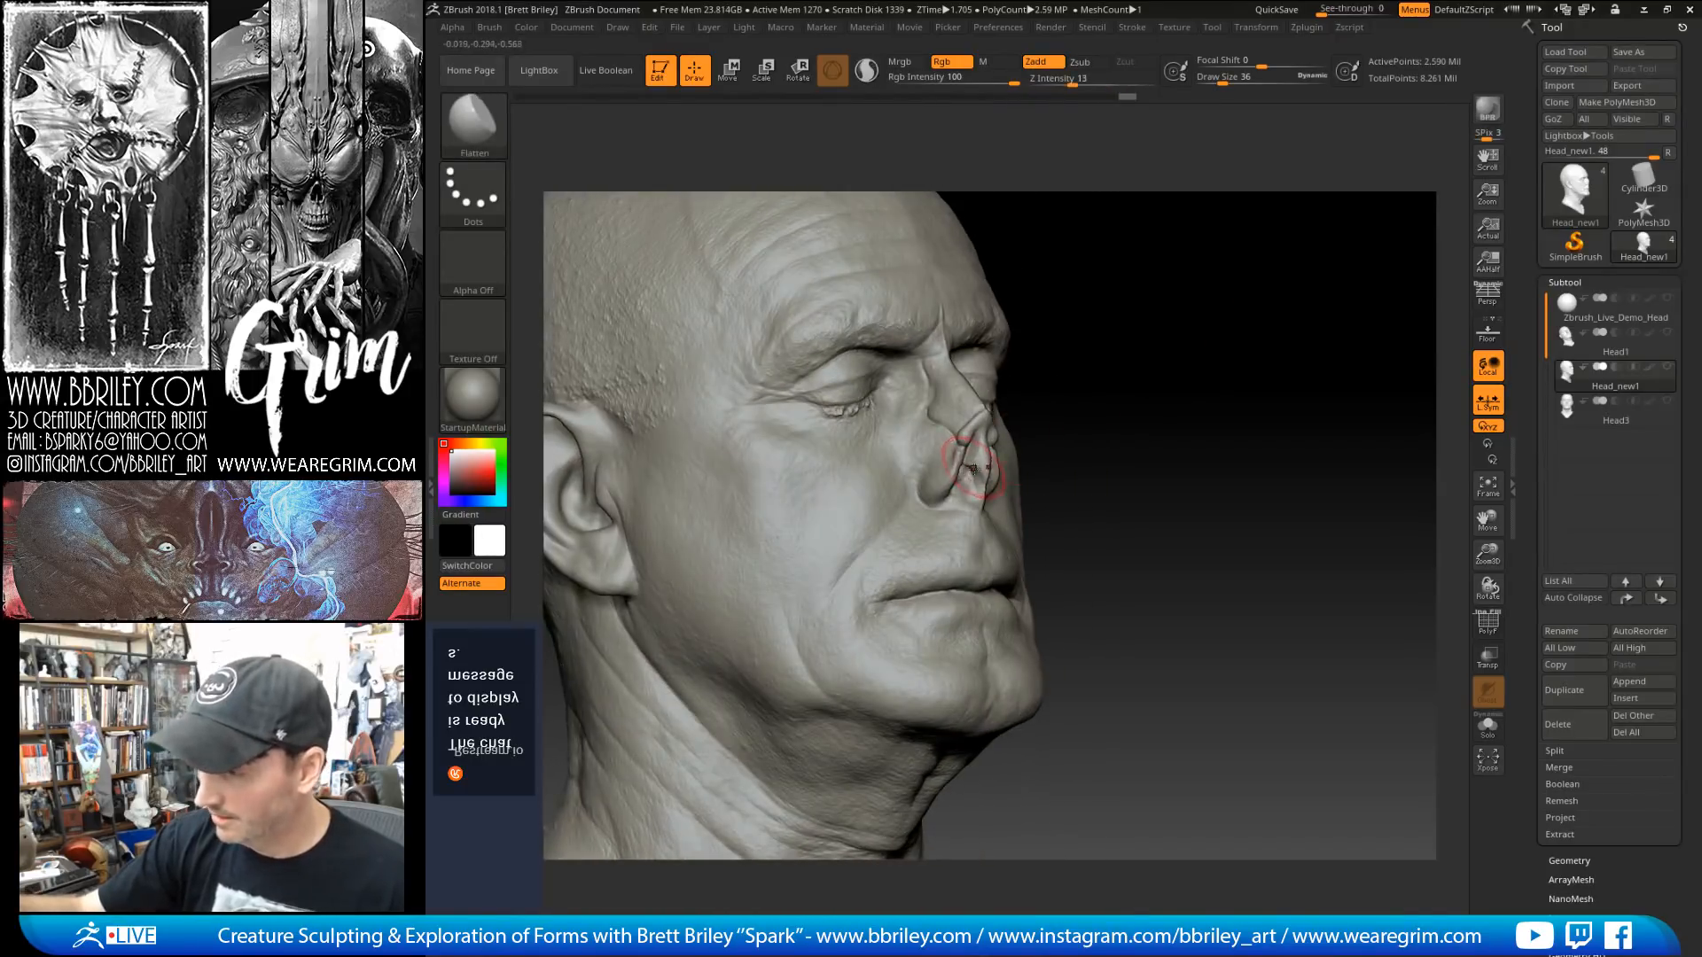
{"action": "key", "text": "s"}
{"action": "left_click_drag", "start_coordinate": [974, 467], "coordinate": [971, 466]}
{"action": "key", "text": "s"}
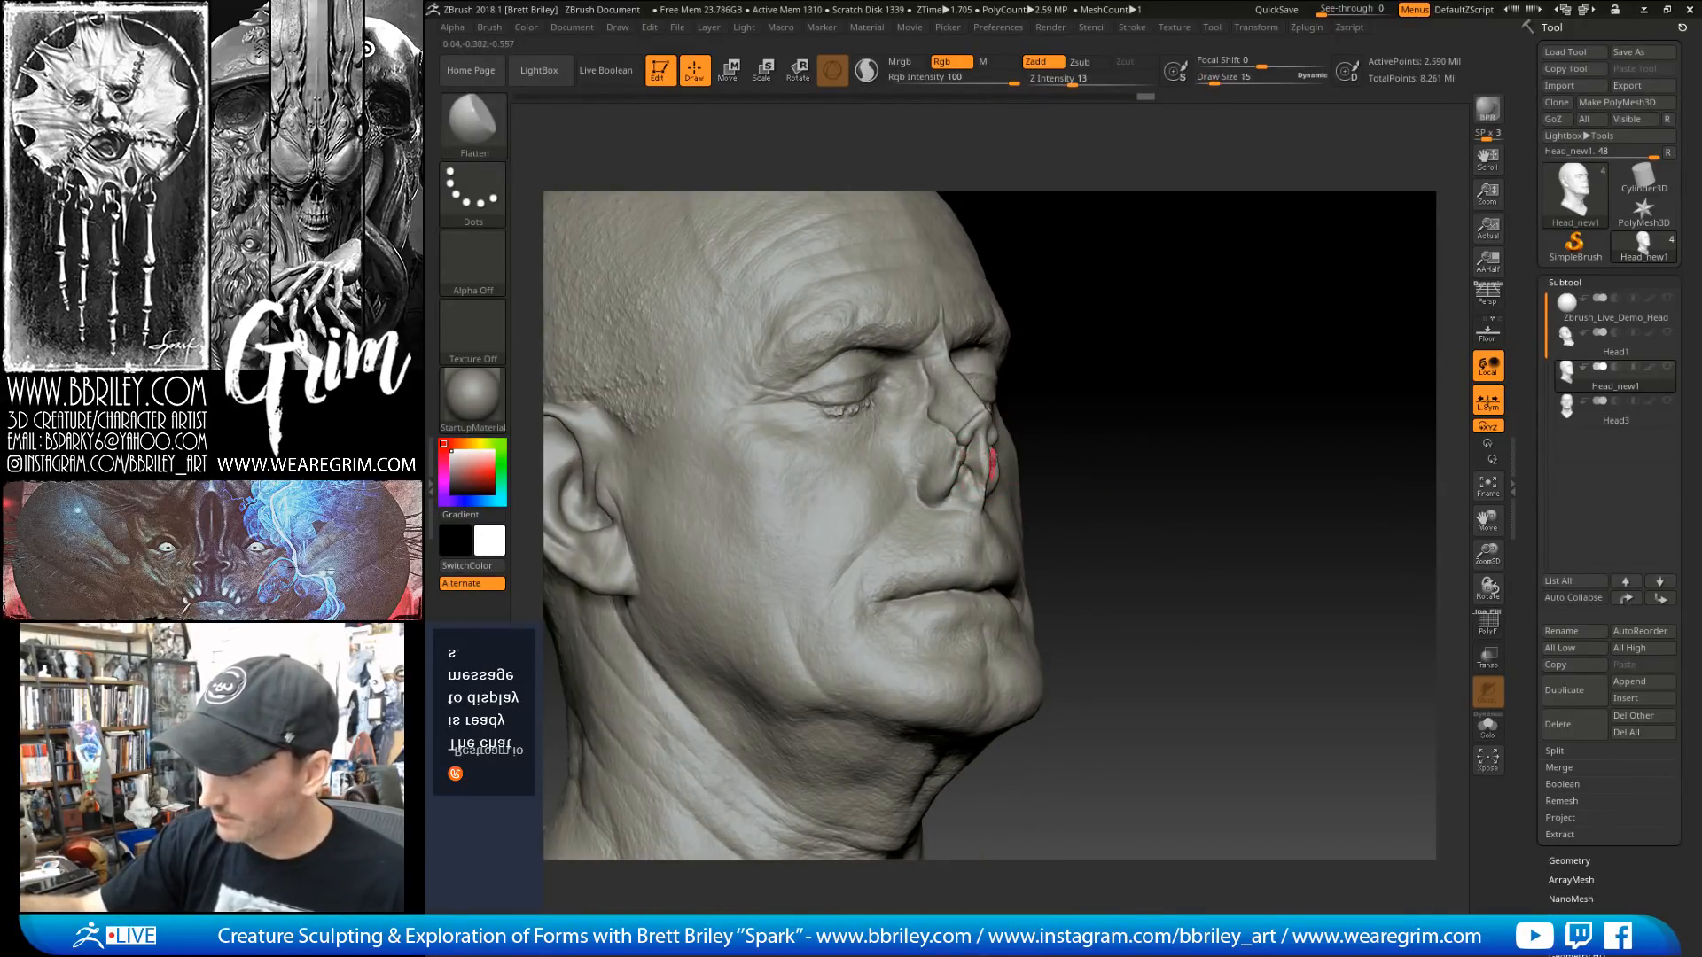
Step: Thicken the fleshy edges of the nostrils and the septum with the Inflat brush at draw size 15
{"action": "left_click_drag", "start_coordinate": [1089, 320], "coordinate": [1014, 324]}
{"action": "key", "text": "b"}
{"action": "key", "text": "i"}
{"action": "key", "text": "n"}
{"action": "left_click_drag", "start_coordinate": [986, 493], "coordinate": [982, 506]}
{"action": "left_click_drag", "start_coordinate": [1155, 322], "coordinate": [1074, 327]}
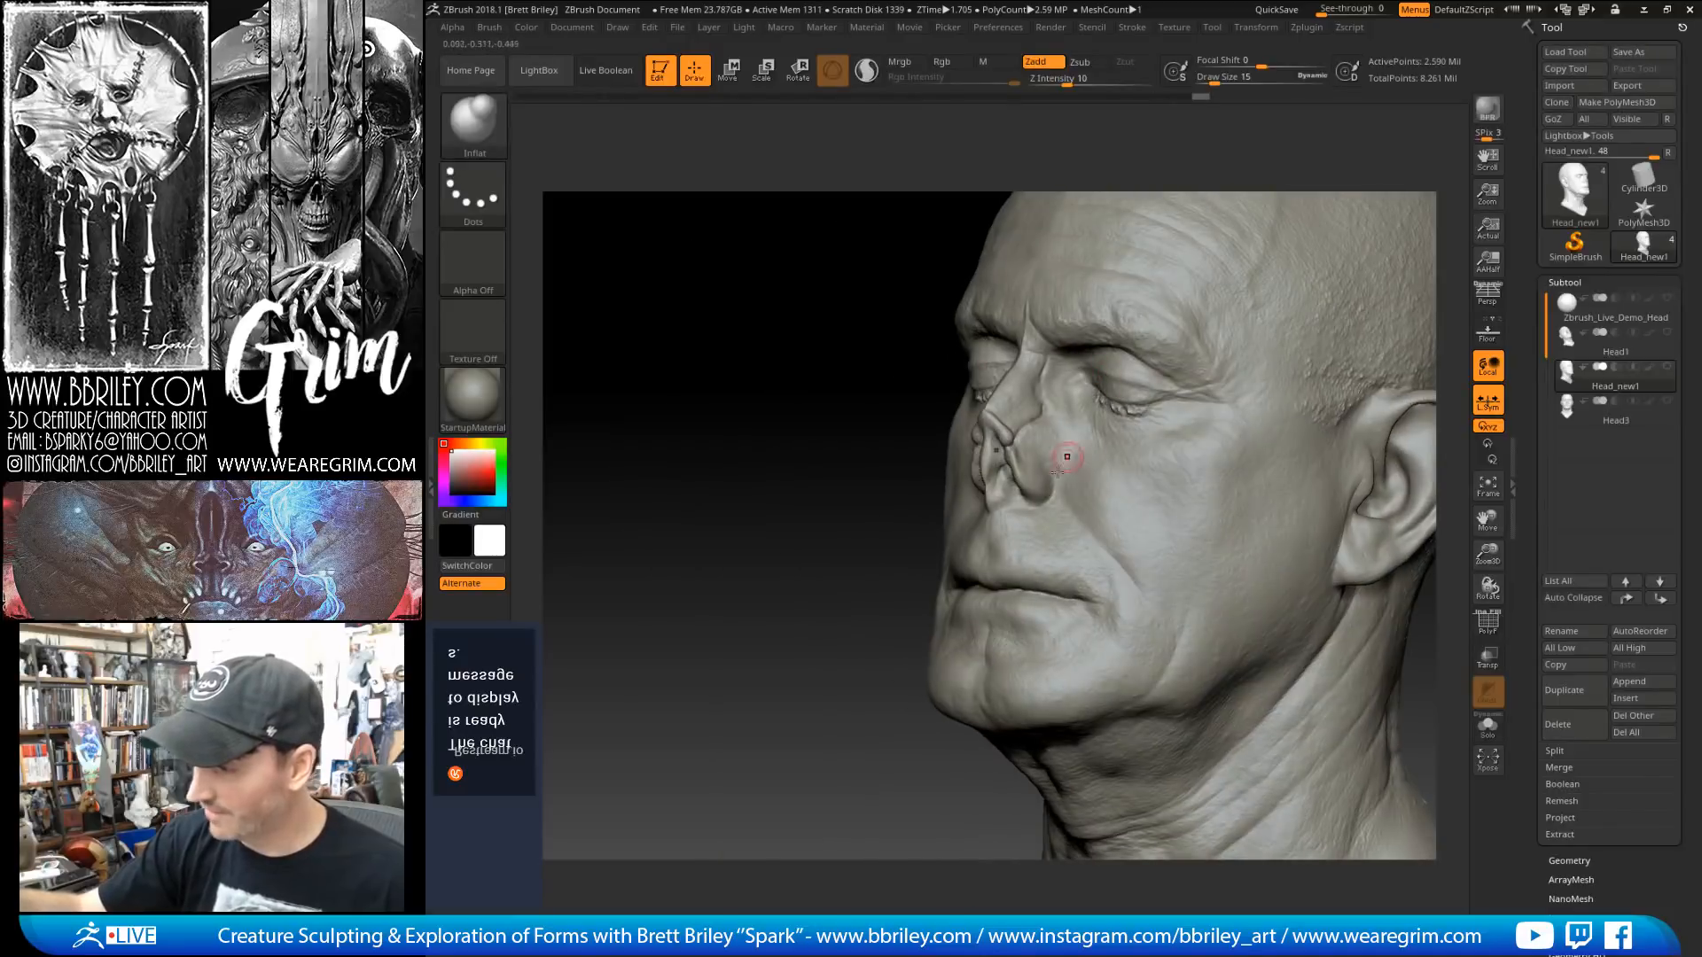
Step: Reshape the wing of the nostril with the Move brush at draw size 39
{"action": "key", "text": "b"}
{"action": "key", "text": "m"}
{"action": "key", "text": "v"}
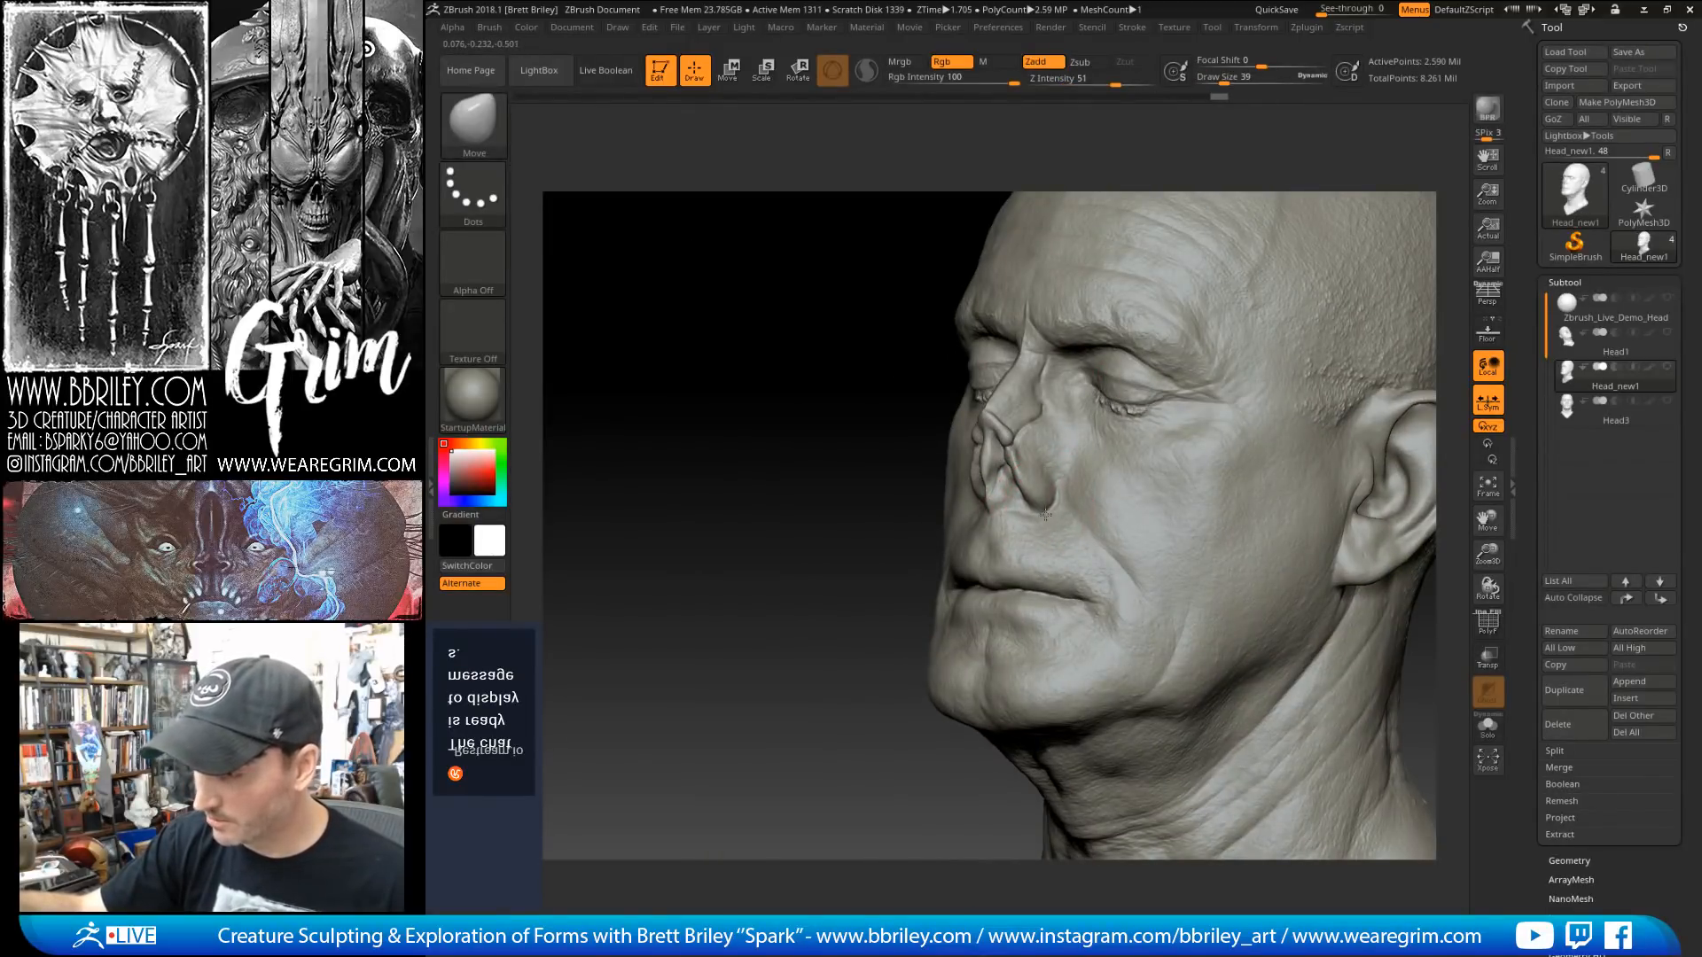
Step: Deepen the crease around the base of the nostril wing with the DamStandard brush at draw size 16
{"action": "key", "text": "b"}
{"action": "key", "text": "d"}
{"action": "key", "text": "s"}
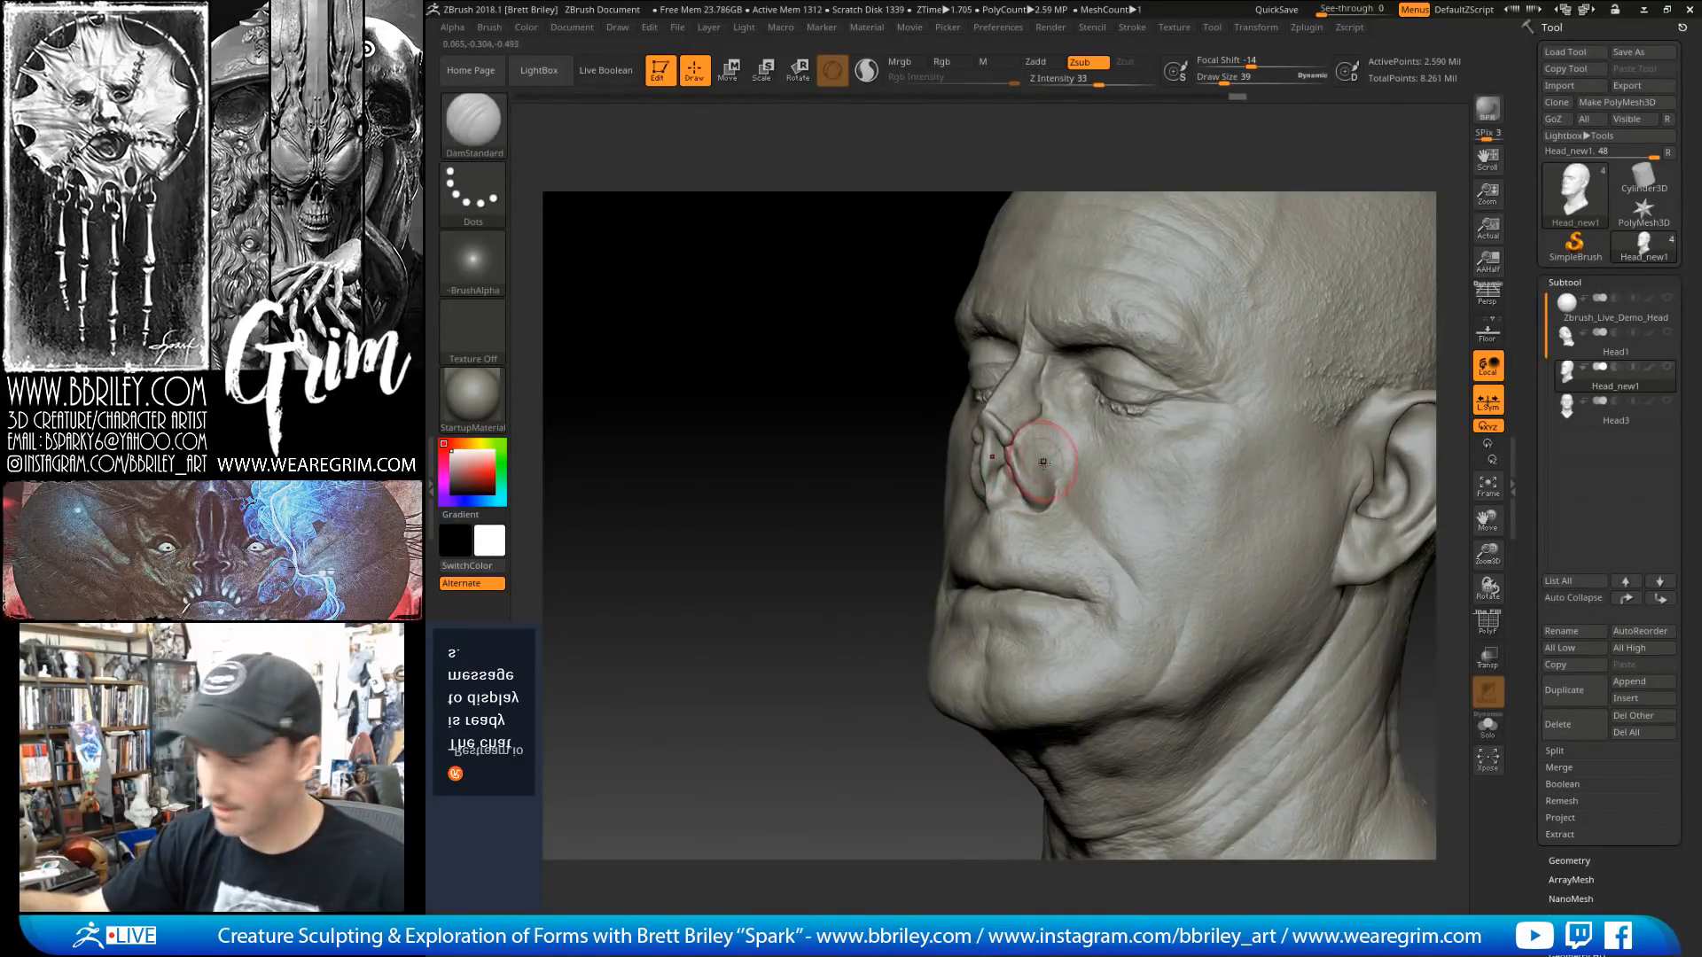
{"action": "key", "text": "s"}
{"action": "left_click_drag", "start_coordinate": [1044, 477], "coordinate": [1049, 508]}
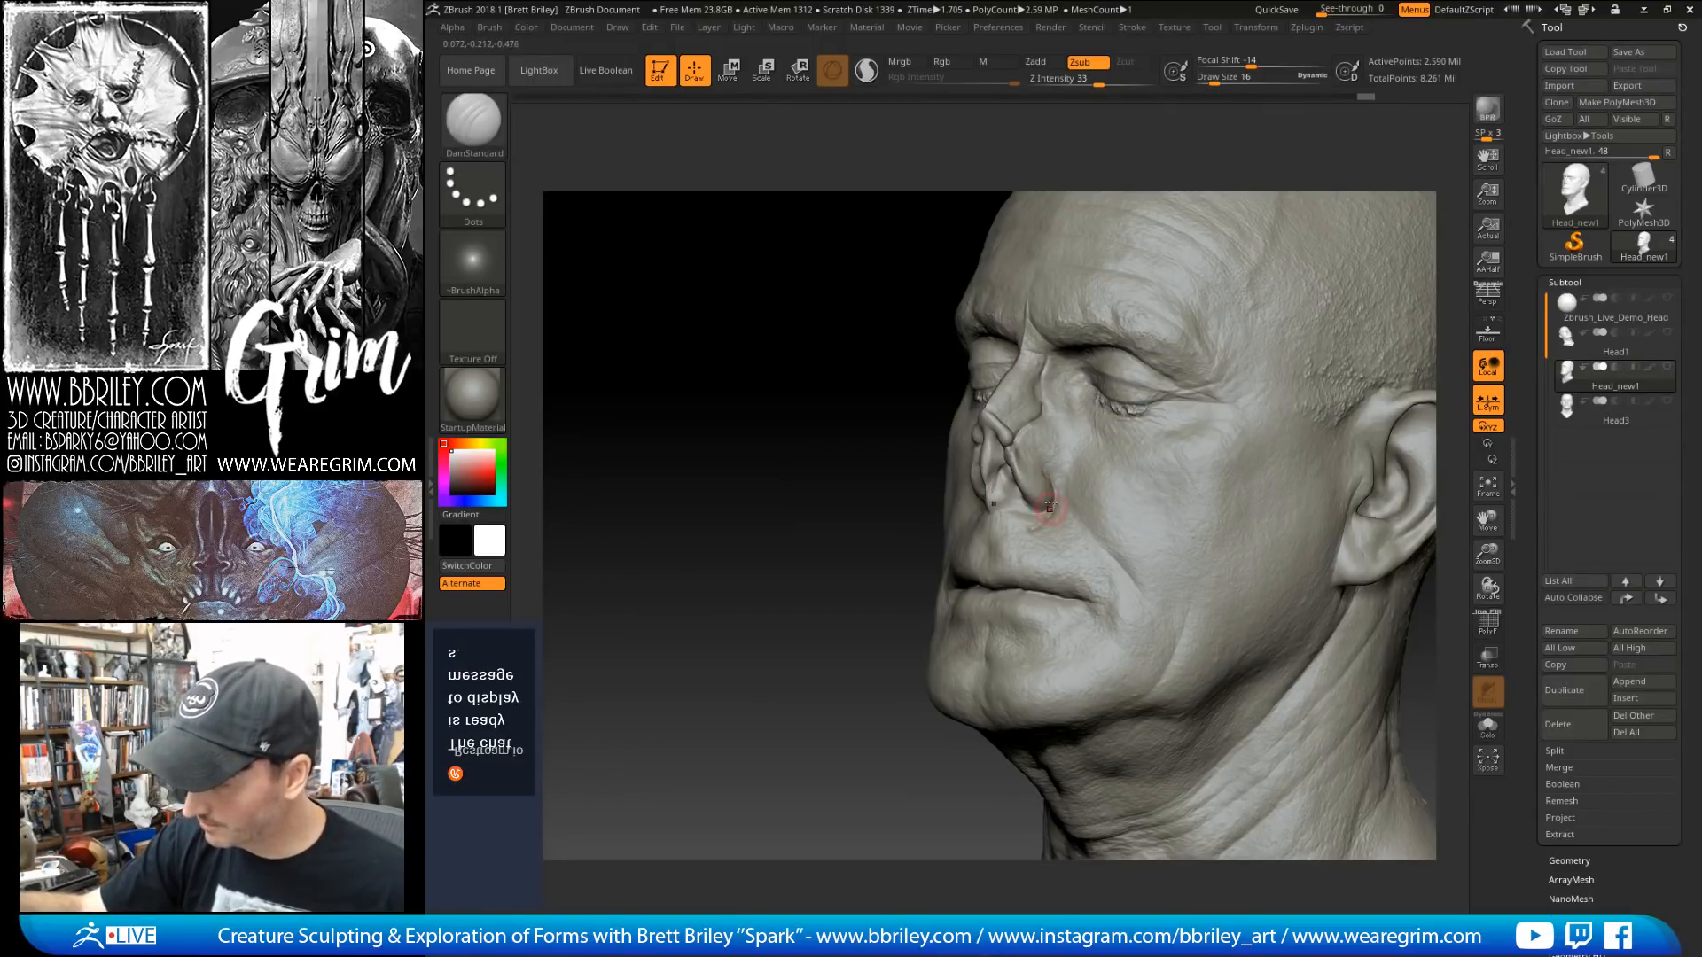
Step: Build up the flesh beside the base of the nostril with the Clay brush
{"action": "key", "text": "b"}
{"action": "key", "text": "c"}
{"action": "key", "text": "l"}
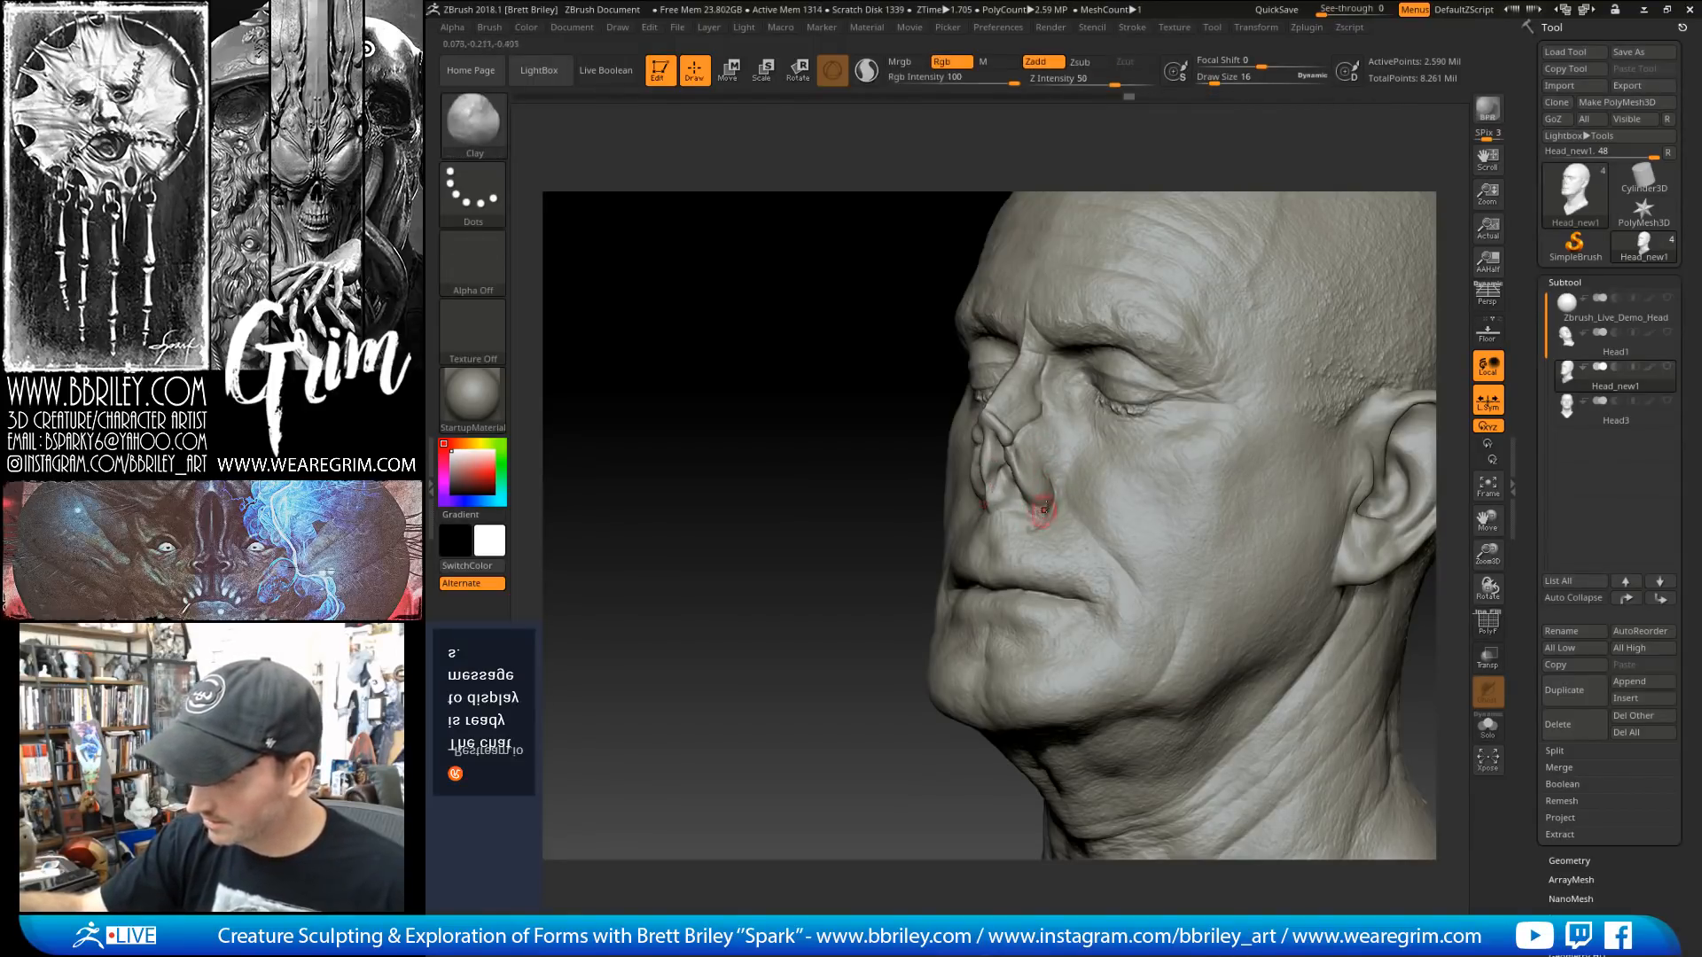
{"action": "left_click_drag", "start_coordinate": [833, 509], "coordinate": [995, 485]}
Step: Carve a groove below the nose into the upper lip and creases along the nose bridge with the DamStandard brush
{"action": "key", "text": "b"}
{"action": "key", "text": "d"}
{"action": "key", "text": "s"}
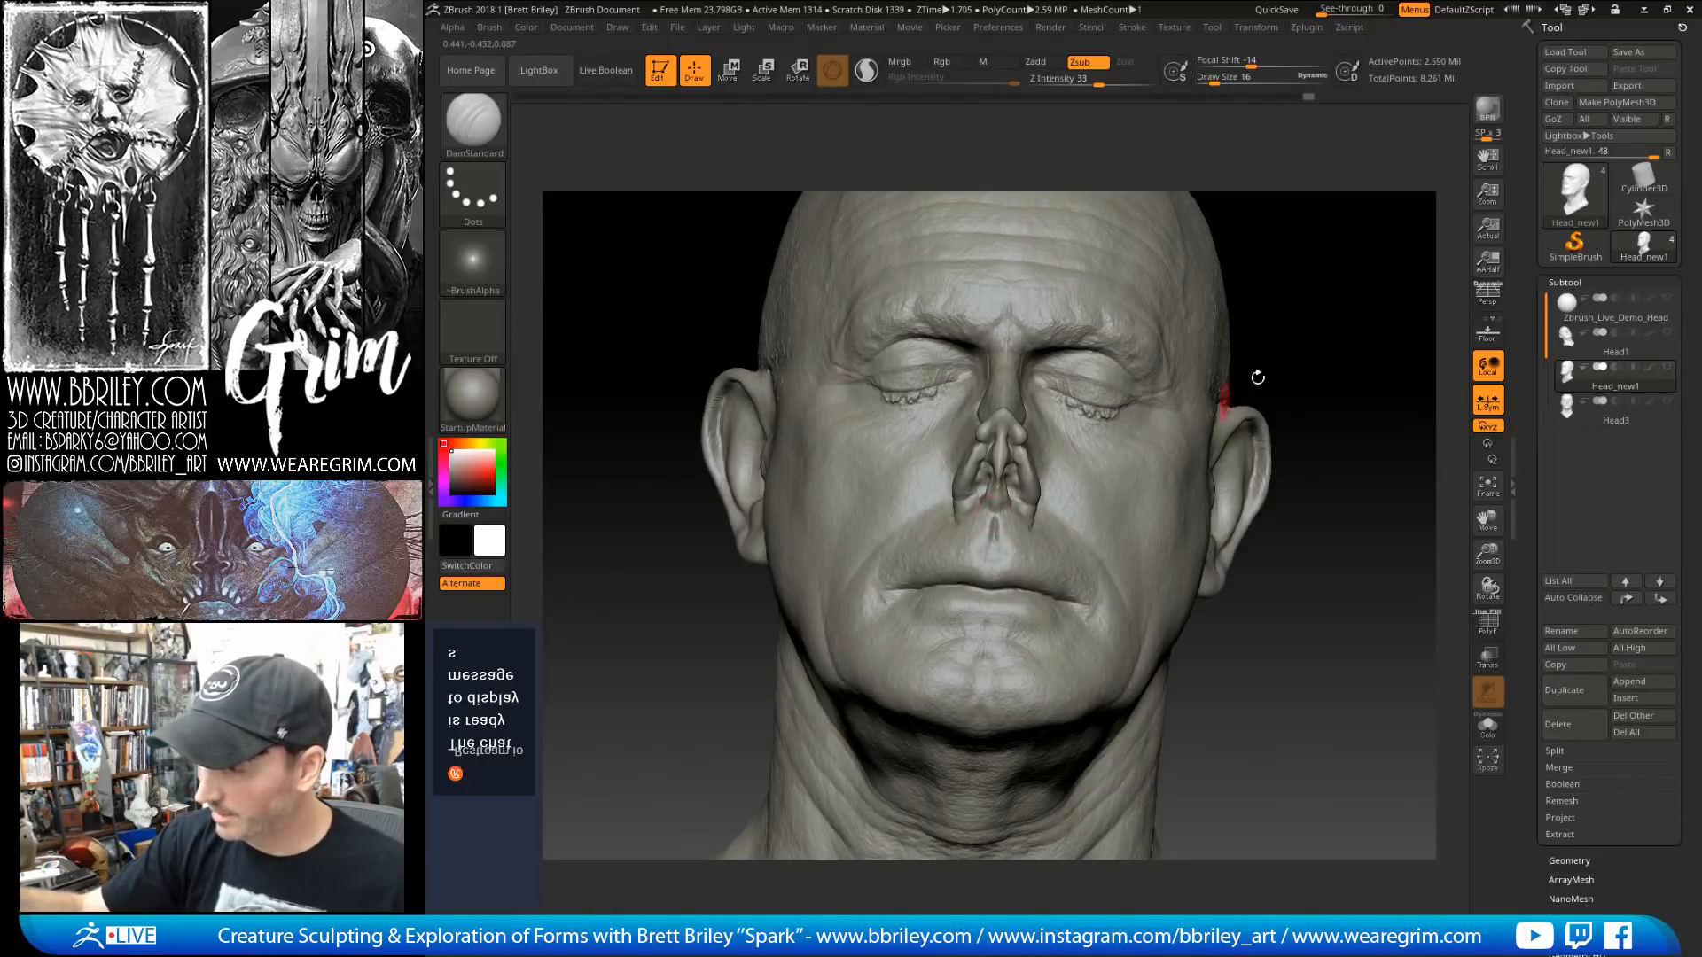
{"action": "left_click_drag", "start_coordinate": [1257, 377], "coordinate": [1007, 532]}
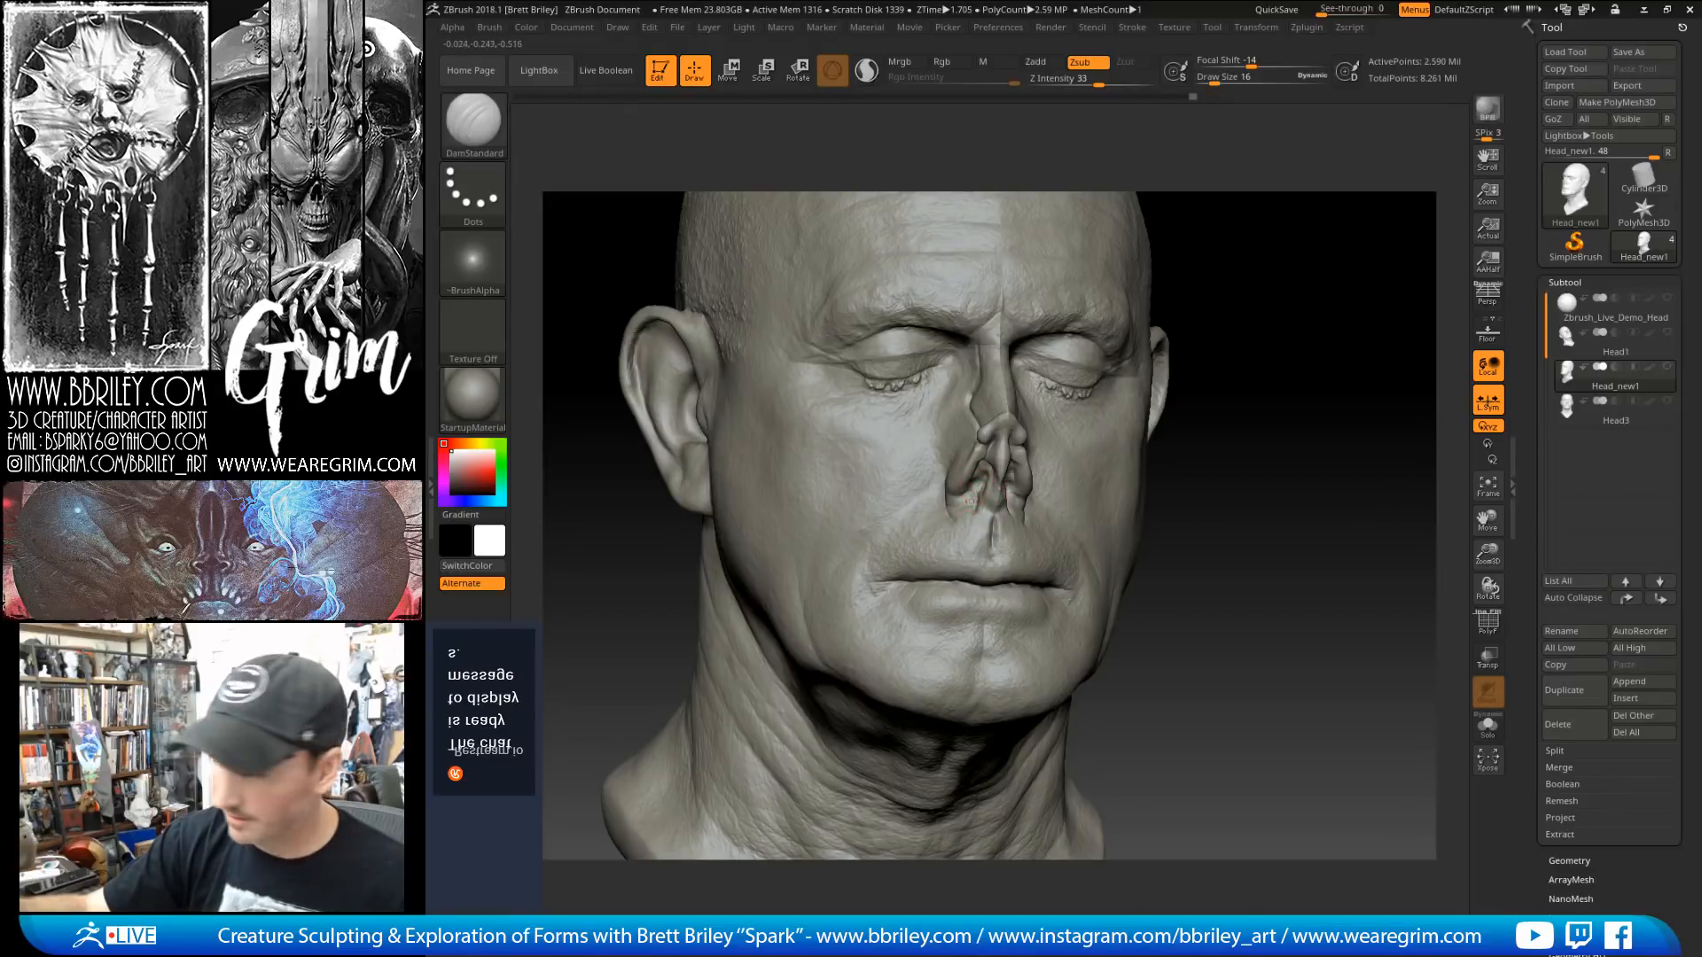
{"action": "left_click_drag", "start_coordinate": [1192, 282], "coordinate": [1294, 288]}
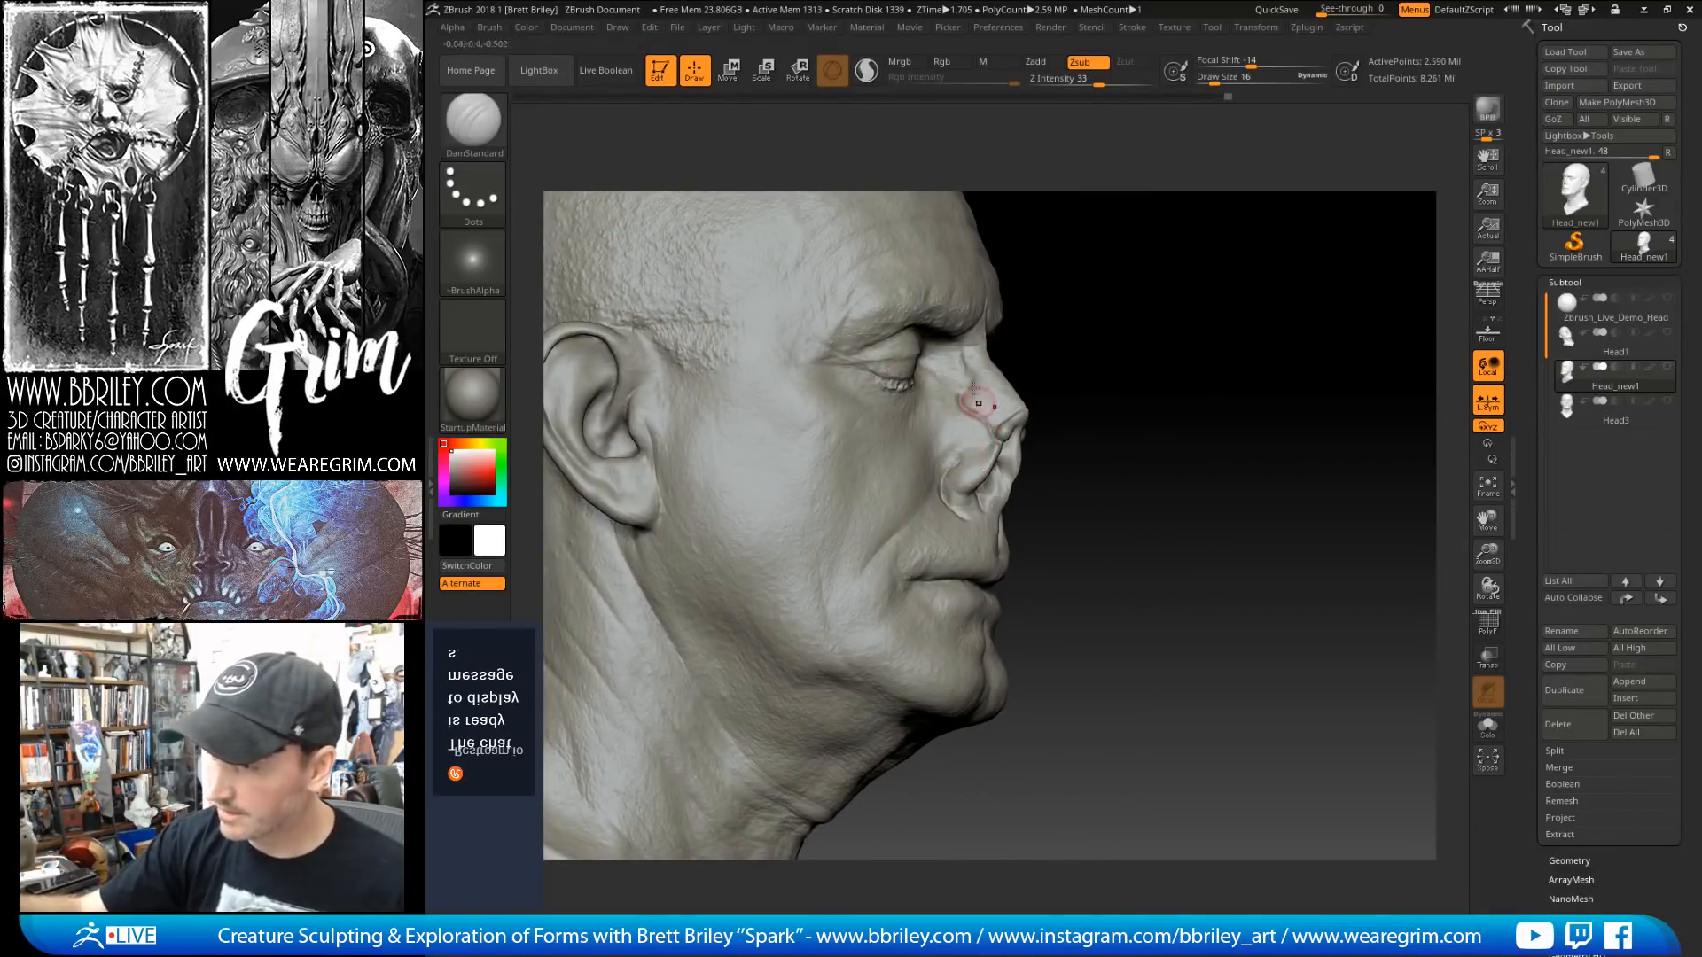
{"action": "left_click_drag", "start_coordinate": [1113, 285], "coordinate": [1119, 354]}
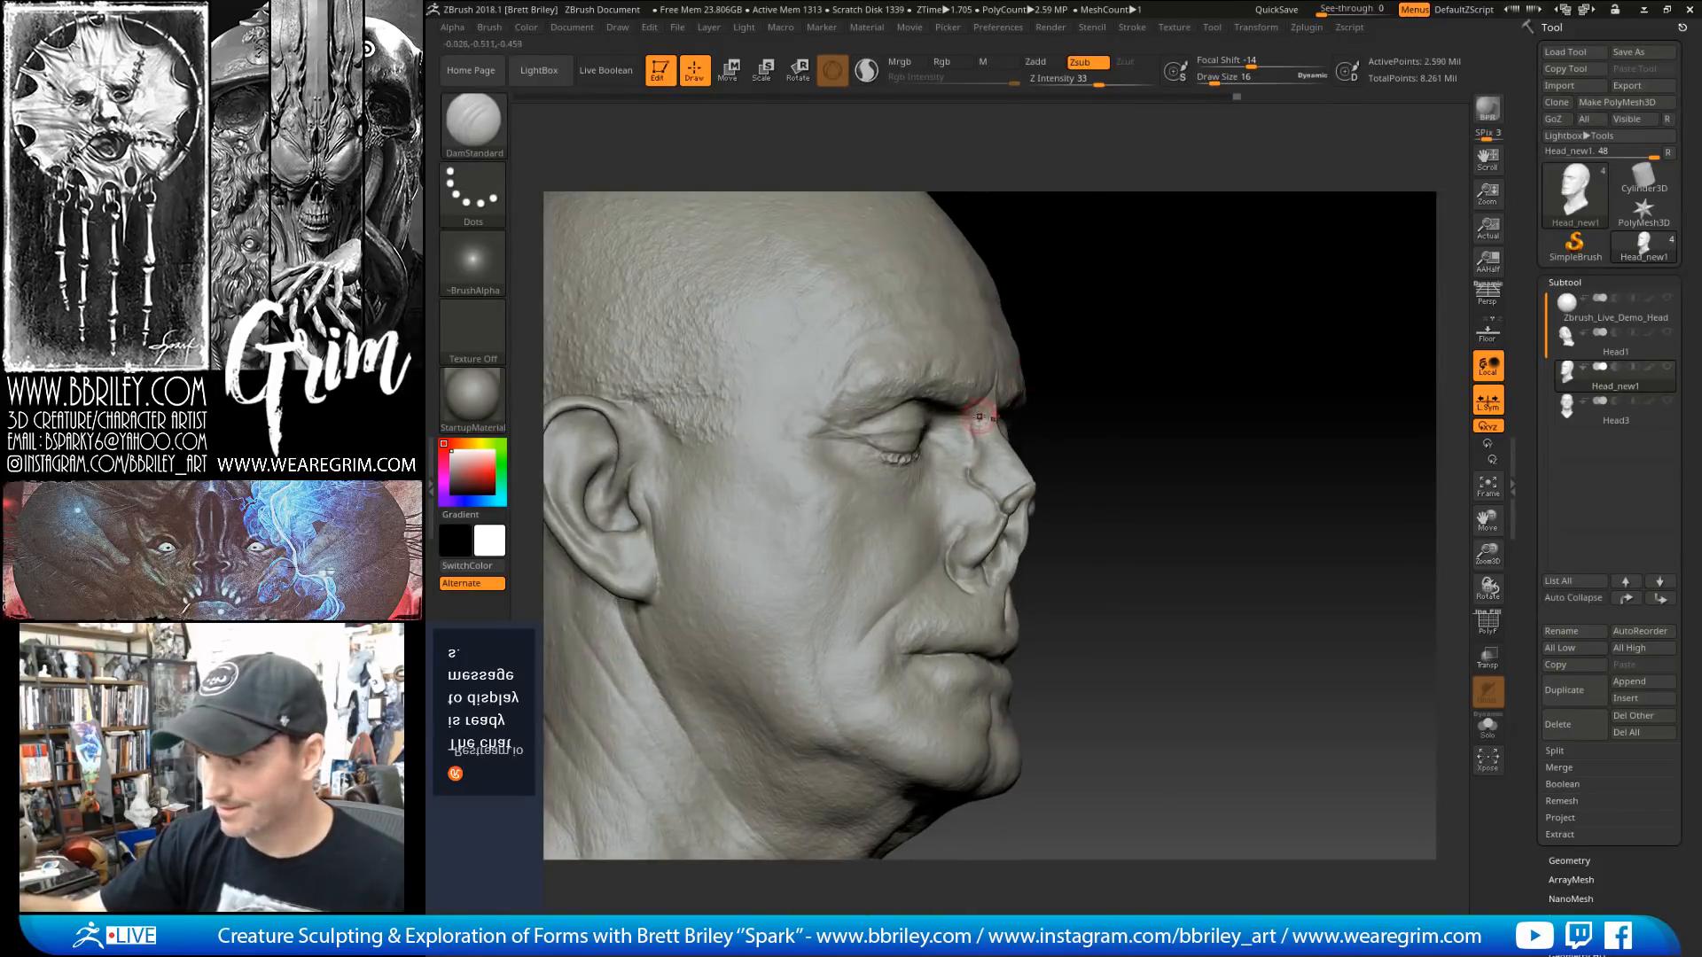
{"action": "left_click_drag", "start_coordinate": [979, 417], "coordinate": [984, 412]}
Step: Reshape the brow and the root of the nose with the Move brush
{"action": "left_click_drag", "start_coordinate": [1083, 317], "coordinate": [992, 310]}
{"action": "key", "text": "b"}
{"action": "key", "text": "m"}
{"action": "key", "text": "v"}
{"action": "key", "text": "s"}
{"action": "left_click_drag", "start_coordinate": [1023, 376], "coordinate": [1048, 376]}
{"action": "mouse_move", "coordinate": [1164, 310]}
{"action": "left_mouse_down"}
{"action": "mouse_move", "coordinate": [1011, 412]}
{"action": "mouse_move", "coordinate": [1071, 437]}
{"action": "mouse_move", "coordinate": [1110, 397]}
{"action": "left_mouse_up"}
Step: Lower Head_new1 by two subdivision levels and pull the brow down over the eyes with the Move brush at draw size 86
{"action": "key", "text": "shift+d"}
{"action": "key", "text": "shift+d"}
{"action": "left_click_drag", "start_coordinate": [1232, 390], "coordinate": [1088, 403]}
{"action": "left_click_drag", "start_coordinate": [1123, 483], "coordinate": [1178, 467]}
{"action": "left_click_drag", "start_coordinate": [1356, 194], "coordinate": [1444, 202]}
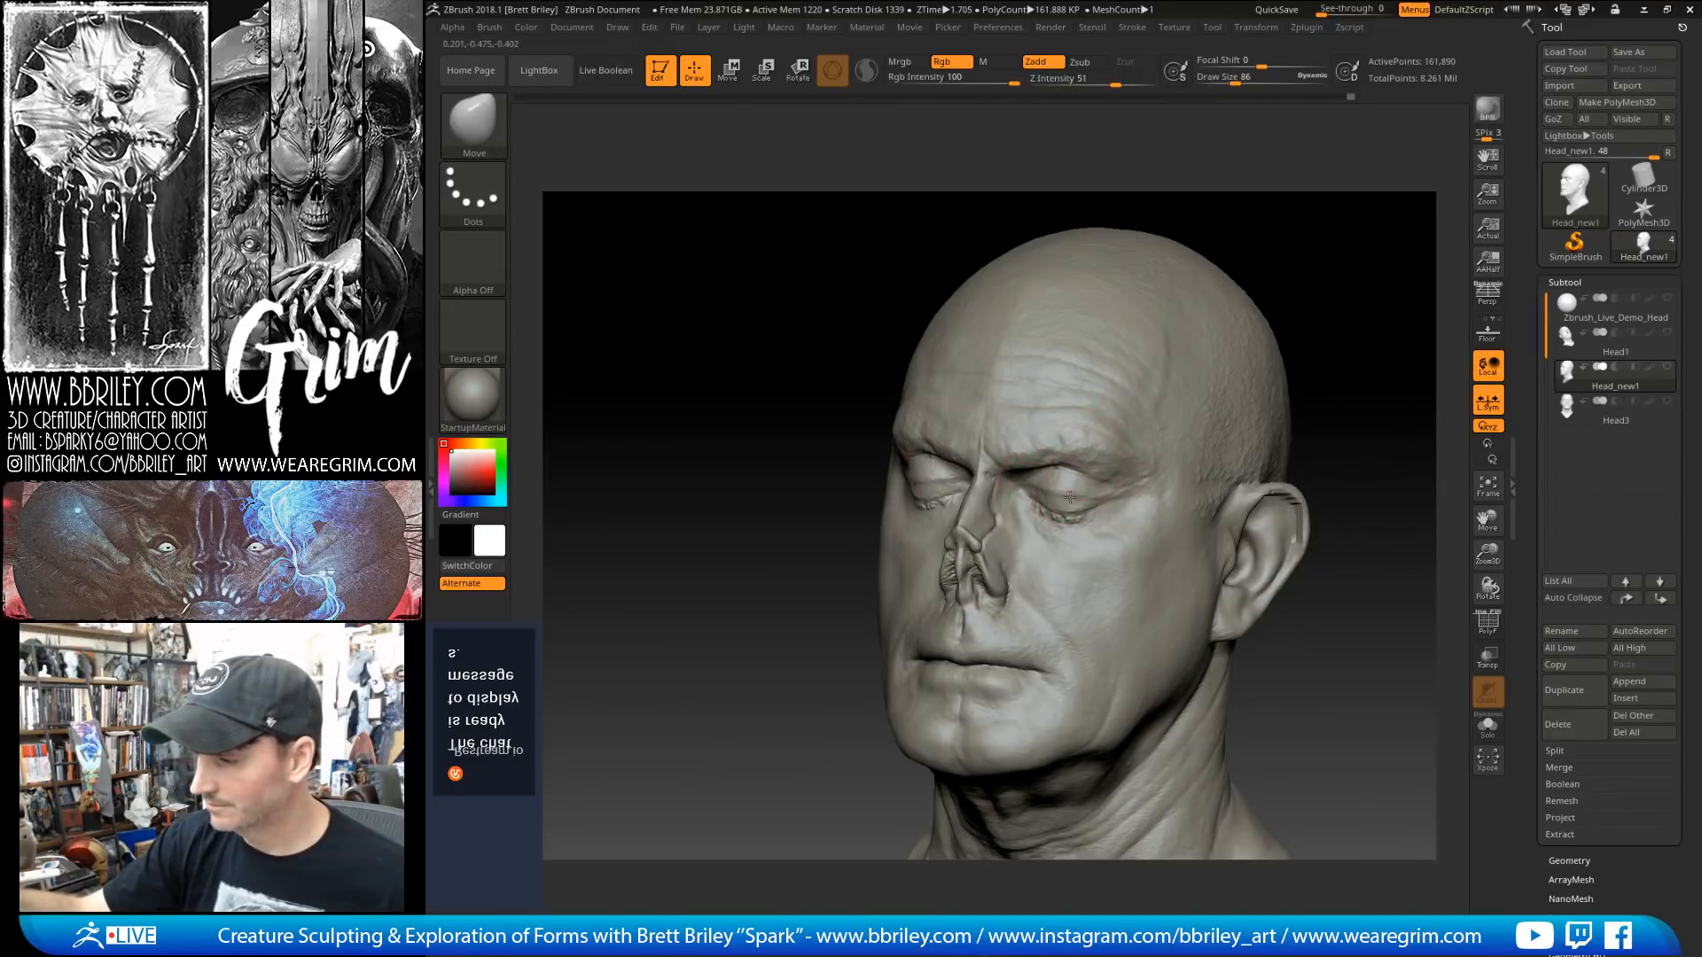
{"action": "left_click_drag", "start_coordinate": [1073, 476], "coordinate": [1068, 509]}
{"action": "mouse_move", "coordinate": [1319, 252]}
{"action": "left_mouse_down"}
{"action": "mouse_move", "coordinate": [1359, 262]}
{"action": "mouse_move", "coordinate": [1301, 312]}
{"action": "left_mouse_up"}
Step: Shape the overall brow and forehead with the Move brush at draw size 184, and refine the inner brows at size 68
{"action": "key", "text": "s"}
{"action": "left_click_drag", "start_coordinate": [1070, 494], "coordinate": [1122, 491]}
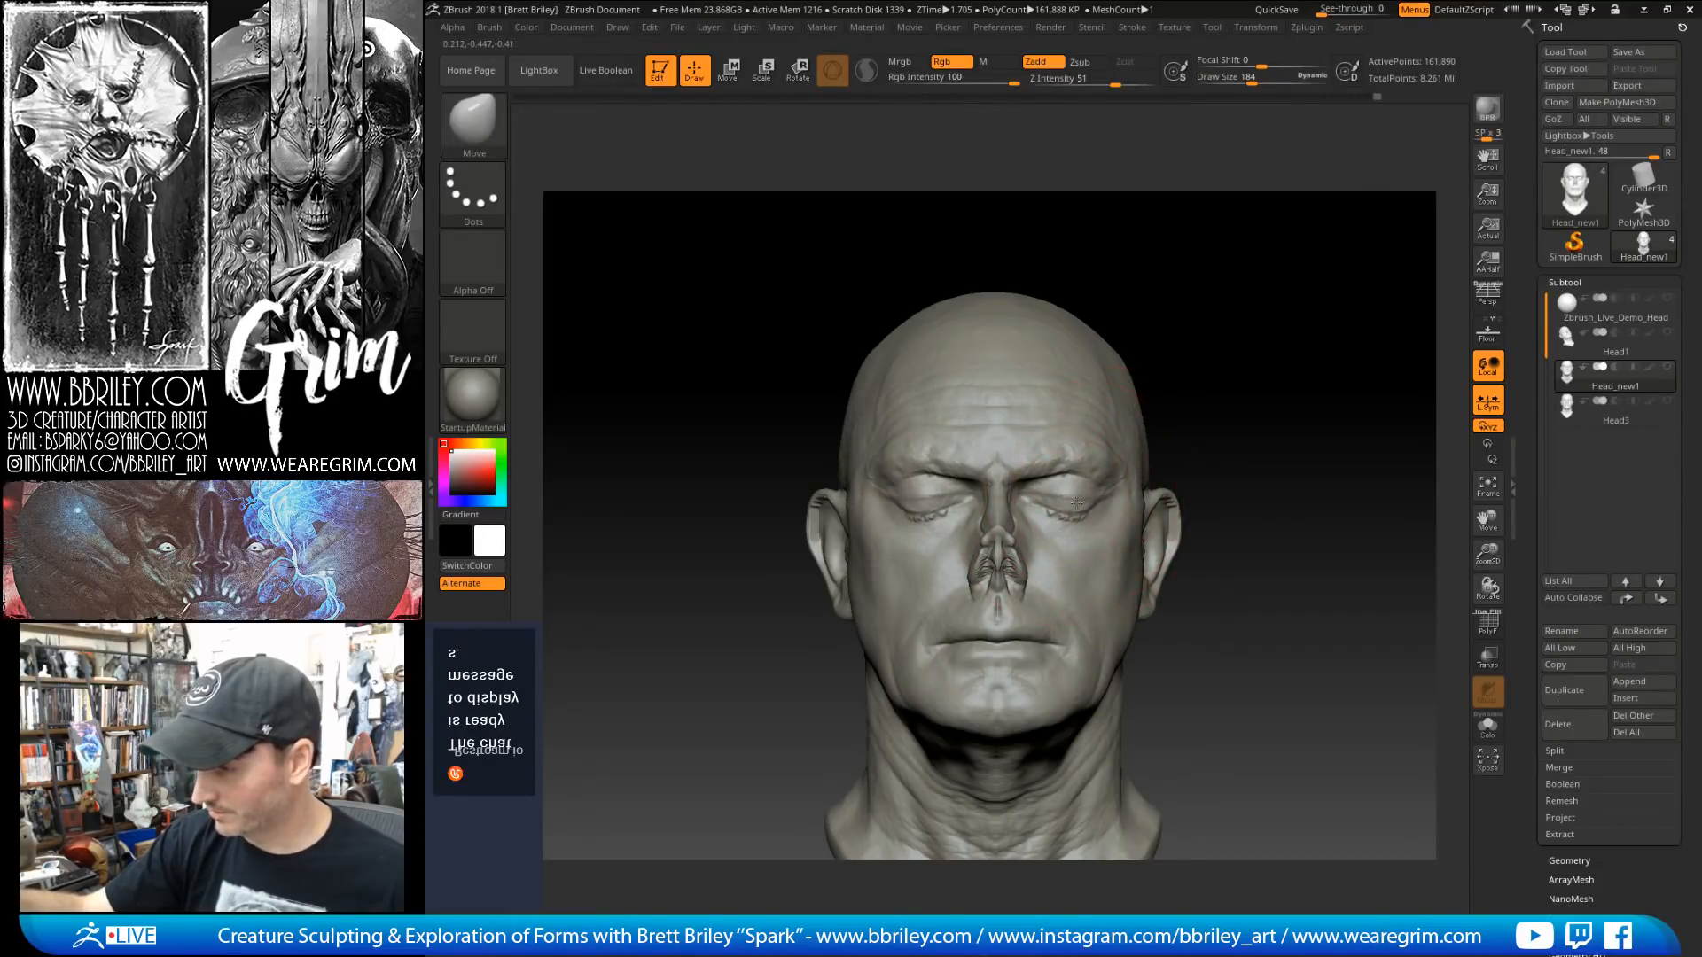
{"action": "key", "text": "s"}
{"action": "left_click_drag", "start_coordinate": [1090, 501], "coordinate": [1059, 500]}
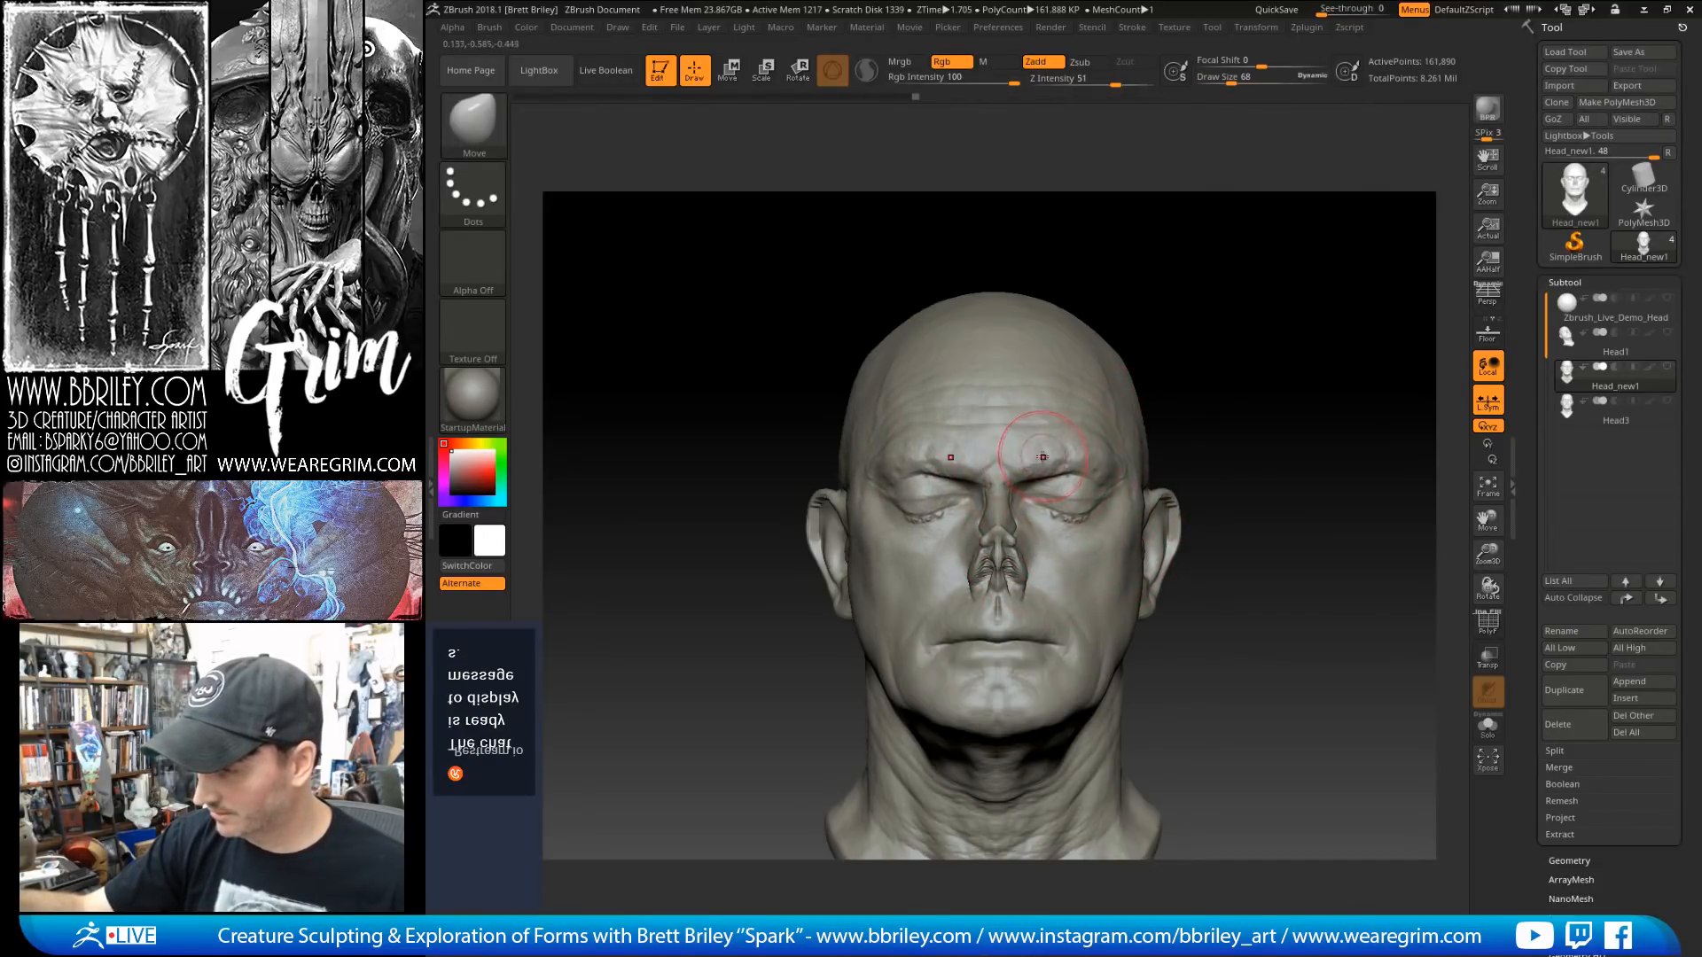
Step: Adjust the eyelids and inner eye corners with the Move brush, reducing the draw size to 21
{"action": "key", "text": "s"}
{"action": "mouse_move", "coordinate": [1128, 460]}
{"action": "left_mouse_down"}
{"action": "mouse_move", "coordinate": [1083, 503]}
{"action": "mouse_move", "coordinate": [1088, 446]}
{"action": "left_mouse_up"}
{"action": "key", "text": "s"}
{"action": "mouse_move", "coordinate": [1054, 514]}
{"action": "left_mouse_down"}
{"action": "mouse_move", "coordinate": [1052, 531]}
{"action": "mouse_move", "coordinate": [1022, 500]}
{"action": "left_mouse_up"}
{"action": "key", "text": "s"}
{"action": "key", "text": "s"}
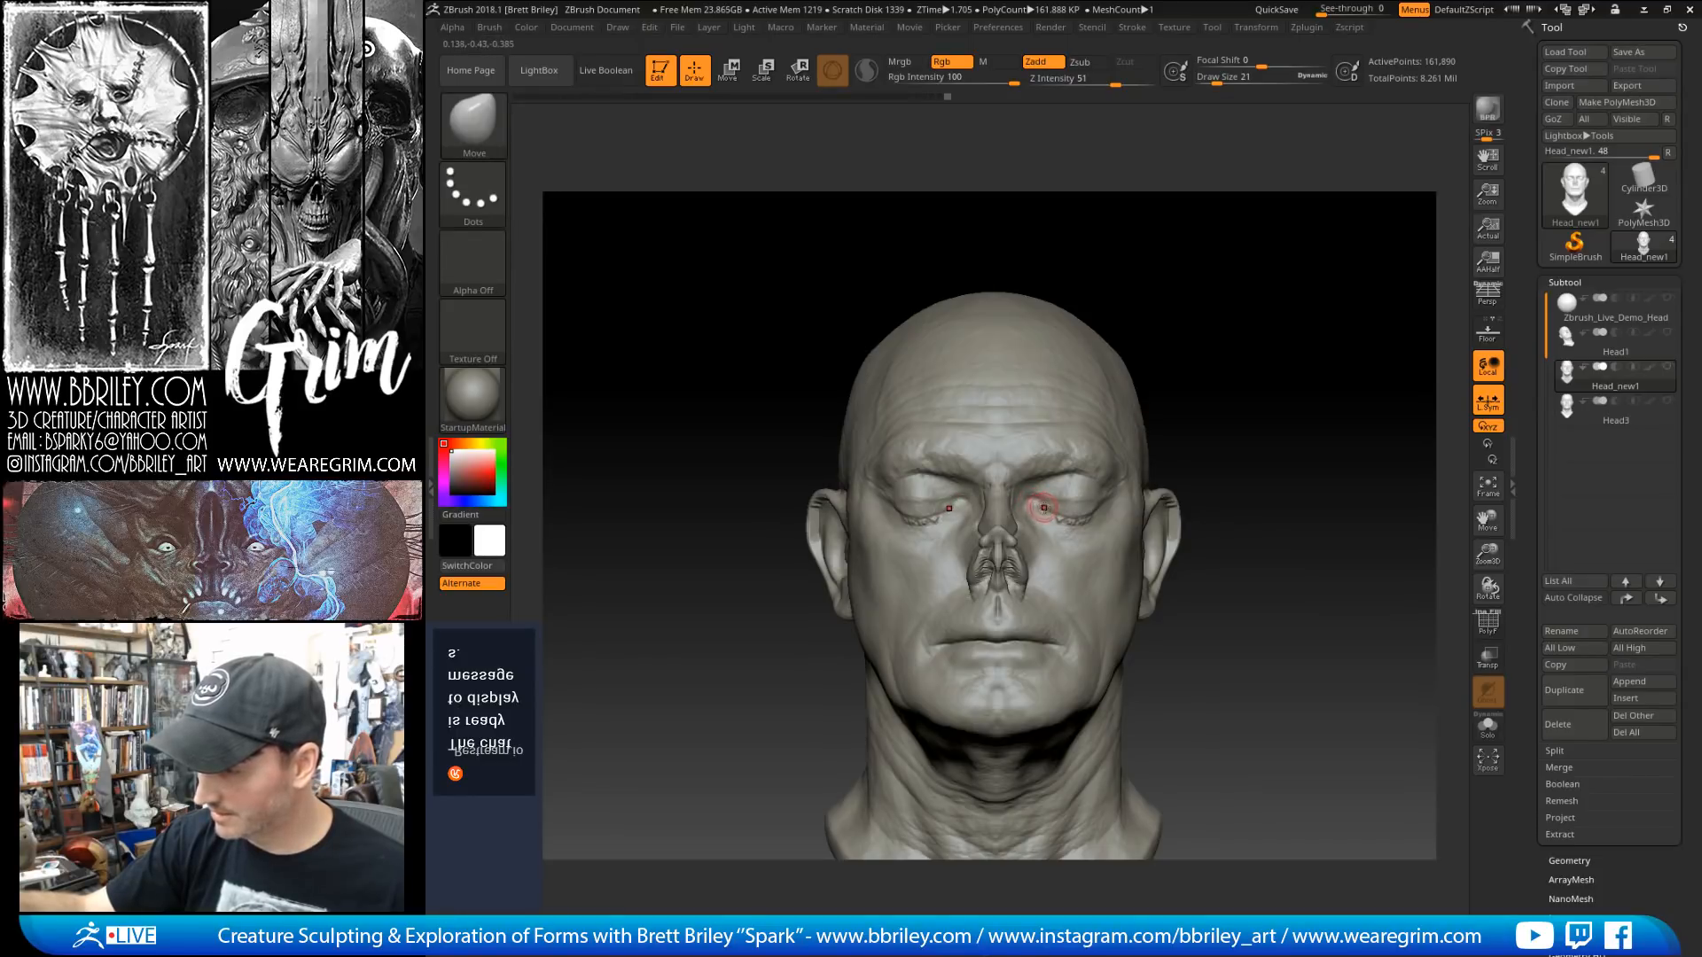
Step: Sculpt the inner eye corners and lower eyelid rims with the Standard brush at draw size 10
{"action": "key", "text": "b"}
{"action": "key", "text": "s"}
{"action": "key", "text": "t"}
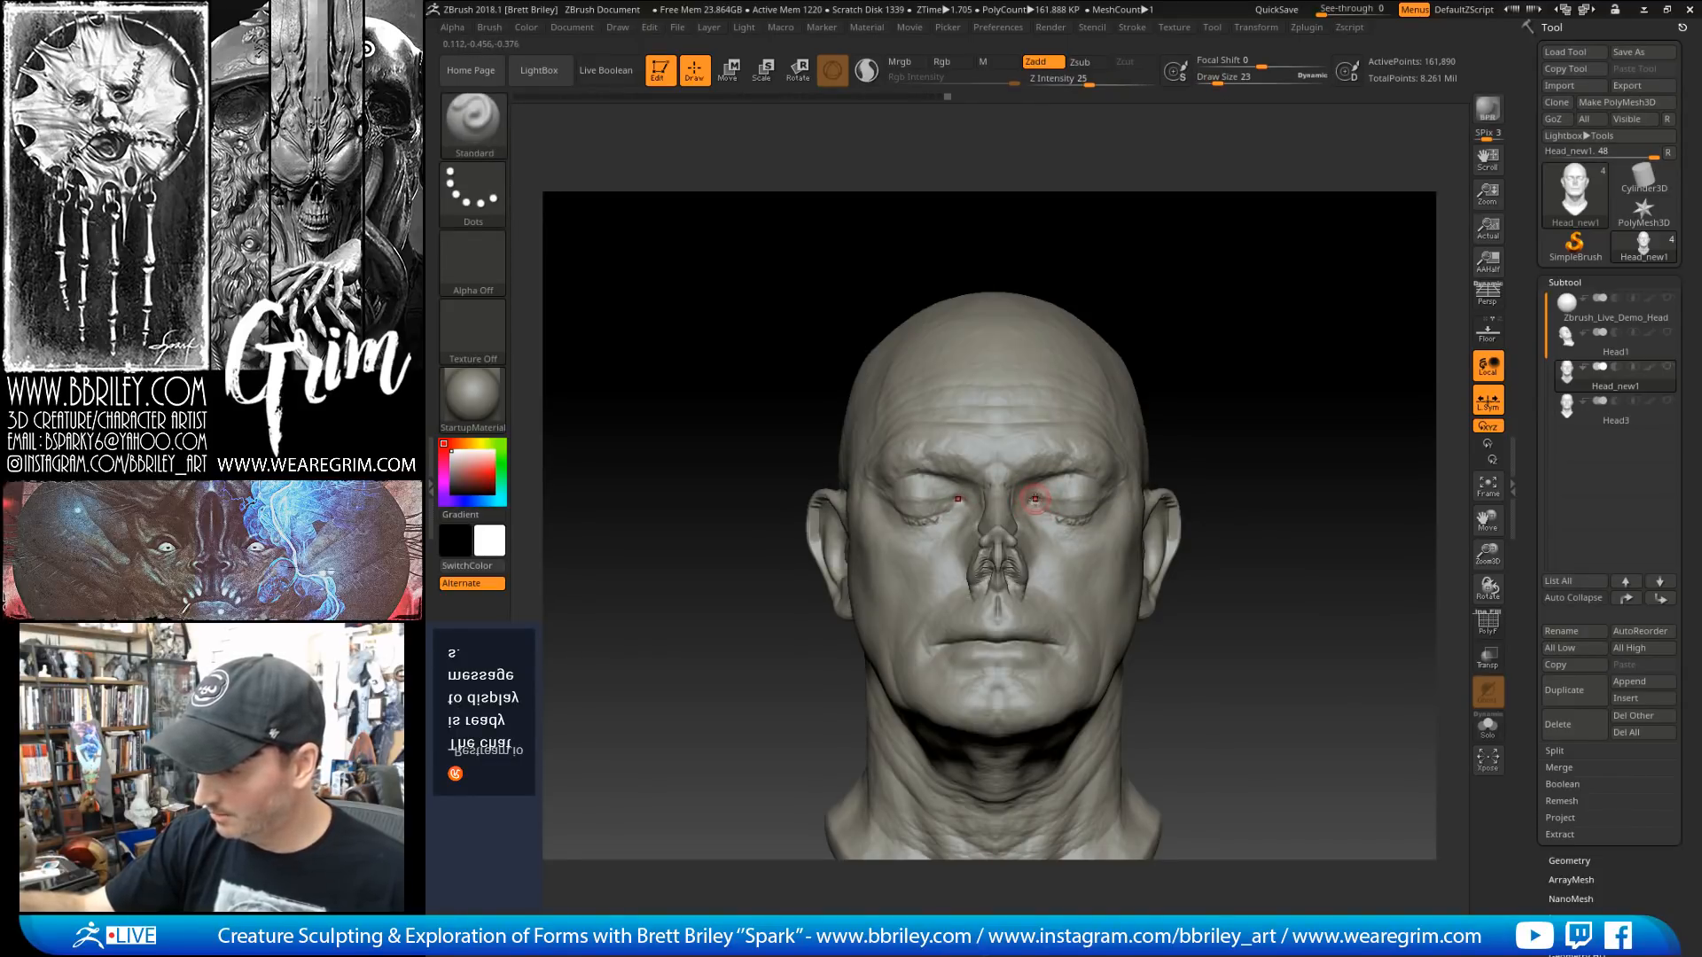
{"action": "key", "text": "s"}
{"action": "left_click_drag", "start_coordinate": [1028, 503], "coordinate": [1024, 504]}
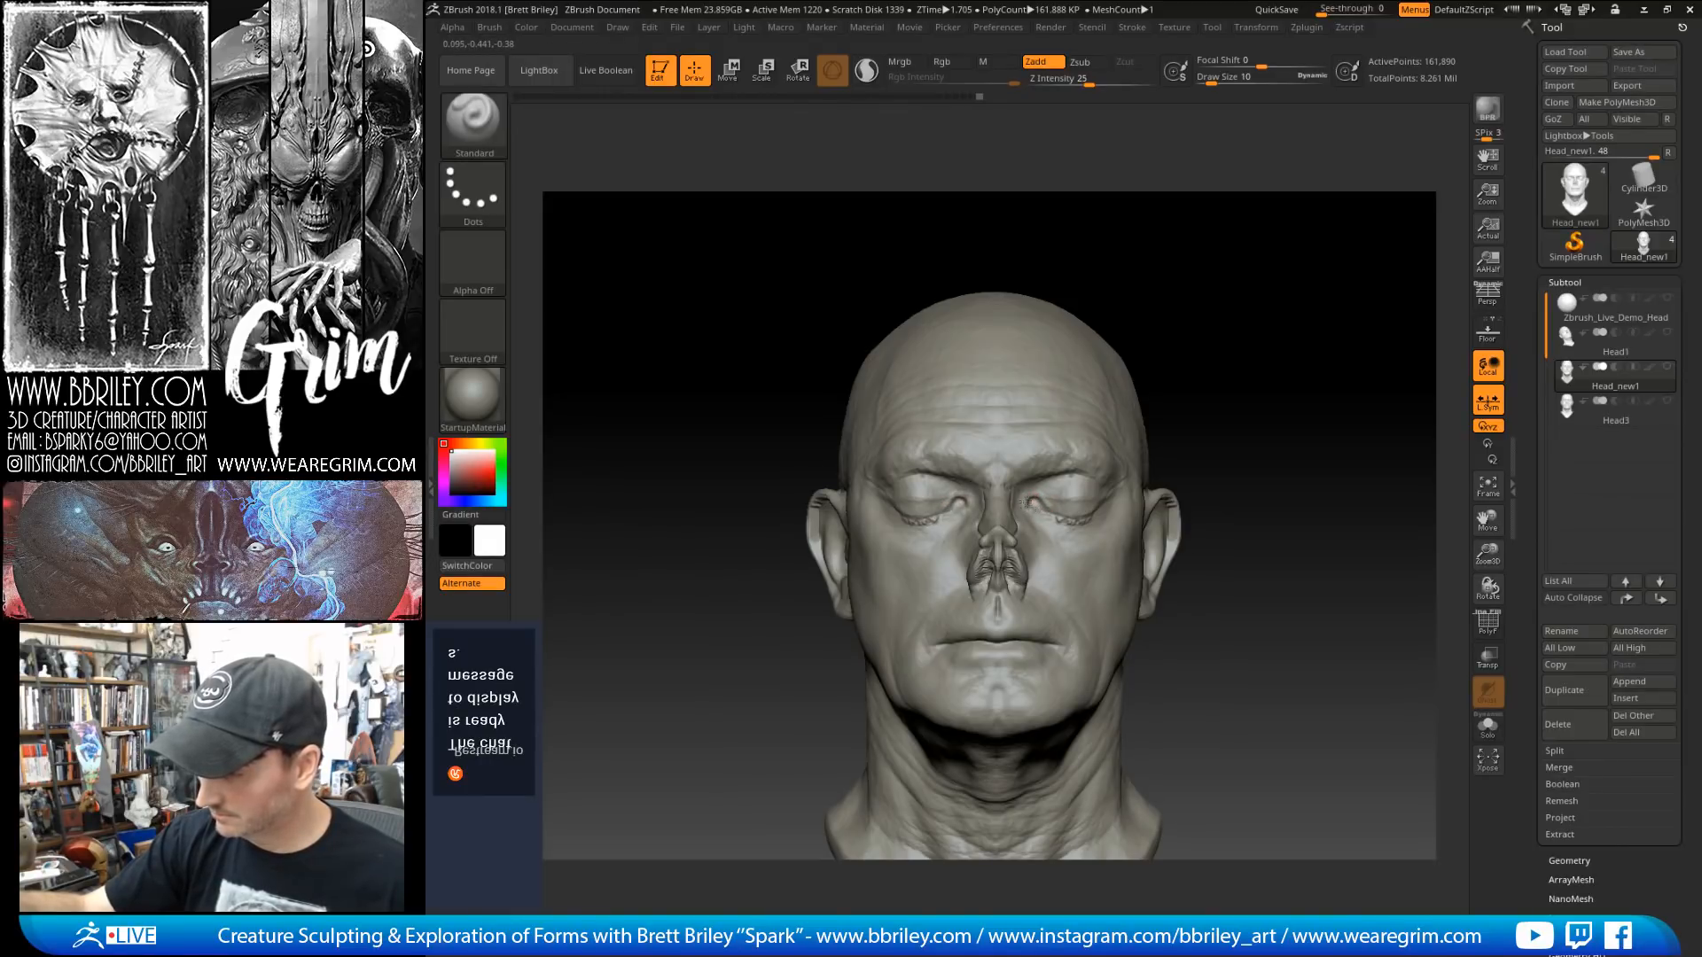
{"action": "left_click_drag", "start_coordinate": [1055, 509], "coordinate": [1143, 510]}
Step: Reshape the lower eyelids and inner eye corners with the Move brush at draw sizes 62 and 39
{"action": "key", "text": "b"}
{"action": "key", "text": "m"}
{"action": "key", "text": "v"}
{"action": "key", "text": "s"}
{"action": "left_click_drag", "start_coordinate": [1189, 380], "coordinate": [1125, 498]}
{"action": "left_click_drag", "start_coordinate": [1192, 297], "coordinate": [1251, 283]}
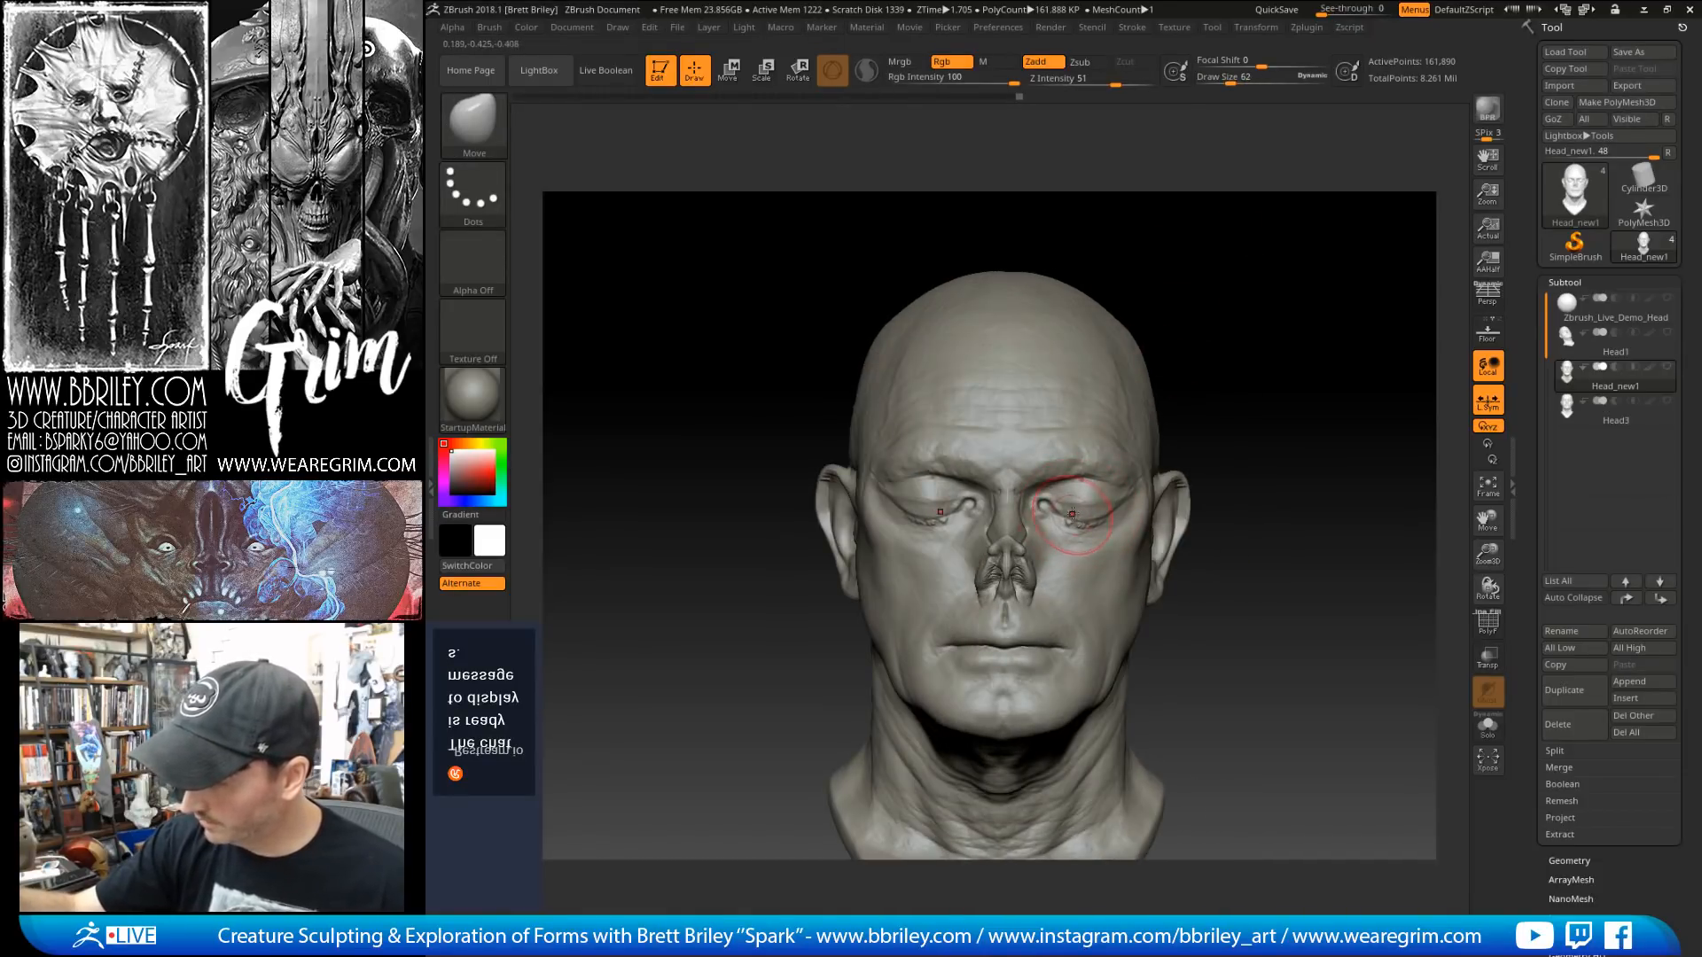
{"action": "key", "text": "s"}
{"action": "left_click_drag", "start_coordinate": [1108, 514], "coordinate": [1067, 515]}
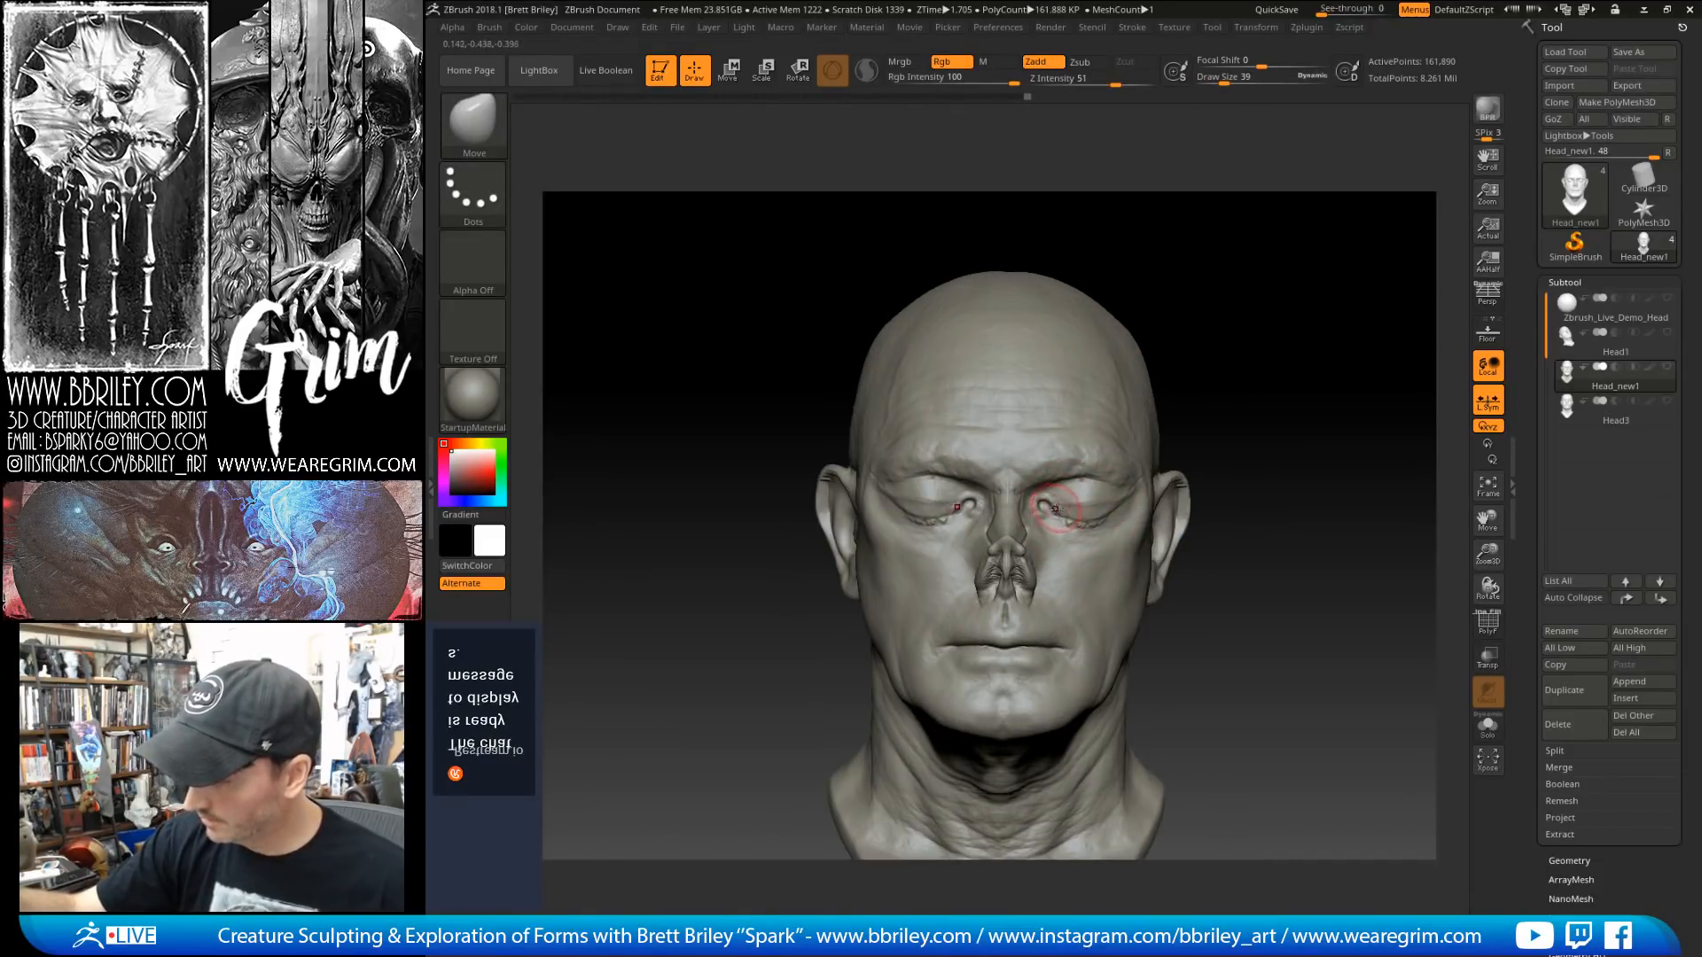
Step: Refine the lower eyelid rims with the Standard and Move brushes at draw size 23
{"action": "key", "text": "b"}
{"action": "key", "text": "s"}
{"action": "key", "text": "t"}
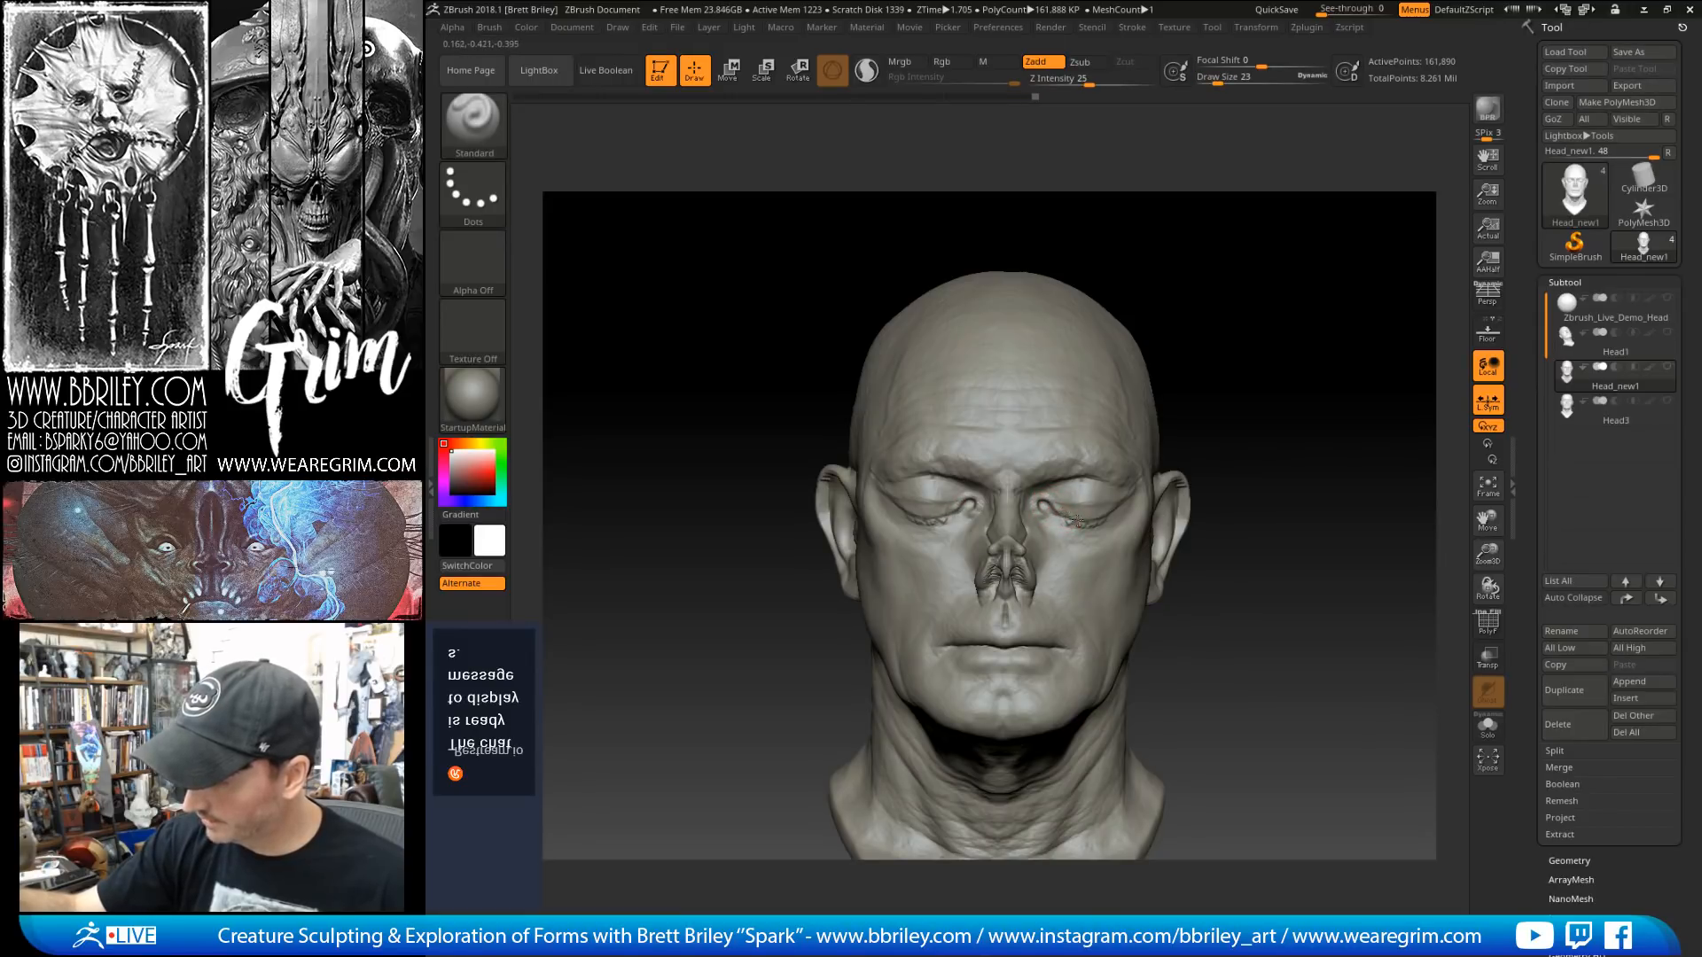
{"action": "key", "text": "b"}
{"action": "key", "text": "m"}
{"action": "key", "text": "v"}
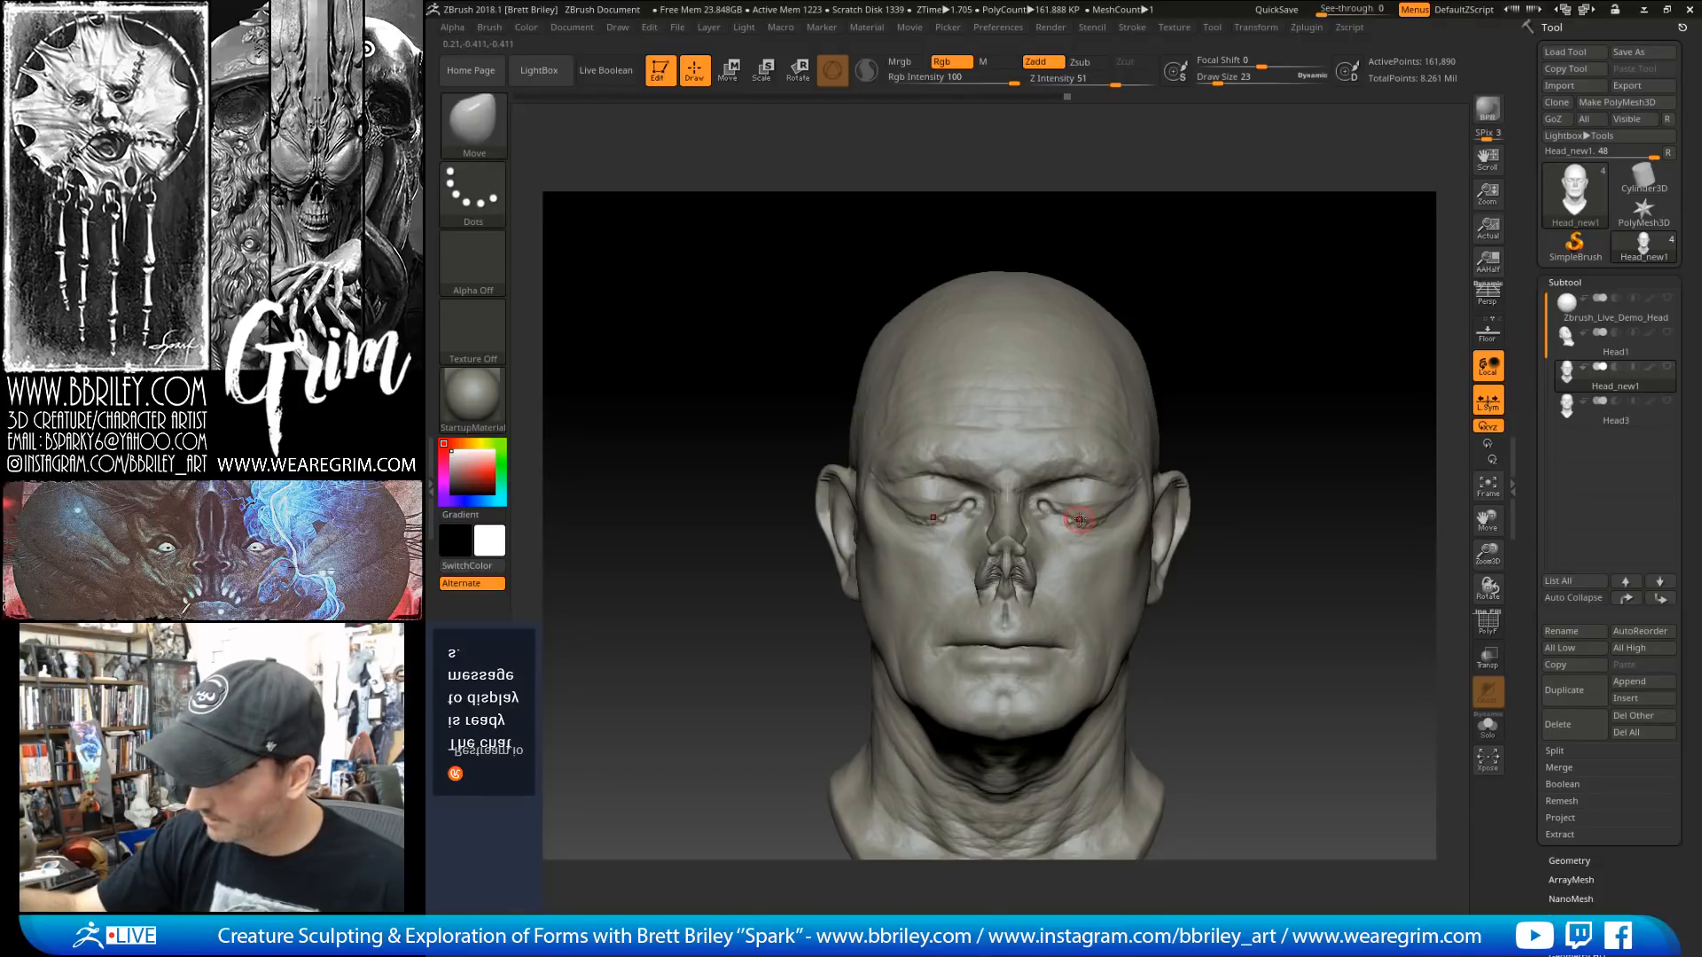
{"action": "key", "text": "shift"}
{"action": "mouse_move", "coordinate": [1197, 292]}
{"action": "left_mouse_down"}
{"action": "mouse_move", "coordinate": [1245, 232]}
{"action": "mouse_move", "coordinate": [1336, 210]}
{"action": "mouse_move", "coordinate": [1215, 266]}
{"action": "left_mouse_up"}
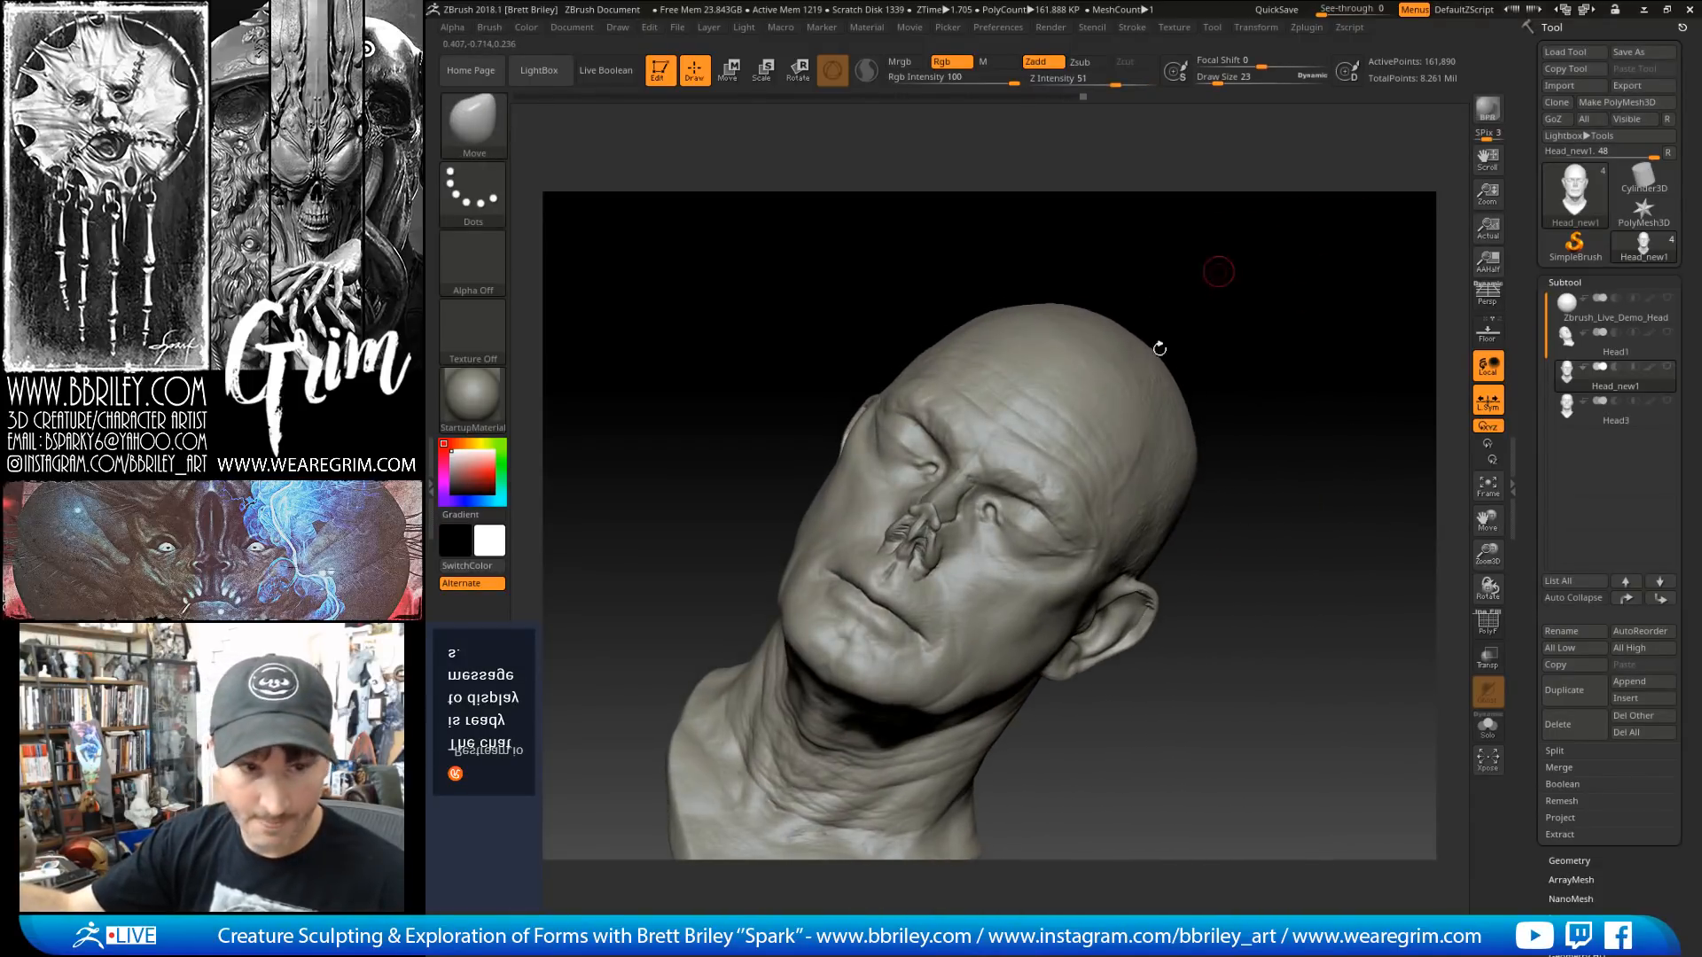
Step: Carve the inner eye corners and lower eyelid creases with the DamStandard brush at draw size 16, and touch them up with Standard at size 12
{"action": "key", "text": "b"}
{"action": "key", "text": "d"}
{"action": "key", "text": "s"}
{"action": "left_click_drag", "start_coordinate": [1002, 520], "coordinate": [1009, 532]}
{"action": "left_click_drag", "start_coordinate": [1204, 264], "coordinate": [1197, 274]}
{"action": "left_click_drag", "start_coordinate": [963, 521], "coordinate": [970, 522]}
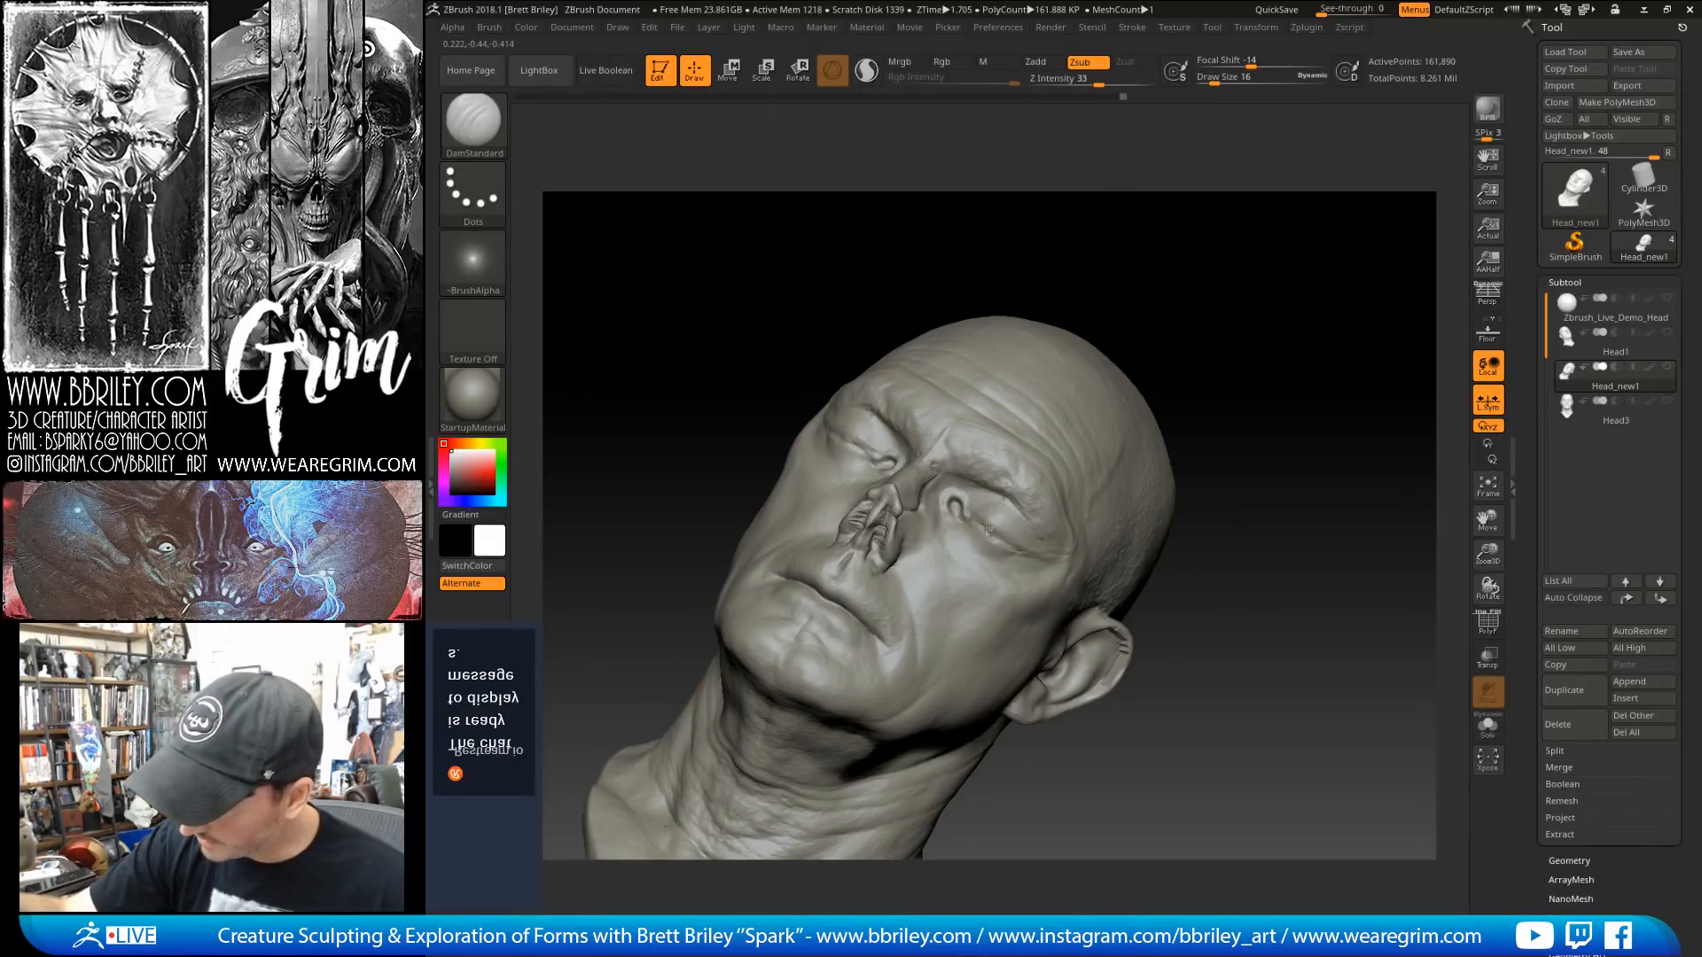
{"action": "left_click_drag", "start_coordinate": [1164, 292], "coordinate": [1126, 323]}
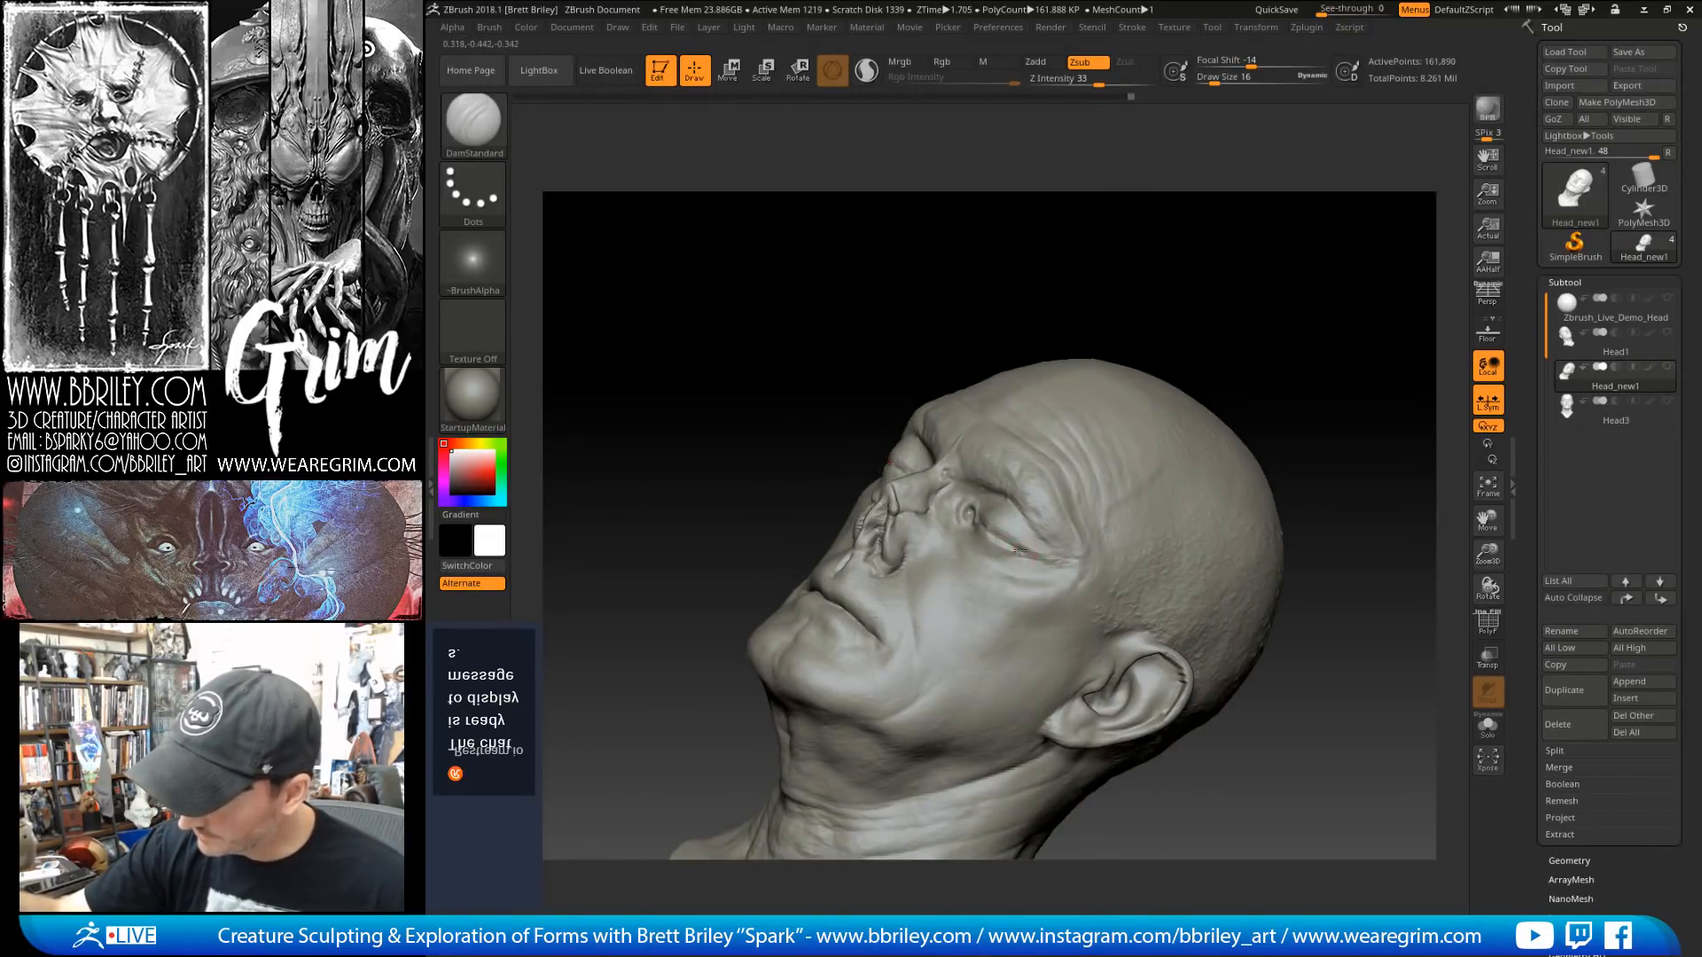
{"action": "mouse_move", "coordinate": [1156, 297]}
{"action": "left_mouse_down"}
{"action": "mouse_move", "coordinate": [1136, 277]}
{"action": "mouse_move", "coordinate": [1104, 519]}
{"action": "mouse_move", "coordinate": [982, 509]}
{"action": "mouse_move", "coordinate": [1156, 228]}
{"action": "mouse_move", "coordinate": [1163, 292]}
{"action": "mouse_move", "coordinate": [1165, 272]}
{"action": "left_mouse_up"}
{"action": "key", "text": "b"}
{"action": "key", "text": "s"}
{"action": "key", "text": "t"}
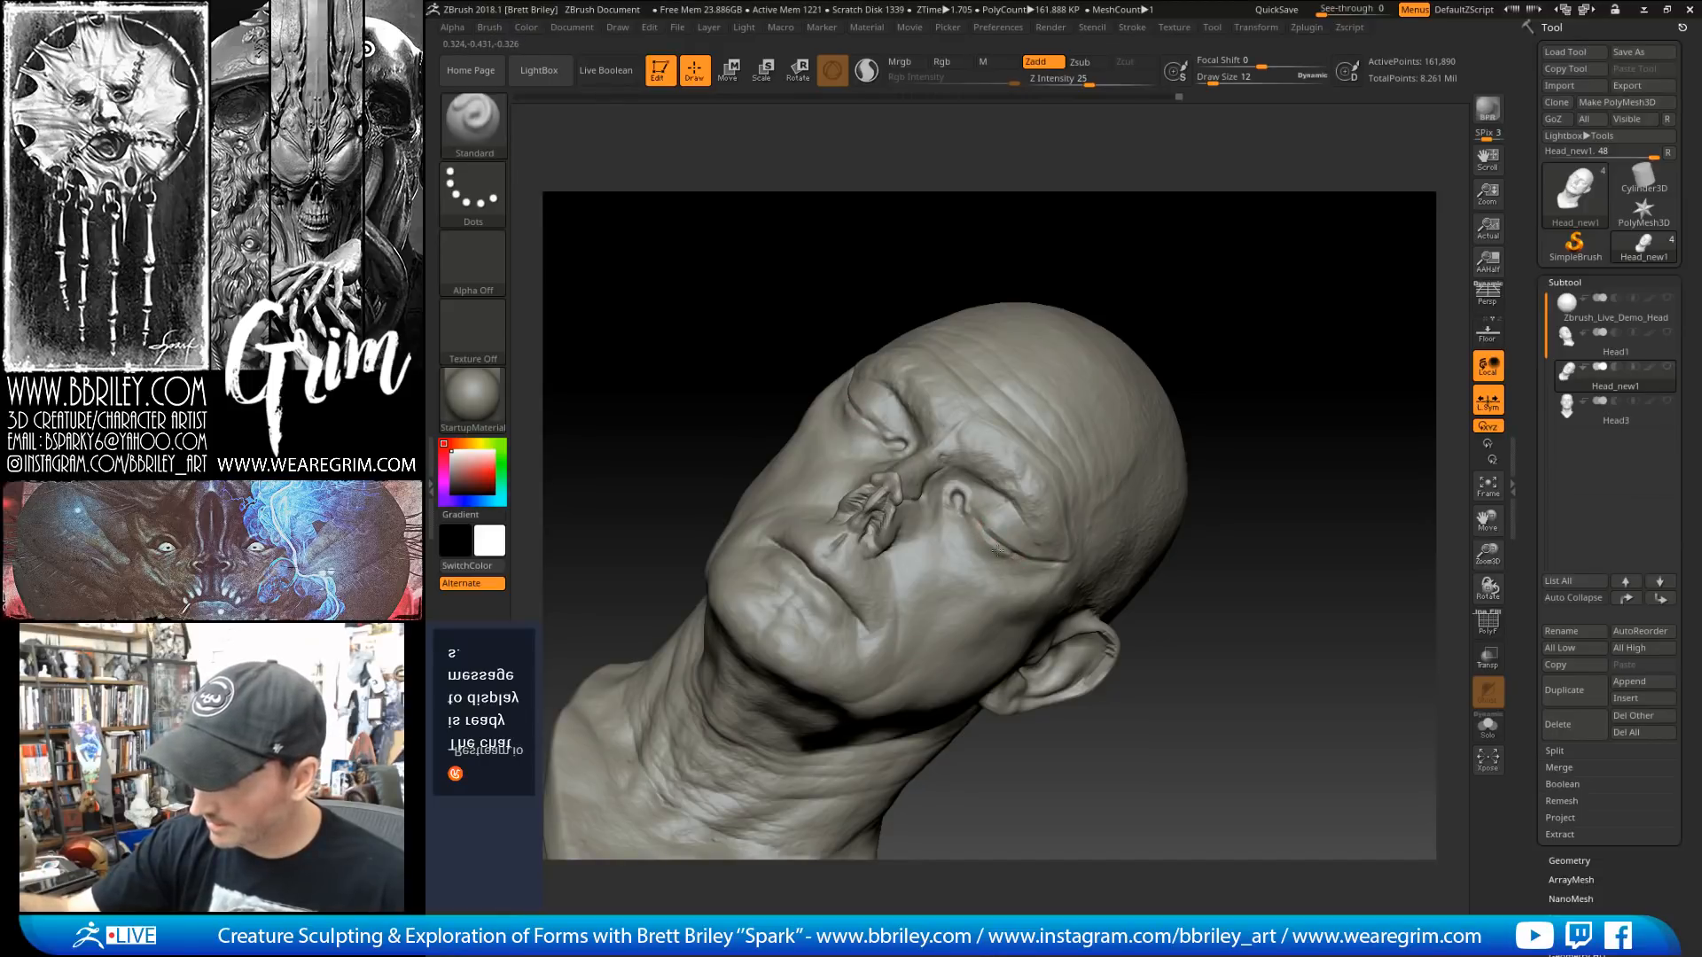
Step: Examine the eyes, brow and nose from low, frontal and three-quarter angles
{"action": "key", "text": "b"}
{"action": "key", "text": "d"}
{"action": "key", "text": "s"}
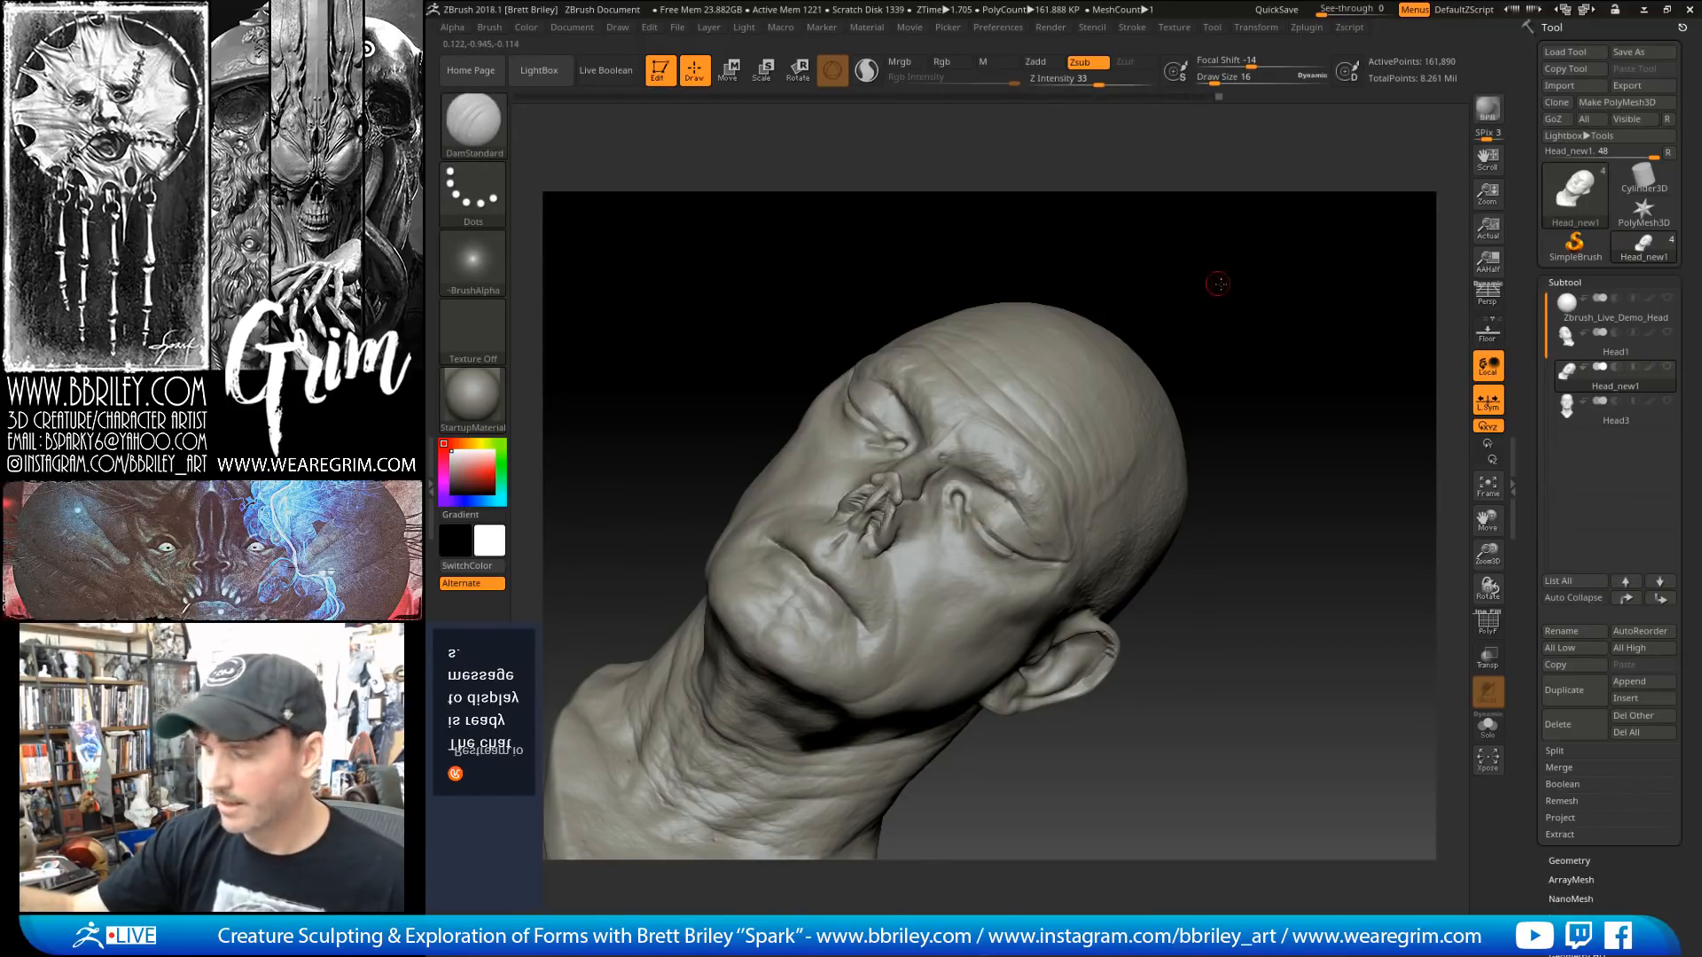
{"action": "left_click_drag", "start_coordinate": [1212, 281], "coordinate": [1217, 280]}
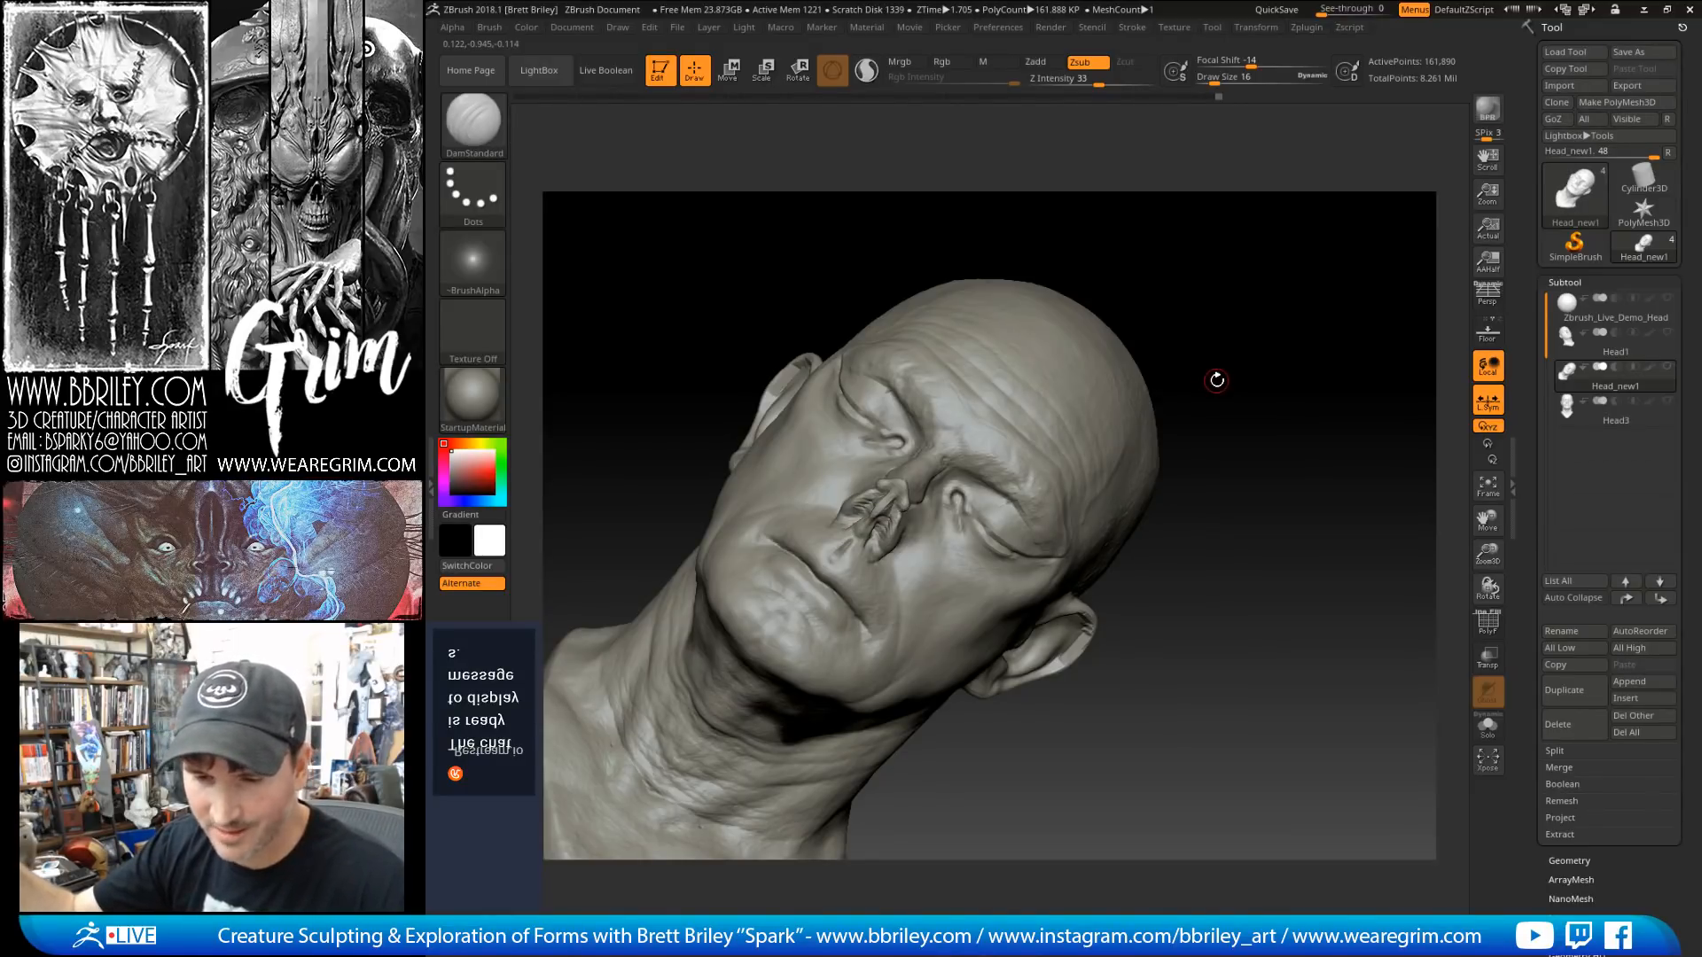
{"action": "left_click_drag", "start_coordinate": [1215, 372], "coordinate": [1195, 278]}
{"action": "left_click_drag", "start_coordinate": [1222, 356], "coordinate": [1037, 379]}
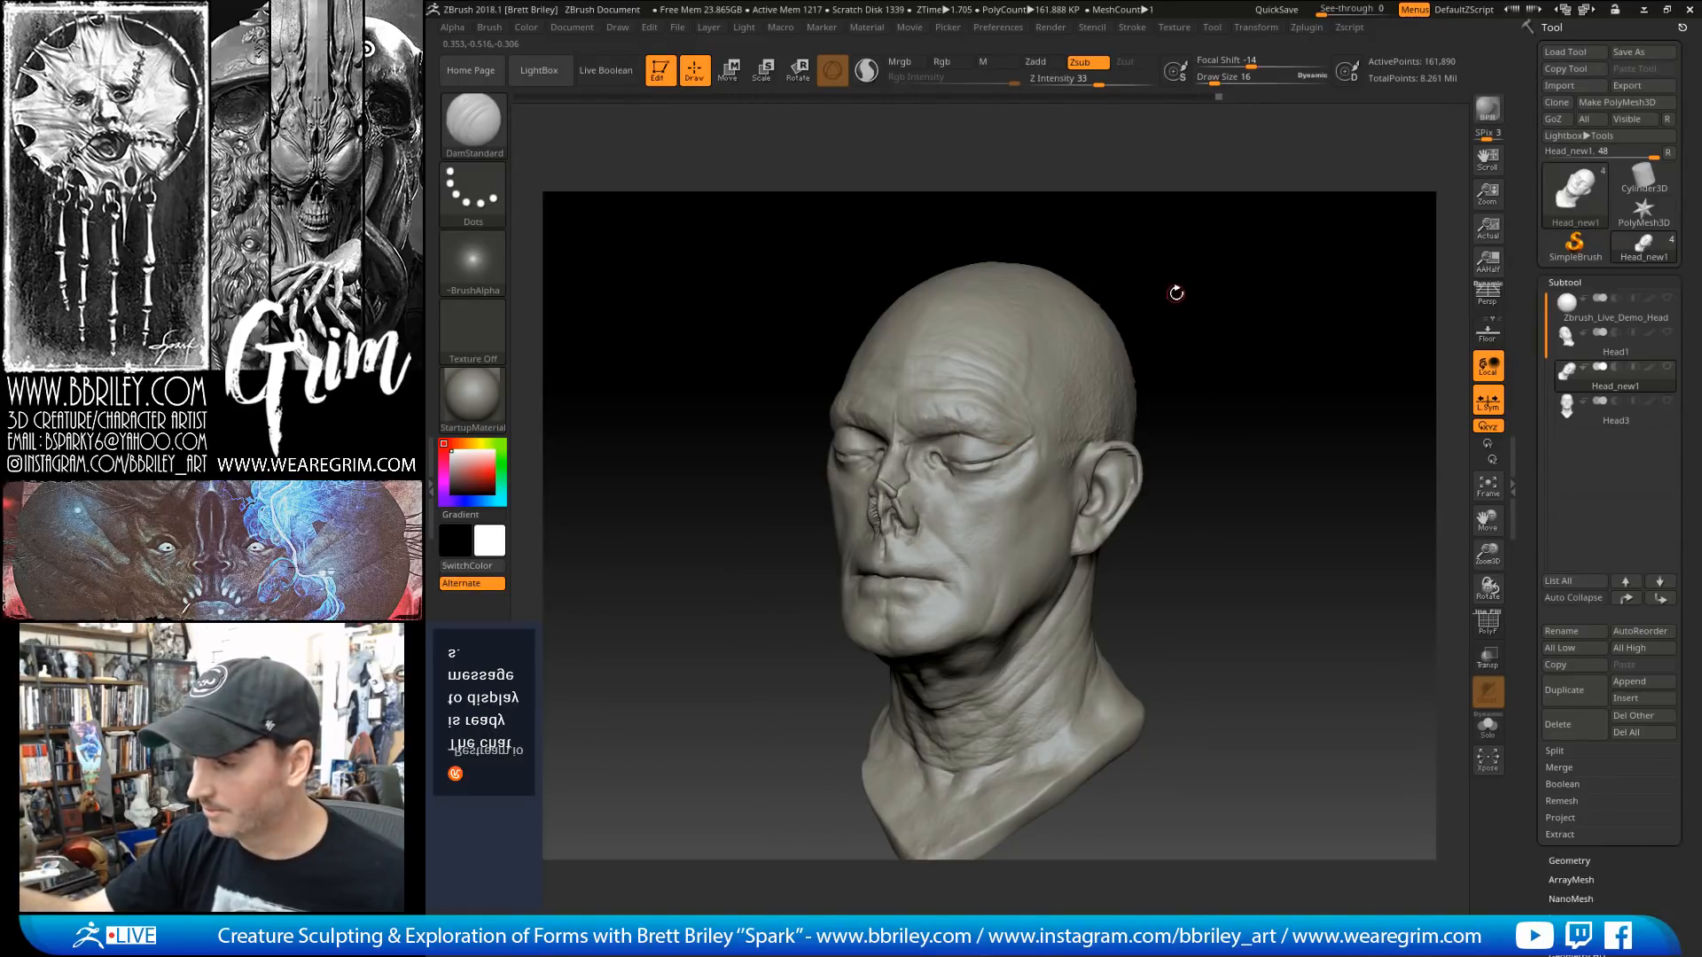
{"action": "left_click_drag", "start_coordinate": [1175, 264], "coordinate": [1132, 255]}
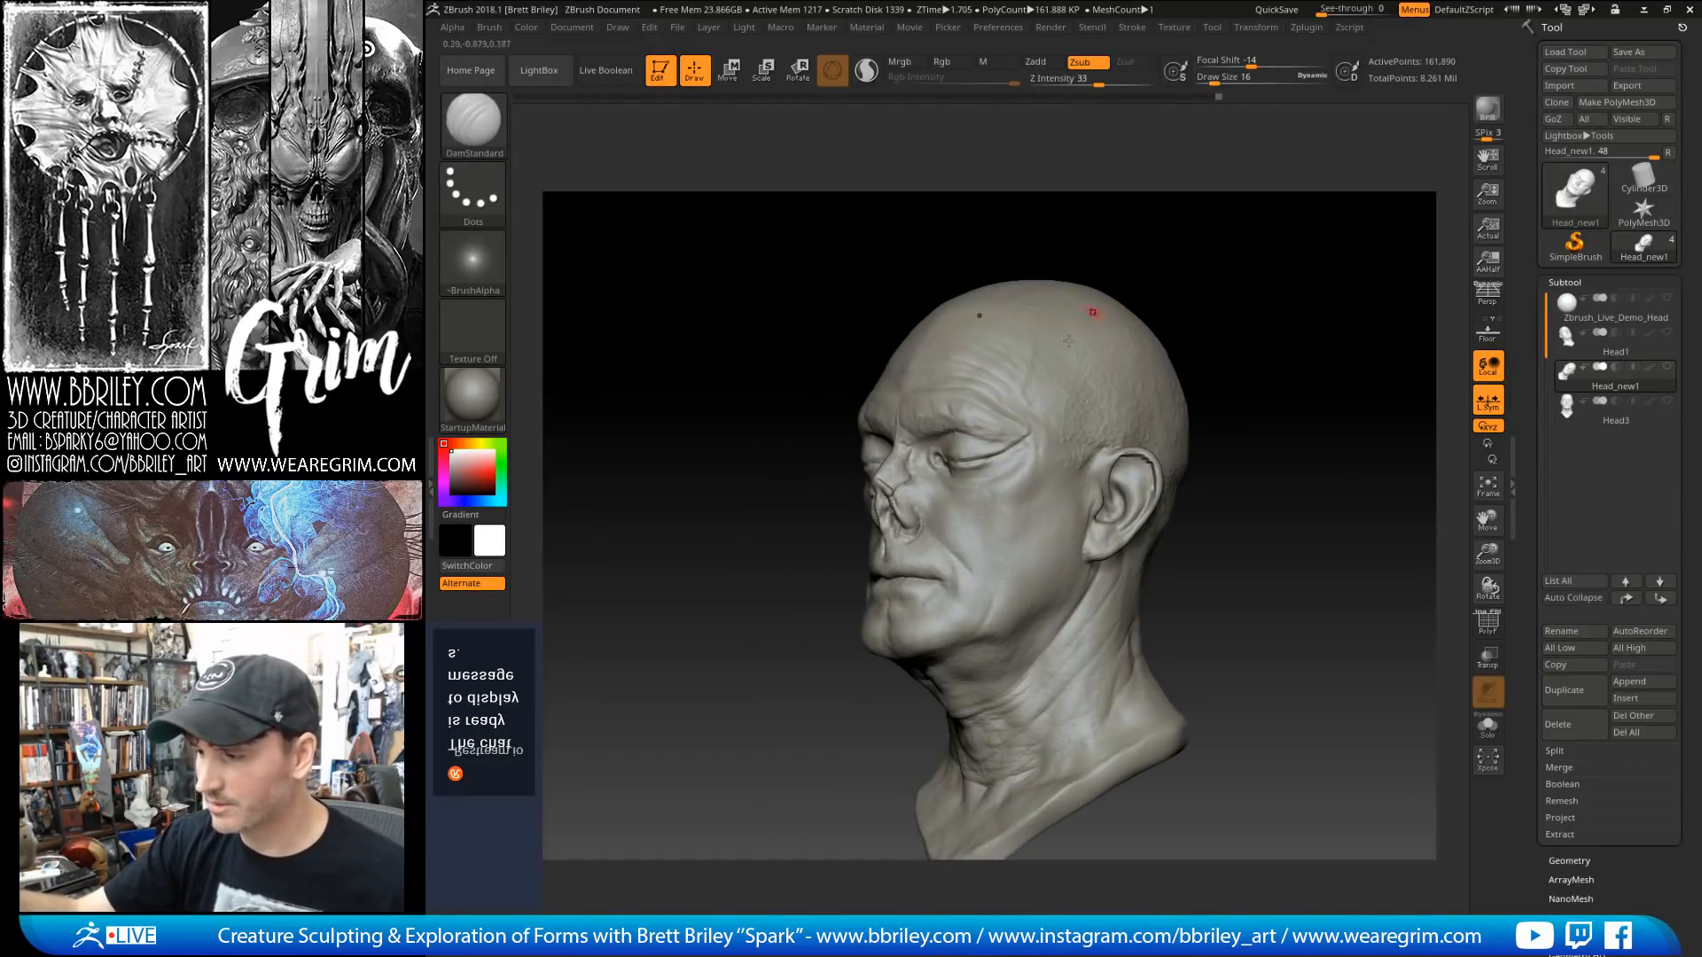
Step: Lower Head_new1 by one subdivision level and adjust the temples with the Move brush at draw size 153
{"action": "key", "text": "1"}
{"action": "key", "text": "s"}
{"action": "left_click", "coordinate": [1040, 403]}
{"action": "key", "text": "shift+d"}
{"action": "key", "text": "shift+d"}
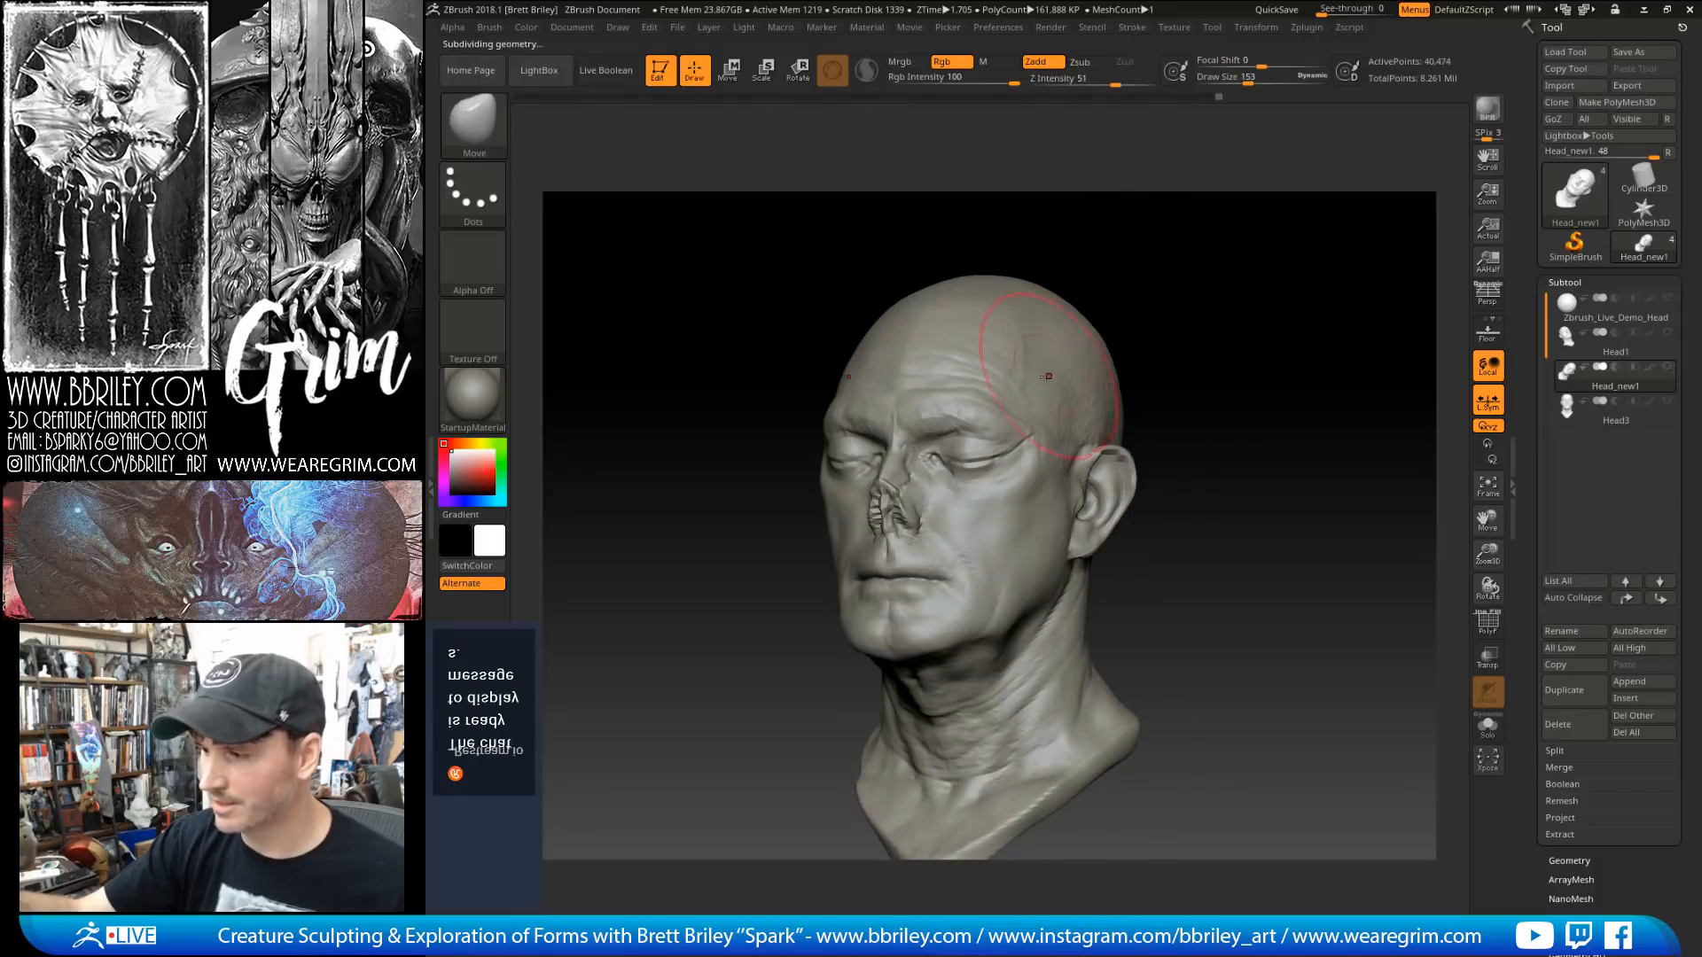
{"action": "left_click_drag", "start_coordinate": [1048, 373], "coordinate": [1031, 378]}
{"action": "left_click_drag", "start_coordinate": [1152, 270], "coordinate": [1192, 271]}
Step: Push in the cheeks below the cheekbones with the Move brush at draw sizes 79 and 62
{"action": "key", "text": "s"}
{"action": "left_click", "coordinate": [987, 474]}
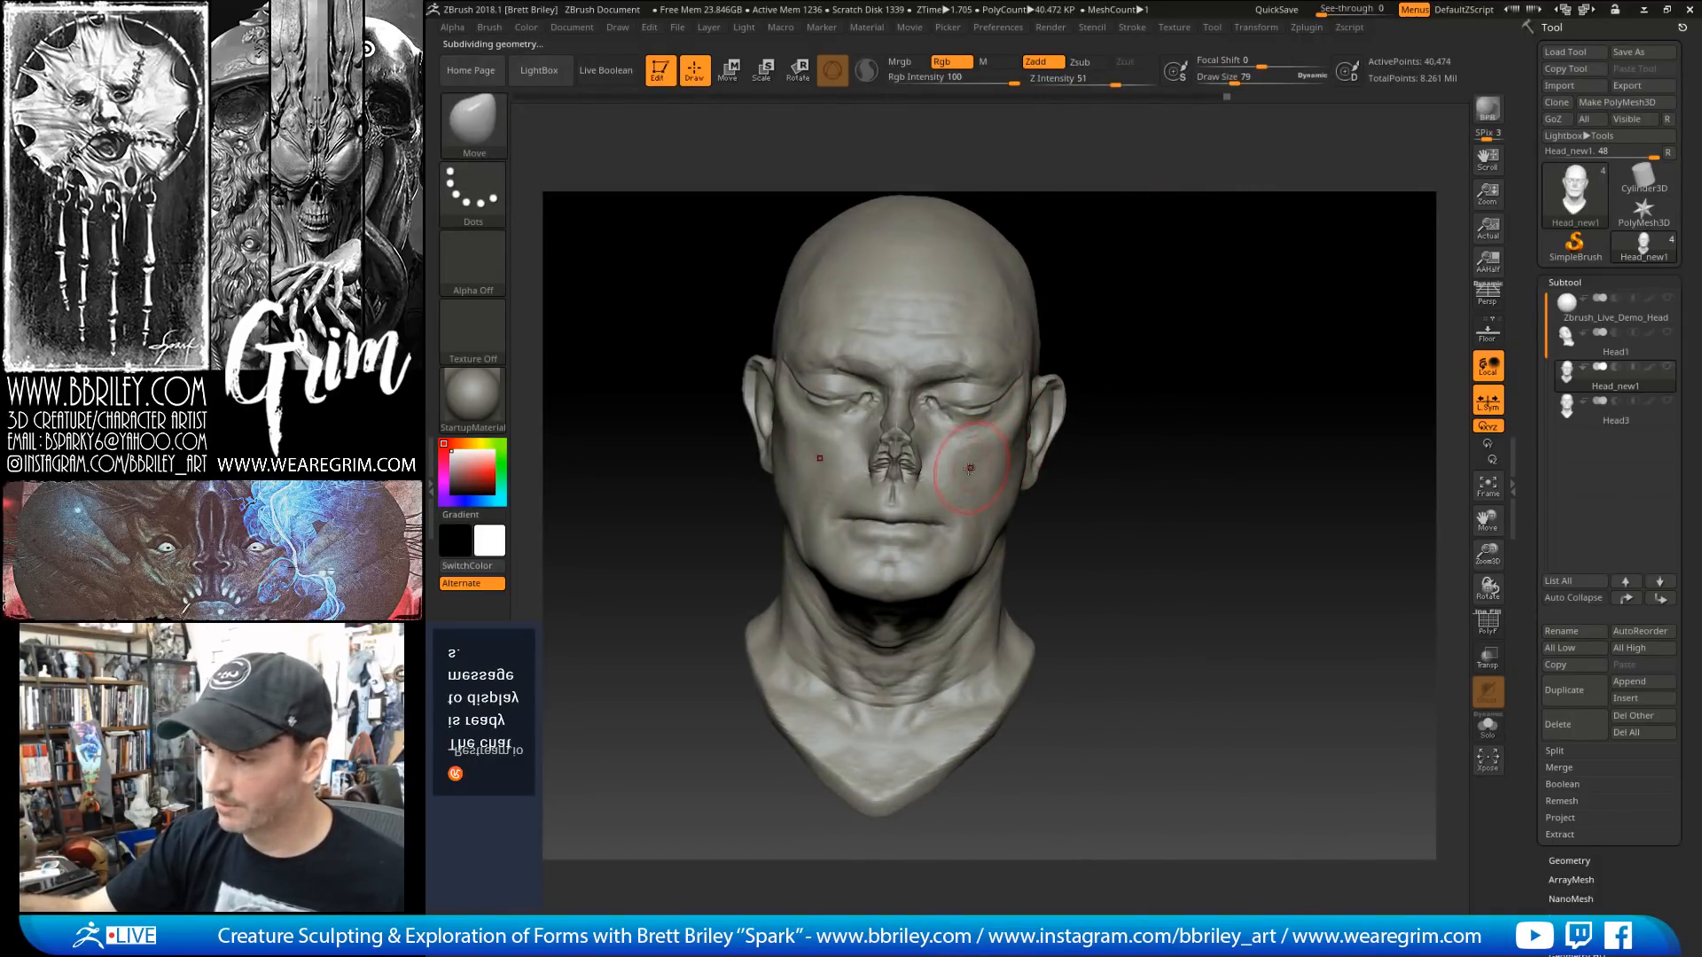
{"action": "key", "text": "bracketright"}
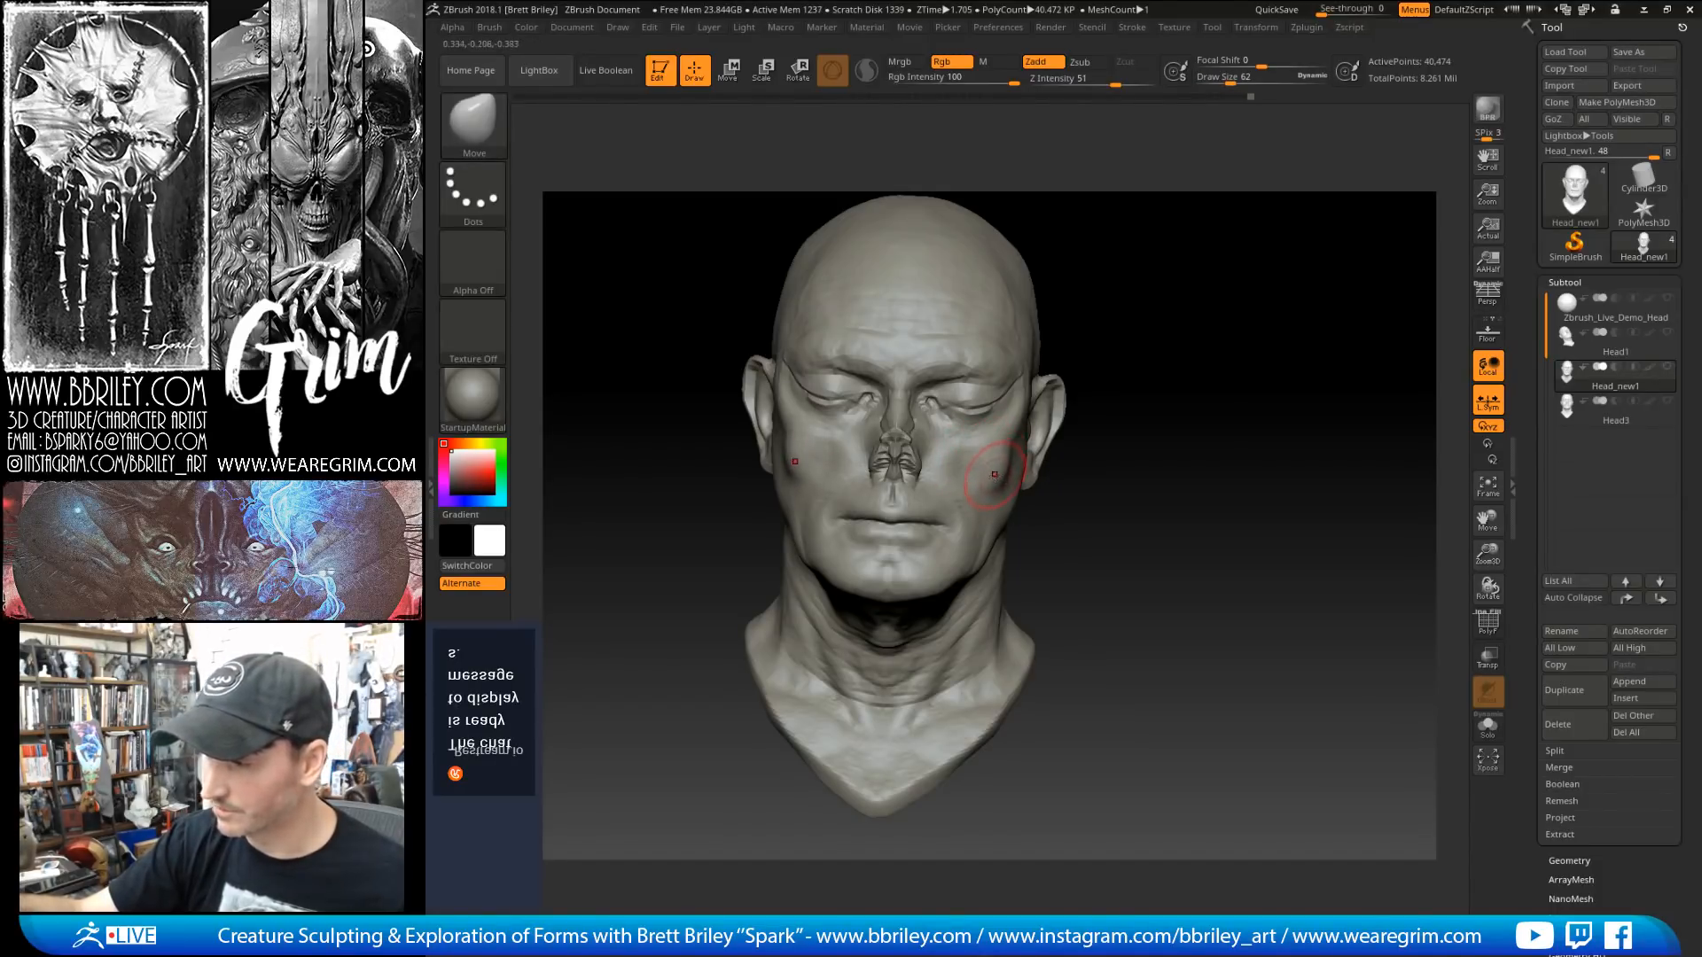
Step: Adjust the sides of the skull with the Move brush at draw size 190 and check the form from both sides
{"action": "key", "text": "bracketright"}
{"action": "key", "text": "bracketright"}
{"action": "key", "text": "bracketright"}
{"action": "key", "text": "bracketright"}
{"action": "key", "text": "bracketright"}
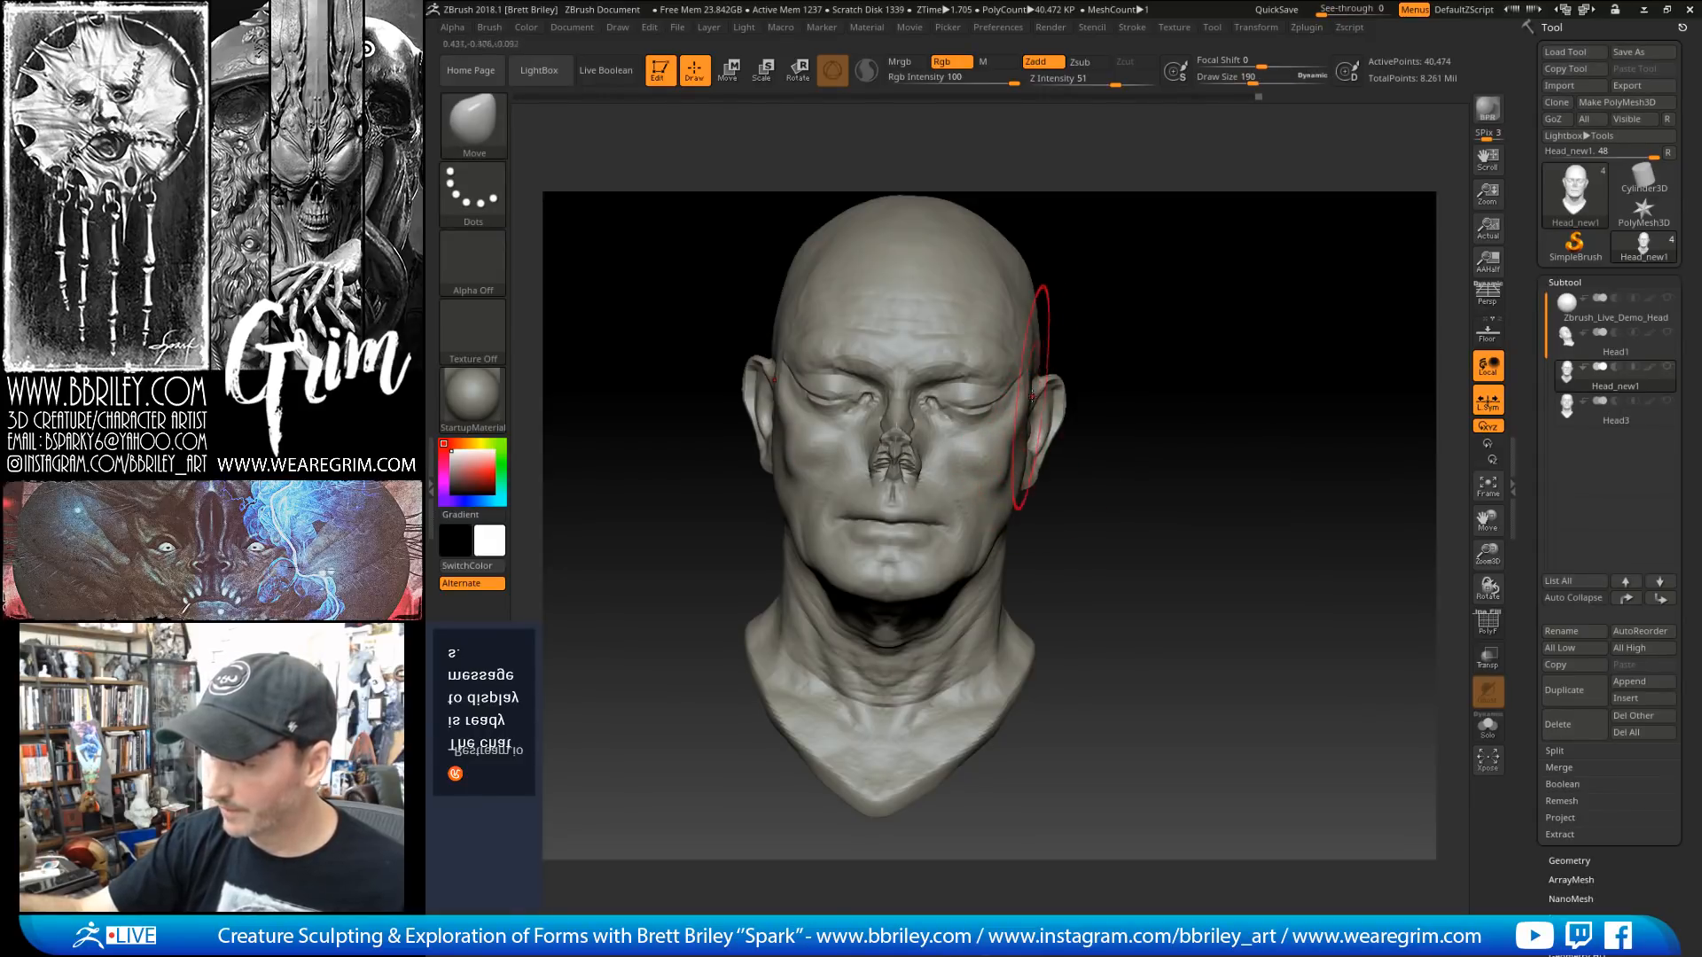
{"action": "left_click_drag", "start_coordinate": [1082, 319], "coordinate": [1070, 254]}
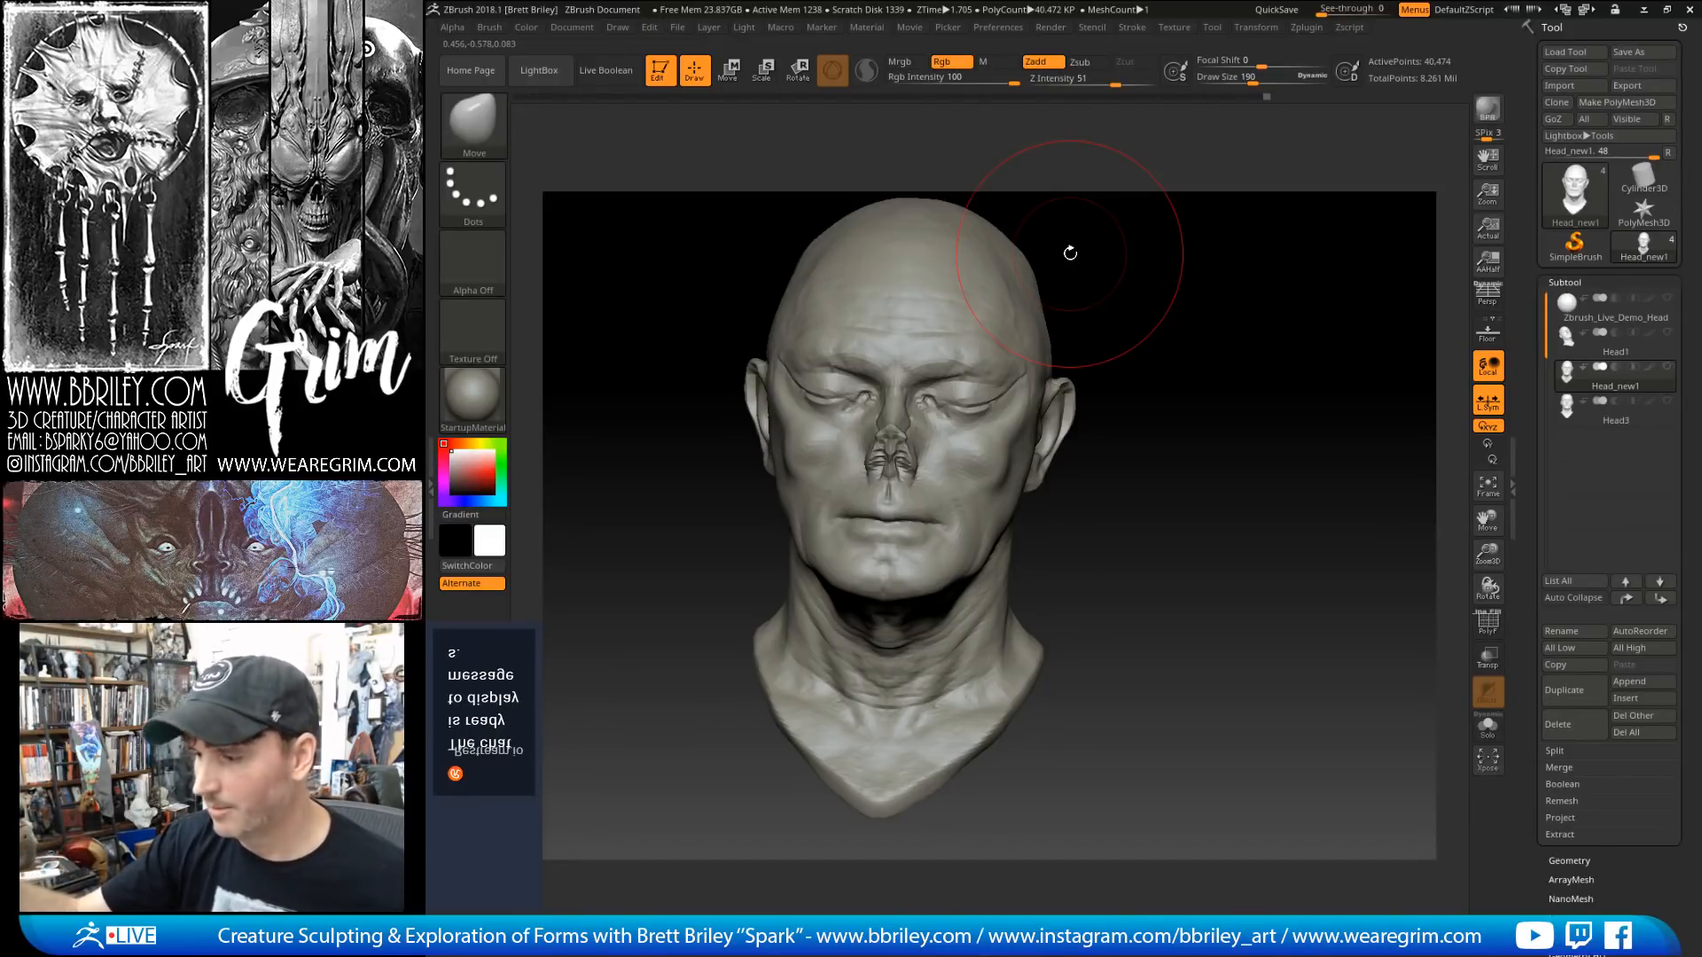
{"action": "mouse_move", "coordinate": [1069, 254]}
{"action": "left_mouse_down"}
{"action": "mouse_move", "coordinate": [1258, 293]}
{"action": "mouse_move", "coordinate": [1210, 304]}
{"action": "left_mouse_up"}
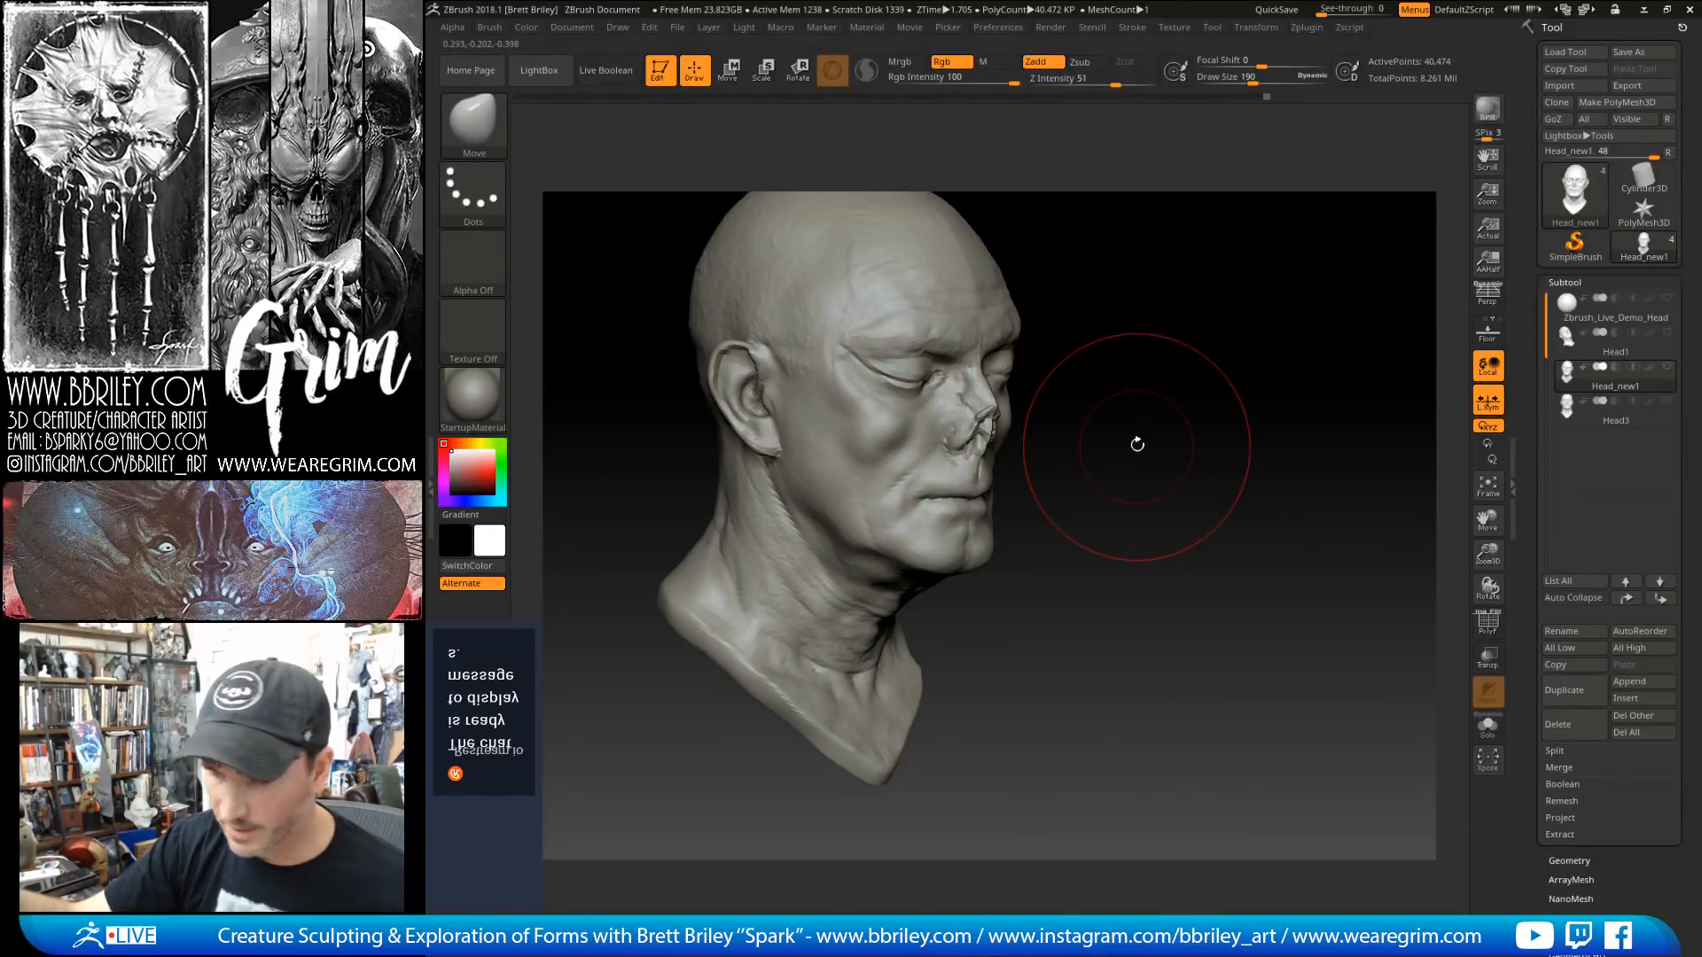
{"action": "left_click_drag", "start_coordinate": [1137, 444], "coordinate": [1095, 384]}
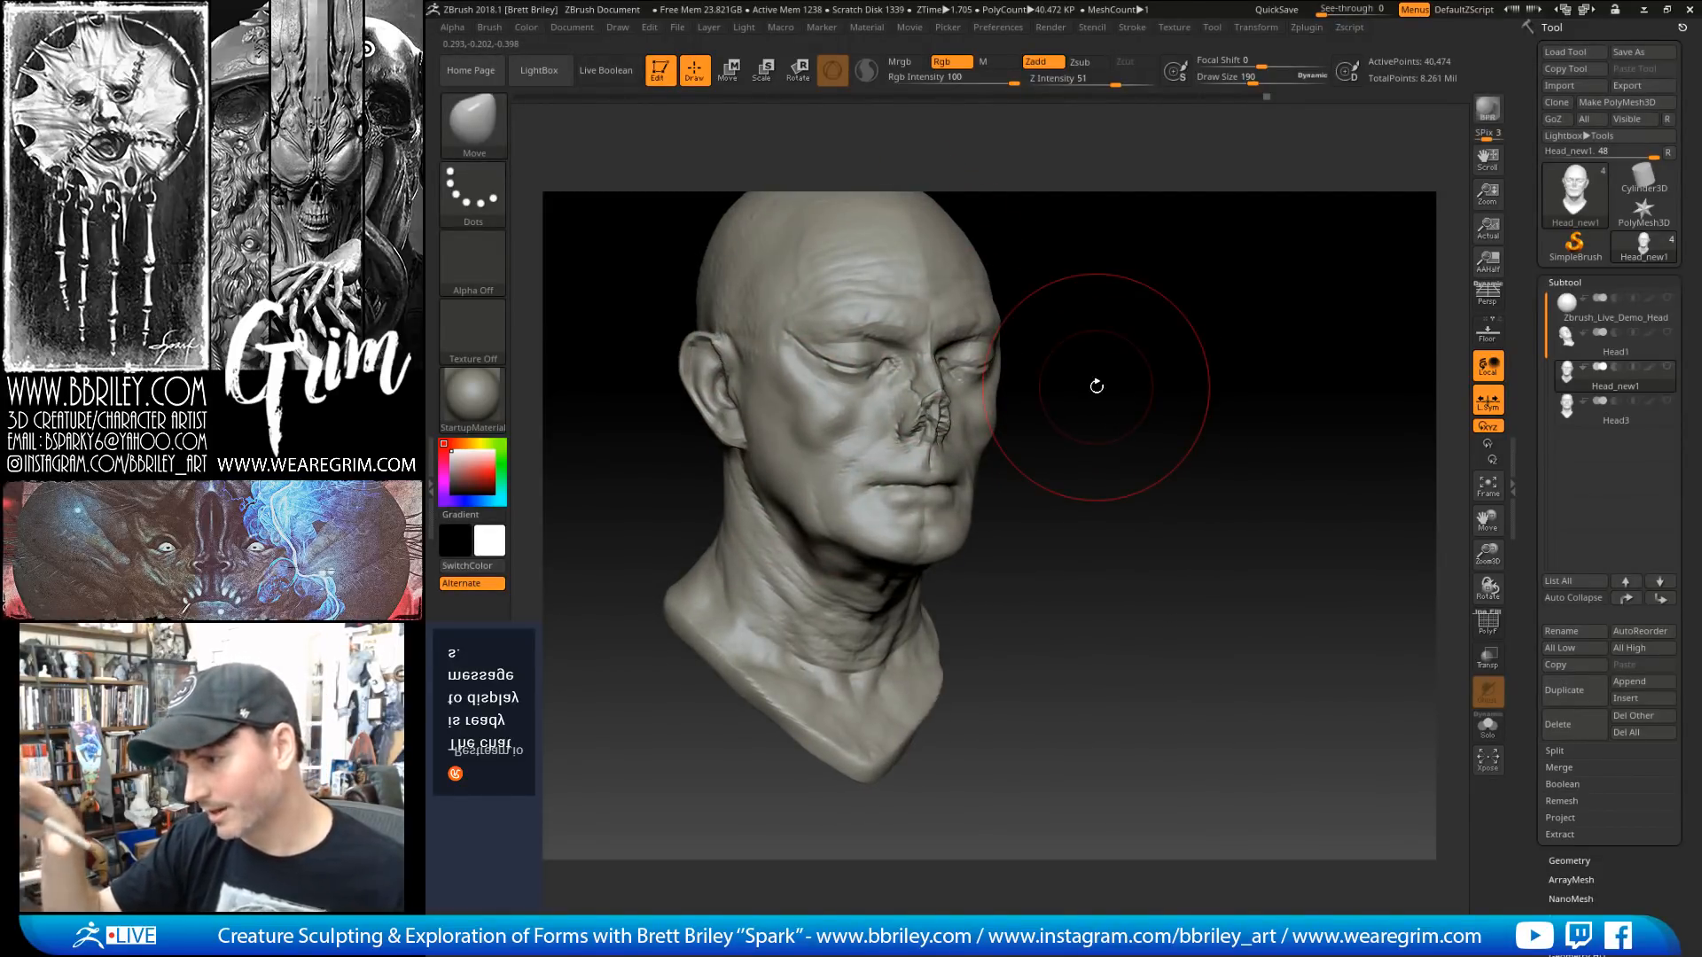
{"action": "mouse_move", "coordinate": [1096, 385]}
{"action": "left_mouse_down"}
{"action": "mouse_move", "coordinate": [987, 537]}
{"action": "mouse_move", "coordinate": [1017, 504]}
{"action": "mouse_move", "coordinate": [985, 493]}
{"action": "mouse_move", "coordinate": [1037, 502]}
{"action": "left_mouse_up"}
Step: Pull the corners of the mouth downward with the Move brush at draw size 62
{"action": "key", "text": "s"}
{"action": "key", "text": "s"}
{"action": "key", "text": "s"}
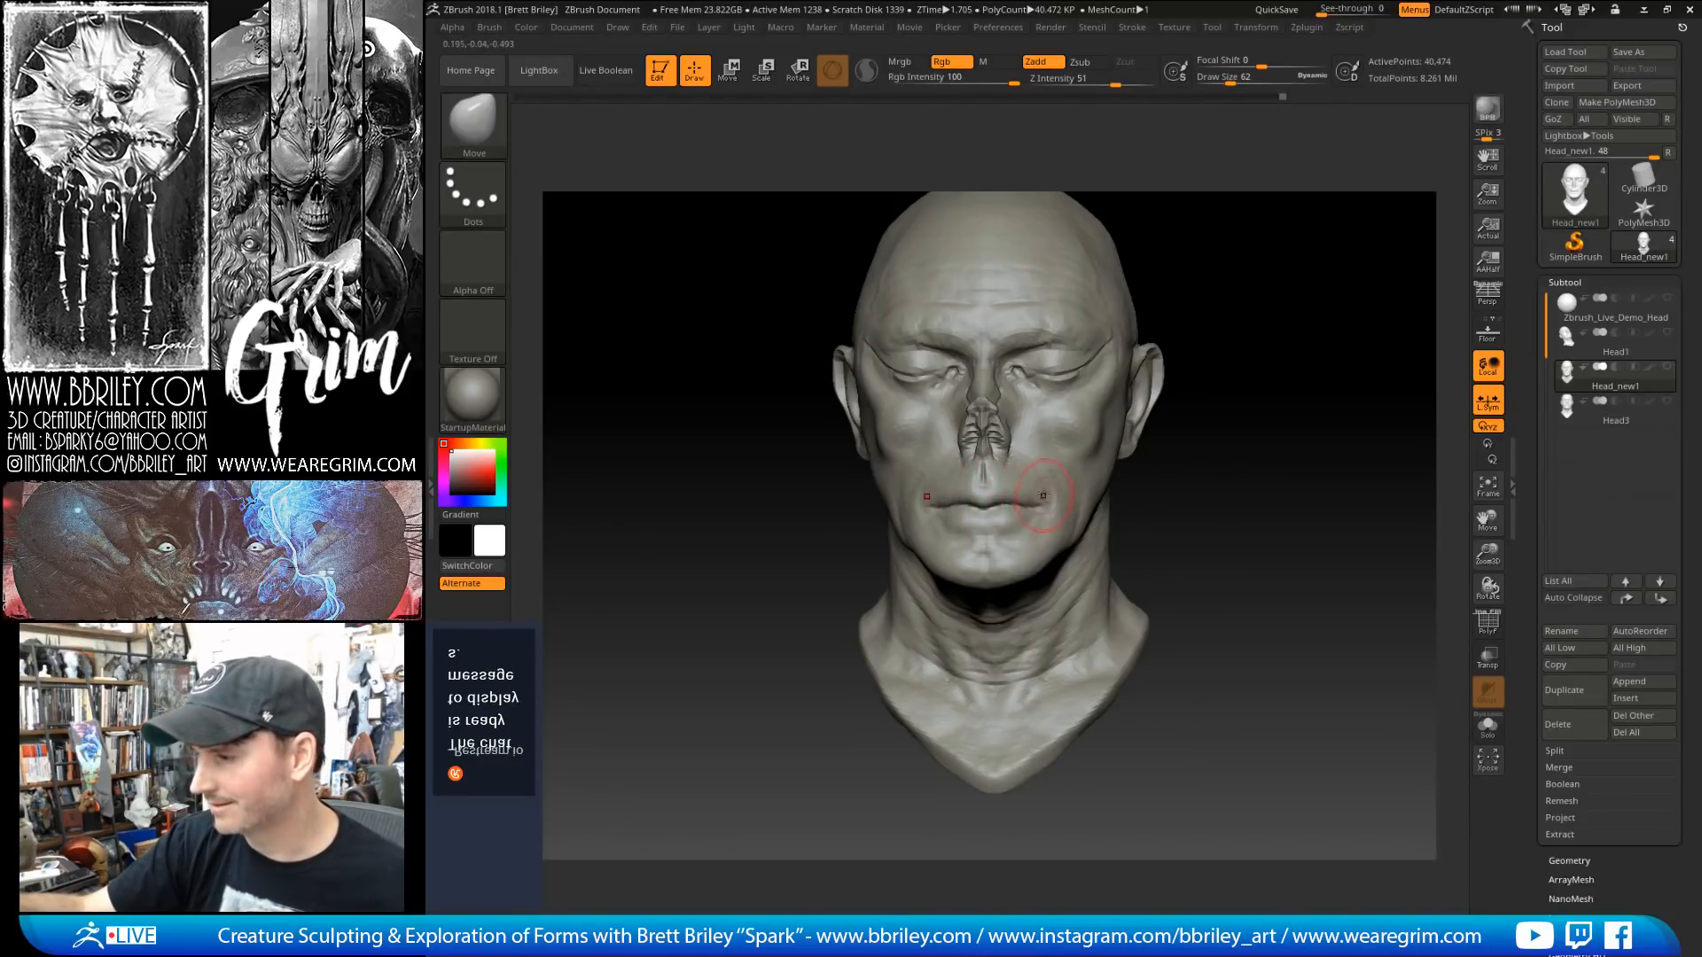
{"action": "left_click_drag", "start_coordinate": [1263, 357], "coordinate": [1200, 368]}
{"action": "left_click_drag", "start_coordinate": [1046, 504], "coordinate": [1055, 571]}
Step: Deepen the cheek hollows from a three-quarter view with the Move brush, reducing the draw size from 119 to 53
{"action": "key", "text": "s"}
{"action": "left_click_drag", "start_coordinate": [1112, 394], "coordinate": [1184, 390]}
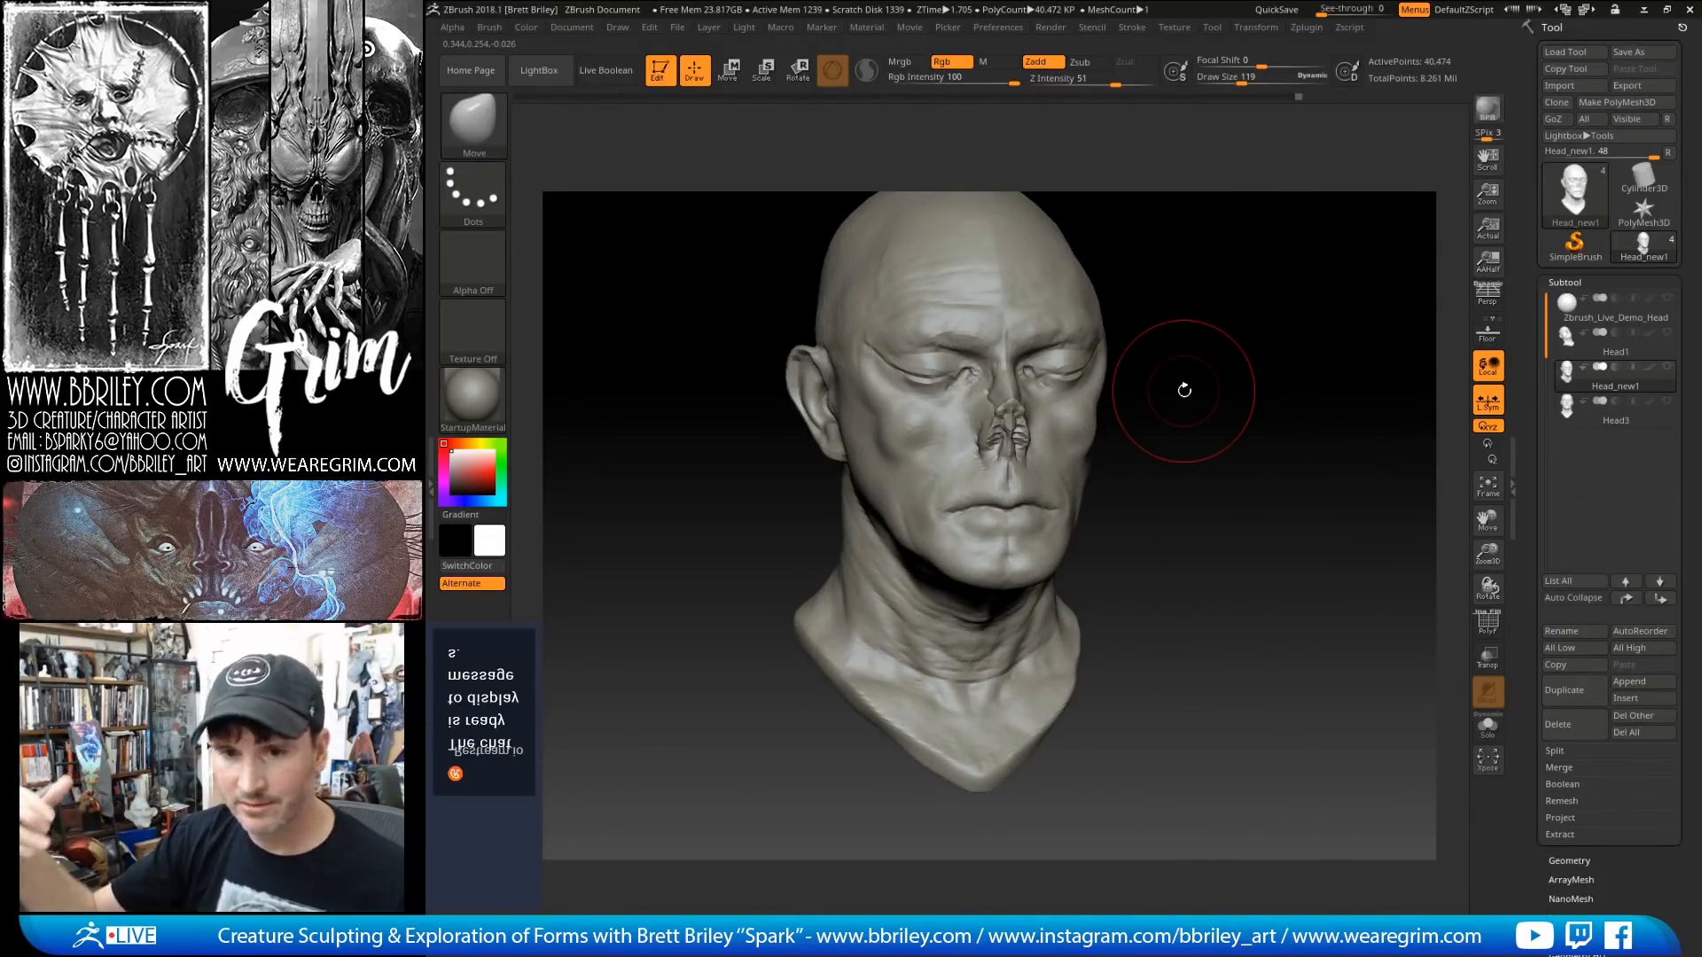
{"action": "left_click_drag", "start_coordinate": [1184, 390], "coordinate": [1250, 337]}
{"action": "key", "text": "s"}
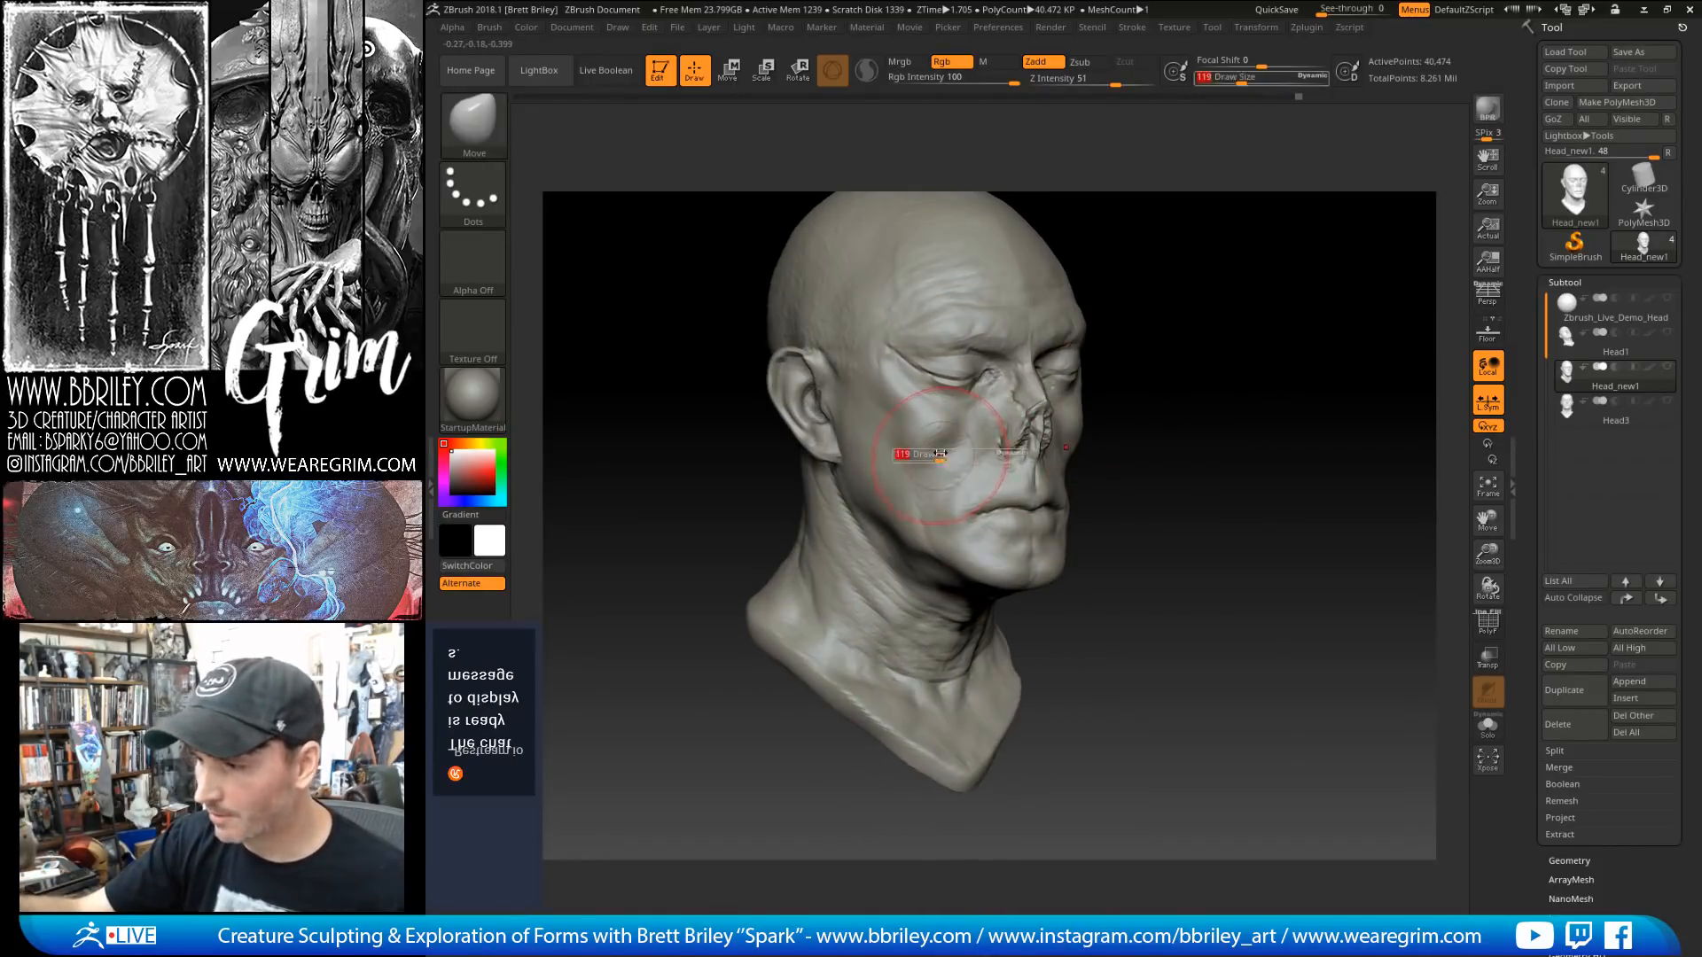
{"action": "key", "text": "s"}
{"action": "left_click_drag", "start_coordinate": [922, 457], "coordinate": [940, 456]}
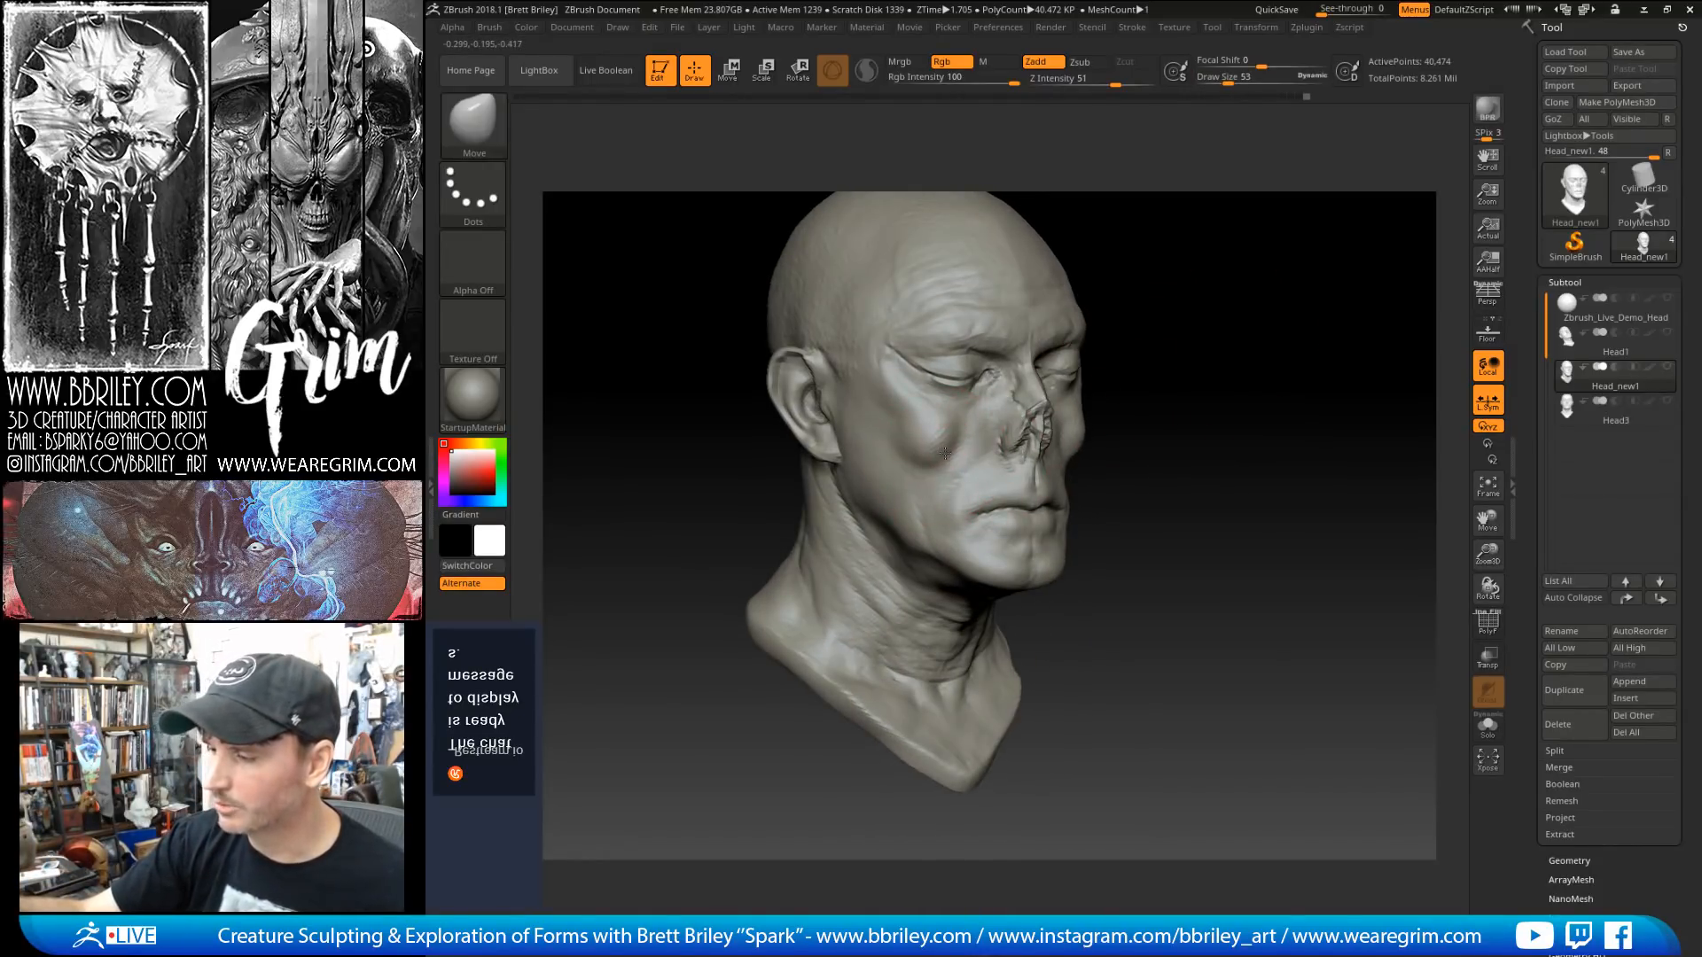
Step: Refine the cheeks beside the nose with the Move brush at draw size 68
{"action": "mouse_move", "coordinate": [1193, 278]}
{"action": "left_mouse_down"}
{"action": "mouse_move", "coordinate": [1253, 275]}
{"action": "mouse_move", "coordinate": [1220, 337]}
{"action": "mouse_move", "coordinate": [1241, 330]}
{"action": "left_mouse_up"}
{"action": "key", "text": "bracketright"}
{"action": "key", "text": "bracketright"}
{"action": "key", "text": "bracketright"}
{"action": "left_click_drag", "start_coordinate": [944, 452], "coordinate": [942, 456]}
{"action": "key", "text": "bracketleft"}
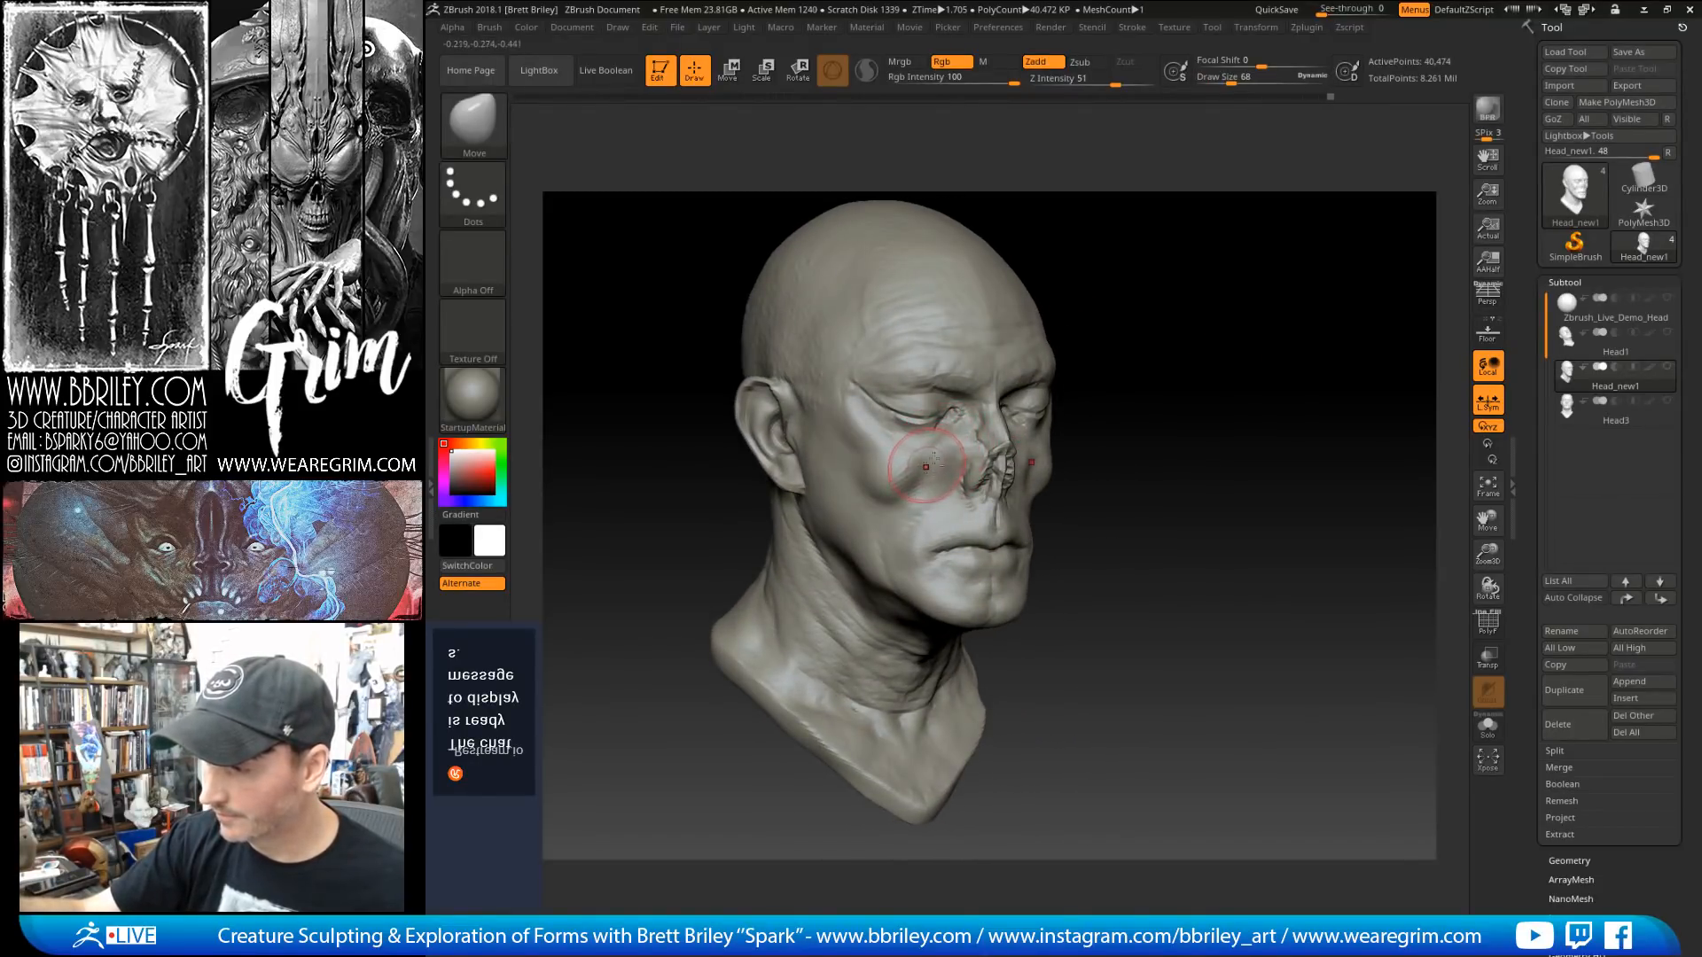
Step: Start creases beside the nose and mouth with the DamStandard brush at draw size 27, and raise Head_new1 by one subdivision level
{"action": "left_click_drag", "start_coordinate": [1240, 330], "coordinate": [1183, 306]}
{"action": "key", "text": "b"}
{"action": "key", "text": "d"}
{"action": "key", "text": "s"}
{"action": "key", "text": "bracketleft"}
{"action": "key", "text": "bracketleft"}
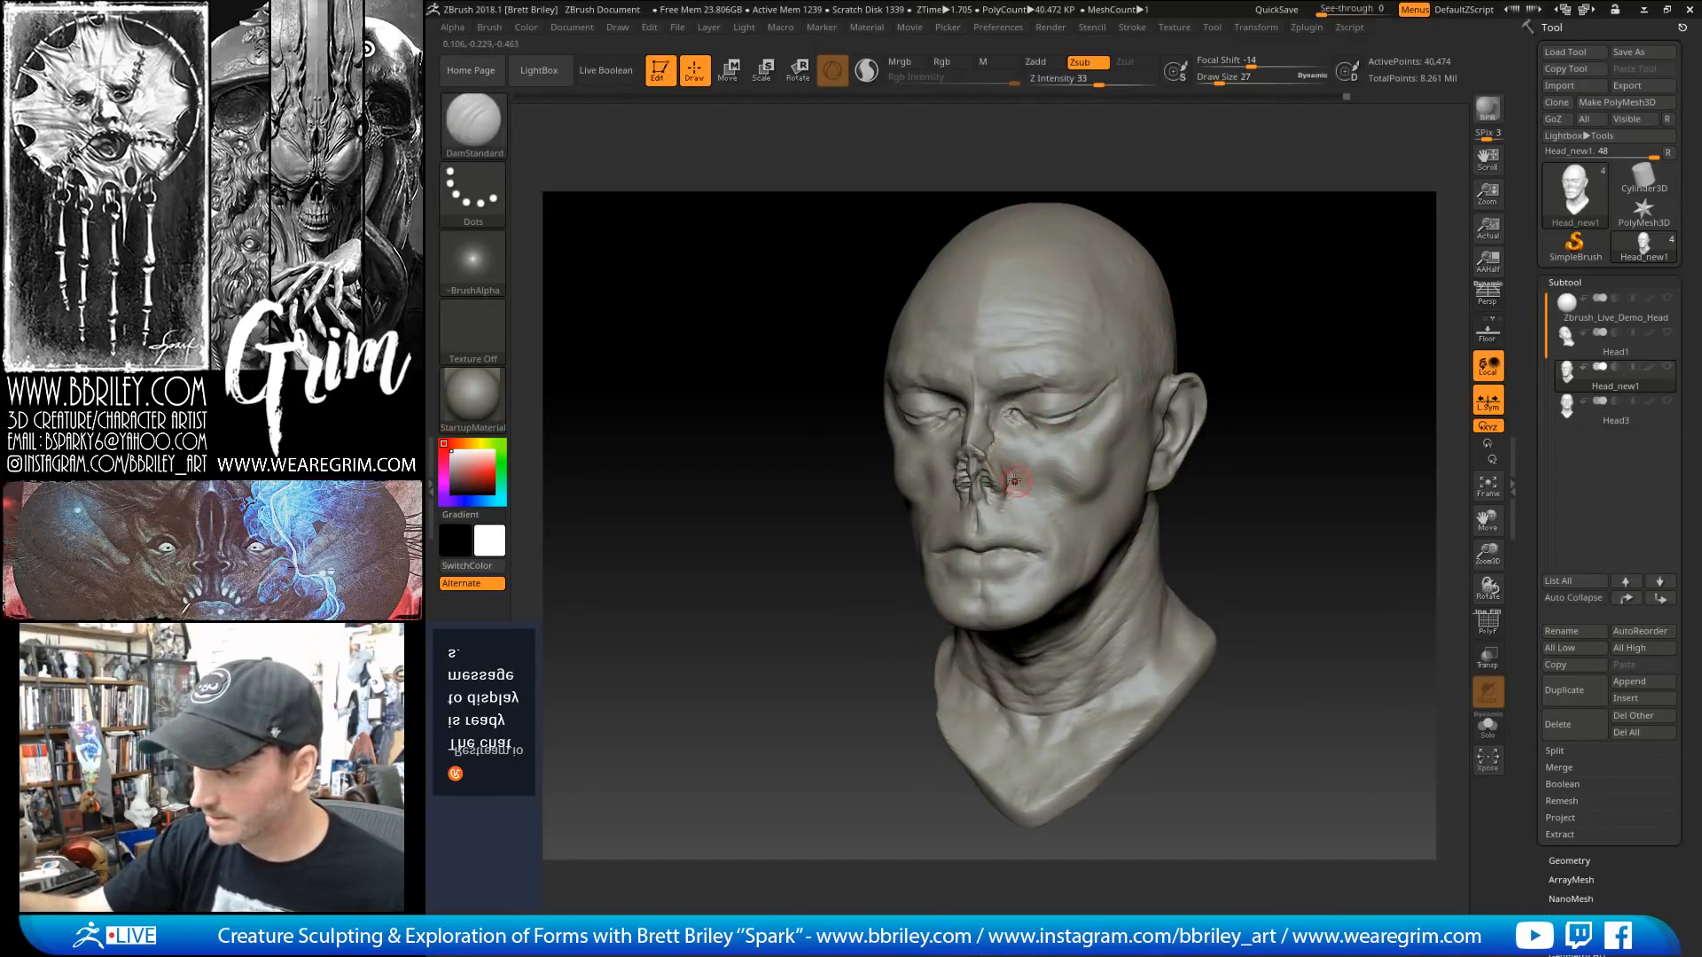
{"action": "left_click_drag", "start_coordinate": [1061, 535], "coordinate": [1067, 551]}
{"action": "left_click_drag", "start_coordinate": [1274, 330], "coordinate": [1230, 322]}
{"action": "key", "text": "ctrl+d"}
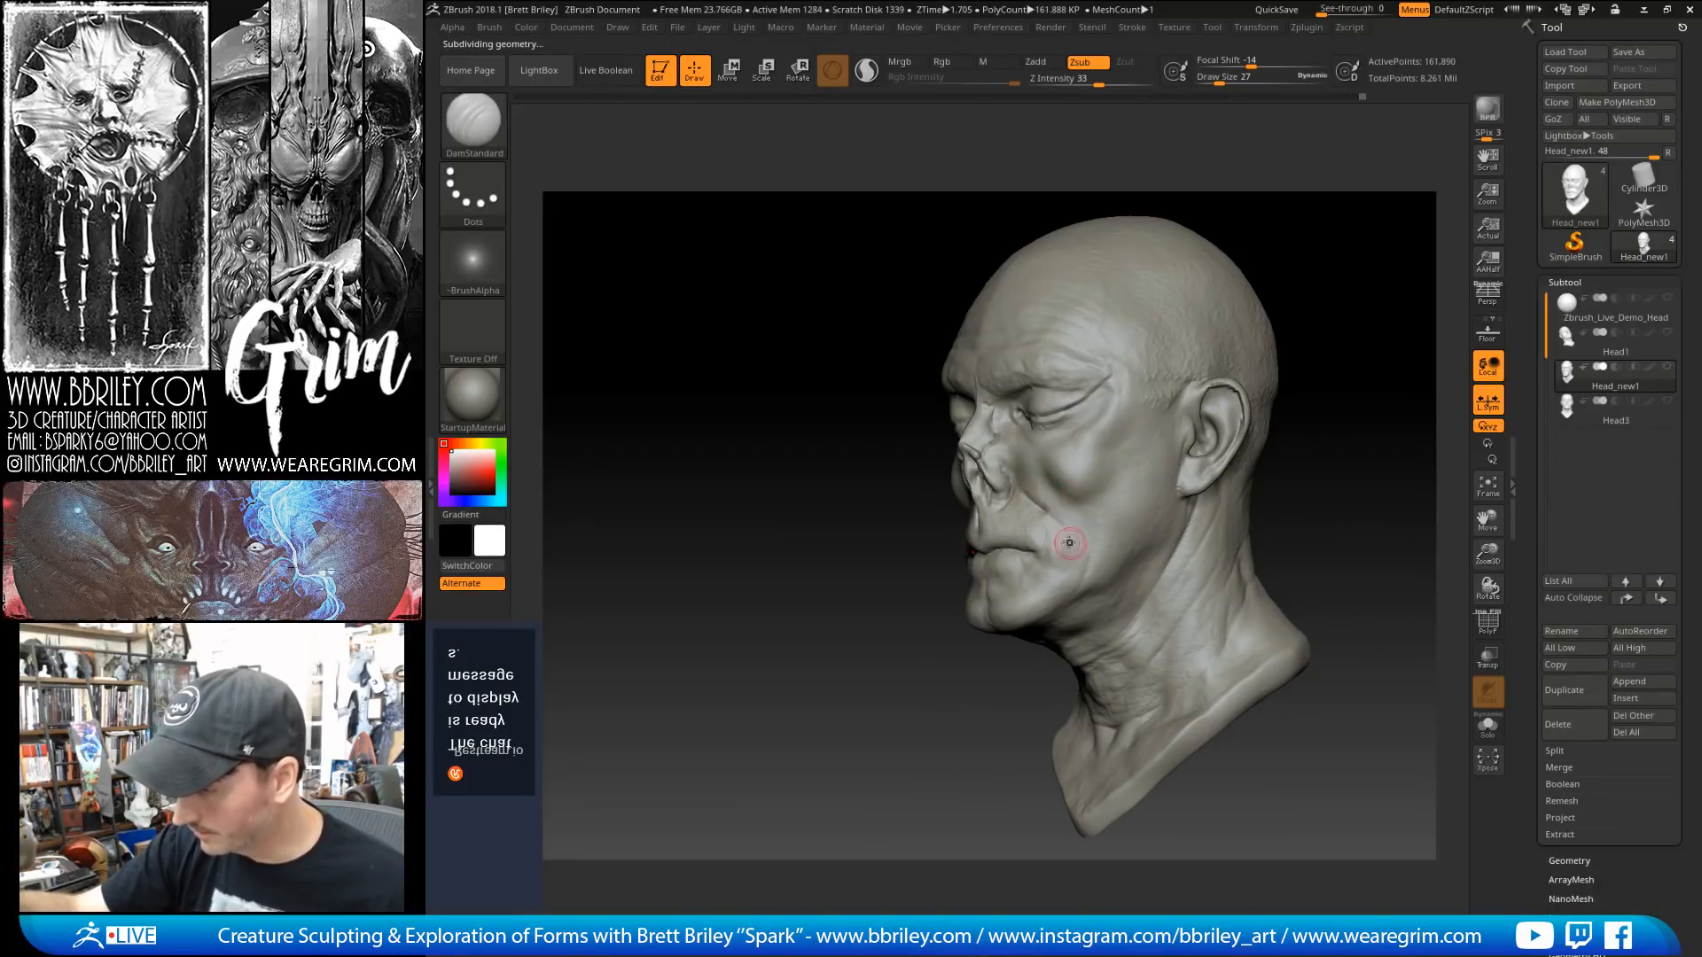
Step: Reduce the DamStandard Z Intensity to 21 and carve the folds running from the nose around the mouth corners
{"action": "left_click_drag", "start_coordinate": [1099, 81], "coordinate": [1084, 81]}
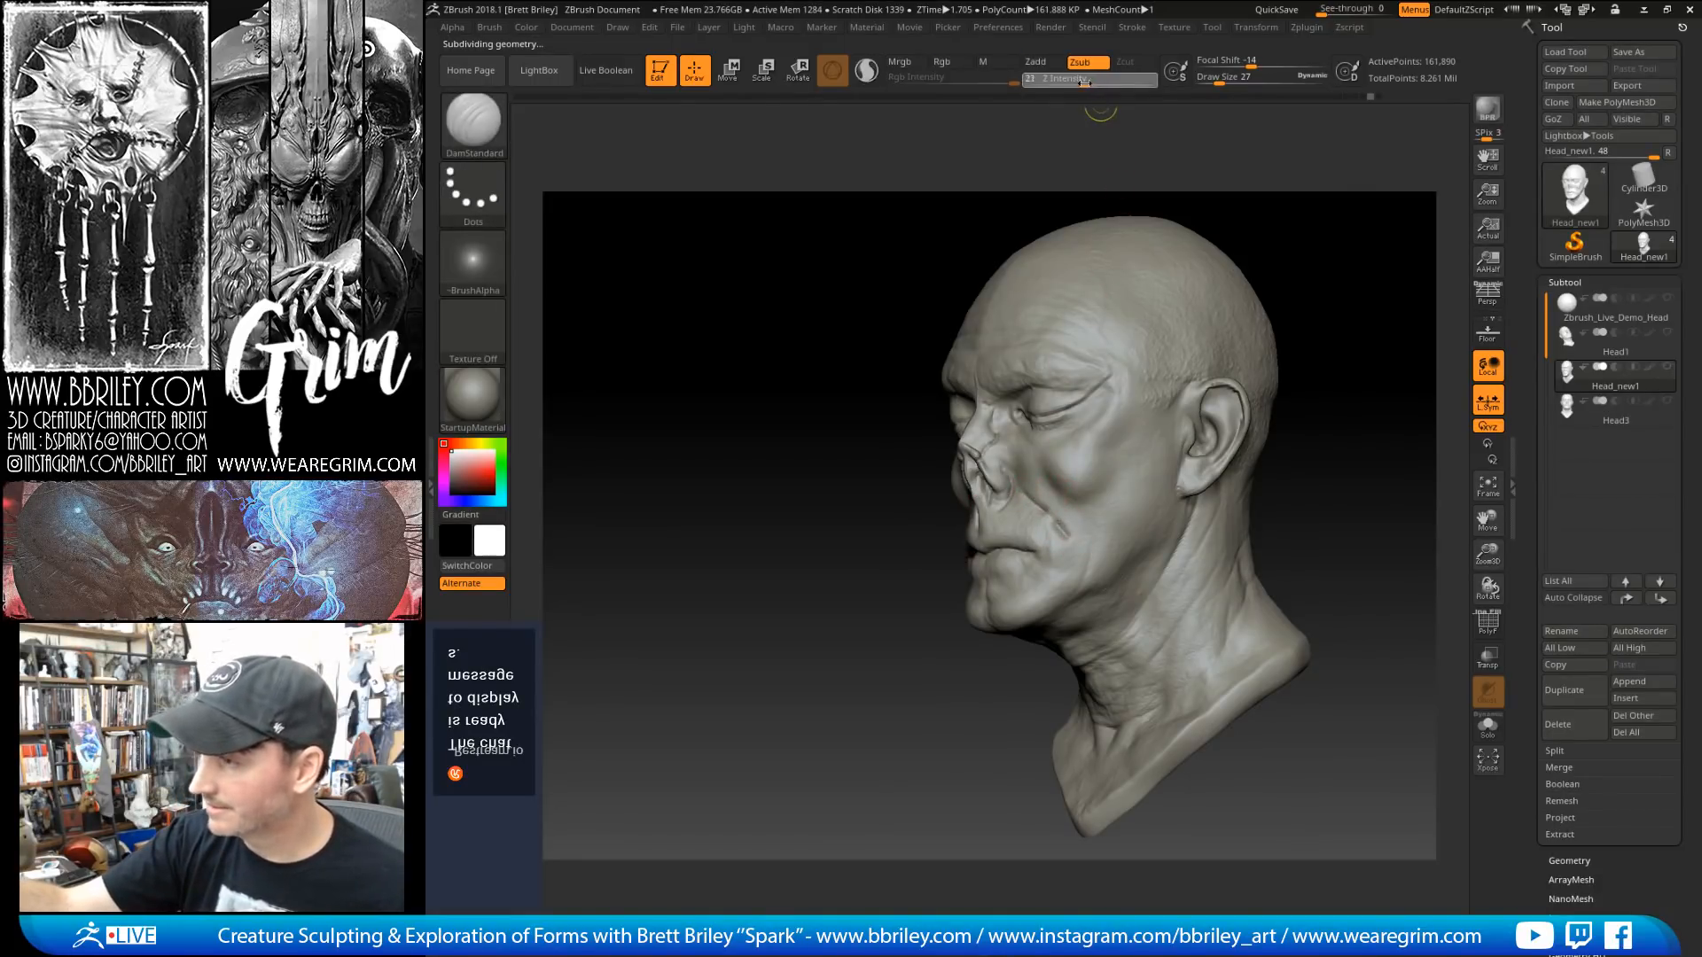
{"action": "mouse_move", "coordinate": [1321, 245]}
{"action": "left_mouse_down", "text": "alt"}
{"action": "mouse_move", "coordinate": [1277, 226]}
{"action": "mouse_move", "coordinate": [1313, 262]}
{"action": "left_mouse_up", "text": "alt"}
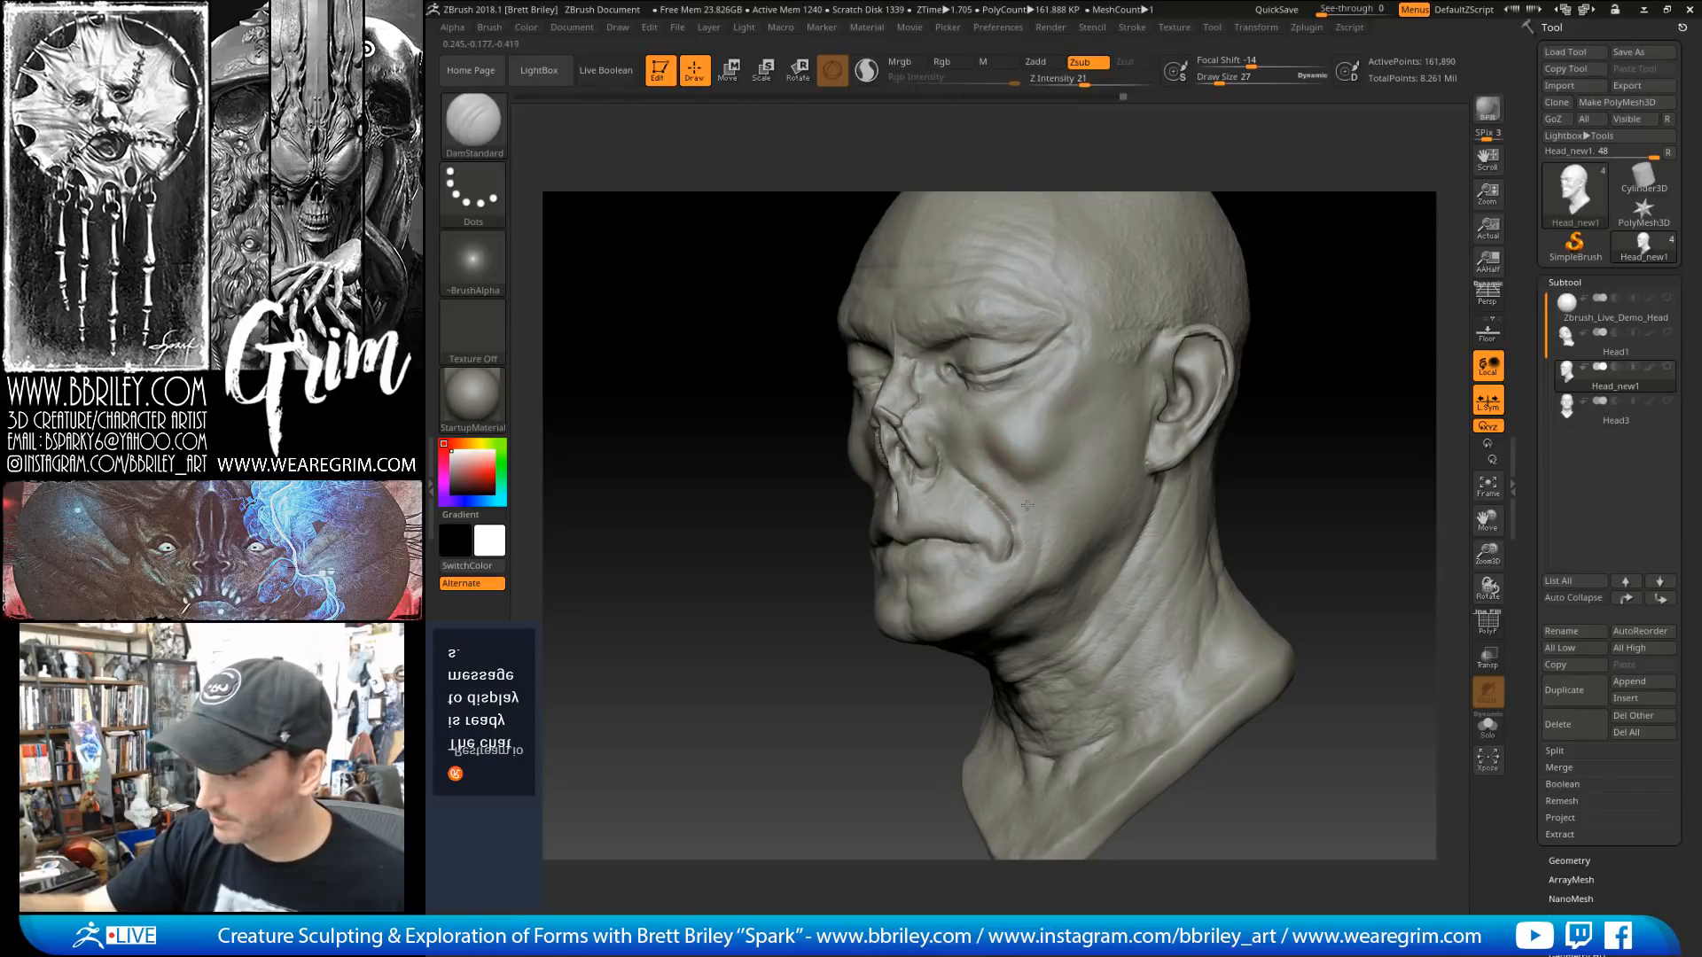
{"action": "left_click_drag", "start_coordinate": [1336, 267], "coordinate": [922, 600]}
Step: Reshape the chin and the underside of the jaw with the Move brush at draw size 90
{"action": "key", "text": "b"}
{"action": "key", "text": "m"}
{"action": "key", "text": "v"}
{"action": "left_click_drag", "start_coordinate": [1352, 341], "coordinate": [1291, 274]}
{"action": "key", "text": "s"}
{"action": "left_click_drag", "start_coordinate": [966, 635], "coordinate": [975, 635]}
{"action": "left_click_drag", "start_coordinate": [956, 640], "coordinate": [976, 644]}
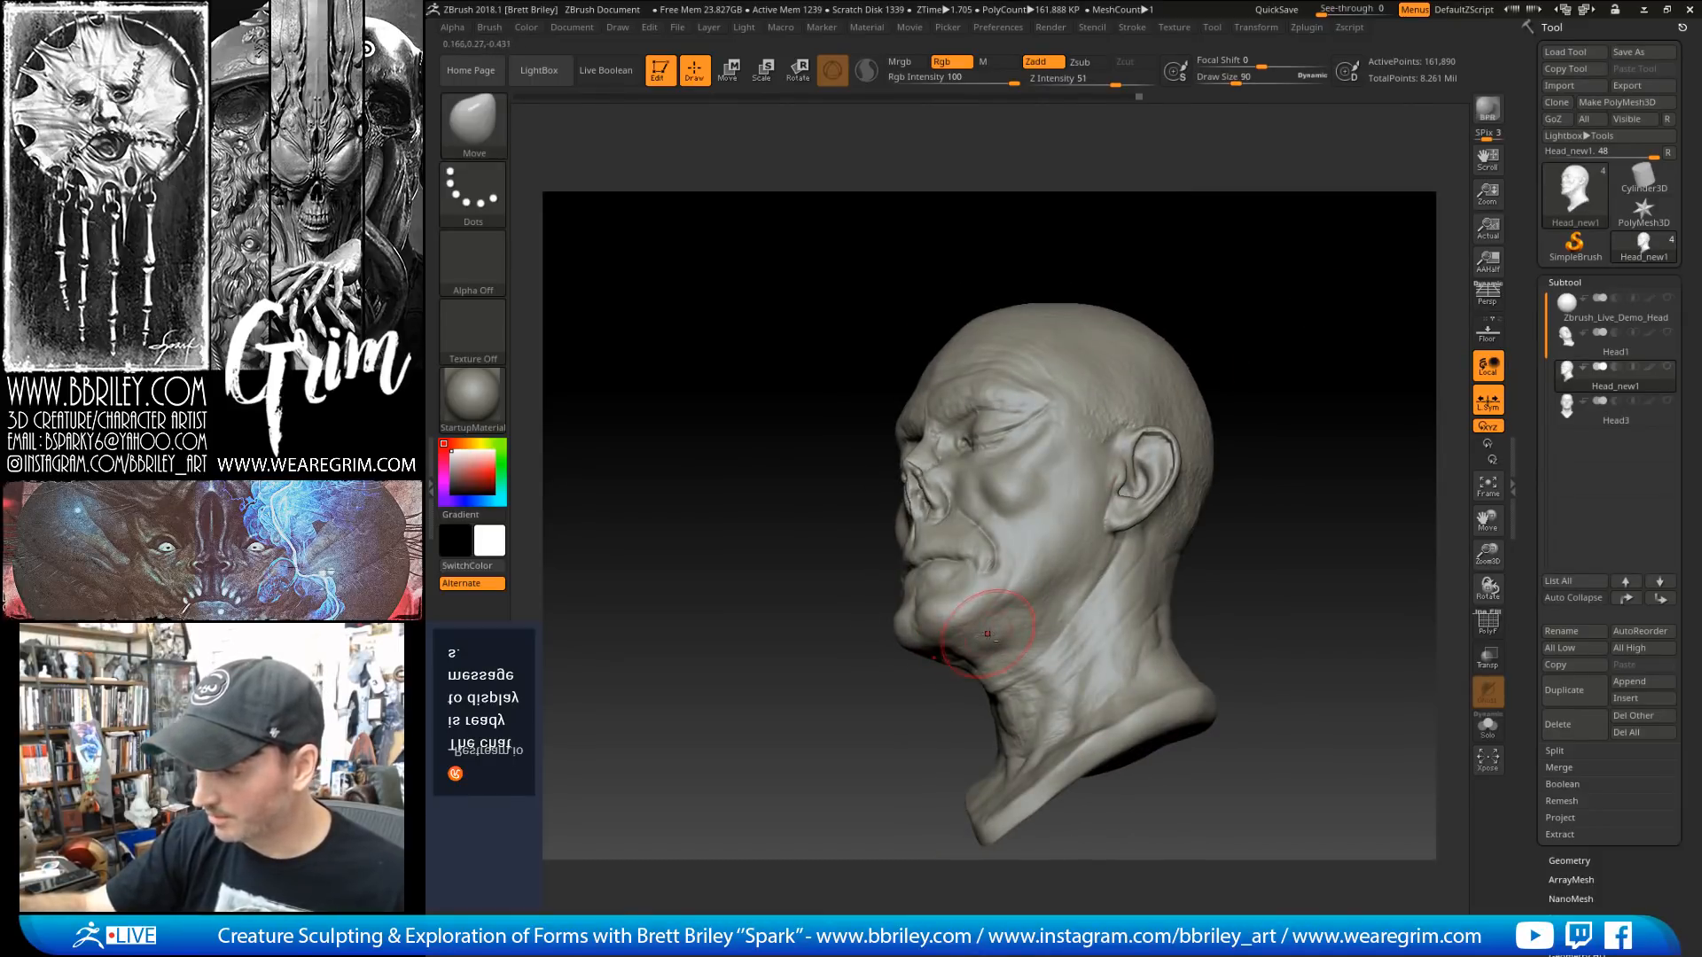
{"action": "left_click_drag", "start_coordinate": [1240, 390], "coordinate": [1267, 443]}
{"action": "key", "text": "s"}
{"action": "left_click_drag", "start_coordinate": [982, 674], "coordinate": [993, 674]}
Step: Reshape the jaw and the sides of the neck from the front with the Move brush, enlarging the draw size to 219
{"action": "left_click_drag", "start_coordinate": [1223, 514], "coordinate": [1287, 530]}
{"action": "left_click_drag", "start_coordinate": [1287, 529], "coordinate": [1198, 381], "text": "alt"}
{"action": "key", "text": "s"}
{"action": "mouse_move", "coordinate": [964, 627]}
{"action": "left_mouse_down"}
{"action": "mouse_move", "coordinate": [980, 628]}
{"action": "mouse_move", "coordinate": [994, 567]}
{"action": "left_mouse_up"}
{"action": "key", "text": "s"}
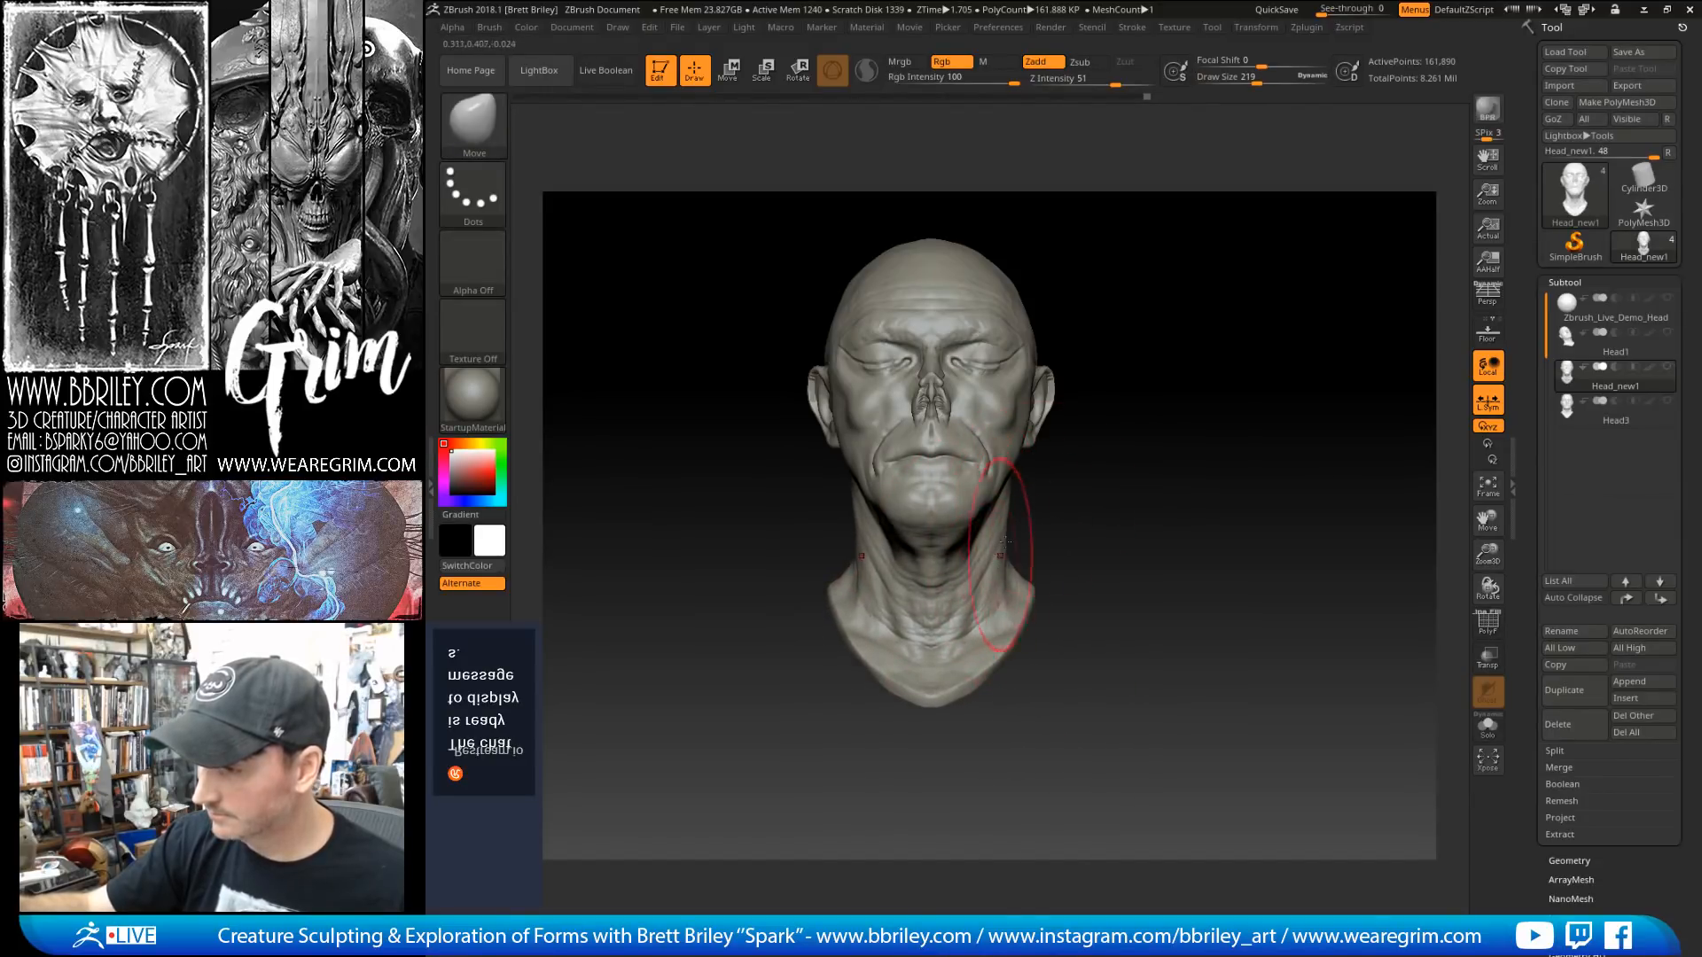
Step: Adjust the outline of the face and the sides of the skull with the Move brush
{"action": "left_click_drag", "start_coordinate": [1143, 350], "coordinate": [1172, 466], "text": "alt"}
{"action": "key", "text": "s"}
{"action": "mouse_move", "coordinate": [994, 446]}
{"action": "left_mouse_down"}
{"action": "mouse_move", "coordinate": [979, 447]}
{"action": "mouse_move", "coordinate": [989, 429]}
{"action": "left_mouse_up"}
{"action": "key", "text": "s"}
{"action": "left_click_drag", "start_coordinate": [1002, 330], "coordinate": [1045, 308]}
{"action": "left_click_drag", "start_coordinate": [1057, 289], "coordinate": [1052, 346], "text": "alt"}
Step: Shape gaunt cheekbones and narrower cheeks with the Move brush, varying the draw size between strokes
{"action": "key", "text": "s"}
{"action": "left_click_drag", "start_coordinate": [959, 410], "coordinate": [967, 409]}
{"action": "left_click_drag", "start_coordinate": [976, 366], "coordinate": [1000, 369]}
{"action": "key", "text": "s"}
{"action": "left_click_drag", "start_coordinate": [934, 407], "coordinate": [945, 407]}
{"action": "left_click_drag", "start_coordinate": [953, 436], "coordinate": [957, 372]}
{"action": "key", "text": "s"}
{"action": "mouse_move", "coordinate": [966, 395]}
{"action": "left_mouse_down"}
{"action": "mouse_move", "coordinate": [1008, 368]}
{"action": "mouse_move", "coordinate": [1019, 398]}
{"action": "mouse_move", "coordinate": [1074, 368]}
{"action": "mouse_move", "coordinate": [1120, 379]}
{"action": "mouse_move", "coordinate": [1008, 393]}
{"action": "mouse_move", "coordinate": [1015, 418]}
{"action": "left_mouse_up"}
{"action": "key", "text": "s"}
{"action": "key", "text": "s"}
{"action": "left_click_drag", "start_coordinate": [1014, 444], "coordinate": [998, 430]}
{"action": "key", "text": "s"}
Step: Reshape the forehead above the brows with the Move brush at draw sizes 56 and 98
{"action": "left_click_drag", "start_coordinate": [1107, 493], "coordinate": [1106, 490]}
{"action": "key", "text": "s"}
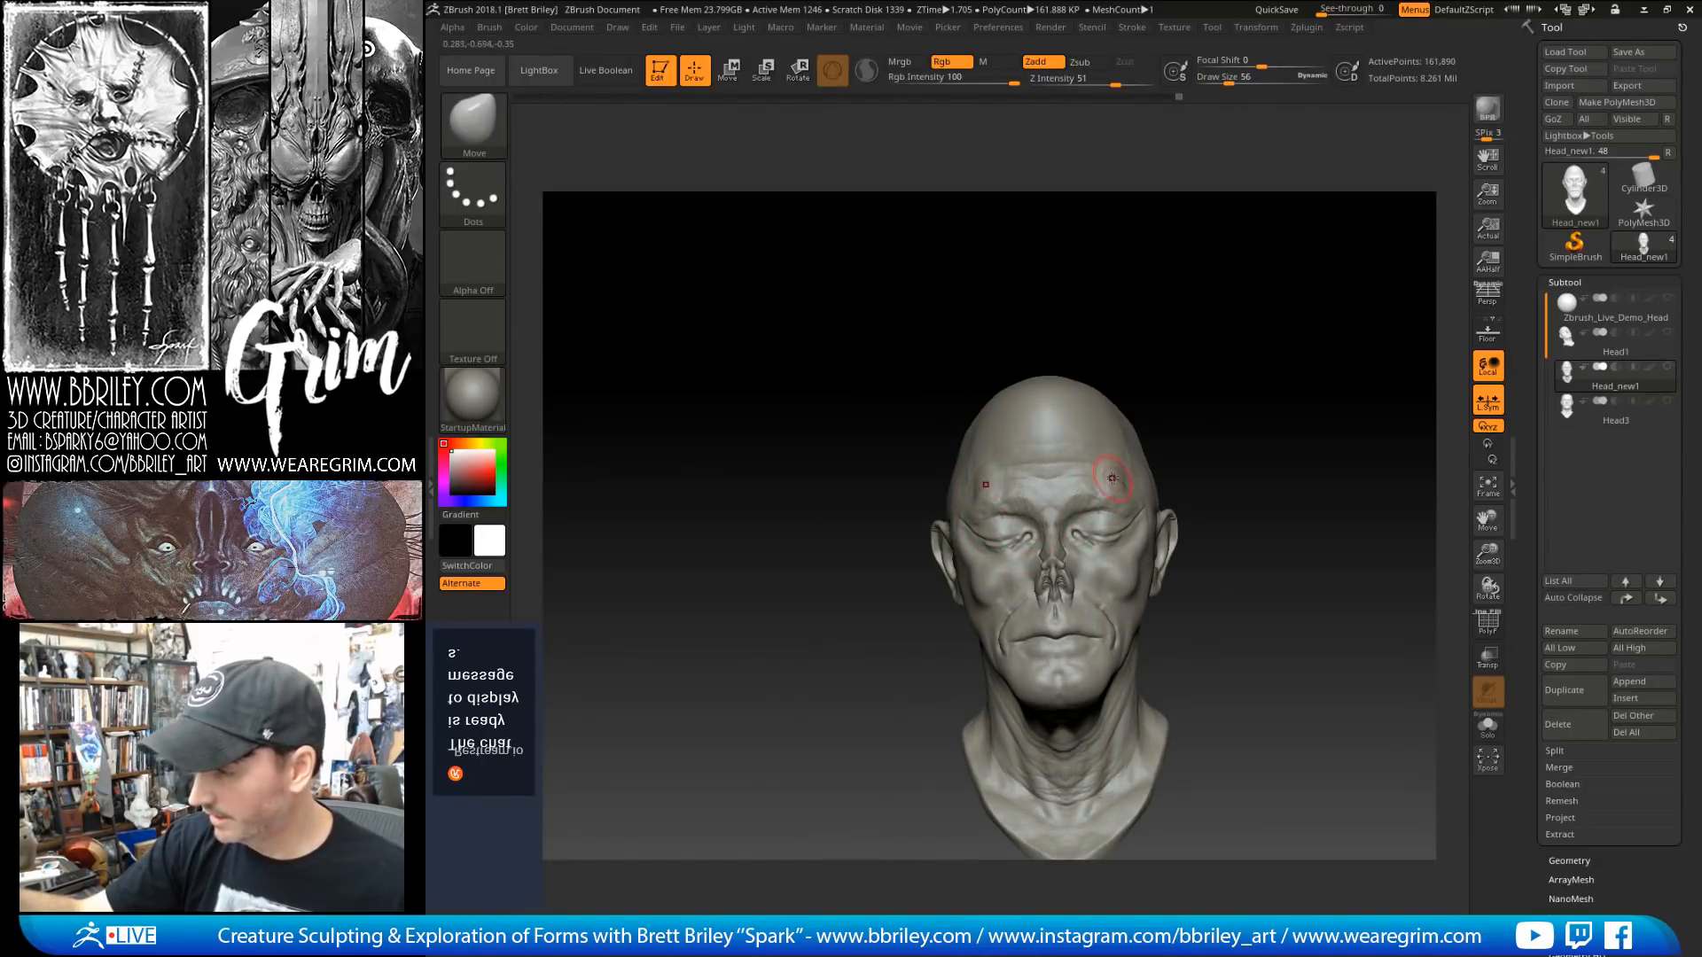
{"action": "key", "text": "s"}
{"action": "left_click_drag", "start_coordinate": [1111, 478], "coordinate": [1105, 470]}
{"action": "key", "text": "s"}
{"action": "right_click_drag", "start_coordinate": [1109, 466], "coordinate": [1089, 467]}
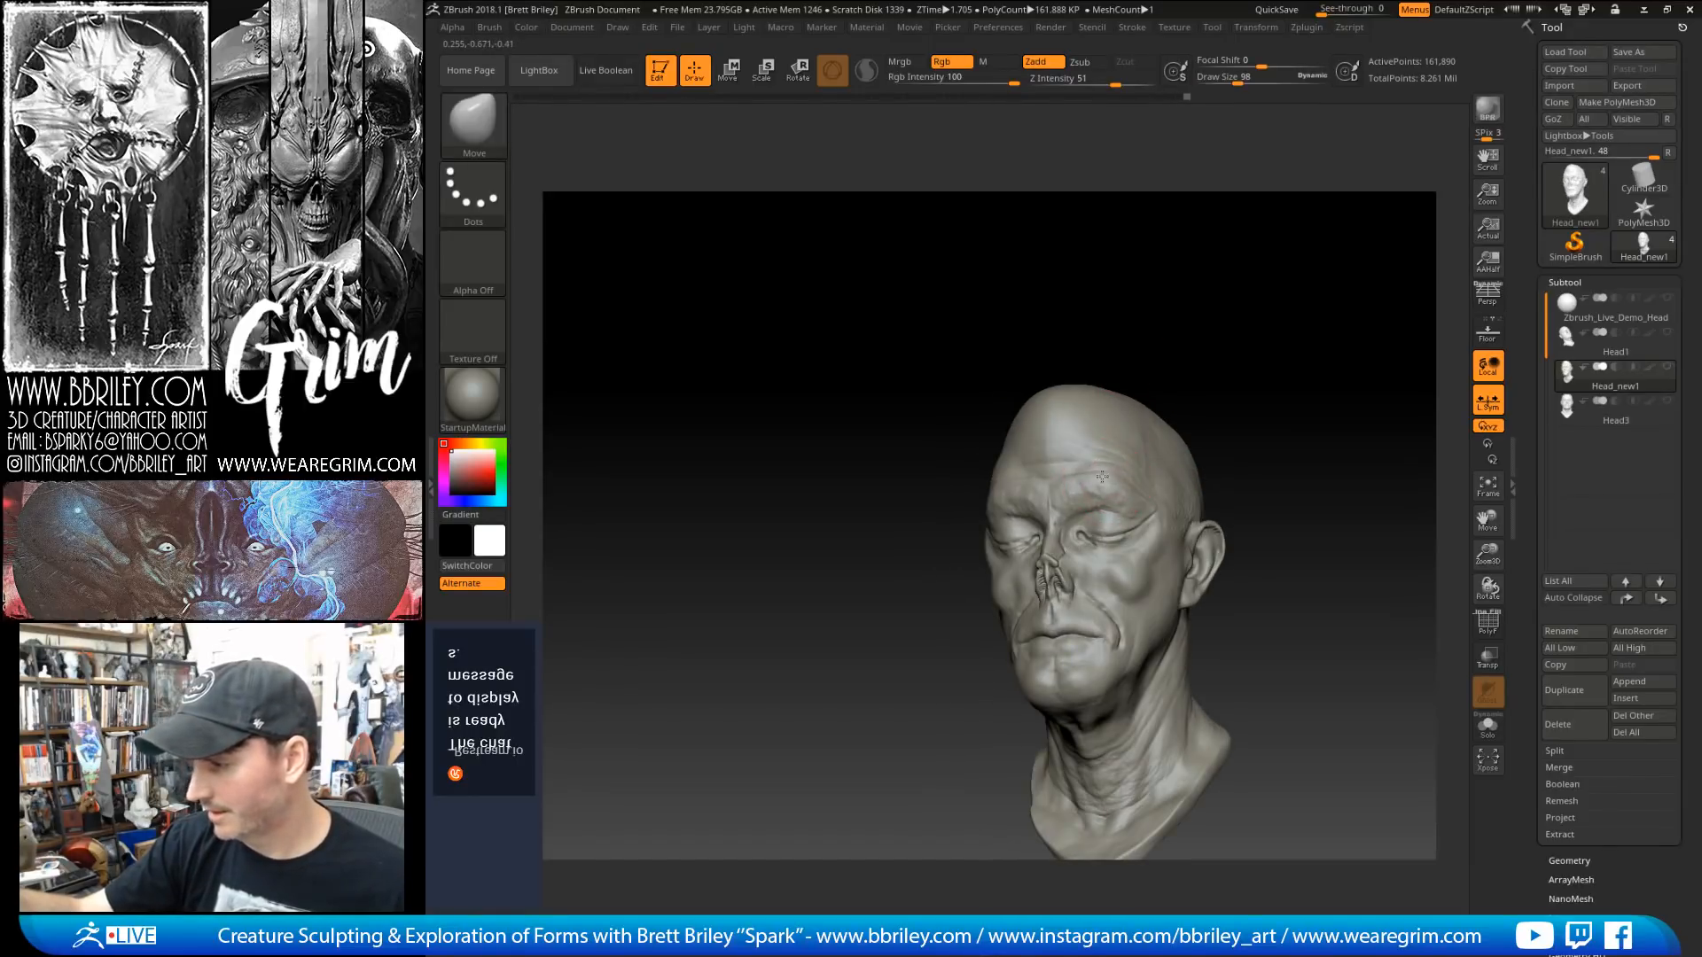
{"action": "key", "text": "b"}
{"action": "key", "text": "s"}
{"action": "key", "text": "t"}
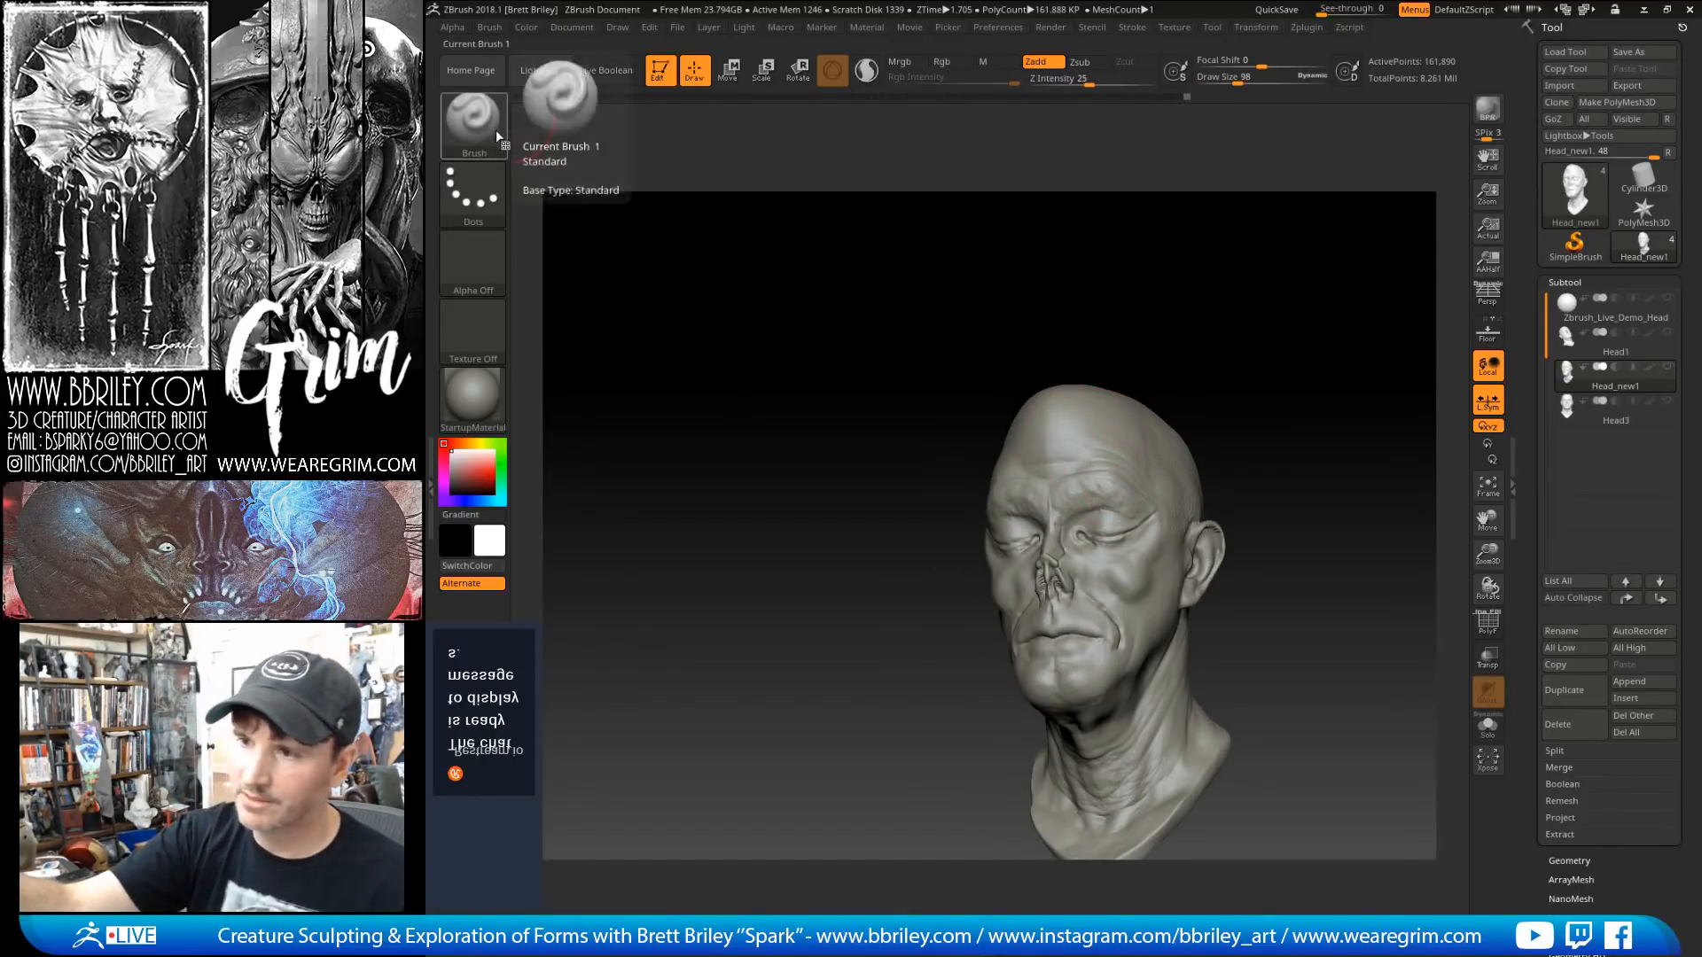
{"action": "key", "text": "b"}
{"action": "key", "text": "f"}
{"action": "key", "text": "l"}
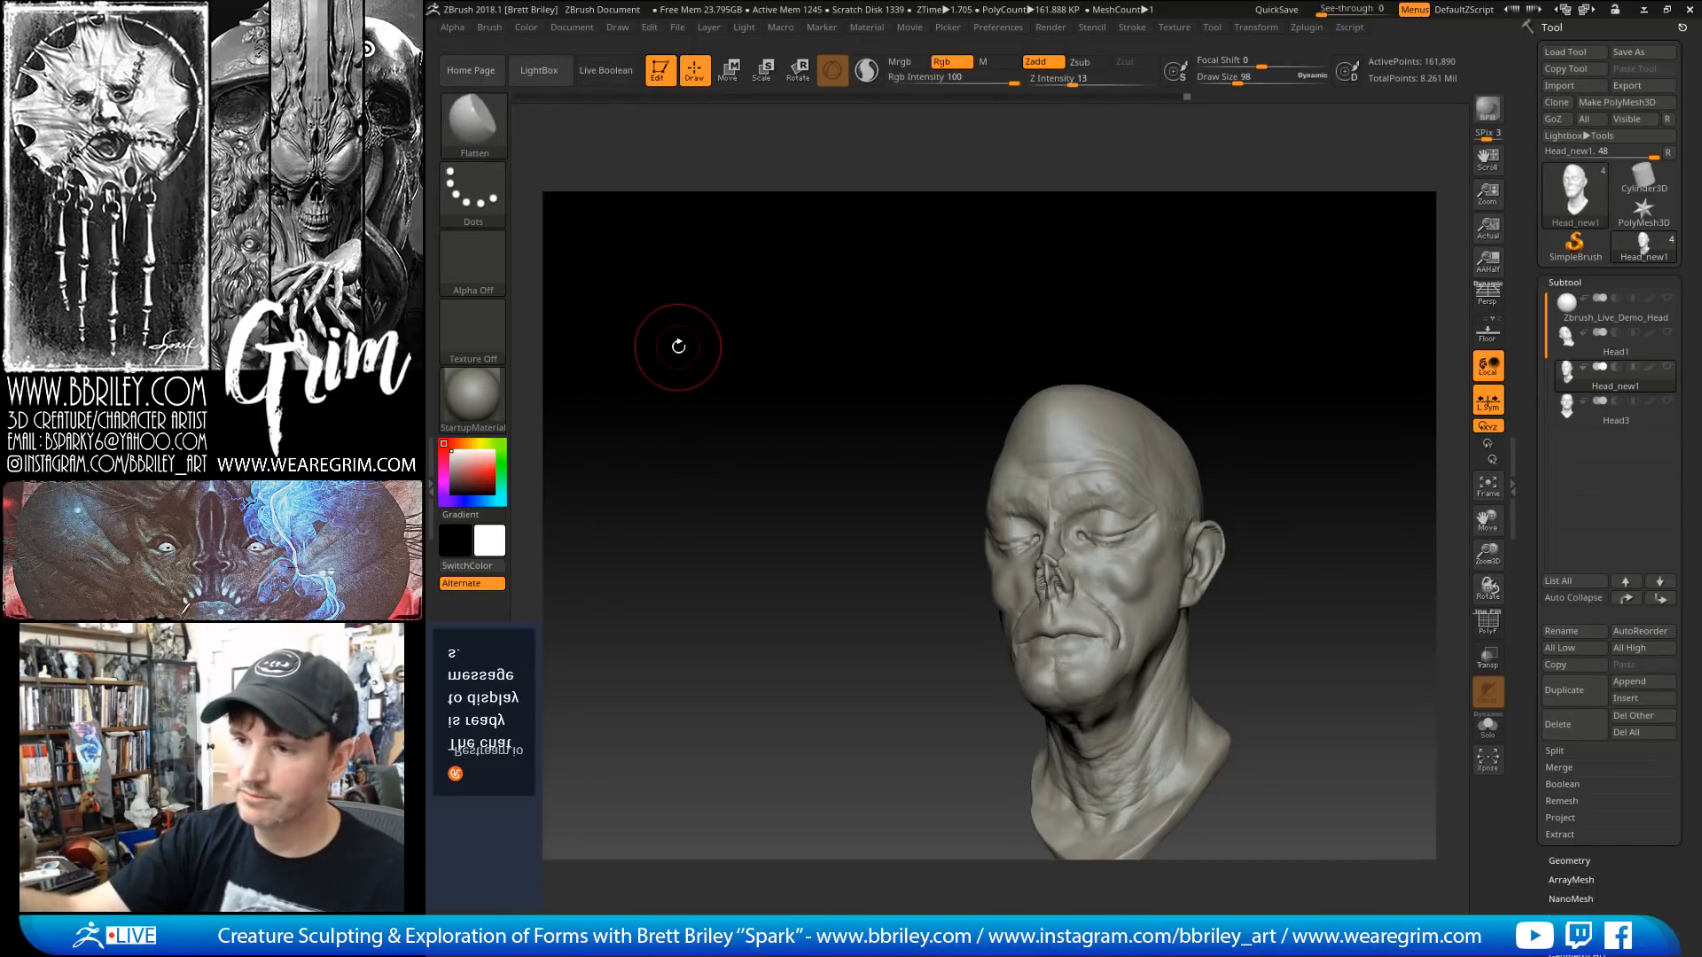
{"action": "key", "text": "b"}
{"action": "key", "text": "p"}
{"action": "key", "text": "i"}
{"action": "key", "text": "b"}
{"action": "key", "text": "c"}
{"action": "key", "text": "l"}
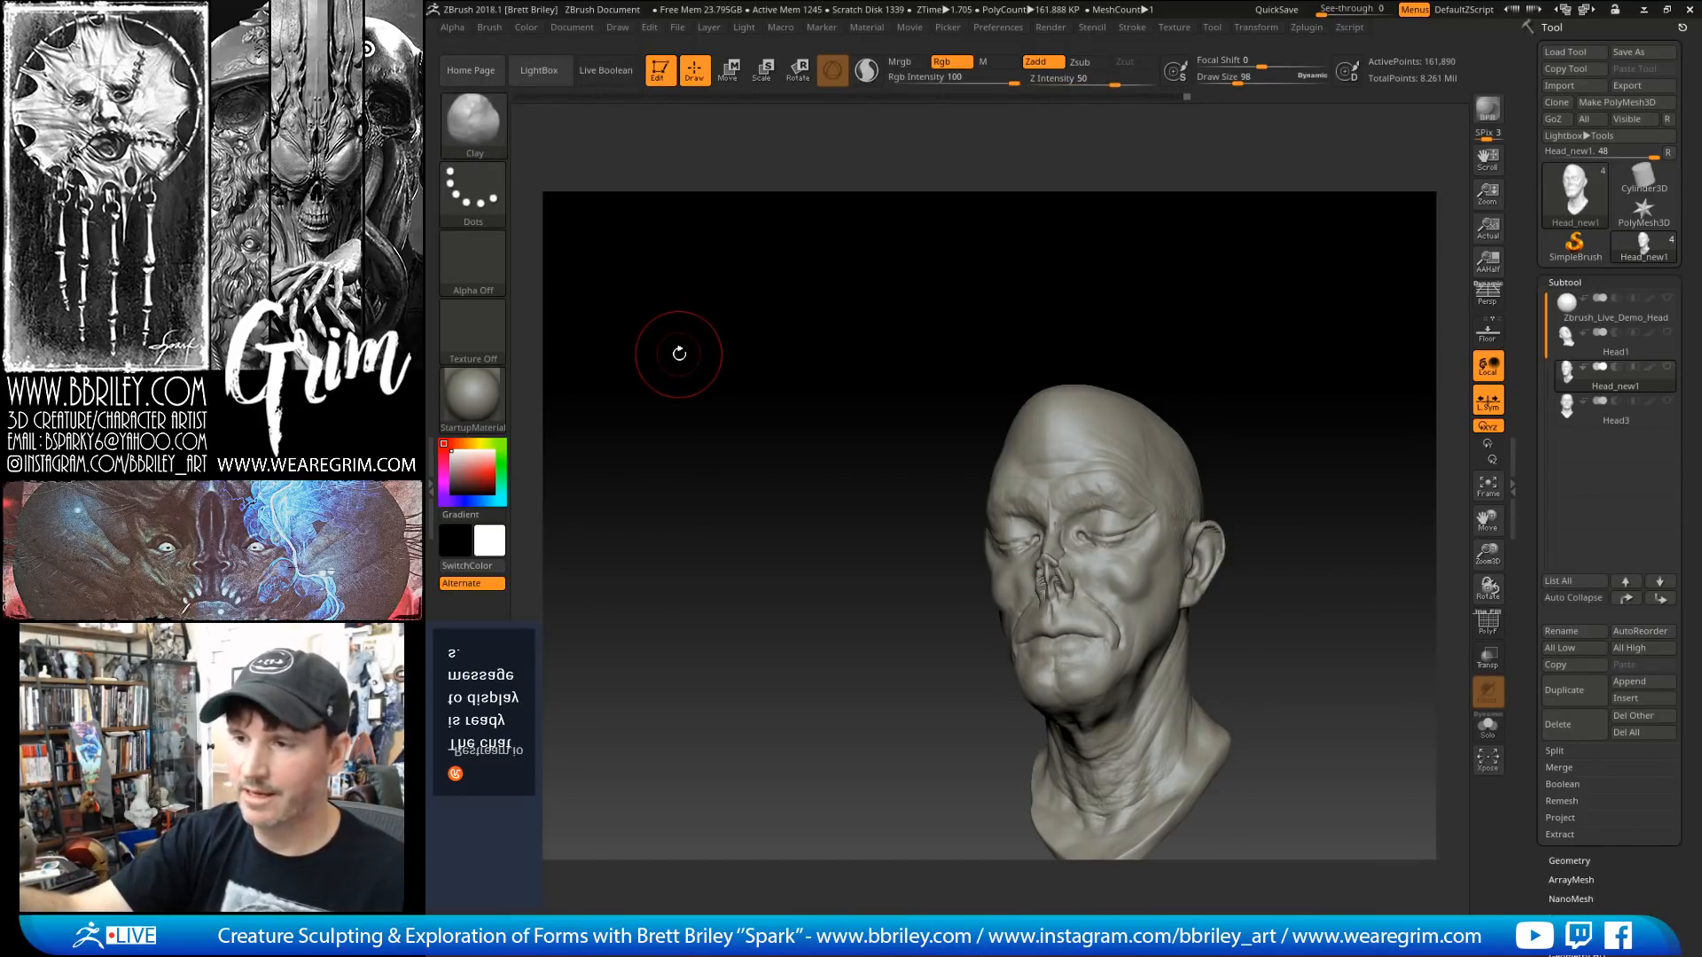
{"action": "key", "text": "b"}
{"action": "key", "text": "i"}
{"action": "key", "text": "n"}
{"action": "key", "text": "b"}
{"action": "key", "text": "d"}
{"action": "key", "text": "s"}
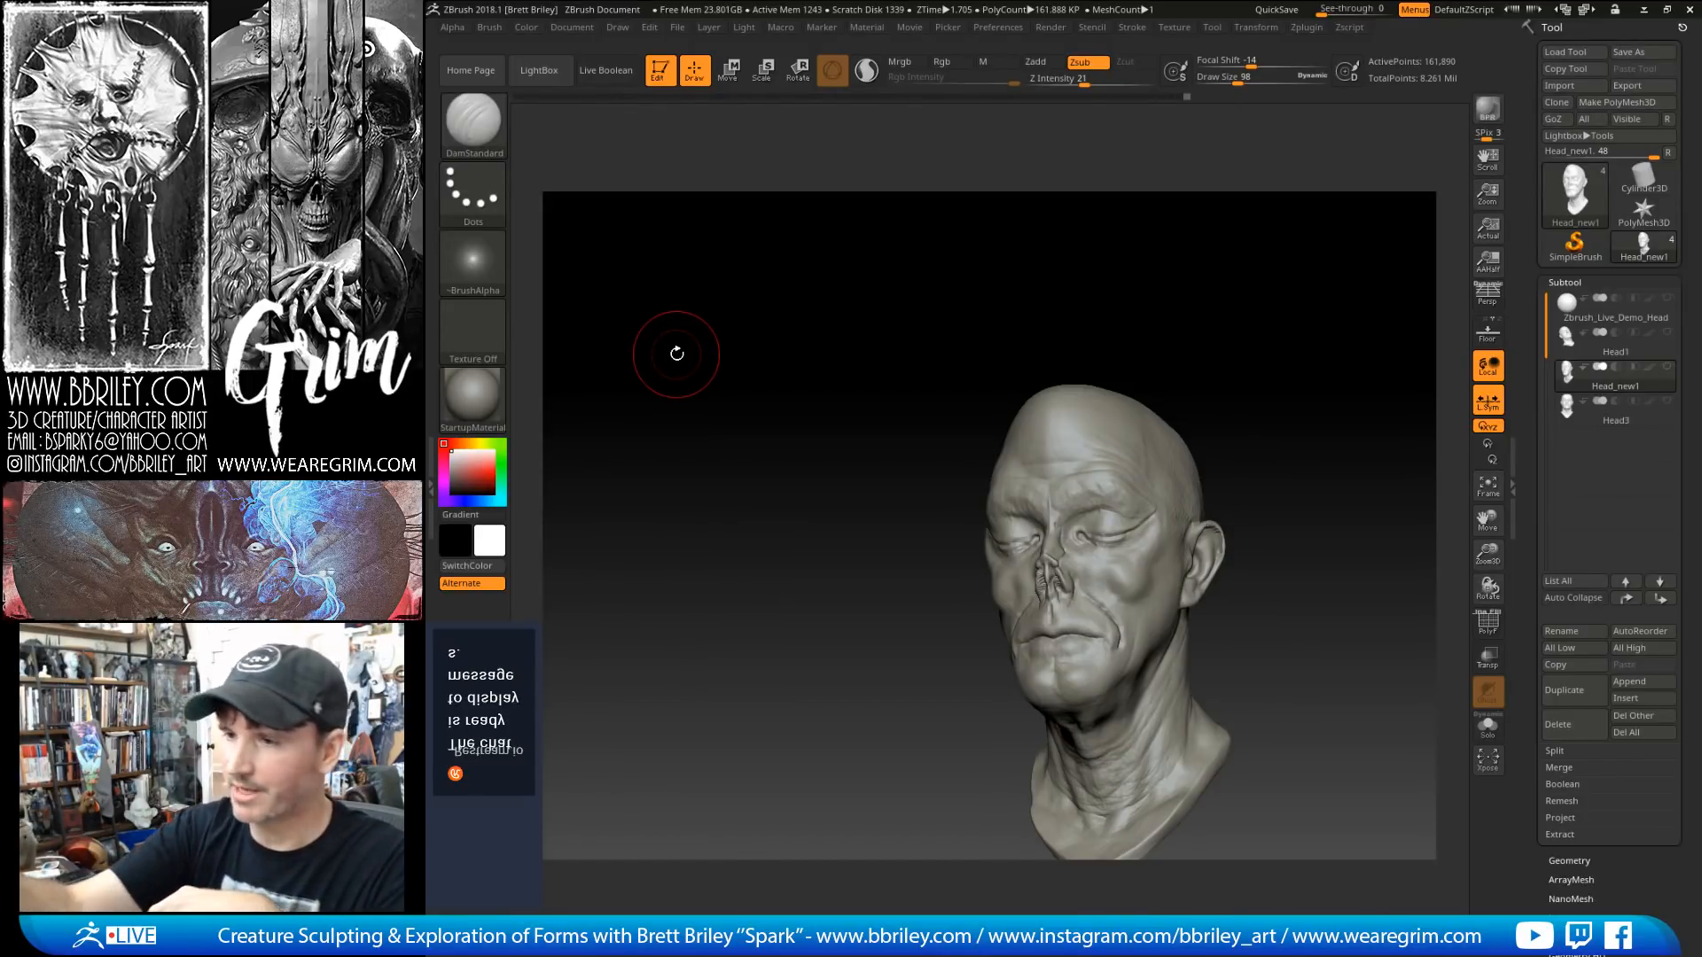
{"action": "key", "text": "b"}
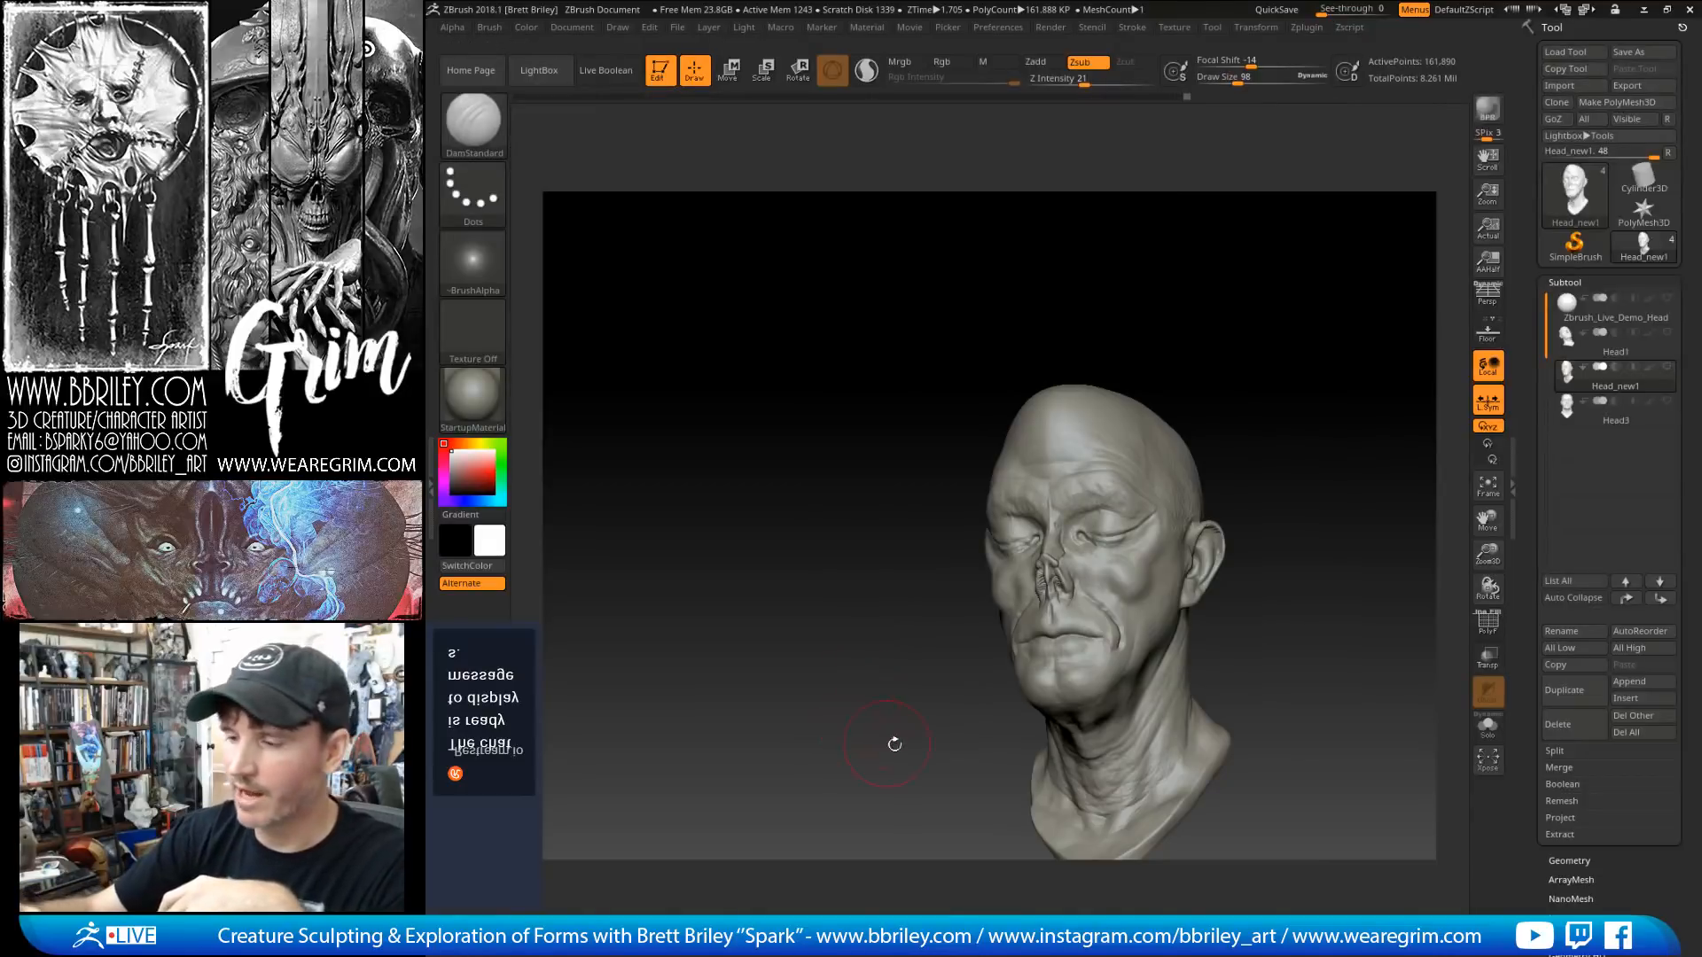
Step: Lower the head's subdivision level and adjust the mouth corner with the Move brush at draw size 153
{"action": "left_click_drag", "start_coordinate": [1264, 380], "coordinate": [1275, 385]}
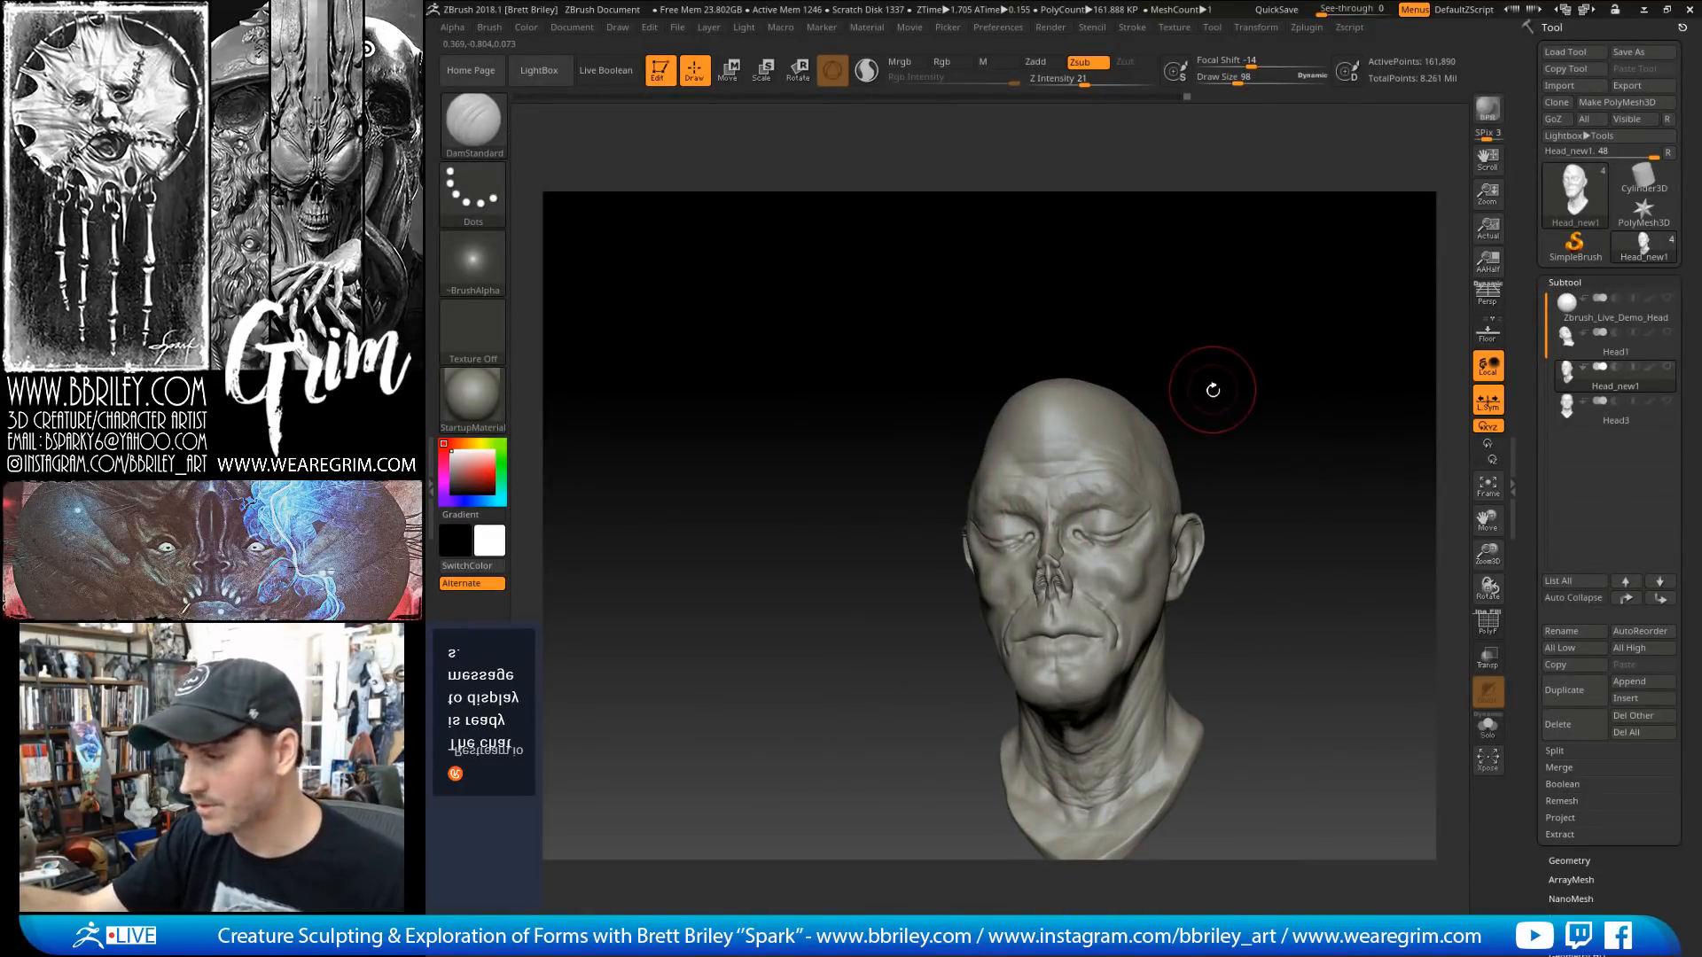
{"action": "mouse_move", "coordinate": [1208, 384]}
{"action": "left_mouse_down"}
{"action": "mouse_move", "coordinate": [1234, 384]}
{"action": "mouse_move", "coordinate": [1064, 304]}
{"action": "mouse_move", "coordinate": [1108, 292]}
{"action": "left_mouse_up"}
{"action": "key", "text": "b"}
{"action": "key", "text": "m"}
{"action": "key", "text": "v"}
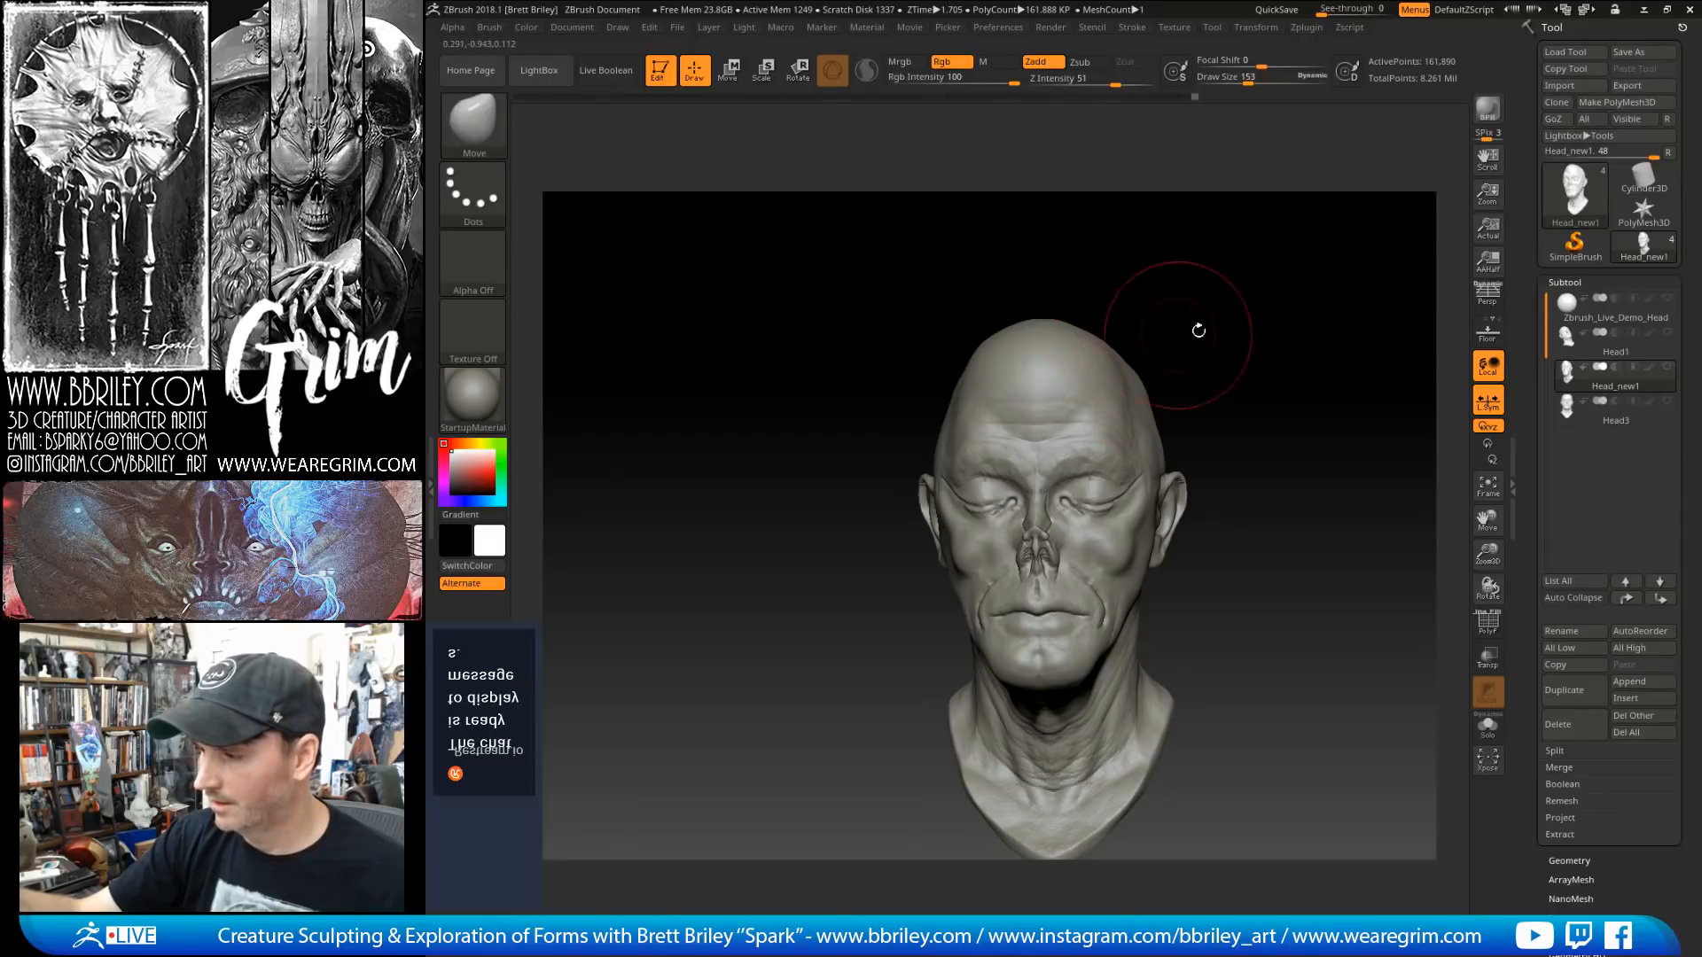
{"action": "mouse_move", "coordinate": [1200, 330]}
{"action": "left_mouse_down"}
{"action": "mouse_move", "coordinate": [1158, 316]}
{"action": "mouse_move", "coordinate": [1179, 339]}
{"action": "mouse_move", "coordinate": [1028, 381]}
{"action": "left_mouse_up"}
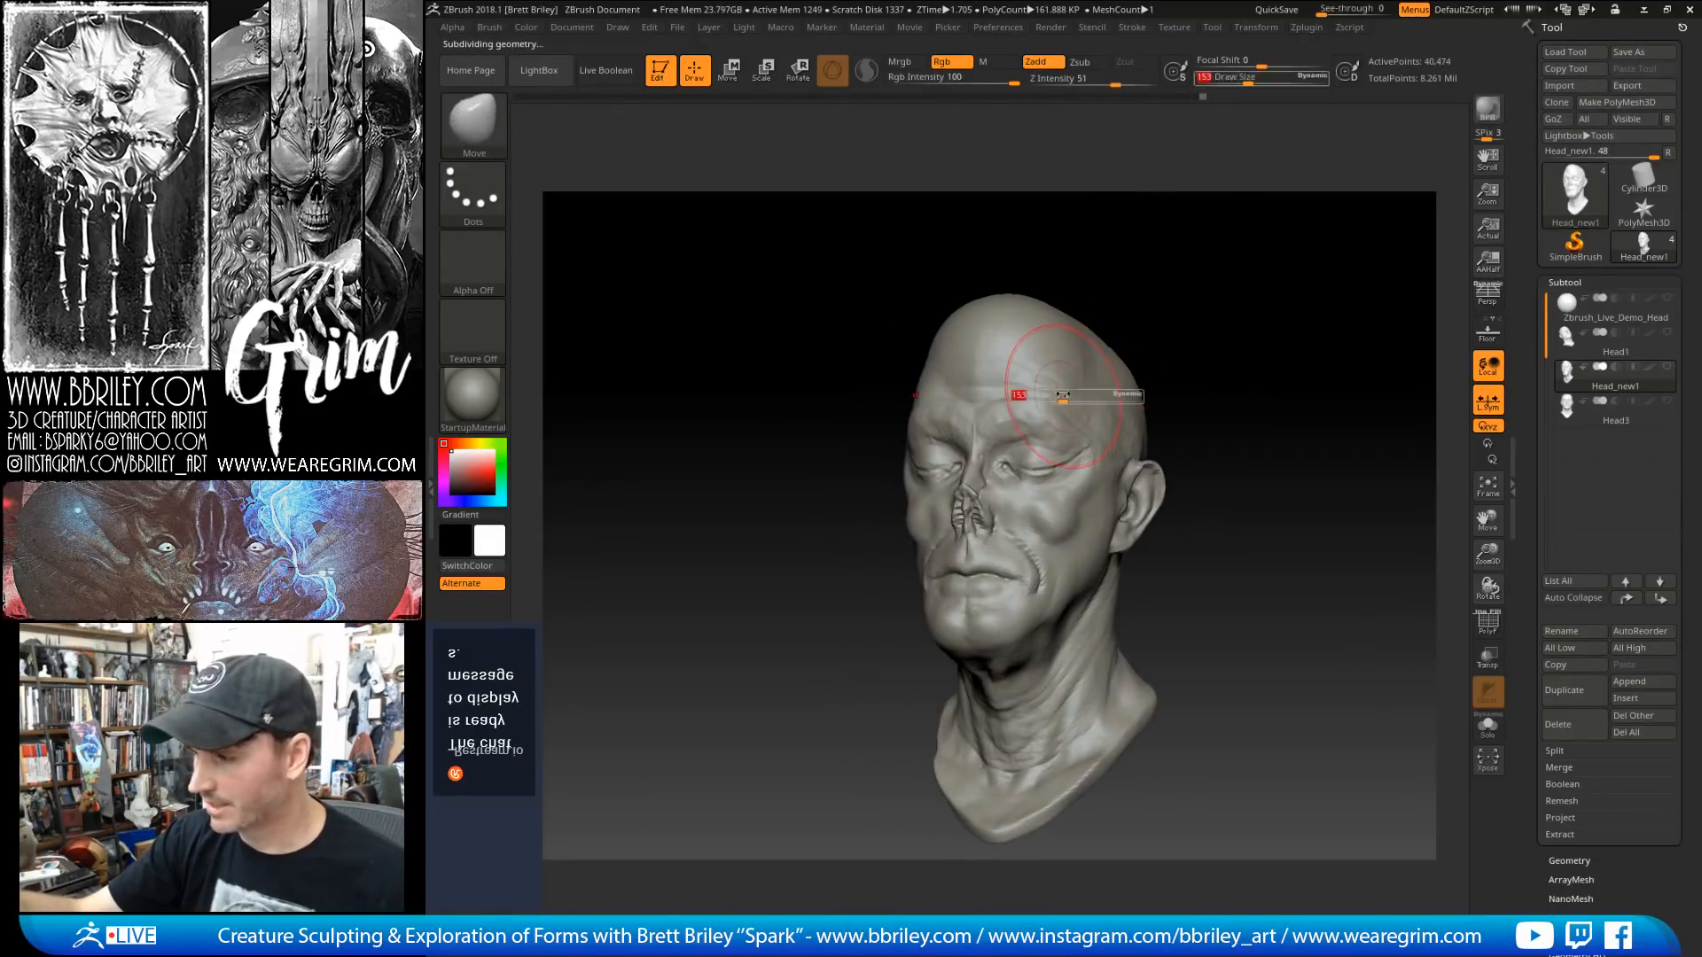
{"action": "mouse_move", "coordinate": [1134, 337]}
{"action": "left_mouse_down"}
{"action": "mouse_move", "coordinate": [1264, 311]}
{"action": "mouse_move", "coordinate": [1238, 342]}
{"action": "mouse_move", "coordinate": [1188, 311]}
{"action": "mouse_move", "coordinate": [1161, 324]}
{"action": "left_mouse_up"}
{"action": "left_click_drag", "start_coordinate": [1021, 550], "coordinate": [1018, 551]}
Step: Mask the area around the upper lip at draw size 36, invert the mask and push the lip area with the Move brush
{"action": "key", "text": "s"}
{"action": "mouse_move", "coordinate": [1058, 475]}
{"action": "left_mouse_down"}
{"action": "mouse_move", "coordinate": [988, 483]}
{"action": "mouse_move", "coordinate": [1031, 496]}
{"action": "mouse_move", "coordinate": [986, 523]}
{"action": "mouse_move", "coordinate": [1020, 483]}
{"action": "left_mouse_up"}
{"action": "key", "text": "s"}
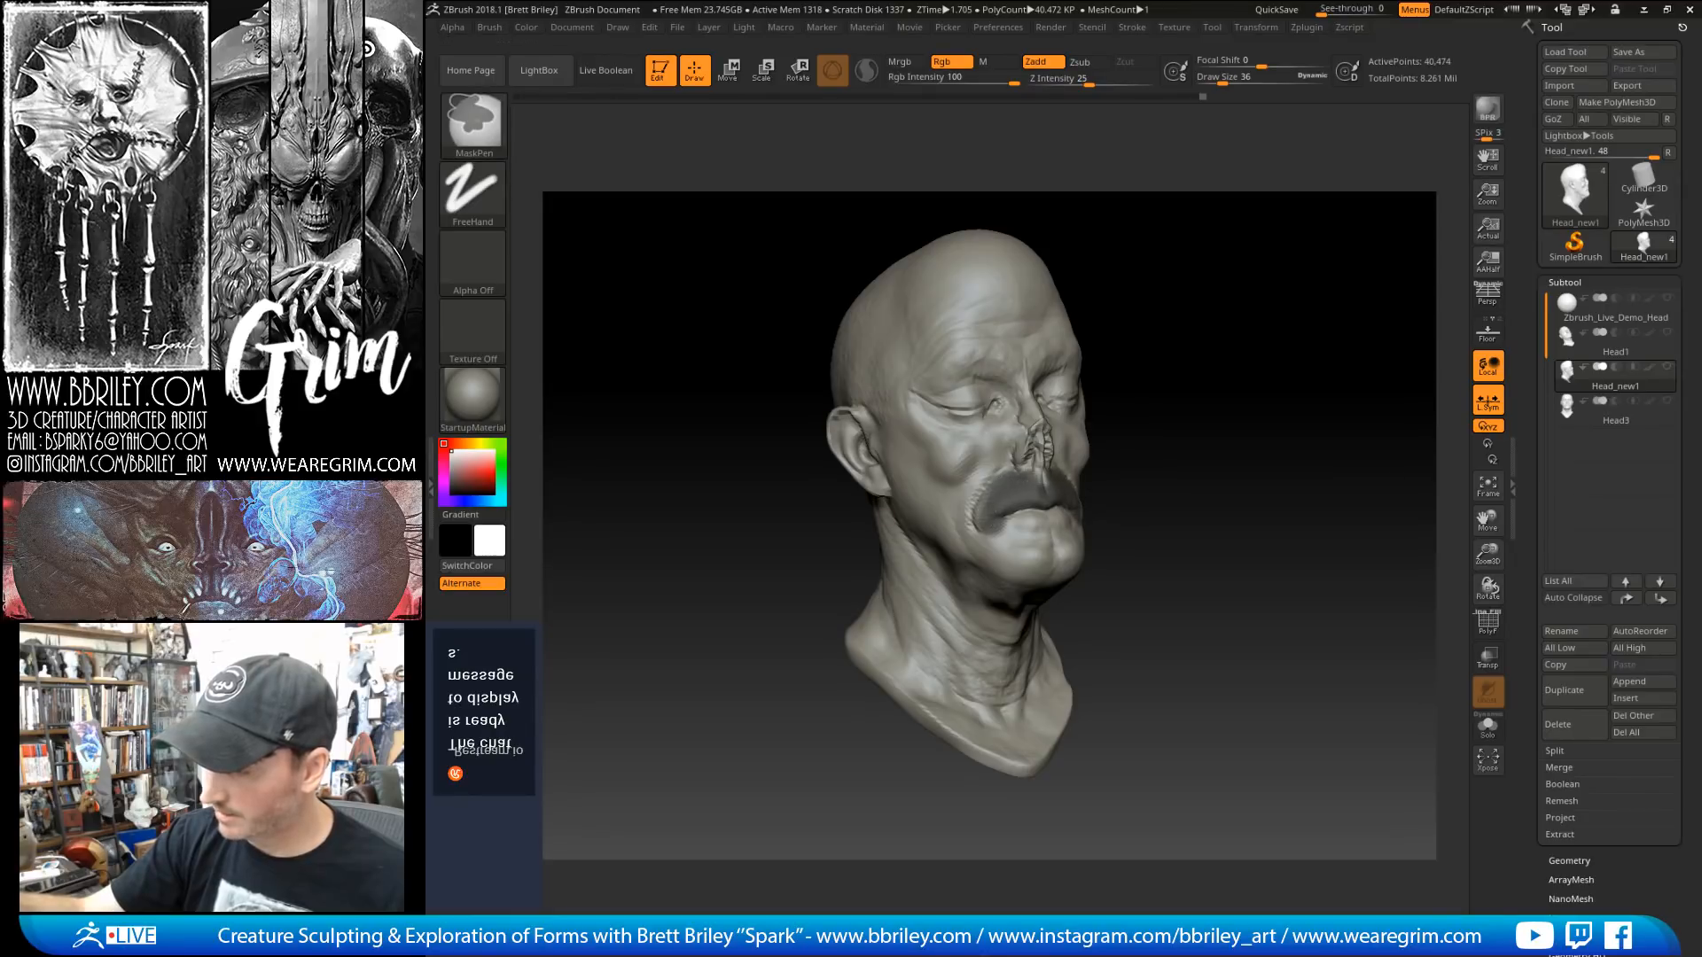
{"action": "left_click", "coordinate": [1159, 430], "text": "ctrl"}
{"action": "left_click_drag", "start_coordinate": [1158, 430], "coordinate": [1192, 418]}
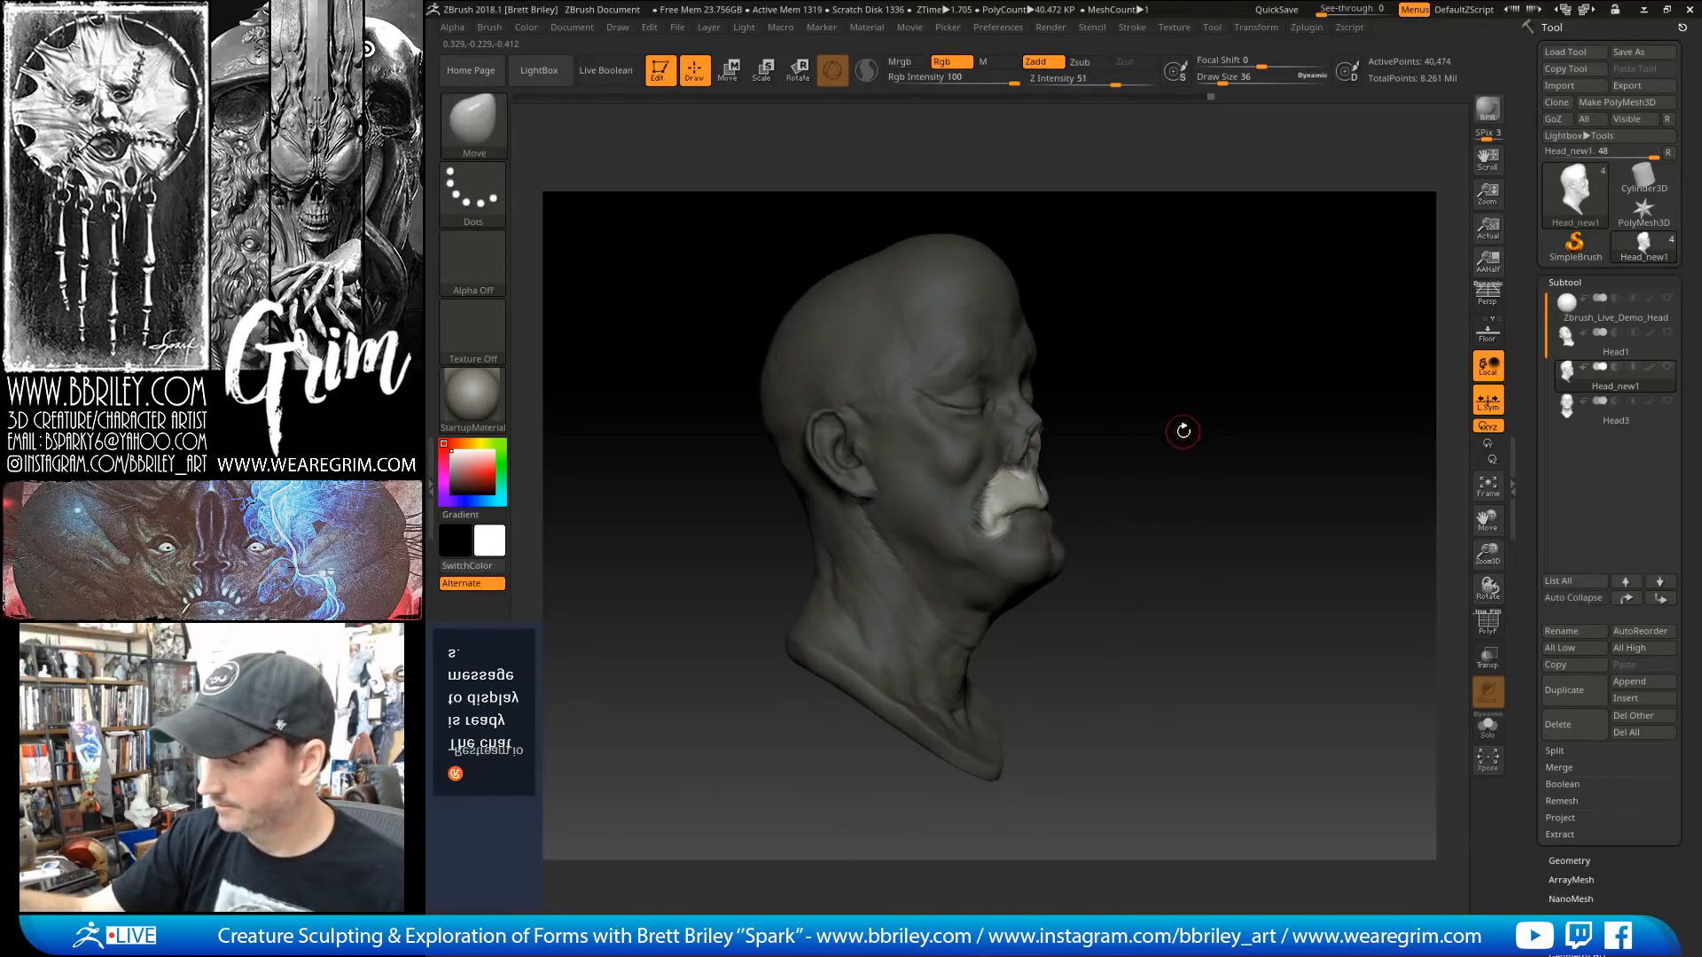
{"action": "key", "text": "s"}
{"action": "left_click_drag", "start_coordinate": [1035, 498], "coordinate": [1048, 497]}
{"action": "mouse_move", "coordinate": [1045, 501]}
{"action": "left_mouse_down"}
{"action": "mouse_move", "coordinate": [1112, 464]}
{"action": "mouse_move", "coordinate": [1043, 523]}
{"action": "mouse_move", "coordinate": [1087, 468]}
{"action": "mouse_move", "coordinate": [1031, 483]}
{"action": "mouse_move", "coordinate": [1026, 466]}
{"action": "mouse_move", "coordinate": [1094, 470]}
{"action": "mouse_move", "coordinate": [1042, 513]}
{"action": "mouse_move", "coordinate": [1117, 424]}
{"action": "left_mouse_up"}
{"action": "left_click", "coordinate": [1083, 485], "text": "ctrl"}
Step: Adjust the profile around the masked upper lip with the Move brush at draw size 106 and clear the mask
{"action": "key", "text": "s"}
{"action": "key", "text": "s"}
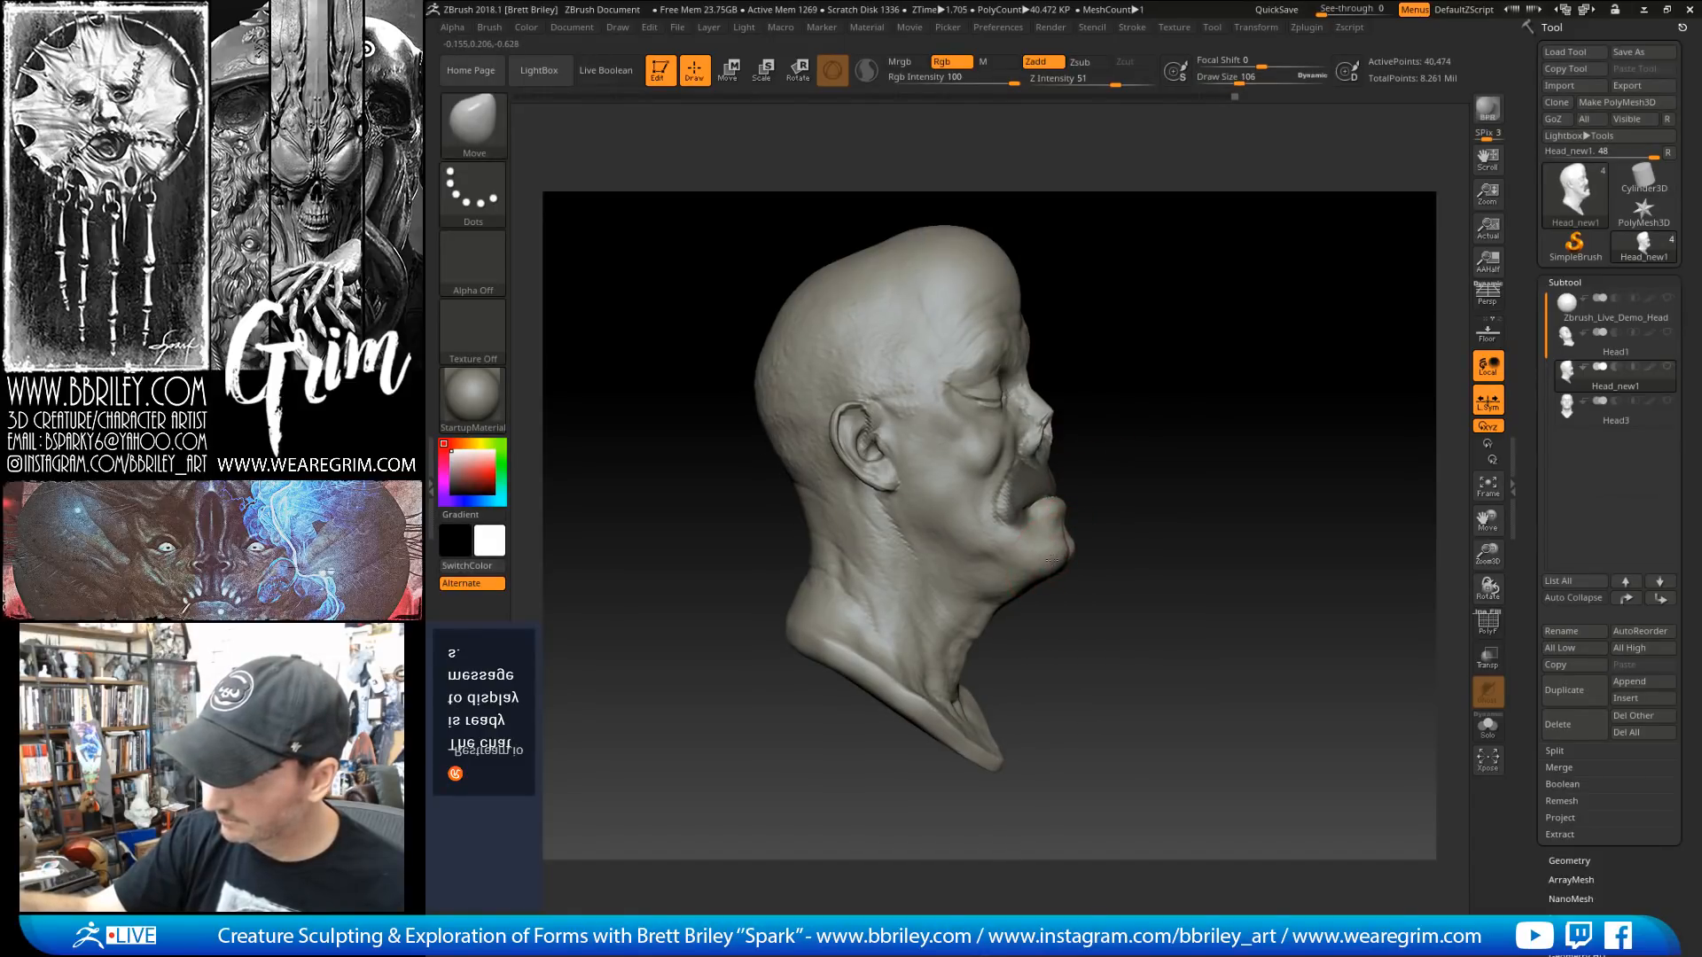
{"action": "left_click_drag", "start_coordinate": [1276, 341], "coordinate": [1177, 374]}
{"action": "mouse_move", "coordinate": [1174, 350]}
{"action": "left_mouse_down"}
{"action": "mouse_move", "coordinate": [1197, 360]}
{"action": "mouse_move", "coordinate": [1173, 346]}
{"action": "mouse_move", "coordinate": [1023, 401]}
{"action": "left_mouse_up"}
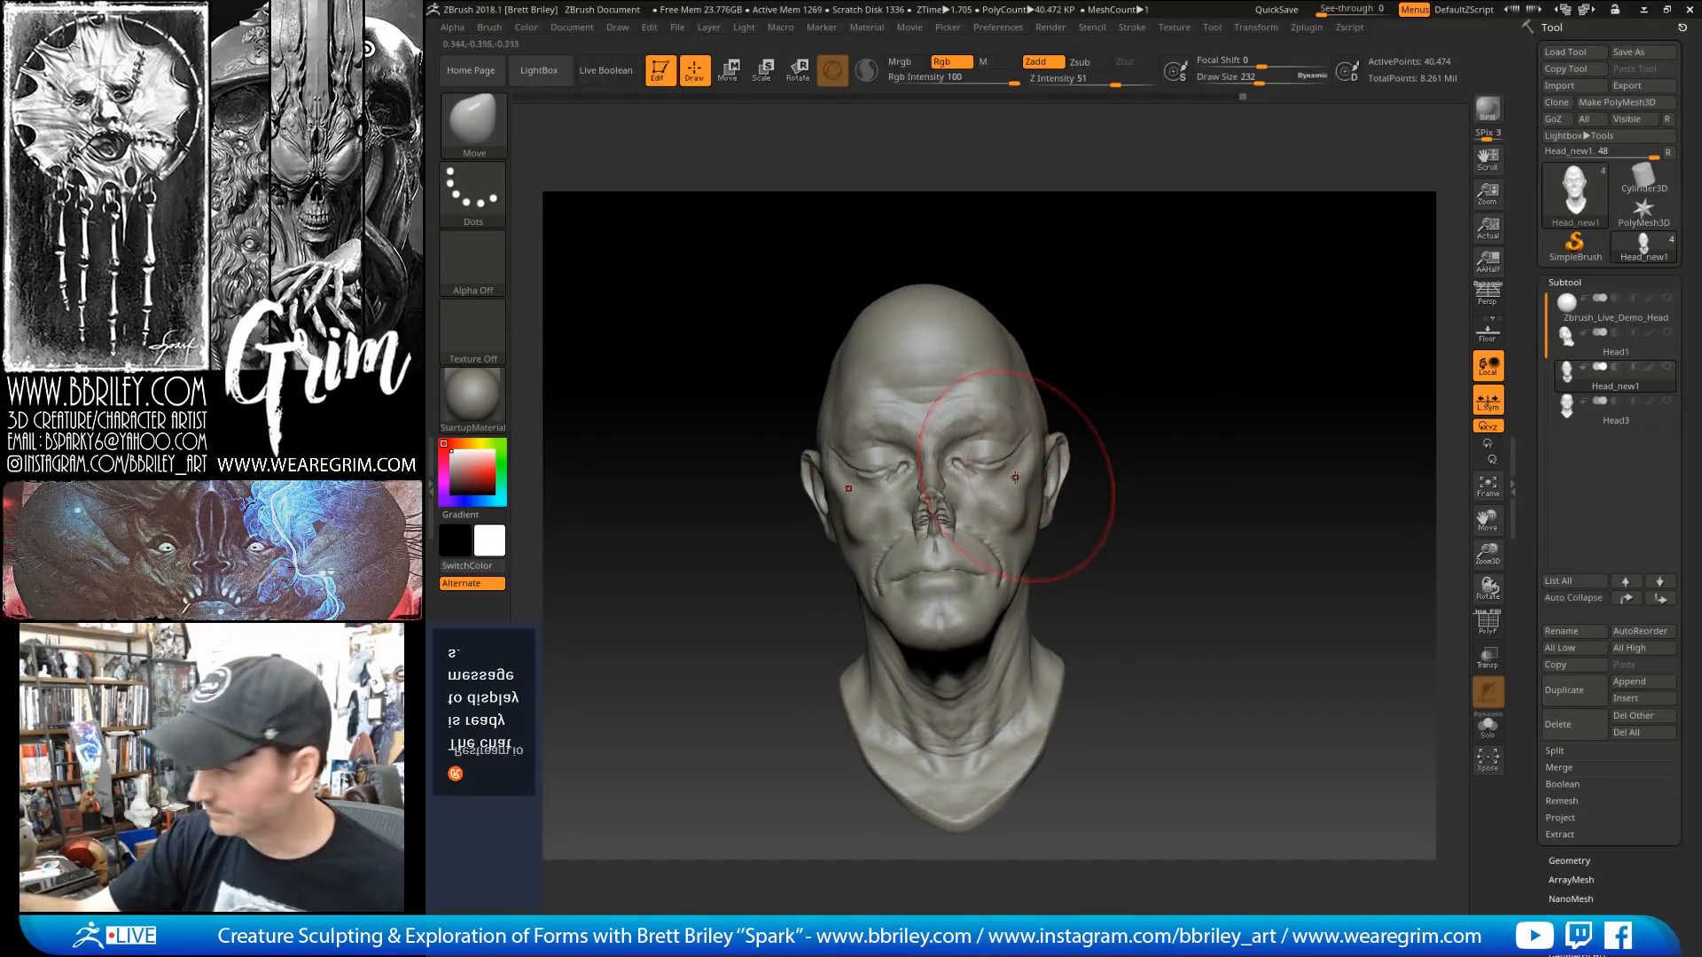
Step: Reshape the cheeks and the side of the skull above the ear with the Move brush at draw sizes 128 and 163
{"action": "key", "text": "s"}
{"action": "left_click_drag", "start_coordinate": [1001, 501], "coordinate": [1002, 501]}
{"action": "left_click_drag", "start_coordinate": [1041, 440], "coordinate": [1082, 397]}
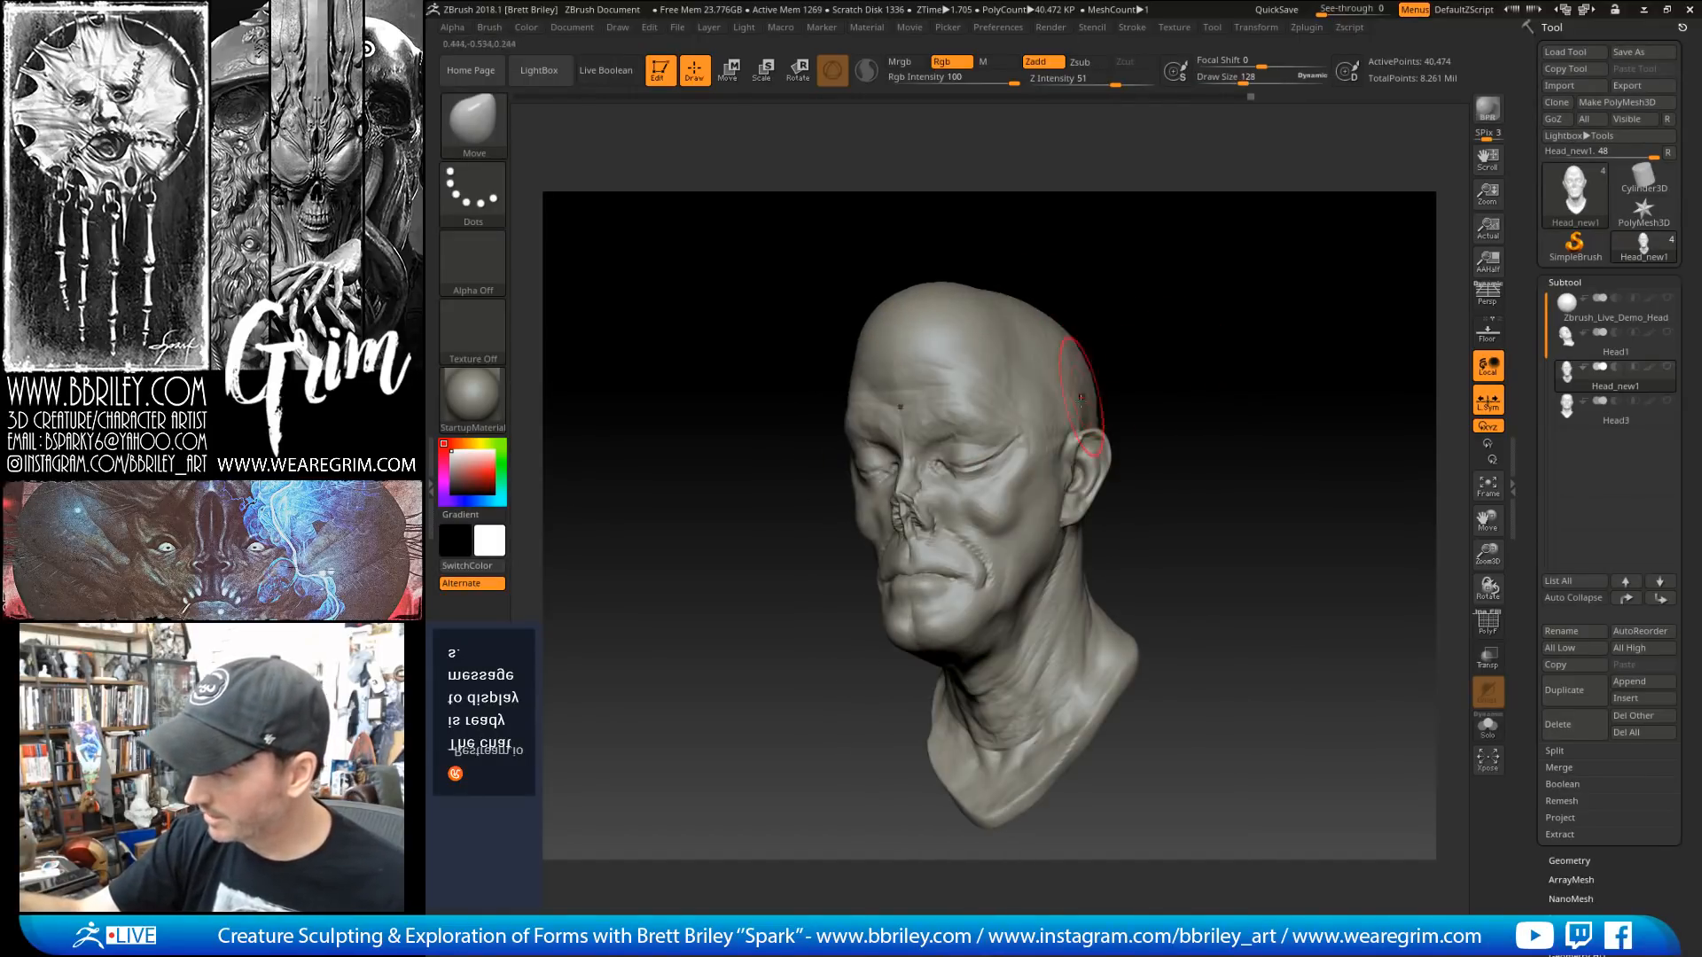
{"action": "key", "text": "]"}
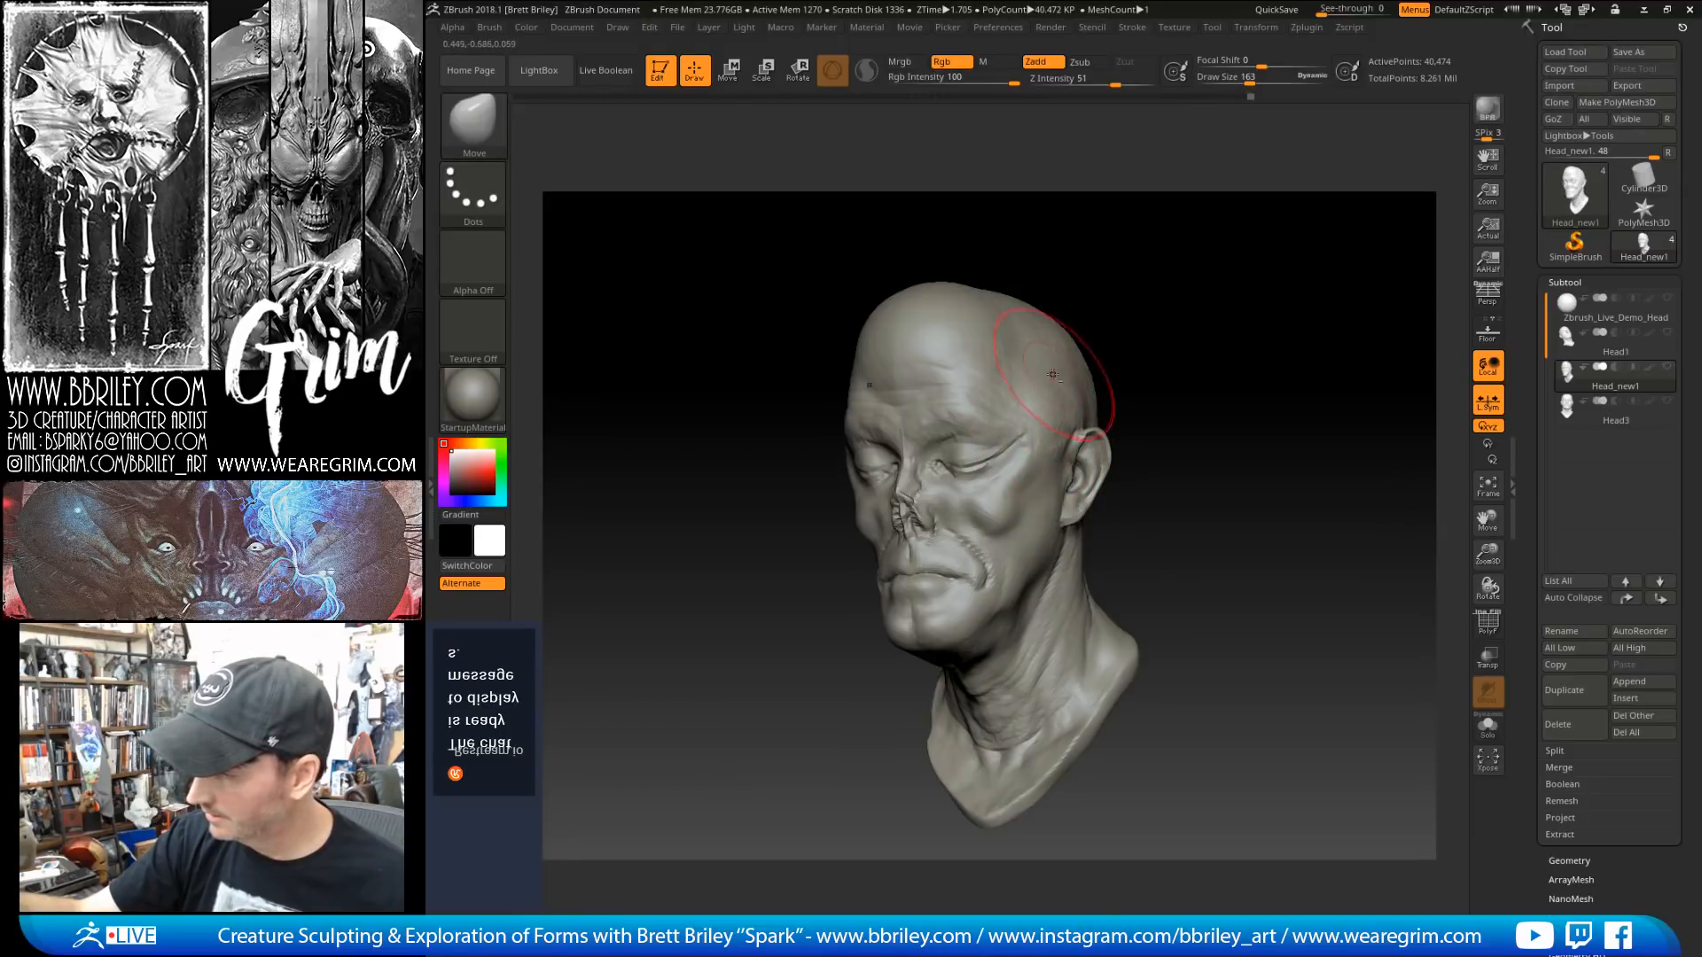
{"action": "left_click_drag", "start_coordinate": [1104, 326], "coordinate": [1148, 325]}
{"action": "left_click_drag", "start_coordinate": [1070, 453], "coordinate": [1083, 449]}
{"action": "left_click_drag", "start_coordinate": [1108, 334], "coordinate": [1055, 341]}
Step: Refine the eyelids and outer brow with the Move brush at draw sizes 79 and 65
{"action": "key", "text": "s"}
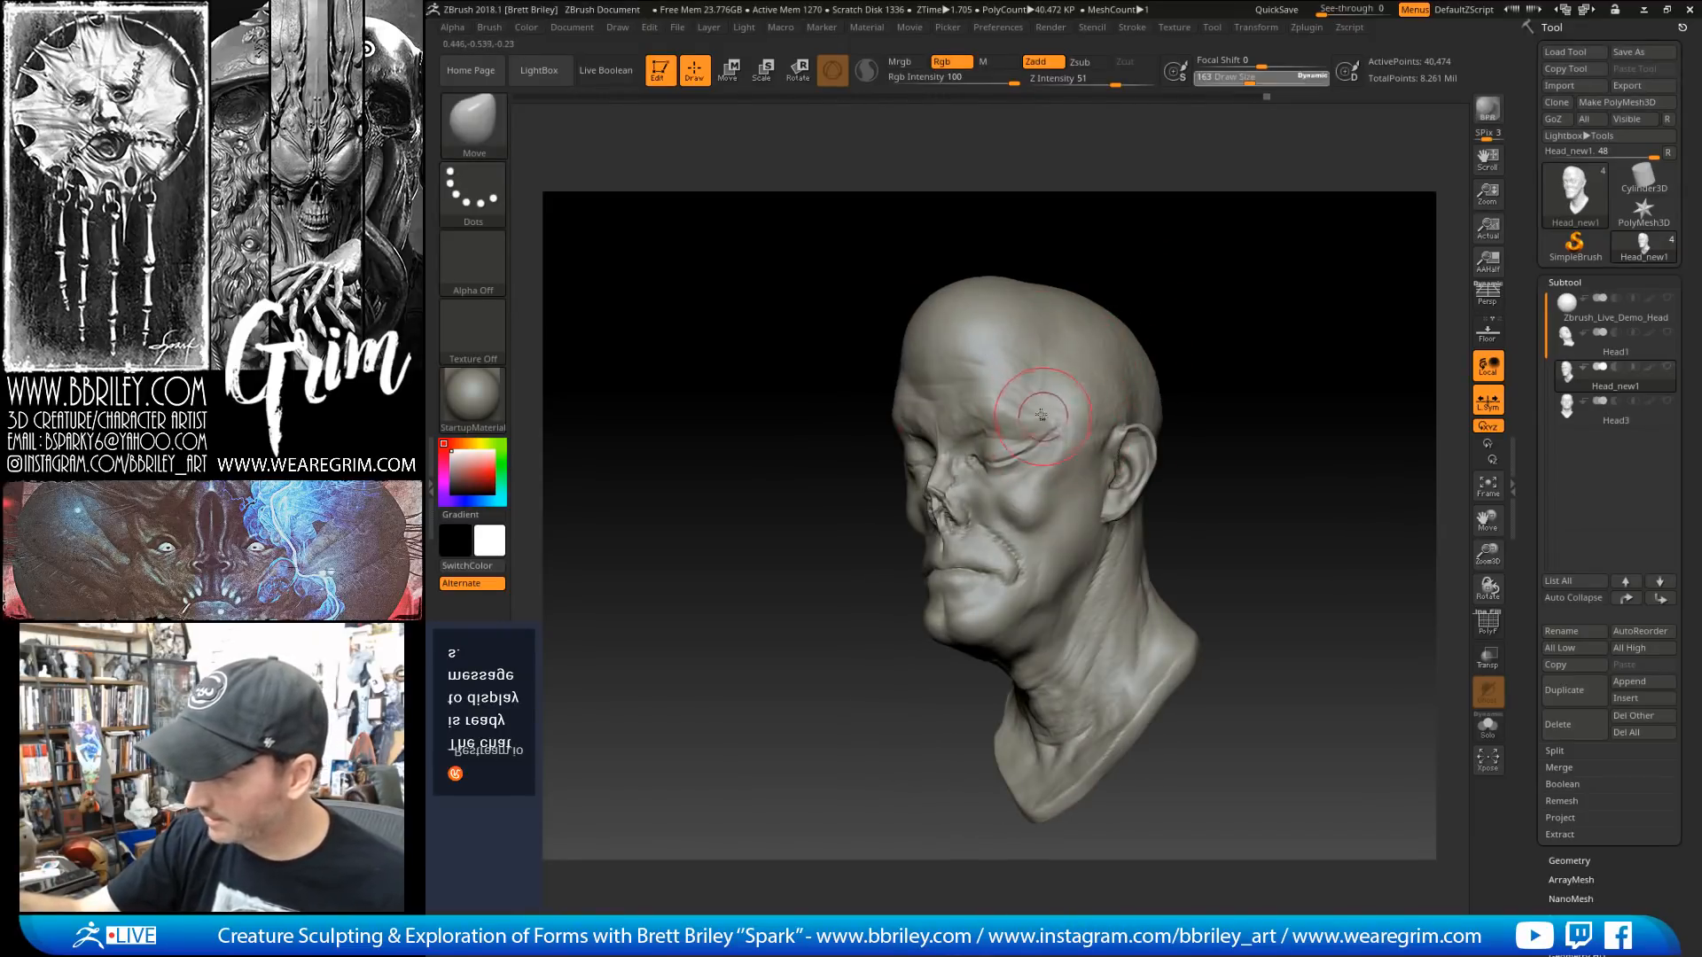
{"action": "mouse_move", "coordinate": [1127, 263]}
{"action": "left_mouse_down"}
{"action": "mouse_move", "coordinate": [1142, 292]}
{"action": "mouse_move", "coordinate": [1125, 274]}
{"action": "mouse_move", "coordinate": [1085, 285]}
{"action": "left_mouse_up"}
{"action": "key", "text": "bracketleft"}
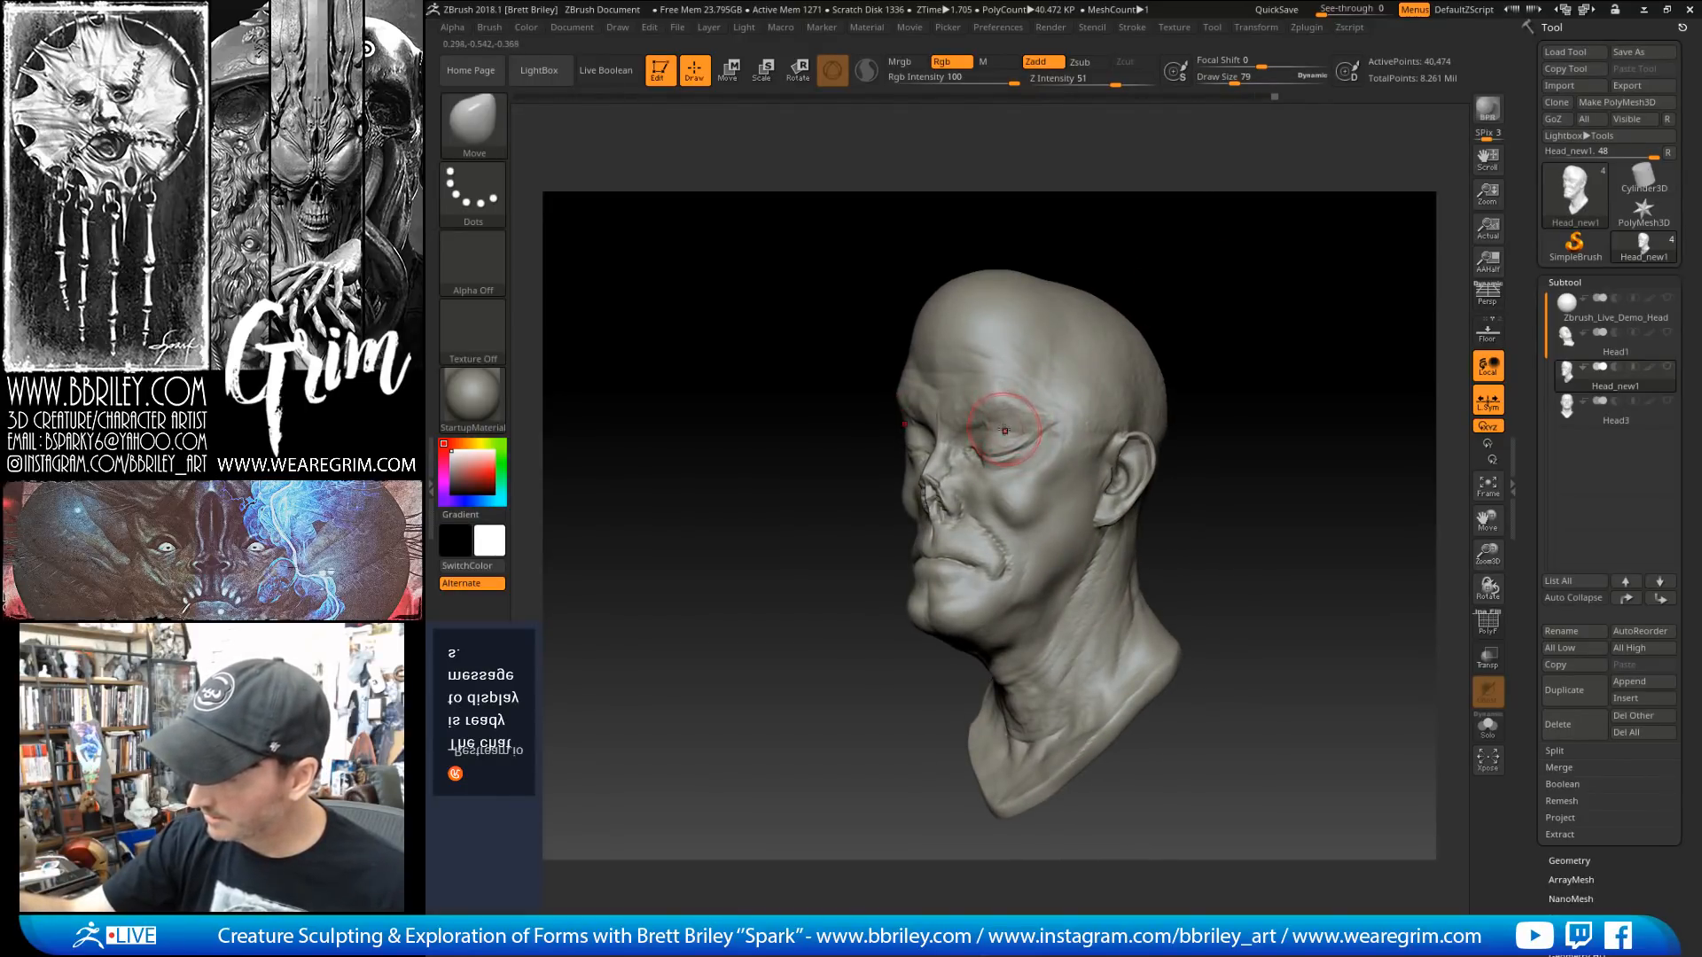
{"action": "left_click_drag", "start_coordinate": [1149, 235], "coordinate": [1063, 390]}
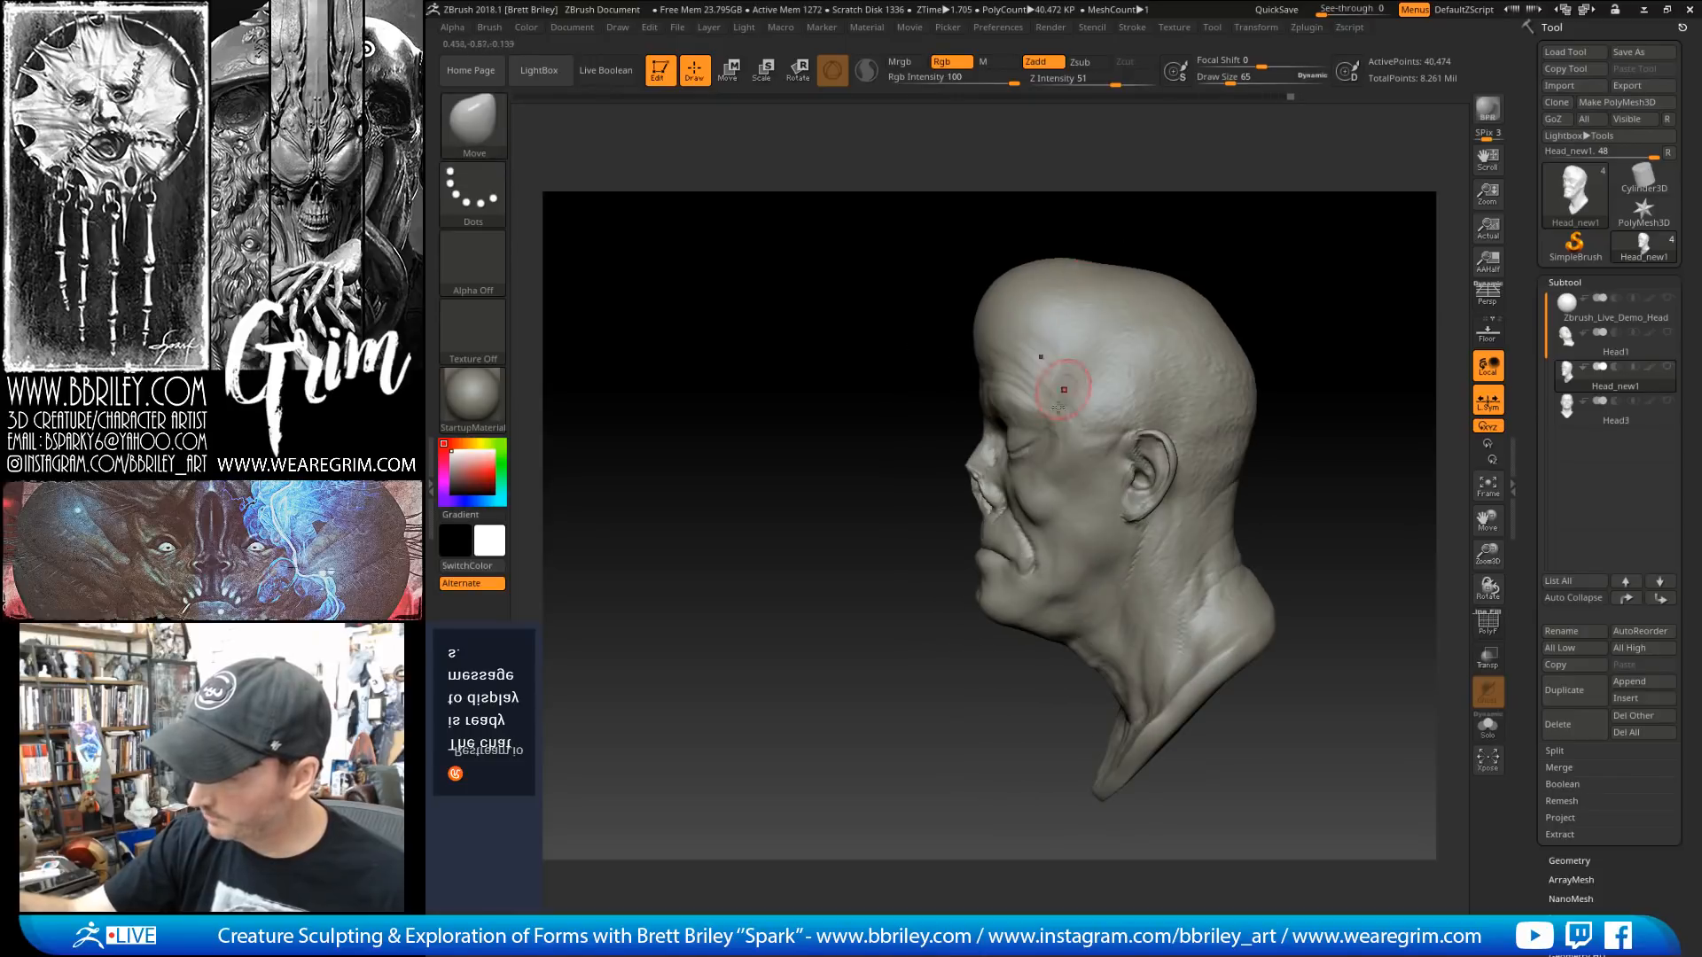
{"action": "left_click_drag", "start_coordinate": [1097, 235], "coordinate": [1179, 243]}
Step: Build up the outer end of the brow and the temple with the Standard brush at draw size 20
{"action": "key", "text": "b"}
{"action": "key", "text": "s"}
{"action": "key", "text": "t"}
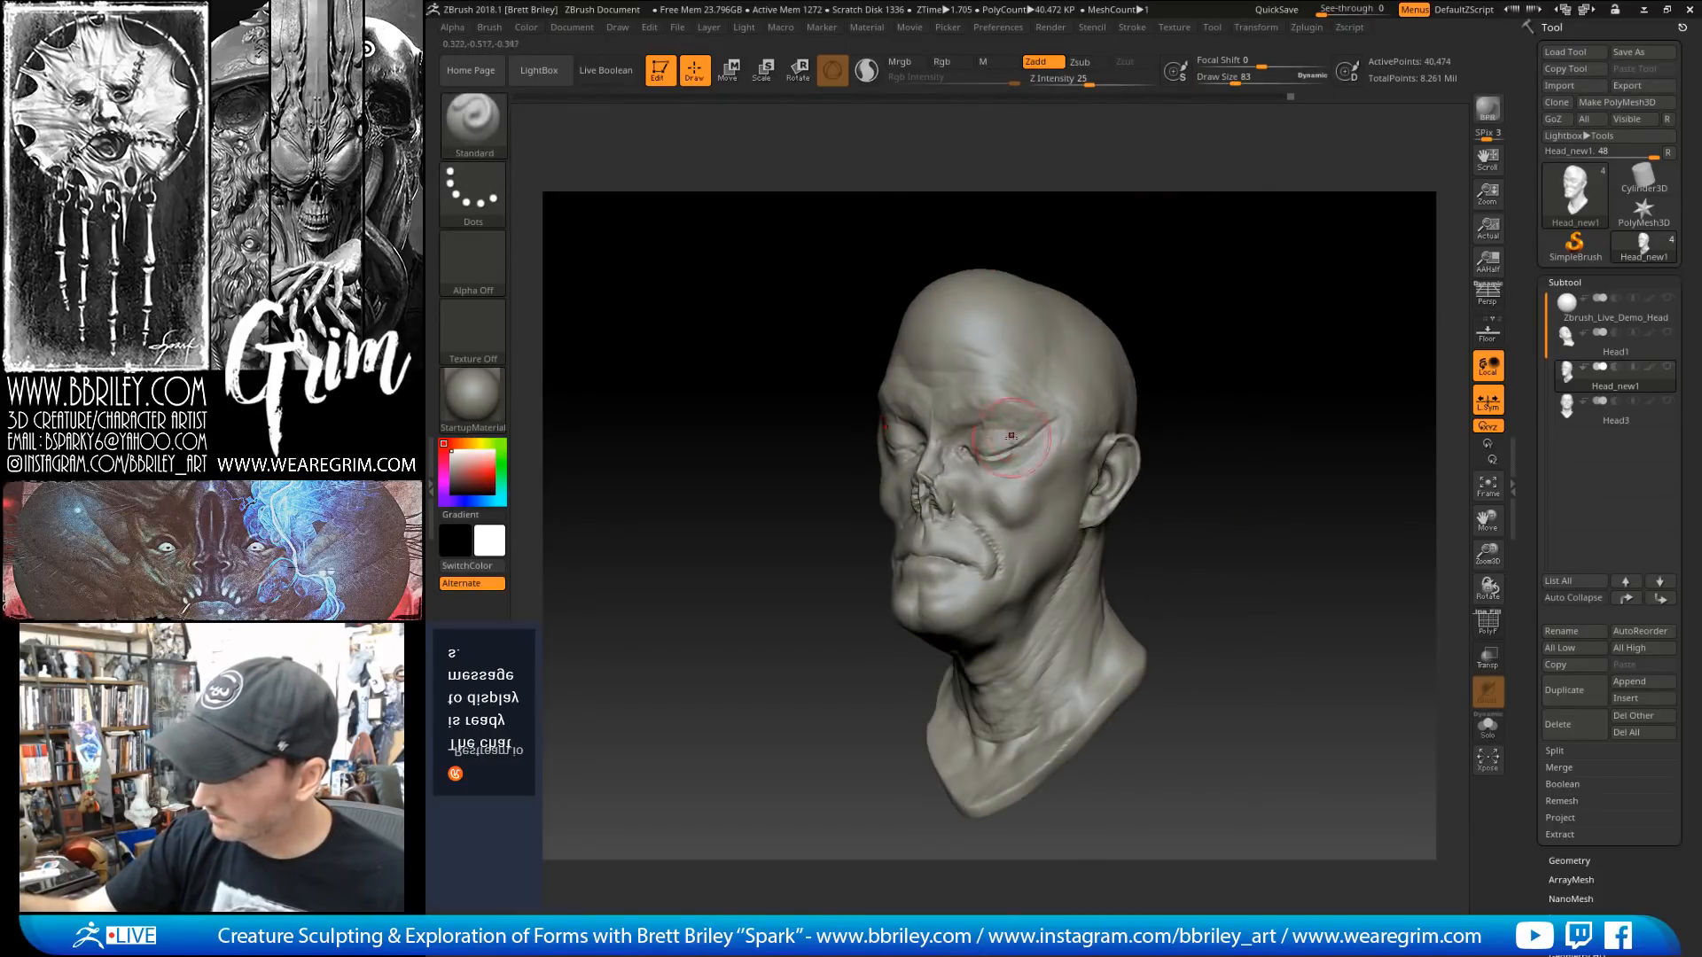
{"action": "key", "text": "s"}
{"action": "left_click_drag", "start_coordinate": [1047, 421], "coordinate": [1040, 420]}
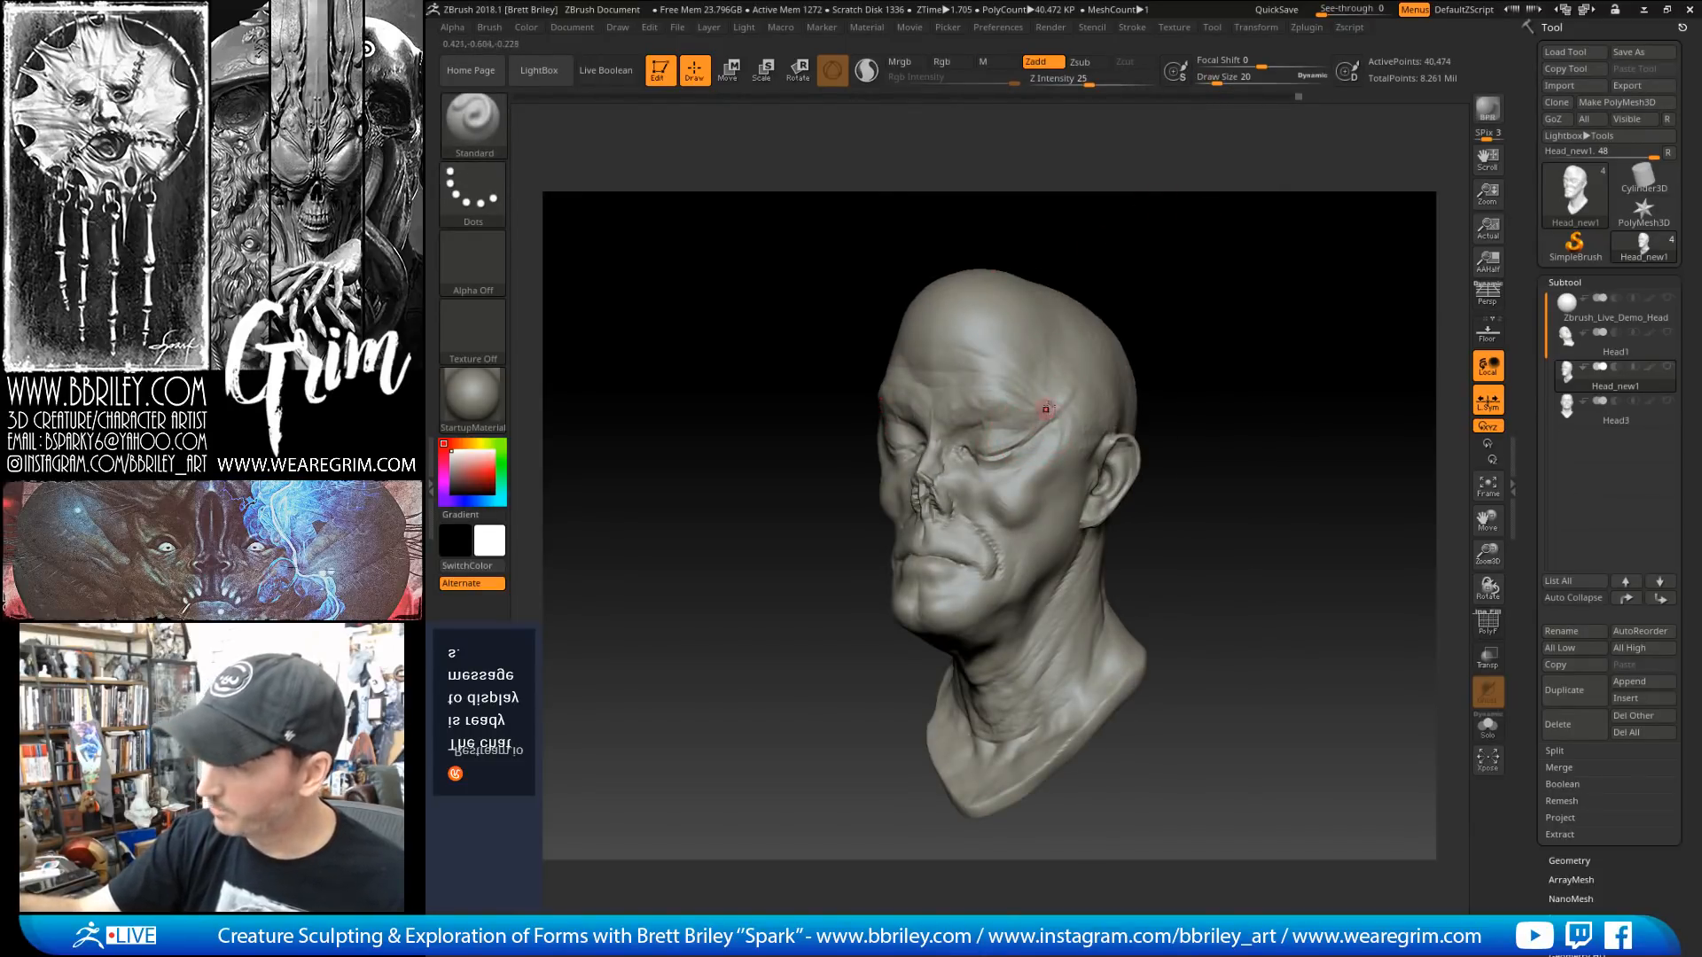
{"action": "left_click_drag", "start_coordinate": [1161, 373], "coordinate": [1091, 408]}
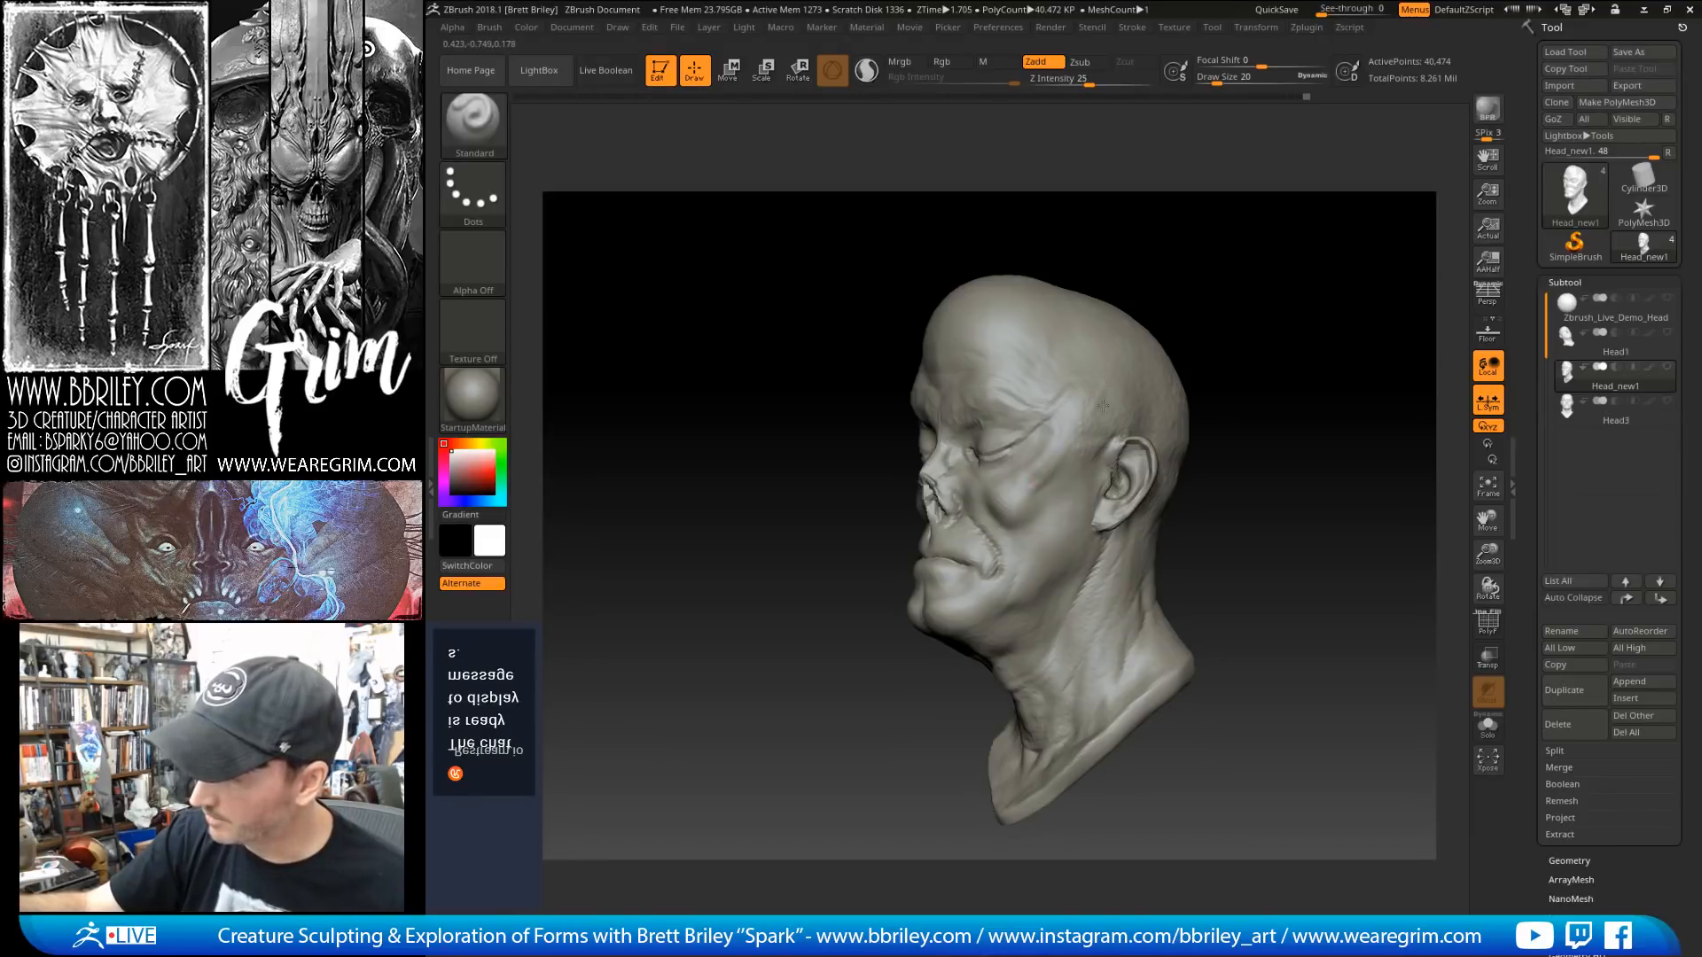
{"action": "left_click_drag", "start_coordinate": [1148, 305], "coordinate": [1227, 319]}
Step: Adjust the temple between the eye and ear with the Move brush at draw size 79
{"action": "key", "text": "b"}
{"action": "key", "text": "m"}
{"action": "key", "text": "v"}
{"action": "left_click_drag", "start_coordinate": [1115, 421], "coordinate": [1126, 415]}
{"action": "left_click_drag", "start_coordinate": [1149, 329], "coordinate": [1156, 418]}
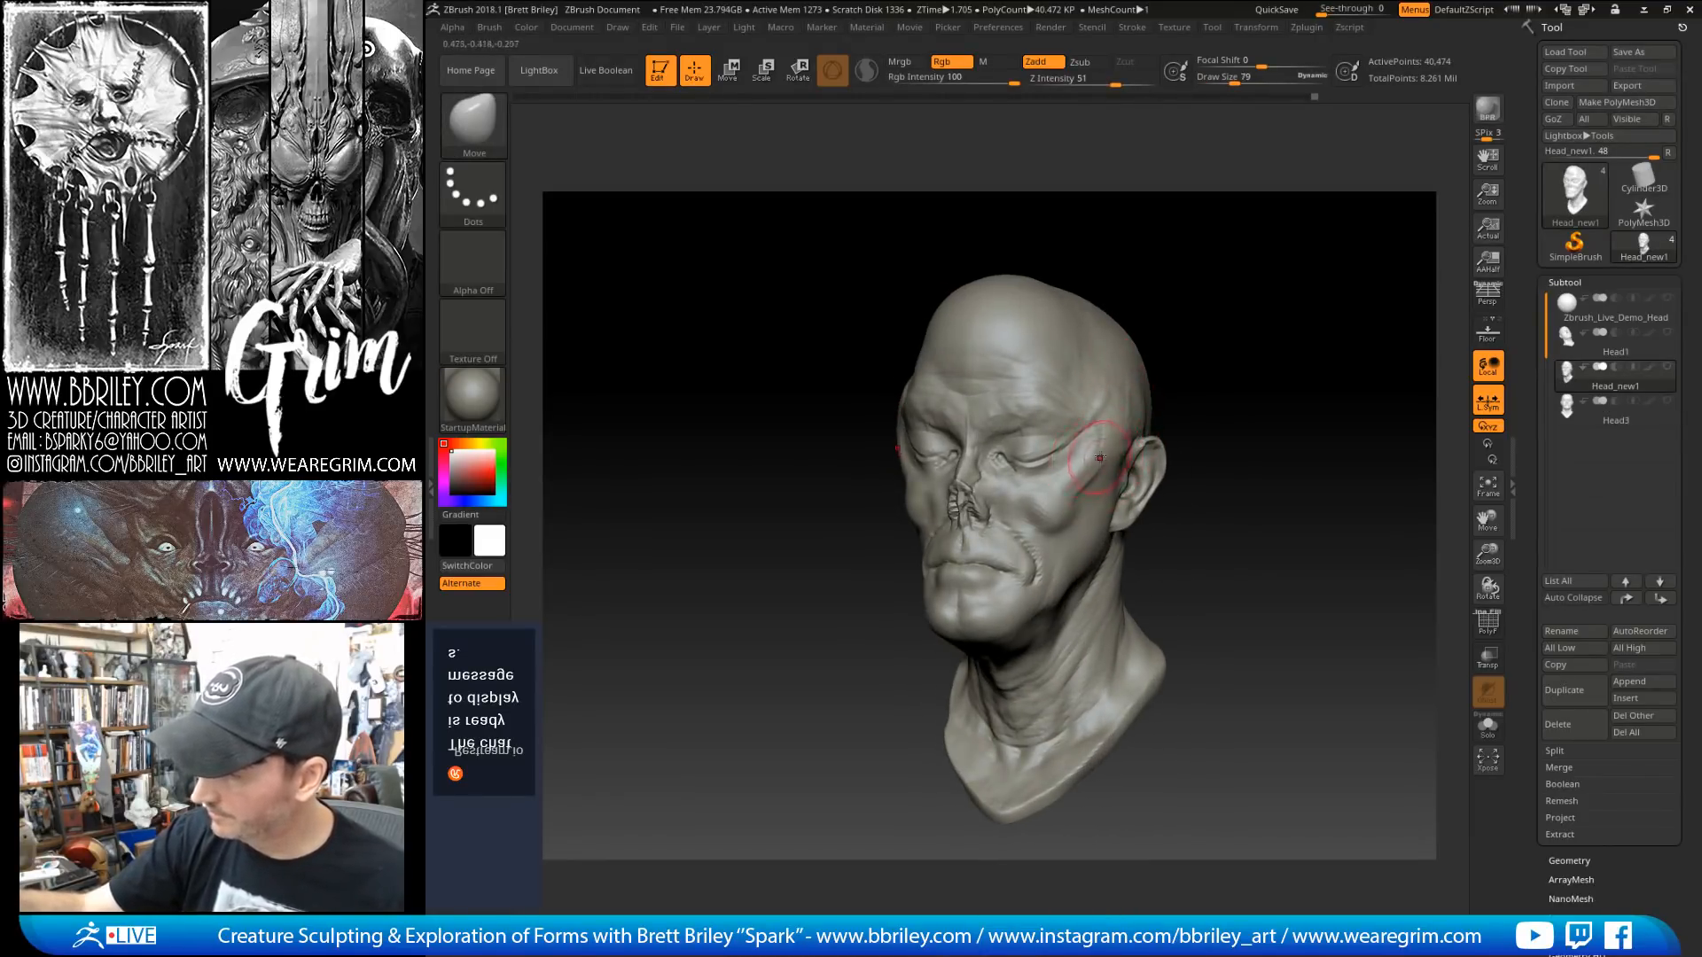
Step: Sculpt the hollow beneath the cheekbone with the Standard brush at draw size 29
{"action": "key", "text": "b"}
{"action": "key", "text": "s"}
{"action": "key", "text": "t"}
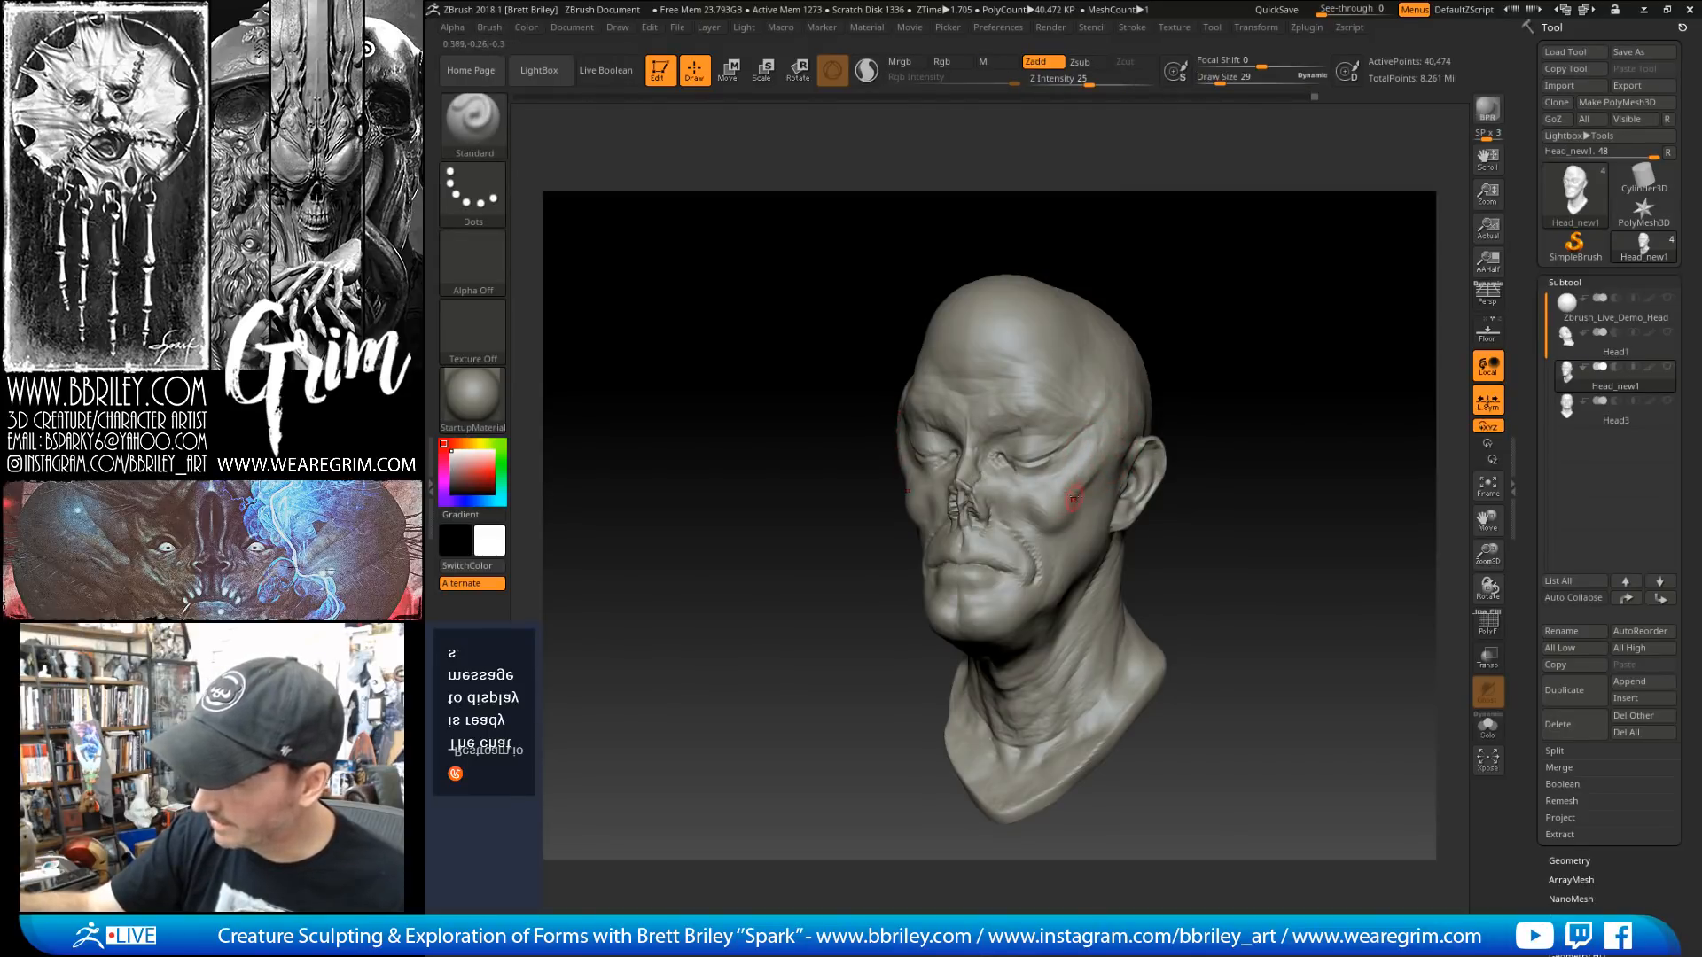
{"action": "left_click_drag", "start_coordinate": [1100, 463], "coordinate": [1112, 509]}
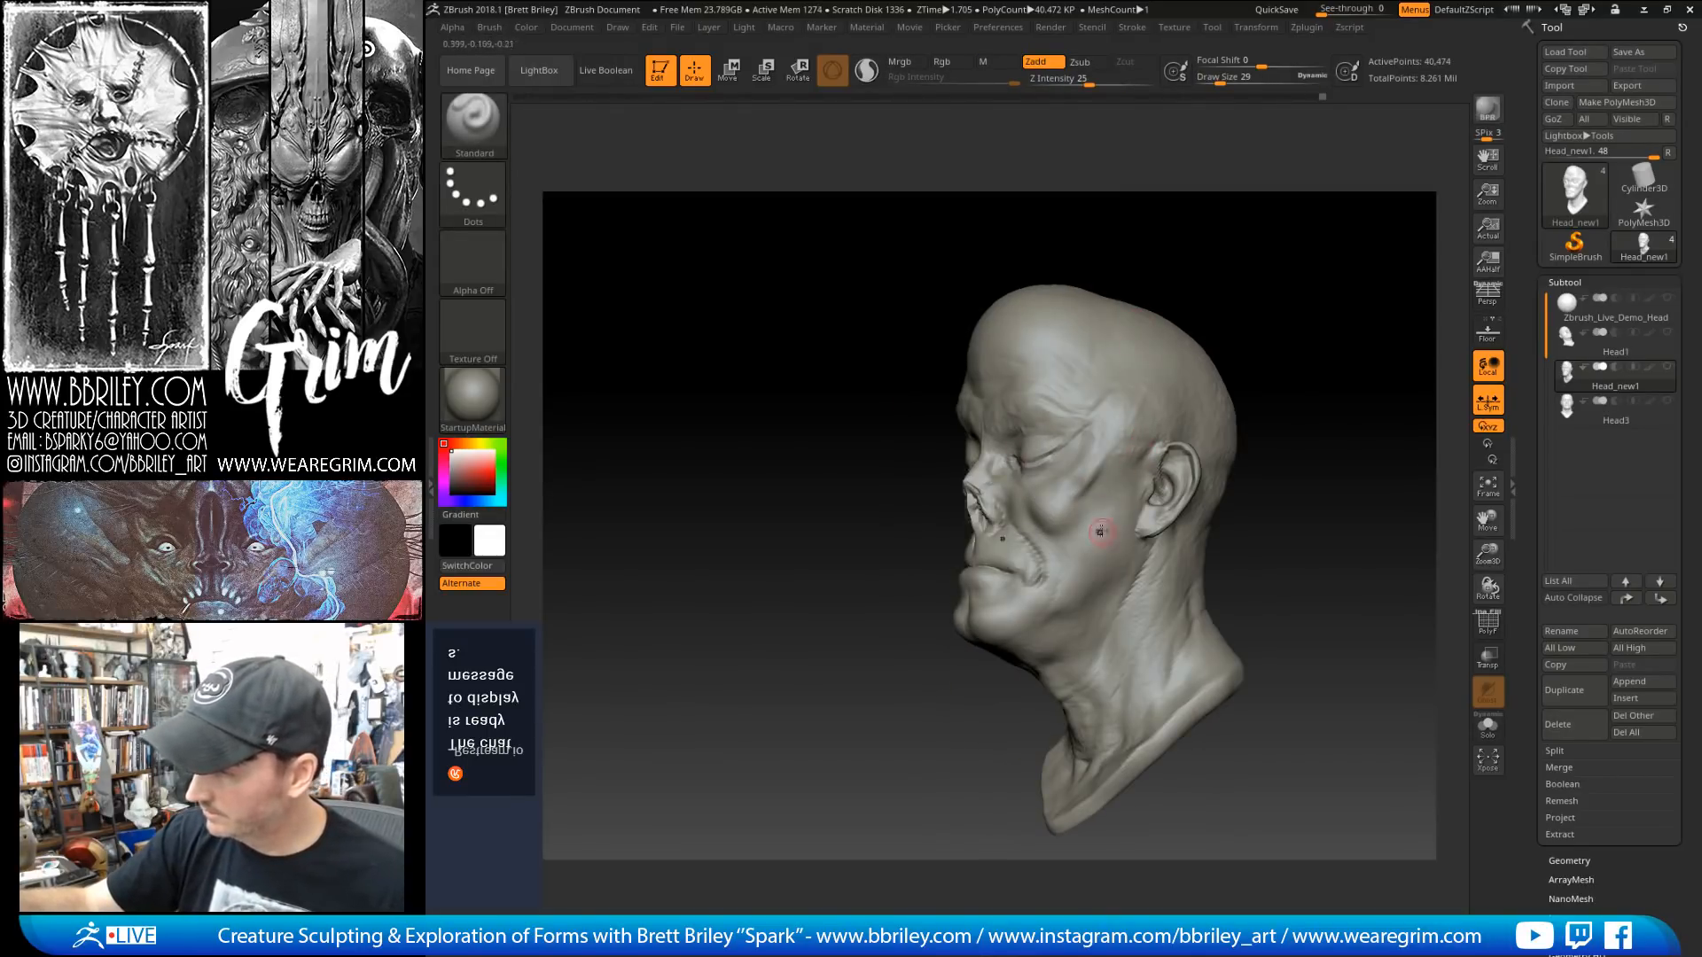
Step: Shape the hollow cheek and jaw from the side with the Move brush at draw sizes 75 and 86
{"action": "key", "text": "b"}
{"action": "key", "text": "m"}
{"action": "key", "text": "v"}
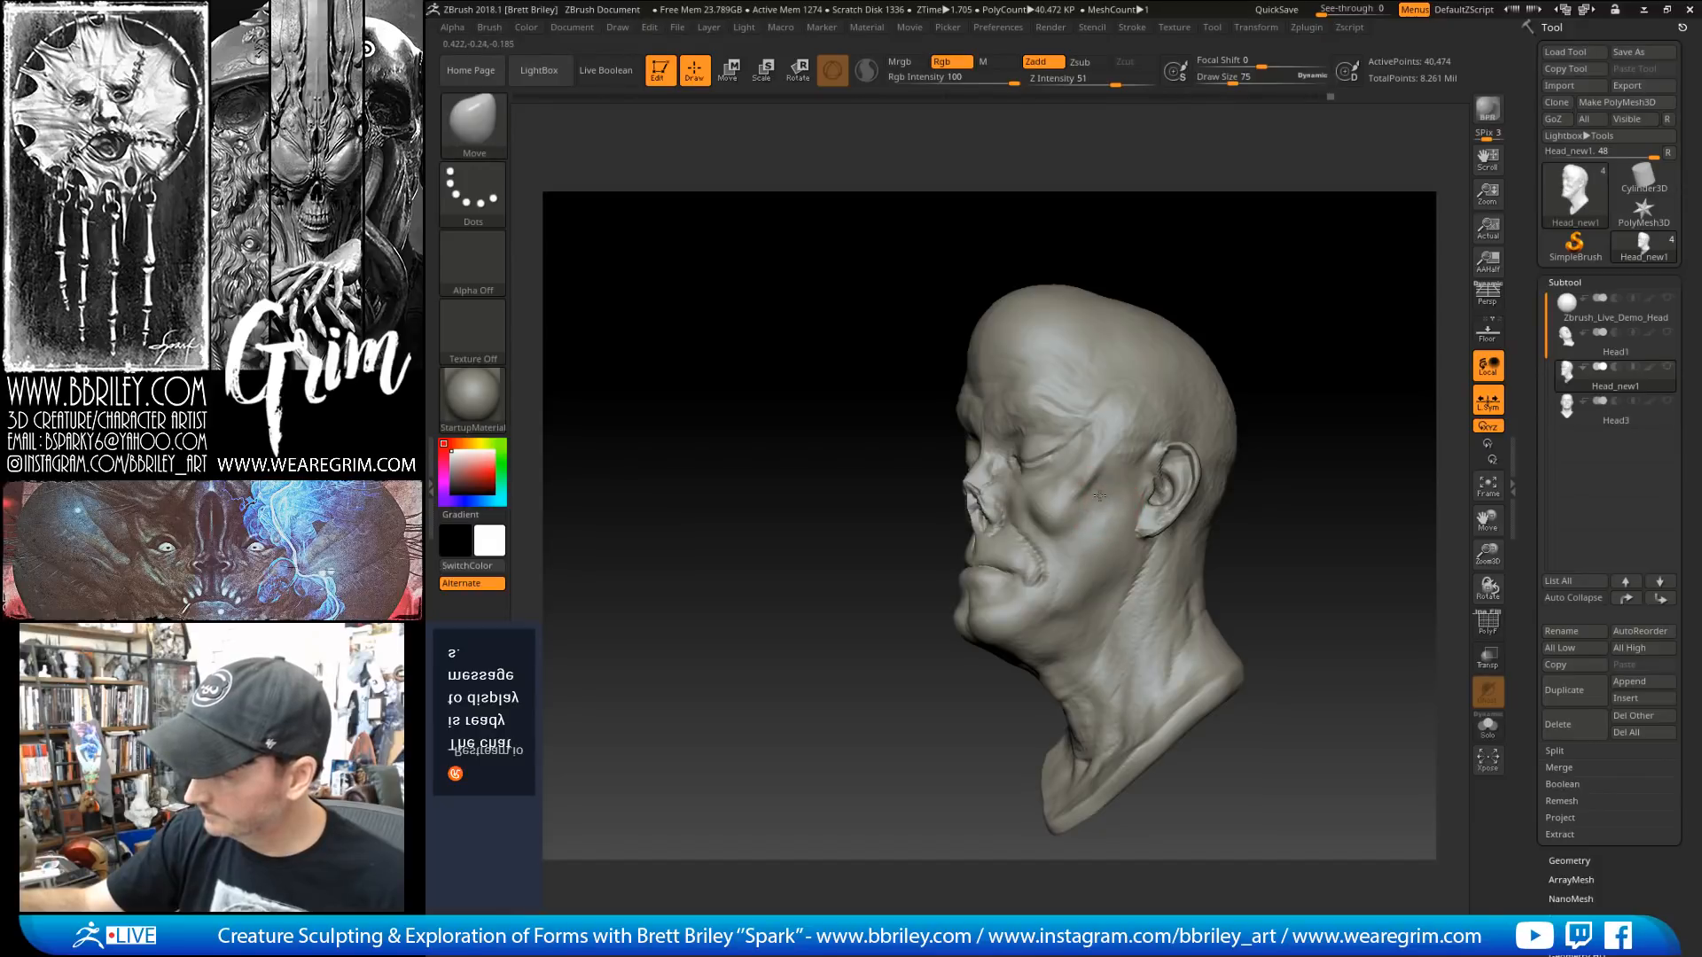
{"action": "mouse_move", "coordinate": [1196, 347]}
{"action": "left_mouse_down"}
{"action": "mouse_move", "coordinate": [998, 580]}
{"action": "mouse_move", "coordinate": [1090, 589]}
{"action": "left_mouse_up"}
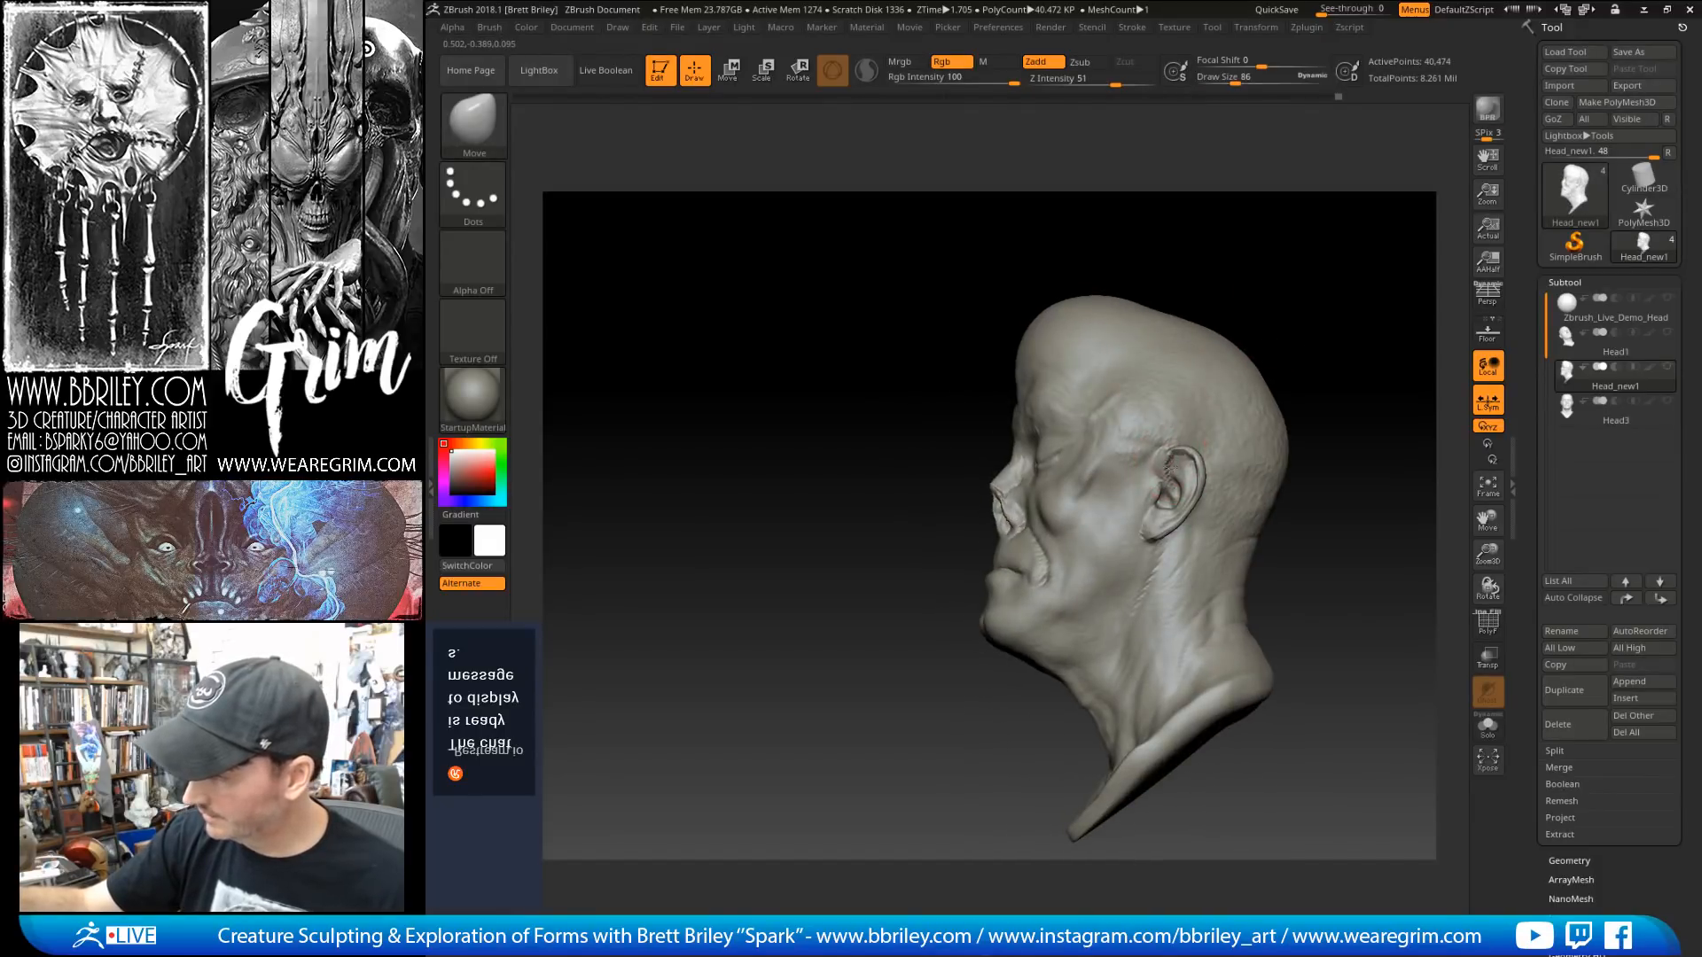
Step: Reshape the ear and its lobe in side view with the Move brush at draw size 68
{"action": "key", "text": "s"}
{"action": "key", "text": "s"}
{"action": "key", "text": "s"}
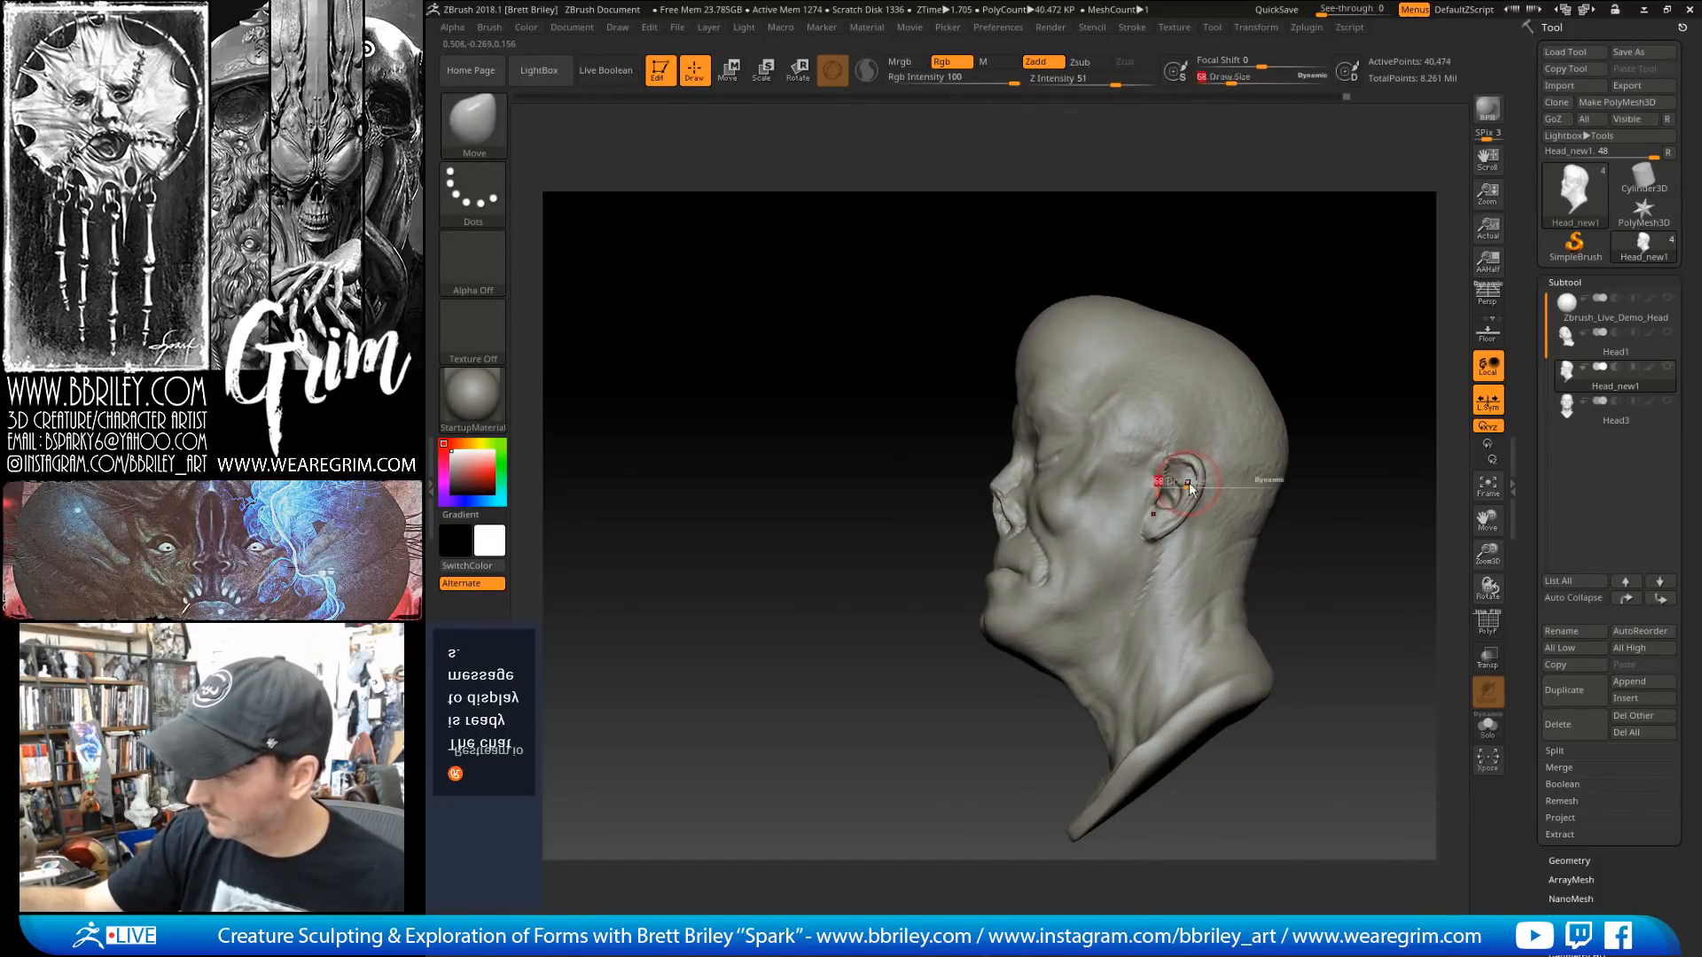
{"action": "left_click_drag", "start_coordinate": [1177, 484], "coordinate": [1146, 542]}
{"action": "key", "text": "s"}
{"action": "mouse_move", "coordinate": [1234, 333]}
{"action": "left_mouse_down"}
{"action": "mouse_move", "coordinate": [1336, 294]}
{"action": "mouse_move", "coordinate": [1250, 278]}
{"action": "left_mouse_up"}
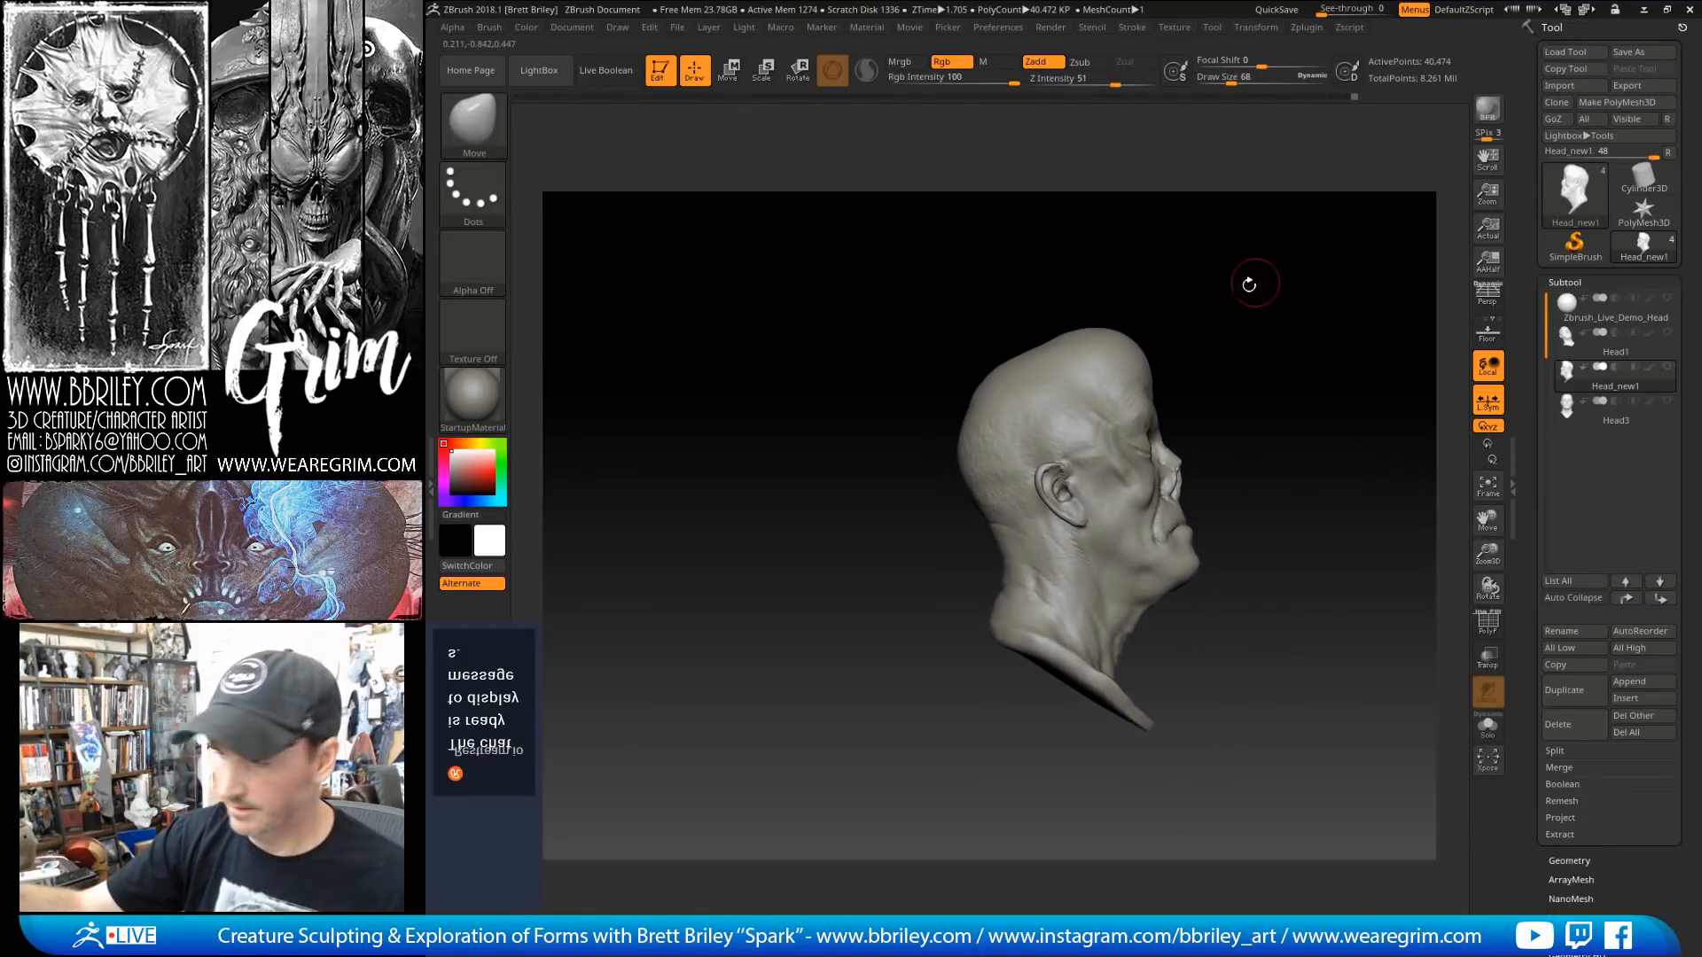
Step: Raise the crown and reshape the back of the skull in profile with the Move brush at draw size 244
{"action": "key", "text": "s"}
{"action": "left_click_drag", "start_coordinate": [1018, 399], "coordinate": [1041, 397]}
{"action": "key", "text": "s"}
{"action": "mouse_move", "coordinate": [1087, 321]}
{"action": "left_mouse_down"}
{"action": "mouse_move", "coordinate": [1112, 306]}
{"action": "mouse_move", "coordinate": [1093, 340]}
{"action": "mouse_move", "coordinate": [1096, 326]}
{"action": "mouse_move", "coordinate": [1143, 337]}
{"action": "left_mouse_up"}
{"action": "key", "text": "bracketleft"}
{"action": "key", "text": "bracketright"}
{"action": "key", "text": "bracketright"}
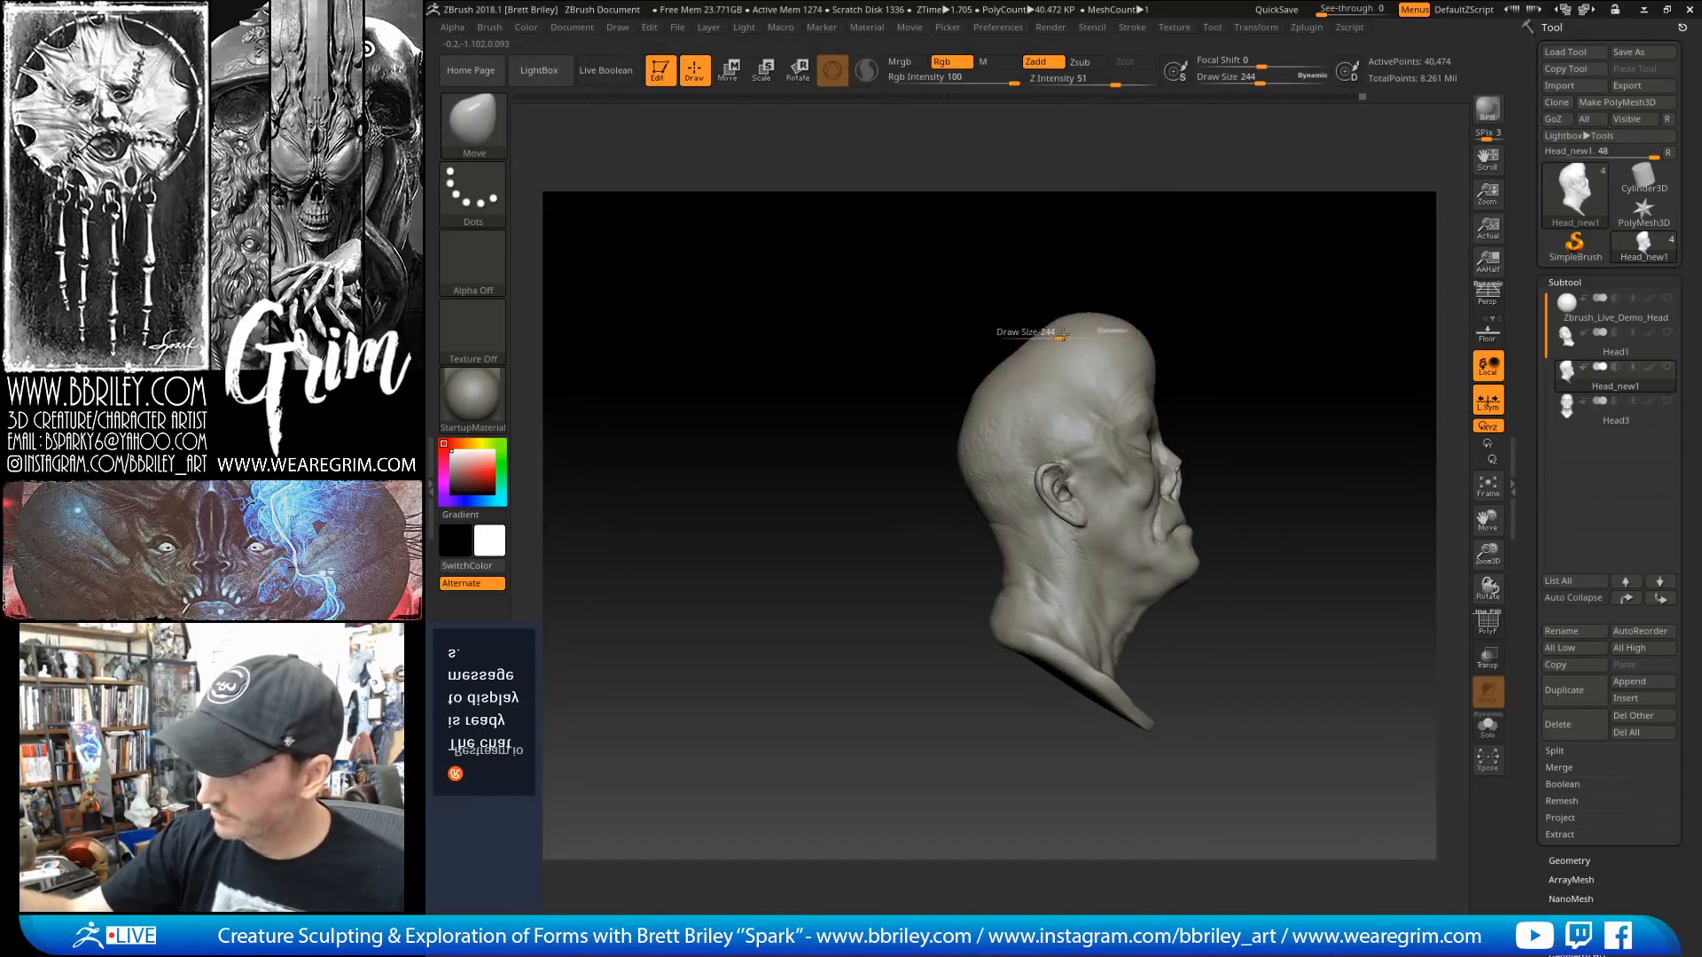
{"action": "left_click_drag", "start_coordinate": [991, 453], "coordinate": [982, 455]}
{"action": "mouse_move", "coordinate": [921, 359]}
{"action": "left_mouse_down"}
{"action": "mouse_move", "coordinate": [1037, 386]}
{"action": "mouse_move", "coordinate": [998, 441]}
{"action": "mouse_move", "coordinate": [1007, 481]}
{"action": "left_mouse_up"}
Step: Widen the sides of the skull above the ears with the Move brush at draw sizes 238 and 257
{"action": "key", "text": "s"}
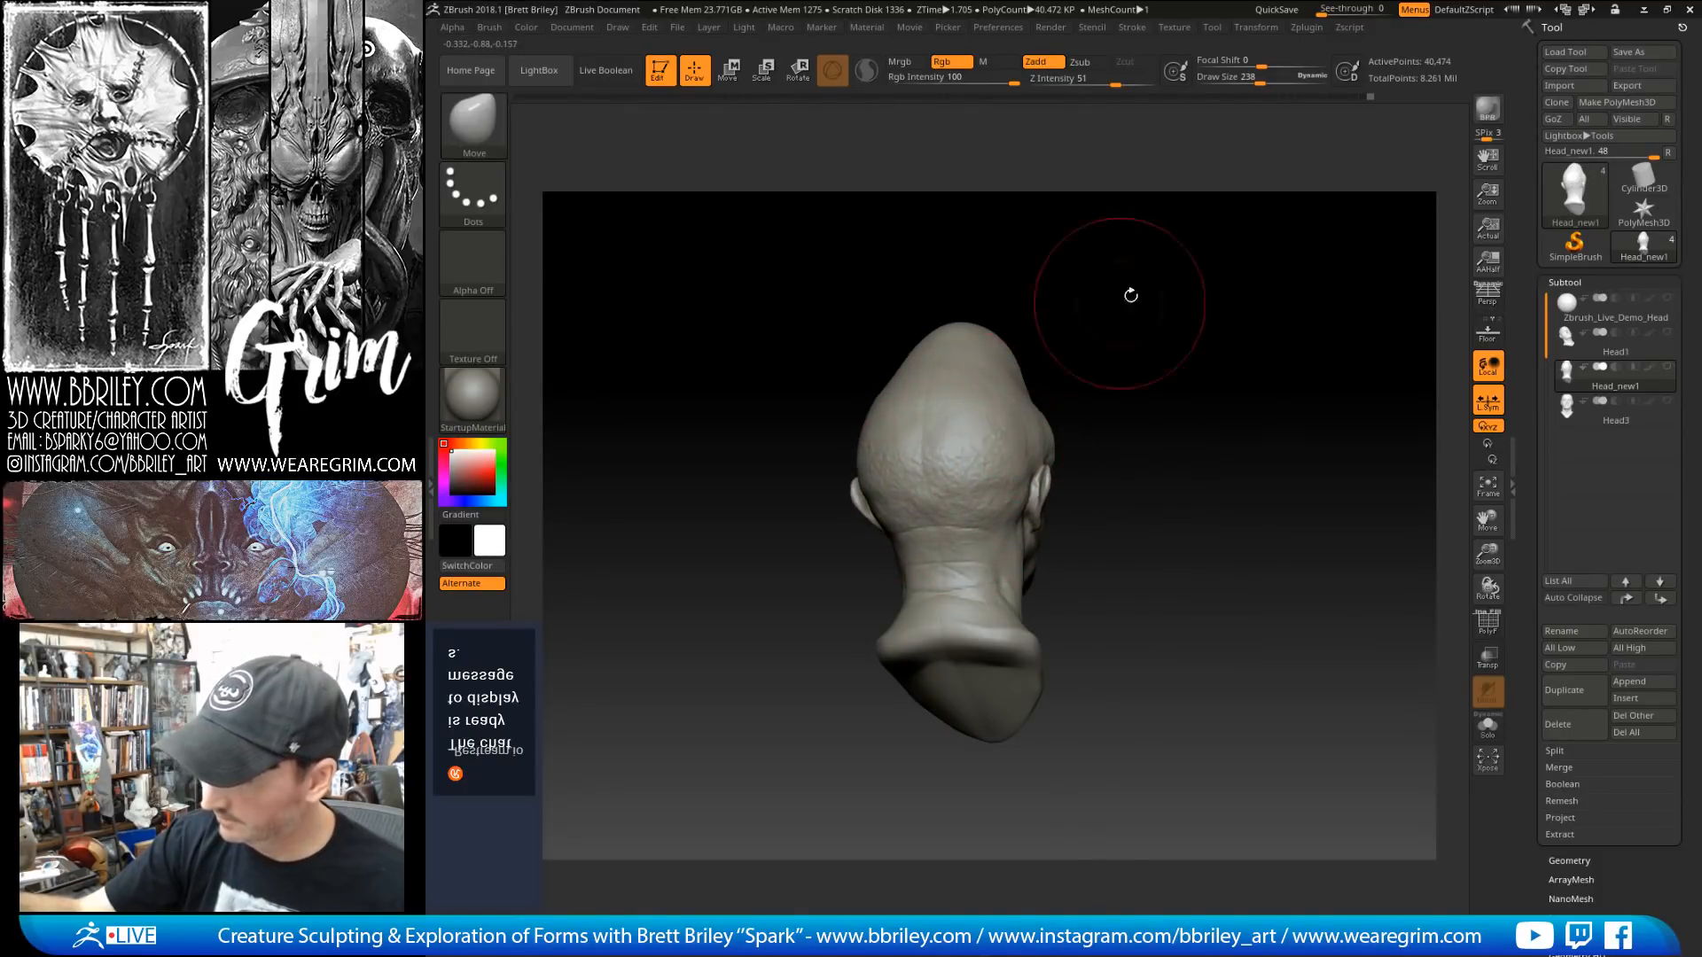
{"action": "left_click_drag", "start_coordinate": [1128, 289], "coordinate": [1015, 399]}
{"action": "mouse_move", "coordinate": [1253, 285]}
{"action": "left_mouse_down"}
{"action": "mouse_move", "coordinate": [1212, 284]}
{"action": "mouse_move", "coordinate": [1196, 324]}
{"action": "left_mouse_up"}
{"action": "key", "text": "bracketleft"}
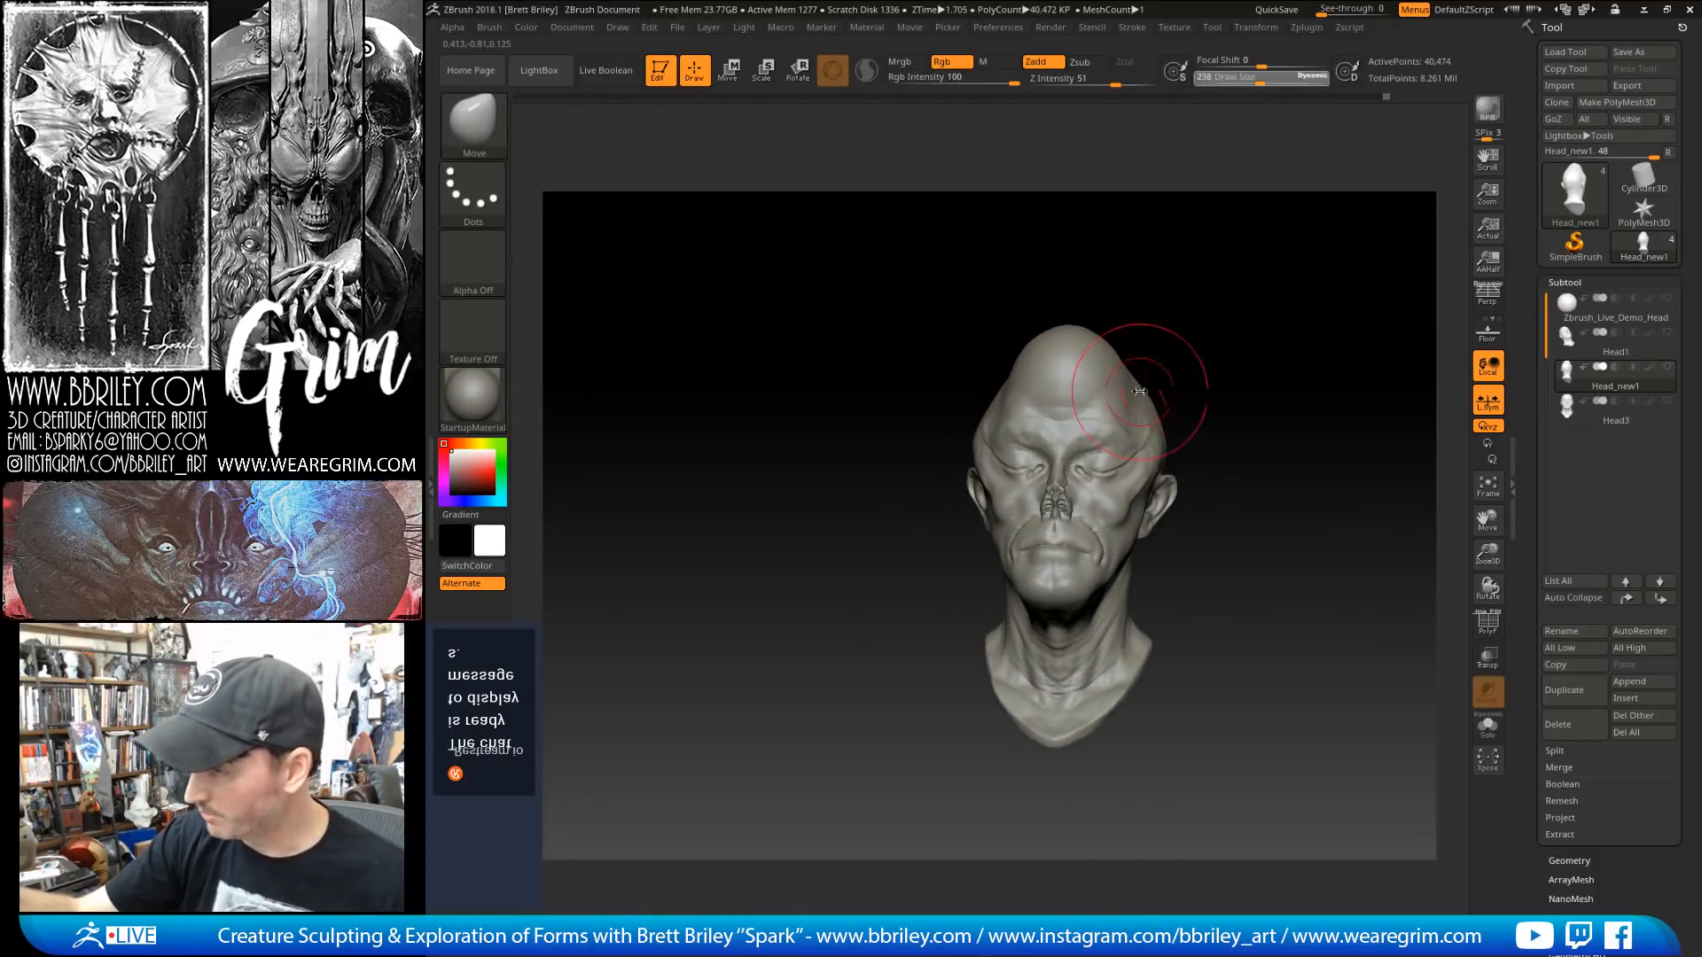
{"action": "mouse_move", "coordinate": [1149, 388]}
{"action": "left_mouse_down"}
{"action": "mouse_move", "coordinate": [1232, 366]}
{"action": "mouse_move", "coordinate": [1160, 408]}
{"action": "left_mouse_up"}
{"action": "key", "text": "s"}
{"action": "left_click_drag", "start_coordinate": [1157, 410], "coordinate": [1165, 408]}
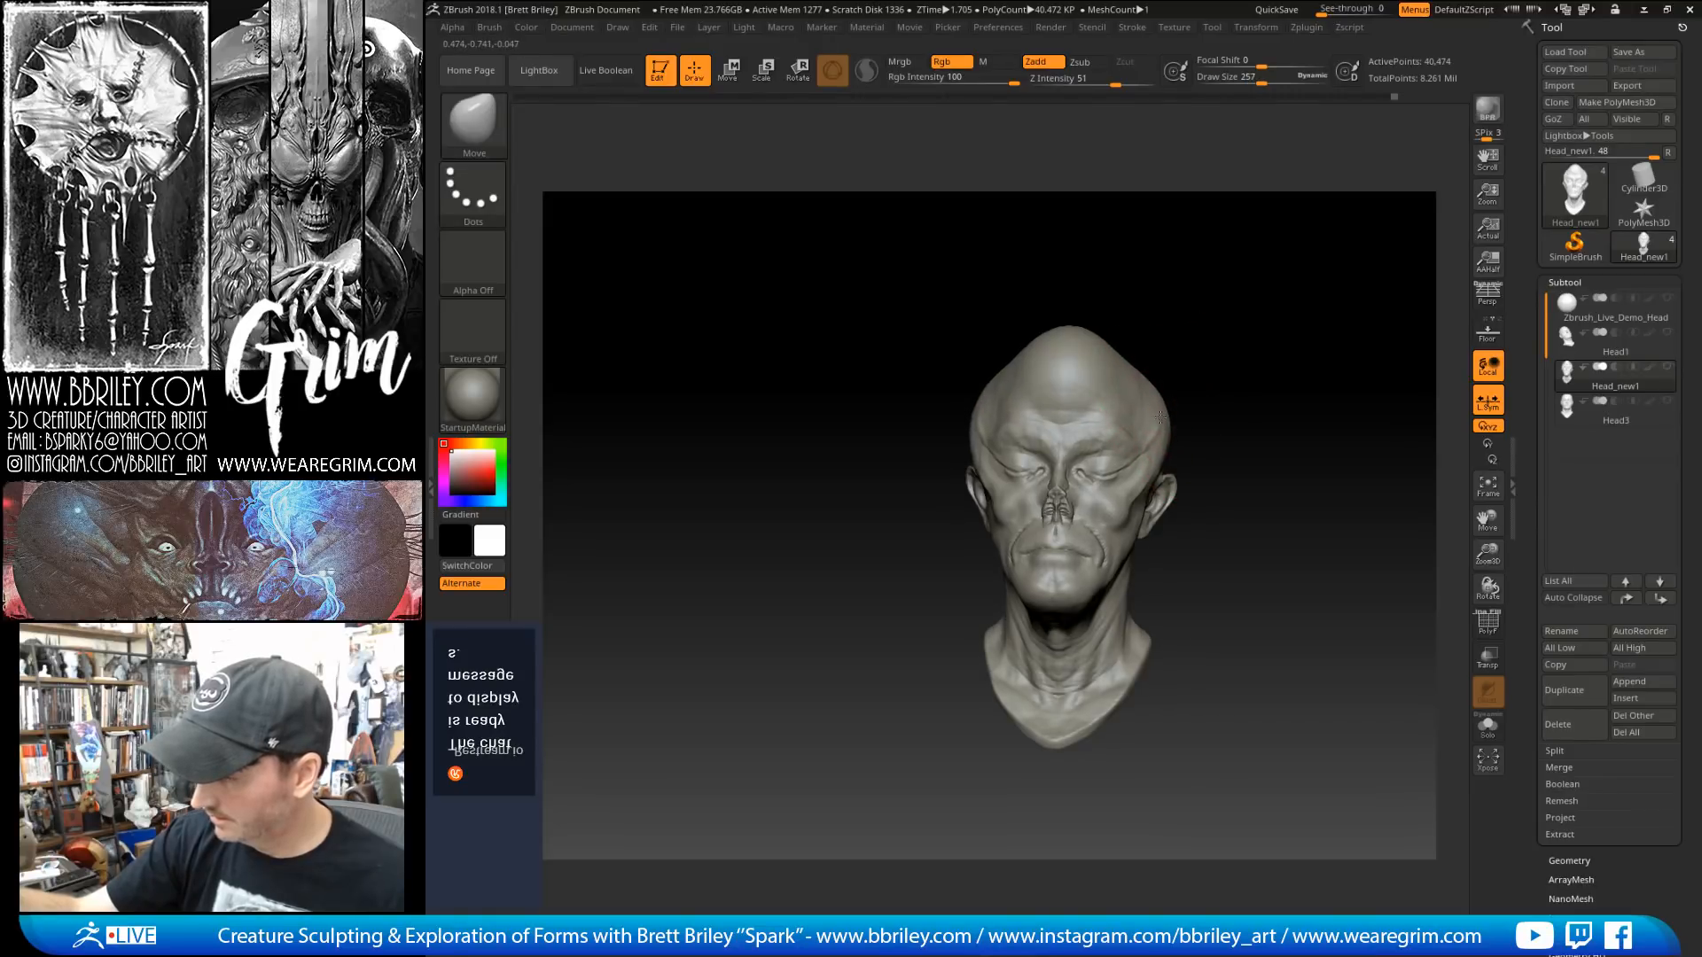
Step: Refine the upper sides of the skull from the front with the Move brush, reducing the draw size to 128
{"action": "left_click_drag", "start_coordinate": [1223, 340], "coordinate": [1176, 314], "text": "alt"}
{"action": "mouse_move", "coordinate": [1182, 310]}
{"action": "left_mouse_down"}
{"action": "mouse_move", "coordinate": [1204, 323]}
{"action": "mouse_move", "coordinate": [1108, 300]}
{"action": "mouse_move", "coordinate": [1186, 314]}
{"action": "left_mouse_up"}
{"action": "key", "text": "bracketleft"}
{"action": "key", "text": "bracketleft"}
{"action": "key", "text": "bracketleft"}
{"action": "key", "text": "bracketleft"}
{"action": "key", "text": "bracketleft"}
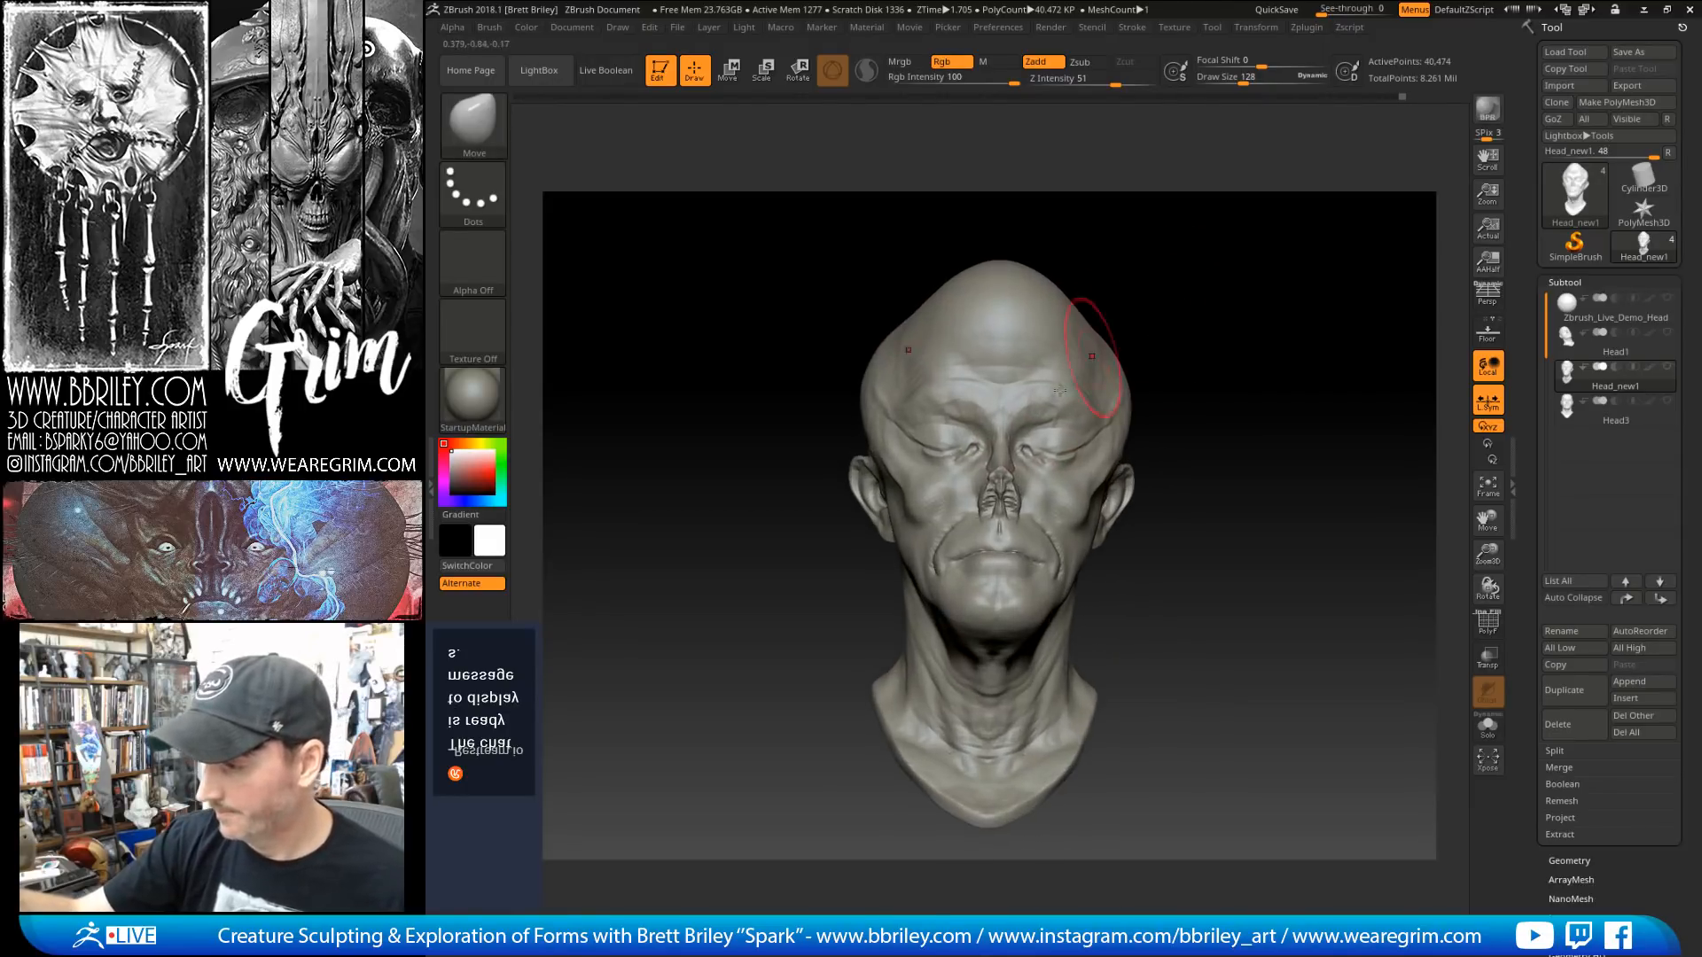
Step: Adjust the nose and cheekbones from the front with a smaller Move brush, ending at draw size 90
{"action": "key", "text": "bracketleft"}
{"action": "key", "text": "bracketleft"}
{"action": "key", "text": "bracketleft"}
{"action": "key", "text": "bracketleft"}
{"action": "key", "text": "bracketleft"}
{"action": "key", "text": "bracketleft"}
{"action": "left_click_drag", "start_coordinate": [1023, 496], "coordinate": [1025, 551]}
{"action": "key", "text": "bracketright"}
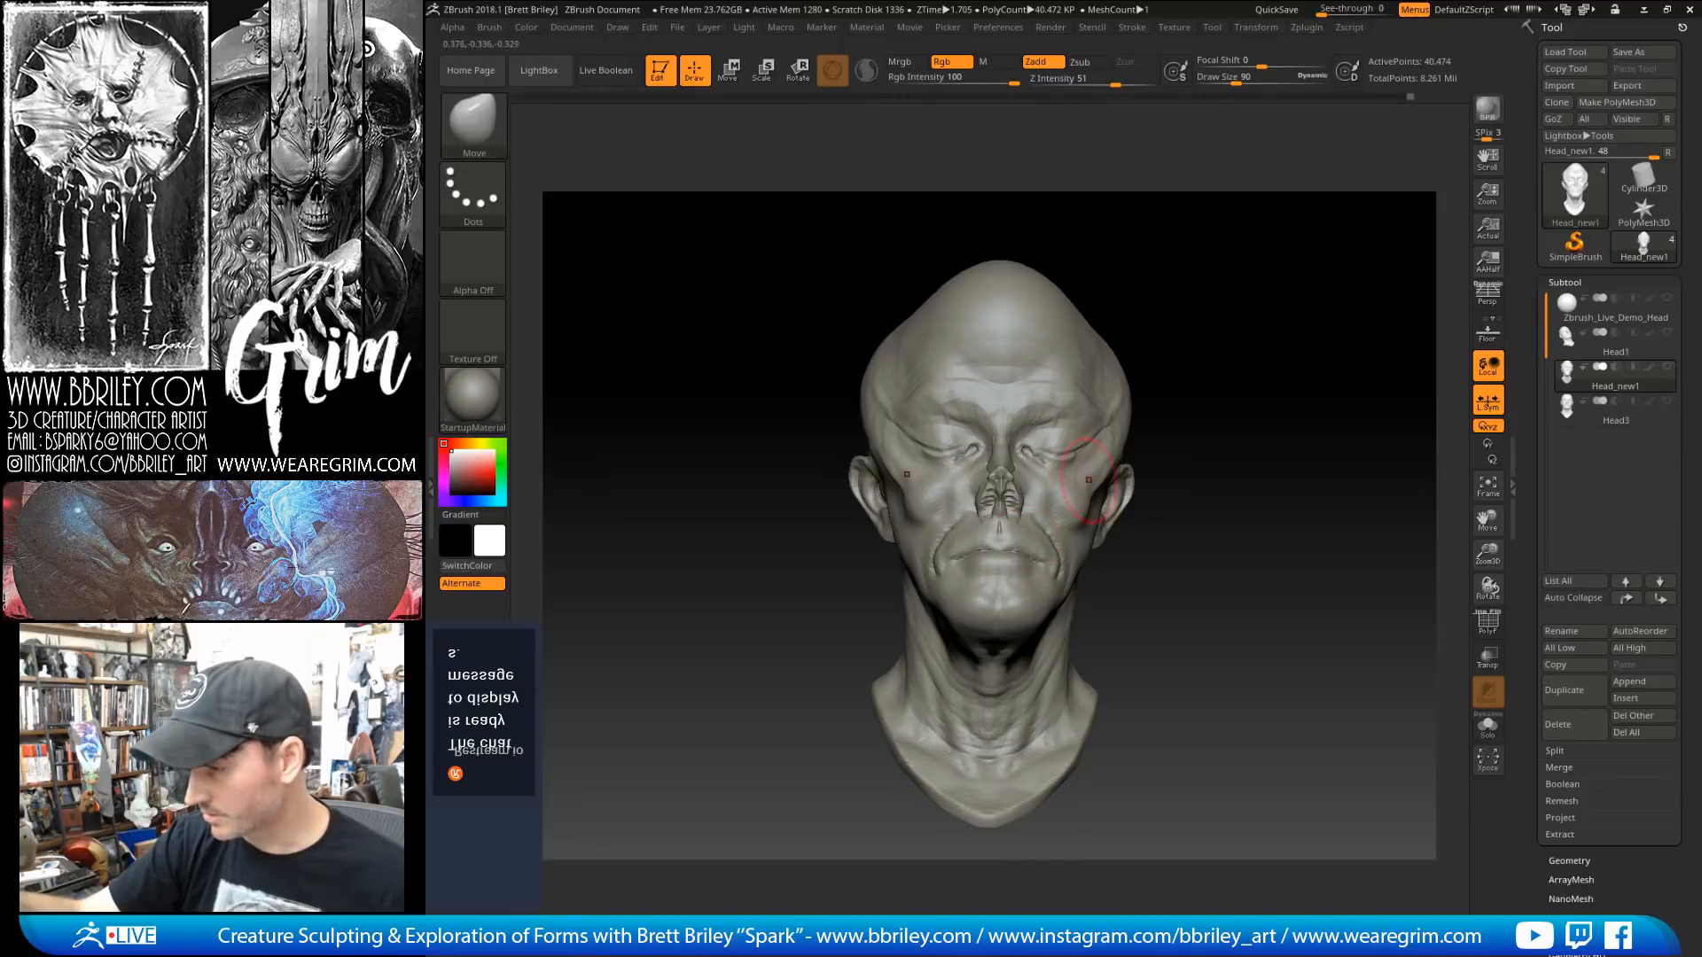
Step: Duplicate the reshaped Head_new1 subtool and make the copy the active head
{"action": "mouse_move", "coordinate": [1302, 387]}
{"action": "left_mouse_down"}
{"action": "mouse_move", "coordinate": [1329, 391]}
{"action": "mouse_move", "coordinate": [1304, 409]}
{"action": "mouse_move", "coordinate": [1139, 372]}
{"action": "mouse_move", "coordinate": [1196, 448]}
{"action": "mouse_move", "coordinate": [1187, 416]}
{"action": "left_mouse_up"}
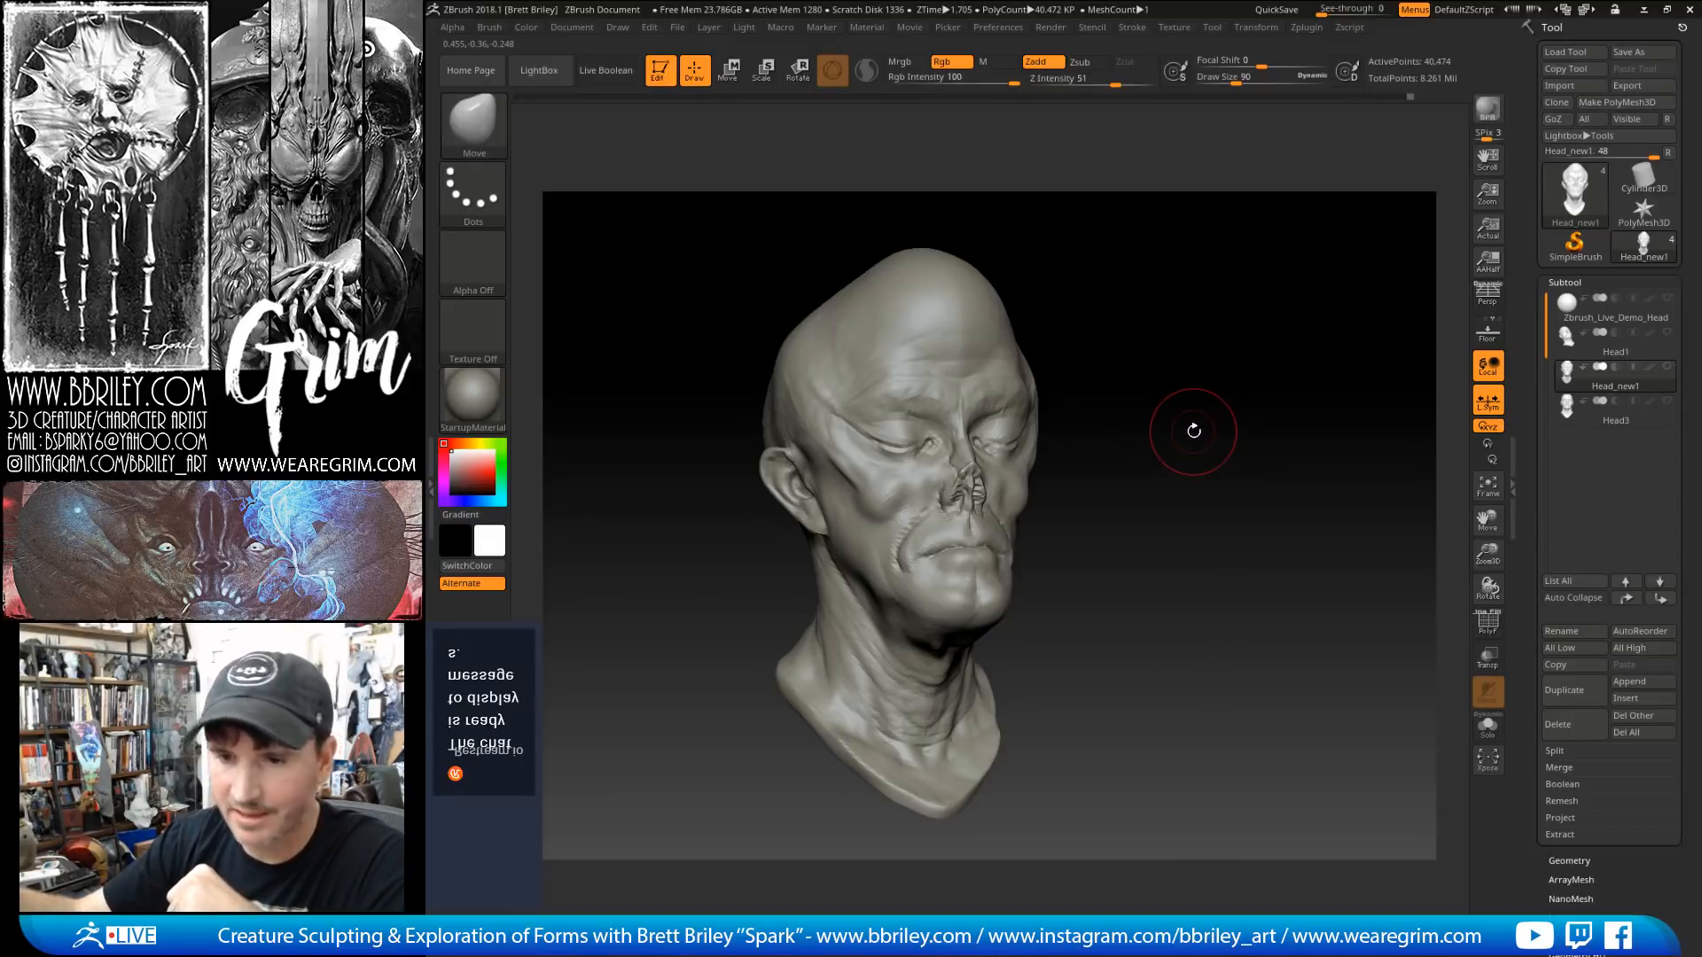
{"action": "left_click_drag", "start_coordinate": [1193, 431], "coordinate": [1050, 383]}
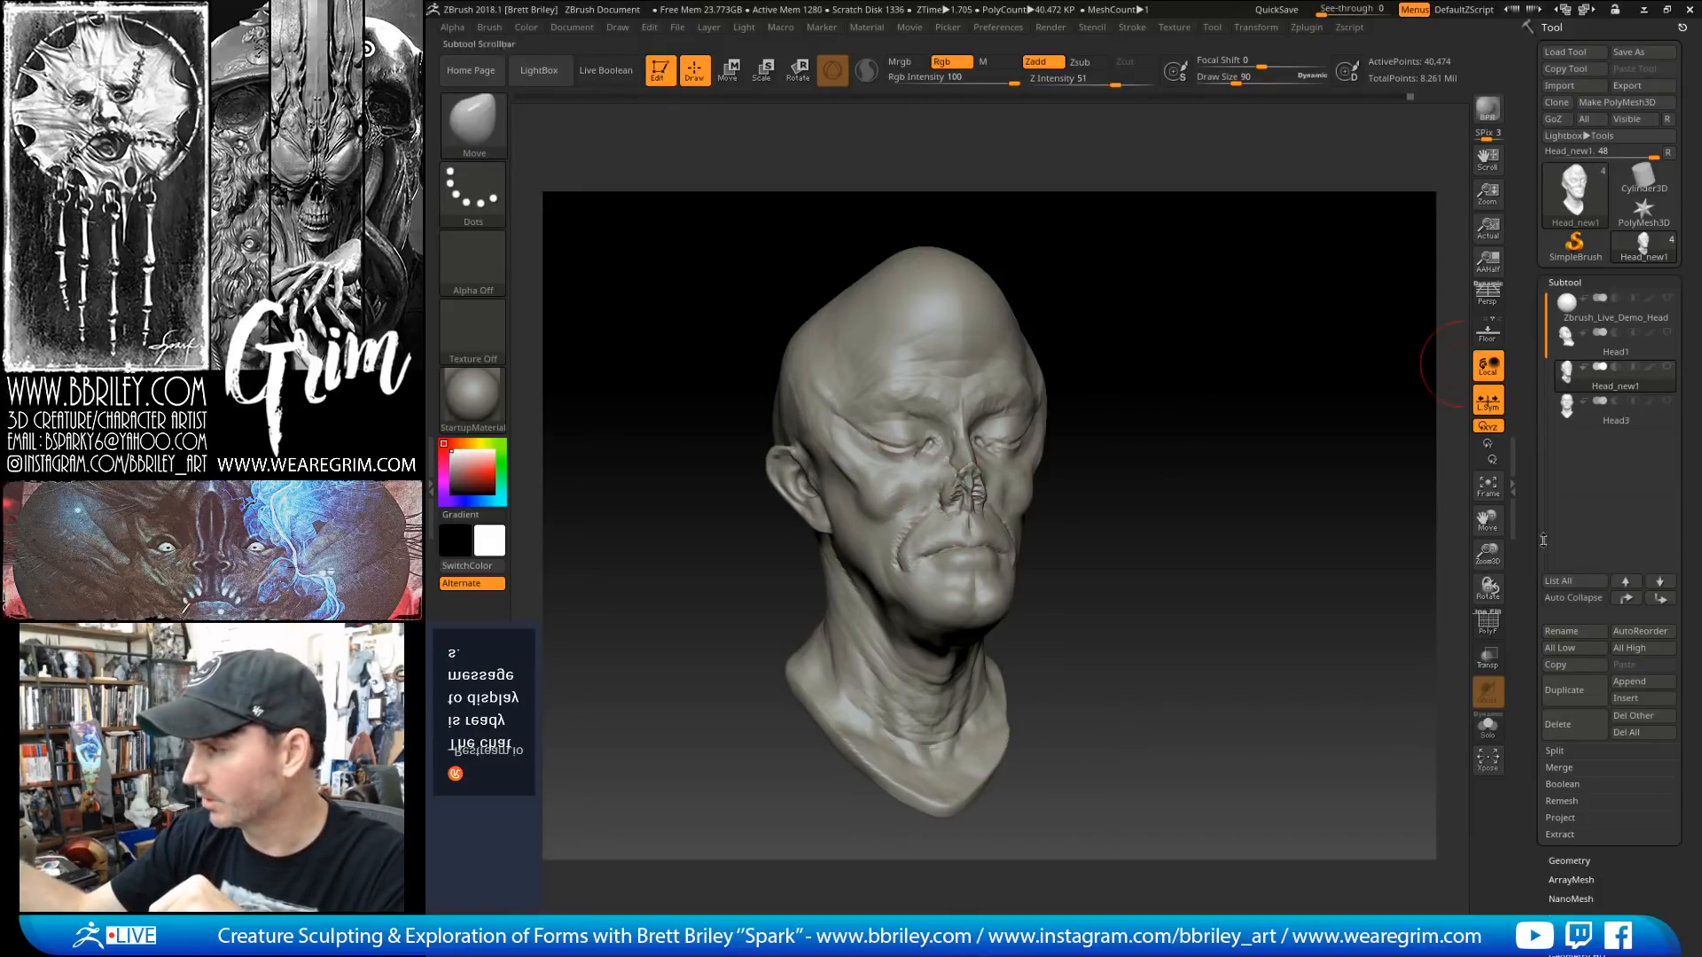
{"action": "left_click", "coordinate": [1563, 689]}
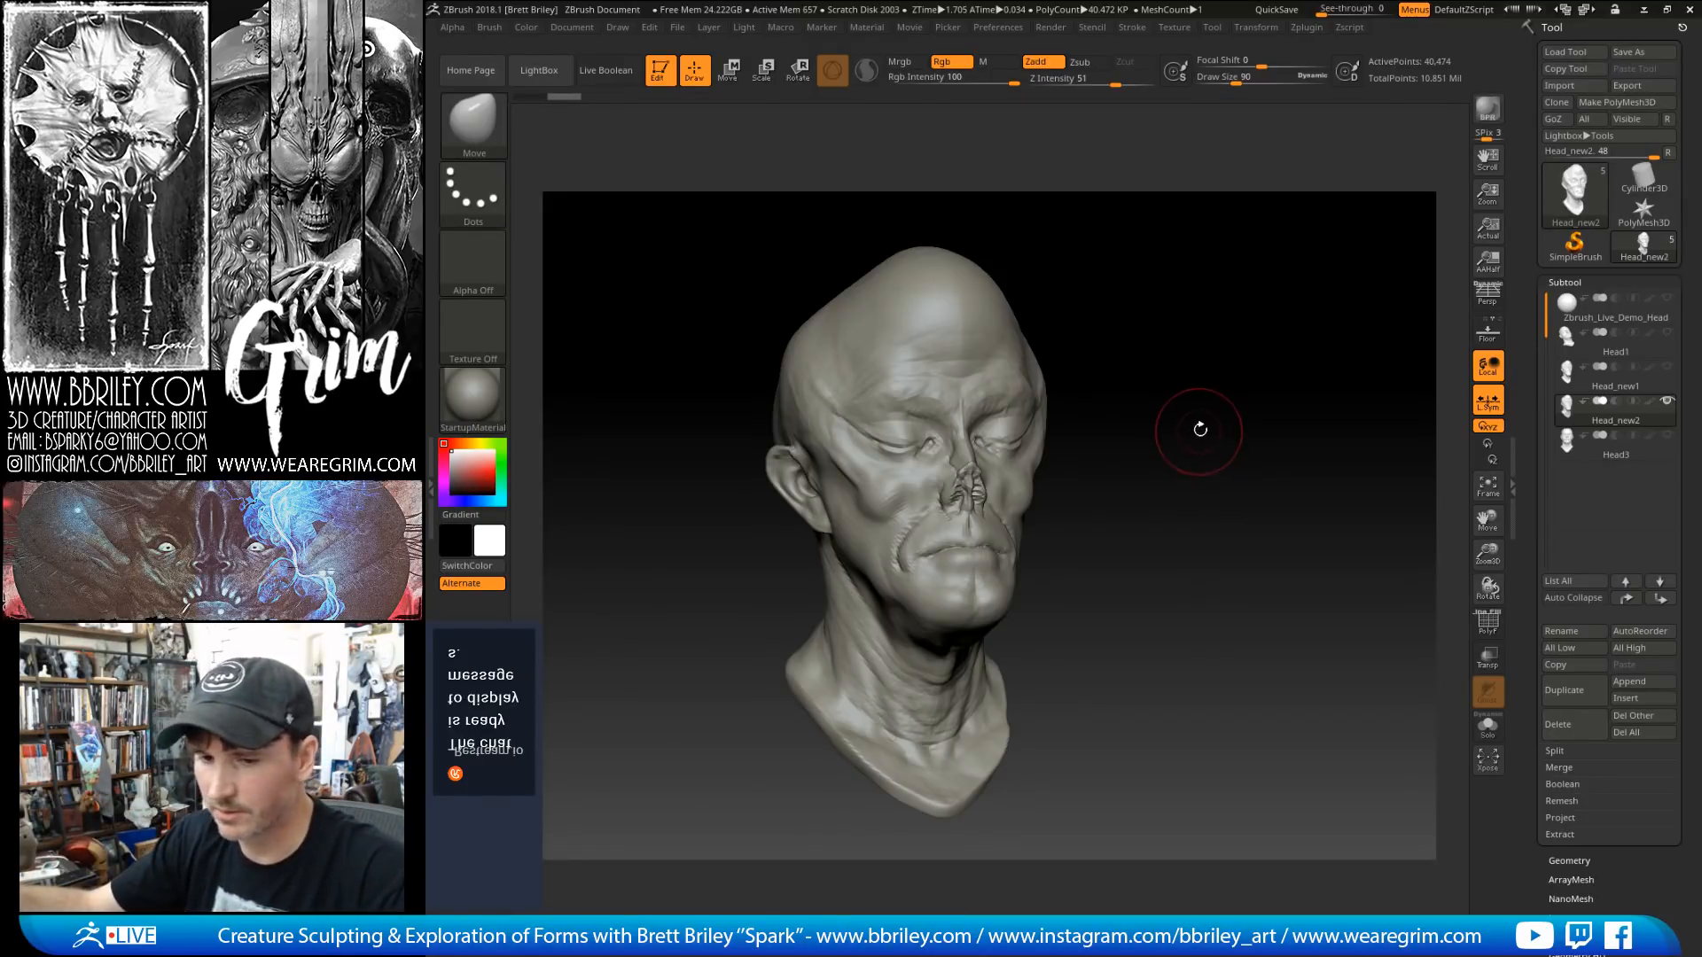
Step: Reshape the cheek and jaw in side view with the Move brush at draw size 158
{"action": "mouse_move", "coordinate": [1200, 426]}
{"action": "left_mouse_down"}
{"action": "mouse_move", "coordinate": [1219, 411]}
{"action": "mouse_move", "coordinate": [1140, 384]}
{"action": "mouse_move", "coordinate": [890, 536]}
{"action": "mouse_move", "coordinate": [915, 523]}
{"action": "left_mouse_up"}
{"action": "key", "text": "bracketright"}
{"action": "key", "text": "bracketright"}
{"action": "left_click_drag", "start_coordinate": [1072, 399], "coordinate": [984, 406]}
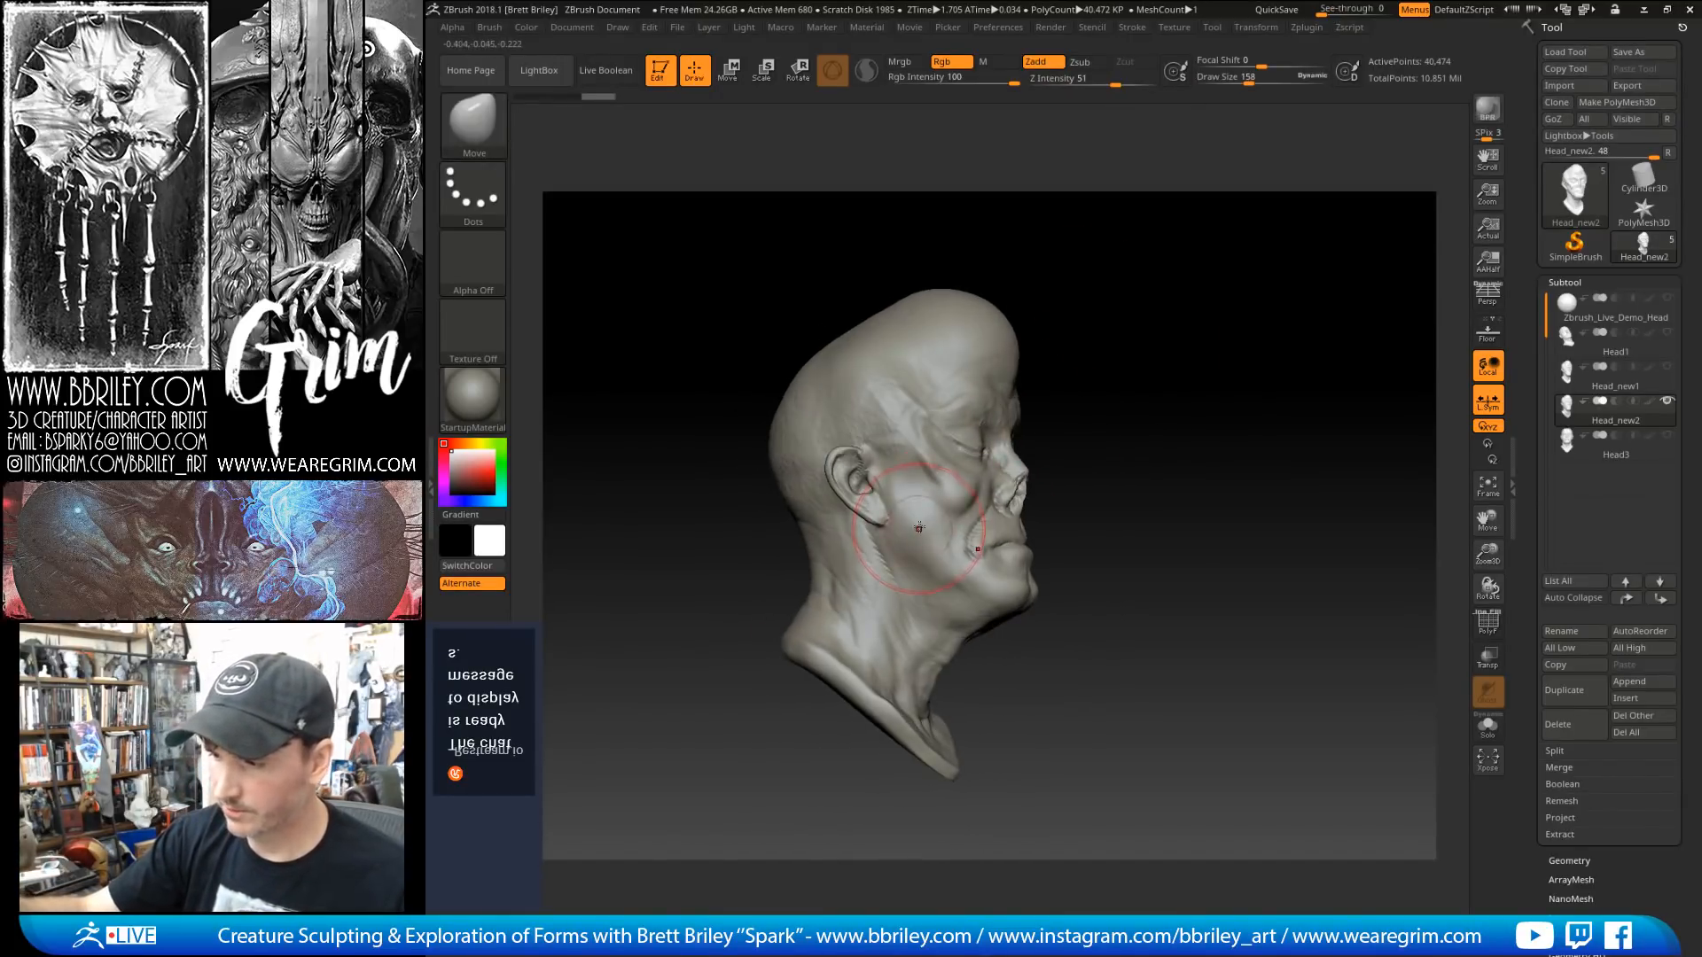
{"action": "left_click_drag", "start_coordinate": [918, 528], "coordinate": [1024, 467]}
{"action": "left_click_drag", "start_coordinate": [1128, 369], "coordinate": [1137, 371]}
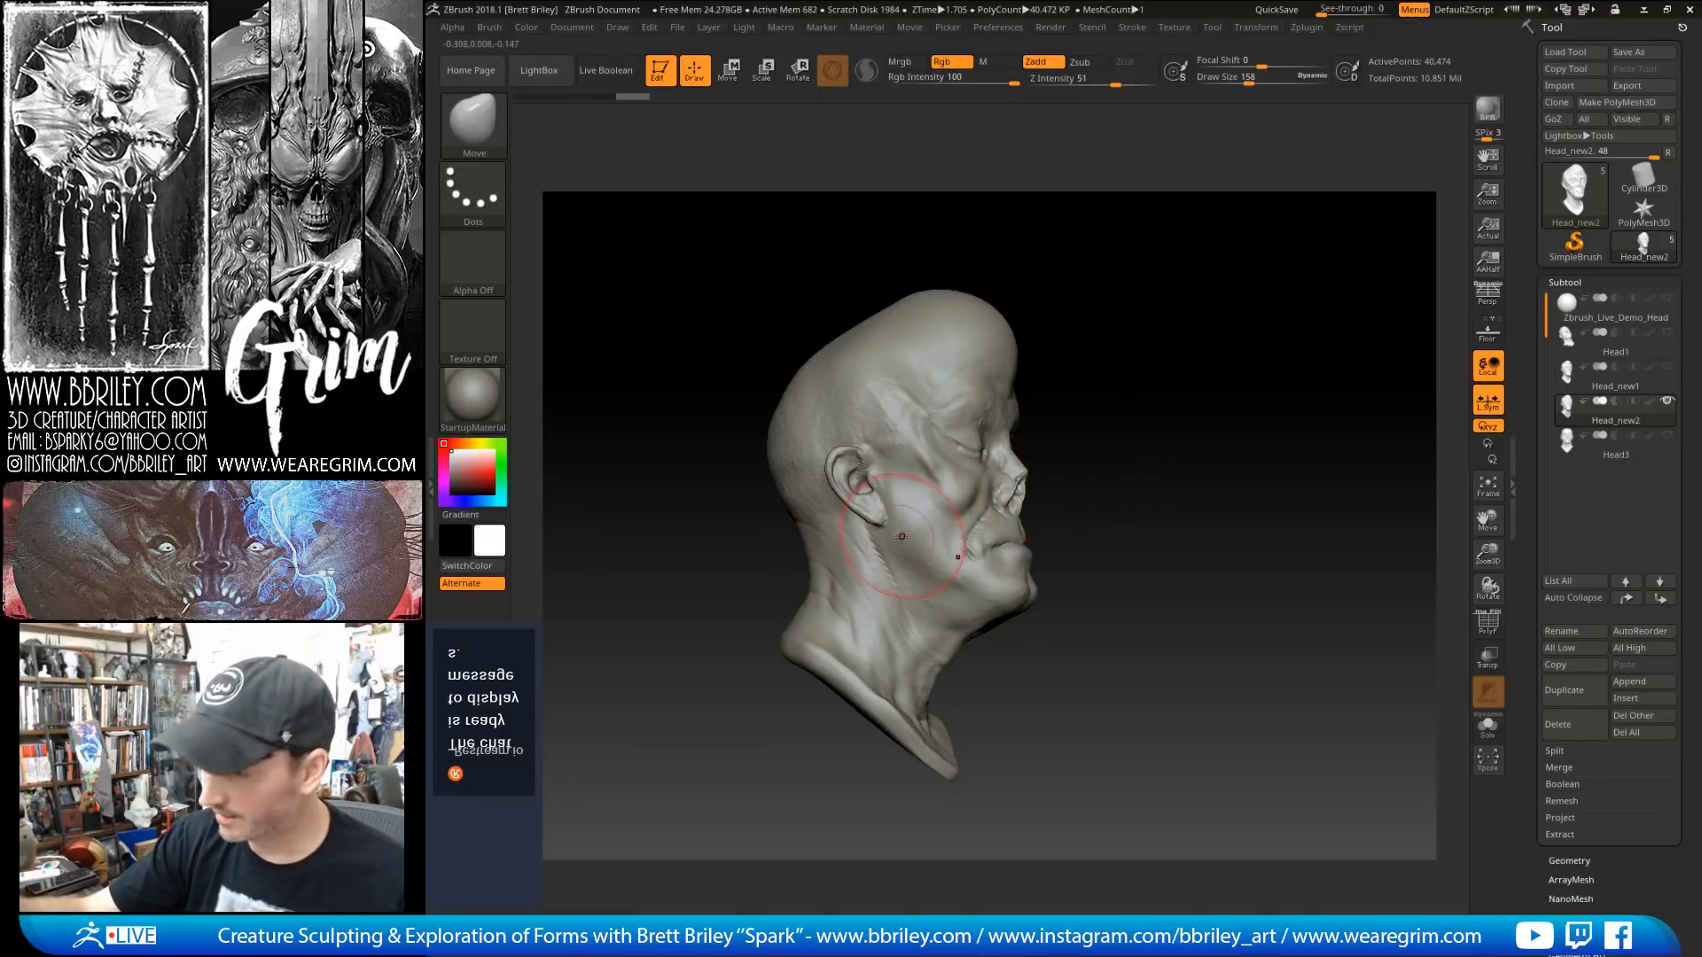
{"action": "left_click_drag", "start_coordinate": [904, 537], "coordinate": [922, 560]}
Step: Refine the rear of the jaw below the ear with a smaller Move brush
{"action": "key", "text": "bracketleft"}
{"action": "key", "text": "bracketleft"}
{"action": "left_click_drag", "start_coordinate": [1077, 416], "coordinate": [1093, 414]}
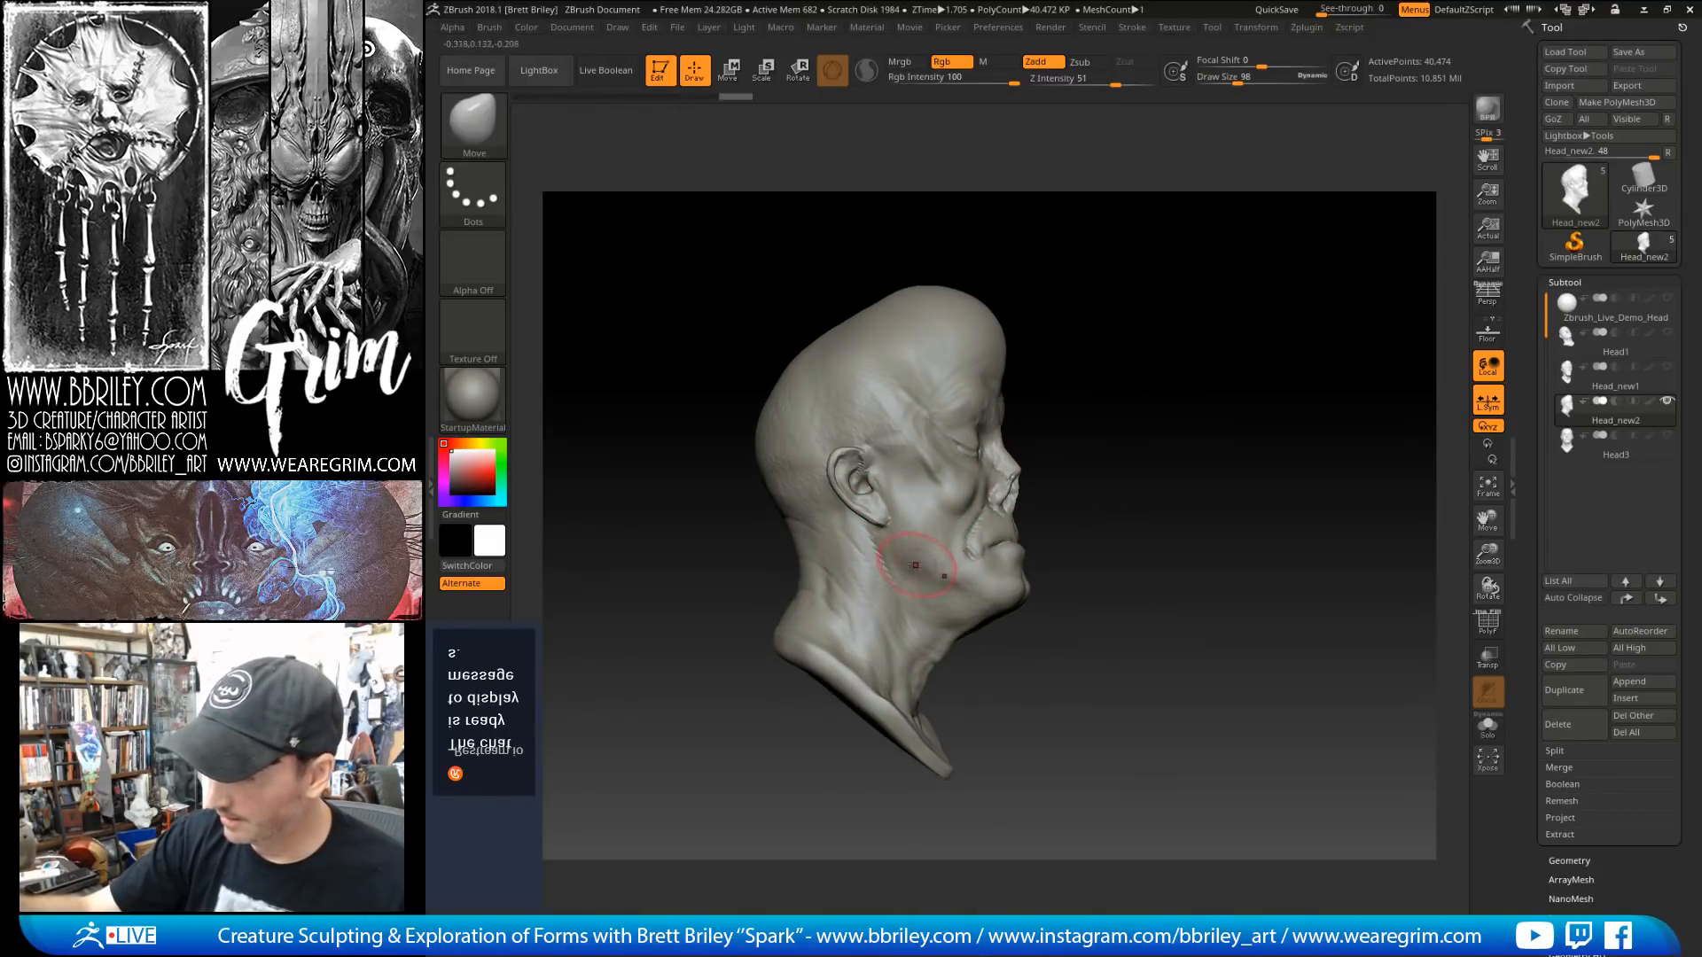
{"action": "key", "text": "bracketright"}
{"action": "left_click_drag", "start_coordinate": [922, 564], "coordinate": [891, 532]}
Step: Carve creases along the jaw, cheekbone and temple with the DamStandard brush at draw size 39
{"action": "key", "text": "b"}
{"action": "key", "text": "d"}
{"action": "key", "text": "s"}
{"action": "key", "text": "s"}
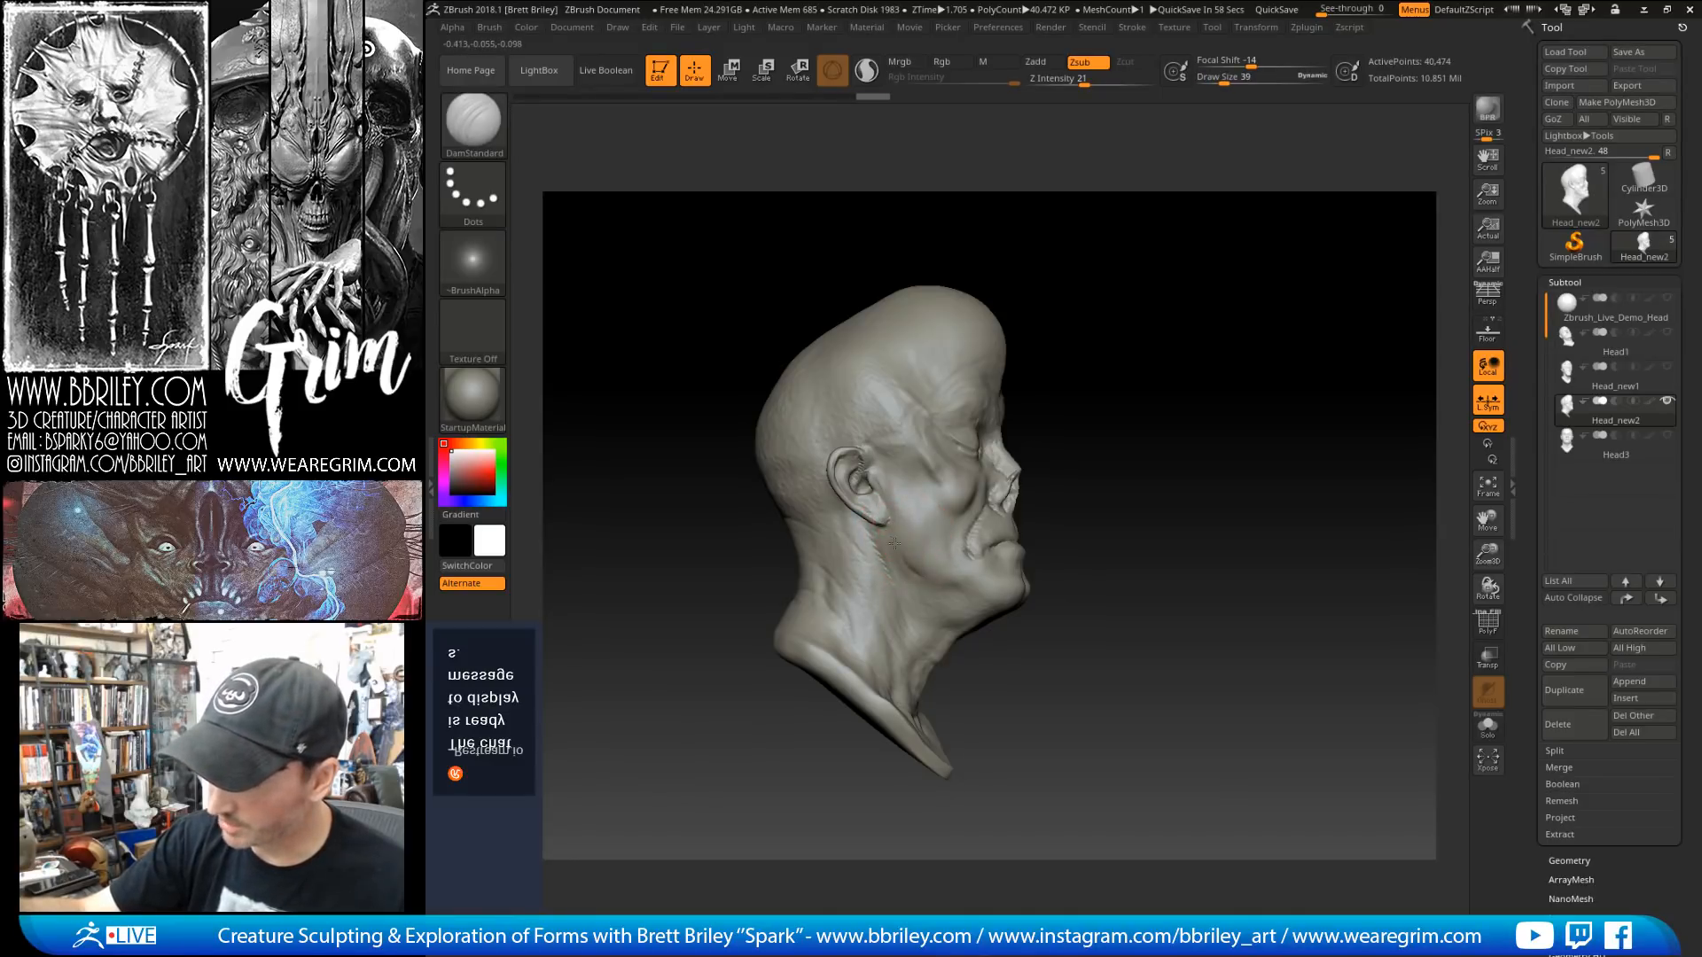
{"action": "left_click_drag", "start_coordinate": [935, 584], "coordinate": [957, 568]}
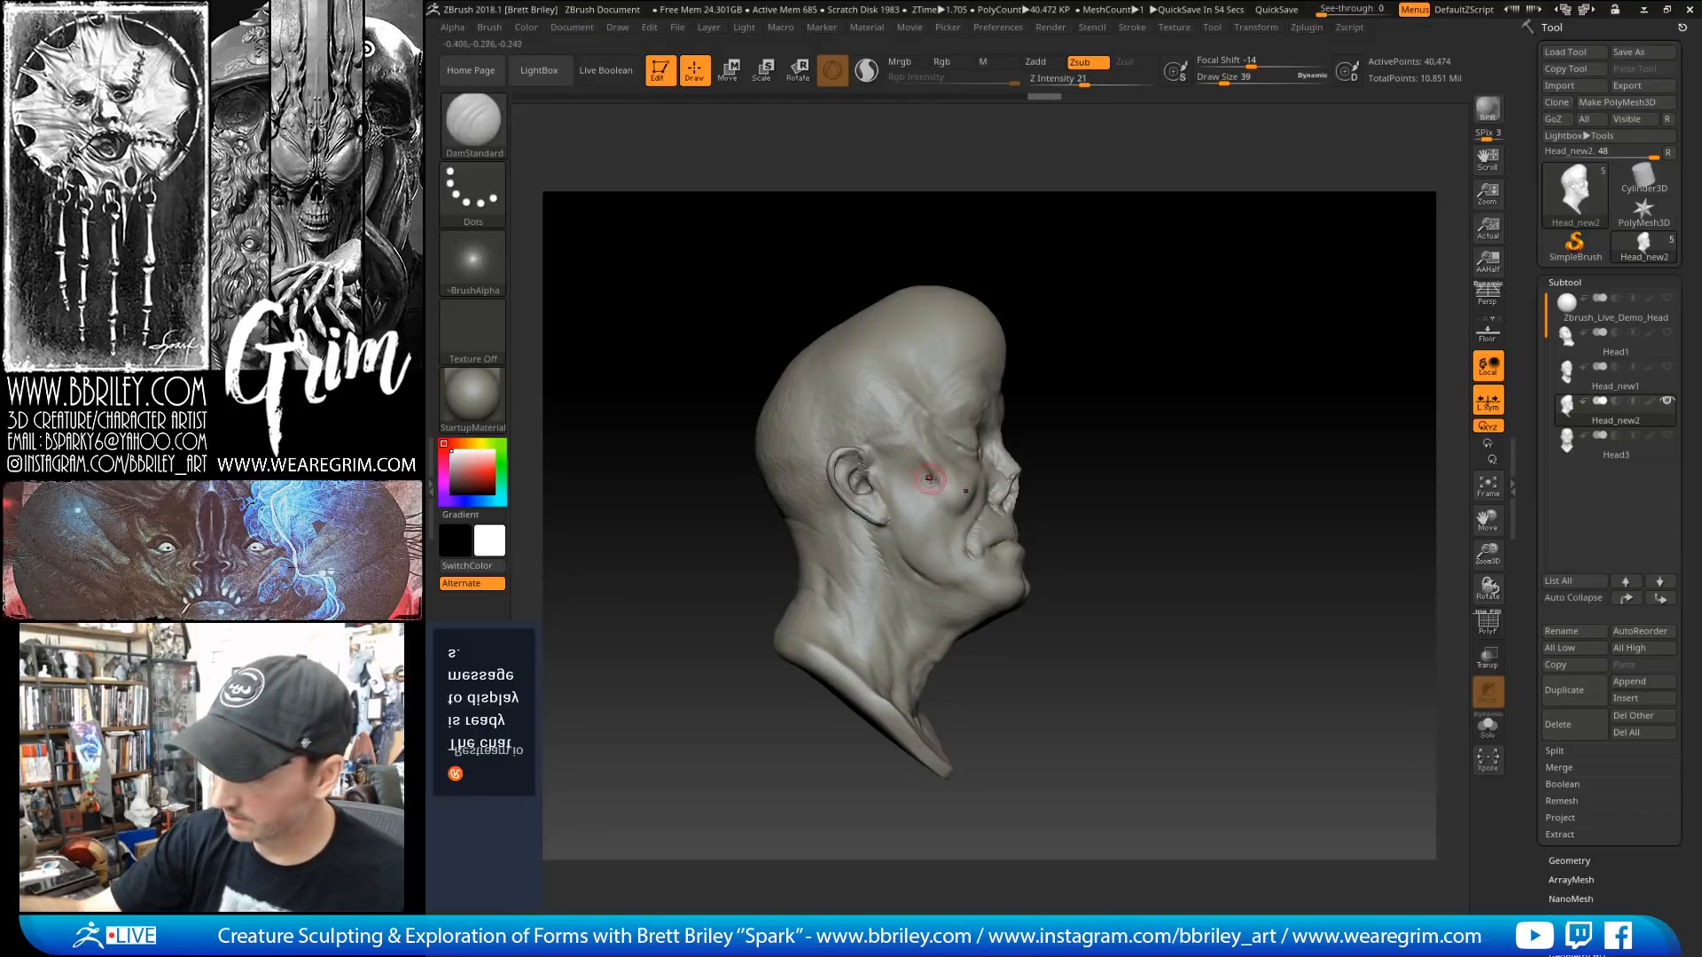
{"action": "left_click_drag", "start_coordinate": [930, 482], "coordinate": [900, 471]}
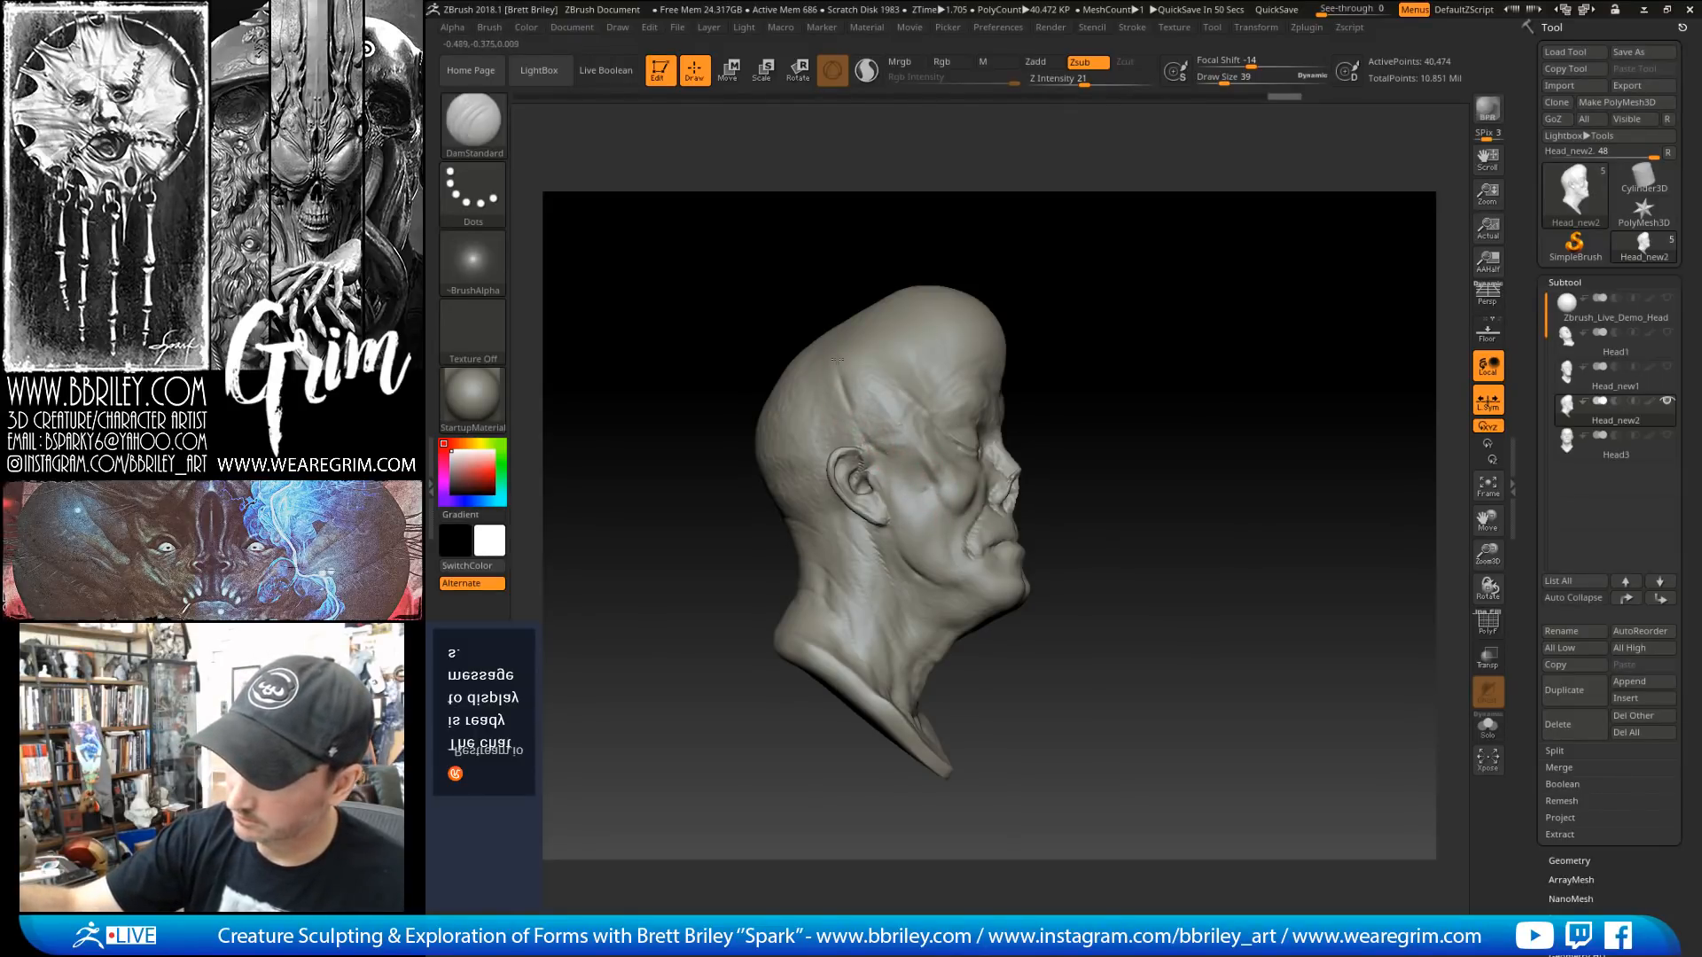
Step: Reshape the upper back and crown of the skull in profile with the Move brush at draw size 207
{"action": "key", "text": "b"}
{"action": "key", "text": "m"}
{"action": "key", "text": "v"}
{"action": "key", "text": "s"}
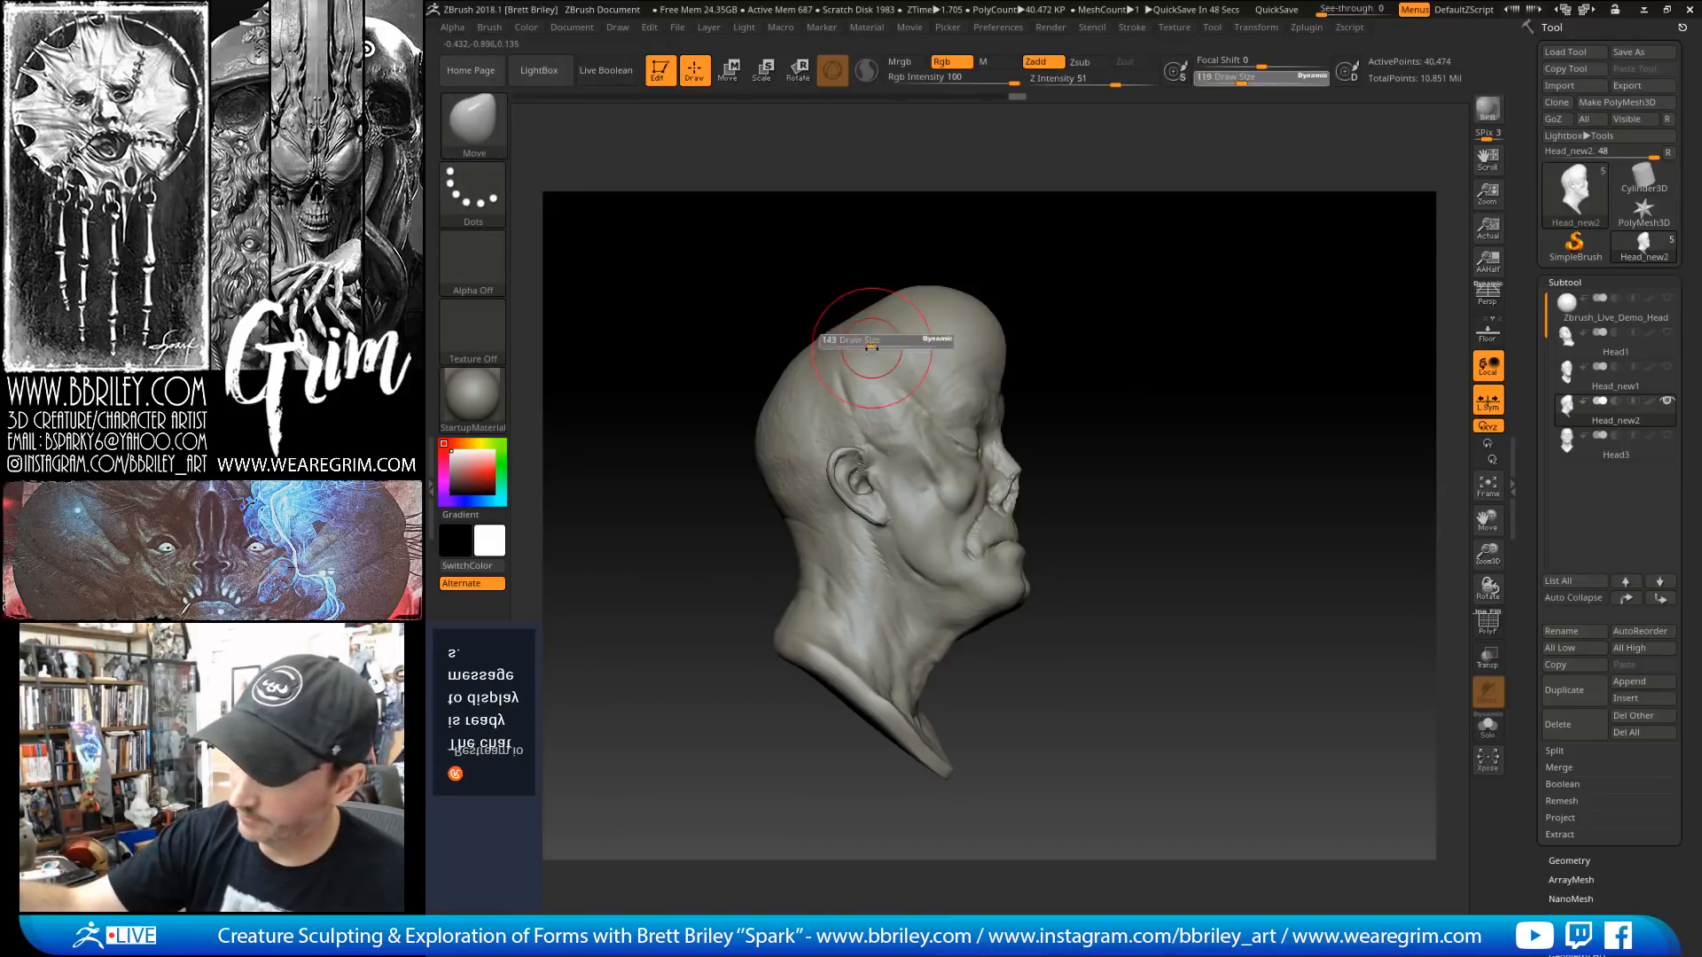
{"action": "left_click", "coordinate": [871, 347]}
{"action": "key", "text": "s"}
{"action": "left_click", "coordinate": [877, 310]}
{"action": "key", "text": "s"}
{"action": "left_click", "coordinate": [882, 286]}
{"action": "left_click_drag", "start_coordinate": [862, 316], "coordinate": [853, 301]}
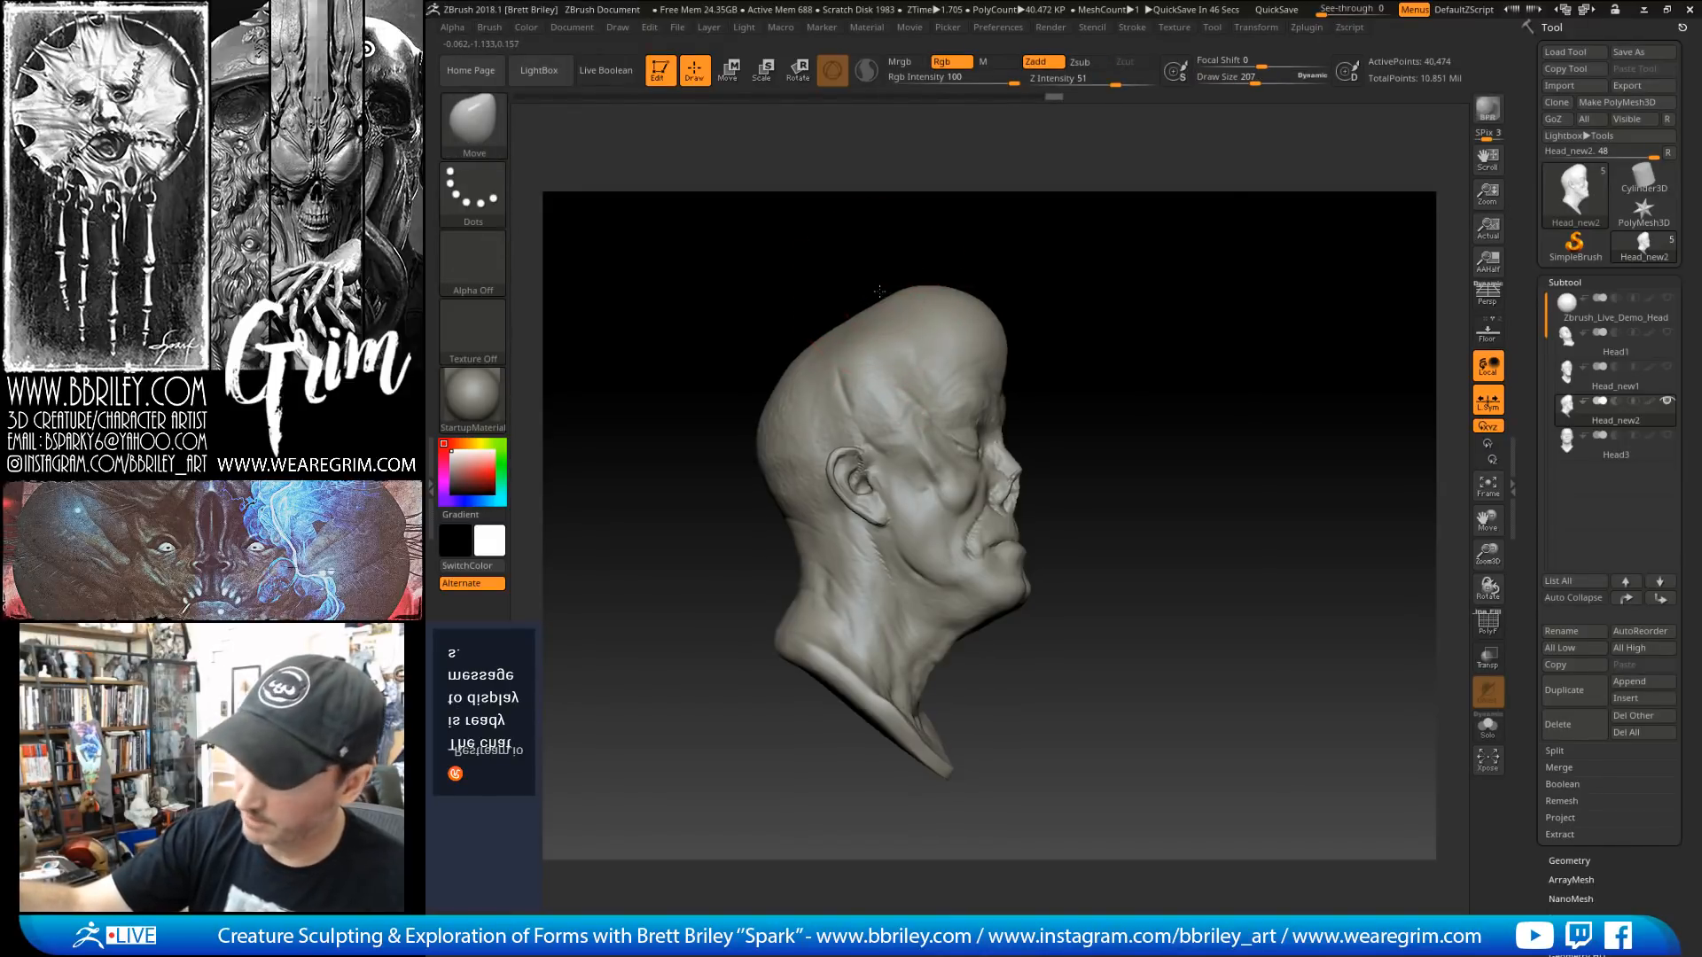
{"action": "right_click_drag", "start_coordinate": [852, 301], "coordinate": [868, 298]}
{"action": "mouse_move", "coordinate": [882, 299]}
{"action": "left_mouse_down"}
{"action": "mouse_move", "coordinate": [869, 286]}
{"action": "mouse_move", "coordinate": [942, 274]}
{"action": "left_mouse_up"}
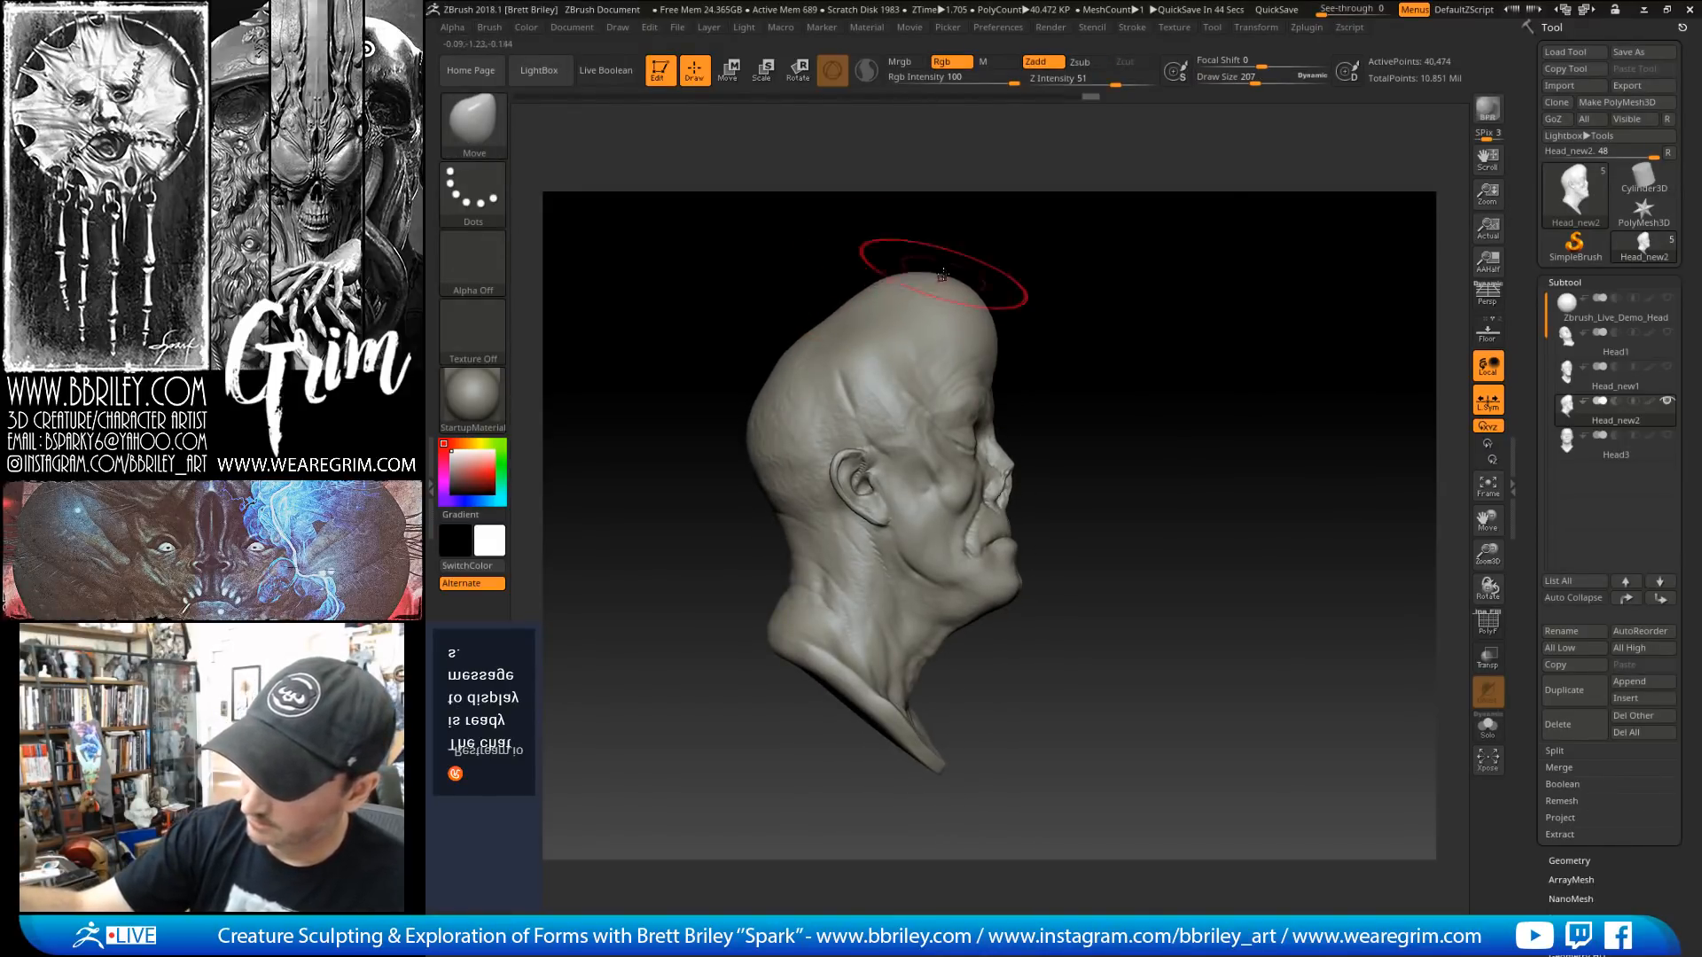
Step: Round out the top and upper sides of the skull from the front with the Move brush at draw sizes 244 and 219
{"action": "mouse_move", "coordinate": [1075, 281]}
{"action": "left_mouse_down"}
{"action": "mouse_move", "coordinate": [1096, 274]}
{"action": "mouse_move", "coordinate": [1083, 300]}
{"action": "left_mouse_up"}
{"action": "key", "text": "s"}
{"action": "left_click", "coordinate": [1075, 304]}
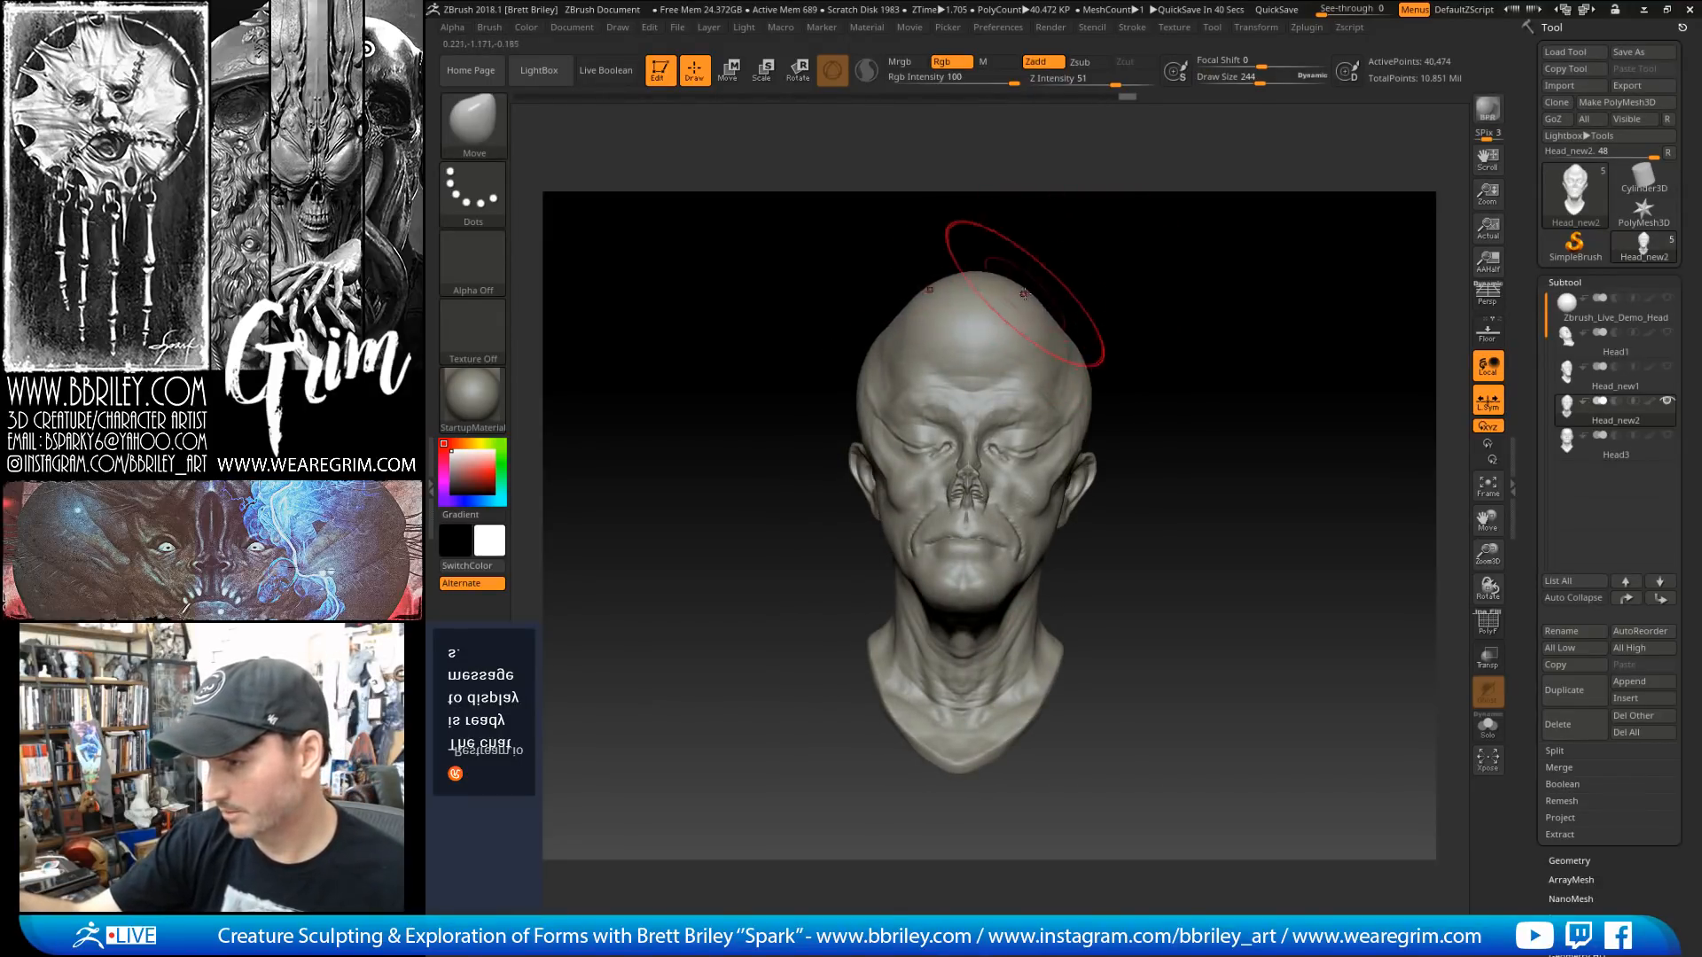
{"action": "key", "text": "s"}
{"action": "left_click", "coordinate": [1059, 286]}
{"action": "key", "text": "s"}
{"action": "mouse_move", "coordinate": [1058, 286]}
{"action": "left_mouse_down"}
{"action": "mouse_move", "coordinate": [1087, 298]}
{"action": "mouse_move", "coordinate": [1076, 330]}
{"action": "mouse_move", "coordinate": [1072, 300]}
{"action": "left_mouse_up"}
{"action": "left_click", "coordinate": [1091, 328]}
{"action": "left_click_drag", "start_coordinate": [1061, 329], "coordinate": [1037, 300]}
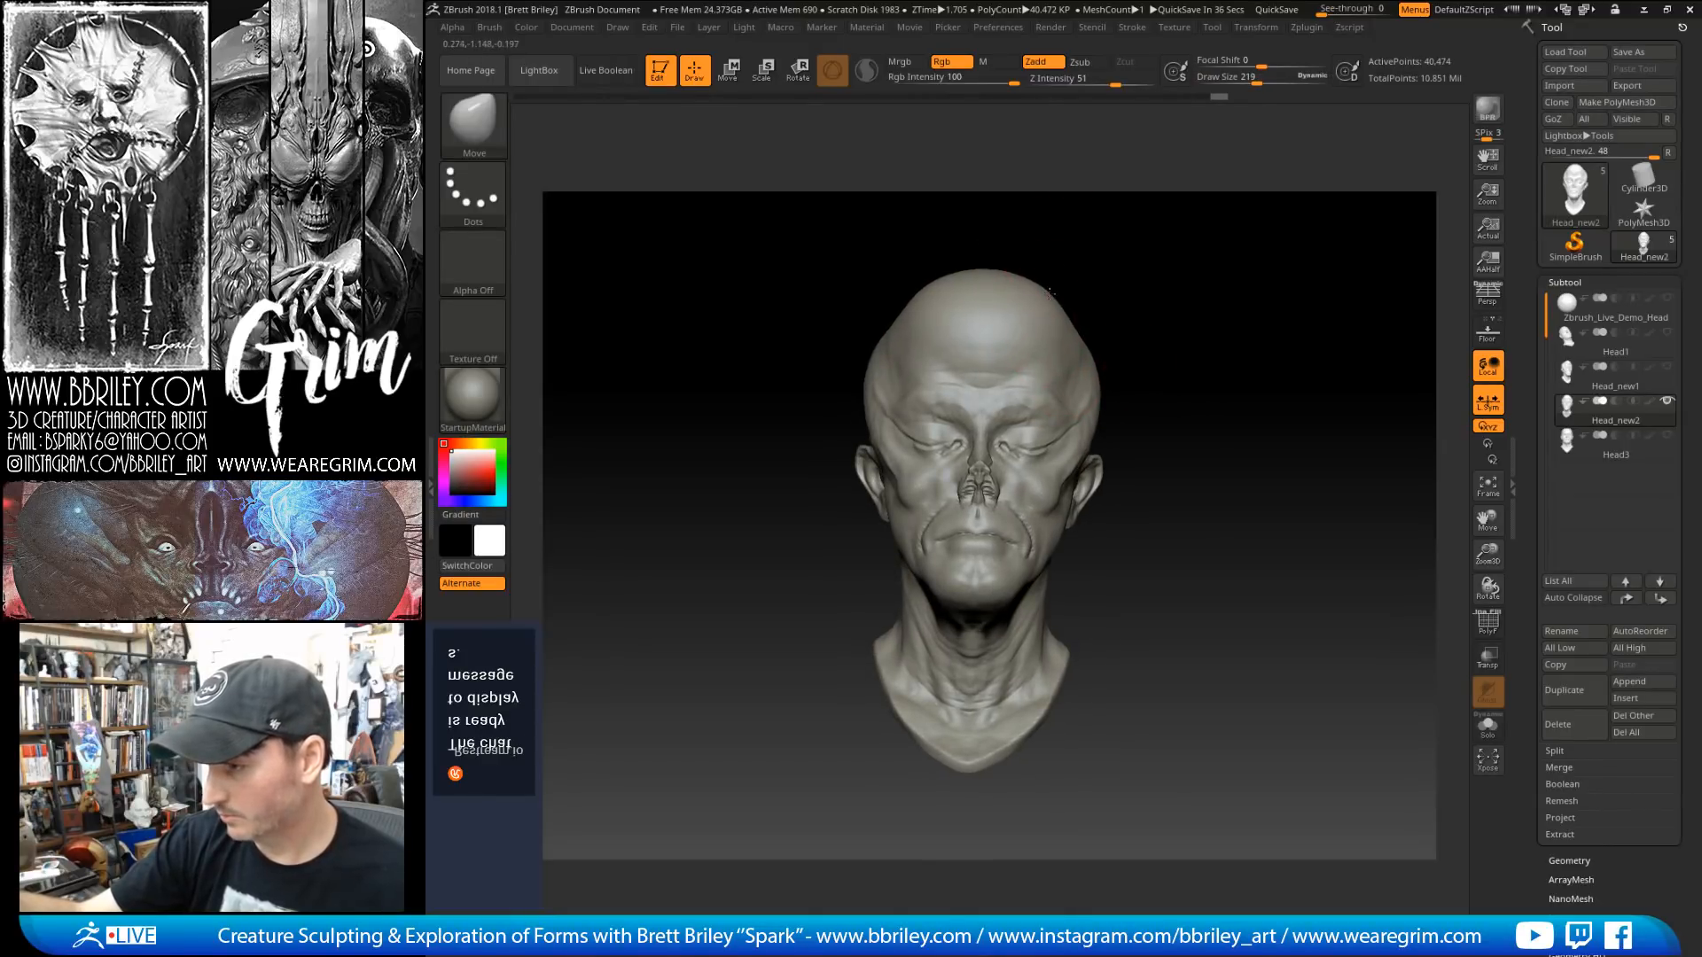
Step: Adjust the side of the skull above the temple with the Move brush reduced to draw size 111
{"action": "mouse_move", "coordinate": [1184, 290]}
{"action": "left_mouse_down"}
{"action": "mouse_move", "coordinate": [1117, 300]}
{"action": "mouse_move", "coordinate": [1175, 232]}
{"action": "mouse_move", "coordinate": [1081, 257]}
{"action": "mouse_move", "coordinate": [1159, 238]}
{"action": "left_mouse_up"}
{"action": "key", "text": "s"}
{"action": "left_click", "coordinate": [1010, 421]}
{"action": "key", "text": "s"}
{"action": "left_click", "coordinate": [1013, 429]}
{"action": "key", "text": "s"}
{"action": "left_click", "coordinate": [1020, 427]}
{"action": "key", "text": "s"}
{"action": "left_click", "coordinate": [1086, 354]}
{"action": "left_click_drag", "start_coordinate": [1083, 363], "coordinate": [1091, 351]}
{"action": "mouse_move", "coordinate": [1152, 226]}
{"action": "left_mouse_down"}
{"action": "mouse_move", "coordinate": [1185, 218]}
{"action": "mouse_move", "coordinate": [1173, 241]}
{"action": "left_mouse_up"}
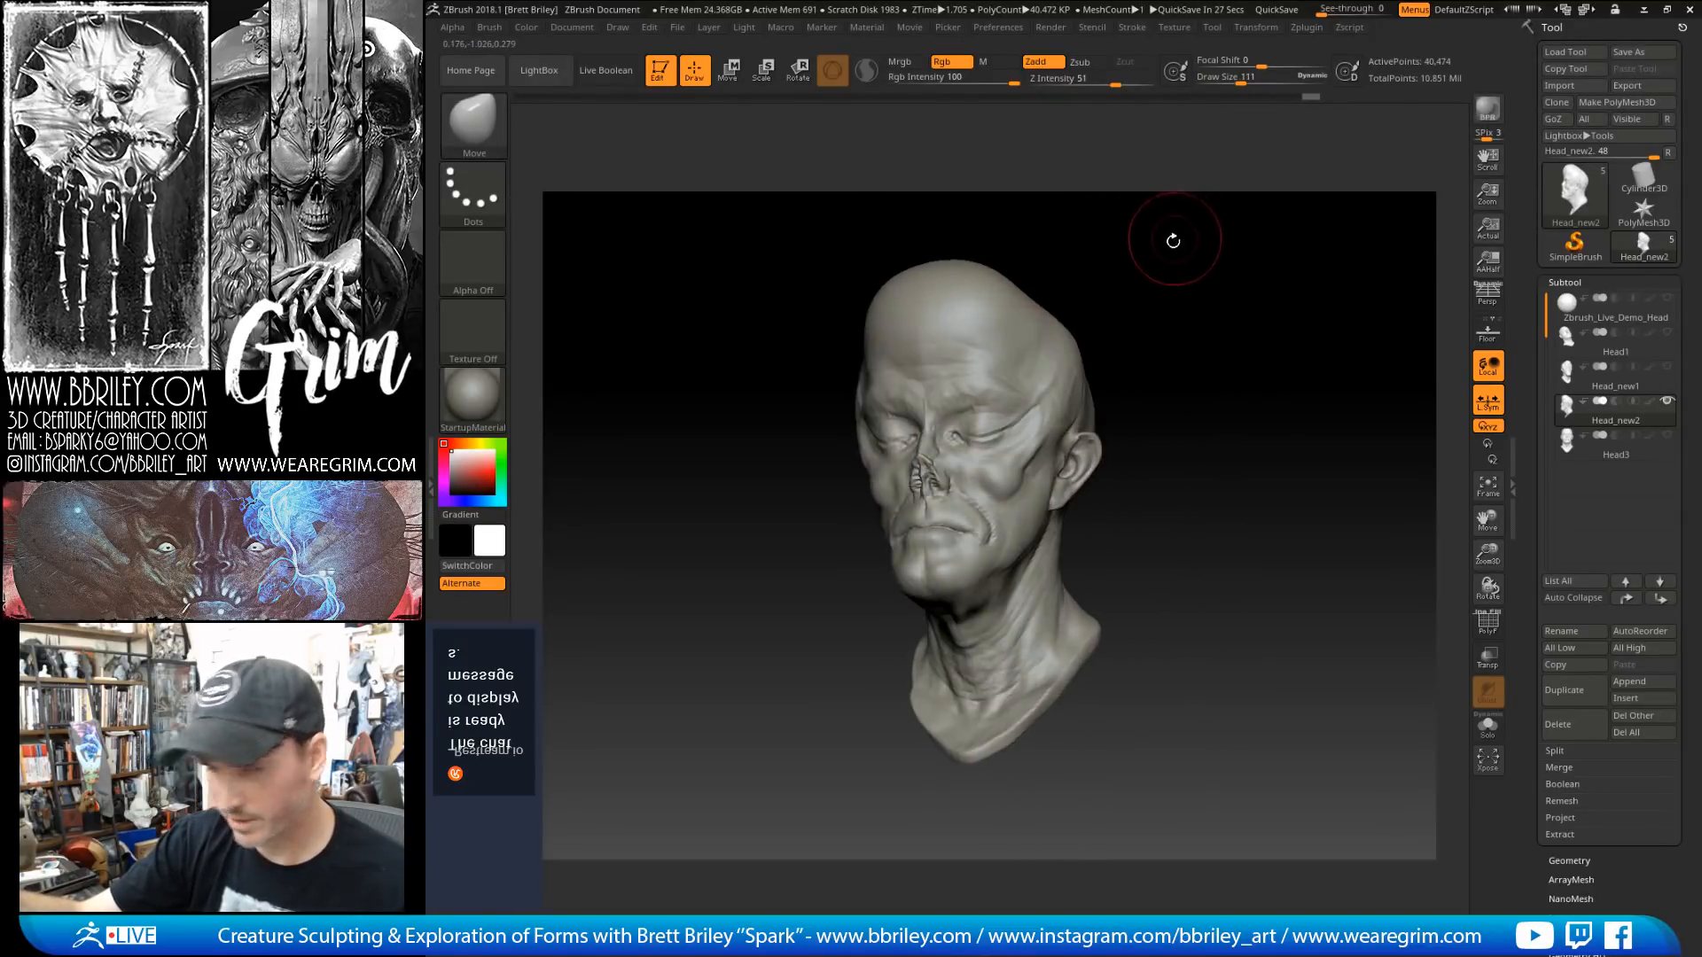
Step: Reshape the brows above the eyes with the Move brush at draw sizes 86 and 94
{"action": "left_click_drag", "start_coordinate": [1117, 310], "coordinate": [984, 381]}
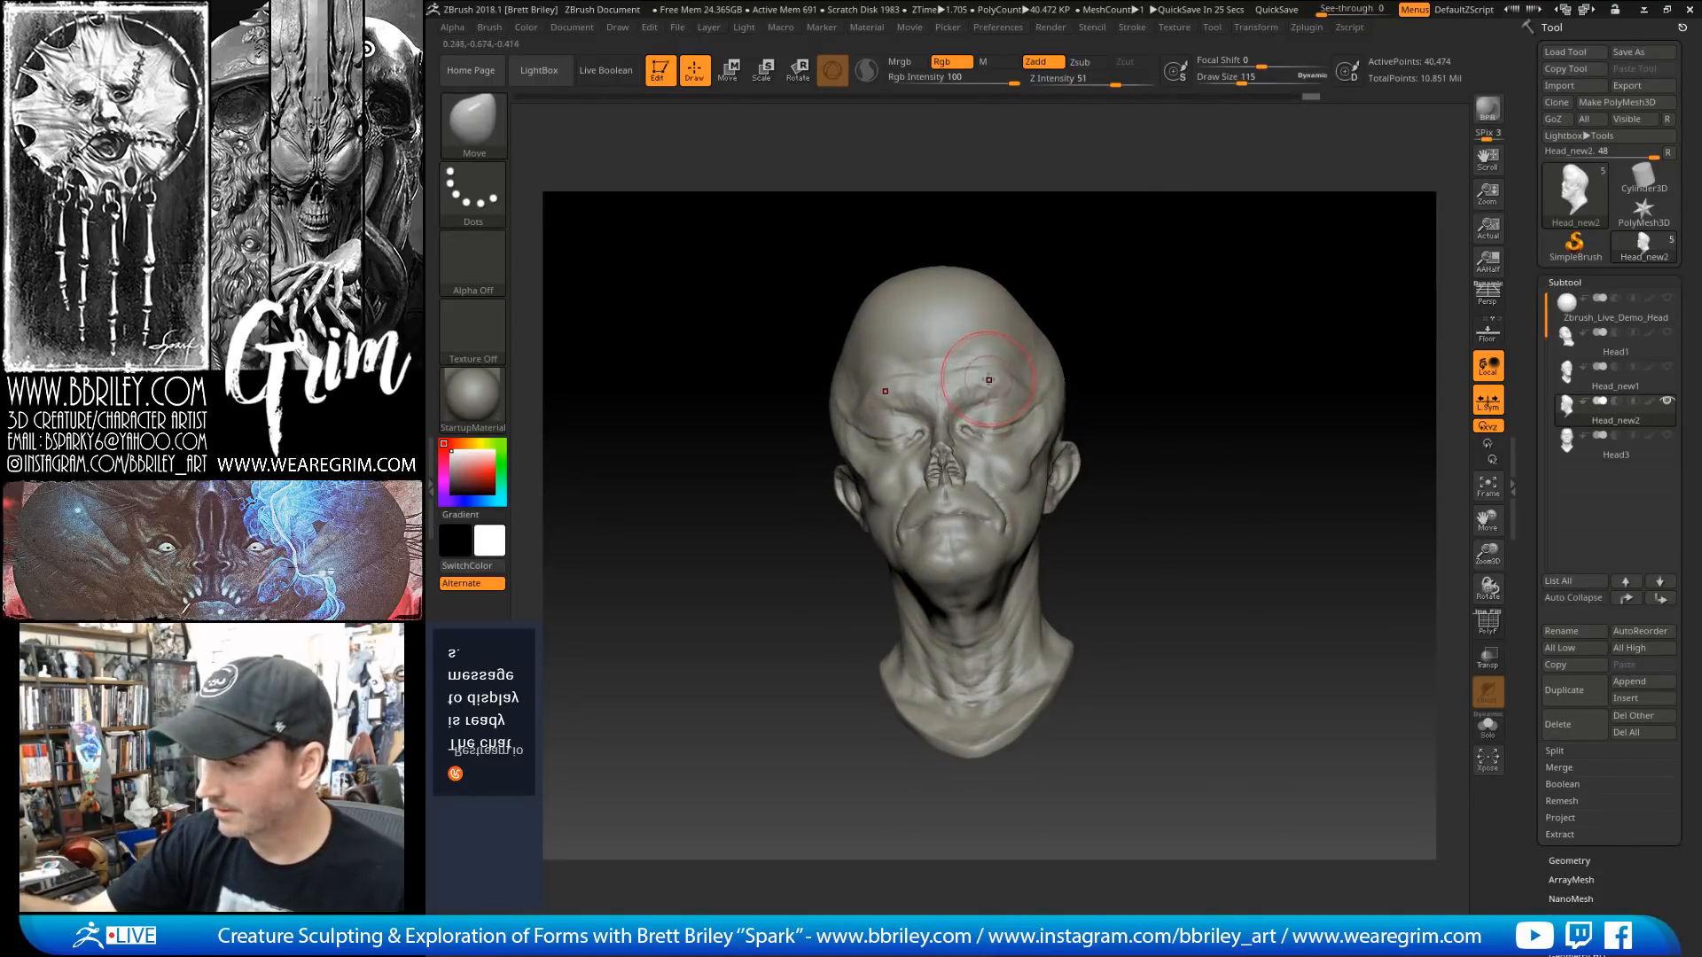
{"action": "key", "text": "bracketleft"}
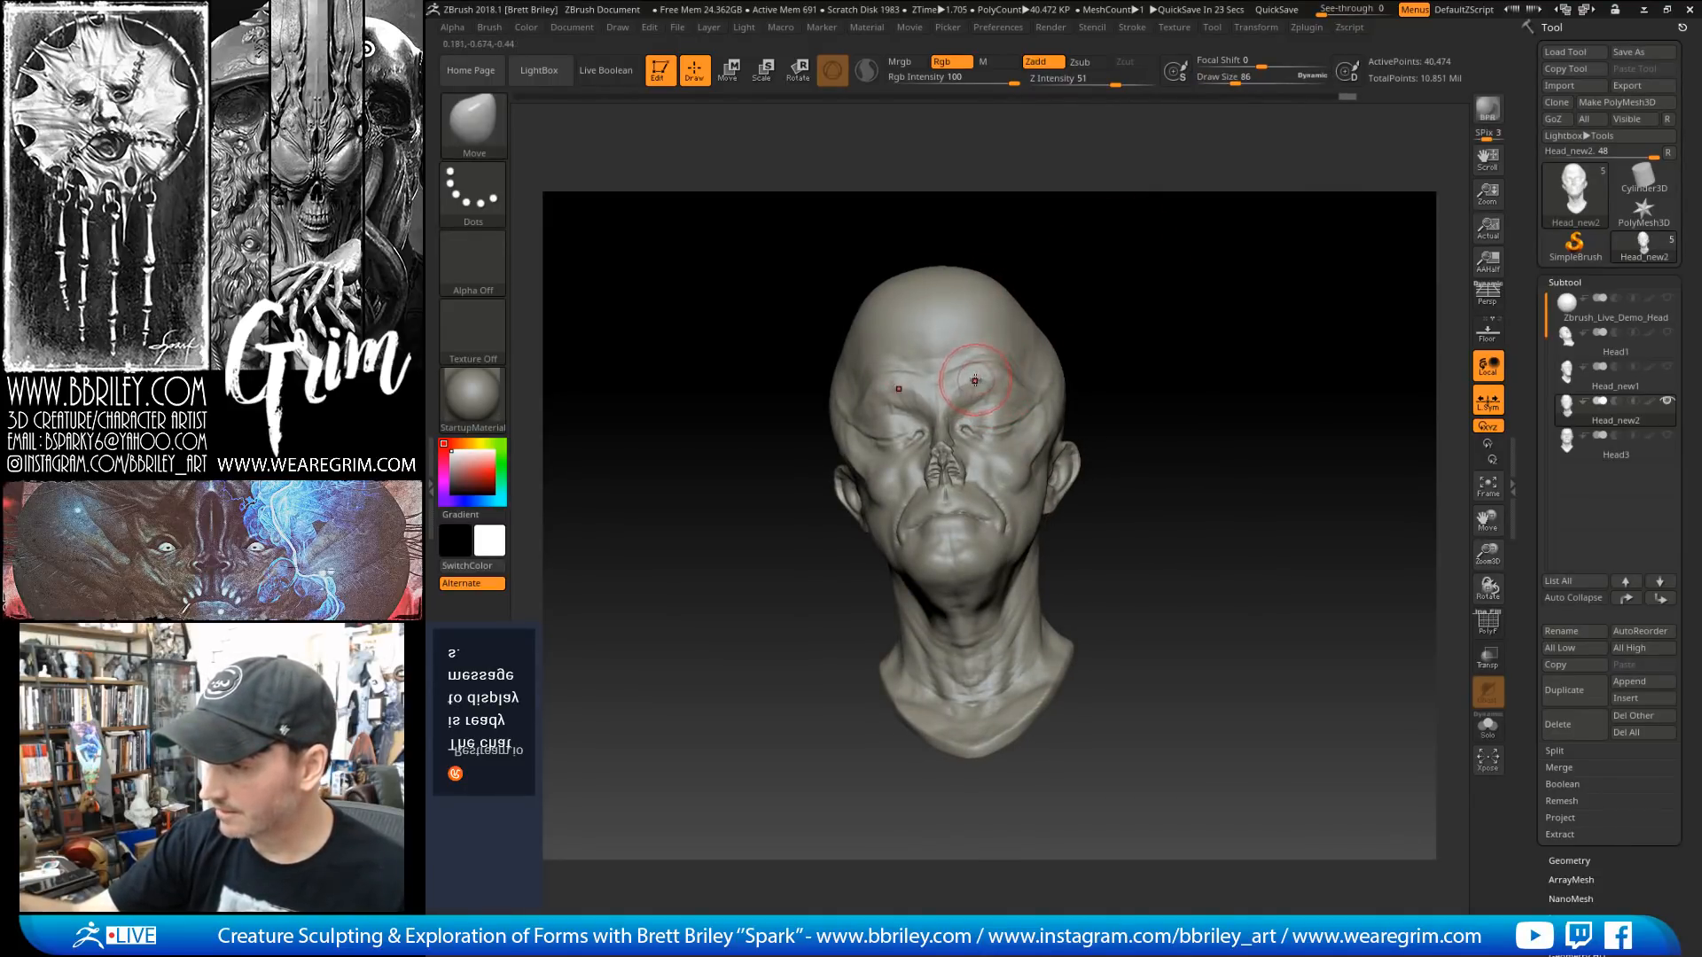
{"action": "key", "text": "bracketright"}
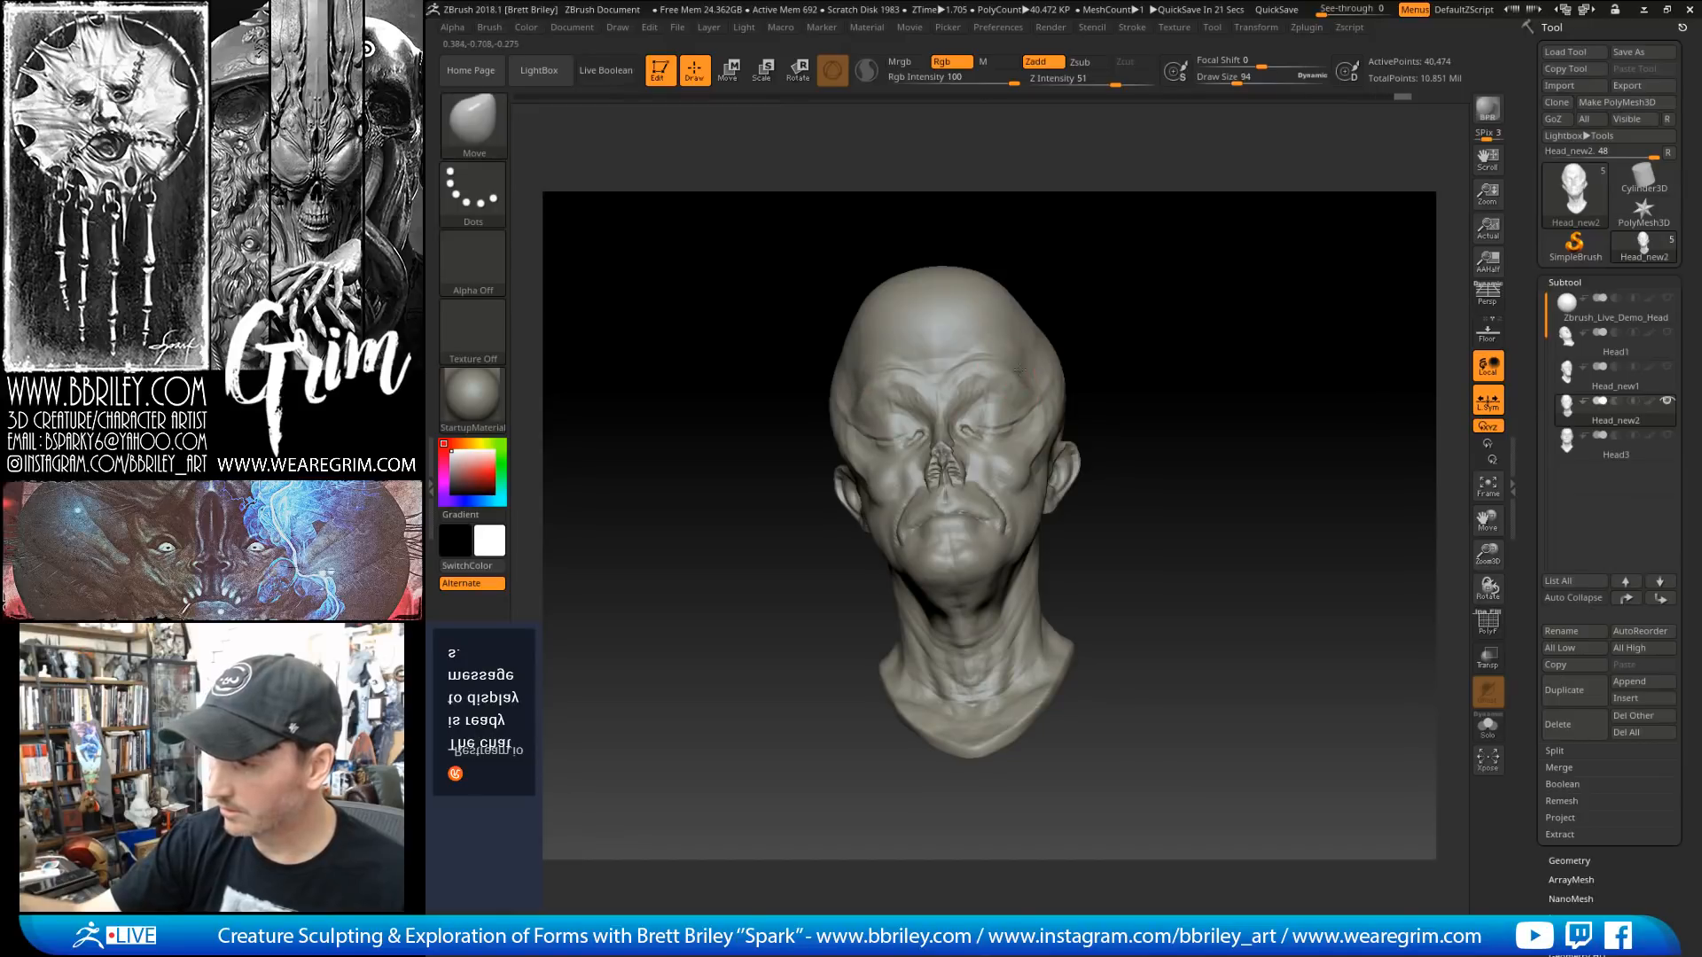
{"action": "left_click_drag", "start_coordinate": [1056, 278], "coordinate": [1011, 320]}
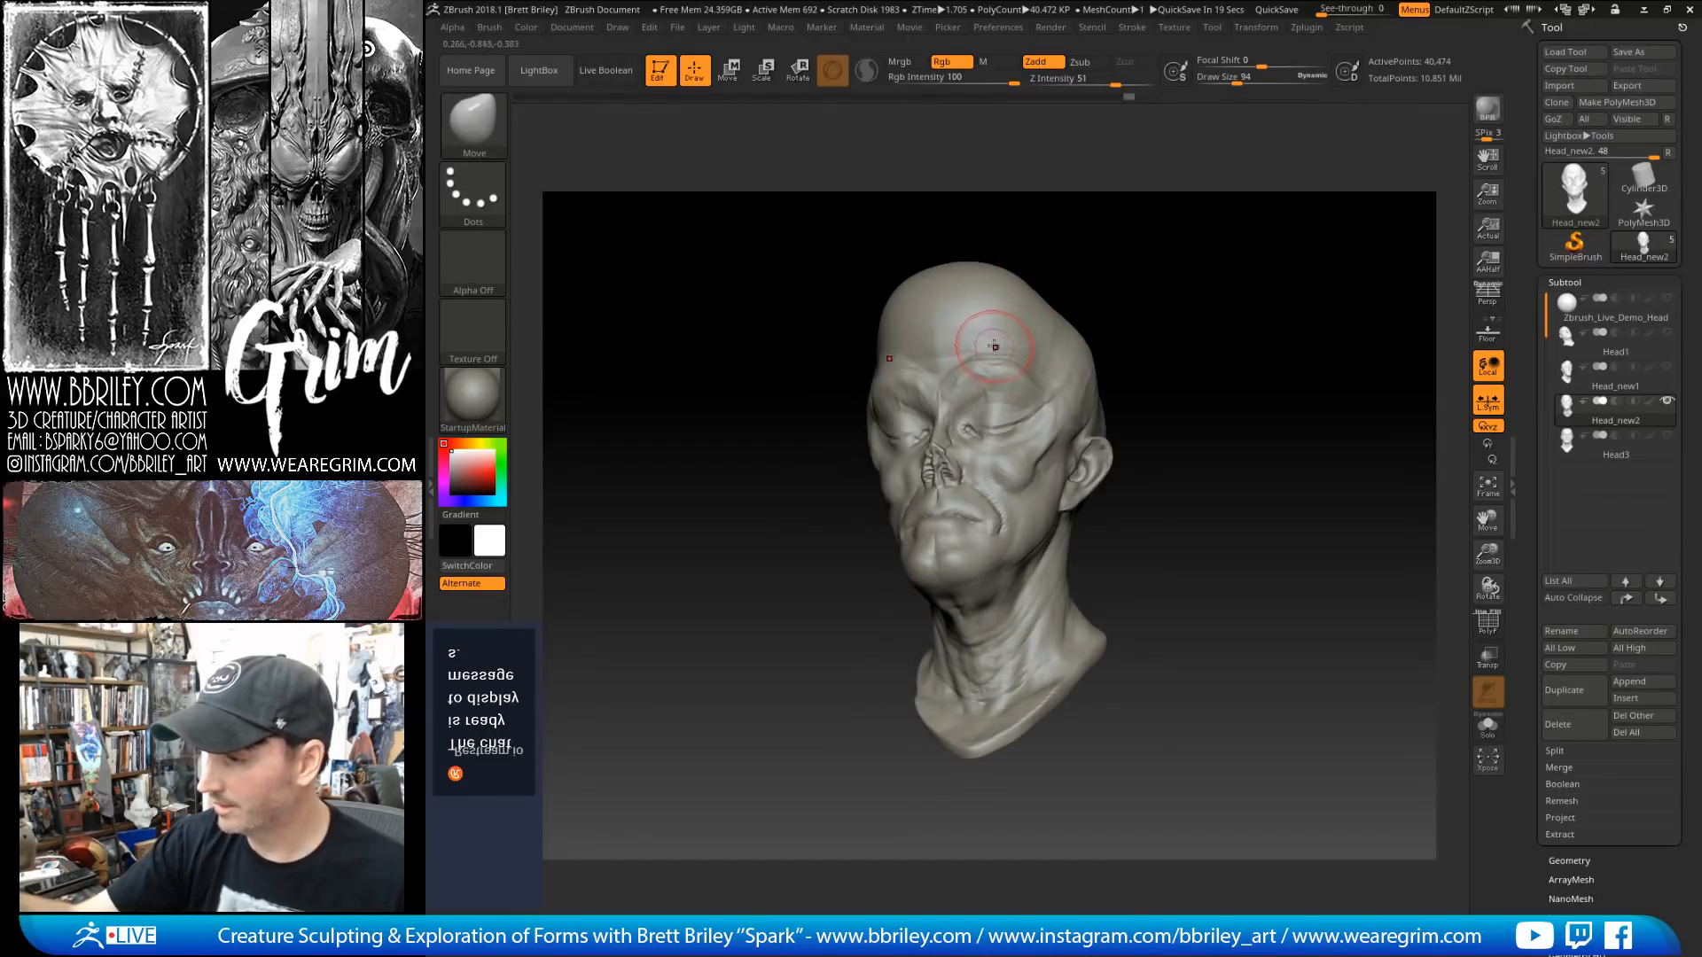
Step: Build up volume on the forehead above the brow with the Clay brush
{"action": "key", "text": "b"}
{"action": "key", "text": "c"}
{"action": "key", "text": "l"}
{"action": "left_click_drag", "start_coordinate": [999, 345], "coordinate": [996, 348]}
{"action": "left_click_drag", "start_coordinate": [1099, 232], "coordinate": [1008, 219]}
Step: Adjust the forehead form above the brow with the Move brush
{"action": "key", "text": "b"}
{"action": "key", "text": "m"}
{"action": "key", "text": "v"}
{"action": "key", "text": "s"}
{"action": "left_click_drag", "start_coordinate": [992, 356], "coordinate": [999, 347]}
{"action": "mouse_move", "coordinate": [1086, 222]}
{"action": "left_mouse_down"}
{"action": "mouse_move", "coordinate": [1061, 217]}
{"action": "mouse_move", "coordinate": [1047, 258]}
{"action": "left_mouse_up"}
{"action": "left_click_drag", "start_coordinate": [1095, 227], "coordinate": [1083, 225], "text": "shift"}
Step: Pull the crown of the head upward with the Move brush enlarged to draw size 350
{"action": "key", "text": "s"}
{"action": "mouse_move", "coordinate": [1004, 313]}
{"action": "left_mouse_down"}
{"action": "mouse_move", "coordinate": [1036, 310]}
{"action": "mouse_move", "coordinate": [1045, 285]}
{"action": "left_mouse_up"}
{"action": "mouse_move", "coordinate": [1176, 255]}
{"action": "left_mouse_down"}
{"action": "mouse_move", "coordinate": [1310, 258]}
{"action": "mouse_move", "coordinate": [1223, 355]}
{"action": "mouse_move", "coordinate": [1124, 418]}
{"action": "left_mouse_up"}
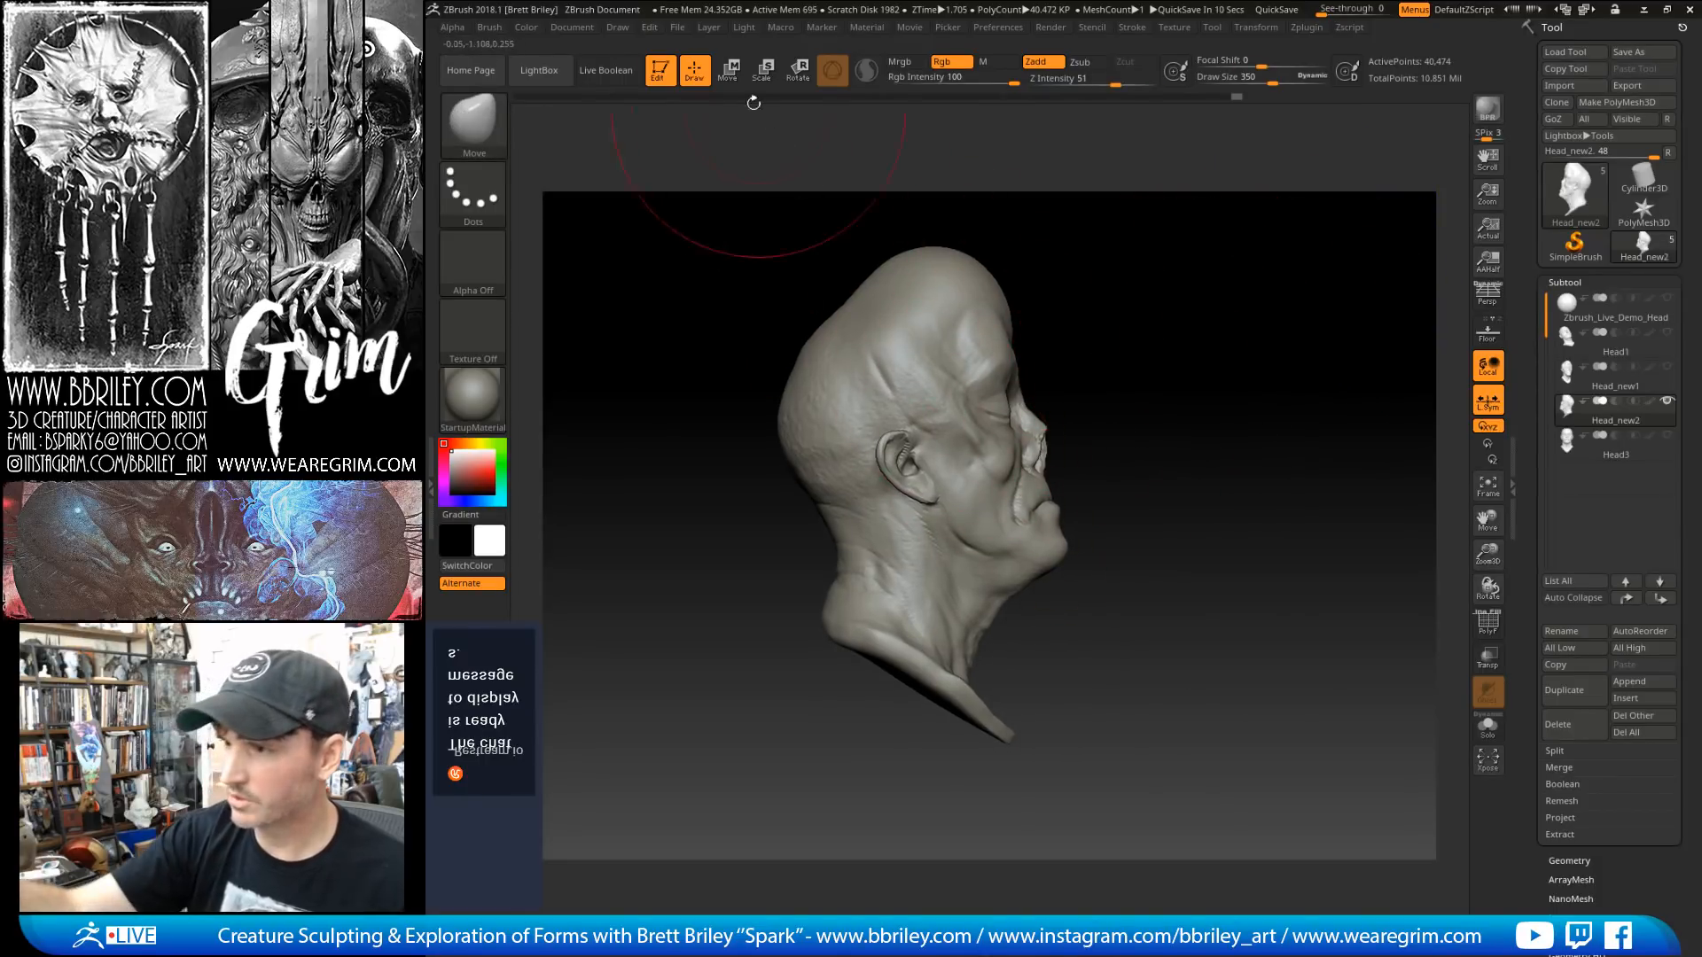
Step: Stretch the head slightly from front to back with the transform gizmo
{"action": "key", "text": "w"}
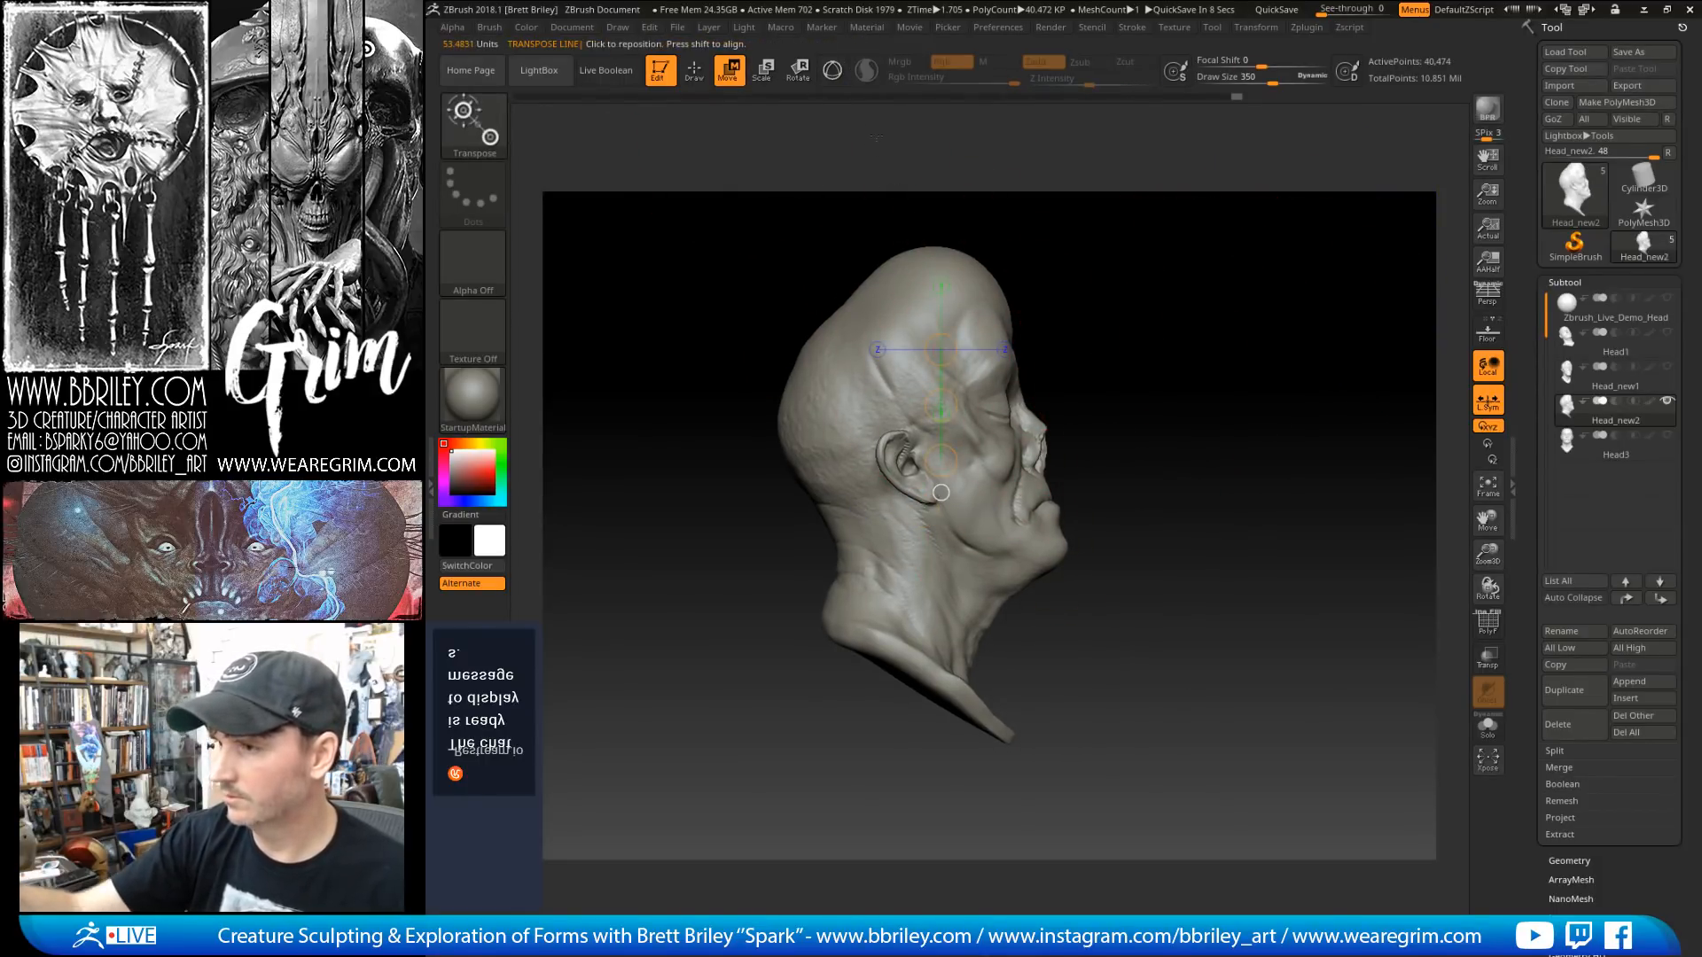
{"action": "key", "text": "y"}
{"action": "left_click_drag", "start_coordinate": [1004, 343], "coordinate": [1009, 345]}
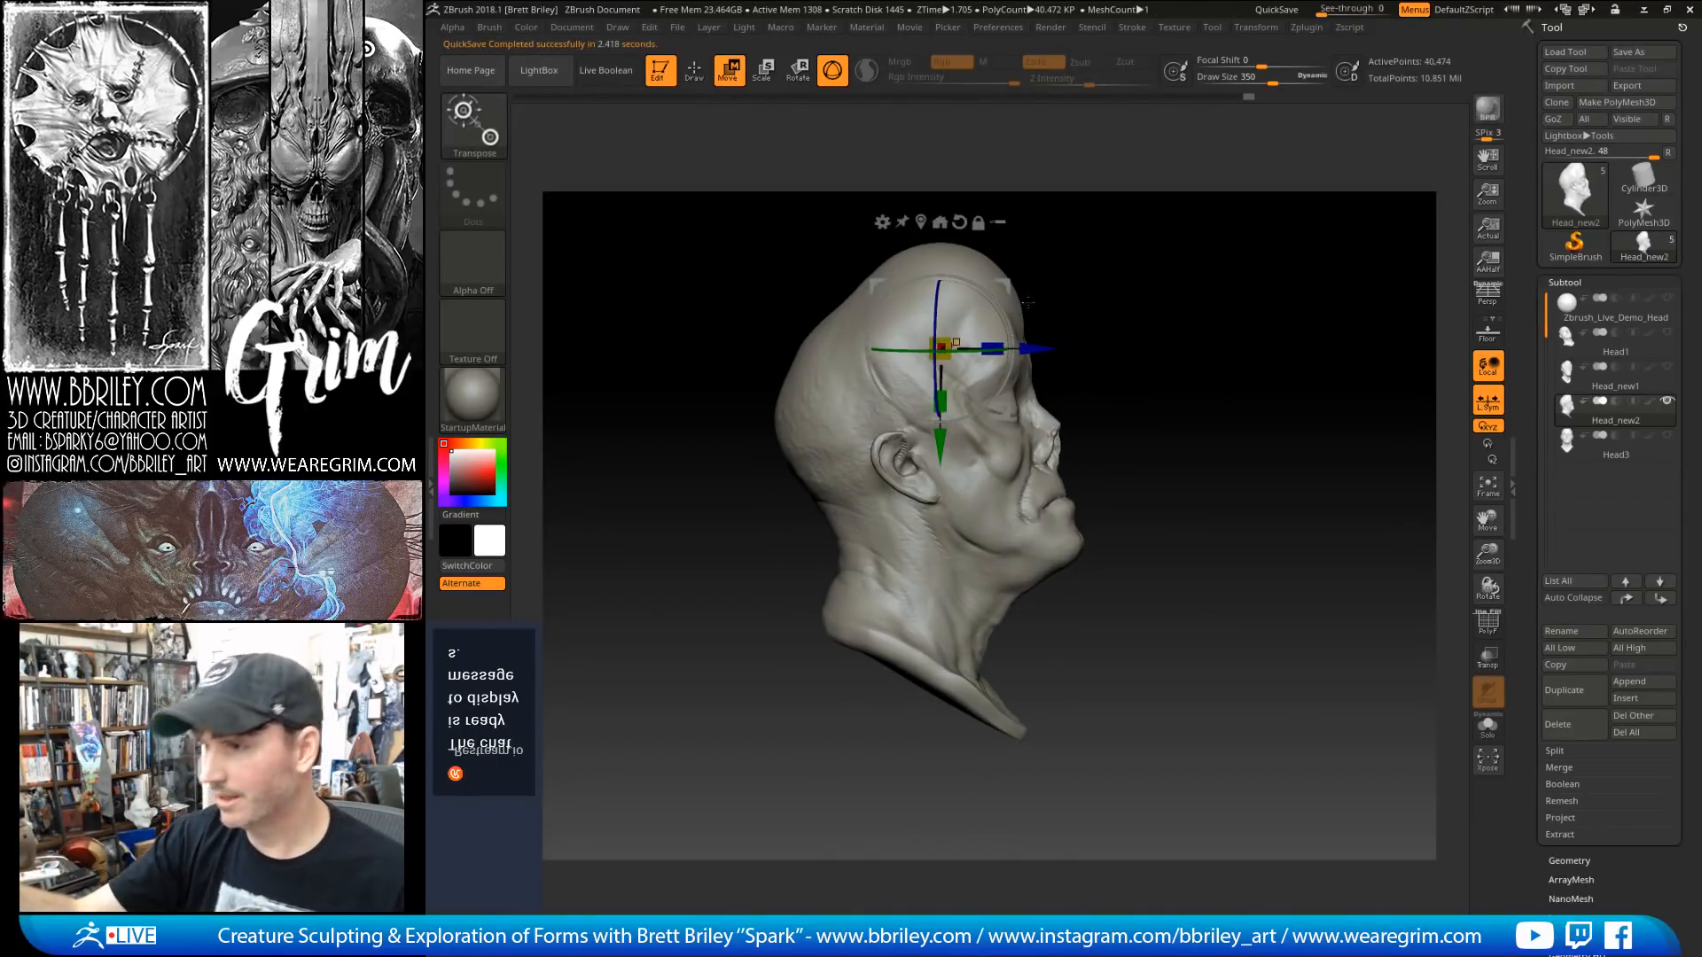
Step: Sculpt the cheek fold and the area beside the nose with the Standard brush at draw size 23
{"action": "key", "text": "q"}
{"action": "mouse_move", "coordinate": [1177, 296]}
{"action": "left_mouse_down"}
{"action": "mouse_move", "coordinate": [1152, 292]}
{"action": "mouse_move", "coordinate": [1242, 285]}
{"action": "left_mouse_up"}
{"action": "key", "text": "bracketleft"}
{"action": "key", "text": "bracketleft"}
{"action": "key", "text": "bracketleft"}
{"action": "key", "text": "bracketleft"}
{"action": "key", "text": "bracketleft"}
{"action": "key", "text": "bracketleft"}
{"action": "key", "text": "bracketleft"}
{"action": "key", "text": "bracketleft"}
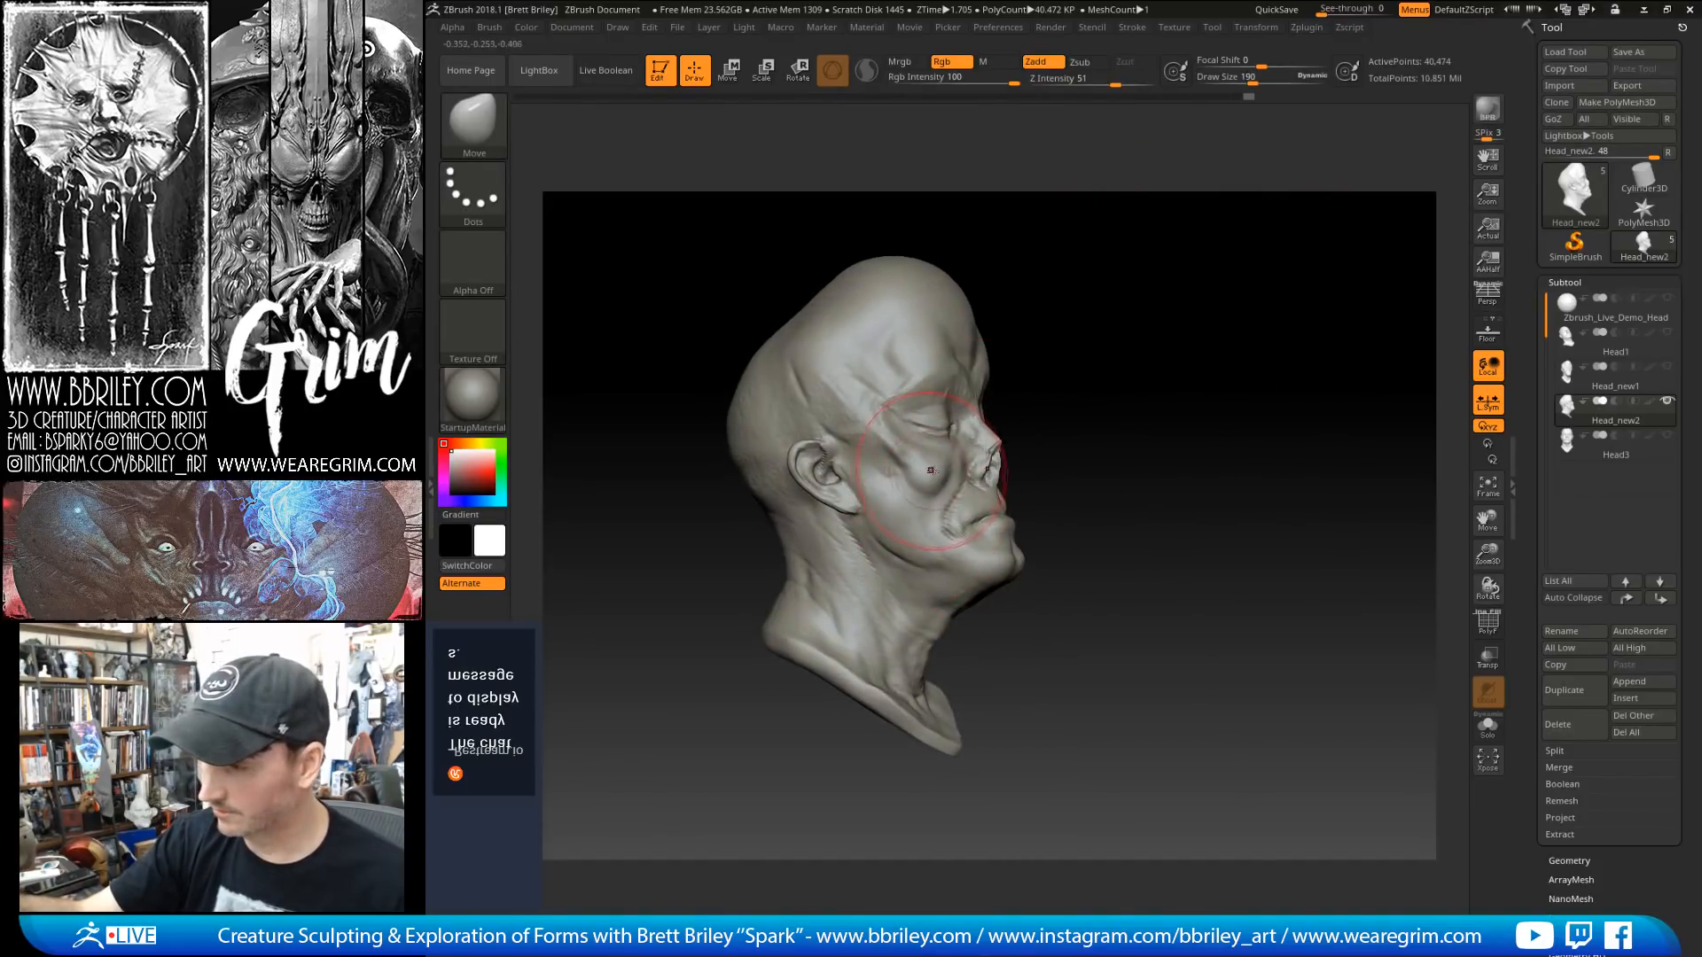
{"action": "key", "text": "bracketleft"}
{"action": "key", "text": "bracketleft"}
{"action": "key", "text": "bracketleft"}
{"action": "key", "text": "bracketleft"}
{"action": "key", "text": "bracketleft"}
{"action": "key", "text": "b"}
{"action": "key", "text": "s"}
{"action": "key", "text": "t"}
{"action": "key", "text": "s"}
{"action": "left_click", "coordinate": [879, 436]}
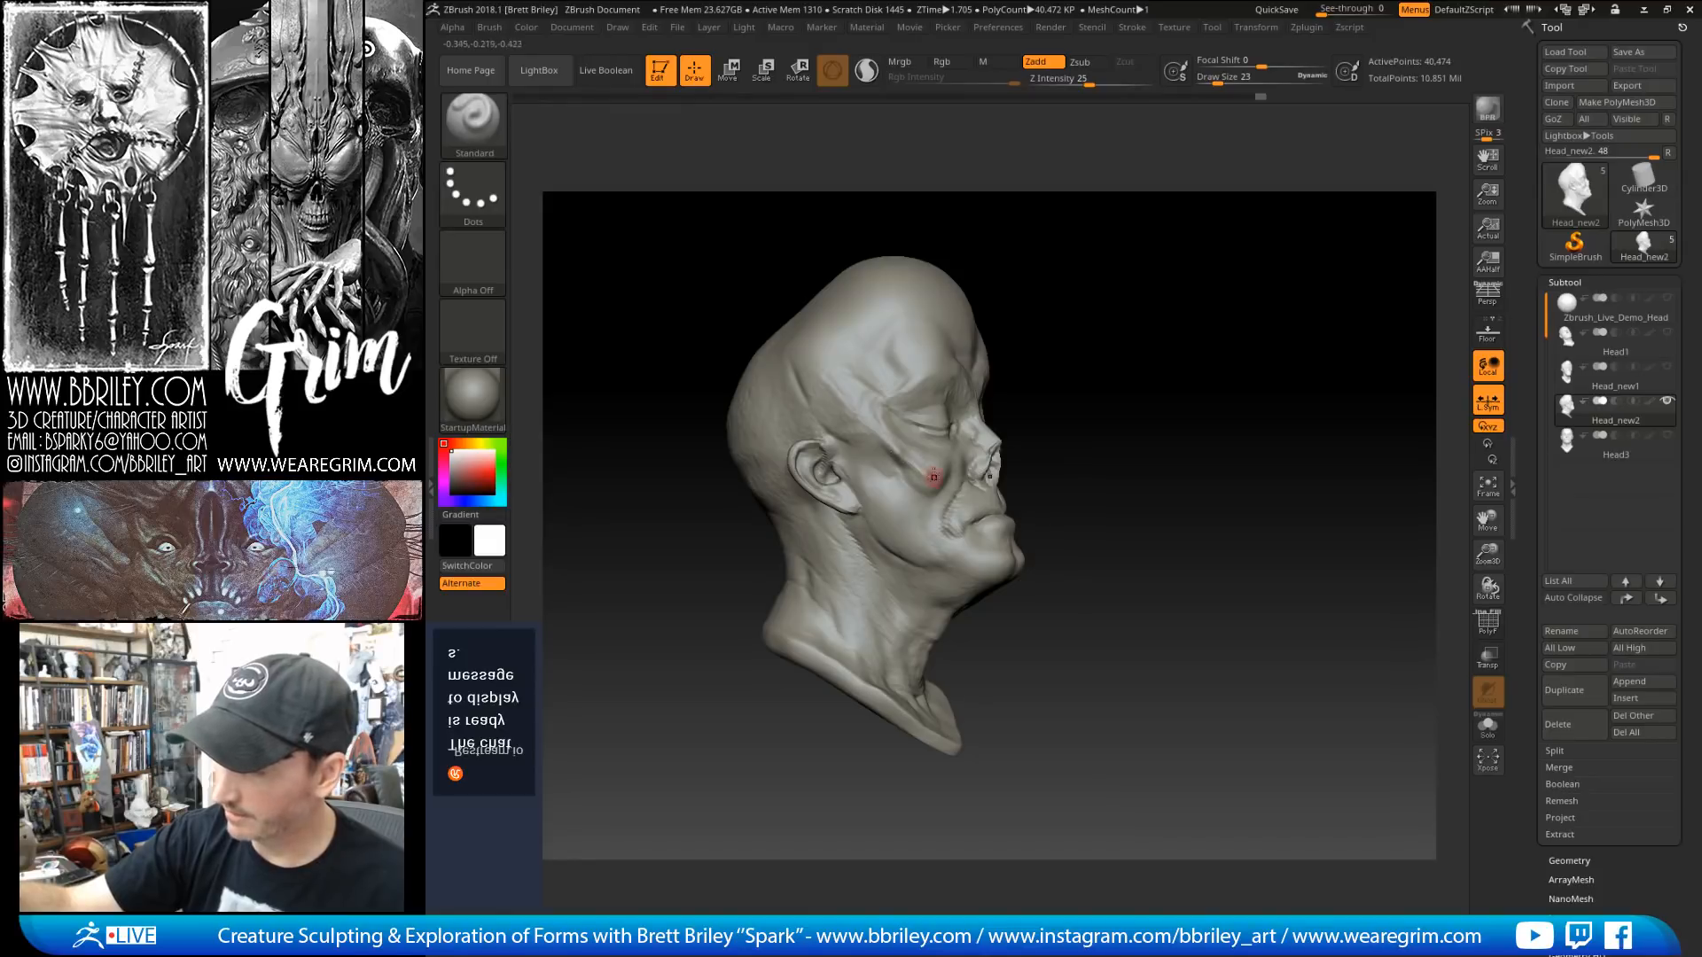
{"action": "left_click_drag", "start_coordinate": [935, 470], "coordinate": [946, 479]}
{"action": "mouse_move", "coordinate": [1112, 367]}
{"action": "left_mouse_down"}
{"action": "mouse_move", "coordinate": [1074, 372]}
{"action": "mouse_move", "coordinate": [1146, 327]}
{"action": "left_mouse_up"}
{"action": "left_click_drag", "start_coordinate": [1002, 470], "coordinate": [1109, 429]}
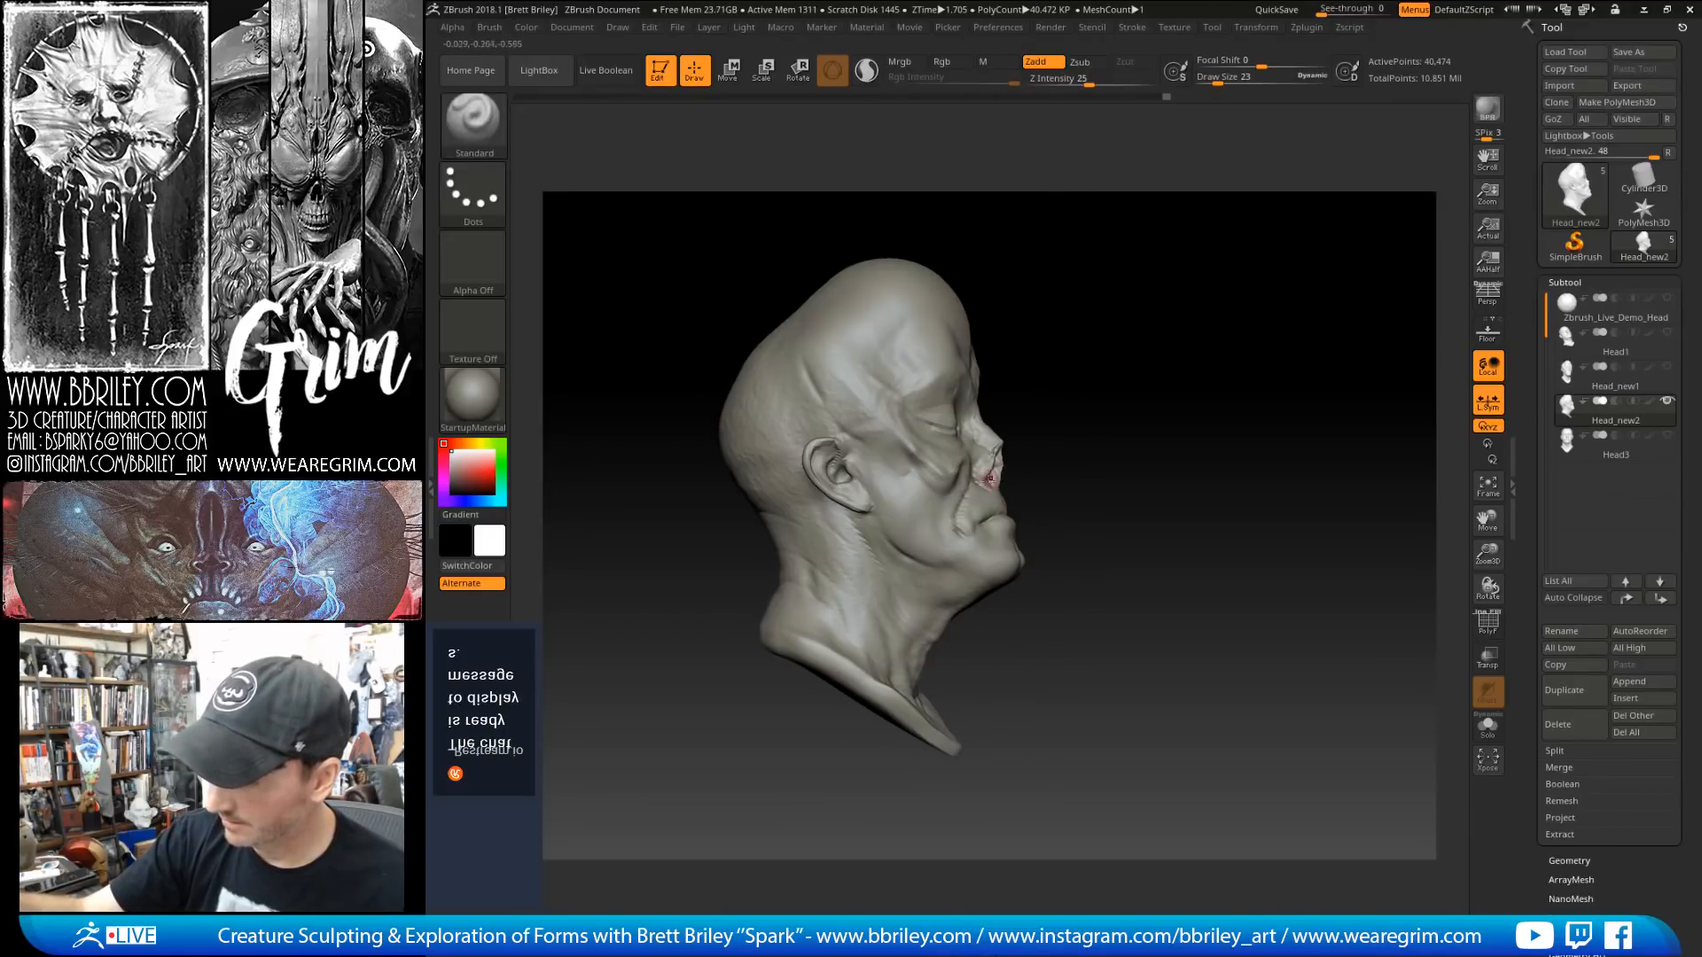
Step: Adjust the inner brow in profile with the Move brush at draw size 23
{"action": "key", "text": "b"}
{"action": "key", "text": "m"}
{"action": "key", "text": "v"}
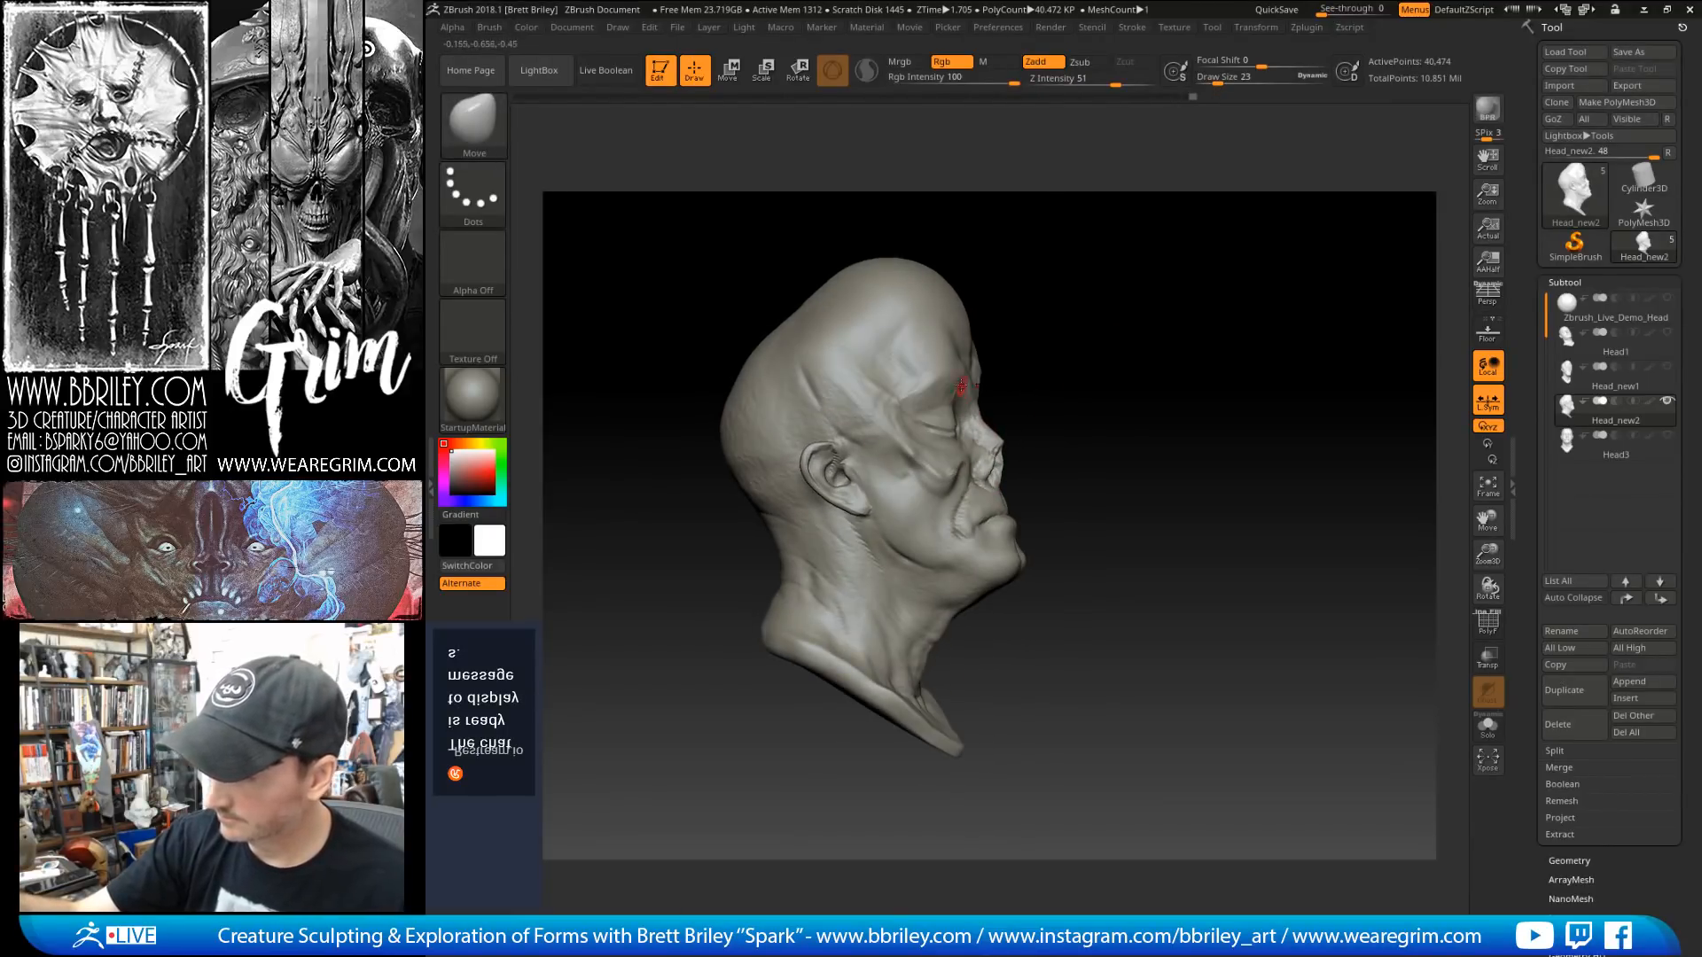
{"action": "left_click_drag", "start_coordinate": [989, 309], "coordinate": [1082, 304]}
Step: Carve frown creases between the brows and across the forehead with the DamStandard brush at draw sizes 27 and 32
{"action": "key", "text": "b"}
{"action": "key", "text": "d"}
{"action": "key", "text": "s"}
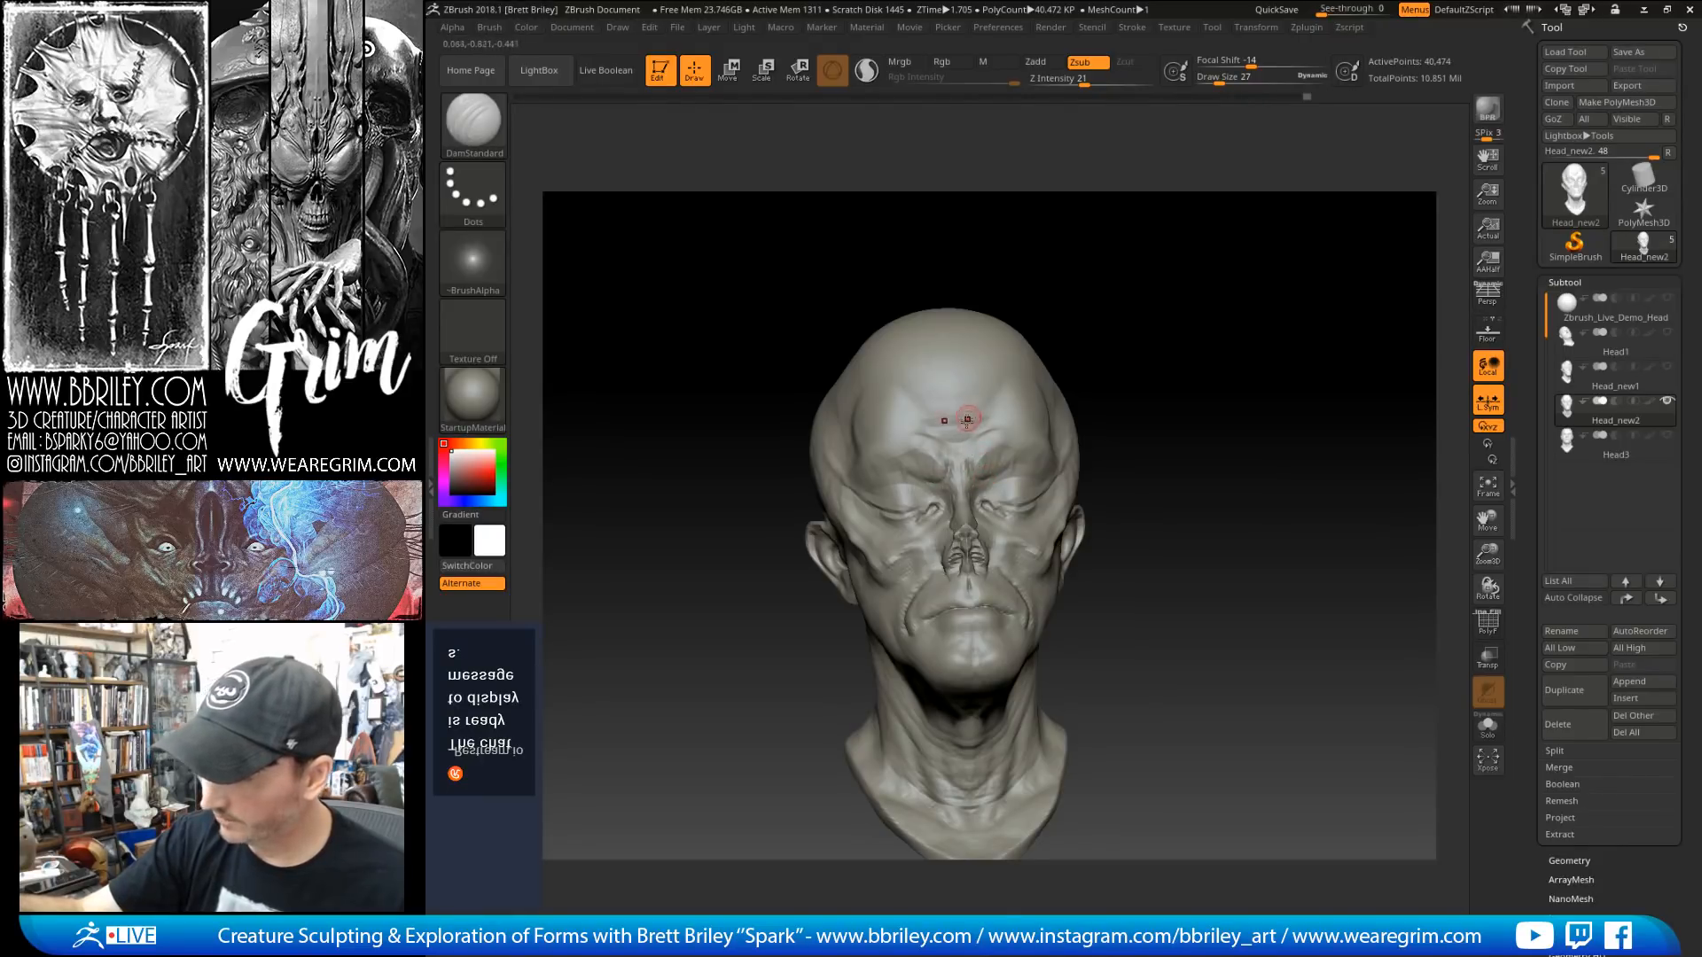
{"action": "left_click_drag", "start_coordinate": [958, 461], "coordinate": [958, 484]}
{"action": "left_click_drag", "start_coordinate": [973, 266], "coordinate": [1076, 266]}
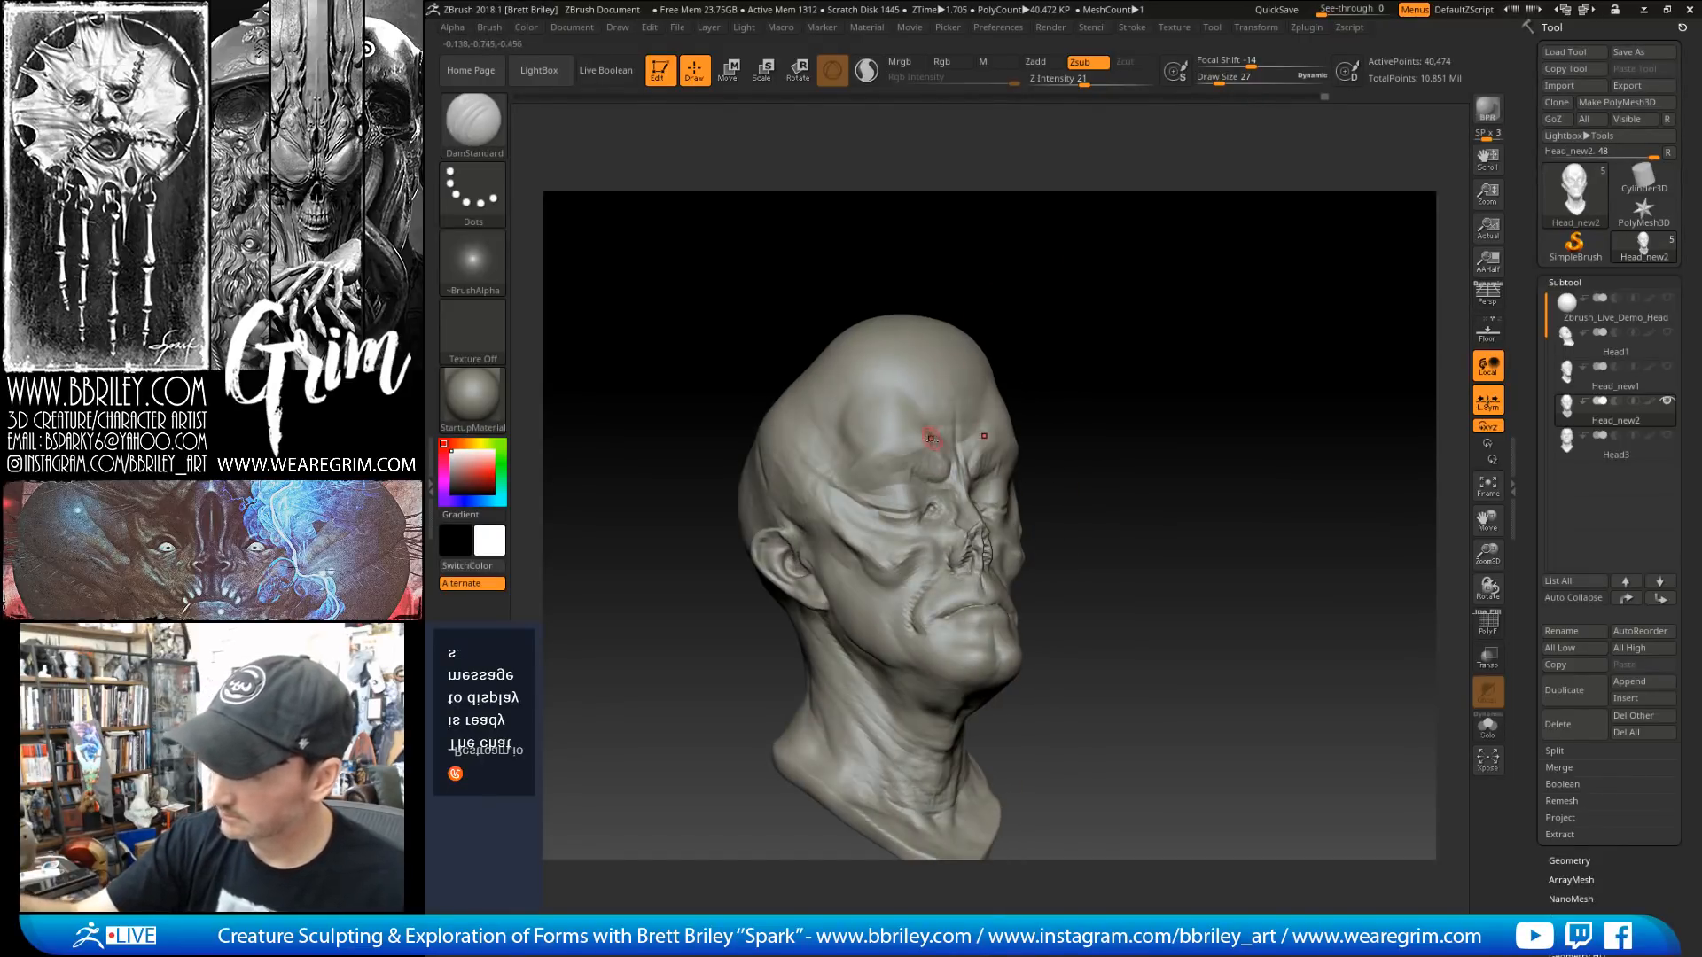
{"action": "left_click_drag", "start_coordinate": [891, 396], "coordinate": [940, 443]}
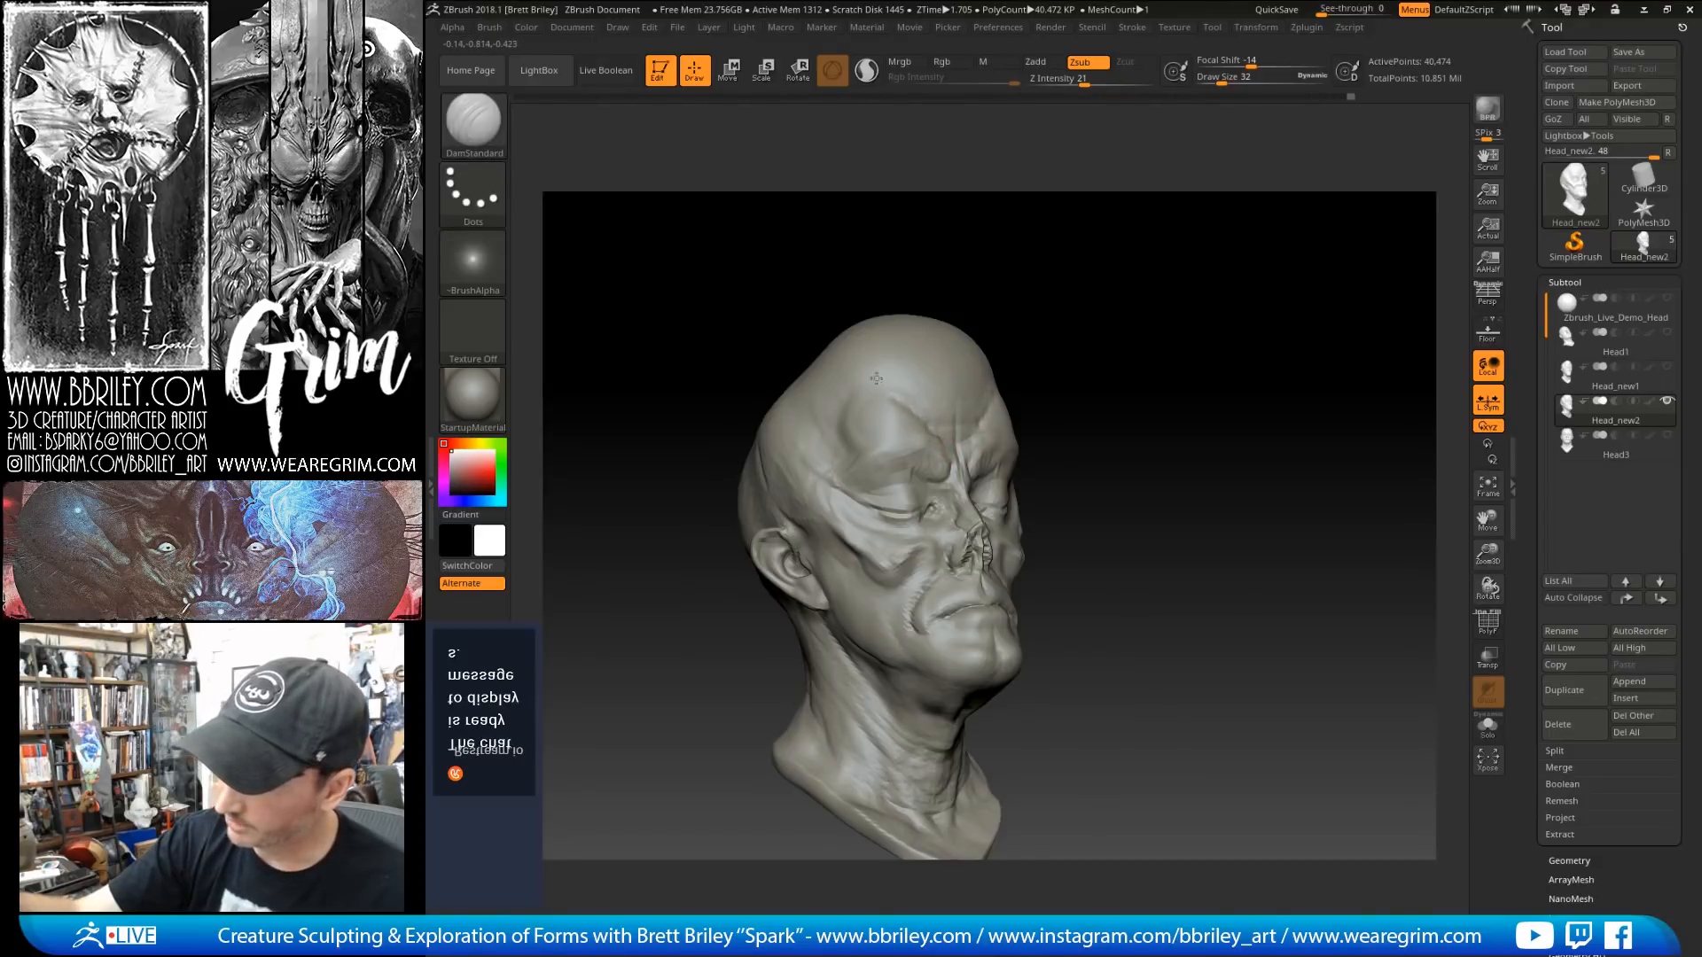
{"action": "left_click_drag", "start_coordinate": [1037, 275], "coordinate": [944, 288]}
Step: Build up the forehead folds above the brows with the Standard brush at draw size 32
{"action": "key", "text": "b"}
{"action": "key", "text": "s"}
{"action": "key", "text": "t"}
{"action": "mouse_move", "coordinate": [930, 398]}
{"action": "left_mouse_down"}
{"action": "mouse_move", "coordinate": [954, 449]}
{"action": "mouse_move", "coordinate": [933, 404]}
{"action": "left_mouse_up"}
{"action": "mouse_move", "coordinate": [1054, 289]}
{"action": "left_mouse_down"}
{"action": "mouse_move", "coordinate": [1132, 305]}
{"action": "mouse_move", "coordinate": [1181, 281]}
{"action": "left_mouse_up"}
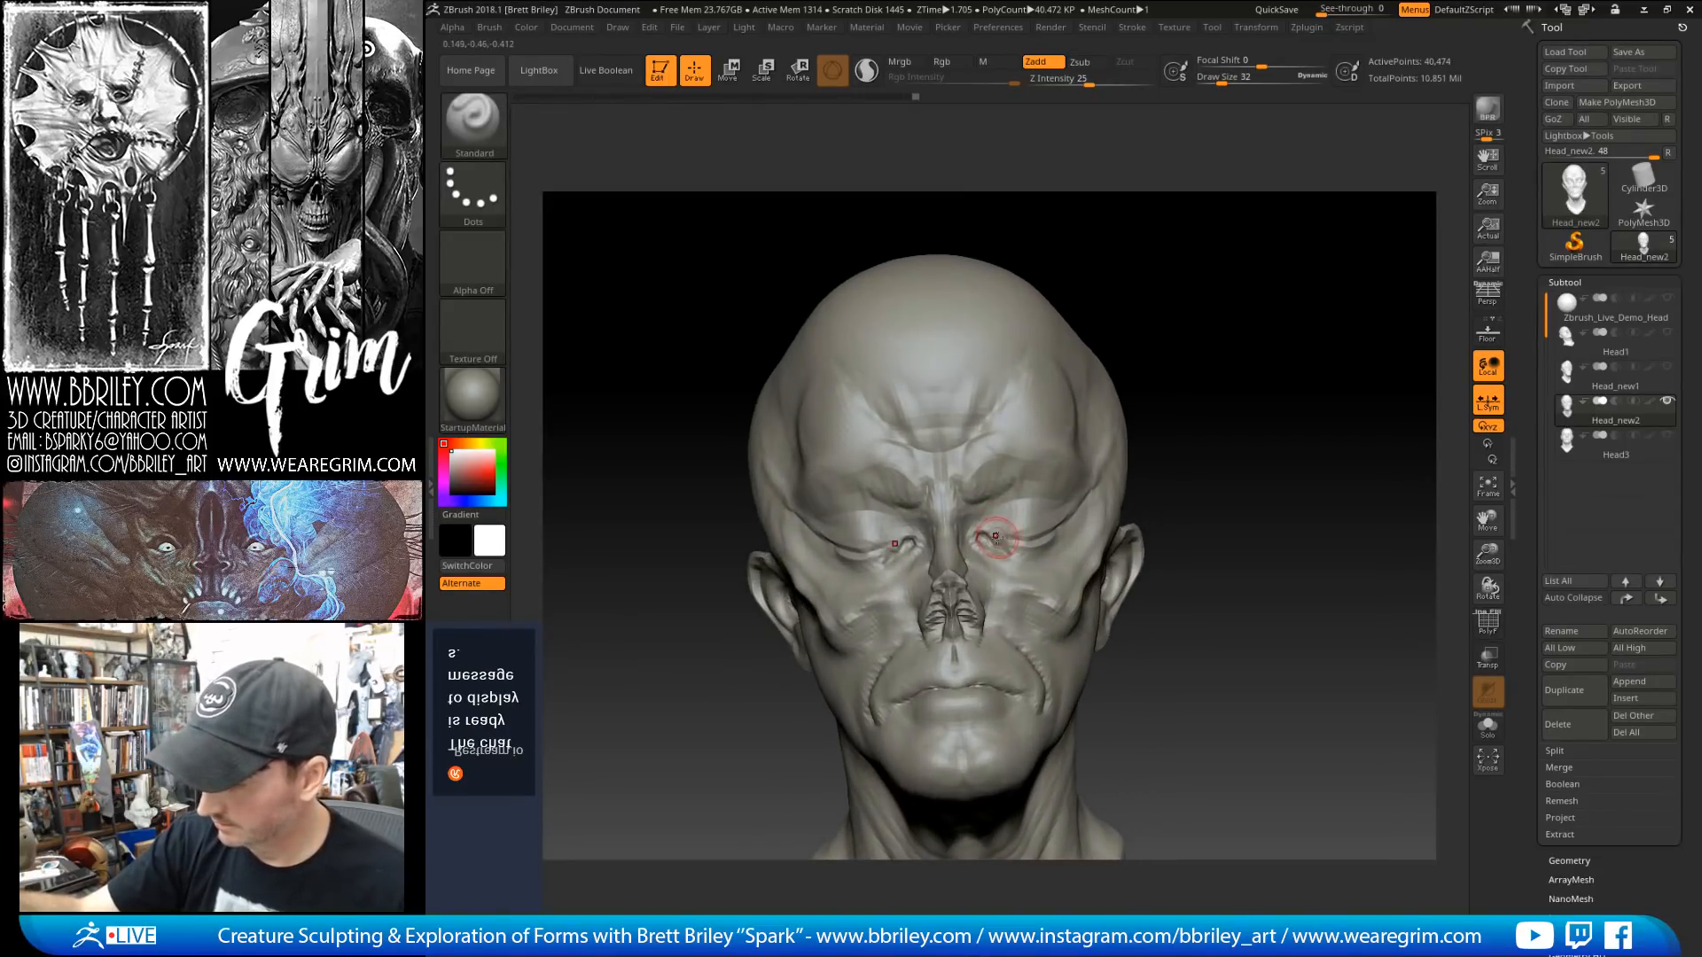
Step: Reshape the eyelids from the front with the Move brush at draw size 72
{"action": "key", "text": "b"}
{"action": "key", "text": "m"}
{"action": "key", "text": "v"}
{"action": "key", "text": "s"}
{"action": "left_click_drag", "start_coordinate": [1017, 534], "coordinate": [1067, 531]}
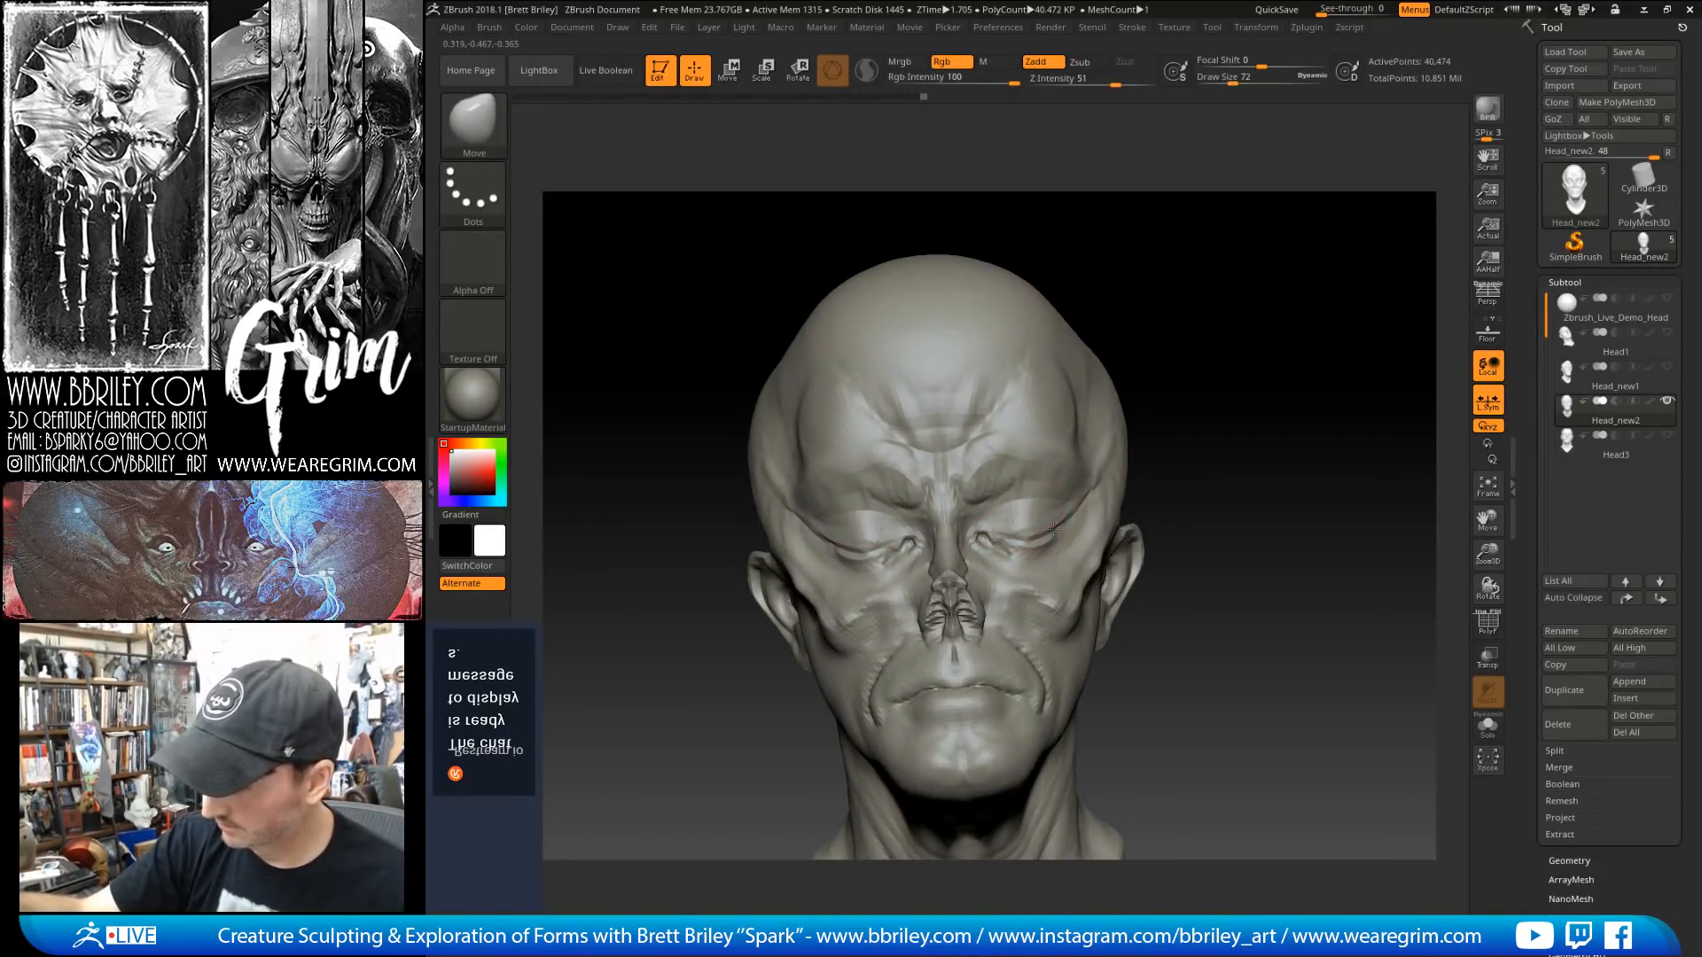
{"action": "left_click_drag", "start_coordinate": [1140, 324], "coordinate": [1055, 347]}
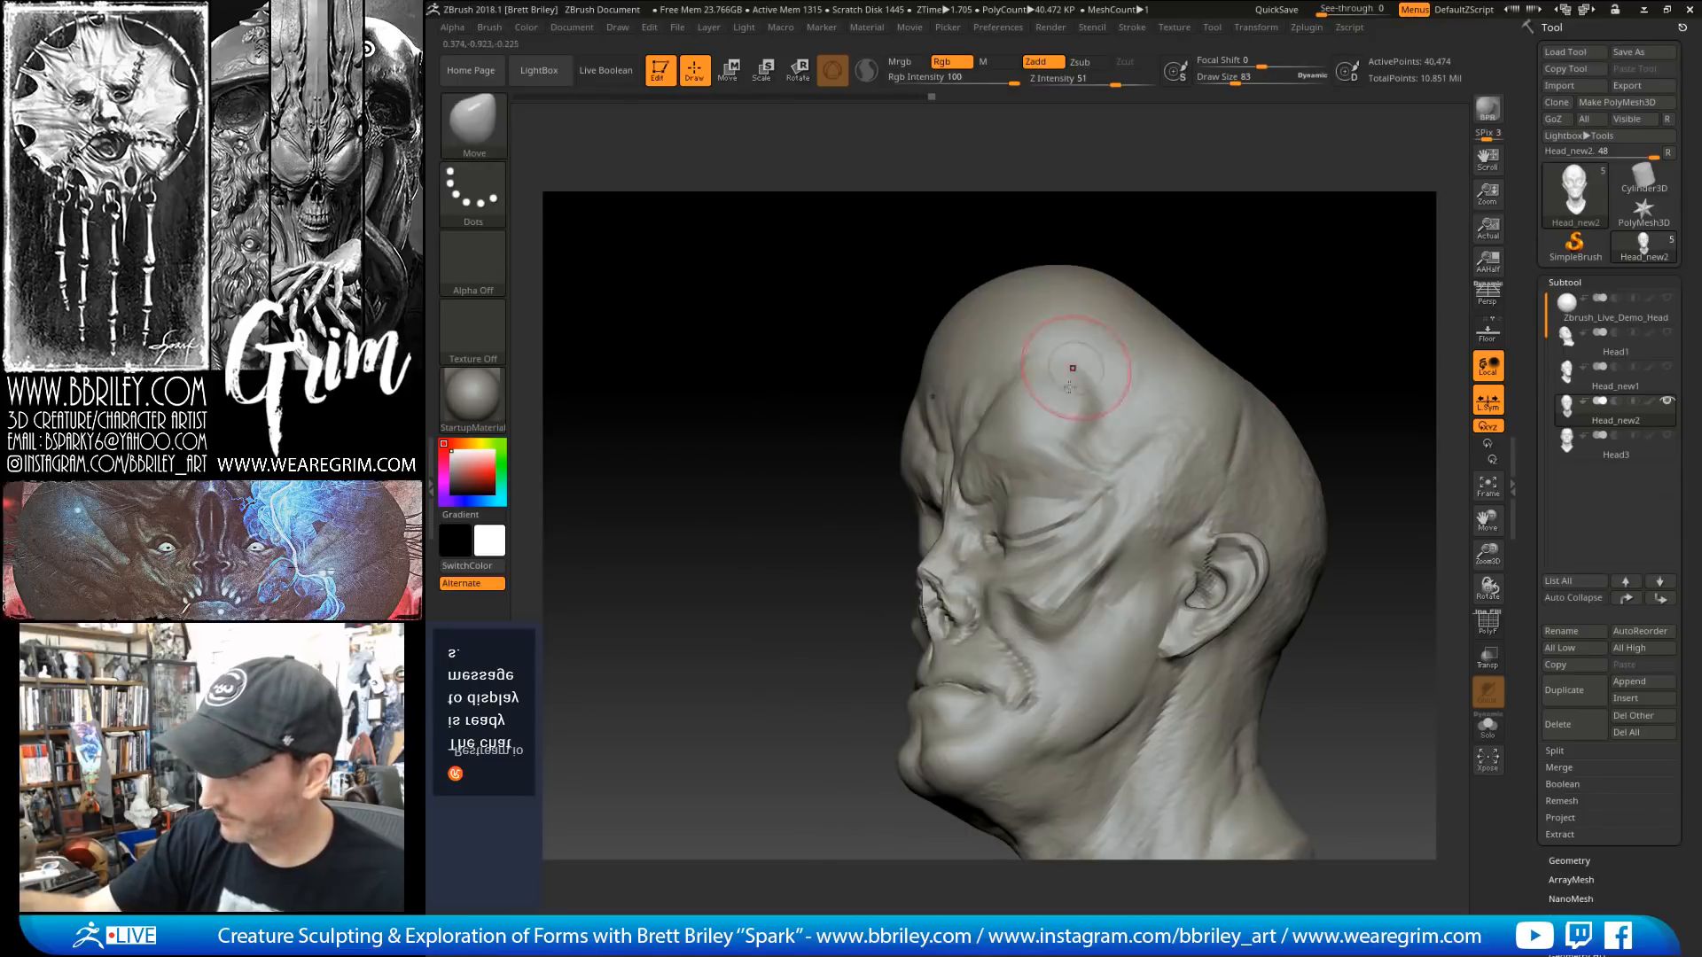
Step: Carve the hollow between the outer brow and temple with the DamStandard brush at draw size 83
{"action": "key", "text": "b"}
{"action": "key", "text": "d"}
{"action": "key", "text": "s"}
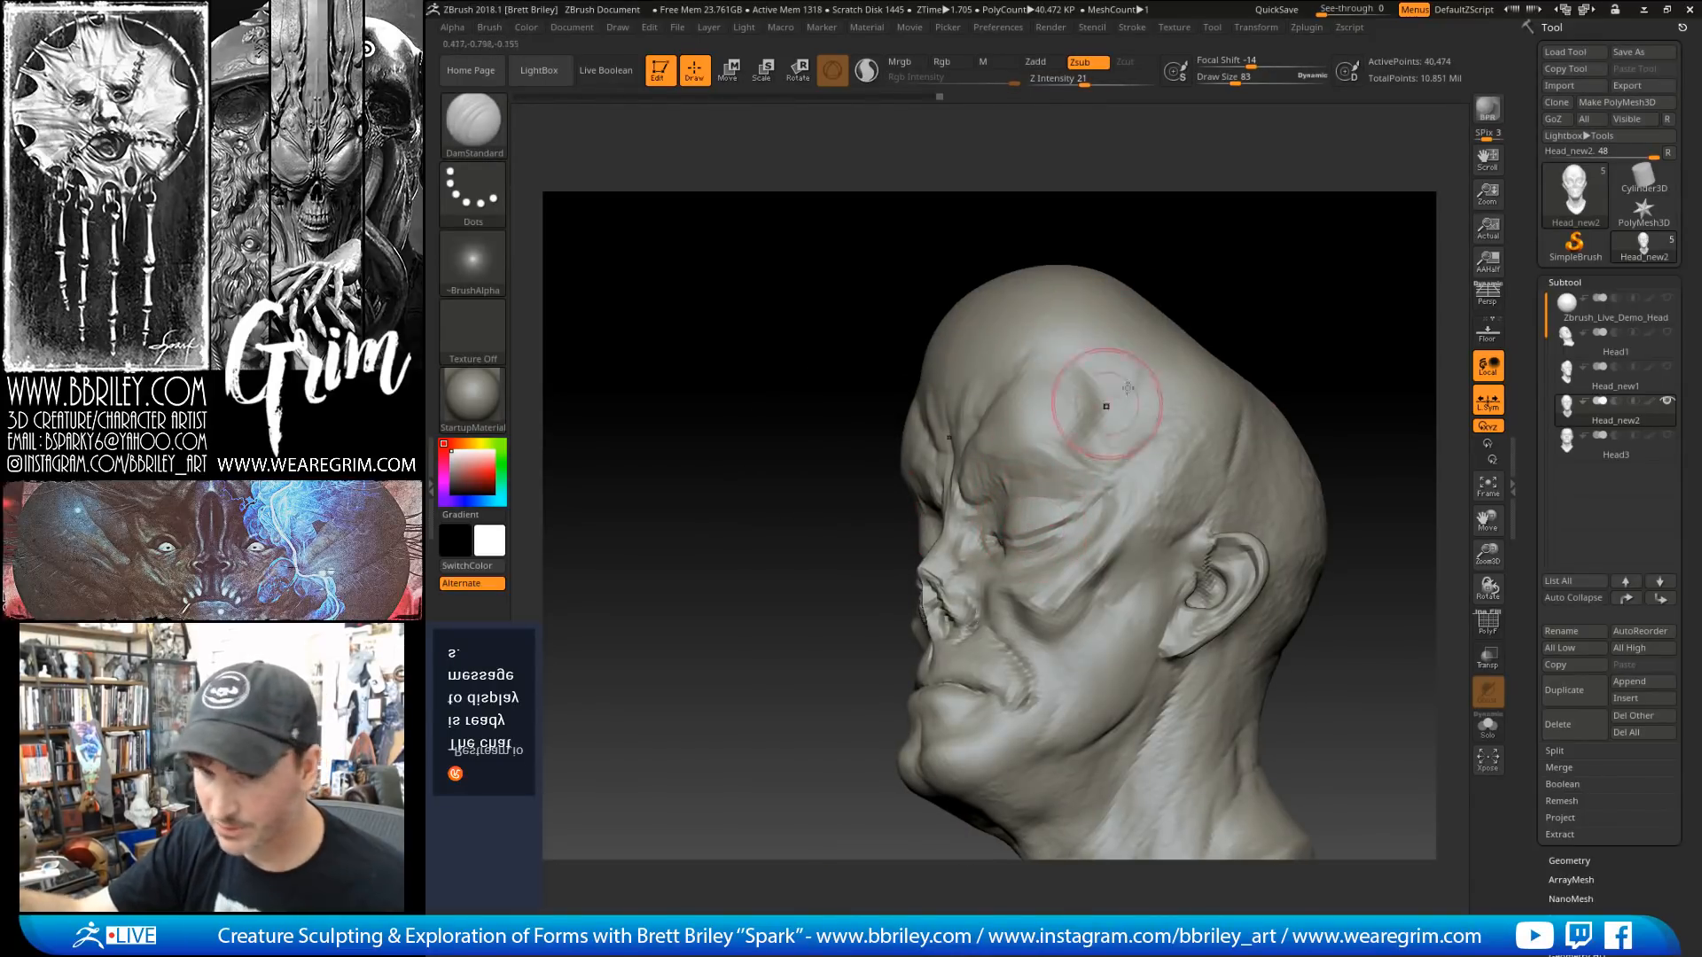
{"action": "left_click_drag", "start_coordinate": [1310, 285], "coordinate": [1144, 398]}
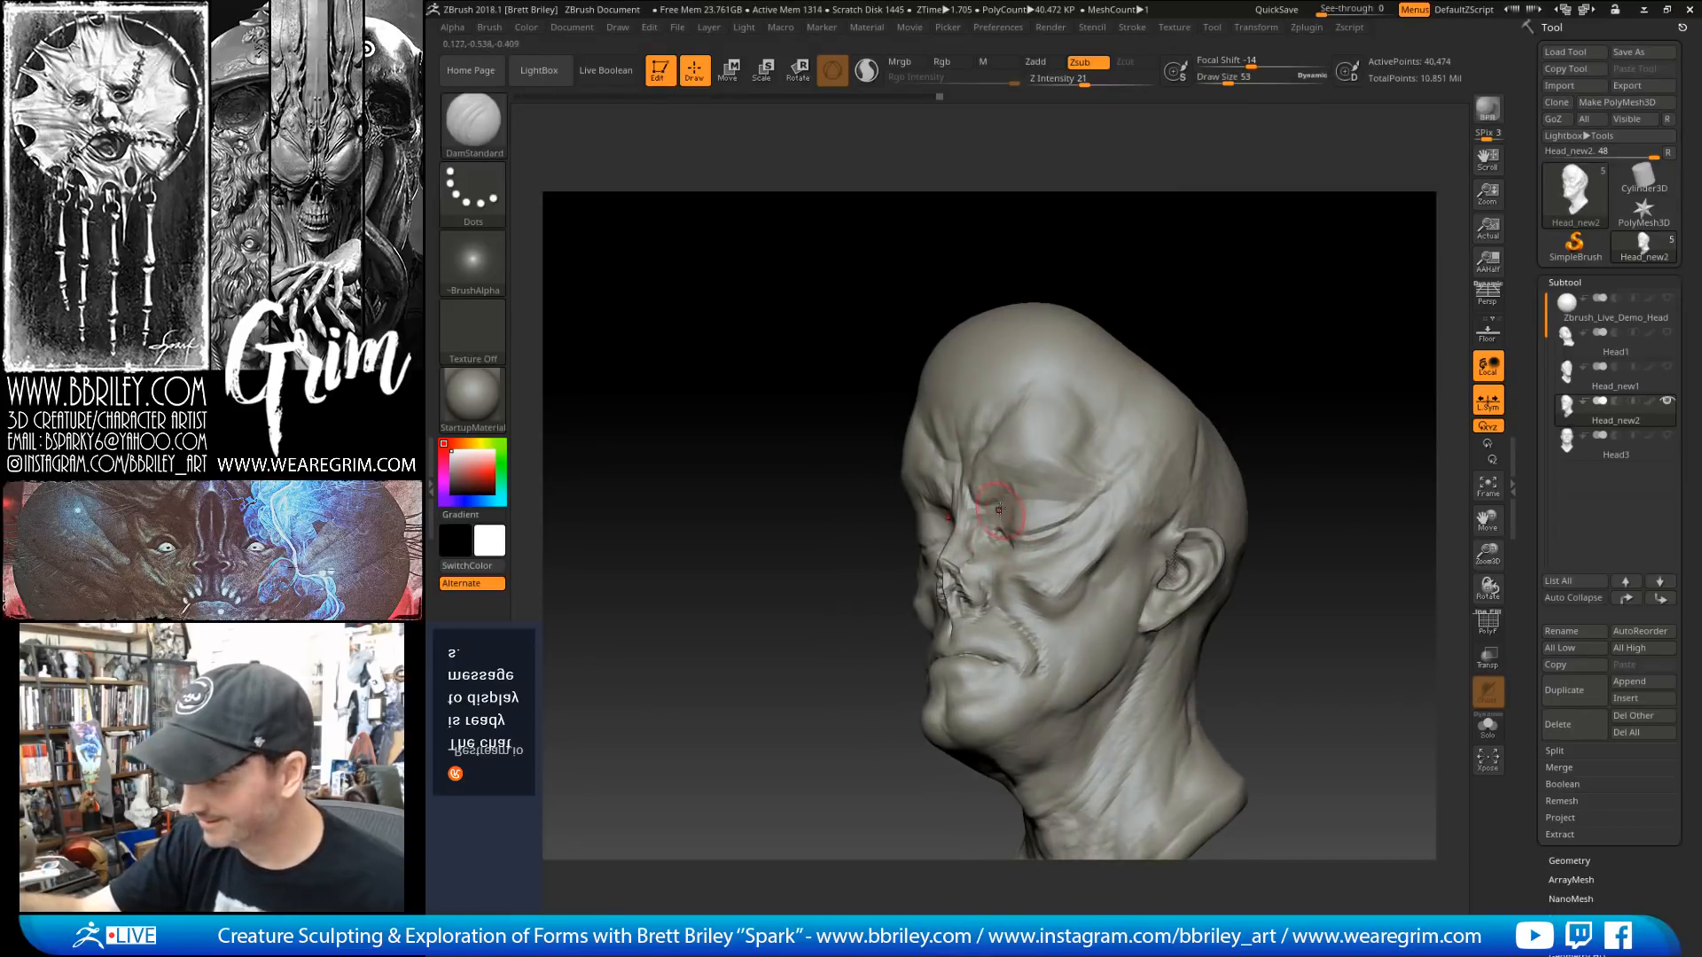
Step: Deepen the creases above the upper eyelids with the DamStandard brush at draw size 29 and smooth the area
{"action": "key", "text": "s"}
{"action": "left_click_drag", "start_coordinate": [1035, 507], "coordinate": [1016, 503]}
{"action": "left_click_drag", "start_coordinate": [1177, 281], "coordinate": [1041, 497]}
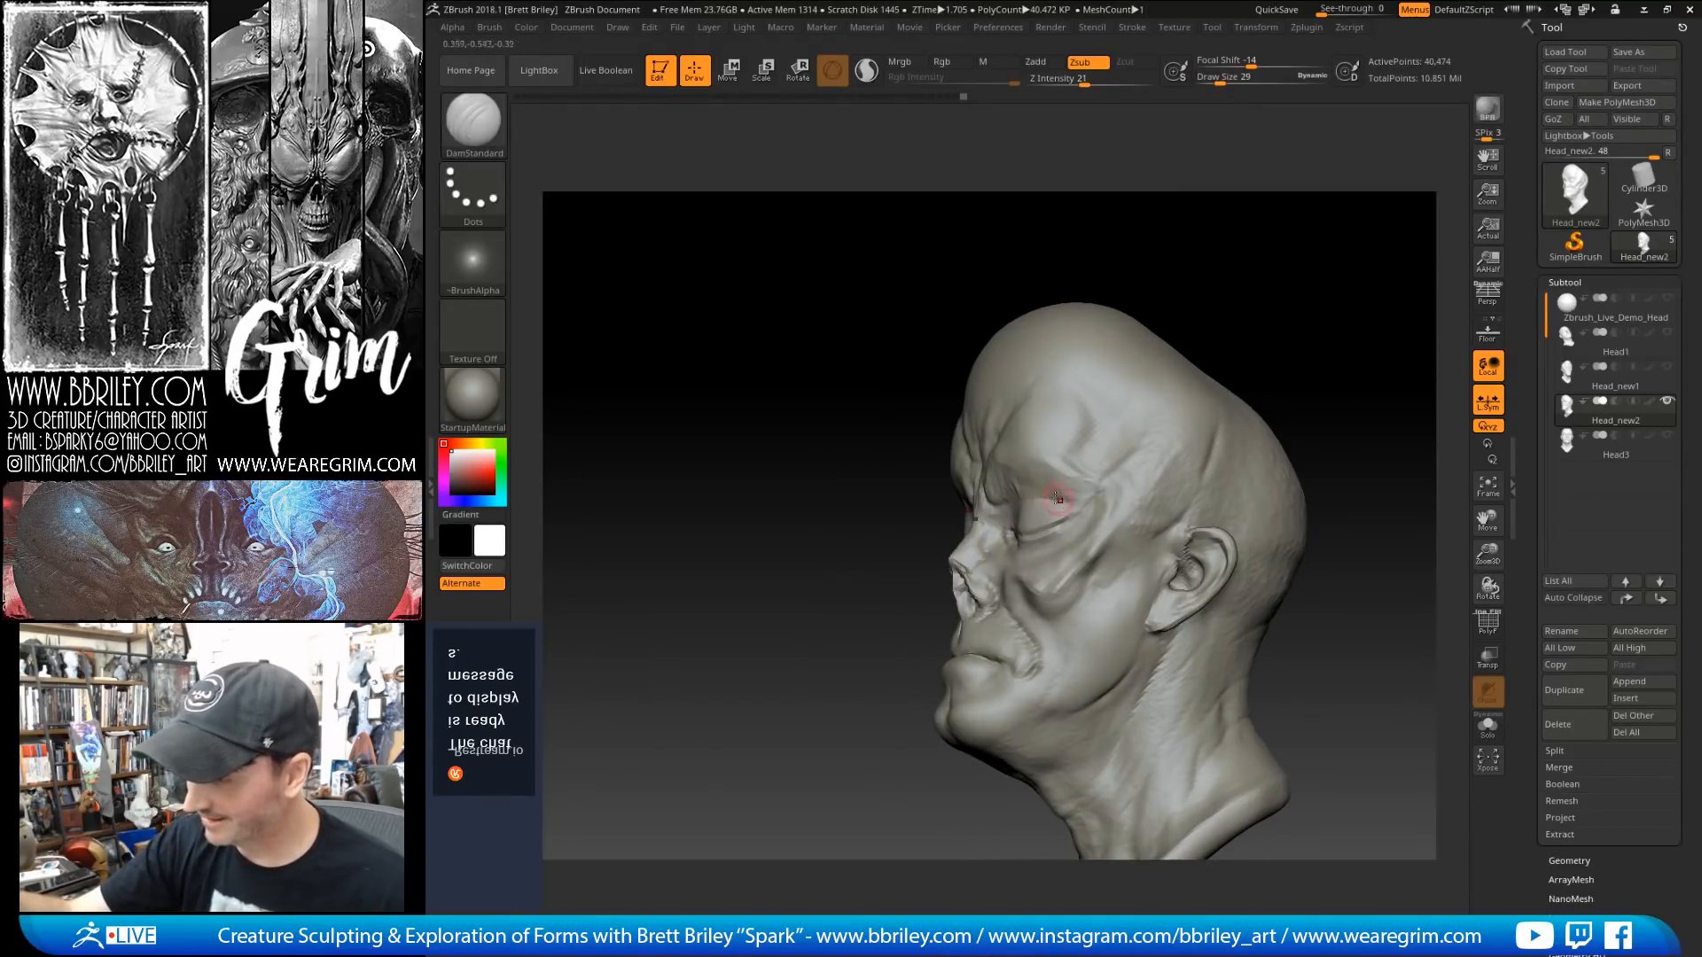
{"action": "left_click_drag", "start_coordinate": [1158, 280], "coordinate": [1059, 494]}
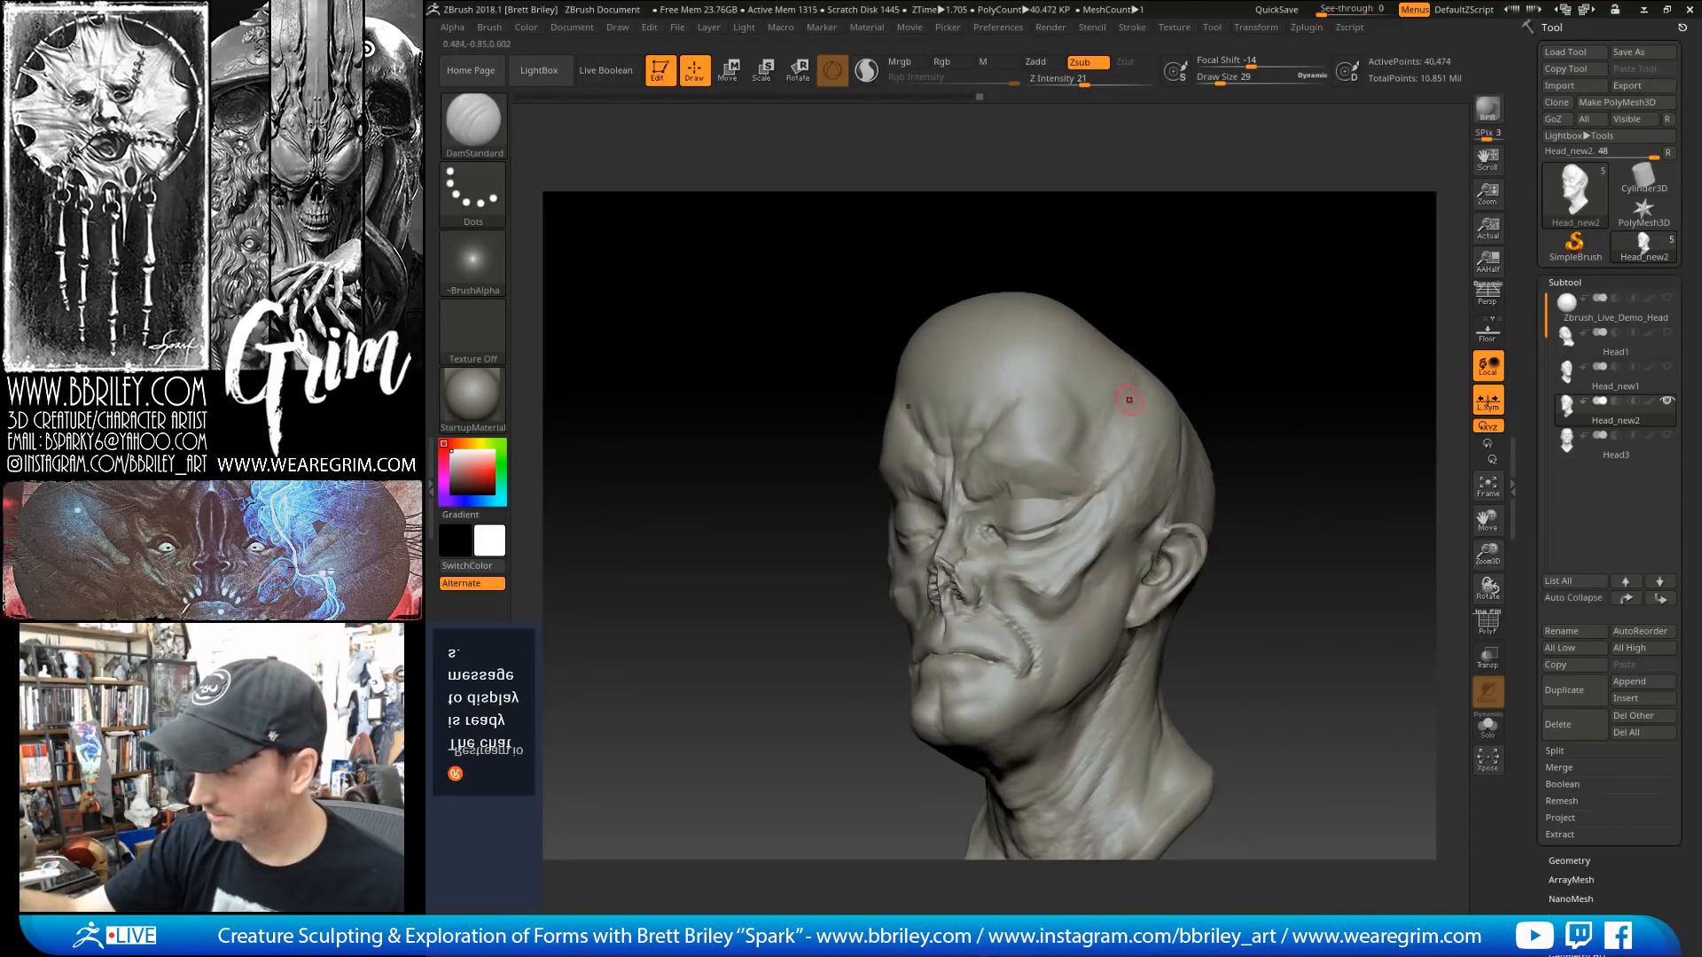
{"action": "mouse_move", "coordinate": [1129, 400]}
{"action": "left_mouse_down"}
{"action": "mouse_move", "coordinate": [943, 497]}
{"action": "mouse_move", "coordinate": [892, 448]}
{"action": "left_mouse_up"}
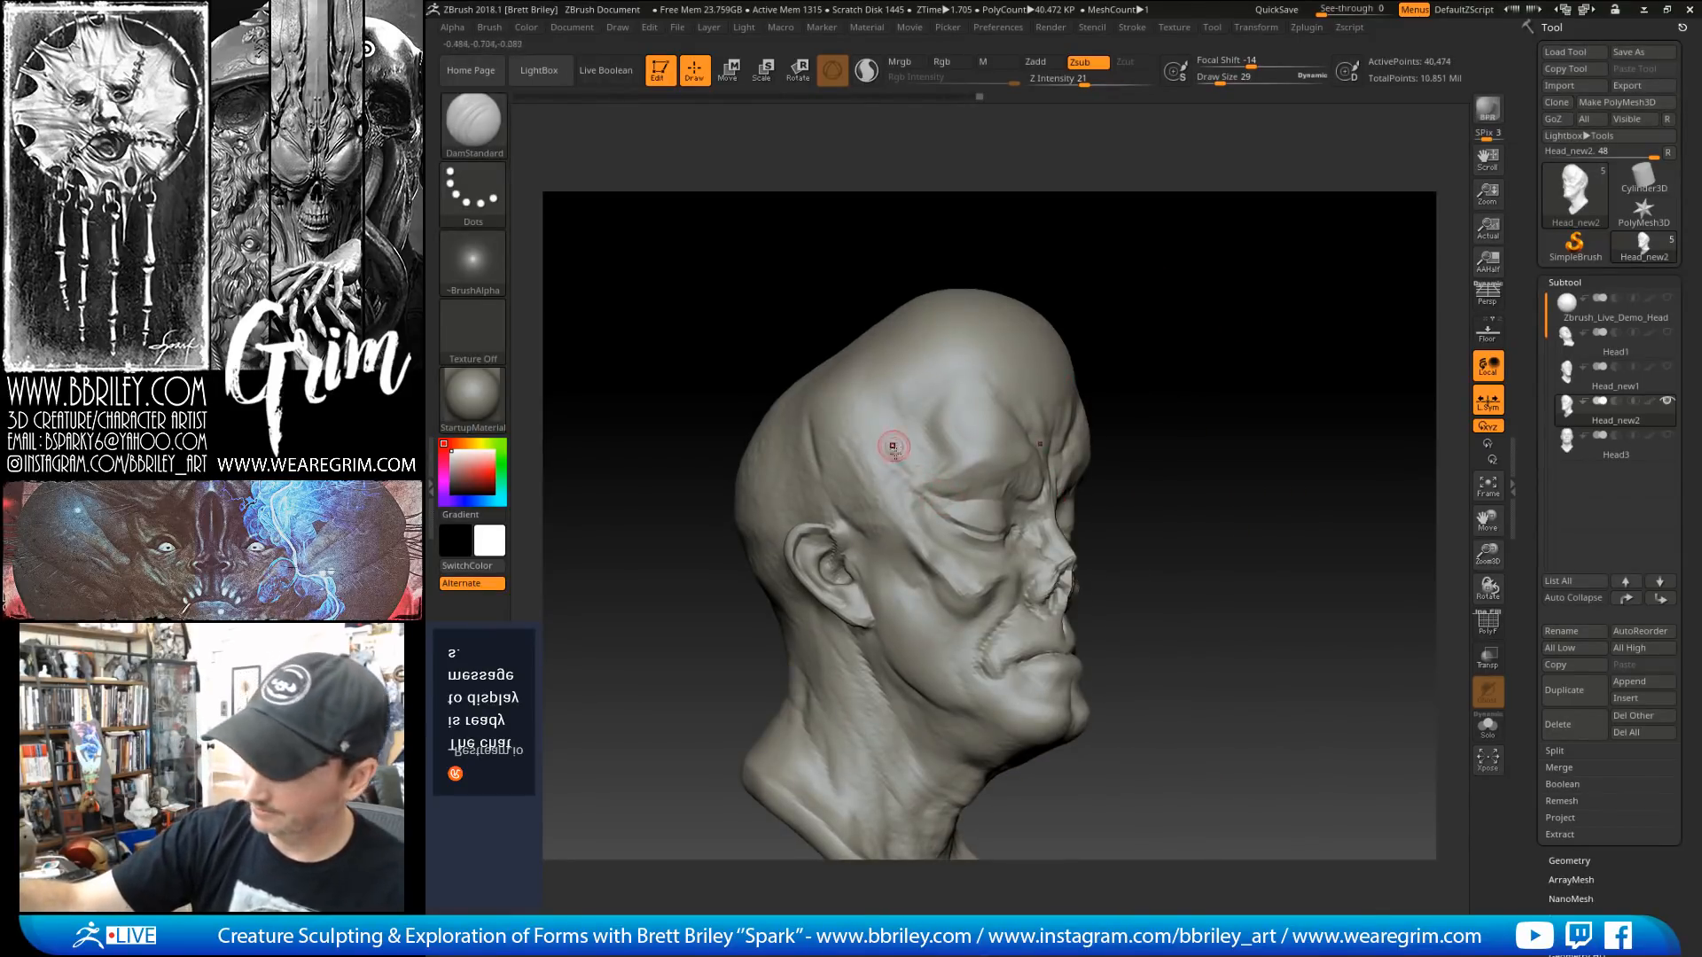
{"action": "left_click_drag", "start_coordinate": [959, 501], "coordinate": [968, 485], "text": "shift"}
{"action": "left_click_drag", "start_coordinate": [1030, 245], "coordinate": [1220, 282]}
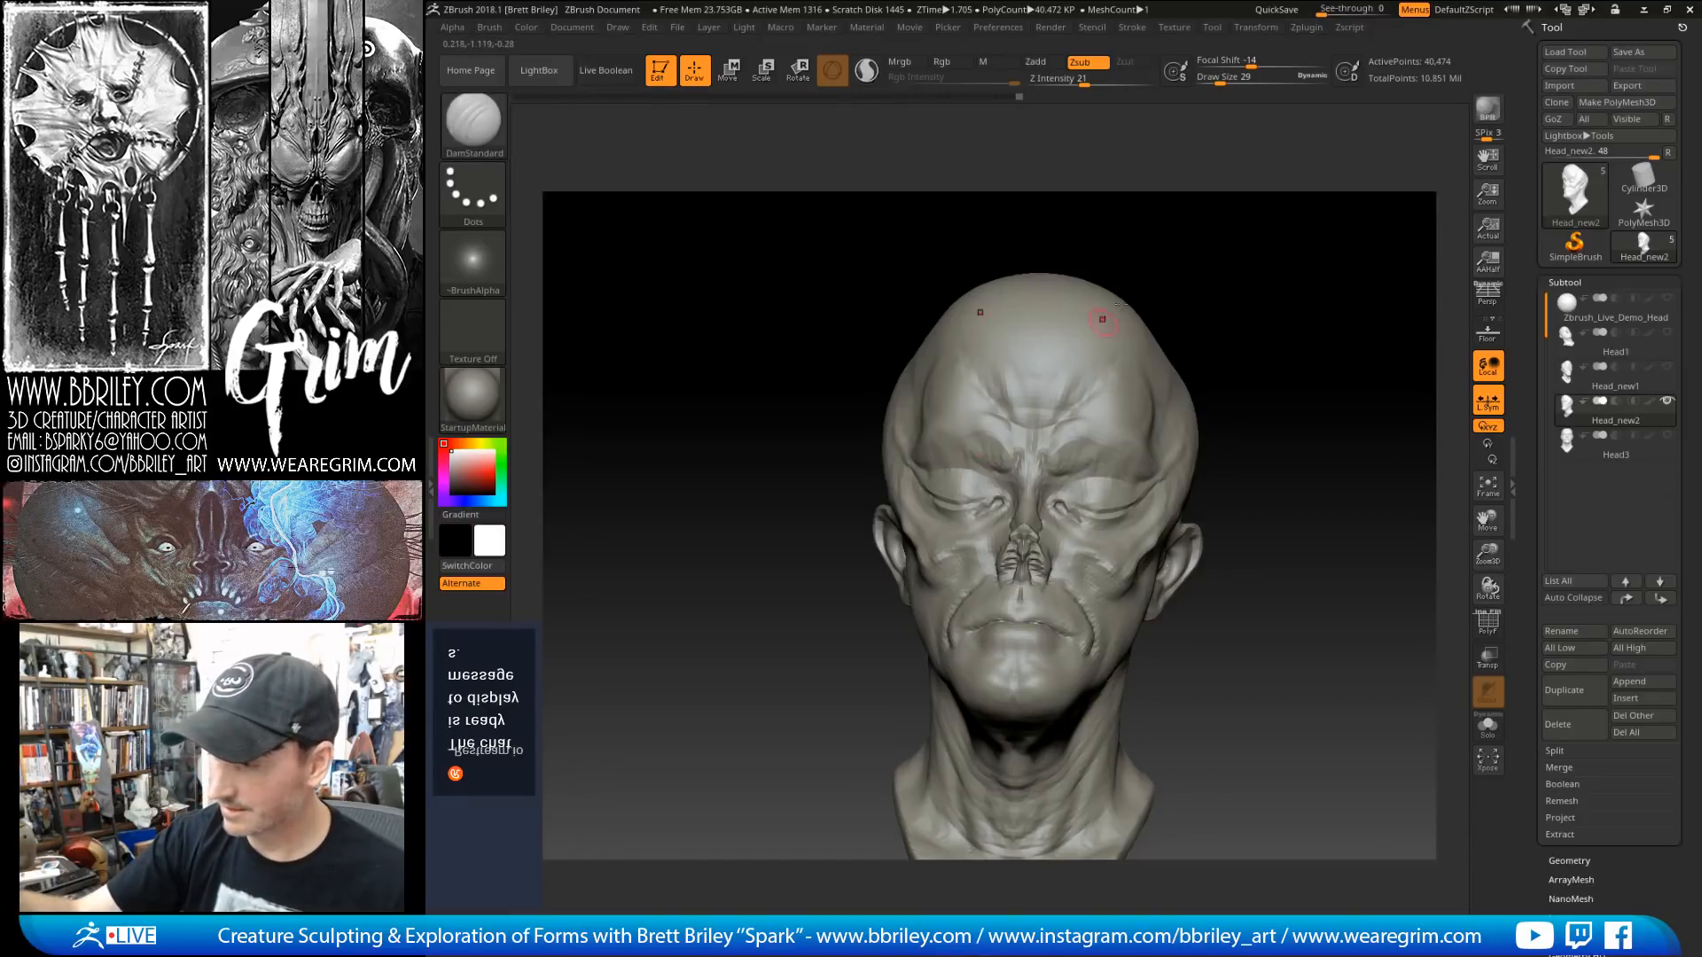
Step: Refine the creases around the closed eyelids with the DamStandard brush at draw size 29
{"action": "left_click_drag", "start_coordinate": [1102, 320], "coordinate": [985, 470]}
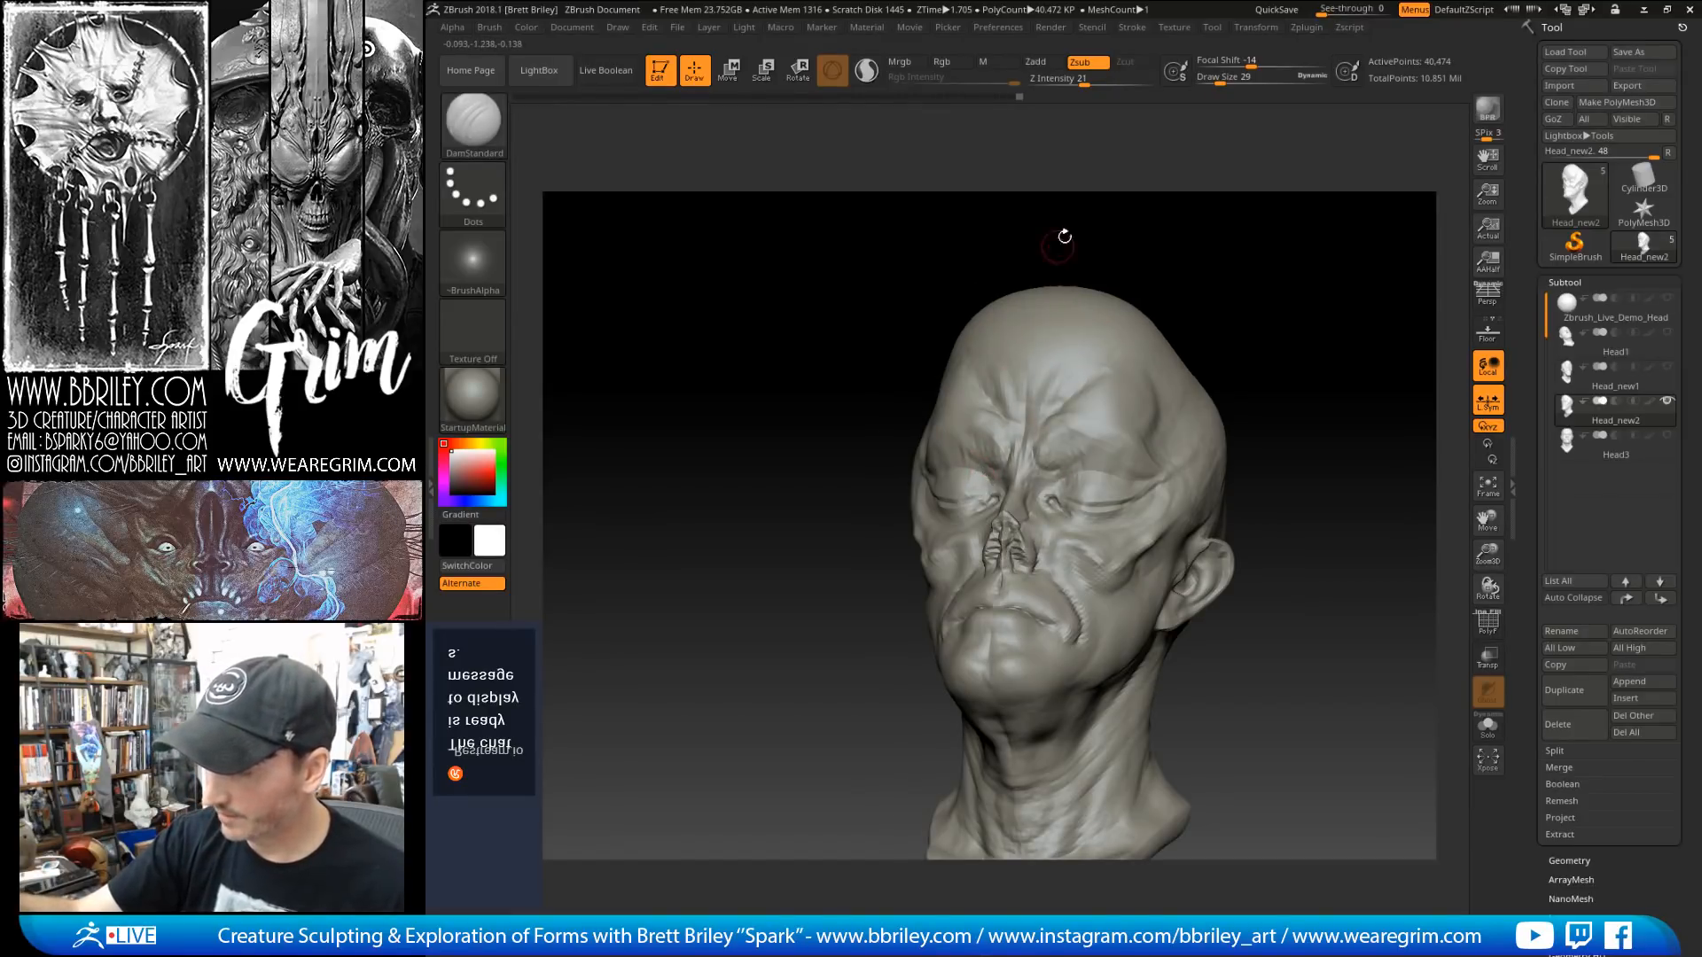
{"action": "left_click_drag", "start_coordinate": [1065, 236], "coordinate": [992, 474]}
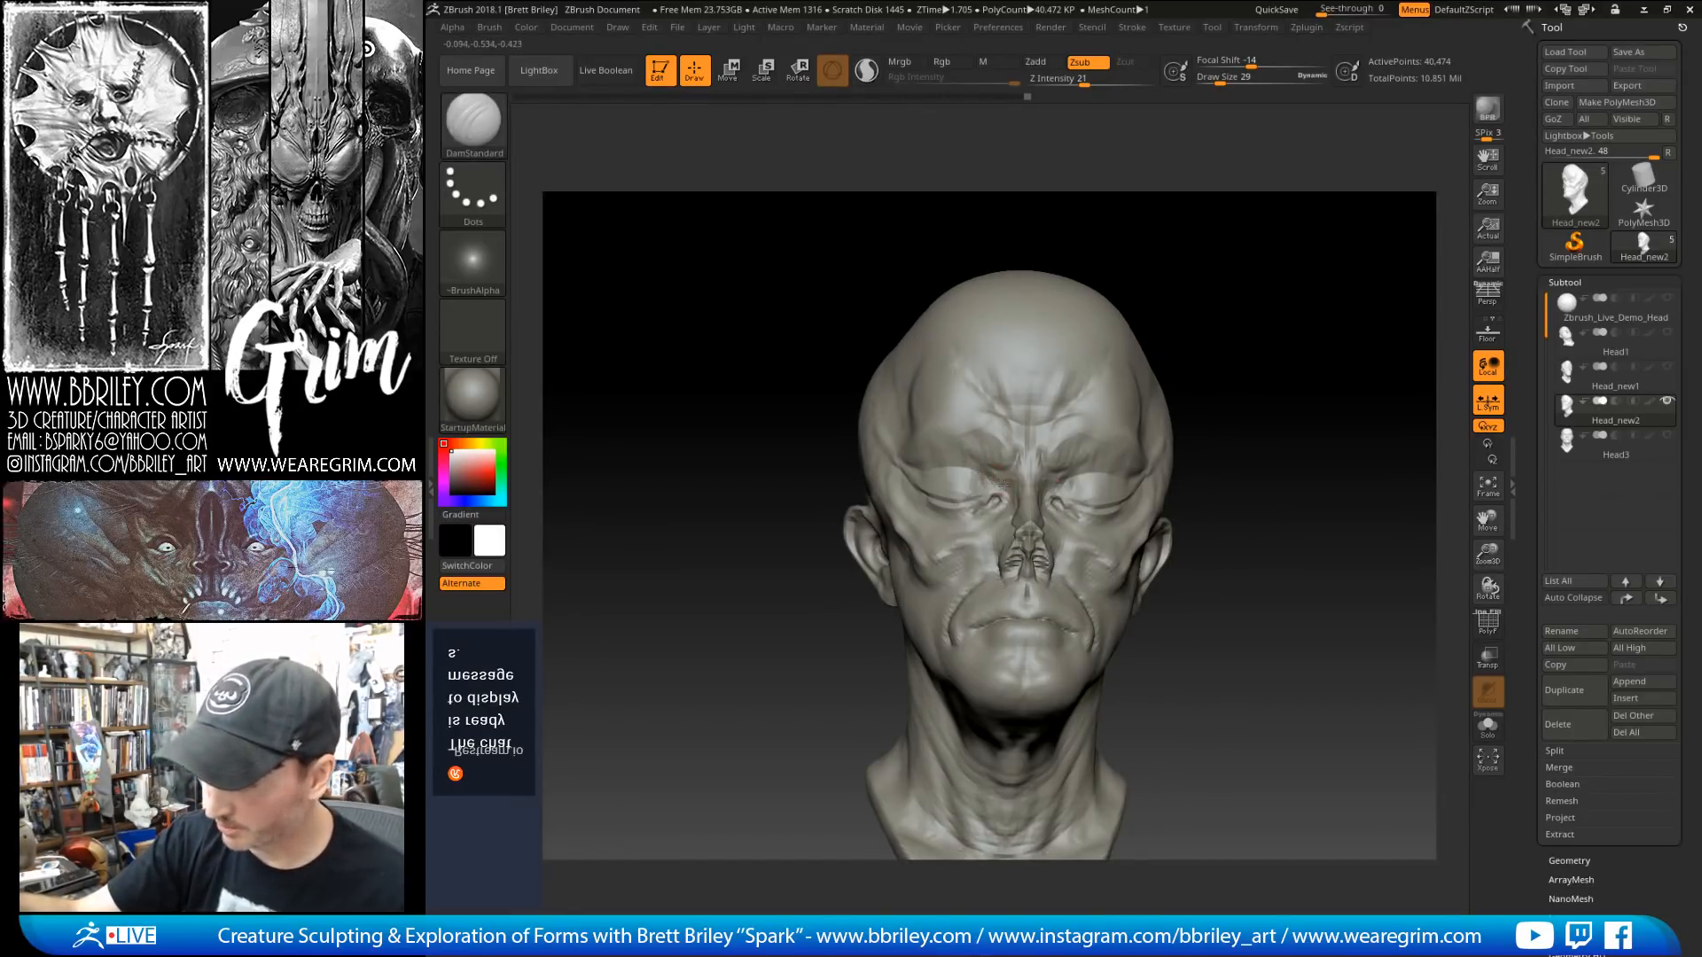
{"action": "right_click_drag", "start_coordinate": [953, 463], "coordinate": [1108, 338]}
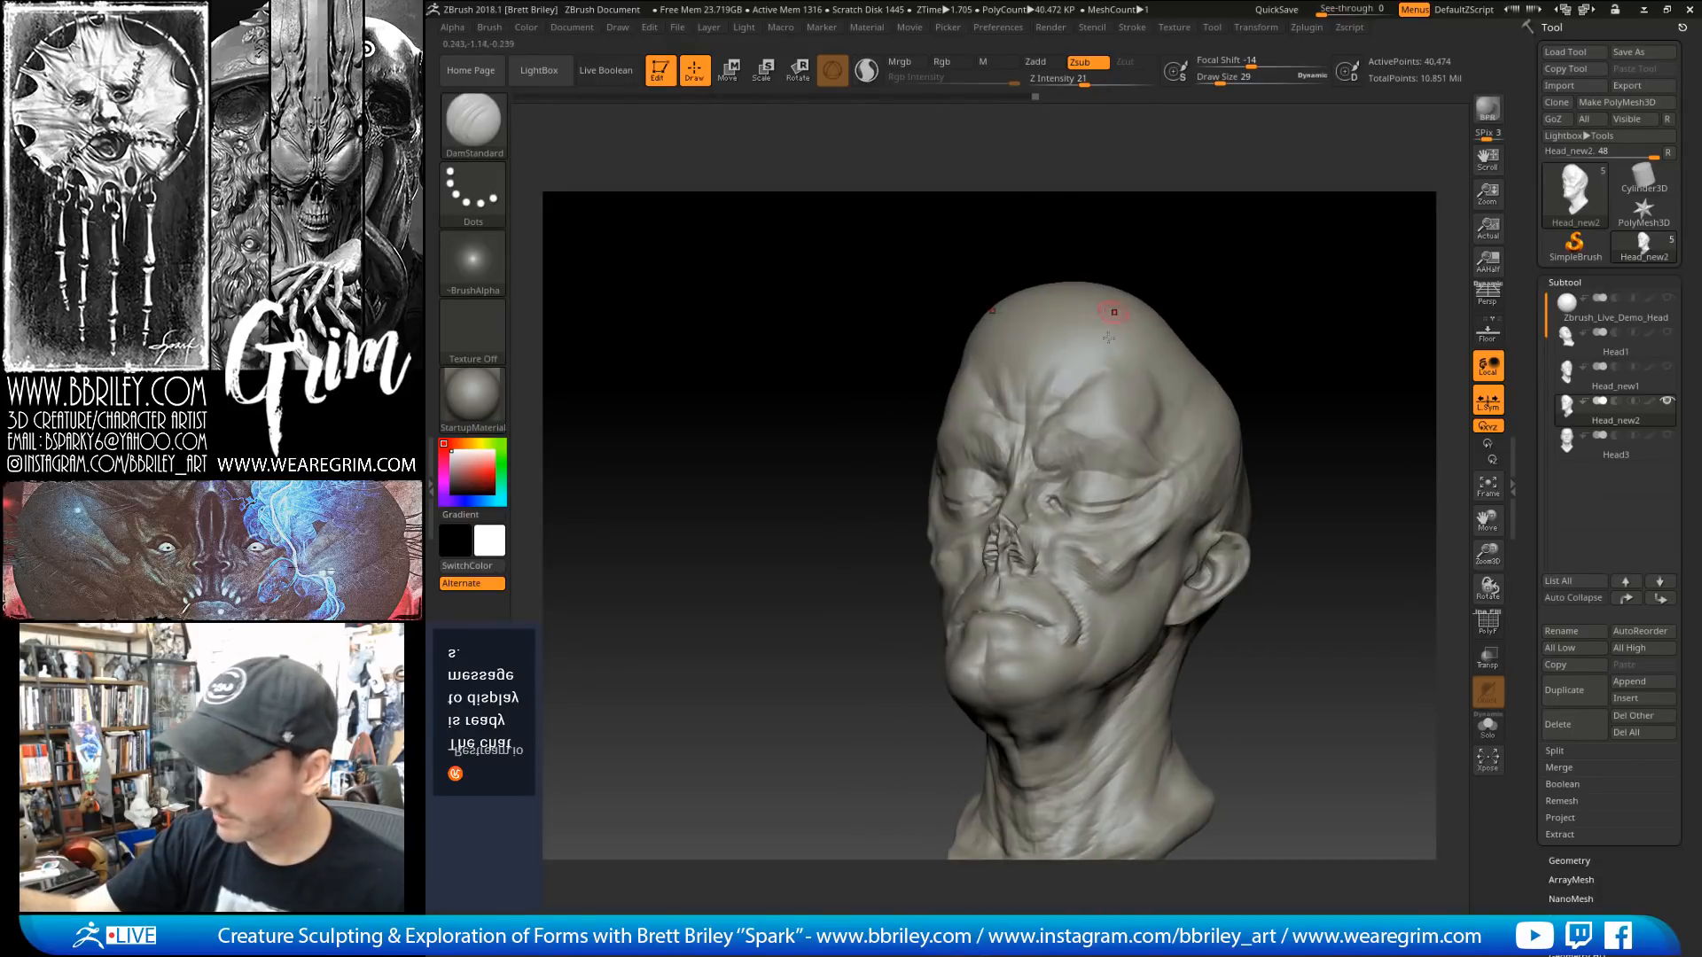
{"action": "right_click_drag", "start_coordinate": [1101, 471], "coordinate": [1086, 463]}
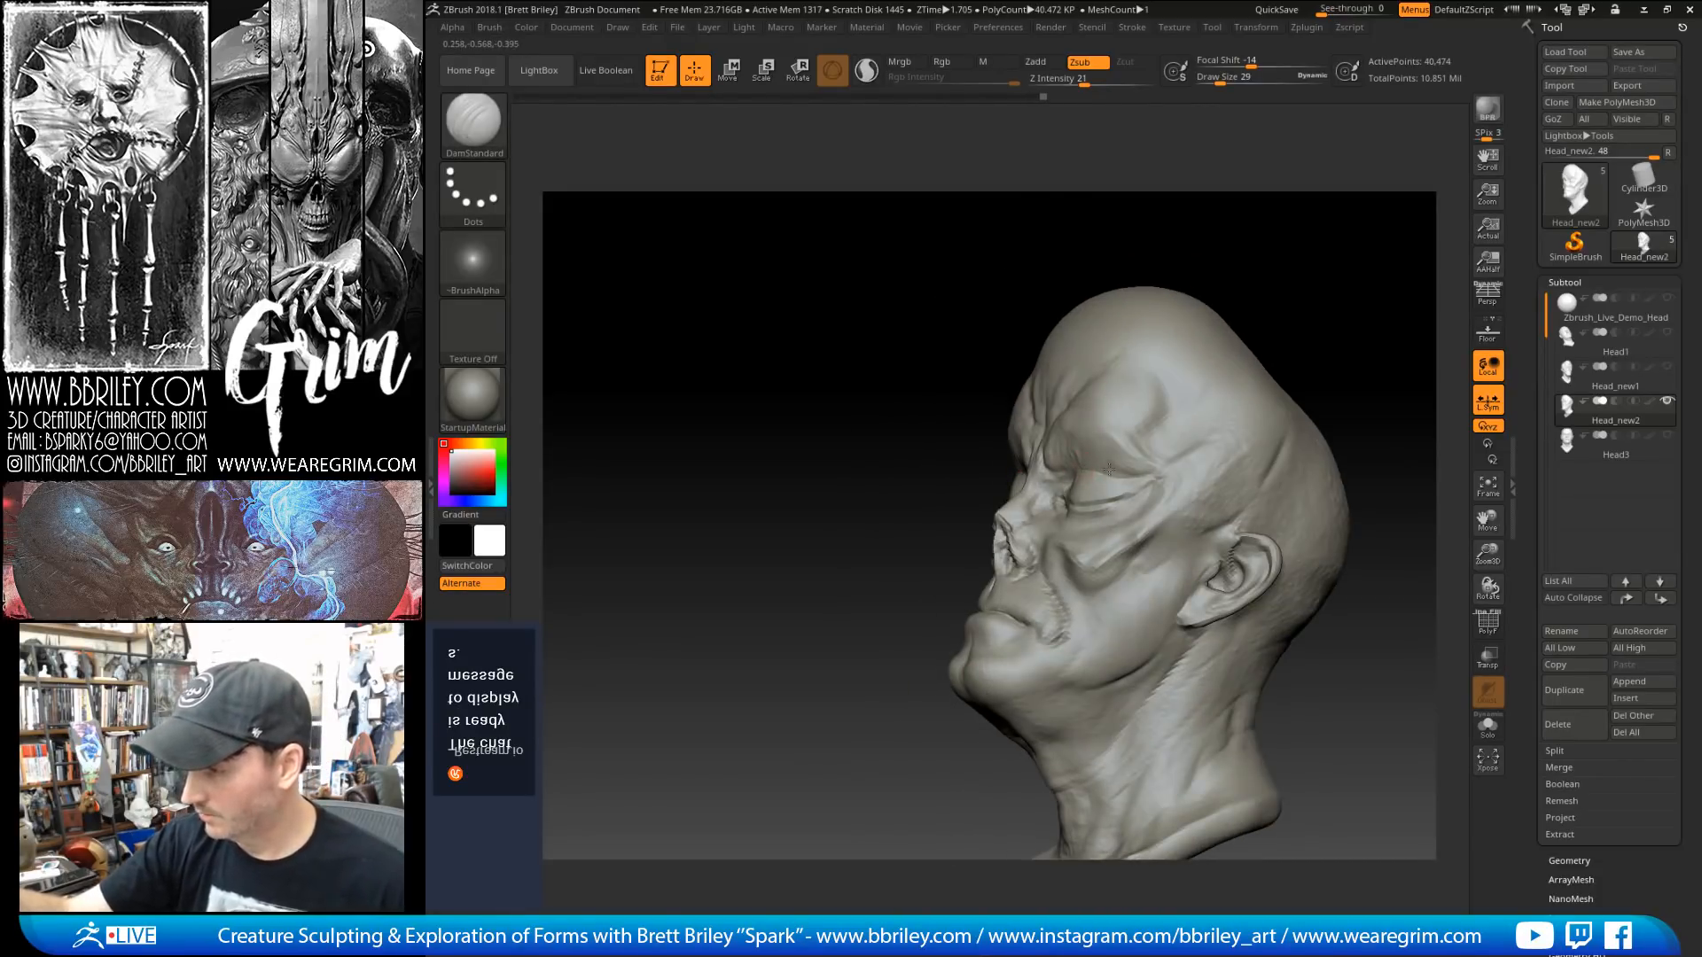
Step: Reshape the eyelid and eye socket from the side profile with the Move brush at draw sizes 50 and 53
{"action": "left_click_drag", "start_coordinate": [1167, 257], "coordinate": [1147, 266]}
{"action": "key", "text": "b"}
{"action": "key", "text": "m"}
{"action": "key", "text": "v"}
{"action": "key", "text": "s"}
{"action": "left_click_drag", "start_coordinate": [1083, 488], "coordinate": [1090, 486]}
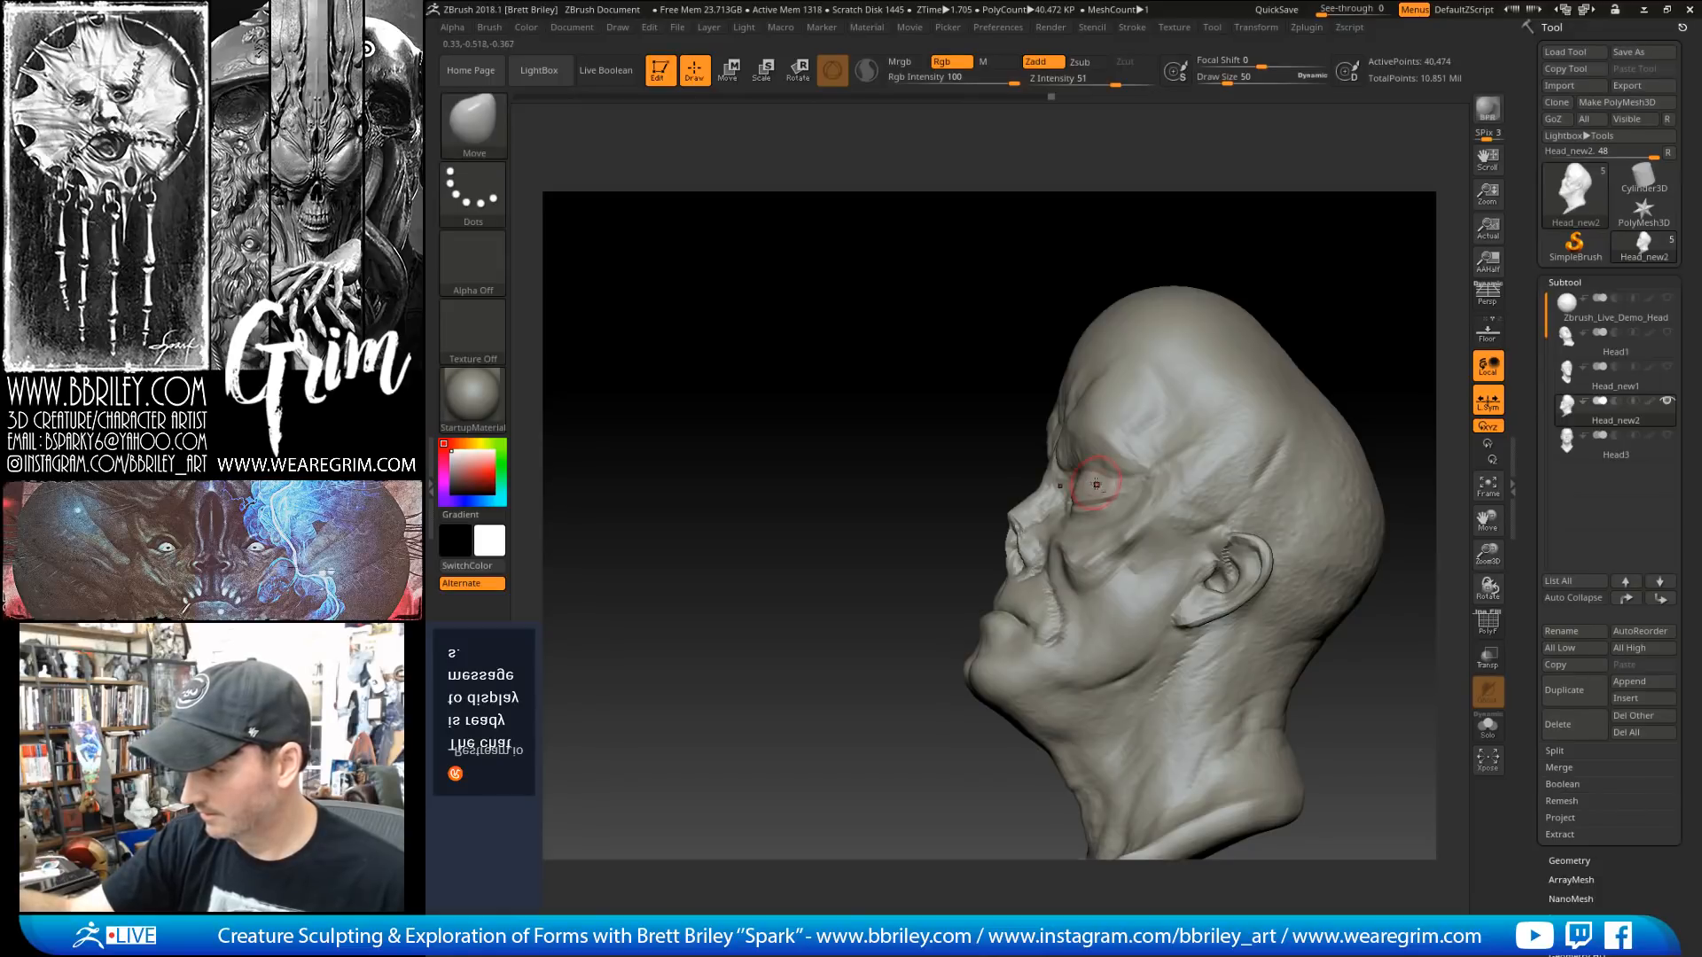
{"action": "left_click_drag", "start_coordinate": [1119, 252], "coordinate": [1329, 237]}
{"action": "key", "text": "s"}
{"action": "left_click", "coordinate": [1098, 491]}
{"action": "left_click_drag", "start_coordinate": [1087, 508], "coordinate": [1089, 500]}
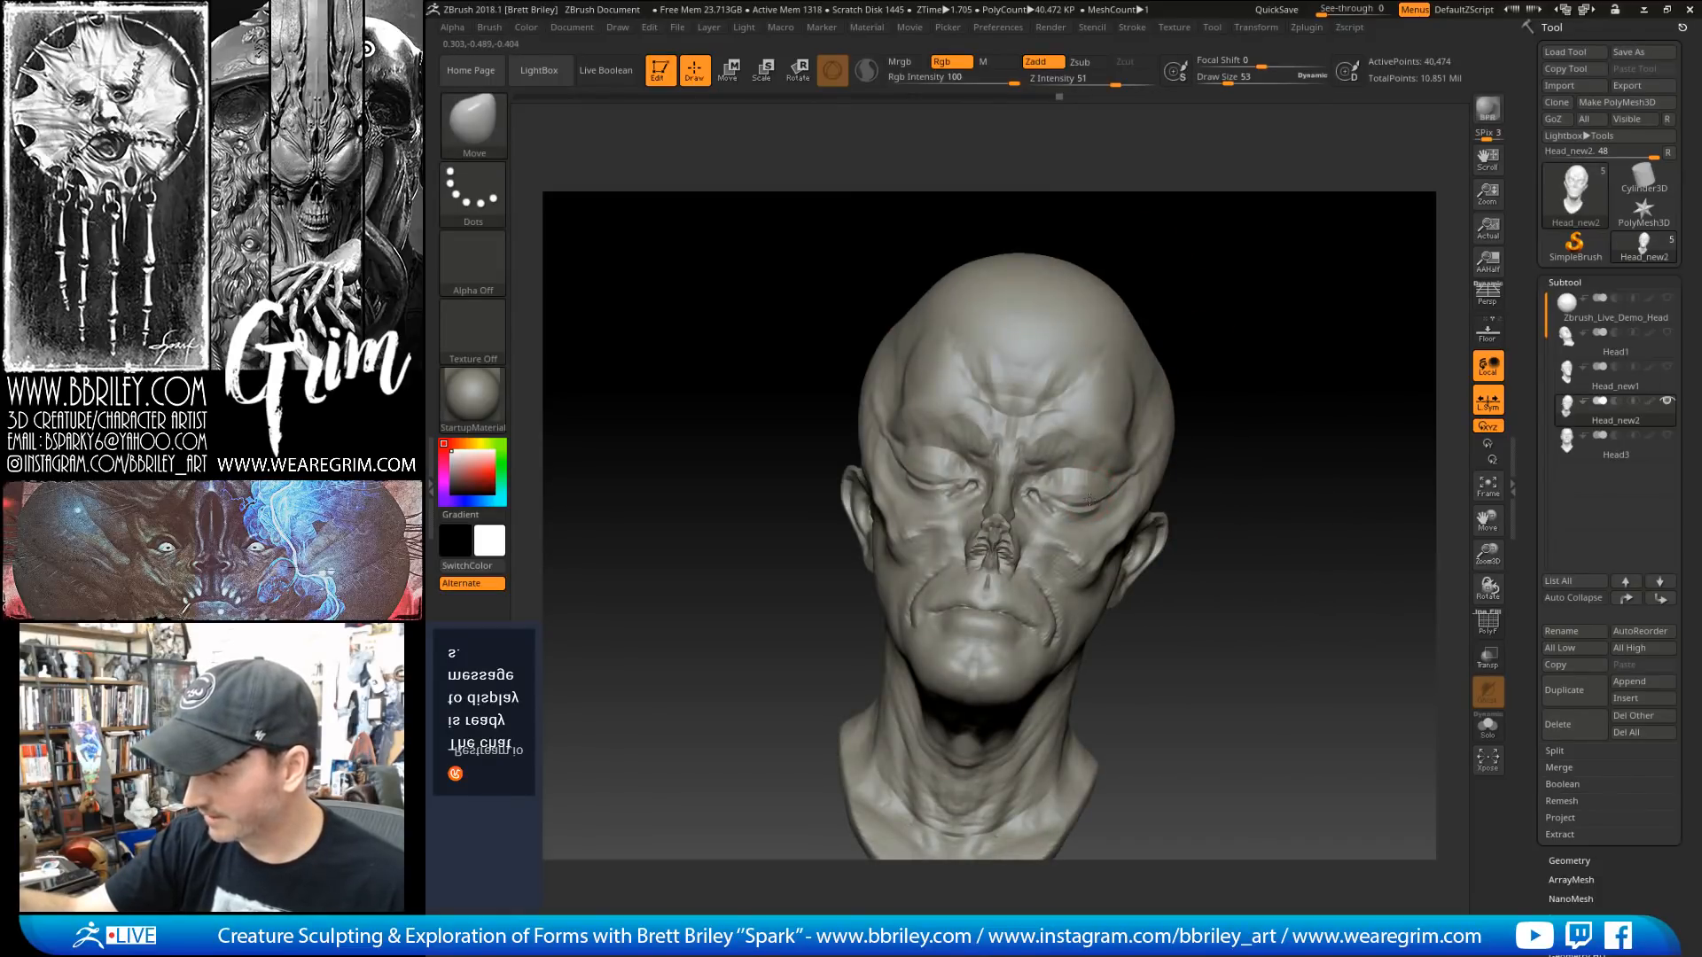
Step: Reshape the brow and outer forehead from the front with the Move brush at draw sizes 72 and 119
{"action": "mouse_move", "coordinate": [1225, 338]}
{"action": "left_mouse_down"}
{"action": "mouse_move", "coordinate": [1280, 274]}
{"action": "mouse_move", "coordinate": [1308, 310]}
{"action": "left_mouse_up"}
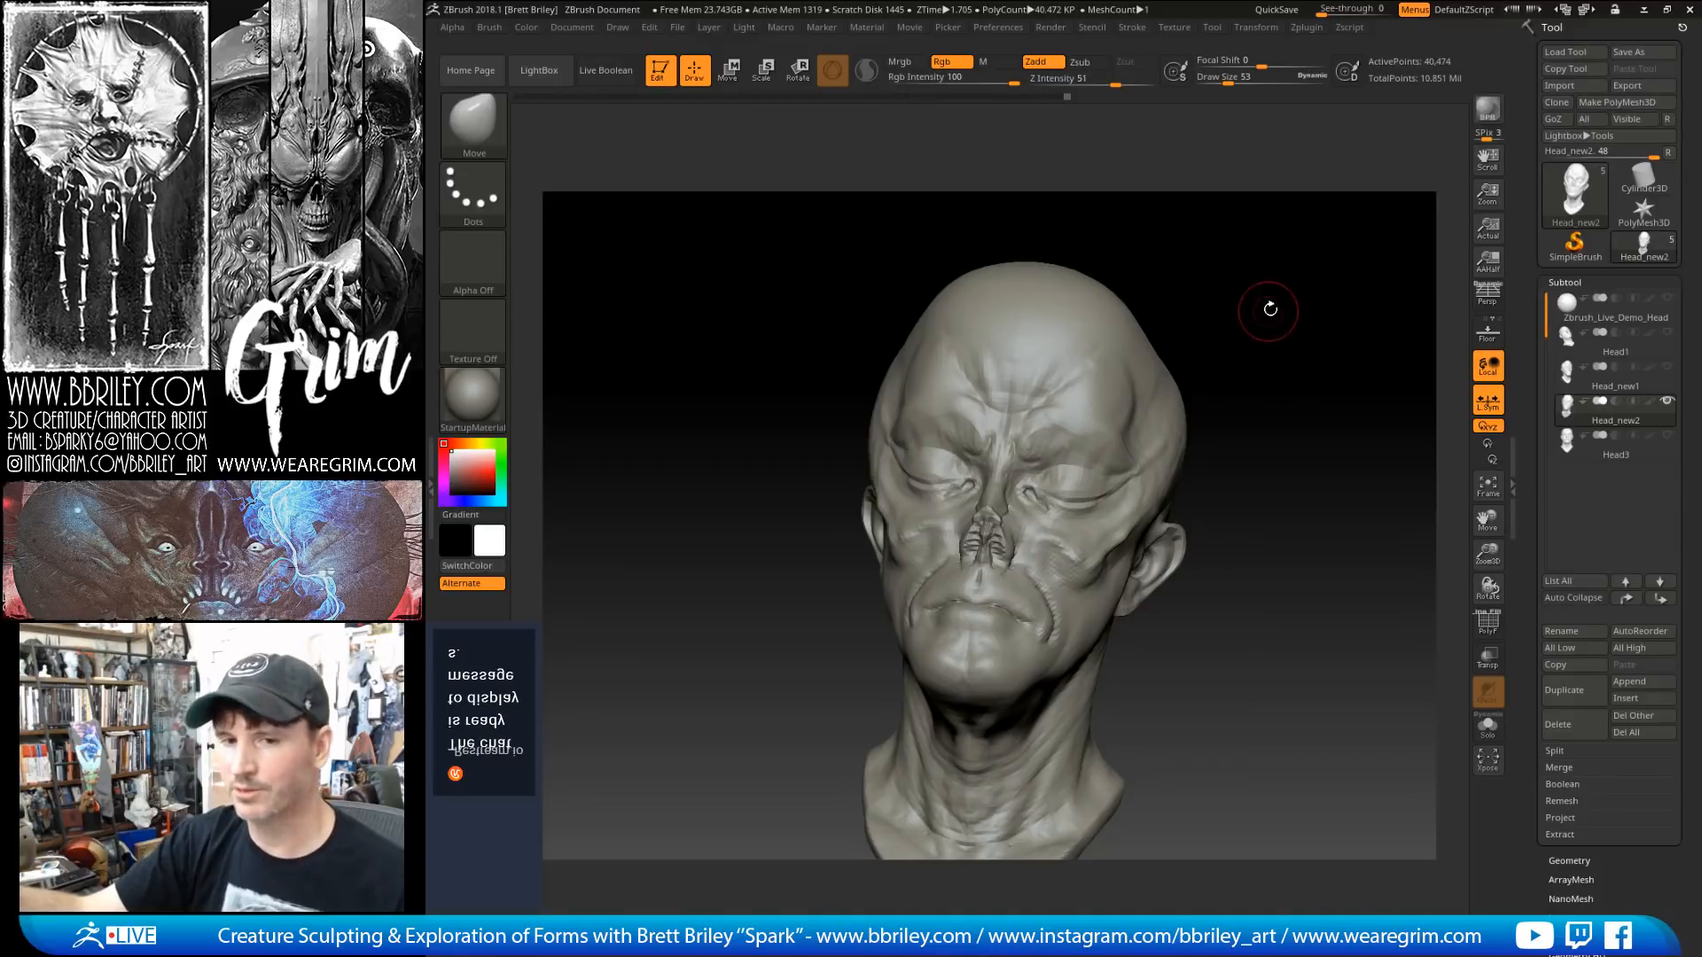
{"action": "left_click_drag", "start_coordinate": [1265, 304], "coordinate": [1176, 330]}
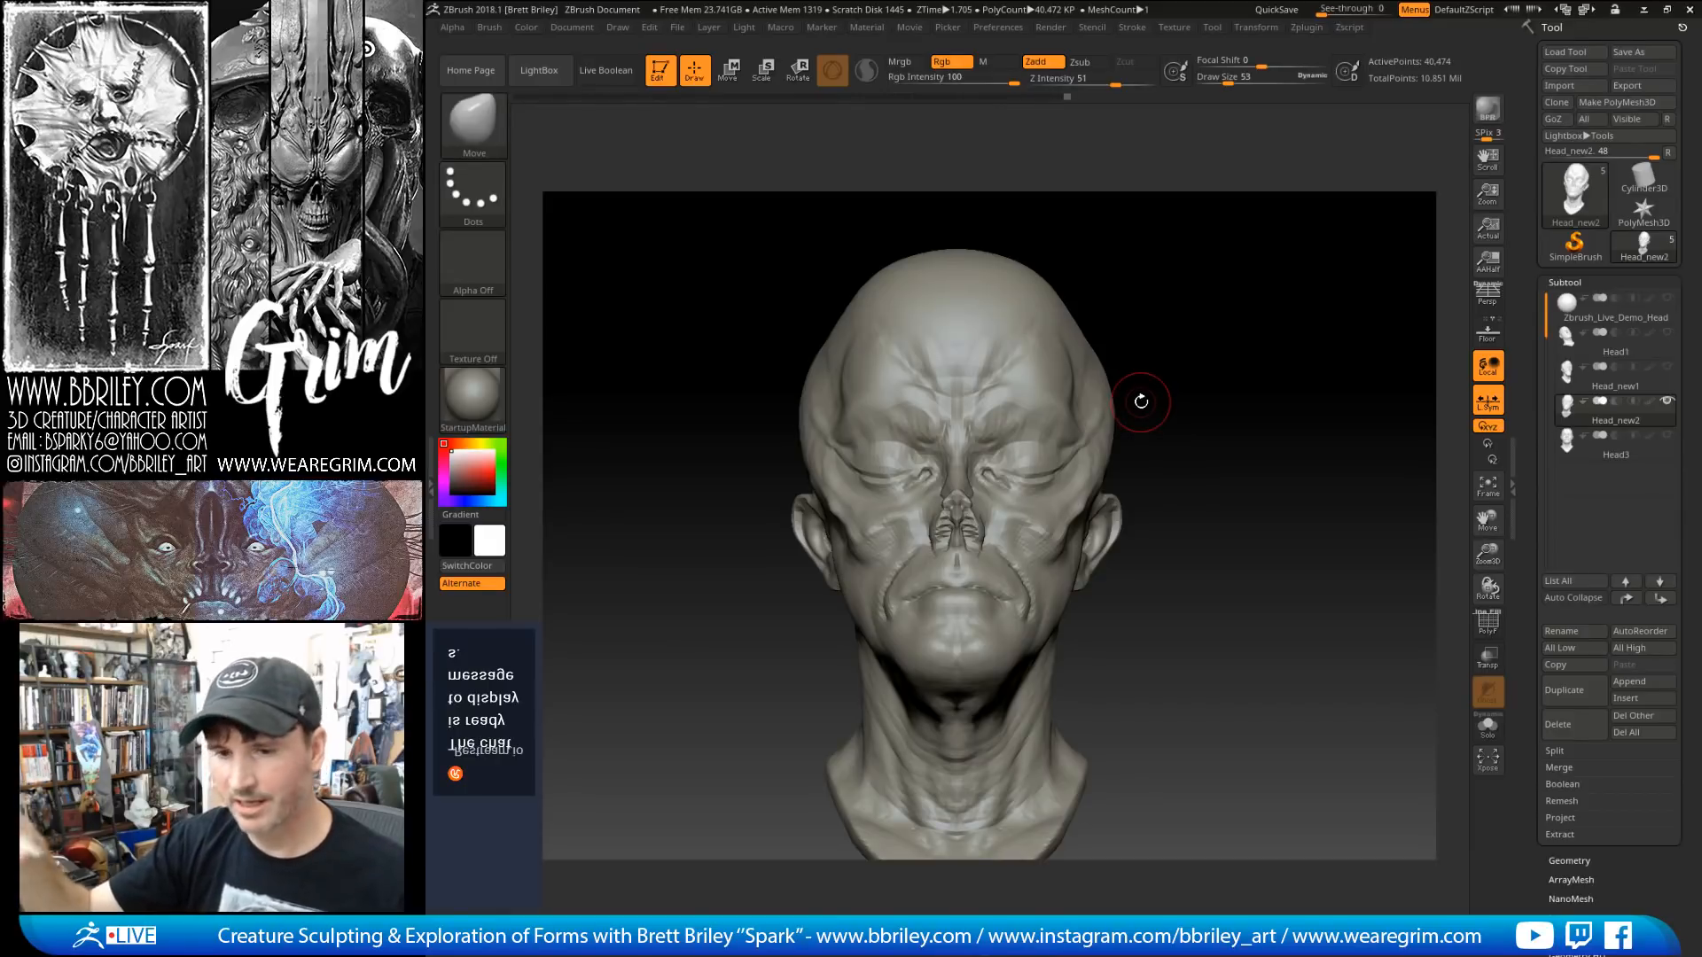
{"action": "left_click_drag", "start_coordinate": [1140, 401], "coordinate": [1138, 389]}
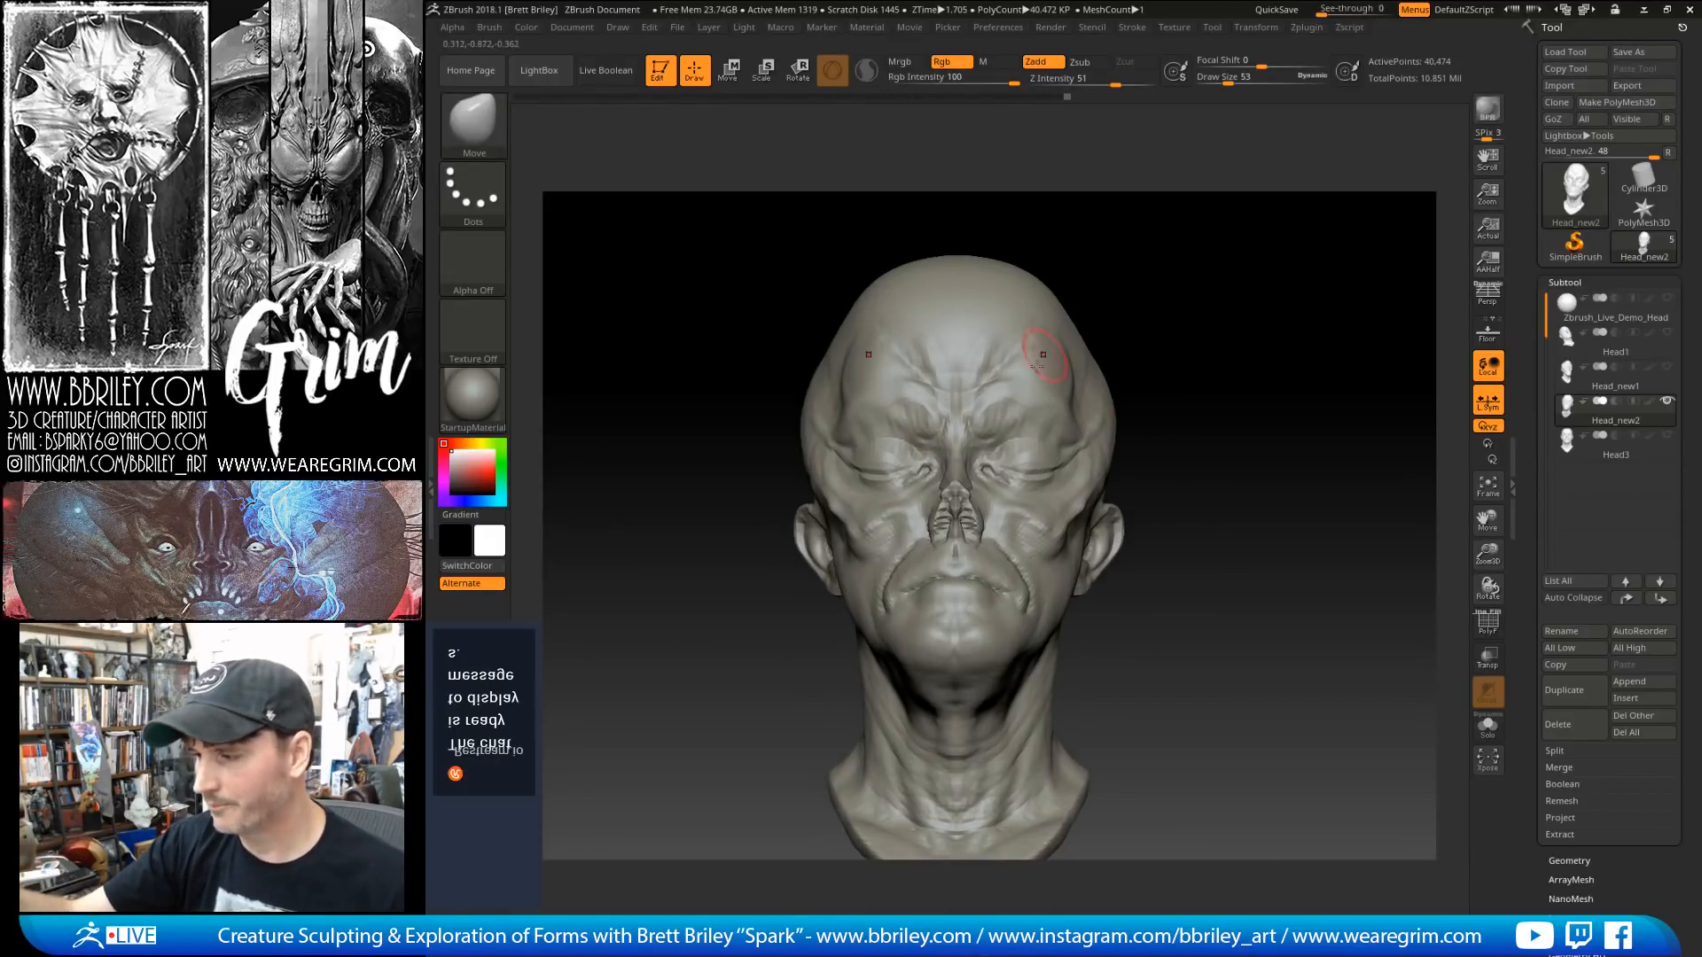
{"action": "key", "text": "s"}
{"action": "left_click_drag", "start_coordinate": [1029, 399], "coordinate": [1031, 398]}
{"action": "key", "text": "s"}
{"action": "left_click", "coordinate": [1032, 391]}
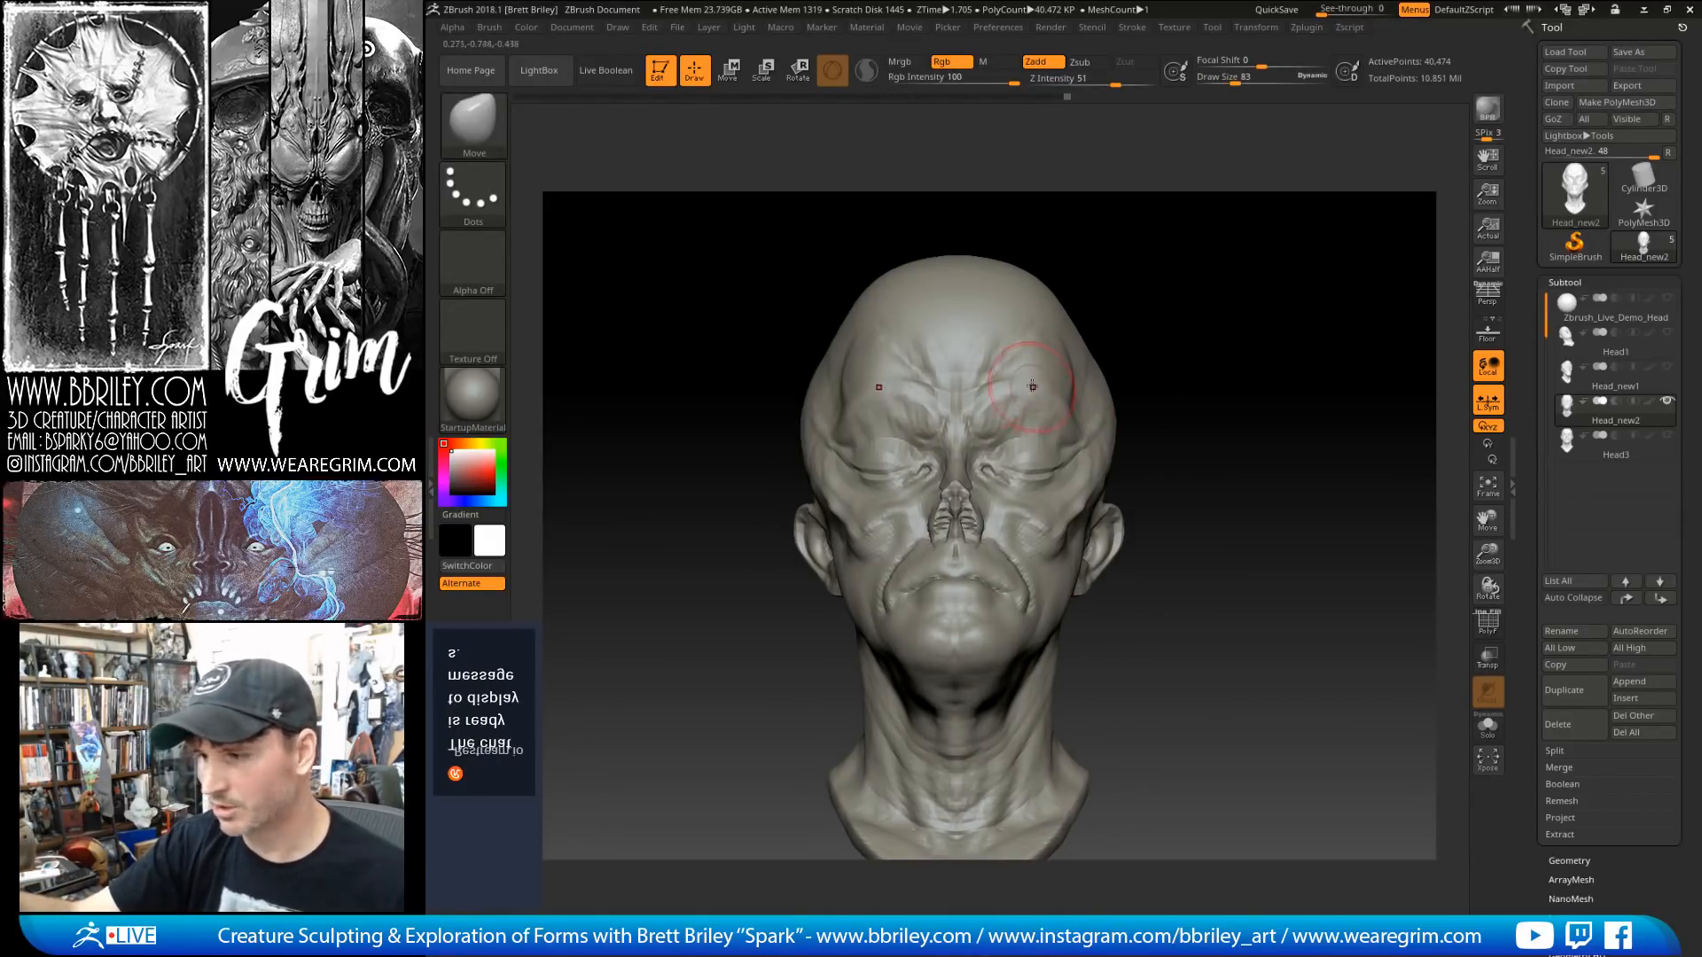
{"action": "key", "text": "bracketleft"}
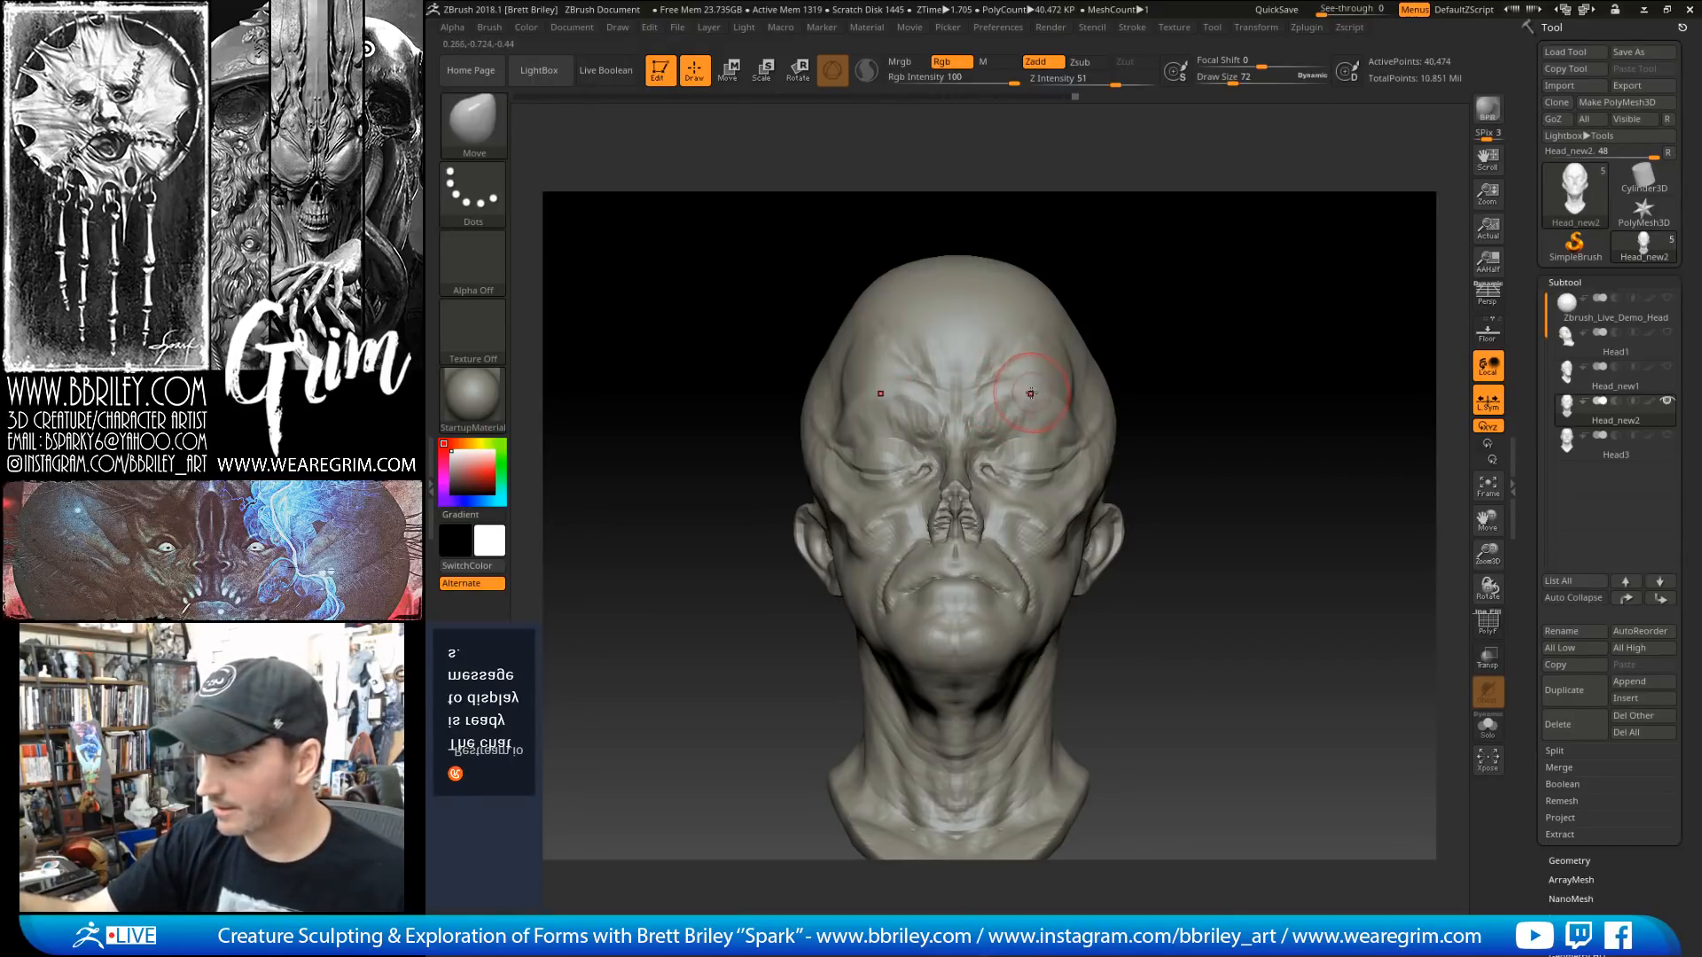
{"action": "key", "text": "s"}
{"action": "left_click", "coordinate": [1078, 403]}
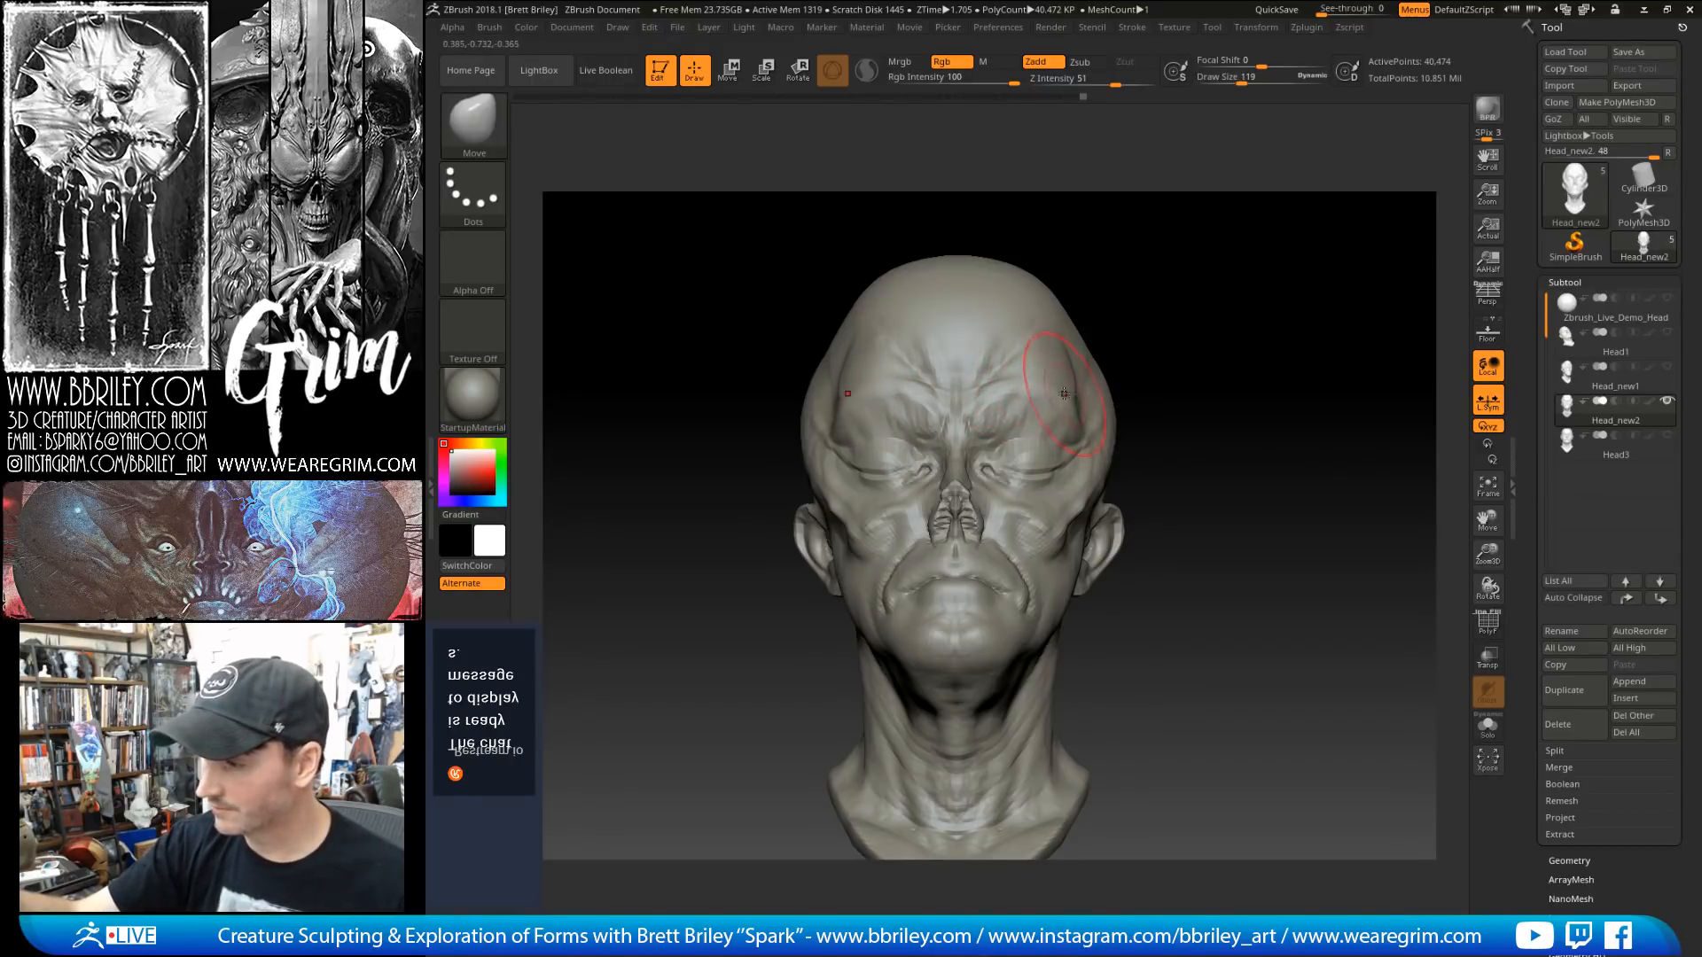
Step: Adjust the upper skull and forehead contour from a three-quarter view with the Move brush
{"action": "left_click_drag", "start_coordinate": [1223, 363], "coordinate": [1076, 350]}
{"action": "left_click_drag", "start_coordinate": [1187, 266], "coordinate": [1112, 244]}
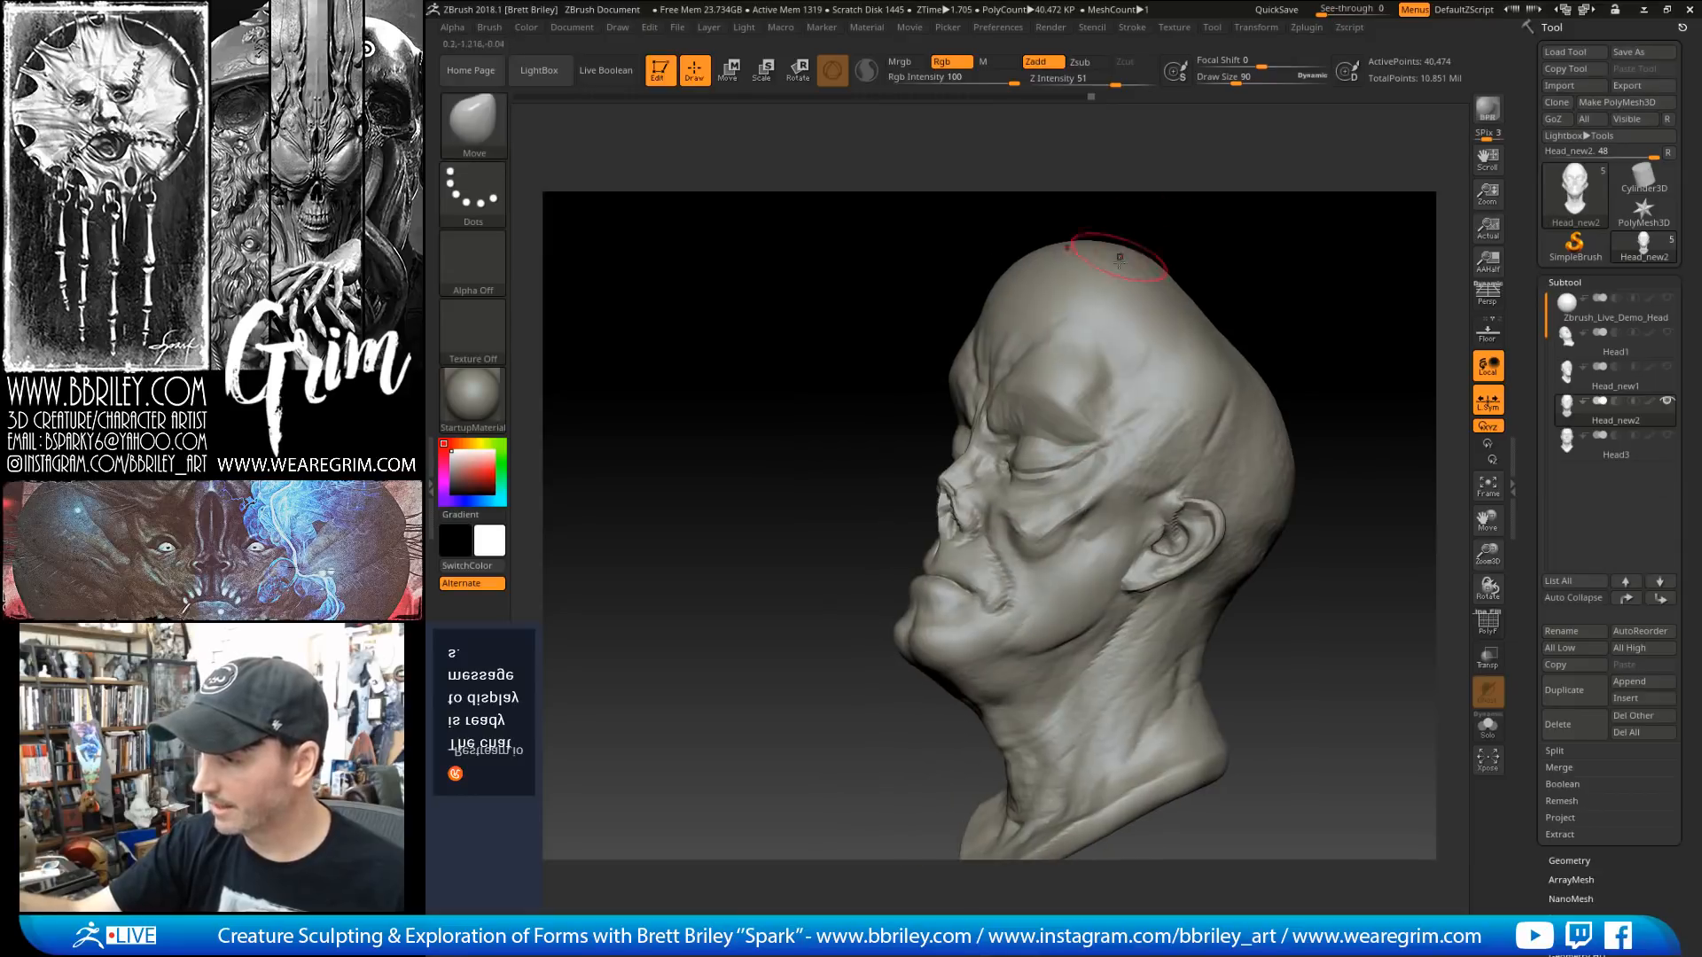
{"action": "key", "text": "bracketright"}
{"action": "key", "text": "bracketright"}
{"action": "mouse_move", "coordinate": [1116, 316]}
{"action": "right_mouse_down"}
{"action": "mouse_move", "coordinate": [1174, 354]}
{"action": "mouse_move", "coordinate": [1075, 349]}
{"action": "right_mouse_up"}
Step: Build up ridges above the outer brows with the Standard brush, reducing its draw size to 23
{"action": "key", "text": "b"}
{"action": "key", "text": "s"}
{"action": "key", "text": "t"}
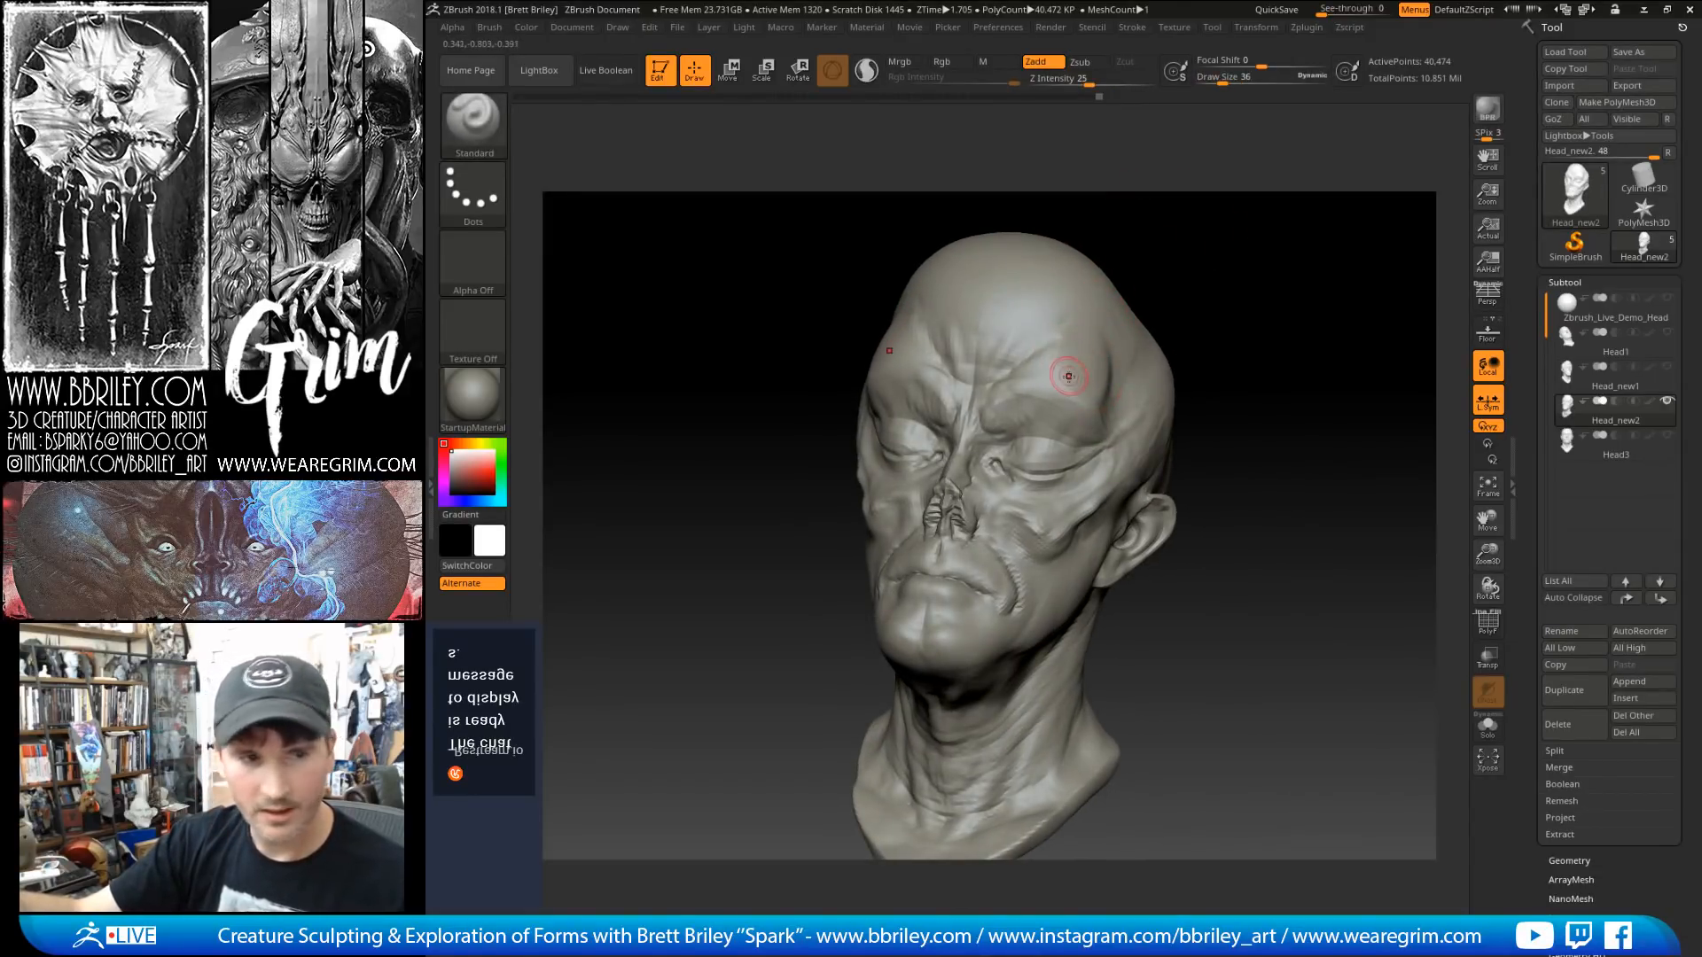
{"action": "key", "text": "bracketleft"}
{"action": "key", "text": "bracketleft"}
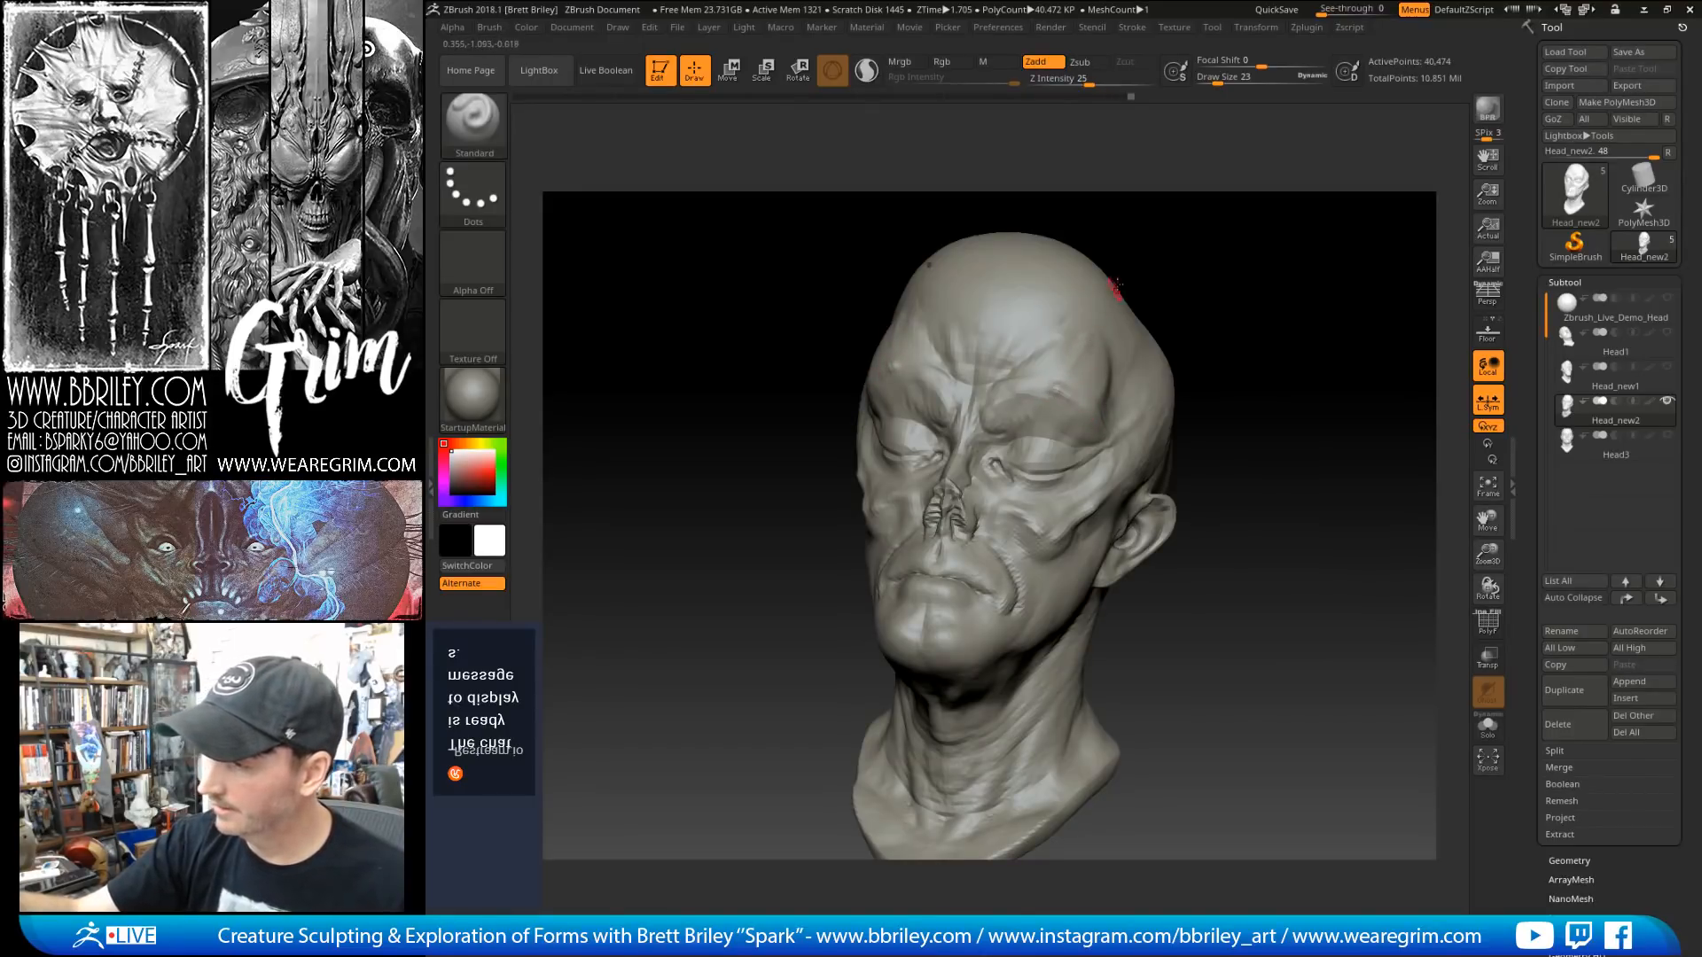
Step: Reshape the side of the face between temple and ear with the Move brush, enlarging it from draw size 56
{"action": "mouse_move", "coordinate": [1117, 284]}
{"action": "right_mouse_down"}
{"action": "mouse_move", "coordinate": [1099, 333]}
{"action": "mouse_move", "coordinate": [1194, 181]}
{"action": "mouse_move", "coordinate": [1176, 257]}
{"action": "mouse_move", "coordinate": [1209, 252]}
{"action": "mouse_move", "coordinate": [1196, 270]}
{"action": "mouse_move", "coordinate": [1269, 341]}
{"action": "right_mouse_up"}
{"action": "key", "text": "b"}
{"action": "key", "text": "m"}
{"action": "key", "text": "v"}
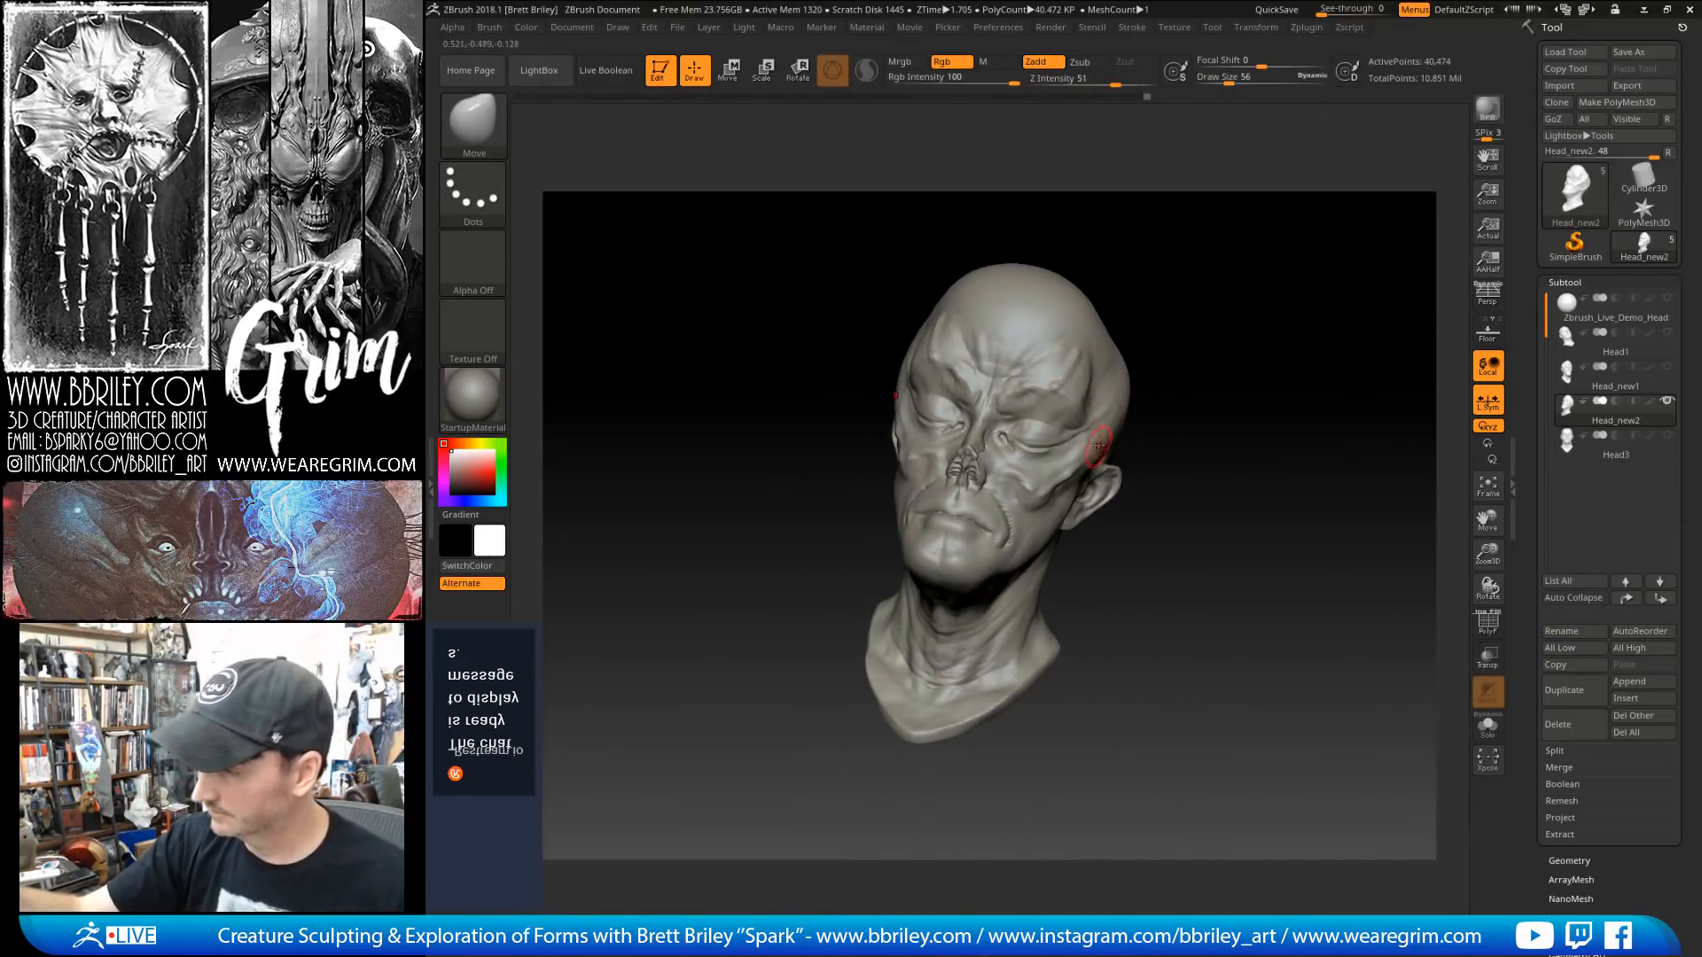
{"action": "key", "text": "bracketright"}
{"action": "key", "text": "bracketright"}
{"action": "right_click_drag", "start_coordinate": [1138, 435], "coordinate": [1166, 436]}
{"action": "key", "text": "bracketright"}
{"action": "key", "text": "bracketright"}
{"action": "left_click_drag", "start_coordinate": [1087, 450], "coordinate": [1118, 404]}
Step: Reshape the brow ridge and eye region with the Move brush at draw sizes 115 and 102
{"action": "key", "text": "bracketright"}
{"action": "mouse_move", "coordinate": [1172, 318]}
{"action": "right_mouse_down"}
{"action": "mouse_move", "coordinate": [1129, 285]}
{"action": "mouse_move", "coordinate": [1057, 433]}
{"action": "right_mouse_up"}
{"action": "key", "text": "bracketright"}
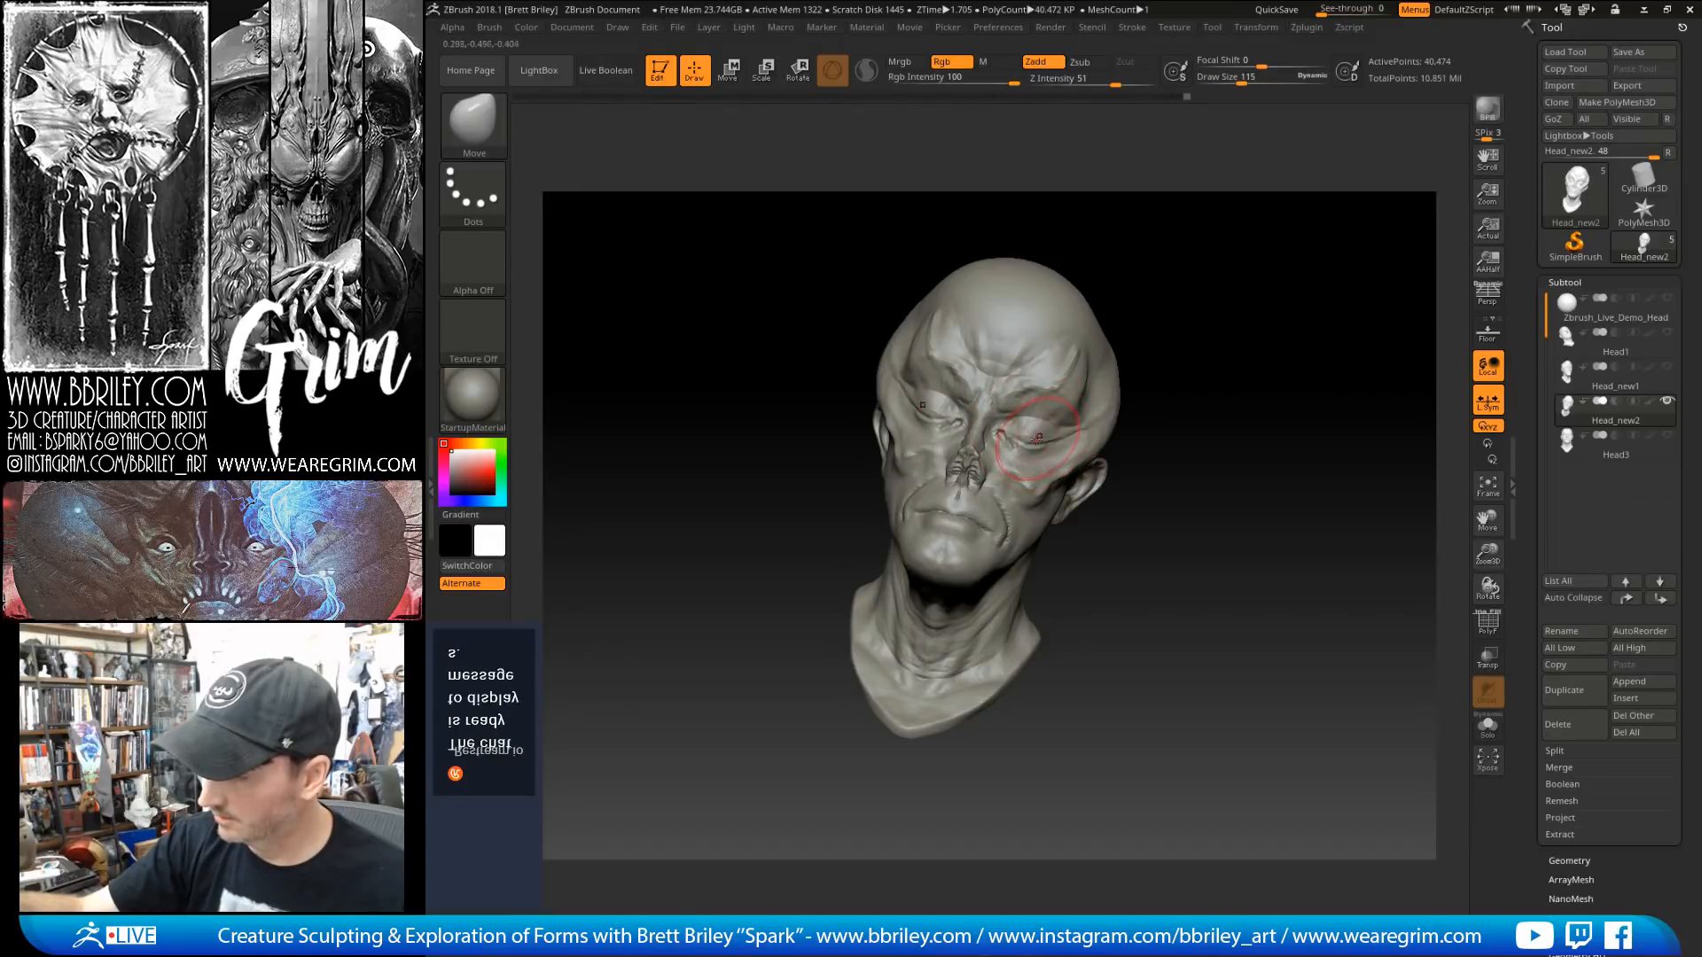
{"action": "mouse_move", "coordinate": [1135, 278]}
{"action": "right_mouse_down"}
{"action": "mouse_move", "coordinate": [1099, 266]}
{"action": "mouse_move", "coordinate": [1118, 241]}
{"action": "right_mouse_up"}
{"action": "key", "text": "bracketleft"}
{"action": "key", "text": "bracketleft"}
{"action": "mouse_move", "coordinate": [1032, 377]}
{"action": "right_mouse_down"}
{"action": "mouse_move", "coordinate": [1136, 227]}
{"action": "mouse_move", "coordinate": [1106, 463]}
{"action": "right_mouse_up"}
{"action": "key", "text": "bracketright"}
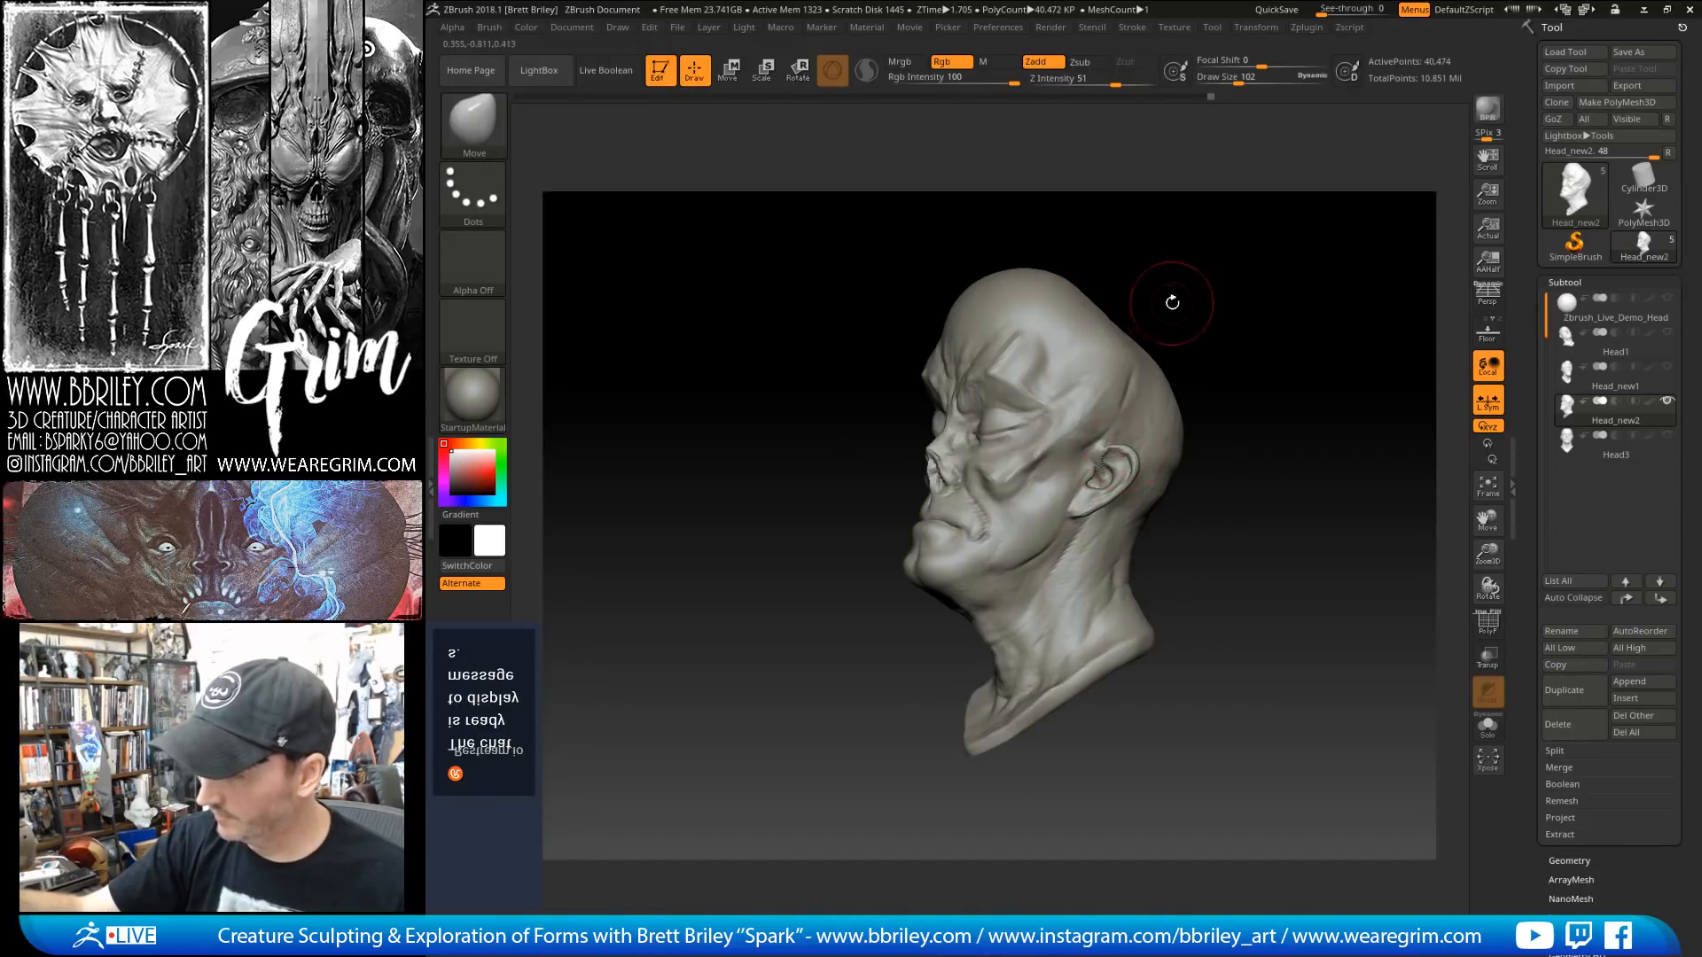
Step: Adjust the shape of the ears from behind the head with the Move brush at draw size 98
{"action": "right_click_drag", "start_coordinate": [1172, 302], "coordinate": [1213, 330]}
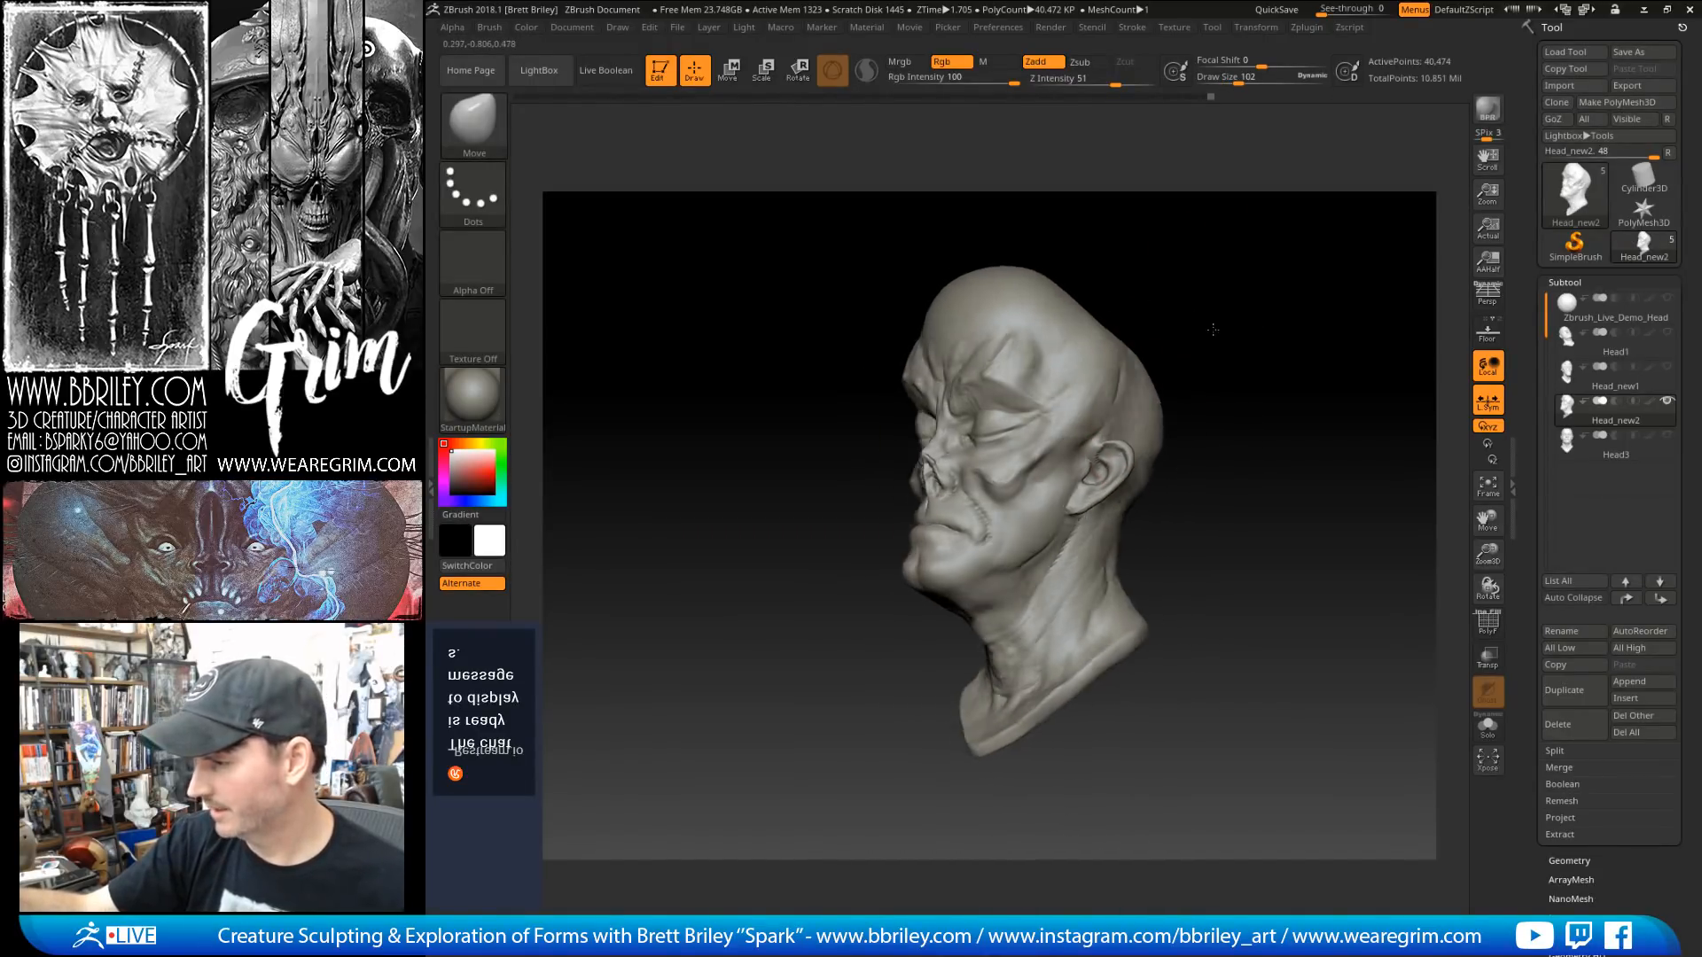
{"action": "mouse_move", "coordinate": [1212, 330]}
{"action": "left_mouse_down"}
{"action": "mouse_move", "coordinate": [1226, 361]}
{"action": "mouse_move", "coordinate": [1019, 383]}
{"action": "left_mouse_up"}
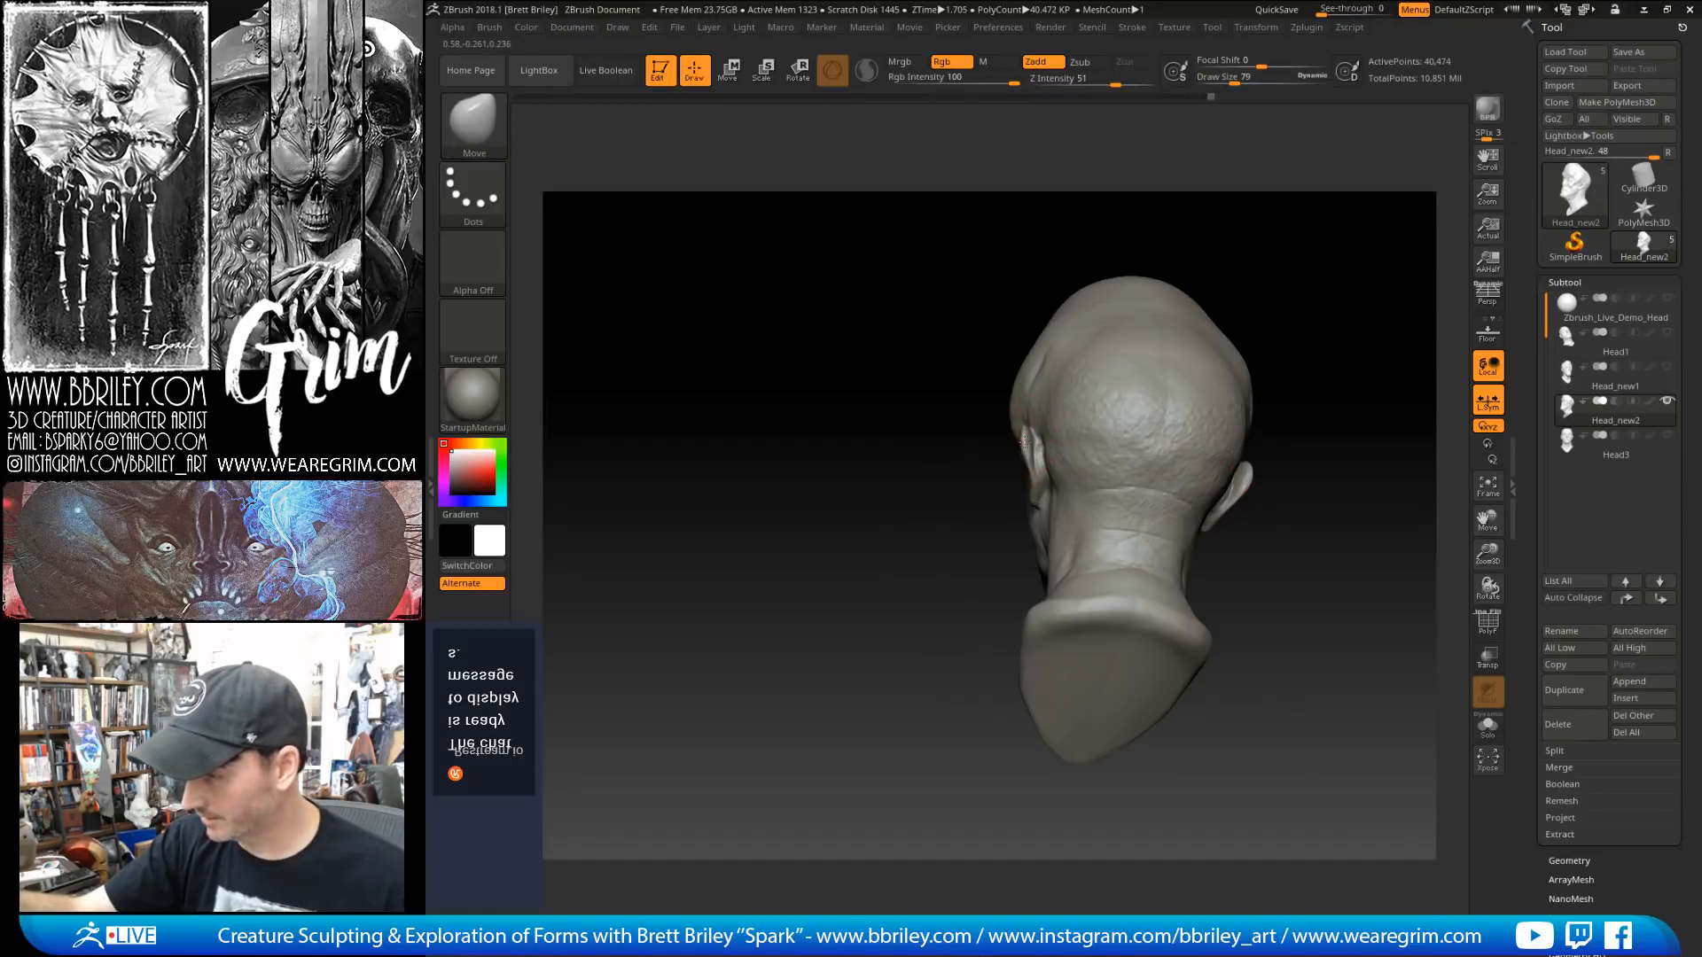
{"action": "key", "text": "bracketright"}
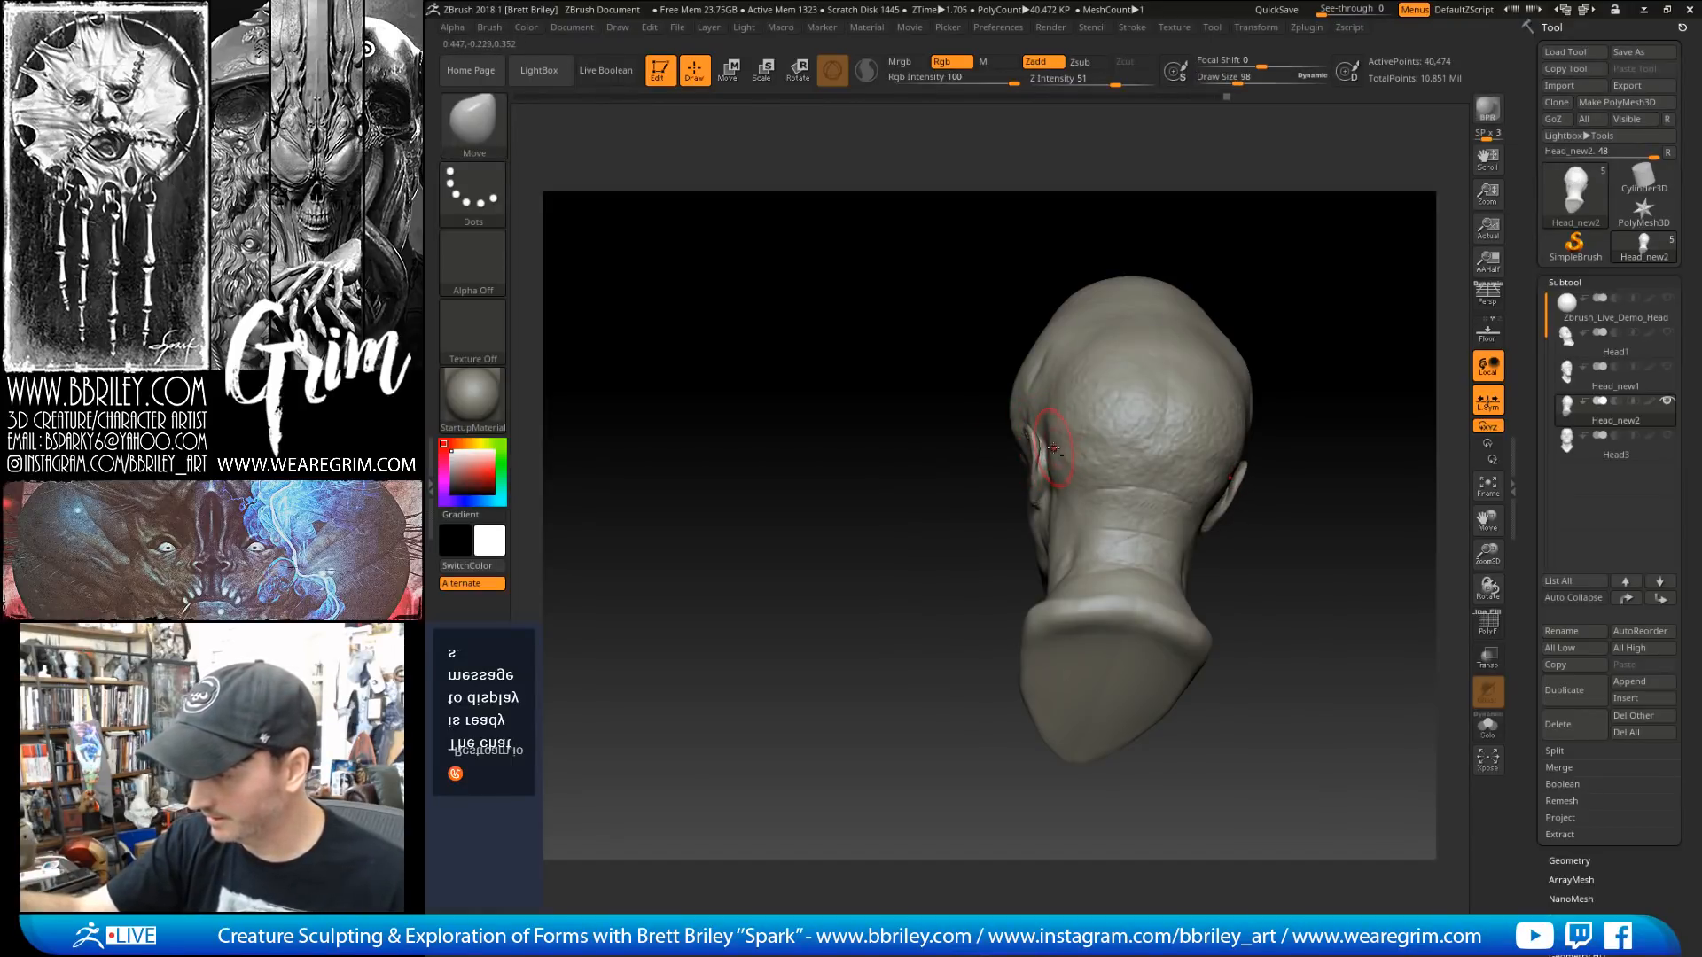
{"action": "mouse_move", "coordinate": [1031, 413]}
{"action": "right_mouse_down"}
{"action": "mouse_move", "coordinate": [1302, 198]}
{"action": "mouse_move", "coordinate": [1219, 274]}
{"action": "mouse_move", "coordinate": [1230, 349]}
{"action": "right_mouse_up"}
{"action": "key", "text": "s"}
{"action": "left_click", "coordinate": [1052, 413]}
Step: Thicken the upper rim of the ear with the Inflat brush at draw size 68
{"action": "key", "text": "b"}
{"action": "key", "text": "i"}
{"action": "key", "text": "n"}
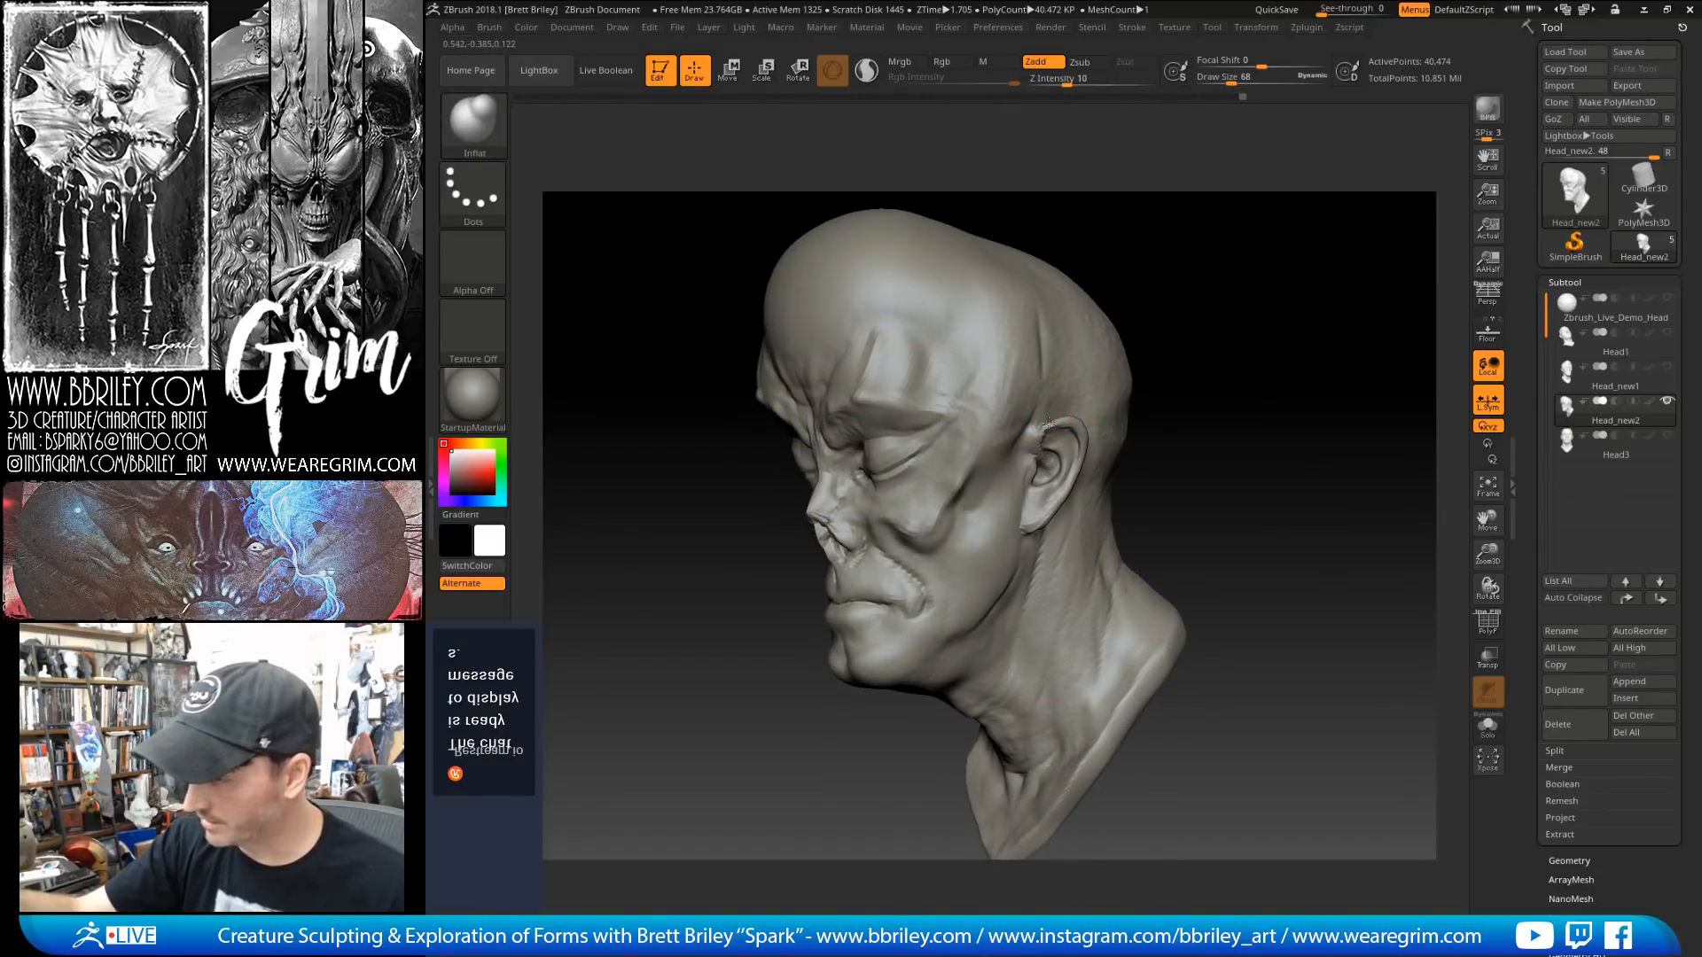
{"action": "right_click_drag", "start_coordinate": [1056, 420], "coordinate": [1072, 346]}
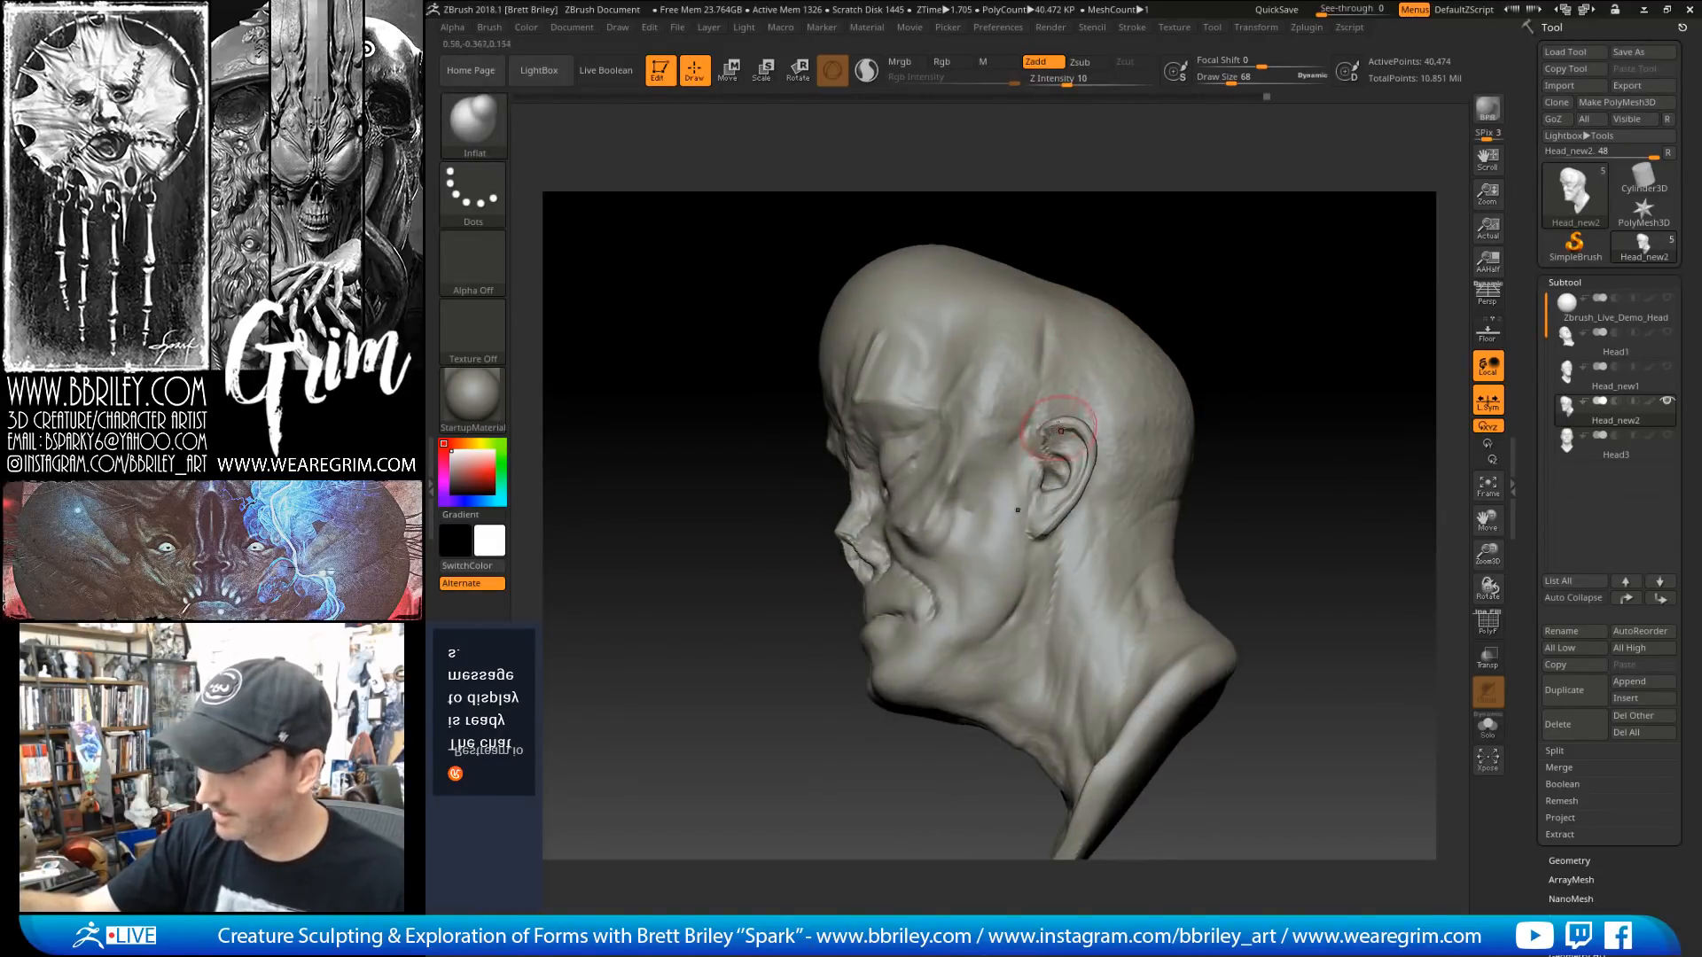
Step: Reposition the upper edge of the ear from the side with the Move brush
{"action": "key", "text": "b"}
{"action": "key", "text": "m"}
{"action": "key", "text": "v"}
{"action": "left_click_drag", "start_coordinate": [1060, 419], "coordinate": [1062, 413]}
{"action": "left_click_drag", "start_coordinate": [1173, 248], "coordinate": [1118, 382]}
Step: Add volume to the back of the ear from above with the Inflat brush at draw size 65
{"action": "key", "text": "b"}
{"action": "key", "text": "i"}
{"action": "key", "text": "n"}
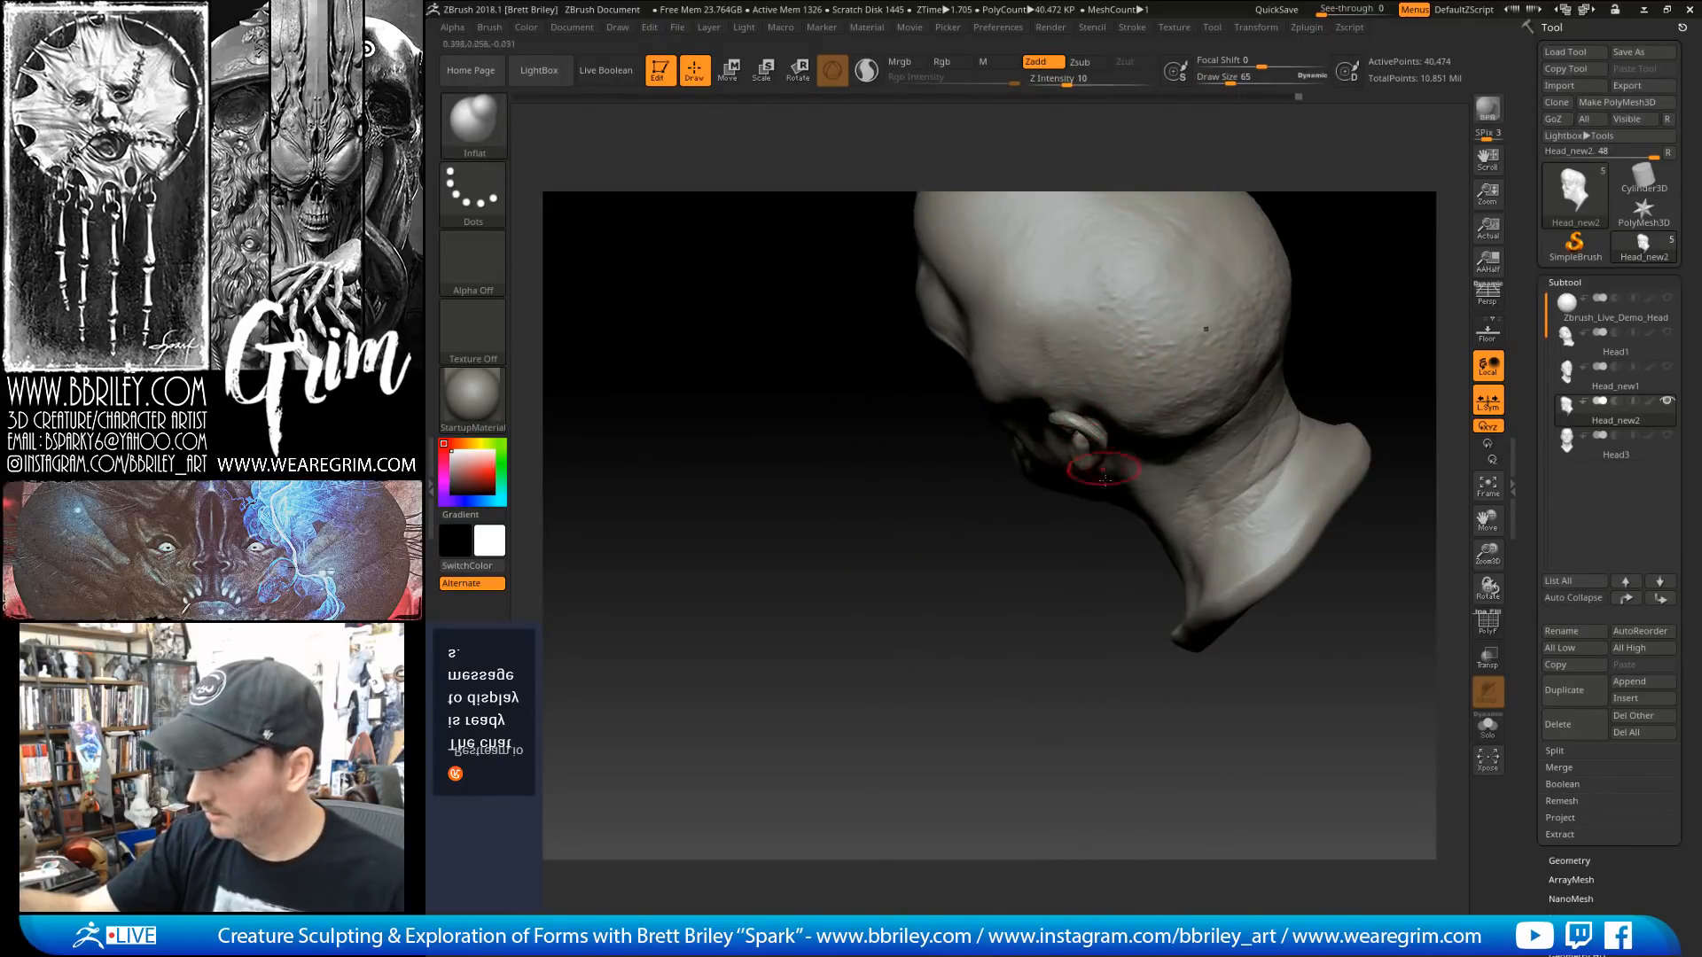
{"action": "mouse_move", "coordinate": [1209, 631]}
{"action": "left_mouse_down"}
{"action": "mouse_move", "coordinate": [1162, 331]}
{"action": "mouse_move", "coordinate": [1223, 243]}
{"action": "left_mouse_up"}
{"action": "key", "text": "b"}
{"action": "key", "text": "m"}
{"action": "key", "text": "v"}
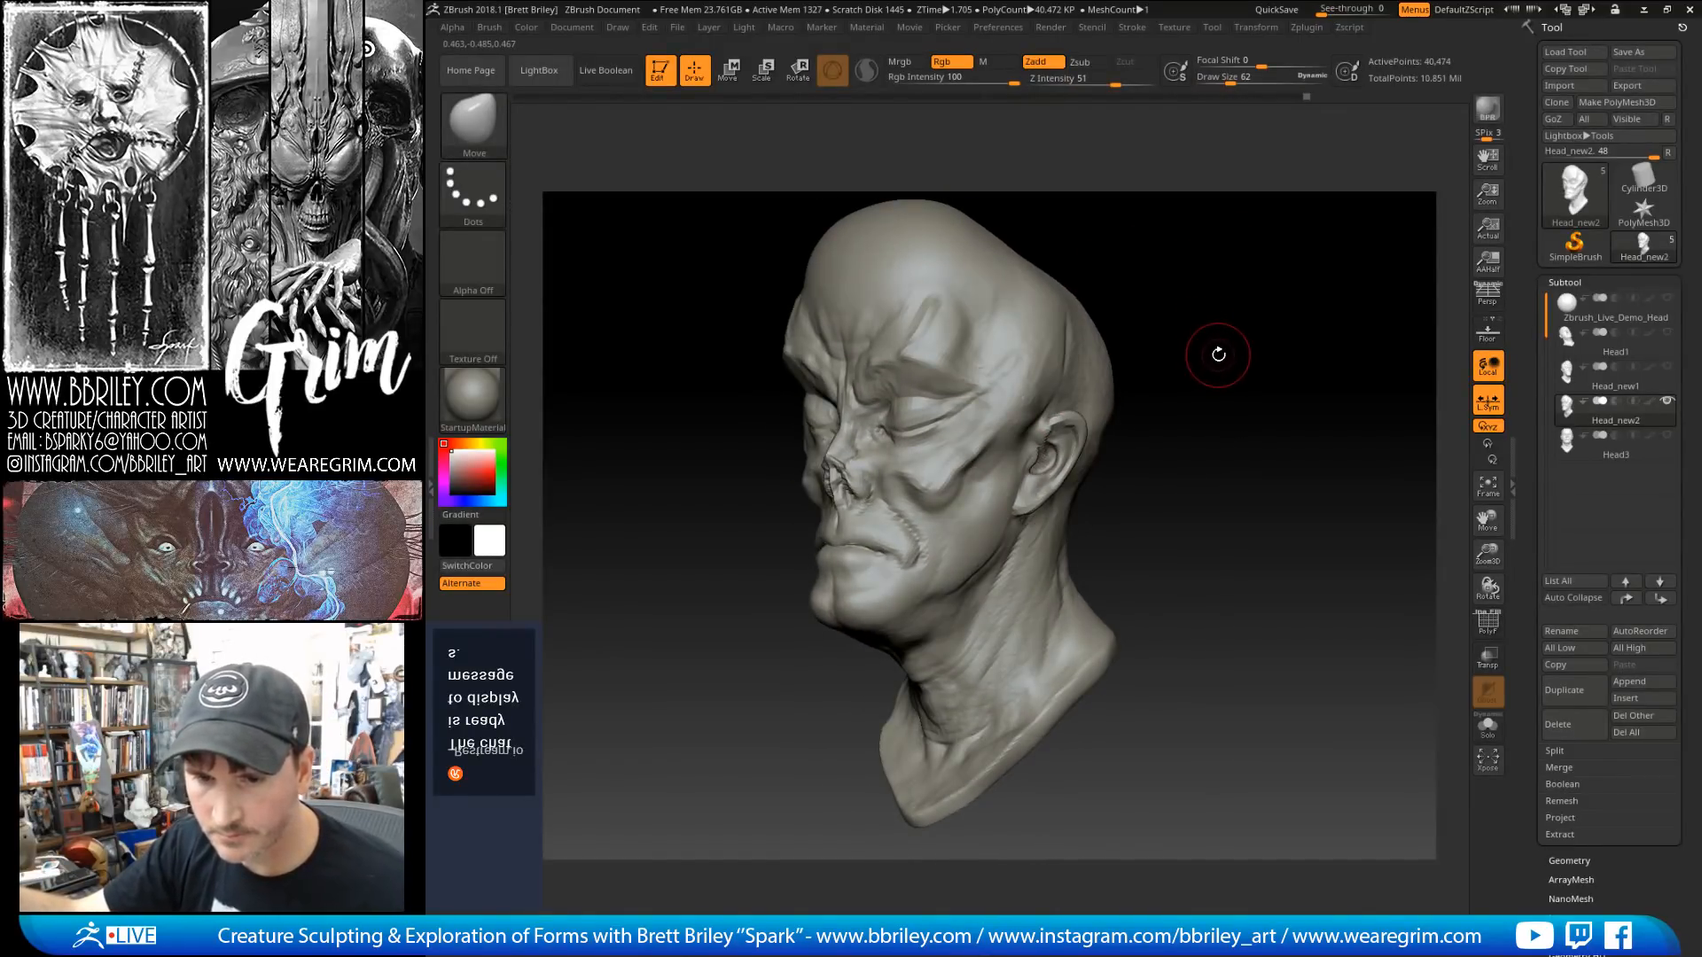
{"action": "mouse_move", "coordinate": [1223, 334]}
{"action": "left_mouse_down"}
{"action": "mouse_move", "coordinate": [1287, 291]}
{"action": "mouse_move", "coordinate": [1147, 284]}
{"action": "left_mouse_up"}
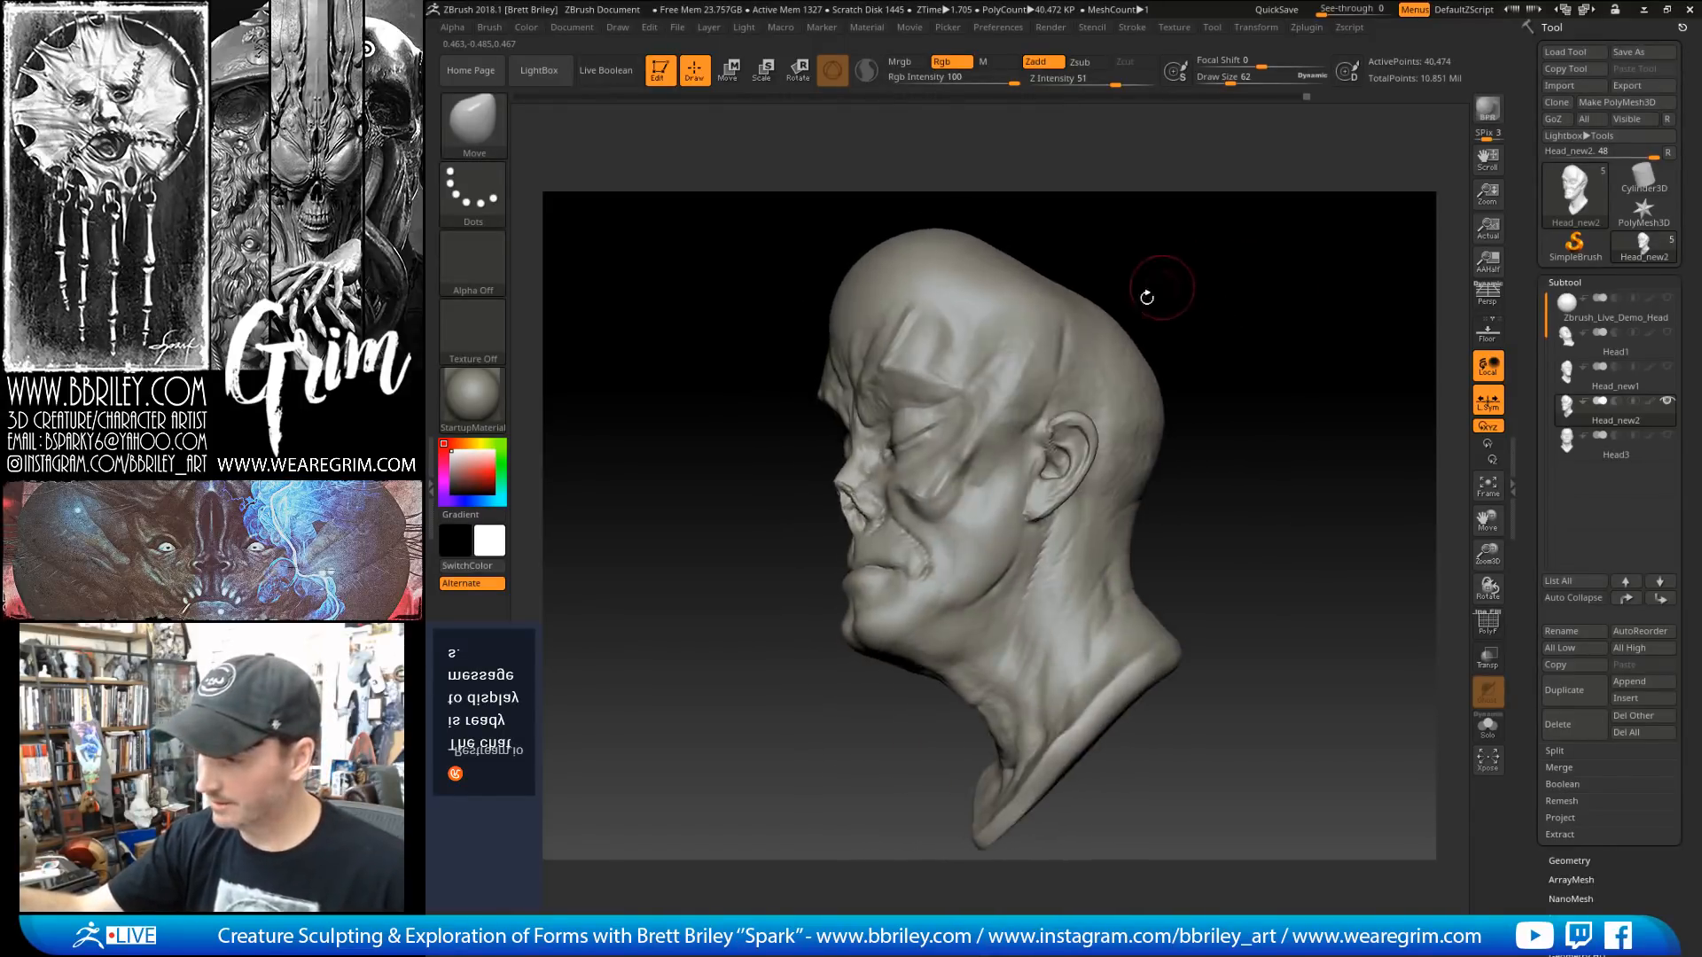
Step: Build up folds on the temple above the ear with the Standard brush at draw size 29
{"action": "key", "text": "b"}
{"action": "key", "text": "s"}
{"action": "key", "text": "t"}
{"action": "key", "text": "bracketleft"}
{"action": "key", "text": "bracketleft"}
{"action": "key", "text": "bracketleft"}
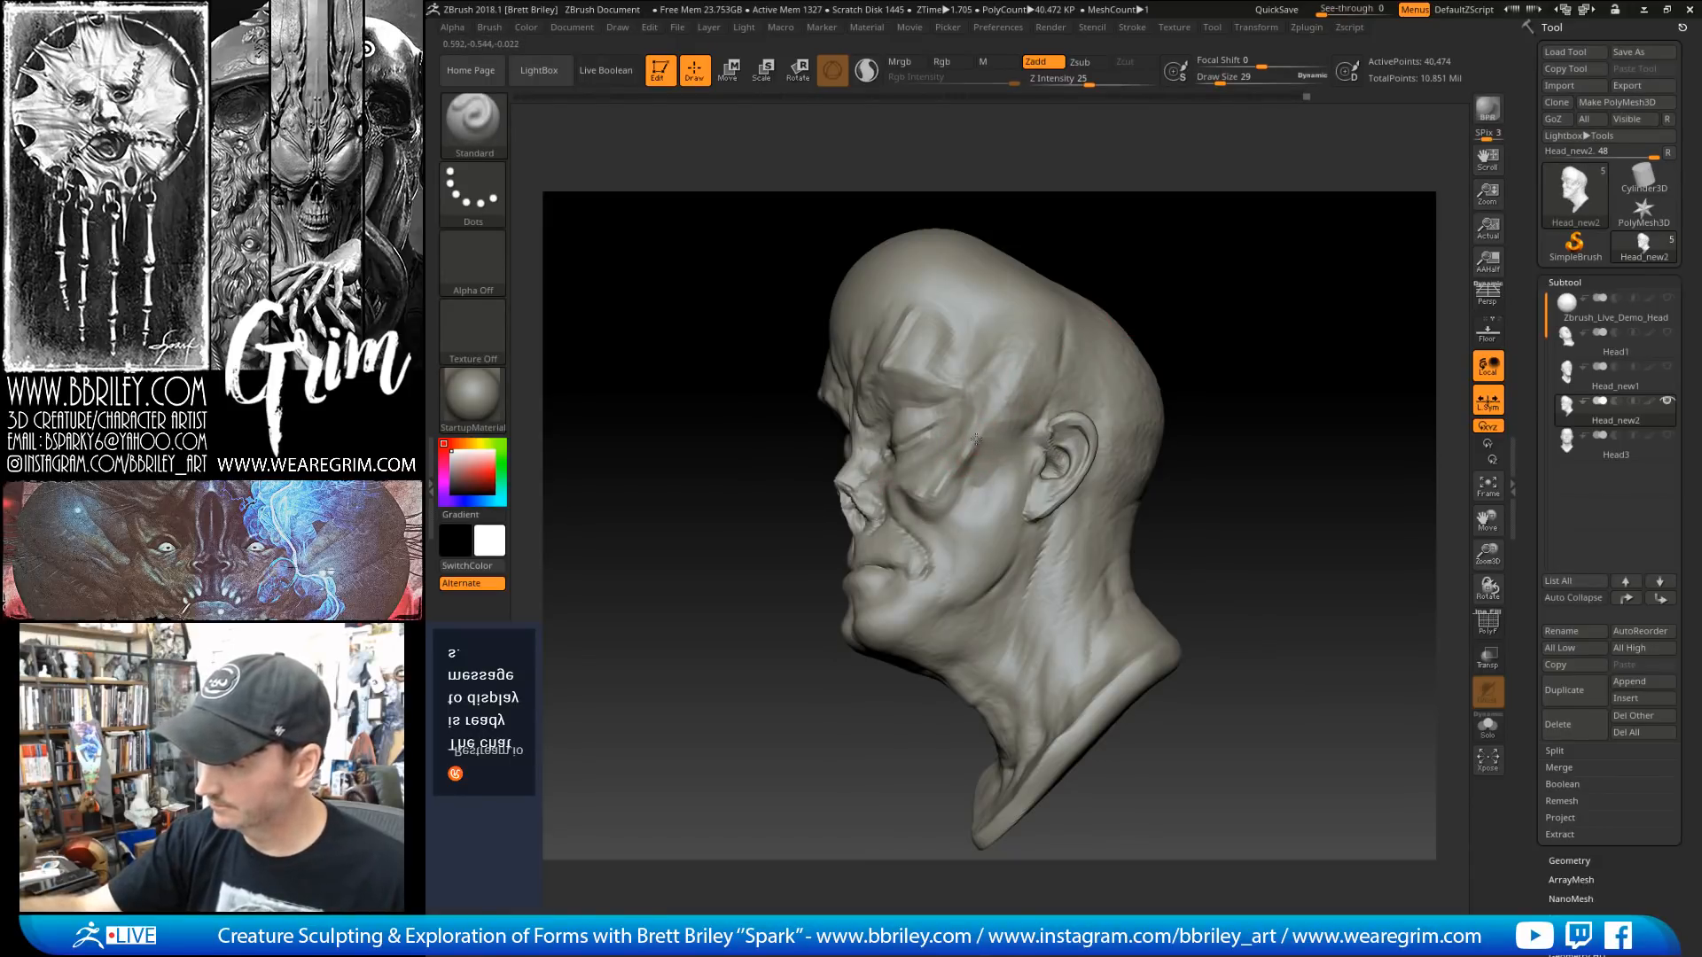
{"action": "left_click_drag", "start_coordinate": [1036, 311], "coordinate": [1010, 378]}
{"action": "left_click_drag", "start_coordinate": [1179, 279], "coordinate": [1263, 280]}
{"action": "left_click_drag", "start_coordinate": [1119, 221], "coordinate": [1075, 269]}
{"action": "mouse_move", "coordinate": [1276, 235]}
{"action": "left_mouse_down"}
{"action": "mouse_move", "coordinate": [1192, 227]}
{"action": "mouse_move", "coordinate": [1178, 289]}
{"action": "left_mouse_up"}
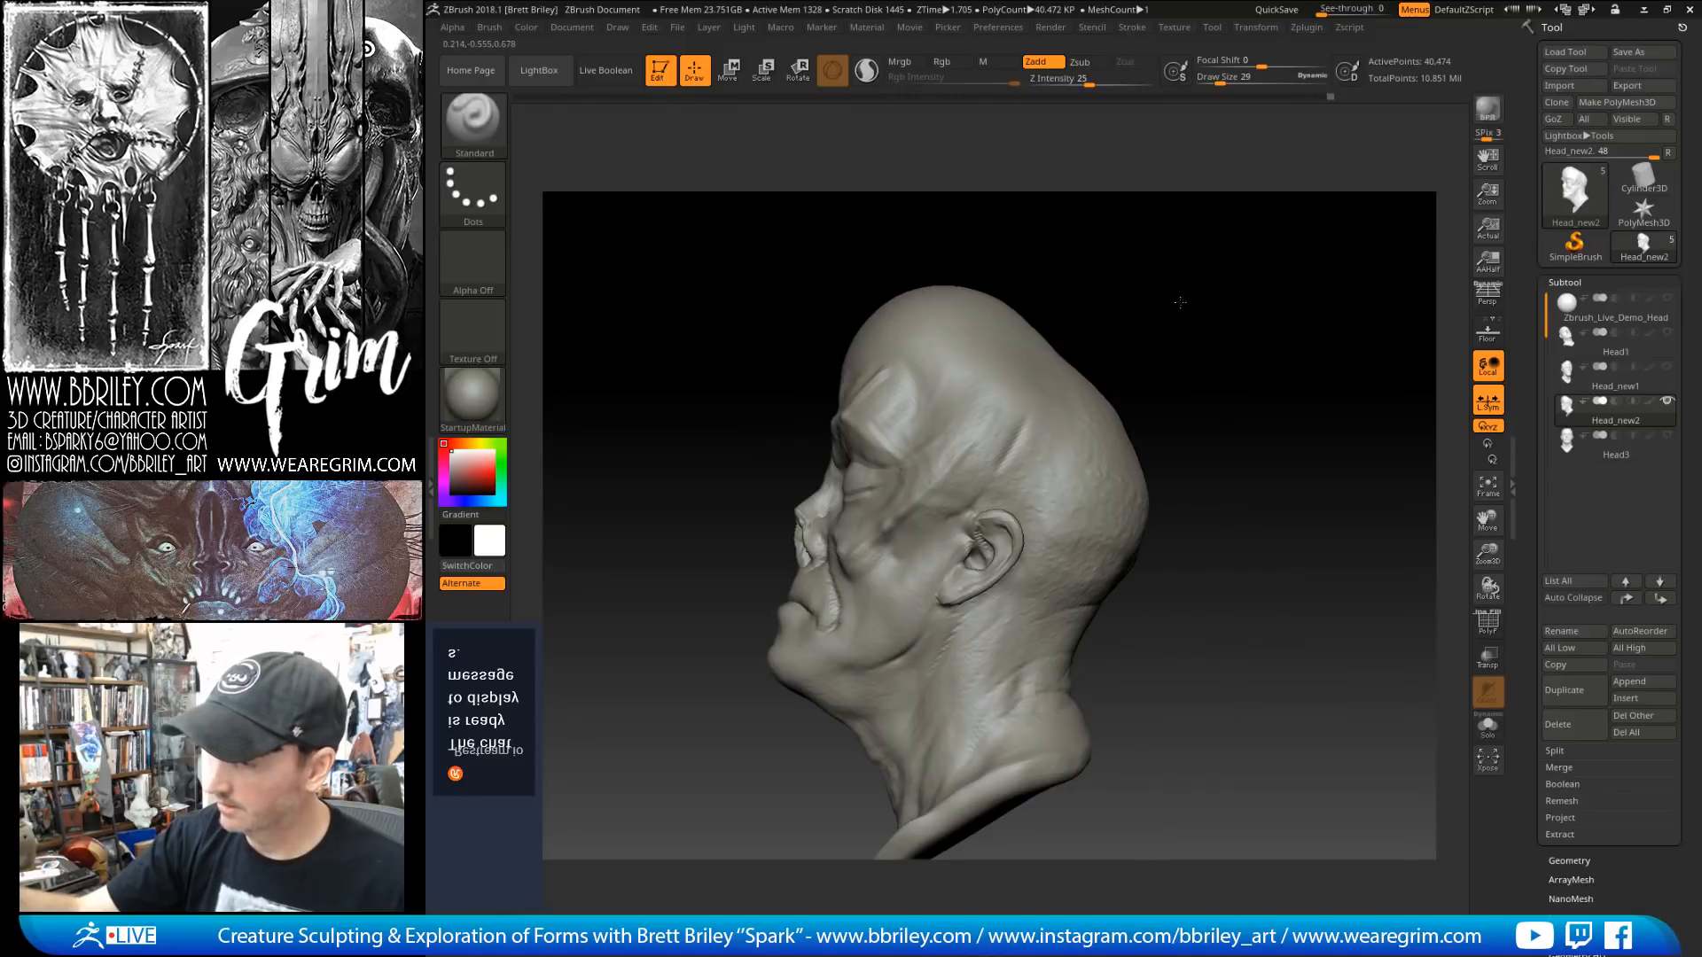
Step: Reshape the temple and cheekbone from the side profile with an enlarged Move brush
{"action": "key", "text": "b"}
{"action": "key", "text": "m"}
{"action": "key", "text": "v"}
{"action": "key", "text": "bracketright"}
{"action": "key", "text": "bracketright"}
{"action": "key", "text": "bracketright"}
{"action": "key", "text": "bracketright"}
{"action": "key", "text": "bracketright"}
{"action": "left_click_drag", "start_coordinate": [1005, 432], "coordinate": [1028, 427]}
{"action": "left_click_drag", "start_coordinate": [961, 484], "coordinate": [954, 516]}
{"action": "key", "text": "bracketleft"}
Step: Adjust the temple and facial contours from the opposite profile with the Move brush at draw sizes 98 and 119
{"action": "mouse_move", "coordinate": [1182, 284]}
{"action": "left_mouse_down"}
{"action": "mouse_move", "coordinate": [1223, 288]}
{"action": "mouse_move", "coordinate": [1159, 292]}
{"action": "mouse_move", "coordinate": [1251, 329]}
{"action": "left_mouse_up"}
{"action": "left_click_drag", "start_coordinate": [1172, 372], "coordinate": [1118, 326], "text": "alt"}
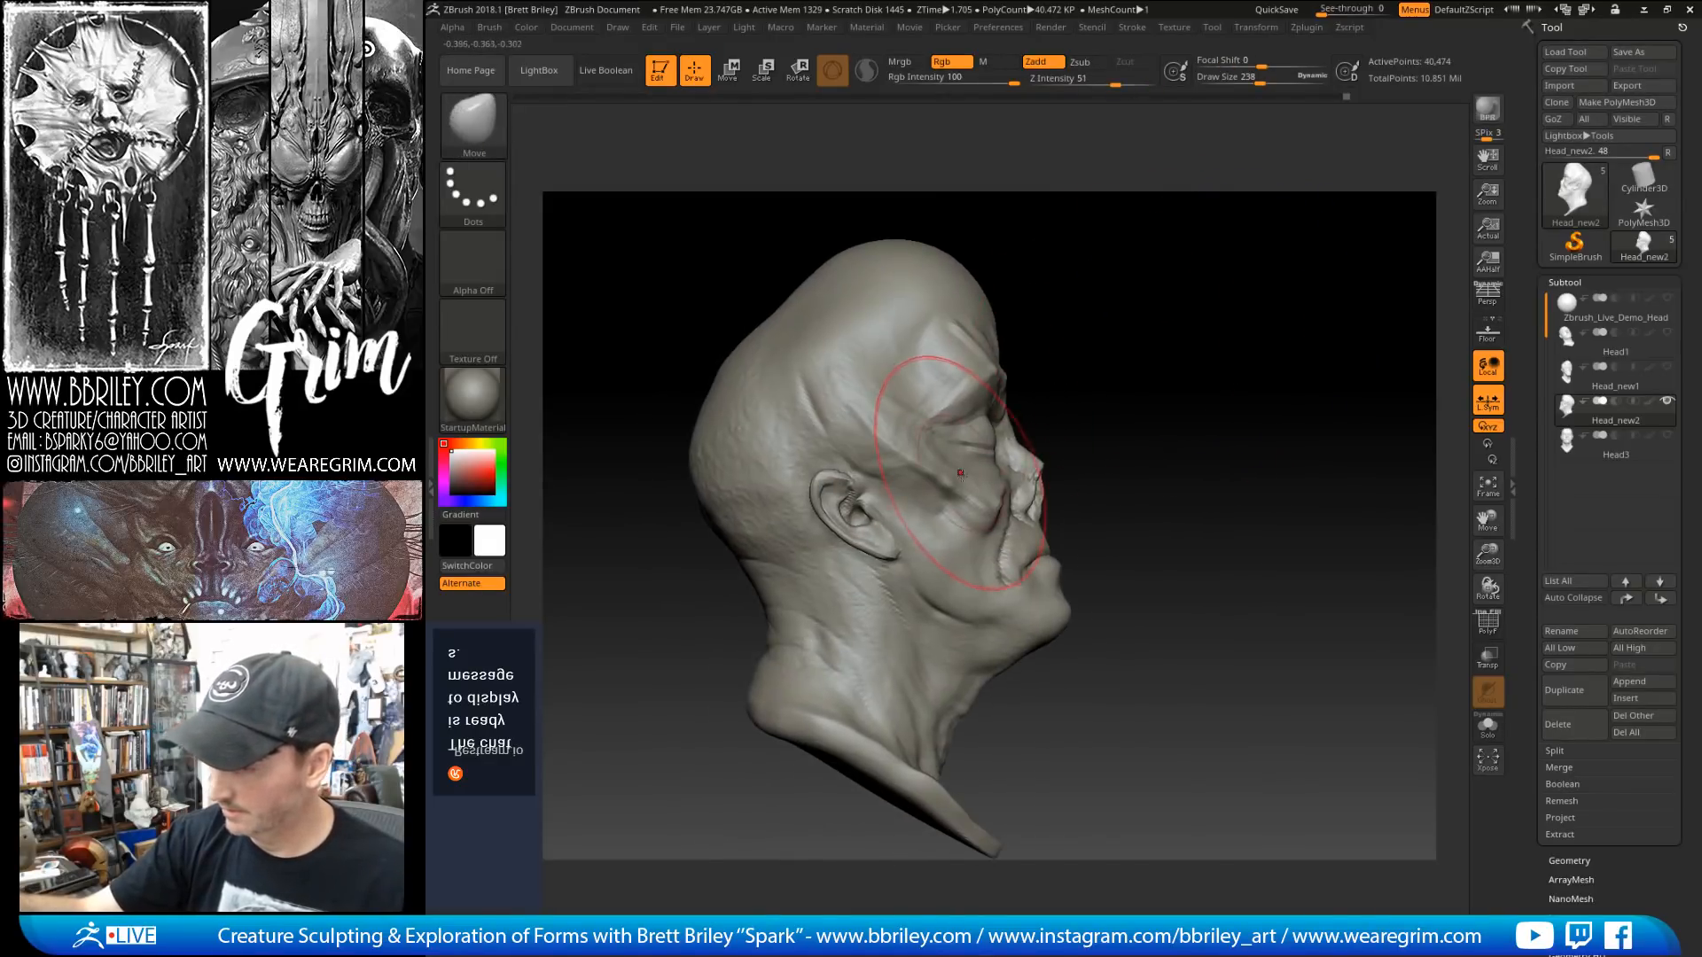
{"action": "key", "text": "s"}
{"action": "left_click_drag", "start_coordinate": [951, 480], "coordinate": [941, 480]}
{"action": "key", "text": "bracketleft"}
{"action": "key", "text": "bracketleft"}
{"action": "key", "text": "bracketleft"}
{"action": "key", "text": "bracketleft"}
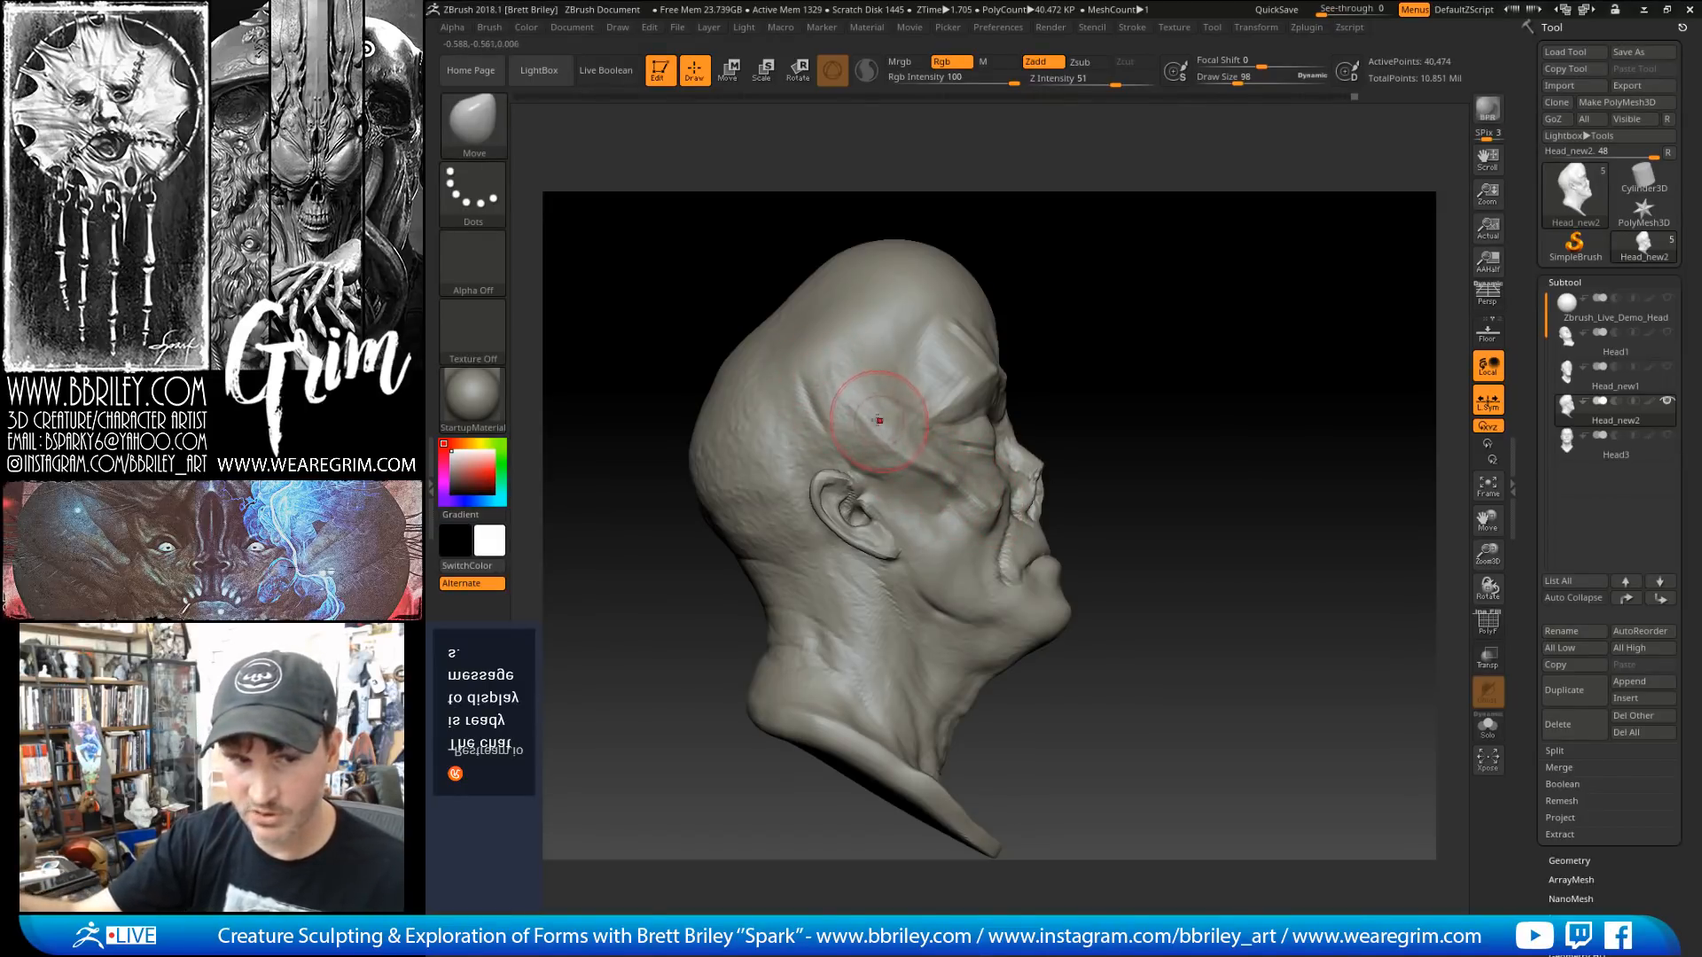
{"action": "key", "text": "bracketright"}
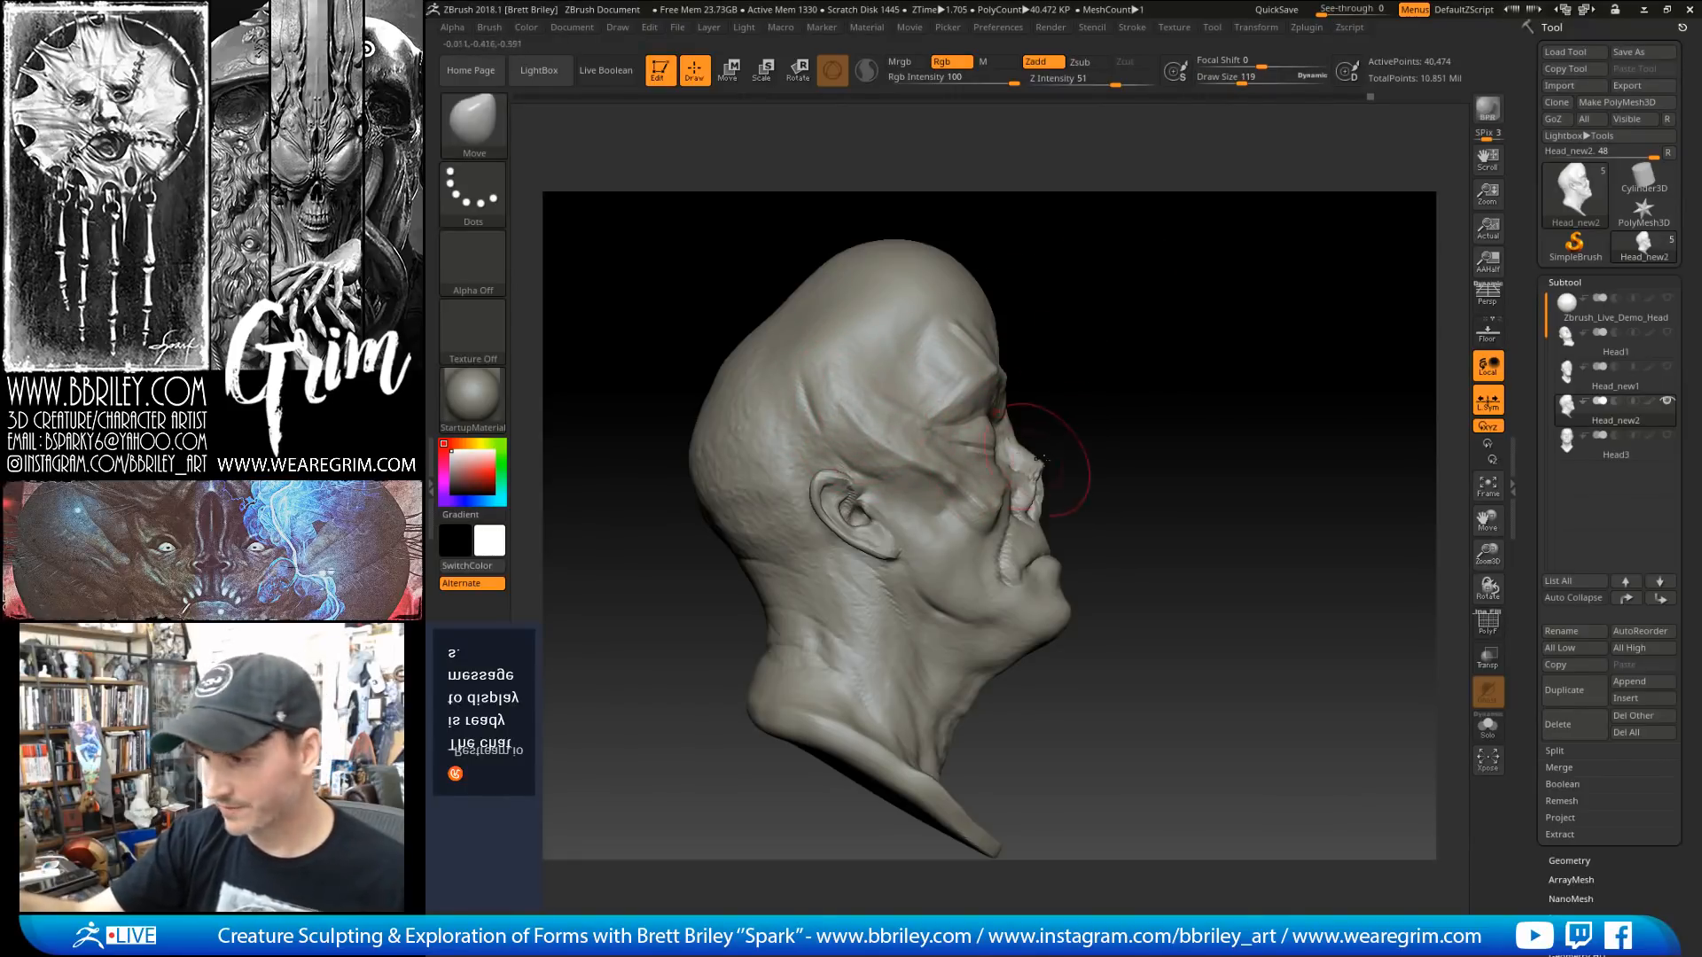
Step: Refine the cheekbone fold below the eye with the Move brush at draw size 47
{"action": "left_click_drag", "start_coordinate": [1095, 354], "coordinate": [1072, 356]}
{"action": "key", "text": "s"}
{"action": "left_click_drag", "start_coordinate": [1005, 505], "coordinate": [994, 505]}
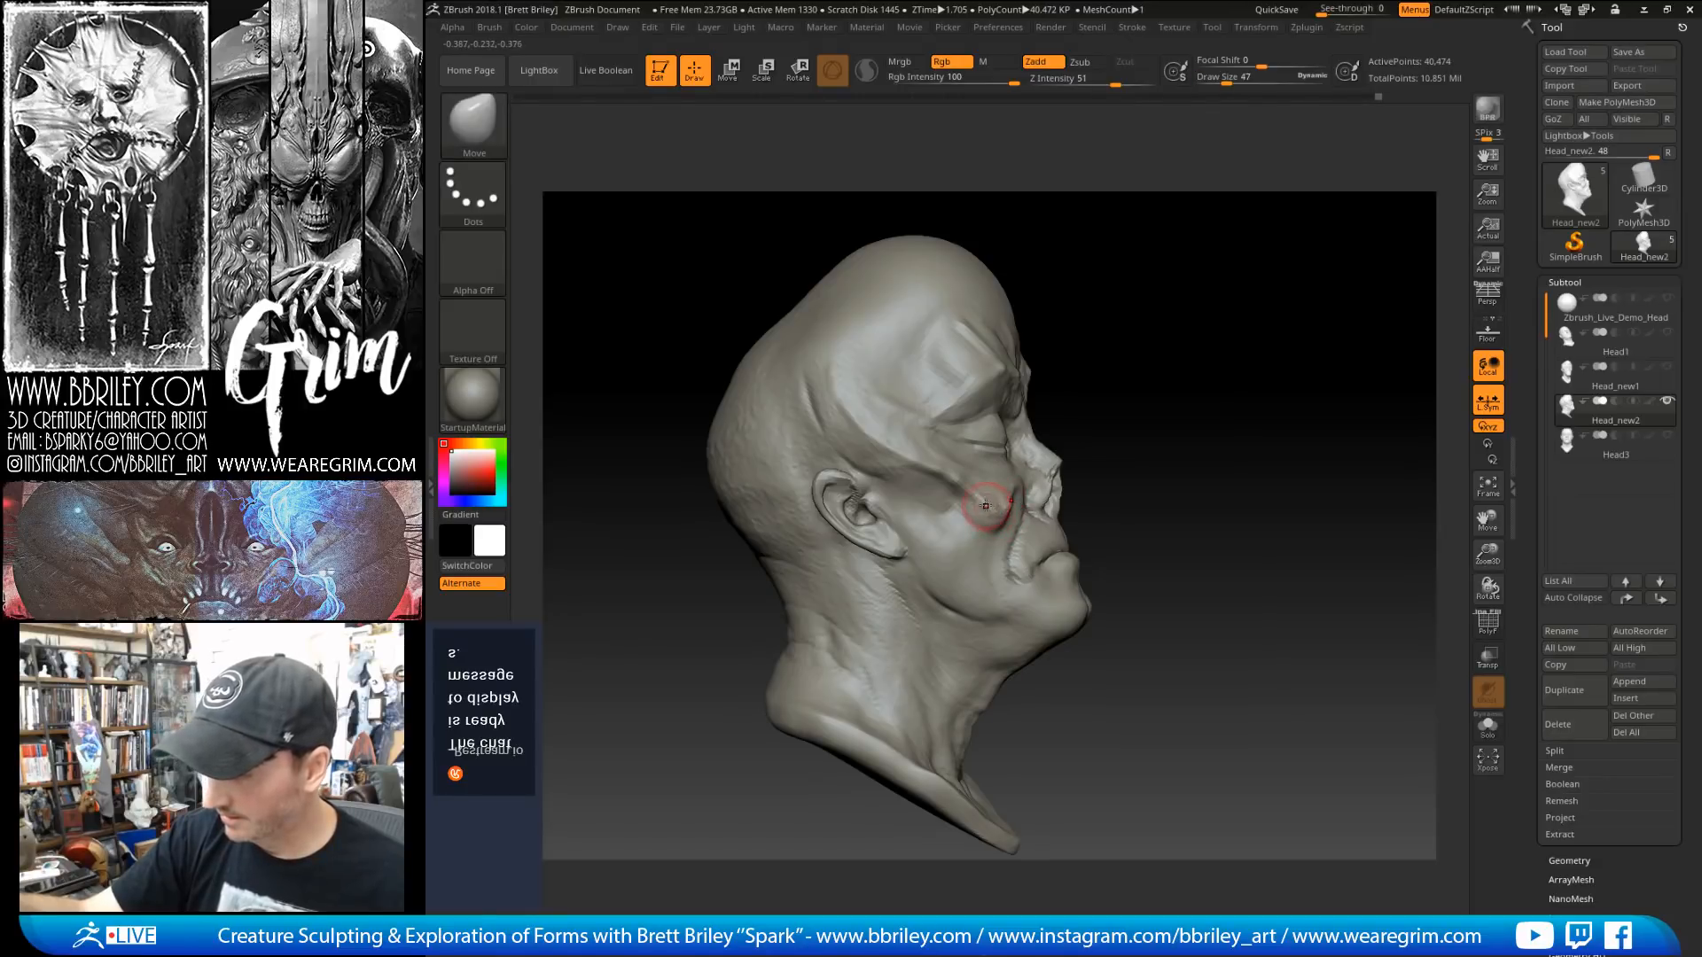
{"action": "key", "text": "s"}
{"action": "left_click_drag", "start_coordinate": [962, 478], "coordinate": [974, 479]}
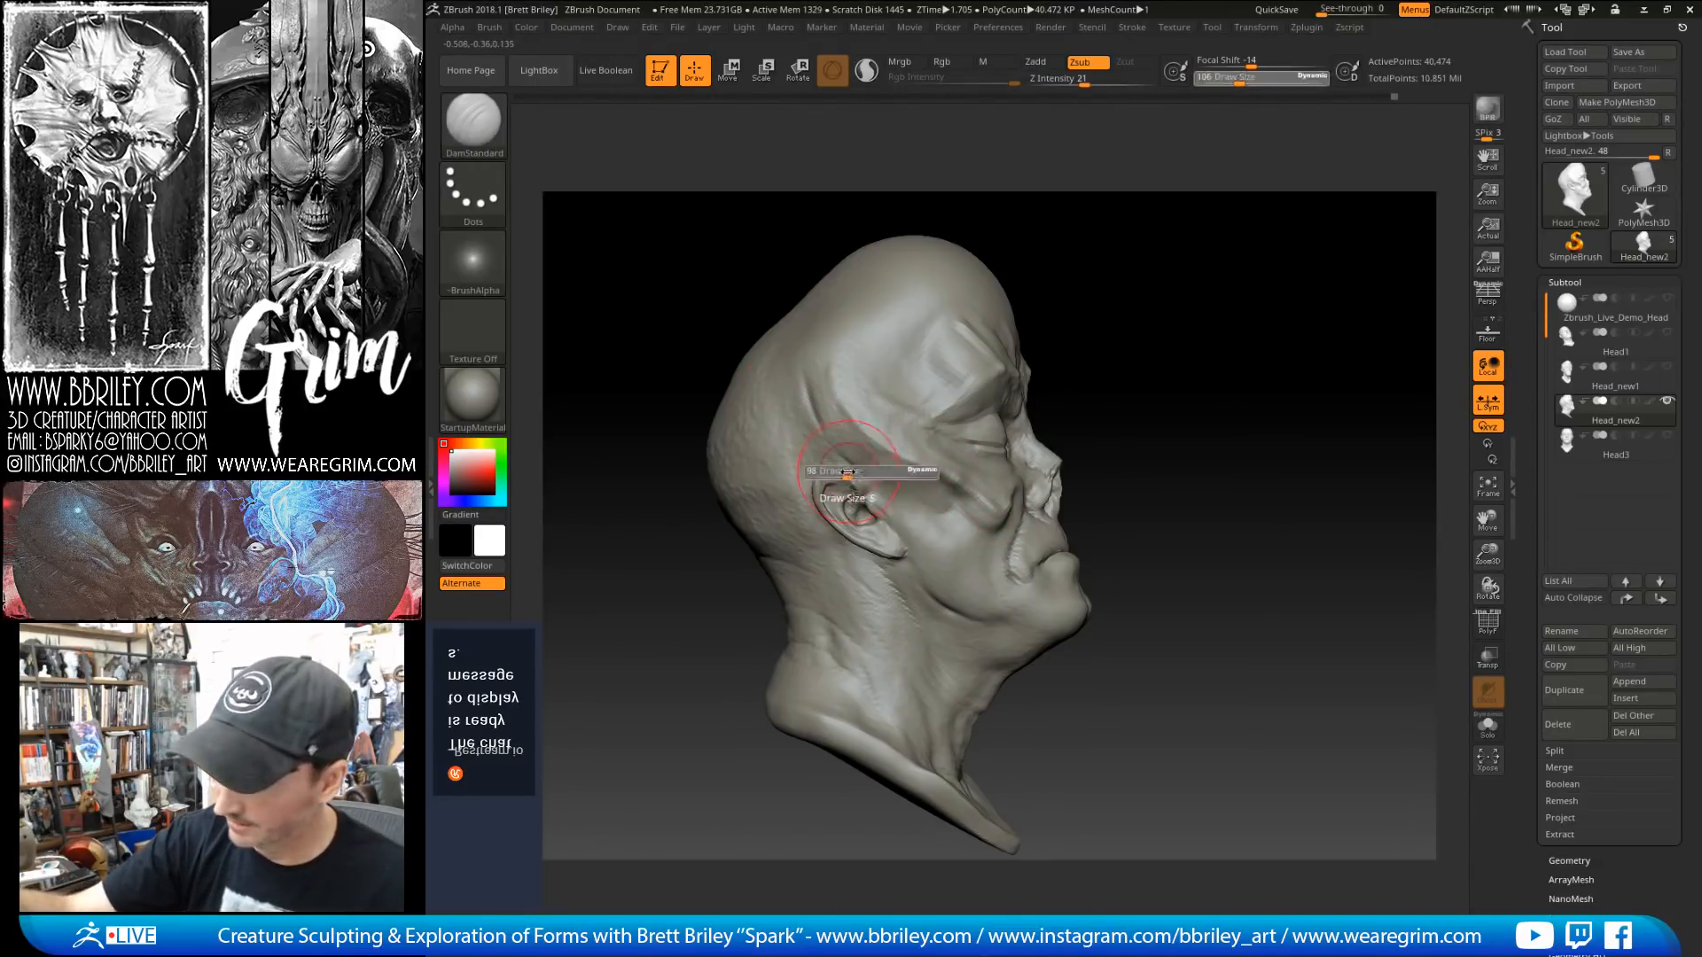
Step: Adjust the area around the upper ear with the Move brush at draw size 79 and crease it with DamStandard at 41
{"action": "key", "text": "s"}
{"action": "left_click_drag", "start_coordinate": [873, 474], "coordinate": [849, 474]}
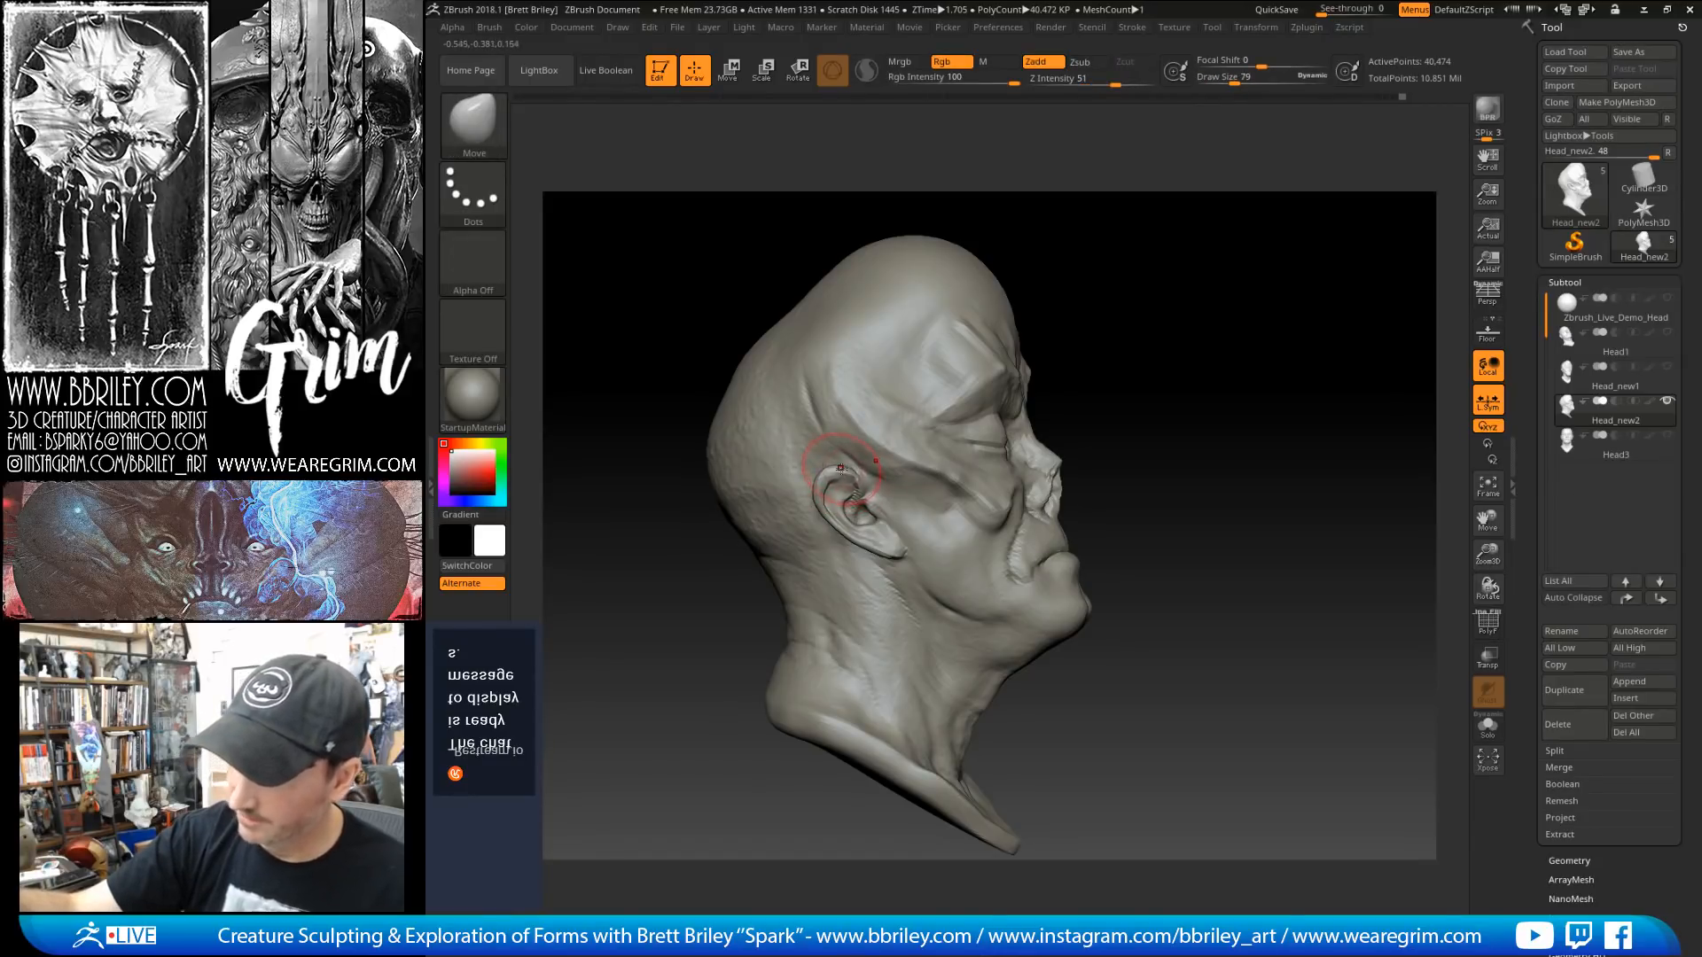
{"action": "key", "text": "b"}
{"action": "key", "text": "d"}
{"action": "key", "text": "s"}
{"action": "key", "text": "s"}
{"action": "left_click_drag", "start_coordinate": [861, 470], "coordinate": [846, 467]}
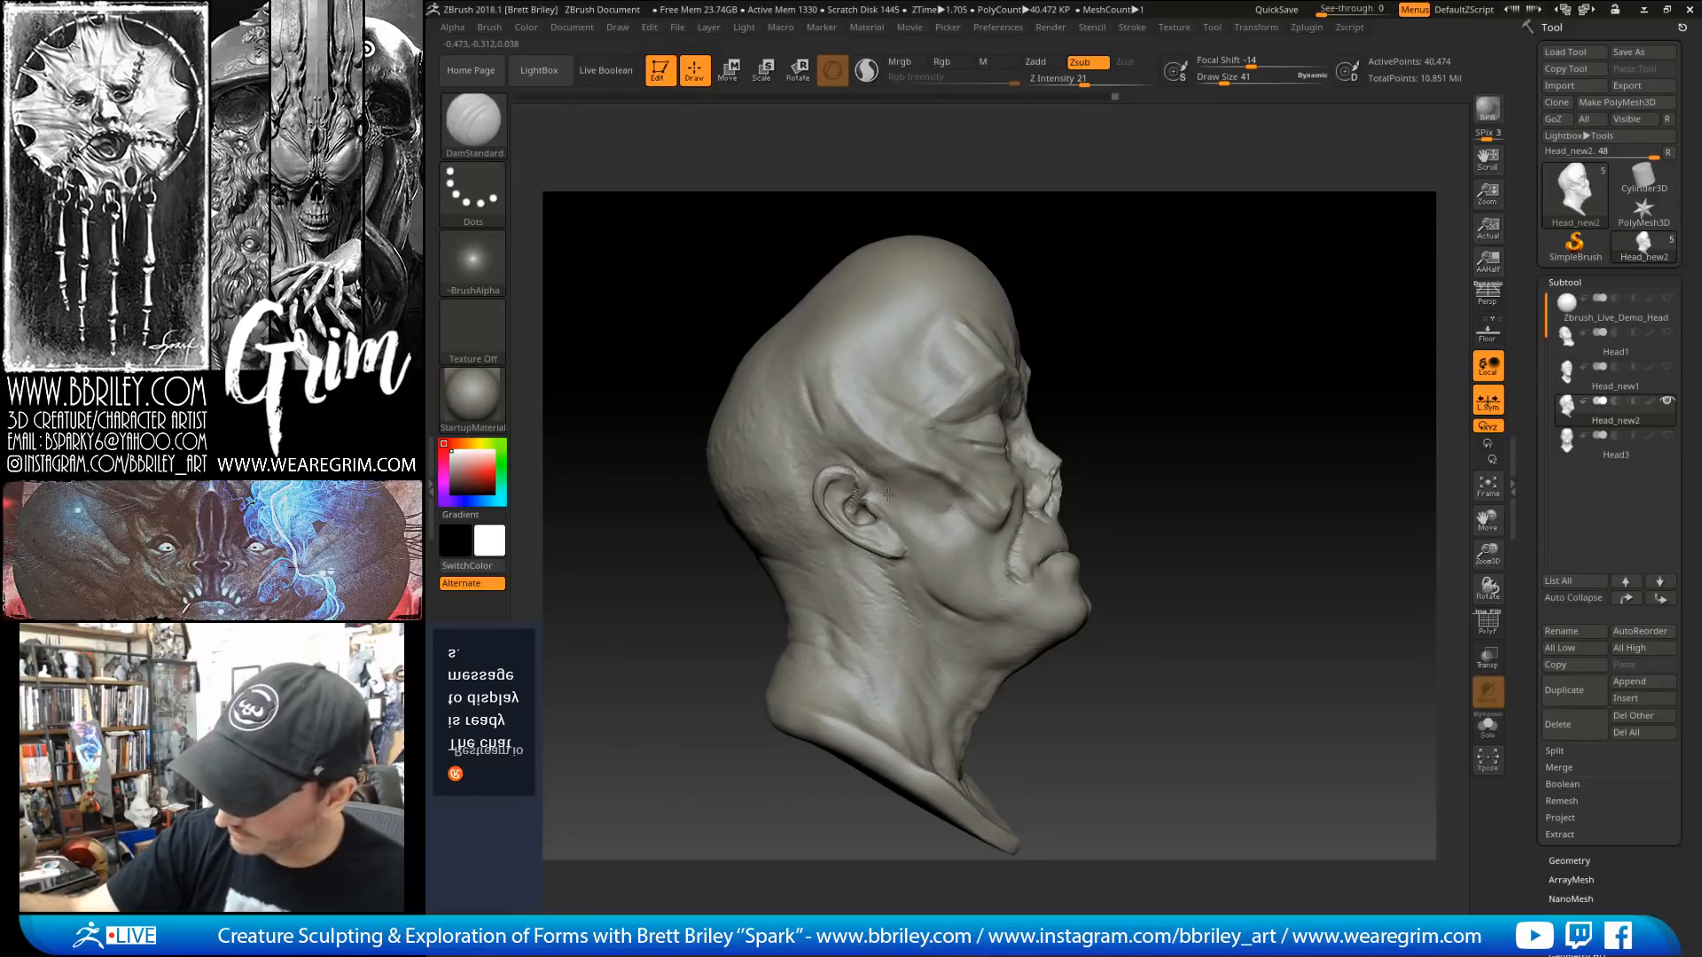
Step: Carve a crease from the ear toward the cheek with DamStandard and build up its edge with the Standard brush at draw size 25
{"action": "left_click_drag", "start_coordinate": [897, 501], "coordinate": [938, 529]}
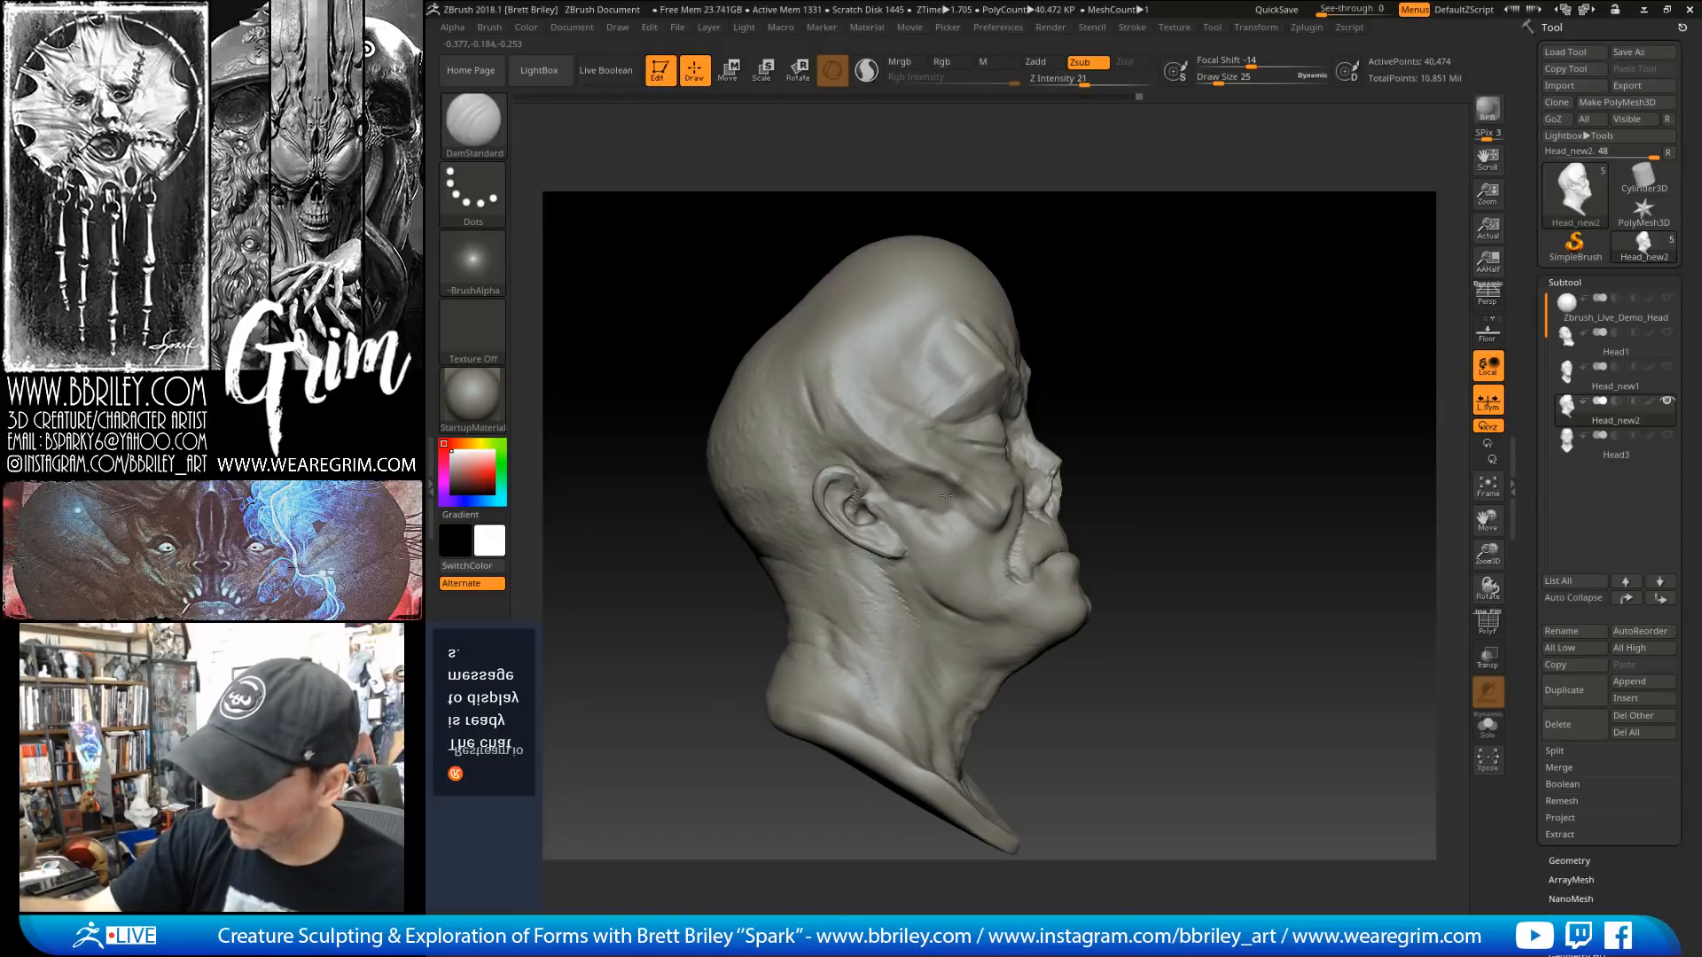
{"action": "key", "text": "b"}
{"action": "key", "text": "s"}
{"action": "key", "text": "t"}
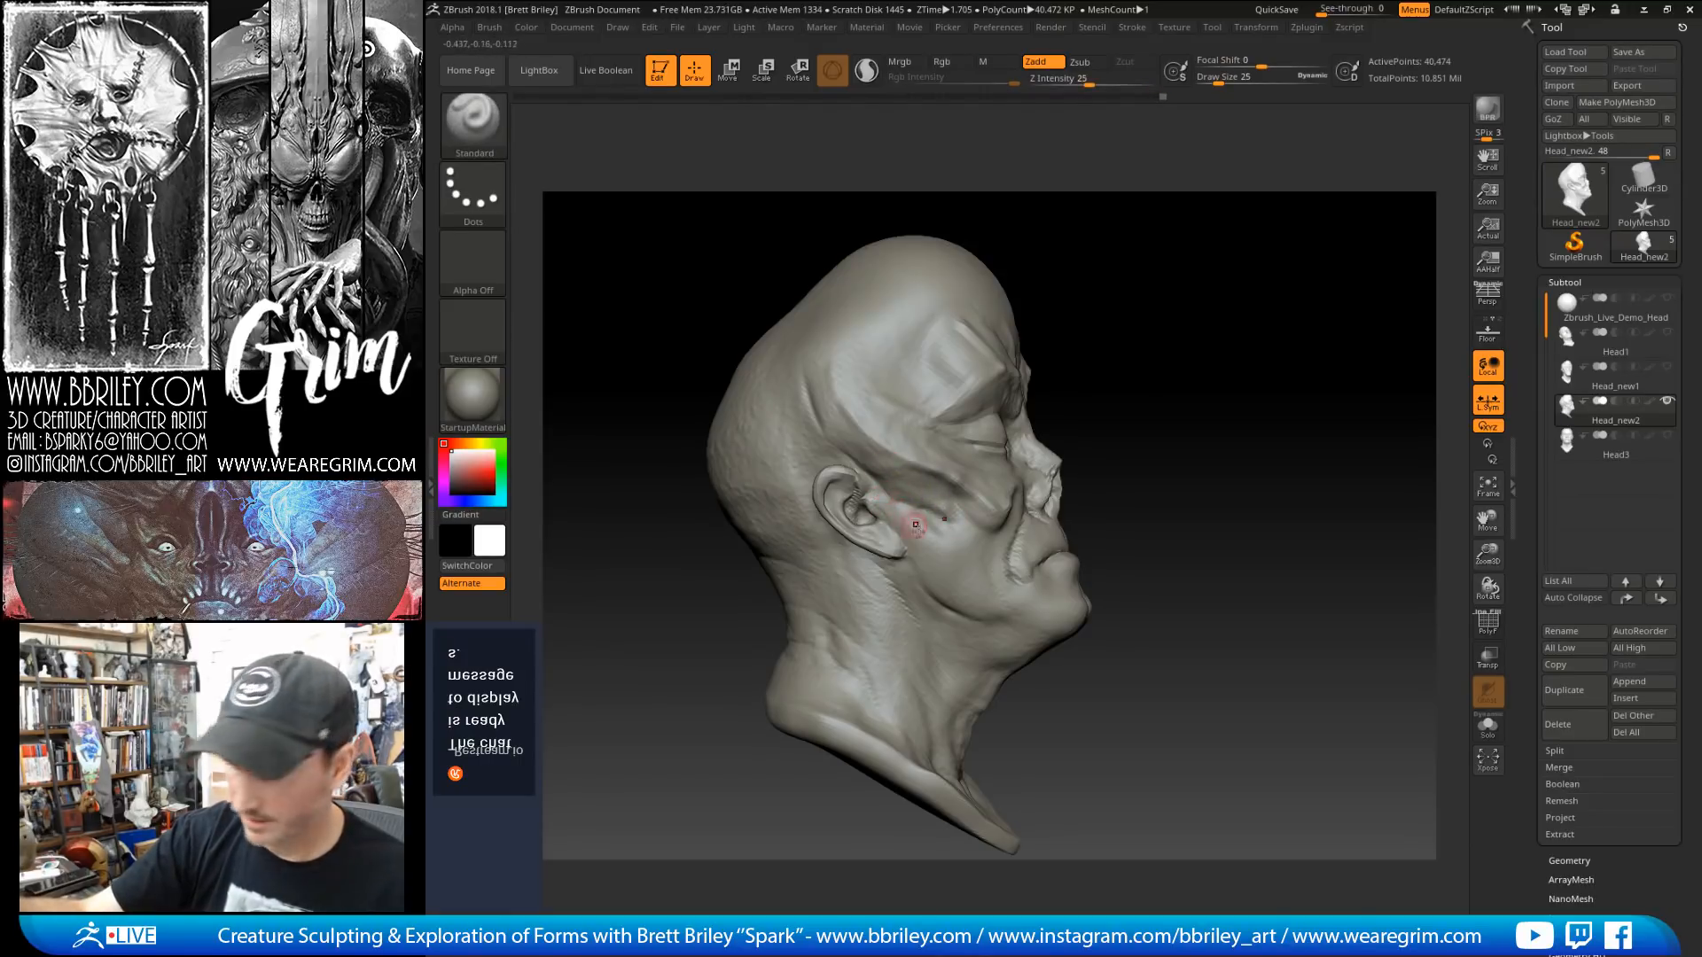
Step: Adjust the front of the ear and the adjoining cheek with the Move brush at draw sizes 111 and 86
{"action": "key", "text": "b"}
{"action": "key", "text": "m"}
{"action": "key", "text": "v"}
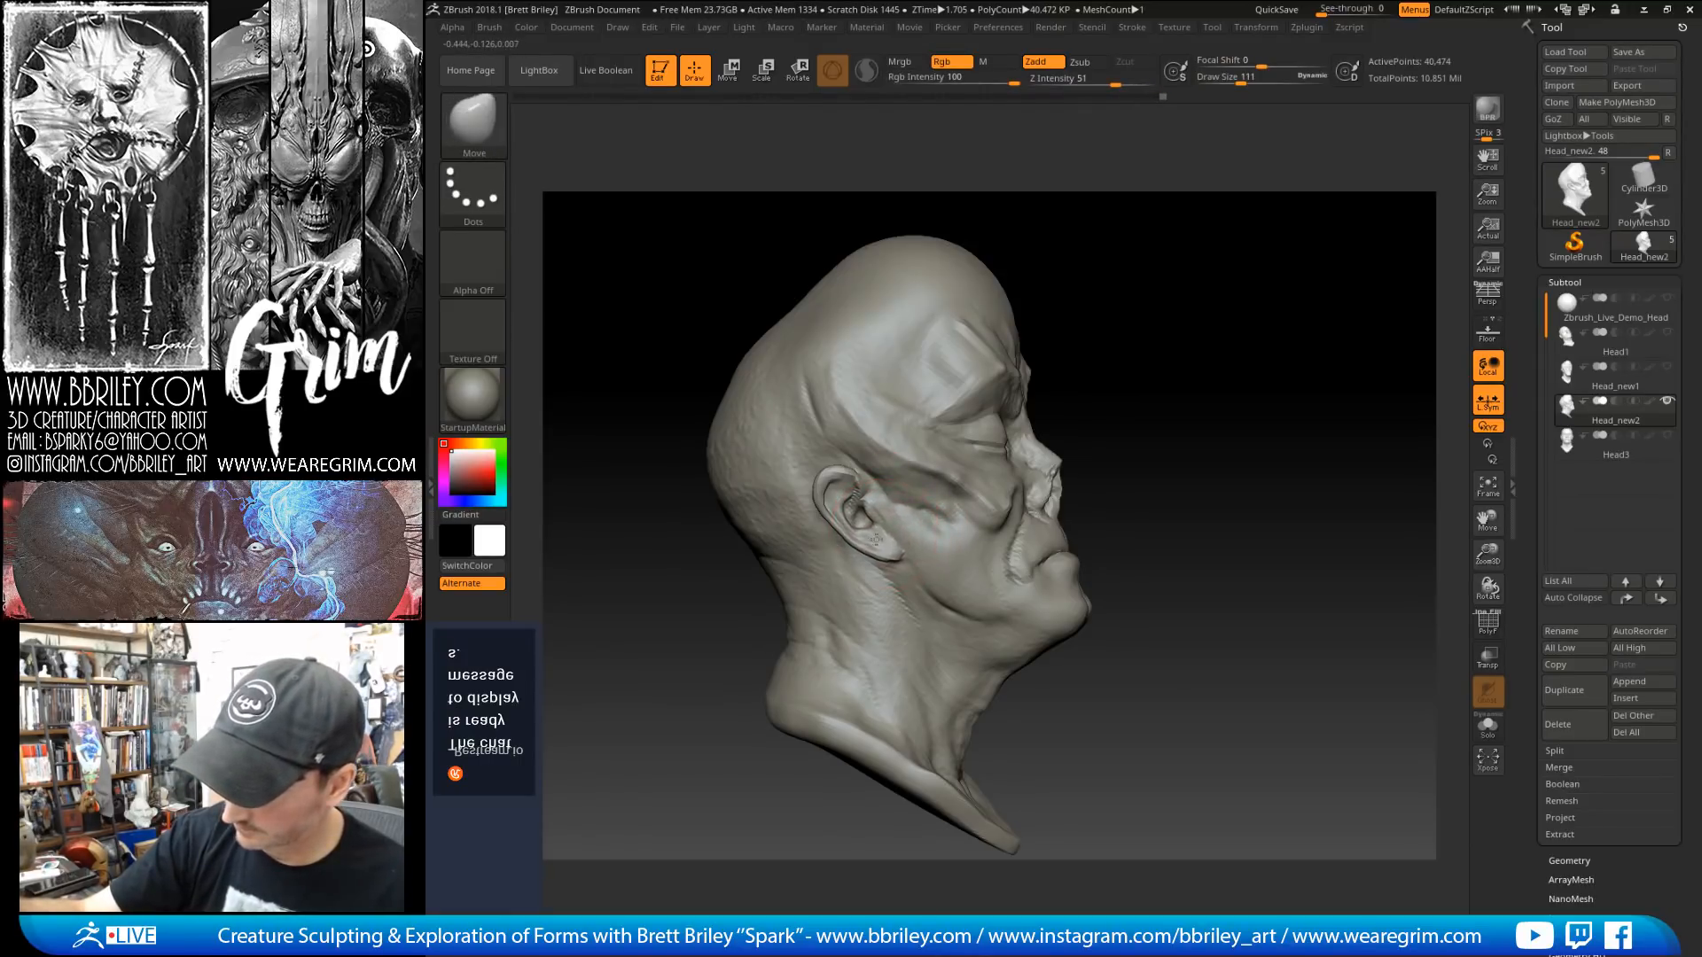
{"action": "left_click_drag", "start_coordinate": [875, 538], "coordinate": [881, 535]}
{"action": "key", "text": "bracketleft"}
{"action": "key", "text": "bracketleft"}
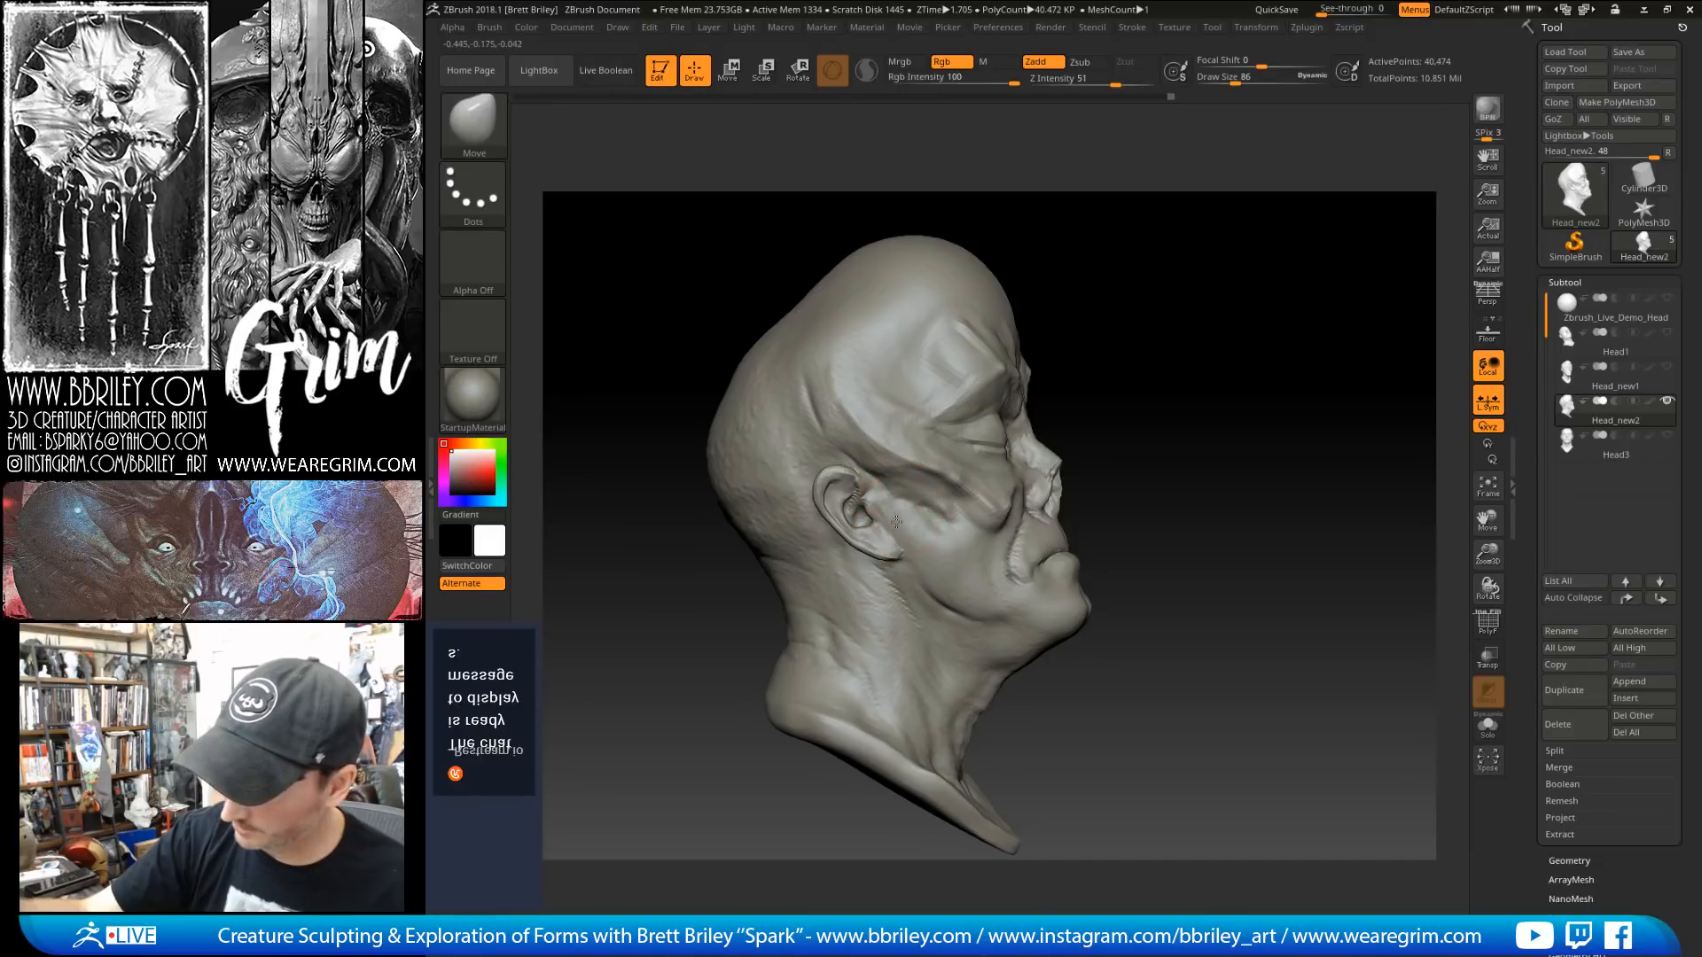
Step: Swell the area in front of the ear with the Inflat brush at draw size 50 and smooth the cheek below the cheekbone
{"action": "key", "text": "b"}
{"action": "key", "text": "i"}
{"action": "key", "text": "n"}
{"action": "key", "text": "bracketleft"}
{"action": "key", "text": "bracketleft"}
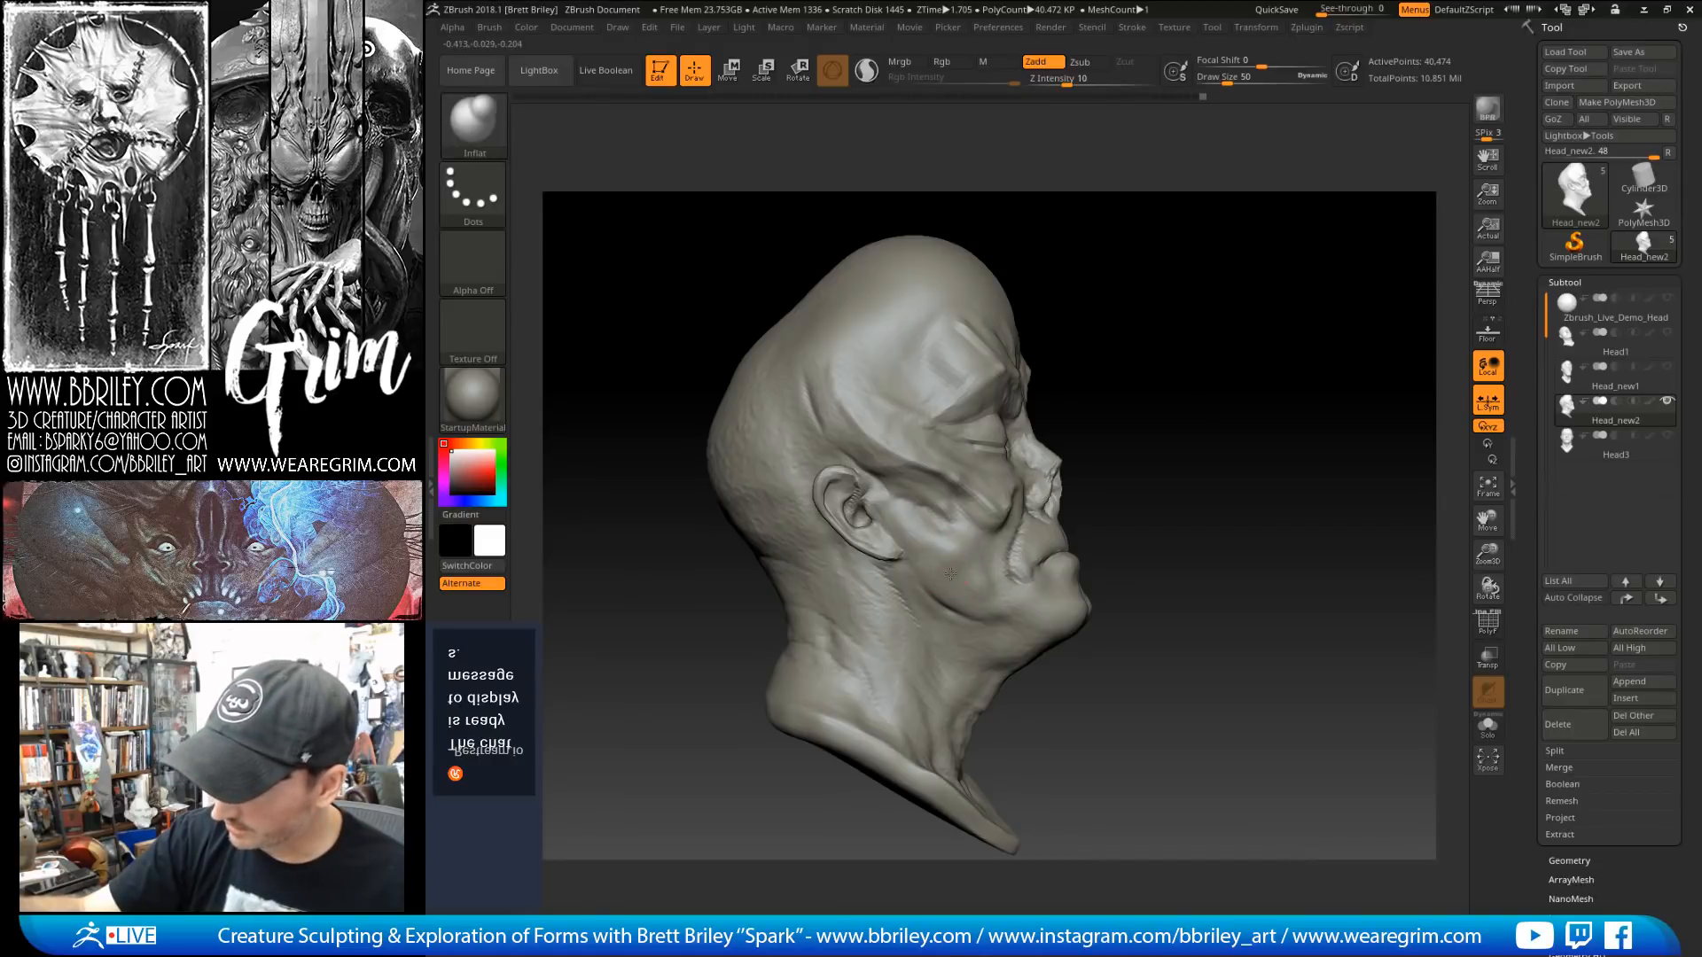
{"action": "left_click_drag", "start_coordinate": [950, 574], "coordinate": [959, 537], "text": "shift"}
{"action": "left_click_drag", "start_coordinate": [1285, 443], "coordinate": [1161, 426]}
{"action": "left_click_drag", "start_coordinate": [1001, 523], "coordinate": [1021, 507], "text": "shift"}
{"action": "mouse_move", "coordinate": [1210, 399]}
{"action": "left_mouse_down"}
{"action": "mouse_move", "coordinate": [1252, 386]}
{"action": "mouse_move", "coordinate": [1179, 395]}
{"action": "left_mouse_up"}
Step: Adjust the cheekbone with the Move brush at draw size 47 and crease the side of the face with DamStandard at 27
{"action": "key", "text": "b"}
{"action": "key", "text": "m"}
{"action": "key", "text": "v"}
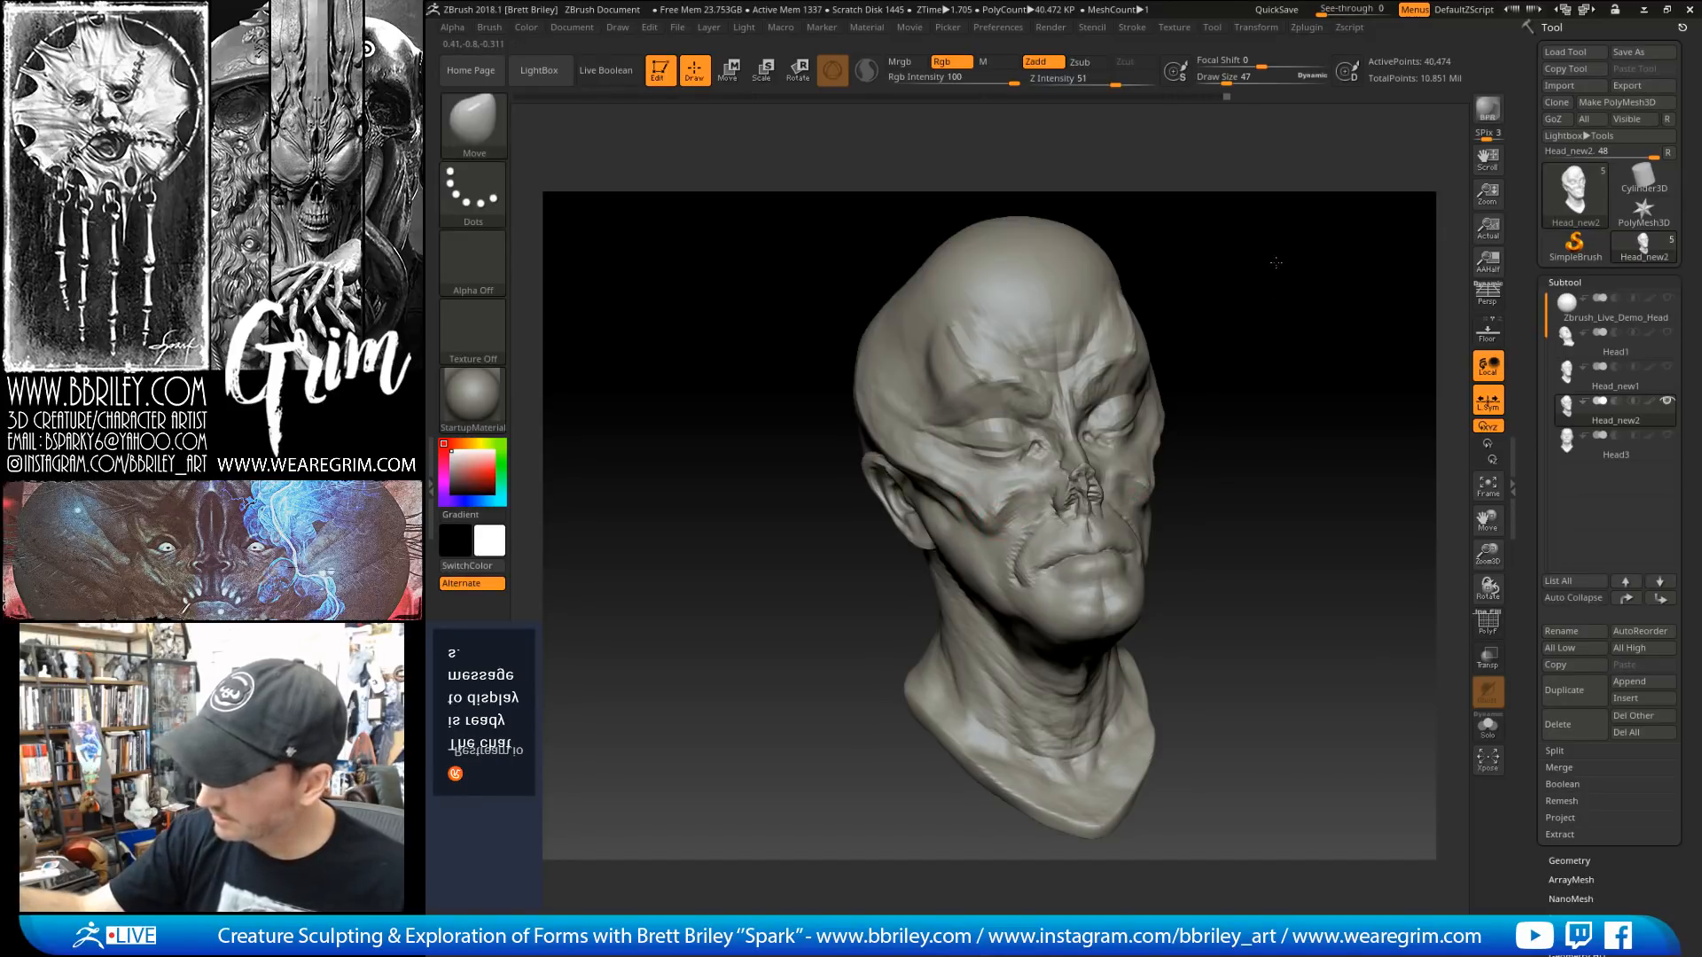
{"action": "left_click_drag", "start_coordinate": [1219, 288], "coordinate": [1276, 282]}
{"action": "key", "text": "b"}
{"action": "key", "text": "d"}
{"action": "key", "text": "s"}
{"action": "key", "text": "bracketleft"}
{"action": "key", "text": "bracketleft"}
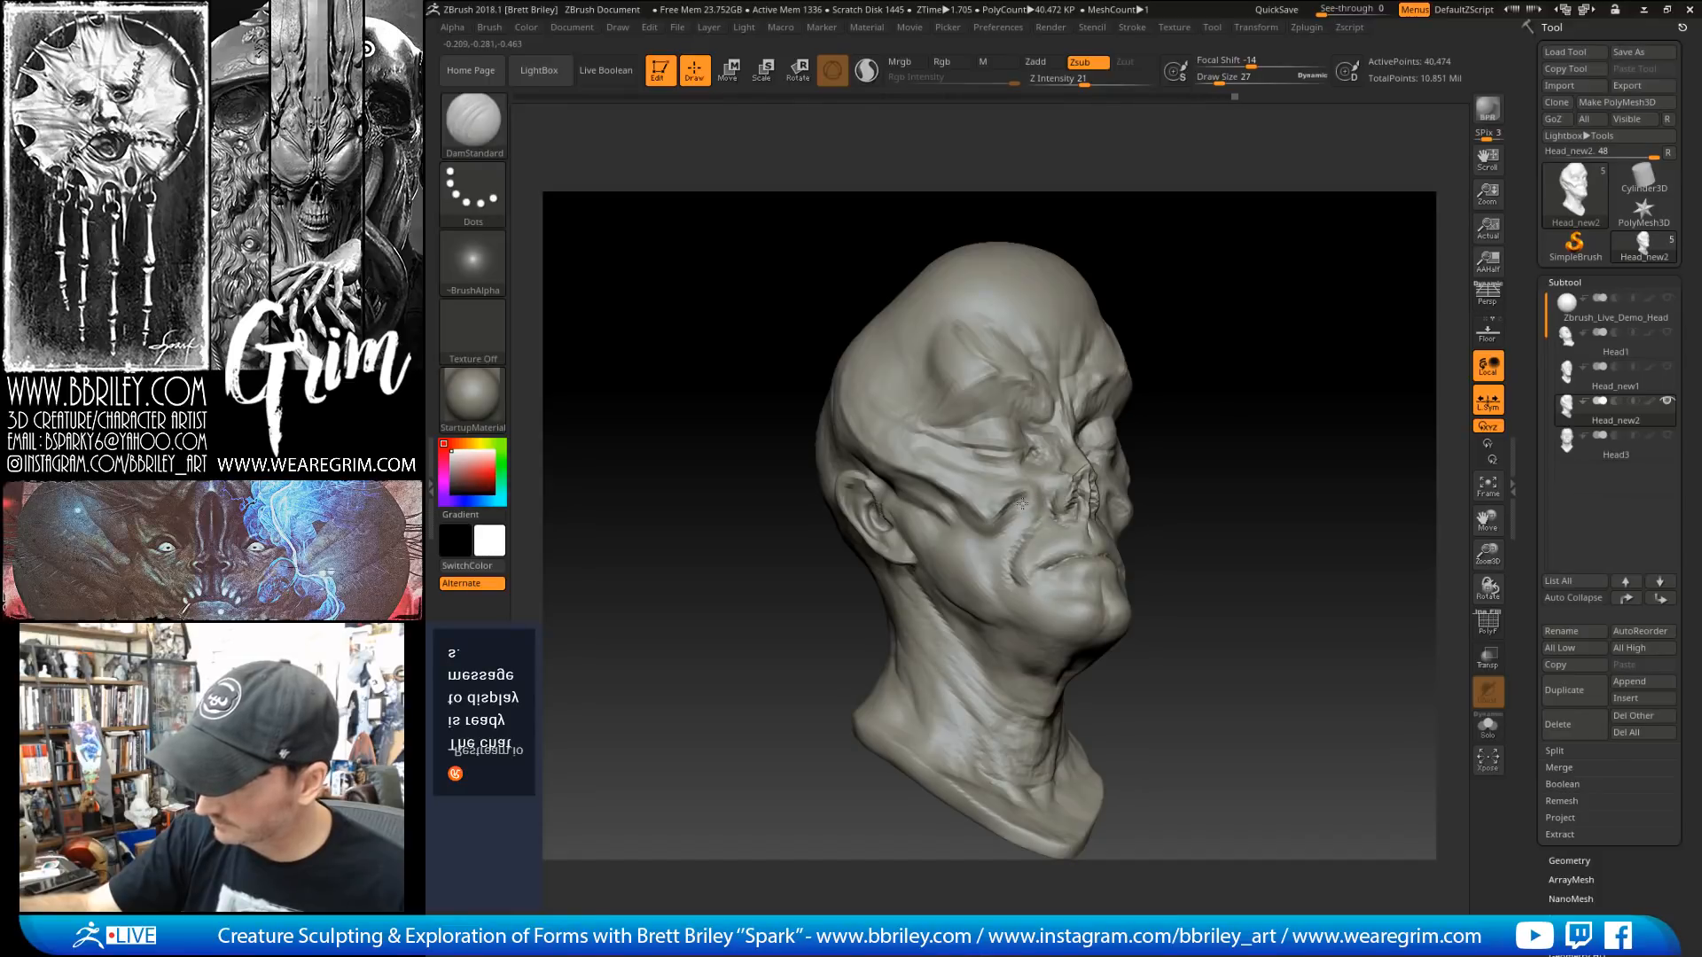
{"action": "left_click_drag", "start_coordinate": [1192, 305], "coordinate": [1194, 381]}
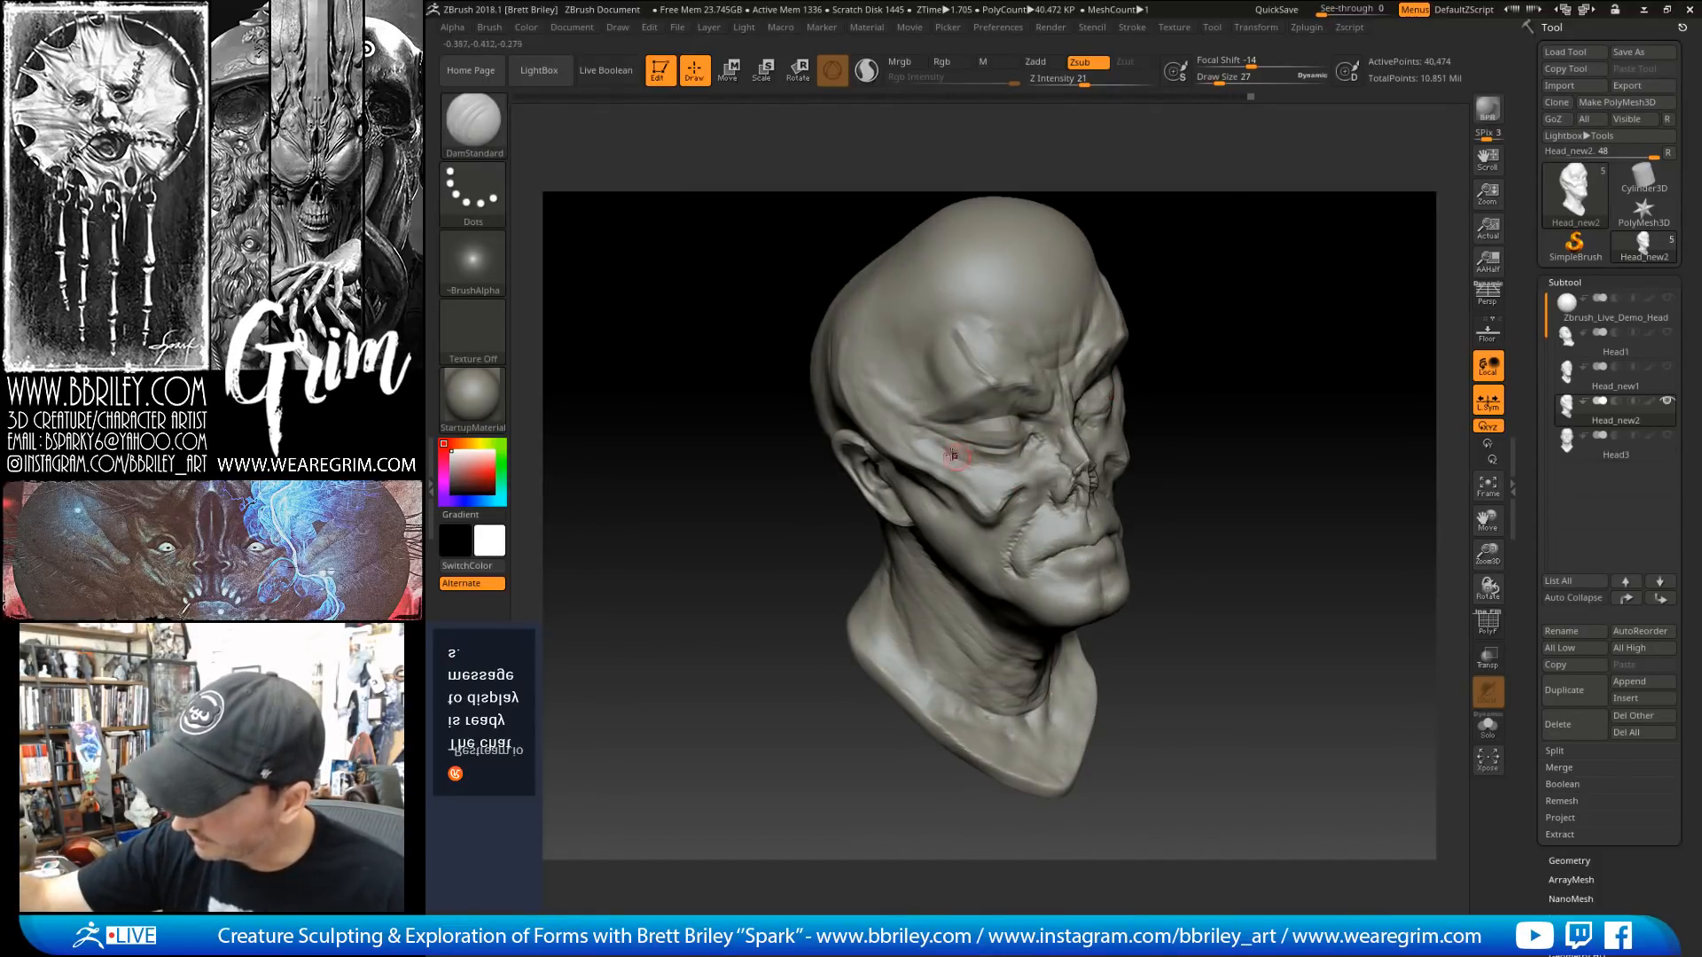
Step: Fill out the cheekbone fold with Inflat at draw size 27 and reposition it near the ear with the Move brush at 36
{"action": "key", "text": "b"}
{"action": "key", "text": "i"}
{"action": "key", "text": "n"}
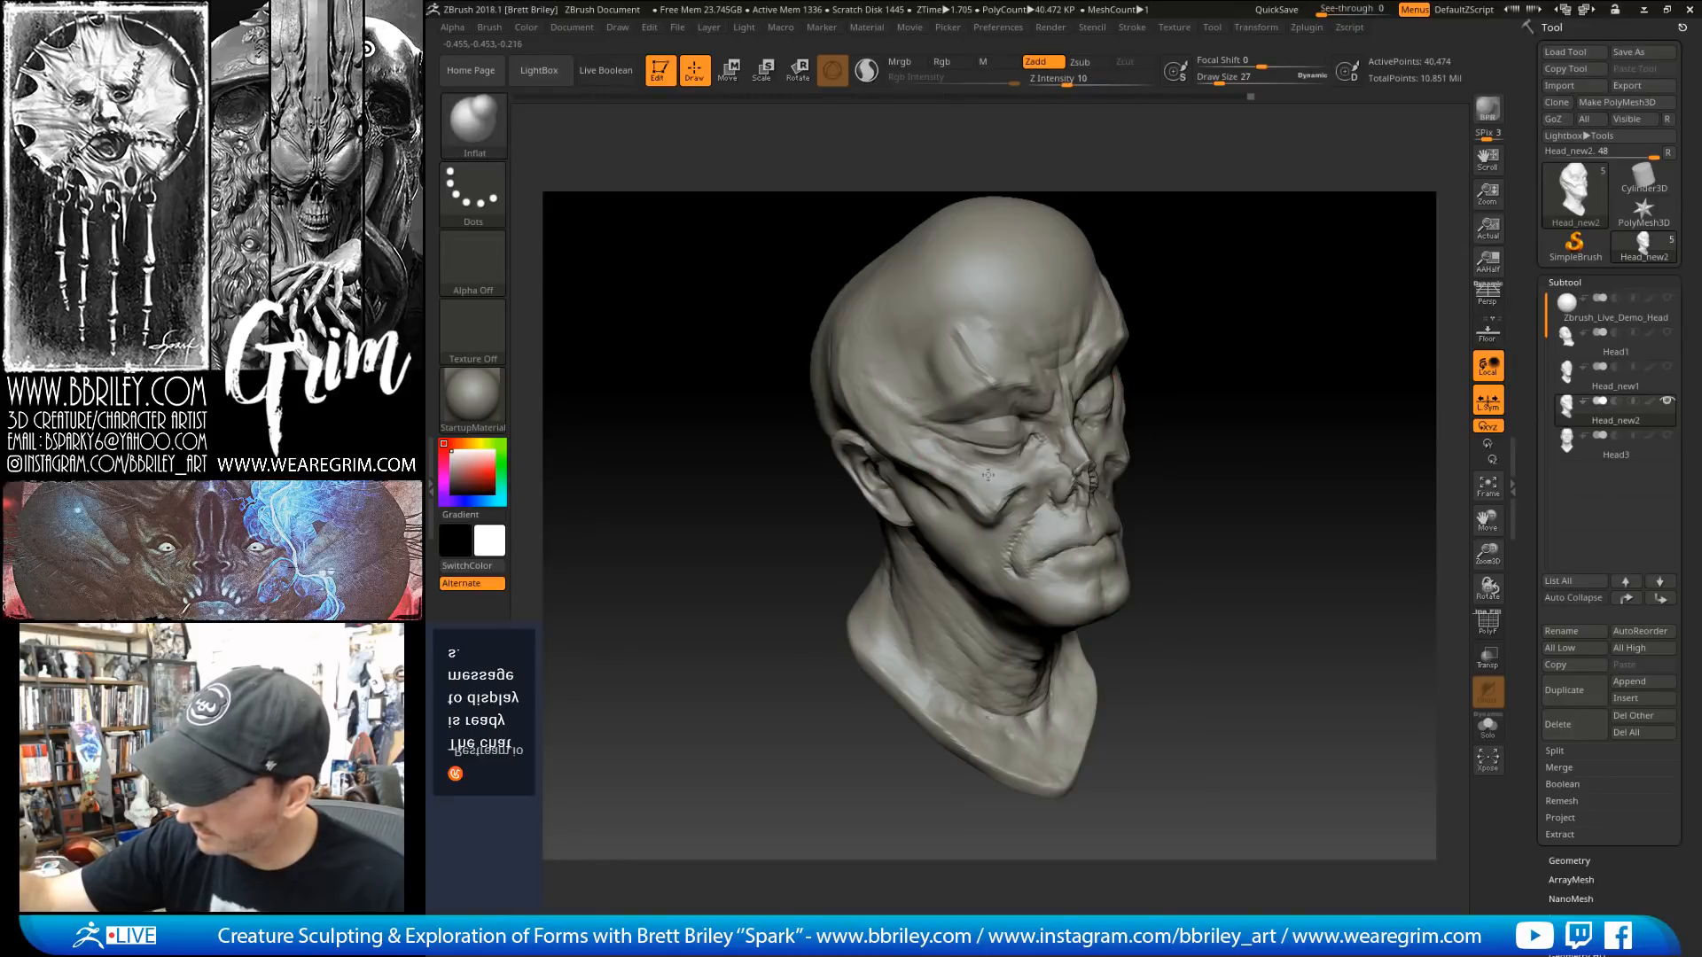
{"action": "key", "text": "b"}
{"action": "key", "text": "m"}
{"action": "key", "text": "v"}
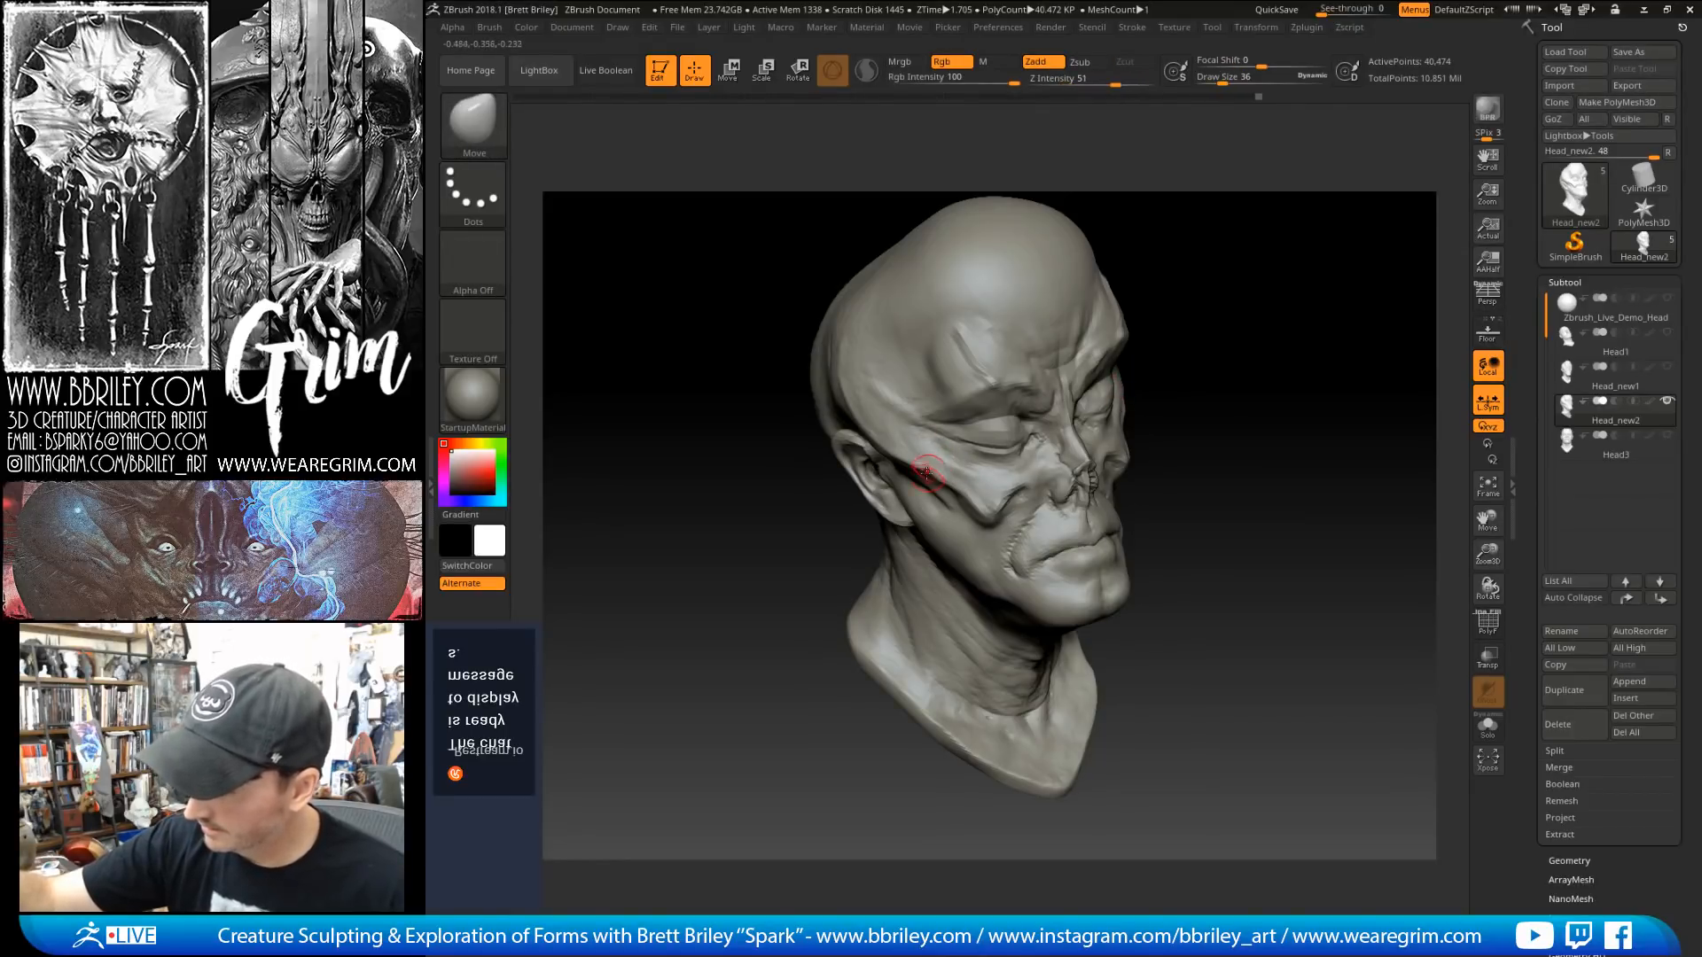
{"action": "mouse_move", "coordinate": [1124, 312]}
{"action": "left_mouse_down"}
{"action": "mouse_move", "coordinate": [1150, 284]}
{"action": "mouse_move", "coordinate": [1206, 285]}
{"action": "mouse_move", "coordinate": [1096, 222]}
{"action": "mouse_move", "coordinate": [1025, 250]}
{"action": "left_mouse_up"}
Step: Raise the head one subdivision level and reshape the temples and outer eye corners with the Move brush at draw sizes 41 and 68
{"action": "key", "text": "d"}
{"action": "key", "text": "s"}
{"action": "left_click_drag", "start_coordinate": [803, 521], "coordinate": [809, 523]}
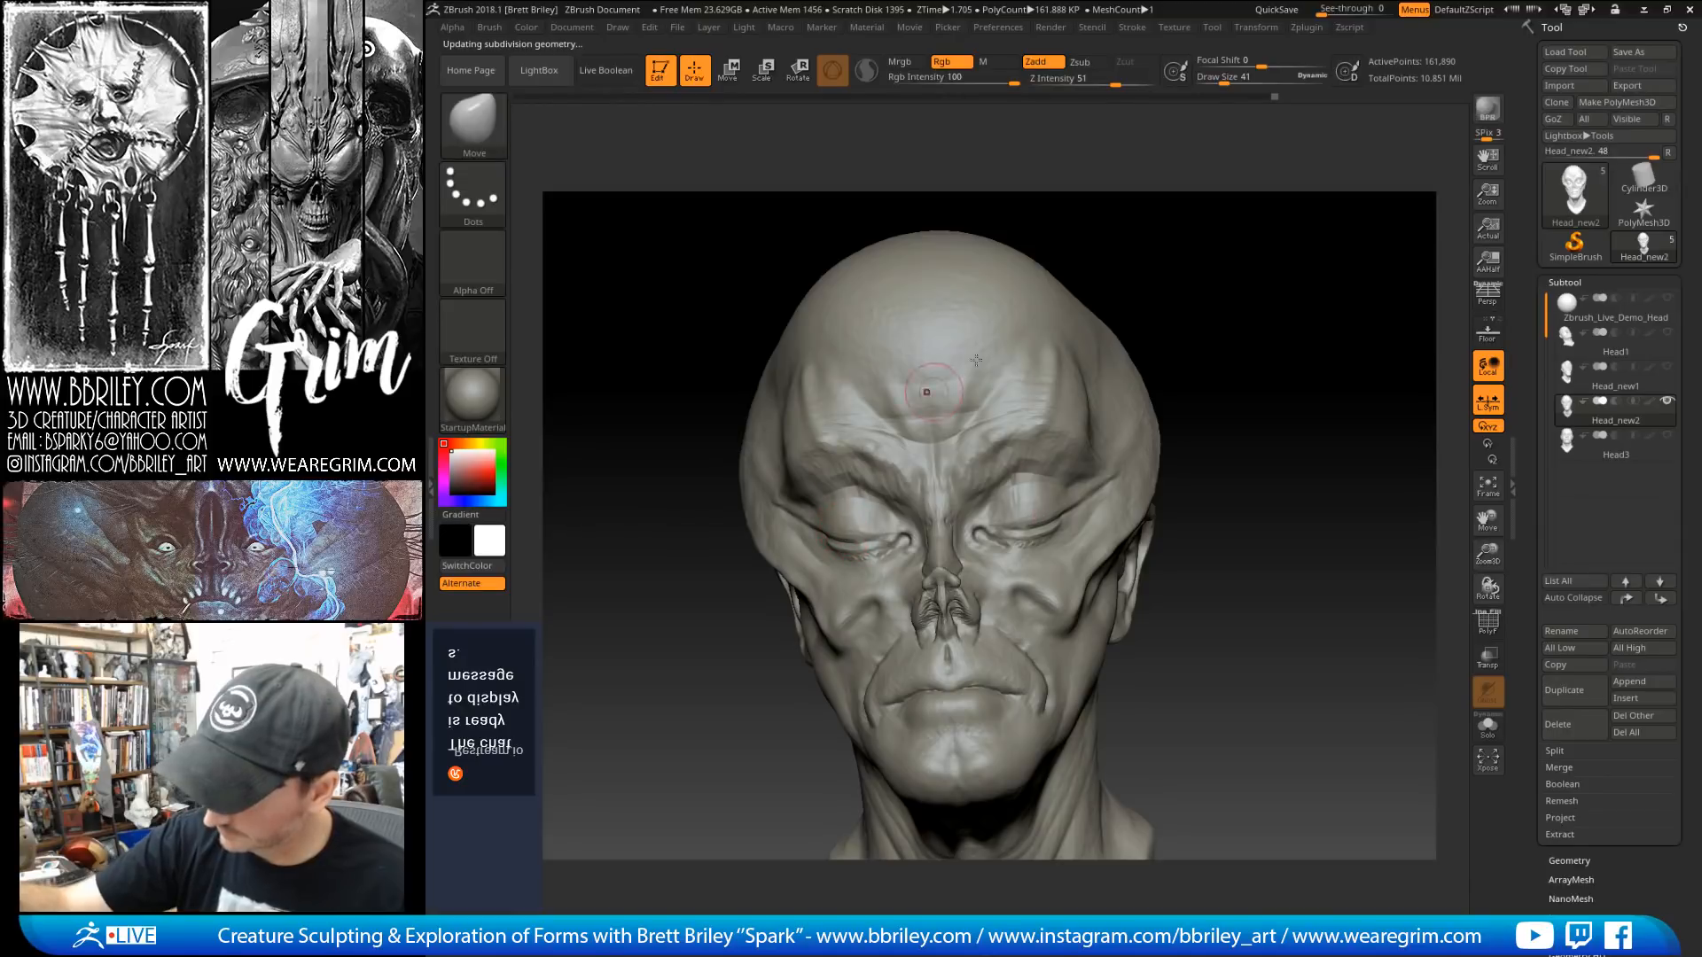
{"action": "left_click_drag", "start_coordinate": [1118, 283], "coordinate": [1152, 287]}
{"action": "key", "text": "s"}
{"action": "left_click_drag", "start_coordinate": [1056, 517], "coordinate": [1064, 518]}
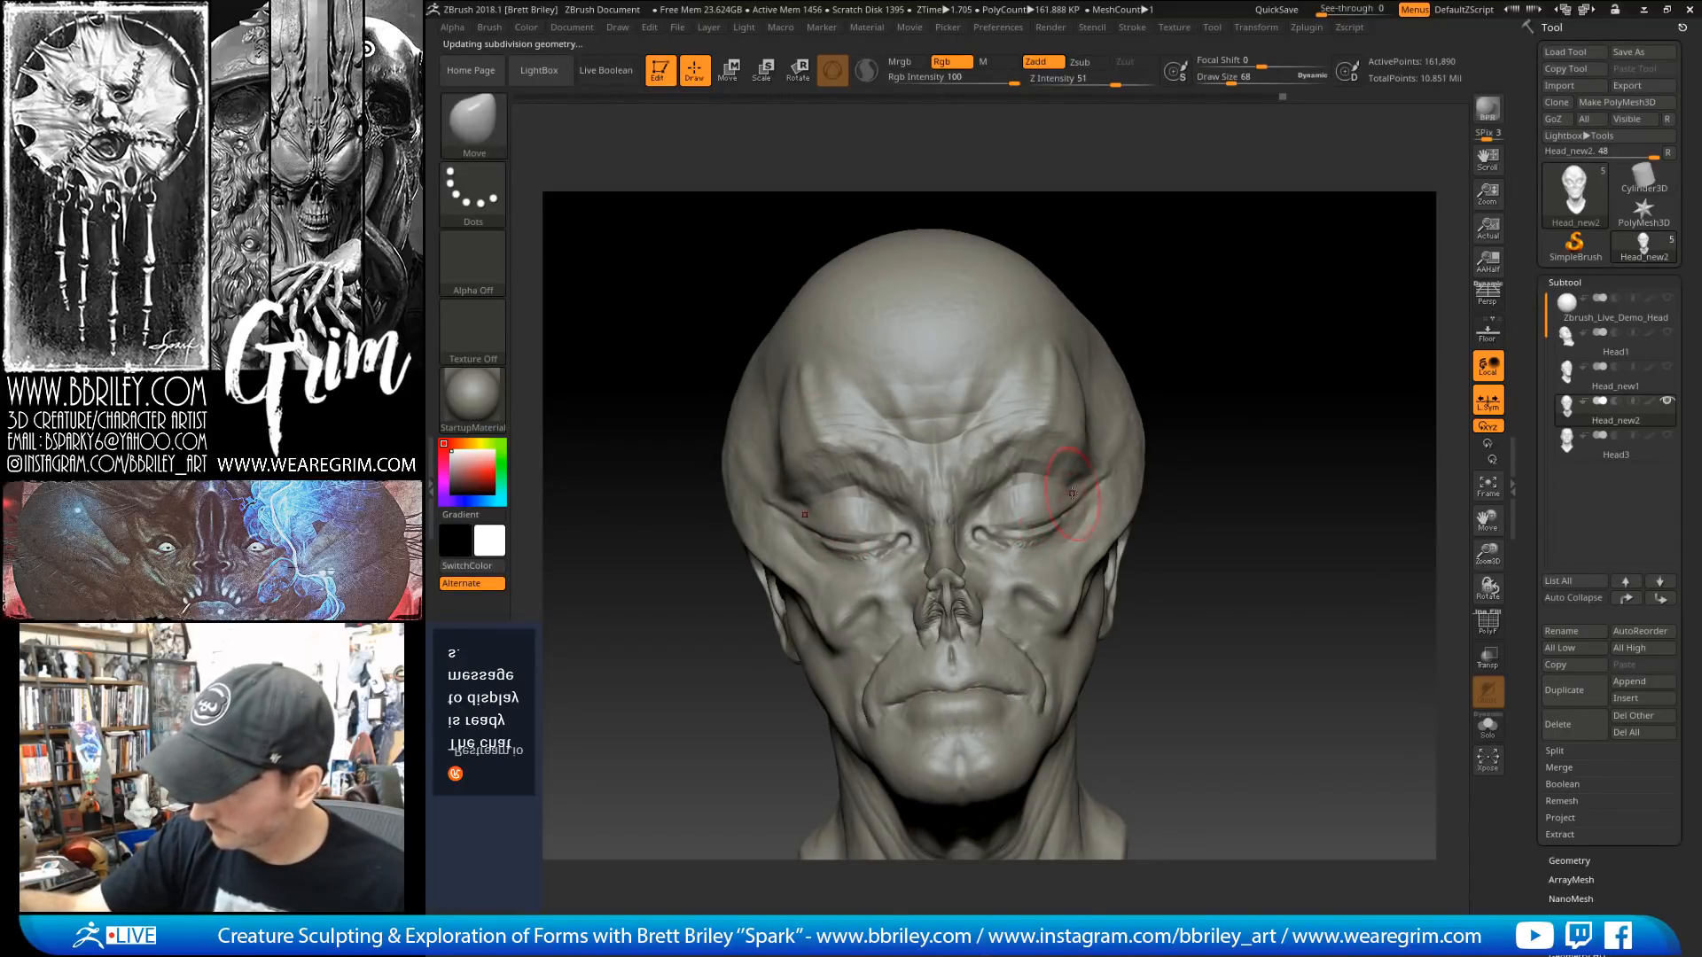
Step: Swell the outer brows and upper eyelids with the Inflat brush at draw size 62
{"action": "key", "text": "b"}
{"action": "key", "text": "i"}
{"action": "key", "text": "n"}
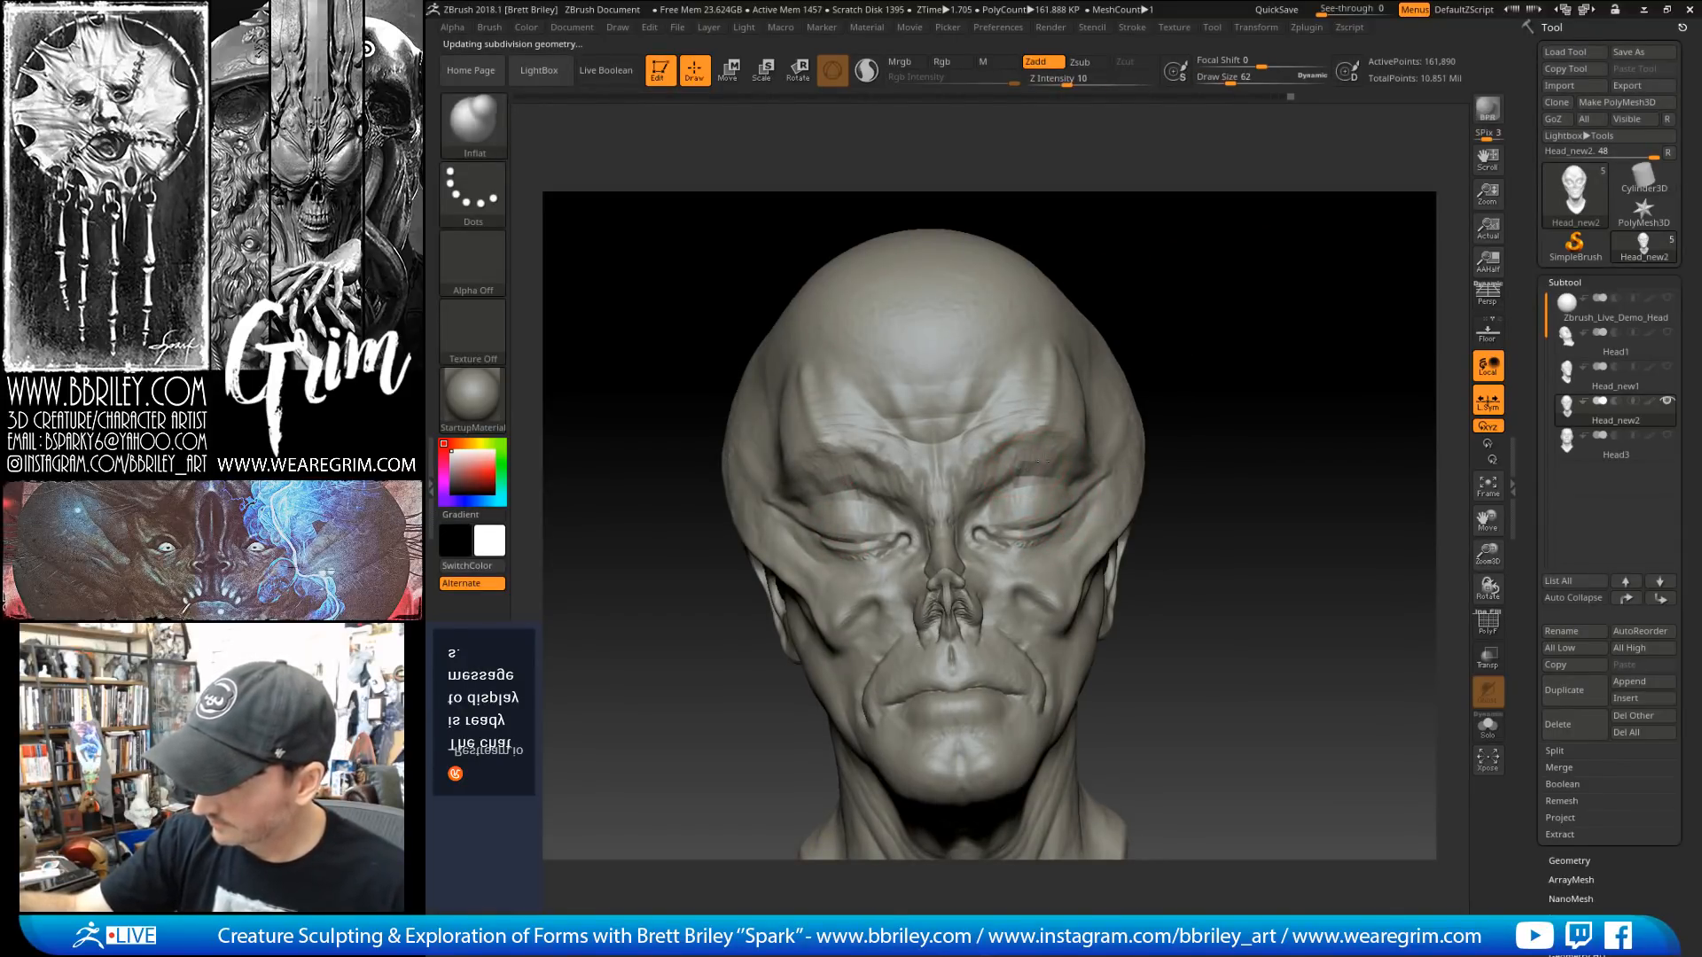
{"action": "left_click_drag", "start_coordinate": [1033, 463], "coordinate": [1055, 470]}
{"action": "mouse_move", "coordinate": [1179, 275]}
{"action": "left_mouse_down"}
{"action": "mouse_move", "coordinate": [1102, 266]}
{"action": "mouse_move", "coordinate": [1208, 258]}
{"action": "mouse_move", "coordinate": [1173, 258]}
{"action": "mouse_move", "coordinate": [1174, 331]}
{"action": "left_mouse_up"}
Step: Crease the brow area with DamStandard at draw size 21 and plump the adjacent folds with Inflat at 23
{"action": "key", "text": "b"}
{"action": "key", "text": "d"}
{"action": "key", "text": "s"}
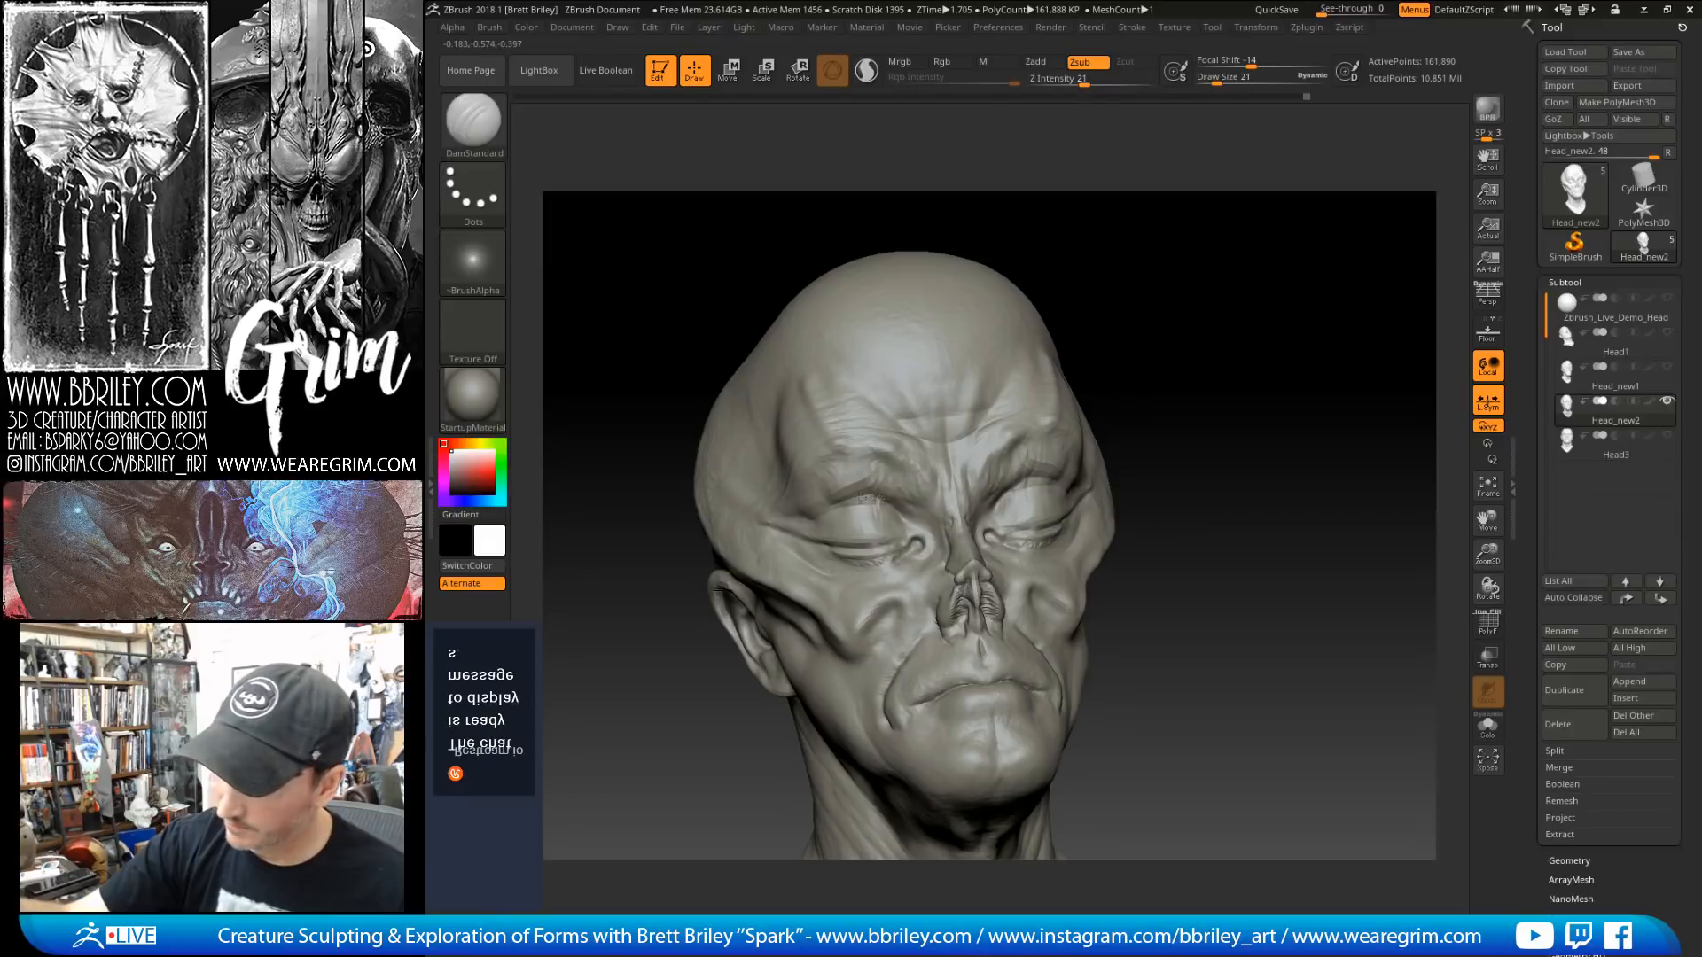
{"action": "key", "text": "b"}
{"action": "key", "text": "i"}
{"action": "key", "text": "n"}
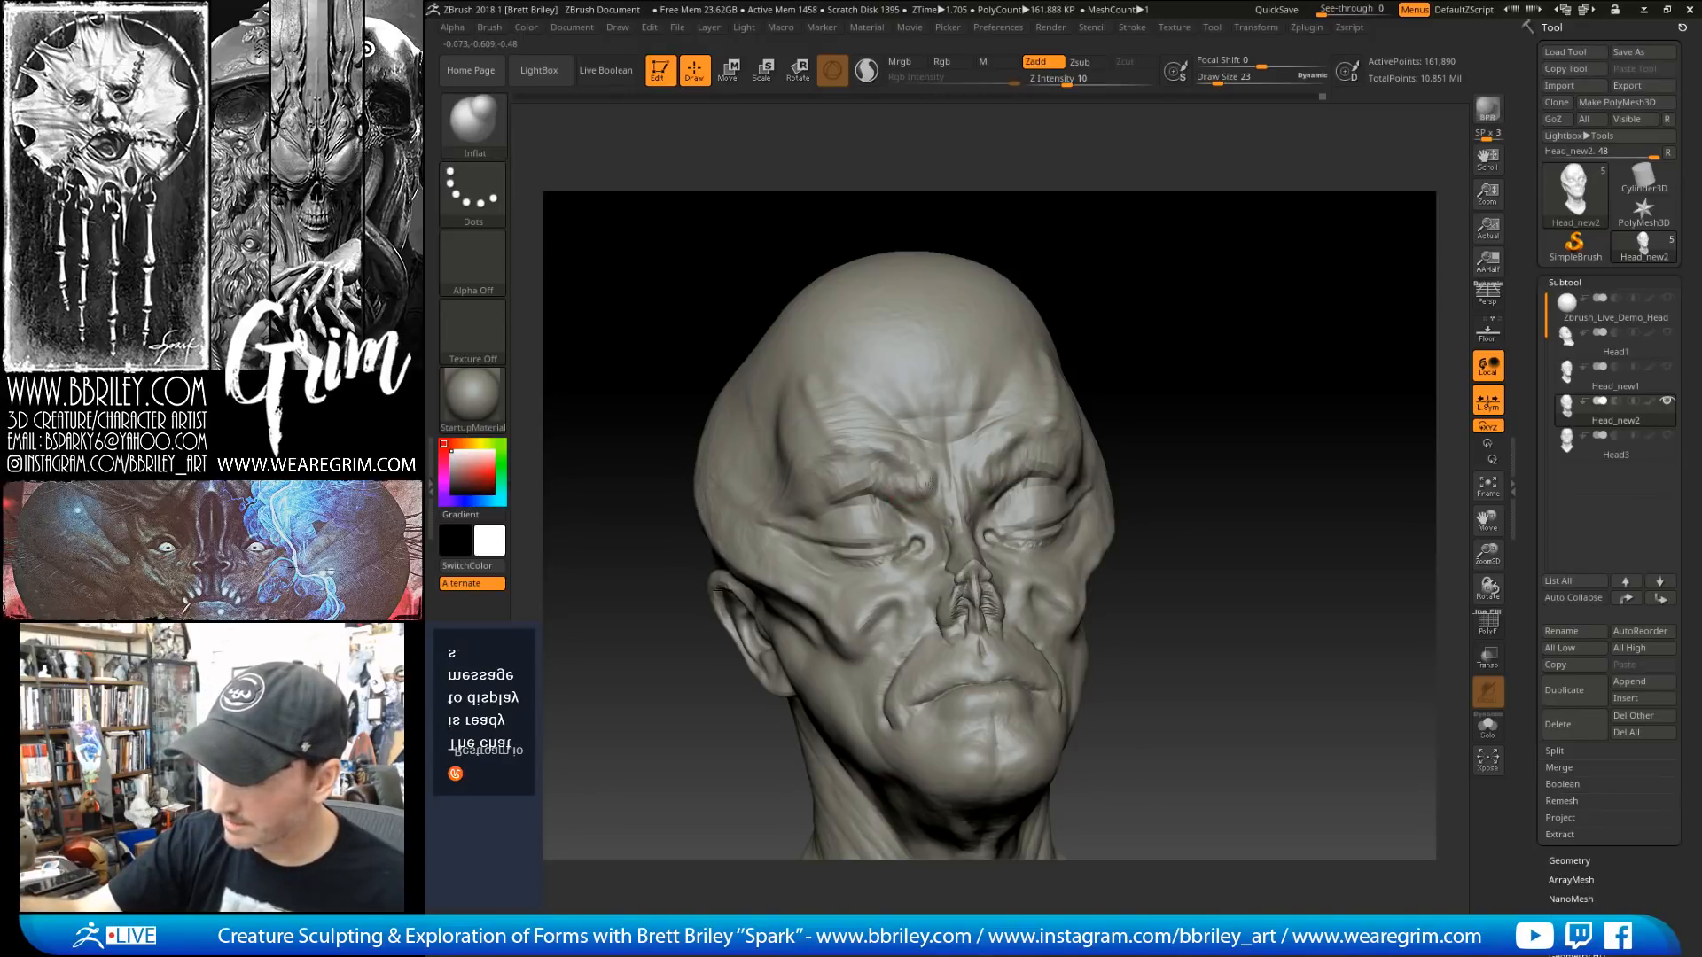
Step: Carve fine wrinkles in the centre of the forehead with DamStandard at draw size 15
{"action": "key", "text": "b"}
{"action": "key", "text": "d"}
{"action": "key", "text": "s"}
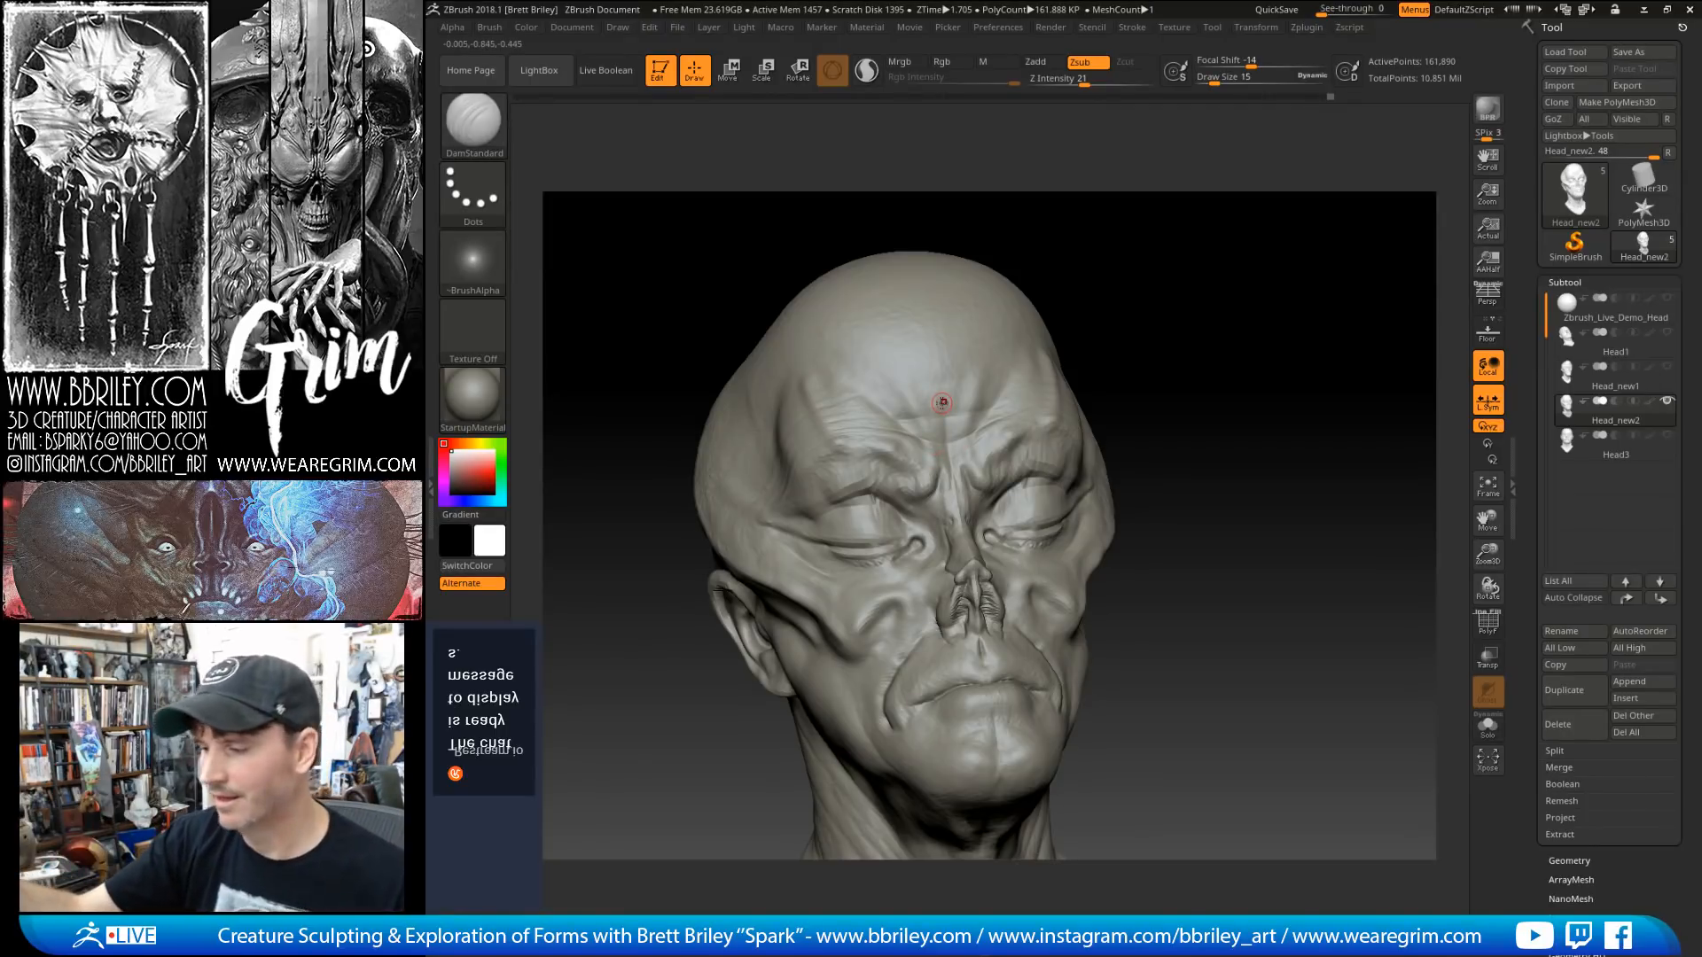
Step: Reshape the forehead and brow from the front and side profile with the Move brush at varied draw sizes up to 133
{"action": "right_click_drag", "start_coordinate": [946, 402], "coordinate": [994, 470]}
{"action": "key", "text": "b"}
{"action": "key", "text": "m"}
{"action": "key", "text": "v"}
{"action": "key", "text": "s"}
{"action": "mouse_move", "coordinate": [990, 484]}
{"action": "left_mouse_down"}
{"action": "mouse_move", "coordinate": [1001, 470]}
{"action": "mouse_move", "coordinate": [968, 444]}
{"action": "mouse_move", "coordinate": [987, 433]}
{"action": "left_mouse_up"}
{"action": "key", "text": "s"}
{"action": "key", "text": "s"}
{"action": "left_click_drag", "start_coordinate": [989, 372], "coordinate": [991, 364]}
{"action": "left_click_drag", "start_coordinate": [1085, 266], "coordinate": [1162, 232]}
{"action": "key", "text": "s"}
{"action": "mouse_move", "coordinate": [952, 326]}
{"action": "left_mouse_down"}
{"action": "mouse_move", "coordinate": [978, 324]}
{"action": "mouse_move", "coordinate": [1002, 278]}
{"action": "left_mouse_up"}
{"action": "key", "text": "s"}
{"action": "left_click_drag", "start_coordinate": [991, 386], "coordinate": [950, 408]}
{"action": "key", "text": "s"}
{"action": "key", "text": "s"}
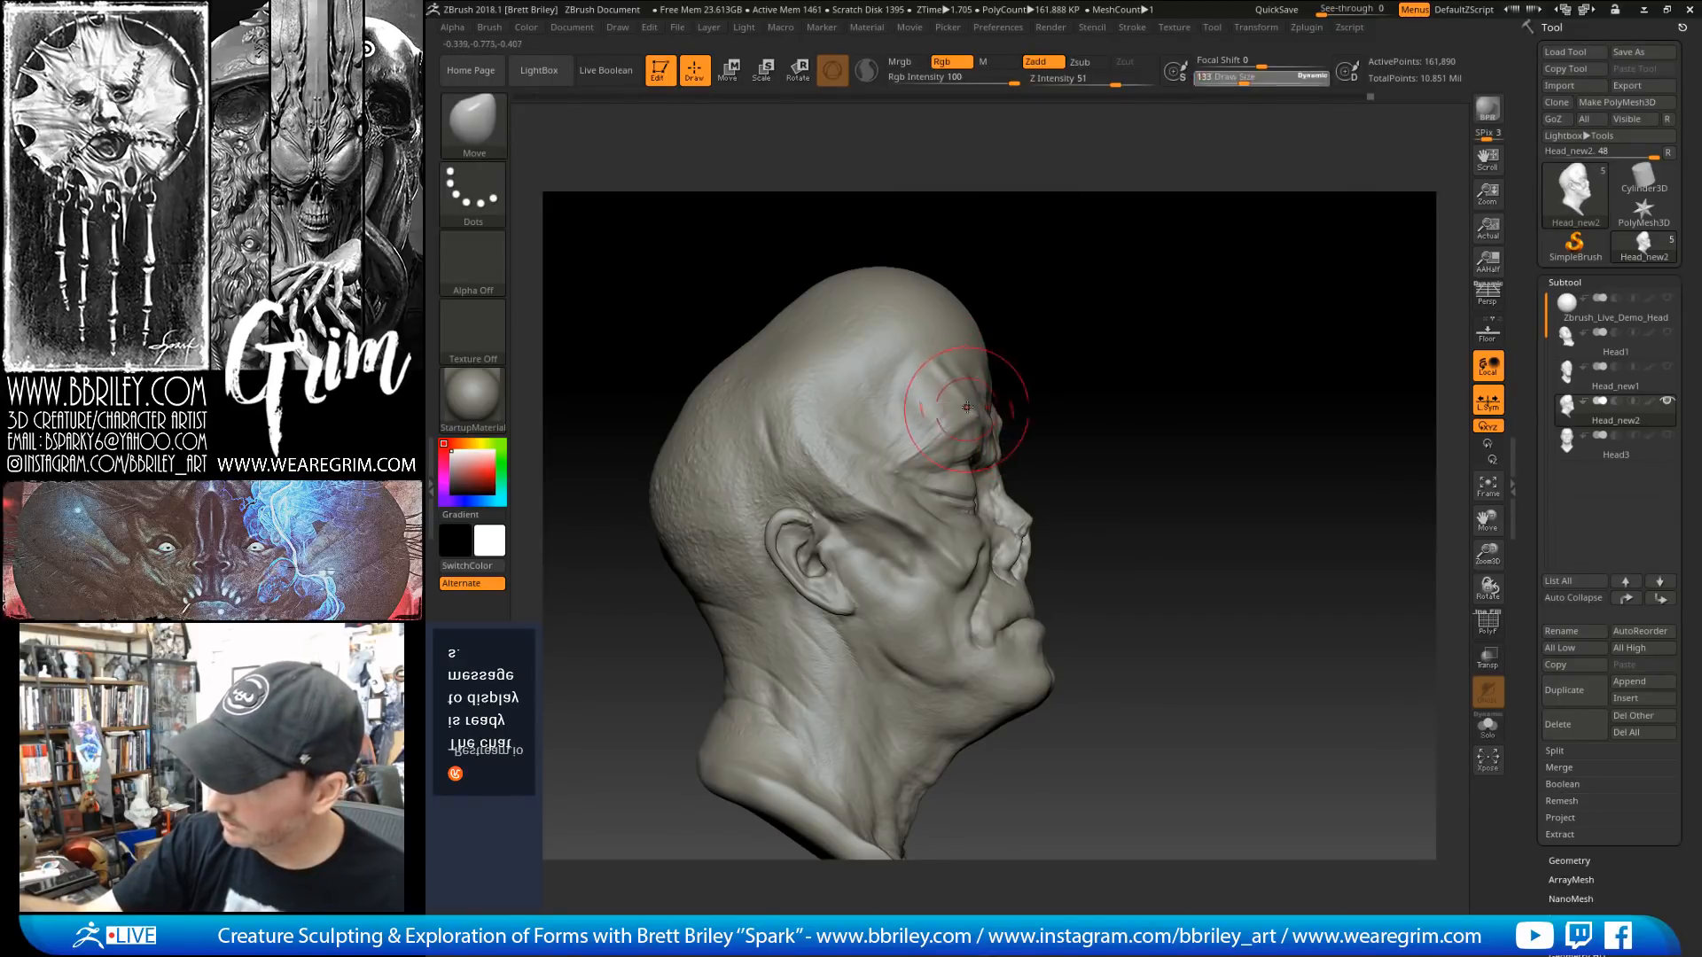
Step: Adjust the mouth profile from the side with a slightly reduced Move brush
{"action": "mouse_move", "coordinate": [995, 289]}
{"action": "left_mouse_down"}
{"action": "mouse_move", "coordinate": [1105, 272]}
{"action": "mouse_move", "coordinate": [1226, 286]}
{"action": "mouse_move", "coordinate": [1201, 297]}
{"action": "mouse_move", "coordinate": [1241, 310]}
{"action": "left_mouse_up"}
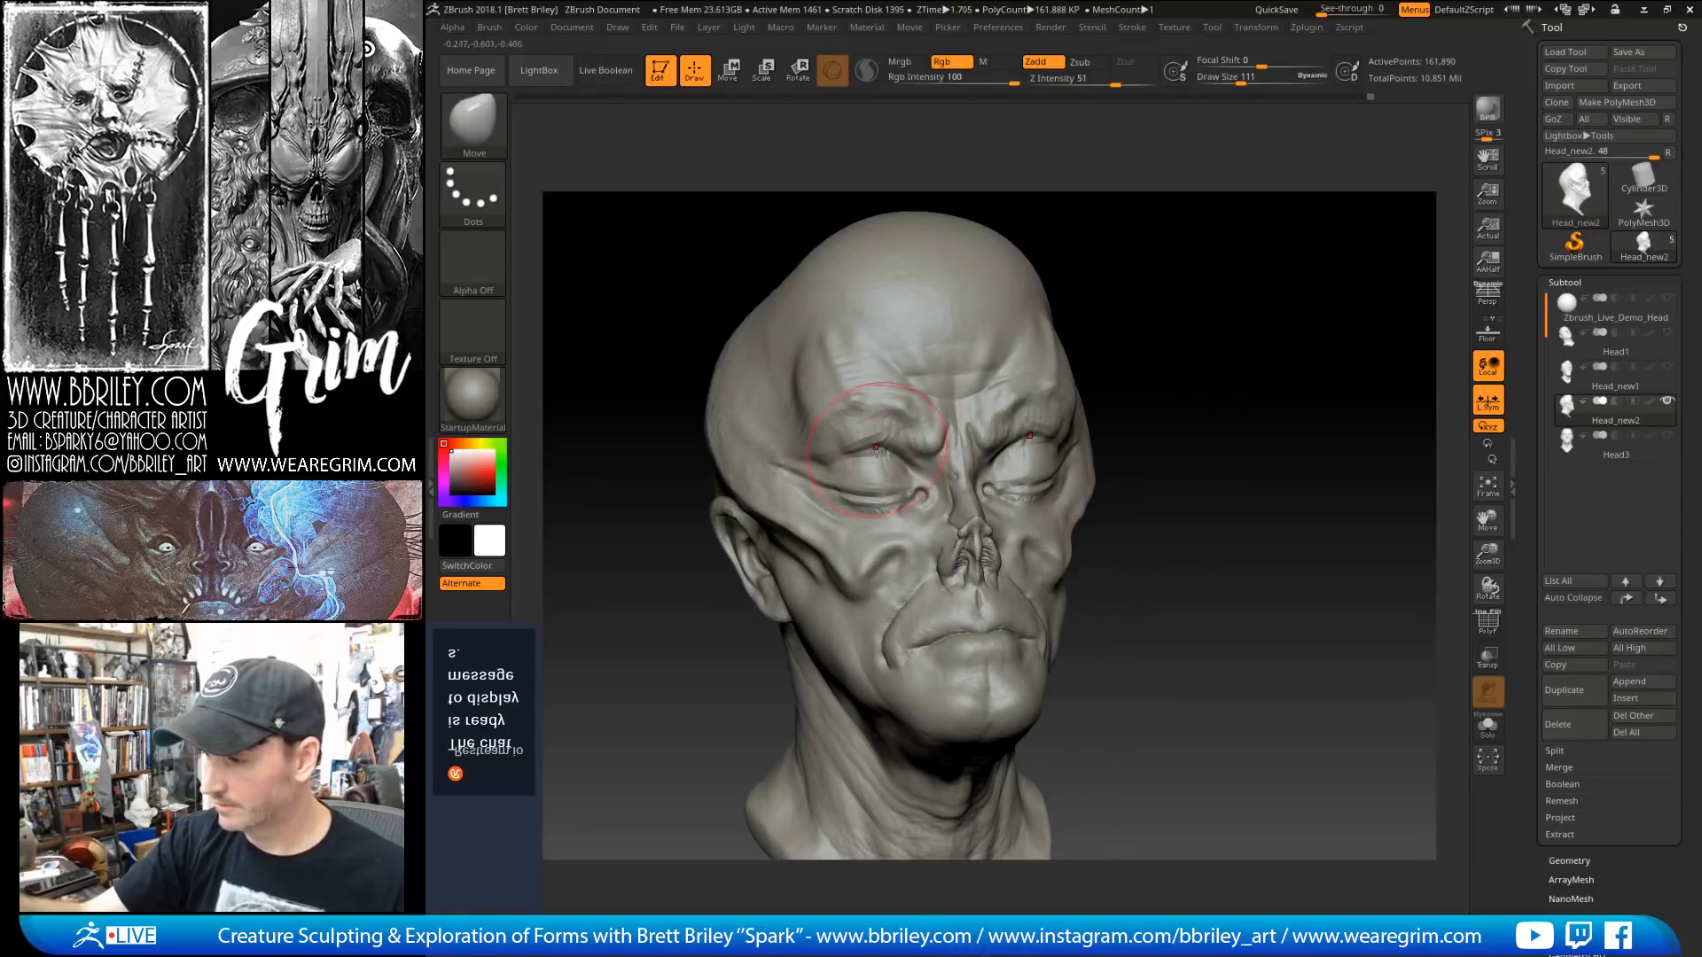
{"action": "left_click_drag", "start_coordinate": [1244, 476], "coordinate": [1212, 405], "text": "alt"}
{"action": "mouse_move", "coordinate": [1090, 514]}
{"action": "left_mouse_down"}
{"action": "mouse_move", "coordinate": [1137, 493]}
{"action": "mouse_move", "coordinate": [1178, 506]}
{"action": "mouse_move", "coordinate": [1115, 477]}
{"action": "mouse_move", "coordinate": [1139, 472]}
{"action": "left_mouse_up"}
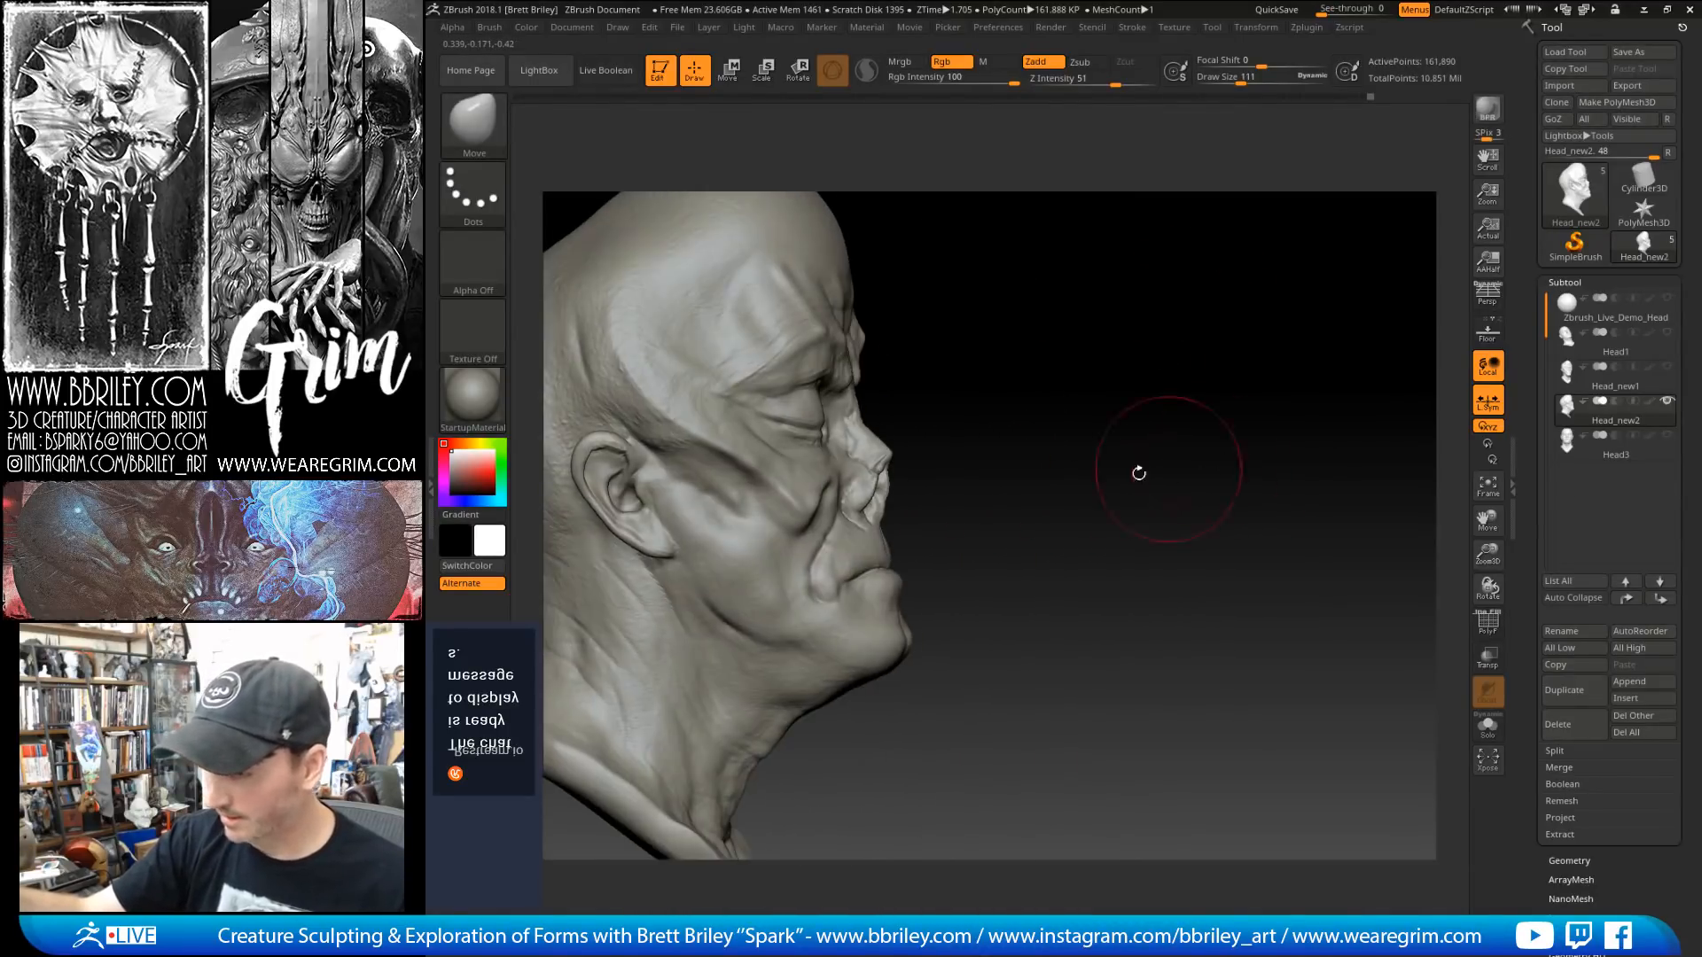
{"action": "key", "text": "["}
{"action": "mouse_move", "coordinate": [897, 564]}
{"action": "left_mouse_down"}
{"action": "mouse_move", "coordinate": [884, 557]}
{"action": "mouse_move", "coordinate": [928, 532]}
{"action": "mouse_move", "coordinate": [876, 537]}
{"action": "left_mouse_up"}
Step: Build up the lips, mainly the lower lip, with the Standard brush at draw sizes 34, 20 and 16
{"action": "key", "text": "b"}
{"action": "key", "text": "s"}
{"action": "key", "text": "t"}
{"action": "key", "text": "s"}
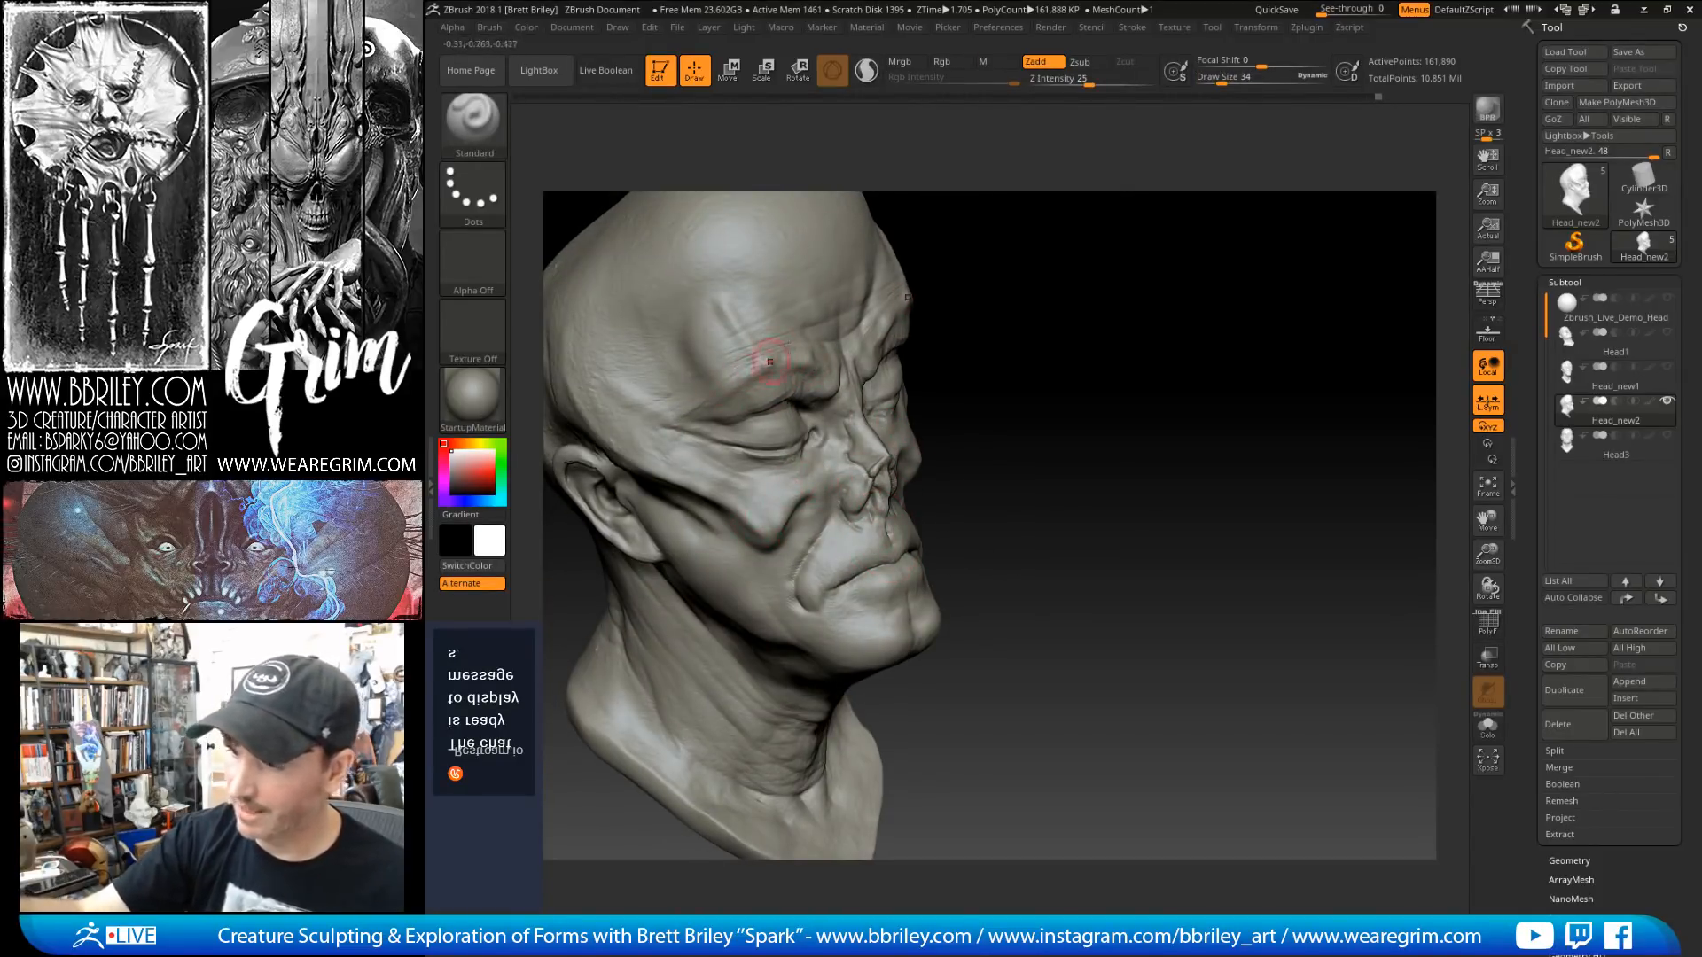
{"action": "mouse_move", "coordinate": [981, 375]}
{"action": "left_mouse_down"}
{"action": "mouse_move", "coordinate": [995, 343]}
{"action": "mouse_move", "coordinate": [989, 403]}
{"action": "mouse_move", "coordinate": [968, 406]}
{"action": "left_mouse_up"}
{"action": "key", "text": "s"}
{"action": "left_click_drag", "start_coordinate": [877, 583], "coordinate": [866, 583]}
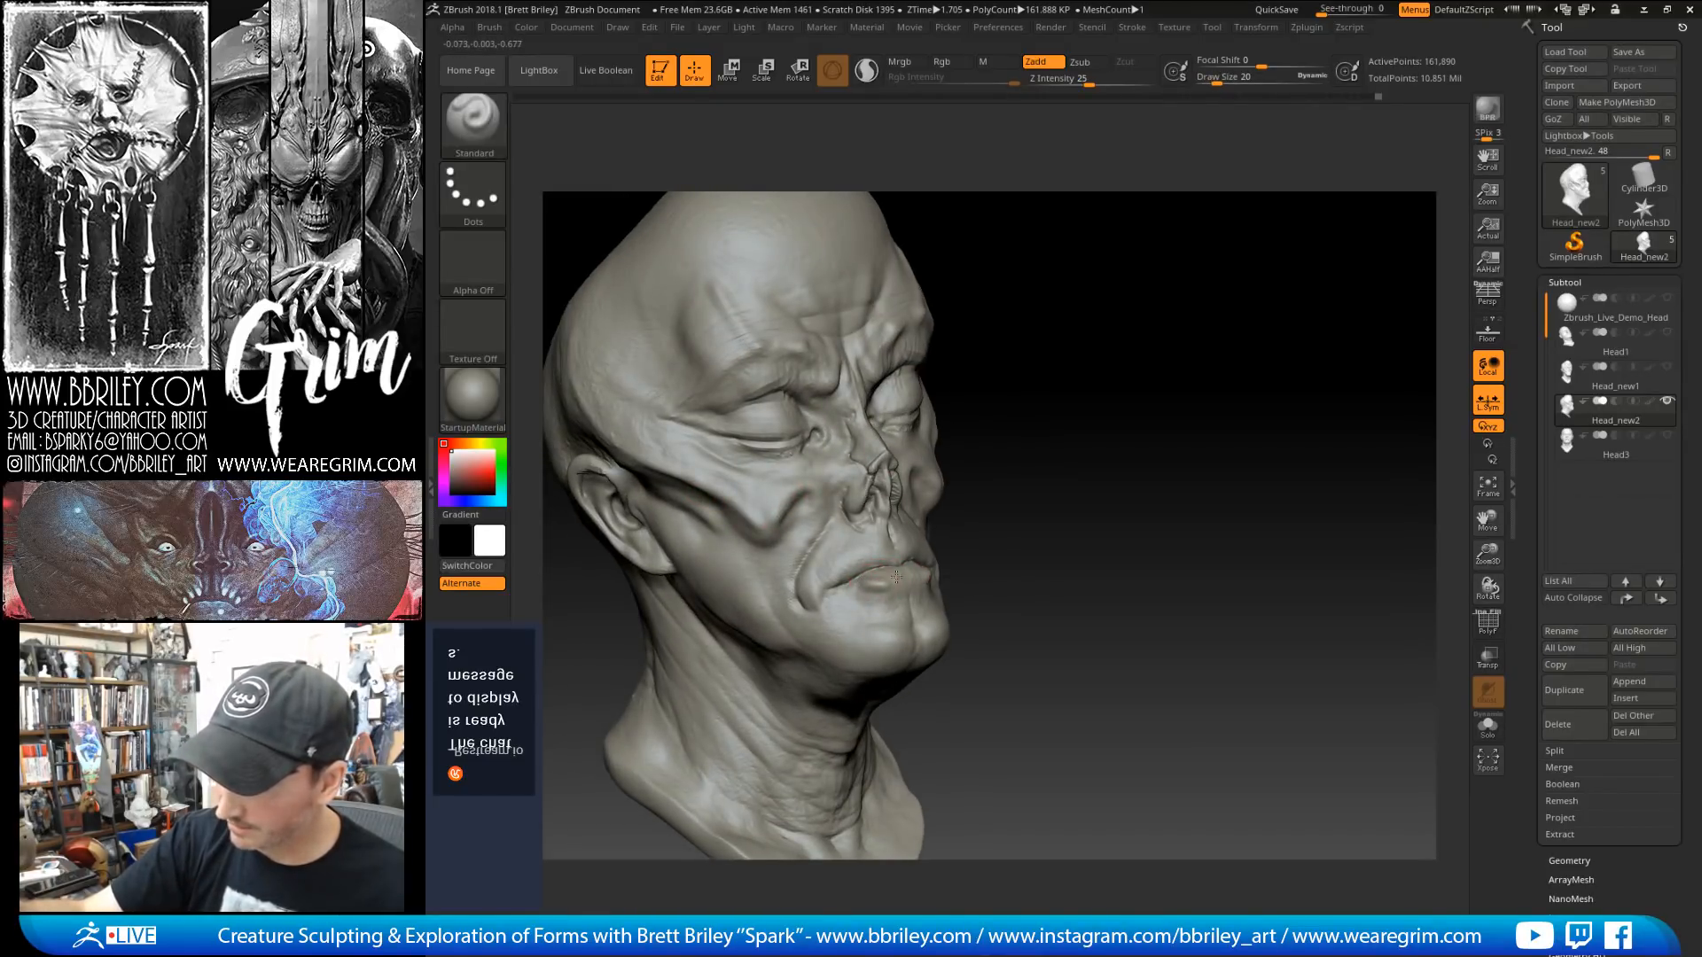
{"action": "left_click_drag", "start_coordinate": [989, 455], "coordinate": [949, 524]}
{"action": "key", "text": "s"}
{"action": "left_click_drag", "start_coordinate": [899, 580], "coordinate": [893, 578]}
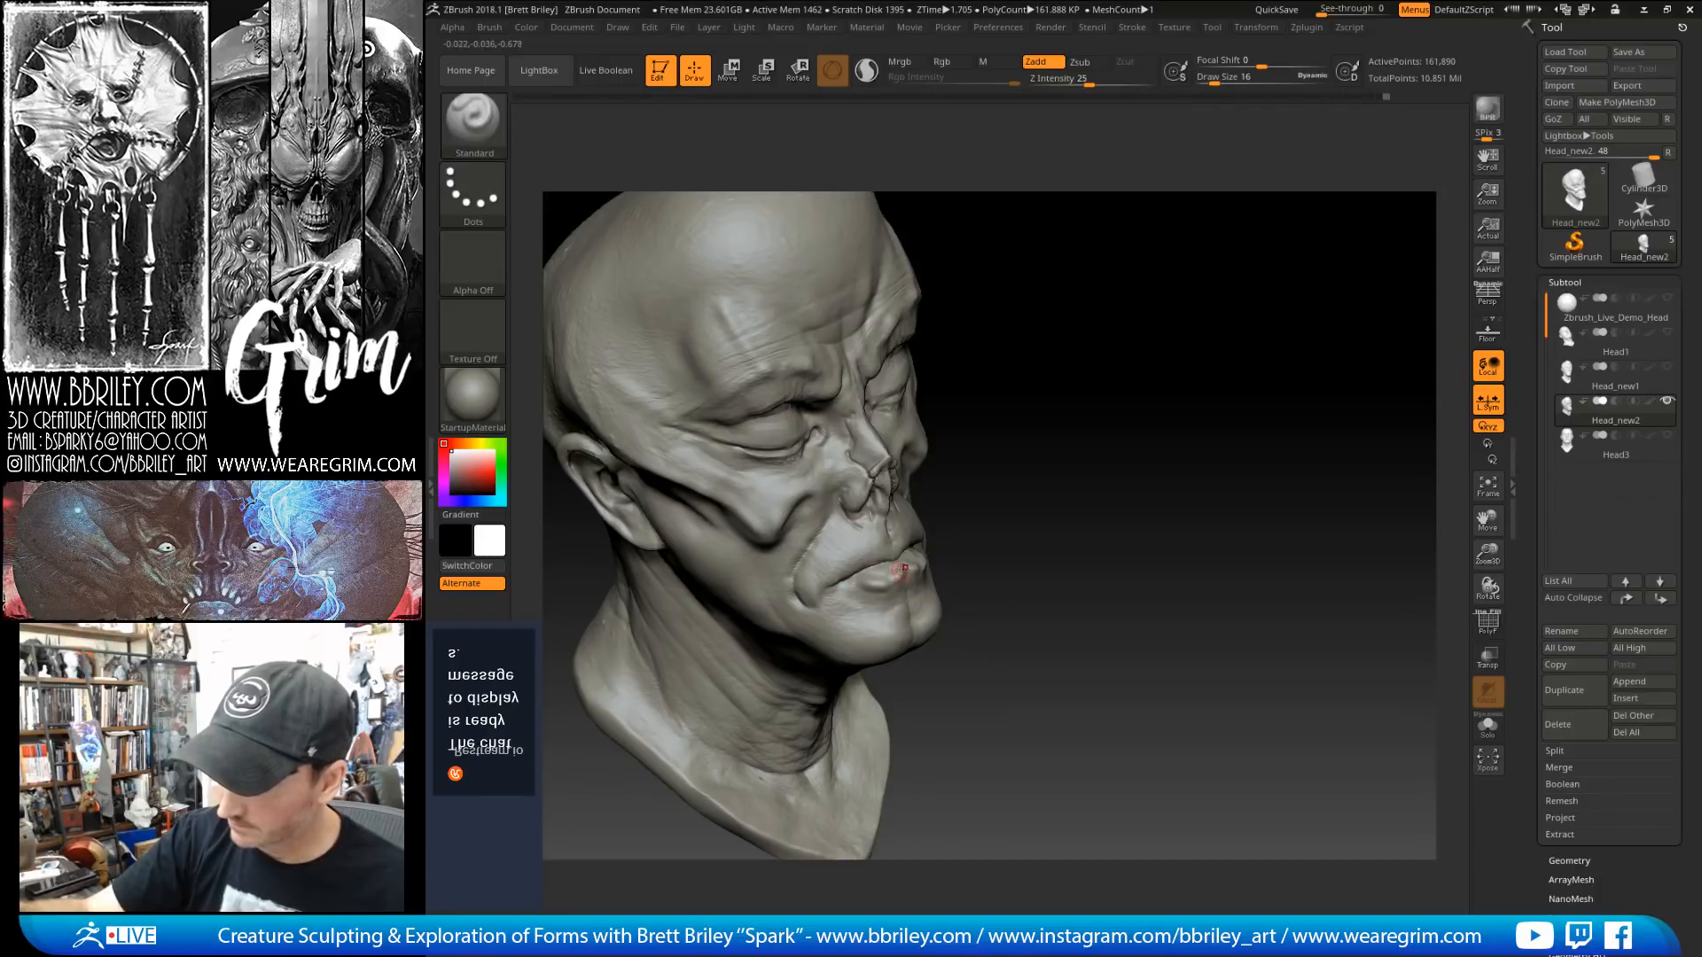
Step: Carve creases around the lips and the groove below the nose with DamStandard at draw size 16
{"action": "key", "text": "b"}
{"action": "key", "text": "d"}
{"action": "key", "text": "s"}
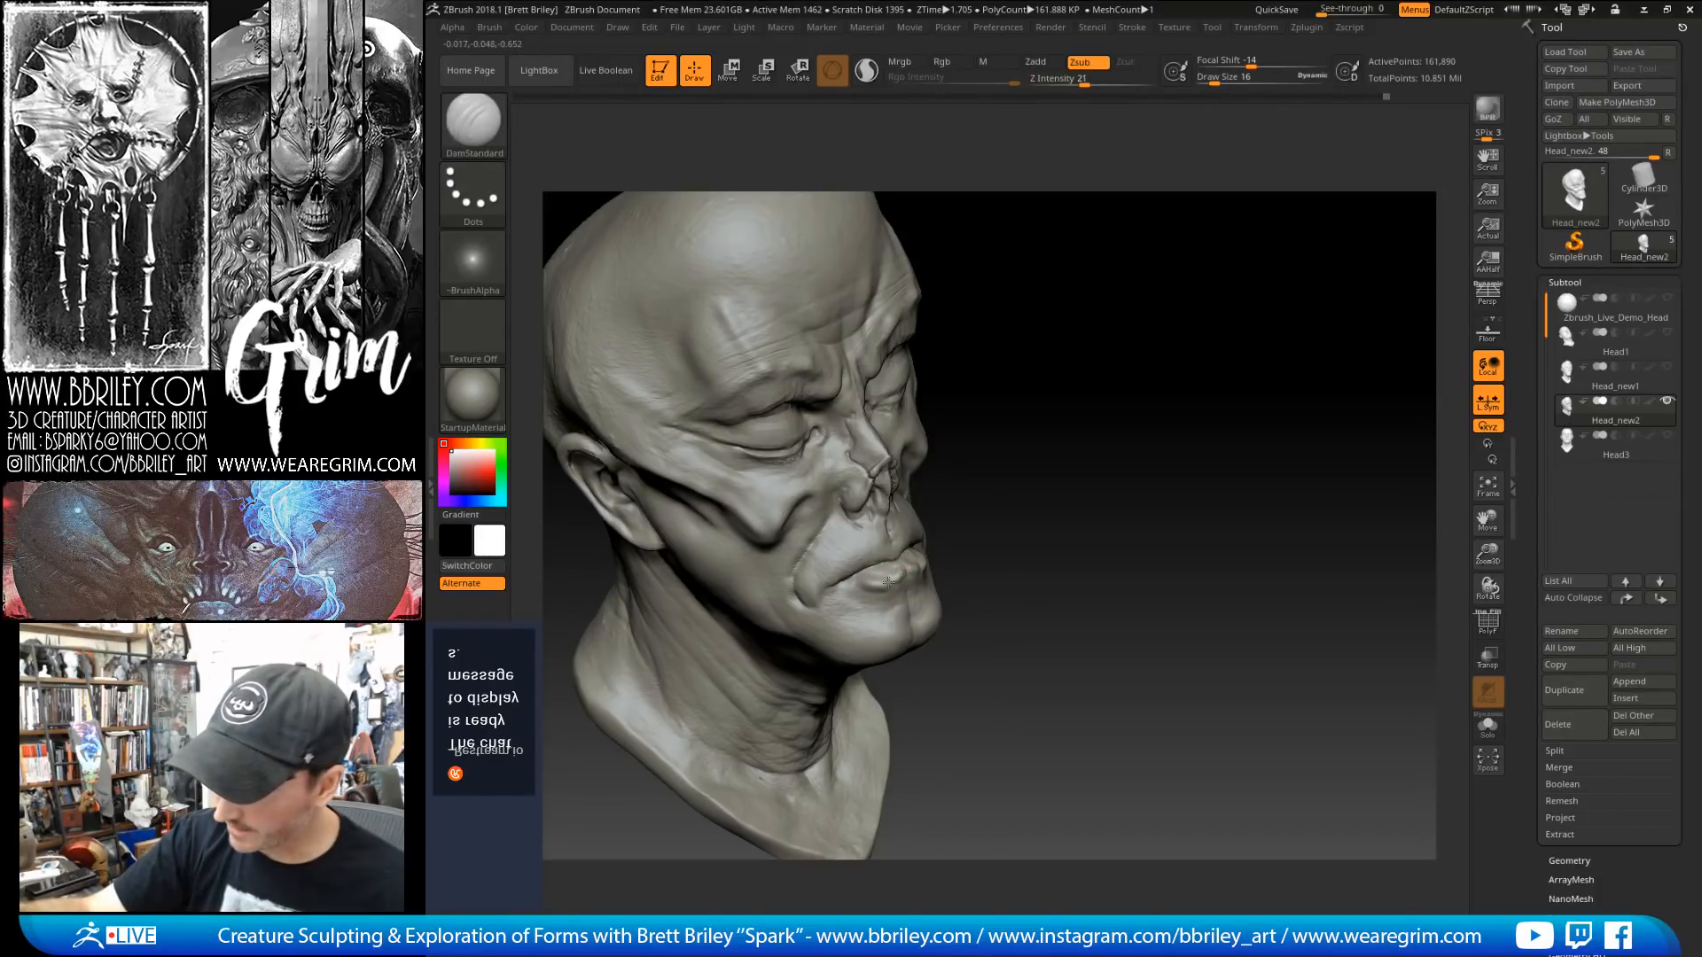
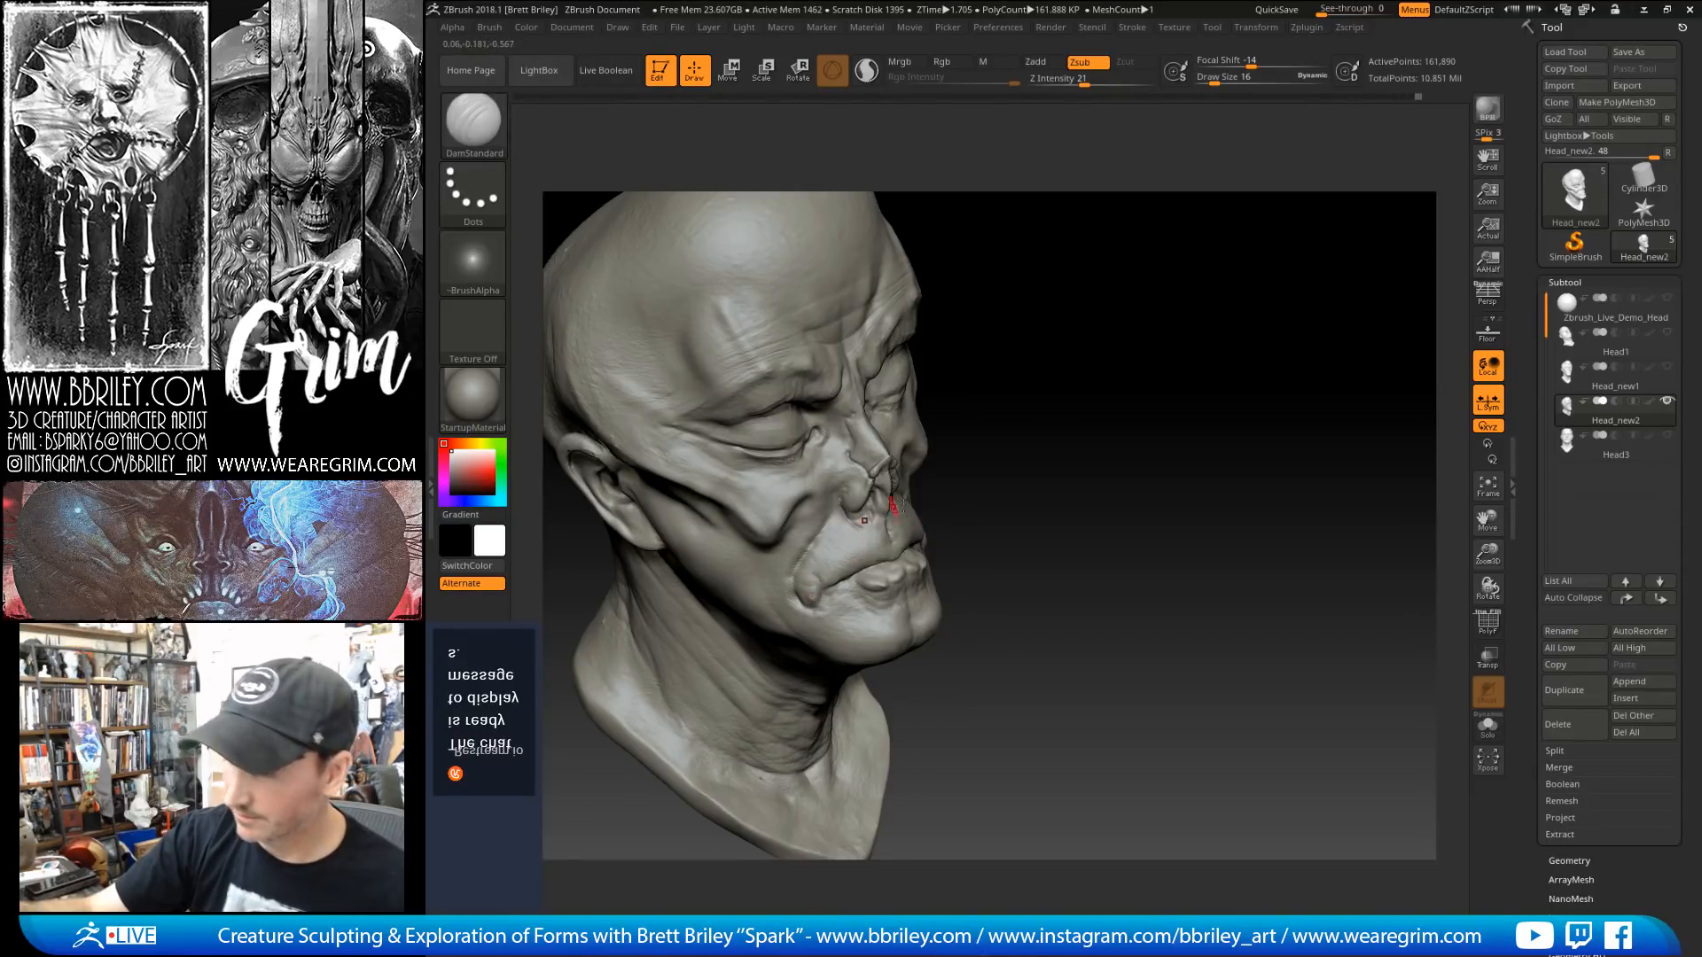
{"action": "left_click_drag", "start_coordinate": [1035, 492], "coordinate": [1043, 421]}
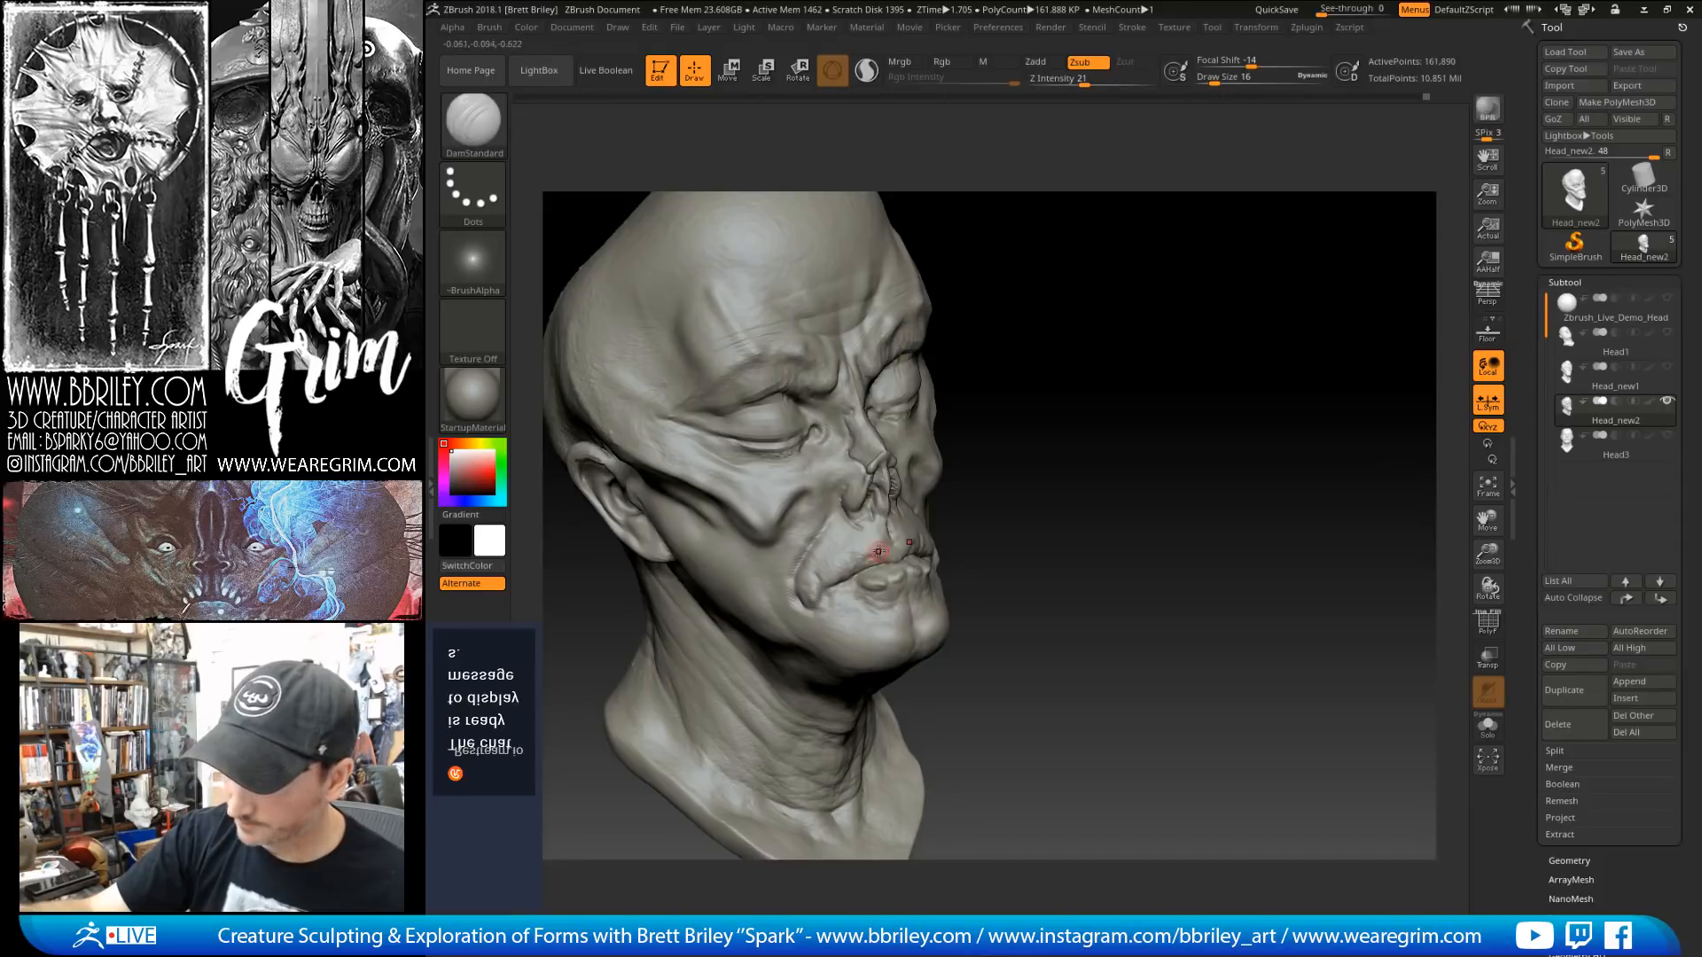
{"action": "left_click_drag", "start_coordinate": [1019, 452], "coordinate": [941, 431]}
Step: Build up the upper lip with the Standard brush at draw size 9 and smooth the skin between nose and lip
{"action": "key", "text": "b"}
{"action": "key", "text": "s"}
{"action": "key", "text": "t"}
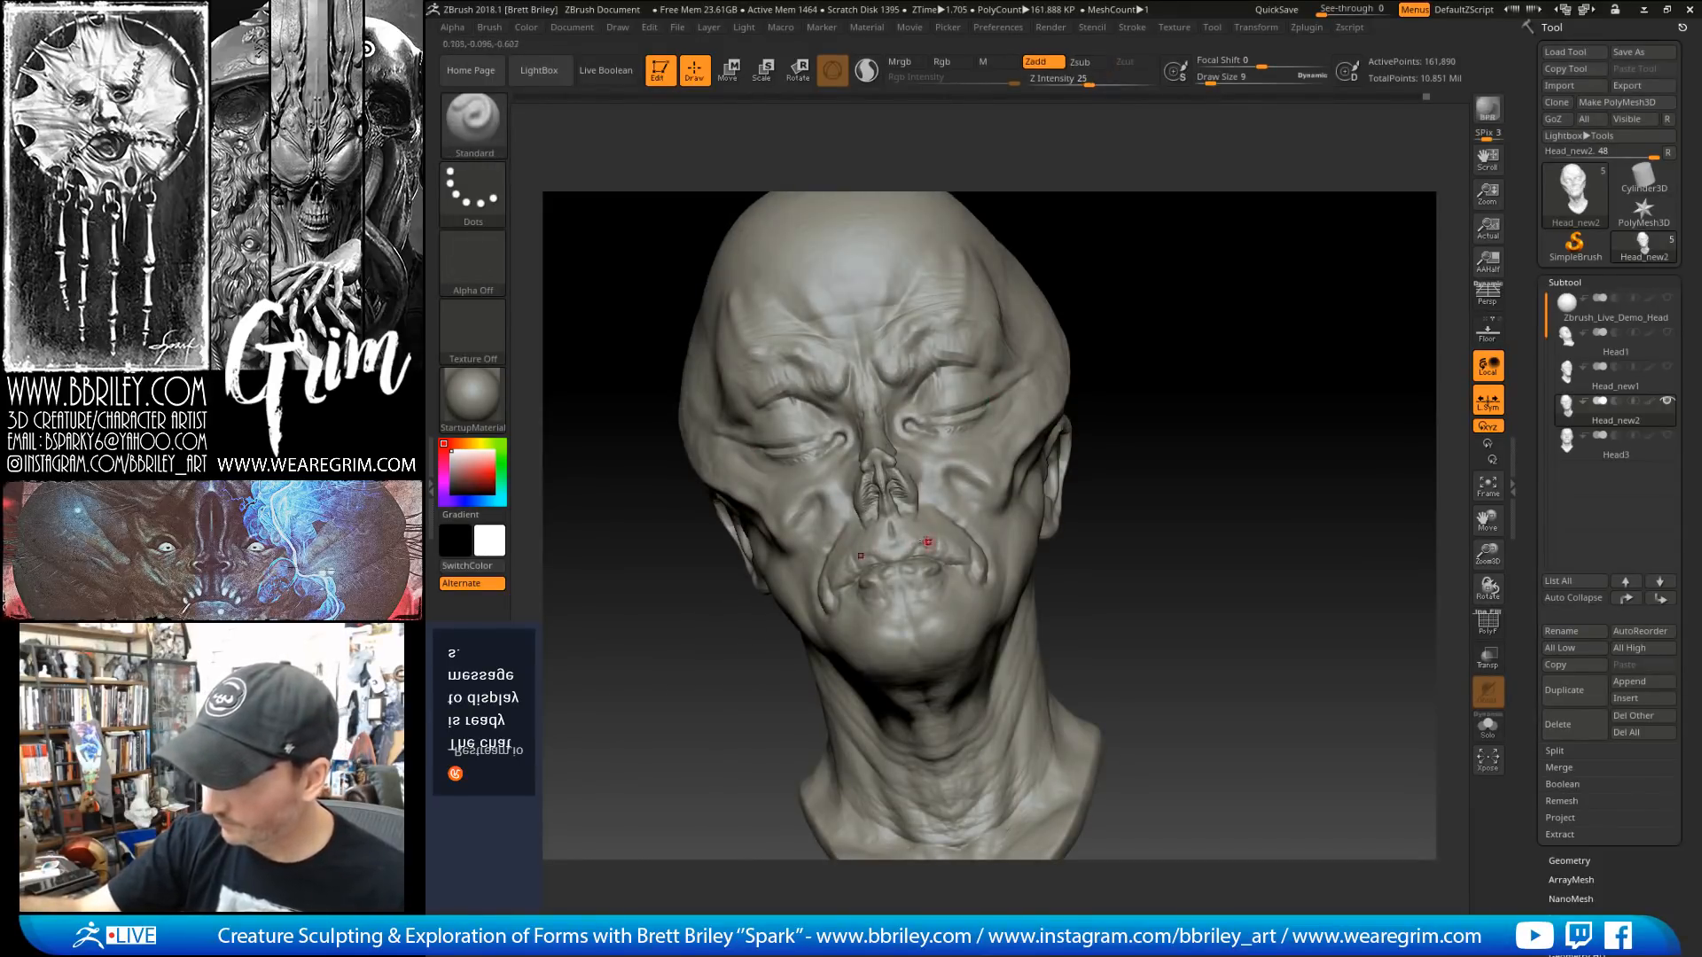
{"action": "right_click_drag", "start_coordinate": [960, 531], "coordinate": [910, 542]}
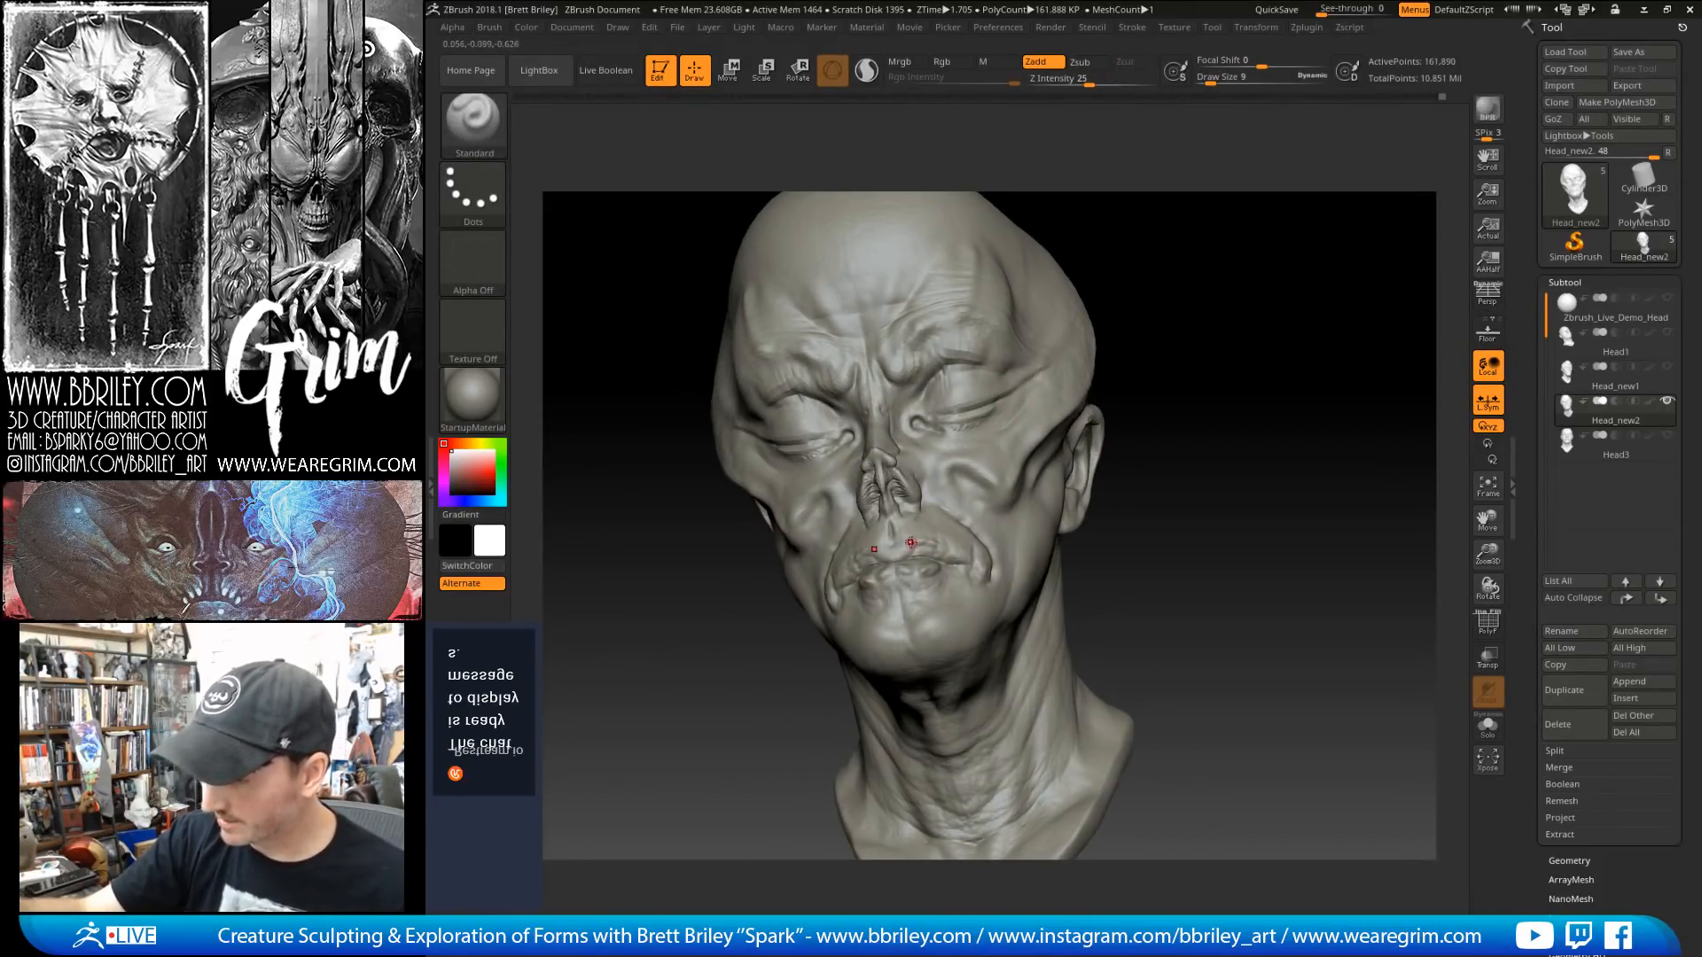
{"action": "left_click_drag", "start_coordinate": [902, 546], "coordinate": [906, 535]}
{"action": "left_click_drag", "start_coordinate": [1158, 231], "coordinate": [1205, 297]}
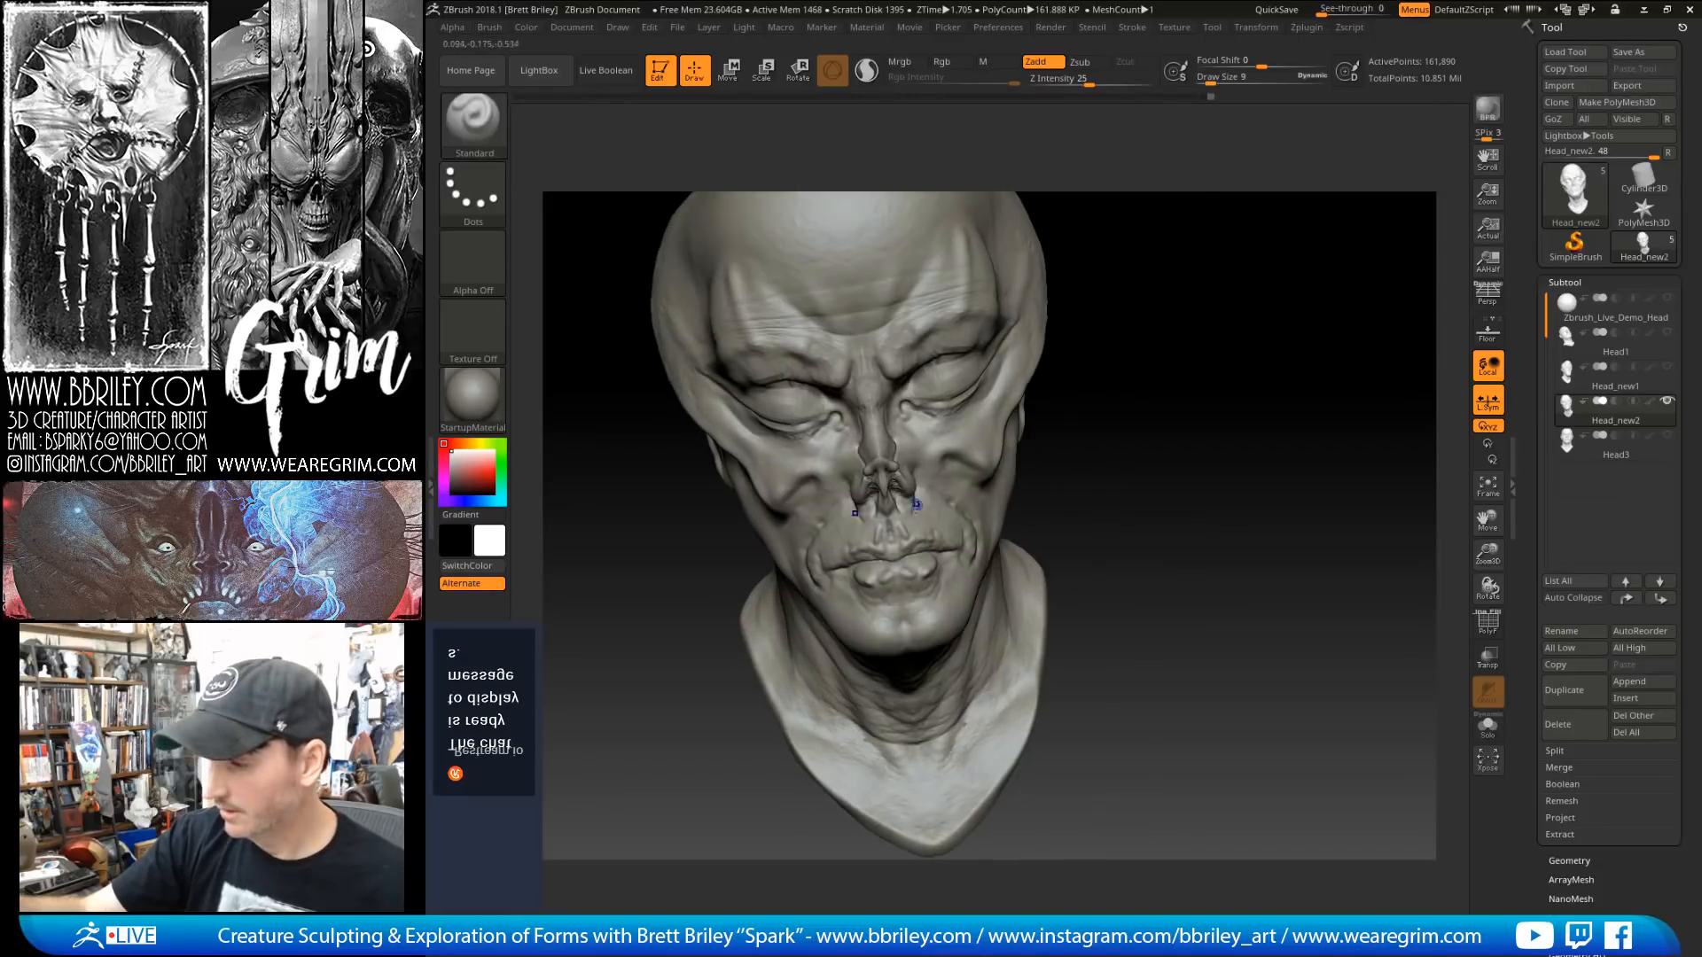
{"action": "left_click_drag", "start_coordinate": [905, 534], "coordinate": [902, 528], "text": "shift"}
{"action": "right_click_drag", "start_coordinate": [902, 528], "coordinate": [984, 464]}
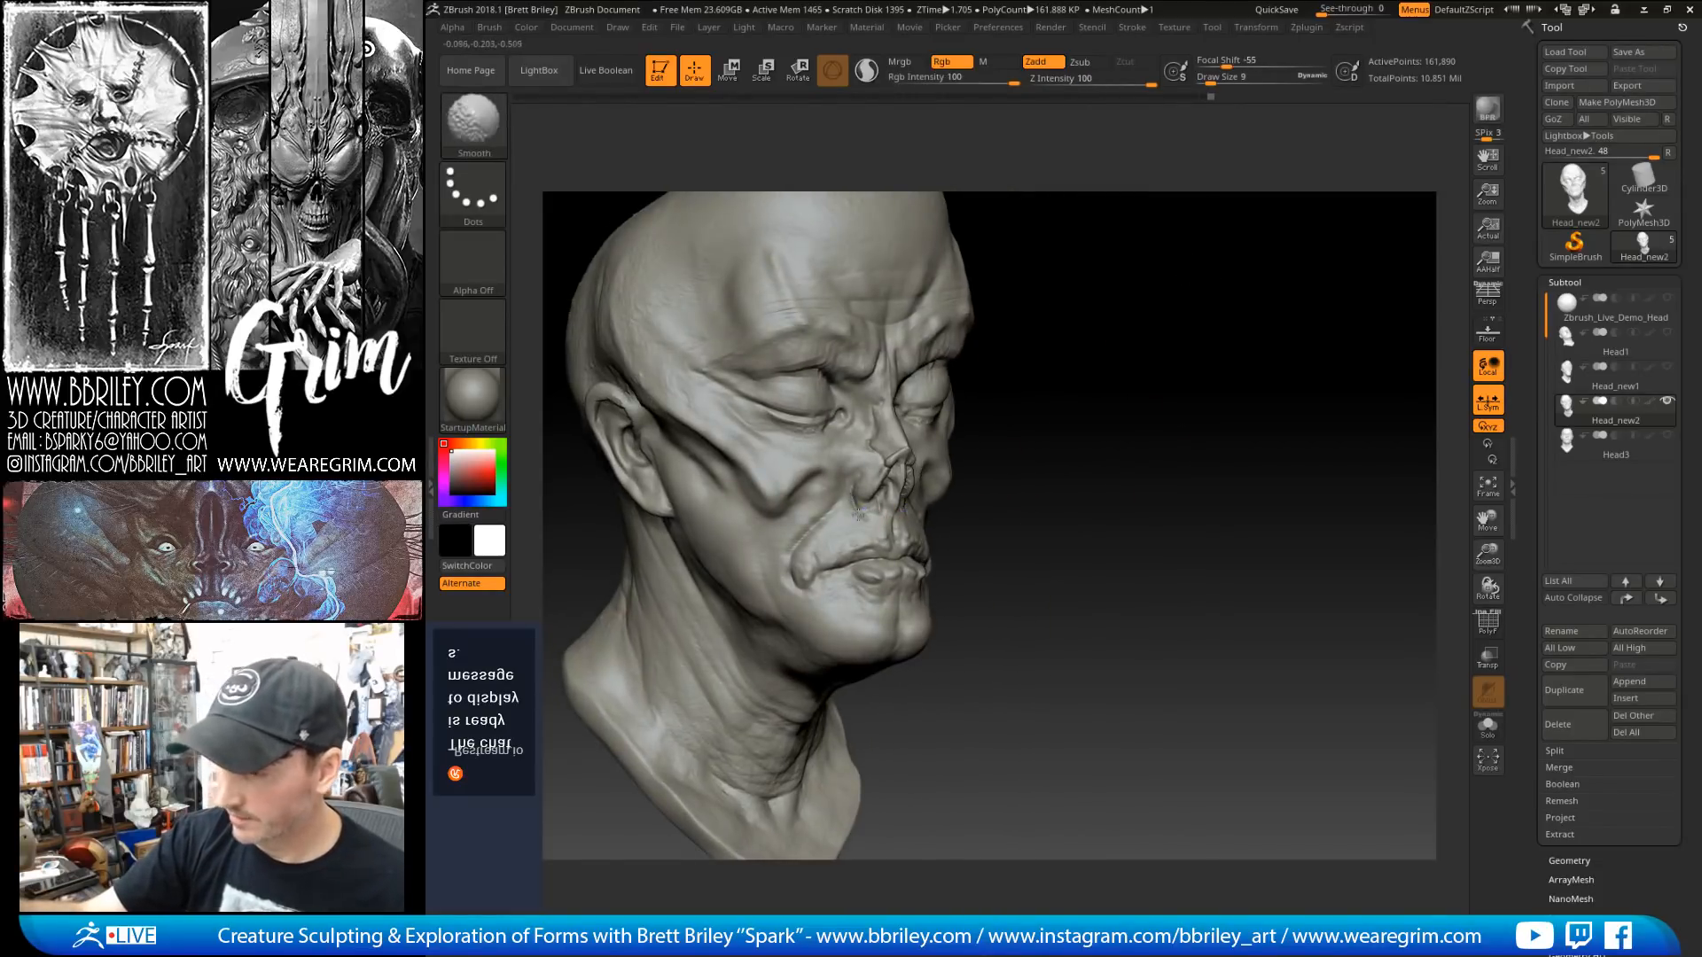
Step: Build up the skin beside the nostrils with the Clay brush at draw size 9
{"action": "left_click_drag", "start_coordinate": [1077, 450], "coordinate": [994, 446]}
{"action": "key", "text": "b"}
{"action": "key", "text": "c"}
{"action": "key", "text": "l"}
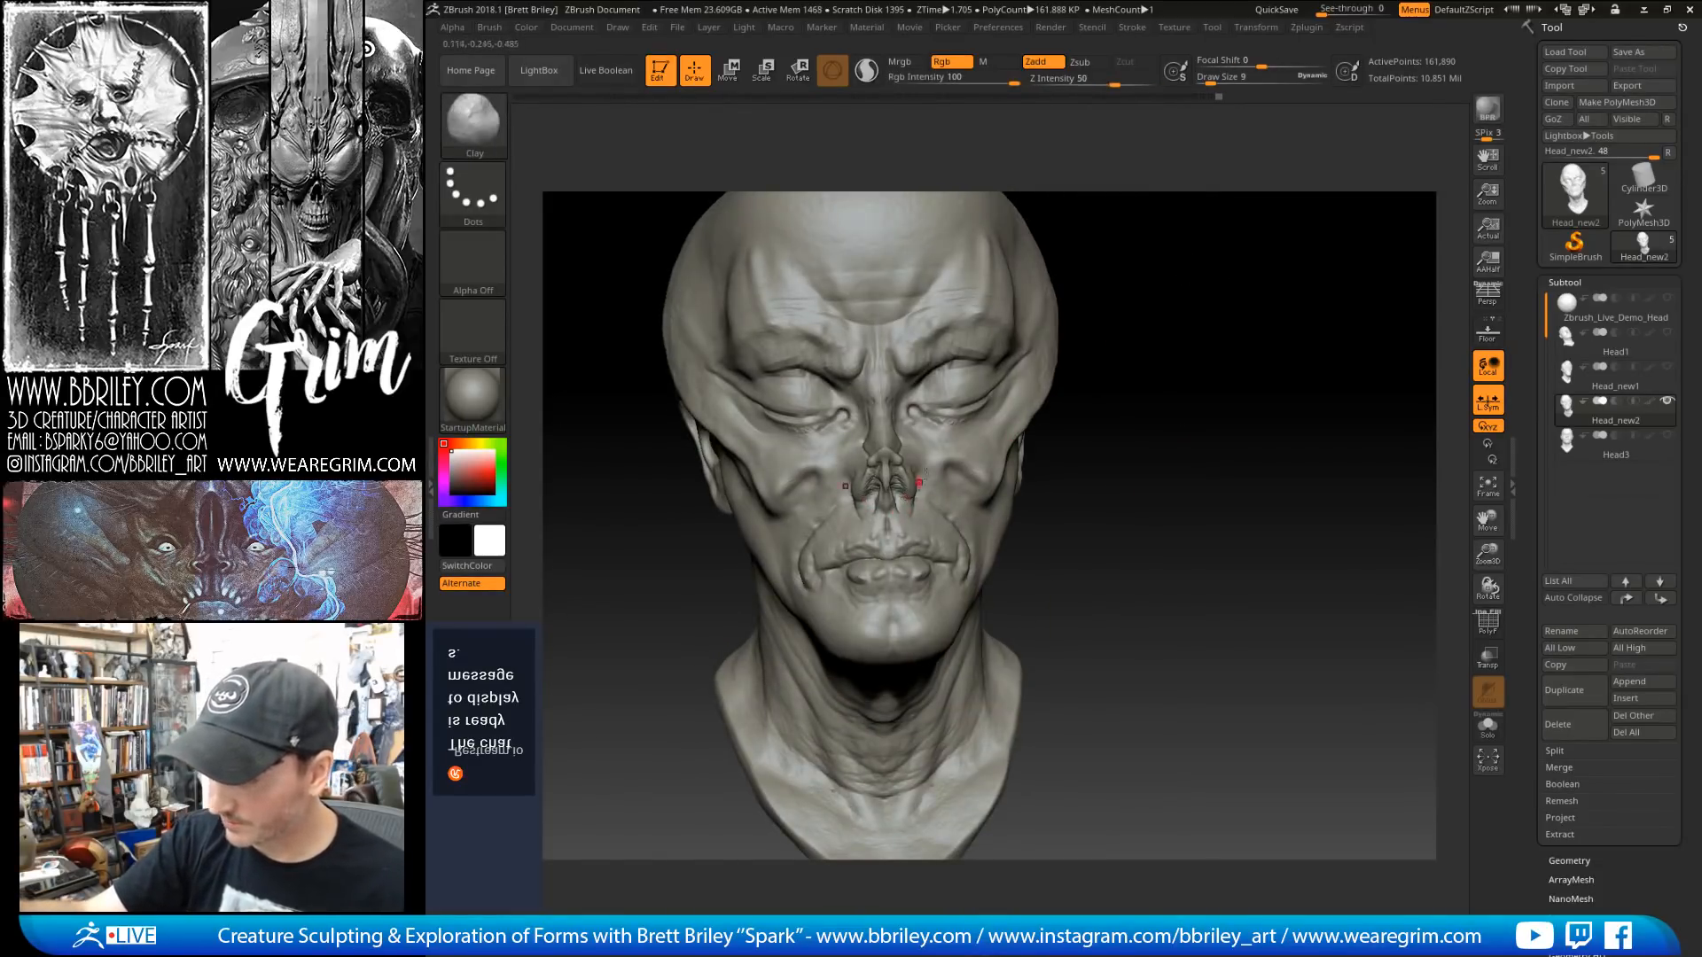
Step: Adjust the nostril edges and the upper lip area with the Move brush at draw sizes 41 and 44
{"action": "left_click_drag", "start_coordinate": [1180, 390], "coordinate": [1037, 408]}
{"action": "key", "text": "b"}
{"action": "key", "text": "m"}
{"action": "key", "text": "v"}
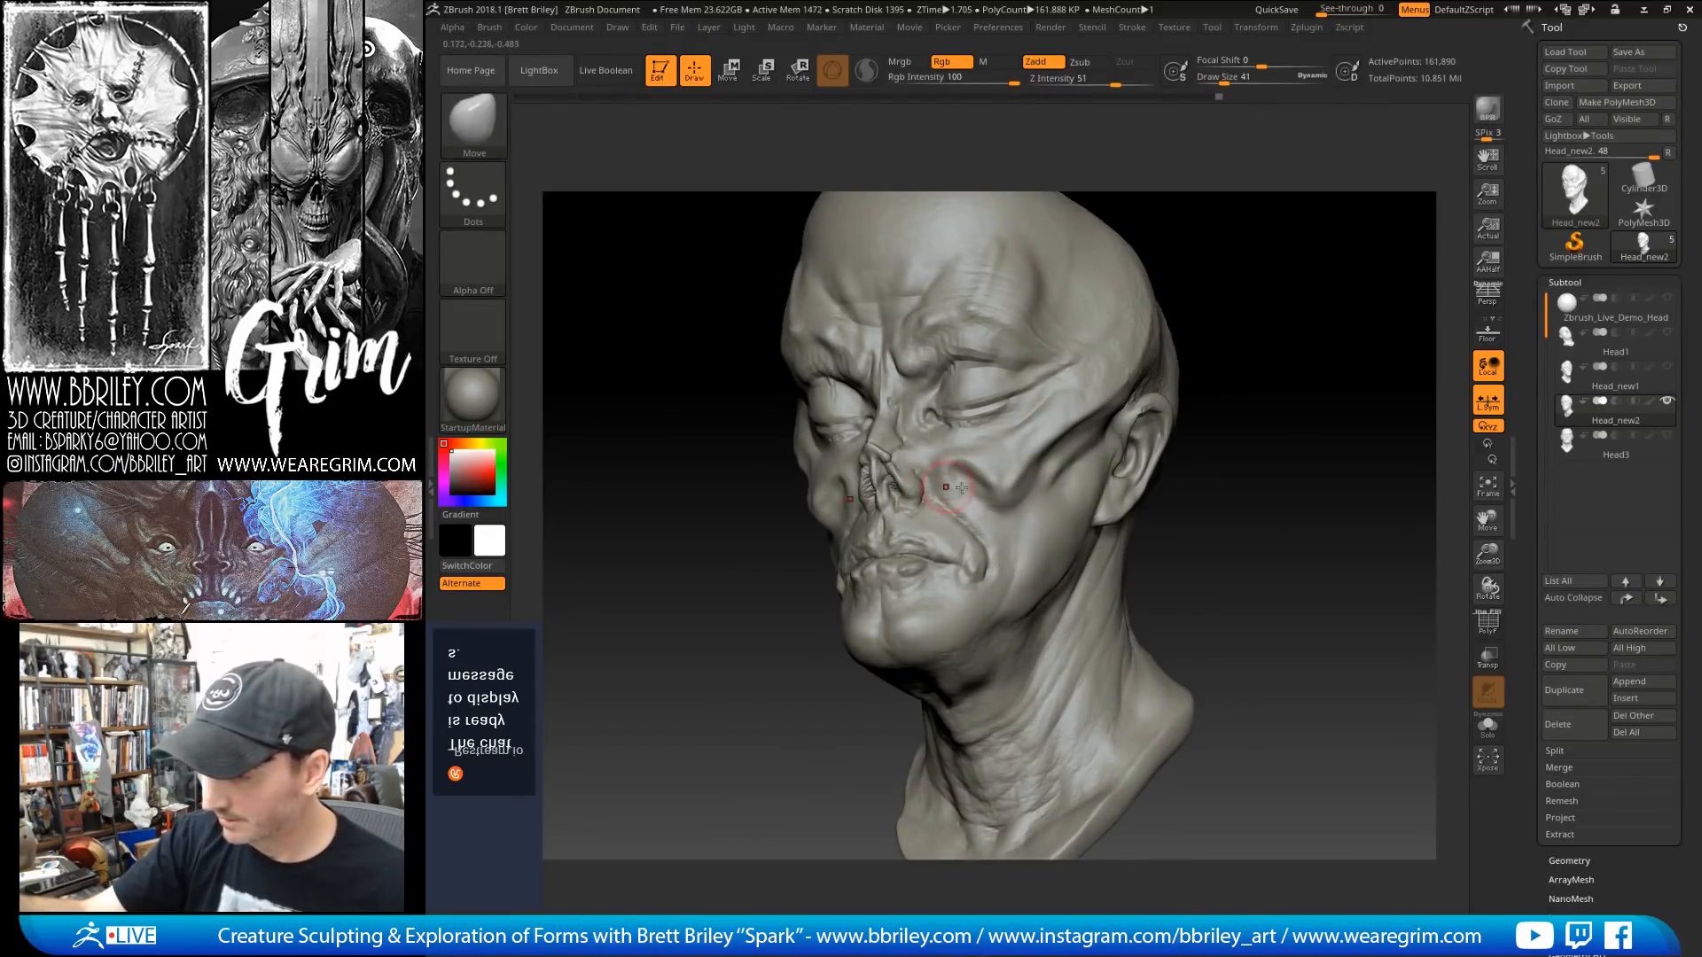
{"action": "left_click_drag", "start_coordinate": [1163, 498], "coordinate": [1245, 506]}
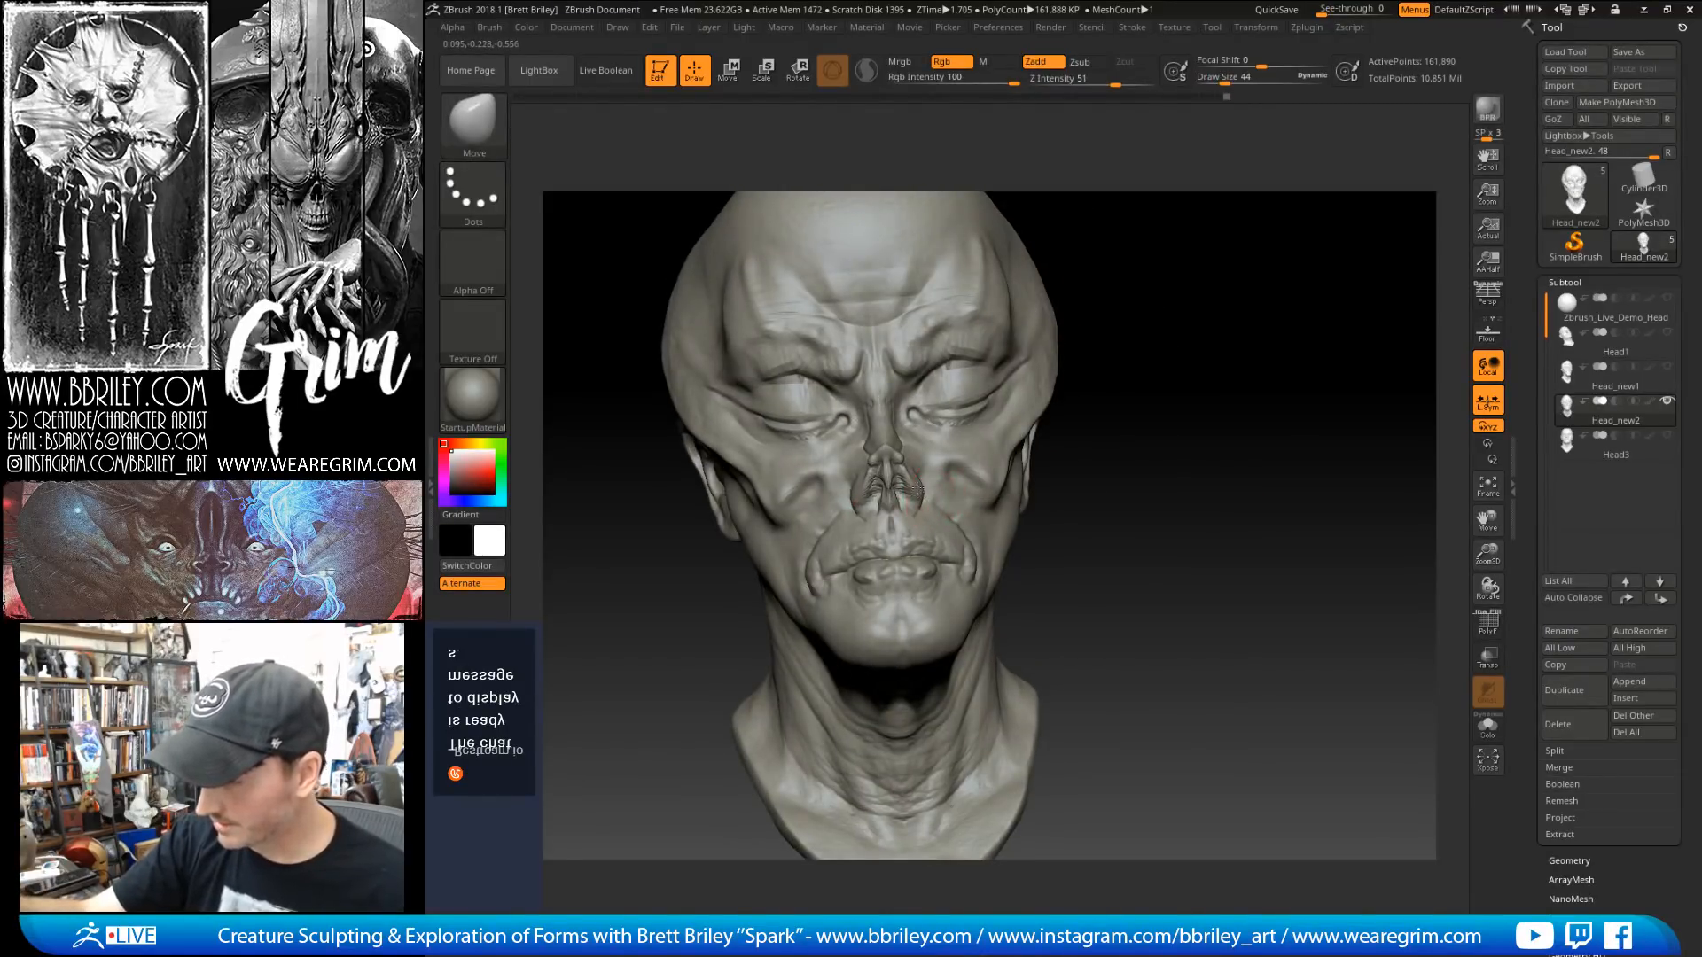
{"action": "left_click_drag", "start_coordinate": [1135, 364], "coordinate": [1028, 358]}
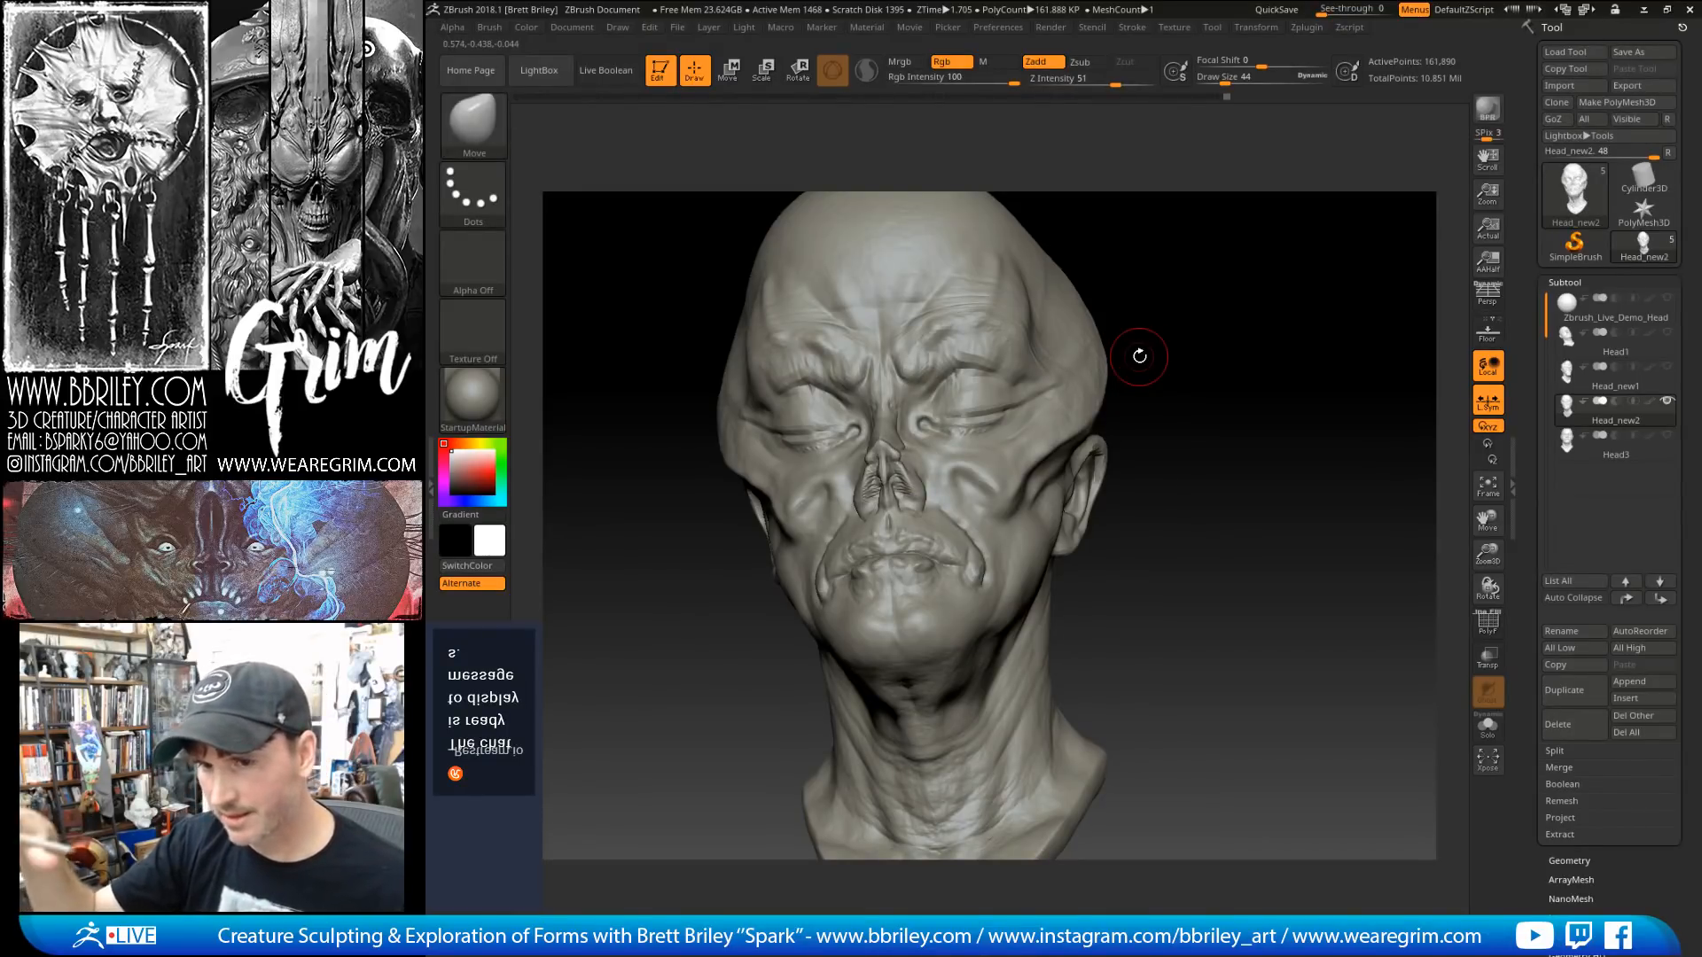
{"action": "left_click_drag", "start_coordinate": [1217, 319], "coordinate": [1215, 331]}
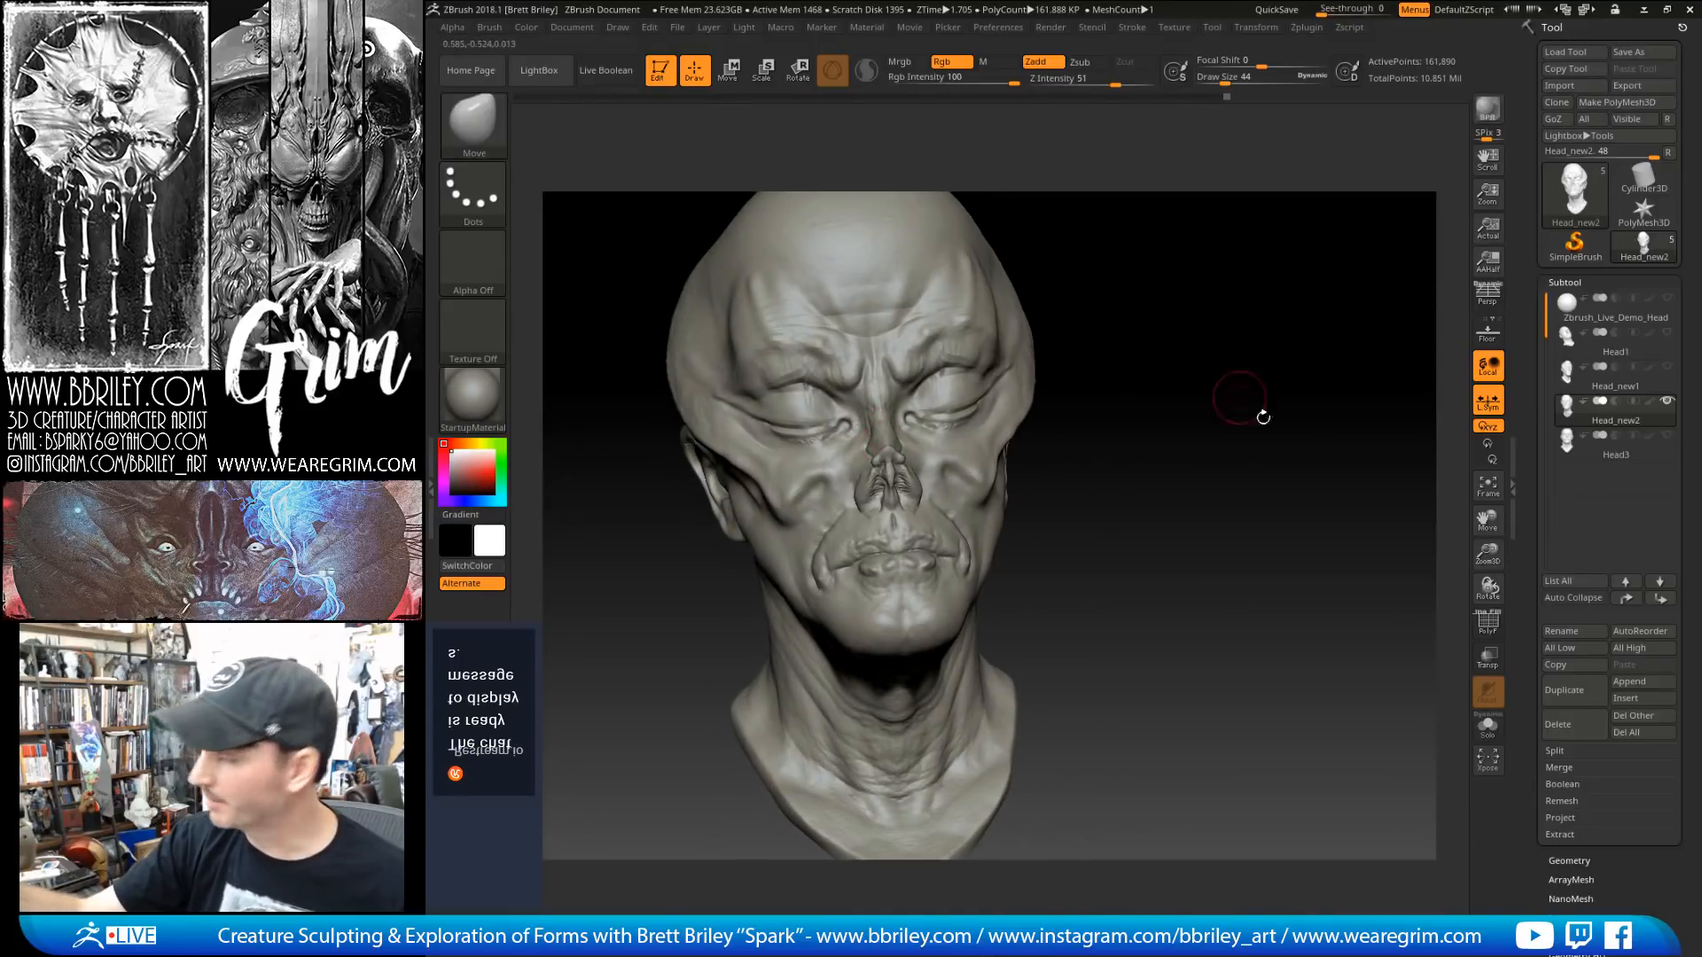
{"action": "scroll", "coordinate": [1526, 631], "scroll_direction": "down", "scroll_amount": 1}
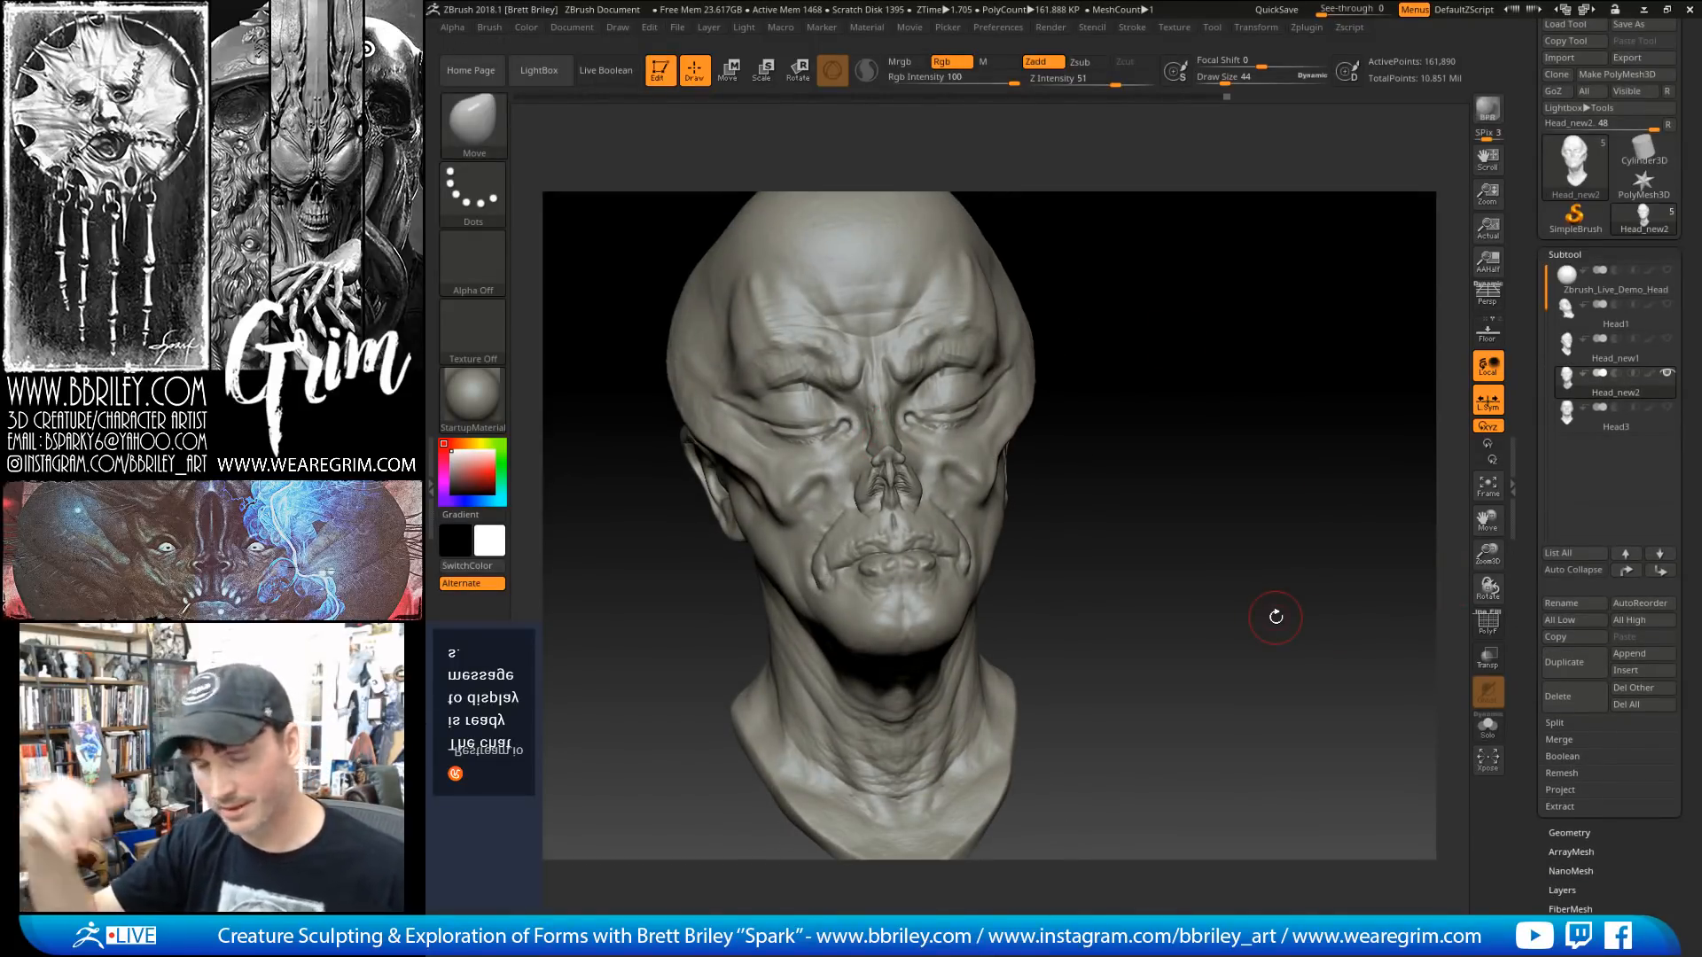
Step: Raise the head by one subdivision level and smooth the side of the forehead at draw size 29
{"action": "key", "text": "d"}
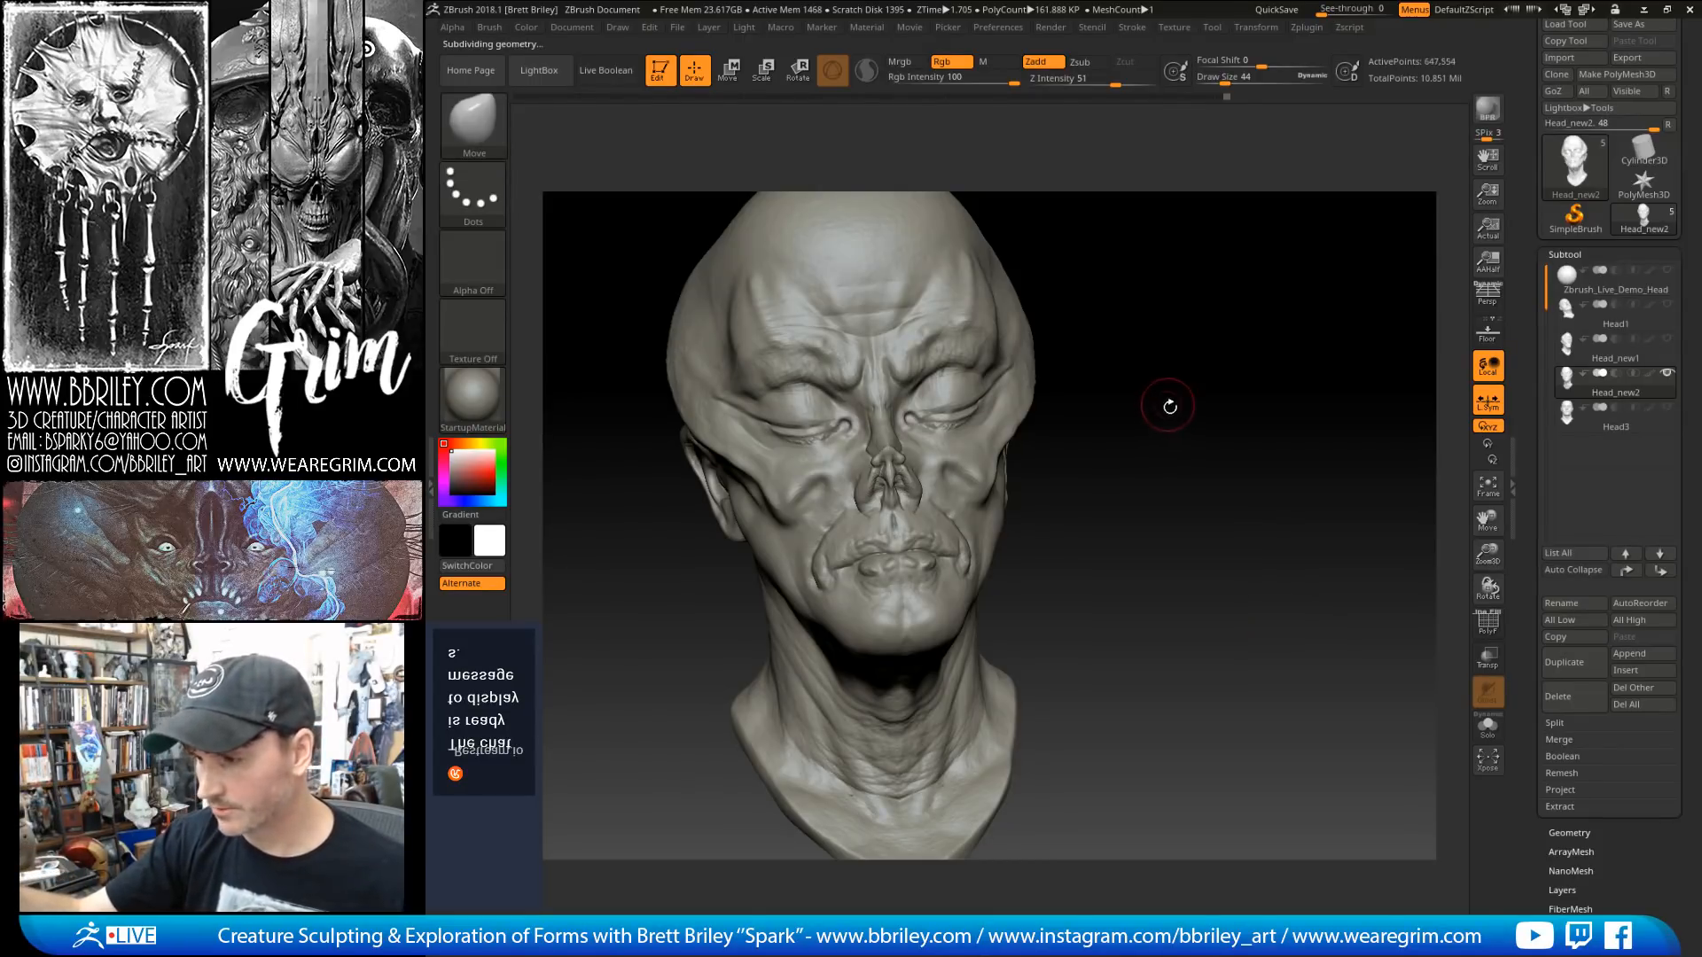
{"action": "left_click_drag", "start_coordinate": [1188, 397], "coordinate": [1131, 391]}
{"action": "left_click_drag", "start_coordinate": [1174, 273], "coordinate": [1132, 270]}
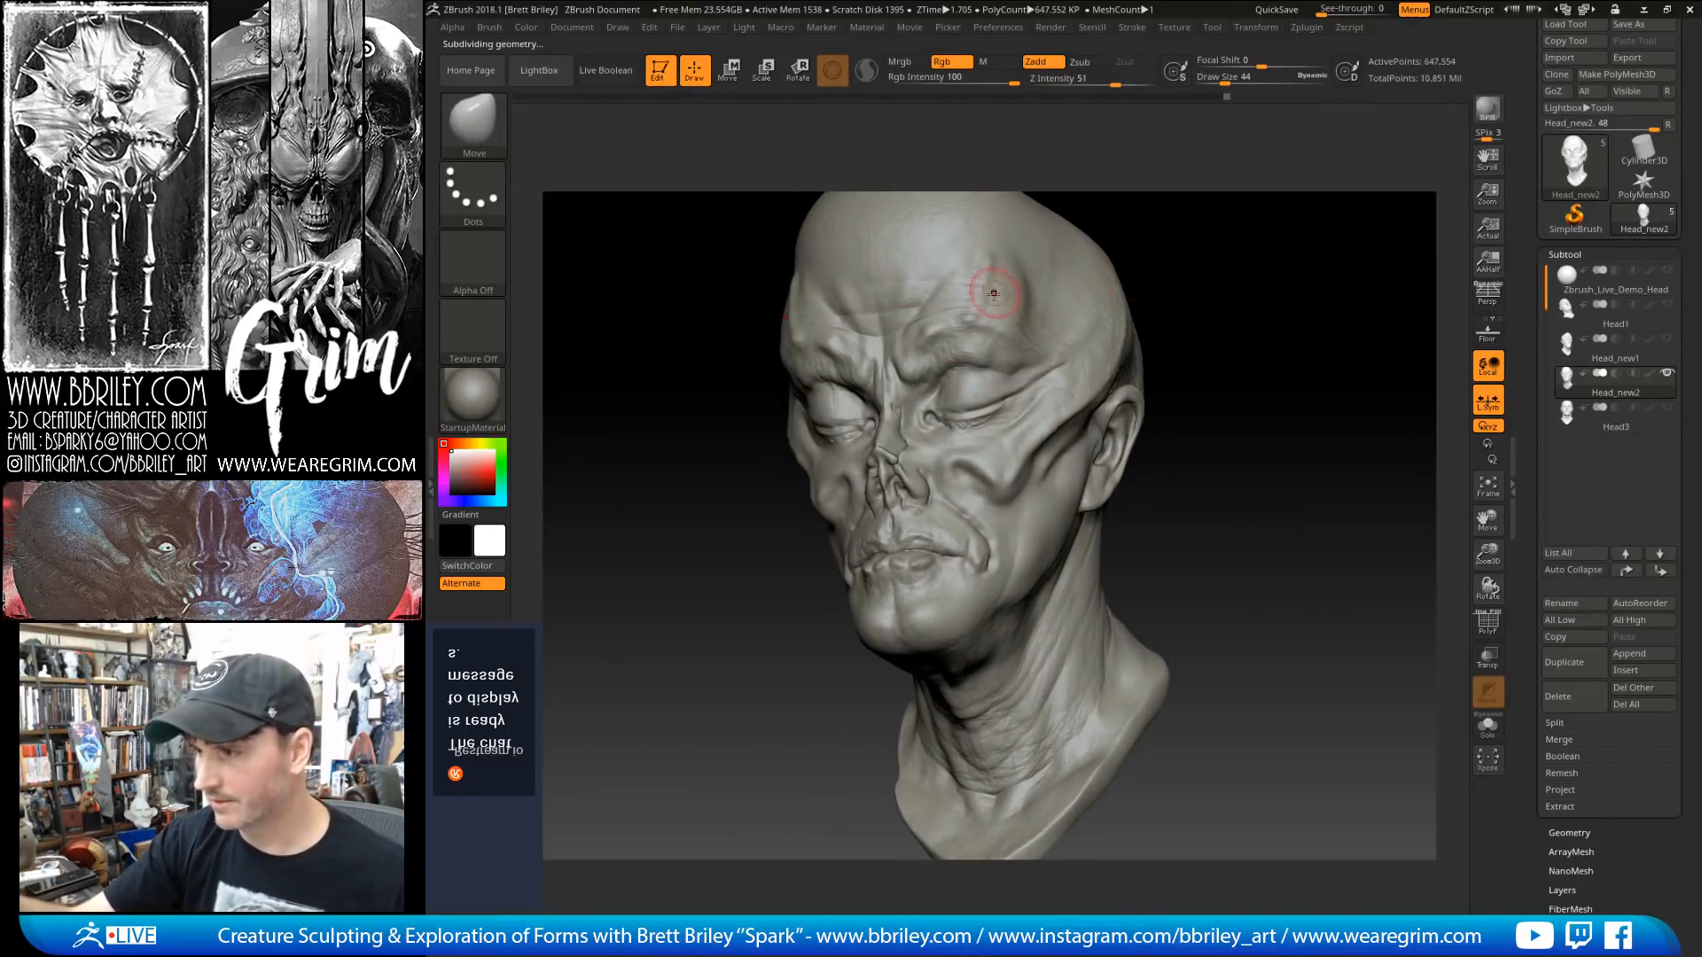
{"action": "key", "text": "s"}
{"action": "left_click_drag", "start_coordinate": [996, 291], "coordinate": [990, 291]}
{"action": "key", "text": "shift"}
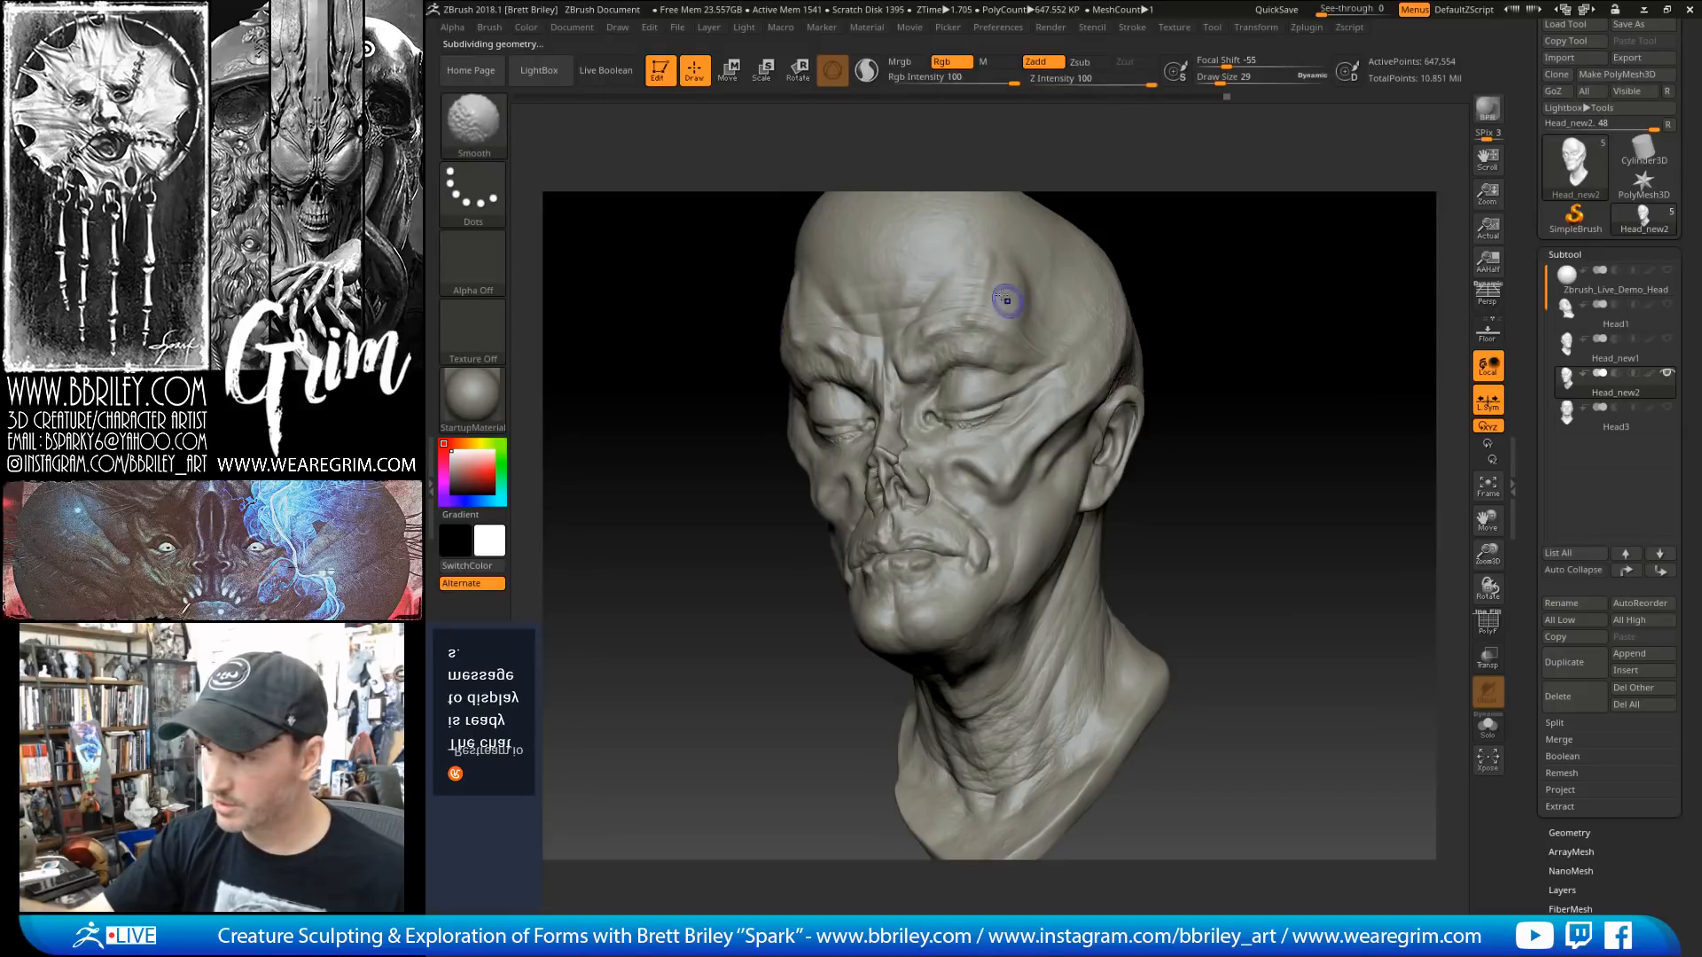
{"action": "mouse_move", "coordinate": [992, 284]}
{"action": "left_mouse_down", "text": "shift"}
{"action": "mouse_move", "coordinate": [975, 285]}
{"action": "mouse_move", "coordinate": [972, 316]}
{"action": "left_mouse_up", "text": "shift"}
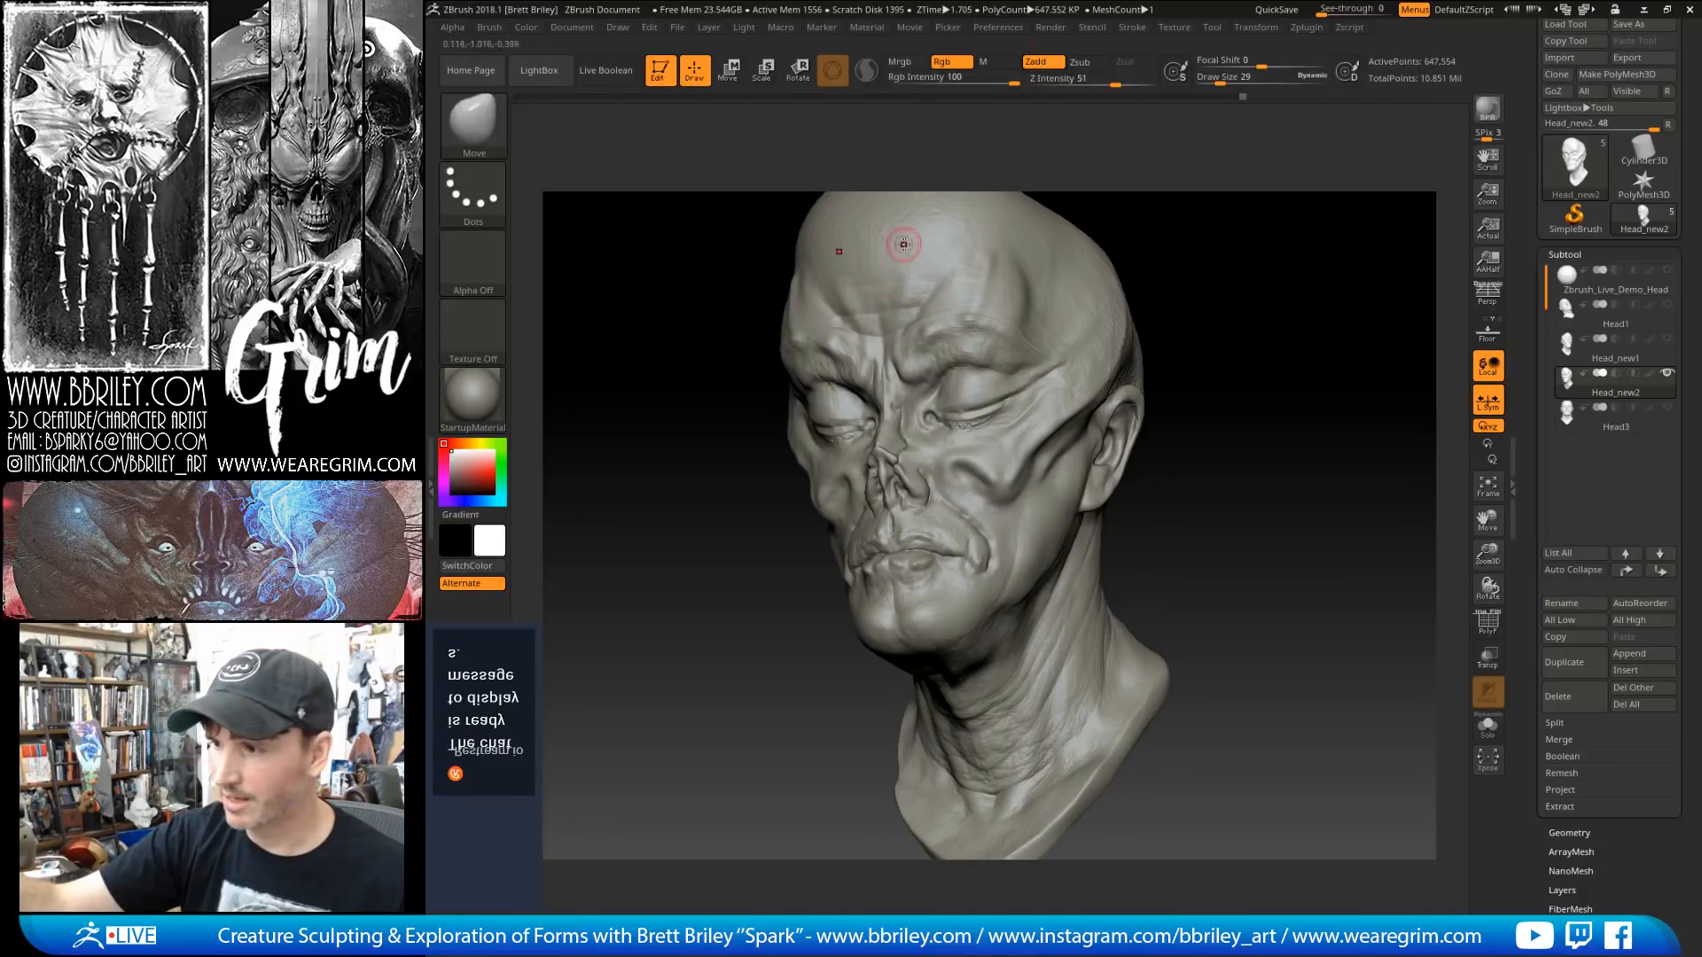
Step: Carve forehead wrinkles above the brow with DamStandard at draw size 16 and soften them with the Smooth brush
{"action": "left_click_drag", "start_coordinate": [1162, 225], "coordinate": [1241, 228]}
{"action": "key", "text": "b"}
{"action": "key", "text": "d"}
{"action": "key", "text": "s"}
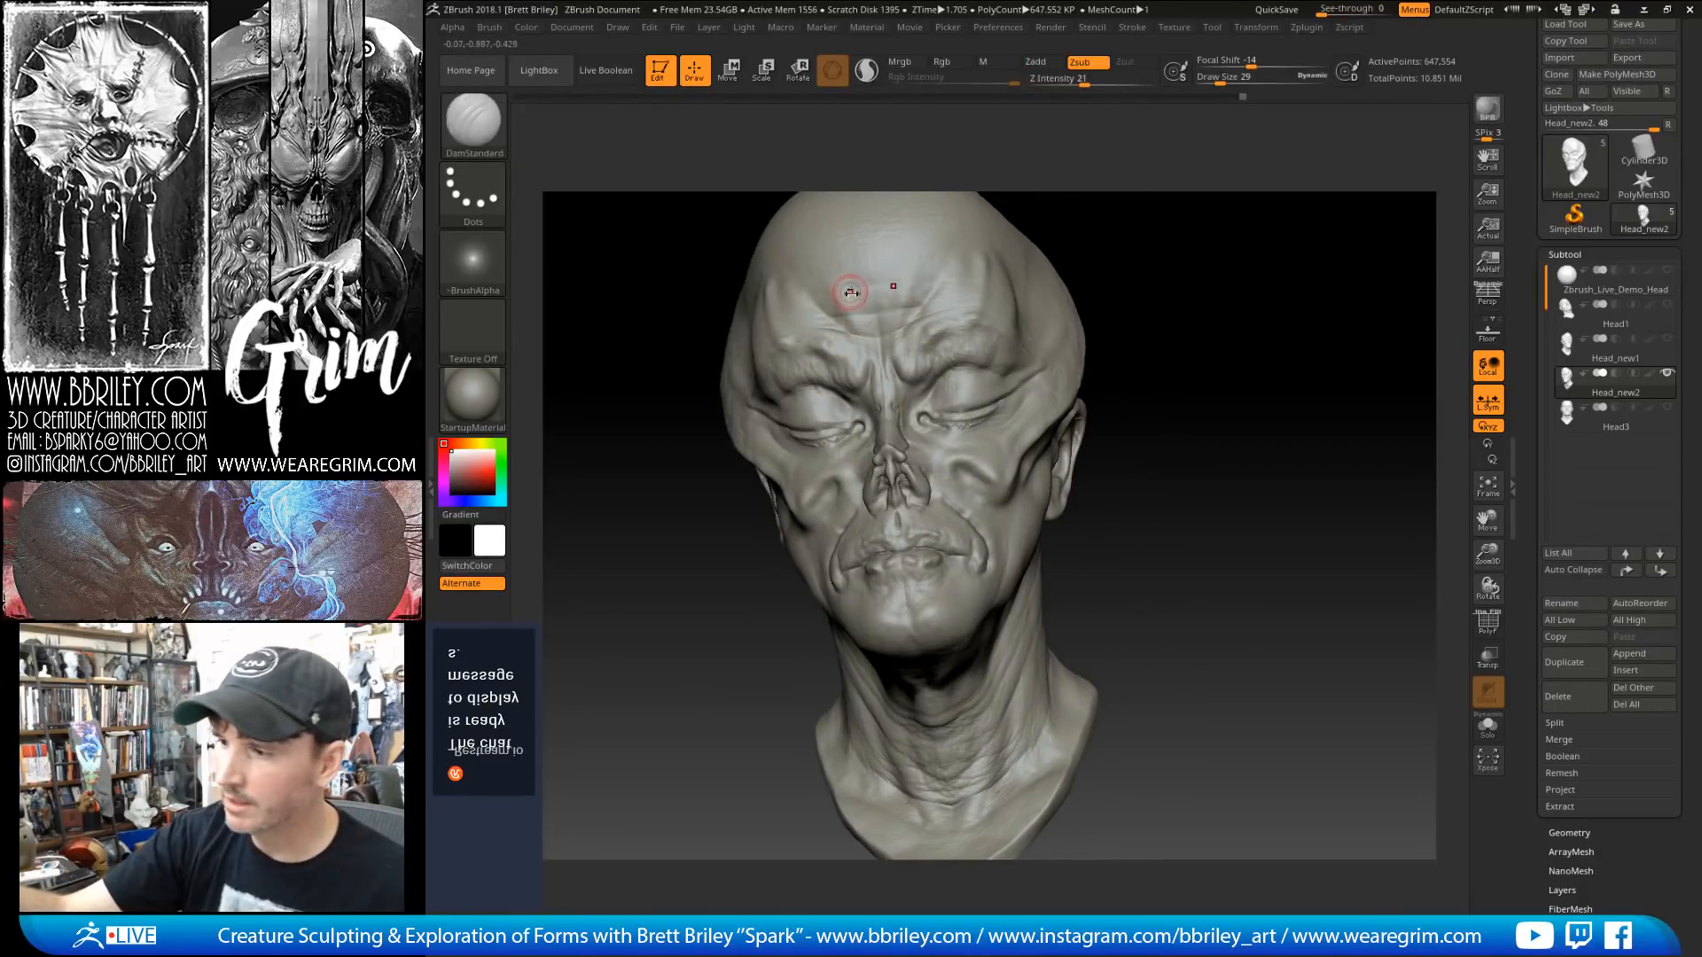
{"action": "key", "text": "bracketleft"}
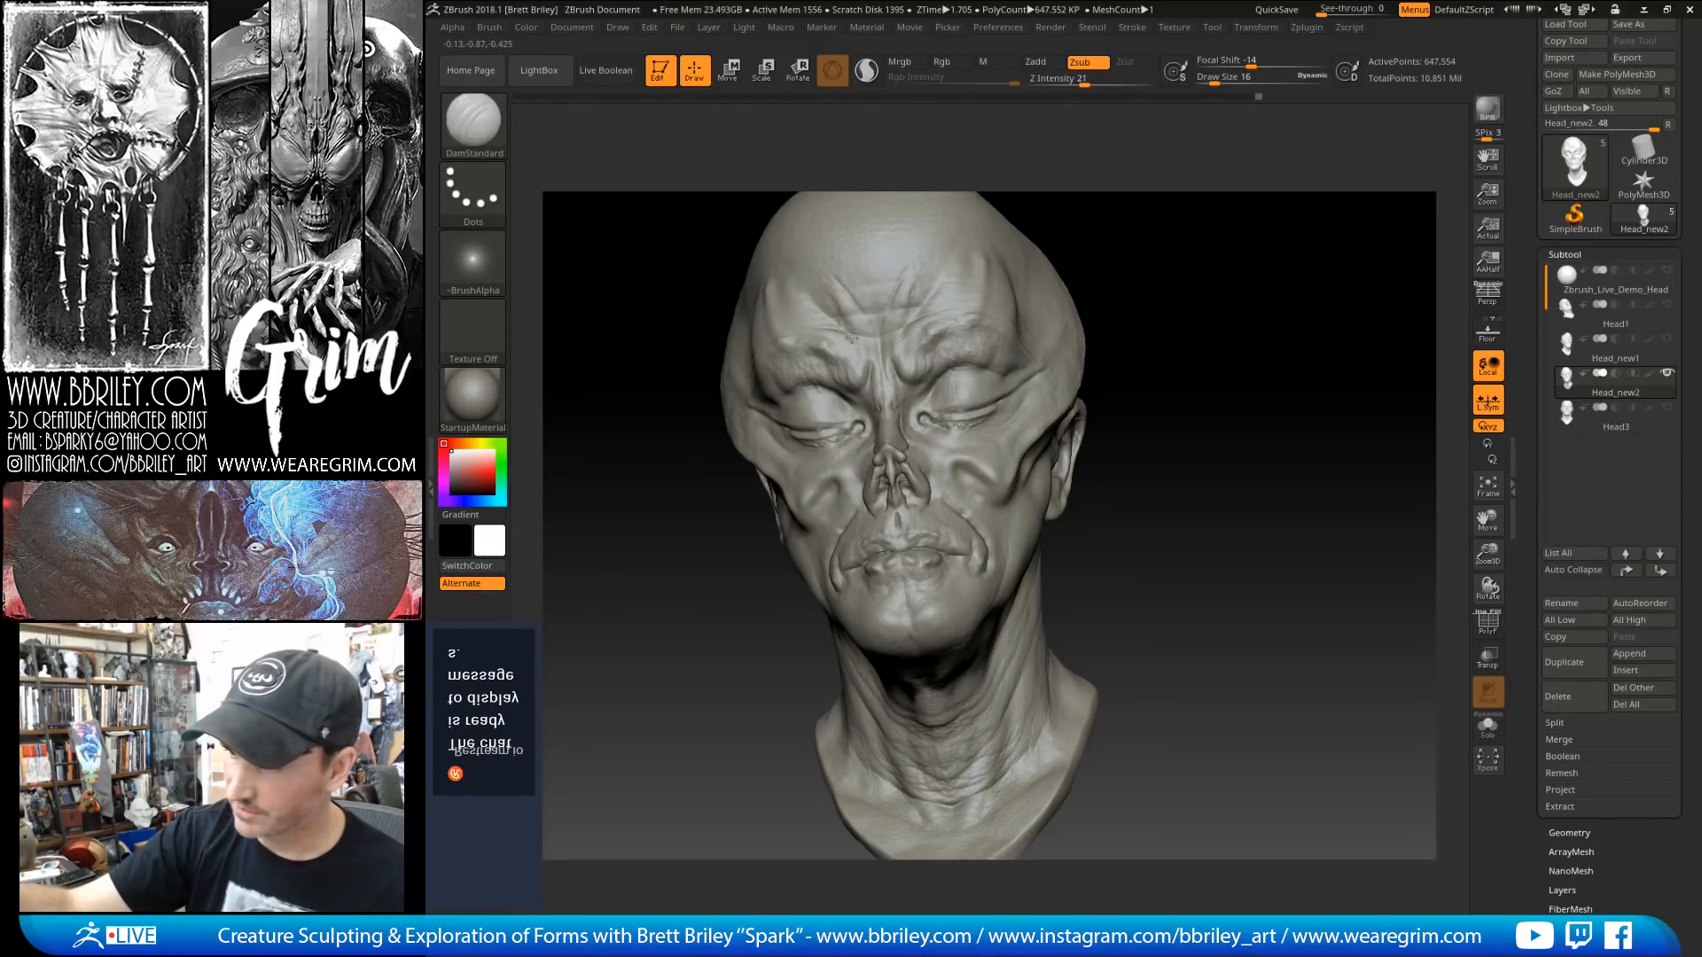
{"action": "key", "text": "shift"}
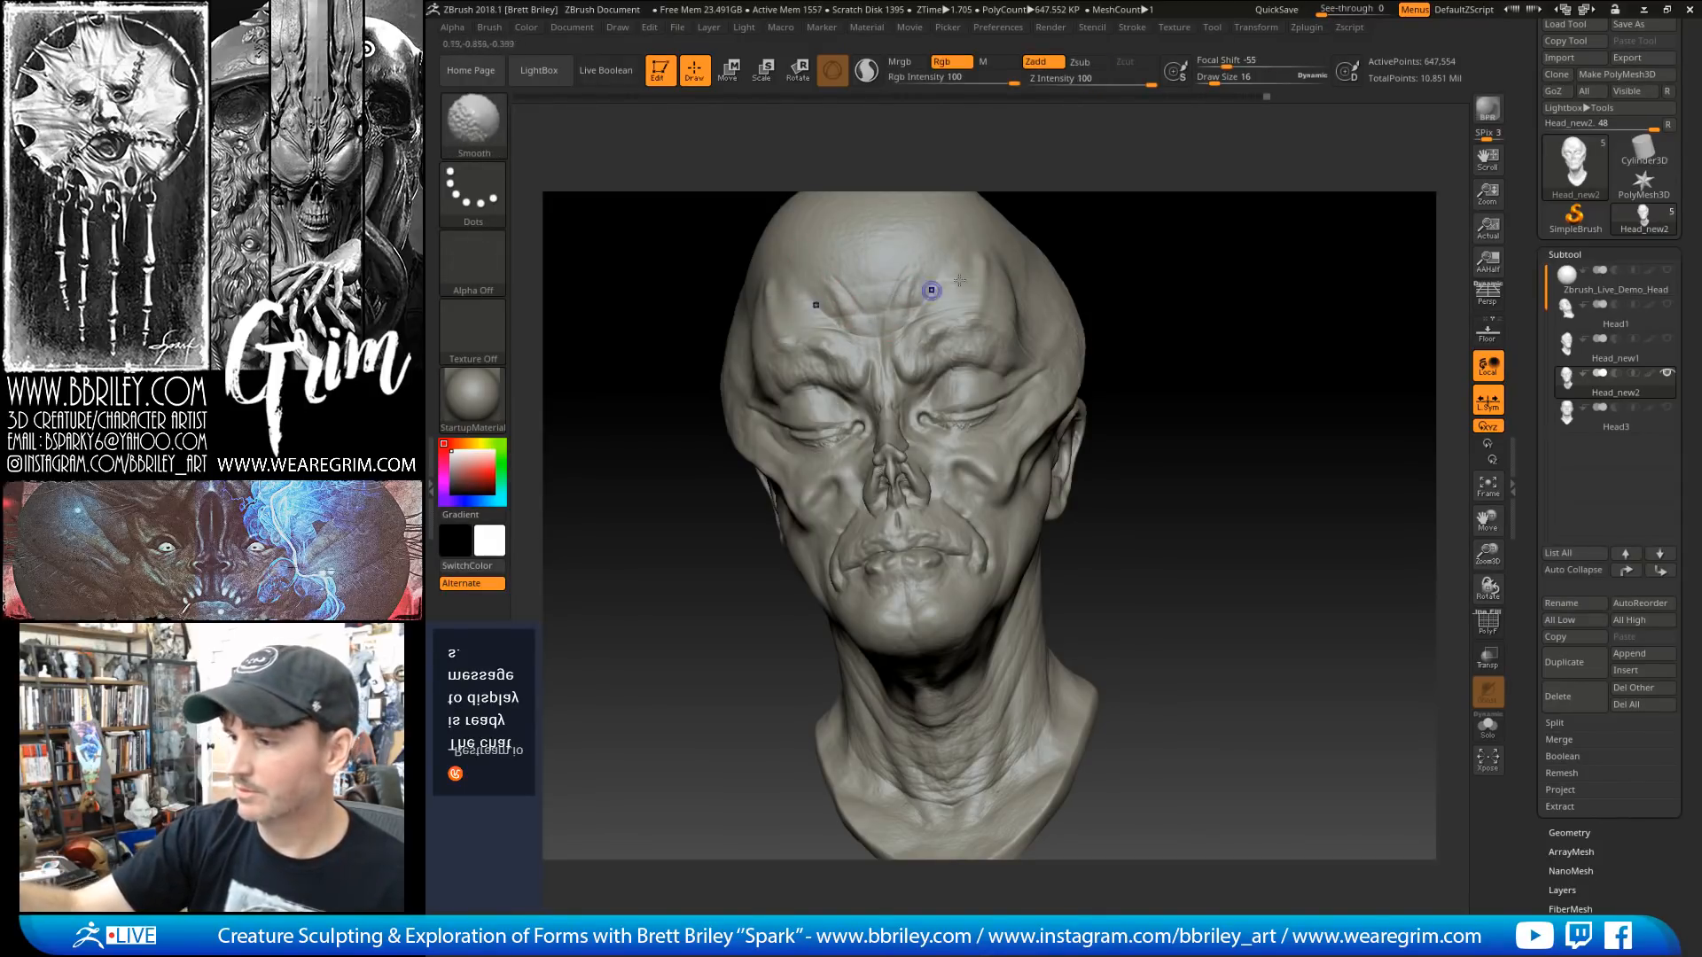
{"action": "right_click_drag", "start_coordinate": [931, 290], "coordinate": [960, 273]}
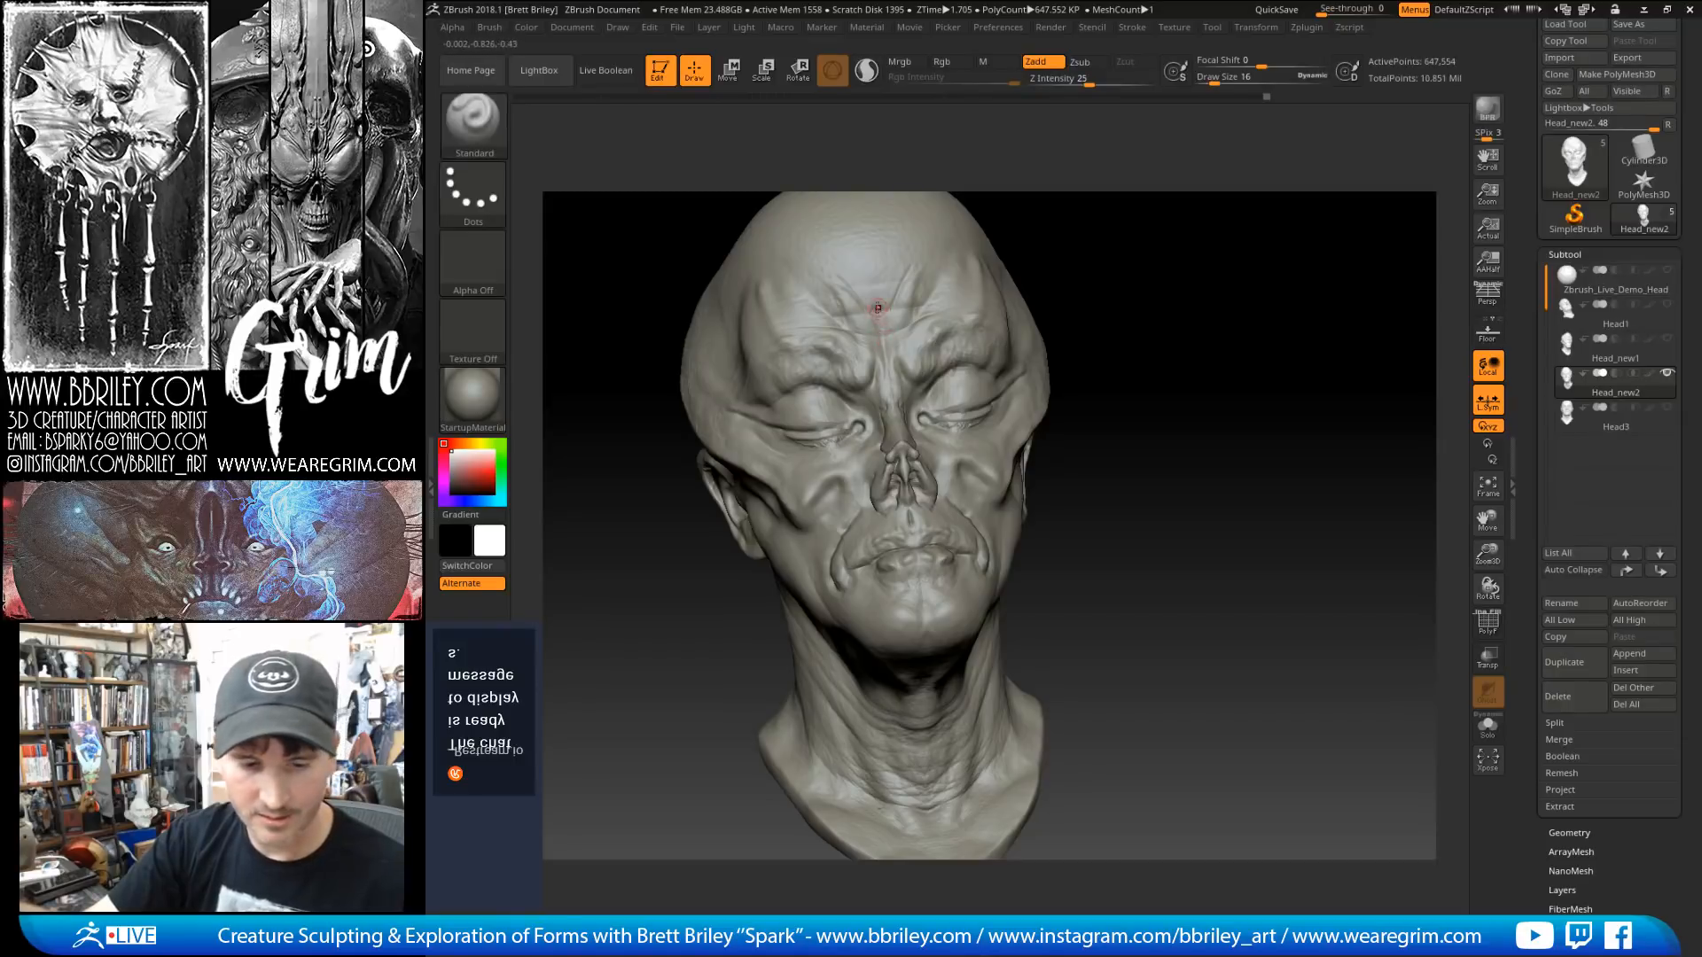
Step: Carve a vertical crease down the middle of the forehead with DamStandard at draw size 16
{"action": "key", "text": "b"}
{"action": "key", "text": "d"}
{"action": "key", "text": "s"}
{"action": "left_click_drag", "start_coordinate": [875, 285], "coordinate": [889, 348]}
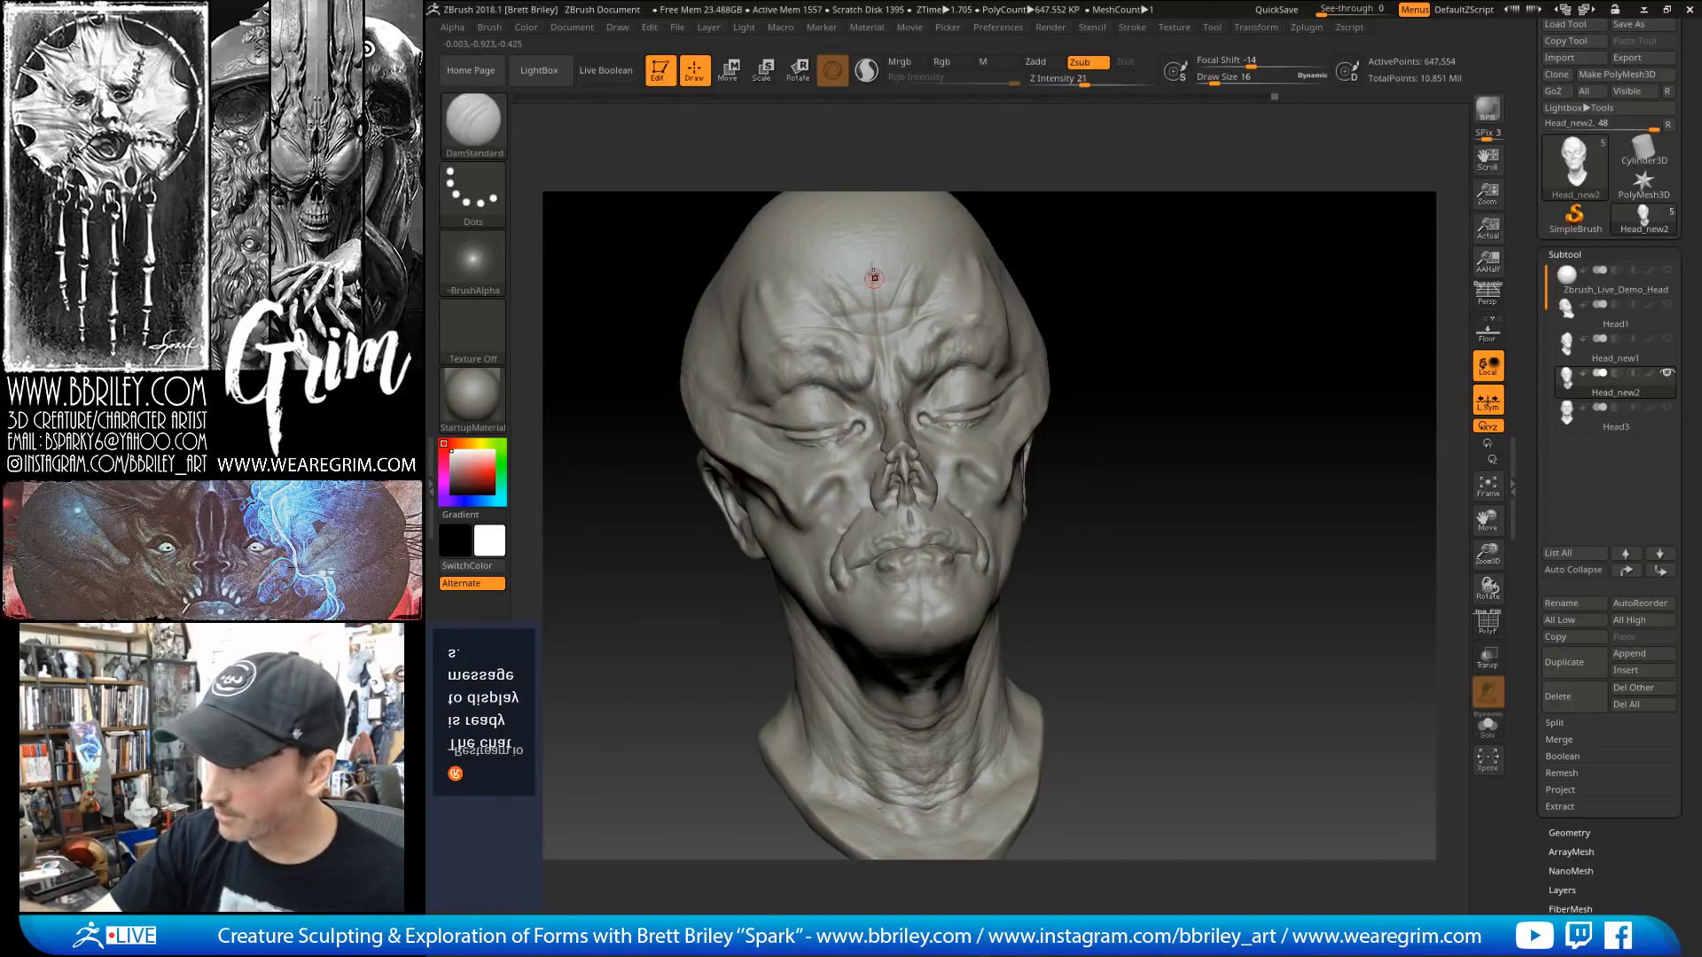
Step: Swell the central forehead folds with the Inflat brush at draw size 25 and tighten the creases with Pinch at 32
{"action": "key", "text": "b"}
{"action": "key", "text": "i"}
{"action": "key", "text": "n"}
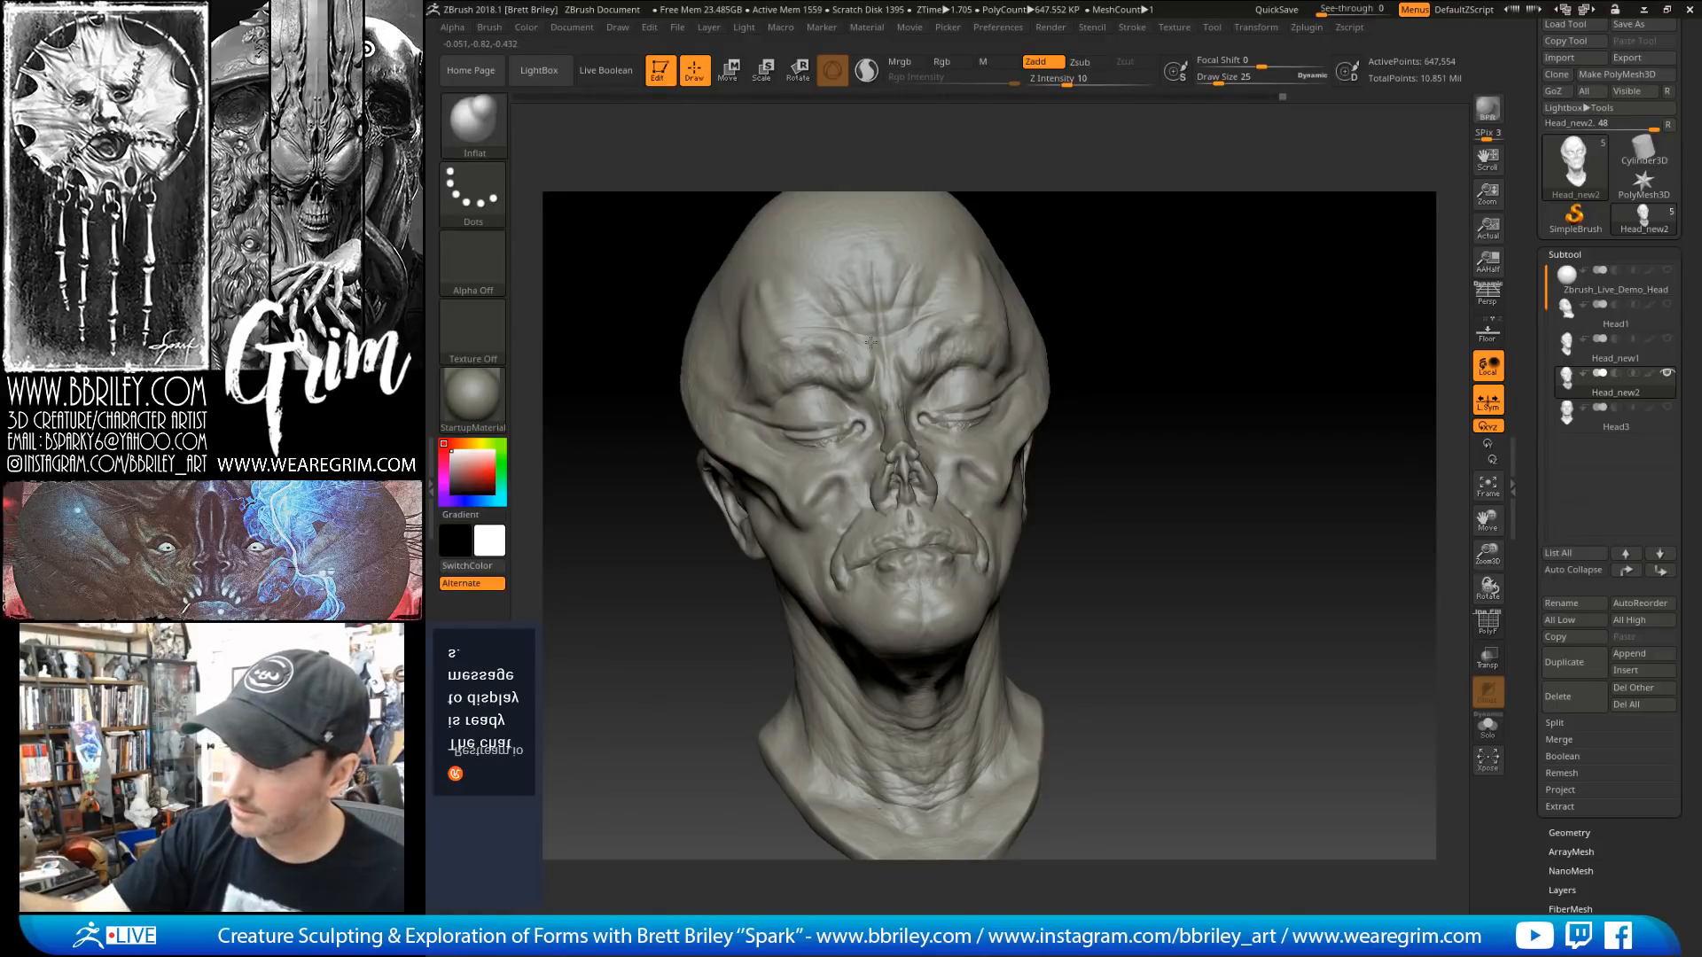
{"action": "key", "text": "b"}
{"action": "key", "text": "p"}
{"action": "key", "text": "i"}
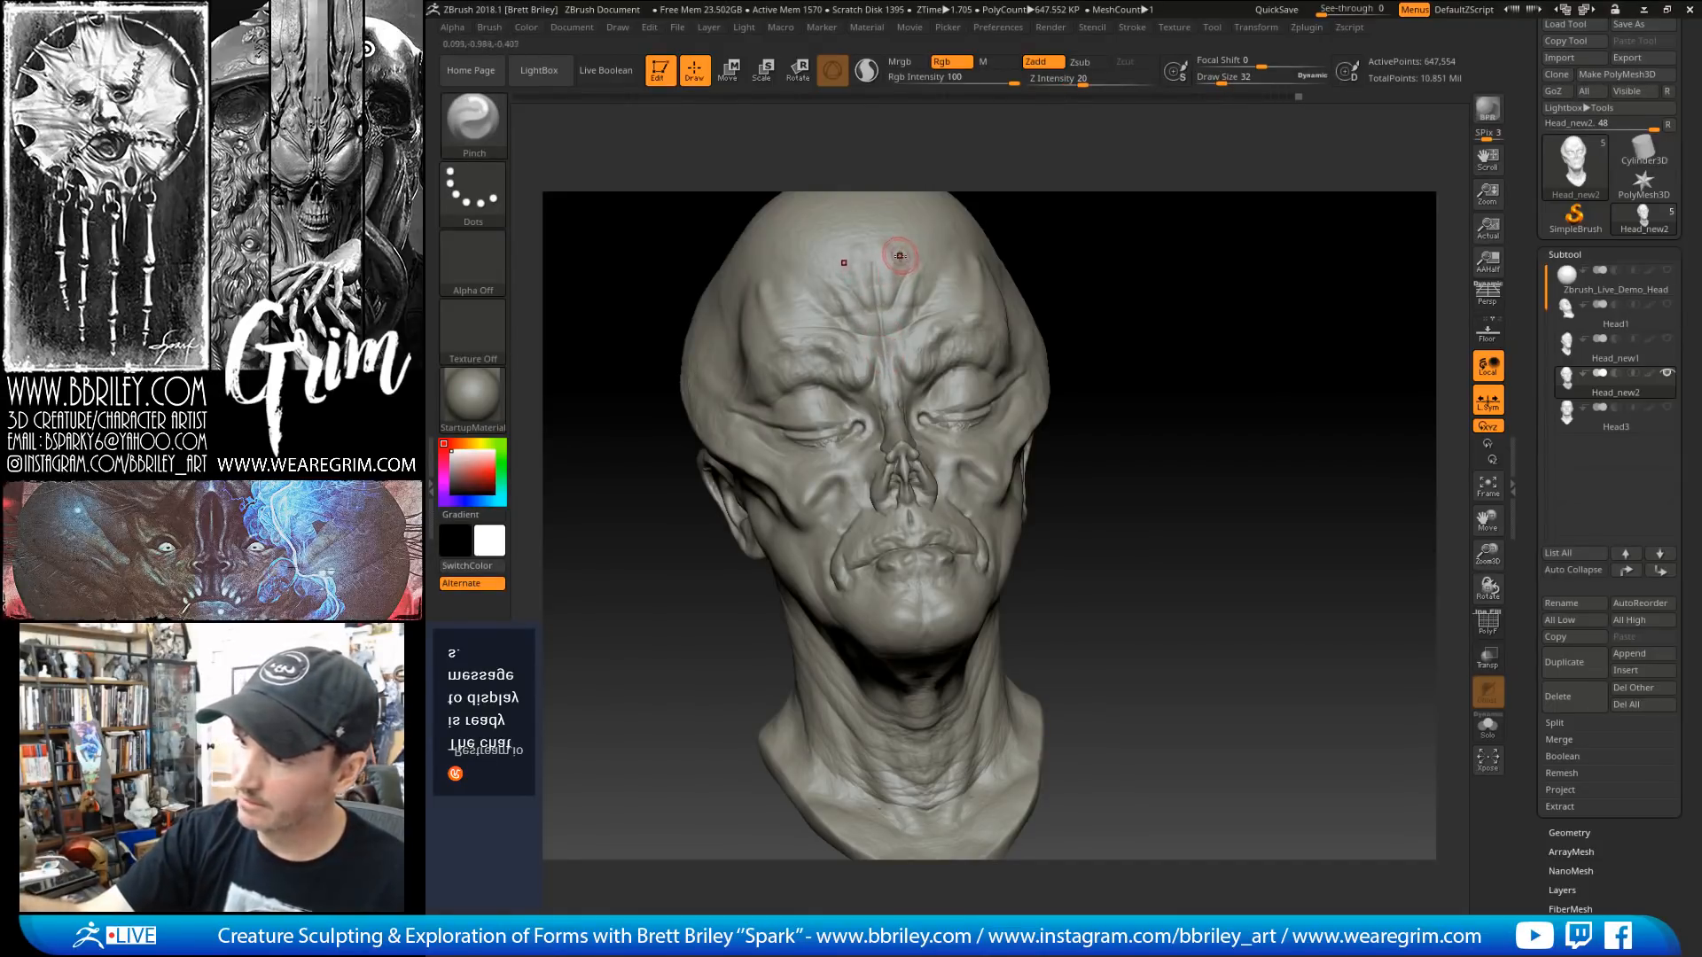
Step: Adjust the central forehead folds with the Move brush at draw size 59 and smooth their upper ends
{"action": "key", "text": "b"}
{"action": "key", "text": "m"}
{"action": "key", "text": "v"}
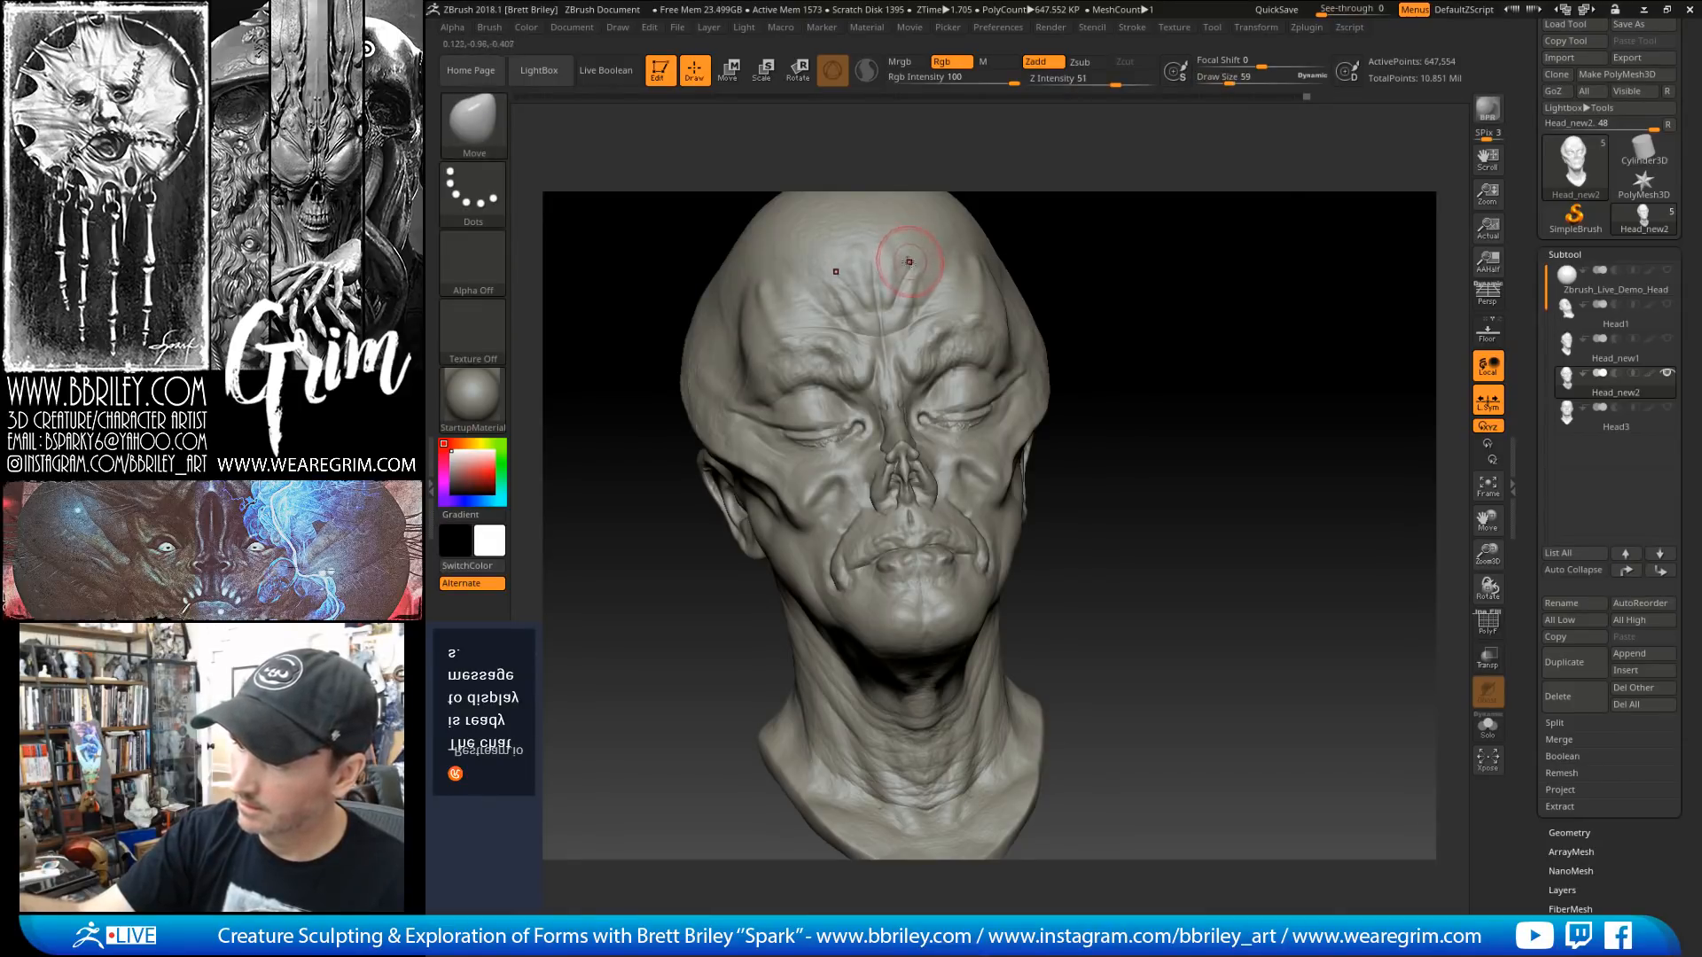
{"action": "mouse_move", "coordinate": [885, 293]}
{"action": "left_mouse_down", "text": "shift"}
{"action": "mouse_move", "coordinate": [975, 239]}
{"action": "mouse_move", "coordinate": [893, 255]}
{"action": "left_mouse_up", "text": "shift"}
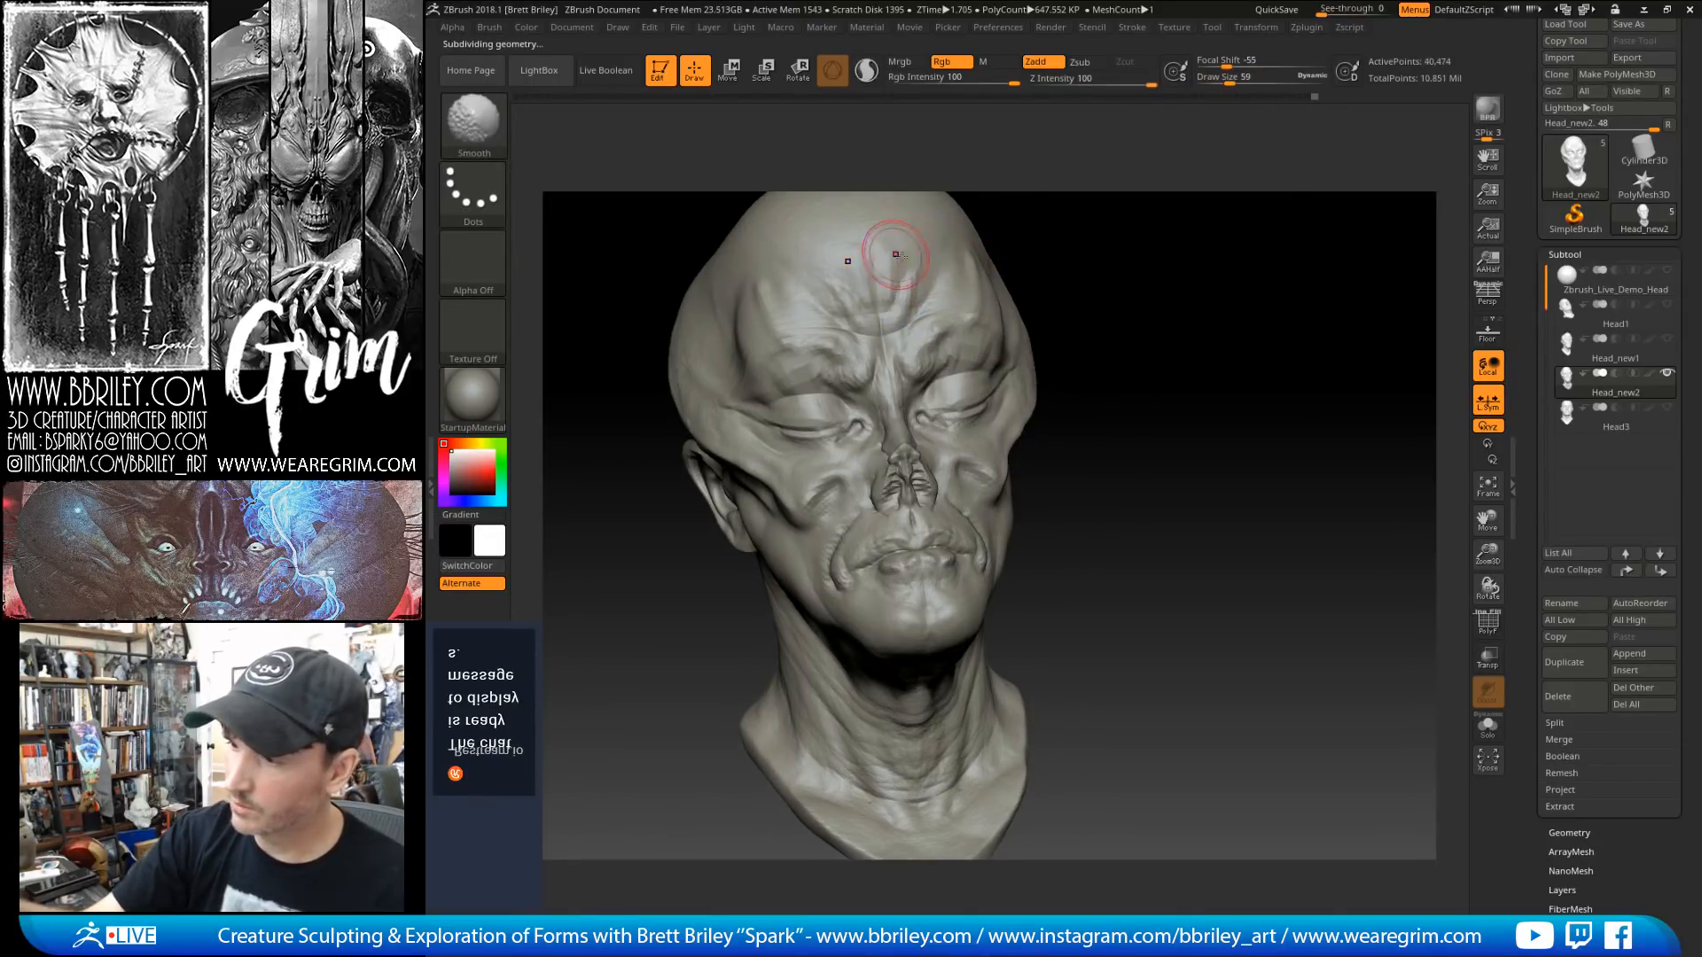
Step: Lower the head by two subdivision levels and reshape the forehead with the Move brush at draw size 50
{"action": "left_click_drag", "start_coordinate": [1024, 264], "coordinate": [1067, 331], "text": "alt"}
{"action": "key", "text": "shift+d"}
{"action": "key", "text": "shift+d"}
{"action": "mouse_move", "coordinate": [922, 354]}
{"action": "left_mouse_down", "text": "shift"}
{"action": "mouse_move", "coordinate": [896, 327]}
{"action": "mouse_move", "coordinate": [912, 289]}
{"action": "mouse_move", "coordinate": [942, 304]}
{"action": "left_mouse_up", "text": "shift"}
{"action": "right_click_drag", "start_coordinate": [973, 329], "coordinate": [944, 301]}
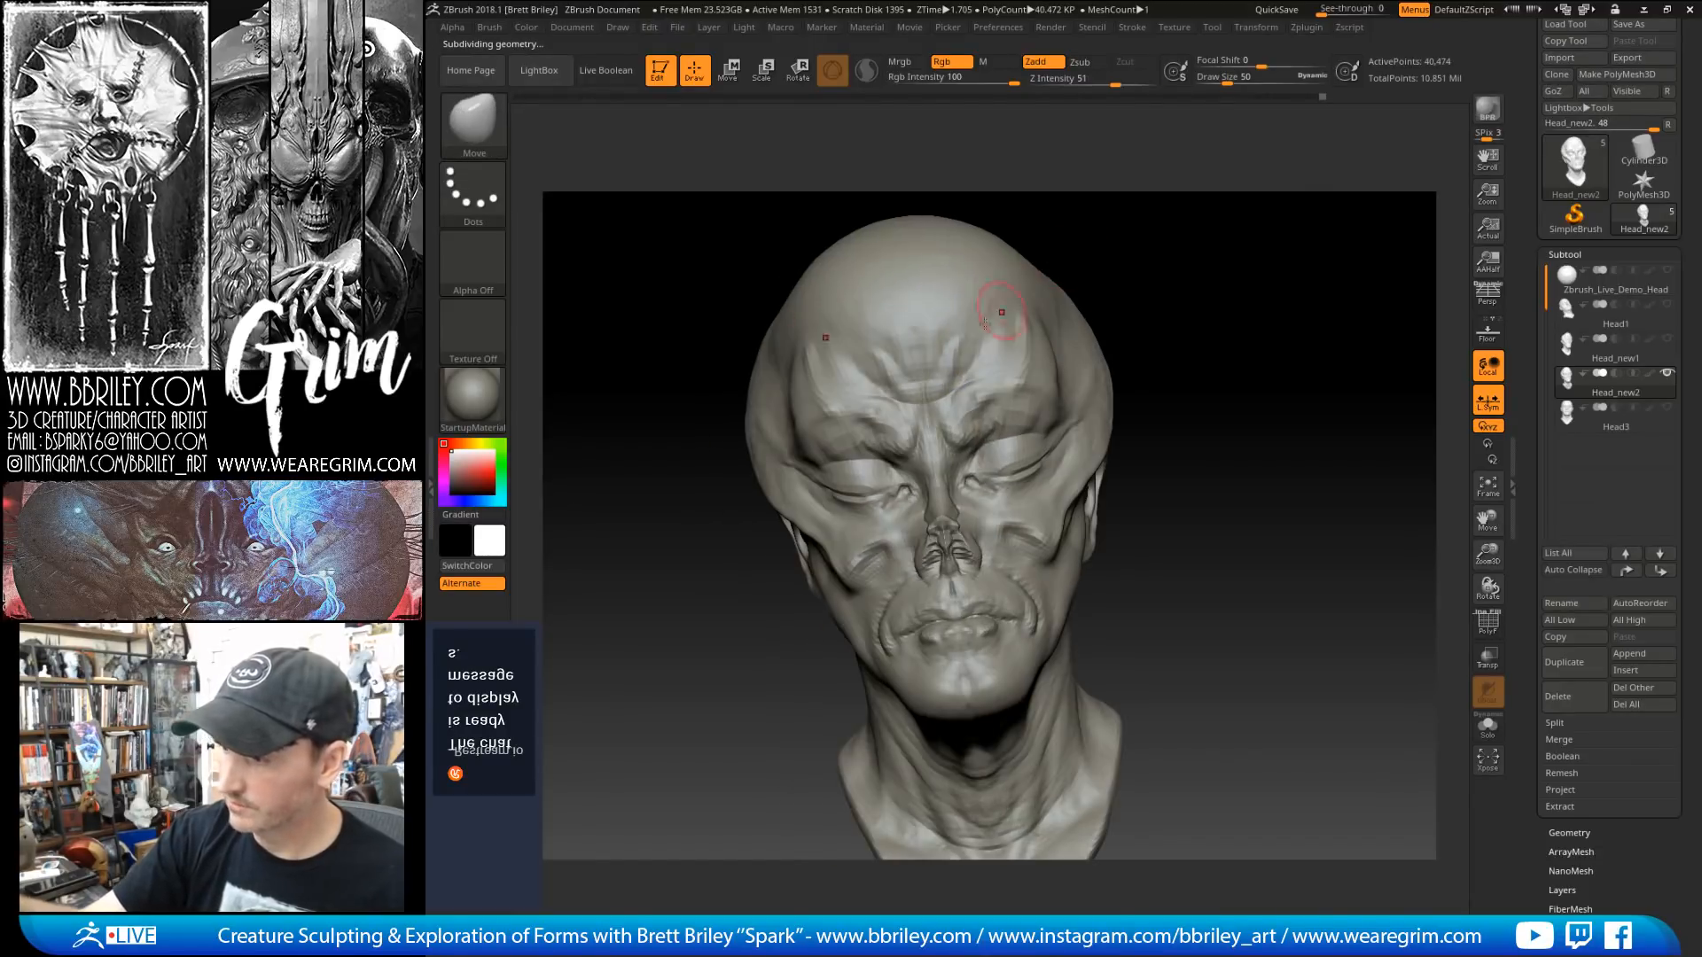
{"action": "left_click_drag", "start_coordinate": [963, 354], "coordinate": [970, 352]}
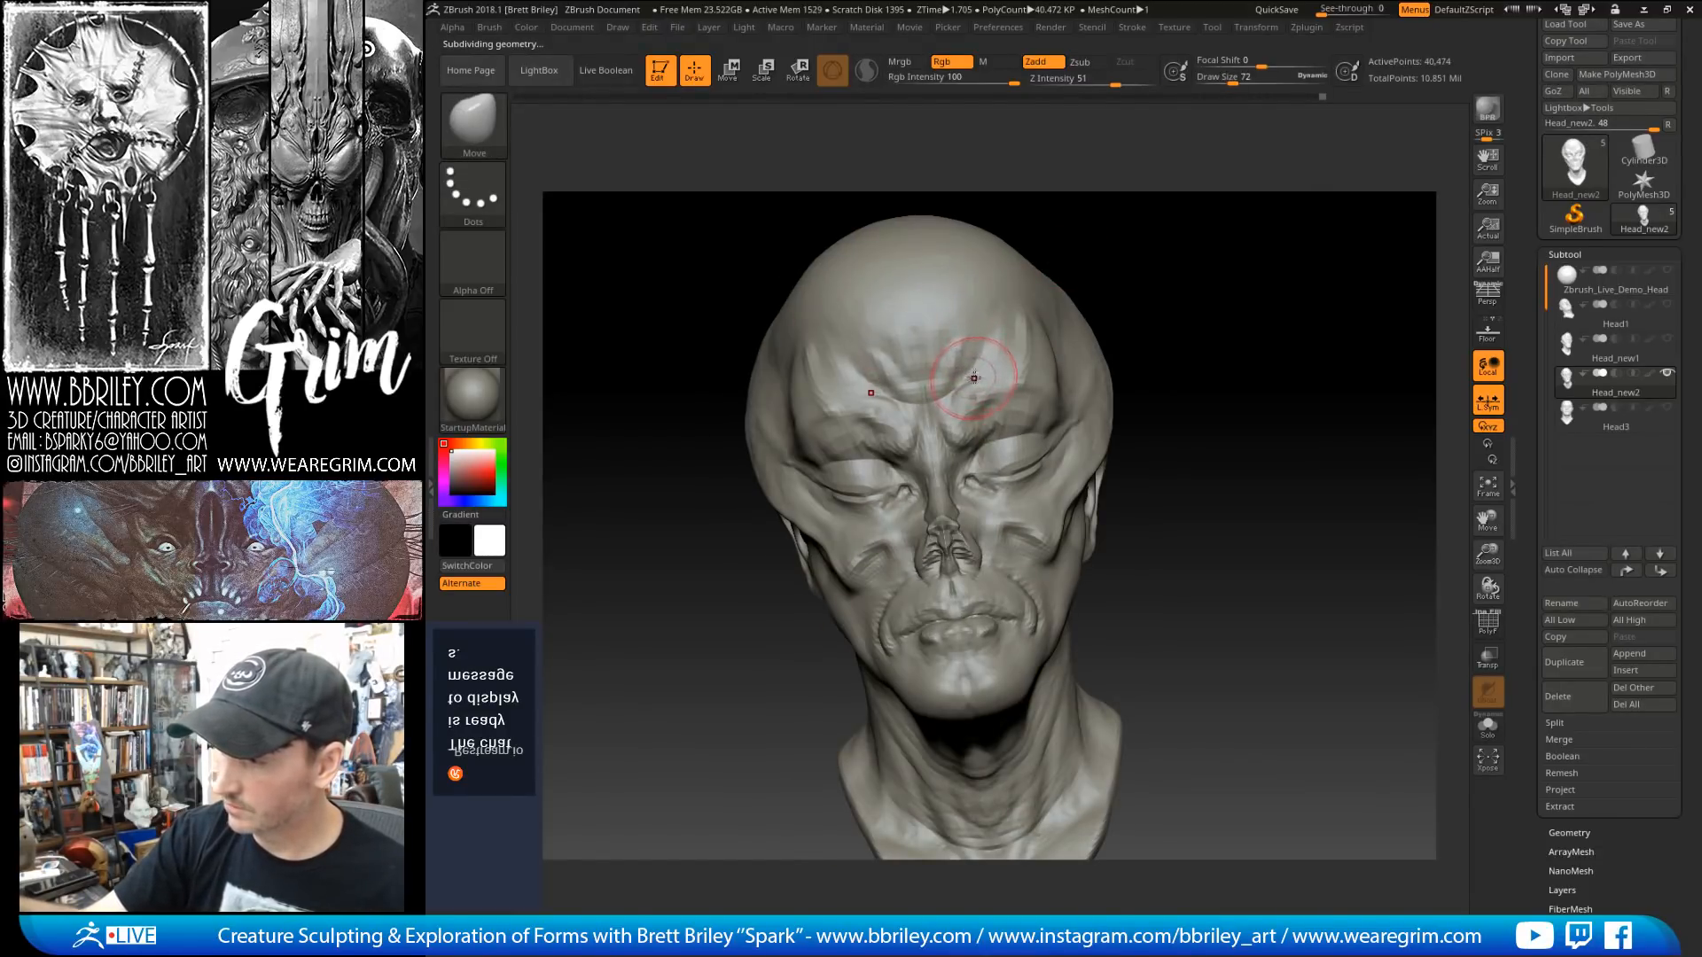
Step: Push the brow and forehead sides into shape with the Move brush at draw size 94
{"action": "key", "text": "bracketleft"}
{"action": "key", "text": "bracketleft"}
{"action": "left_click_drag", "start_coordinate": [1064, 234], "coordinate": [1048, 259]}
{"action": "key", "text": "s"}
{"action": "left_click_drag", "start_coordinate": [980, 347], "coordinate": [988, 346]}
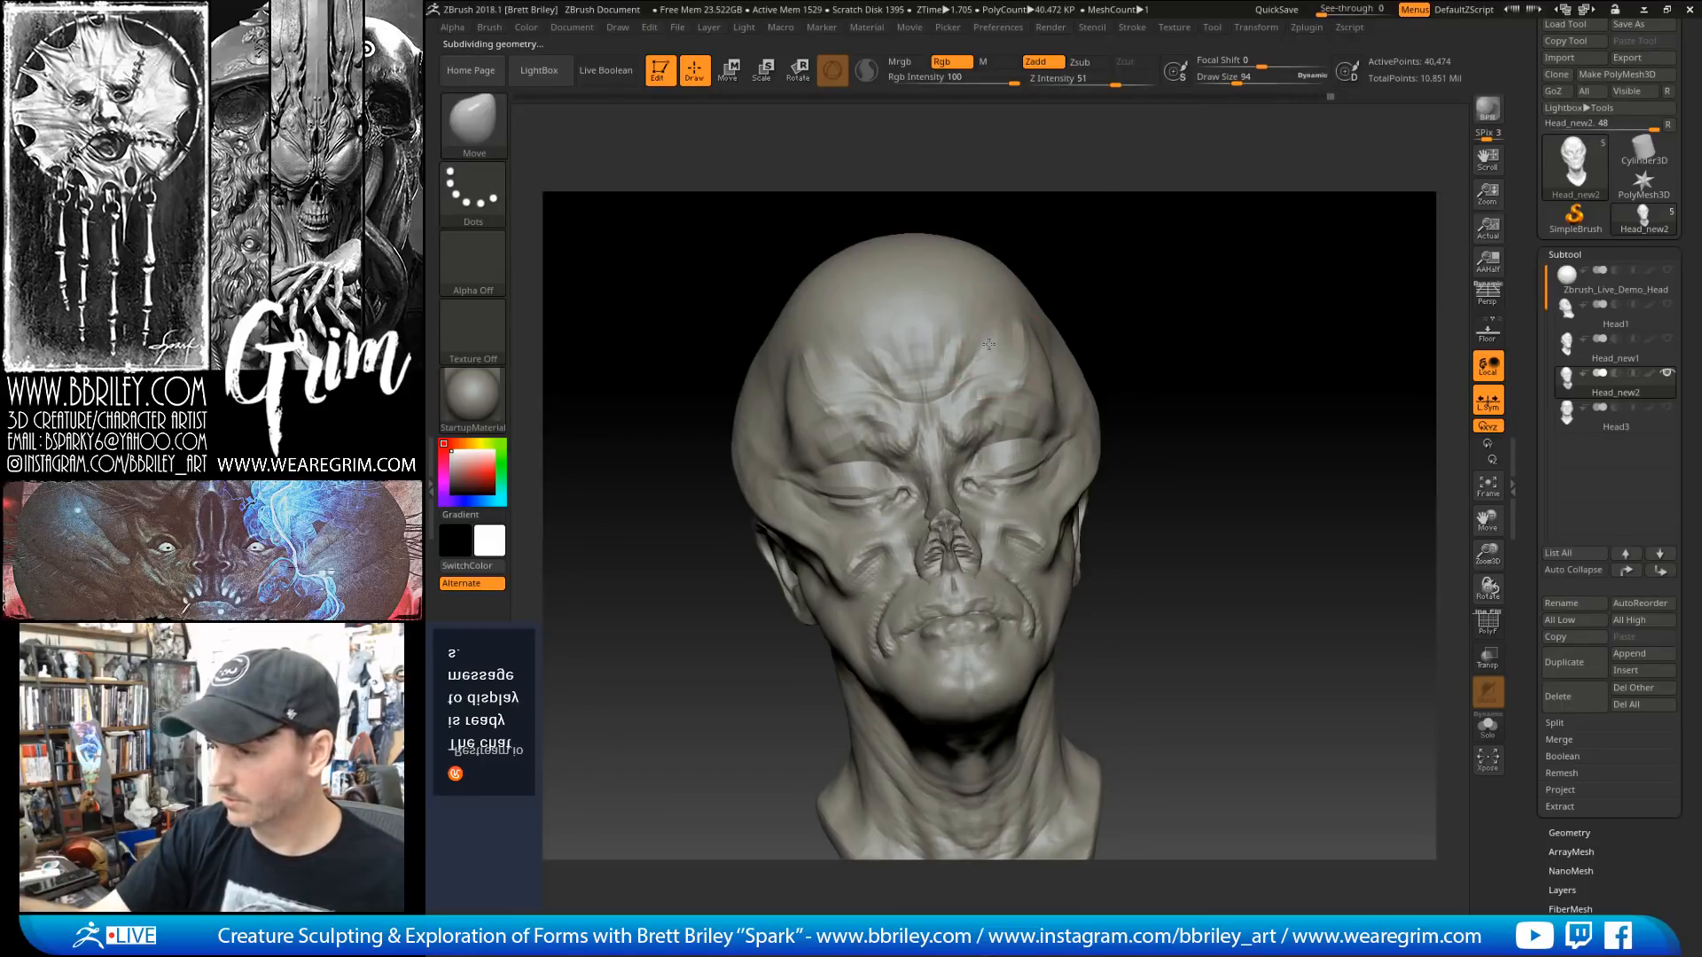
{"action": "mouse_move", "coordinate": [1060, 252]}
{"action": "left_mouse_down"}
{"action": "mouse_move", "coordinate": [1095, 236]}
{"action": "mouse_move", "coordinate": [1052, 253]}
{"action": "left_mouse_up"}
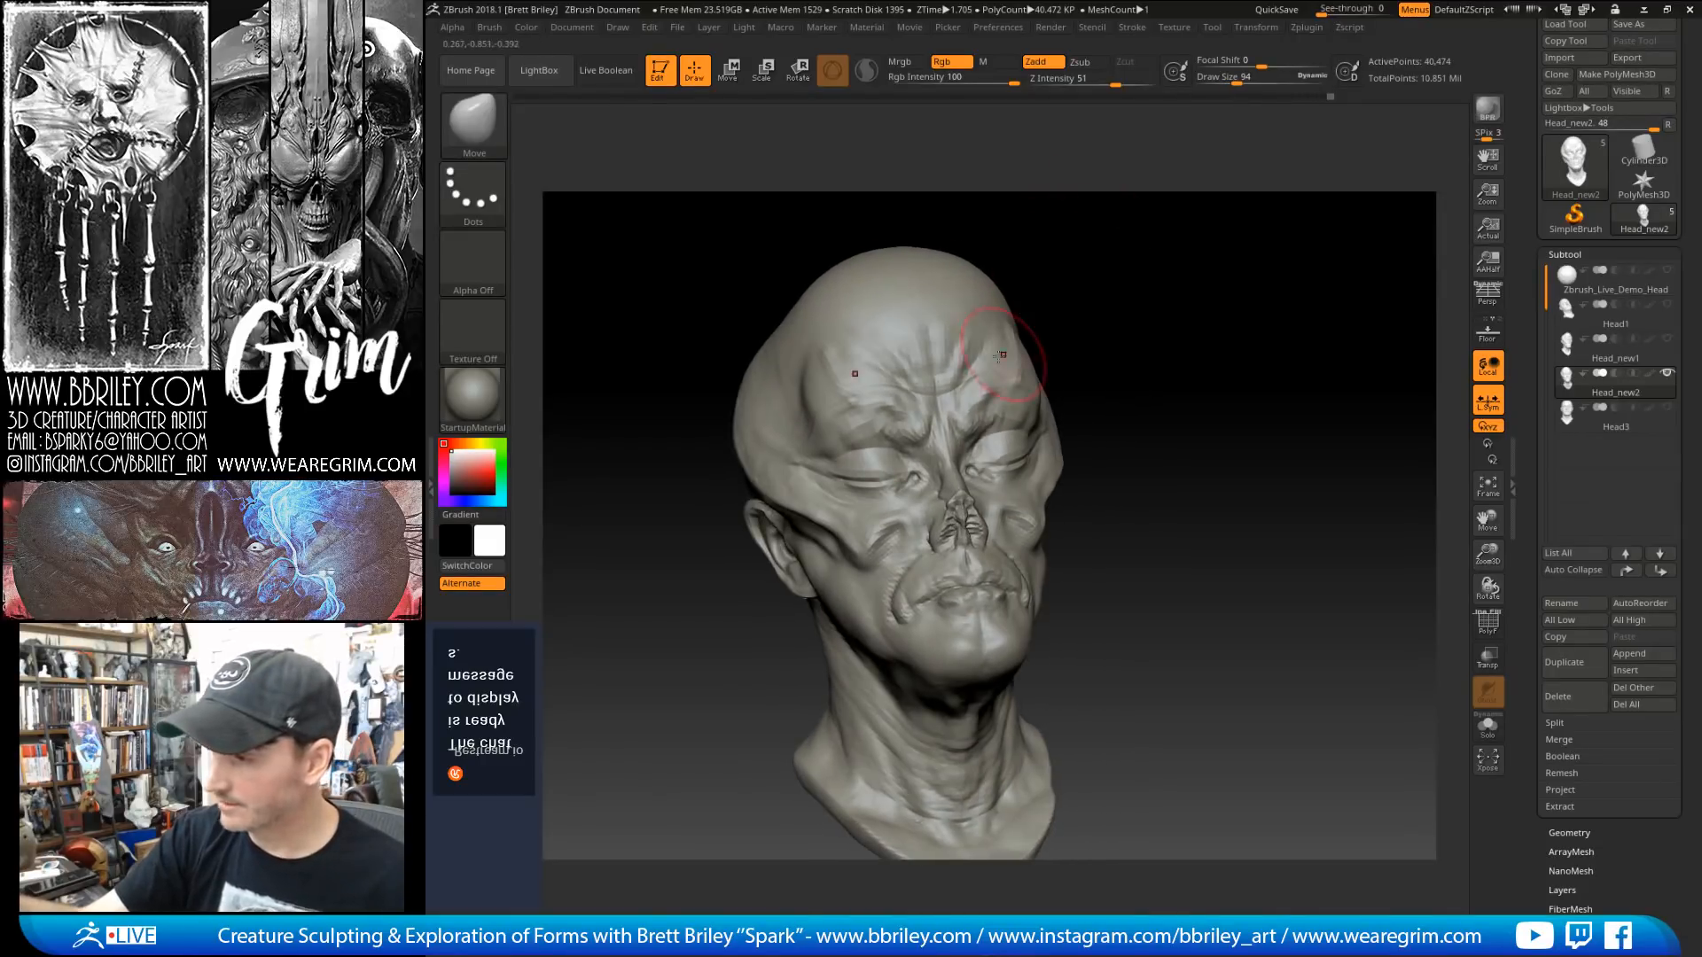
Step: Swell the folds above the inner brow with the Inflat brush at draw size 41
{"action": "key", "text": "b"}
{"action": "key", "text": "i"}
{"action": "key", "text": "n"}
{"action": "key", "text": "bracketleft"}
{"action": "key", "text": "bracketleft"}
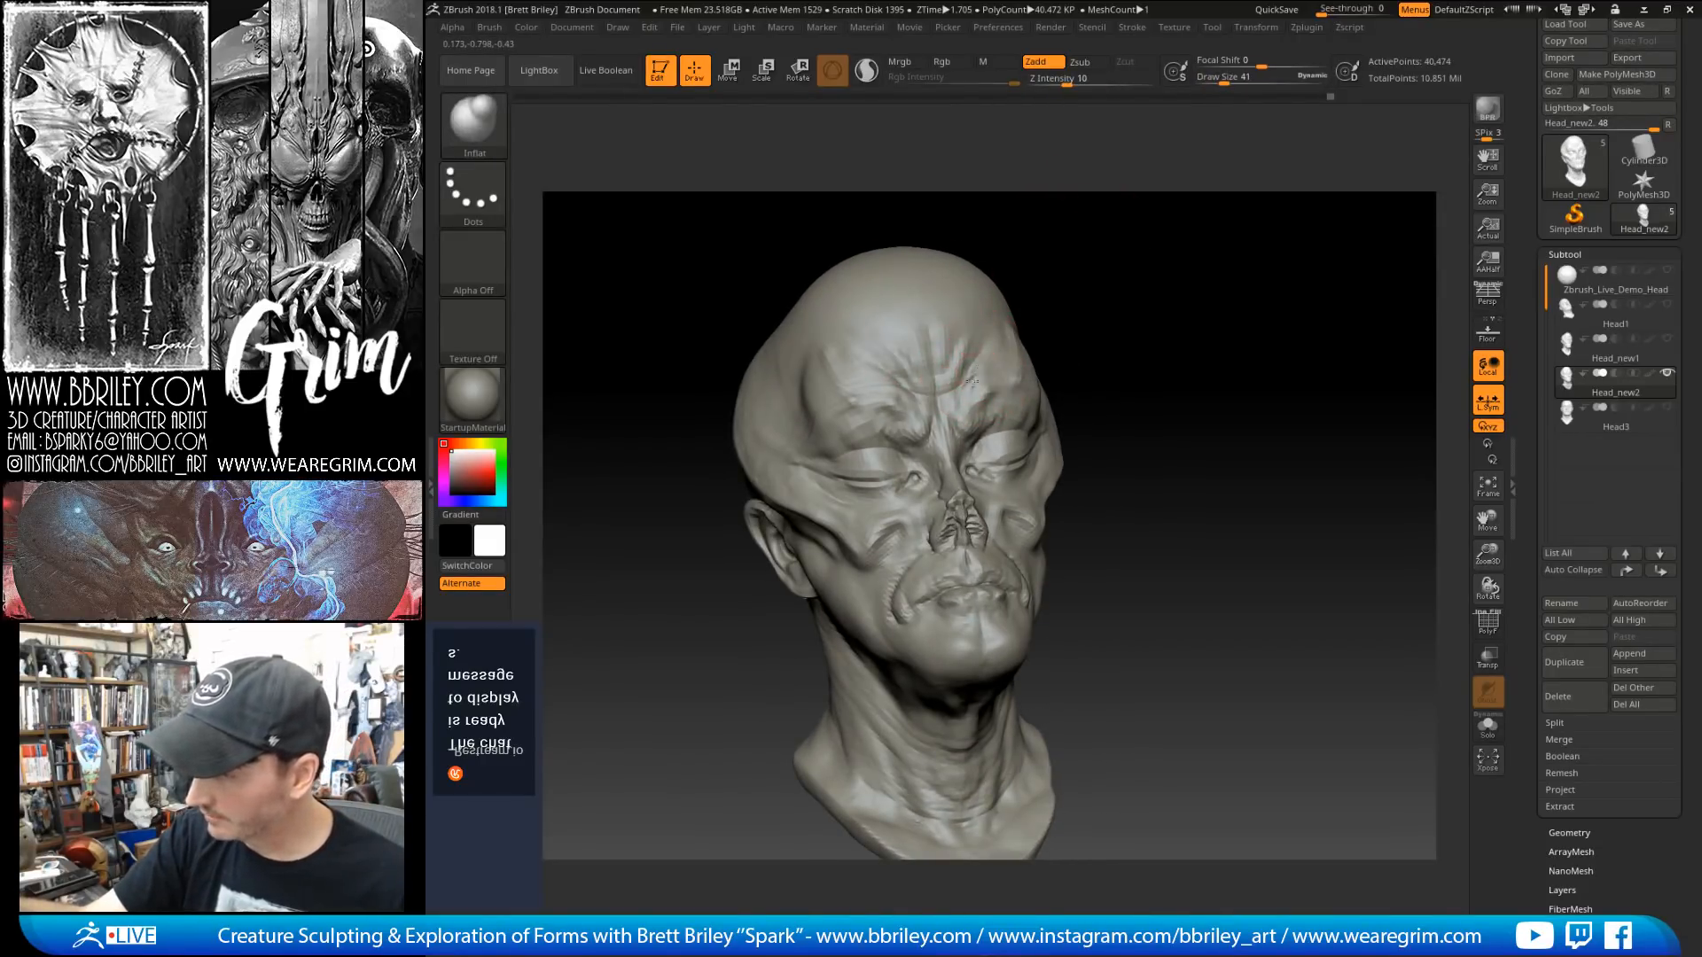
{"action": "mouse_move", "coordinate": [1043, 278]}
{"action": "left_mouse_down"}
{"action": "mouse_move", "coordinate": [1028, 285]}
{"action": "mouse_move", "coordinate": [1133, 322]}
{"action": "mouse_move", "coordinate": [1089, 312]}
{"action": "left_mouse_up"}
Step: Reshape the forehead and side of the skull with an enlarged Move brush
{"action": "key", "text": "b"}
{"action": "key", "text": "m"}
{"action": "key", "text": "v"}
{"action": "key", "text": "bracketright"}
{"action": "key", "text": "bracketright"}
{"action": "key", "text": "bracketright"}
{"action": "key", "text": "bracketright"}
{"action": "mouse_move", "coordinate": [1063, 381]}
{"action": "left_mouse_down"}
{"action": "mouse_move", "coordinate": [1080, 339]}
{"action": "mouse_move", "coordinate": [1119, 330]}
{"action": "left_mouse_up"}
Step: Build up the cheekbone ridge near the ear and the temple with the Standard brush at draw sizes 41 and 25
{"action": "key", "text": "b"}
{"action": "key", "text": "s"}
{"action": "key", "text": "t"}
{"action": "key", "text": "bracketleft"}
{"action": "key", "text": "bracketleft"}
{"action": "key", "text": "bracketleft"}
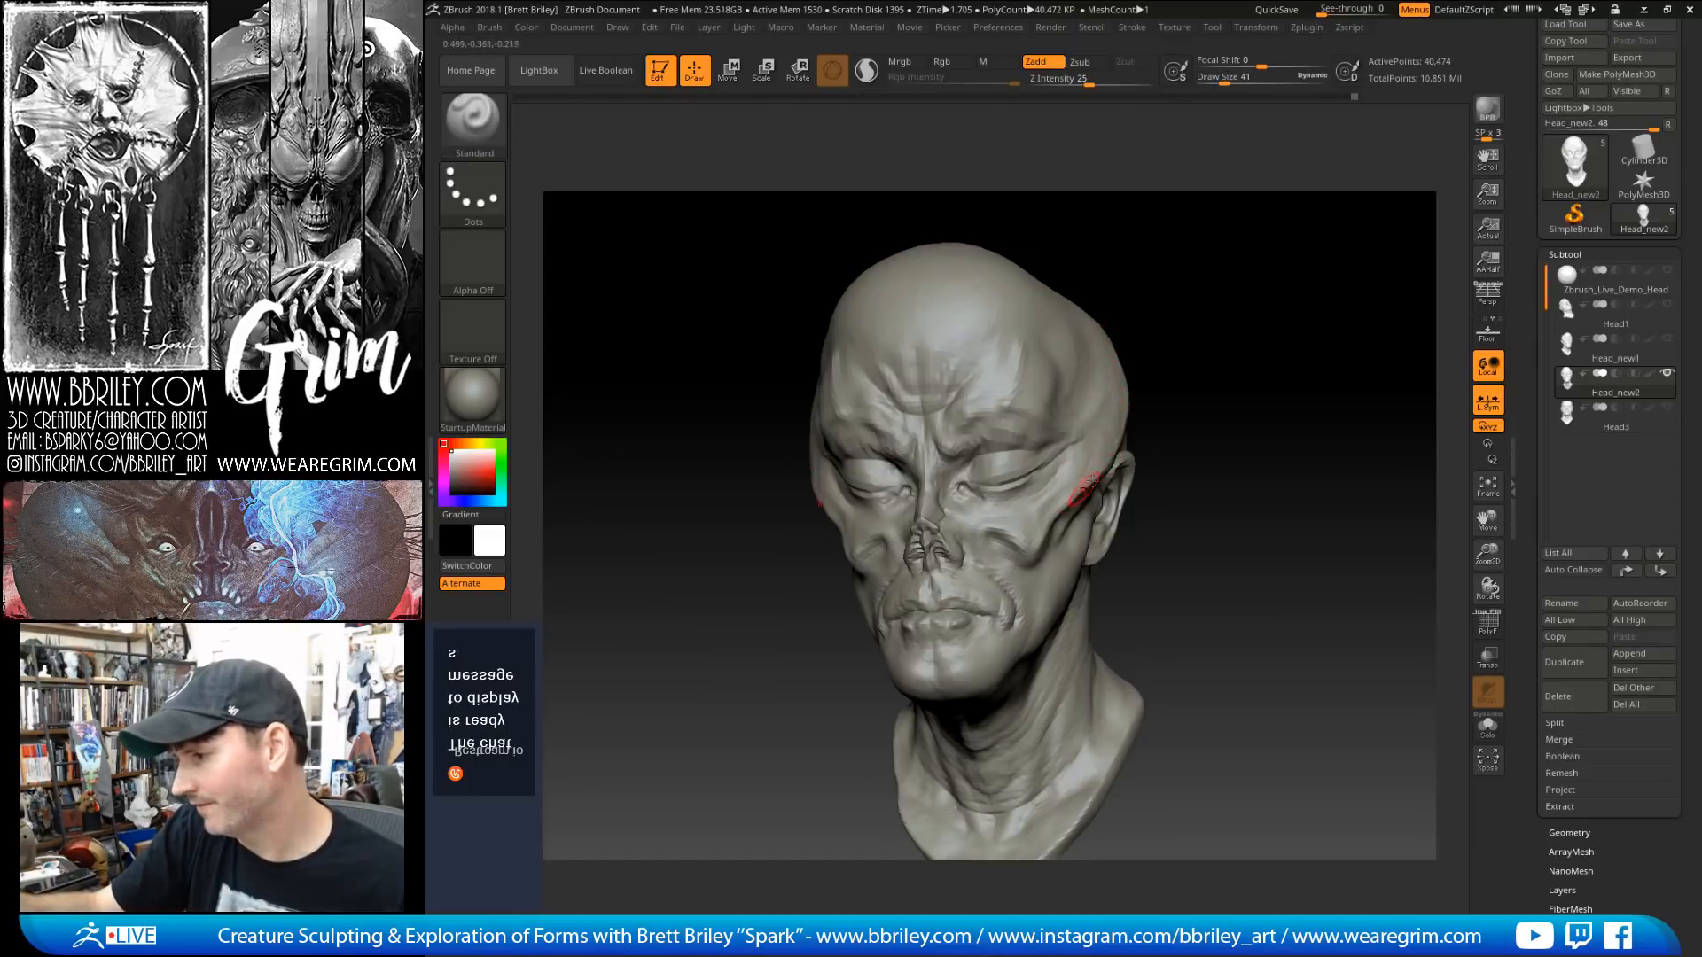
{"action": "key", "text": "bracketleft"}
{"action": "key", "text": "bracketleft"}
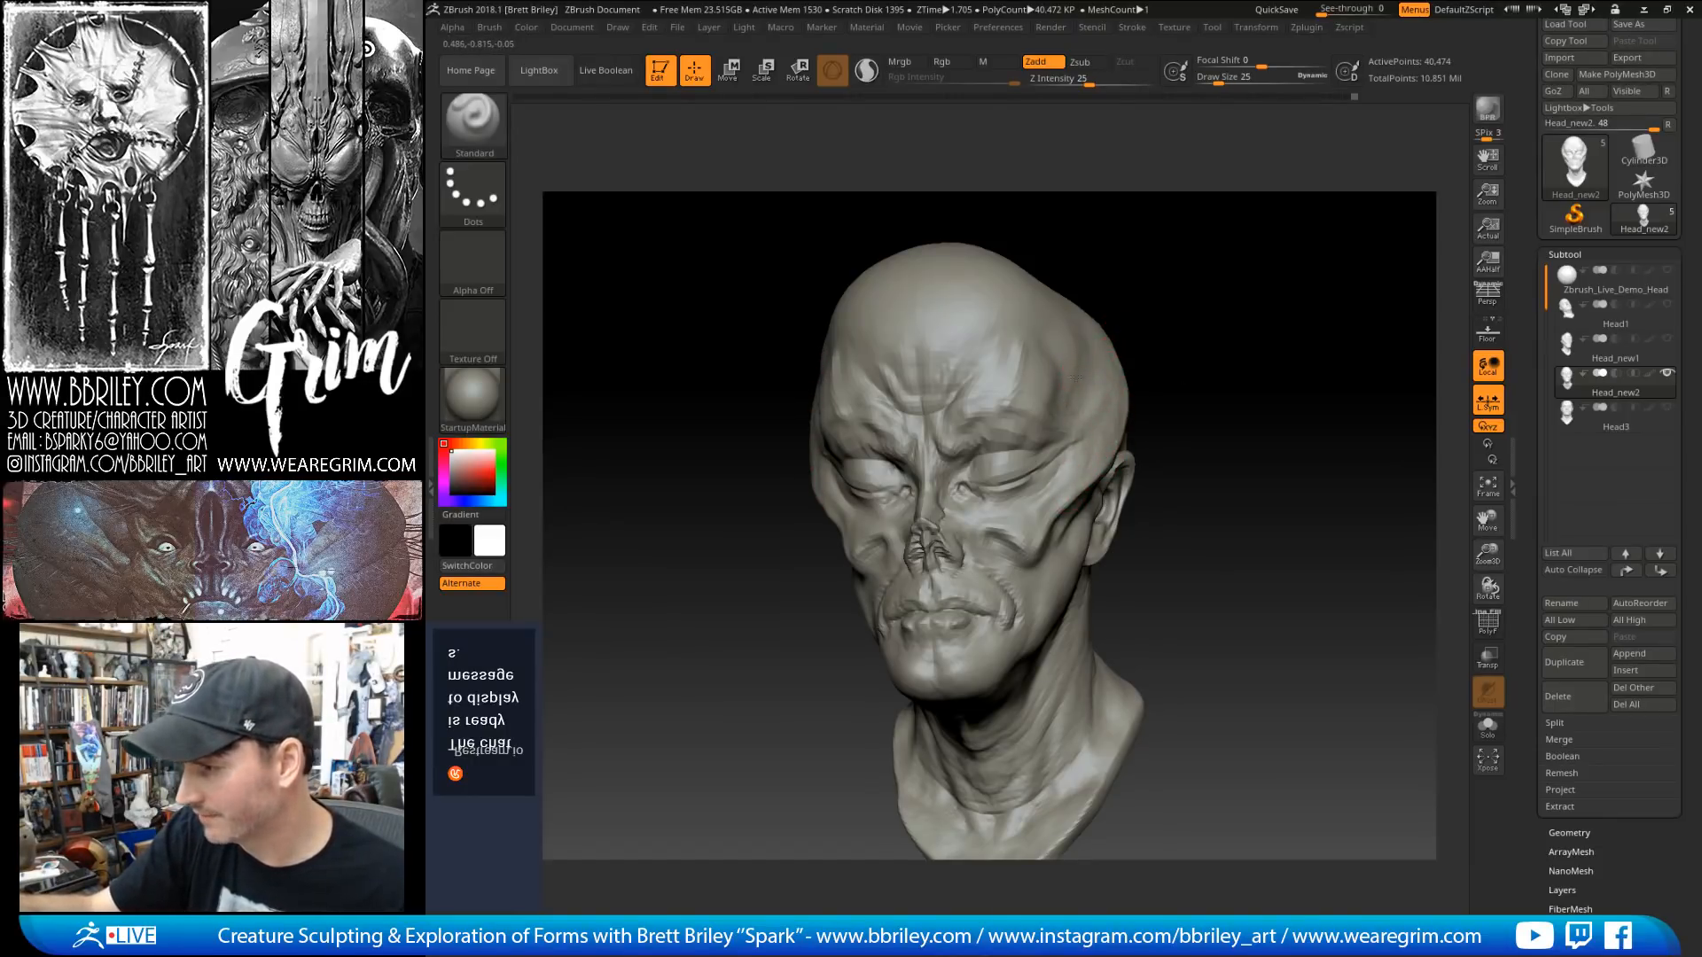
{"action": "left_click_drag", "start_coordinate": [1070, 384], "coordinate": [1078, 353]}
{"action": "mouse_move", "coordinate": [1102, 399]}
{"action": "right_mouse_down"}
{"action": "mouse_move", "coordinate": [1061, 442]}
{"action": "mouse_move", "coordinate": [1108, 417]}
{"action": "right_mouse_up"}
Step: Adjust the temple beside the outer brow with the Move brush at draw size 25
{"action": "key", "text": "b"}
{"action": "key", "text": "m"}
{"action": "key", "text": "v"}
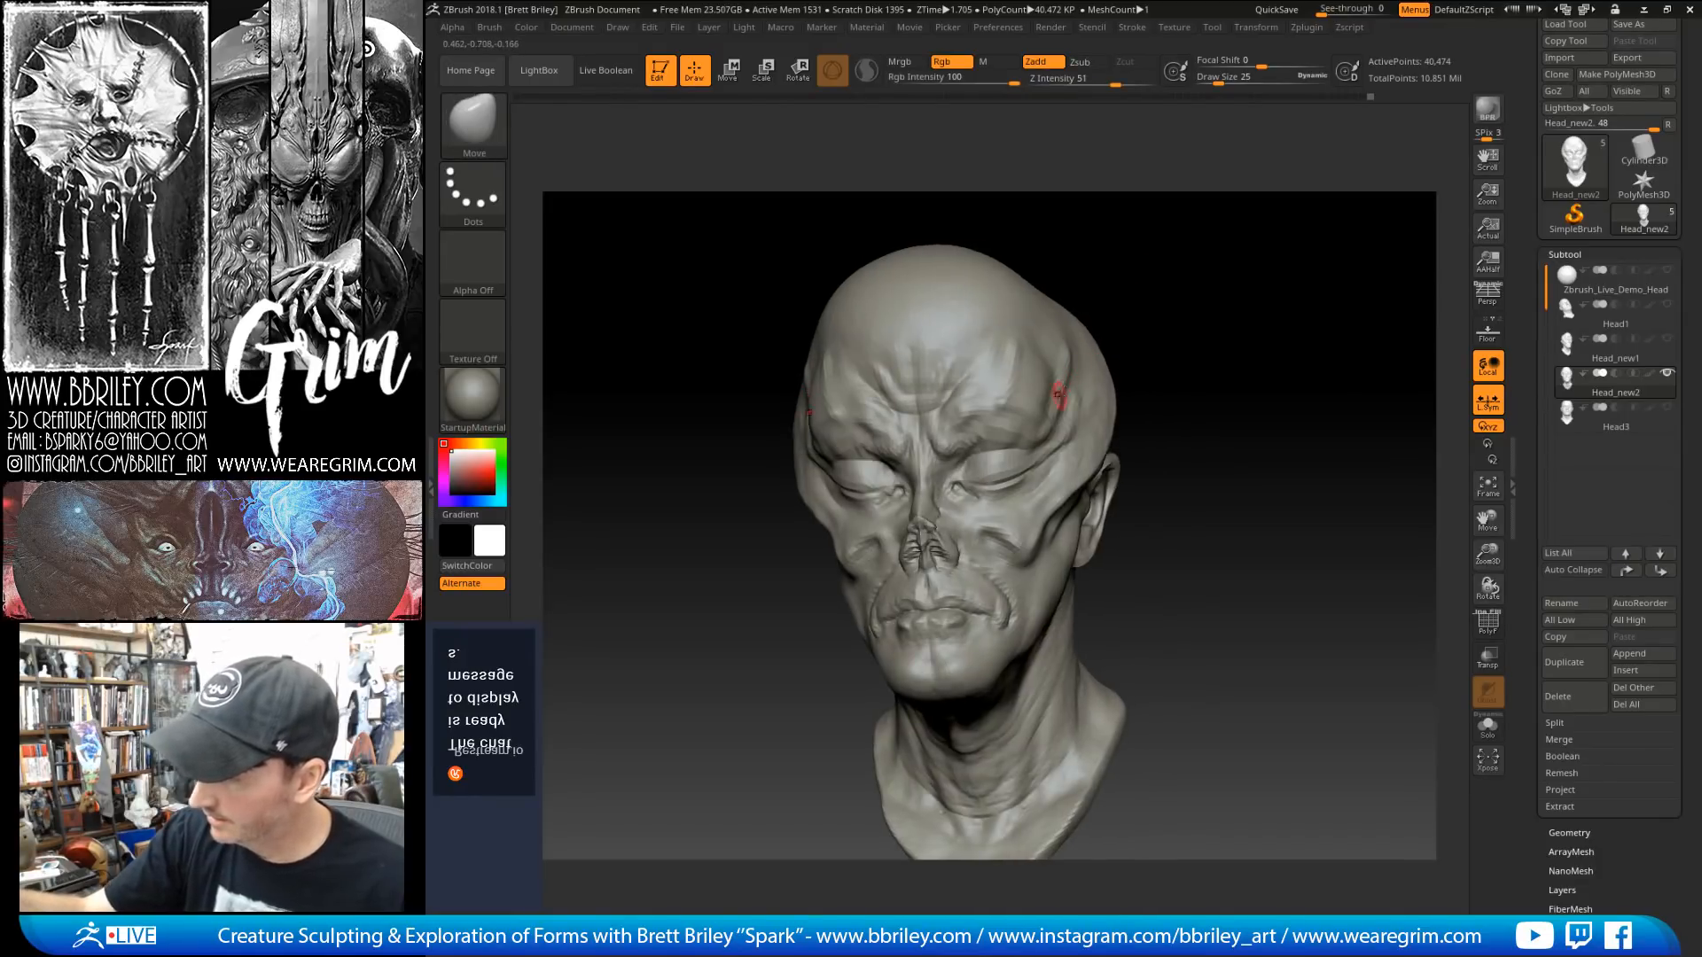
{"action": "mouse_move", "coordinate": [1108, 271]}
{"action": "left_mouse_down"}
{"action": "mouse_move", "coordinate": [1079, 273]}
{"action": "mouse_move", "coordinate": [1056, 312]}
{"action": "mouse_move", "coordinate": [1079, 280]}
{"action": "left_mouse_up"}
{"action": "left_click_drag", "start_coordinate": [1069, 291], "coordinate": [1062, 307]}
{"action": "key", "text": "b"}
{"action": "key", "text": "f"}
{"action": "key", "text": "a"}
{"action": "mouse_move", "coordinate": [1097, 296]}
{"action": "right_mouse_down"}
{"action": "mouse_move", "coordinate": [1181, 270]}
{"action": "mouse_move", "coordinate": [1171, 323]}
{"action": "mouse_move", "coordinate": [1102, 387]}
{"action": "right_mouse_up"}
Step: Reshape the outer brow and temple with the Move brush at draw sizes 79 and 59
{"action": "key", "text": "b"}
{"action": "key", "text": "m"}
{"action": "key", "text": "v"}
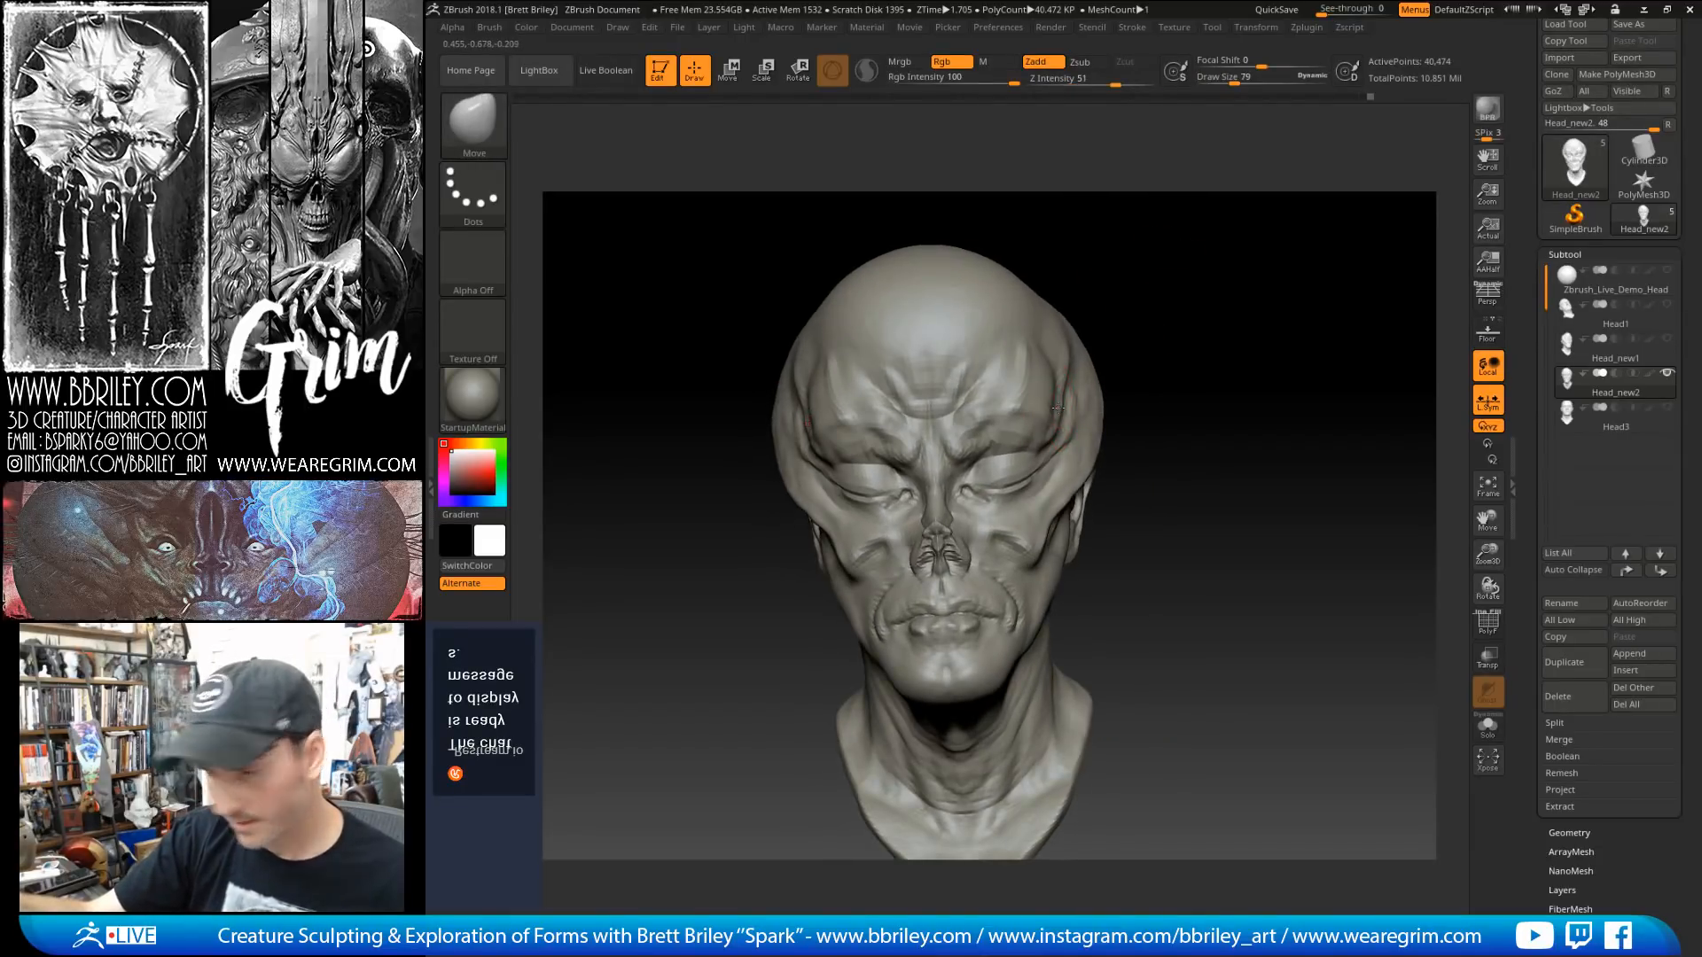
{"action": "mouse_move", "coordinate": [1124, 314]}
{"action": "left_mouse_down"}
{"action": "mouse_move", "coordinate": [1081, 302]}
{"action": "mouse_move", "coordinate": [1102, 273]}
{"action": "left_mouse_up"}
{"action": "left_click_drag", "start_coordinate": [1042, 434], "coordinate": [1050, 443]}
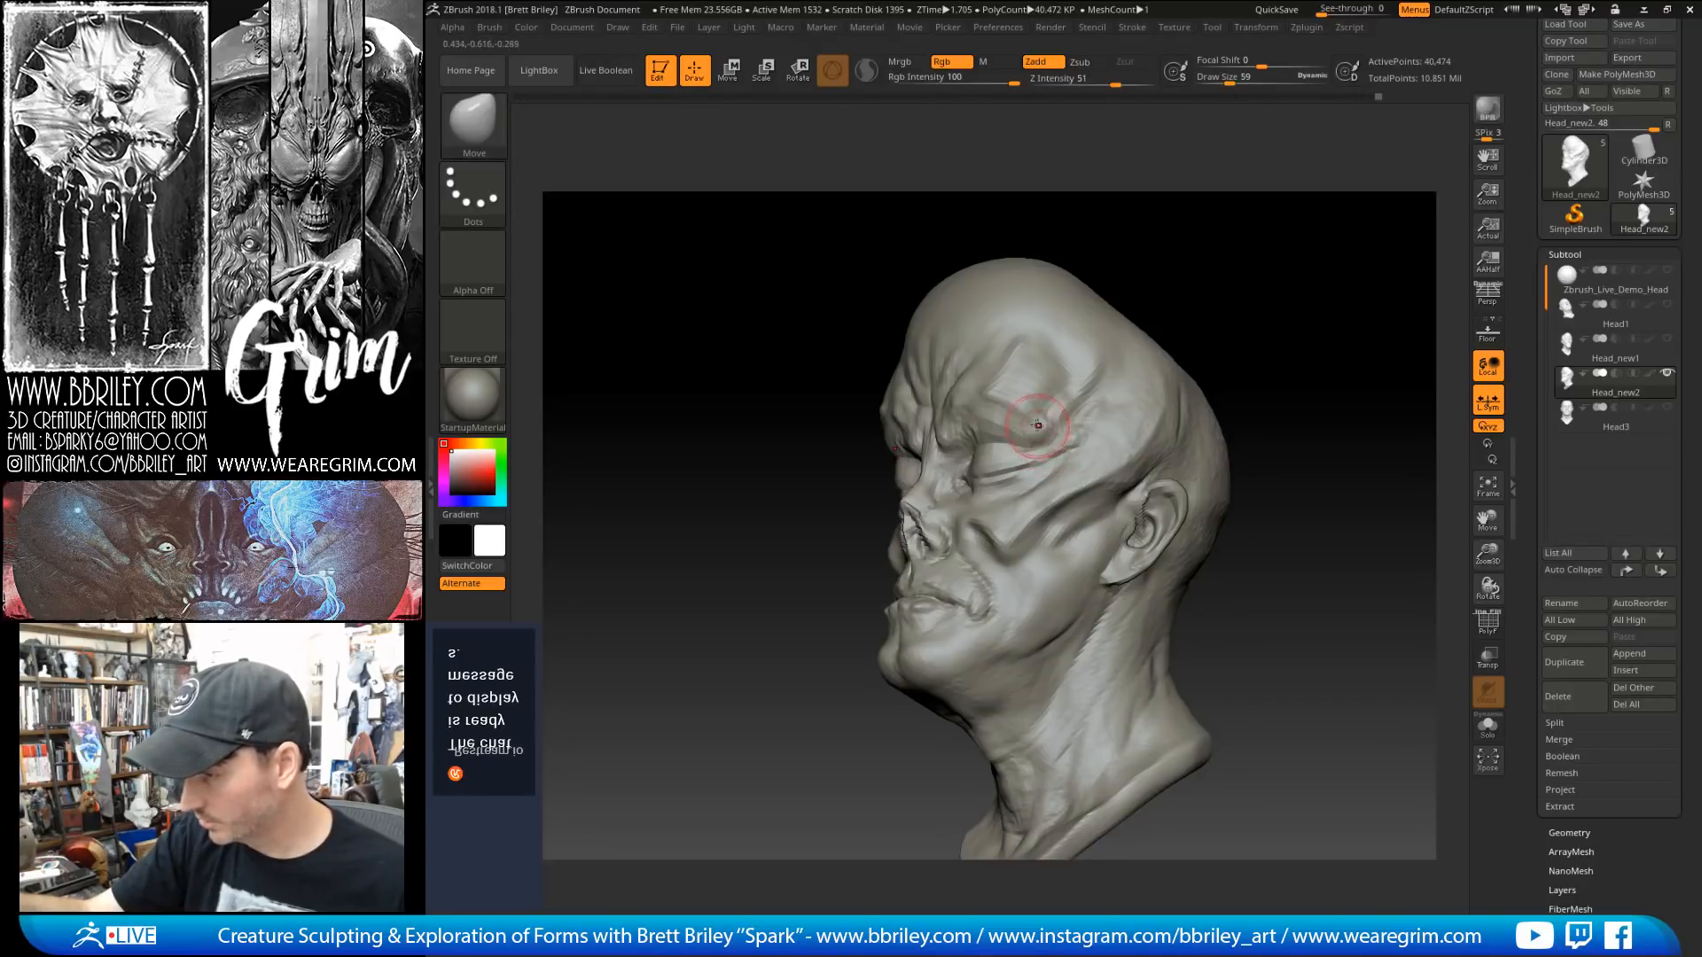
{"action": "mouse_move", "coordinate": [1011, 389]}
{"action": "right_mouse_down"}
{"action": "mouse_move", "coordinate": [978, 387]}
{"action": "mouse_move", "coordinate": [1071, 258]}
{"action": "right_mouse_up"}
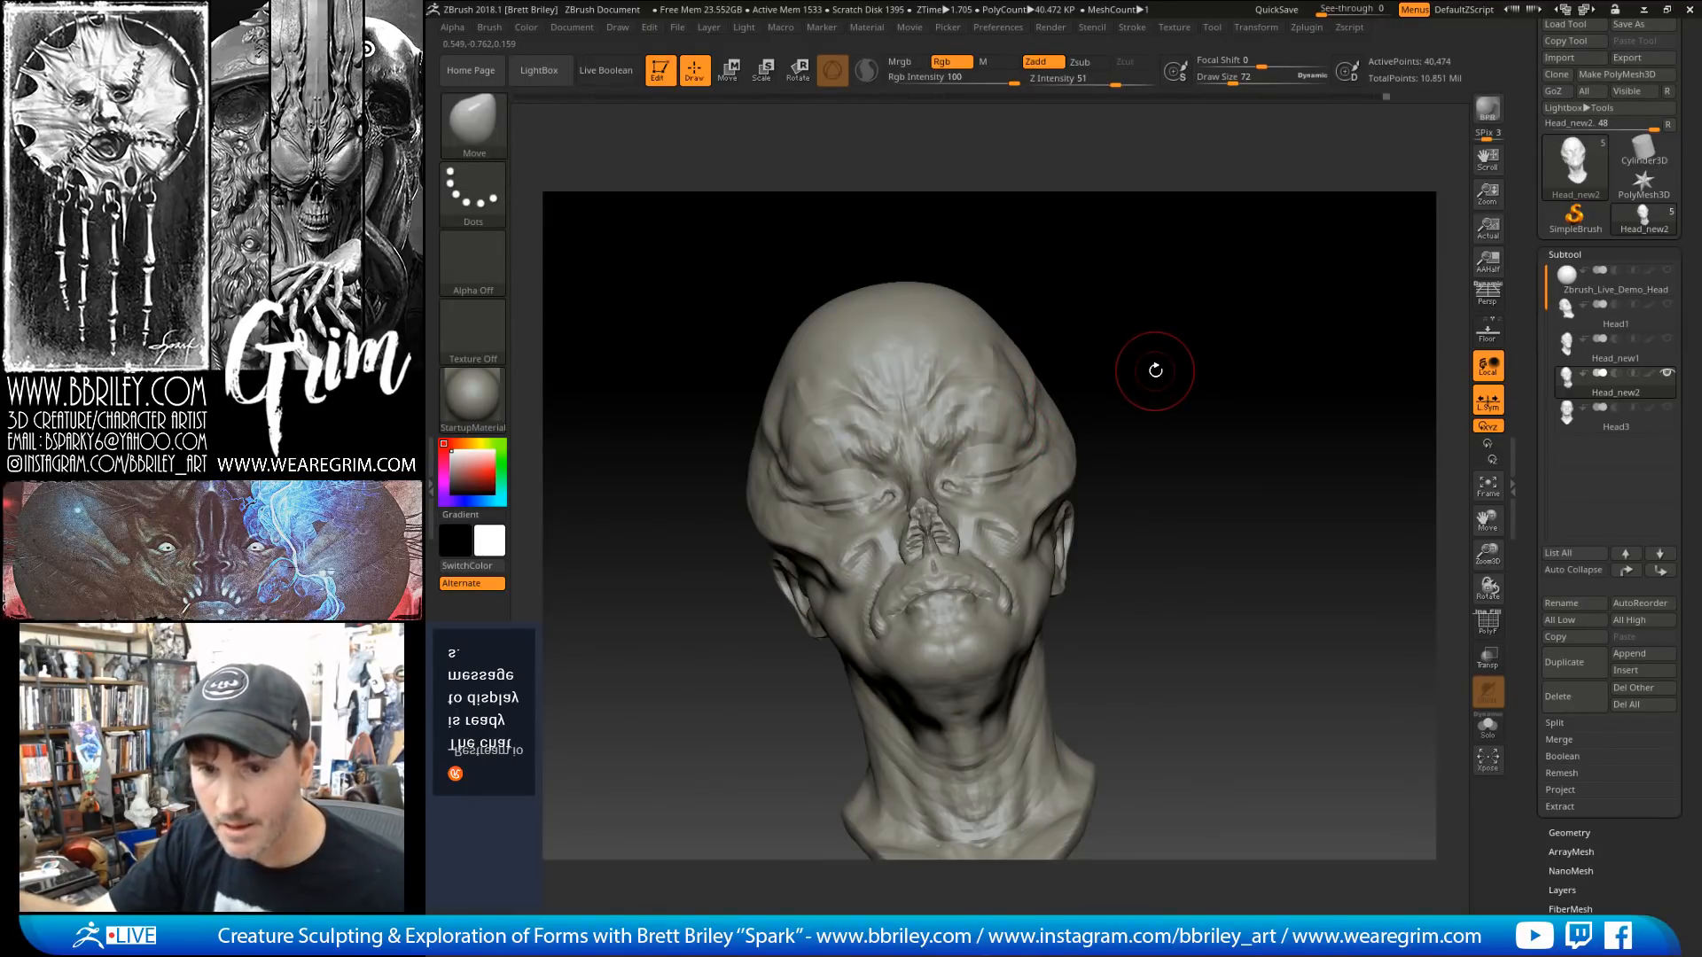
Step: Raise the head by one subdivision level and carve creases at the outer eye corner with DamStandard at draw sizes 27 and 16
{"action": "mouse_move", "coordinate": [1154, 371]}
{"action": "left_mouse_down"}
{"action": "mouse_move", "coordinate": [1142, 308]}
{"action": "mouse_move", "coordinate": [1192, 319]}
{"action": "mouse_move", "coordinate": [1159, 332]}
{"action": "mouse_move", "coordinate": [1186, 320]}
{"action": "mouse_move", "coordinate": [1150, 347]}
{"action": "mouse_move", "coordinate": [1183, 337]}
{"action": "mouse_move", "coordinate": [1159, 342]}
{"action": "mouse_move", "coordinate": [1143, 389]}
{"action": "mouse_move", "coordinate": [1144, 353]}
{"action": "mouse_move", "coordinate": [1093, 395]}
{"action": "mouse_move", "coordinate": [1130, 383]}
{"action": "mouse_move", "coordinate": [1115, 334]}
{"action": "left_mouse_up"}
{"action": "key", "text": "b"}
{"action": "key", "text": "d"}
{"action": "key", "text": "s"}
{"action": "key", "text": "ctrl+d"}
{"action": "left_click_drag", "start_coordinate": [1097, 248], "coordinate": [993, 366]}
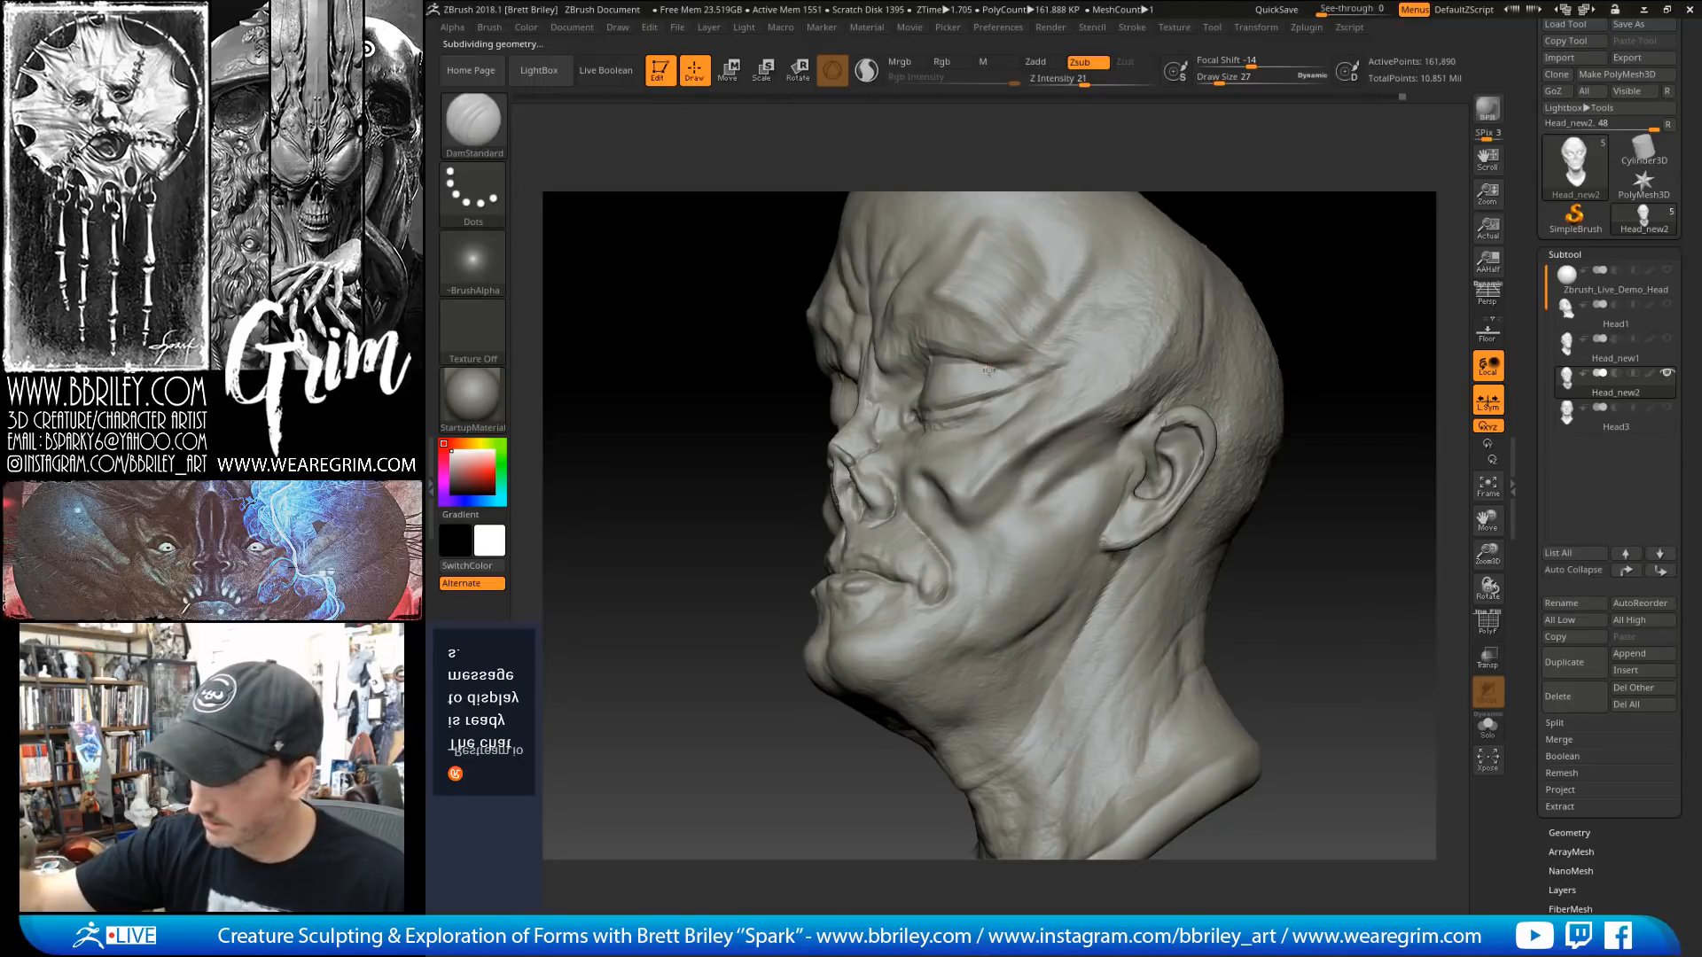
{"action": "key", "text": "s"}
{"action": "left_click_drag", "start_coordinate": [989, 374], "coordinate": [984, 375]}
{"action": "left_click_drag", "start_coordinate": [982, 393], "coordinate": [1001, 386]}
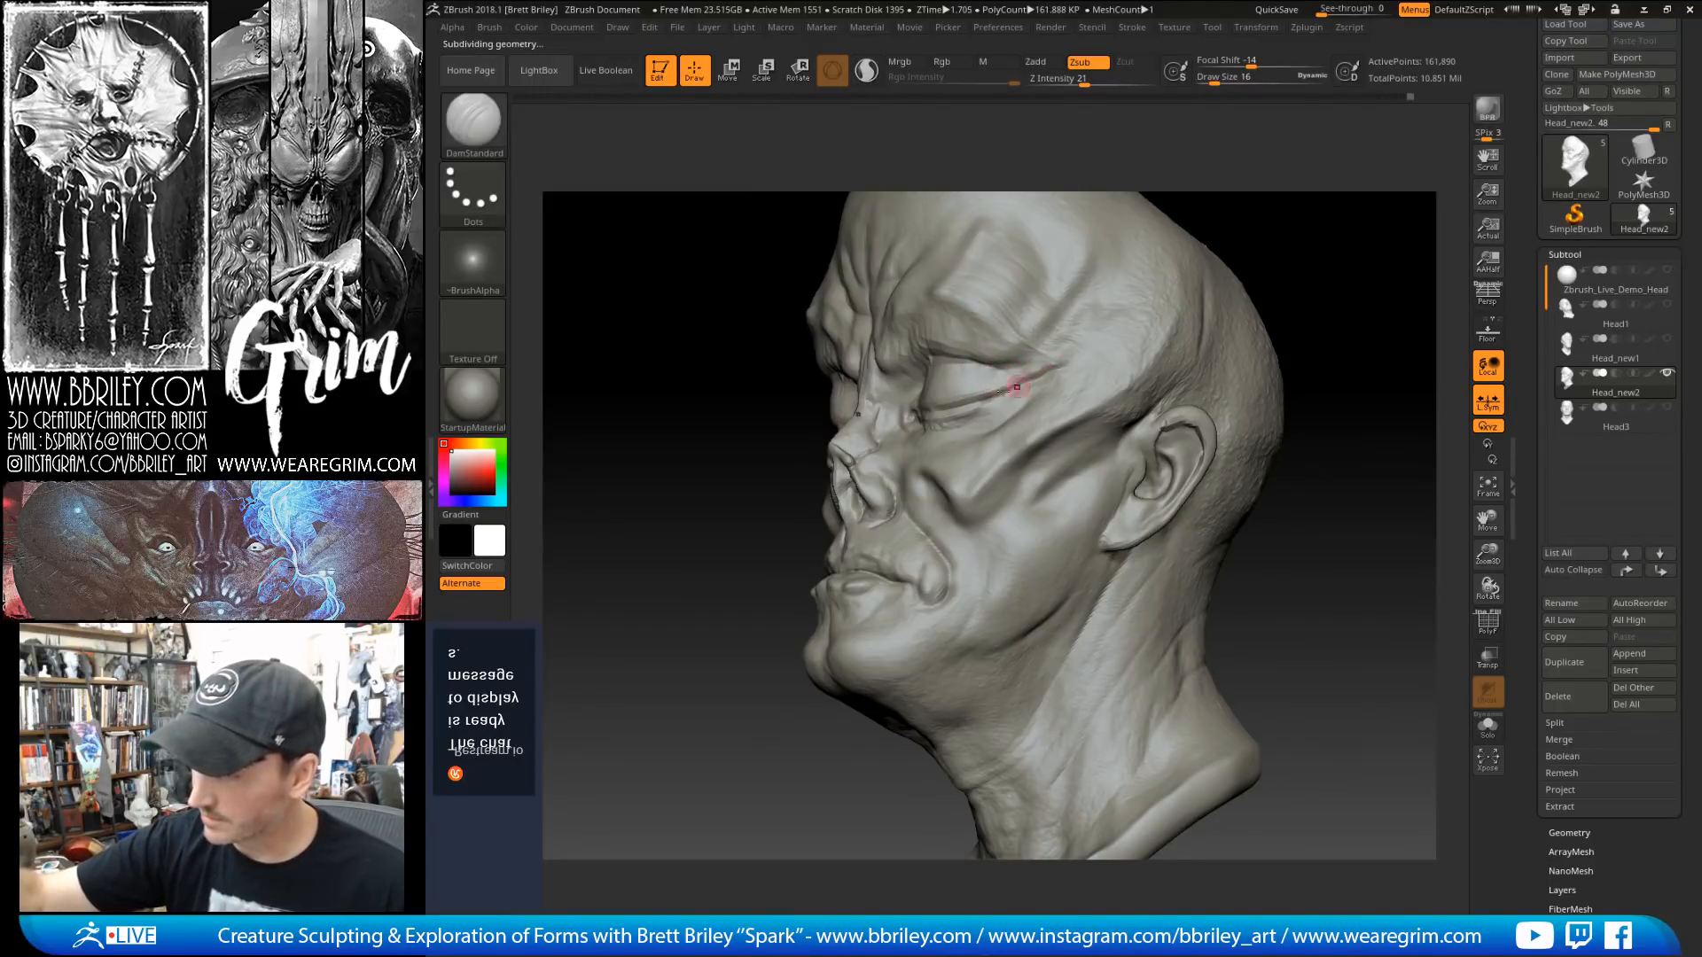
Step: Build up fine skin folds around the eye, temple and cheekbone with the Standard brush at draw size 9
{"action": "mouse_move", "coordinate": [1120, 243]}
{"action": "left_mouse_down"}
{"action": "mouse_move", "coordinate": [1329, 235]}
{"action": "mouse_move", "coordinate": [989, 354]}
{"action": "mouse_move", "coordinate": [1292, 278]}
{"action": "left_mouse_up"}
{"action": "key", "text": "b"}
{"action": "key", "text": "s"}
{"action": "key", "text": "t"}
{"action": "key", "text": "["}
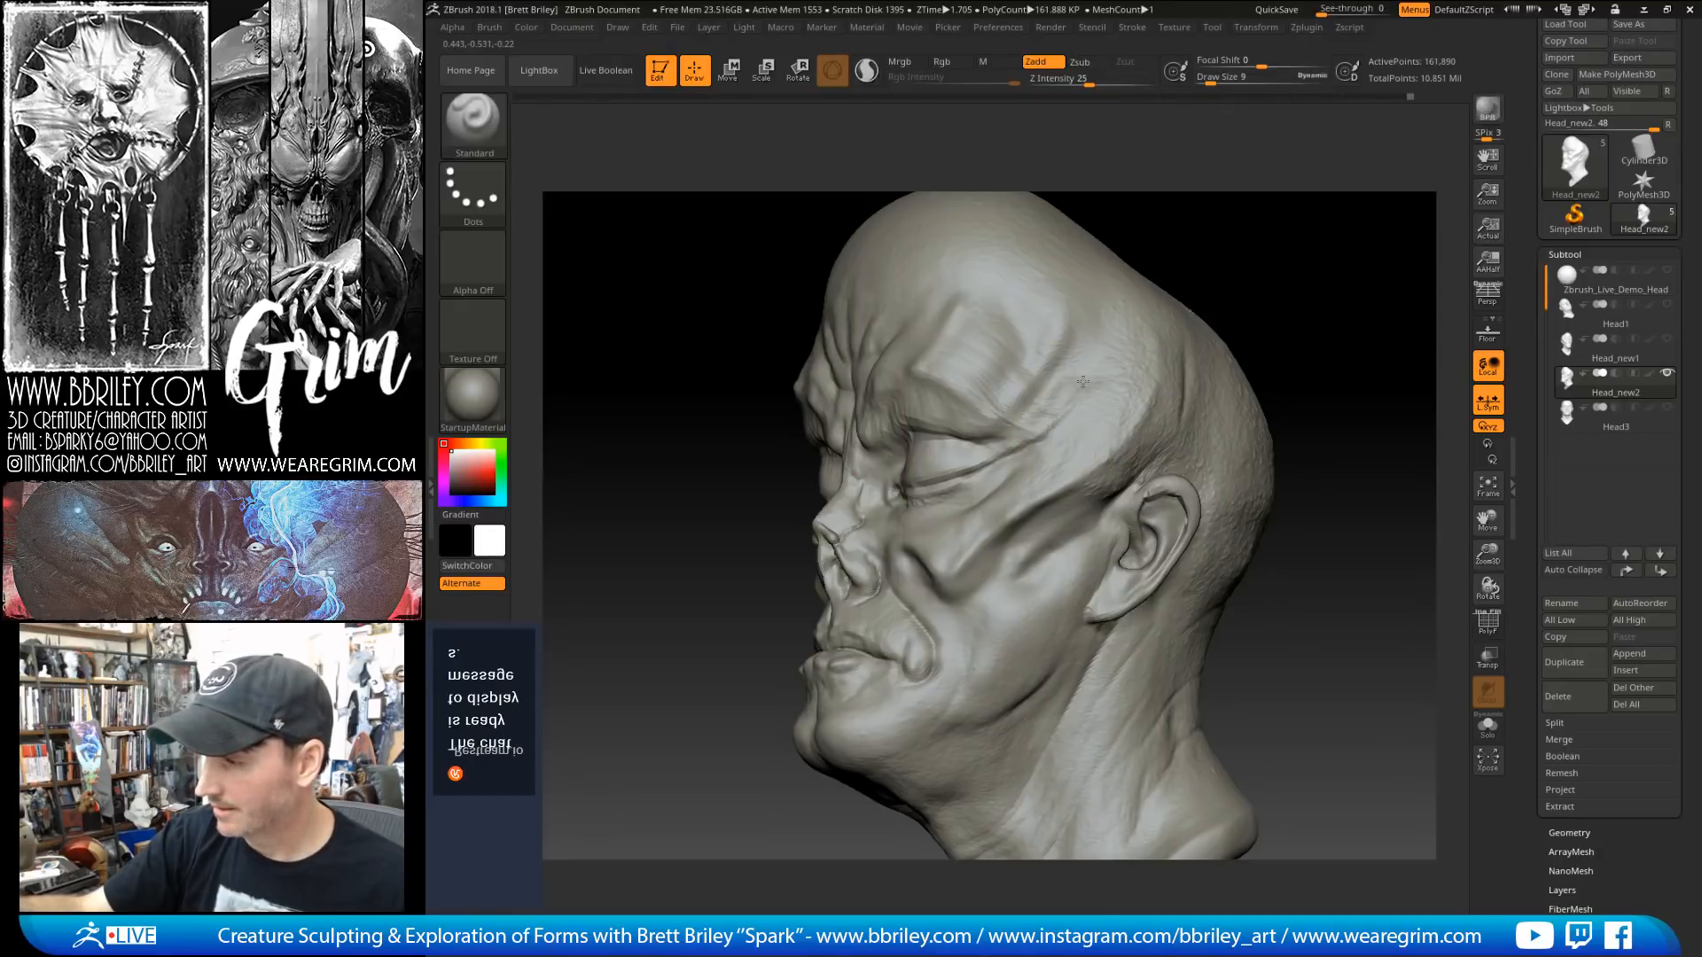
{"action": "left_click_drag", "start_coordinate": [1260, 233], "coordinate": [1212, 240]}
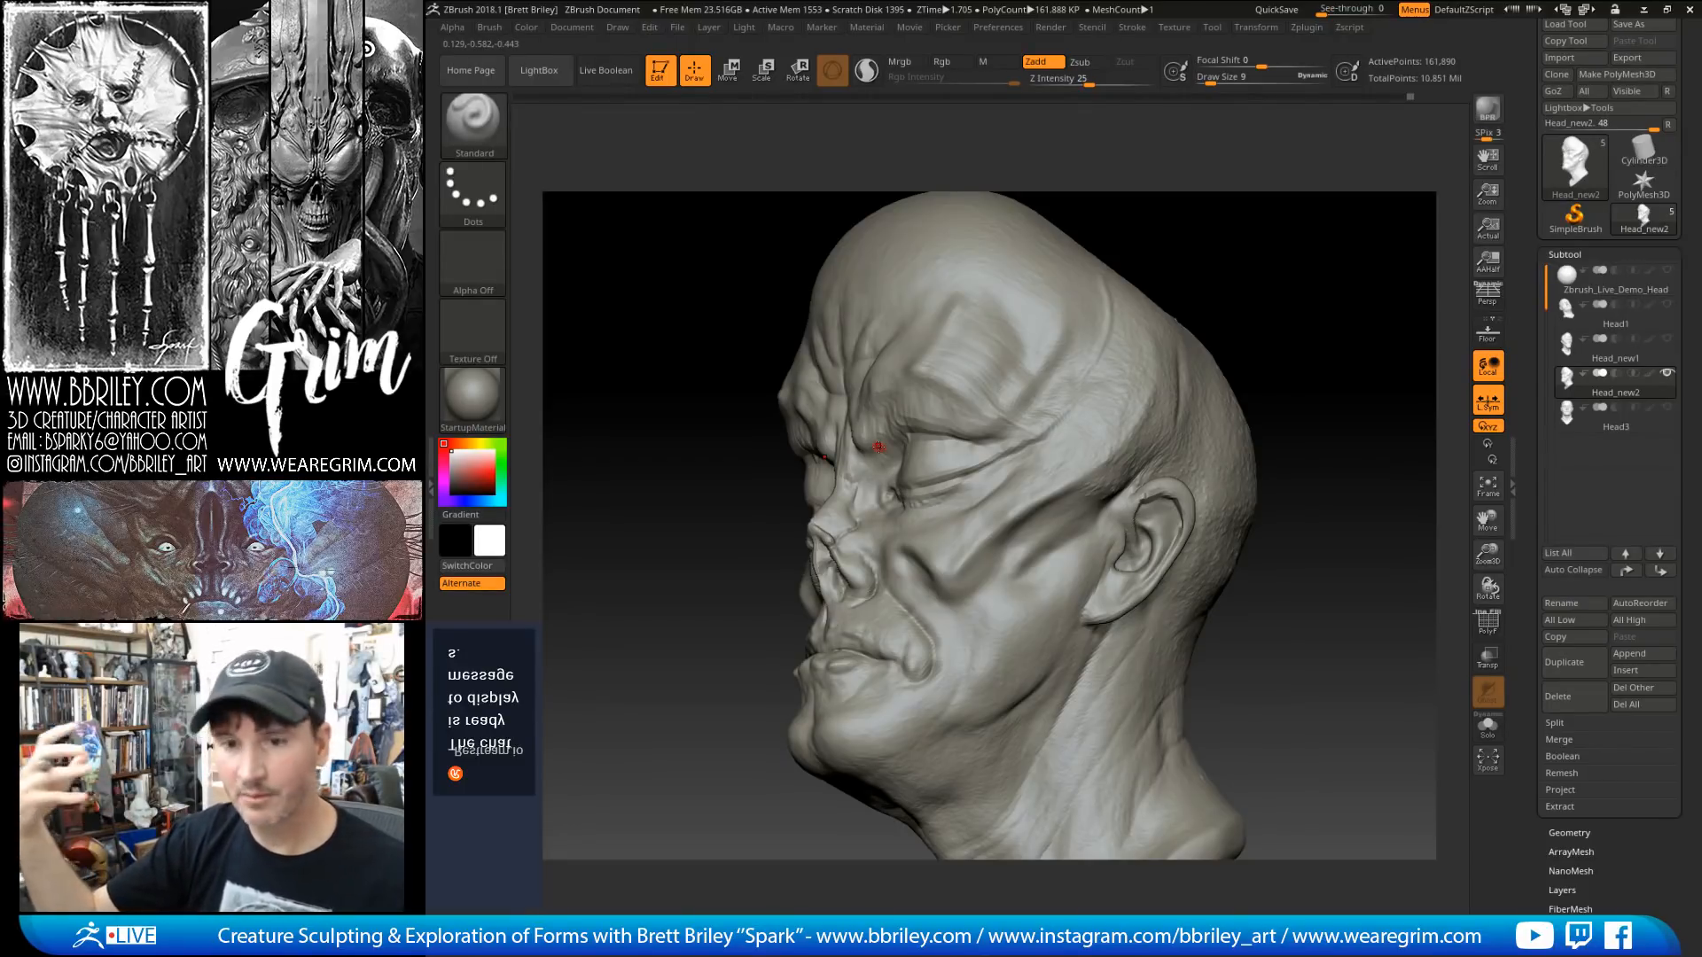
{"action": "mouse_move", "coordinate": [1216, 282]}
{"action": "left_mouse_down"}
{"action": "mouse_move", "coordinate": [1276, 265]}
{"action": "mouse_move", "coordinate": [1276, 307]}
{"action": "mouse_move", "coordinate": [1205, 334]}
{"action": "left_mouse_up"}
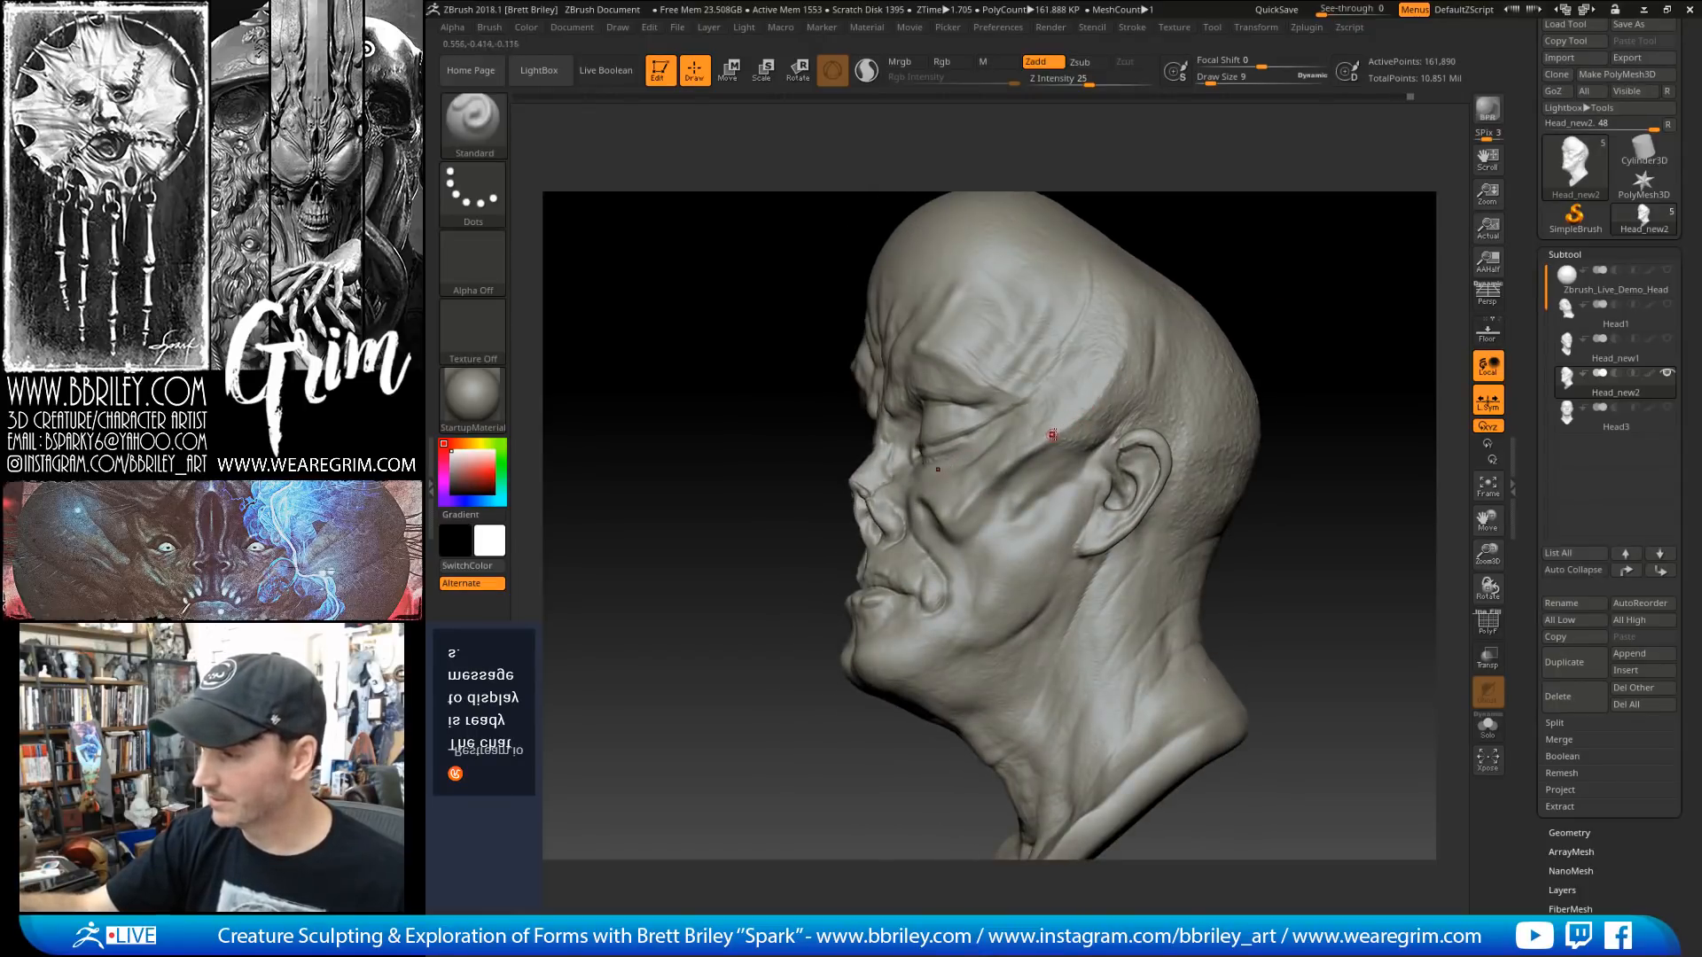
{"action": "left_click_drag", "start_coordinate": [1258, 228], "coordinate": [999, 418]}
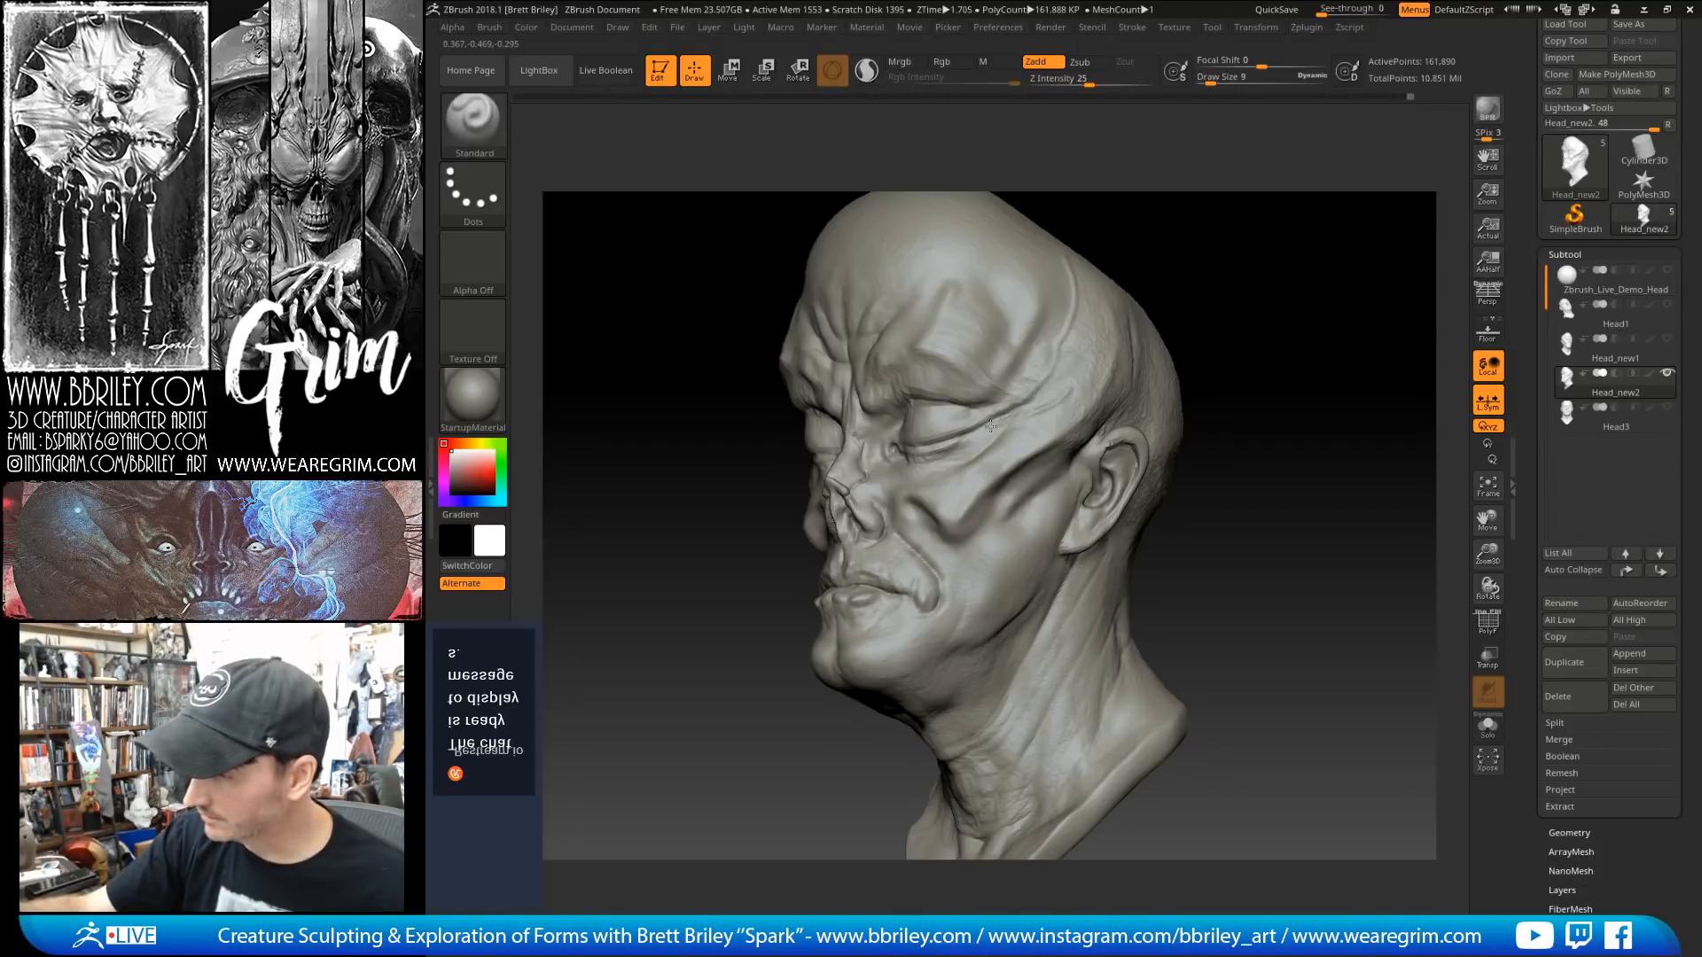
{"action": "left_click_drag", "start_coordinate": [1204, 287], "coordinate": [1248, 286]}
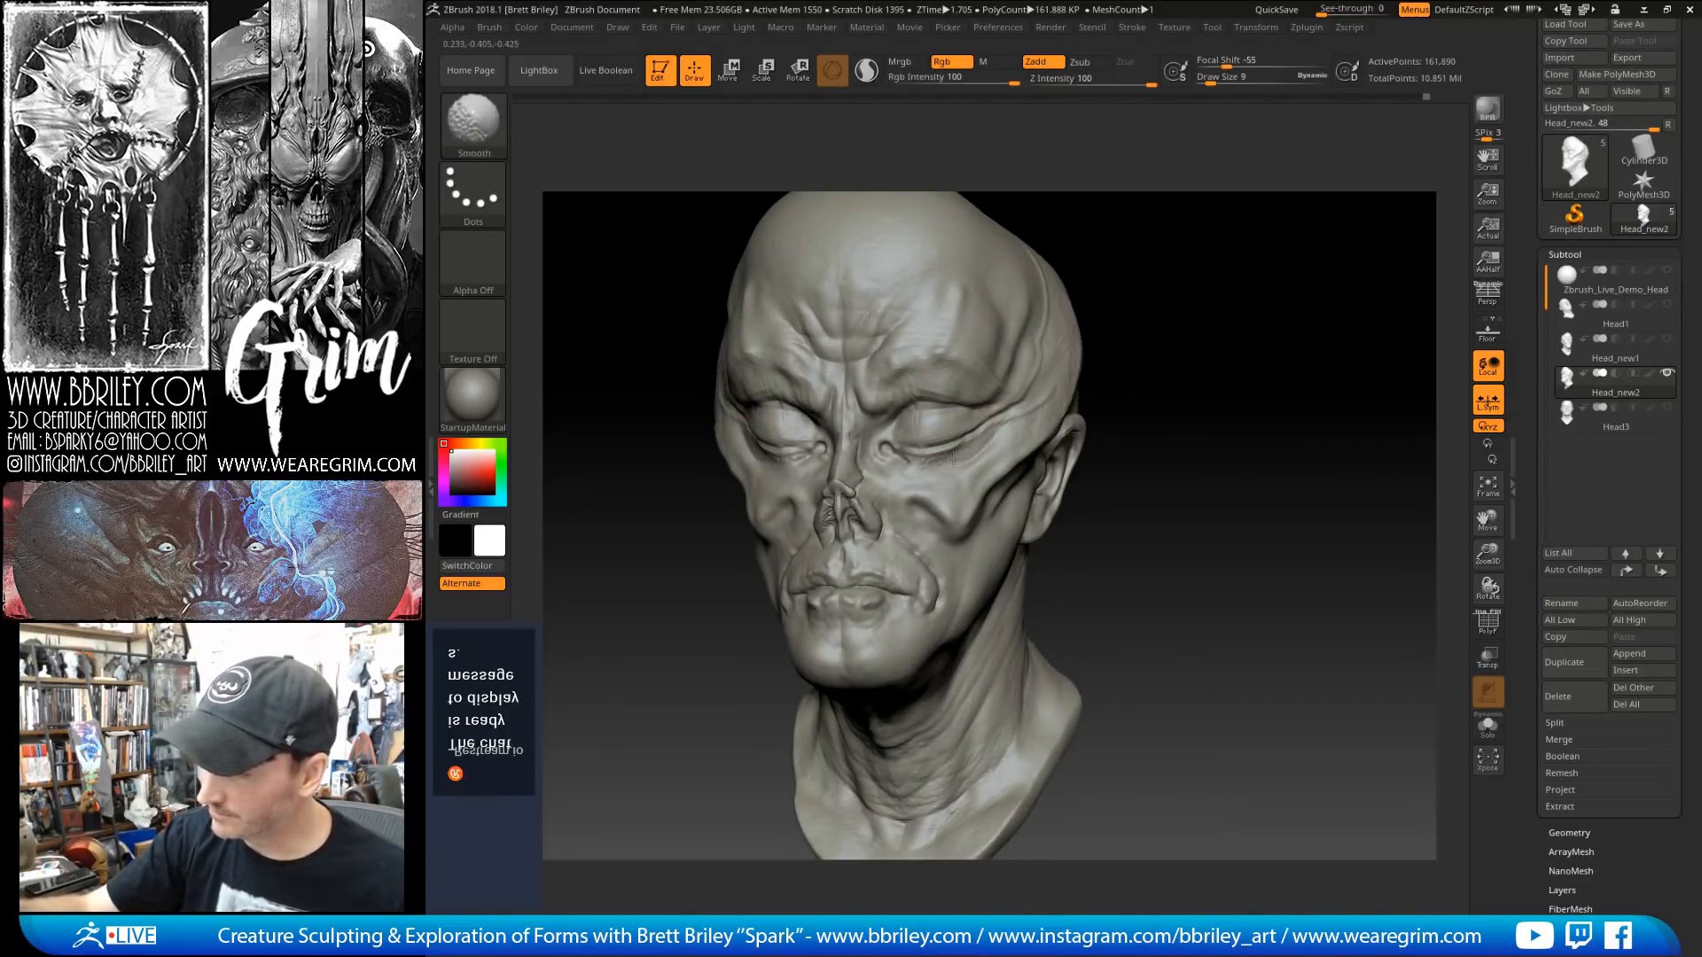
Step: Carve the crease below the eye with DamStandard at draw size 16
{"action": "mouse_move", "coordinate": [1174, 243]}
{"action": "left_mouse_down"}
{"action": "mouse_move", "coordinate": [1223, 190]}
{"action": "mouse_move", "coordinate": [1249, 275]}
{"action": "mouse_move", "coordinate": [1223, 265]}
{"action": "mouse_move", "coordinate": [974, 337]}
{"action": "left_mouse_up"}
{"action": "type", "text": "bdss16"}
{"action": "key", "text": "Return"}
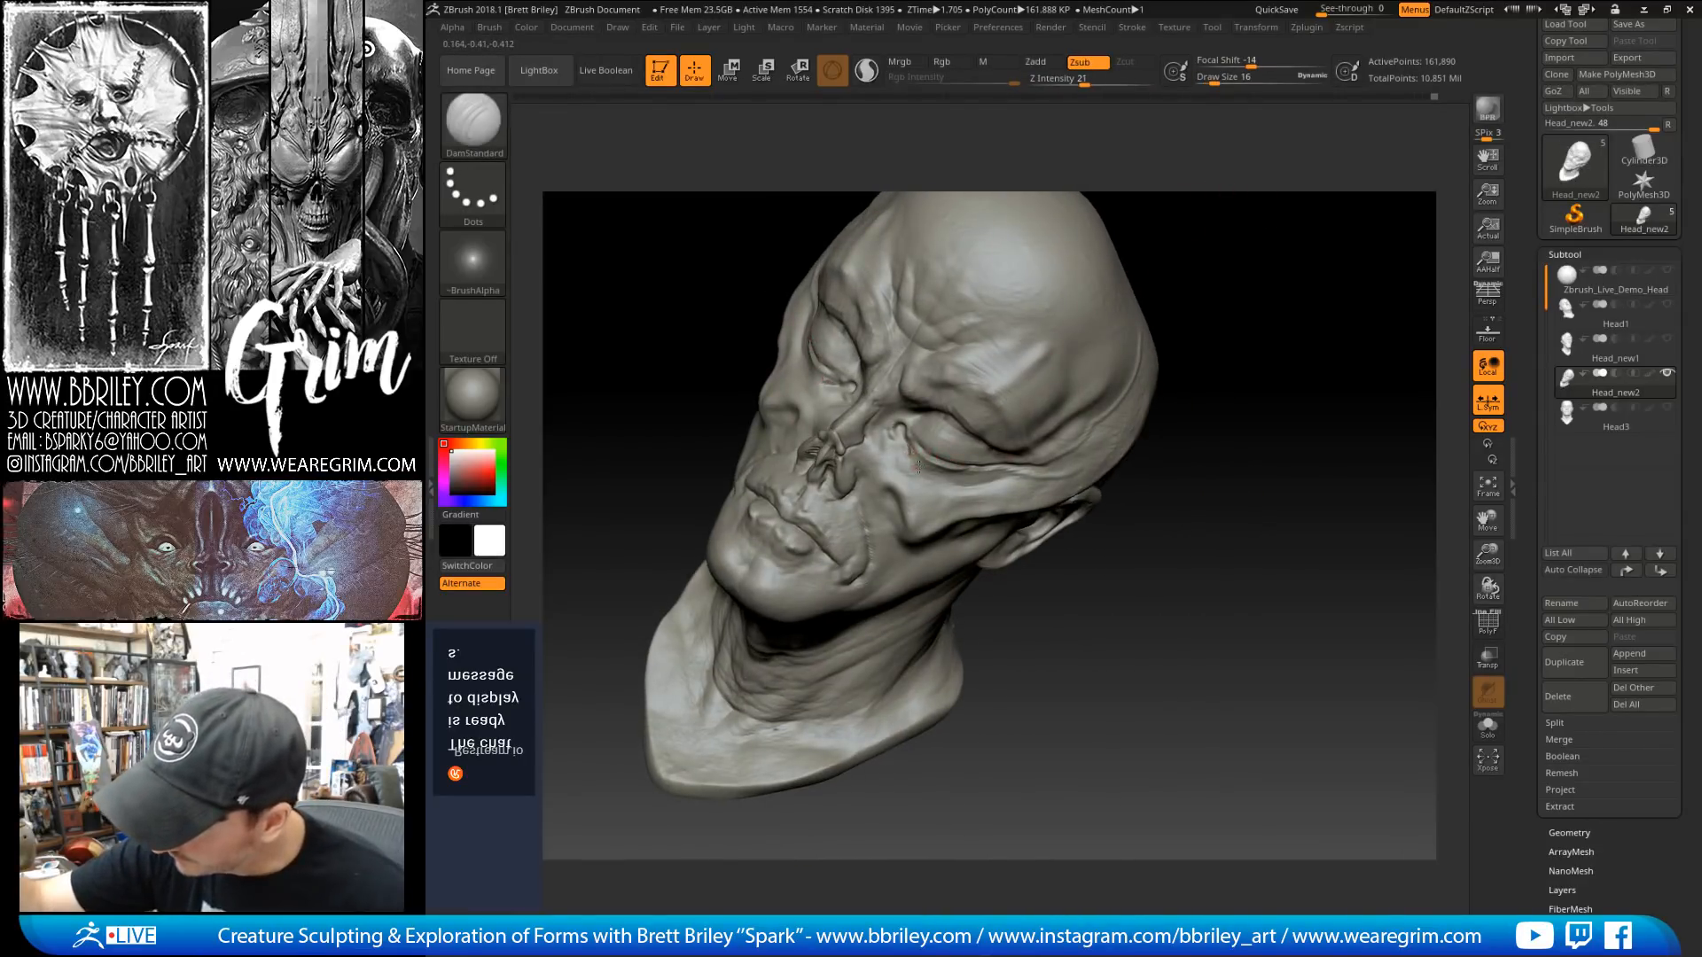
{"action": "left_click_drag", "start_coordinate": [905, 452], "coordinate": [948, 476]}
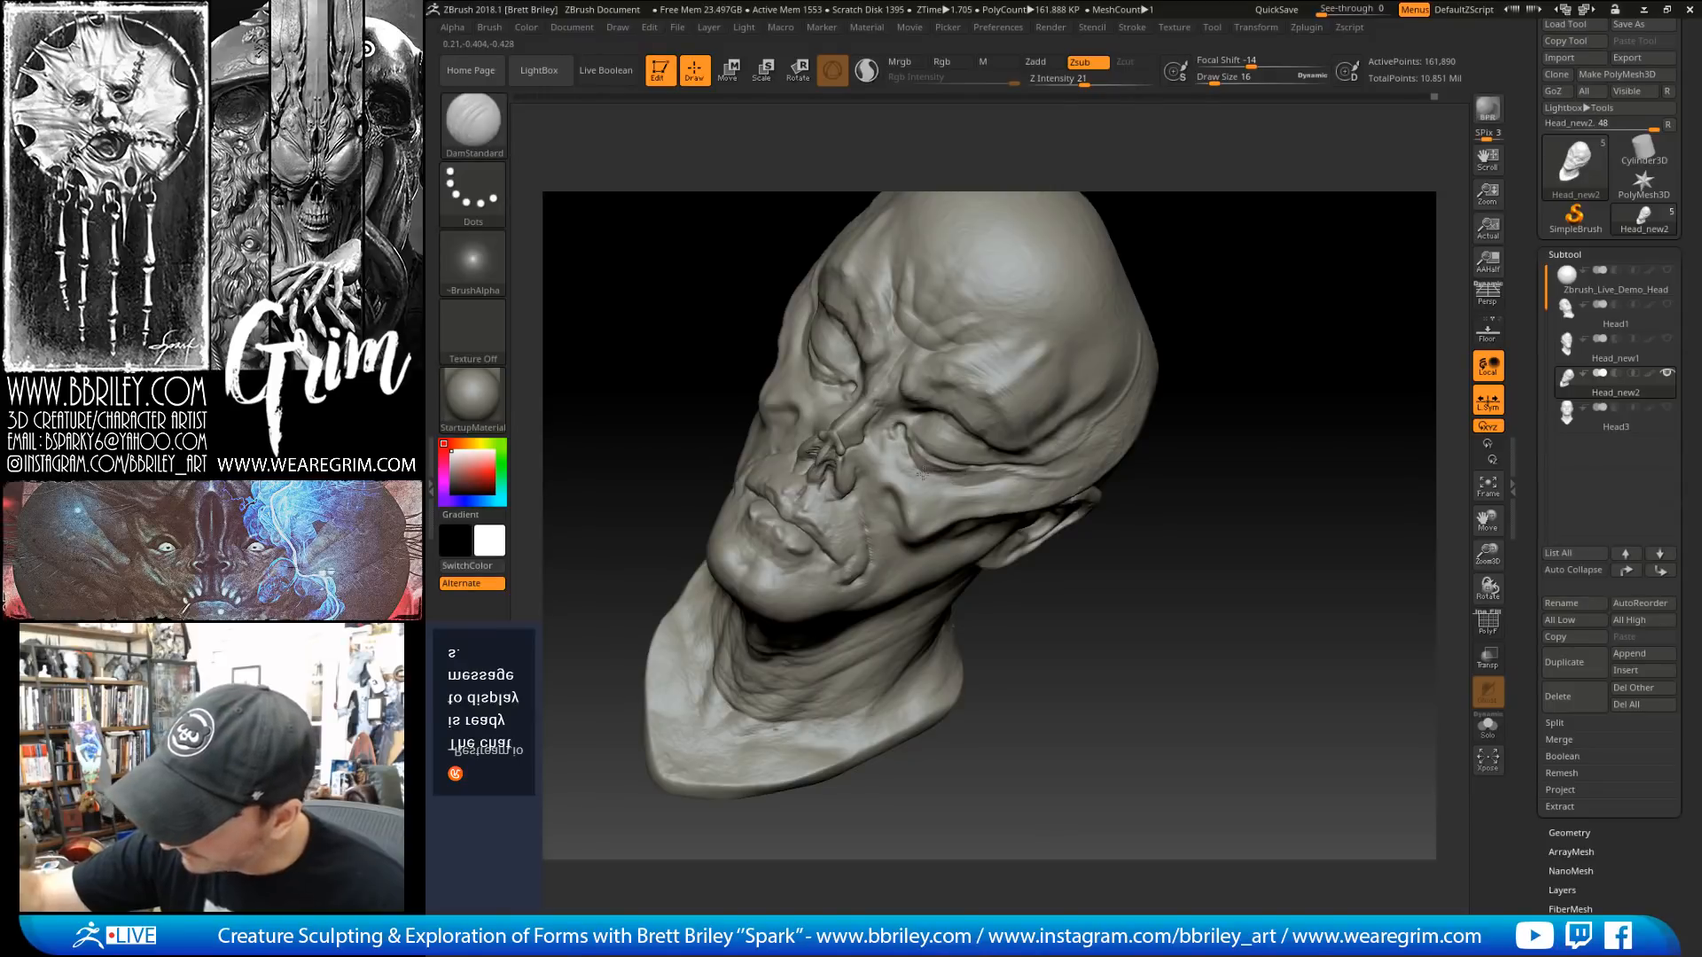
Step: Adjust the lower eyelid's shape with the Move brush at draw size 25
{"action": "key", "text": "b"}
{"action": "key", "text": "m"}
{"action": "key", "text": "v"}
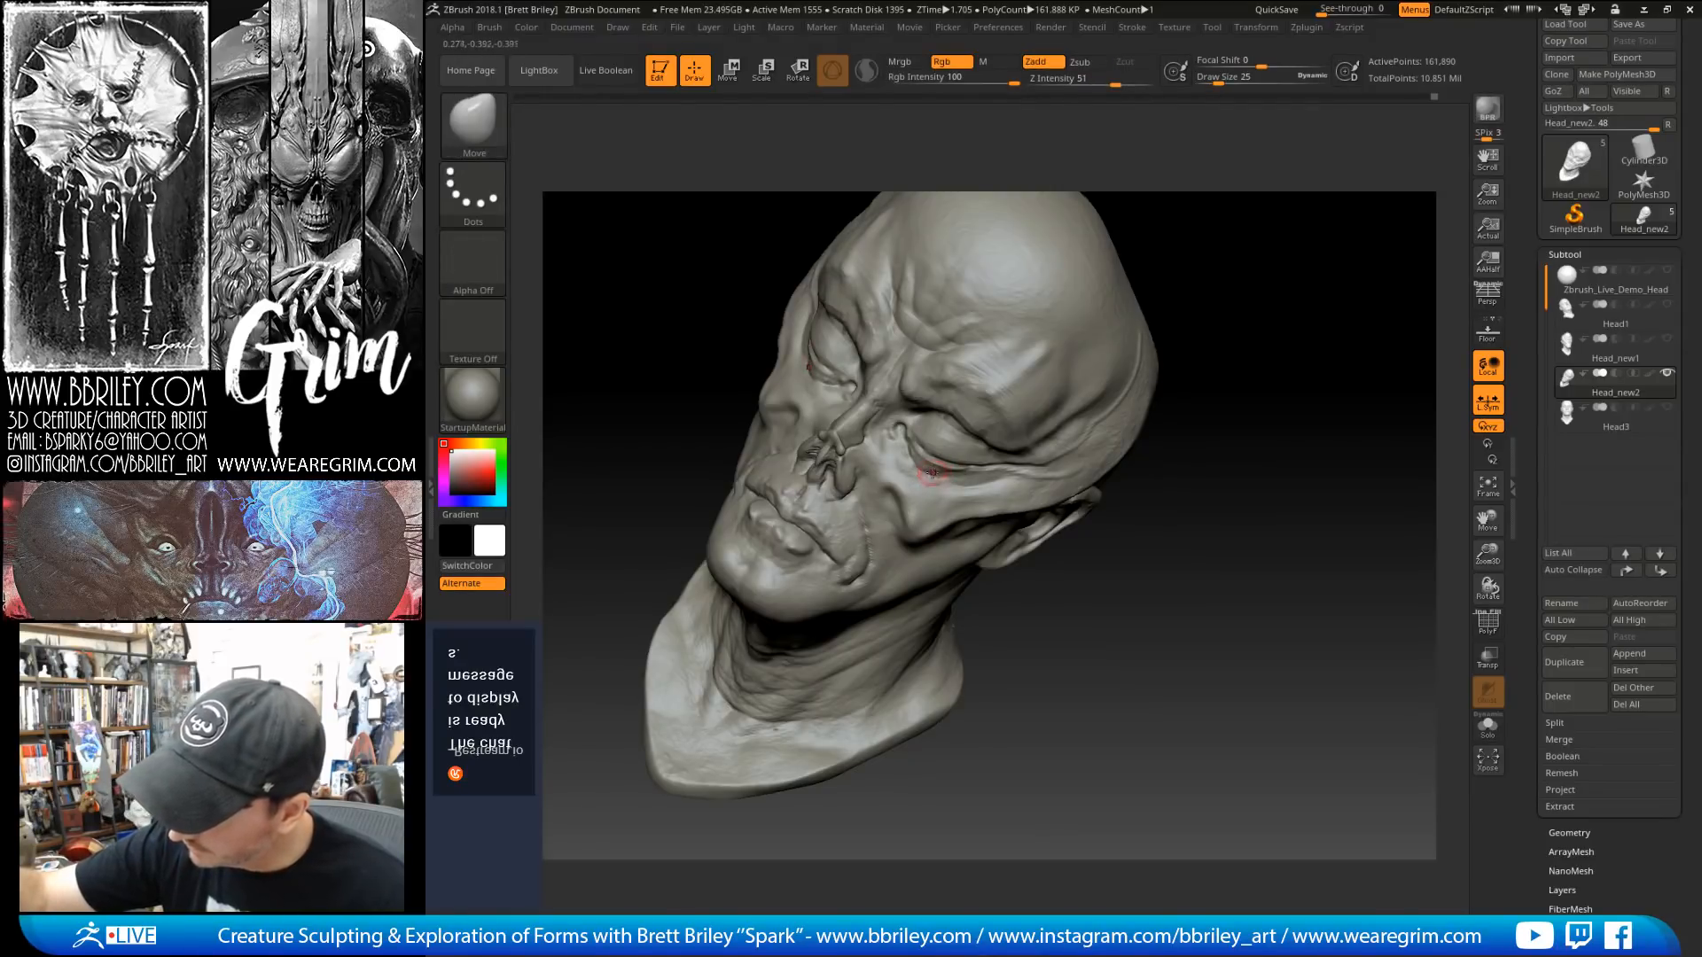
Step: Build up the eyelid and under-eye folds with the Standard brush at draw sizes 18 and 12
{"action": "key", "text": "b"}
{"action": "key", "text": "s"}
{"action": "key", "text": "t"}
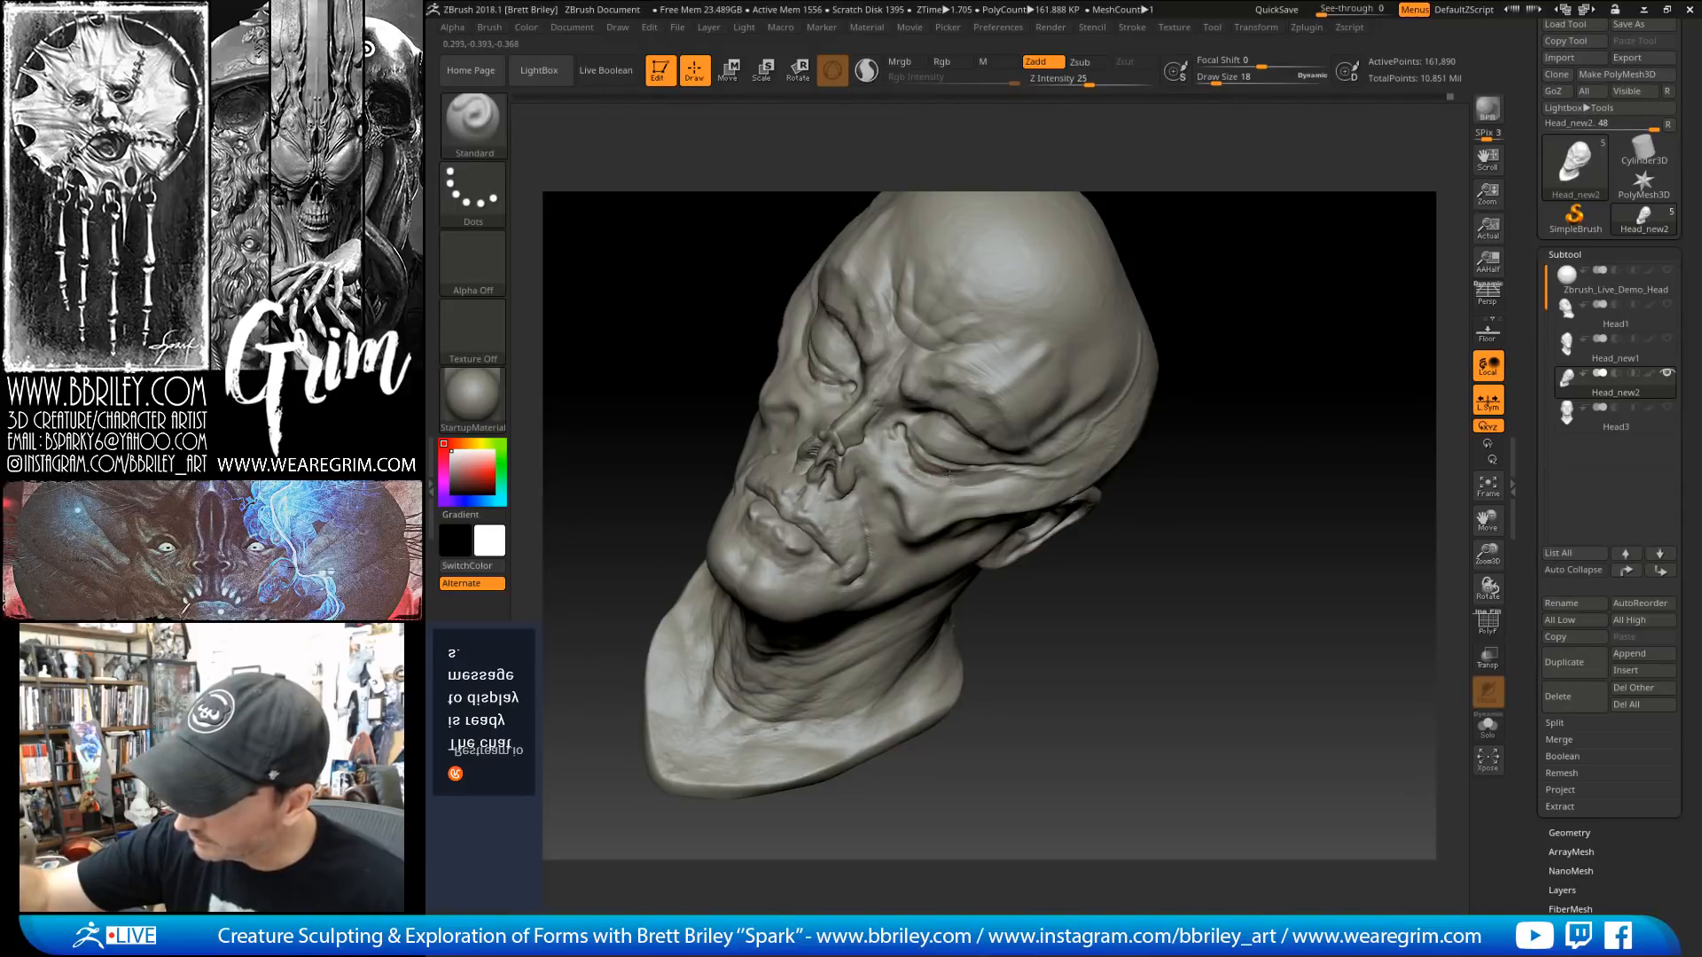
{"action": "left_click_drag", "start_coordinate": [1223, 221], "coordinate": [1240, 215]}
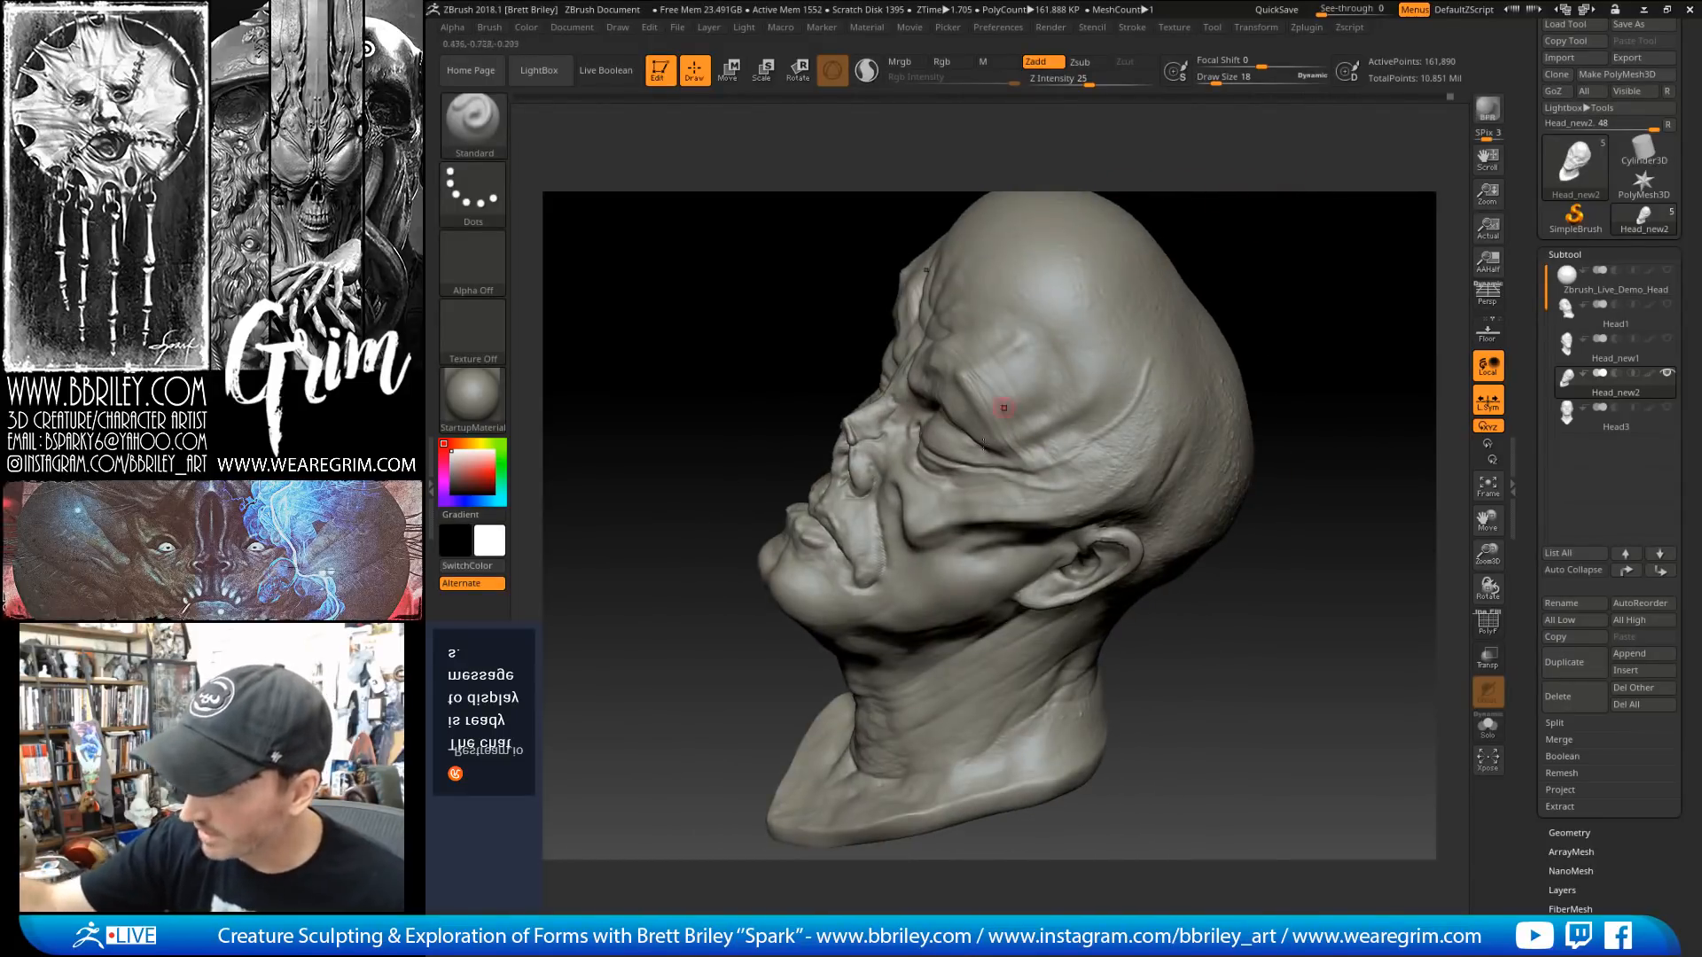
{"action": "key", "text": "s"}
{"action": "left_click", "coordinate": [945, 480]}
{"action": "left_click_drag", "start_coordinate": [1245, 306], "coordinate": [1247, 302]}
{"action": "key", "text": "s"}
{"action": "left_click", "coordinate": [897, 425]}
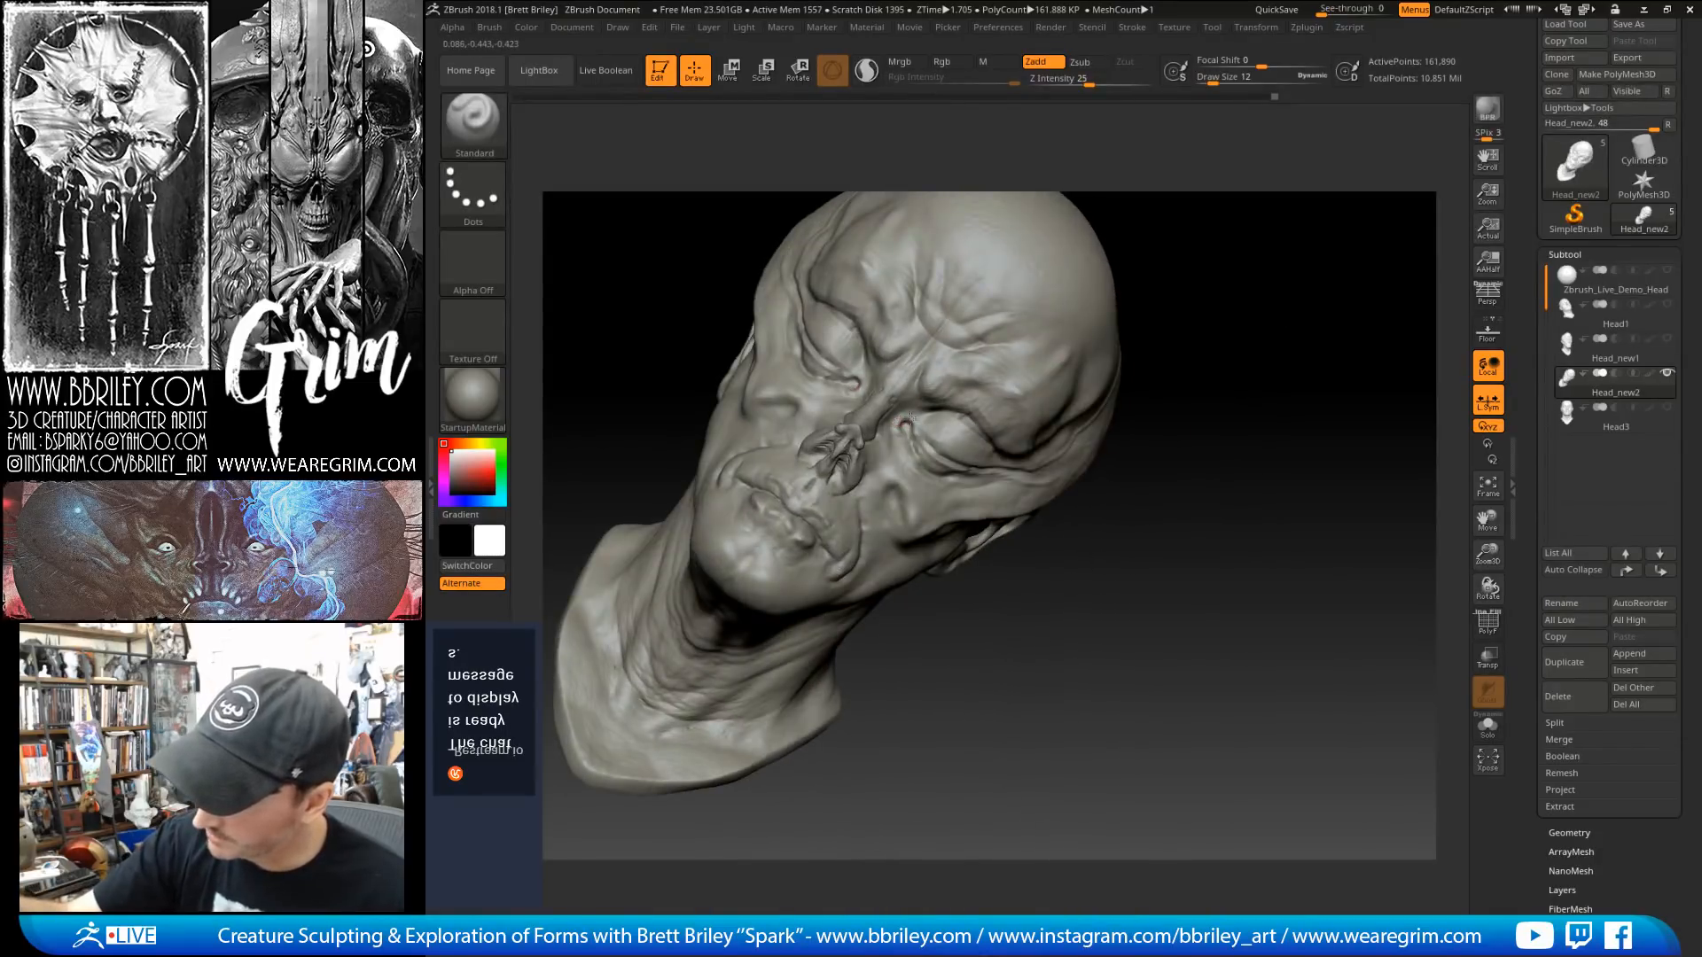
Step: Nudge the inner lower eyelid with the Move brush at draw size 25 and build it up with Standard at draw size 16
{"action": "key", "text": "b"}
{"action": "key", "text": "m"}
{"action": "key", "text": "v"}
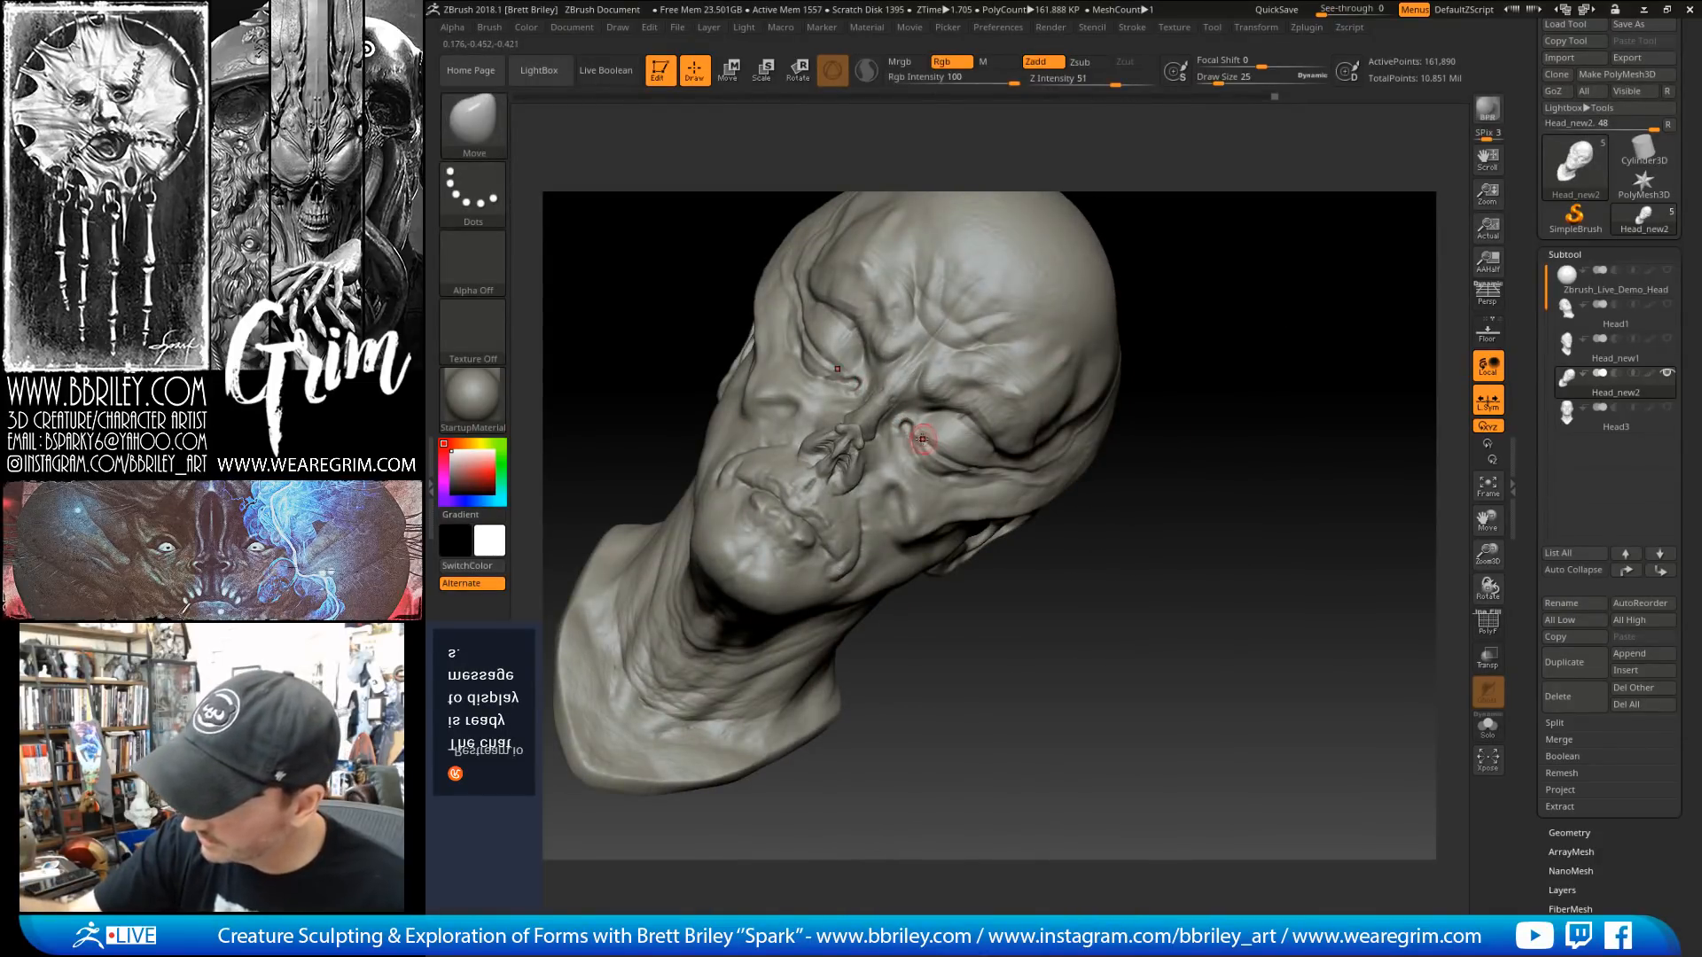
{"action": "key", "text": "b"}
{"action": "key", "text": "s"}
{"action": "key", "text": "t"}
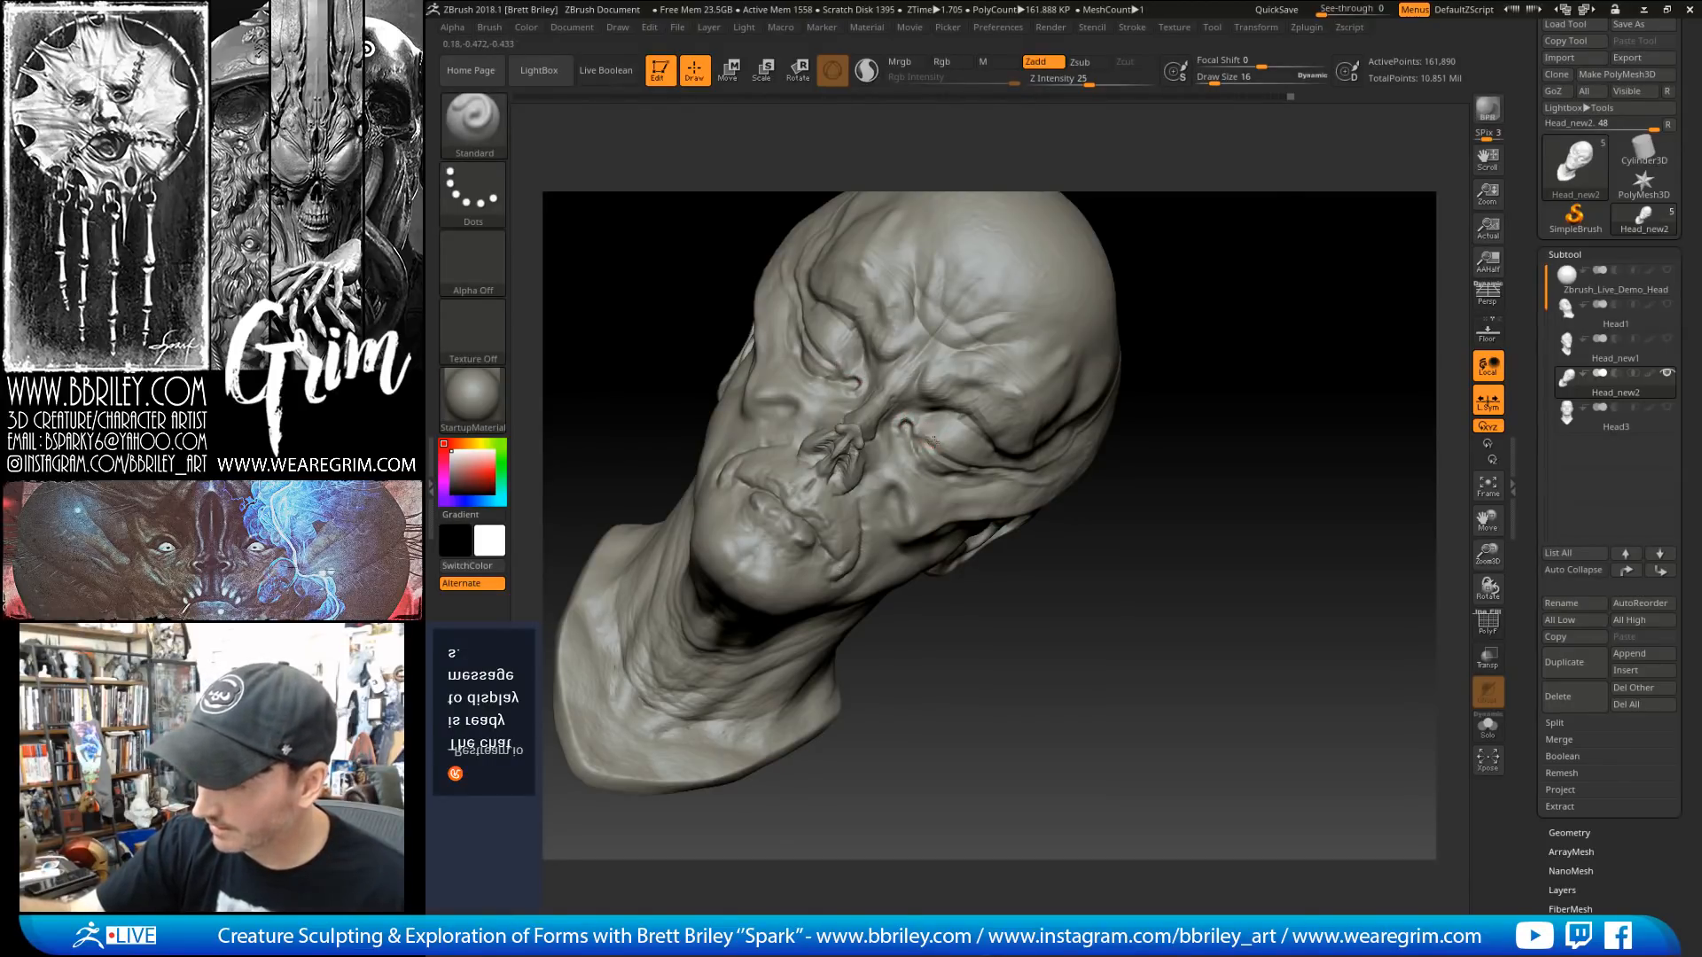
{"action": "left_click_drag", "start_coordinate": [1180, 322], "coordinate": [1189, 317]}
Step: Reshape the outer eye corner and the brow above it with the Move brush at draw size 36
{"action": "key", "text": "b"}
{"action": "key", "text": "m"}
{"action": "key", "text": "v"}
{"action": "key", "text": "s"}
{"action": "left_click", "coordinate": [956, 463]}
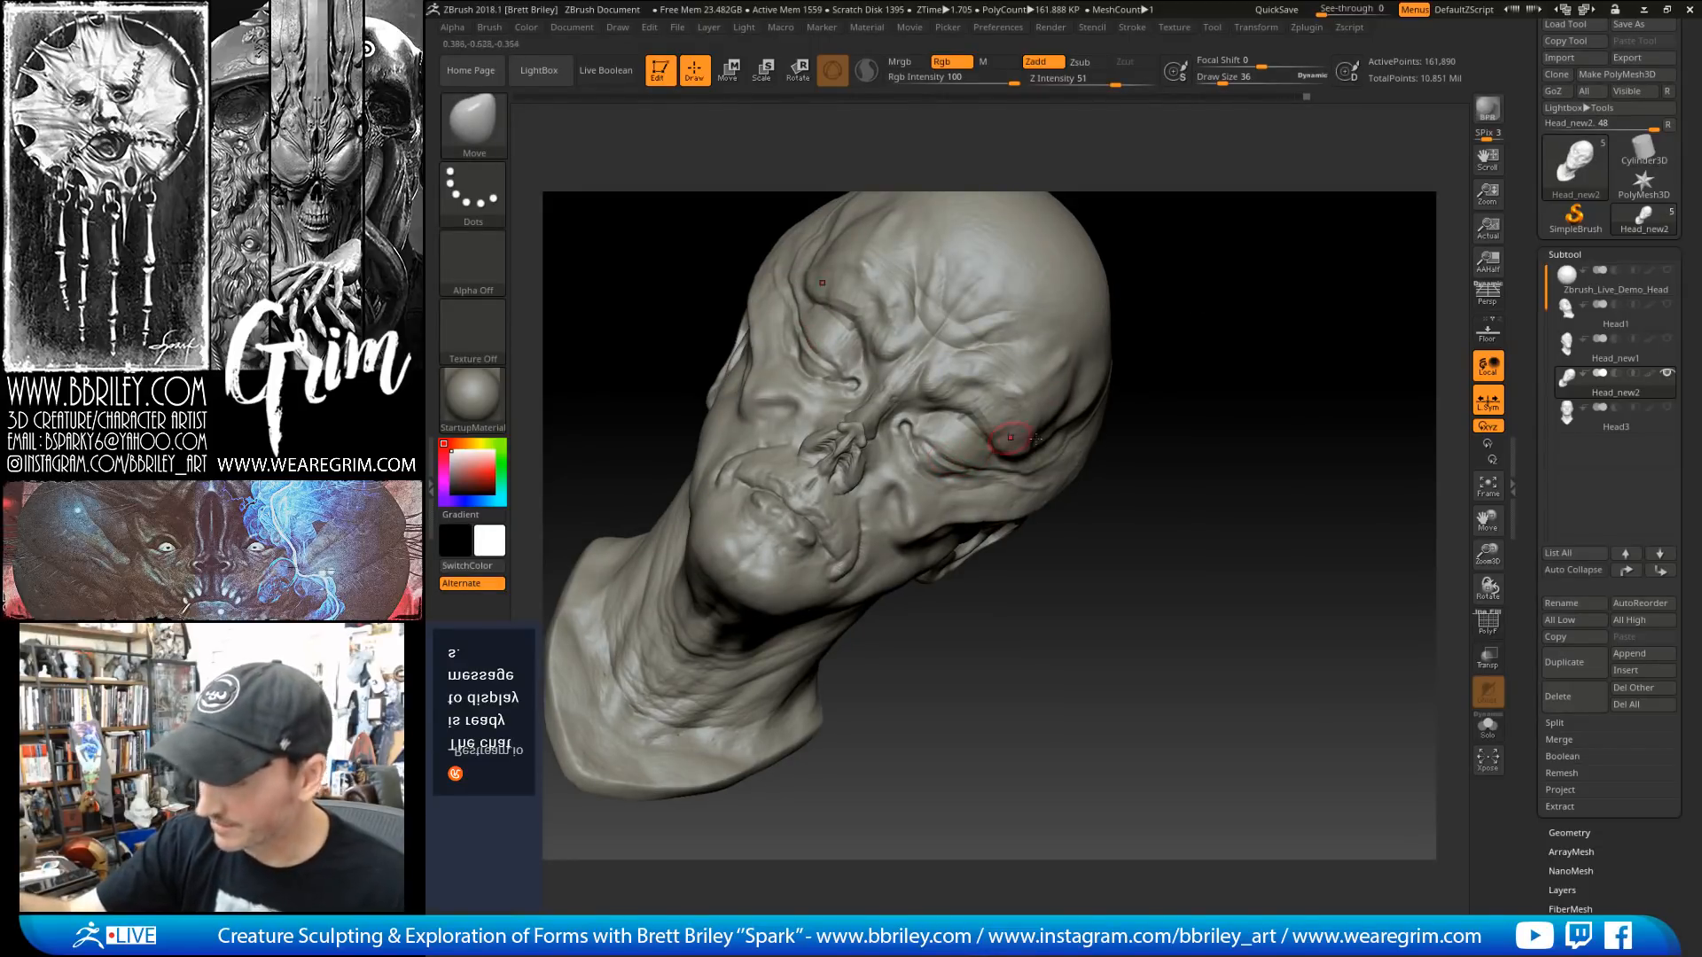
{"action": "left_click_drag", "start_coordinate": [1168, 423], "coordinate": [1181, 425]}
Step: Carve fine creases along the eyelids from inner to outer eye corner with DamStandard at draw sizes 21, 10 and 12
{"action": "key", "text": "b"}
{"action": "key", "text": "d"}
{"action": "key", "text": "s"}
{"action": "key", "text": "s"}
{"action": "left_click", "coordinate": [915, 442]}
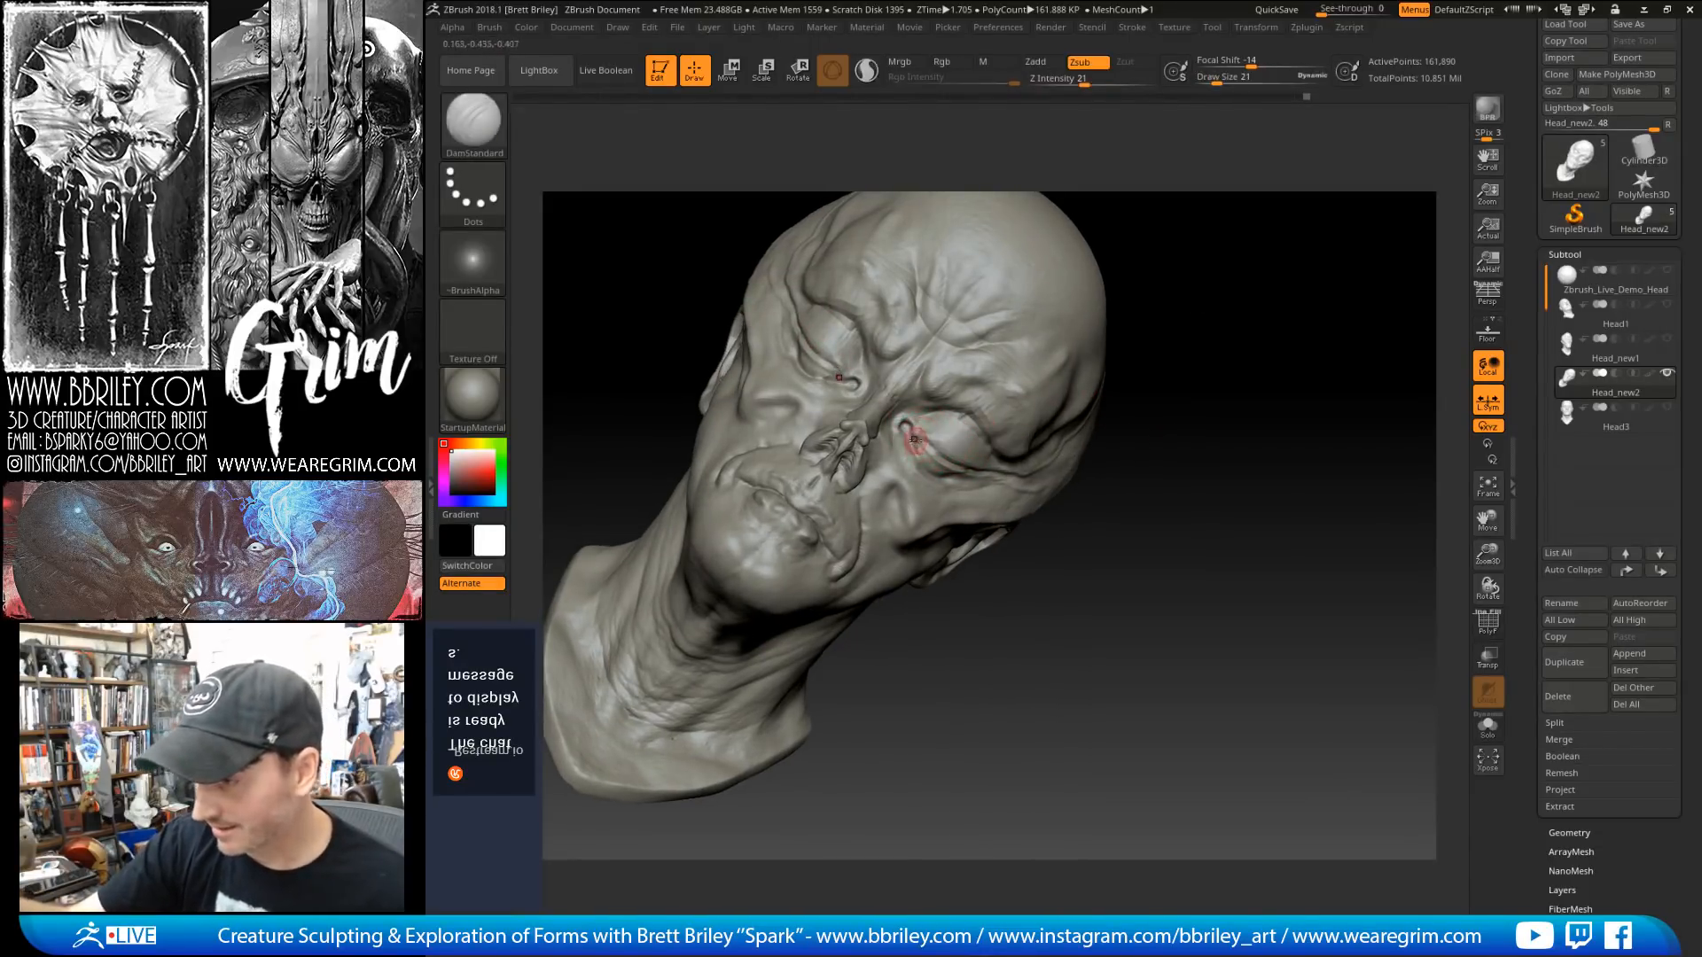
{"action": "key", "text": "s"}
{"action": "left_click", "coordinate": [913, 443]}
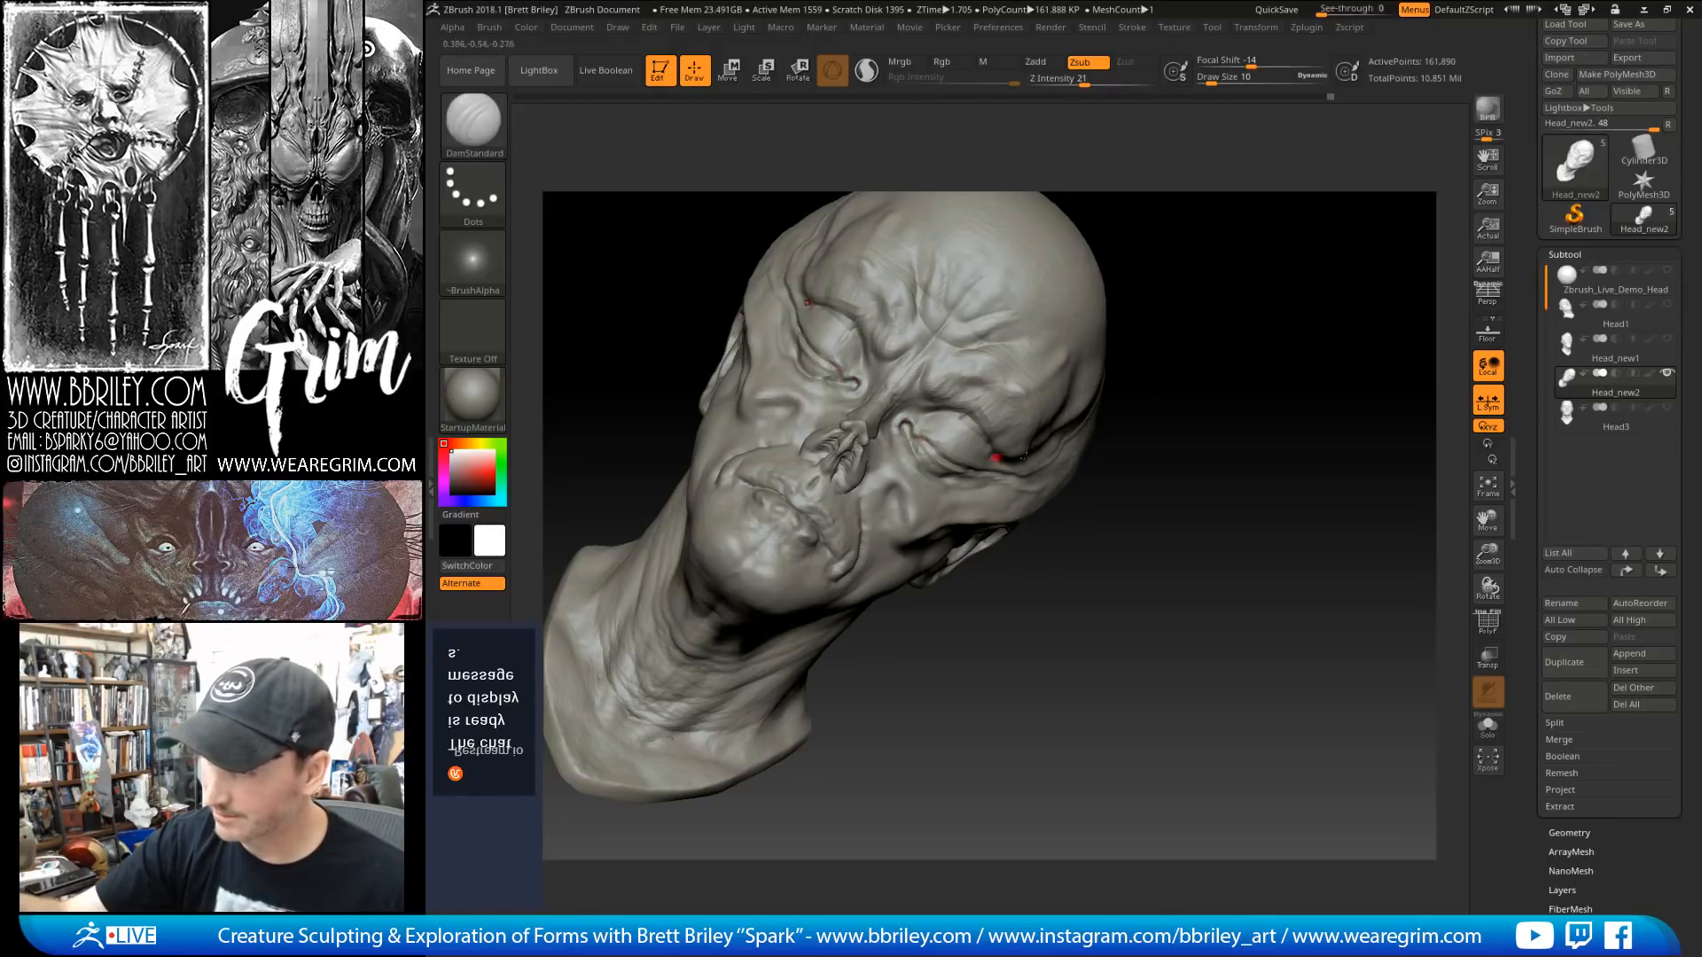
{"action": "right_click_drag", "start_coordinate": [994, 457], "coordinate": [926, 442]}
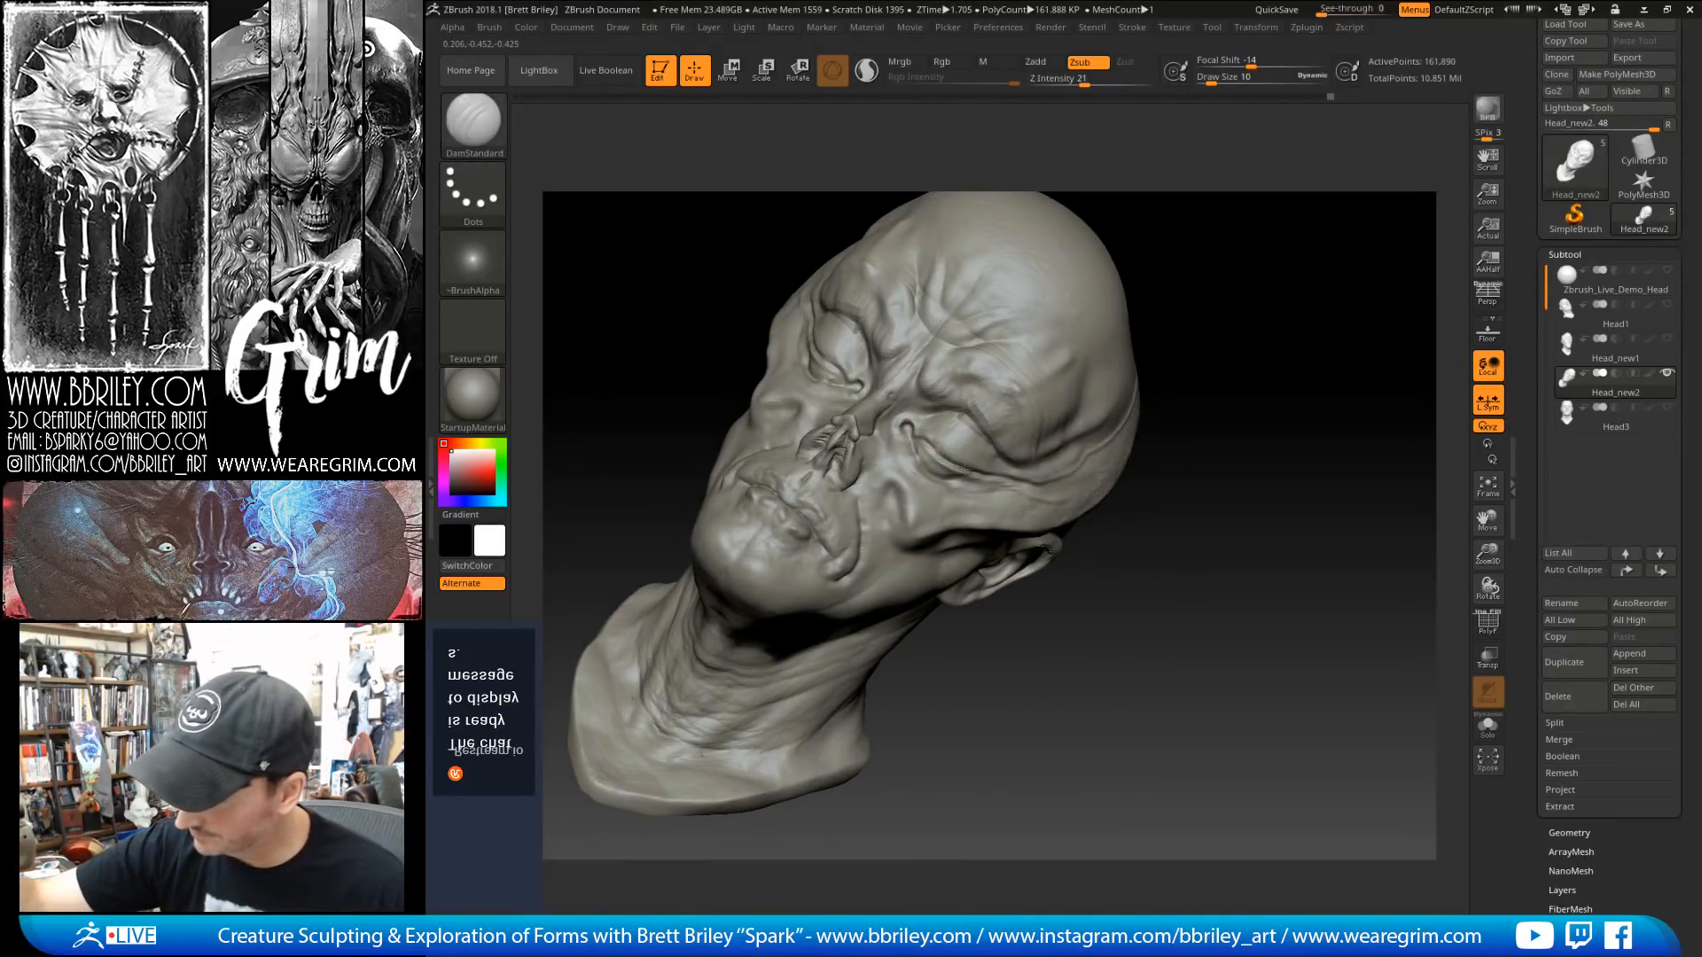
{"action": "mouse_move", "coordinate": [955, 462]}
{"action": "right_mouse_down"}
{"action": "mouse_move", "coordinate": [1330, 277]}
{"action": "mouse_move", "coordinate": [1223, 291]}
{"action": "right_mouse_up"}
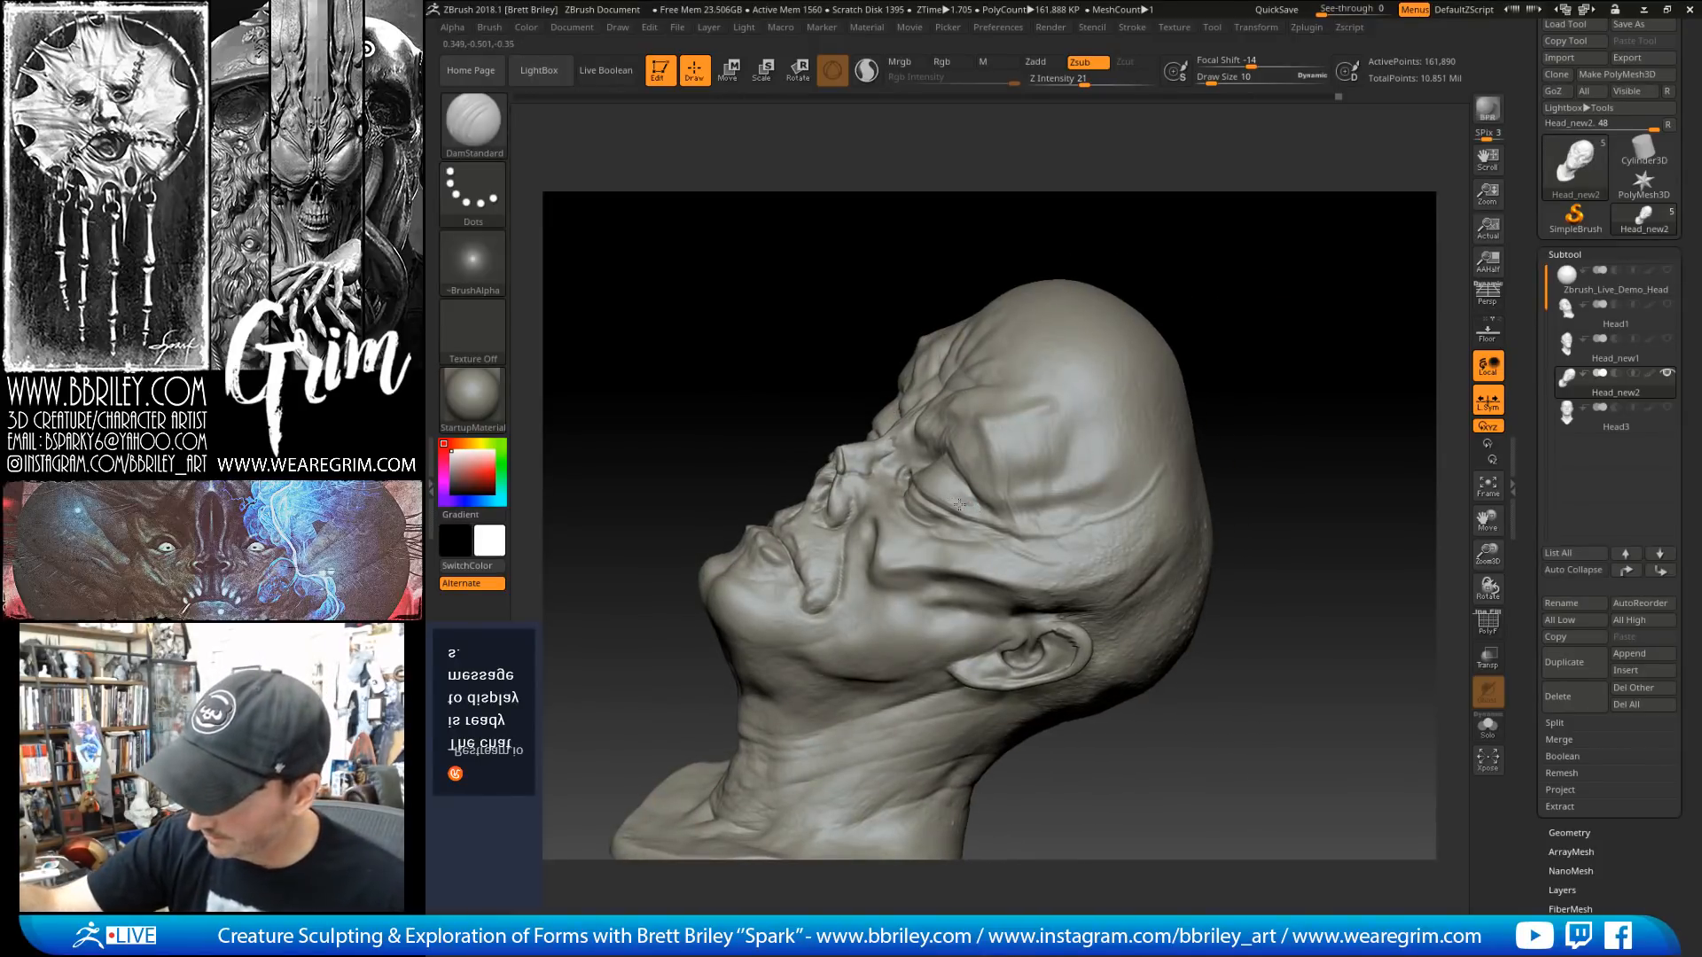
{"action": "right_click_drag", "start_coordinate": [998, 444], "coordinate": [1125, 236]}
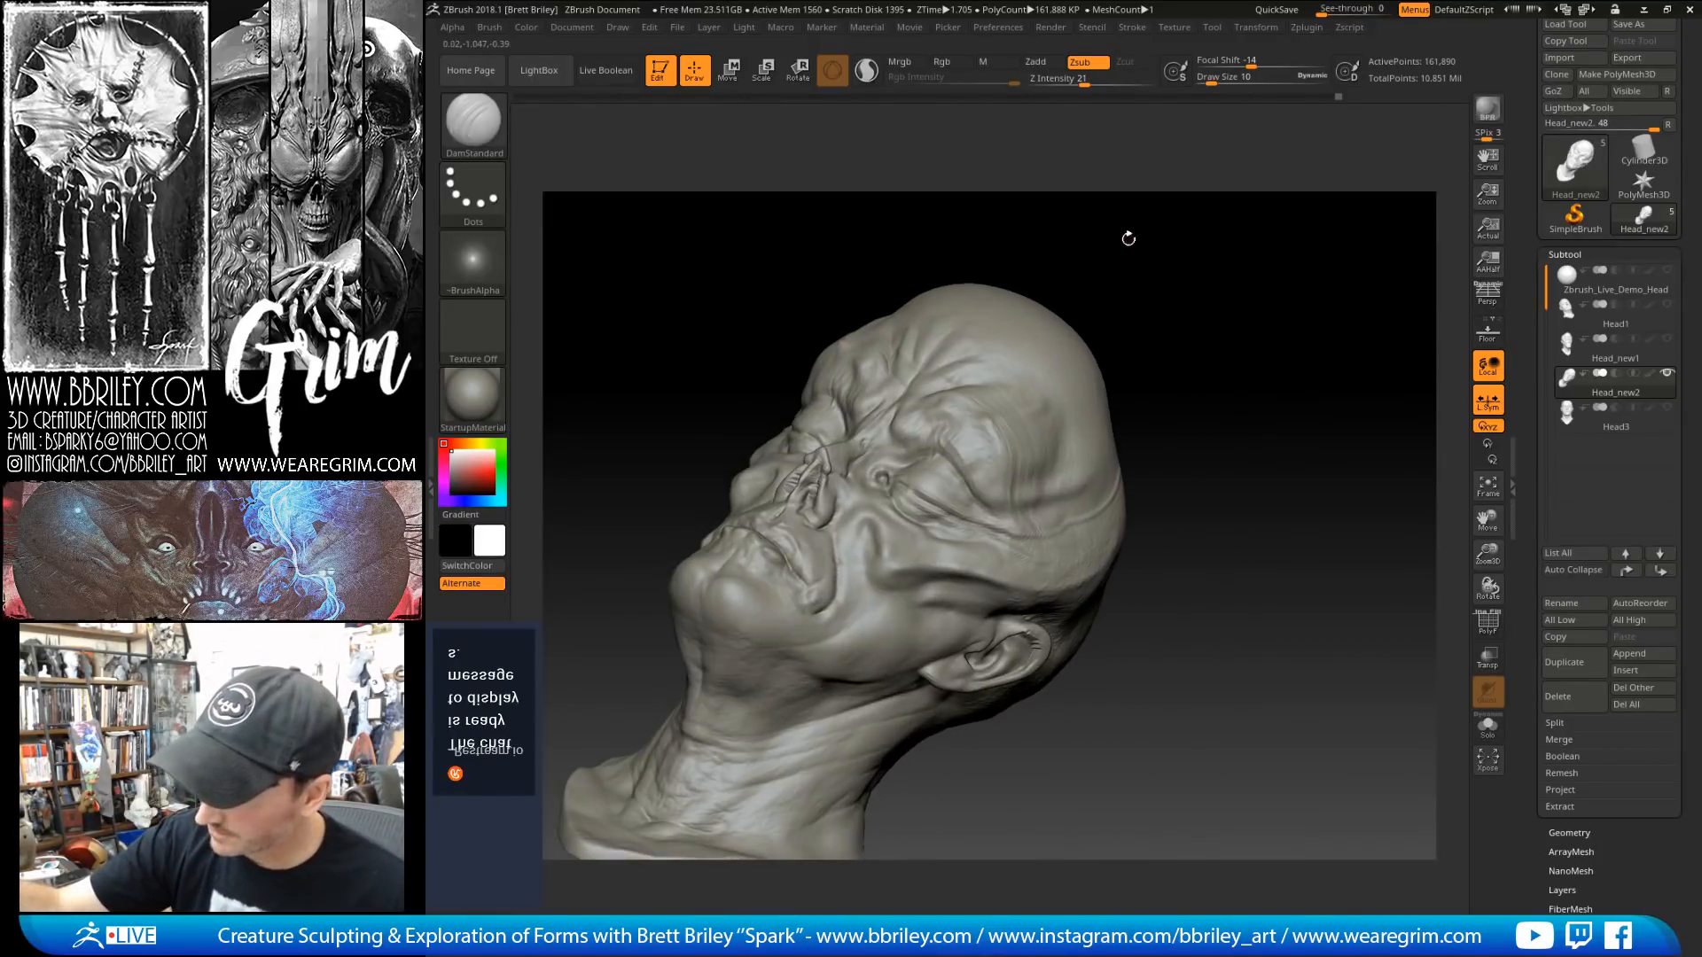
{"action": "left_click_drag", "start_coordinate": [1175, 240], "coordinate": [1052, 343]}
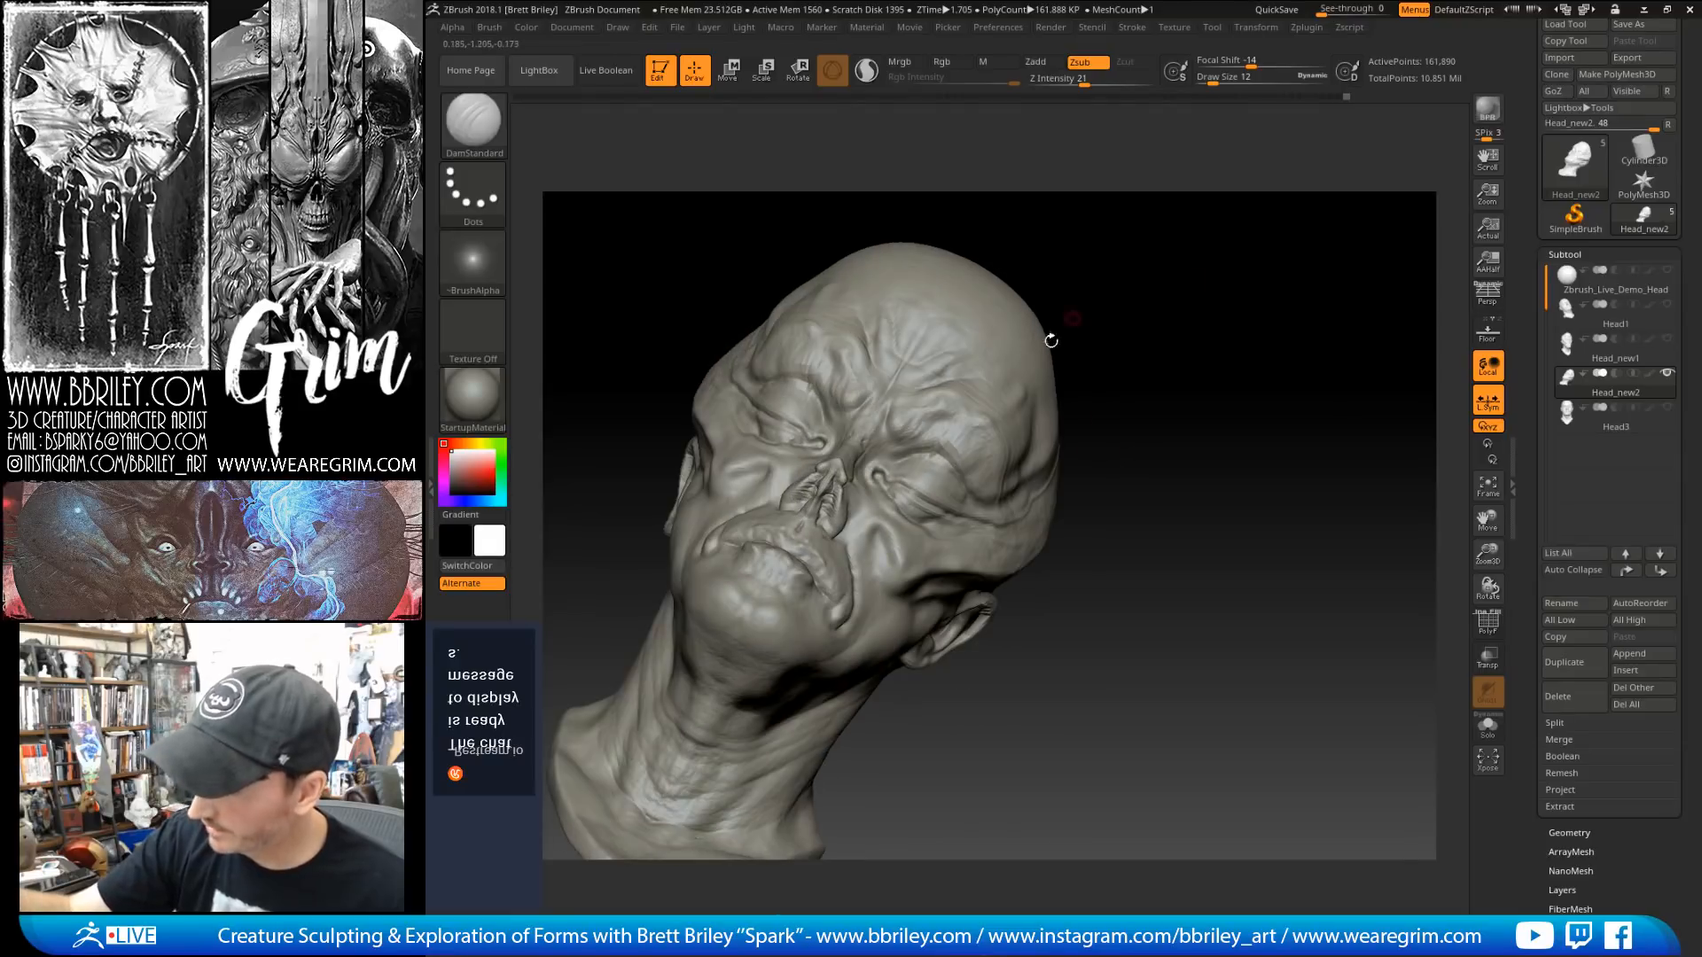
Step: Lower the head by one subdivision level and reshape the upper eyelid and brow fold with the Move brush at draw size 23
{"action": "key", "text": "shift+d"}
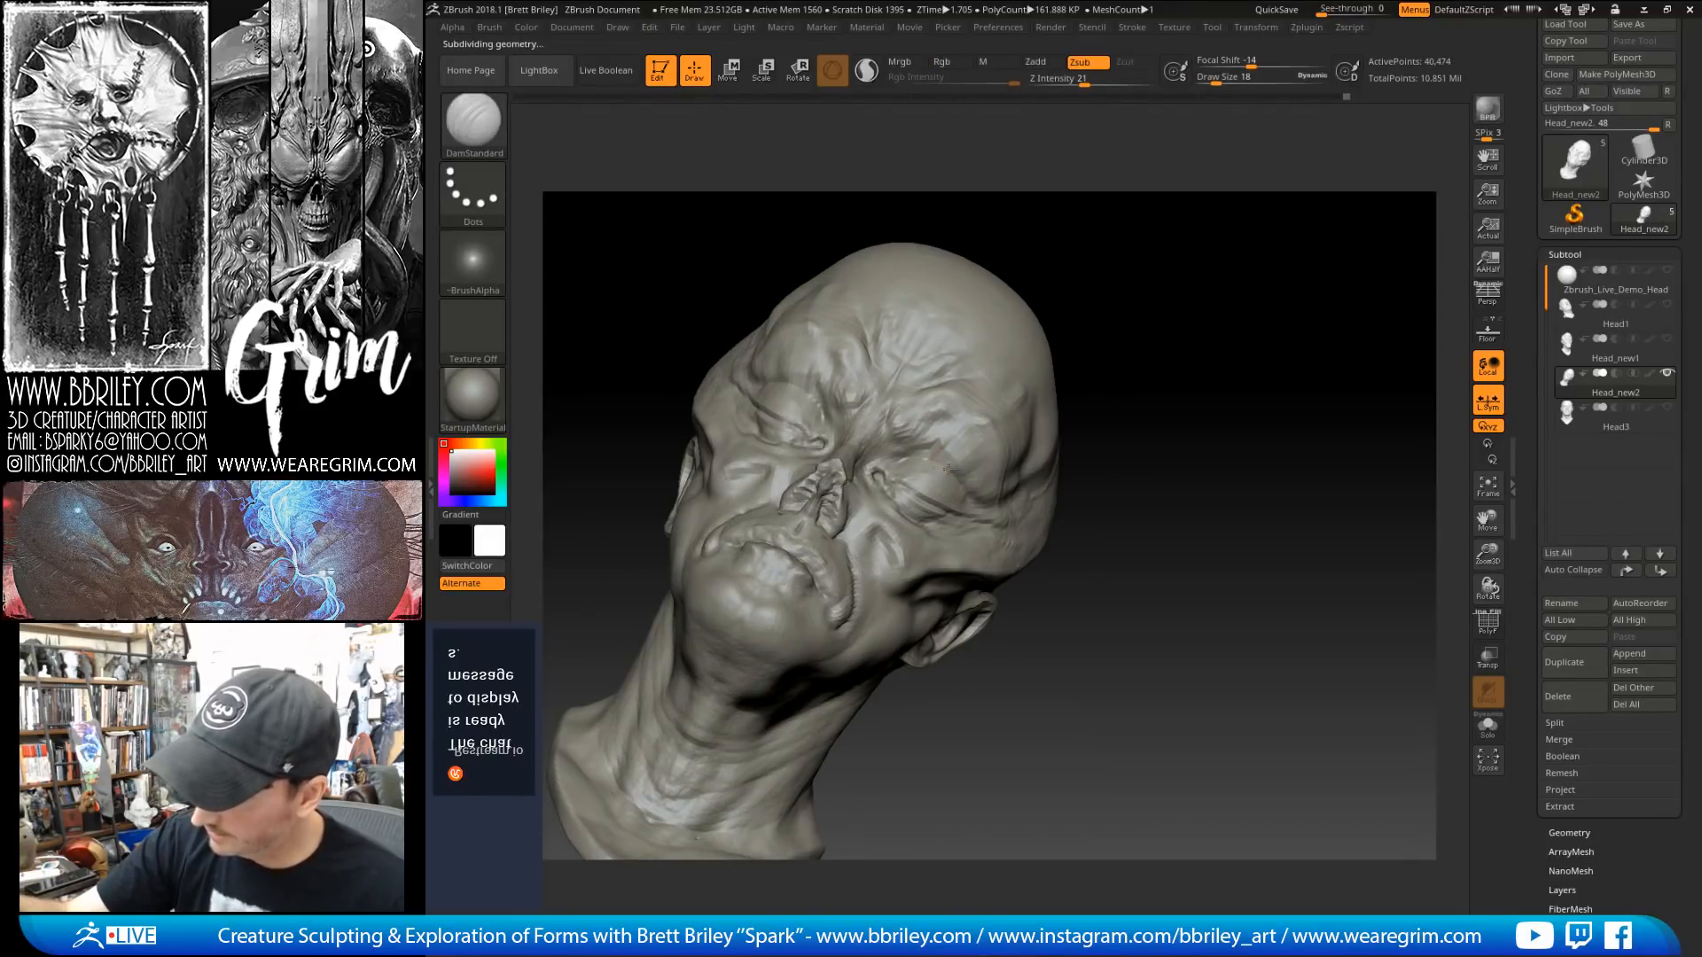
{"action": "right_click_drag", "start_coordinate": [933, 463], "coordinate": [945, 461]}
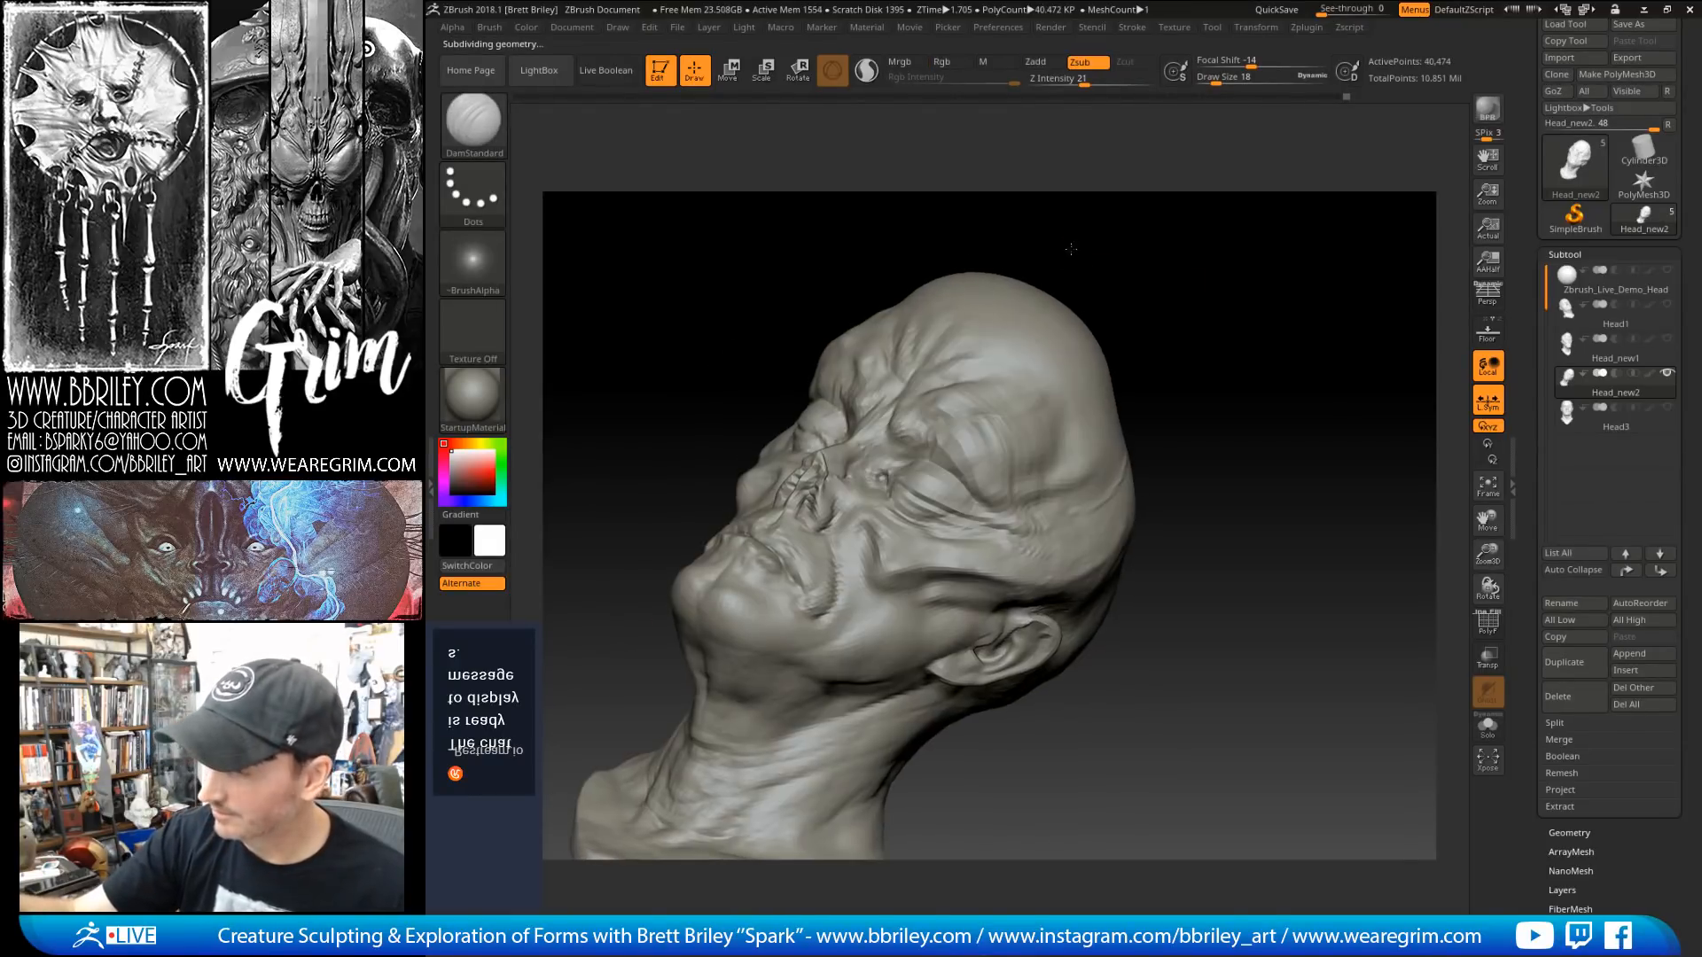
{"action": "key", "text": "b"}
{"action": "key", "text": "m"}
{"action": "key", "text": "v"}
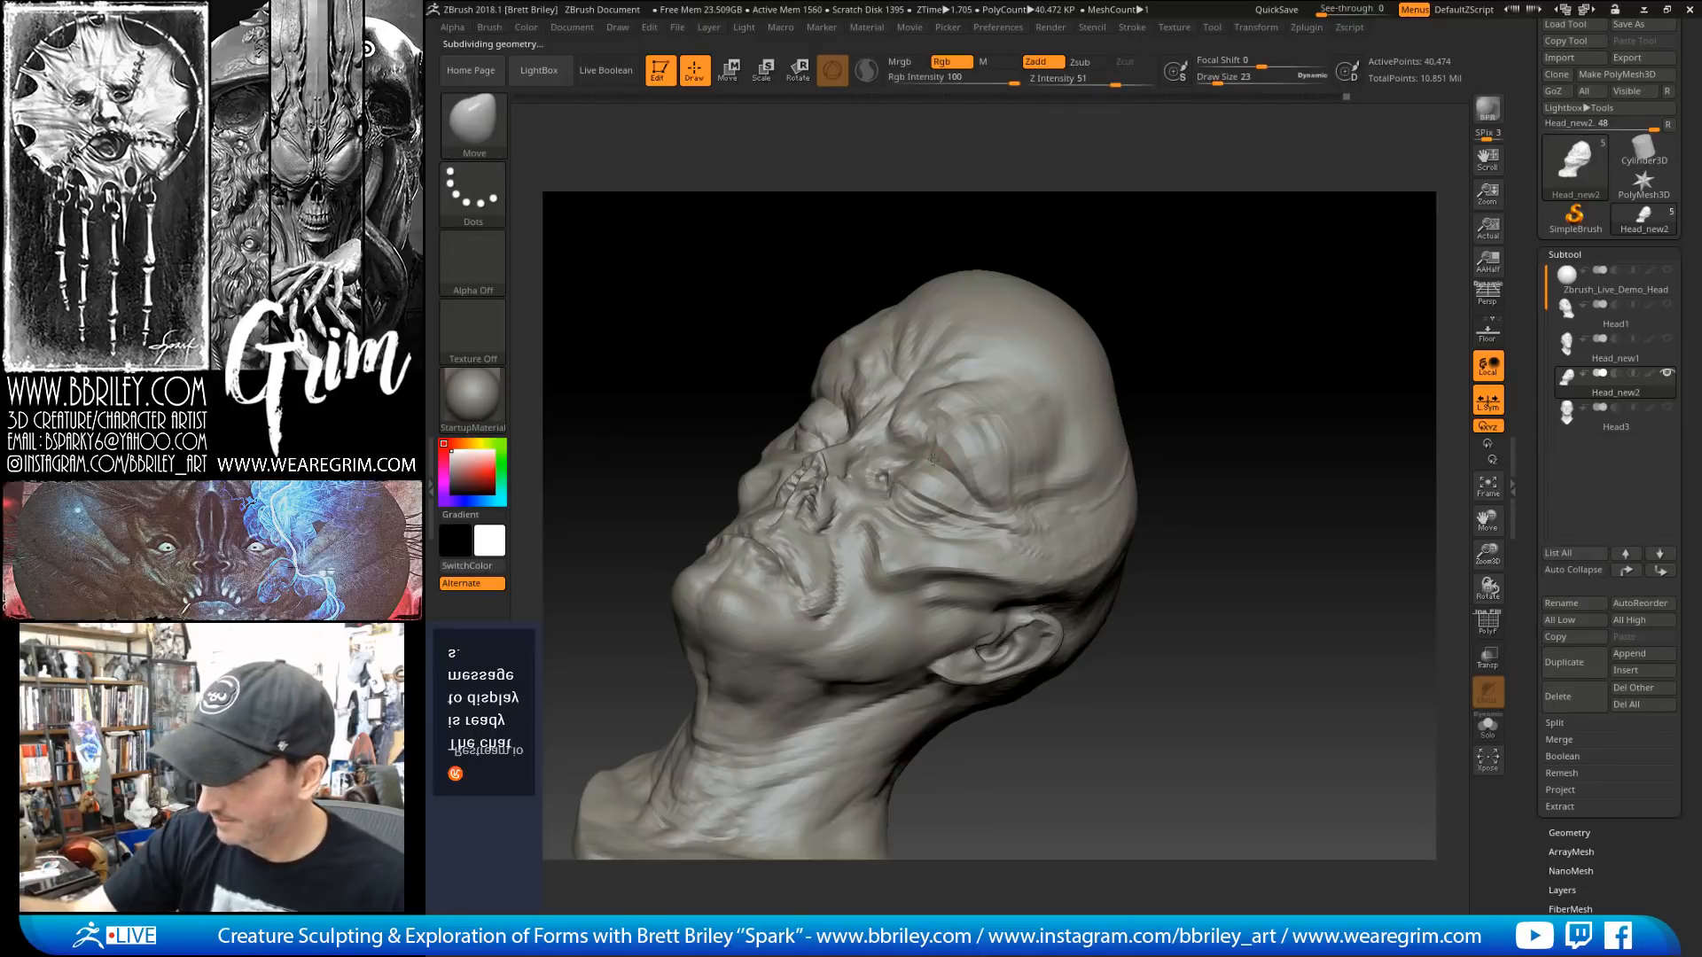
{"action": "left_click_drag", "start_coordinate": [1188, 205], "coordinate": [959, 473]}
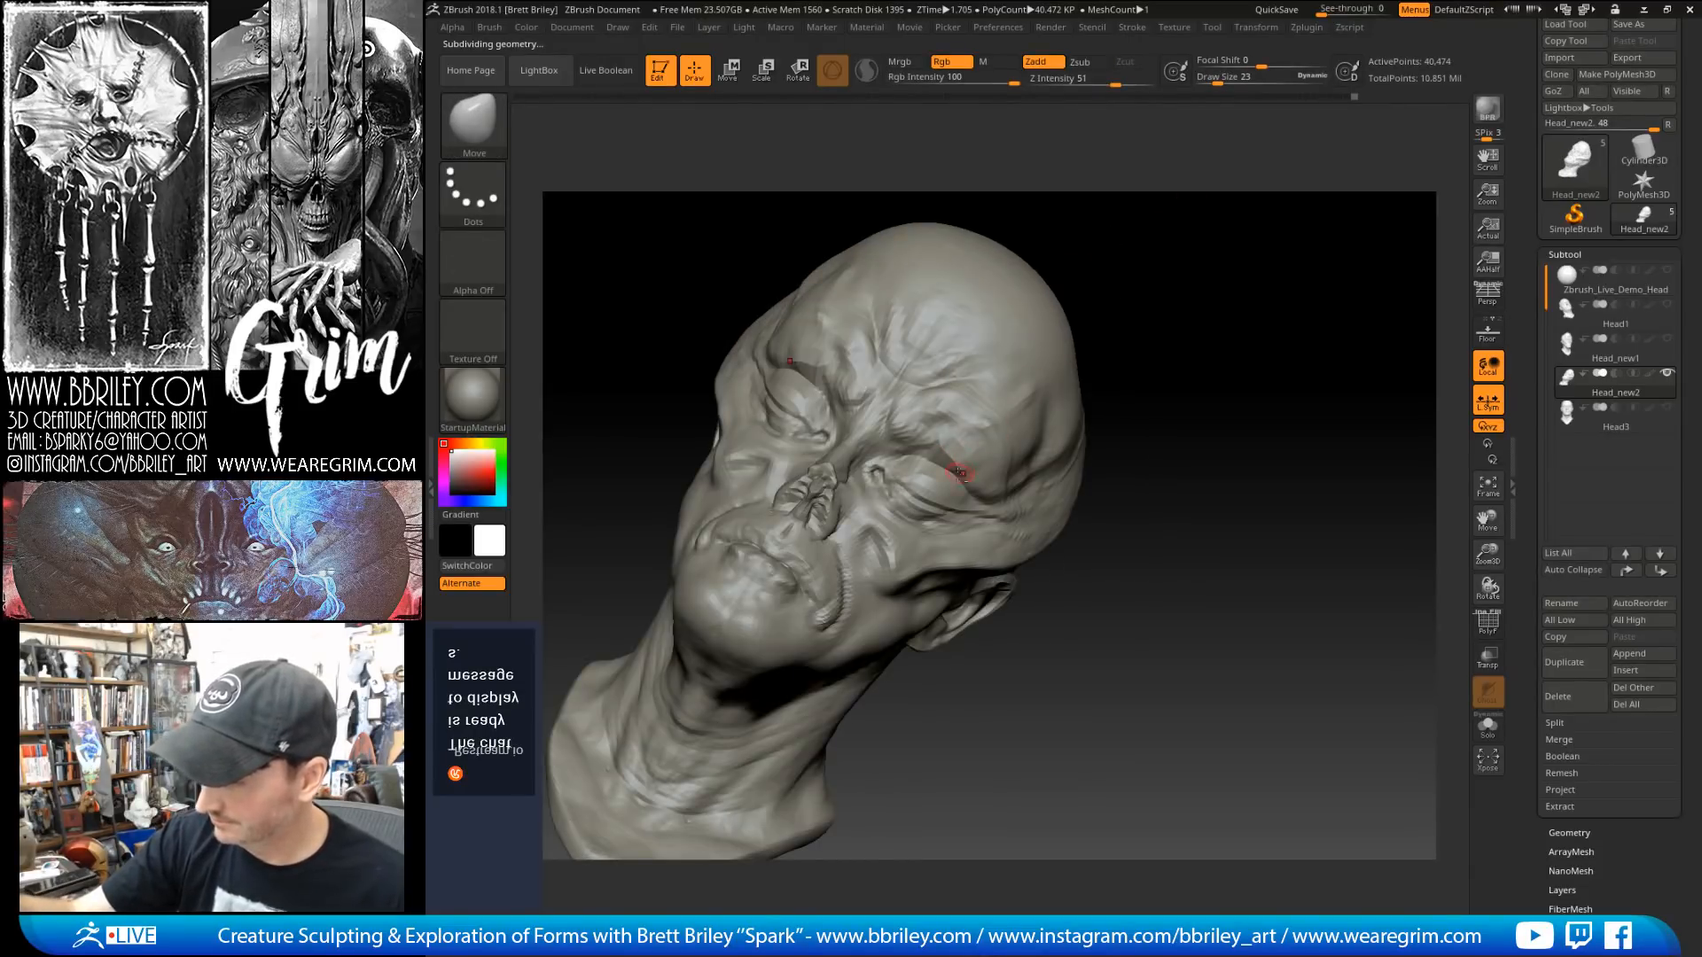
{"action": "left_click_drag", "start_coordinate": [1146, 295], "coordinate": [1177, 298]}
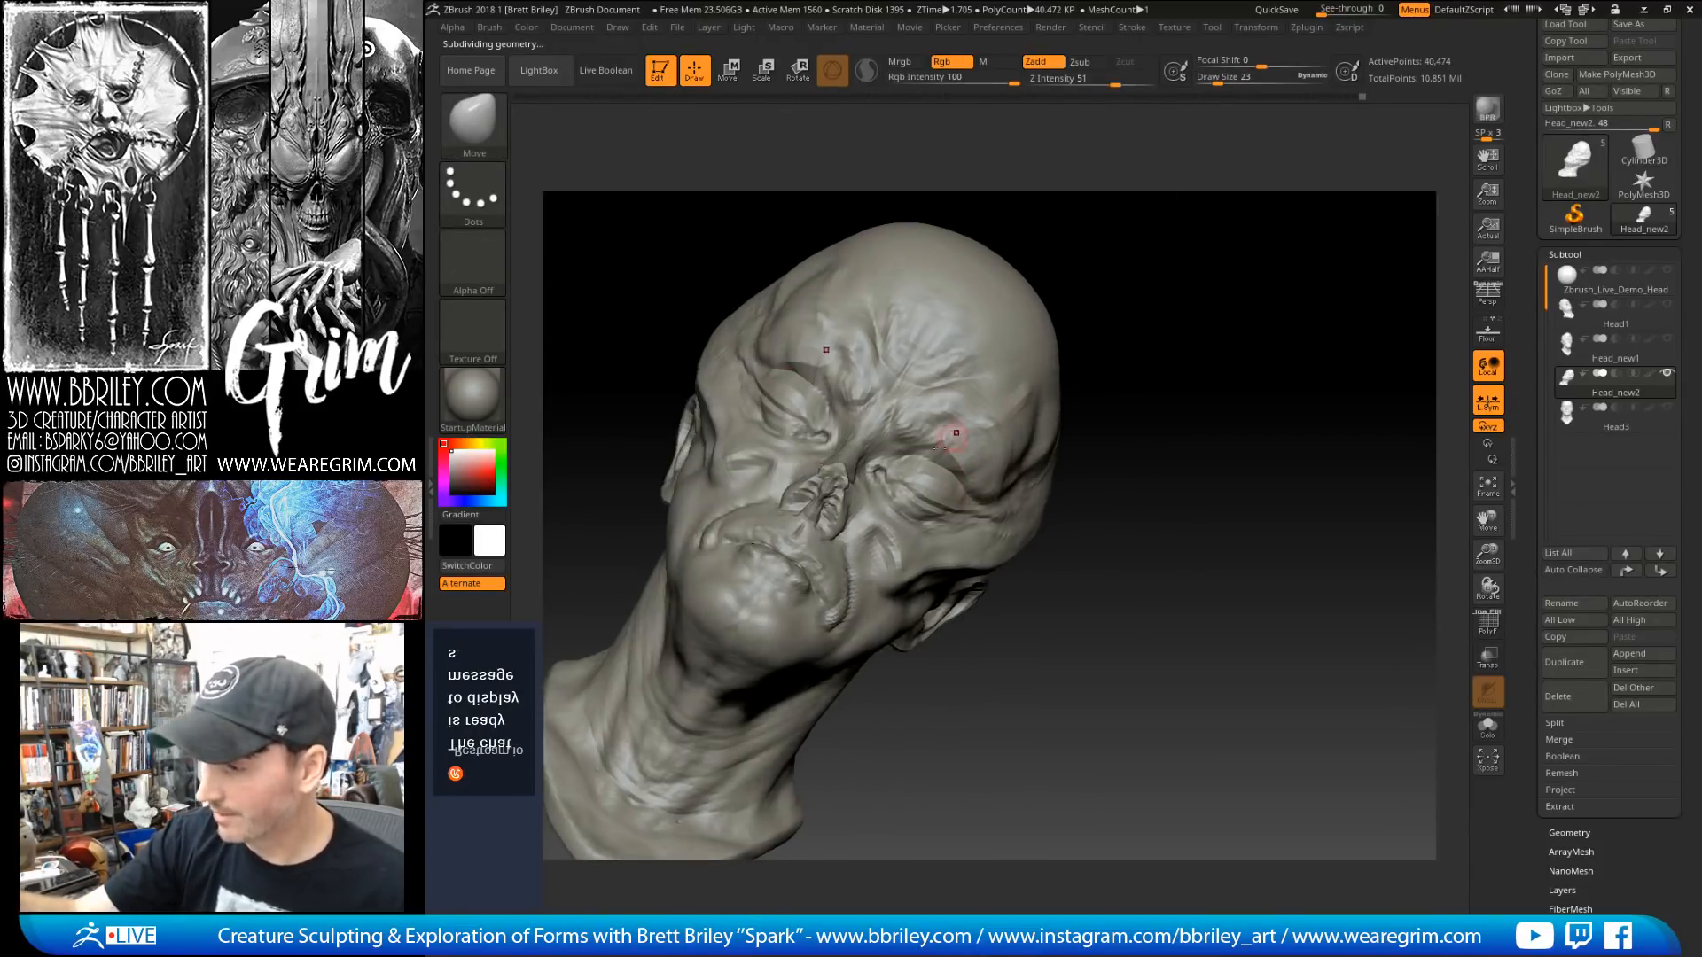
Step: Raise the head by one subdivision level and smooth the fold between the upper eyelid and brow
{"action": "key", "text": "ctrl+d"}
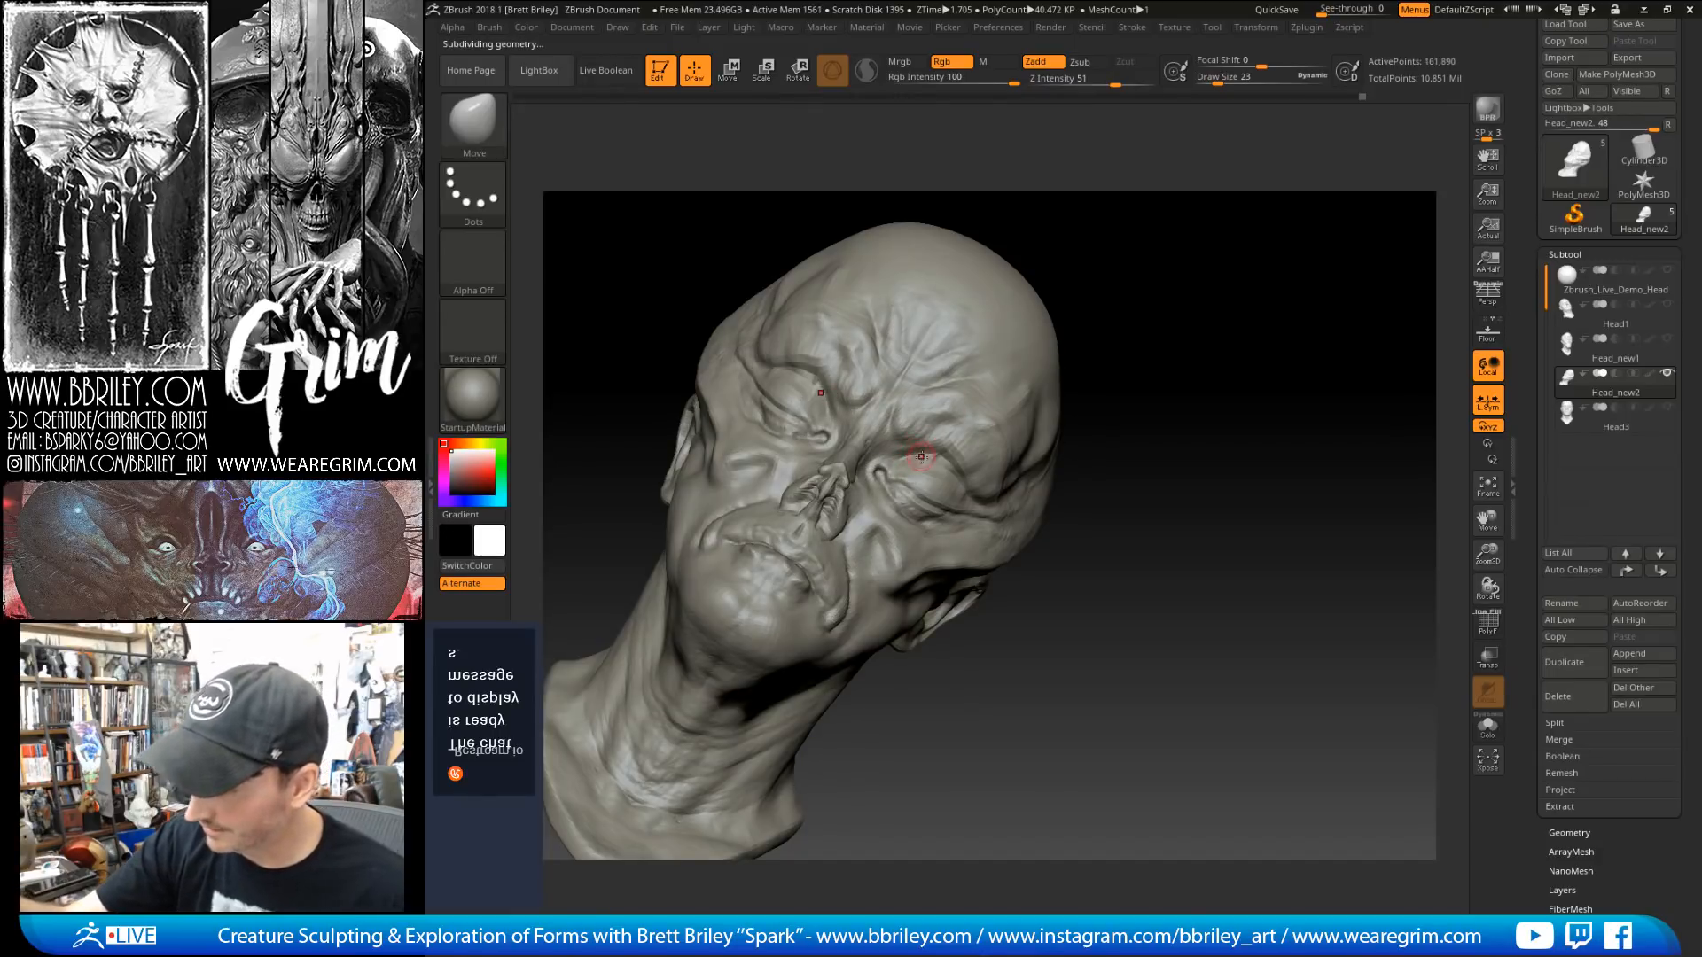
{"action": "left_click_drag", "start_coordinate": [930, 459], "coordinate": [943, 472], "text": "shift"}
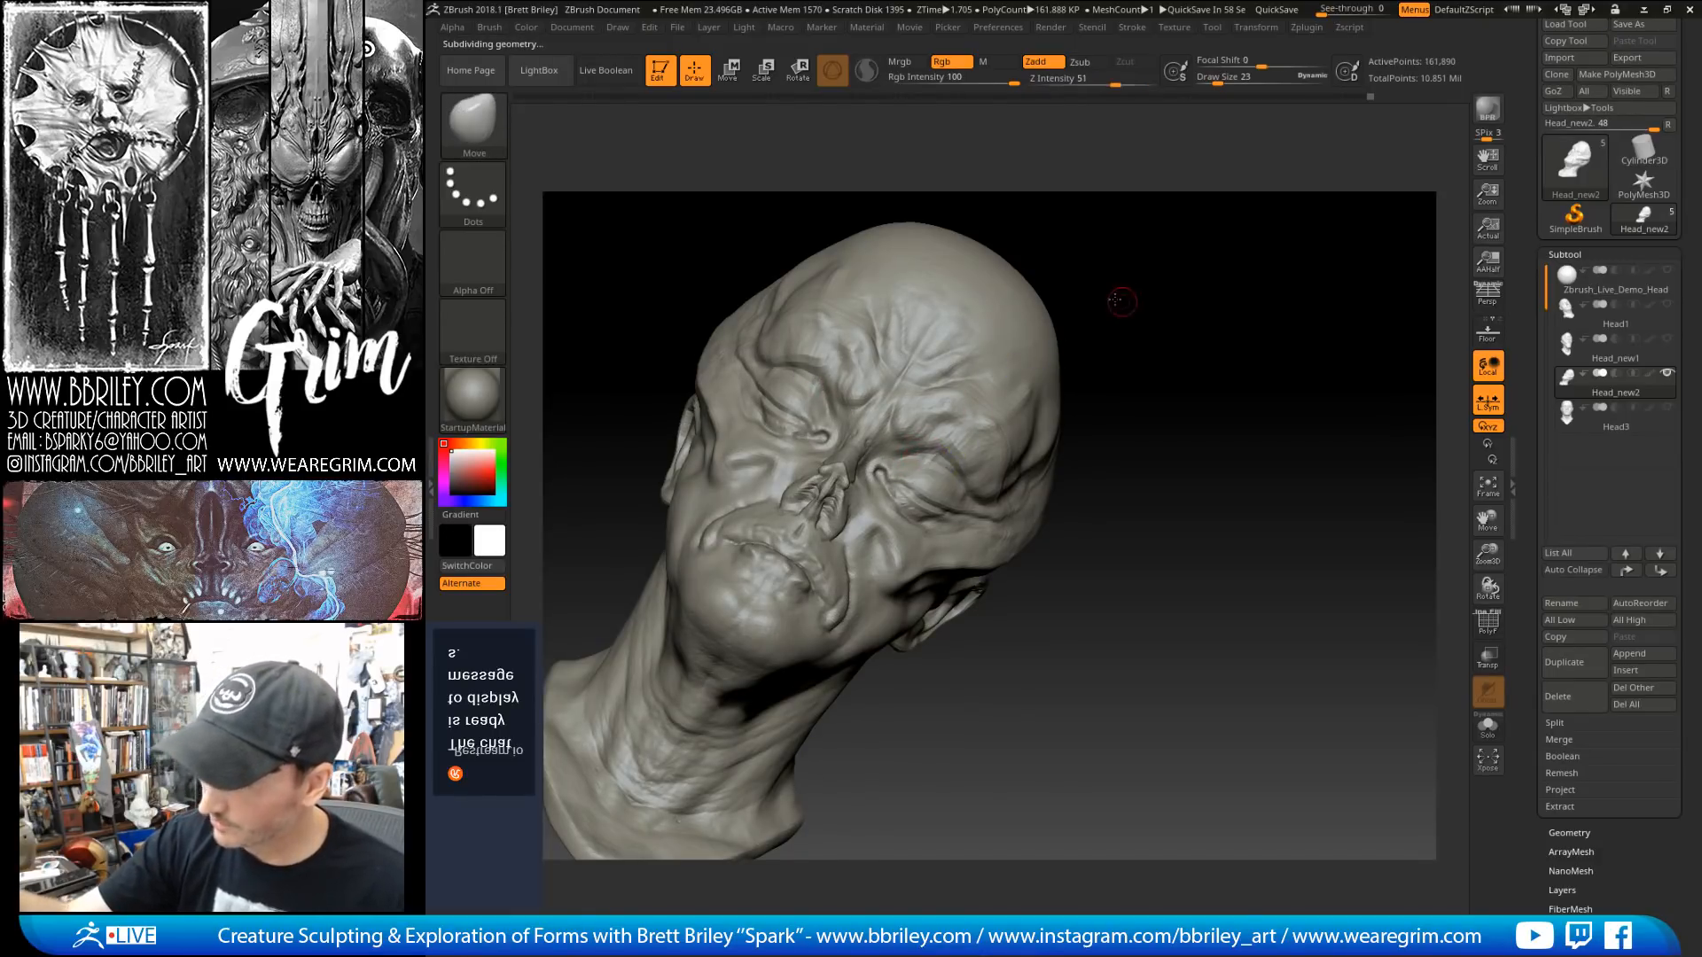
{"action": "left_click_drag", "start_coordinate": [1123, 296], "coordinate": [1070, 299]}
{"action": "left_click_drag", "start_coordinate": [921, 456], "coordinate": [931, 470], "text": "shift"}
Step: Refine the upper eyelid and brow fold with the DamStandard and Standard brushes at draw size 23
{"action": "key", "text": "b"}
{"action": "key", "text": "d"}
{"action": "key", "text": "s"}
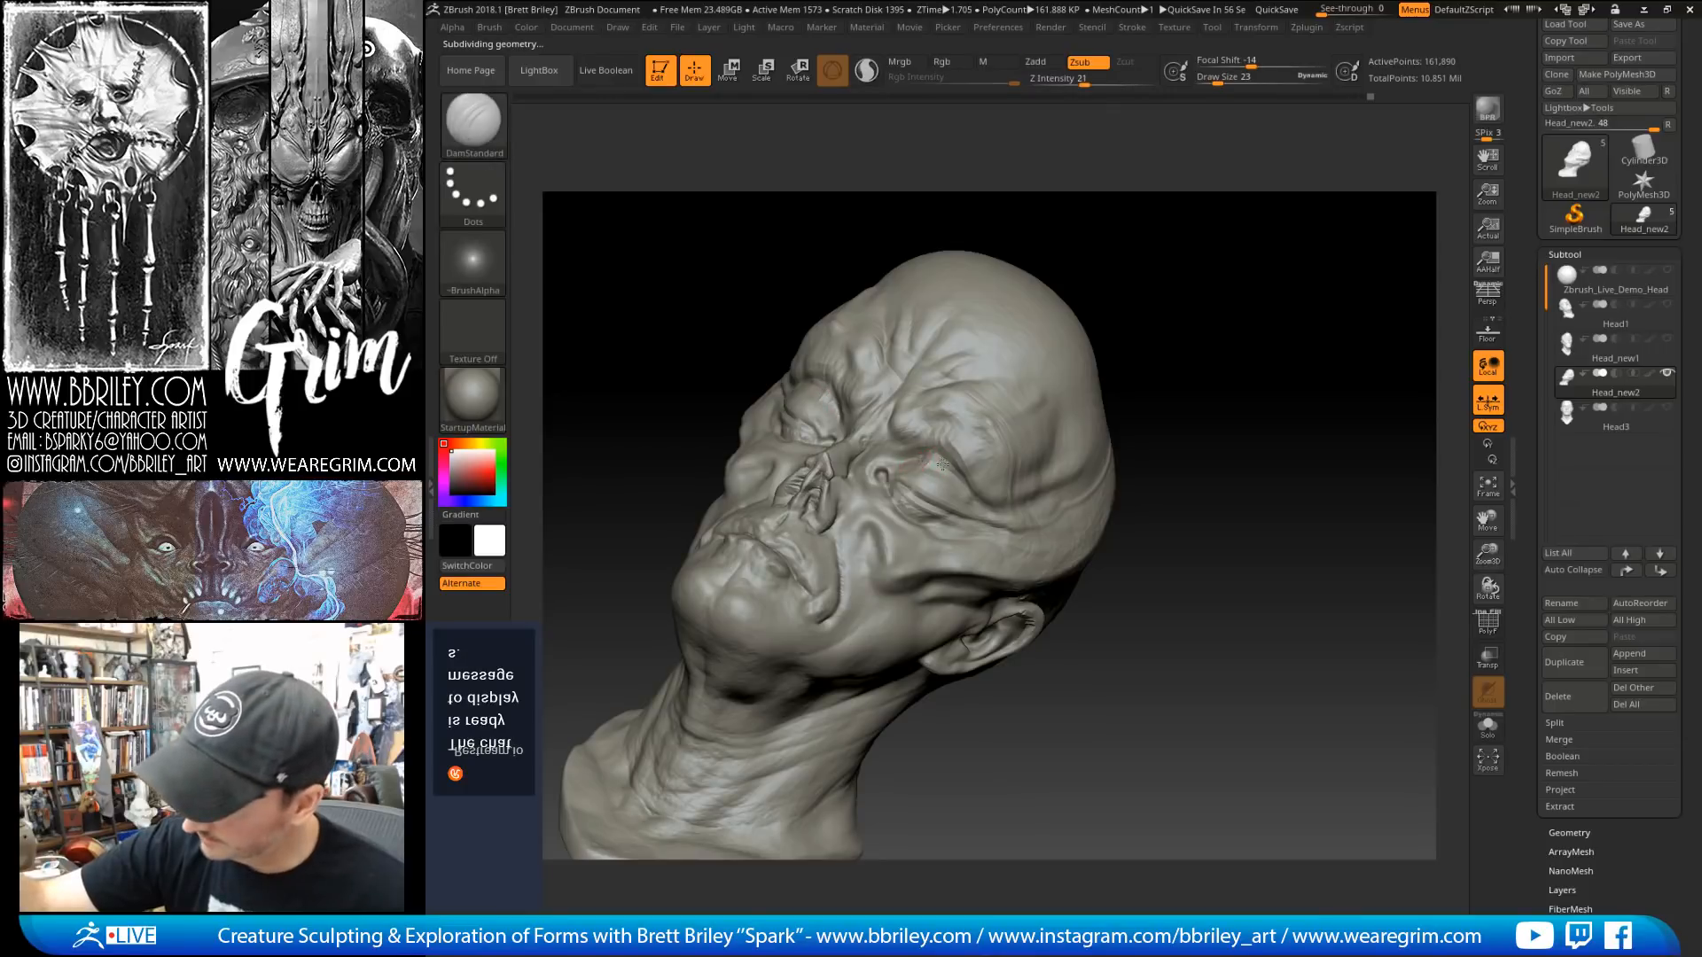
{"action": "key", "text": "b"}
{"action": "key", "text": "s"}
{"action": "key", "text": "t"}
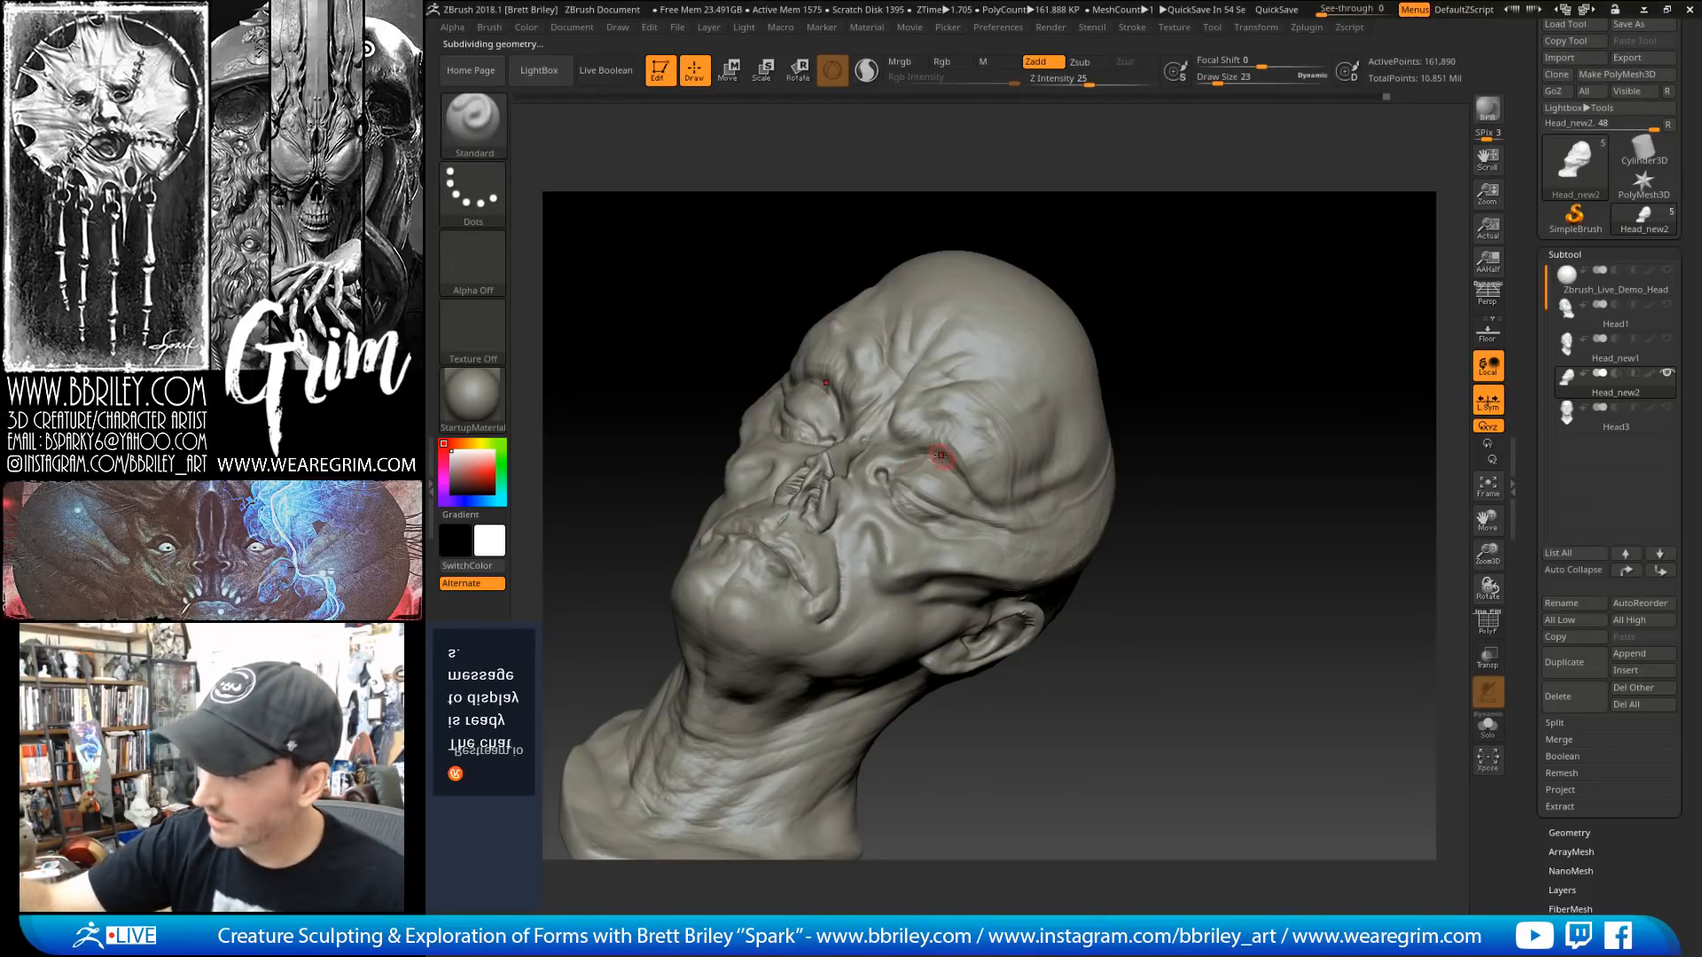
Step: Swell the brow fold above the eye with the Inflat brush at draw size 23
{"action": "key", "text": "b"}
{"action": "key", "text": "i"}
{"action": "key", "text": "n"}
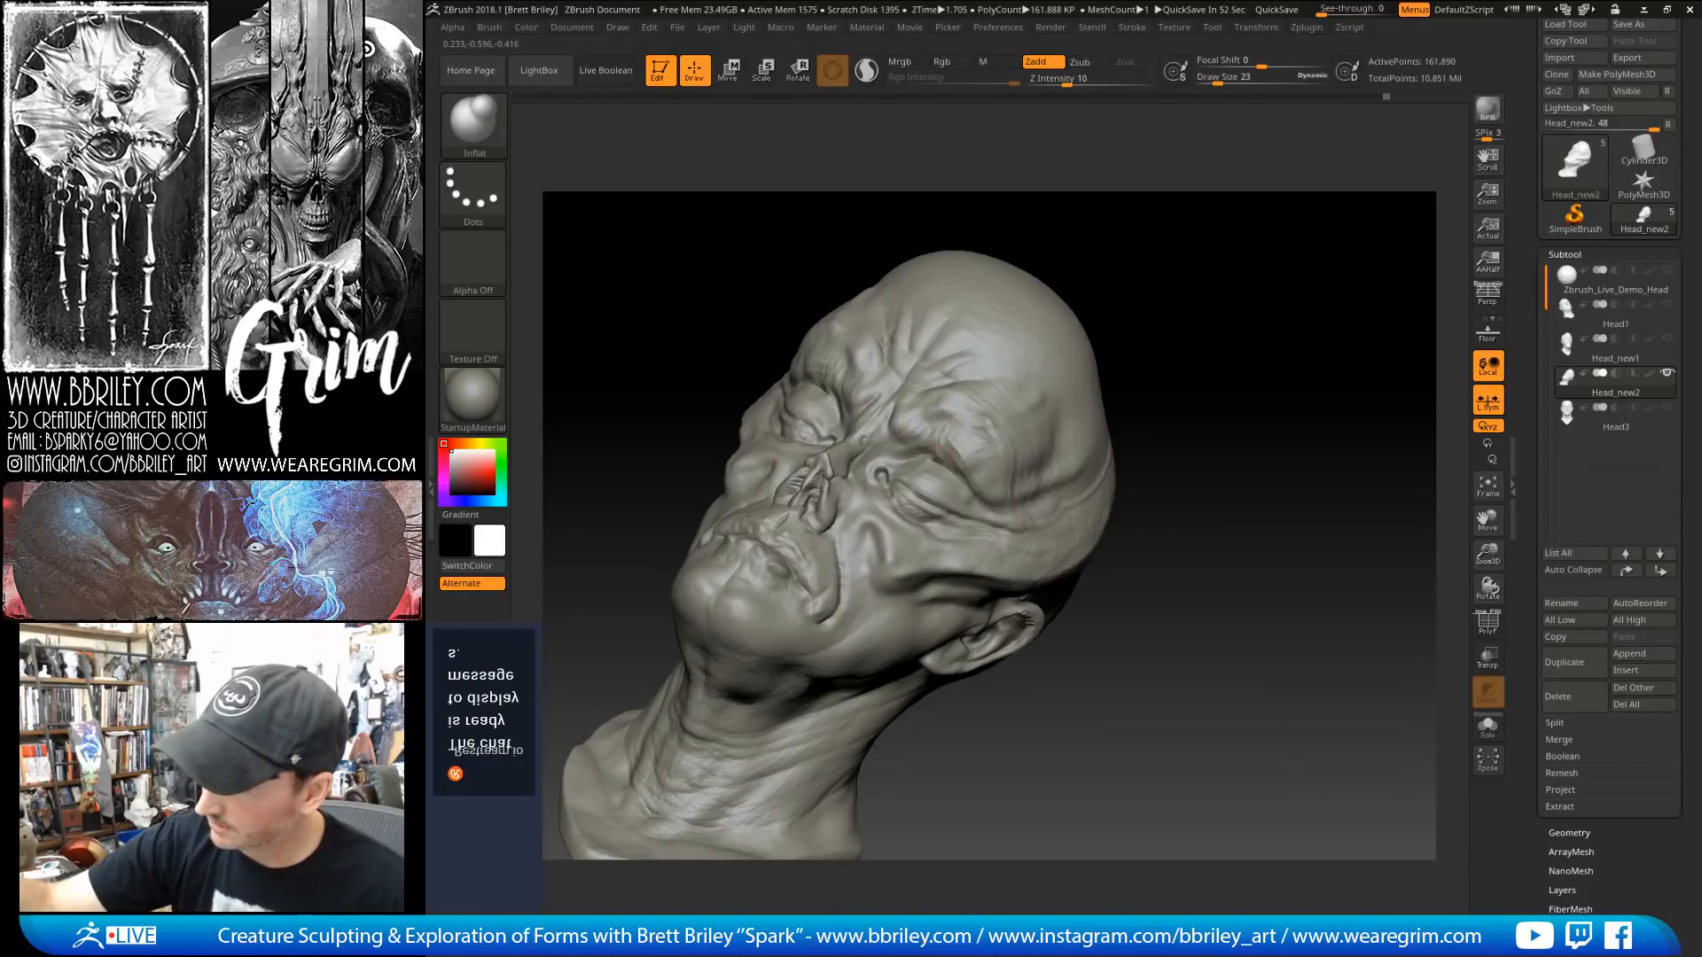
{"action": "right_click_drag", "start_coordinate": [999, 404], "coordinate": [940, 433]}
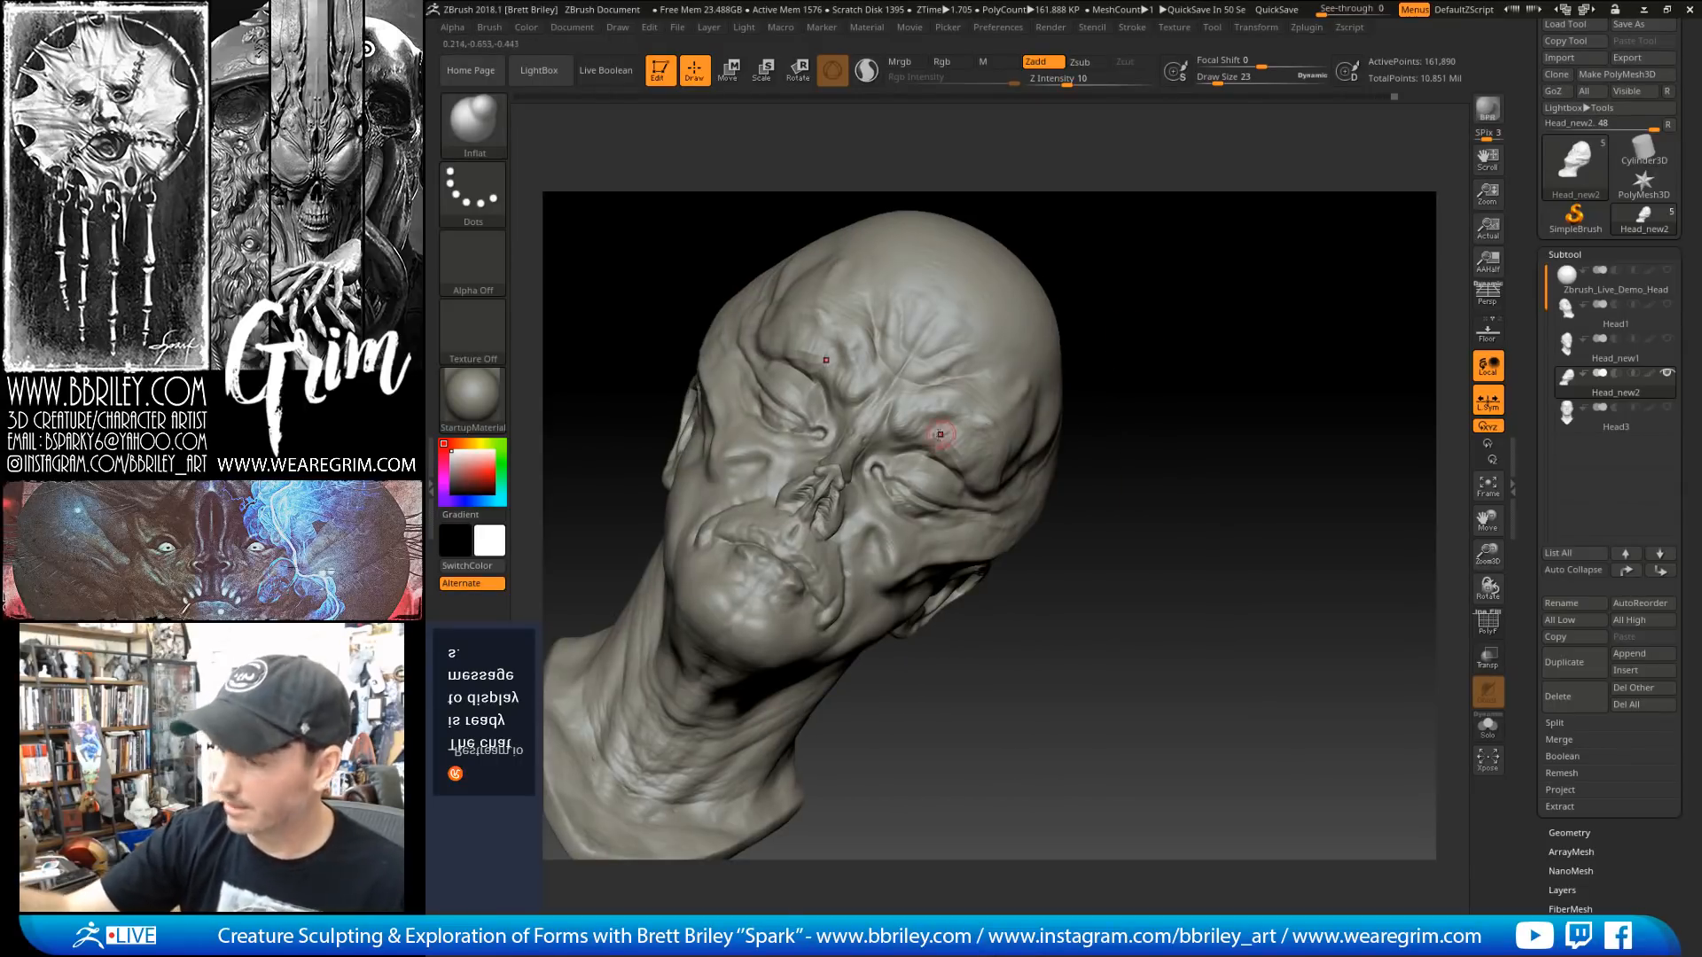
{"action": "right_click_drag", "start_coordinate": [1039, 312], "coordinate": [941, 445]}
Step: Reshape the brow and eyelids with the Move brush at draw size 41
{"action": "key", "text": "b"}
{"action": "key", "text": "m"}
{"action": "key", "text": "v"}
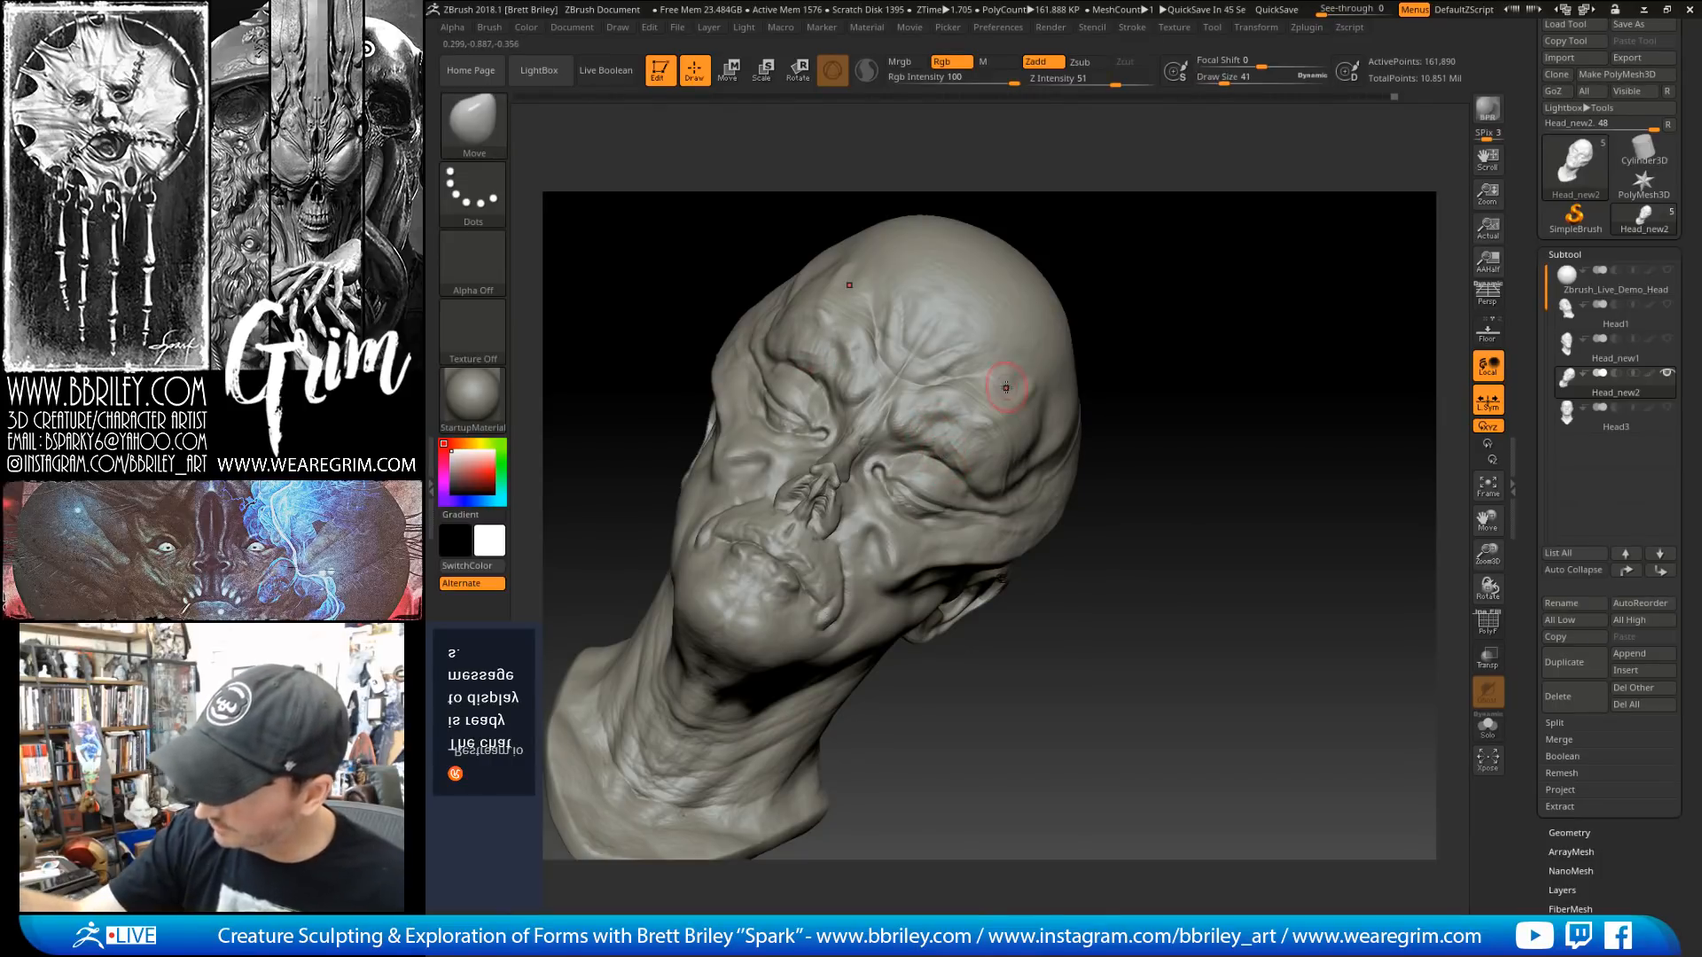
{"action": "mouse_move", "coordinate": [1000, 387]}
{"action": "right_mouse_down"}
{"action": "mouse_move", "coordinate": [1188, 202]}
{"action": "mouse_move", "coordinate": [1128, 239]}
{"action": "right_mouse_up"}
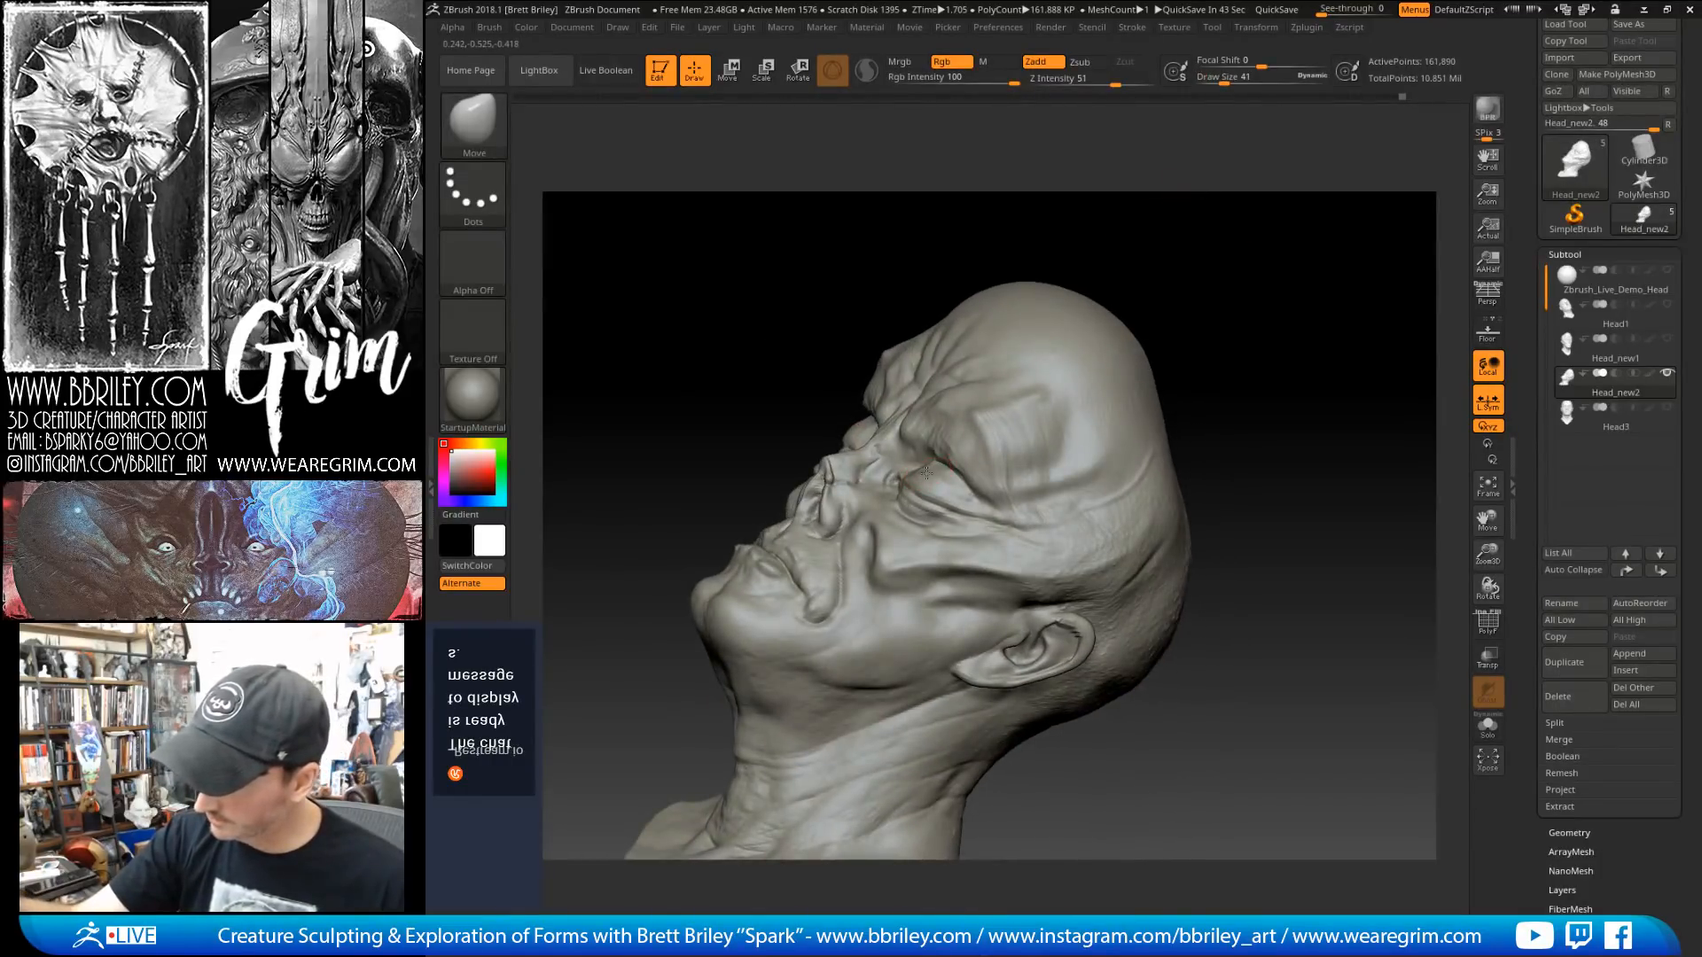
{"action": "mouse_move", "coordinate": [929, 476]}
{"action": "right_mouse_down"}
{"action": "mouse_move", "coordinate": [923, 459]}
{"action": "mouse_move", "coordinate": [1120, 251]}
{"action": "right_mouse_up"}
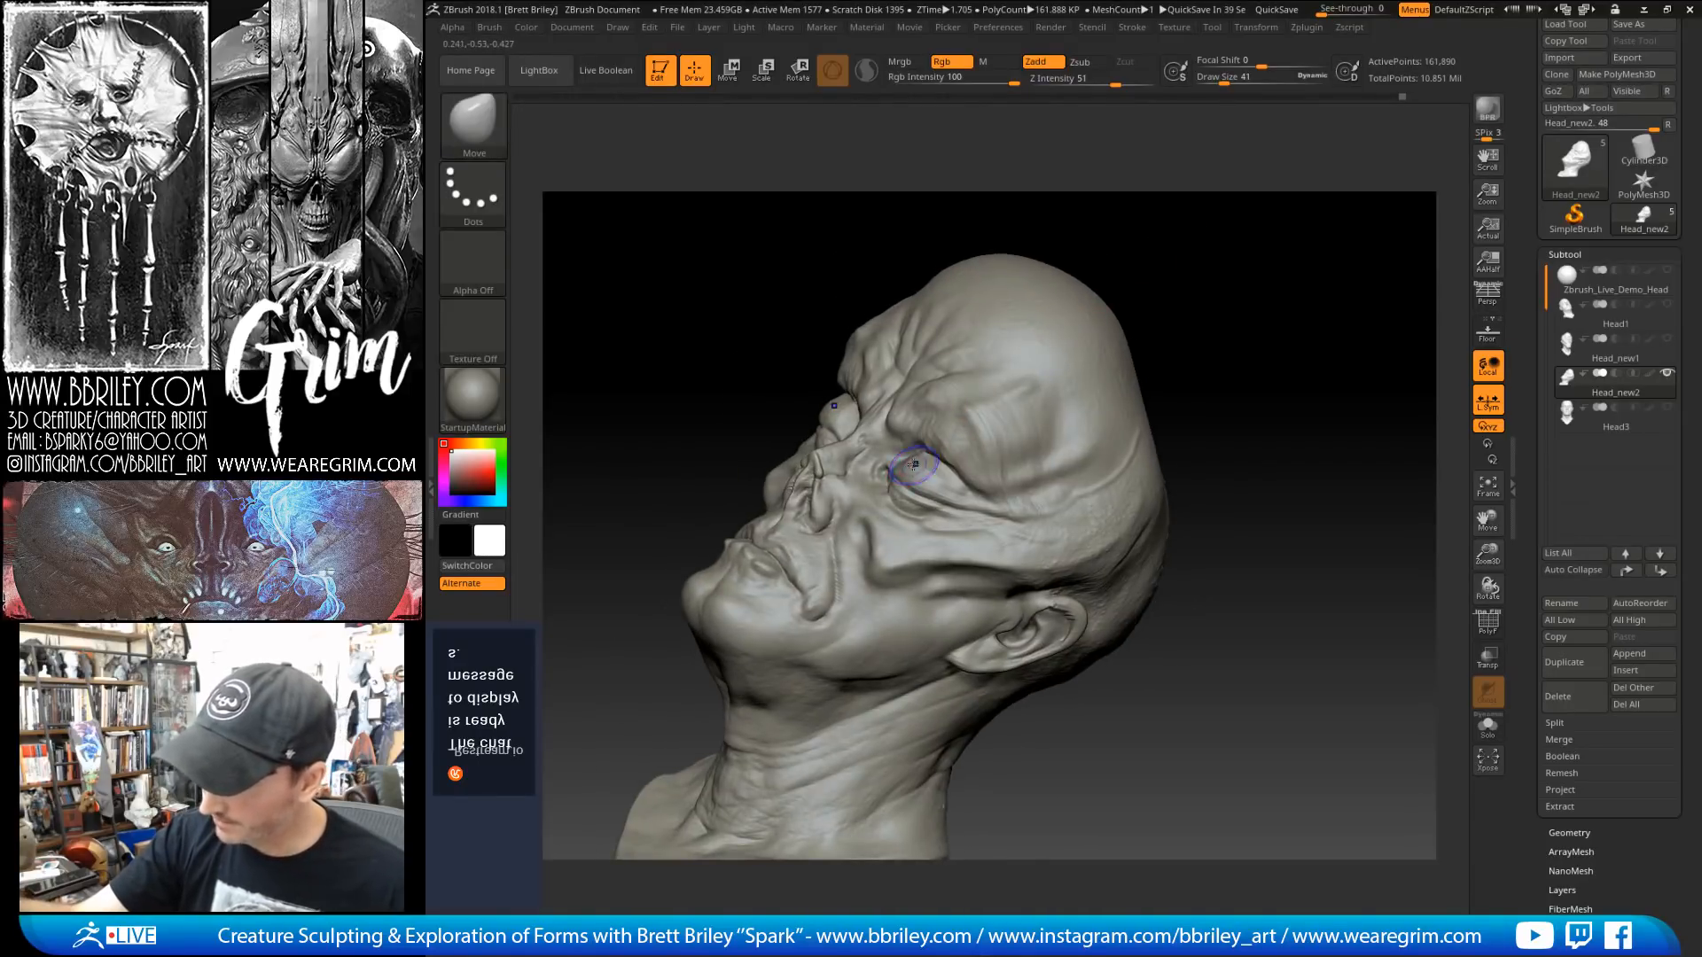
{"action": "left_click_drag", "start_coordinate": [1194, 194], "coordinate": [1159, 219]}
Step: Adjust the eye area and forehead contour with the Move brush, ending at draw size 50
{"action": "key", "text": "s"}
{"action": "left_click_drag", "start_coordinate": [912, 512], "coordinate": [914, 522]}
{"action": "key", "text": "s"}
{"action": "left_click_drag", "start_coordinate": [920, 300], "coordinate": [947, 252]}
{"action": "left_click_drag", "start_coordinate": [1057, 224], "coordinate": [1169, 213]}
{"action": "left_click_drag", "start_coordinate": [1212, 274], "coordinate": [1230, 282]}
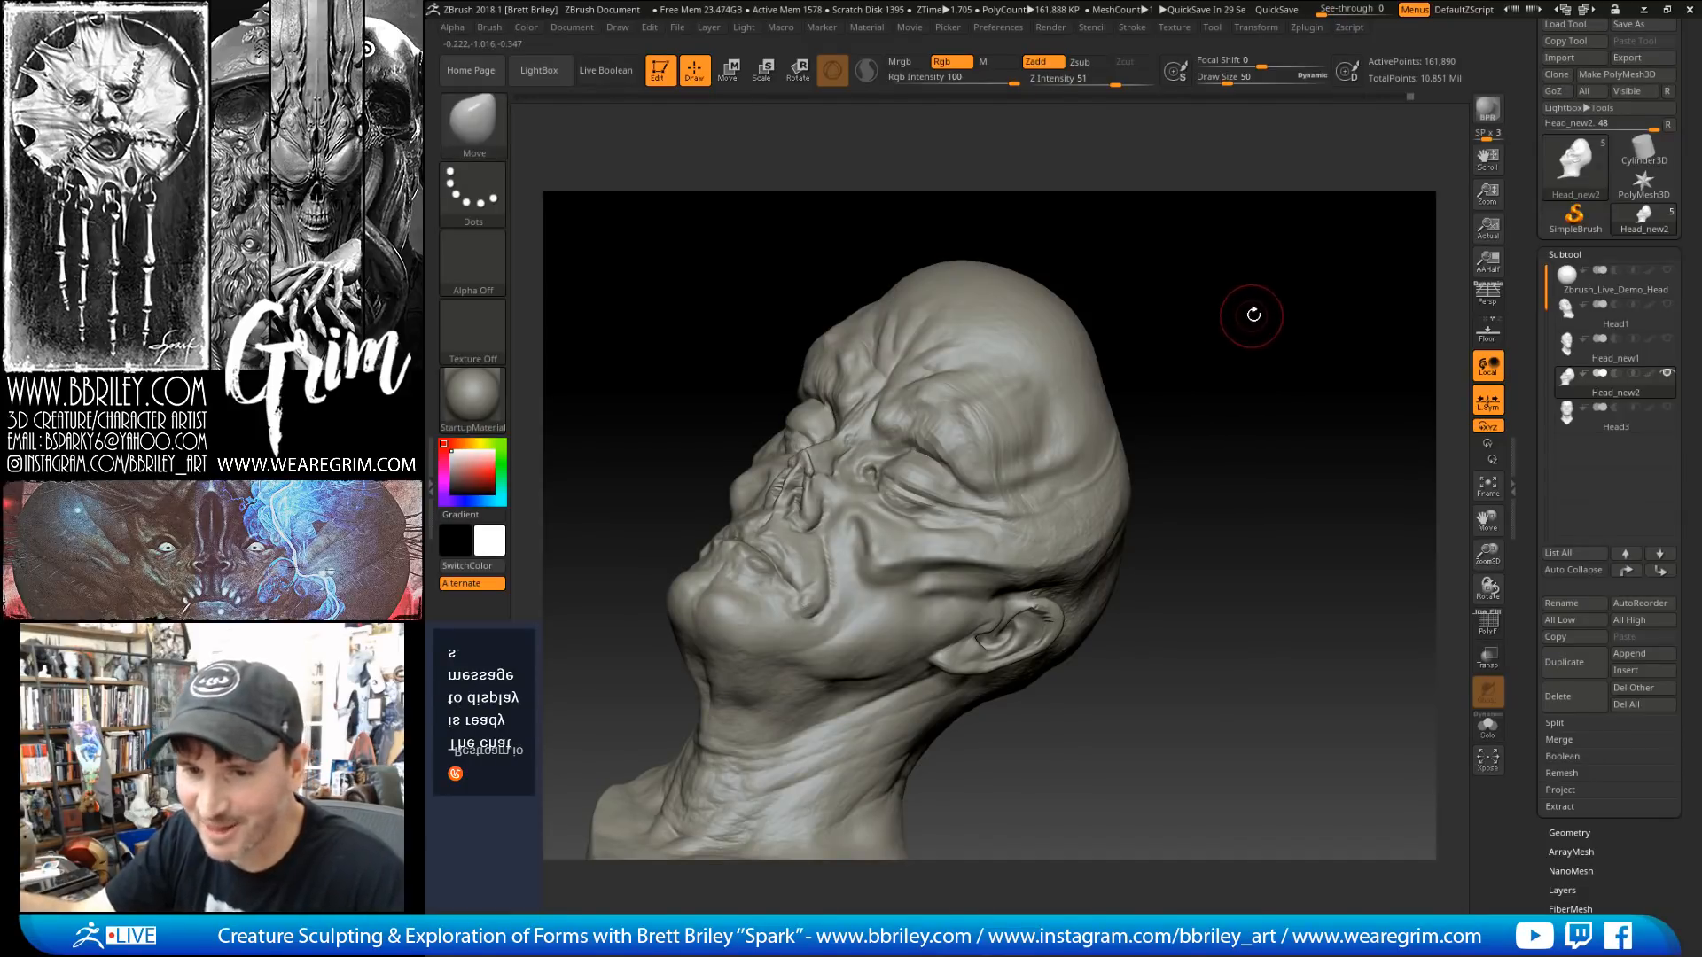
{"action": "mouse_move", "coordinate": [1246, 311]}
{"action": "left_mouse_down"}
{"action": "mouse_move", "coordinate": [1271, 294]}
{"action": "mouse_move", "coordinate": [1255, 346]}
{"action": "mouse_move", "coordinate": [1108, 319]}
{"action": "left_mouse_up"}
Step: Smooth the forehead surface above the brow at draw size 39
{"action": "key", "text": "s"}
{"action": "left_click_drag", "start_coordinate": [879, 372], "coordinate": [866, 379]}
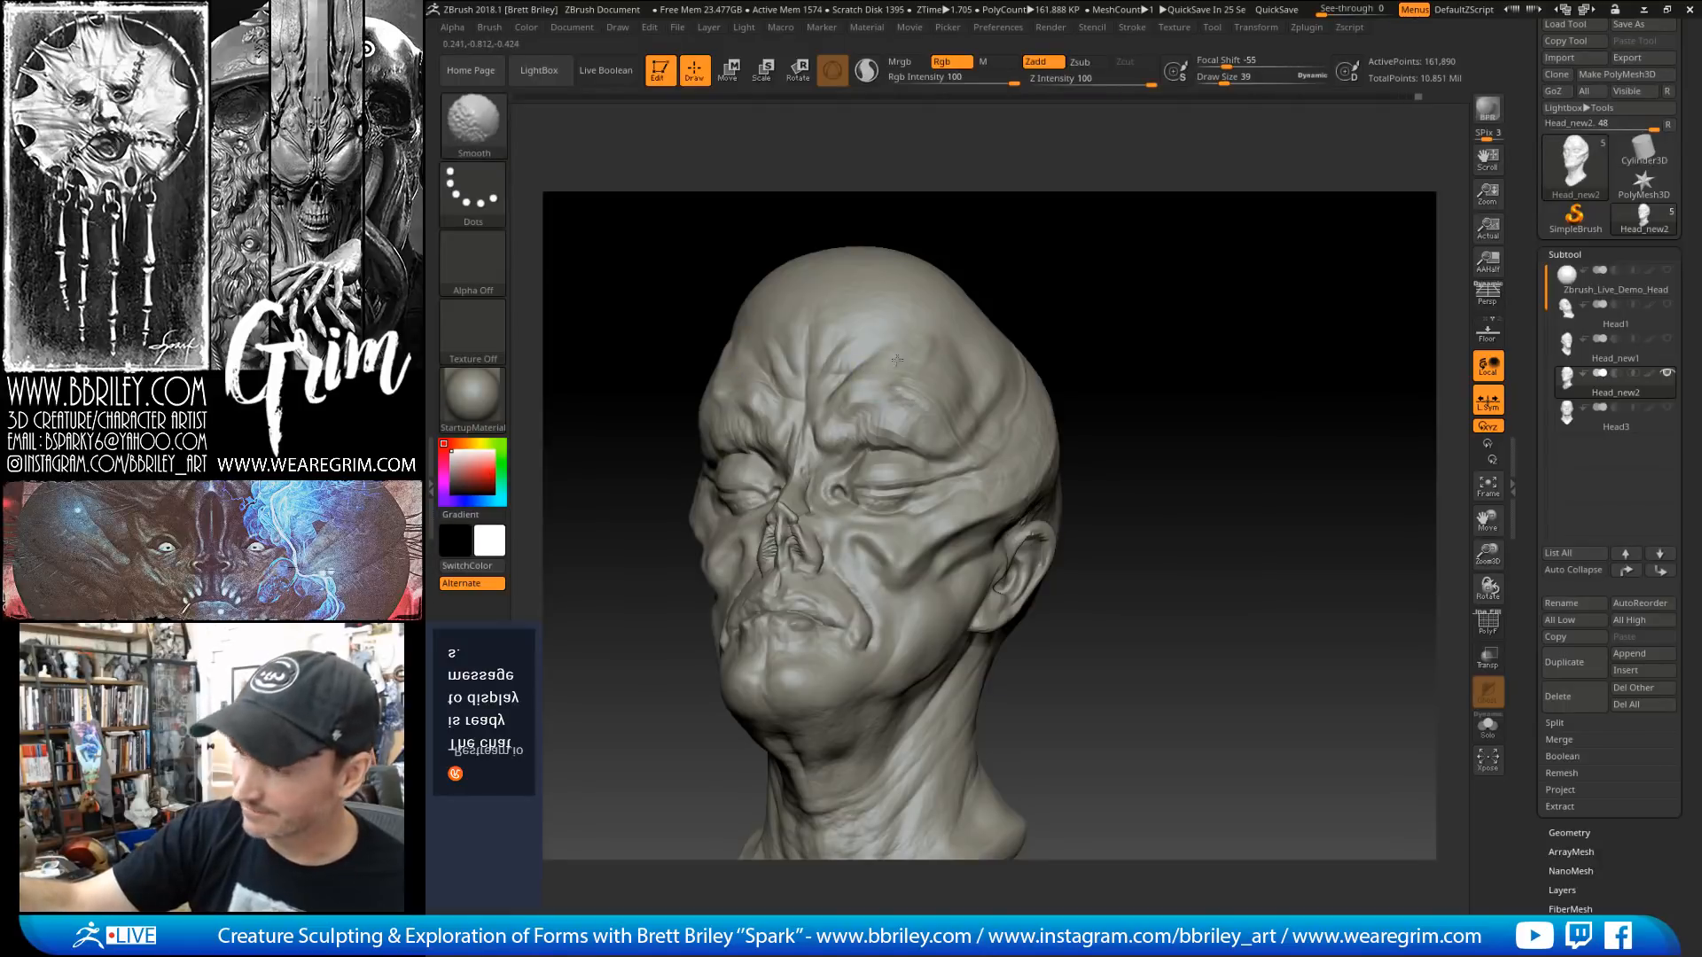
{"action": "mouse_move", "coordinate": [1034, 240]}
{"action": "left_mouse_down"}
{"action": "mouse_move", "coordinate": [1146, 266]}
{"action": "mouse_move", "coordinate": [1122, 299]}
{"action": "mouse_move", "coordinate": [1046, 287]}
{"action": "left_mouse_up"}
Step: Build up fine wrinkles above the brow with the Standard brush at draw size 13 and smooth them lightly
{"action": "key", "text": "b"}
{"action": "key", "text": "s"}
{"action": "key", "text": "t"}
{"action": "key", "text": "s"}
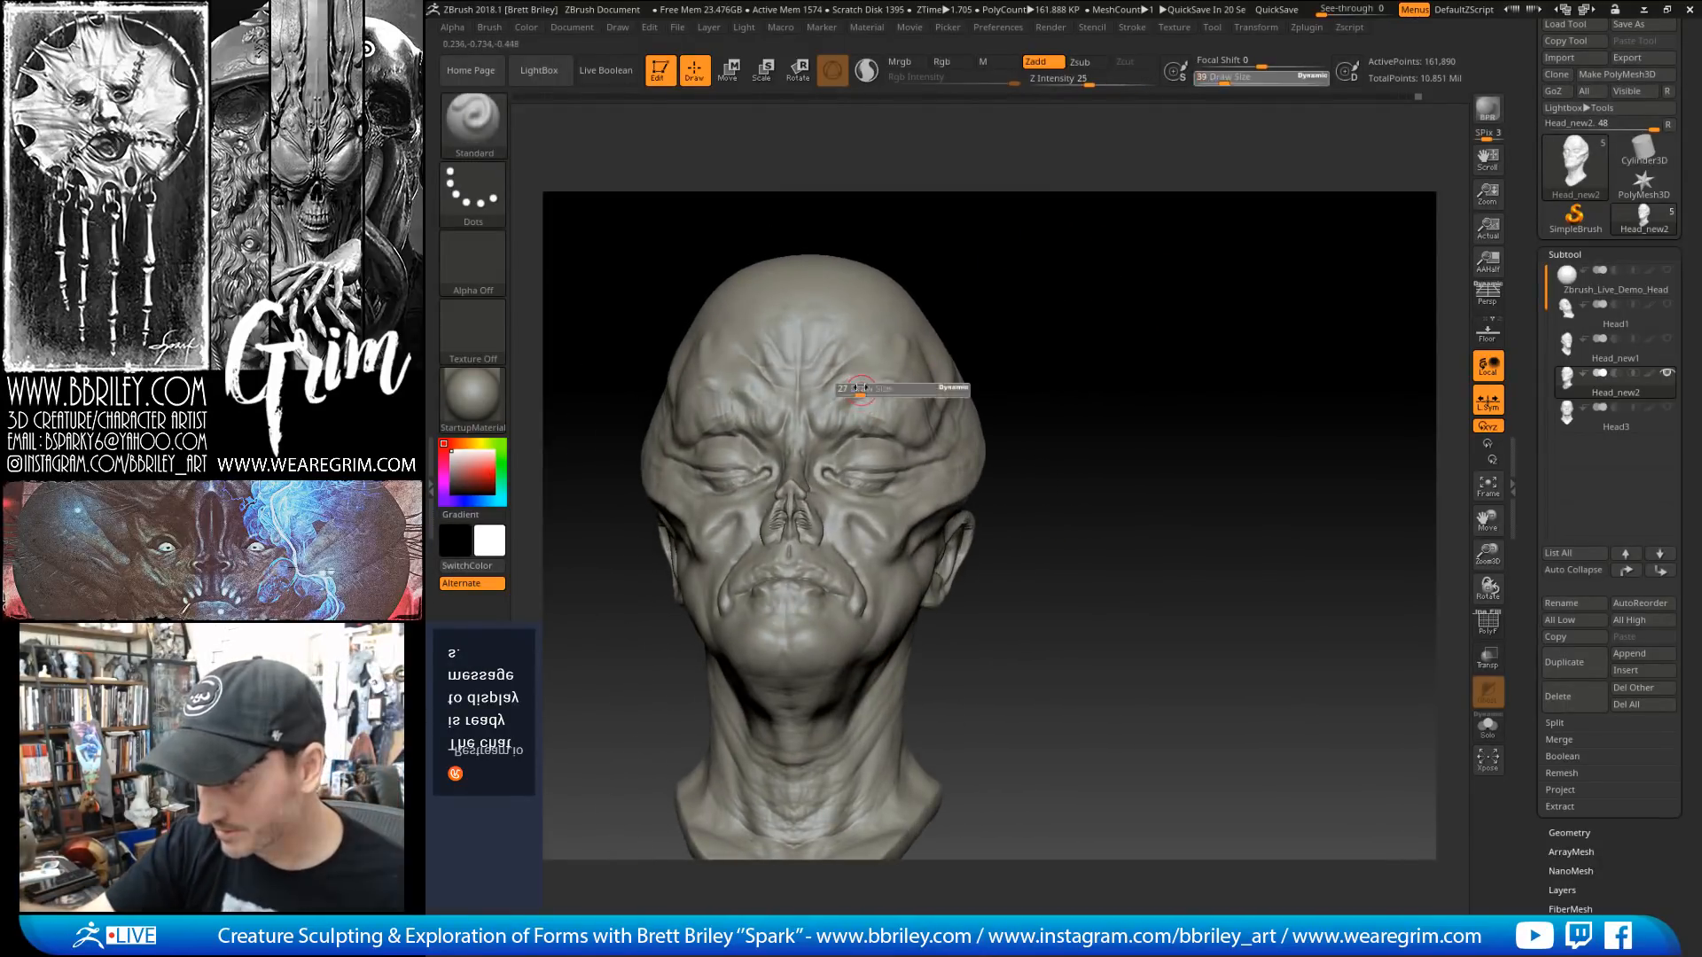
{"action": "left_click_drag", "start_coordinate": [869, 390], "coordinate": [856, 390]}
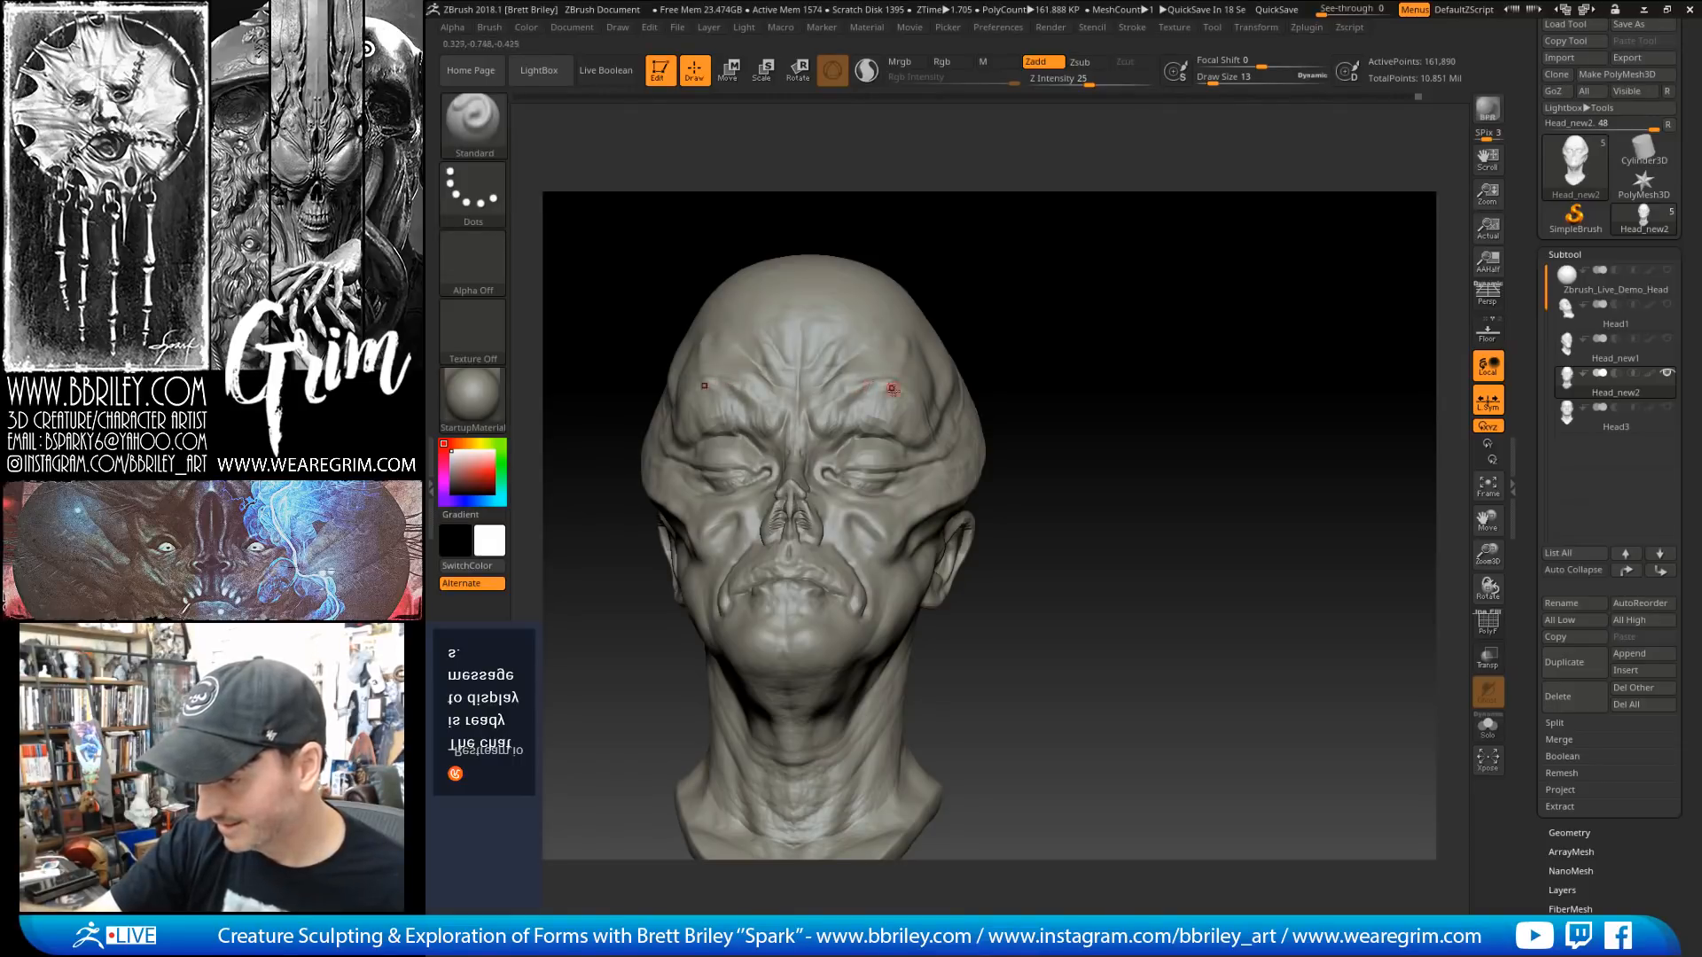
{"action": "left_click_drag", "start_coordinate": [957, 321], "coordinate": [912, 352]}
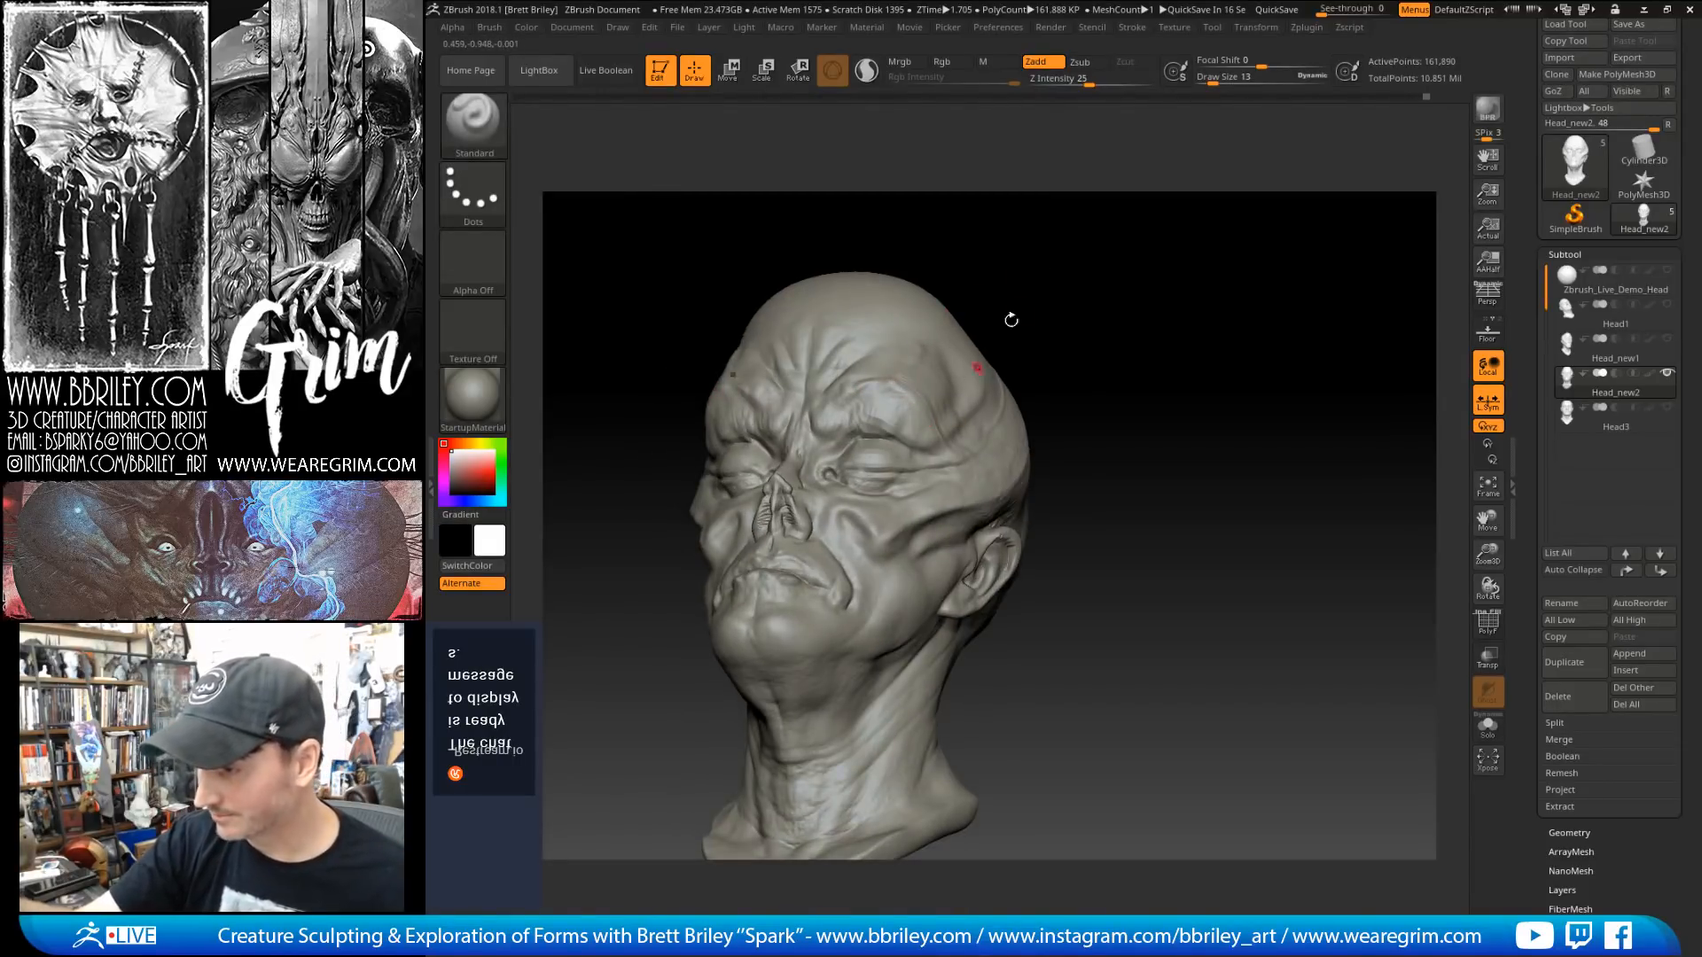
{"action": "left_click_drag", "start_coordinate": [1011, 320], "coordinate": [928, 388]}
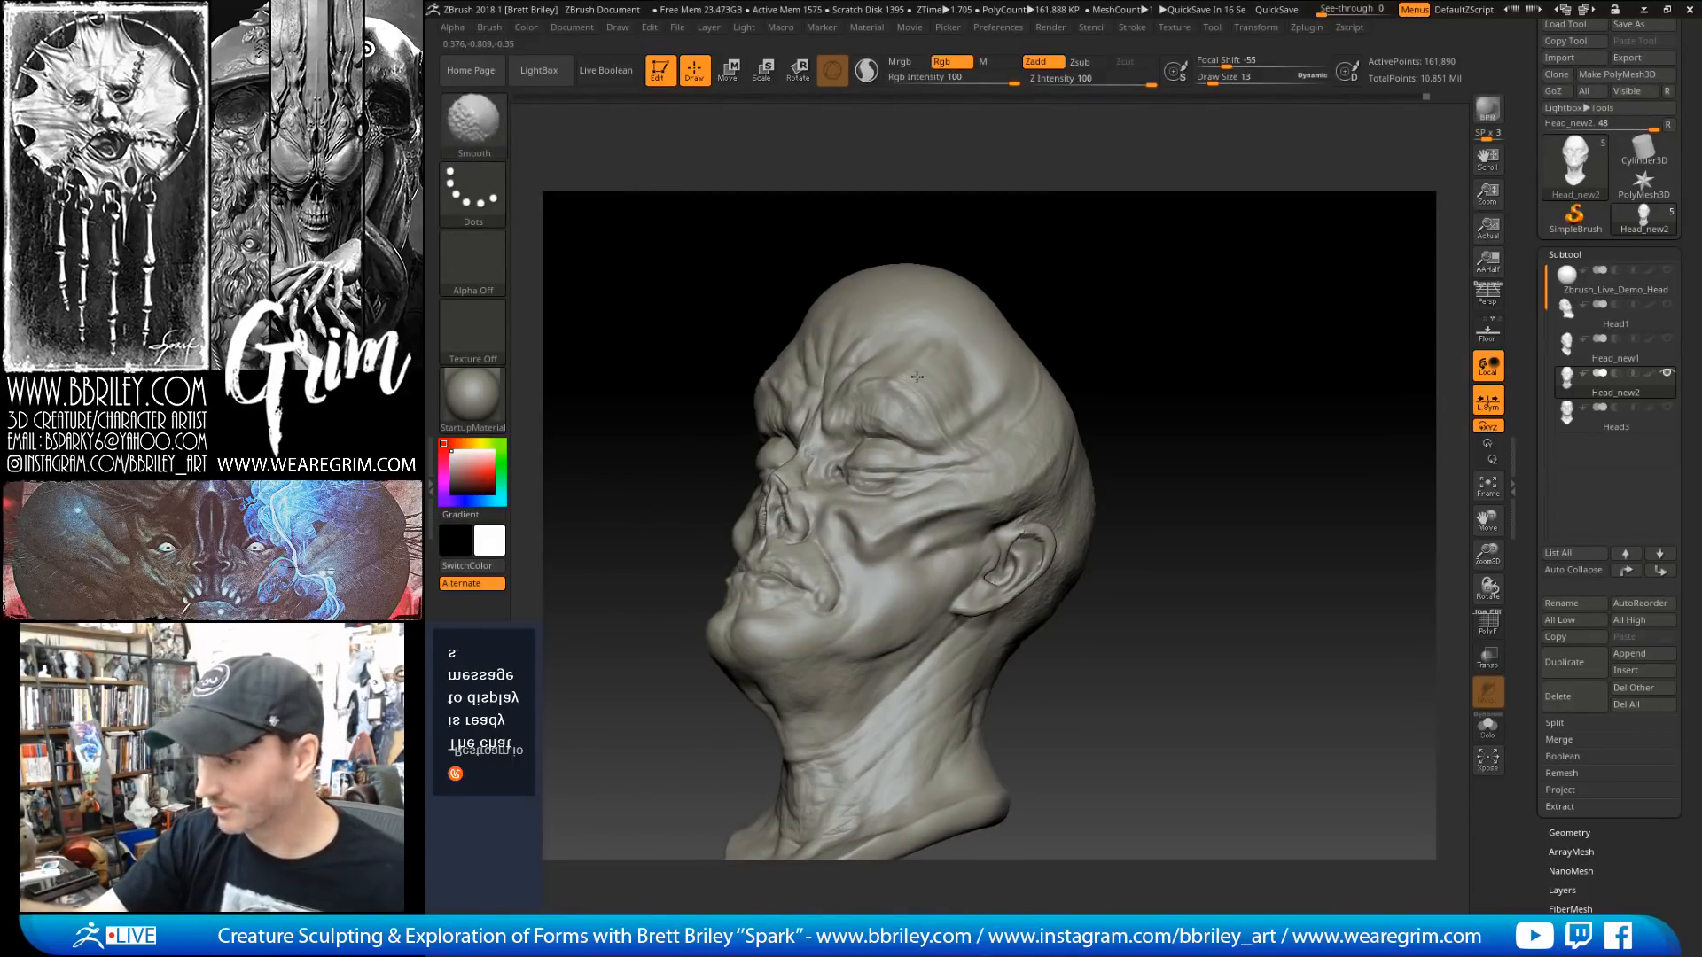
Step: Refine the forehead forms above the outer brow with the Standard brush at draw size 15, smoothing between strokes
{"action": "left_click_drag", "start_coordinate": [1140, 300], "coordinate": [1159, 319]}
{"action": "key", "text": "bracketright"}
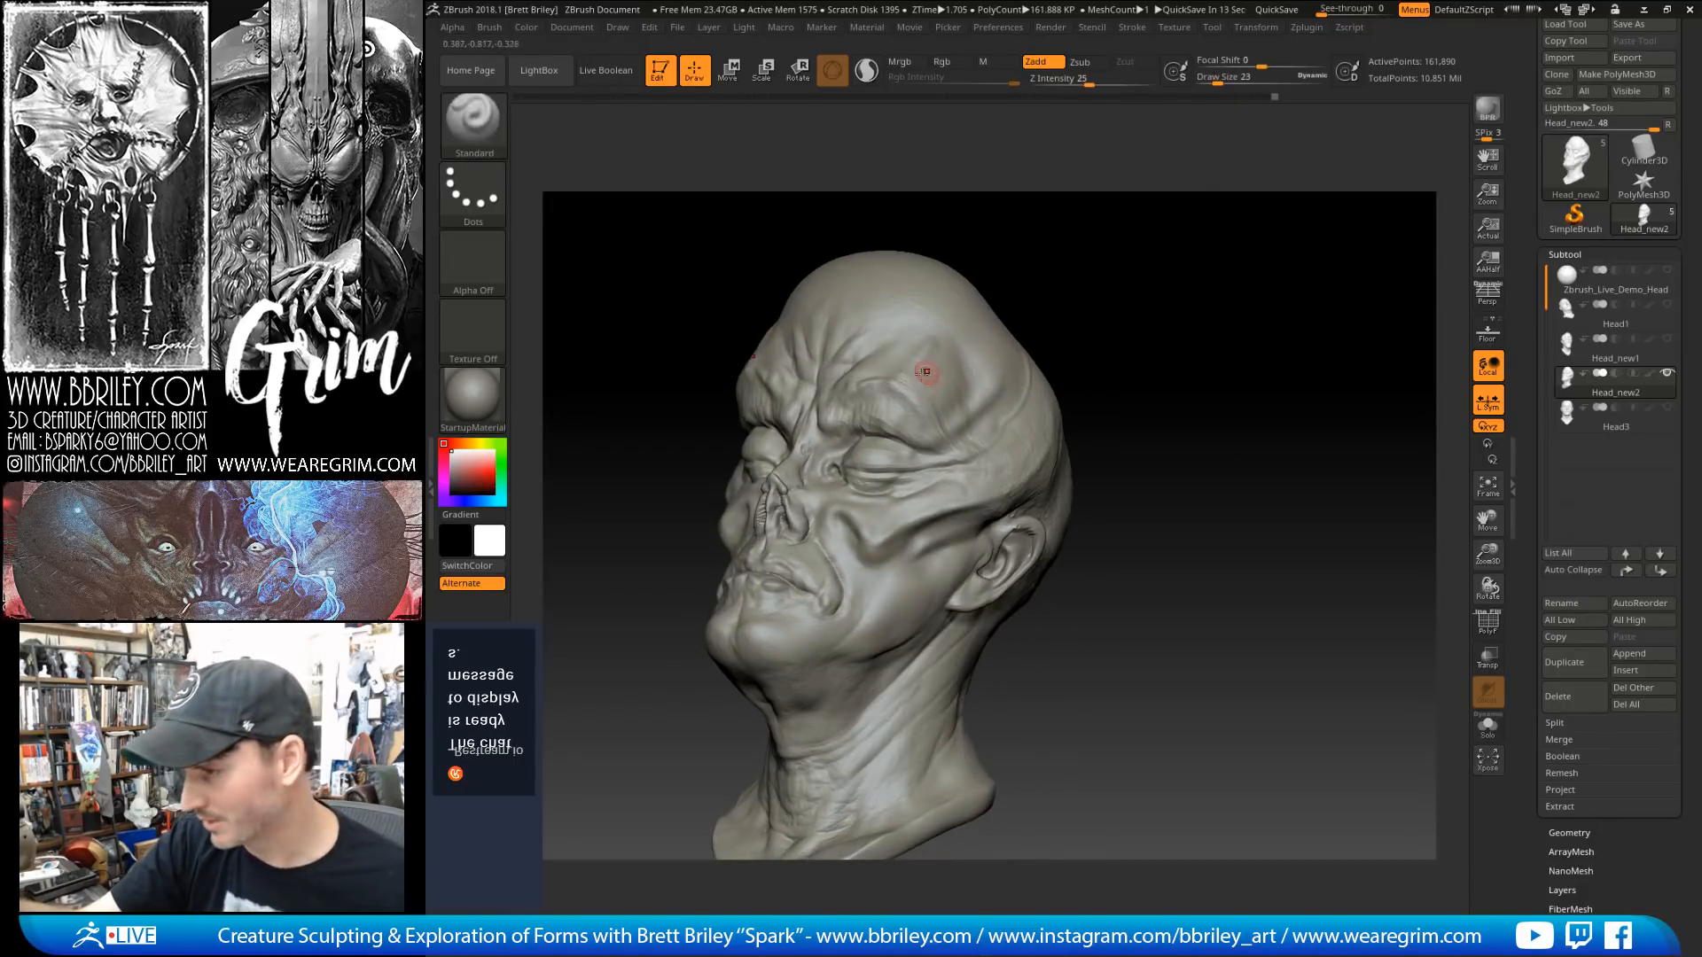
{"action": "left_click_drag", "start_coordinate": [1025, 216], "coordinate": [1062, 250]}
{"action": "key", "text": "s"}
{"action": "left_click_drag", "start_coordinate": [896, 376], "coordinate": [891, 375]}
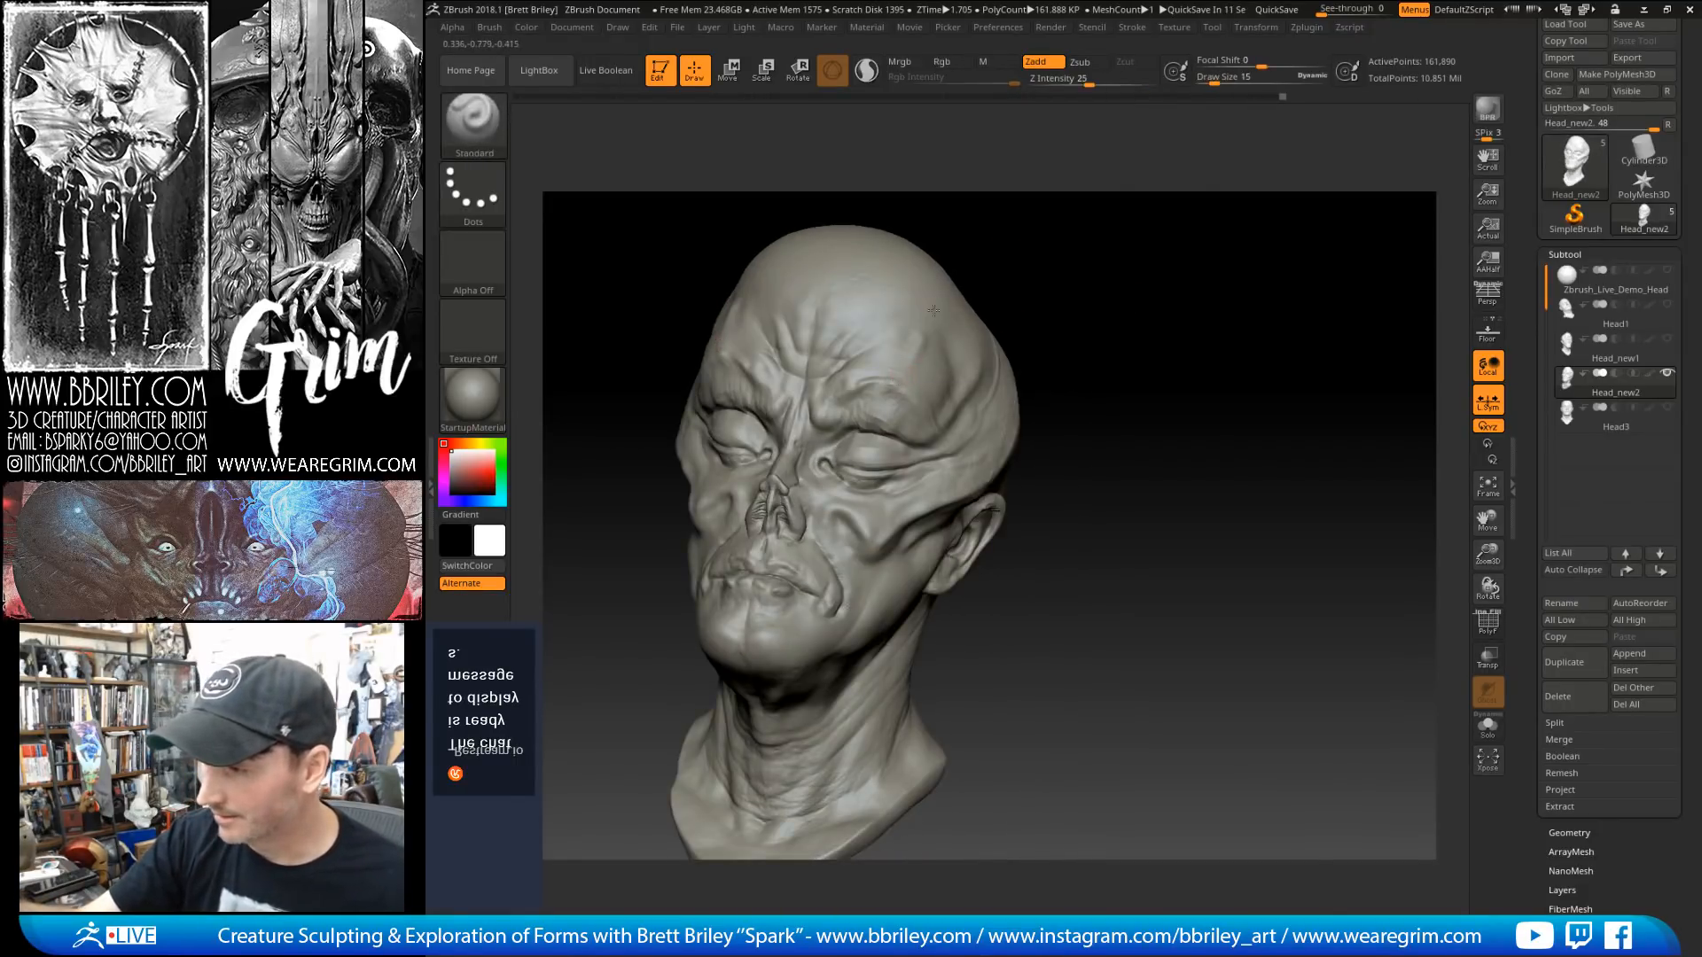
{"action": "left_click_drag", "start_coordinate": [974, 239], "coordinate": [941, 320]}
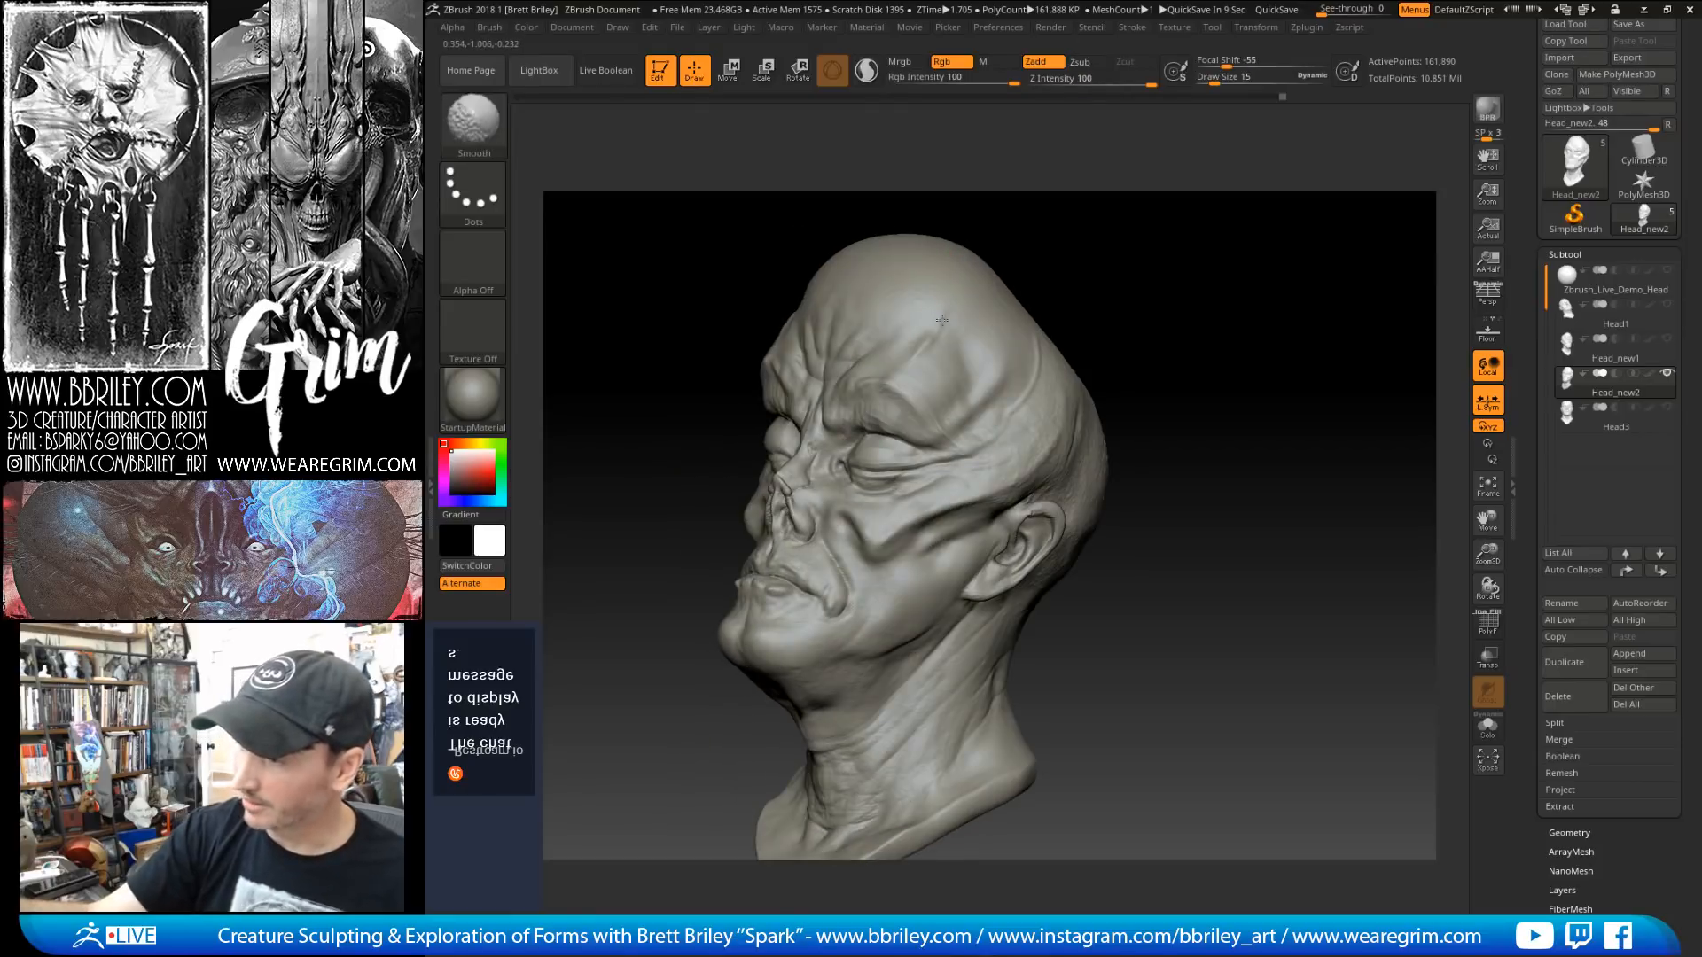
{"action": "left_click_drag", "start_coordinate": [1035, 253], "coordinate": [1005, 342]}
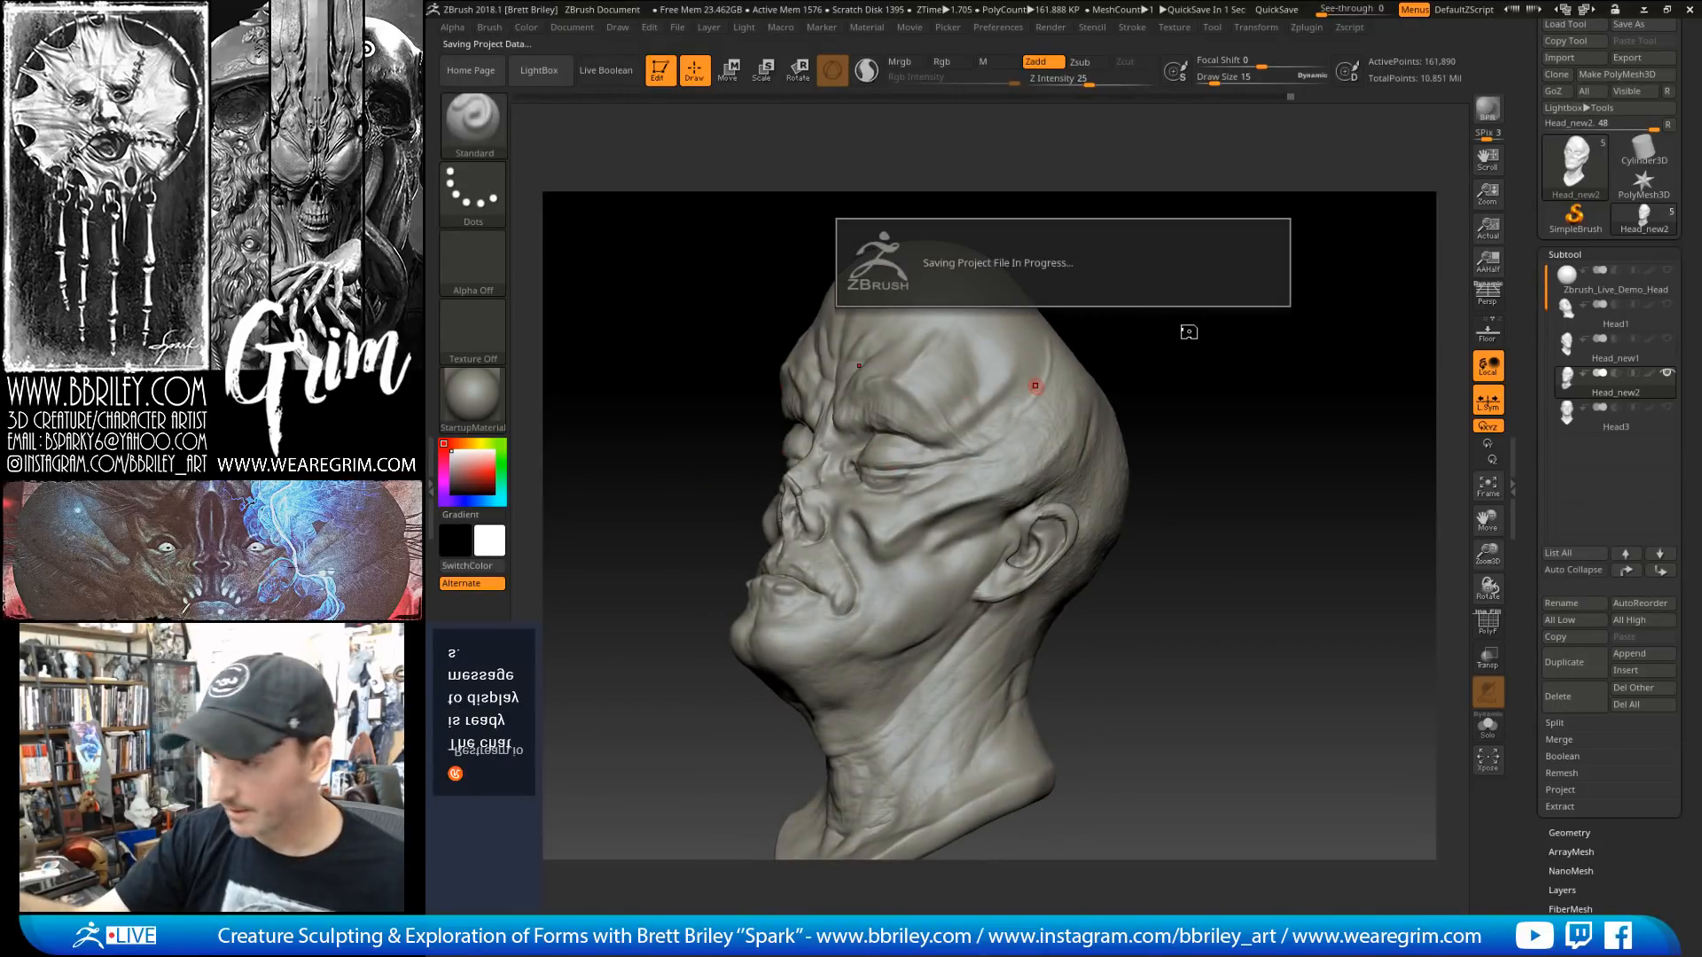
{"action": "mouse_move", "coordinate": [1185, 337]}
{"action": "left_mouse_down"}
{"action": "mouse_move", "coordinate": [1178, 359]}
{"action": "mouse_move", "coordinate": [941, 380]}
{"action": "left_mouse_up"}
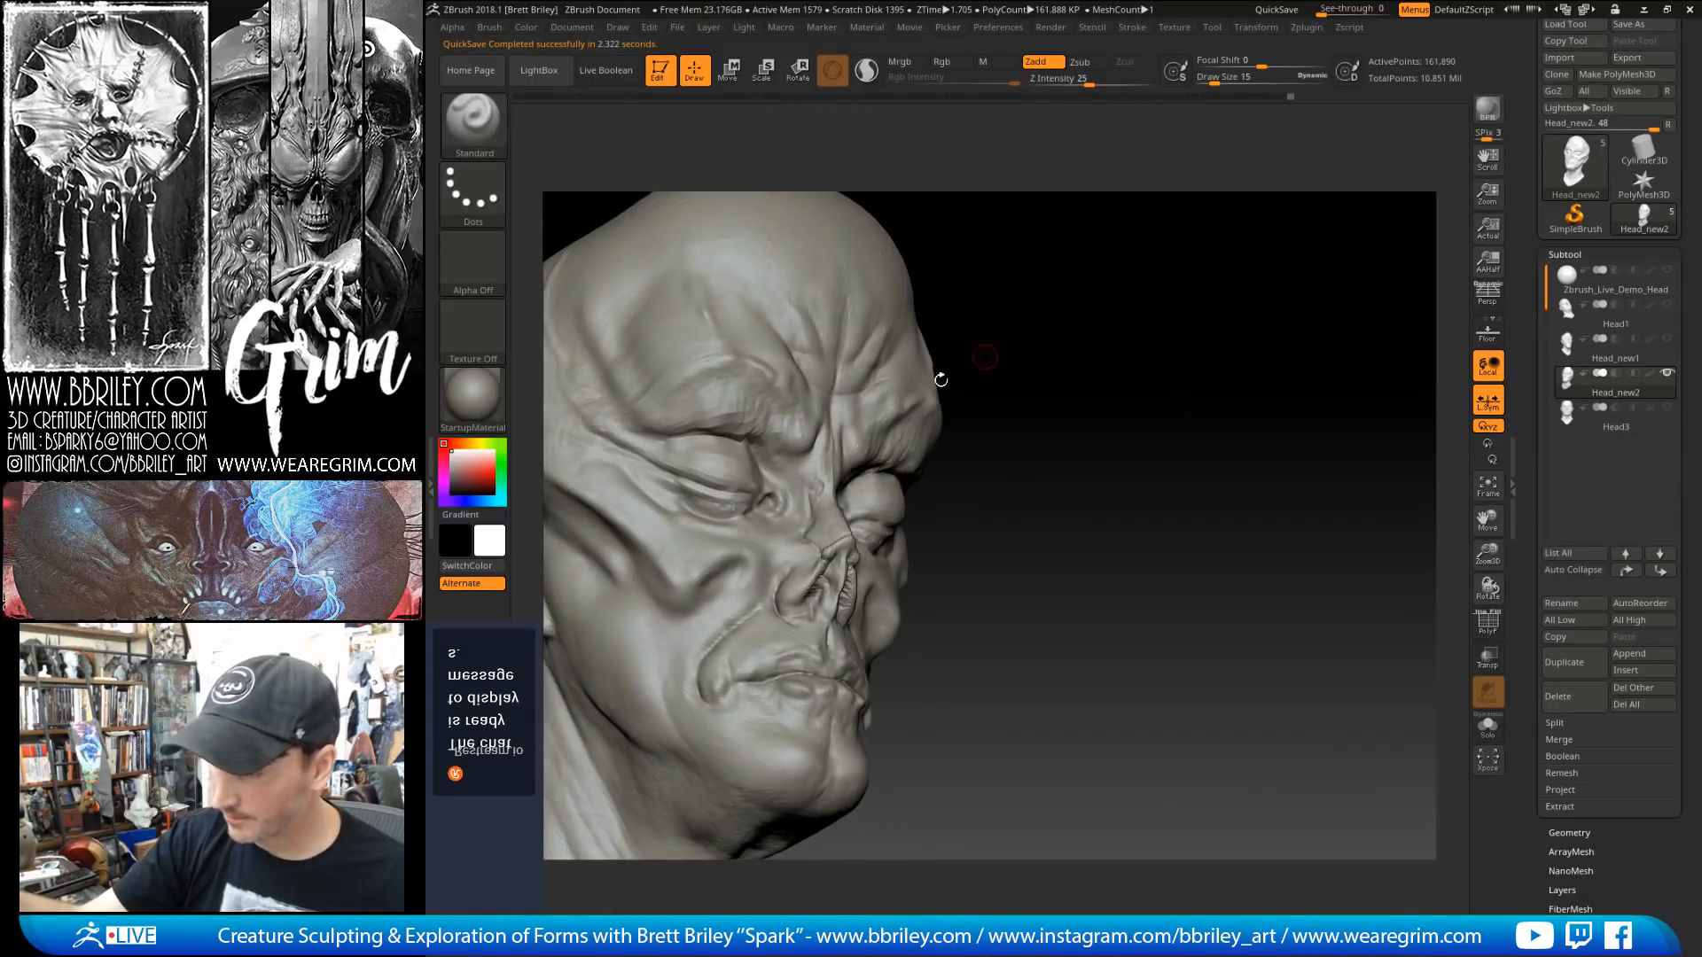
Step: Raise the head to the next higher subdivision level and refine the under-eye folds with the Standard brush at draw size 15
{"action": "left_click_drag", "start_coordinate": [1025, 321], "coordinate": [1068, 341]}
{"action": "key", "text": "shift"}
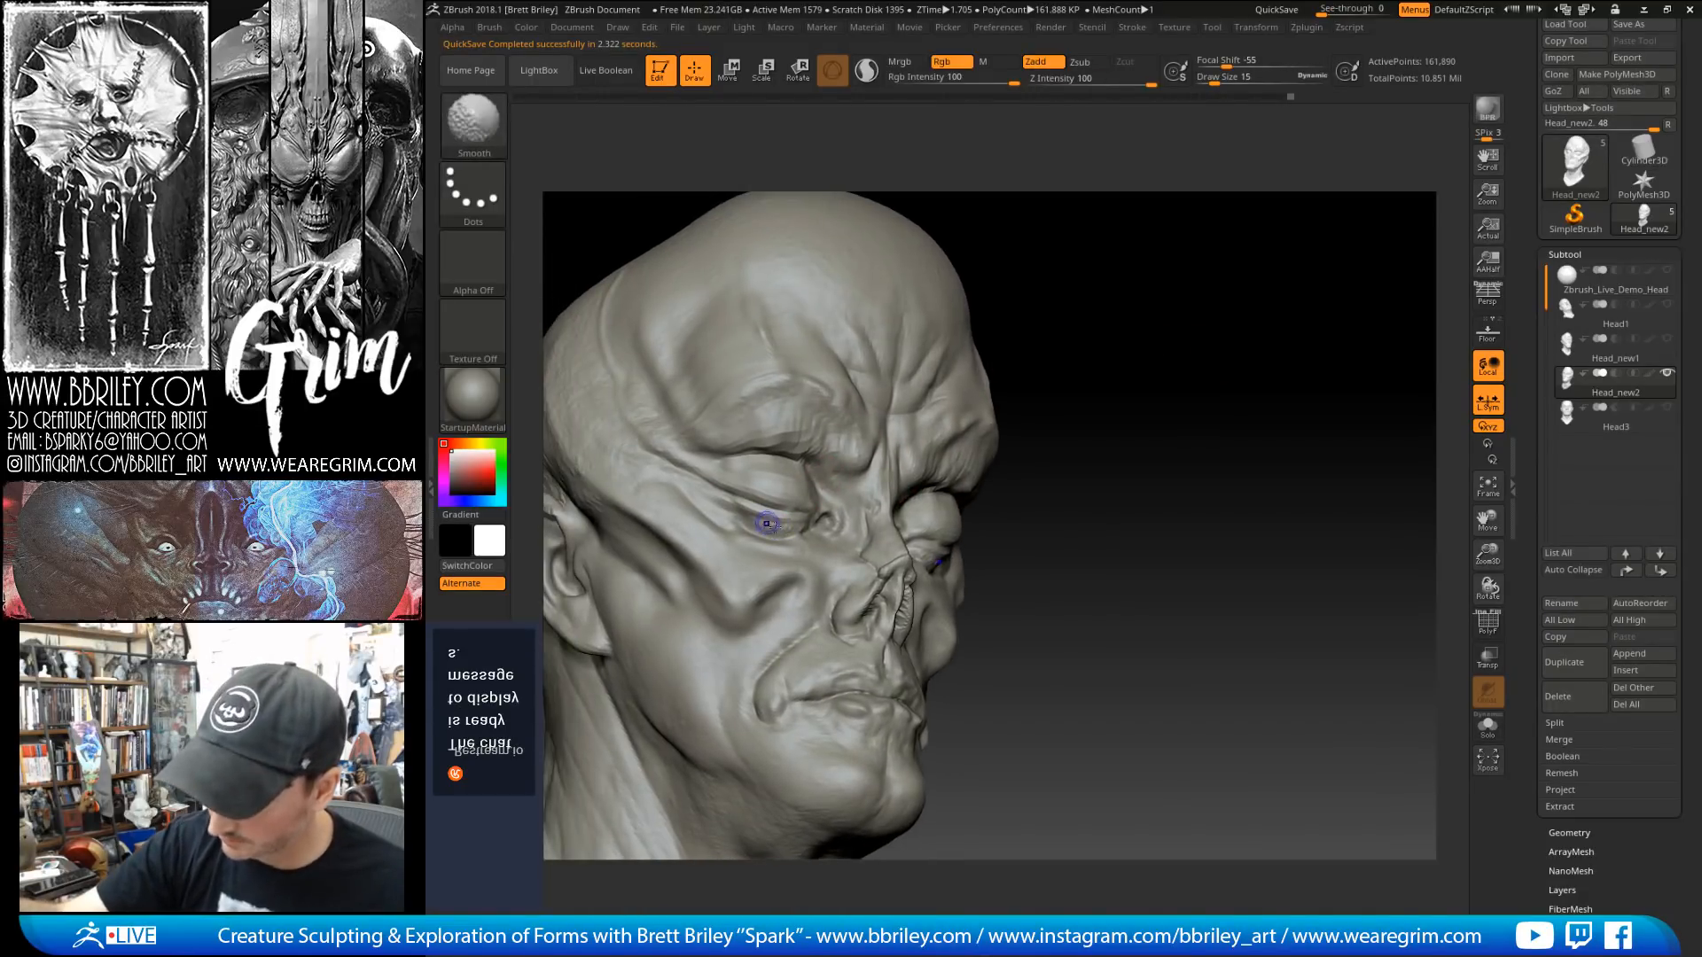
{"action": "key", "text": "d"}
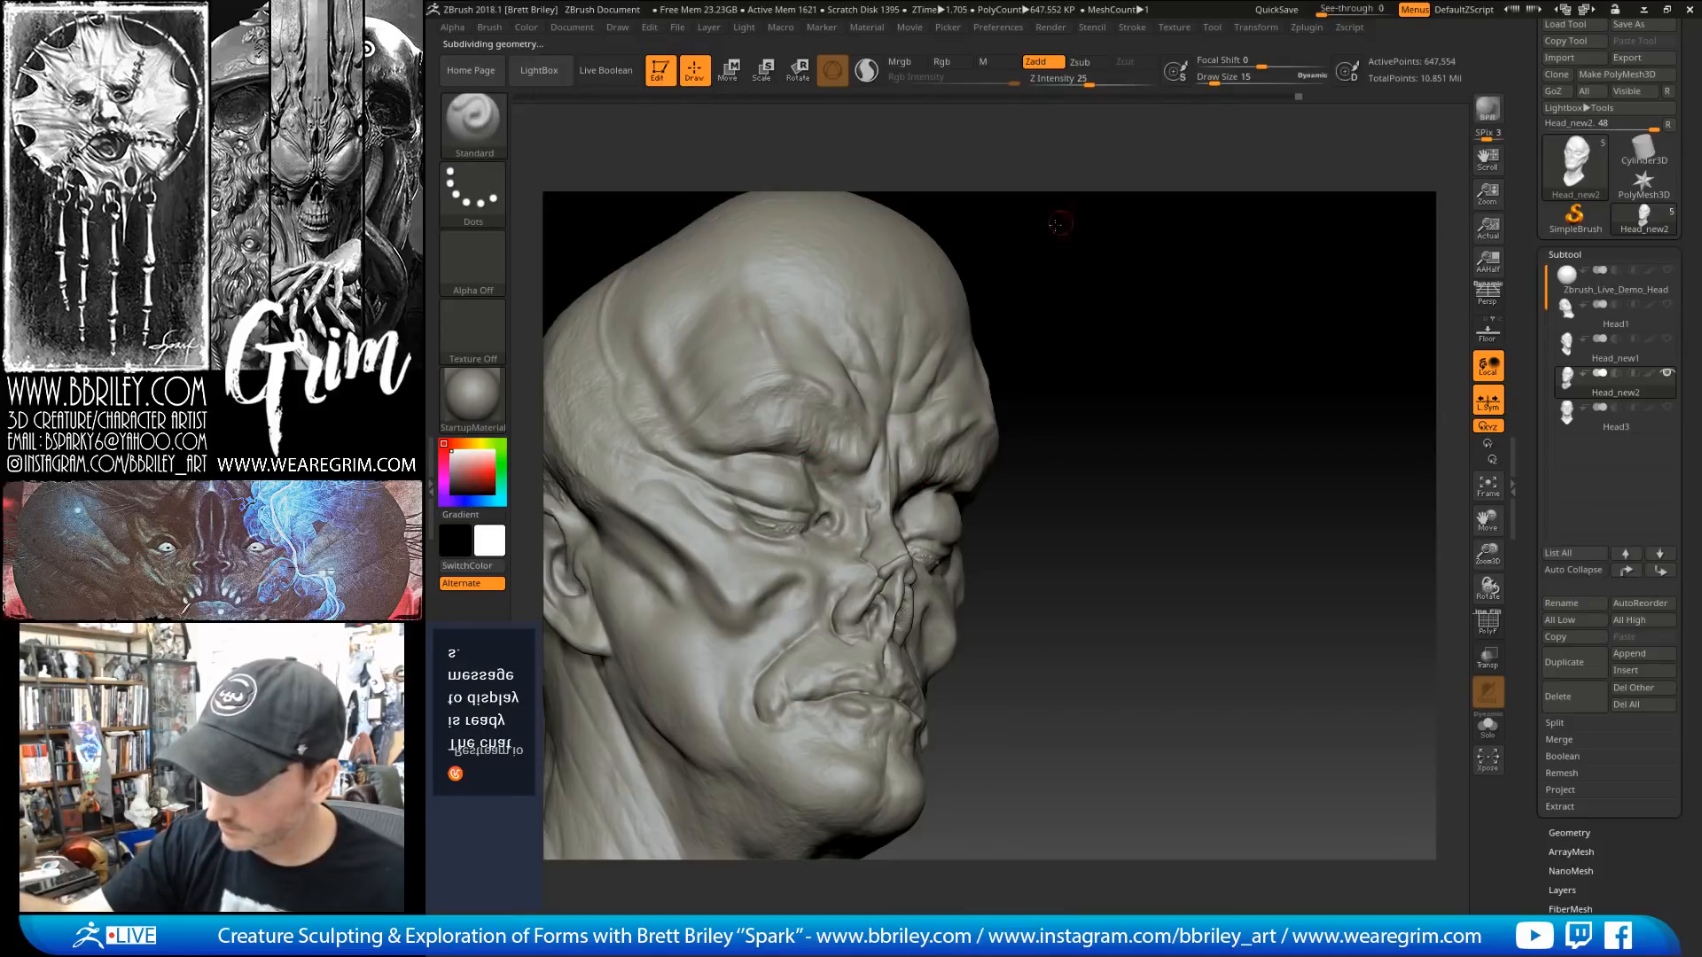
{"action": "left_click_drag", "start_coordinate": [1060, 221], "coordinate": [1005, 244]}
{"action": "mouse_move", "coordinate": [790, 522]}
{"action": "left_mouse_down"}
{"action": "mouse_move", "coordinate": [768, 525]}
{"action": "mouse_move", "coordinate": [806, 526]}
{"action": "mouse_move", "coordinate": [764, 518]}
{"action": "mouse_move", "coordinate": [799, 531]}
{"action": "left_mouse_up"}
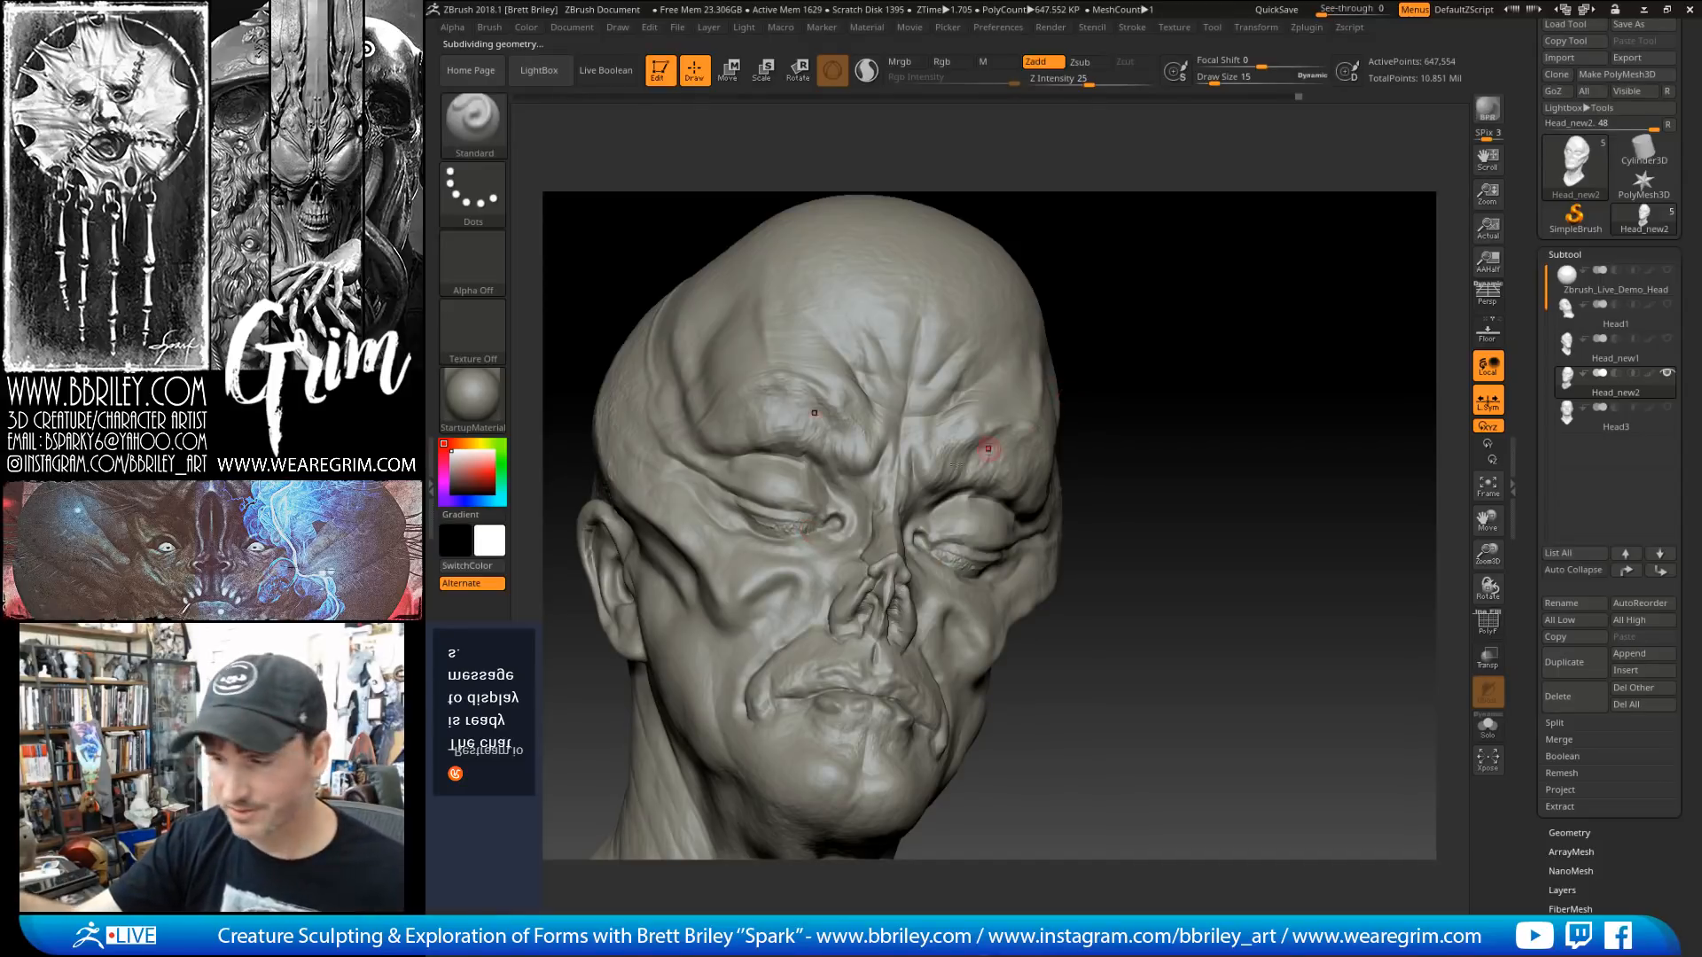
{"action": "left_click_drag", "start_coordinate": [1124, 328], "coordinate": [1174, 334]}
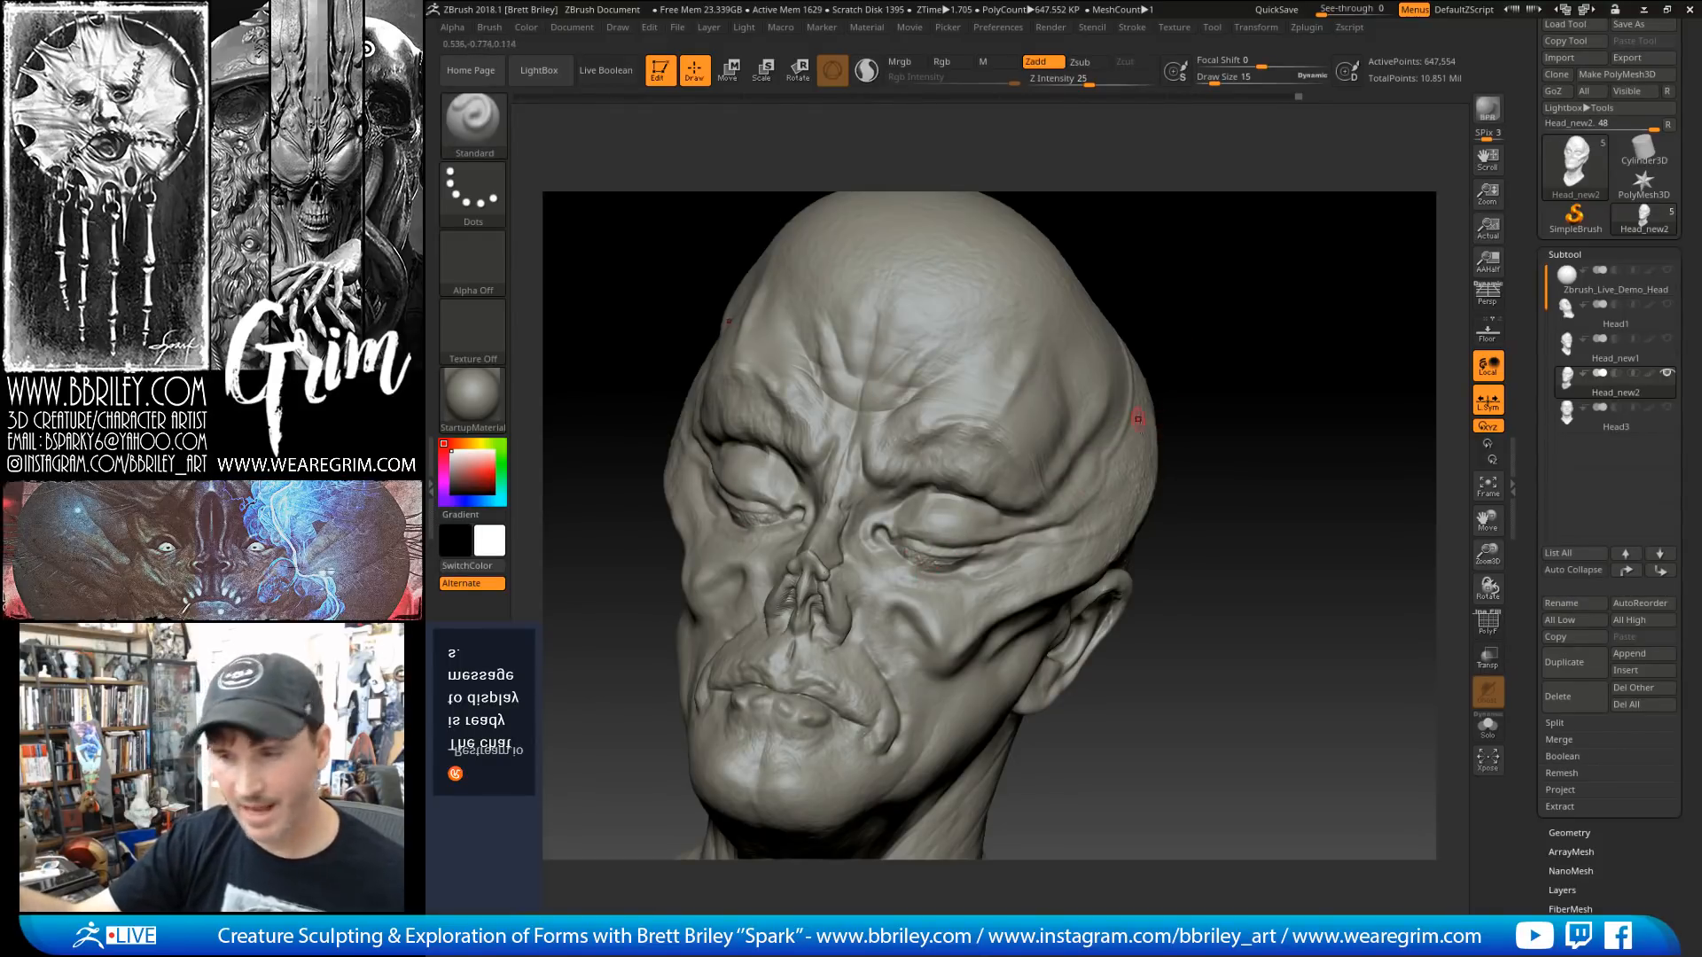
{"action": "left_click_drag", "start_coordinate": [1246, 293], "coordinate": [1246, 284]}
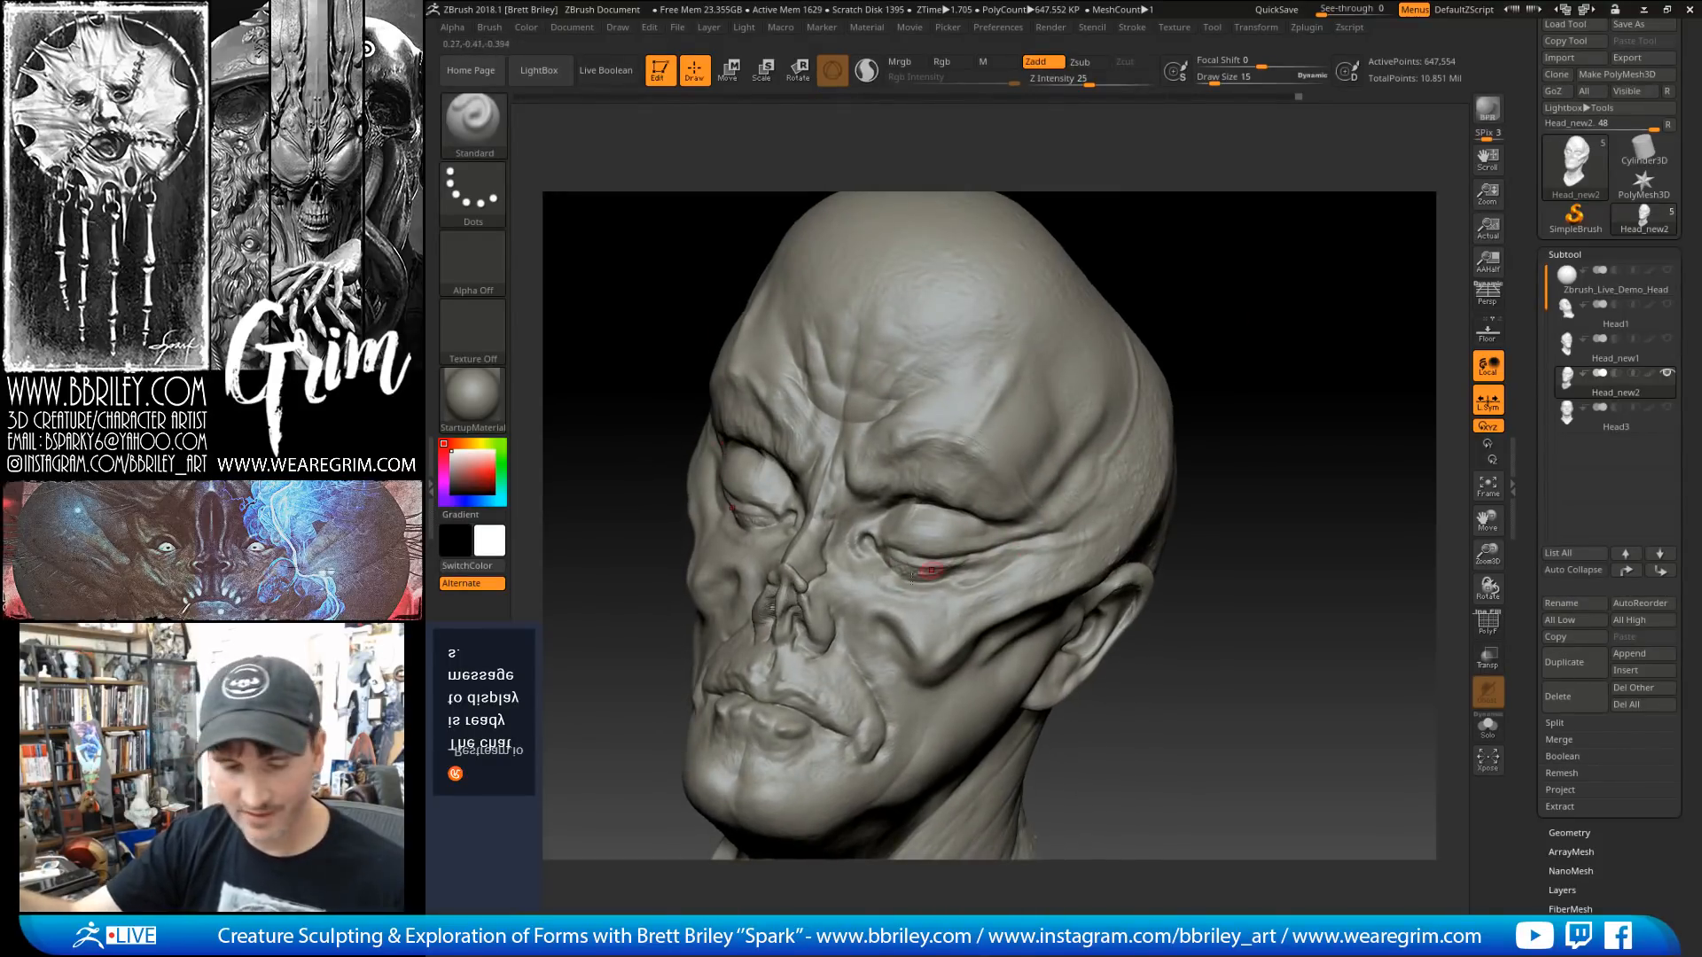
Step: Carve fine creases below the lower eyelid with the DamStandard brush at draw size 15
{"action": "key", "text": "b"}
{"action": "key", "text": "d"}
{"action": "key", "text": "s"}
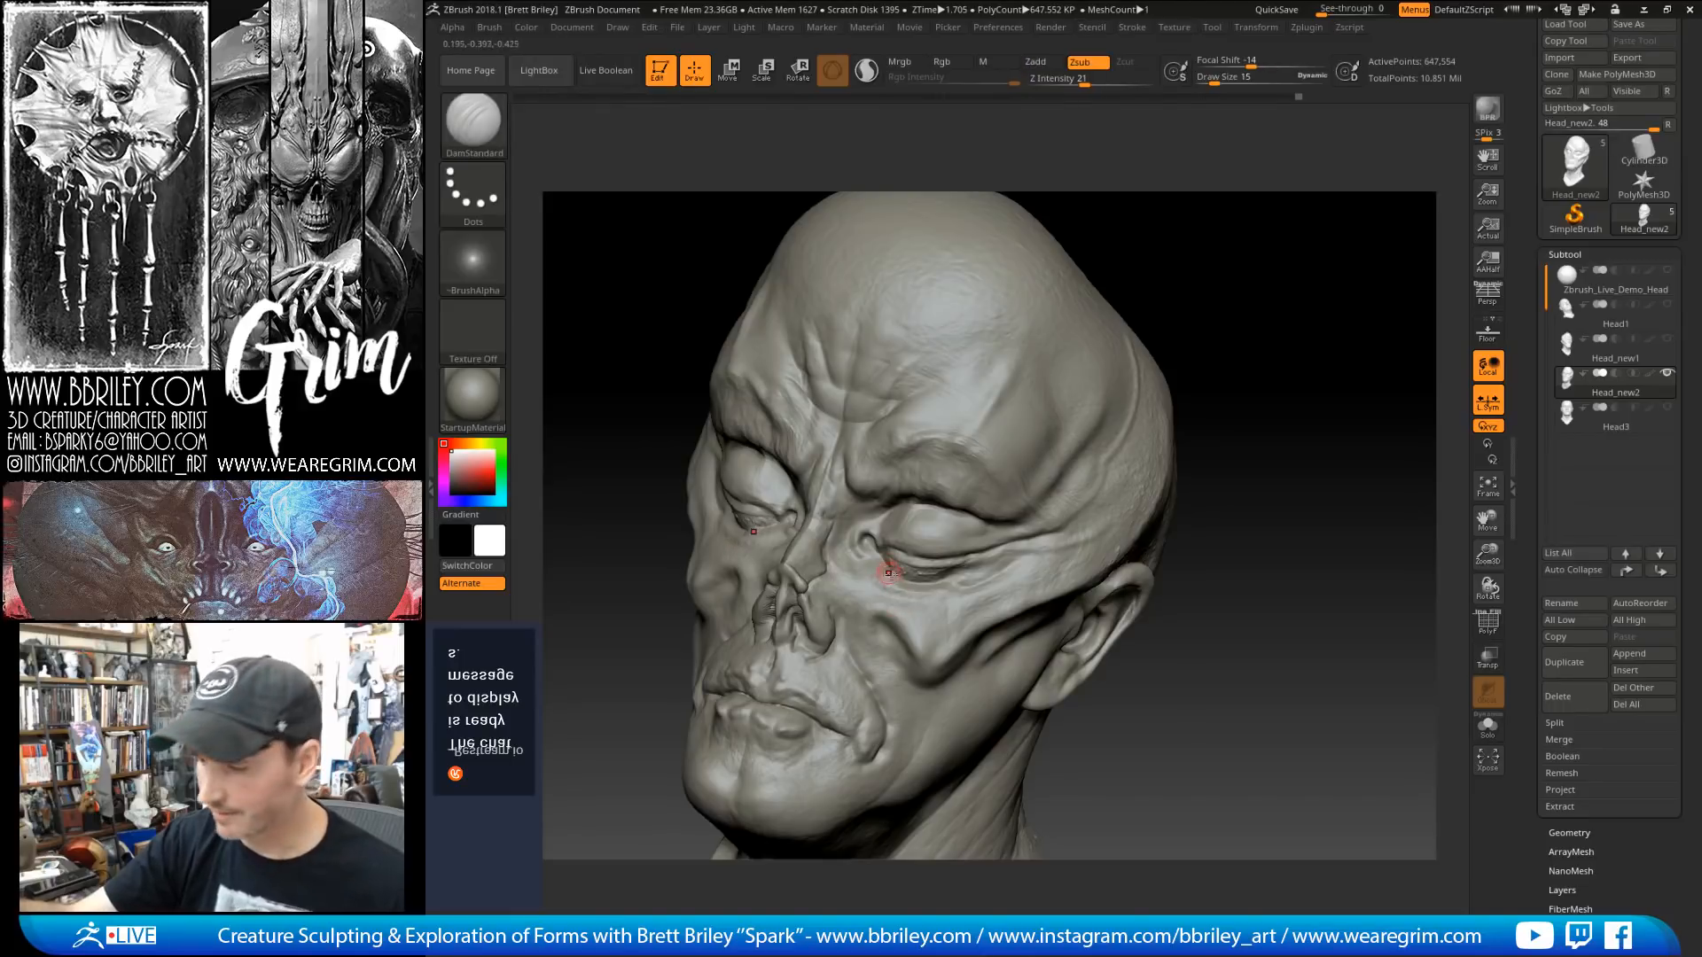
{"action": "left_click_drag", "start_coordinate": [888, 571], "coordinate": [918, 582]}
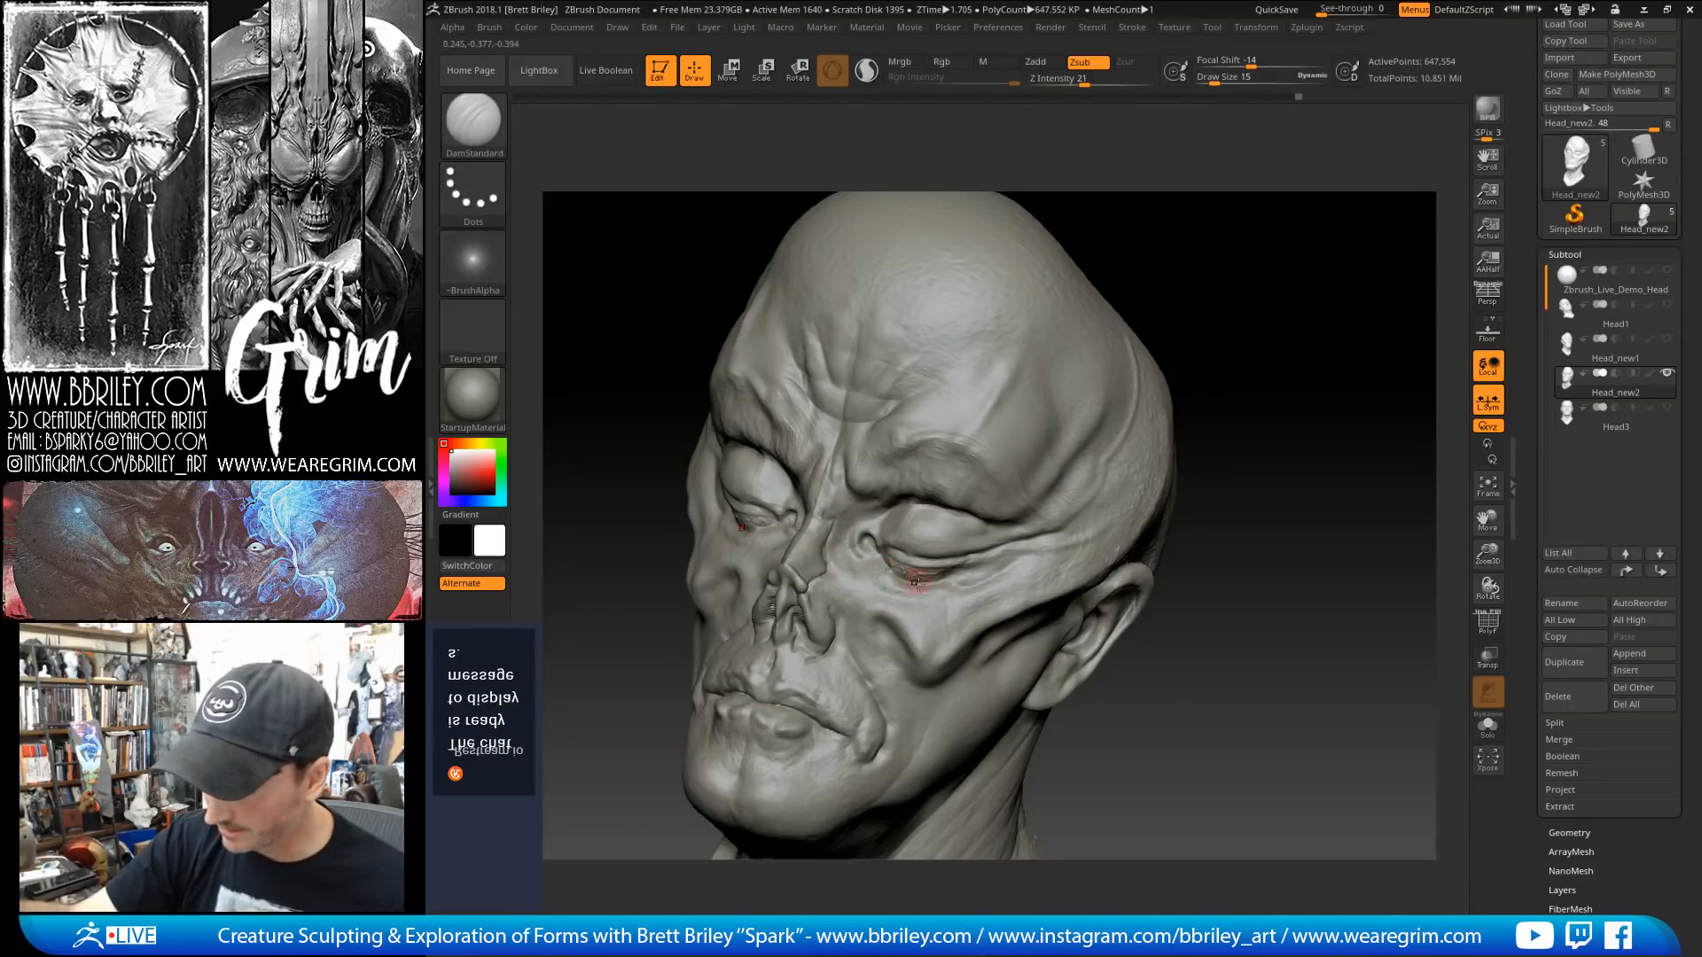
{"action": "left_click_drag", "start_coordinate": [1216, 294], "coordinate": [1241, 293]}
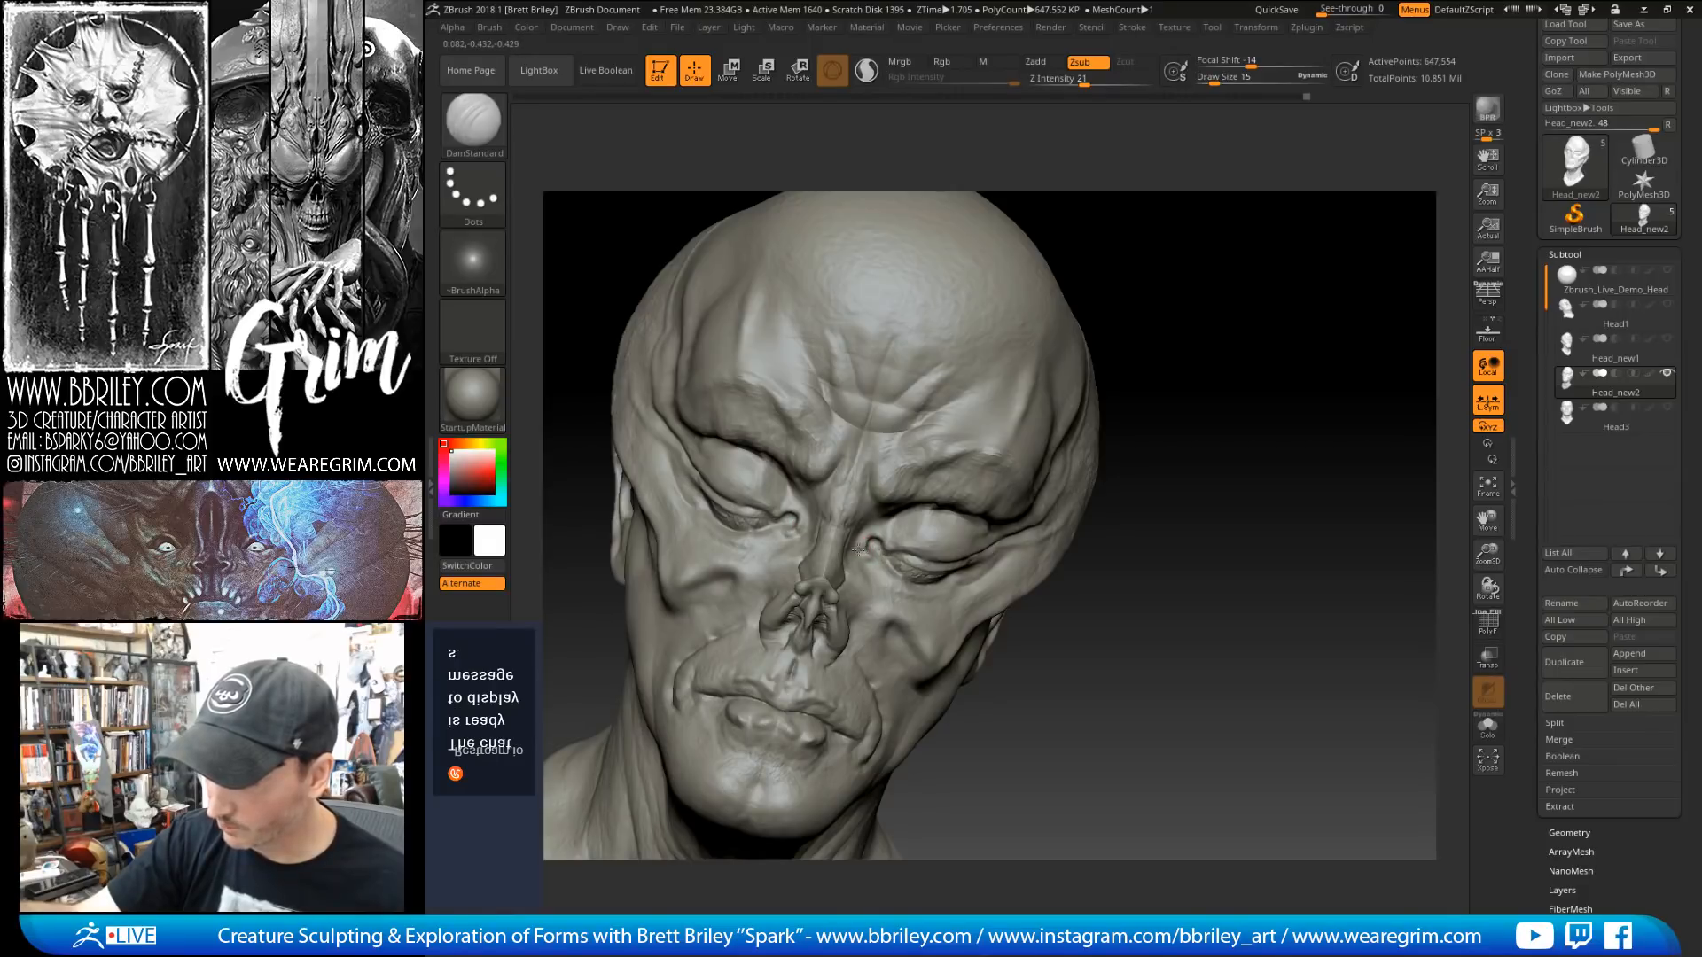
{"action": "left_click_drag", "start_coordinate": [1109, 292], "coordinate": [1102, 248]}
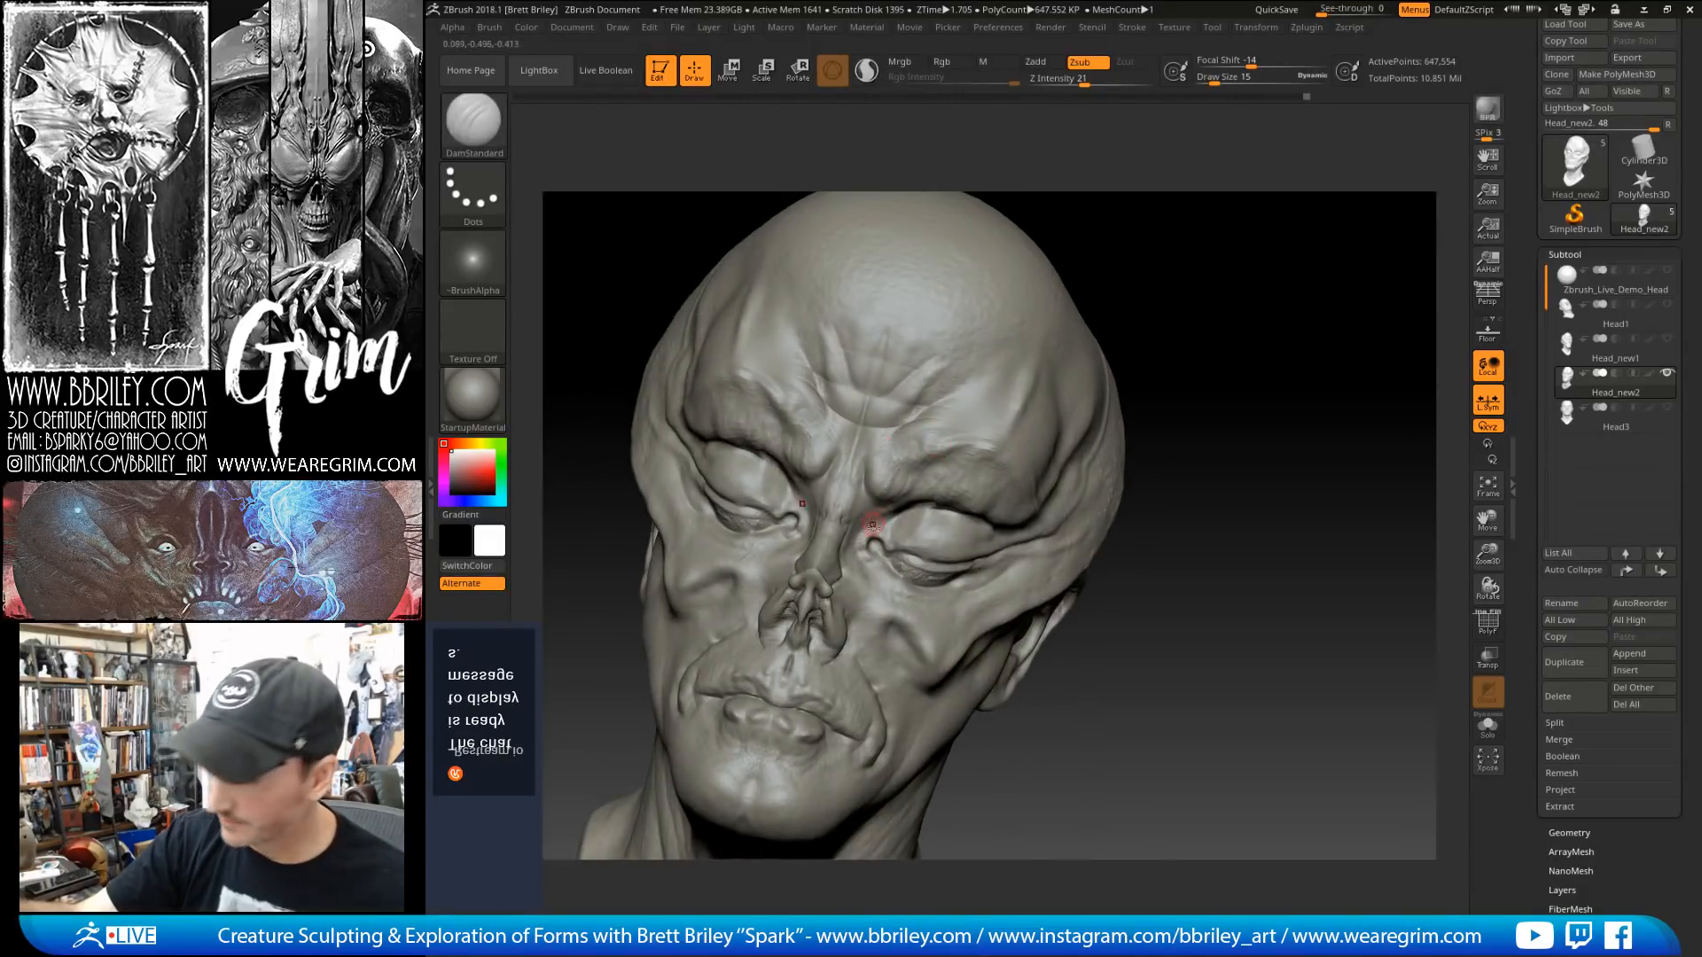
Step: Build up a small raised detail beside the nose bridge using the Standard brush at draw size 8
{"action": "key", "text": "b"}
{"action": "key", "text": "s"}
{"action": "key", "text": "t"}
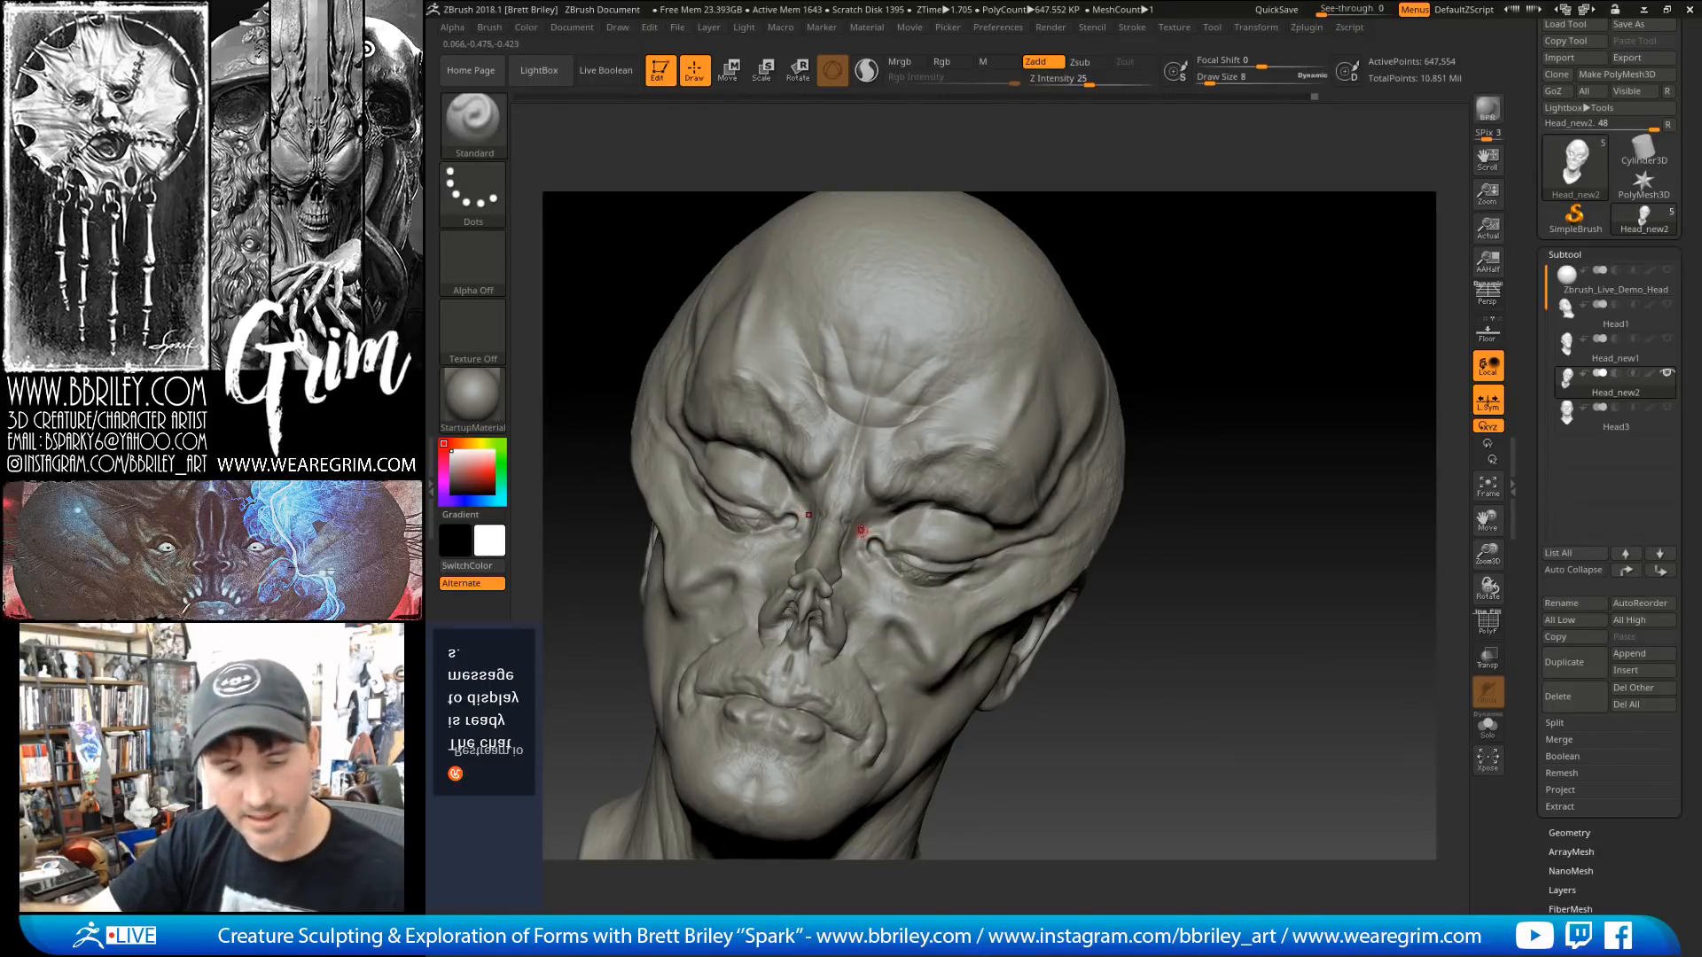
Step: Carve fine creases along the nose bridge and inner eye corners using the DamStandard brush at draw size 12
{"action": "key", "text": "b"}
{"action": "key", "text": "d"}
{"action": "key", "text": "s"}
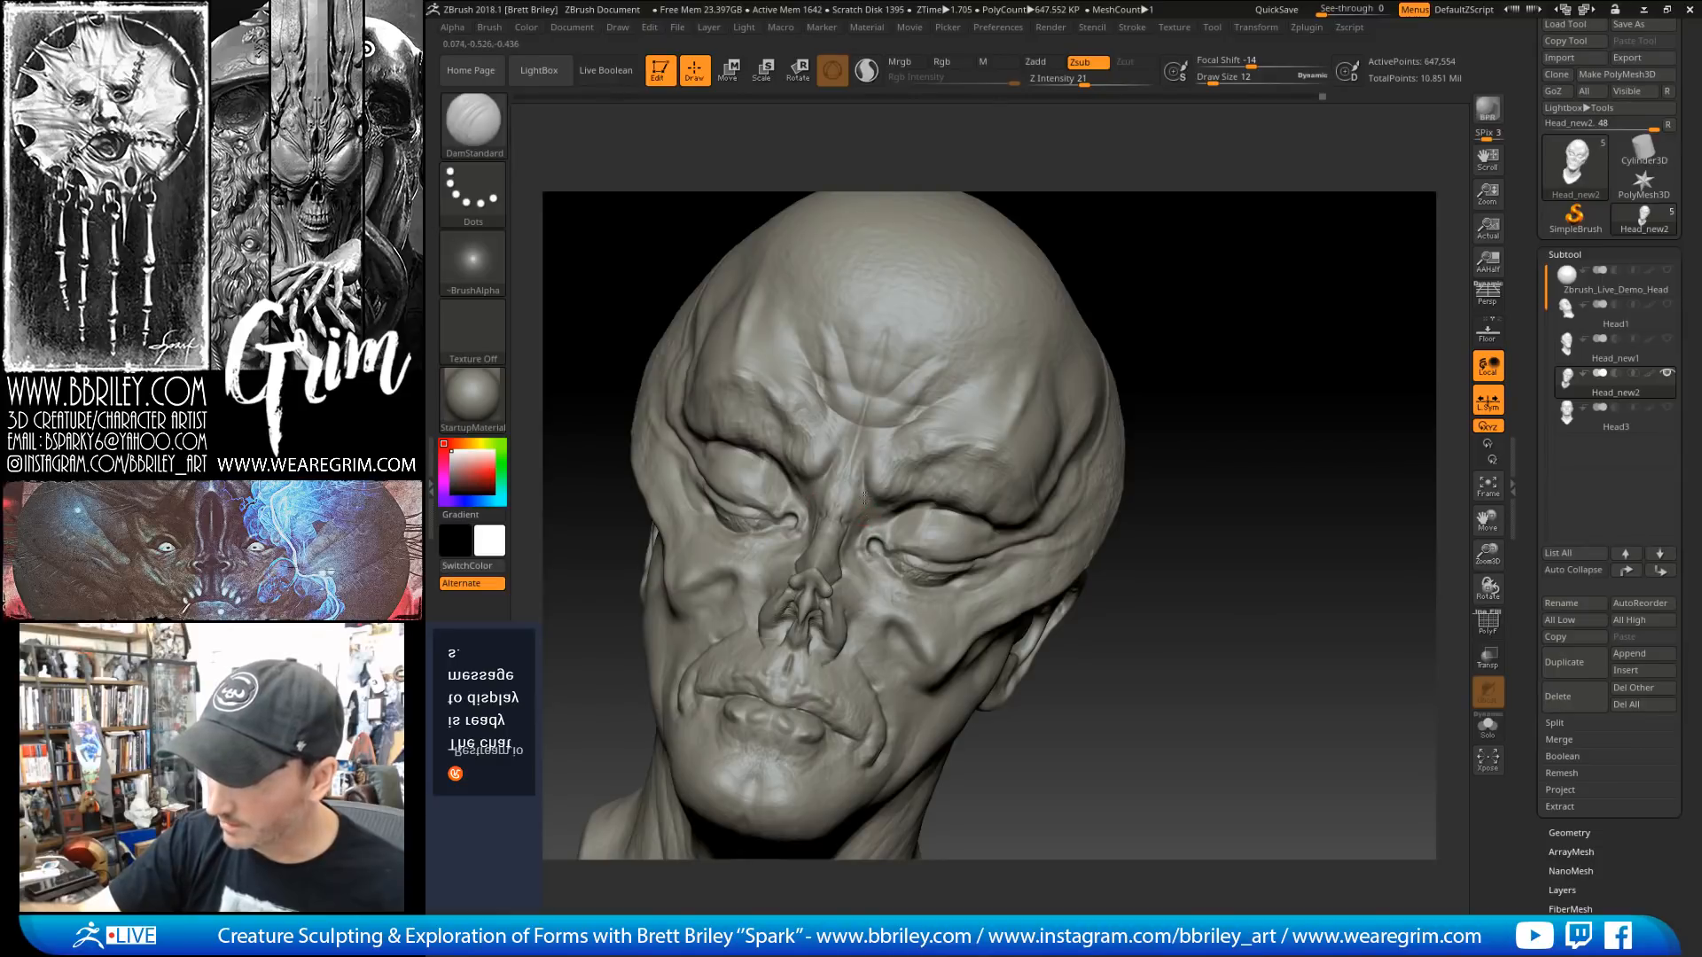
{"action": "left_click_drag", "start_coordinate": [1173, 198], "coordinate": [1058, 237]}
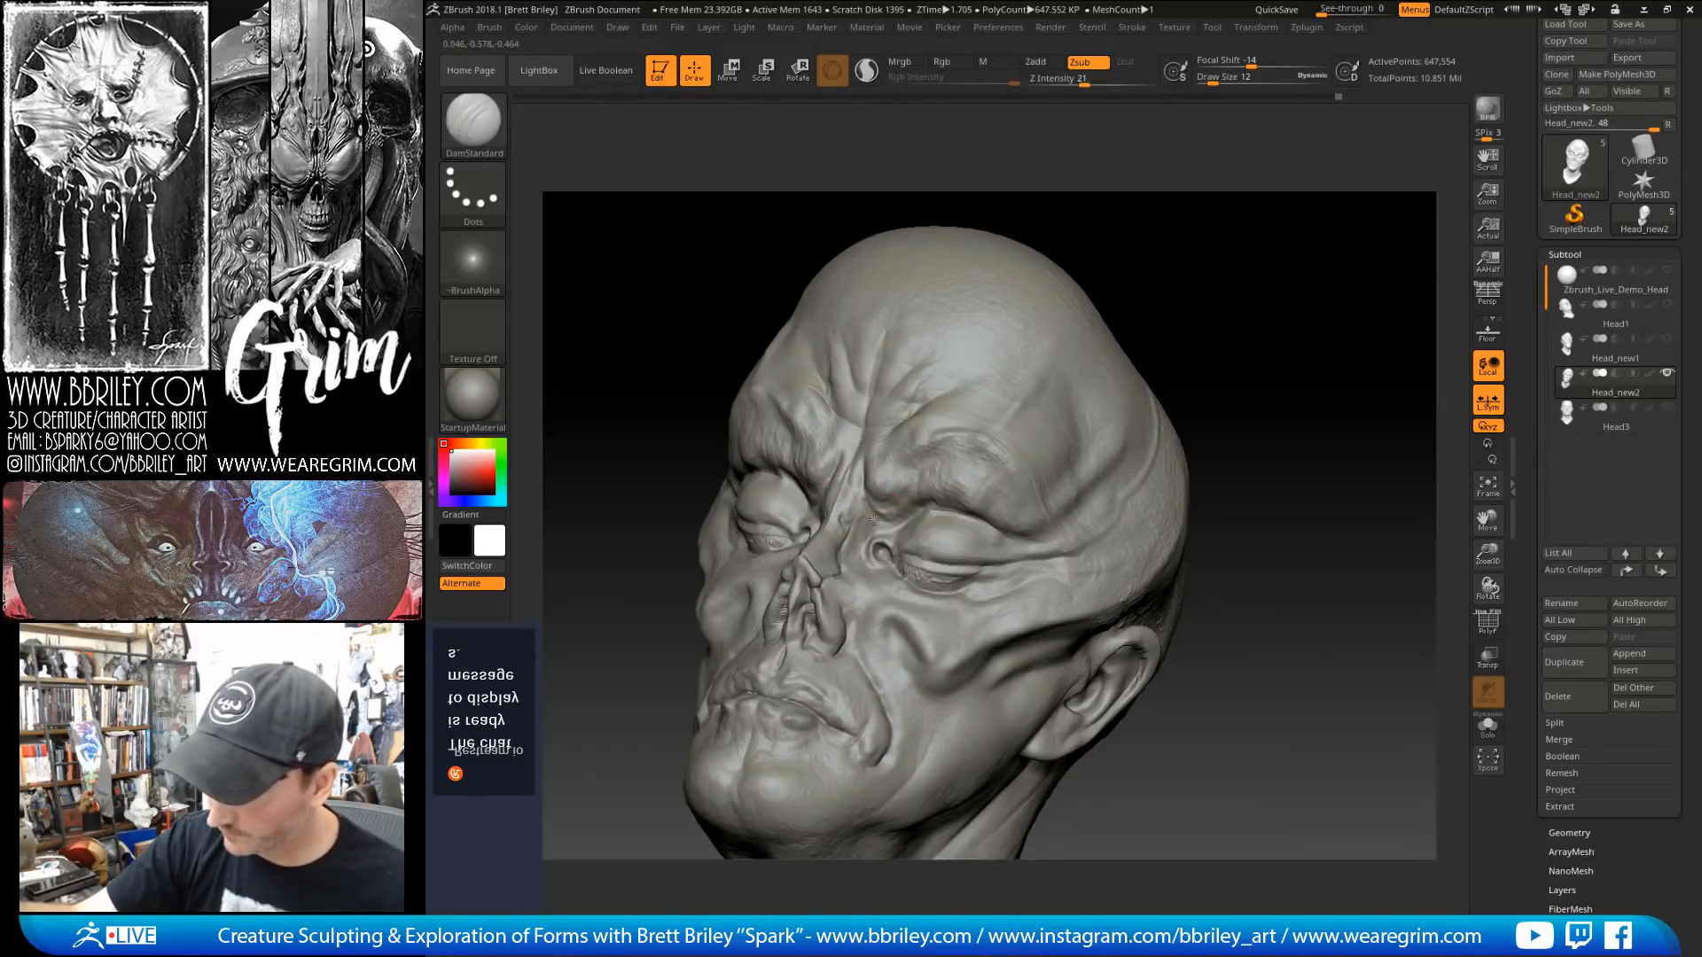
{"action": "mouse_move", "coordinate": [1093, 189]}
{"action": "left_mouse_down"}
{"action": "mouse_move", "coordinate": [1189, 250]}
{"action": "mouse_move", "coordinate": [1185, 274]}
{"action": "mouse_move", "coordinate": [1001, 343]}
{"action": "mouse_move", "coordinate": [1057, 317]}
{"action": "mouse_move", "coordinate": [1034, 341]}
{"action": "left_mouse_up"}
Step: Raise subtle forms along the side of the nose bridge with the Standard brush at draw size 8
{"action": "key", "text": "b"}
{"action": "key", "text": "s"}
{"action": "key", "text": "t"}
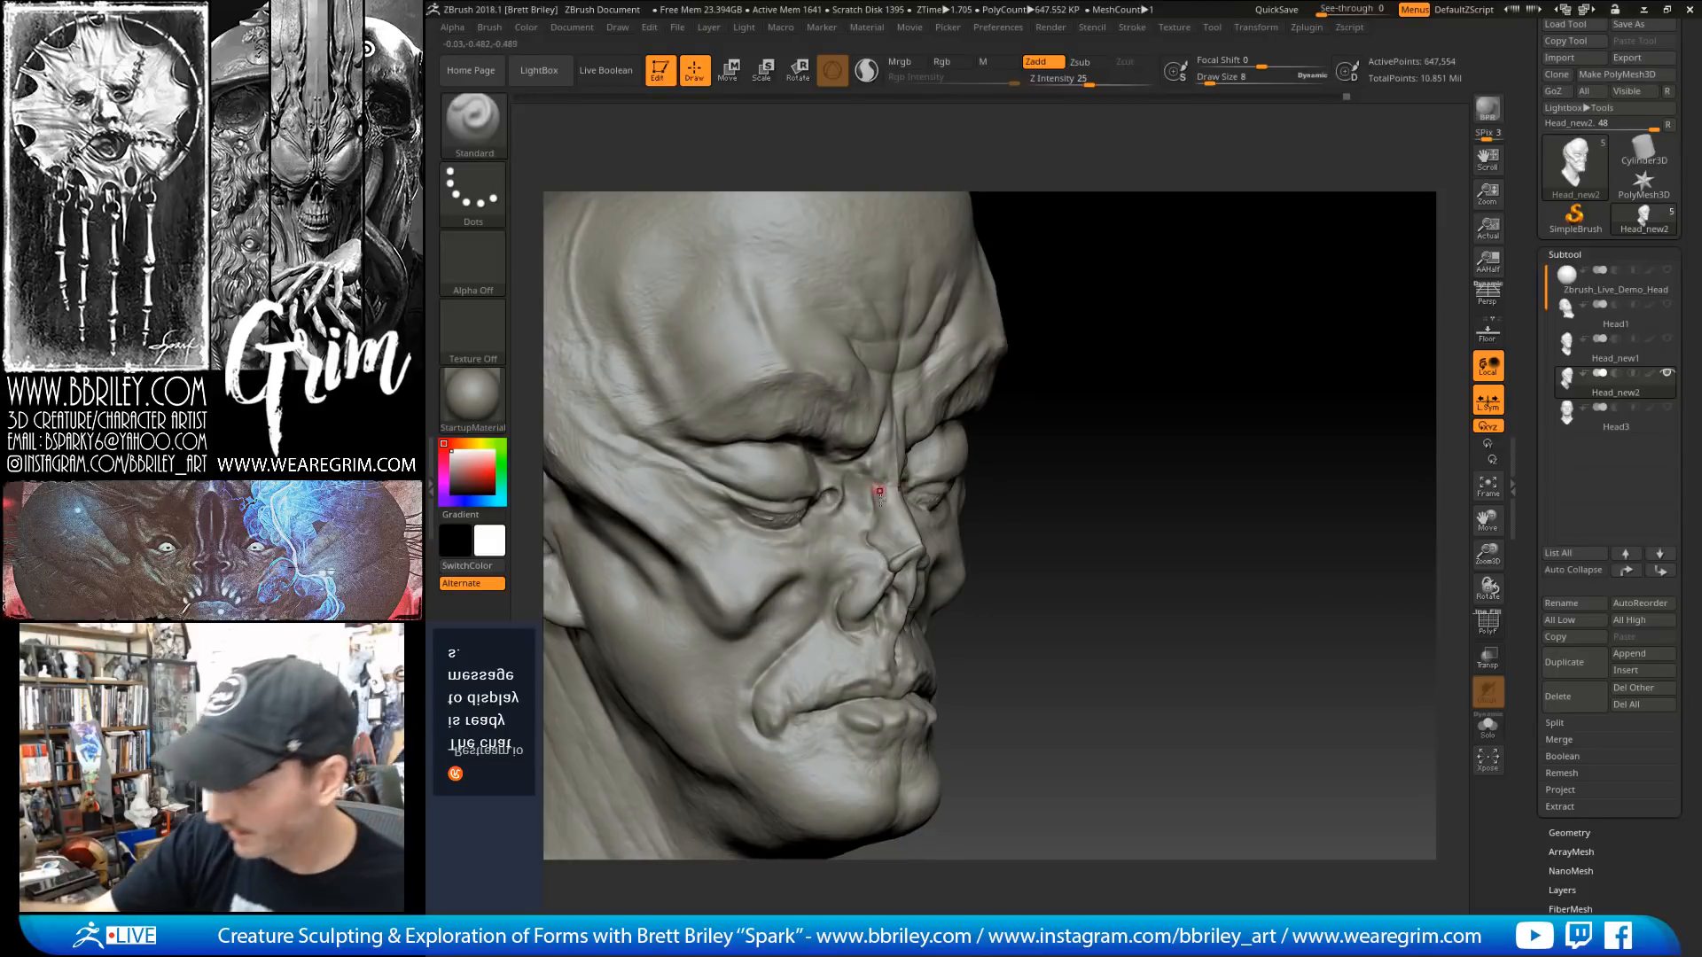
{"action": "mouse_move", "coordinate": [1064, 439]}
{"action": "left_mouse_down"}
{"action": "mouse_move", "coordinate": [1075, 429]}
{"action": "mouse_move", "coordinate": [1056, 421]}
{"action": "left_mouse_up"}
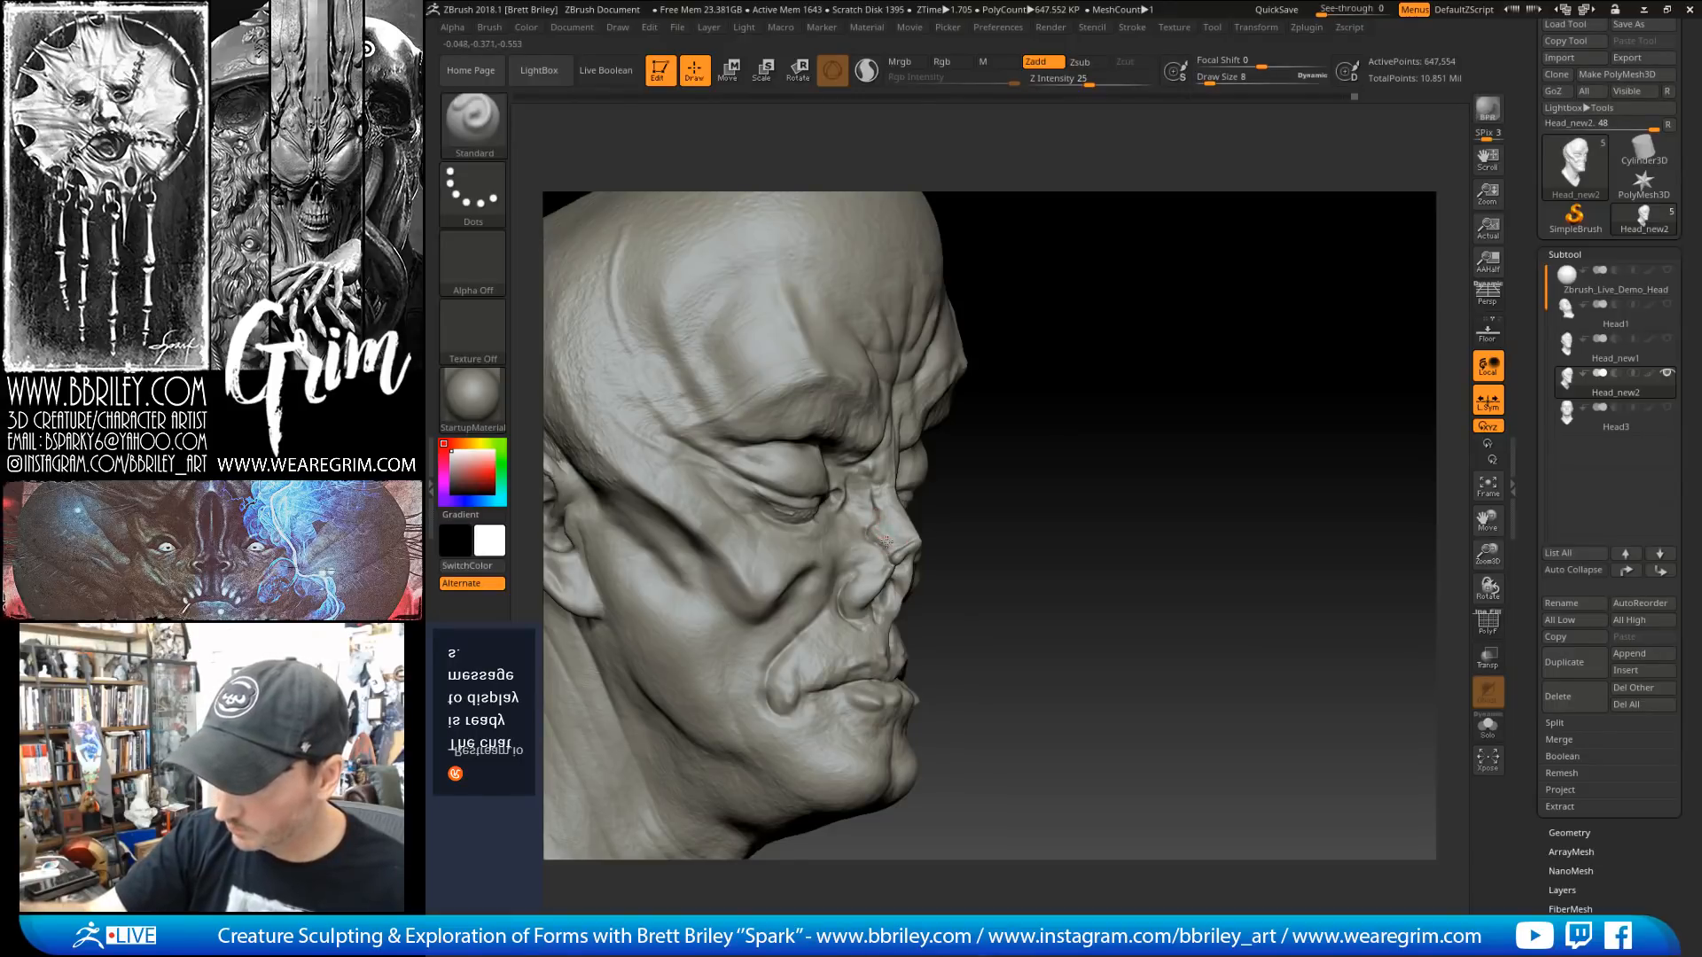
{"action": "mouse_move", "coordinate": [1026, 426]}
{"action": "left_mouse_down"}
{"action": "mouse_move", "coordinate": [1102, 399]}
{"action": "mouse_move", "coordinate": [1059, 341]}
{"action": "mouse_move", "coordinate": [1010, 321]}
{"action": "left_mouse_up"}
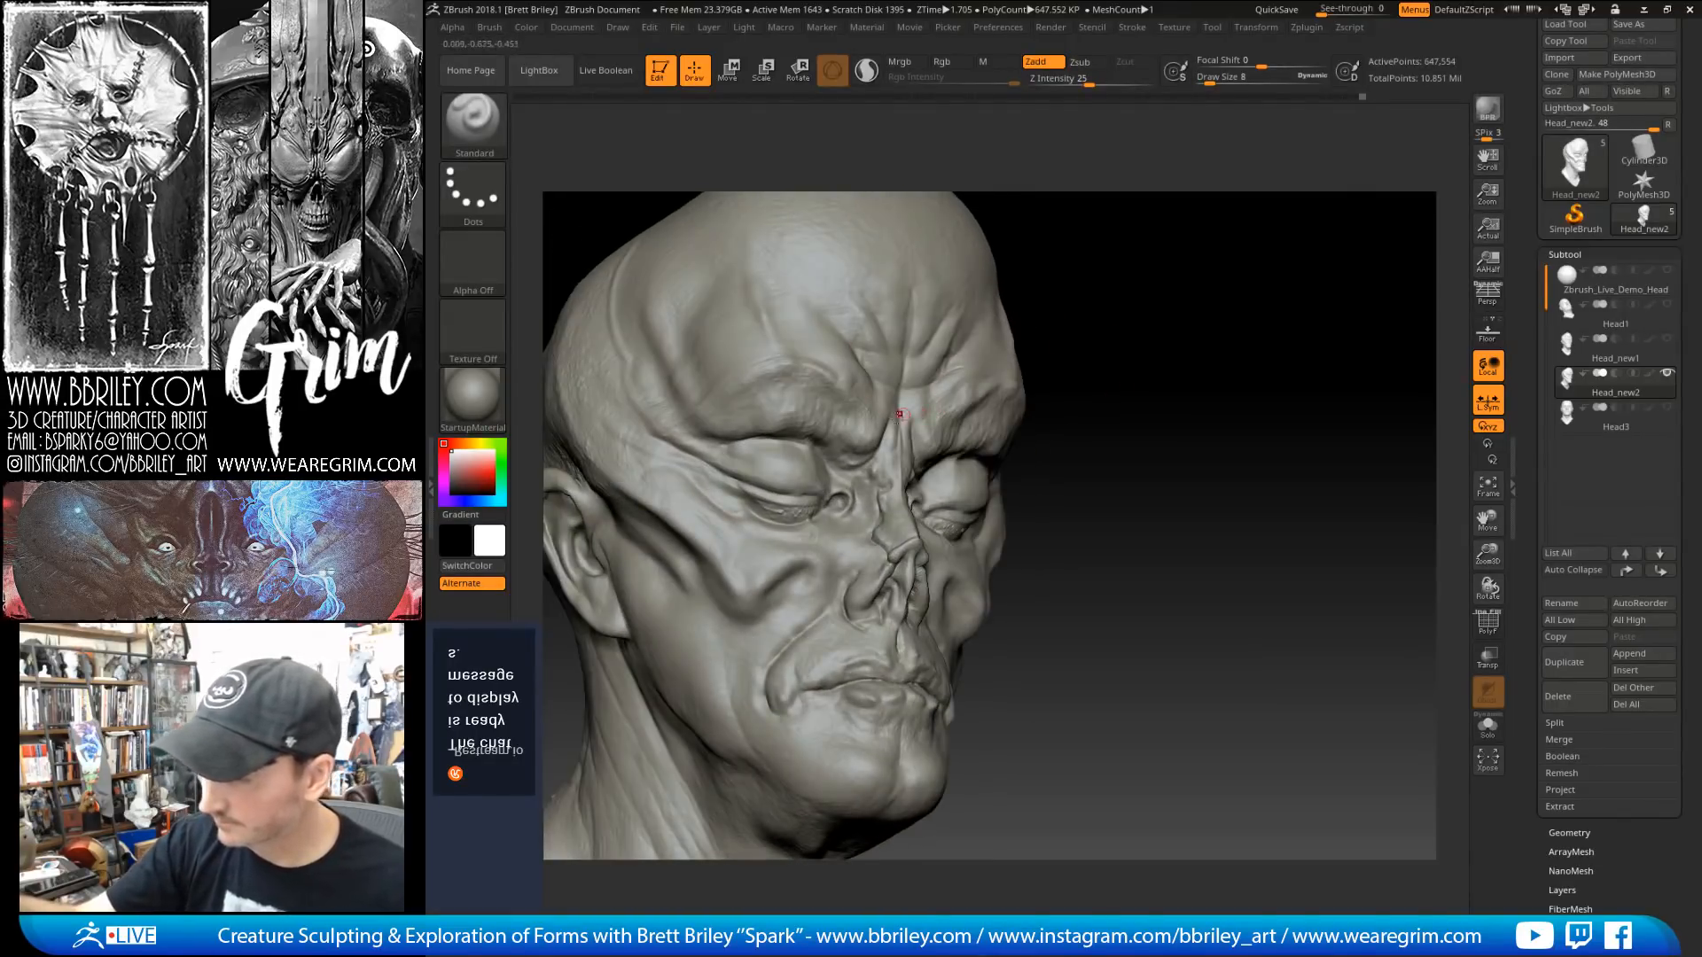
Step: Adjust the shape of the nose bridge between the brows with the Move brush at draw size 50
{"action": "key", "text": "b"}
{"action": "key", "text": "m"}
{"action": "key", "text": "v"}
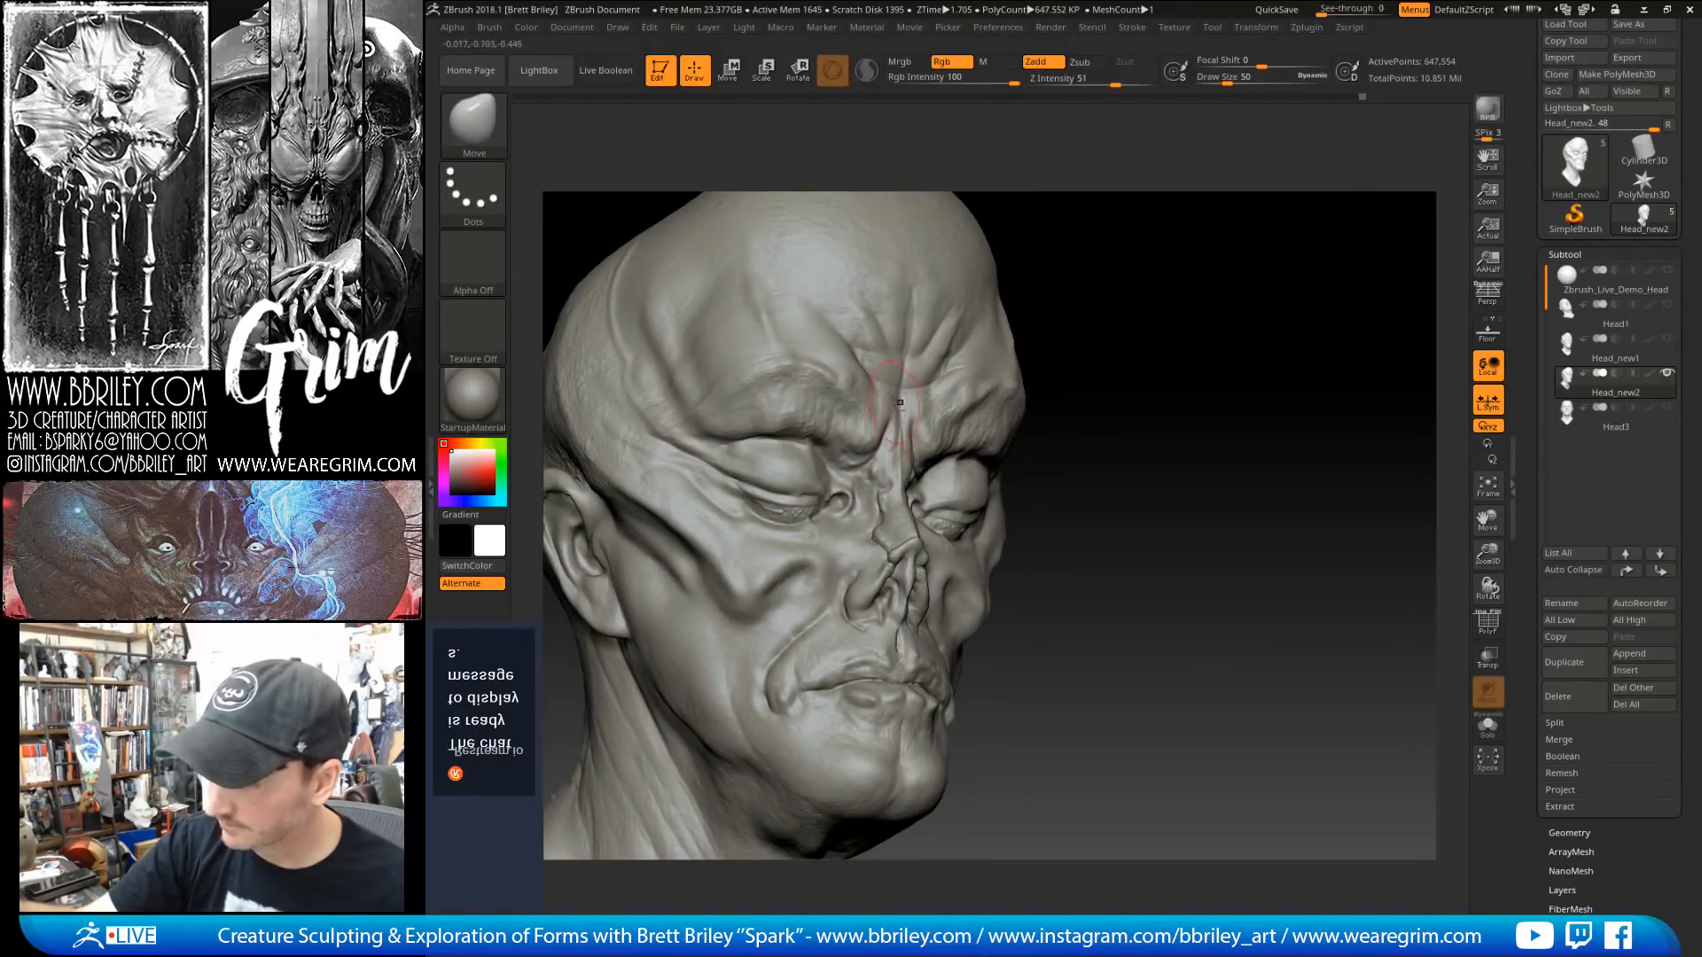
{"action": "left_click_drag", "start_coordinate": [1090, 307], "coordinate": [1123, 281]}
Step: Deepen the creases around the nose bridge and tear ducts using the DamStandard brush at draw size 18
{"action": "key", "text": "b"}
{"action": "key", "text": "d"}
{"action": "key", "text": "s"}
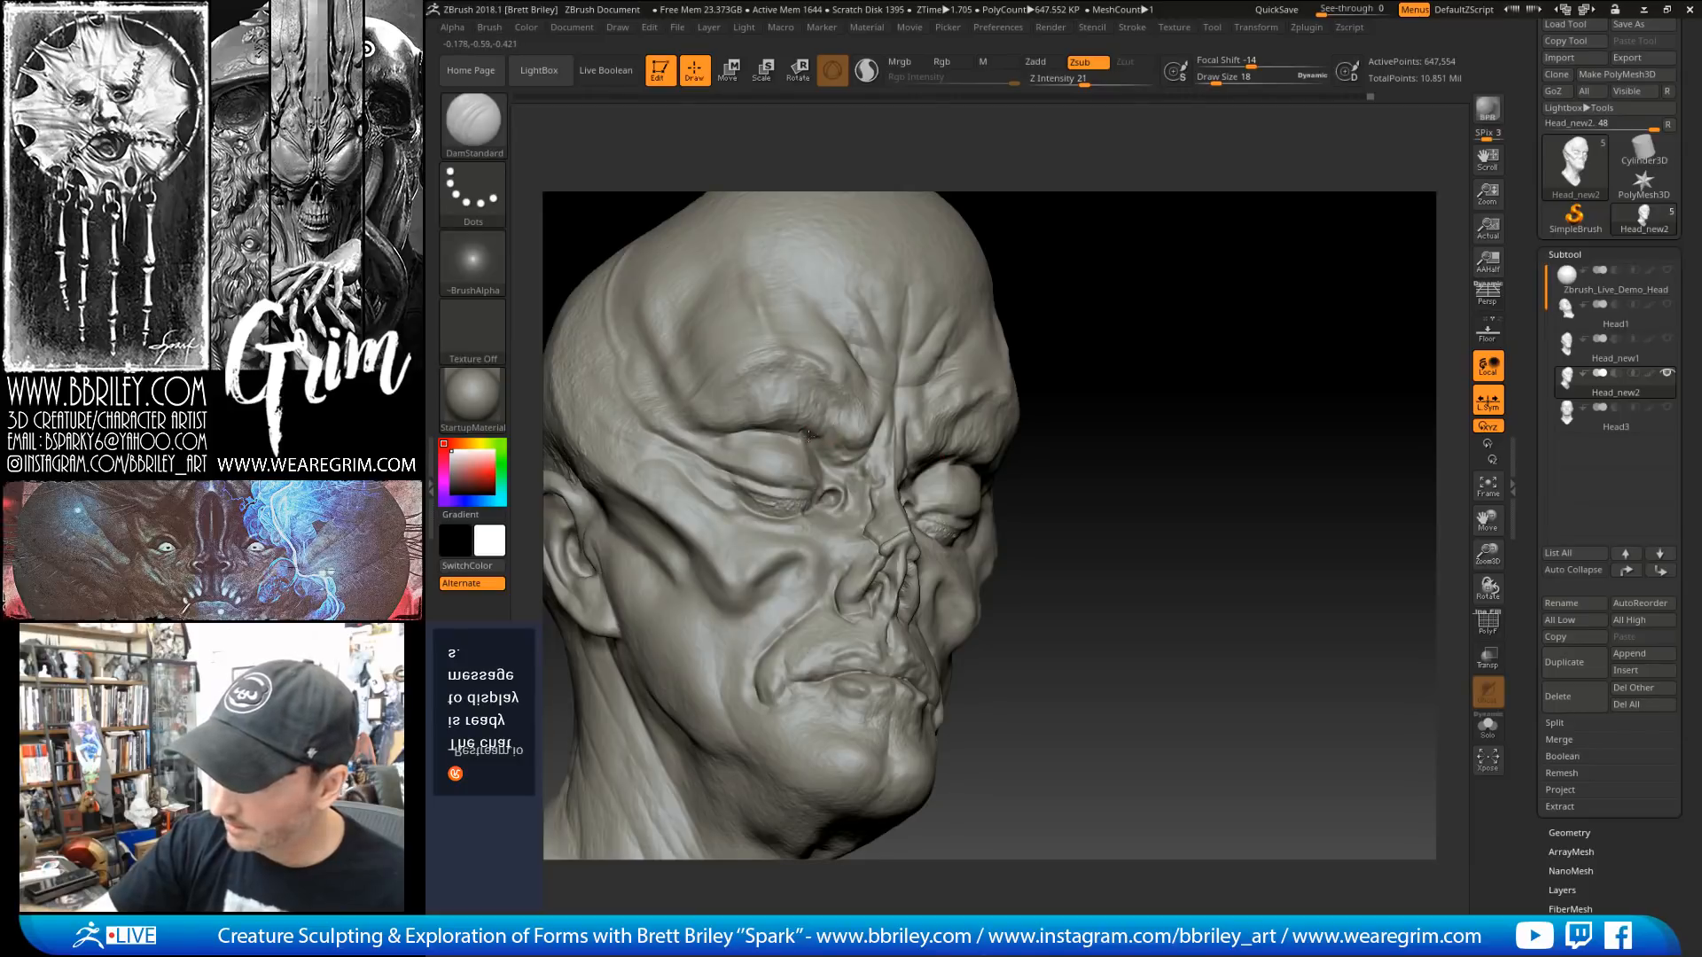
{"action": "left_click_drag", "start_coordinate": [1170, 233], "coordinate": [1068, 232]}
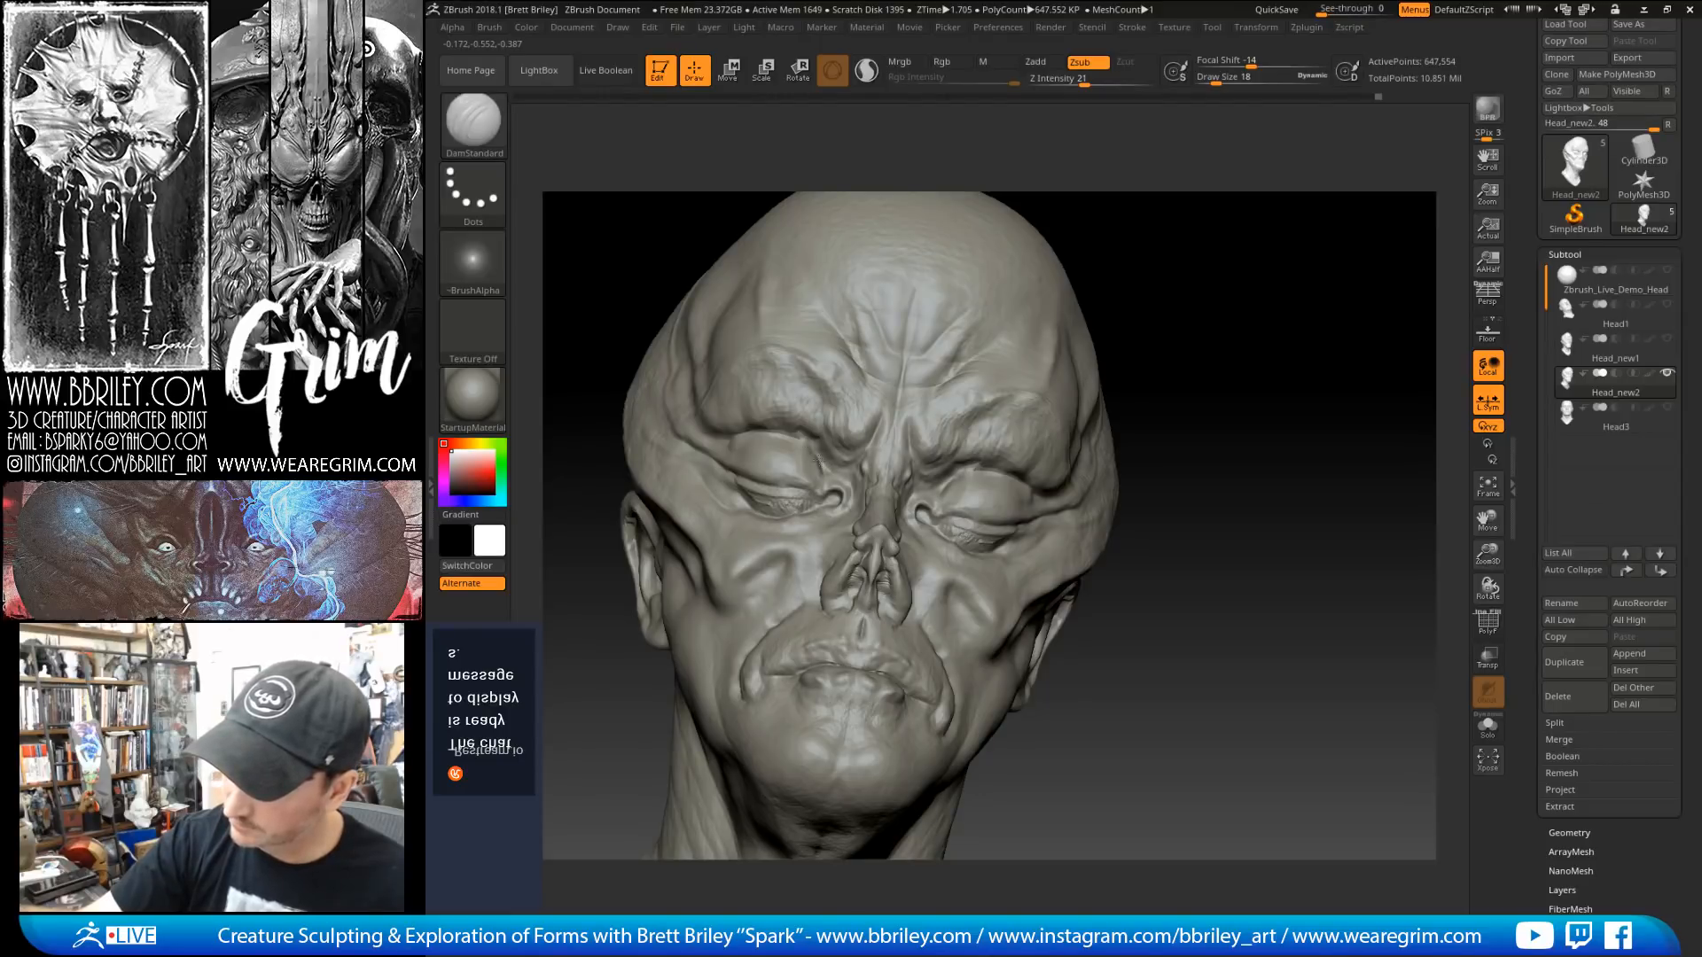
{"action": "left_click_drag", "start_coordinate": [1158, 215], "coordinate": [1172, 250]}
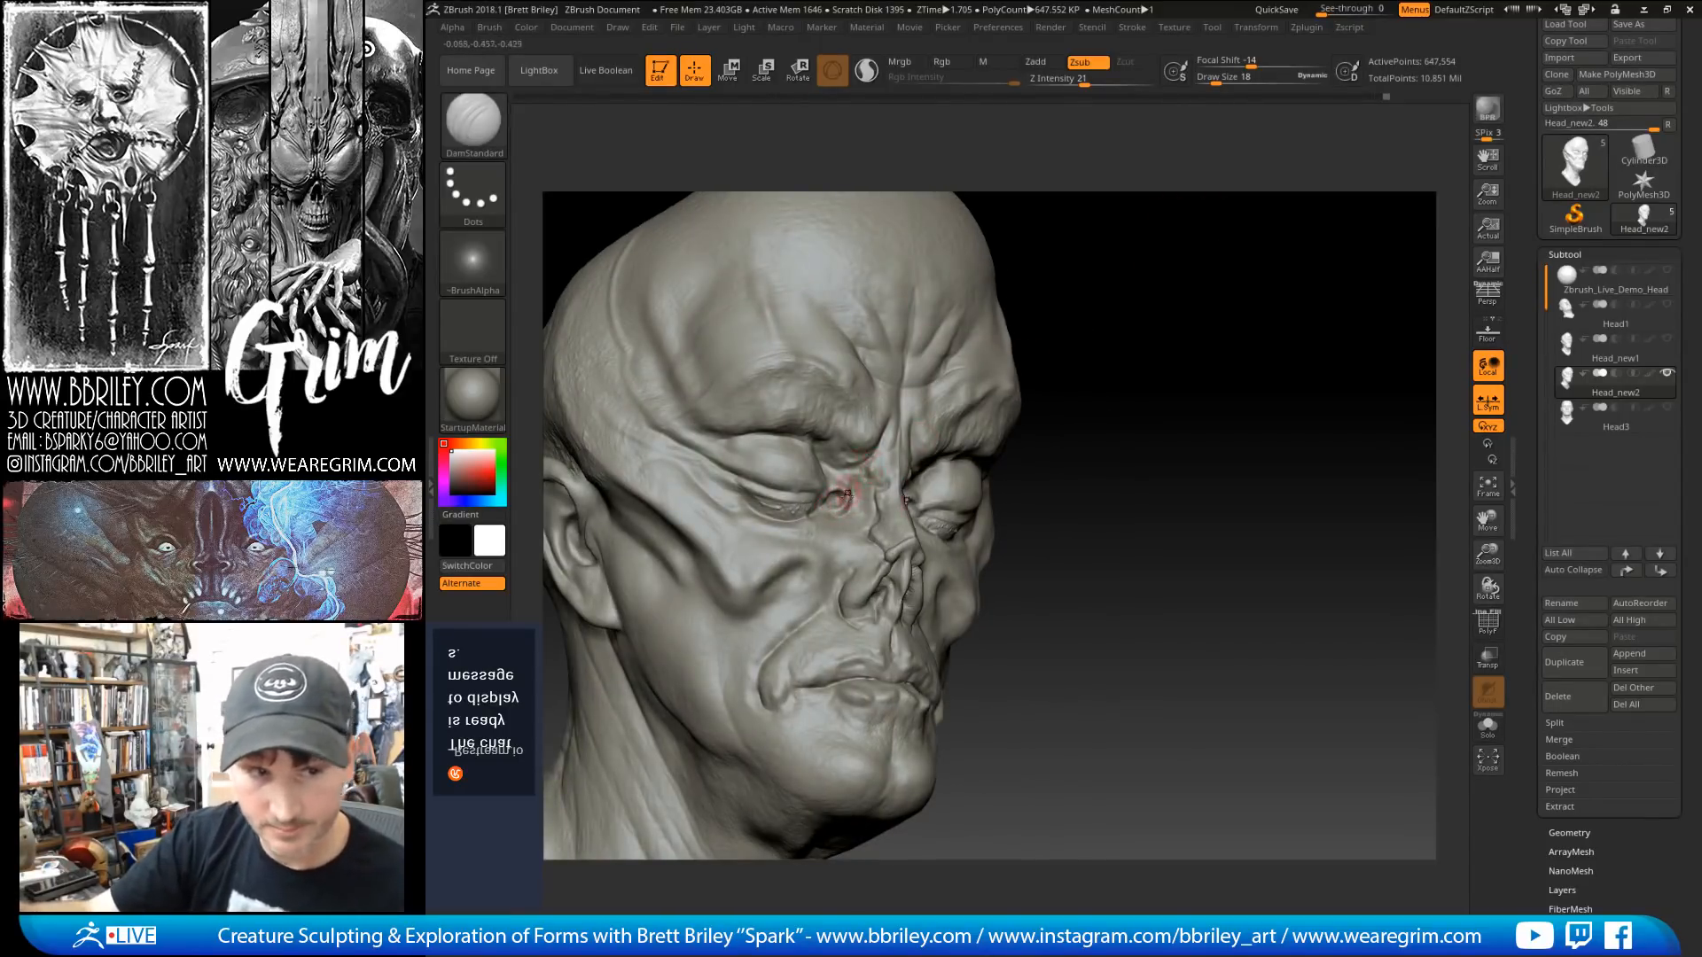
{"action": "left_click_drag", "start_coordinate": [840, 508], "coordinate": [838, 516]}
Step: Carve a crease down the cheek beside the mouth corner with the DamStandard brush at draw size 18
{"action": "left_click_drag", "start_coordinate": [1133, 342], "coordinate": [1183, 335]}
{"action": "left_click_drag", "start_coordinate": [1170, 417], "coordinate": [1019, 443]}
{"action": "left_click_drag", "start_coordinate": [964, 546], "coordinate": [893, 527]}
{"action": "mouse_move", "coordinate": [1277, 283]}
{"action": "left_mouse_down"}
{"action": "mouse_move", "coordinate": [1295, 295]}
{"action": "mouse_move", "coordinate": [1161, 295]}
{"action": "left_mouse_up"}
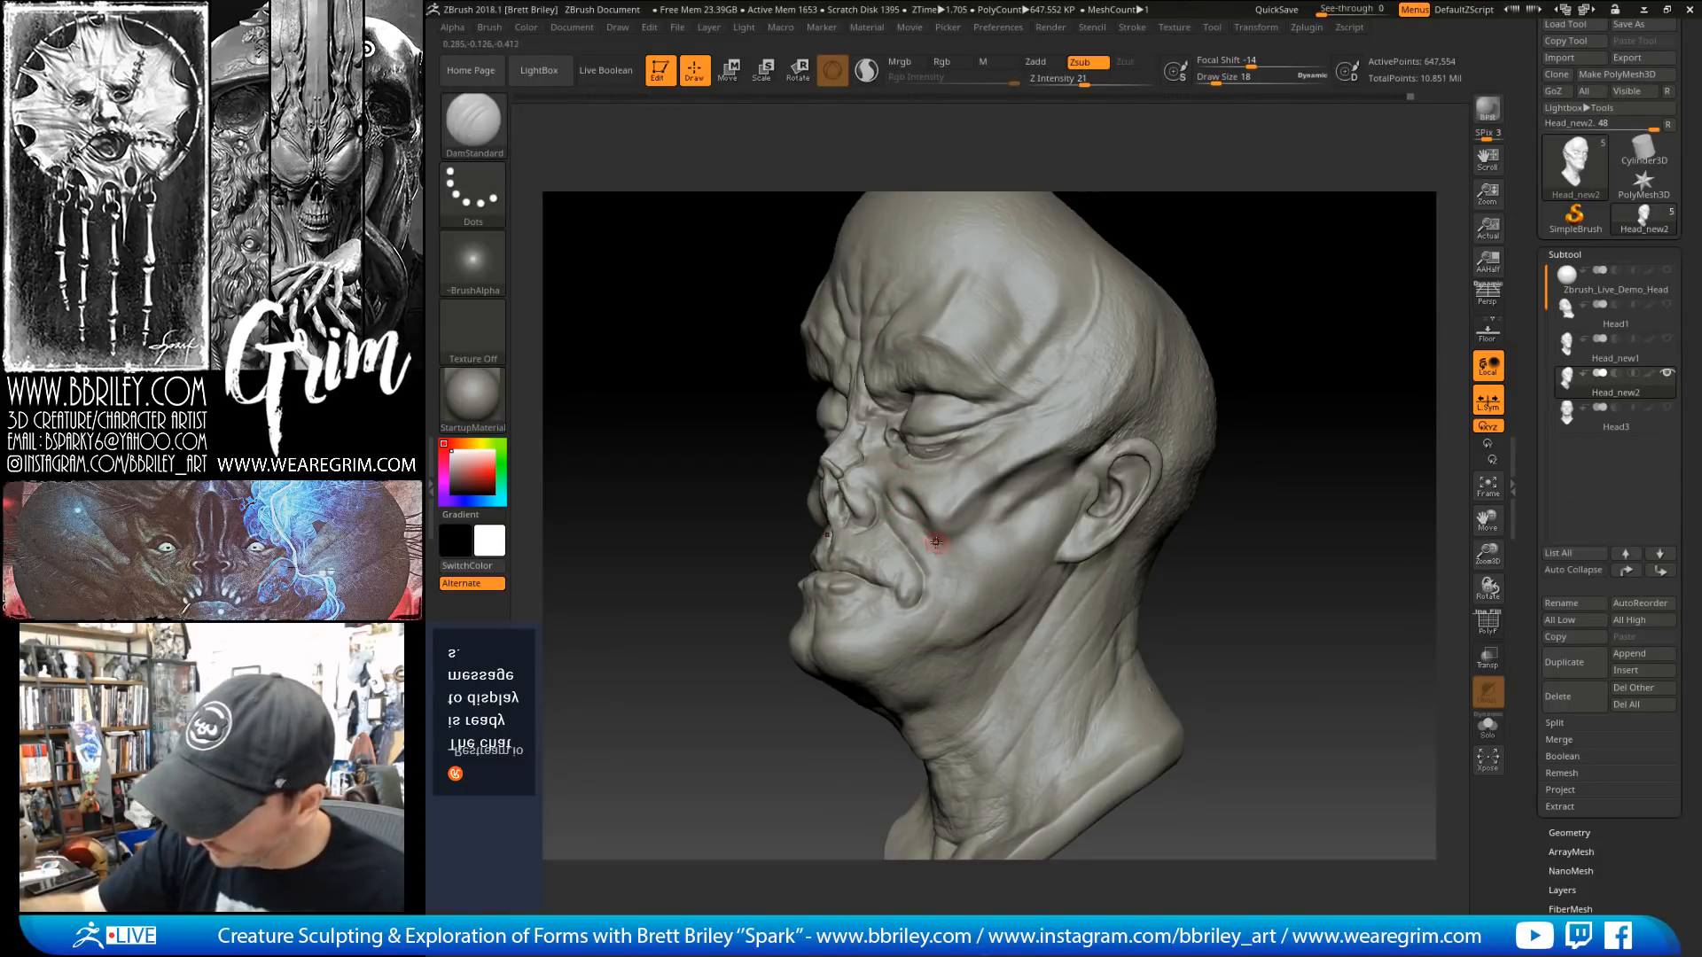
{"action": "left_click_drag", "start_coordinate": [935, 543], "coordinate": [939, 576]}
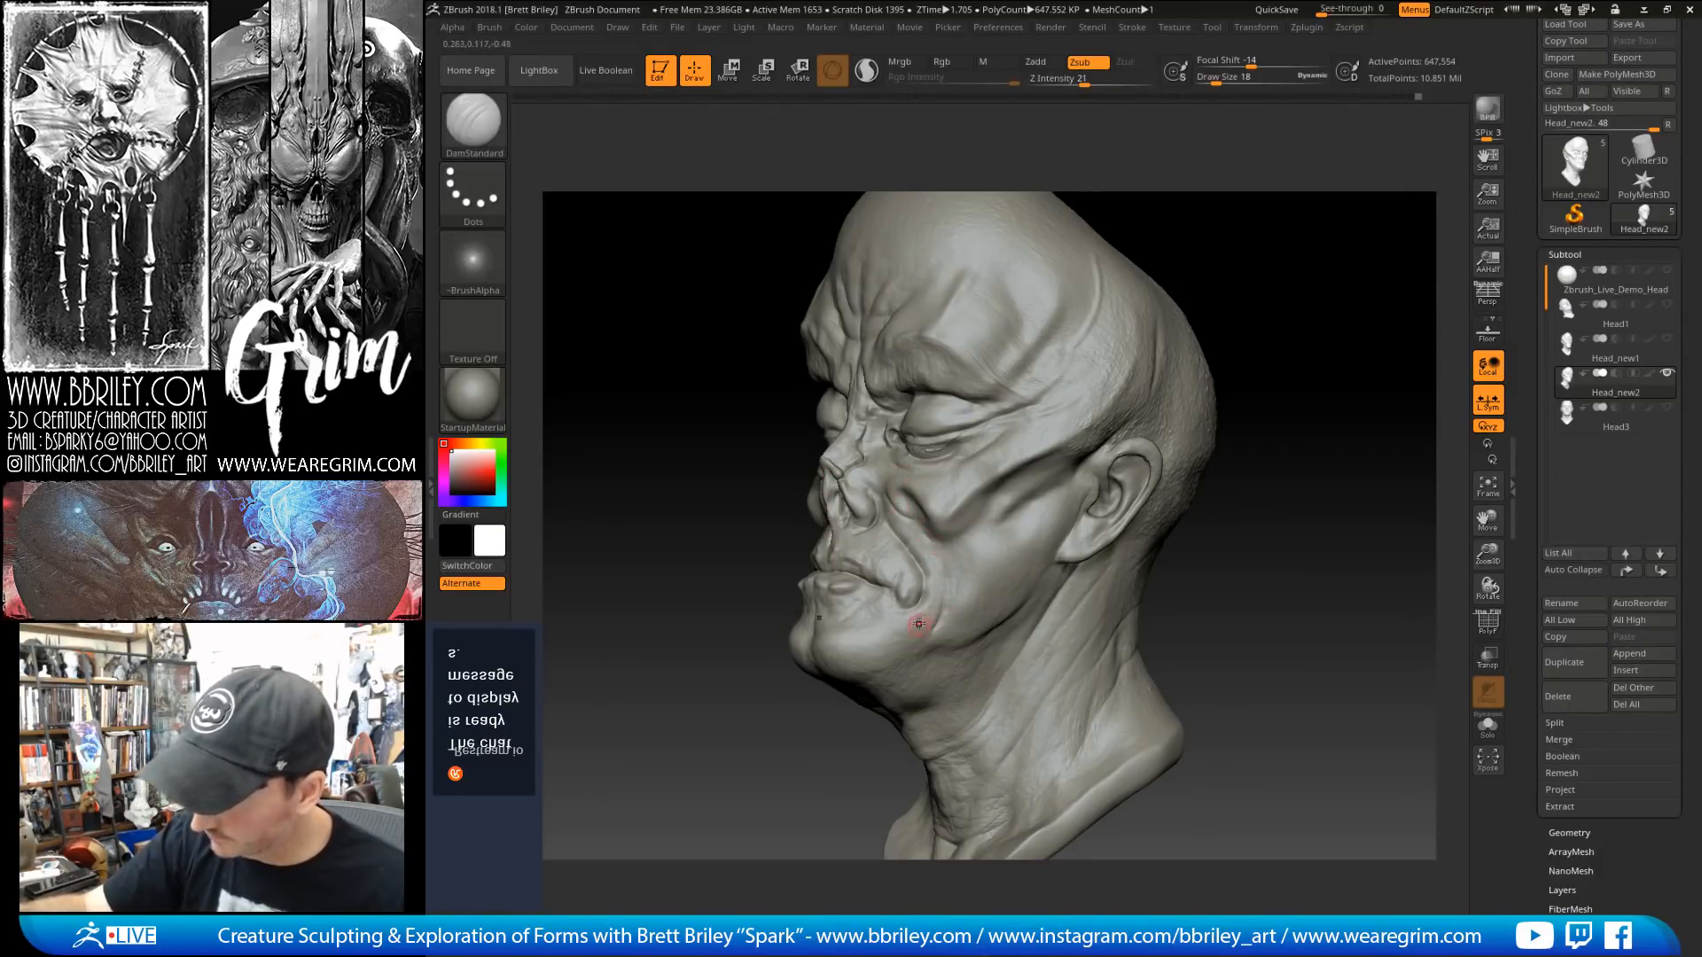
{"action": "mouse_move", "coordinate": [1183, 232]}
{"action": "left_mouse_down"}
{"action": "mouse_move", "coordinate": [1285, 258]}
{"action": "mouse_move", "coordinate": [1152, 329]}
{"action": "left_mouse_up"}
{"action": "key", "text": "b"}
{"action": "key", "text": "m"}
{"action": "key", "text": "v"}
{"action": "key", "text": "s"}
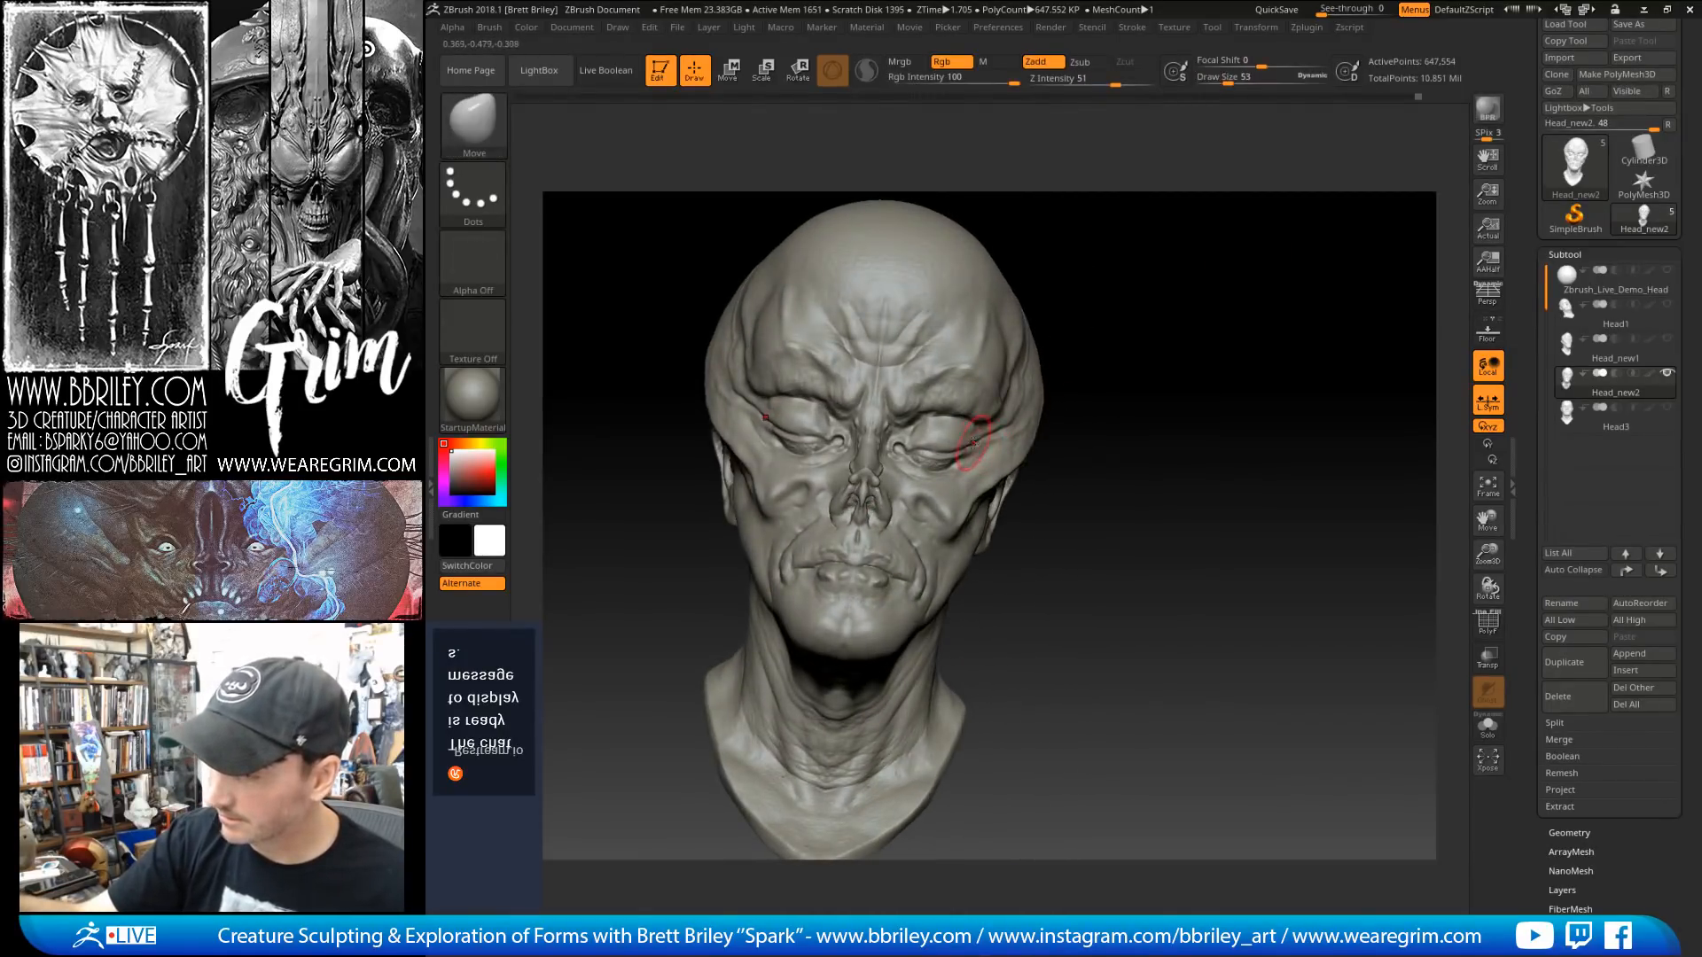
{"action": "key", "text": "bracketright"}
{"action": "key", "text": "bracketleft"}
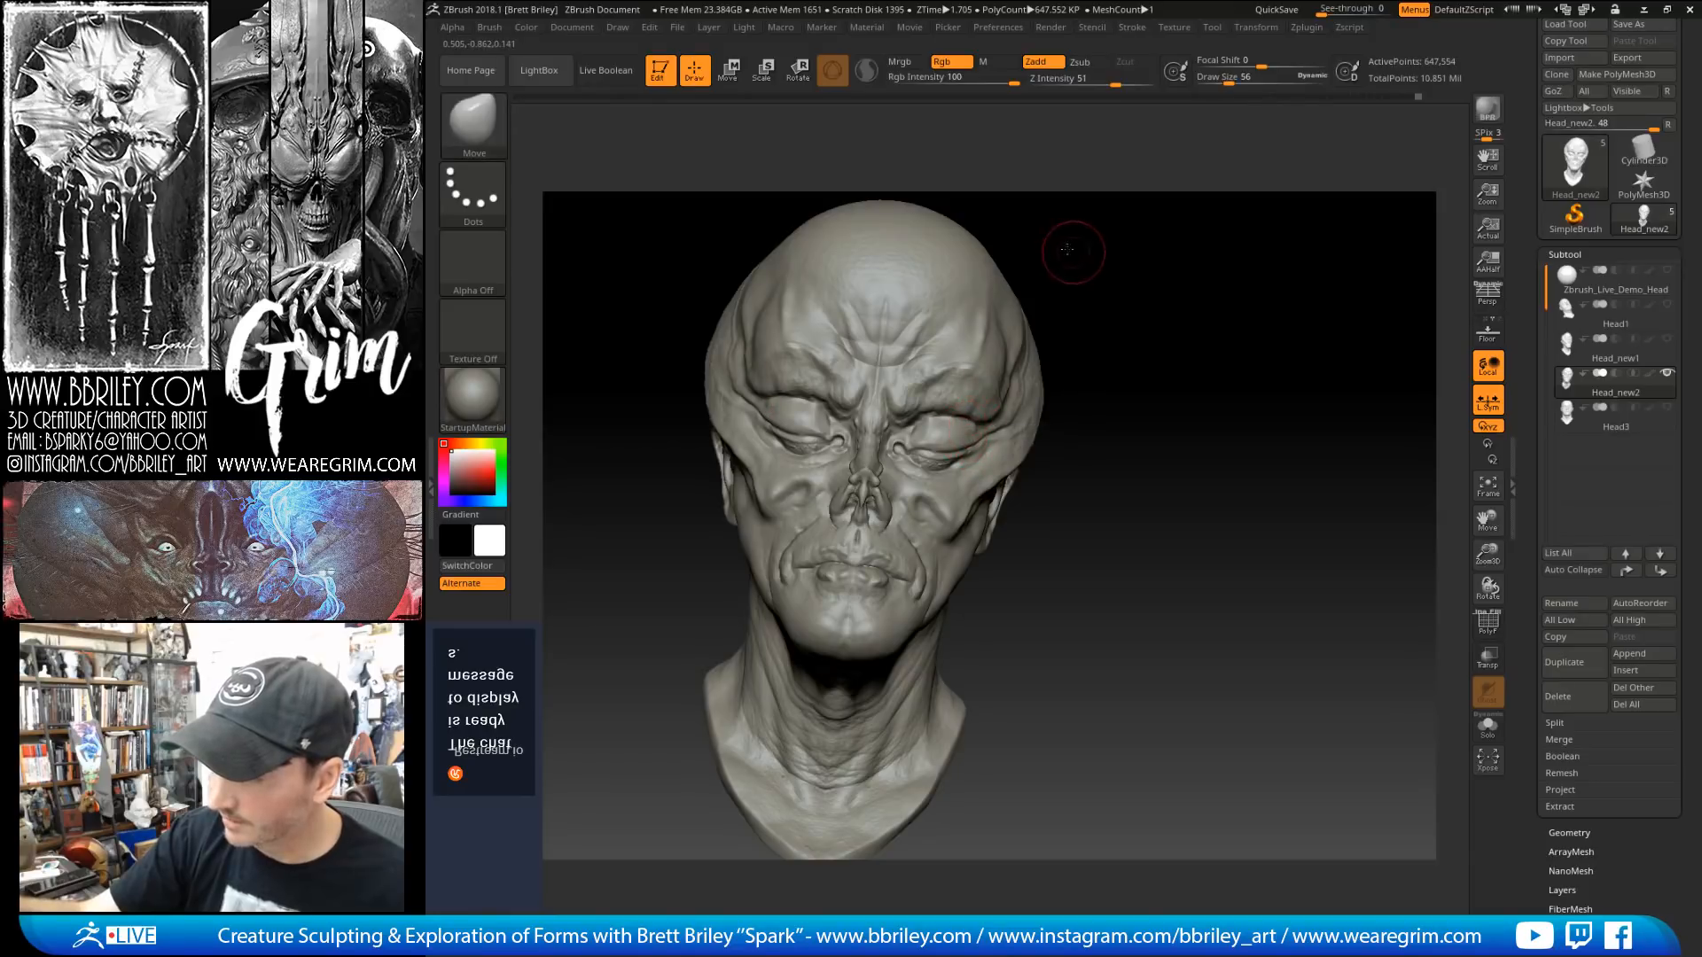
{"action": "left_click_drag", "start_coordinate": [1072, 251], "coordinate": [1042, 251]}
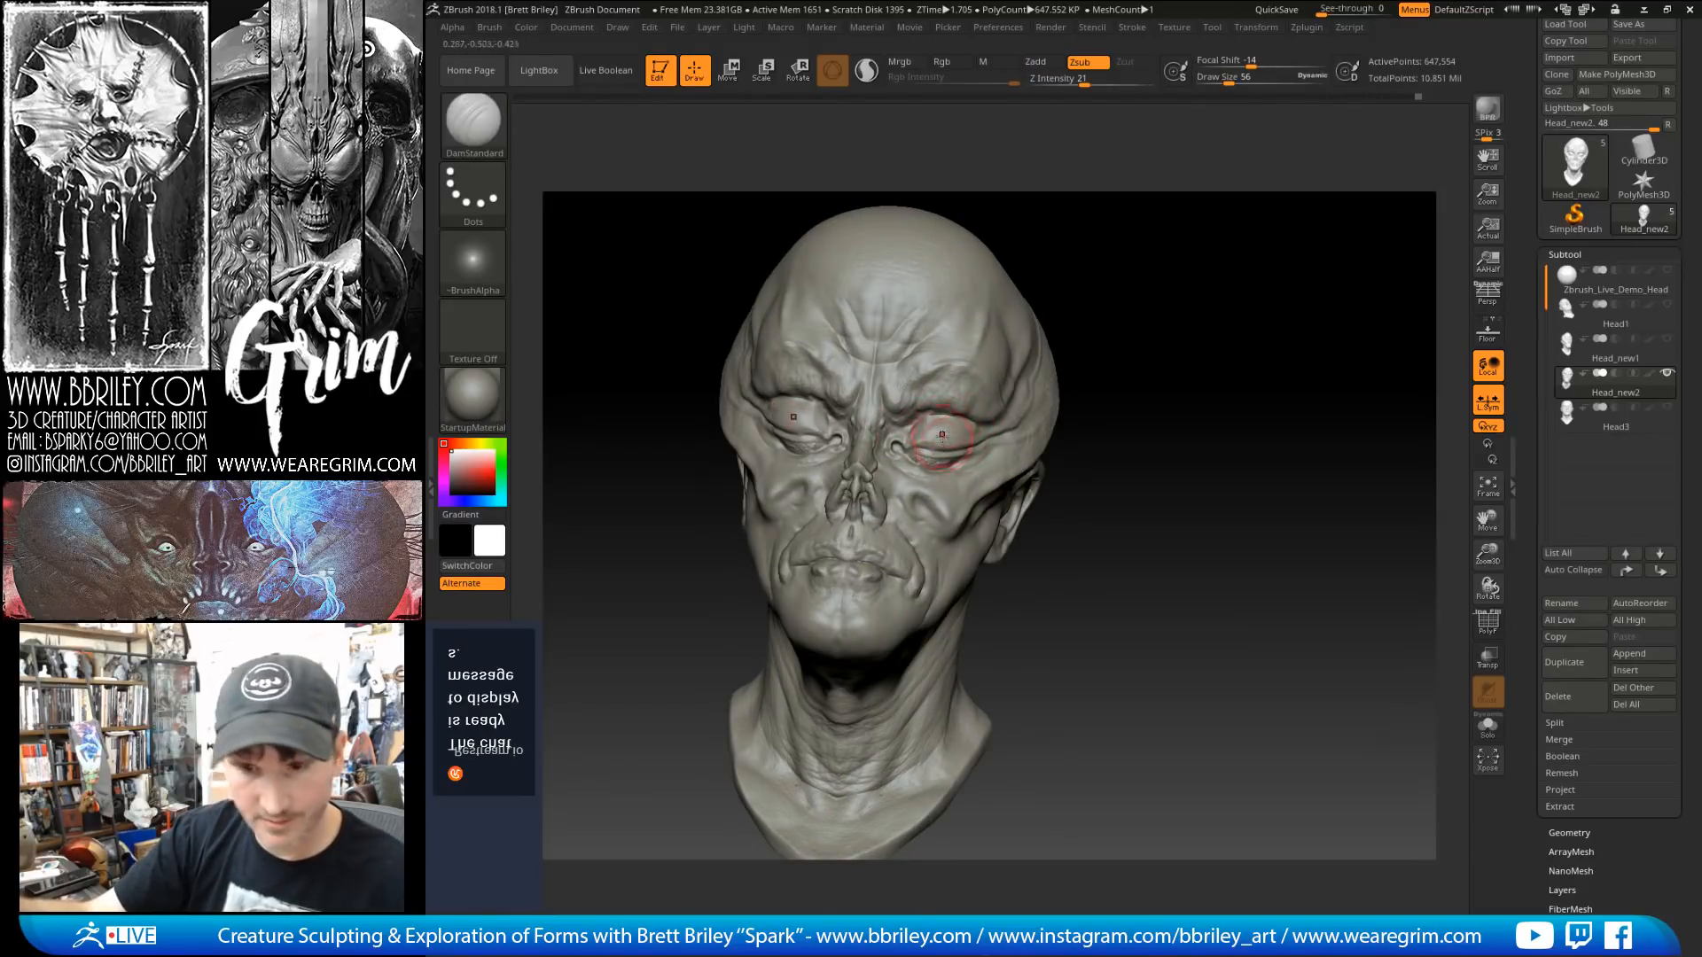
Step: Carve the fold under the eye toward the cheekbone with the DamStandard brush at draw size 23, and smooth it
{"action": "key", "text": "b"}
{"action": "key", "text": "d"}
{"action": "key", "text": "s"}
{"action": "key", "text": "bracketleft"}
{"action": "key", "text": "bracketleft"}
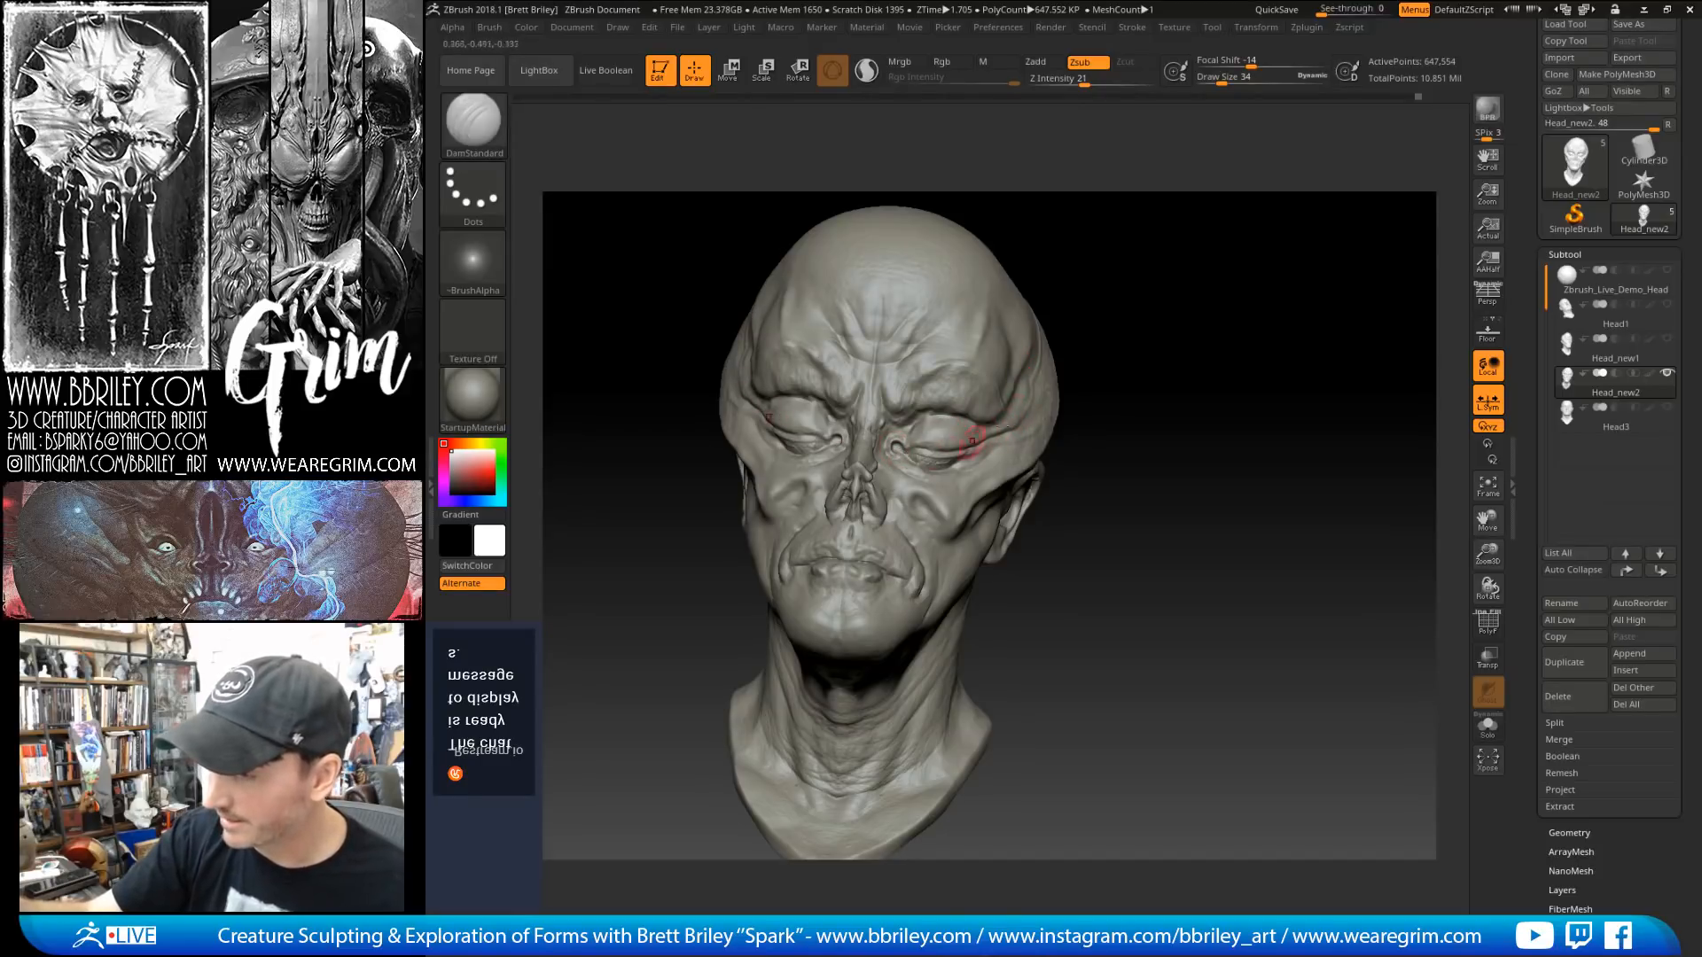
{"action": "left_click_drag", "start_coordinate": [1083, 302], "coordinate": [1212, 305]}
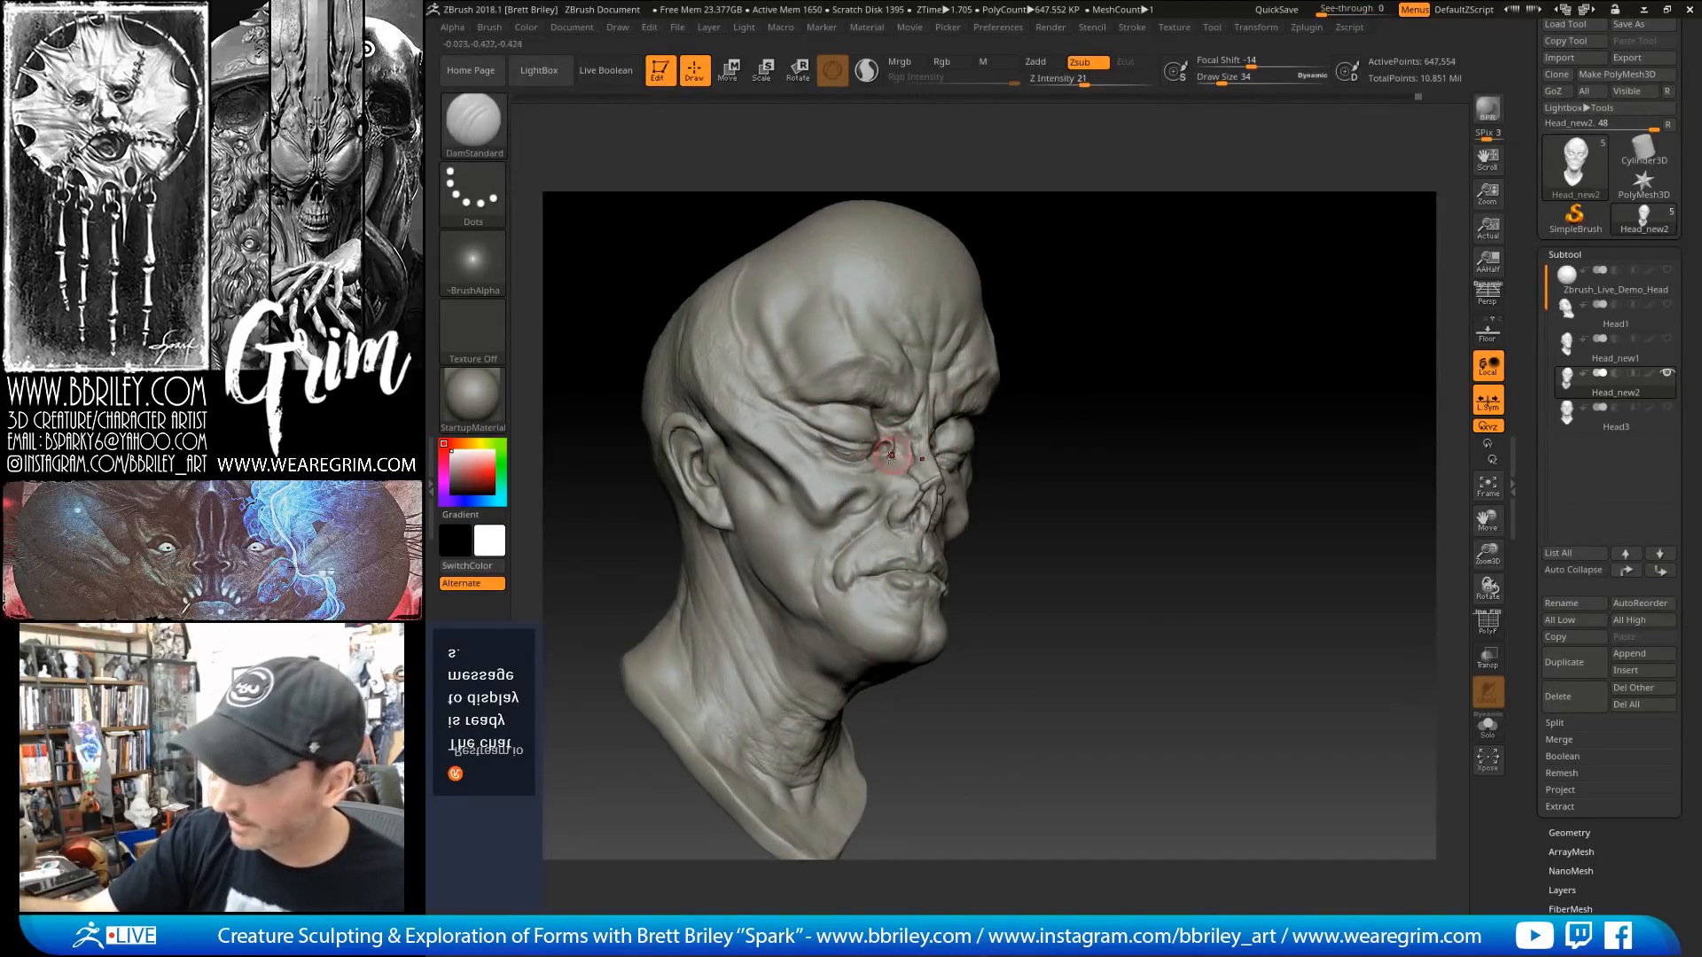
{"action": "key", "text": "s"}
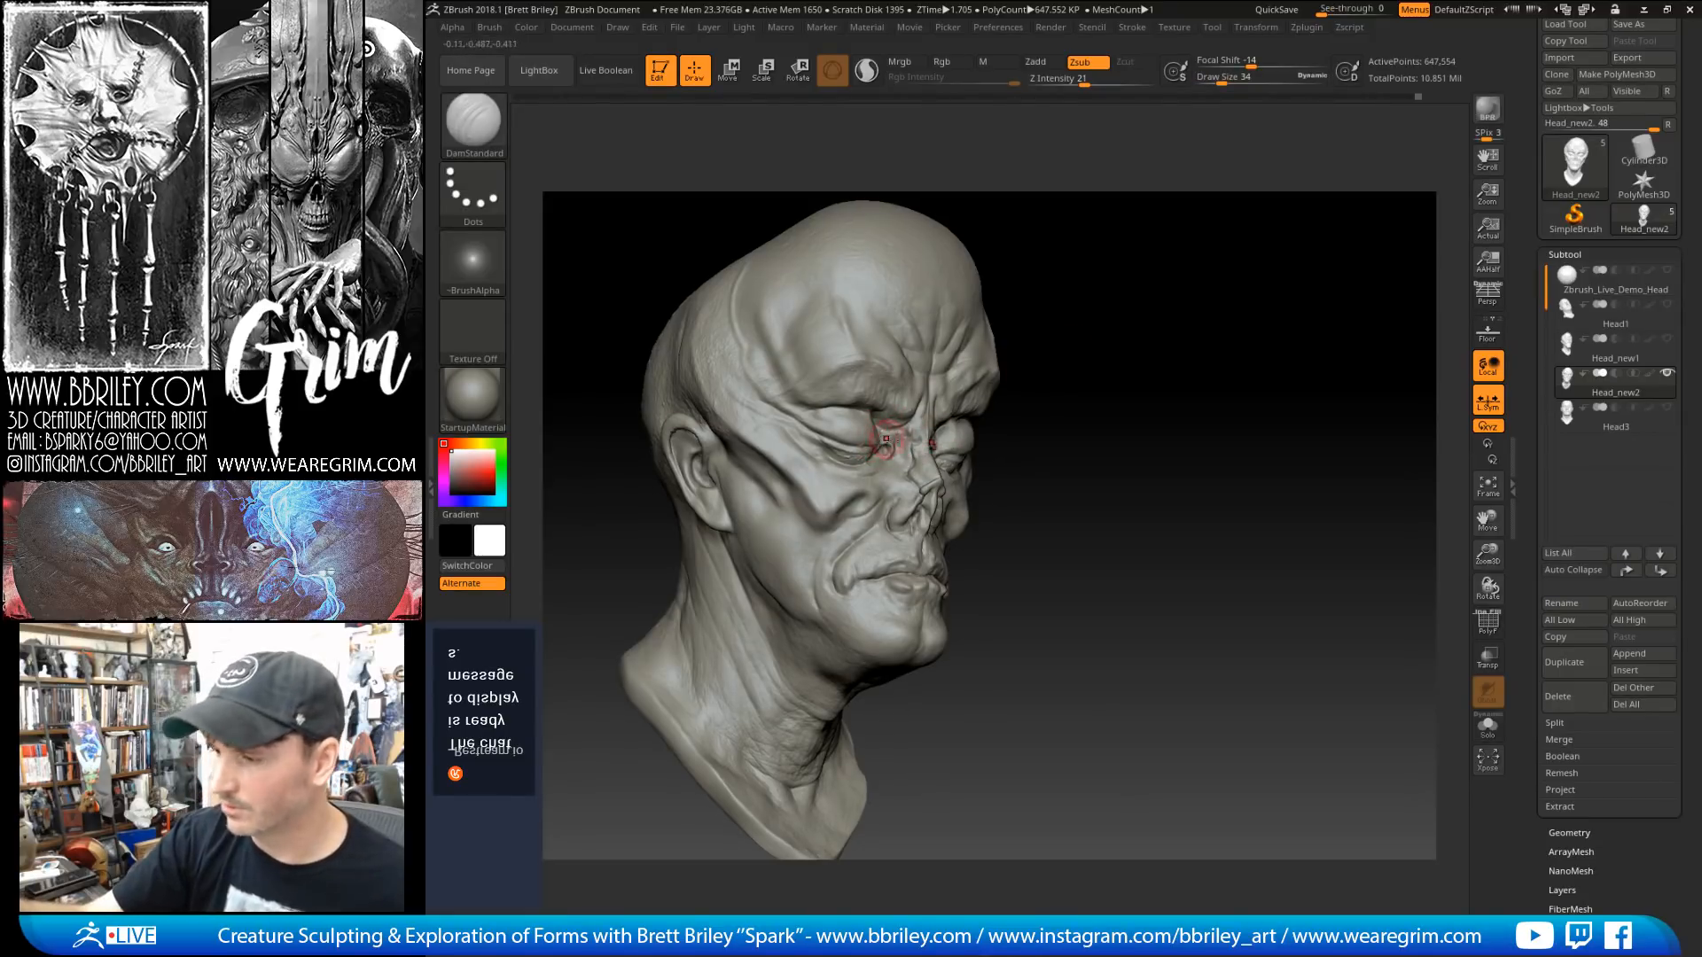
{"action": "mouse_move", "coordinate": [874, 454]}
{"action": "left_mouse_down"}
{"action": "mouse_move", "coordinate": [890, 466]}
{"action": "mouse_move", "coordinate": [822, 463]}
{"action": "left_mouse_up"}
{"action": "right_click_drag", "start_coordinate": [851, 390], "coordinate": [820, 433]}
{"action": "mouse_move", "coordinate": [867, 470]}
{"action": "left_mouse_down", "text": "shift"}
{"action": "mouse_move", "coordinate": [791, 467]}
{"action": "mouse_move", "coordinate": [814, 494]}
{"action": "mouse_move", "coordinate": [806, 457]}
{"action": "left_mouse_up", "text": "shift"}
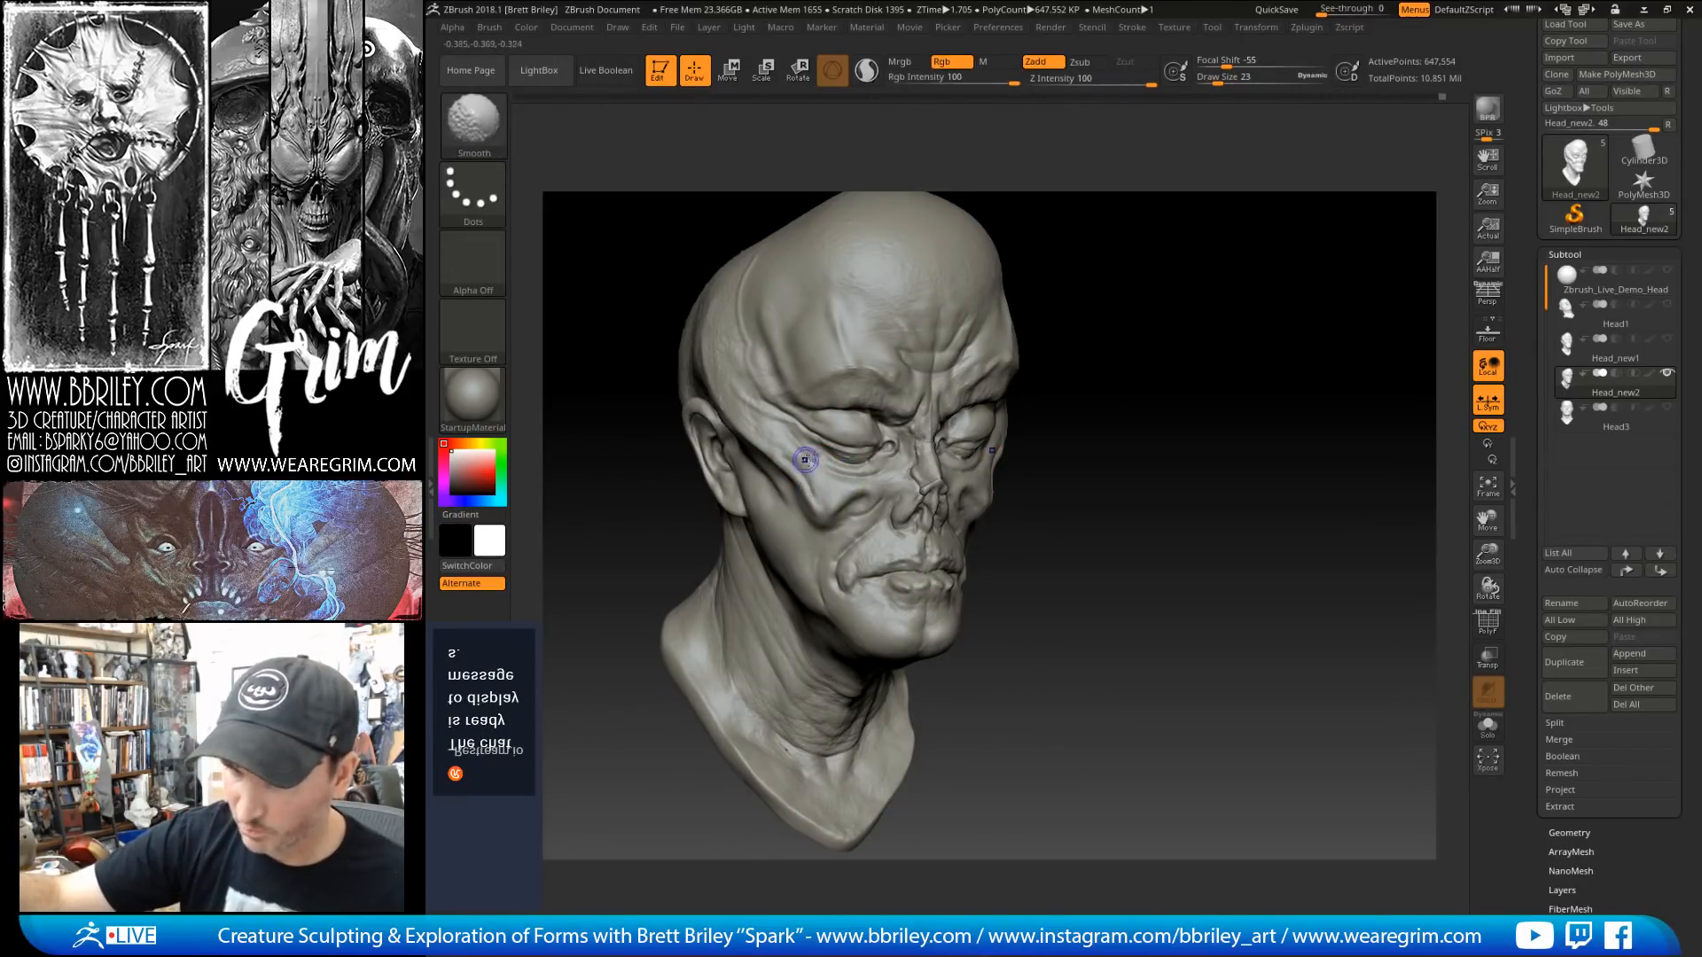
Step: Reshape the temple area in front of the ear using the Move brush at draw size 86
{"action": "left_click_drag", "start_coordinate": [1192, 294], "coordinate": [1057, 345]}
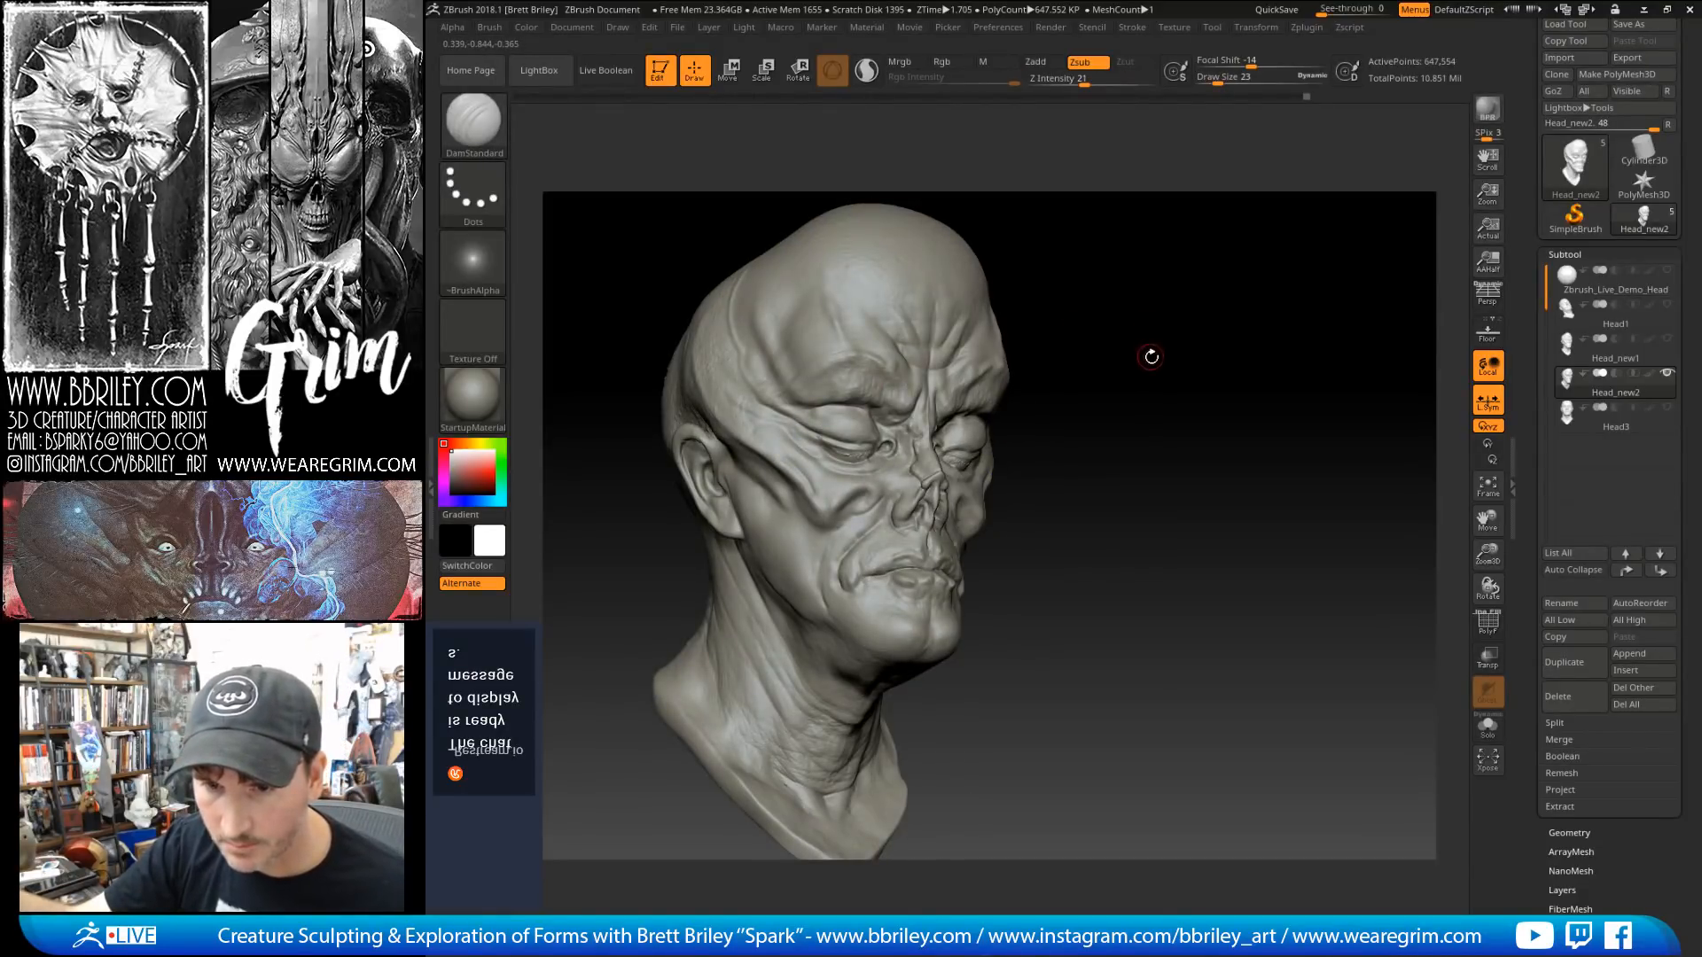
{"action": "mouse_move", "coordinate": [1177, 349]}
{"action": "left_mouse_down"}
{"action": "mouse_move", "coordinate": [1172, 366]}
{"action": "mouse_move", "coordinate": [1182, 334]}
{"action": "mouse_move", "coordinate": [1190, 369]}
{"action": "mouse_move", "coordinate": [1174, 372]}
{"action": "mouse_move", "coordinate": [1147, 361]}
{"action": "mouse_move", "coordinate": [1181, 334]}
{"action": "mouse_move", "coordinate": [1107, 337]}
{"action": "left_mouse_up"}
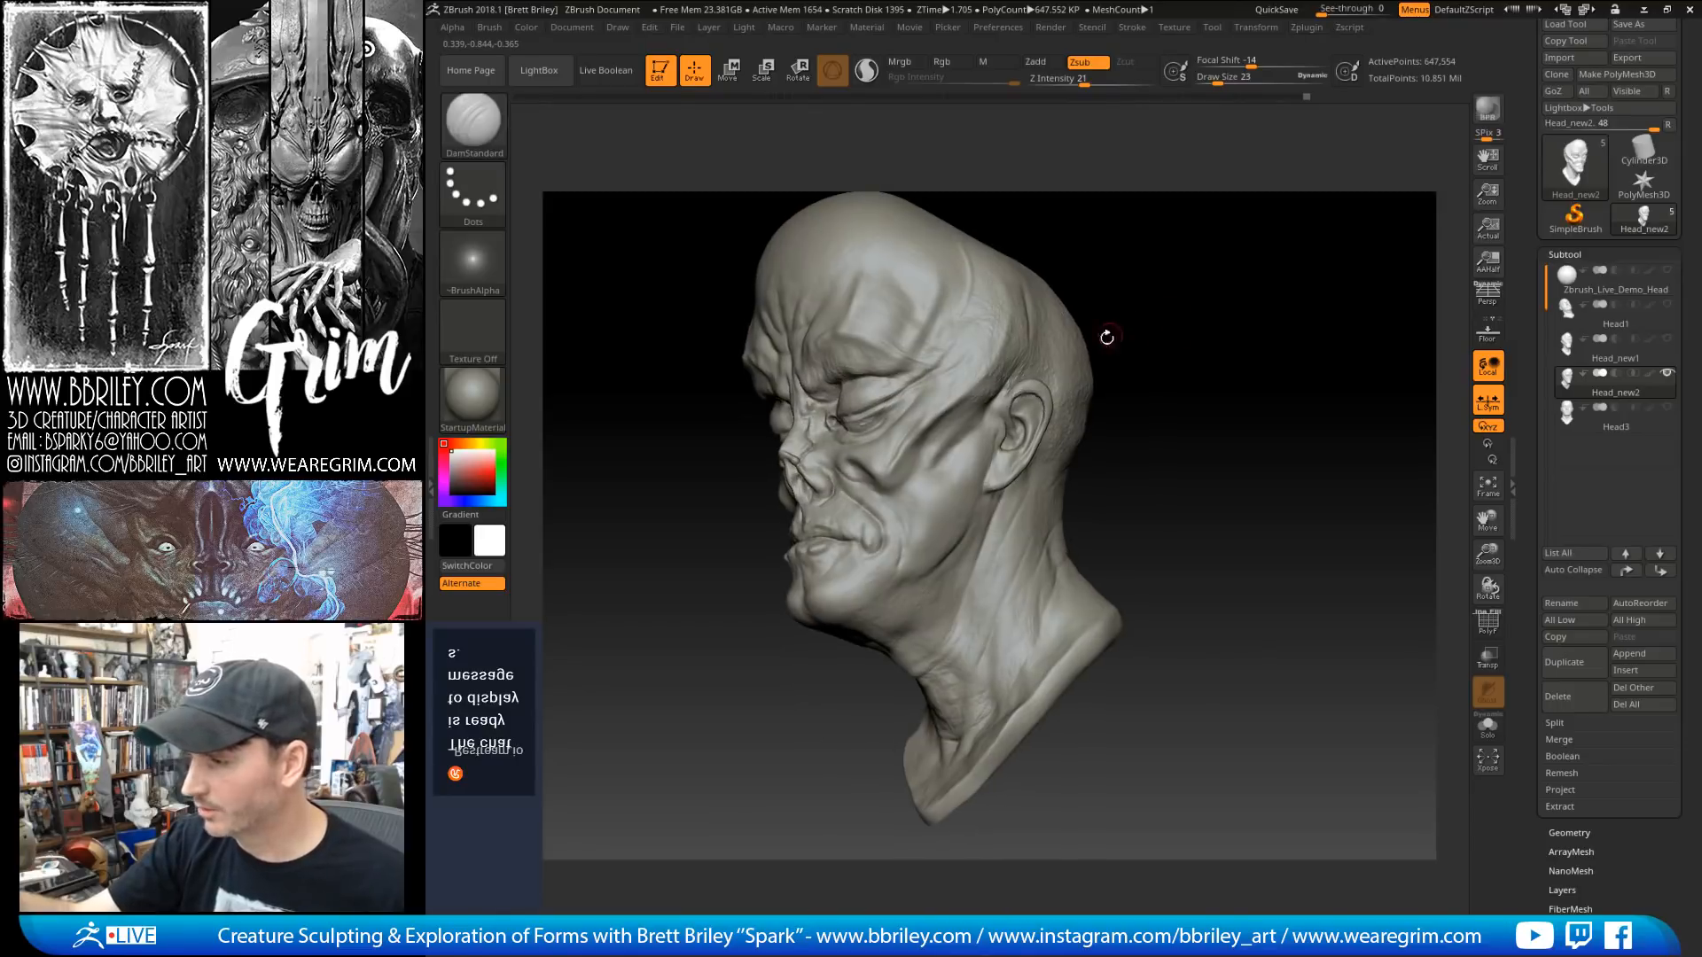
{"action": "key", "text": "b"}
{"action": "key", "text": "m"}
{"action": "key", "text": "v"}
{"action": "key", "text": "s"}
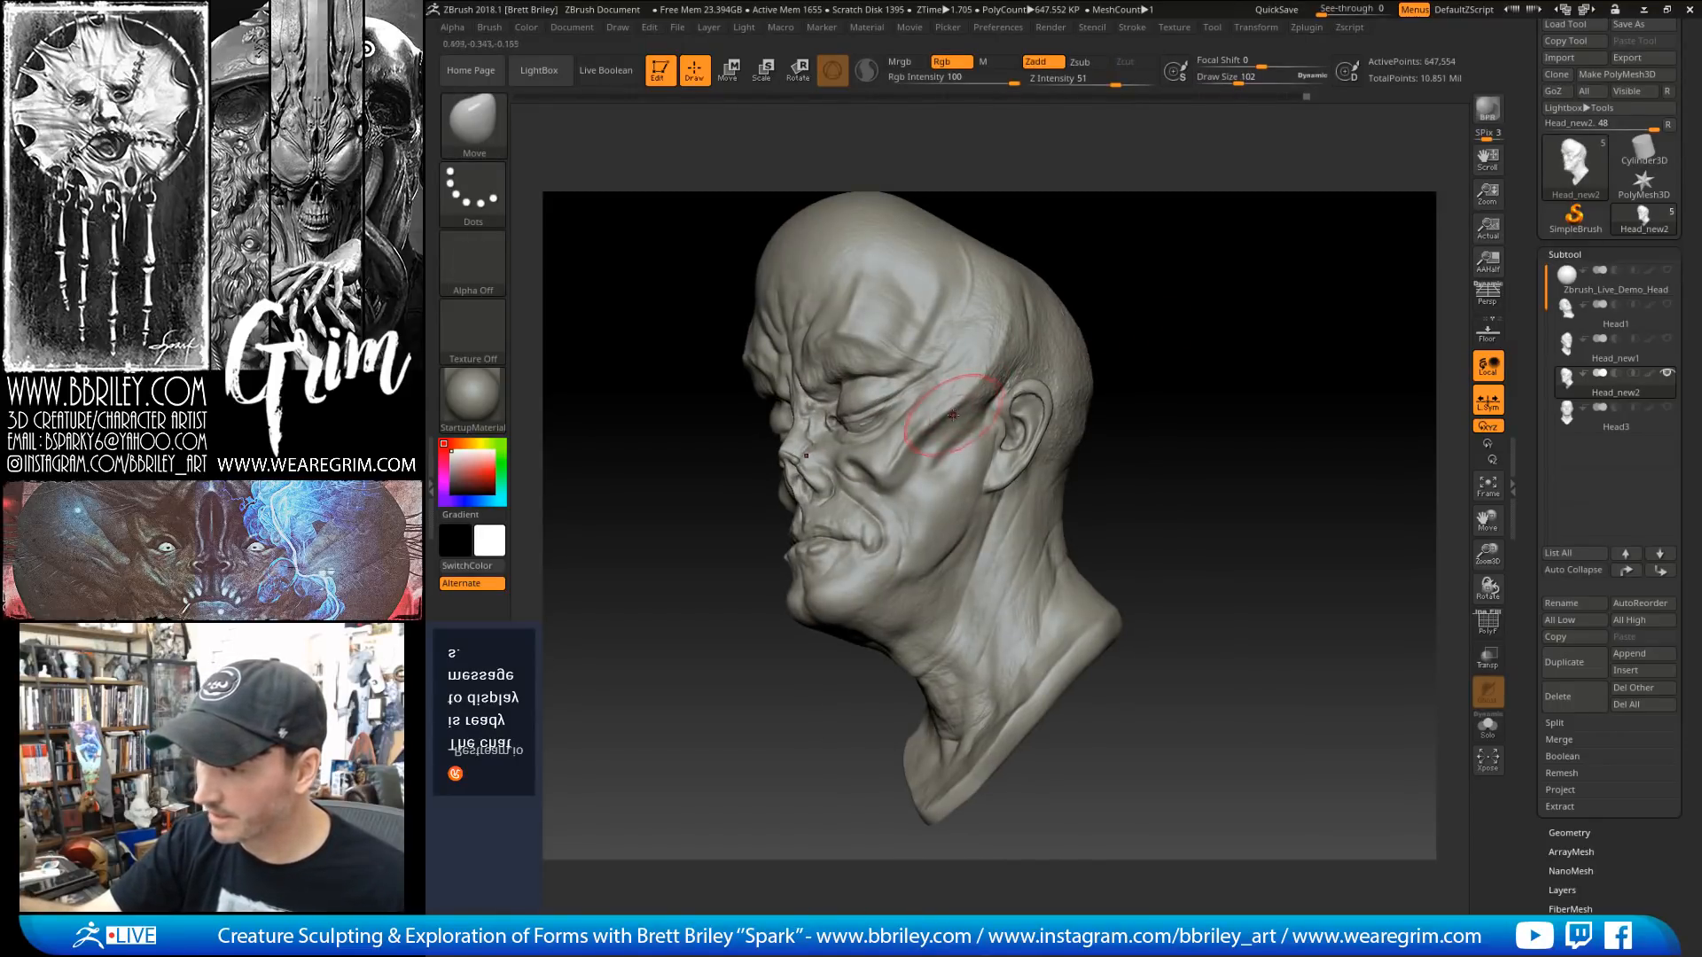
{"action": "key", "text": "bracketleft"}
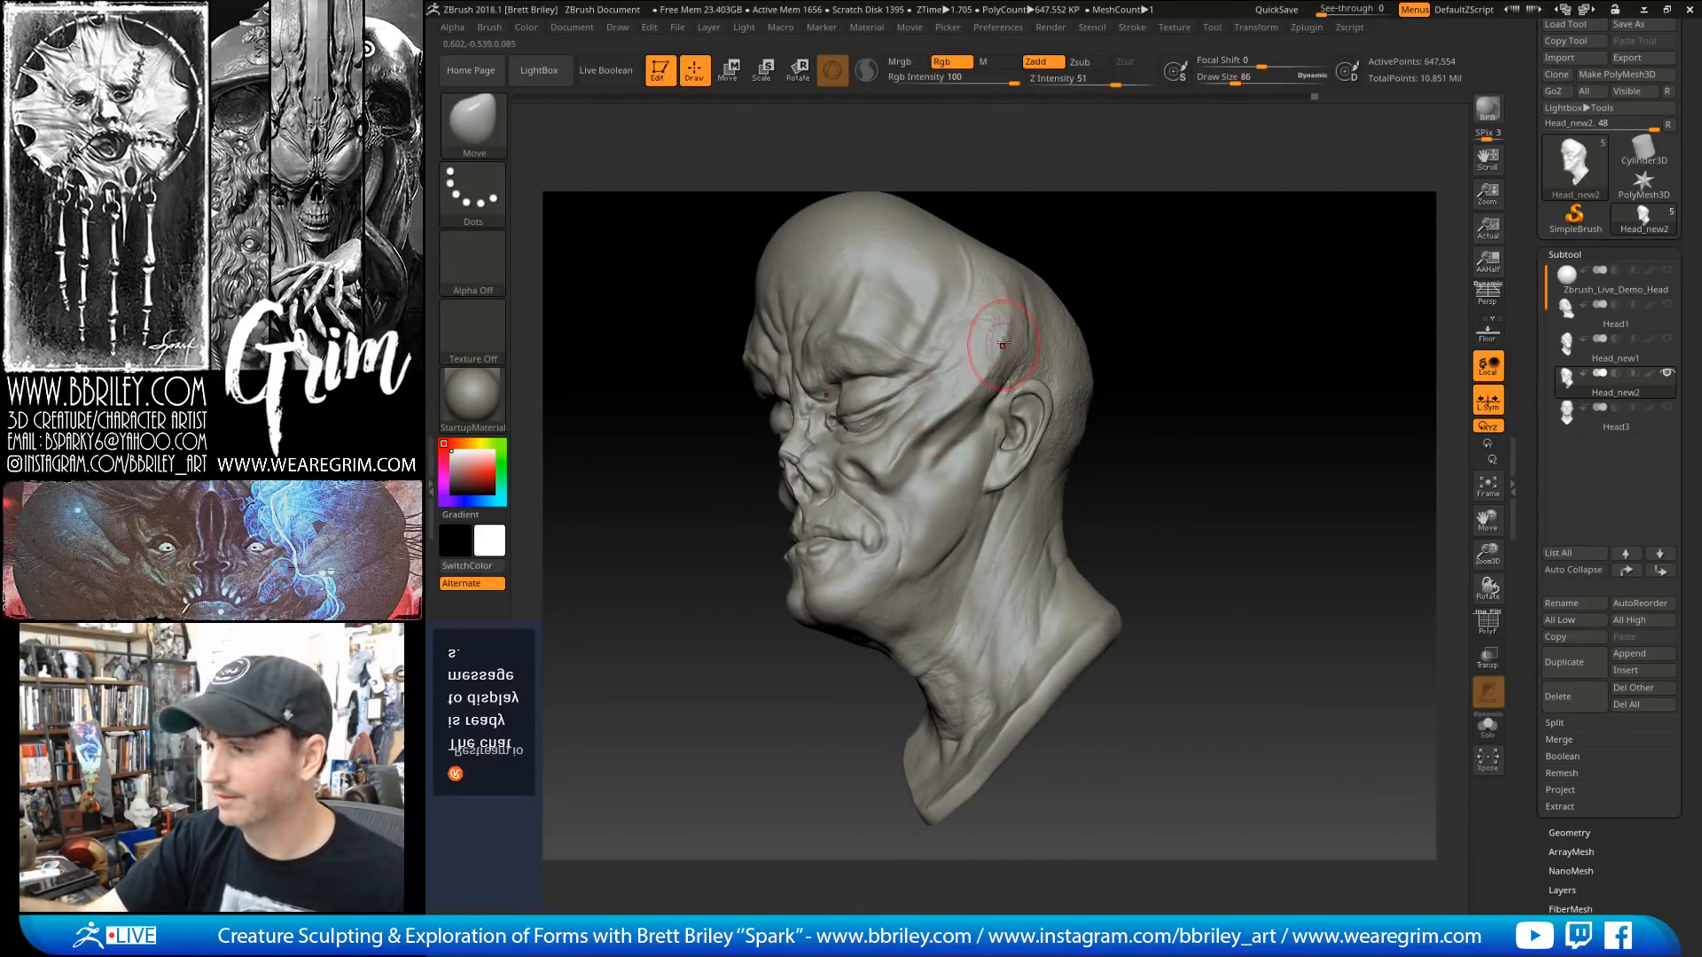
Step: Reshape the side of the cranium with the Move brush enlarged to draw size 138, and reduce its size to 79
{"action": "left_click_drag", "start_coordinate": [1099, 208], "coordinate": [1054, 244]}
{"action": "key", "text": "bracketright"}
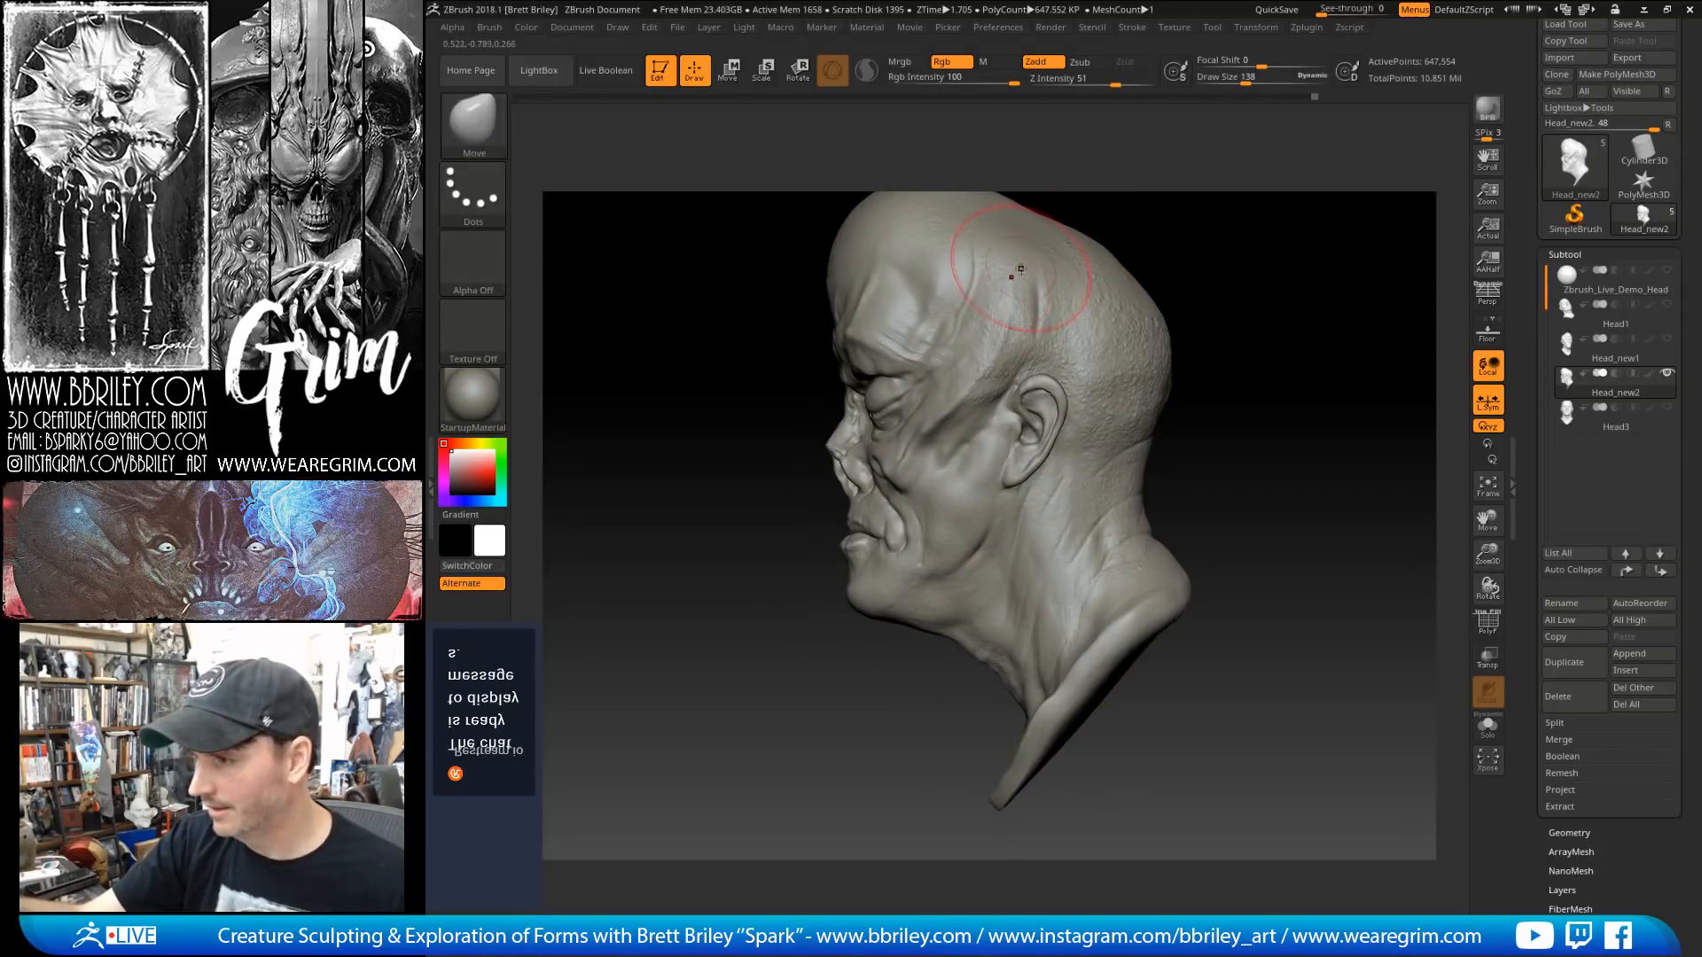
{"action": "mouse_move", "coordinate": [1161, 213]}
{"action": "left_mouse_down"}
{"action": "mouse_move", "coordinate": [1240, 220]}
{"action": "mouse_move", "coordinate": [1156, 286]}
{"action": "mouse_move", "coordinate": [1085, 306]}
{"action": "mouse_move", "coordinate": [1188, 232]}
{"action": "mouse_move", "coordinate": [1207, 258]}
{"action": "mouse_move", "coordinate": [1170, 311]}
{"action": "mouse_move", "coordinate": [1188, 423]}
{"action": "left_mouse_up"}
{"action": "key", "text": "s"}
{"action": "left_click", "coordinate": [1046, 370]}
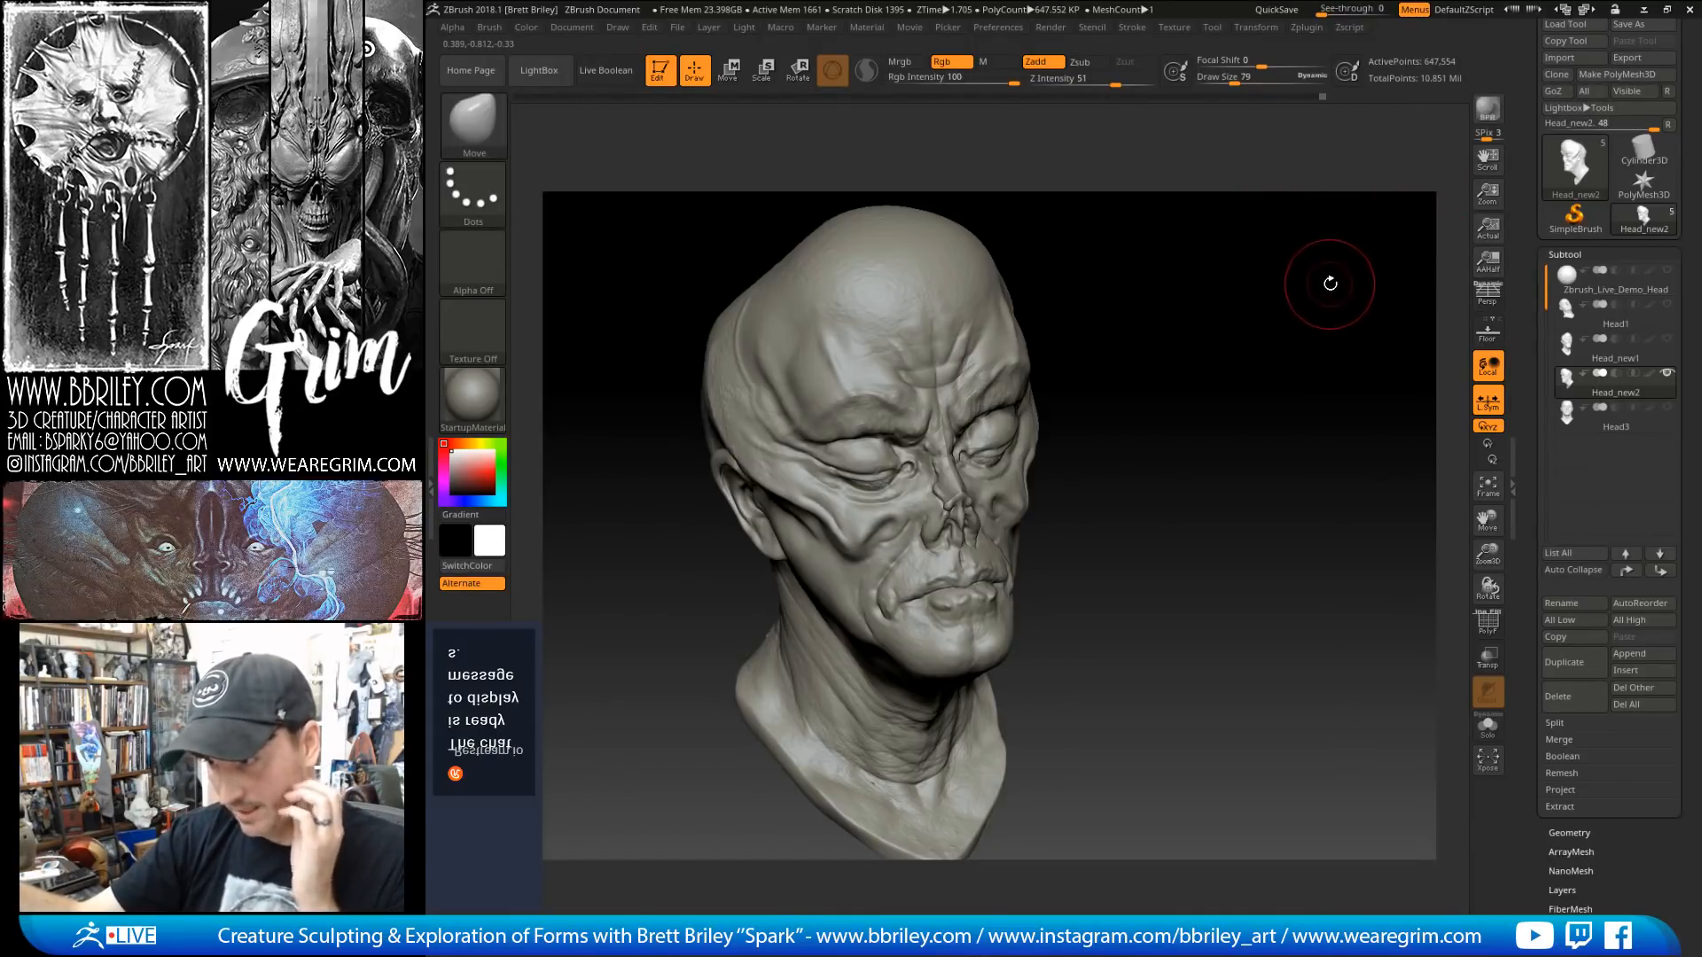
Step: Sharpen the lower edge of the cheekbone below the eye using the DamStandard brush at draw size 18
{"action": "left_click_drag", "start_coordinate": [1258, 310], "coordinate": [1241, 331]}
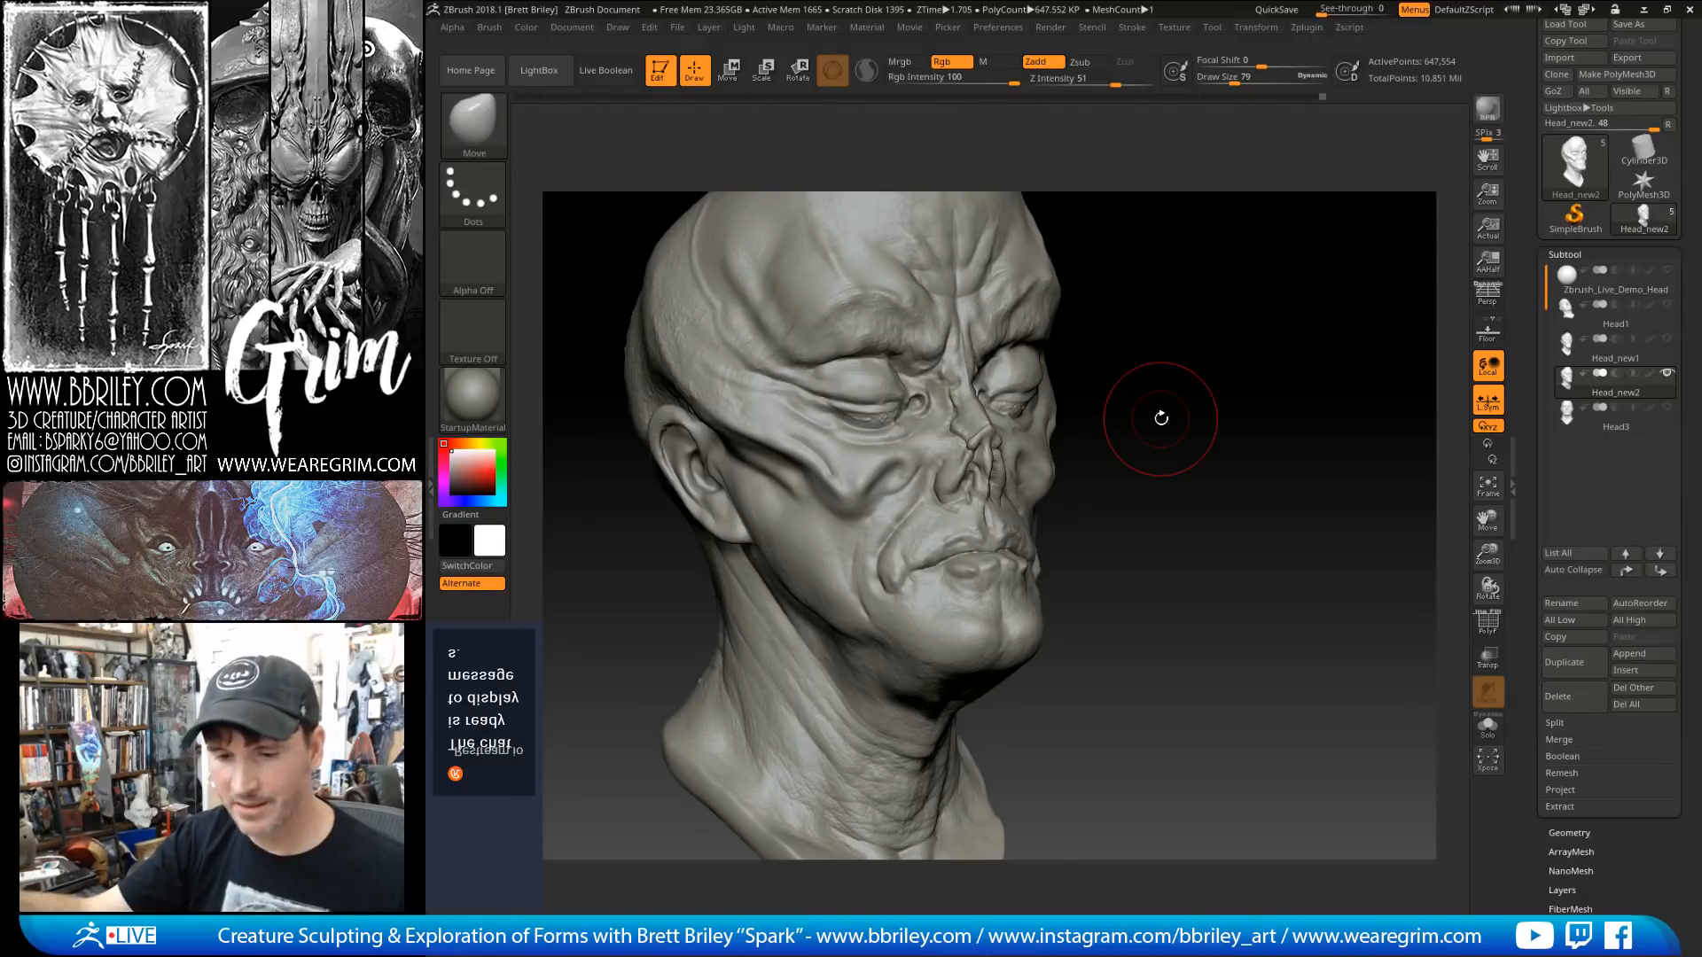
{"action": "mouse_move", "coordinate": [1161, 418]}
{"action": "left_mouse_down"}
{"action": "mouse_move", "coordinate": [1189, 381]}
{"action": "mouse_move", "coordinate": [913, 498]}
{"action": "left_mouse_up"}
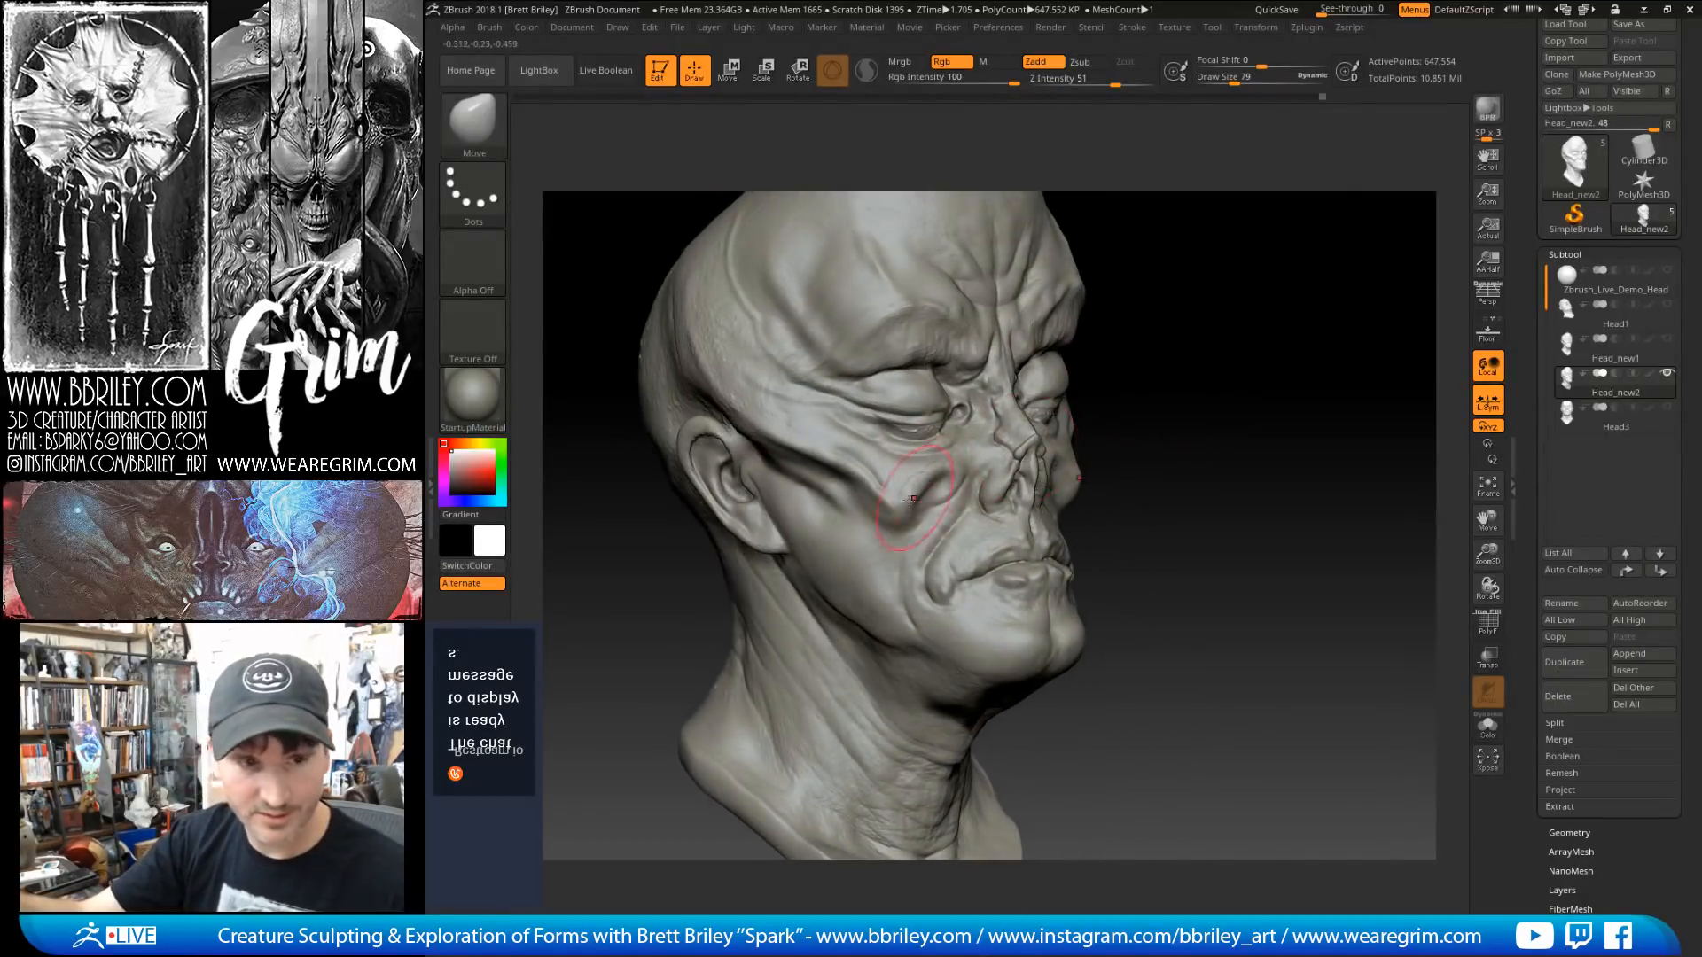
{"action": "key", "text": "b"}
{"action": "key", "text": "d"}
{"action": "key", "text": "s"}
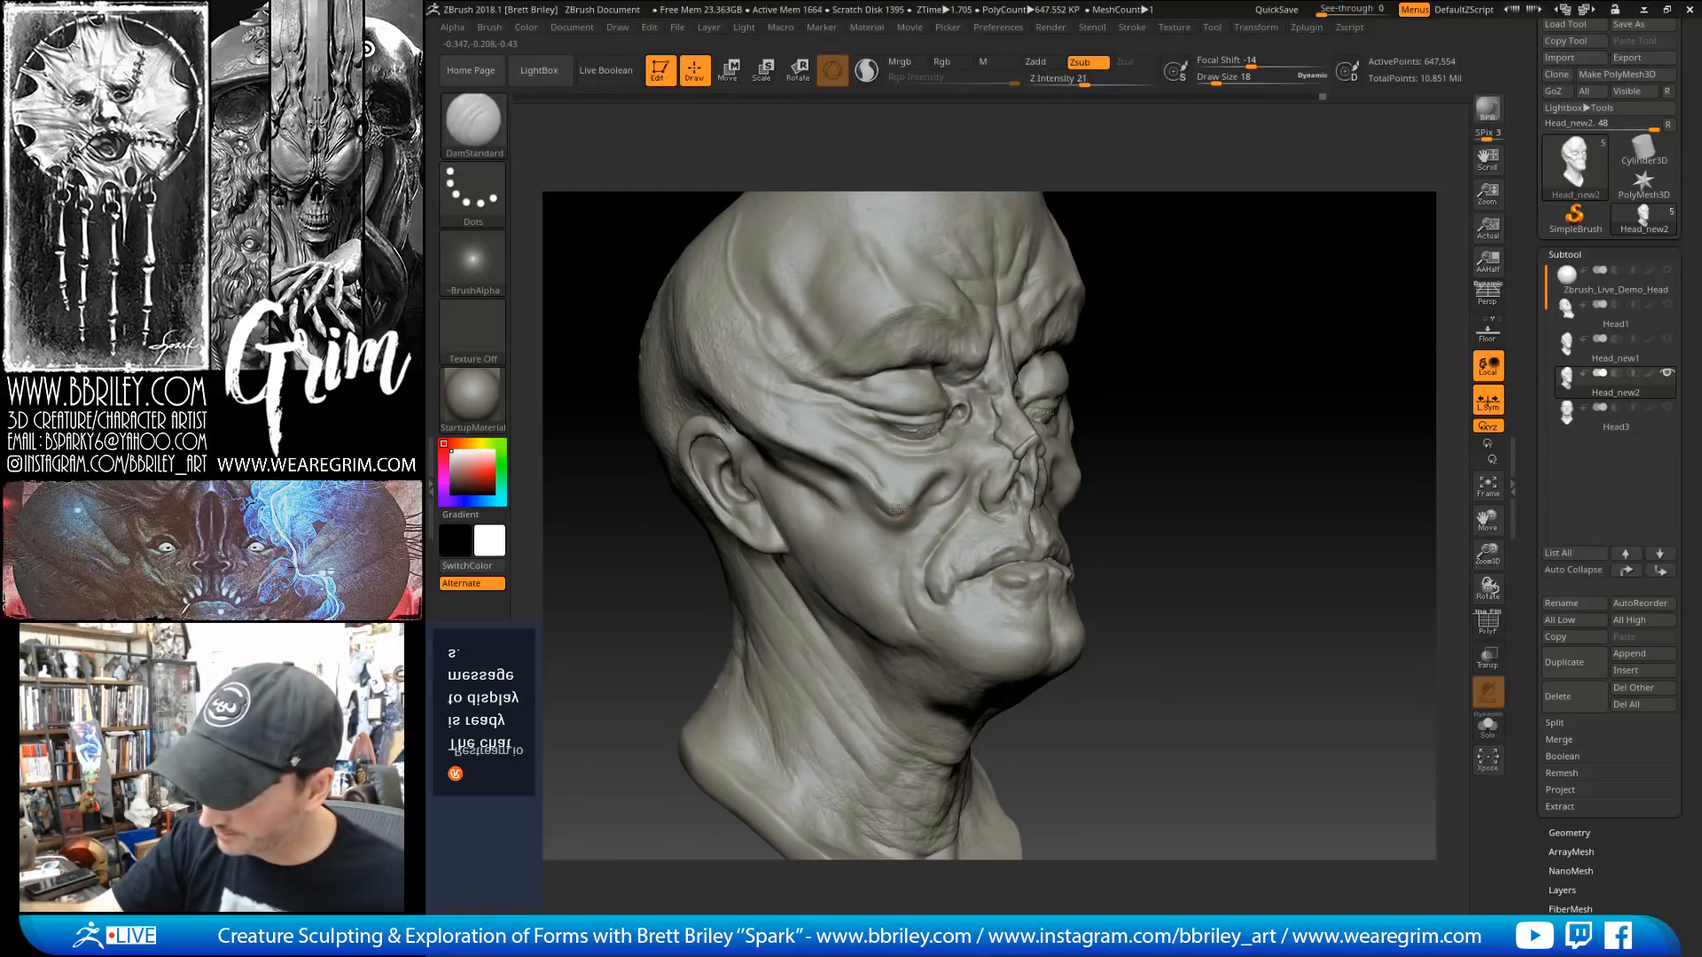
{"action": "left_click_drag", "start_coordinate": [1223, 319], "coordinate": [1152, 344]}
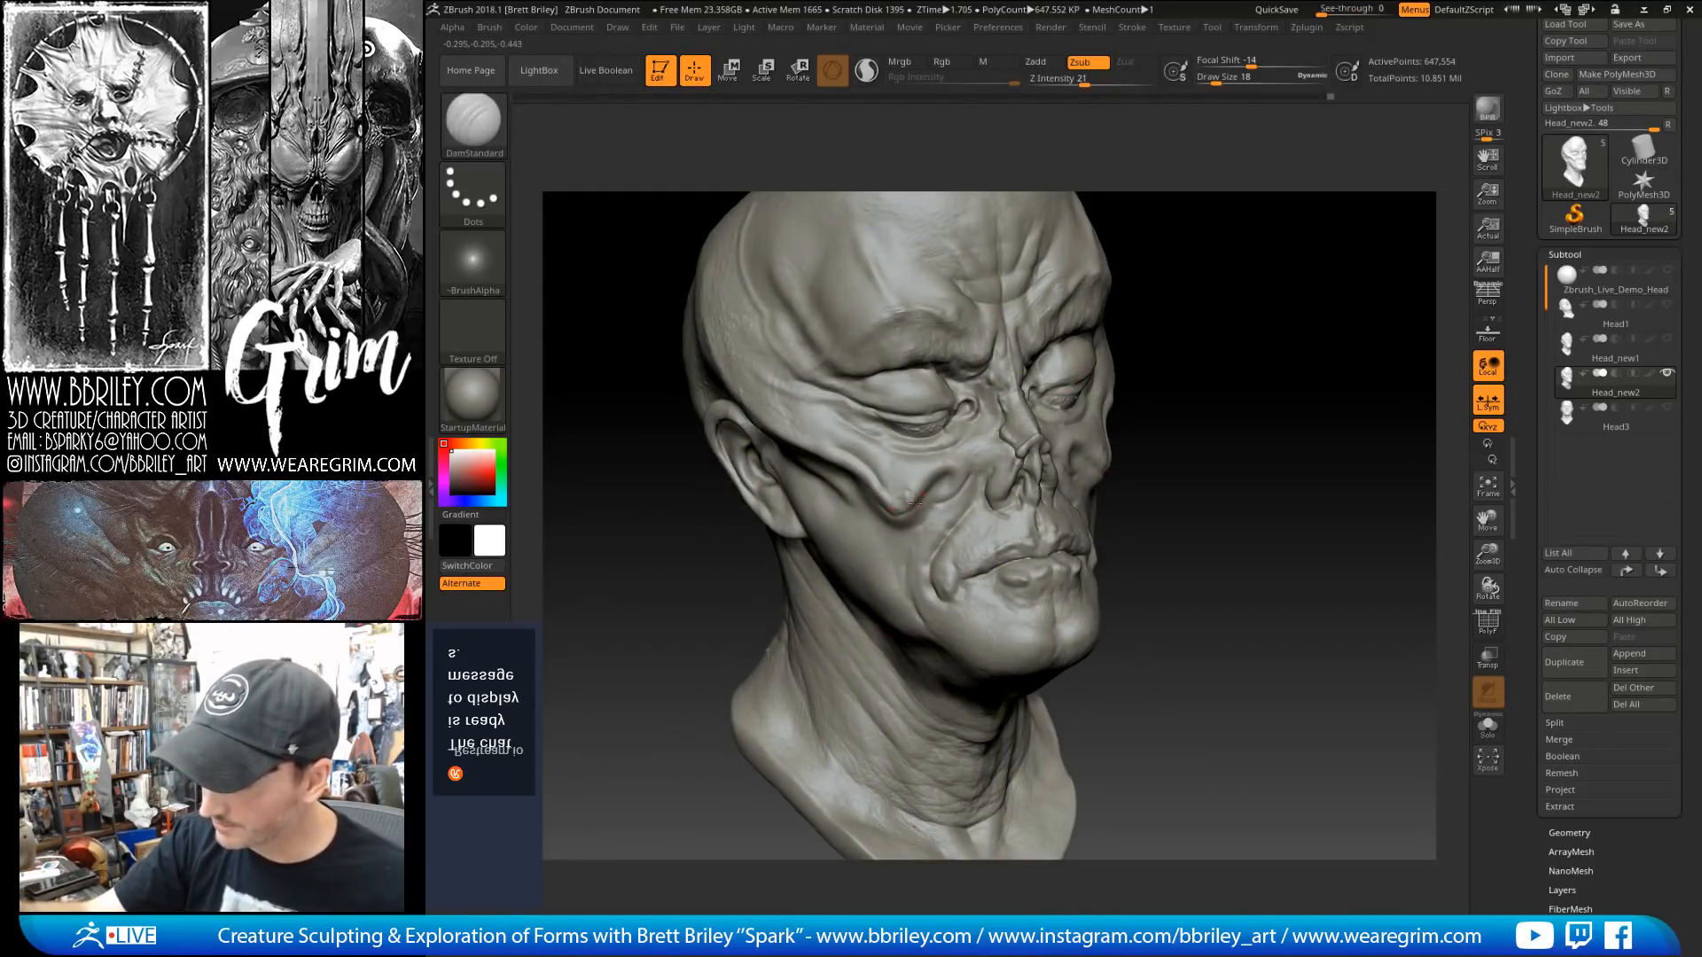
{"action": "mouse_move", "coordinate": [1240, 237]}
{"action": "left_mouse_down"}
{"action": "mouse_move", "coordinate": [1261, 247]}
{"action": "mouse_move", "coordinate": [1223, 312]}
{"action": "mouse_move", "coordinate": [1205, 304]}
{"action": "left_mouse_up"}
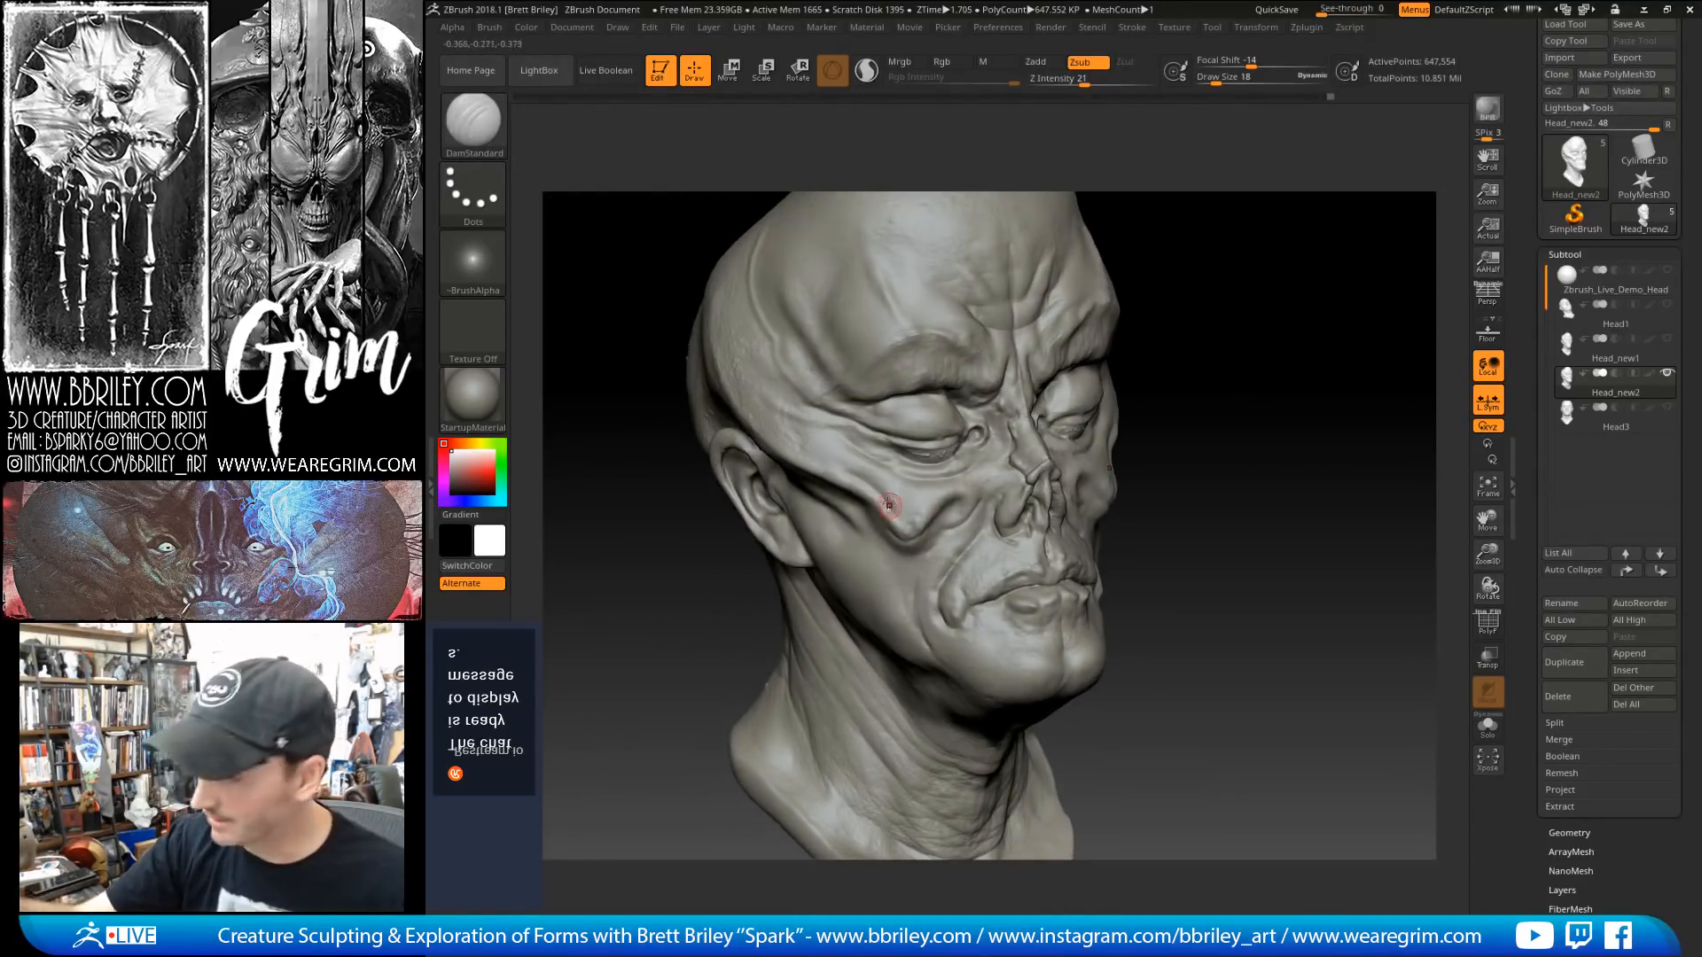
{"action": "key", "text": "b"}
{"action": "key", "text": "m"}
{"action": "key", "text": "v"}
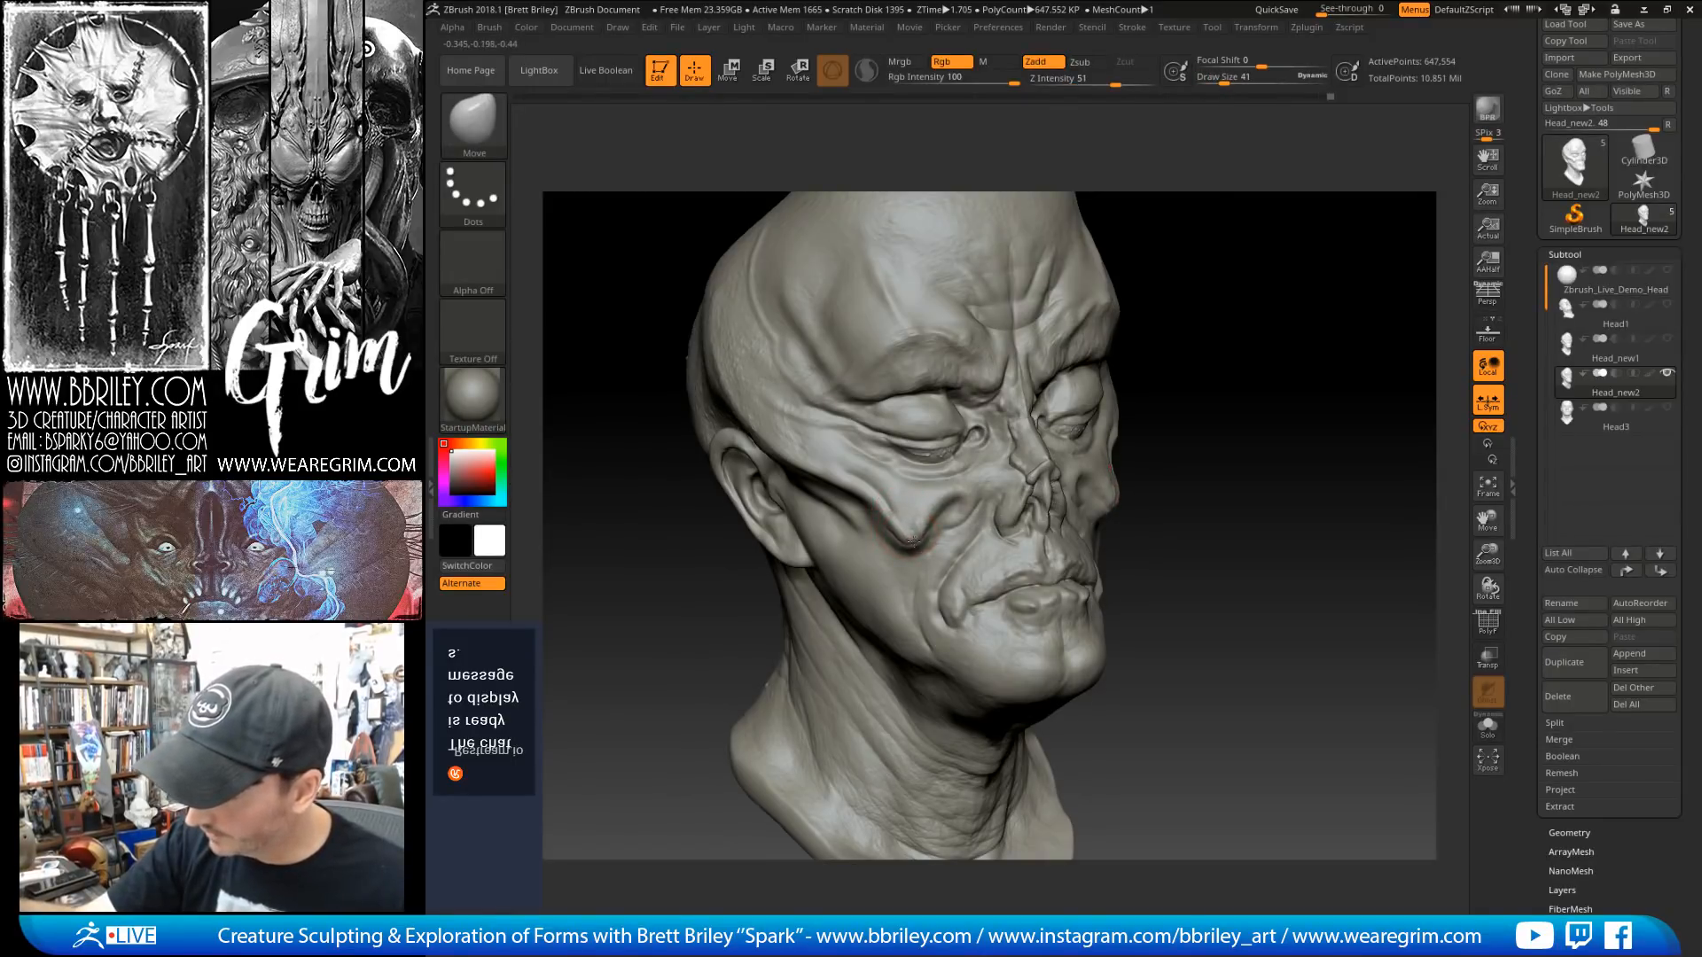
Step: Flatten the surface of the cheekbone with the Flatten brush at intensity 13, reducing its draw size to 21
{"action": "key", "text": "b"}
{"action": "key", "text": "f"}
{"action": "key", "text": "l"}
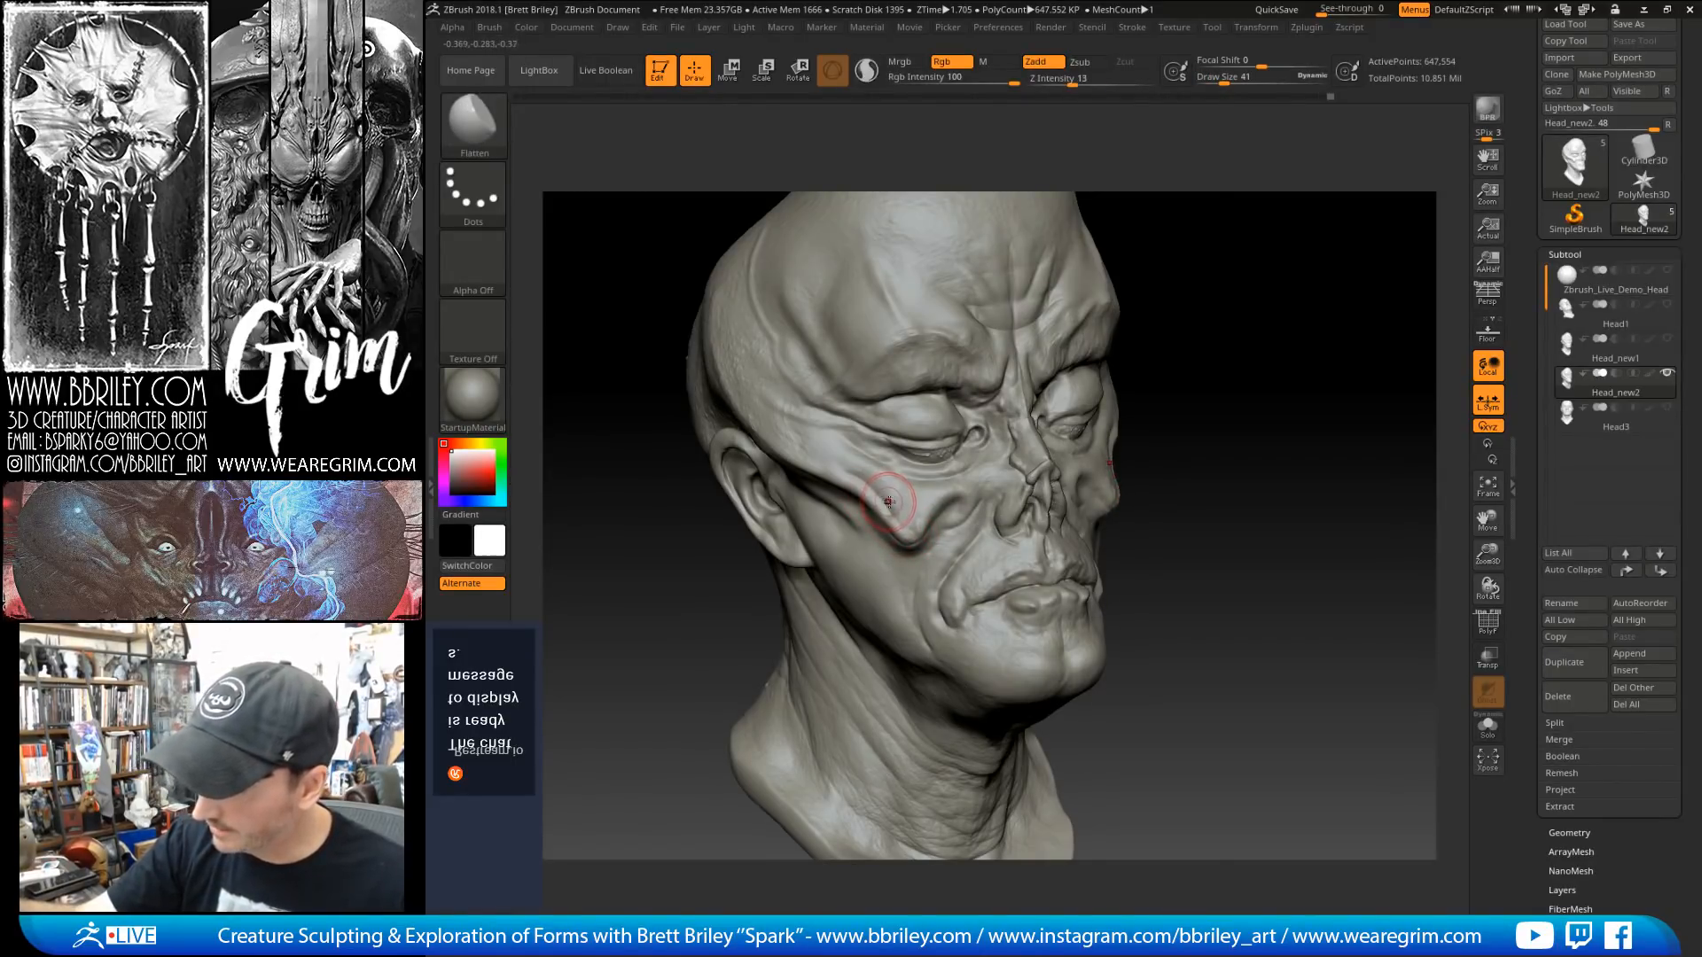
{"action": "mouse_move", "coordinate": [1246, 334]}
{"action": "left_mouse_down"}
{"action": "mouse_move", "coordinate": [1127, 453]}
{"action": "mouse_move", "coordinate": [1144, 446]}
{"action": "mouse_move", "coordinate": [1132, 477]}
{"action": "left_mouse_up"}
{"action": "key", "text": "shift"}
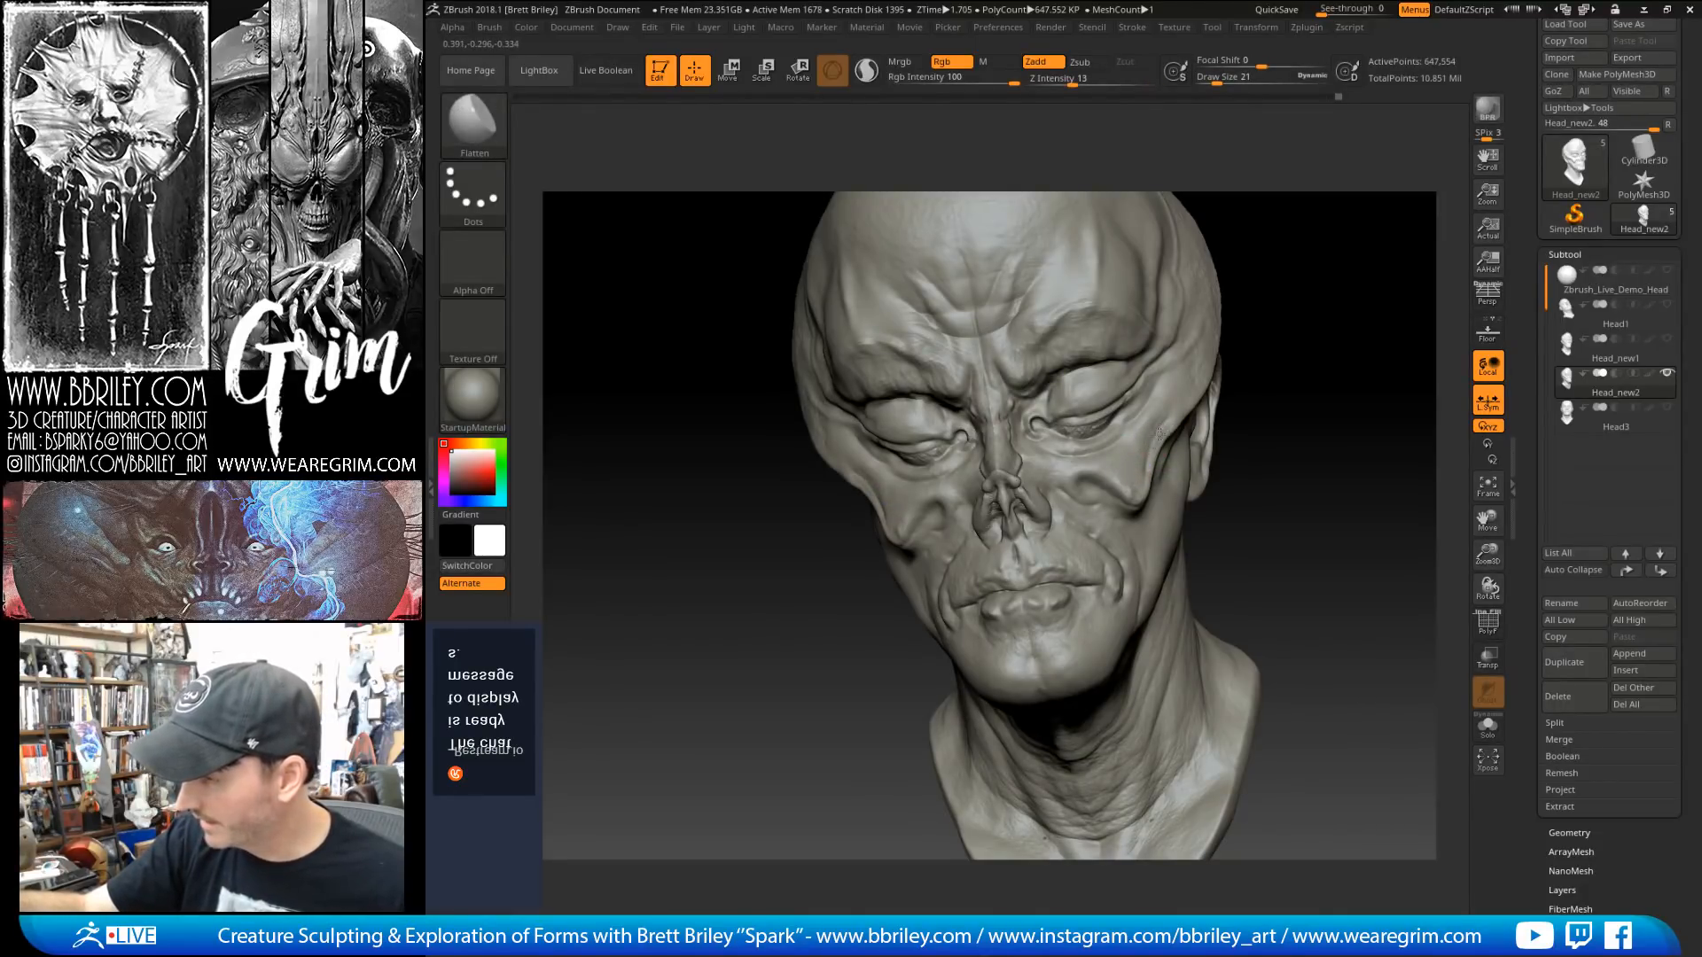
Step: Flatten the side of the cranium behind the temple using the Flatten brush at draw size 29
{"action": "left_click_drag", "start_coordinate": [1189, 383], "coordinate": [1310, 277]}
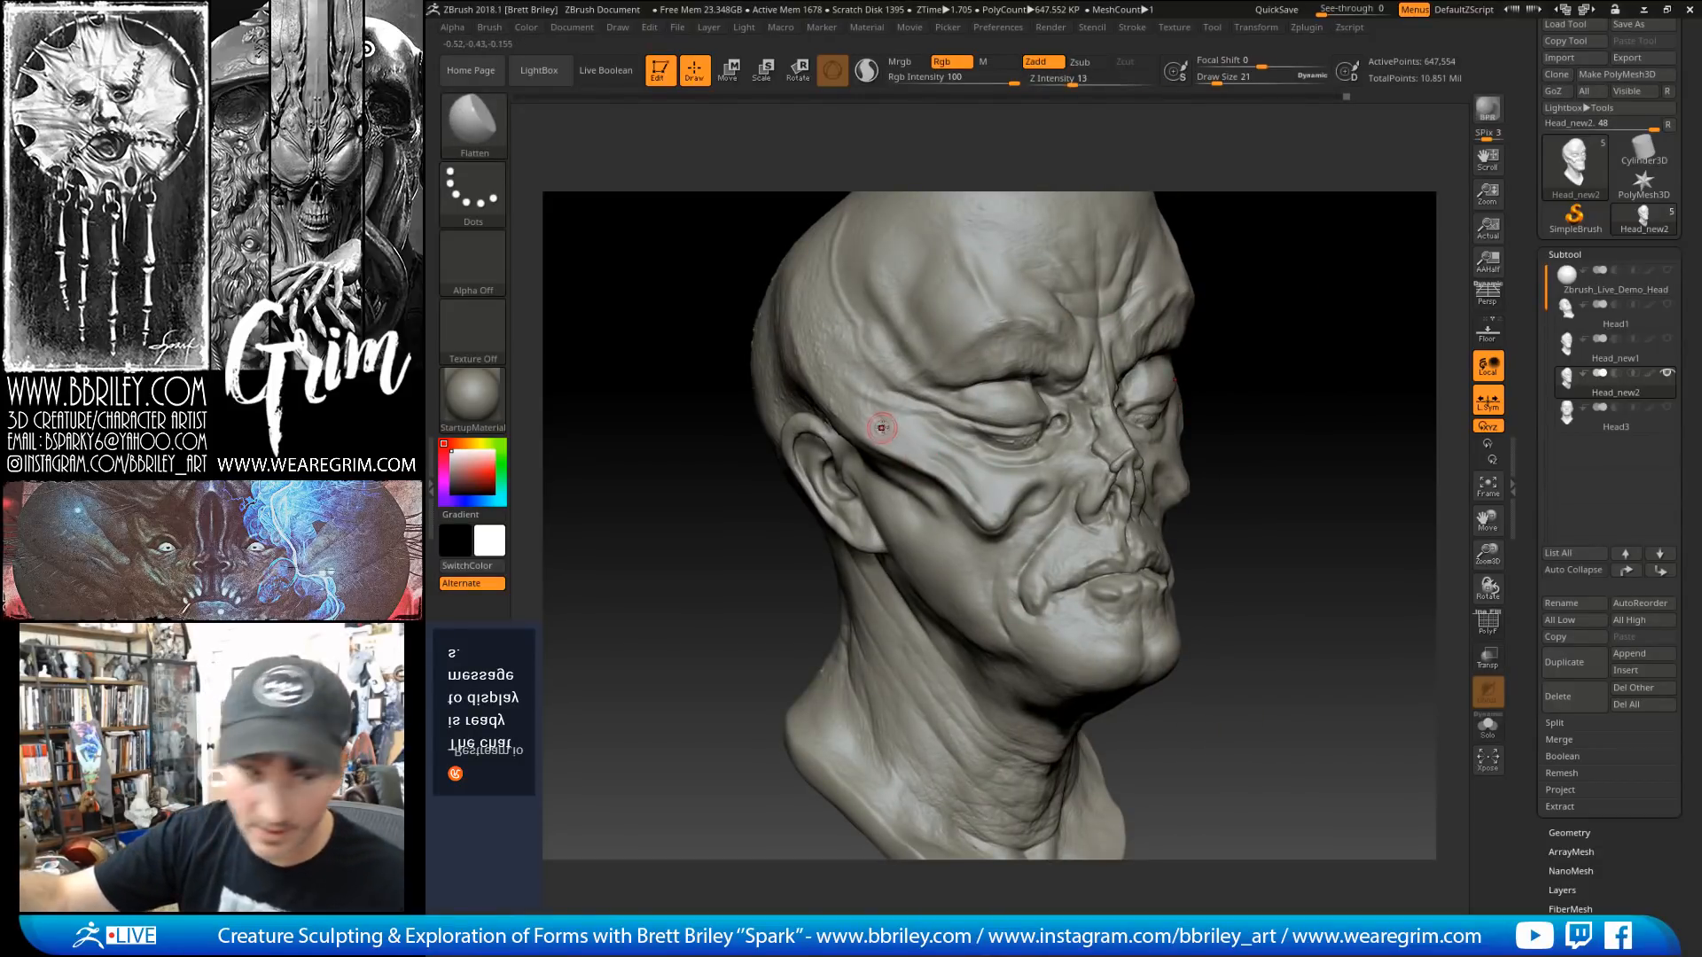
{"action": "key", "text": "s"}
{"action": "left_click_drag", "start_coordinate": [886, 429], "coordinate": [891, 429]}
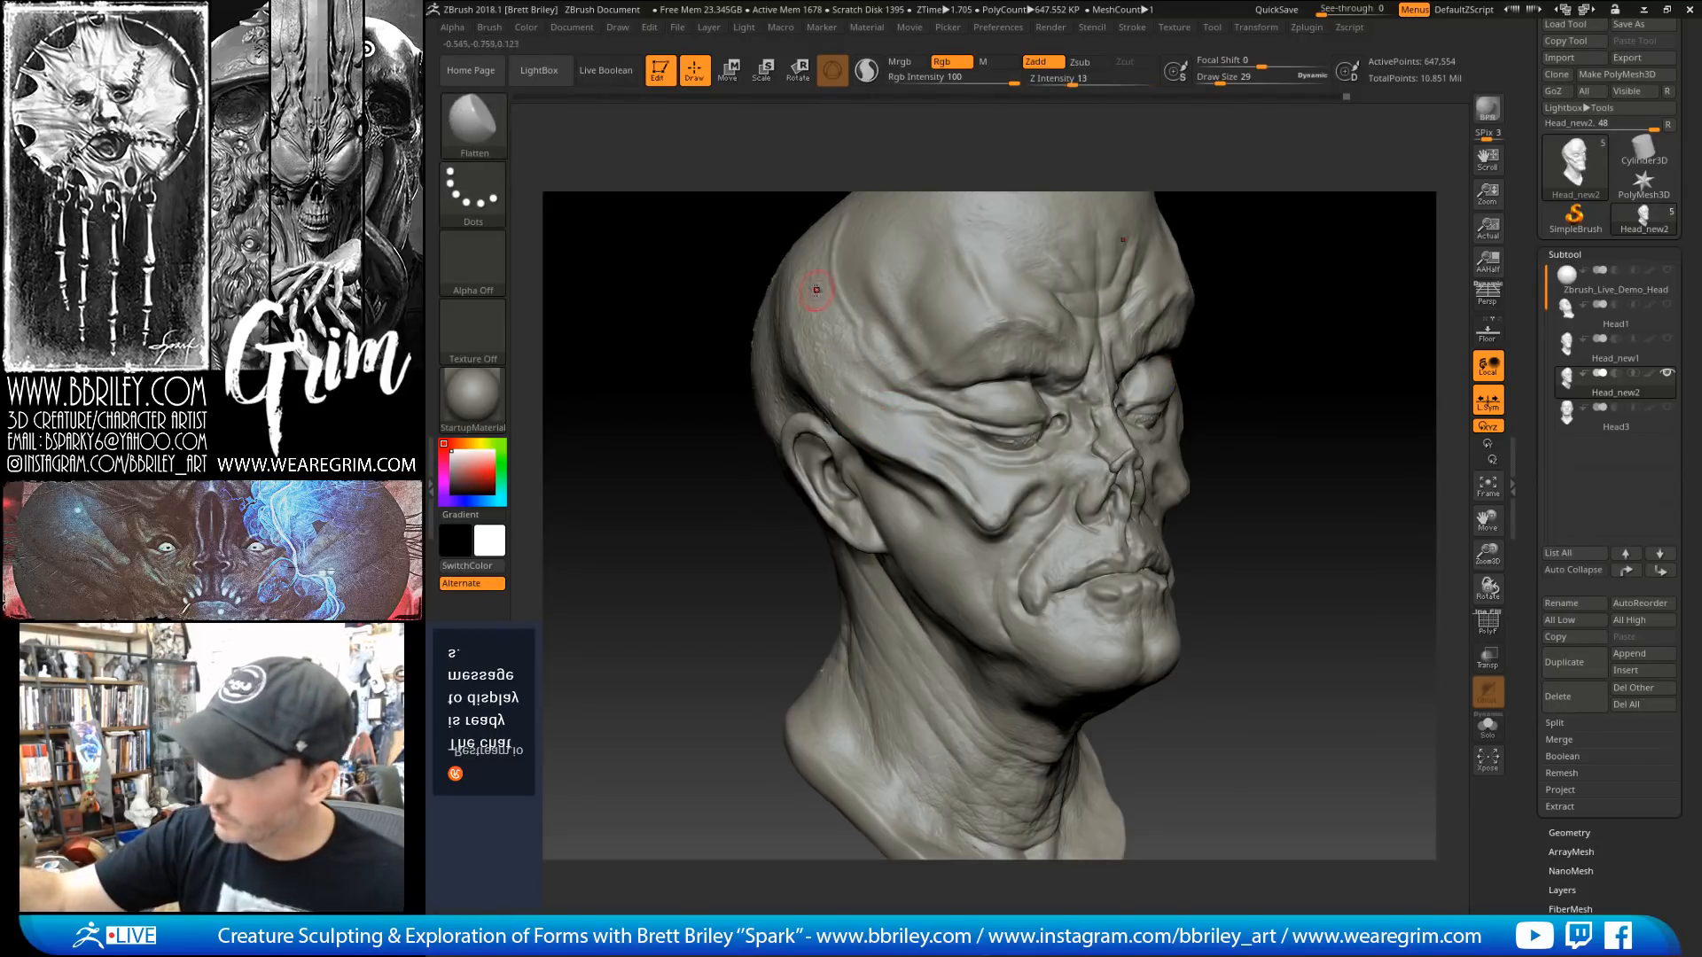
{"action": "left_click_drag", "start_coordinate": [1236, 335], "coordinate": [921, 476]}
Step: Build up the cheekbone surface below the outer eye with the Standard brush at draw size 10
{"action": "key", "text": "b"}
{"action": "key", "text": "s"}
{"action": "key", "text": "t"}
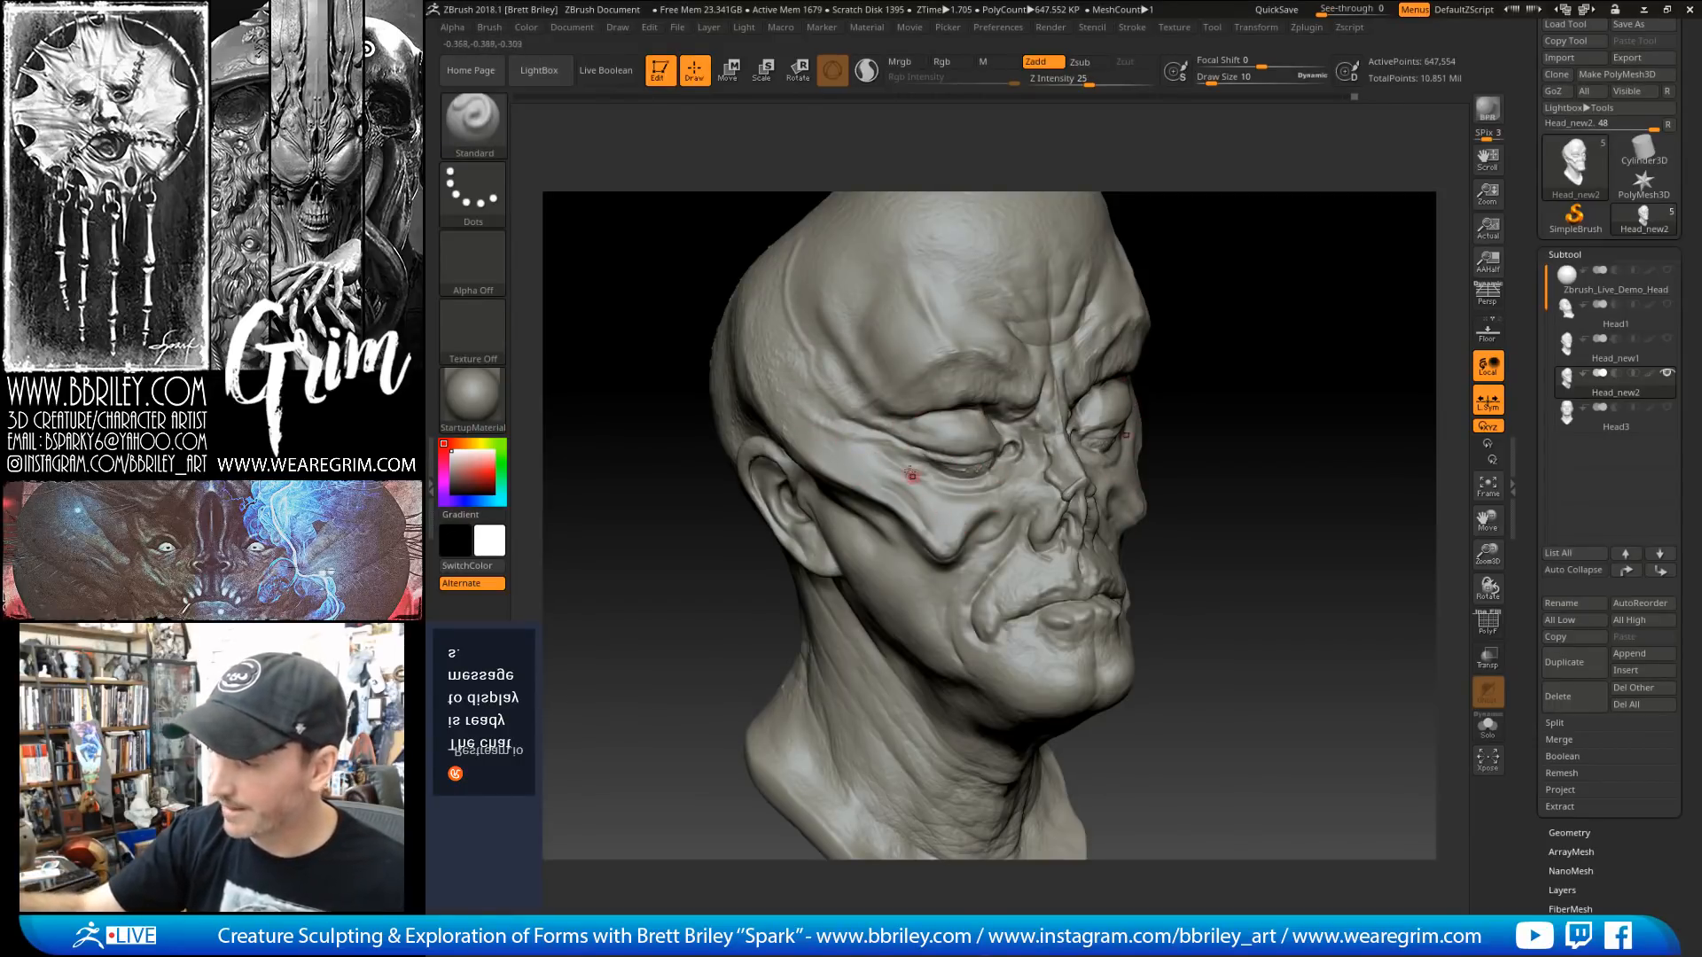
{"action": "mouse_move", "coordinate": [1268, 360]}
{"action": "left_mouse_down"}
{"action": "mouse_move", "coordinate": [1147, 319]}
{"action": "mouse_move", "coordinate": [1079, 372]}
{"action": "left_mouse_up"}
Step: Carve creases down the cheek beside the mouth with the DamStandard brush at draw size 20, and reduce its size to 16
{"action": "key", "text": "b"}
{"action": "key", "text": "d"}
{"action": "key", "text": "s"}
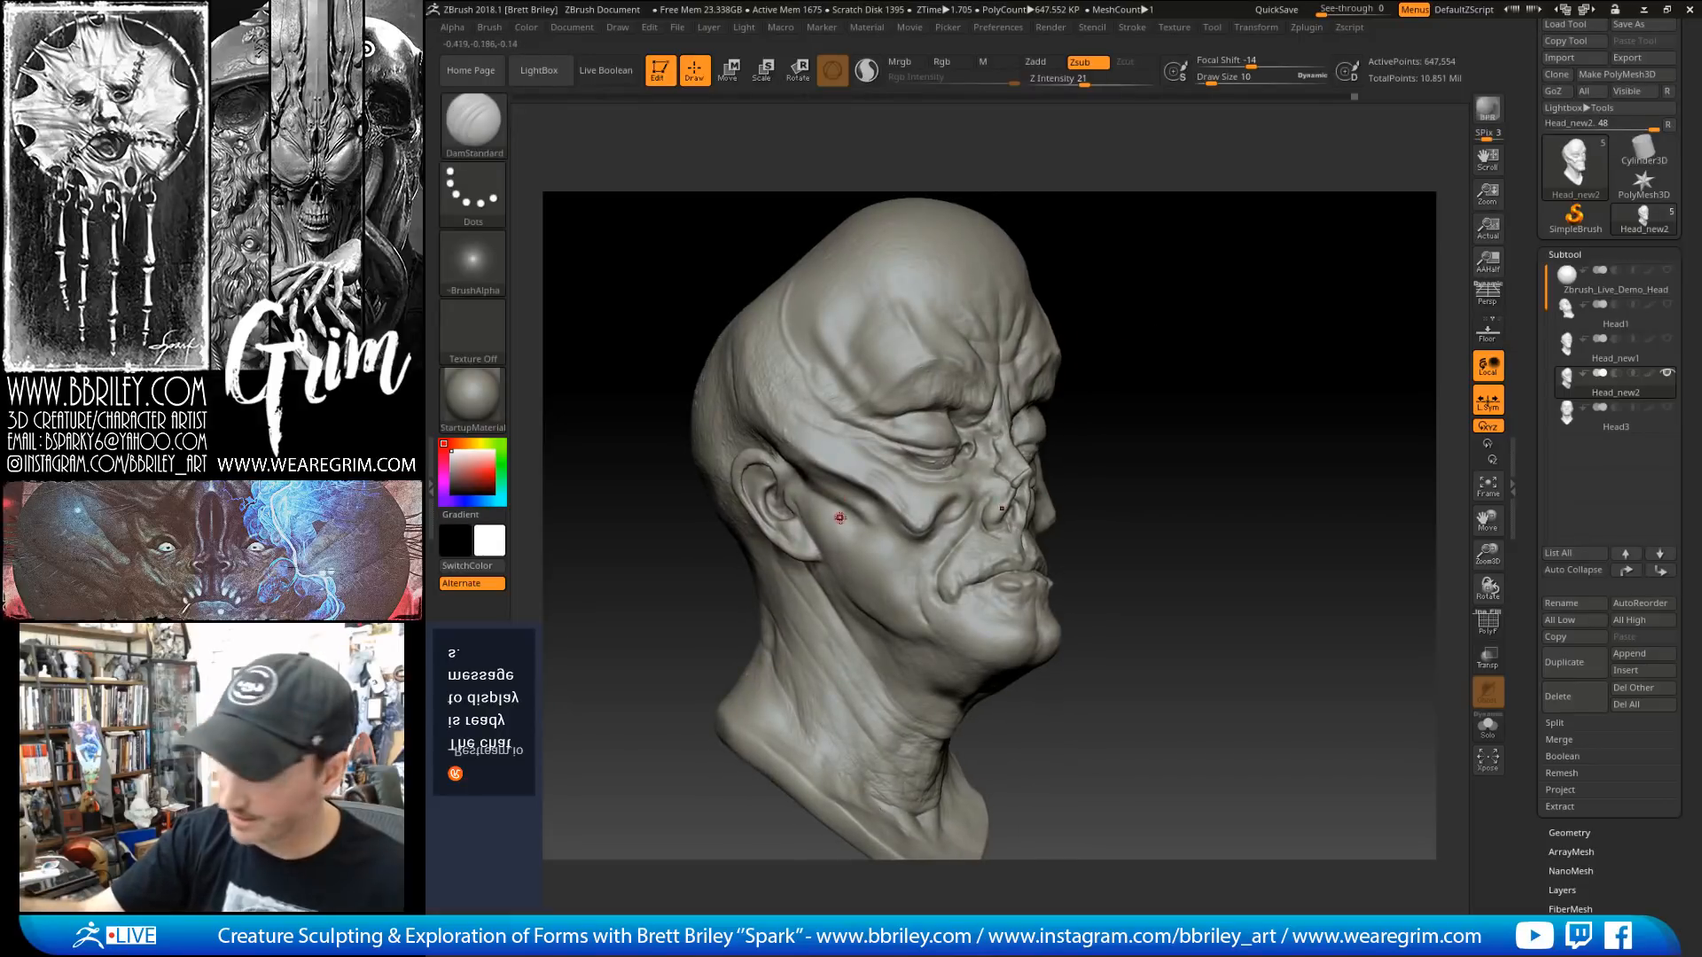
{"action": "key", "text": "s"}
{"action": "left_click", "coordinate": [860, 522]}
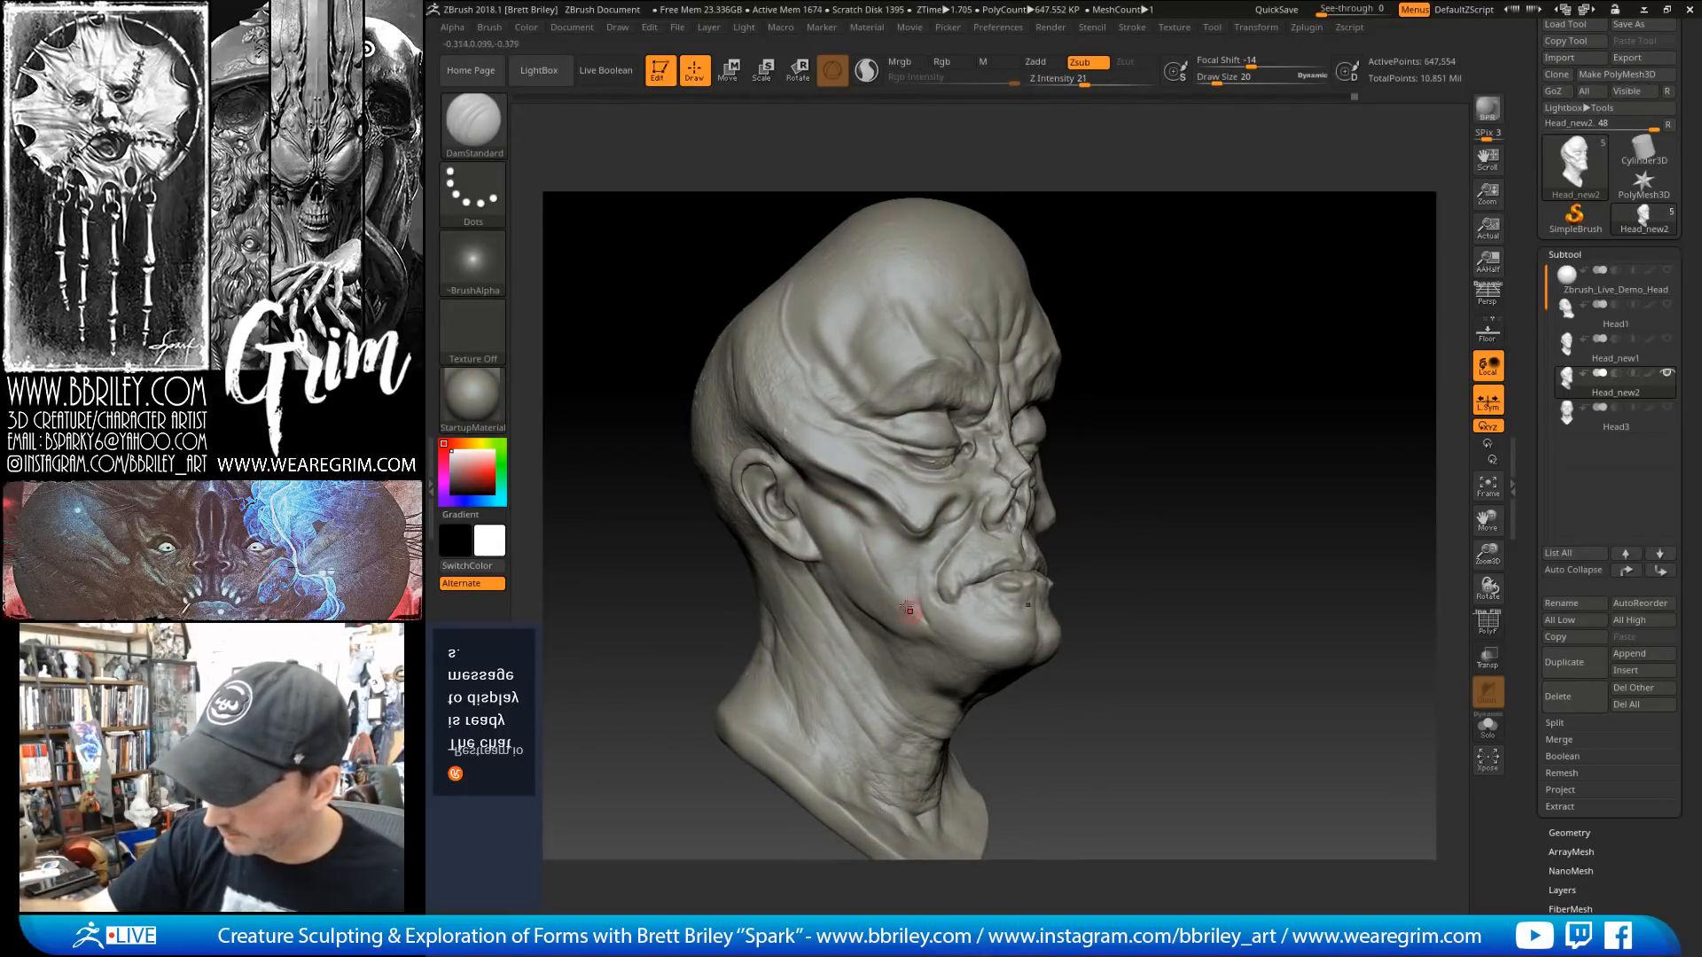
{"action": "left_click_drag", "start_coordinate": [911, 613], "coordinate": [920, 622]}
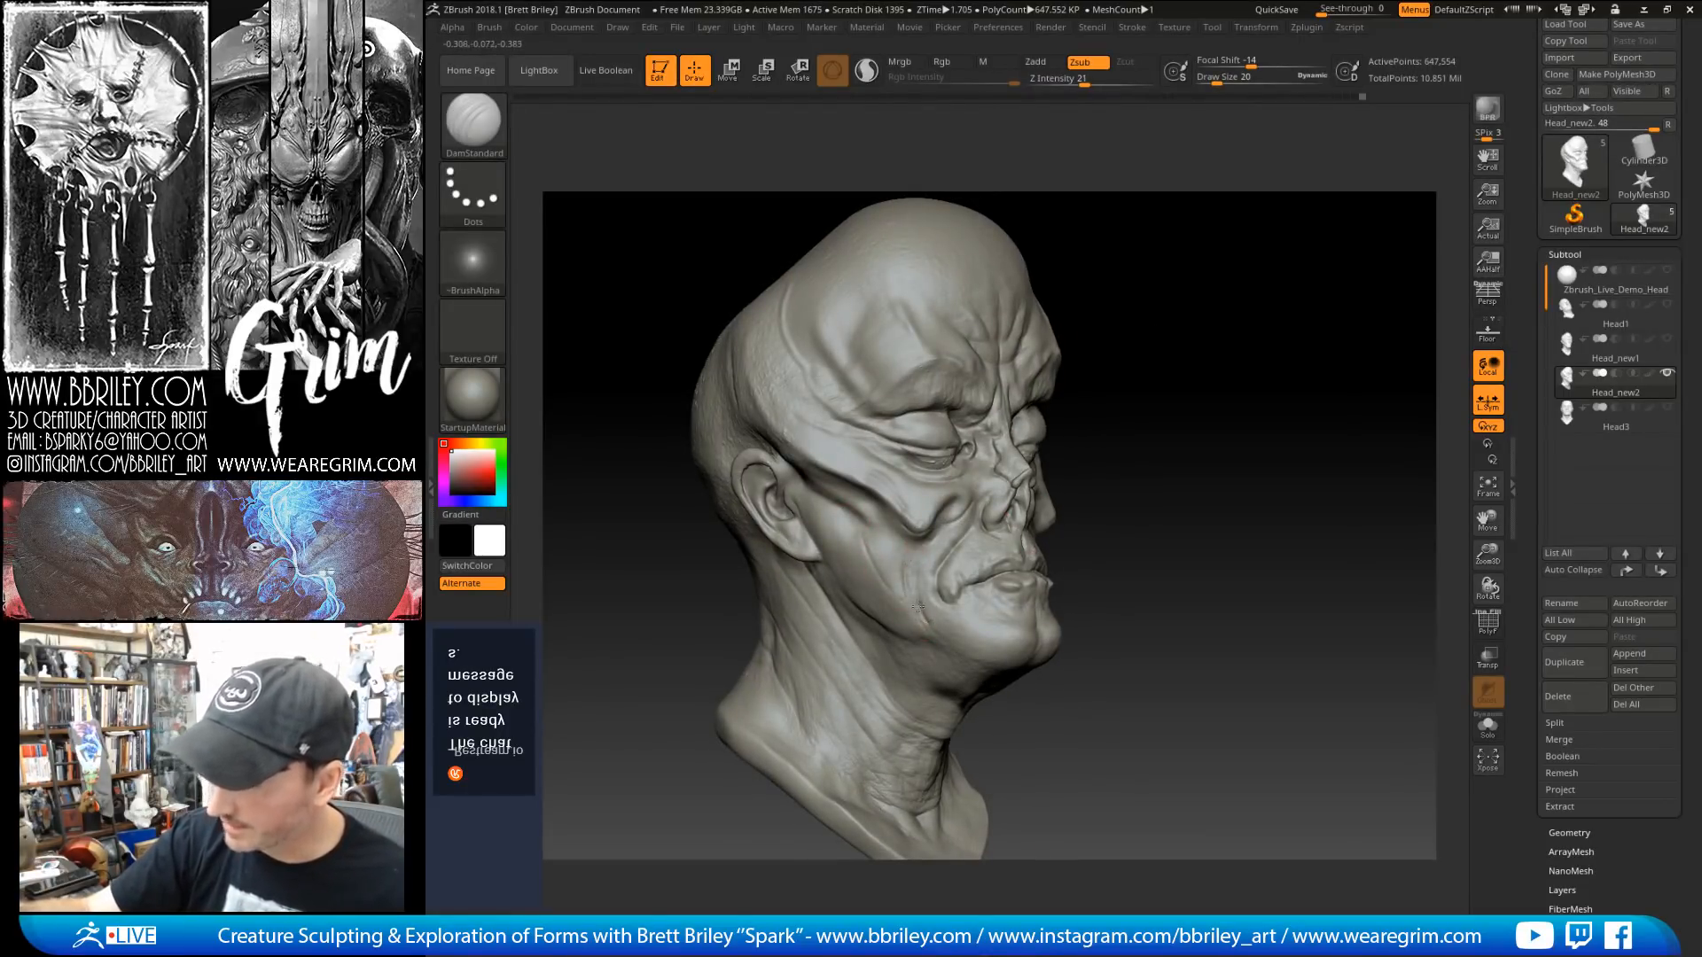
{"action": "key", "text": "s"}
{"action": "left_click", "coordinate": [916, 597]}
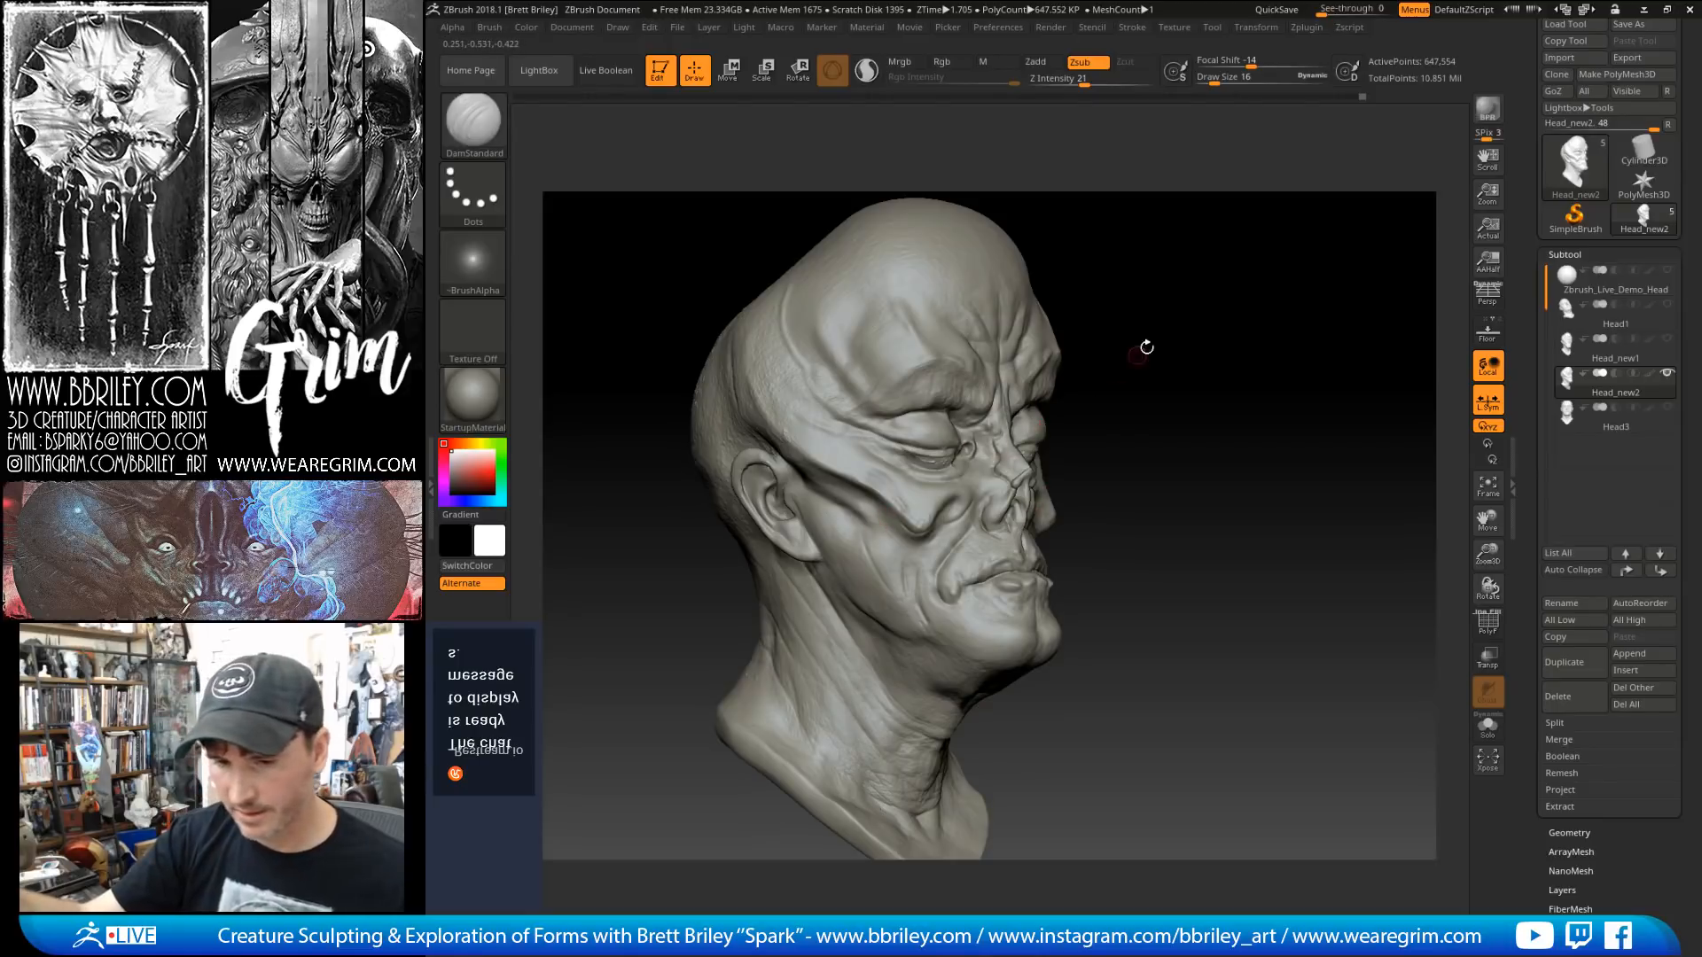
Step: Reshape the inner eye corners beside the nose bridge using the Move brush reduced to draw size 27
{"action": "left_click_drag", "start_coordinate": [1196, 315], "coordinate": [1093, 346]}
{"action": "key", "text": "b"}
{"action": "key", "text": "m"}
{"action": "key", "text": "v"}
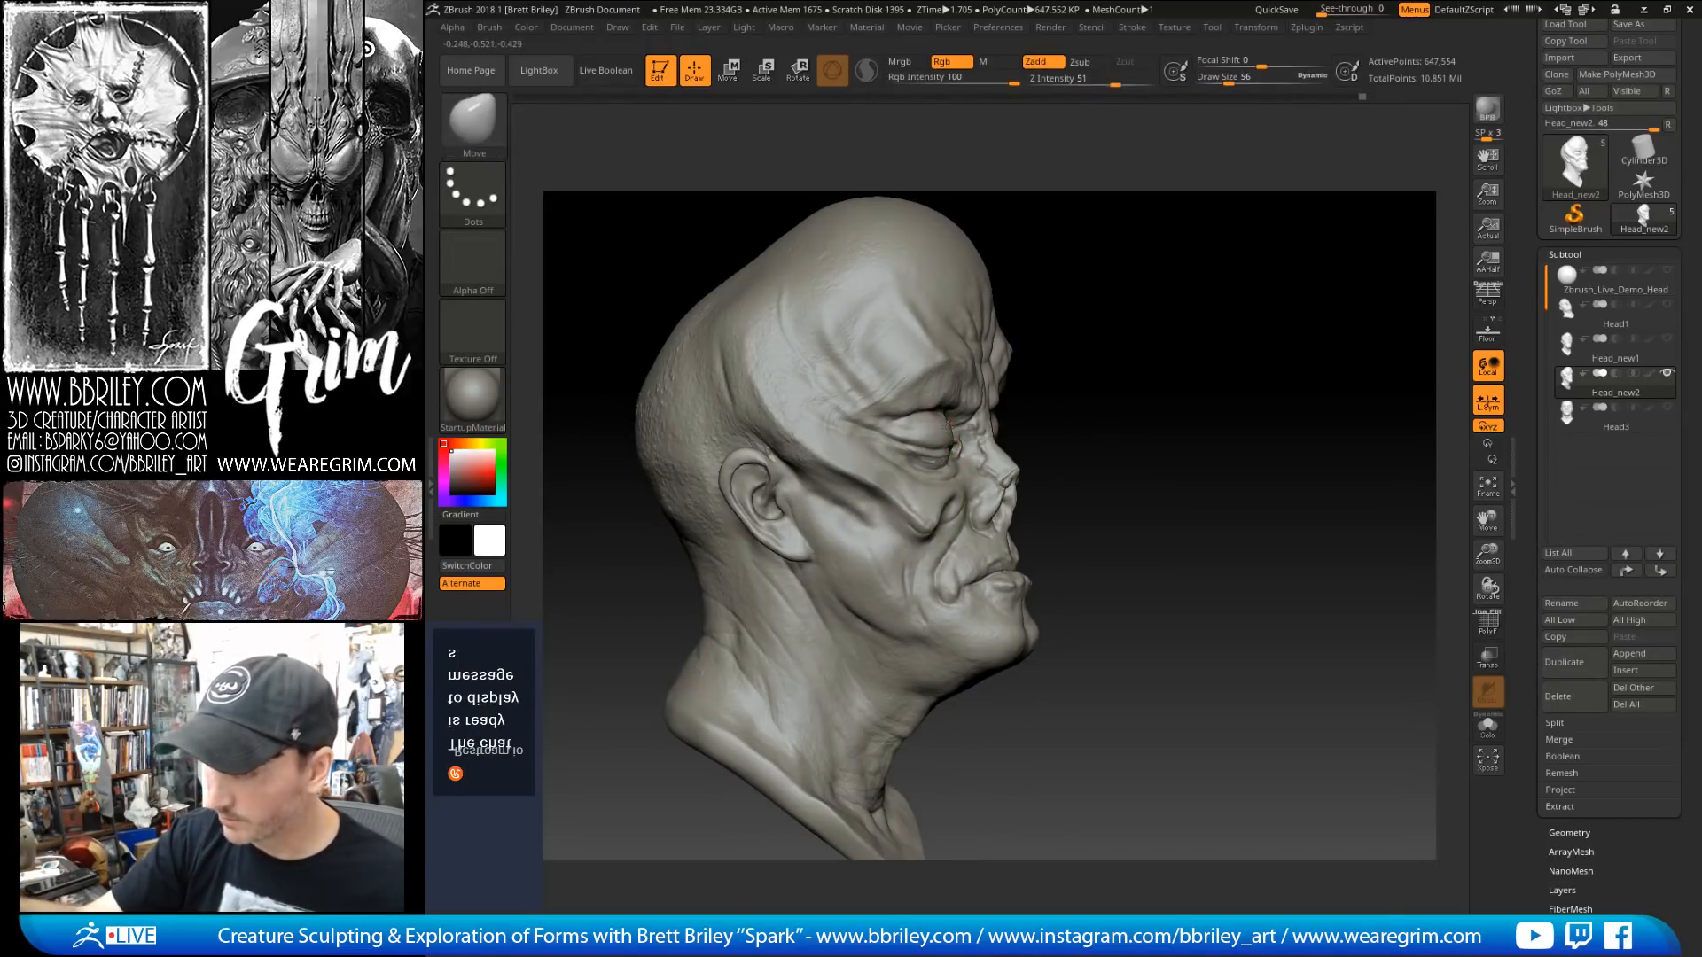
{"action": "left_click_drag", "start_coordinate": [1121, 287], "coordinate": [1001, 301]}
{"action": "key", "text": "bracketleft"}
{"action": "key", "text": "bracketleft"}
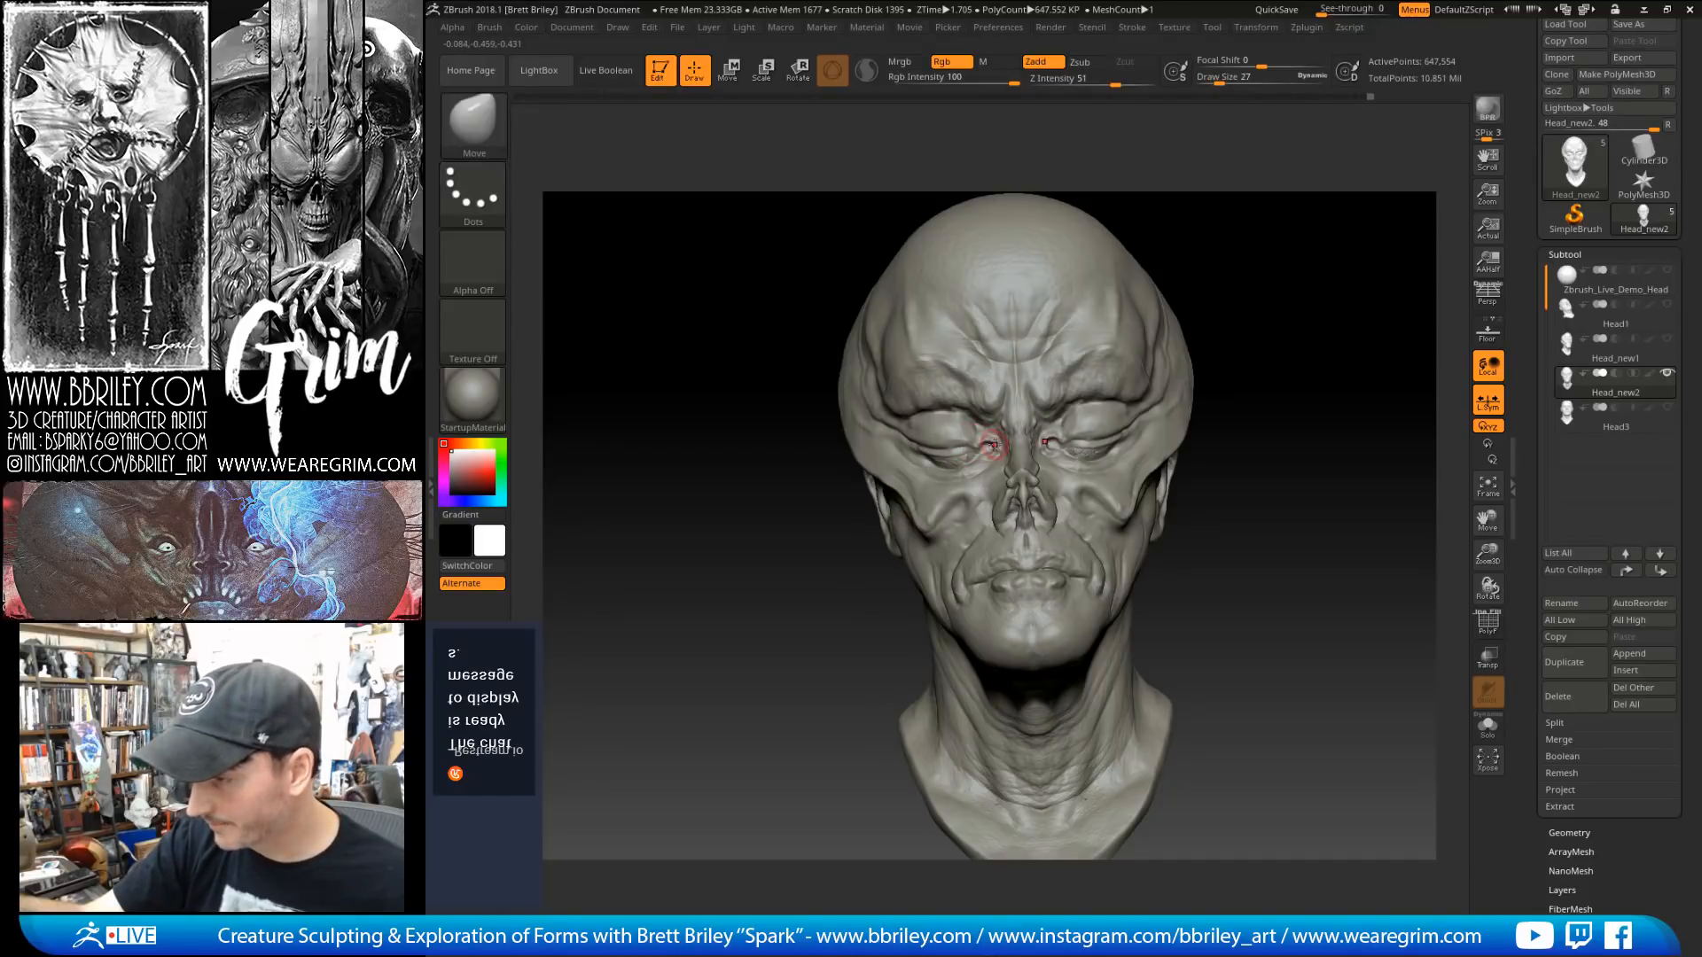
{"action": "left_click_drag", "start_coordinate": [1218, 309], "coordinate": [1298, 315]}
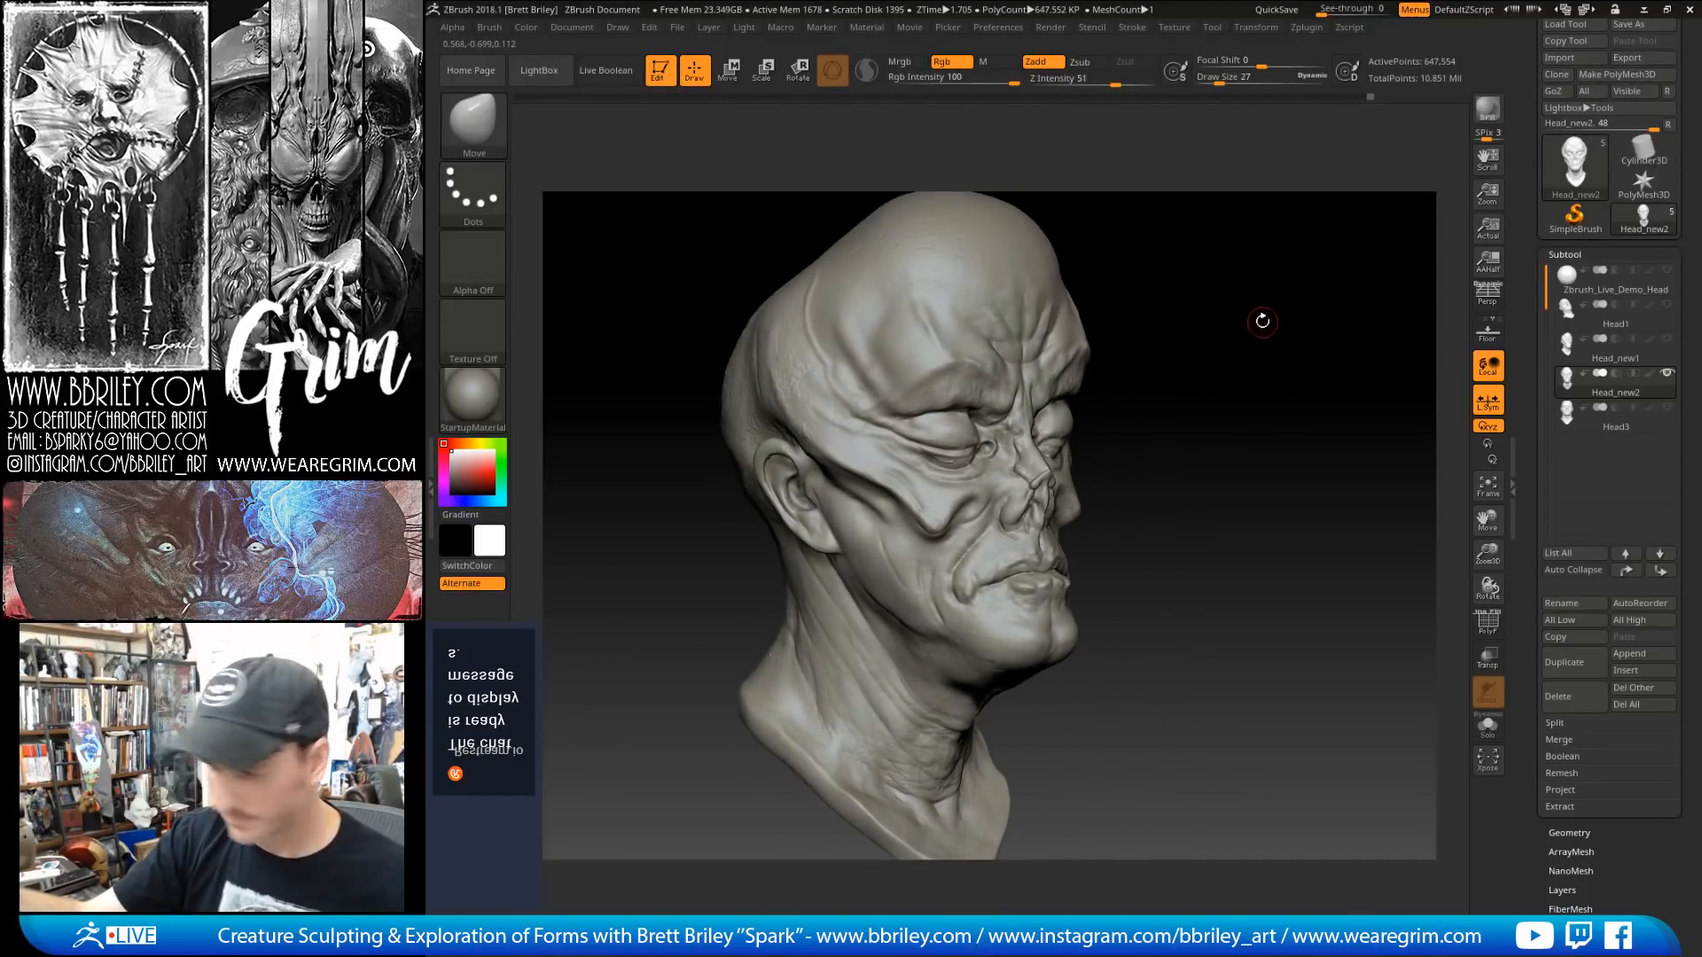
Step: Carve a crease along the side of the nose above the nostril with the DamStandard brush at draw size 12
{"action": "key", "text": "b"}
{"action": "key", "text": "d"}
{"action": "key", "text": "s"}
{"action": "left_click_drag", "start_coordinate": [1158, 349], "coordinate": [1218, 362], "text": "alt"}
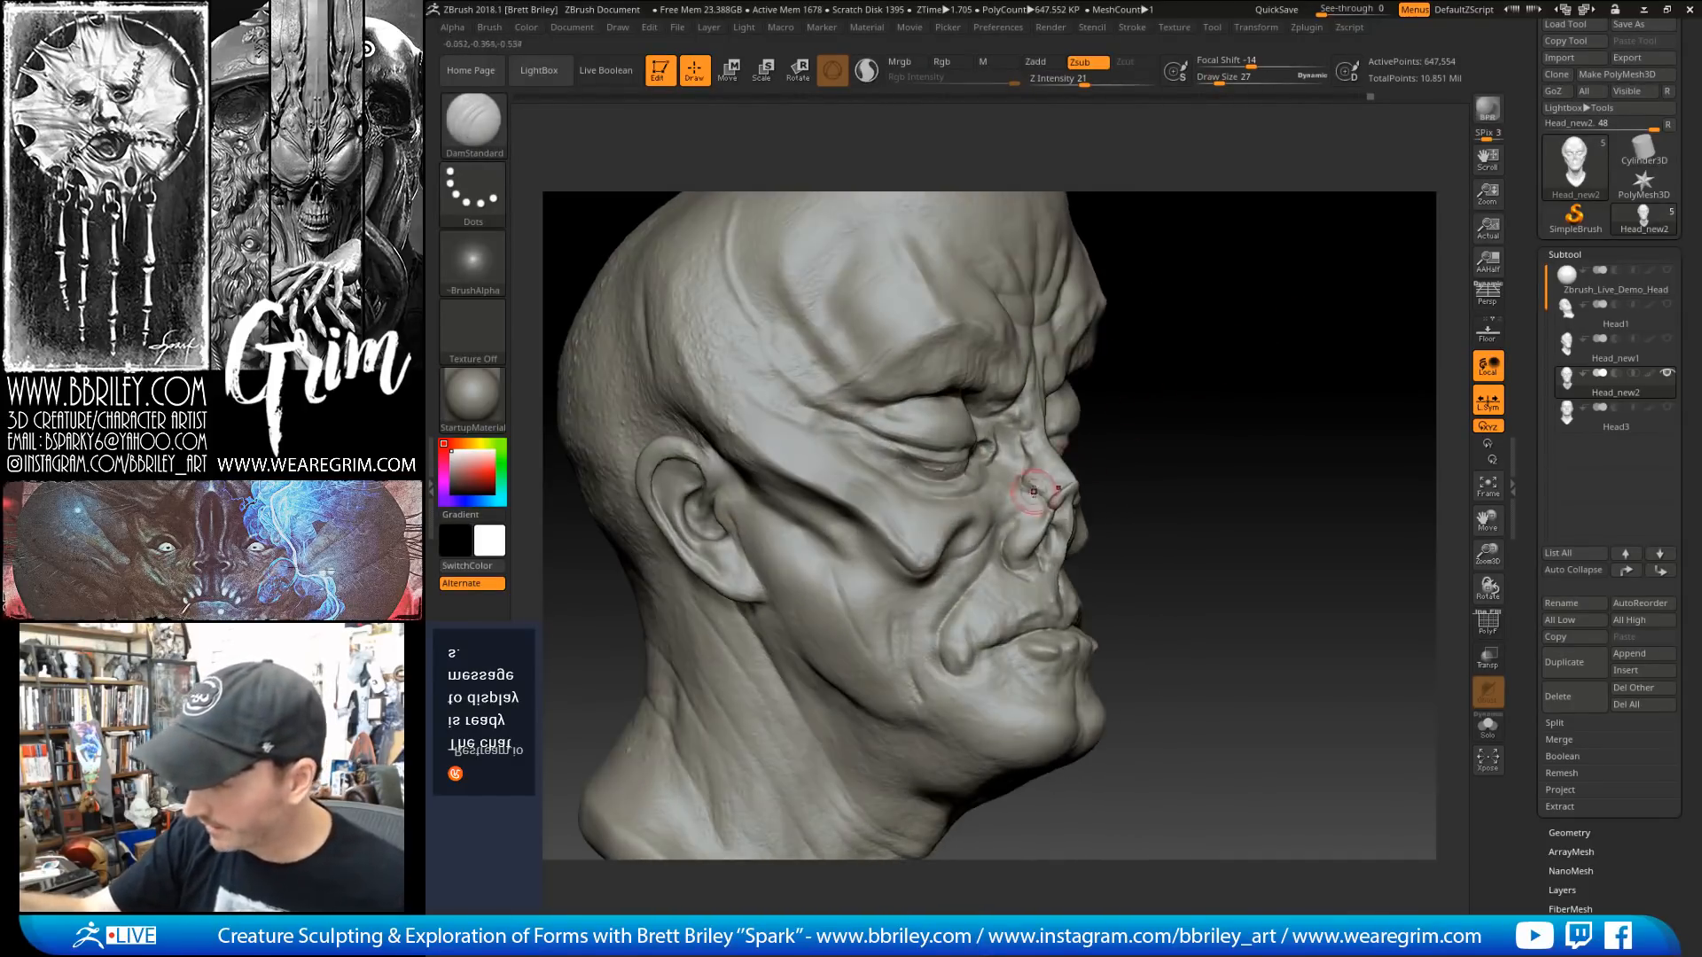
{"action": "key", "text": "bracketleft"}
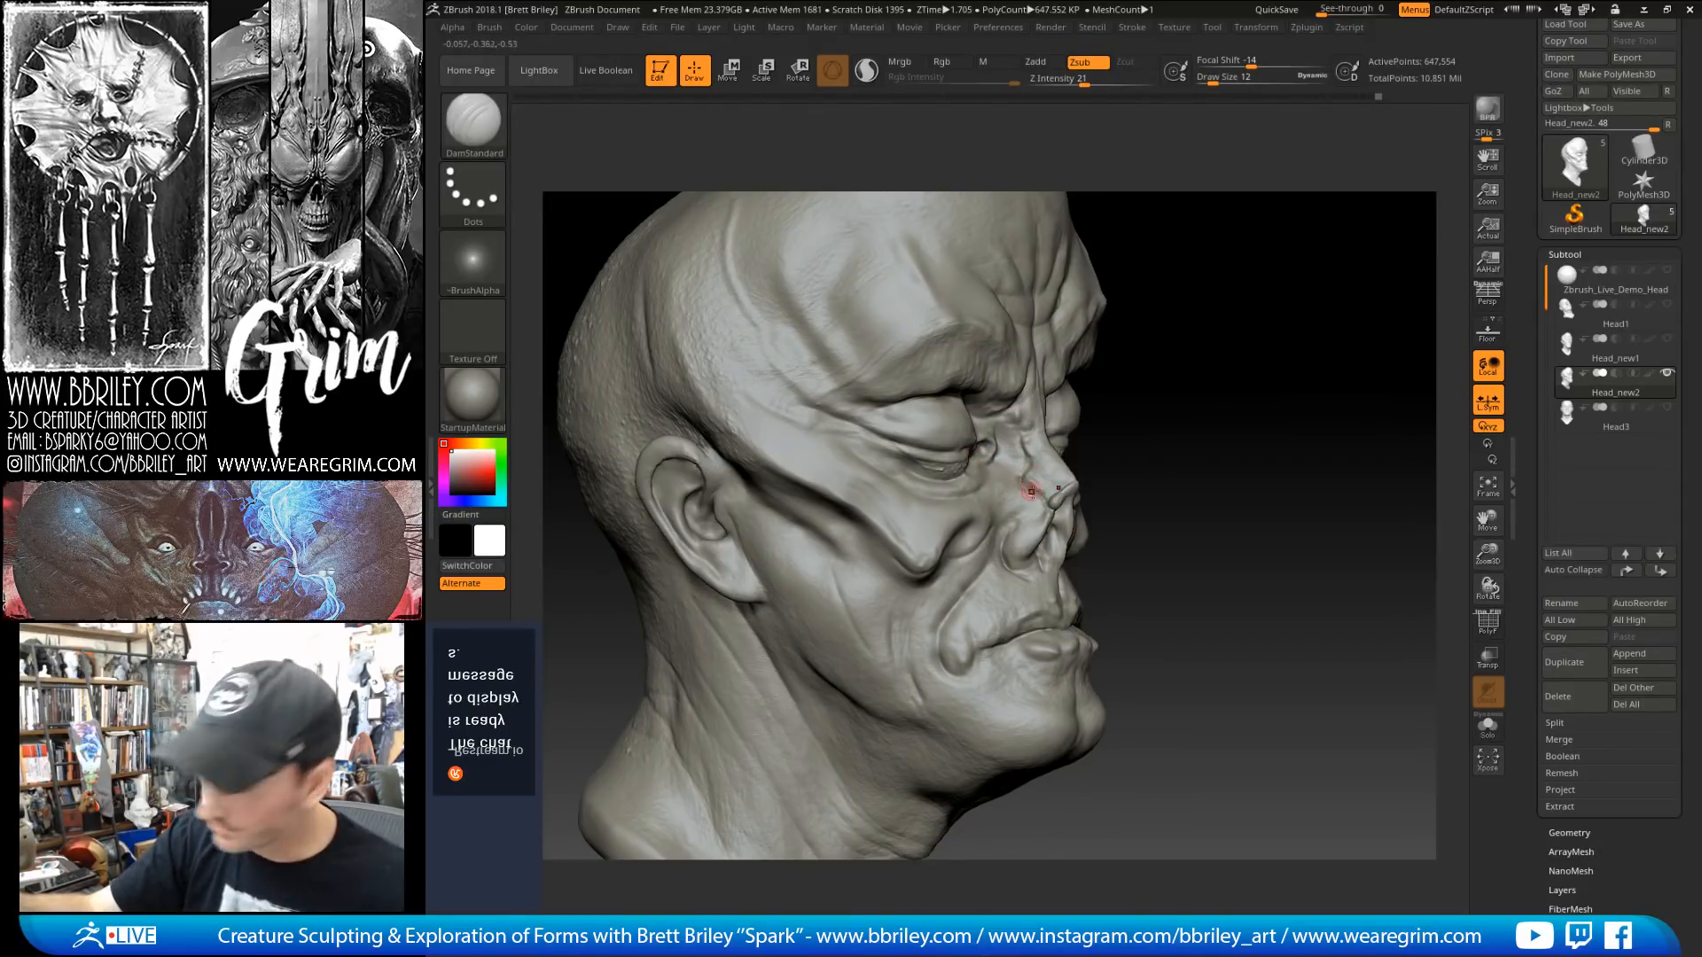
{"action": "left_click_drag", "start_coordinate": [1031, 490], "coordinate": [1030, 517]}
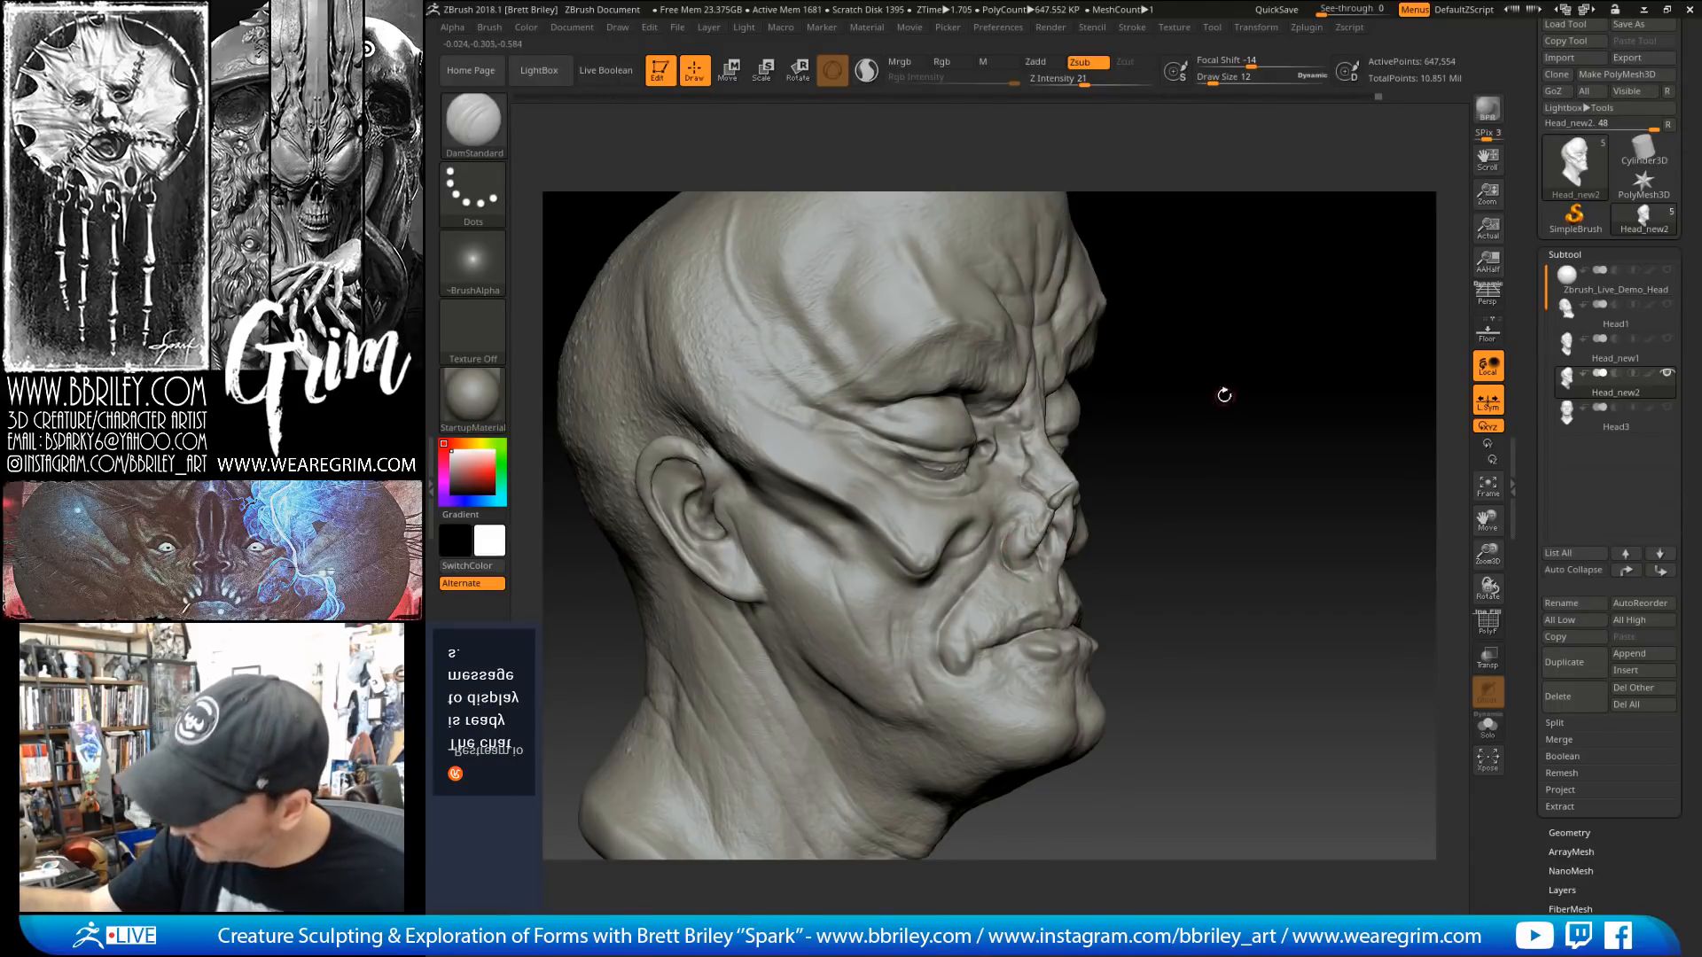
Step: Reshape the nostril rim with the Move brush at draw size 18 and smooth the adjoining nose surface
{"action": "left_click_drag", "start_coordinate": [1223, 391], "coordinate": [1122, 421]}
{"action": "key", "text": "b"}
{"action": "key", "text": "m"}
{"action": "key", "text": "v"}
{"action": "key", "text": "s"}
{"action": "left_click_drag", "start_coordinate": [1035, 549], "coordinate": [1037, 549]}
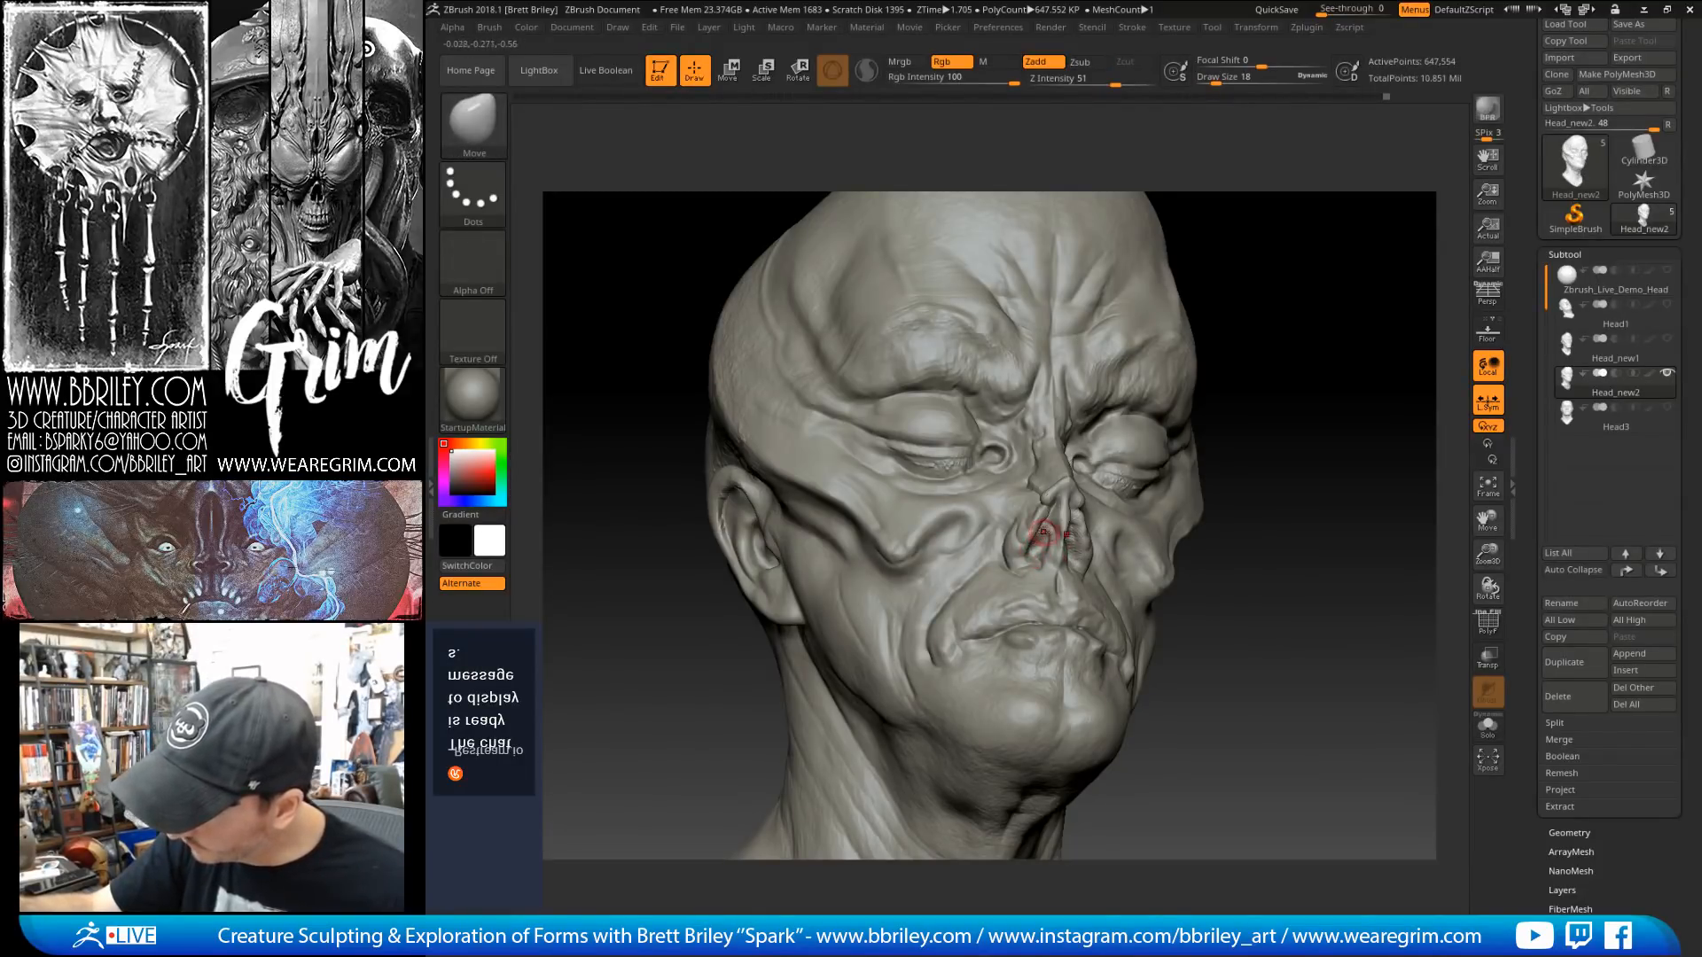
{"action": "left_click_drag", "start_coordinate": [1046, 535], "coordinate": [1071, 507], "text": "shift"}
Step: Adjust the forms between the nose and the inner cheek using the Move brush at draw size 20
{"action": "left_click_drag", "start_coordinate": [1292, 302], "coordinate": [1378, 285]}
{"action": "mouse_move", "coordinate": [1082, 522]}
{"action": "left_mouse_down"}
{"action": "mouse_move", "coordinate": [1062, 507]}
{"action": "mouse_move", "coordinate": [1071, 536]}
{"action": "mouse_move", "coordinate": [955, 505]}
{"action": "left_mouse_up"}
{"action": "key", "text": "s"}
{"action": "key", "text": "s"}
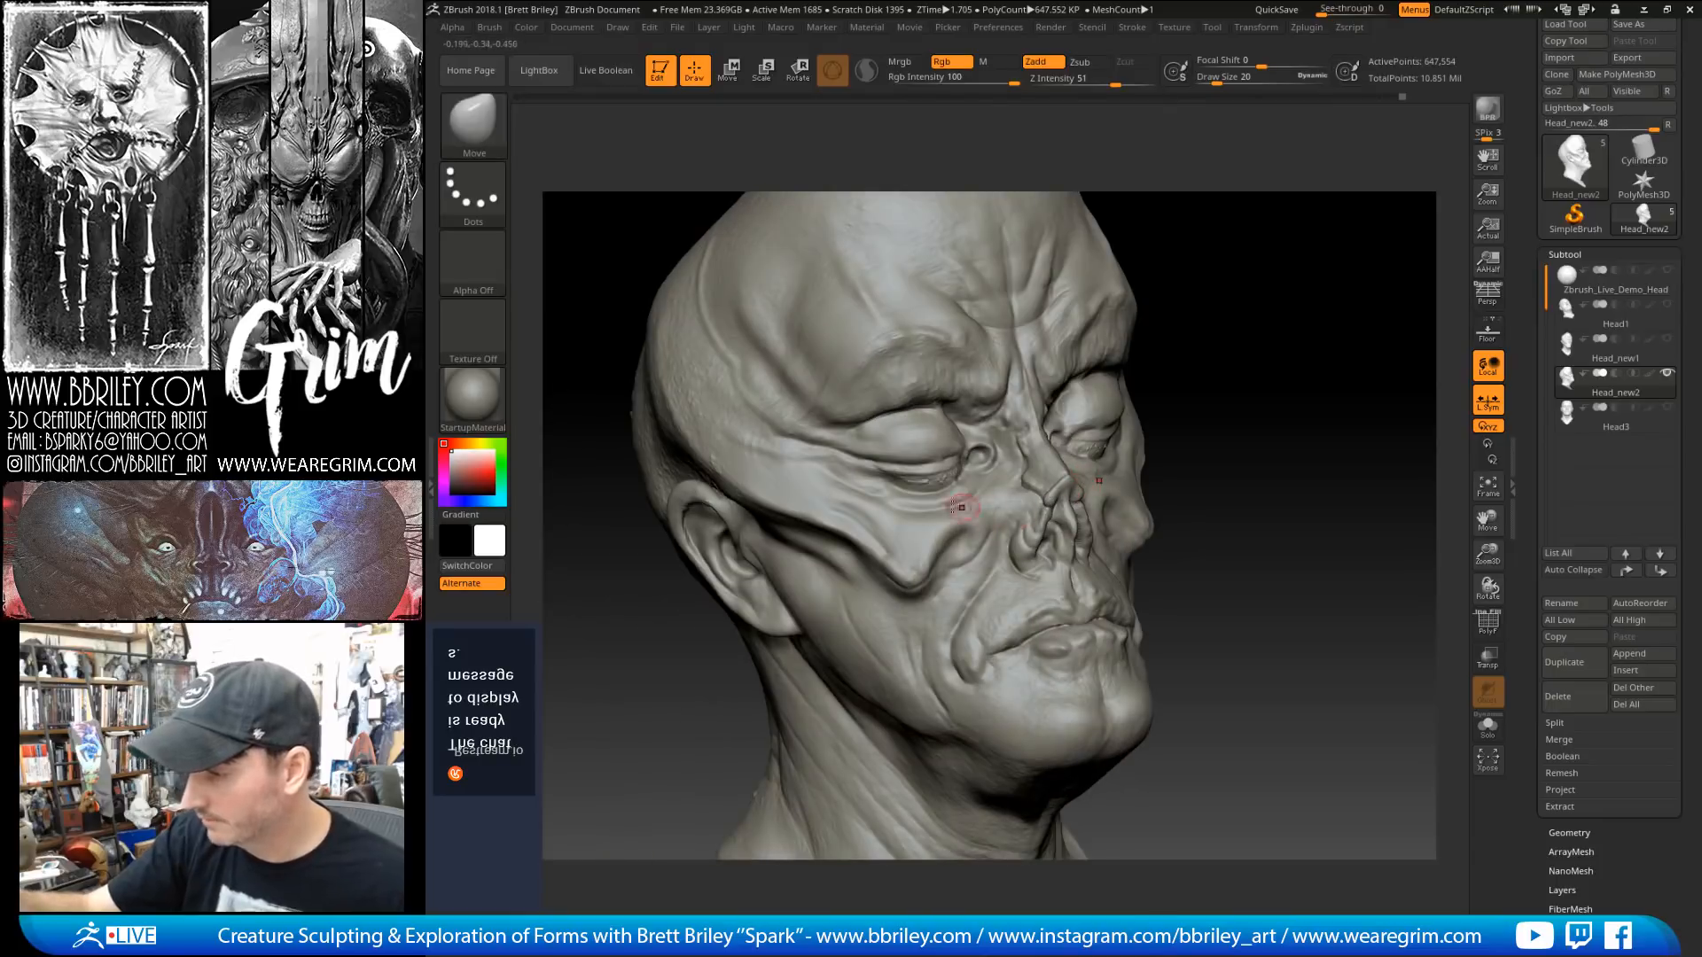
Step: Flatten the planes around the tip of the nose with the Flatten brush at intensity 13 and draw size 12
{"action": "left_click_drag", "start_coordinate": [1198, 419], "coordinate": [1267, 427]}
{"action": "key", "text": "s"}
{"action": "left_click_drag", "start_coordinate": [1073, 511], "coordinate": [1067, 512]}
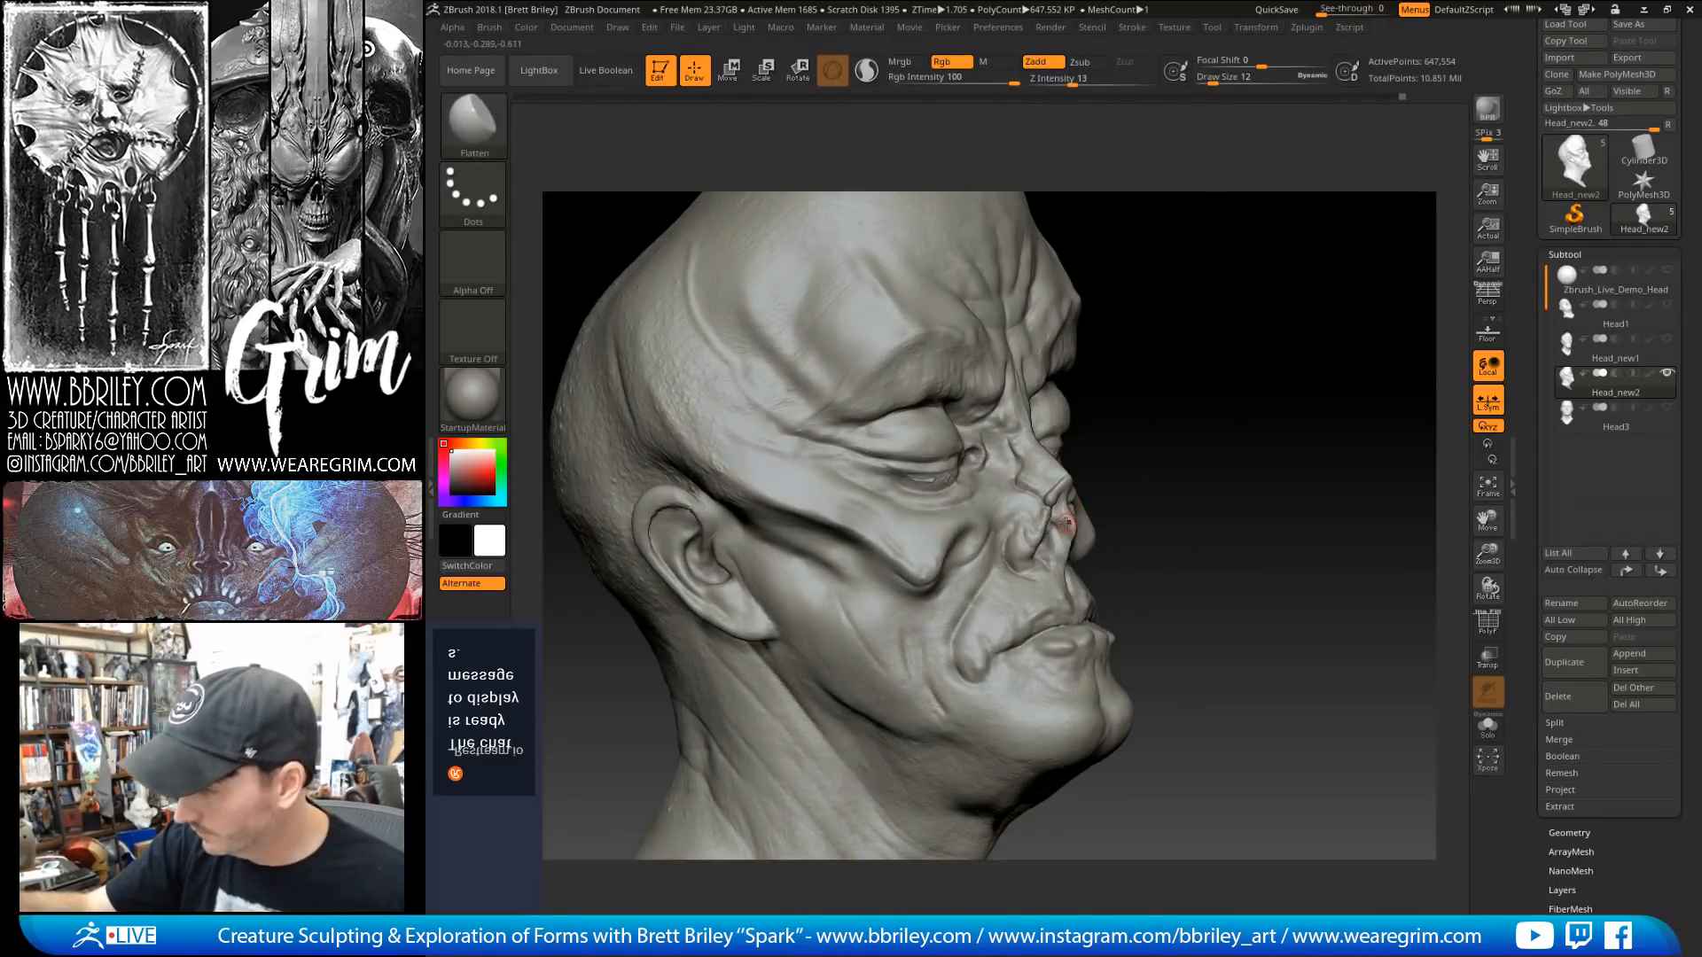
{"action": "key", "text": "b"}
{"action": "key", "text": "f"}
{"action": "key", "text": "a"}
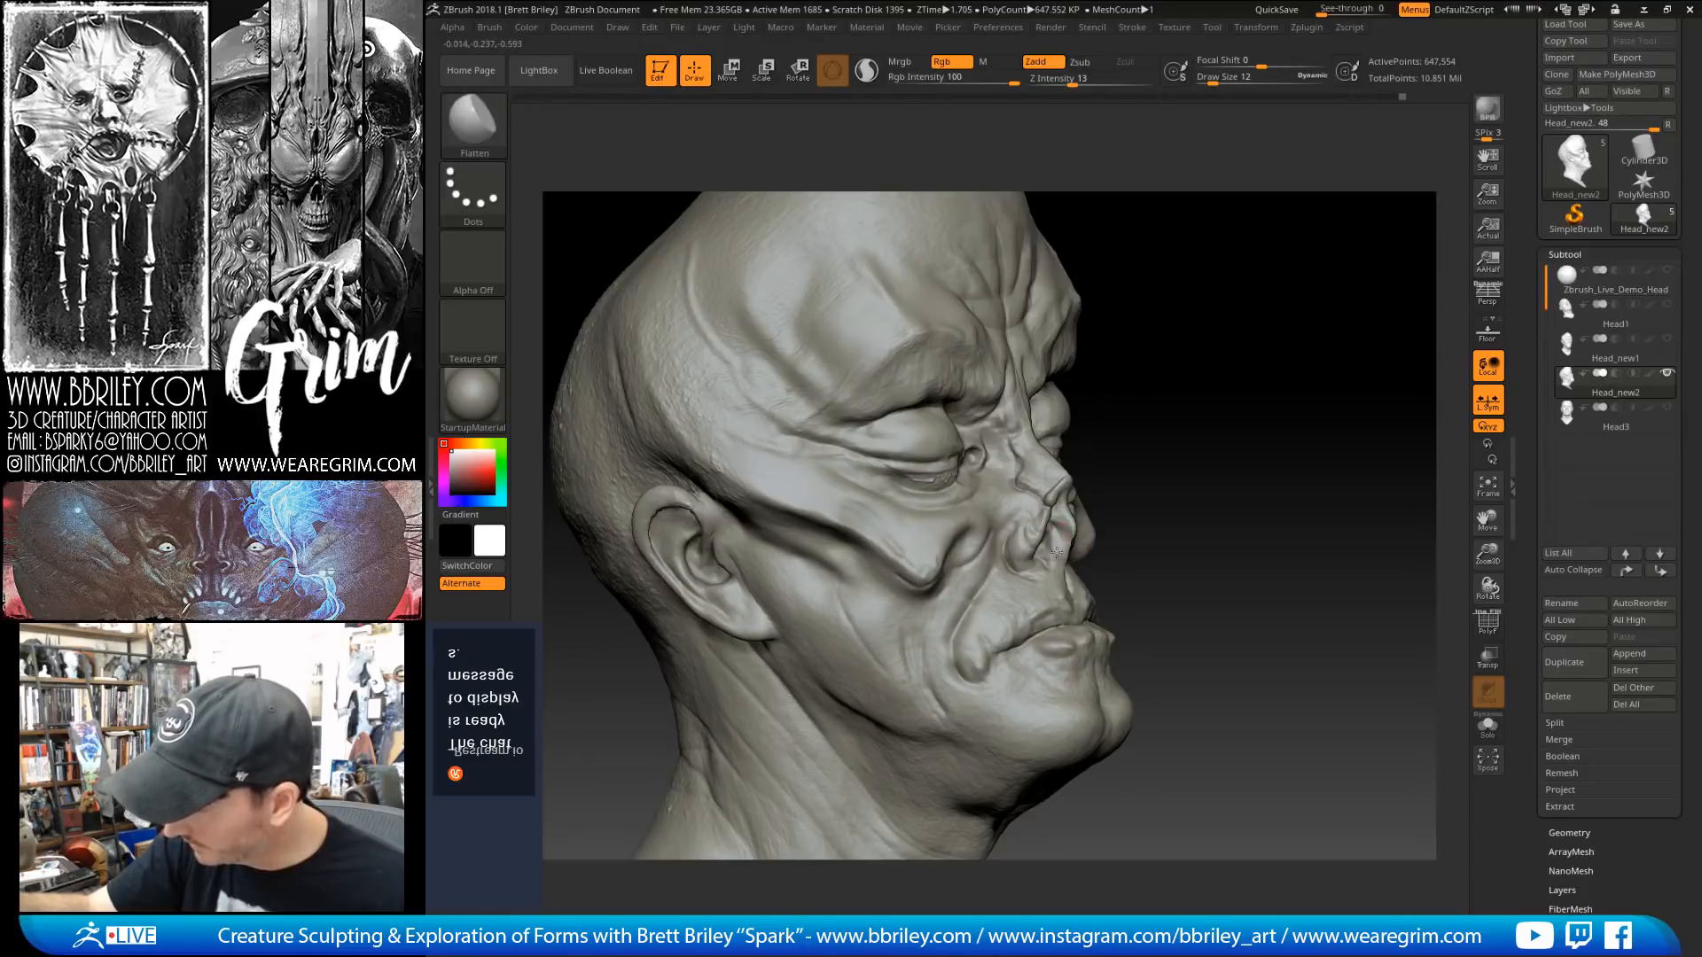
{"action": "mouse_move", "coordinate": [1245, 416]}
{"action": "left_mouse_down"}
{"action": "mouse_move", "coordinate": [1144, 390]}
{"action": "mouse_move", "coordinate": [1215, 410]}
{"action": "left_mouse_up"}
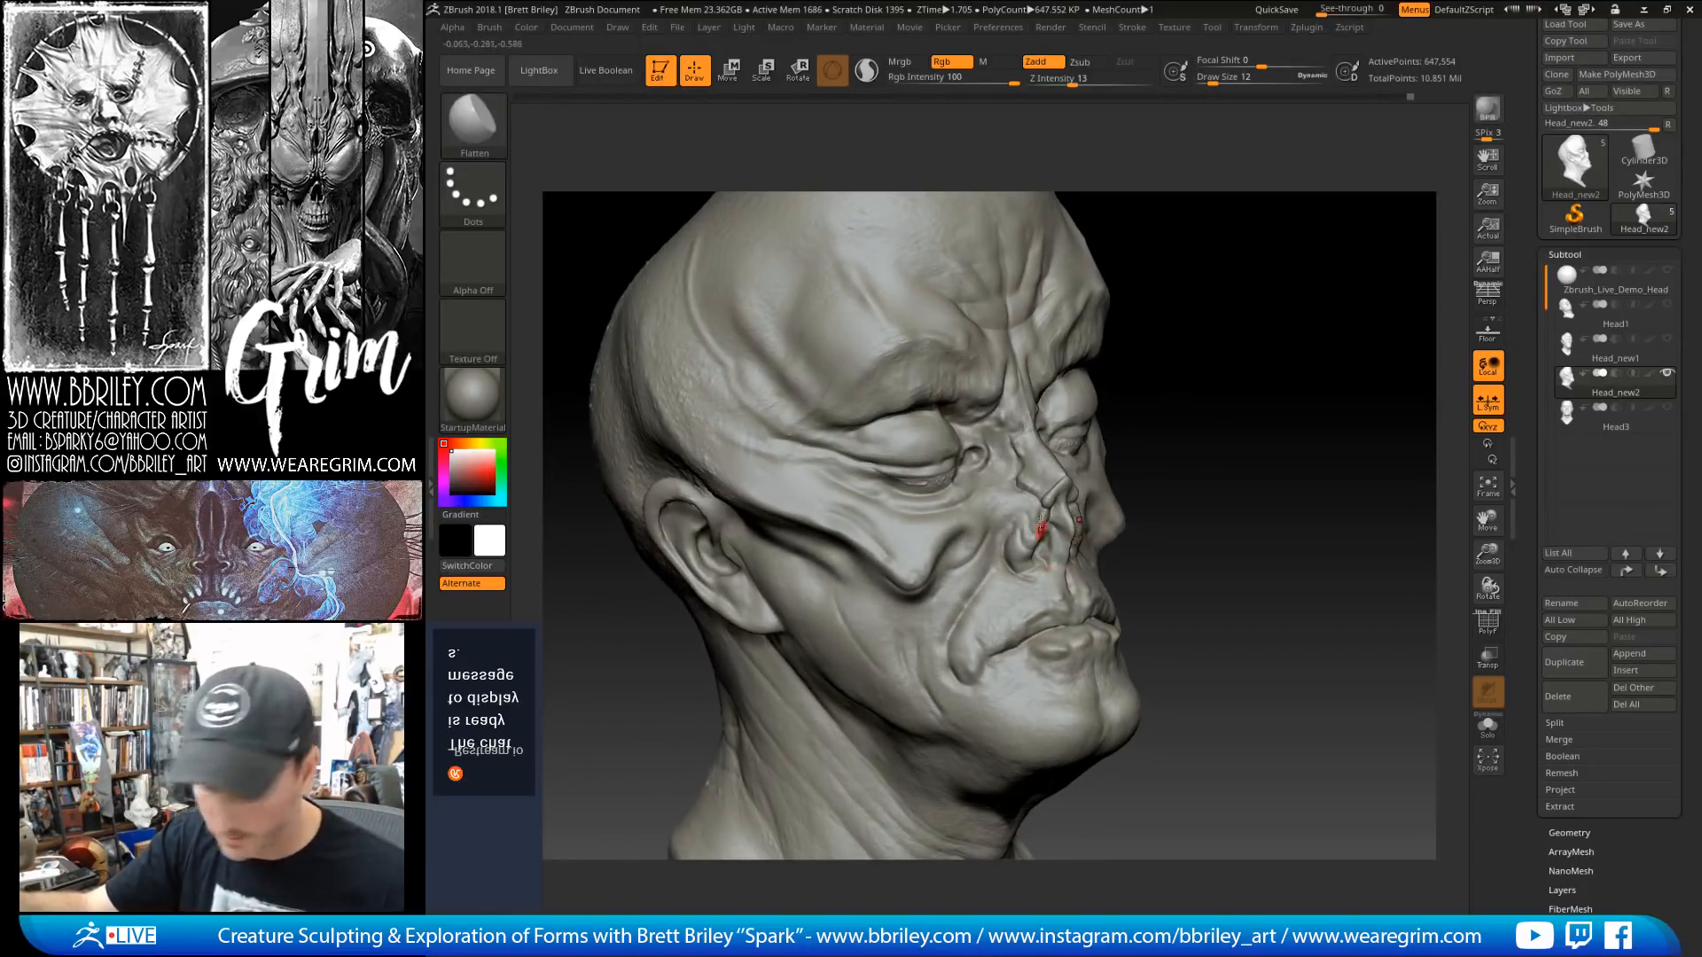
Step: Cut finer creases around the nostril opening using the DamStandard brush at draw size 10
{"action": "key", "text": "b"}
{"action": "key", "text": "d"}
{"action": "key", "text": "s"}
{"action": "key", "text": "bracketleft"}
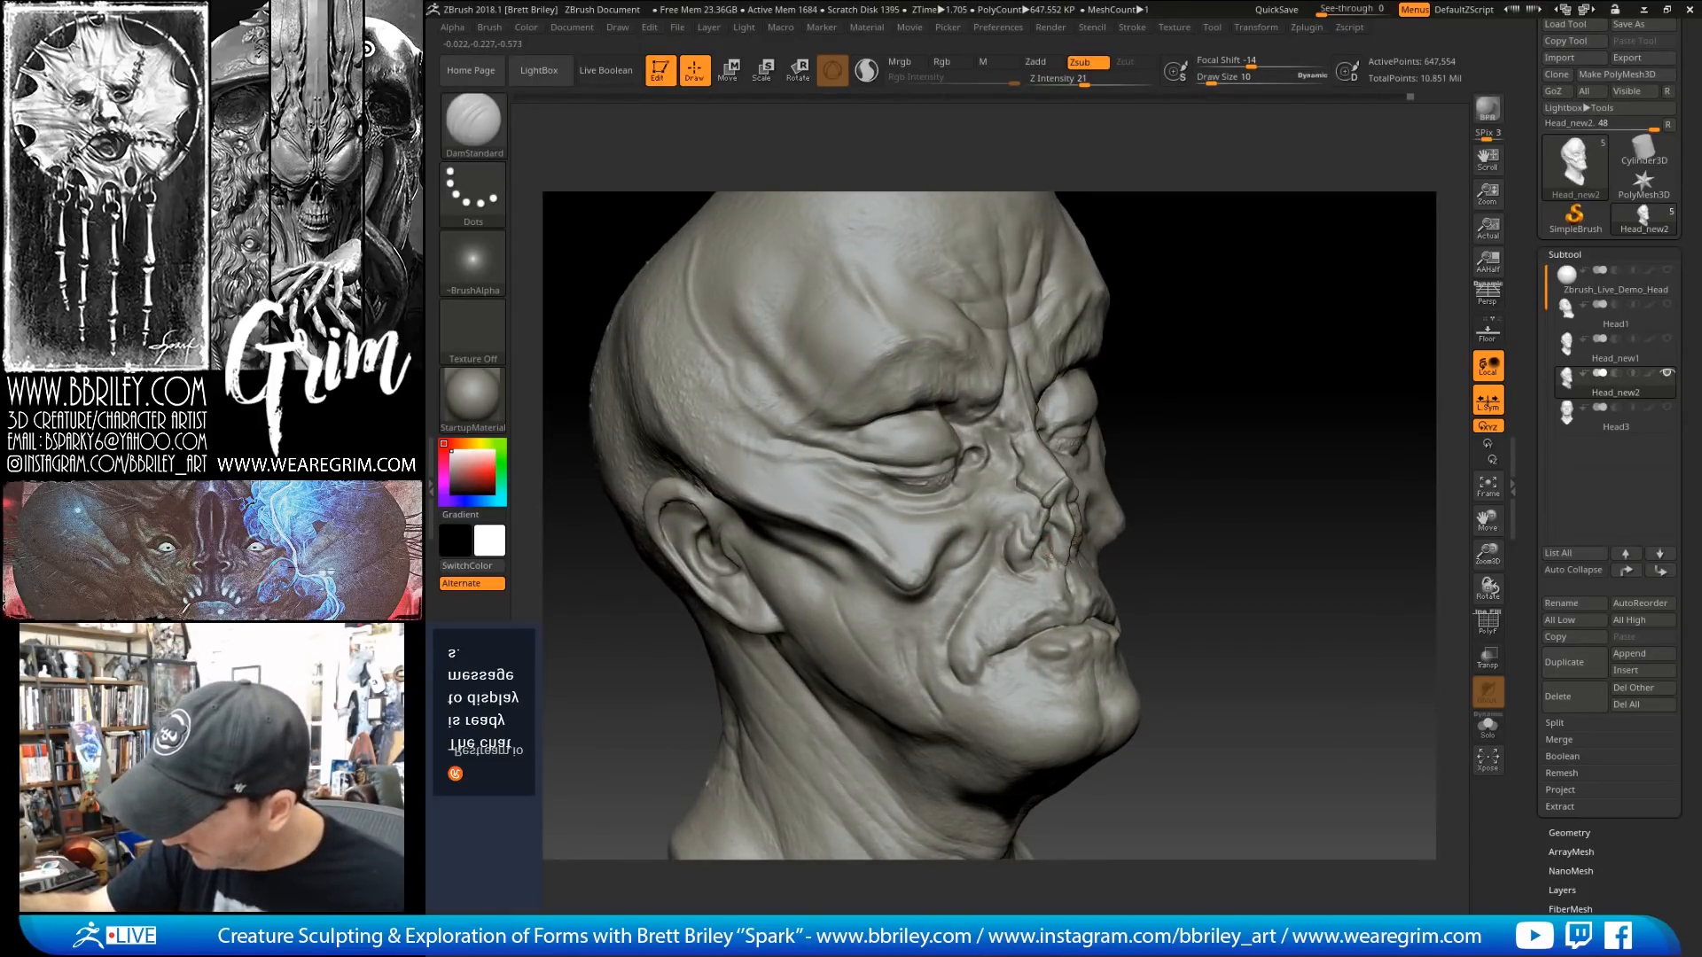
{"action": "left_click_drag", "start_coordinate": [1208, 466], "coordinate": [1152, 474]}
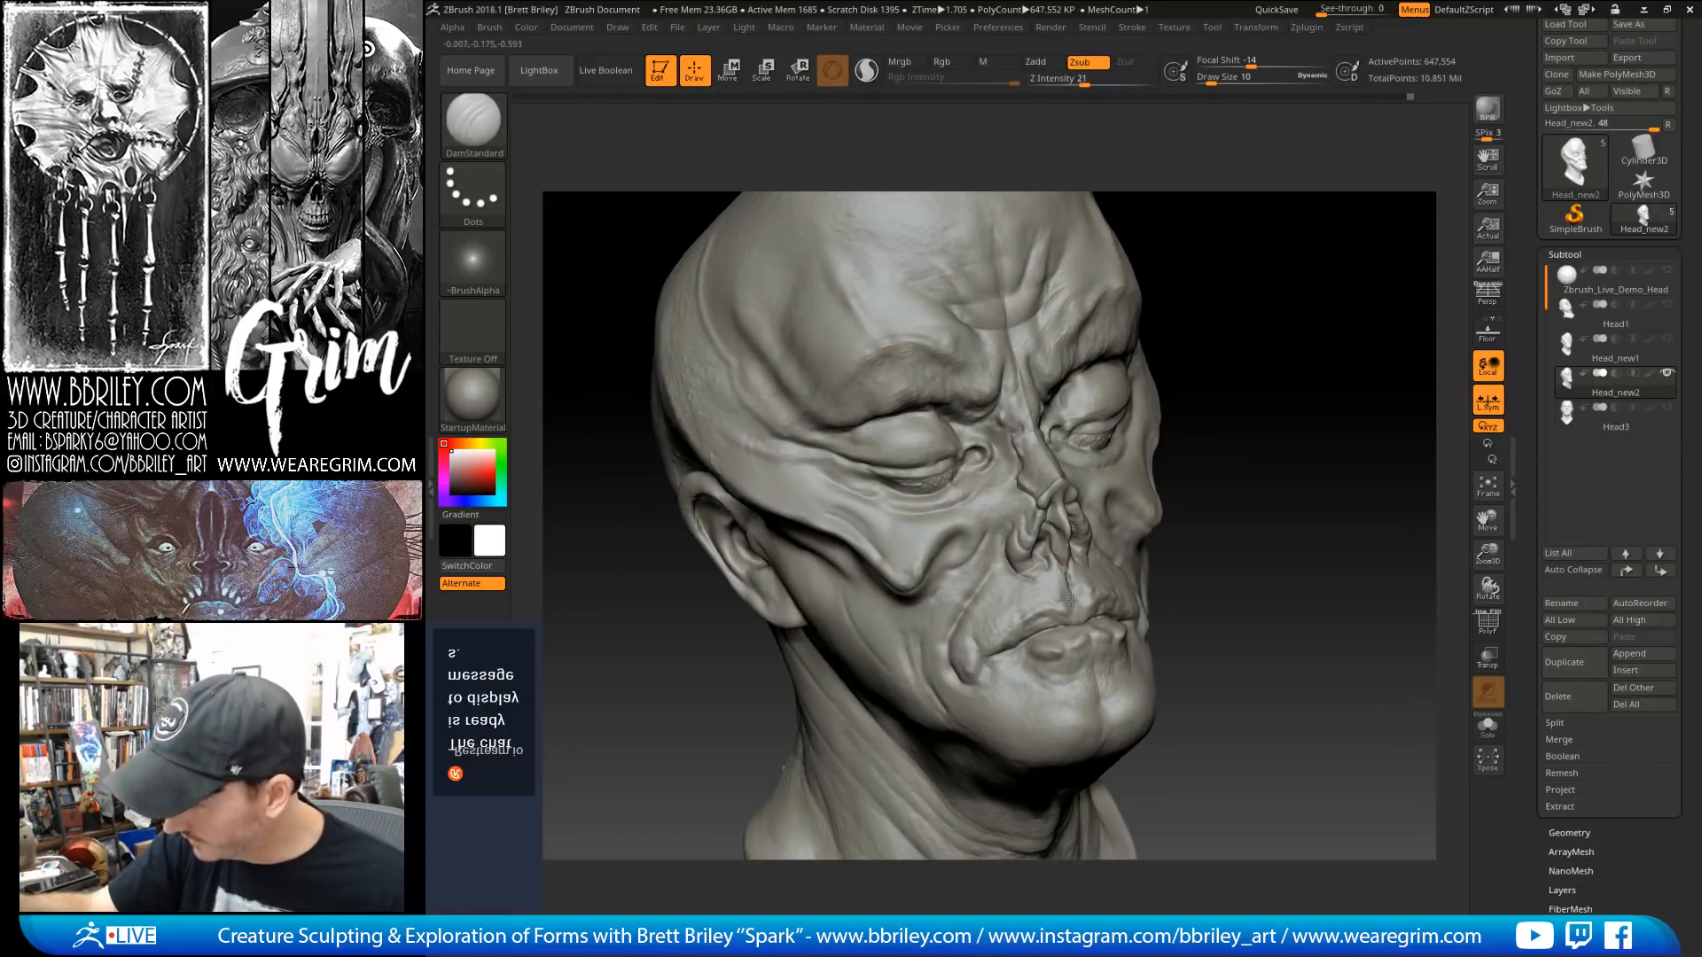
Step: Build up thin ridges from the nasal opening down to the upper lip with the Standard brush at draw size 10
{"action": "key", "text": "b"}
{"action": "key", "text": "s"}
{"action": "key", "text": "t"}
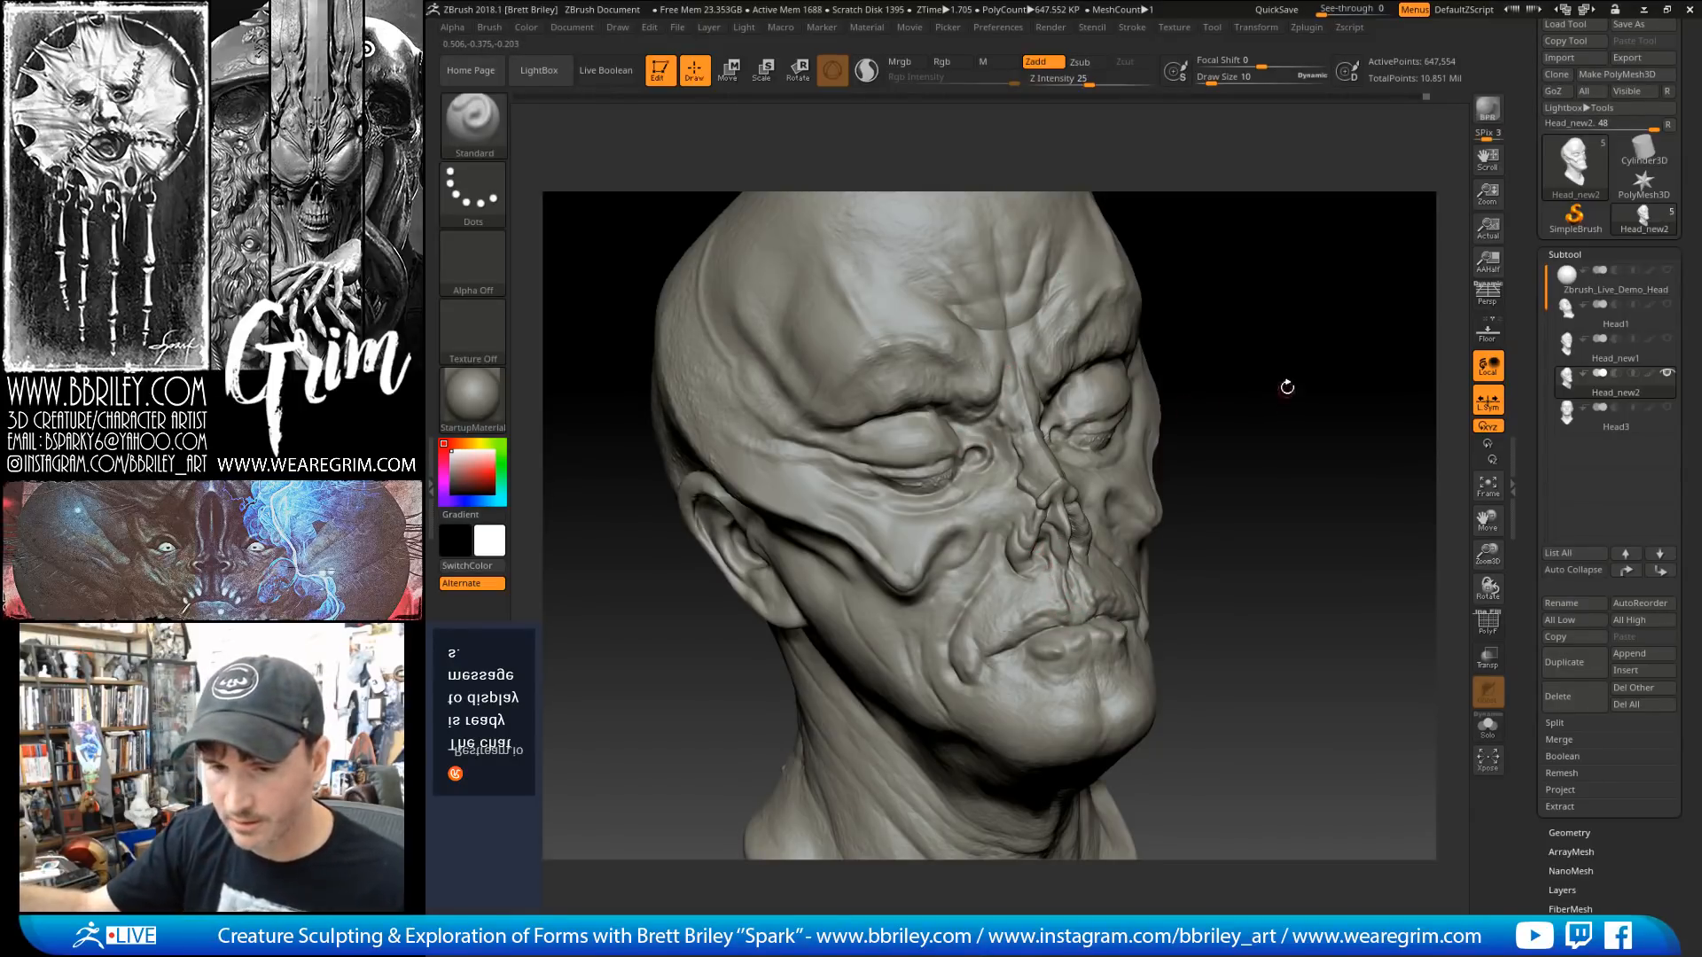
Step: Examine the creature head from several angles and compare it with the Head_new1, Head1 and Head3 subtools, returning to Head_new2
{"action": "left_click_drag", "start_coordinate": [1286, 384], "coordinate": [1294, 380]}
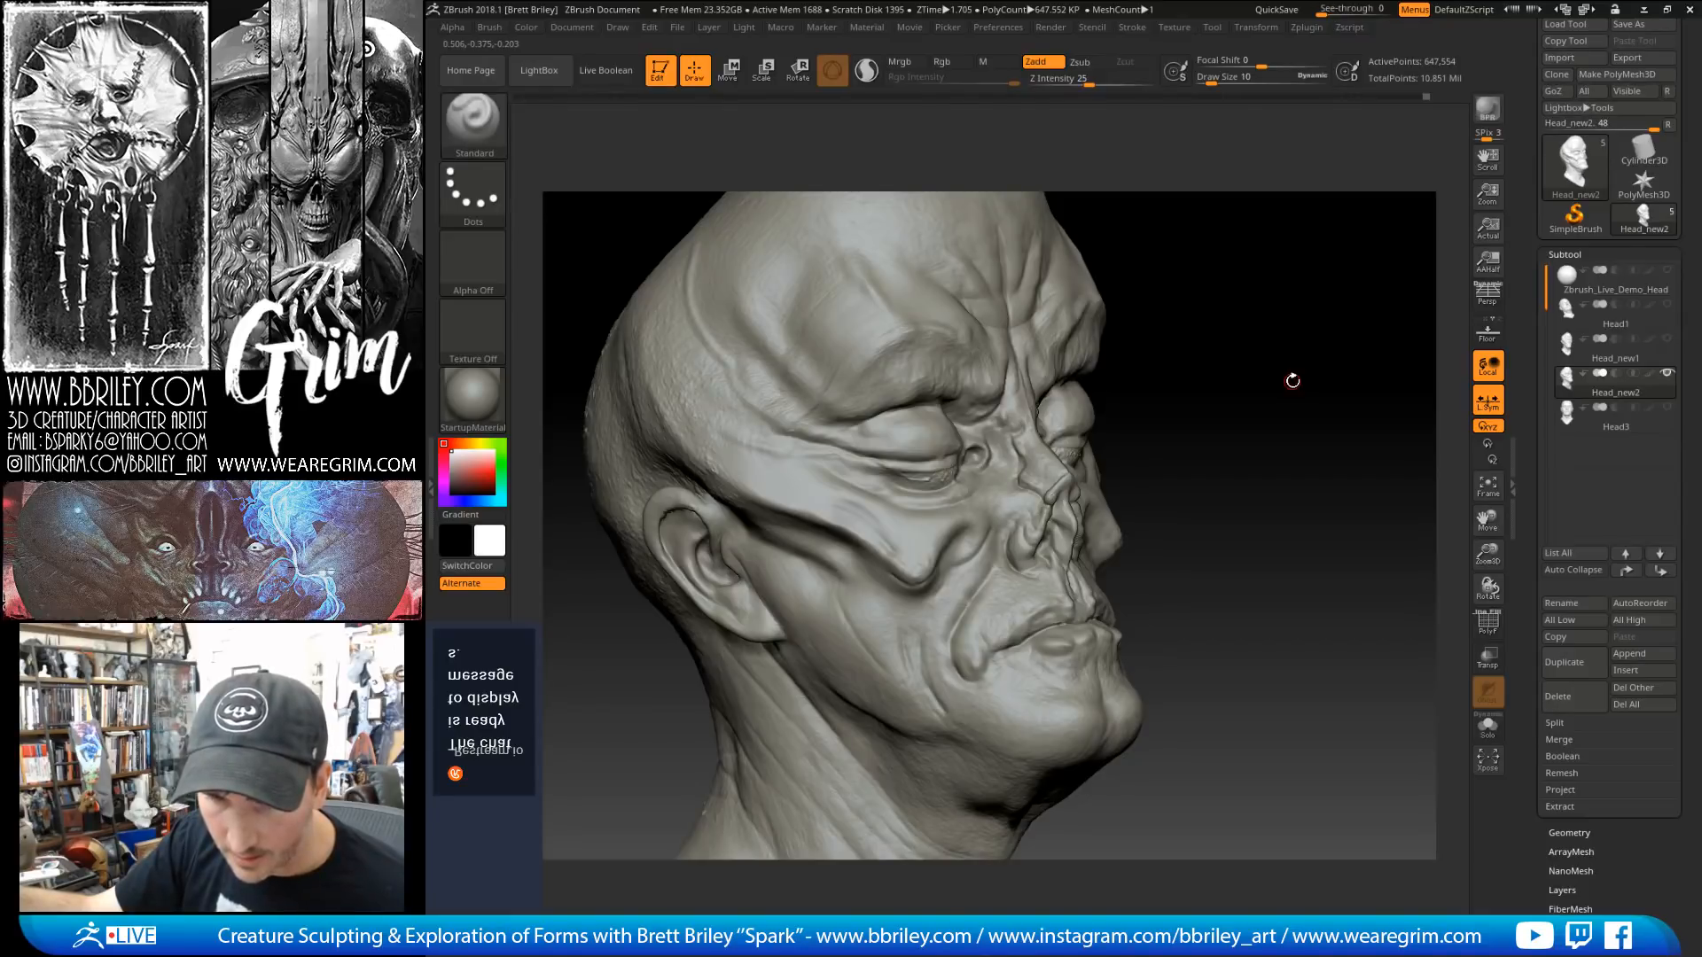
{"action": "mouse_move", "coordinate": [1258, 398]}
{"action": "left_mouse_down"}
{"action": "mouse_move", "coordinate": [1285, 391]}
{"action": "mouse_move", "coordinate": [1257, 402]}
{"action": "mouse_move", "coordinate": [1264, 425]}
{"action": "left_mouse_up"}
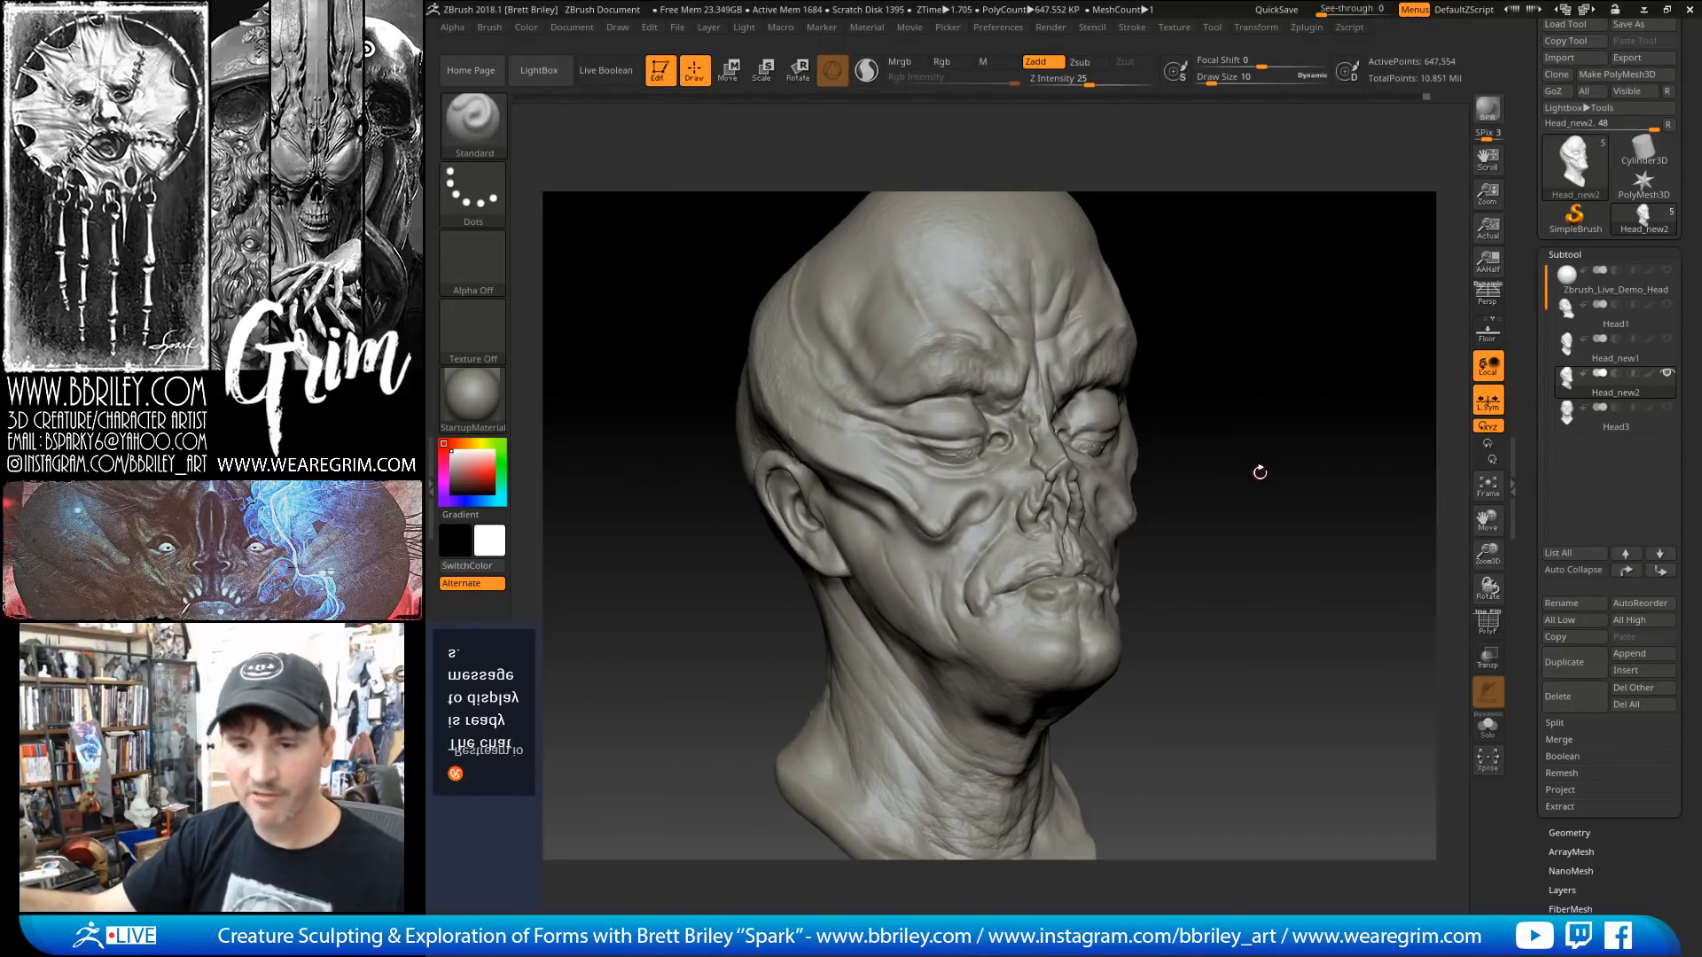
{"action": "left_click_drag", "start_coordinate": [1261, 472], "coordinate": [1265, 475]}
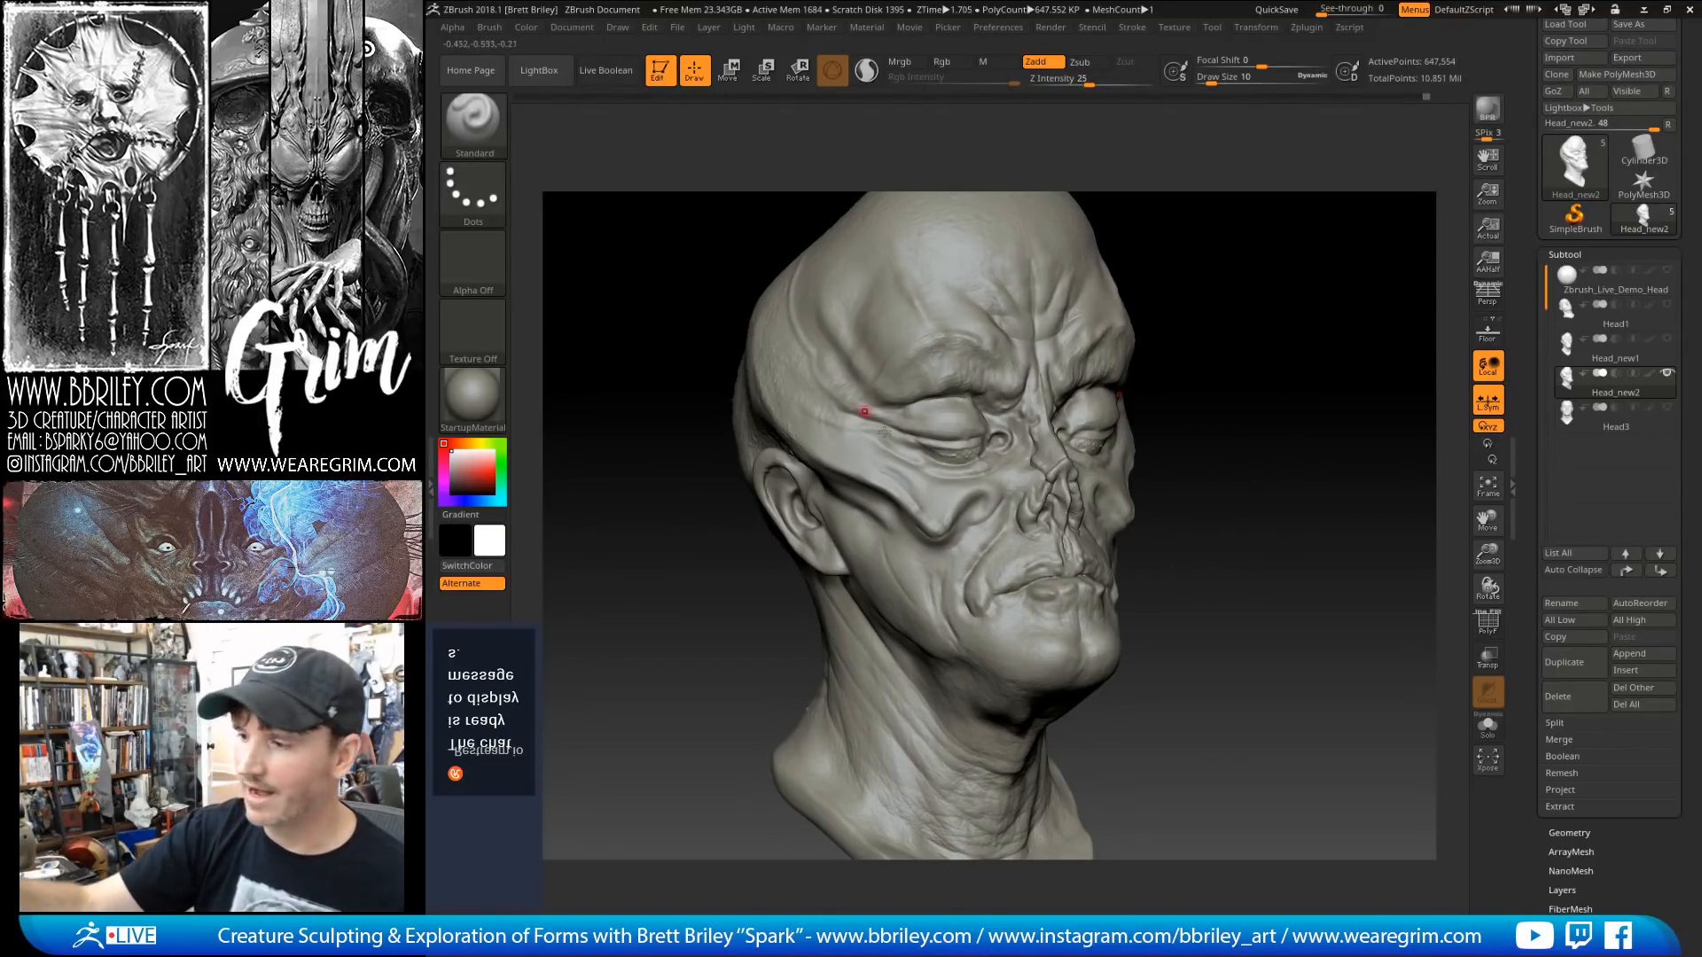
{"action": "left_click_drag", "start_coordinate": [1274, 410], "coordinate": [1177, 449]}
{"action": "left_click", "coordinate": [1586, 358]}
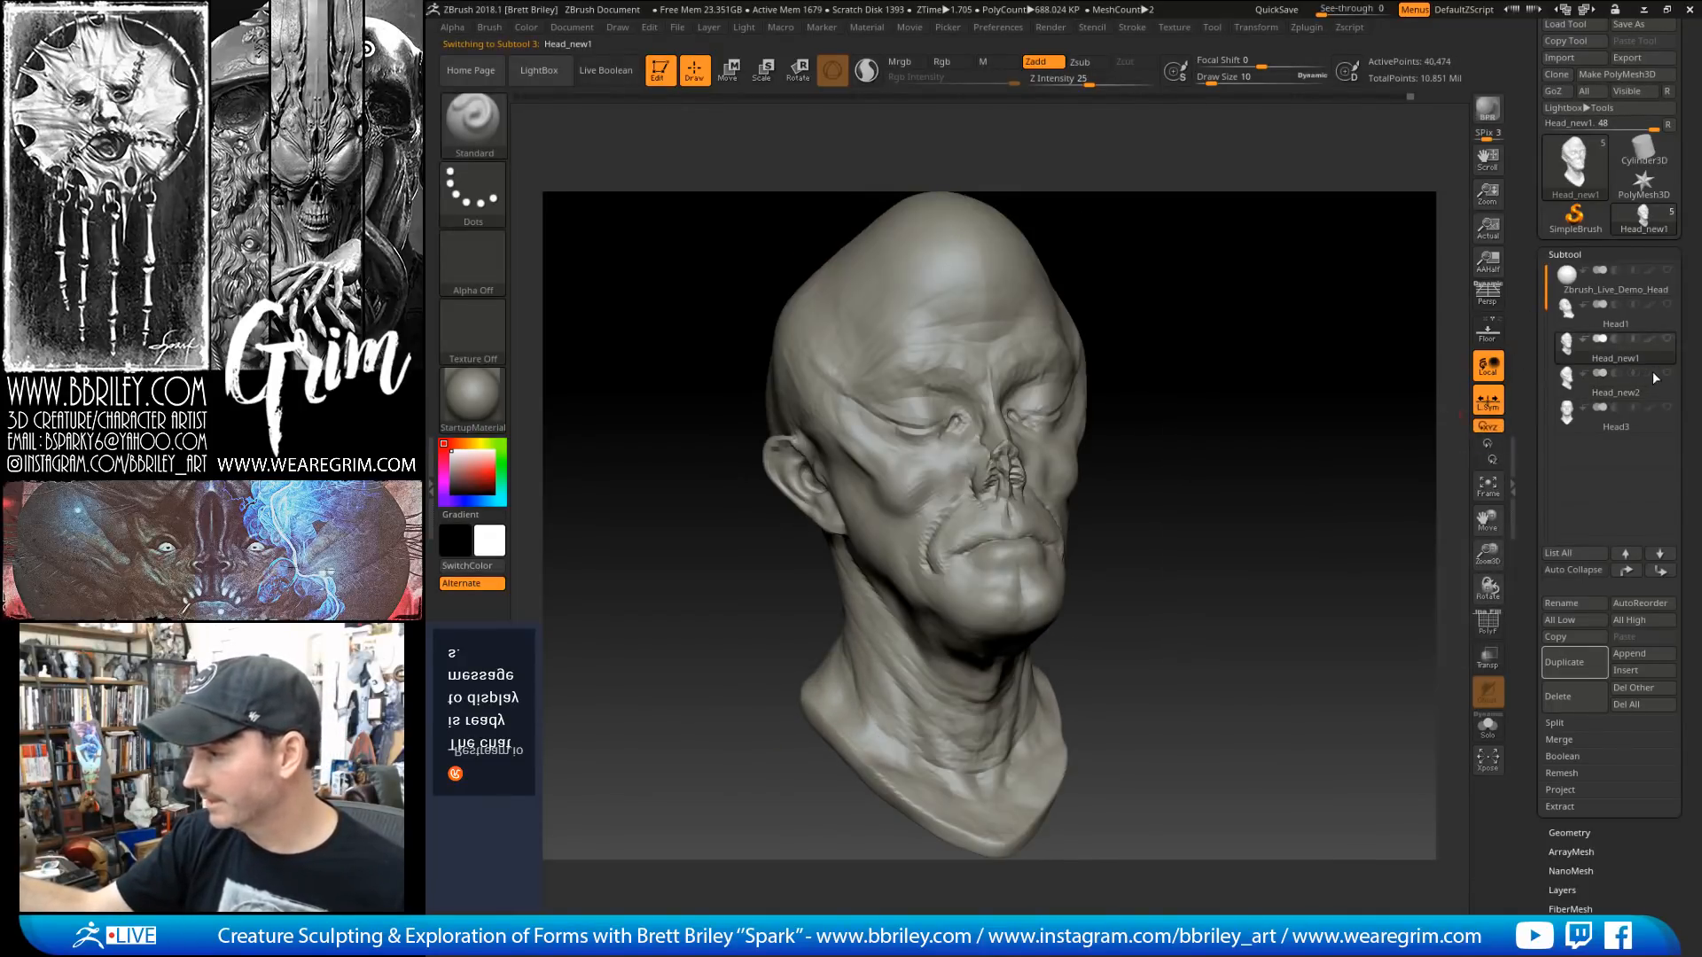
{"action": "left_click", "coordinate": [1619, 340]}
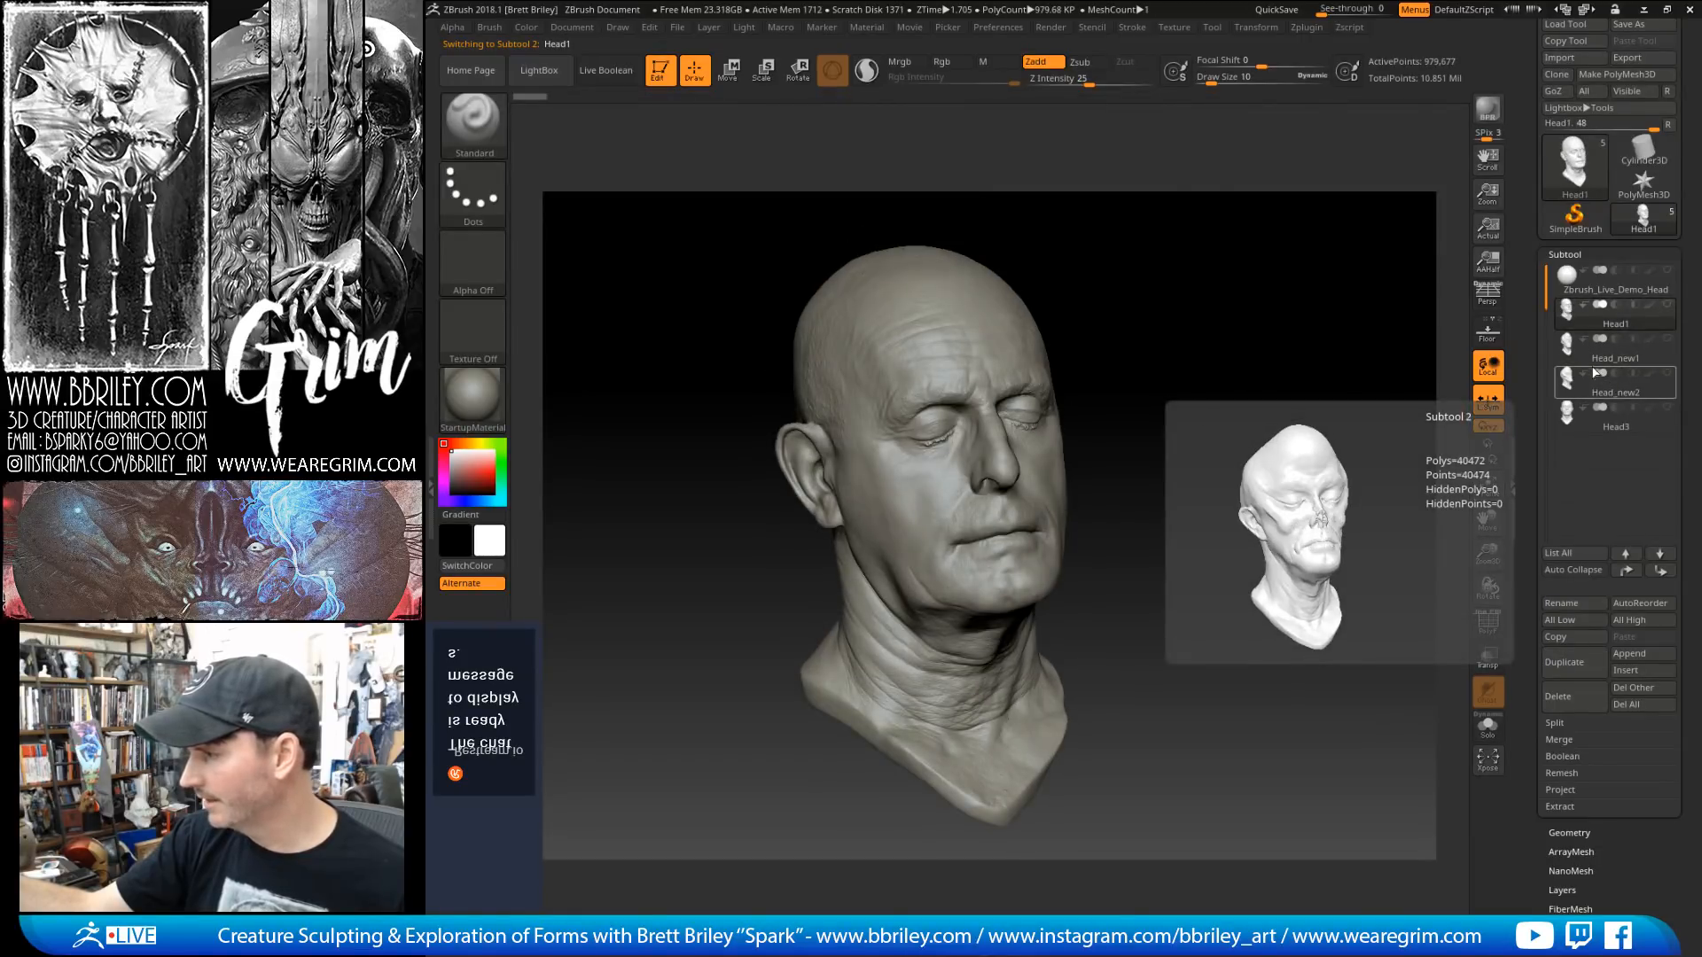
{"action": "left_click_drag", "start_coordinate": [1412, 425], "coordinate": [1347, 418]}
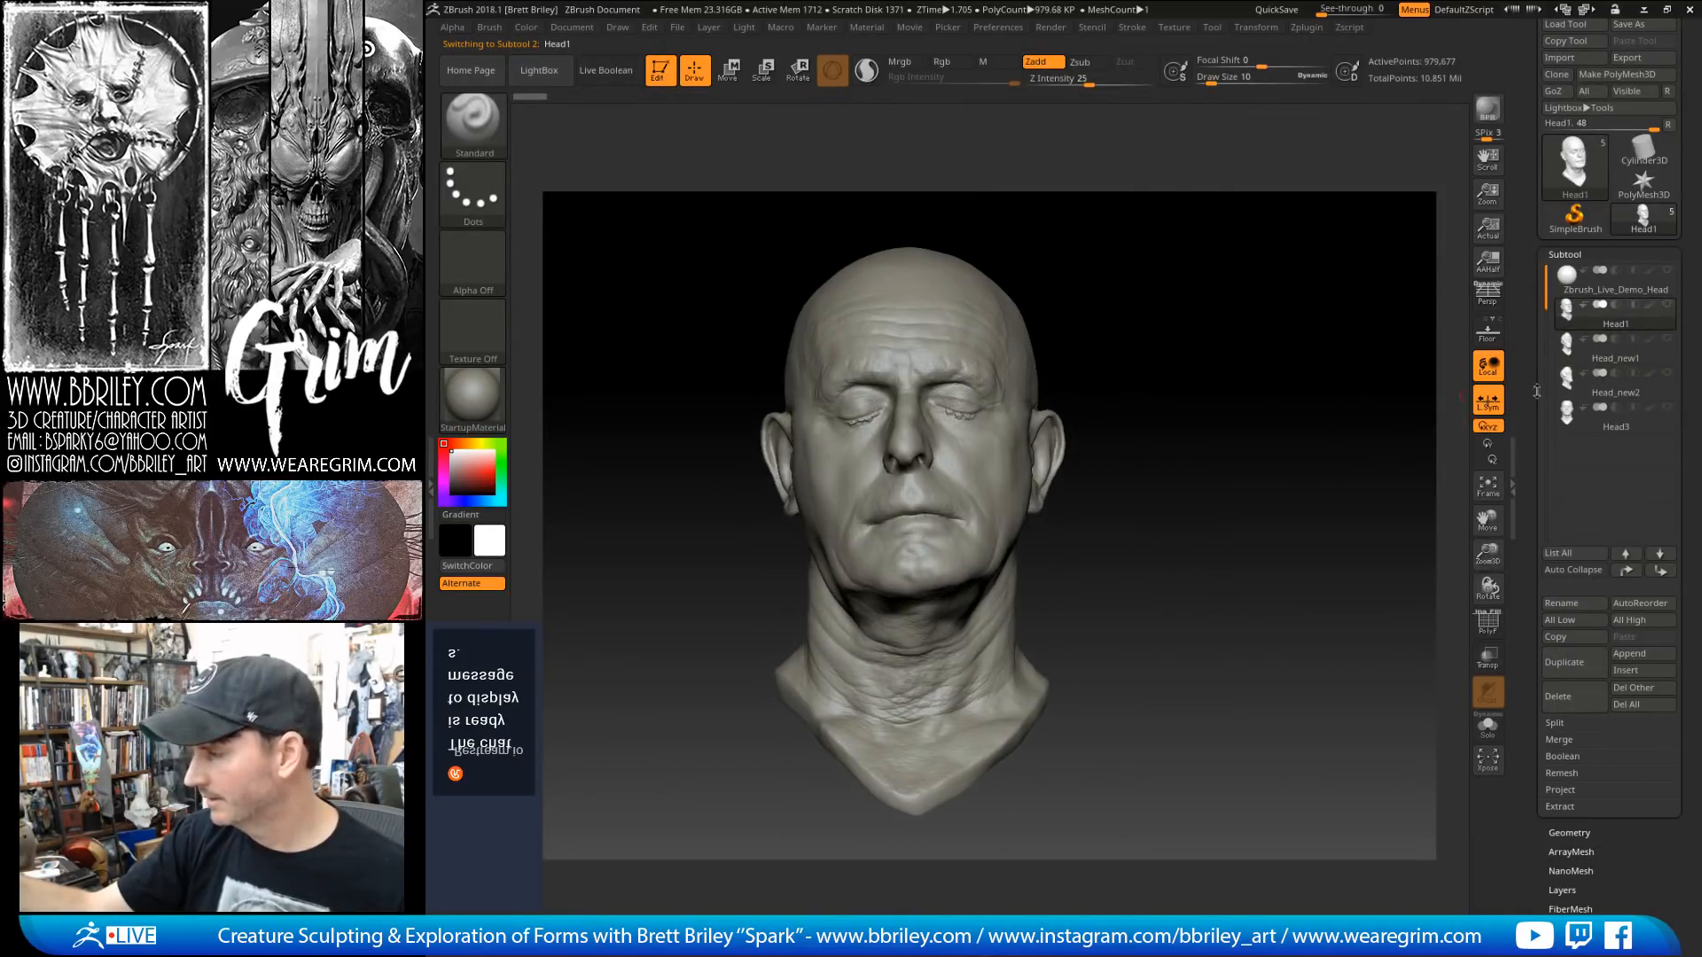
{"action": "mouse_move", "coordinate": [1579, 353]}
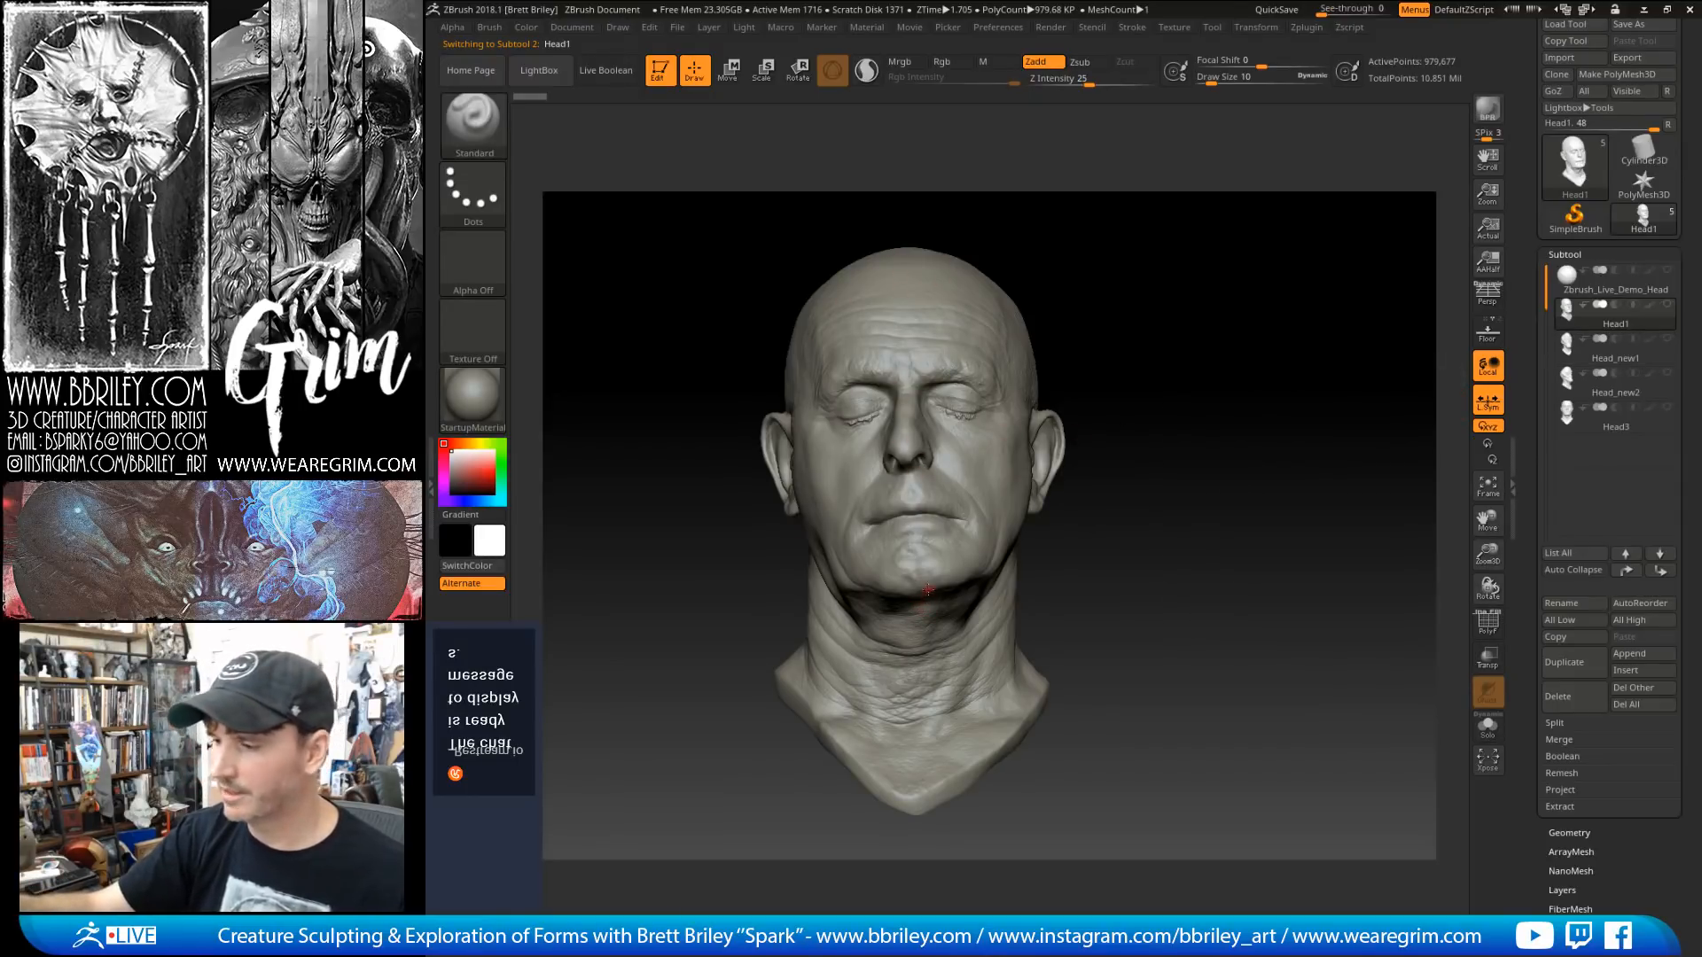
{"action": "left_click", "coordinate": [1578, 424]}
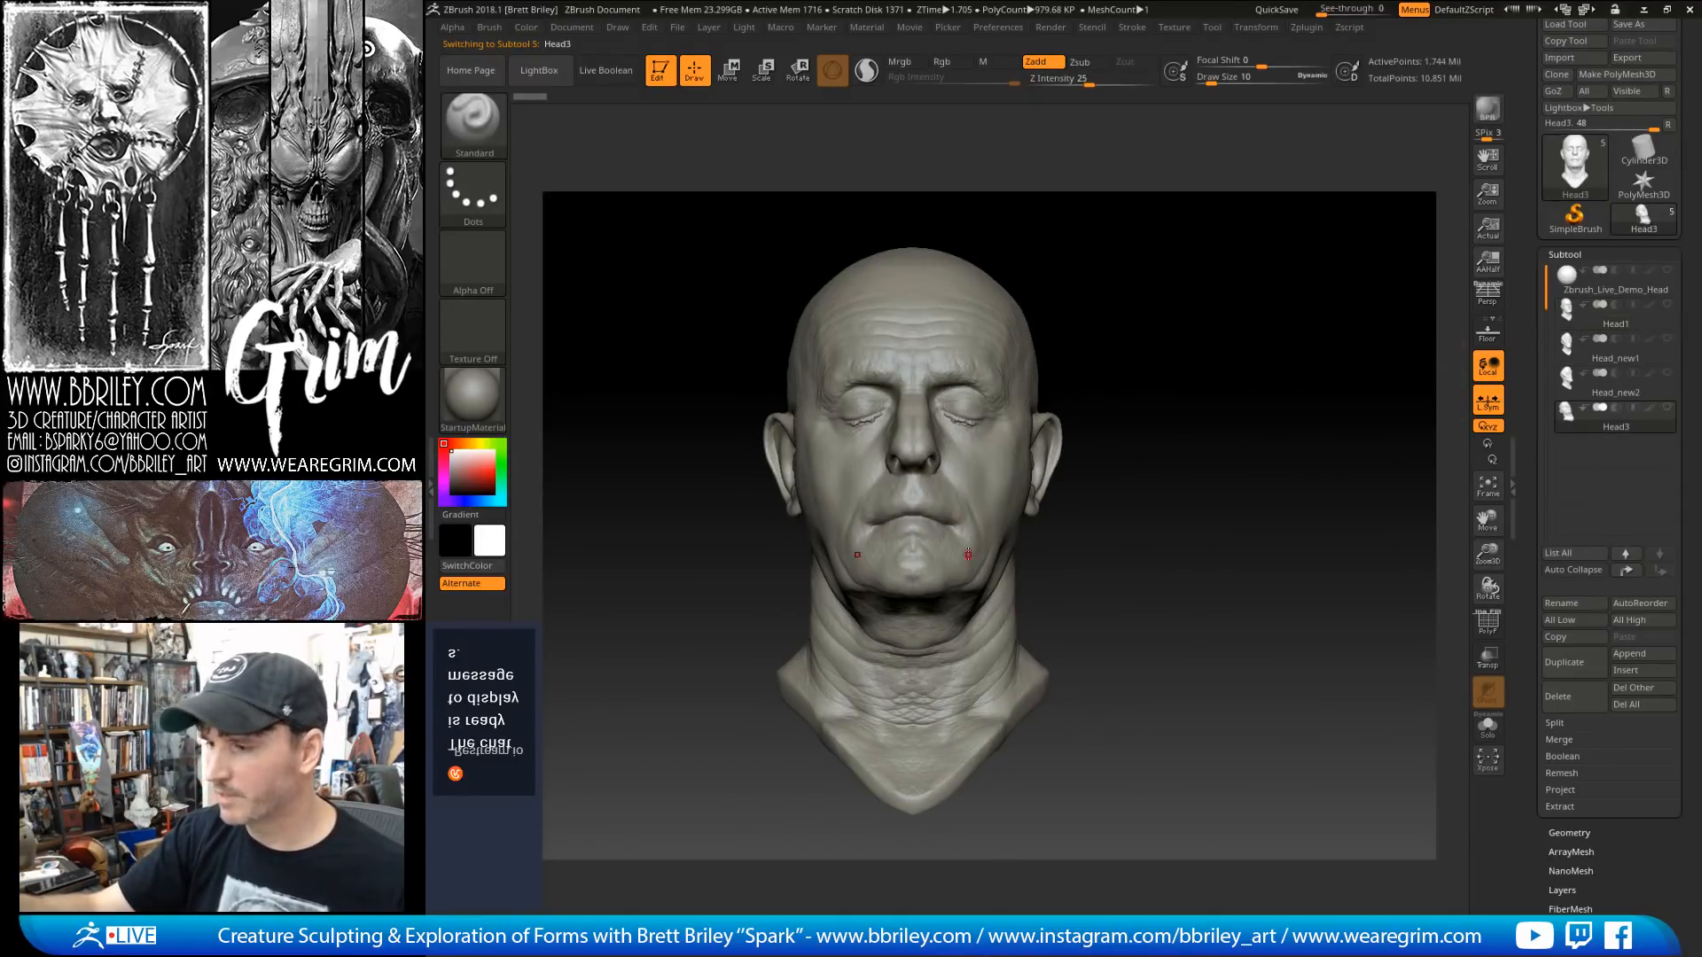
{"action": "key", "text": "Up"}
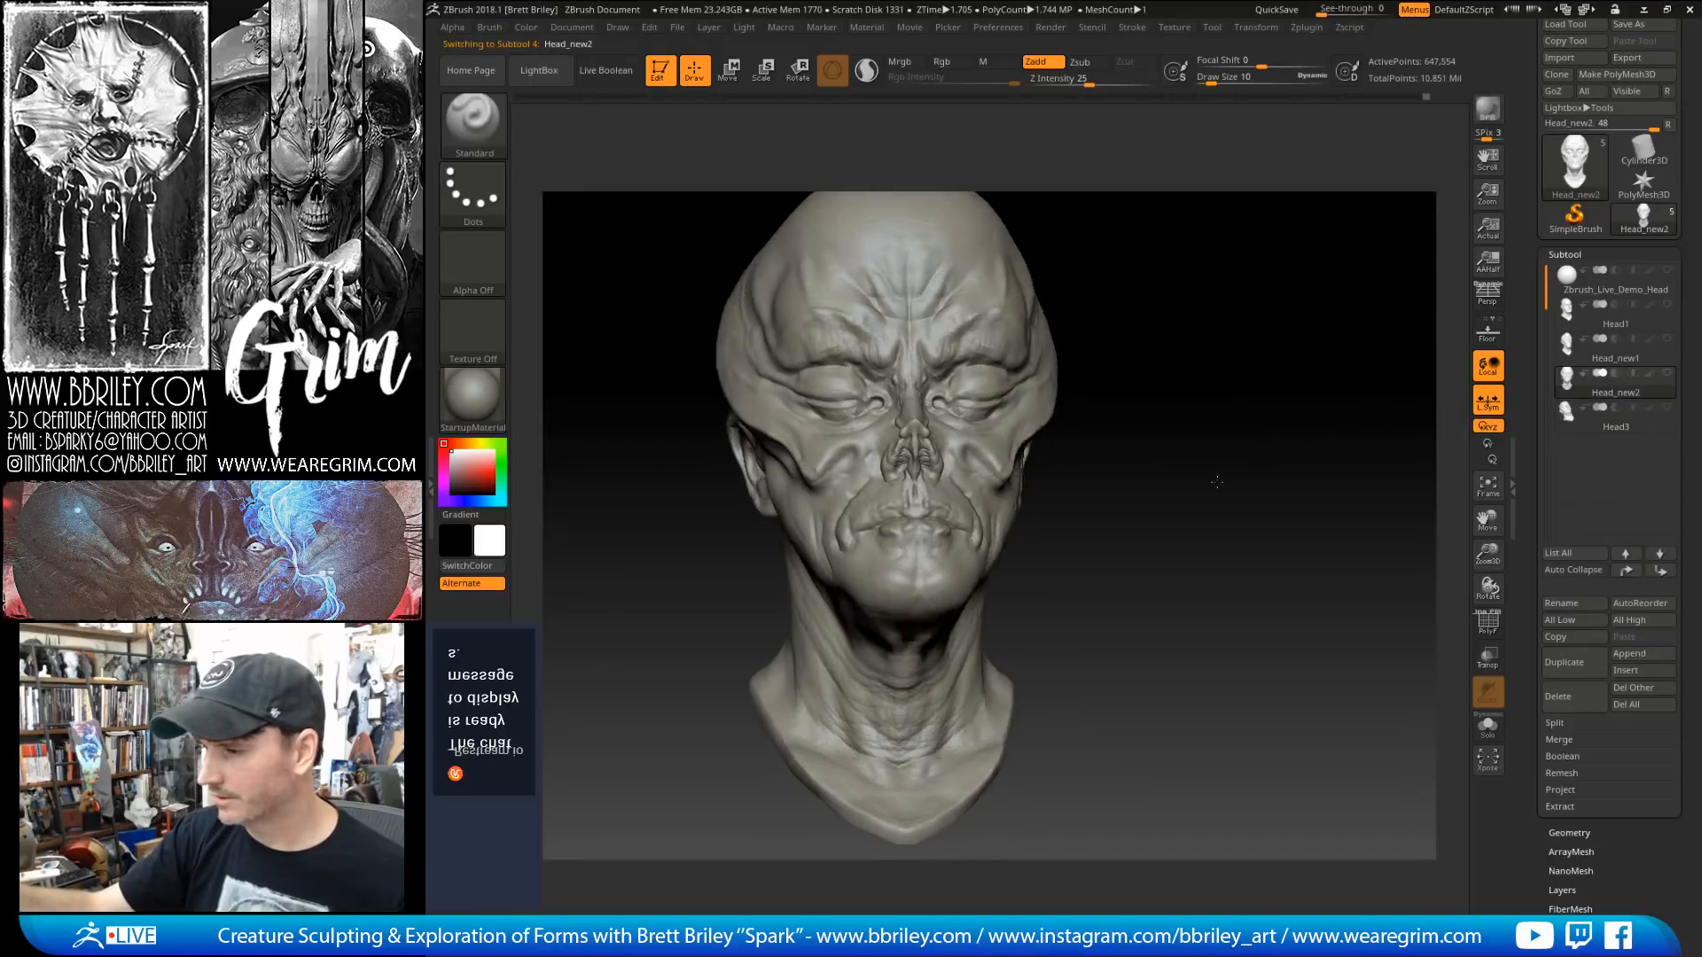
Step: Inflate the fleshy ridges around the nasal opening with the Inflat brush at intensity 10 and draw size 15
{"action": "left_click_drag", "start_coordinate": [1325, 418], "coordinate": [1105, 531]}
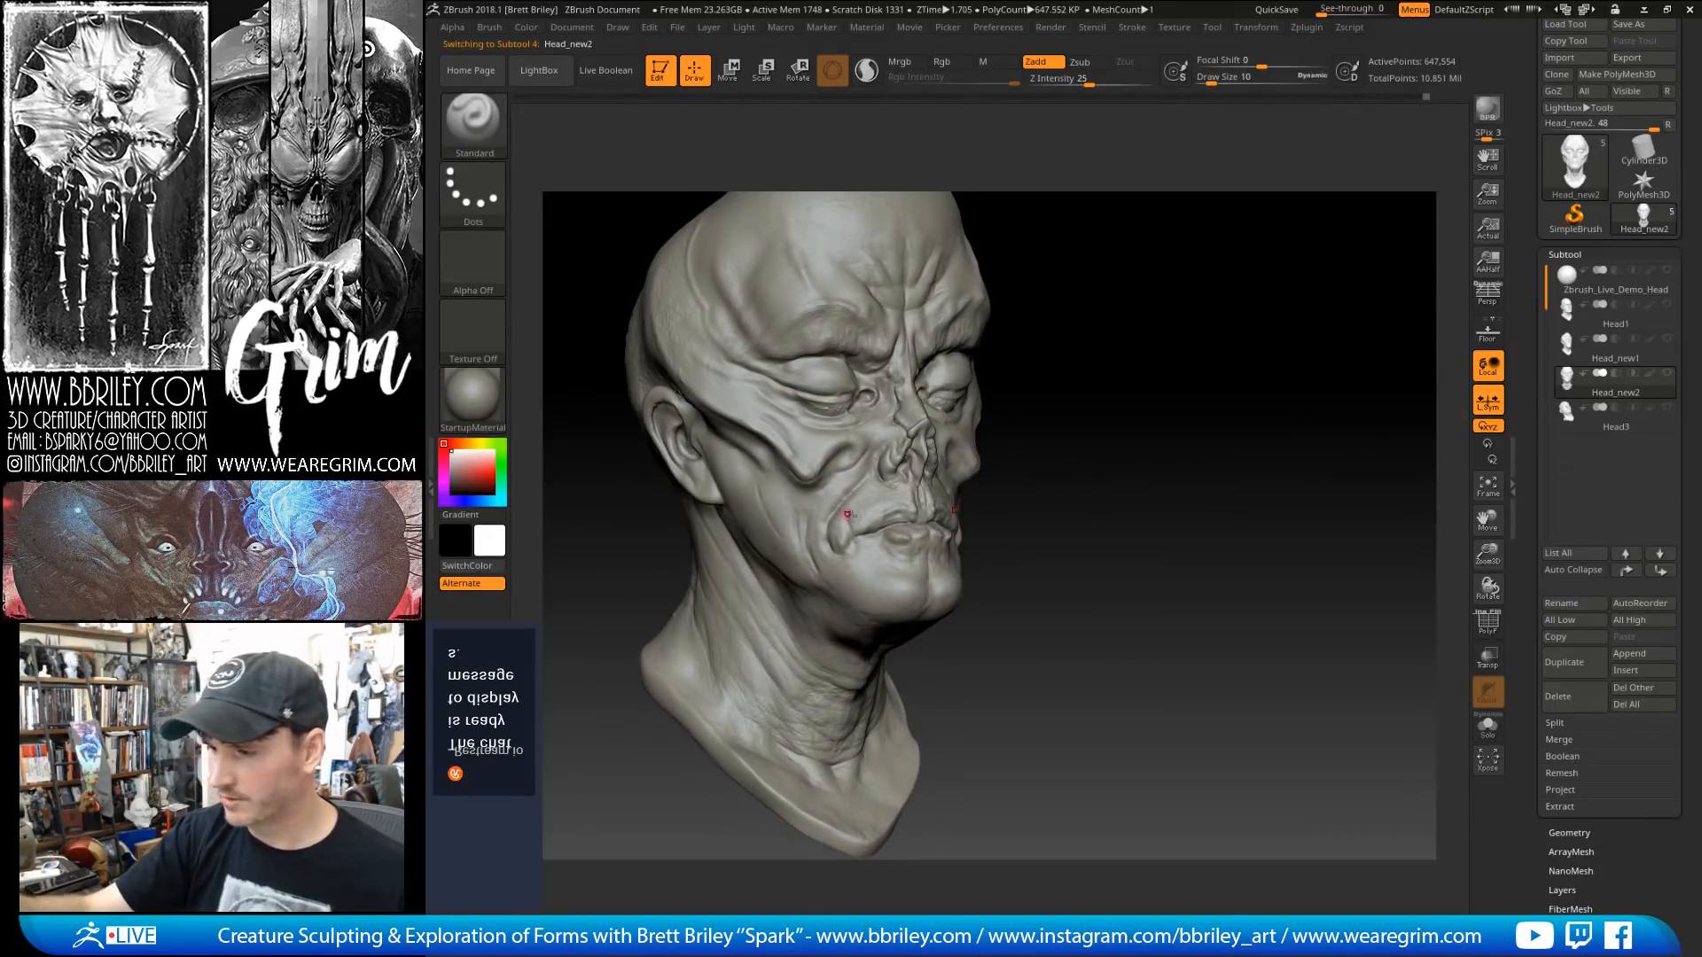
{"action": "left_click_drag", "start_coordinate": [1061, 451], "coordinate": [1204, 422], "text": "alt"}
{"action": "mouse_move", "coordinate": [1072, 390]}
{"action": "left_mouse_down"}
{"action": "mouse_move", "coordinate": [1132, 368]}
{"action": "mouse_move", "coordinate": [1143, 404]}
{"action": "mouse_move", "coordinate": [961, 388]}
{"action": "left_mouse_up"}
{"action": "key", "text": "b"}
{"action": "key", "text": "i"}
{"action": "key", "text": "n"}
{"action": "key", "text": "s"}
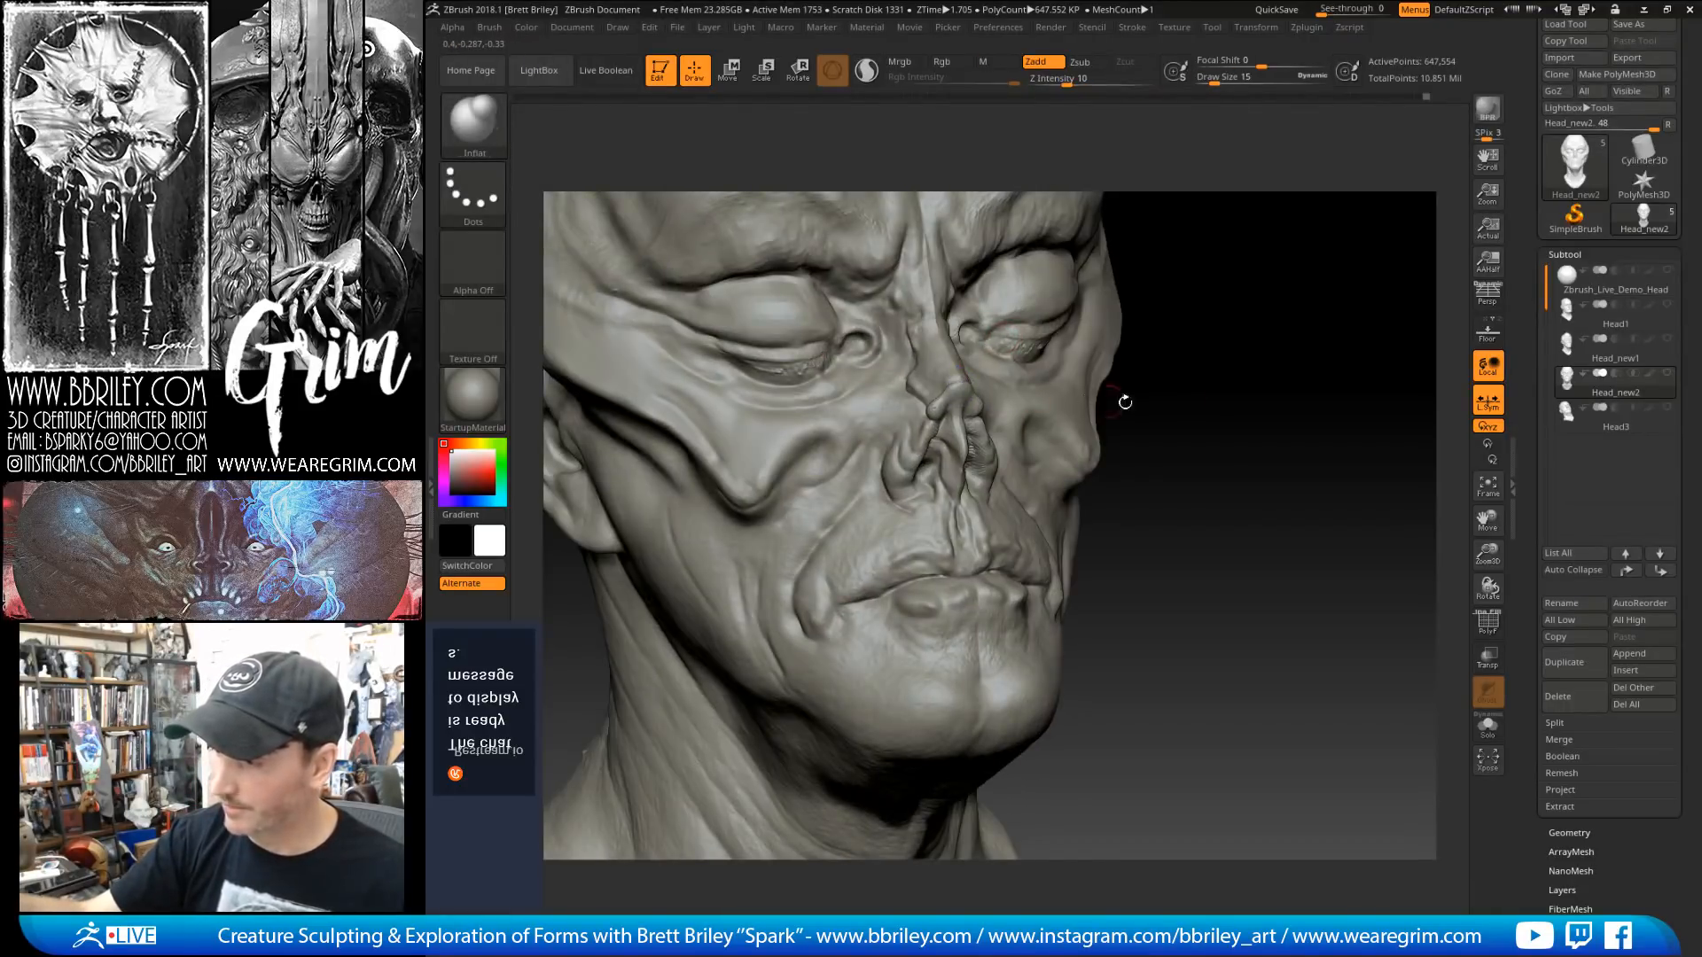
Step: Deepen the creases between the nose ridges using the DamStandard brush at intensity 21 and draw size 10
{"action": "left_click_drag", "start_coordinate": [1124, 402], "coordinate": [1066, 383]}
{"action": "key", "text": "b"}
{"action": "key", "text": "d"}
{"action": "key", "text": "s"}
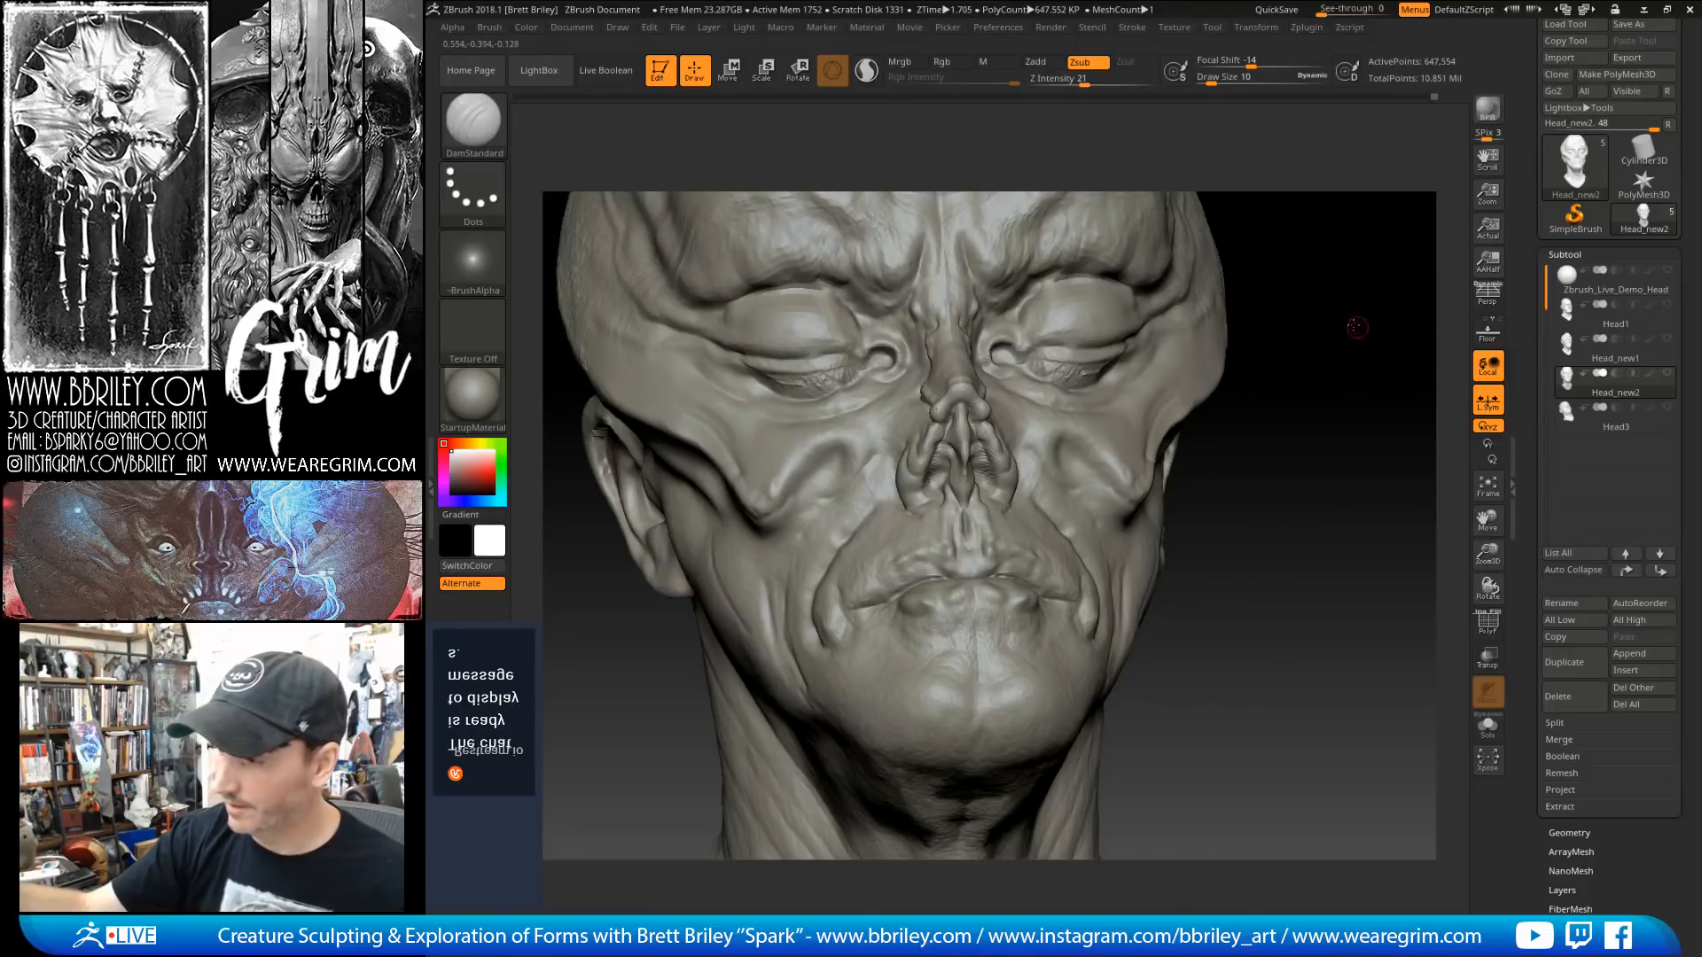
{"action": "mouse_move", "coordinate": [975, 425]}
{"action": "left_mouse_down"}
{"action": "mouse_move", "coordinate": [968, 381]}
{"action": "mouse_move", "coordinate": [980, 391]}
{"action": "left_mouse_up"}
Step: Reshape the sides of the nose just below the bridge with the Move brush at draw size 16
{"action": "key", "text": "b"}
{"action": "key", "text": "m"}
{"action": "key", "text": "v"}
{"action": "key", "text": "s"}
{"action": "key", "text": "s"}
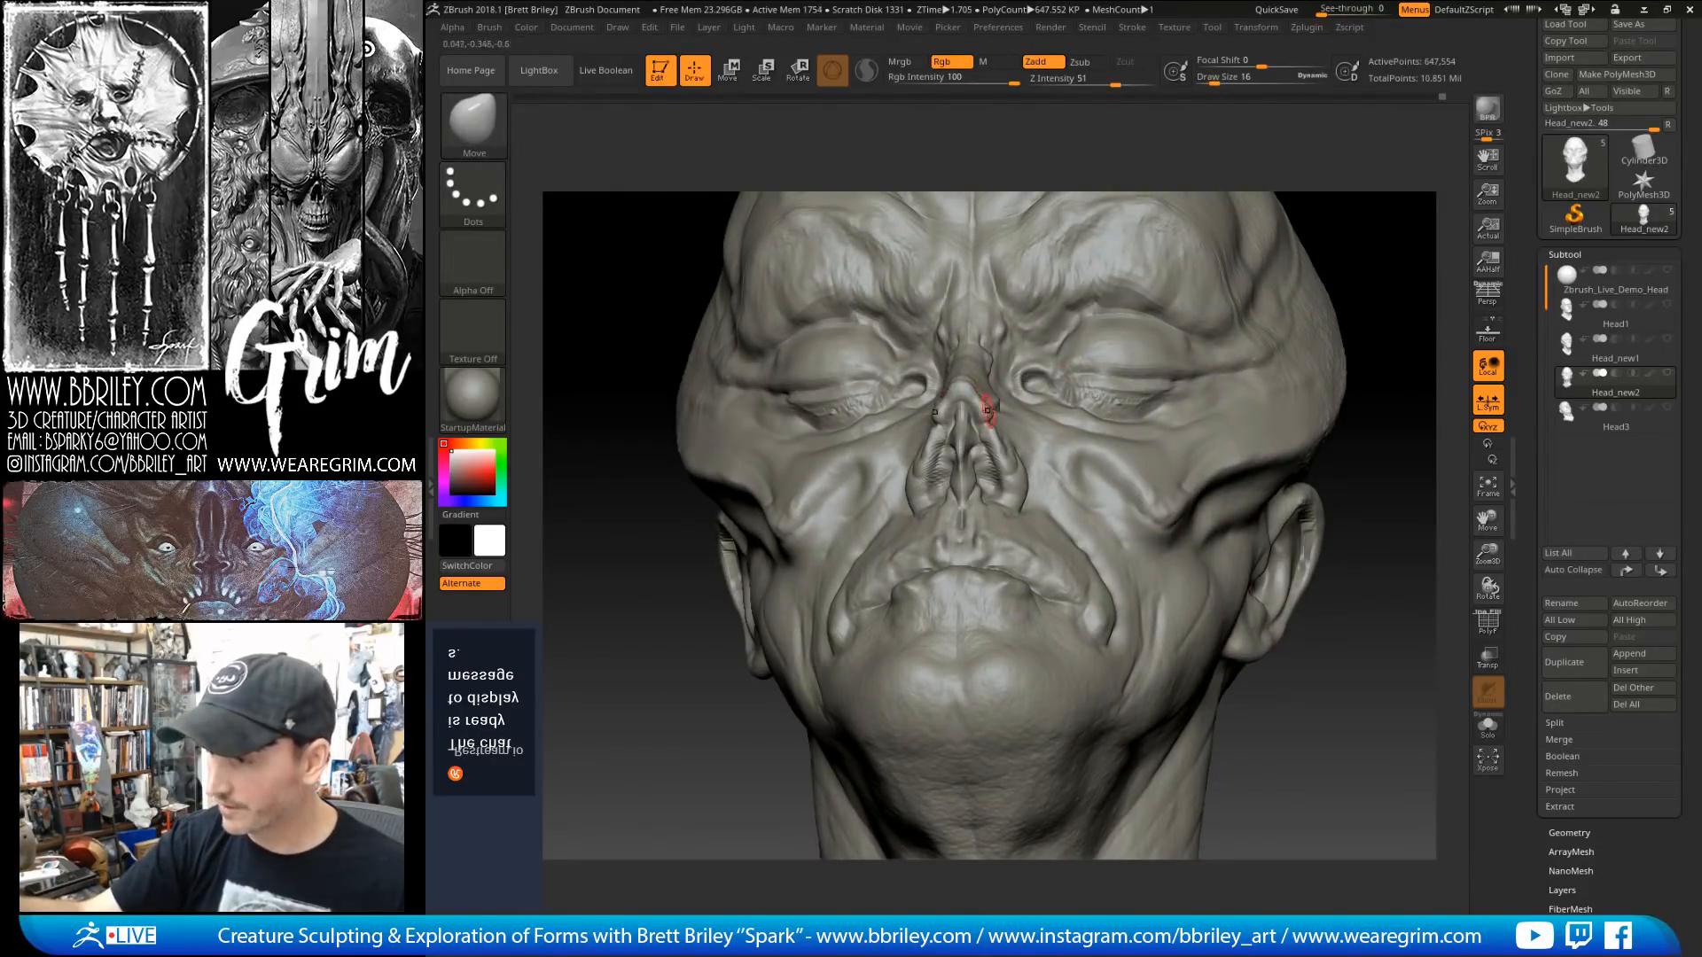
{"action": "left_click_drag", "start_coordinate": [1417, 247], "coordinate": [1227, 266]}
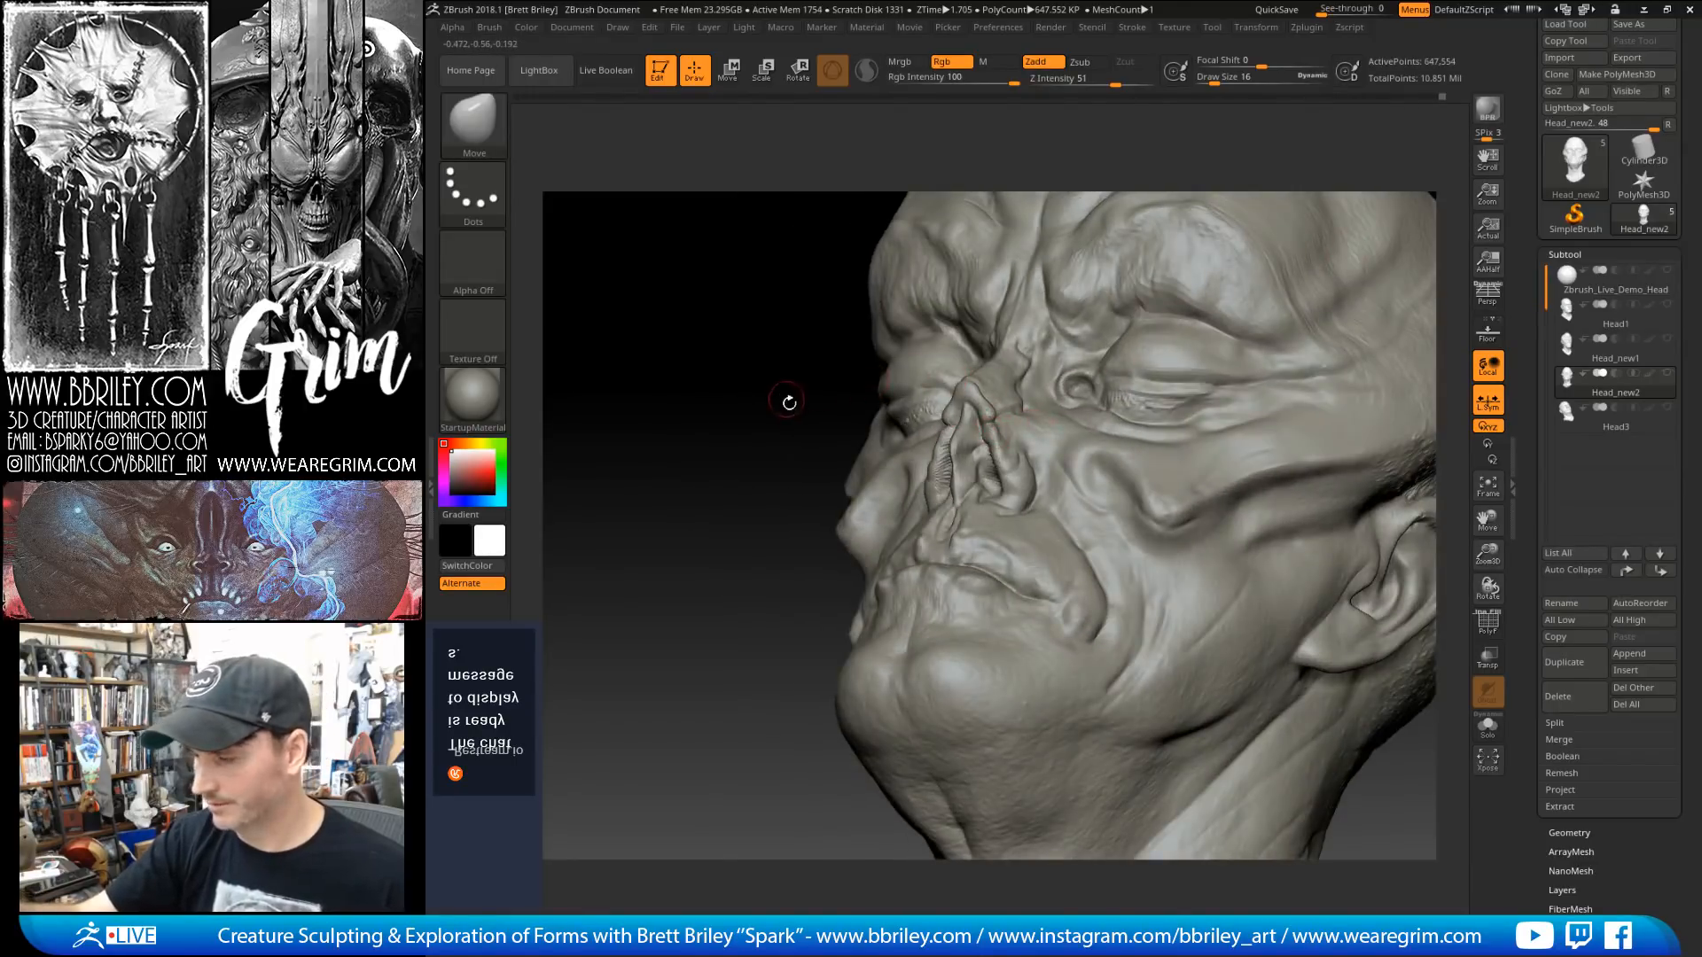
Step: Carve the crease beside the nose ridges with the DamStandard brush at intensity 21 and draw size 8
{"action": "mouse_move", "coordinate": [786, 399]}
{"action": "left_mouse_down"}
{"action": "mouse_move", "coordinate": [1170, 316]}
{"action": "mouse_move", "coordinate": [1063, 336]}
{"action": "left_mouse_up"}
{"action": "key", "text": "b"}
{"action": "key", "text": "d"}
{"action": "key", "text": "s"}
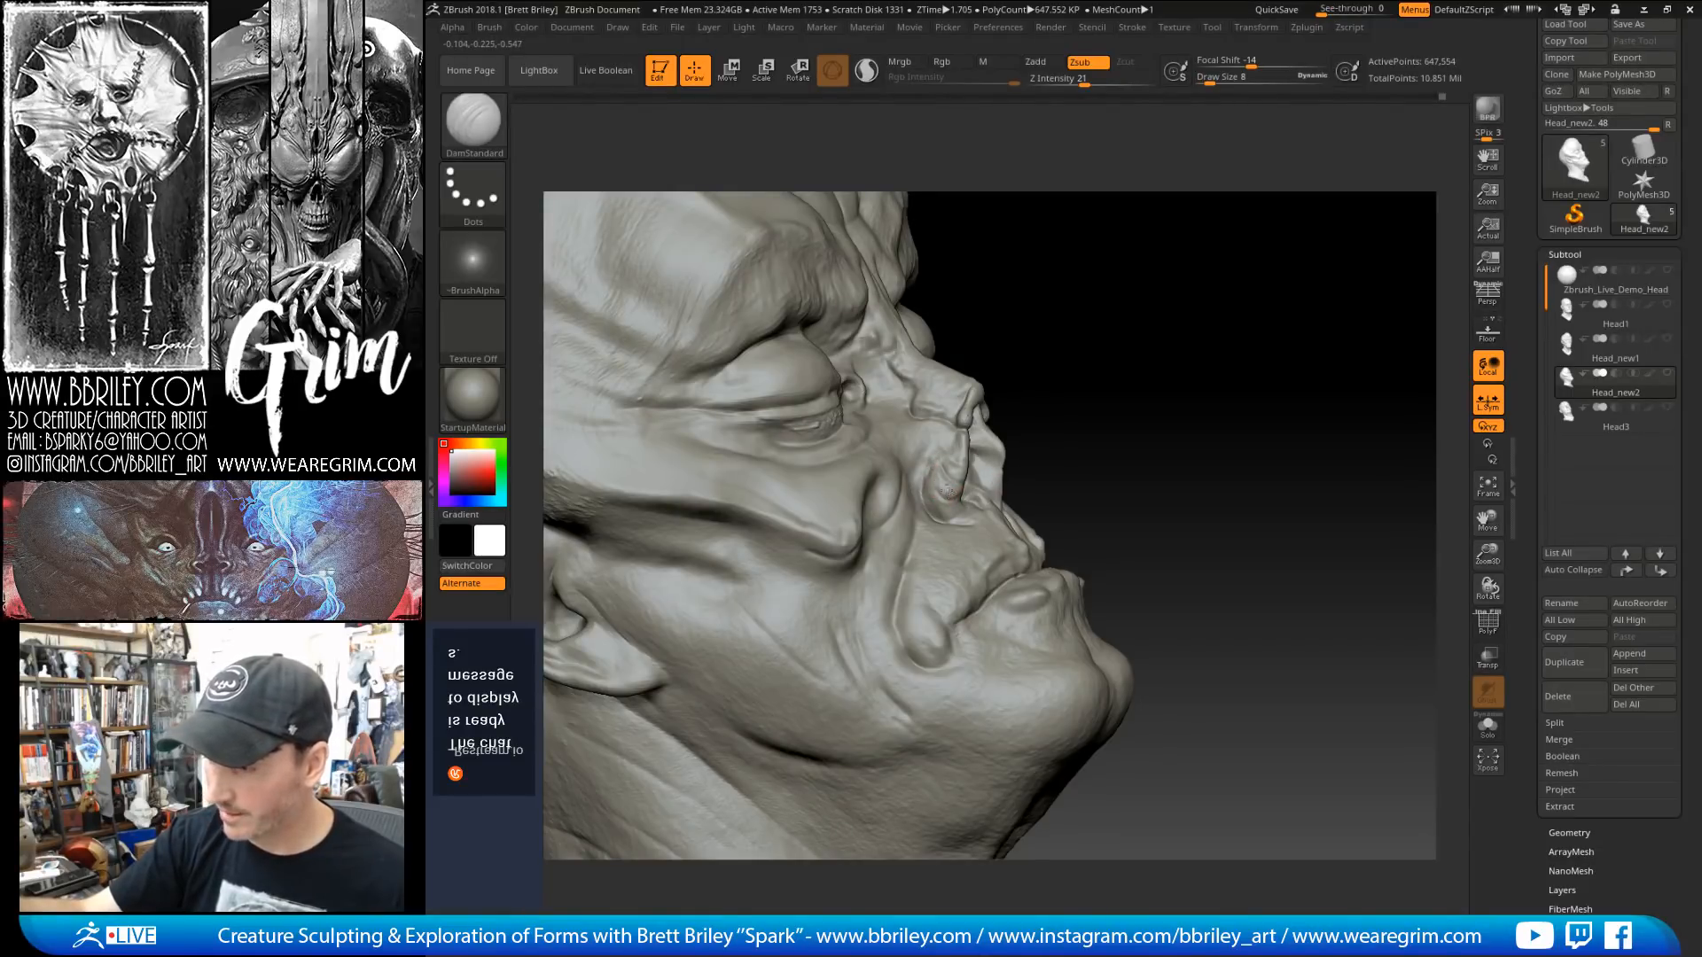
{"action": "left_click_drag", "start_coordinate": [992, 443], "coordinate": [1029, 445]}
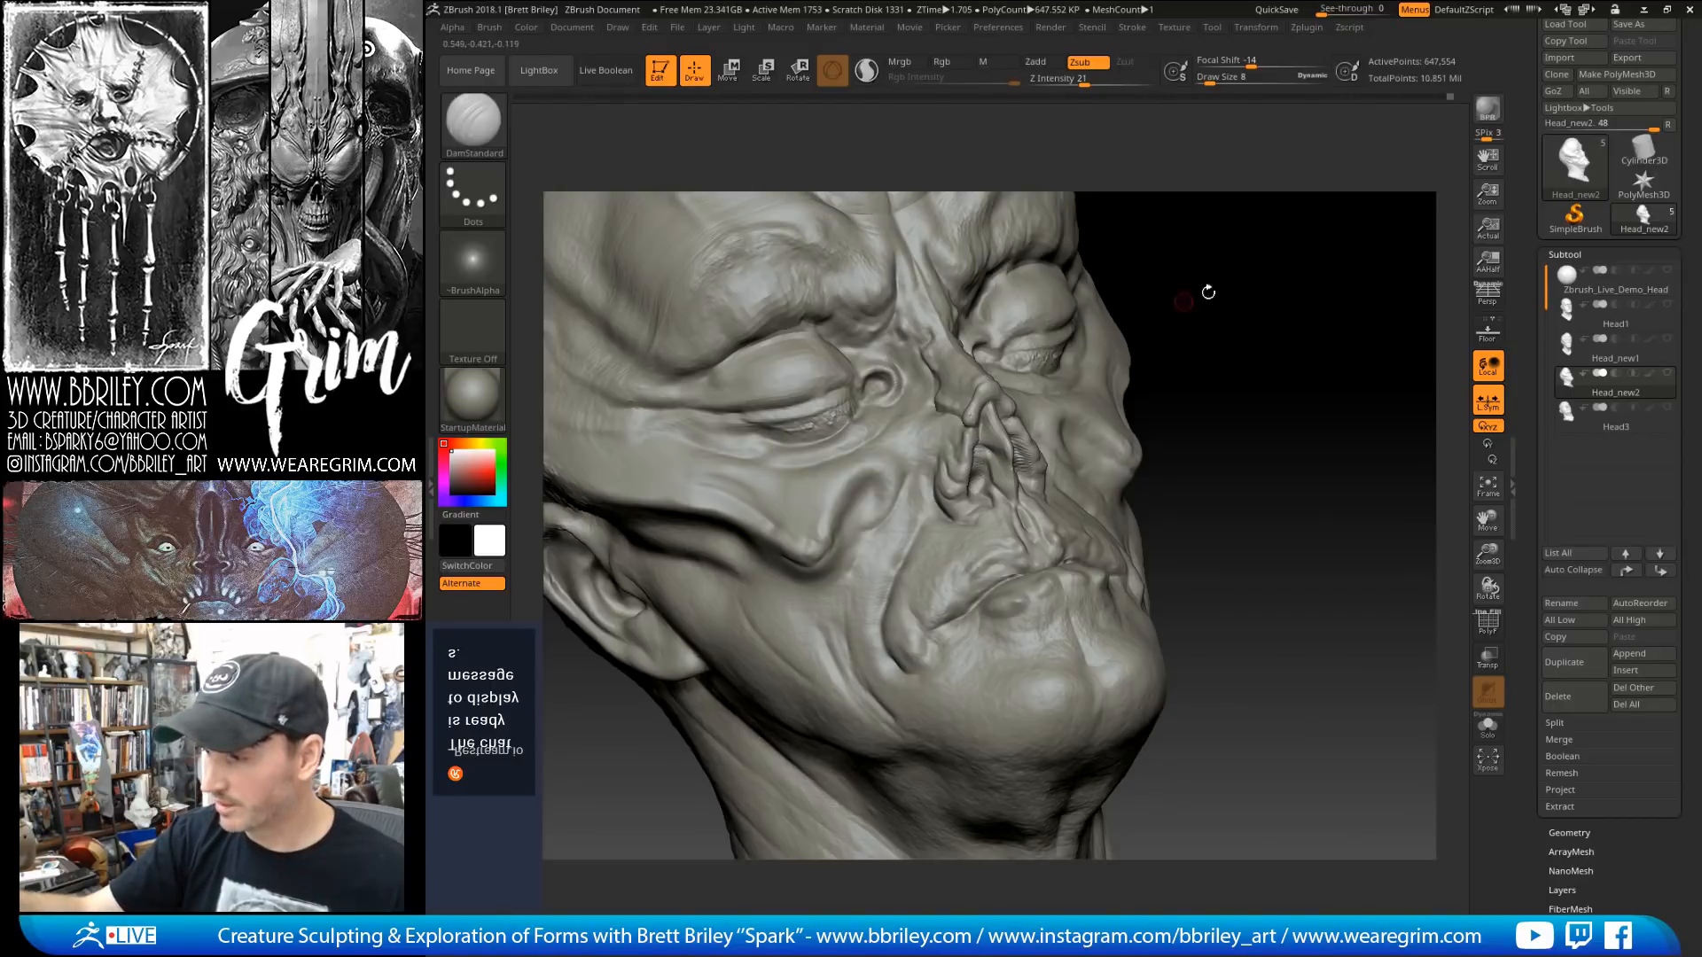
Step: Adjust the cheek and the skin between nostril and upper lip with the Move brush at draw sizes 15 and 20
{"action": "left_click_drag", "start_coordinate": [1205, 289], "coordinate": [1007, 445]}
{"action": "key", "text": "b"}
{"action": "key", "text": "m"}
{"action": "key", "text": "v"}
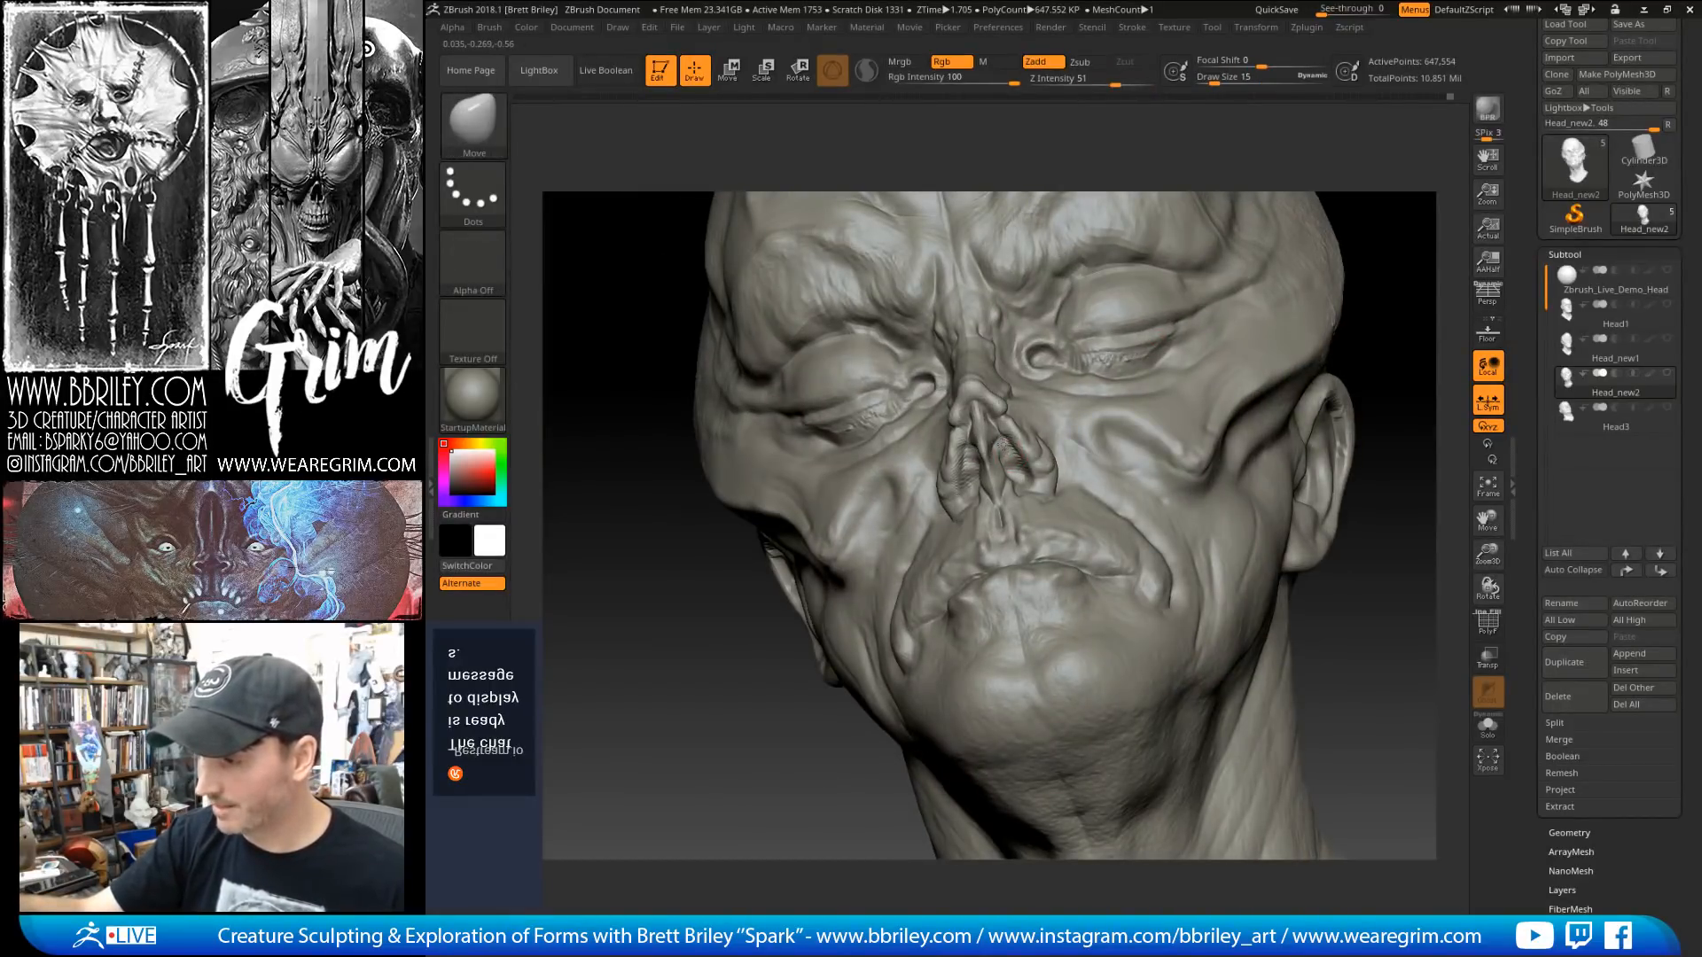
{"action": "key", "text": "bracketright"}
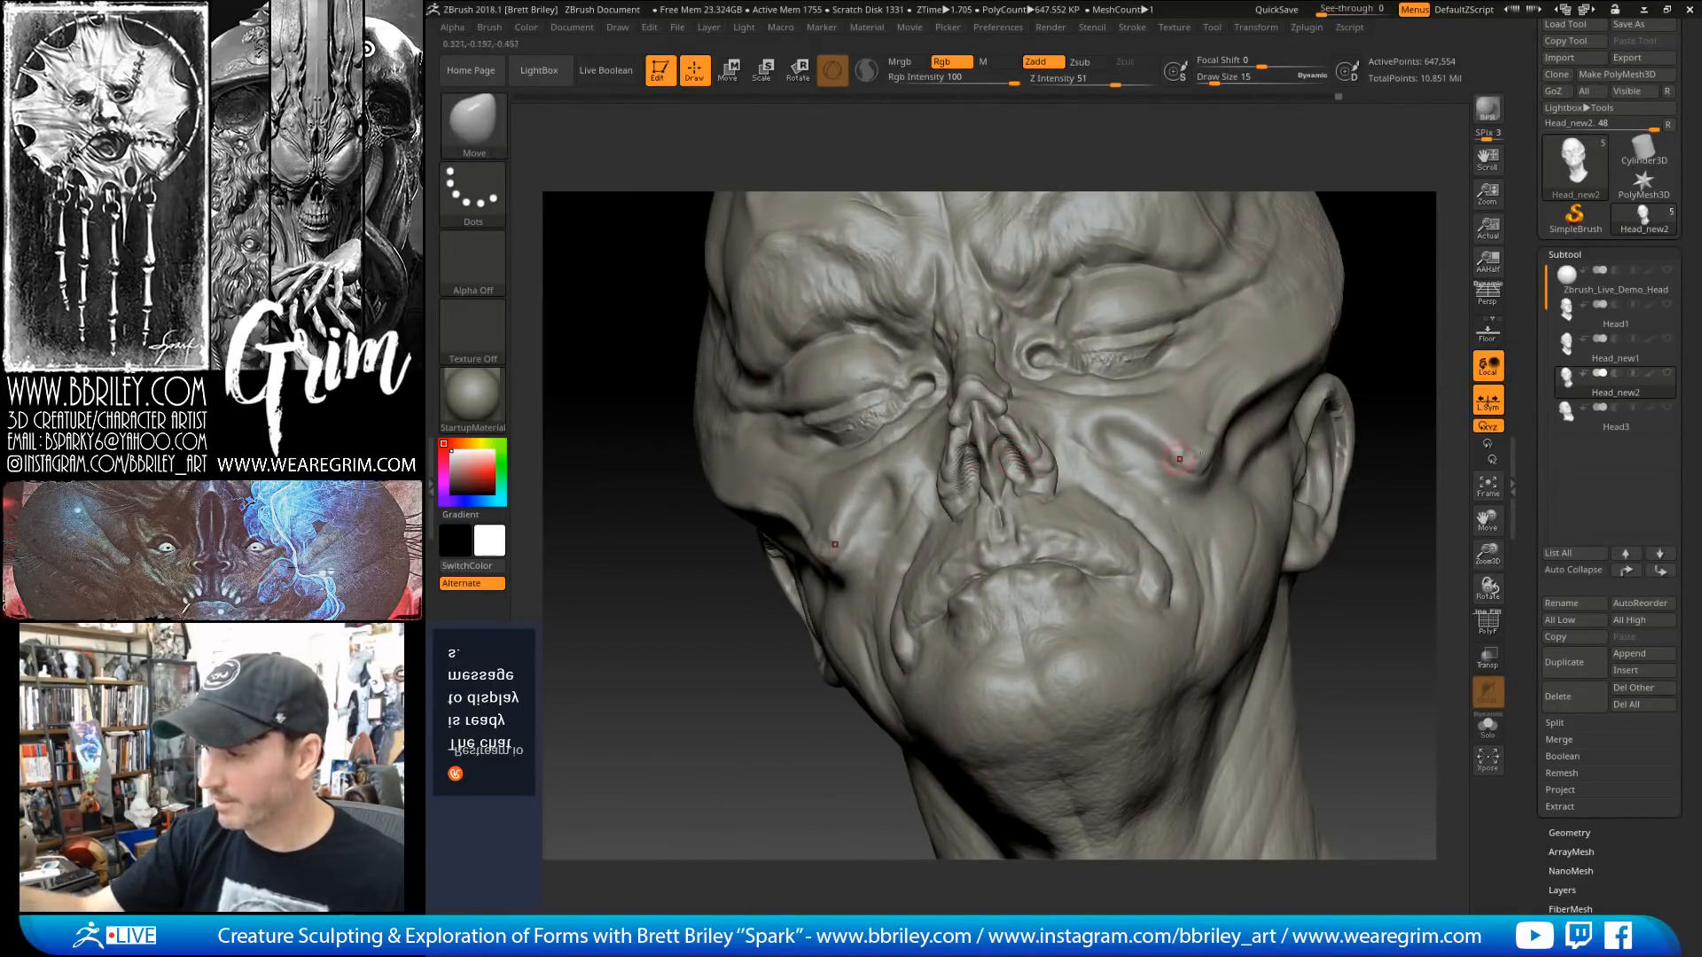
{"action": "mouse_move", "coordinate": [1411, 457]}
{"action": "left_mouse_down"}
{"action": "mouse_move", "coordinate": [1185, 454]}
{"action": "mouse_move", "coordinate": [1338, 466]}
{"action": "left_mouse_up"}
{"action": "key", "text": "bracketright"}
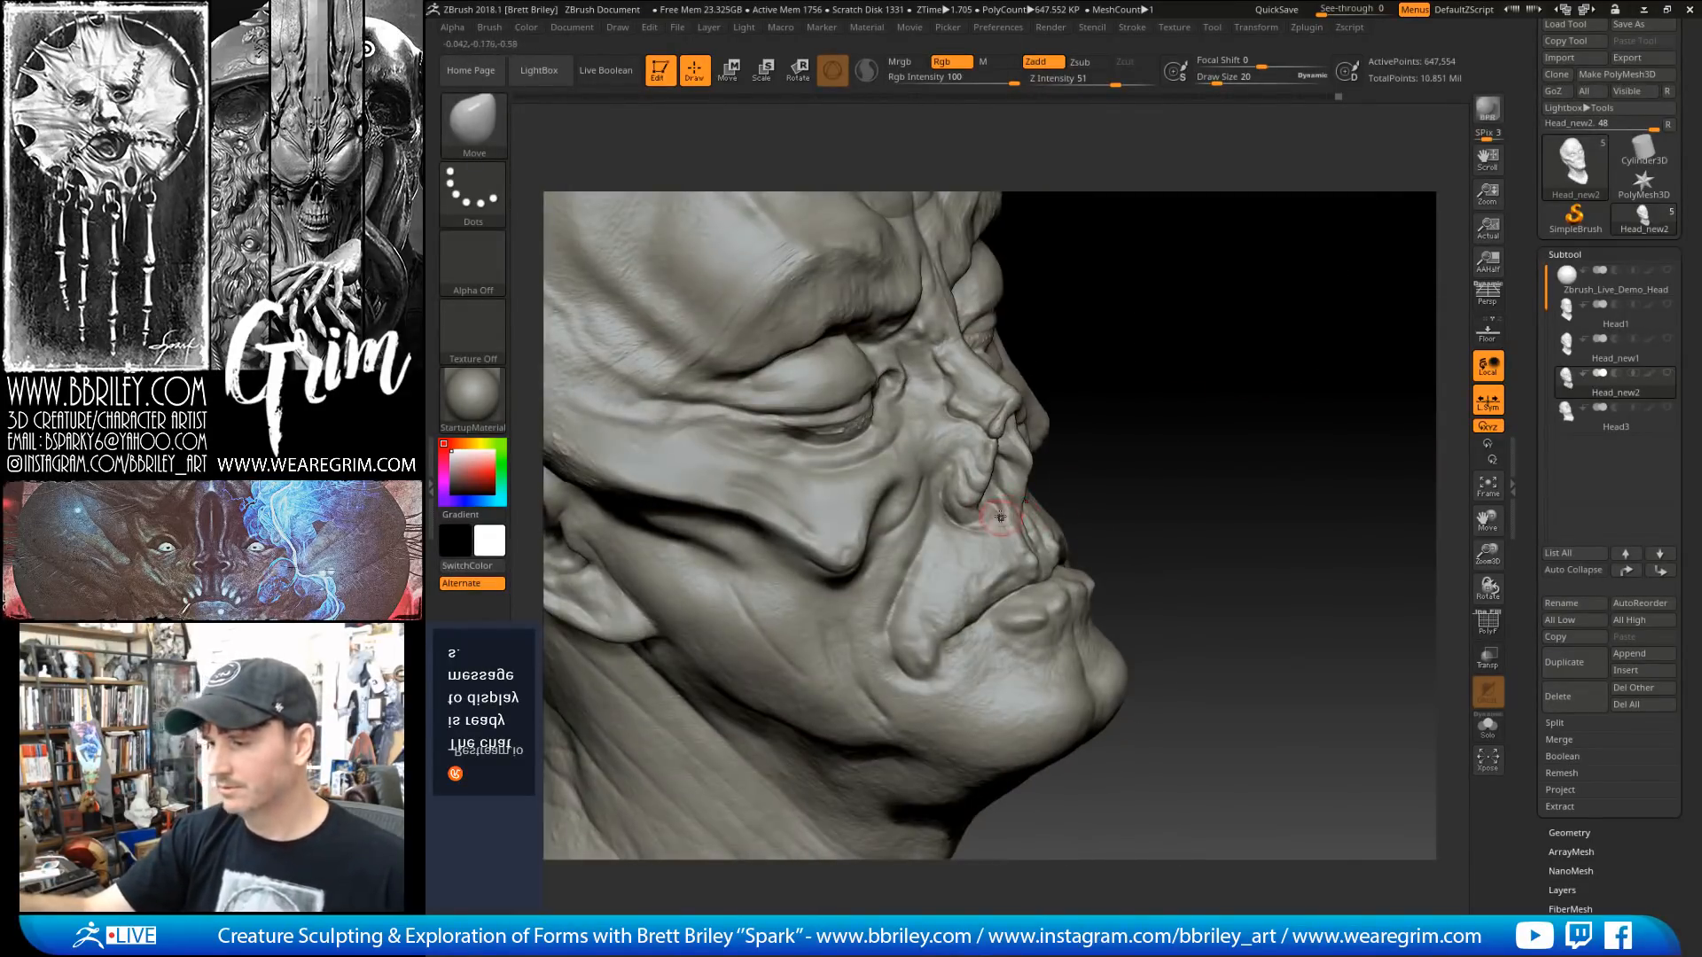
{"action": "mouse_move", "coordinate": [1191, 475]}
{"action": "left_mouse_down"}
{"action": "mouse_move", "coordinate": [1015, 514]}
{"action": "mouse_move", "coordinate": [1052, 490]}
{"action": "left_mouse_up"}
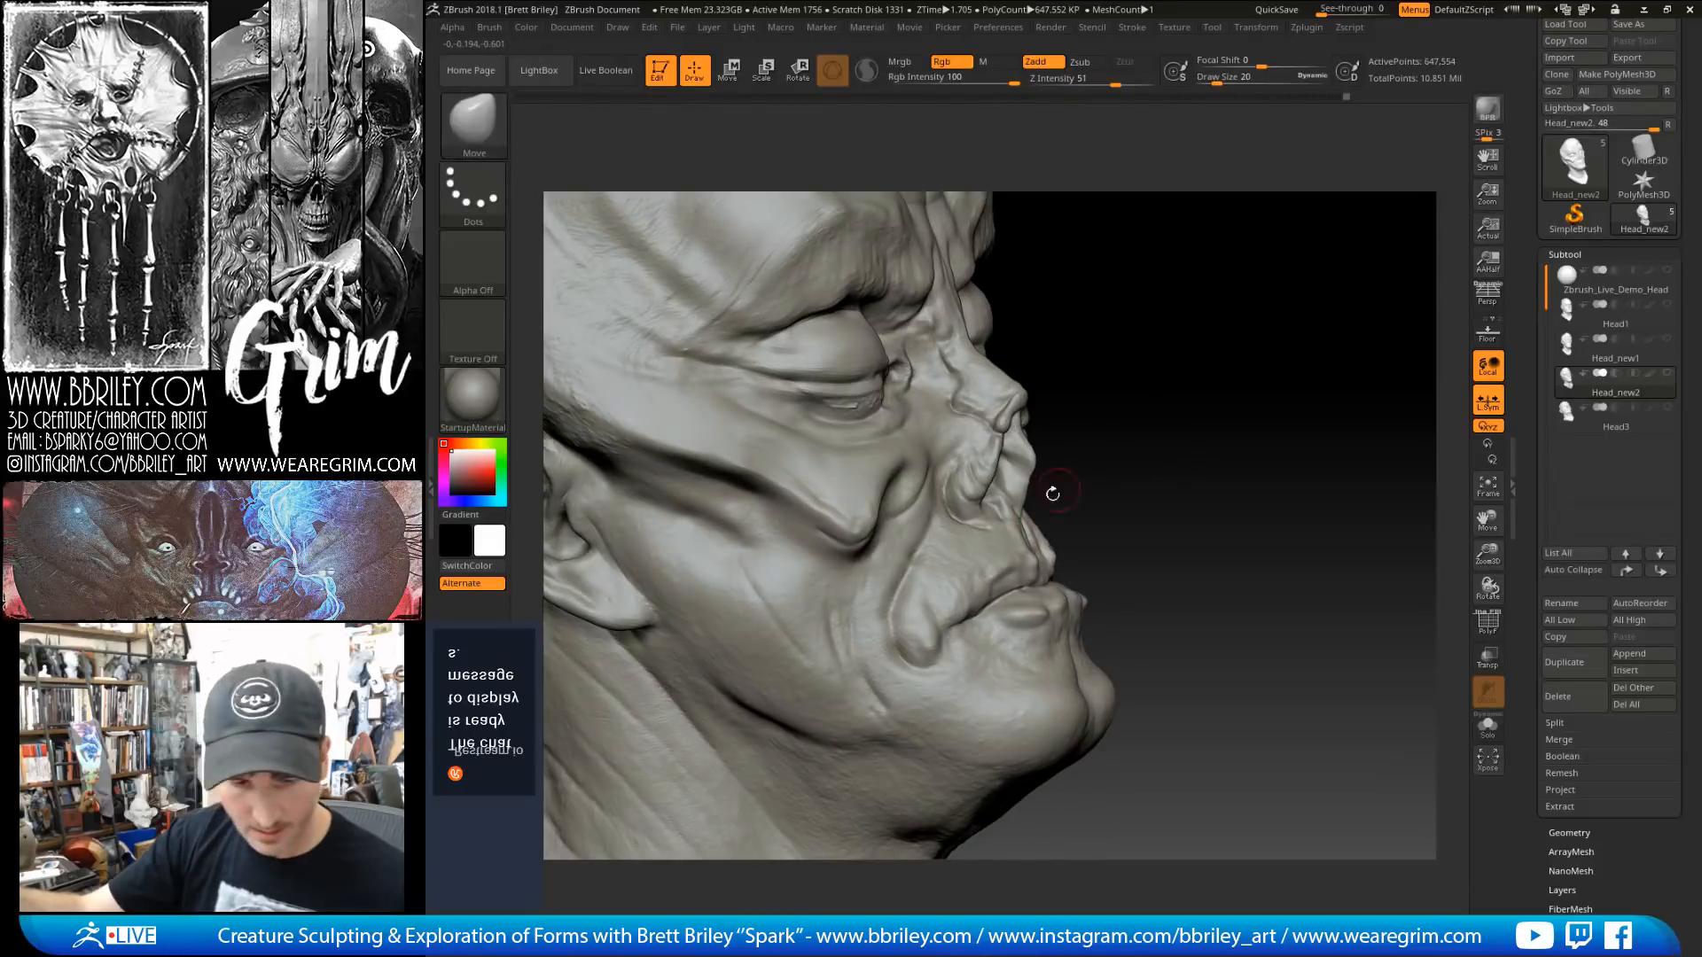
Step: Cut creases into the upper lip below the nostril using the DamStandard brush at draw sizes 18 and 9
{"action": "key", "text": "b"}
{"action": "key", "text": "d"}
{"action": "key", "text": "s"}
{"action": "key", "text": "s"}
{"action": "left_click", "coordinate": [969, 533]}
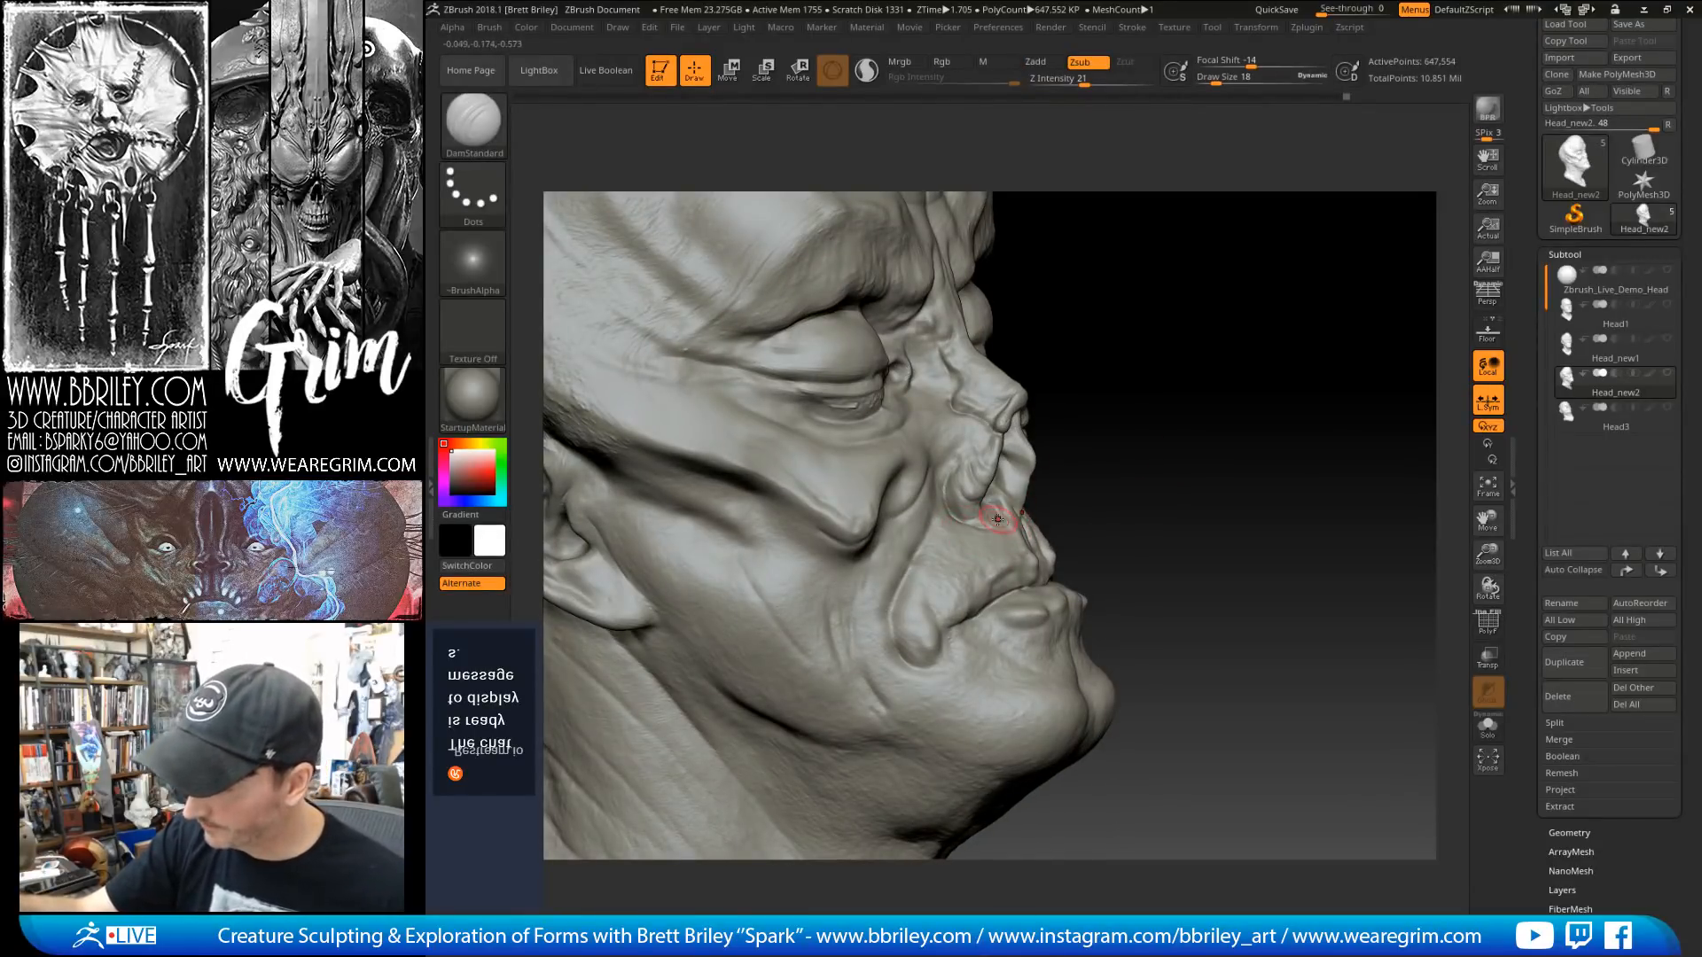
{"action": "key", "text": "["}
{"action": "mouse_move", "coordinate": [1120, 505]}
{"action": "left_mouse_down"}
{"action": "mouse_move", "coordinate": [1077, 510]}
{"action": "mouse_move", "coordinate": [1010, 578]}
{"action": "left_mouse_up"}
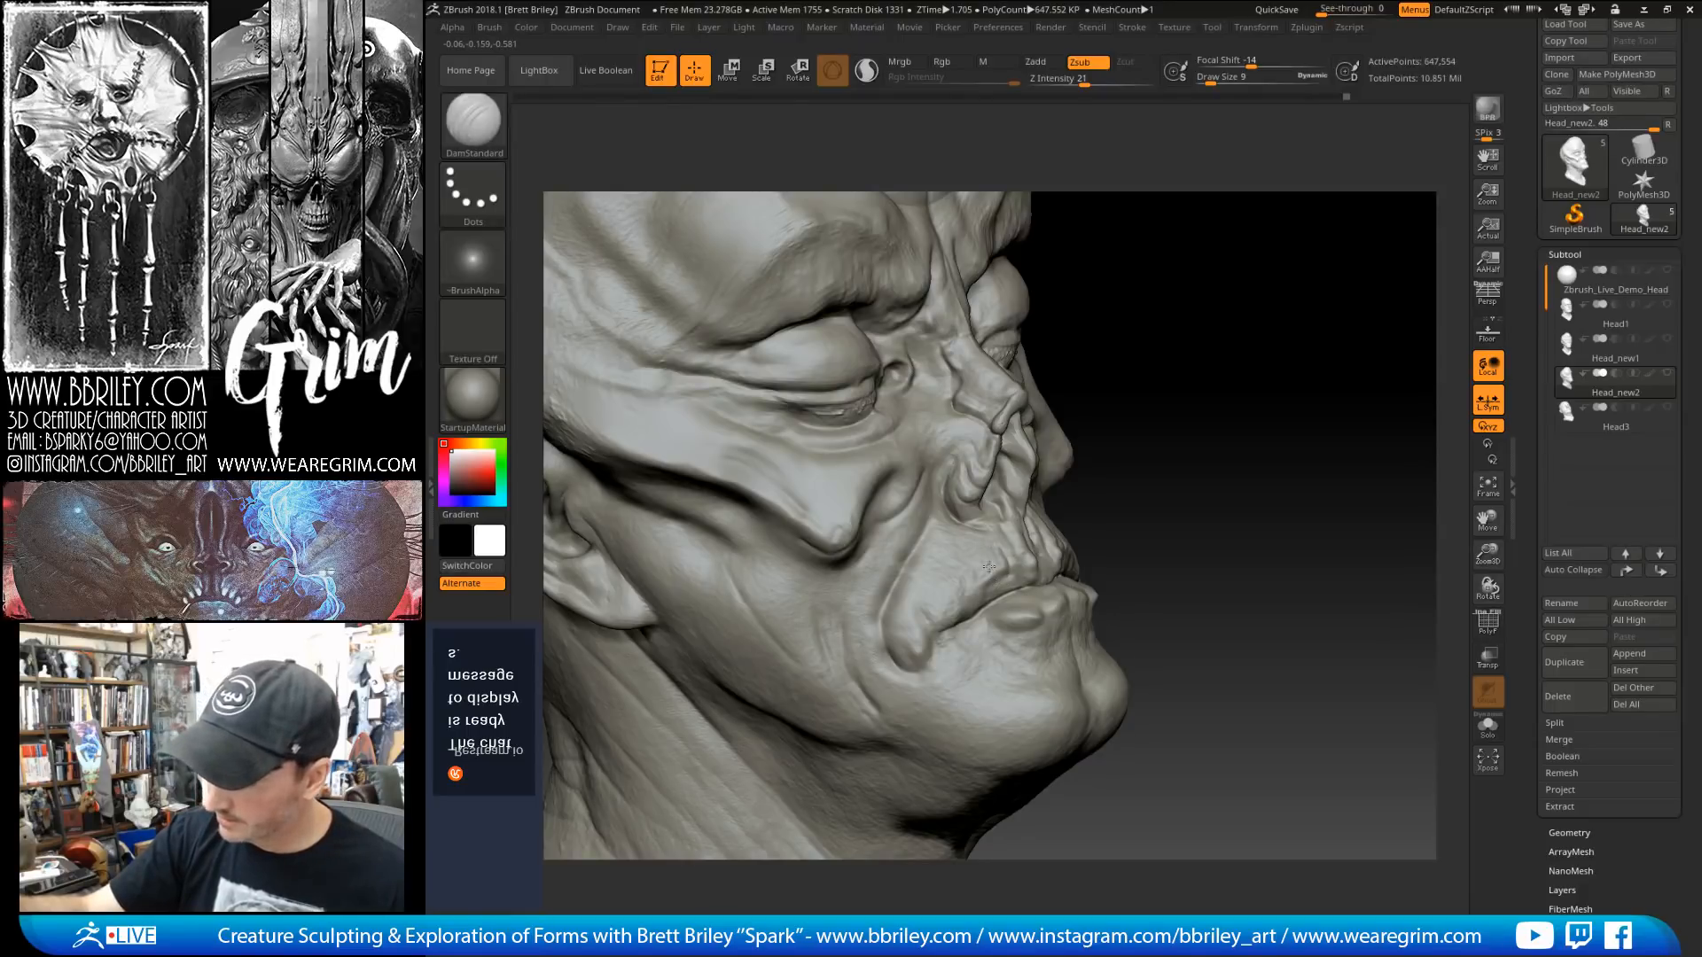
{"action": "left_click_drag", "start_coordinate": [1105, 490], "coordinate": [960, 513]}
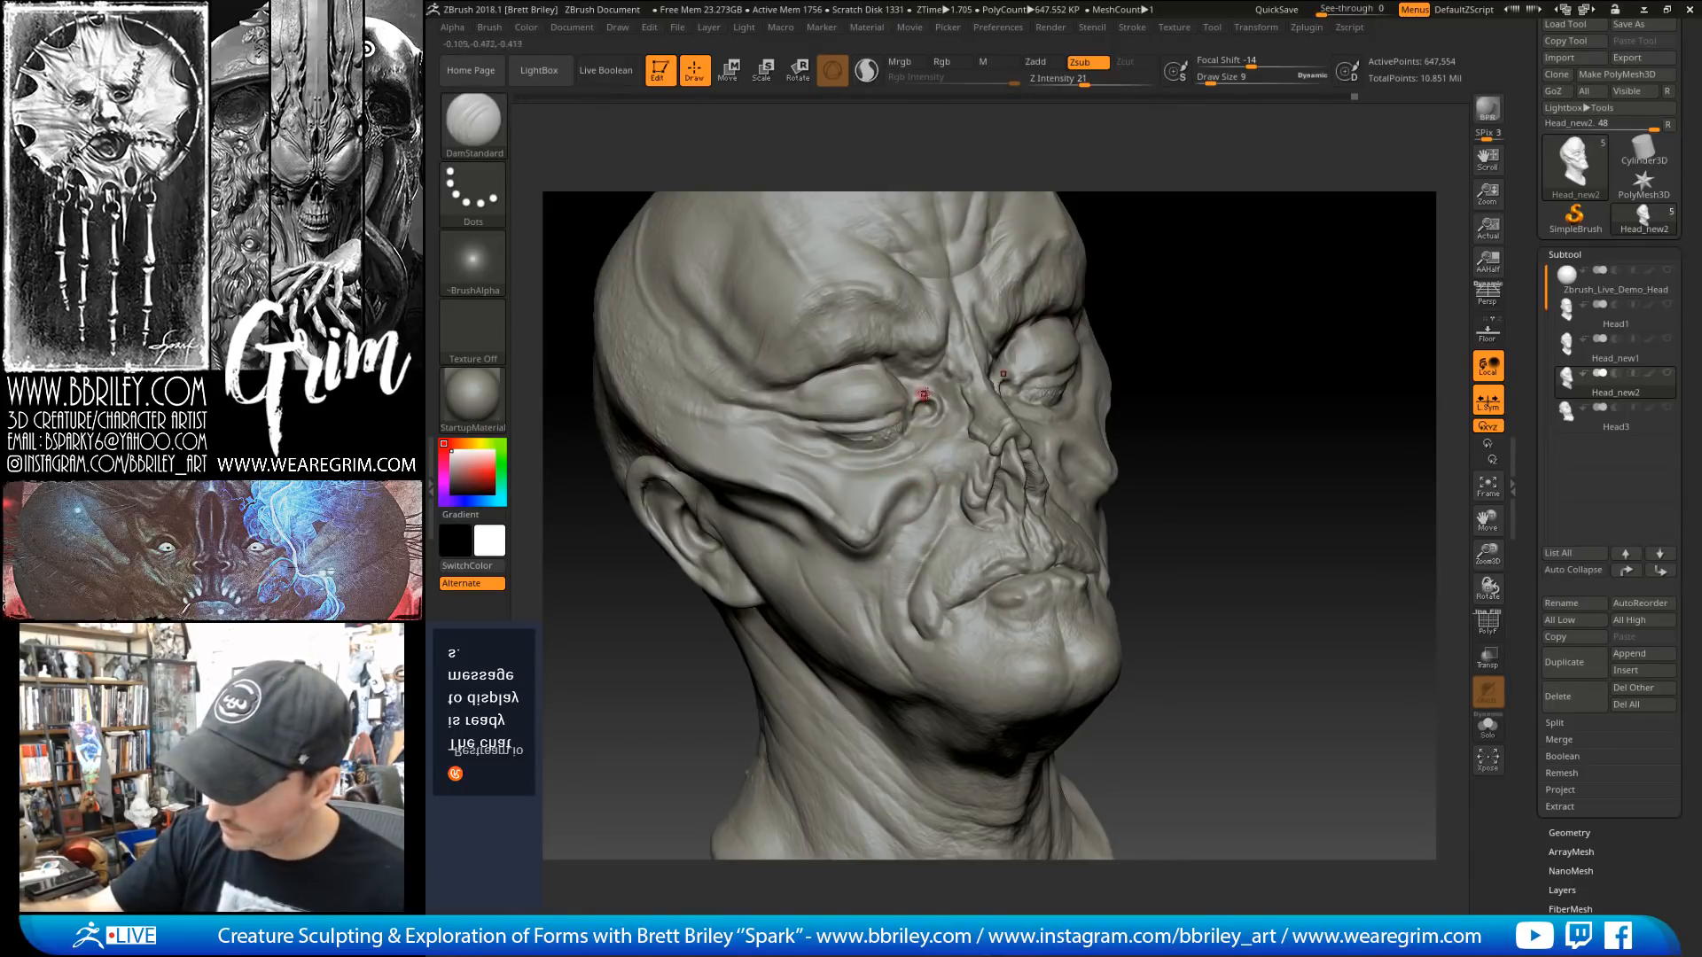
Step: Build up the skin between the nose and the cheek fold with the Standard brush at intensity 25 and draw size 8
{"action": "key", "text": "b"}
{"action": "key", "text": "s"}
{"action": "key", "text": "t"}
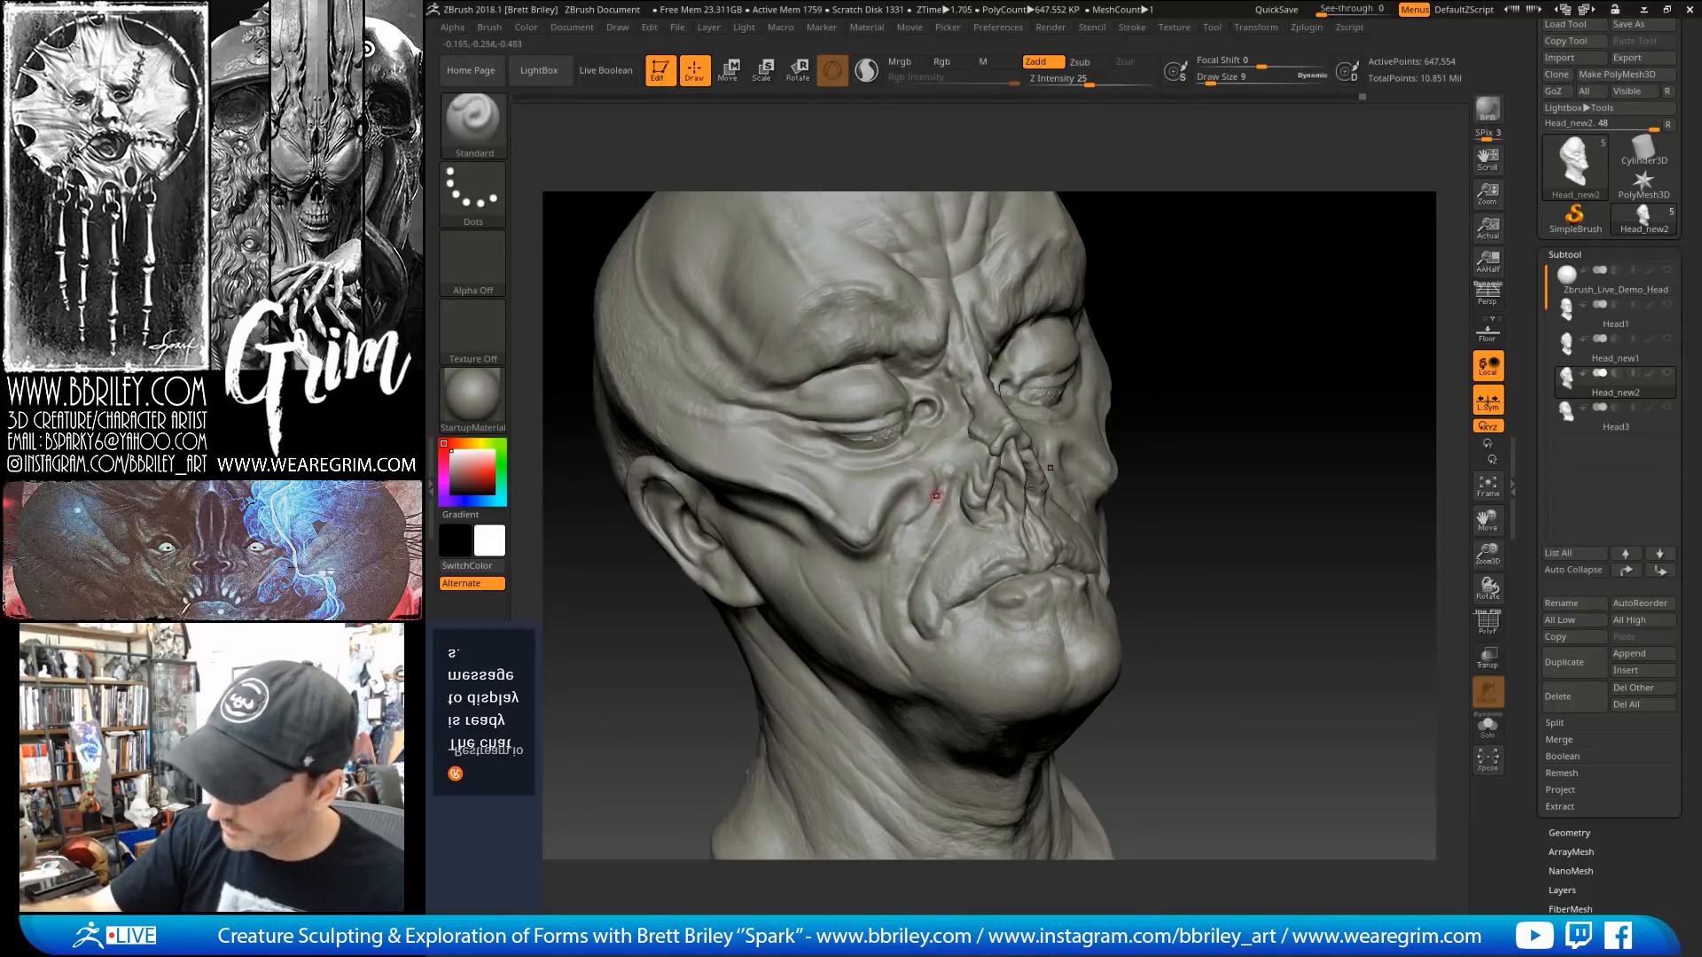
{"action": "left_click_drag", "start_coordinate": [1291, 292], "coordinate": [943, 463]}
{"action": "left_click_drag", "start_coordinate": [1138, 321], "coordinate": [1075, 350]}
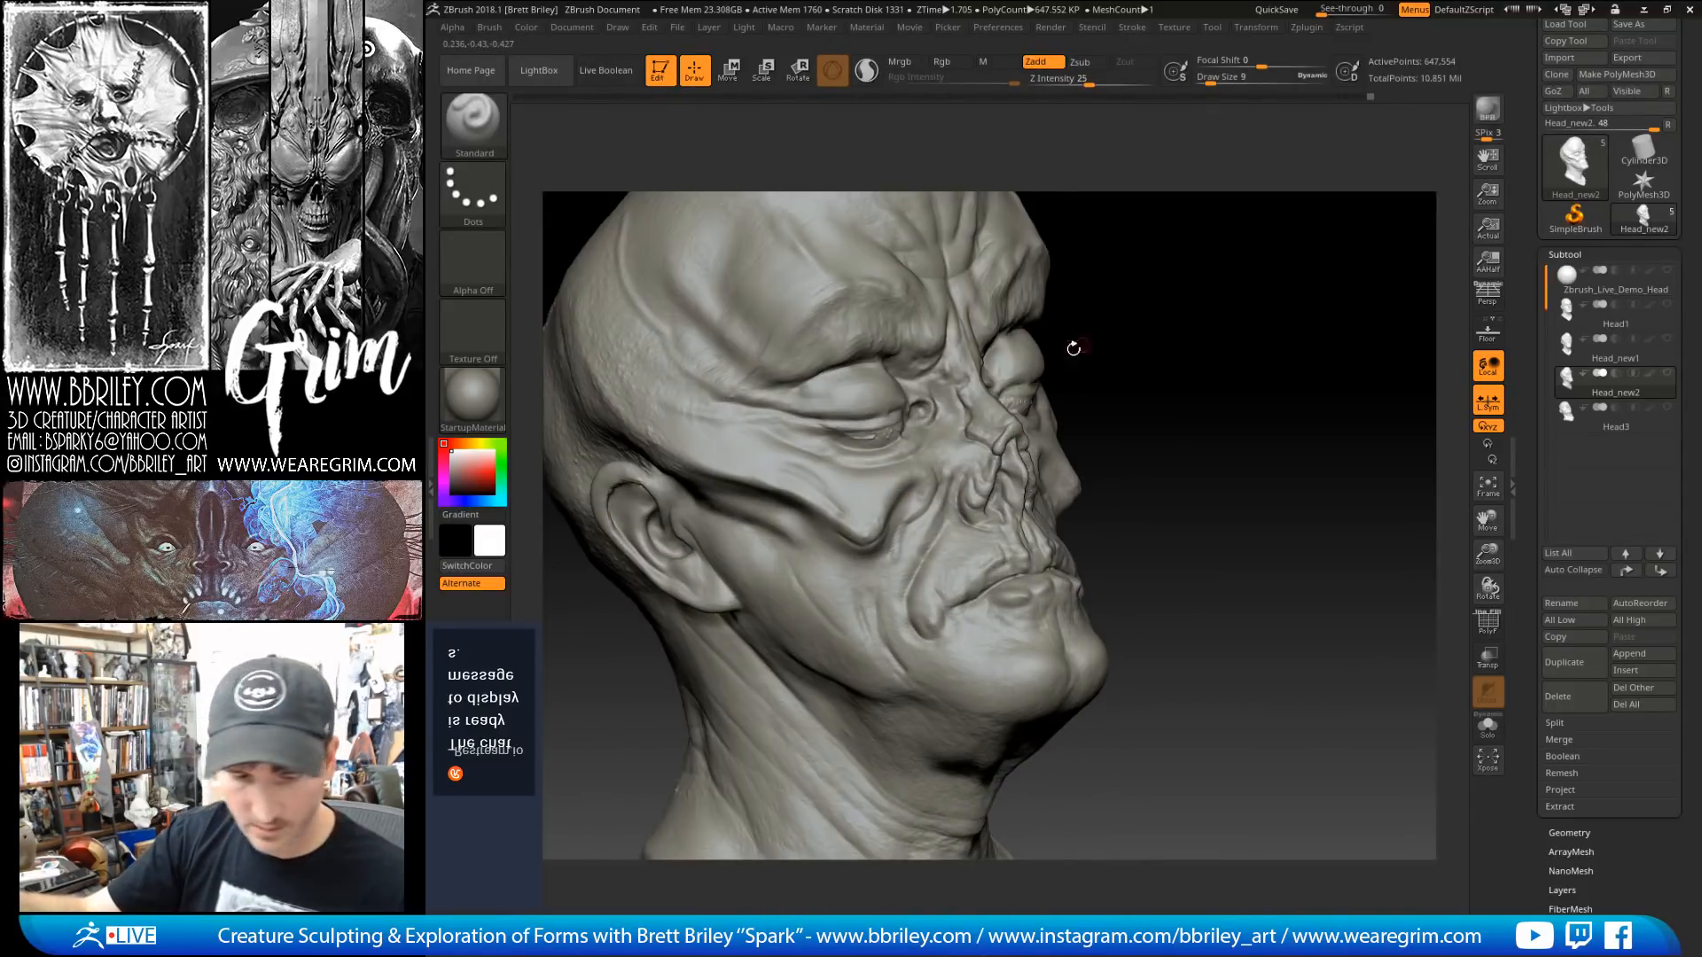
Step: Sharpen the creases between the inner eye corner and the nose with the DamStandard brush at draw size 8
{"action": "key", "text": "b"}
{"action": "key", "text": "d"}
{"action": "key", "text": "s"}
{"action": "key", "text": "bracketleft"}
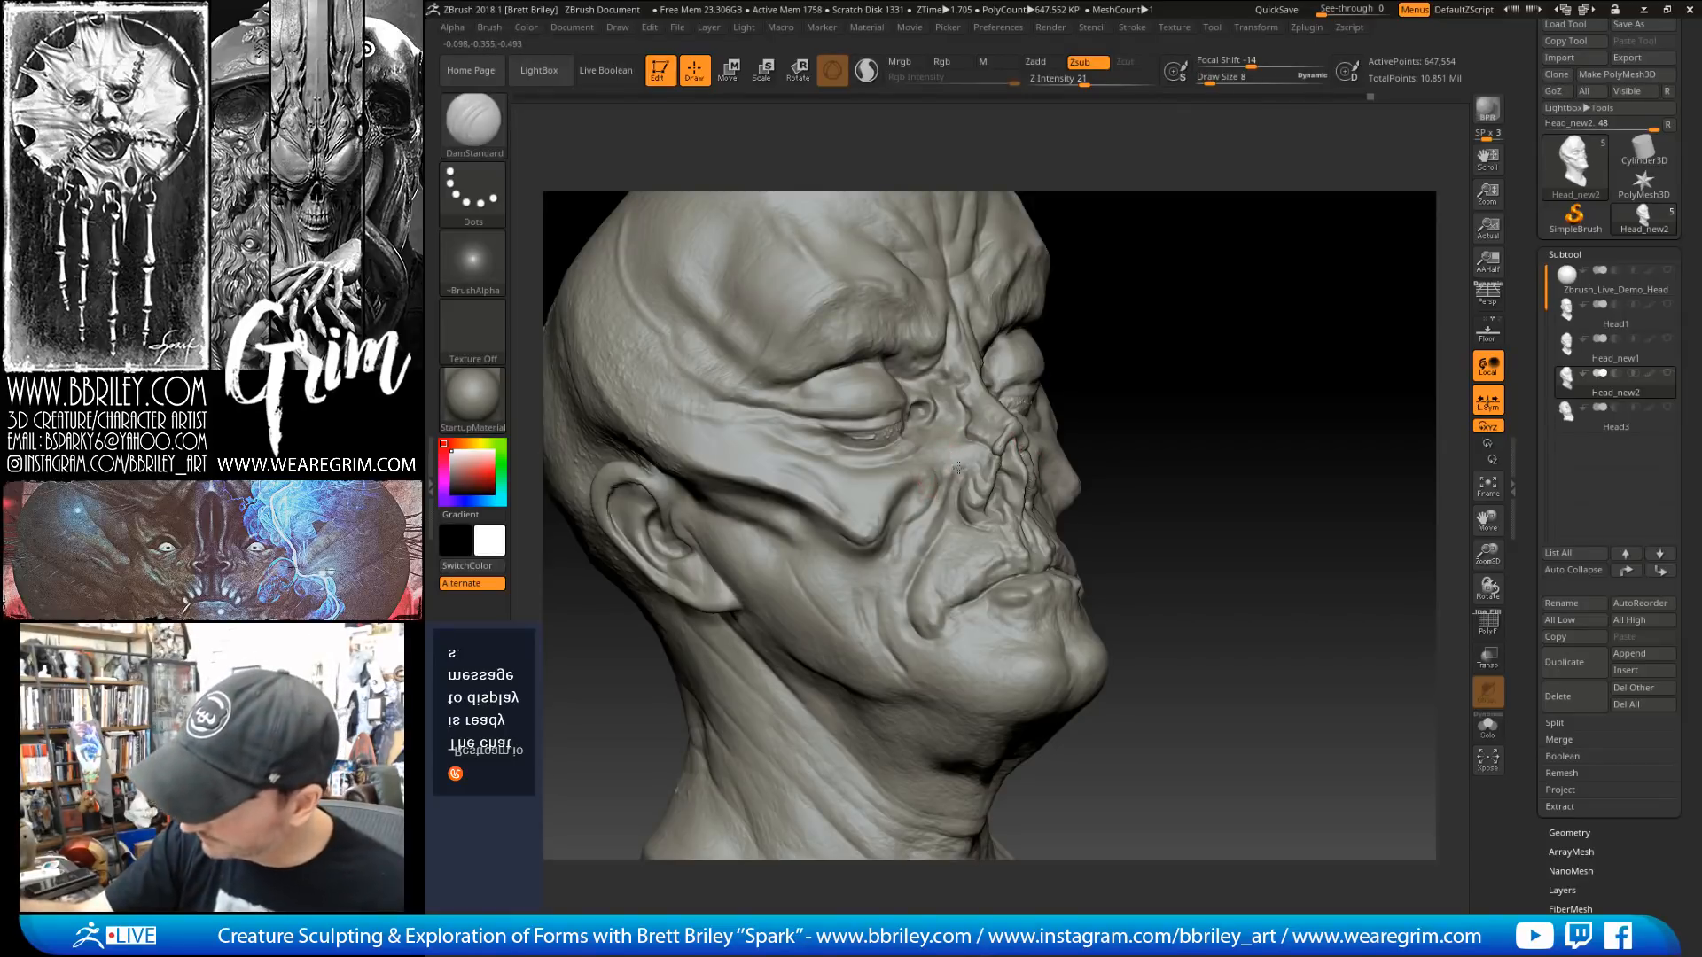
{"action": "left_click_drag", "start_coordinate": [1118, 257], "coordinate": [1101, 246]}
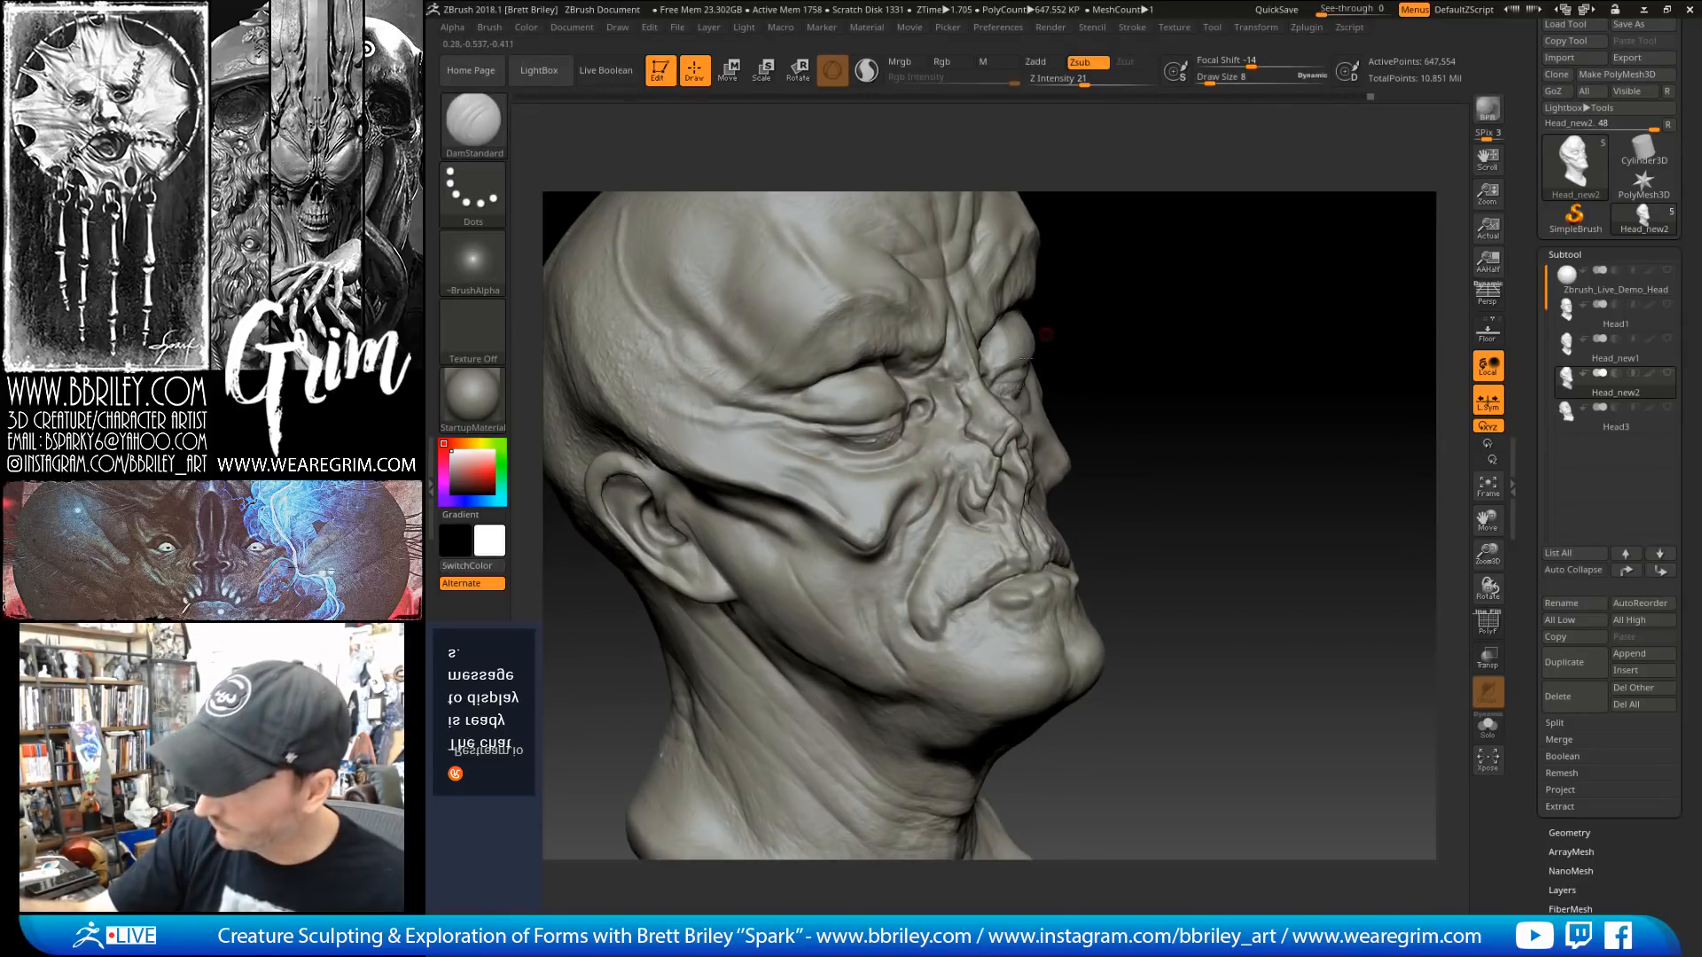
Step: Raise the fold between the cheek and the upper lip with the Standard brush at intensity 25 and draw size 8
{"action": "key", "text": "b"}
{"action": "key", "text": "s"}
{"action": "key", "text": "t"}
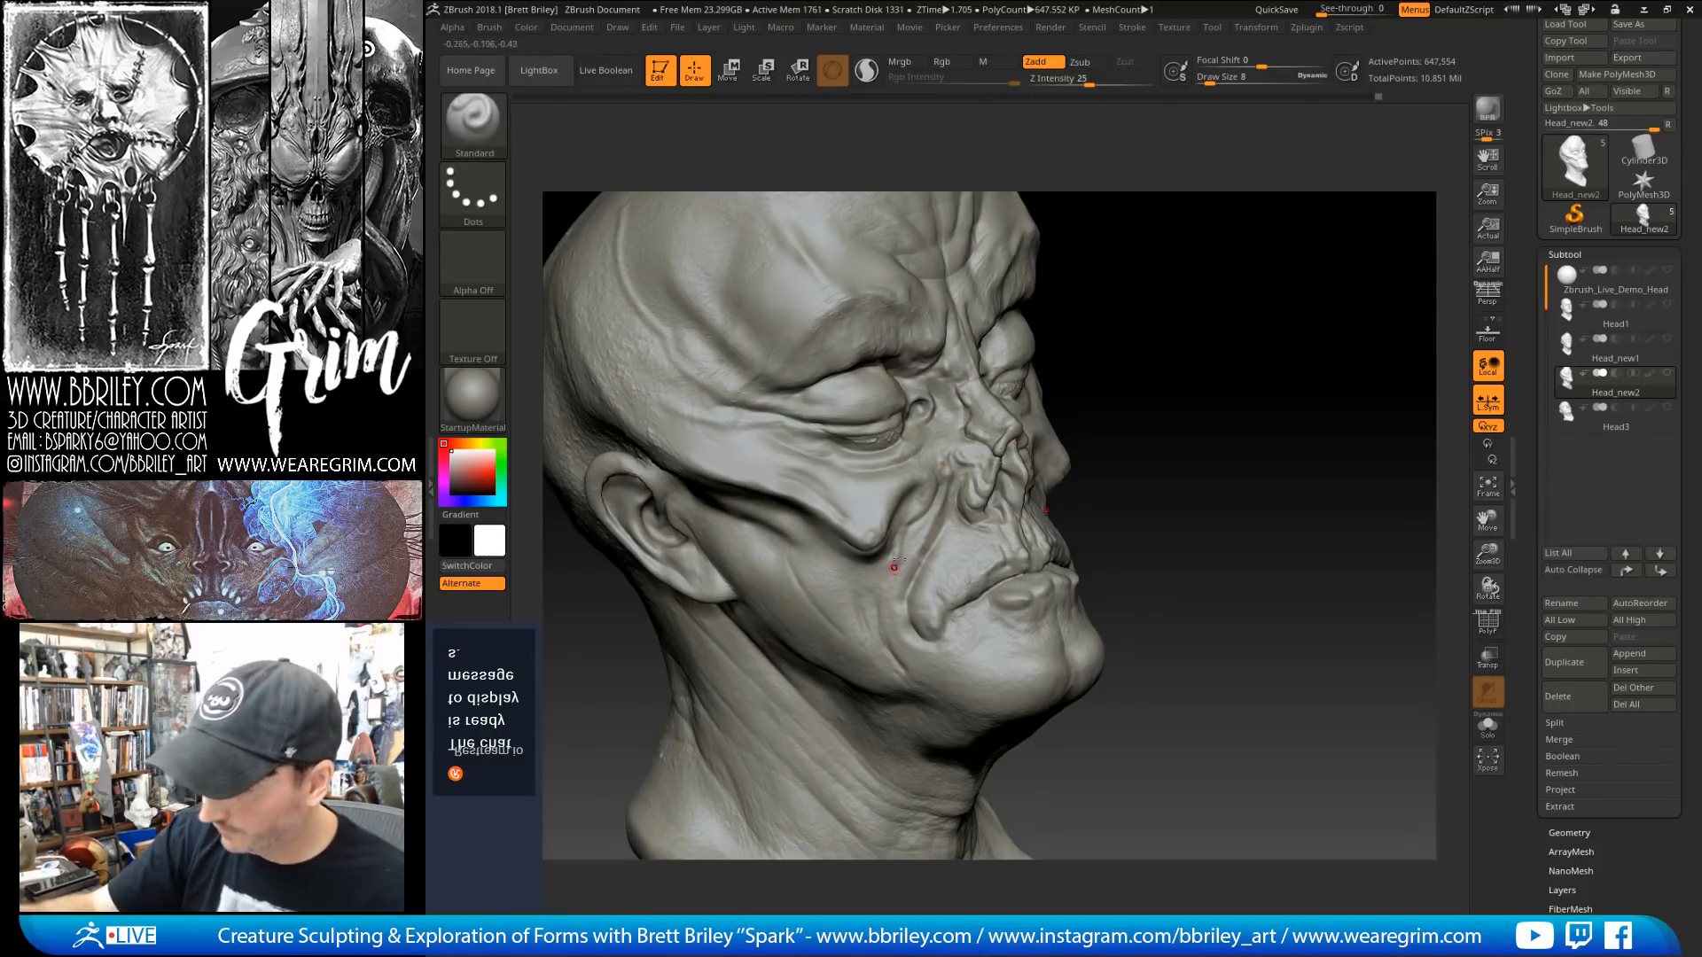
Step: Deepen the crease running along the outer edge of the nostril with the DamStandard brush at draw size 9
{"action": "key", "text": "b"}
{"action": "key", "text": "d"}
{"action": "key", "text": "s"}
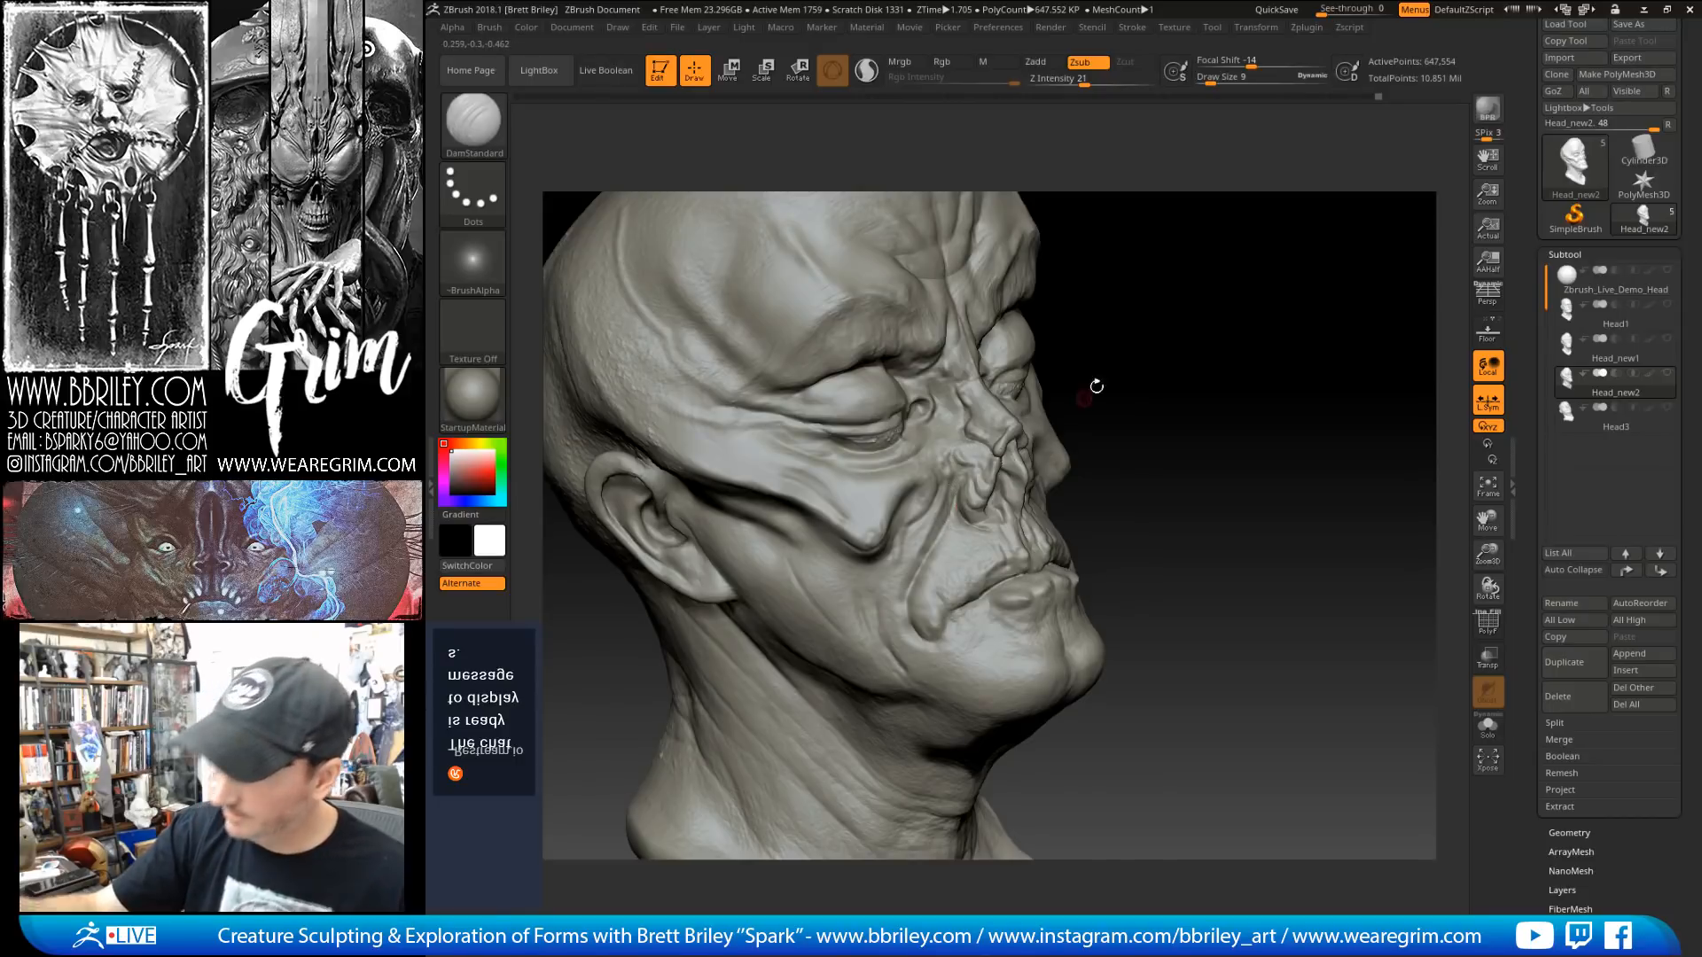
{"action": "left_click_drag", "start_coordinate": [1095, 385], "coordinate": [948, 504]}
{"action": "left_click_drag", "start_coordinate": [1192, 343], "coordinate": [1020, 487]}
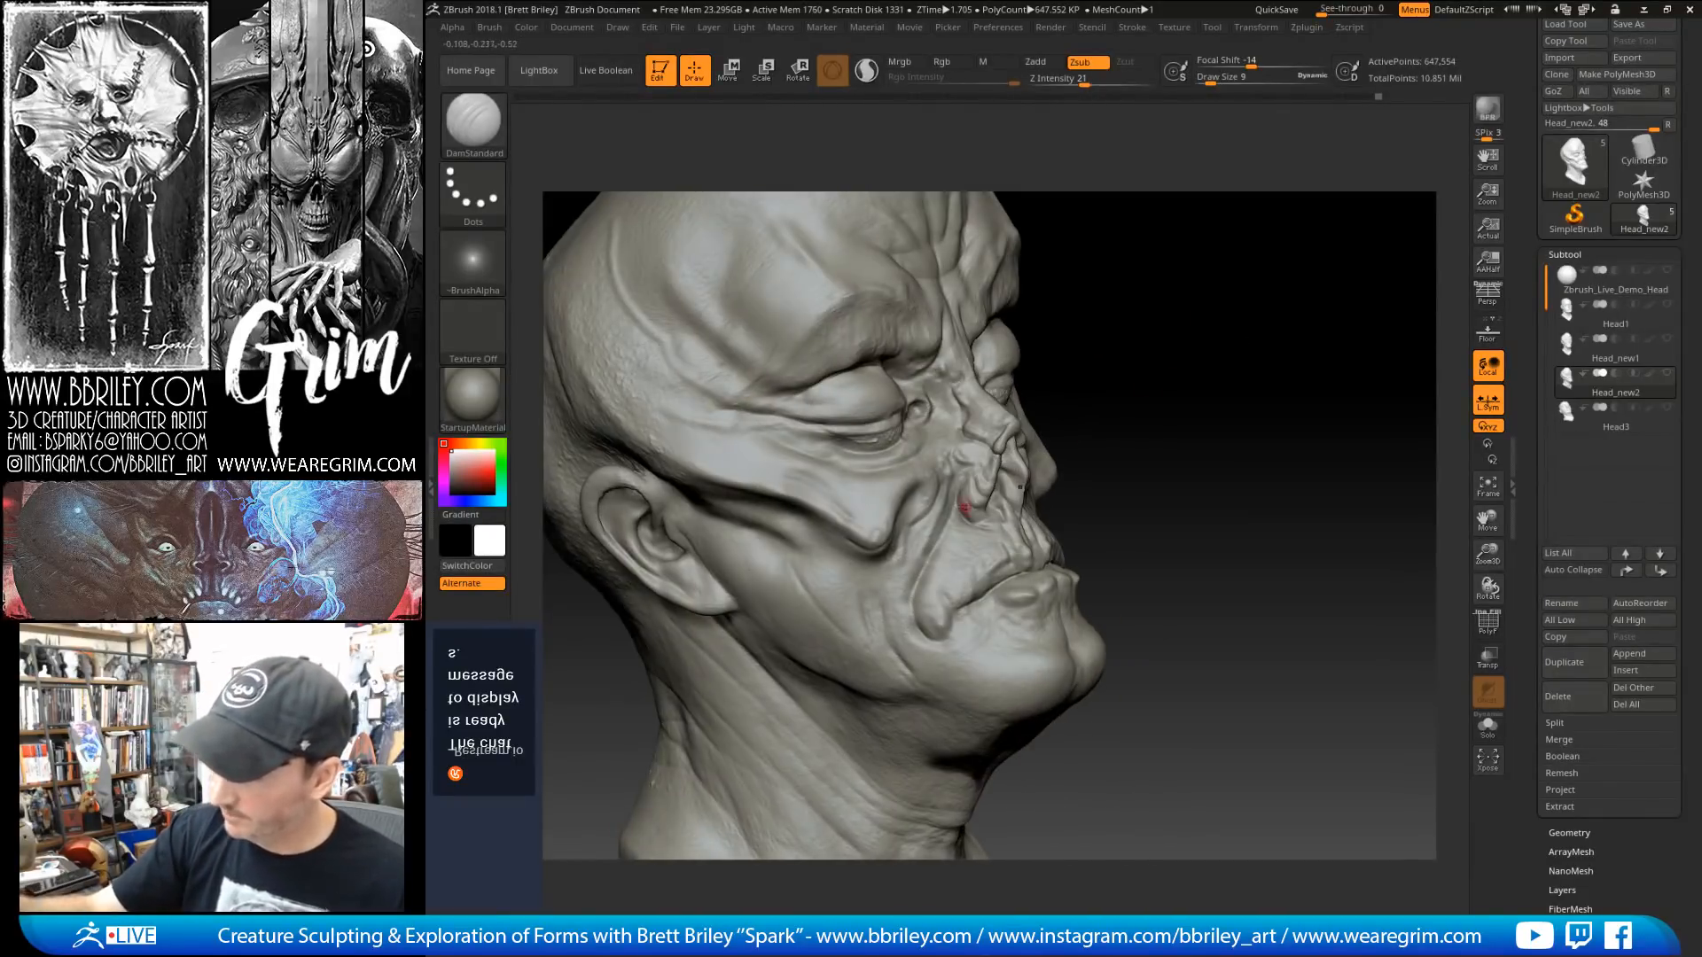
Step: Build up the skin beside the nostril with the Standard brush at intensity 25 and smooth it
{"action": "key", "text": "b"}
{"action": "key", "text": "s"}
{"action": "key", "text": "t"}
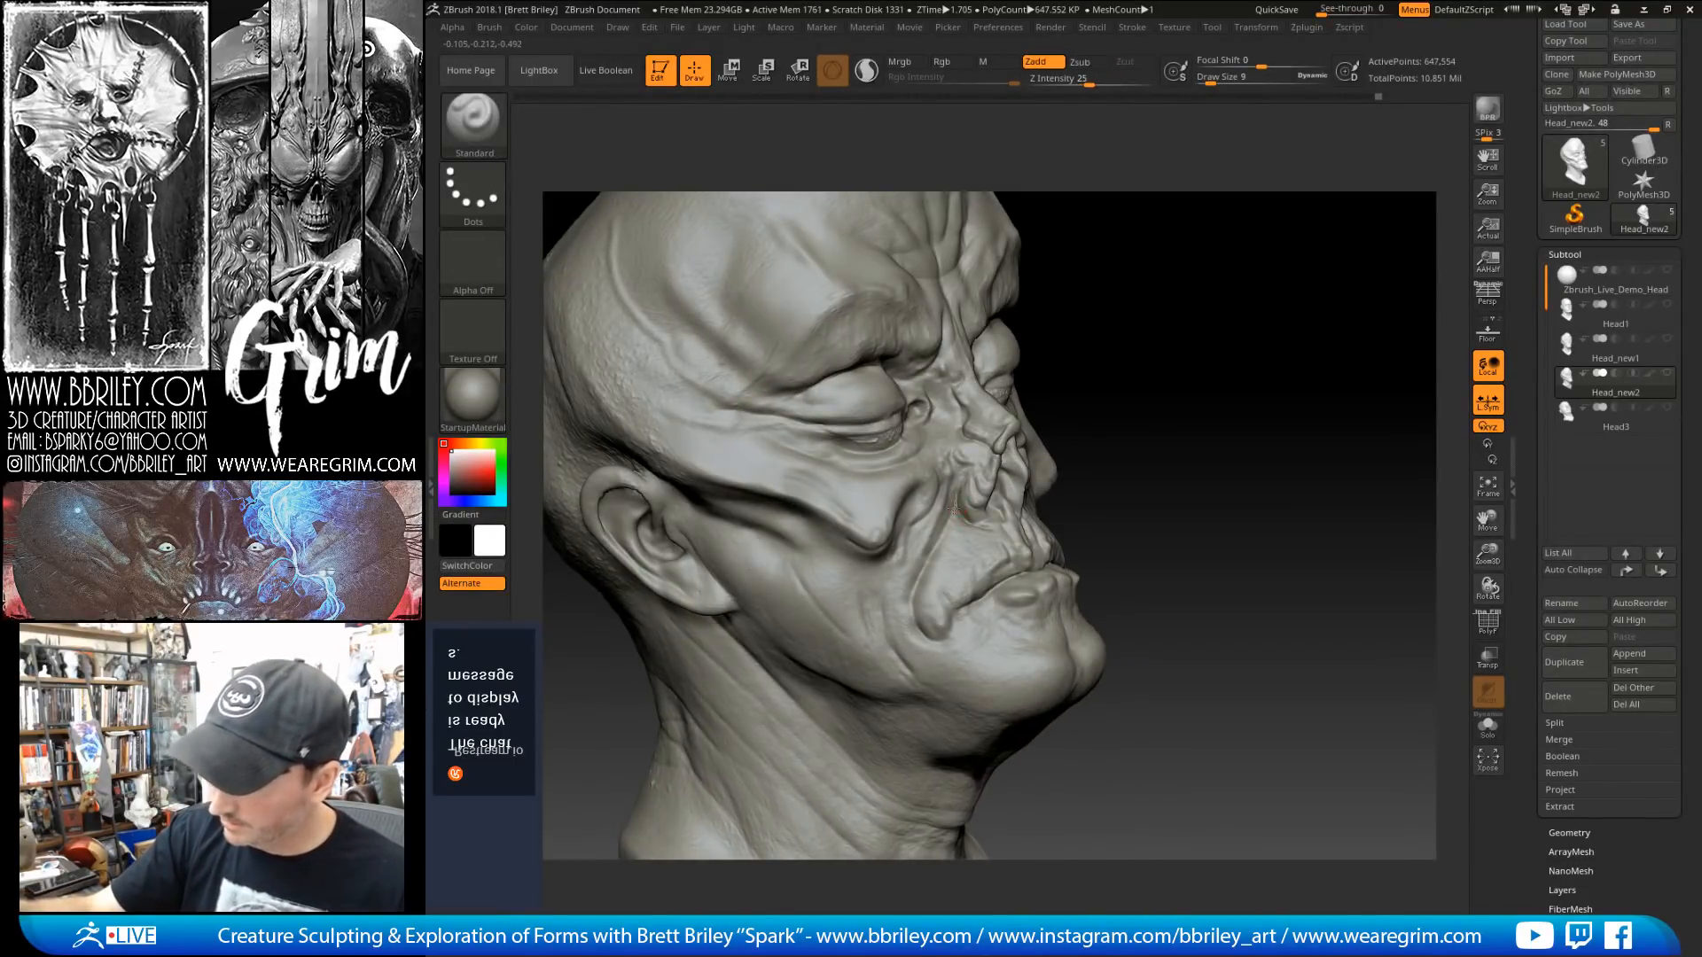
{"action": "left_click_drag", "start_coordinate": [1152, 523], "coordinate": [1076, 514]}
{"action": "left_click_drag", "start_coordinate": [972, 505], "coordinate": [1179, 532], "text": "shift"}
Step: Carve the nasolabial fold from the nostril down to the mouth corner with the DamStandard brush at draw size 13
{"action": "key", "text": "b"}
{"action": "key", "text": "d"}
{"action": "key", "text": "s"}
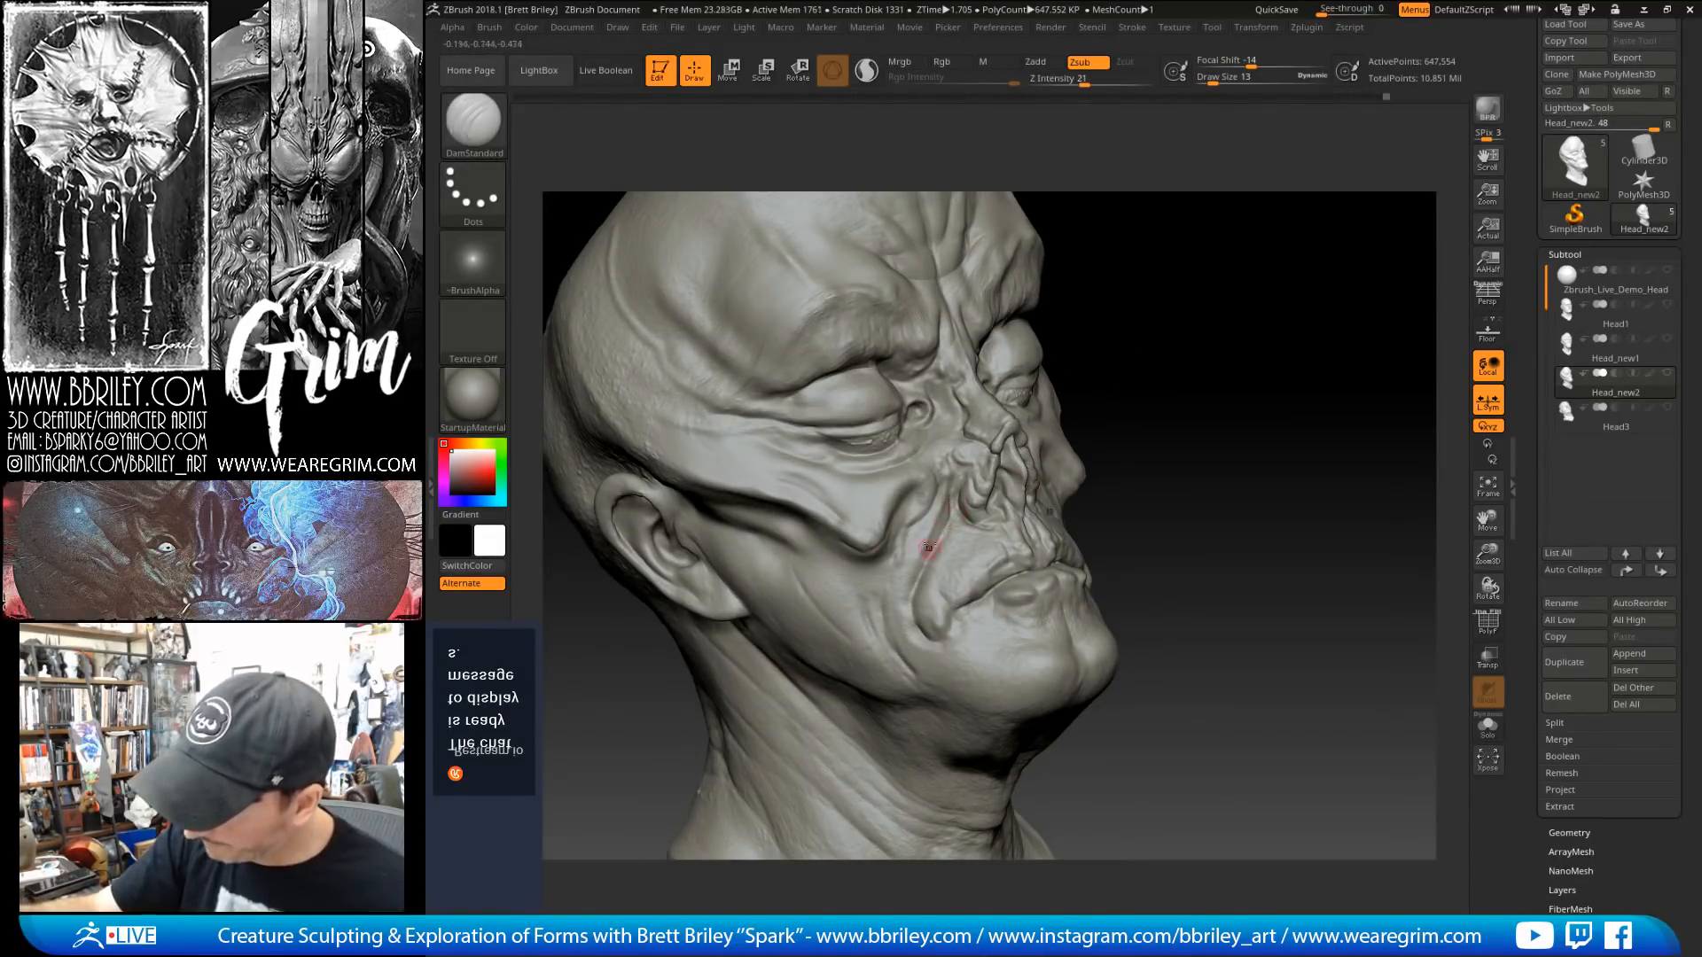
{"action": "left_click_drag", "start_coordinate": [942, 523], "coordinate": [918, 601]}
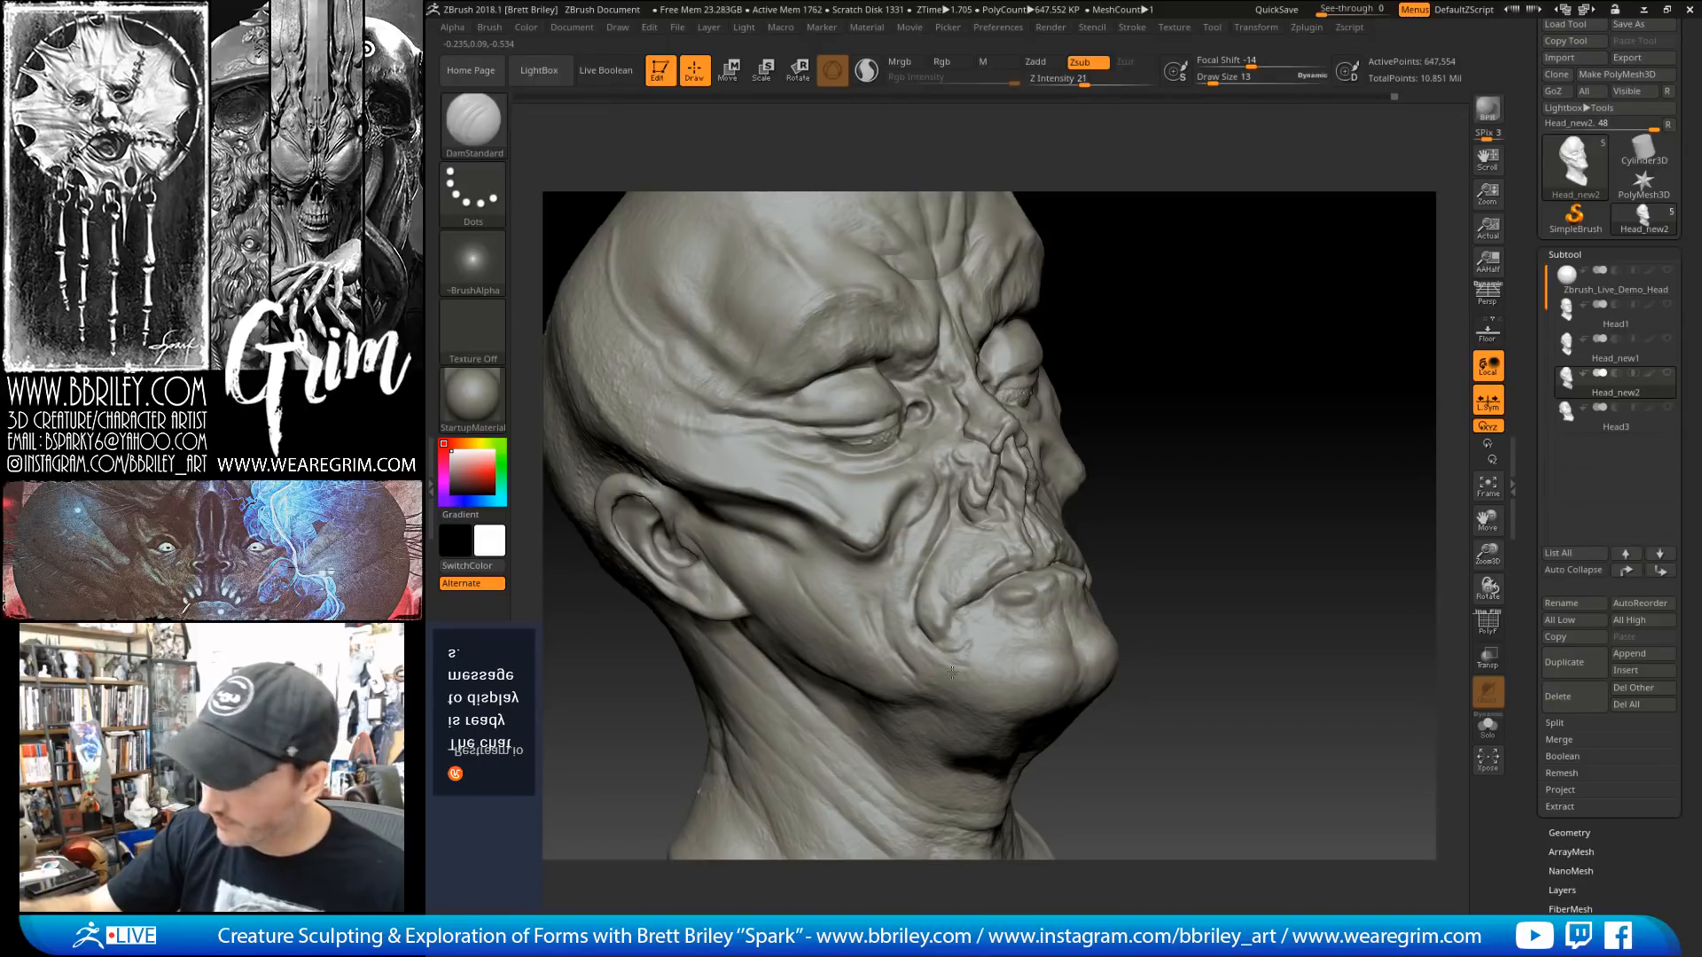
Step: Reshape the nasolabial folds from the front view using the Move brush at draw size 53
{"action": "mouse_move", "coordinate": [1125, 520]}
{"action": "left_mouse_down", "text": "shift"}
{"action": "mouse_move", "coordinate": [1370, 404]}
{"action": "mouse_move", "coordinate": [1323, 330]}
{"action": "left_mouse_up", "text": "shift"}
{"action": "key", "text": "b"}
{"action": "key", "text": "m"}
{"action": "key", "text": "v"}
{"action": "key", "text": "s"}
{"action": "left_click_drag", "start_coordinate": [1053, 471], "coordinate": [1069, 469]}
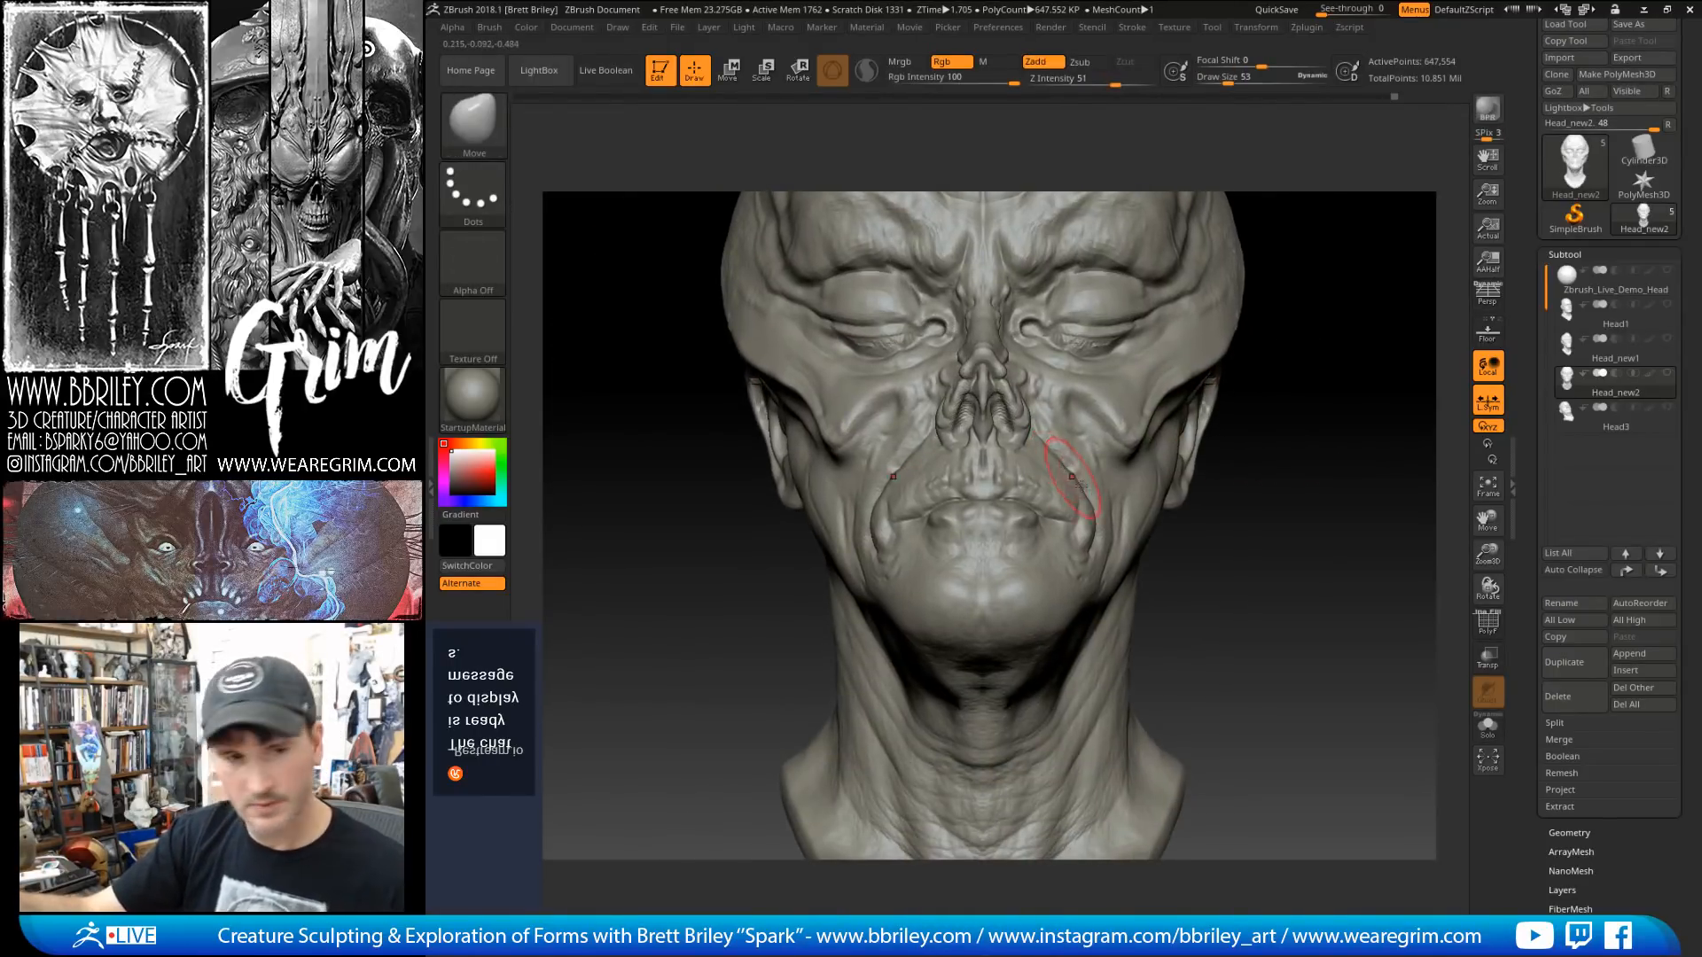
Step: Refine the shape of the cheeks beside the nose and mouth with the Move brush at draw sizes 36 and 39
{"action": "left_click_drag", "start_coordinate": [1279, 545], "coordinate": [1261, 511], "text": "alt"}
{"action": "key", "text": "s"}
{"action": "left_click_drag", "start_coordinate": [1011, 476], "coordinate": [1008, 476]}
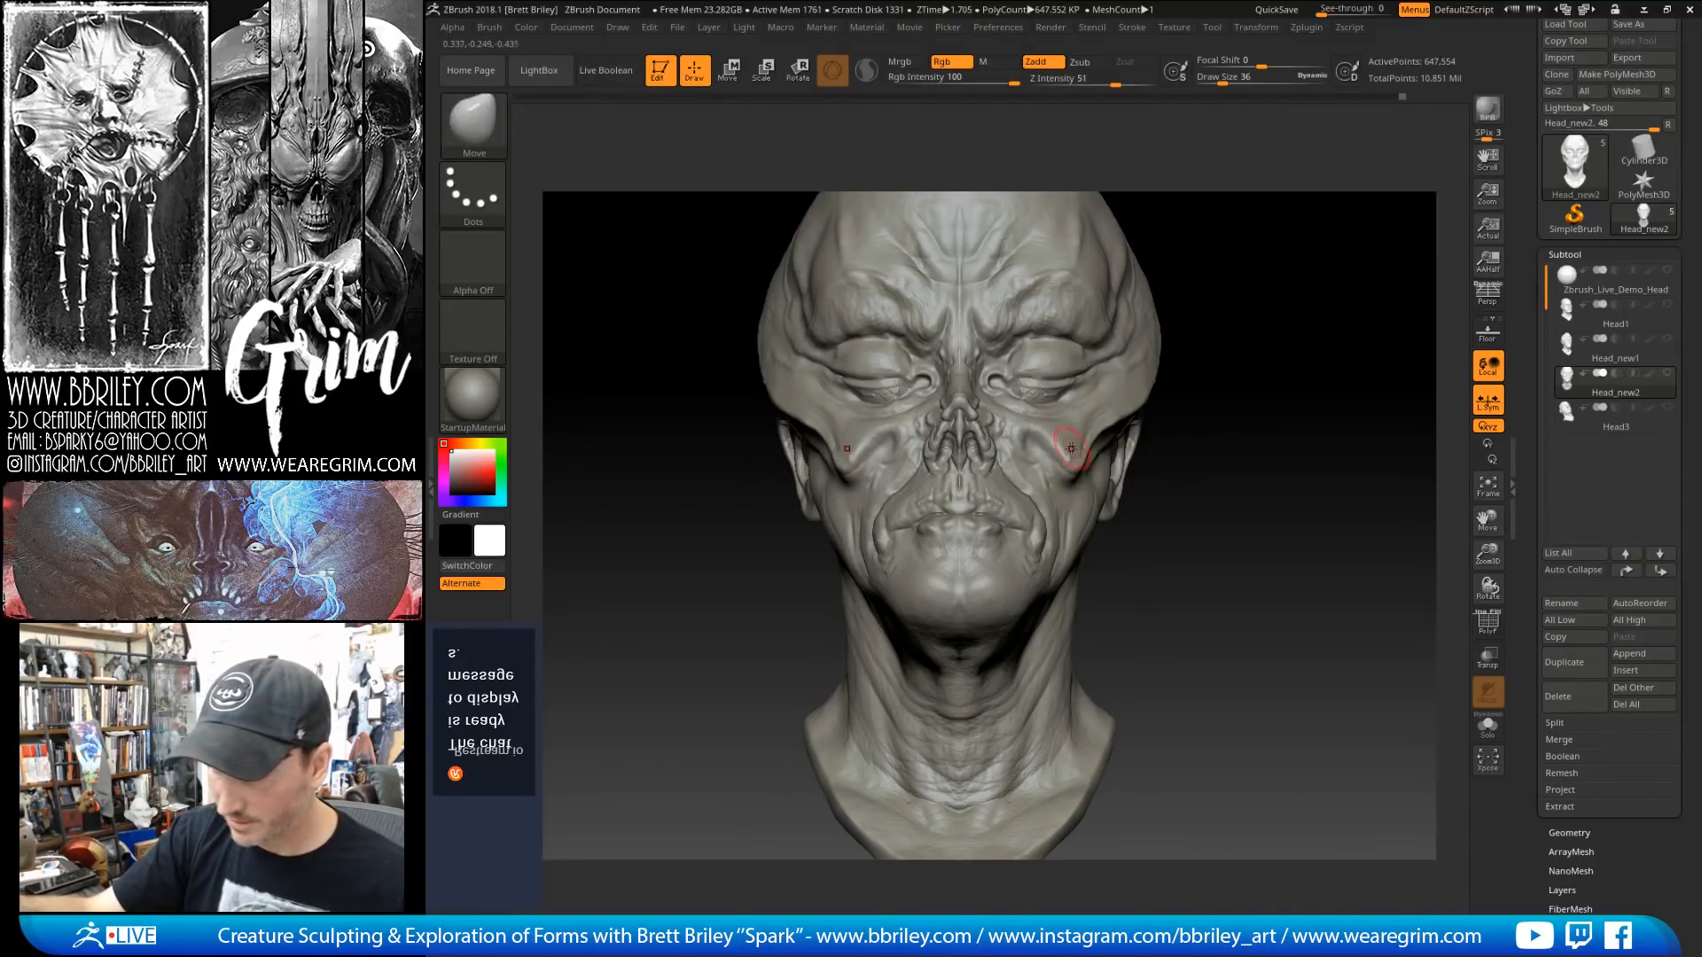
{"action": "key", "text": "s"}
{"action": "left_click_drag", "start_coordinate": [1035, 448], "coordinate": [1039, 433]}
{"action": "key", "text": "s"}
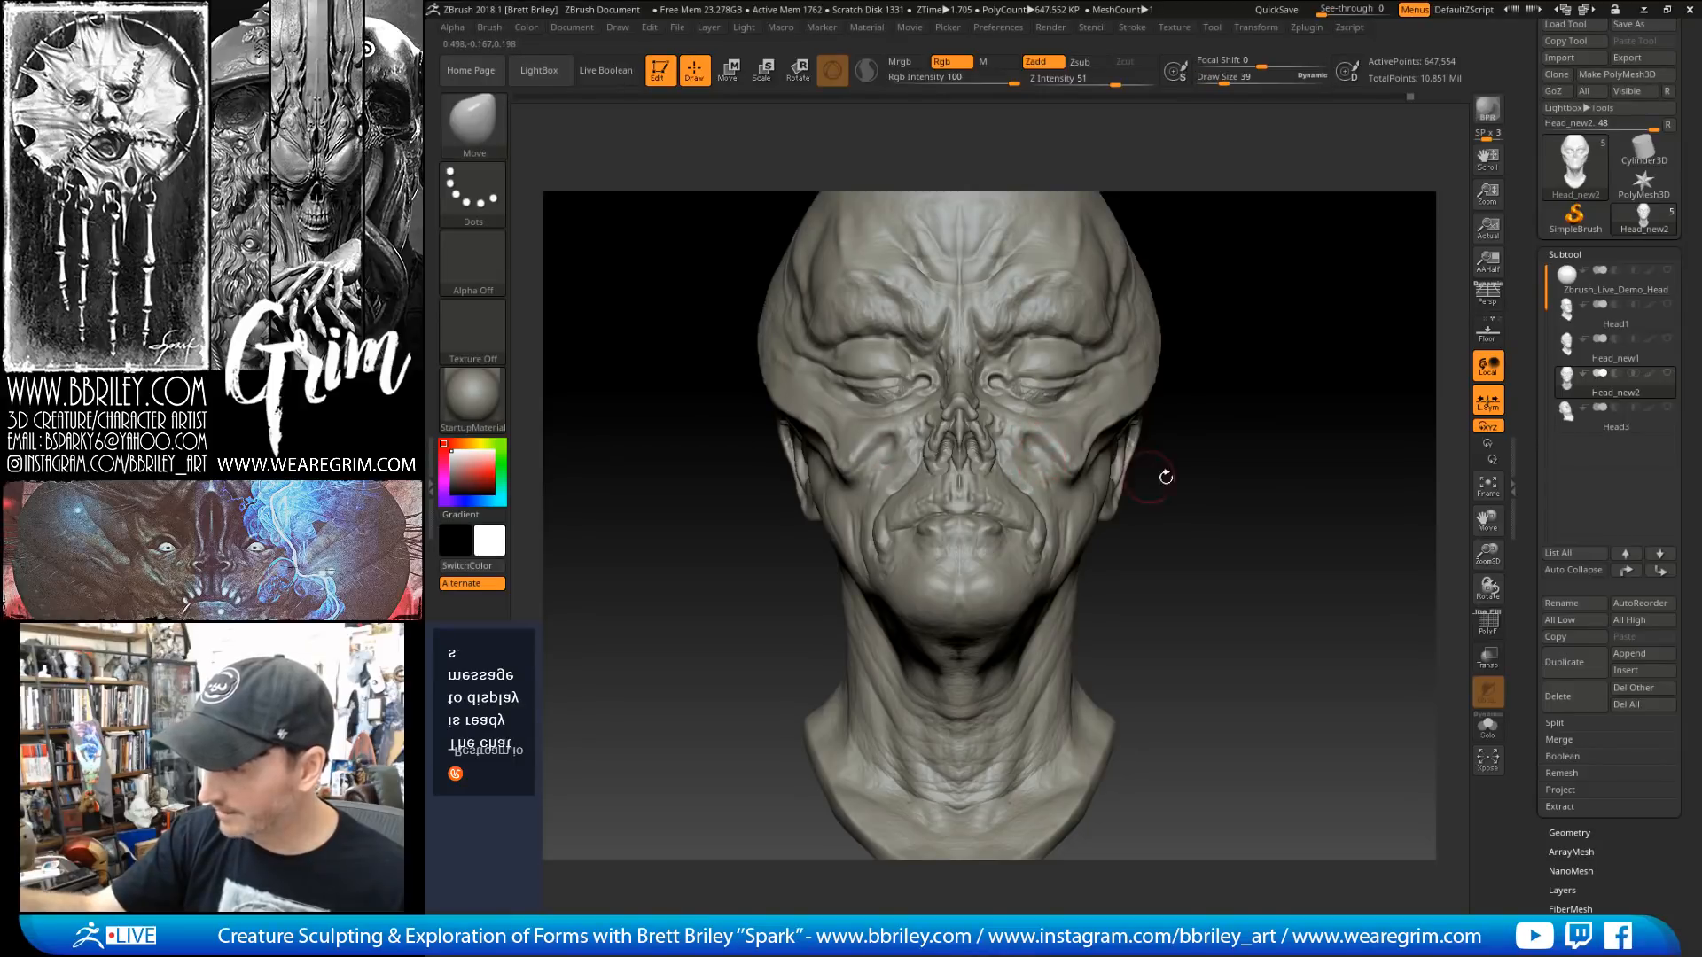
Step: Adjust the cheek and mouth-corner forms from the side with the Move brush at draw sizes 39 and 50
{"action": "left_click_drag", "start_coordinate": [1167, 475], "coordinate": [1280, 466]}
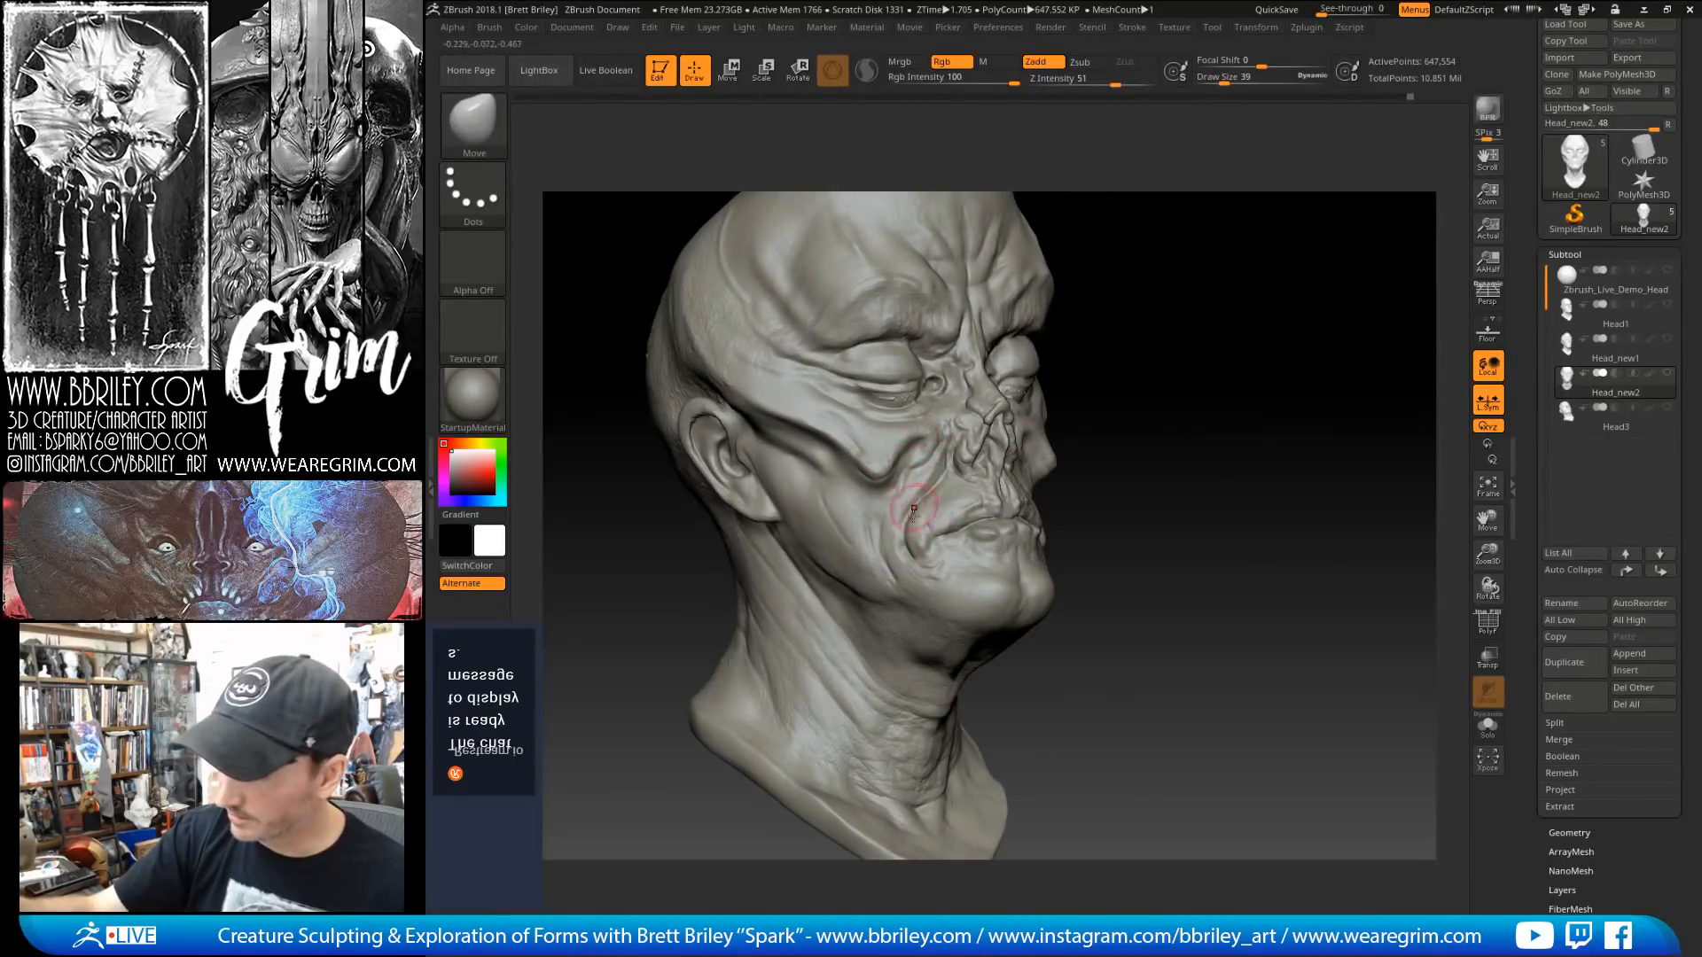
{"action": "left_click_drag", "start_coordinate": [1164, 412], "coordinate": [1218, 414]}
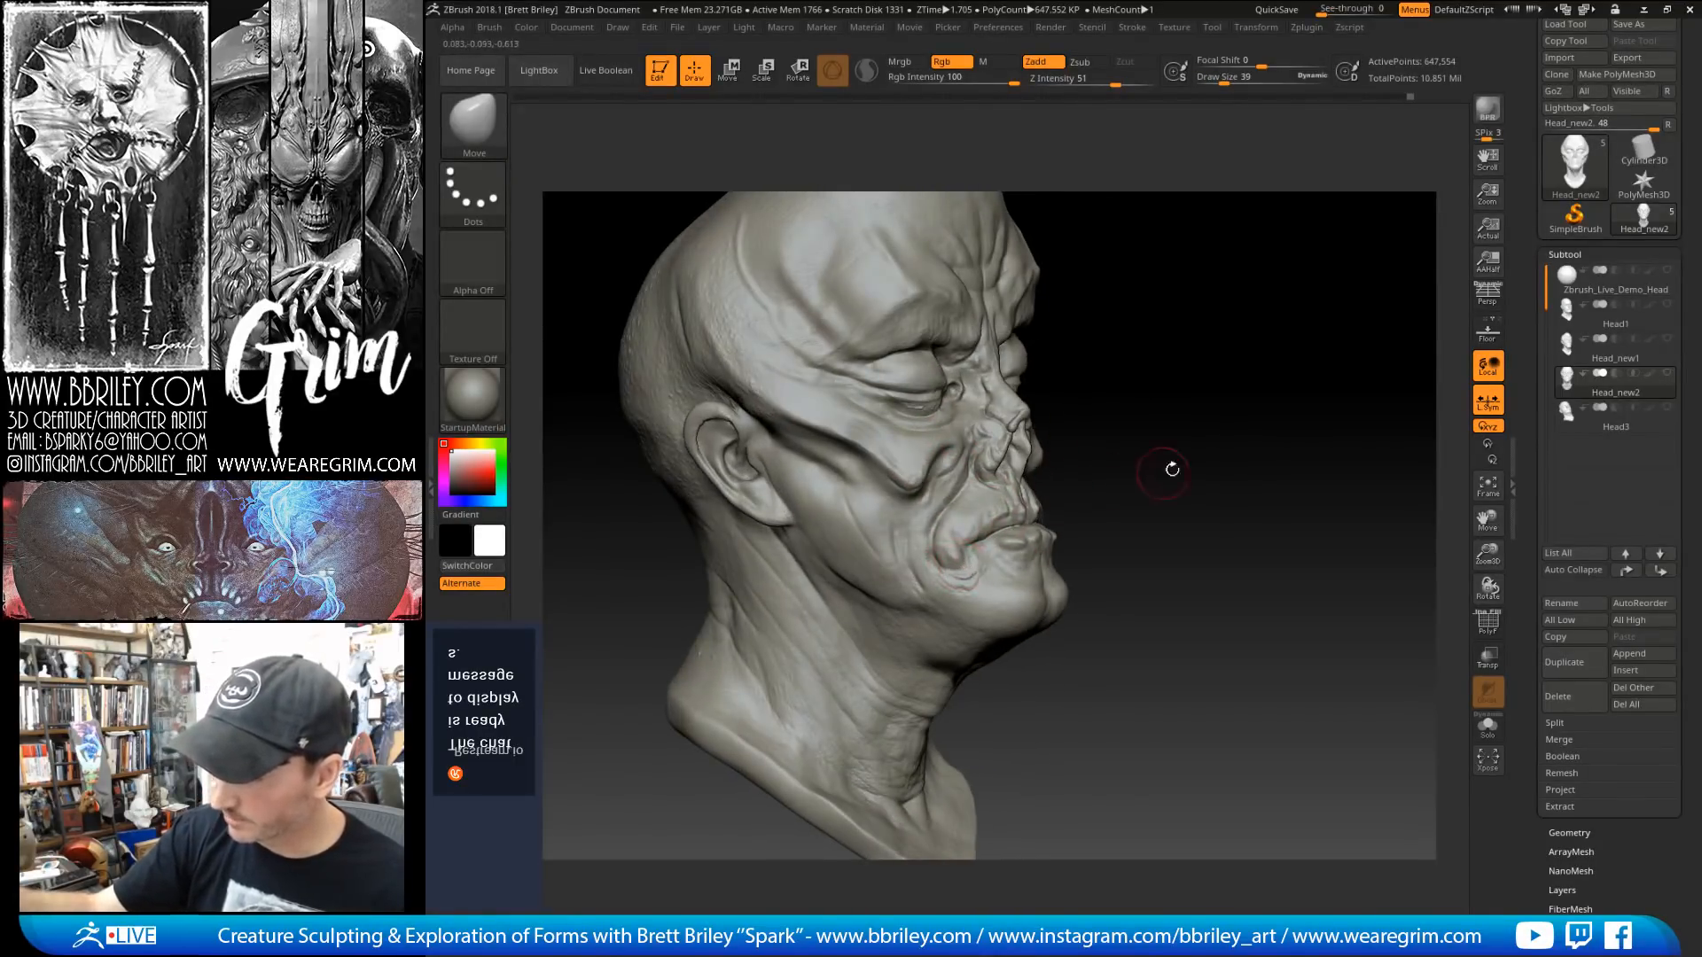
{"action": "left_click_drag", "start_coordinate": [1170, 470], "coordinate": [1230, 475]}
{"action": "key", "text": "s"}
{"action": "left_click_drag", "start_coordinate": [1118, 482], "coordinate": [1129, 483]}
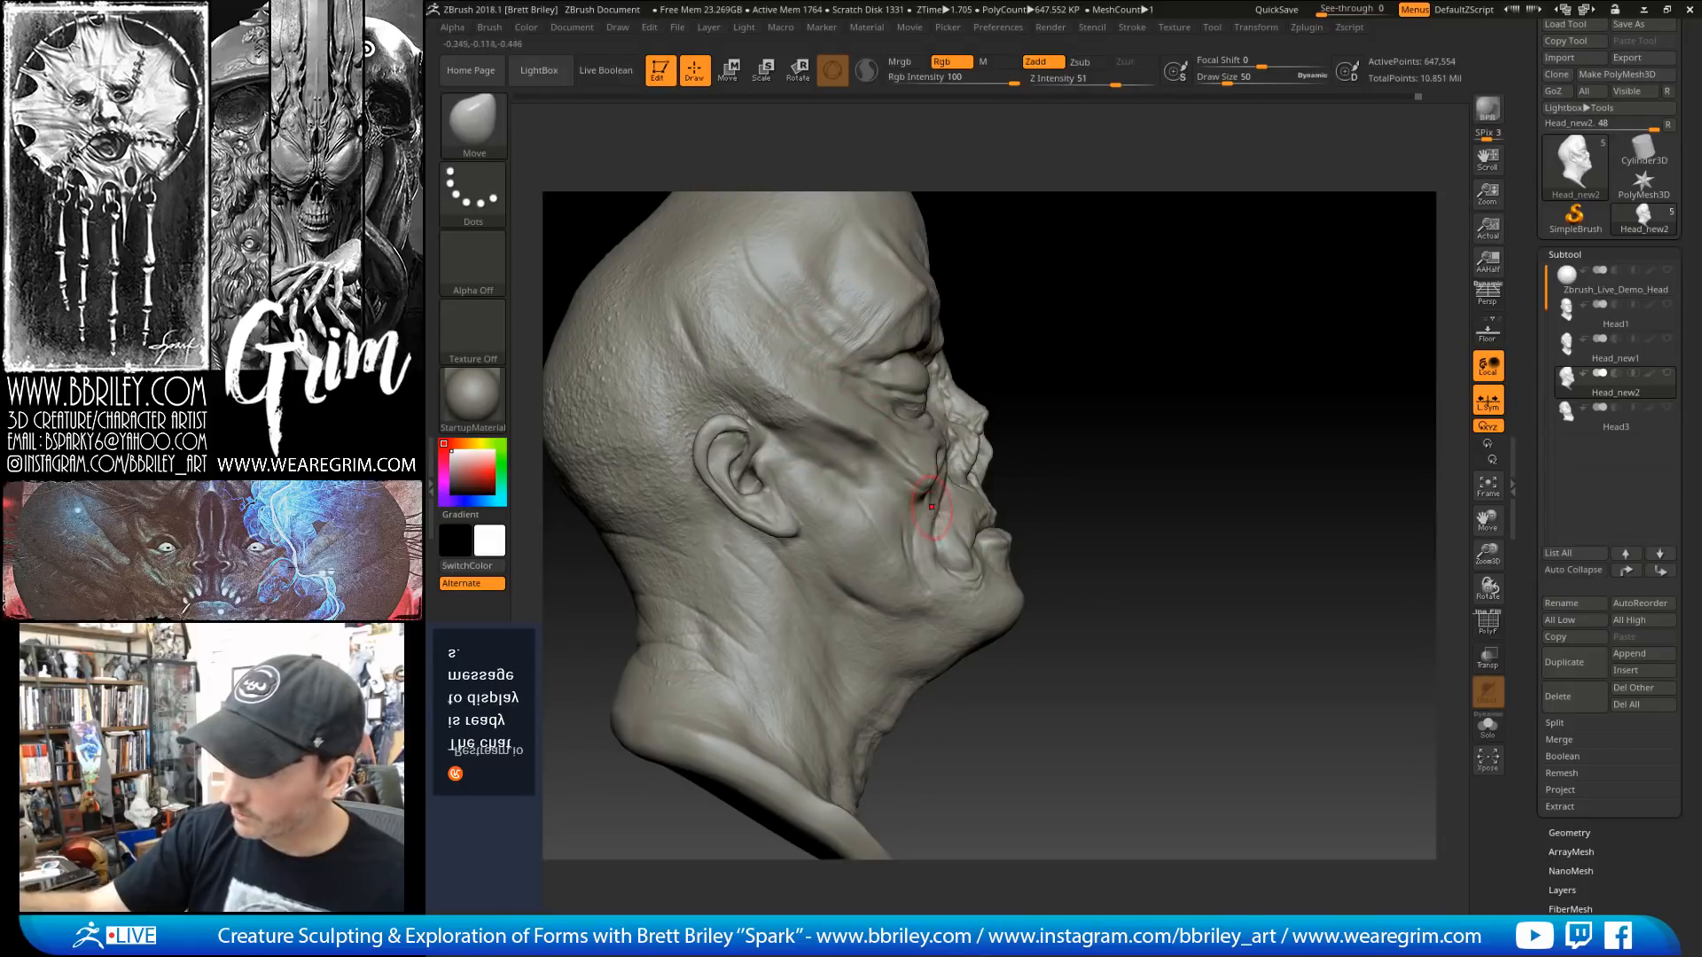
{"action": "mouse_move", "coordinate": [1072, 436]}
{"action": "left_mouse_down", "text": "alt"}
{"action": "mouse_move", "coordinate": [1075, 354]}
{"action": "mouse_move", "coordinate": [1112, 456]}
{"action": "left_mouse_up", "text": "alt"}
{"action": "left_click_drag", "start_coordinate": [919, 456], "coordinate": [917, 467]}
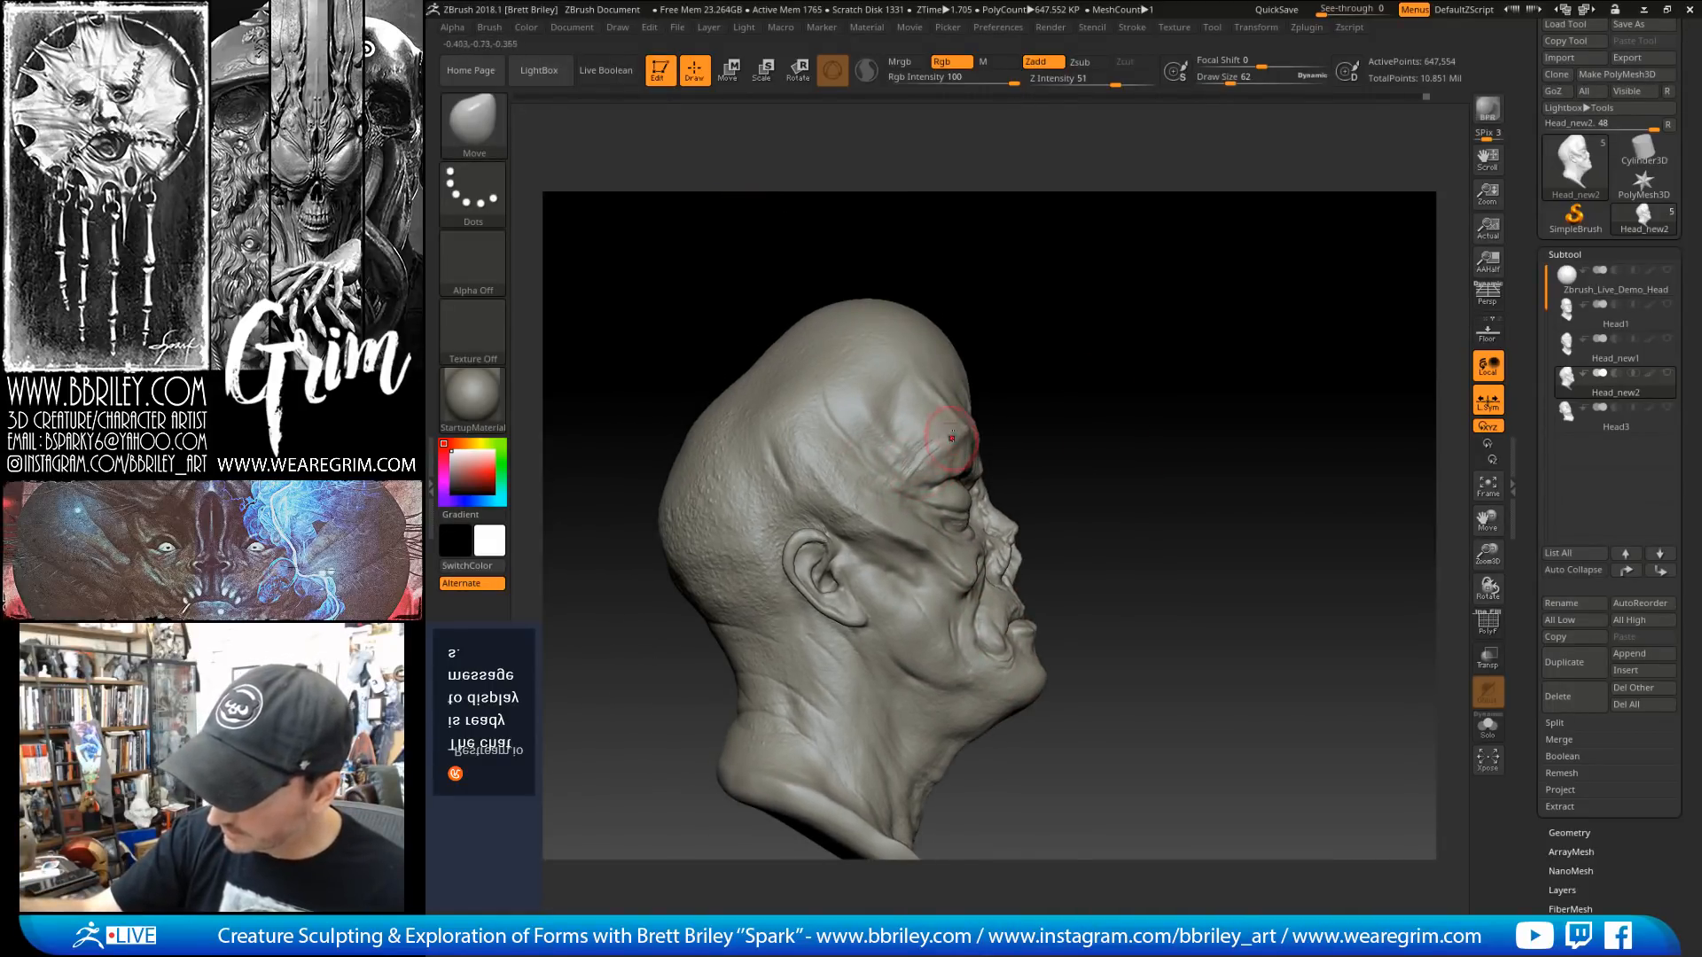
Step: Refine the forehead and brow contours from several angles with the Move brush at draw size 72
{"action": "left_click_drag", "start_coordinate": [1119, 306], "coordinate": [1066, 253]}
{"action": "key", "text": "s"}
{"action": "key", "text": "s"}
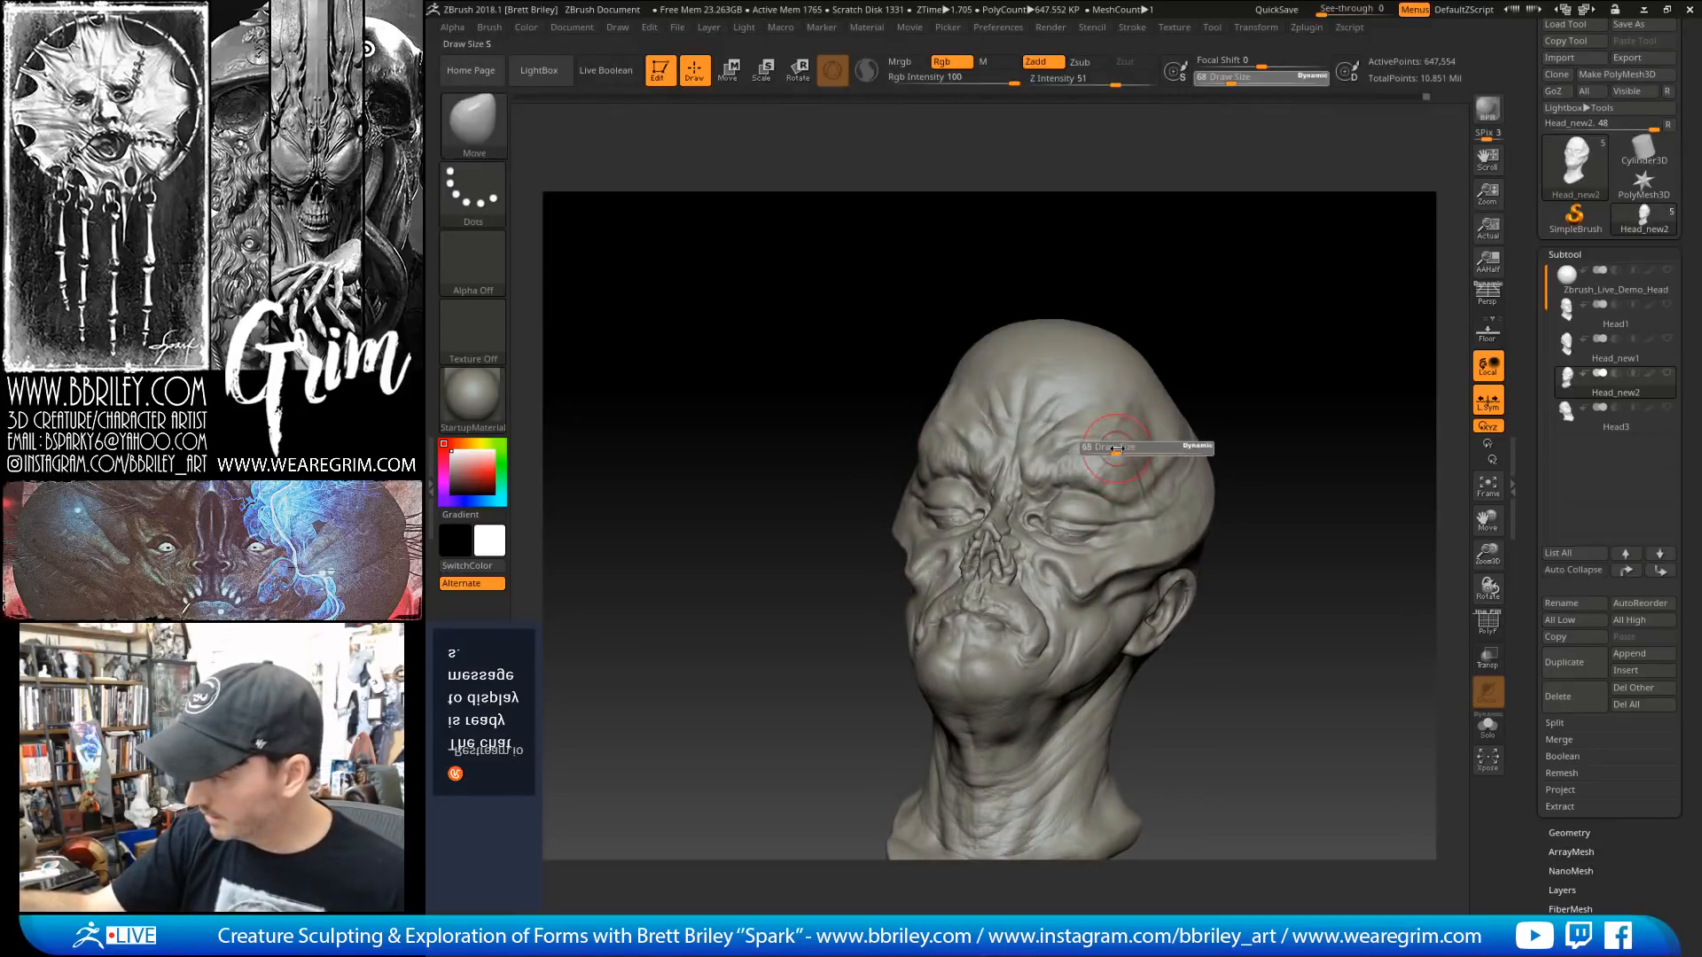
{"action": "left_click_drag", "start_coordinate": [1117, 451], "coordinate": [1120, 450]}
{"action": "mouse_move", "coordinate": [1257, 384]}
{"action": "left_mouse_down"}
{"action": "mouse_move", "coordinate": [1280, 406]}
{"action": "mouse_move", "coordinate": [1200, 444]}
{"action": "left_mouse_up"}
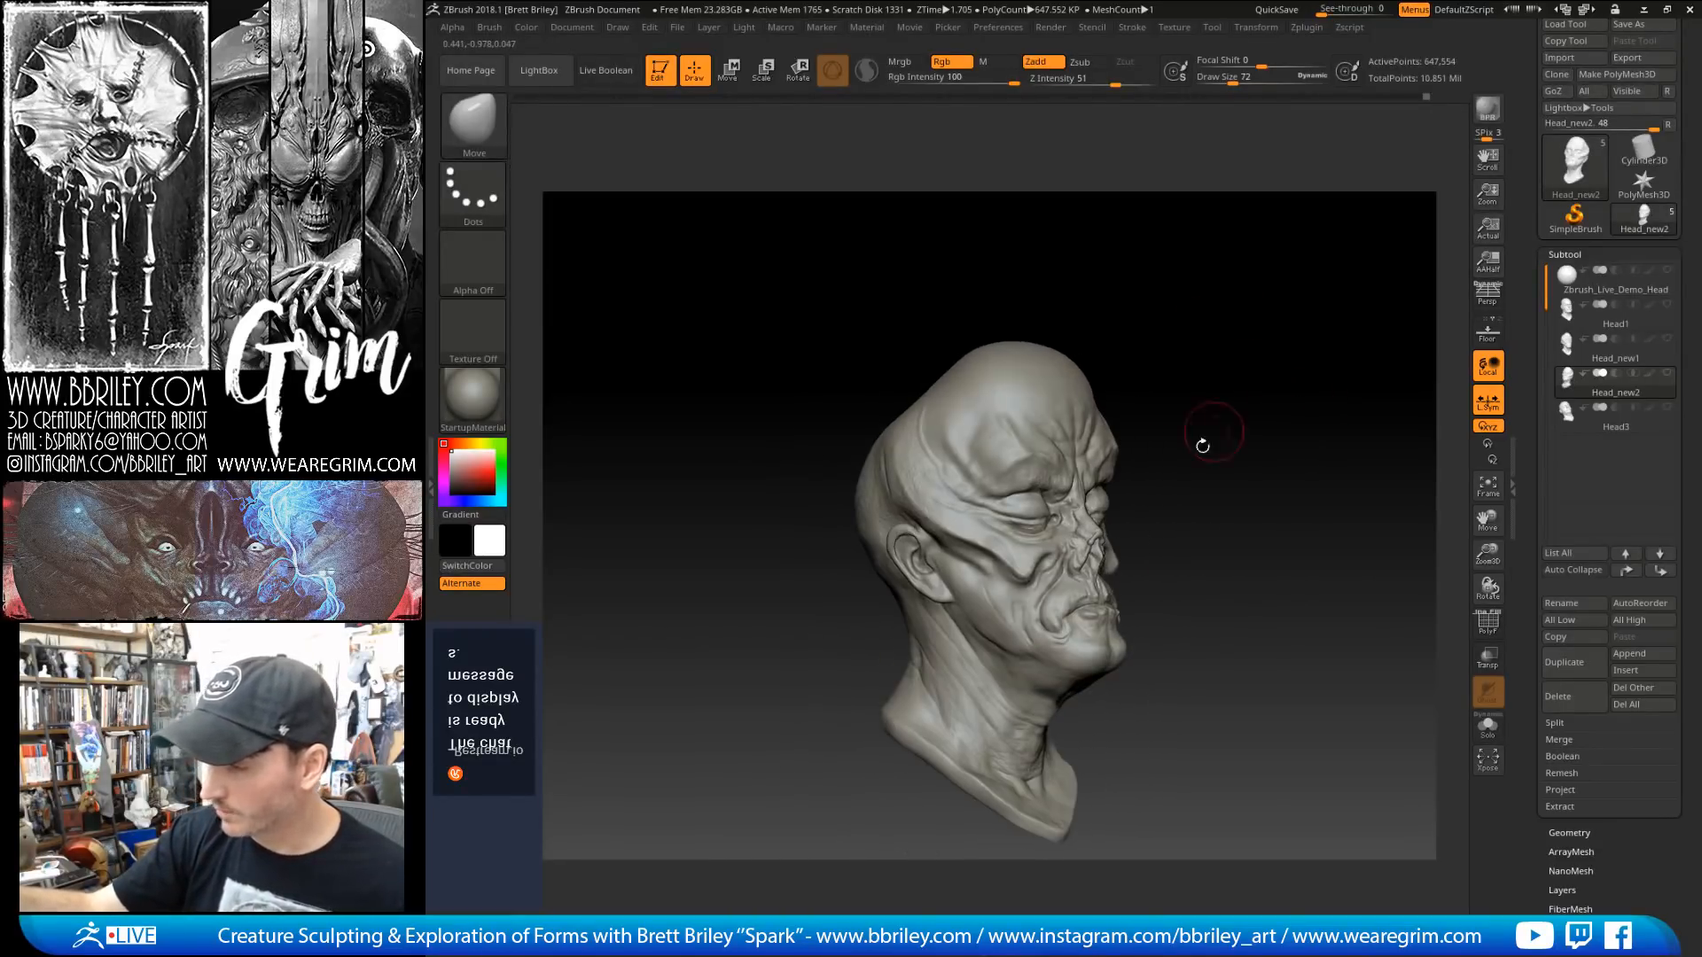
{"action": "mouse_move", "coordinate": [898, 297]}
{"action": "left_mouse_down"}
{"action": "mouse_move", "coordinate": [1170, 354]}
{"action": "mouse_move", "coordinate": [1238, 475]}
{"action": "mouse_move", "coordinate": [1187, 497]}
{"action": "left_mouse_up"}
Step: Build up the side of the neck below the ear with the Standard brush at intensity 25 and draw size 50
{"action": "key", "text": "b"}
{"action": "key", "text": "s"}
{"action": "key", "text": "t"}
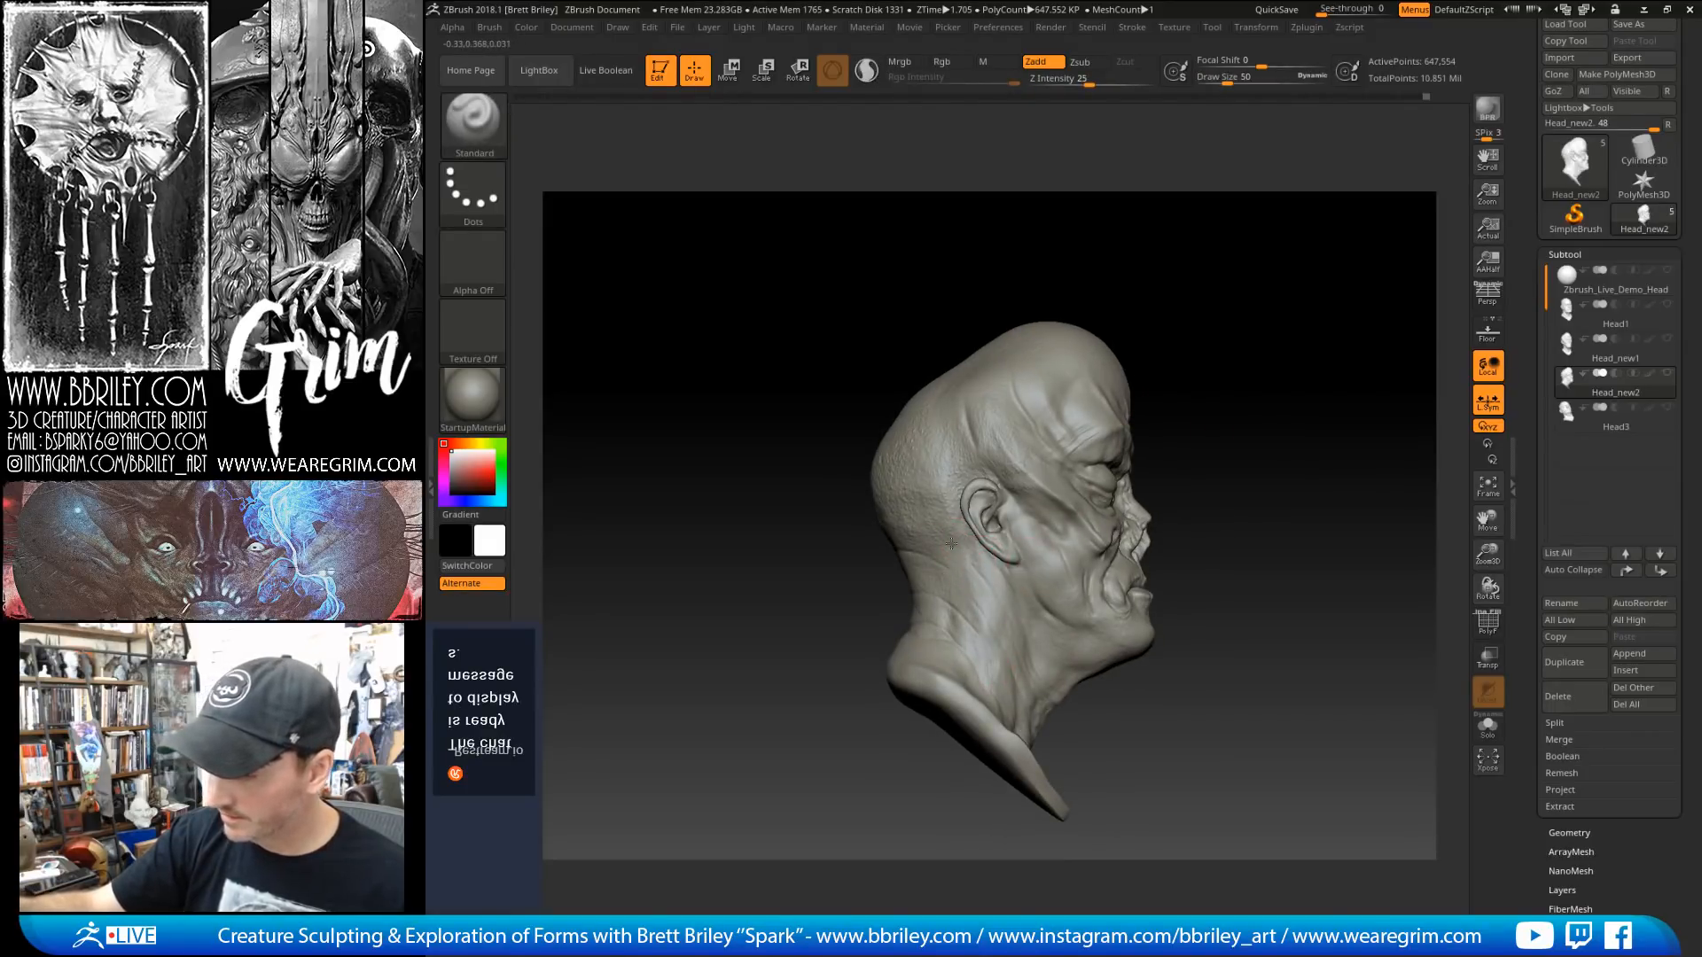
{"action": "left_click_drag", "start_coordinate": [1244, 439], "coordinate": [1157, 398]}
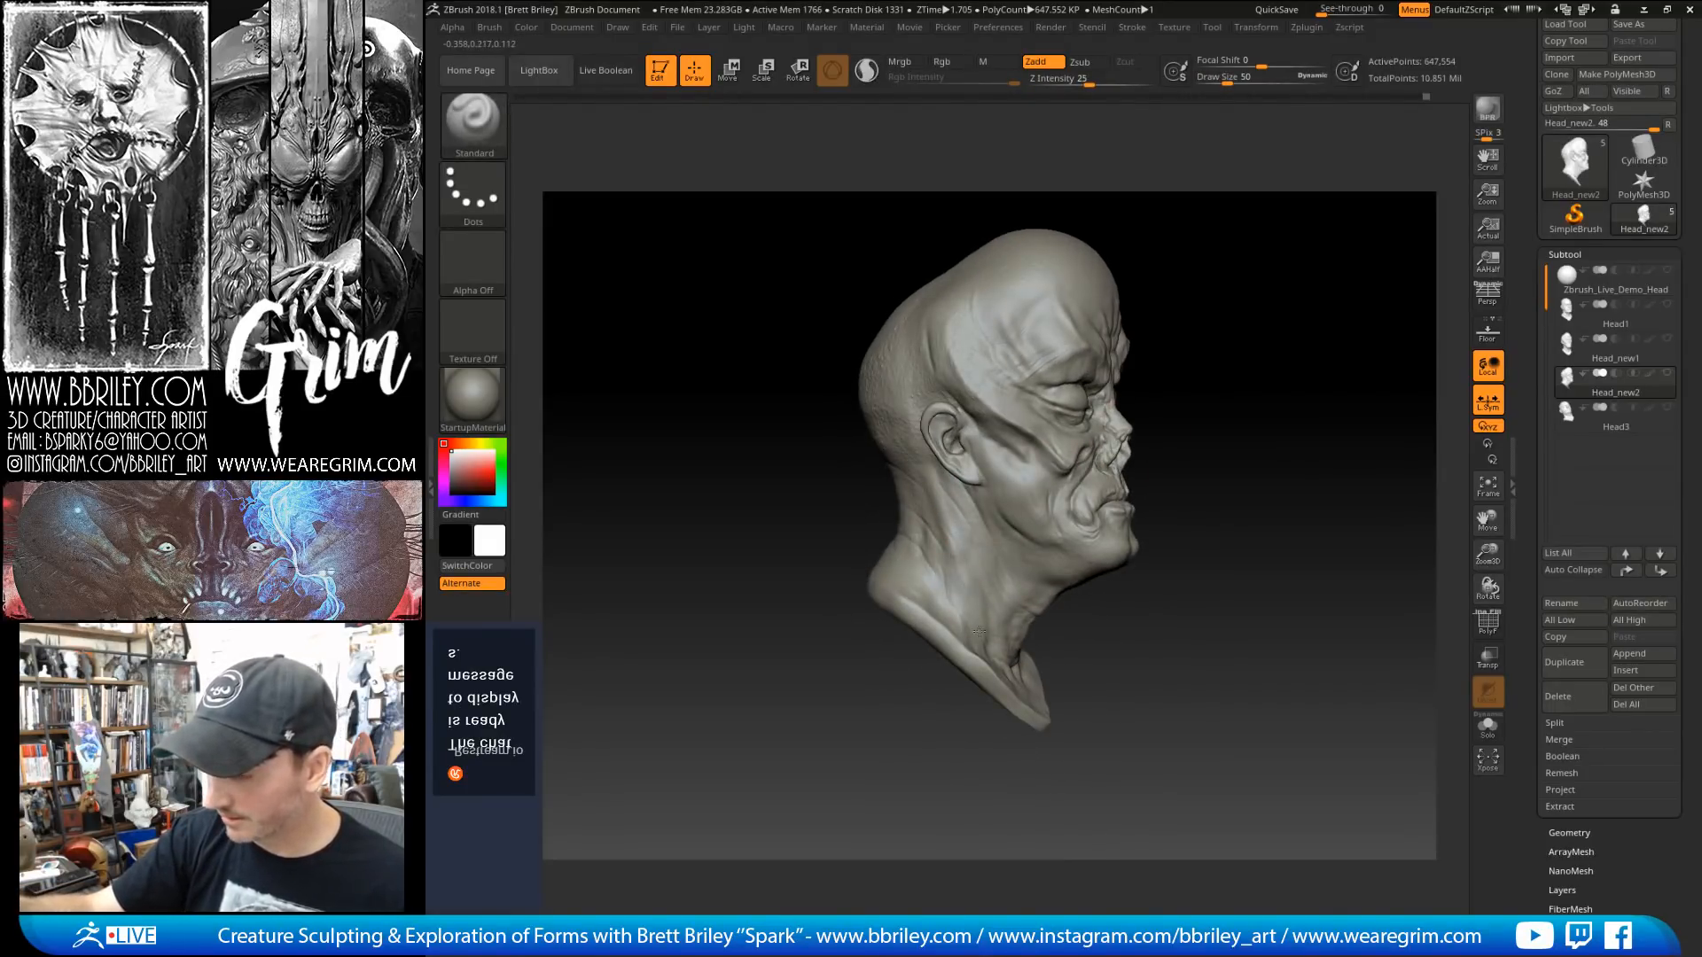
{"action": "left_click_drag", "start_coordinate": [965, 587], "coordinate": [952, 542]}
{"action": "left_click_drag", "start_coordinate": [1234, 406], "coordinate": [1203, 395]}
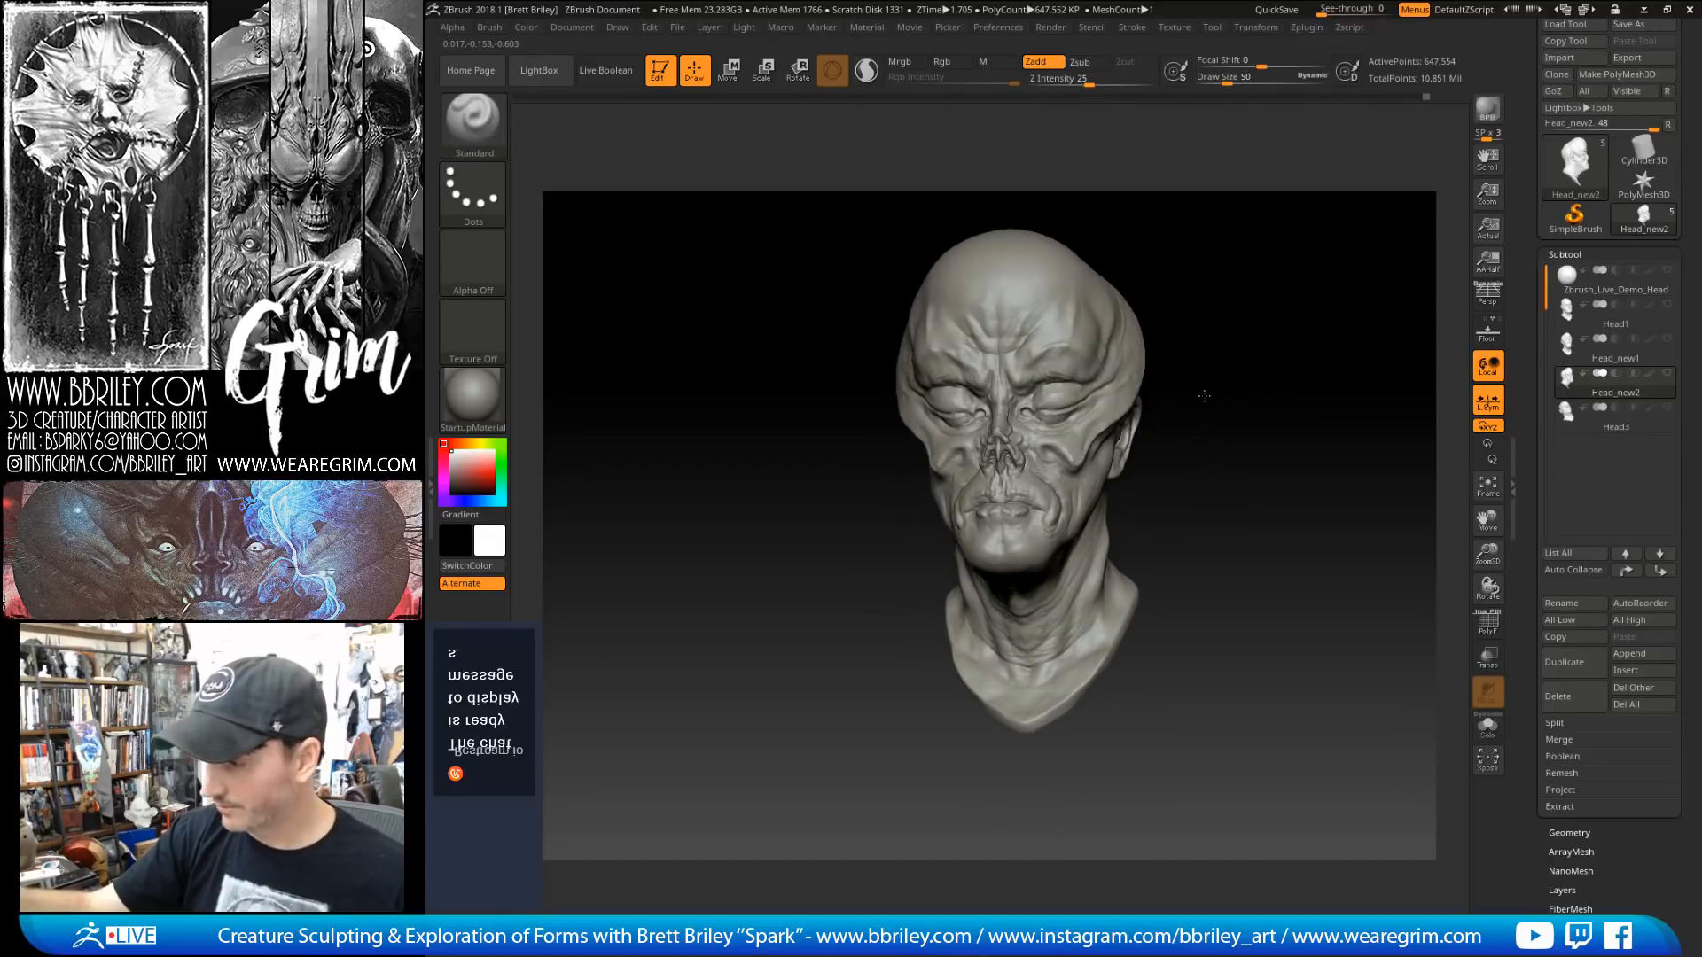
Step: Reshape the jaw and the front of the neck with the Move brush, starting at draw size 62
{"action": "type", "text": "bmvs62"}
{"action": "key", "text": "Return"}
{"action": "left_click_drag", "start_coordinate": [1131, 514], "coordinate": [1141, 525]}
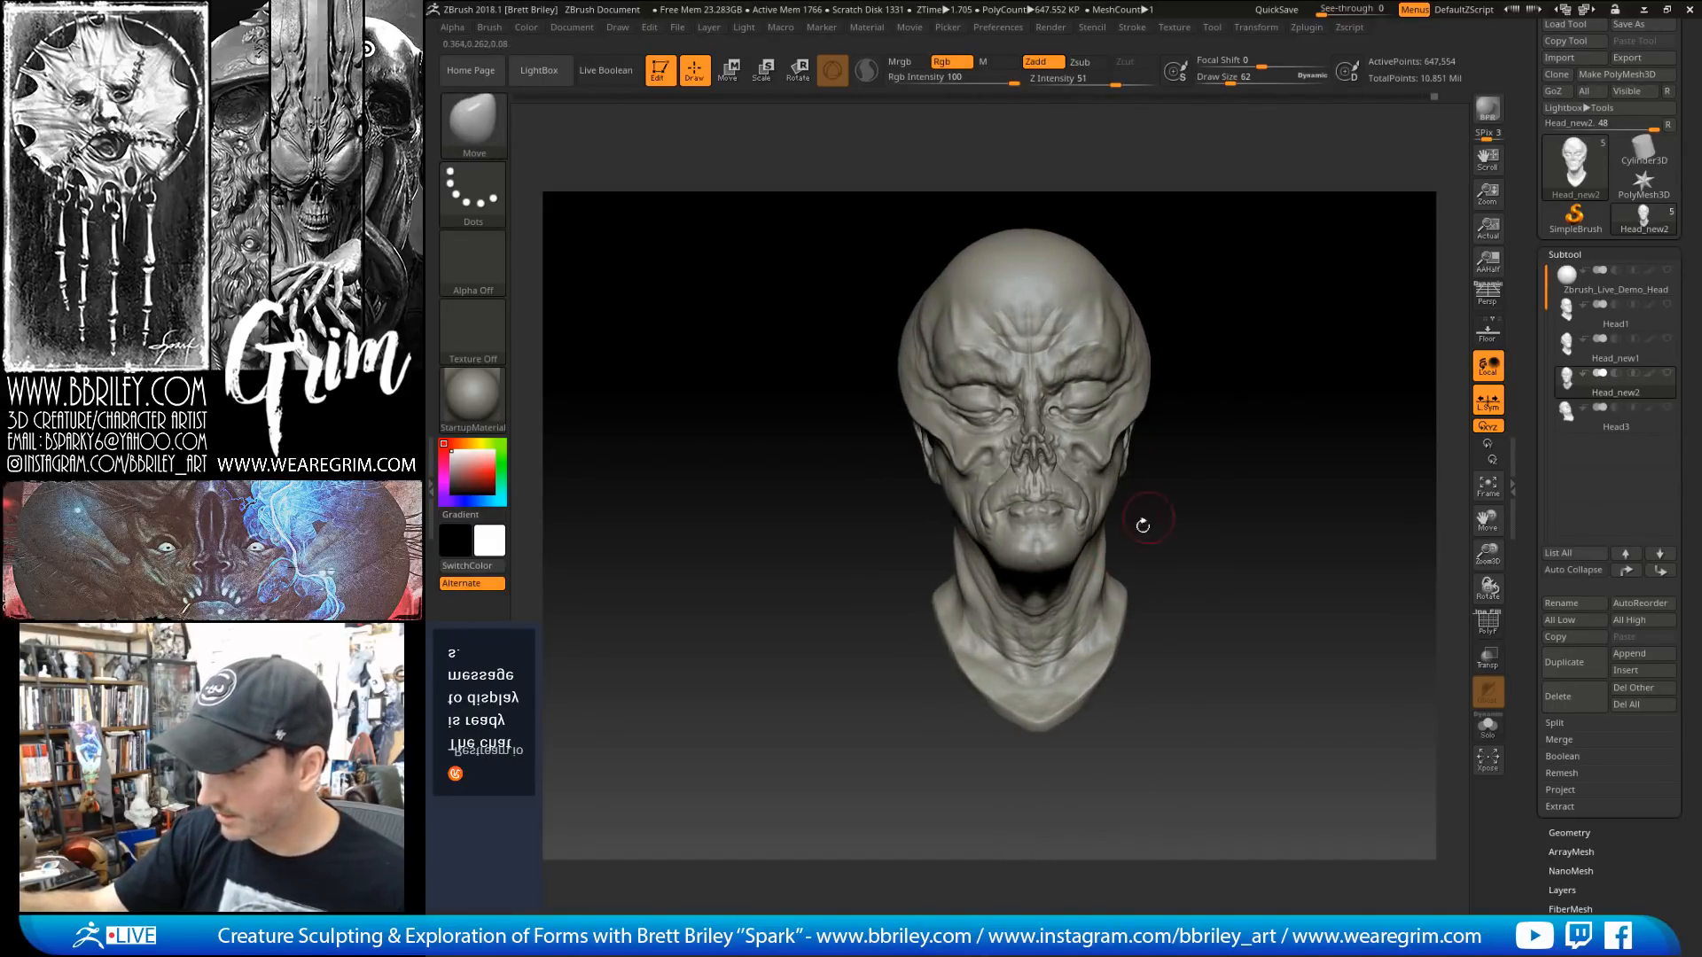
{"action": "key", "text": "s"}
{"action": "left_click", "coordinate": [1099, 599]}
{"action": "key", "text": "s"}
{"action": "left_click", "coordinate": [1062, 642]}
{"action": "left_click_drag", "start_coordinate": [1053, 649], "coordinate": [1054, 677]}
Step: Reshape the back of the head with the Move brush at draw sizes 153 and 98
{"action": "mouse_move", "coordinate": [1155, 542]}
{"action": "left_mouse_down"}
{"action": "mouse_move", "coordinate": [1306, 502]}
{"action": "mouse_move", "coordinate": [1324, 407]}
{"action": "mouse_move", "coordinate": [1356, 410]}
{"action": "left_mouse_up"}
{"action": "key", "text": "s"}
{"action": "left_click", "coordinate": [1087, 484]}
{"action": "left_click_drag", "start_coordinate": [1279, 322], "coordinate": [1303, 293]}
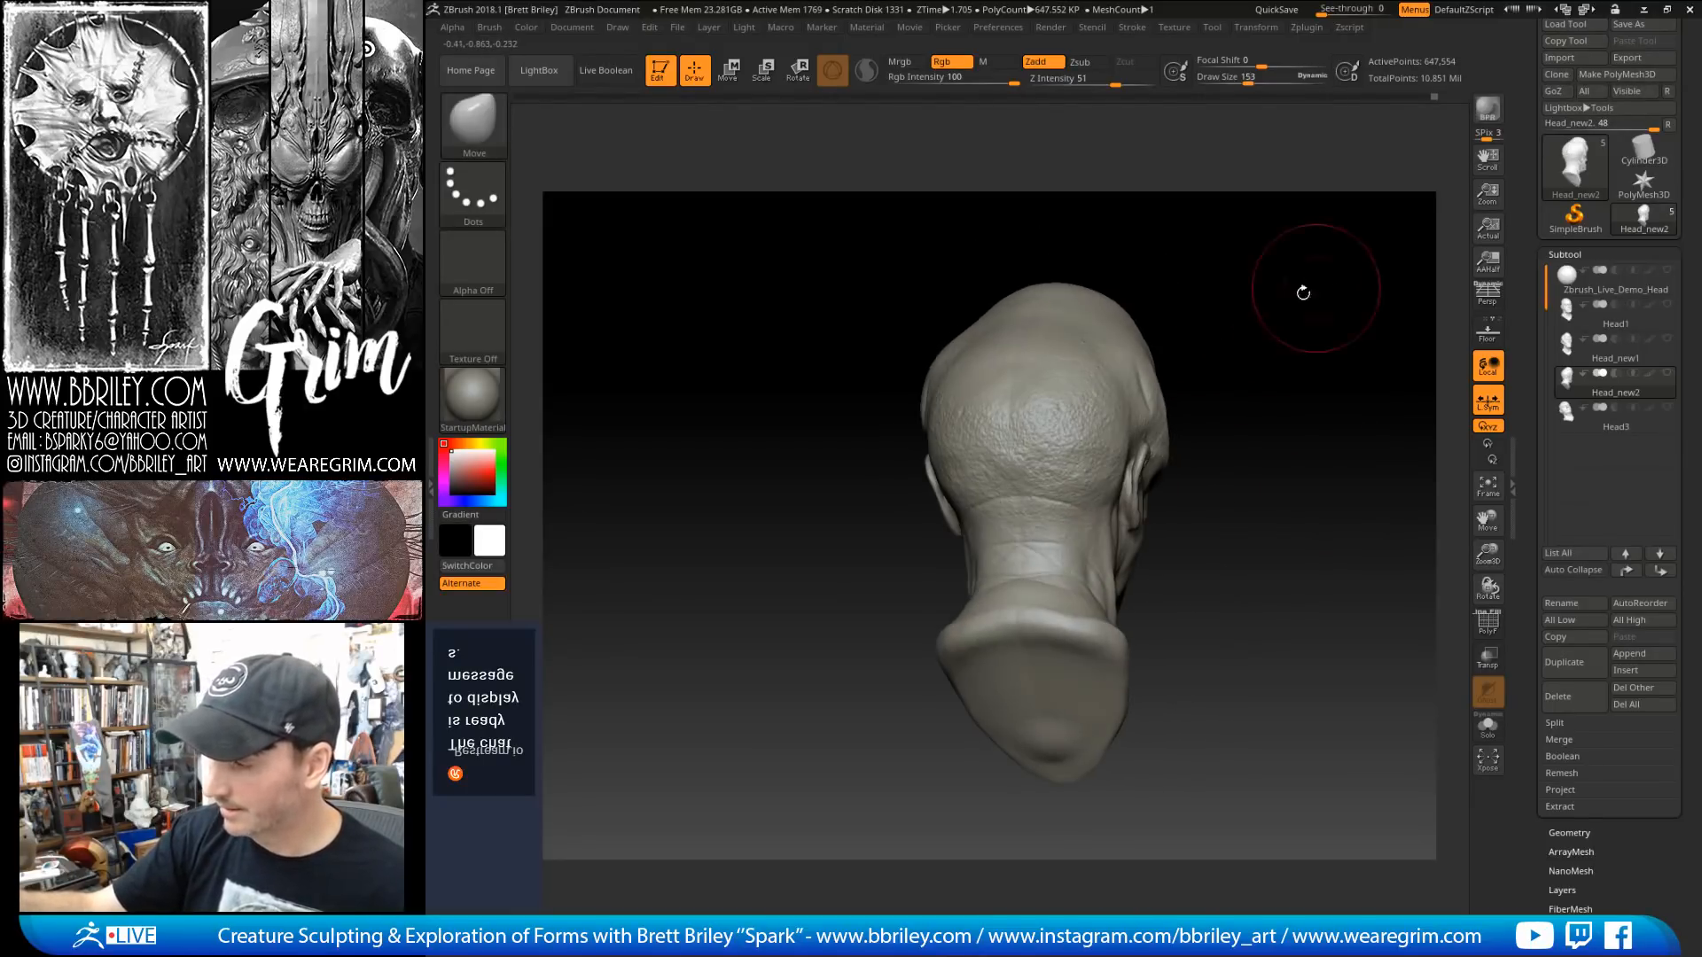
{"action": "key", "text": "s"}
{"action": "left_click", "coordinate": [1057, 494]}
{"action": "left_click_drag", "start_coordinate": [1056, 496], "coordinate": [1068, 503]}
{"action": "key", "text": "s"}
{"action": "left_click", "coordinate": [1062, 484]}
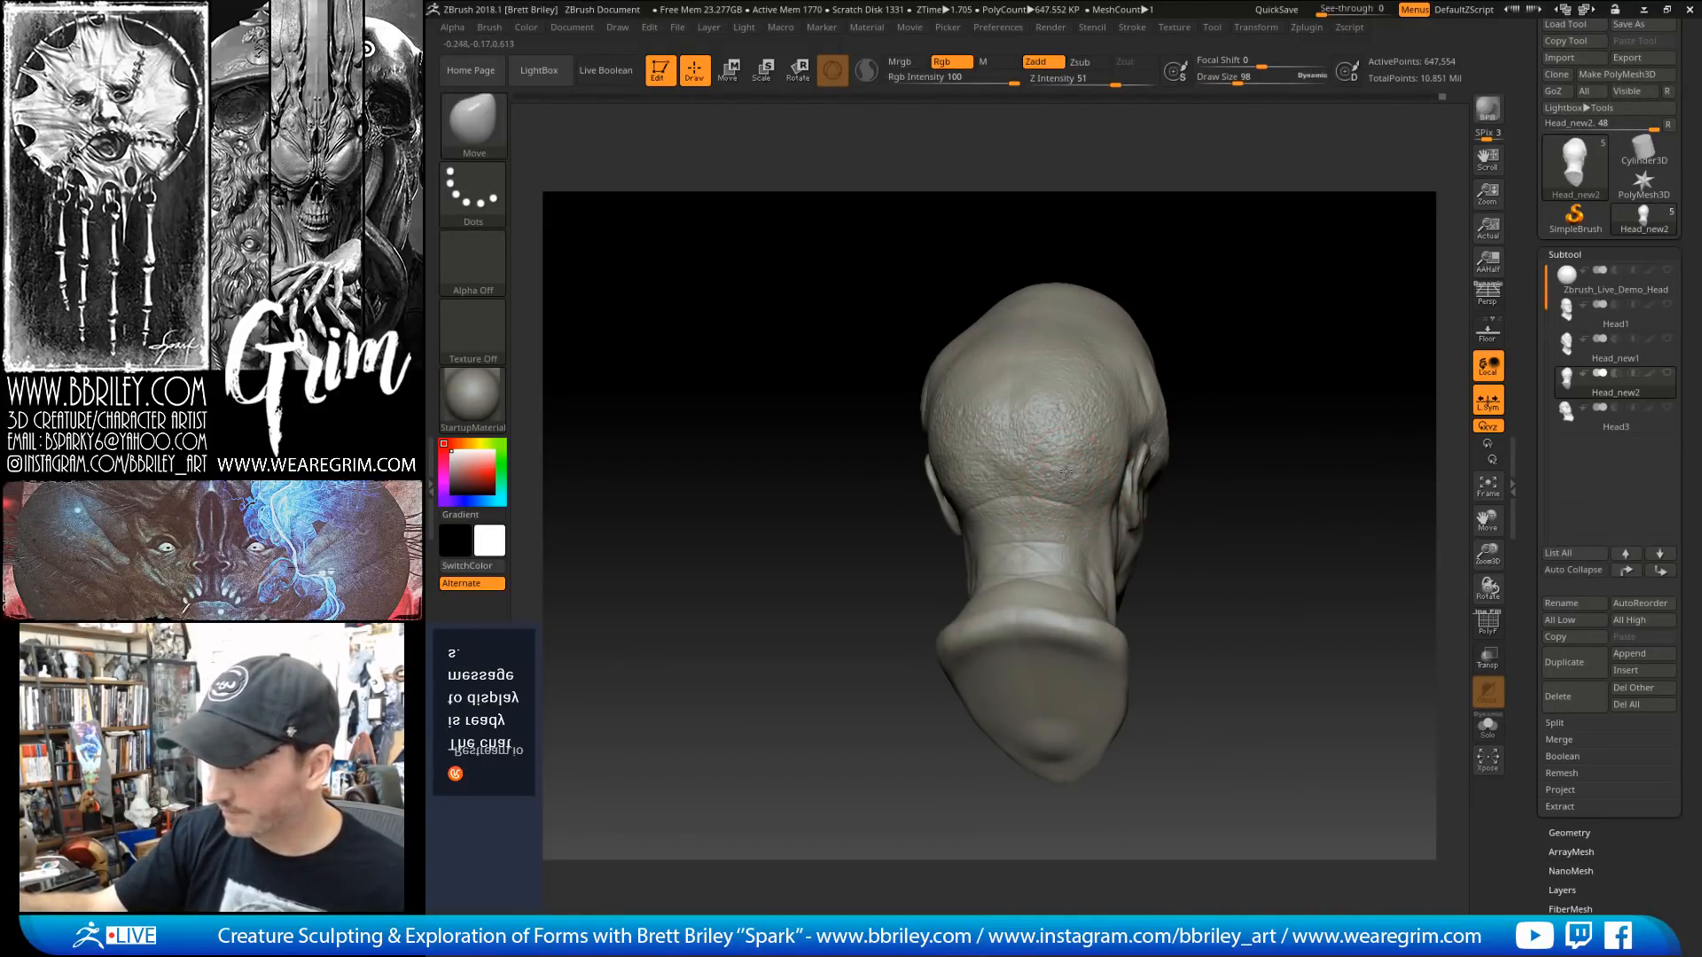
{"action": "left_click_drag", "start_coordinate": [1276, 345], "coordinate": [1168, 353]}
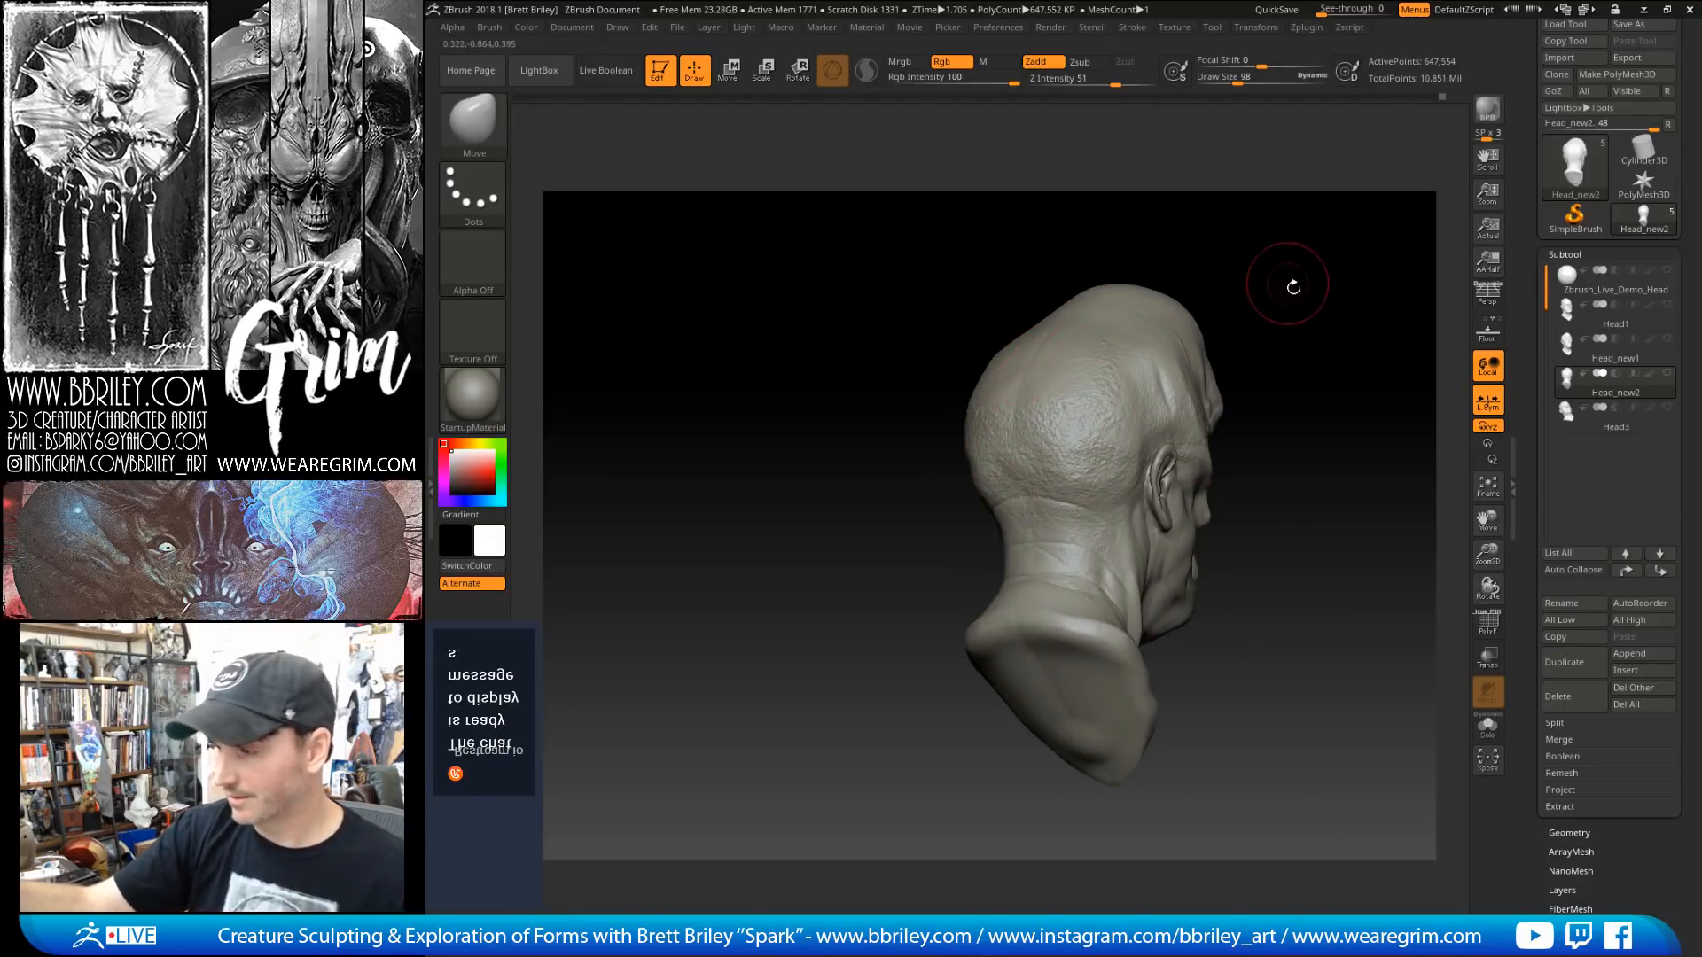
Step: Build up the side of the cranium above the ear with the Standard brush at intensity 25 and draw sizes 72, 59 and 47
{"action": "mouse_move", "coordinate": [1291, 285]}
{"action": "left_mouse_down"}
{"action": "mouse_move", "coordinate": [1325, 278]}
{"action": "mouse_move", "coordinate": [1218, 269]}
{"action": "left_mouse_up"}
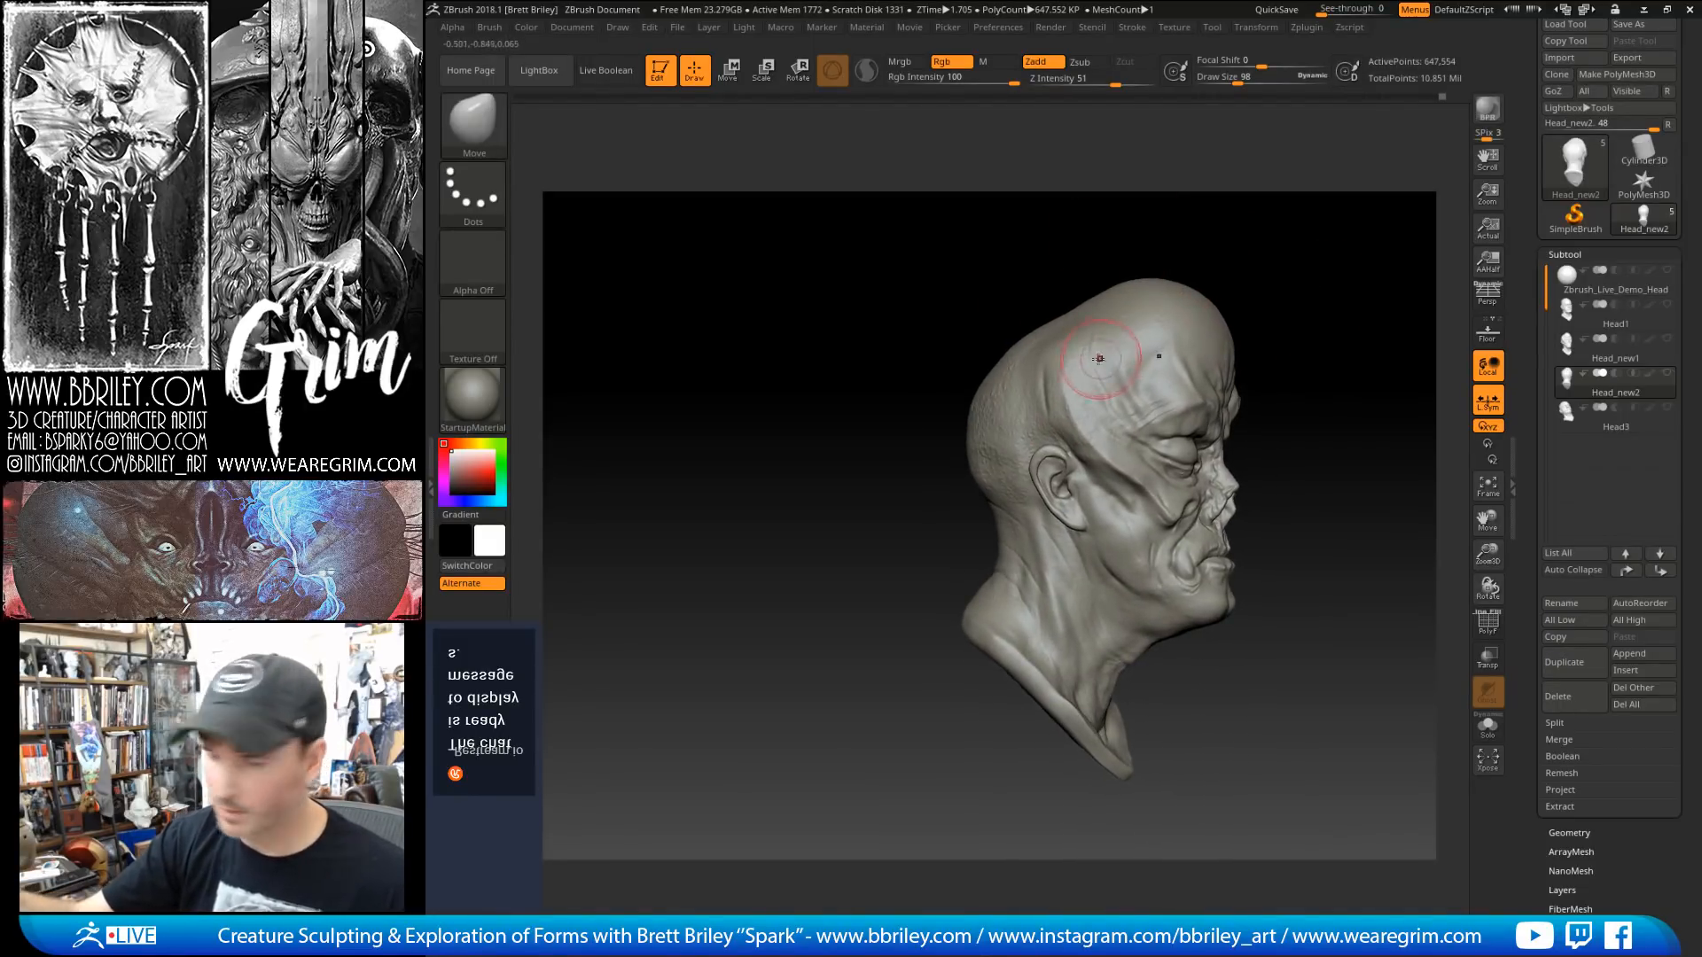
{"action": "key", "text": "s"}
{"action": "left_click", "coordinate": [1102, 359]}
{"action": "key", "text": "b"}
{"action": "key", "text": "s"}
{"action": "key", "text": "t"}
{"action": "left_click_drag", "start_coordinate": [1087, 243], "coordinate": [1132, 239]}
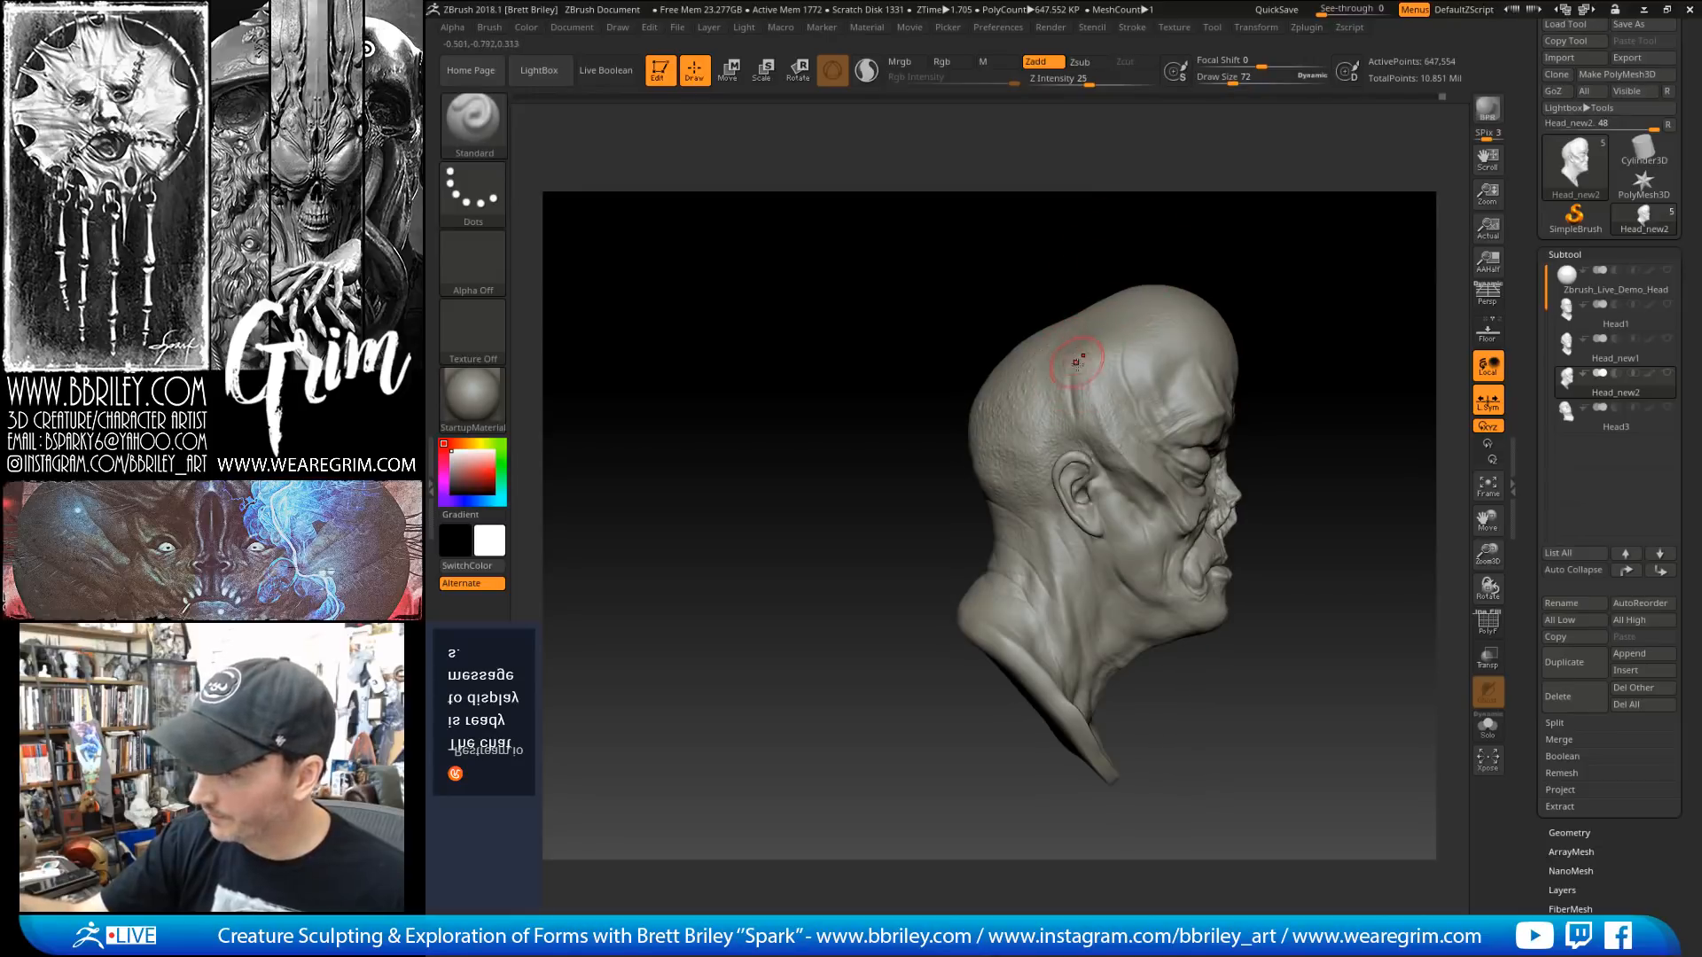
{"action": "key", "text": "s"}
{"action": "left_click", "coordinate": [1080, 359]}
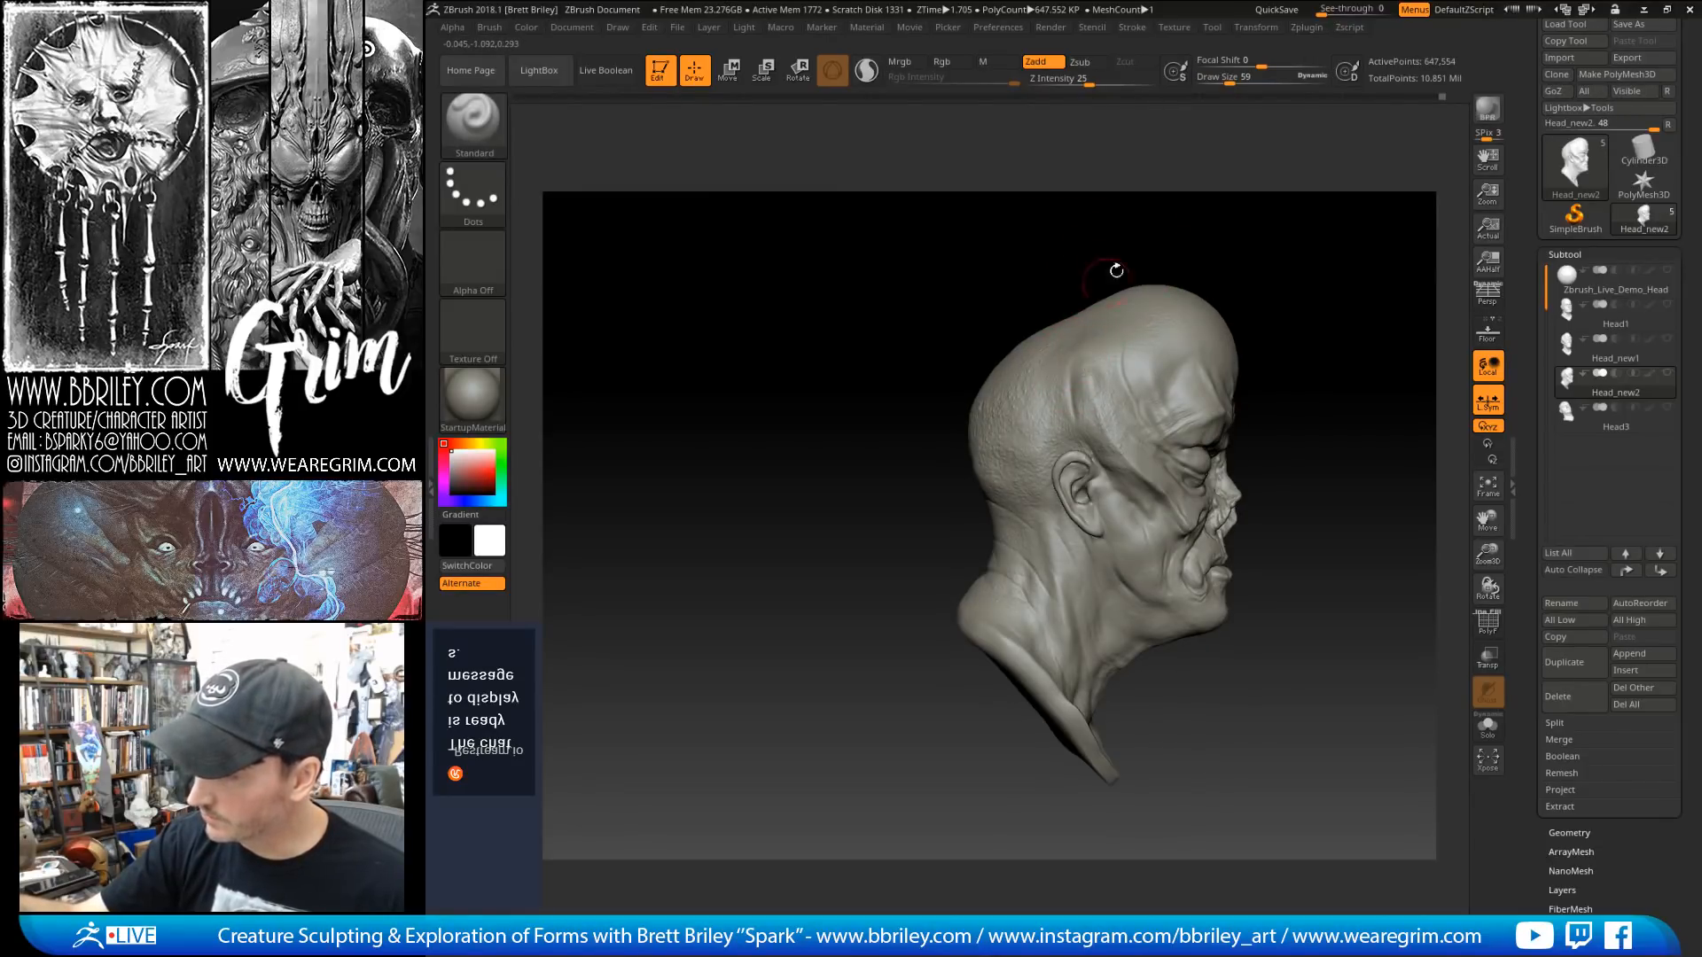
{"action": "mouse_move", "coordinate": [1115, 270]}
{"action": "left_mouse_down"}
{"action": "mouse_move", "coordinate": [1182, 236]}
{"action": "mouse_move", "coordinate": [1276, 263]}
{"action": "mouse_move", "coordinate": [1241, 334]}
{"action": "mouse_move", "coordinate": [1189, 364]}
{"action": "left_mouse_up"}
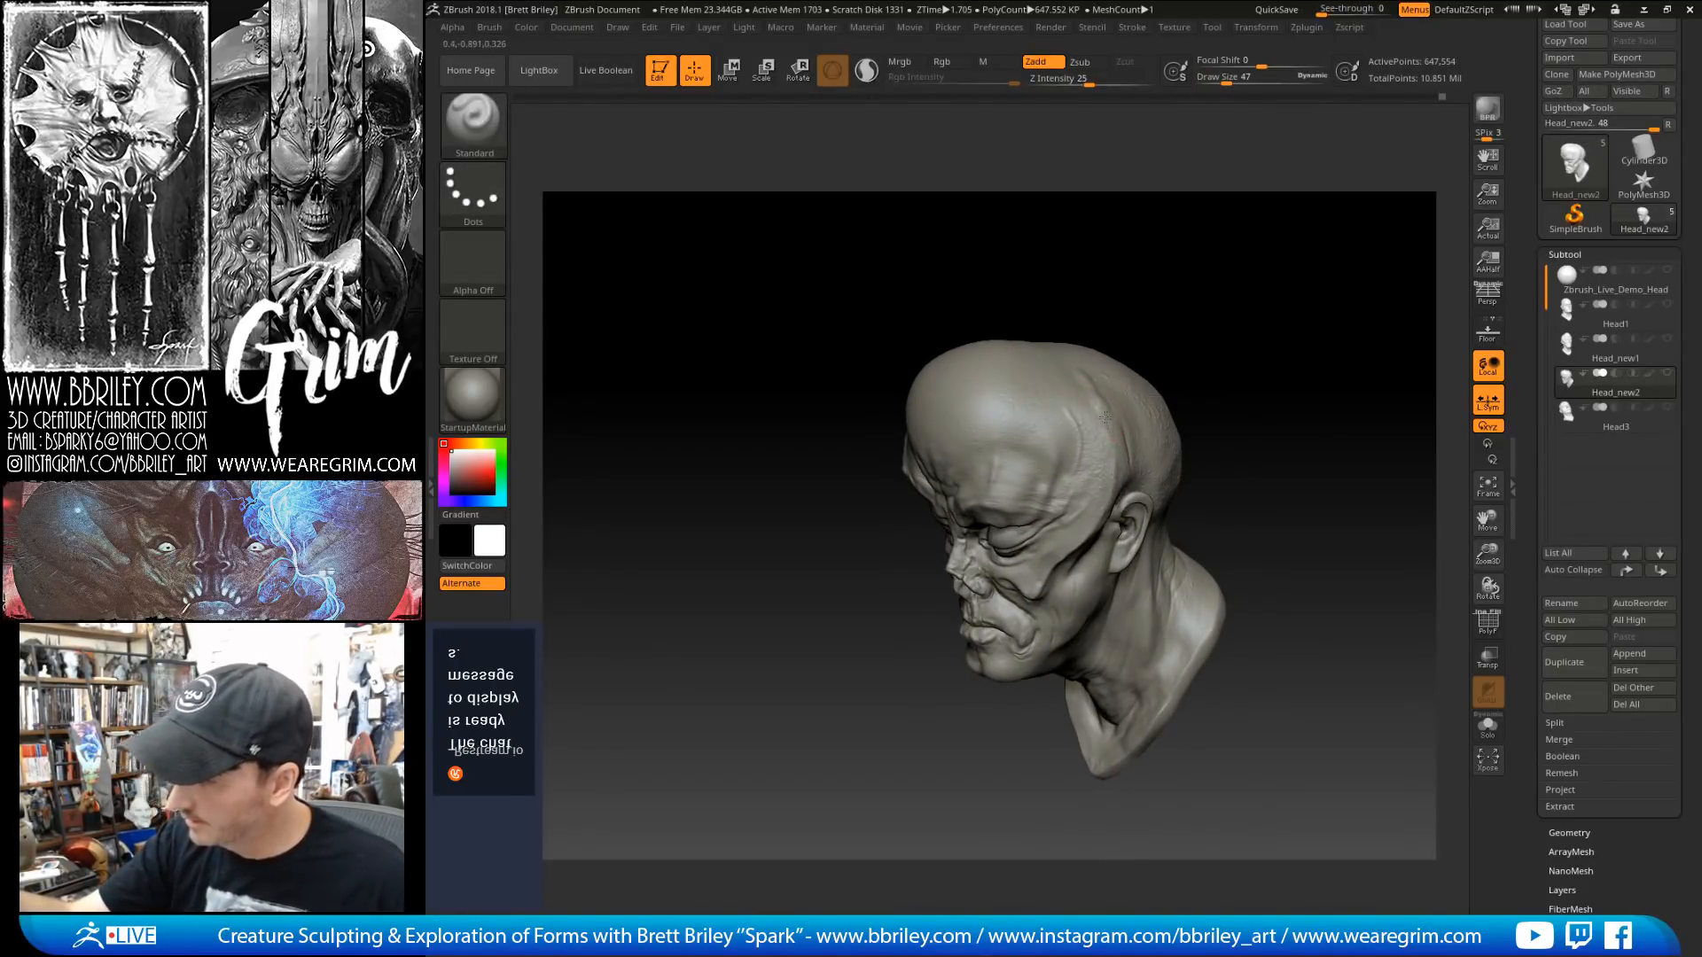
Step: Drop the head to a lower subdivision level and reshape and smooth the upper side of the cranium, starting with the Move brush
{"action": "key", "text": "shift+d"}
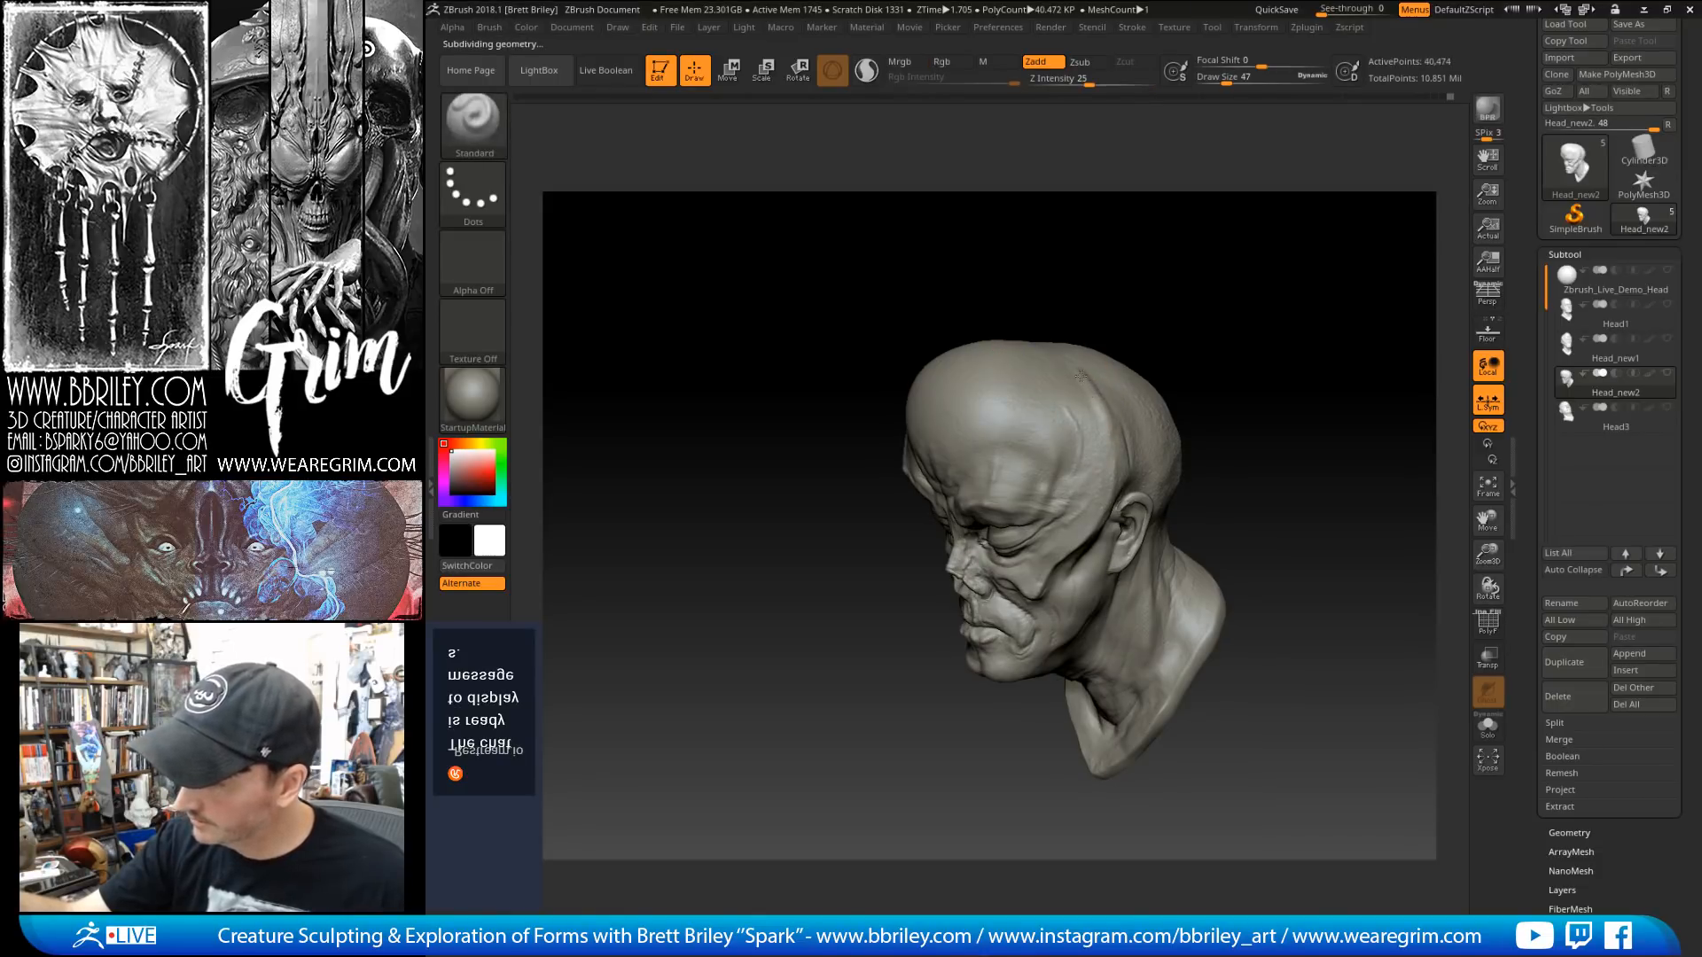
{"action": "key", "text": "b"}
{"action": "key", "text": "m"}
{"action": "key", "text": "v"}
{"action": "mouse_move", "coordinate": [1134, 297]}
{"action": "left_mouse_down"}
{"action": "mouse_move", "coordinate": [1083, 391]}
{"action": "mouse_move", "coordinate": [1119, 383]}
{"action": "mouse_move", "coordinate": [1108, 427]}
{"action": "mouse_move", "coordinate": [1123, 364]}
{"action": "left_mouse_up"}
{"action": "key", "text": "s"}
{"action": "key", "text": "s"}
{"action": "key", "text": "s"}
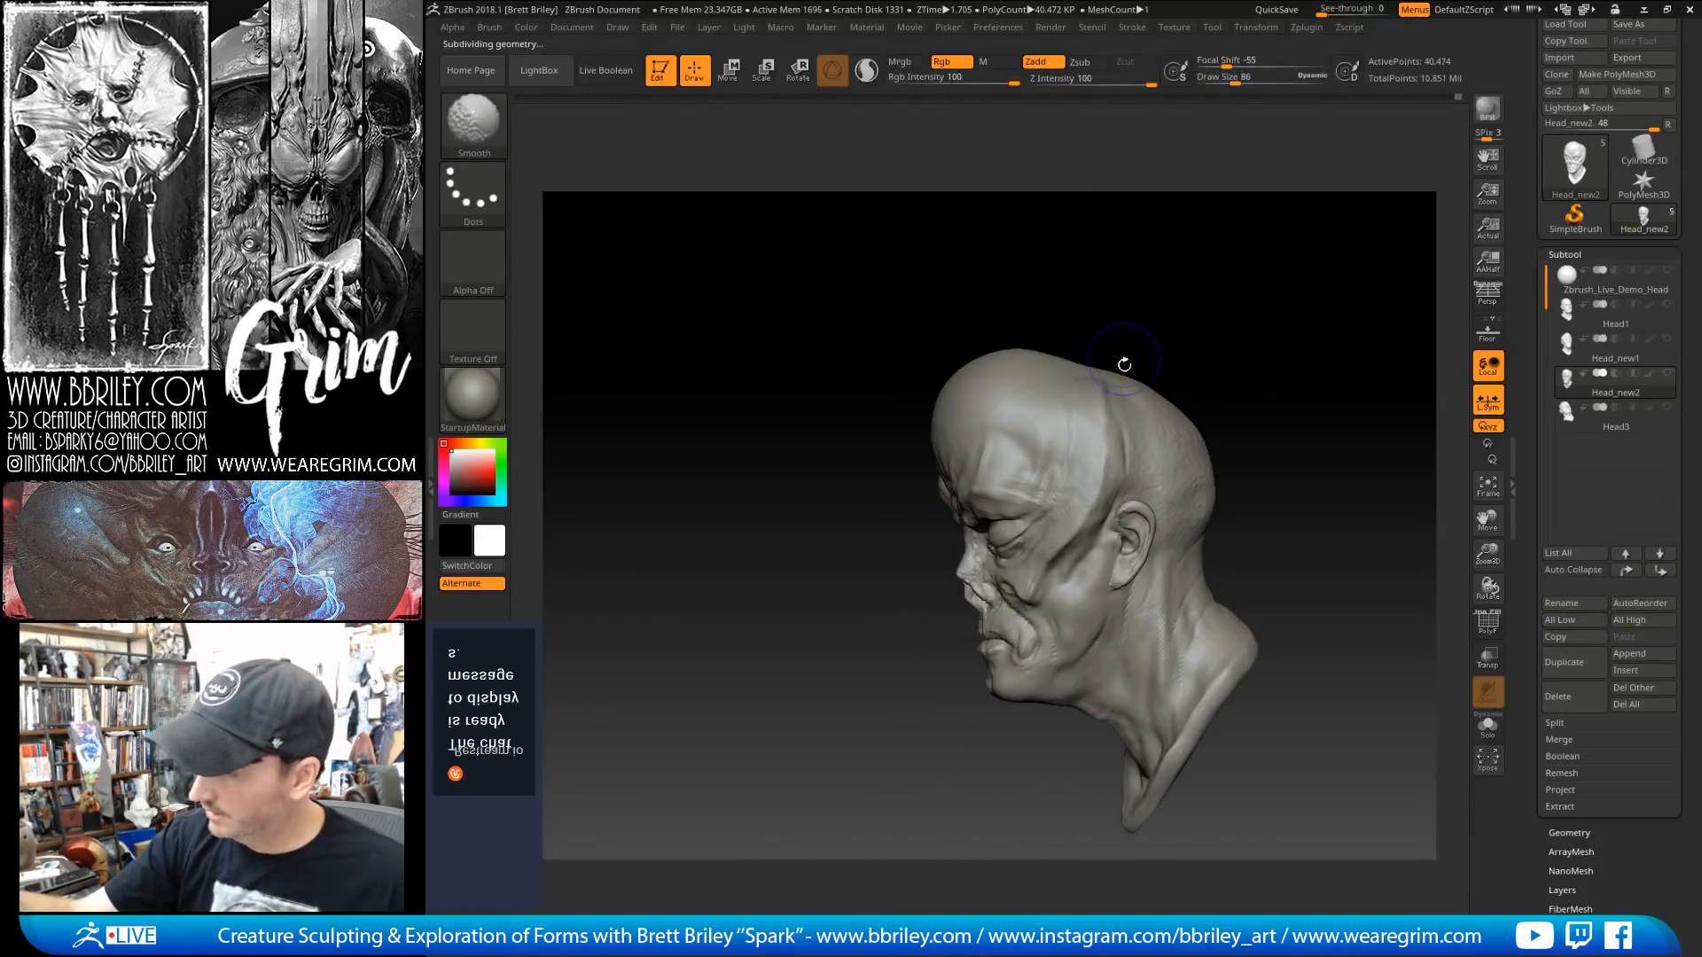
{"action": "mouse_move", "coordinate": [1163, 282]}
{"action": "left_mouse_down"}
{"action": "mouse_move", "coordinate": [1208, 277]}
{"action": "mouse_move", "coordinate": [1149, 312]}
{"action": "left_mouse_up"}
Step: Carve the crease on the side of the cranium above the ear with the DamStandard brush at intensity 21 and draw size 36
{"action": "key", "text": "b"}
{"action": "key", "text": "d"}
{"action": "key", "text": "s"}
{"action": "key", "text": "s"}
{"action": "left_click_drag", "start_coordinate": [1130, 381], "coordinate": [1103, 383]}
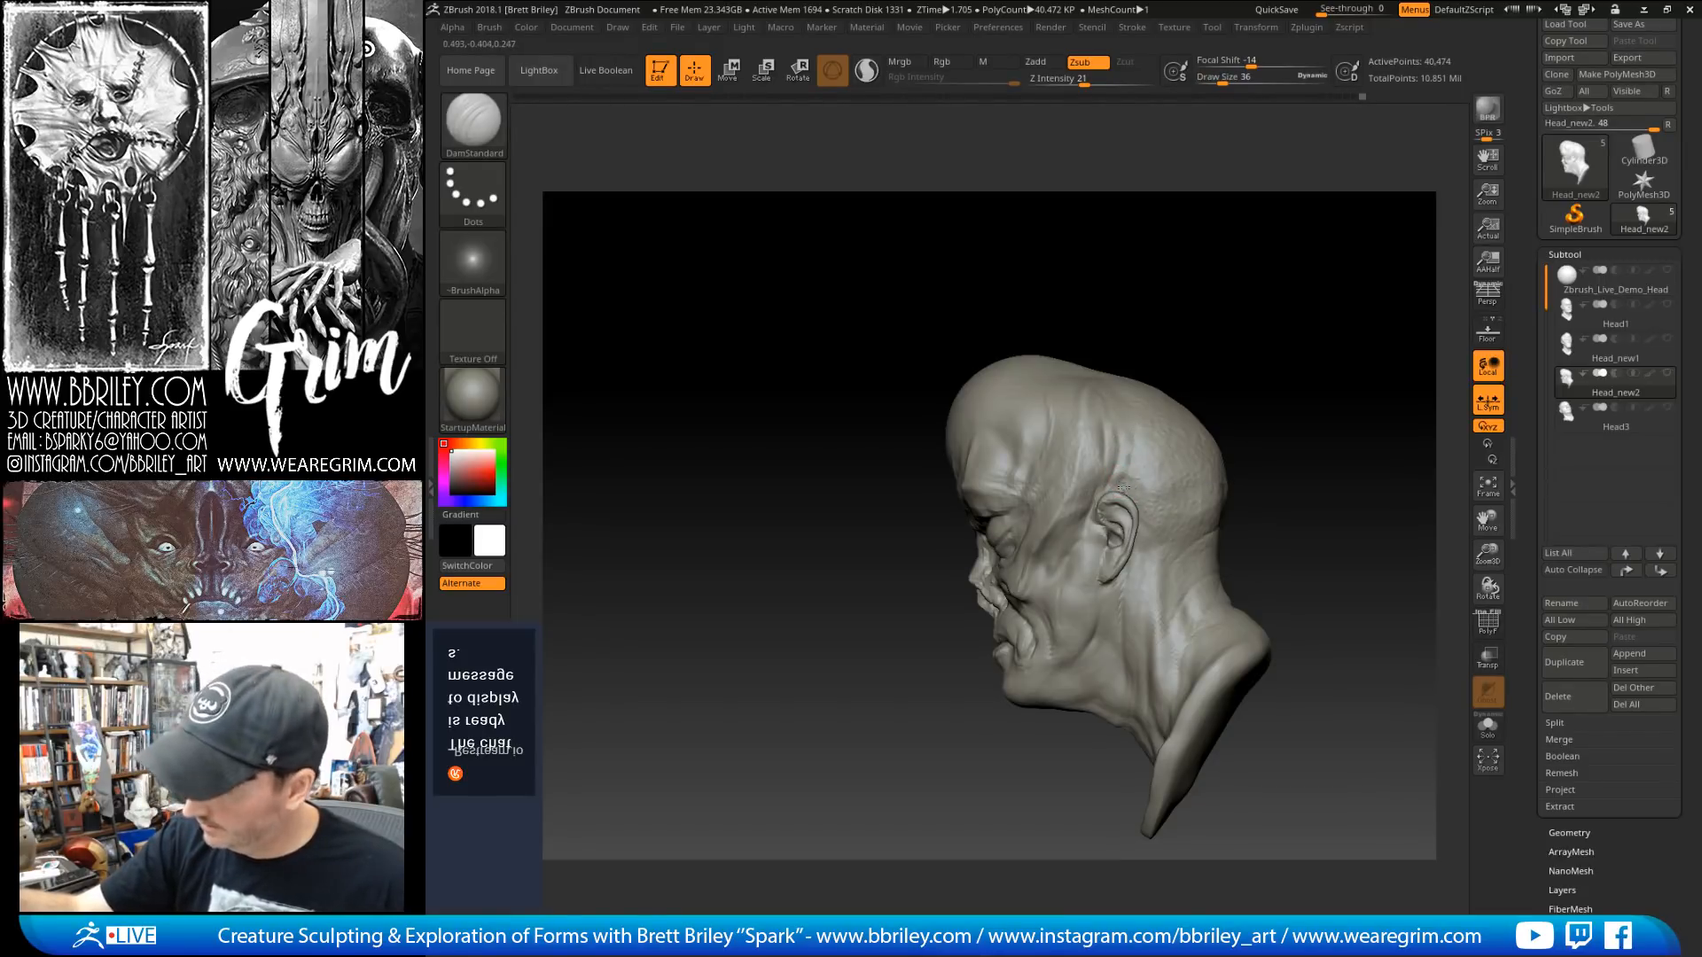
{"action": "left_click_drag", "start_coordinate": [1192, 390], "coordinate": [1208, 380]}
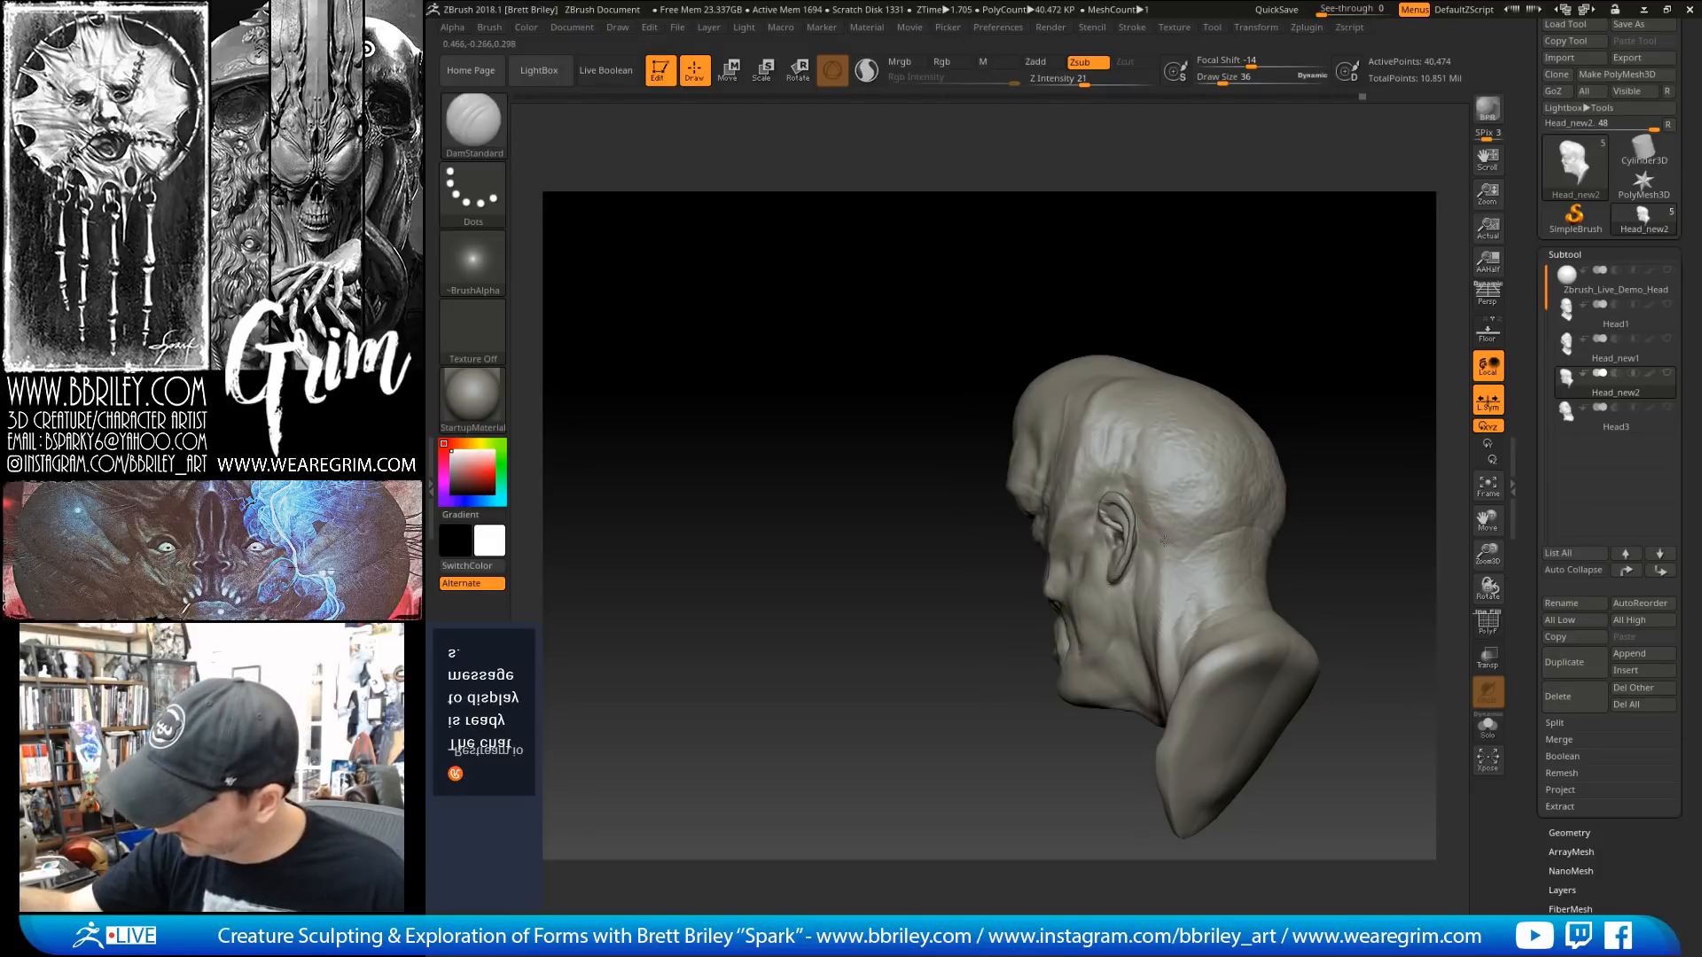
{"action": "mouse_move", "coordinate": [1314, 347]}
{"action": "left_mouse_down"}
{"action": "mouse_move", "coordinate": [1276, 327]}
{"action": "mouse_move", "coordinate": [1152, 443]}
{"action": "mouse_move", "coordinate": [1110, 452]}
{"action": "left_mouse_up"}
Step: Carve the groove behind the jaw below the ear with the DamStandard brush at draw size 27
{"action": "key", "text": "s"}
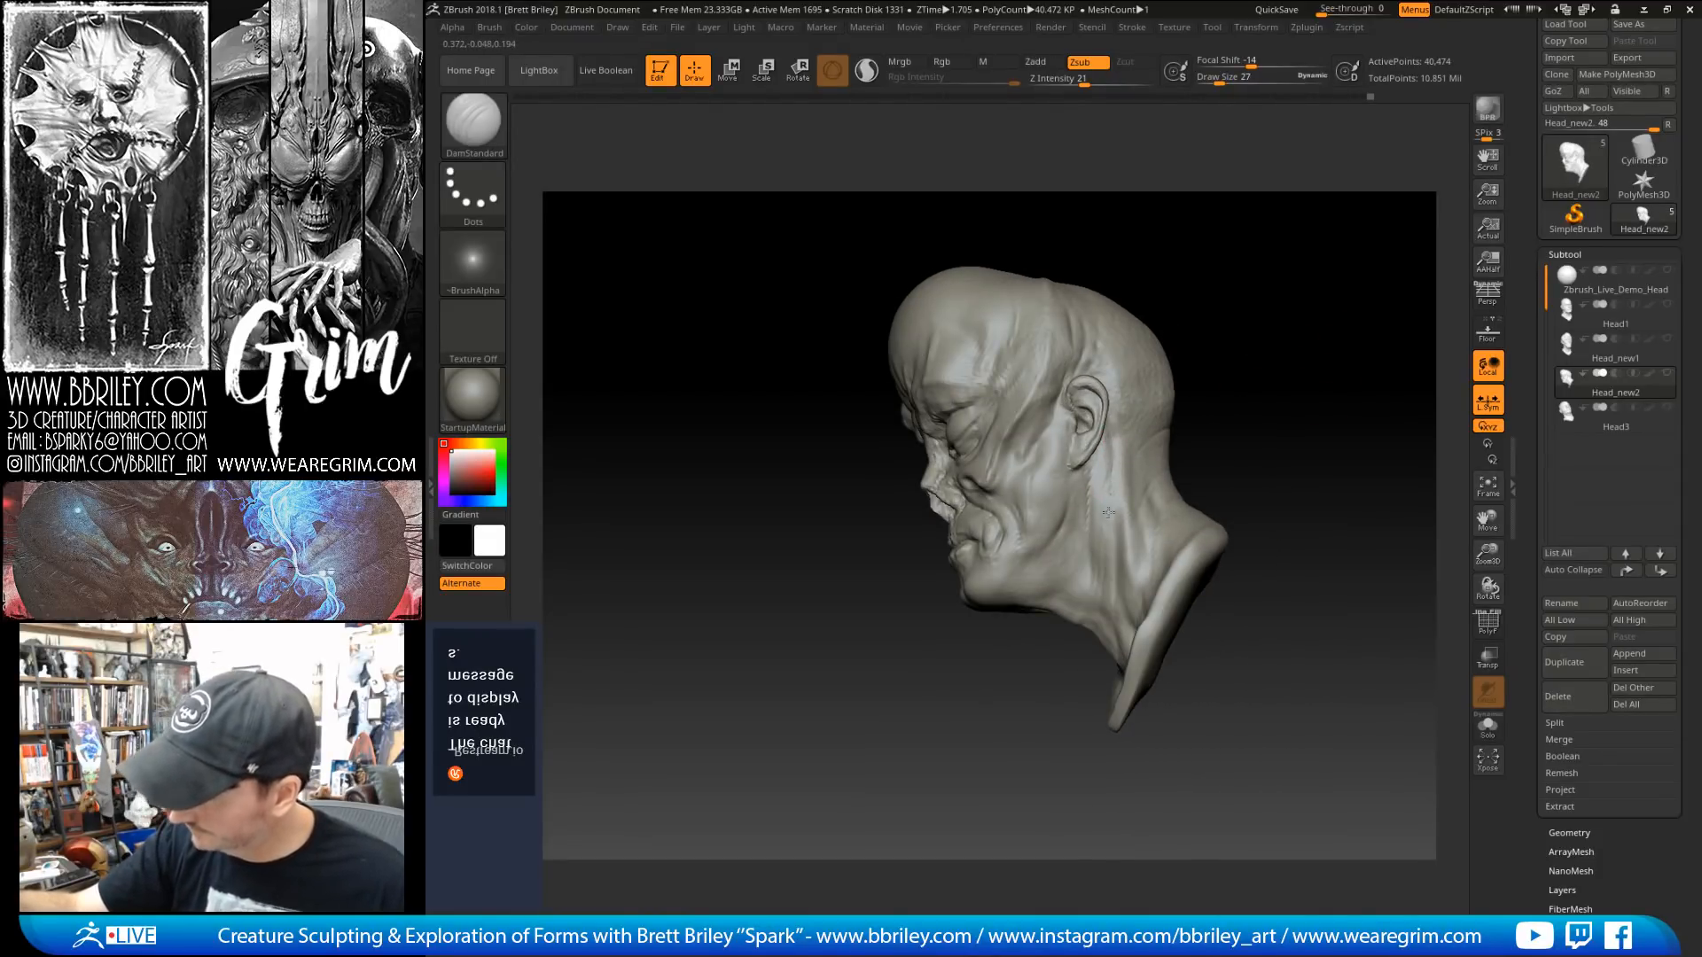
{"action": "left_click_drag", "start_coordinate": [1211, 328], "coordinate": [1111, 458]}
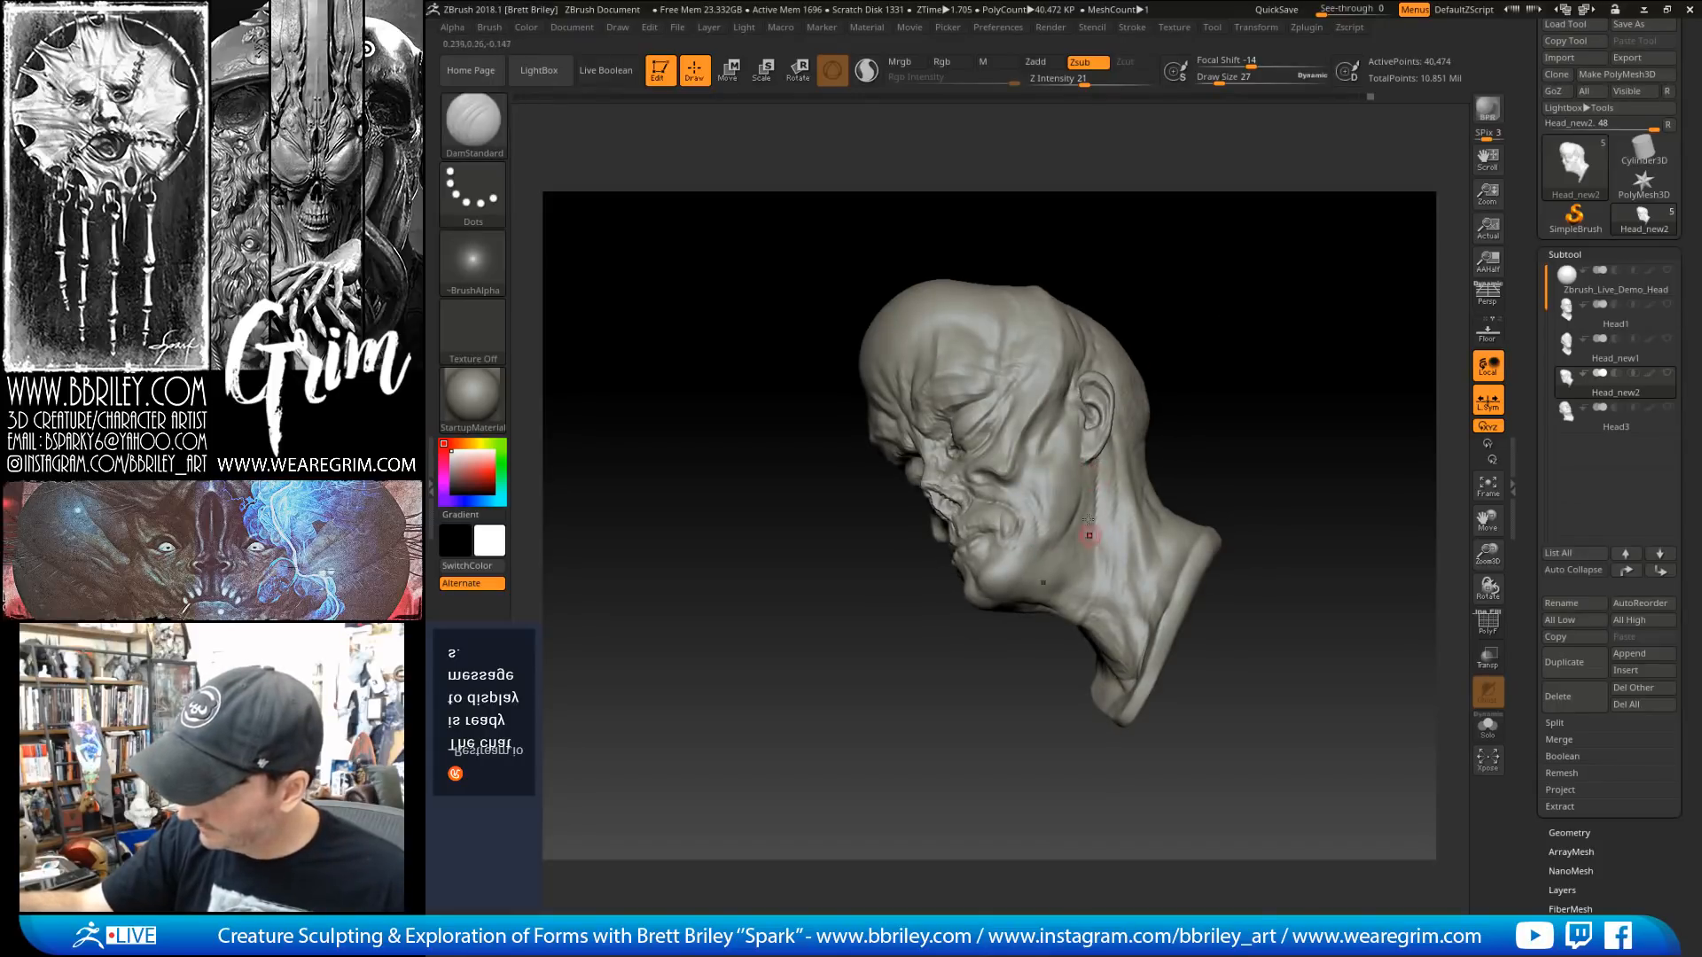
{"action": "mouse_move", "coordinate": [1238, 319]}
{"action": "left_mouse_down"}
{"action": "mouse_move", "coordinate": [1300, 327]}
{"action": "mouse_move", "coordinate": [1305, 365]}
{"action": "left_mouse_up"}
Step: Swell the back of the jaw below the ear with the Inflat brush at intensity 10 and draw size 41
{"action": "key", "text": "b"}
{"action": "key", "text": "i"}
{"action": "key", "text": "n"}
{"action": "key", "text": "]"}
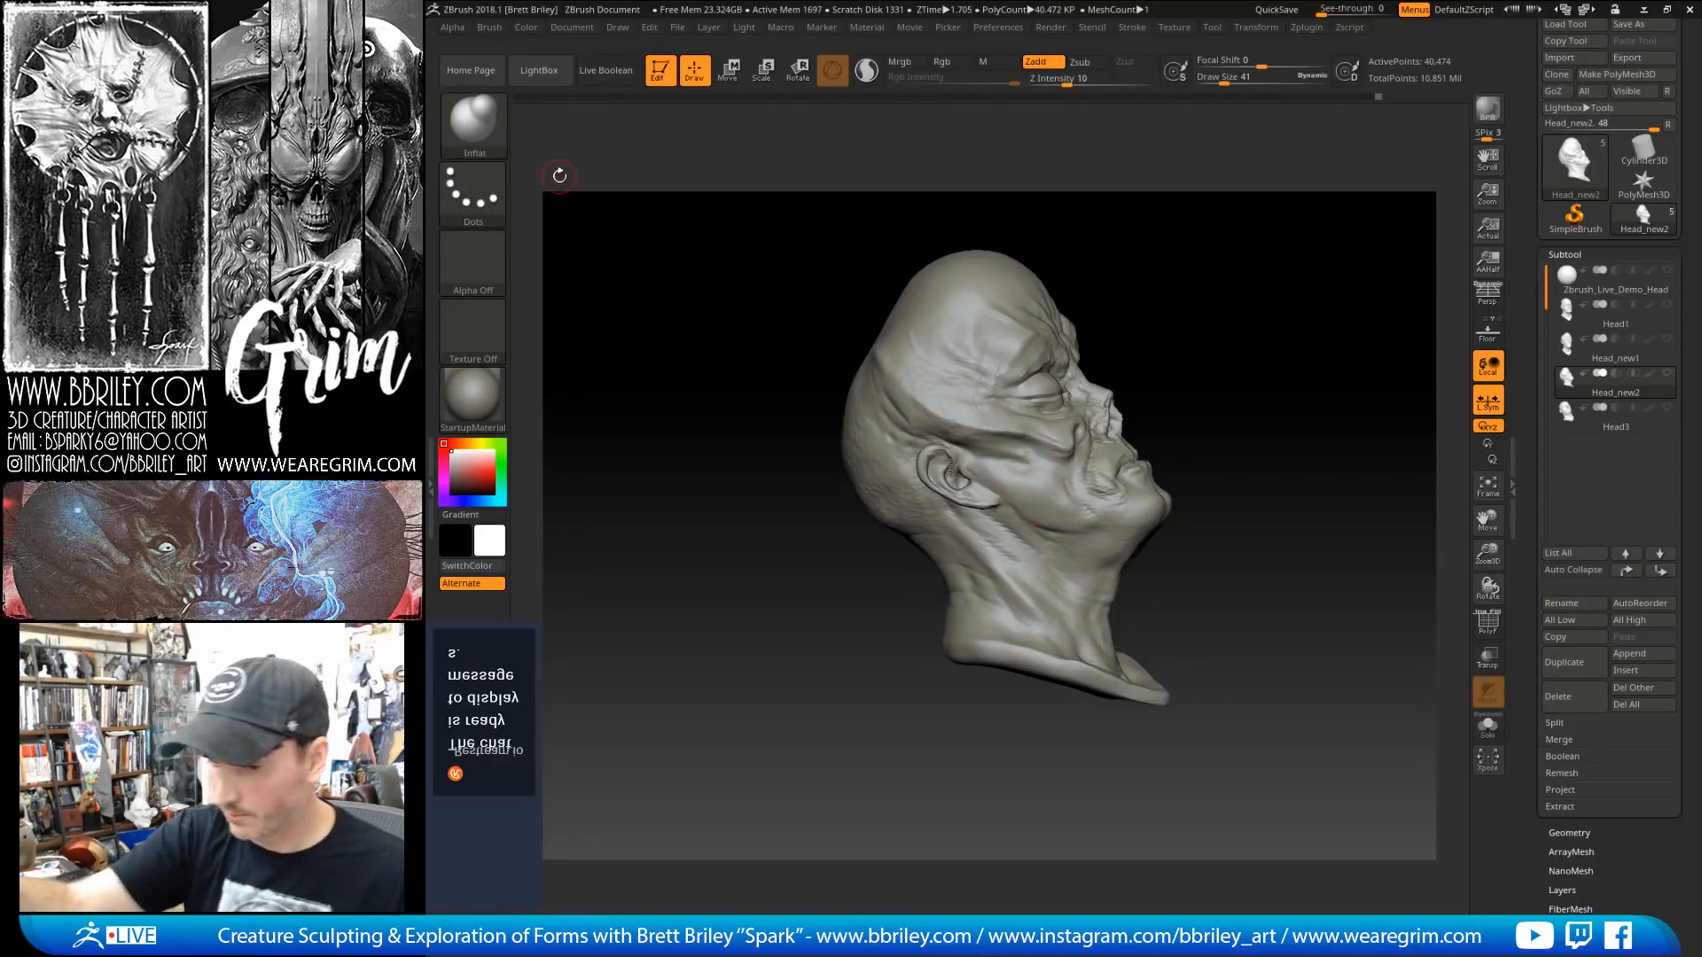
{"action": "mouse_move", "coordinate": [1268, 268]}
{"action": "left_mouse_down", "text": "alt"}
{"action": "mouse_move", "coordinate": [1179, 285]}
{"action": "mouse_move", "coordinate": [1216, 339]}
{"action": "mouse_move", "coordinate": [1200, 357]}
{"action": "mouse_move", "coordinate": [1215, 381]}
{"action": "left_mouse_up", "text": "alt"}
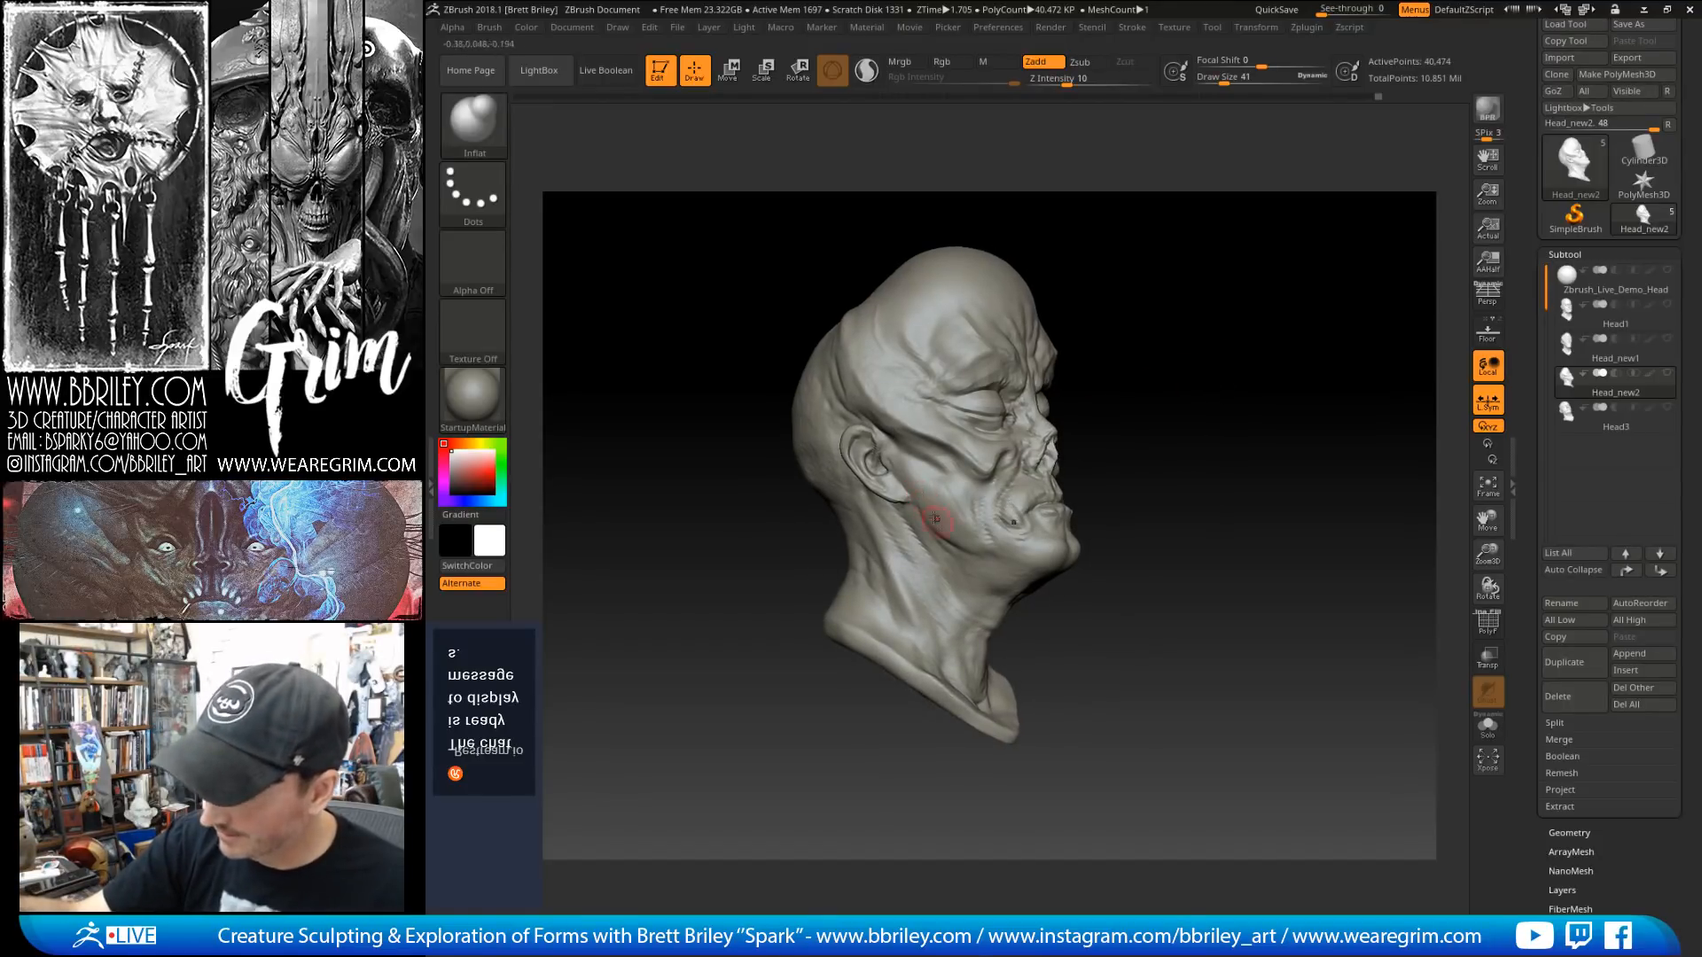
{"action": "mouse_move", "coordinate": [1175, 413]}
{"action": "left_mouse_down"}
{"action": "mouse_move", "coordinate": [1223, 377]}
{"action": "mouse_move", "coordinate": [1193, 395]}
{"action": "mouse_move", "coordinate": [1185, 372]}
{"action": "mouse_move", "coordinate": [1155, 376]}
{"action": "left_mouse_up"}
Step: Adjust the silhouette of the cheekbones and sides of the face from the front with the Move brush at draw sizes 62 and 79
{"action": "key", "text": "b"}
{"action": "key", "text": "m"}
{"action": "key", "text": "v"}
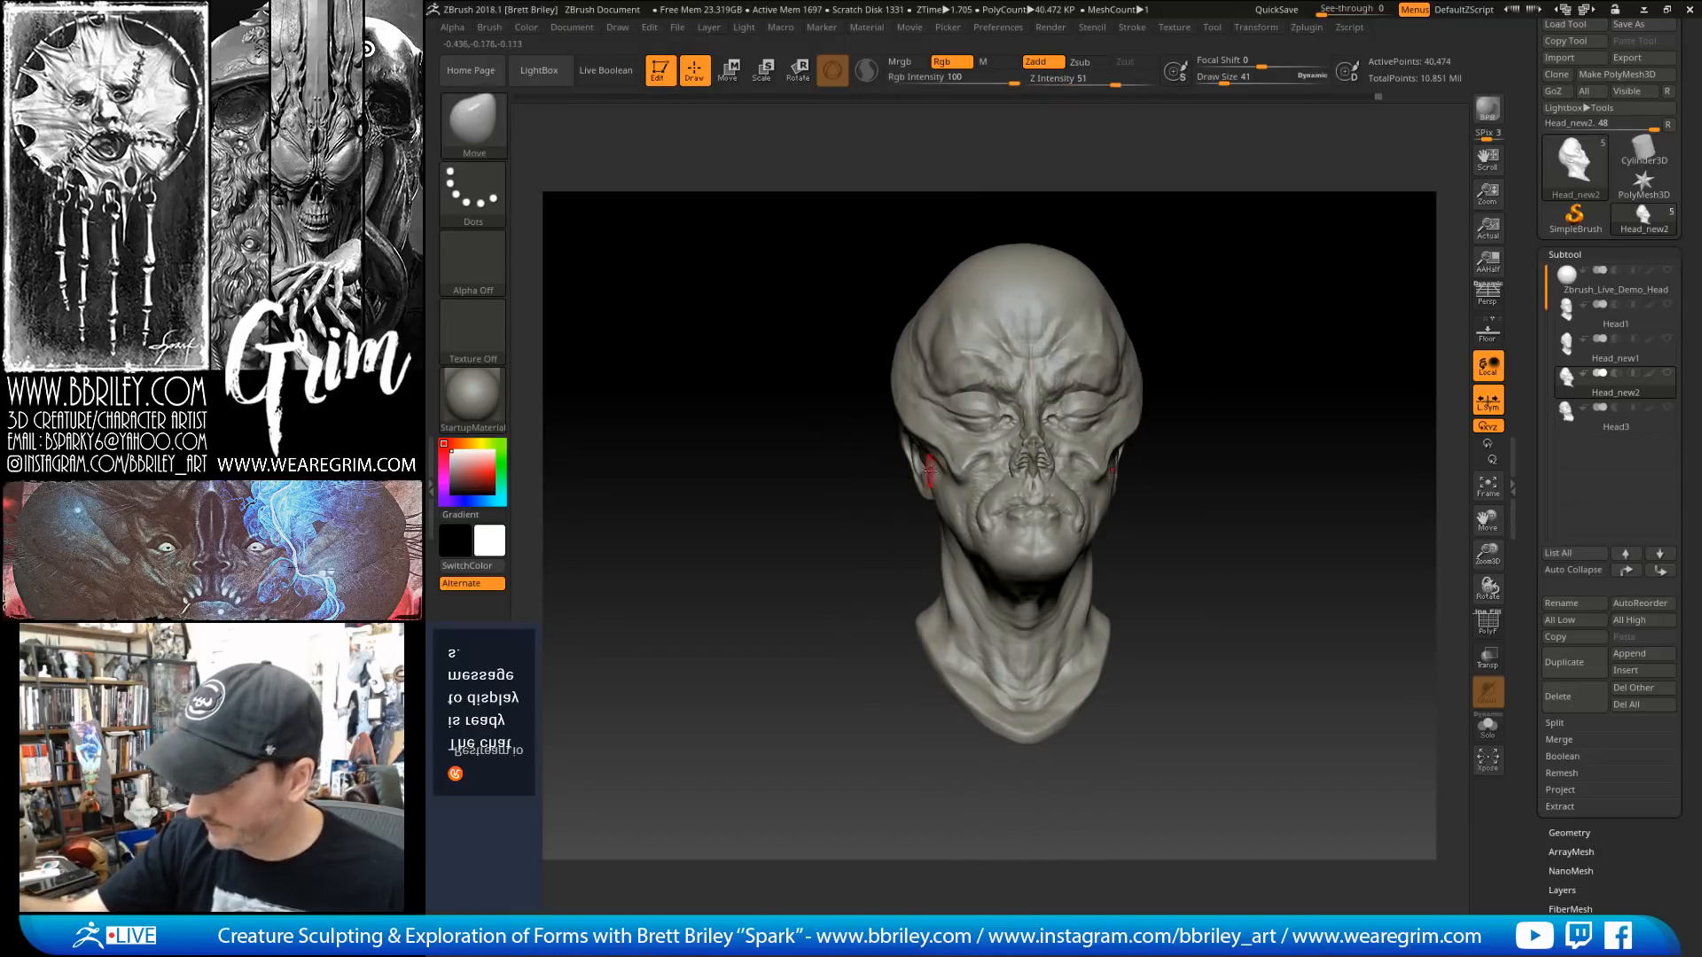
{"action": "key", "text": "bracketright"}
{"action": "key", "text": "bracketright"}
{"action": "key", "text": "bracketright"}
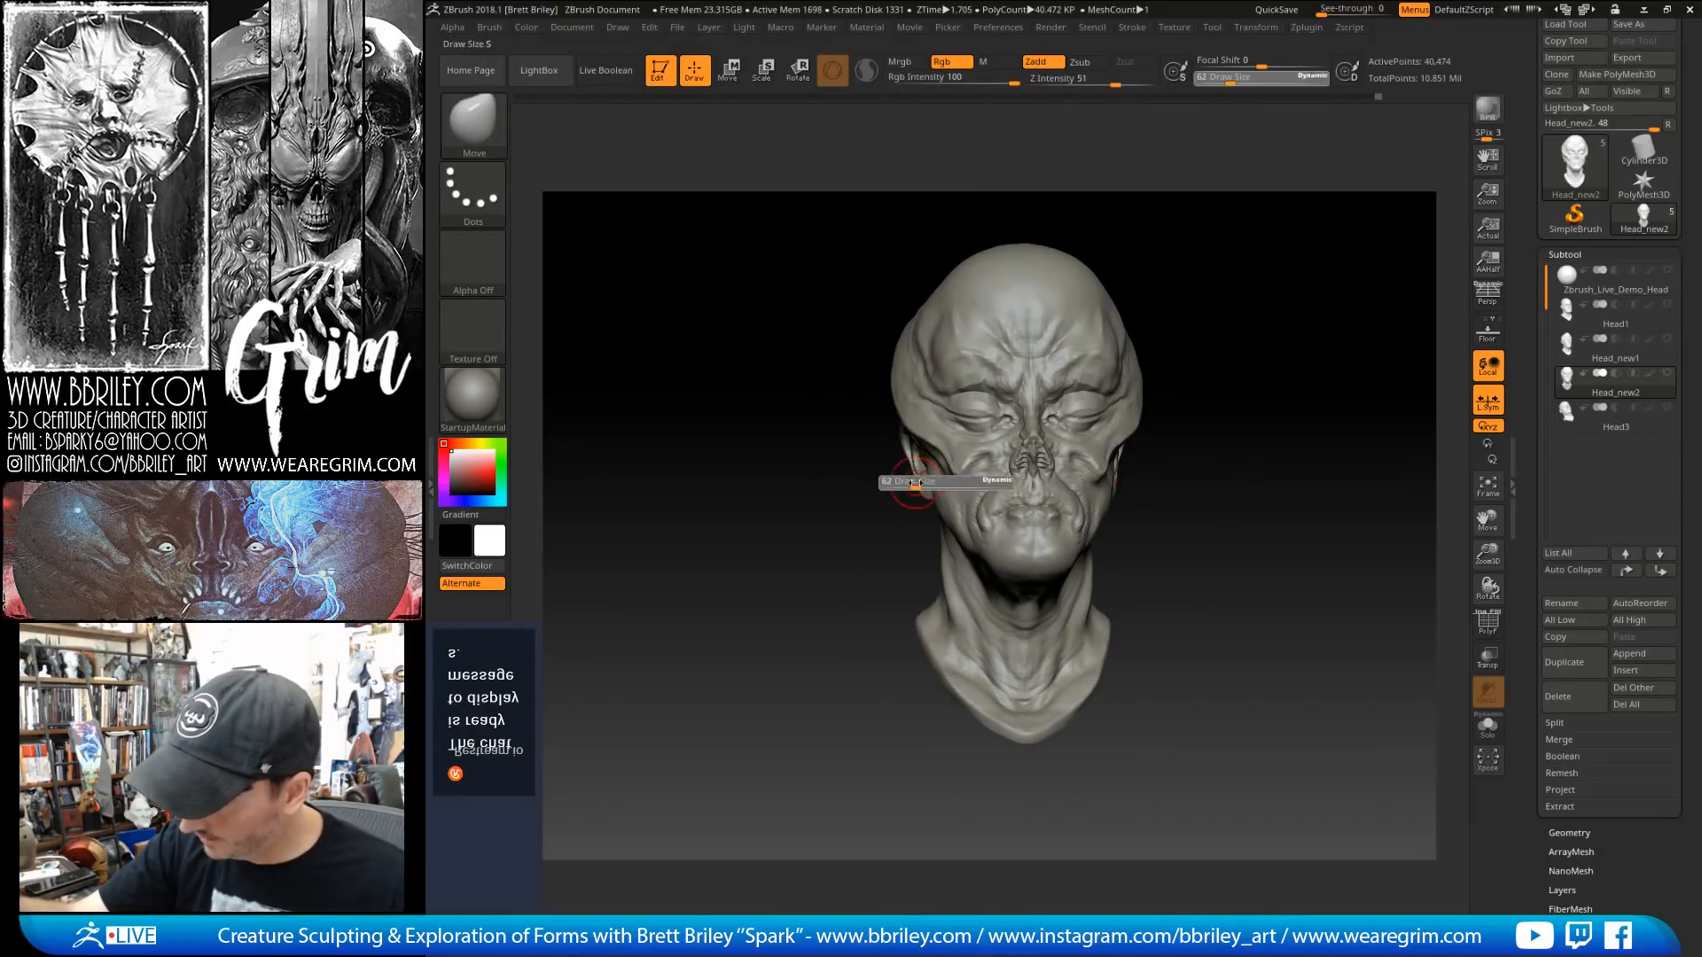
{"action": "mouse_move", "coordinate": [1258, 380]}
{"action": "left_mouse_down"}
{"action": "mouse_move", "coordinate": [1245, 368]}
{"action": "mouse_move", "coordinate": [1257, 376]}
{"action": "left_mouse_up"}
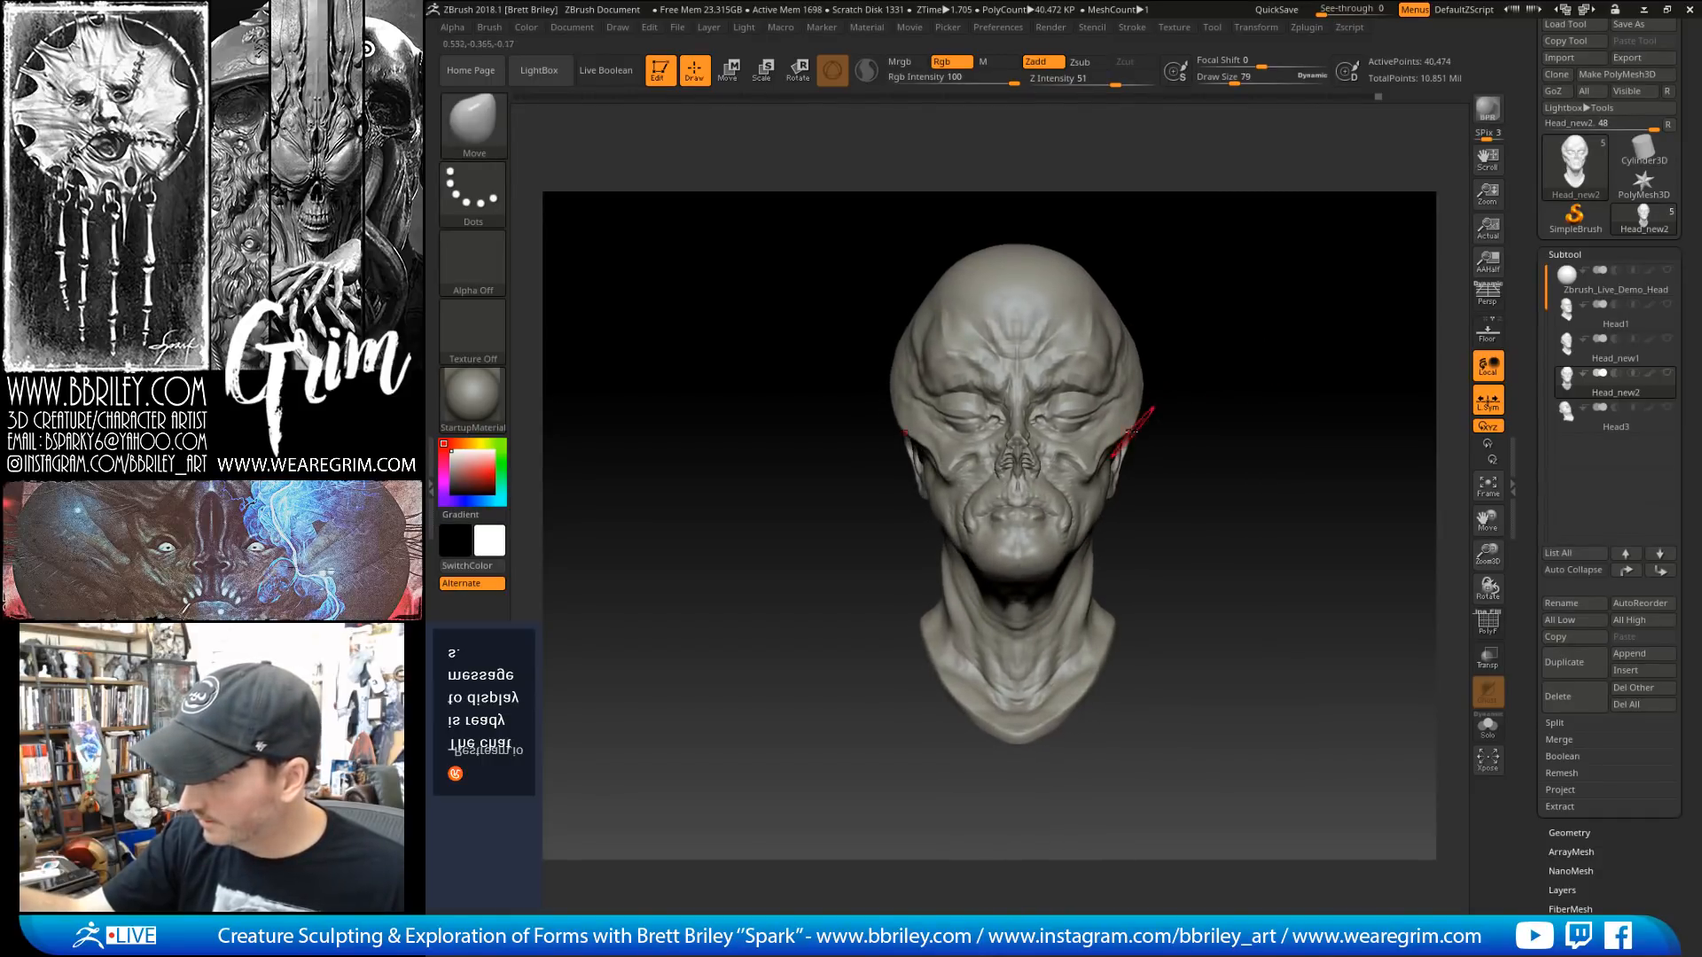
{"action": "key", "text": "bracketright"}
{"action": "left_click_drag", "start_coordinate": [1144, 398], "coordinate": [1144, 385]}
{"action": "left_click_drag", "start_coordinate": [1170, 454], "coordinate": [1142, 434]}
{"action": "key", "text": "bracketleft"}
{"action": "mouse_move", "coordinate": [1140, 428]}
{"action": "left_mouse_down"}
{"action": "mouse_move", "coordinate": [1128, 465]}
{"action": "mouse_move", "coordinate": [1143, 483]}
{"action": "mouse_move", "coordinate": [1125, 461]}
{"action": "mouse_move", "coordinate": [1151, 450]}
{"action": "mouse_move", "coordinate": [1093, 483]}
{"action": "mouse_move", "coordinate": [1124, 446]}
{"action": "left_mouse_up"}
Step: Reposition the ear in side view with the Move brush at draw sizes 50 and 53
{"action": "key", "text": "s"}
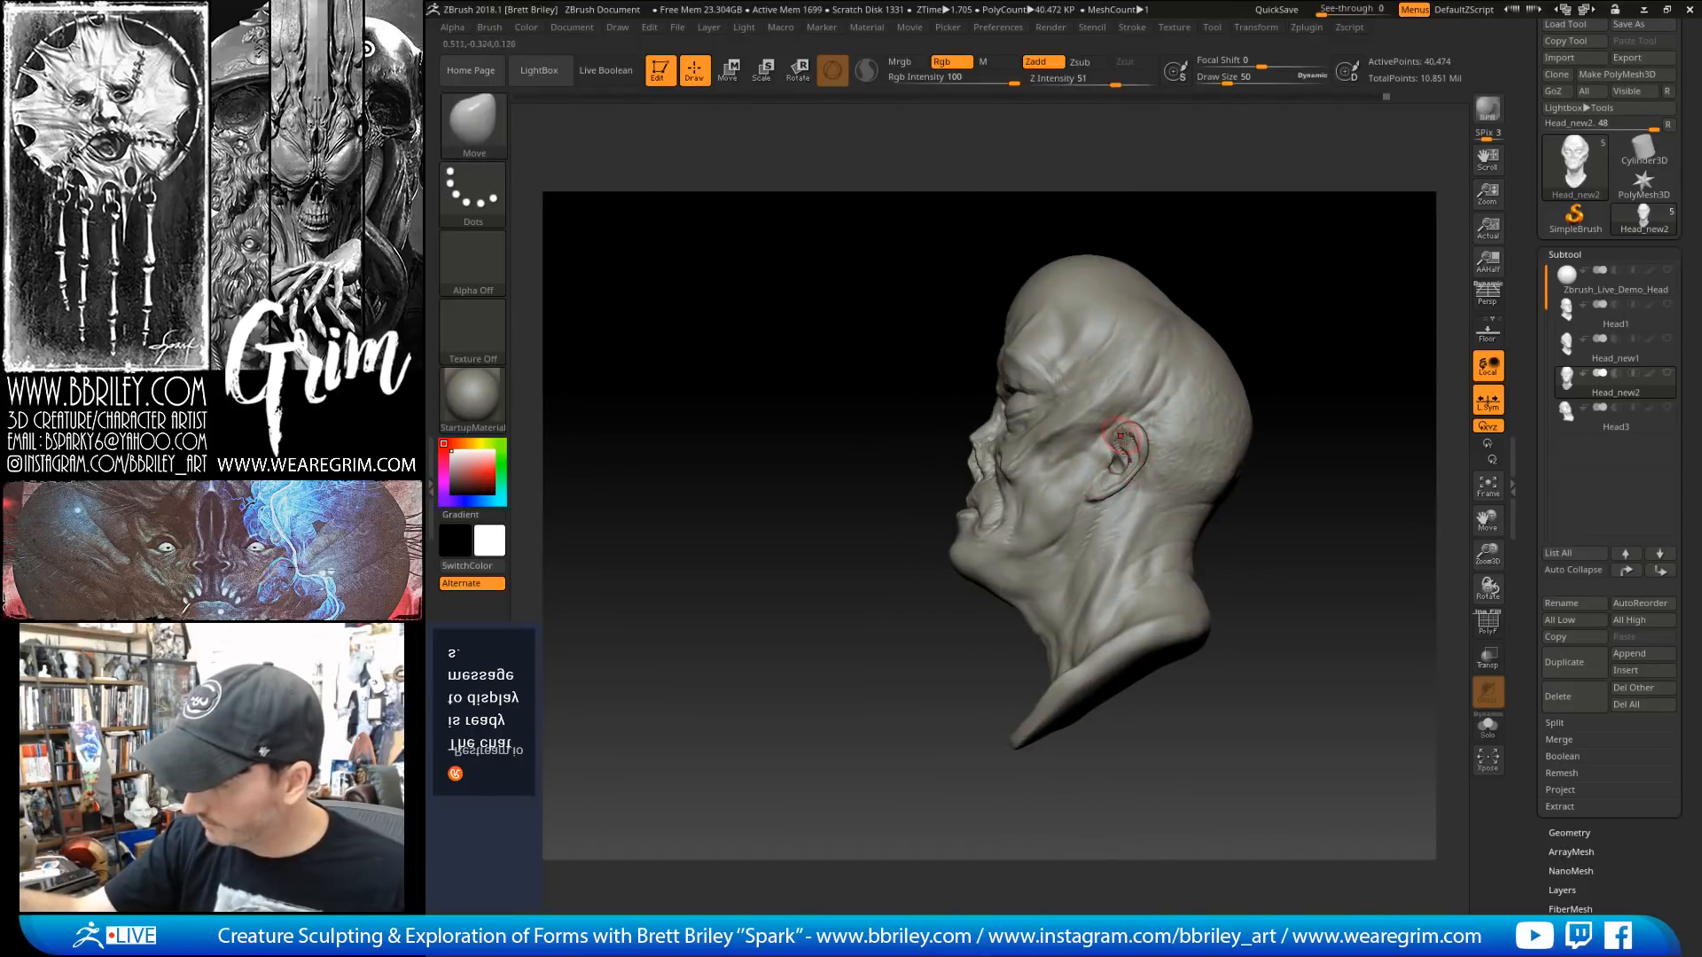
{"action": "mouse_move", "coordinate": [1283, 323]}
{"action": "left_mouse_down"}
{"action": "mouse_move", "coordinate": [1124, 472]}
{"action": "mouse_move", "coordinate": [1147, 463]}
{"action": "left_mouse_up"}
{"action": "key", "text": "s"}
{"action": "key", "text": "s"}
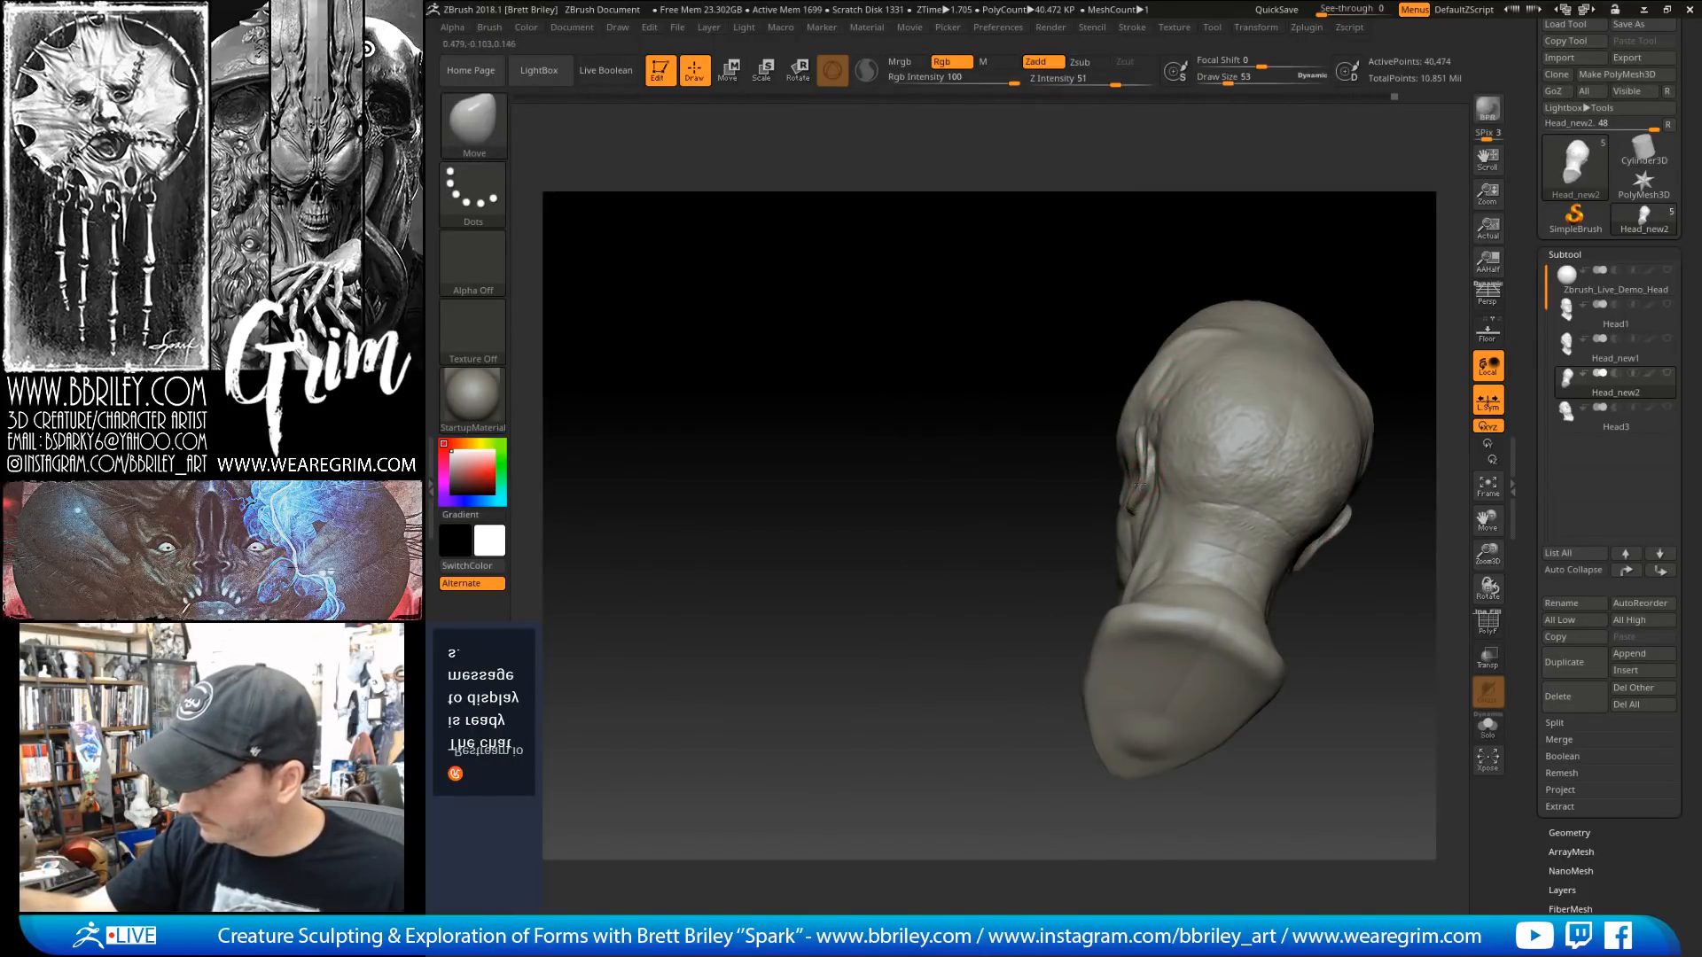
Step: Adjust the back of the head and the nape with the Move brush at draw size 102
{"action": "left_click_drag", "start_coordinate": [1074, 300], "coordinate": [1094, 338]}
{"action": "key", "text": "s"}
{"action": "left_click_drag", "start_coordinate": [1158, 505], "coordinate": [1163, 507]}
{"action": "key", "text": "s"}
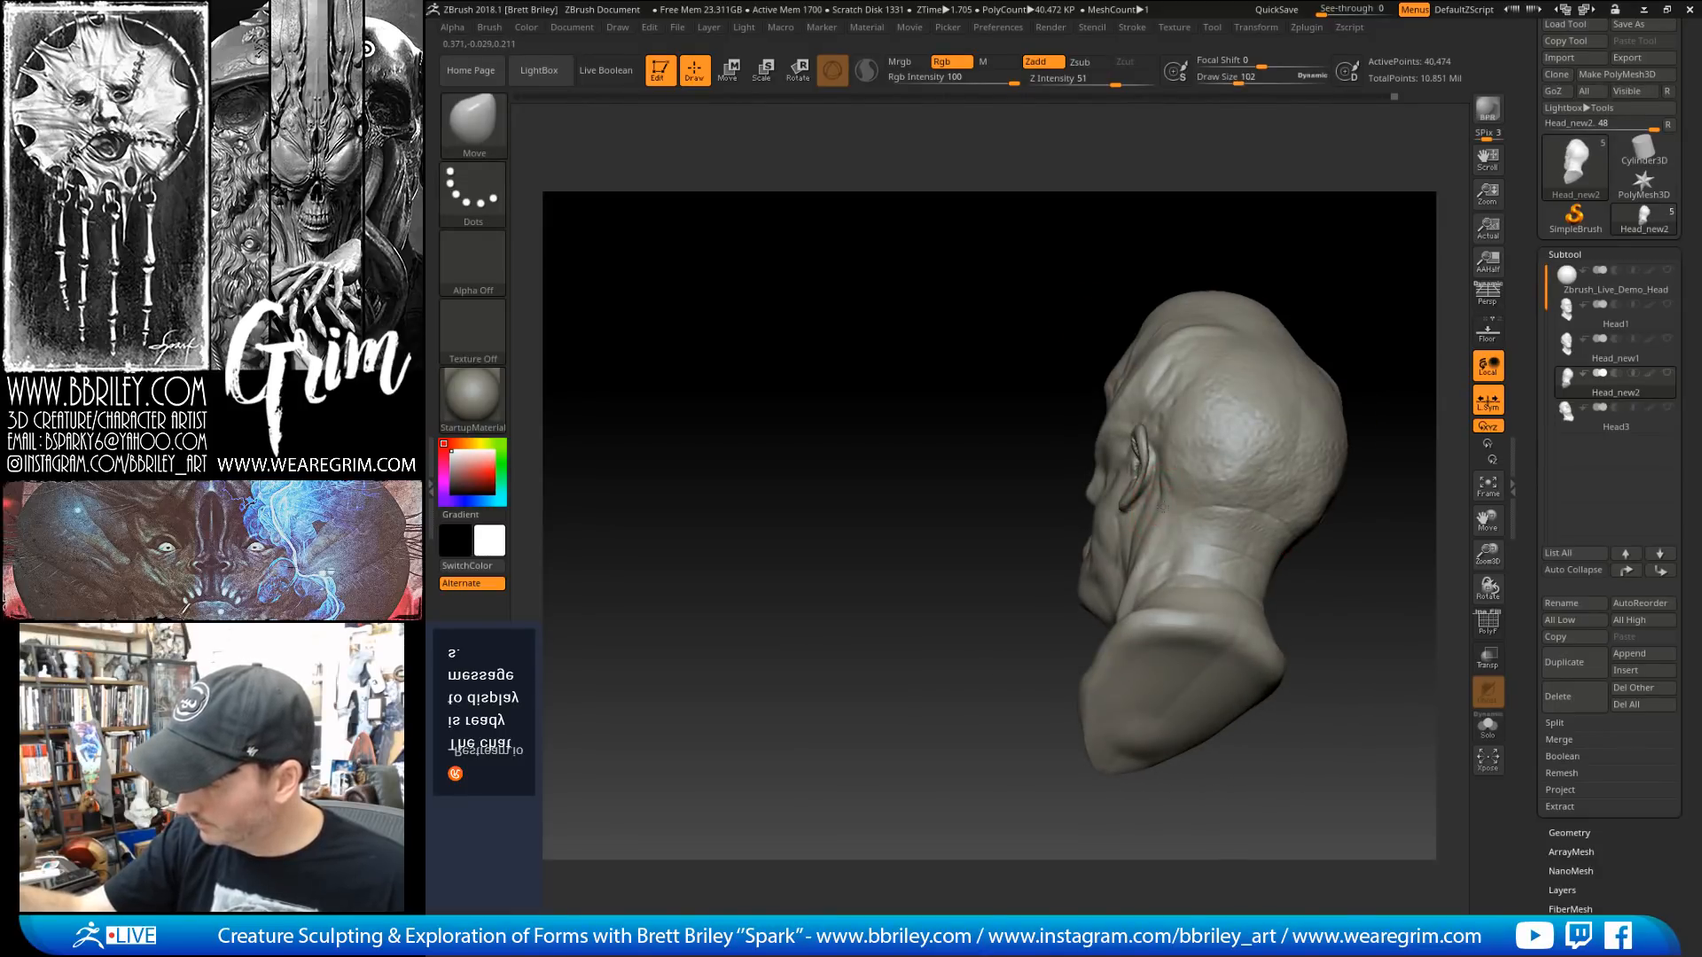
{"action": "left_click_drag", "start_coordinate": [1285, 567], "coordinate": [1372, 543]}
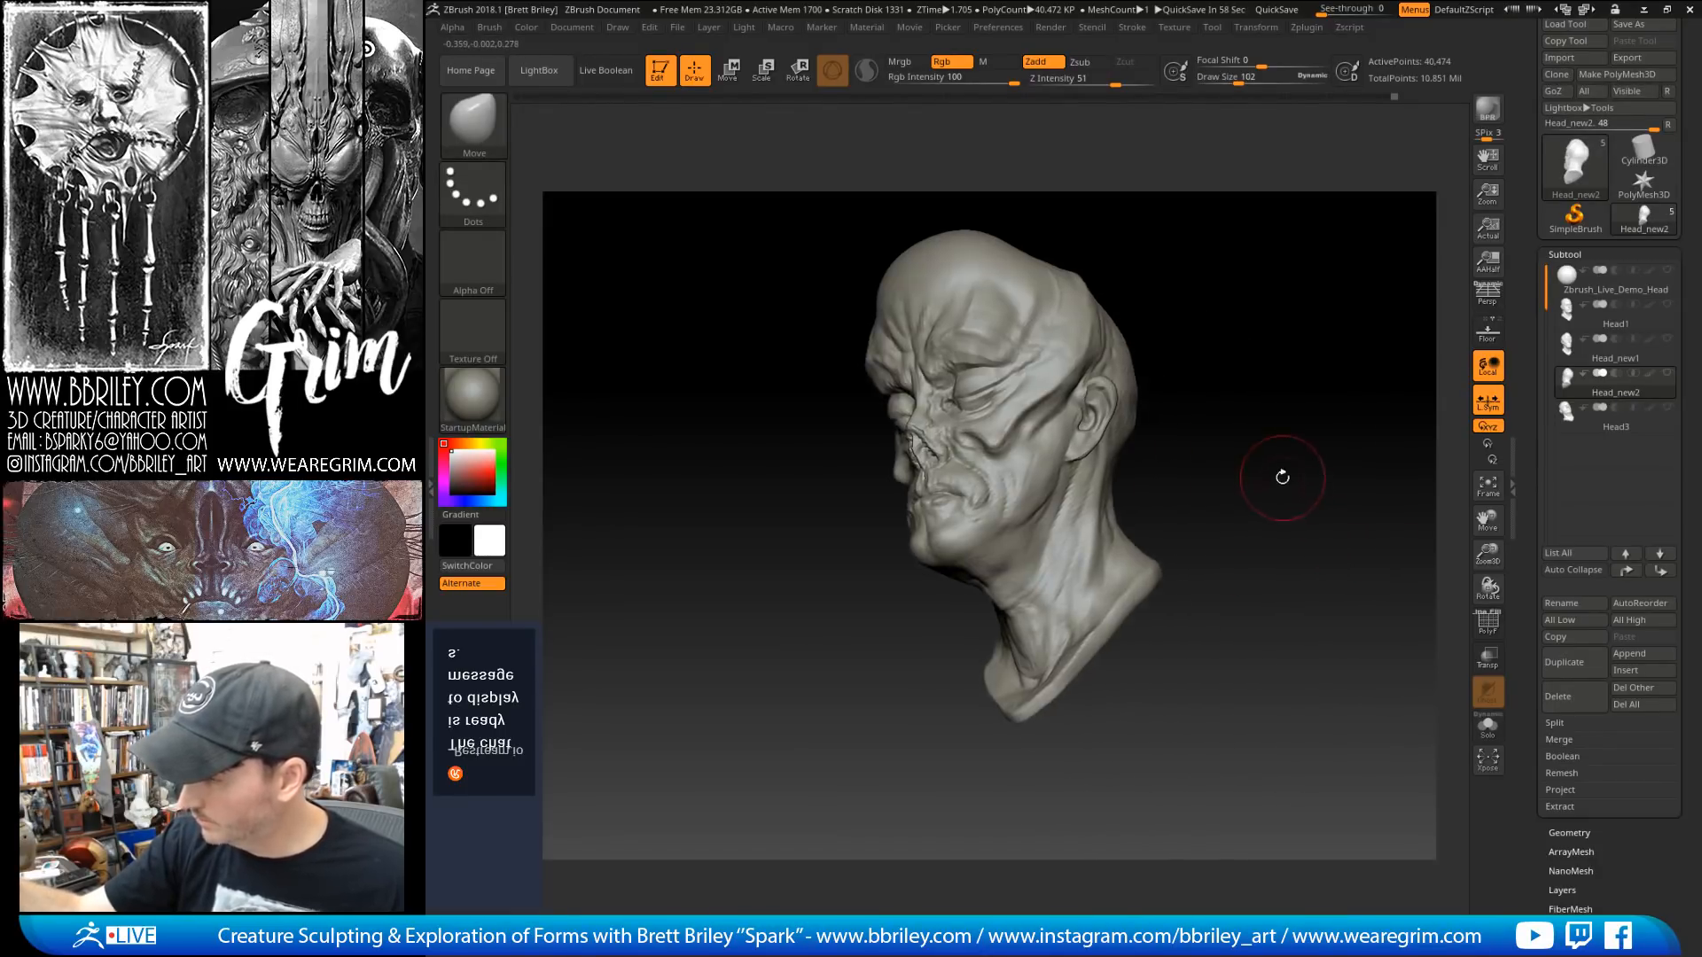
Step: Refine the jaw and neck contours from several angles with the Move brush, including at draw size 56
{"action": "mouse_move", "coordinate": [1283, 478]}
{"action": "left_mouse_down"}
{"action": "mouse_move", "coordinate": [1278, 438]}
{"action": "mouse_move", "coordinate": [1095, 472]}
{"action": "mouse_move", "coordinate": [1119, 547]}
{"action": "left_mouse_up"}
{"action": "key", "text": "s"}
{"action": "key", "text": "s"}
{"action": "mouse_move", "coordinate": [1227, 497]}
{"action": "left_mouse_down"}
{"action": "mouse_move", "coordinate": [1121, 463]}
{"action": "mouse_move", "coordinate": [1091, 513]}
{"action": "mouse_move", "coordinate": [1087, 498]}
{"action": "left_mouse_up"}
{"action": "key", "text": "s"}
{"action": "key", "text": "s"}
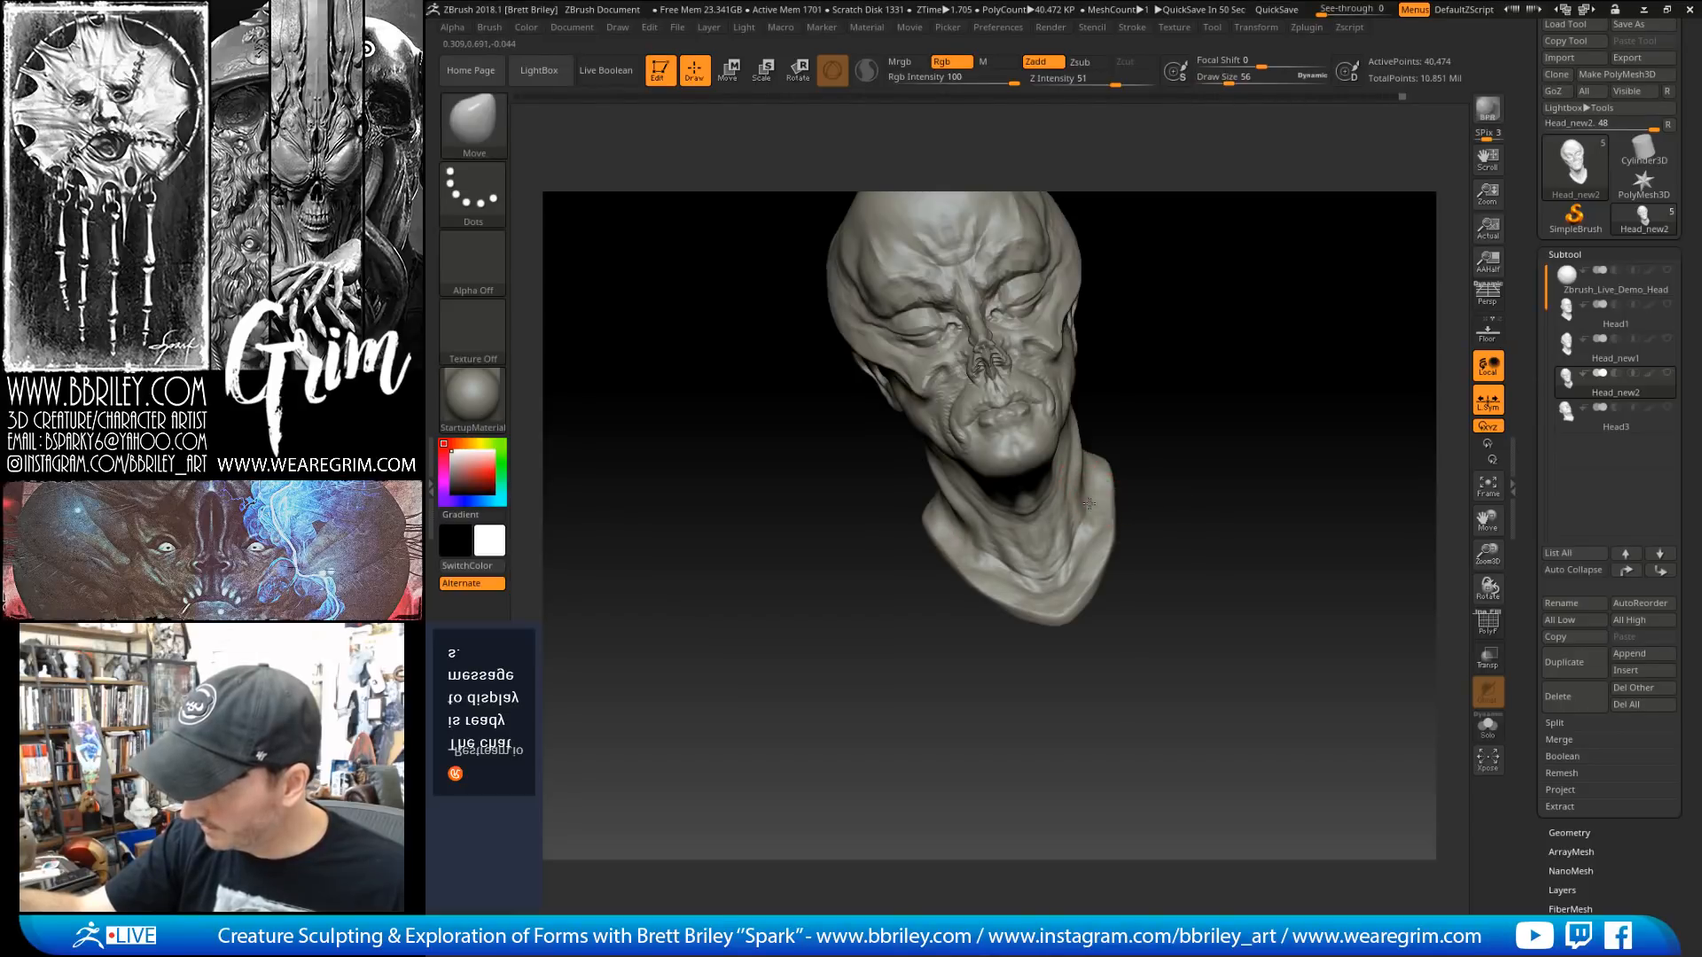
{"action": "left_click_drag", "start_coordinate": [1140, 388], "coordinate": [1090, 396]}
{"action": "key", "text": "s"}
{"action": "mouse_move", "coordinate": [1084, 523]}
{"action": "left_mouse_down"}
{"action": "mouse_move", "coordinate": [1101, 523]}
{"action": "mouse_move", "coordinate": [1107, 473]}
{"action": "left_mouse_up"}
{"action": "key", "text": "s"}
{"action": "mouse_move", "coordinate": [1174, 467]}
{"action": "left_mouse_down"}
{"action": "mouse_move", "coordinate": [1204, 454]}
{"action": "mouse_move", "coordinate": [1212, 479]}
{"action": "left_mouse_up"}
{"action": "key", "text": "s"}
{"action": "mouse_move", "coordinate": [1039, 567]}
{"action": "left_mouse_down"}
{"action": "mouse_move", "coordinate": [1034, 586]}
{"action": "mouse_move", "coordinate": [1101, 489]}
{"action": "mouse_move", "coordinate": [1123, 504]}
{"action": "mouse_move", "coordinate": [1056, 490]}
{"action": "left_mouse_up"}
{"action": "key", "text": "s"}
{"action": "left_click_drag", "start_coordinate": [1174, 400], "coordinate": [1134, 390]}
Step: Carve the creases along the lower jaw with the DamStandard brush at intensity 21 and draw sizes 47 and 29
{"action": "key", "text": "b"}
{"action": "key", "text": "d"}
{"action": "key", "text": "s"}
{"action": "left_click_drag", "start_coordinate": [1128, 448], "coordinate": [1159, 445]}
{"action": "key", "text": "s"}
{"action": "left_click_drag", "start_coordinate": [1024, 439], "coordinate": [1003, 438]}
{"action": "key", "text": "s"}
{"action": "key", "text": "s"}
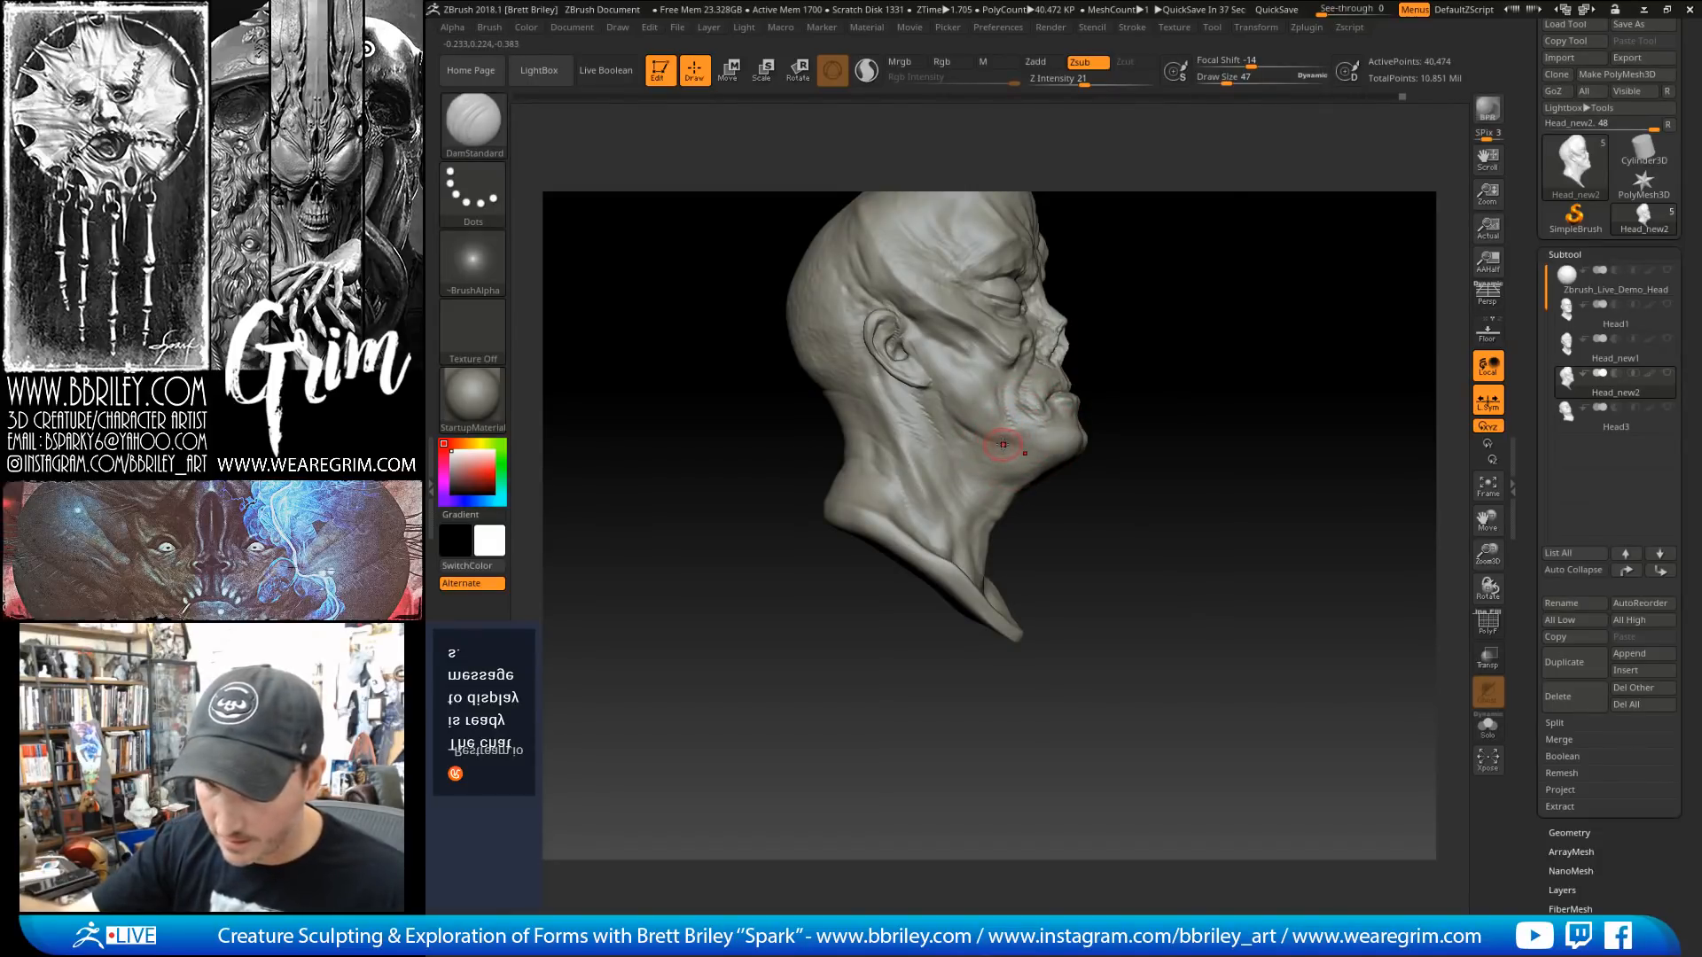
{"action": "key", "text": "s"}
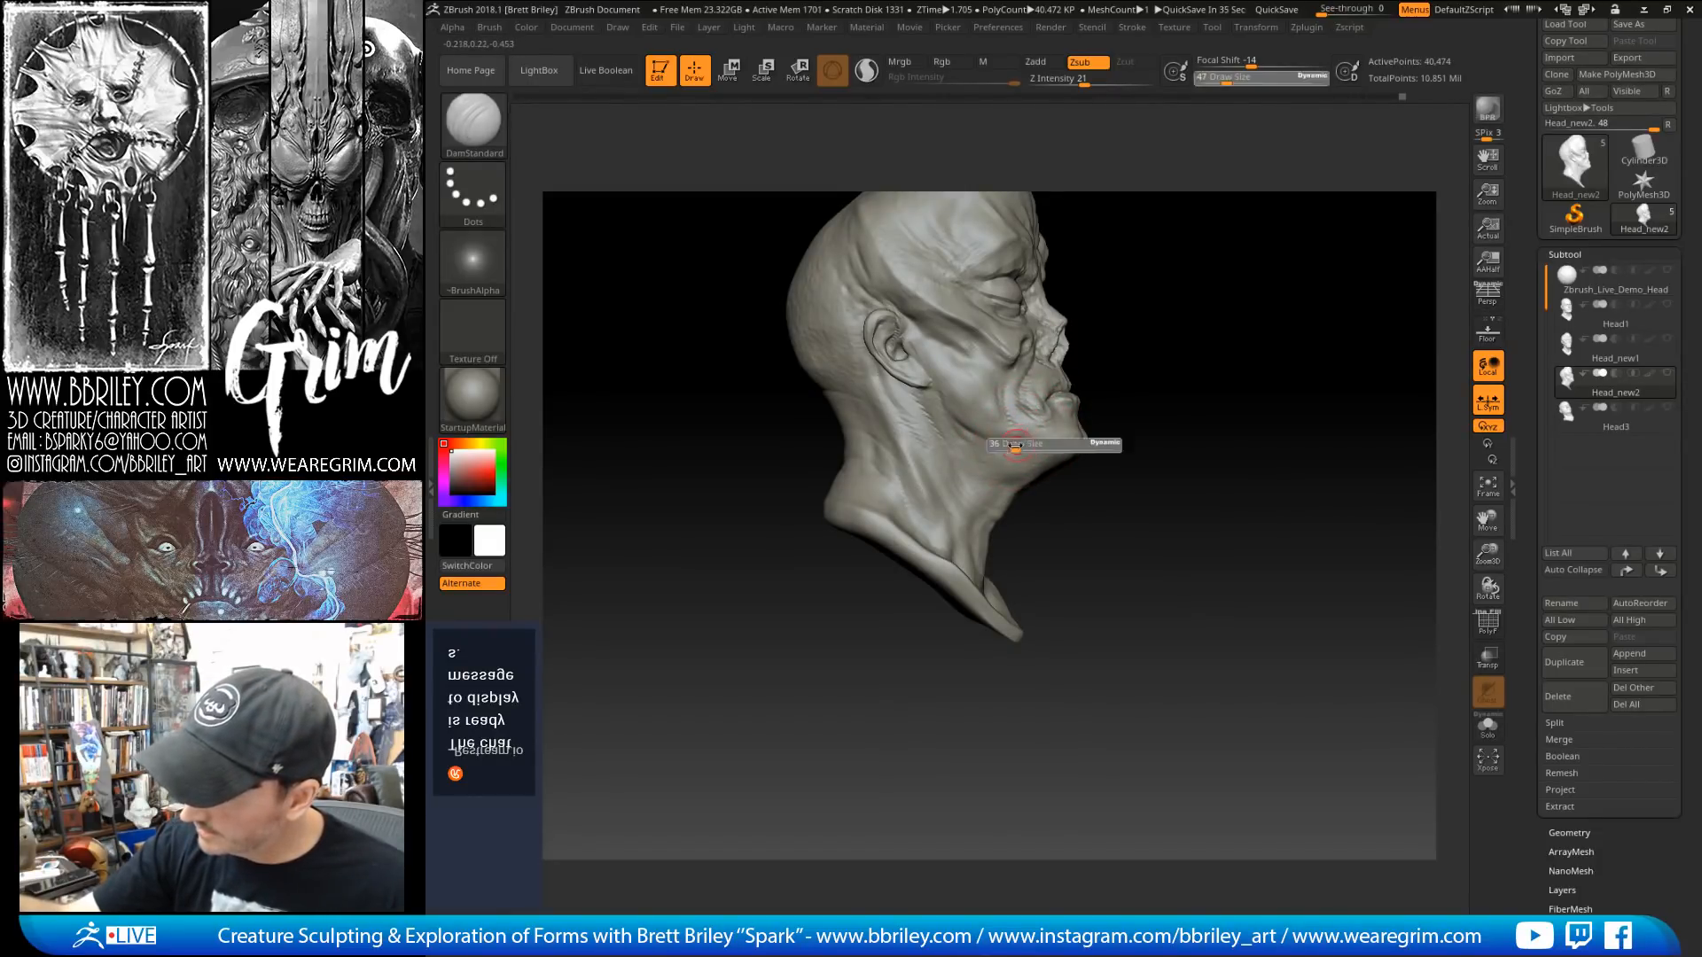
{"action": "left_click_drag", "start_coordinate": [1004, 437], "coordinate": [998, 440]}
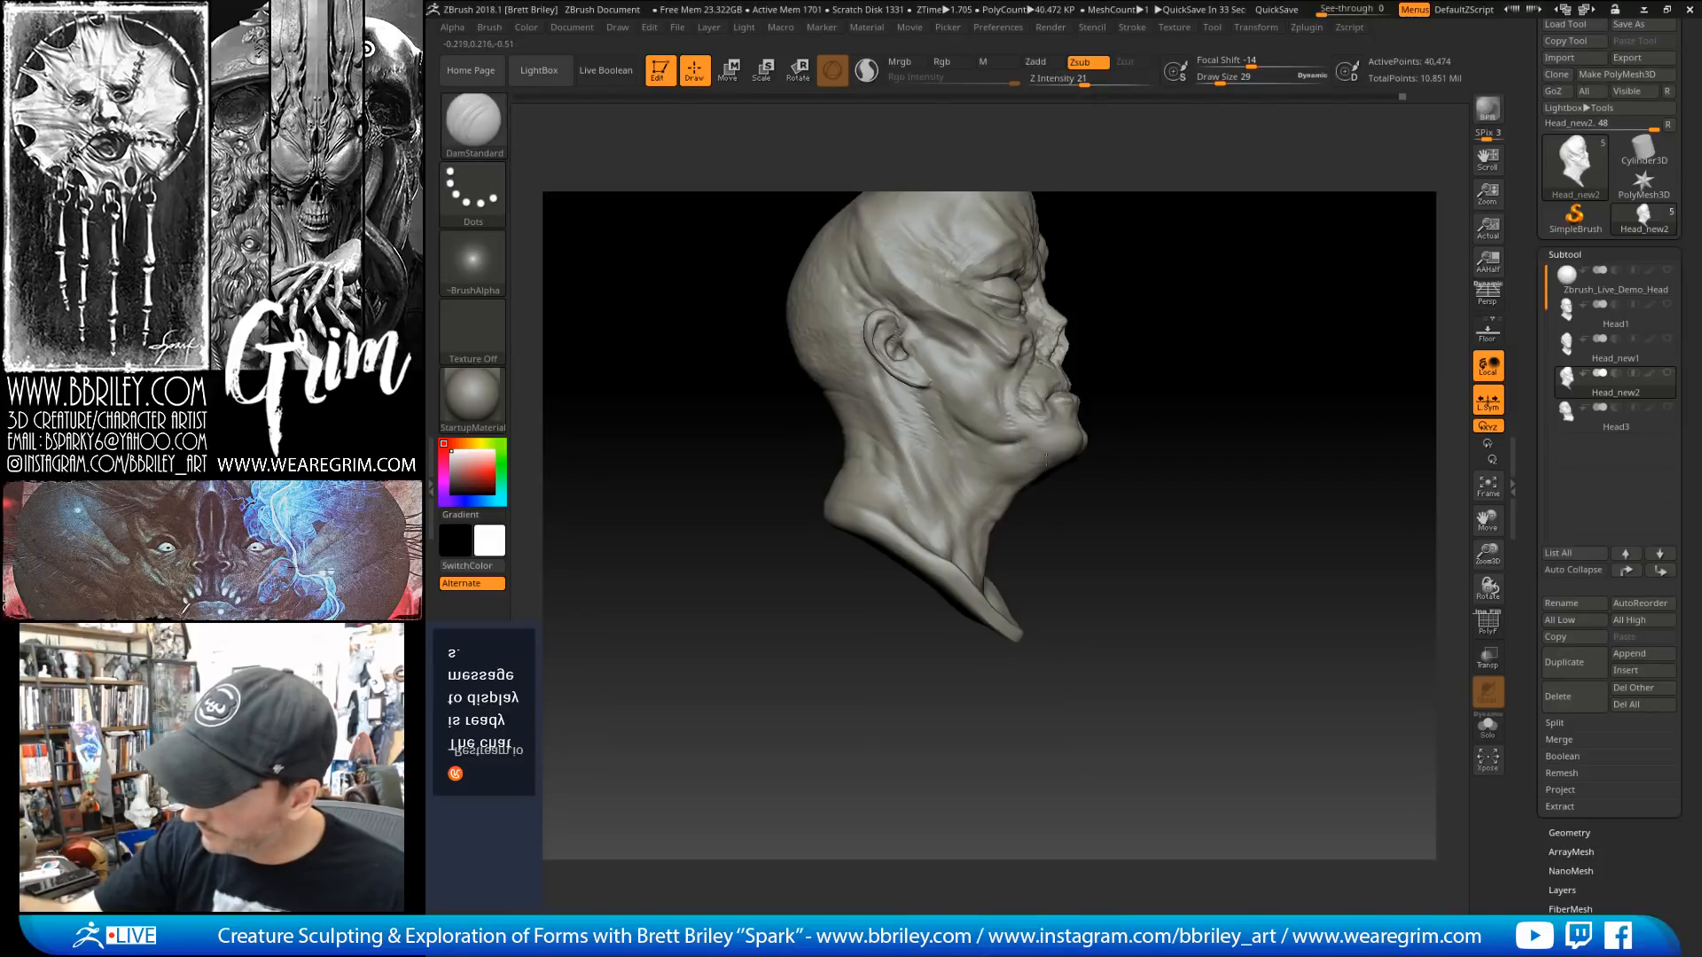
{"action": "mouse_move", "coordinate": [1101, 440]}
{"action": "left_mouse_down"}
{"action": "mouse_move", "coordinate": [1065, 464]}
{"action": "mouse_move", "coordinate": [1075, 453]}
{"action": "left_mouse_up"}
{"action": "right_click_drag", "start_coordinate": [1078, 436], "coordinate": [1002, 416]}
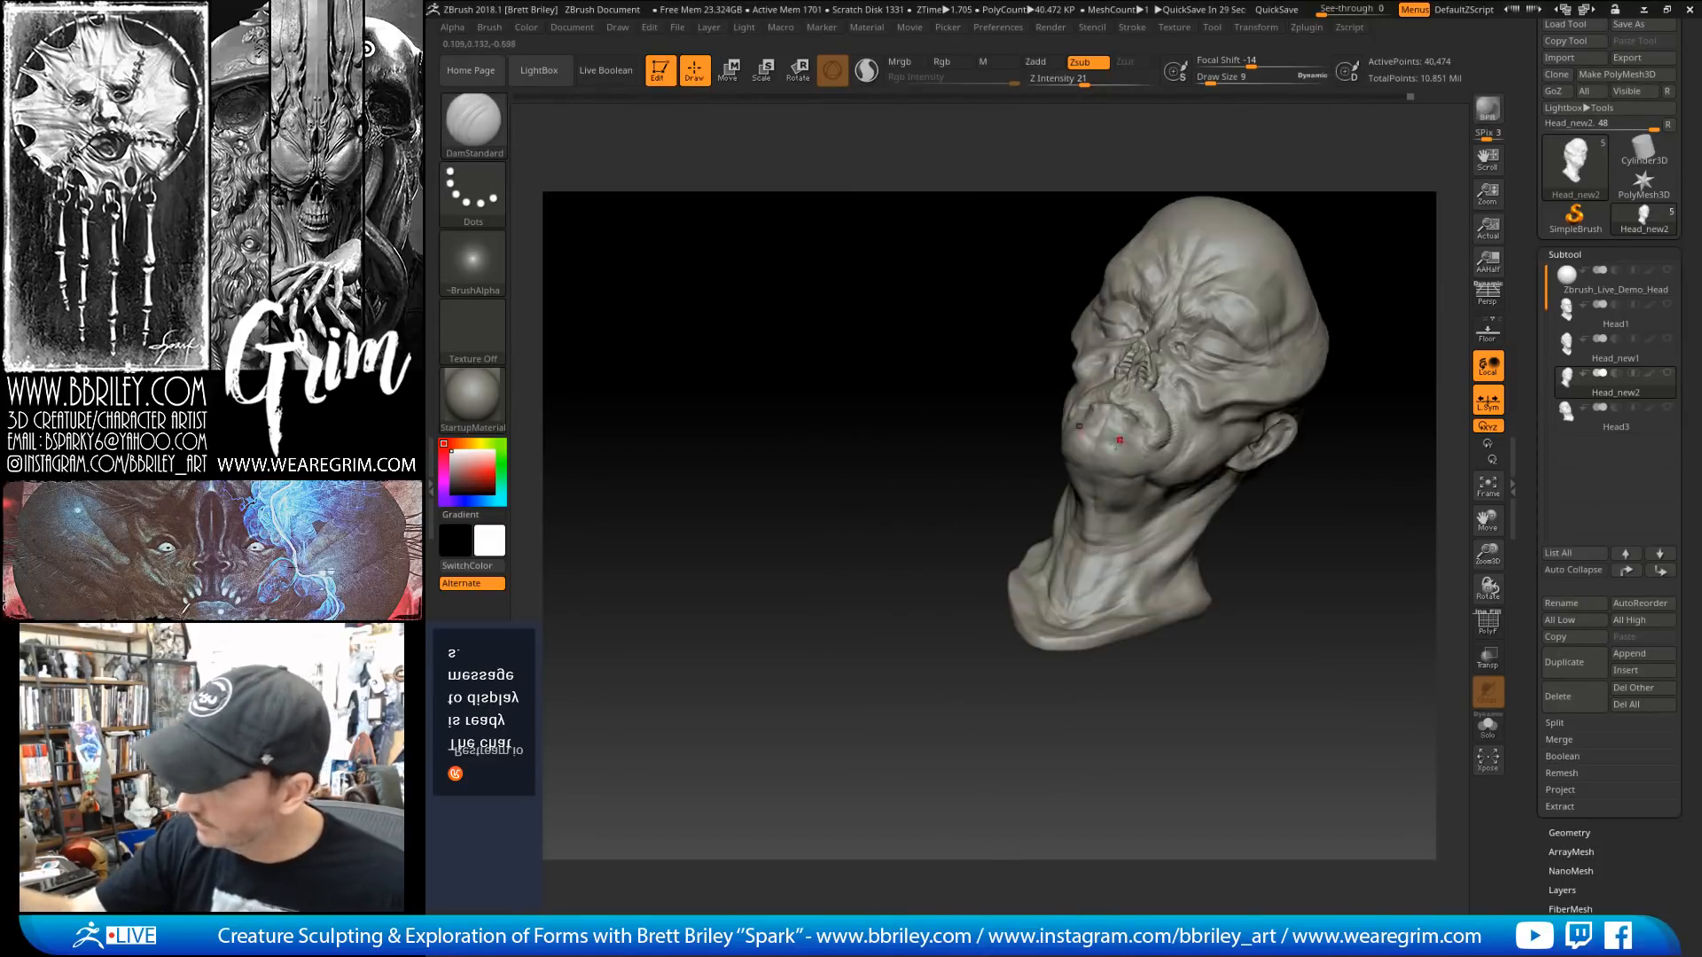
Step: Cut fine creases beside the chin and below the mouth corners with the DamStandard brush at draw sizes 9 and 7
{"action": "key", "text": "s"}
{"action": "left_click_drag", "start_coordinate": [1113, 445], "coordinate": [1109, 445]}
{"action": "left_click_drag", "start_coordinate": [1310, 497], "coordinate": [1318, 543], "text": "alt"}
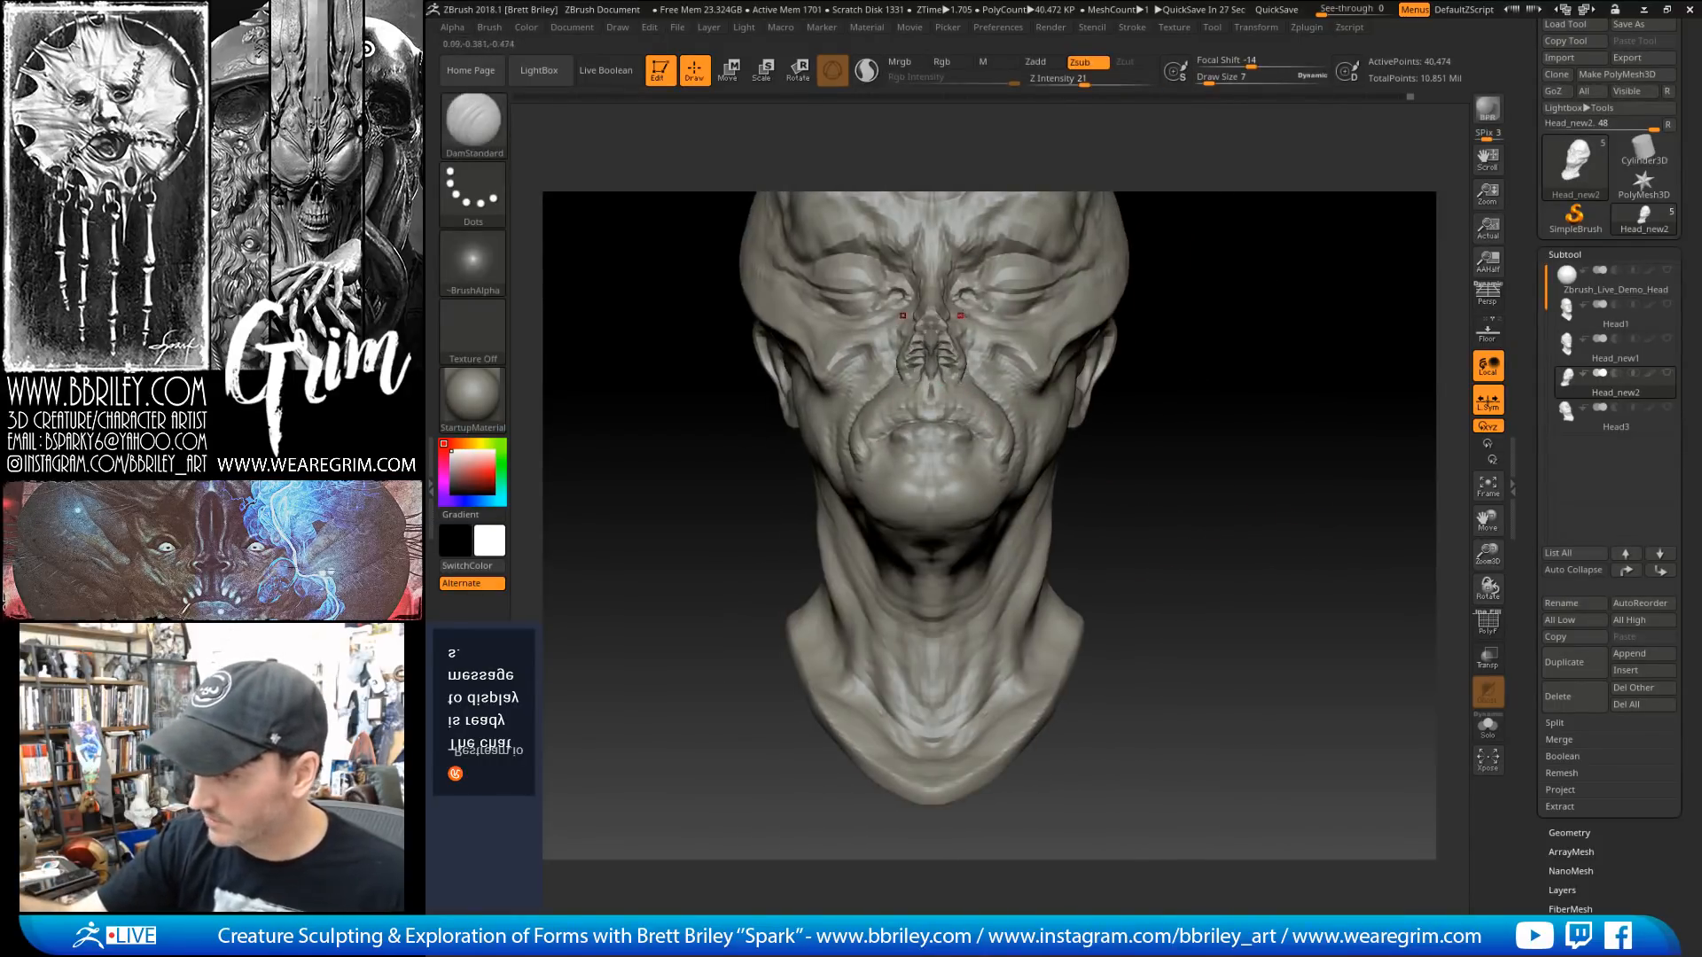
{"action": "left_click_drag", "start_coordinate": [1179, 443], "coordinate": [1152, 484], "text": "alt"}
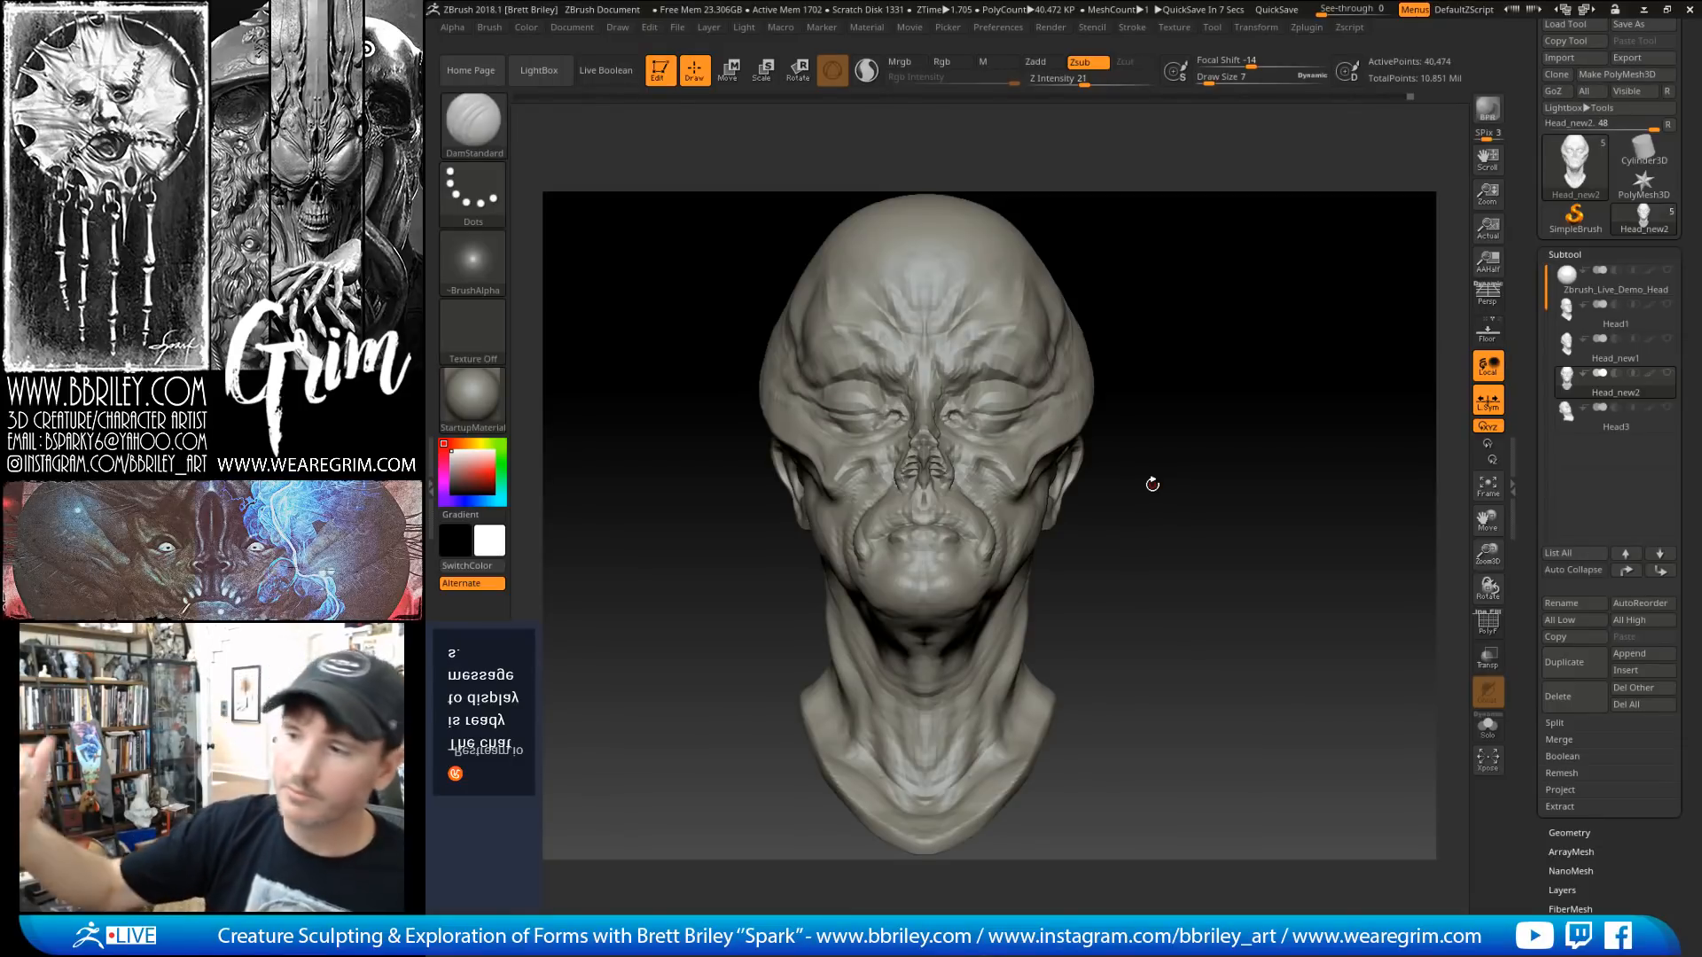
{"action": "left_click_drag", "start_coordinate": [1195, 423], "coordinate": [1208, 421]}
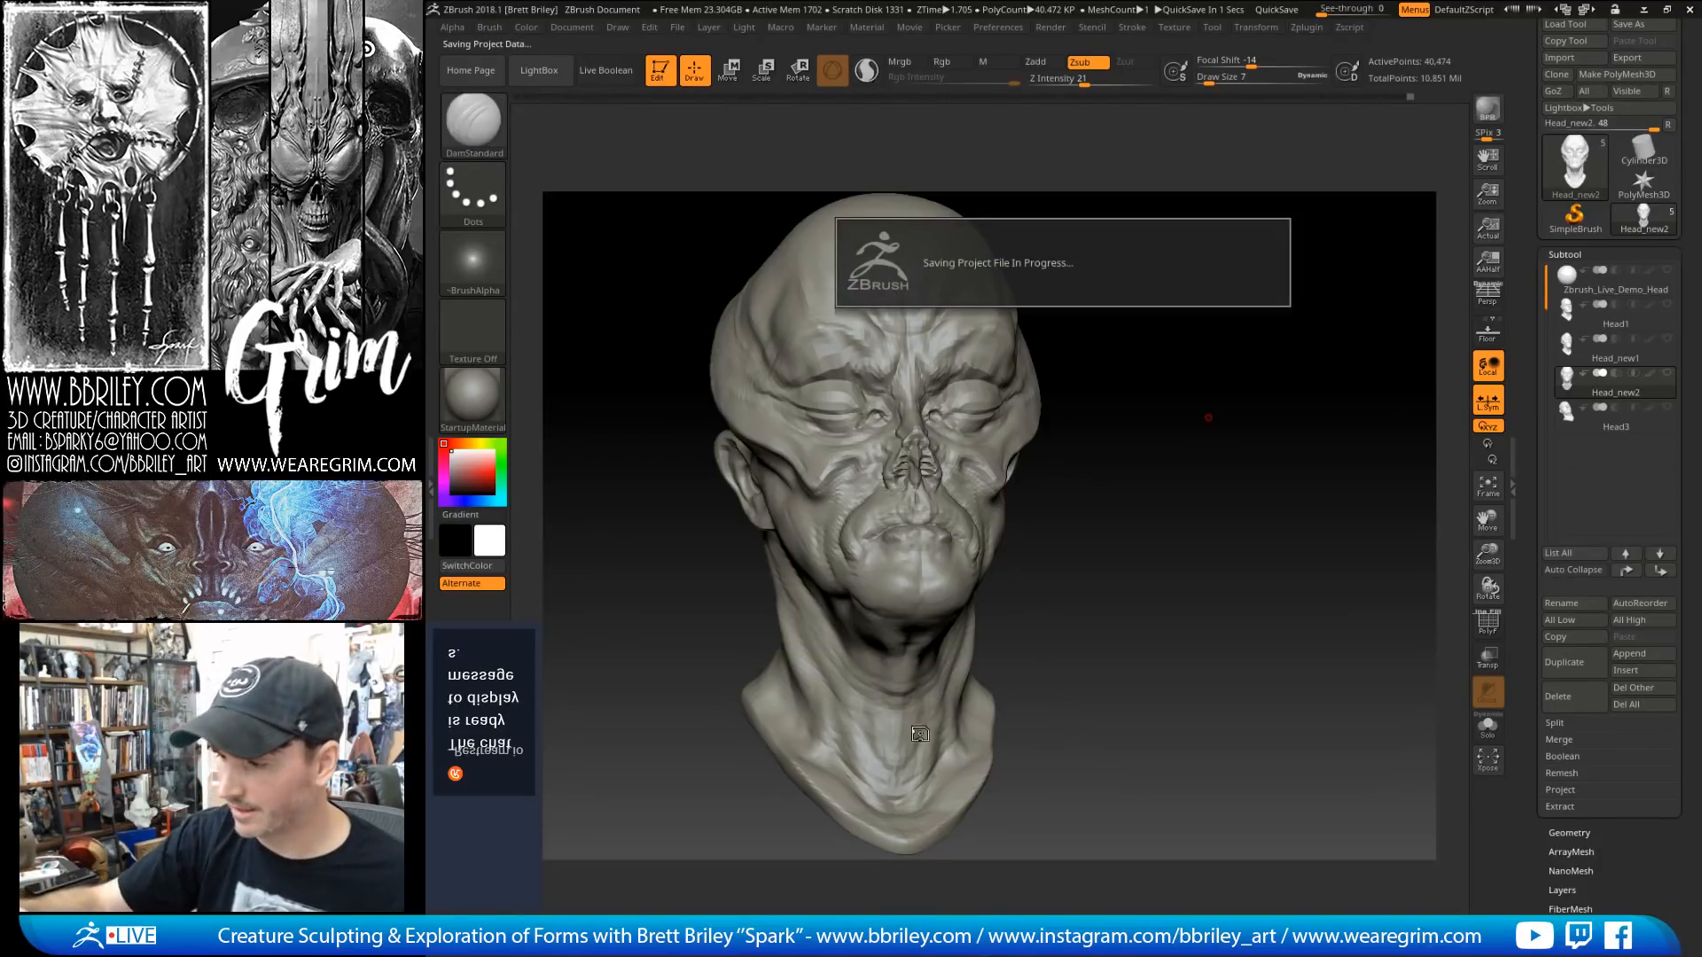
{"action": "left_click_drag", "start_coordinate": [1213, 460], "coordinate": [1245, 444]}
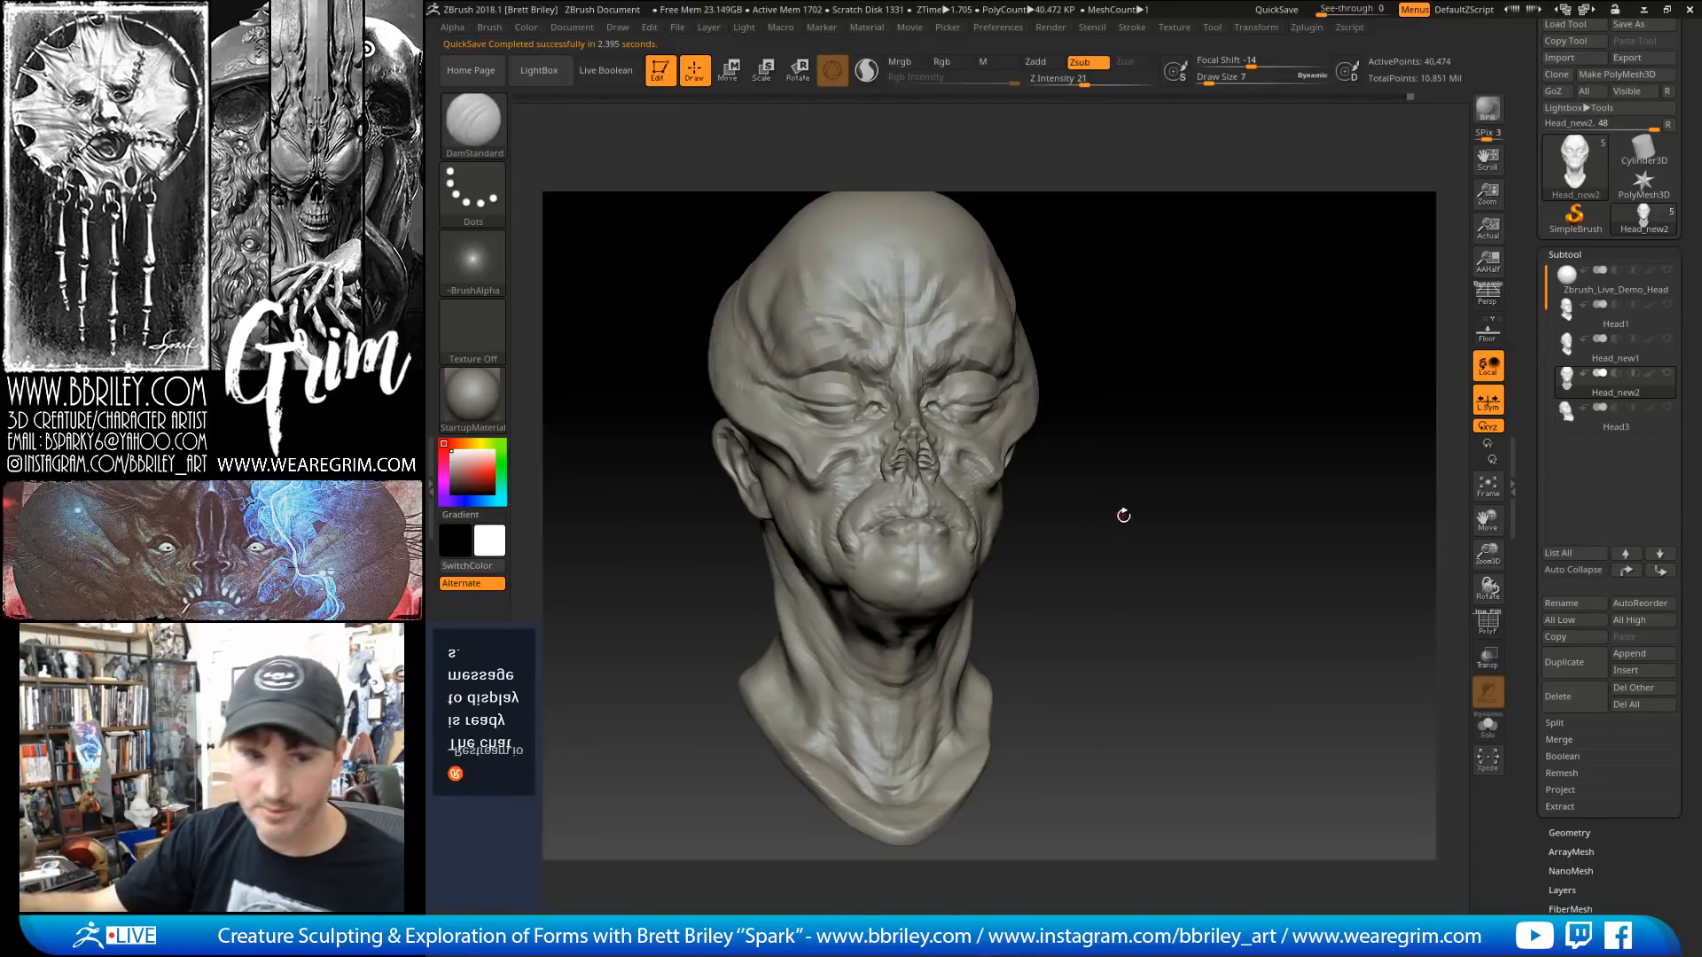
{"action": "left_click_drag", "start_coordinate": [1138, 513], "coordinate": [1205, 519]}
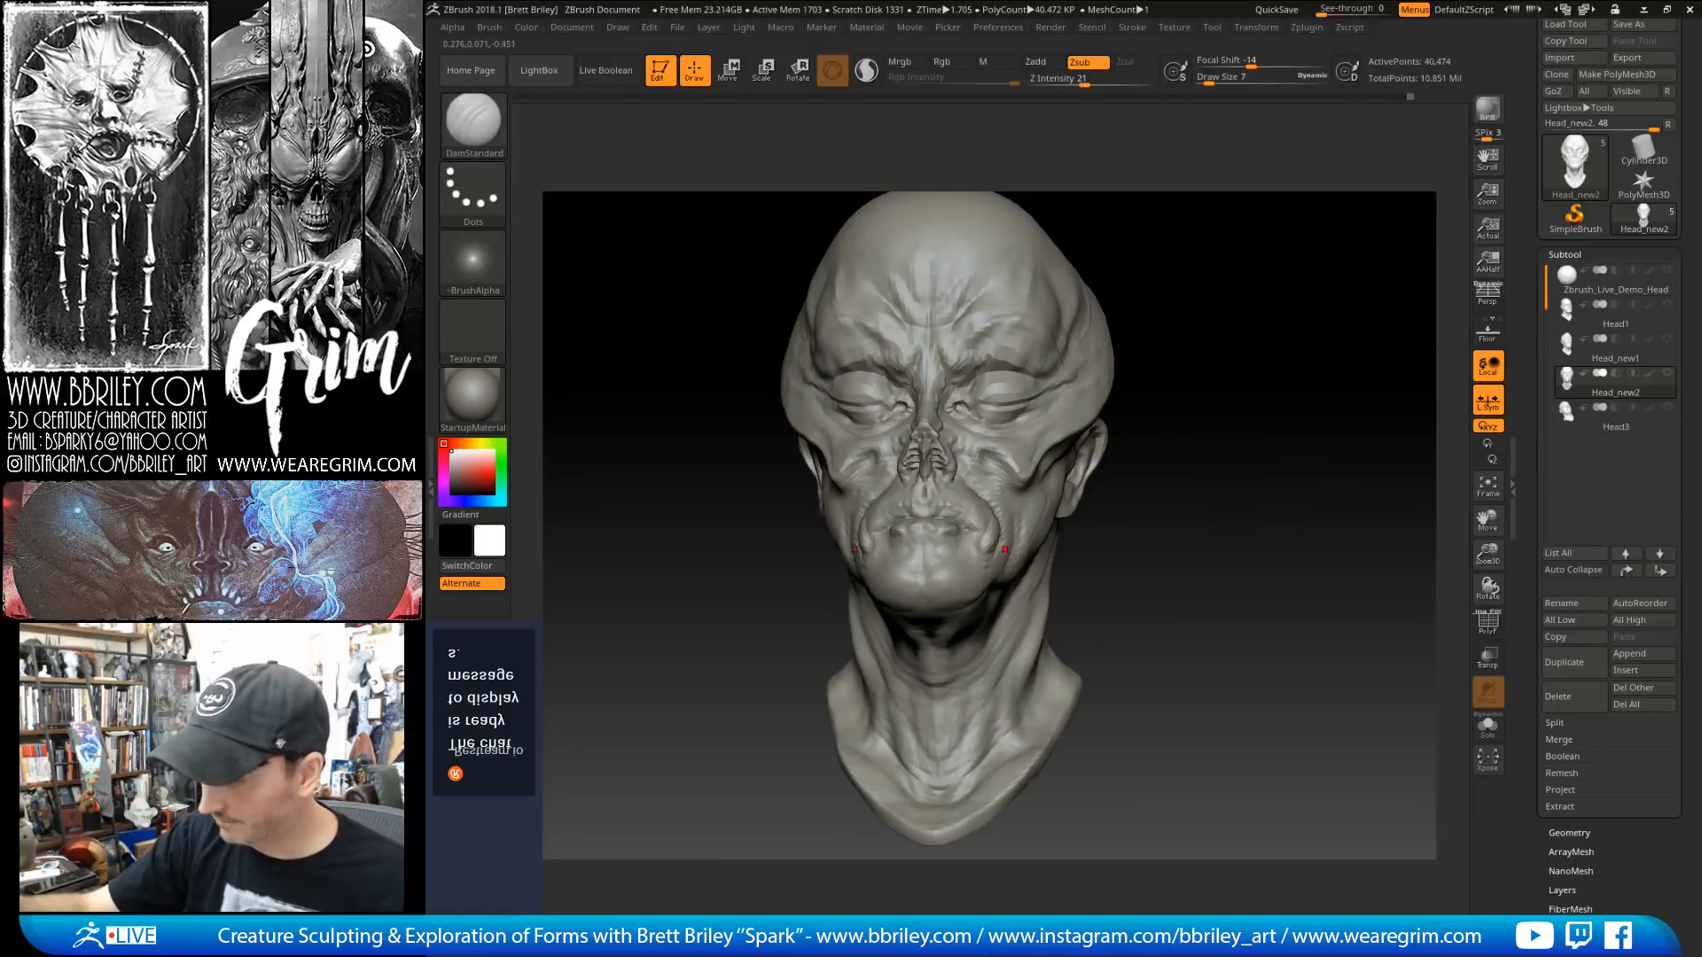
Step: Build up the folds around the mouth corners and chin with the Standard brush at intensity 25 and draw size 18
{"action": "left_click_drag", "start_coordinate": [1156, 558], "coordinate": [1023, 537]}
{"action": "key", "text": "b"}
{"action": "key", "text": "s"}
{"action": "key", "text": "t"}
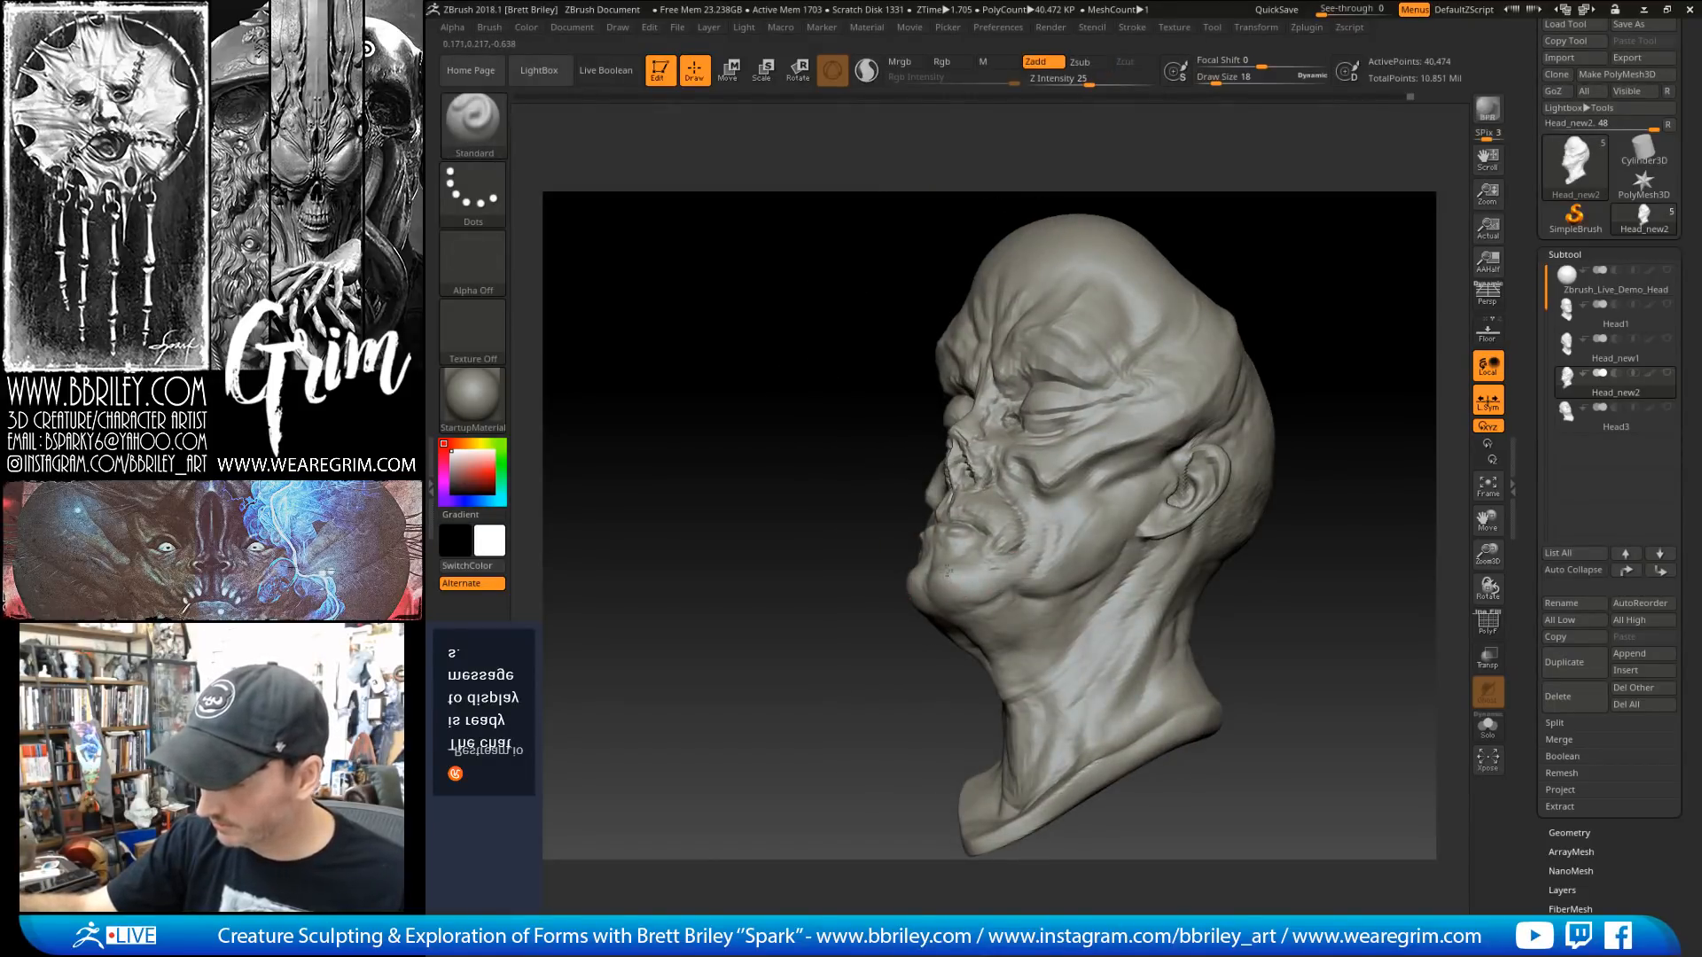
{"action": "left_click_drag", "start_coordinate": [1276, 288], "coordinate": [1369, 376]}
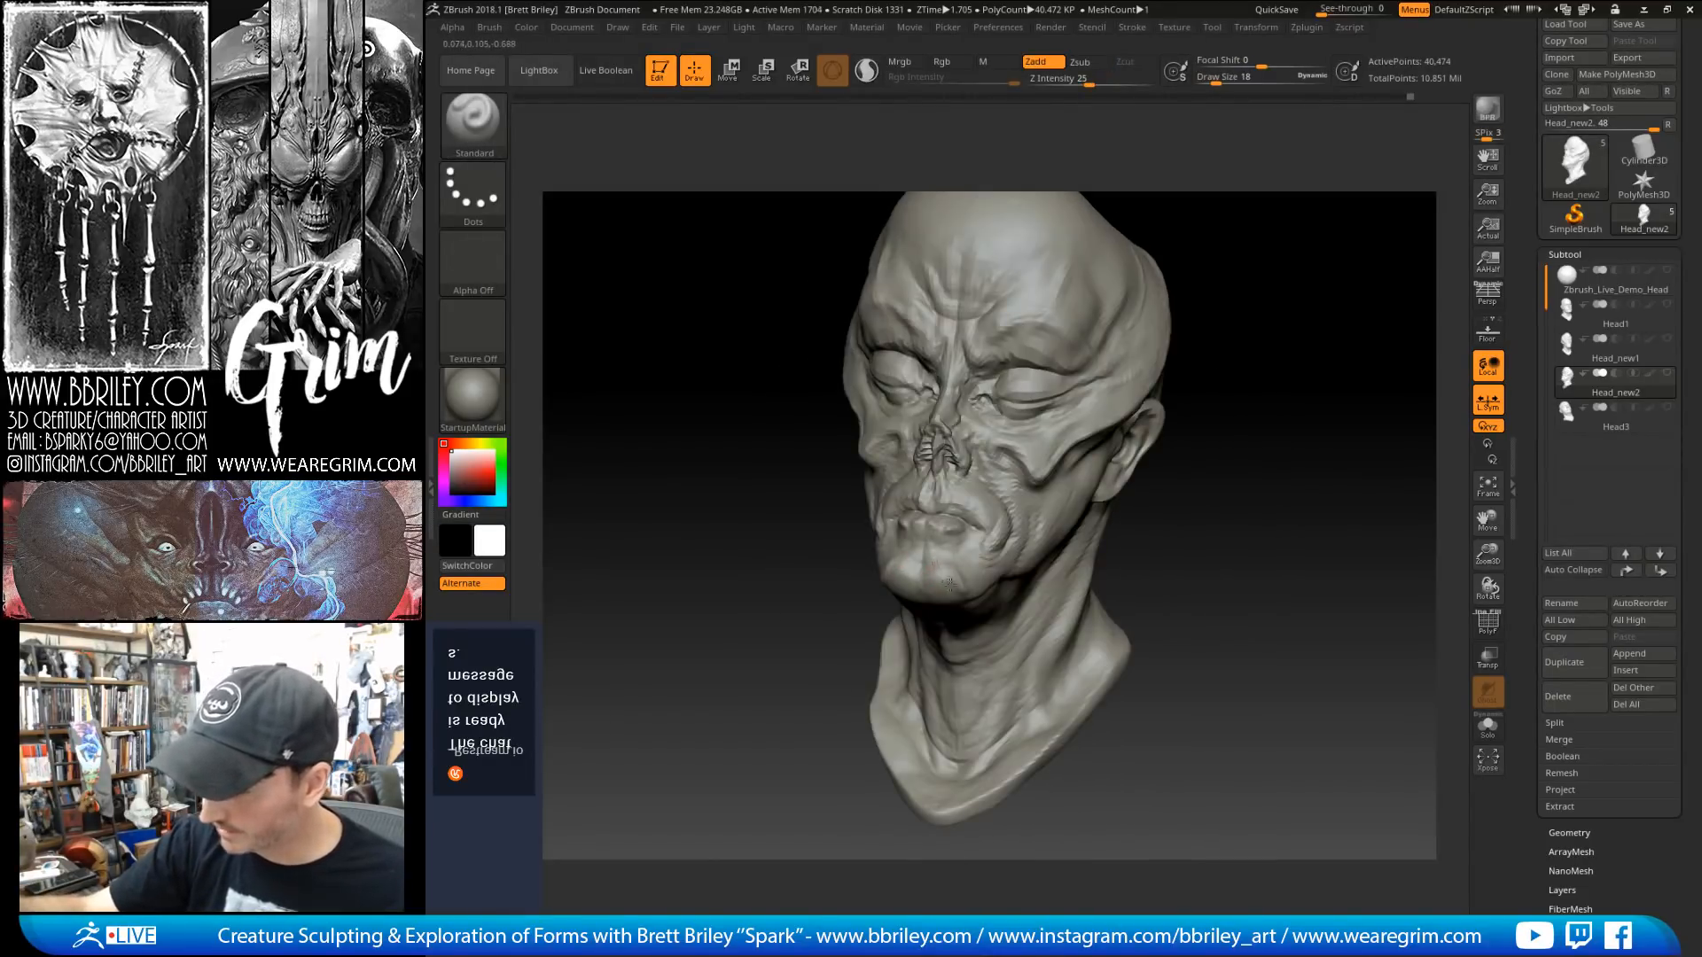
Step: Carve creases into the chin below the lower lip with the DamStandard brush at intensity 21 and draw size 18
{"action": "left_click_drag", "start_coordinate": [1183, 596], "coordinate": [1099, 589]}
{"action": "key", "text": "b"}
{"action": "key", "text": "d"}
{"action": "key", "text": "s"}
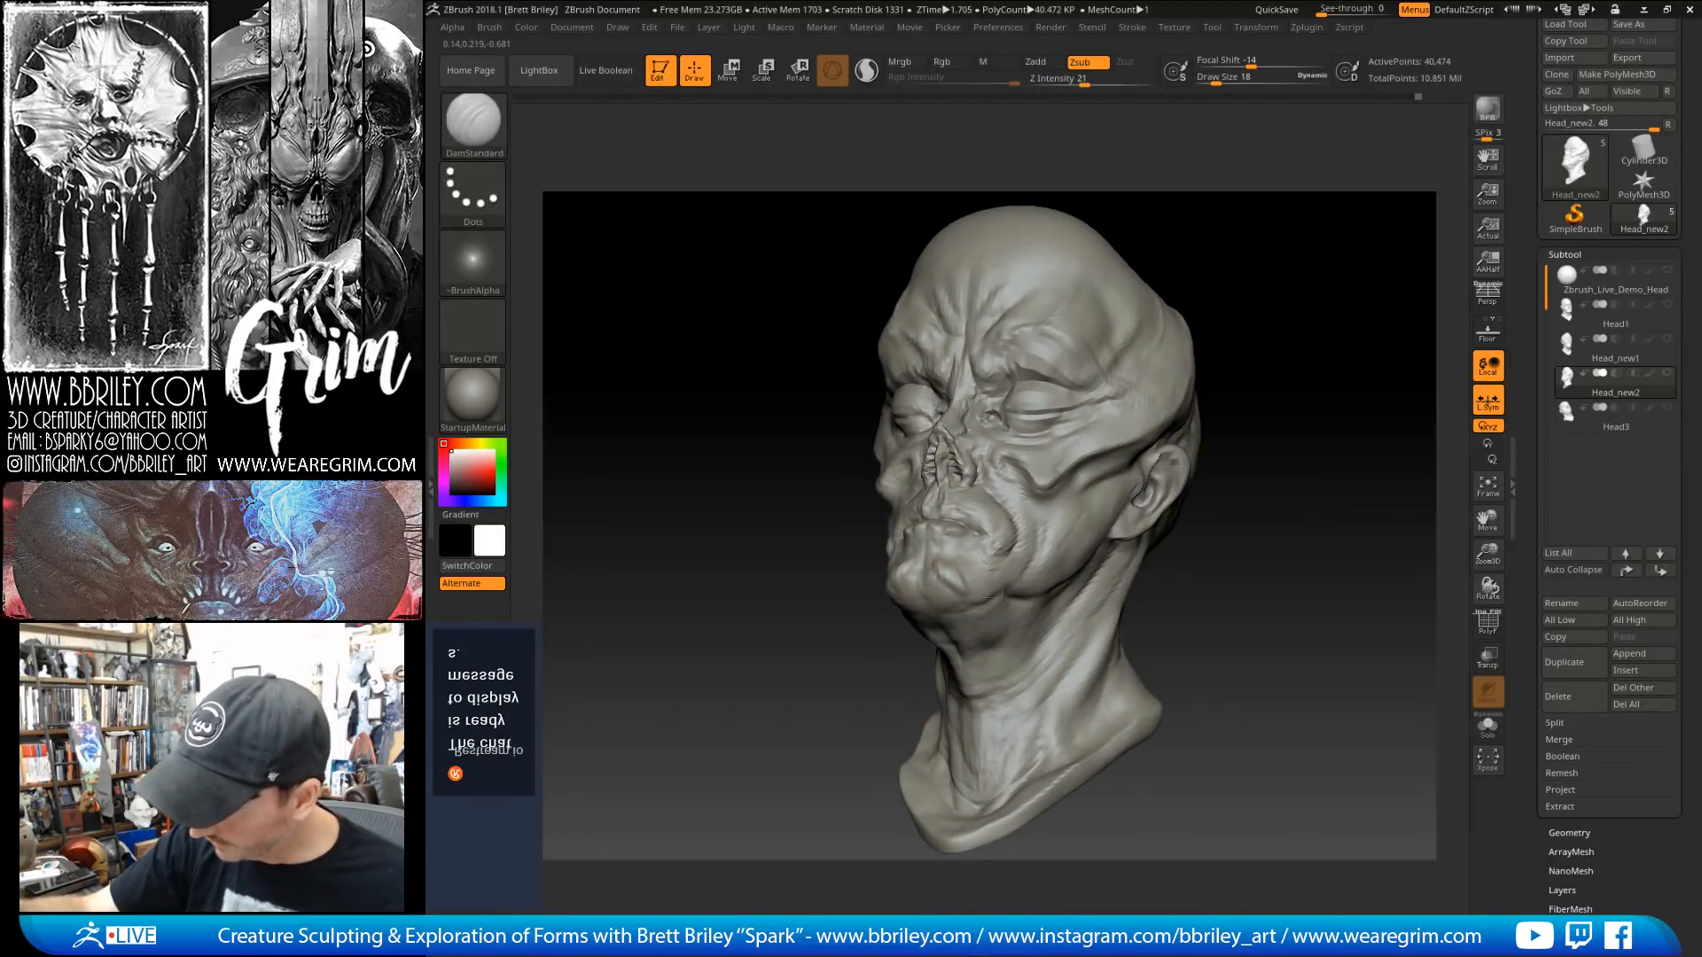
{"action": "left_click_drag", "start_coordinate": [937, 568], "coordinate": [970, 590]}
{"action": "mouse_move", "coordinate": [1272, 417]}
{"action": "left_mouse_down"}
{"action": "mouse_move", "coordinate": [1356, 423]}
{"action": "mouse_move", "coordinate": [1189, 438]}
{"action": "left_mouse_up"}
{"action": "left_click_drag", "start_coordinate": [928, 558], "coordinate": [933, 599]}
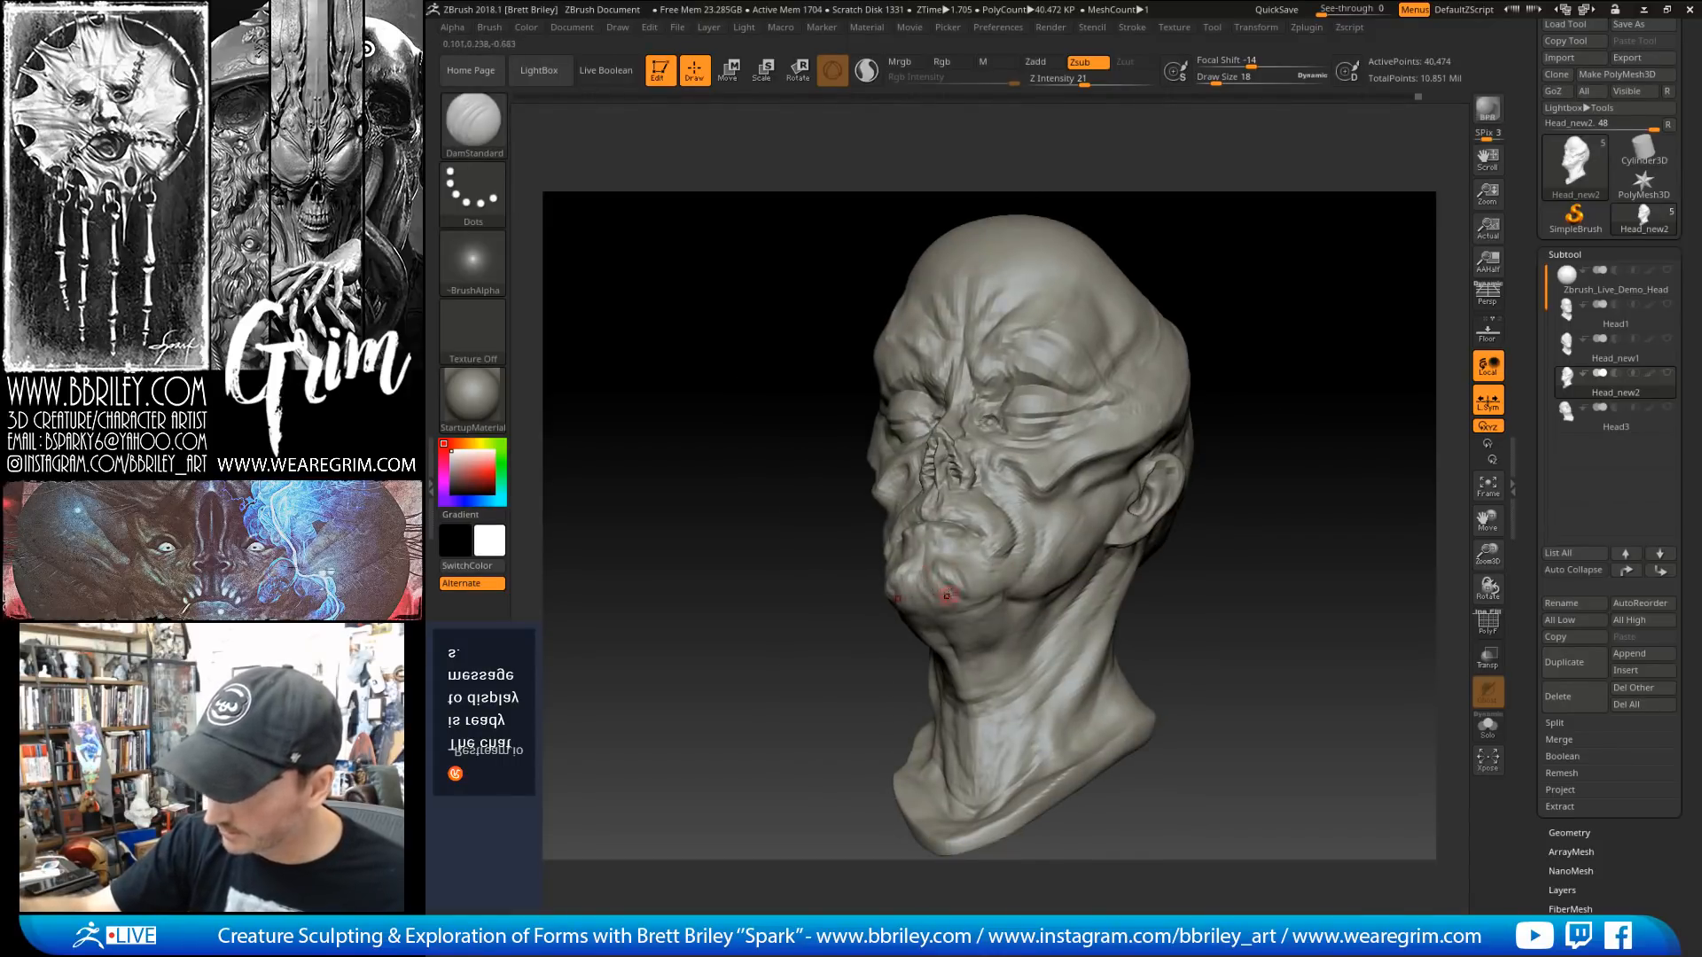
{"action": "left_click_drag", "start_coordinate": [1249, 541], "coordinate": [1316, 543]}
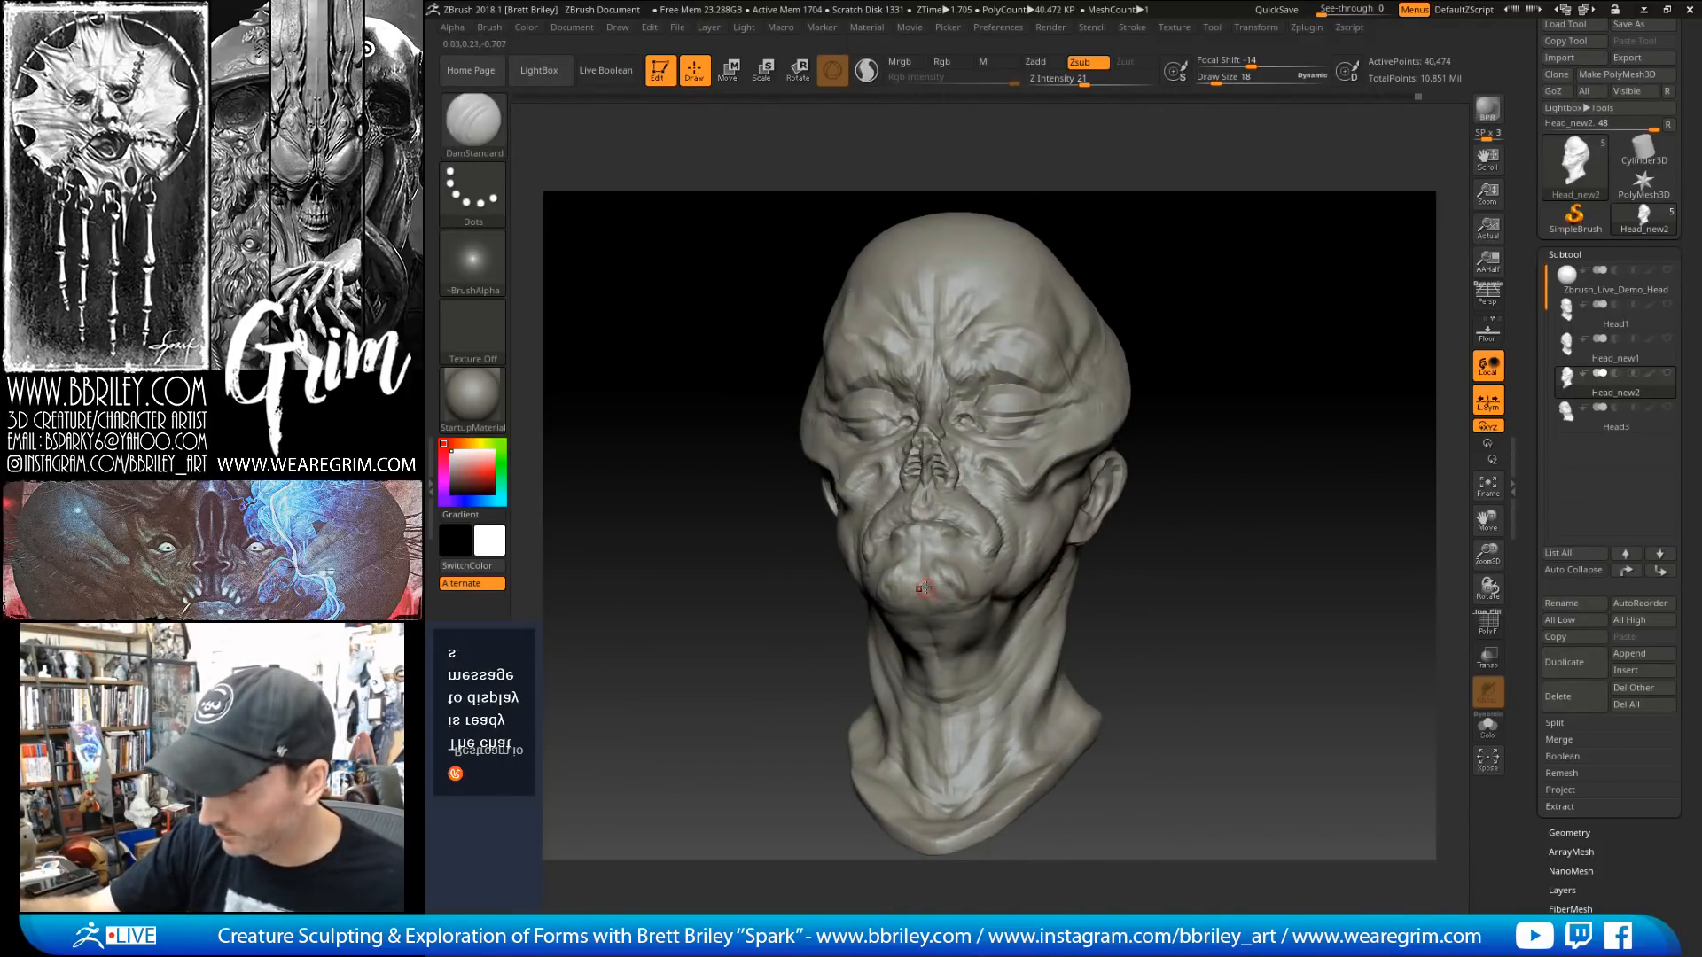
Step: Build up the folds of the chin with the Standard brush at intensity 25 and draw size 16
{"action": "key", "text": "b"}
{"action": "key", "text": "c"}
{"action": "key", "text": "l"}
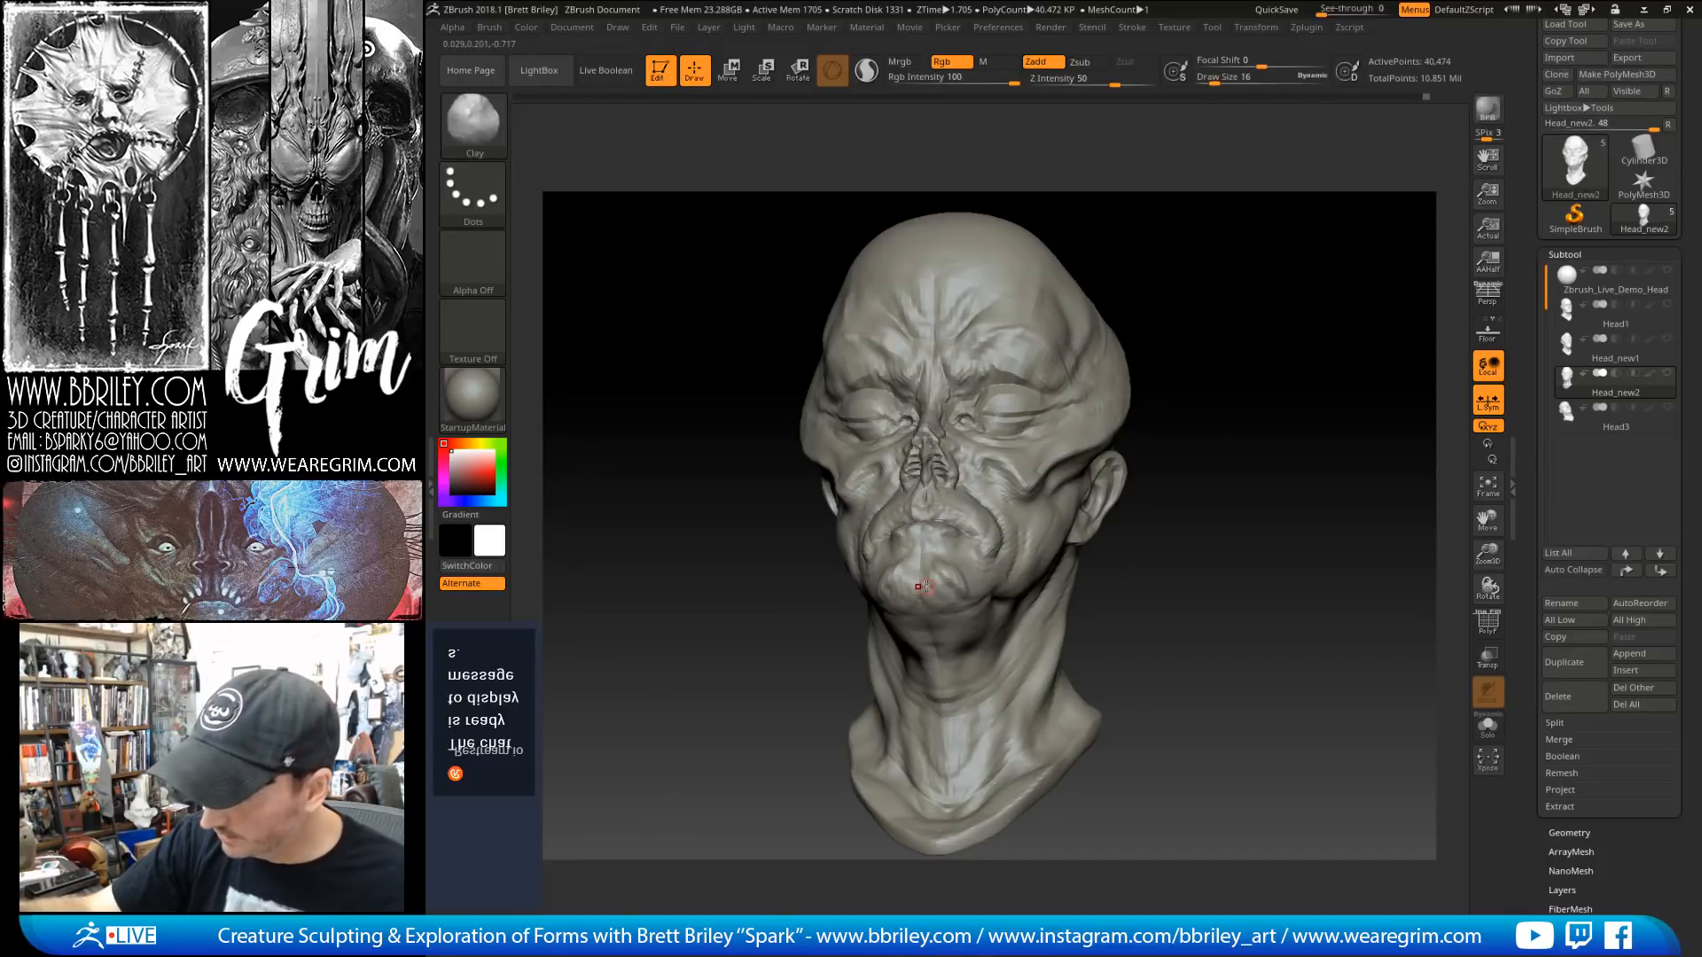
{"action": "key", "text": "b"}
{"action": "key", "text": "s"}
{"action": "key", "text": "t"}
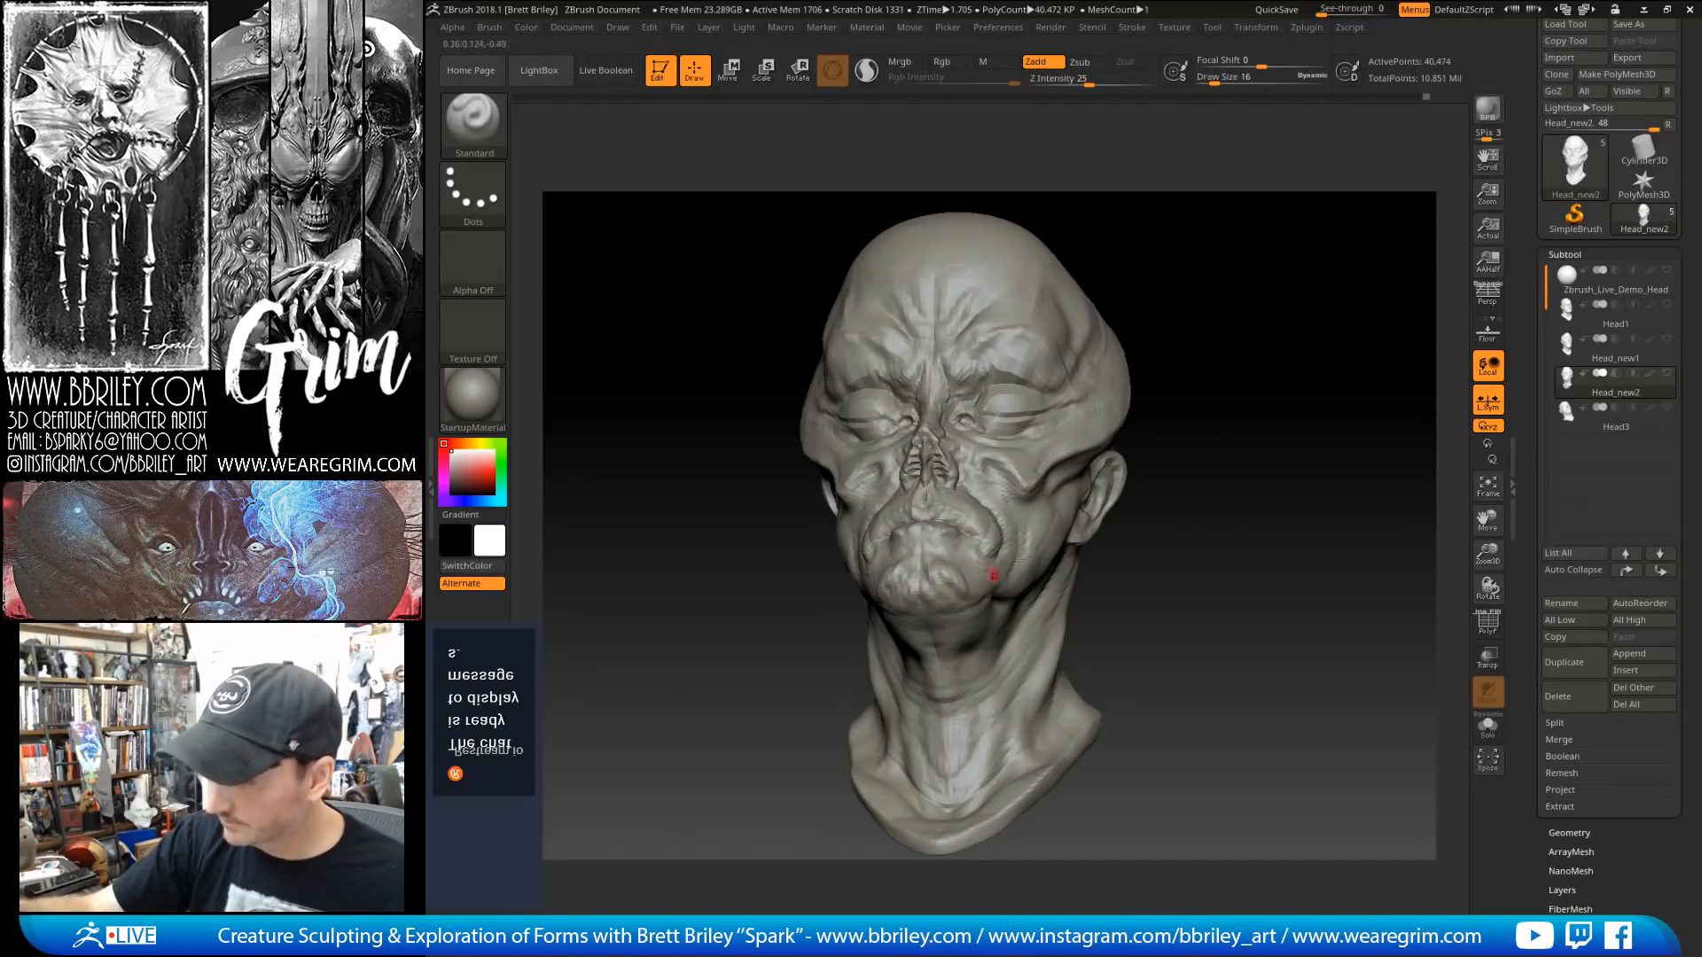
Step: Examine the head's overall forms from the front and from both three-quarter sides
{"action": "left_click_drag", "start_coordinate": [1143, 531], "coordinate": [1246, 521]}
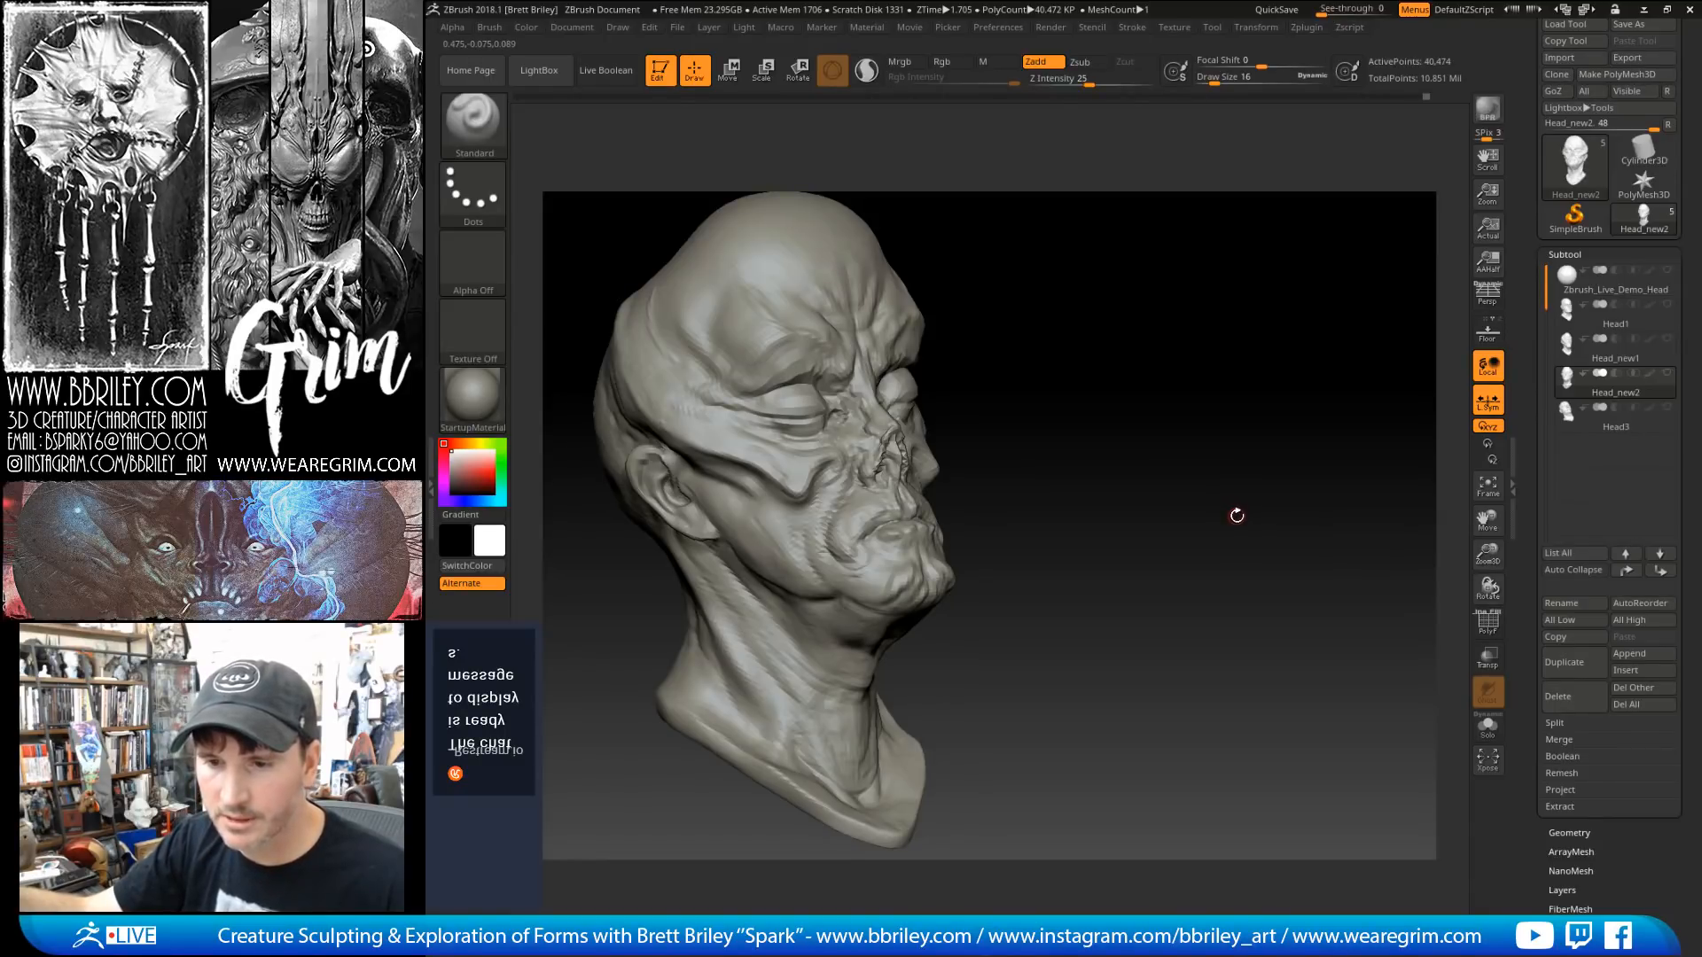
{"action": "mouse_move", "coordinate": [1211, 479]}
{"action": "left_mouse_down"}
{"action": "mouse_move", "coordinate": [1192, 460]}
{"action": "mouse_move", "coordinate": [1195, 477]}
{"action": "left_mouse_up"}
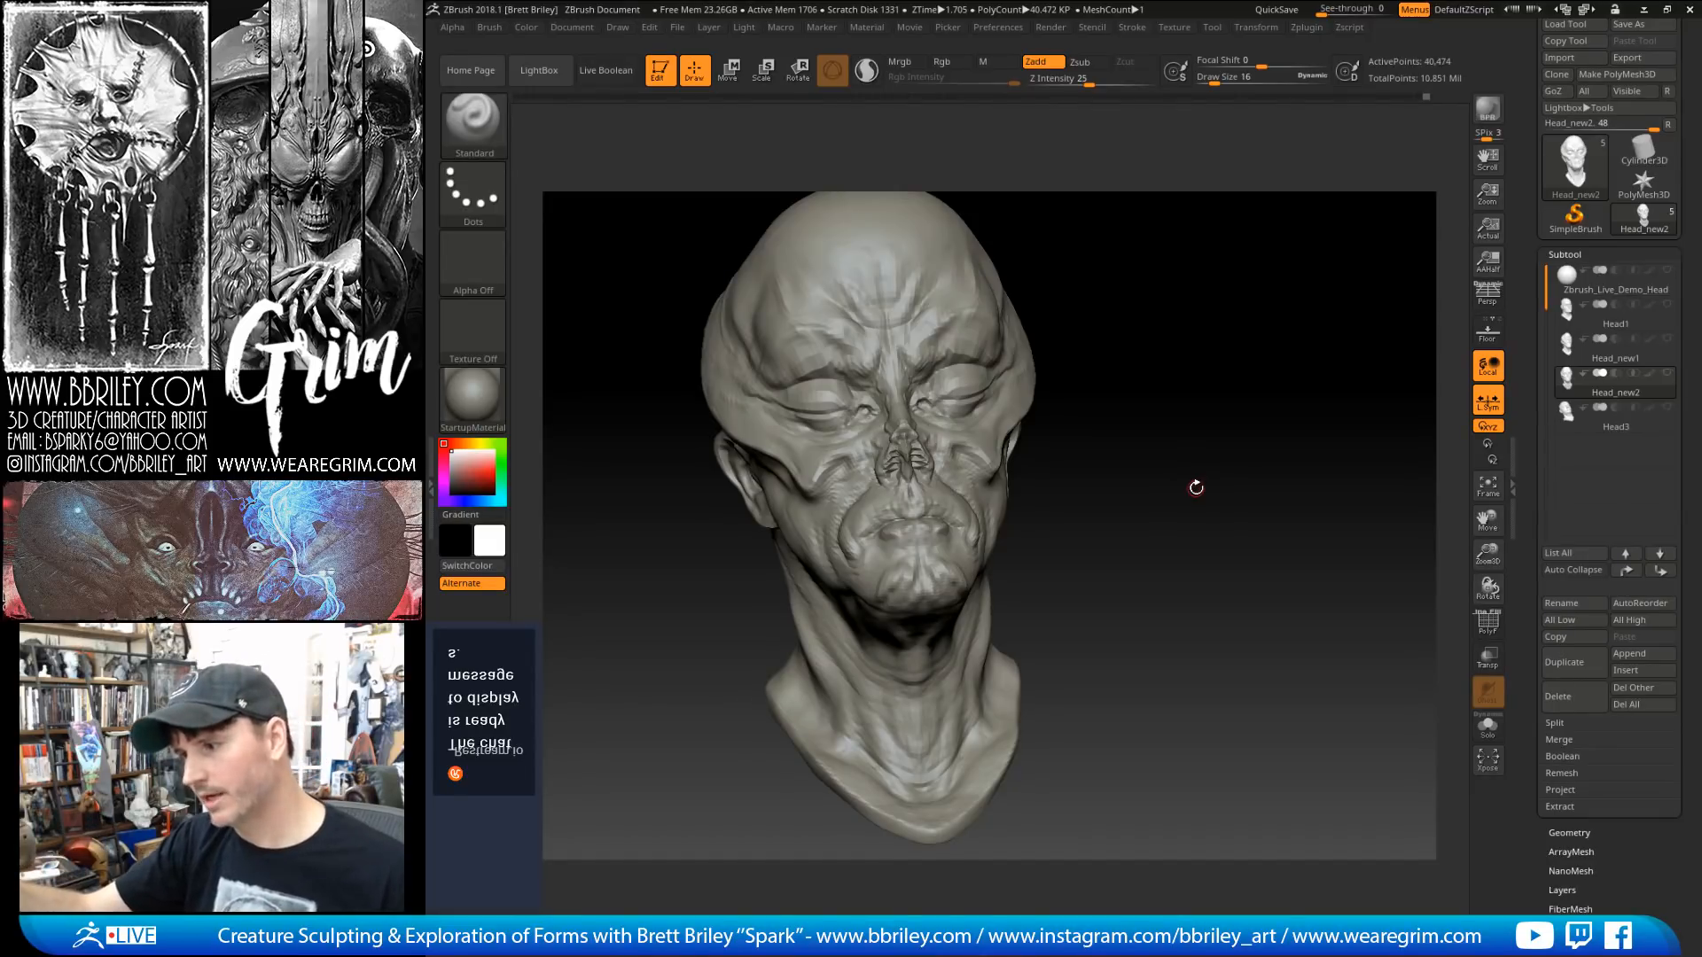
{"action": "mouse_move", "coordinate": [1195, 488]}
{"action": "left_mouse_down"}
{"action": "mouse_move", "coordinate": [1217, 437]}
{"action": "mouse_move", "coordinate": [1217, 454]}
{"action": "left_mouse_up"}
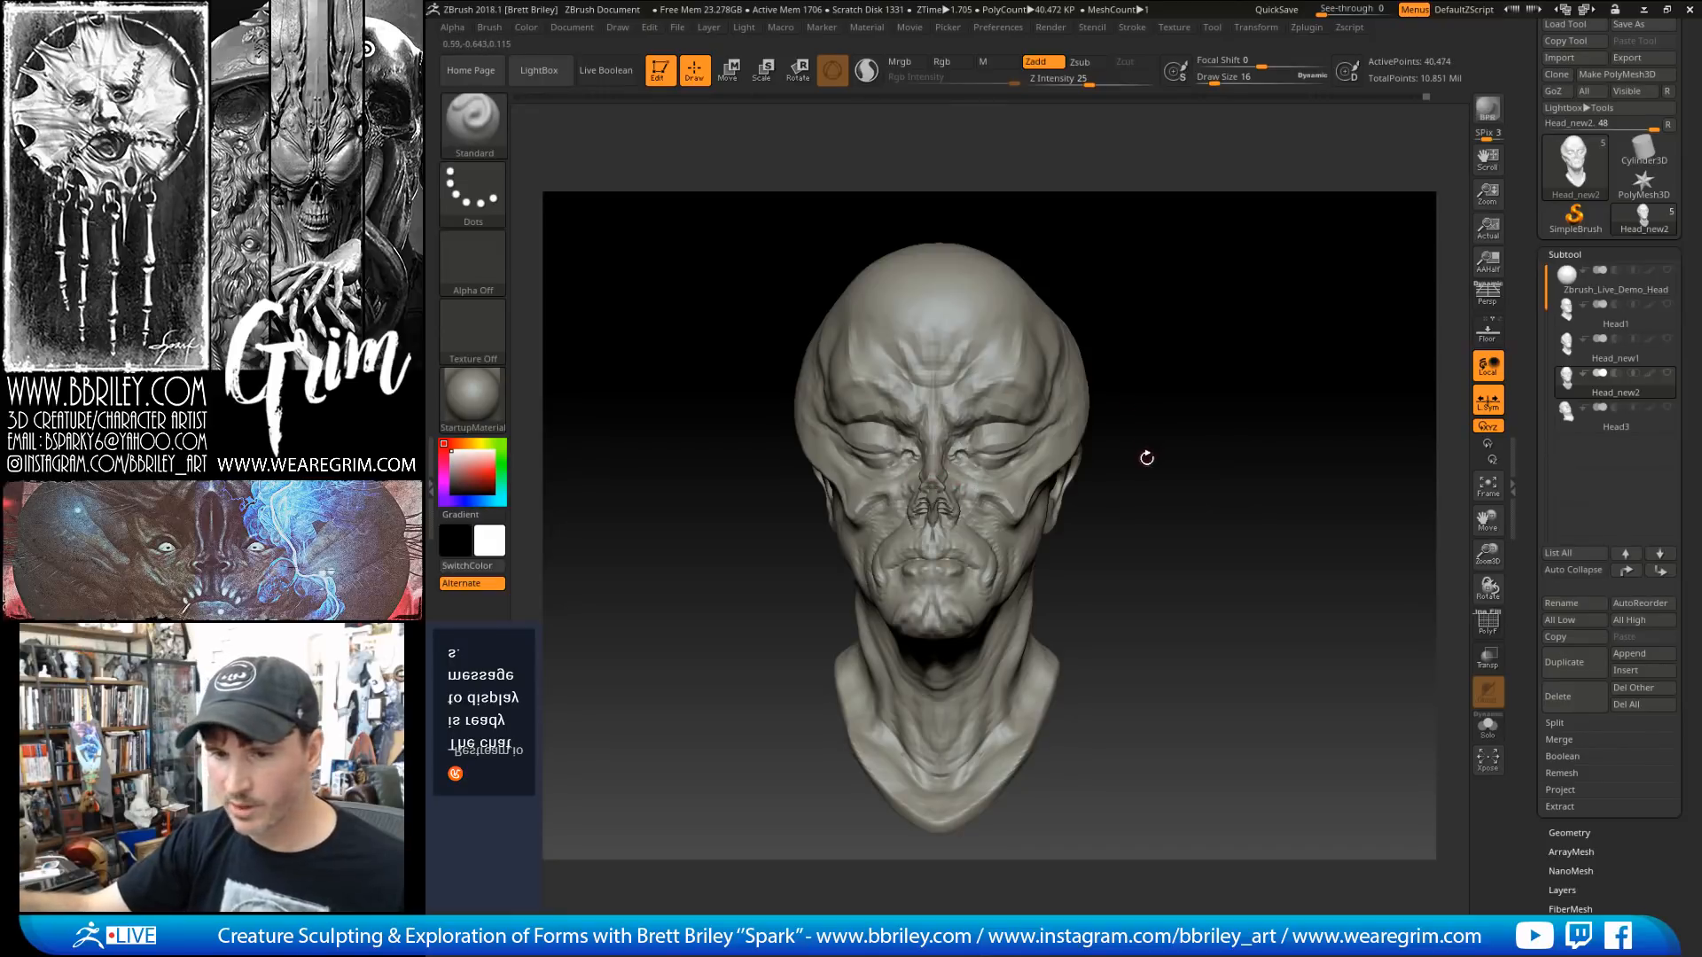
{"action": "left_click_drag", "start_coordinate": [1181, 423], "coordinate": [1039, 497]}
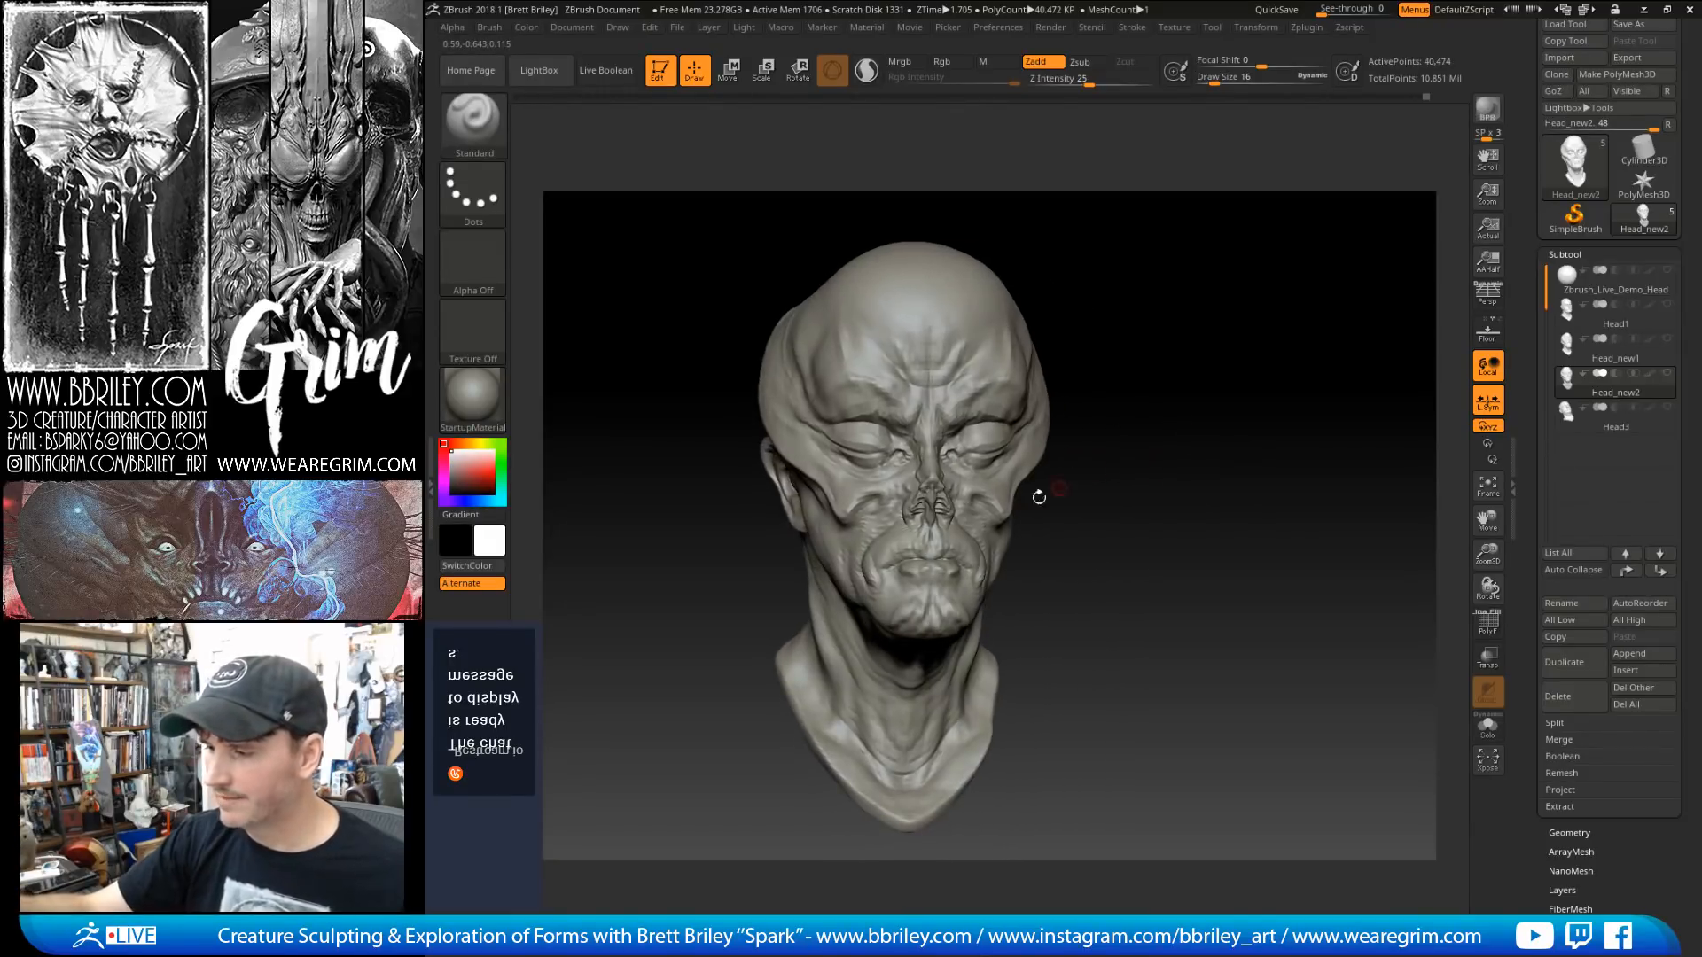
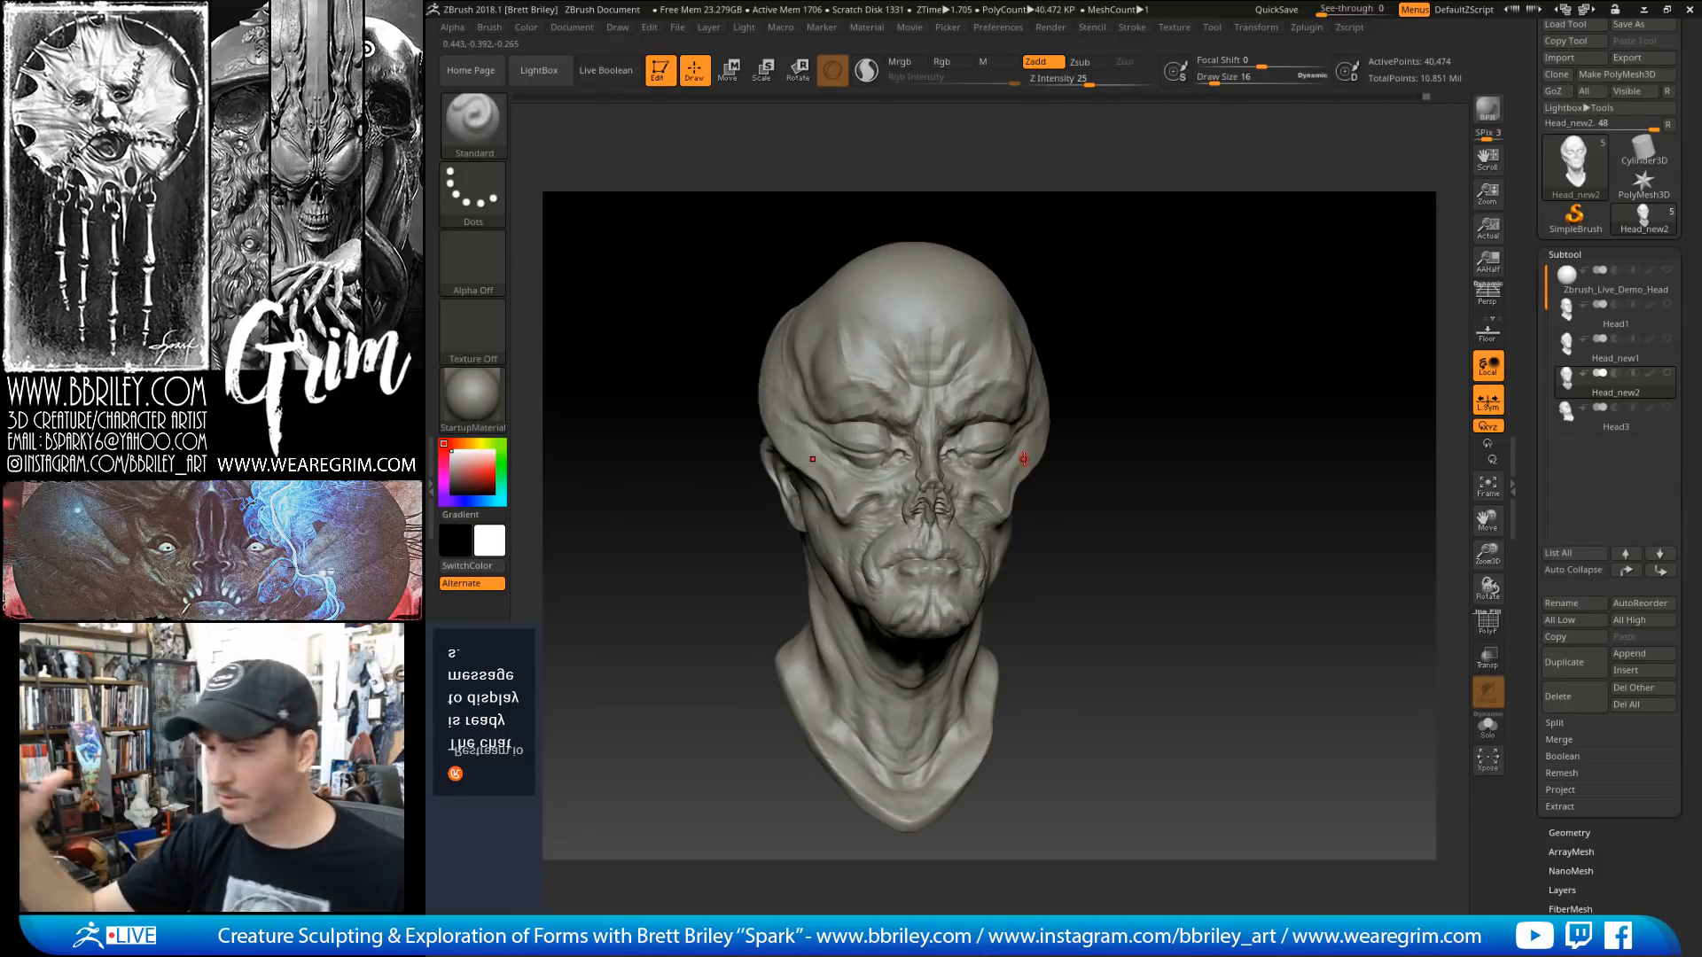
{"action": "mouse_move", "coordinate": [1121, 434]}
{"action": "left_mouse_down"}
{"action": "mouse_move", "coordinate": [1090, 461]}
{"action": "mouse_move", "coordinate": [1120, 430]}
{"action": "left_mouse_up"}
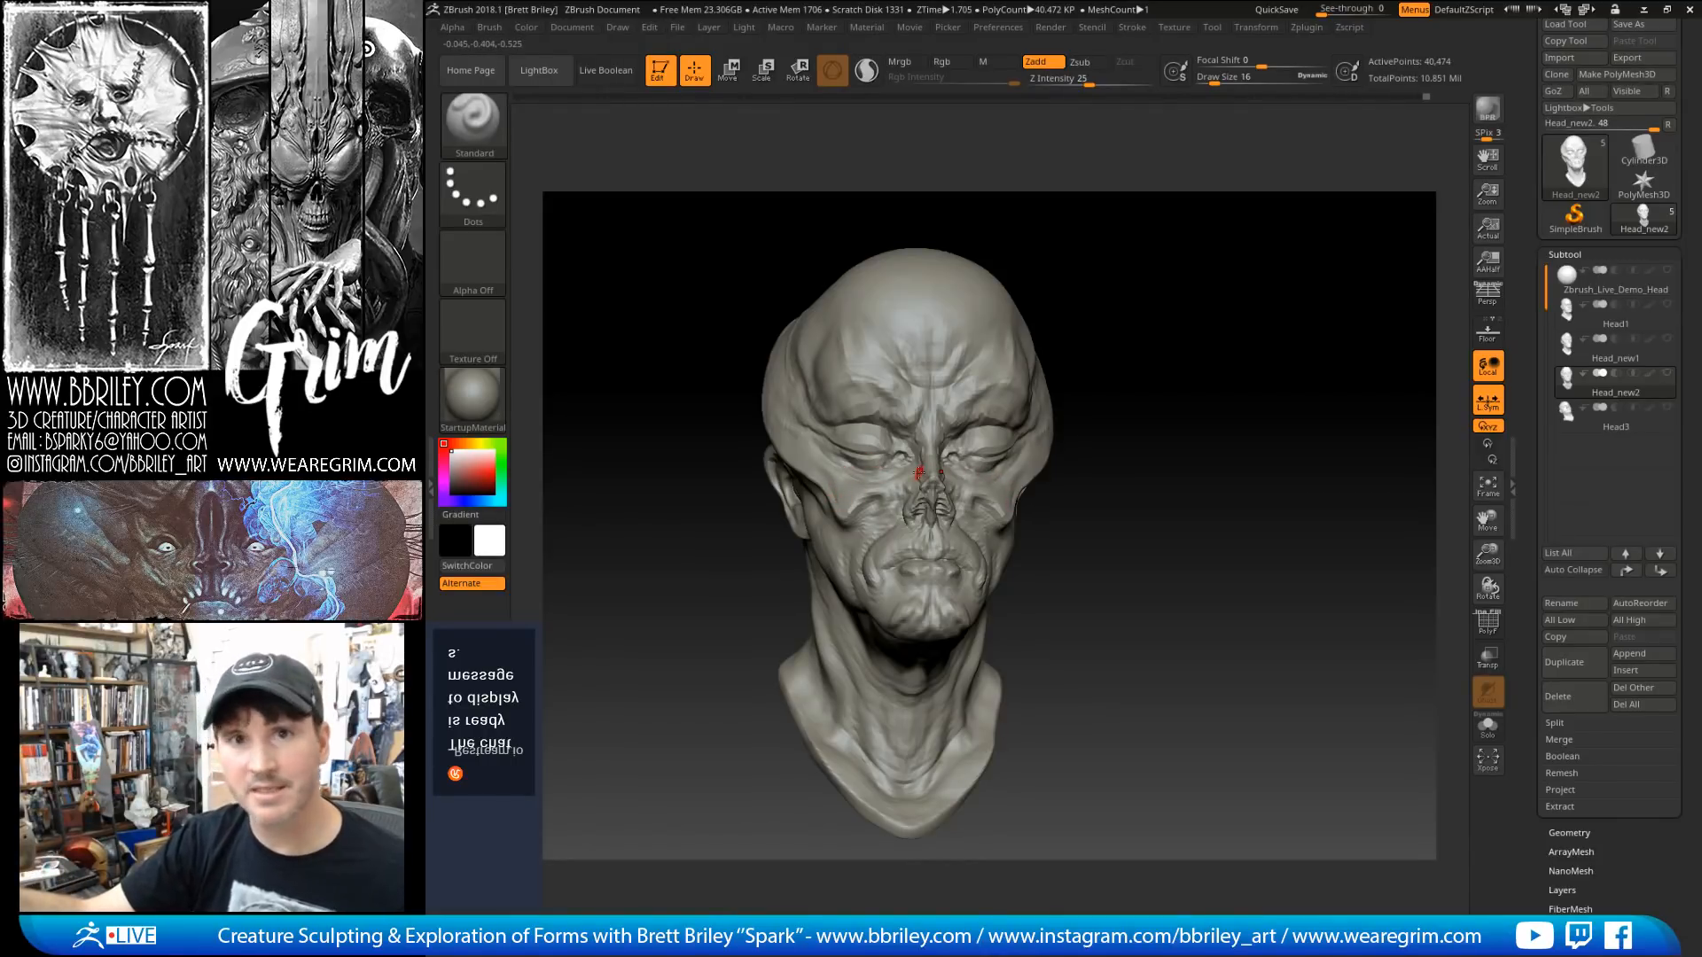
{"action": "left_click_drag", "start_coordinate": [1105, 366], "coordinate": [1005, 377]}
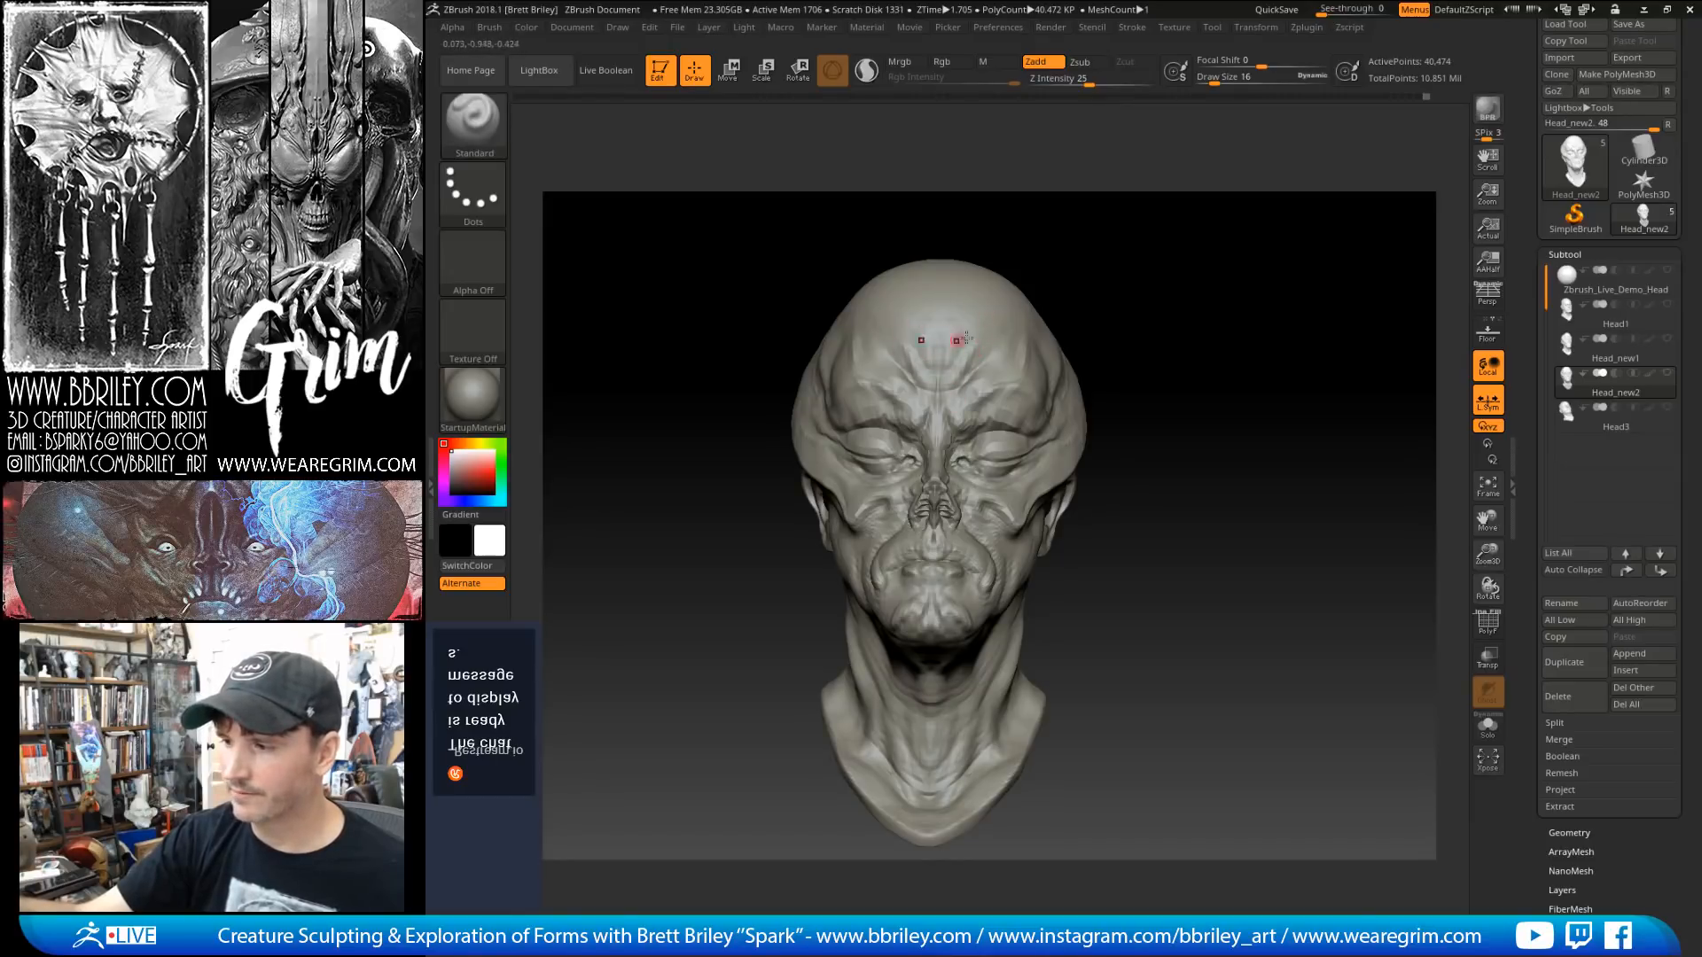
{"action": "left_click_drag", "start_coordinate": [1031, 273], "coordinate": [1040, 286]}
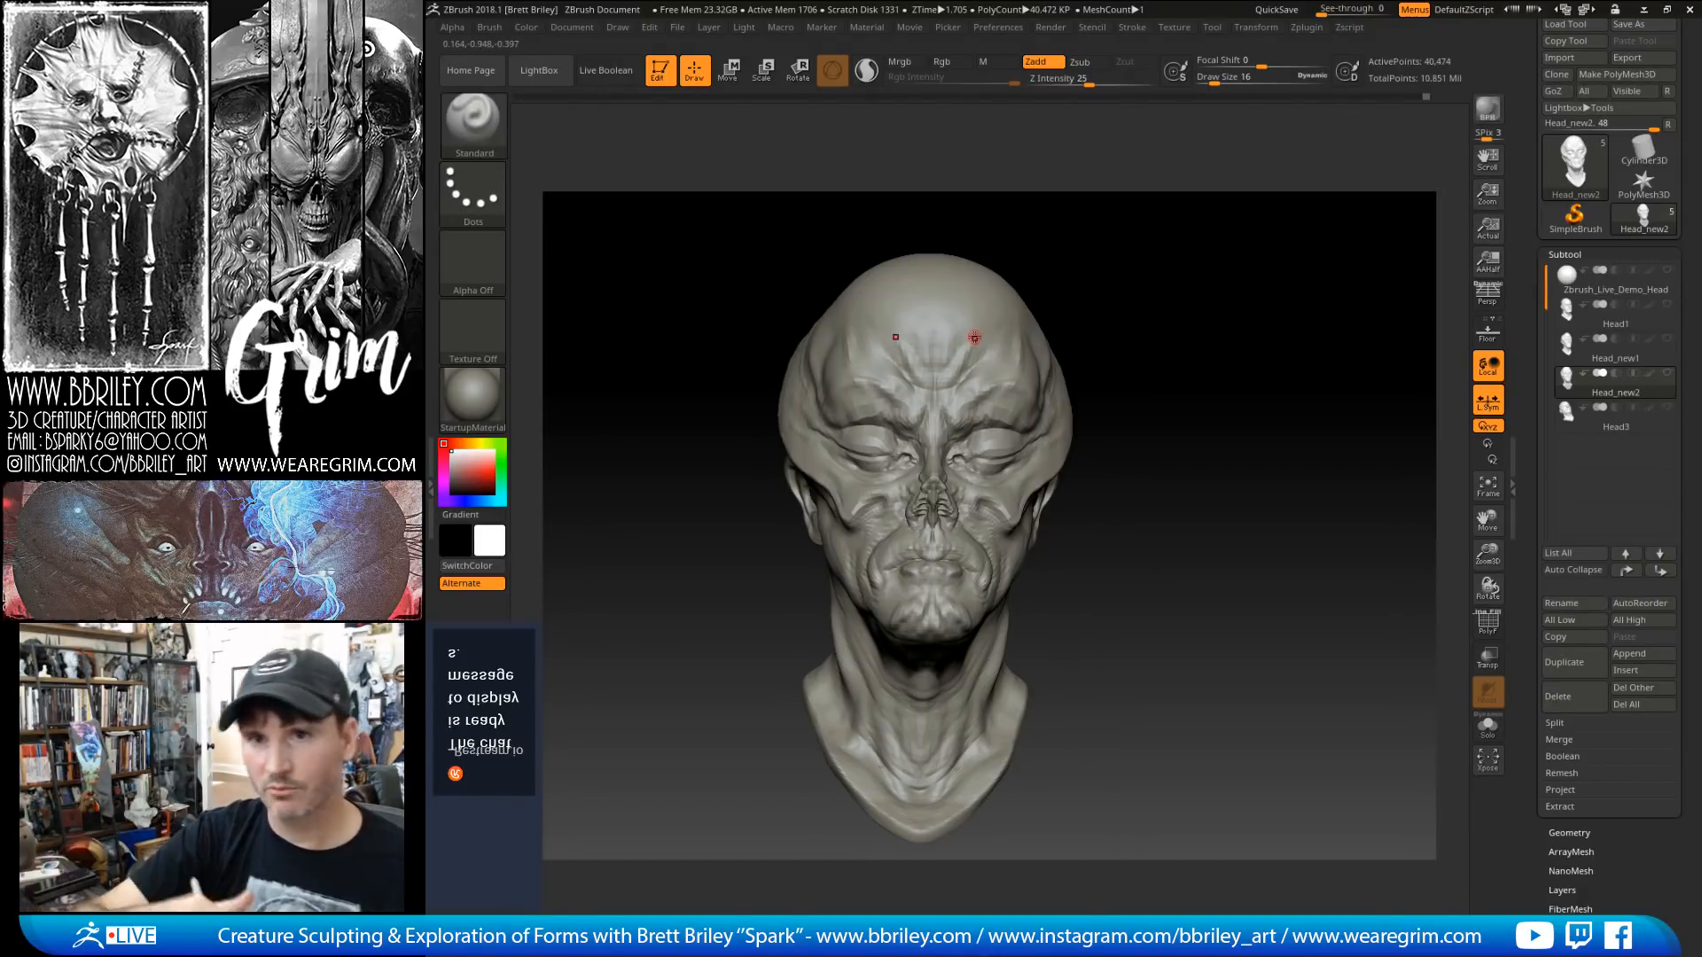
{"action": "left_click_drag", "start_coordinate": [1197, 296], "coordinate": [1143, 302]}
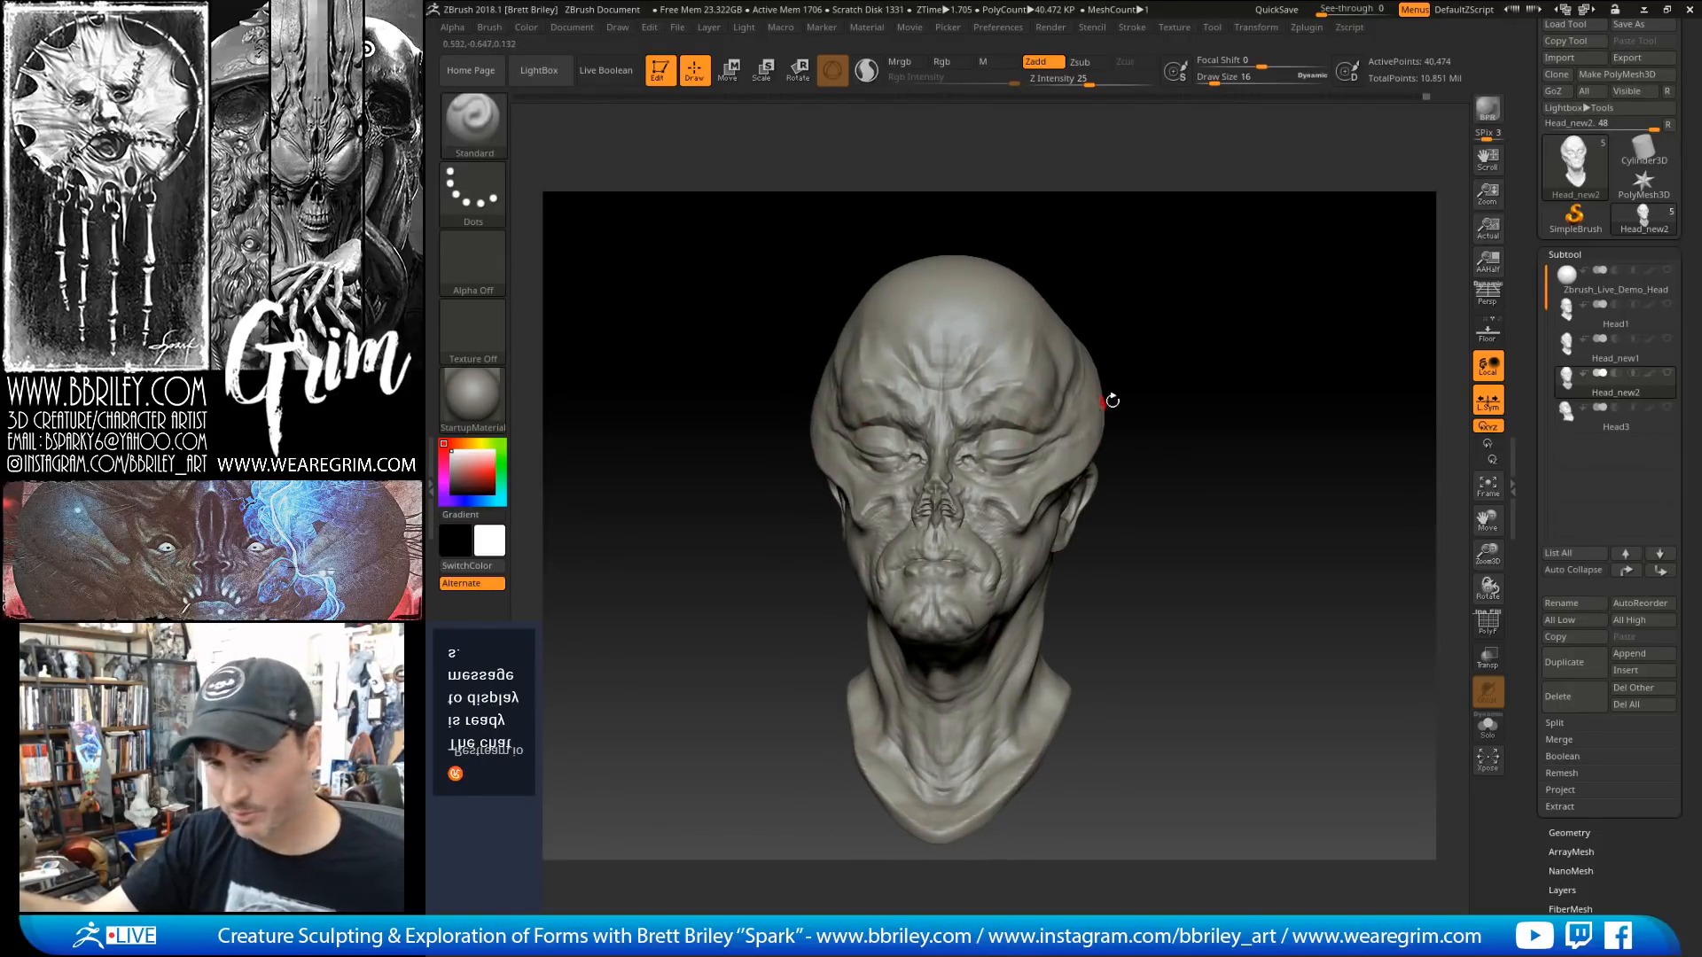
{"action": "mouse_move", "coordinate": [1204, 345]}
{"action": "left_mouse_down"}
{"action": "mouse_move", "coordinate": [1187, 359]}
{"action": "mouse_move", "coordinate": [1171, 316]}
{"action": "left_mouse_up"}
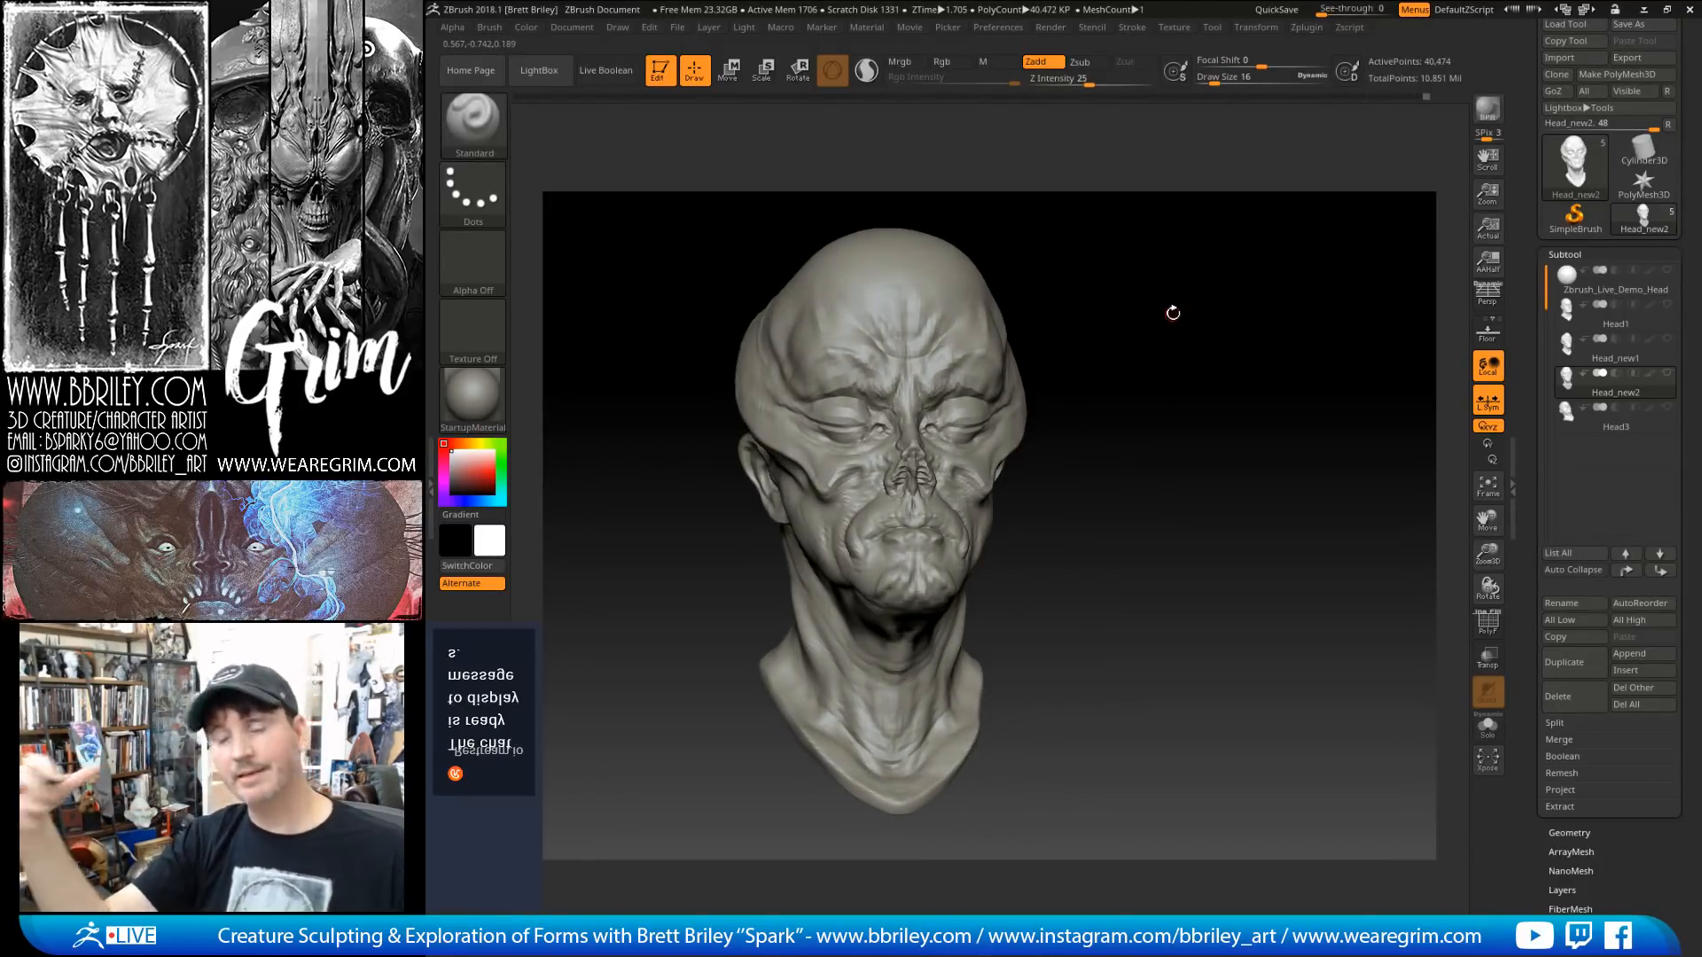
{"action": "mouse_move", "coordinate": [1175, 357]}
{"action": "left_mouse_down"}
{"action": "mouse_move", "coordinate": [1212, 354]}
{"action": "mouse_move", "coordinate": [1205, 382]}
{"action": "left_mouse_up"}
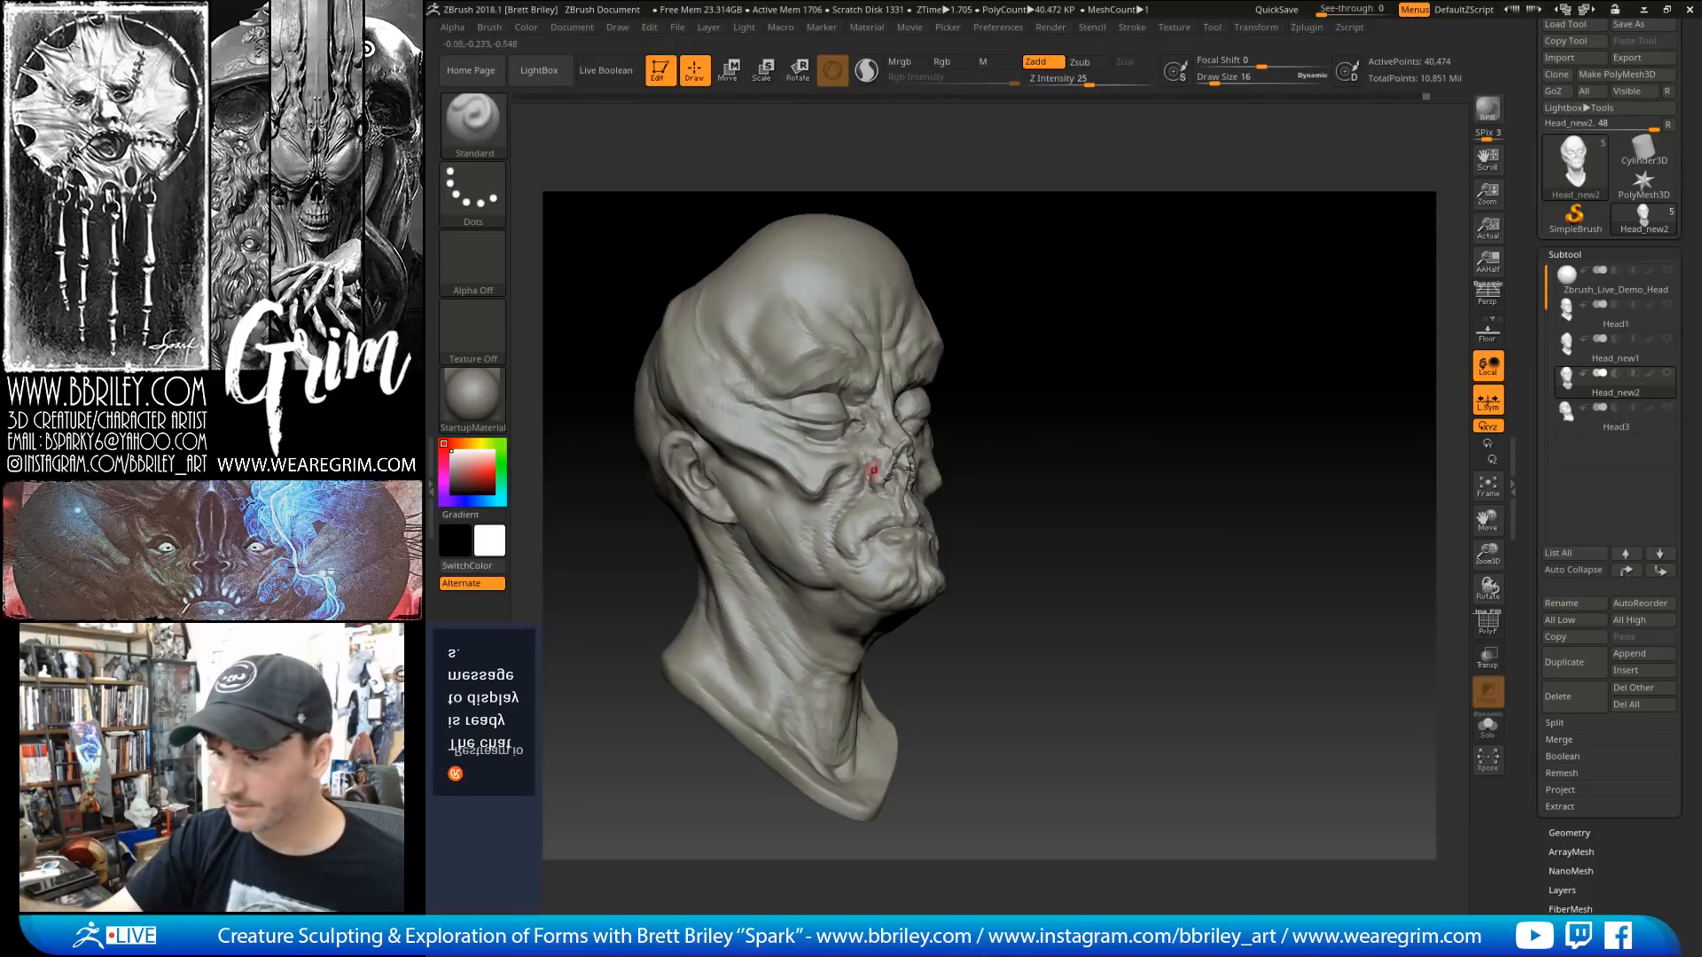
Step: Subdivide the head mesh by one level
{"action": "left_click_drag", "start_coordinate": [1039, 405], "coordinate": [1010, 436], "text": "alt"}
{"action": "mouse_move", "coordinate": [1055, 359]}
{"action": "left_mouse_down"}
{"action": "mouse_move", "coordinate": [1079, 404]}
{"action": "mouse_move", "coordinate": [1094, 359]}
{"action": "left_mouse_up"}
{"action": "key", "text": "ctrl+d"}
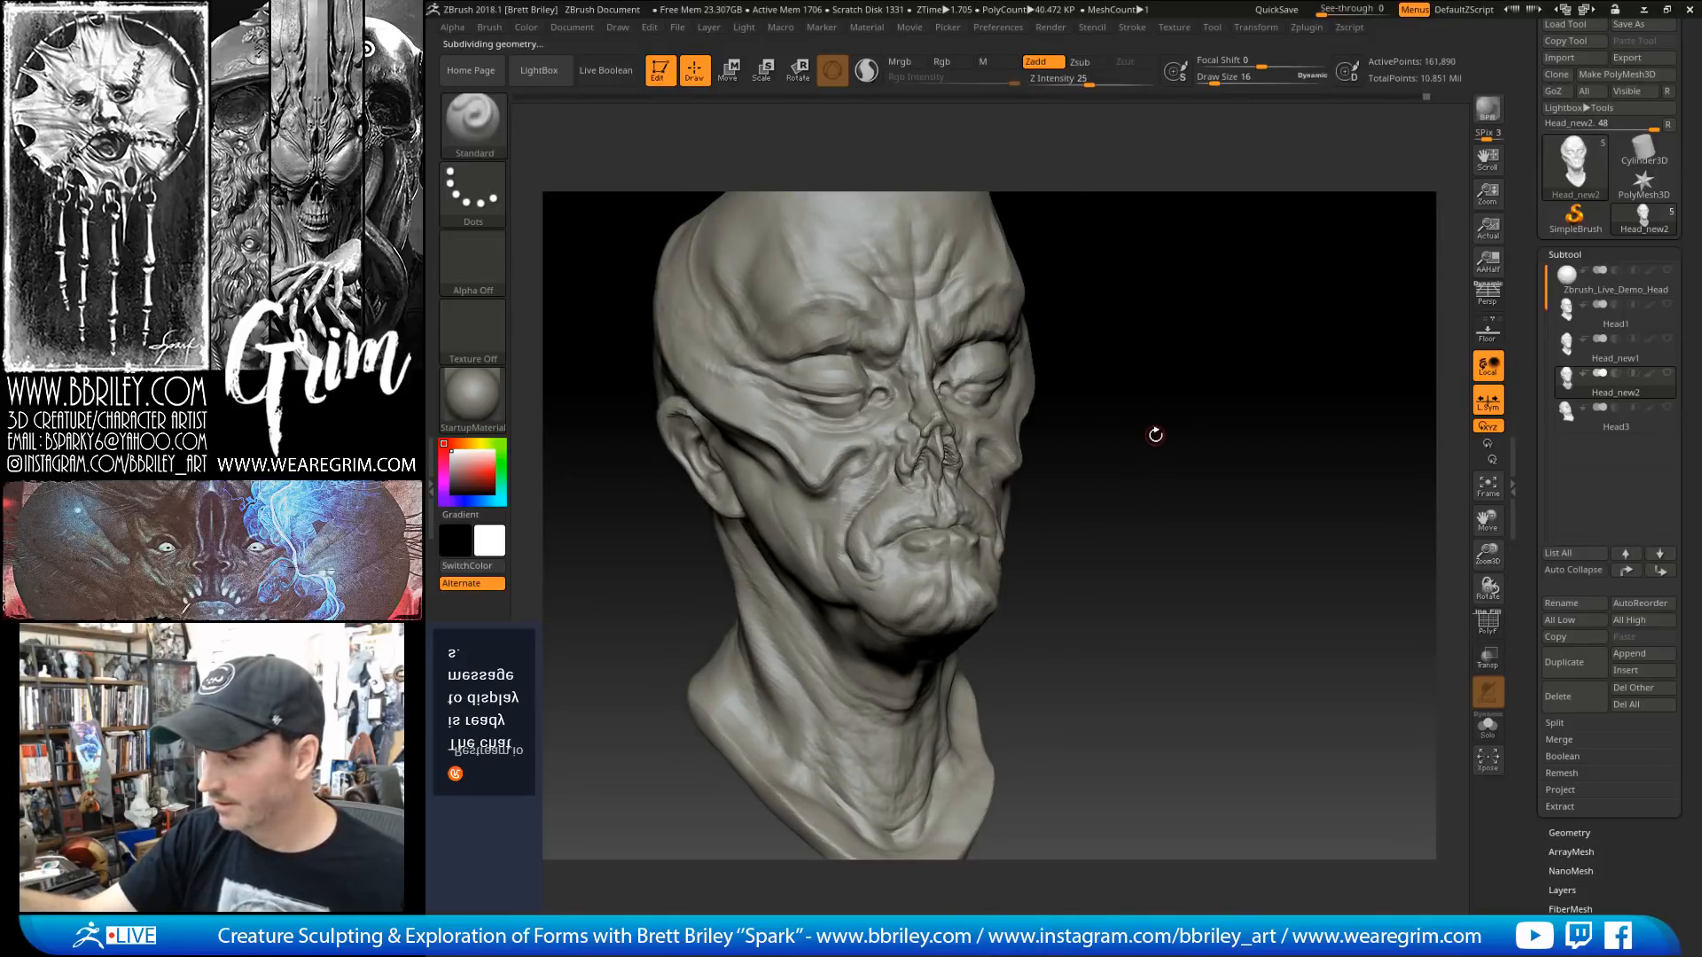
Step: Carve creases into the chin and the fold at the mouth corner with the DamStandard brush at intensity 21 and draw sizes 16 and 13
{"action": "mouse_move", "coordinate": [1151, 434]}
{"action": "left_mouse_down"}
{"action": "mouse_move", "coordinate": [1223, 475]}
{"action": "mouse_move", "coordinate": [1159, 445]}
{"action": "mouse_move", "coordinate": [878, 527]}
{"action": "left_mouse_up"}
{"action": "key", "text": "b"}
{"action": "key", "text": "d"}
{"action": "key", "text": "s"}
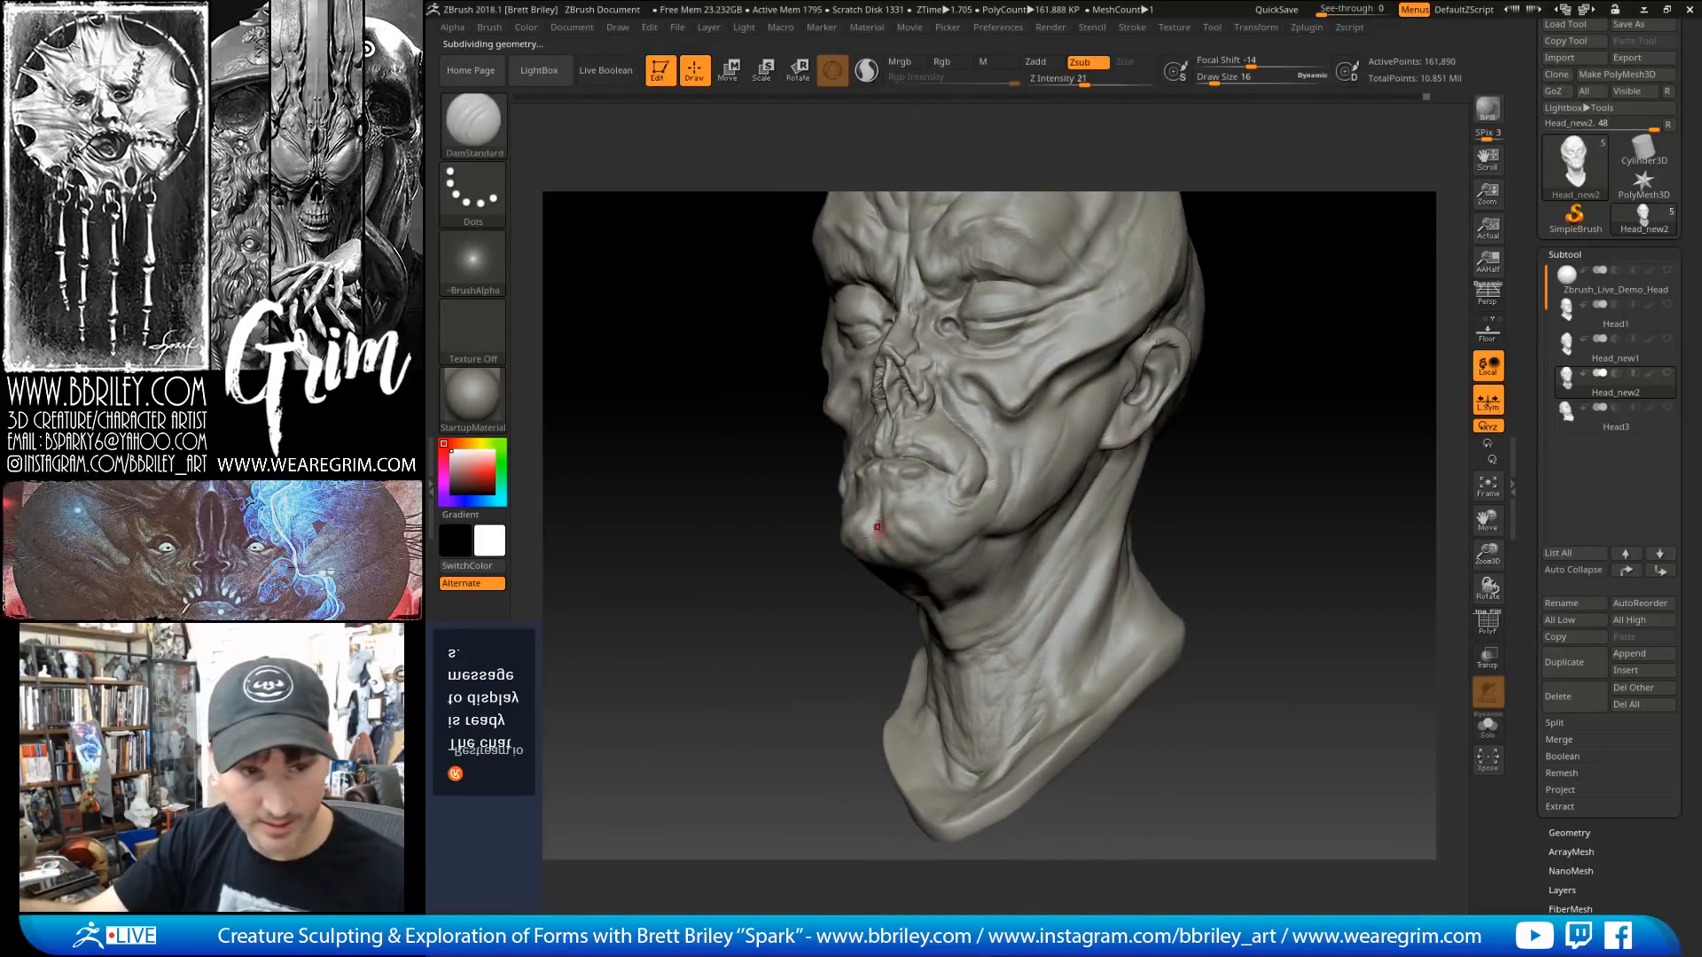
{"action": "key", "text": "bracketleft"}
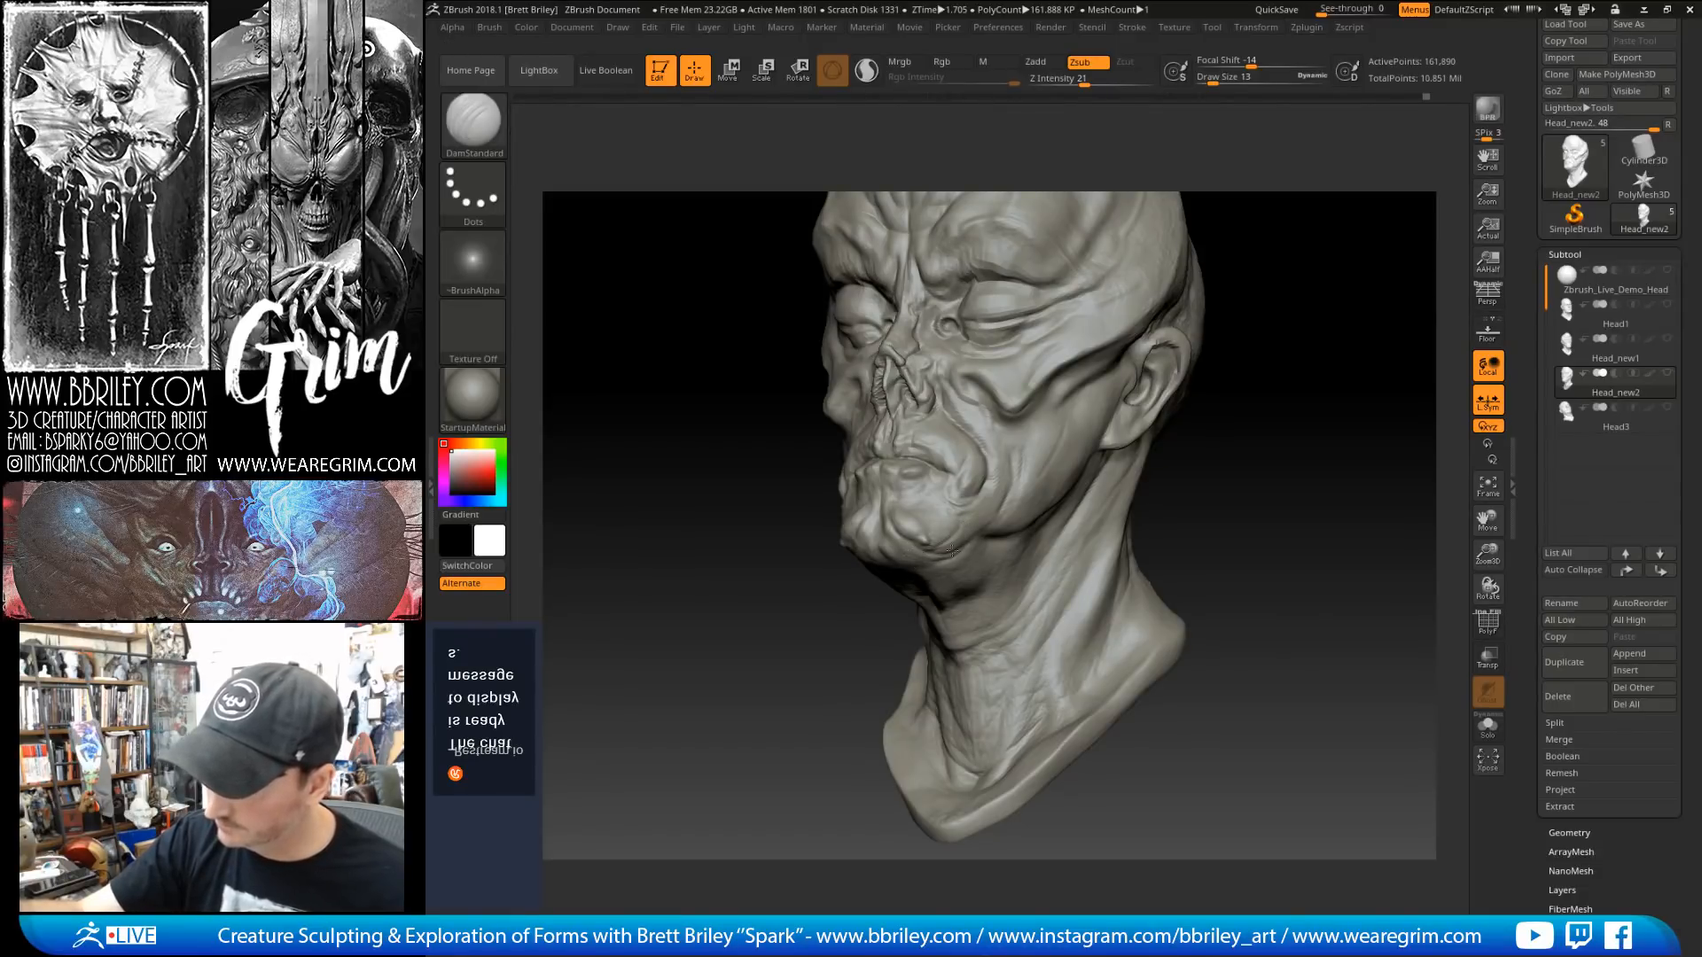
{"action": "right_click_drag", "start_coordinate": [951, 550], "coordinate": [849, 565]}
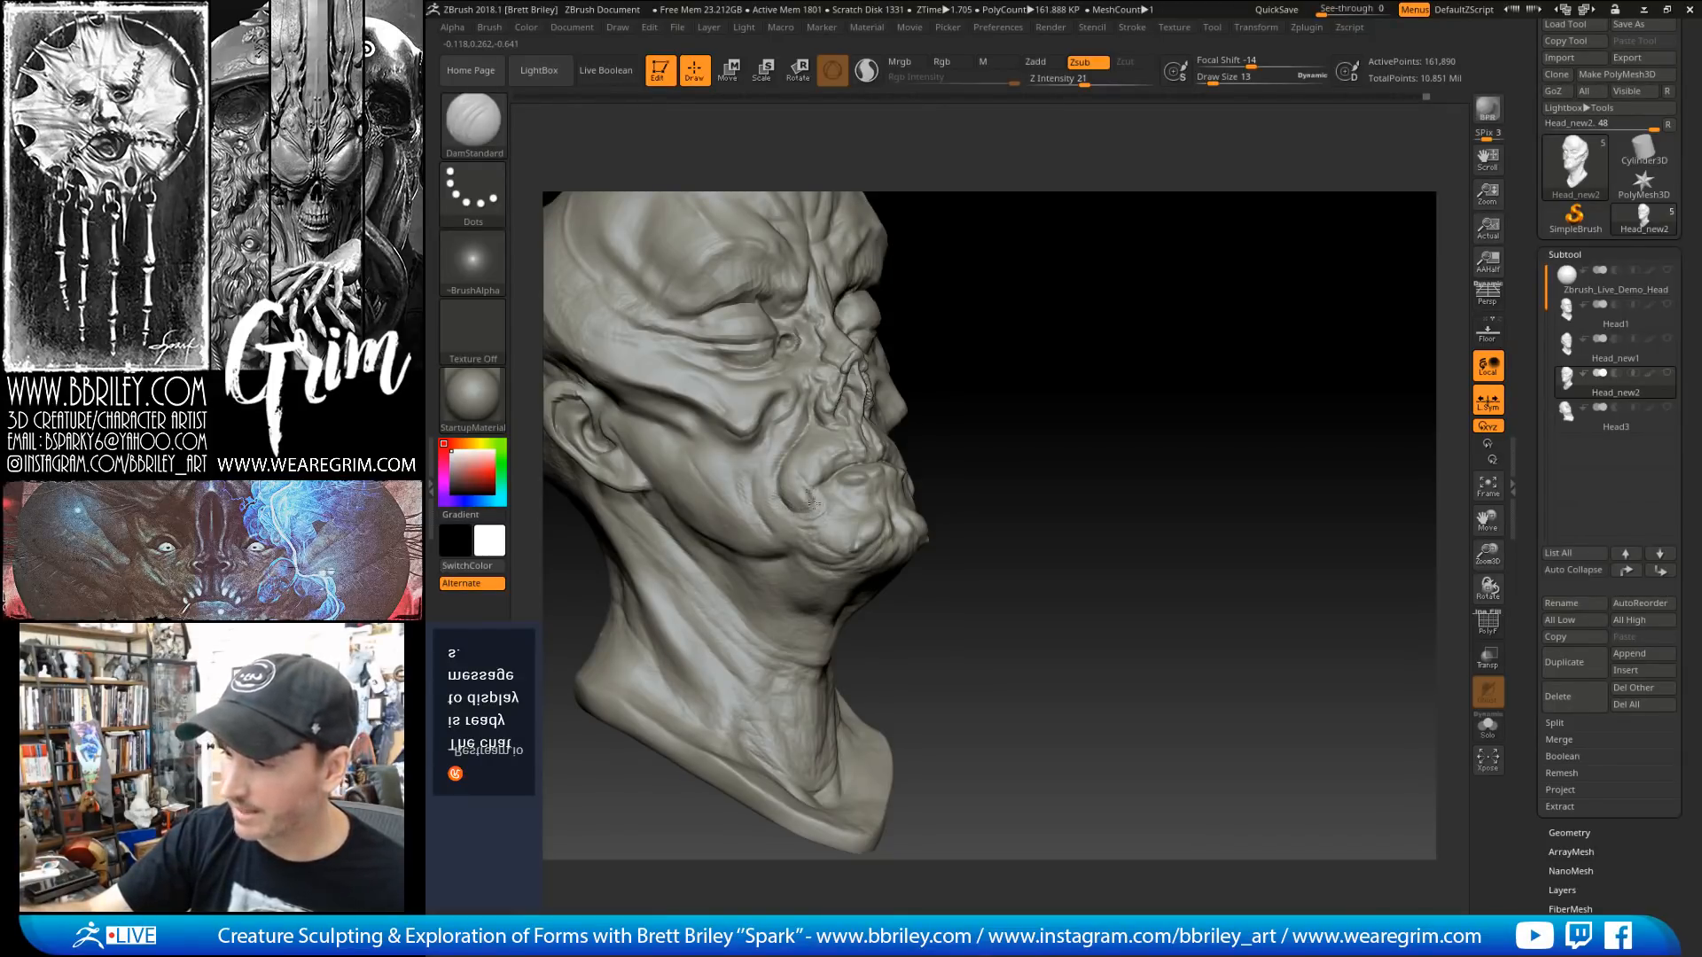
{"action": "left_click_drag", "start_coordinate": [800, 461], "coordinate": [813, 472]}
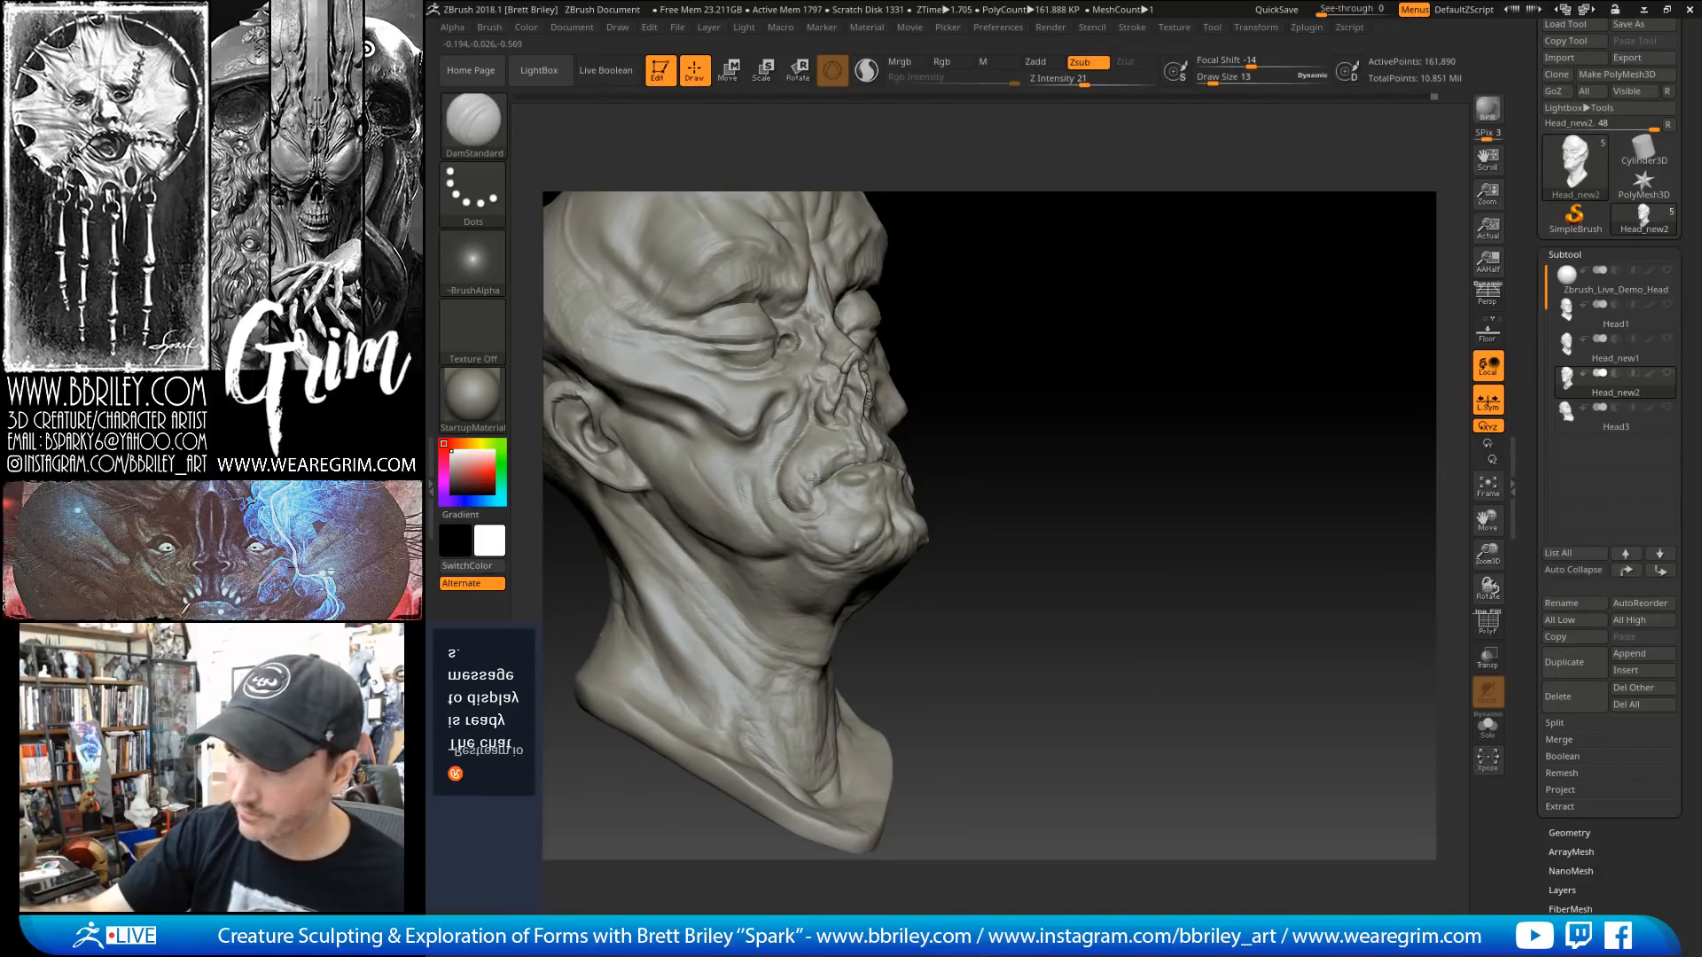
Step: Adjust the shape of the mouth with the Move brush at intensity 51 and draw size 29
{"action": "mouse_move", "coordinate": [972, 383]}
{"action": "left_mouse_down"}
{"action": "mouse_move", "coordinate": [1082, 364]}
{"action": "mouse_move", "coordinate": [1067, 386]}
{"action": "left_mouse_up"}
{"action": "key", "text": "]"}
{"action": "left_click_drag", "start_coordinate": [1022, 444], "coordinate": [926, 463]}
{"action": "key", "text": "b"}
{"action": "key", "text": "m"}
{"action": "key", "text": "v"}
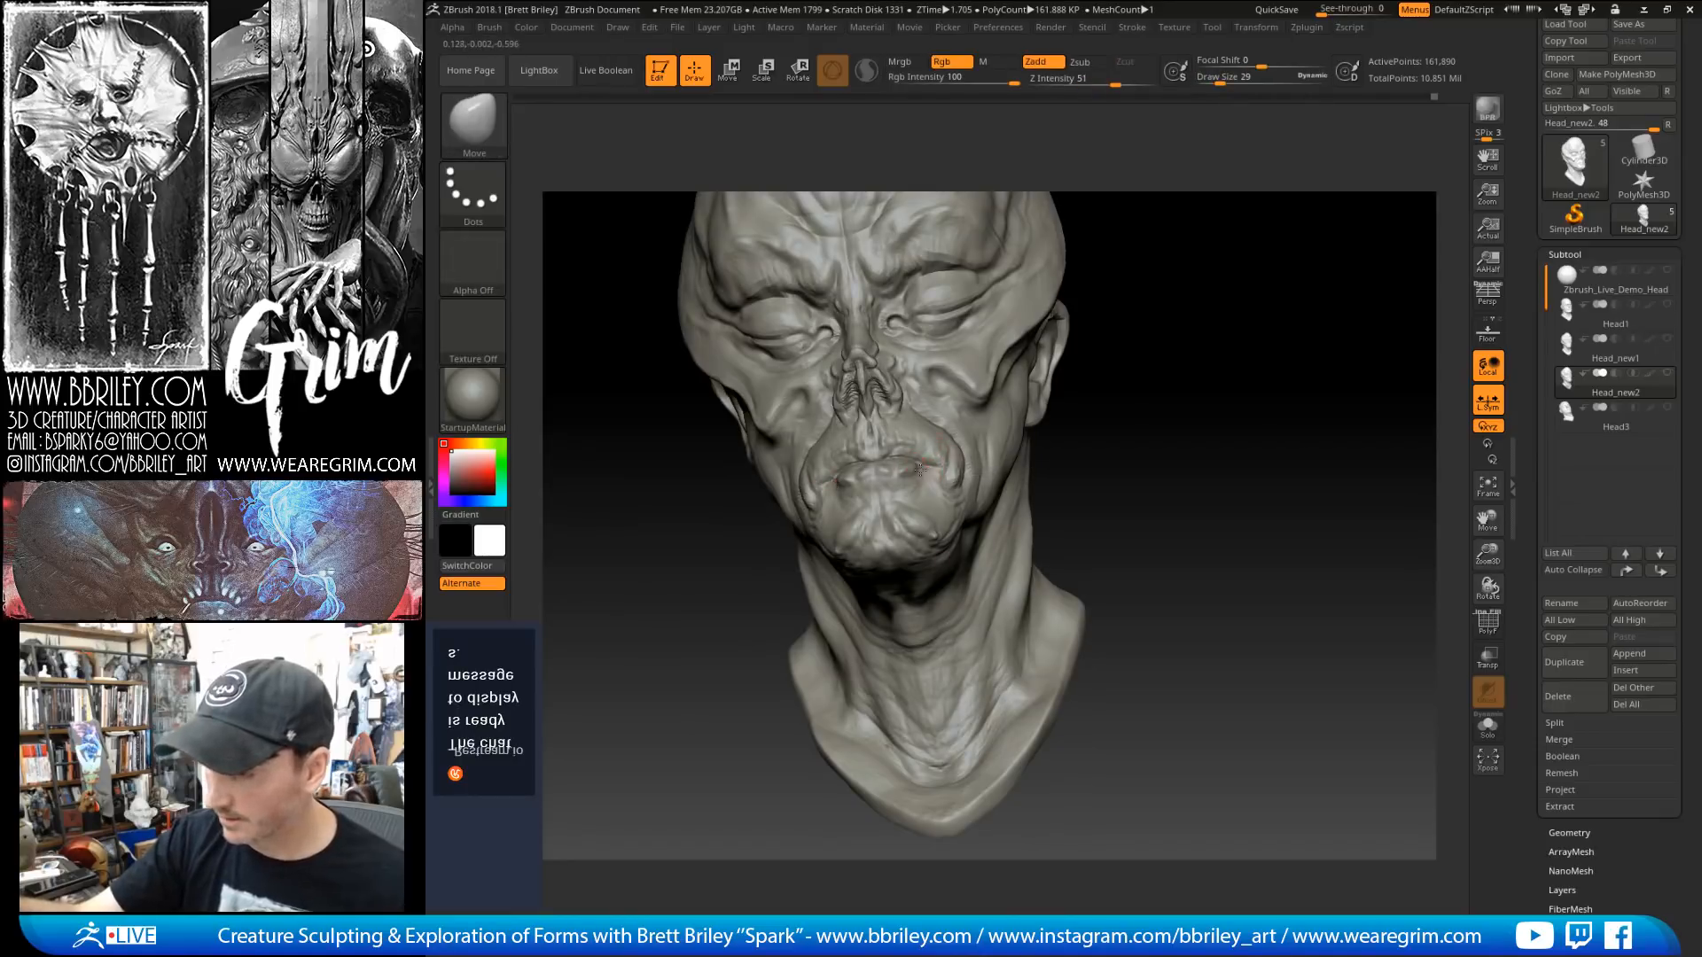
Step: Carve creases into the lips with the DamStandard brush at intensity 21 and draw sizes 21 and 16
{"action": "mouse_move", "coordinate": [1090, 449]}
{"action": "left_mouse_down"}
{"action": "mouse_move", "coordinate": [1173, 449]}
{"action": "mouse_move", "coordinate": [1058, 447]}
{"action": "left_mouse_up"}
{"action": "key", "text": "b"}
{"action": "key", "text": "d"}
{"action": "key", "text": "s"}
{"action": "left_click_drag", "start_coordinate": [879, 469], "coordinate": [858, 483]}
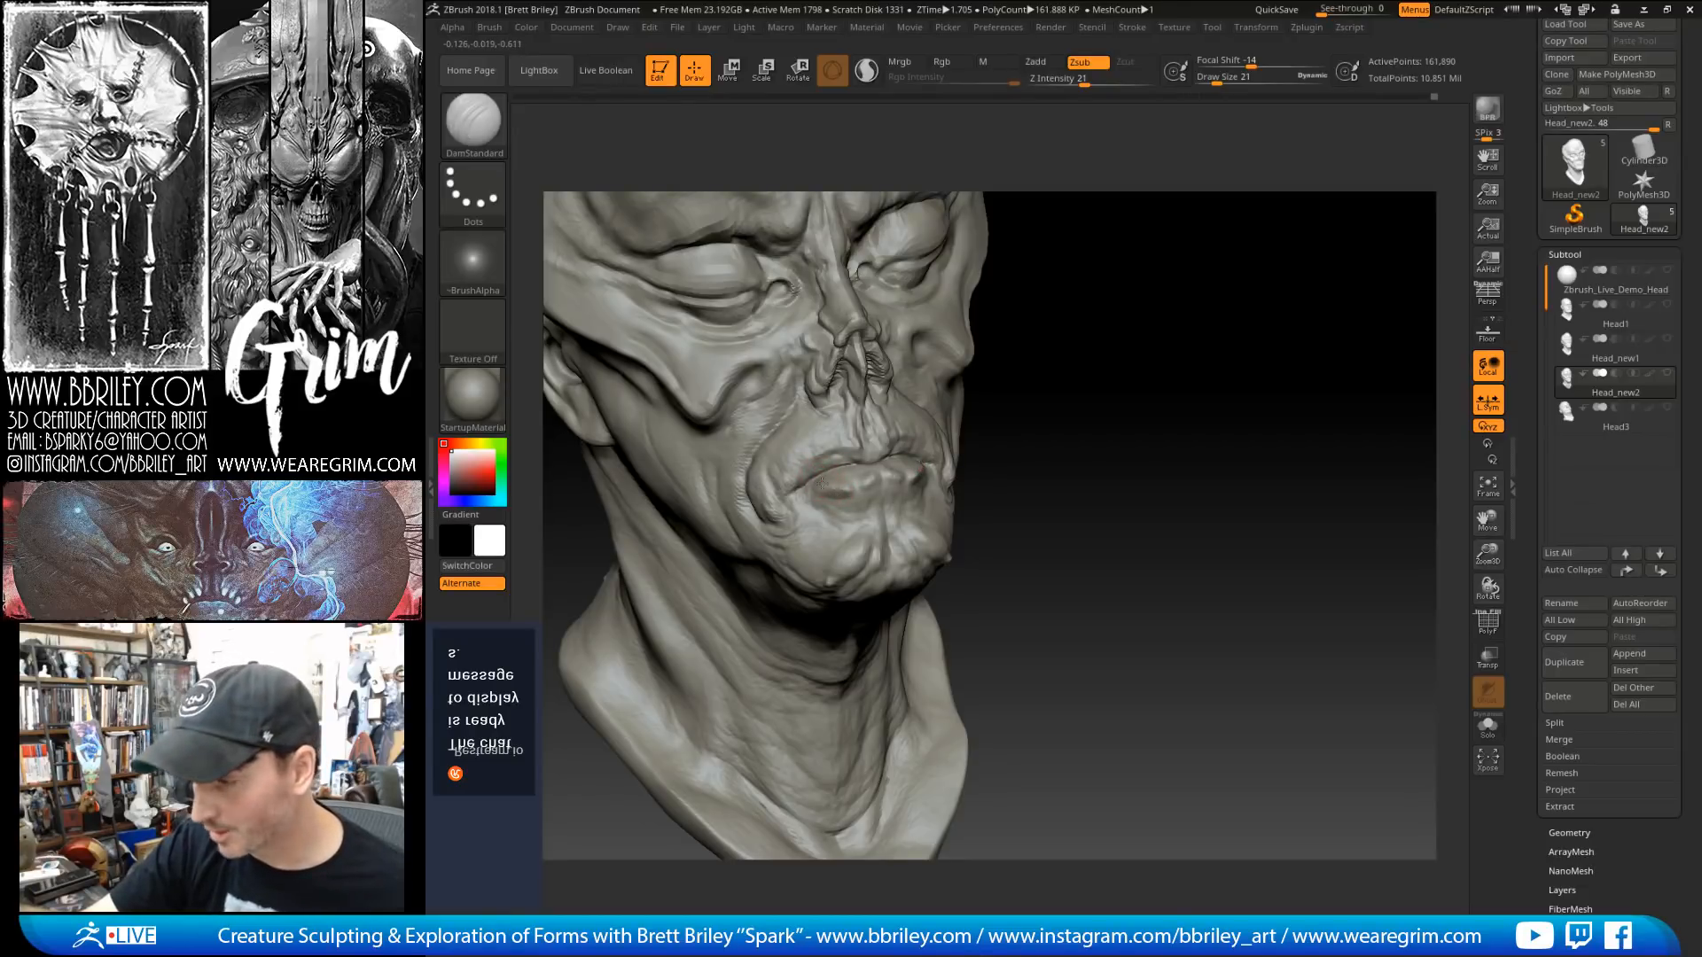
{"action": "key", "text": "bracketleft"}
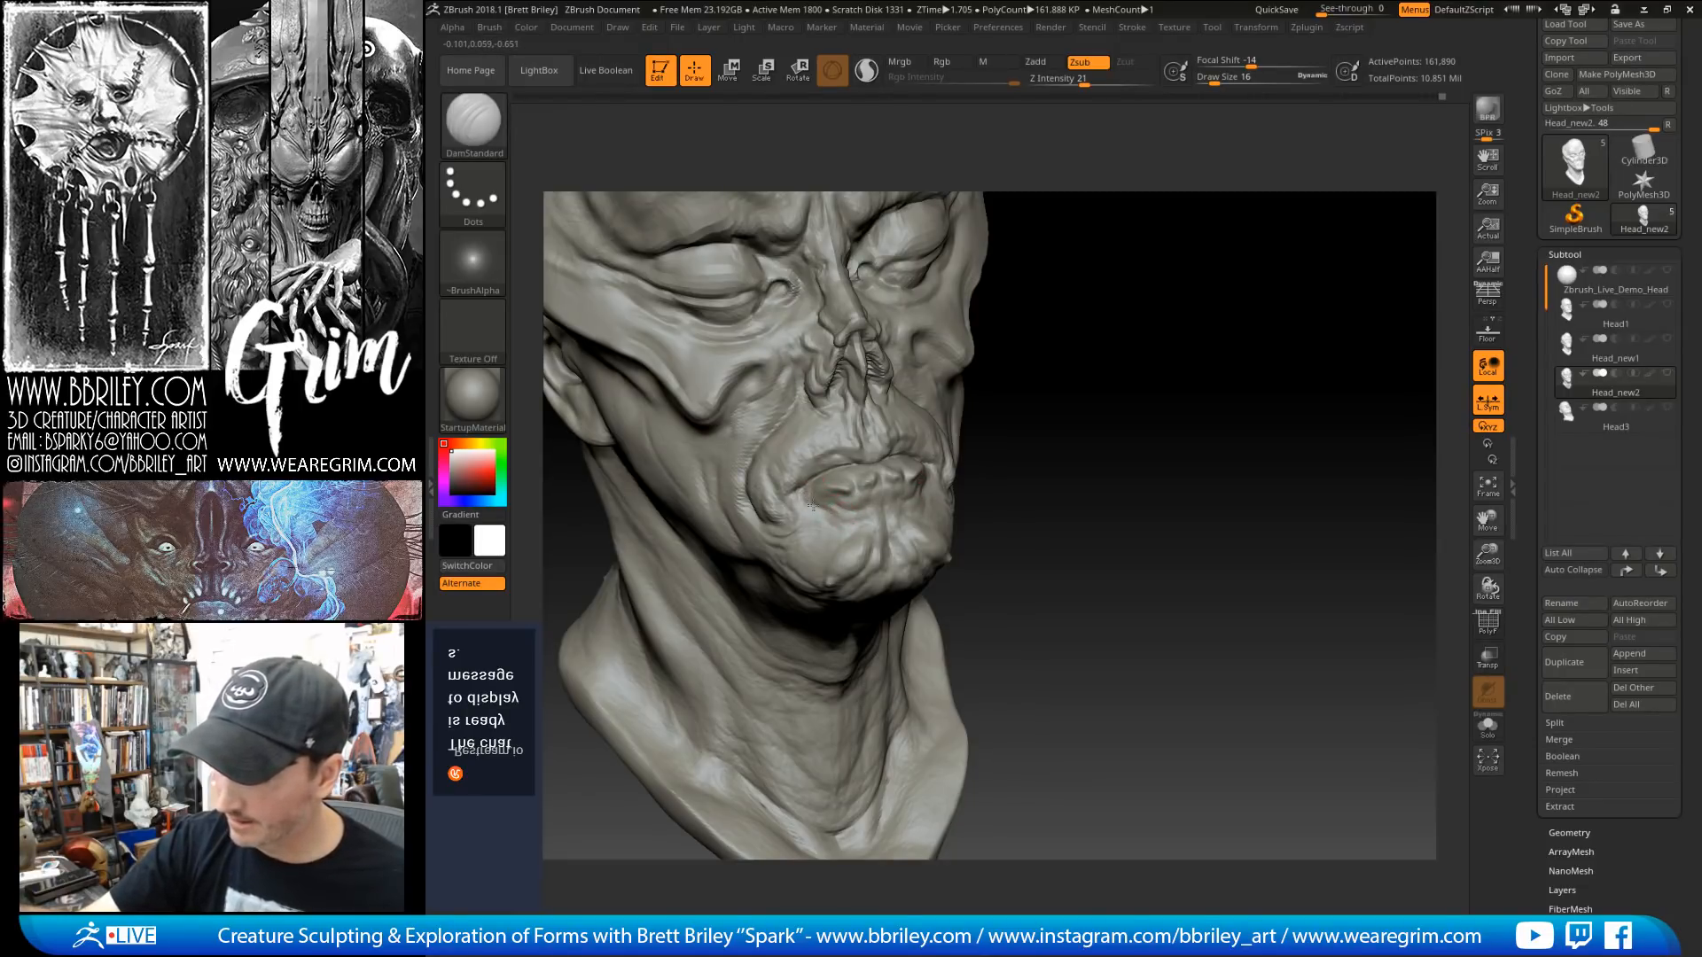
{"action": "right_click_drag", "start_coordinate": [791, 490], "coordinate": [935, 464]}
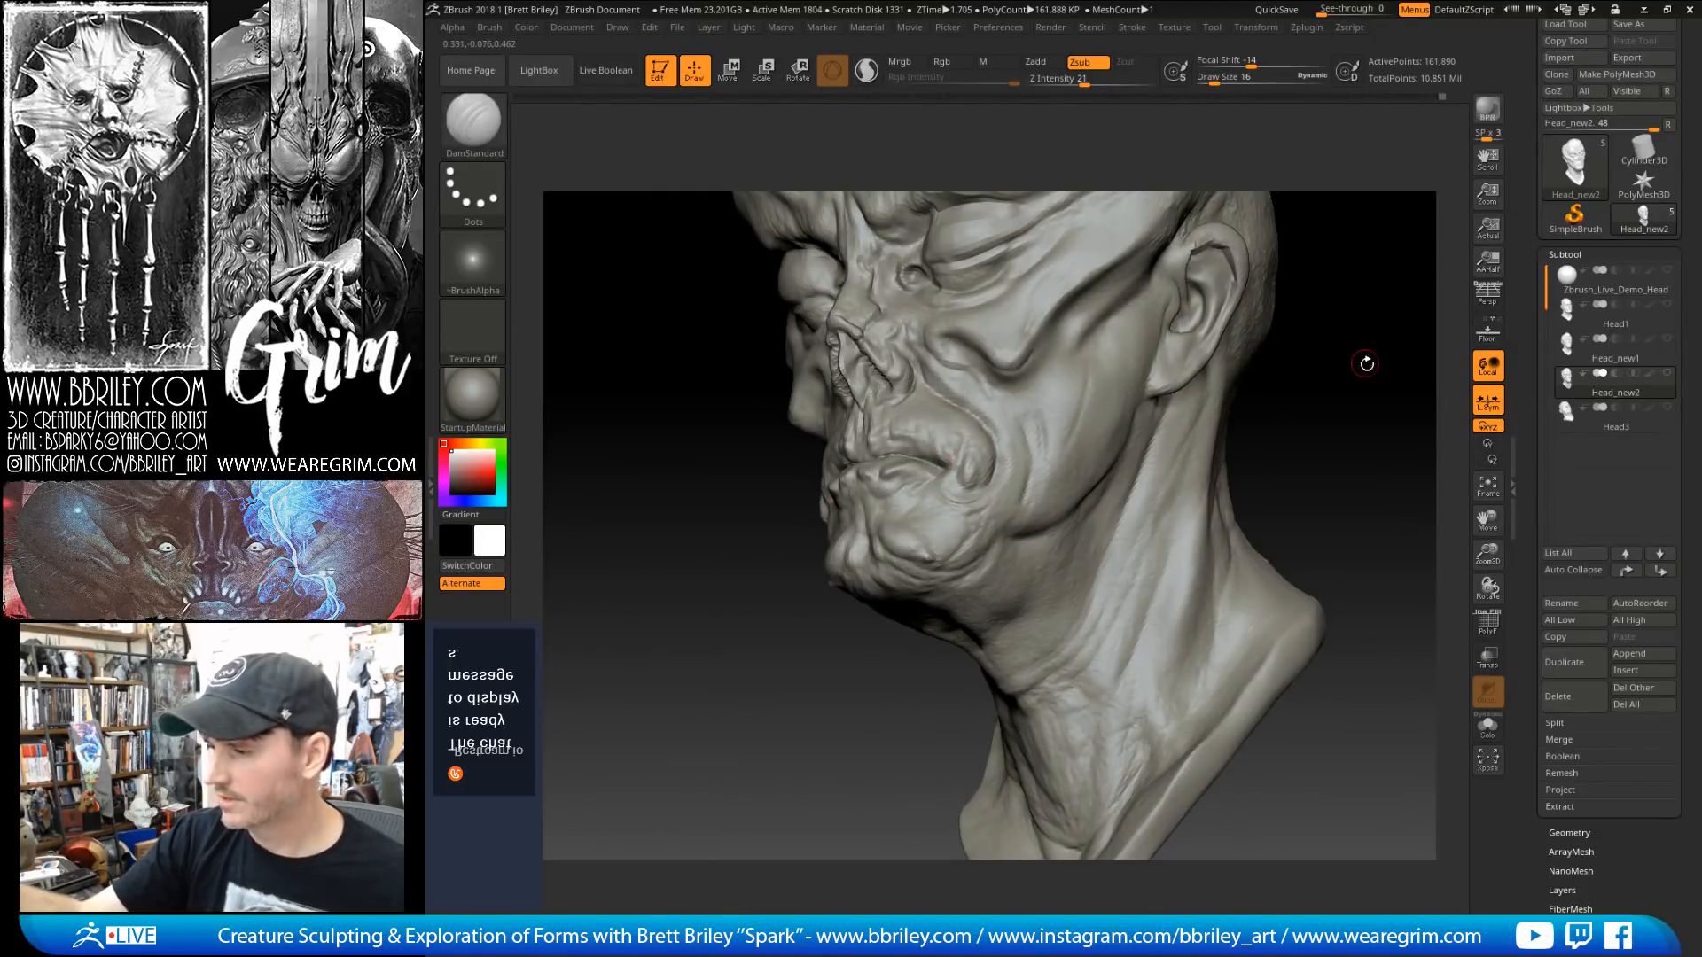
Step: Build up small wrinkles on the fold around the mouth corner with the Standard brush at intensity 25 and draw sizes 16 and 8
{"action": "left_click_drag", "start_coordinate": [1368, 365], "coordinate": [1414, 365]}
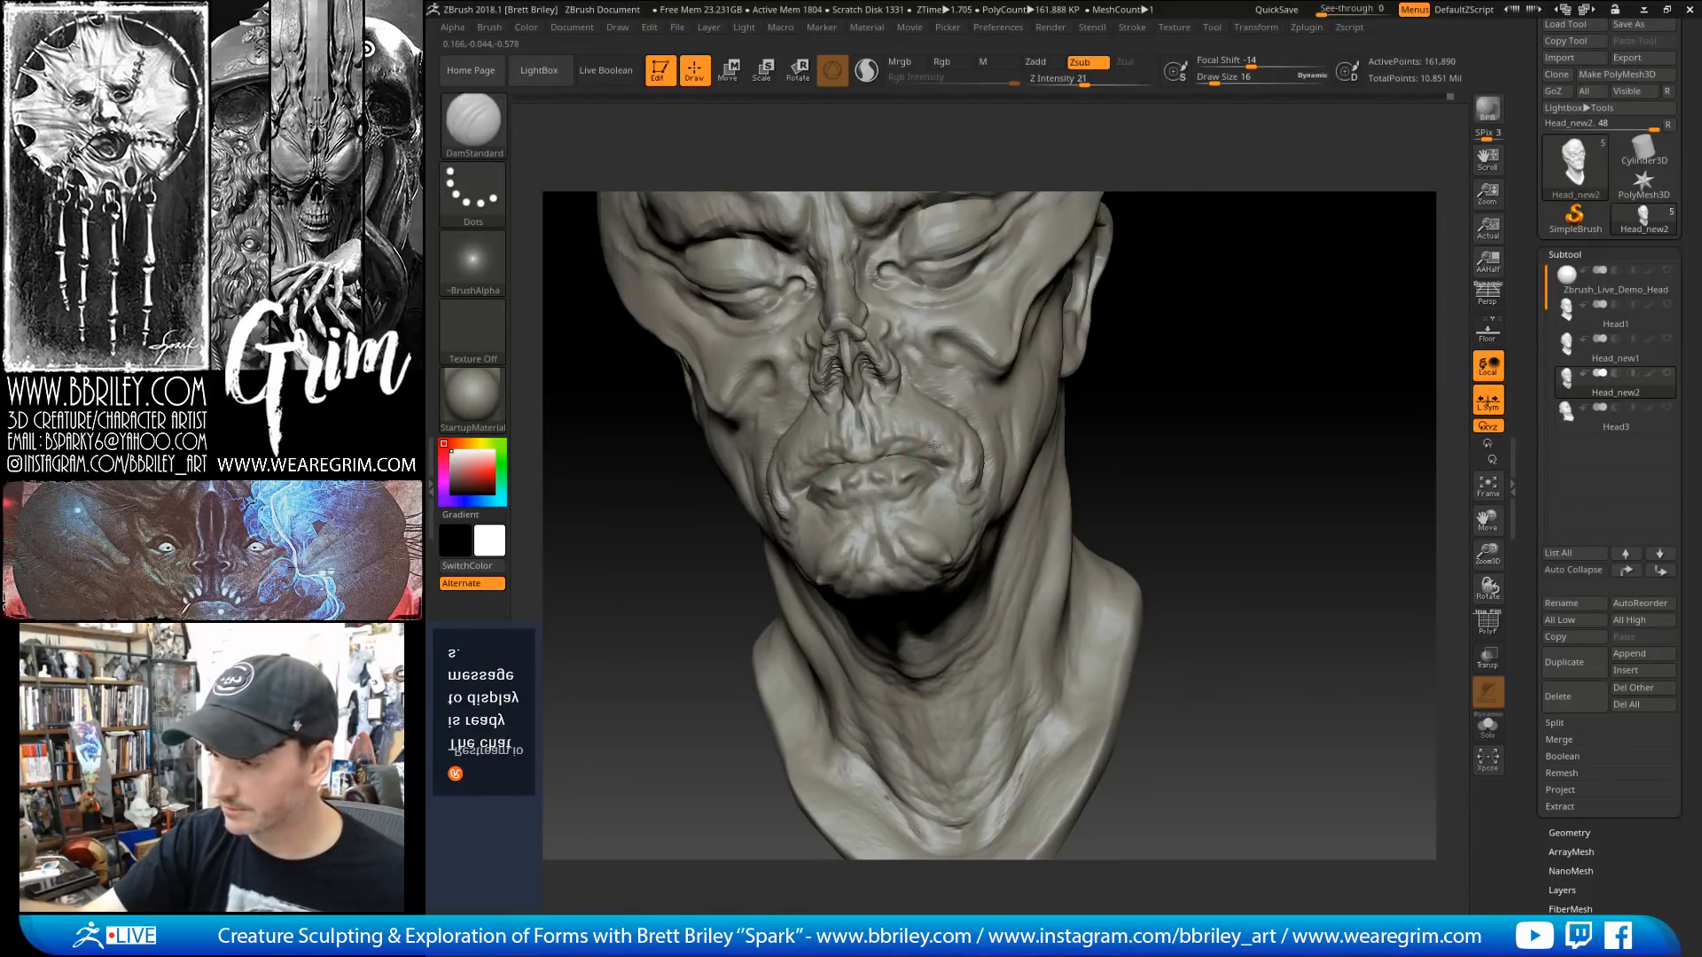
{"action": "left_click_drag", "start_coordinate": [1250, 498], "coordinate": [1192, 496]}
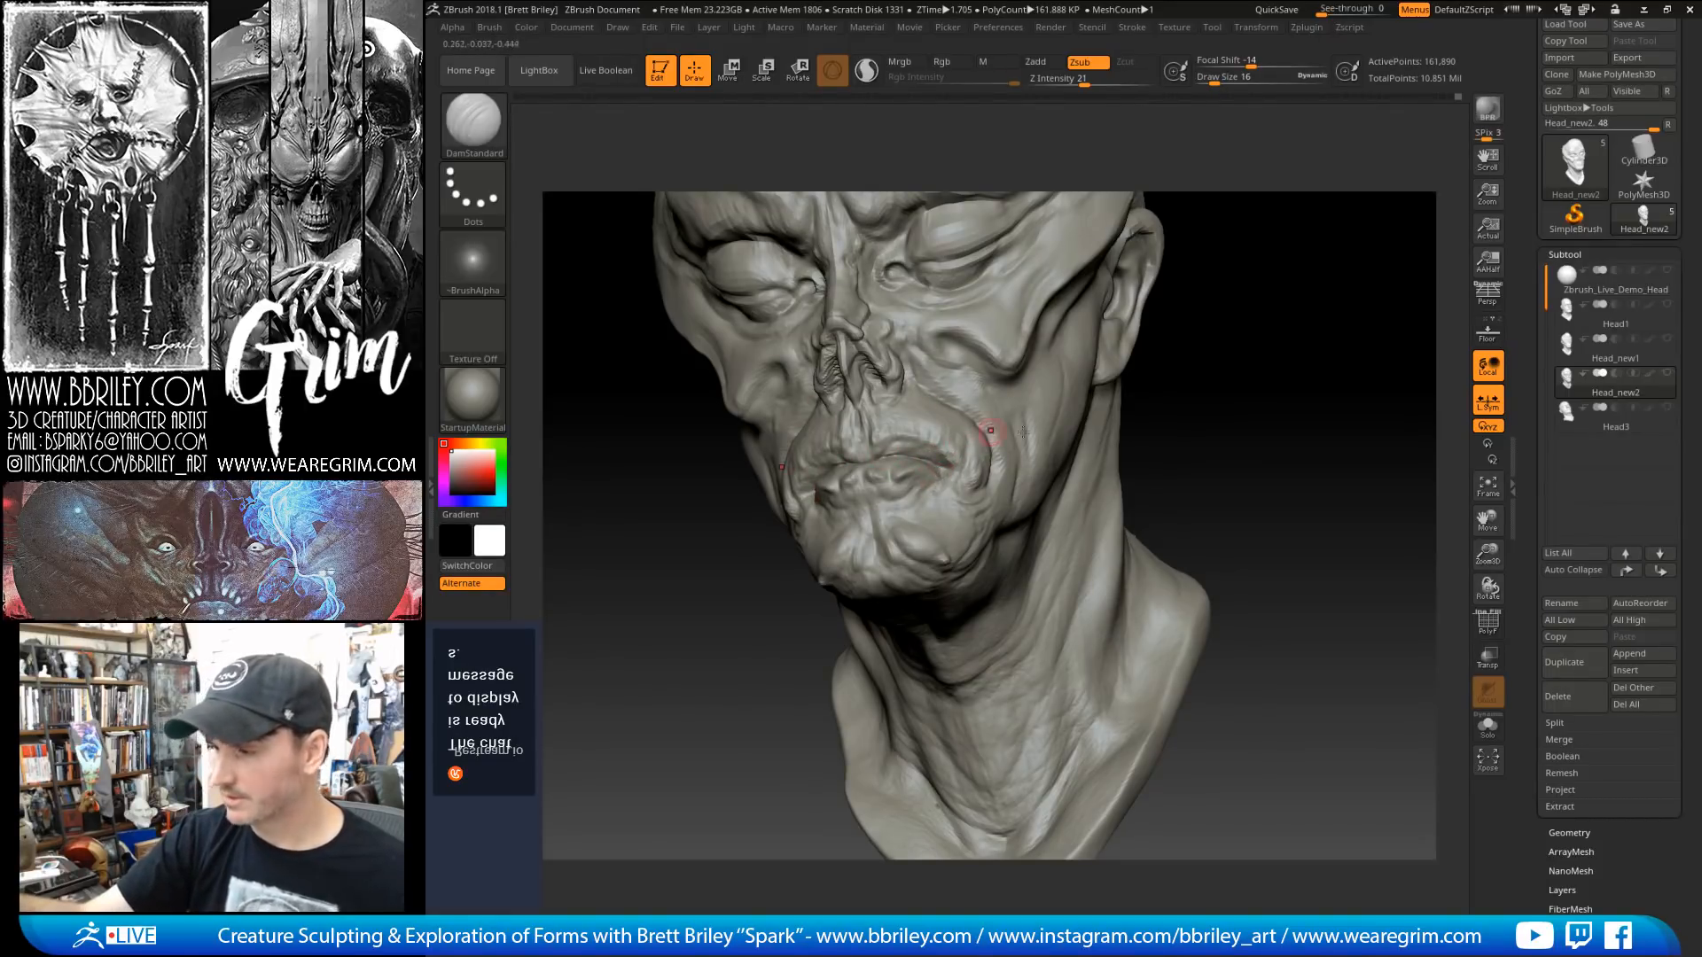
{"action": "left_click_drag", "start_coordinate": [1263, 443], "coordinate": [1206, 444]}
{"action": "key", "text": "b"}
{"action": "key", "text": "s"}
{"action": "key", "text": "t"}
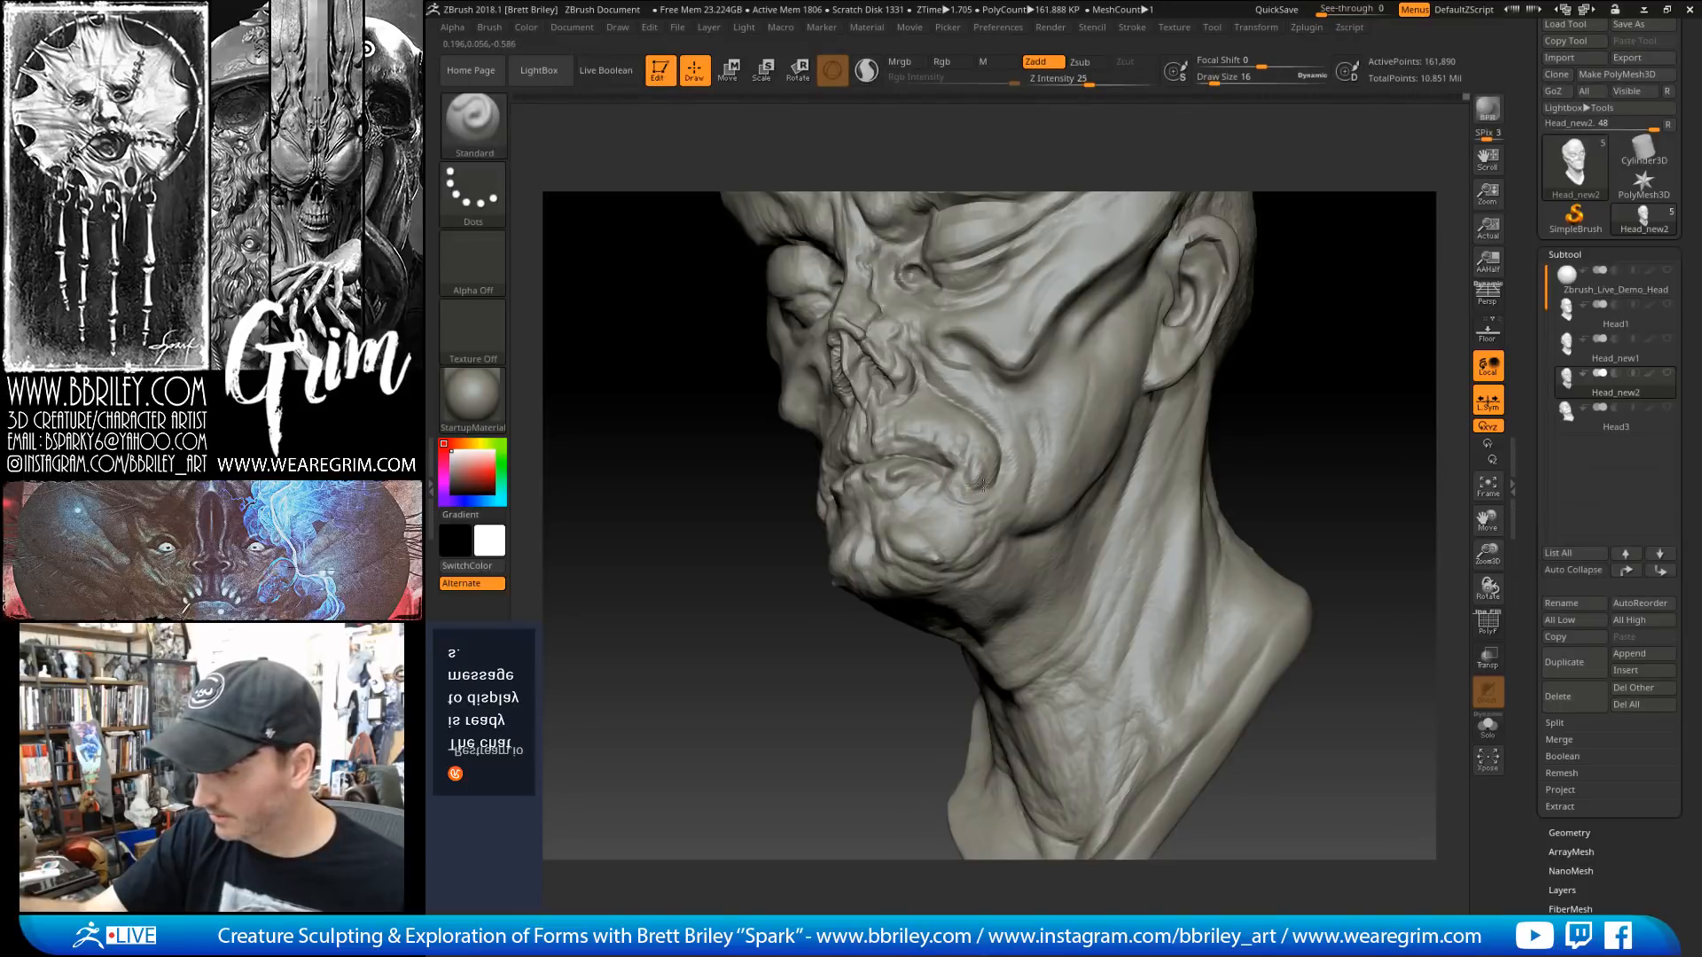
{"action": "key", "text": "bracketleft"}
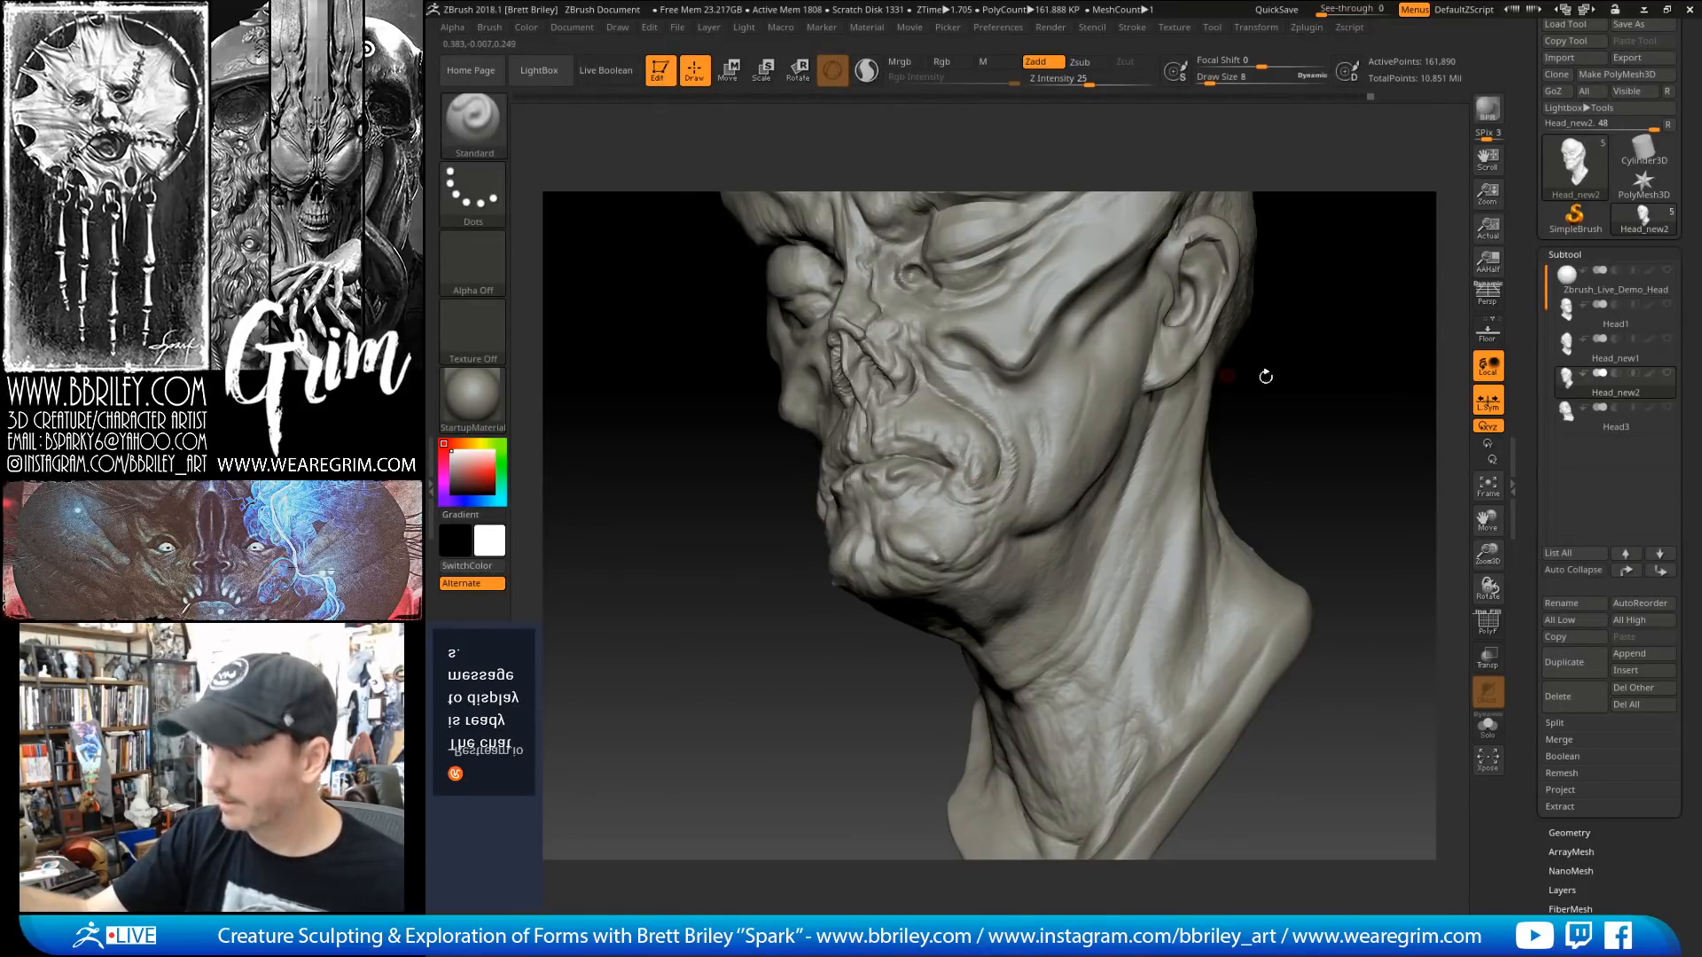
Step: Carve creases below the cheekbone and across the cheek with the DamStandard brush at intensity 21, varying the draw size between 8 and 25
{"action": "mouse_move", "coordinate": [1265, 372]}
{"action": "left_mouse_down"}
{"action": "mouse_move", "coordinate": [1348, 380]}
{"action": "mouse_move", "coordinate": [1332, 373]}
{"action": "mouse_move", "coordinate": [1331, 402]}
{"action": "mouse_move", "coordinate": [1300, 384]}
{"action": "mouse_move", "coordinate": [1292, 340]}
{"action": "left_mouse_up"}
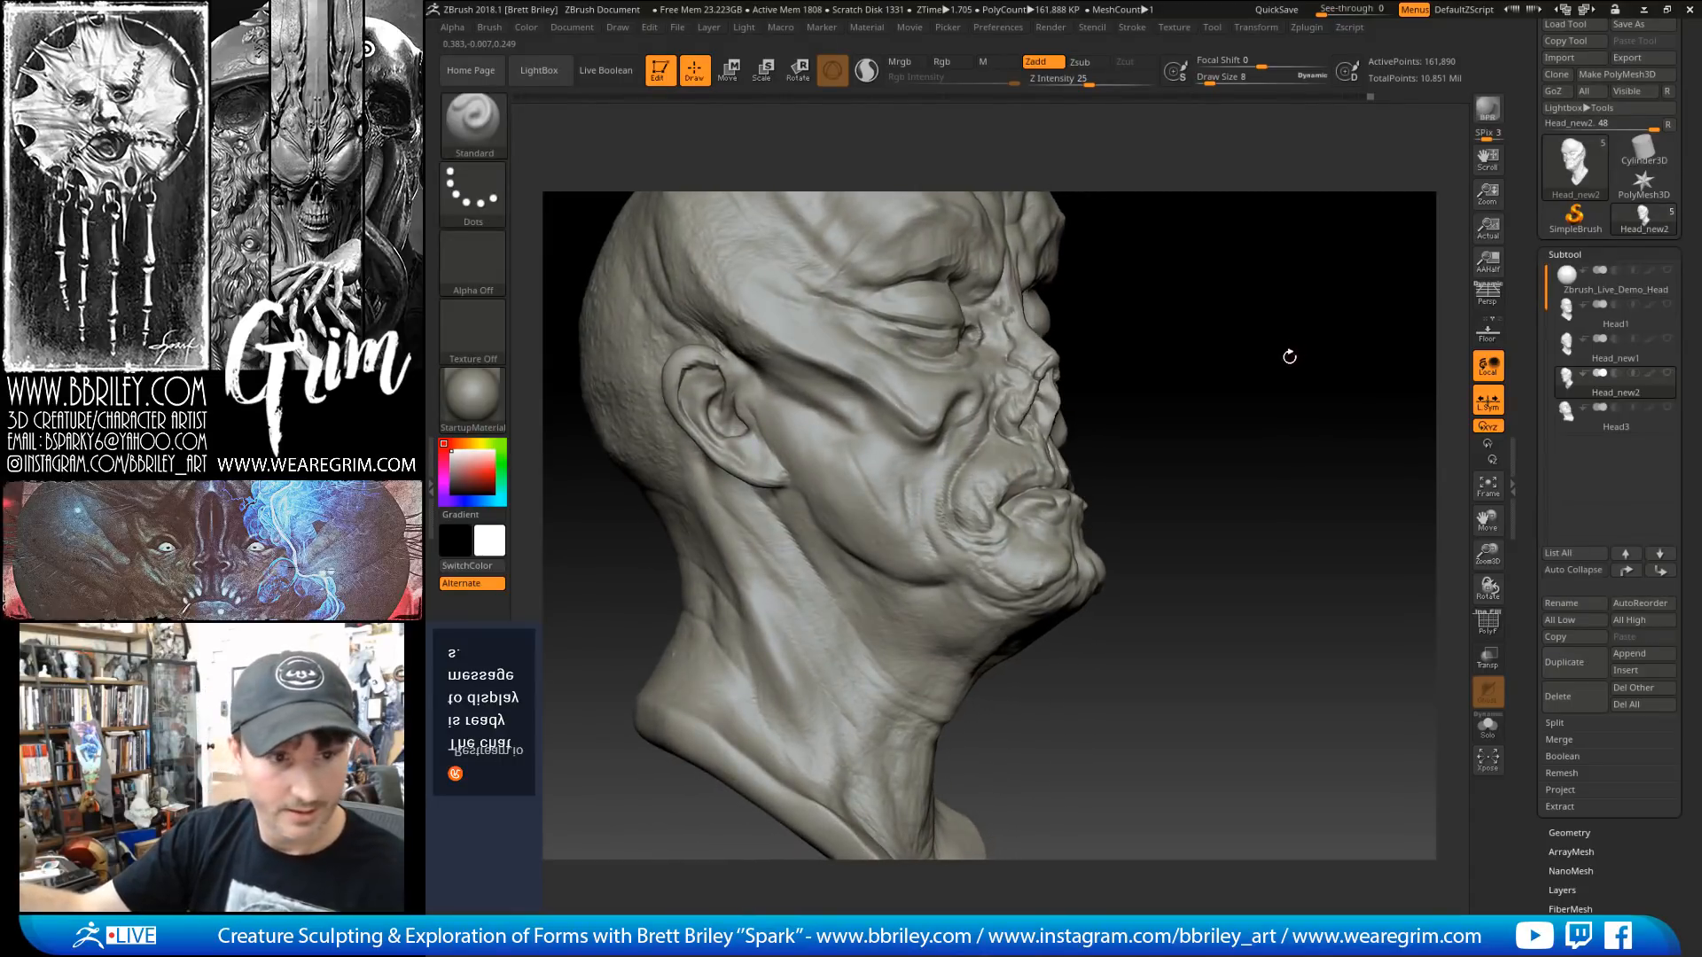
{"action": "key", "text": "b"}
{"action": "key", "text": "d"}
{"action": "key", "text": "s"}
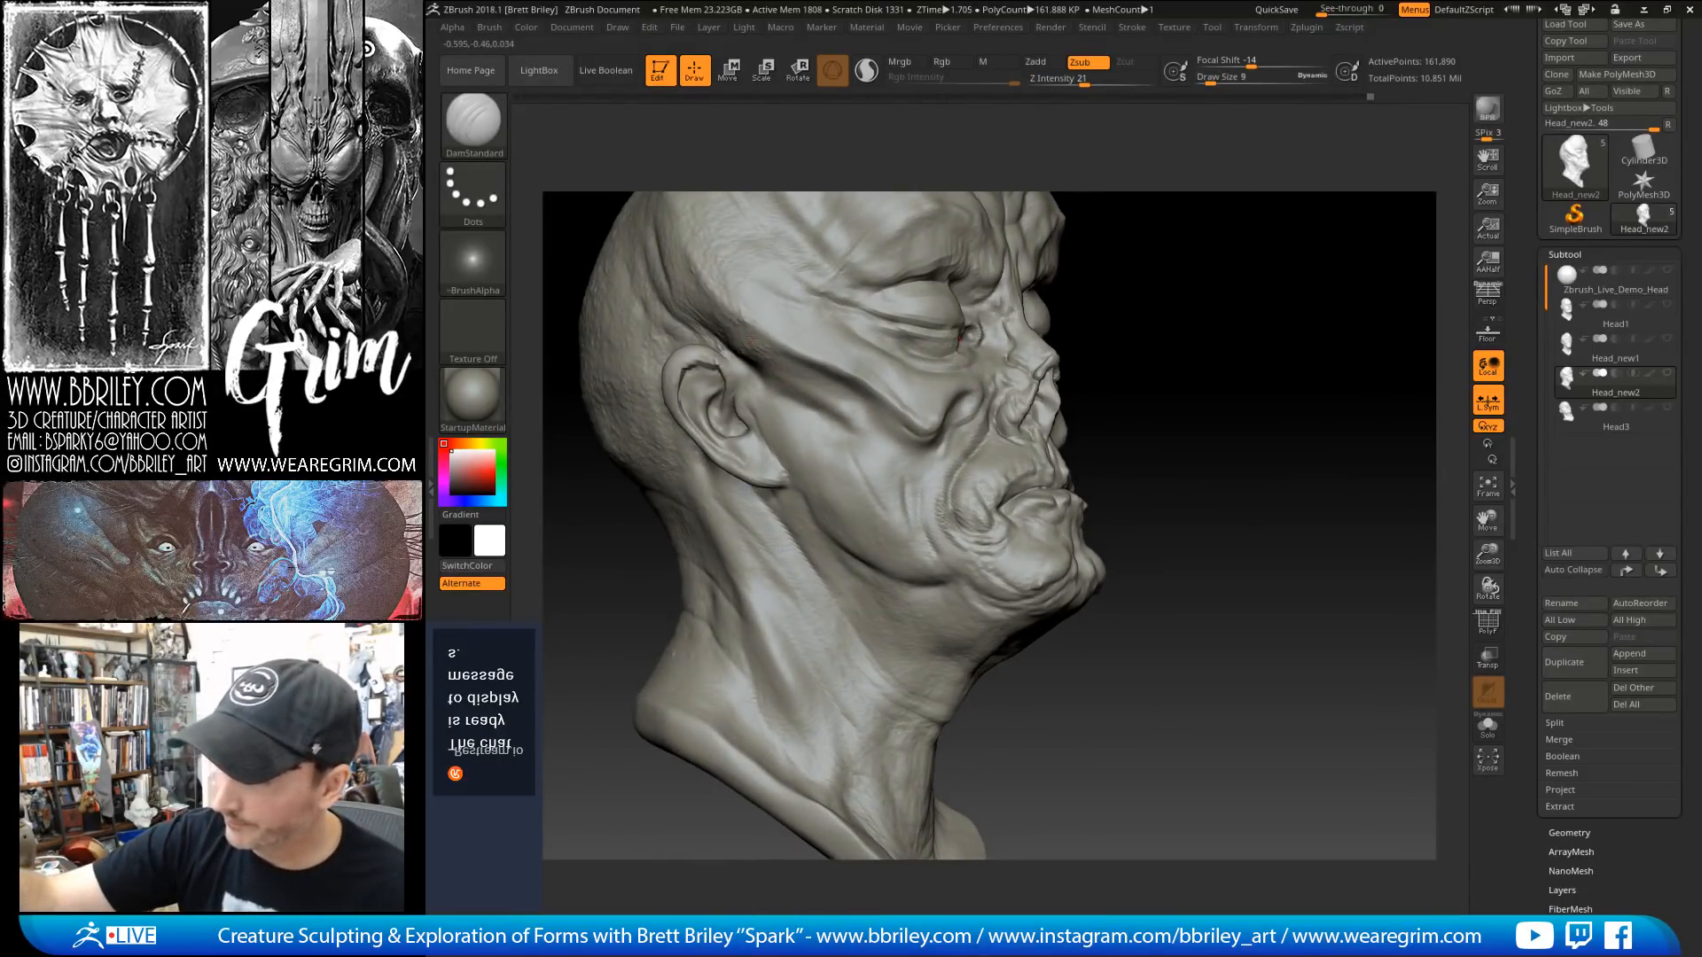
{"action": "key", "text": "]"}
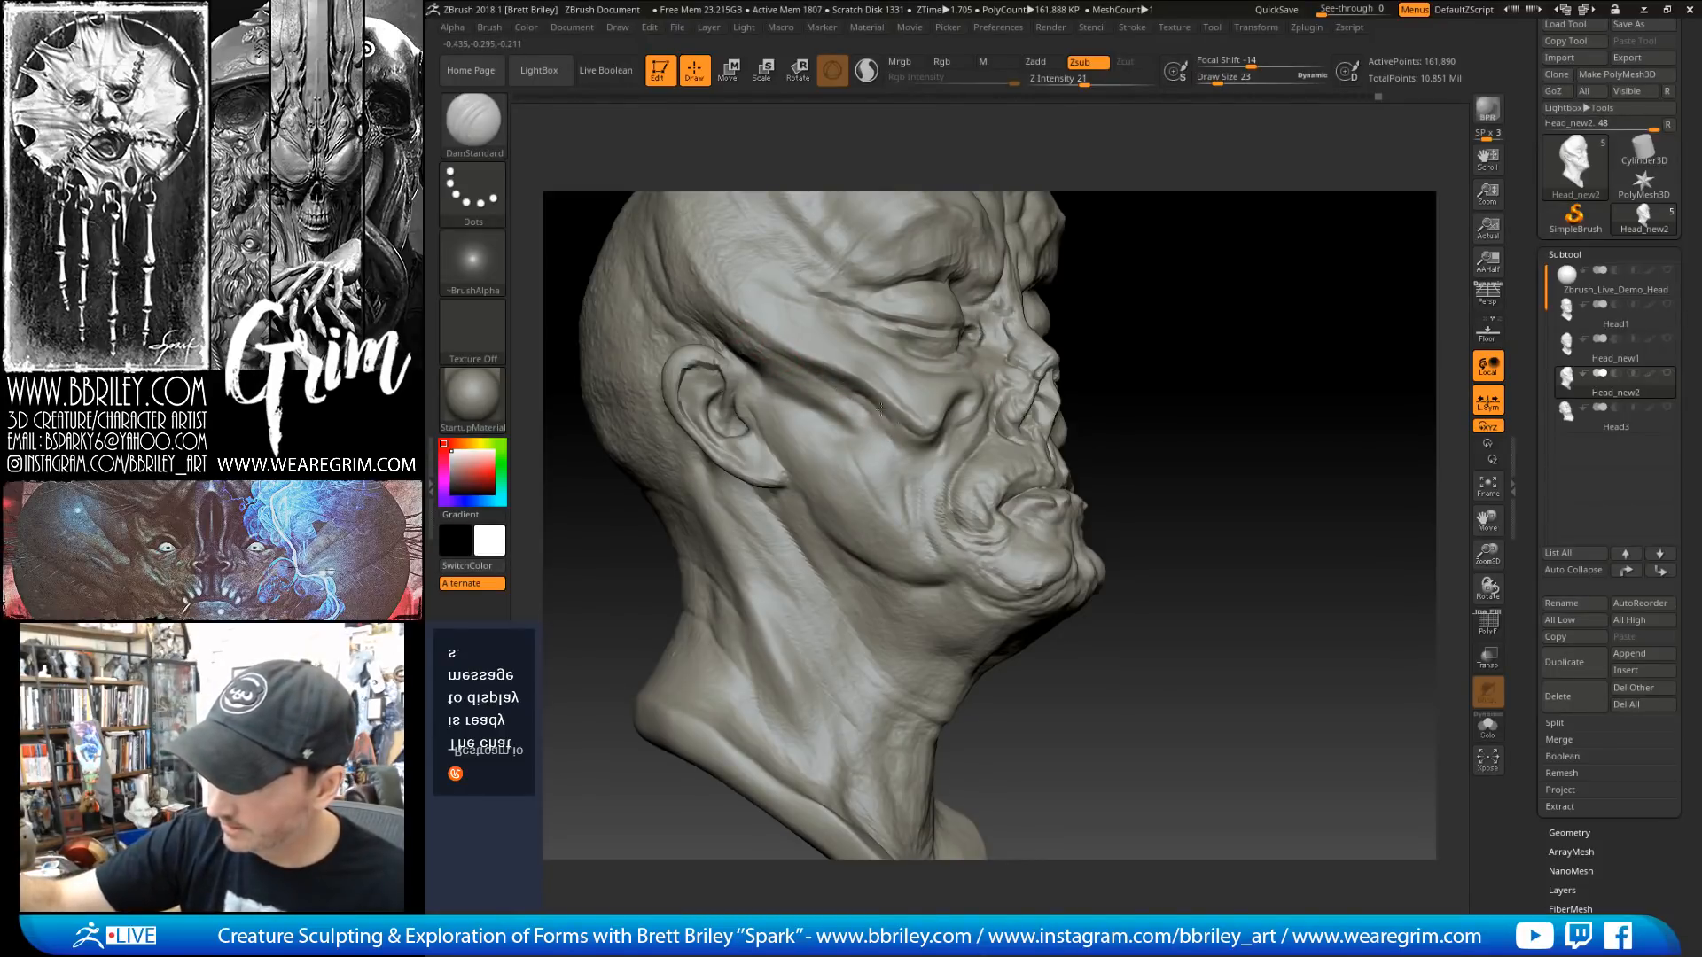
{"action": "key", "text": "["}
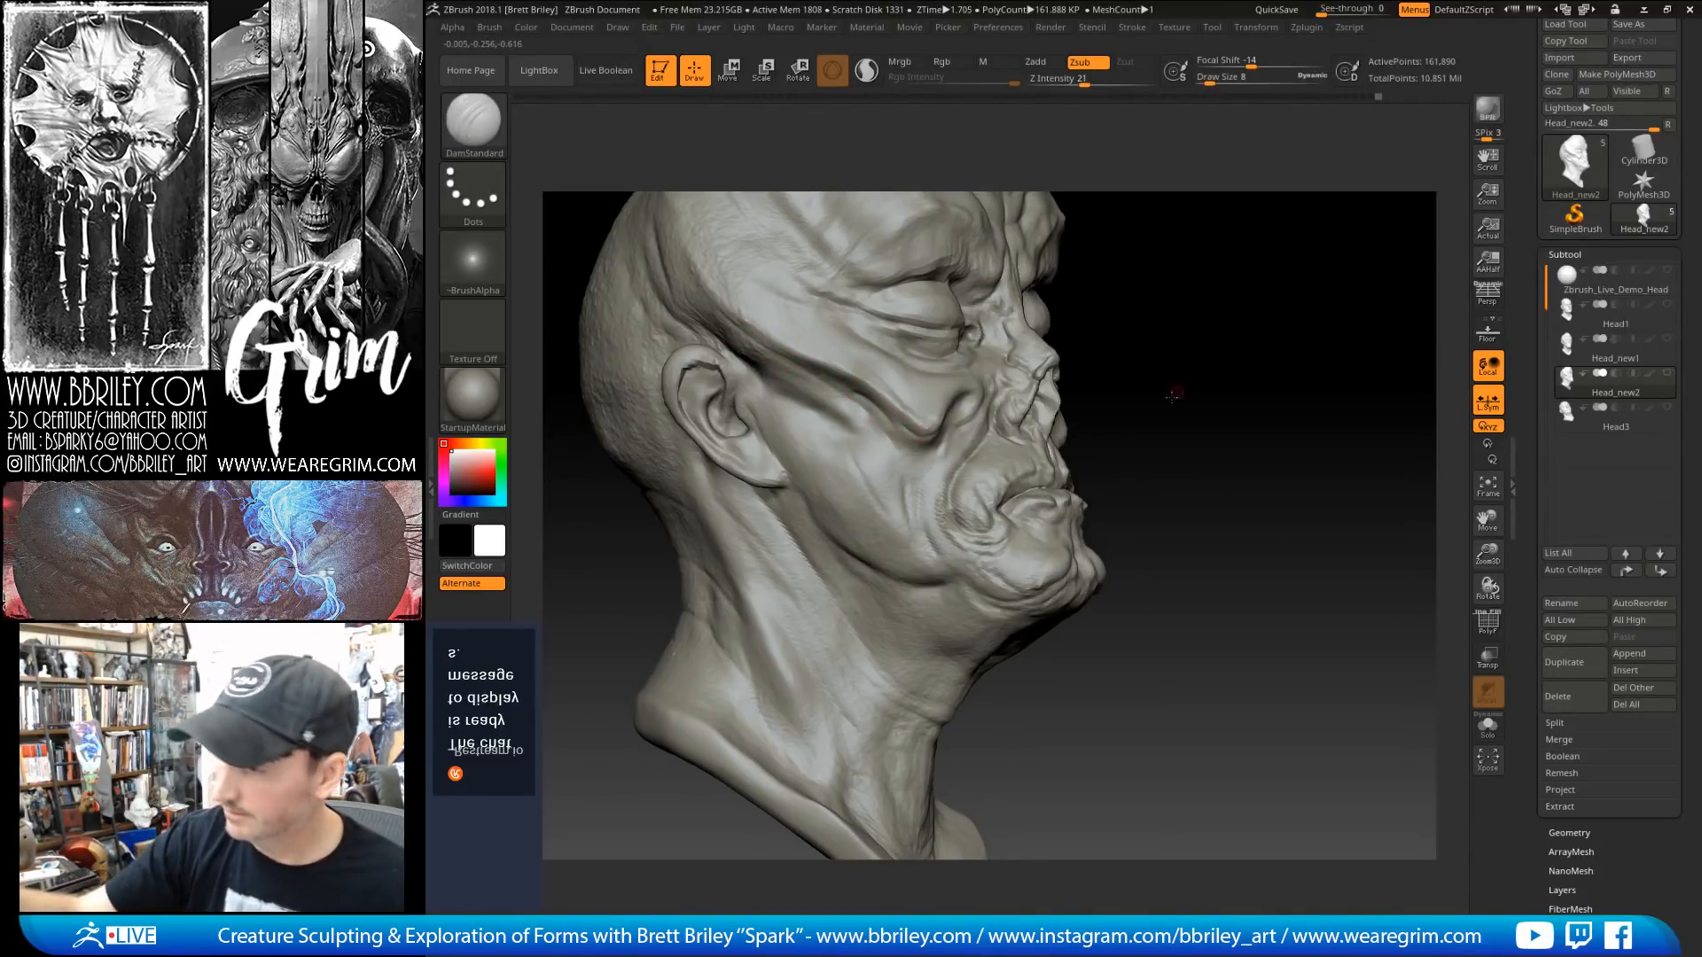
{"action": "left_click_drag", "start_coordinate": [1171, 396], "coordinate": [1178, 417]}
{"action": "key", "text": "]"}
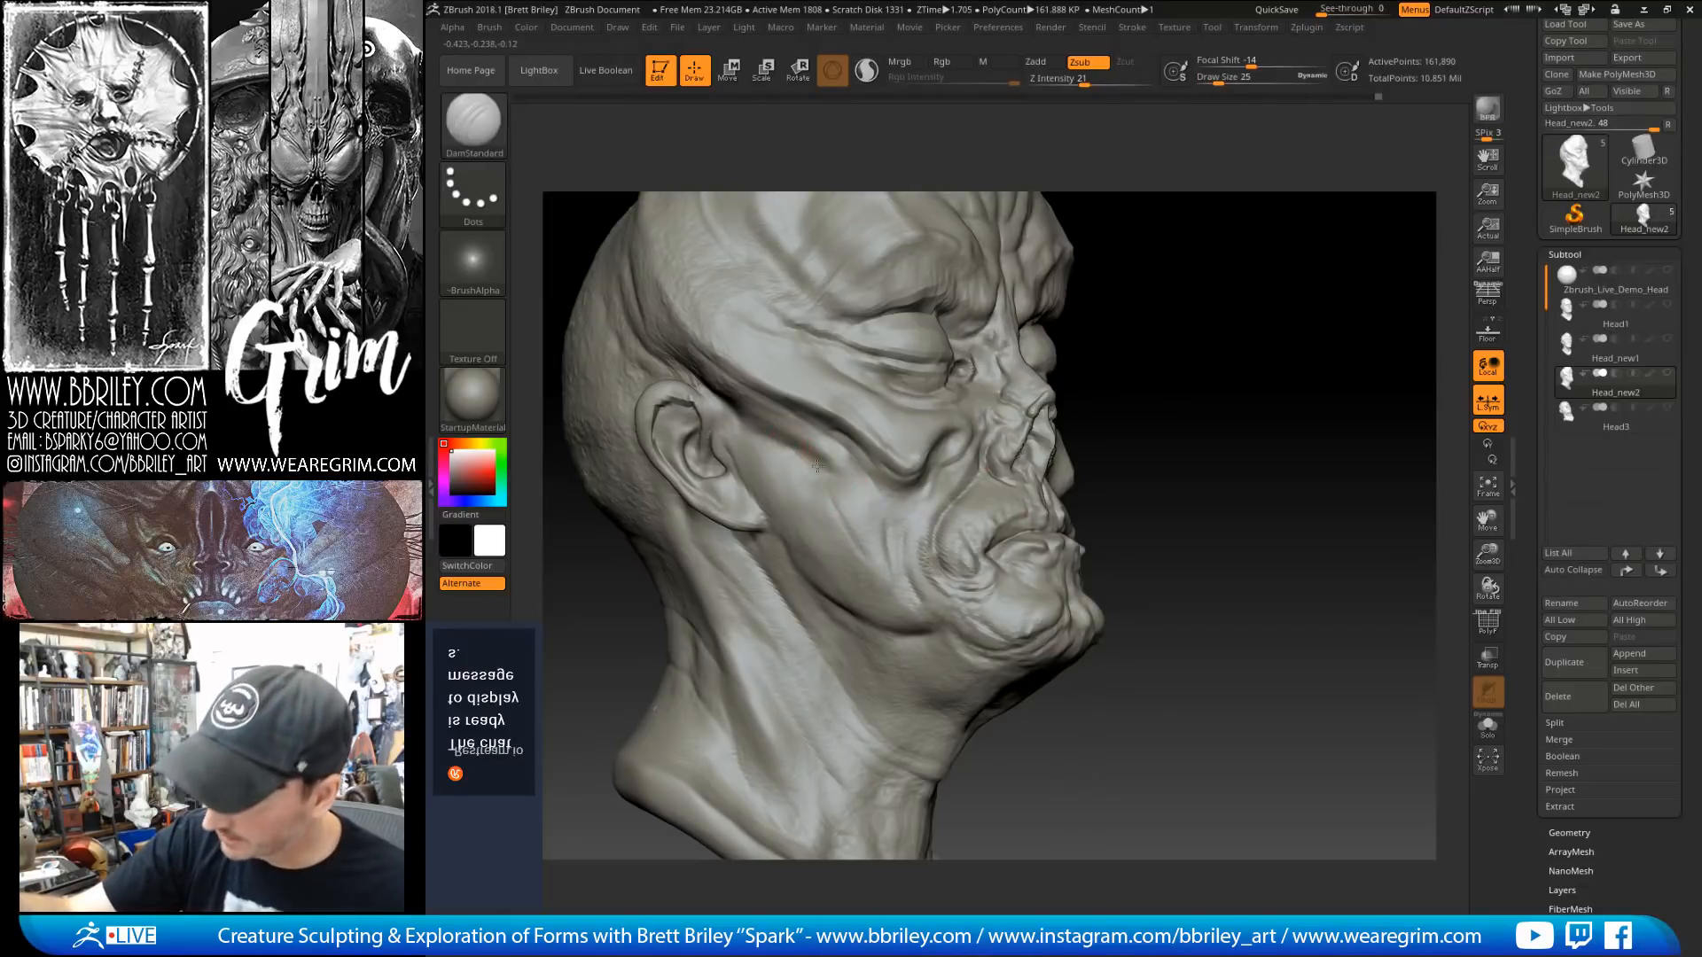
{"action": "key", "text": "["}
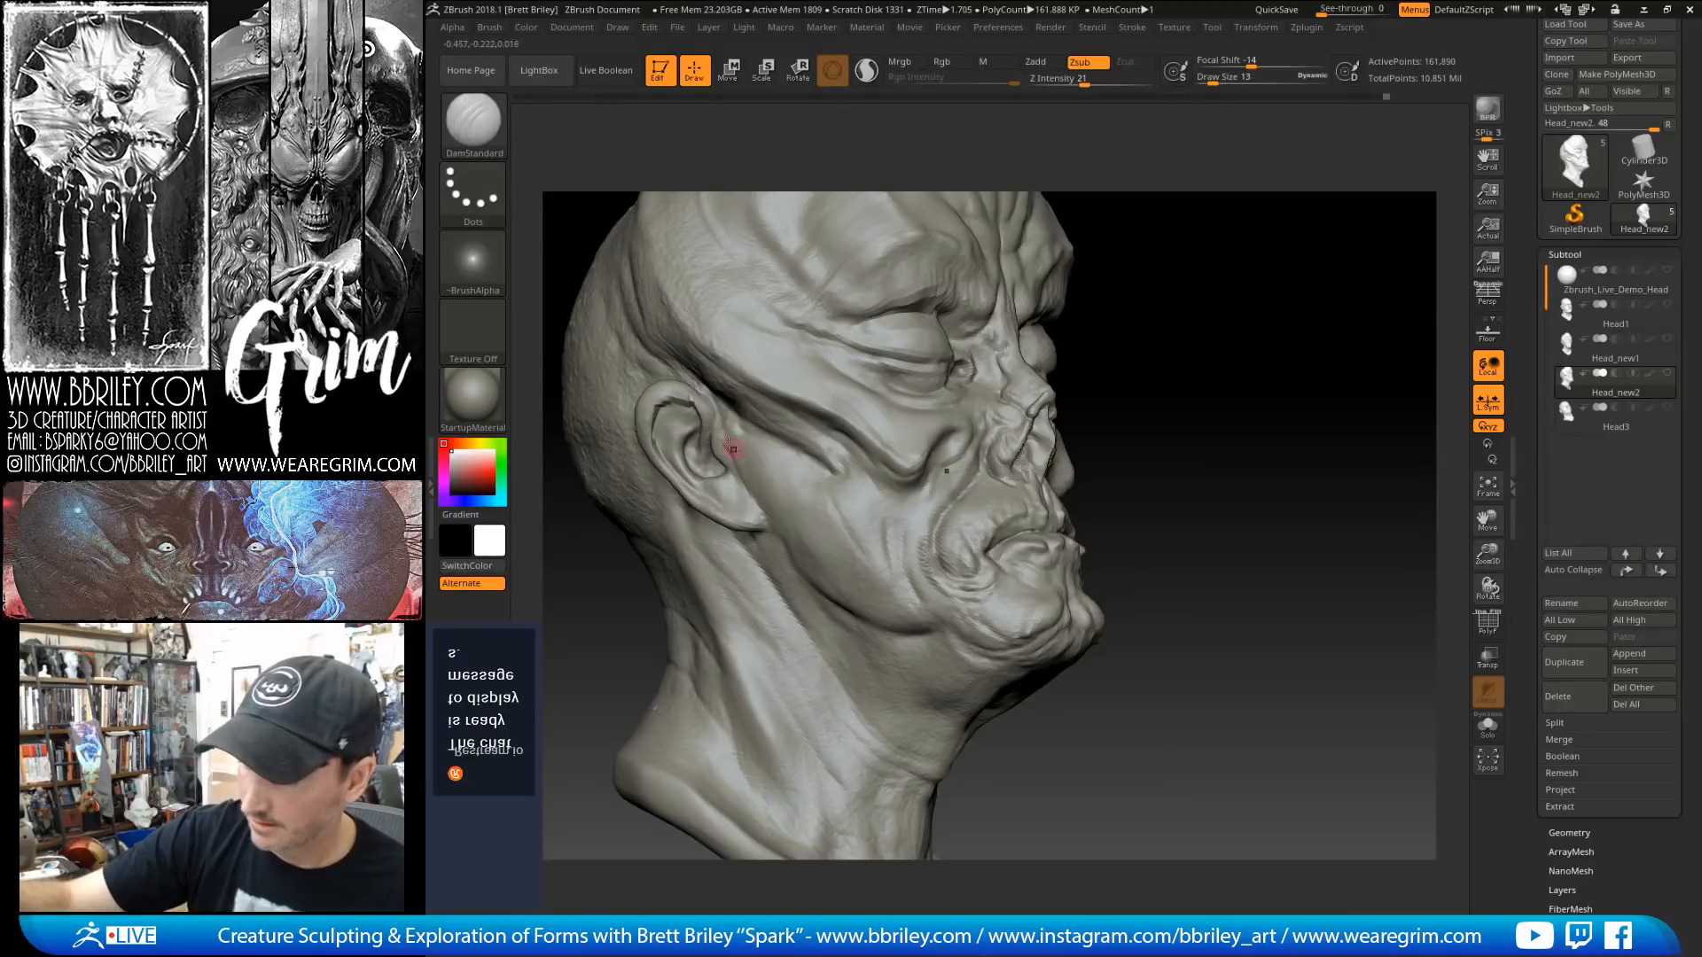
Step: Reshape the inner brows above the eyes with the Move brush at intensity 51 and draw sizes 56 and 72
{"action": "left_click_drag", "start_coordinate": [1170, 399], "coordinate": [1135, 370]}
{"action": "key", "text": "b"}
{"action": "key", "text": "m"}
{"action": "key", "text": "v"}
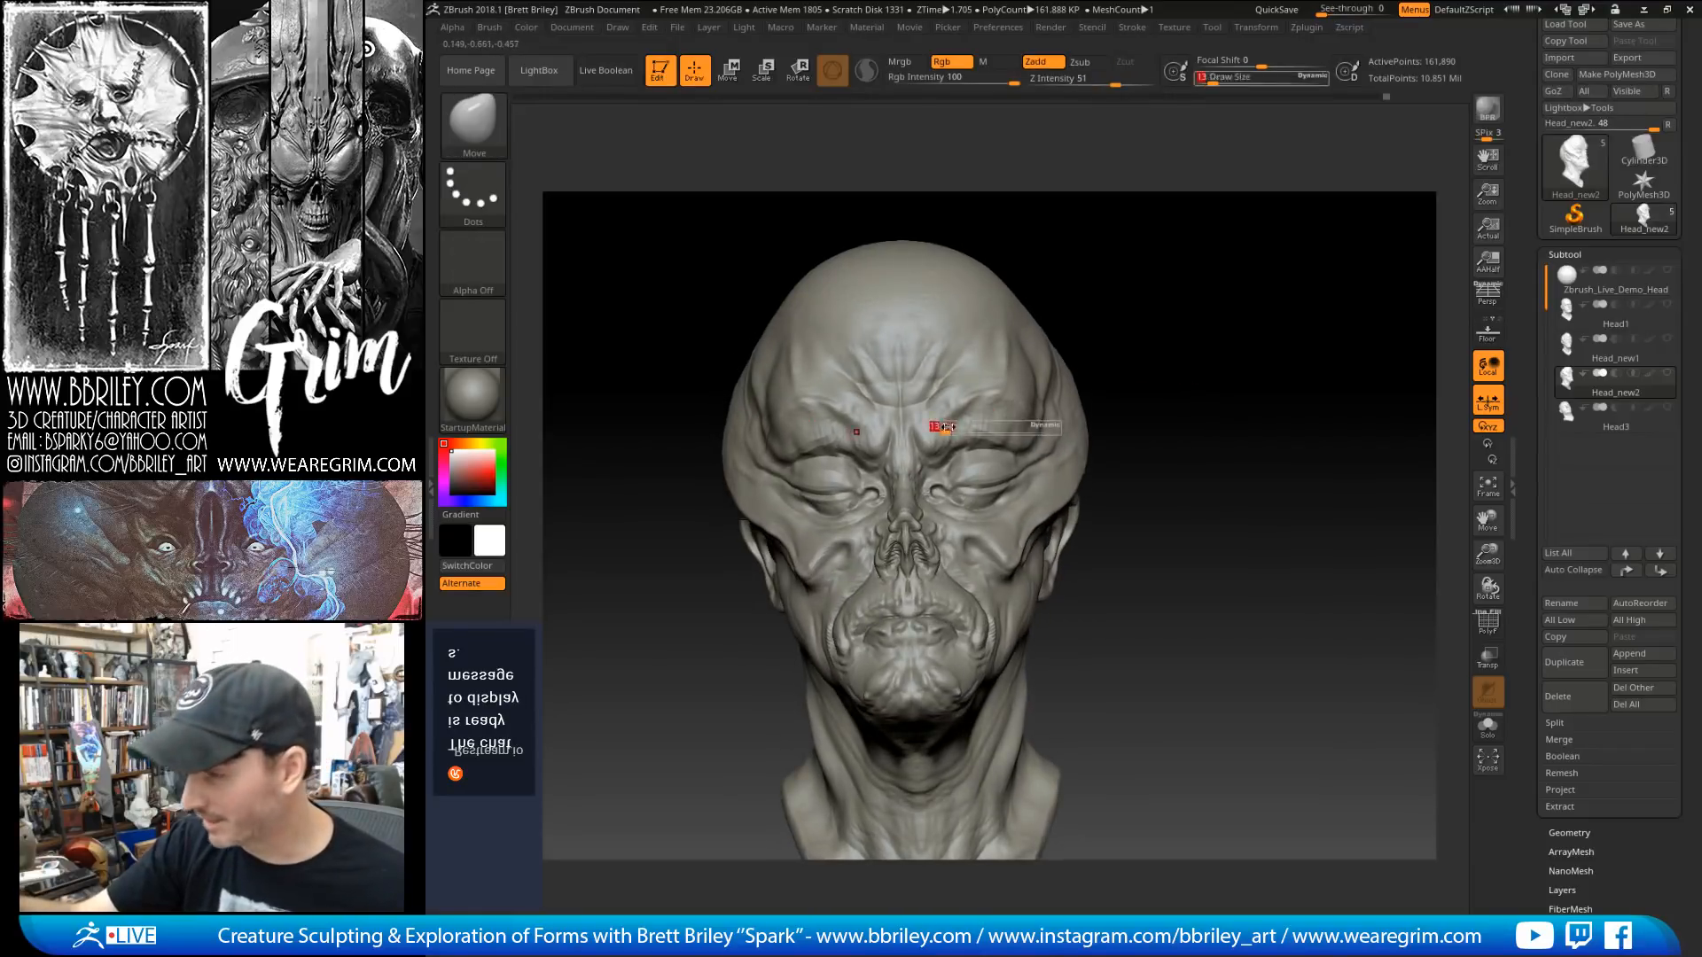
{"action": "left_click_drag", "start_coordinate": [955, 431], "coordinate": [955, 425]}
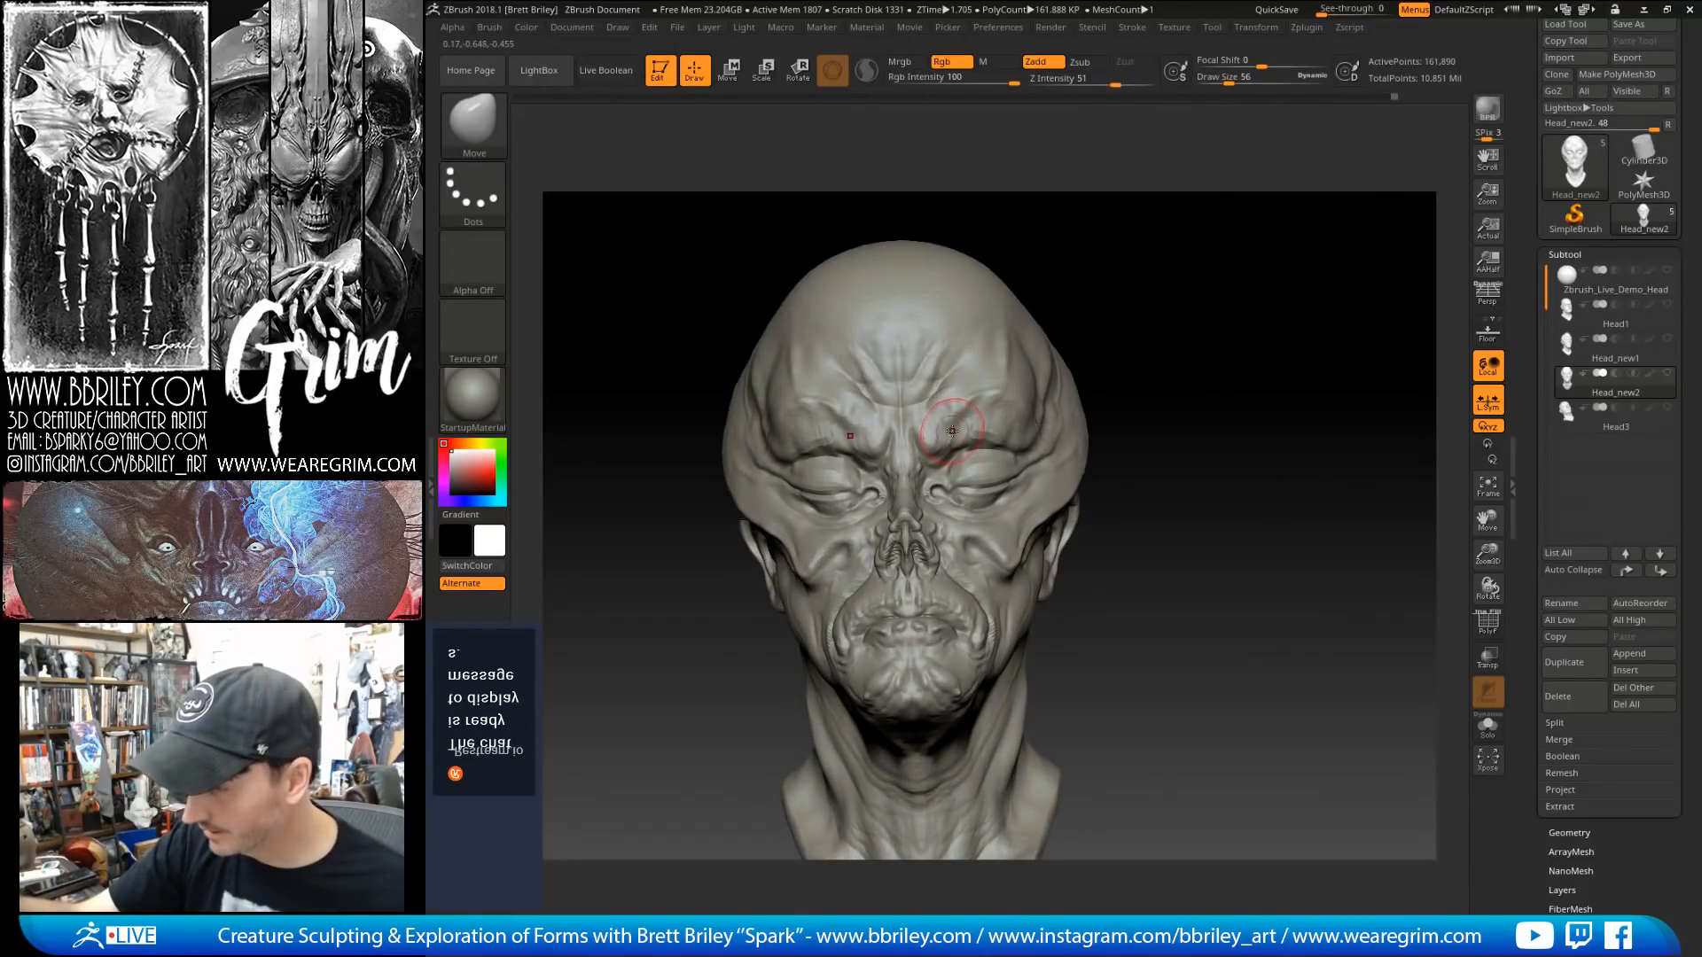
{"action": "key", "text": "bracketleft"}
{"action": "key", "text": "bracketleft"}
{"action": "key", "text": "bracketright"}
{"action": "key", "text": "bracketright"}
{"action": "key", "text": "bracketright"}
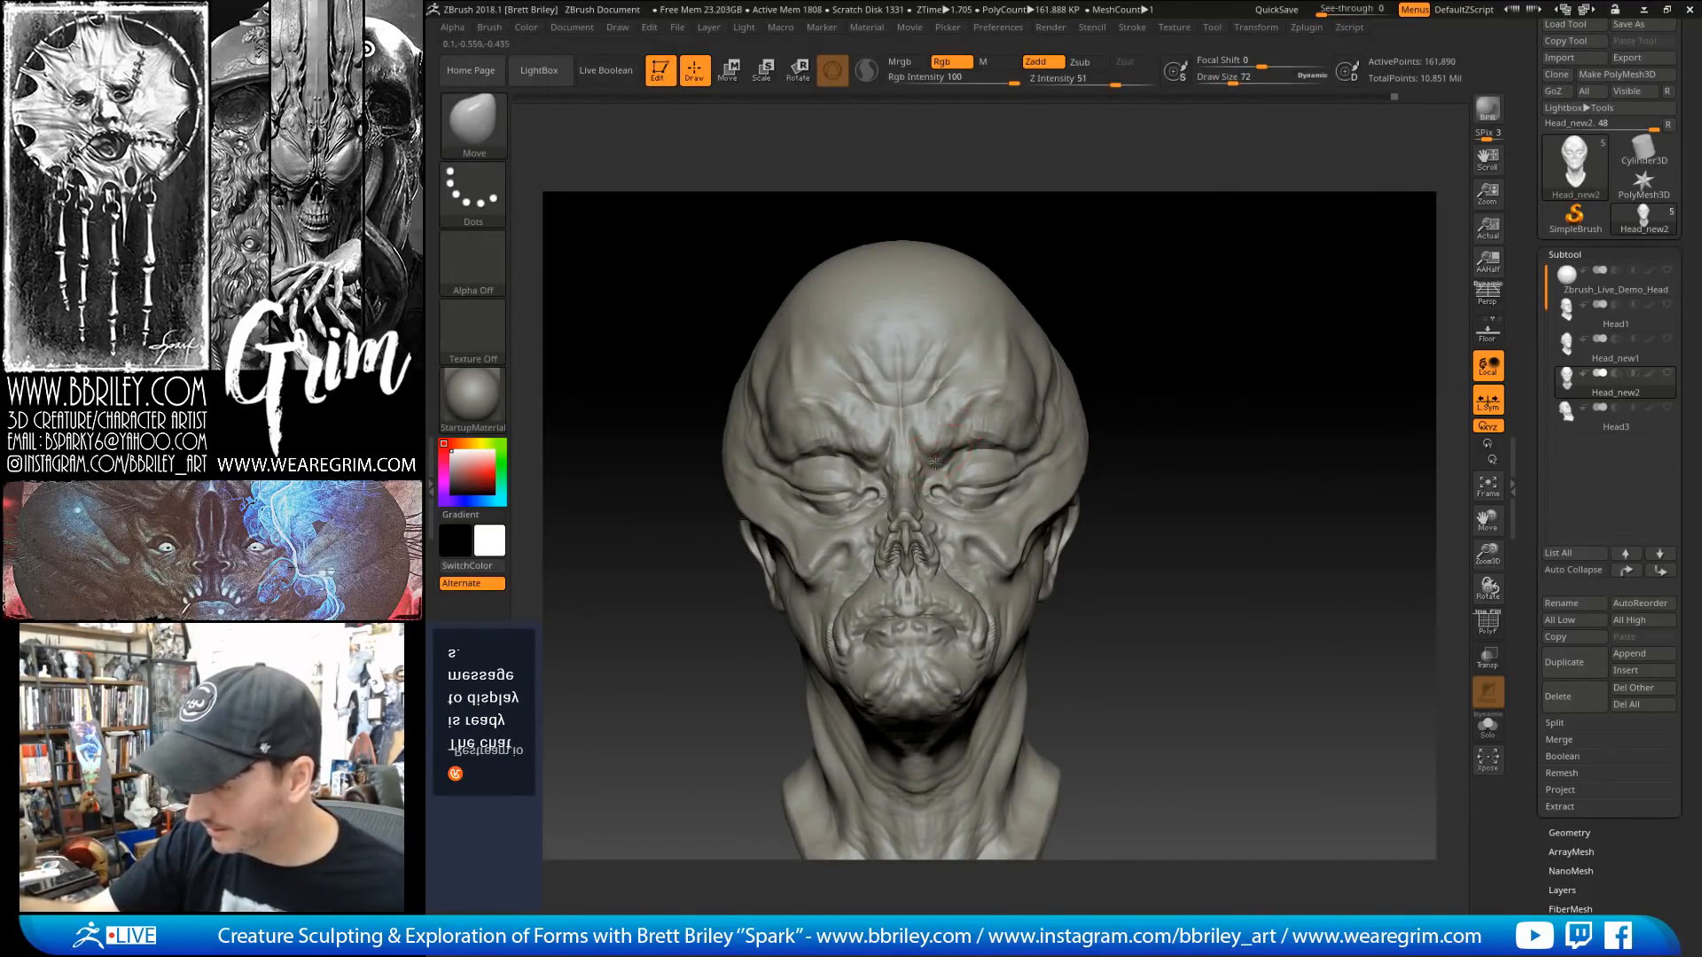
Step: Reshape the inner brows and the forehead above them with the Move brush at intensity 51 and draw sizes 62, 72 and 53
{"action": "left_click_drag", "start_coordinate": [935, 456], "coordinate": [934, 428]}
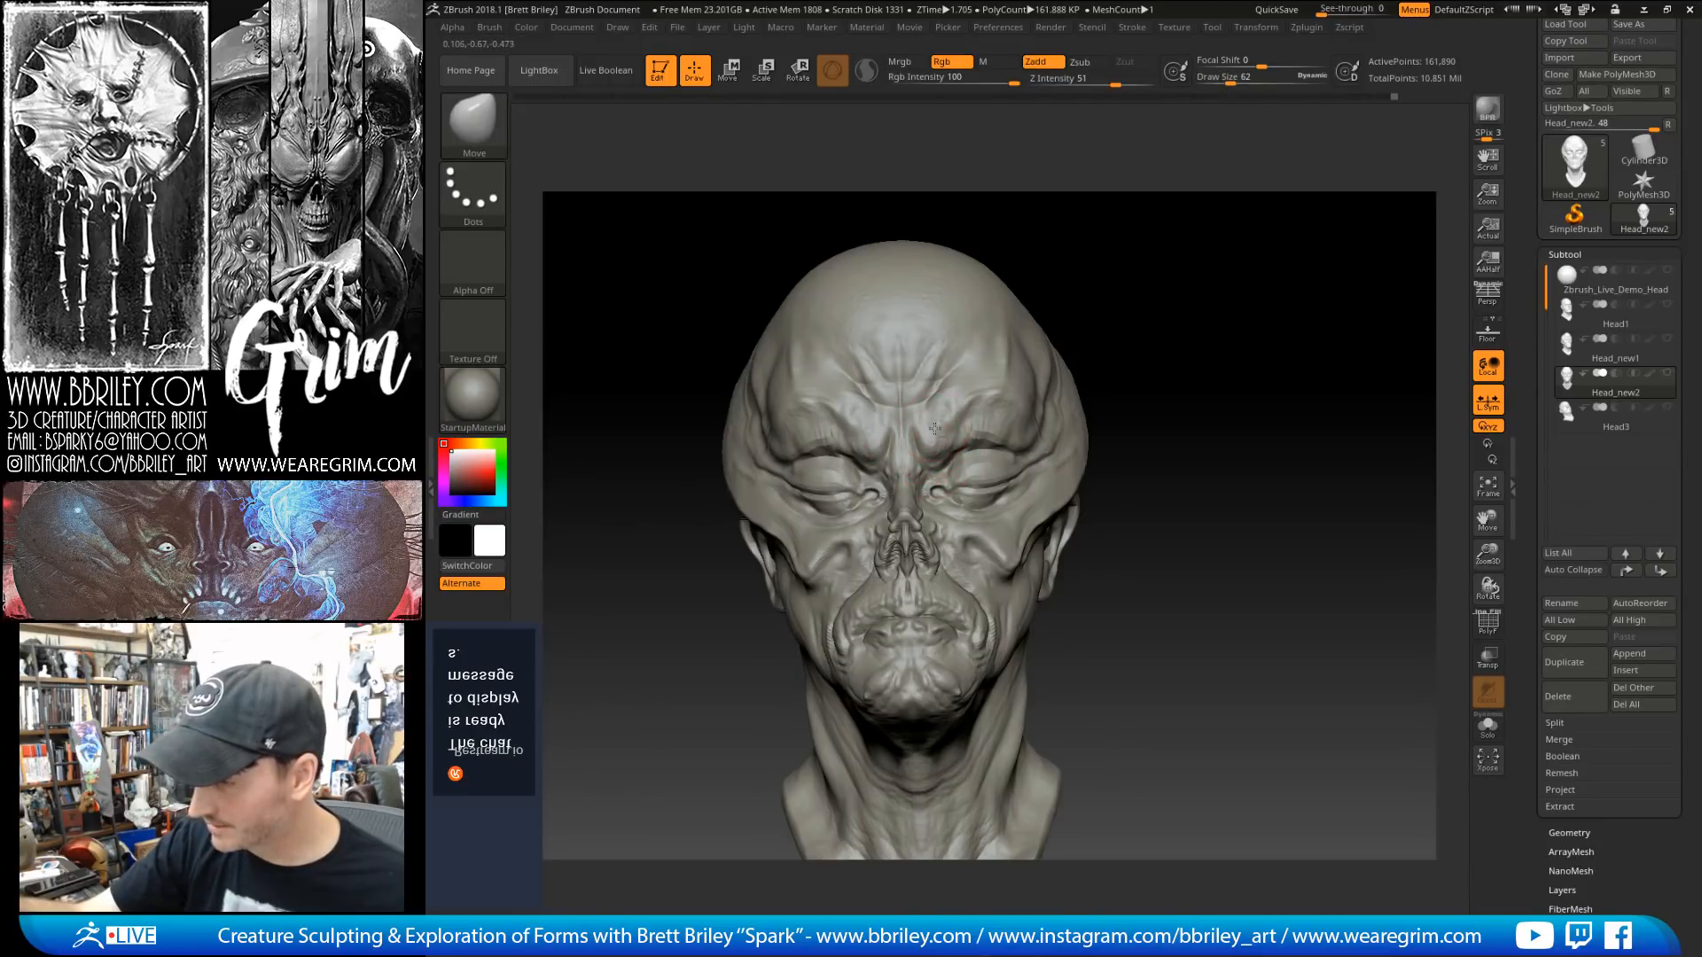
{"action": "key", "text": "bracketright"}
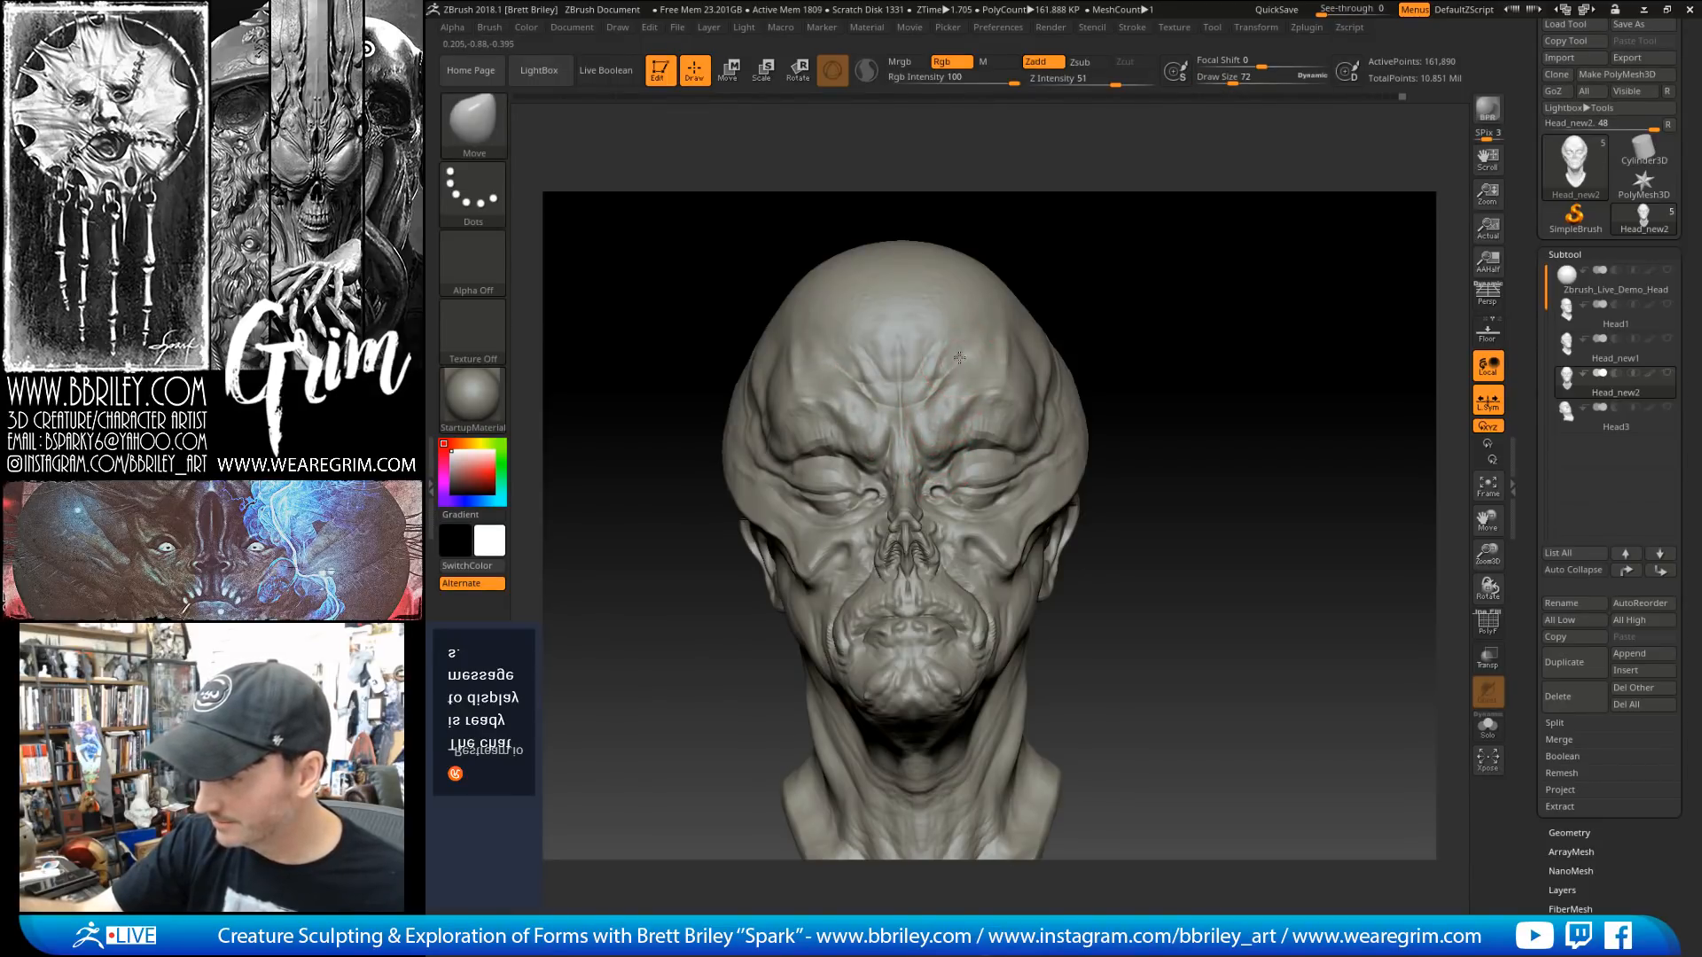
{"action": "left_click_drag", "start_coordinate": [1052, 265], "coordinate": [1118, 269]}
{"action": "mouse_move", "coordinate": [1011, 271]}
{"action": "left_mouse_down"}
{"action": "mouse_move", "coordinate": [1064, 277]}
{"action": "mouse_move", "coordinate": [999, 311]}
{"action": "mouse_move", "coordinate": [955, 288]}
{"action": "mouse_move", "coordinate": [974, 297]}
{"action": "mouse_move", "coordinate": [924, 372]}
{"action": "left_mouse_up"}
{"action": "key", "text": "bracketleft"}
{"action": "key", "text": "bracketleft"}
{"action": "key", "text": "bracketleft"}
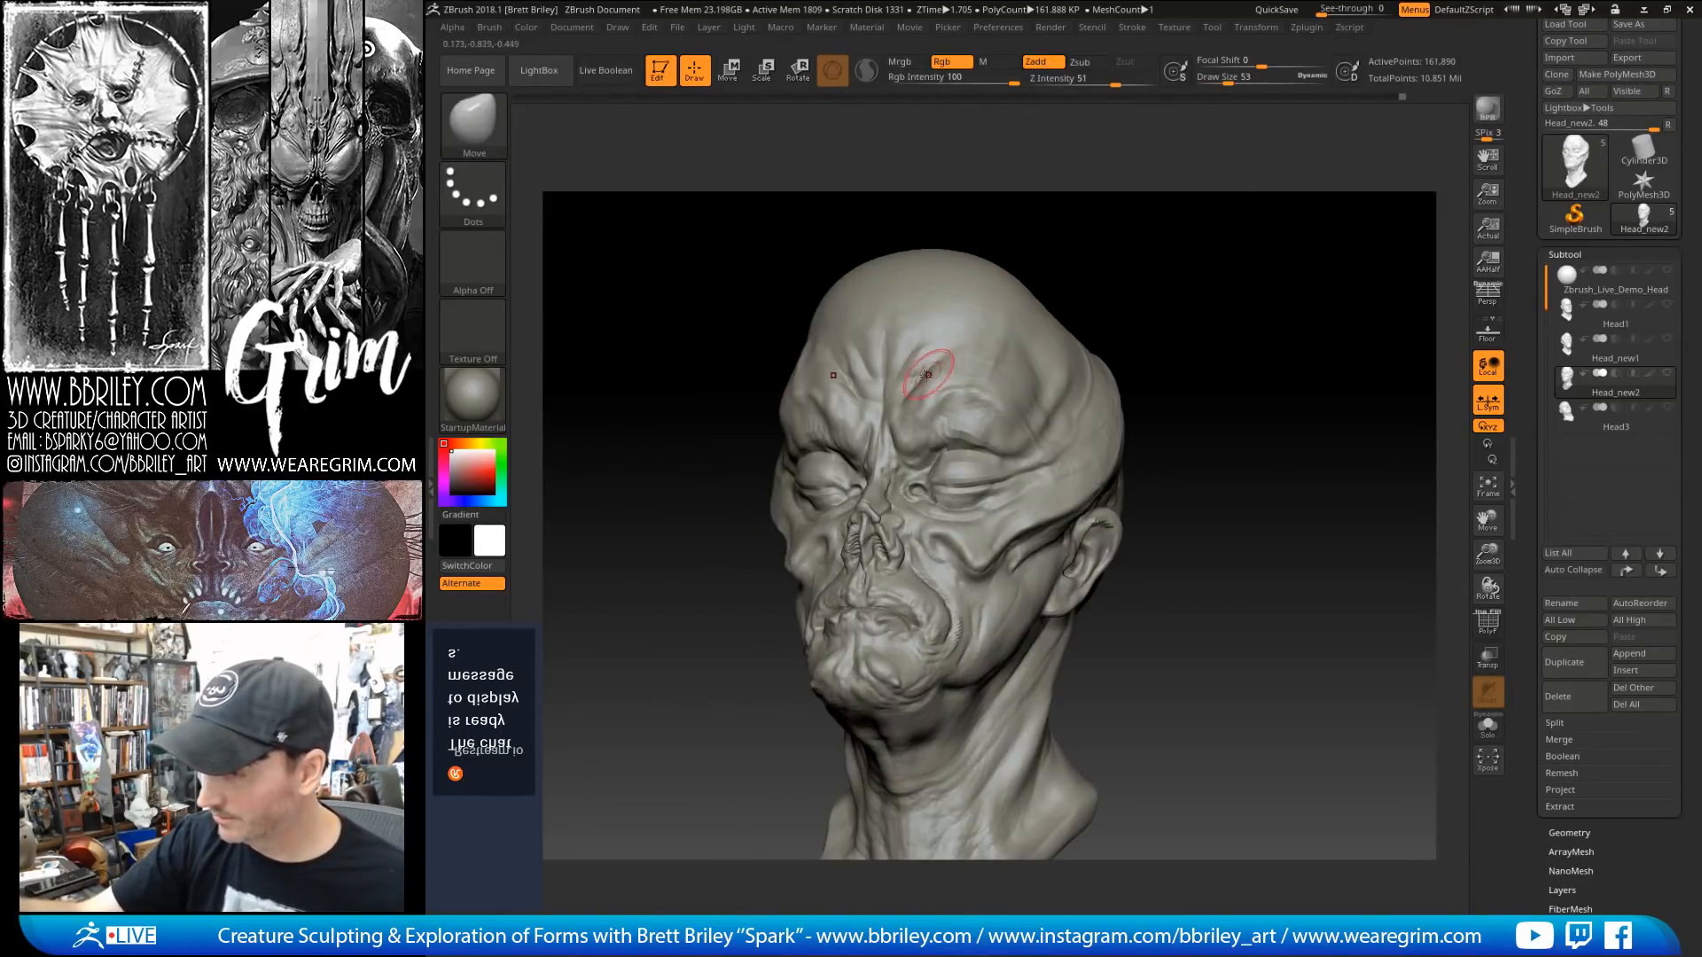
Step: Adjust the nose tip and nostrils in profile with the Move brush at intensity 51 and draw sizes 68 and 50
{"action": "mouse_move", "coordinate": [1105, 220]}
{"action": "left_mouse_down"}
{"action": "mouse_move", "coordinate": [1143, 244]}
{"action": "mouse_move", "coordinate": [1099, 252]}
{"action": "mouse_move", "coordinate": [1140, 263]}
{"action": "mouse_move", "coordinate": [1116, 325]}
{"action": "mouse_move", "coordinate": [1082, 323]}
{"action": "mouse_move", "coordinate": [1064, 372]}
{"action": "left_mouse_up"}
{"action": "key", "text": "bracketright"}
{"action": "key", "text": "bracketright"}
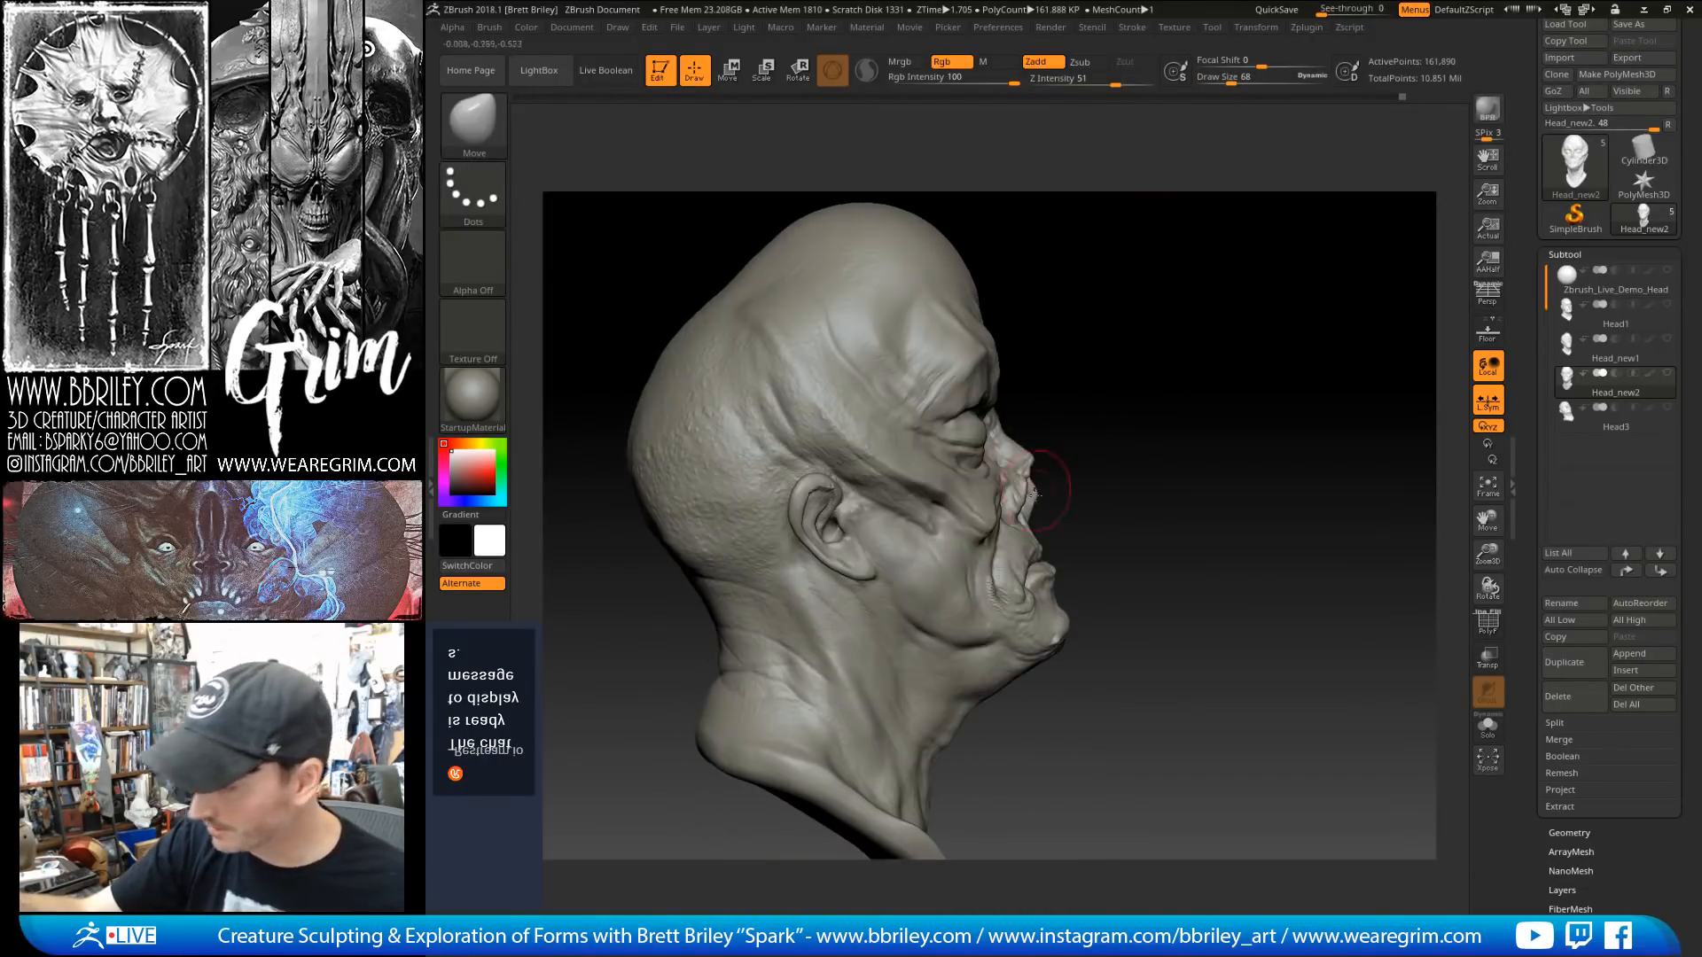
{"action": "mouse_move", "coordinate": [1057, 469]}
{"action": "left_mouse_down"}
{"action": "mouse_move", "coordinate": [1086, 422]}
{"action": "mouse_move", "coordinate": [1077, 461]}
{"action": "left_mouse_up"}
{"action": "key", "text": "s"}
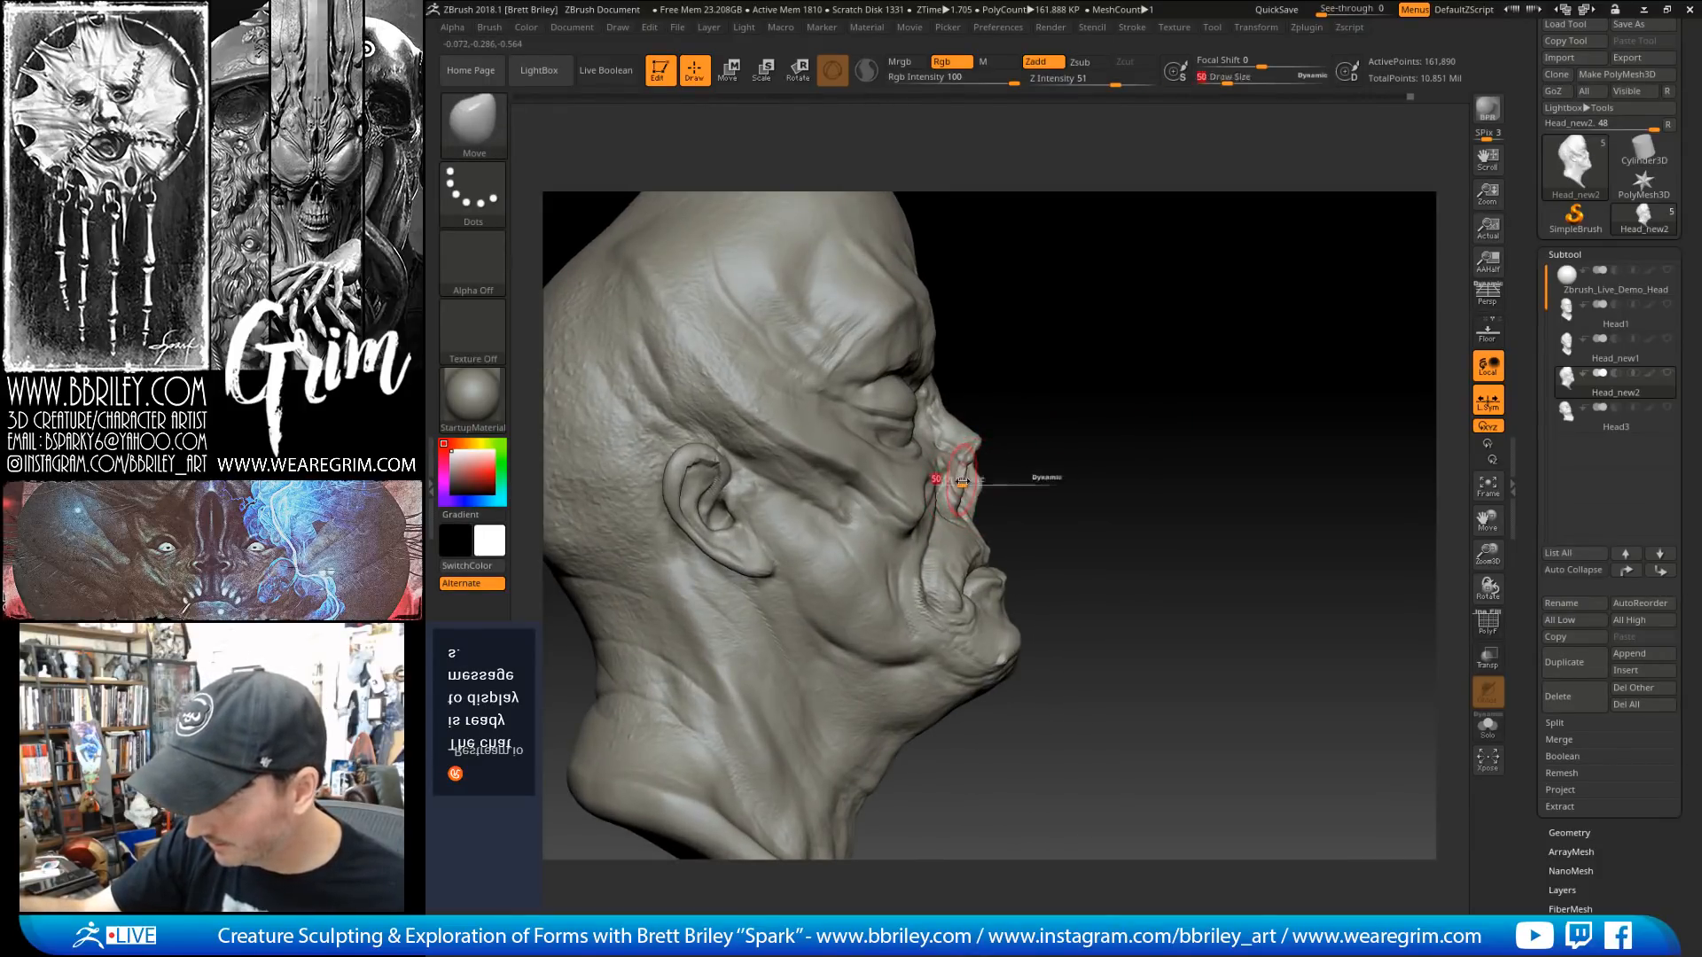
{"action": "left_click_drag", "start_coordinate": [961, 484], "coordinate": [956, 484]}
Step: Reshape the bridge of the nose in profile with the Move brush at intensity 51 and draw sizes 53 and 41
{"action": "key", "text": "s"}
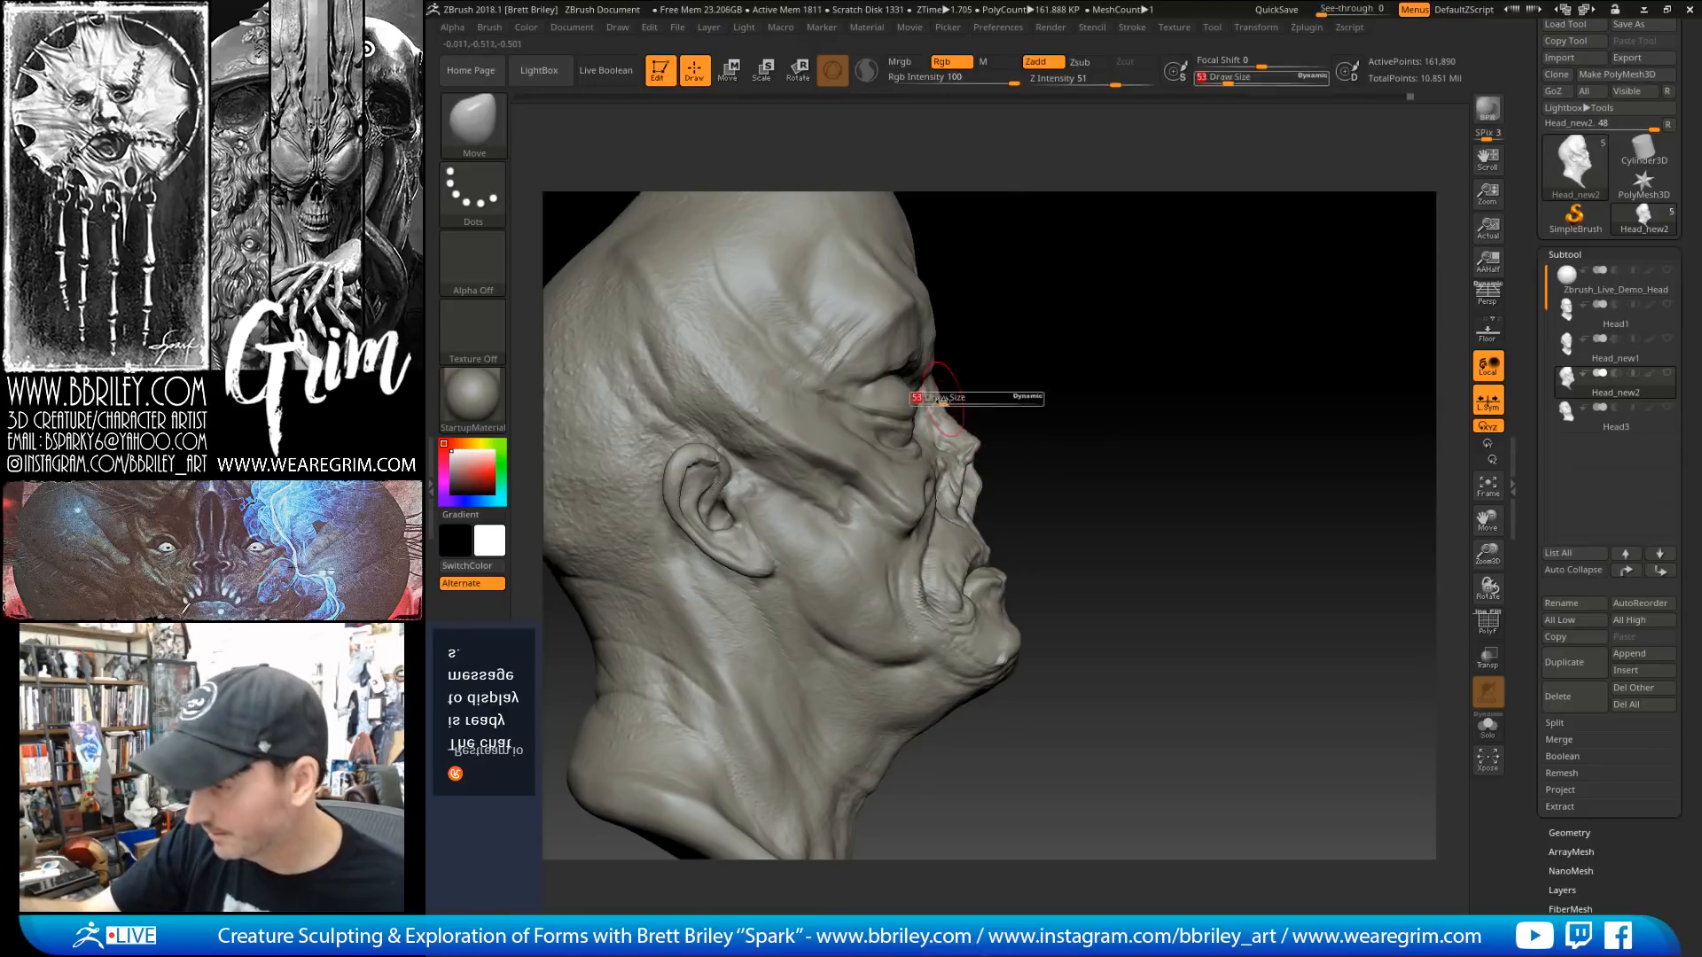
{"action": "key", "text": "s"}
{"action": "mouse_move", "coordinate": [946, 406]}
{"action": "left_mouse_down"}
{"action": "mouse_move", "coordinate": [977, 372]}
{"action": "mouse_move", "coordinate": [957, 368]}
{"action": "mouse_move", "coordinate": [1002, 344]}
{"action": "left_mouse_up"}
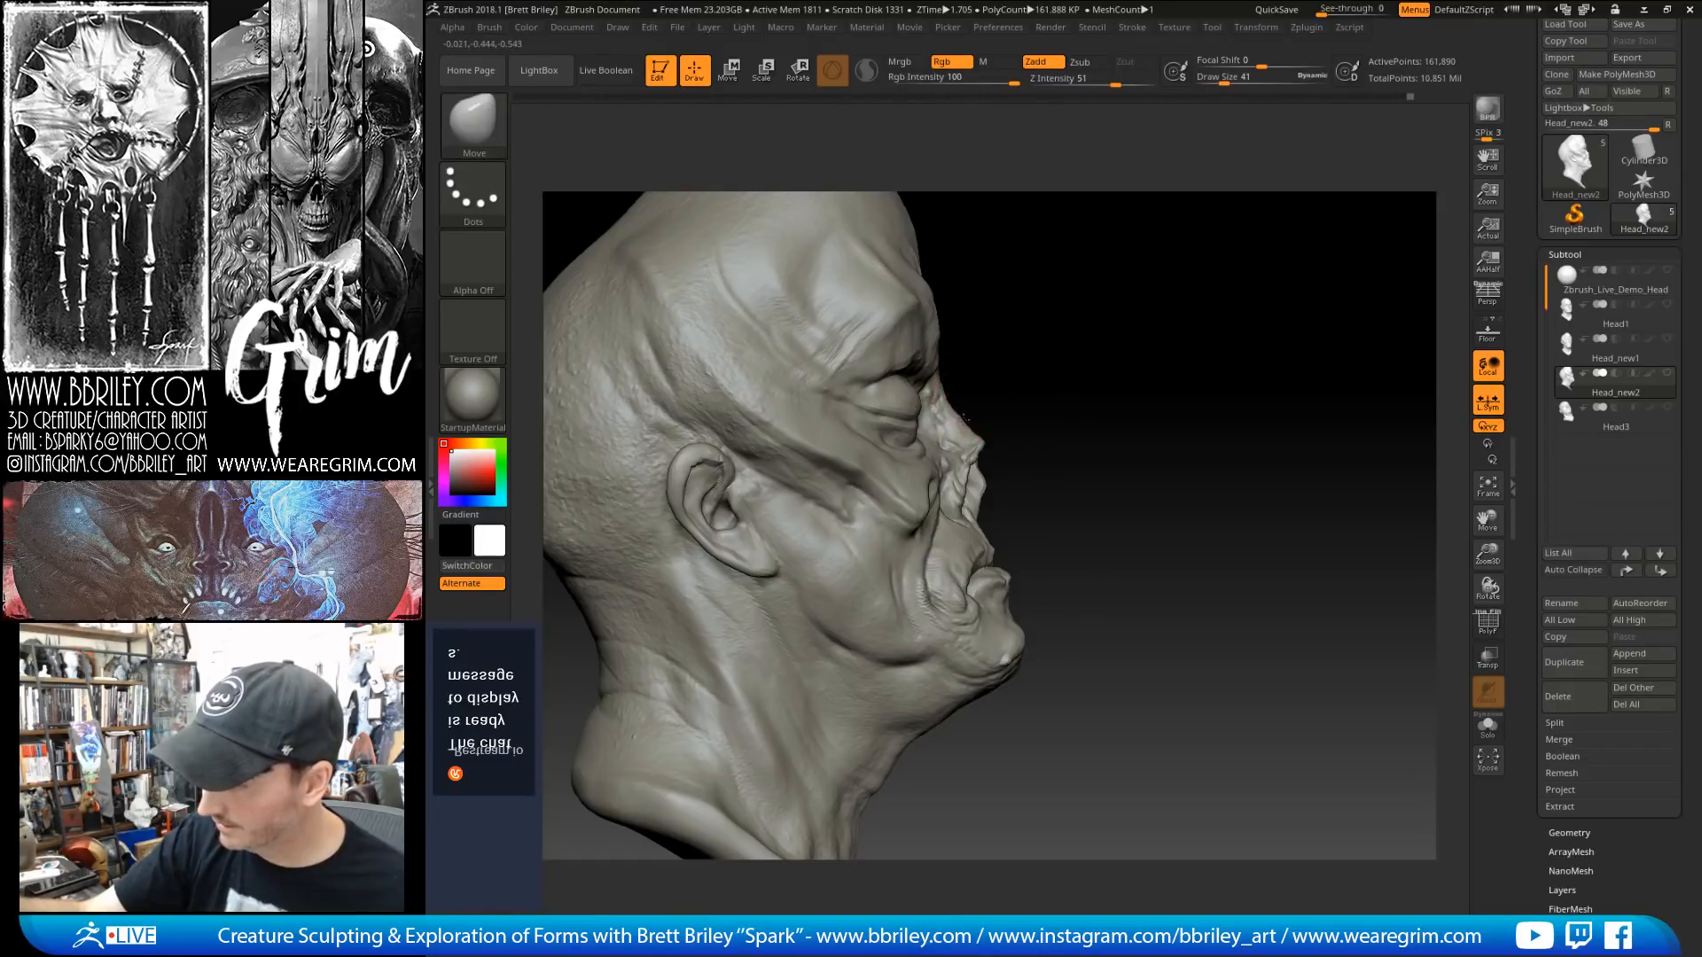
{"action": "key", "text": "s"}
{"action": "left_click_drag", "start_coordinate": [965, 425], "coordinate": [973, 423]}
{"action": "left_click_drag", "start_coordinate": [1092, 367], "coordinate": [1049, 368]}
{"action": "left_click_drag", "start_coordinate": [1163, 377], "coordinate": [1032, 404]}
{"action": "key", "text": "s"}
{"action": "left_click_drag", "start_coordinate": [1058, 474], "coordinate": [1045, 477]}
Step: Carve creases around the inner eye corners and nose bridge with the DamStandard brush at intensity 21 and draw size 13
{"action": "key", "text": "b"}
{"action": "key", "text": "d"}
{"action": "key", "text": "s"}
{"action": "key", "text": "s"}
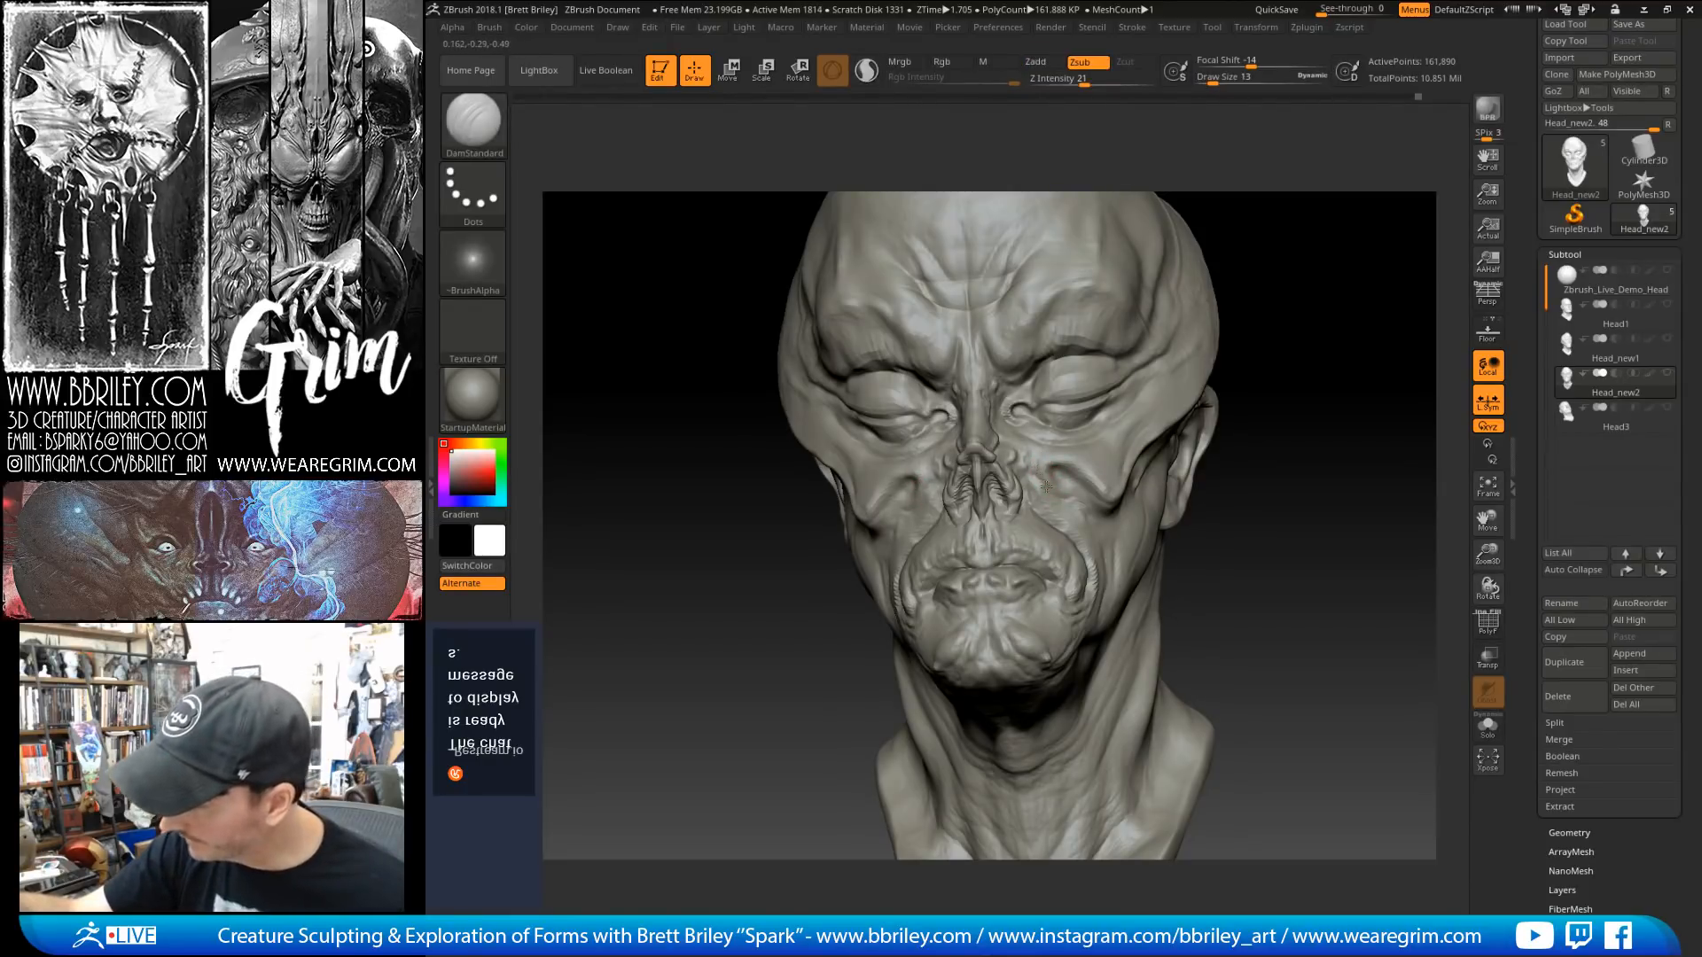
{"action": "right_click_drag", "start_coordinate": [1119, 510], "coordinate": [1073, 512]}
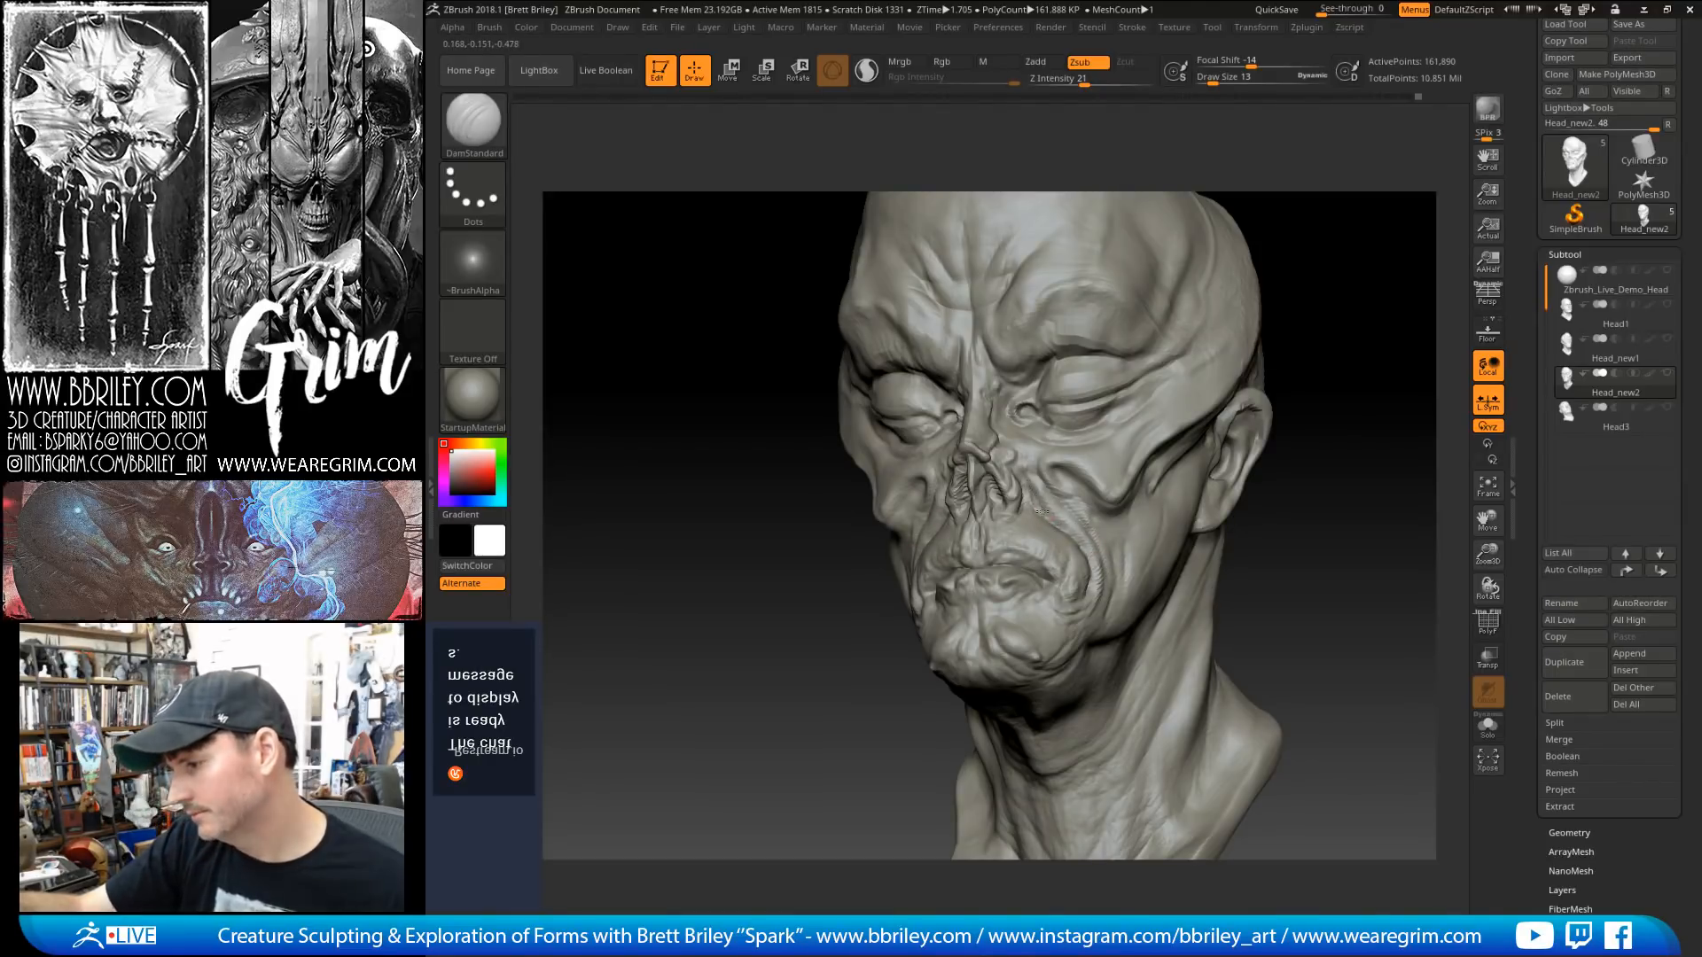
{"action": "right_click_drag", "start_coordinate": [1065, 454], "coordinate": [1273, 414]}
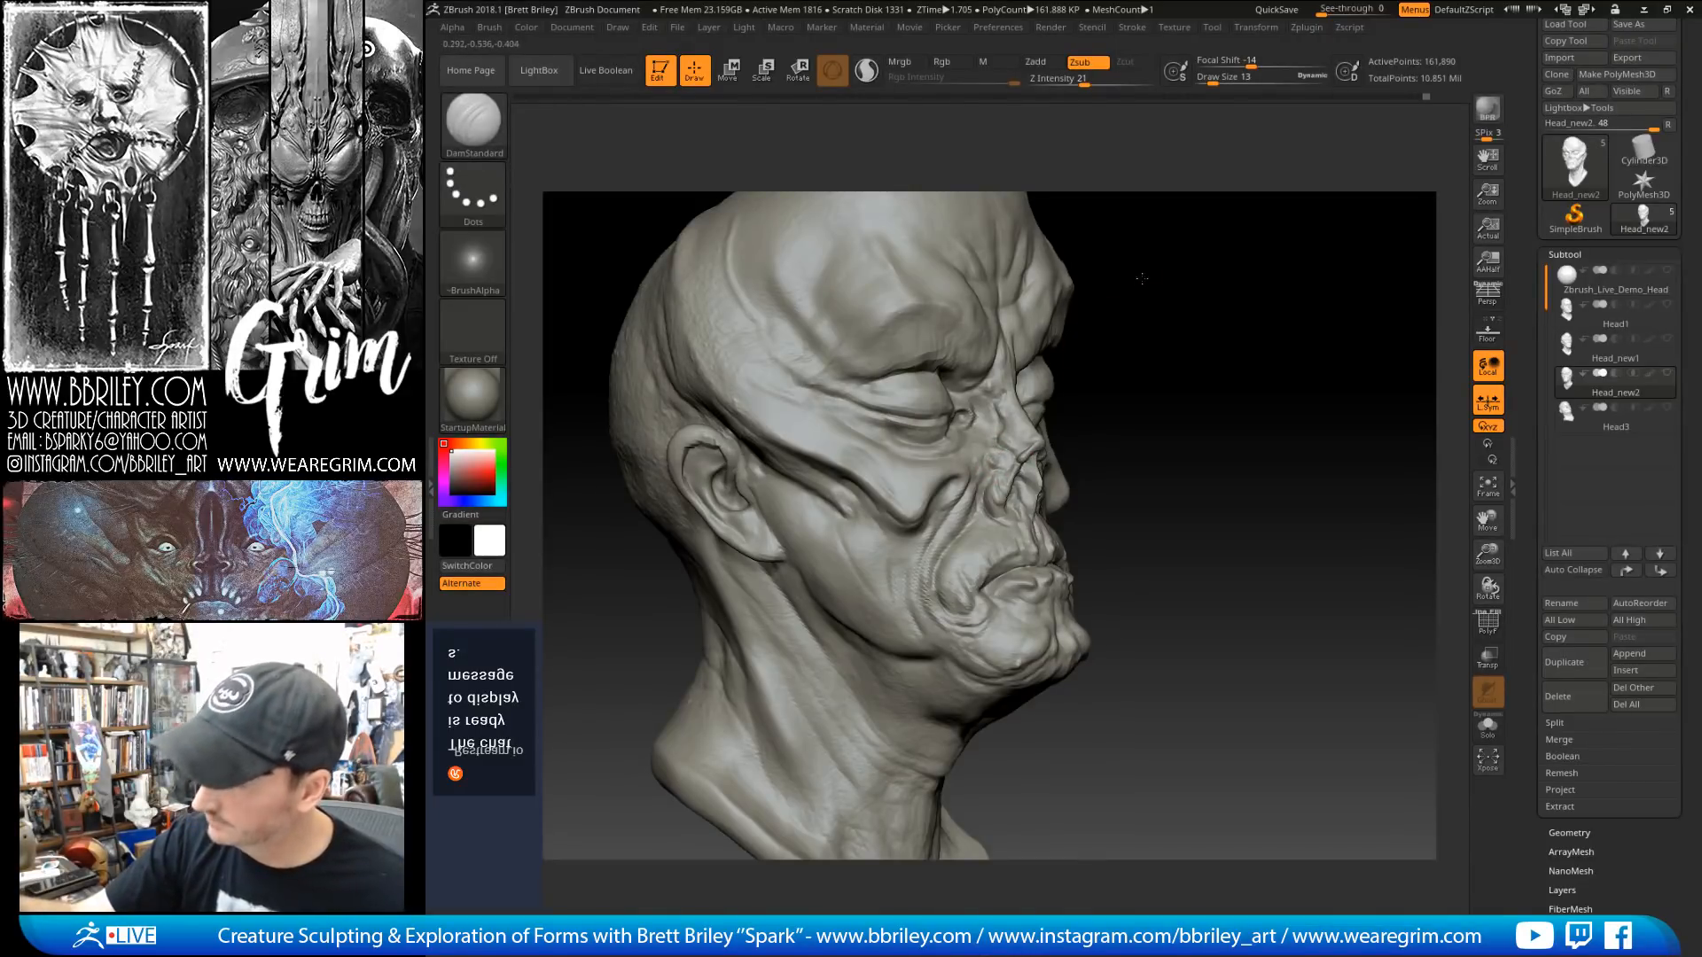
{"action": "right_click_drag", "start_coordinate": [1019, 409], "coordinate": [975, 409]}
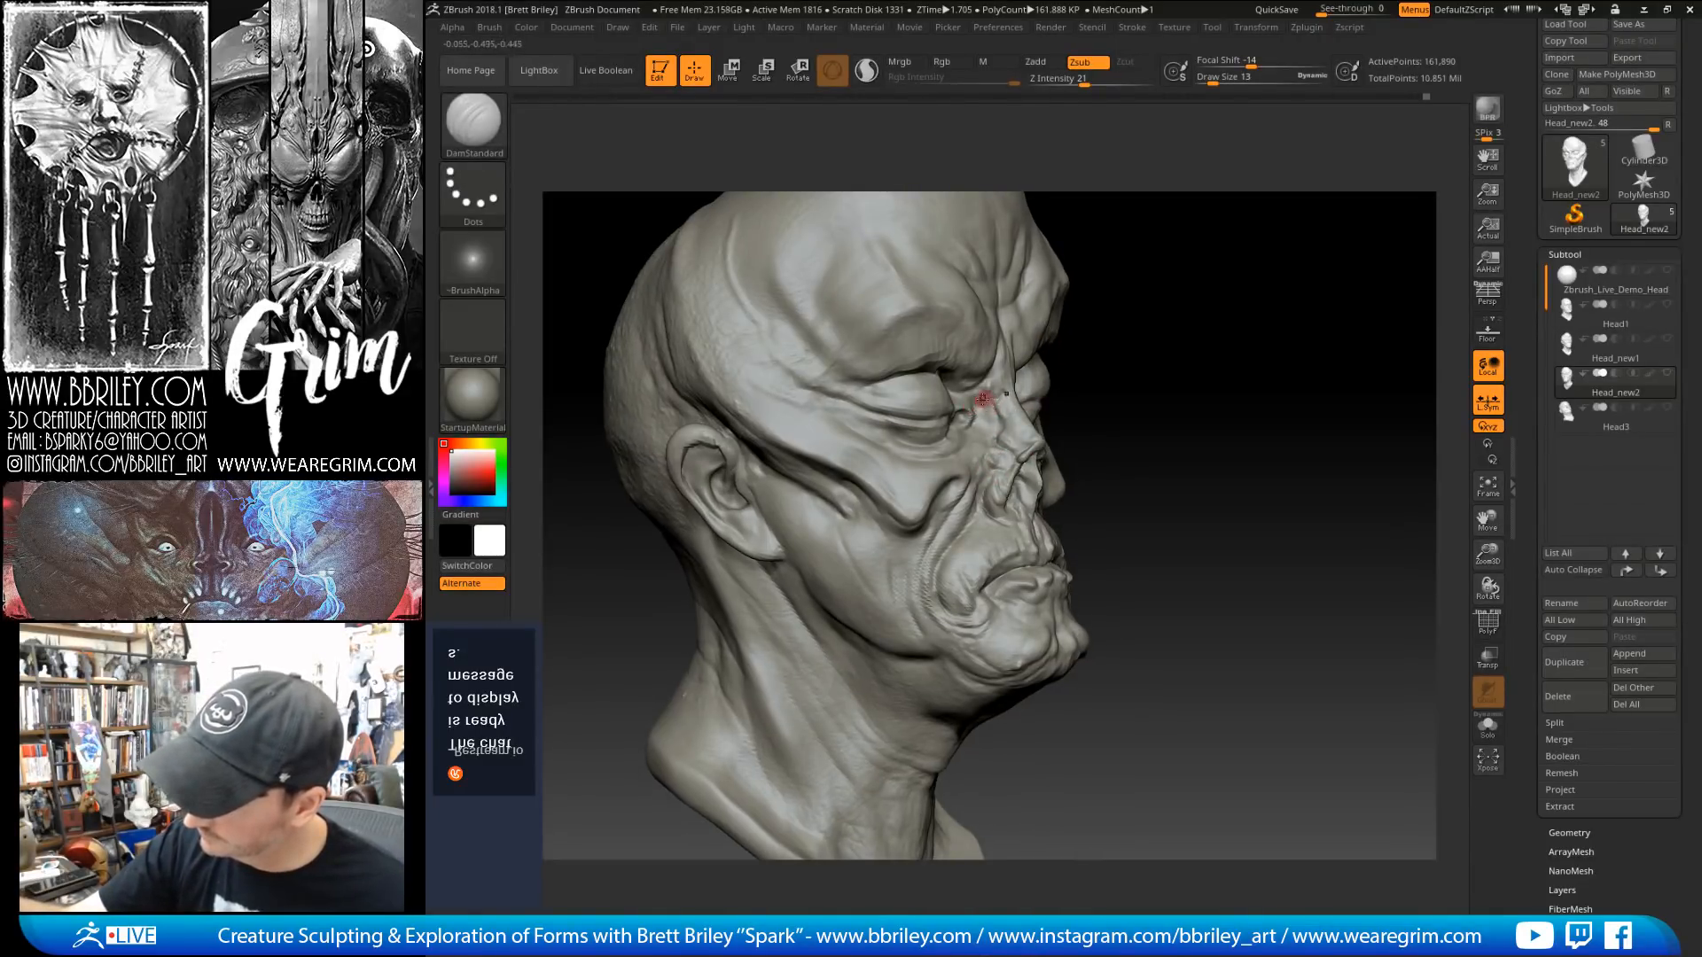
{"action": "right_click_drag", "start_coordinate": [991, 419], "coordinate": [963, 514]}
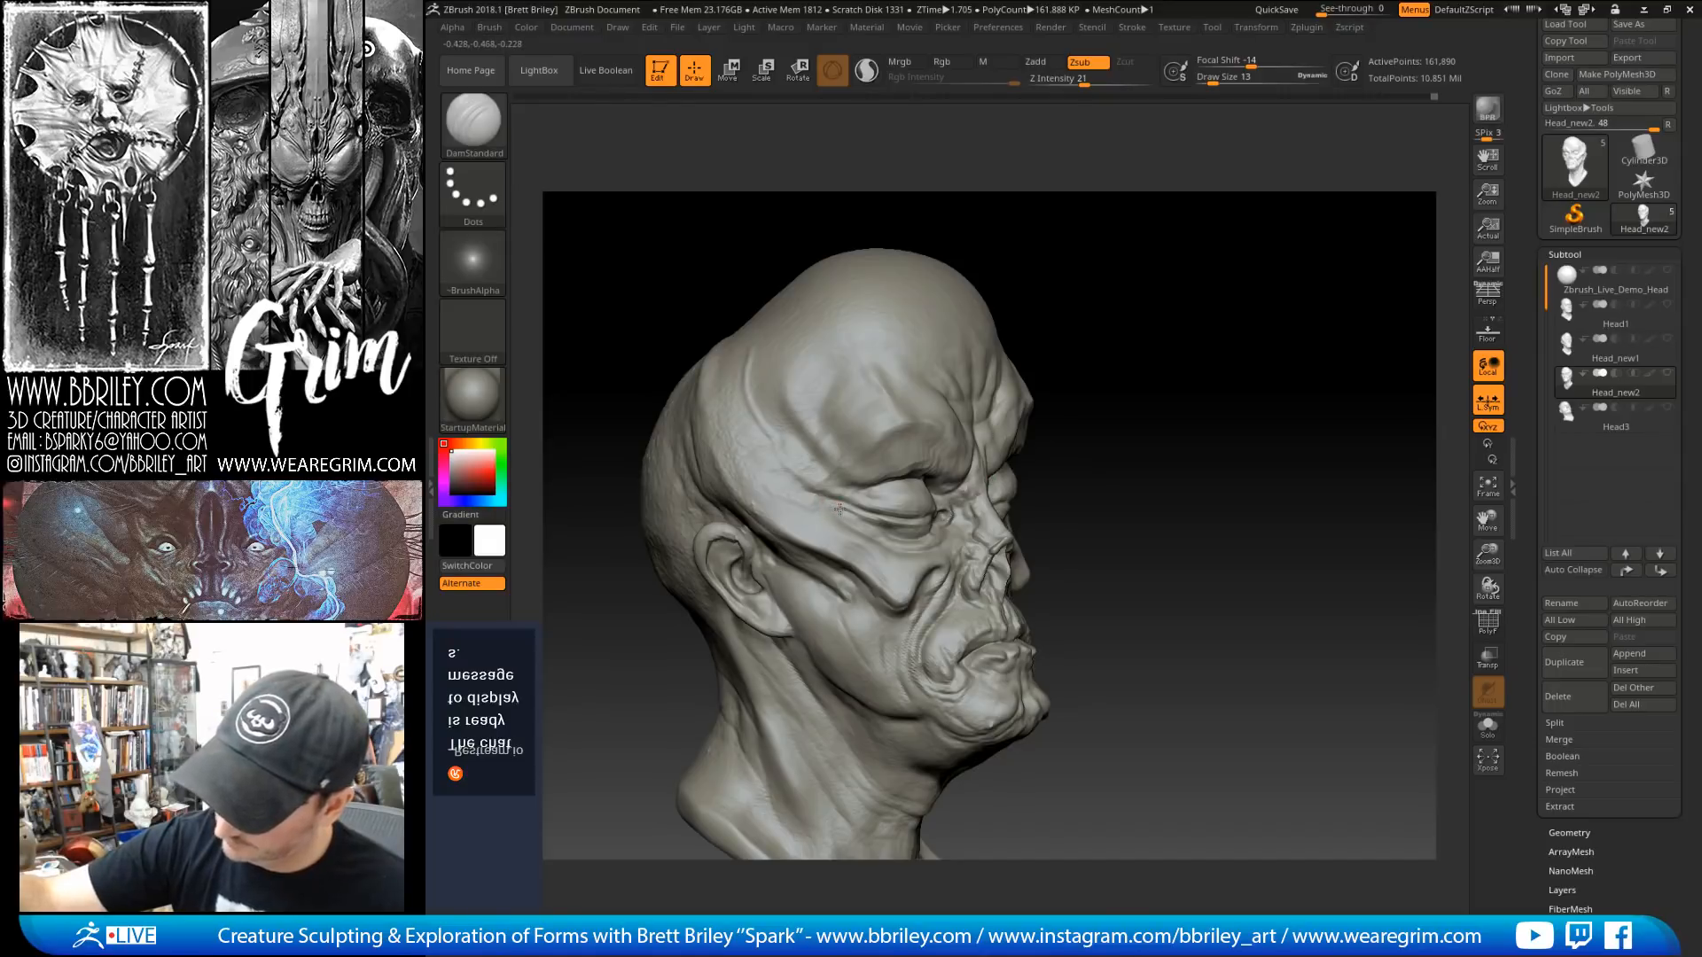
Step: Build up the fold on the temple with the Standard brush and smooth it one subdivision level lower
{"action": "key", "text": "b"}
{"action": "key", "text": "s"}
{"action": "key", "text": "t"}
{"action": "mouse_move", "coordinate": [780, 487]}
{"action": "left_mouse_down"}
{"action": "mouse_move", "coordinate": [846, 505]}
{"action": "mouse_move", "coordinate": [768, 481]}
{"action": "left_mouse_up"}
{"action": "mouse_move", "coordinate": [1227, 301]}
{"action": "left_mouse_down"}
{"action": "mouse_move", "coordinate": [1143, 289]}
{"action": "mouse_move", "coordinate": [1216, 303]}
{"action": "left_mouse_up"}
{"action": "key", "text": "shift+d"}
{"action": "key", "text": "]"}
{"action": "mouse_move", "coordinate": [787, 492]}
{"action": "left_mouse_down", "text": "shift"}
{"action": "mouse_move", "coordinate": [772, 484]}
{"action": "mouse_move", "coordinate": [836, 479]}
{"action": "left_mouse_up", "text": "shift"}
{"action": "mouse_move", "coordinate": [1138, 324]}
{"action": "left_mouse_down"}
{"action": "mouse_move", "coordinate": [1125, 346]}
{"action": "mouse_move", "coordinate": [1154, 330]}
{"action": "mouse_move", "coordinate": [1152, 347]}
{"action": "left_mouse_up"}
Step: Adjust the brow shape above the eyes with the Move brush at intensity 51, using draw size 56
{"action": "key", "text": "b"}
{"action": "key", "text": "m"}
{"action": "key", "text": "v"}
{"action": "key", "text": "s"}
{"action": "mouse_move", "coordinate": [909, 472]}
{"action": "left_mouse_down"}
{"action": "mouse_move", "coordinate": [923, 465]}
{"action": "mouse_move", "coordinate": [903, 466]}
{"action": "left_mouse_up"}
{"action": "key", "text": "s"}
{"action": "left_click_drag", "start_coordinate": [1044, 403], "coordinate": [957, 416]}
{"action": "key", "text": "s"}
{"action": "left_click_drag", "start_coordinate": [928, 474], "coordinate": [920, 474]}
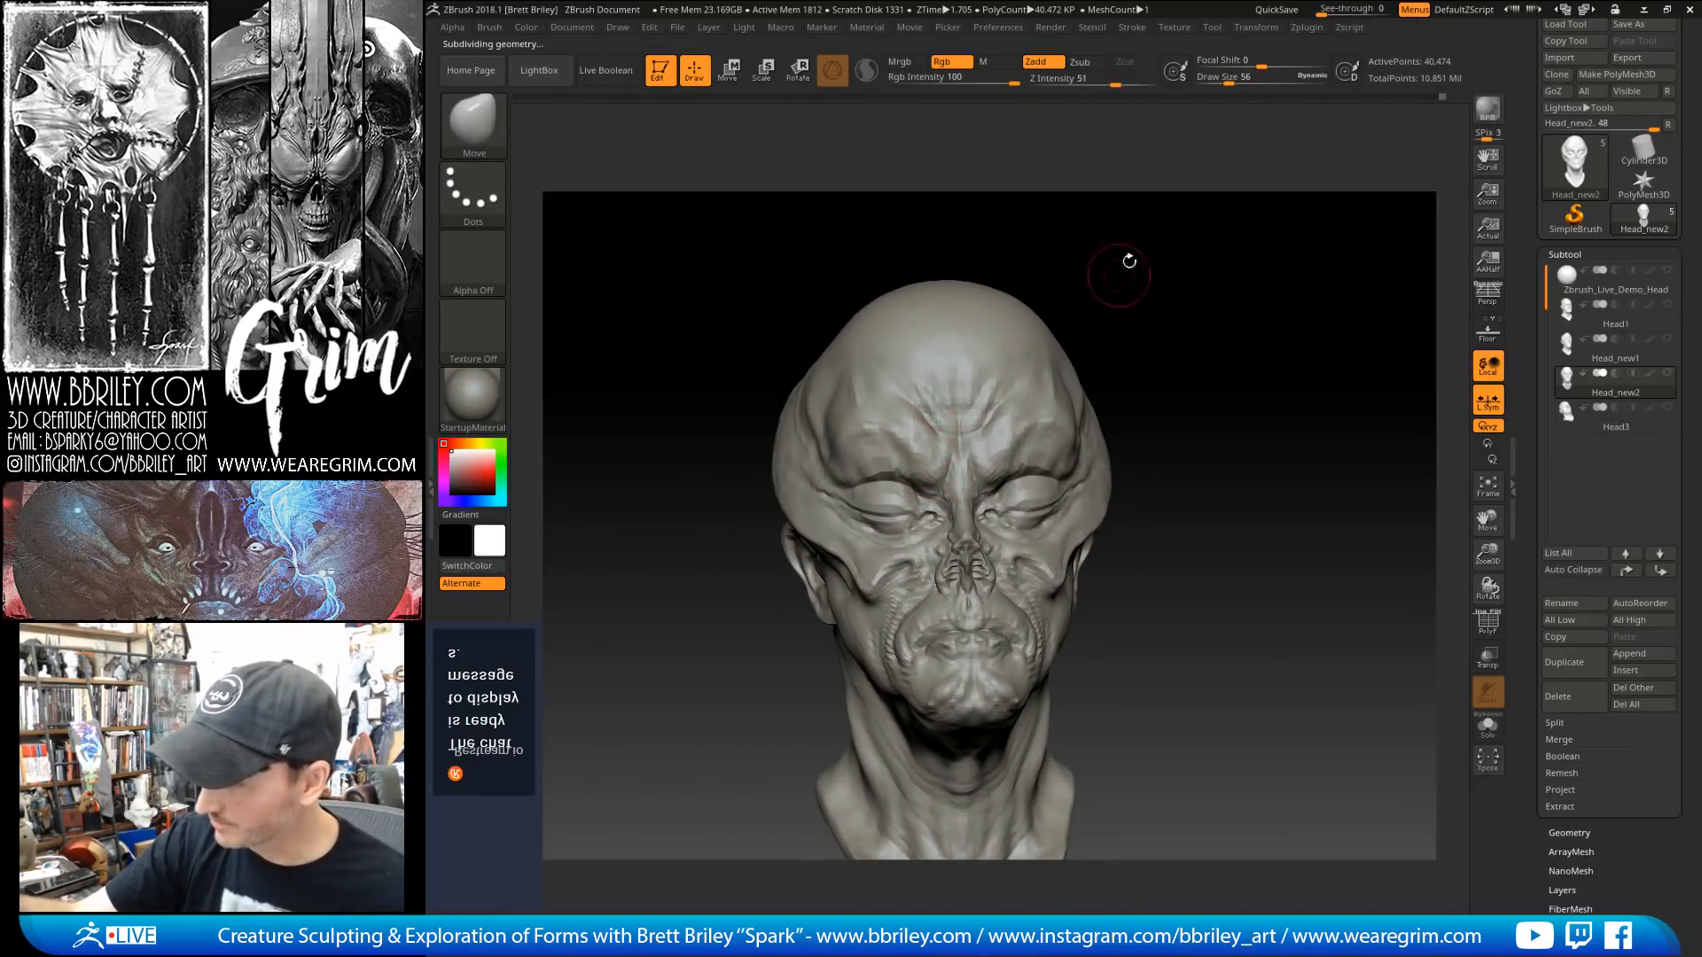
Step: Reshape the outer brows and eye sockets from the front with the Move brush at draw sizes 68 and 75
{"action": "left_click_drag", "start_coordinate": [1128, 260], "coordinate": [1098, 246]}
{"action": "key", "text": "s"}
{"action": "left_click_drag", "start_coordinate": [990, 474], "coordinate": [1002, 485]}
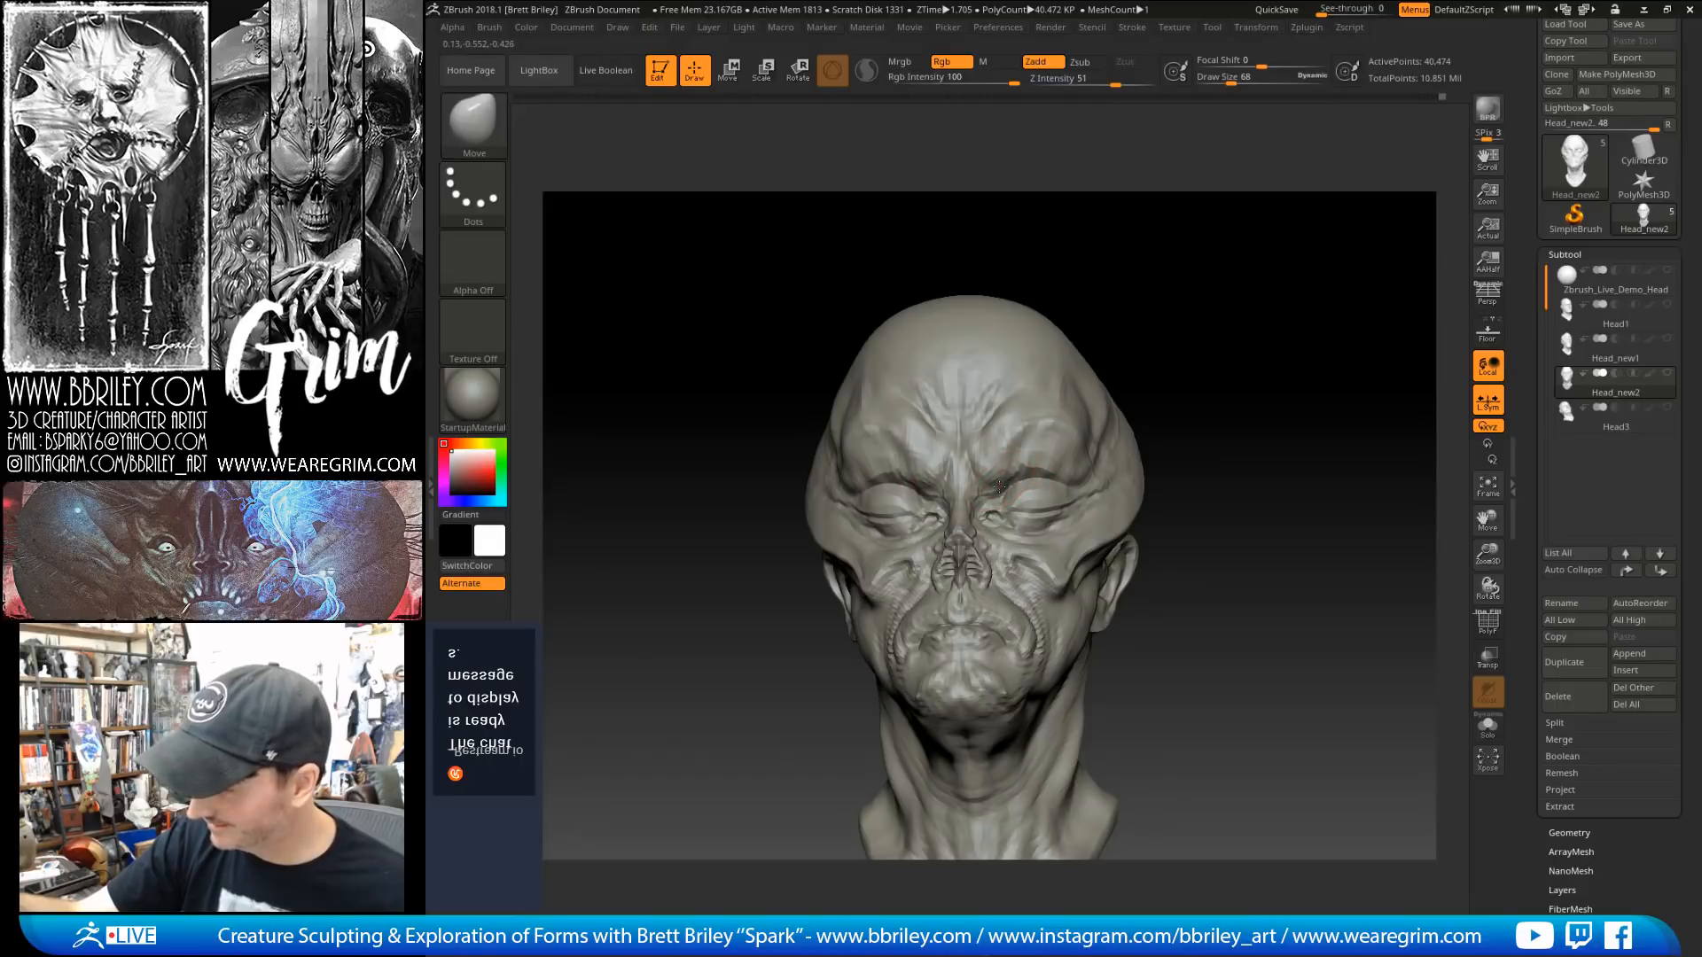
{"action": "left_click_drag", "start_coordinate": [1190, 310], "coordinate": [1207, 339]}
{"action": "key", "text": "s"}
{"action": "left_click_drag", "start_coordinate": [1064, 454], "coordinate": [1067, 454]}
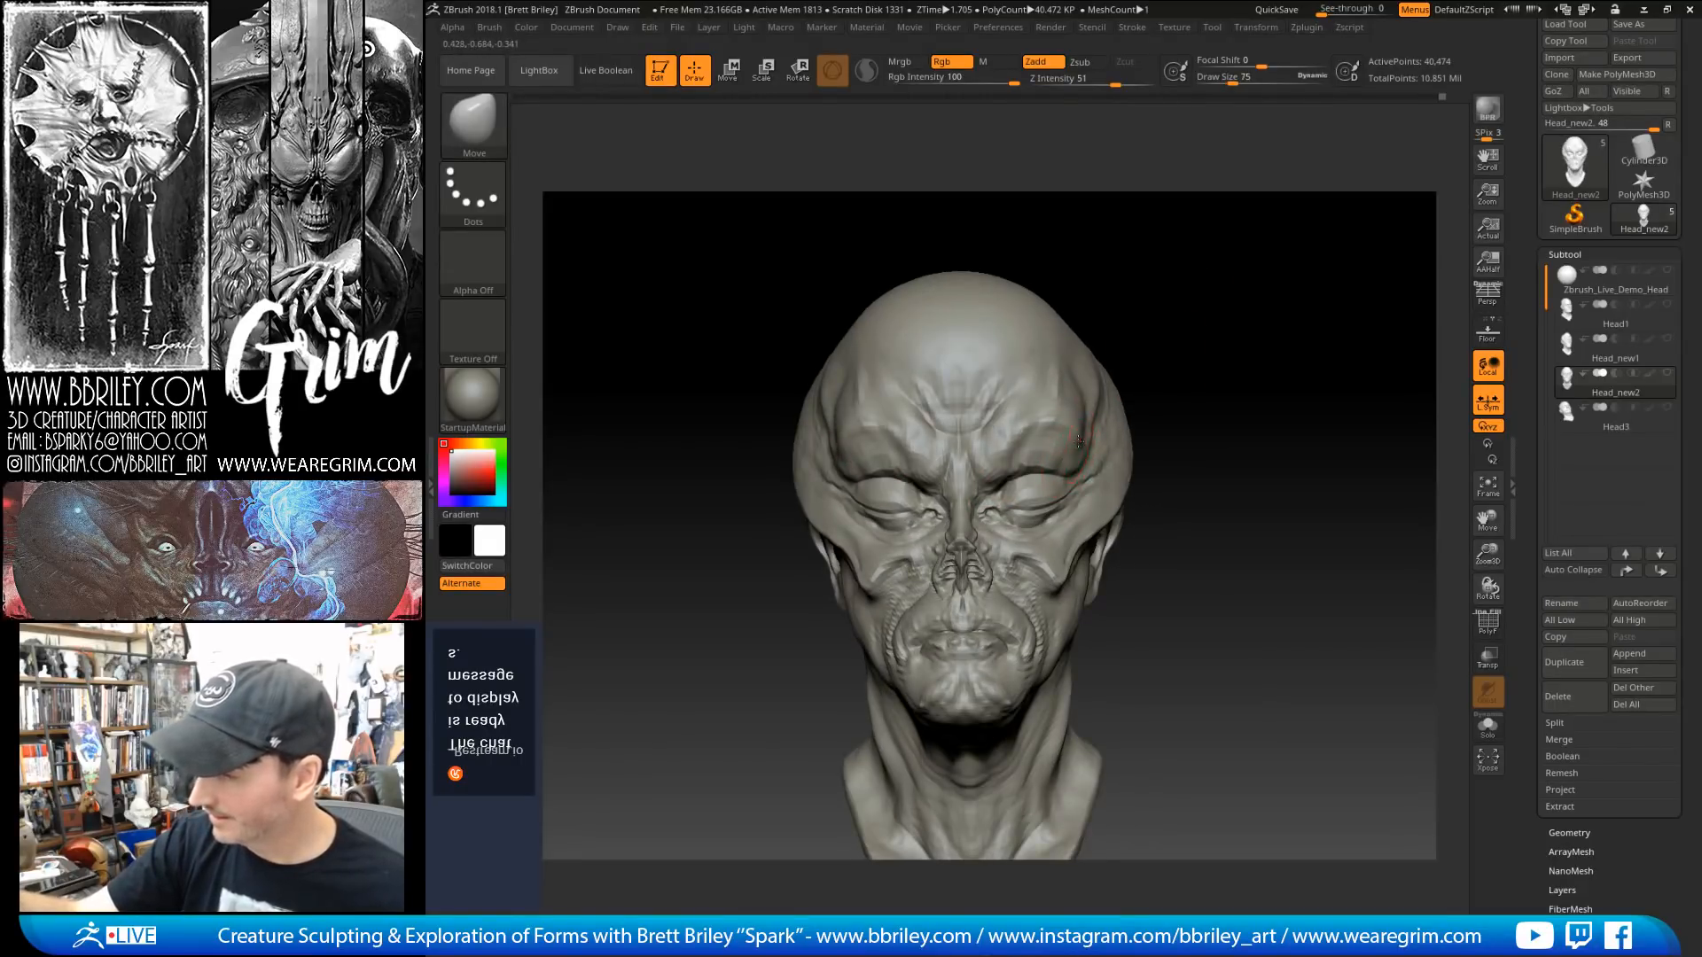
{"action": "left_click_drag", "start_coordinate": [1159, 295], "coordinate": [1107, 281]}
{"action": "key", "text": "s"}
{"action": "left_click_drag", "start_coordinate": [1039, 496], "coordinate": [1036, 496]}
Step: Refine the eyelids and outer eye corners with the Move brush at draw sizes 50 and 41
{"action": "left_click_drag", "start_coordinate": [1196, 319], "coordinate": [1139, 321]}
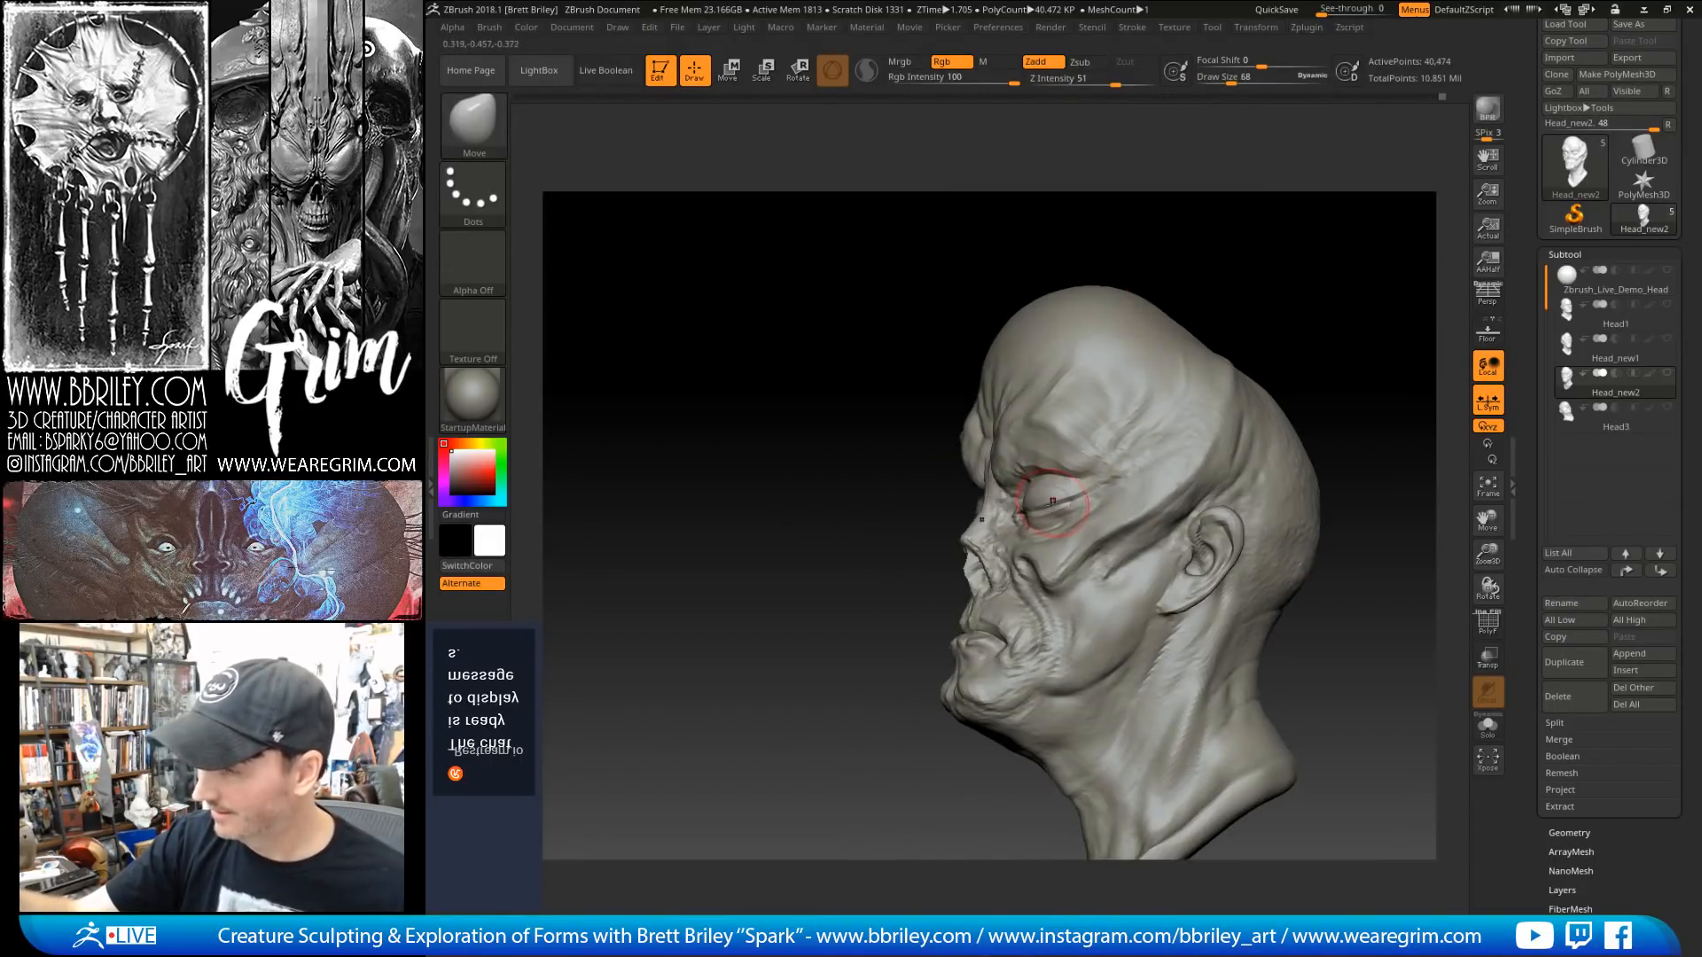
{"action": "key", "text": "s"}
{"action": "mouse_move", "coordinate": [1052, 501]}
{"action": "left_mouse_down"}
{"action": "mouse_move", "coordinate": [1038, 504]}
{"action": "mouse_move", "coordinate": [1074, 498]}
{"action": "left_mouse_up"}
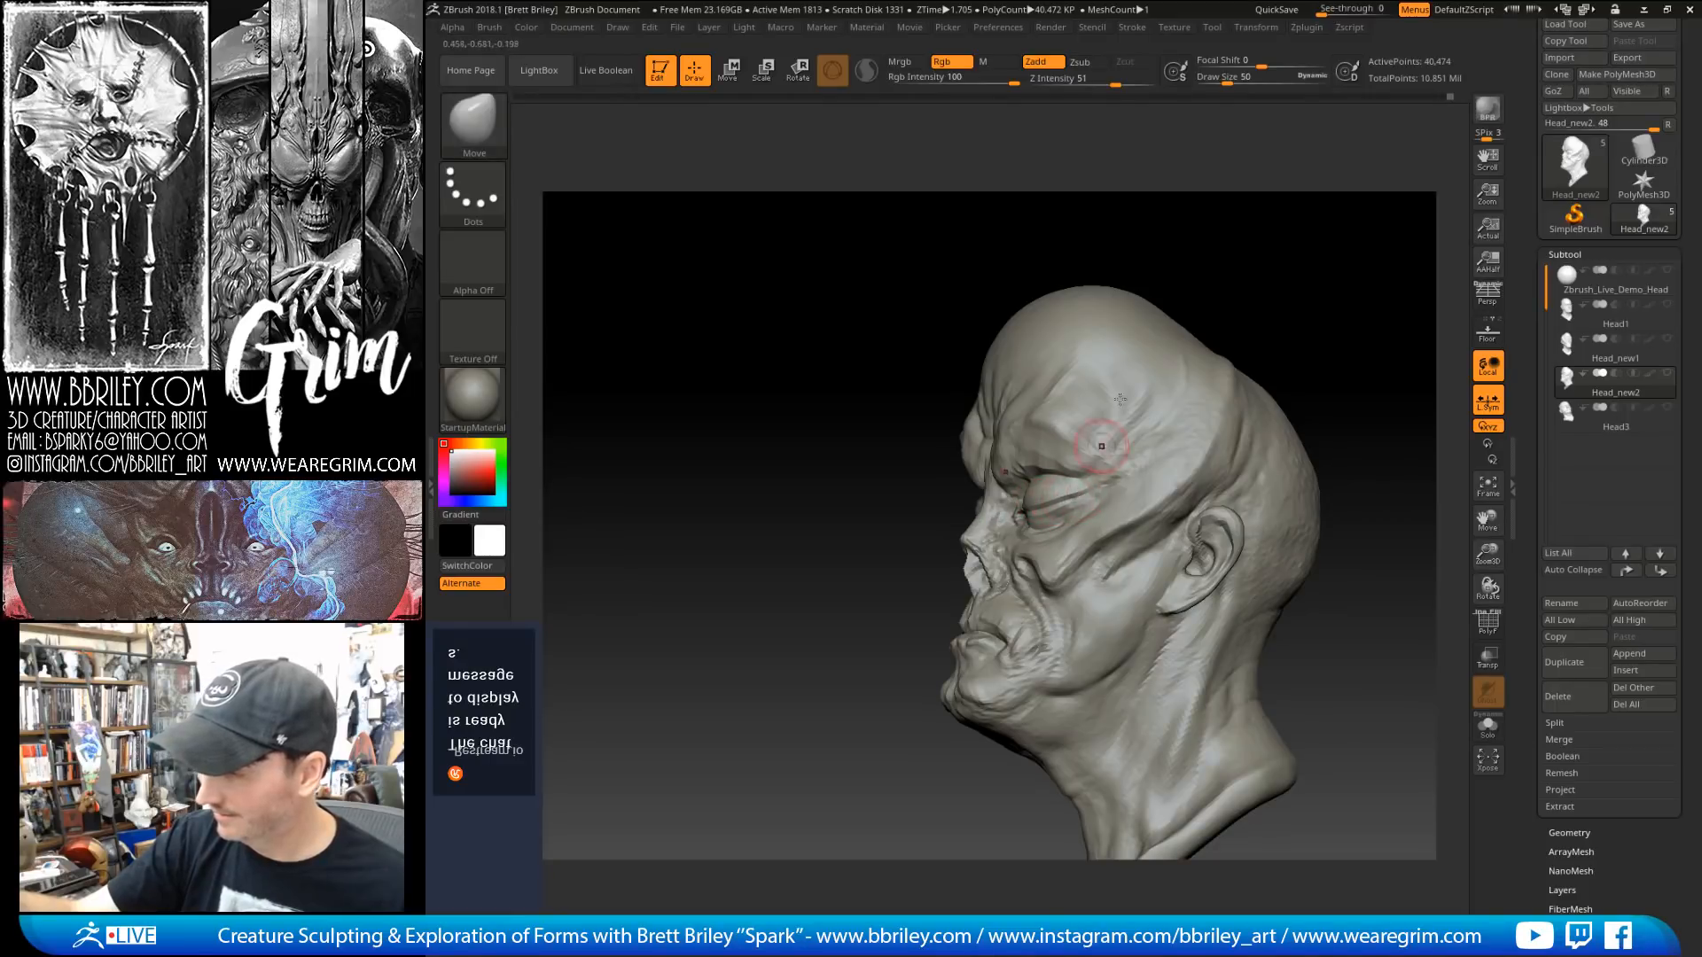
{"action": "left_click_drag", "start_coordinate": [1152, 329], "coordinate": [1238, 334]}
{"action": "key", "text": "s"}
{"action": "left_click_drag", "start_coordinate": [1087, 499], "coordinate": [1082, 497]}
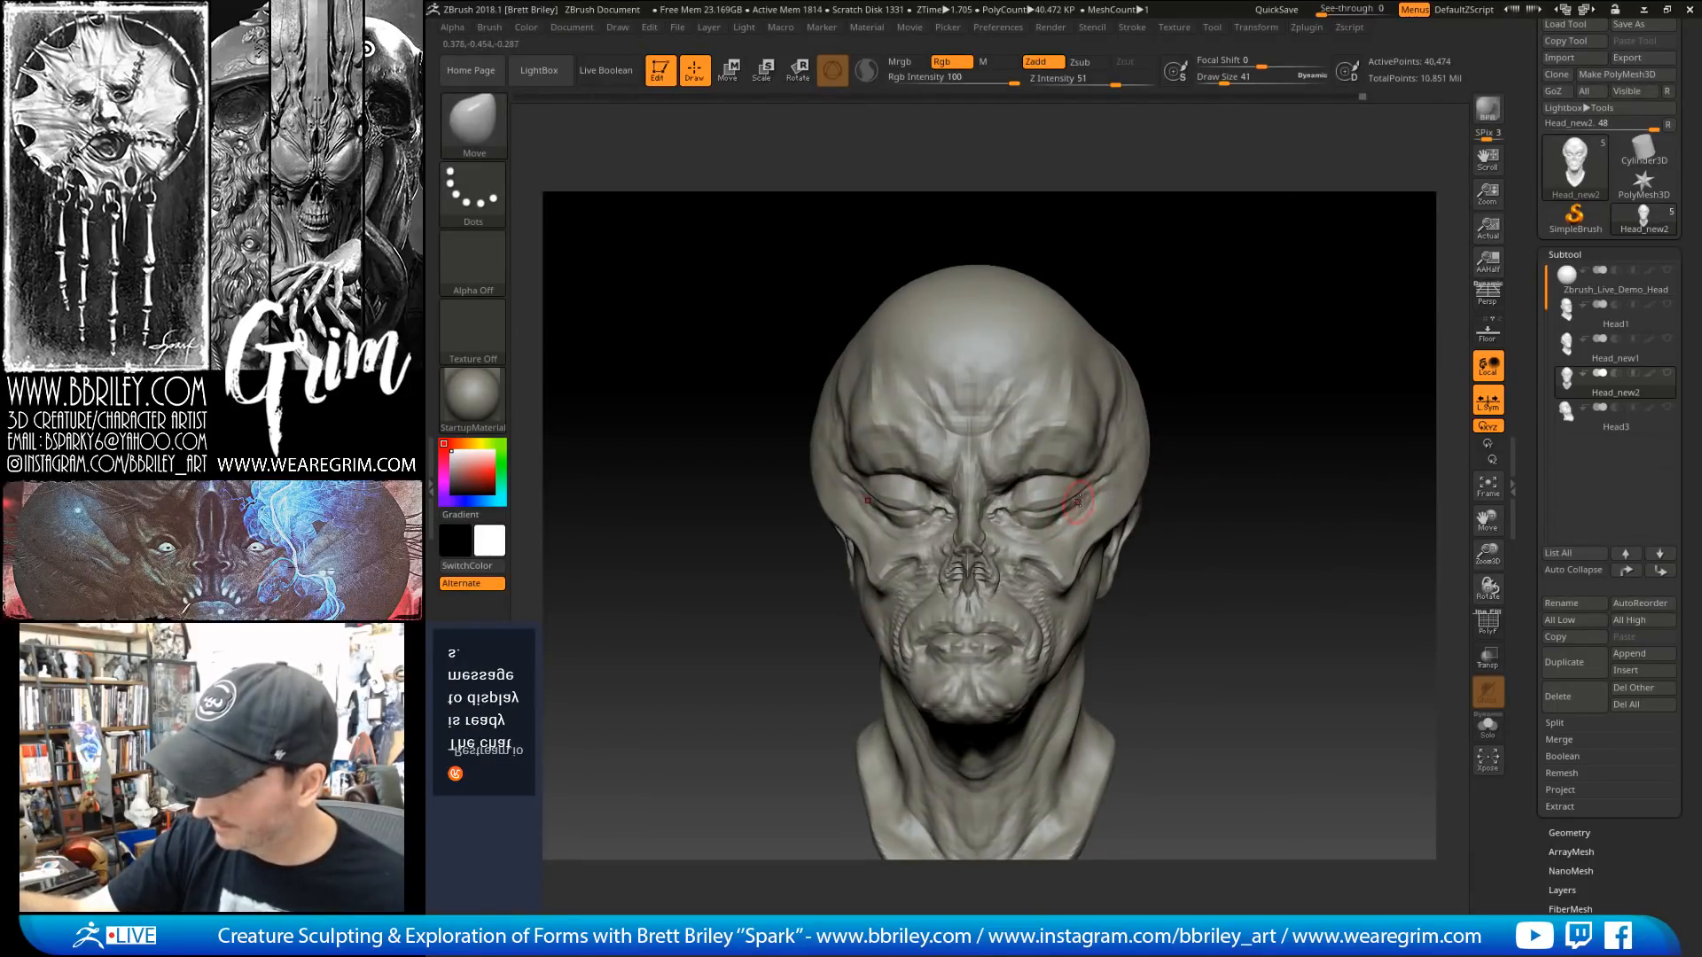
{"action": "left_click_drag", "start_coordinate": [1147, 334], "coordinate": [1174, 336]}
Step: Inflate the skin beside the outer eye corners with the Inflat brush at intensity 10 and draw size 36
{"action": "key", "text": "b"}
{"action": "key", "text": "i"}
{"action": "key", "text": "n"}
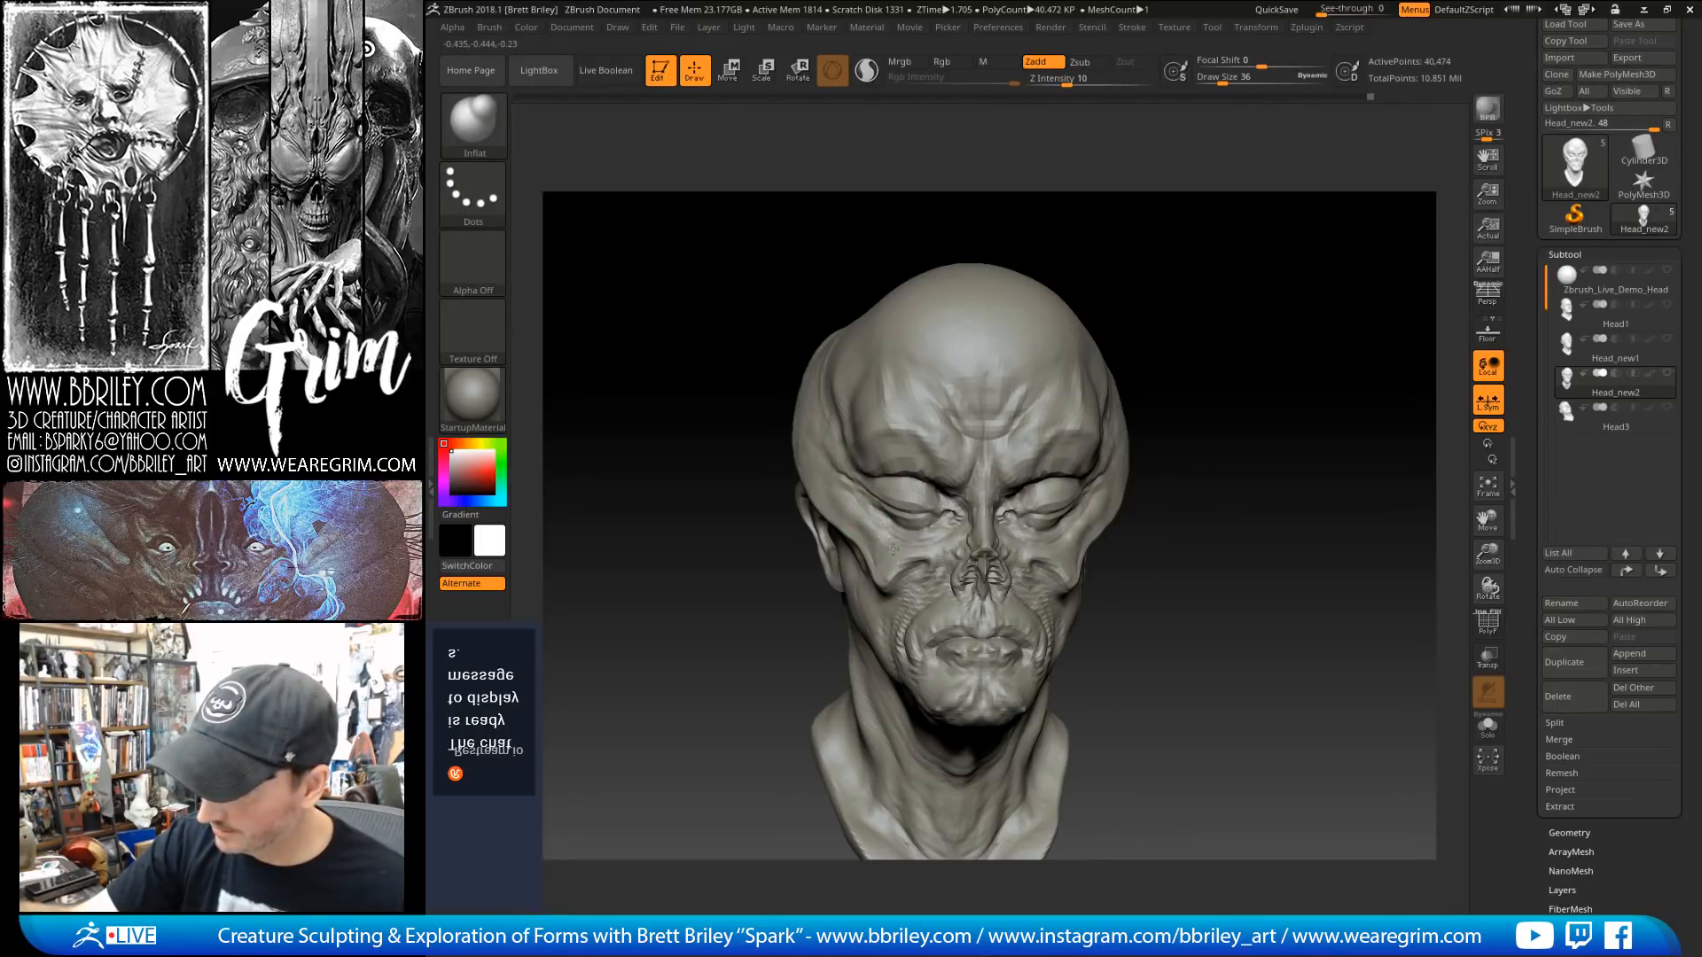
{"action": "left_click_drag", "start_coordinate": [1174, 336], "coordinate": [1129, 344]}
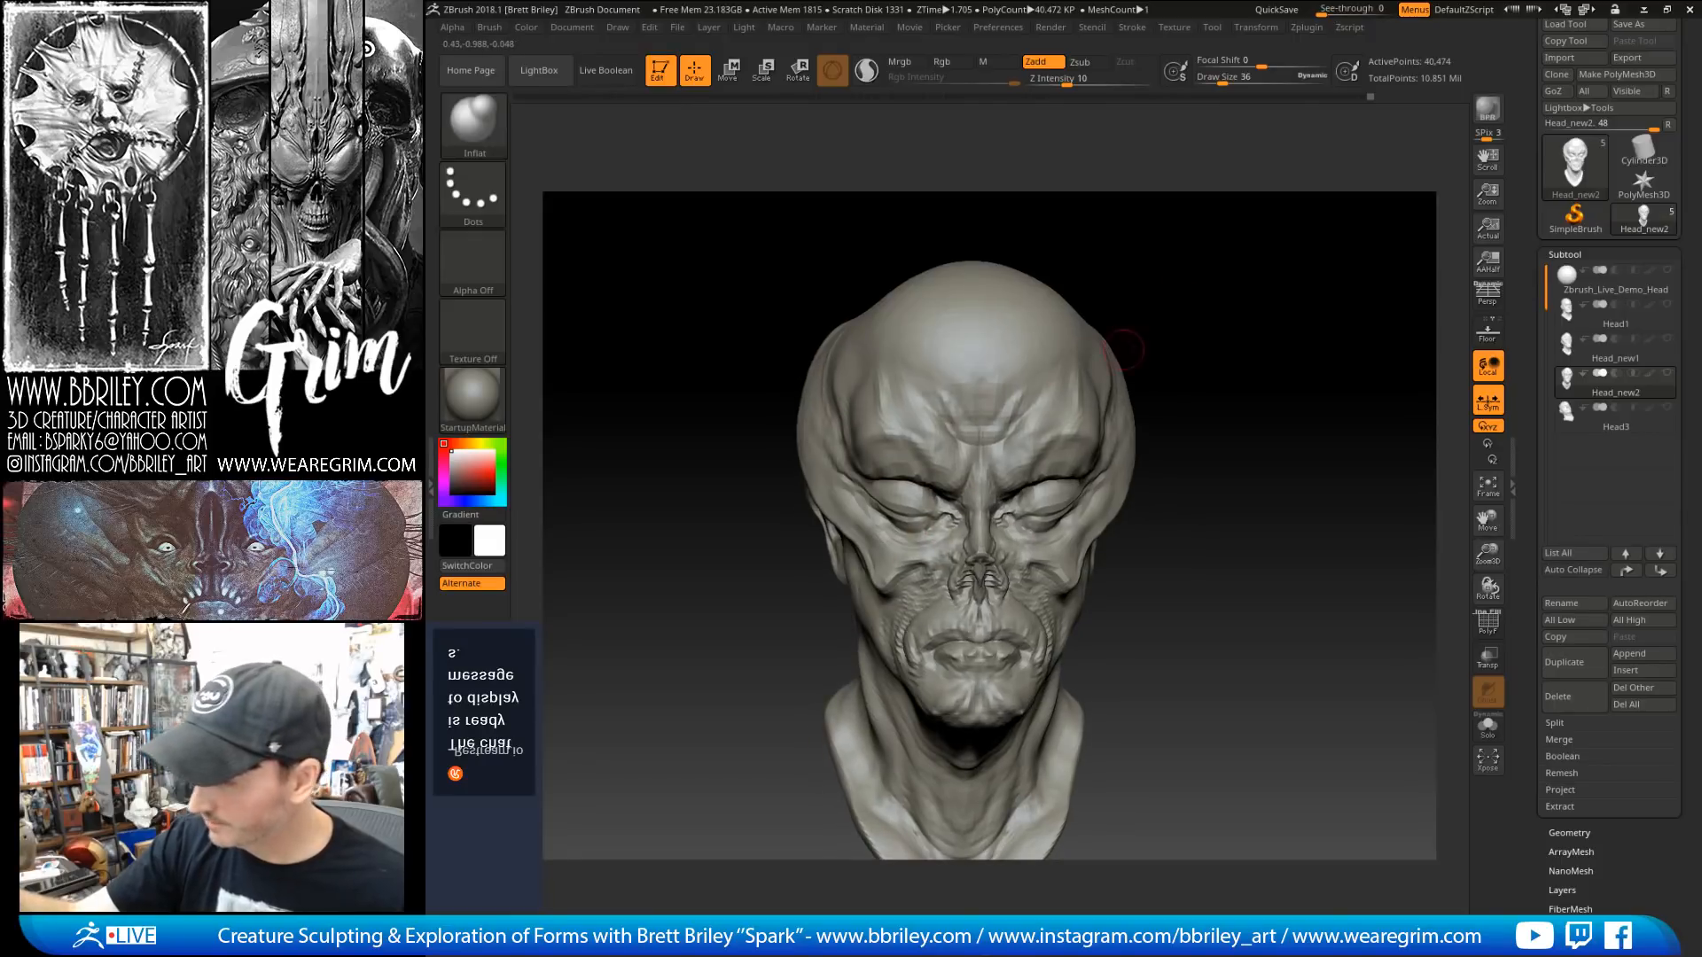
Step: Reposition the folds under and beside the eyes with the Move brush at intensity 51 and draw size 36
{"action": "key", "text": "b"}
{"action": "key", "text": "m"}
{"action": "key", "text": "v"}
{"action": "left_click_drag", "start_coordinate": [1017, 544], "coordinate": [1024, 535]}
{"action": "key", "text": "["}
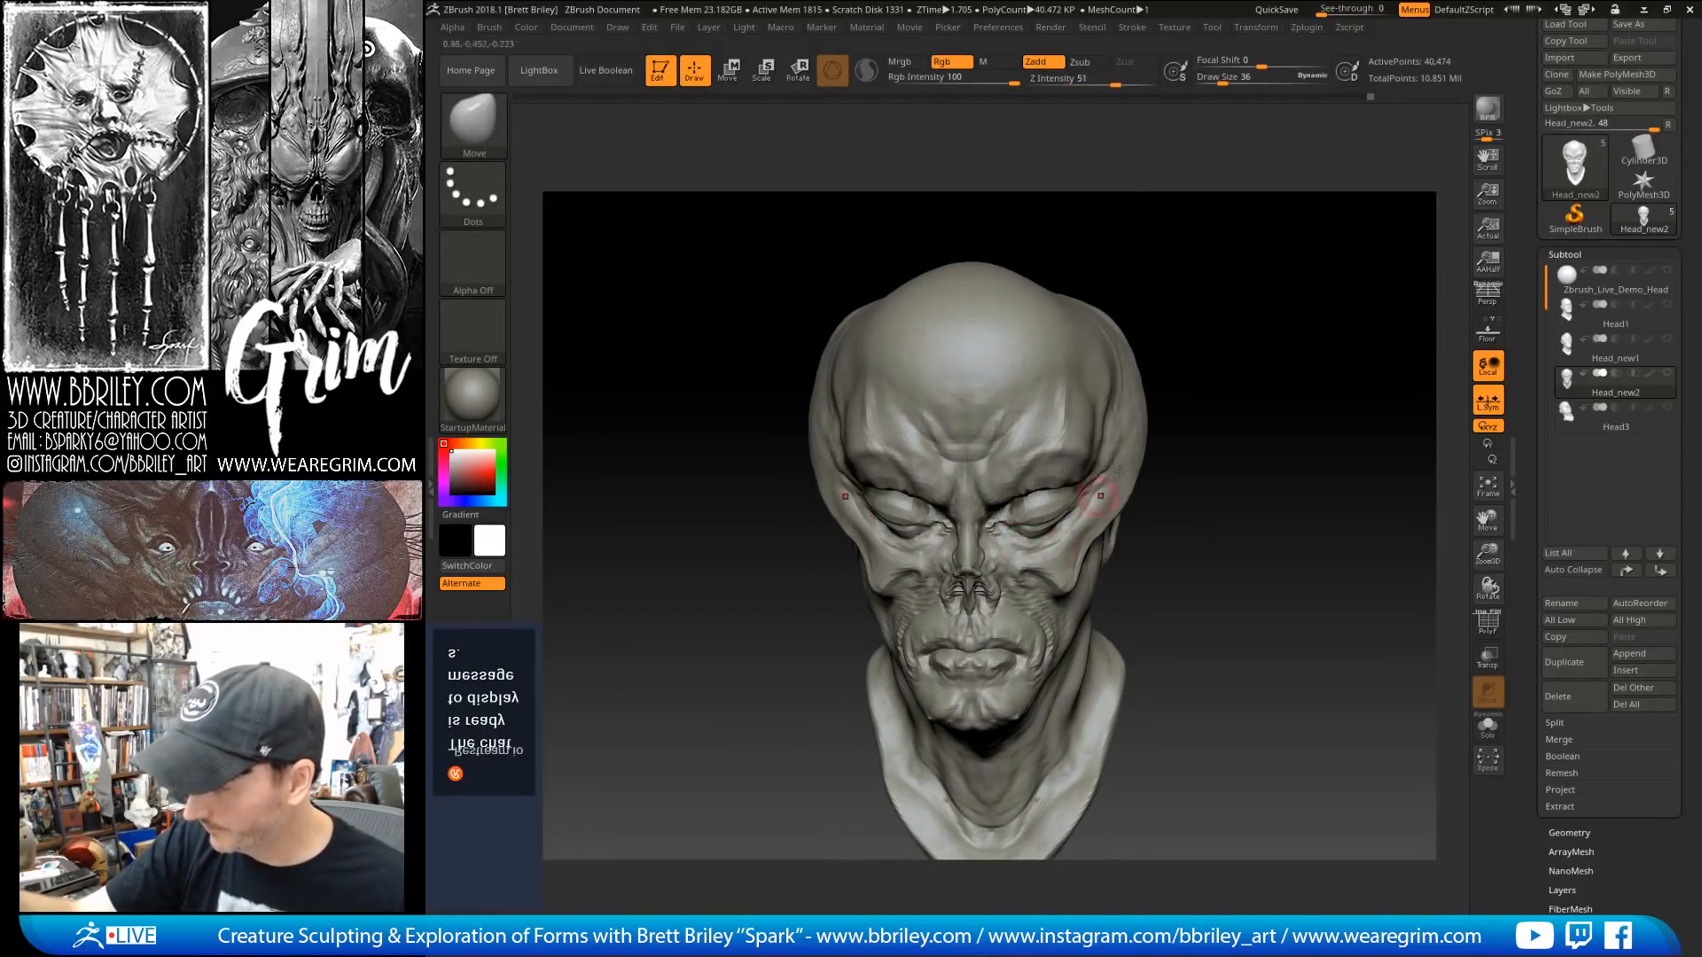
{"action": "mouse_move", "coordinate": [1103, 381]}
{"action": "left_mouse_down"}
{"action": "mouse_move", "coordinate": [1253, 369]}
{"action": "mouse_move", "coordinate": [1109, 395]}
{"action": "left_mouse_up"}
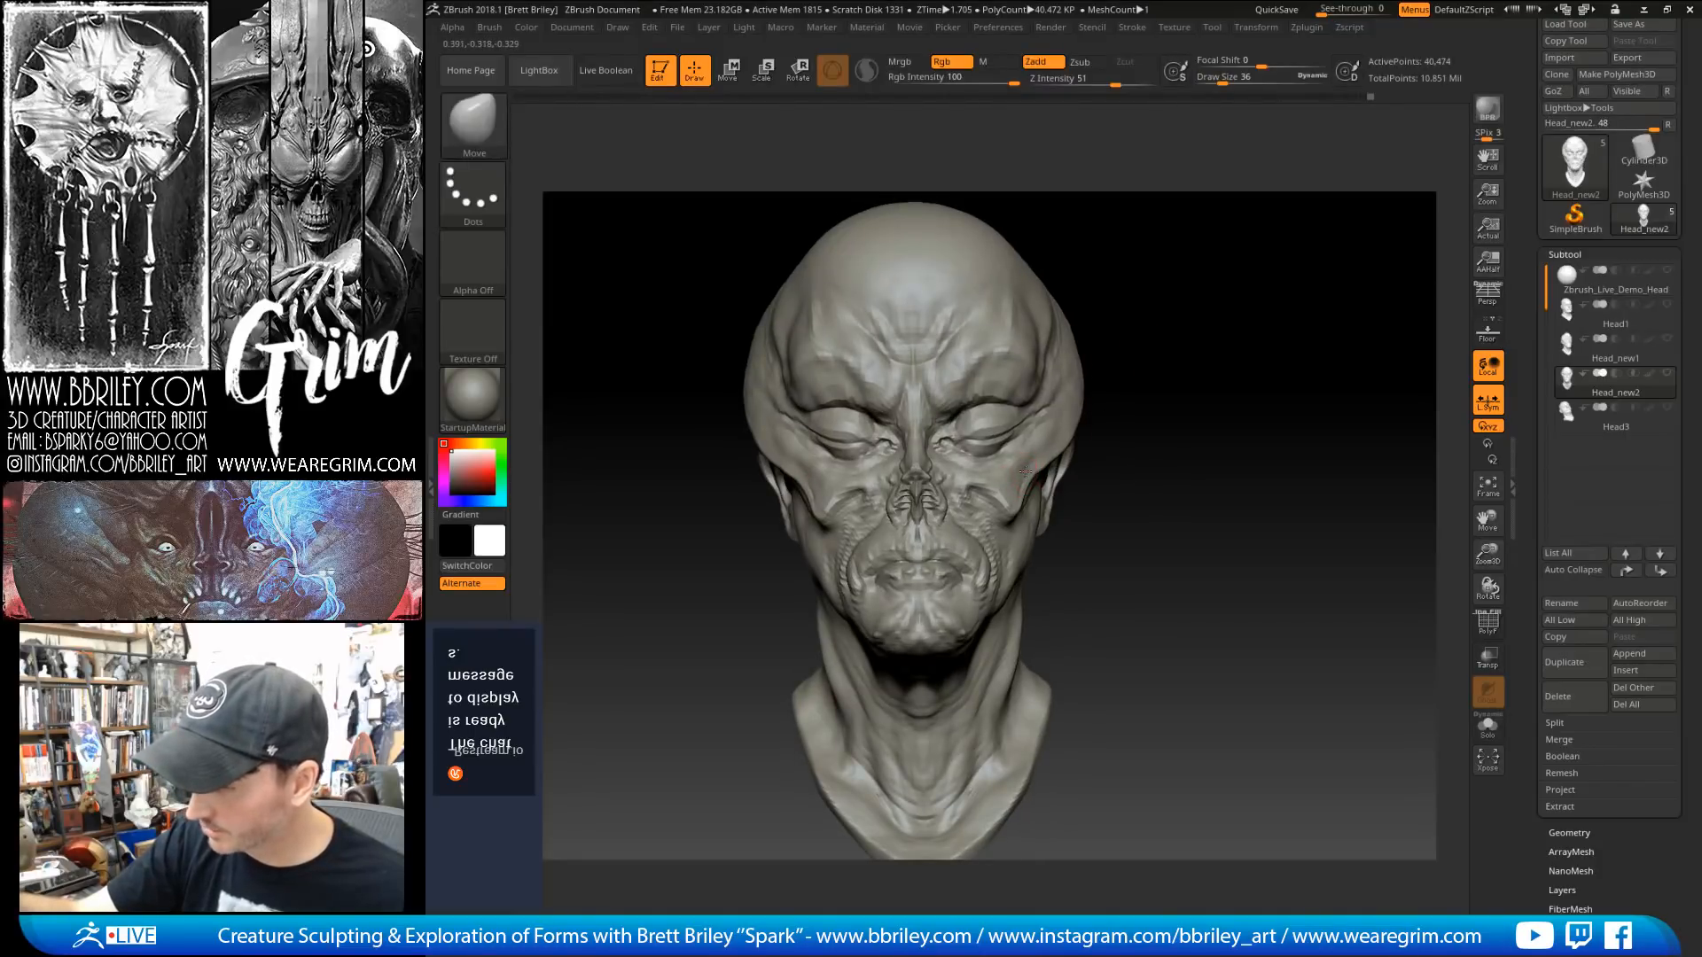
Step: Carve creases along the upper cheeks and inner brows with the DamStandard brush at intensity 21 and draw sizes 16 and 12
{"action": "left_click_drag", "start_coordinate": [1083, 269], "coordinate": [1077, 301]}
{"action": "key", "text": "b"}
{"action": "key", "text": "d"}
{"action": "key", "text": "s"}
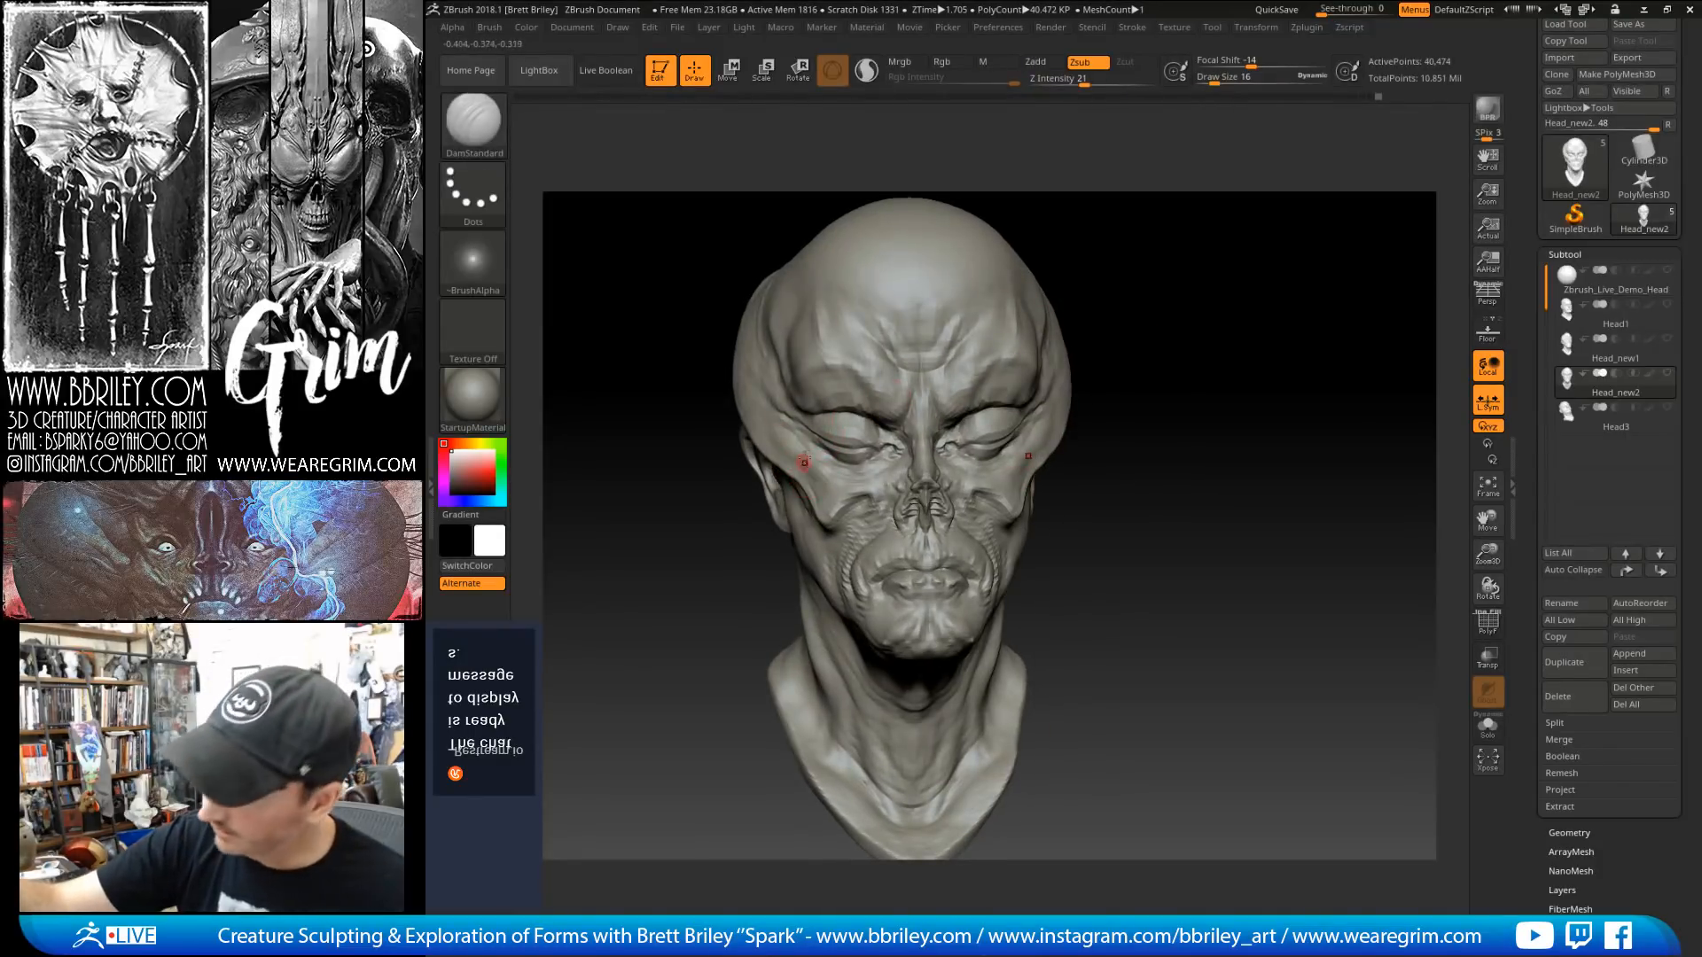
{"action": "key", "text": "["}
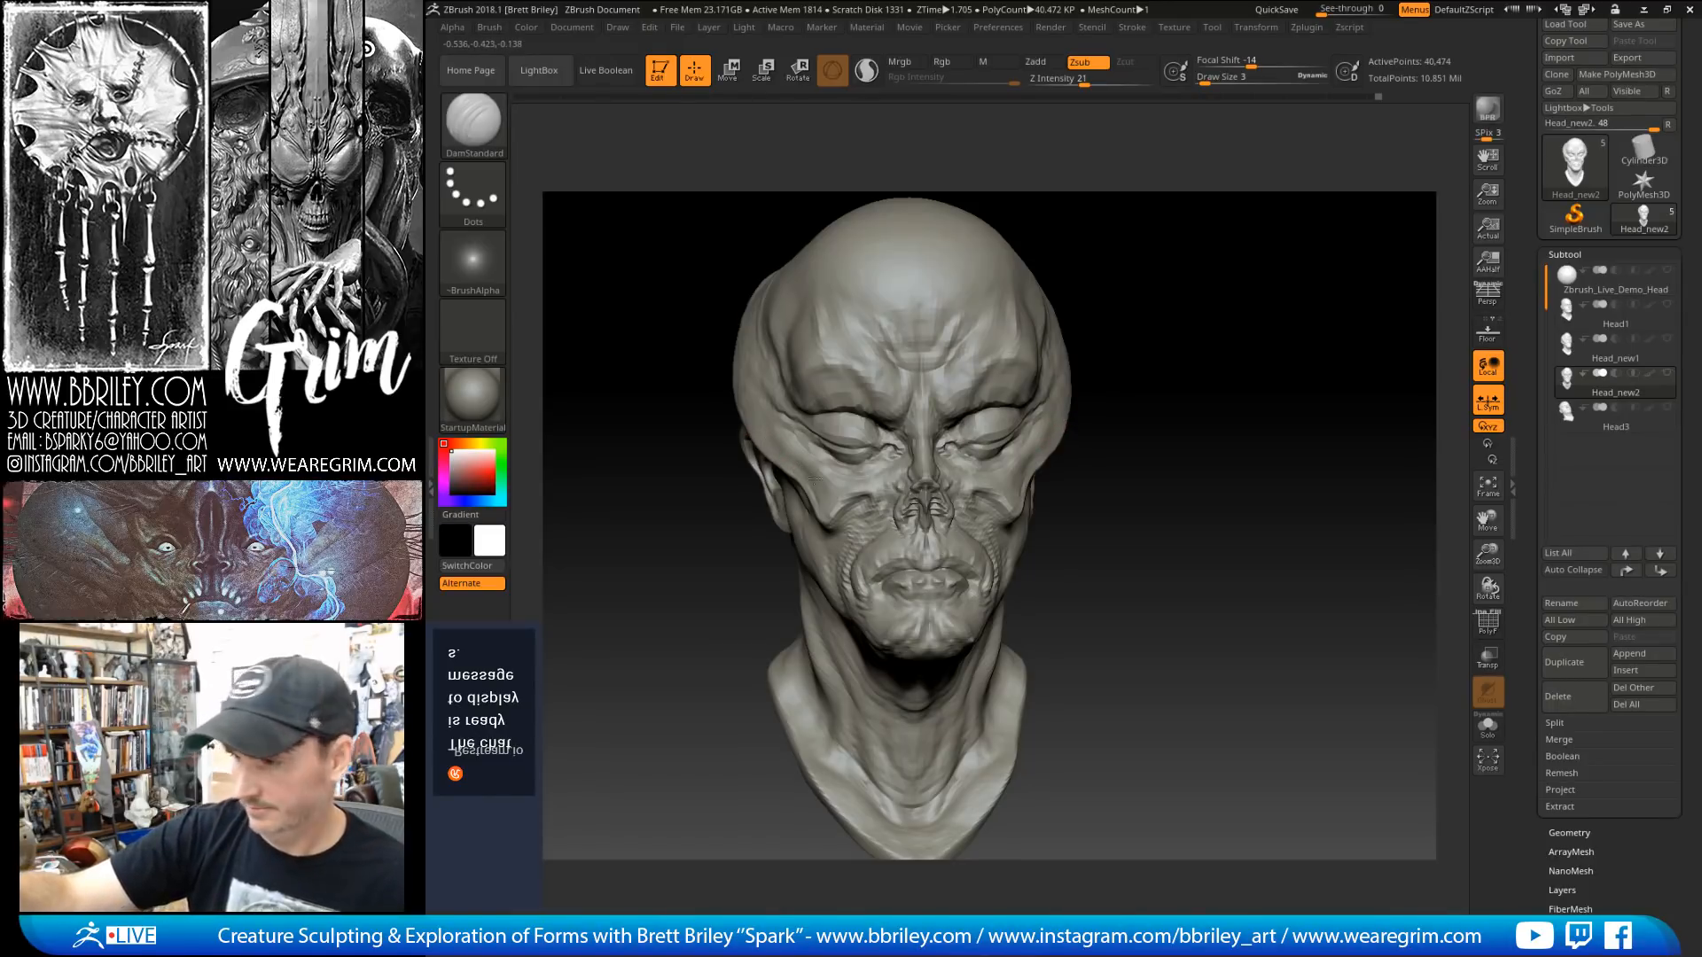
{"action": "key", "text": "]"}
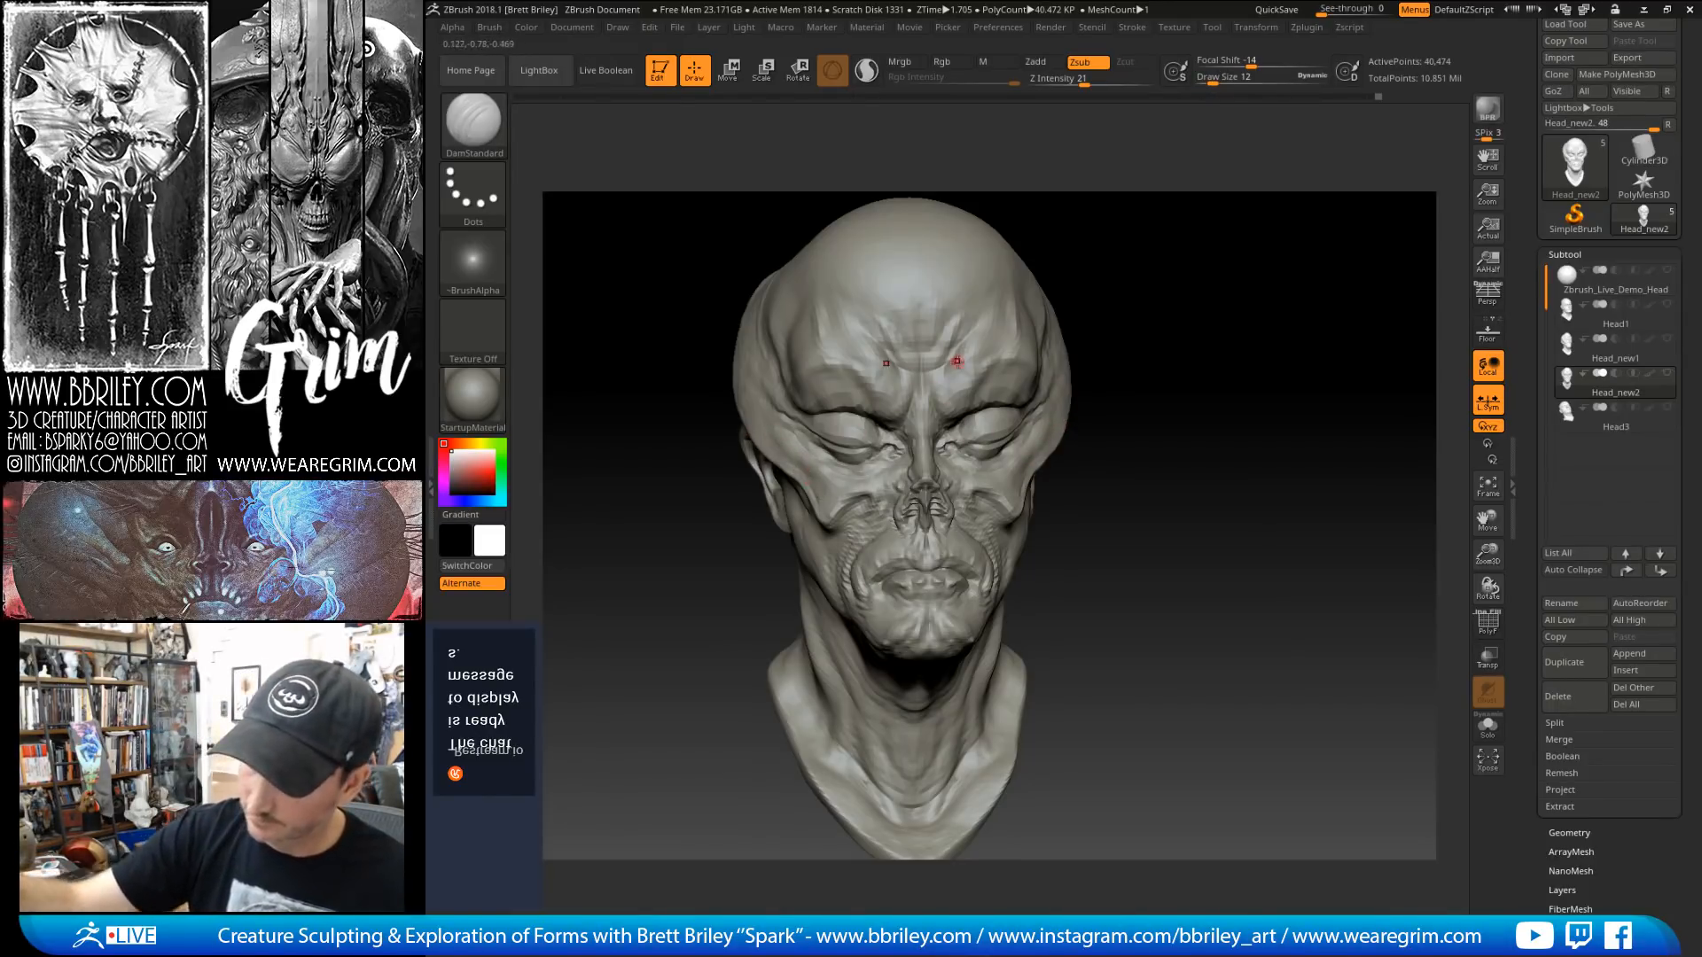
{"action": "mouse_move", "coordinate": [1170, 330]}
{"action": "left_mouse_down"}
{"action": "mouse_move", "coordinate": [1207, 342]}
{"action": "mouse_move", "coordinate": [1188, 297]}
{"action": "mouse_move", "coordinate": [1192, 350]}
{"action": "left_mouse_up"}
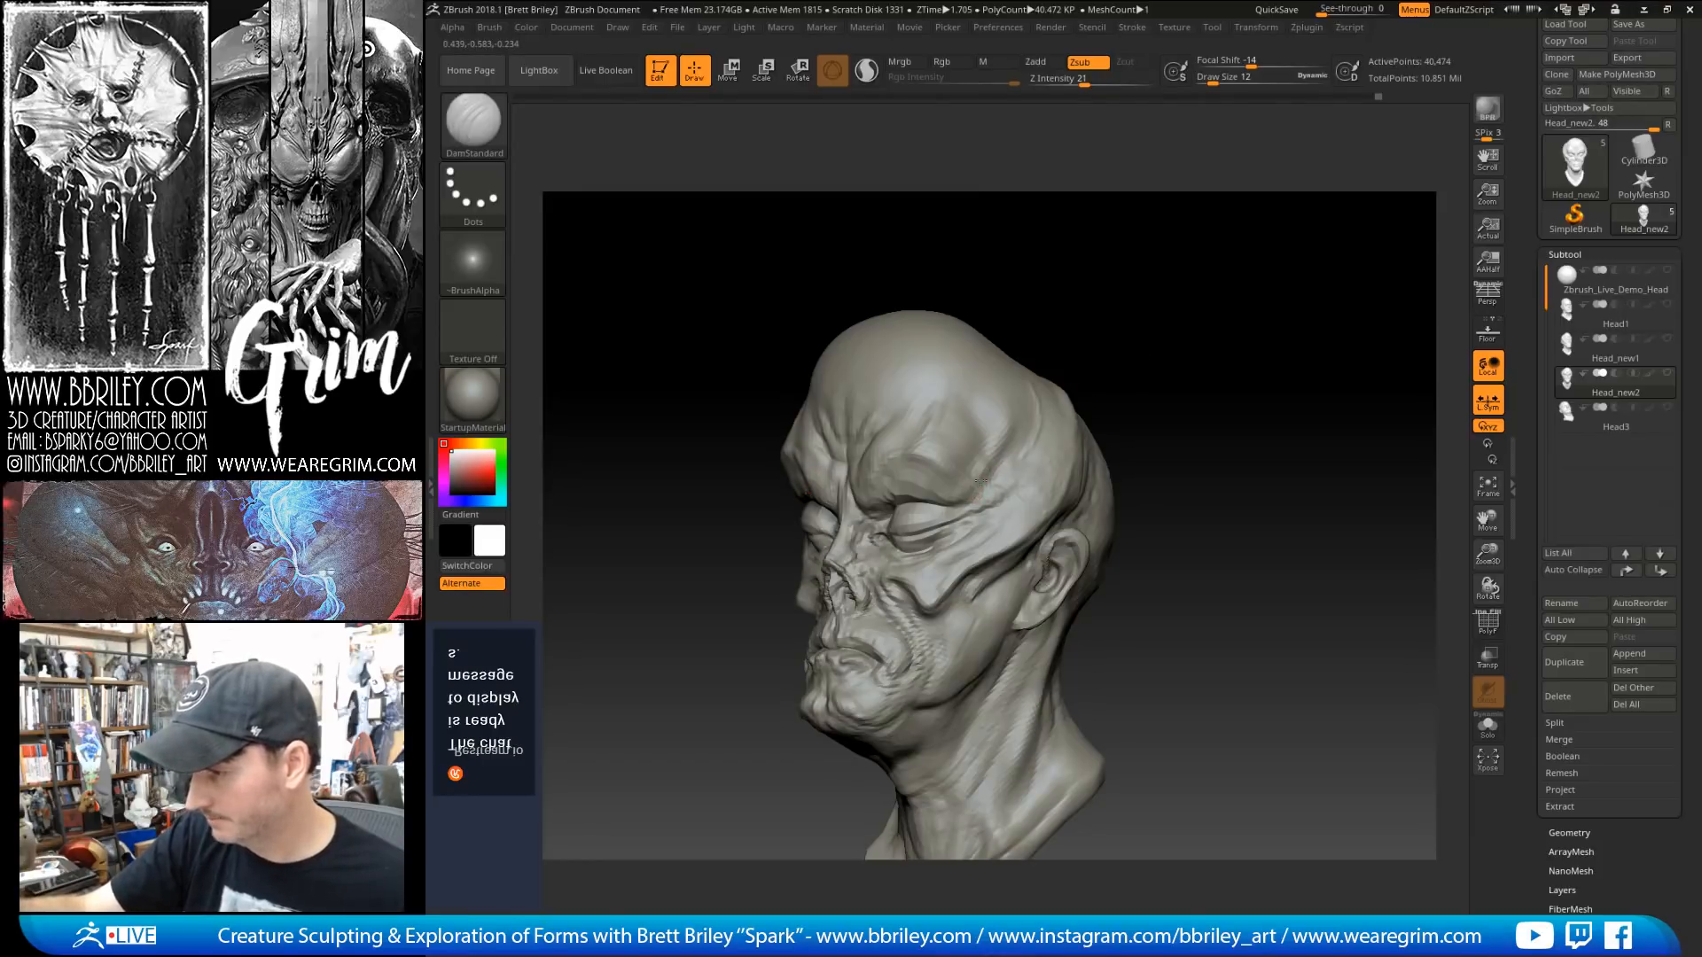
Step: Build up raised wrinkles across the temple beside the eye with the Standard brush at intensity 25 and draw size 12
{"action": "key", "text": "b"}
{"action": "key", "text": "s"}
{"action": "key", "text": "t"}
{"action": "mouse_move", "coordinate": [1068, 308]}
{"action": "left_mouse_down"}
{"action": "mouse_move", "coordinate": [1063, 331]}
{"action": "mouse_move", "coordinate": [1147, 310]}
{"action": "left_mouse_up"}
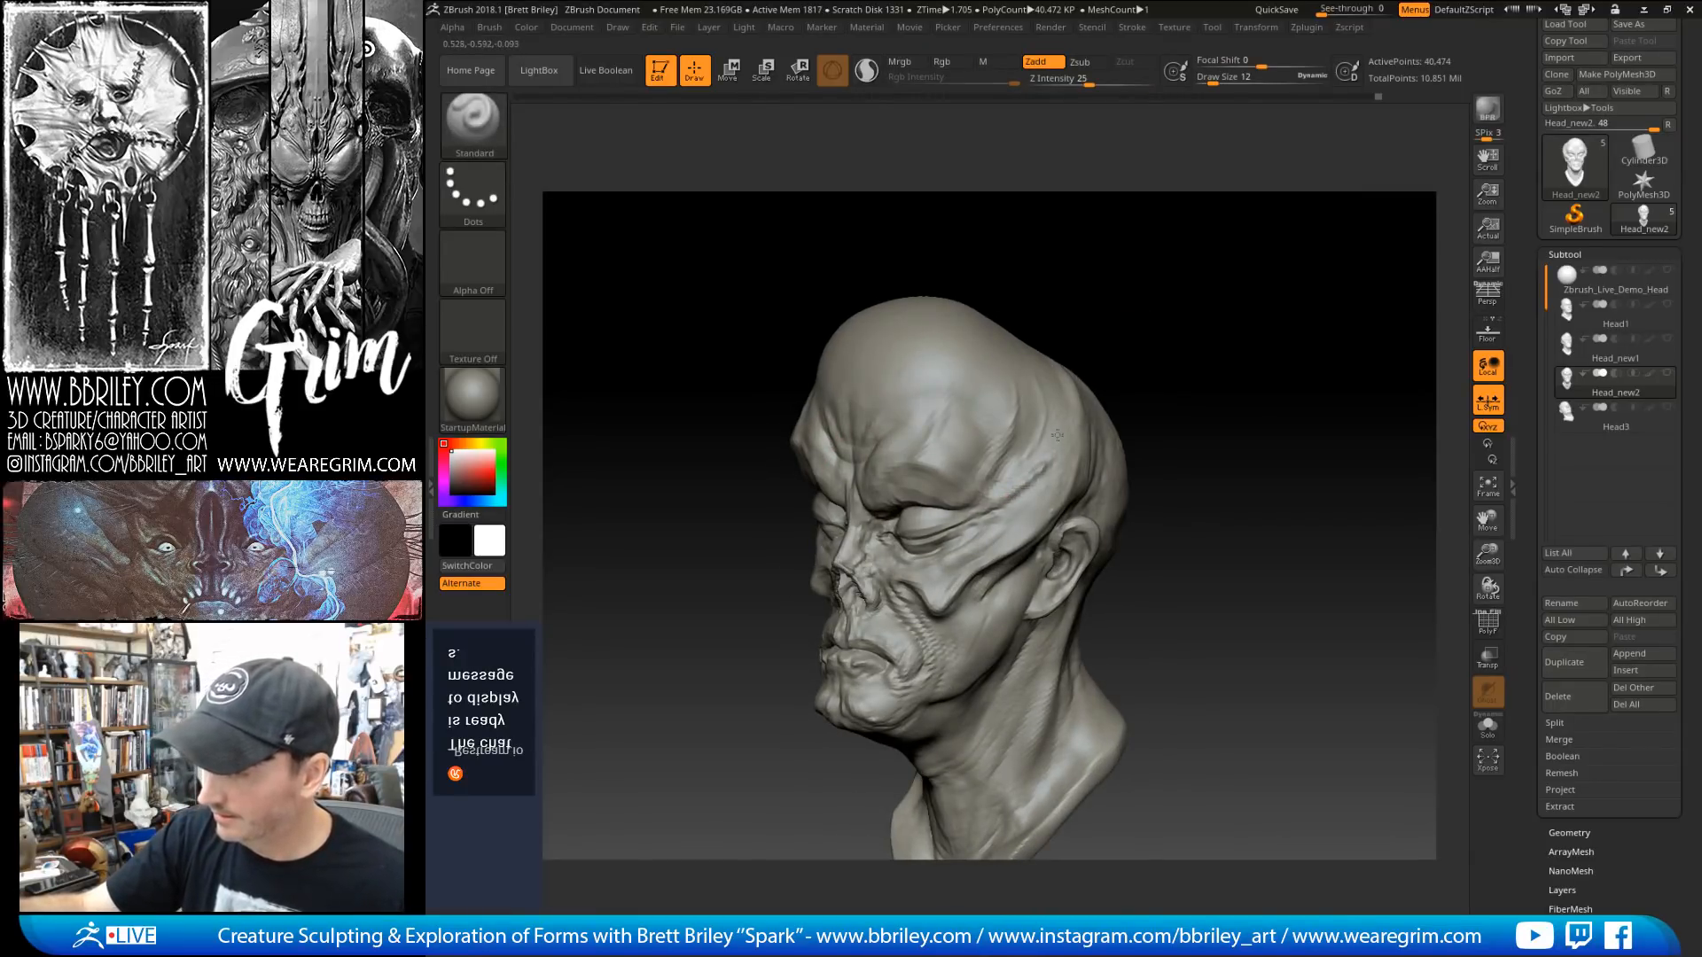
{"action": "left_click_drag", "start_coordinate": [1083, 345], "coordinate": [1107, 352]}
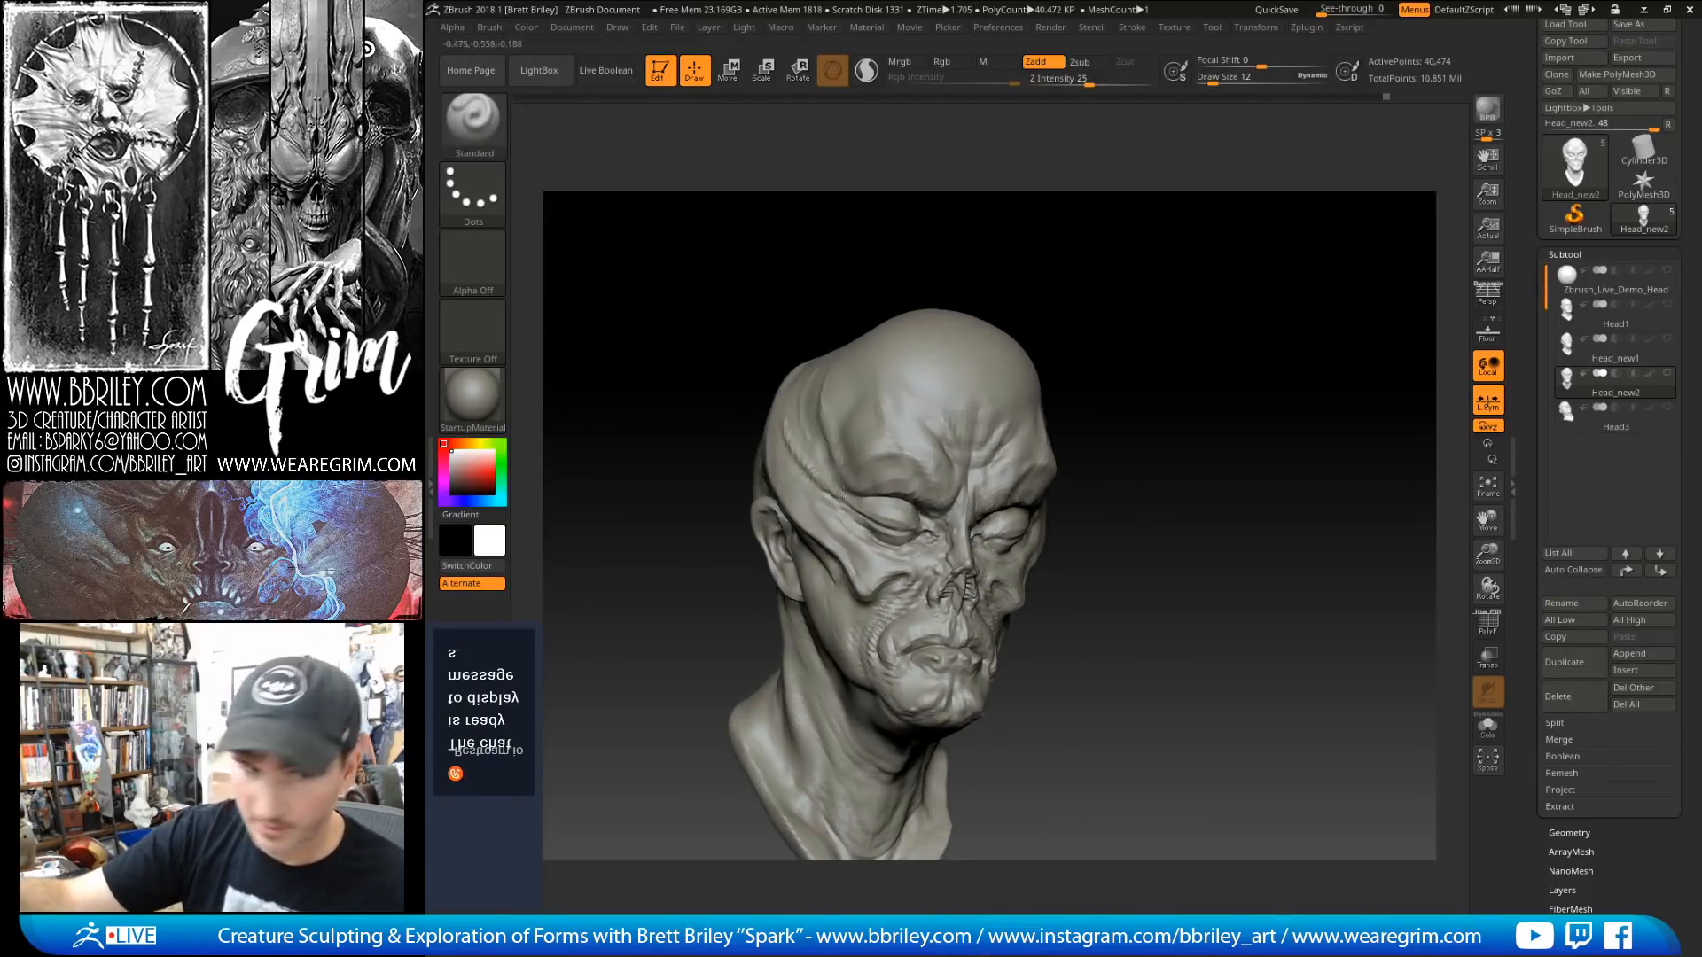
{"action": "mouse_move", "coordinate": [763, 371]}
{"action": "left_mouse_down"}
{"action": "mouse_move", "coordinate": [833, 333]}
{"action": "mouse_move", "coordinate": [786, 349]}
{"action": "mouse_move", "coordinate": [809, 332]}
{"action": "mouse_move", "coordinate": [762, 297]}
{"action": "left_mouse_up"}
Step: Reshape the side of the skull above the ear with the Move brush, varying the draw size between 75 and 143
{"action": "key", "text": "]"}
{"action": "key", "text": "b"}
{"action": "key", "text": "m"}
{"action": "key", "text": "v"}
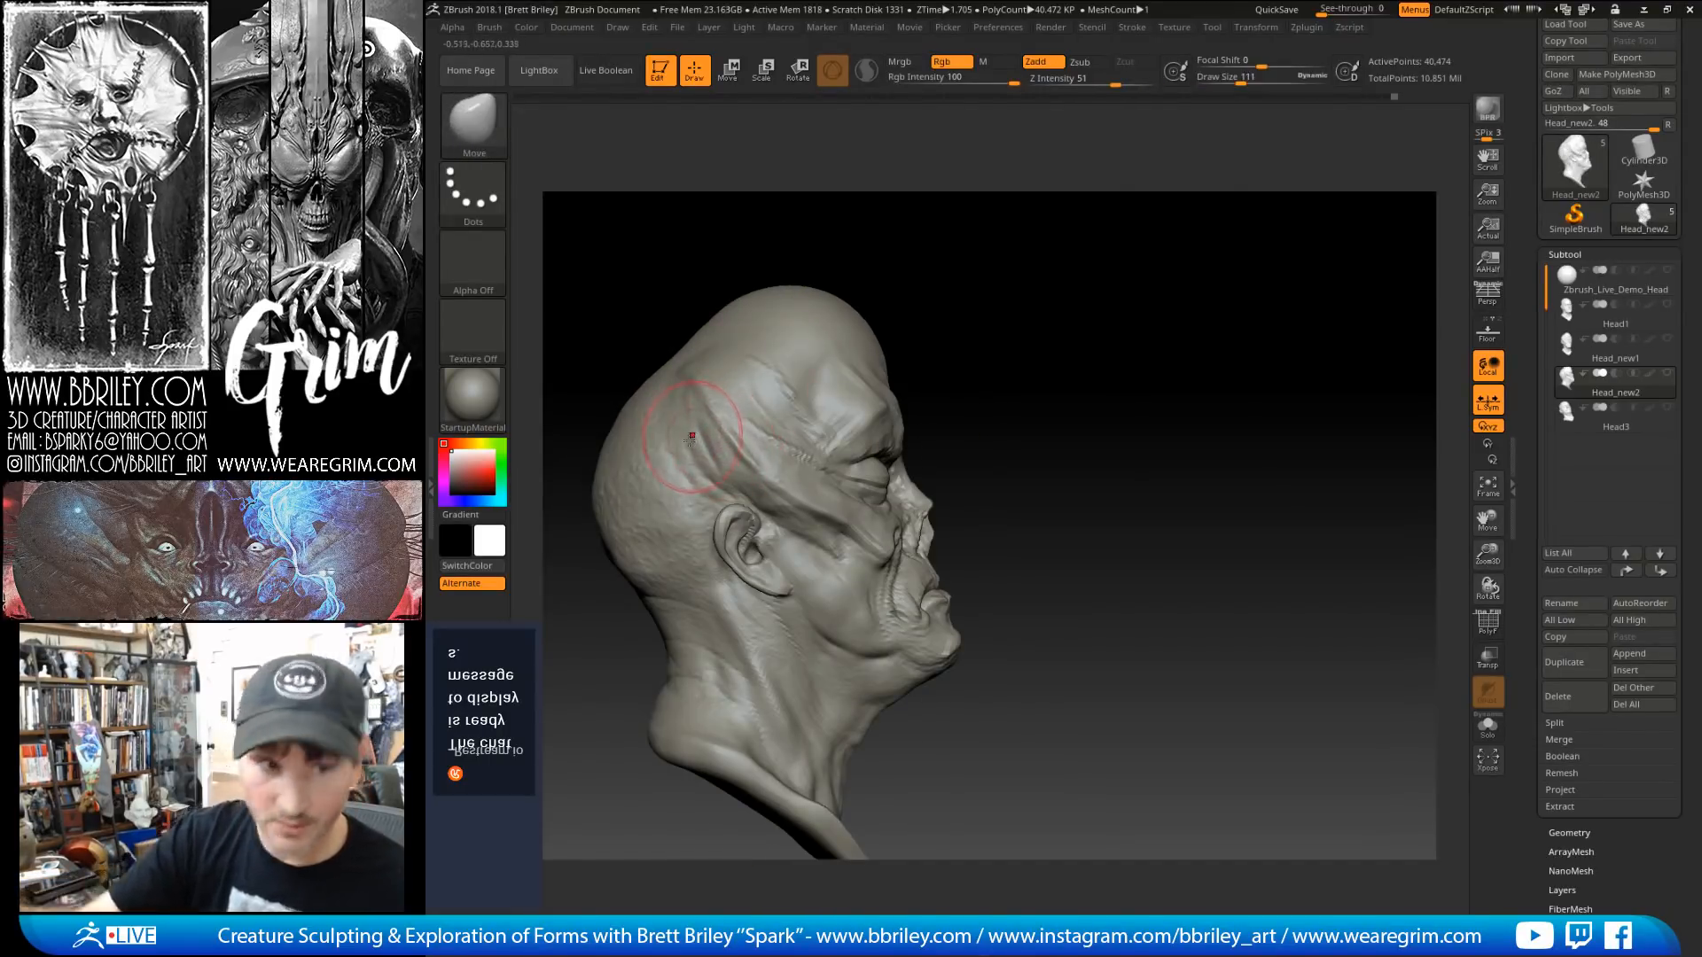
{"action": "key", "text": "]"}
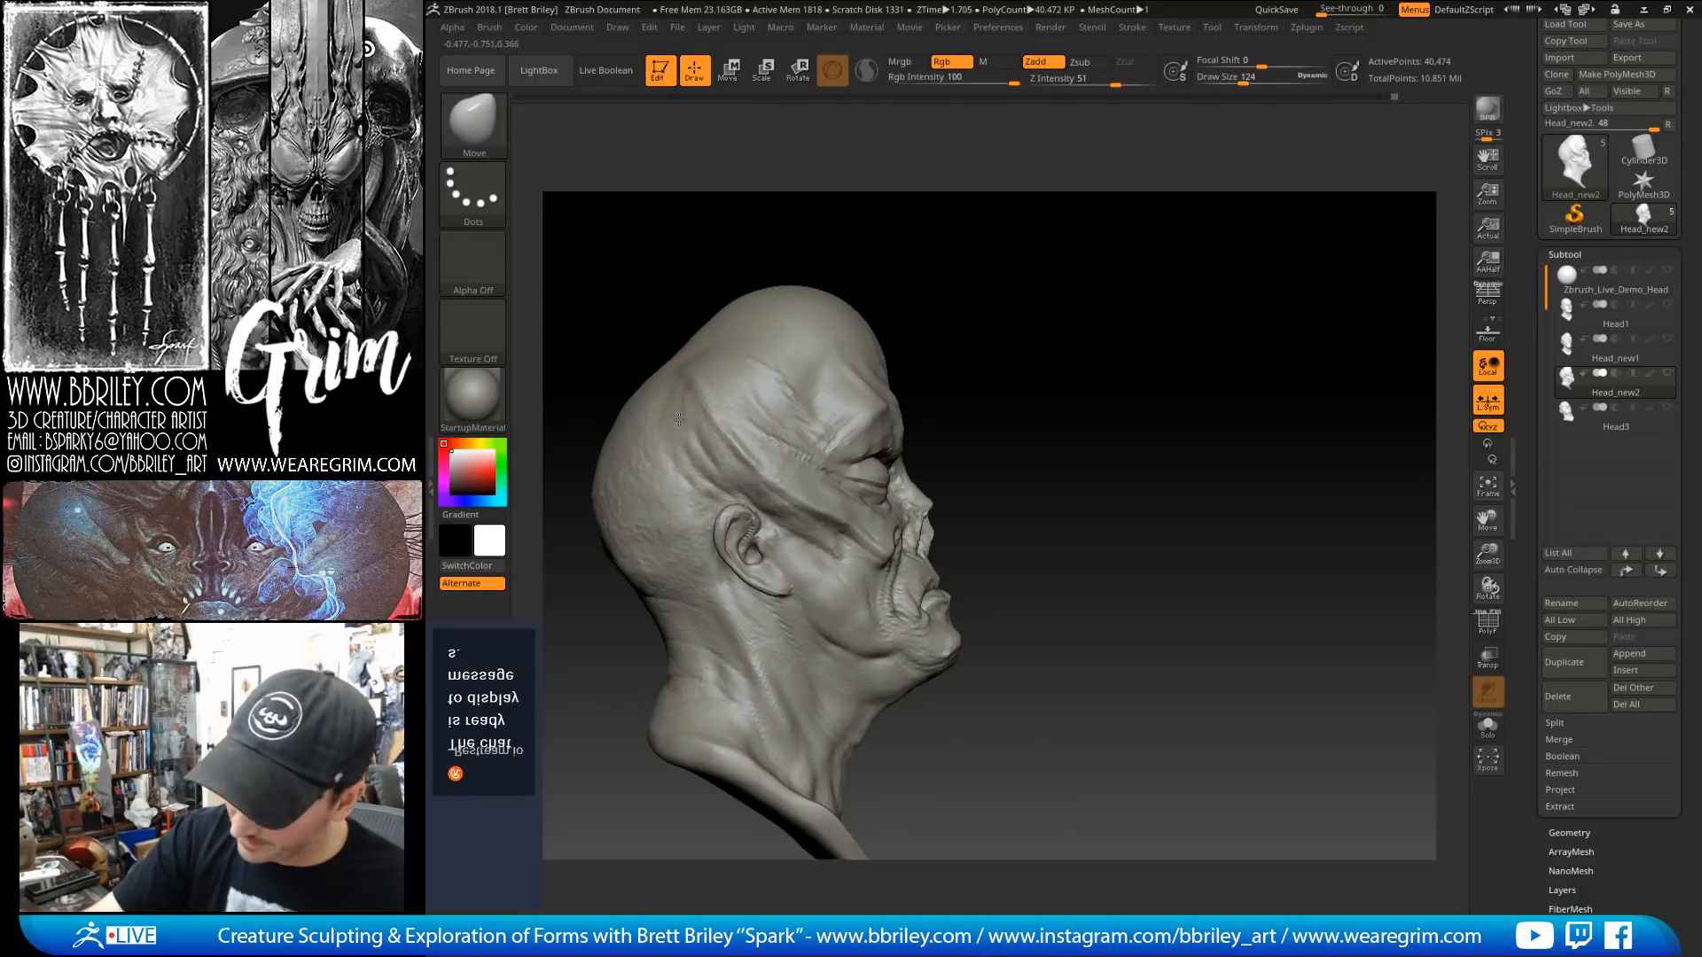
{"action": "key", "text": "["}
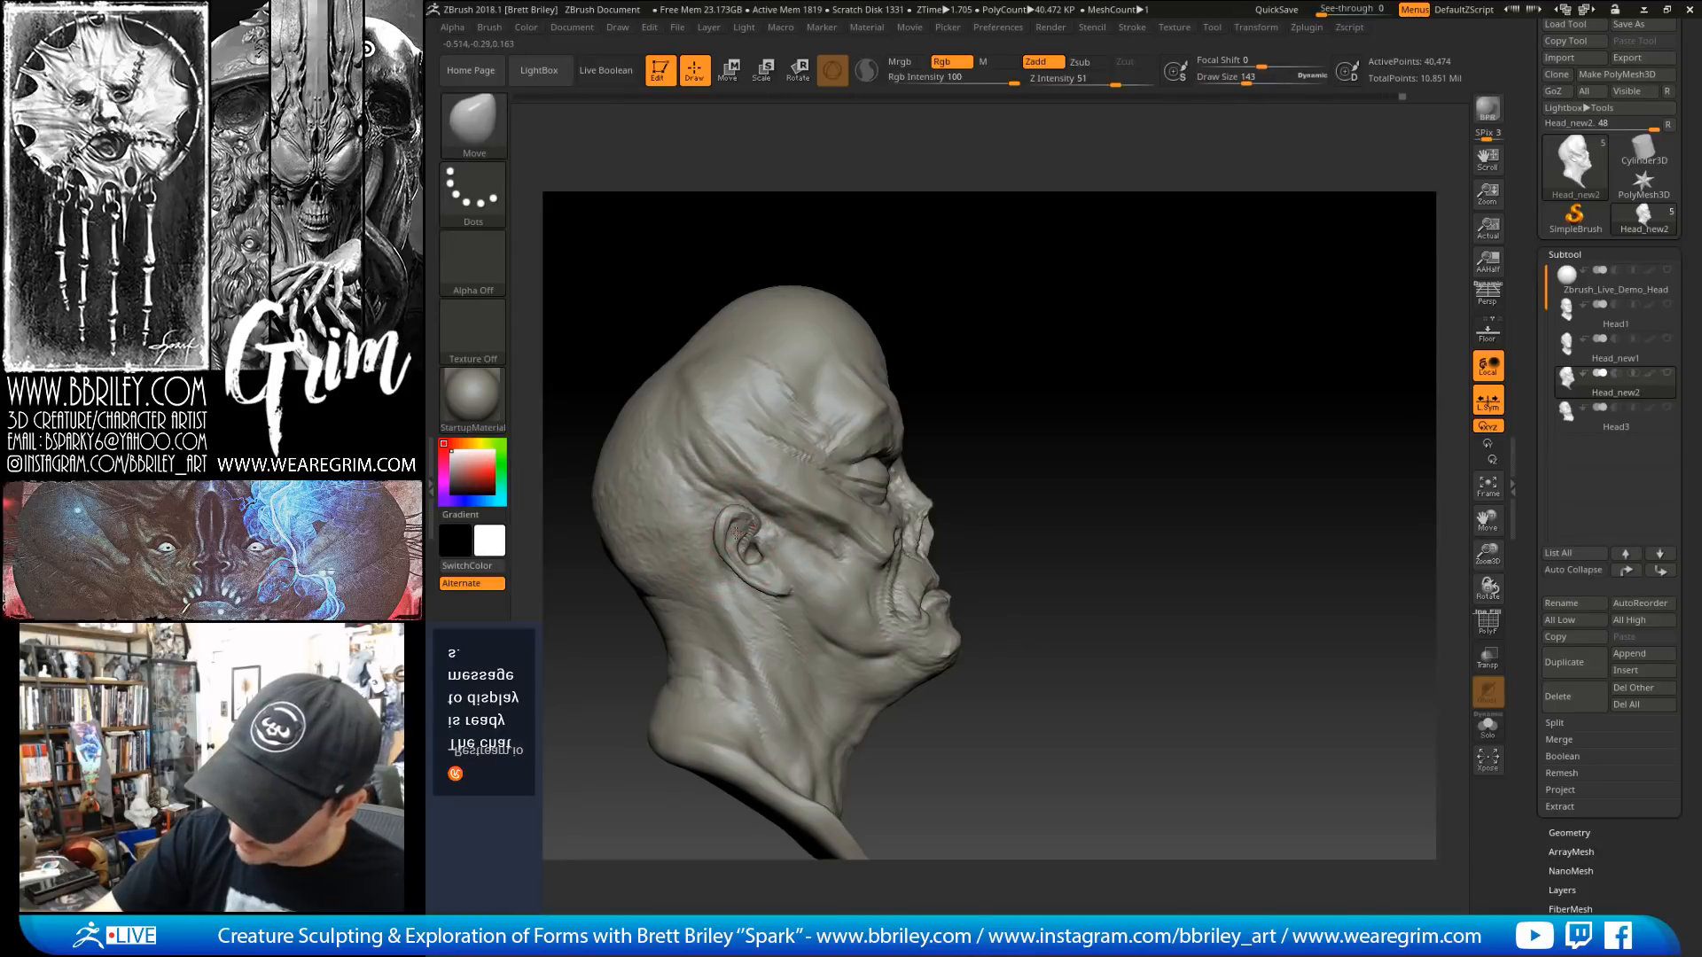
{"action": "key", "text": "]"}
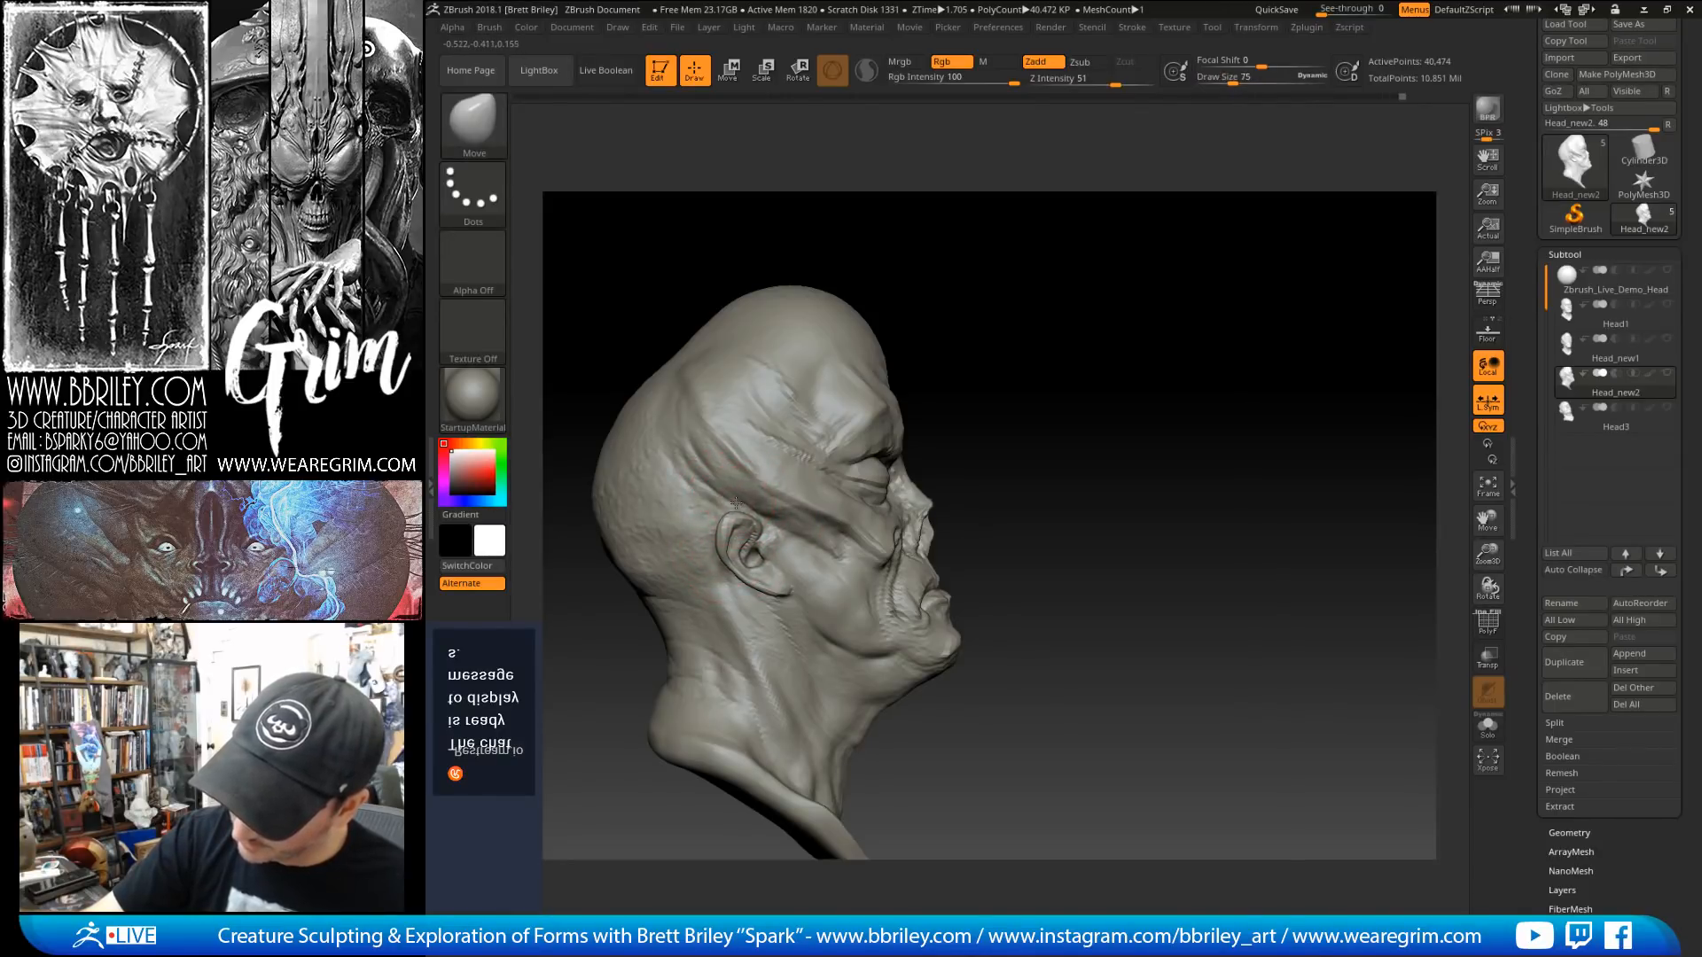
Step: Swell the fold above the ear with the Inflat brush at intensity 10 and adjust it with the Move brush at draw size 75
{"action": "key", "text": "b"}
{"action": "key", "text": "i"}
{"action": "key", "text": "n"}
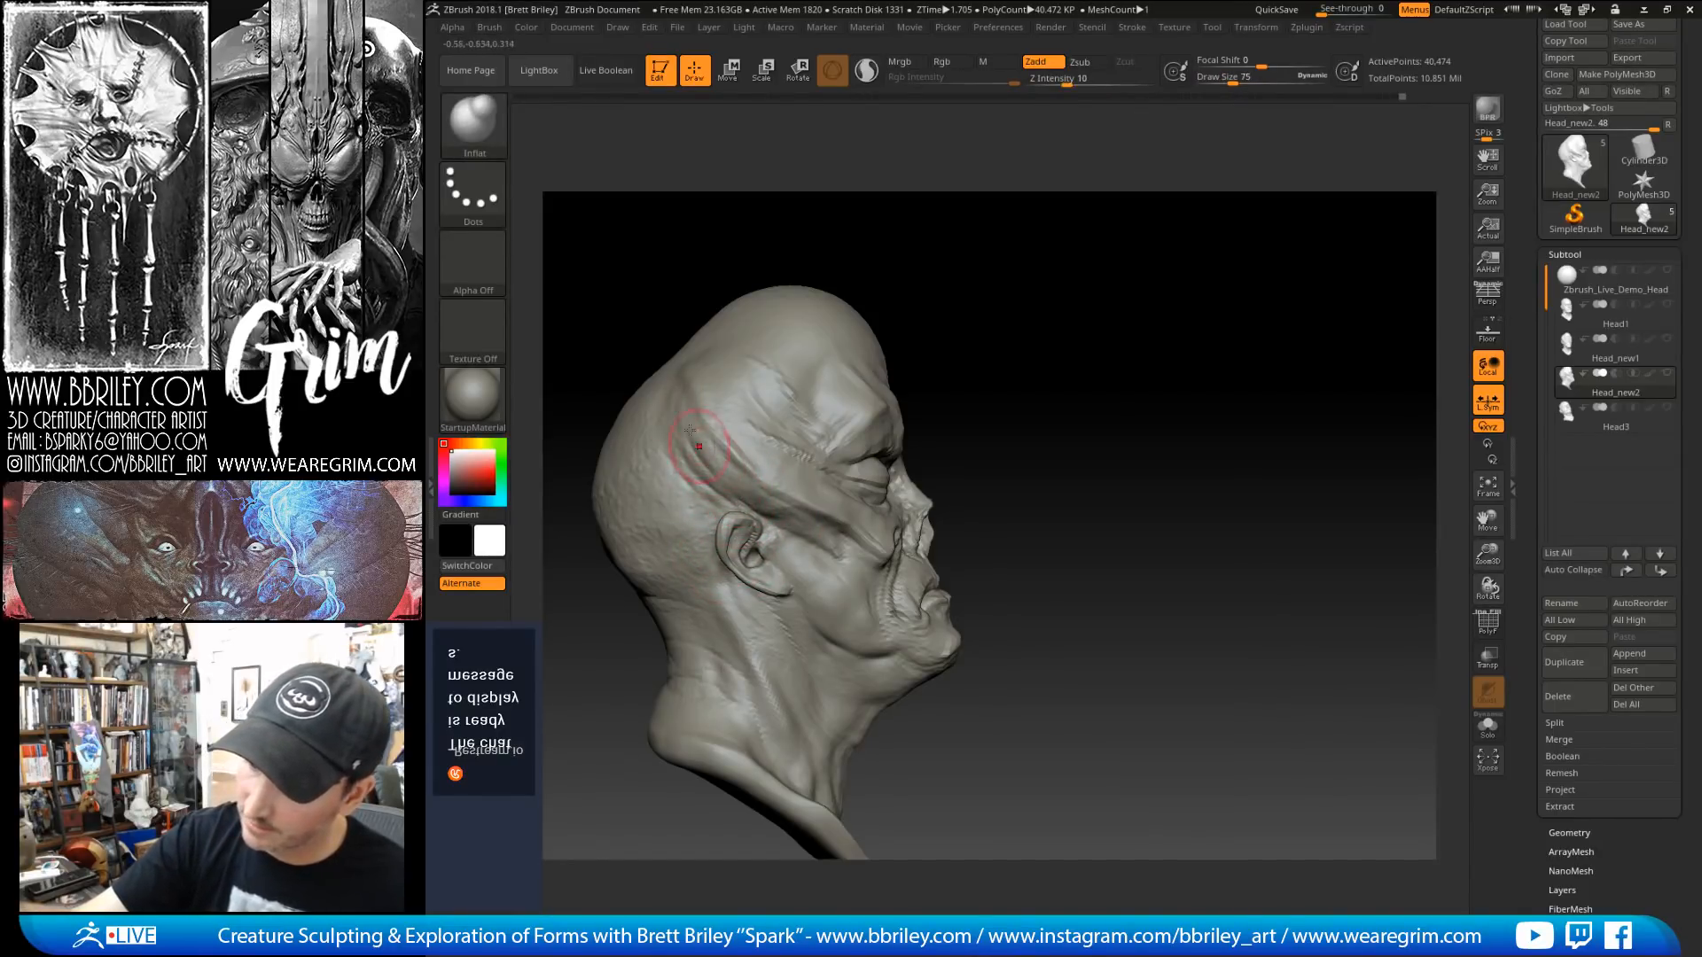
{"action": "key", "text": "b"}
{"action": "key", "text": "m"}
{"action": "key", "text": "v"}
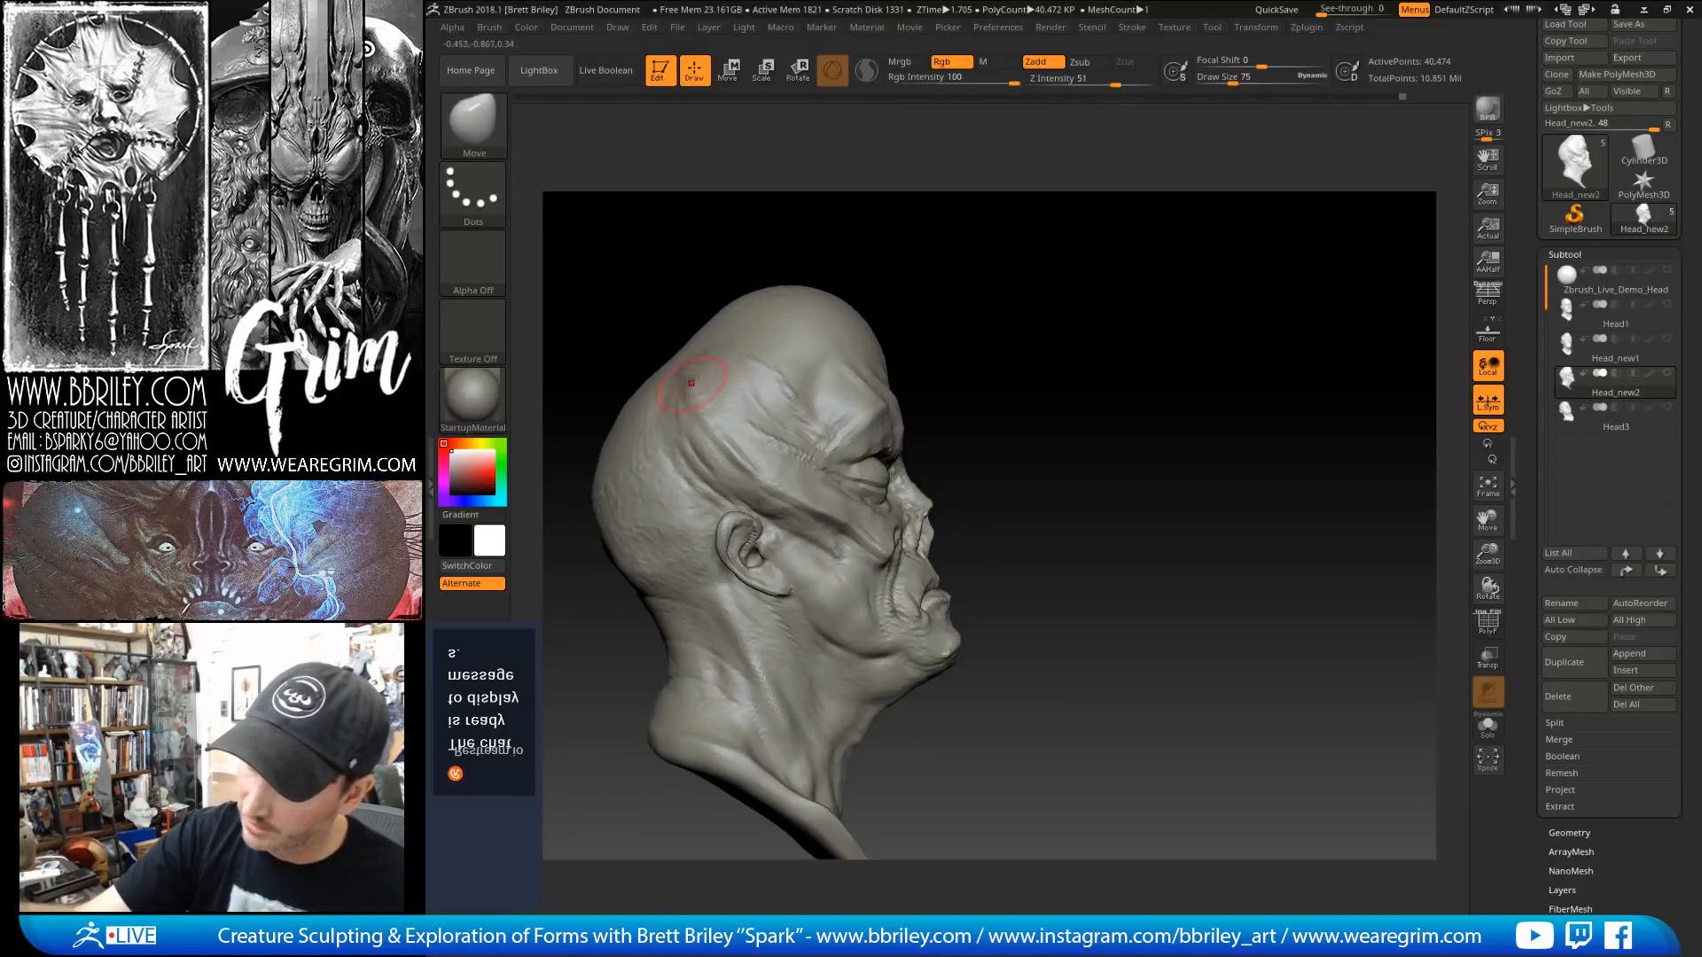
{"action": "left_click_drag", "start_coordinate": [916, 258], "coordinate": [771, 288]}
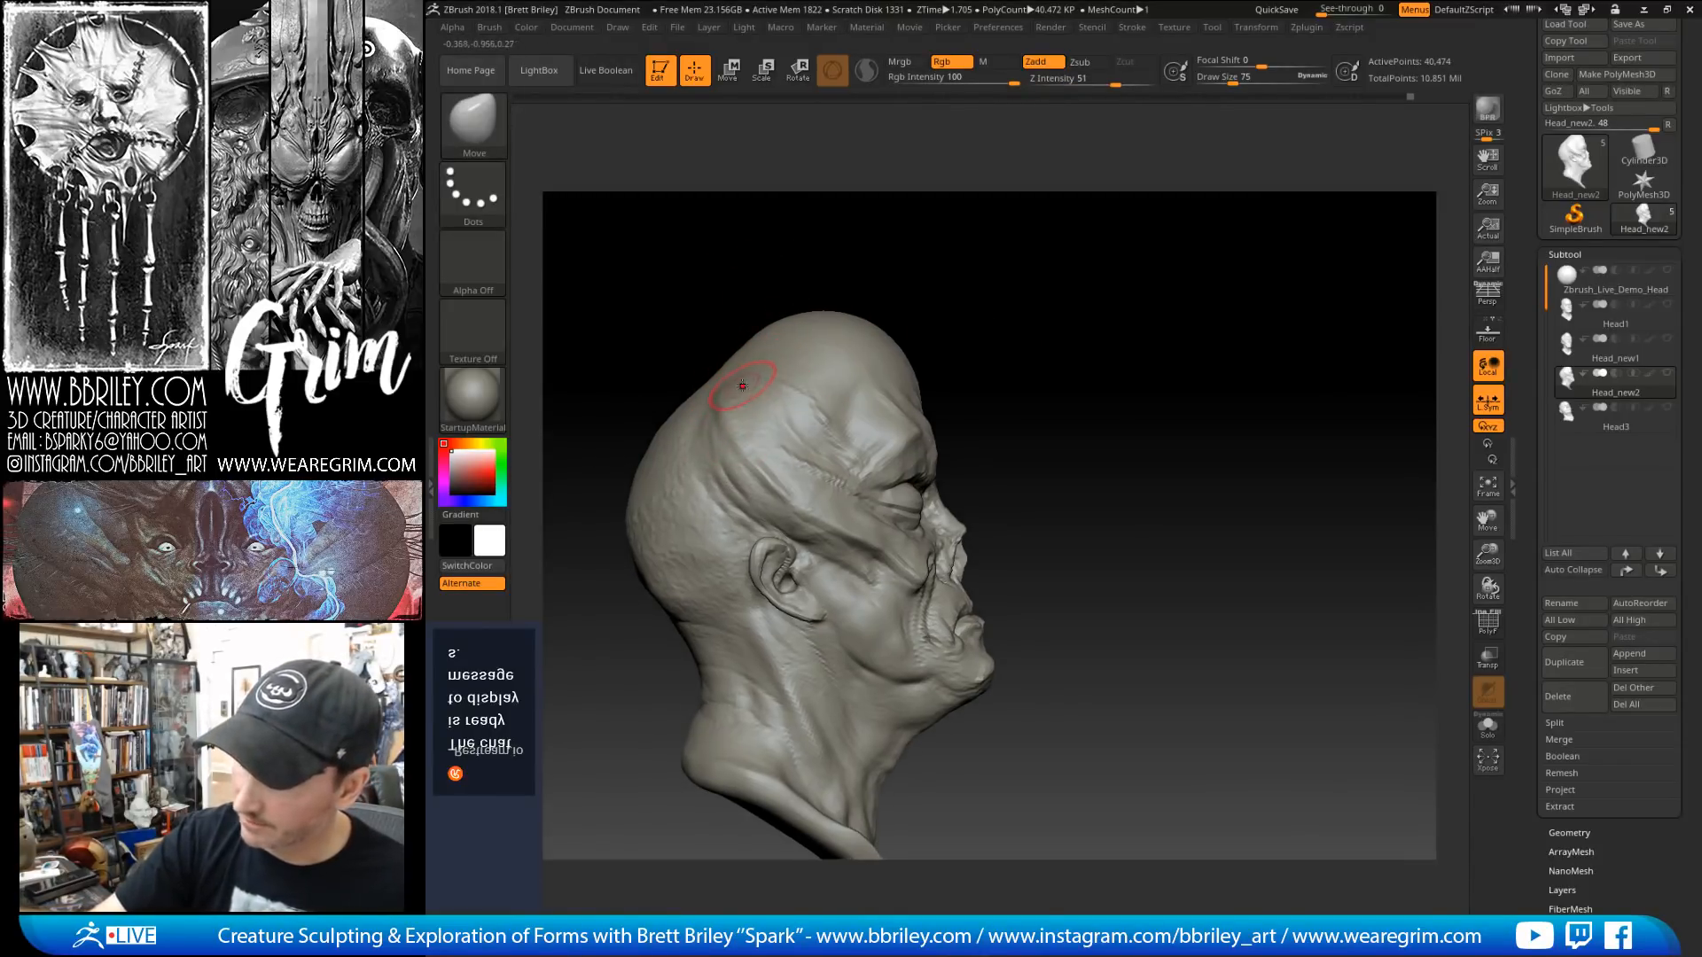
Step: Refine the upper rear contour of the skull with the Inflat brush at intensity 10 and the Move brush at draw sizes 68 and 94
{"action": "key", "text": "b"}
{"action": "key", "text": "i"}
{"action": "key", "text": "n"}
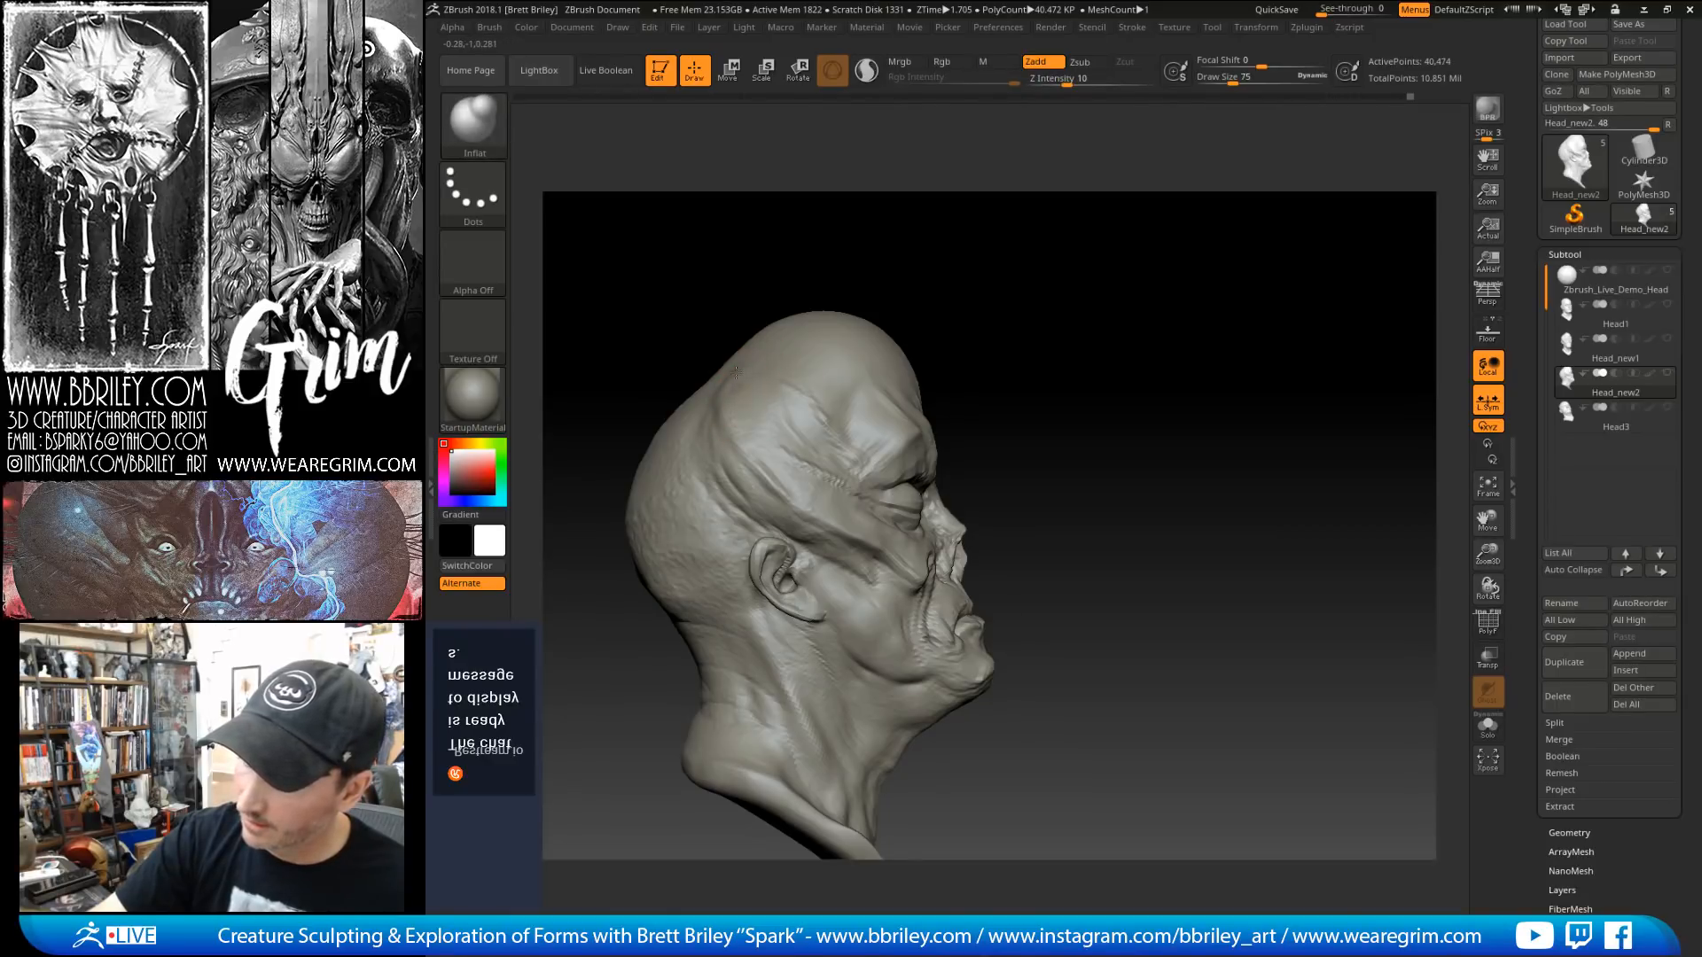
{"action": "mouse_move", "coordinate": [773, 265]}
{"action": "left_mouse_down"}
{"action": "mouse_move", "coordinate": [841, 236]}
{"action": "mouse_move", "coordinate": [884, 241]}
{"action": "left_mouse_up"}
{"action": "key", "text": "b"}
{"action": "key", "text": "m"}
{"action": "key", "text": "v"}
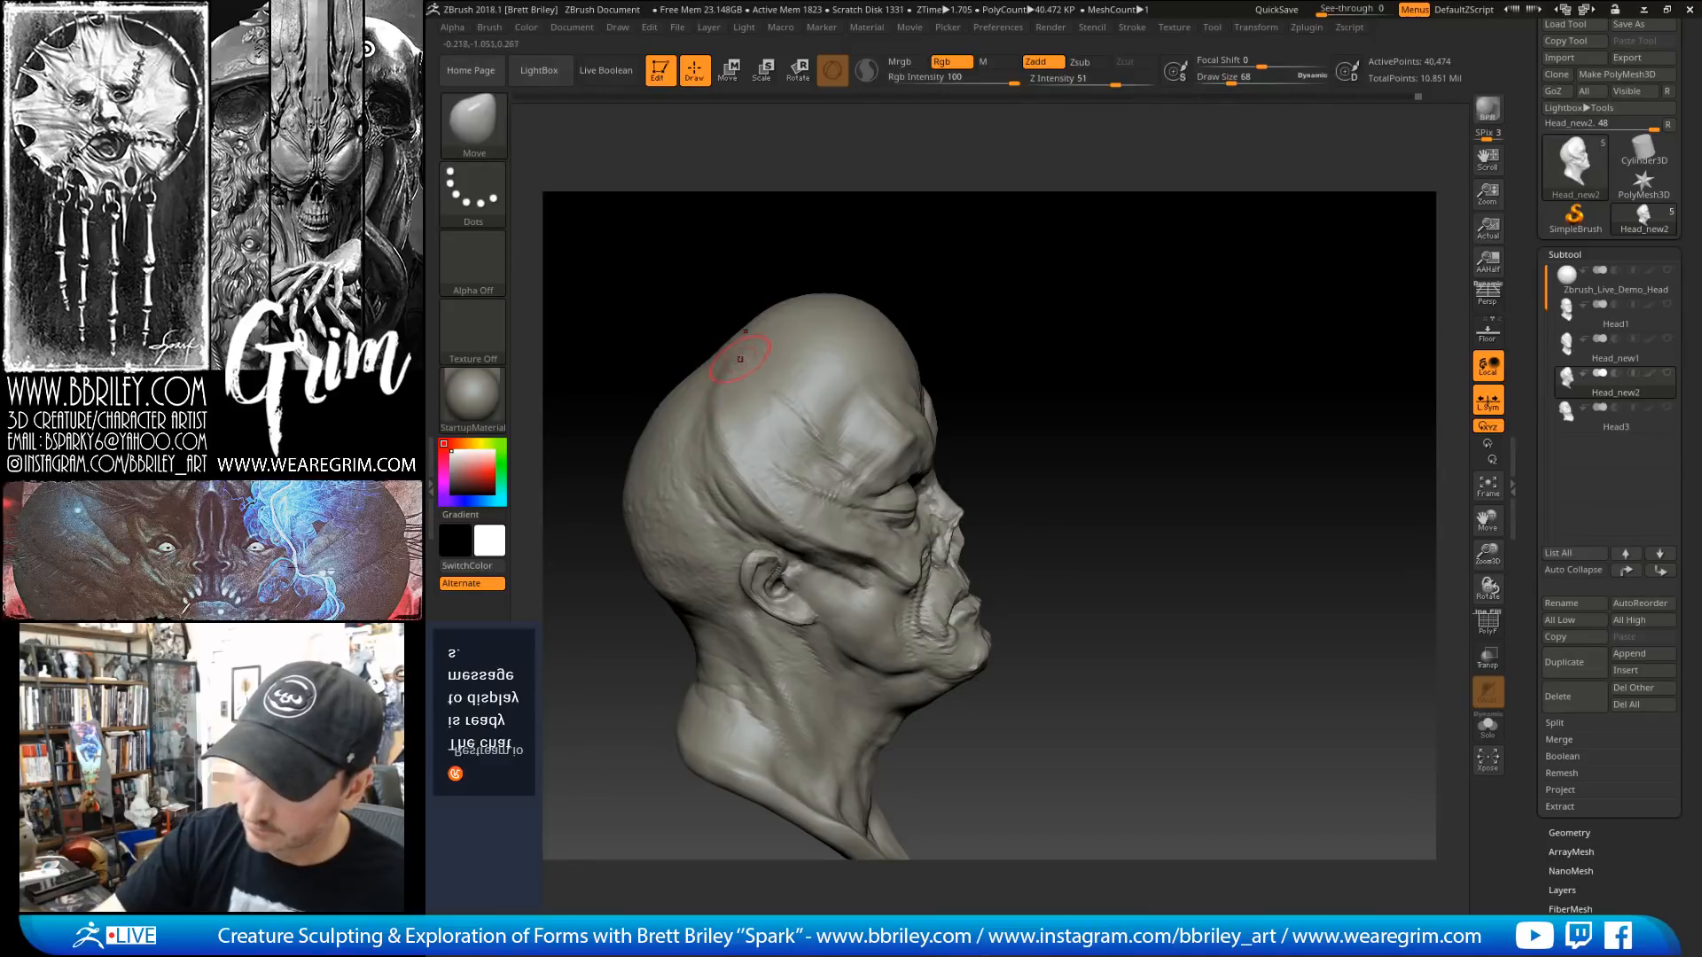
{"action": "left_click_drag", "start_coordinate": [901, 231], "coordinate": [991, 219]}
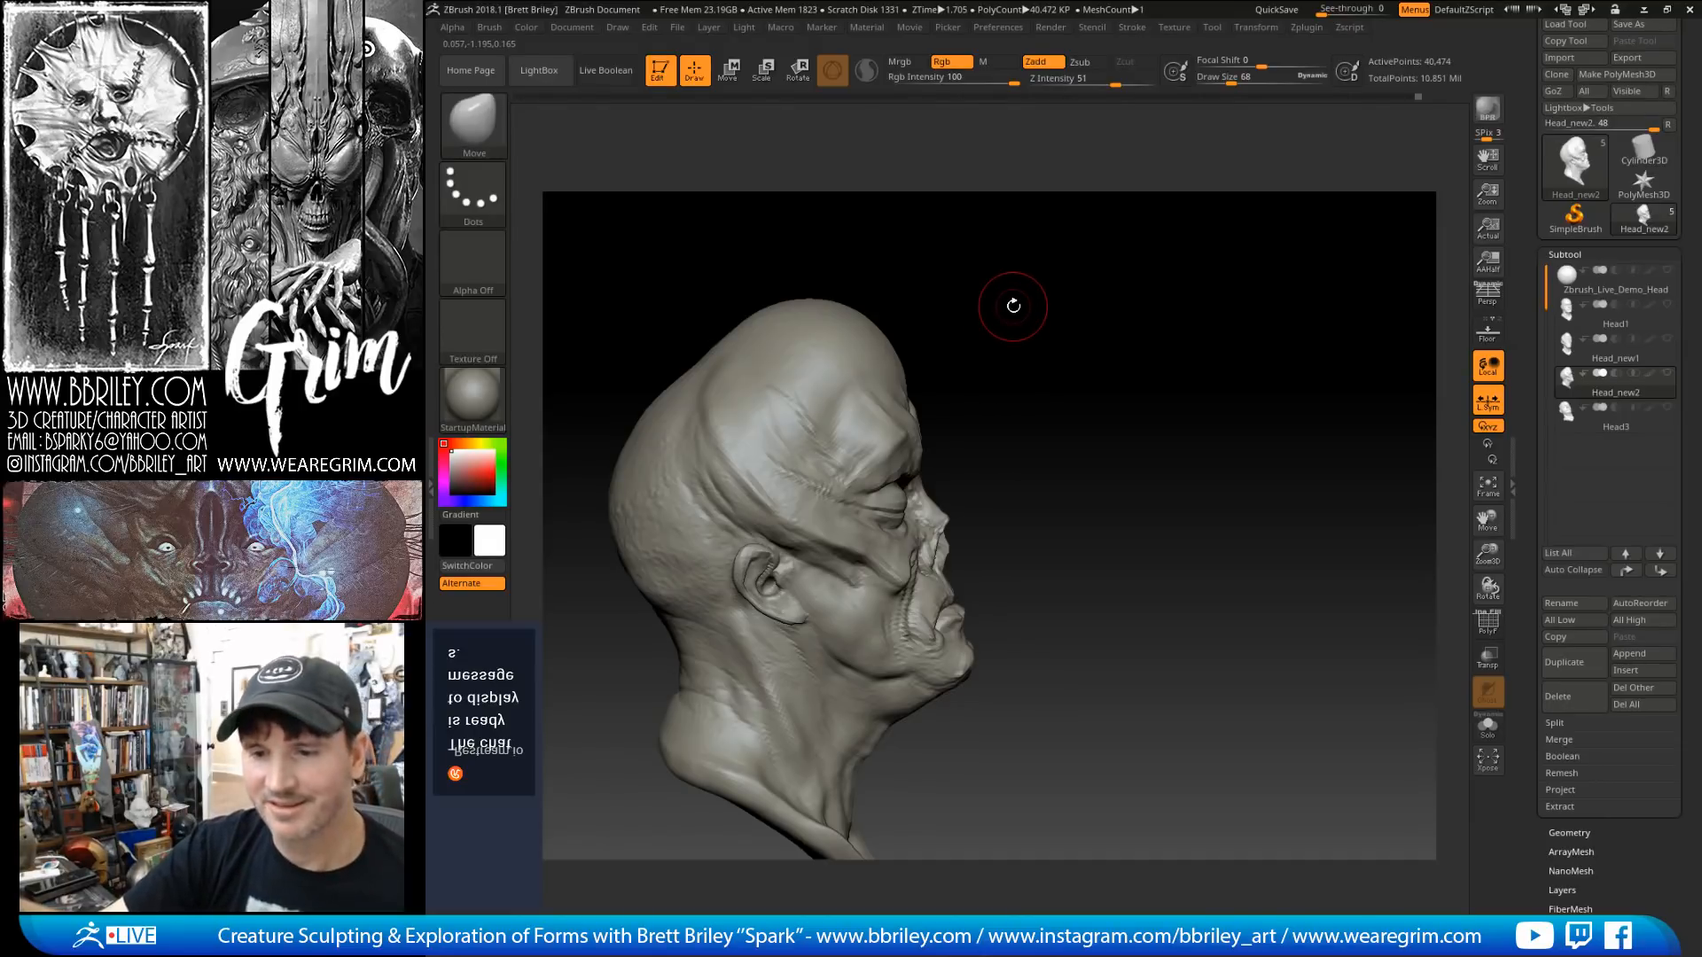
{"action": "mouse_move", "coordinate": [1013, 306]}
{"action": "left_mouse_down"}
{"action": "mouse_move", "coordinate": [881, 293]}
{"action": "mouse_move", "coordinate": [783, 251]}
{"action": "left_mouse_up"}
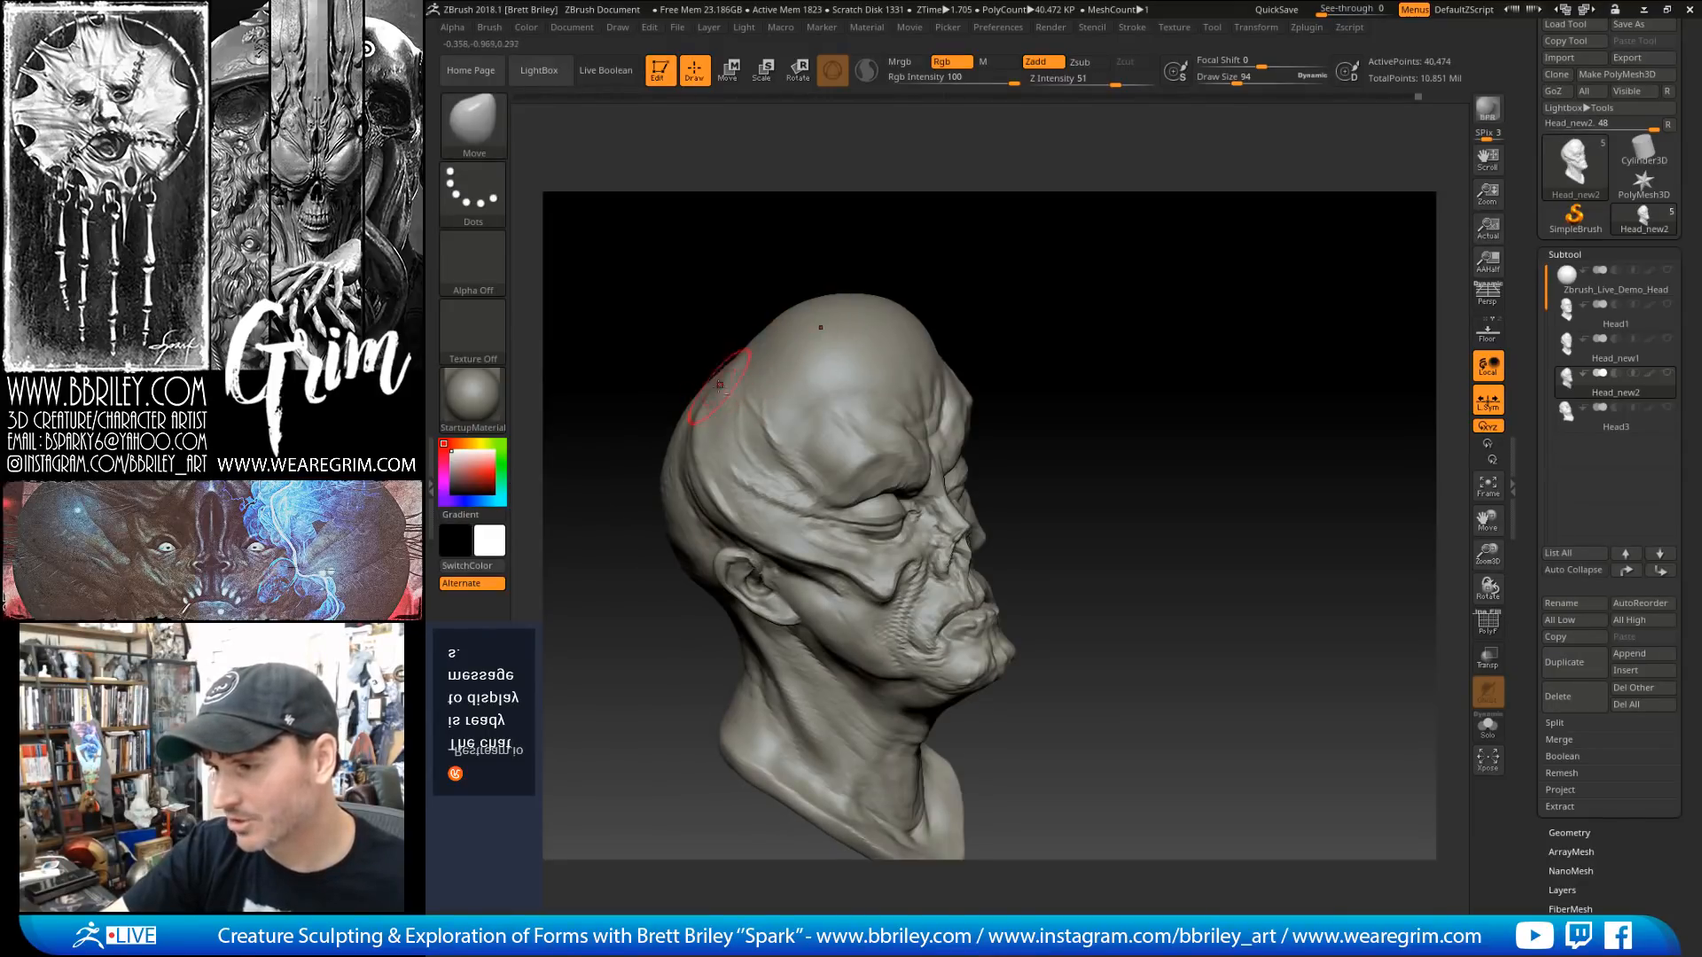
{"action": "left_click_drag", "start_coordinate": [736, 326], "coordinate": [737, 369]}
{"action": "left_click_drag", "start_coordinate": [802, 231], "coordinate": [773, 238]}
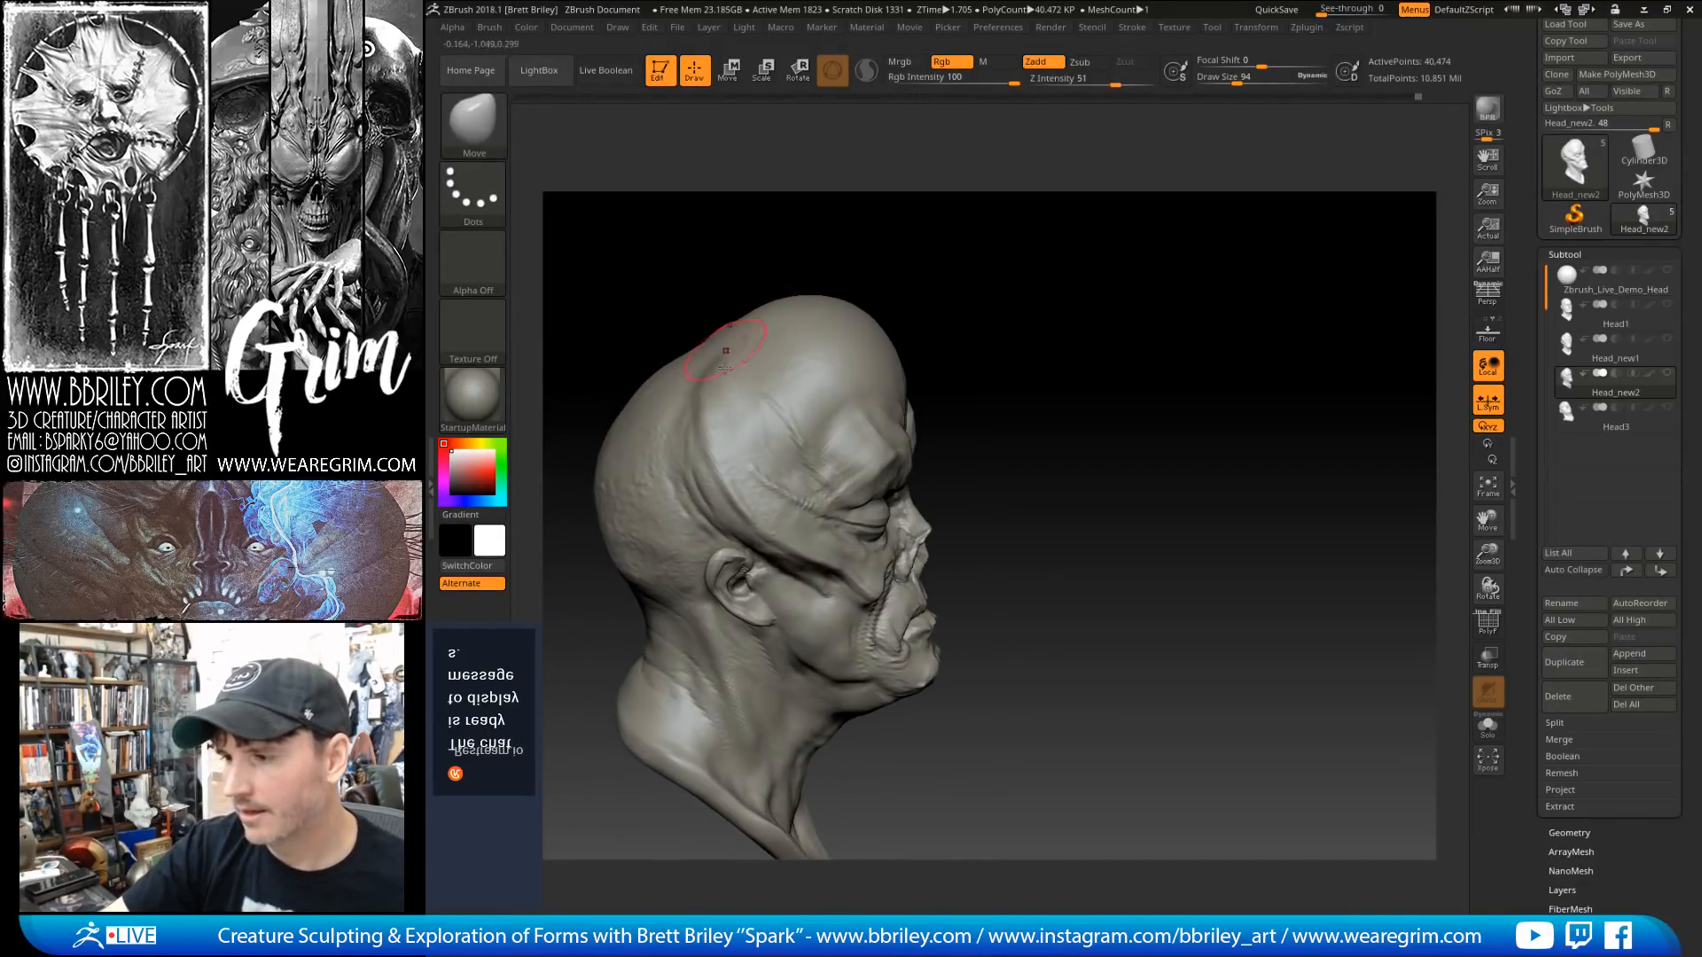
Step: Reshape the slope behind the crown on the head's other side with the Move brush at draw sizes 79 and 119
{"action": "mouse_move", "coordinate": [993, 197]}
{"action": "left_mouse_down"}
{"action": "mouse_move", "coordinate": [960, 201]}
{"action": "mouse_move", "coordinate": [1034, 254]}
{"action": "left_mouse_up"}
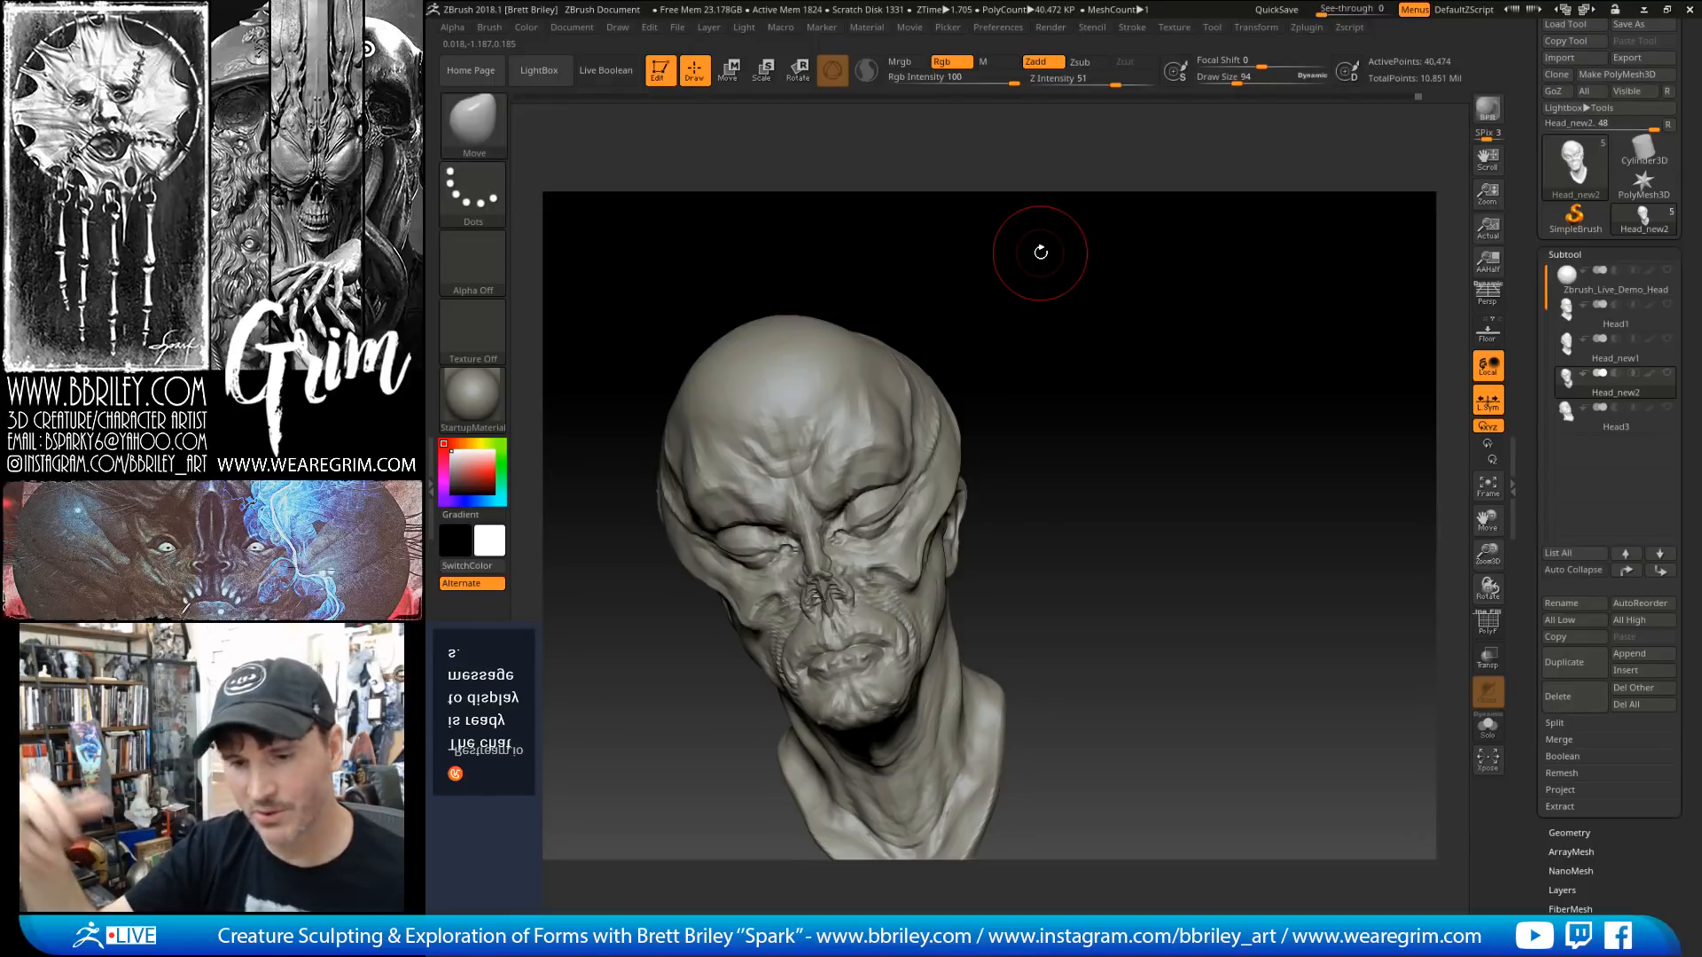
{"action": "left_click_drag", "start_coordinate": [1041, 253], "coordinate": [1048, 304], "text": "shift"}
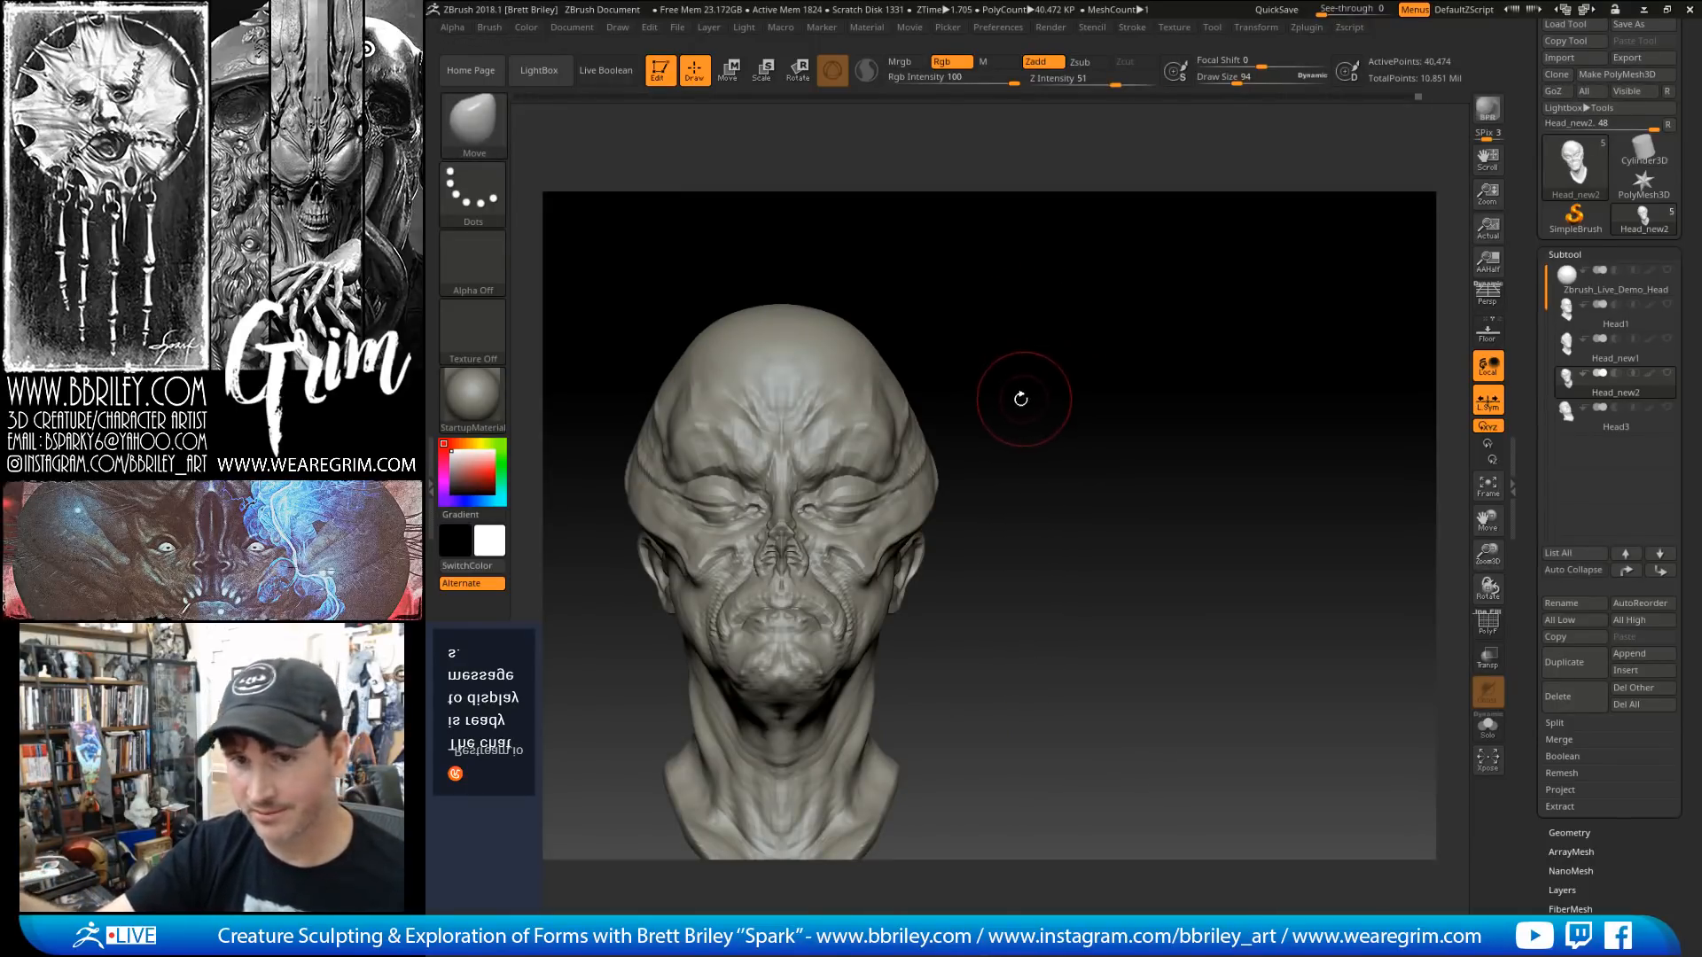
{"action": "mouse_move", "coordinate": [1018, 391]}
{"action": "left_mouse_down"}
{"action": "mouse_move", "coordinate": [1112, 319]}
{"action": "mouse_move", "coordinate": [1038, 308]}
{"action": "mouse_move", "coordinate": [1028, 345]}
{"action": "mouse_move", "coordinate": [1033, 319]}
{"action": "left_mouse_up"}
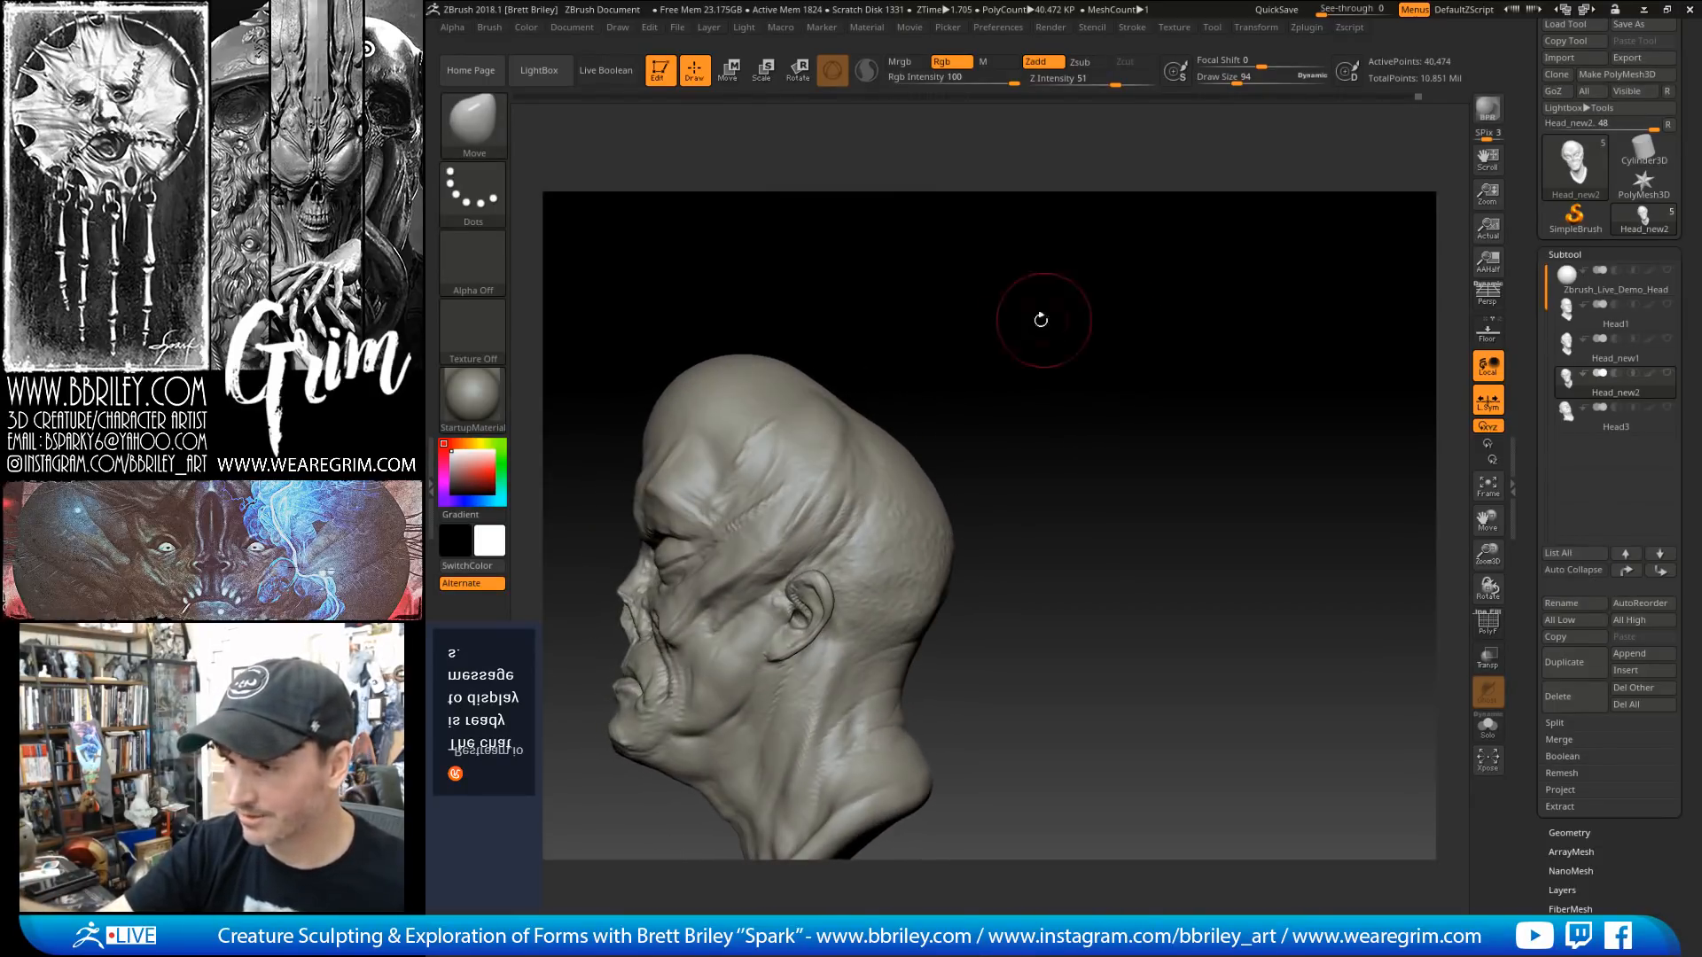
{"action": "left_click_drag", "start_coordinate": [873, 338], "coordinate": [826, 338]}
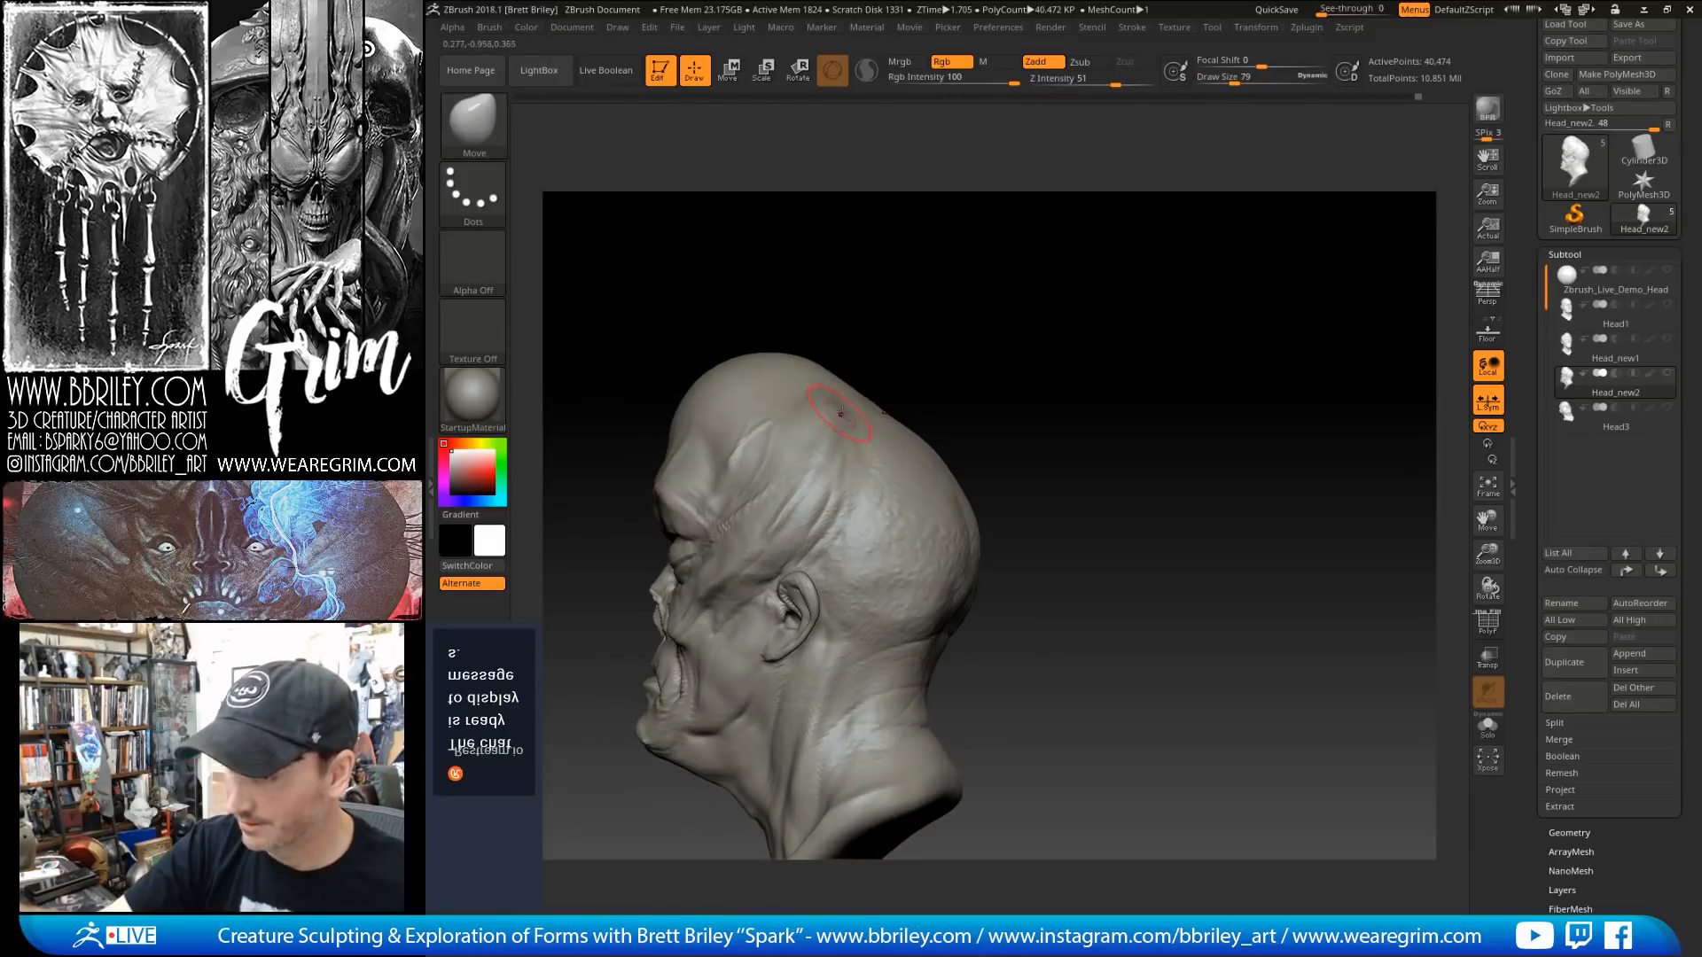
{"action": "mouse_move", "coordinate": [979, 292]}
{"action": "left_mouse_down"}
{"action": "mouse_move", "coordinate": [995, 268]}
{"action": "mouse_move", "coordinate": [939, 328]}
{"action": "left_mouse_up"}
{"action": "key", "text": "bracketright"}
{"action": "key", "text": "bracketright"}
{"action": "key", "text": "bracketright"}
{"action": "key", "text": "bracketright"}
{"action": "left_click_drag", "start_coordinate": [859, 406], "coordinate": [874, 344]}
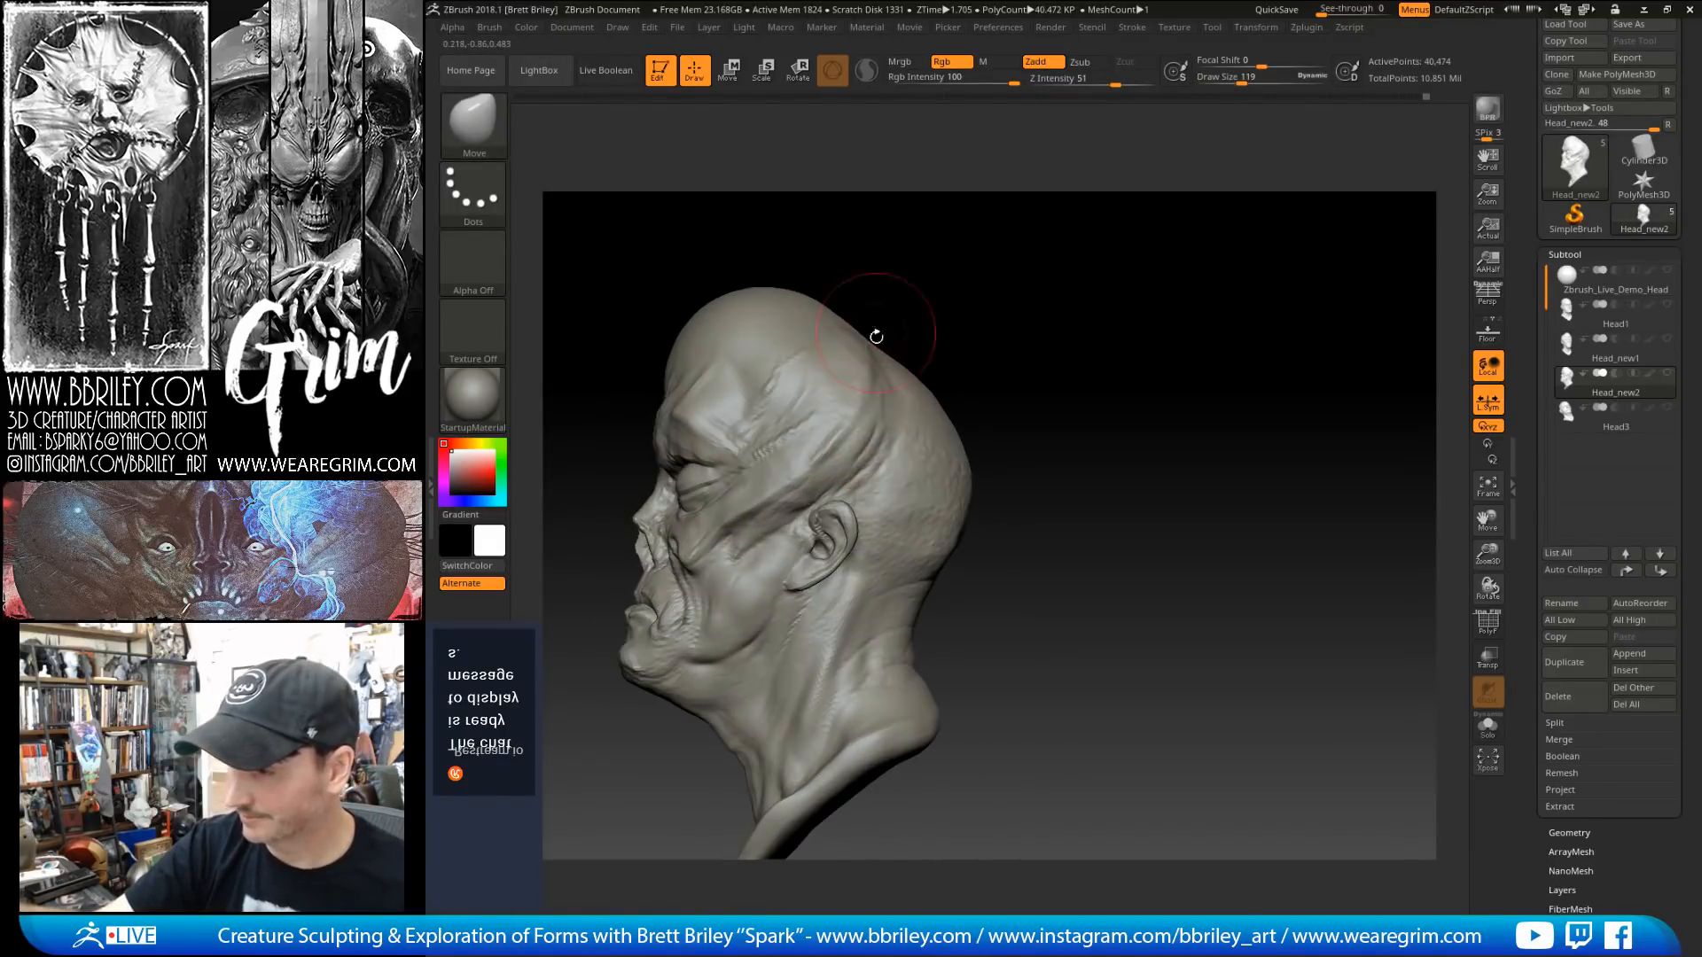
Step: Adjust the side of the skull above the ear and temple with the Move brush at draw sizes 98 and 65
{"action": "key", "text": "bracketleft"}
{"action": "key", "text": "bracketleft"}
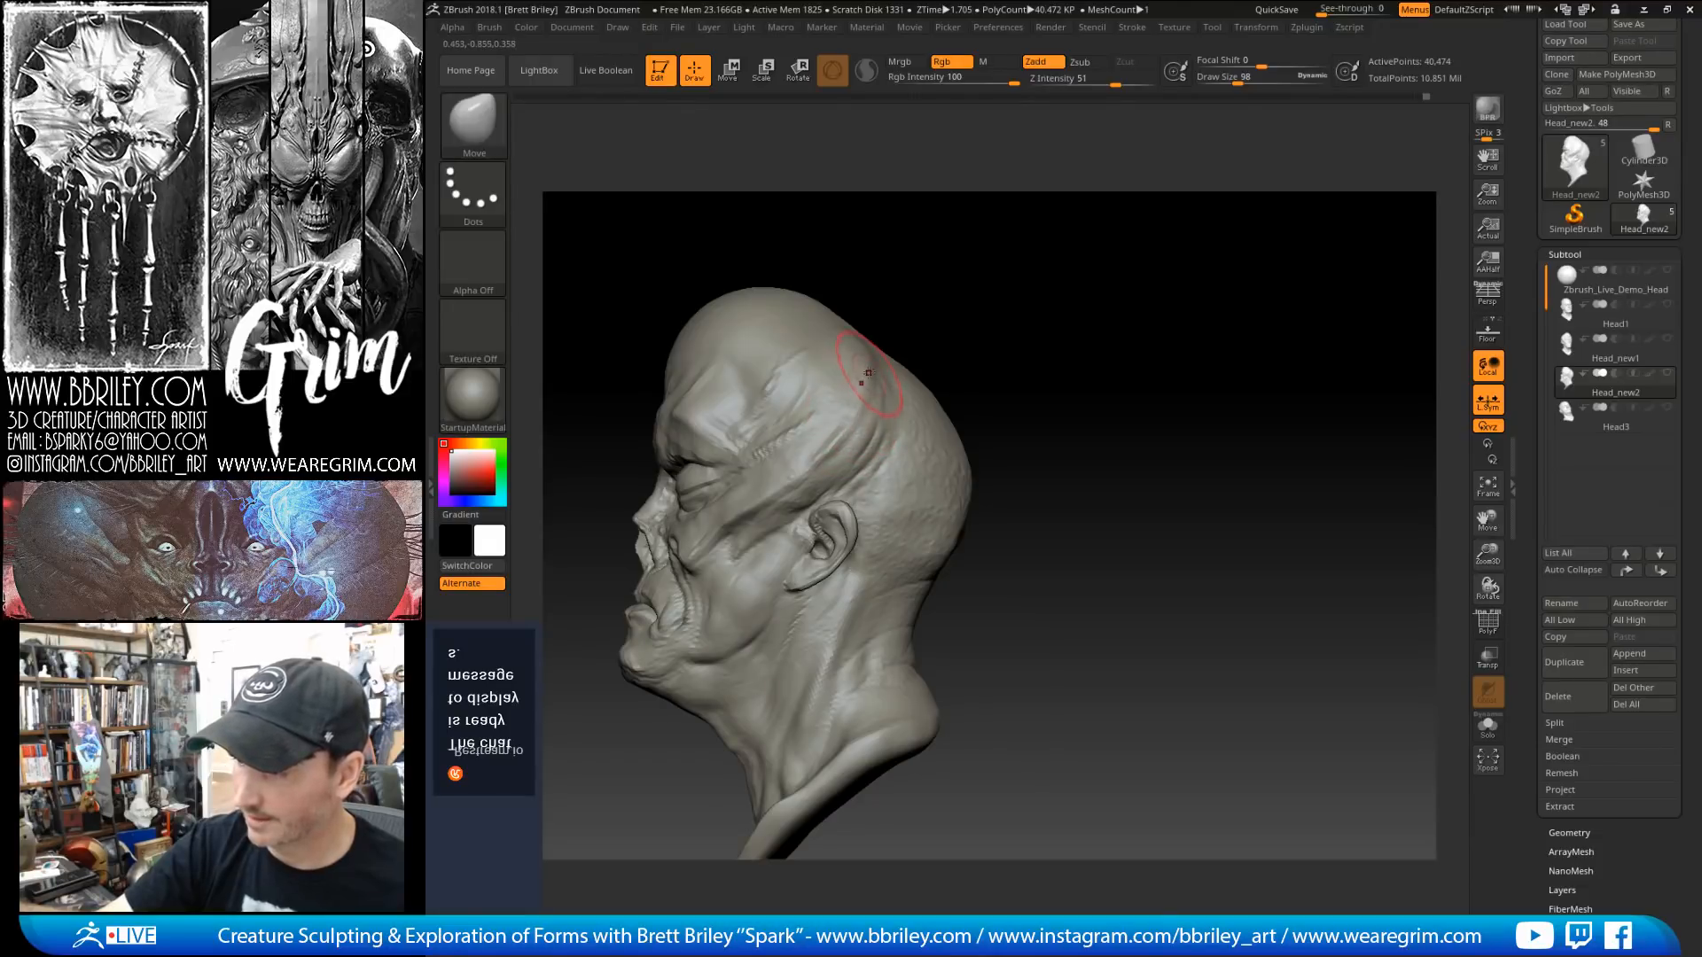
{"action": "mouse_move", "coordinate": [891, 280]}
{"action": "left_mouse_down"}
{"action": "mouse_move", "coordinate": [908, 278]}
{"action": "mouse_move", "coordinate": [883, 456]}
{"action": "left_mouse_up"}
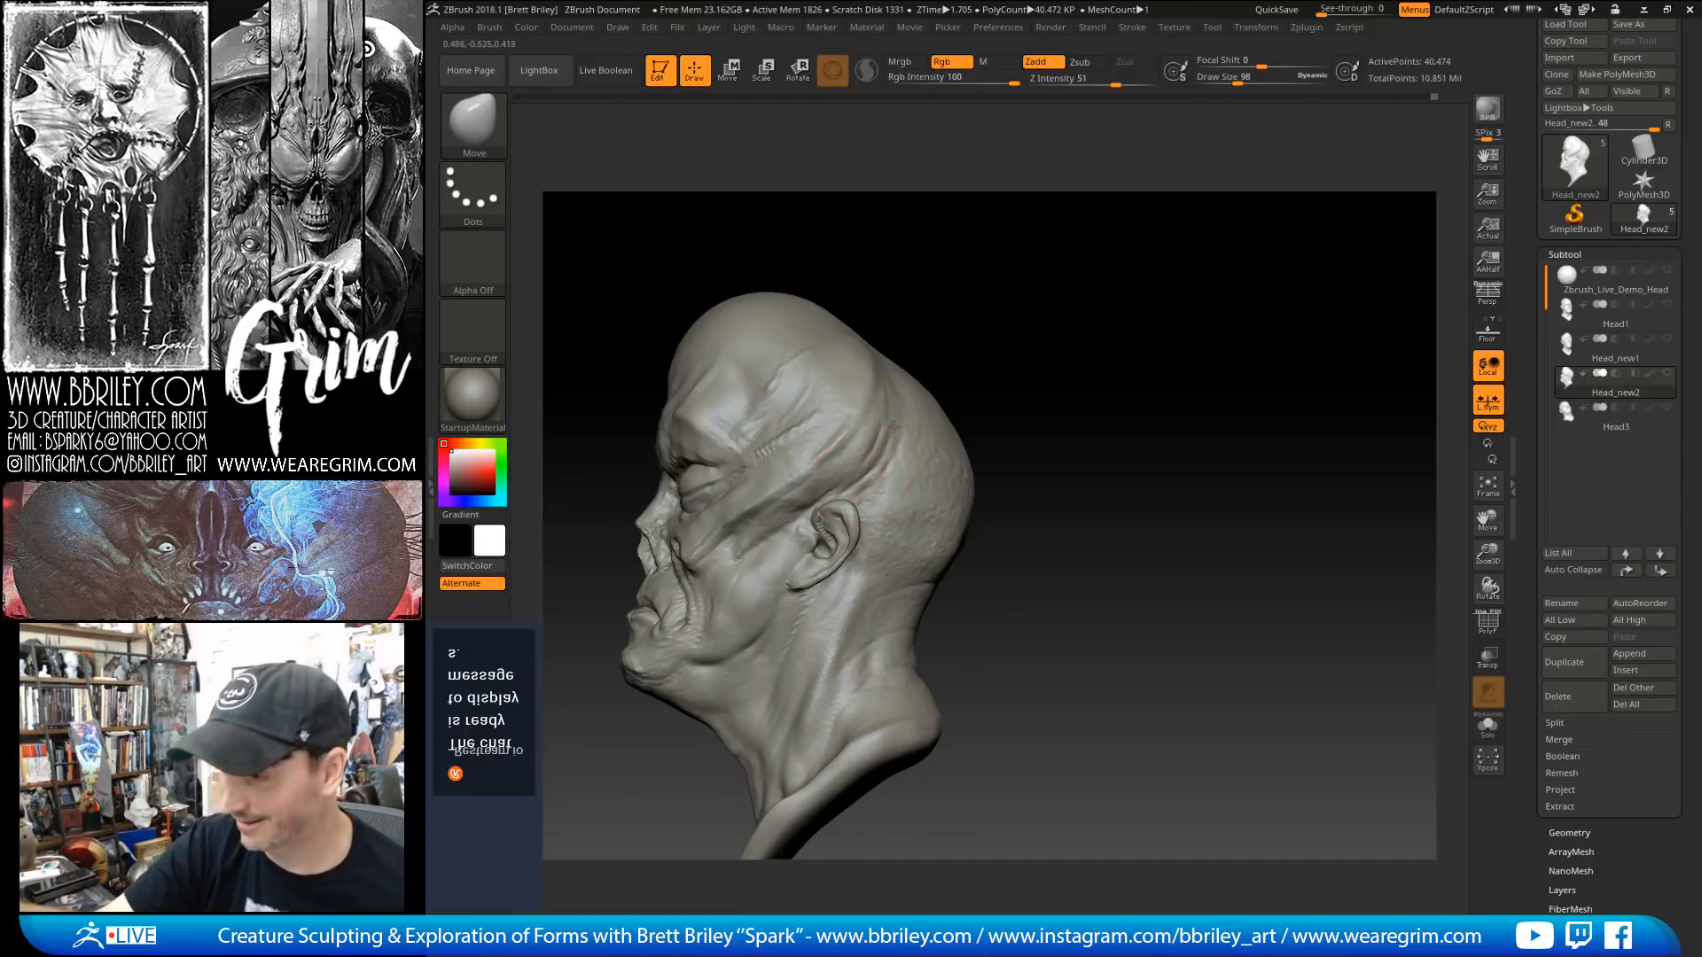
{"action": "mouse_move", "coordinate": [933, 307]}
{"action": "left_mouse_down", "text": "shift"}
{"action": "mouse_move", "coordinate": [1018, 304]}
{"action": "mouse_move", "coordinate": [1069, 292]}
{"action": "mouse_move", "coordinate": [1067, 278]}
{"action": "mouse_move", "coordinate": [1094, 284]}
{"action": "mouse_move", "coordinate": [1101, 314]}
{"action": "mouse_move", "coordinate": [1052, 304]}
{"action": "mouse_move", "coordinate": [1049, 323]}
{"action": "mouse_move", "coordinate": [1003, 304]}
{"action": "left_mouse_up", "text": "shift"}
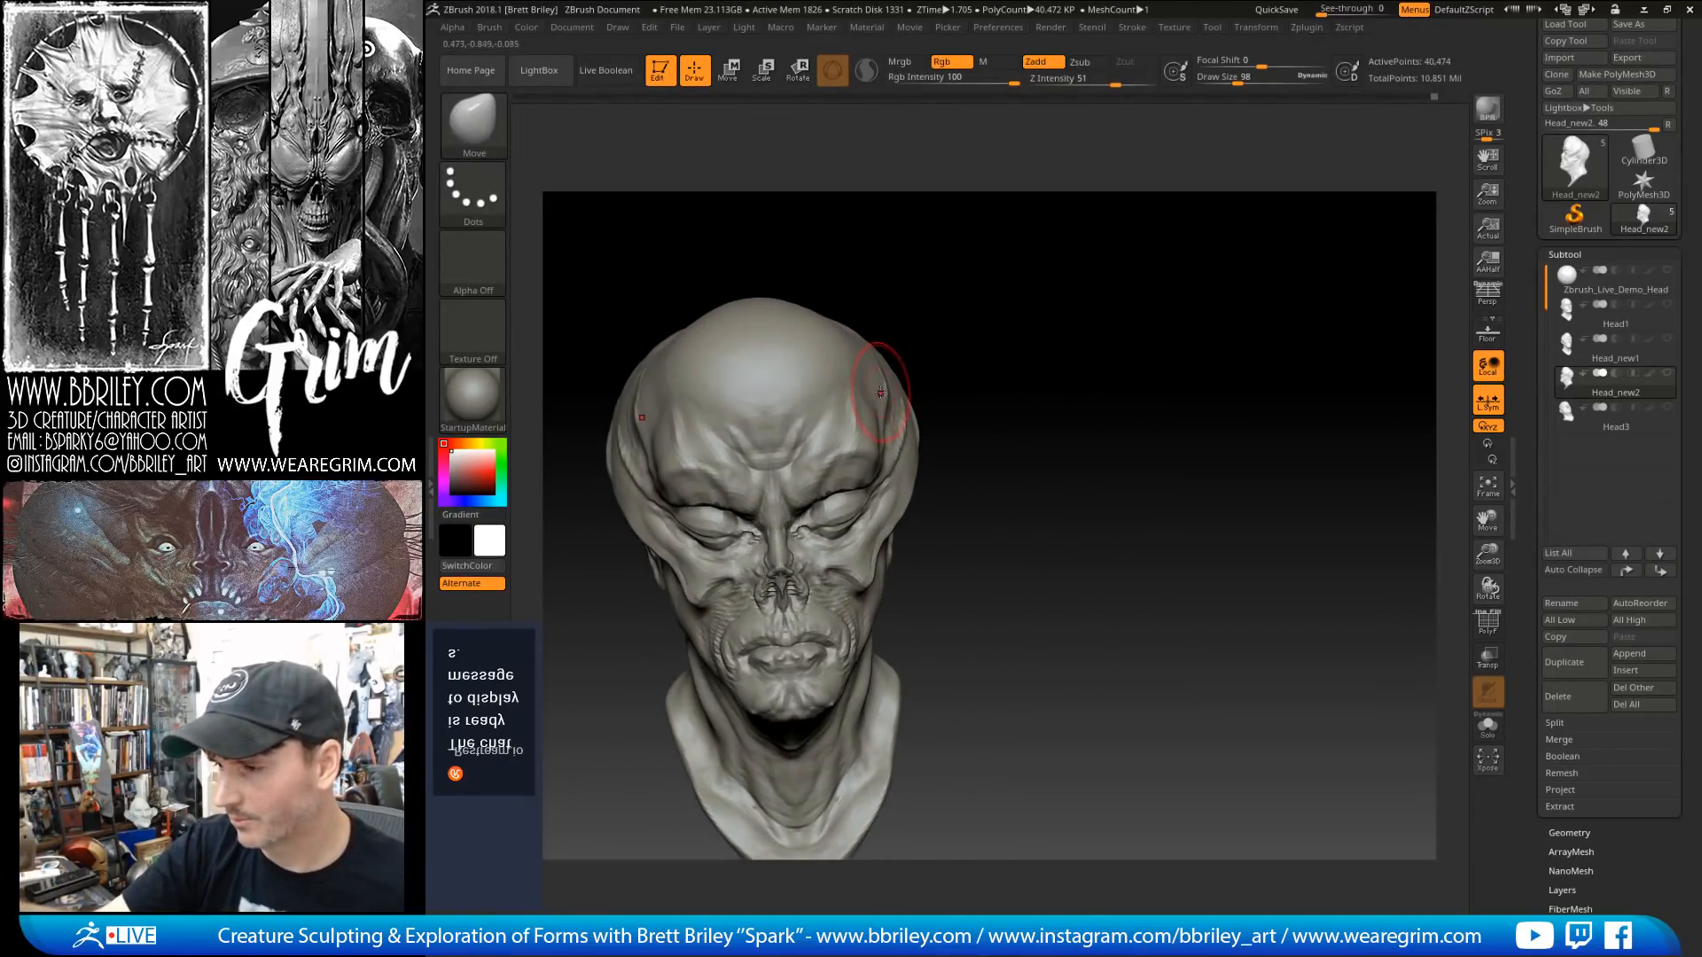
{"action": "key", "text": "bracketleft"}
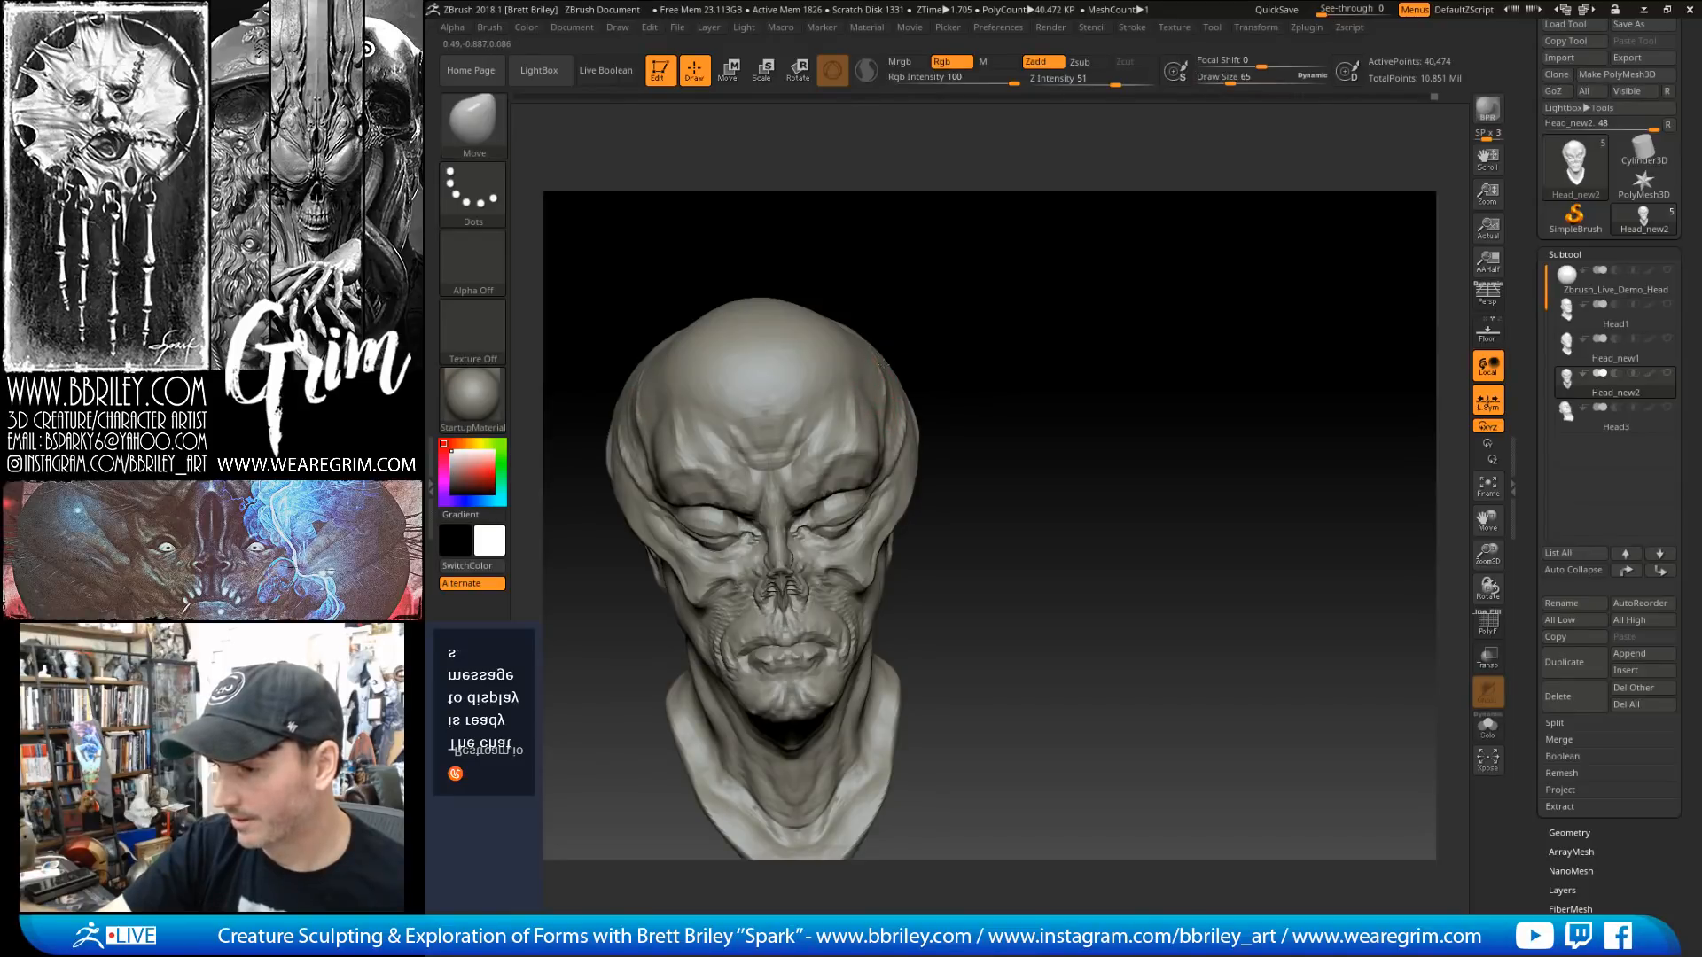
{"action": "mouse_move", "coordinate": [923, 316]}
{"action": "left_mouse_down"}
{"action": "mouse_move", "coordinate": [1040, 296]}
{"action": "mouse_move", "coordinate": [1044, 258]}
{"action": "mouse_move", "coordinate": [1033, 297]}
{"action": "mouse_move", "coordinate": [1101, 316]}
{"action": "mouse_move", "coordinate": [1083, 382]}
{"action": "left_mouse_up"}
{"action": "mouse_move", "coordinate": [1067, 323]}
{"action": "left_mouse_down"}
{"action": "mouse_move", "coordinate": [927, 336]}
{"action": "mouse_move", "coordinate": [904, 310]}
{"action": "left_mouse_up"}
Step: Shift the forehead forms above the brow with the Move brush at draw sizes 53 and 86
{"action": "key", "text": "bracketleft"}
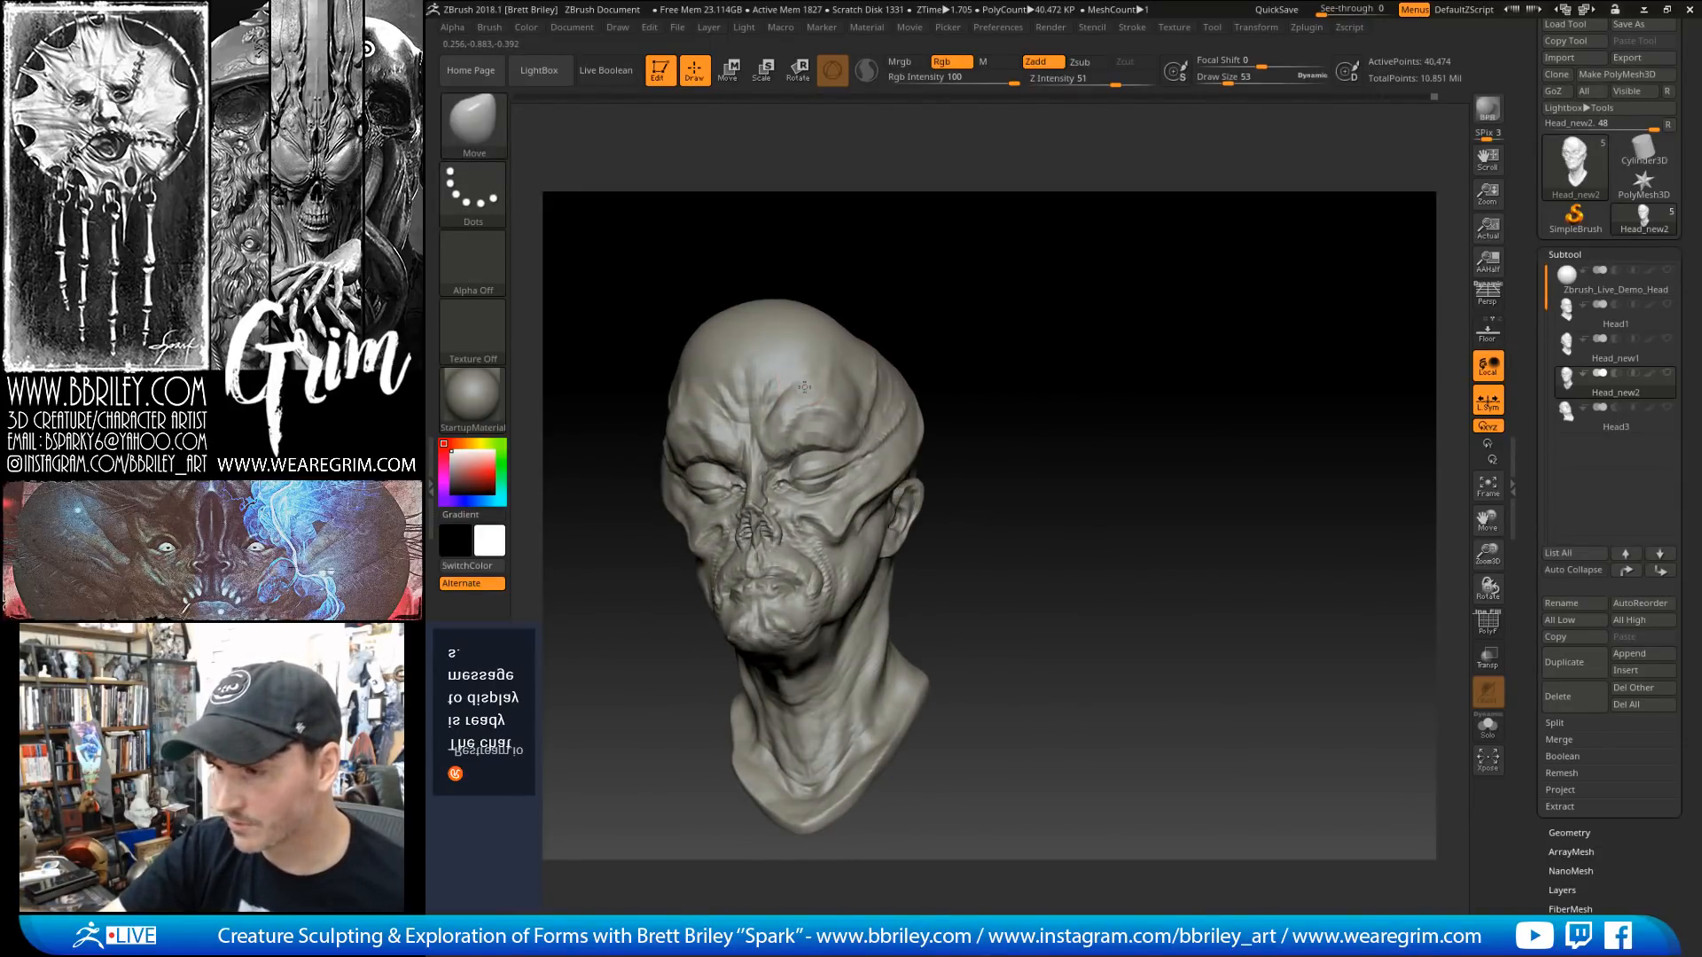
{"action": "right_click_drag", "start_coordinate": [810, 372], "coordinate": [807, 379]}
{"action": "mouse_move", "coordinate": [856, 295]}
{"action": "right_mouse_down"}
{"action": "mouse_move", "coordinate": [933, 282]}
{"action": "mouse_move", "coordinate": [783, 407]}
{"action": "mouse_move", "coordinate": [811, 330]}
{"action": "right_mouse_up"}
{"action": "key", "text": "bracketright"}
{"action": "key", "text": "bracketright"}
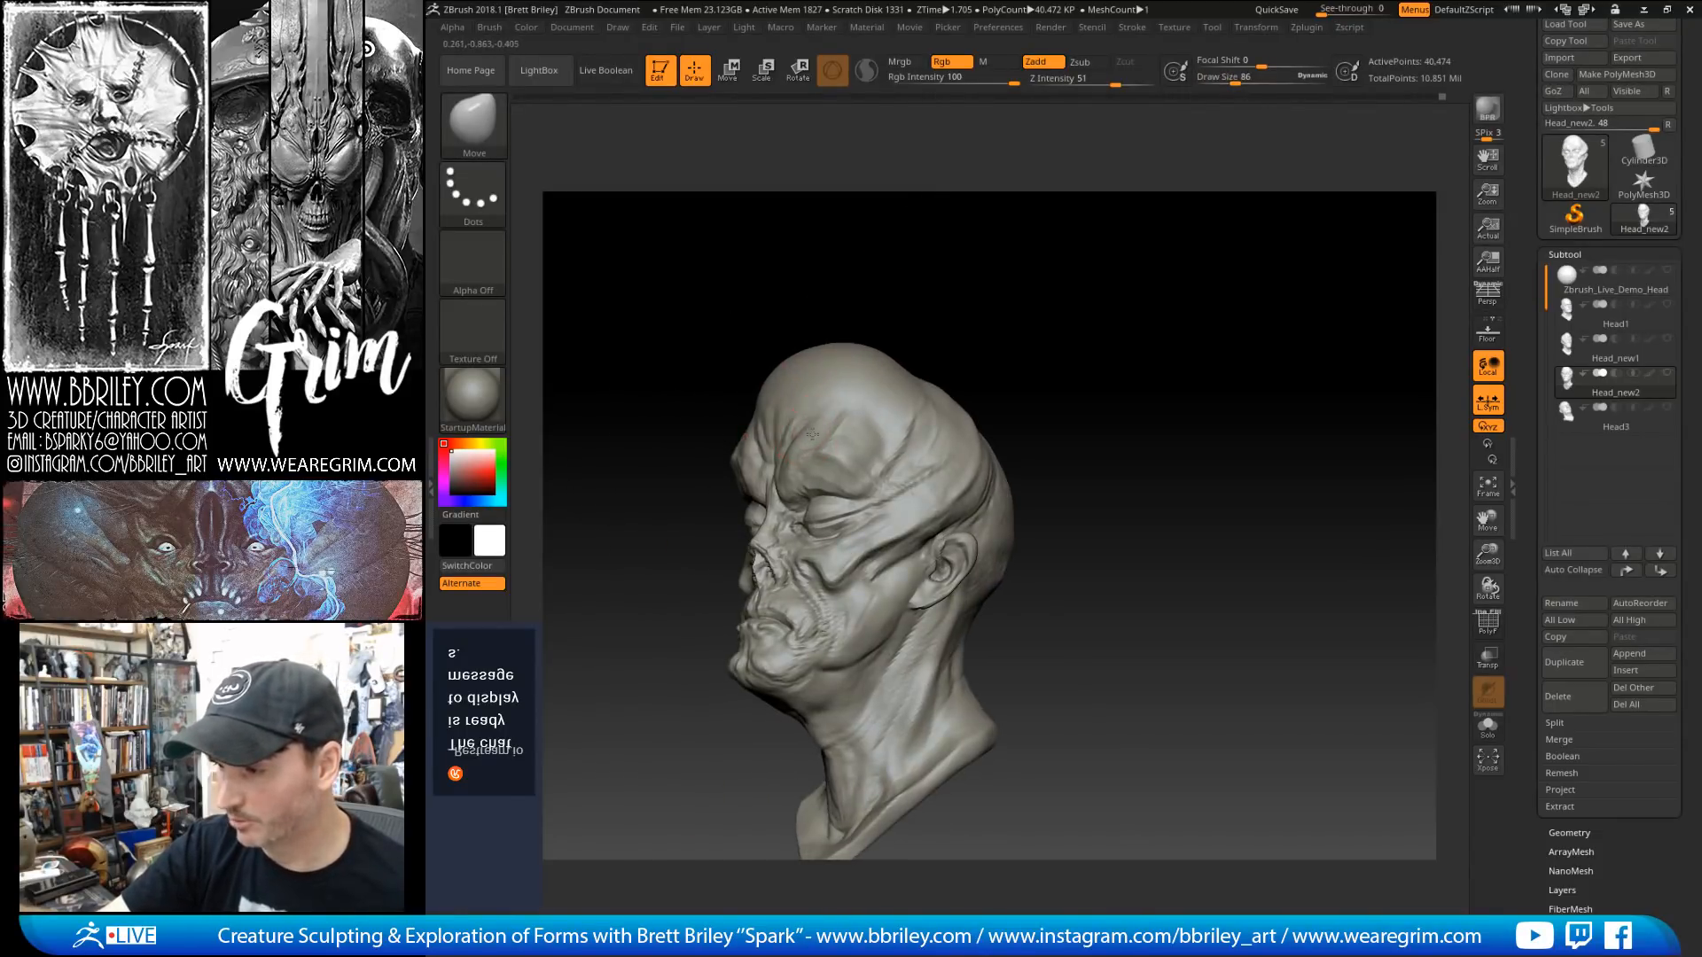
{"action": "right_click_drag", "start_coordinate": [814, 426], "coordinate": [800, 441]}
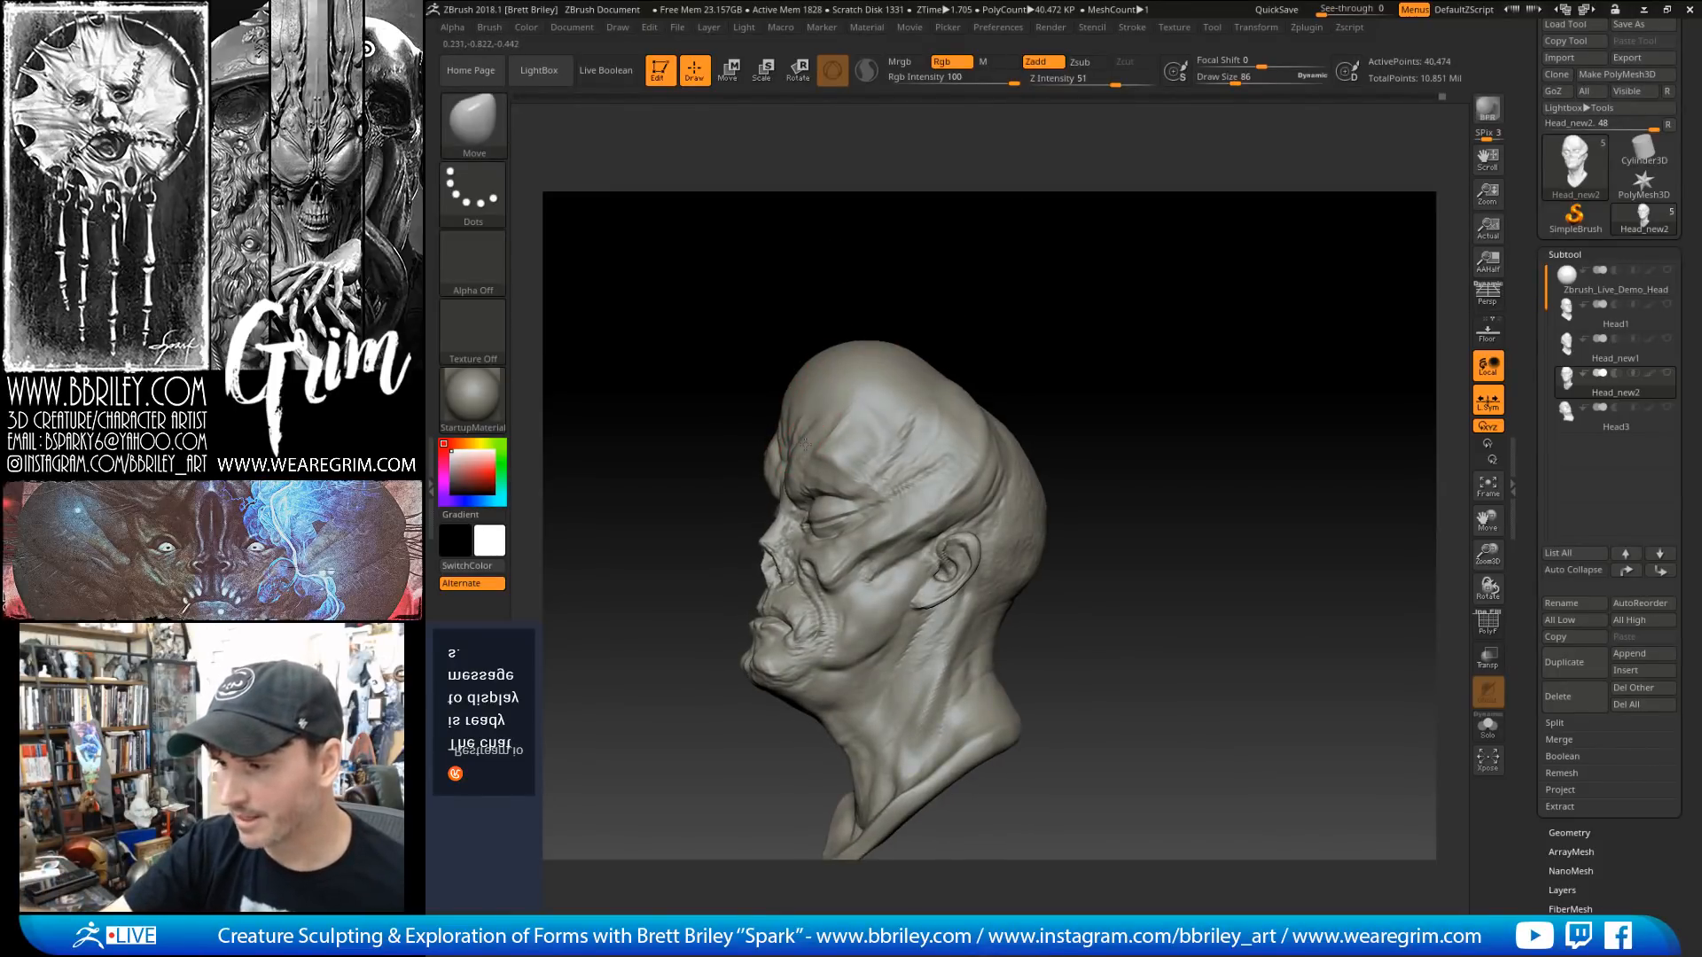
Step: Refine the brow and upper temple shapes with the Move brush, reducing the draw size through 75 and 59 to 53
{"action": "left_click_drag", "start_coordinate": [1052, 304], "coordinate": [1019, 312]}
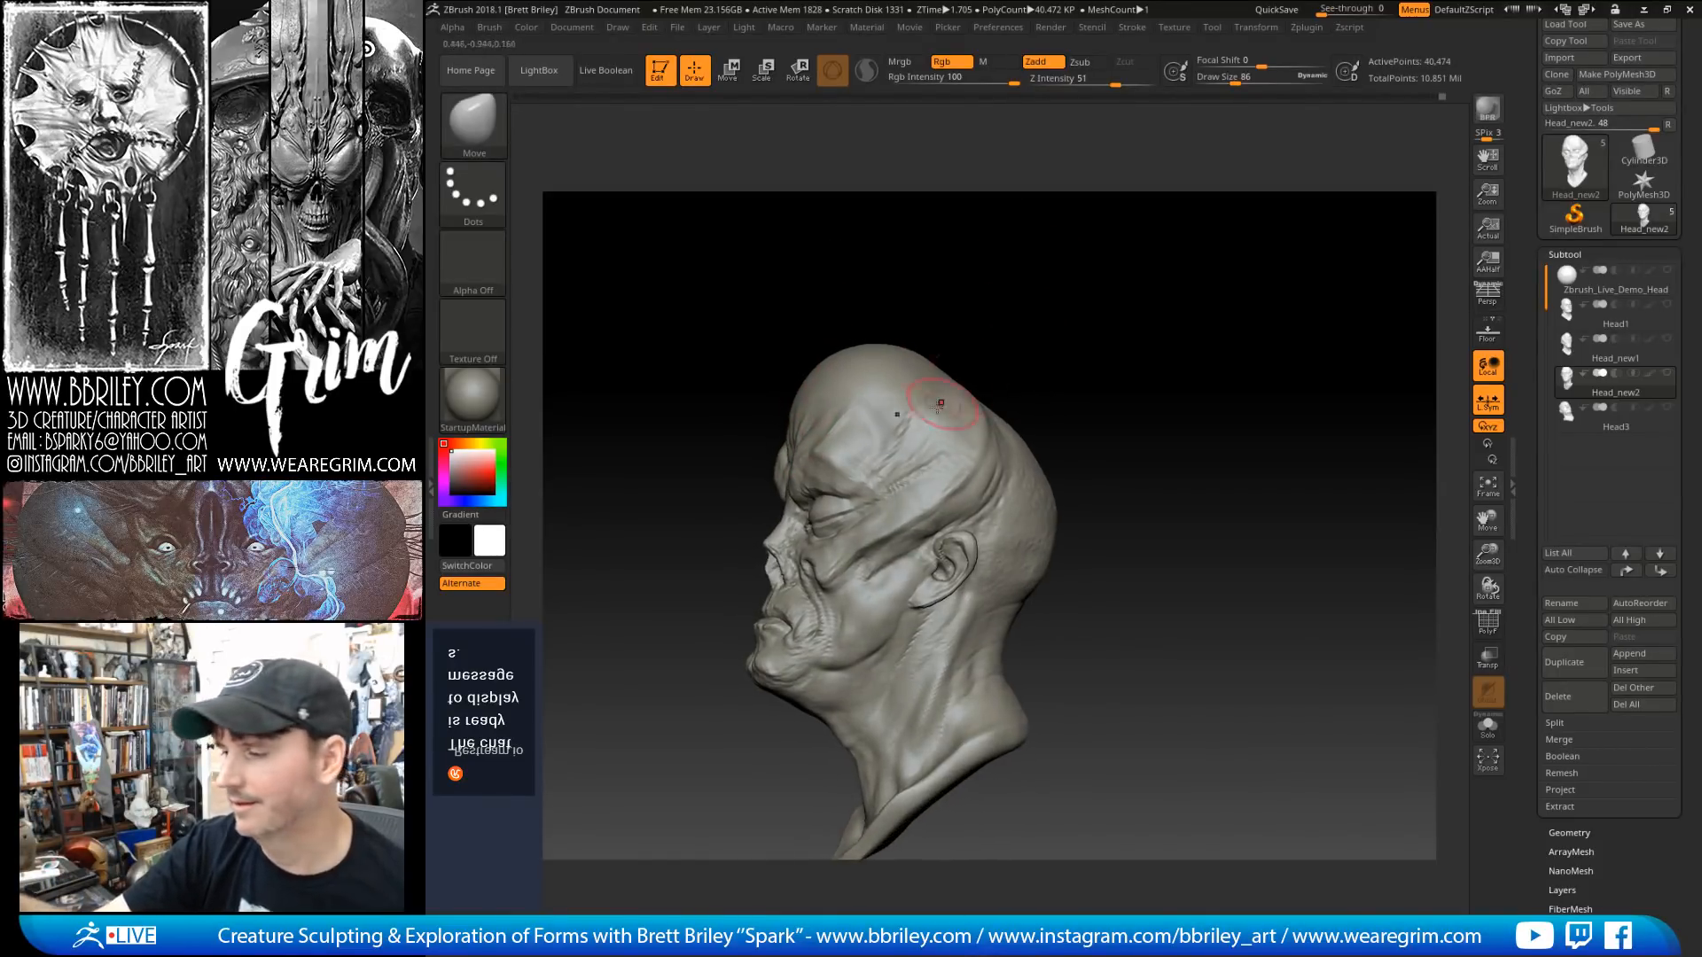
{"action": "left_click_drag", "start_coordinate": [925, 280], "coordinate": [820, 453]}
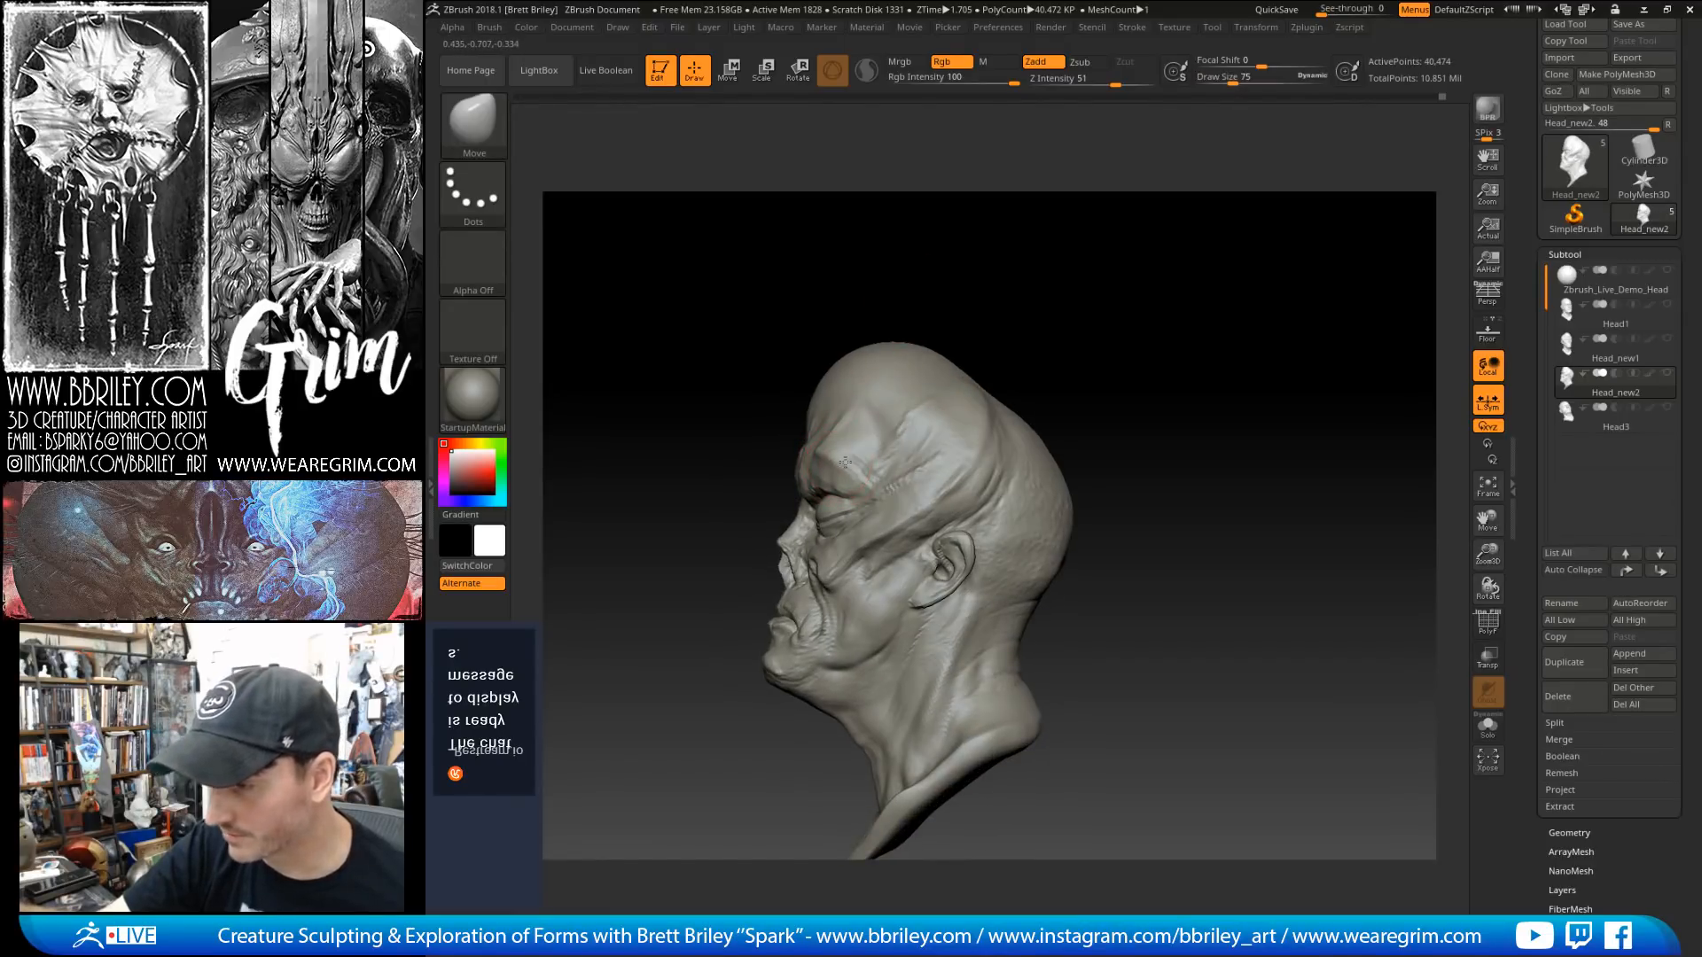
{"action": "left_click_drag", "start_coordinate": [933, 256], "coordinate": [981, 232]}
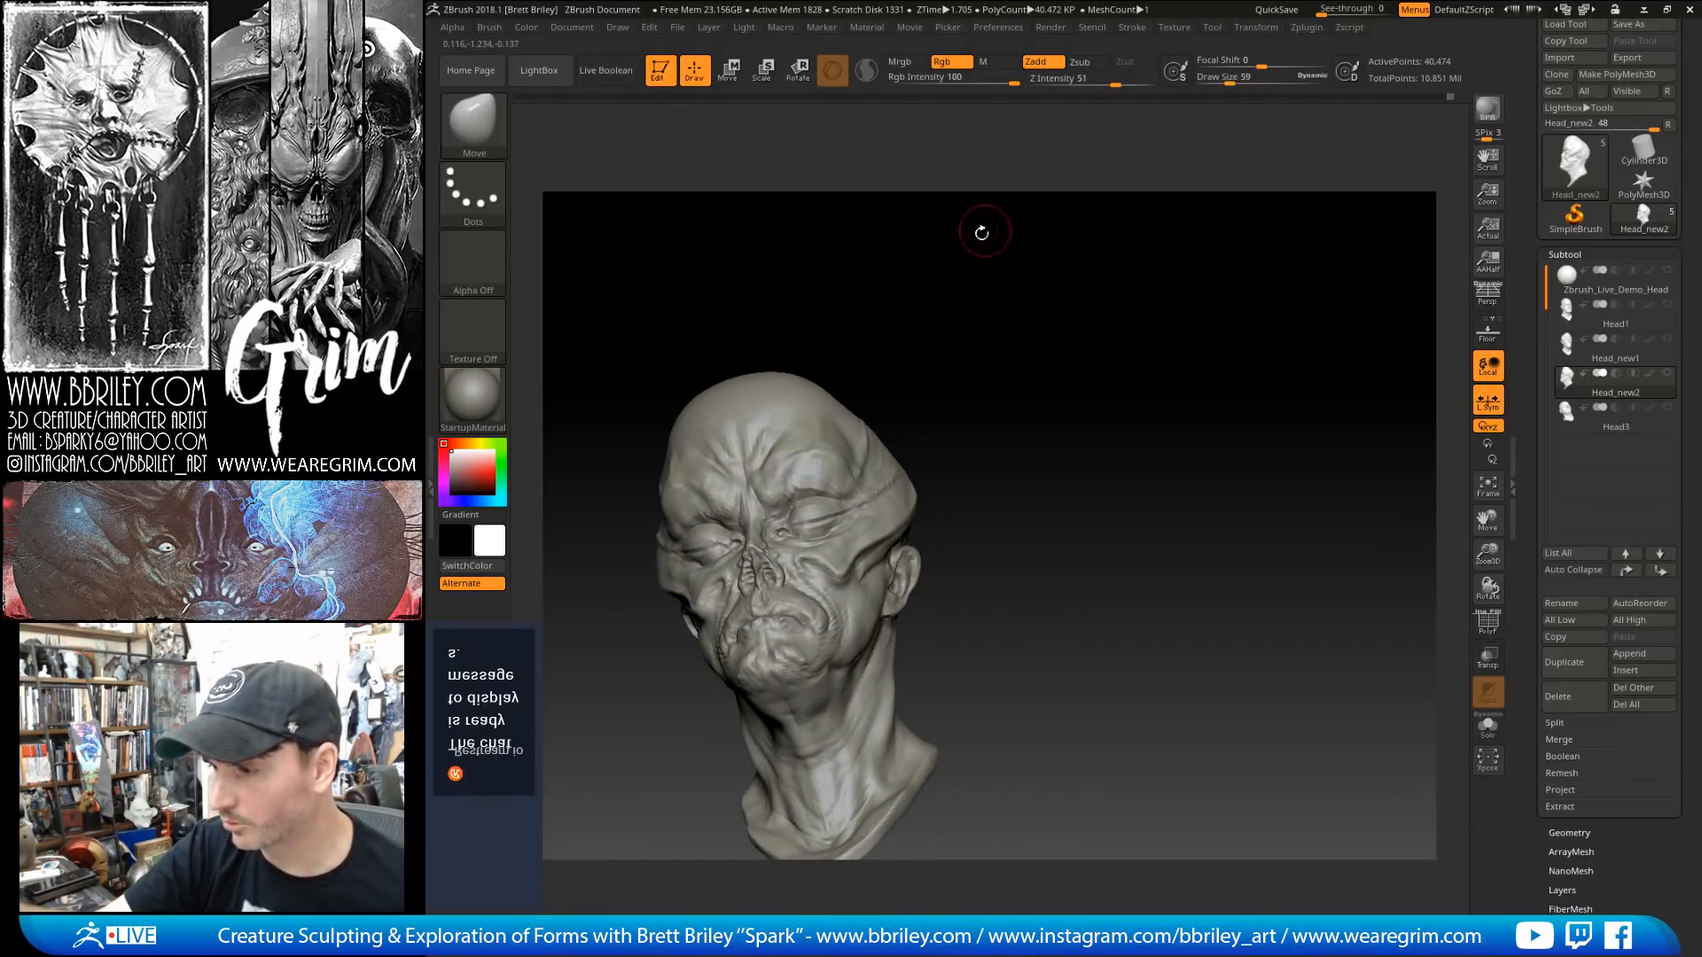
{"action": "mouse_move", "coordinate": [941, 365]}
{"action": "left_mouse_down"}
{"action": "mouse_move", "coordinate": [984, 353]}
{"action": "mouse_move", "coordinate": [832, 380]}
{"action": "mouse_move", "coordinate": [938, 321]}
{"action": "mouse_move", "coordinate": [866, 347]}
{"action": "mouse_move", "coordinate": [881, 274]}
{"action": "mouse_move", "coordinate": [873, 373]}
{"action": "left_mouse_up"}
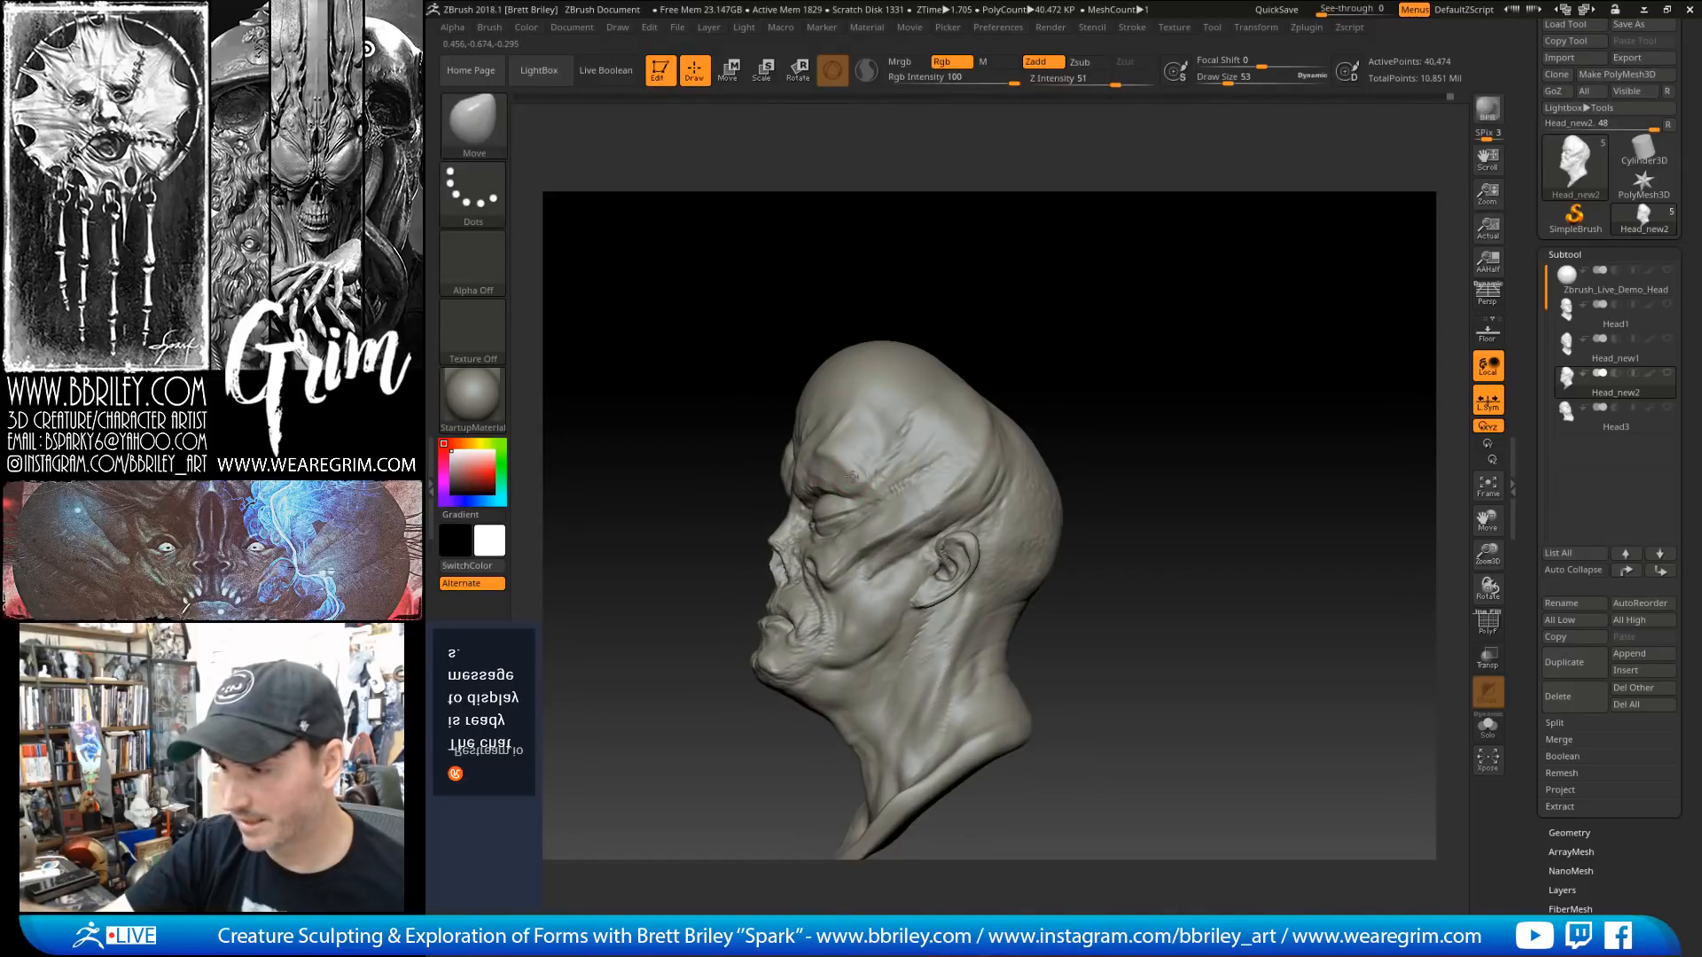
{"action": "mouse_move", "coordinate": [968, 274]}
{"action": "left_mouse_down"}
{"action": "mouse_move", "coordinate": [1033, 236]}
{"action": "mouse_move", "coordinate": [1080, 292]}
{"action": "mouse_move", "coordinate": [1064, 306]}
{"action": "left_mouse_up"}
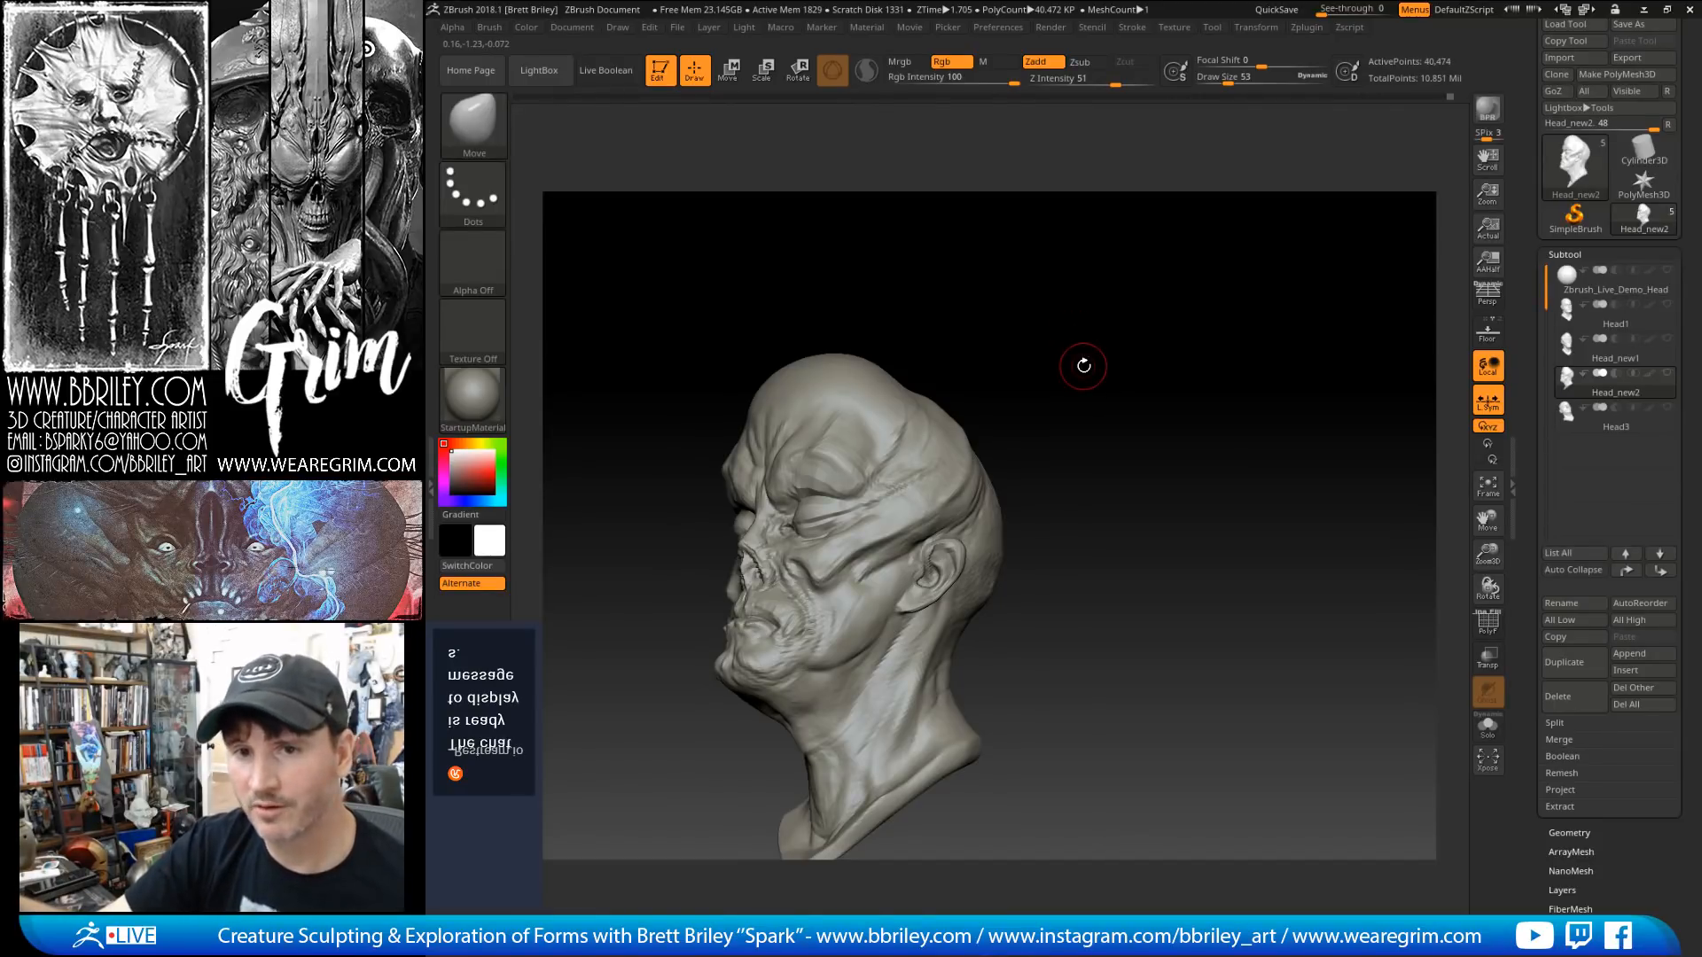
{"action": "mouse_move", "coordinate": [1076, 352]}
{"action": "left_mouse_down"}
{"action": "mouse_move", "coordinate": [1067, 327]}
{"action": "mouse_move", "coordinate": [1126, 325]}
{"action": "mouse_move", "coordinate": [992, 332]}
{"action": "left_mouse_up"}
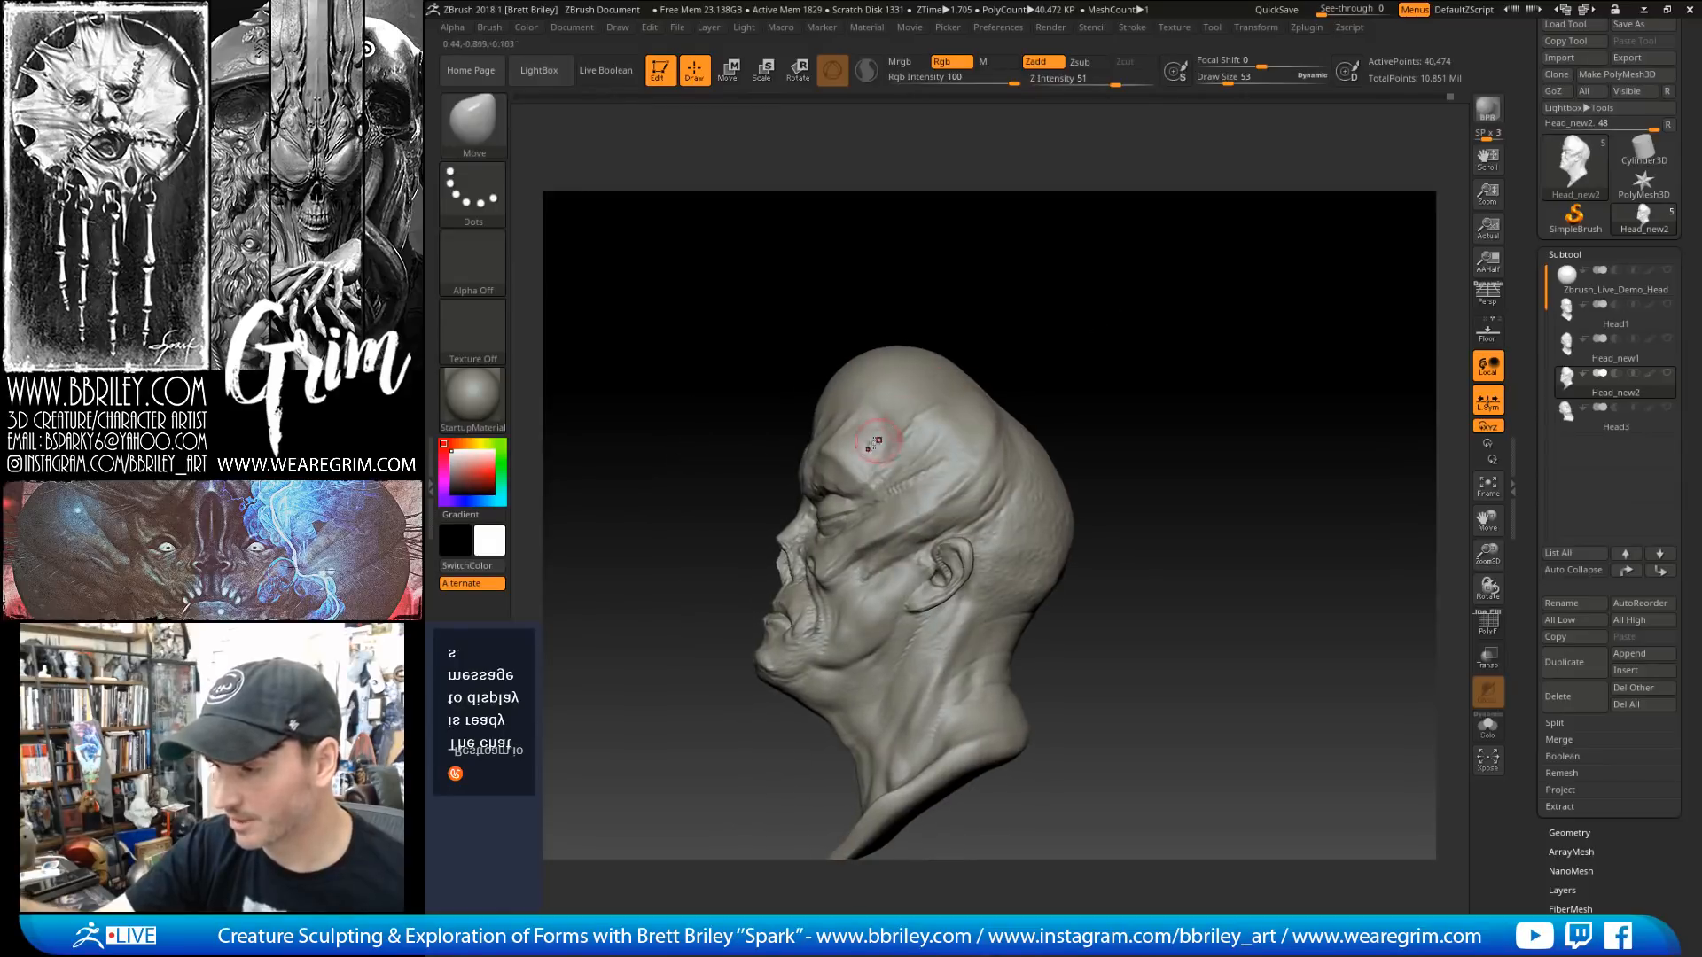
Step: Adjust the outer brow, eye corner and side of the temple with the Move brush at draw sizes 62, 44 and 41
{"action": "key", "text": "bracketright"}
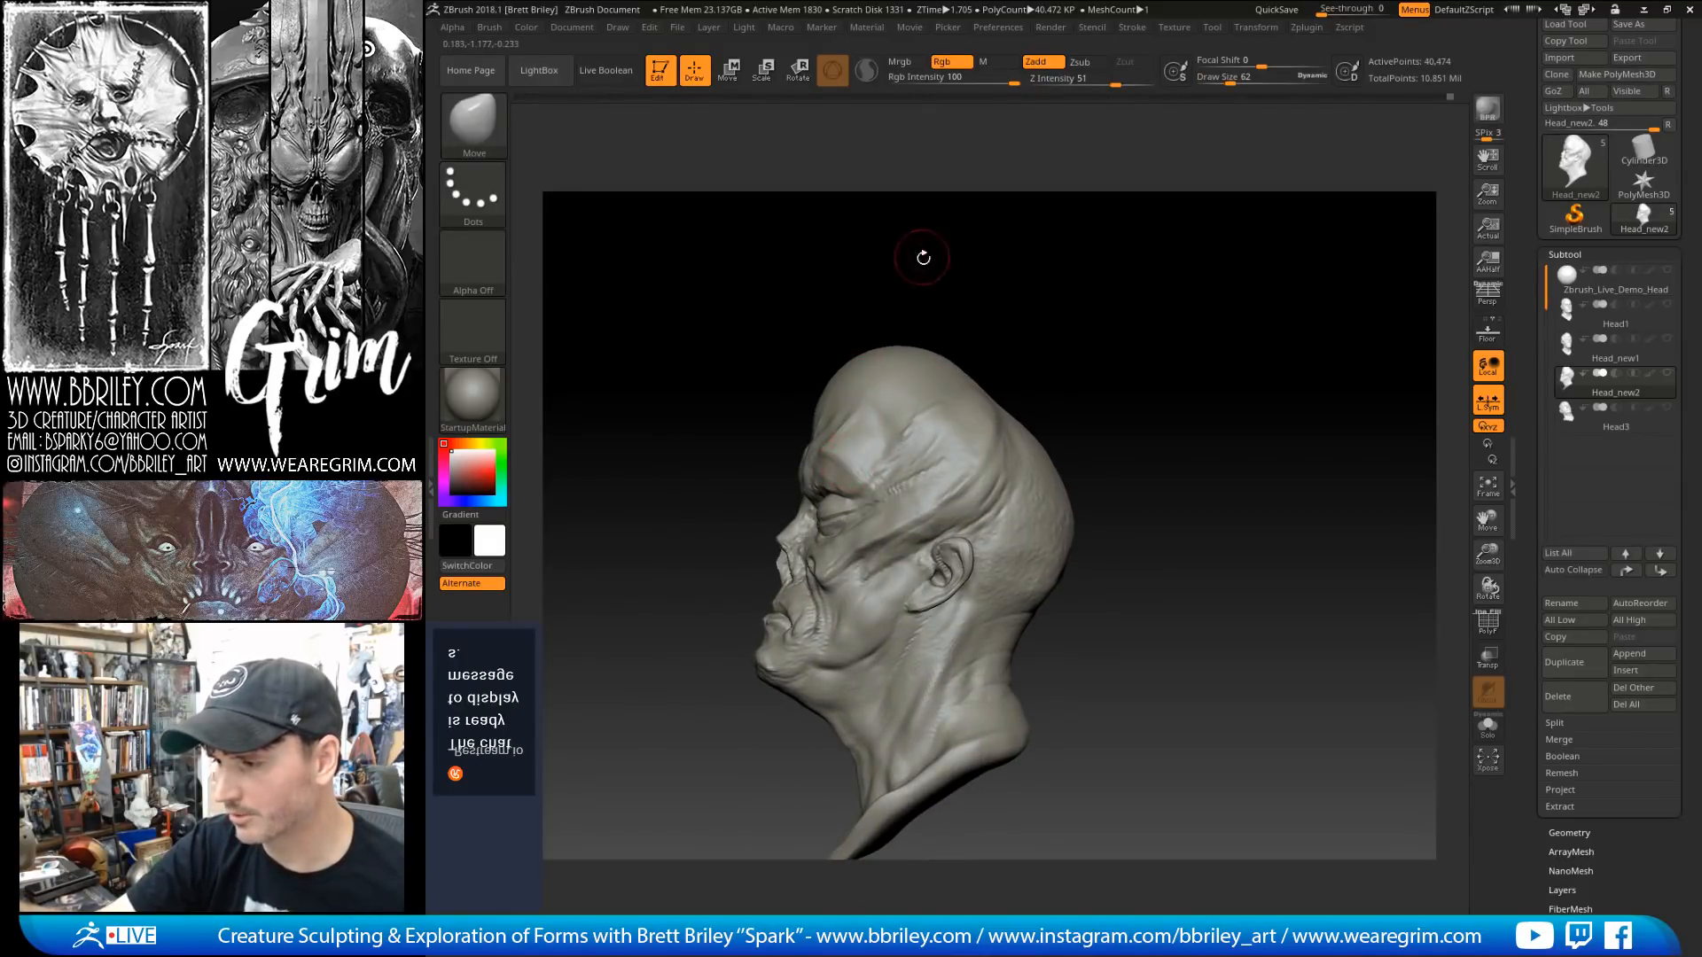
{"action": "key", "text": "s"}
{"action": "mouse_move", "coordinate": [924, 258]}
{"action": "left_mouse_down"}
{"action": "mouse_move", "coordinate": [970, 271]}
{"action": "mouse_move", "coordinate": [931, 269]}
{"action": "mouse_move", "coordinate": [919, 335]}
{"action": "mouse_move", "coordinate": [858, 330]}
{"action": "mouse_move", "coordinate": [972, 315]}
{"action": "mouse_move", "coordinate": [997, 348]}
{"action": "left_mouse_up"}
{"action": "left_click", "coordinate": [843, 460]}
{"action": "left_click_drag", "start_coordinate": [997, 348], "coordinate": [938, 323], "text": "alt"}
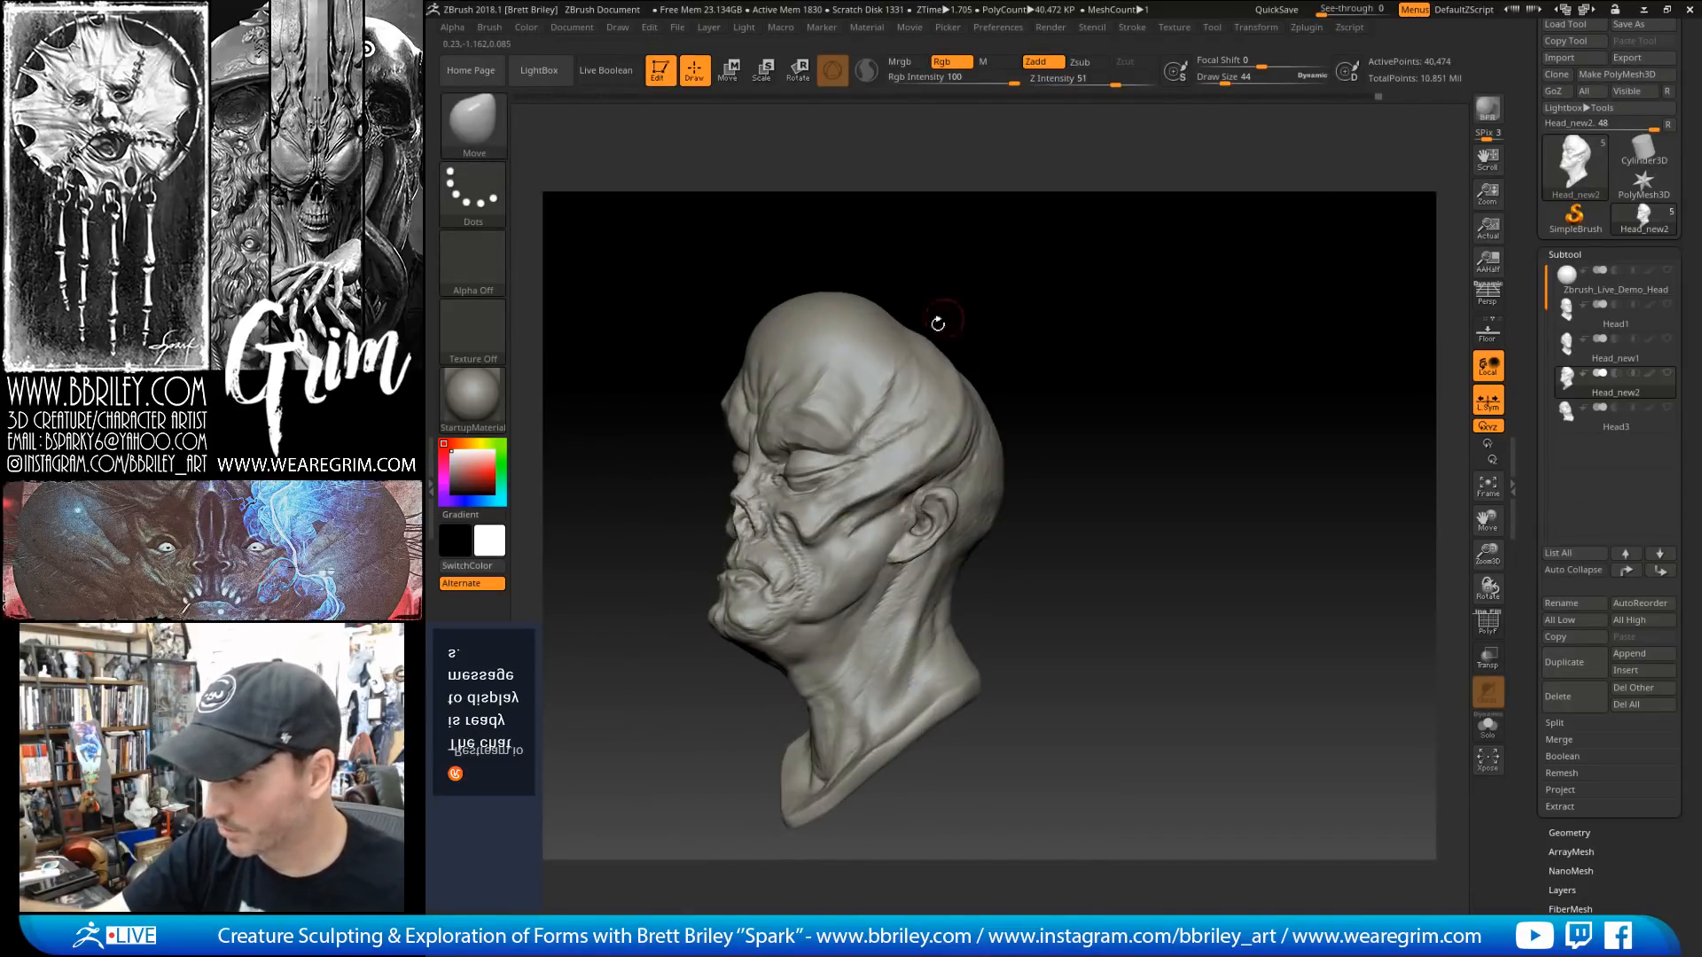
{"action": "key", "text": "s"}
{"action": "left_click", "coordinate": [849, 472]}
{"action": "key", "text": "["}
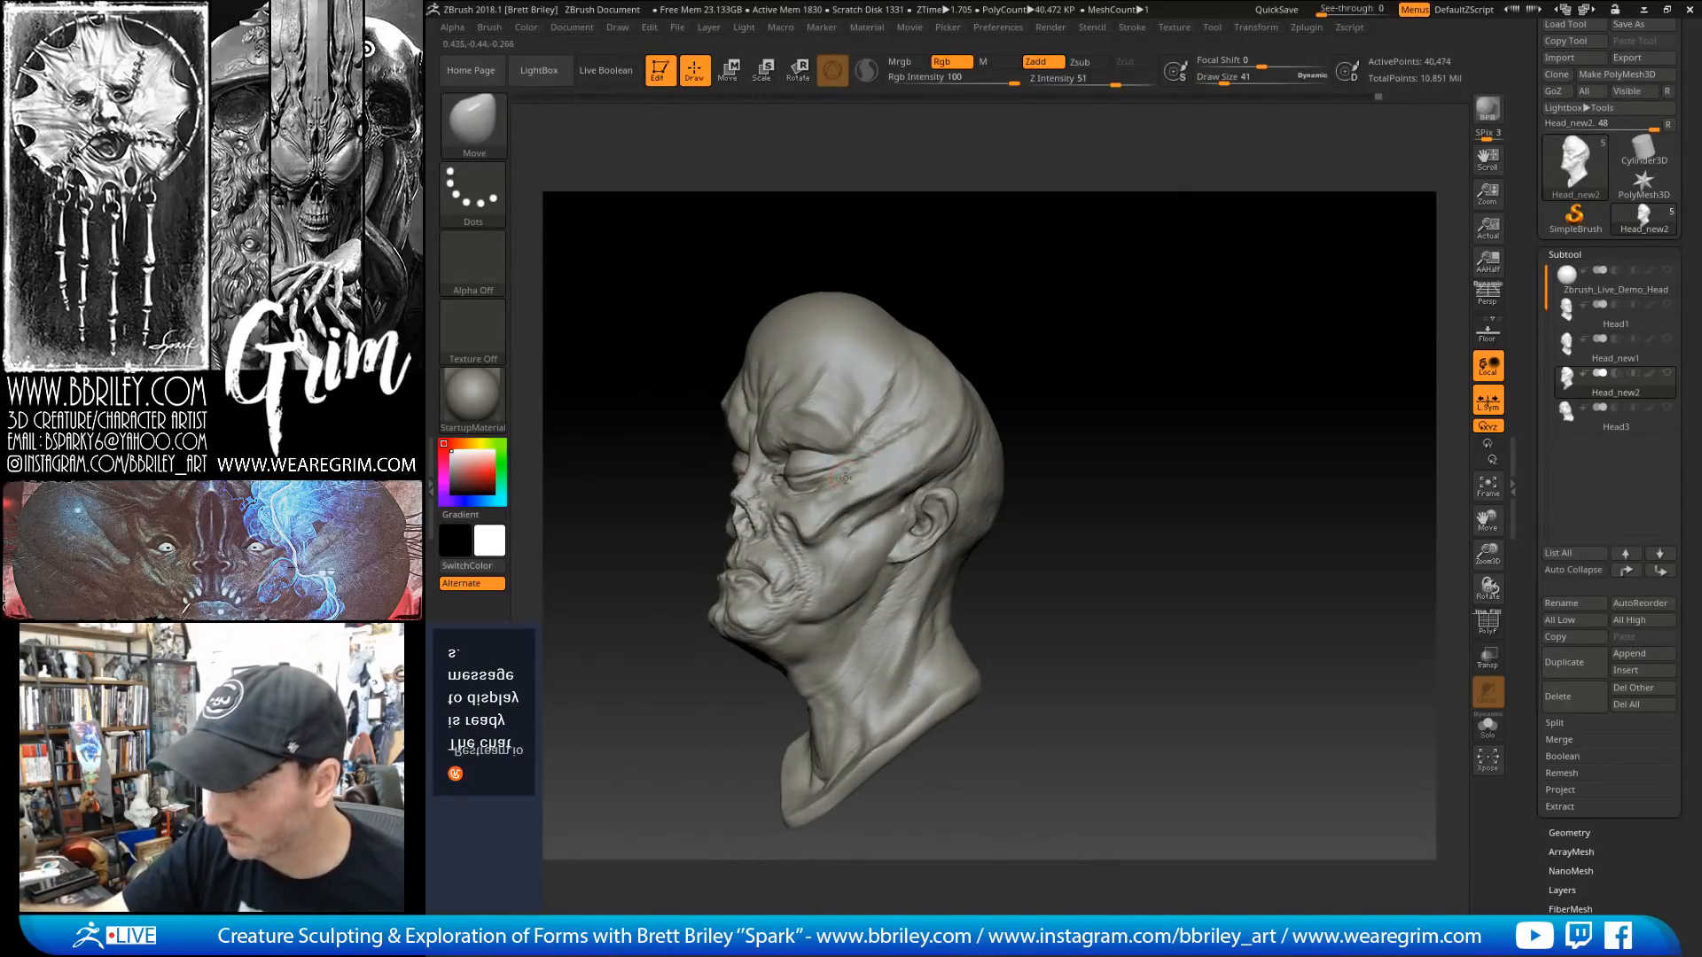
{"action": "mouse_move", "coordinate": [1023, 251]}
{"action": "left_mouse_down"}
{"action": "mouse_move", "coordinate": [1124, 218]}
{"action": "mouse_move", "coordinate": [1119, 261]}
{"action": "left_mouse_up"}
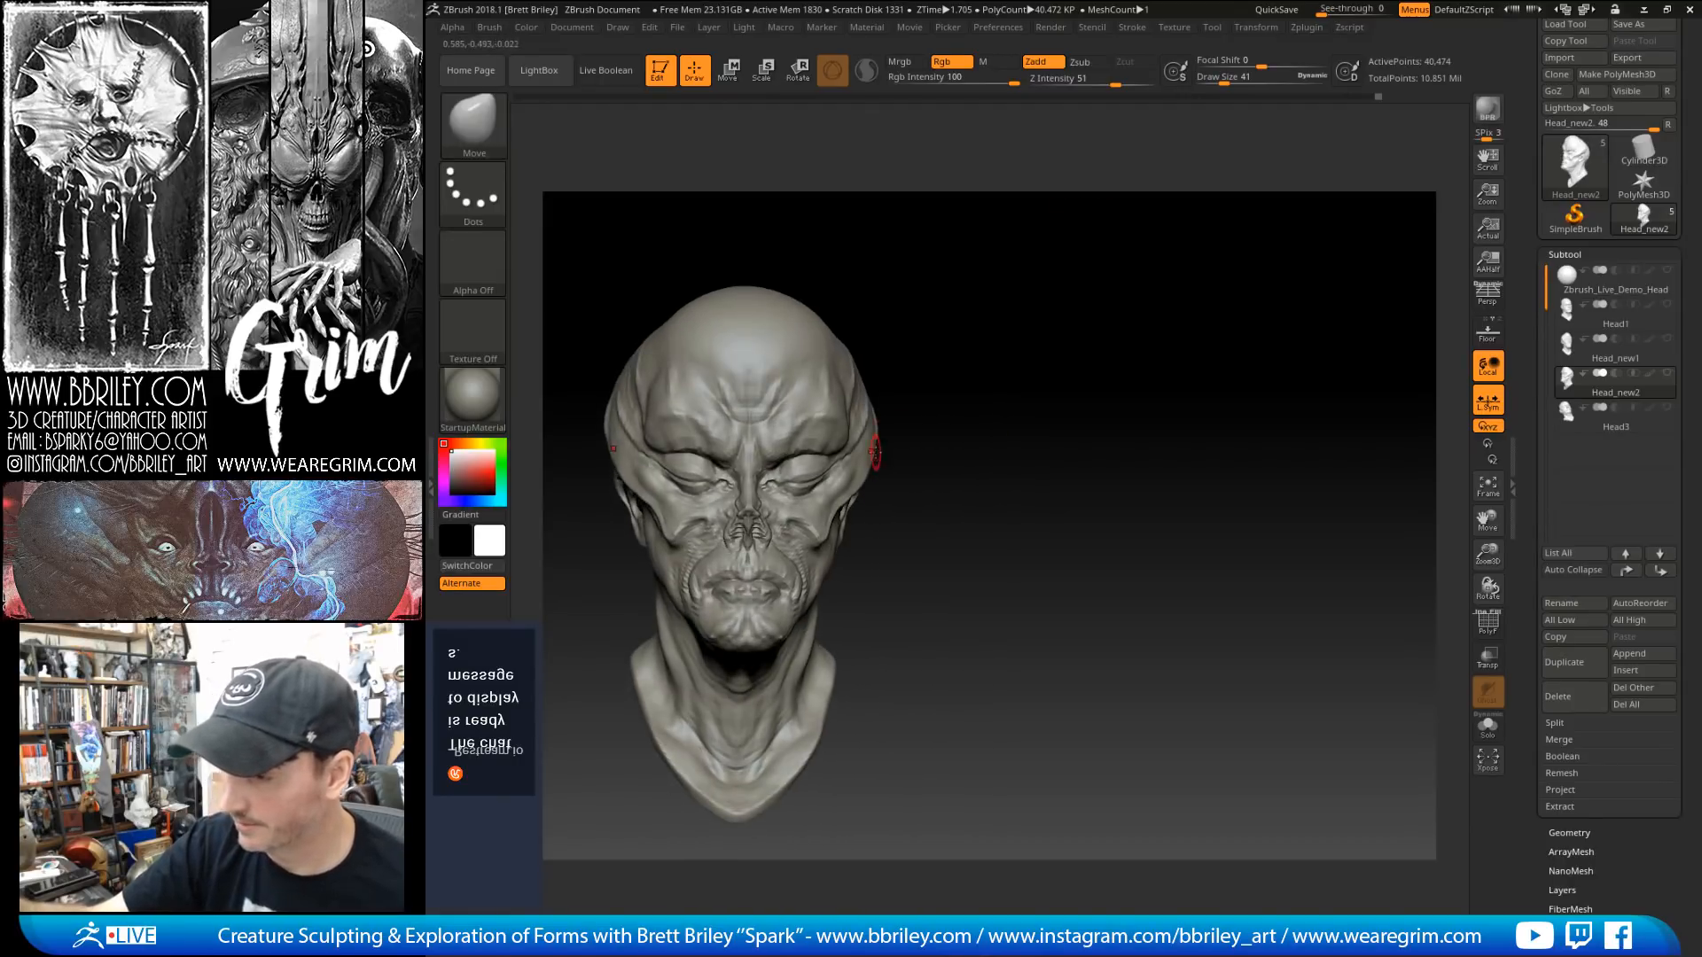
{"action": "left_click_drag", "start_coordinate": [928, 450], "coordinate": [868, 459]}
{"action": "mouse_move", "coordinate": [966, 319]}
{"action": "left_mouse_down"}
{"action": "mouse_move", "coordinate": [992, 281]}
{"action": "mouse_move", "coordinate": [1033, 342]}
{"action": "mouse_move", "coordinate": [1014, 296]}
{"action": "left_mouse_up"}
Step: Sharpen the crease beside the outer eye using DamStandard at intensity 21 and Standard at intensity 25, both at draw size 16
{"action": "key", "text": "b"}
{"action": "key", "text": "d"}
{"action": "key", "text": "s"}
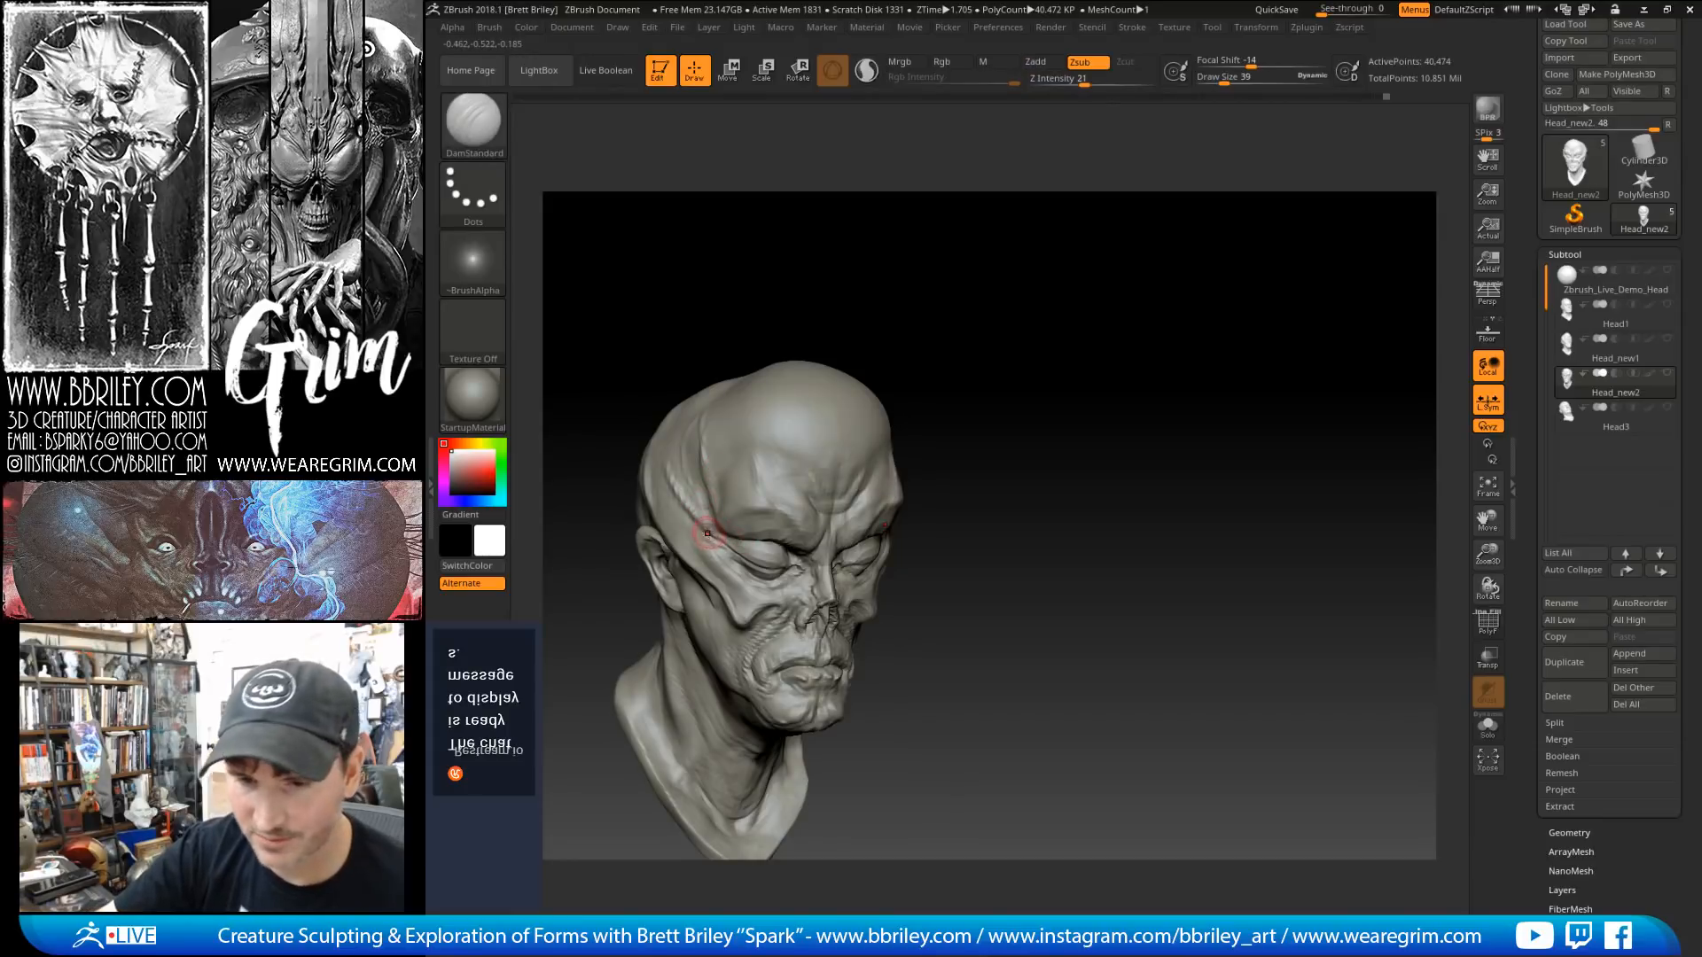
{"action": "key", "text": "s"}
{"action": "left_click_drag", "start_coordinate": [699, 532], "coordinate": [689, 533]}
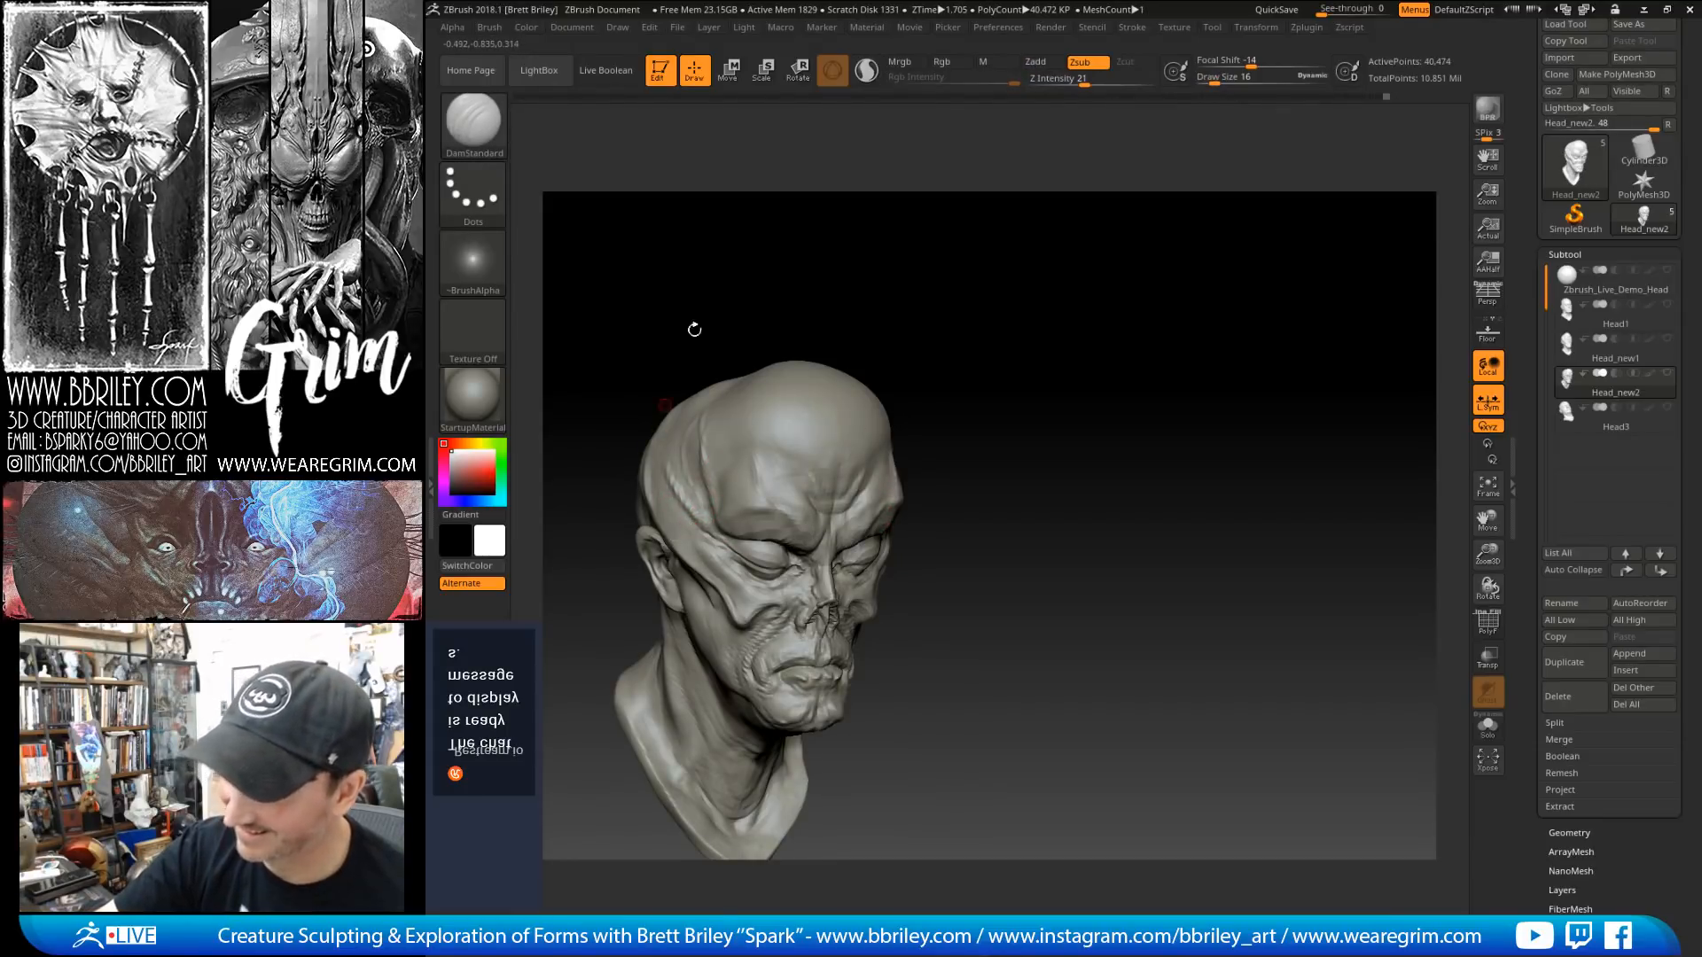
{"action": "left_click_drag", "start_coordinate": [694, 329], "coordinate": [891, 303]}
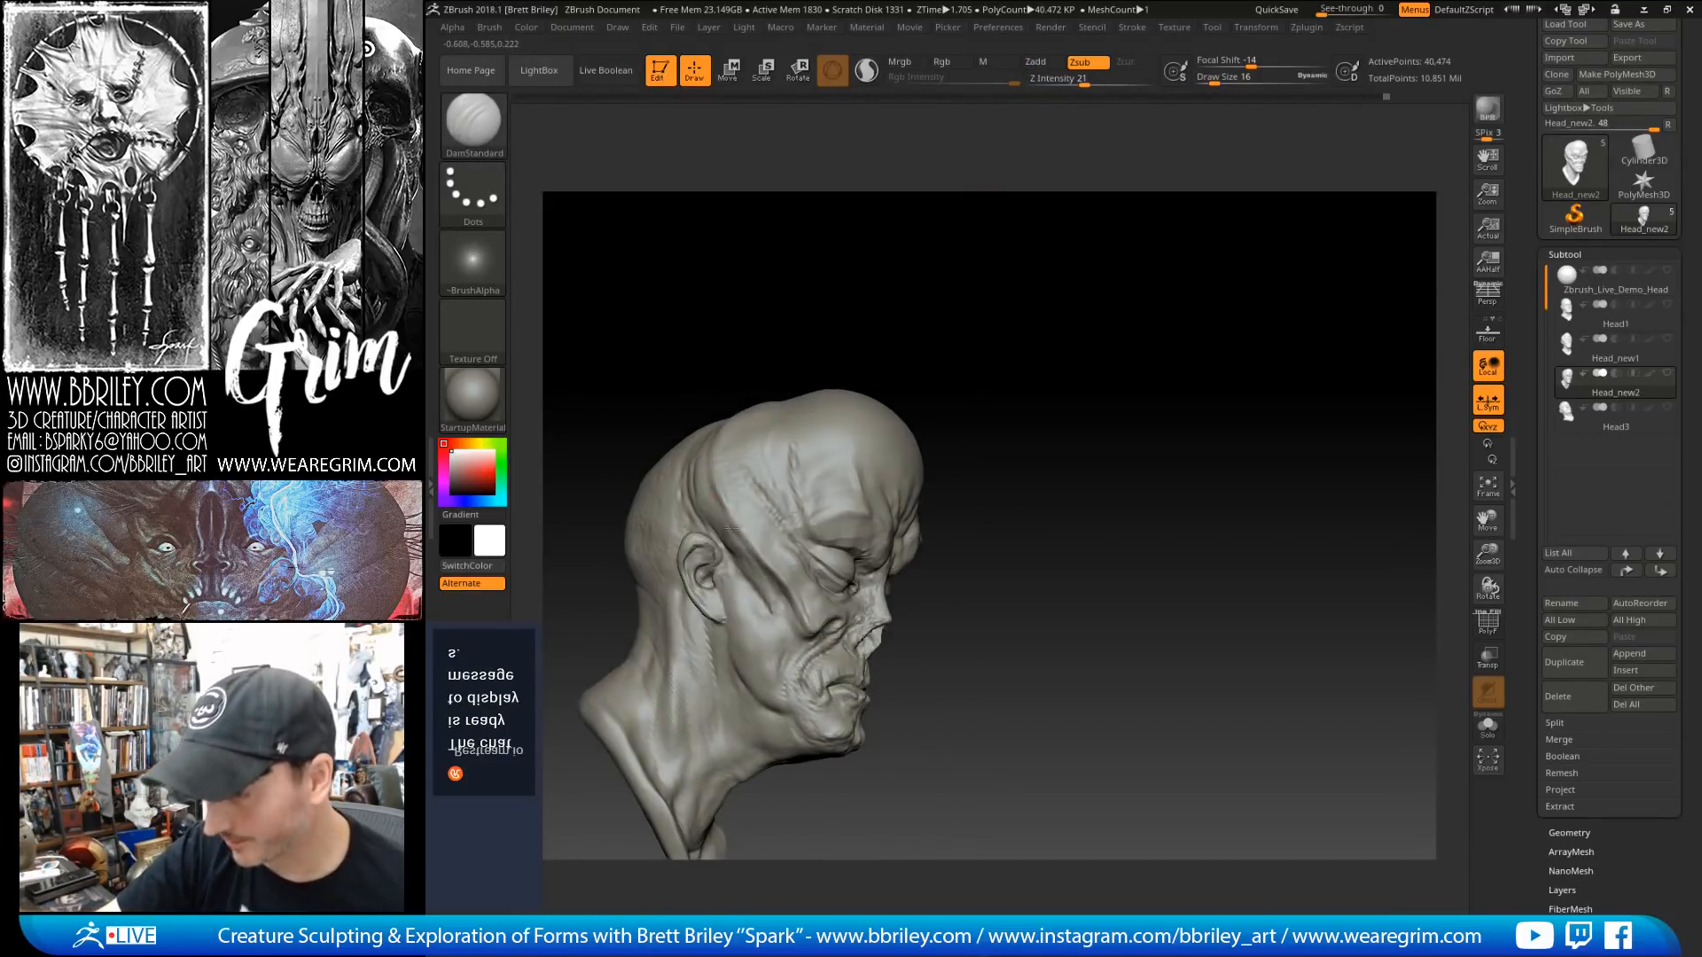
{"action": "key", "text": "b"}
{"action": "key", "text": "s"}
{"action": "key", "text": "t"}
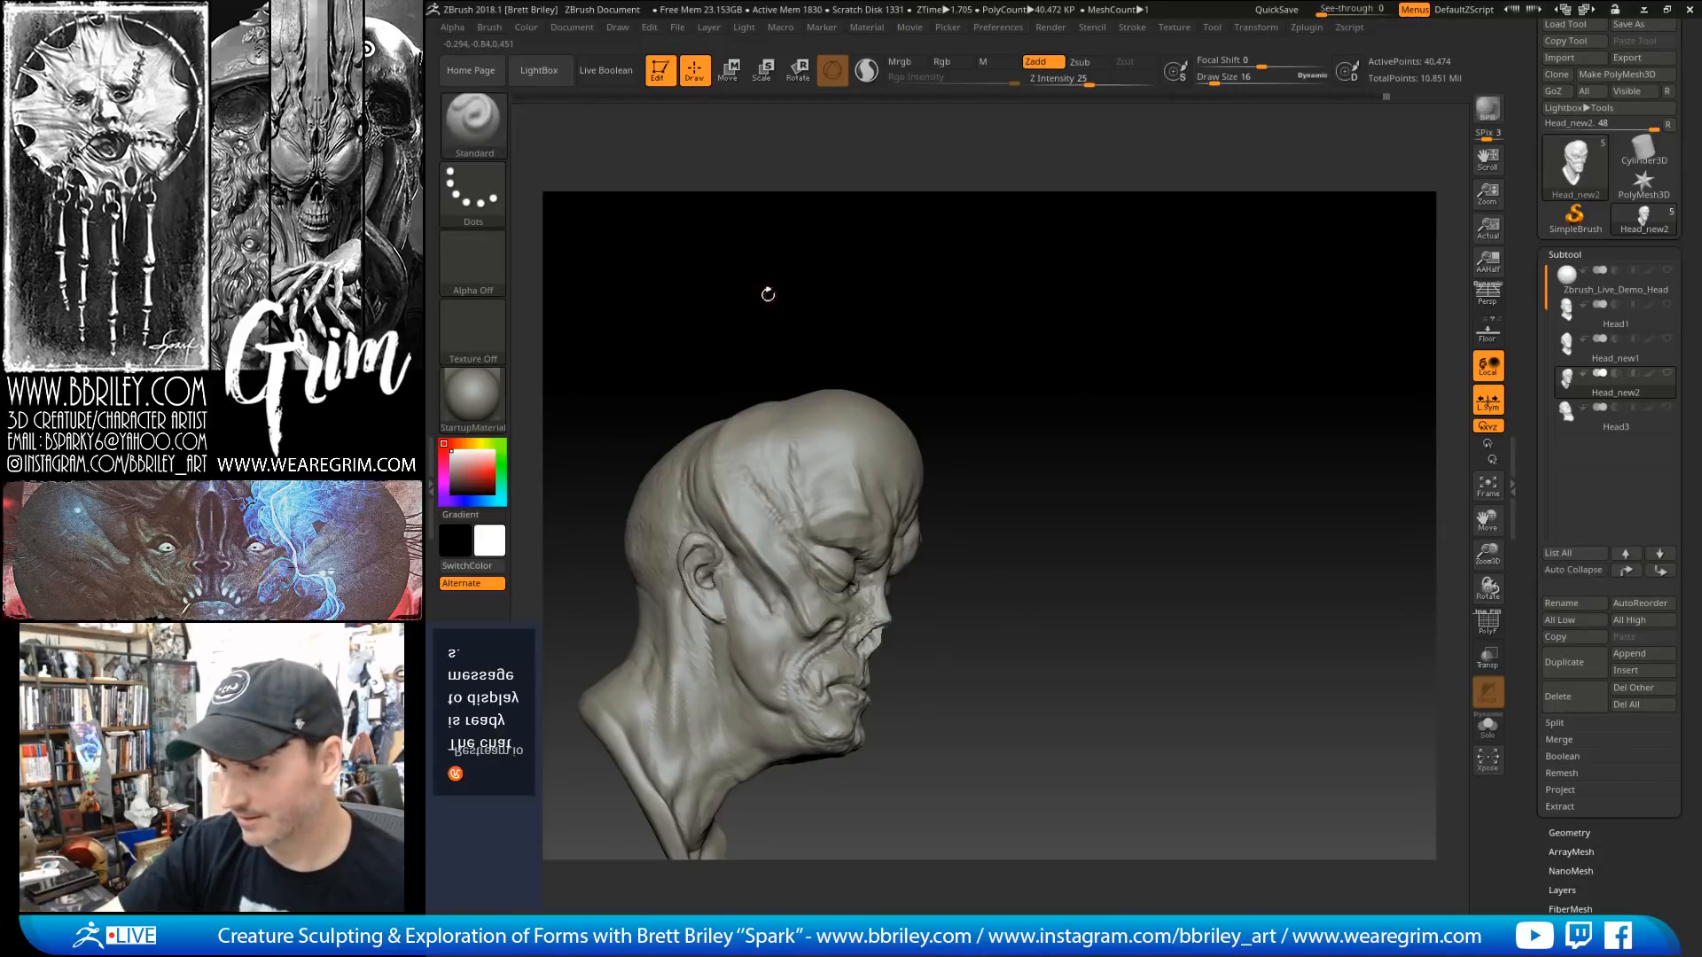
{"action": "mouse_move", "coordinate": [767, 294]}
{"action": "left_mouse_down"}
{"action": "mouse_move", "coordinate": [716, 456]}
{"action": "mouse_move", "coordinate": [934, 285]}
{"action": "mouse_move", "coordinate": [970, 477]}
{"action": "mouse_move", "coordinate": [988, 364]}
{"action": "mouse_move", "coordinate": [957, 350]}
{"action": "mouse_move", "coordinate": [1024, 341]}
{"action": "mouse_move", "coordinate": [991, 334]}
{"action": "mouse_move", "coordinate": [1002, 350]}
{"action": "mouse_move", "coordinate": [940, 365]}
{"action": "mouse_move", "coordinate": [1018, 354]}
{"action": "left_mouse_up"}
Step: Reshape the side and back of the skull above the ear with the Move brush at draw sizes 68, 111 and 72
{"action": "key", "text": "b"}
{"action": "key", "text": "m"}
{"action": "key", "text": "v"}
{"action": "key", "text": "bracketright"}
{"action": "key", "text": "bracketright"}
{"action": "key", "text": "bracketright"}
{"action": "key", "text": "bracketright"}
{"action": "key", "text": "bracketright"}
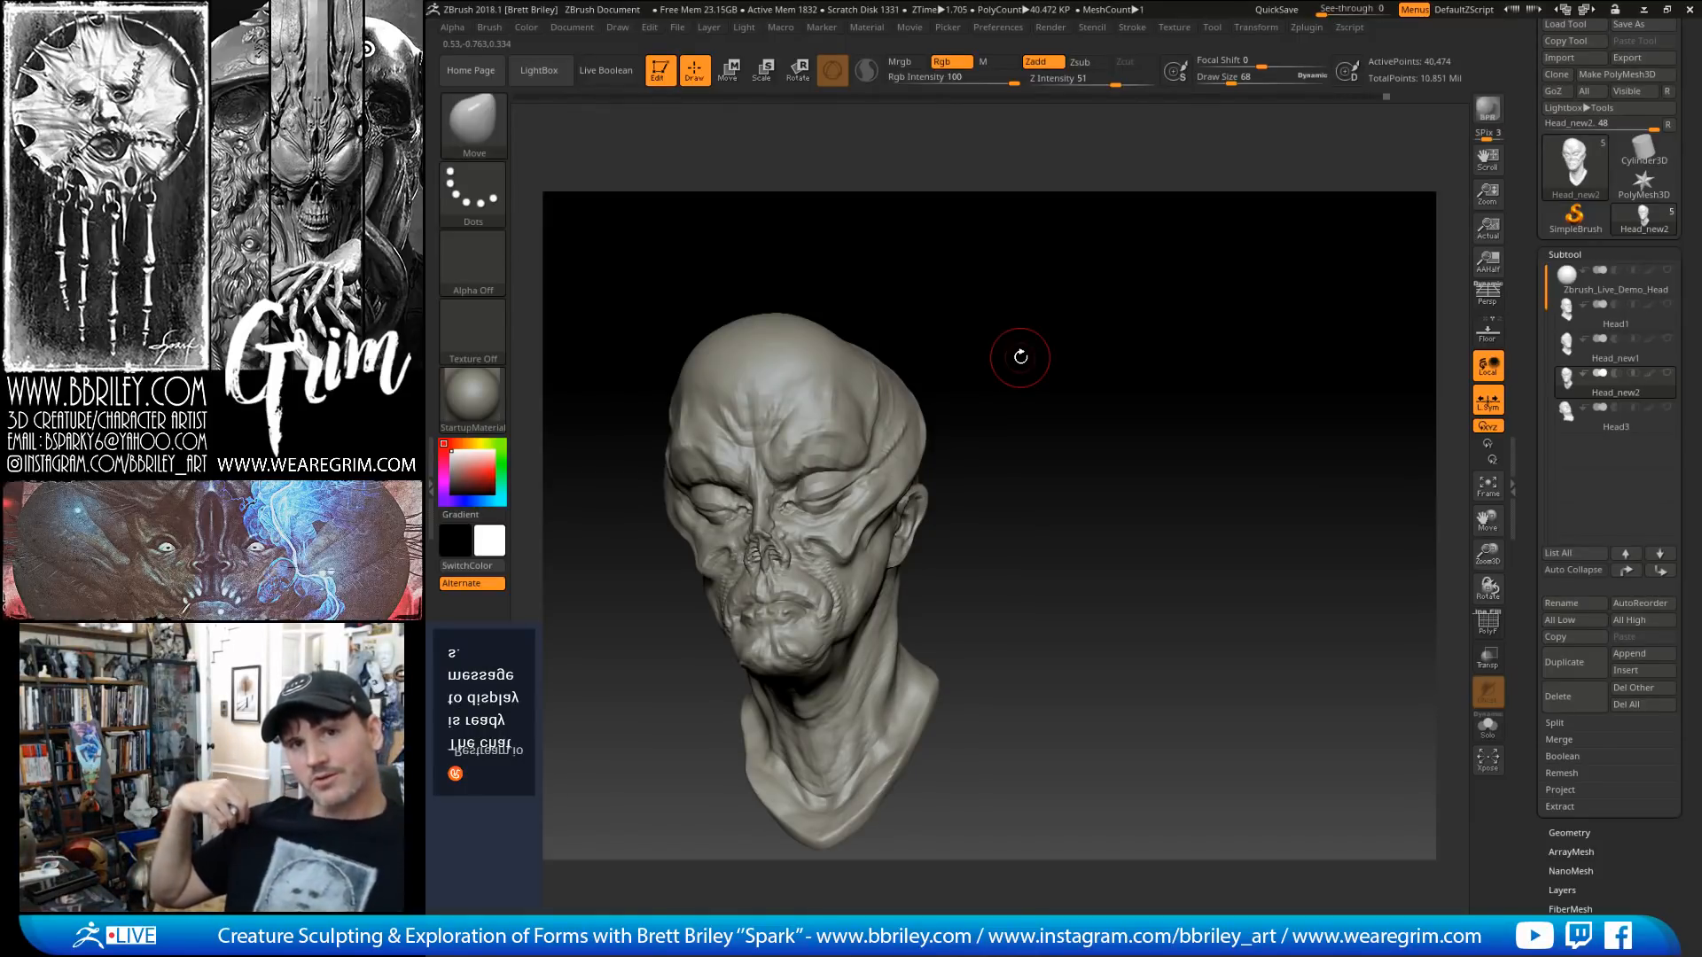
{"action": "mouse_move", "coordinate": [1017, 353]}
{"action": "left_mouse_down"}
{"action": "mouse_move", "coordinate": [1097, 384]}
{"action": "mouse_move", "coordinate": [1083, 418]}
{"action": "left_mouse_up"}
{"action": "key", "text": "s"}
{"action": "left_click_drag", "start_coordinate": [911, 471], "coordinate": [920, 468]}
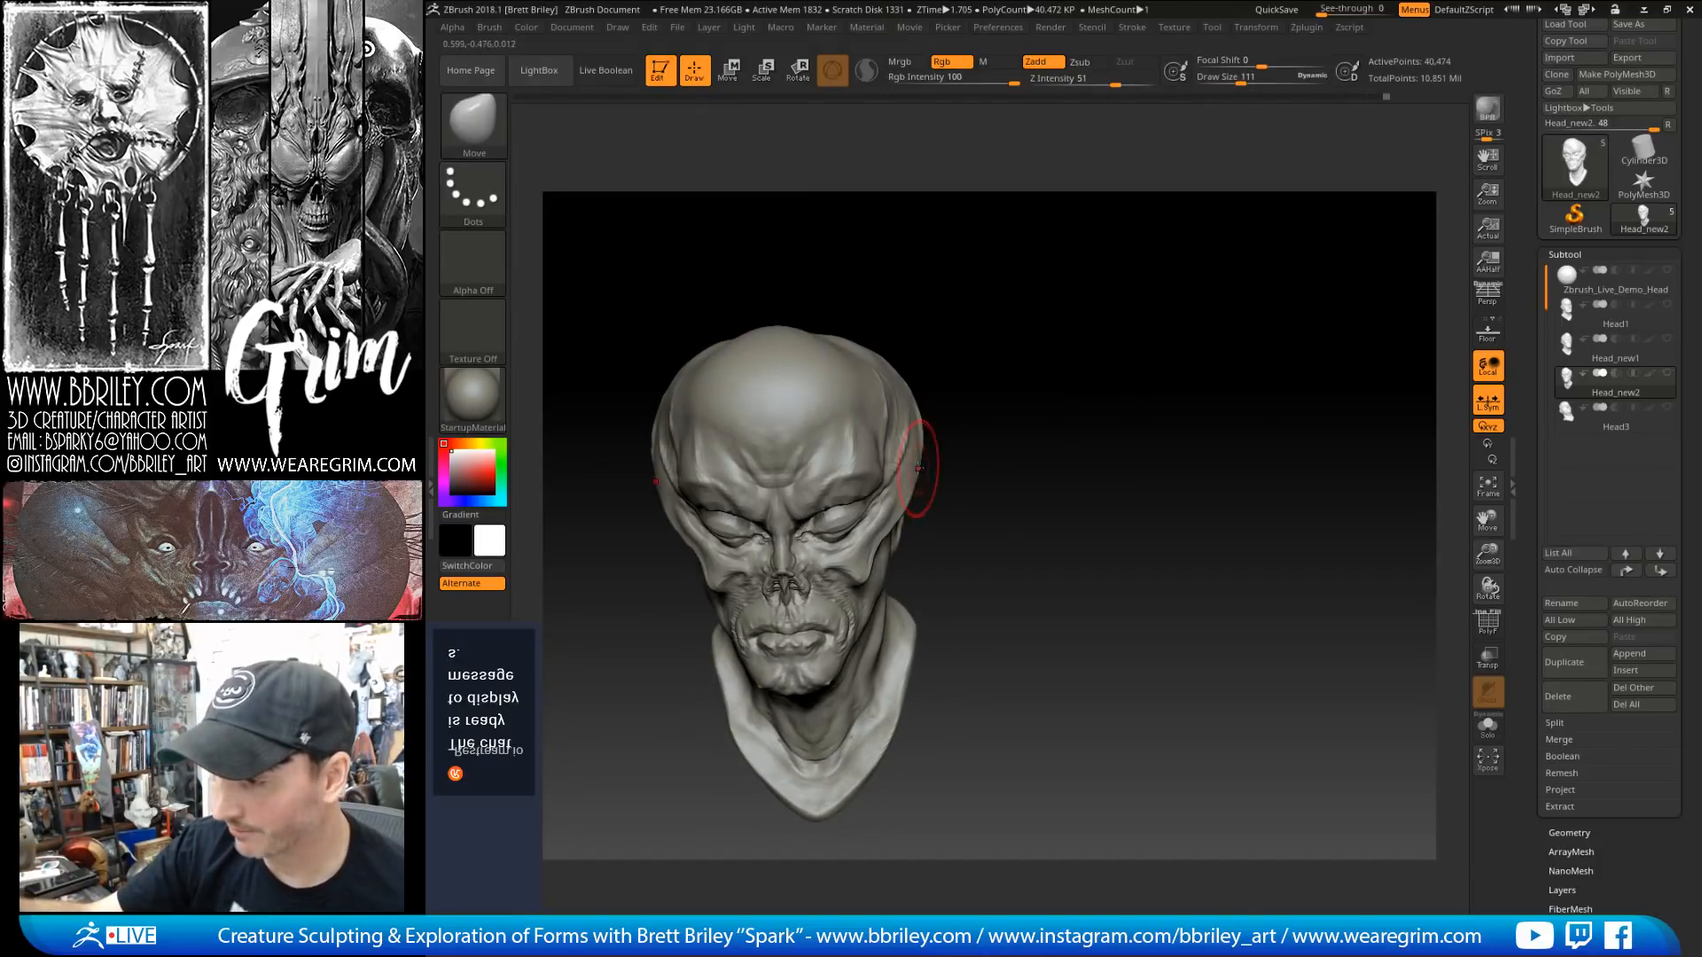
{"action": "mouse_move", "coordinate": [964, 388]}
{"action": "left_mouse_down"}
{"action": "mouse_move", "coordinate": [992, 293]}
{"action": "mouse_move", "coordinate": [926, 461]}
{"action": "mouse_move", "coordinate": [974, 394]}
{"action": "left_mouse_up"}
{"action": "key", "text": "s"}
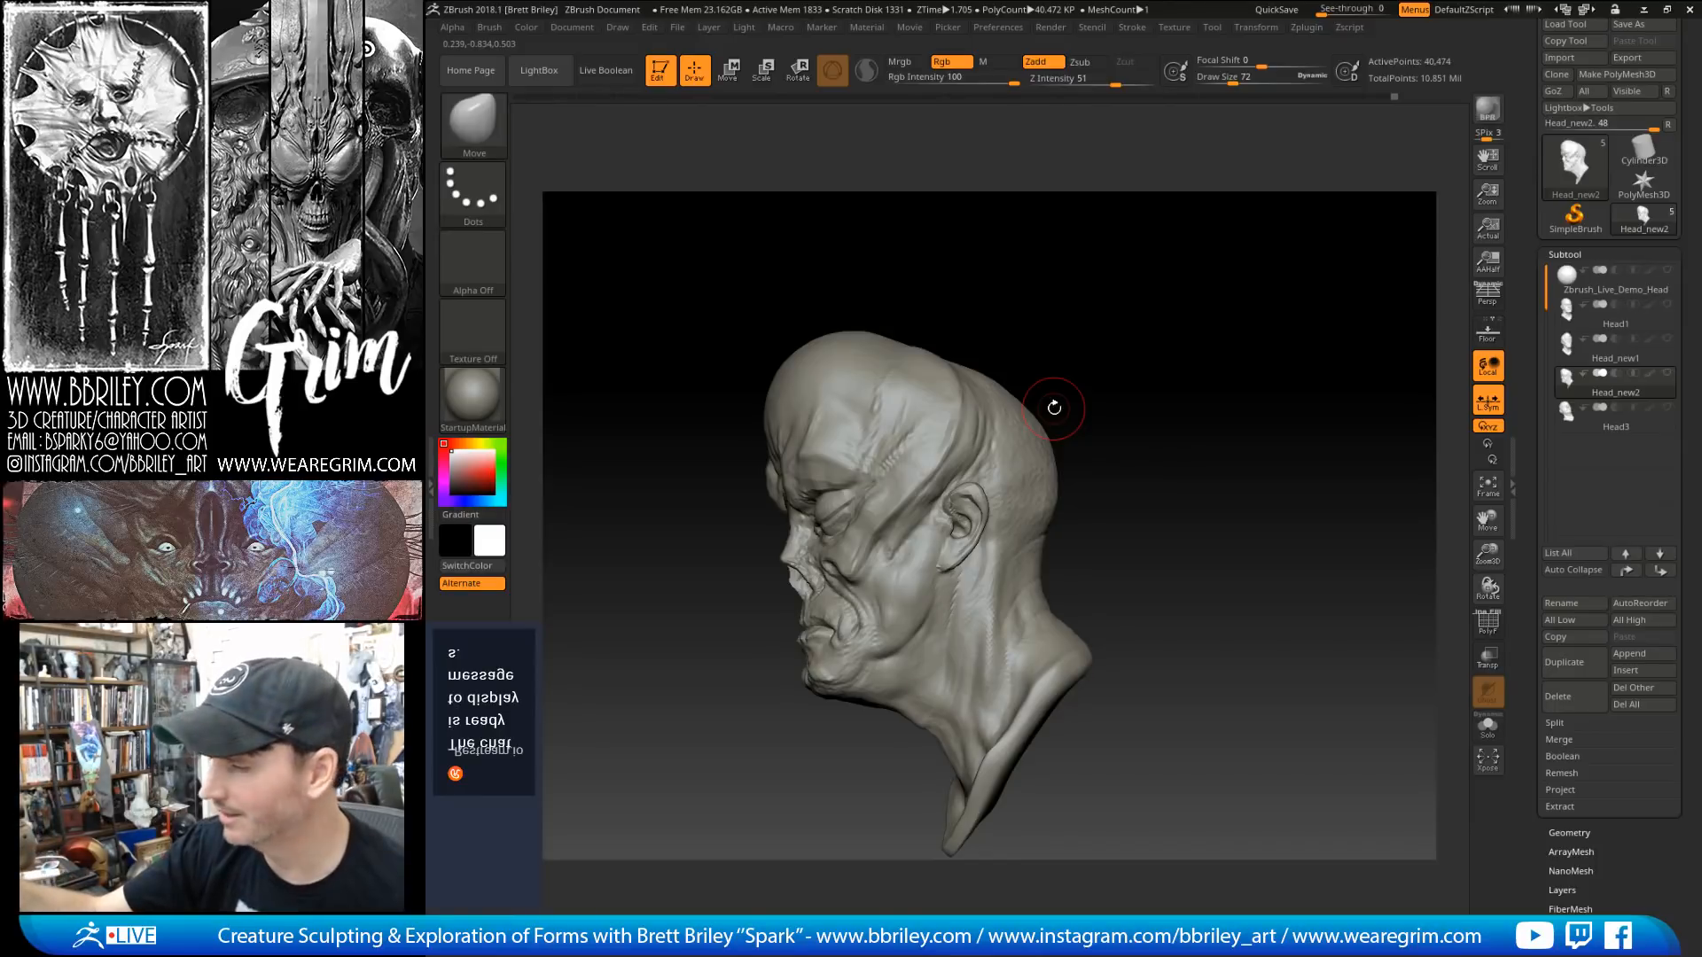
{"action": "mouse_move", "coordinate": [1054, 407]}
{"action": "left_mouse_down"}
{"action": "mouse_move", "coordinate": [1229, 365]}
{"action": "mouse_move", "coordinate": [1175, 311]}
{"action": "left_mouse_up"}
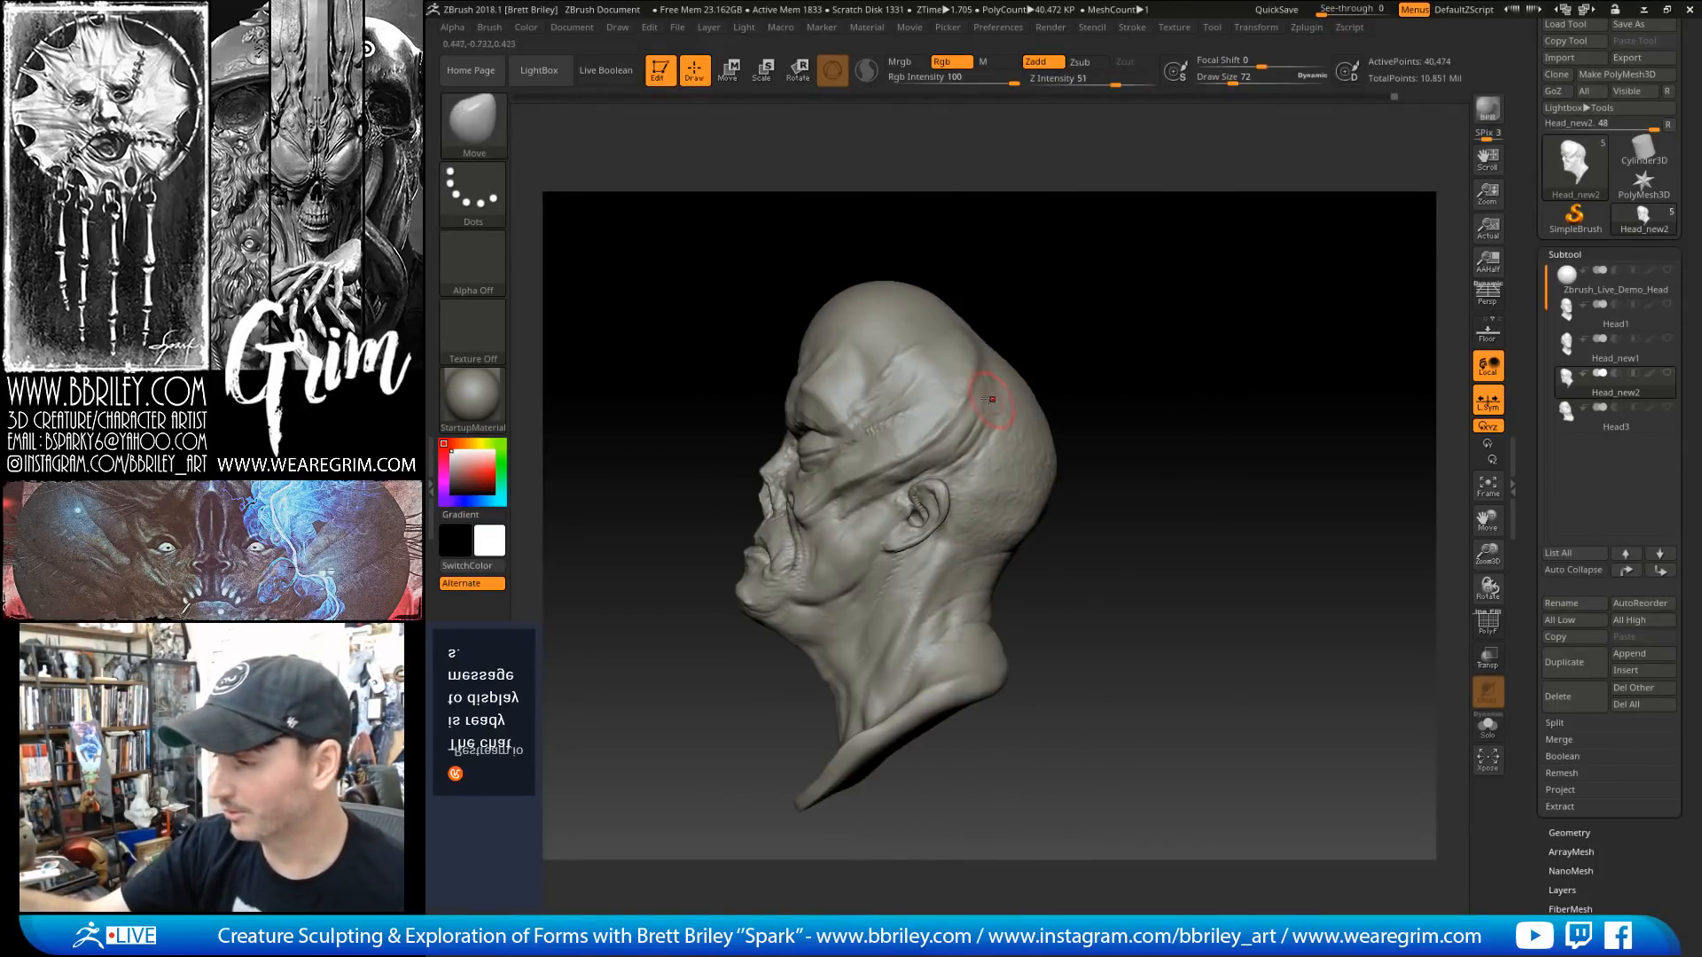
Step: Reshape the upper back of the skull with the Move brush at draw size 163
{"action": "key", "text": "s"}
{"action": "left_click_drag", "start_coordinate": [999, 403], "coordinate": [963, 407]}
{"action": "key", "text": "s"}
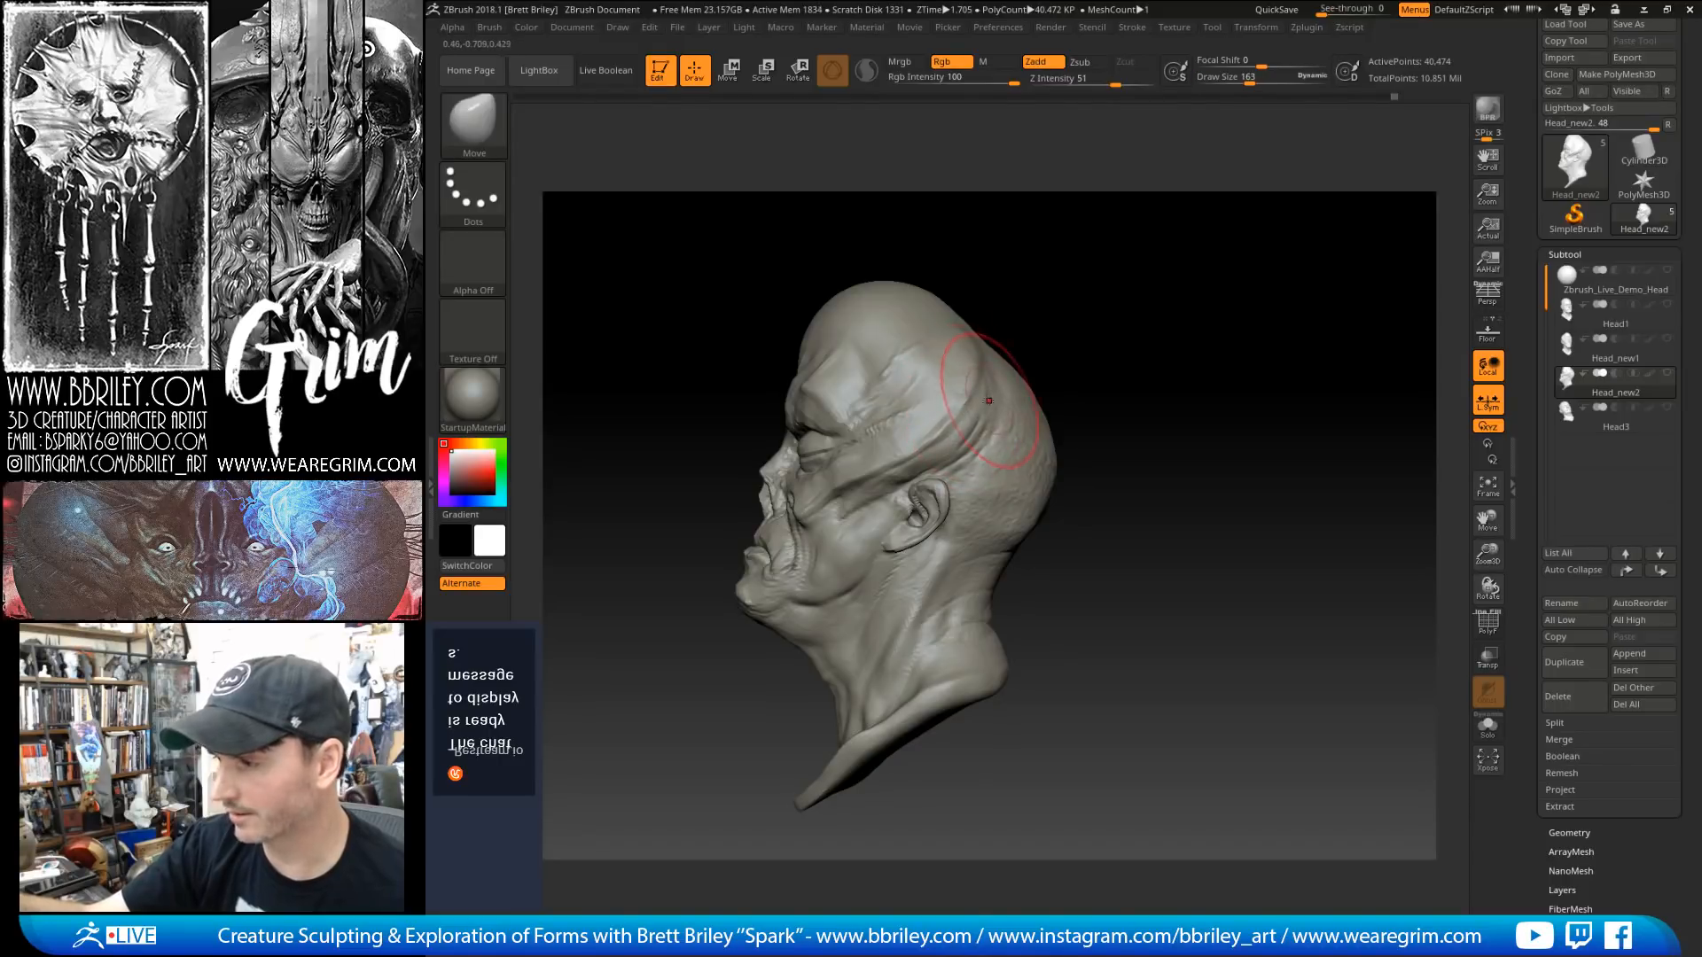
{"action": "left_click_drag", "start_coordinate": [1109, 390], "coordinate": [1068, 400]}
{"action": "mouse_move", "coordinate": [1239, 400]}
{"action": "left_mouse_down"}
{"action": "mouse_move", "coordinate": [1158, 342]}
{"action": "mouse_move", "coordinate": [1245, 216]}
{"action": "mouse_move", "coordinate": [1147, 304]}
{"action": "left_mouse_up"}
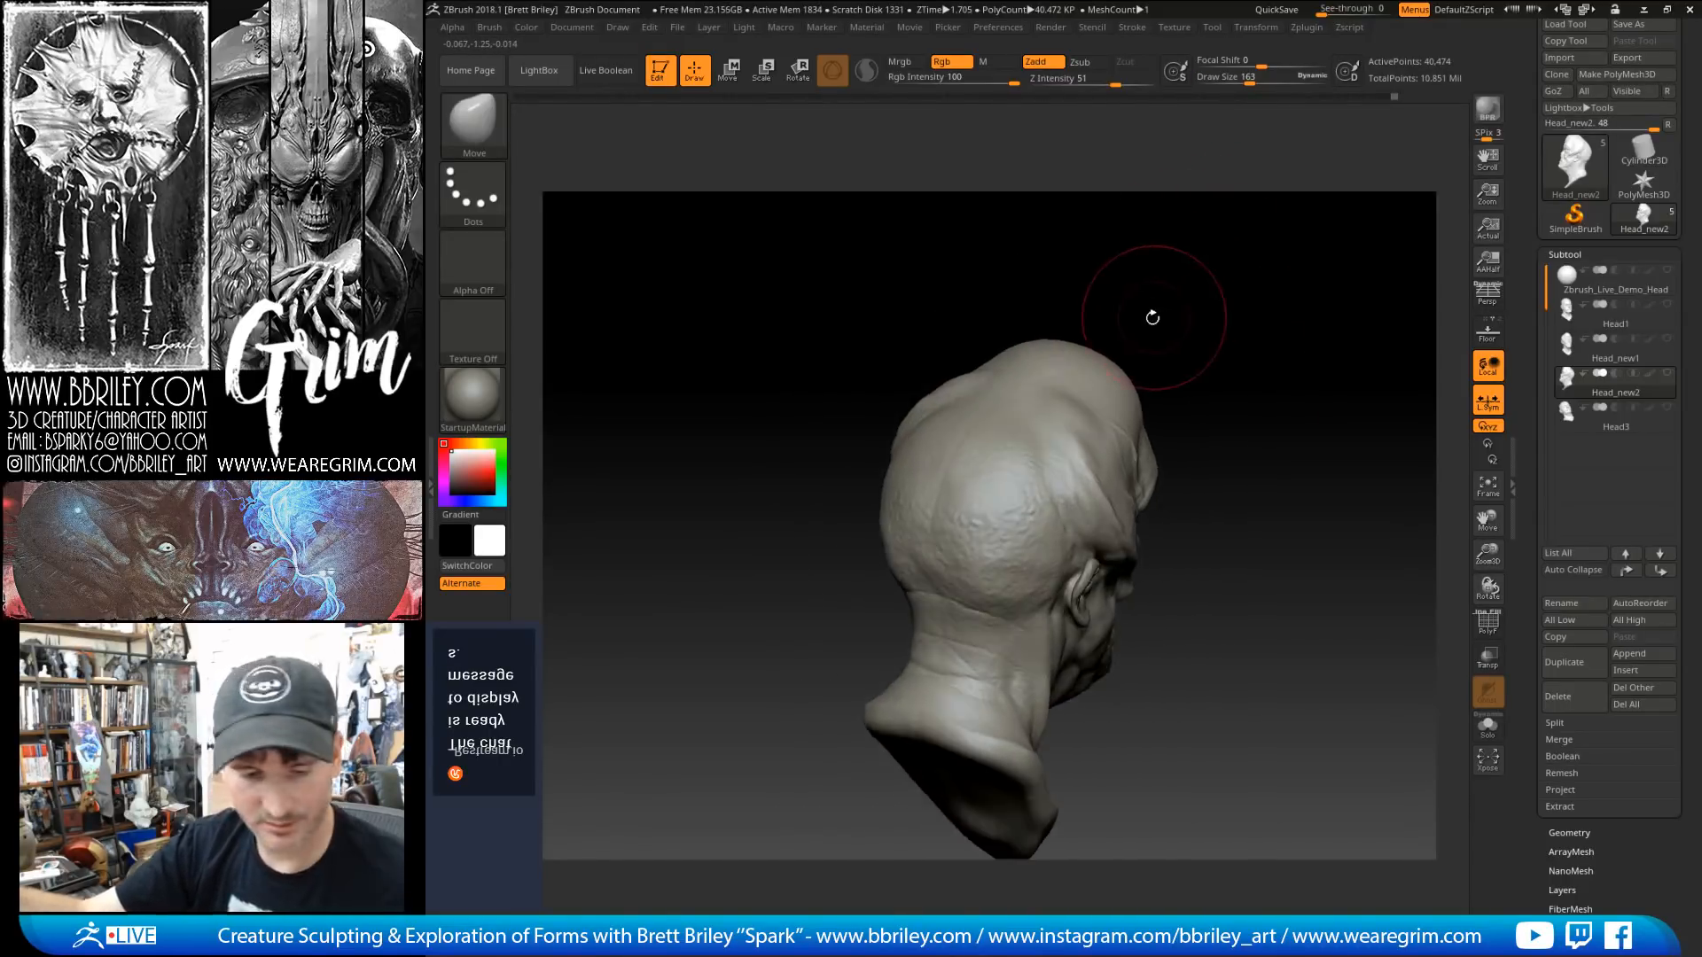
Step: Carve creases on the back of the skull behind the ear using DamStandard at intensity 21 and draw size 32
{"action": "key", "text": "b"}
{"action": "key", "text": "d"}
{"action": "key", "text": "s"}
{"action": "key", "text": "s"}
{"action": "left_click_drag", "start_coordinate": [1017, 446], "coordinate": [1002, 450]}
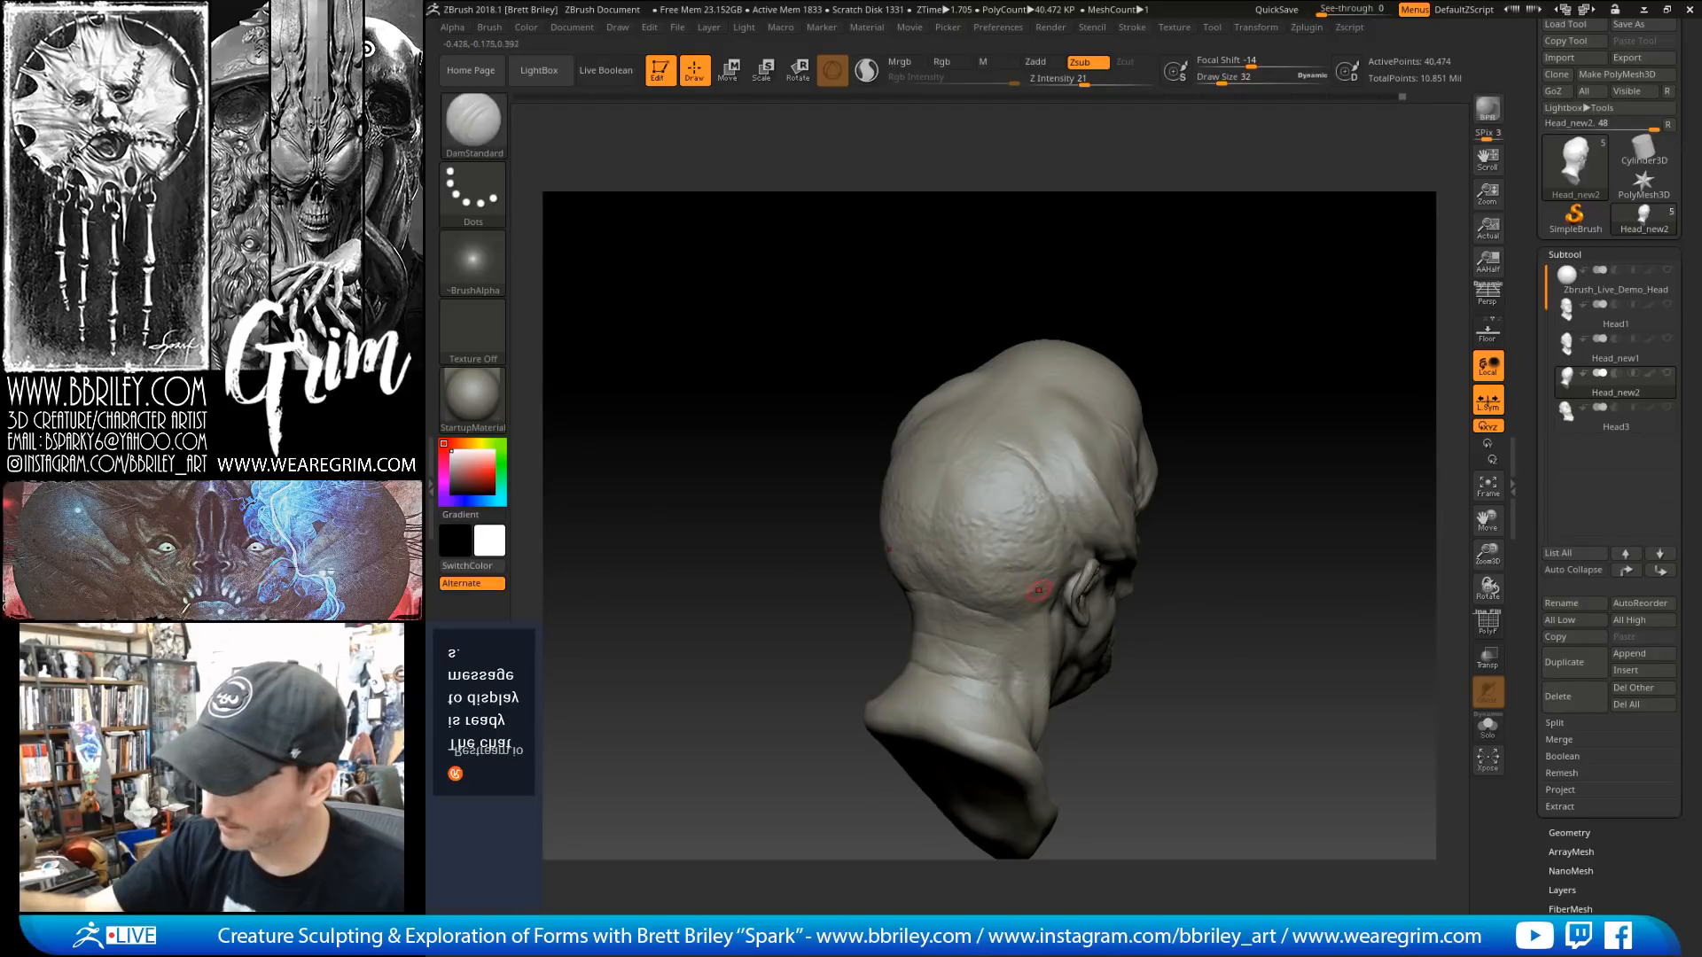
{"action": "left_click_drag", "start_coordinate": [1038, 590], "coordinate": [944, 540]}
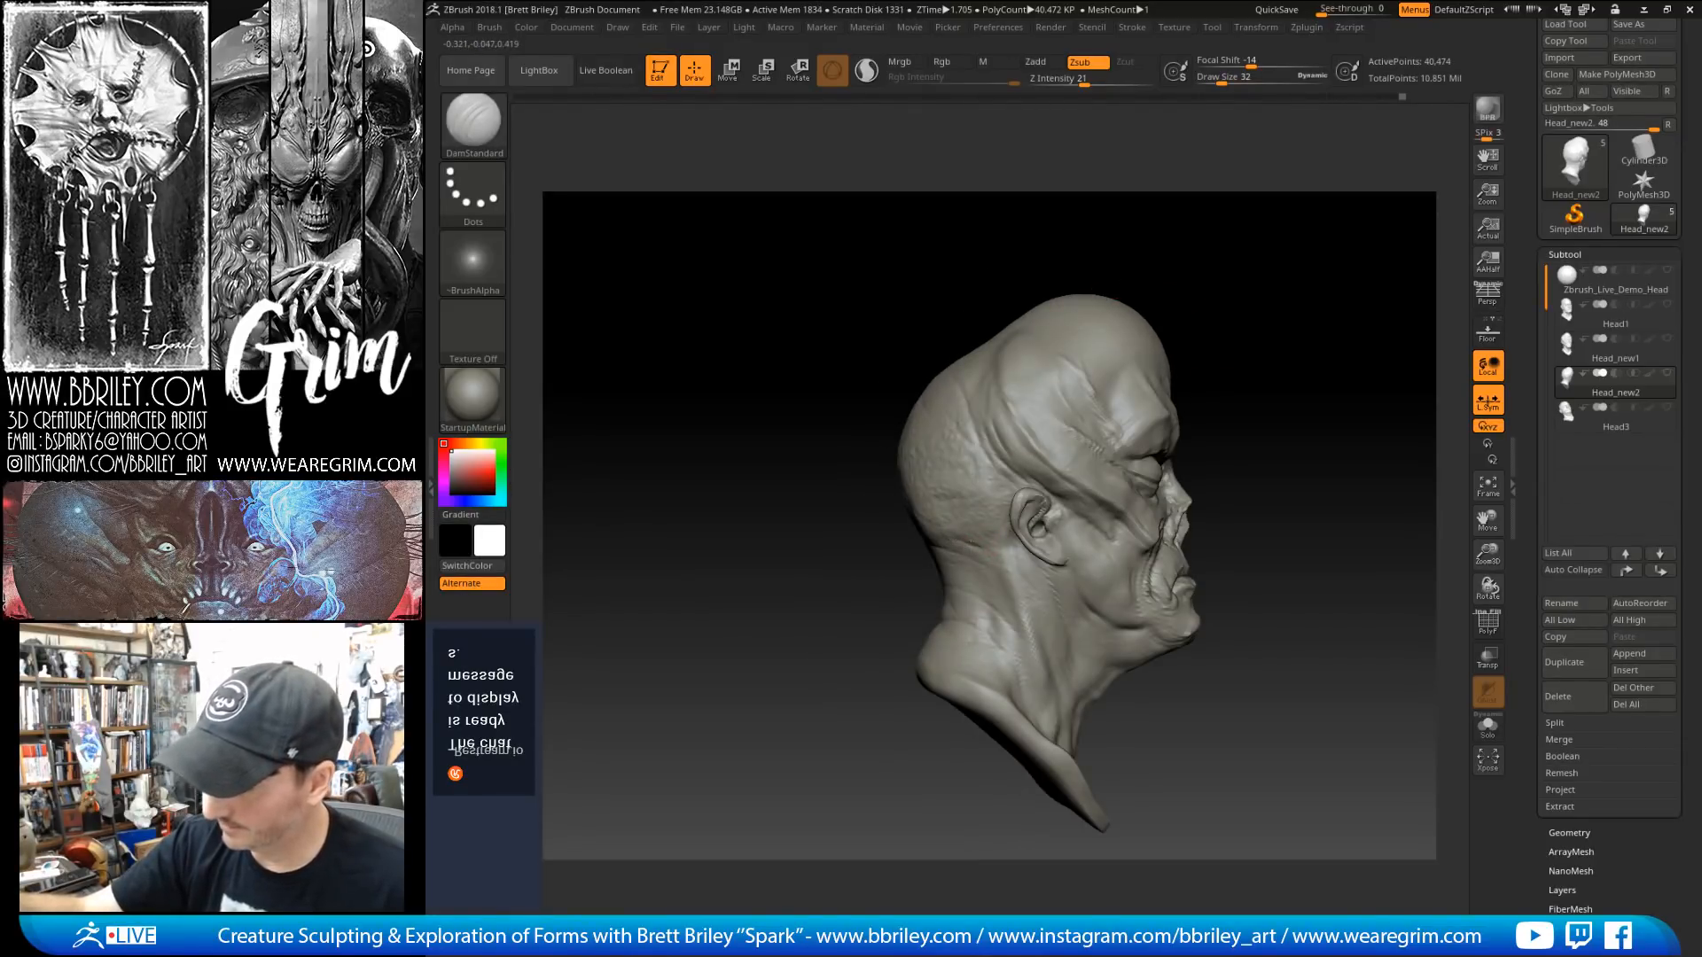
Step: Define the neck muscle creases below the ear and jaw using DamStandard at draw sizes 34 and 27
{"action": "key", "text": "s"}
{"action": "left_click", "coordinate": [1049, 589]}
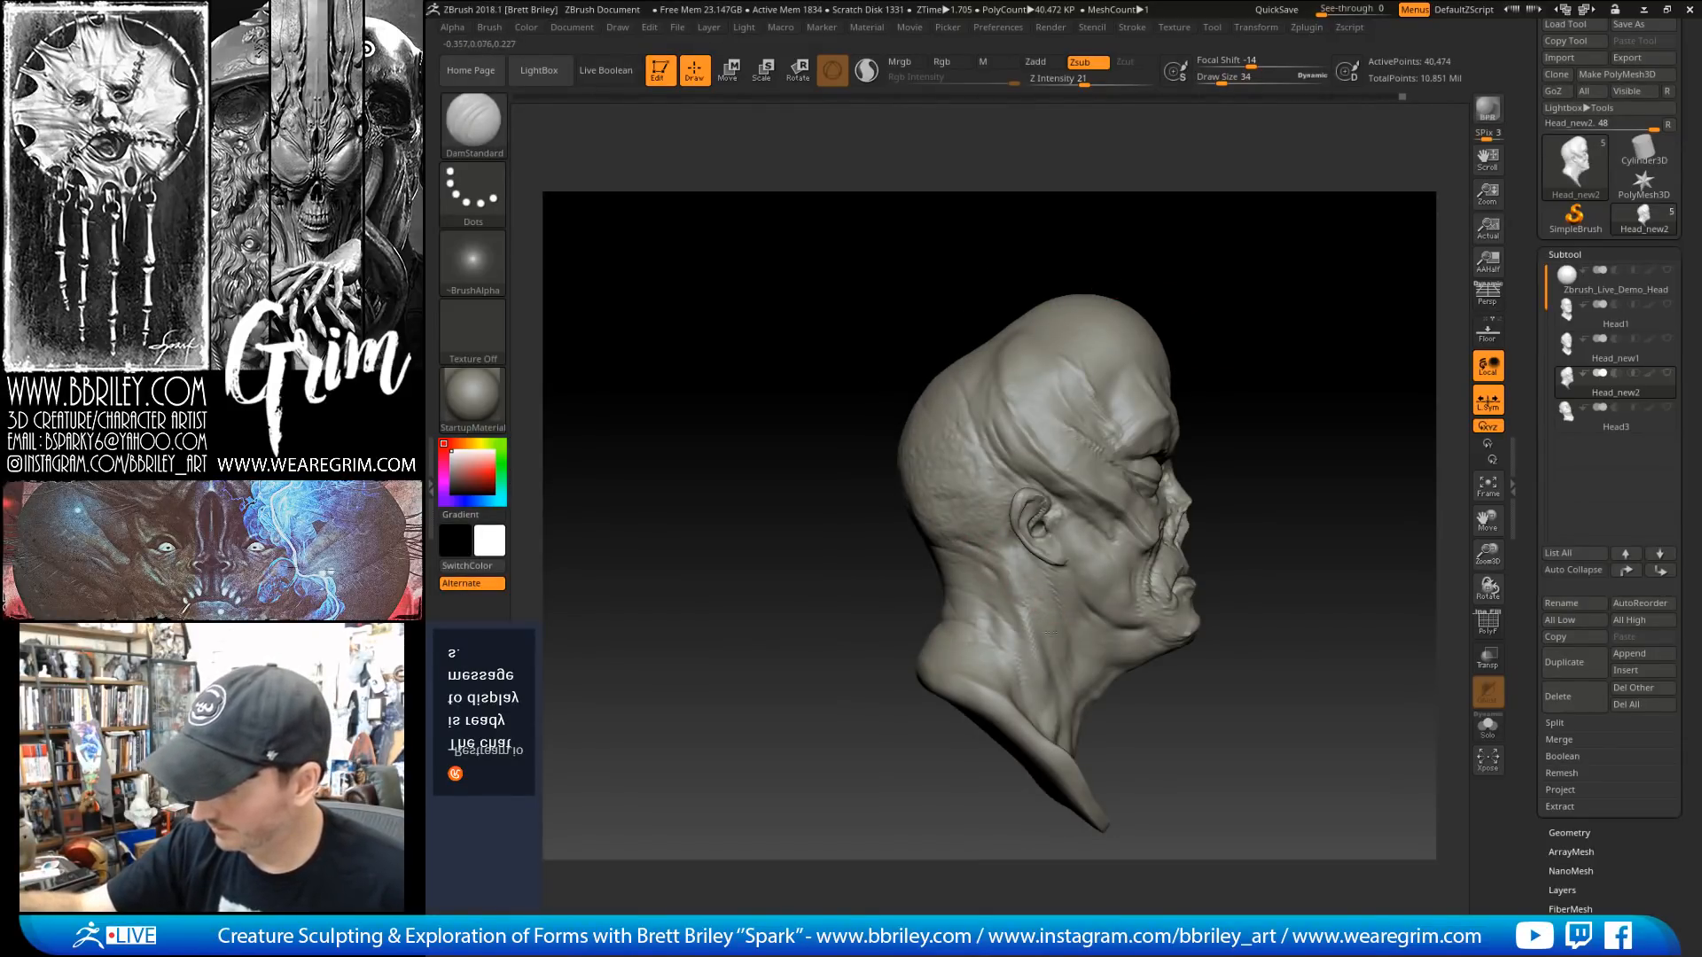
{"action": "right_click_drag", "start_coordinate": [1040, 616], "coordinate": [1009, 554], "text": "alt"}
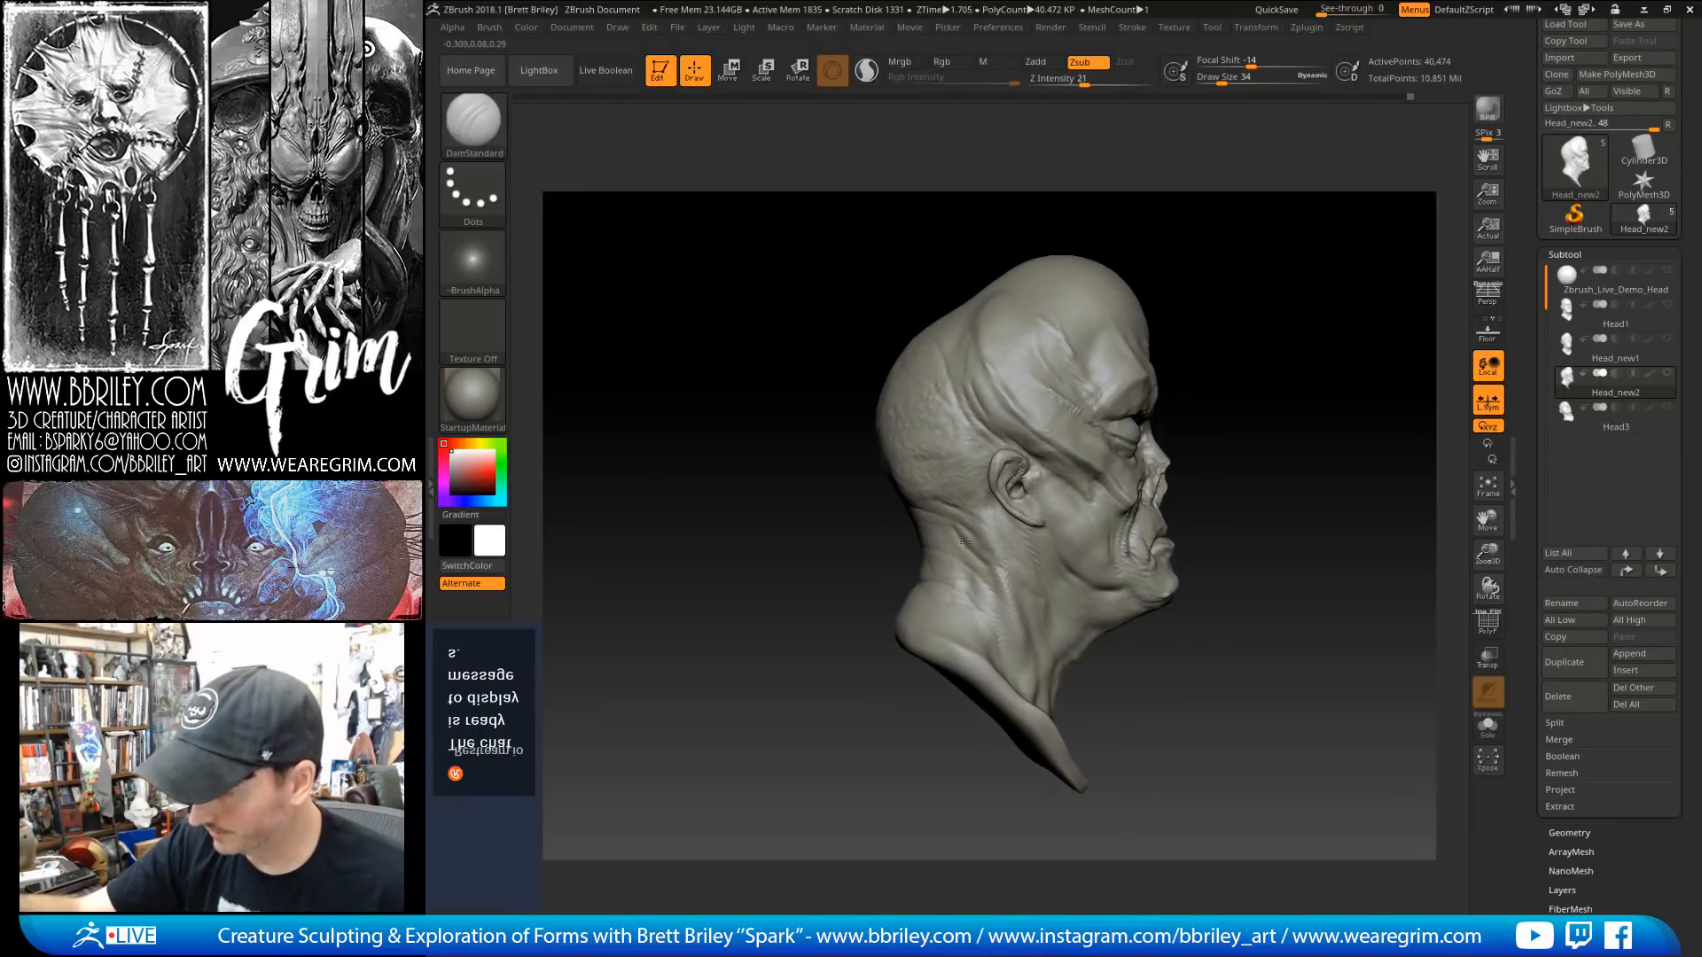
{"action": "right_click_drag", "start_coordinate": [1024, 657], "coordinate": [987, 621]}
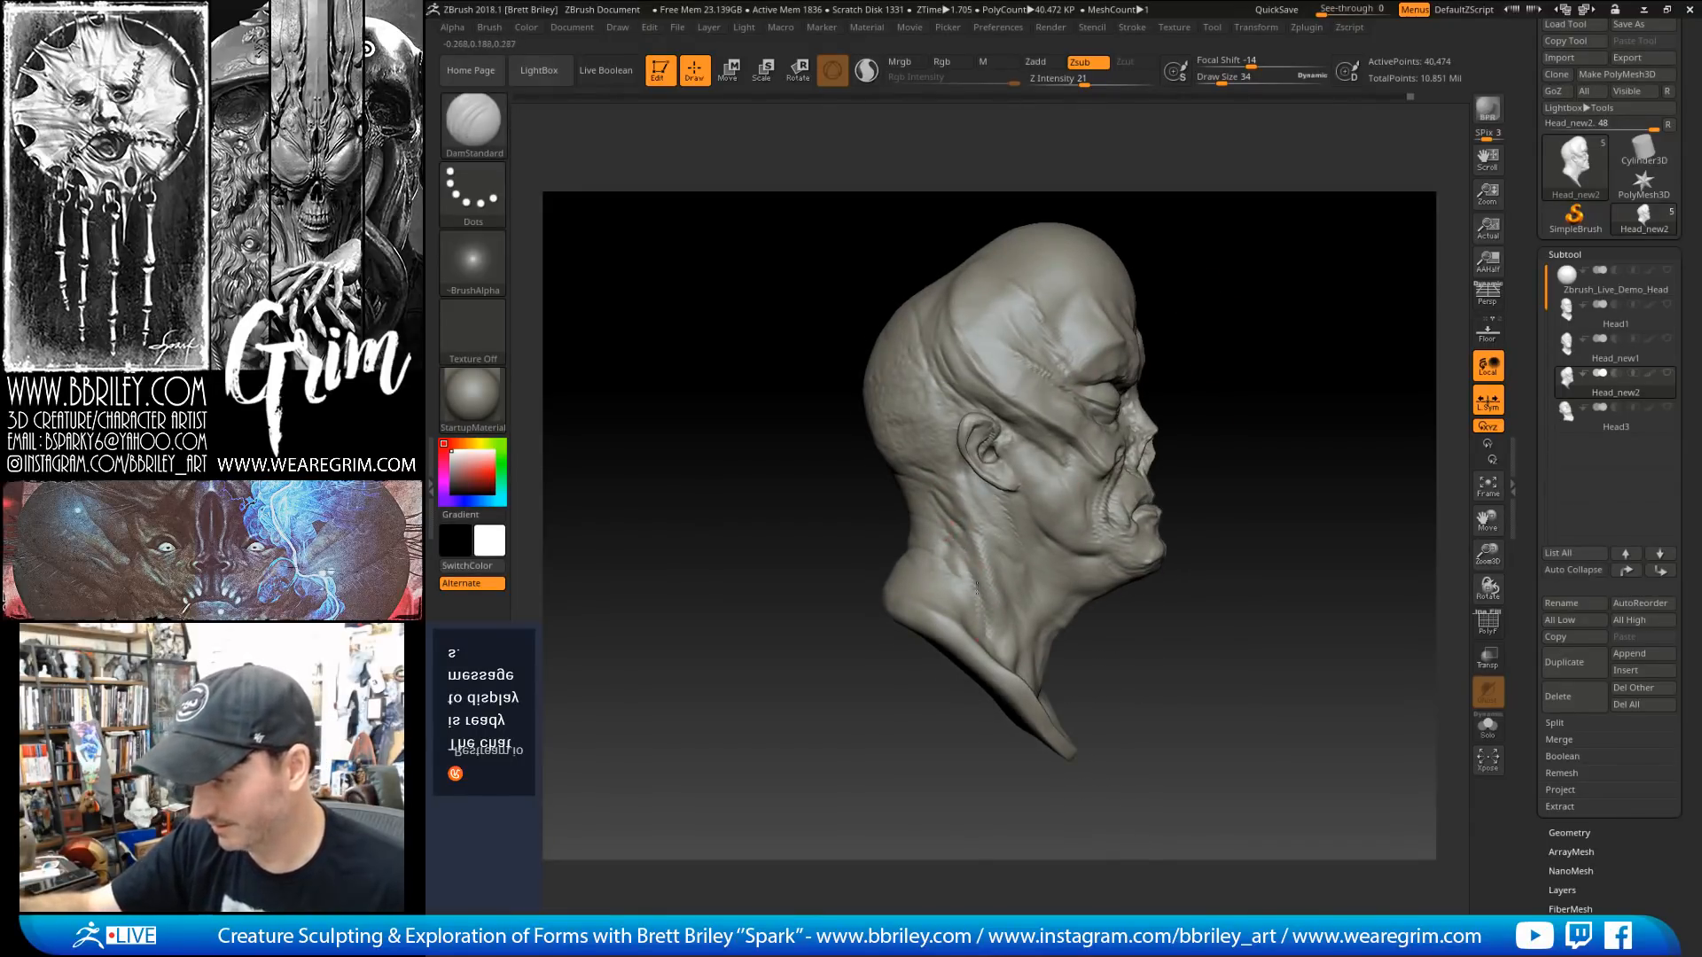
{"action": "right_click_drag", "start_coordinate": [943, 541], "coordinate": [1010, 653]}
{"action": "key", "text": "s"}
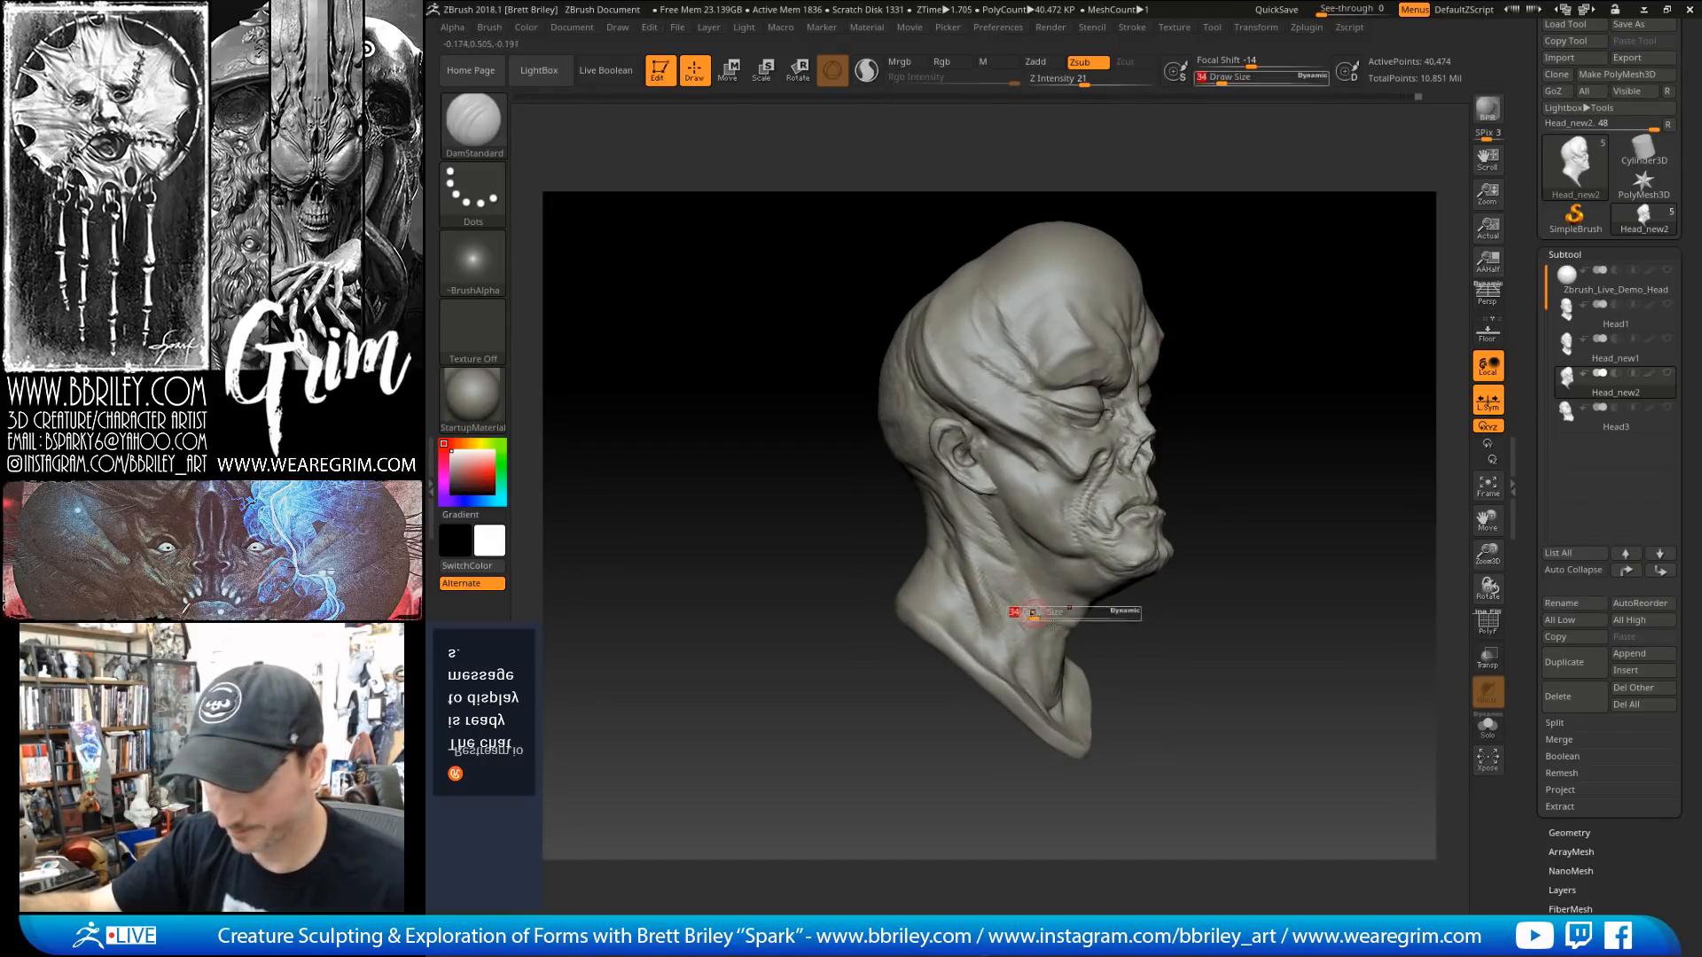
{"action": "left_click_drag", "start_coordinate": [1029, 612], "coordinate": [1025, 612]}
{"action": "right_click_drag", "start_coordinate": [1026, 612], "coordinate": [995, 608]}
{"action": "left_click_drag", "start_coordinate": [966, 567], "coordinate": [980, 608]}
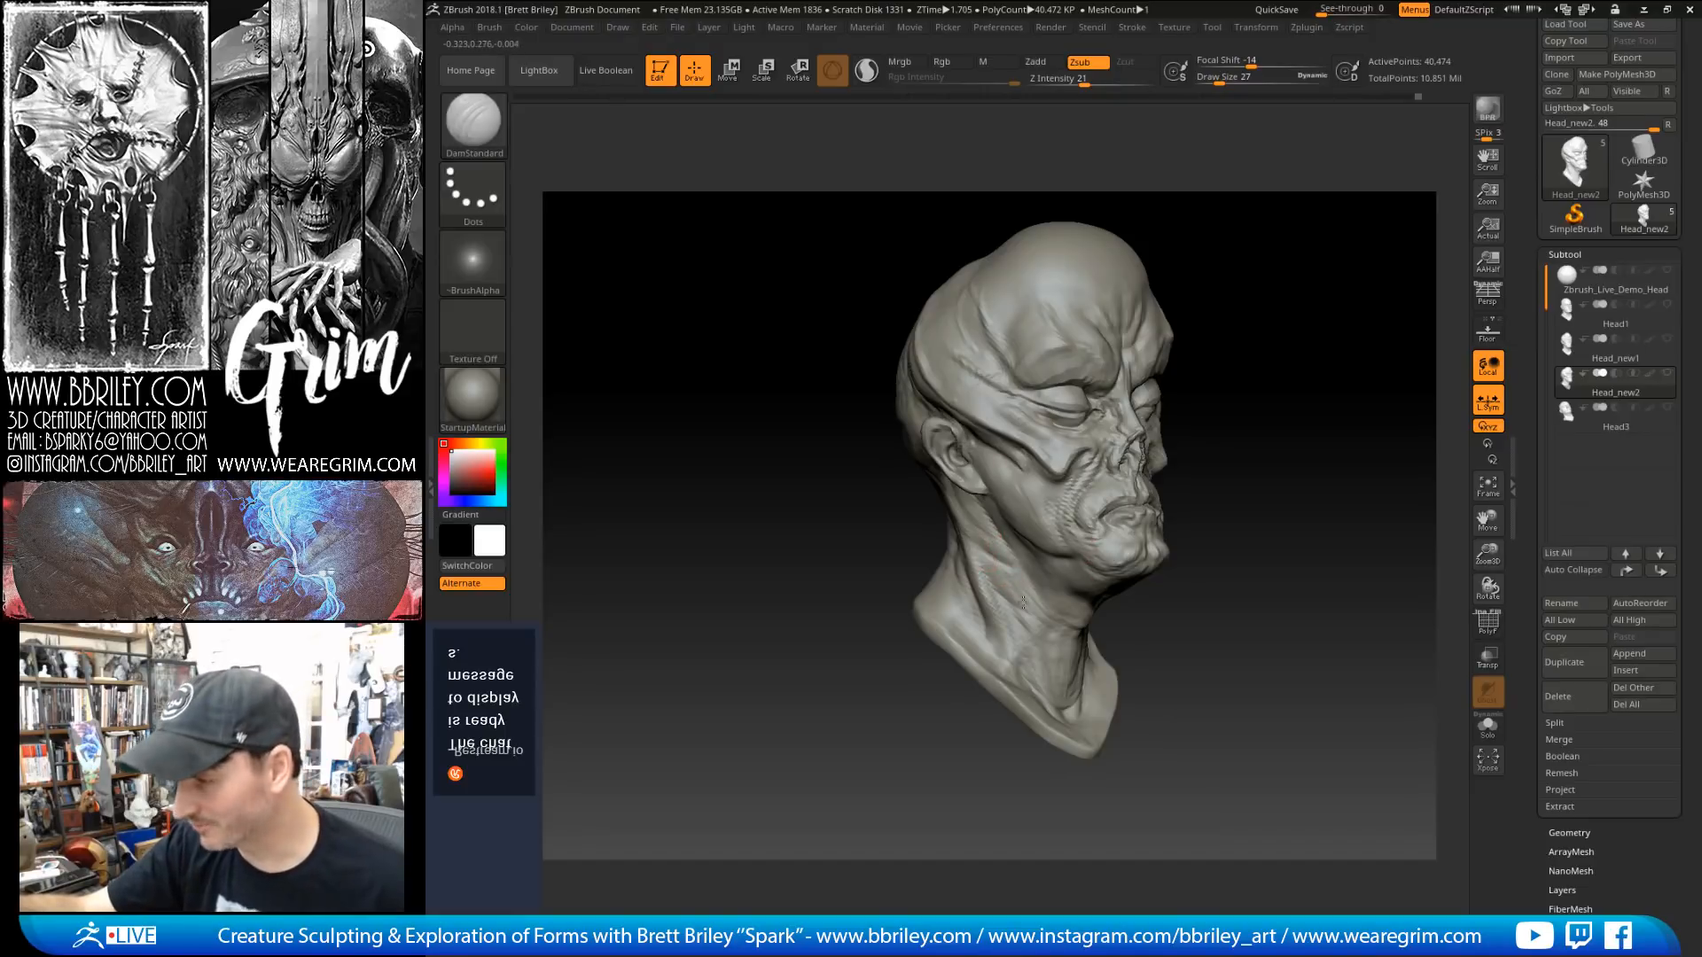
{"action": "mouse_move", "coordinate": [1231, 566]}
{"action": "right_mouse_down"}
{"action": "mouse_move", "coordinate": [1208, 532]}
{"action": "mouse_move", "coordinate": [979, 574]}
{"action": "right_mouse_up"}
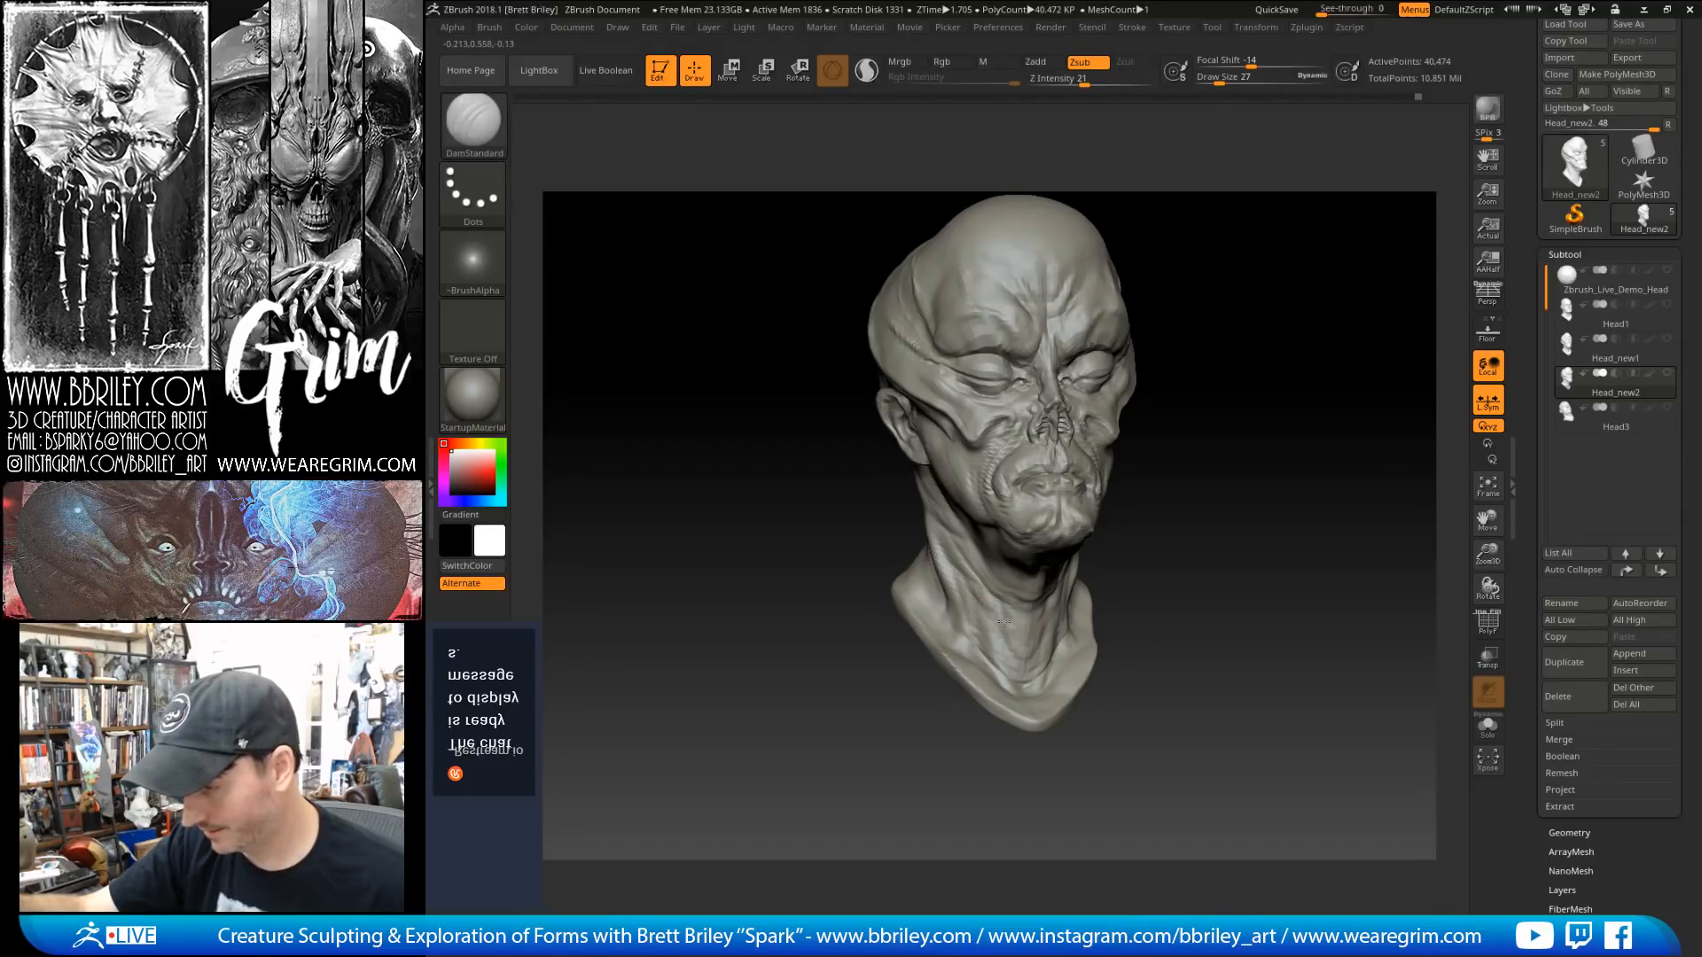
{"action": "right_click_drag", "start_coordinate": [1000, 622], "coordinate": [1143, 608]}
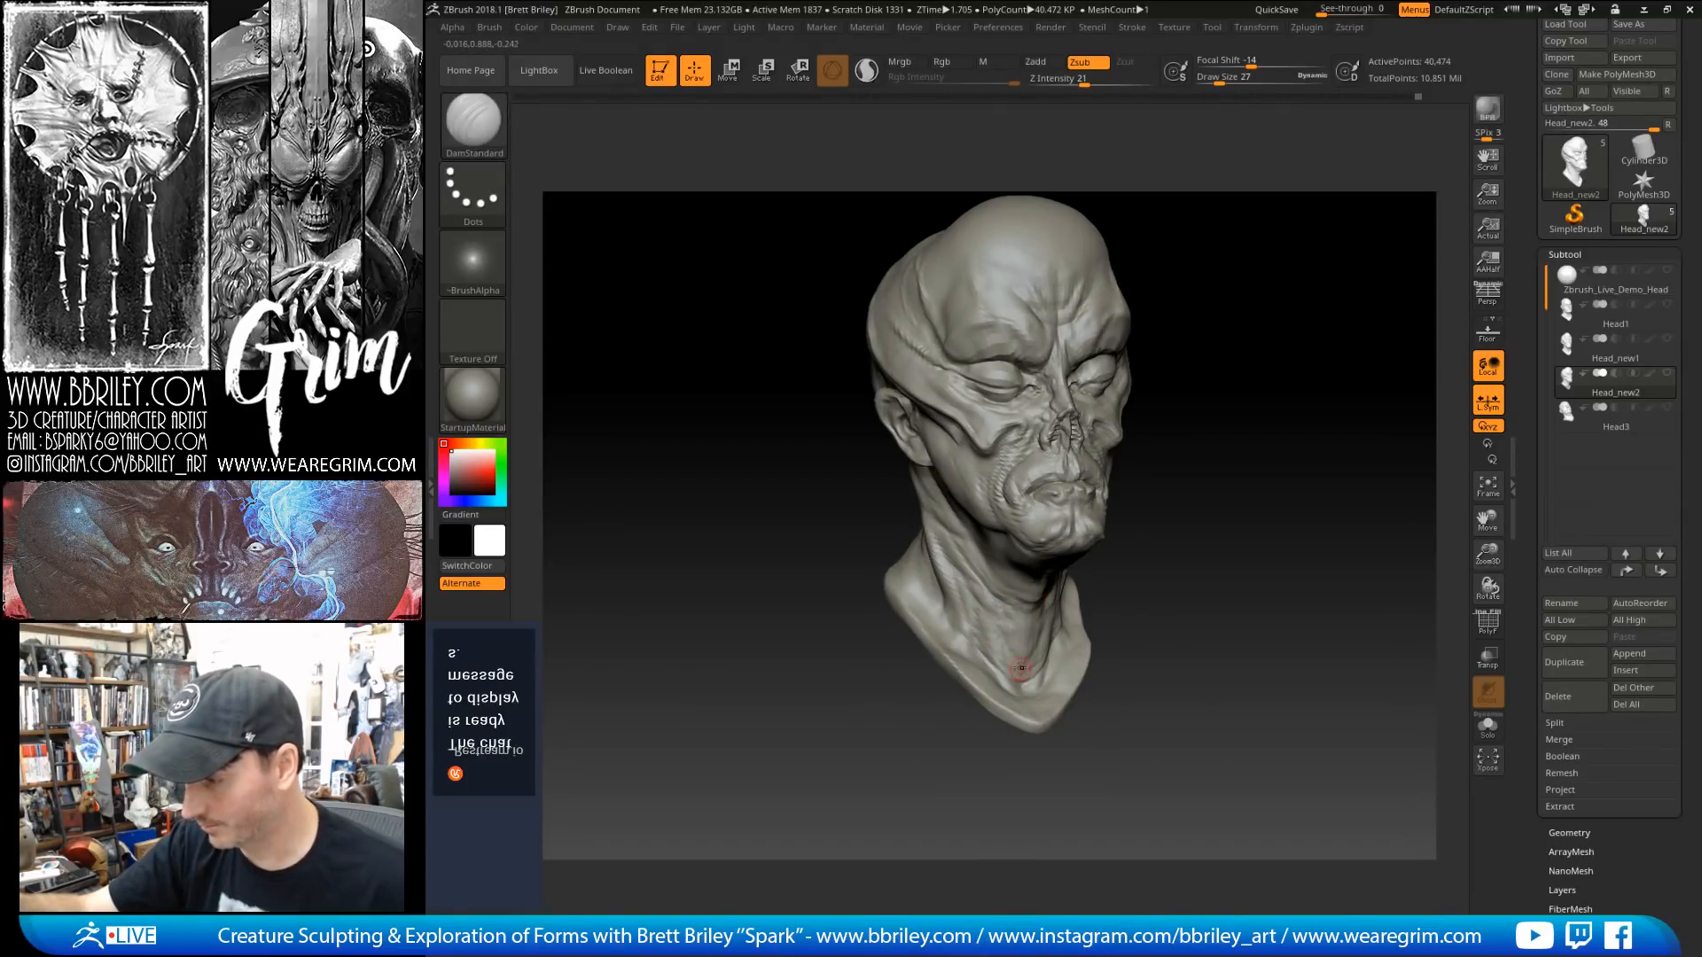
Step: Reshape the throat and neck beneath the jaw with the Move brush at draw size 106
{"action": "key", "text": "b"}
{"action": "key", "text": "m"}
{"action": "key", "text": "v"}
{"action": "right_click_drag", "start_coordinate": [1019, 620], "coordinate": [1182, 611]}
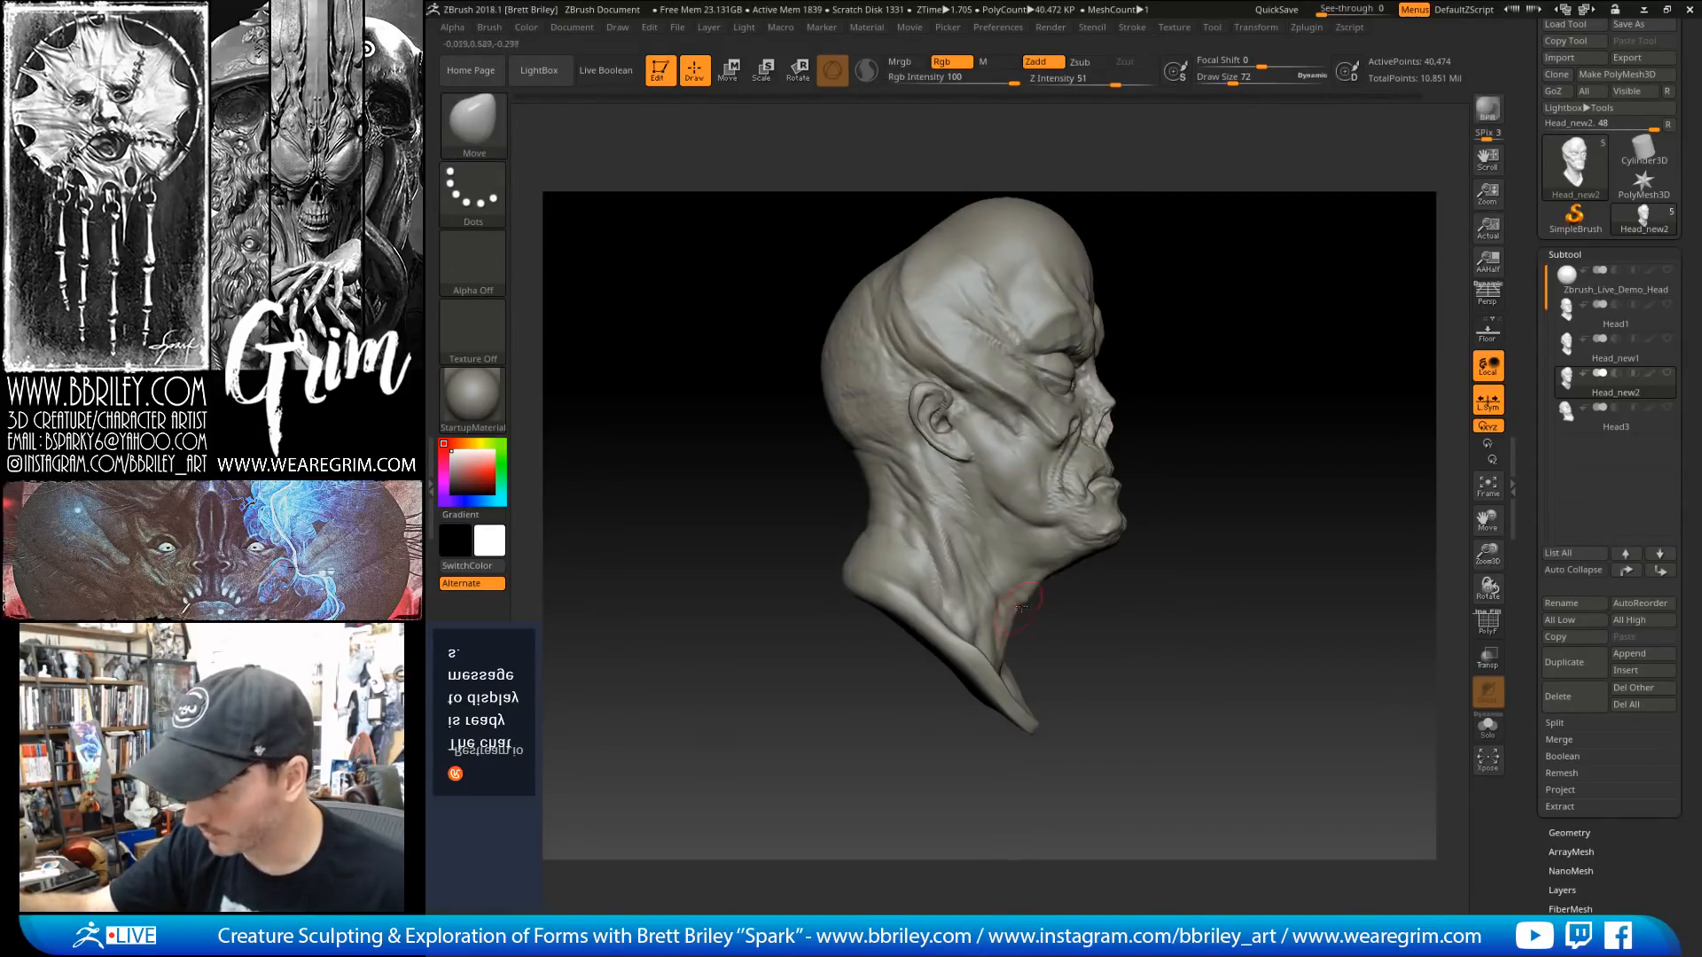
{"action": "key", "text": "s"}
{"action": "left_click", "coordinate": [1044, 588]}
{"action": "left_click_drag", "start_coordinate": [1219, 555], "coordinate": [1085, 548]}
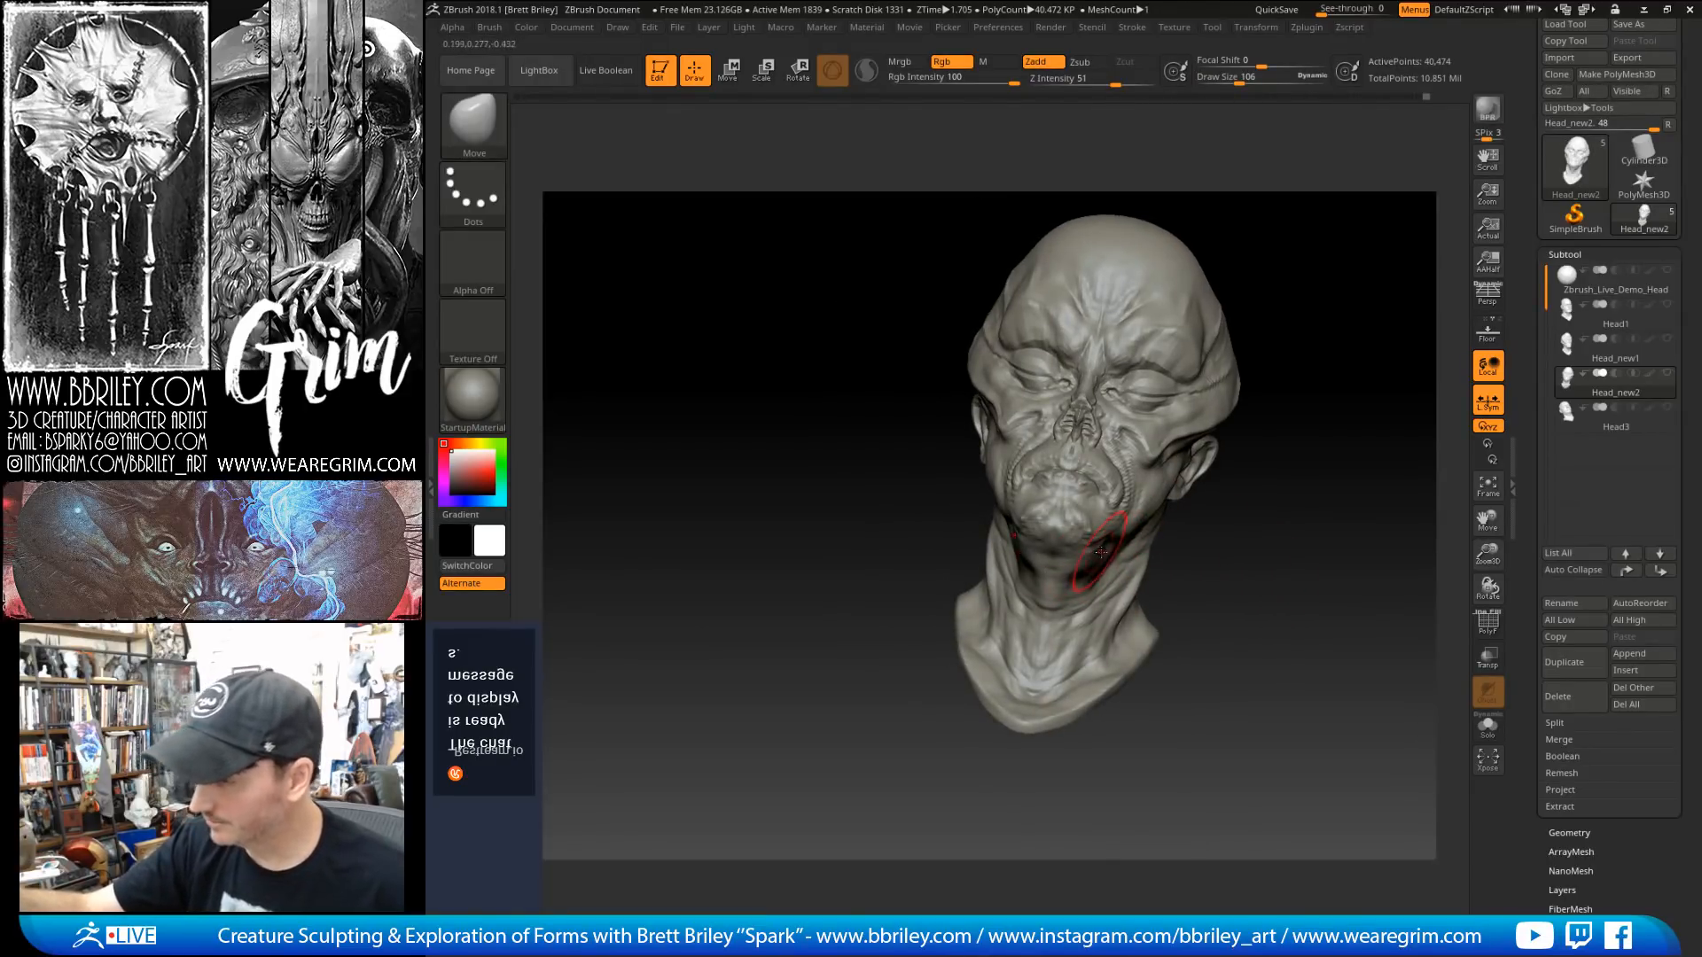
{"action": "left_click_drag", "start_coordinate": [1104, 556], "coordinate": [1096, 555]}
{"action": "mouse_move", "coordinate": [1183, 523]}
{"action": "left_mouse_down"}
{"action": "mouse_move", "coordinate": [1272, 474]}
{"action": "mouse_move", "coordinate": [1280, 453]}
{"action": "mouse_move", "coordinate": [1234, 436]}
{"action": "mouse_move", "coordinate": [1277, 454]}
{"action": "mouse_move", "coordinate": [1275, 432]}
{"action": "left_mouse_up"}
Step: Raise the head one subdivision level and refine the ear area with smoothing, DamStandard at draw size 18 and Move at draw size 39
{"action": "key", "text": "ctrl+d"}
{"action": "key", "text": "s"}
{"action": "mouse_move", "coordinate": [816, 452]}
{"action": "left_mouse_down", "text": "shift"}
{"action": "mouse_move", "coordinate": [841, 478]}
{"action": "mouse_move", "coordinate": [829, 457]}
{"action": "mouse_move", "coordinate": [807, 461]}
{"action": "left_mouse_up", "text": "shift"}
{"action": "key", "text": "b"}
{"action": "key", "text": "d"}
{"action": "key", "text": "s"}
{"action": "key", "text": "s"}
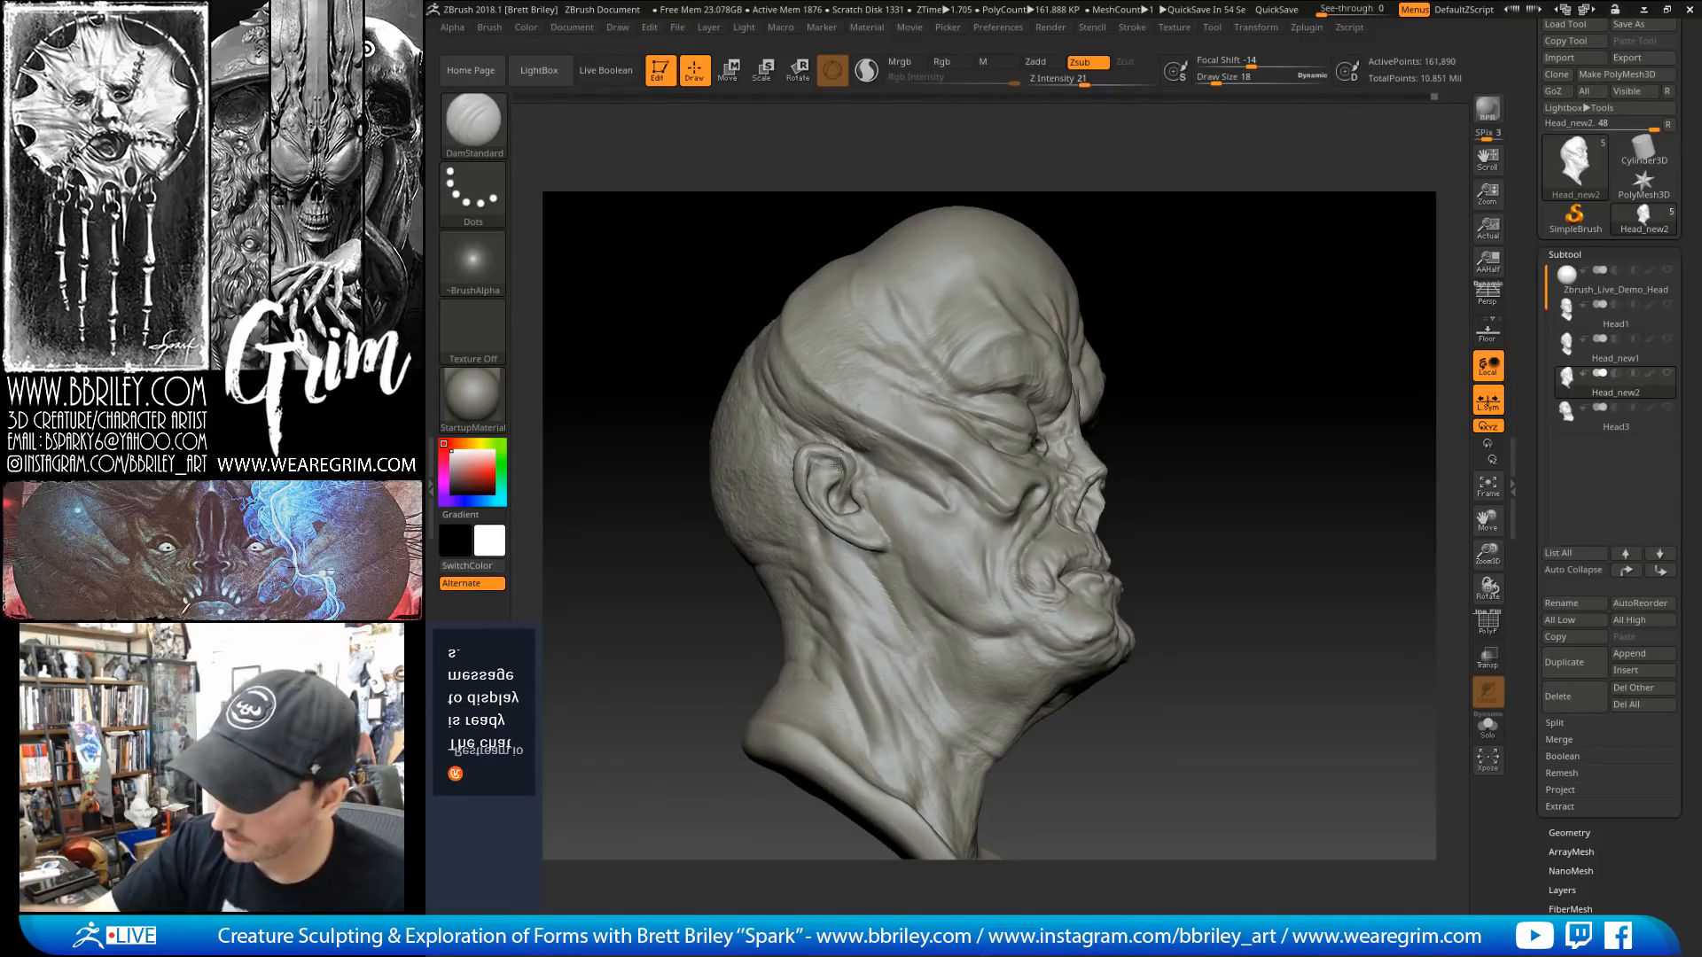
{"action": "key", "text": "b"}
{"action": "key", "text": "m"}
{"action": "key", "text": "v"}
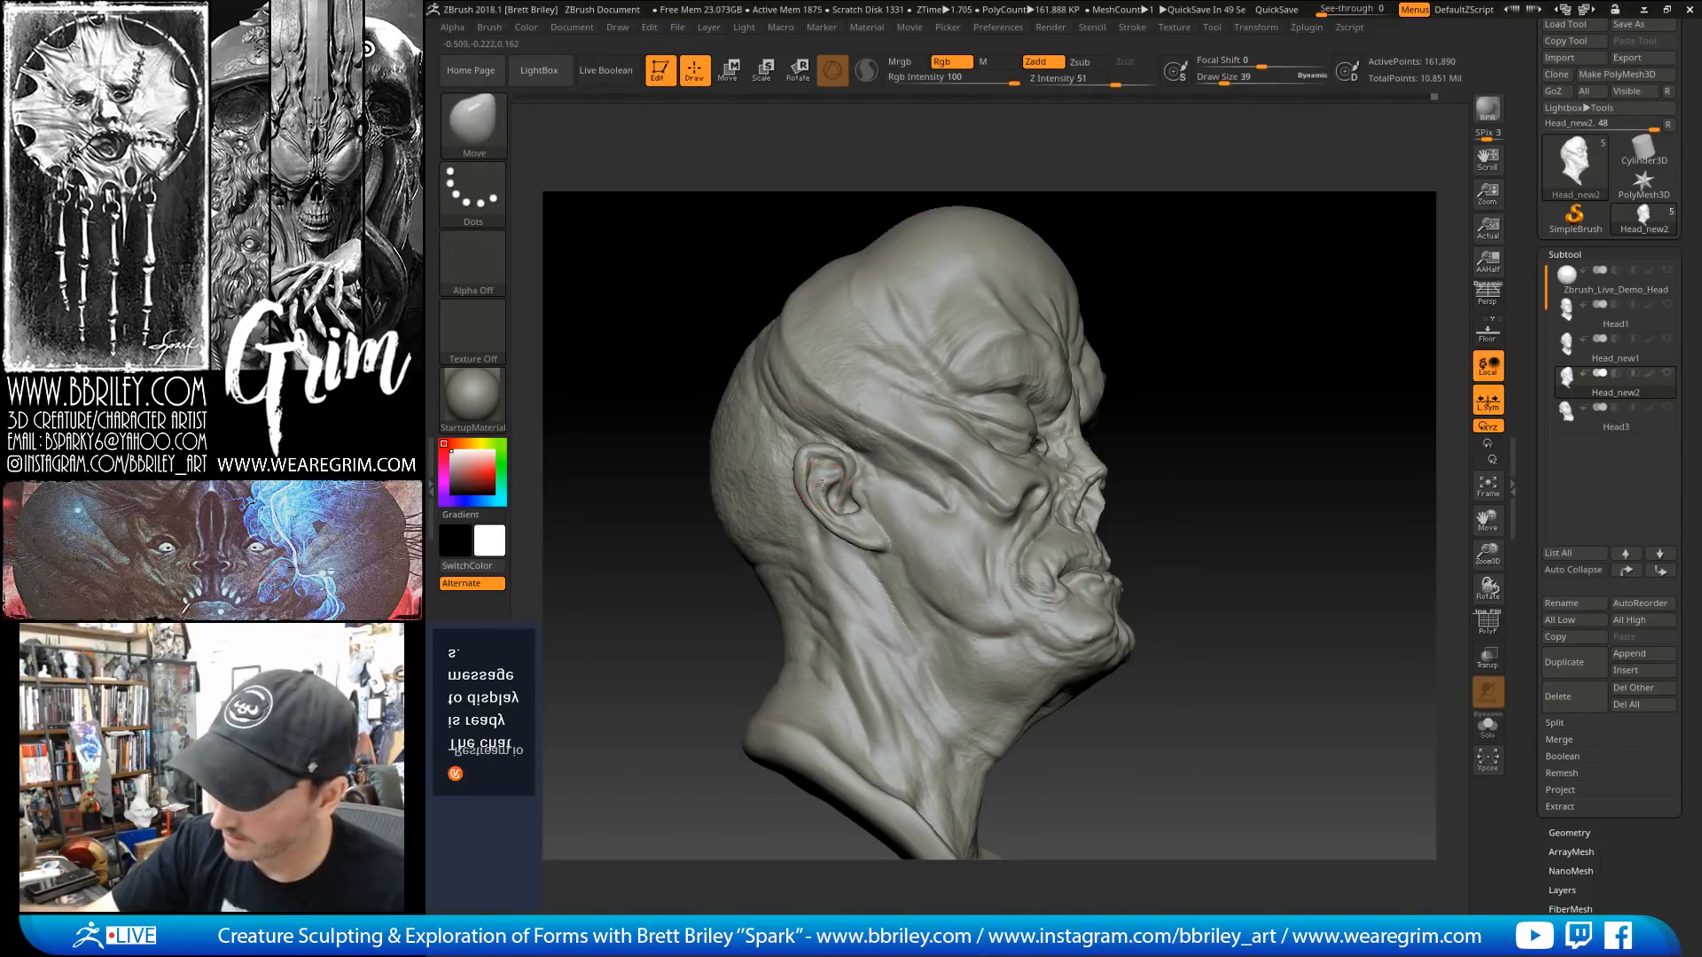
Step: Raise the head another subdivision level and sharpen the earlobe and jaw junction using DamStandard at draw sizes 32 and 20
{"action": "key", "text": "b"}
{"action": "key", "text": "d"}
{"action": "key", "text": "s"}
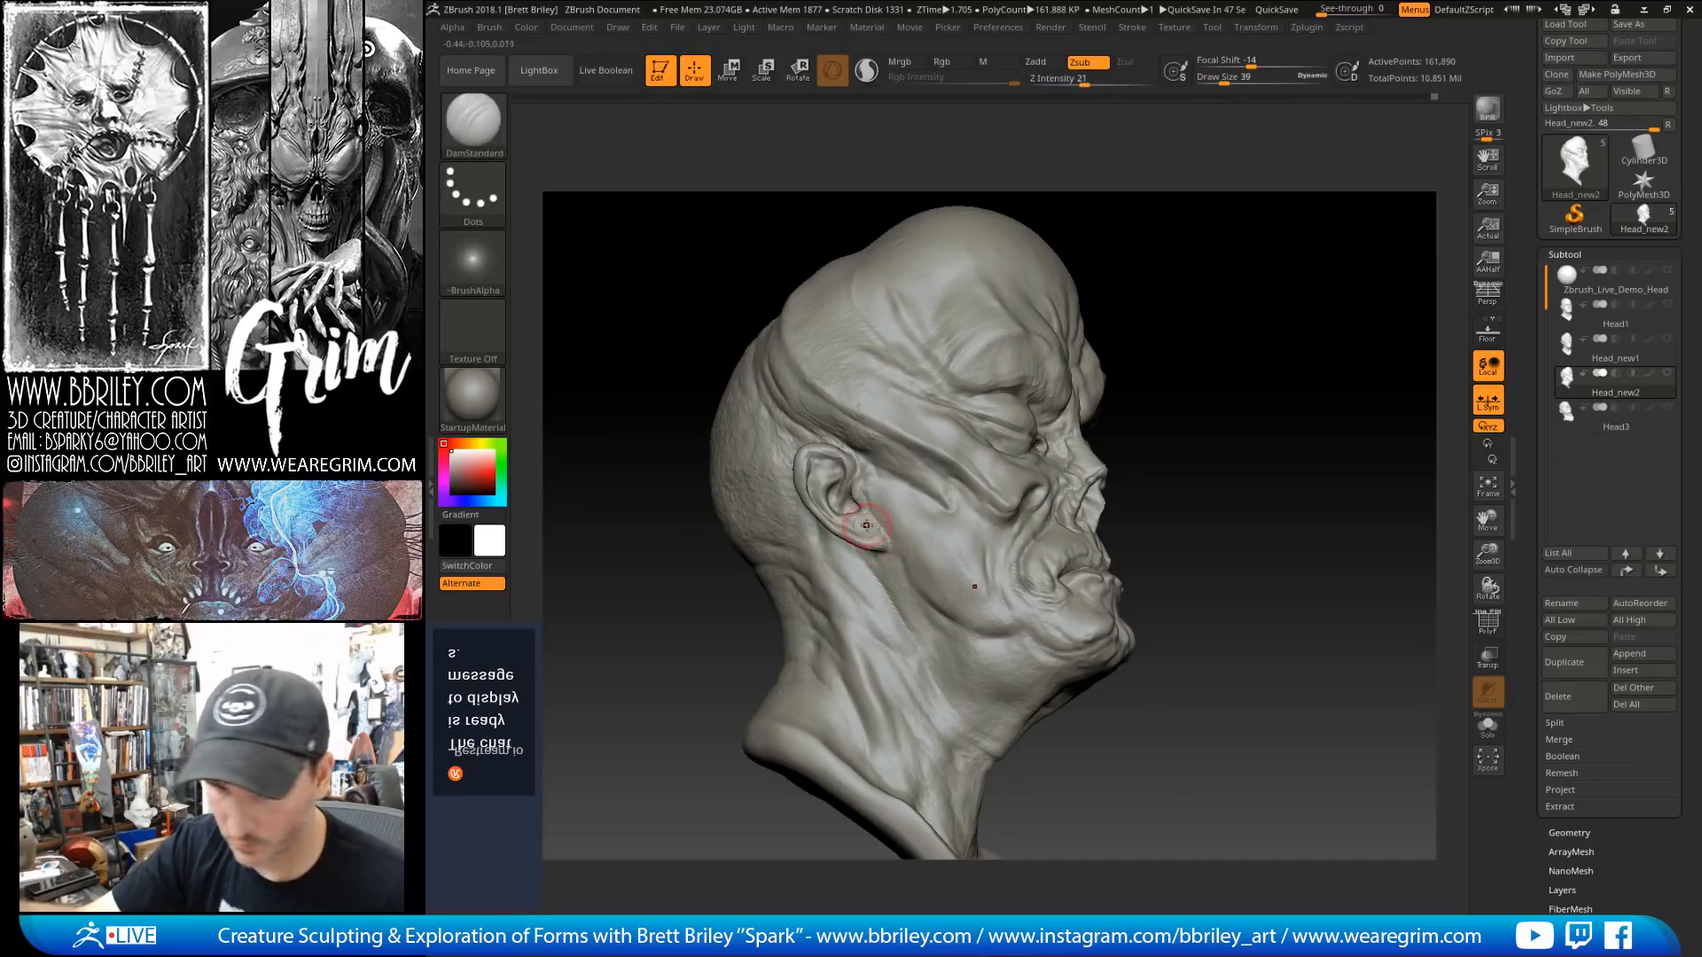
{"action": "key", "text": "bracketleft"}
{"action": "key", "text": "bracketleft"}
{"action": "key", "text": "d"}
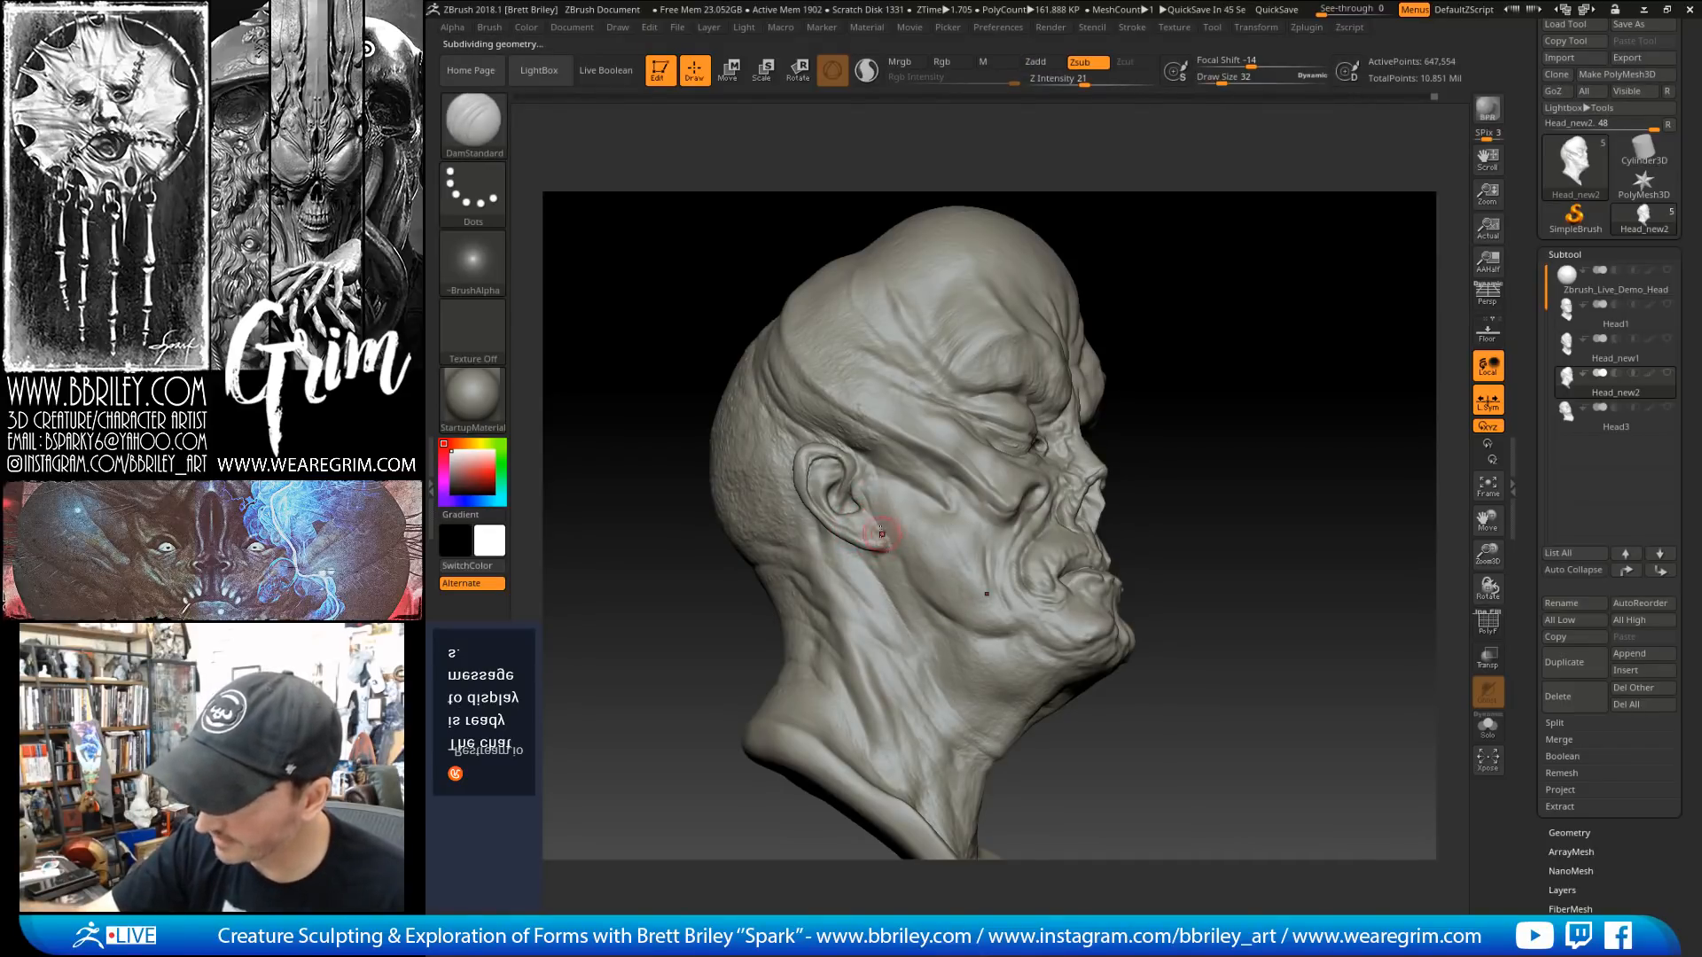
{"action": "key", "text": "s"}
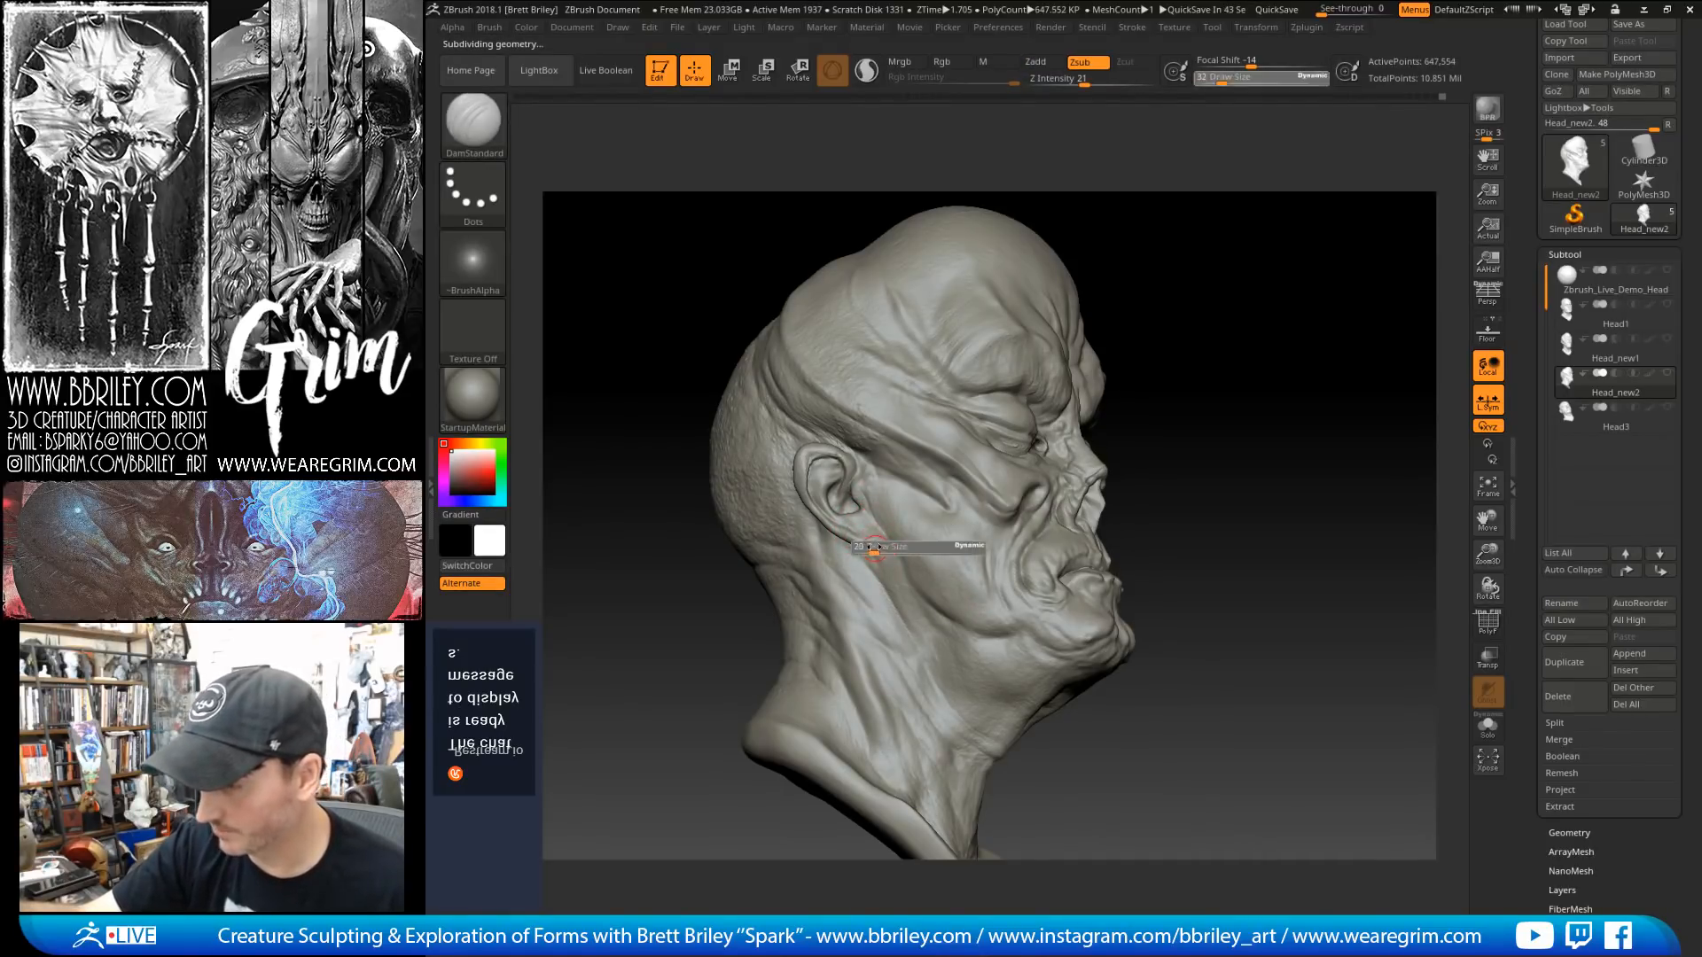
{"action": "left_click_drag", "start_coordinate": [881, 552], "coordinate": [874, 552]}
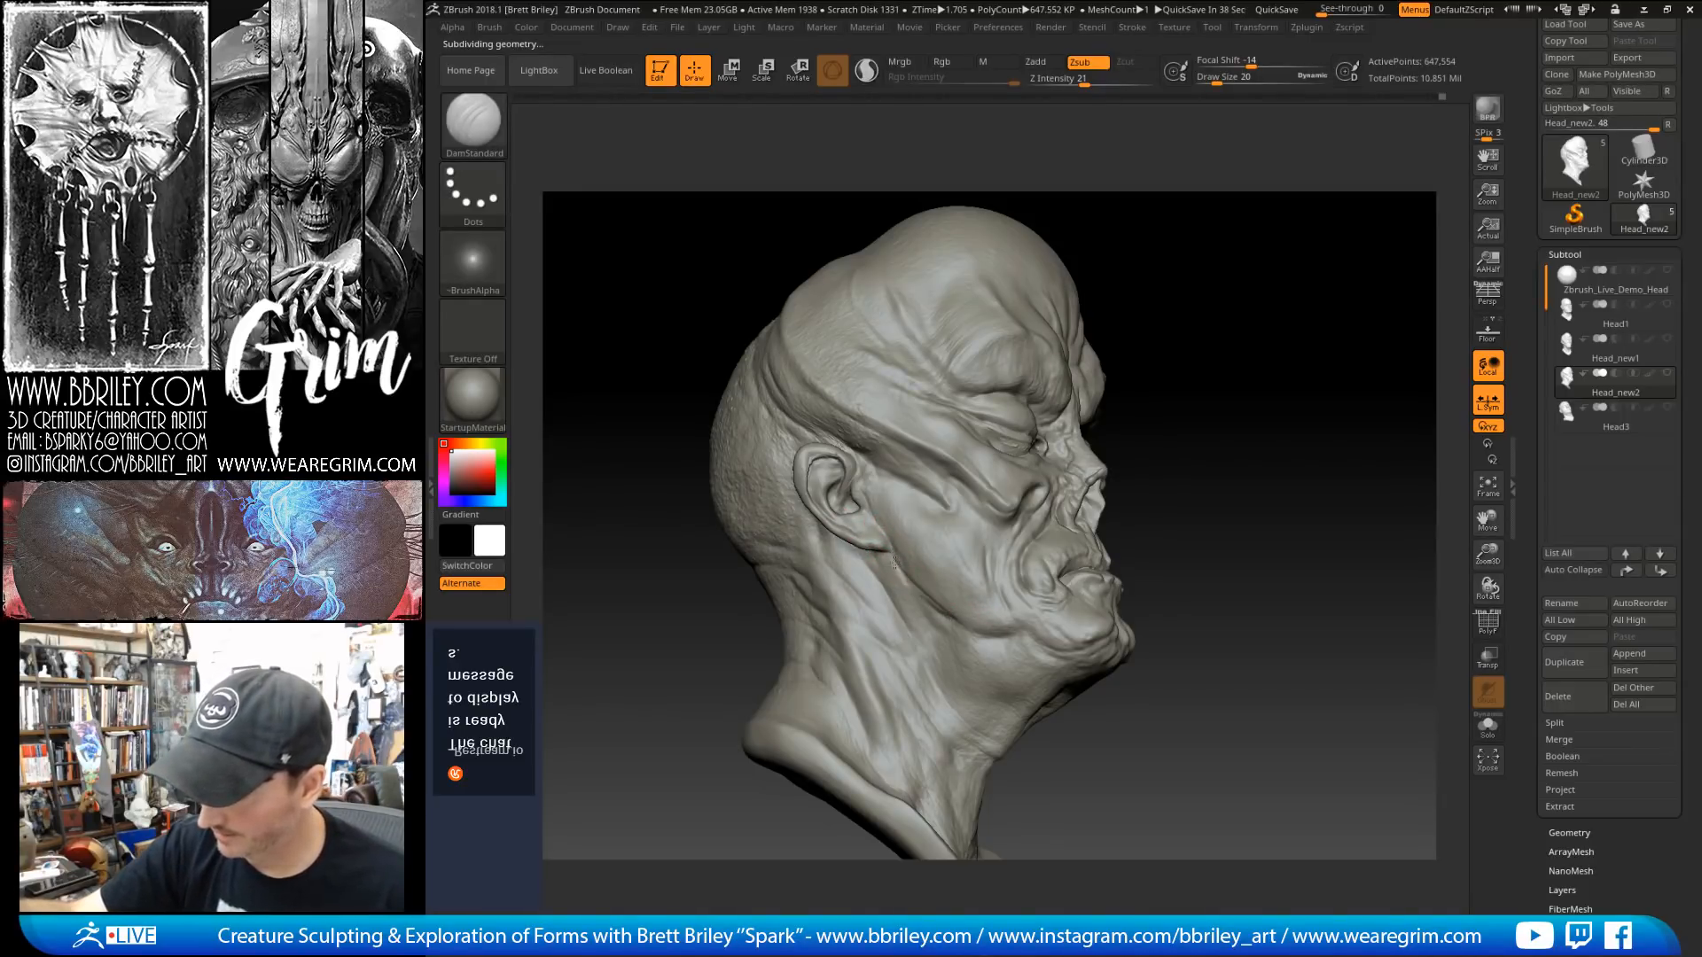
Step: Carve skin folds across the side of the neck and under the jaw using DamStandard at draw size 20
{"action": "mouse_move", "coordinate": [1152, 505]}
{"action": "left_mouse_down"}
{"action": "mouse_move", "coordinate": [1230, 437]}
{"action": "mouse_move", "coordinate": [886, 532]}
{"action": "left_mouse_up"}
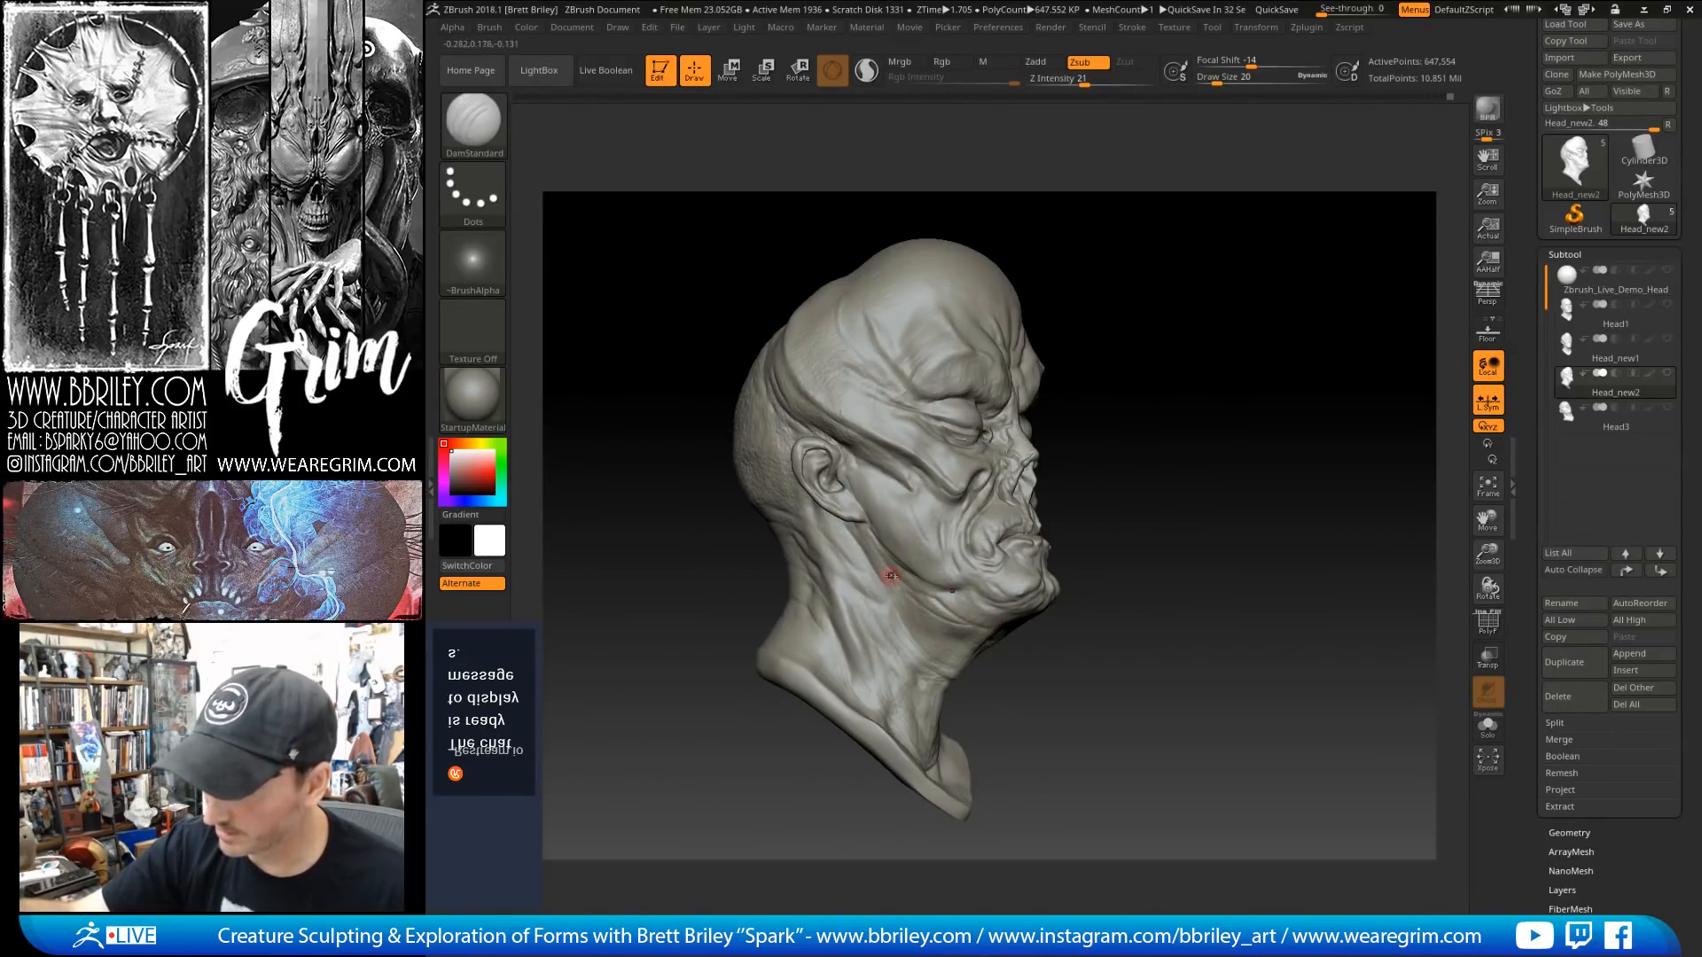
{"action": "left_click_drag", "start_coordinate": [1196, 465], "coordinate": [1170, 437], "text": "alt"}
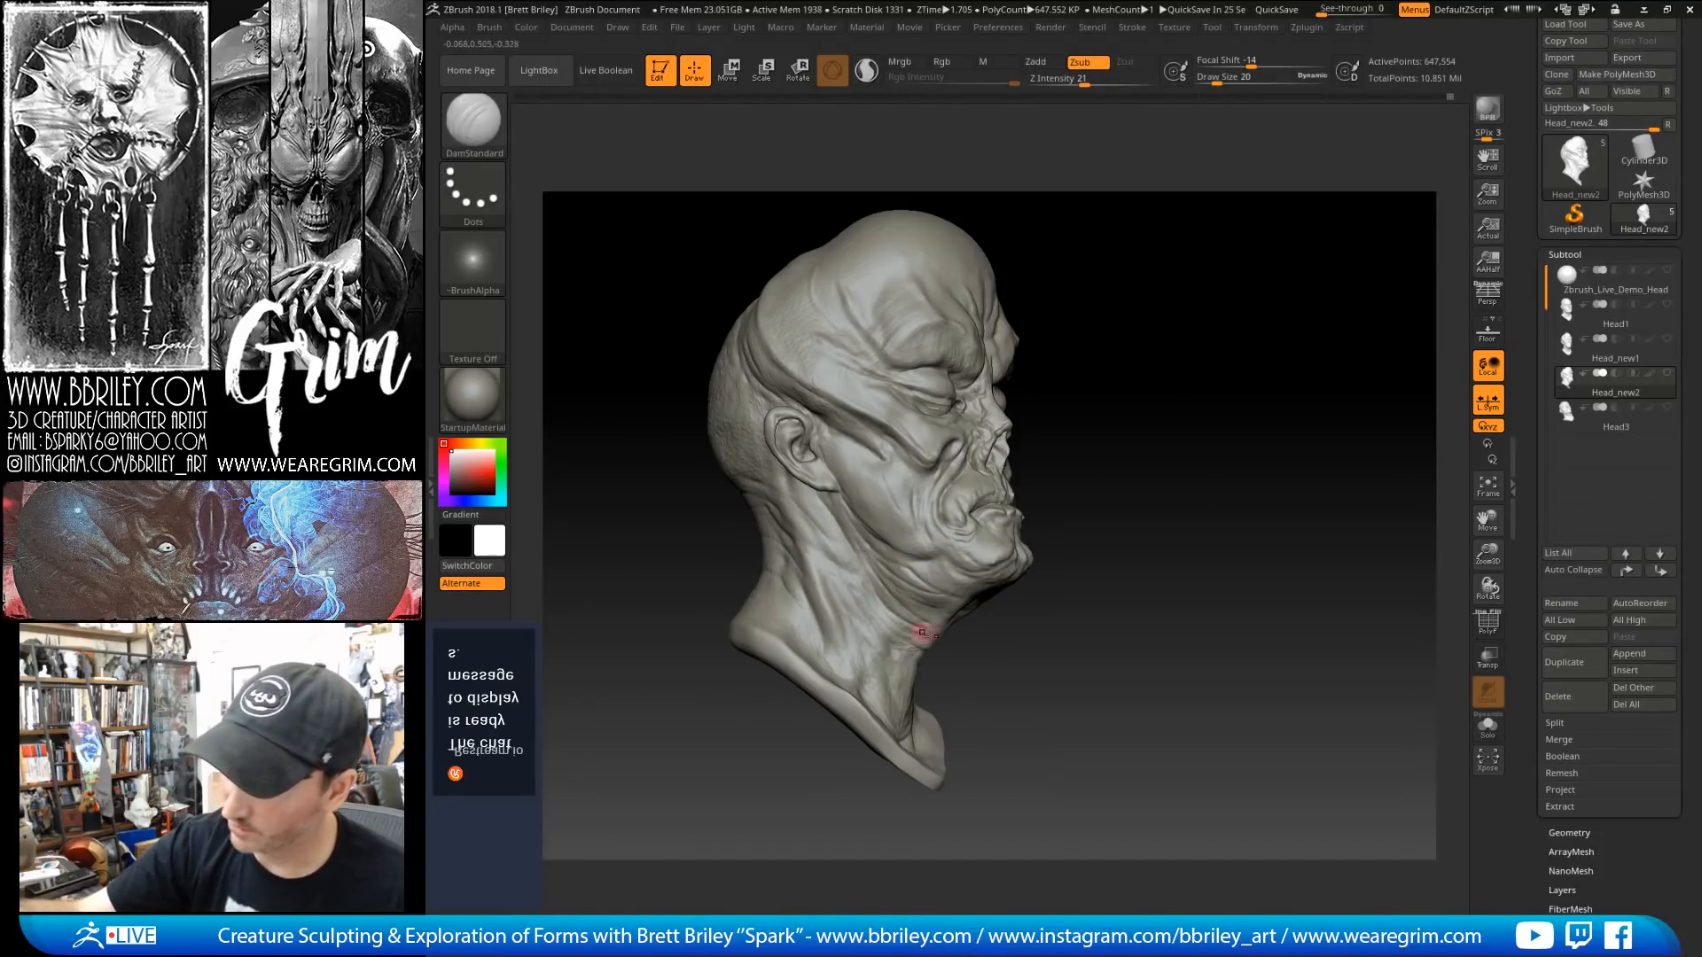
{"action": "left_click_drag", "start_coordinate": [976, 635], "coordinate": [1043, 630]}
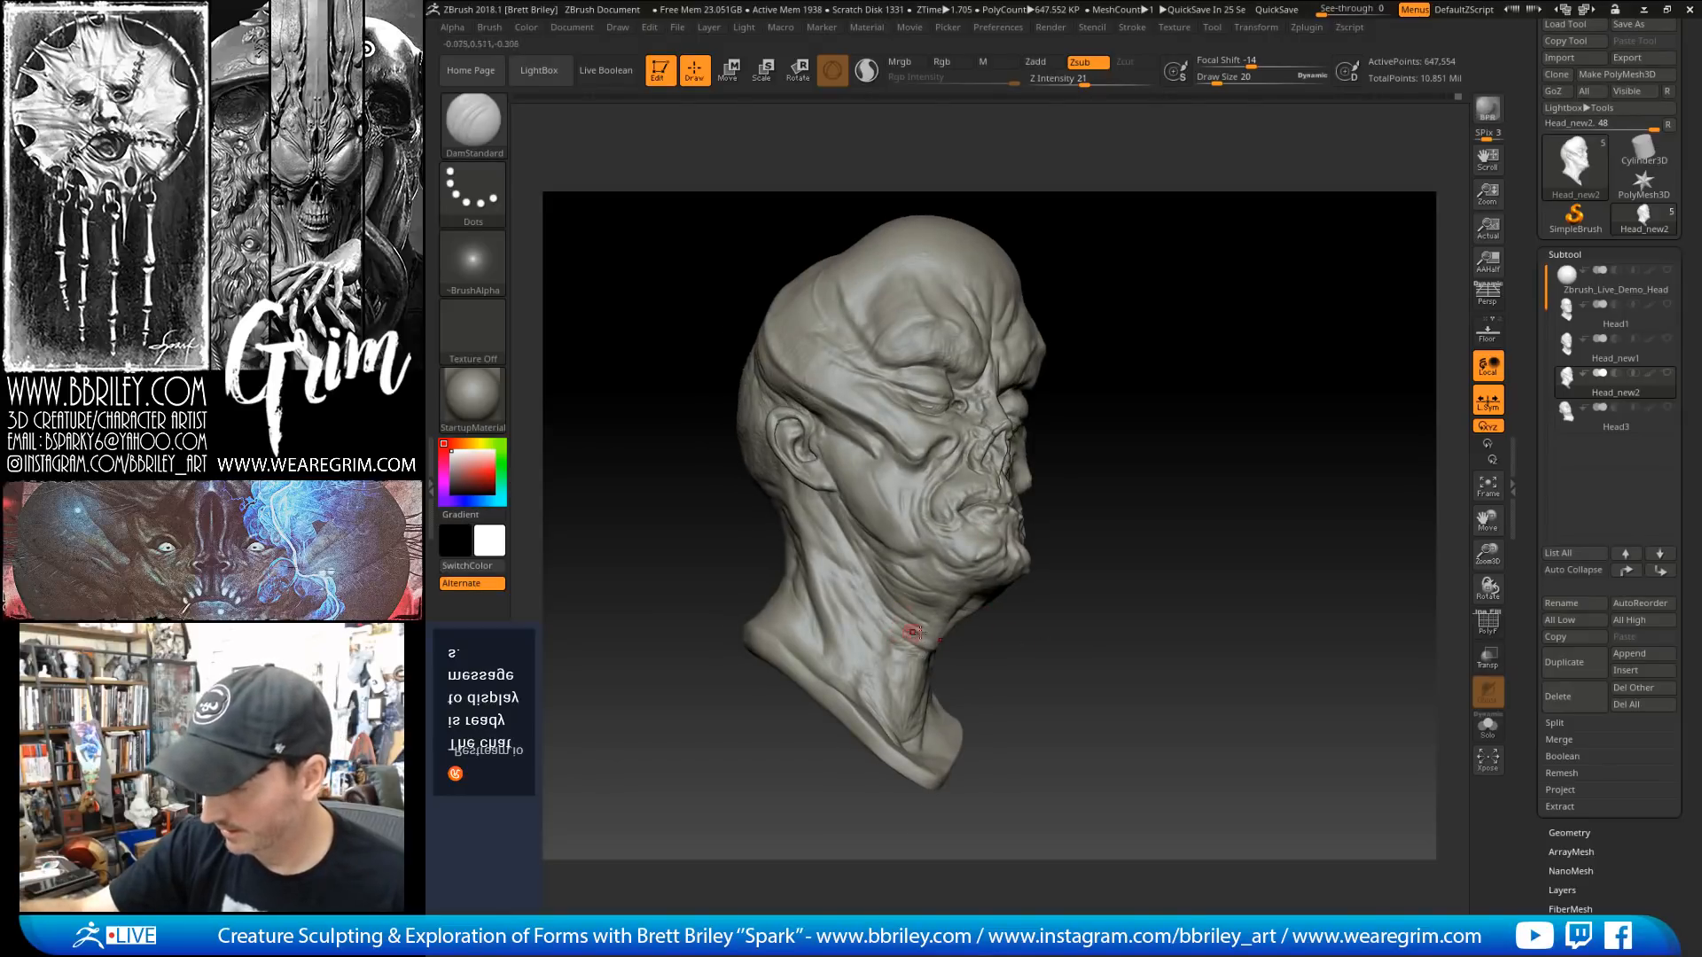
{"action": "mouse_move", "coordinate": [912, 634]}
{"action": "left_mouse_down"}
{"action": "mouse_move", "coordinate": [1018, 653]}
{"action": "mouse_move", "coordinate": [943, 613]}
{"action": "left_mouse_up"}
Step: Build raised veins down the front of the neck using the Standard brush at intensity 25 and draw size 15
{"action": "key", "text": "b"}
{"action": "key", "text": "m"}
{"action": "key", "text": "v"}
{"action": "key", "text": "b"}
{"action": "key", "text": "s"}
{"action": "key", "text": "t"}
{"action": "key", "text": "s"}
{"action": "left_click_drag", "start_coordinate": [1142, 546], "coordinate": [1079, 474]}
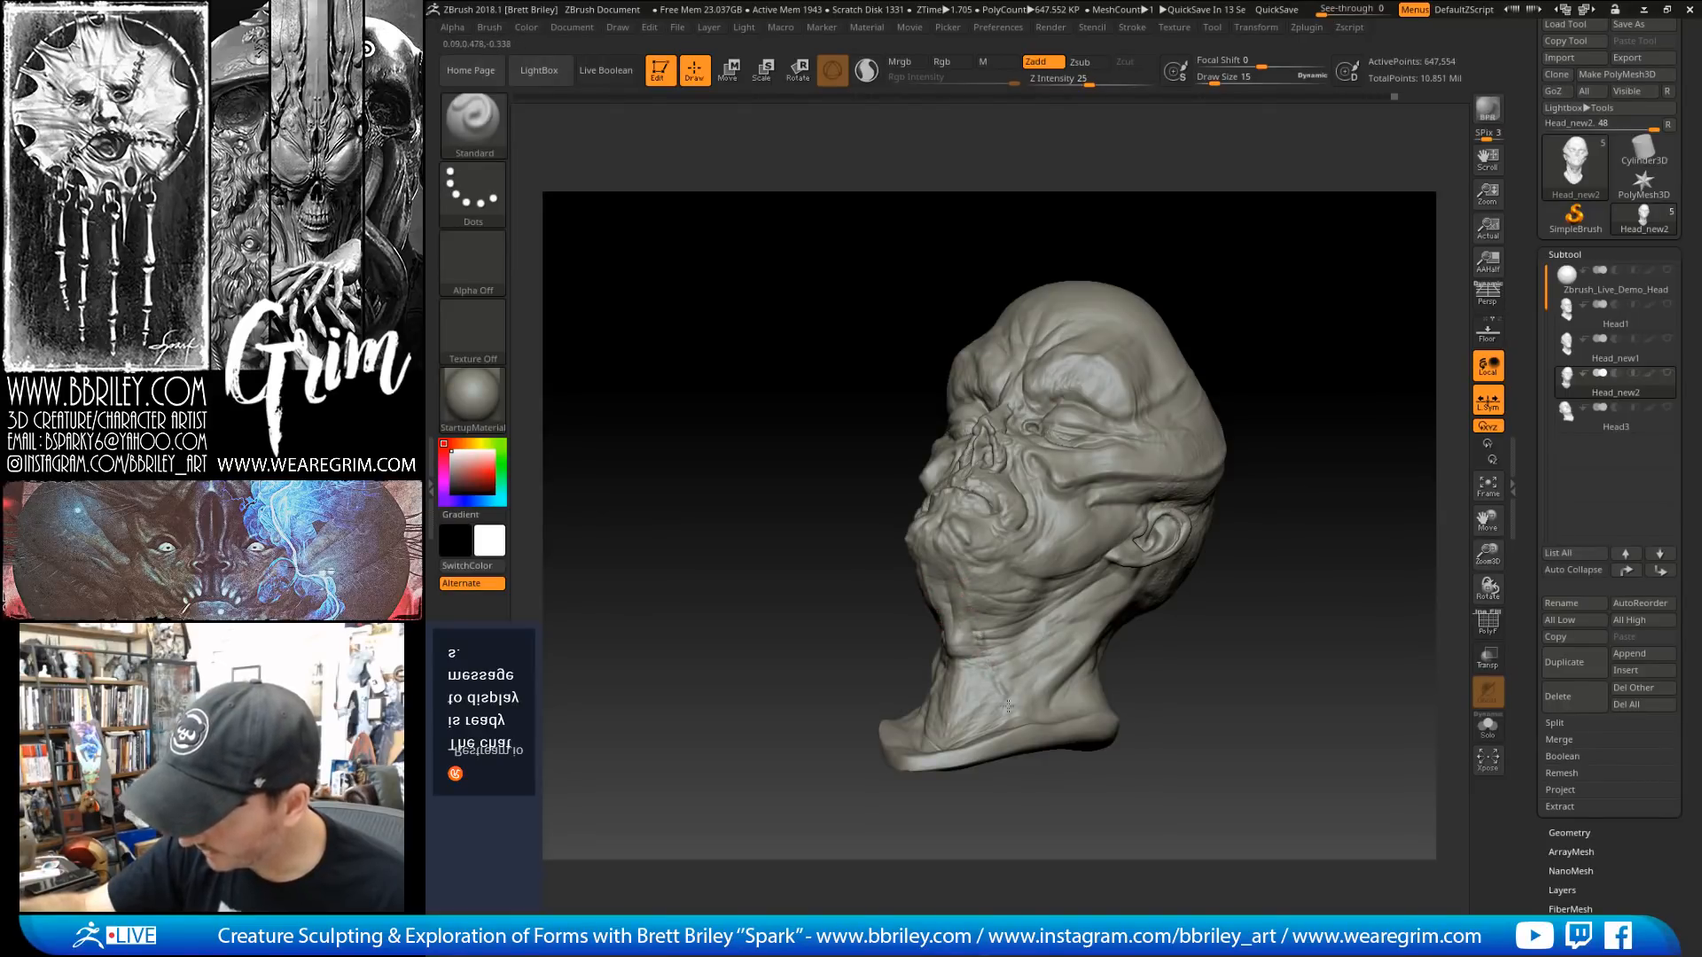
{"action": "left_click_drag", "start_coordinate": [1199, 689], "coordinate": [1248, 692]}
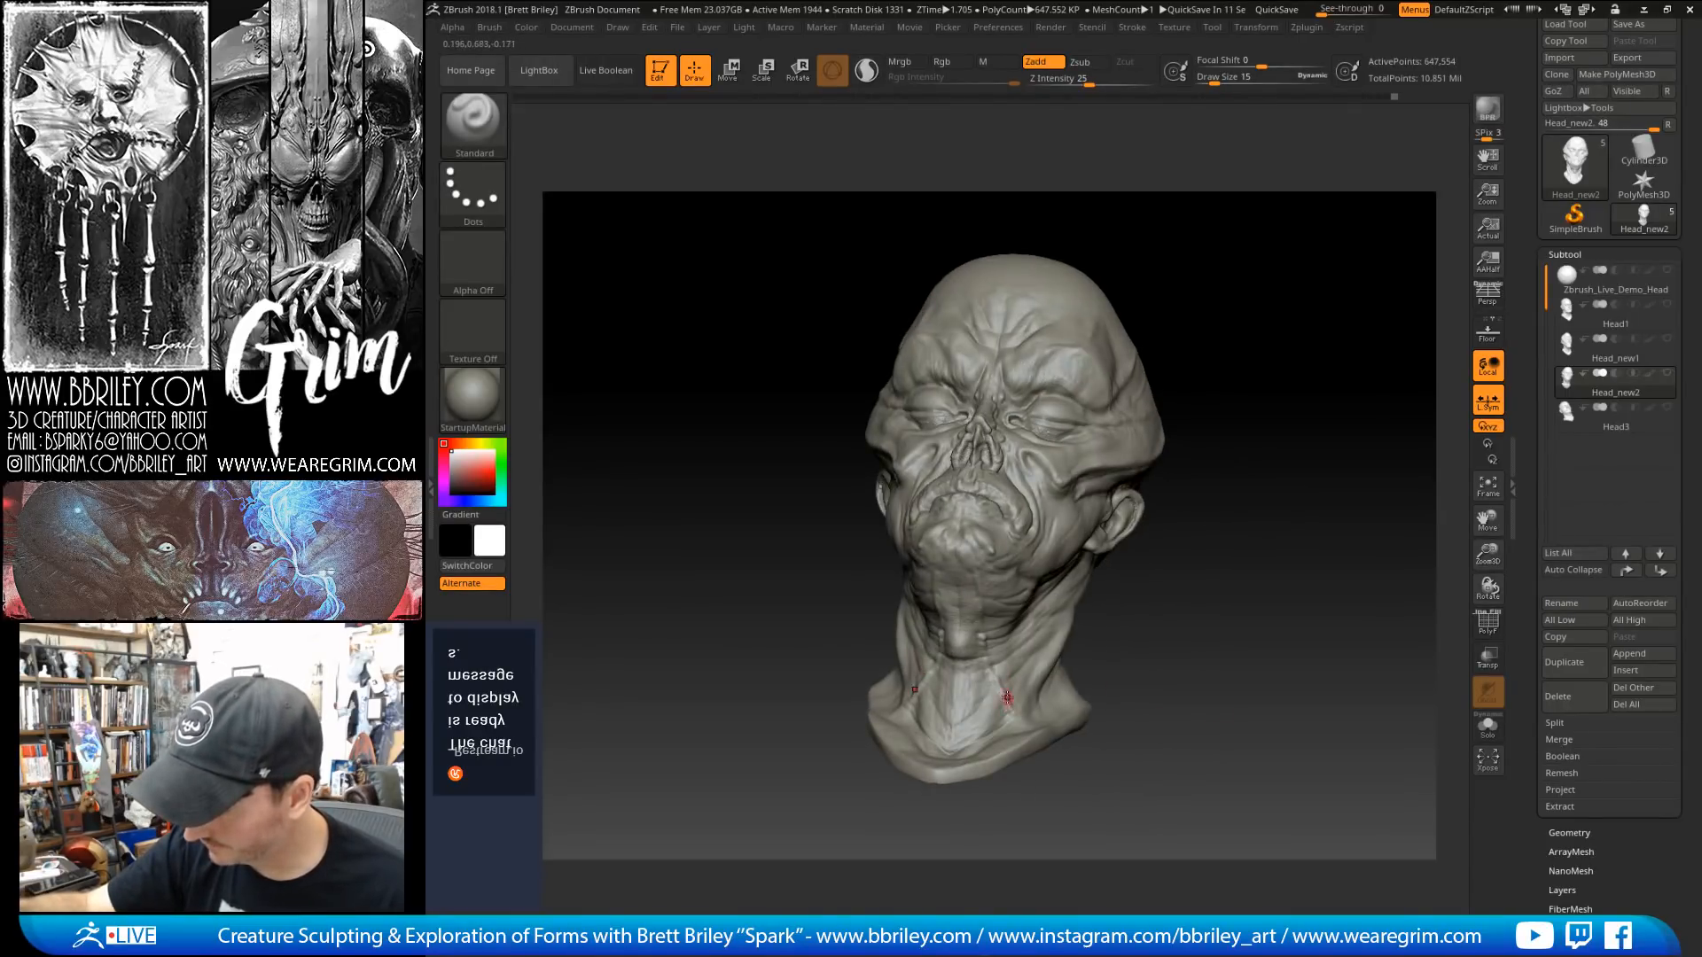
{"action": "left_click_drag", "start_coordinate": [1124, 692], "coordinate": [1022, 692]}
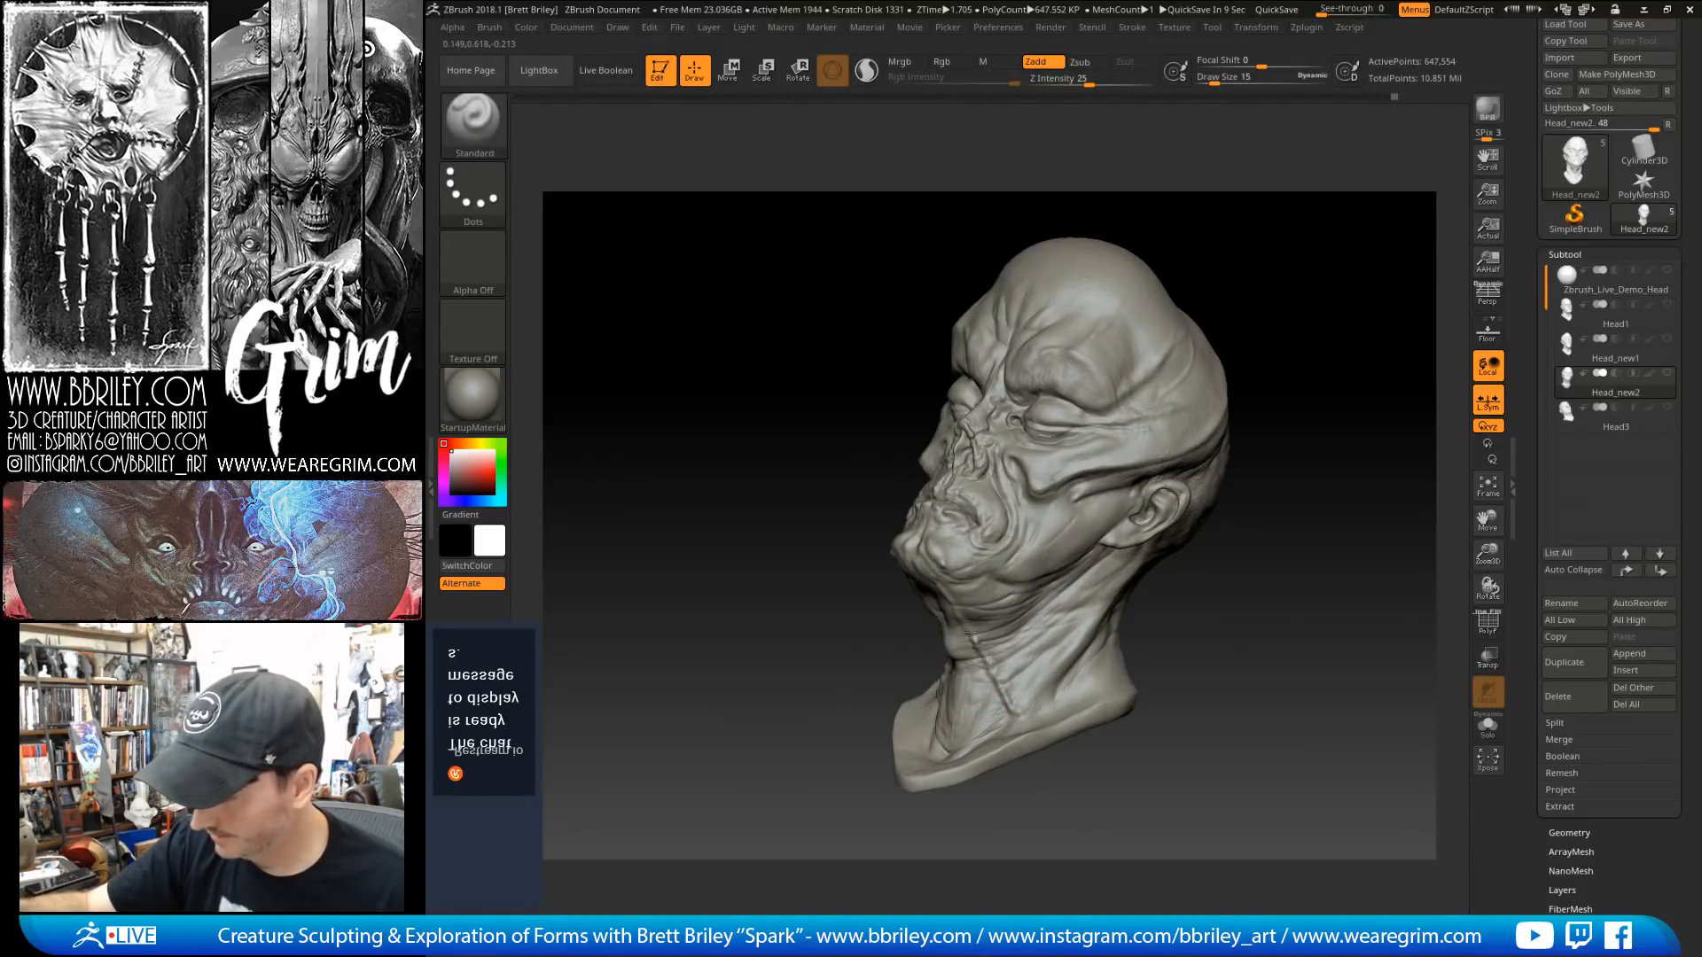
Step: Extend the neck vein with small Standard brush strokes near the throat fold at draw size 15
{"action": "mouse_move", "coordinate": [1260, 532]}
{"action": "left_mouse_down"}
{"action": "mouse_move", "coordinate": [1227, 534]}
{"action": "mouse_move", "coordinate": [1365, 546]}
{"action": "left_mouse_up"}
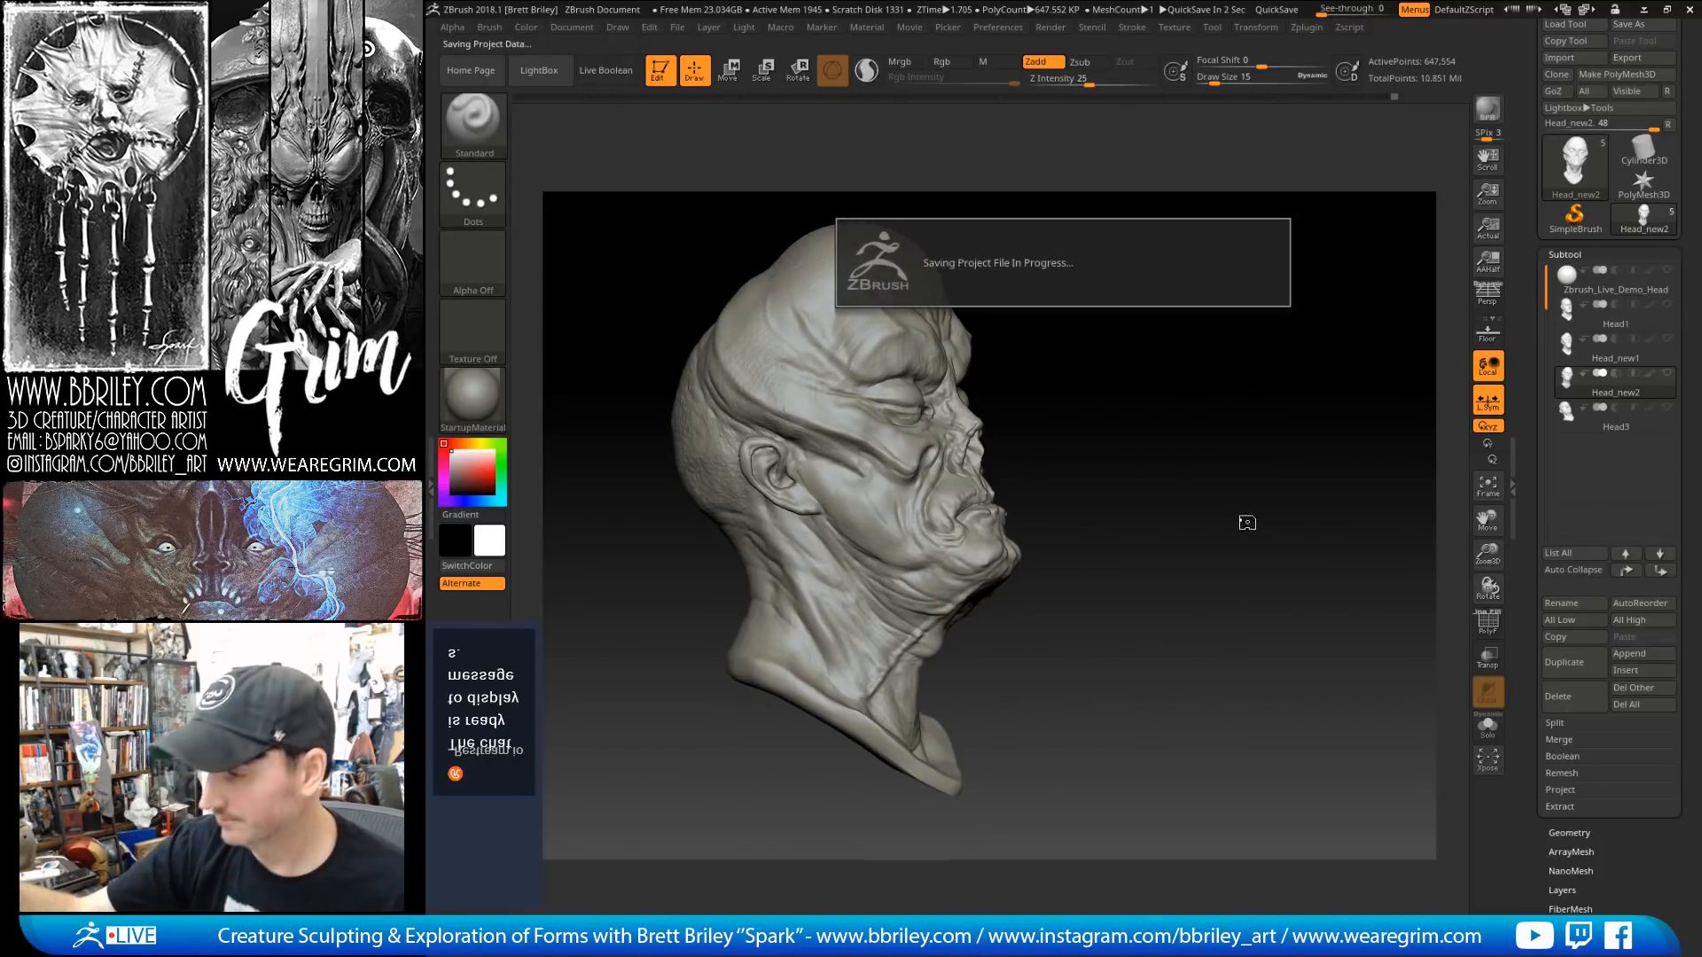
{"action": "mouse_move", "coordinate": [1210, 502]}
{"action": "left_mouse_down"}
{"action": "mouse_move", "coordinate": [1186, 464]}
{"action": "mouse_move", "coordinate": [1108, 424]}
{"action": "mouse_move", "coordinate": [1132, 453]}
{"action": "left_mouse_up"}
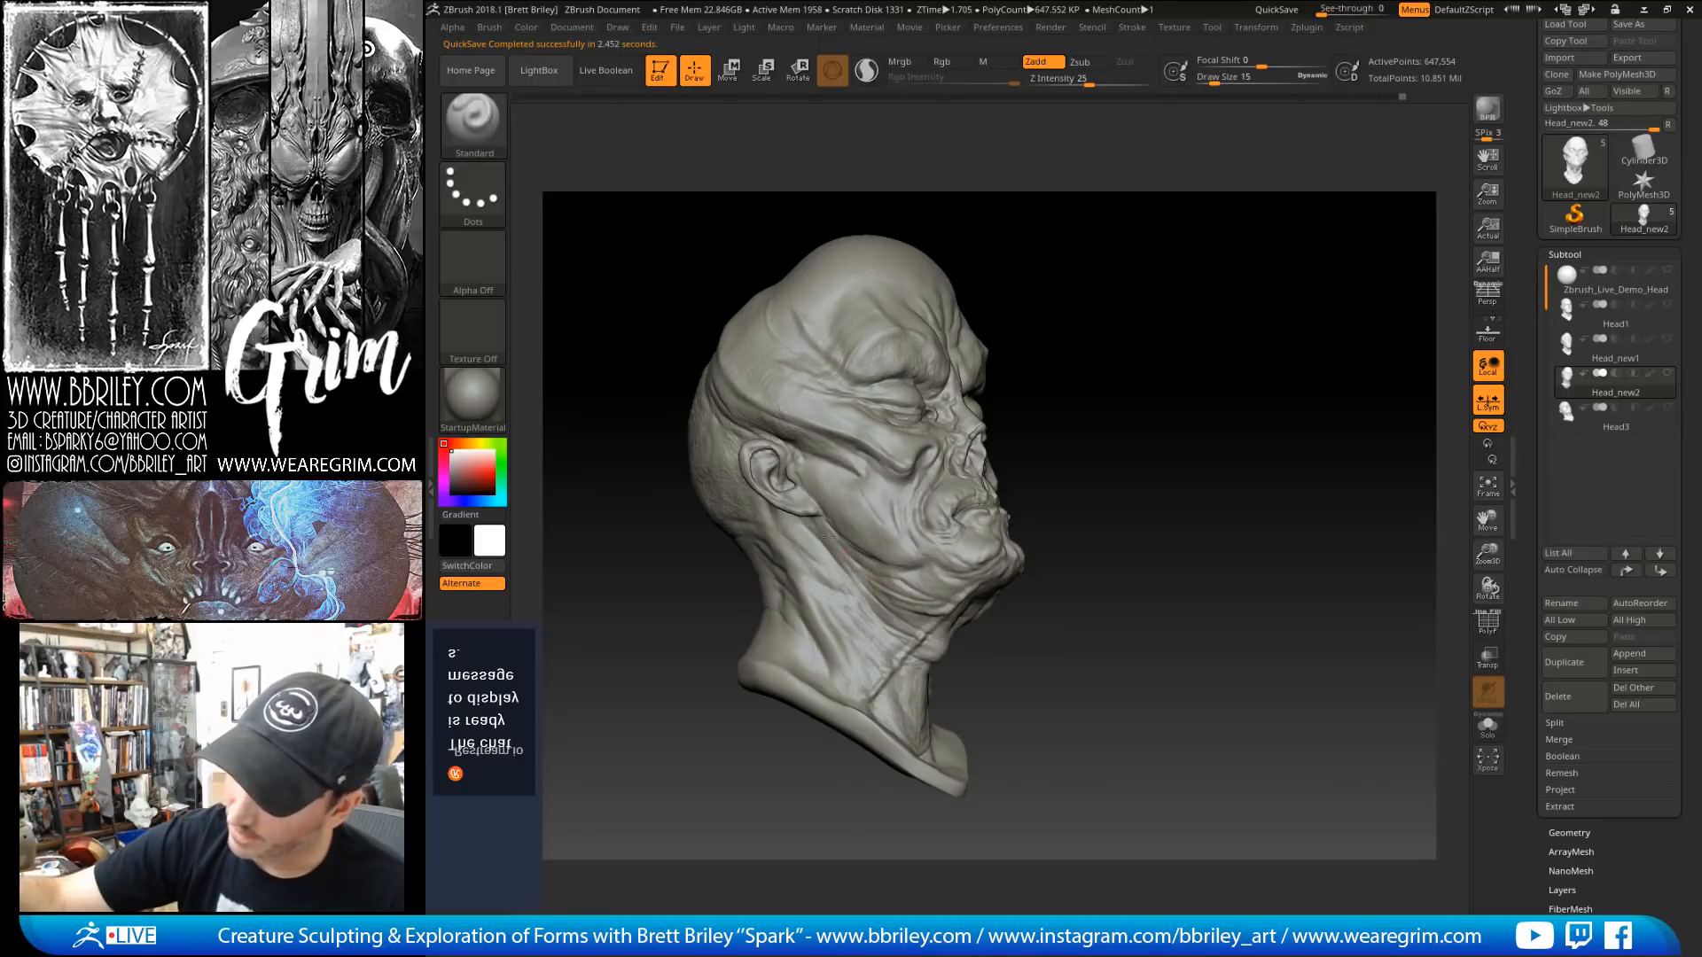
{"action": "left_click_drag", "start_coordinate": [1060, 353], "coordinate": [879, 567]}
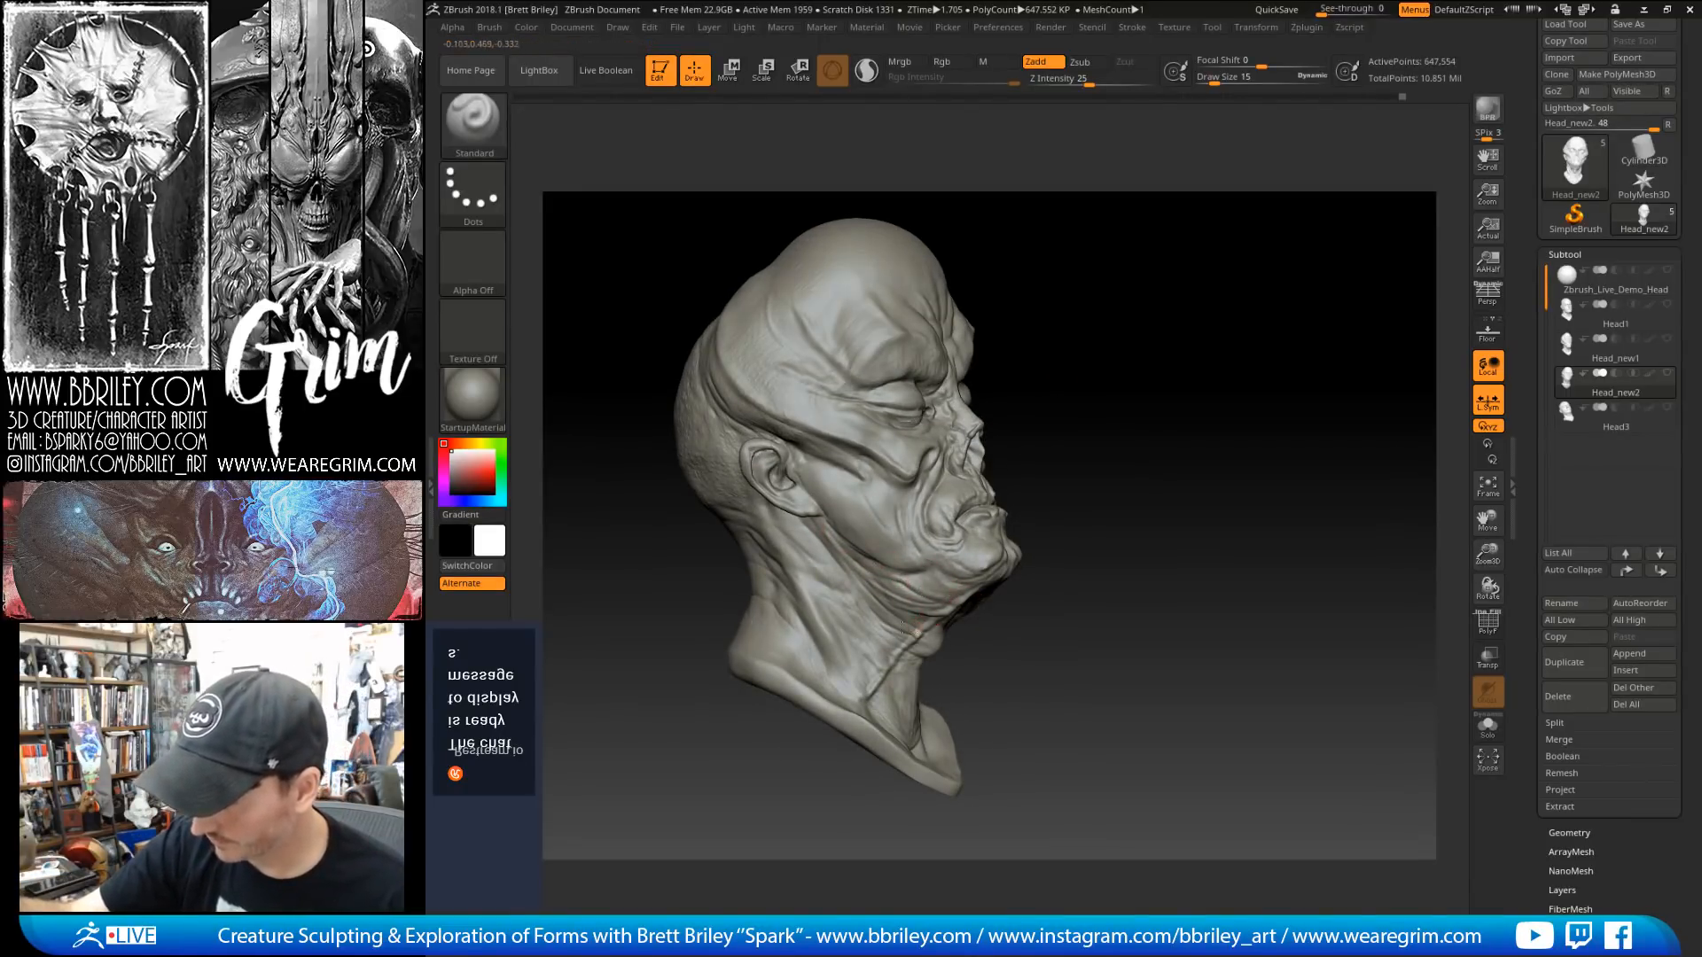
{"action": "left_click_drag", "start_coordinate": [914, 638], "coordinate": [878, 632]}
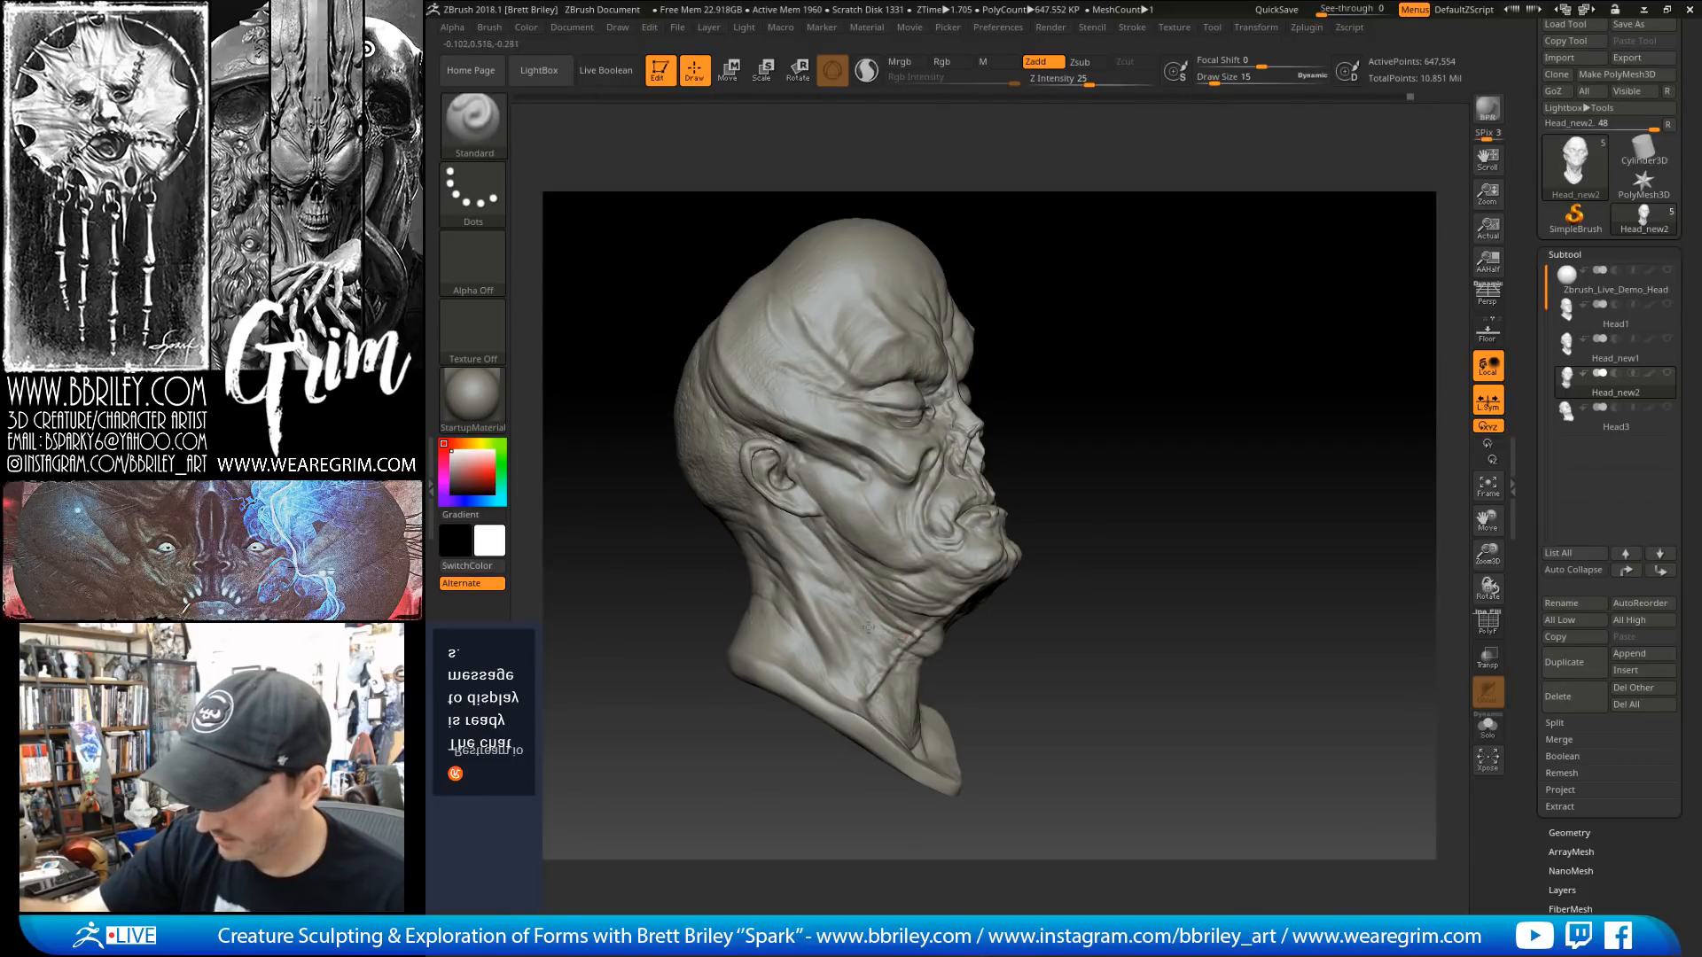
Step: Refine the underside of the chin and throat using DamStandard at draw size 15 and Move at draw size 53
{"action": "mouse_move", "coordinate": [1149, 493]}
{"action": "left_mouse_down"}
{"action": "mouse_move", "coordinate": [1086, 491]}
{"action": "mouse_move", "coordinate": [1166, 390]}
{"action": "mouse_move", "coordinate": [1170, 349]}
{"action": "mouse_move", "coordinate": [1093, 372]}
{"action": "left_mouse_up"}
{"action": "key", "text": "b"}
{"action": "key", "text": "d"}
{"action": "key", "text": "s"}
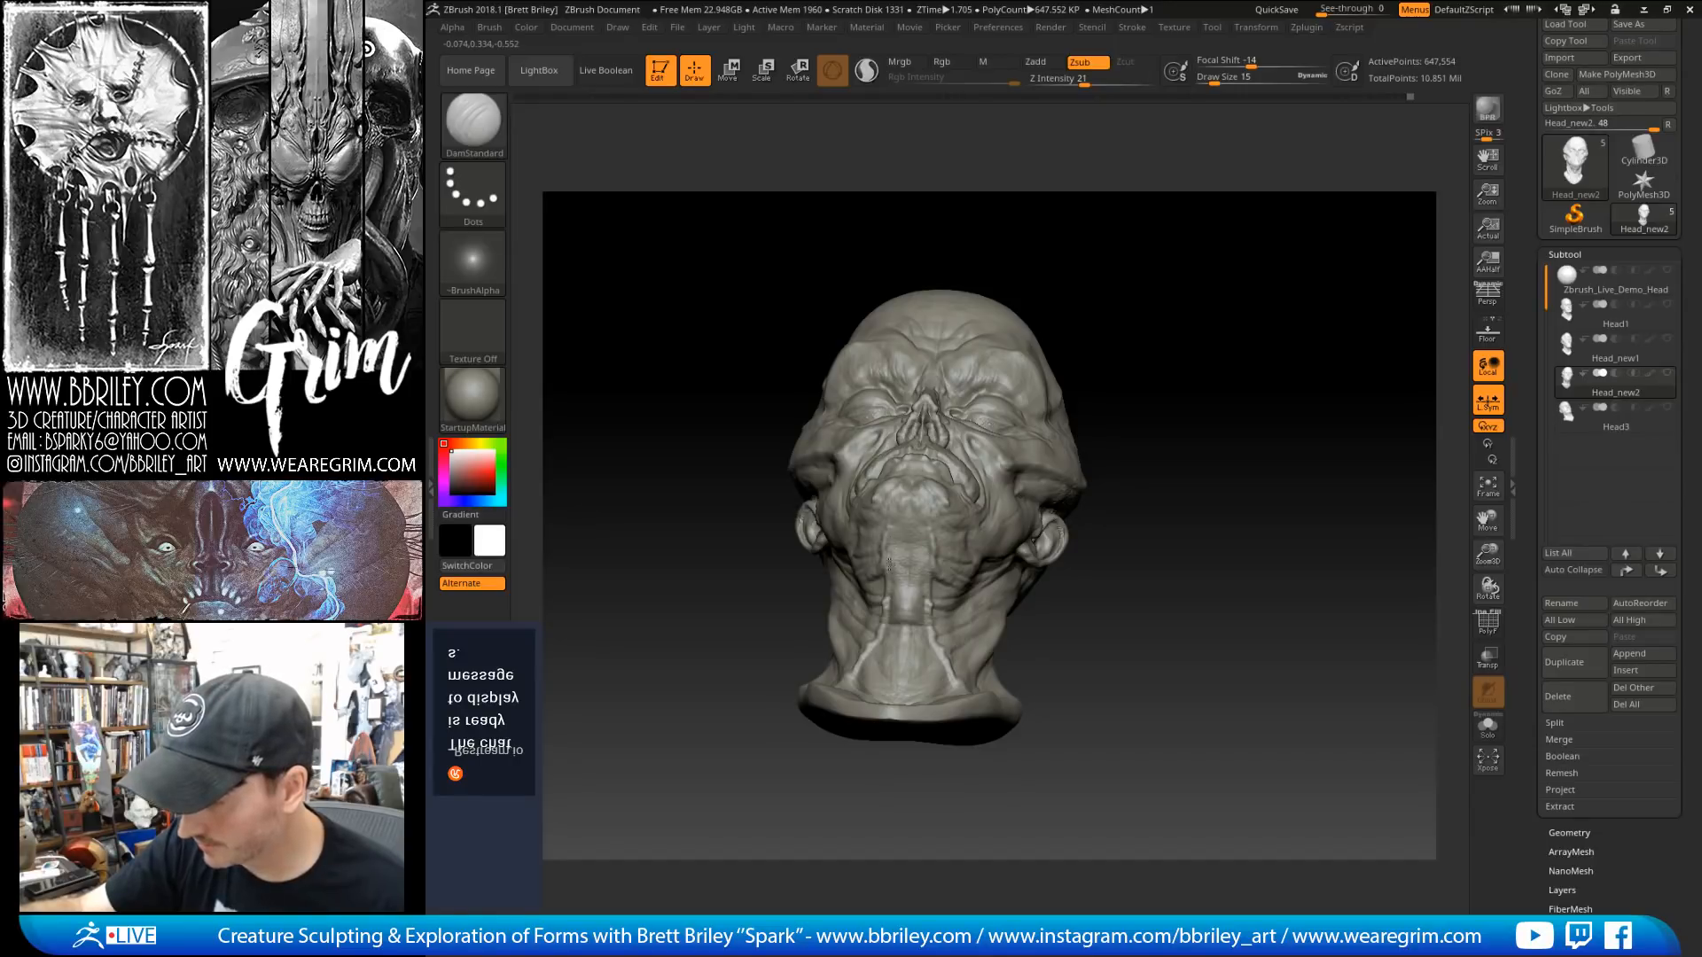
{"action": "mouse_move", "coordinate": [1198, 459]}
{"action": "left_mouse_down"}
{"action": "mouse_move", "coordinate": [1151, 460]}
{"action": "mouse_move", "coordinate": [1171, 462]}
{"action": "left_mouse_up"}
{"action": "key", "text": "b"}
{"action": "key", "text": "m"}
{"action": "key", "text": "v"}
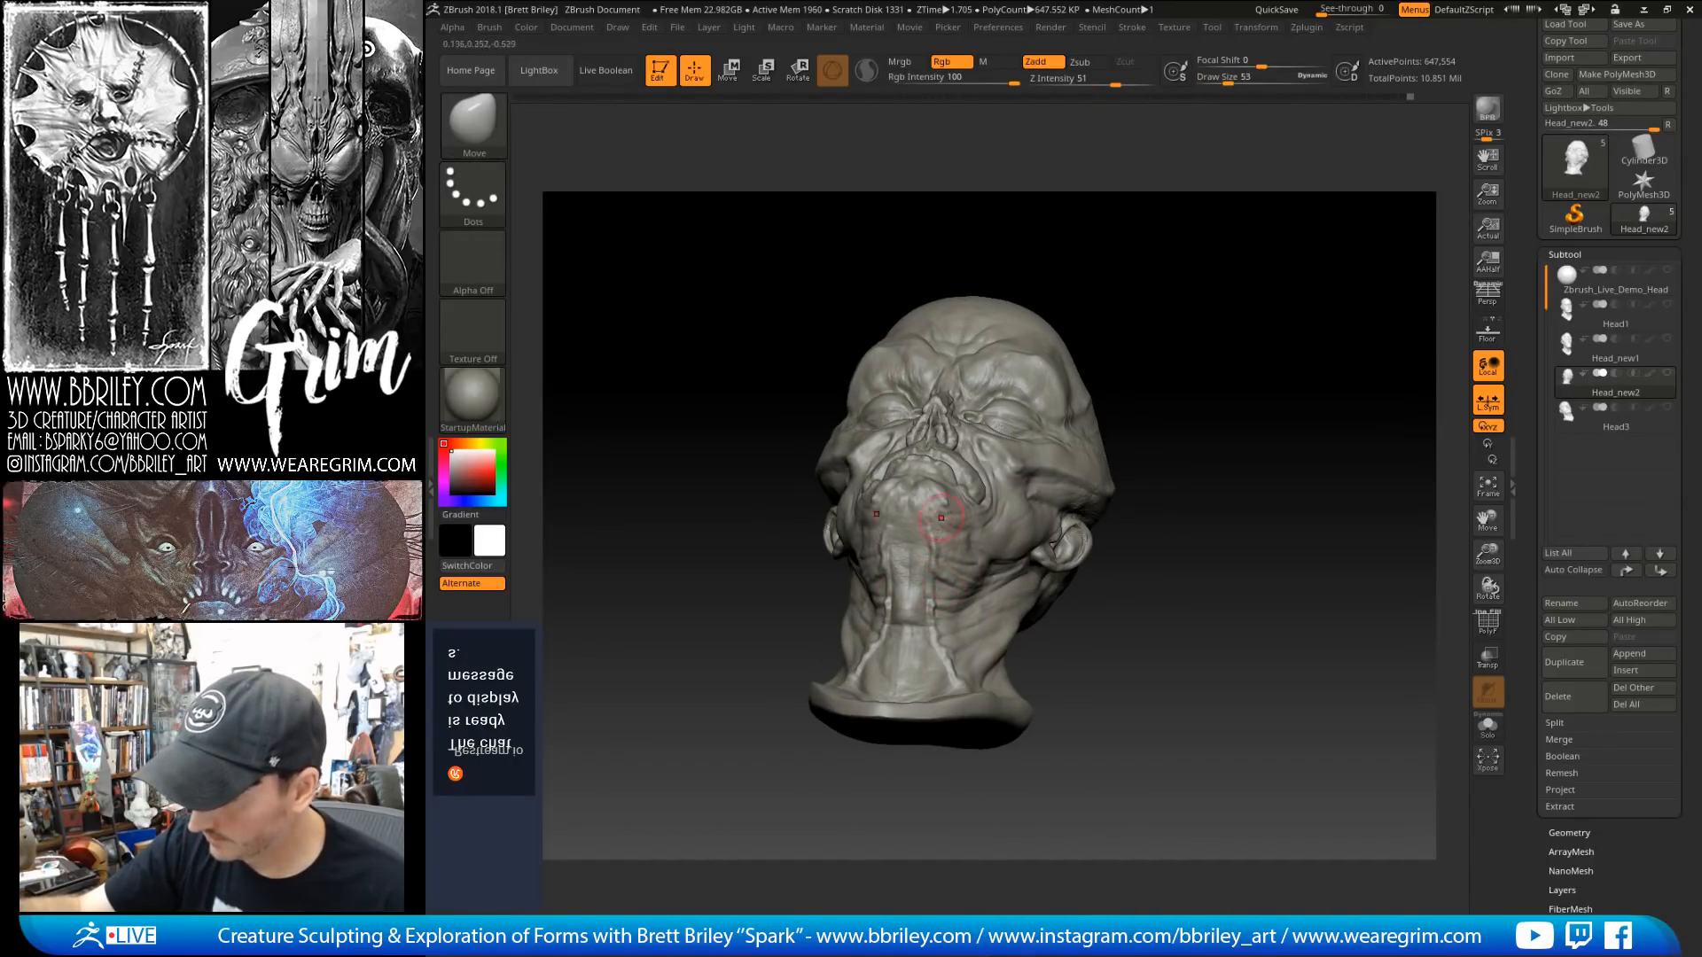
{"action": "mouse_move", "coordinate": [1140, 257]}
{"action": "left_mouse_down"}
{"action": "mouse_move", "coordinate": [1132, 235]}
{"action": "mouse_move", "coordinate": [1055, 257]}
{"action": "left_mouse_up"}
Step: Carve wrinkles into the chin using DamStandard at intensity 21 with draw sizes 29 and 20
{"action": "key", "text": "b"}
{"action": "key", "text": "d"}
{"action": "key", "text": "s"}
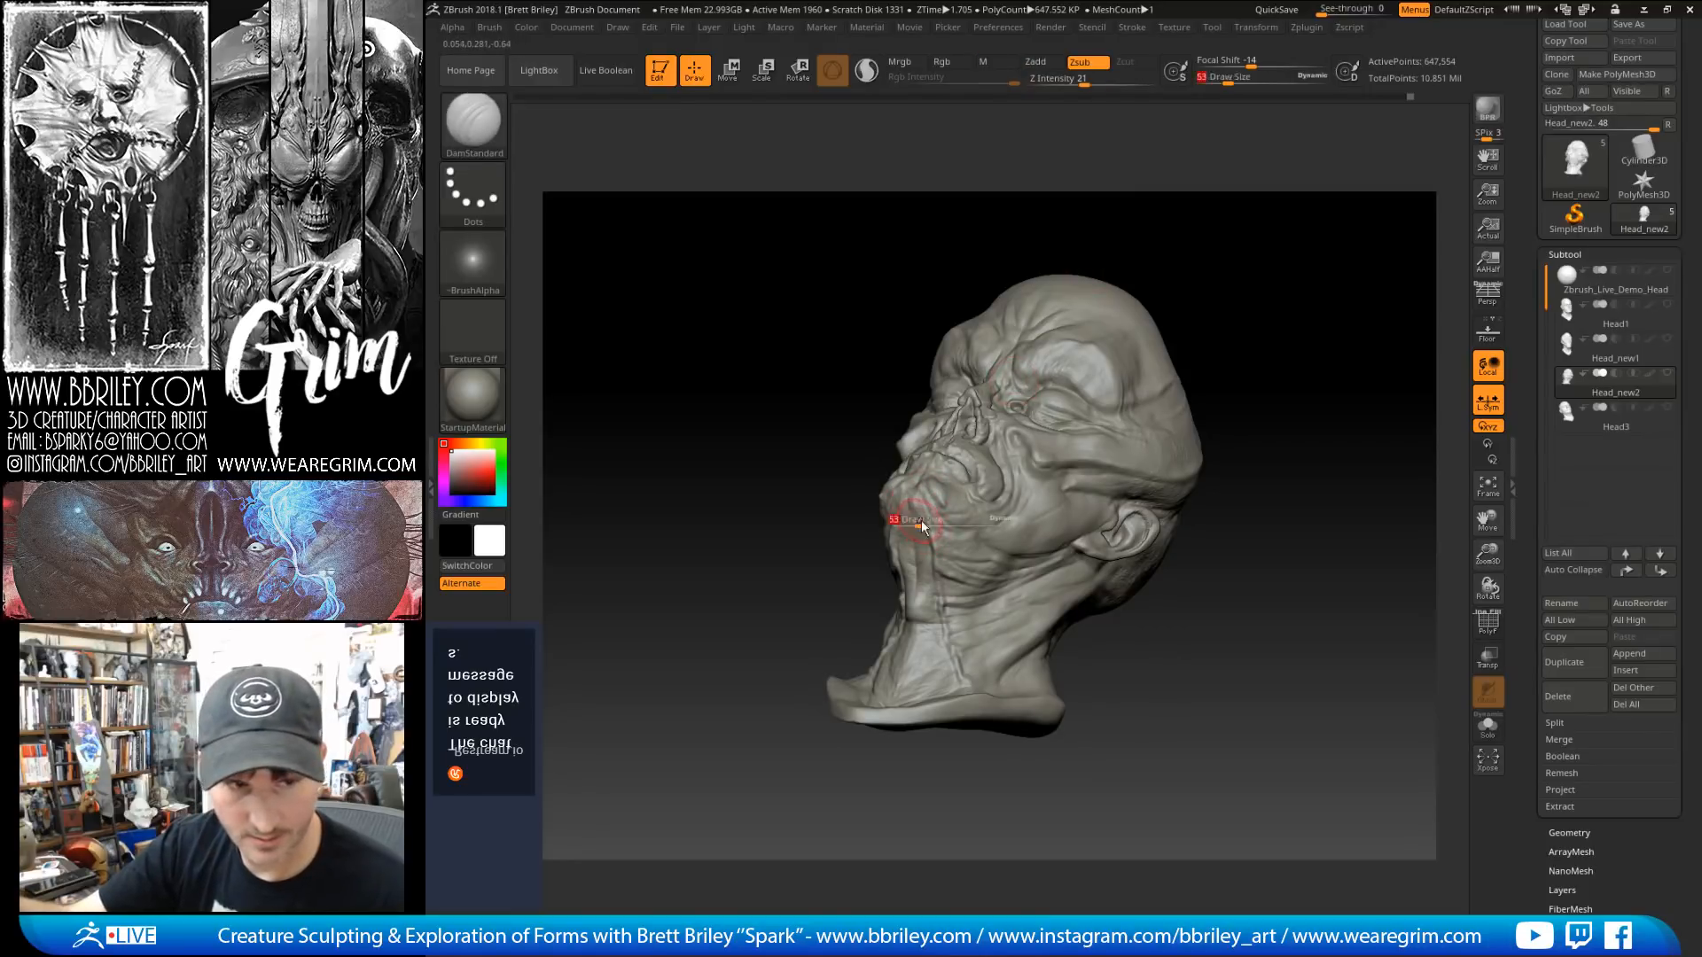
{"action": "key", "text": "s"}
{"action": "left_click", "coordinate": [916, 516]}
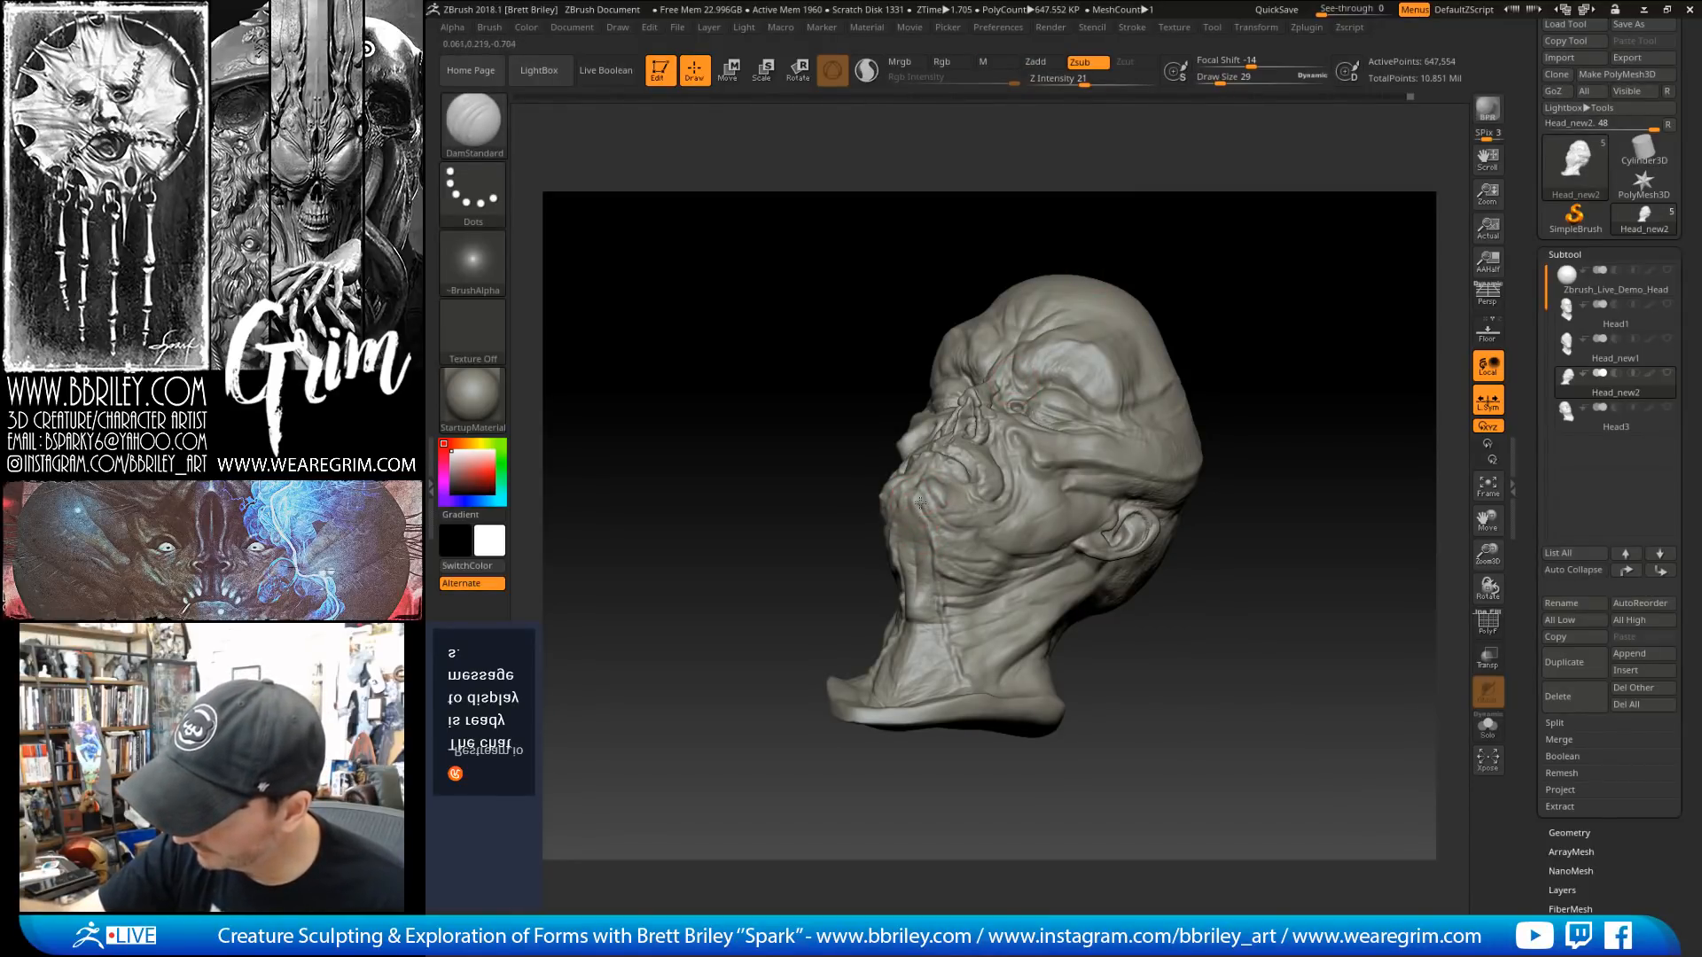
{"action": "left_click_drag", "start_coordinate": [874, 361], "coordinate": [921, 497]}
{"action": "key", "text": "s"}
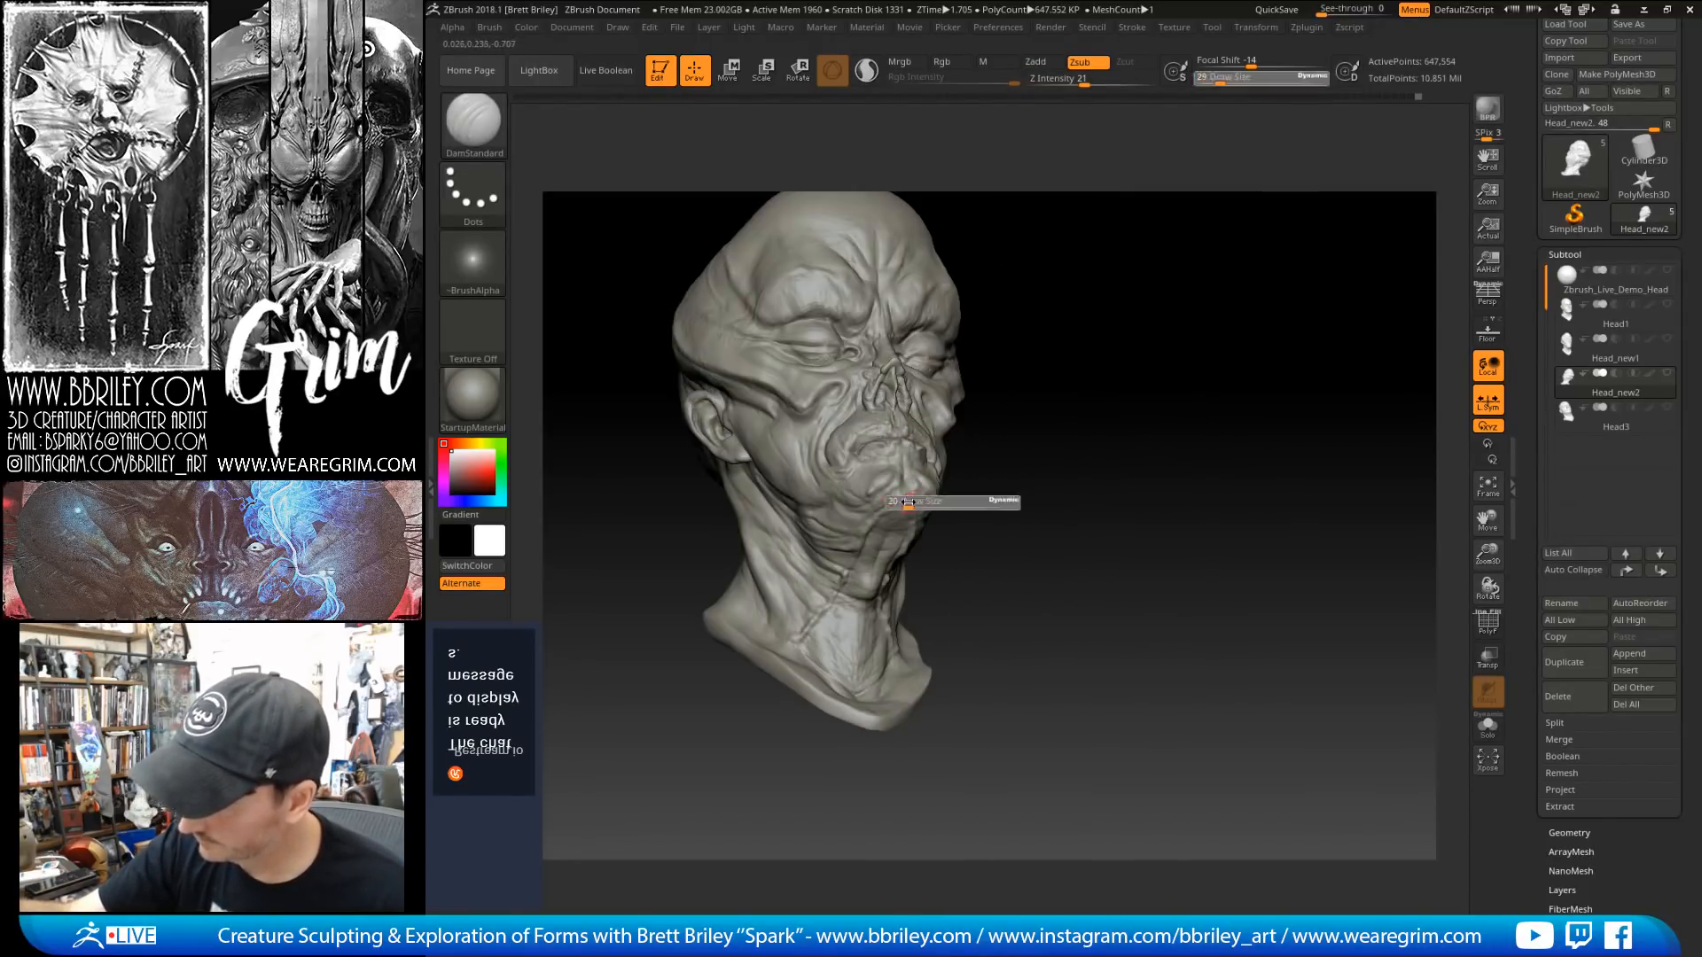
{"action": "left_click", "coordinate": [914, 494]}
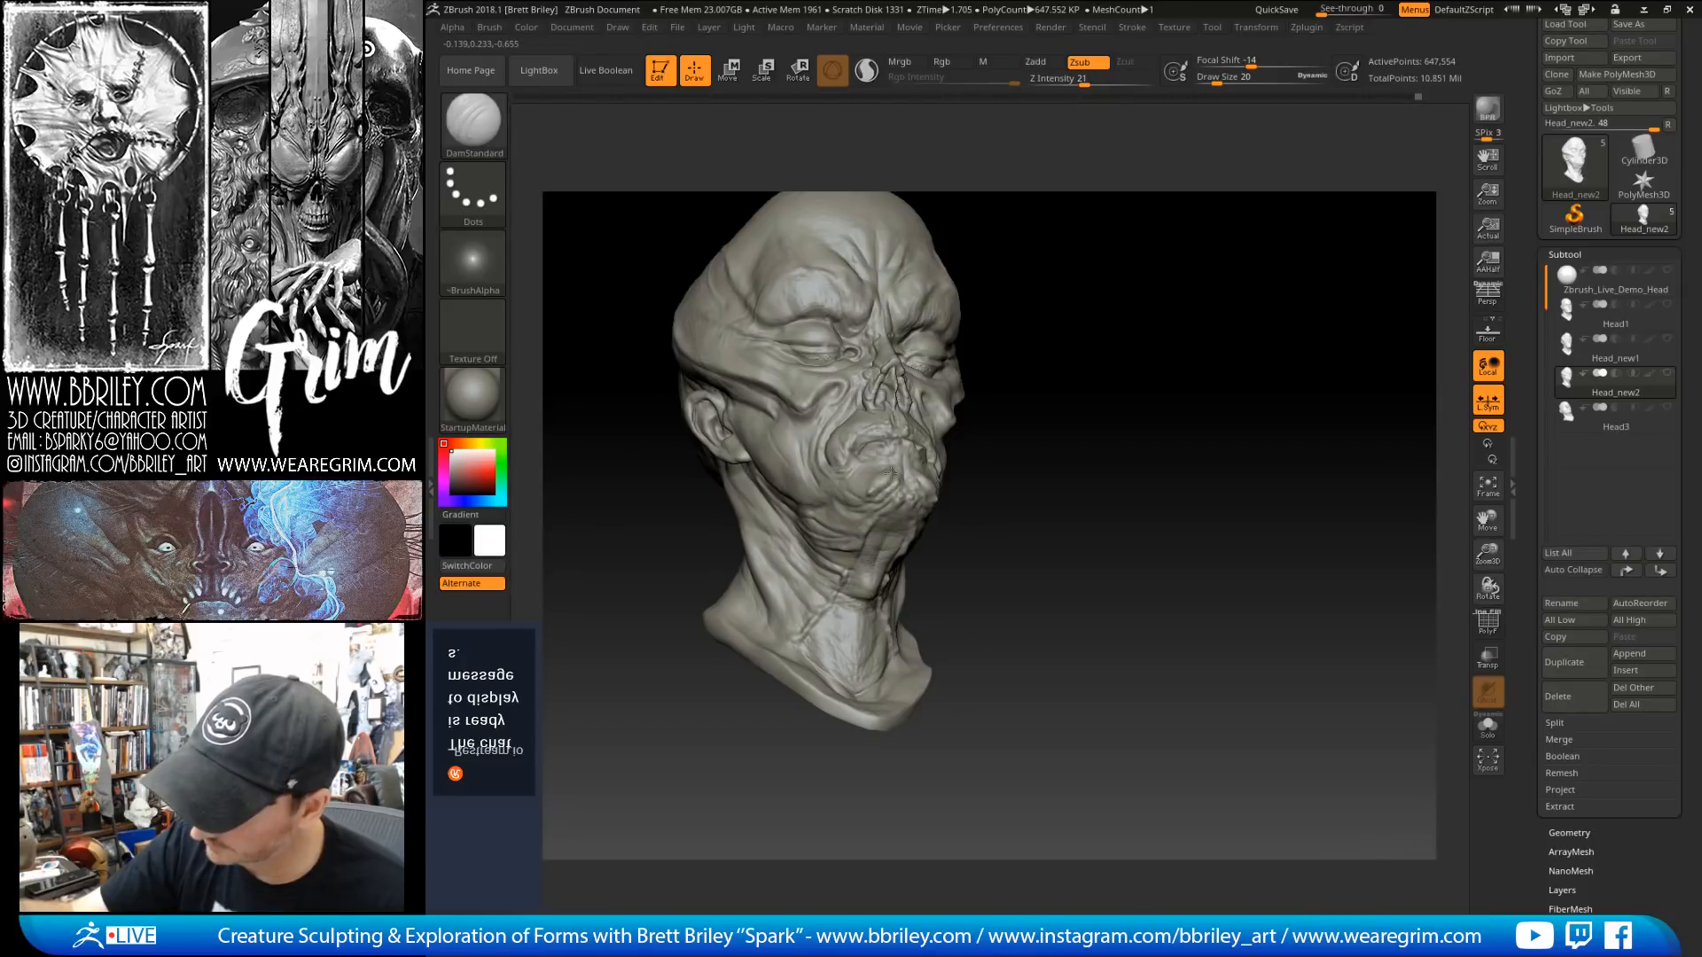
Step: Adjust the shape of the cheekbones using the Move brush at intensity 51 and draw size 25
{"action": "right_click_drag", "start_coordinate": [893, 478], "coordinate": [811, 470]}
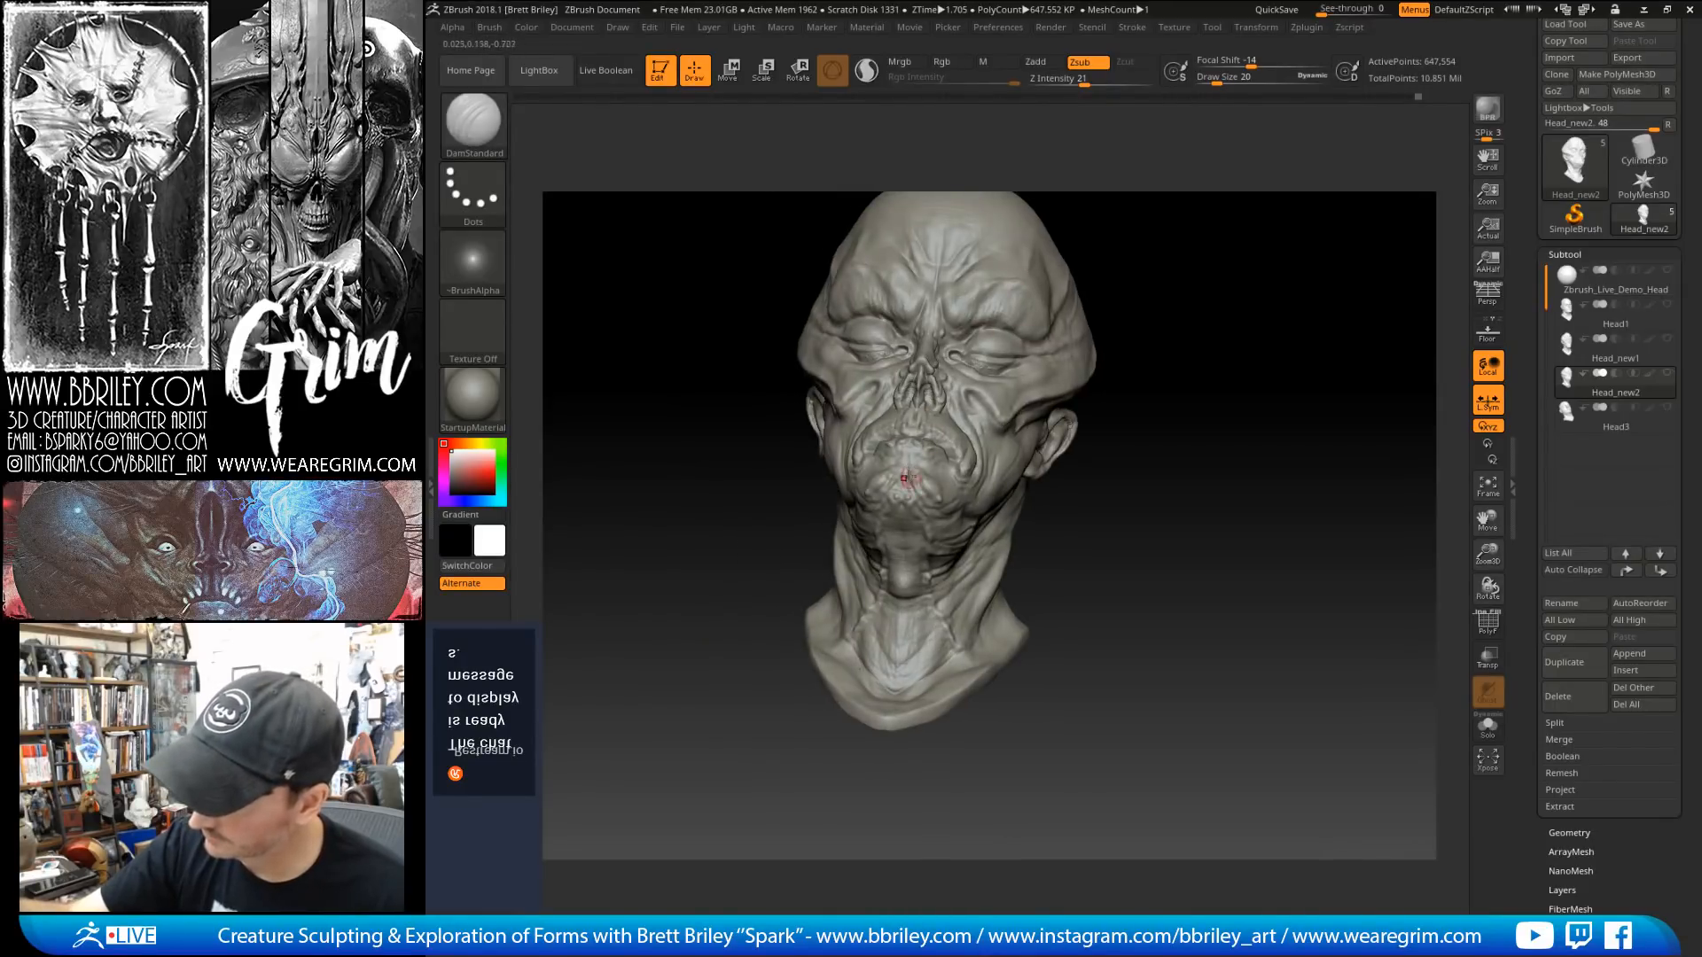
{"action": "left_click_drag", "start_coordinate": [1227, 306], "coordinate": [1205, 390]}
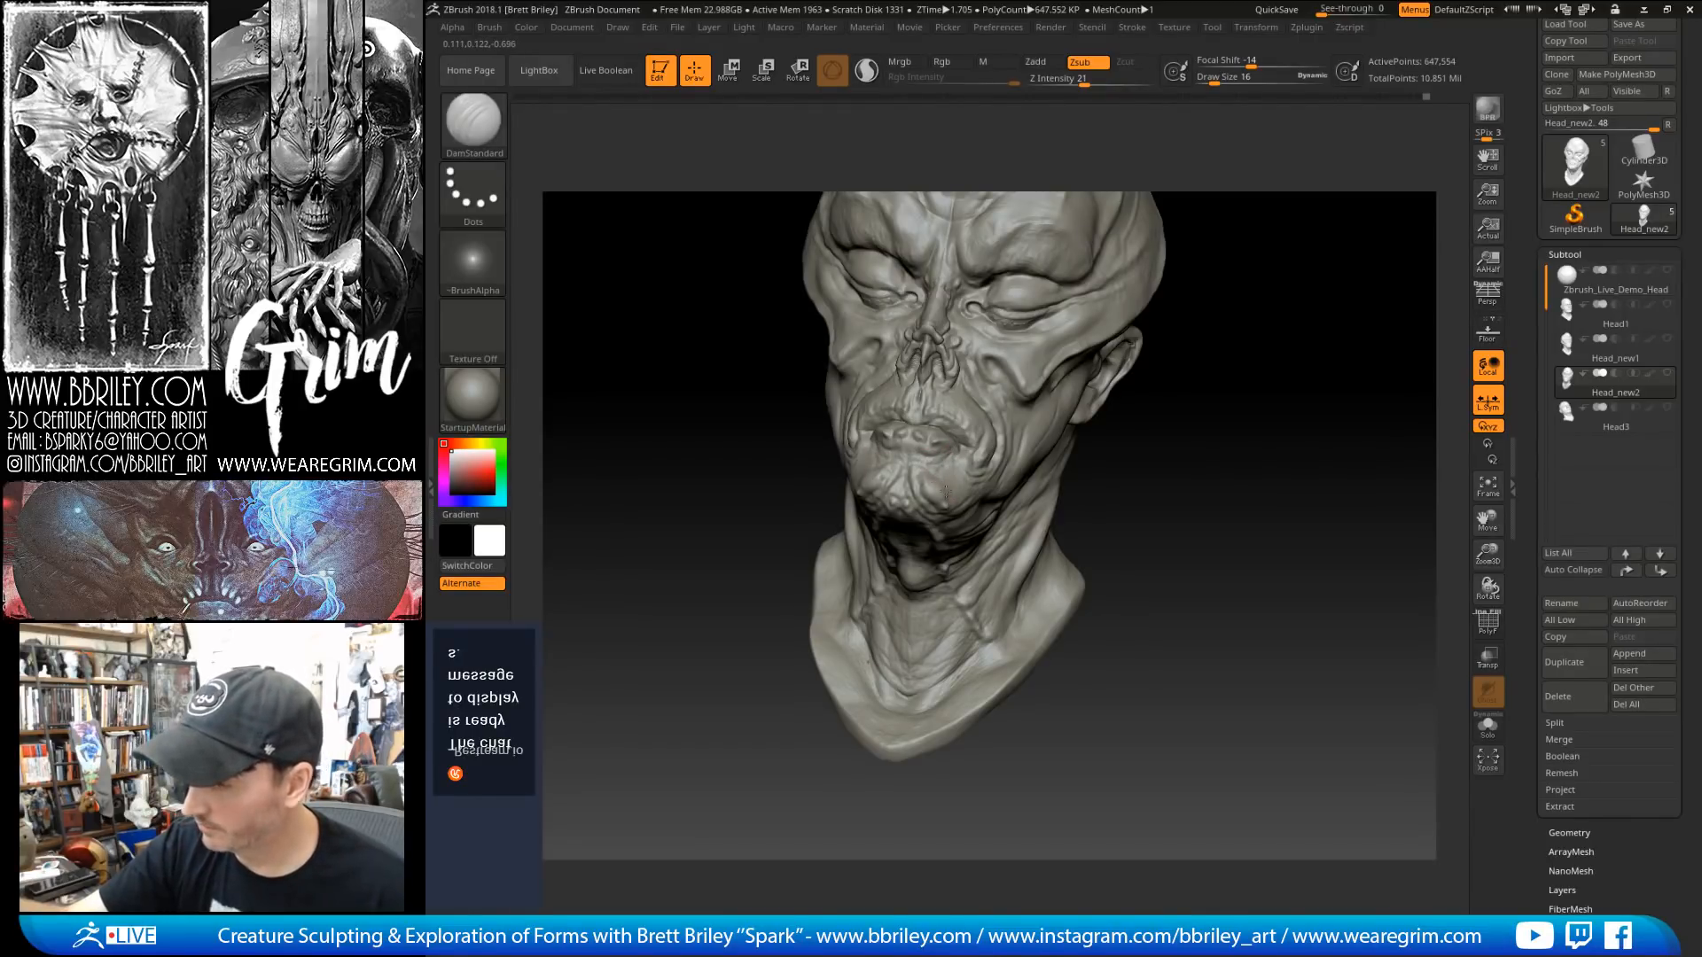
{"action": "left_click_drag", "start_coordinate": [1169, 497], "coordinate": [1064, 525]}
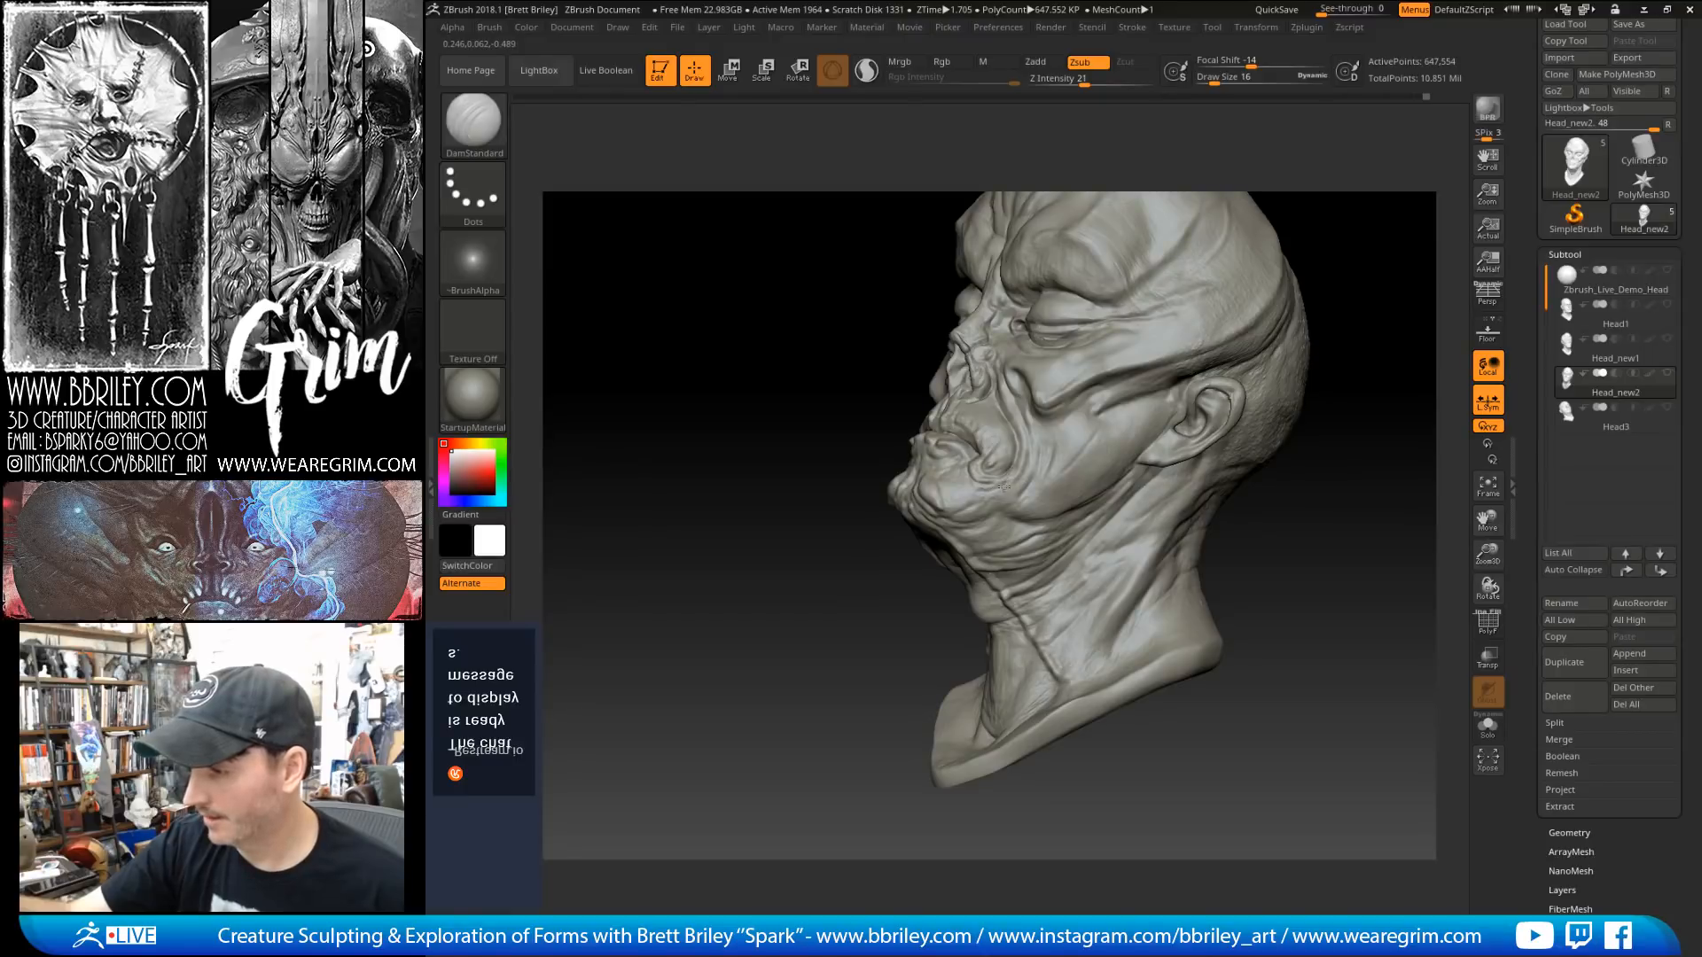
{"action": "mouse_move", "coordinate": [1237, 502]}
{"action": "left_mouse_down"}
{"action": "mouse_move", "coordinate": [1352, 498]}
{"action": "mouse_move", "coordinate": [1265, 463]}
{"action": "mouse_move", "coordinate": [1257, 439]}
{"action": "mouse_move", "coordinate": [1144, 369]}
{"action": "mouse_move", "coordinate": [1046, 407]}
{"action": "left_mouse_up"}
{"action": "key", "text": "b"}
{"action": "key", "text": "m"}
{"action": "key", "text": "v"}
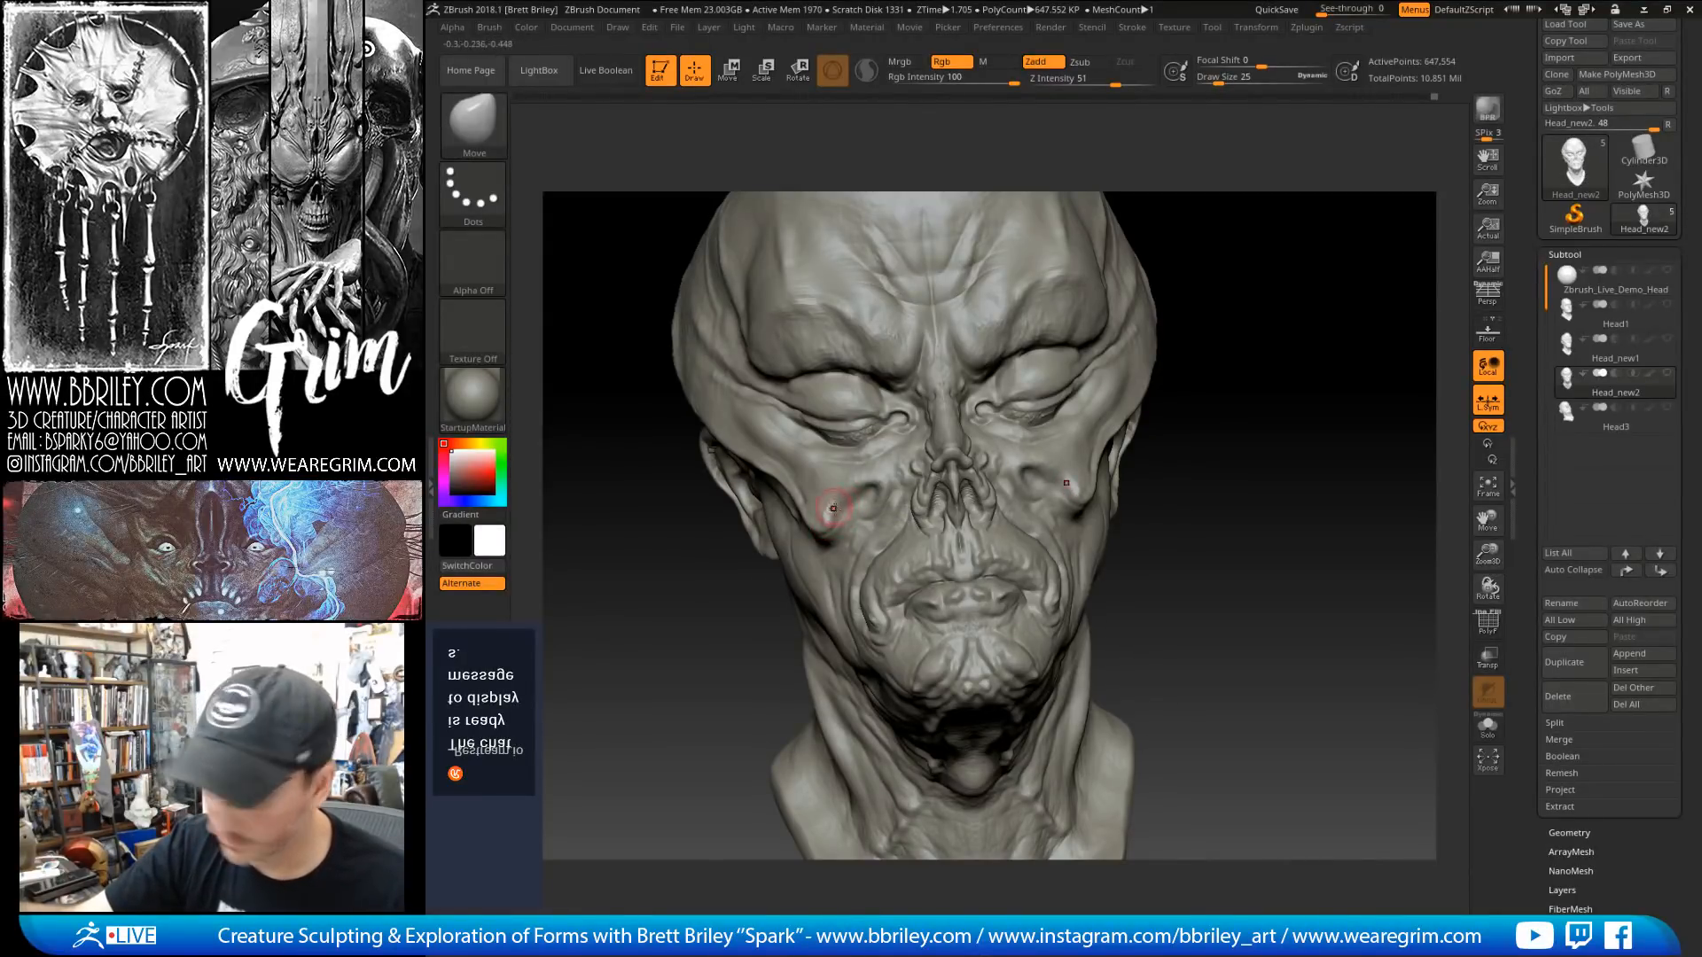
Step: Deepen the hollow beside the lower cheekbone using DamStandard at intensity 21 and draw size 16
{"action": "key", "text": "b"}
{"action": "key", "text": "d"}
{"action": "key", "text": "s"}
{"action": "key", "text": "s"}
{"action": "left_click_drag", "start_coordinate": [829, 496], "coordinate": [825, 497]}
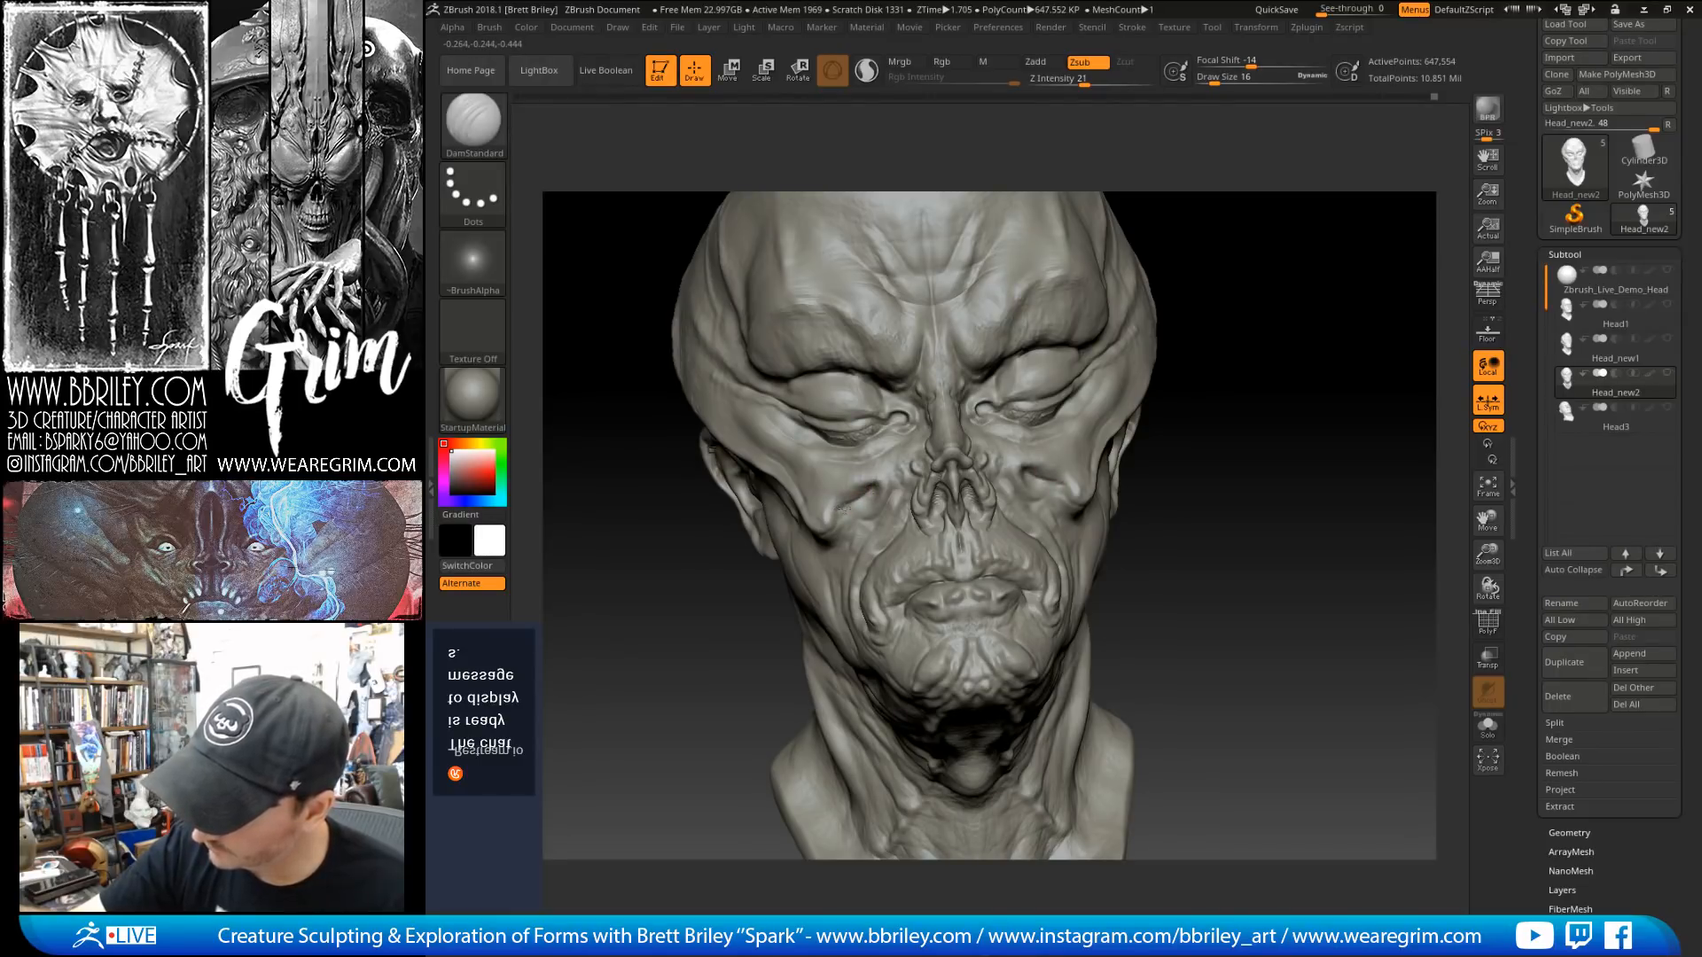
Step: Carve fine creases across the cheeks and around the lower cheekbones using DamStandard at intensity 21 and draw size 12
{"action": "key", "text": "["}
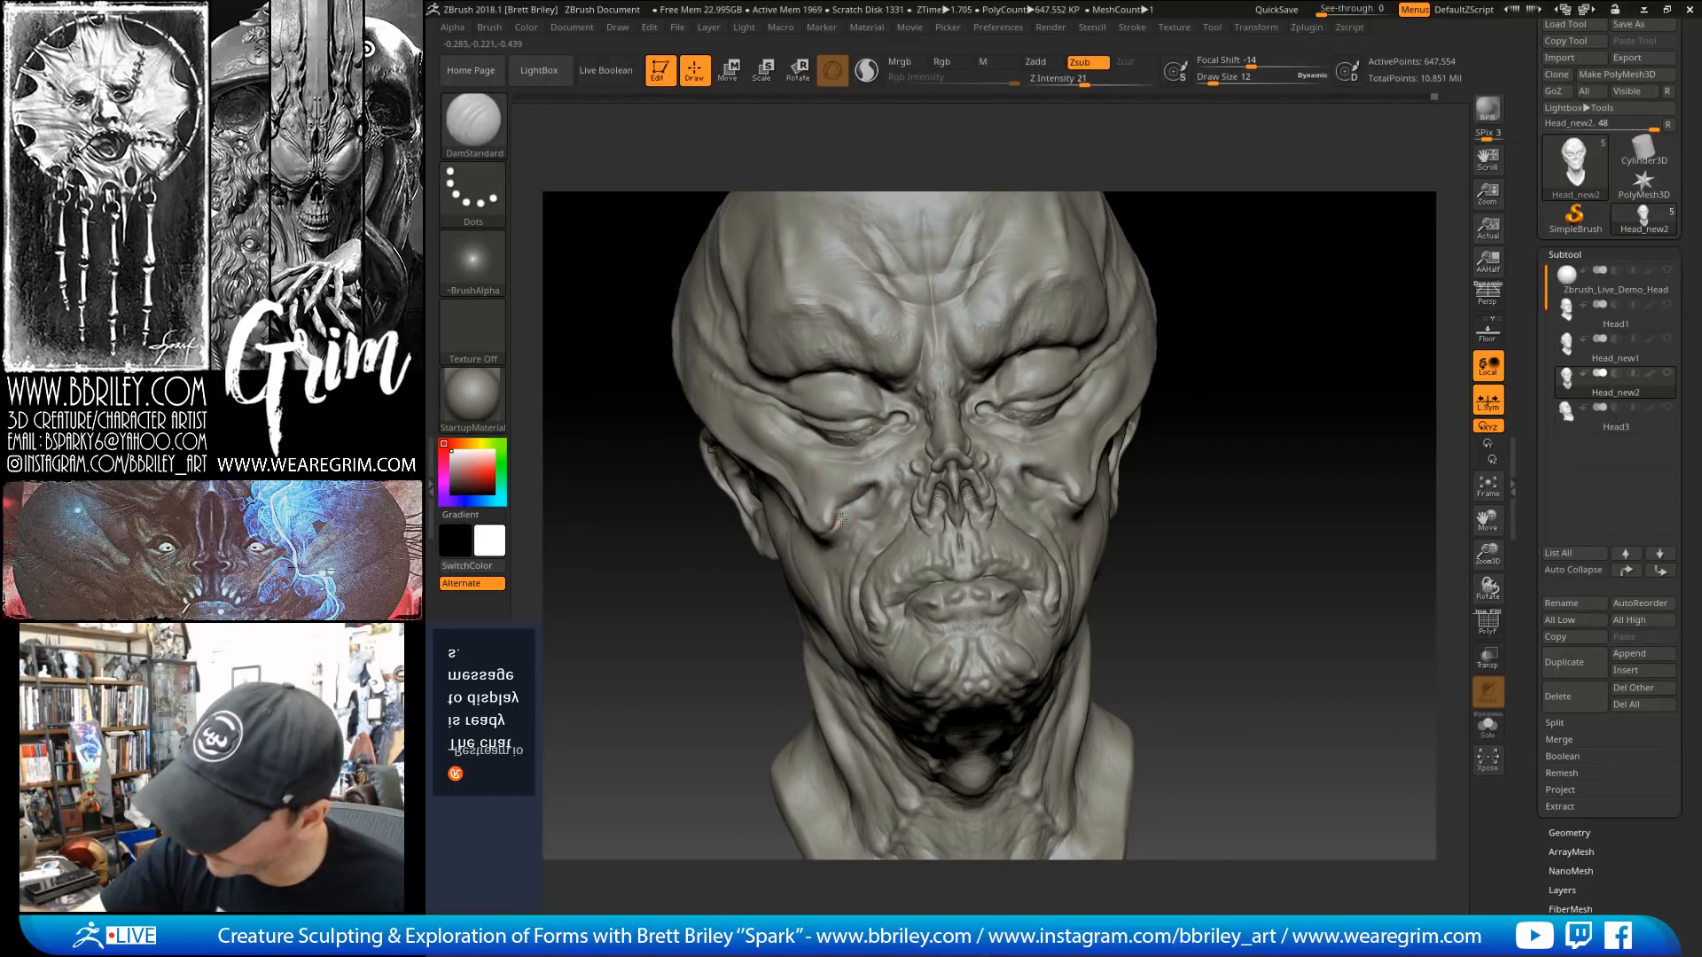
{"action": "left_click_drag", "start_coordinate": [1246, 368], "coordinate": [1013, 485]}
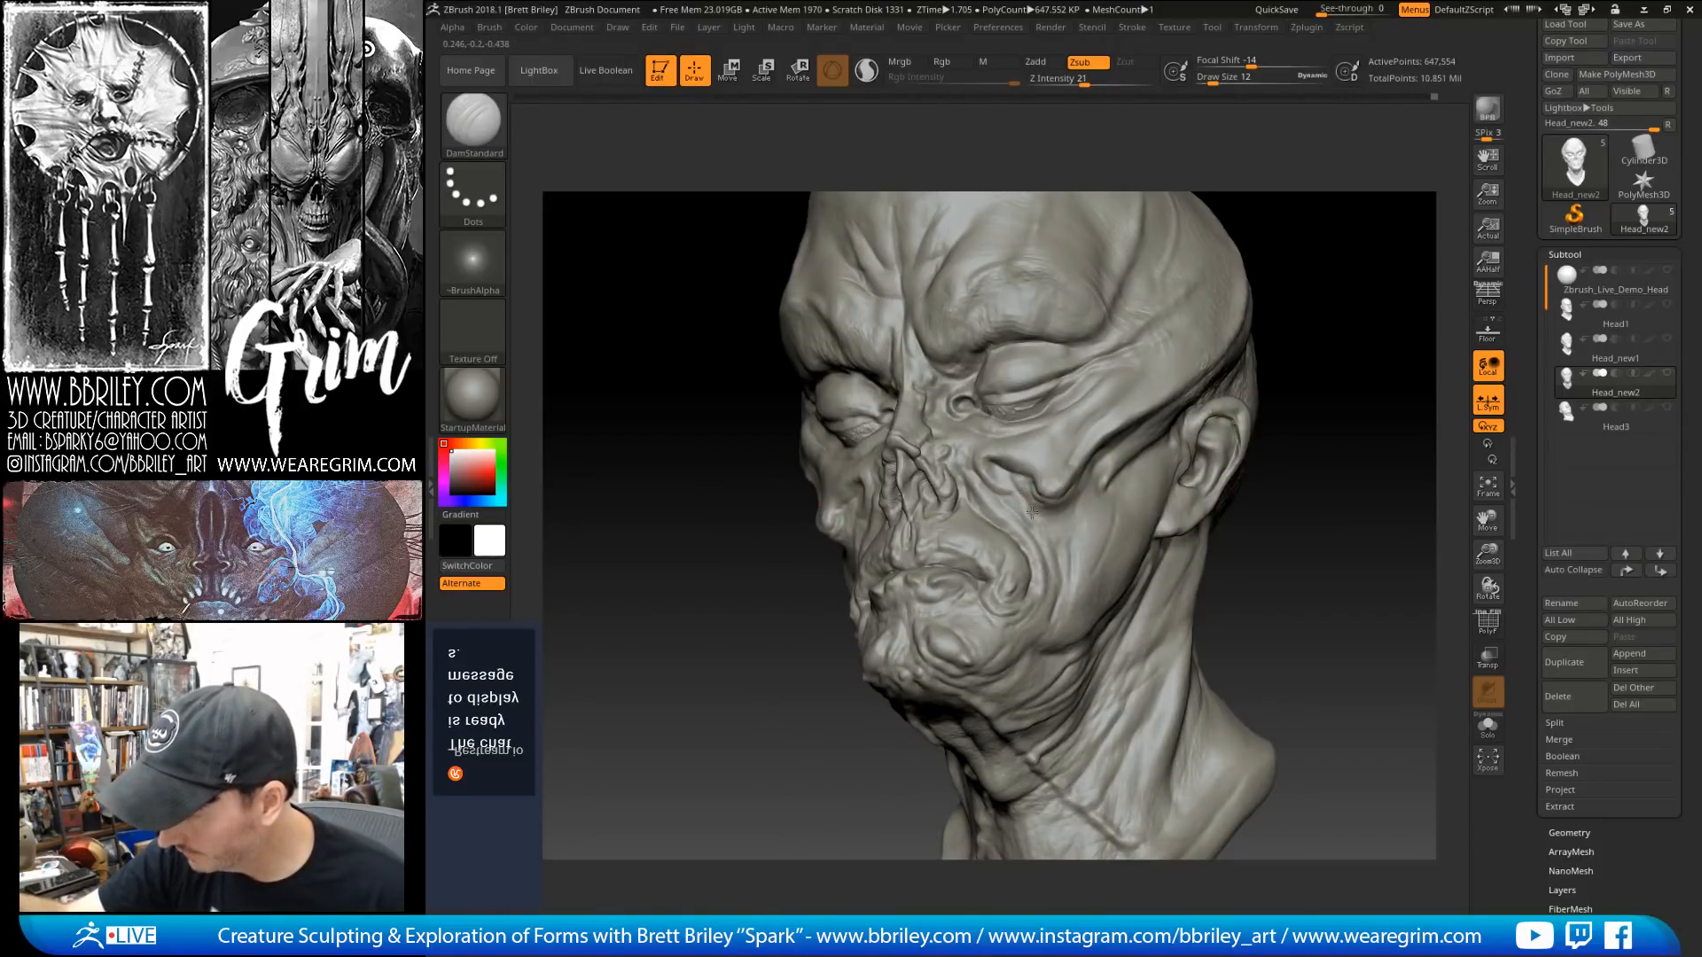
{"action": "right_click_drag", "start_coordinate": [1152, 496], "coordinate": [1060, 484]}
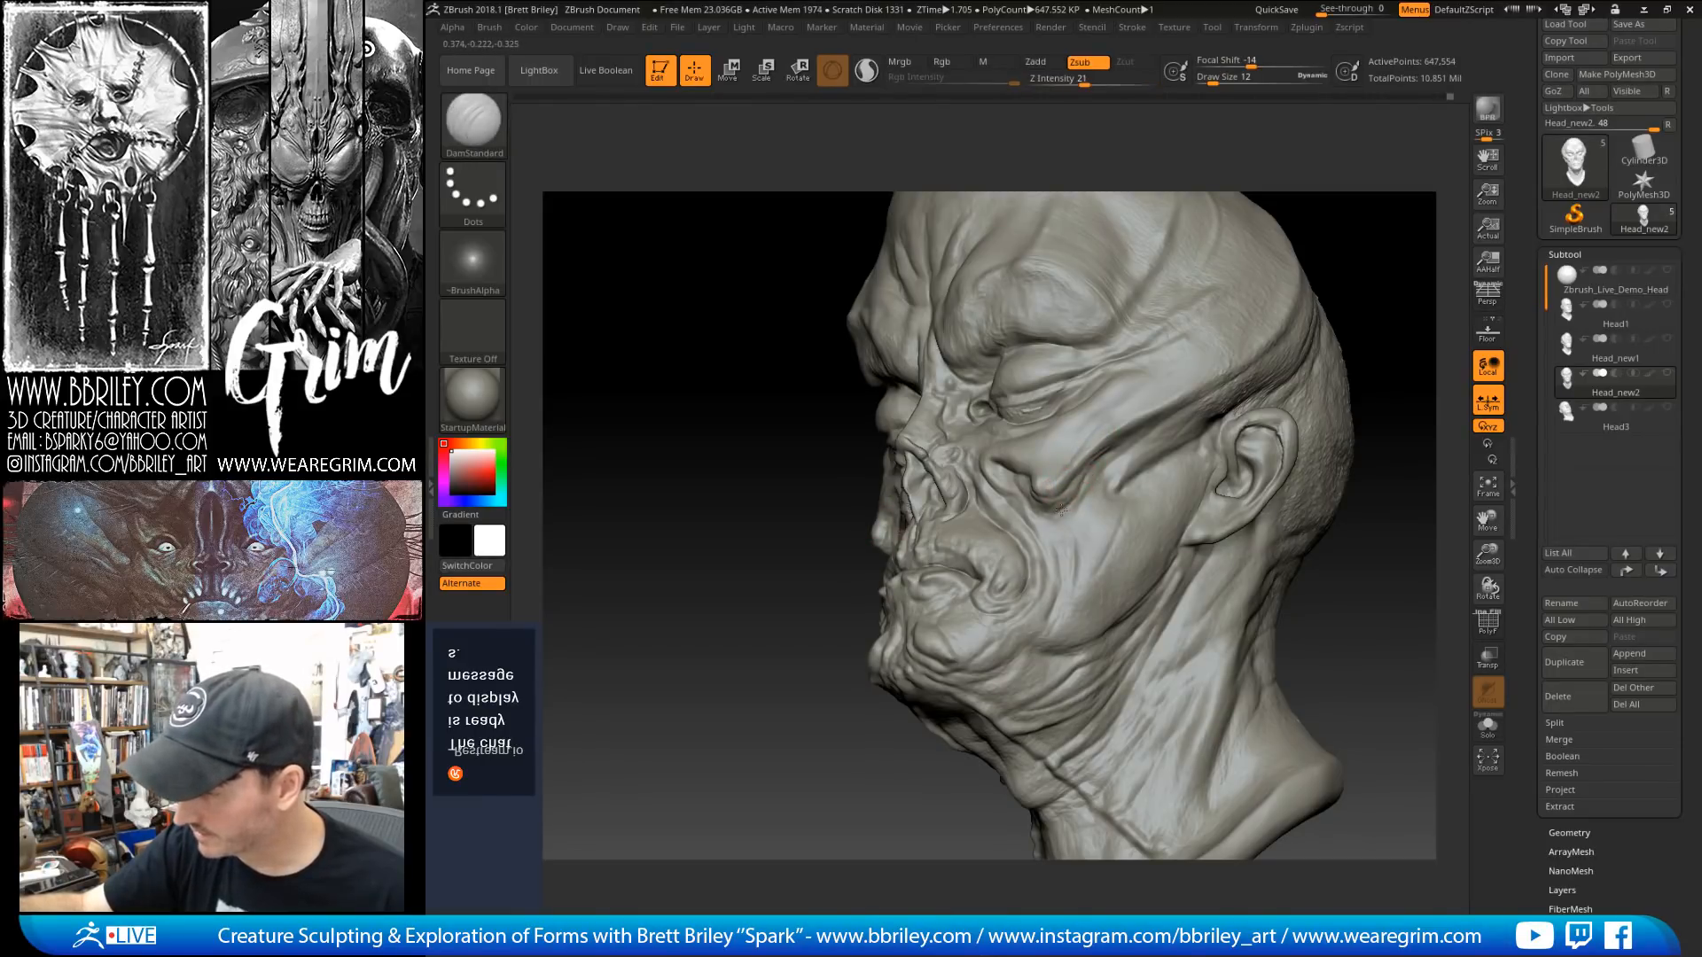
{"action": "left_click_drag", "start_coordinate": [1388, 510], "coordinate": [1360, 449]}
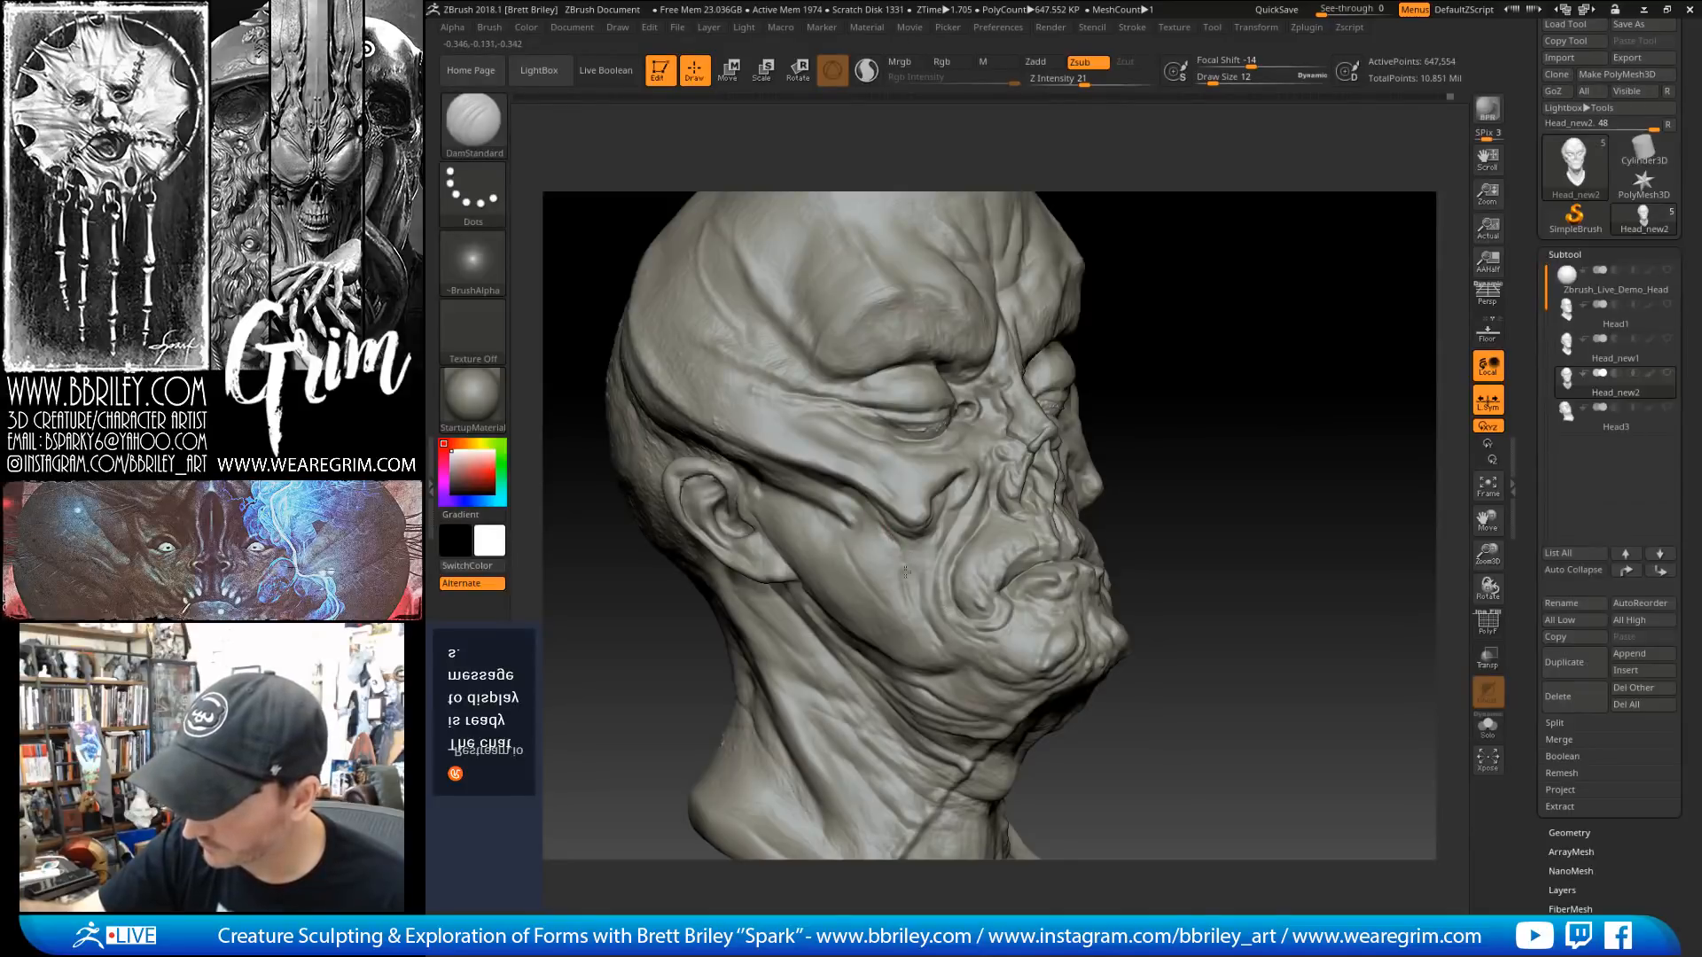
{"action": "left_click_drag", "start_coordinate": [1155, 414], "coordinate": [1118, 403]}
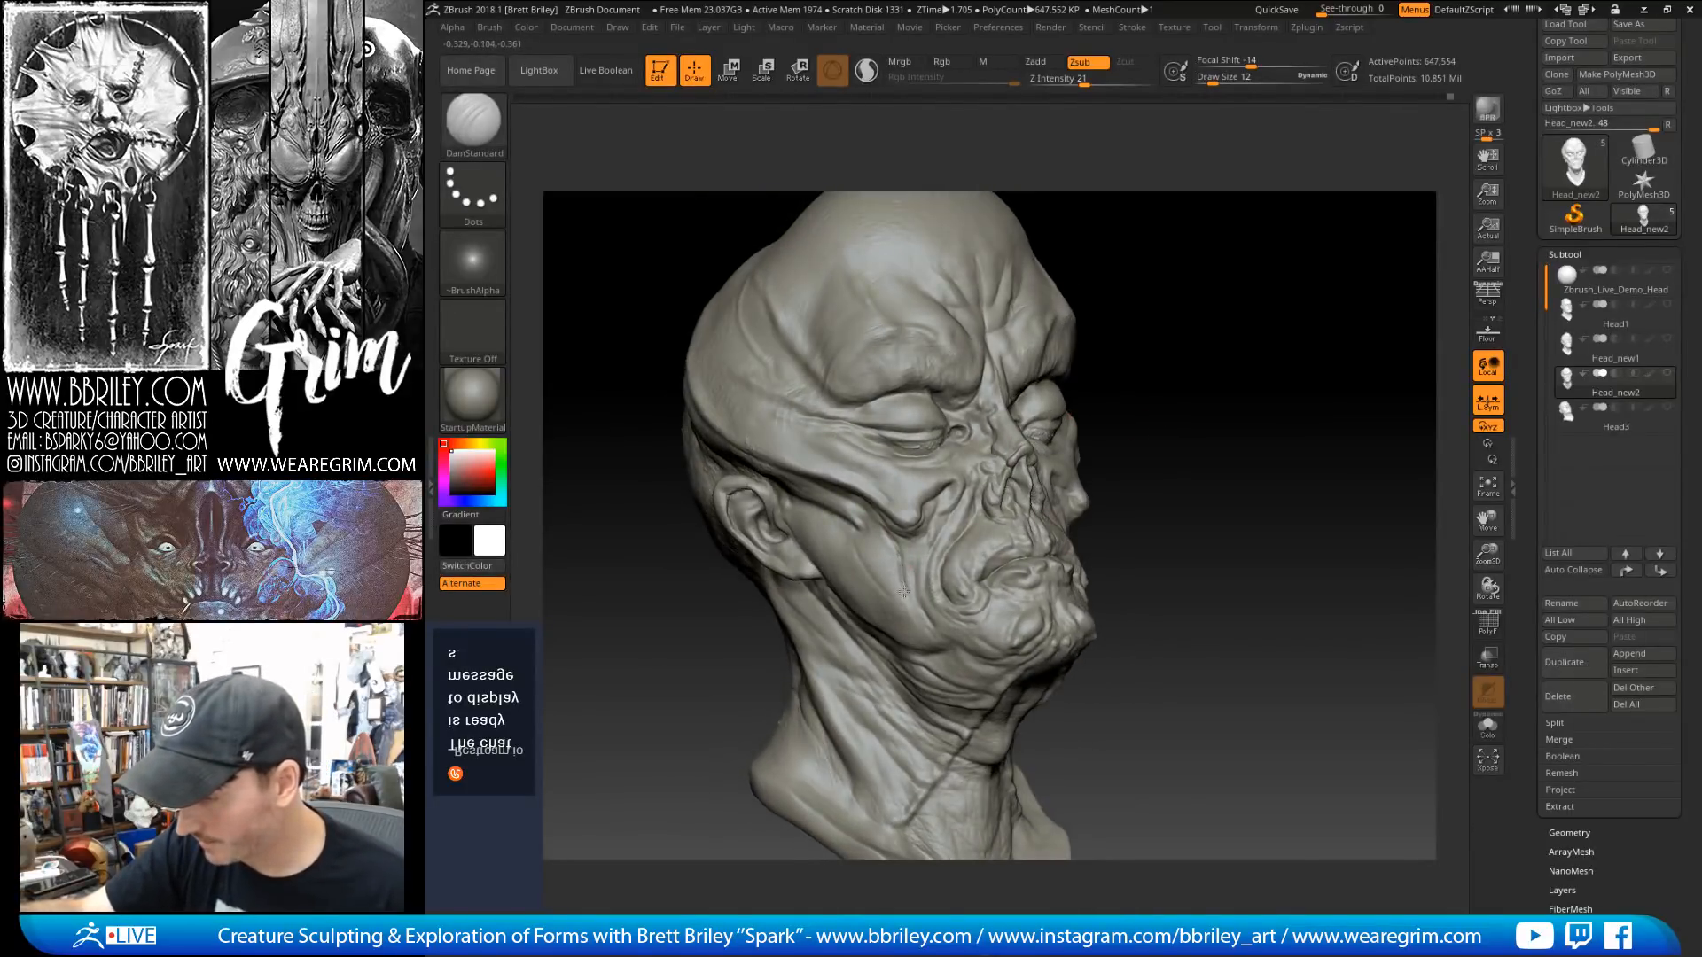
{"action": "mouse_move", "coordinate": [903, 591]}
{"action": "left_mouse_down"}
{"action": "mouse_move", "coordinate": [880, 532]}
{"action": "mouse_move", "coordinate": [887, 547]}
{"action": "left_mouse_up"}
{"action": "mouse_move", "coordinate": [1221, 409]}
{"action": "left_mouse_down"}
{"action": "mouse_move", "coordinate": [1200, 407]}
{"action": "mouse_move", "coordinate": [1241, 398]}
{"action": "left_mouse_up"}
{"action": "left_click_drag", "start_coordinate": [953, 505], "coordinate": [949, 495]}
{"action": "left_click_drag", "start_coordinate": [1179, 300], "coordinate": [1134, 307]}
{"action": "left_click_drag", "start_coordinate": [955, 488], "coordinate": [948, 480]}
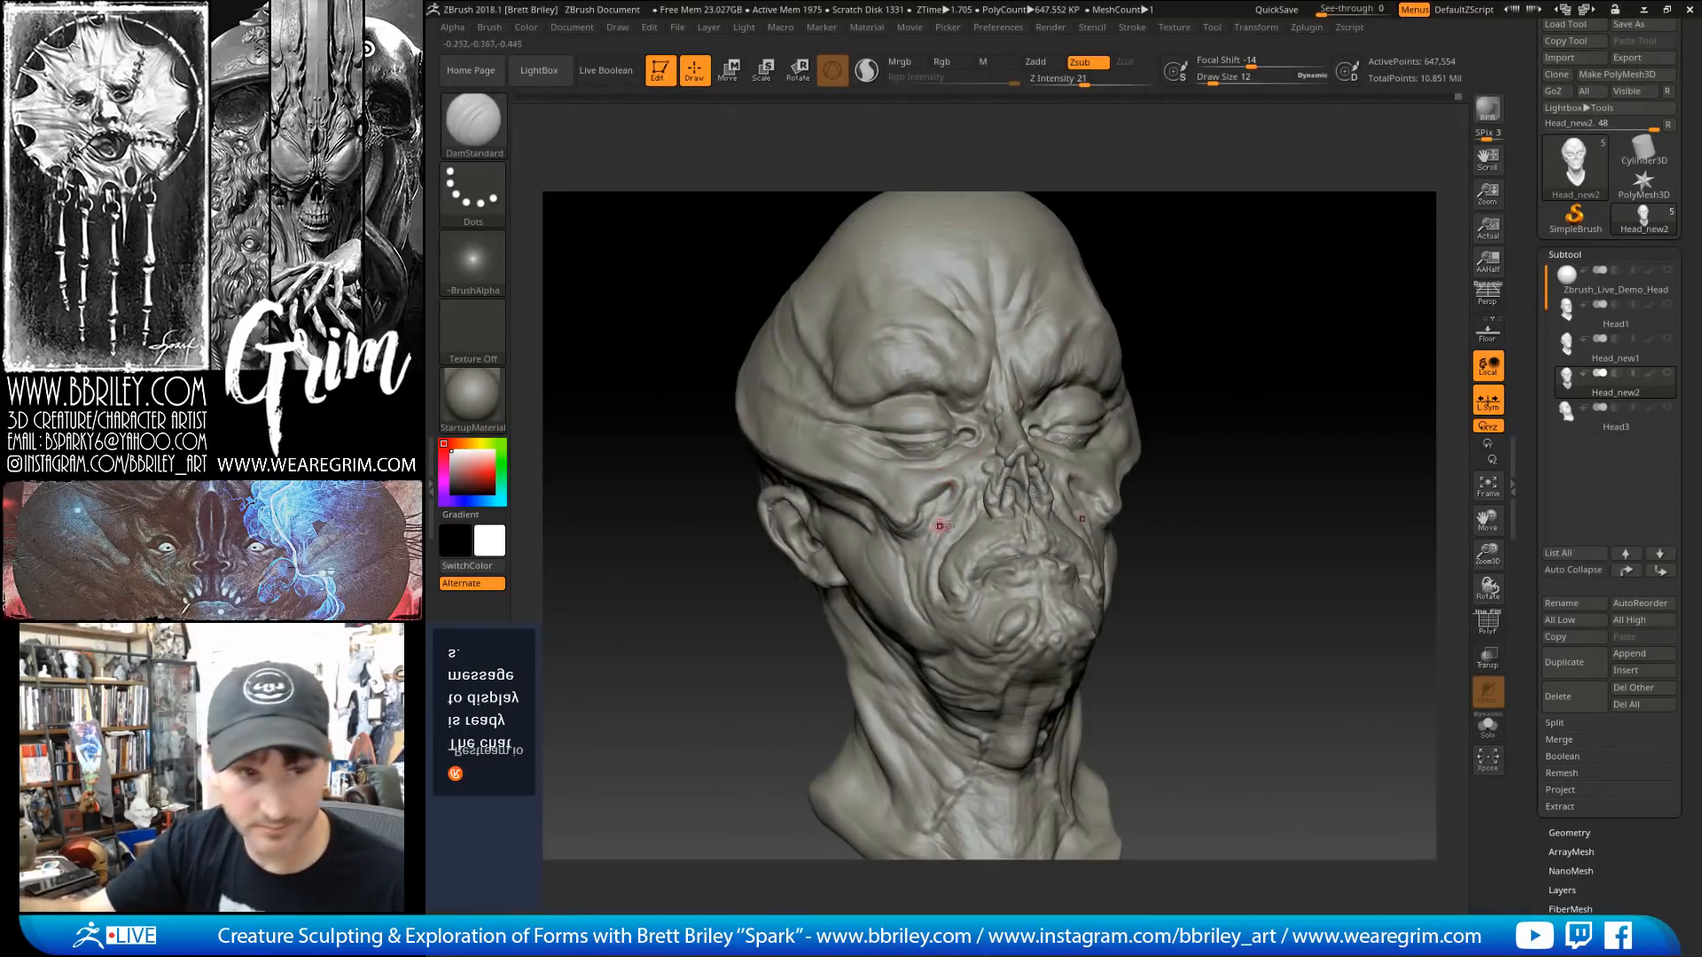
Step: Build up the cheekbone forms below the eyes using Standard at intensity 25 and draw size 12, and smooth them
{"action": "key", "text": "b"}
{"action": "key", "text": "s"}
{"action": "key", "text": "t"}
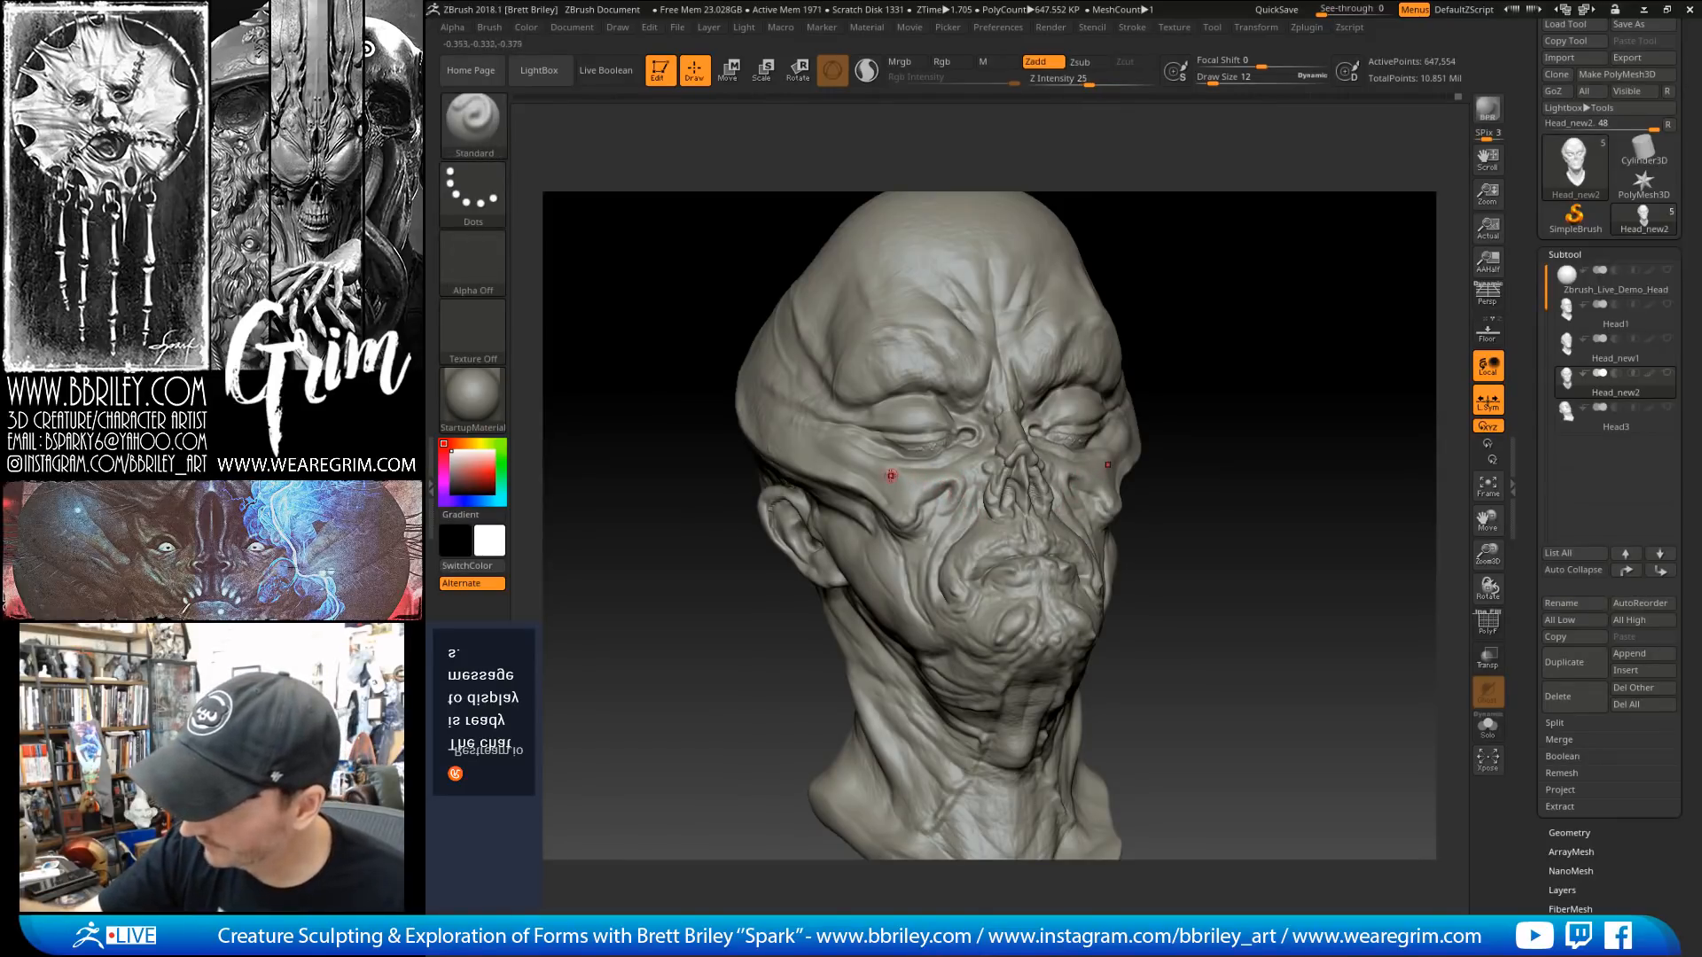
{"action": "left_click_drag", "start_coordinate": [1226, 230], "coordinate": [1276, 233]}
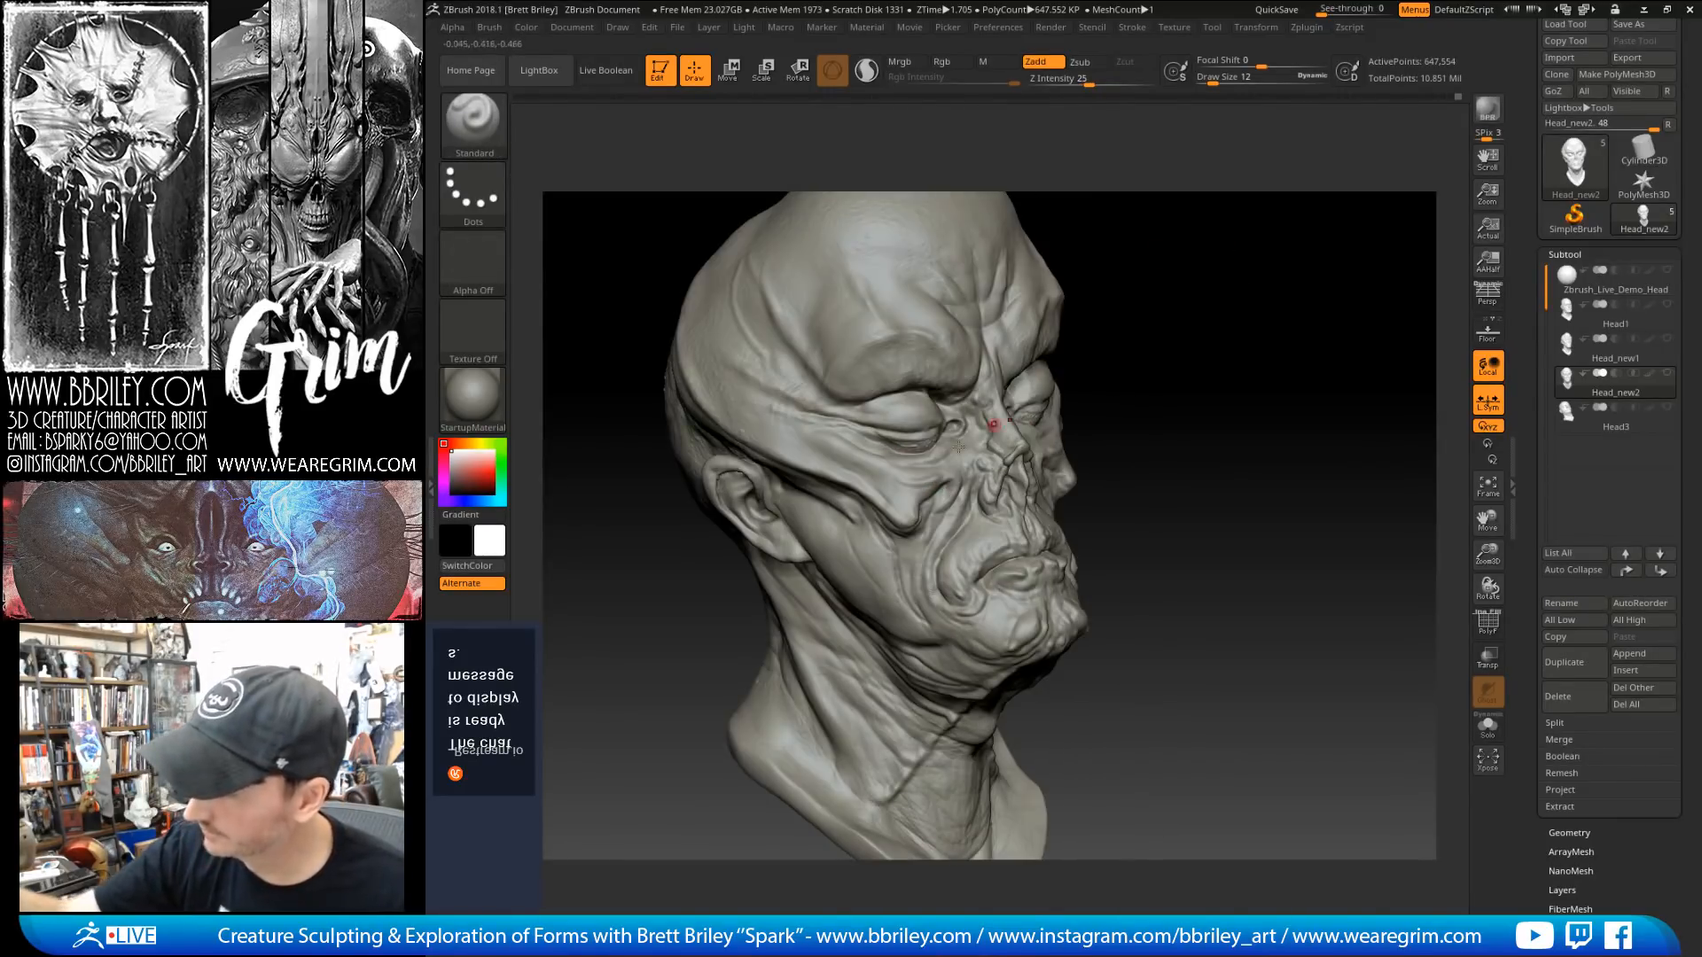
{"action": "key", "text": "shift"}
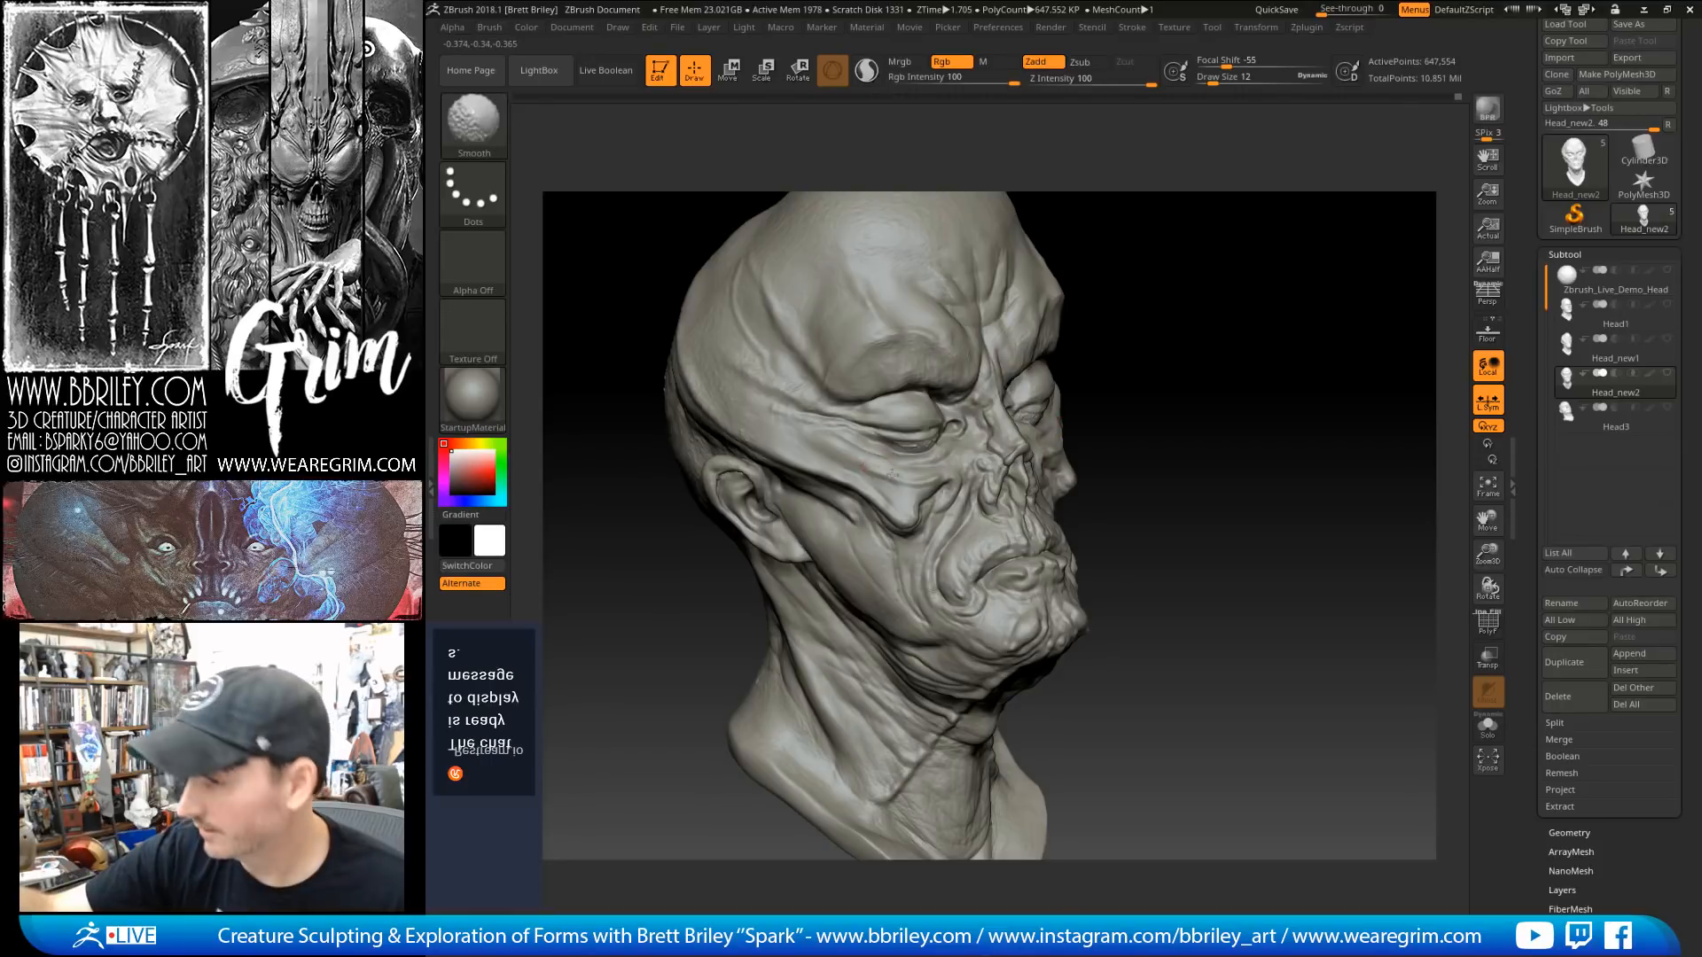
Step: Plane down the cheekbone ridge below the eye using the Flatten brush at intensity 13 with draw sizes 12 and 23
{"action": "key", "text": "b"}
{"action": "key", "text": "f"}
{"action": "key", "text": "a"}
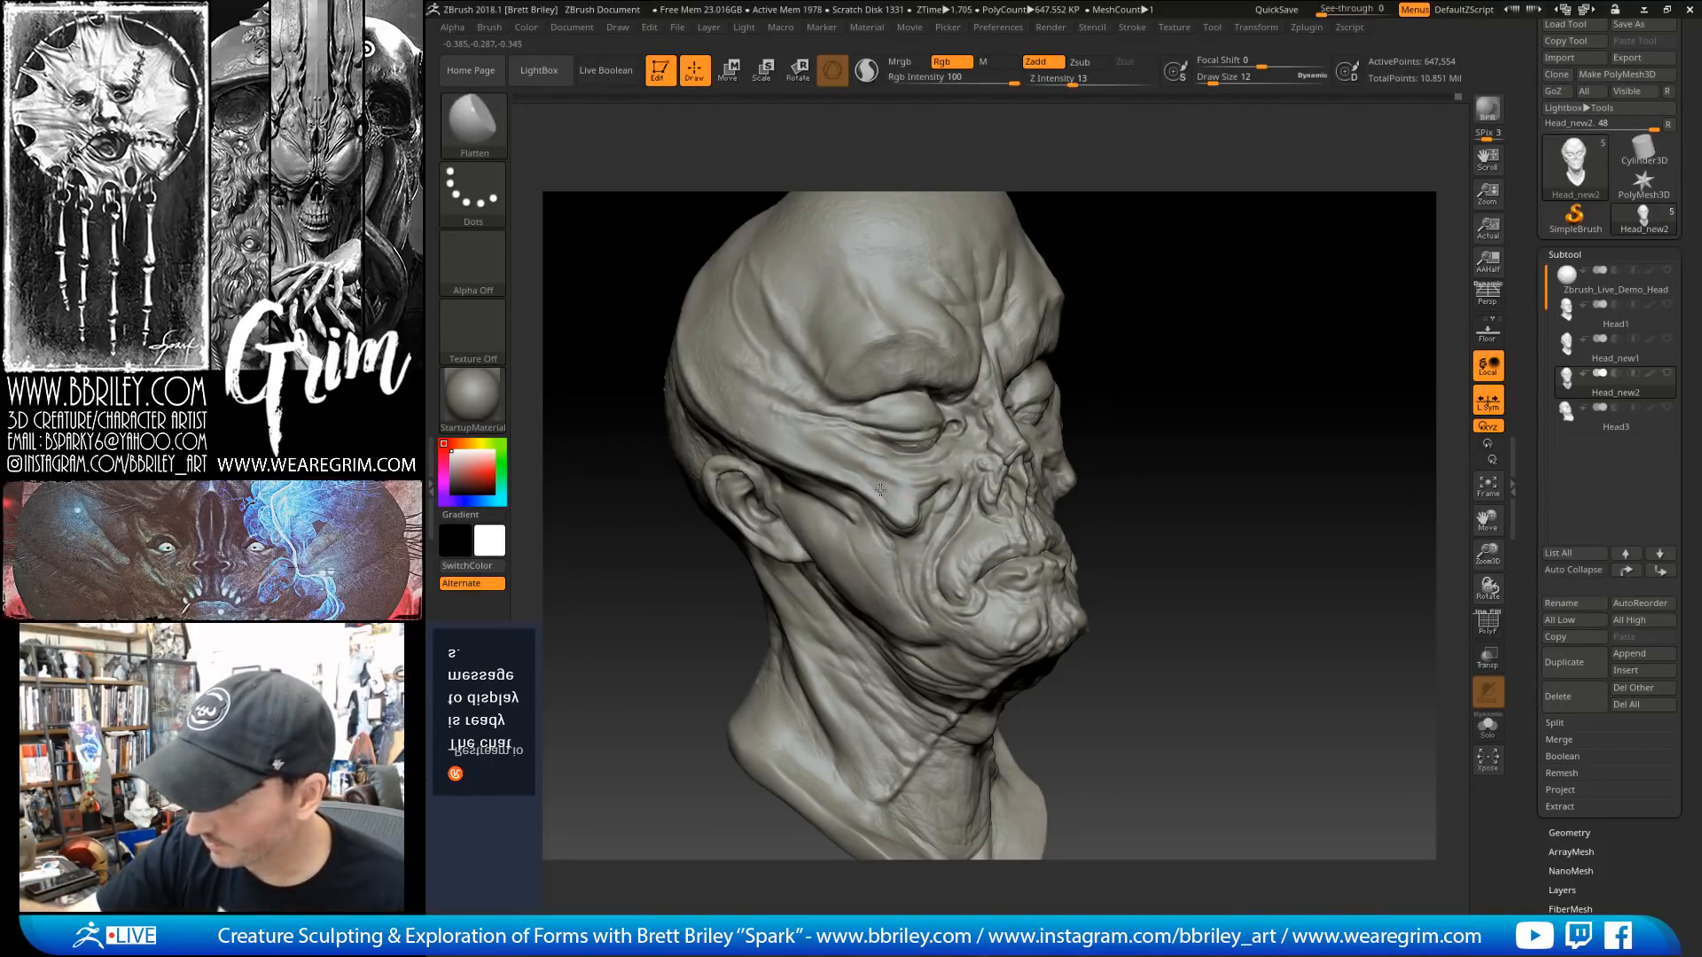
{"action": "key", "text": "shift"}
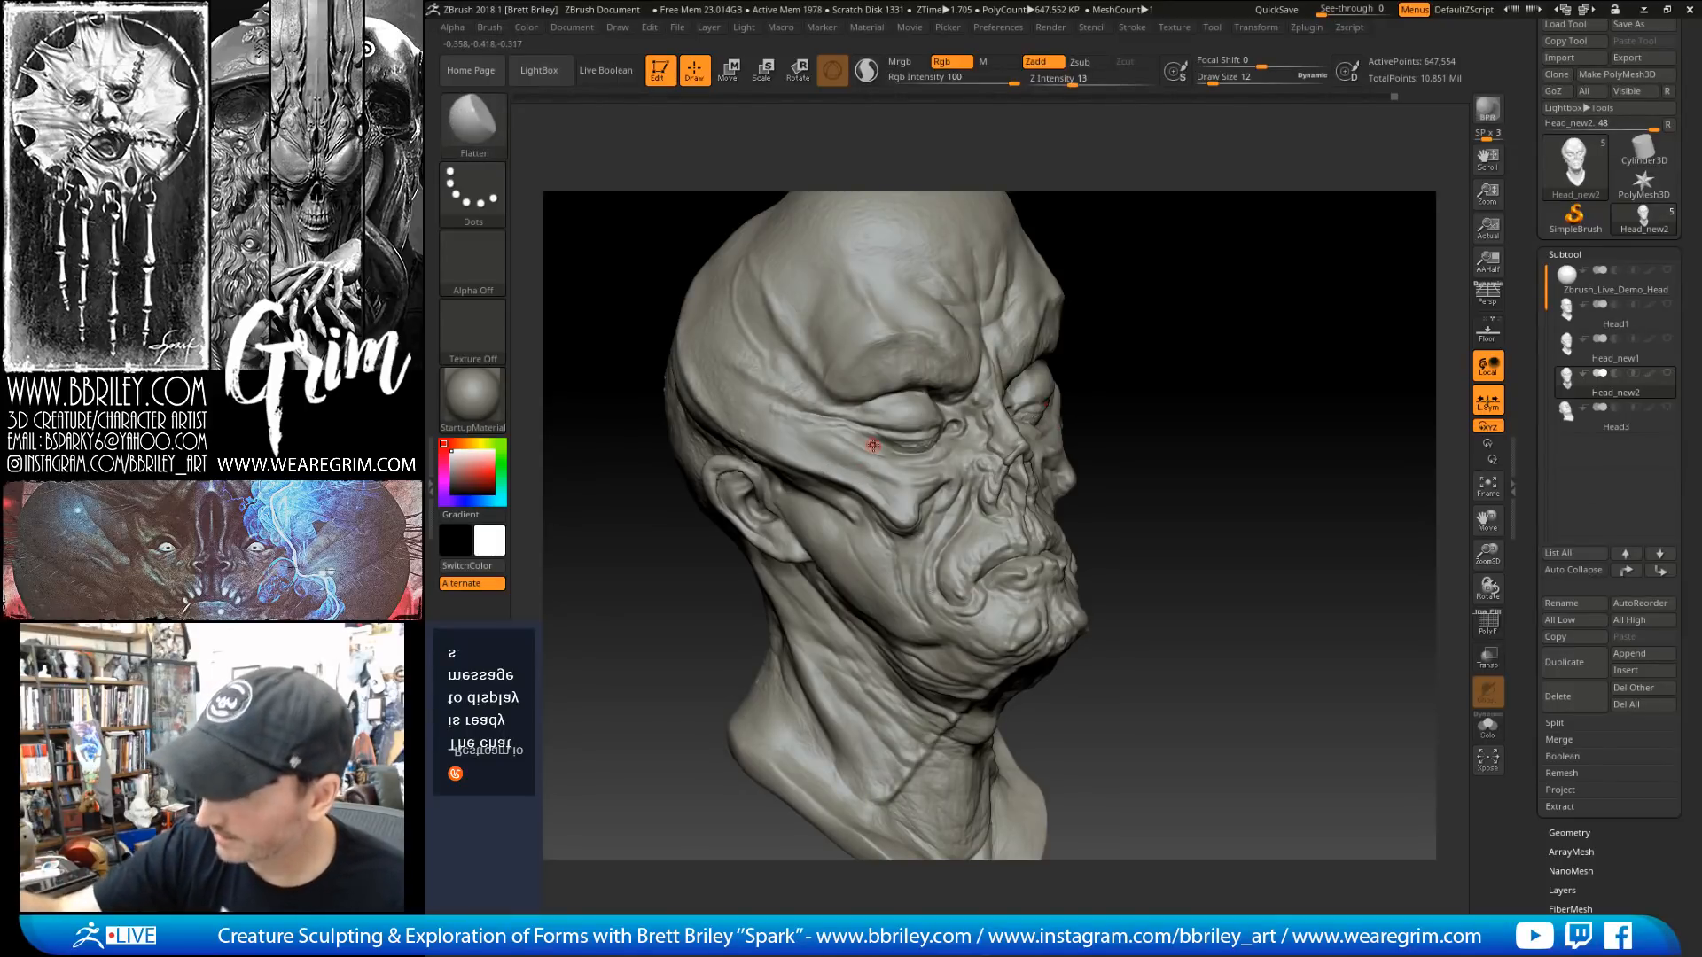
{"action": "right_click_drag", "start_coordinate": [872, 447], "coordinate": [950, 395]}
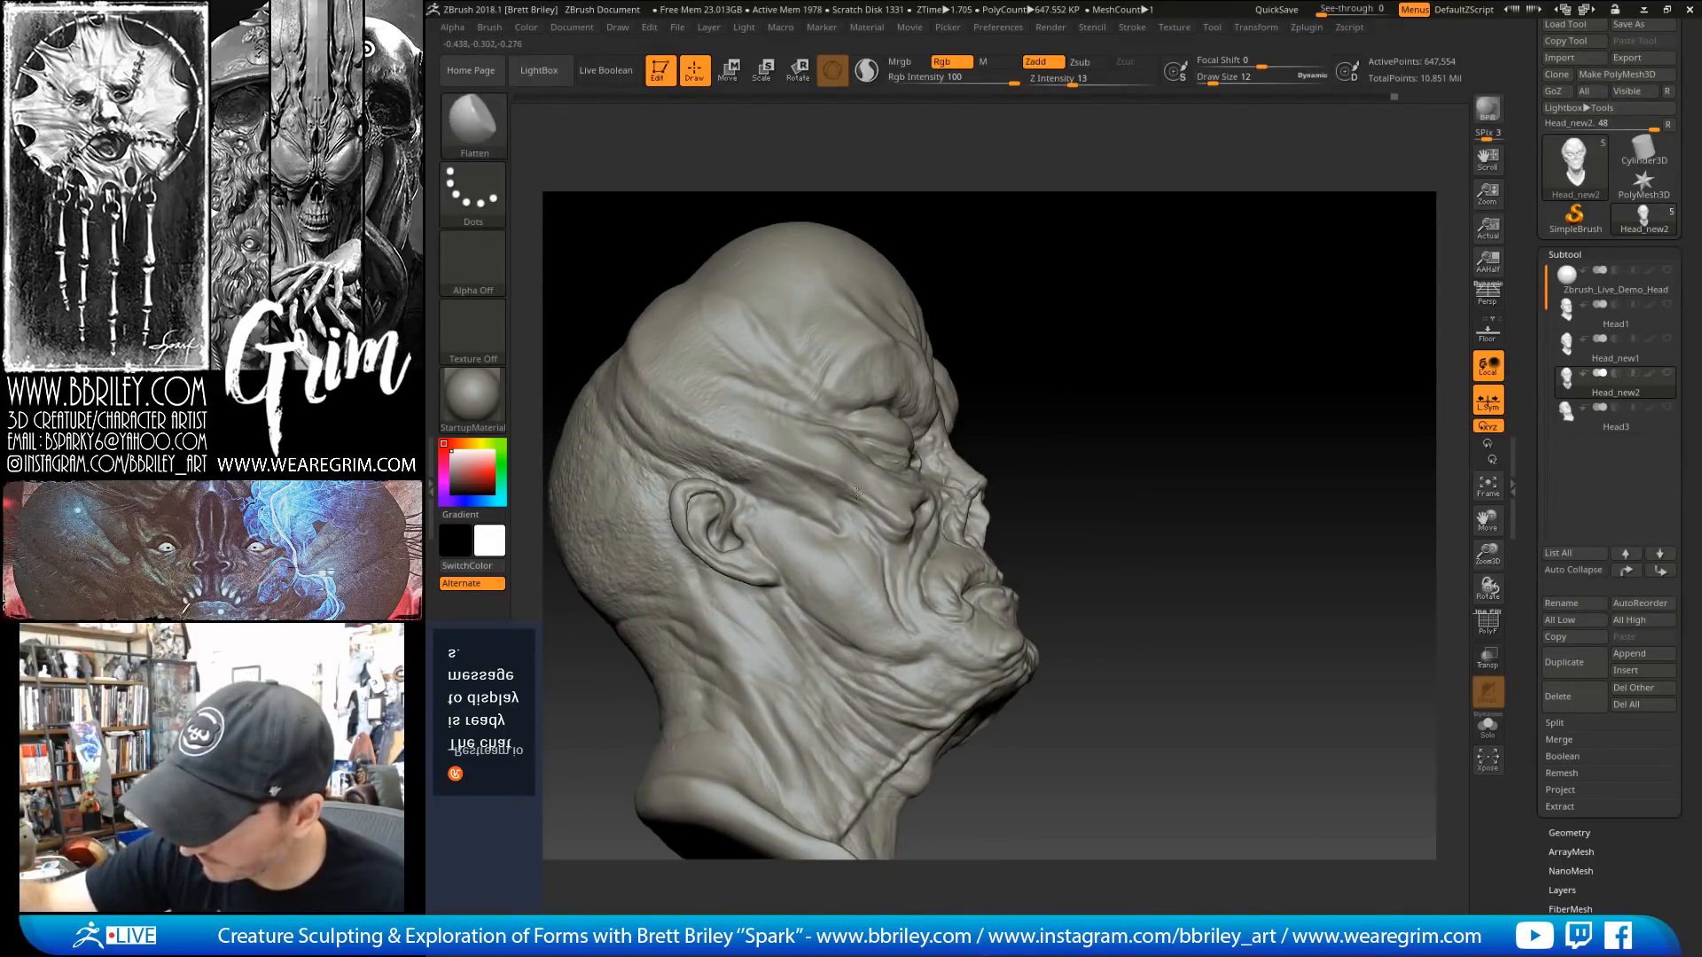
{"action": "right_click_drag", "start_coordinate": [890, 517], "coordinate": [810, 561]}
{"action": "key", "text": "shift"}
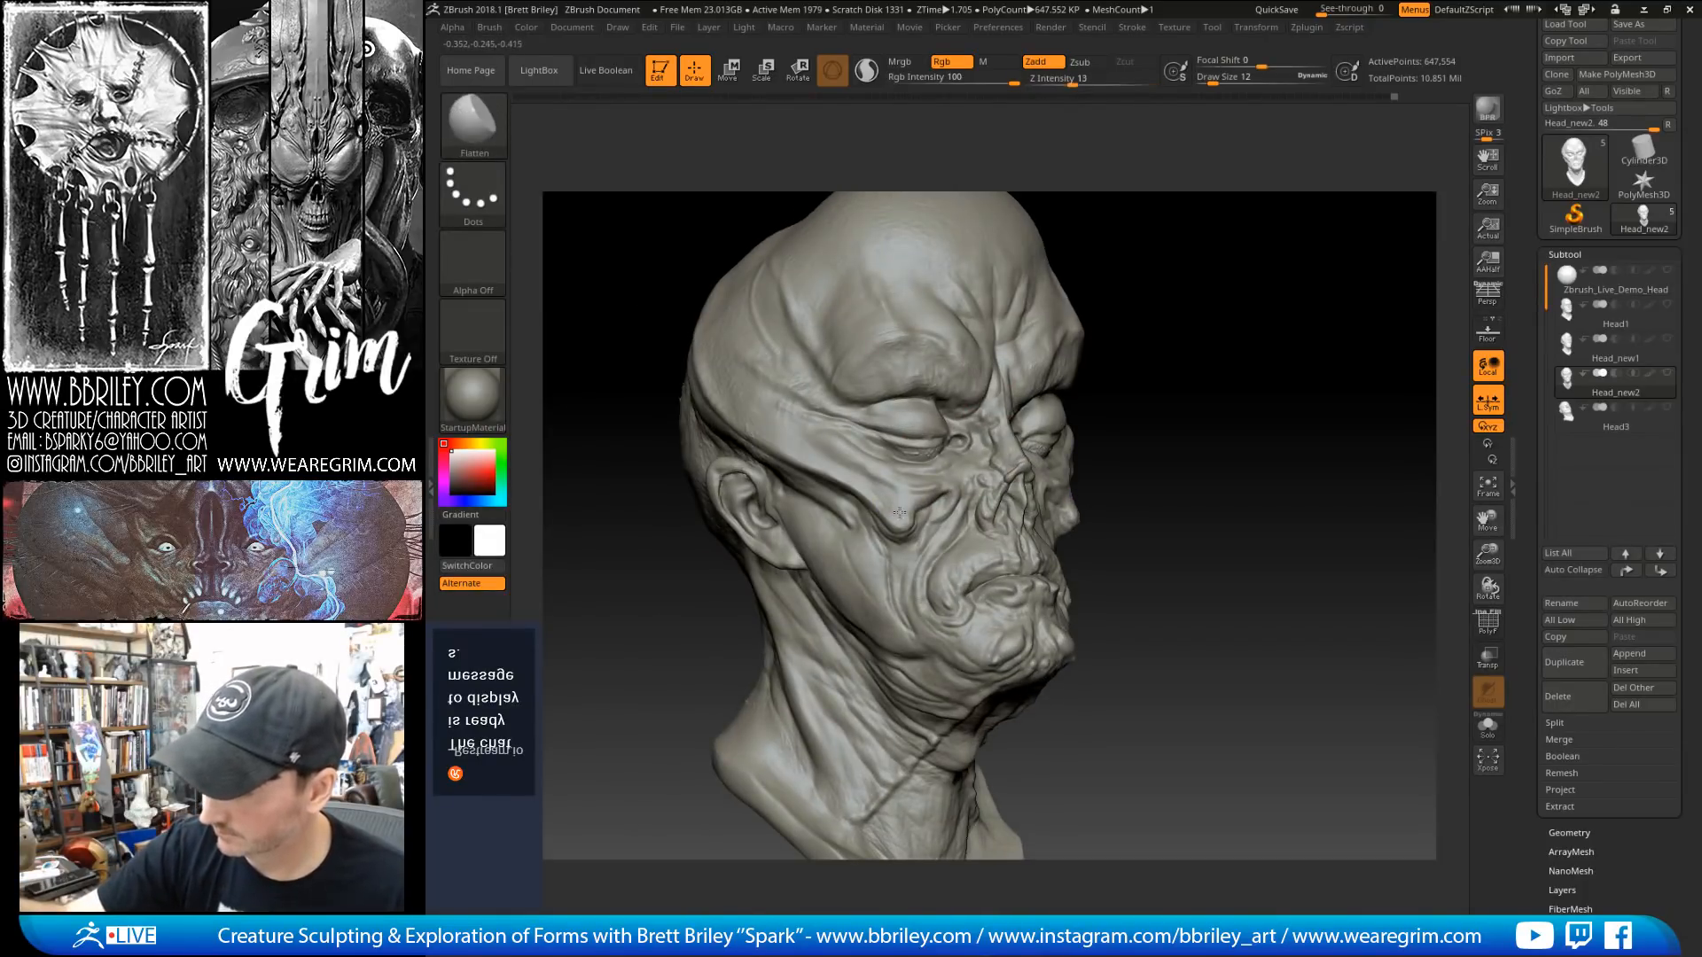
{"action": "right_click_drag", "start_coordinate": [1181, 459], "coordinate": [913, 521]}
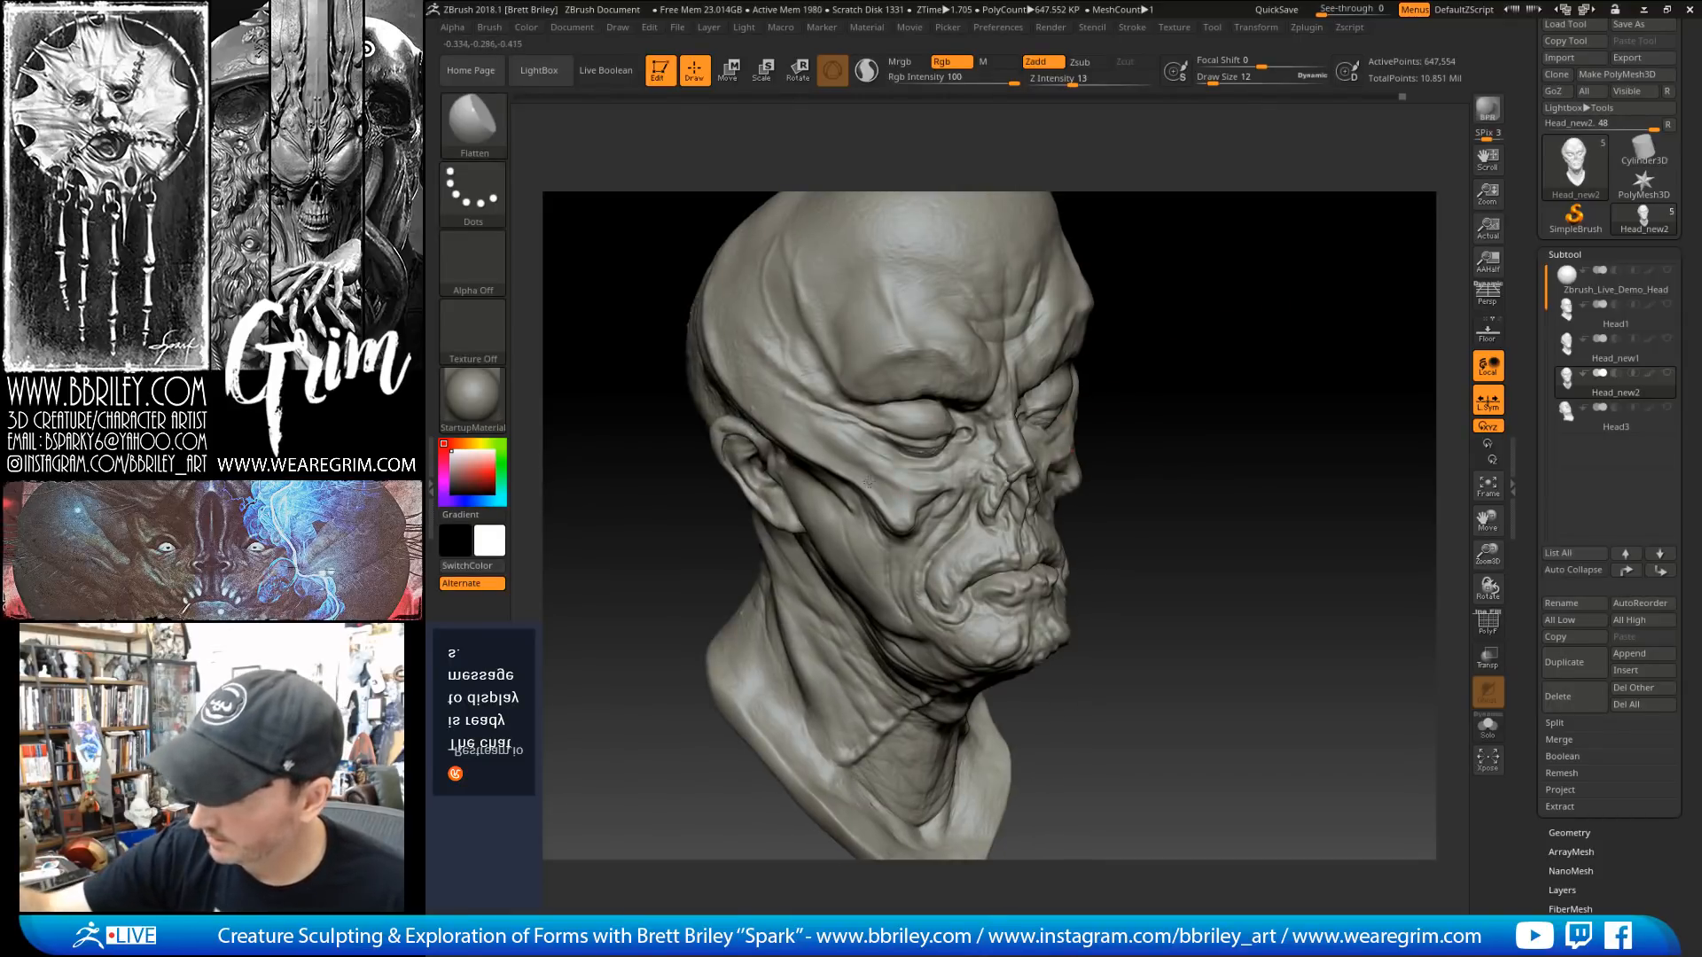
{"action": "type", "text": "s23"}
{"action": "key", "text": "Return"}
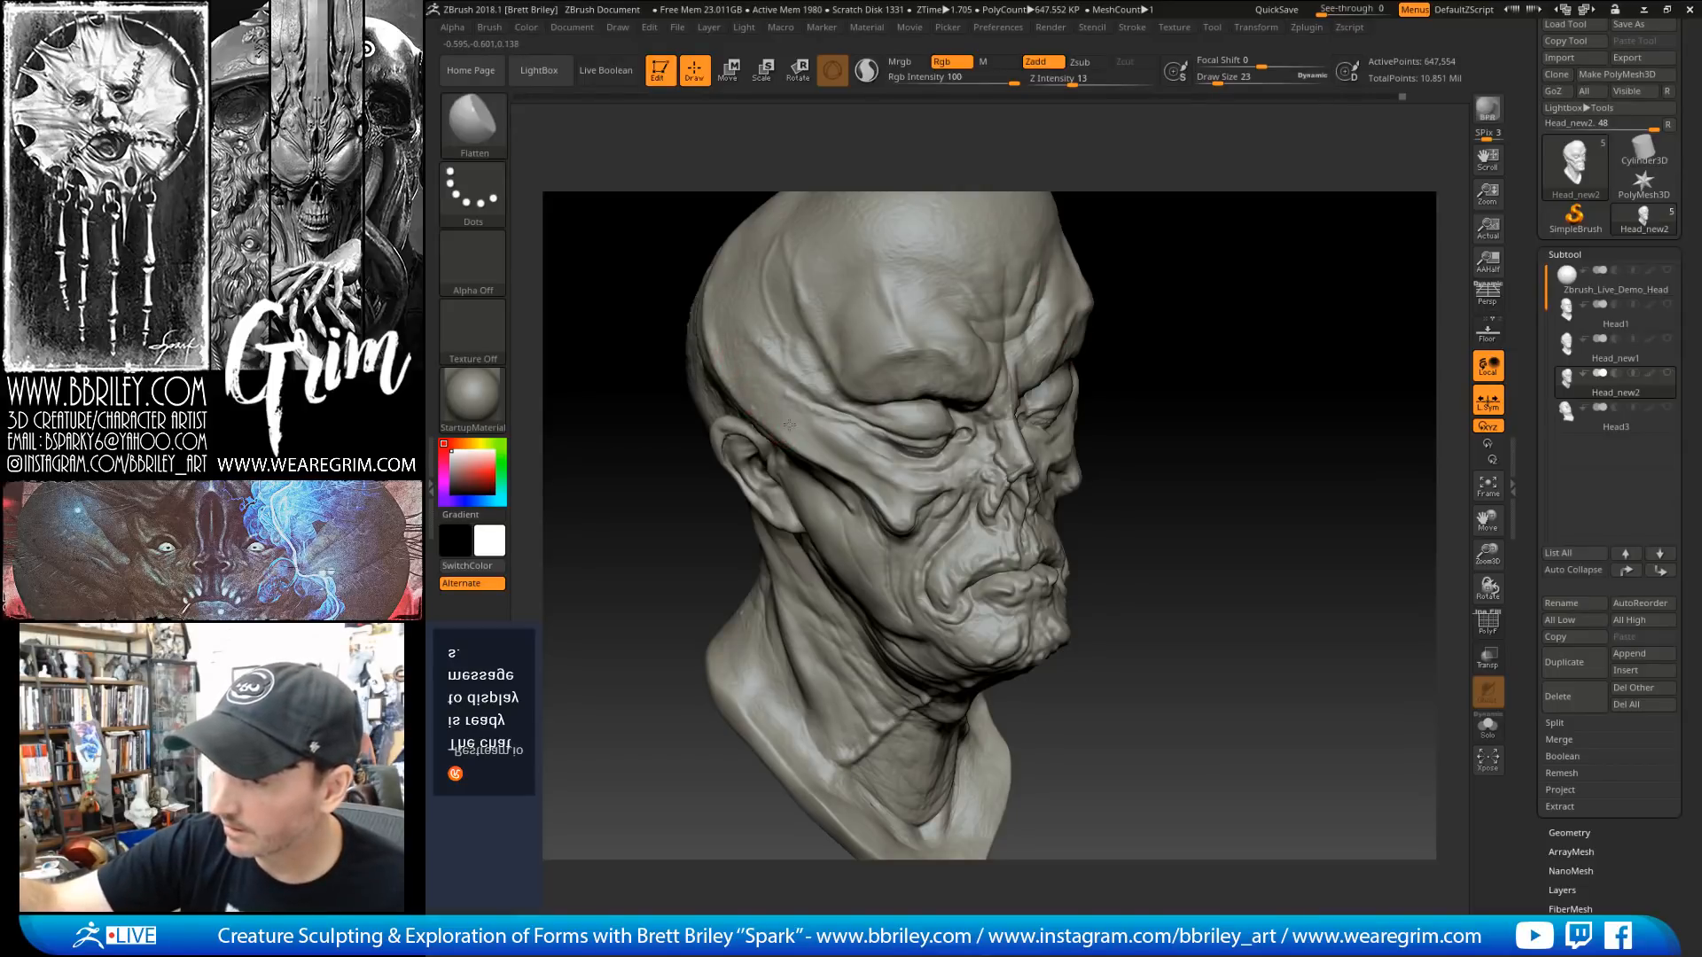
Step: Raise thin folds on the temple beside the eye using Standard at intensity 25 and draw size 10
{"action": "right_click_drag", "start_coordinate": [907, 304], "coordinate": [1095, 262]}
{"action": "key", "text": "b"}
{"action": "key", "text": "s"}
{"action": "key", "text": "t"}
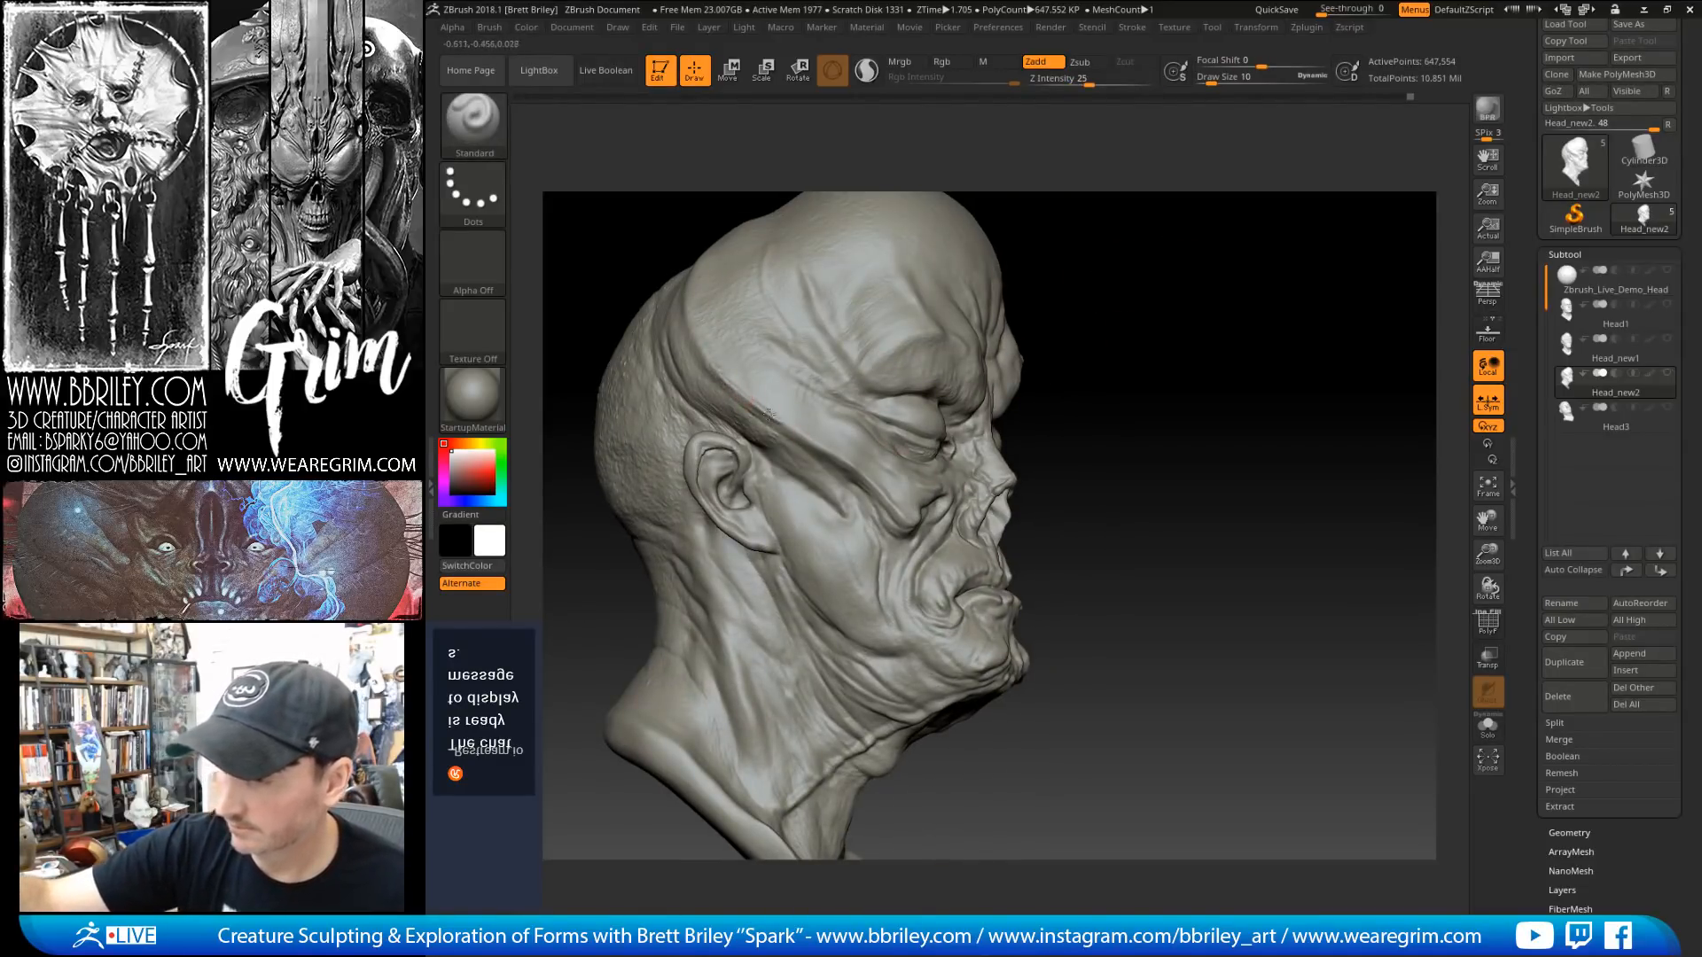
Step: Reshape the side contour of the skull at the temple using the Move brush at intensity 51 and draw size 21
{"action": "right_click_drag", "start_coordinate": [1124, 296], "coordinate": [1072, 343]}
{"action": "key", "text": "b"}
{"action": "key", "text": "m"}
{"action": "key", "text": "v"}
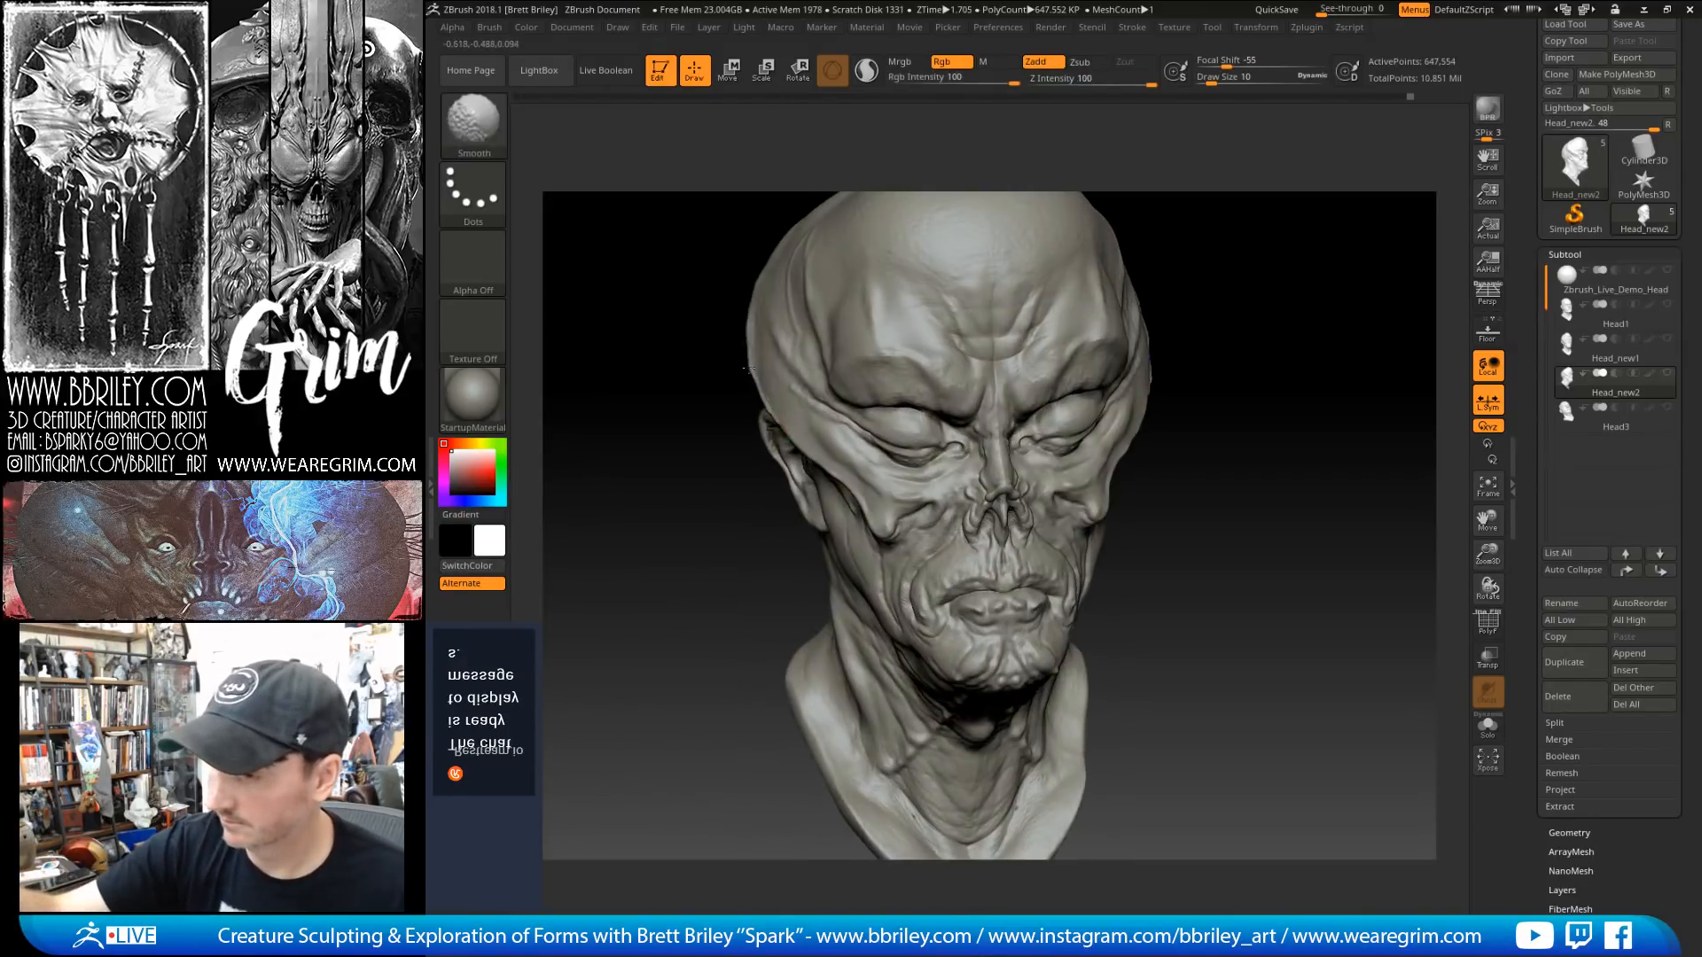
{"action": "key", "text": "s"}
{"action": "left_click_drag", "start_coordinate": [751, 367], "coordinate": [747, 365]}
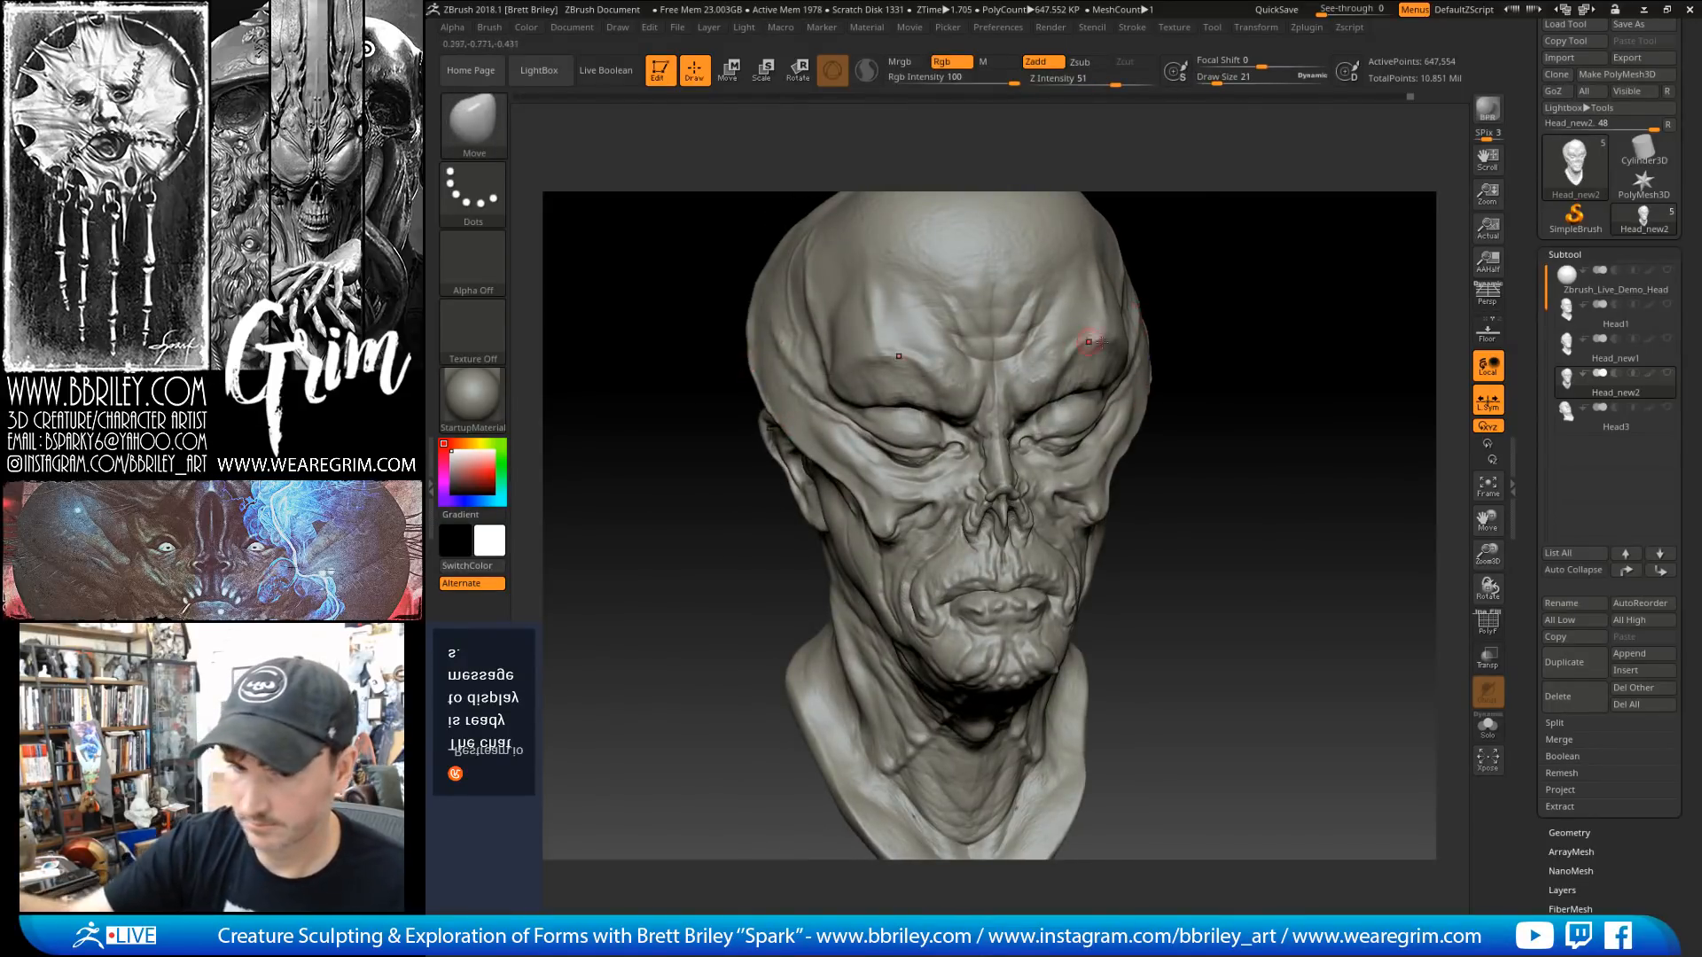
{"action": "mouse_move", "coordinate": [1287, 381]}
{"action": "left_mouse_down"}
{"action": "mouse_move", "coordinate": [1287, 319]}
{"action": "mouse_move", "coordinate": [1304, 343]}
{"action": "mouse_move", "coordinate": [1285, 381]}
{"action": "mouse_move", "coordinate": [1227, 387]}
{"action": "mouse_move", "coordinate": [1303, 381]}
{"action": "left_mouse_up"}
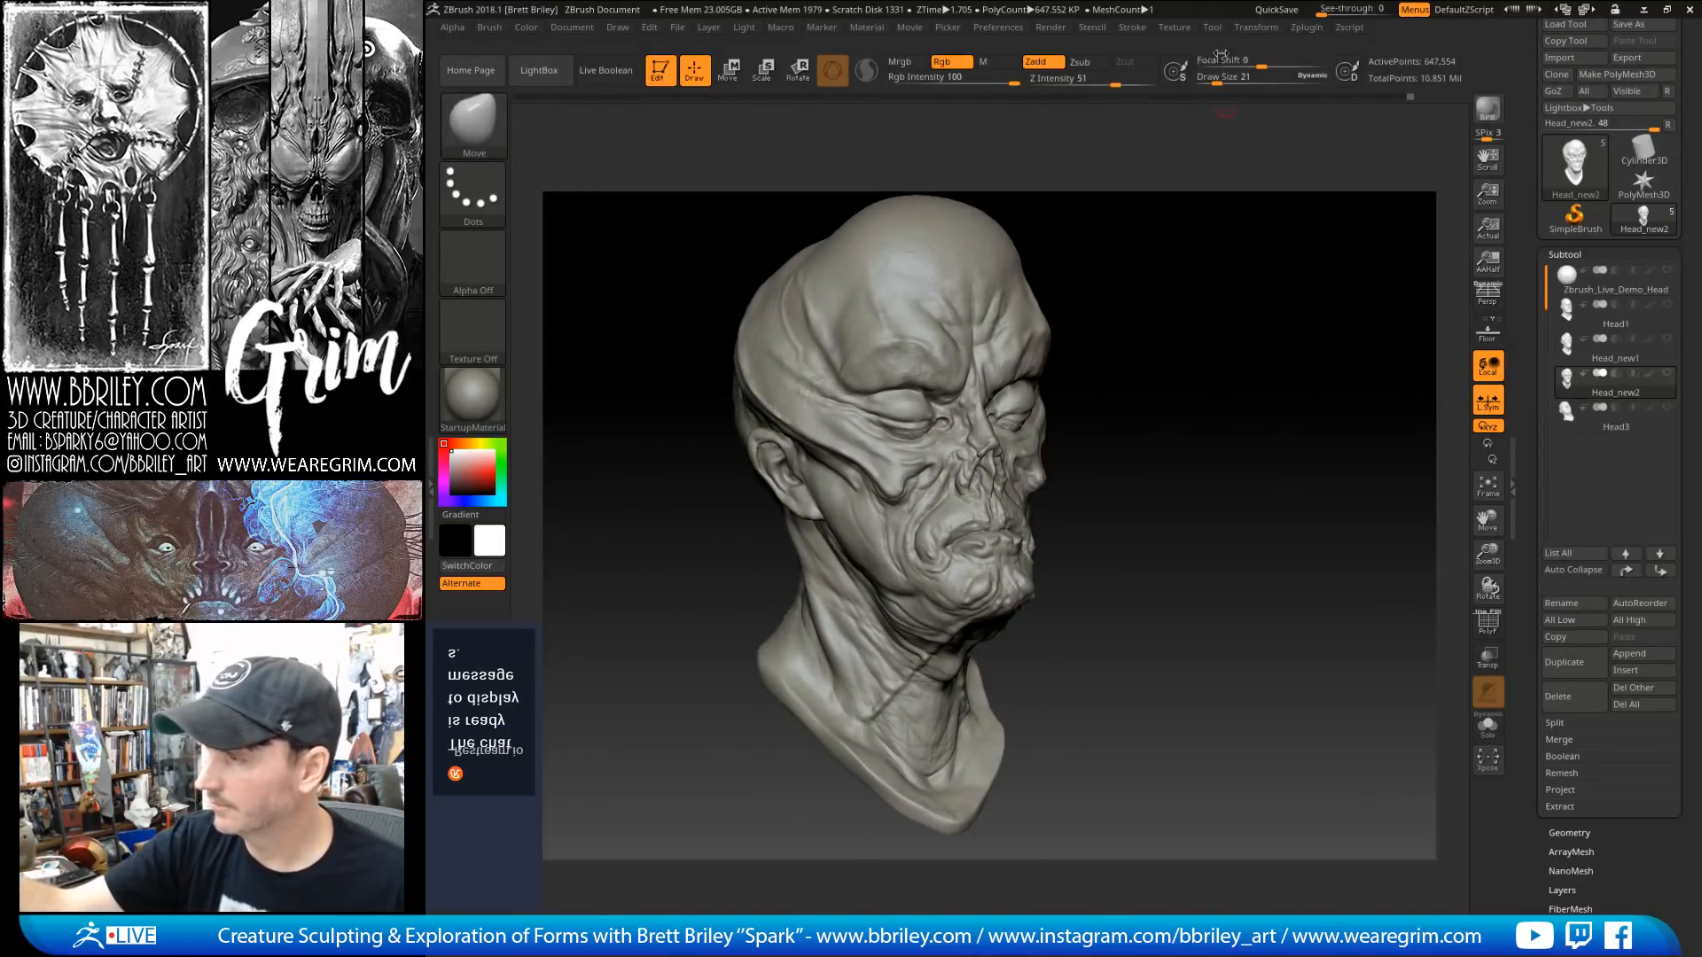
Step: Carve creases into the outer brow bulges above the eyes using DamStandard at intensity 21 with draw sizes 15 and 18
{"action": "mouse_move", "coordinate": [1168, 414]}
{"action": "left_mouse_down"}
{"action": "mouse_move", "coordinate": [1196, 417]}
{"action": "mouse_move", "coordinate": [1162, 347]}
{"action": "left_mouse_up"}
{"action": "key", "text": "b"}
{"action": "key", "text": "d"}
{"action": "key", "text": "s"}
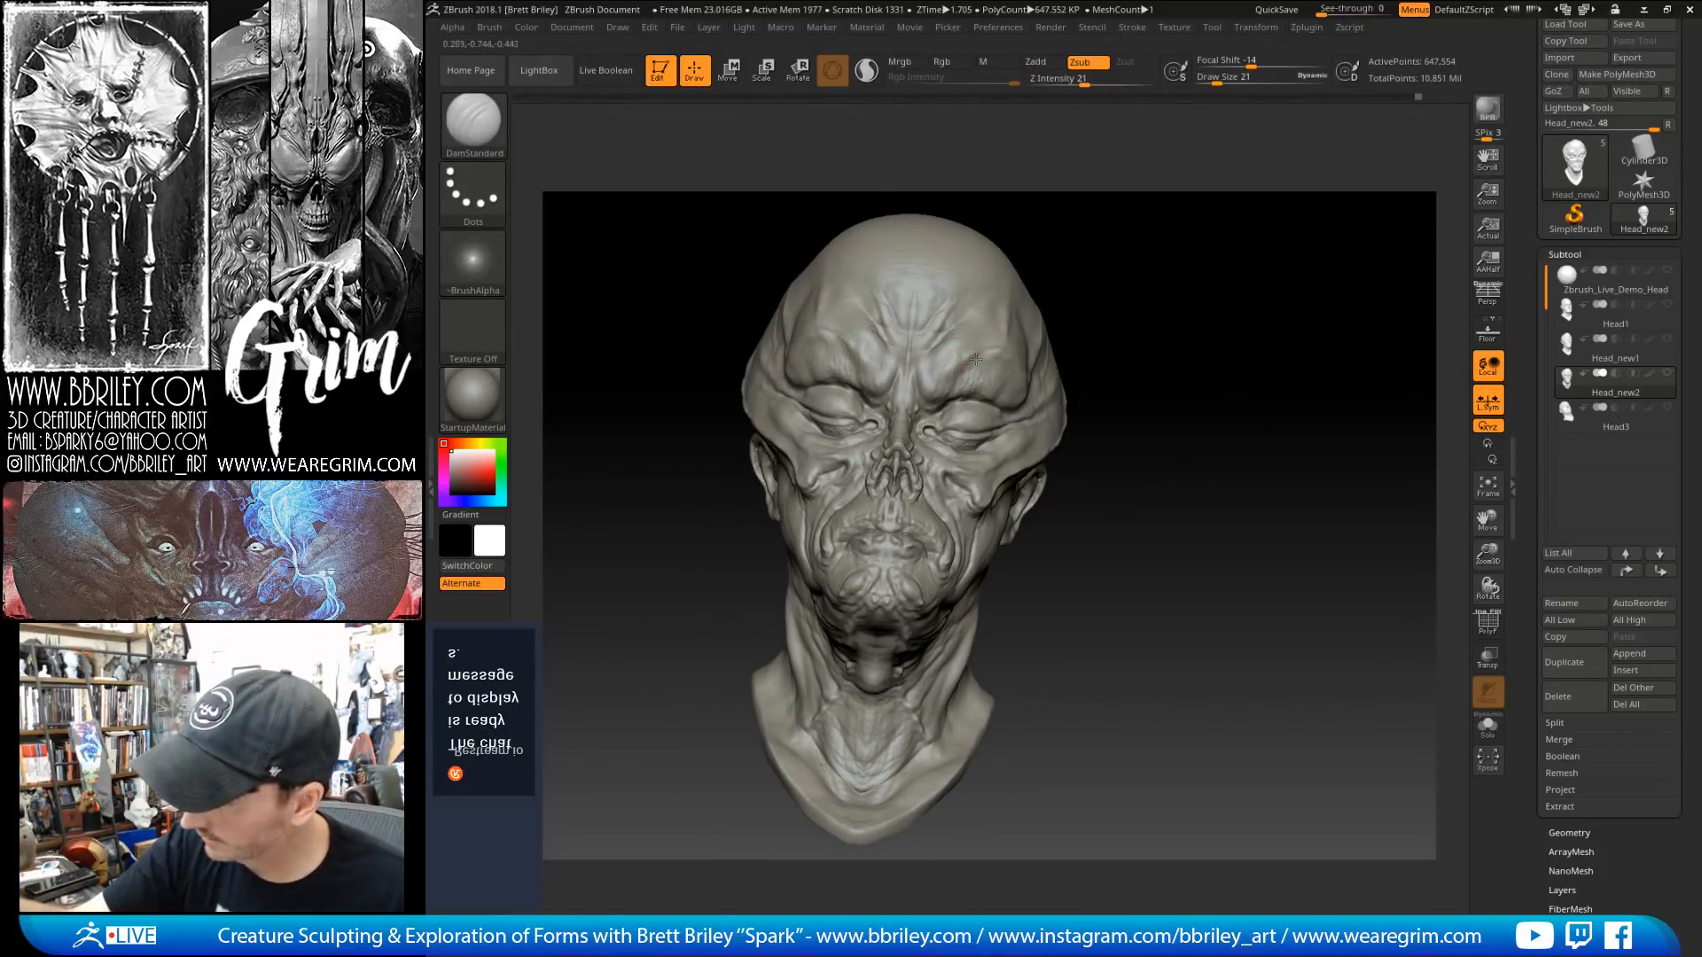
{"action": "key", "text": "bracketleft"}
{"action": "key", "text": "bracketleft"}
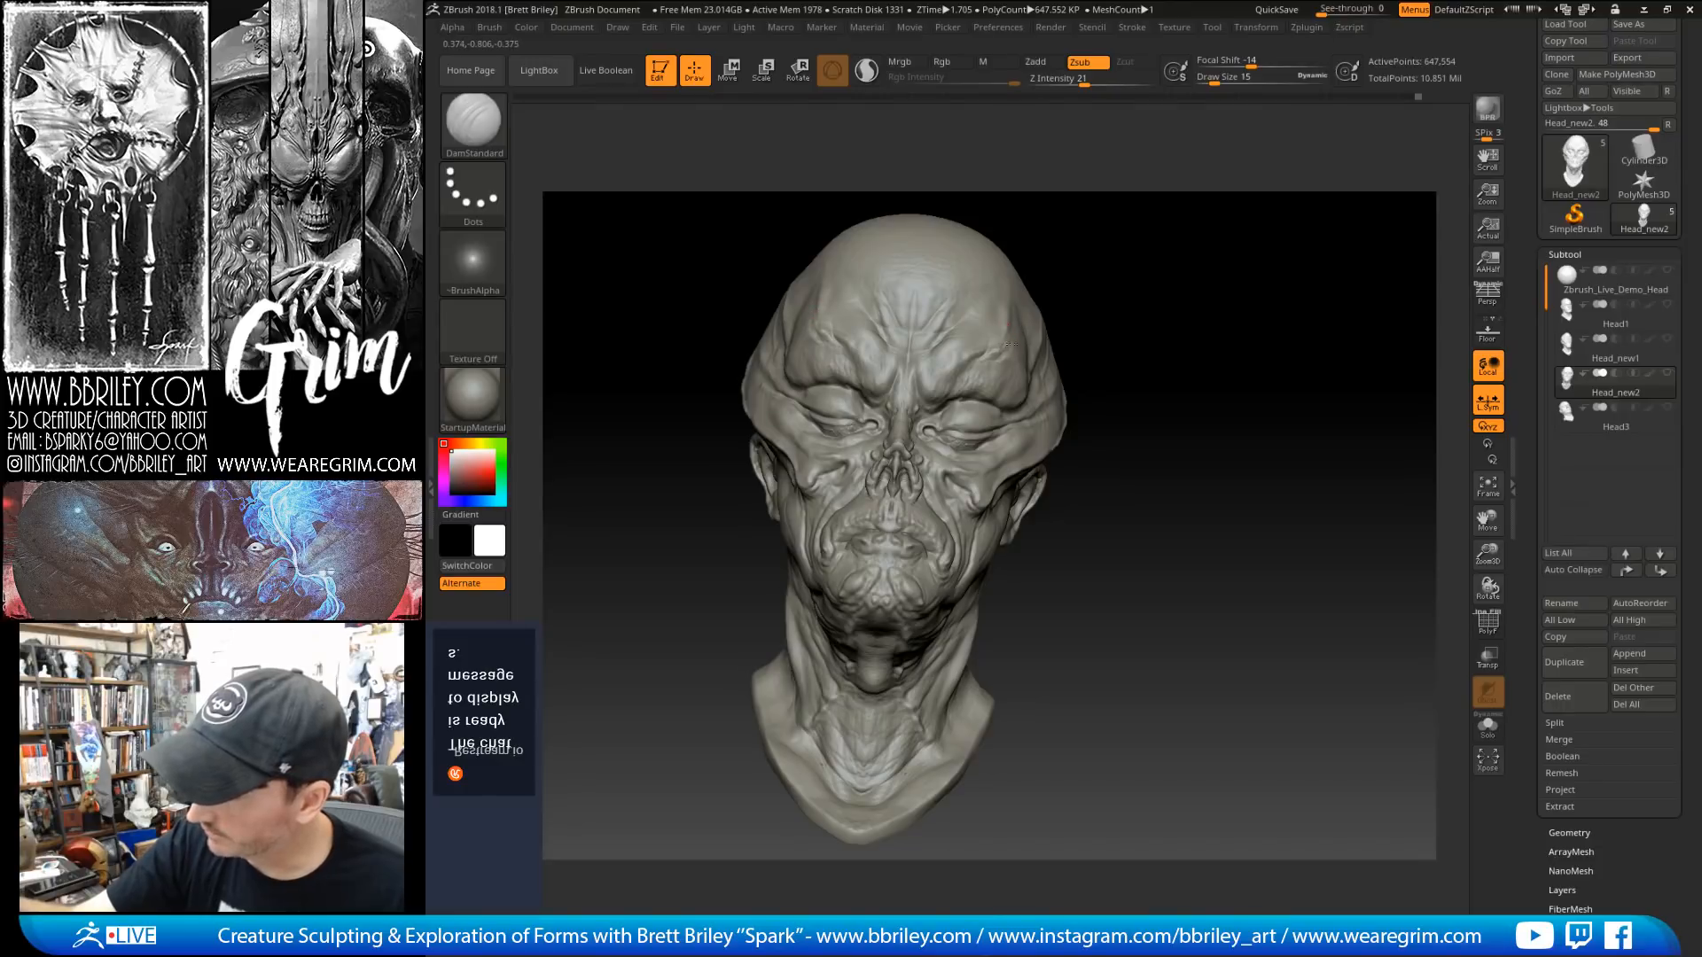
{"action": "left_click_drag", "start_coordinate": [1093, 228], "coordinate": [1002, 361]}
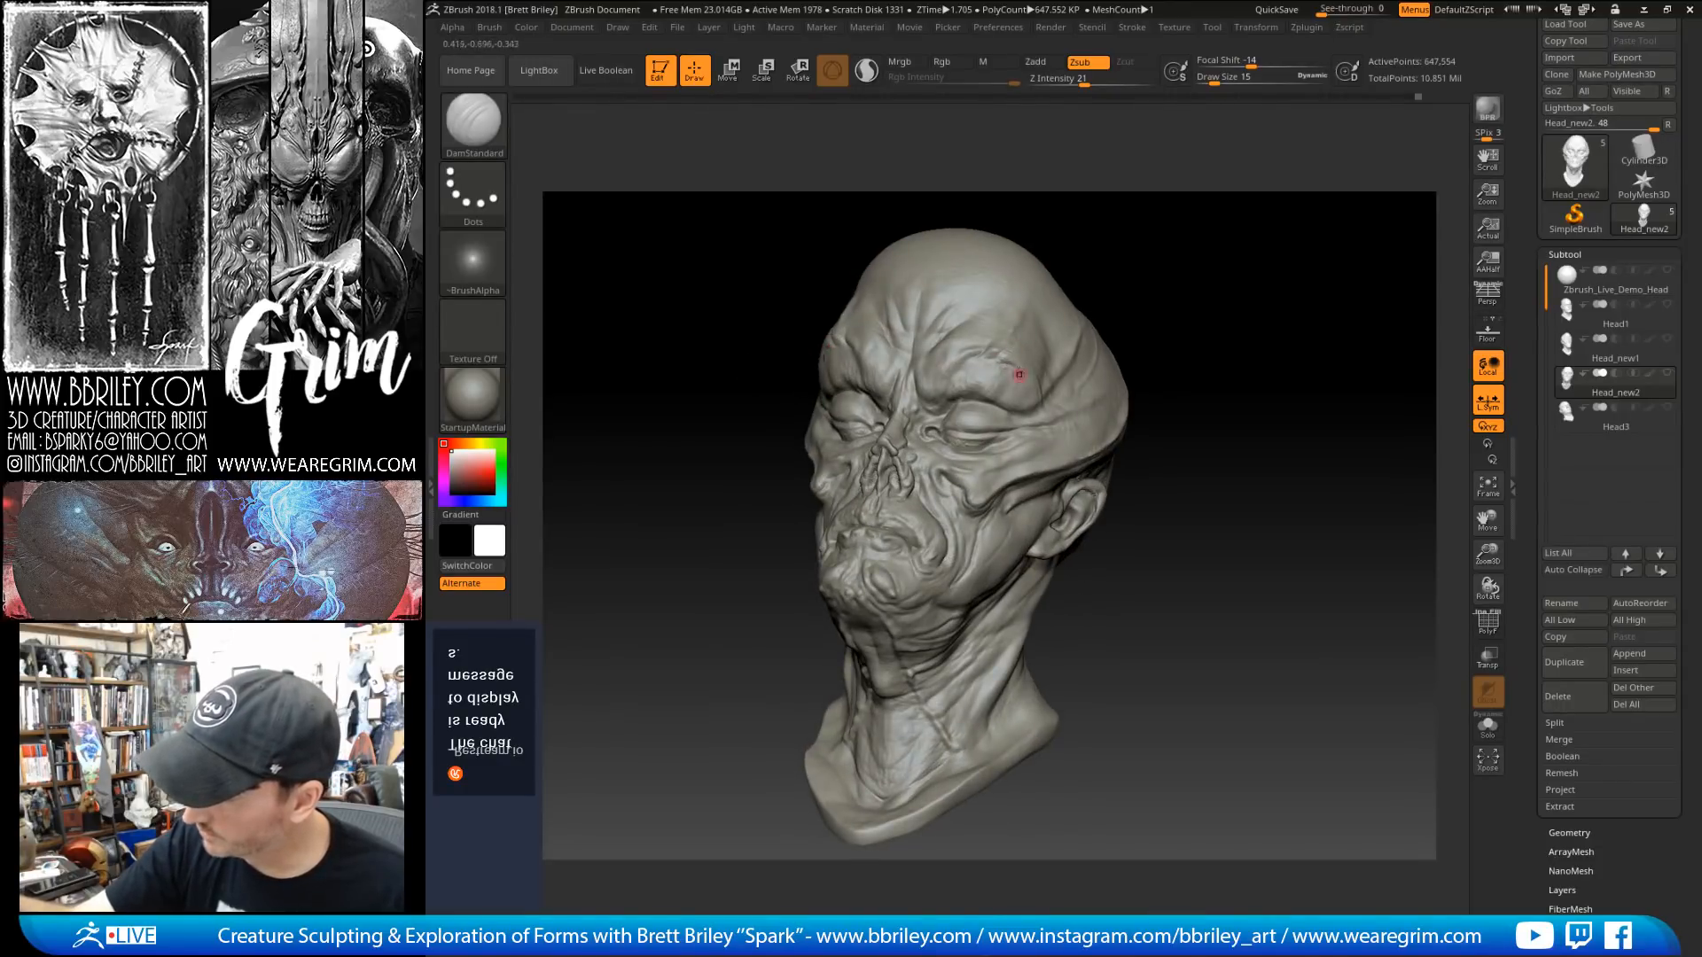
{"action": "left_click_drag", "start_coordinate": [1124, 326], "coordinate": [1028, 390]}
{"action": "key", "text": "bracketright"}
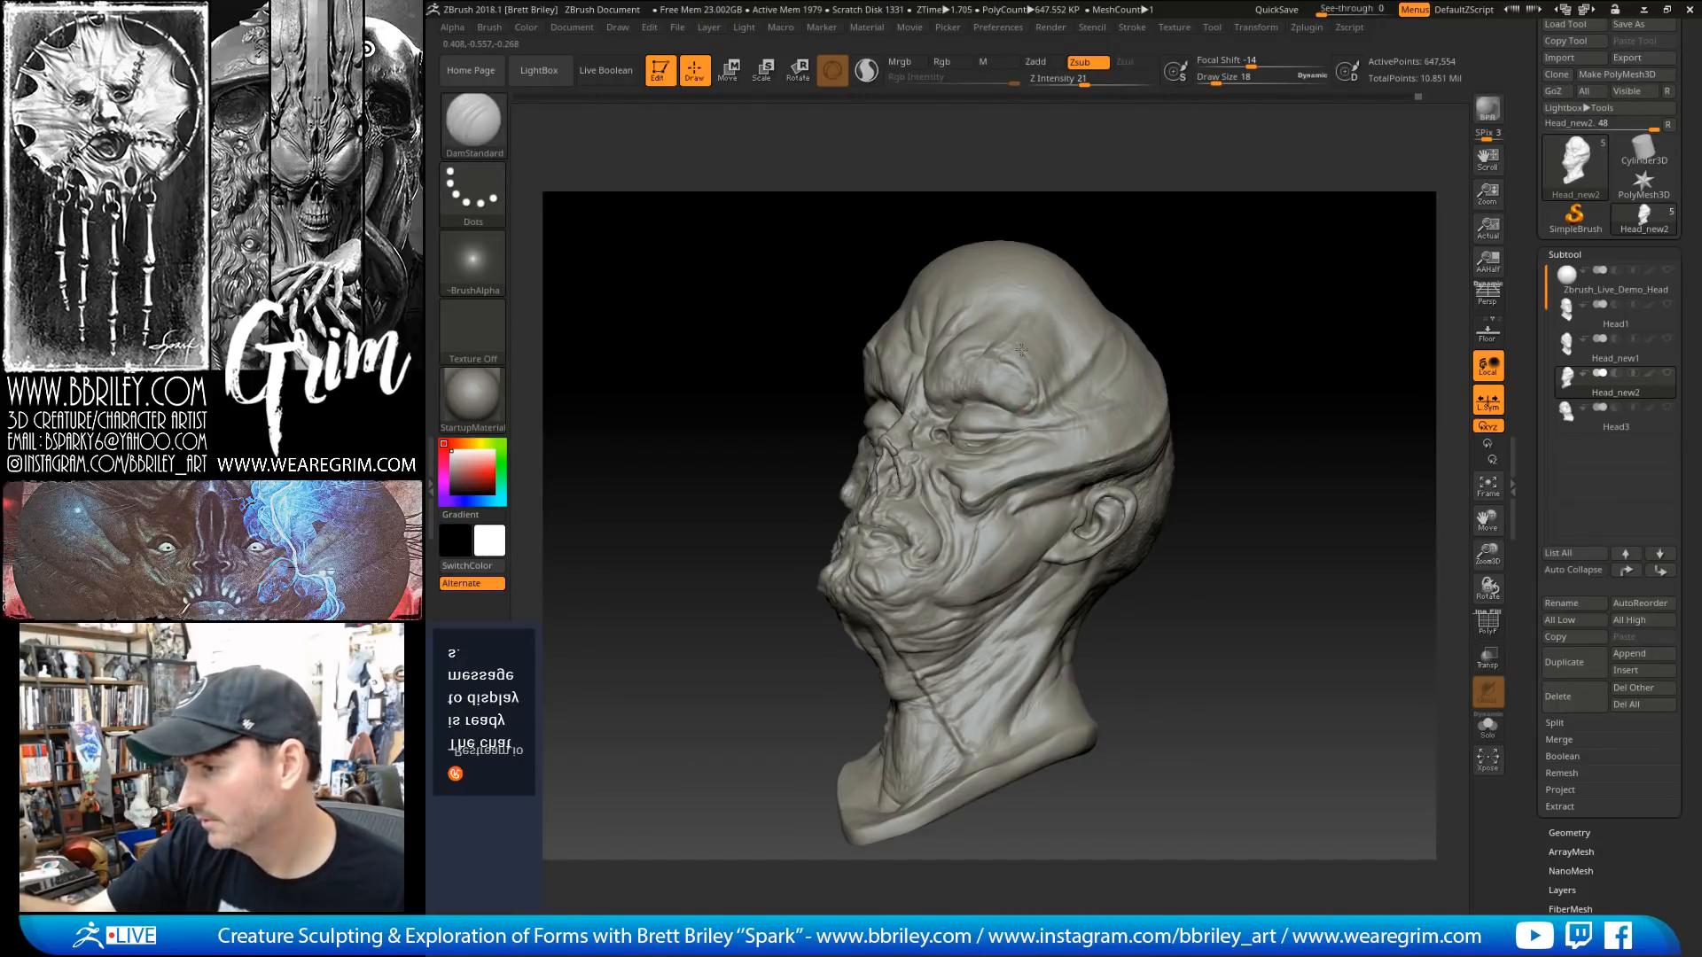
{"action": "left_click_drag", "start_coordinate": [1123, 205], "coordinate": [1059, 207]}
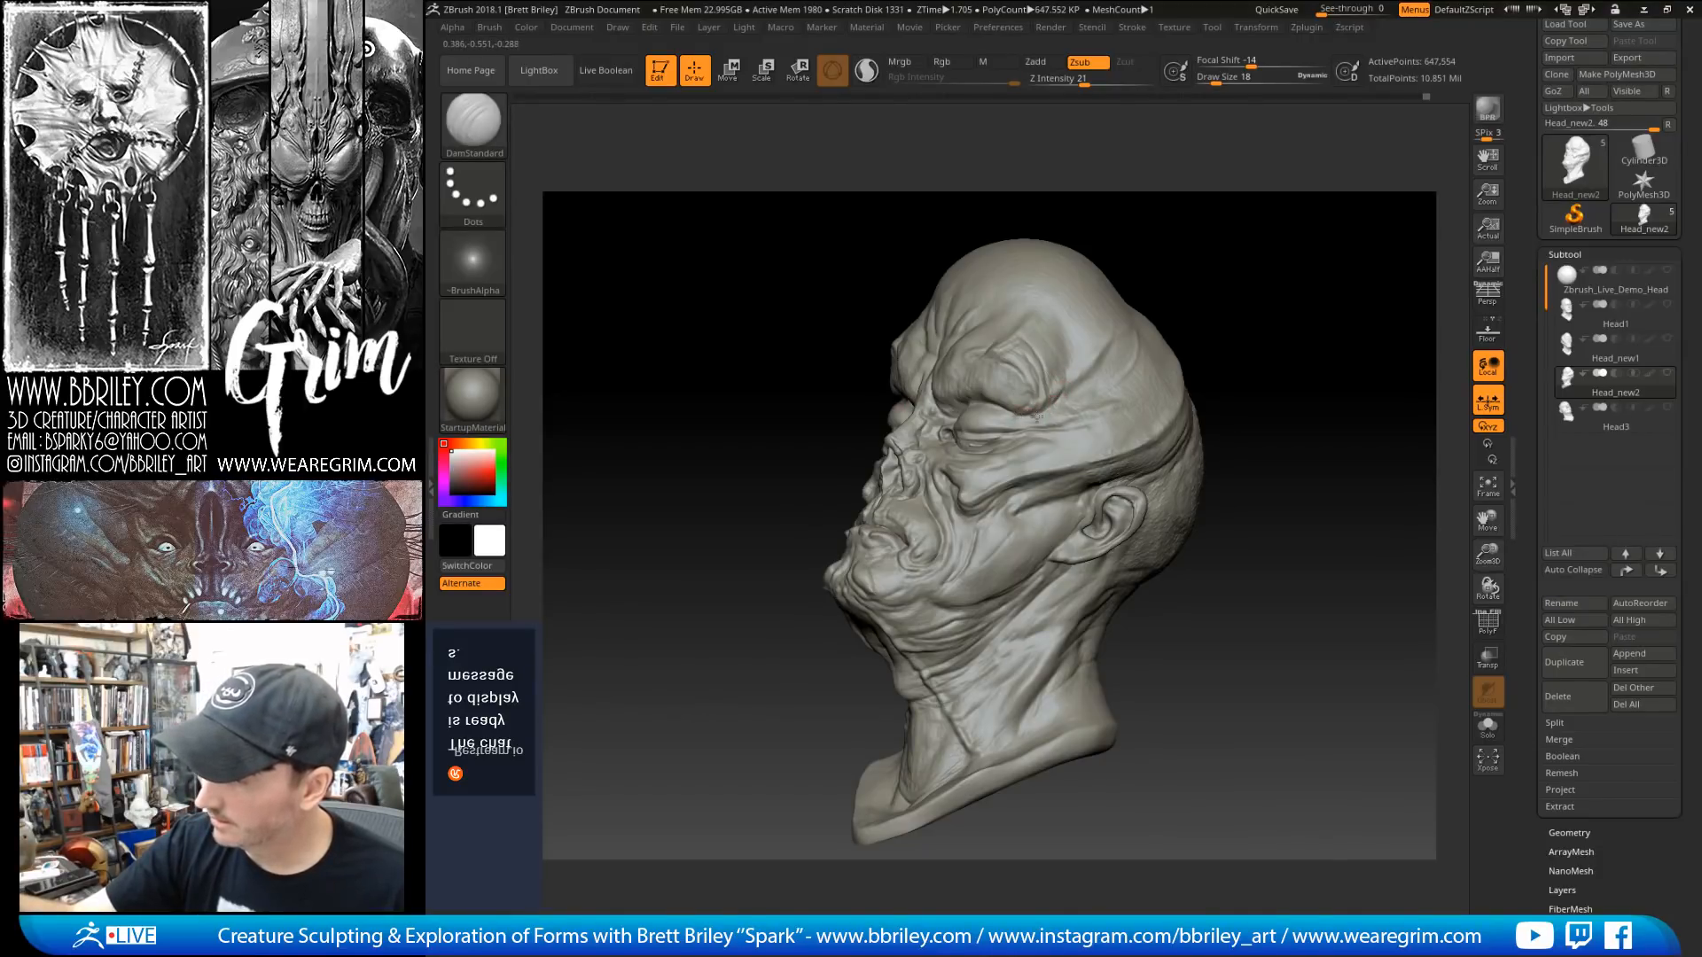
{"action": "left_click_drag", "start_coordinate": [1103, 232], "coordinate": [1056, 240]}
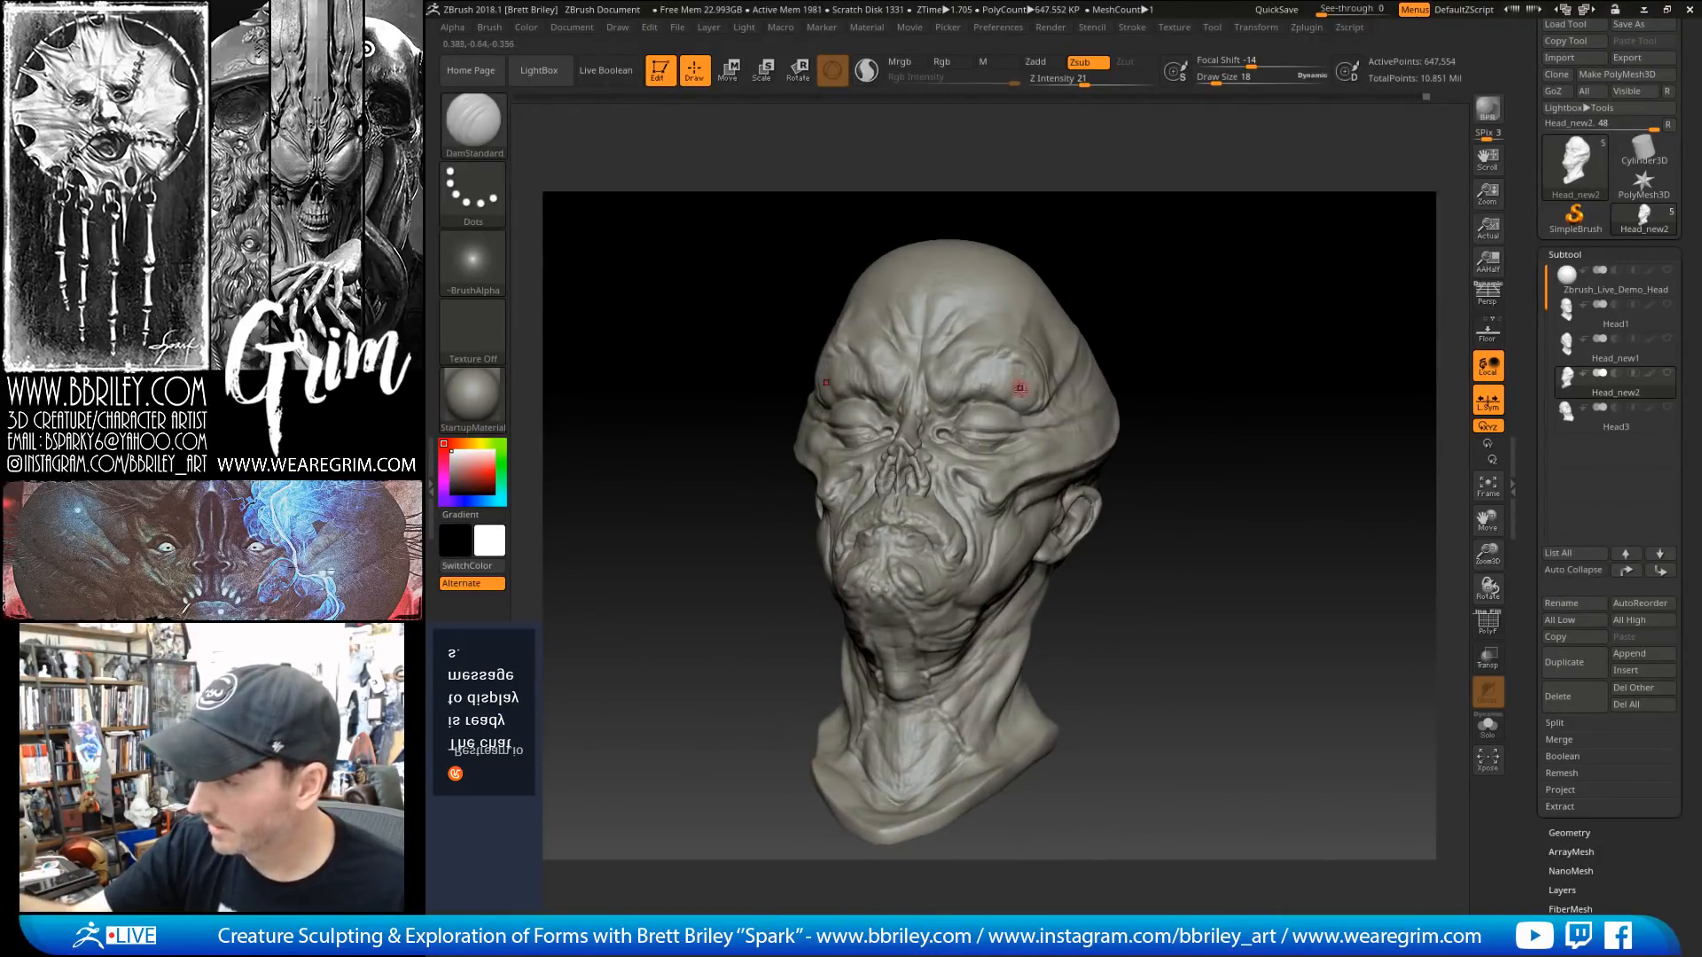
Step: Swell the outer brow folds using the Inflat brush at intensity 10 with draw sizes 29 and 21
{"action": "key", "text": "b"}
{"action": "key", "text": "i"}
{"action": "key", "text": "n"}
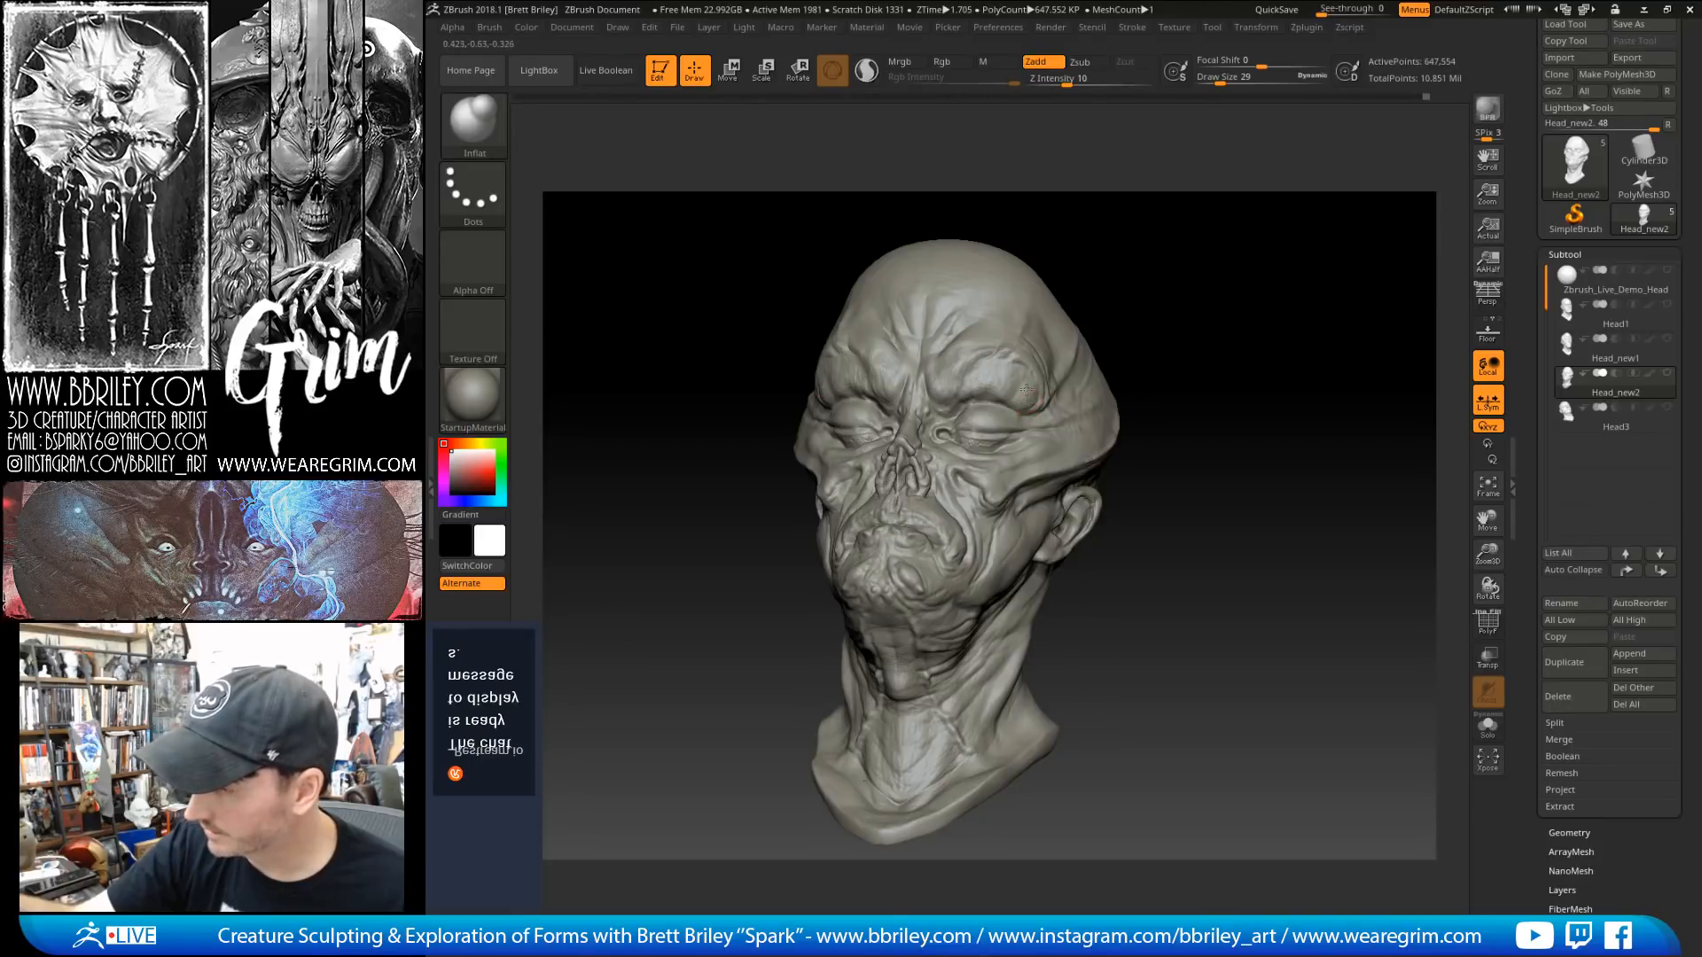
{"action": "left_click_drag", "start_coordinate": [1083, 208], "coordinate": [1025, 349]}
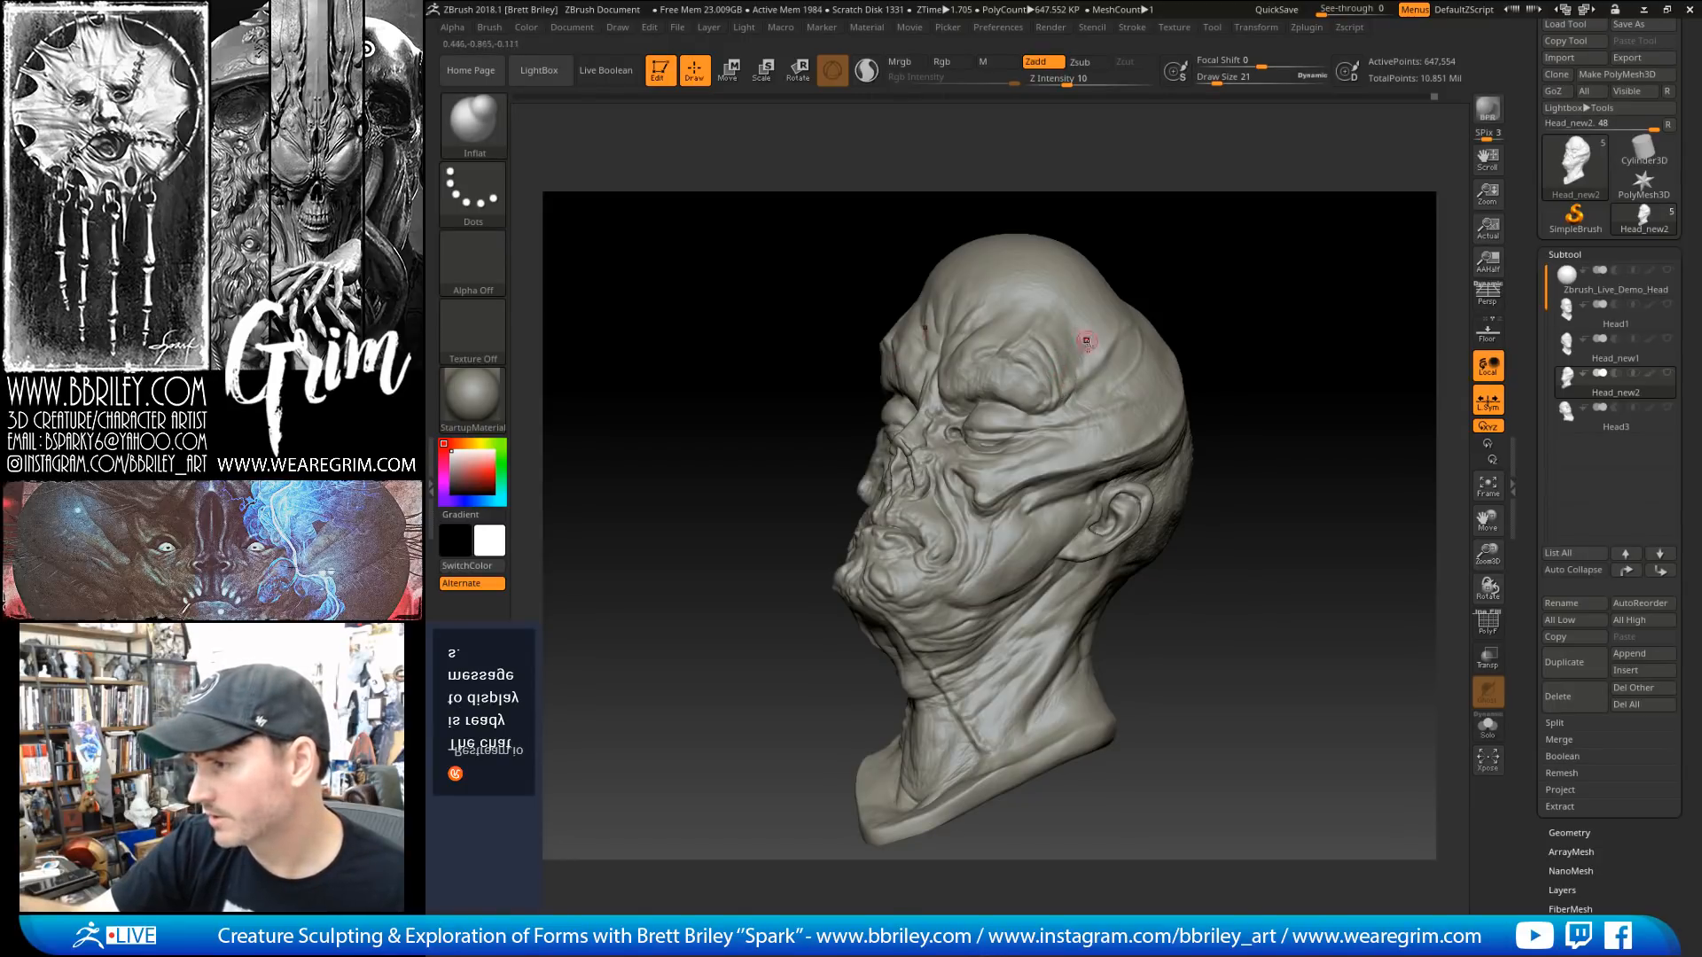
{"action": "left_click_drag", "start_coordinate": [1147, 302], "coordinate": [1168, 312]}
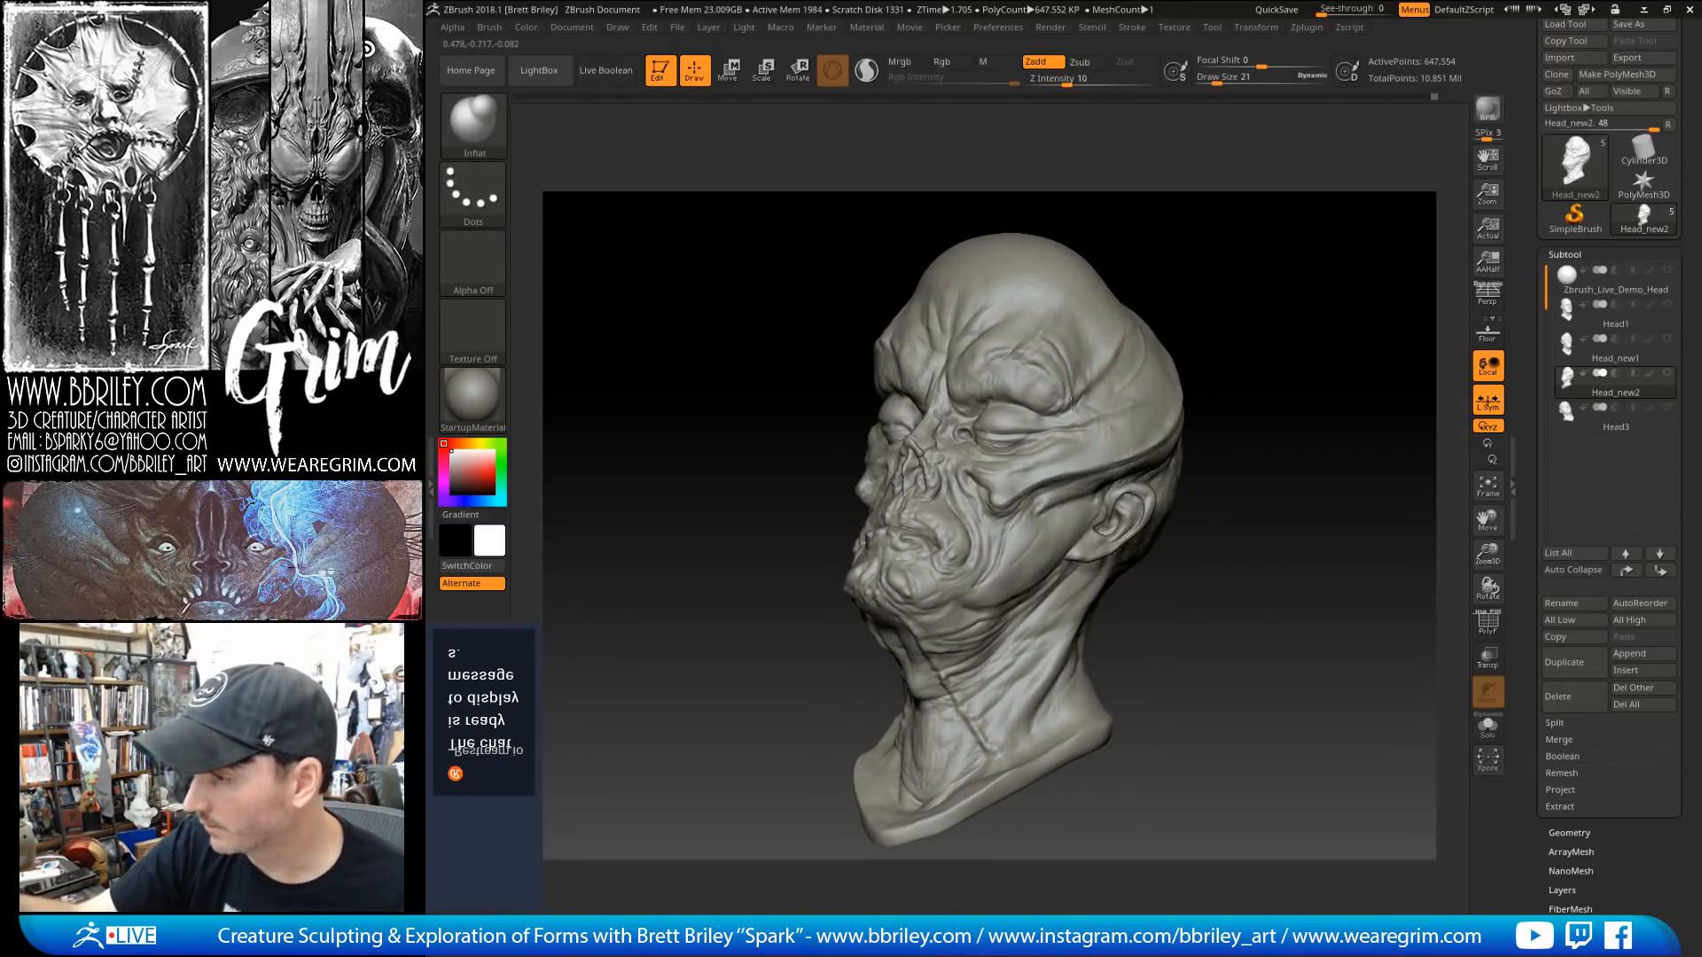
Step: Build up the folds at the outer eye corner using Standard at intensity 25 and draw size 12, and lower the head's subdivision level
{"action": "mouse_move", "coordinate": [1154, 189]}
{"action": "left_mouse_down"}
{"action": "mouse_move", "coordinate": [1166, 174]}
{"action": "mouse_move", "coordinate": [1201, 191]}
{"action": "mouse_move", "coordinate": [1211, 171]}
{"action": "mouse_move", "coordinate": [1254, 206]}
{"action": "mouse_move", "coordinate": [1214, 356]}
{"action": "left_mouse_up"}
{"action": "key", "text": "b"}
{"action": "key", "text": "s"}
{"action": "key", "text": "t"}
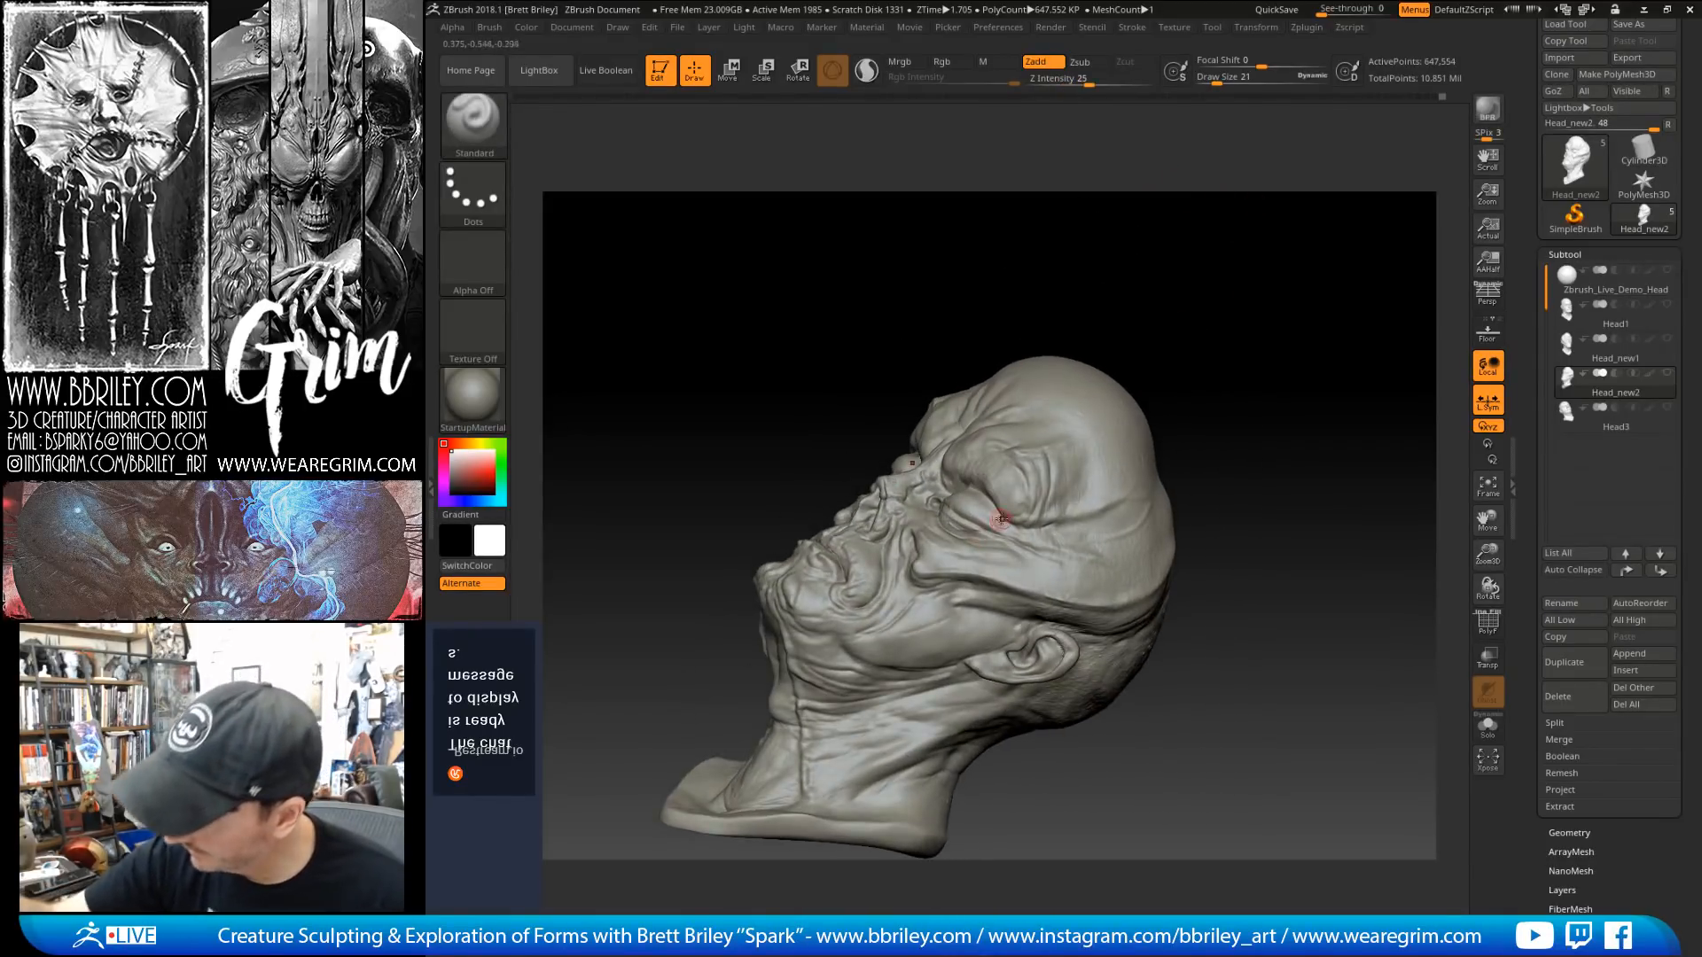
{"action": "left_click_drag", "start_coordinate": [1025, 334], "coordinate": [1028, 345]}
{"action": "left_click_drag", "start_coordinate": [1018, 512], "coordinate": [1003, 521]}
{"action": "key", "text": "shift+d"}
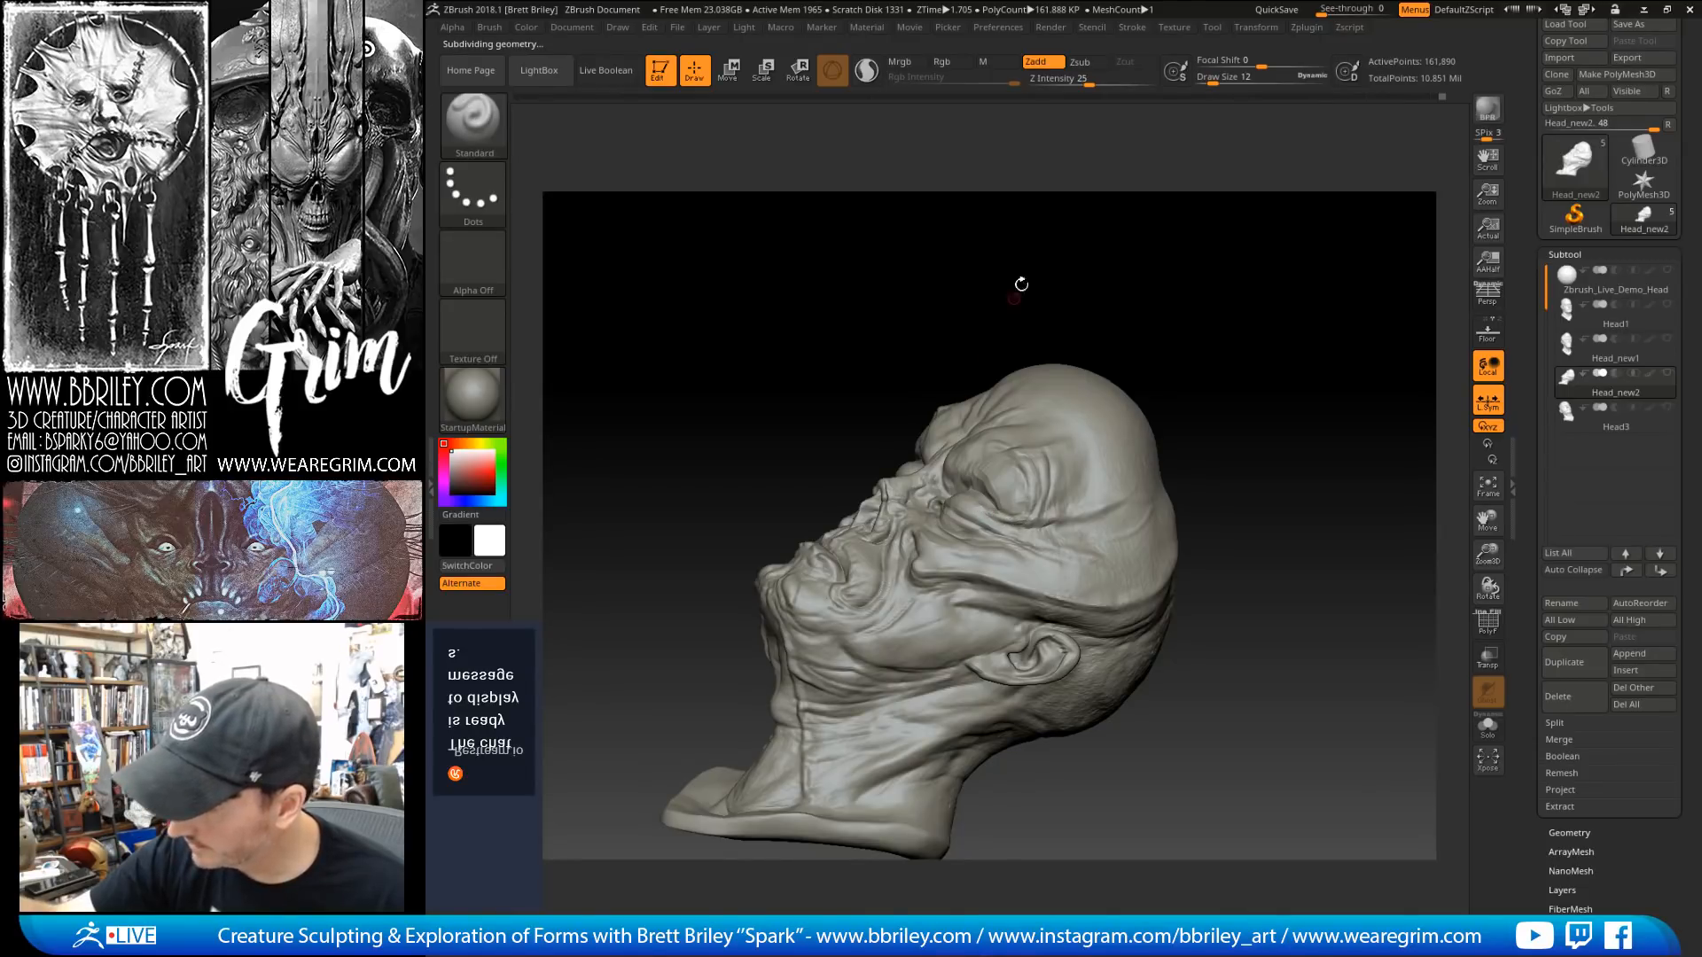
Step: Raise the head's subdivision level and refine and smooth the outer eye corner folds using Standard at intensity 25 with draw sizes 10 and 8
{"action": "left_click_drag", "start_coordinate": [1021, 283], "coordinate": [1021, 351]}
{"action": "key", "text": "d"}
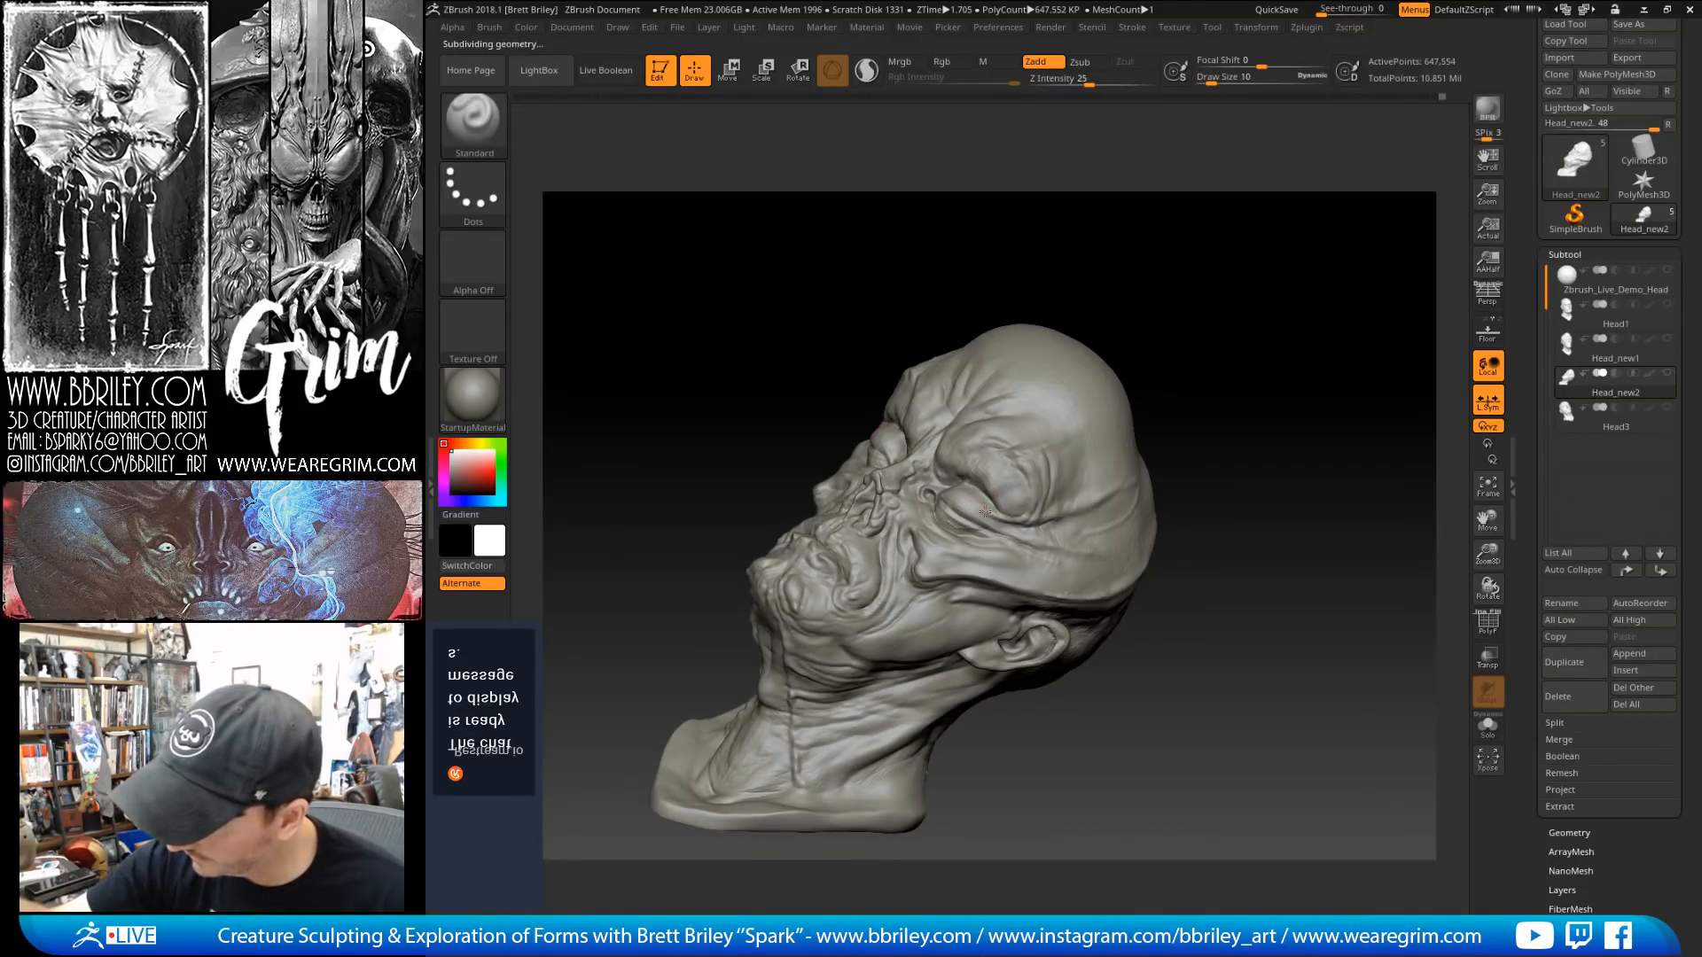
{"action": "left_click_drag", "start_coordinate": [980, 501], "coordinate": [969, 499], "text": "shift"}
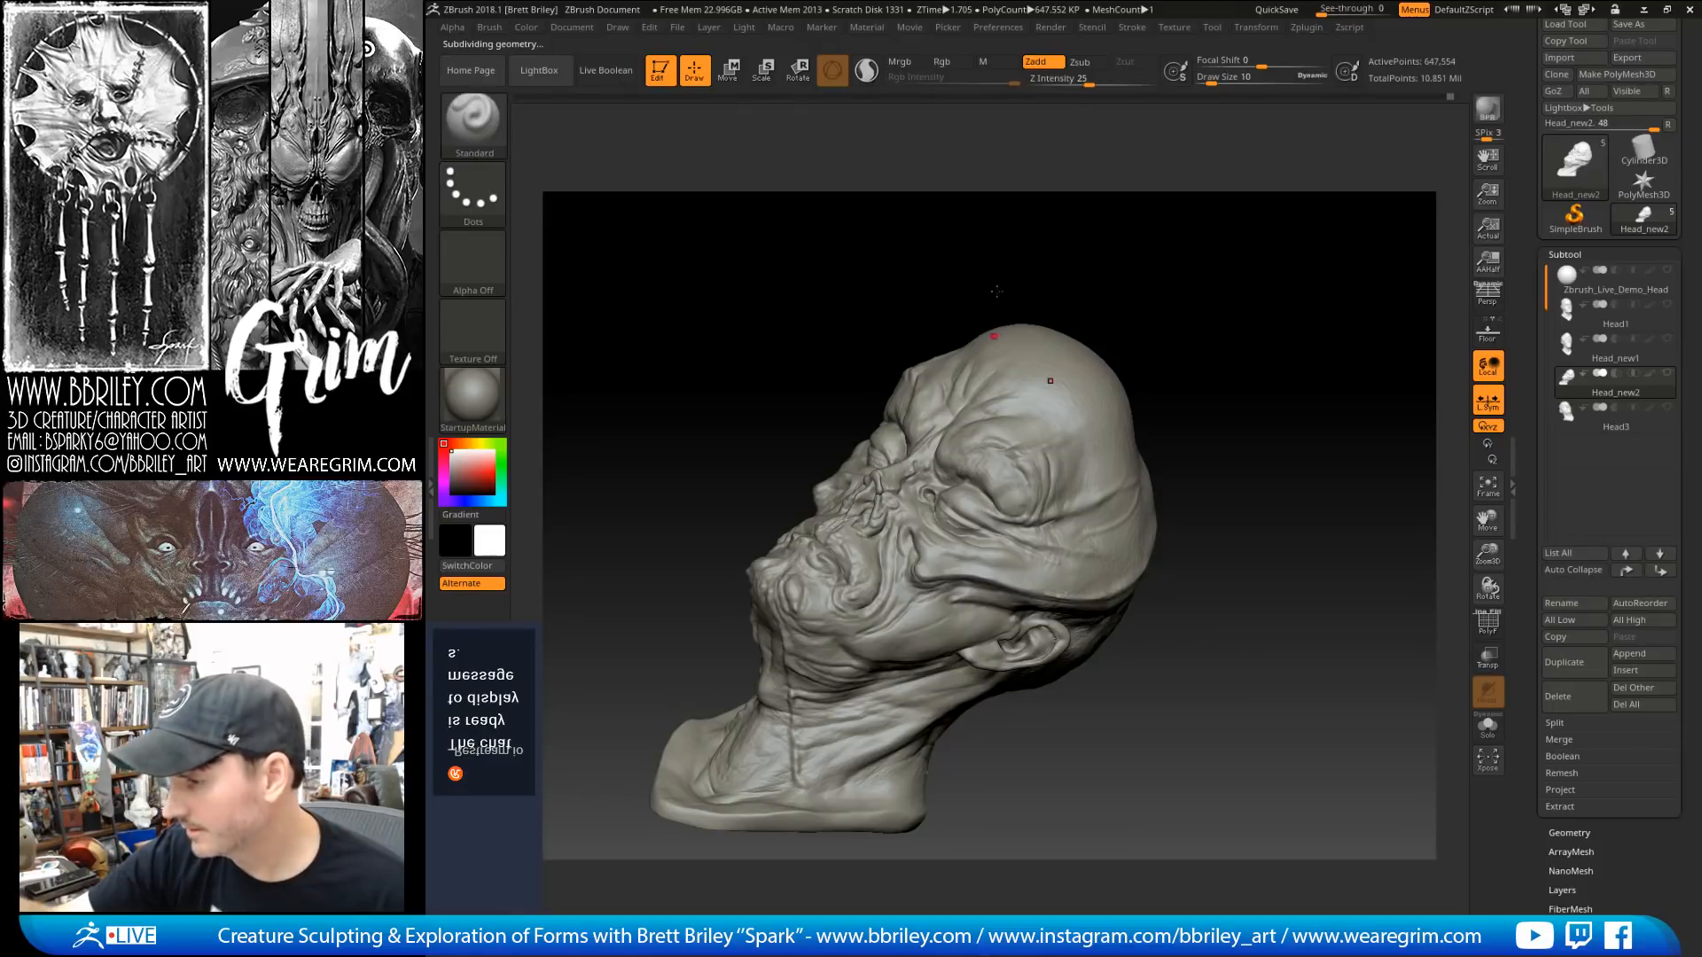
{"action": "left_click_drag", "start_coordinate": [995, 291], "coordinate": [992, 319]}
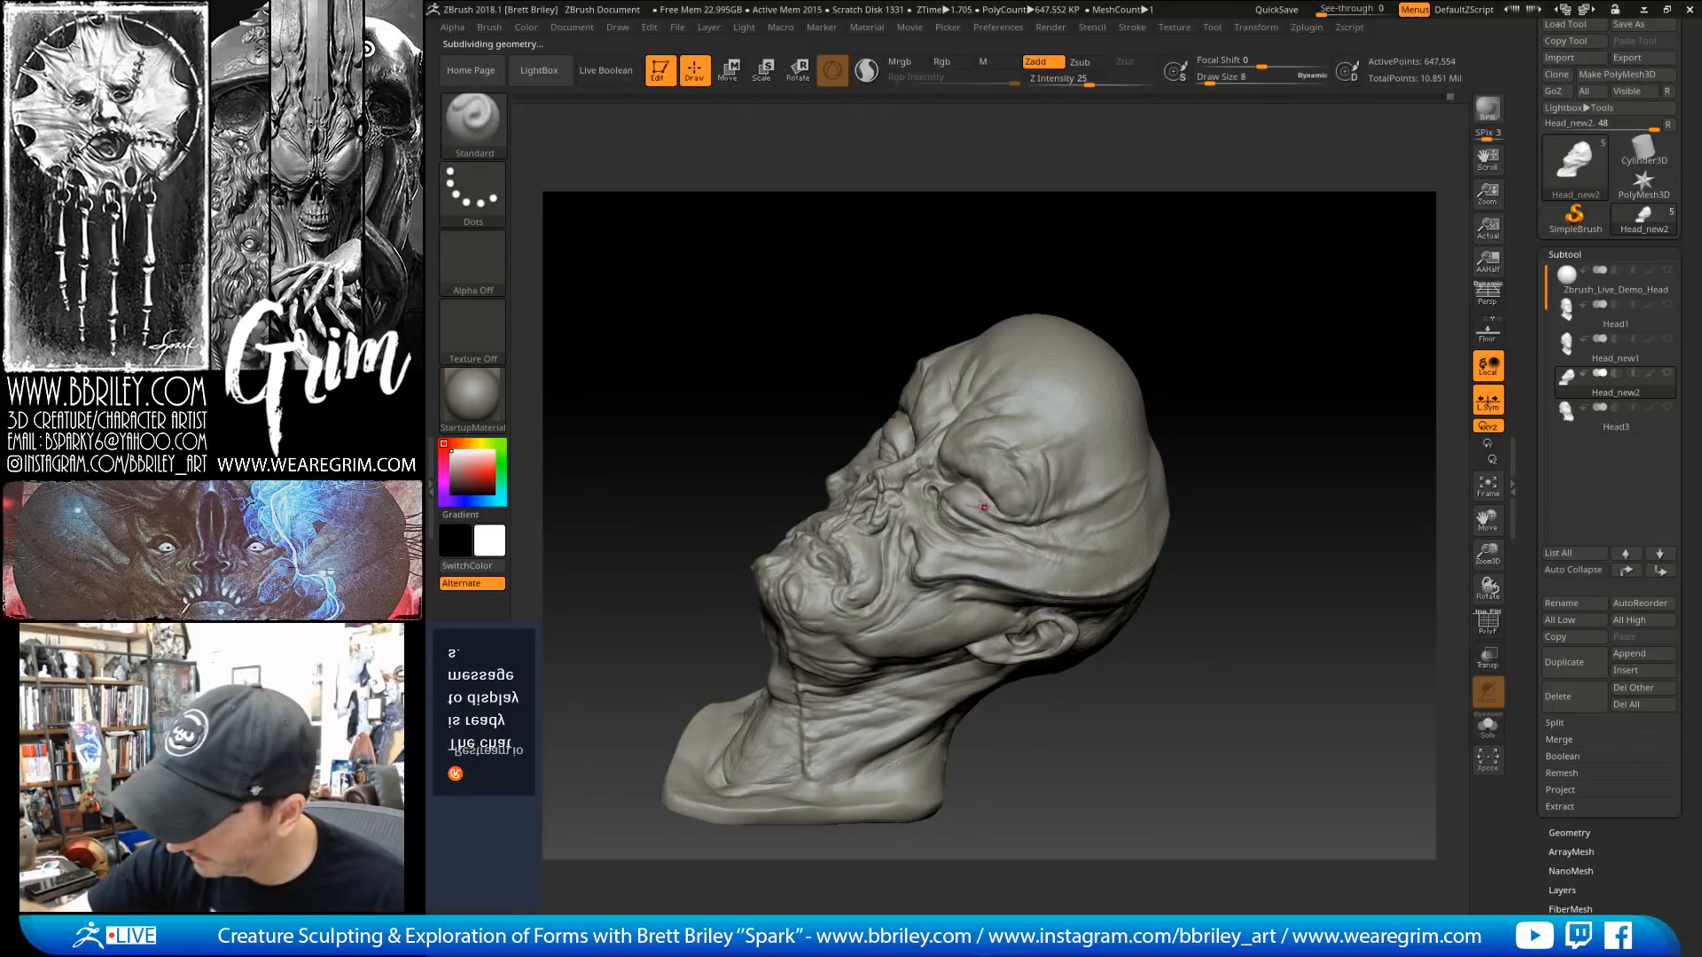
{"action": "left_click_drag", "start_coordinate": [980, 506], "coordinate": [966, 503], "text": "shift"}
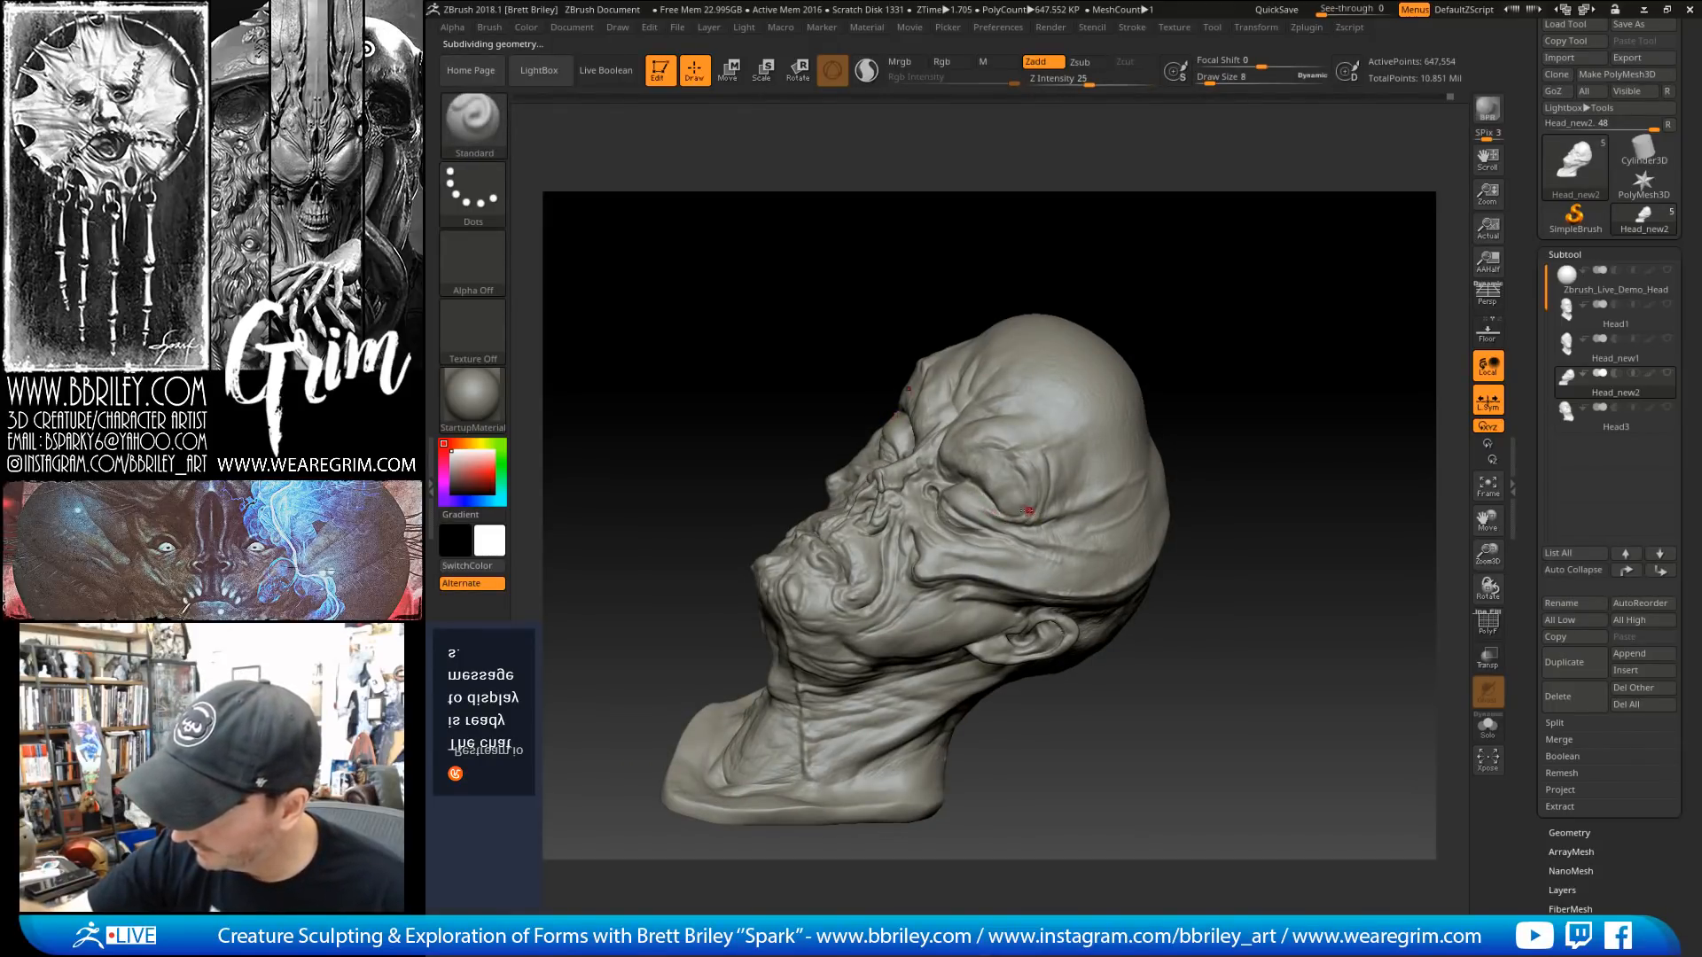
Step: Build a thin ridge from the outer brow across the temple using Standard with draw sizes 16 and 10, smooth it, and lower the subdivision level
{"action": "left_click_drag", "start_coordinate": [1141, 322], "coordinate": [1234, 277]}
{"action": "key", "text": "s"}
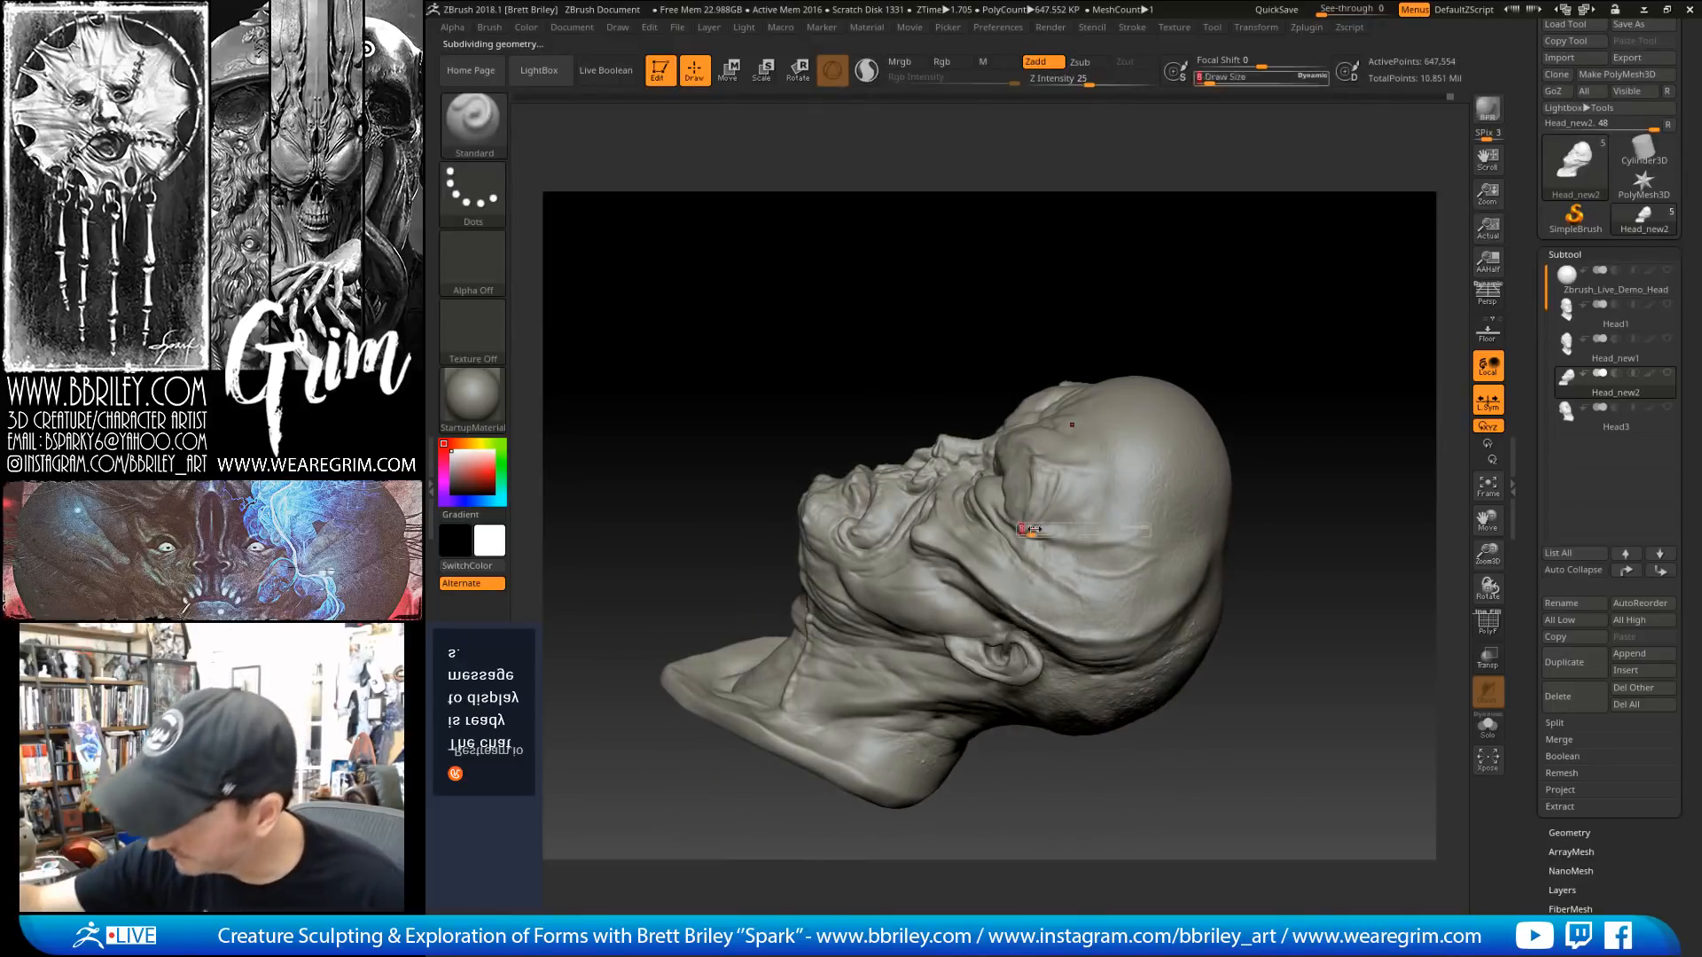
{"action": "left_click_drag", "start_coordinate": [1034, 529], "coordinate": [1038, 529]}
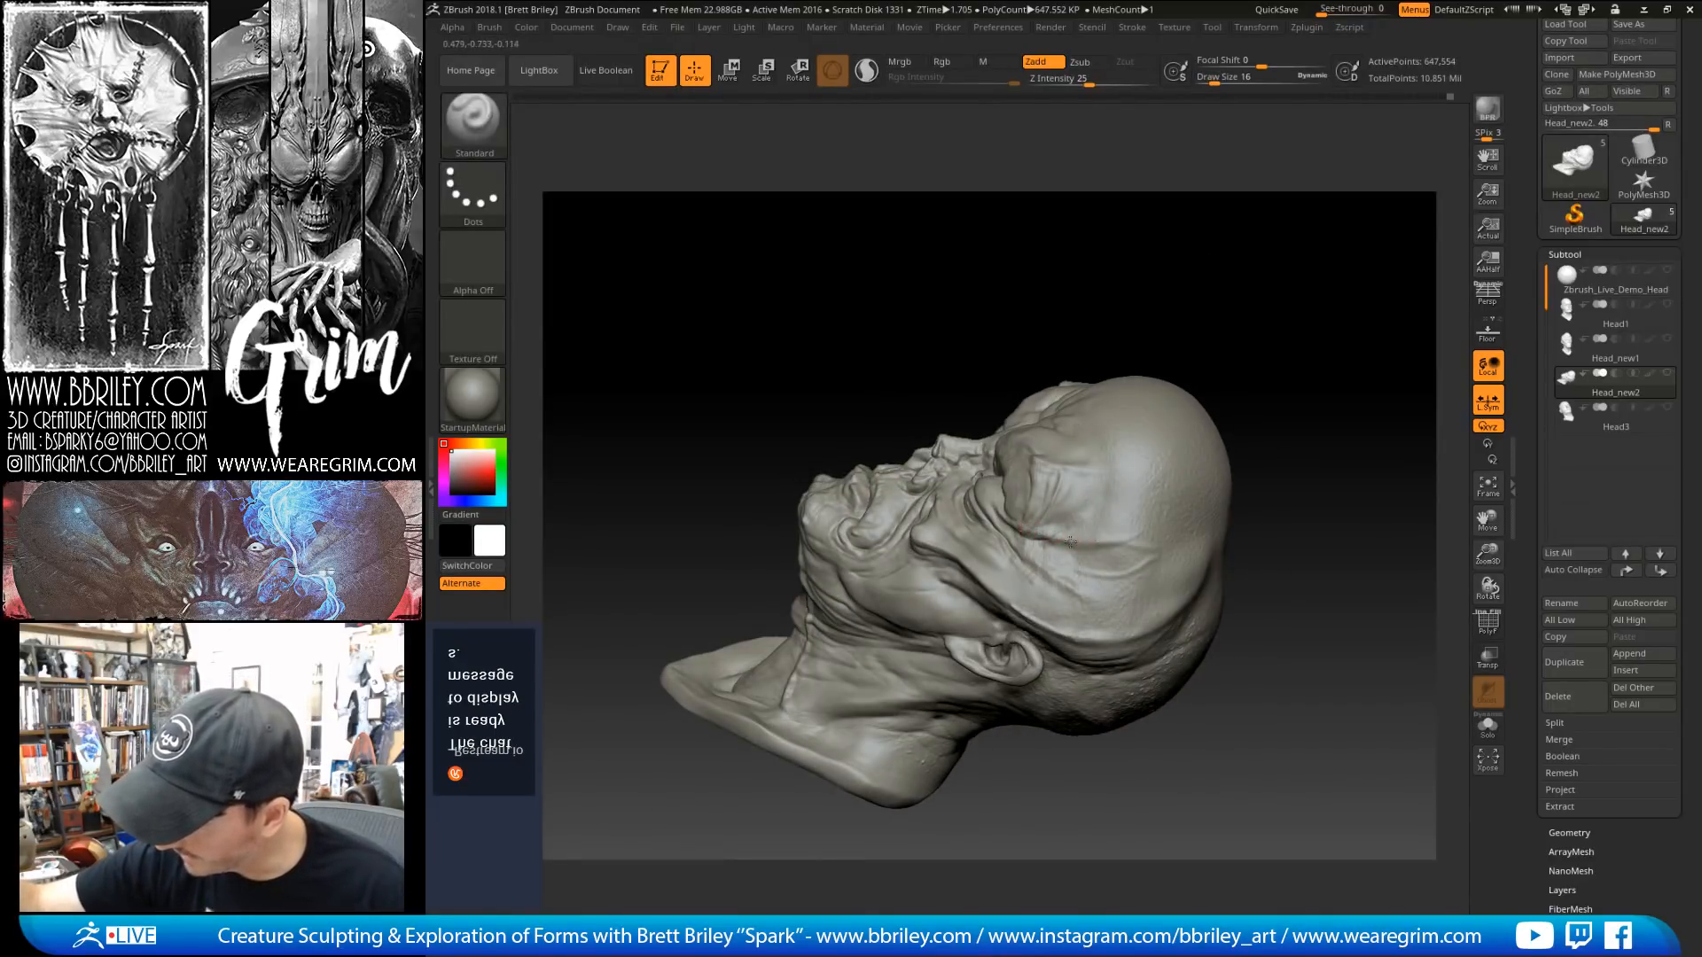
{"action": "mouse_move", "coordinate": [1240, 372]}
{"action": "left_mouse_down"}
{"action": "mouse_move", "coordinate": [1269, 319]}
{"action": "mouse_move", "coordinate": [1272, 387]}
{"action": "mouse_move", "coordinate": [1185, 310]}
{"action": "mouse_move", "coordinate": [1045, 342]}
{"action": "mouse_move", "coordinate": [1055, 319]}
{"action": "left_mouse_up"}
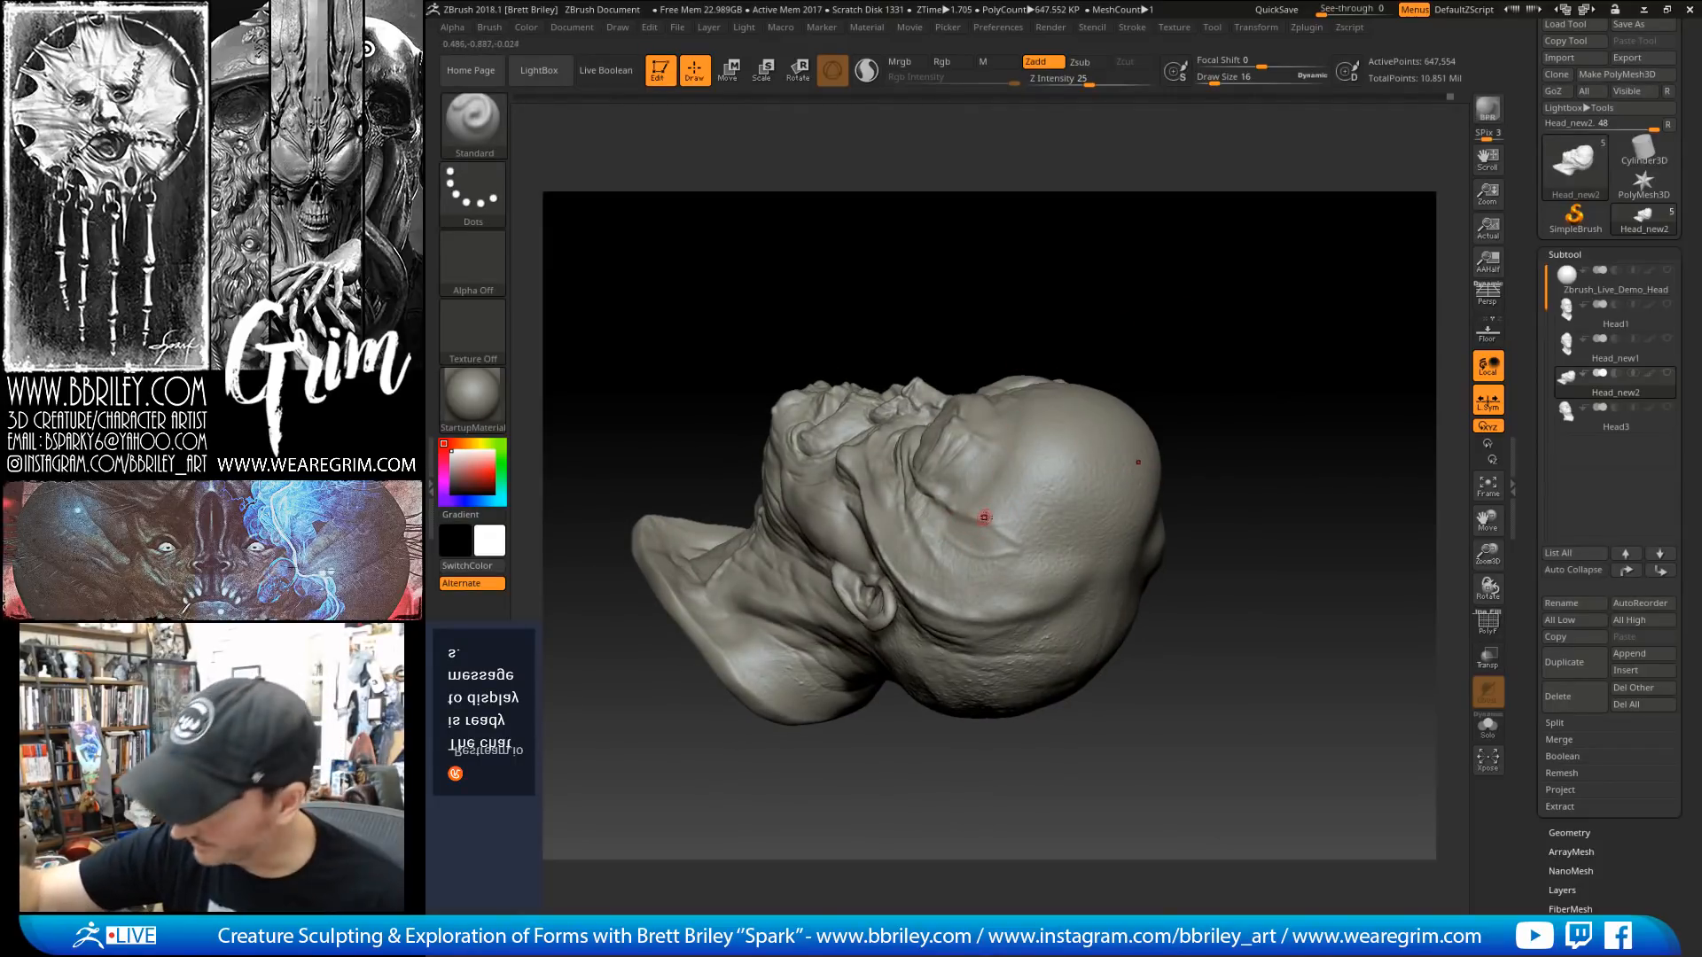
{"action": "key", "text": "["}
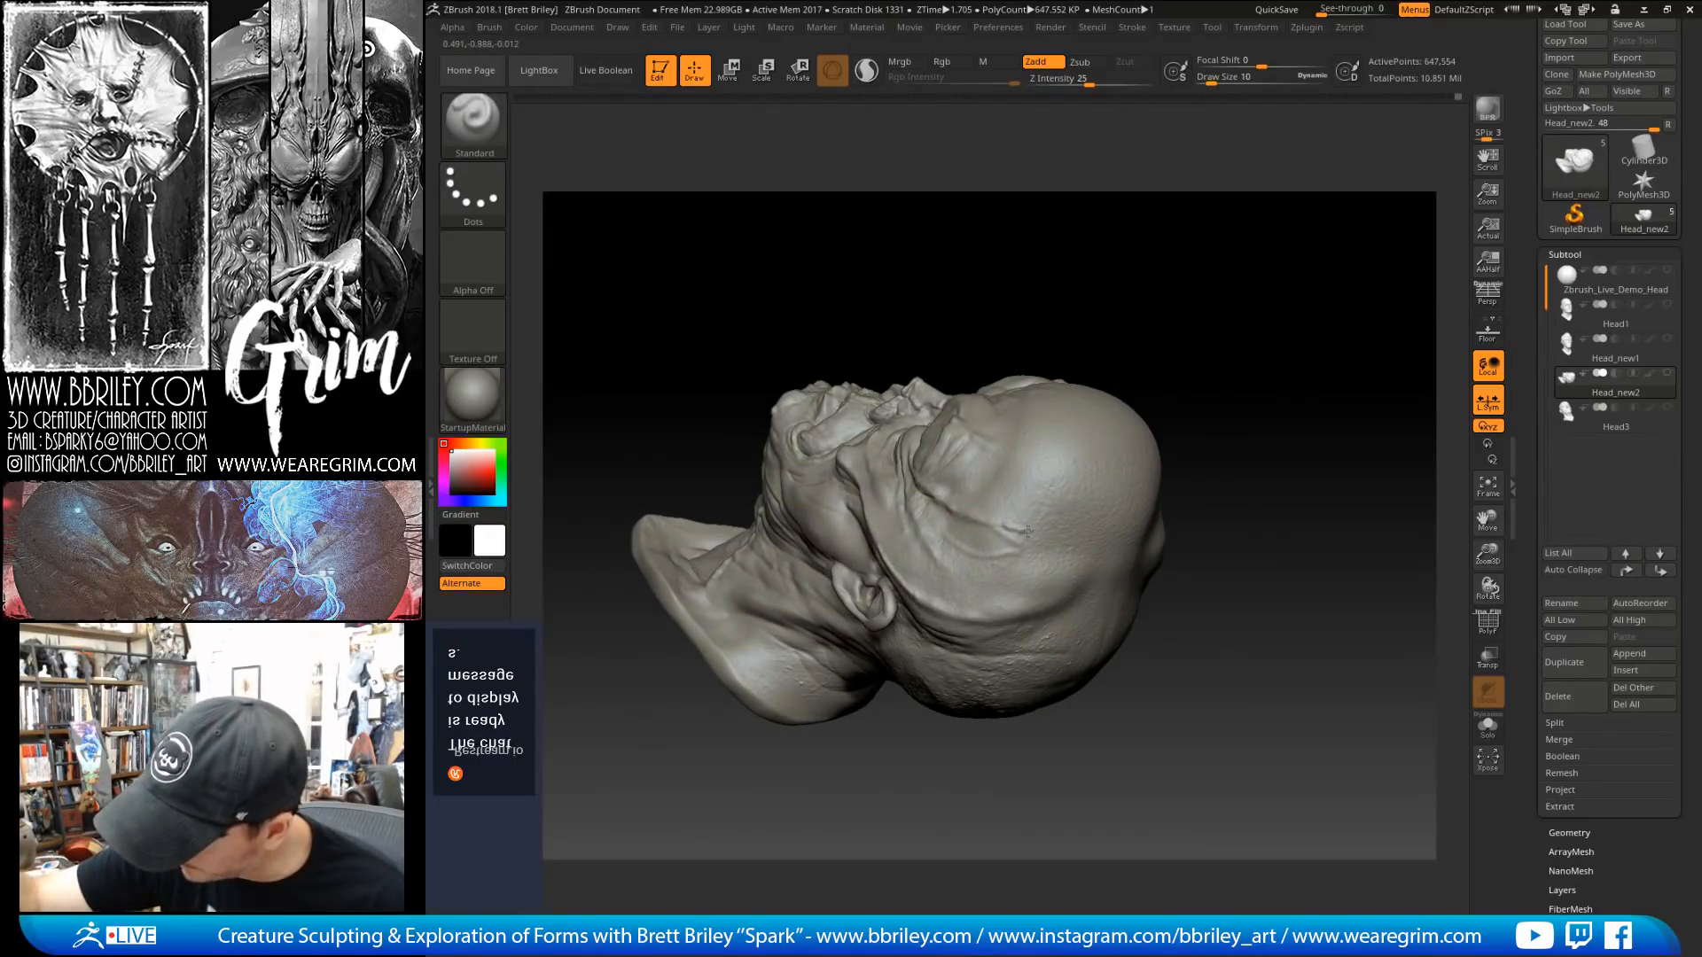
{"action": "key", "text": "shift"}
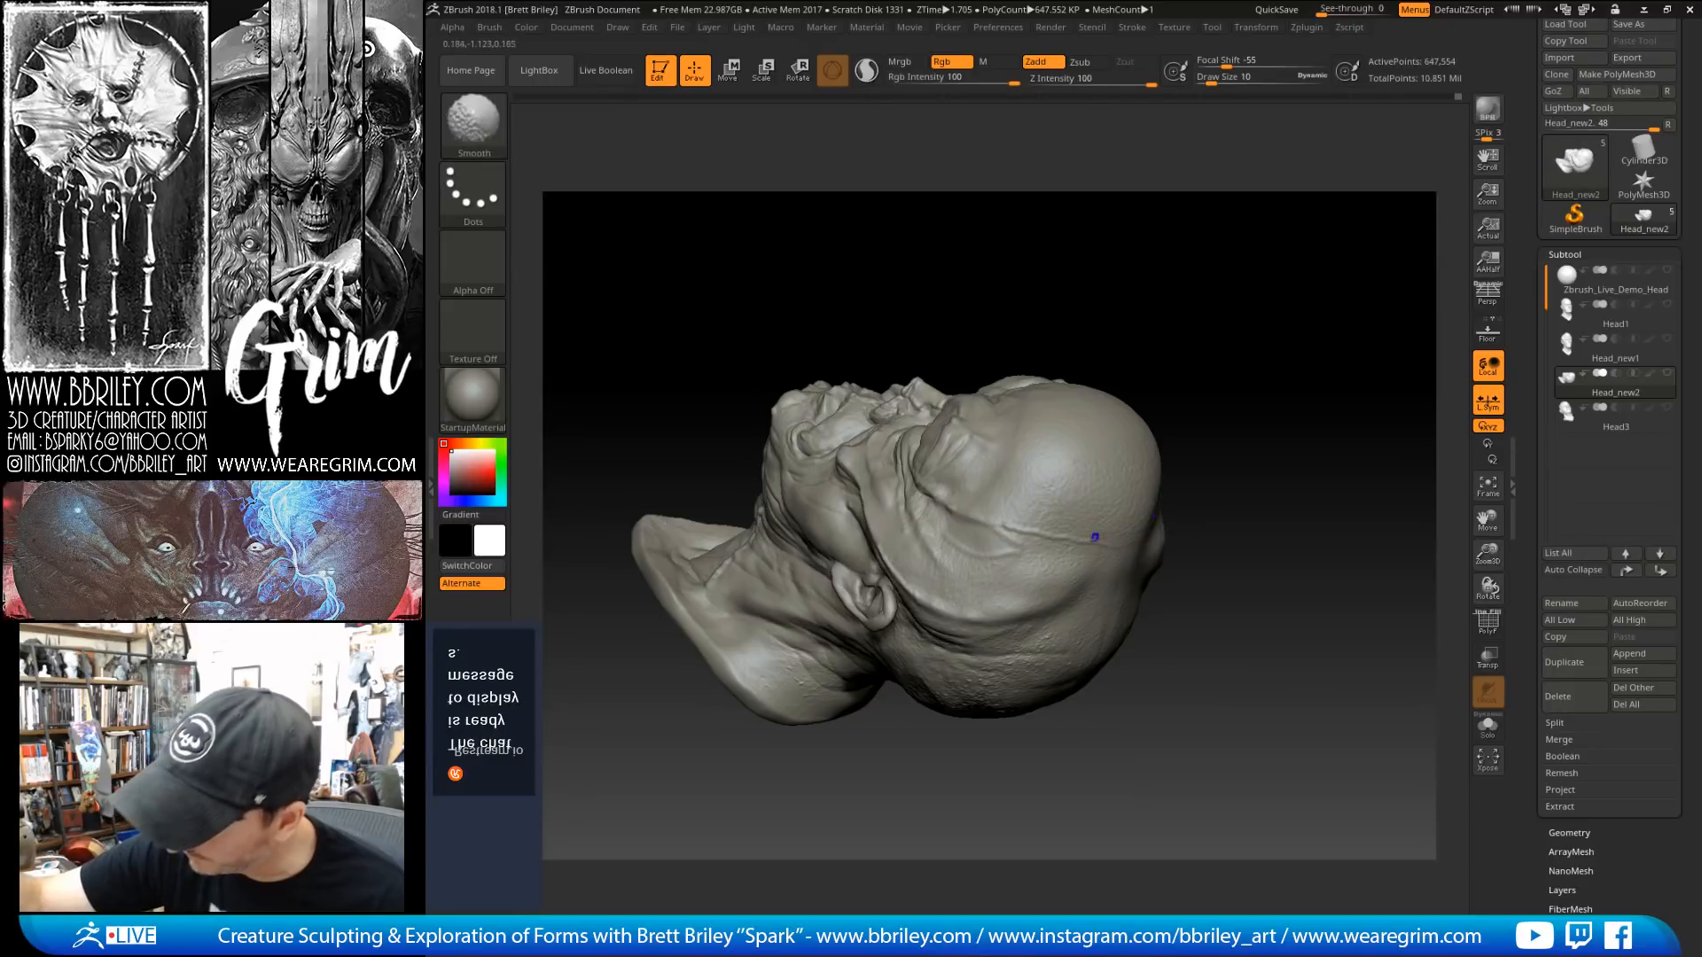
{"action": "key", "text": "ctrl+d"}
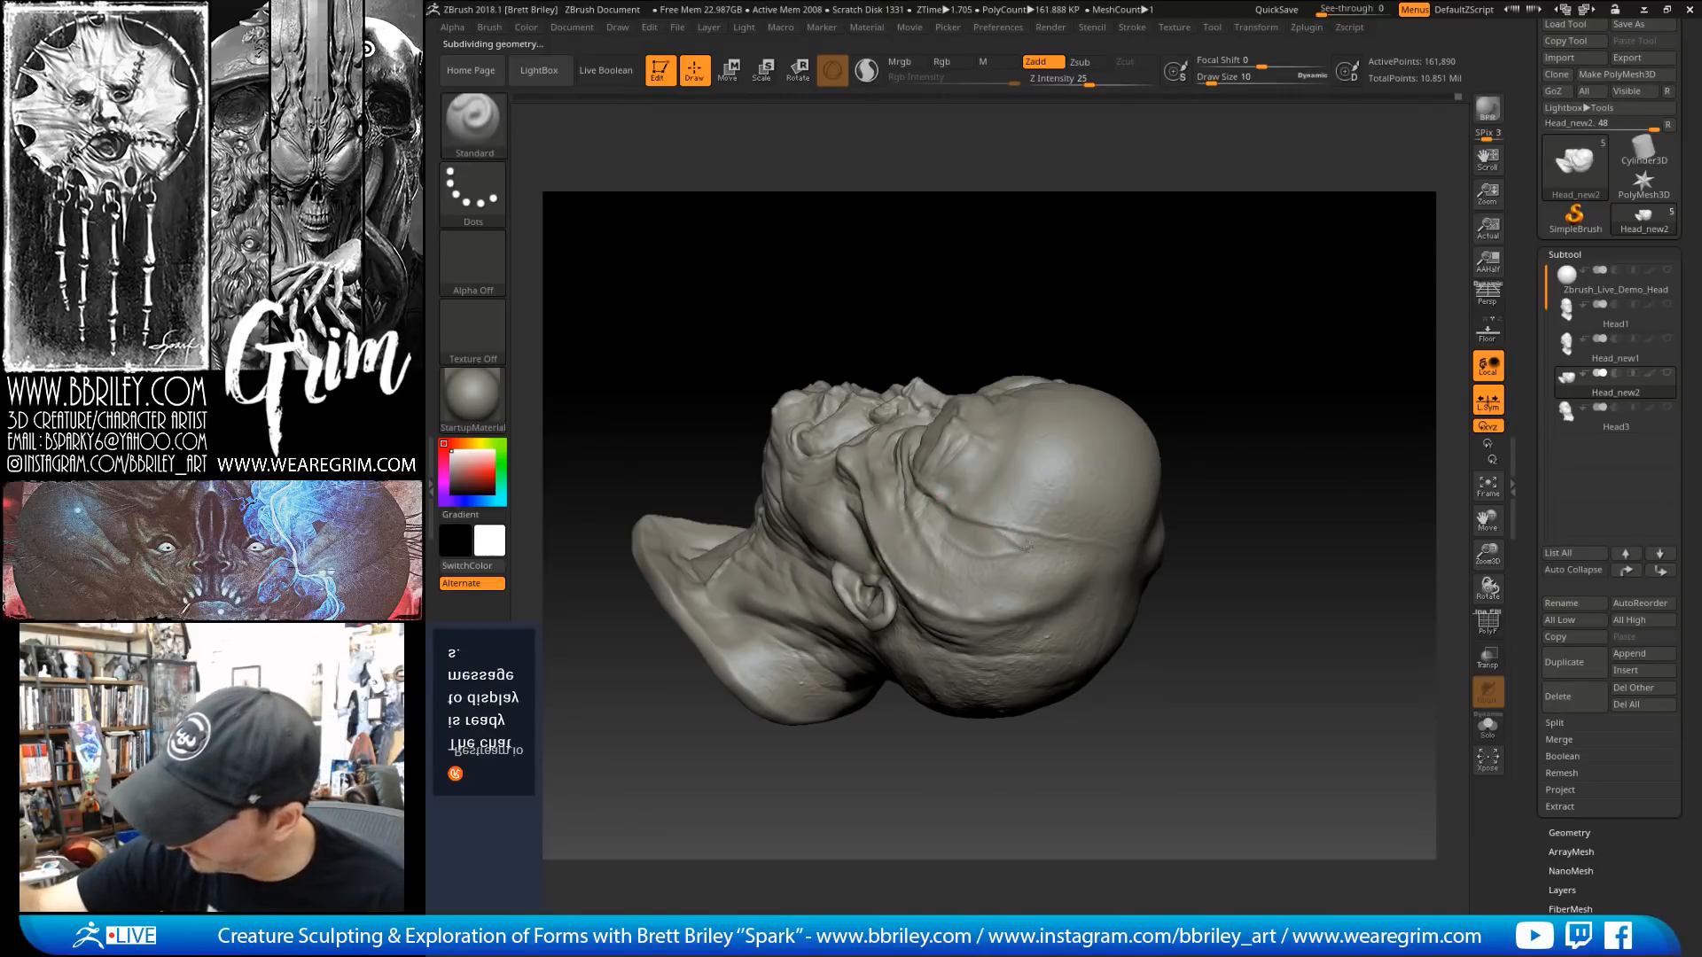
{"action": "key", "text": "shift"}
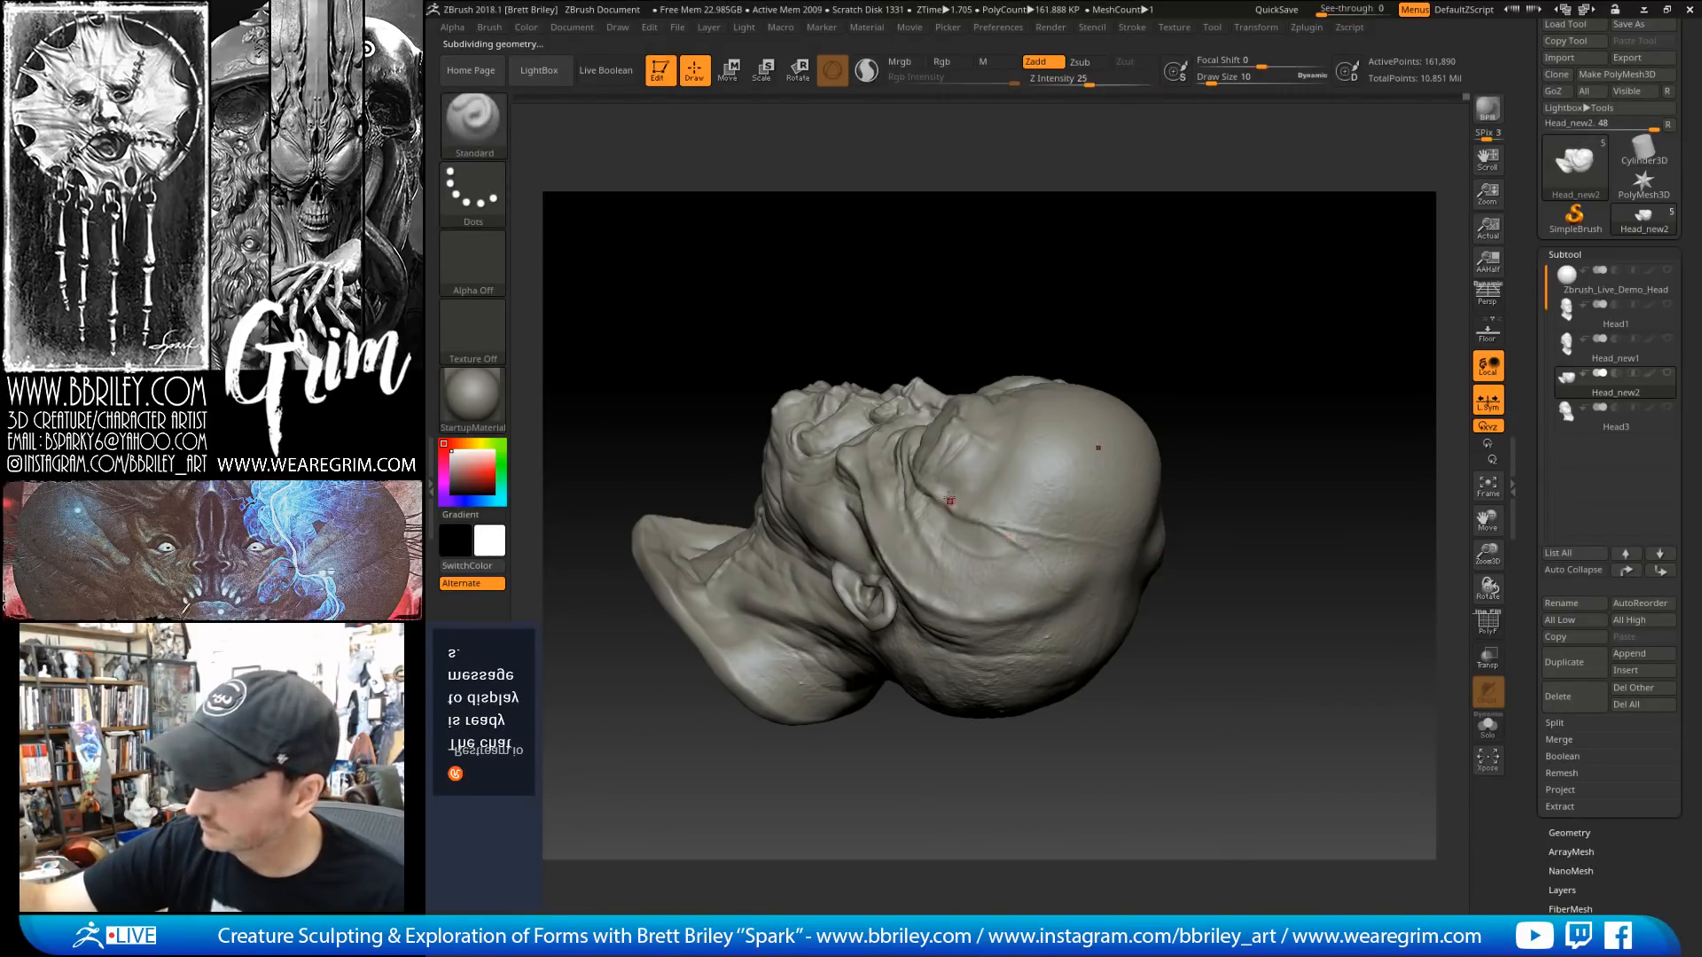
{"action": "key", "text": "shift"}
Step: Carve creases between the outer eye corner and the temple using DamStandard at intensity 21 with draw sizes 10 and 8
{"action": "left_click_drag", "start_coordinate": [1099, 257], "coordinate": [1156, 292]}
{"action": "mouse_move", "coordinate": [904, 288]}
{"action": "left_mouse_down"}
{"action": "mouse_move", "coordinate": [963, 302]}
{"action": "mouse_move", "coordinate": [842, 310]}
{"action": "mouse_move", "coordinate": [954, 342]}
{"action": "left_mouse_up"}
{"action": "key", "text": "b"}
{"action": "key", "text": "d"}
{"action": "key", "text": "s"}
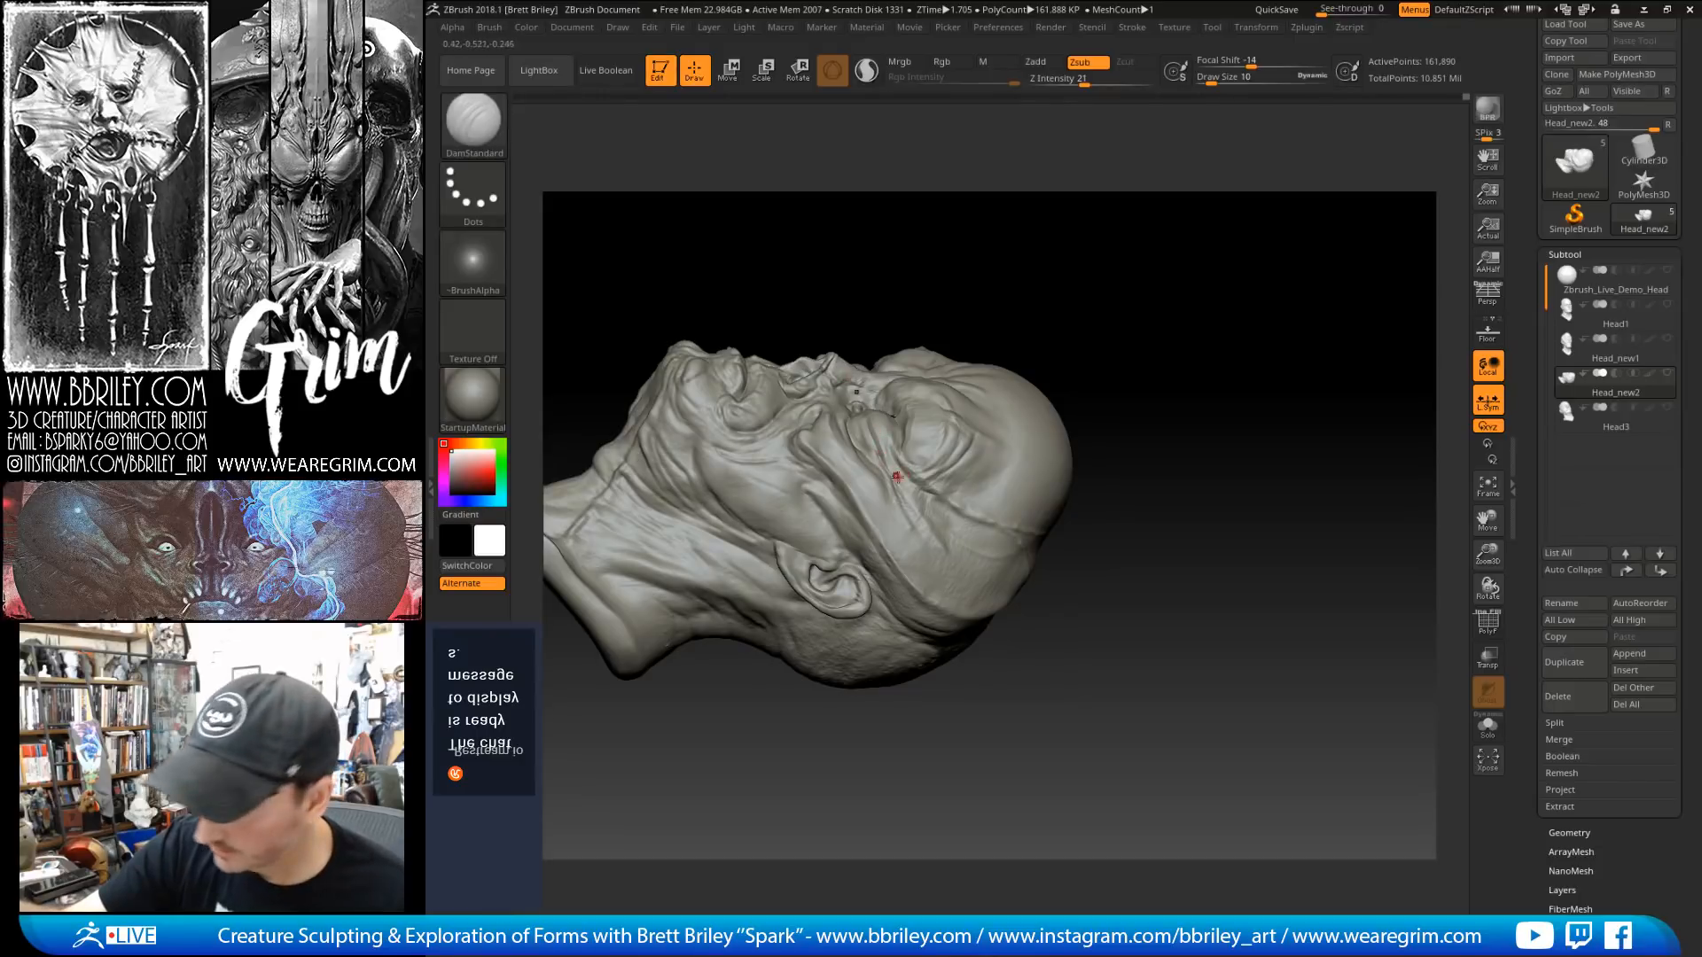
{"action": "left_click_drag", "start_coordinate": [941, 269], "coordinate": [896, 497]}
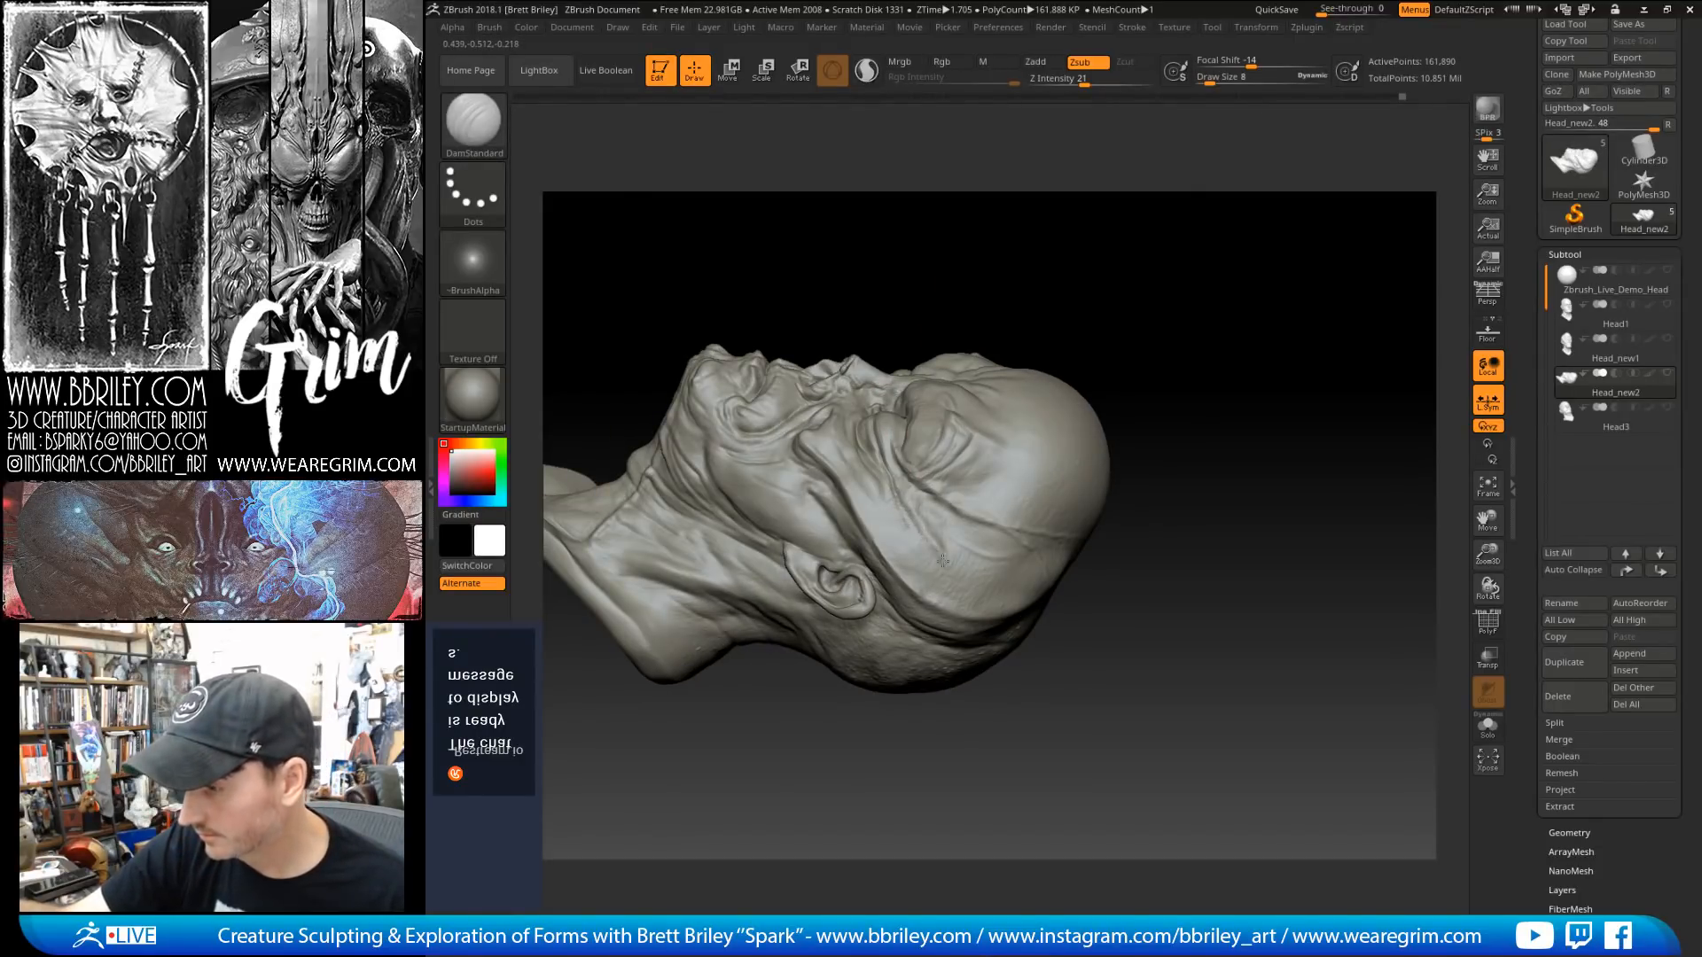
Step: Build up fine wrinkles on the side of the head above the ear using Standard at intensity 25 and draw size 8
{"action": "key", "text": "b"}
{"action": "key", "text": "s"}
{"action": "key", "text": "t"}
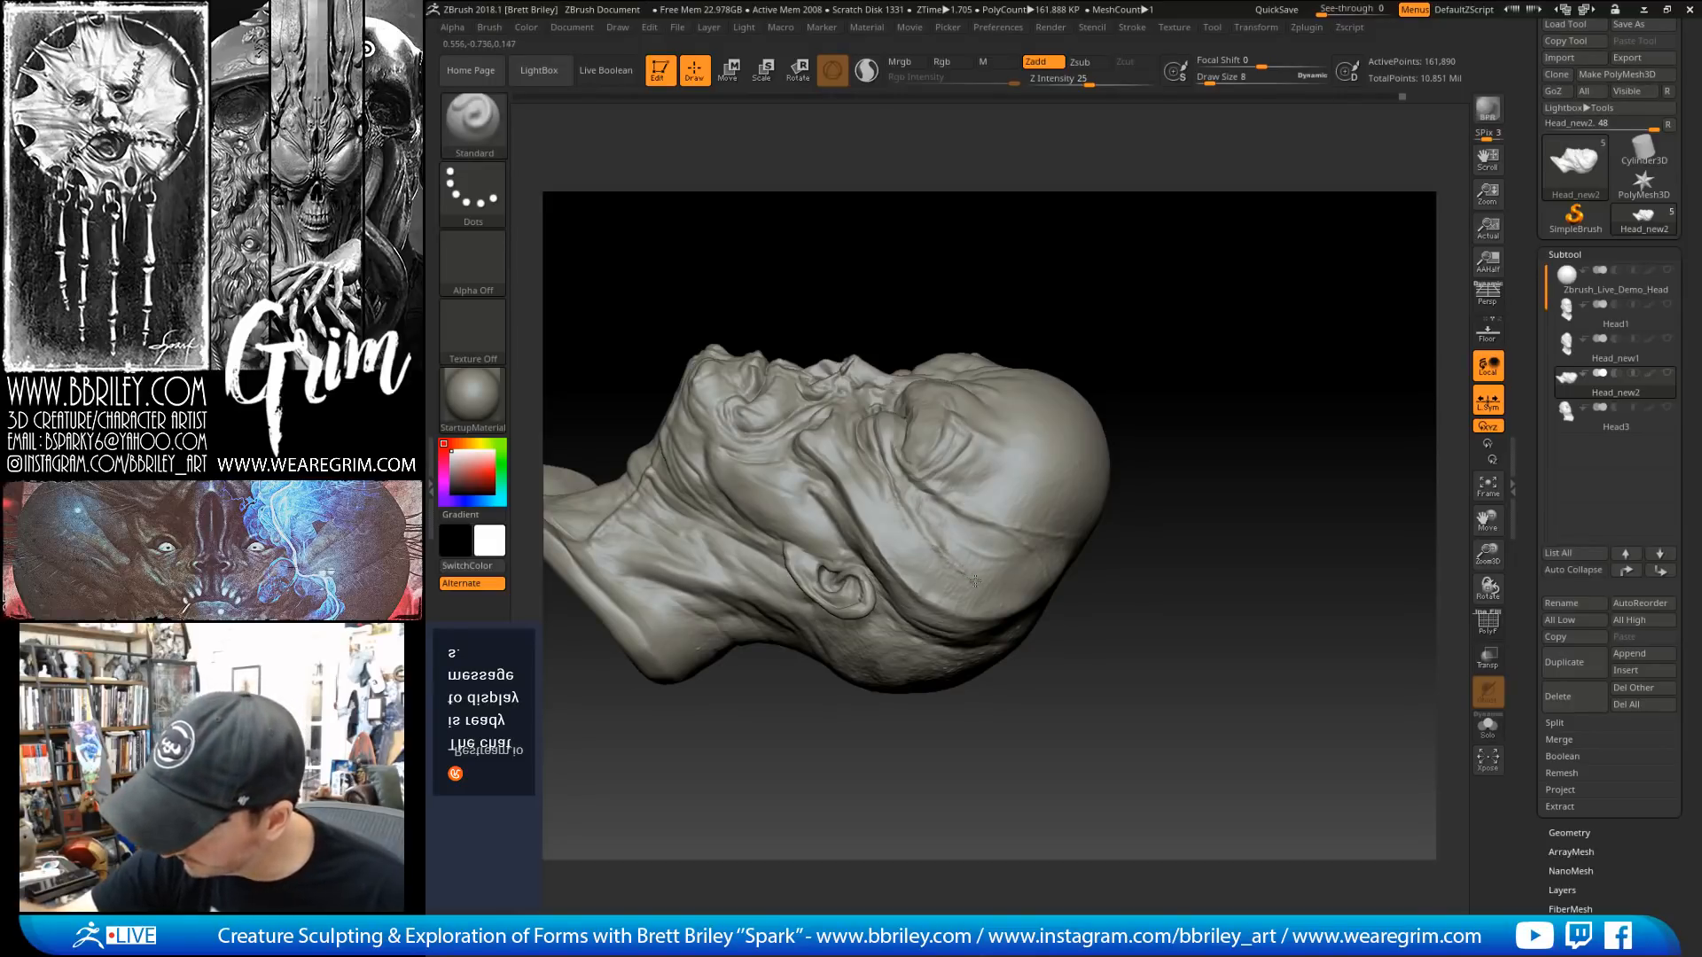
{"action": "mouse_move", "coordinate": [1091, 292]}
{"action": "left_mouse_down"}
{"action": "mouse_move", "coordinate": [1155, 292]}
{"action": "mouse_move", "coordinate": [1162, 224]}
{"action": "mouse_move", "coordinate": [1190, 416]}
{"action": "mouse_move", "coordinate": [1127, 422]}
{"action": "left_mouse_up"}
Step: Reshape the side contour of the skull using the Move brush at intensity 51, enlarging the draw size to about 124
{"action": "key", "text": "b"}
{"action": "key", "text": "m"}
{"action": "key", "text": "v"}
{"action": "key", "text": "s"}
{"action": "left_click", "coordinate": [938, 545]}
{"action": "mouse_move", "coordinate": [984, 523]}
{"action": "left_mouse_down"}
{"action": "mouse_move", "coordinate": [954, 509]}
{"action": "mouse_move", "coordinate": [965, 530]}
{"action": "left_mouse_up"}
{"action": "key", "text": "s"}
{"action": "key", "text": "s"}
{"action": "mouse_move", "coordinate": [917, 546]}
{"action": "left_mouse_down"}
{"action": "mouse_move", "coordinate": [938, 544]}
{"action": "mouse_move", "coordinate": [935, 502]}
{"action": "mouse_move", "coordinate": [981, 425]}
{"action": "mouse_move", "coordinate": [953, 538]}
{"action": "mouse_move", "coordinate": [928, 554]}
{"action": "mouse_move", "coordinate": [937, 443]}
{"action": "mouse_move", "coordinate": [877, 412]}
{"action": "mouse_move", "coordinate": [945, 365]}
{"action": "mouse_move", "coordinate": [912, 456]}
{"action": "left_mouse_up"}
{"action": "key", "text": "bracketright"}
{"action": "key", "text": "bracketright"}
{"action": "key", "text": "bracketright"}
{"action": "key", "text": "bracketleft"}
{"action": "key", "text": "bracketright"}
{"action": "key", "text": "bracketright"}
{"action": "key", "text": "bracketleft"}
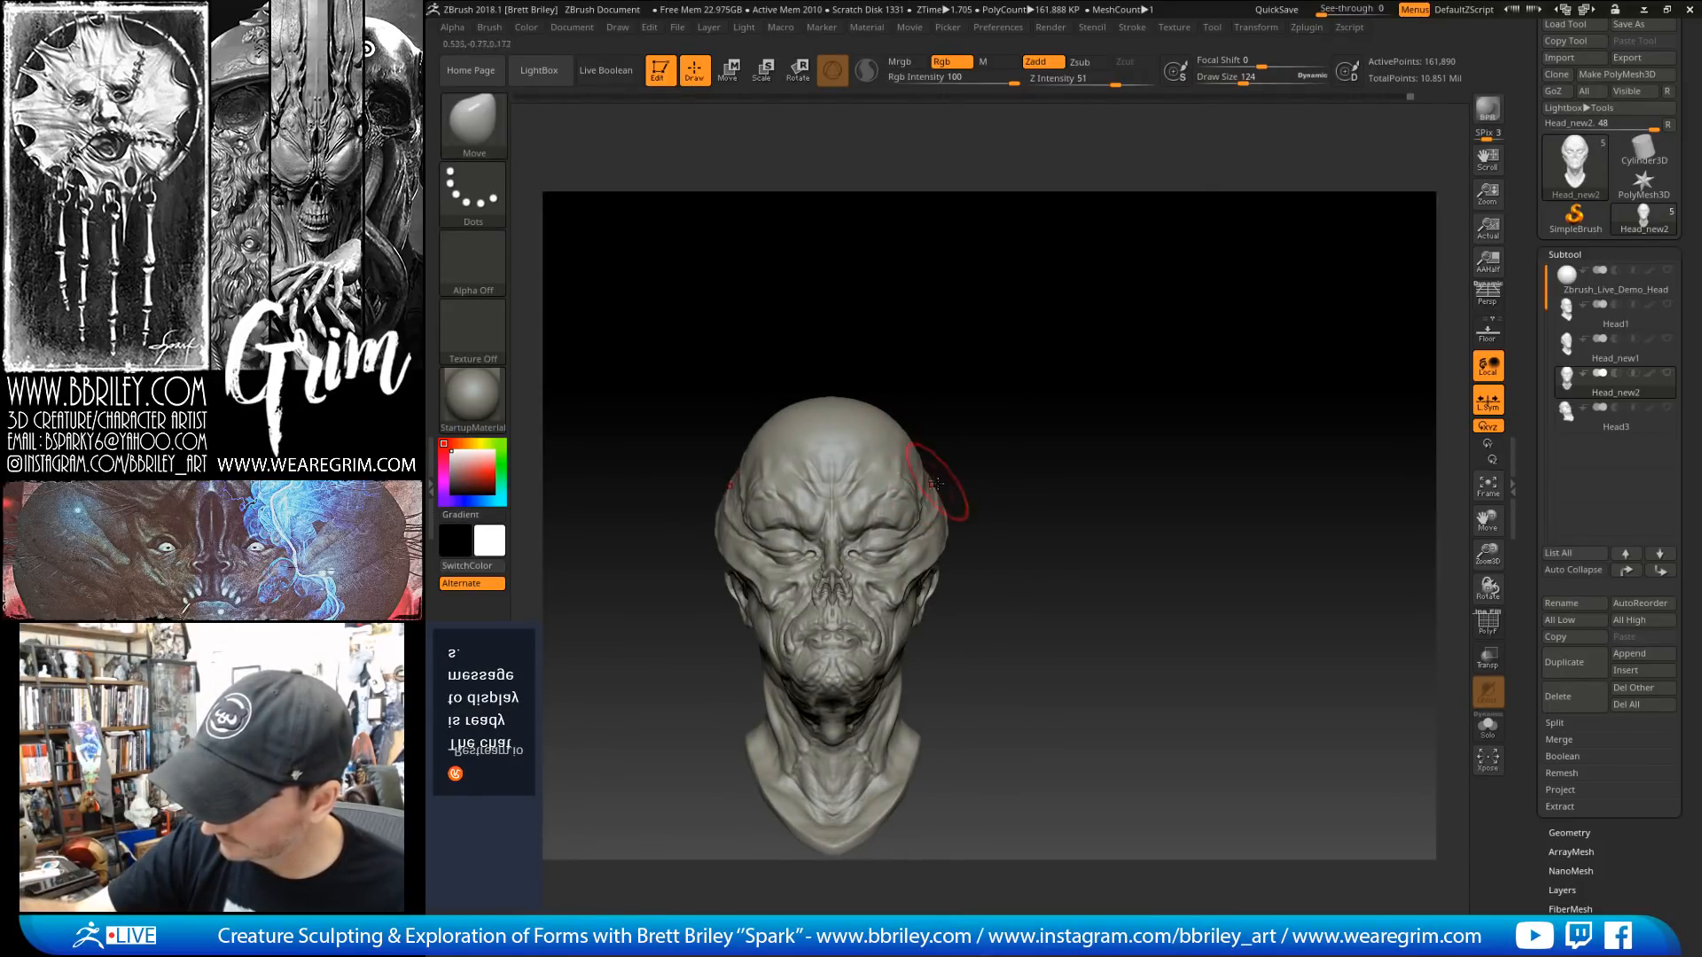
Step: Adjust the temples and the sides of the face beside the eyes with the Move brush at draw sizes 119 and 72
{"action": "key", "text": "s"}
{"action": "left_click_drag", "start_coordinate": [954, 499], "coordinate": [949, 543]}
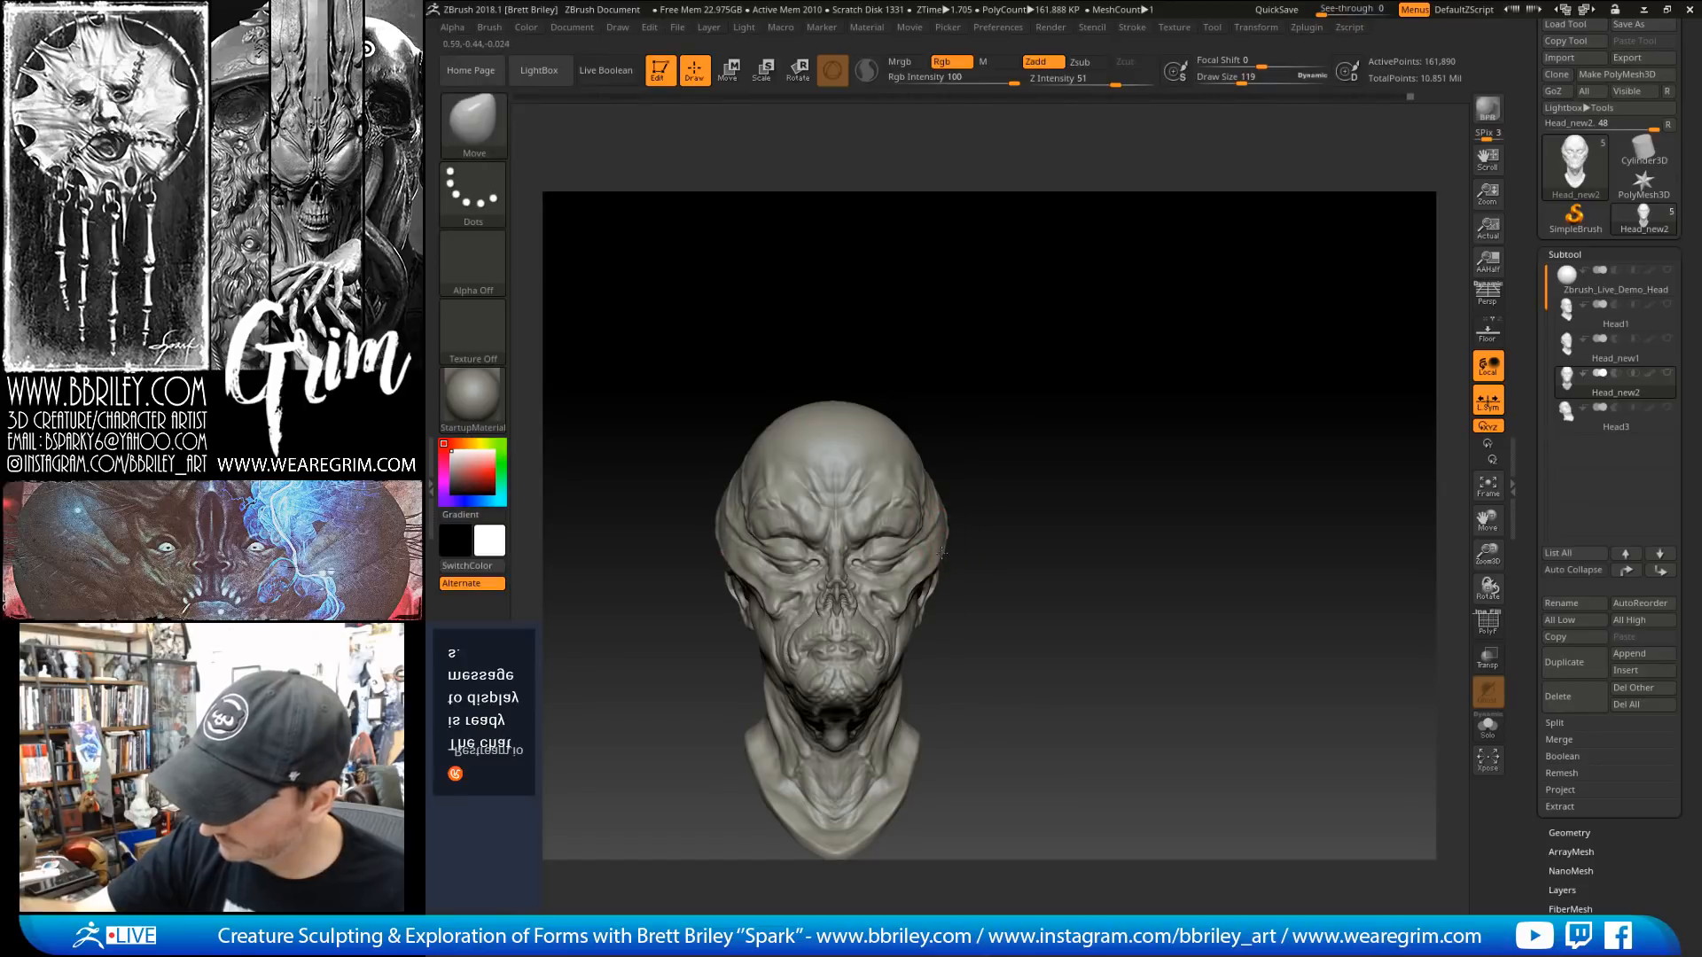
{"action": "key", "text": "bracketleft"}
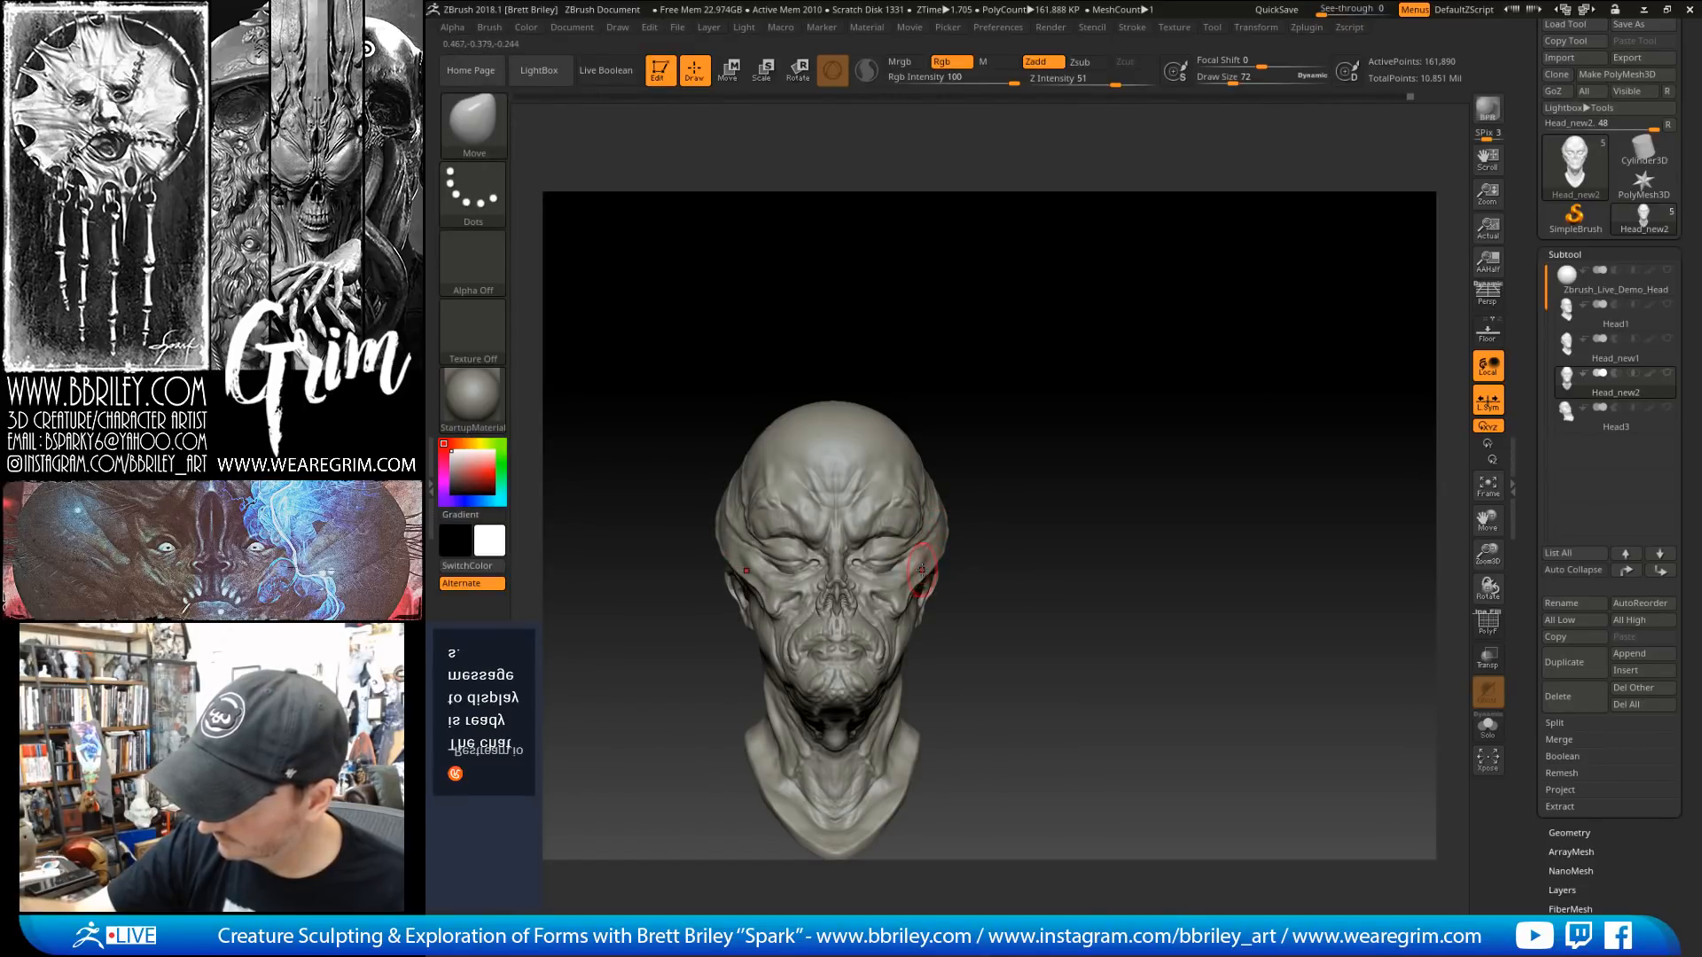
{"action": "mouse_move", "coordinate": [922, 570]}
{"action": "left_mouse_down"}
{"action": "mouse_move", "coordinate": [1025, 407]}
{"action": "mouse_move", "coordinate": [1082, 387]}
{"action": "mouse_move", "coordinate": [1032, 390]}
{"action": "left_mouse_up"}
Step: Save the head tool to disk as Zbrush_Live_Demo_Head1
{"action": "left_click", "coordinate": [1212, 27]}
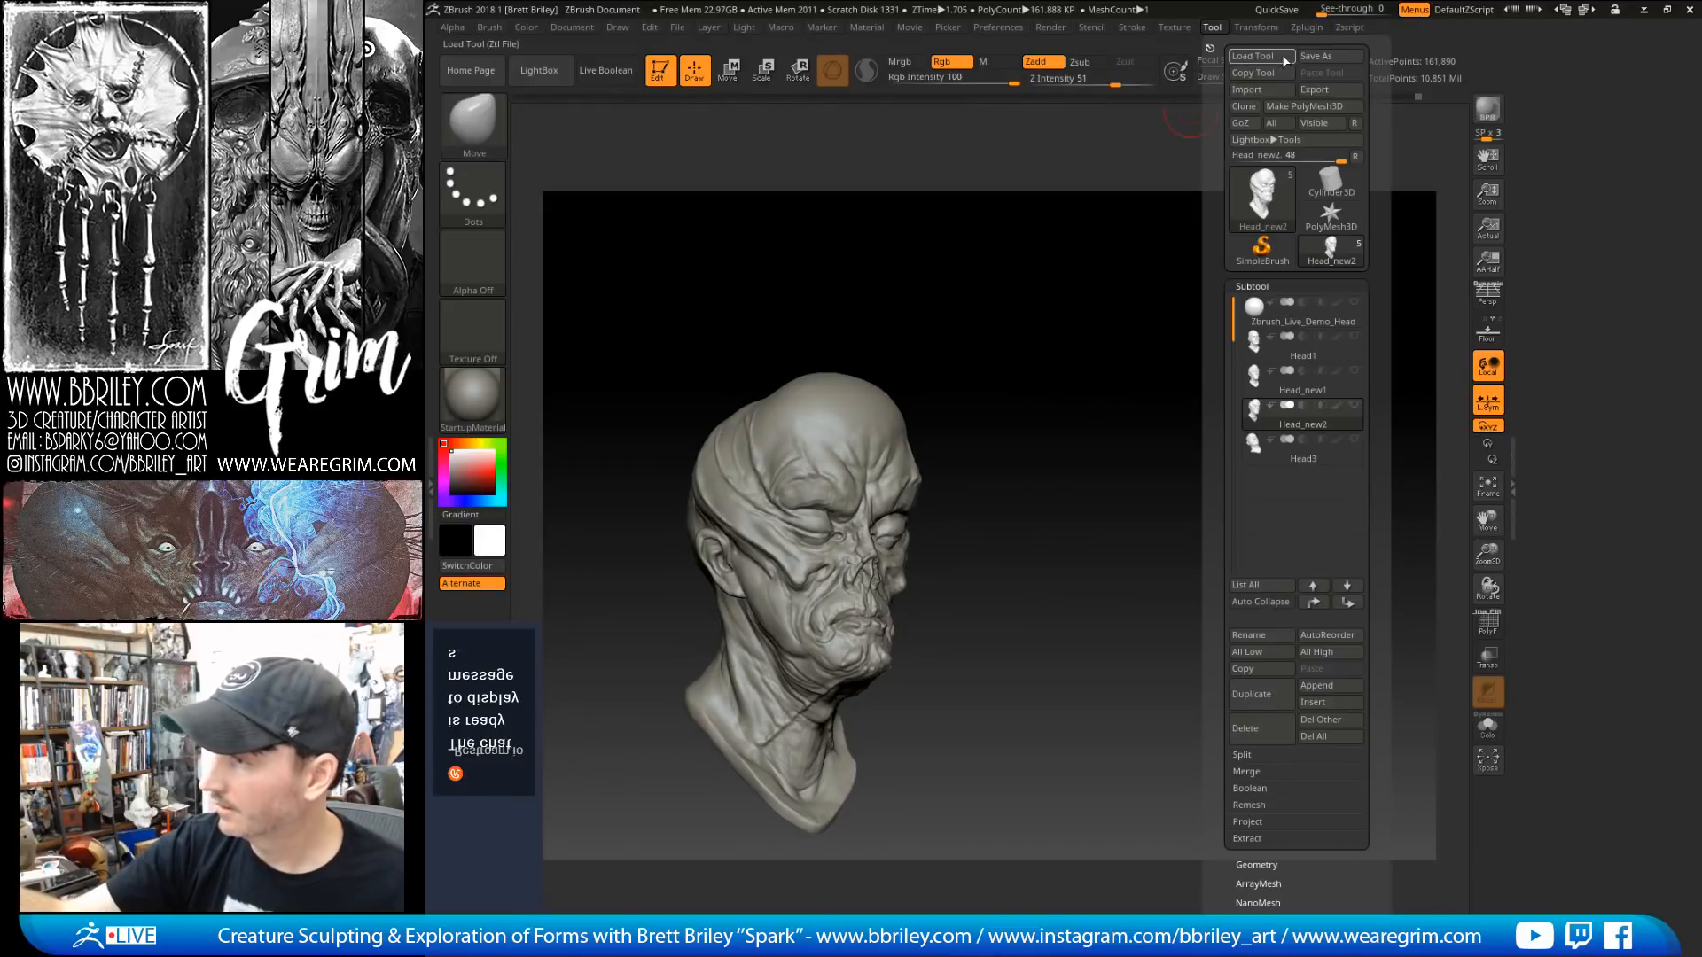
{"action": "left_click", "coordinate": [1315, 56]}
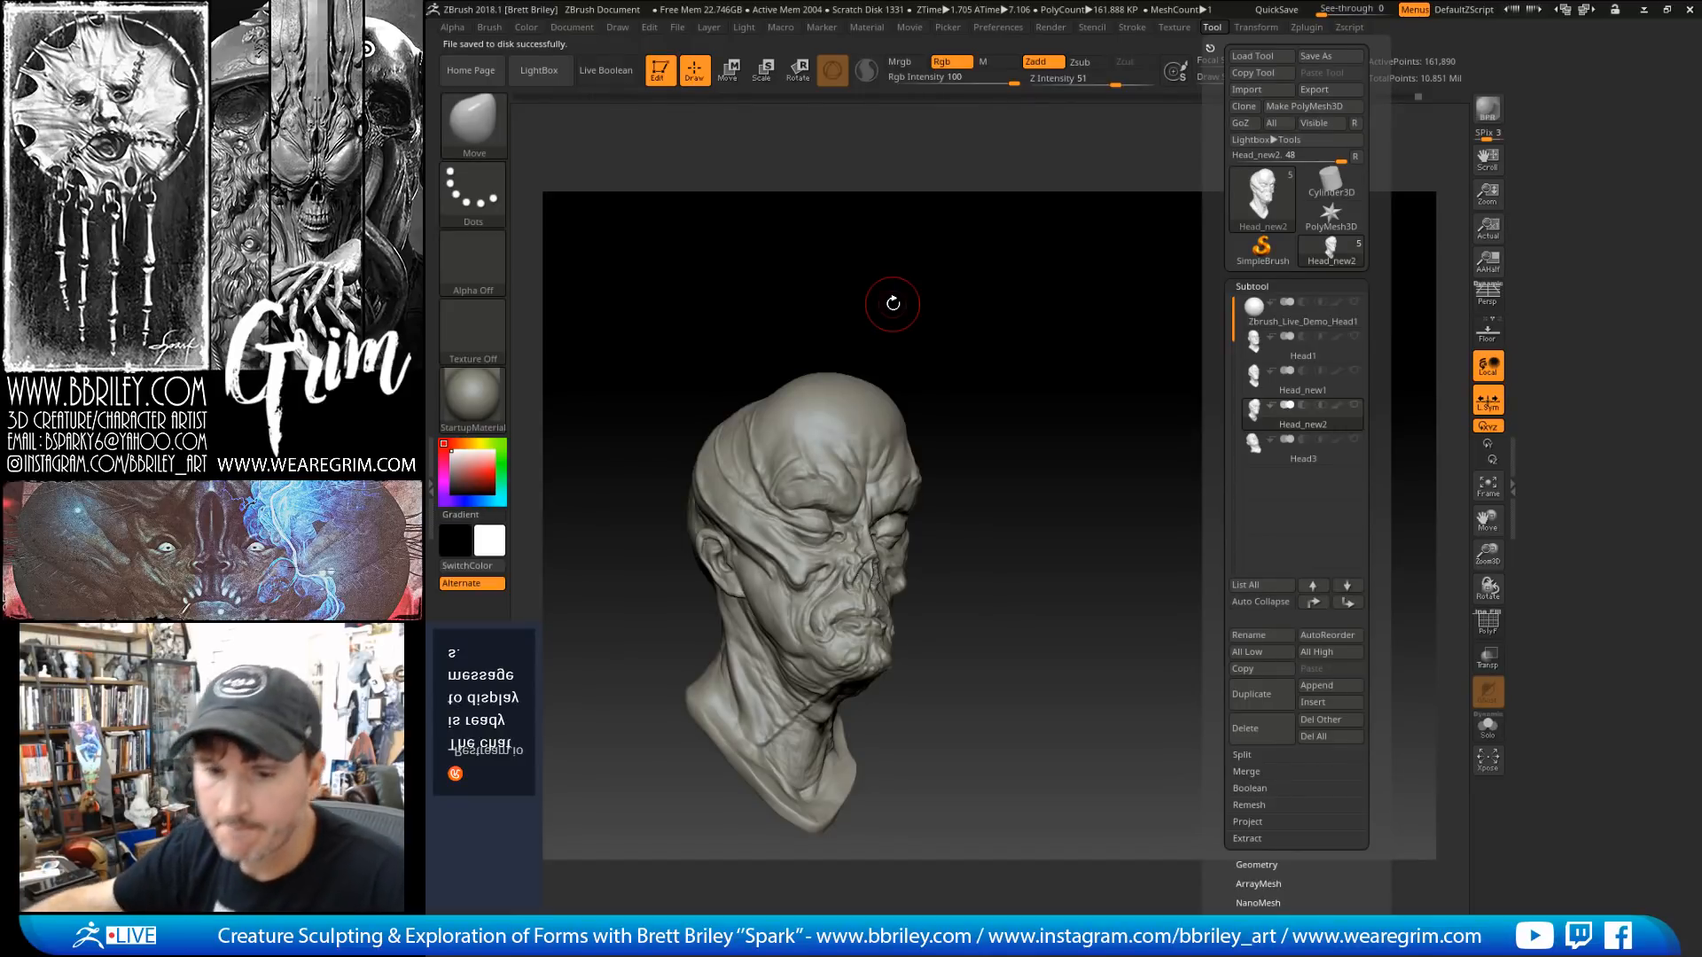
Step: Shift the outer forehead forms above the brows using the Move brush at intensity 51 and draw size 65
{"action": "mouse_move", "coordinate": [889, 296]}
{"action": "left_mouse_down"}
{"action": "mouse_move", "coordinate": [1121, 377]}
{"action": "mouse_move", "coordinate": [995, 380]}
{"action": "mouse_move", "coordinate": [1151, 364]}
{"action": "mouse_move", "coordinate": [1068, 388]}
{"action": "left_mouse_up"}
{"action": "key", "text": "s"}
{"action": "left_click", "coordinate": [988, 451]}
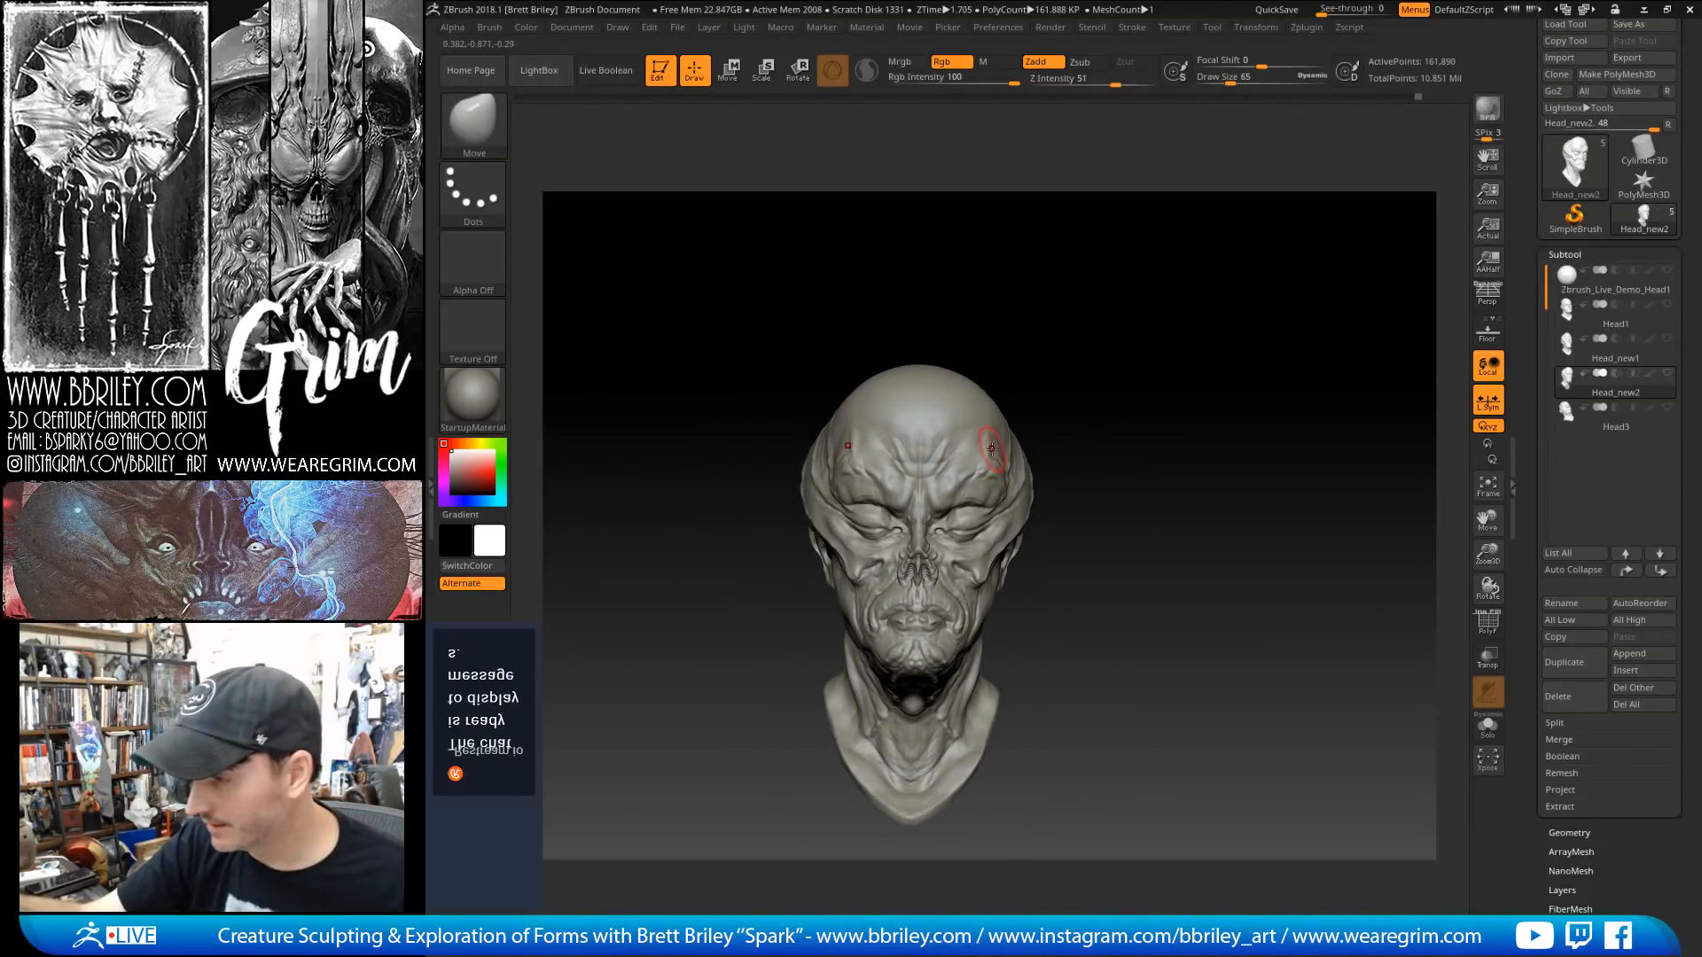
{"action": "mouse_move", "coordinate": [989, 449]}
{"action": "left_mouse_down"}
{"action": "mouse_move", "coordinate": [1124, 301]}
{"action": "mouse_move", "coordinate": [1086, 355]}
{"action": "mouse_move", "coordinate": [1002, 406]}
{"action": "mouse_move", "coordinate": [1077, 427]}
{"action": "left_mouse_up"}
Step: Carve creases into the forehead above the brow bulges using DamStandard at intensity 21 with draw sizes 56 and 36
{"action": "key", "text": "b"}
{"action": "key", "text": "d"}
{"action": "key", "text": "s"}
{"action": "key", "text": "bracketleft"}
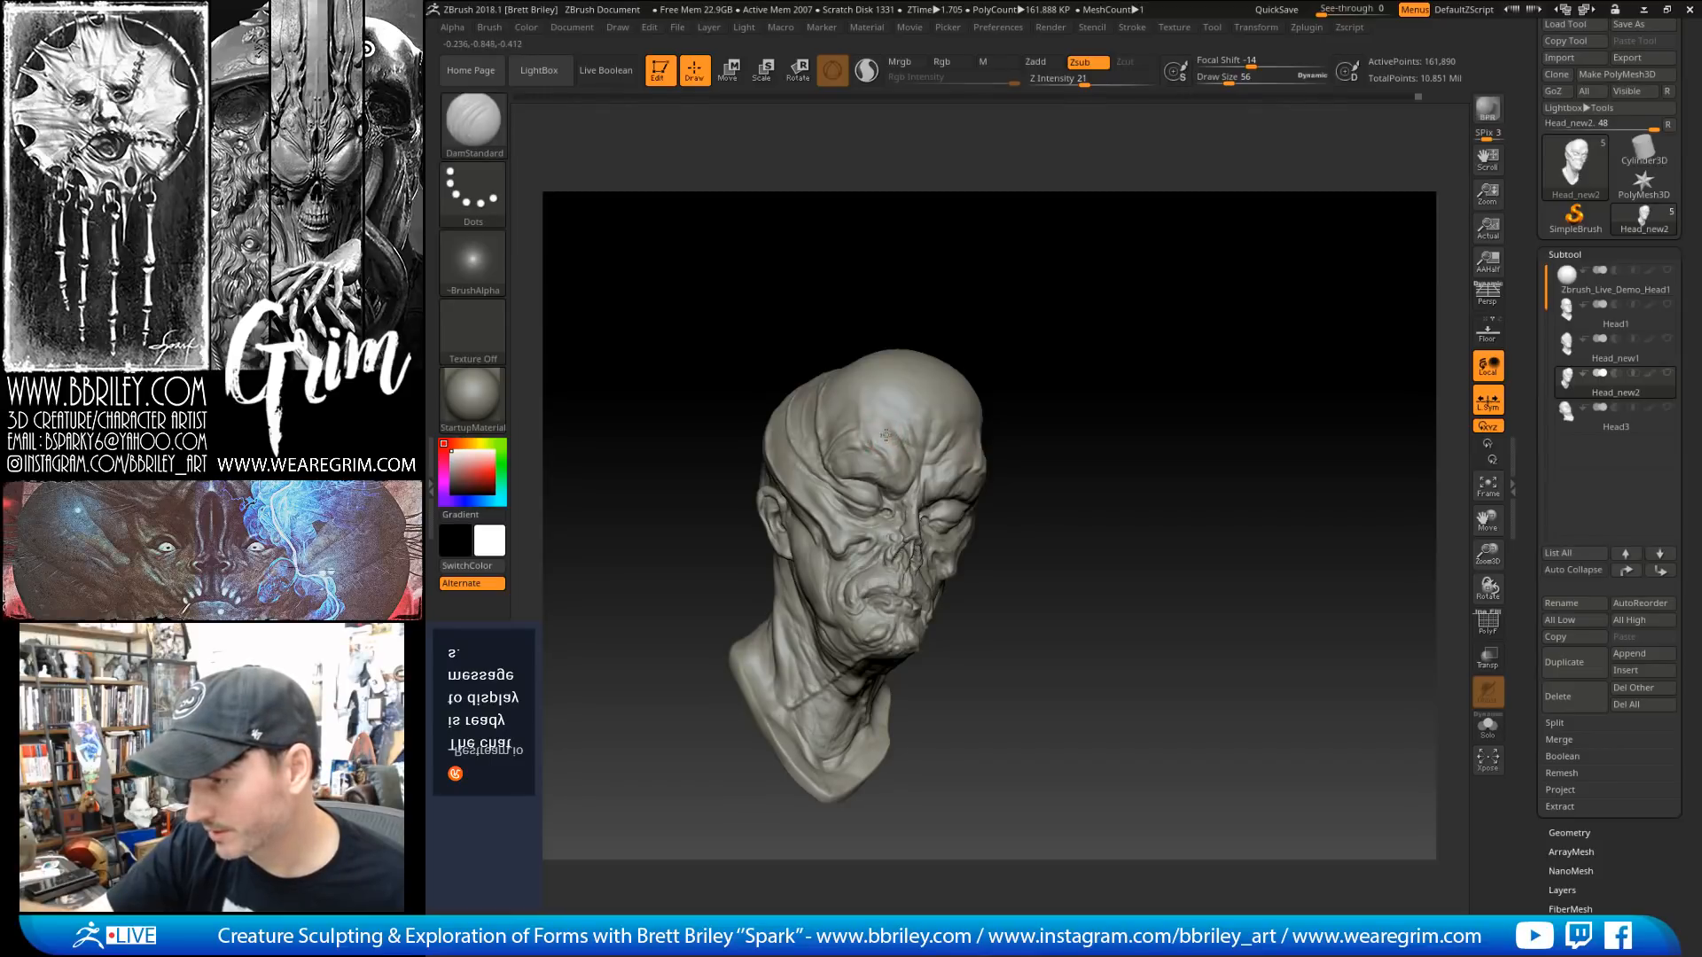
{"action": "left_click_drag", "start_coordinate": [886, 434], "coordinate": [897, 448]}
{"action": "mouse_move", "coordinate": [888, 271]}
{"action": "left_mouse_down"}
{"action": "mouse_move", "coordinate": [991, 316]}
{"action": "mouse_move", "coordinate": [969, 275]}
{"action": "left_mouse_up"}
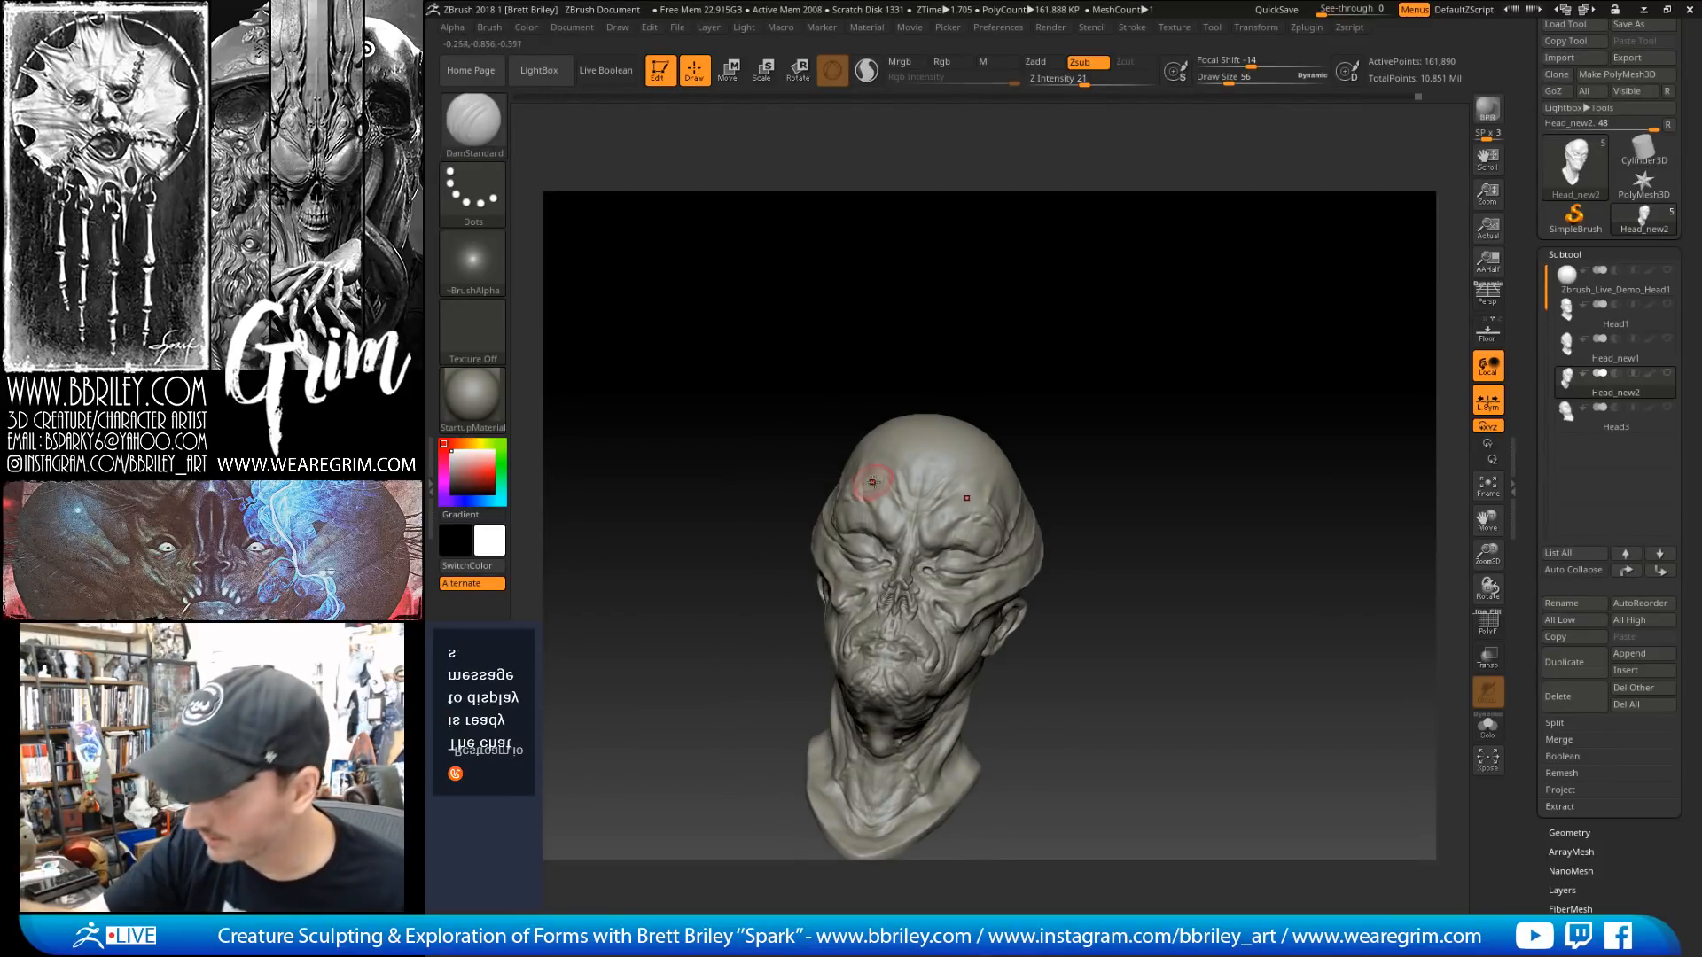
{"action": "key", "text": "bracketleft"}
{"action": "key", "text": "bracketleft"}
{"action": "left_click_drag", "start_coordinate": [873, 483], "coordinate": [891, 461]}
{"action": "mouse_move", "coordinate": [939, 305]}
{"action": "left_mouse_down"}
{"action": "mouse_move", "coordinate": [965, 342]}
{"action": "mouse_move", "coordinate": [1006, 345]}
{"action": "left_mouse_up"}
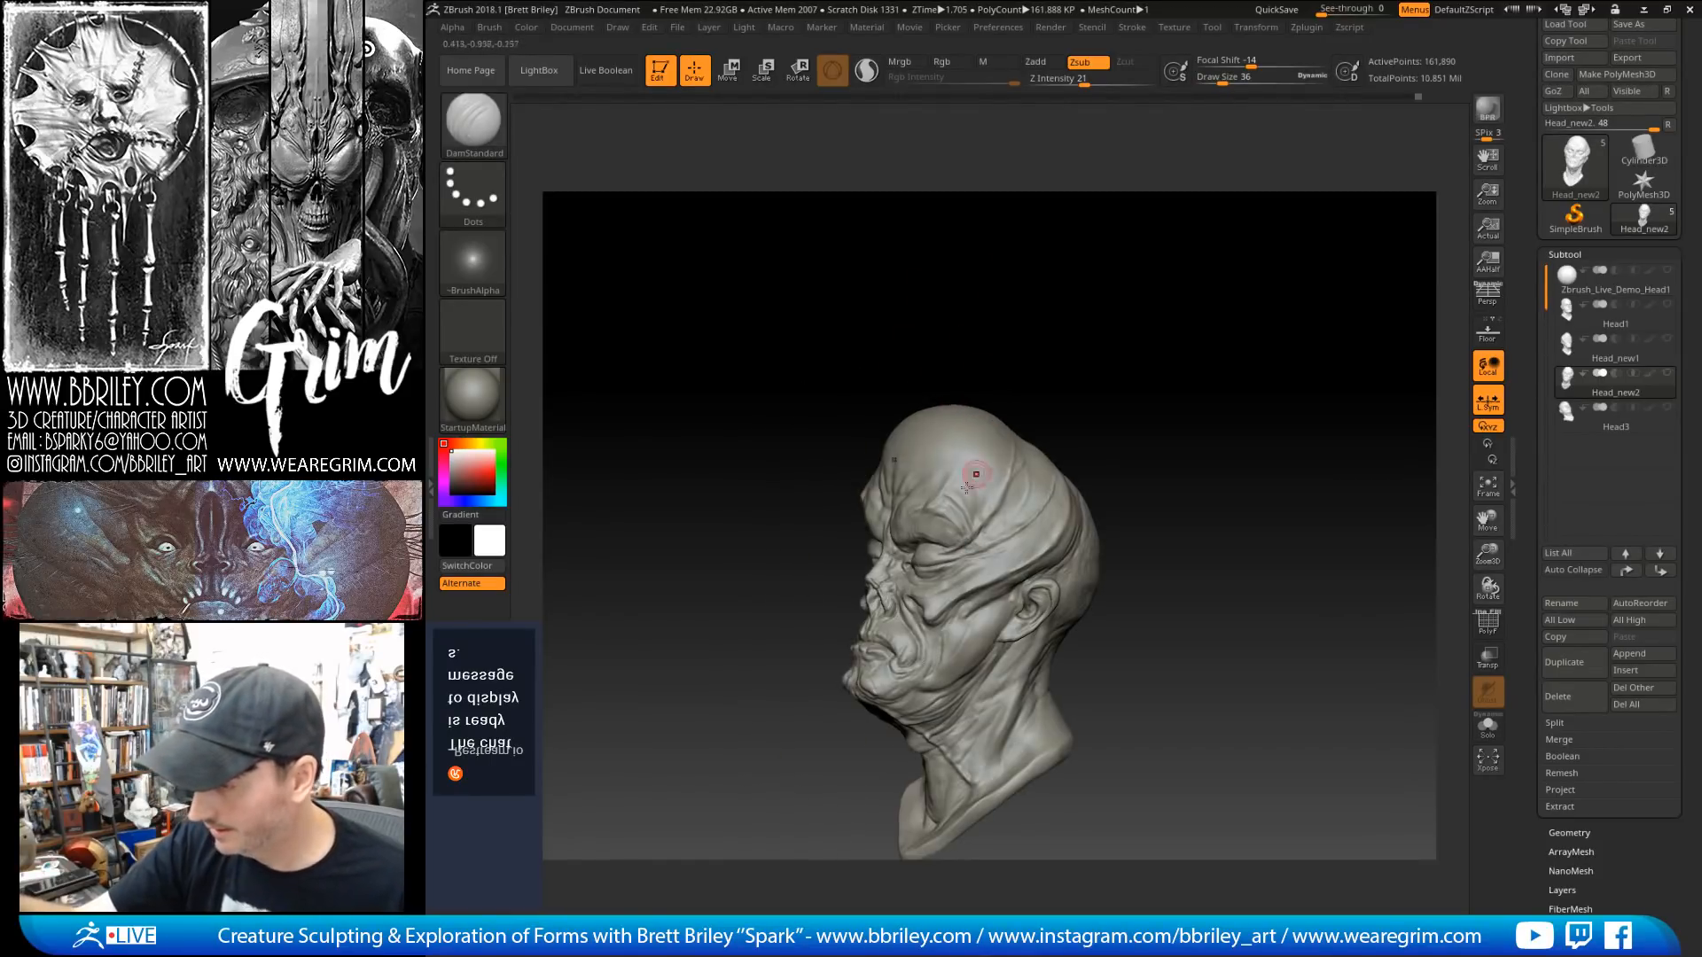
{"action": "left_click_drag", "start_coordinate": [974, 476], "coordinate": [939, 463]}
Step: Reposition the folds above the brow using the Move brush at intensity 51 with draw sizes 34 and 41
{"action": "left_click_drag", "start_coordinate": [938, 354], "coordinate": [985, 358]}
{"action": "key", "text": "b"}
{"action": "key", "text": "m"}
{"action": "key", "text": "v"}
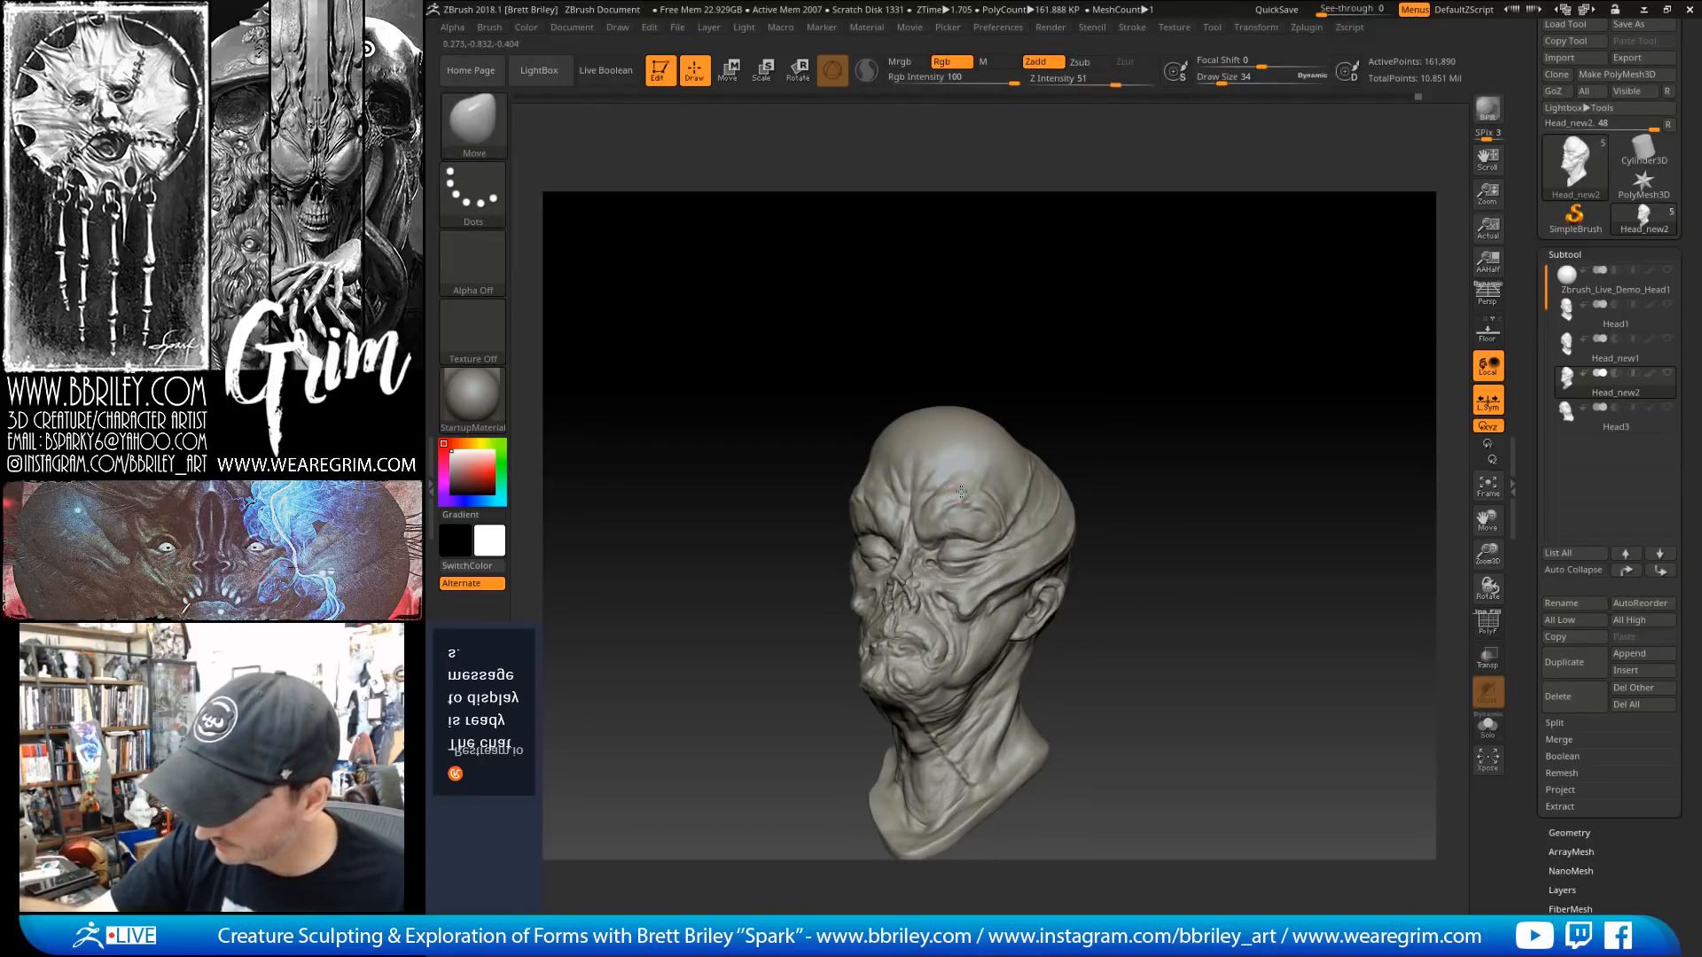
{"action": "key", "text": "bracketright"}
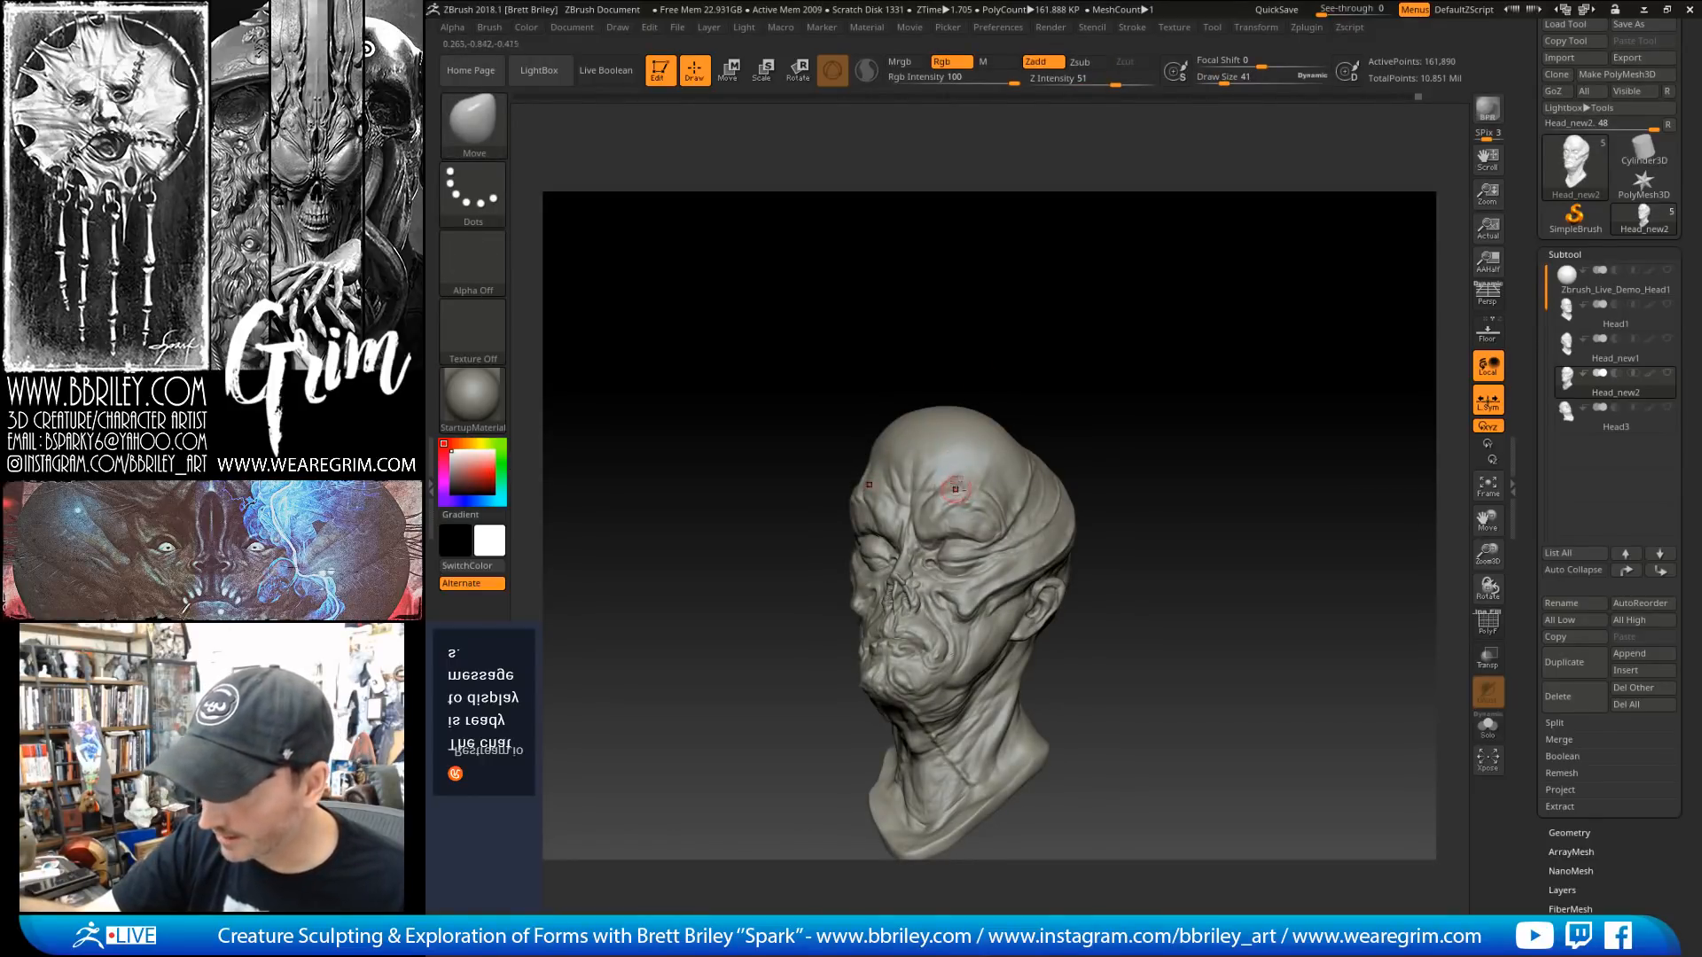
{"action": "mouse_move", "coordinate": [1008, 324]}
{"action": "left_mouse_down"}
{"action": "mouse_move", "coordinate": [1080, 352]}
{"action": "mouse_move", "coordinate": [974, 424]}
{"action": "mouse_move", "coordinate": [969, 342]}
{"action": "mouse_move", "coordinate": [1017, 334]}
{"action": "left_mouse_up"}
Step: Carve creases along the brow folds using DamStandard at intensity 21 and draw size 16, and raise the head's subdivision level
{"action": "key", "text": "b"}
{"action": "key", "text": "d"}
{"action": "key", "text": "s"}
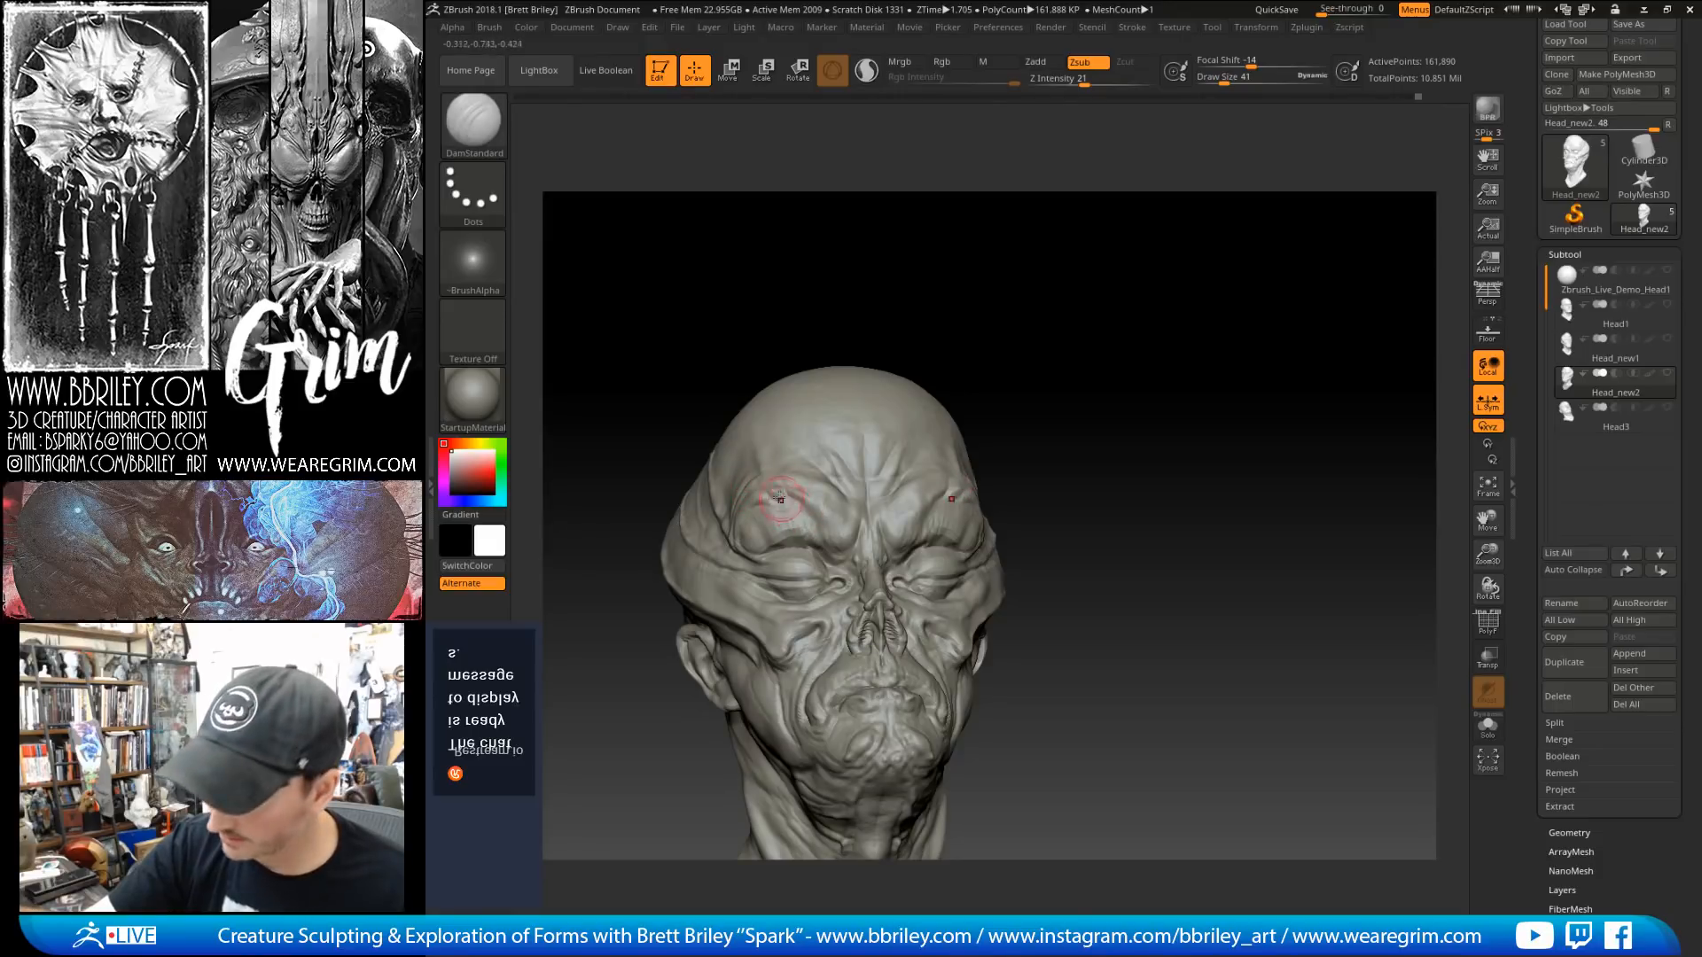
{"action": "key", "text": "s"}
{"action": "left_click_drag", "start_coordinate": [815, 532], "coordinate": [805, 532]}
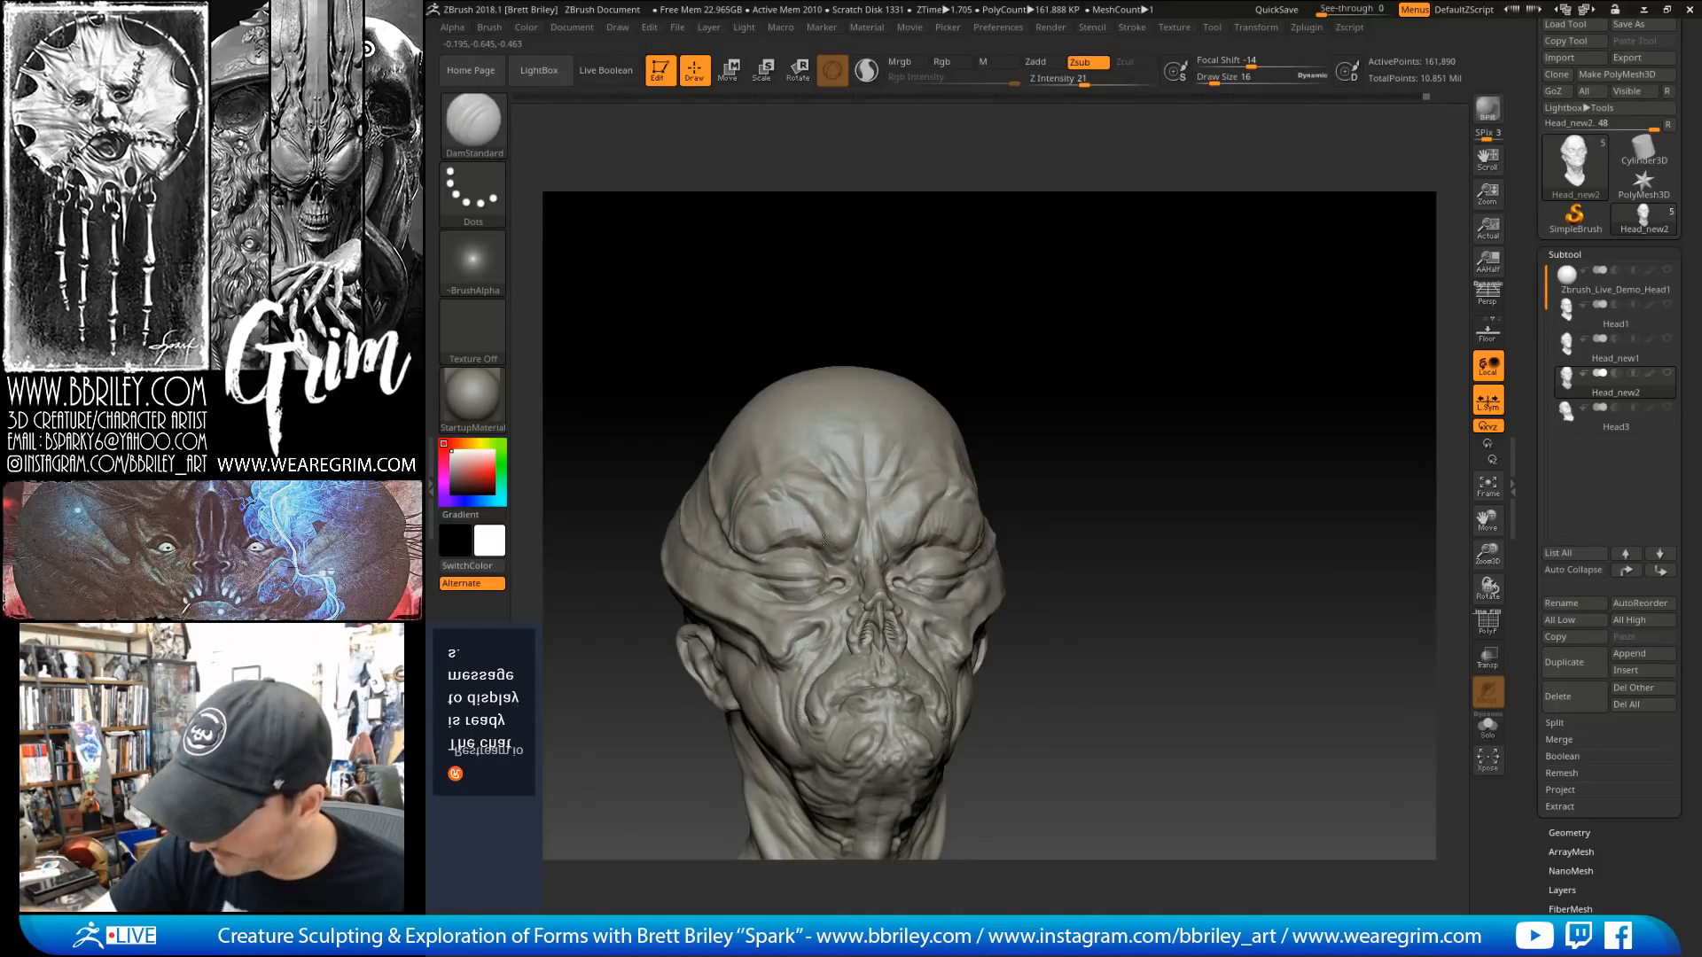
{"action": "key", "text": "ctrl+d"}
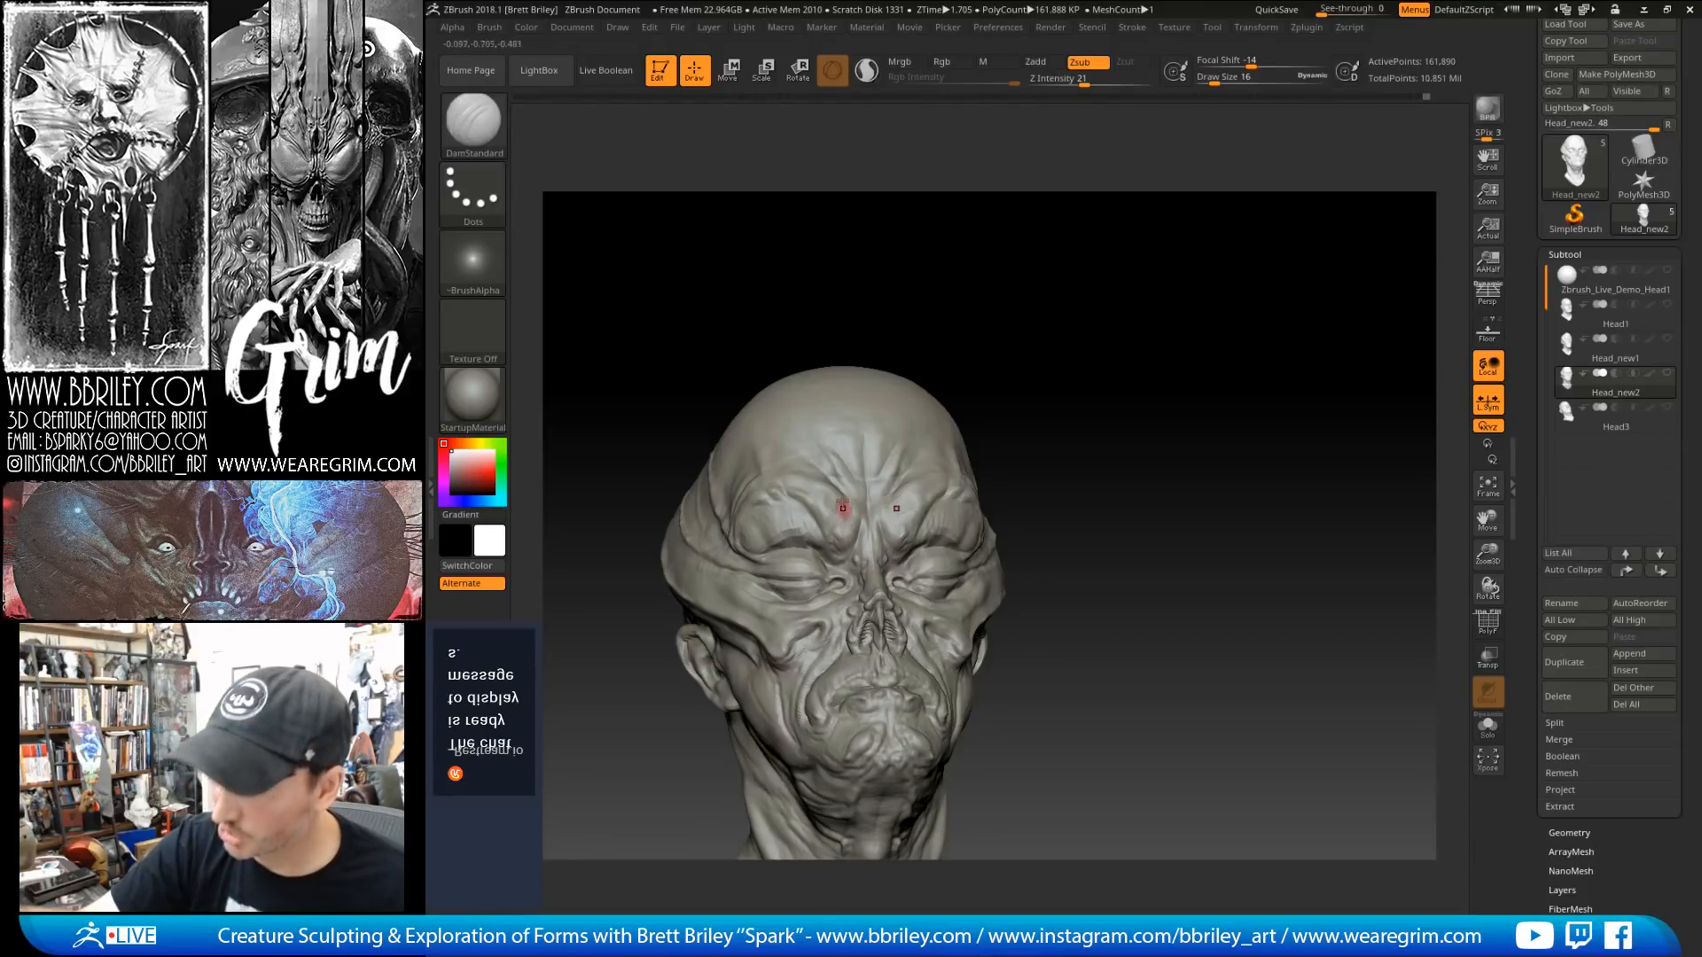
Step: Sharpen the finer forehead and brow creases at the higher subdivision level using DamStandard at draw size 16
{"action": "left_click_drag", "start_coordinate": [981, 327], "coordinate": [987, 315]}
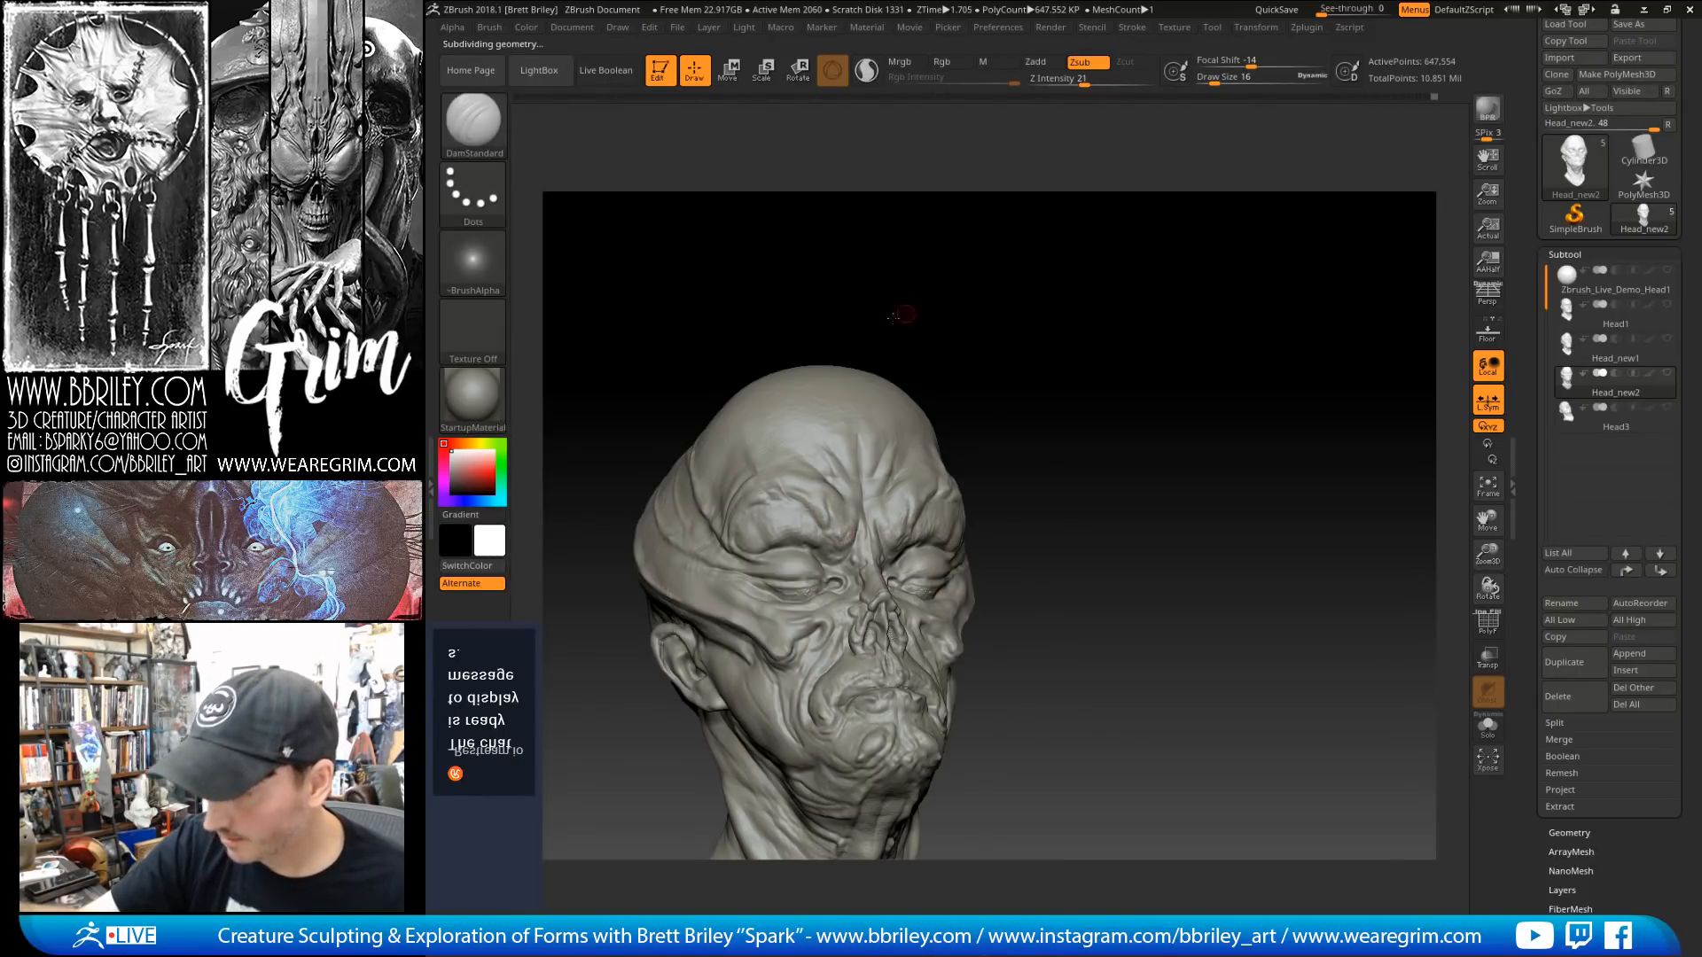
{"action": "left_click_drag", "start_coordinate": [904, 316], "coordinate": [873, 321], "text": "shift"}
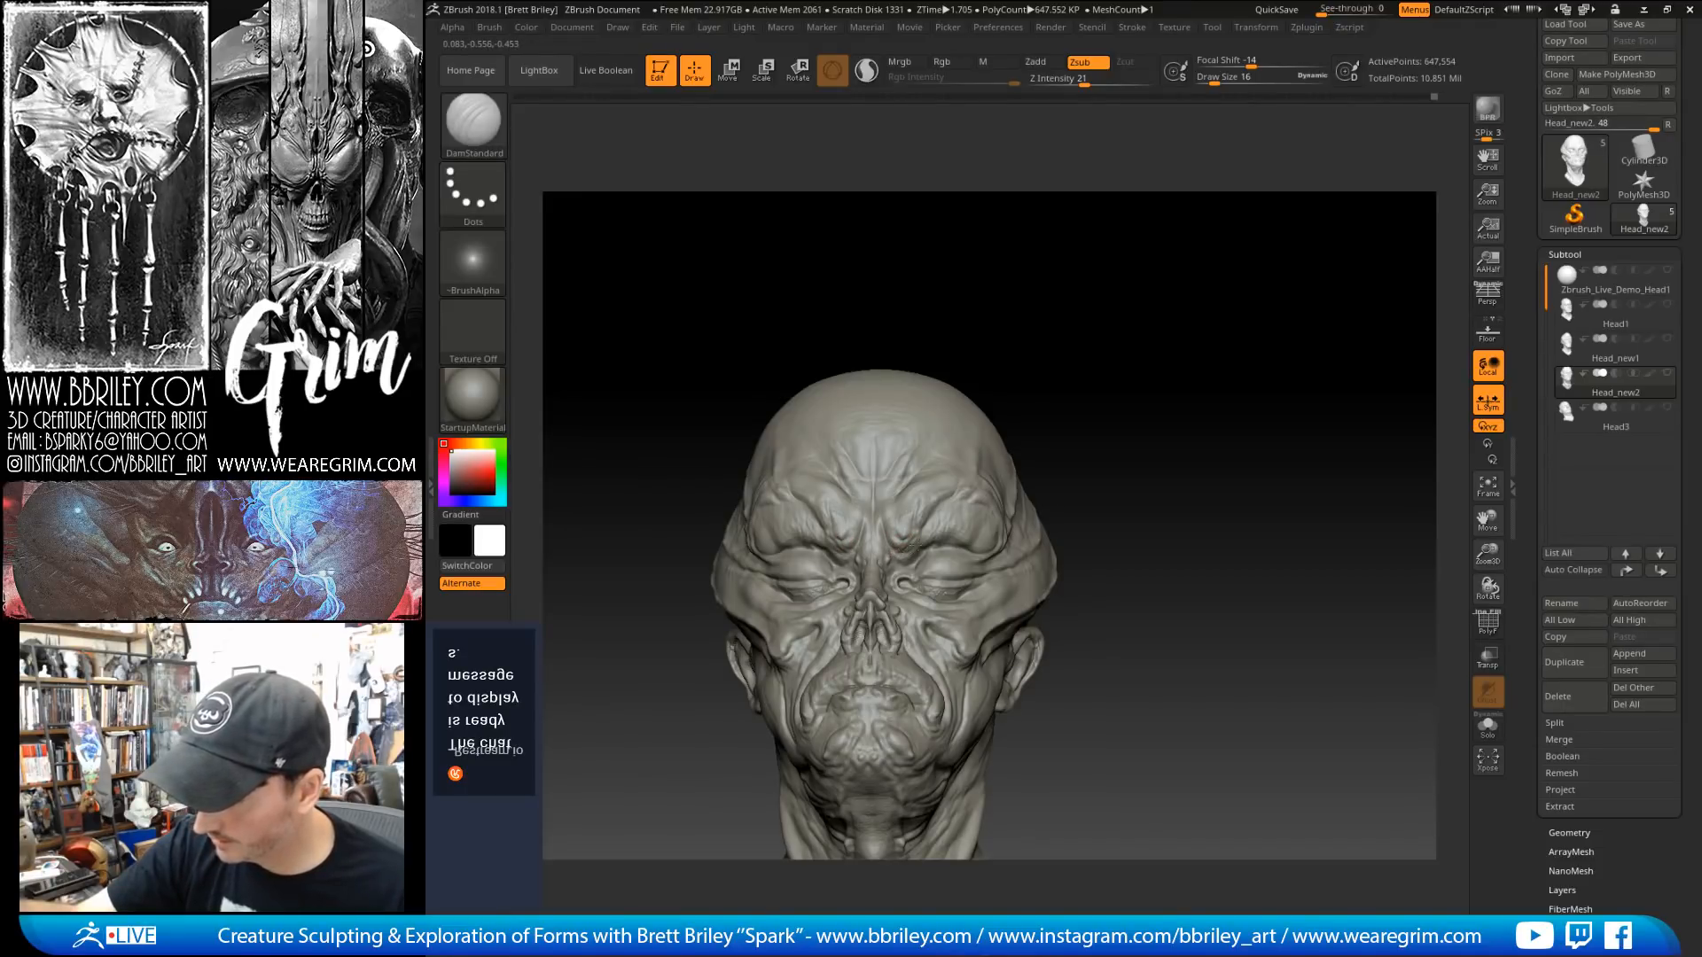
{"action": "left_click_drag", "start_coordinate": [955, 328], "coordinate": [1010, 434]}
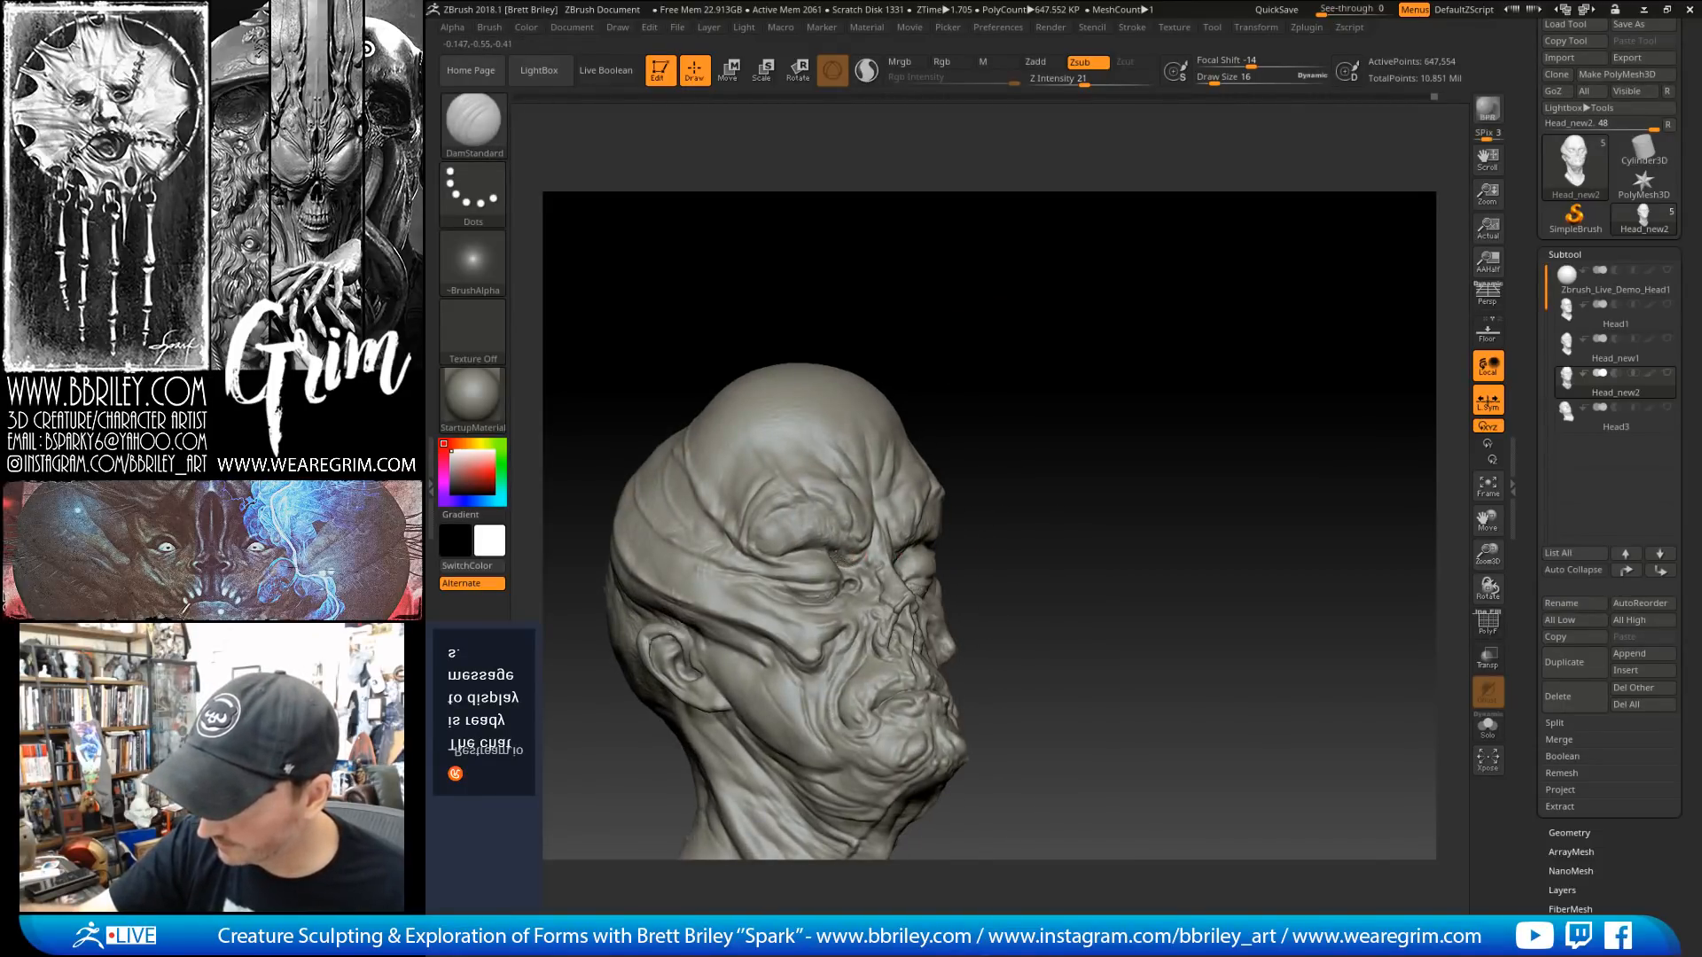
Step: Build up the forehead and brow wrinkles using Standard at intensity 25 and draw size 16
{"action": "left_click_drag", "start_coordinate": [949, 342], "coordinate": [961, 349], "text": "shift"}
{"action": "key", "text": "b"}
{"action": "key", "text": "s"}
{"action": "key", "text": "t"}
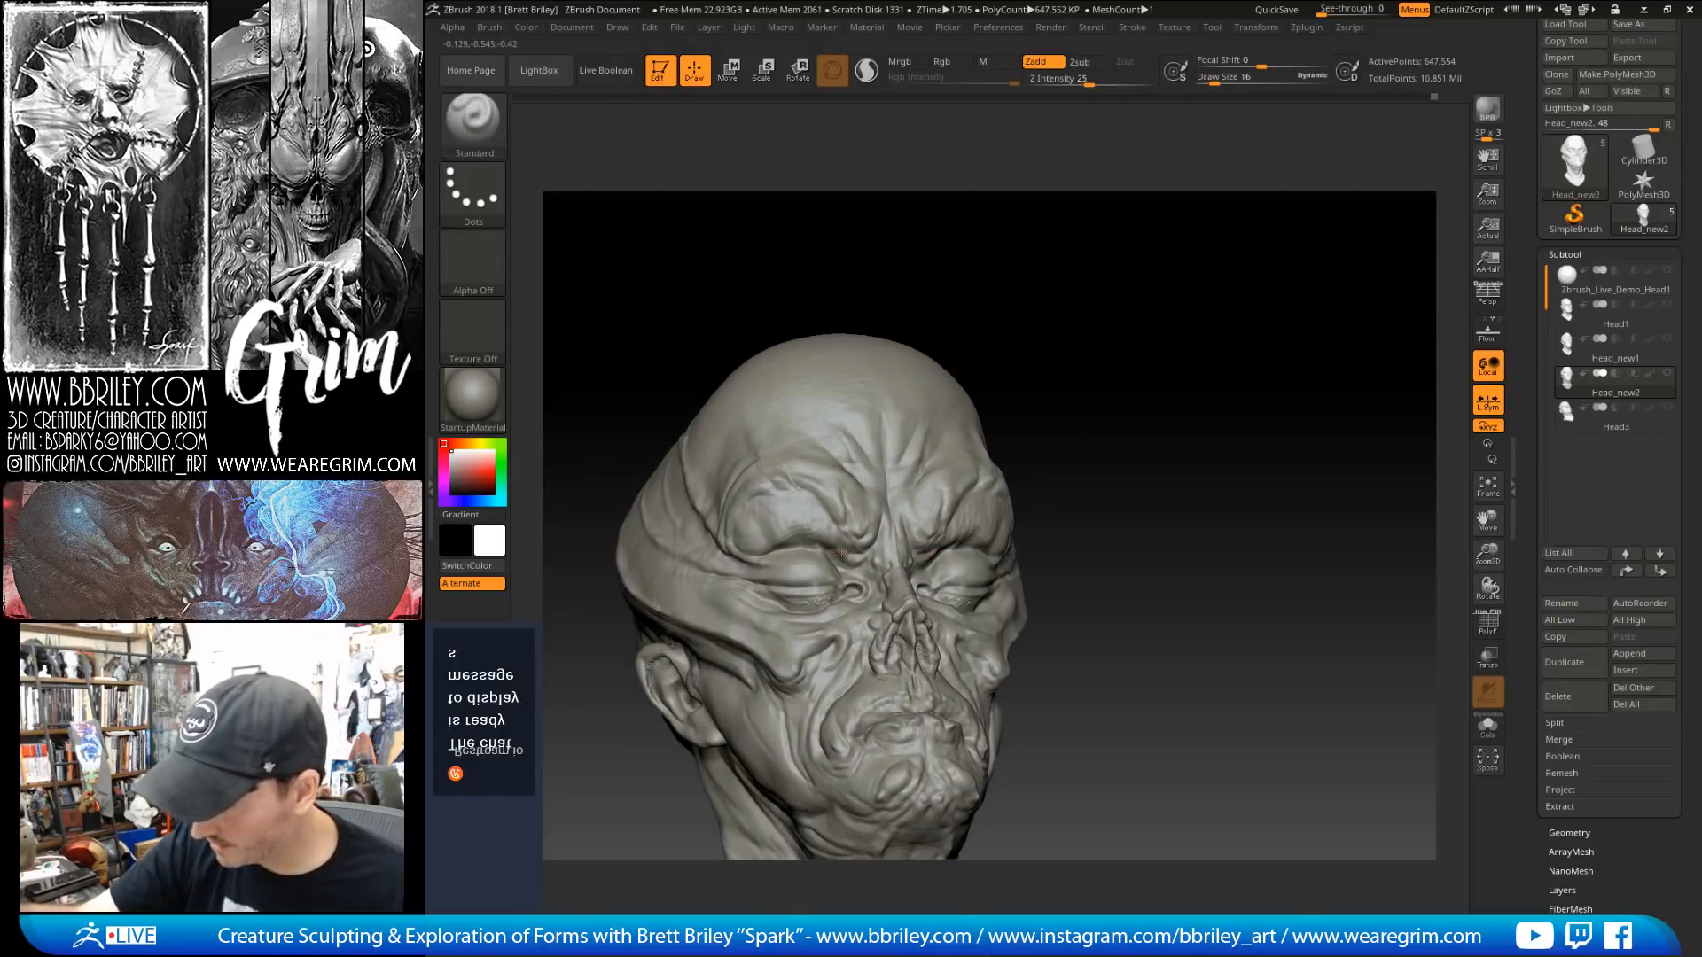
{"action": "mouse_move", "coordinate": [1036, 390]}
{"action": "left_mouse_down"}
{"action": "mouse_move", "coordinate": [1028, 279]}
{"action": "mouse_move", "coordinate": [1011, 303]}
{"action": "left_mouse_up"}
Step: Reshape the brow ridge and outer forehead using the Move brush at intensity 51 with draw sizes 32, 41 and 44
{"action": "key", "text": "b"}
{"action": "key", "text": "m"}
{"action": "key", "text": "v"}
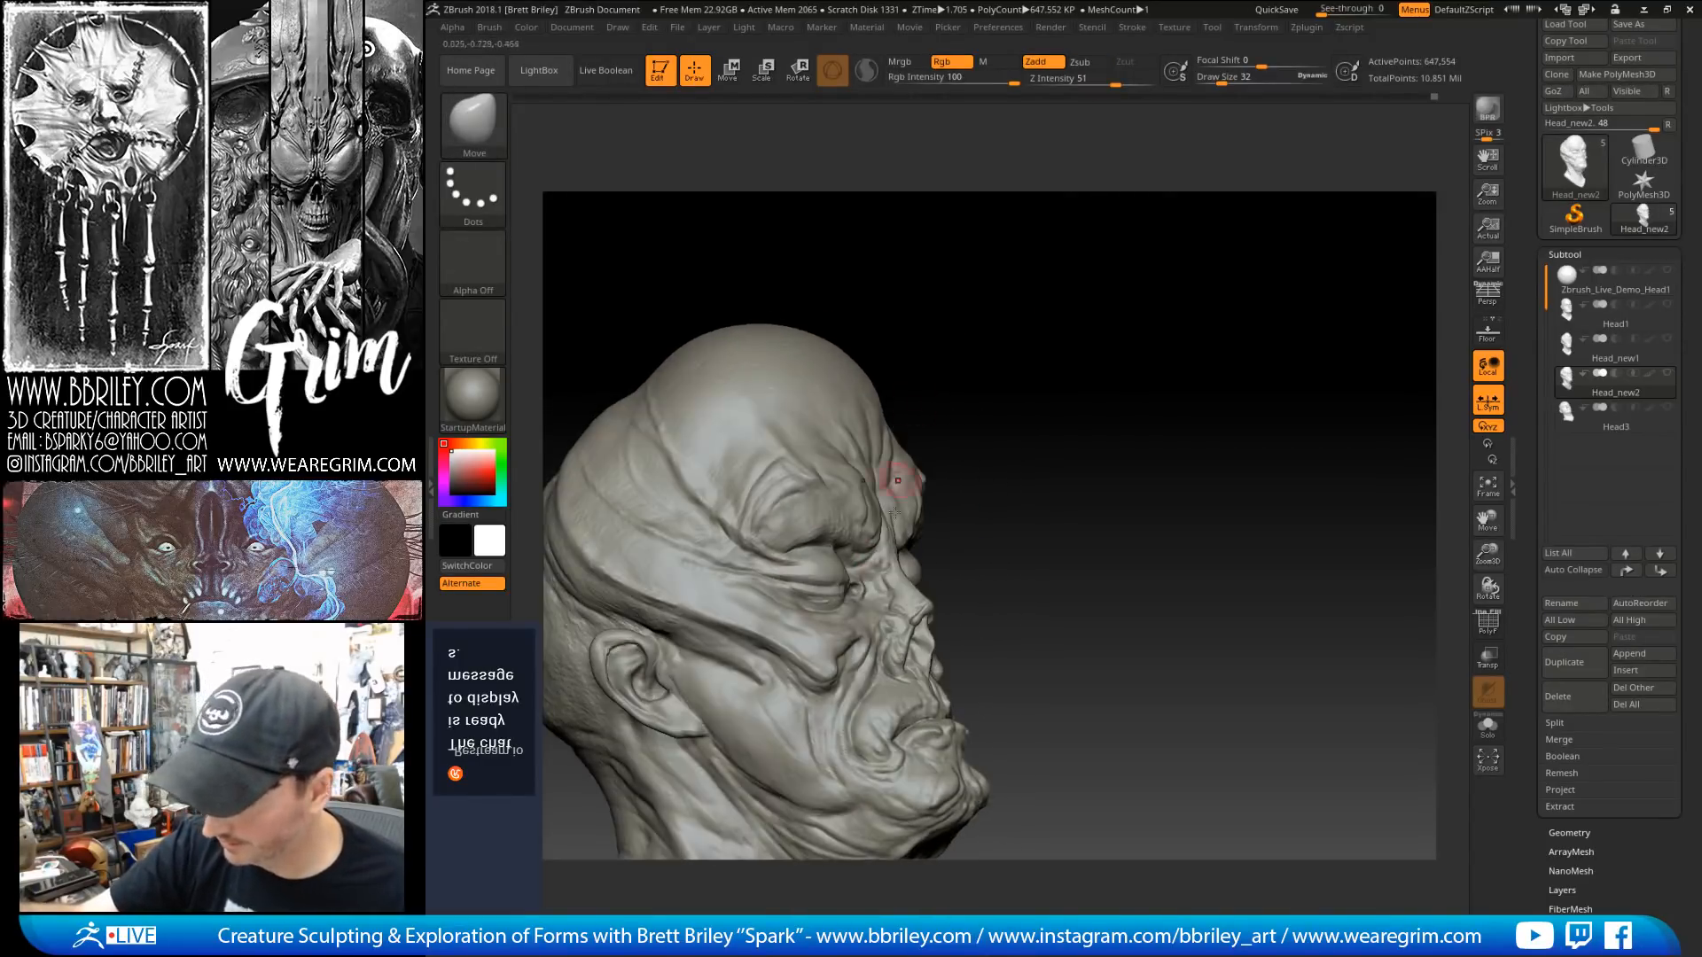
{"action": "key", "text": "s"}
{"action": "left_click_drag", "start_coordinate": [886, 538], "coordinate": [890, 538]}
{"action": "mouse_move", "coordinate": [939, 350]}
{"action": "left_mouse_down"}
{"action": "mouse_move", "coordinate": [1108, 266]}
{"action": "mouse_move", "coordinate": [1090, 257]}
{"action": "mouse_move", "coordinate": [800, 490]}
{"action": "left_mouse_up"}
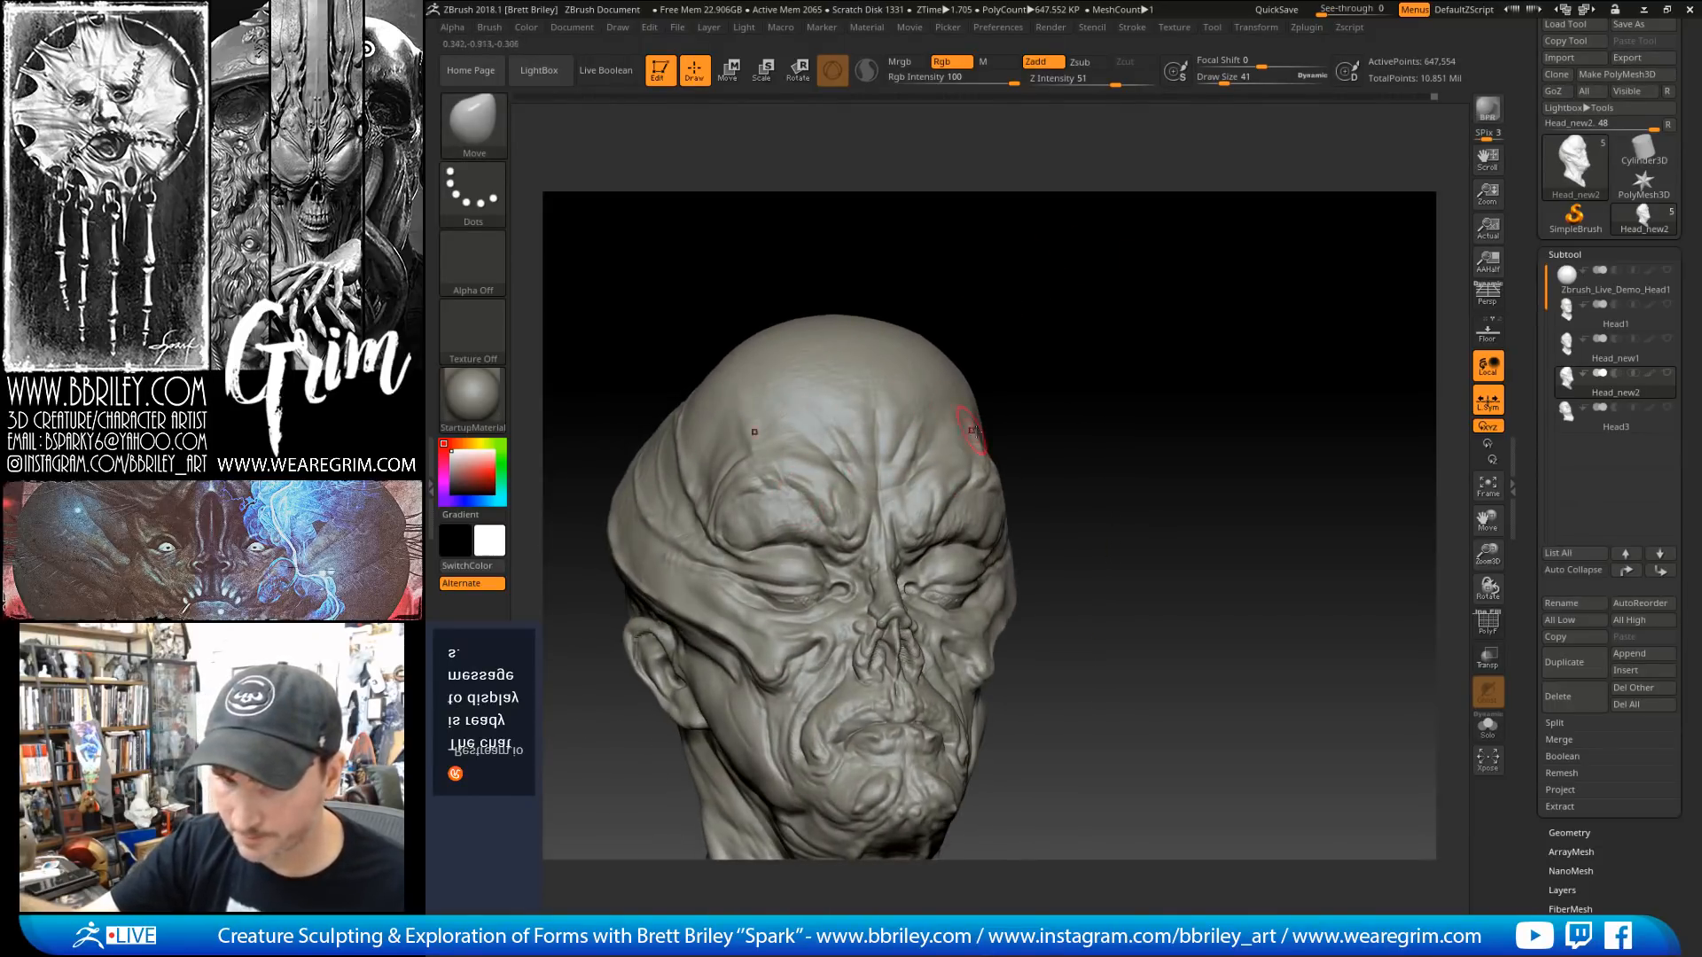
{"action": "mouse_move", "coordinate": [1095, 345]}
{"action": "left_mouse_down"}
{"action": "mouse_move", "coordinate": [1090, 285]}
{"action": "mouse_move", "coordinate": [896, 497]}
{"action": "left_mouse_up"}
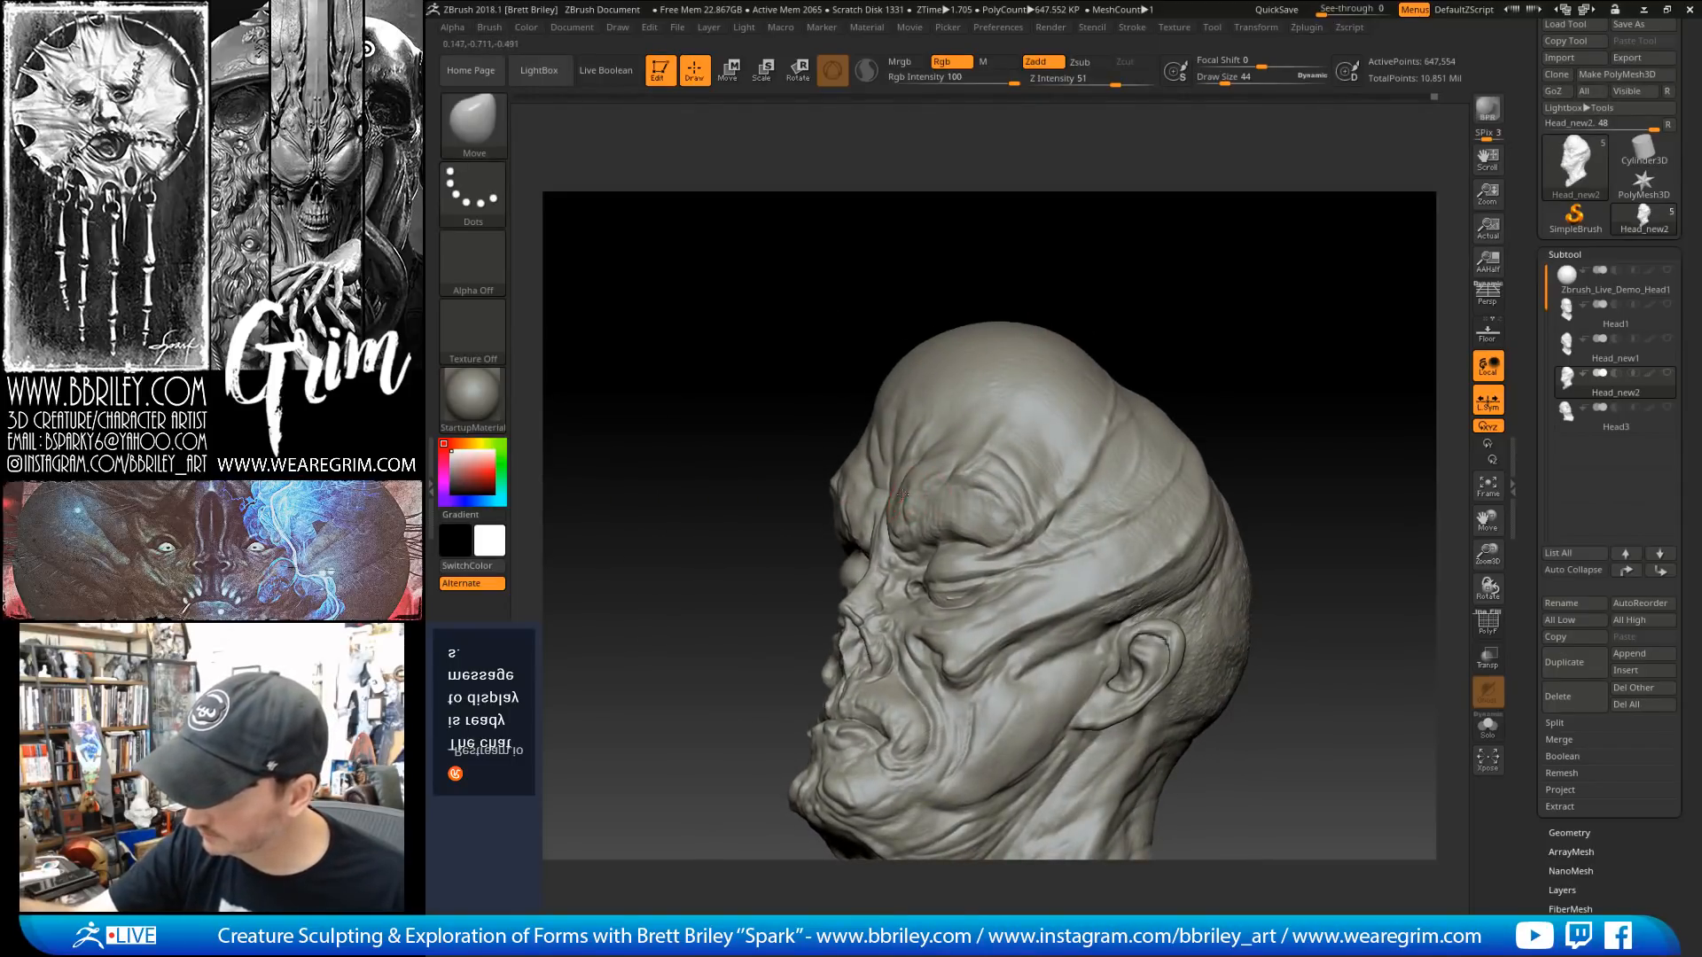
Step: Carve fine creases along the inner brow and around the eyes at the next higher subdivision level using DamStandard at intensity 21 and draw size 15
{"action": "mouse_move", "coordinate": [1077, 244]}
{"action": "left_mouse_down"}
{"action": "mouse_move", "coordinate": [1142, 234]}
{"action": "mouse_move", "coordinate": [1131, 266]}
{"action": "mouse_move", "coordinate": [1159, 282]}
{"action": "left_mouse_up"}
{"action": "key", "text": "d"}
{"action": "type", "text": "bdss"}
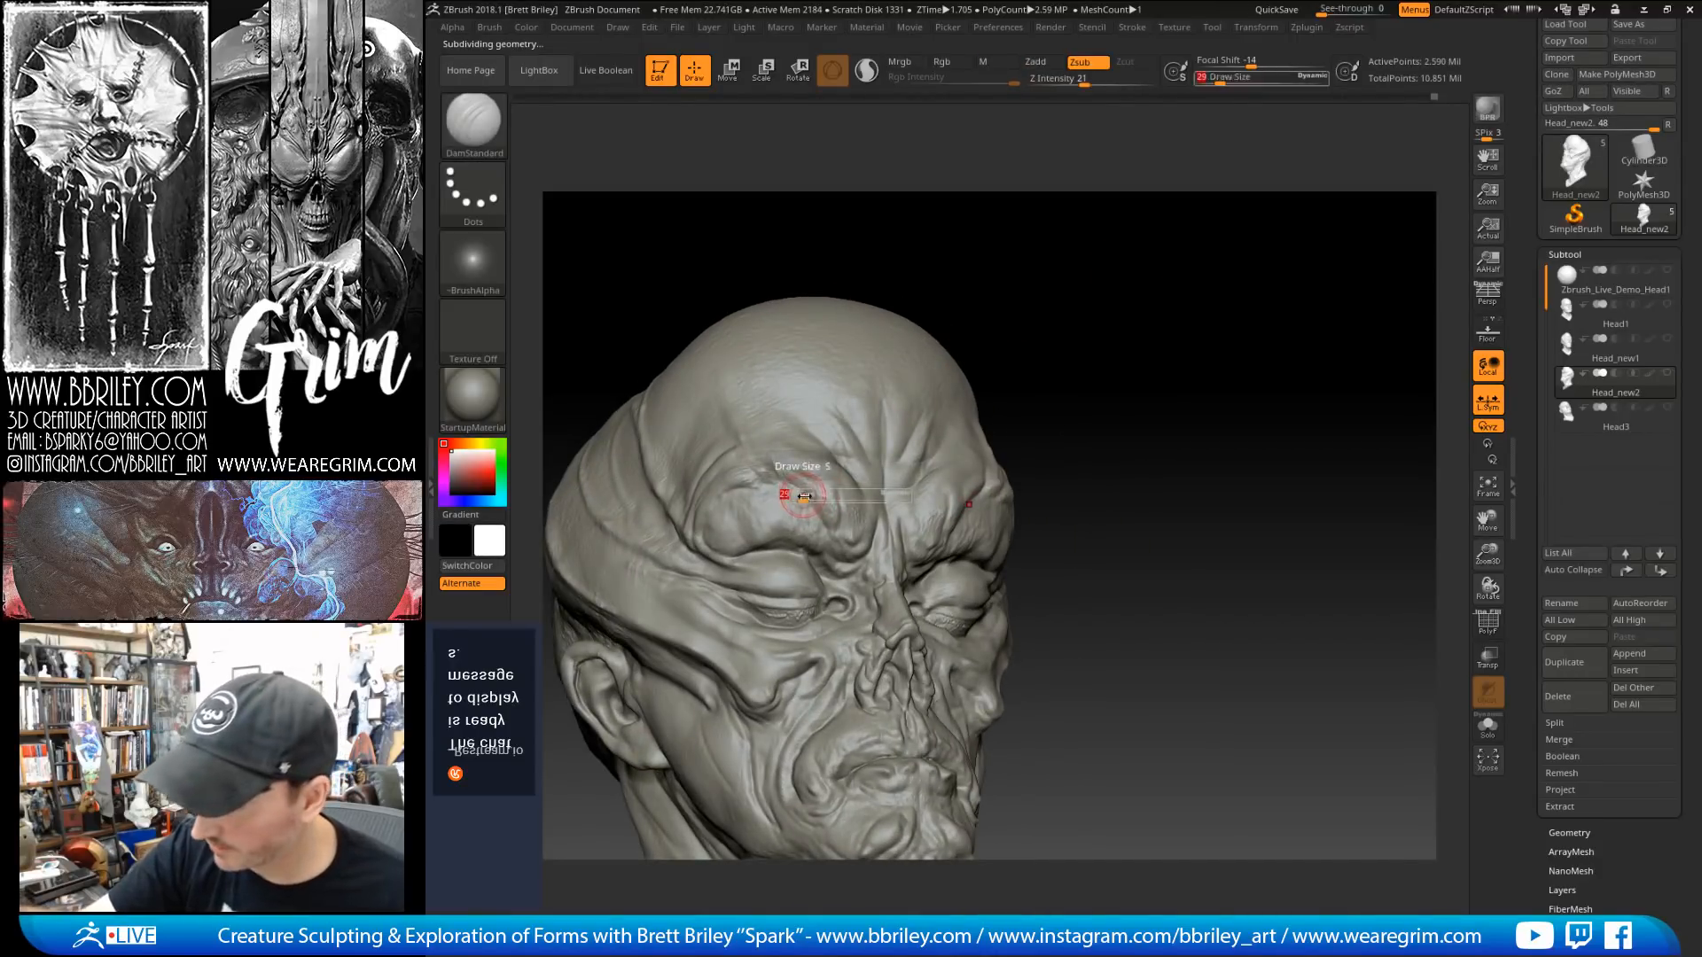
{"action": "type", "text": "15"}
{"action": "key", "text": "Return"}
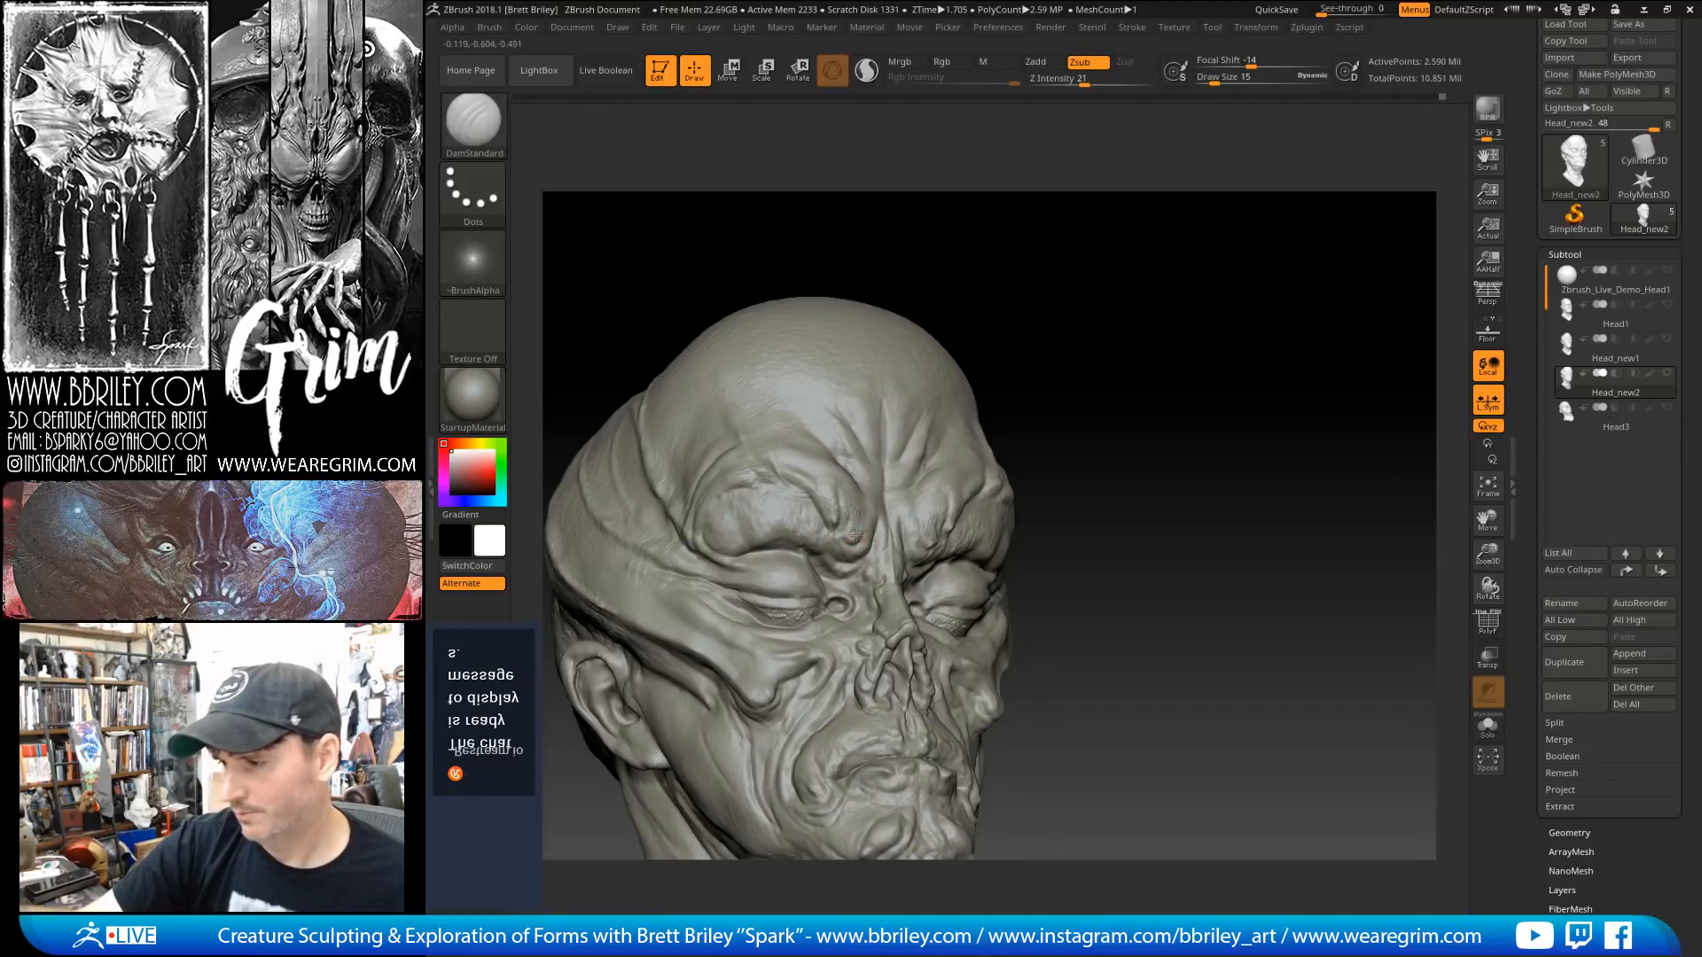
{"action": "left_click_drag", "start_coordinate": [851, 536], "coordinate": [865, 501]}
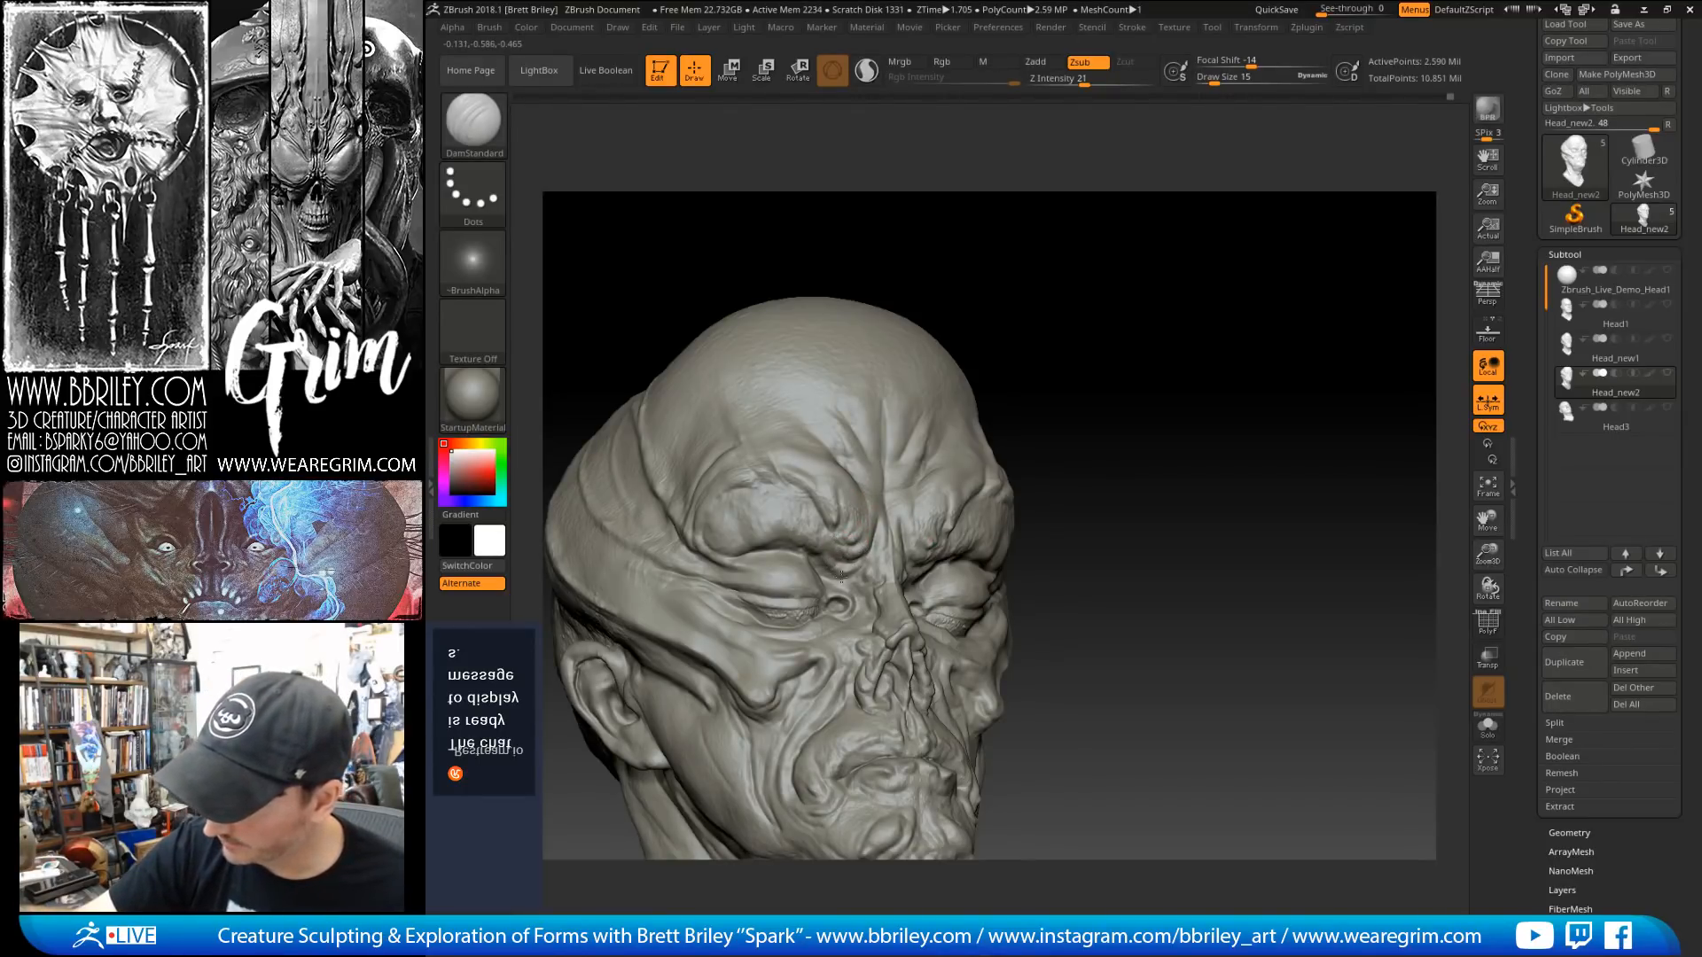
{"action": "left_click_drag", "start_coordinate": [1019, 258], "coordinate": [983, 295]}
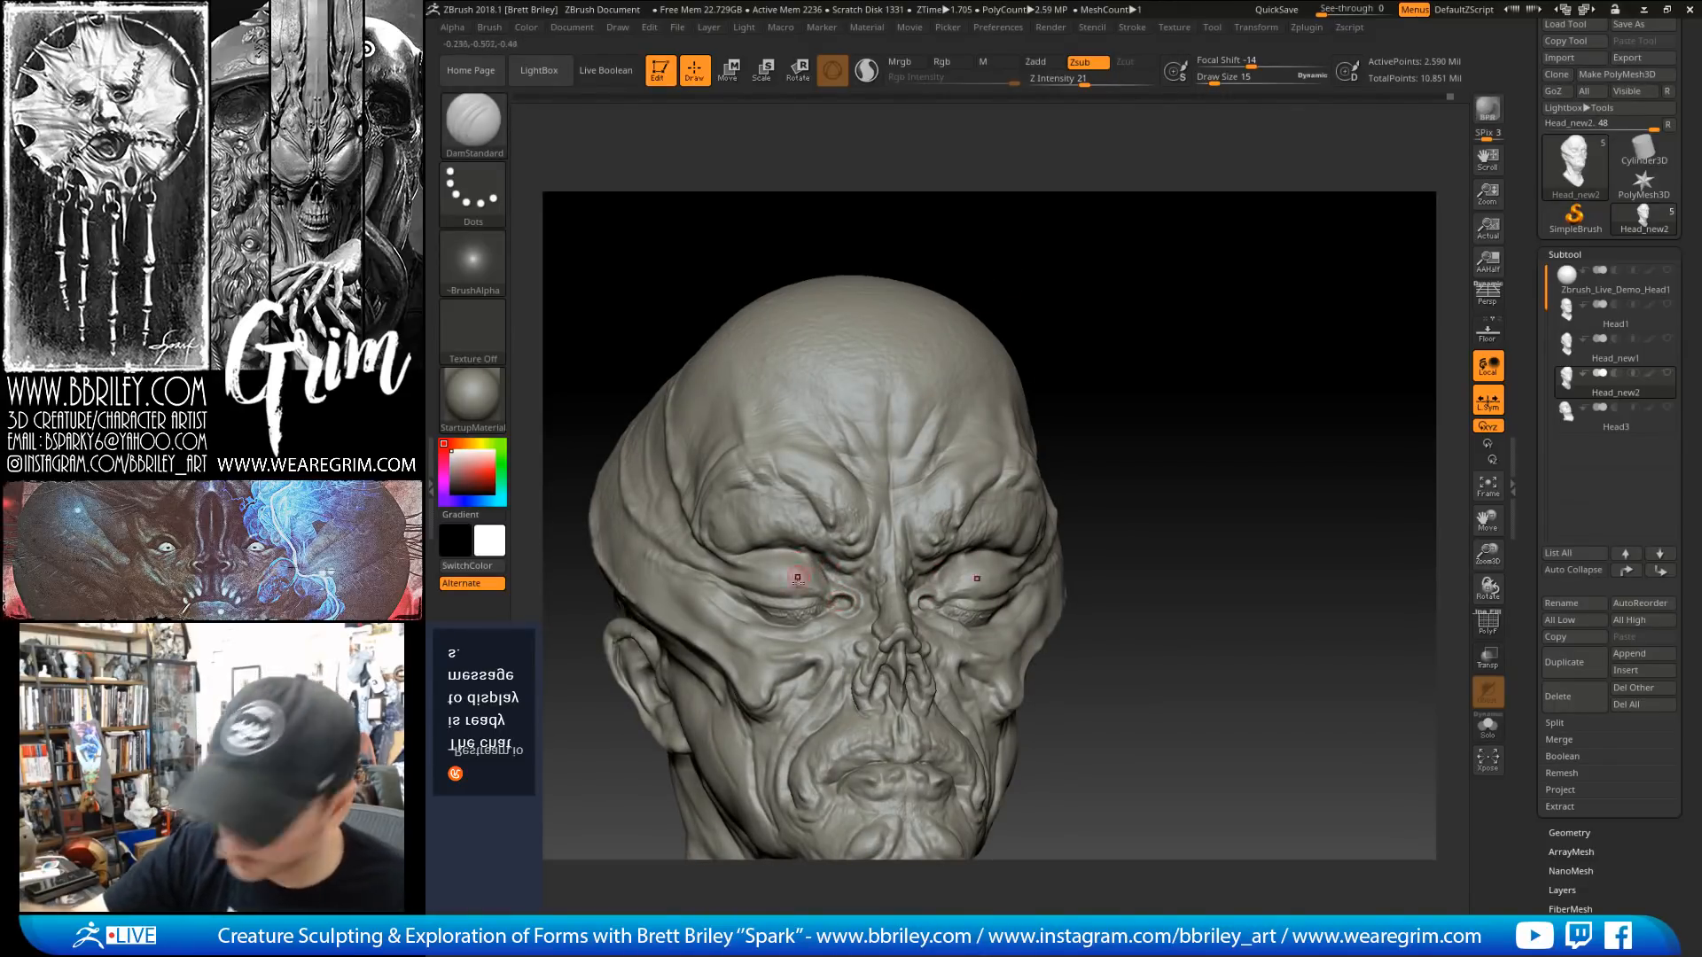
{"action": "left_click_drag", "start_coordinate": [997, 266], "coordinate": [1131, 282]}
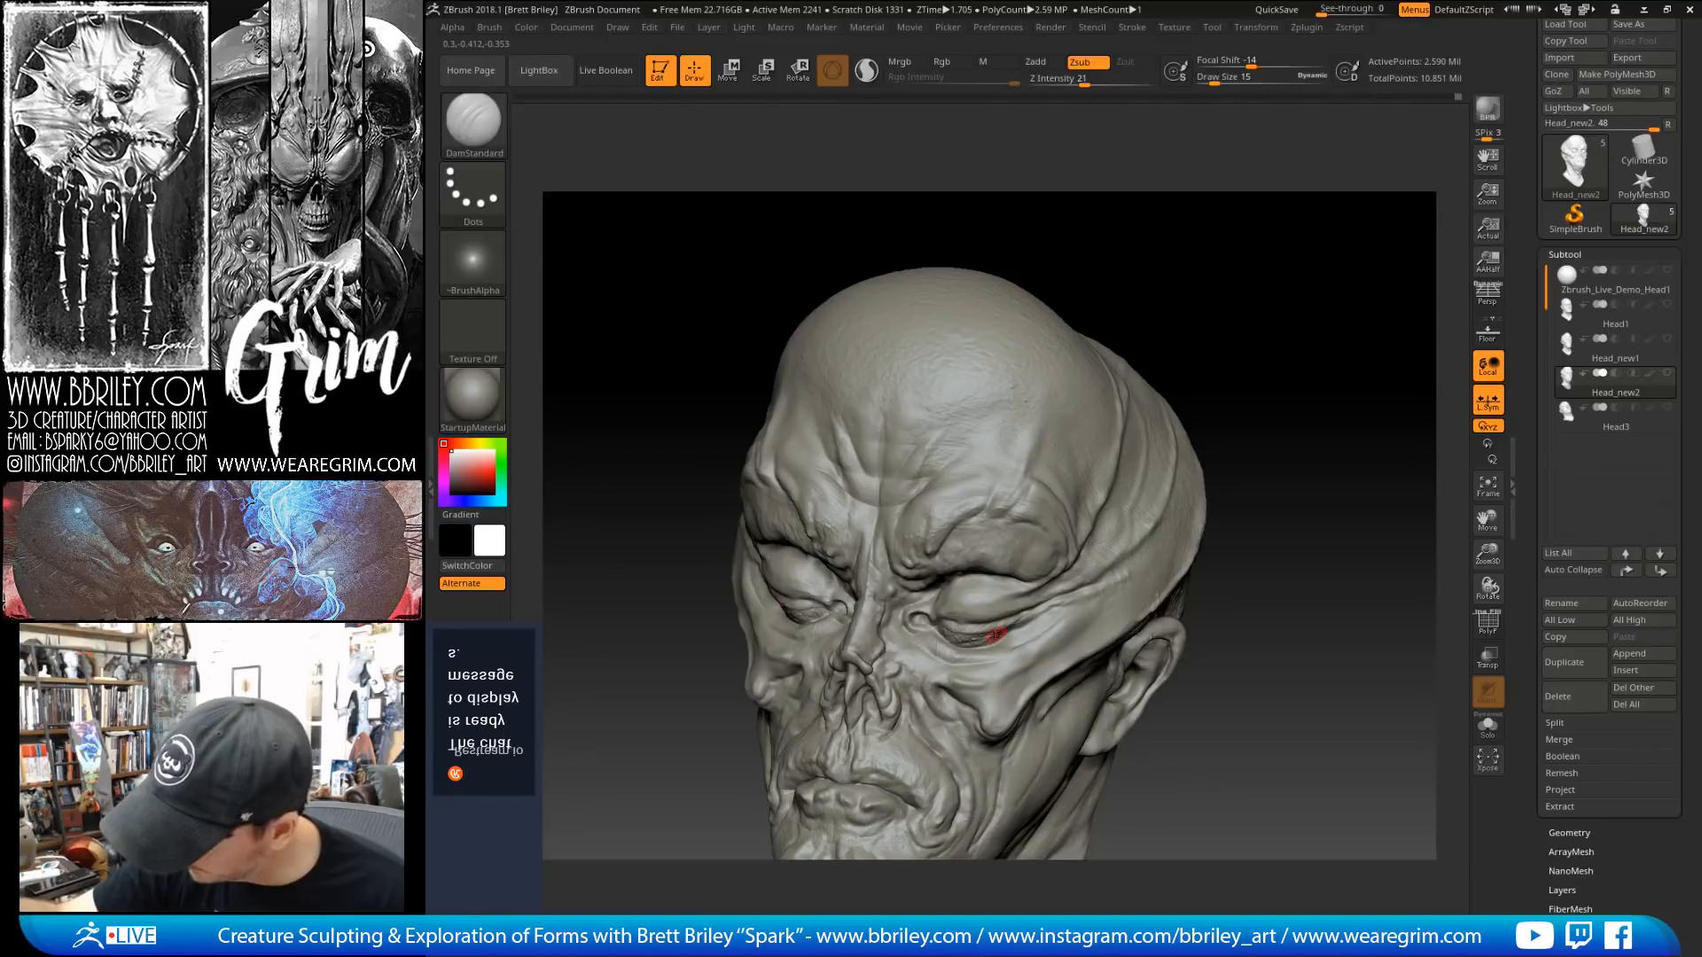
{"action": "left_click_drag", "start_coordinate": [1232, 280], "coordinate": [1097, 278]}
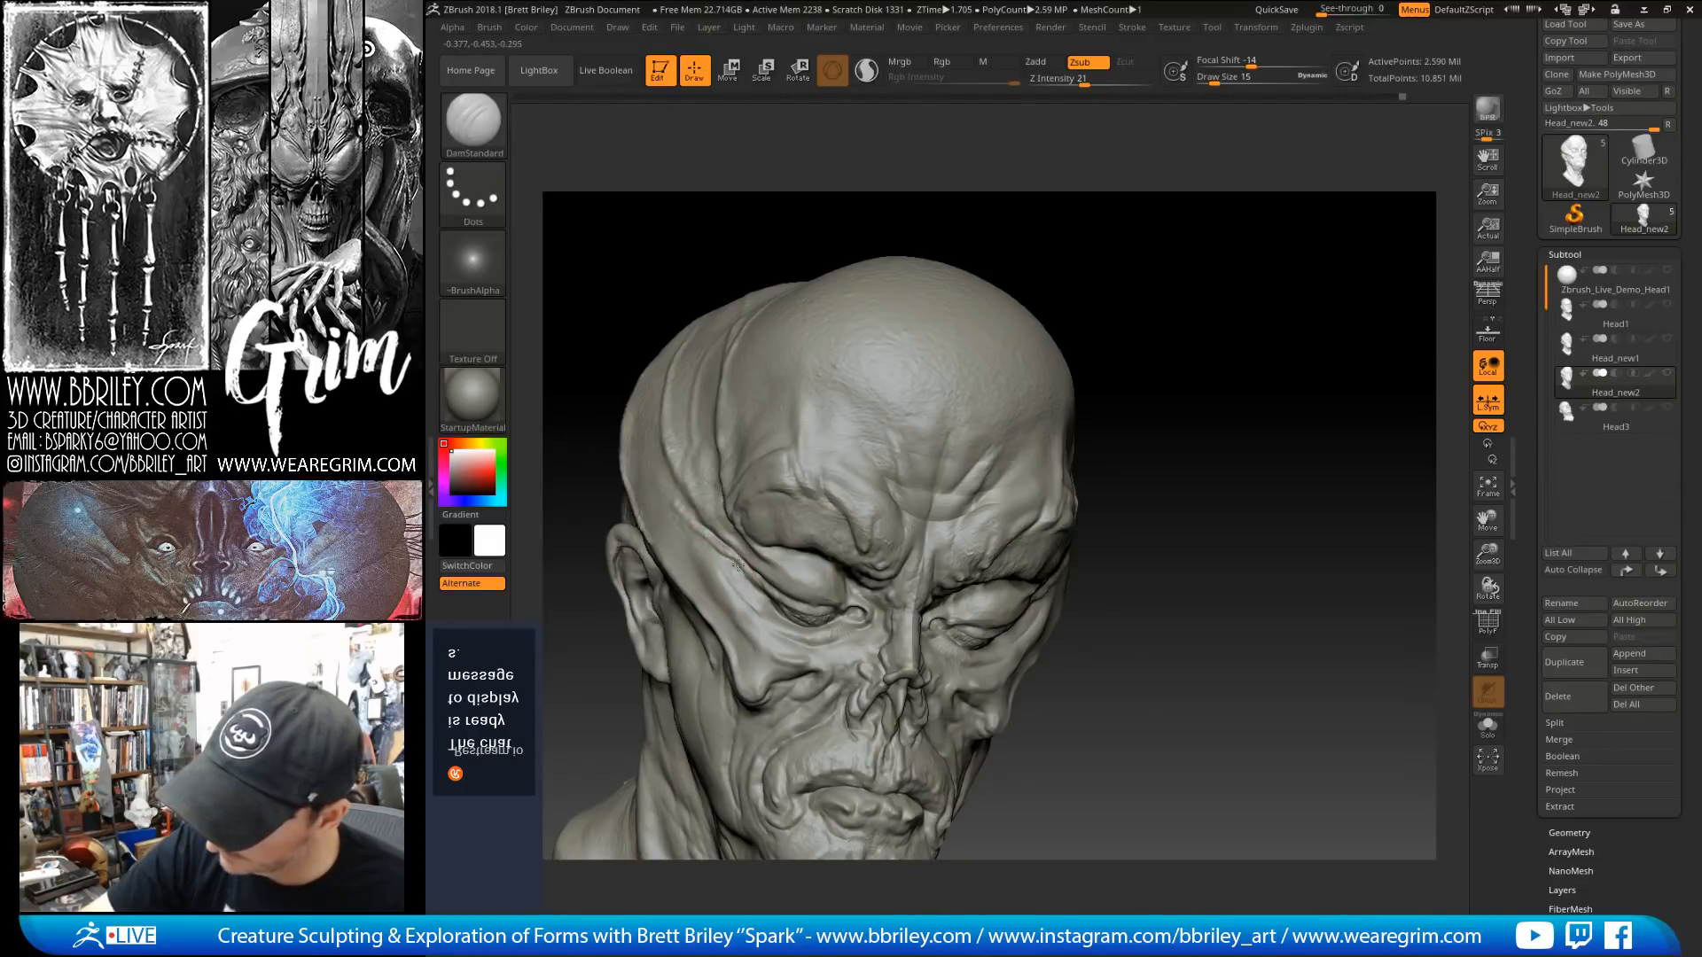
{"action": "right_click_drag", "start_coordinate": [762, 554], "coordinate": [898, 378]}
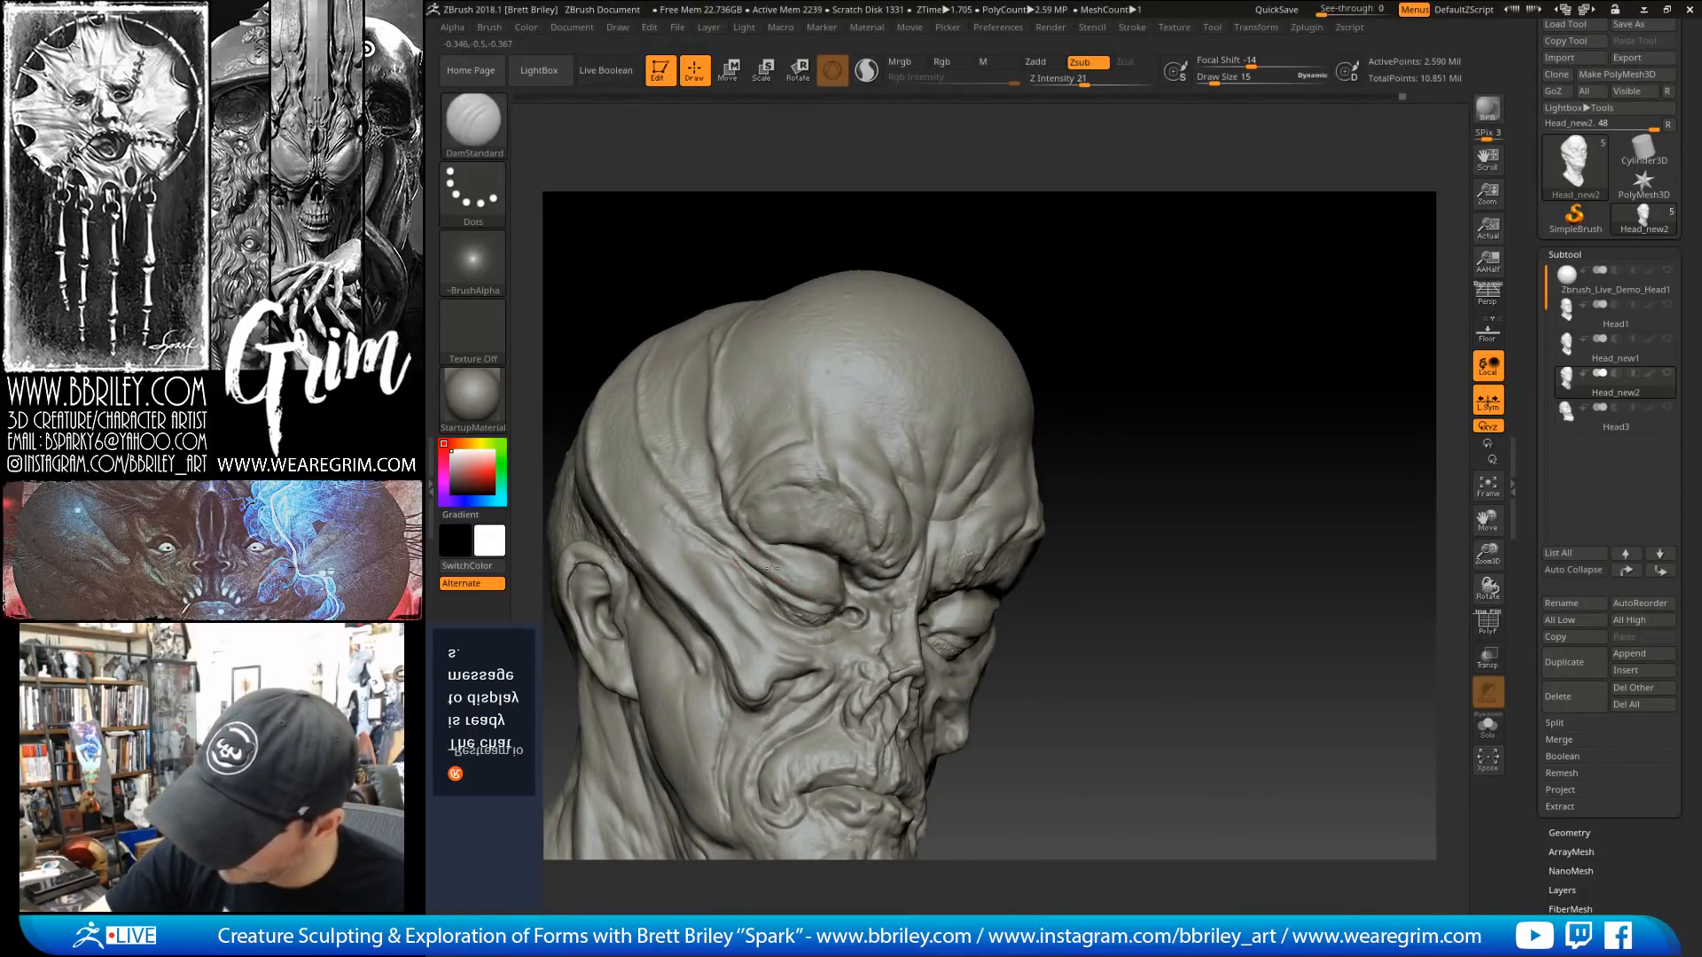
Step: Switch to the Standard brush at intensity 25 and open its draw size for editing
{"action": "key", "text": "b"}
{"action": "key", "text": "s"}
{"action": "key", "text": "t"}
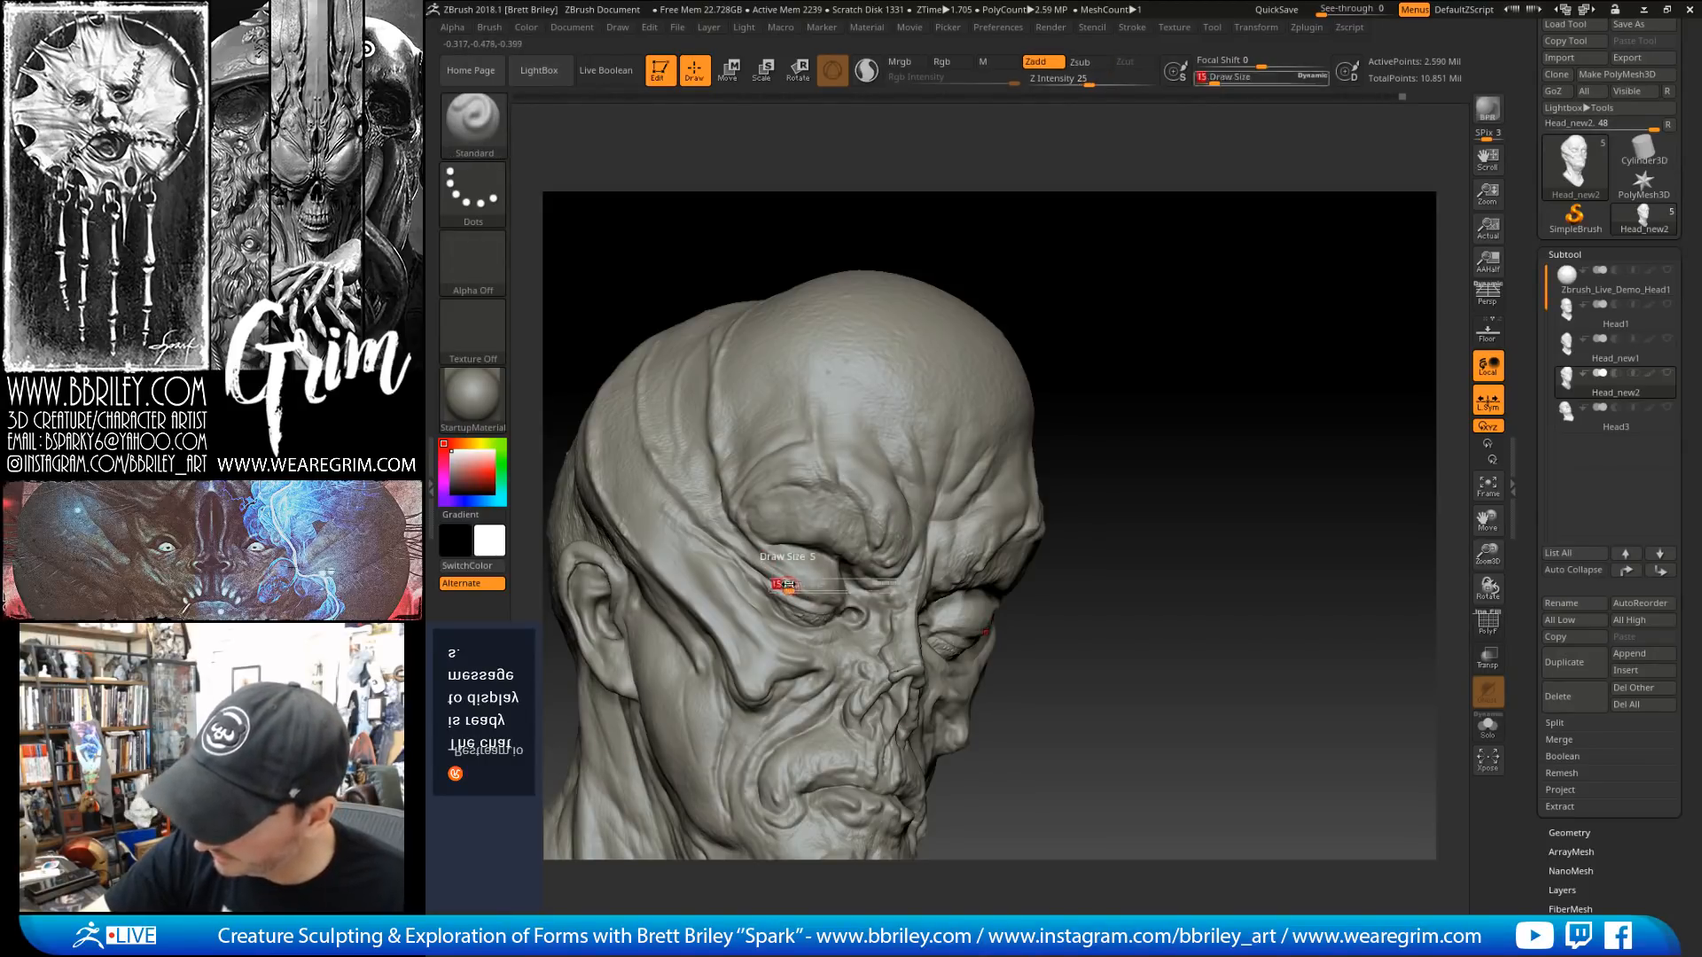
Step: Build up the closed eyelids with the Standard brush at draw size 7 and smooth the strokes
{"action": "left_click_drag", "start_coordinate": [1002, 222], "coordinate": [915, 299]}
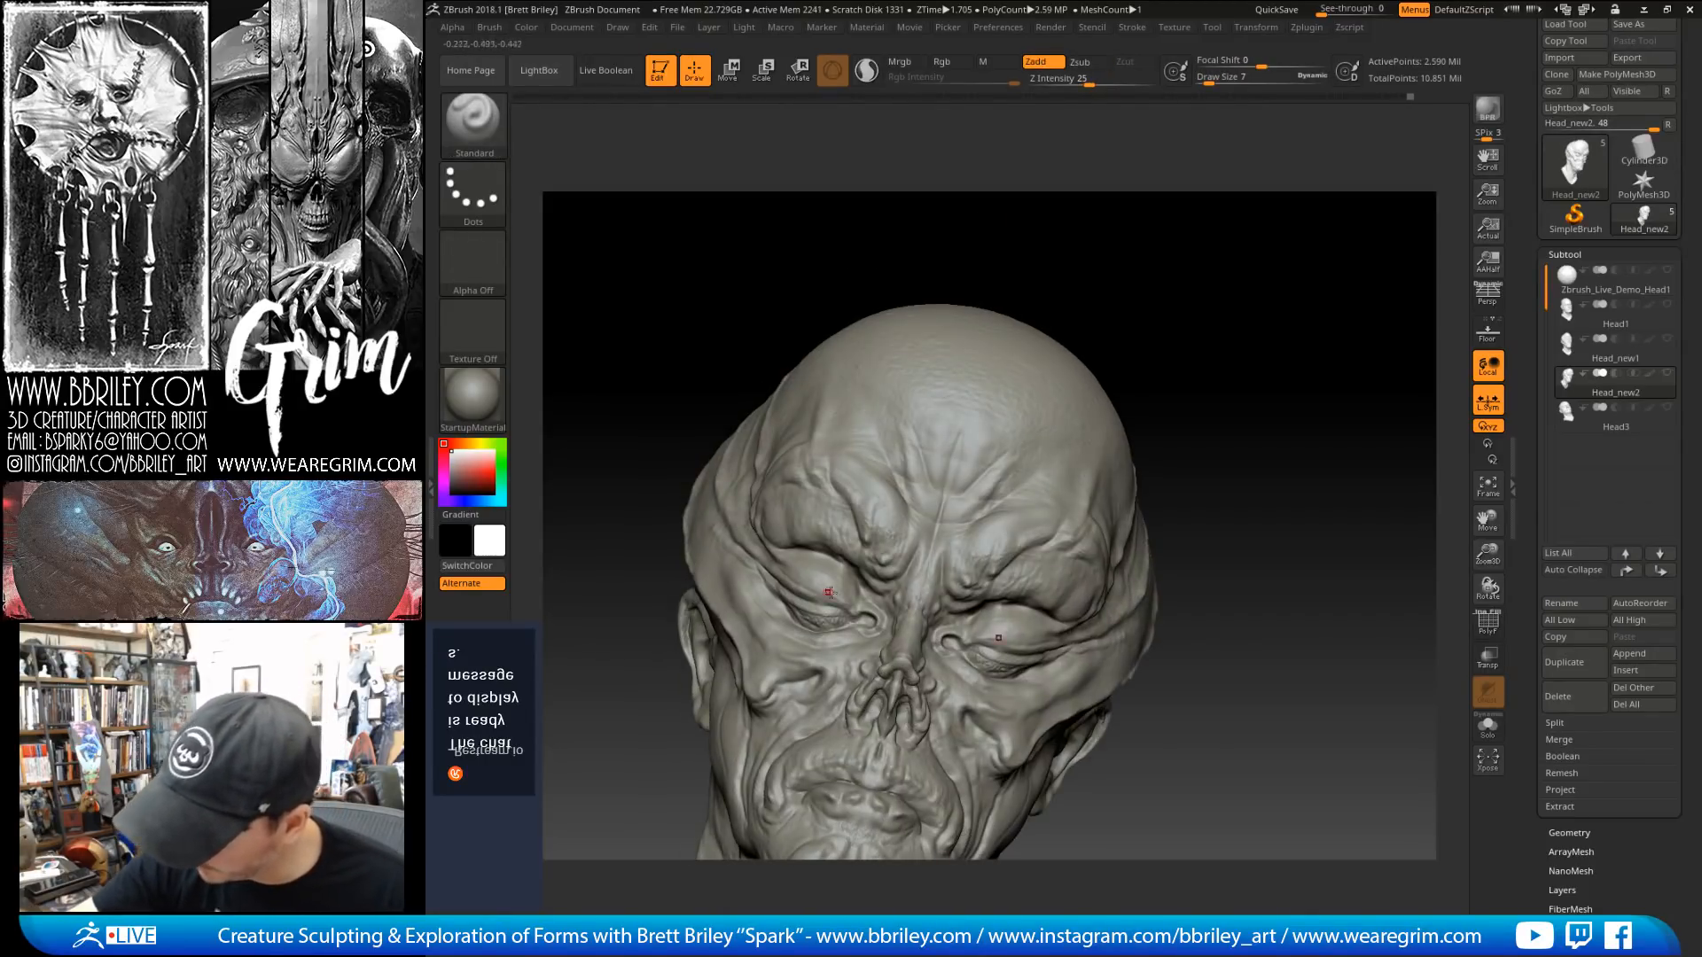
{"action": "left_click_drag", "start_coordinate": [808, 596], "coordinate": [842, 603]}
{"action": "key", "text": "shift"}
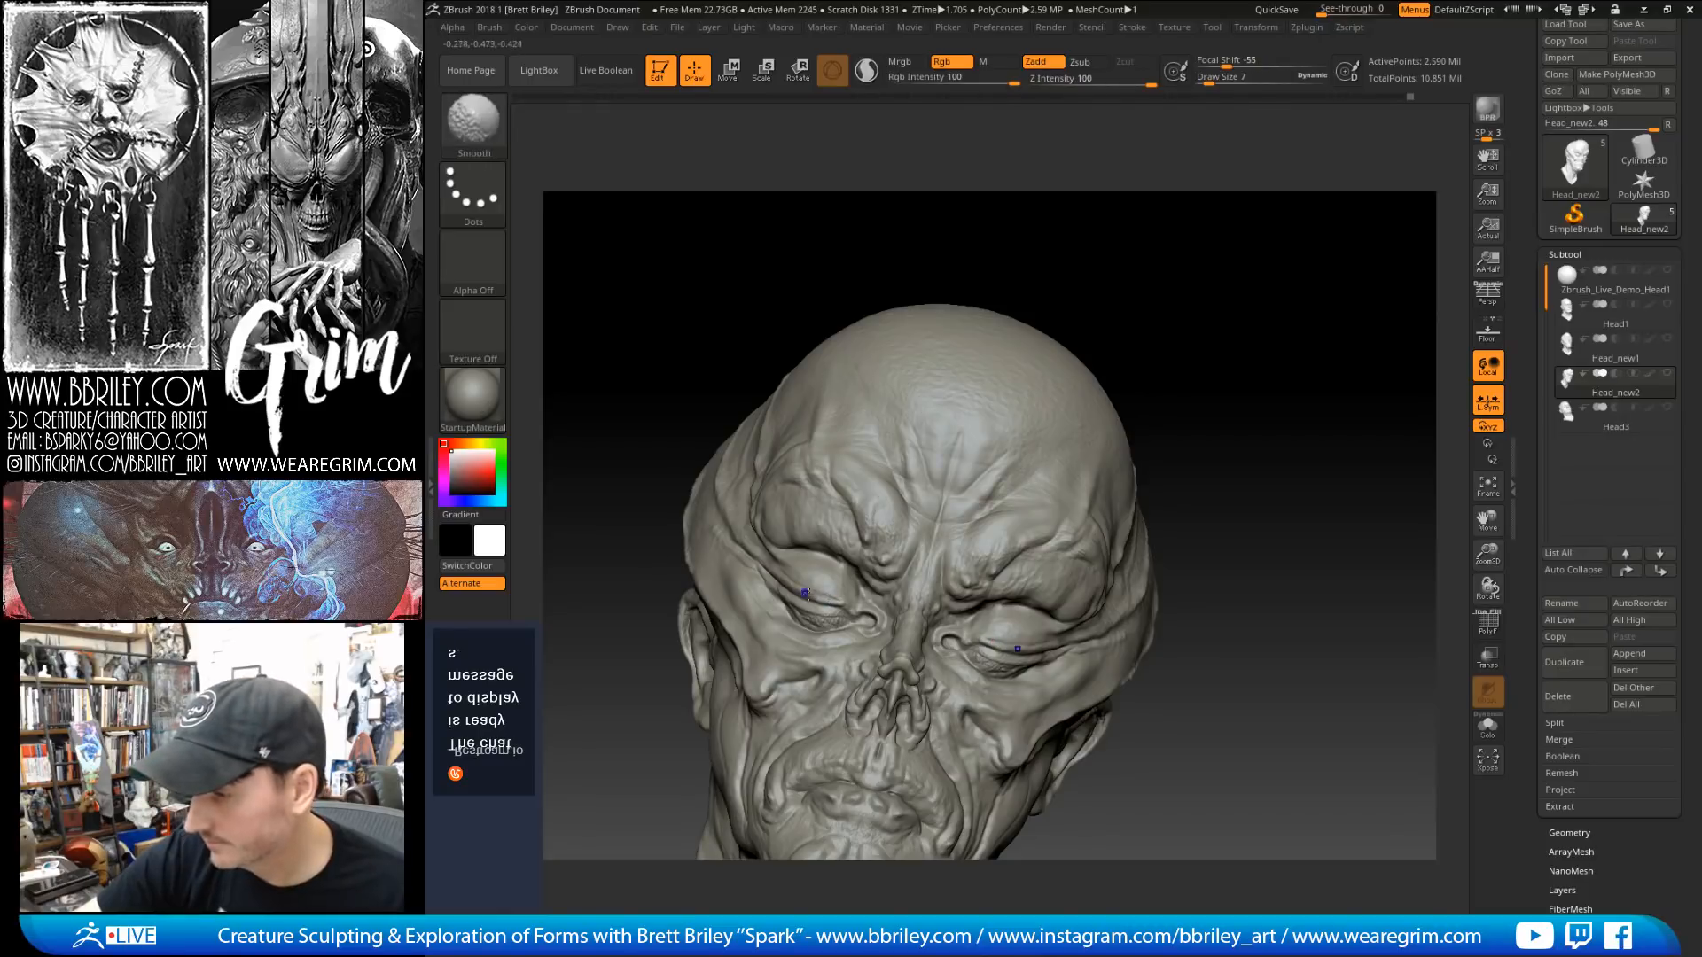
{"action": "key", "text": "shift"}
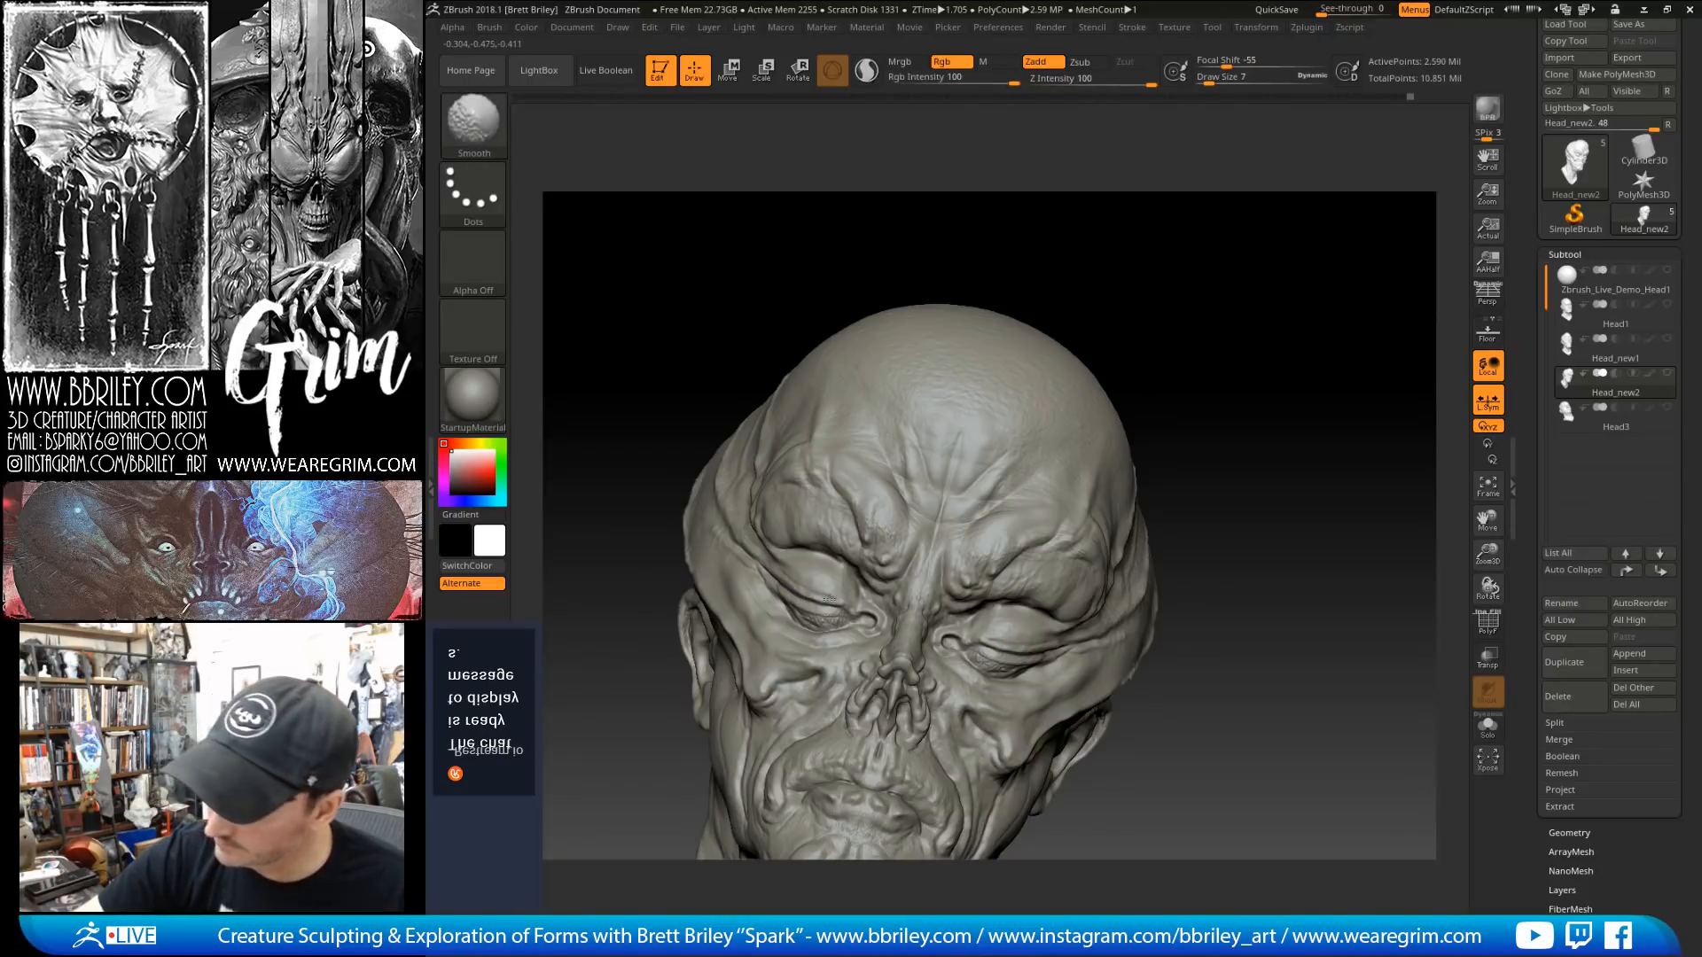
{"action": "key", "text": "b"}
{"action": "key", "text": "d"}
{"action": "key", "text": "s"}
{"action": "key", "text": "]"}
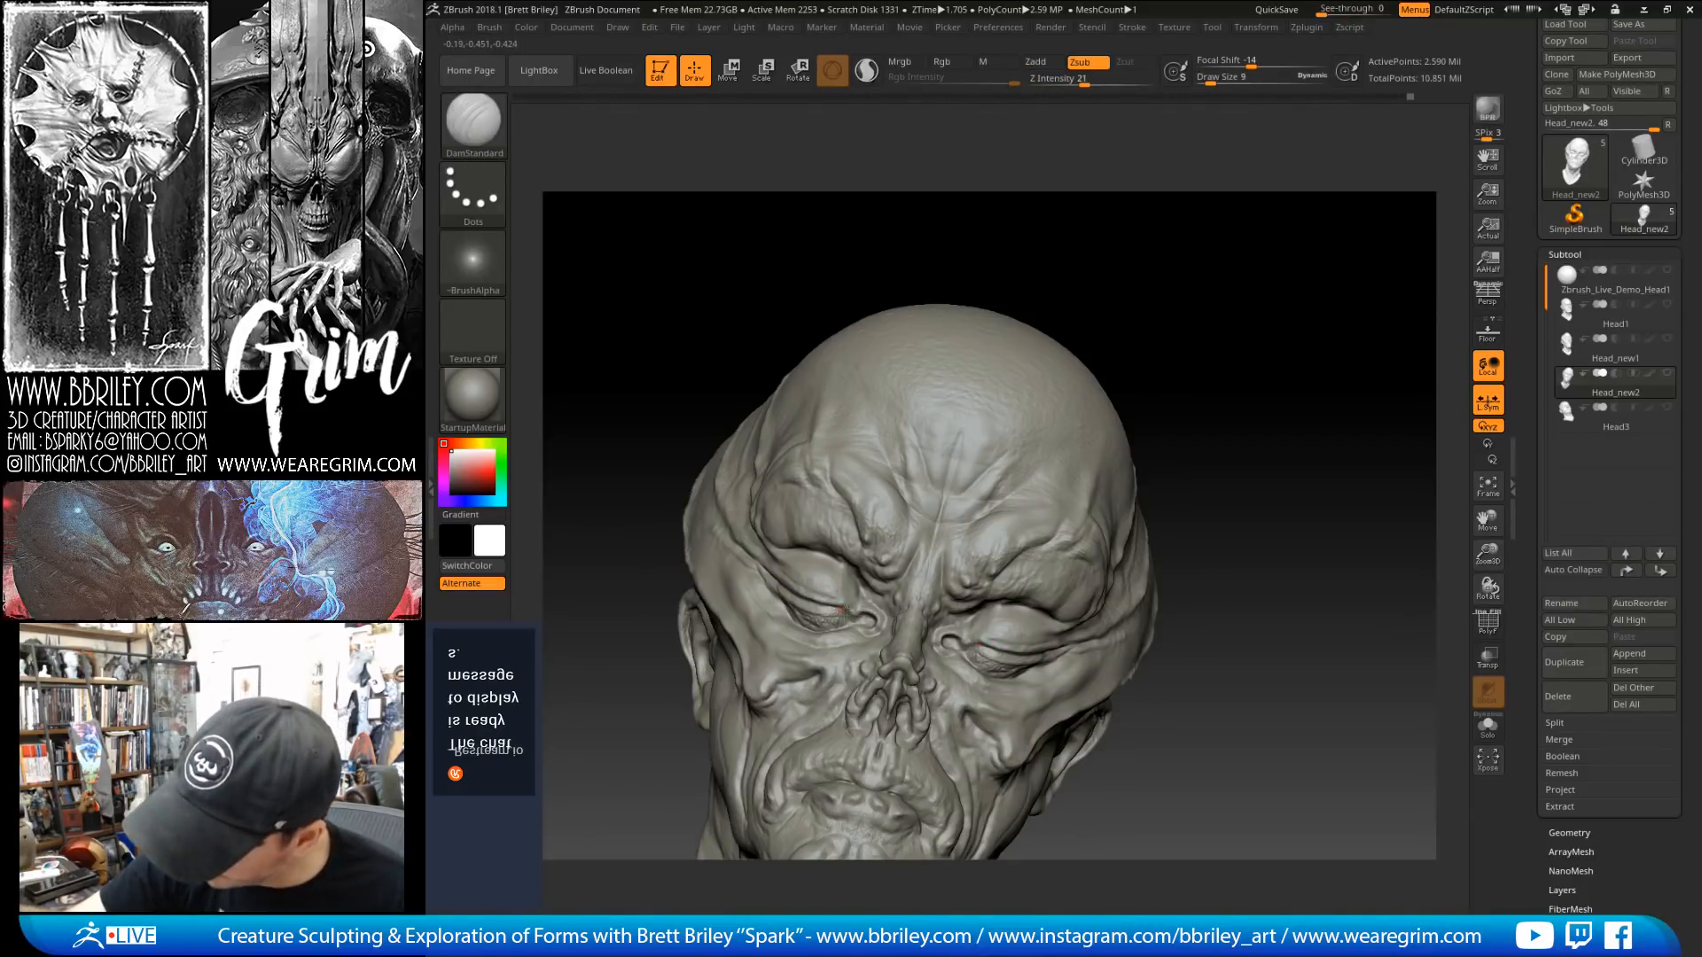
Step: Reshape the inner corners of the eyes with the Move brush, adjusting its draw size
{"action": "key", "text": "b"}
{"action": "key", "text": "m"}
{"action": "key", "text": "v"}
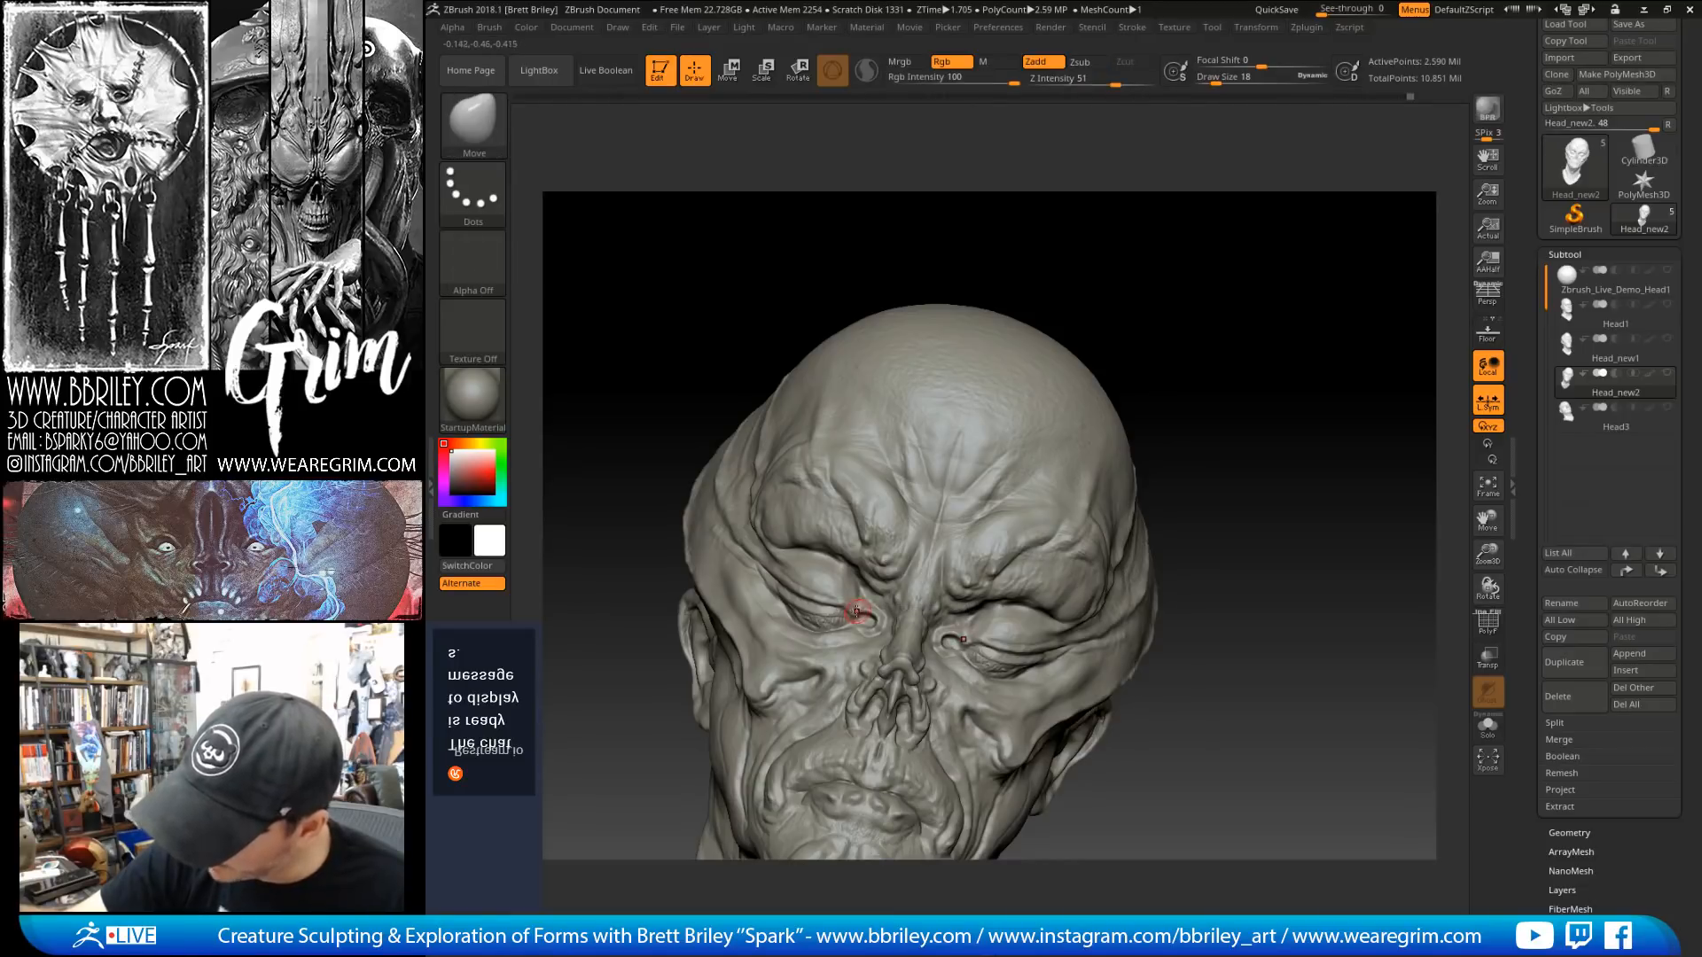
{"action": "left_click_drag", "start_coordinate": [1036, 314], "coordinate": [1056, 234]}
{"action": "key", "text": "]"}
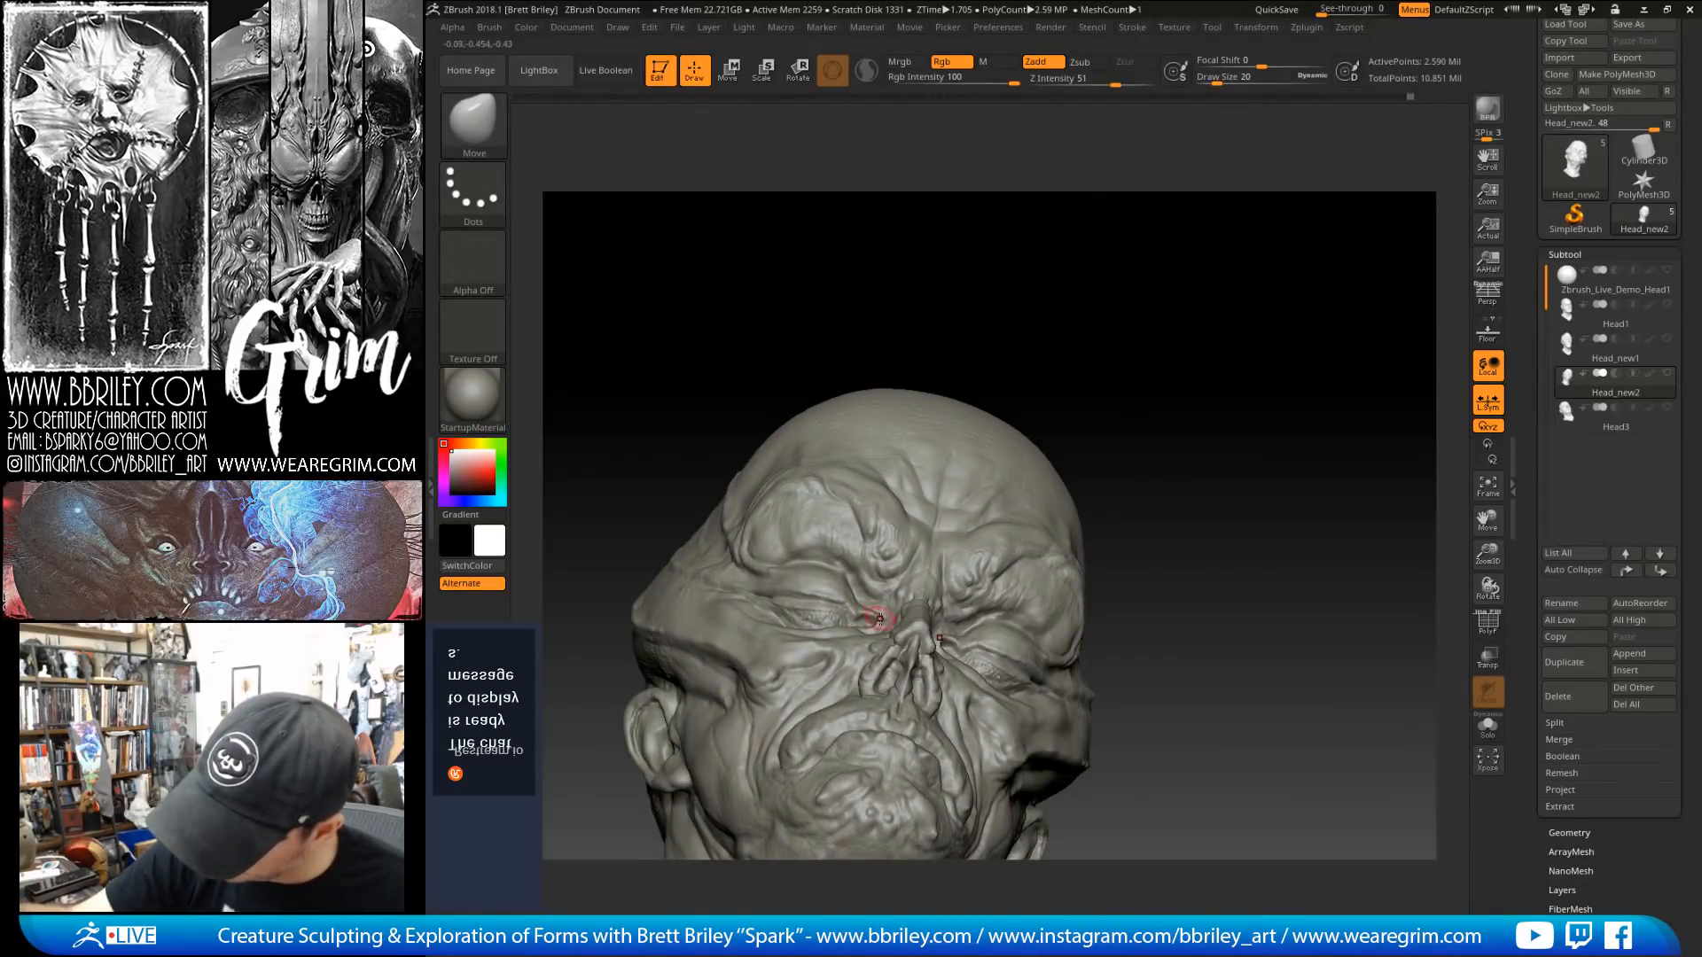
{"action": "key", "text": "s"}
{"action": "left_click_drag", "start_coordinate": [841, 598], "coordinate": [844, 598]}
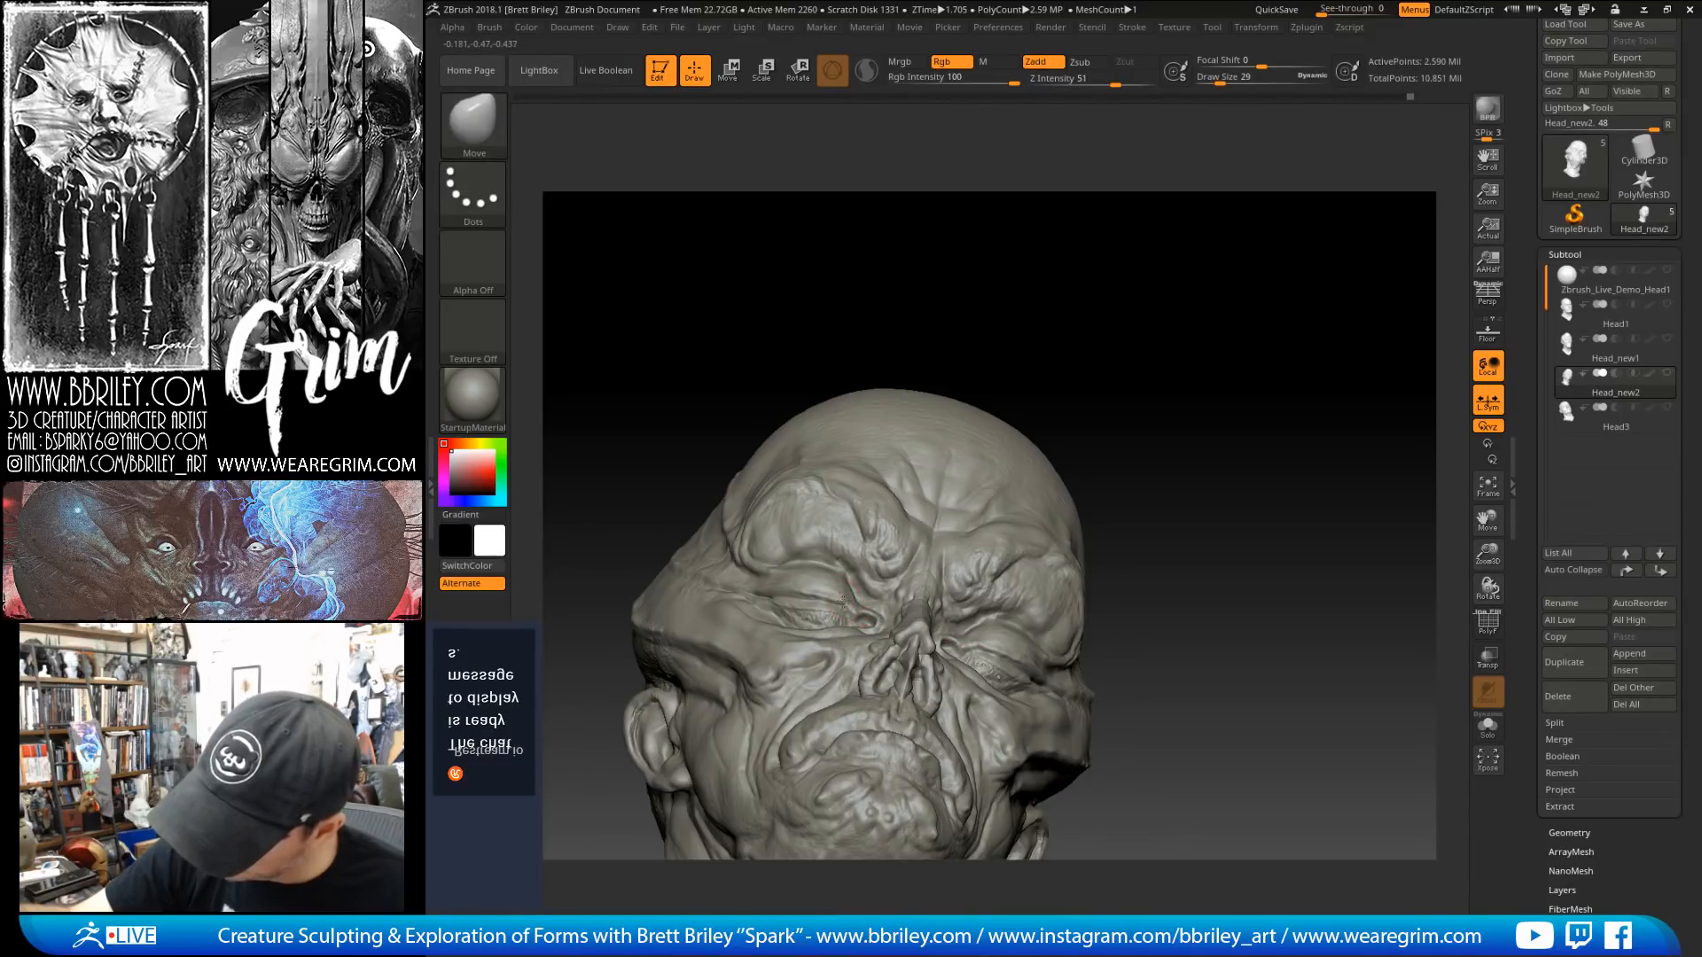
Step: Refine the lower lids and tear ducts from several angles with the Move brush at draw size 23
{"action": "left_click_drag", "start_coordinate": [941, 310], "coordinate": [917, 347]}
{"action": "left_click_drag", "start_coordinate": [857, 608], "coordinate": [854, 606]}
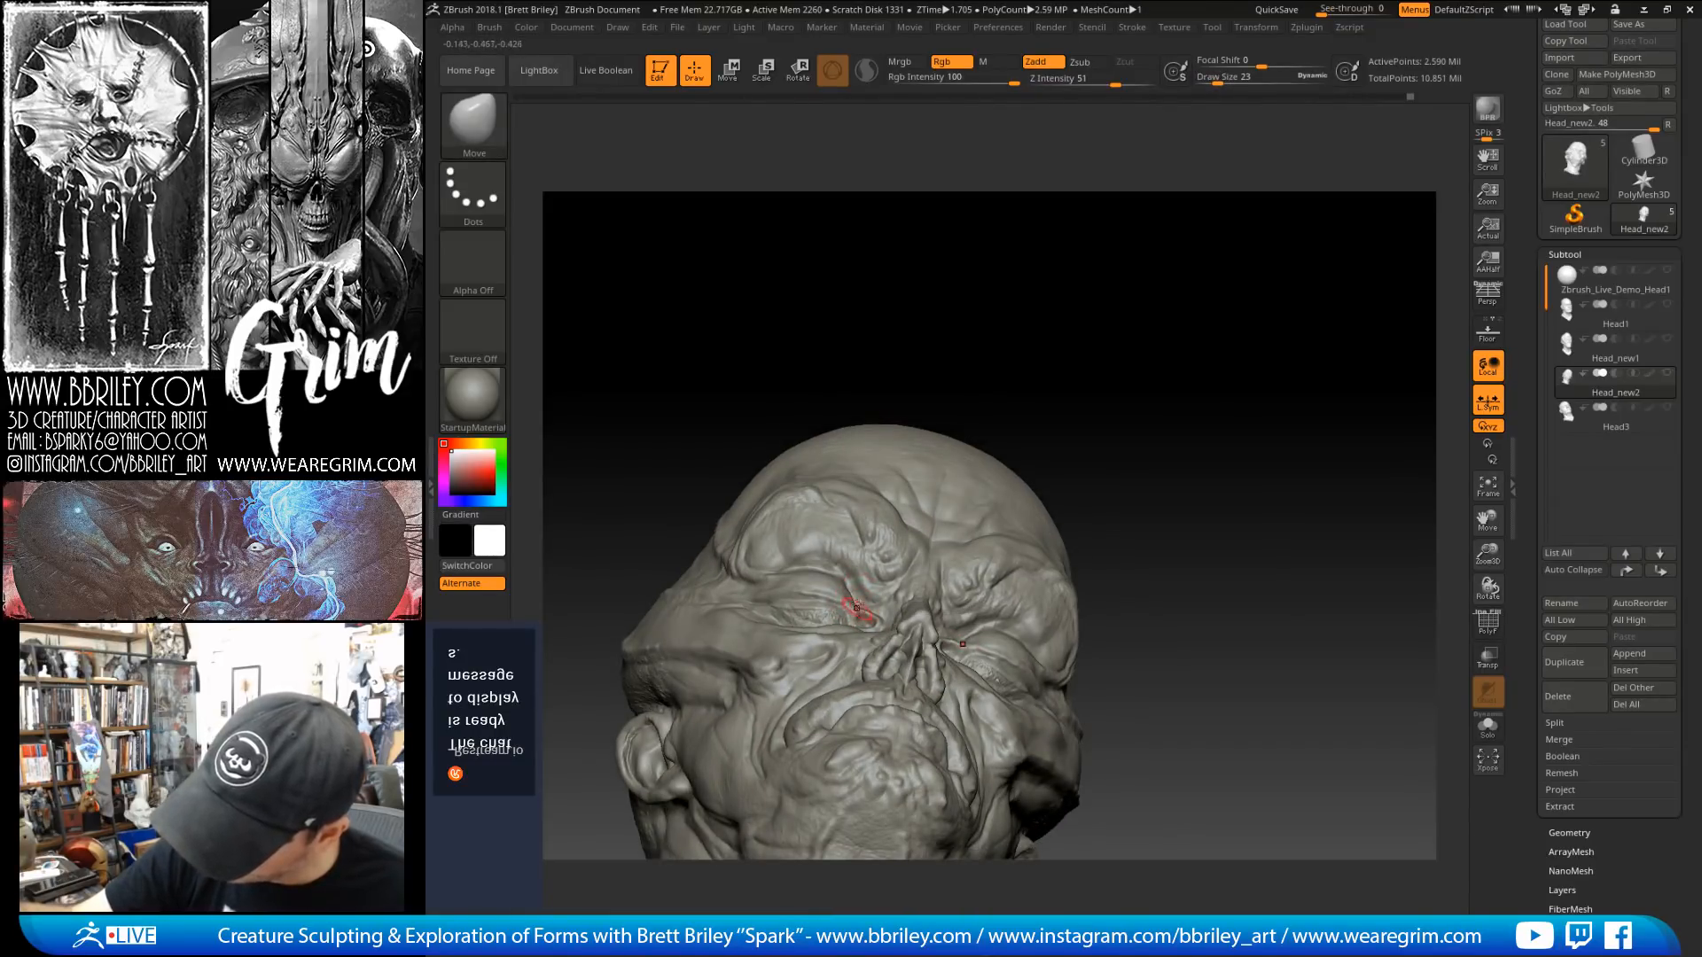
{"action": "left_click_drag", "start_coordinate": [920, 341], "coordinate": [915, 450]}
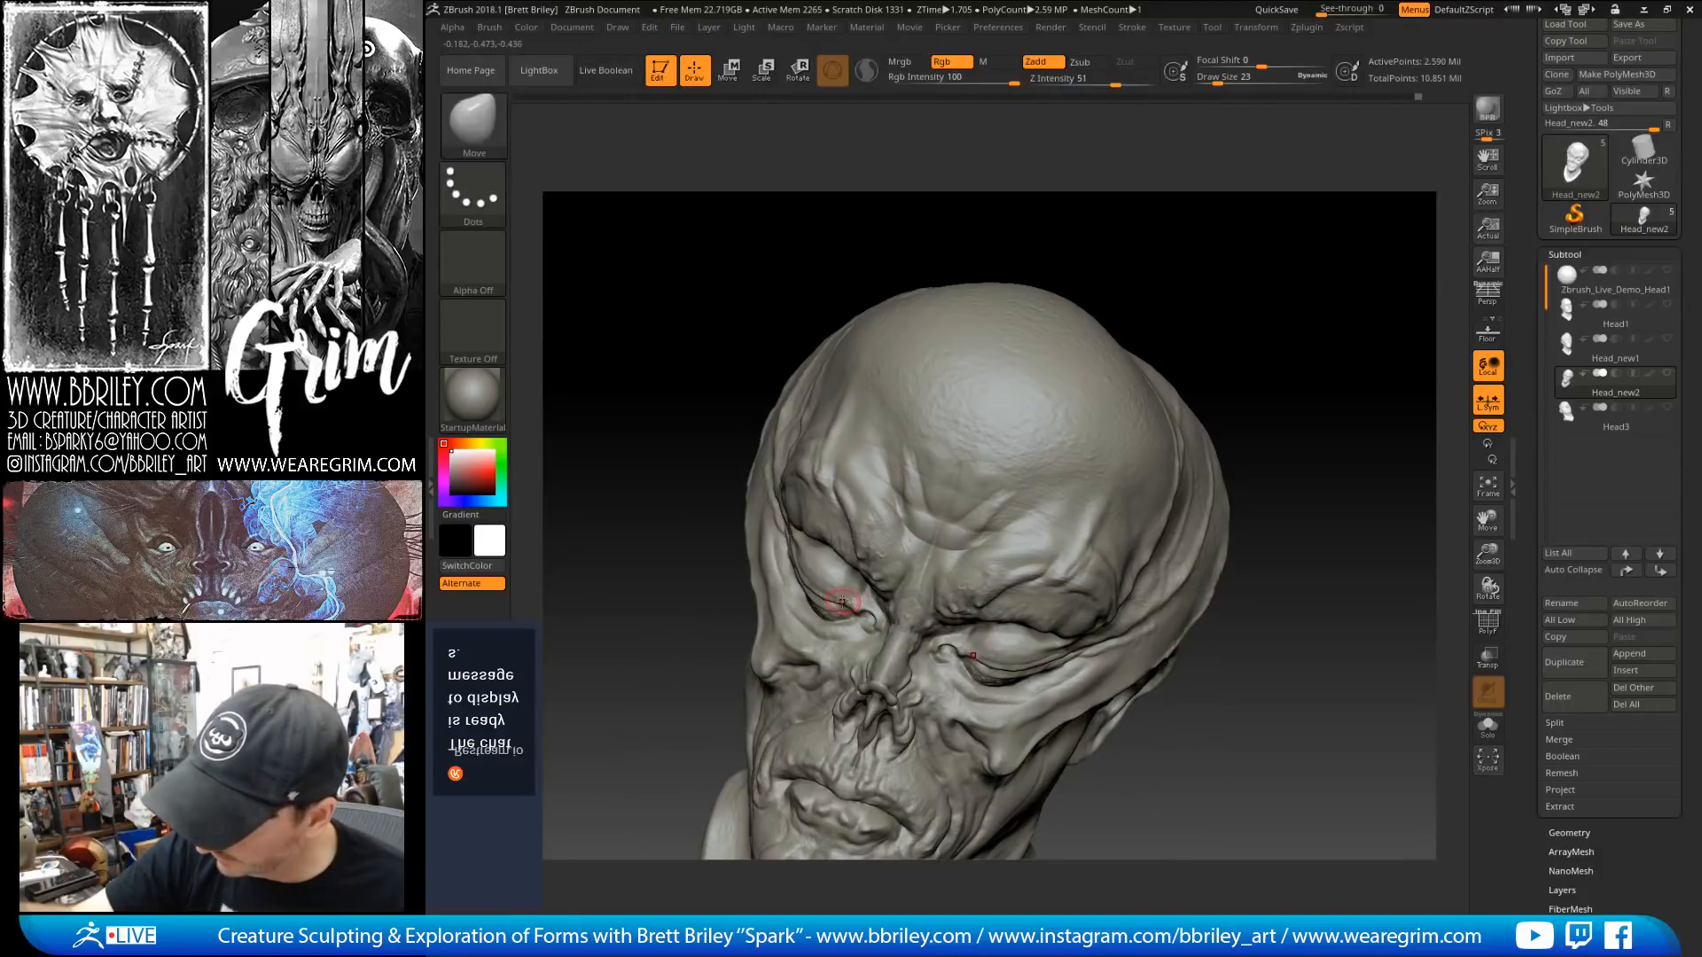
{"action": "mouse_move", "coordinate": [1206, 266]}
{"action": "left_mouse_down"}
{"action": "mouse_move", "coordinate": [1223, 243]}
{"action": "mouse_move", "coordinate": [1215, 304]}
{"action": "mouse_move", "coordinate": [1111, 326]}
{"action": "left_mouse_up"}
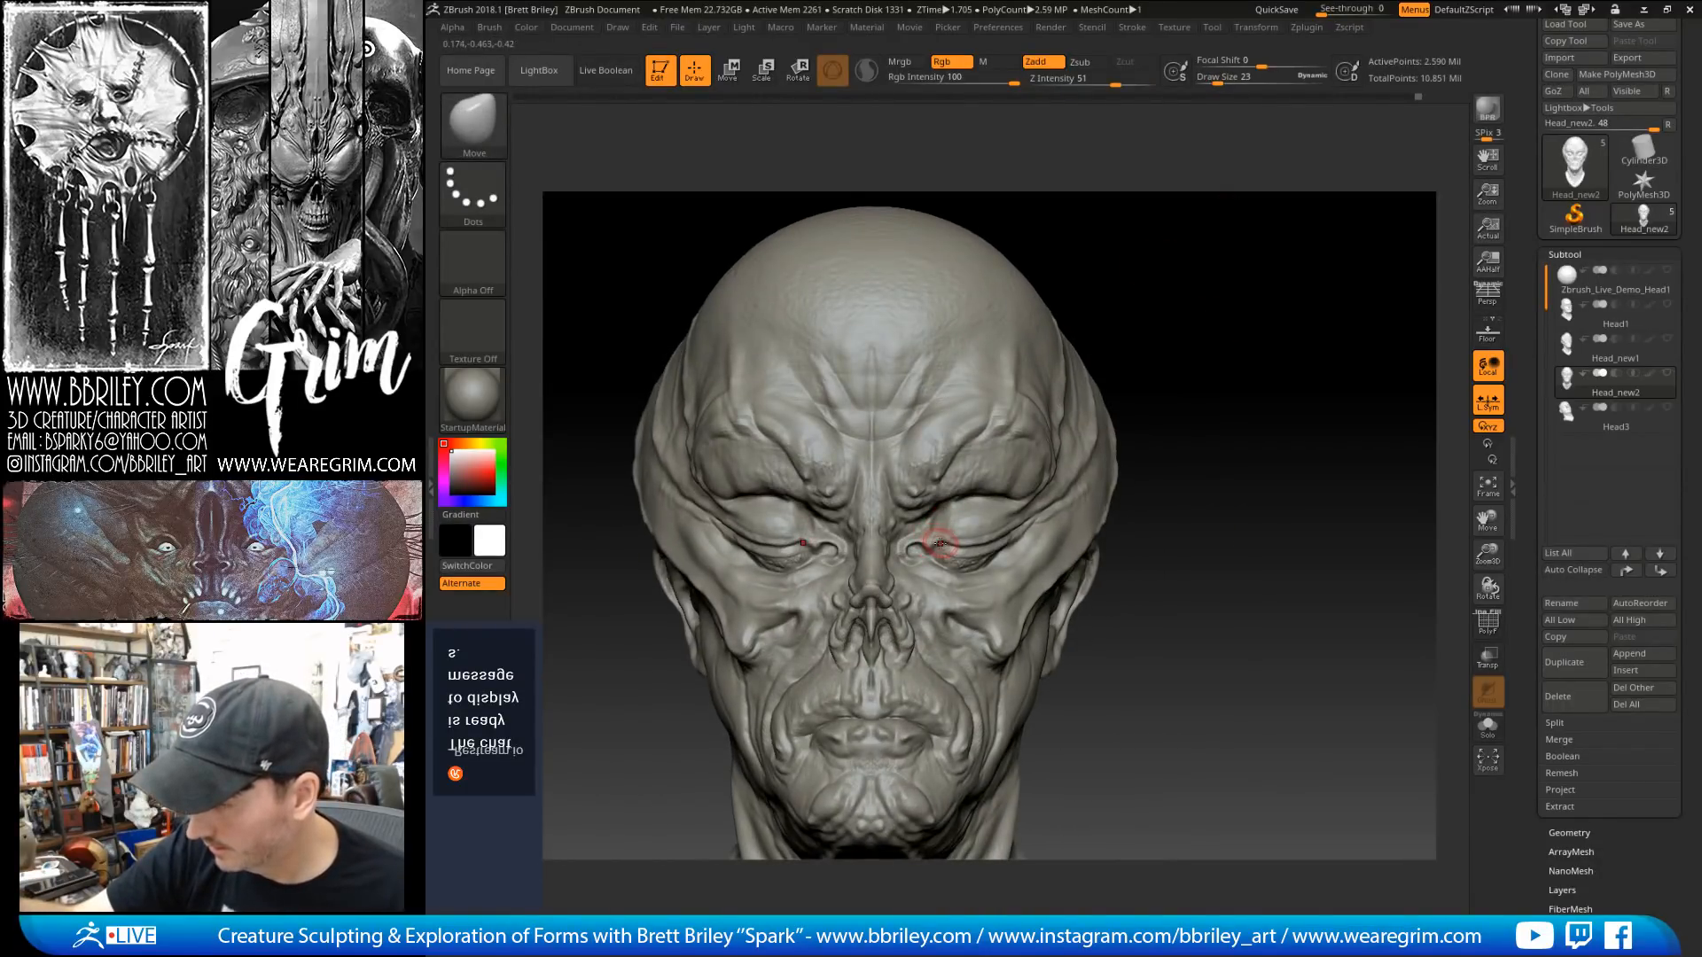
{"action": "key", "text": "s"}
{"action": "mouse_move", "coordinate": [939, 543]}
{"action": "left_mouse_down"}
{"action": "mouse_move", "coordinate": [985, 537]}
{"action": "mouse_move", "coordinate": [936, 542]}
{"action": "left_mouse_up"}
{"action": "key", "text": "s"}
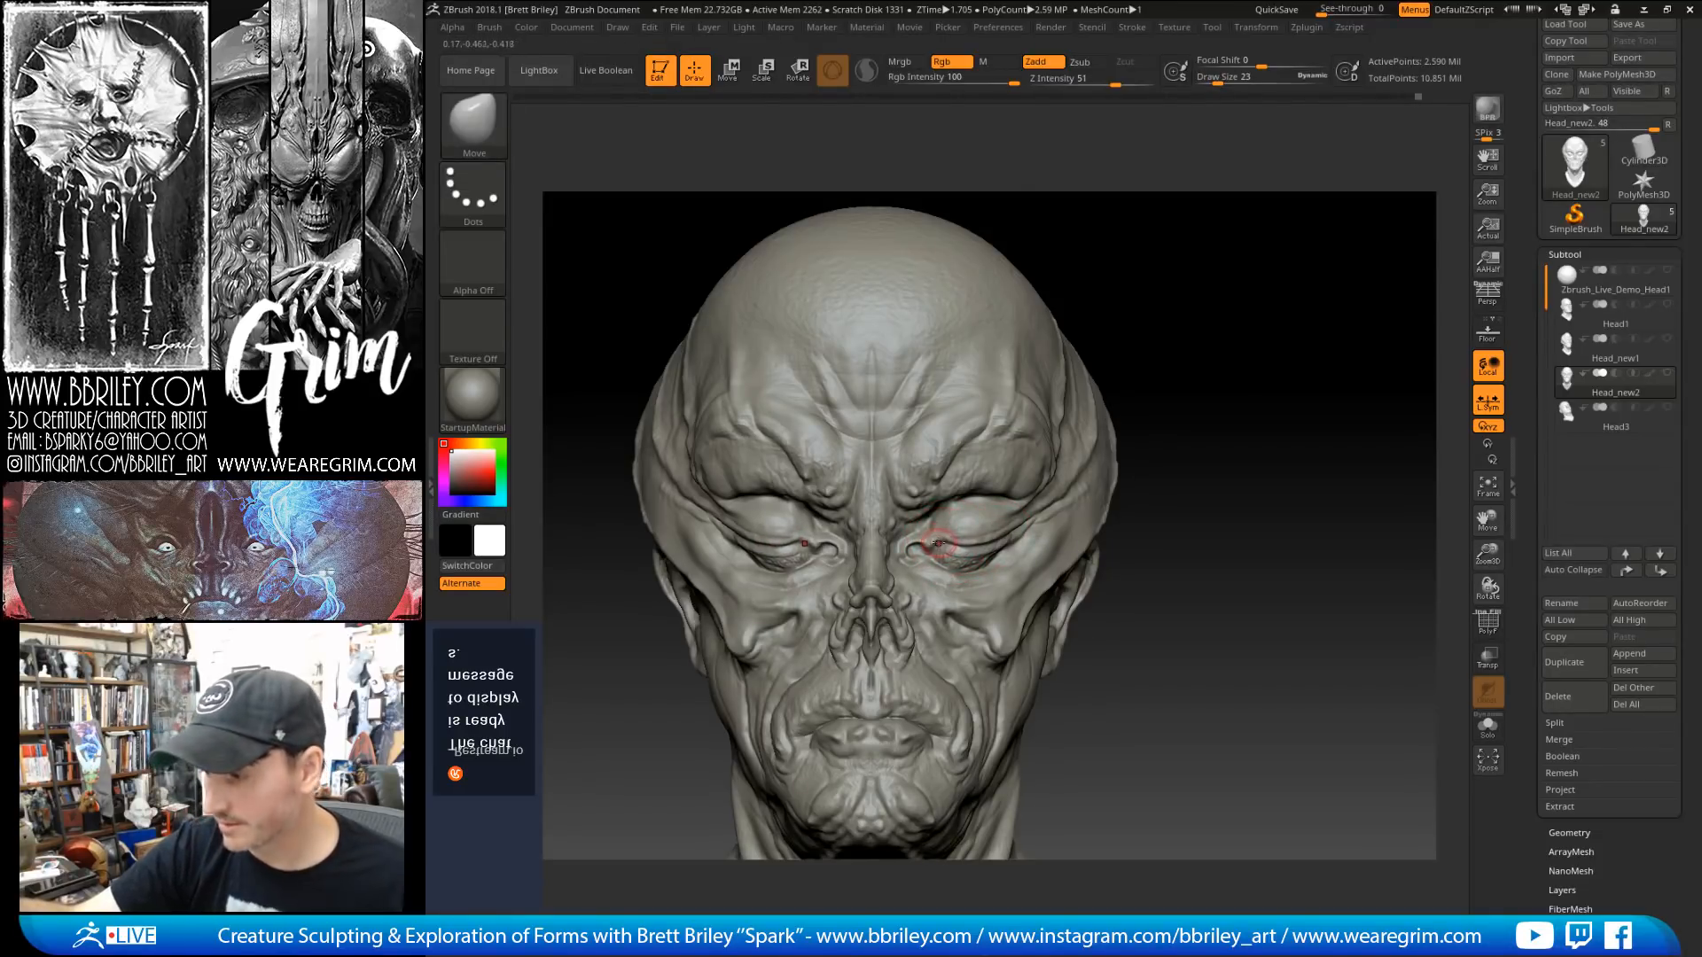
Step: Carve creases around the inner brows and eye corners with the DamStandard brush at draw size 15
{"action": "key", "text": "b"}
{"action": "key", "text": "d"}
{"action": "key", "text": "s"}
{"action": "mouse_move", "coordinate": [1161, 308]}
{"action": "left_mouse_down"}
{"action": "mouse_move", "coordinate": [1162, 258]}
{"action": "mouse_move", "coordinate": [1128, 222]}
{"action": "left_mouse_up"}
{"action": "key", "text": "s"}
{"action": "left_click_drag", "start_coordinate": [805, 549], "coordinate": [801, 549]}
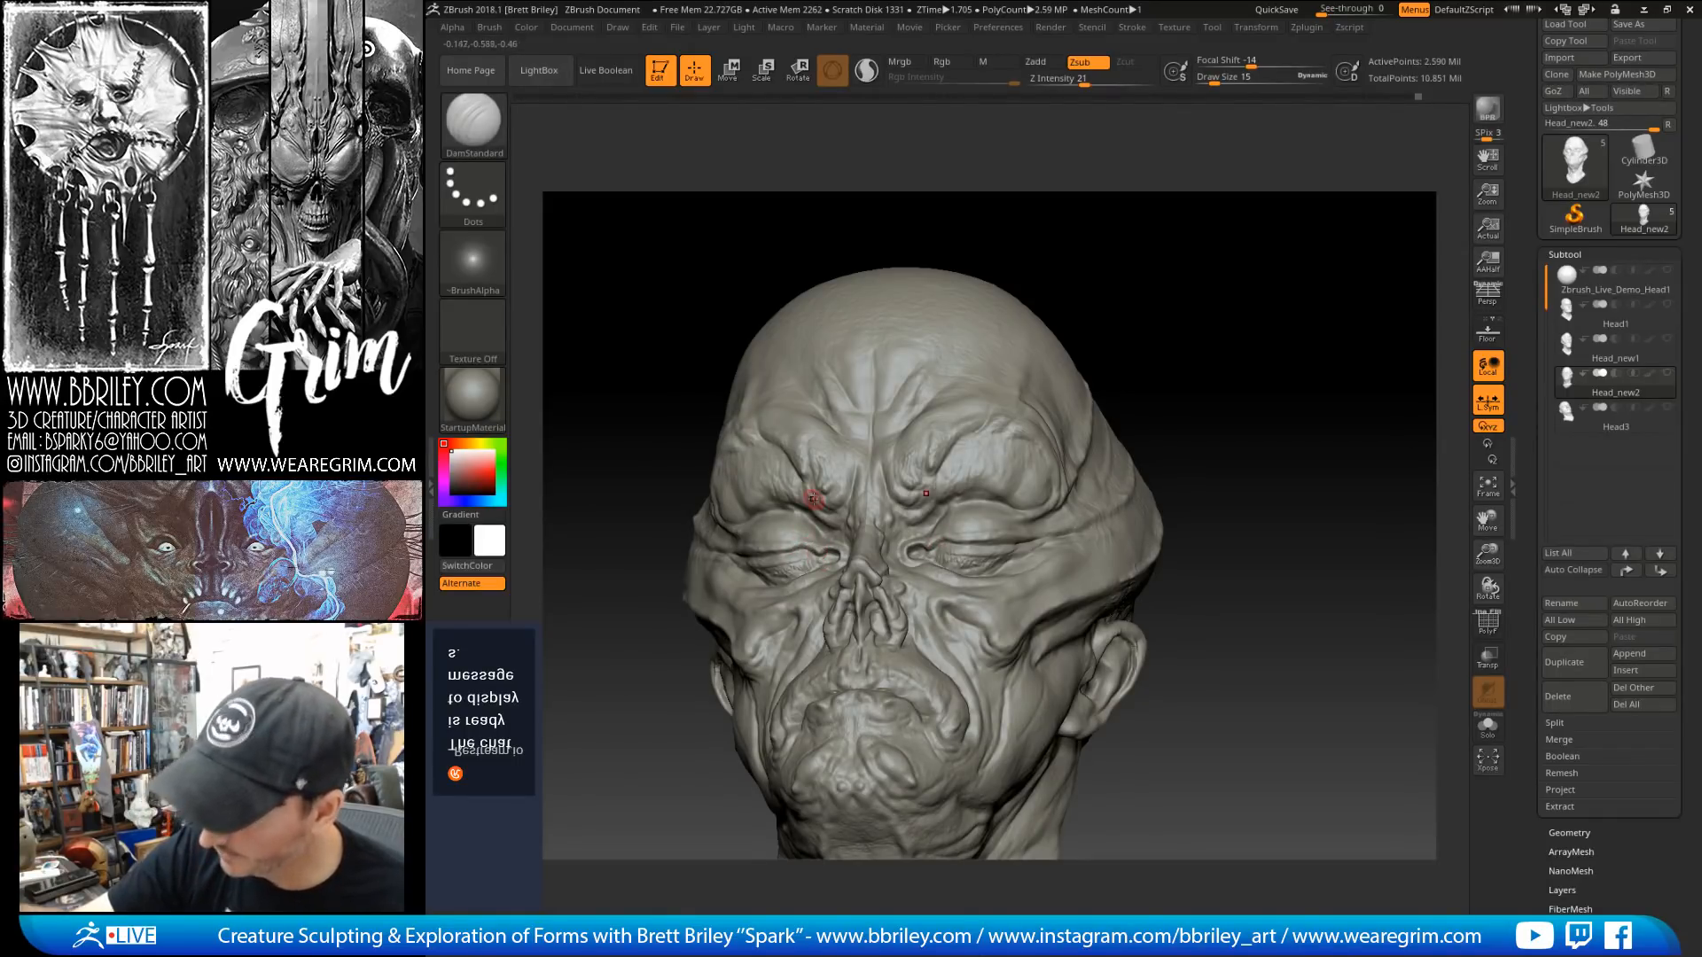
{"action": "mouse_move", "coordinate": [1168, 292]}
{"action": "left_mouse_down"}
{"action": "mouse_move", "coordinate": [1185, 190]}
{"action": "mouse_move", "coordinate": [1117, 354]}
{"action": "mouse_move", "coordinate": [1061, 432]}
{"action": "left_mouse_up"}
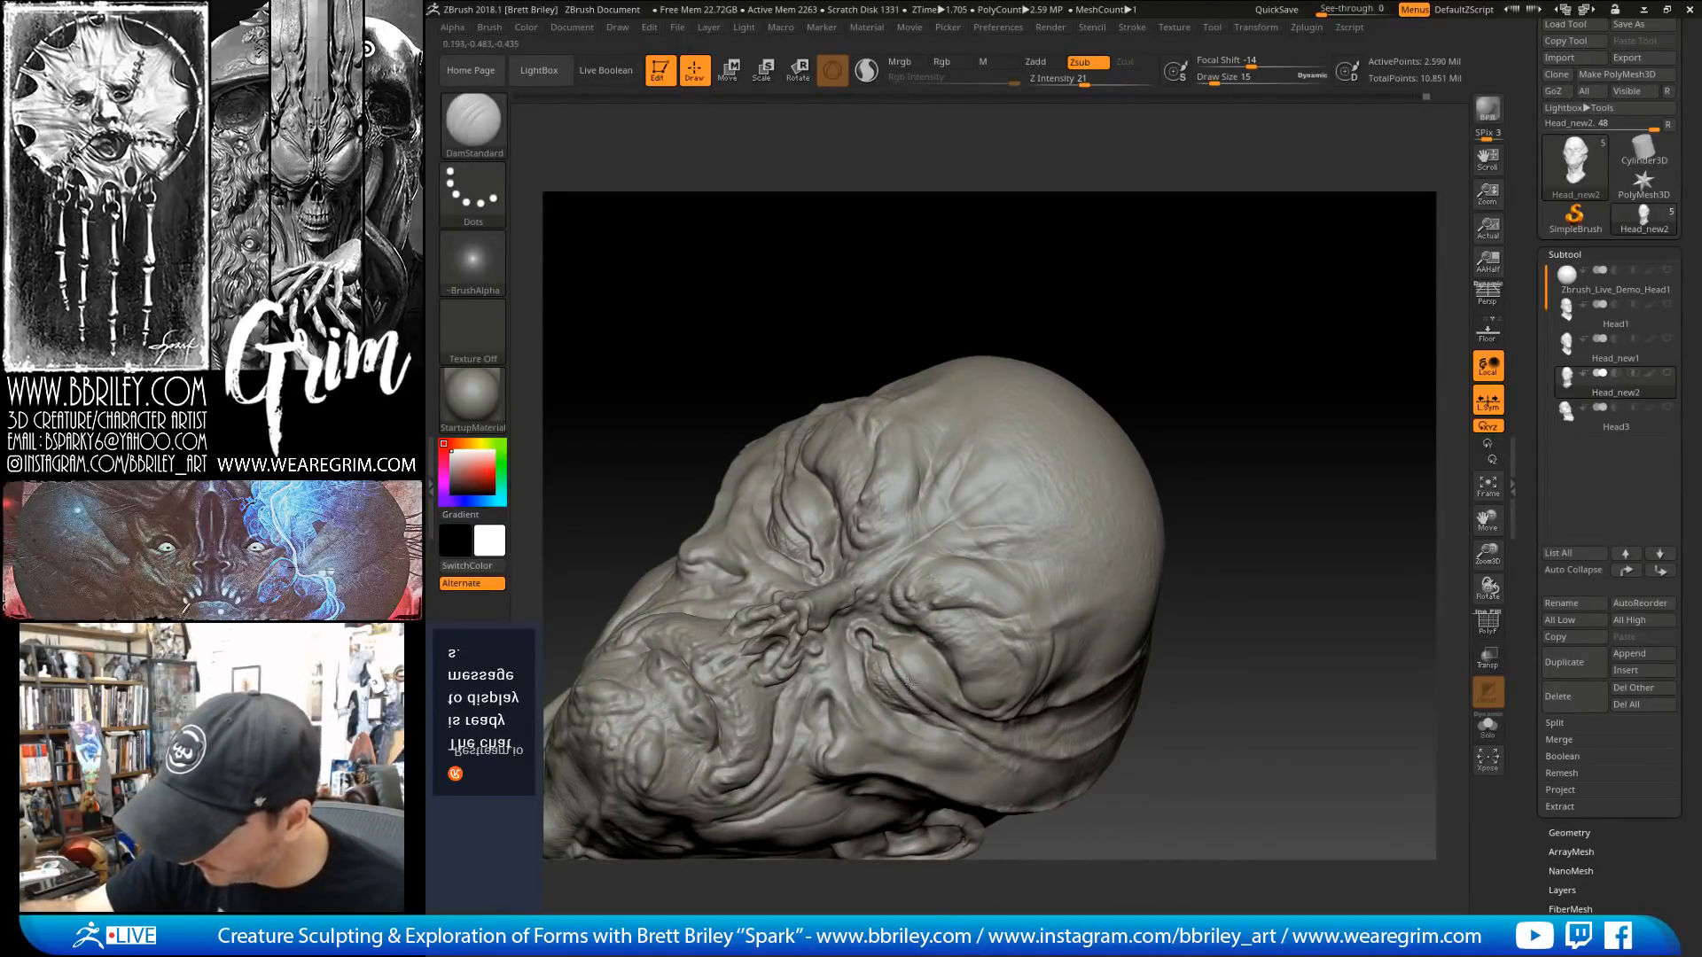
{"action": "mouse_move", "coordinate": [892, 659]}
{"action": "left_mouse_down"}
{"action": "mouse_move", "coordinate": [919, 690]}
{"action": "mouse_move", "coordinate": [873, 640]}
{"action": "left_mouse_up"}
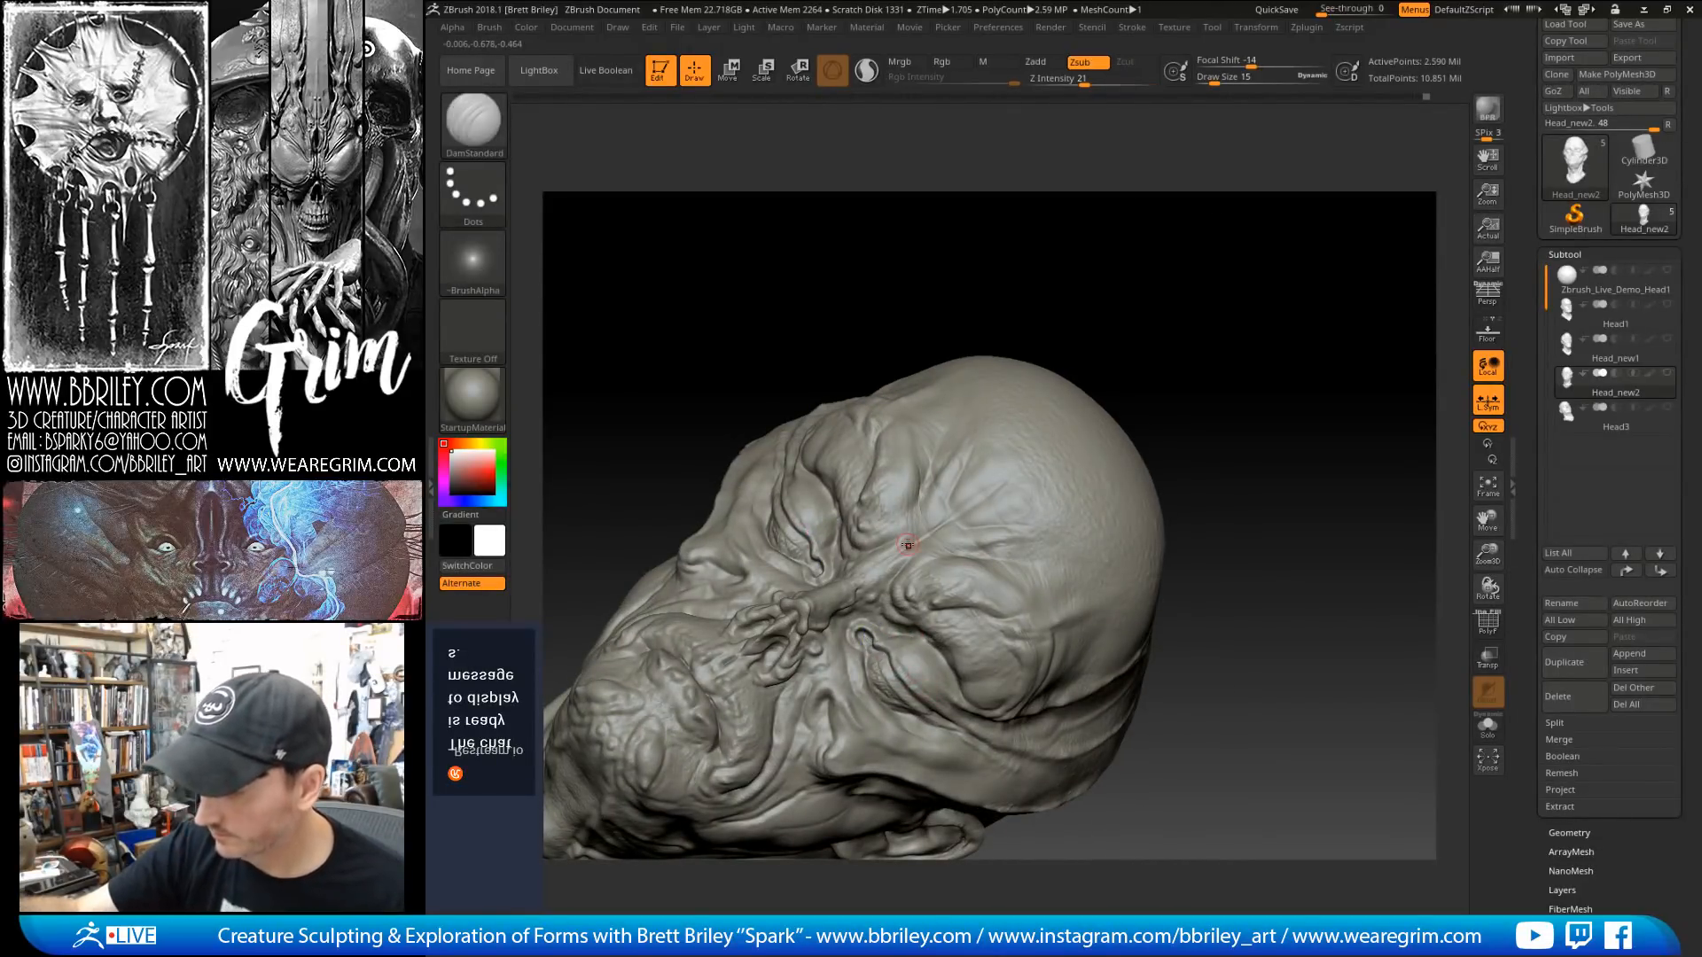
Step: Deepen the folds between the brows, nose bridge and tear ducts with the DamStandard brush
{"action": "right_click_drag", "start_coordinate": [914, 543], "coordinate": [936, 571]}
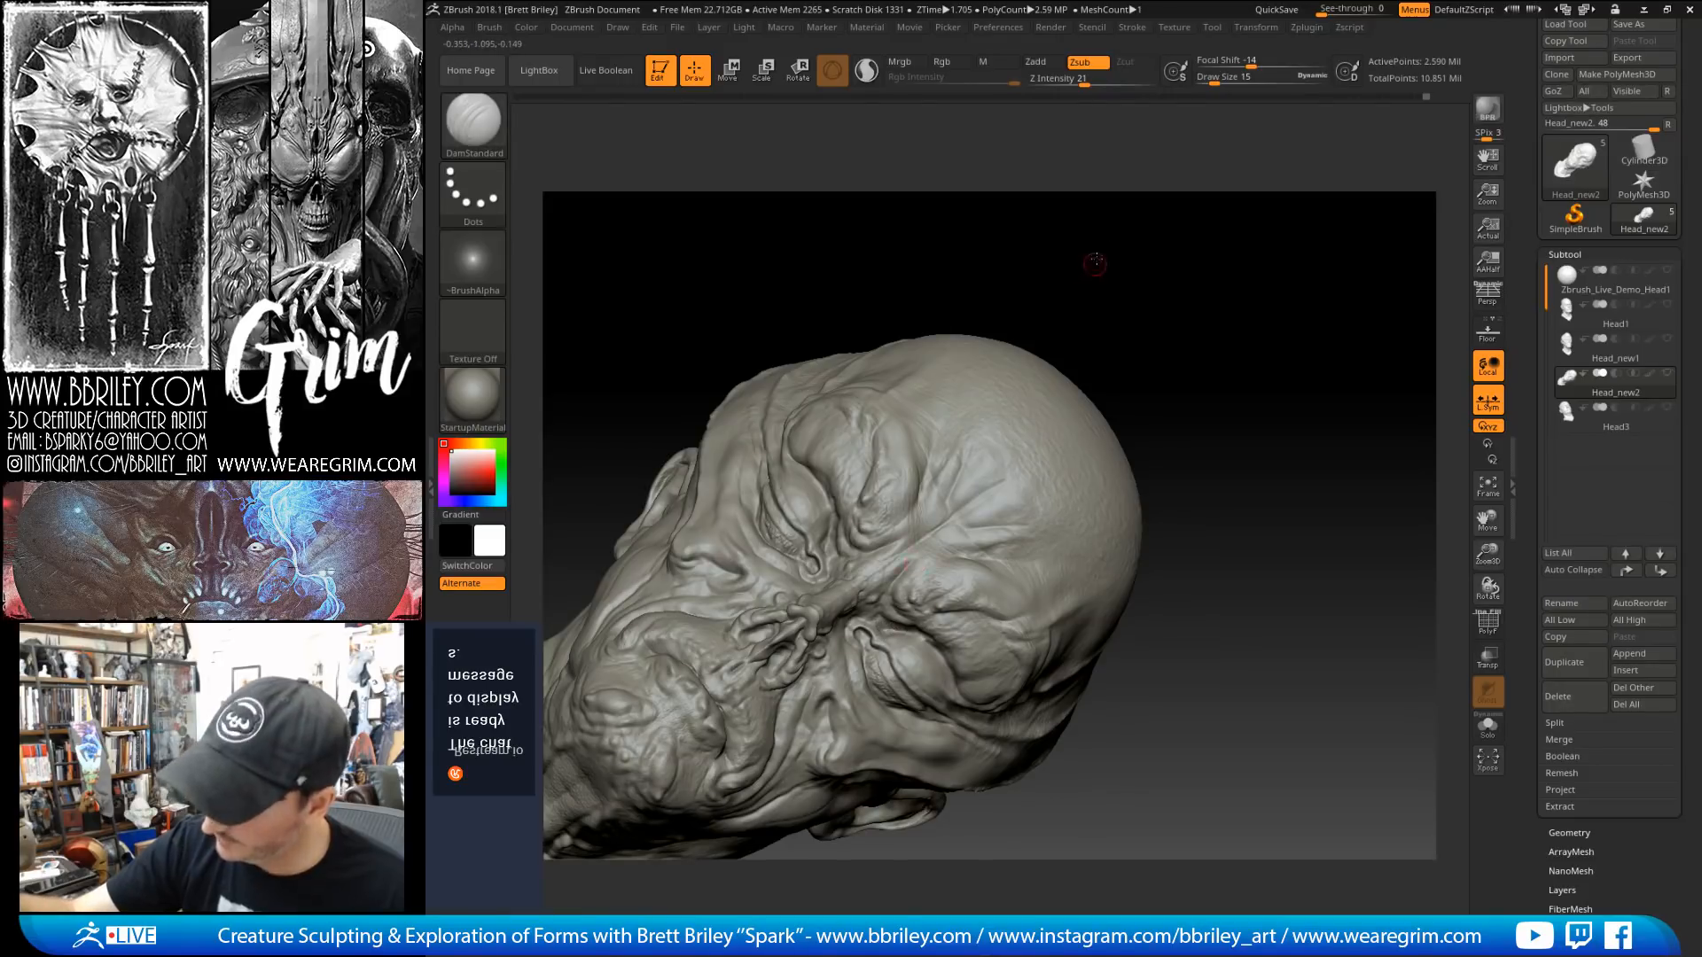
{"action": "right_click_drag", "start_coordinate": [893, 629], "coordinate": [912, 621]}
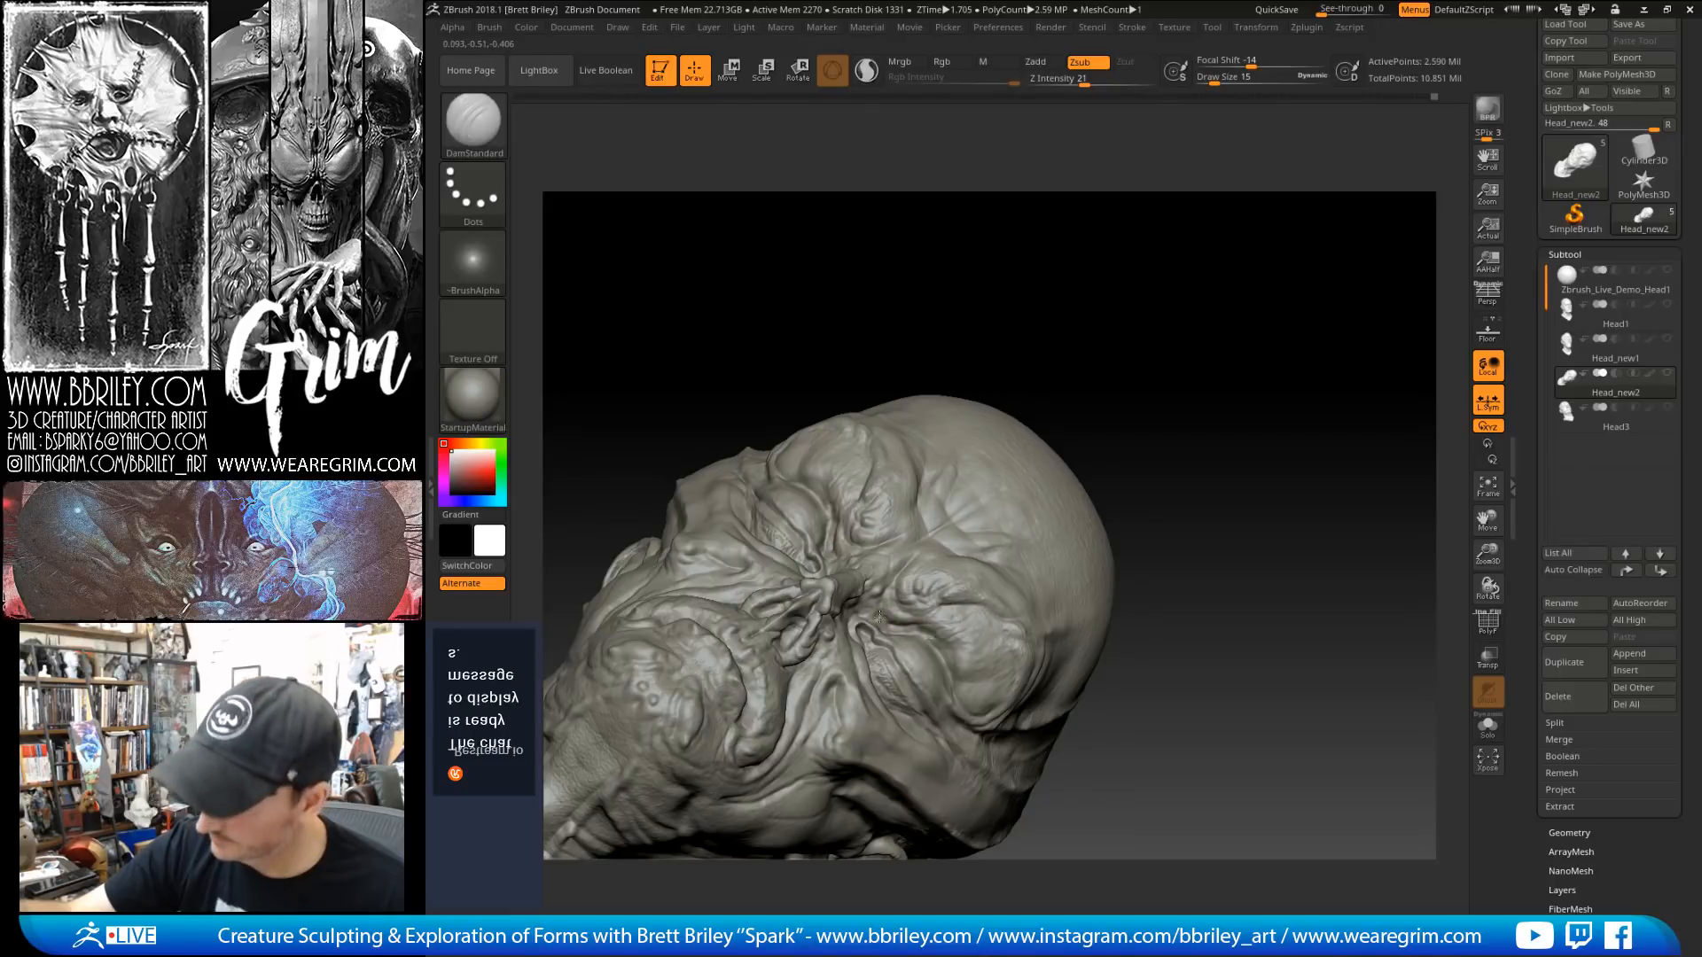
{"action": "right_click_drag", "start_coordinate": [990, 329], "coordinate": [987, 277]}
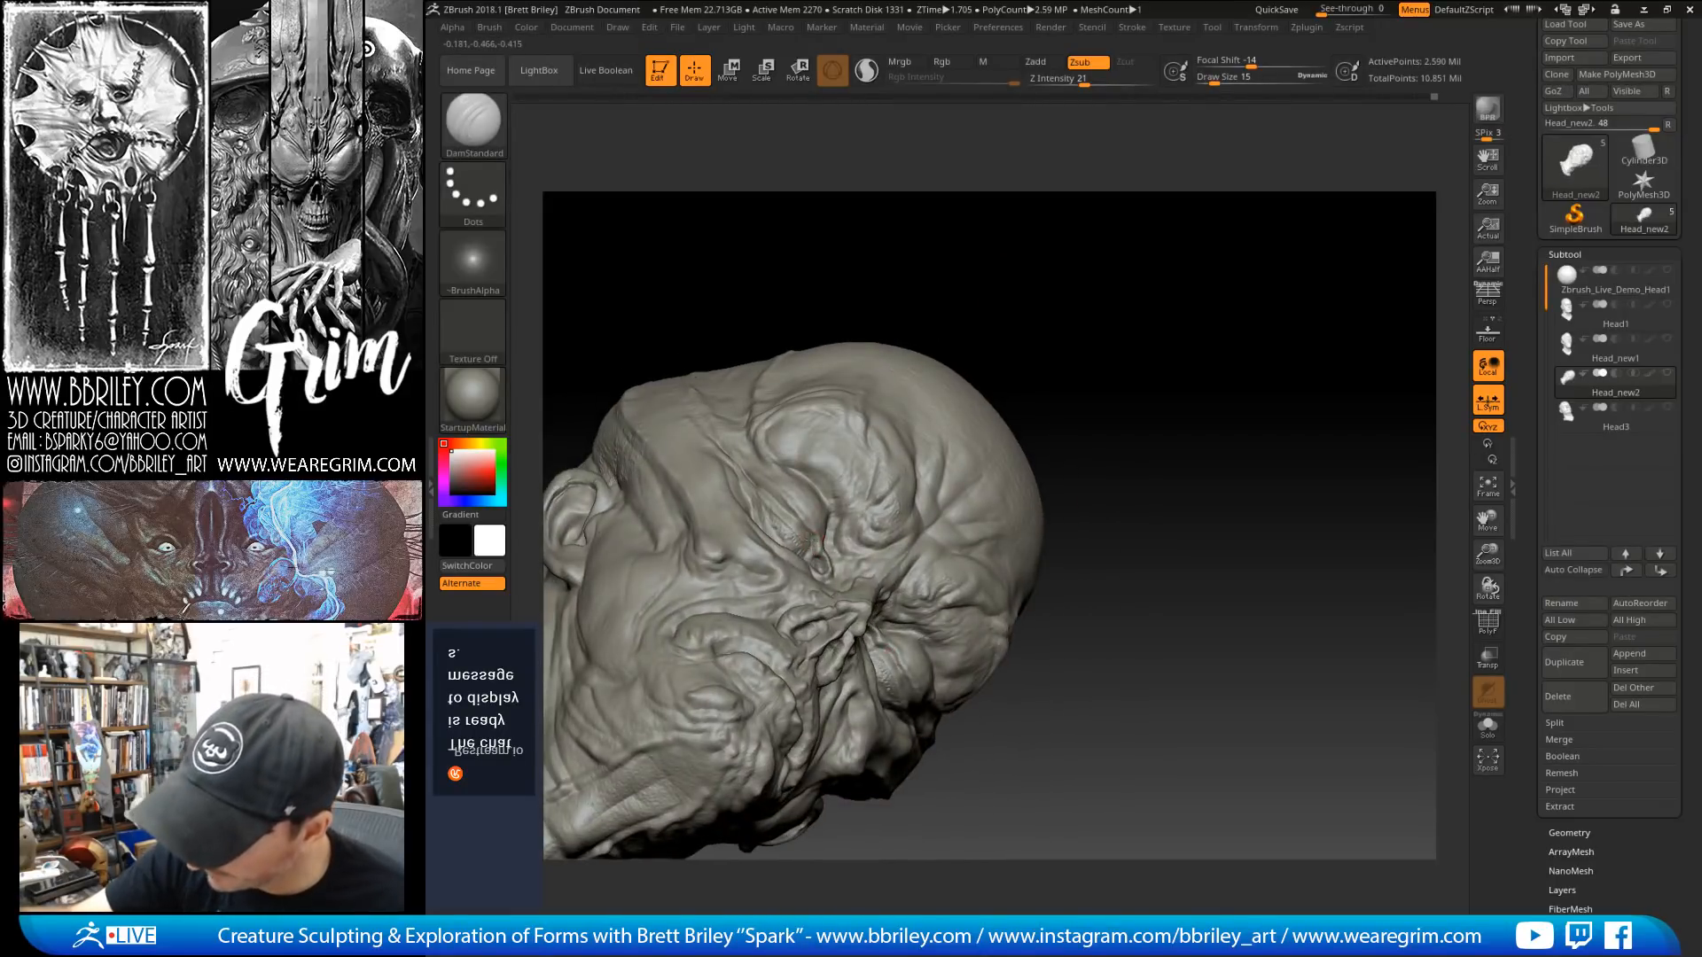
{"action": "right_click_drag", "start_coordinate": [1033, 258], "coordinate": [922, 345]}
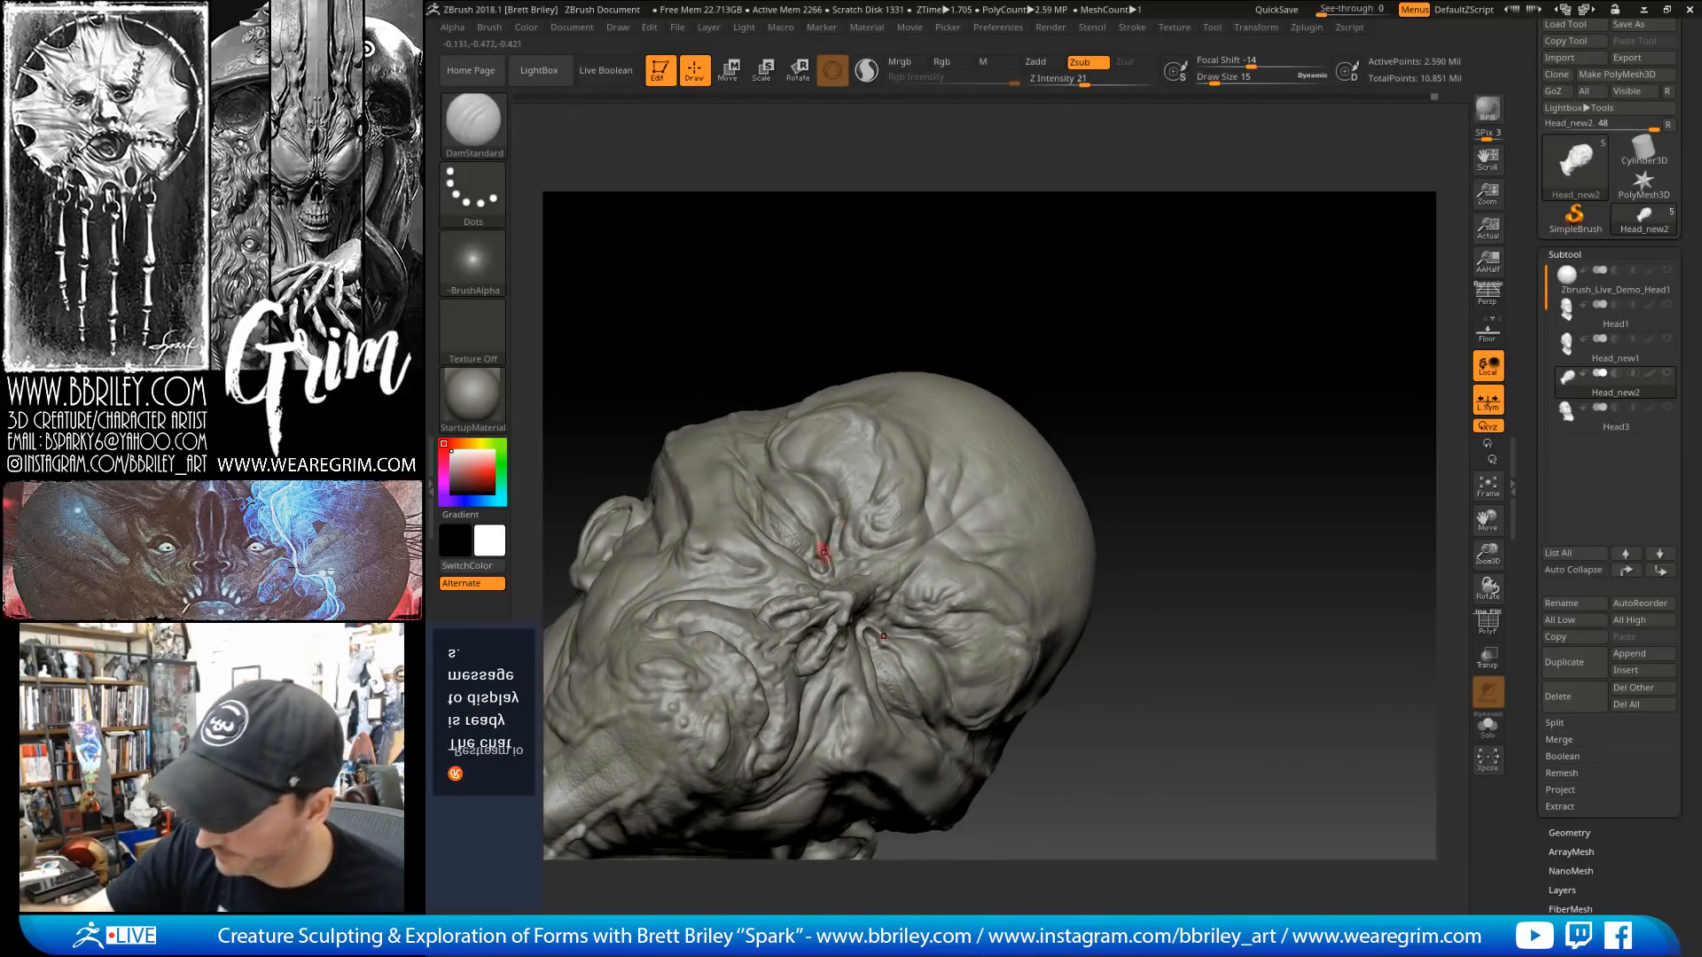
{"action": "right_click_drag", "start_coordinate": [893, 274], "coordinate": [836, 507]}
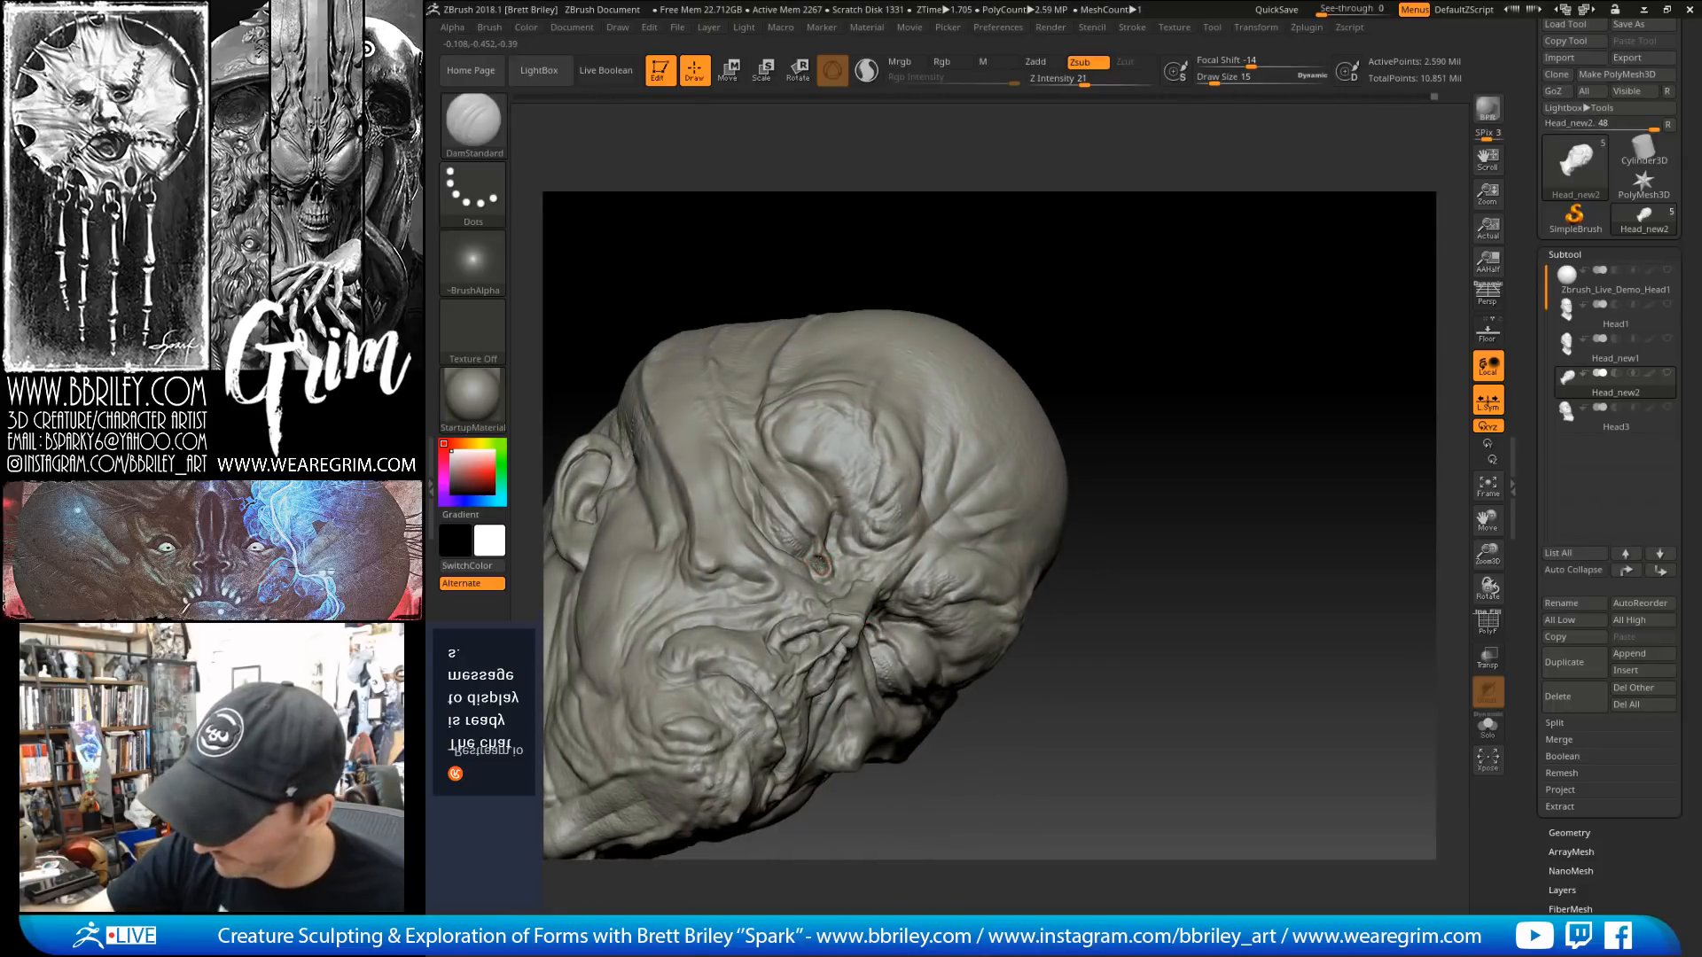
Step: Nudge the tear duct area beside the nose bridge with the Move brush at draw size 12
{"action": "key", "text": "b"}
{"action": "key", "text": "m"}
{"action": "key", "text": "v"}
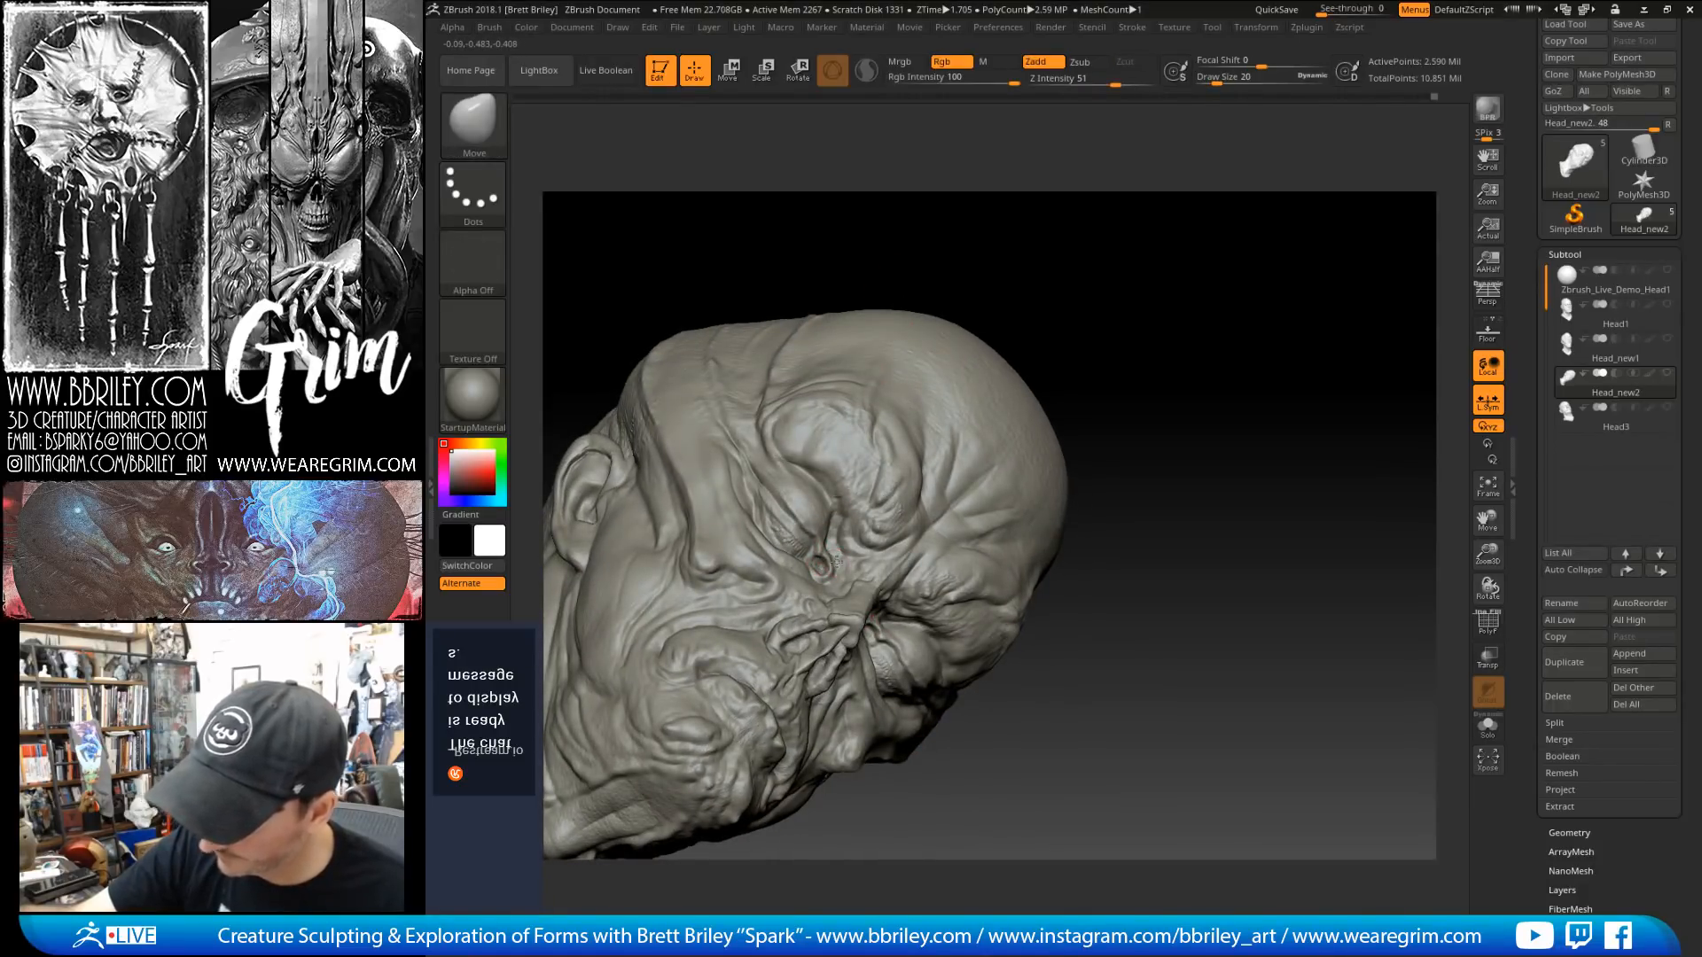
{"action": "key", "text": "s"}
{"action": "left_click_drag", "start_coordinate": [835, 561], "coordinate": [832, 561]}
{"action": "right_click_drag", "start_coordinate": [1060, 258], "coordinate": [966, 310]}
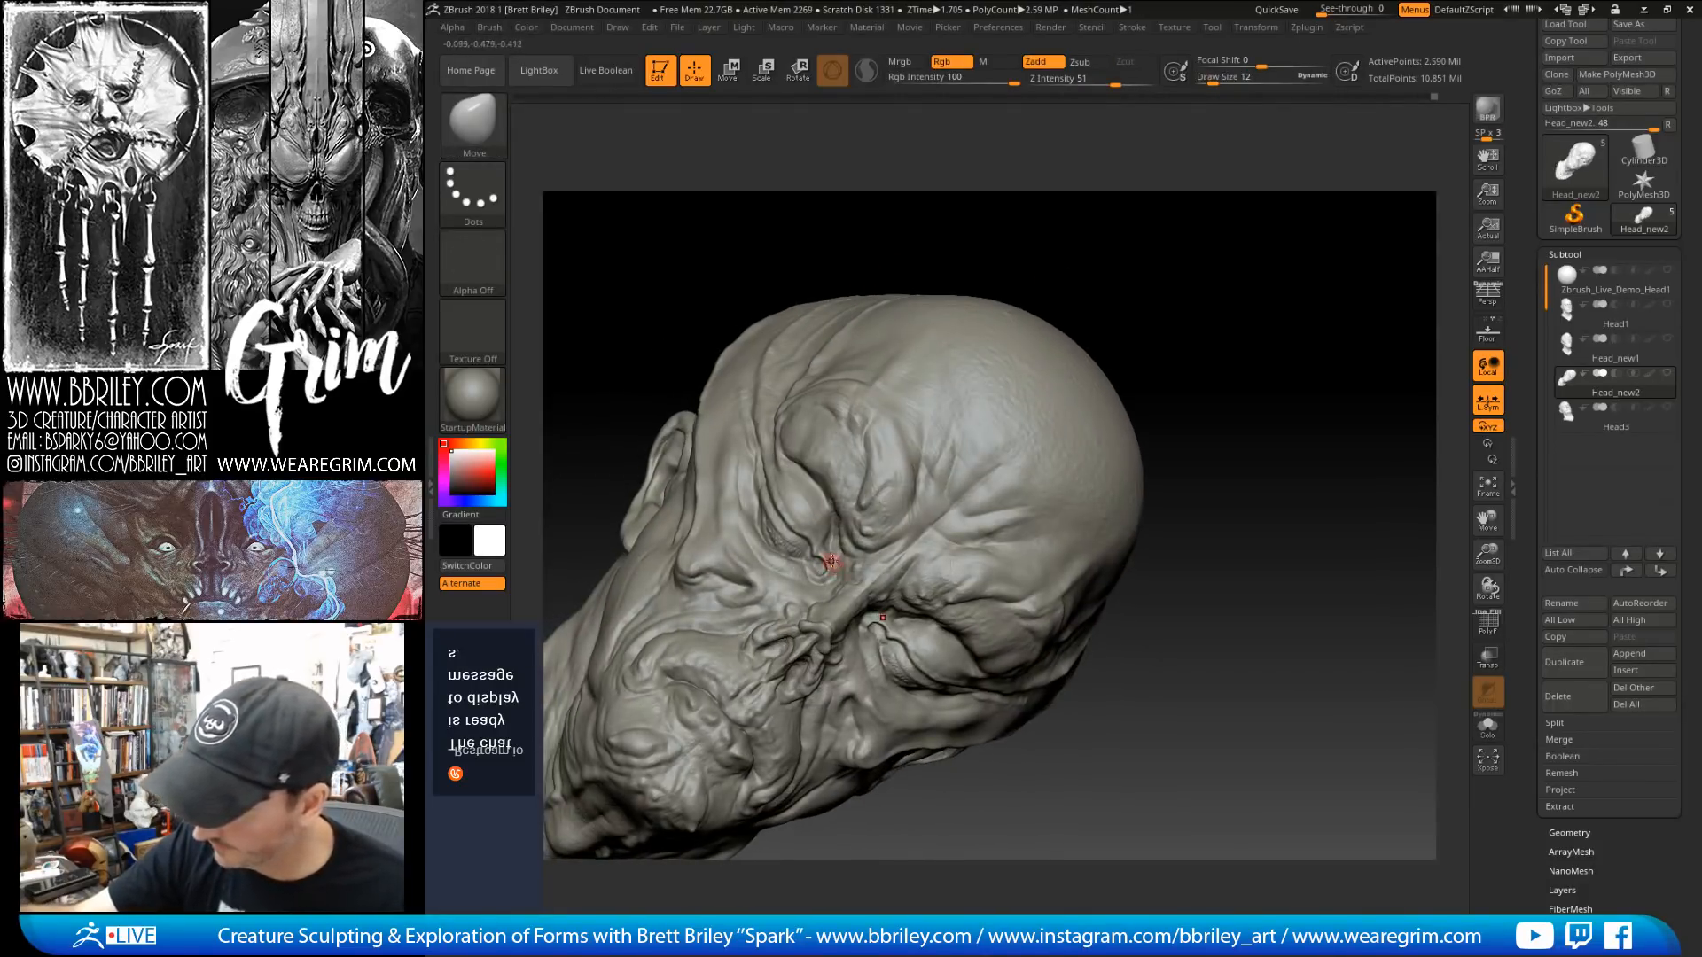
Step: Cut fine wrinkles into the eyelids and under the eyes with the DamStandard brush, raising its draw size to 12
{"action": "key", "text": "b"}
{"action": "key", "text": "d"}
{"action": "key", "text": "s"}
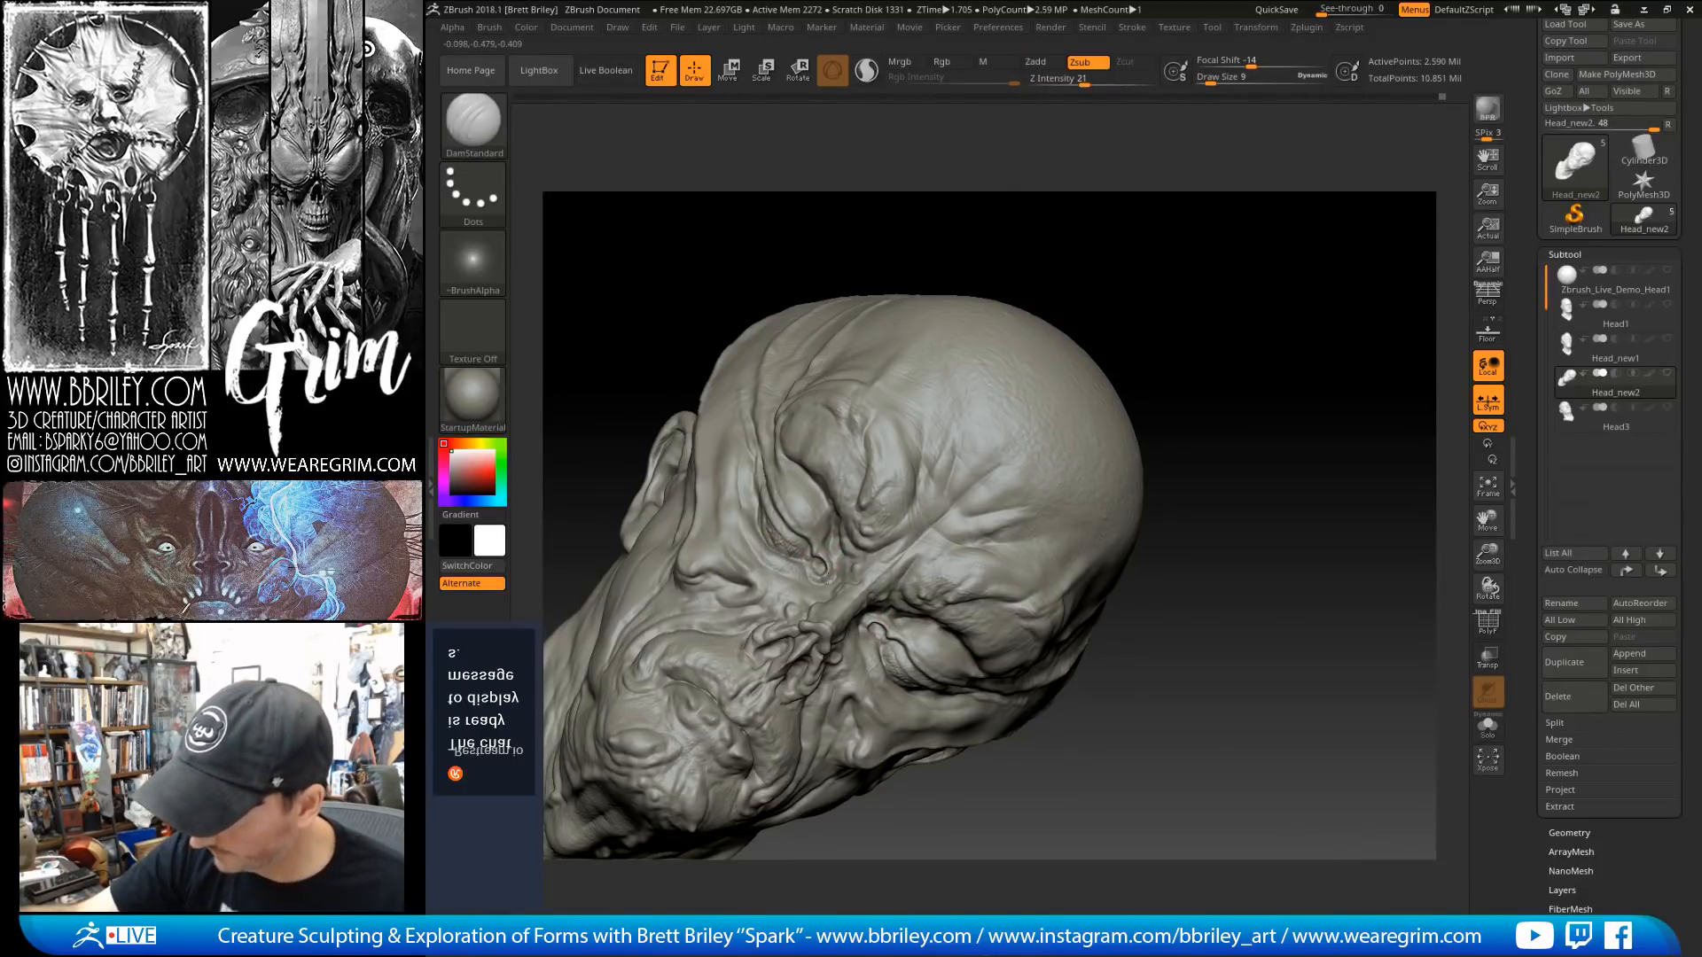
{"action": "right_click_drag", "start_coordinate": [799, 480], "coordinate": [816, 498]}
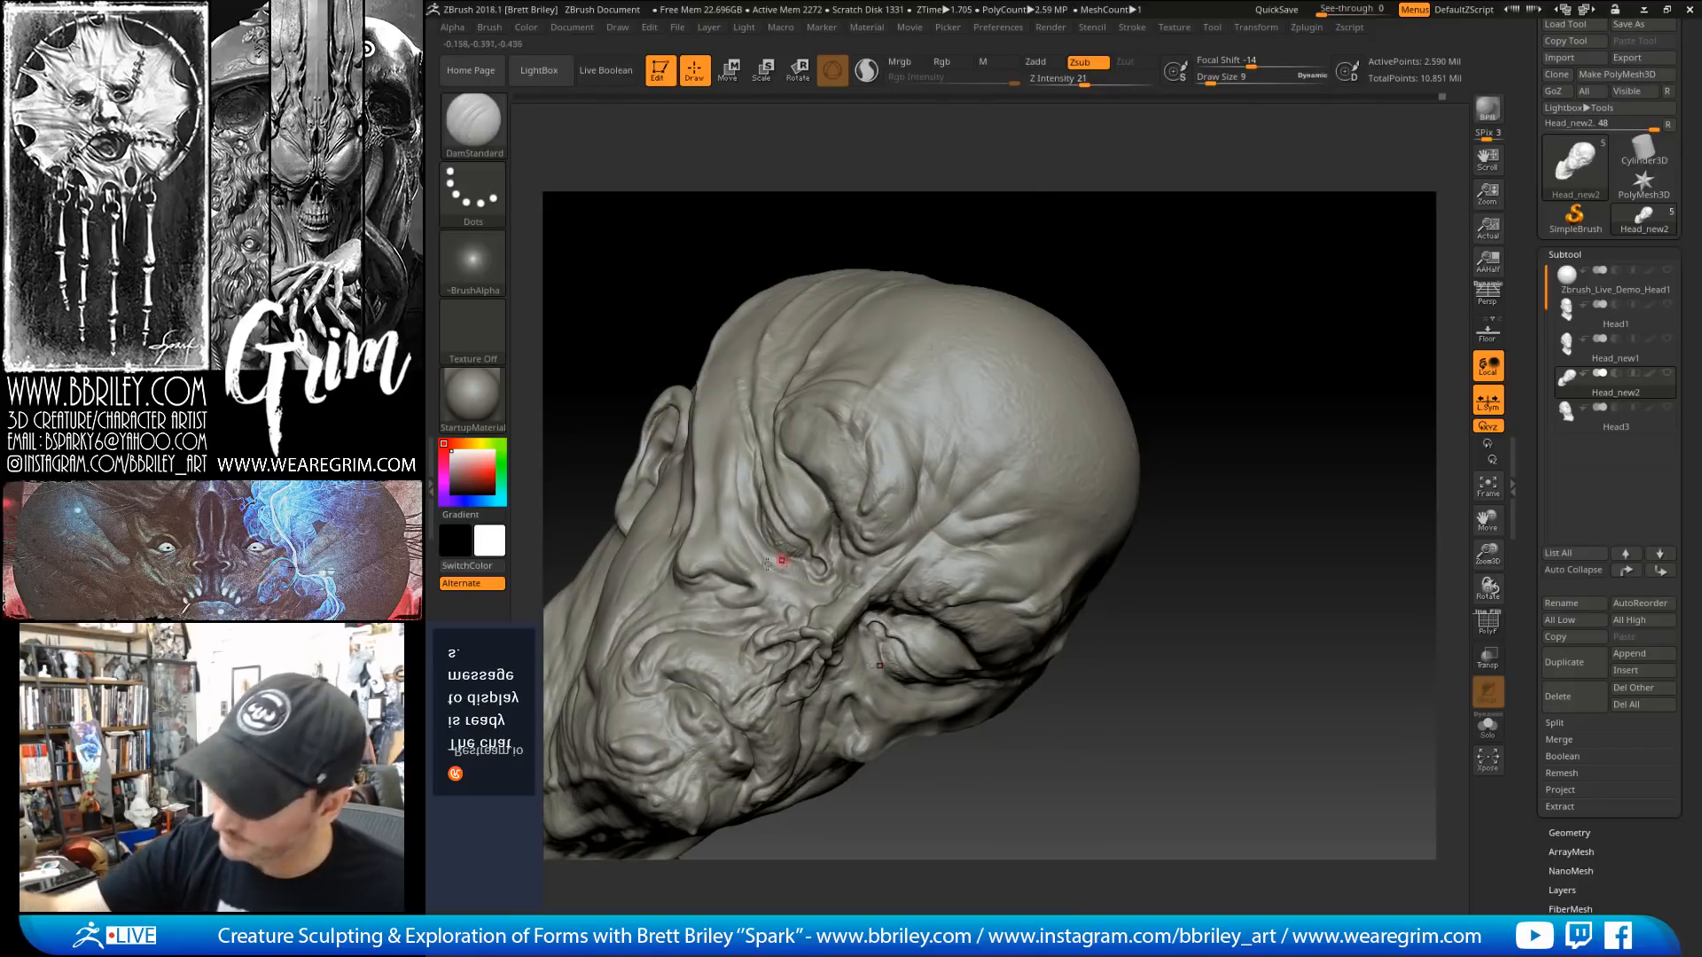
{"action": "key", "text": "]"}
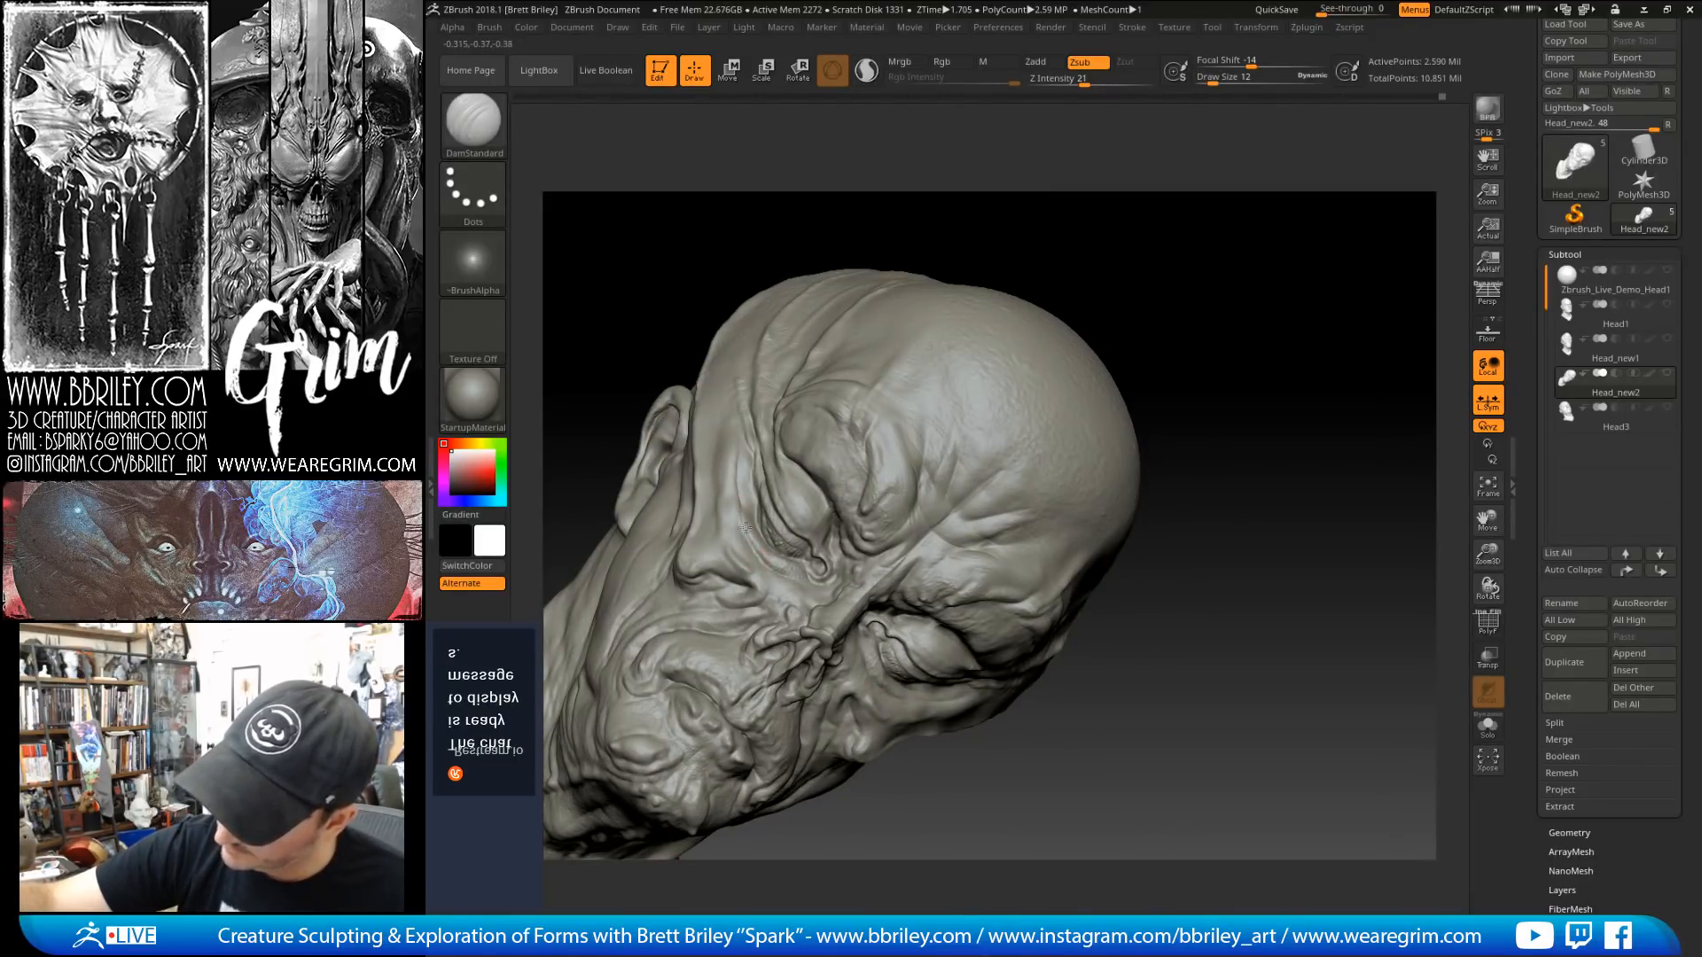
Step: Raise thin skin folds beneath the eyes with the Standard brush at draw size 6
{"action": "key", "text": "b"}
{"action": "key", "text": "s"}
{"action": "key", "text": "t"}
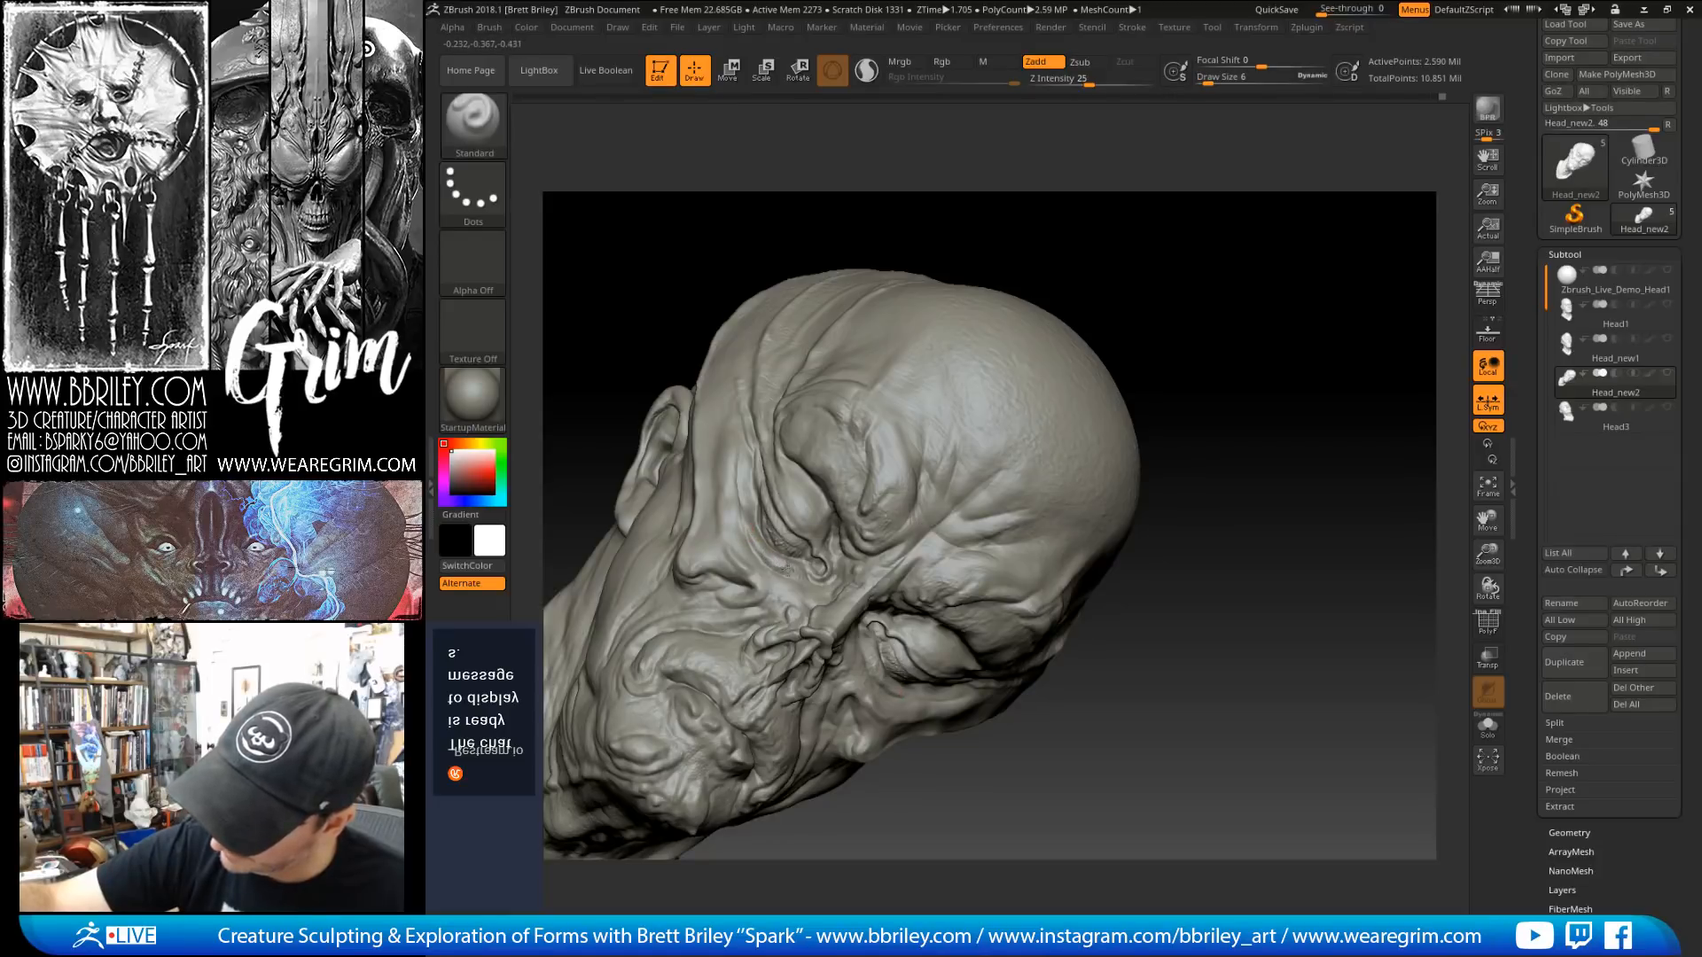
{"action": "right_click_drag", "start_coordinate": [746, 470], "coordinate": [796, 581]}
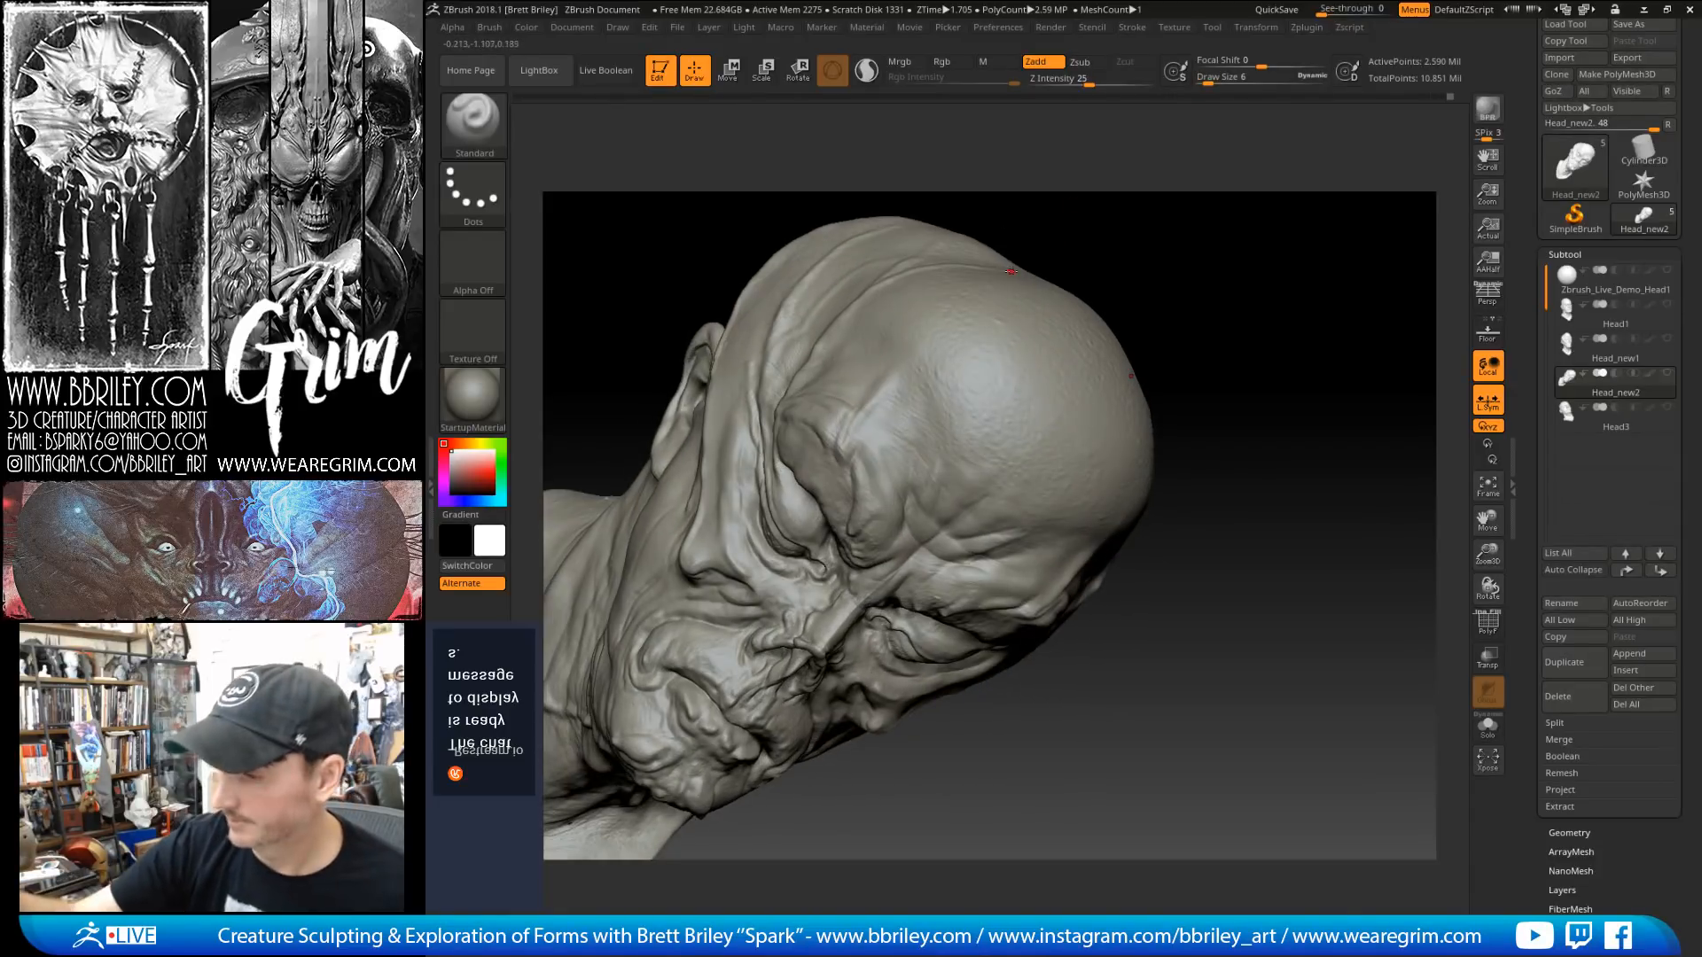
Step: Carve wrinkles from the under-eye area across the cheekbone with the DamStandard brush, raising its draw size to 13
{"action": "key", "text": "b"}
{"action": "key", "text": "d"}
{"action": "key", "text": "s"}
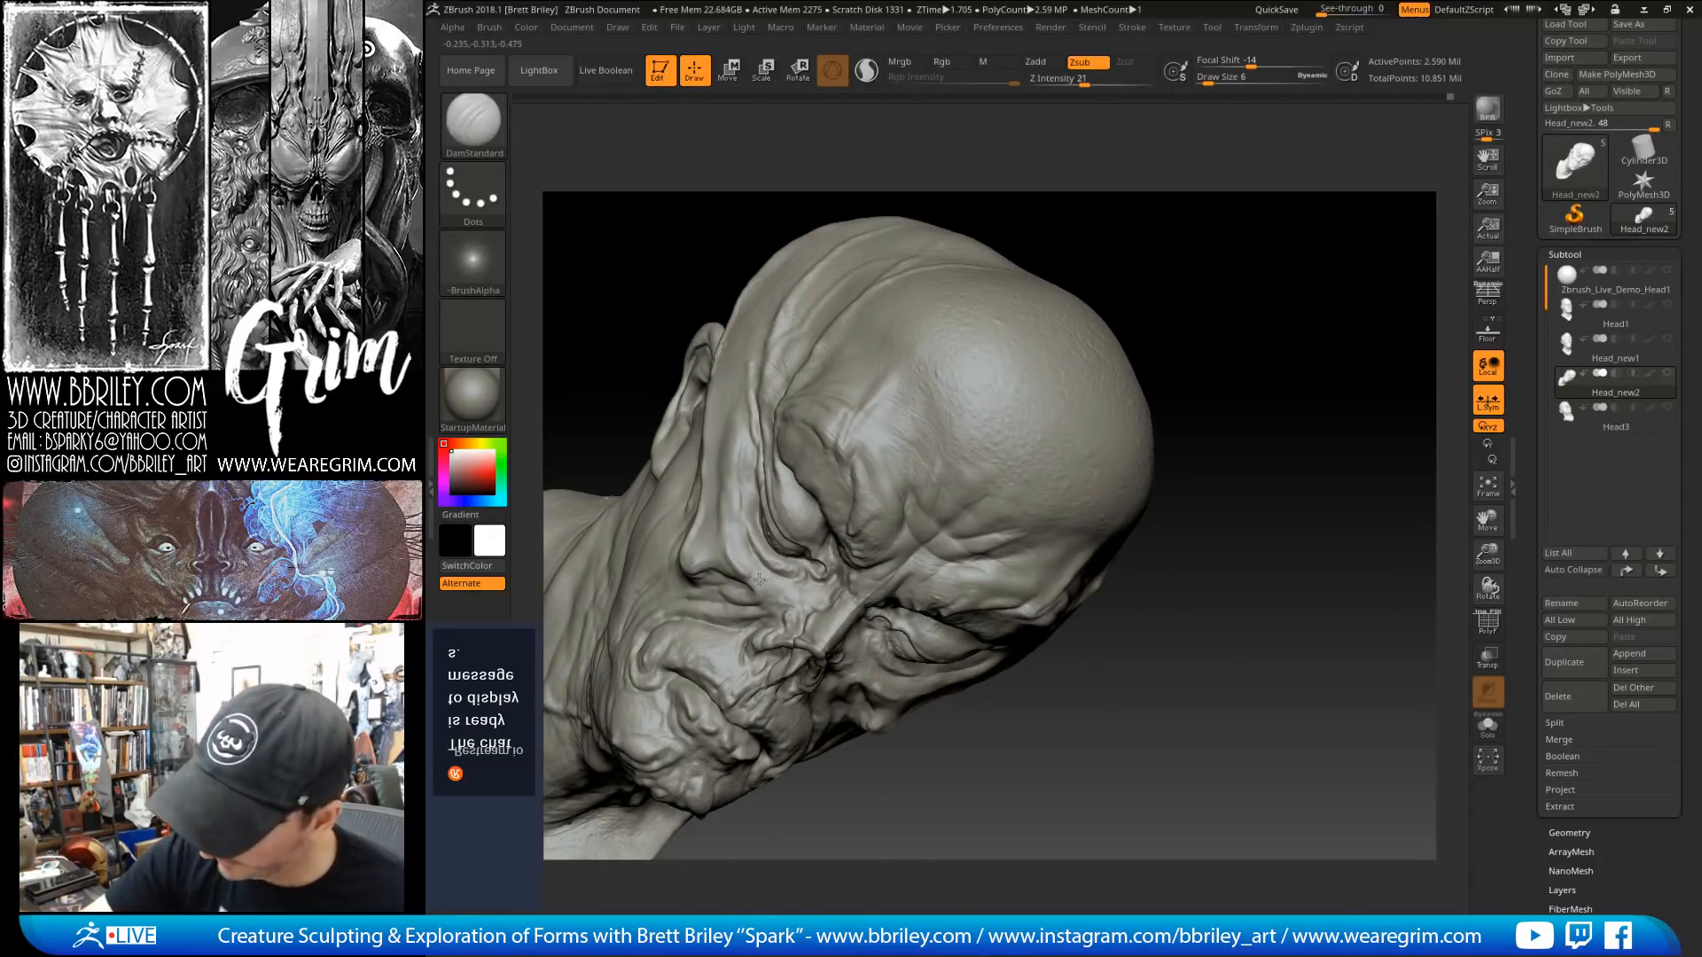
{"action": "right_click_drag", "start_coordinate": [718, 443], "coordinate": [758, 562]}
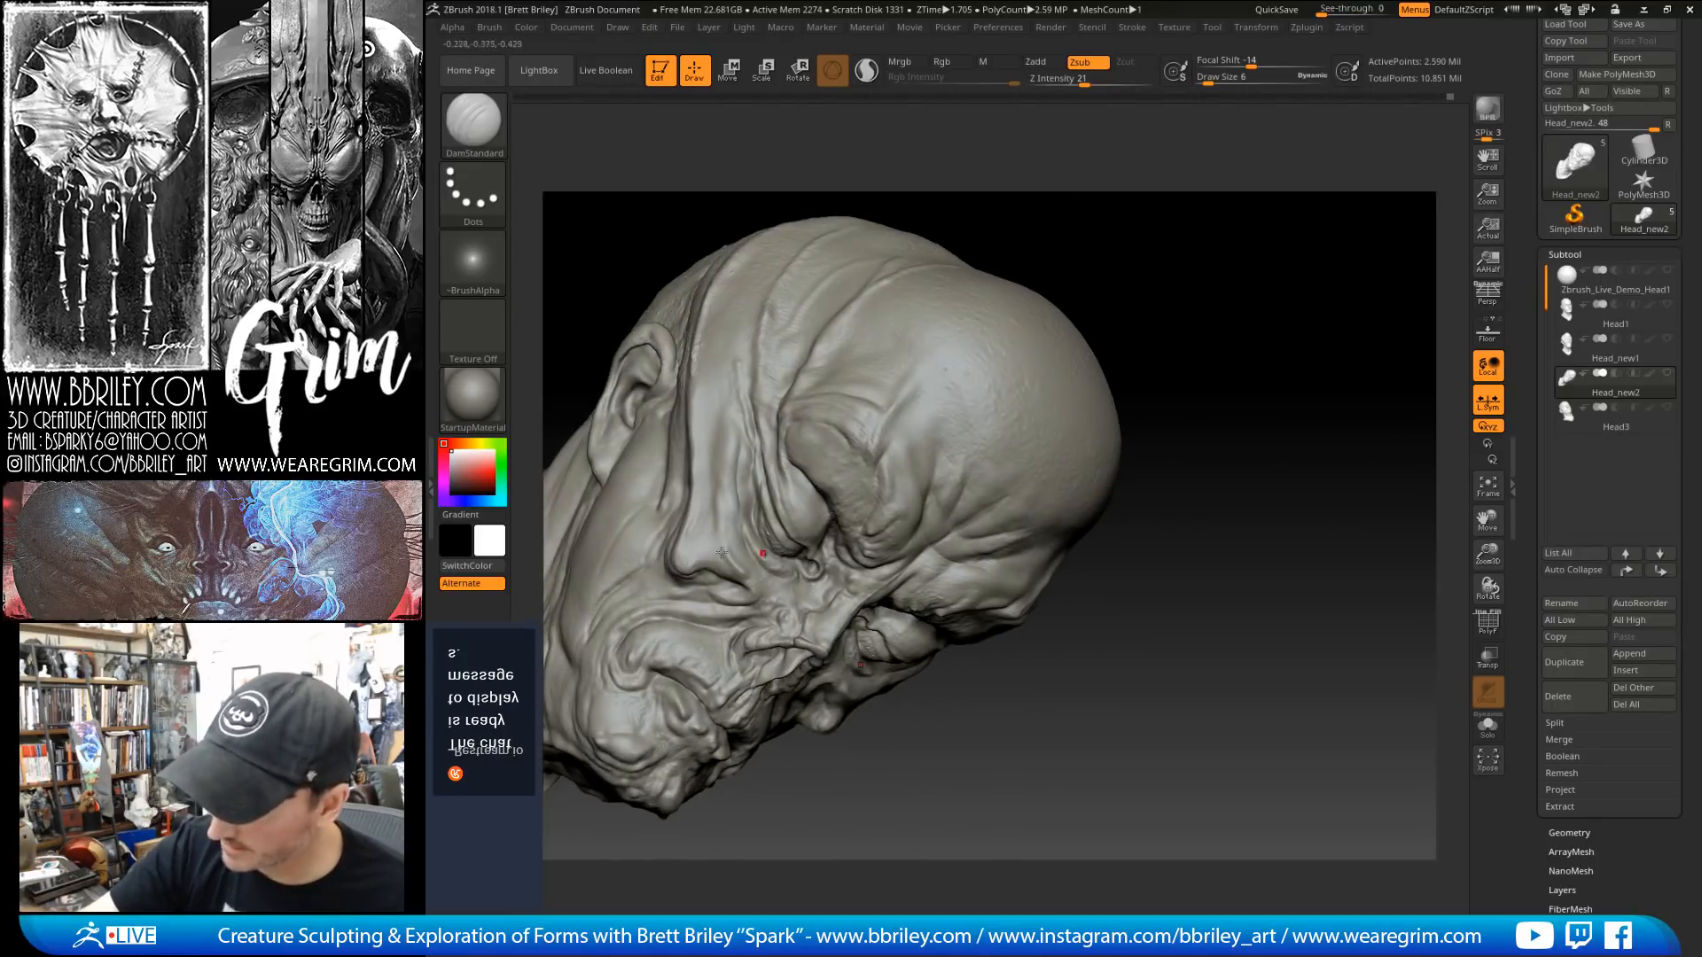
{"action": "key", "text": "s"}
{"action": "left_click_drag", "start_coordinate": [727, 552], "coordinate": [733, 553]}
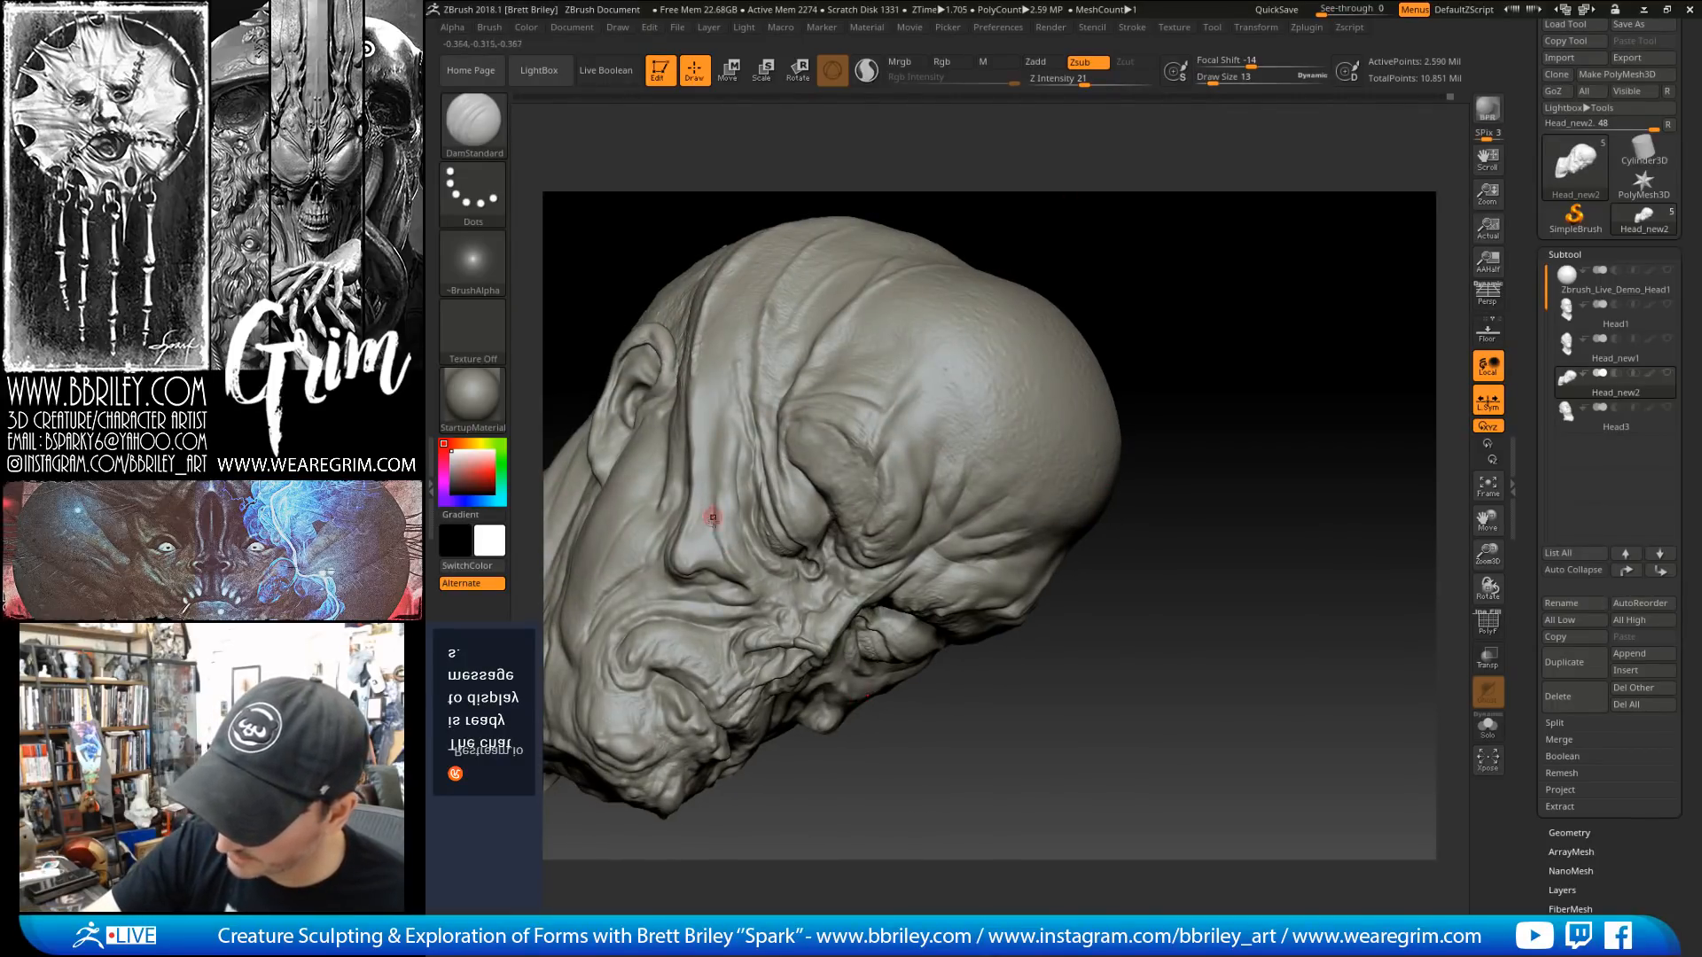
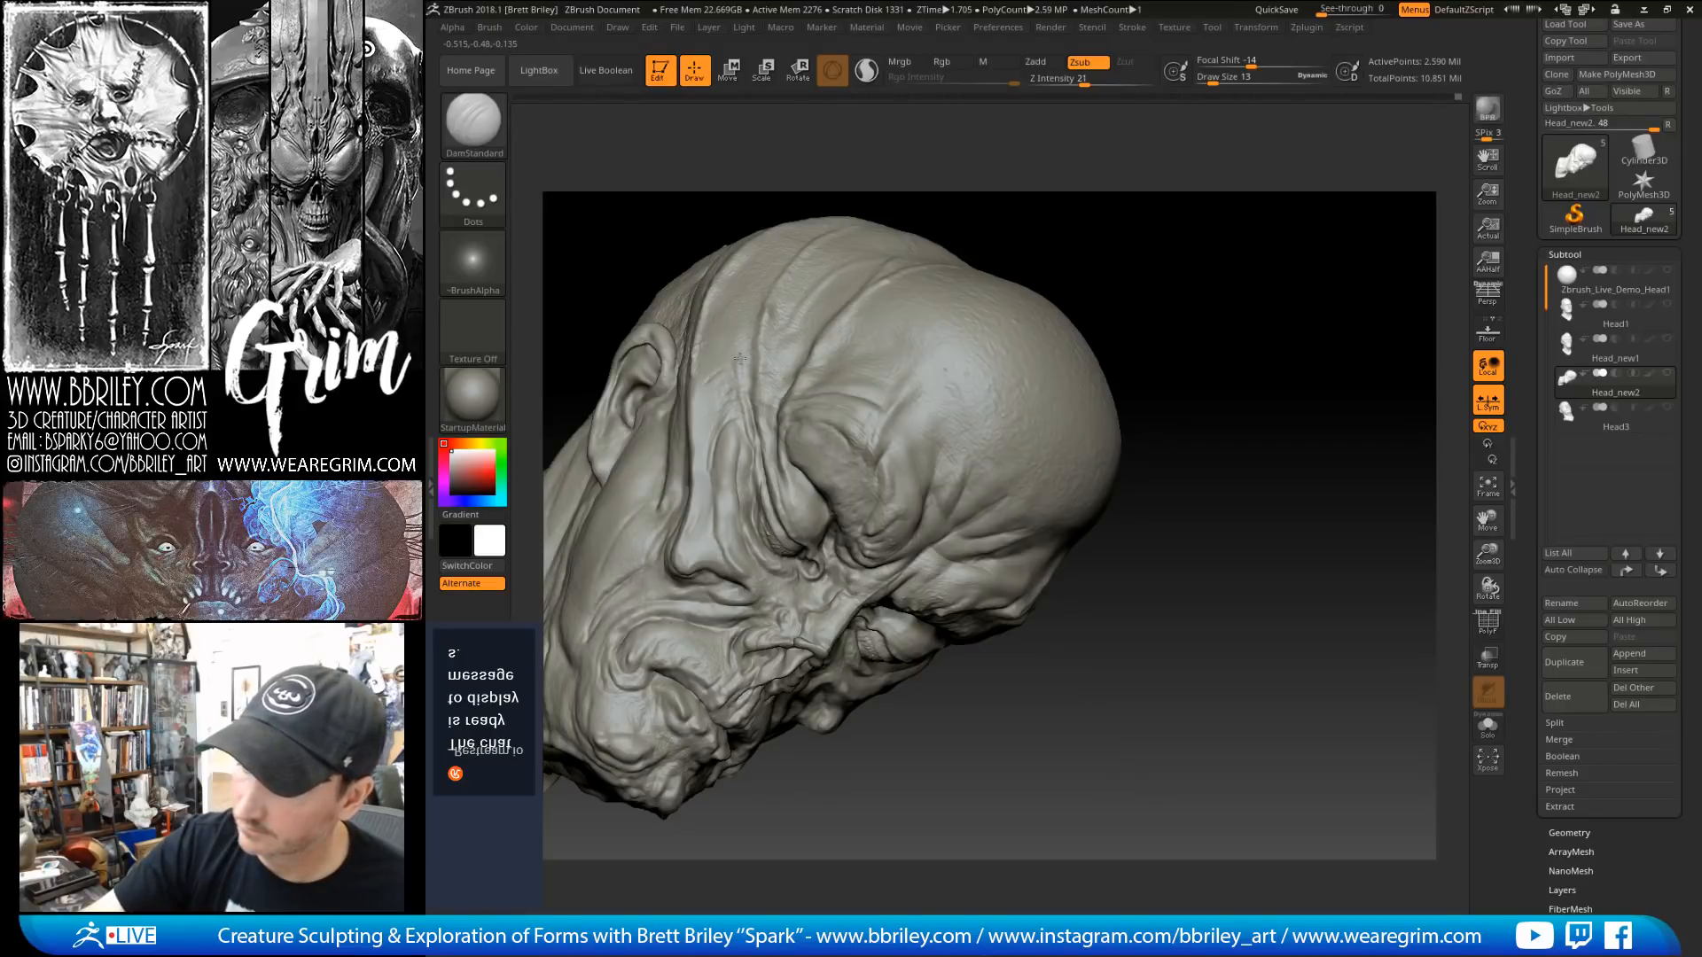
Step: Soften the folds running from the temple down to the cheekbone with the Smooth brush at draw size 13
{"action": "right_click_drag", "start_coordinate": [678, 387], "coordinate": [699, 390]}
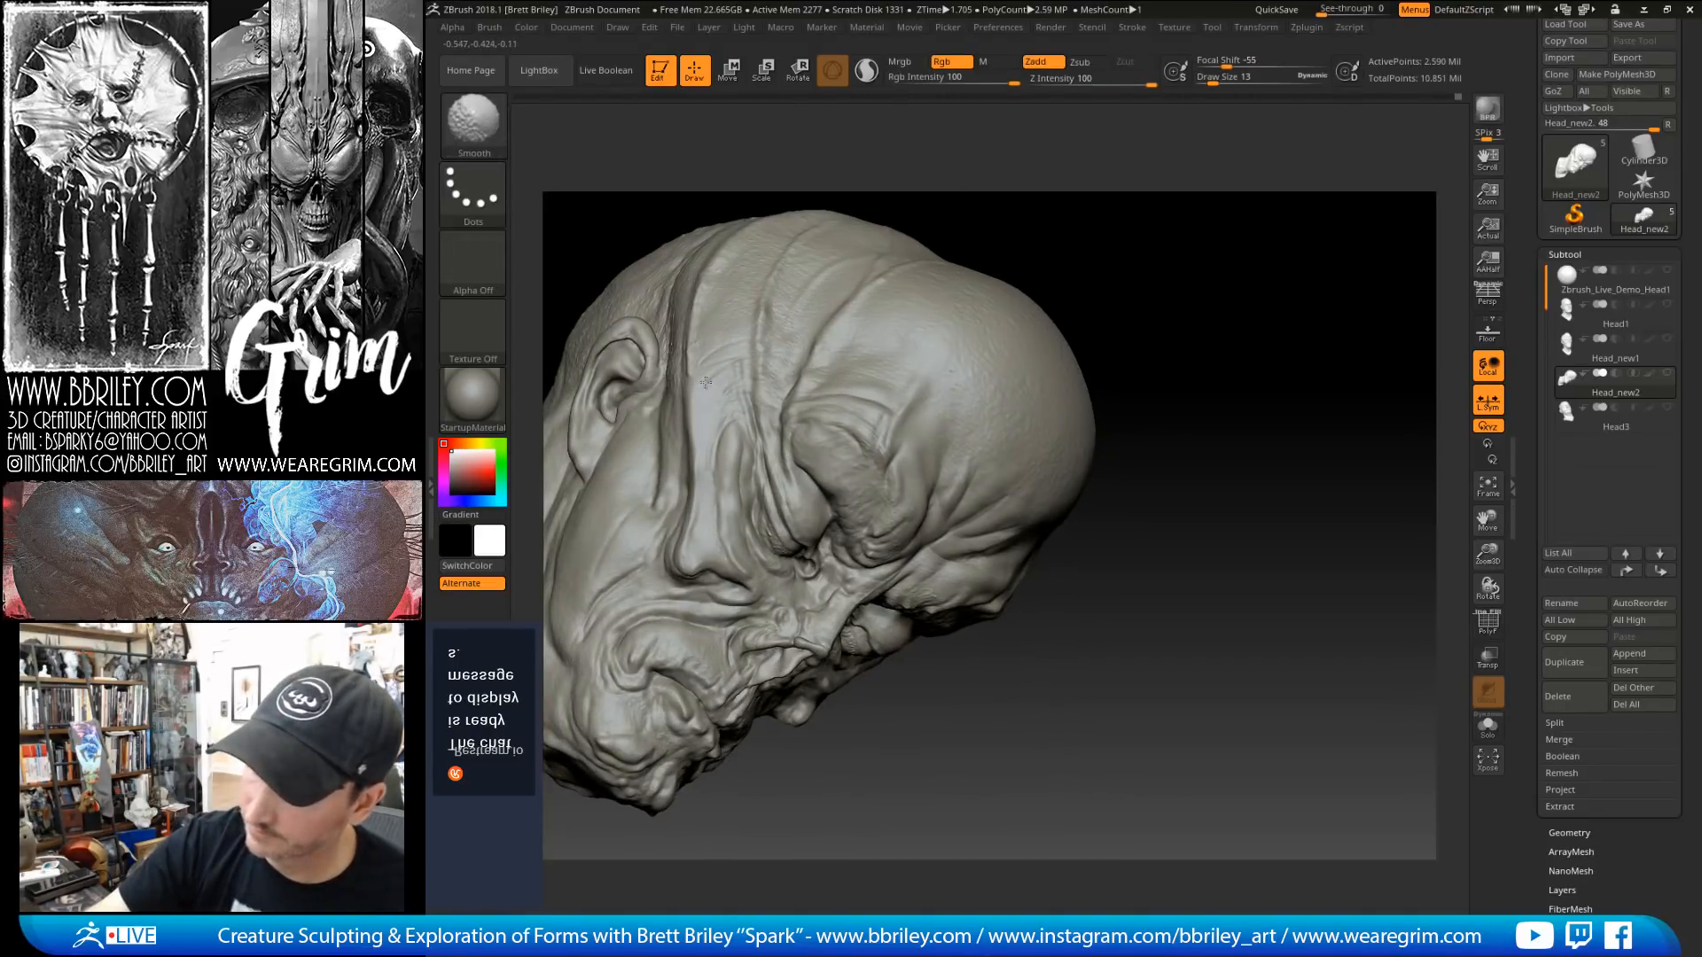
{"action": "mouse_move", "coordinate": [712, 375]}
{"action": "left_mouse_down", "text": "shift"}
{"action": "mouse_move", "coordinate": [736, 354]}
{"action": "mouse_move", "coordinate": [705, 465]}
{"action": "left_mouse_up", "text": "shift"}
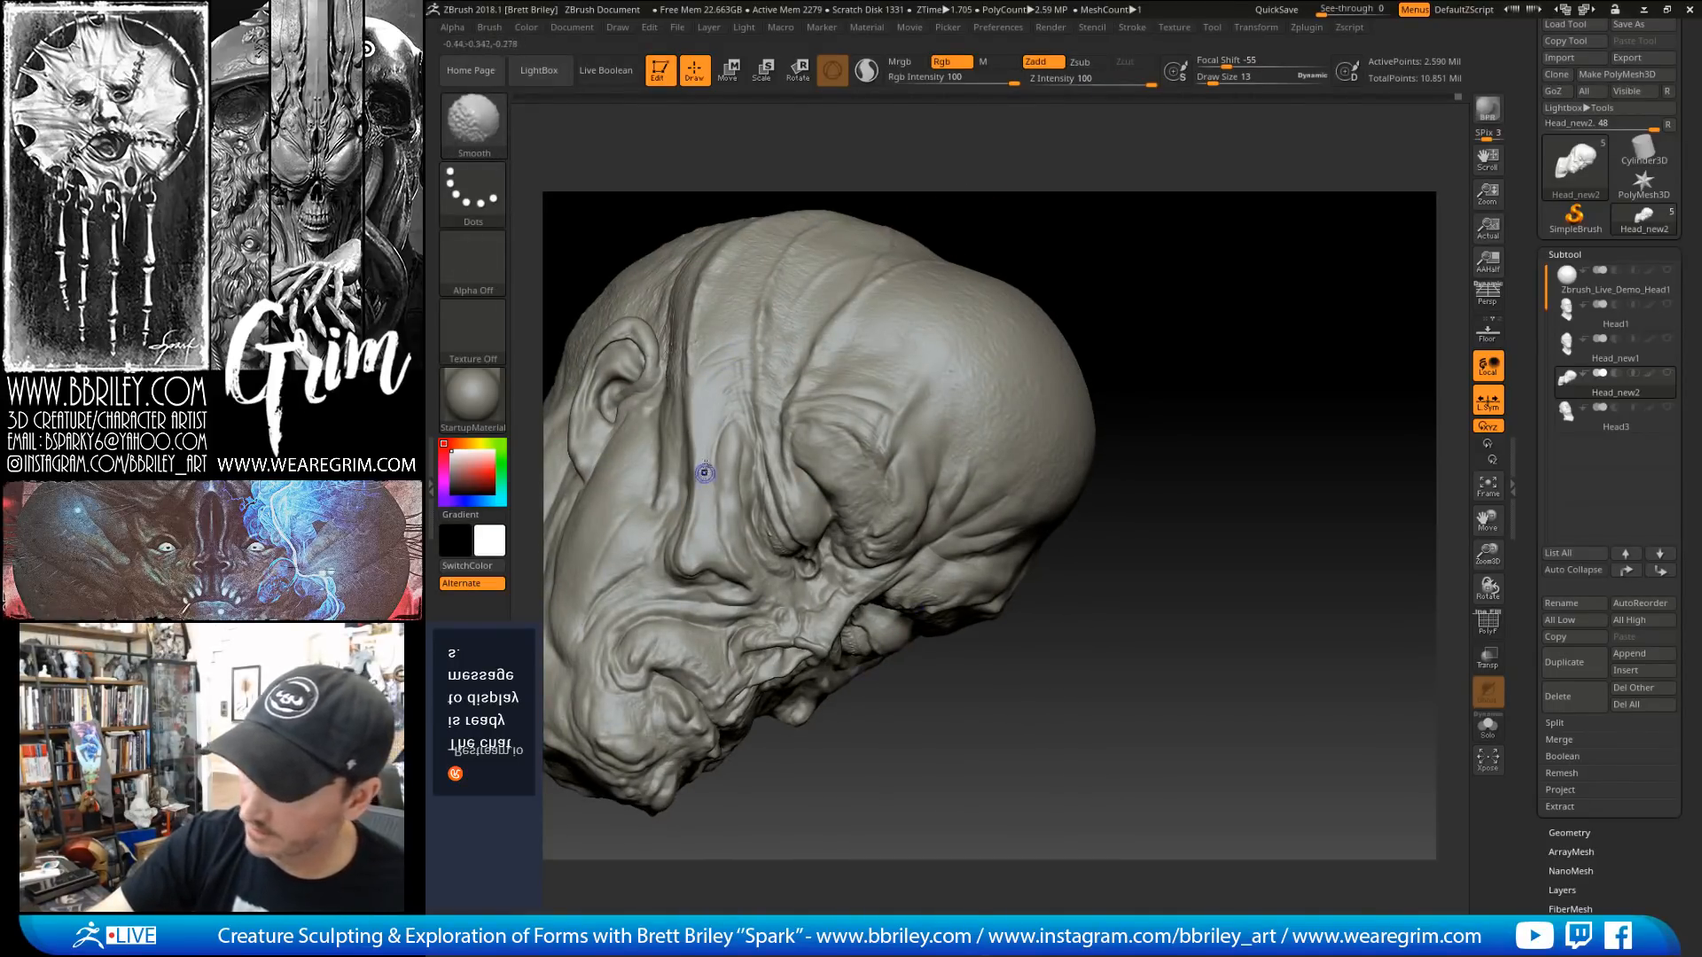
{"action": "left_click_drag", "start_coordinate": [1028, 229], "coordinate": [1023, 209]}
{"action": "left_click_drag", "start_coordinate": [715, 475], "coordinate": [687, 553]}
Step: Flatten the cheekbone ridge with the Flatten brush at draw size 13 and intensity 13
{"action": "key", "text": "3"}
{"action": "left_click_drag", "start_coordinate": [1143, 292], "coordinate": [1001, 271]}
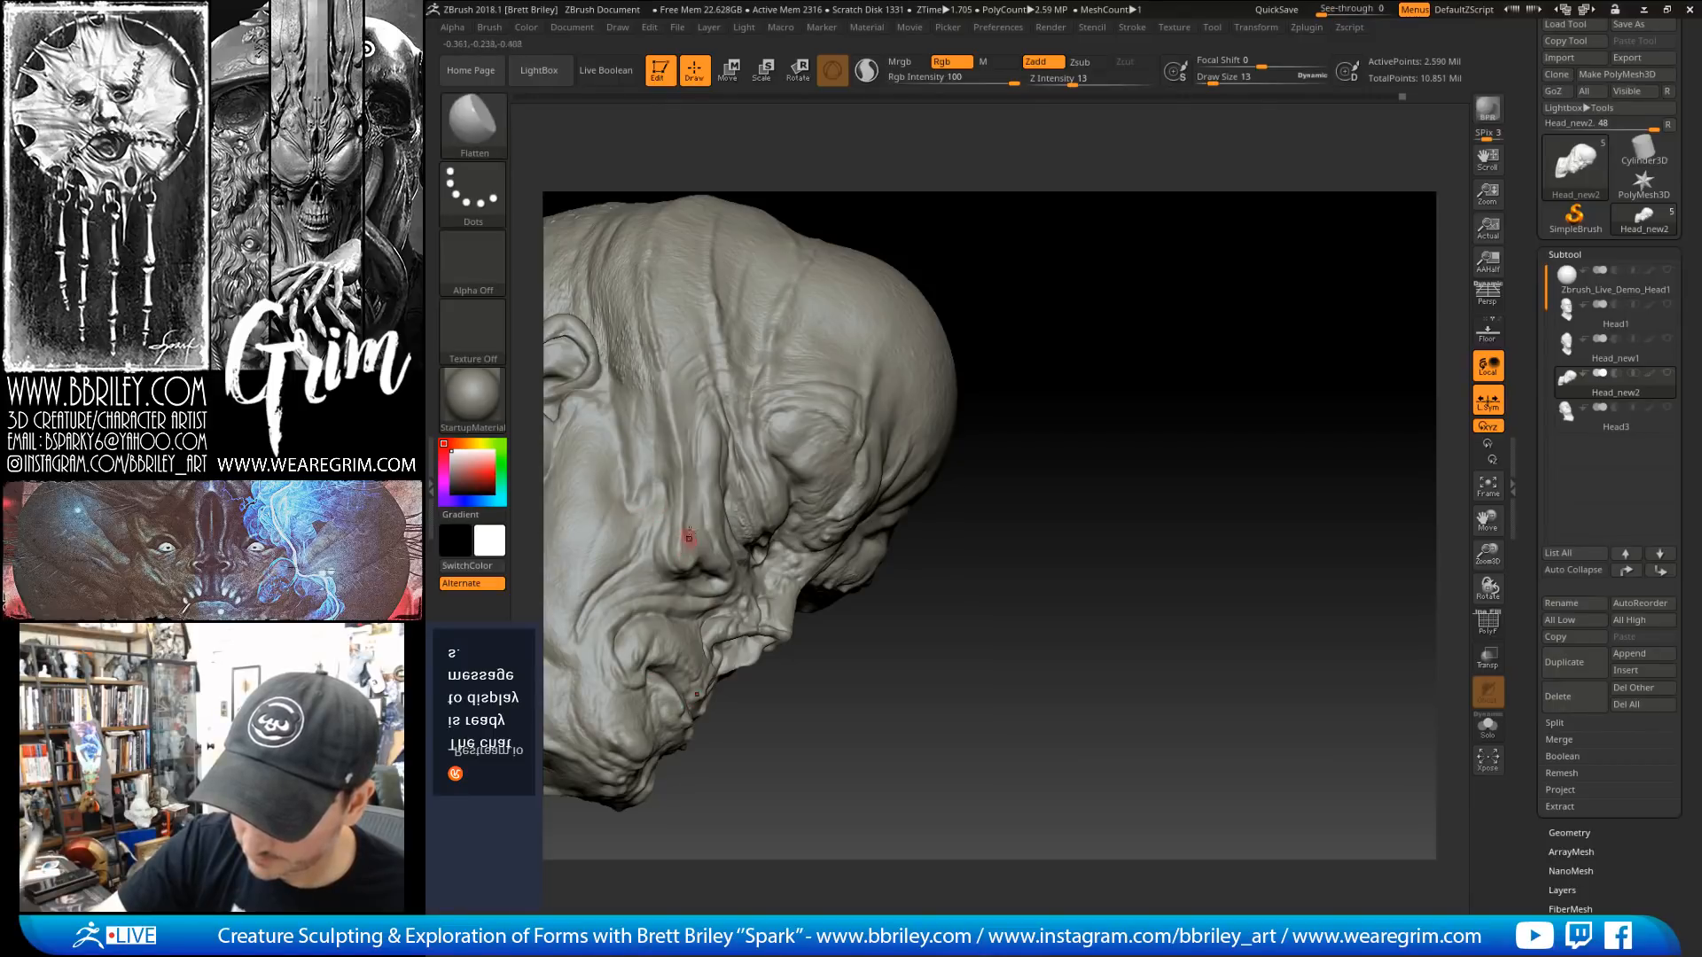
{"action": "left_click_drag", "start_coordinate": [681, 536], "coordinate": [678, 550]}
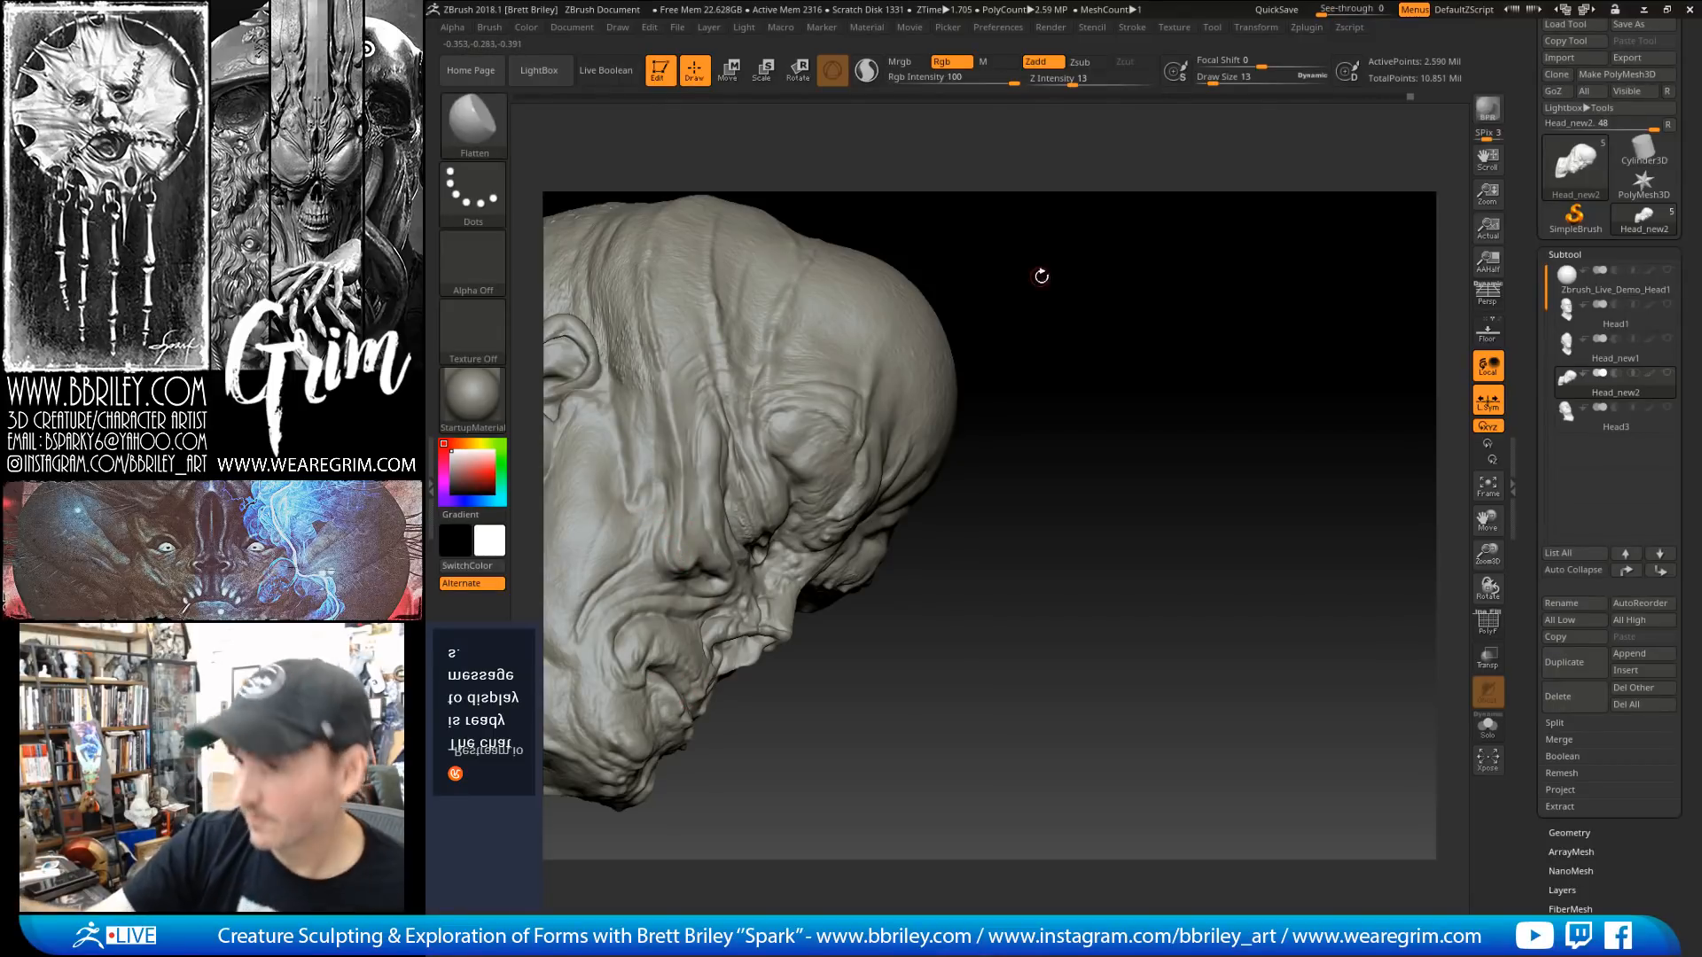
{"action": "mouse_move", "coordinate": [1040, 276]}
{"action": "left_mouse_down", "text": "alt"}
{"action": "mouse_move", "coordinate": [1026, 277]}
{"action": "mouse_move", "coordinate": [1081, 297]}
{"action": "mouse_move", "coordinate": [1128, 282]}
{"action": "left_mouse_up", "text": "alt"}
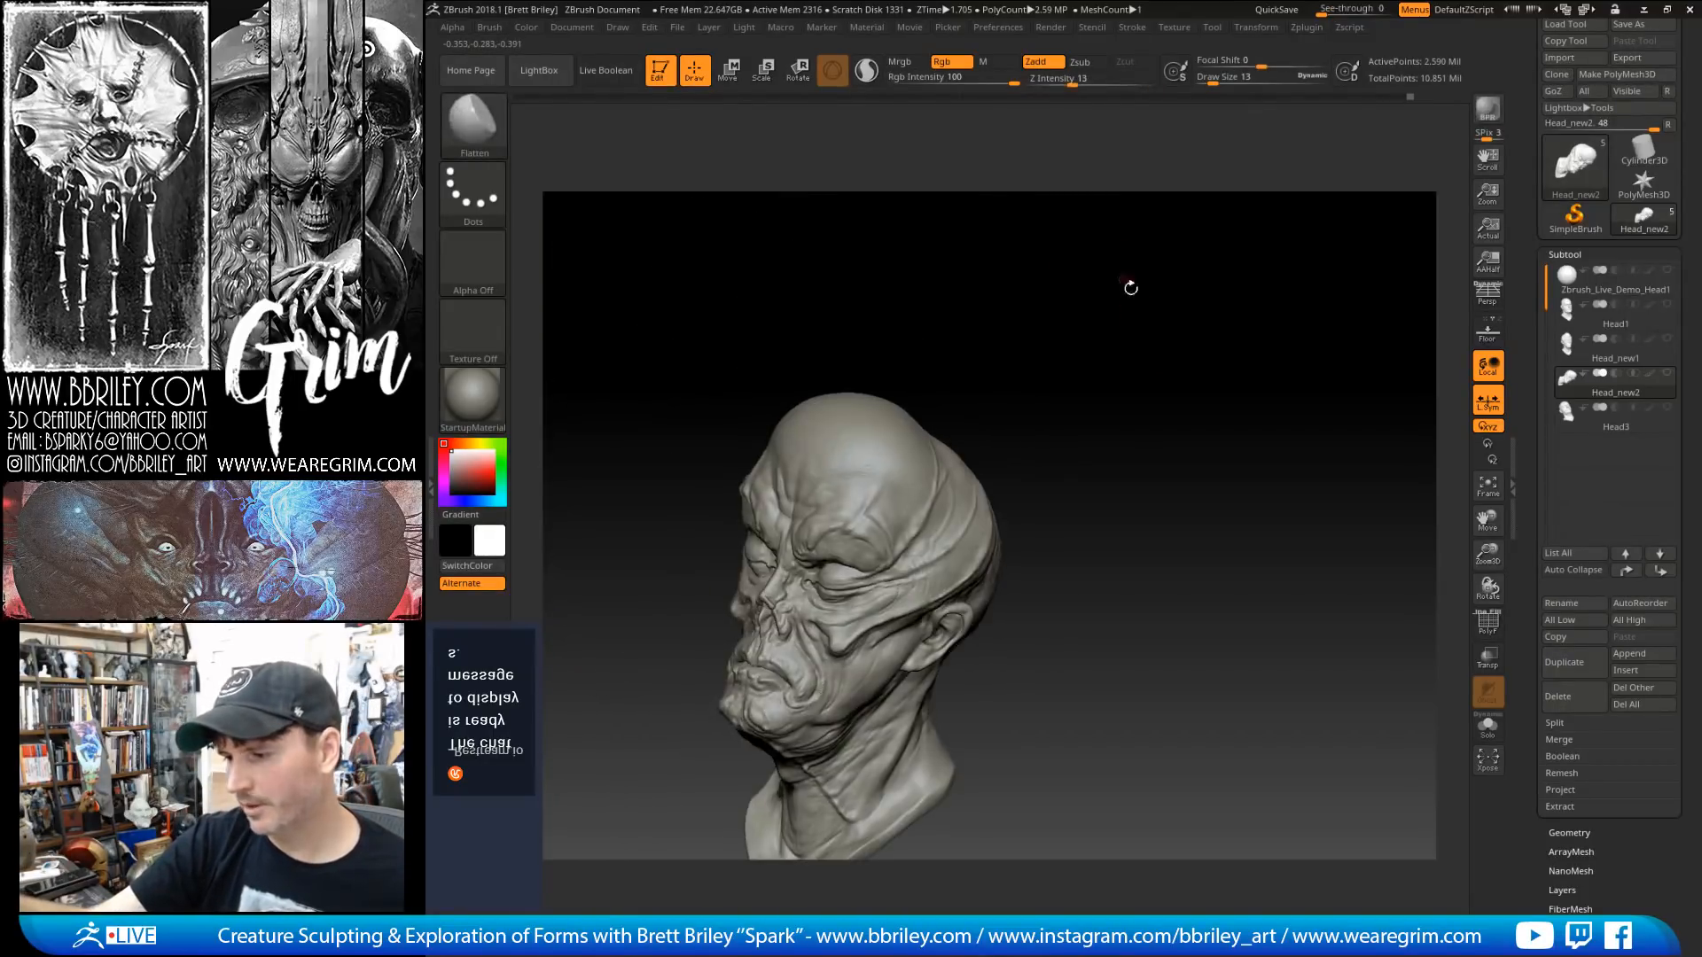
Step: Select the Move brush and drop the head mesh two subdivision levels for reshaping the face in profile
{"action": "mouse_move", "coordinate": [1148, 346]}
{"action": "left_mouse_down"}
{"action": "mouse_move", "coordinate": [1205, 330]}
{"action": "mouse_move", "coordinate": [1214, 349]}
{"action": "mouse_move", "coordinate": [1139, 392]}
{"action": "mouse_move", "coordinate": [1126, 341]}
{"action": "mouse_move", "coordinate": [1177, 342]}
{"action": "left_mouse_up"}
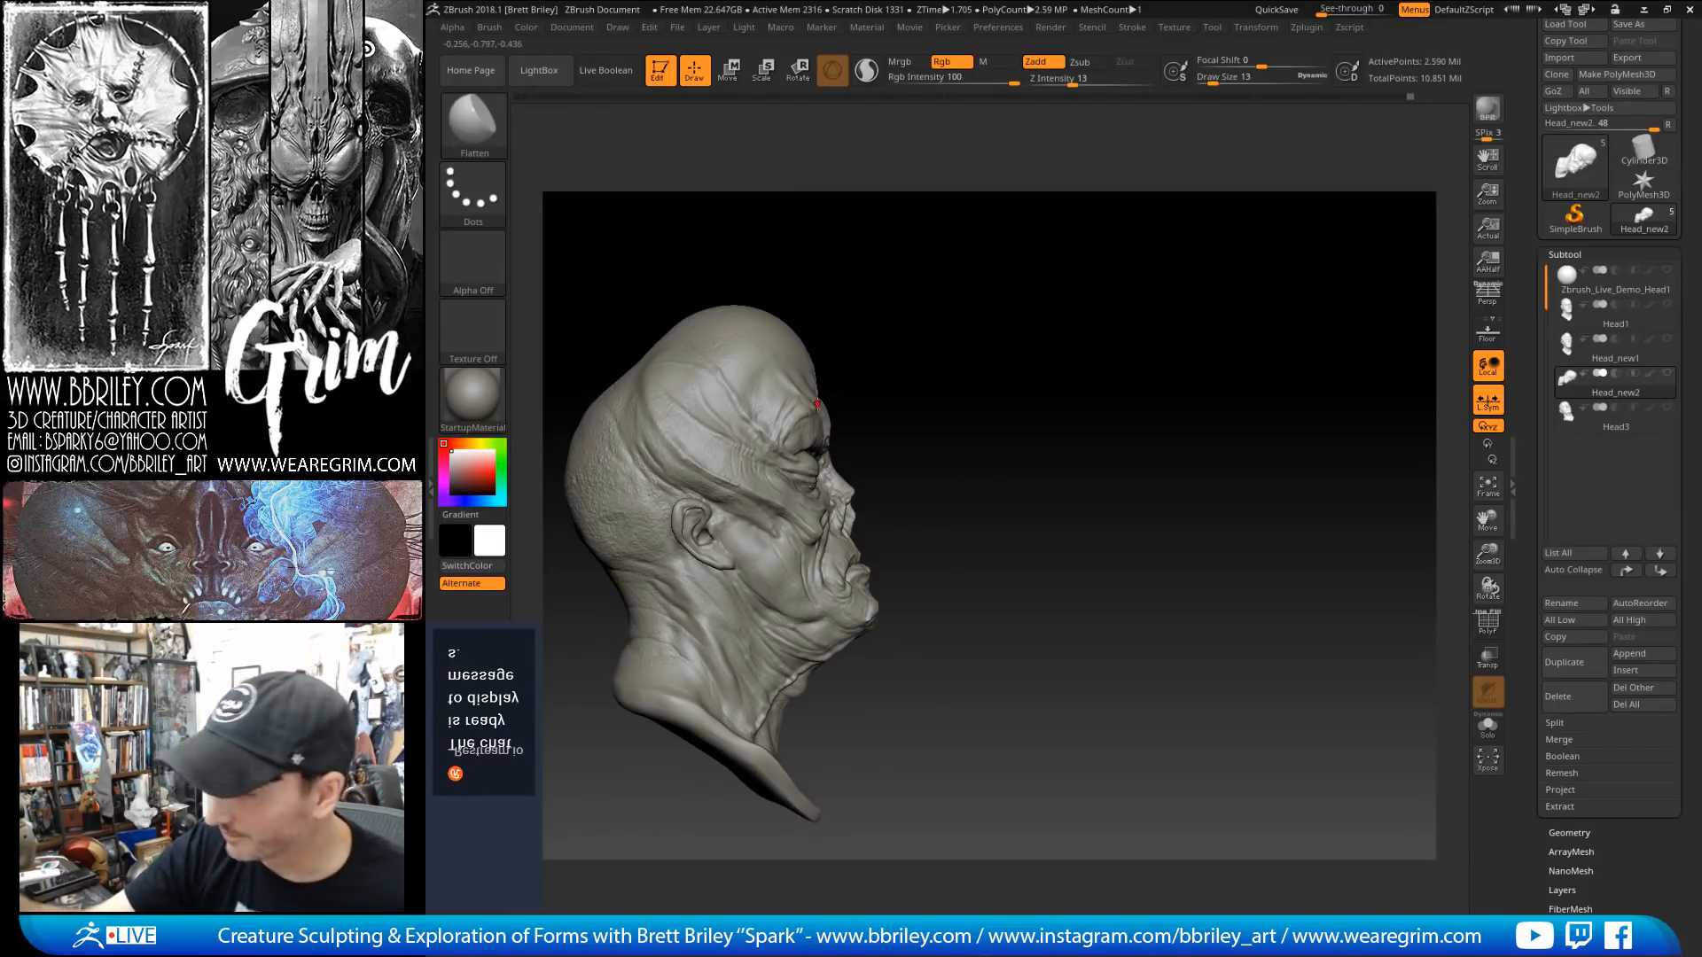
{"action": "left_click_drag", "start_coordinate": [960, 411], "coordinate": [713, 527]}
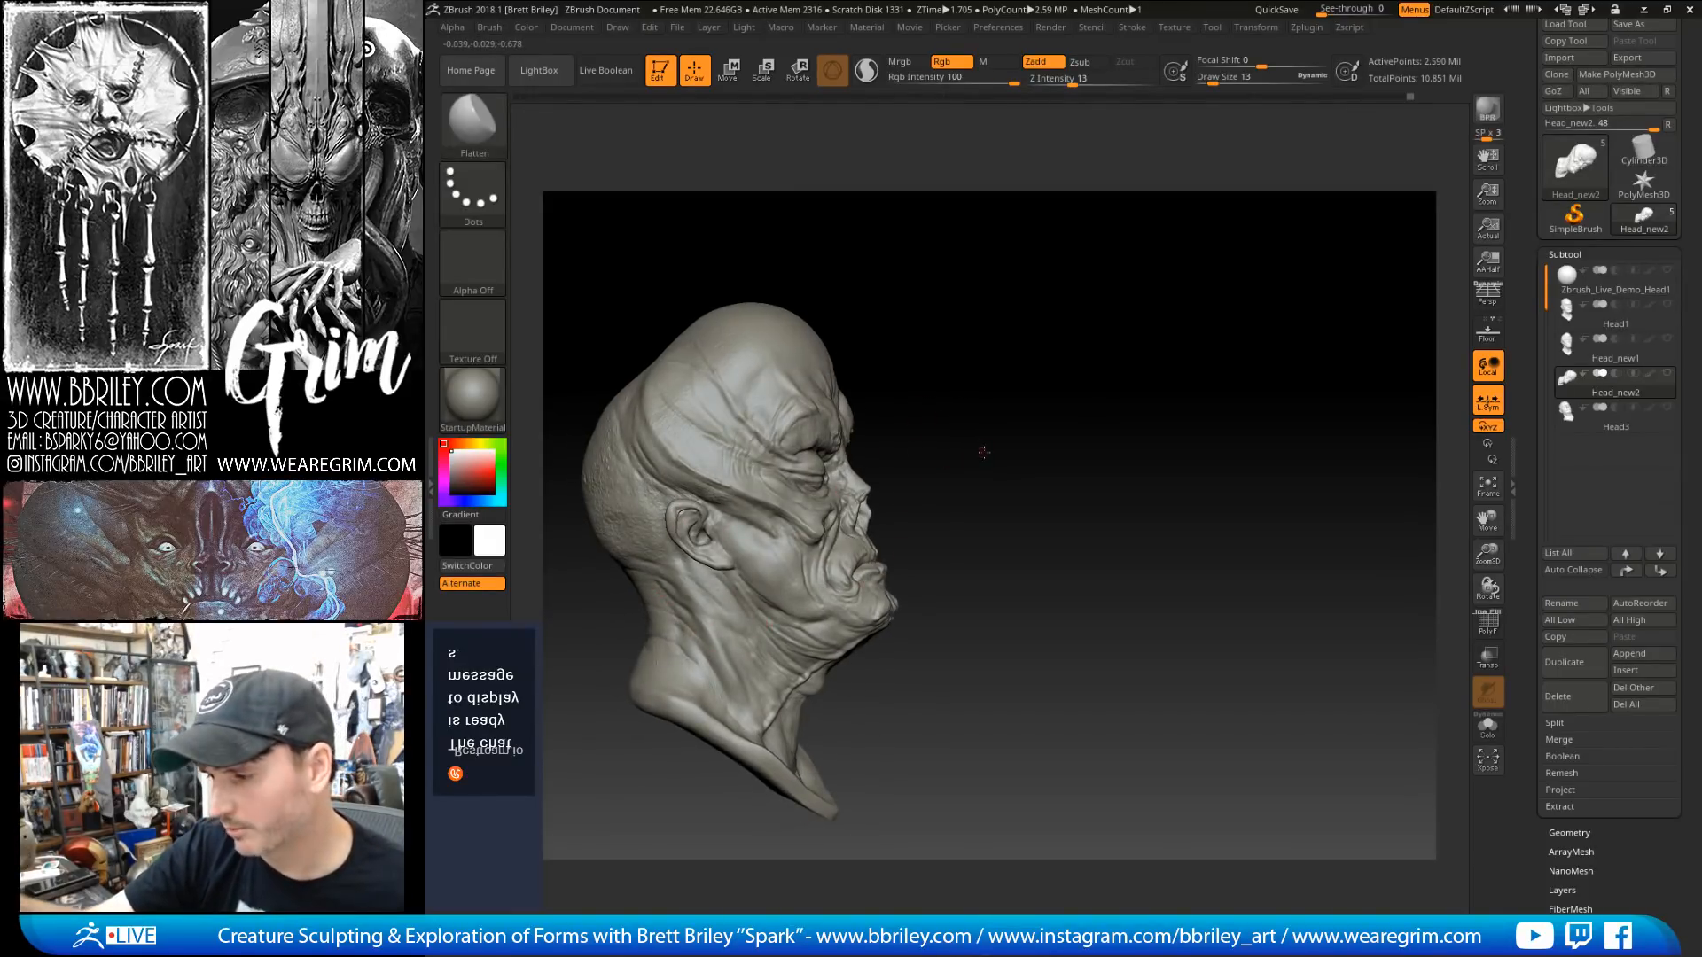
{"action": "left_click_drag", "start_coordinate": [917, 524], "coordinate": [762, 569]}
{"action": "left_click_drag", "start_coordinate": [995, 471], "coordinate": [909, 486]}
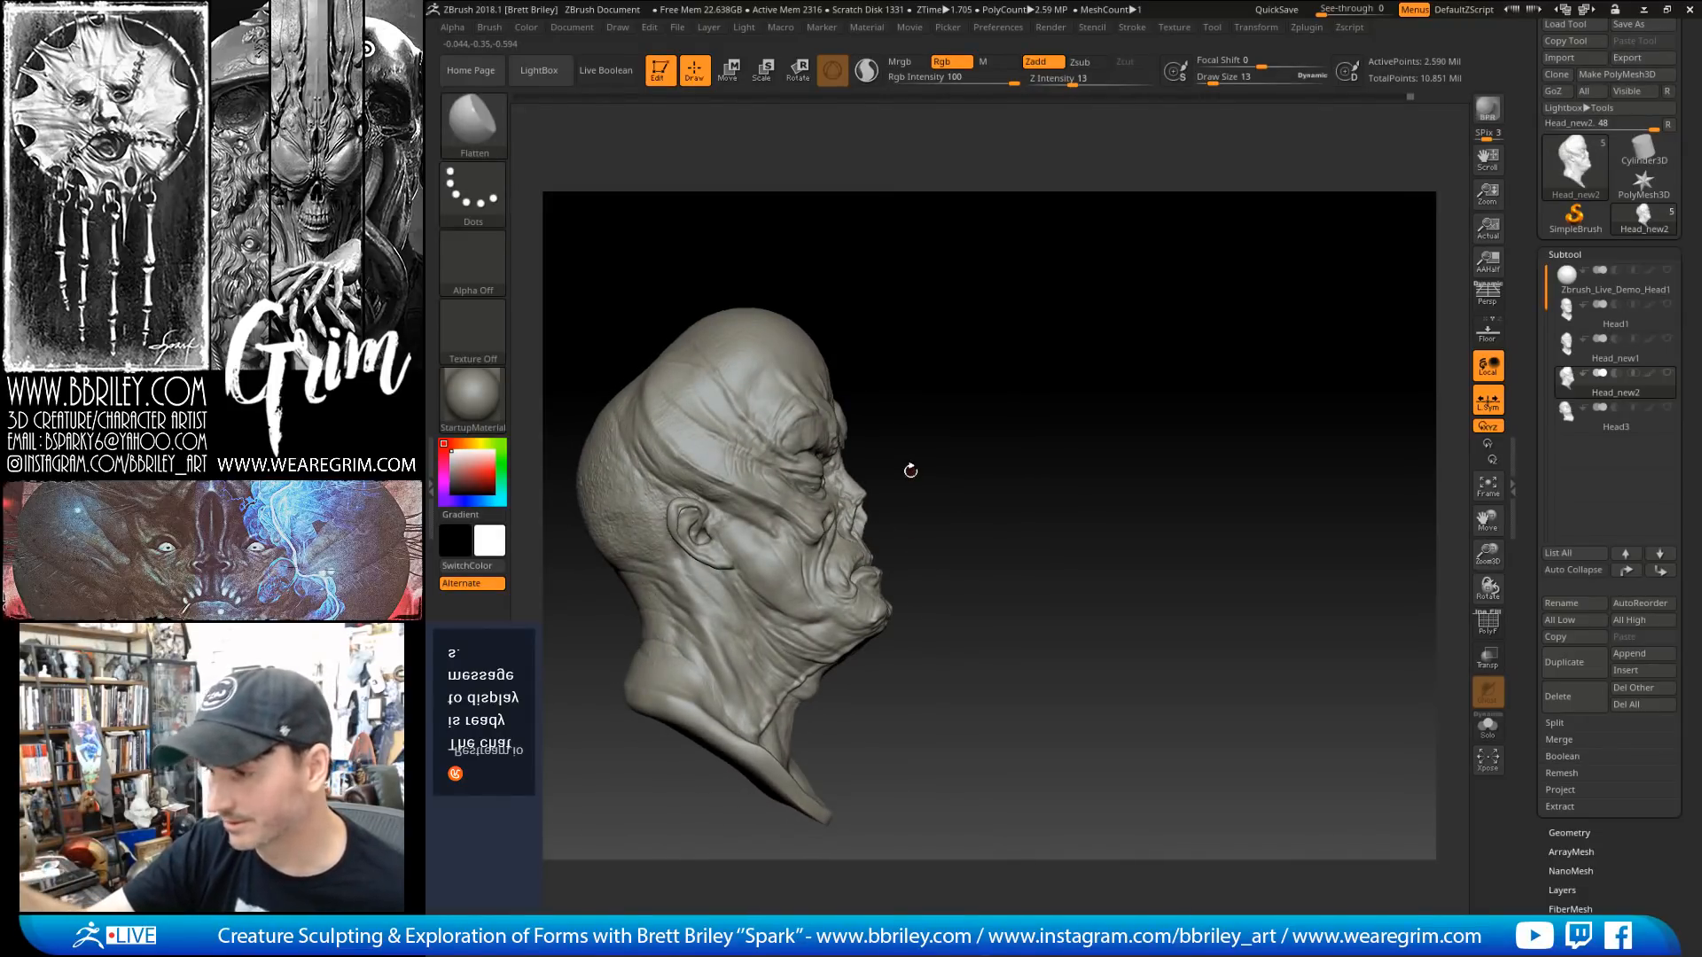
{"action": "left_click_drag", "start_coordinate": [981, 410], "coordinate": [987, 428]}
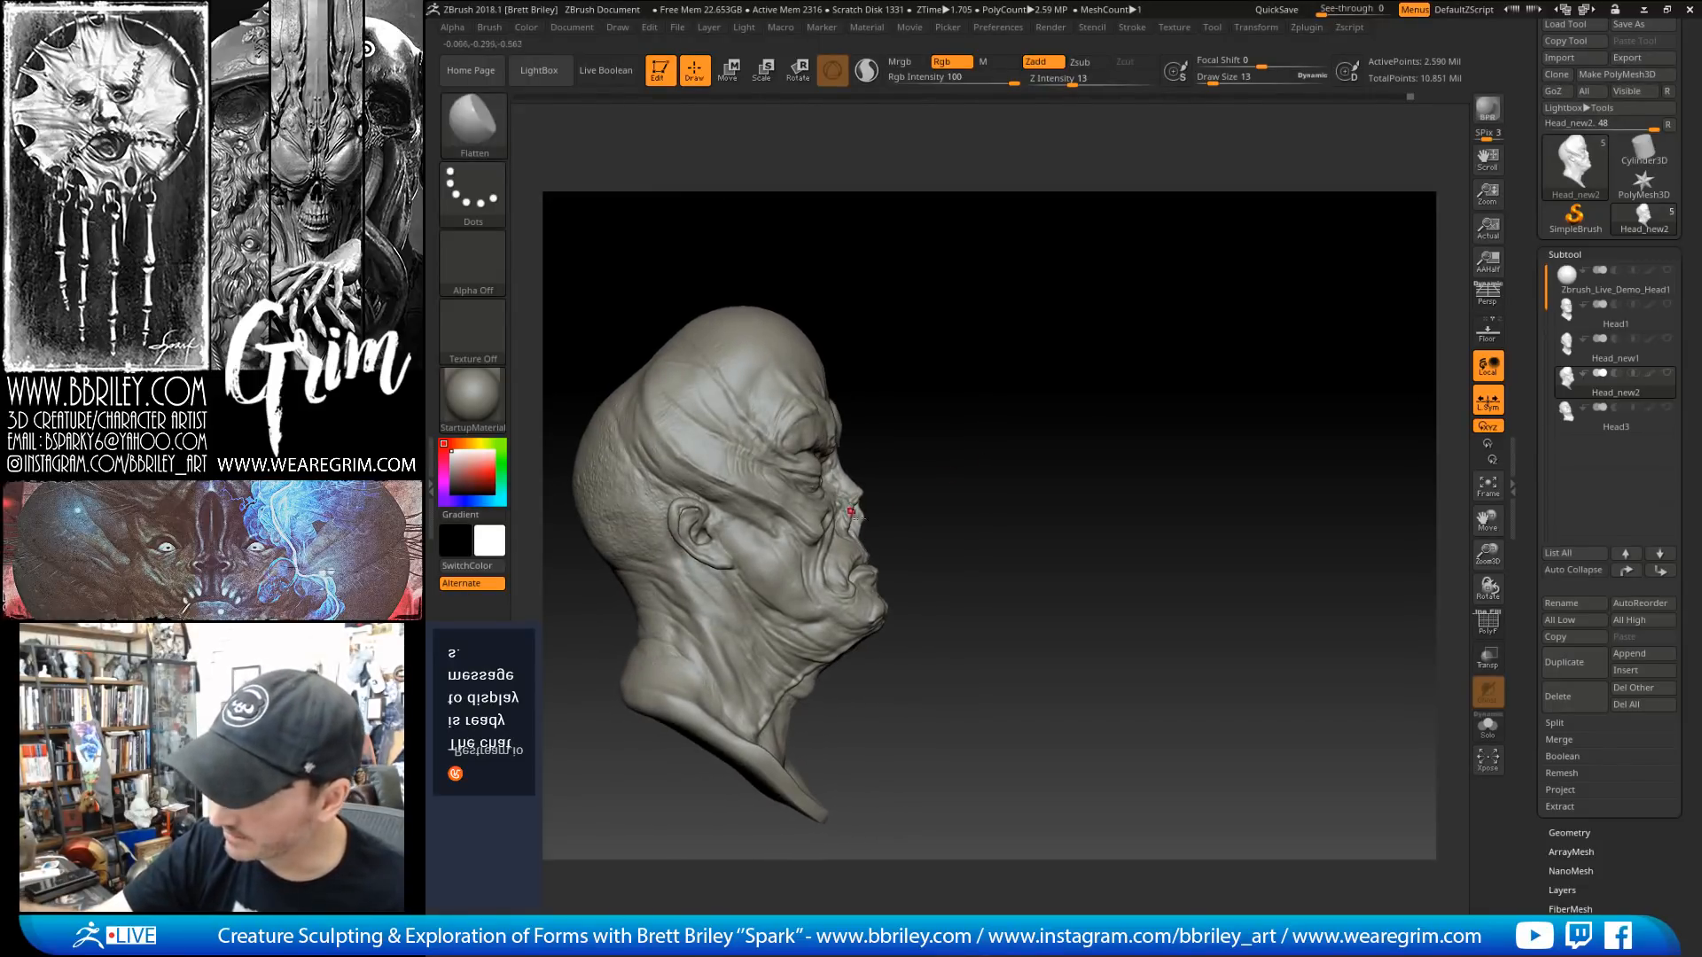
{"action": "key", "text": "b"}
{"action": "key", "text": "m"}
{"action": "key", "text": "v"}
{"action": "key", "text": "s"}
{"action": "left_click_drag", "start_coordinate": [863, 532], "coordinate": [881, 532]}
{"action": "key", "text": "shift+d"}
{"action": "key", "text": "shift+d"}
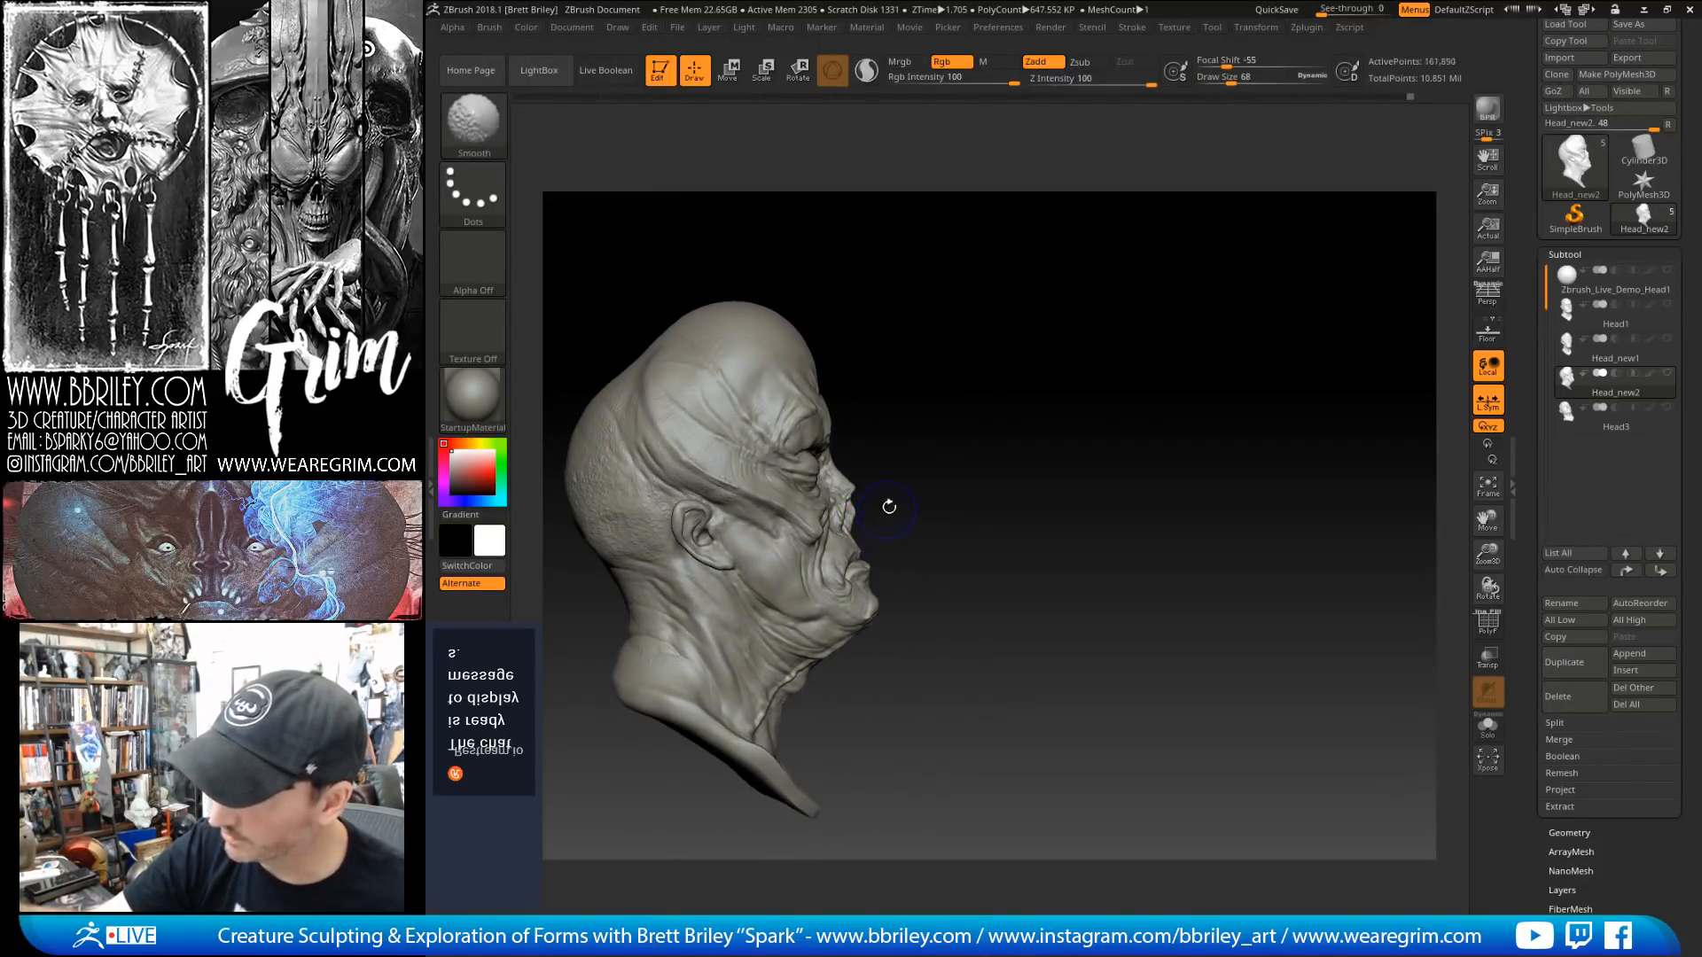
Step: Reshape the lips and mouth in profile with the Move brush, setting the draw size to 65 and 68
{"action": "mouse_move", "coordinate": [897, 464]}
{"action": "left_mouse_down", "text": "alt"}
{"action": "mouse_move", "coordinate": [912, 509]}
{"action": "mouse_move", "coordinate": [858, 542]}
{"action": "mouse_move", "coordinate": [853, 514]}
{"action": "left_mouse_up", "text": "alt"}
{"action": "key", "text": "s"}
{"action": "key", "text": "s"}
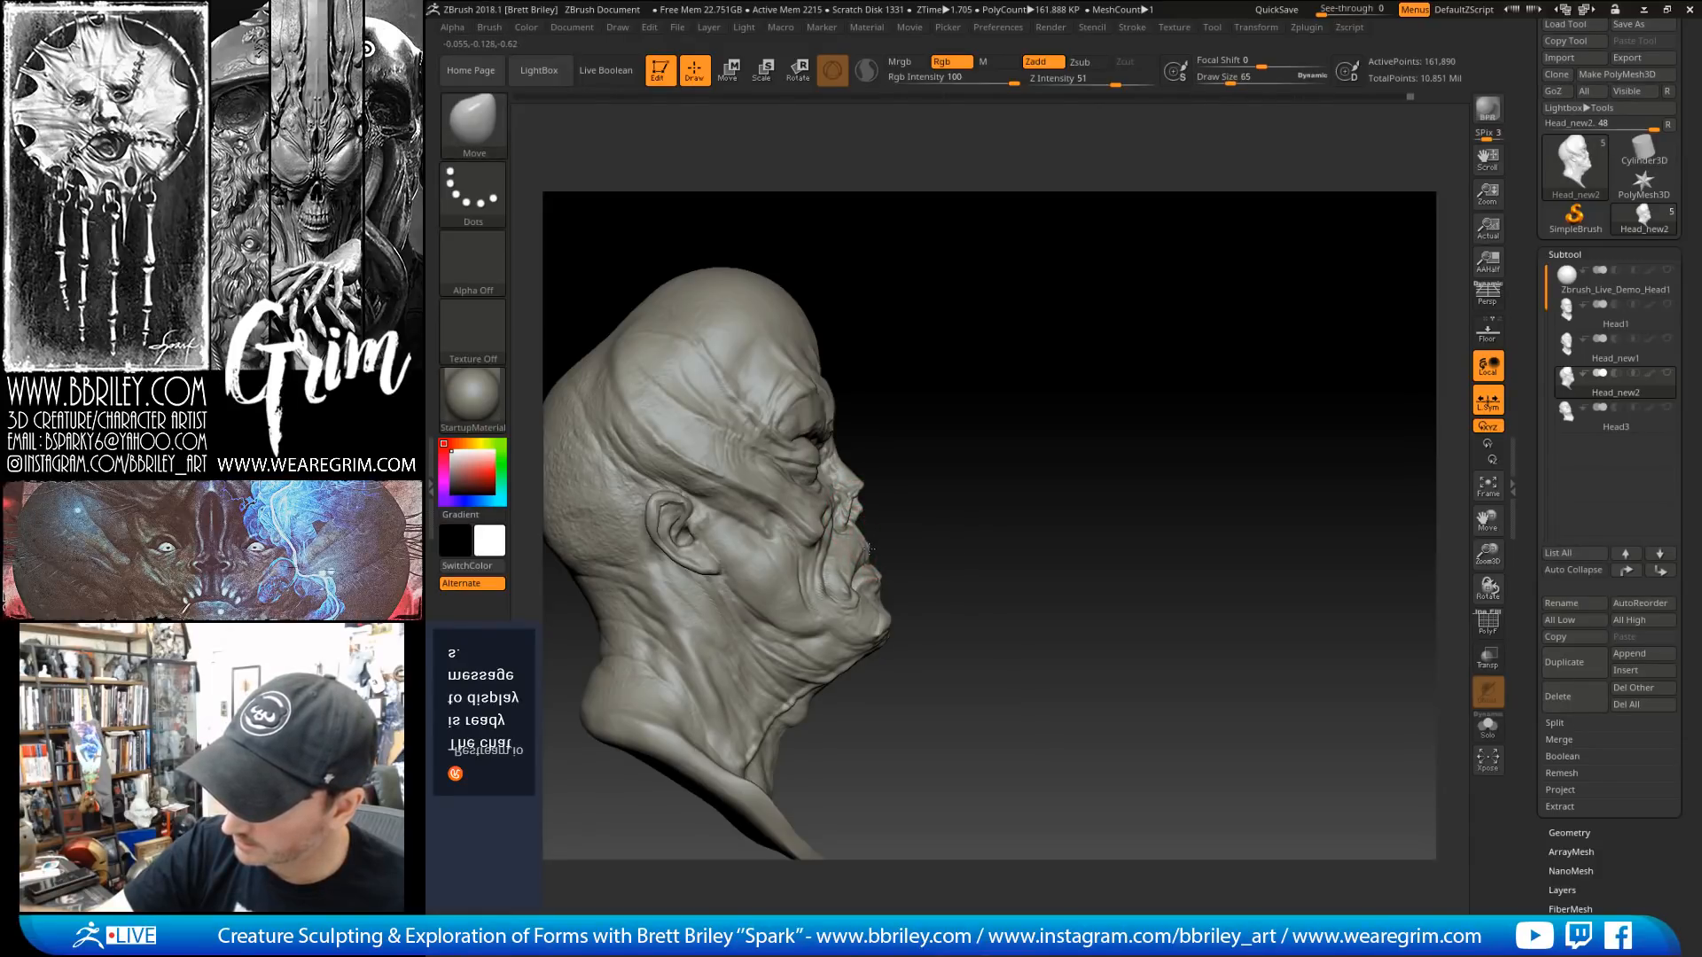
{"action": "key", "text": "s"}
{"action": "left_click_drag", "start_coordinate": [867, 567], "coordinate": [881, 568]}
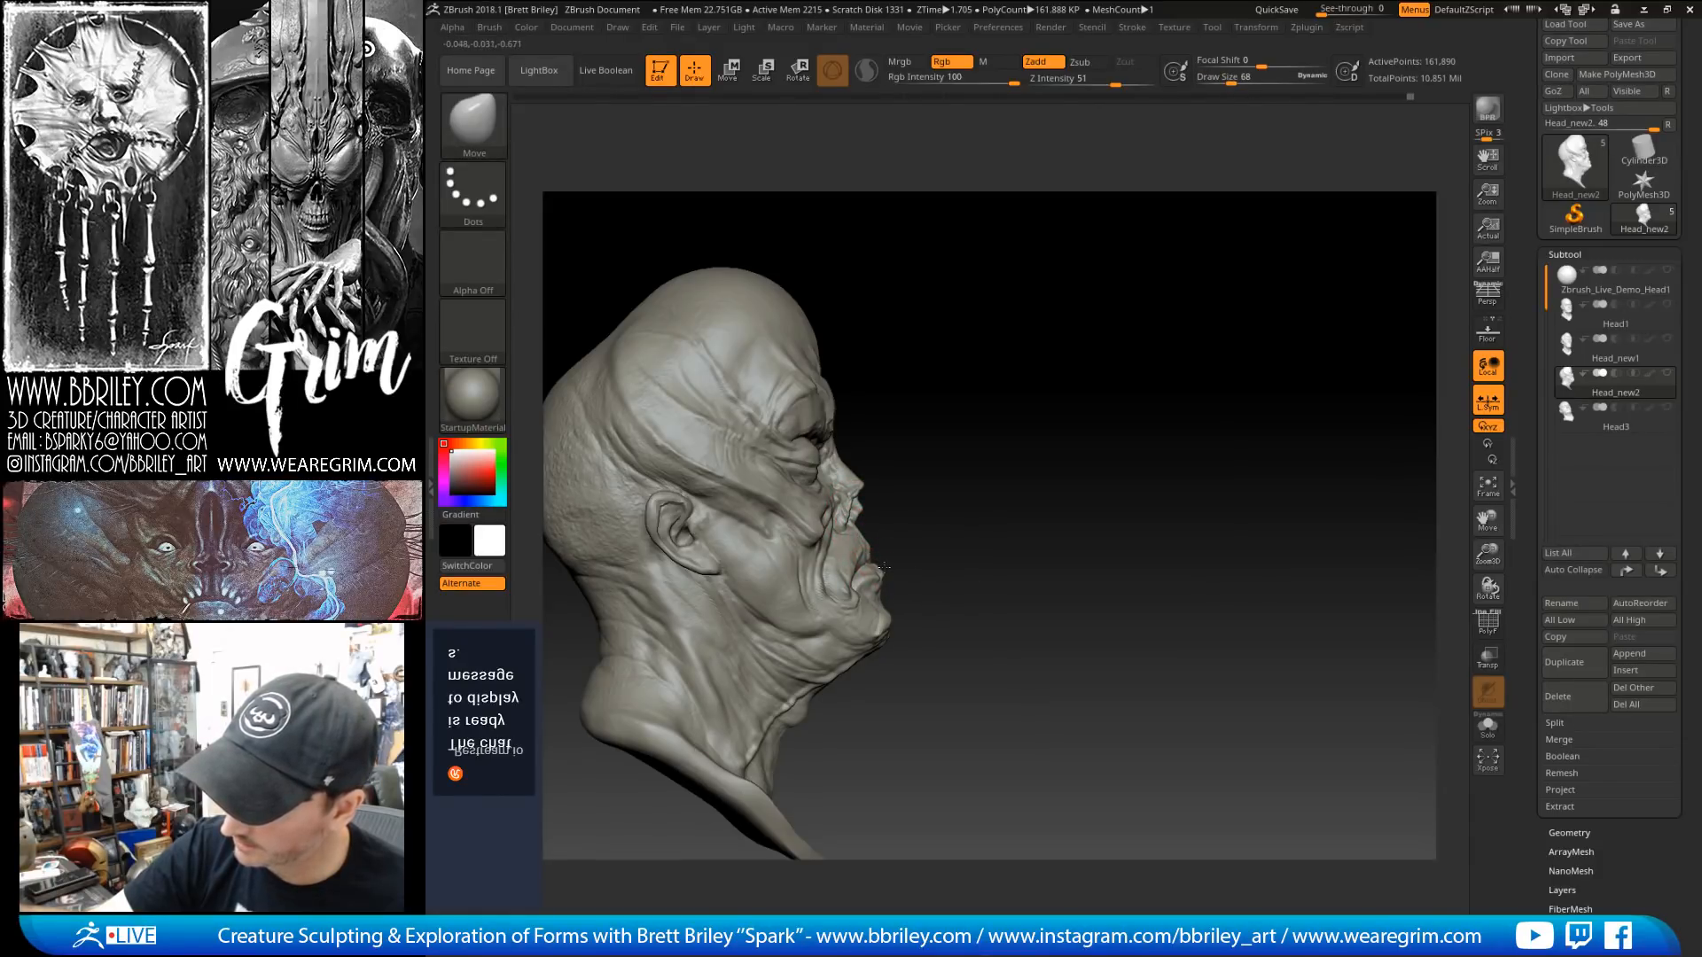
Step: Compare the head's profile with perspective distortion on and off, leaving it off
{"action": "left_click_drag", "start_coordinate": [981, 425], "coordinate": [1018, 402]}
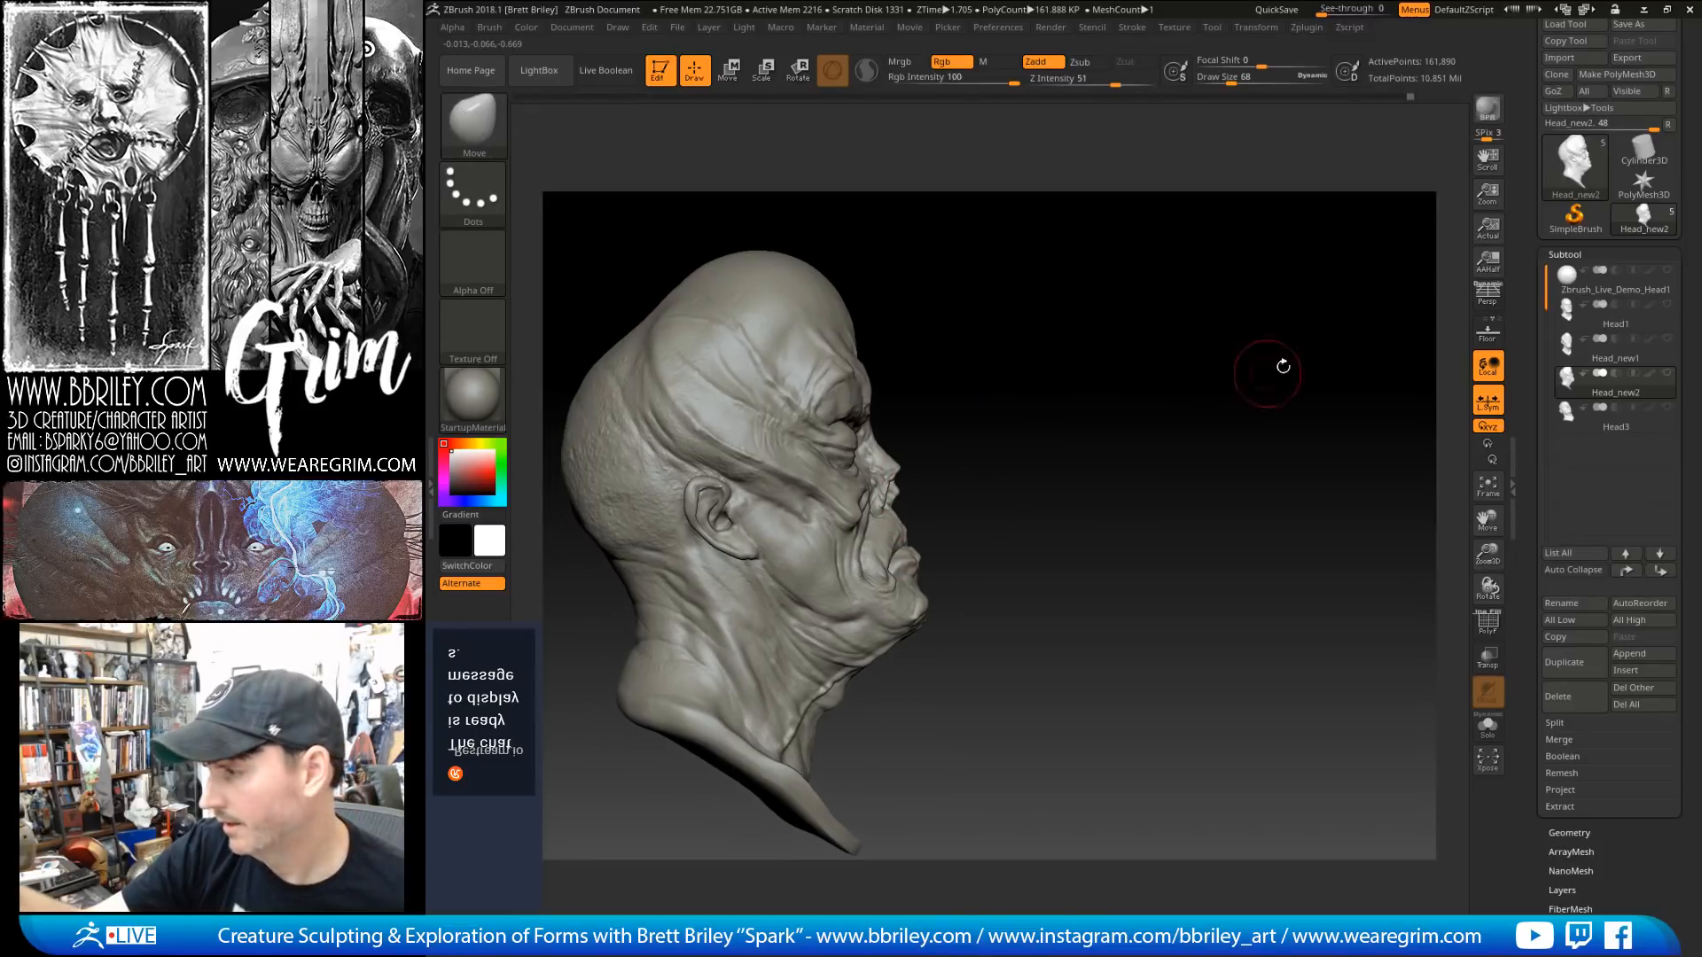
{"action": "left_click", "coordinate": [1488, 295]}
{"action": "left_click", "coordinate": [1489, 304]}
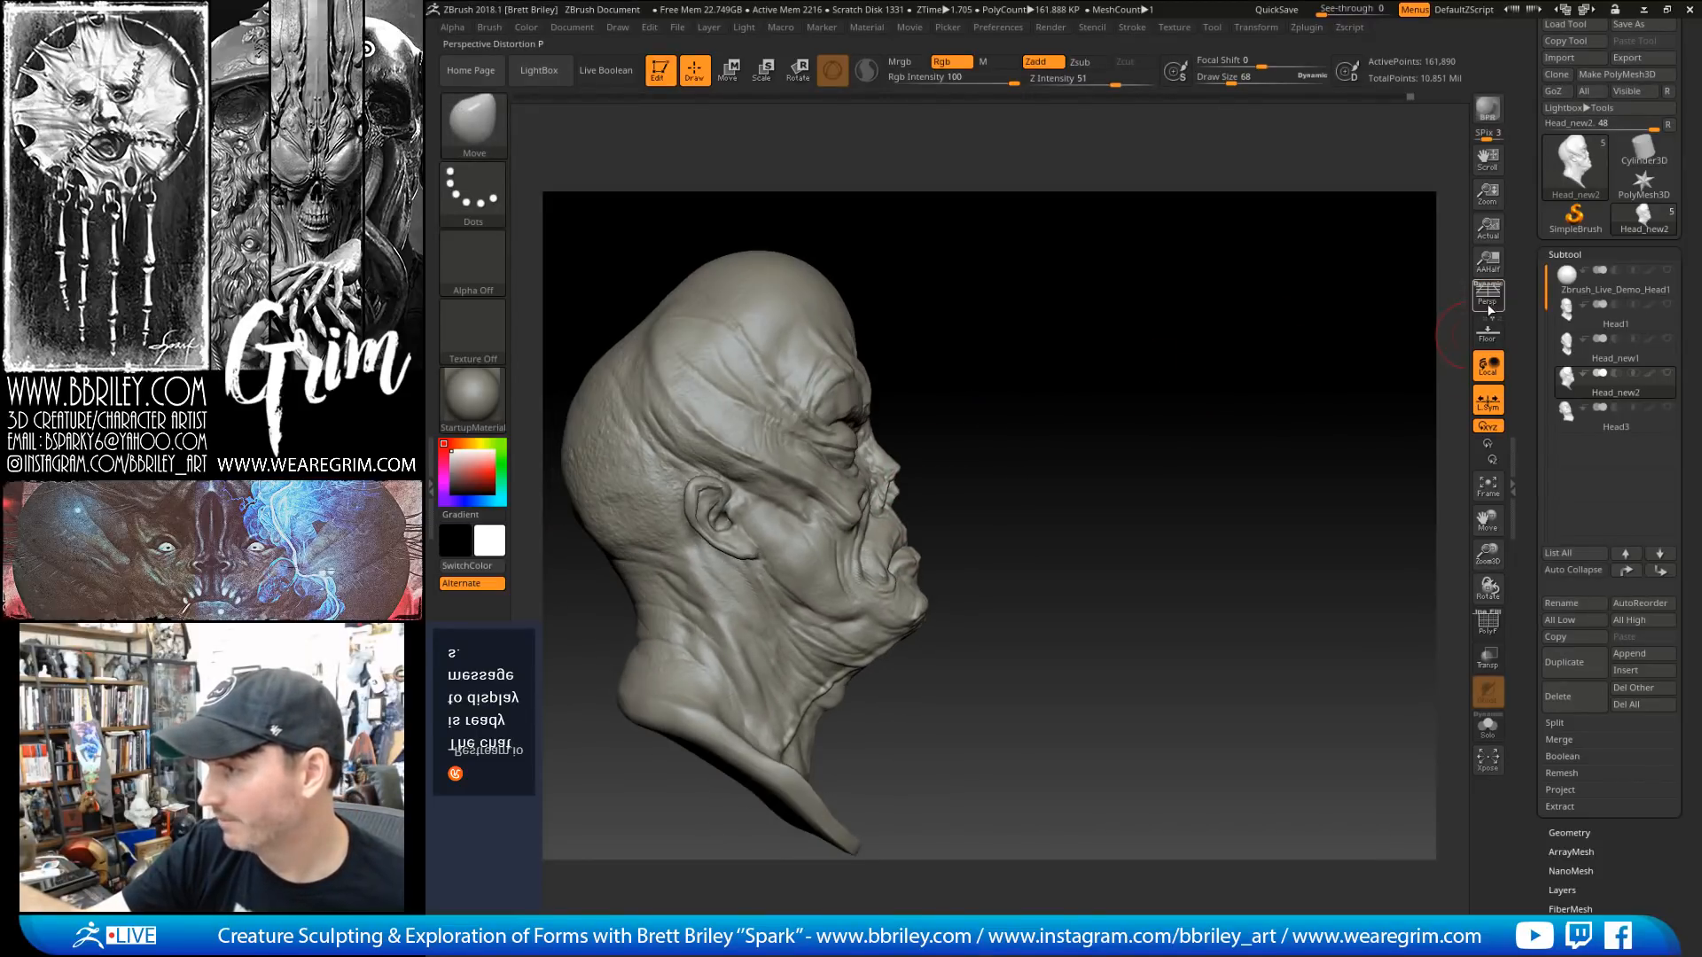
{"action": "left_click", "coordinate": [1488, 305]}
{"action": "left_click", "coordinate": [1490, 309]}
{"action": "left_click", "coordinate": [1490, 308]}
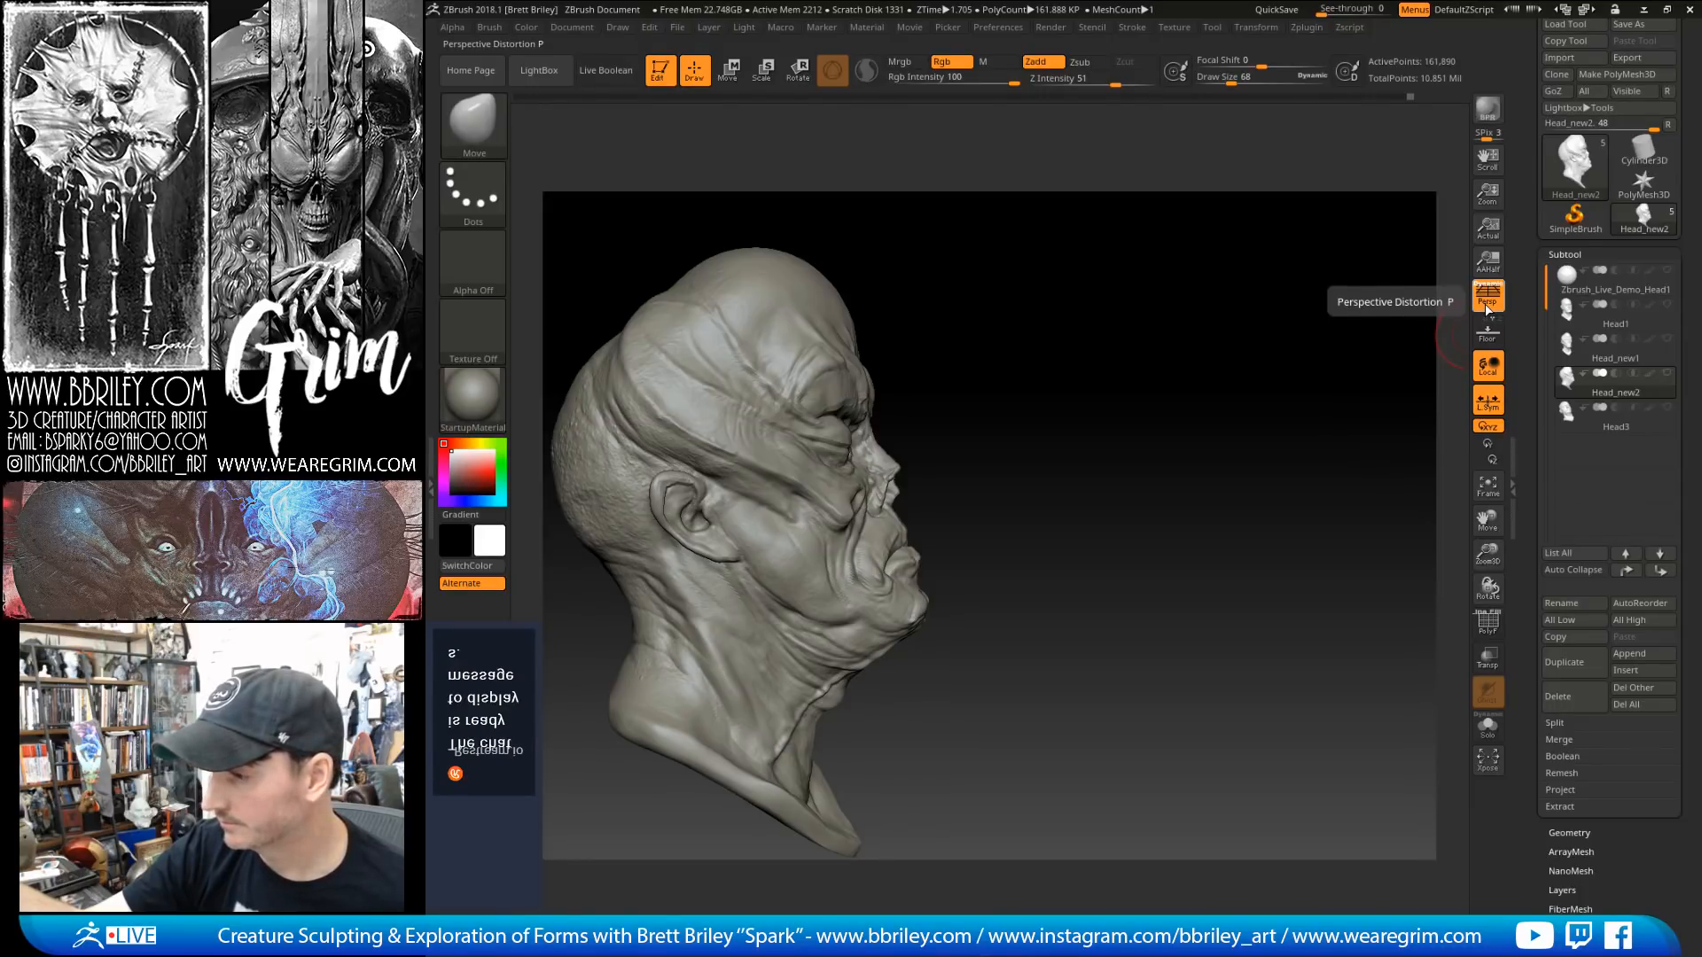
{"action": "left_click_drag", "start_coordinate": [1330, 404], "coordinate": [1161, 300]}
{"action": "left_click", "coordinate": [1488, 295]}
{"action": "left_click_drag", "start_coordinate": [1088, 377], "coordinate": [1094, 376]}
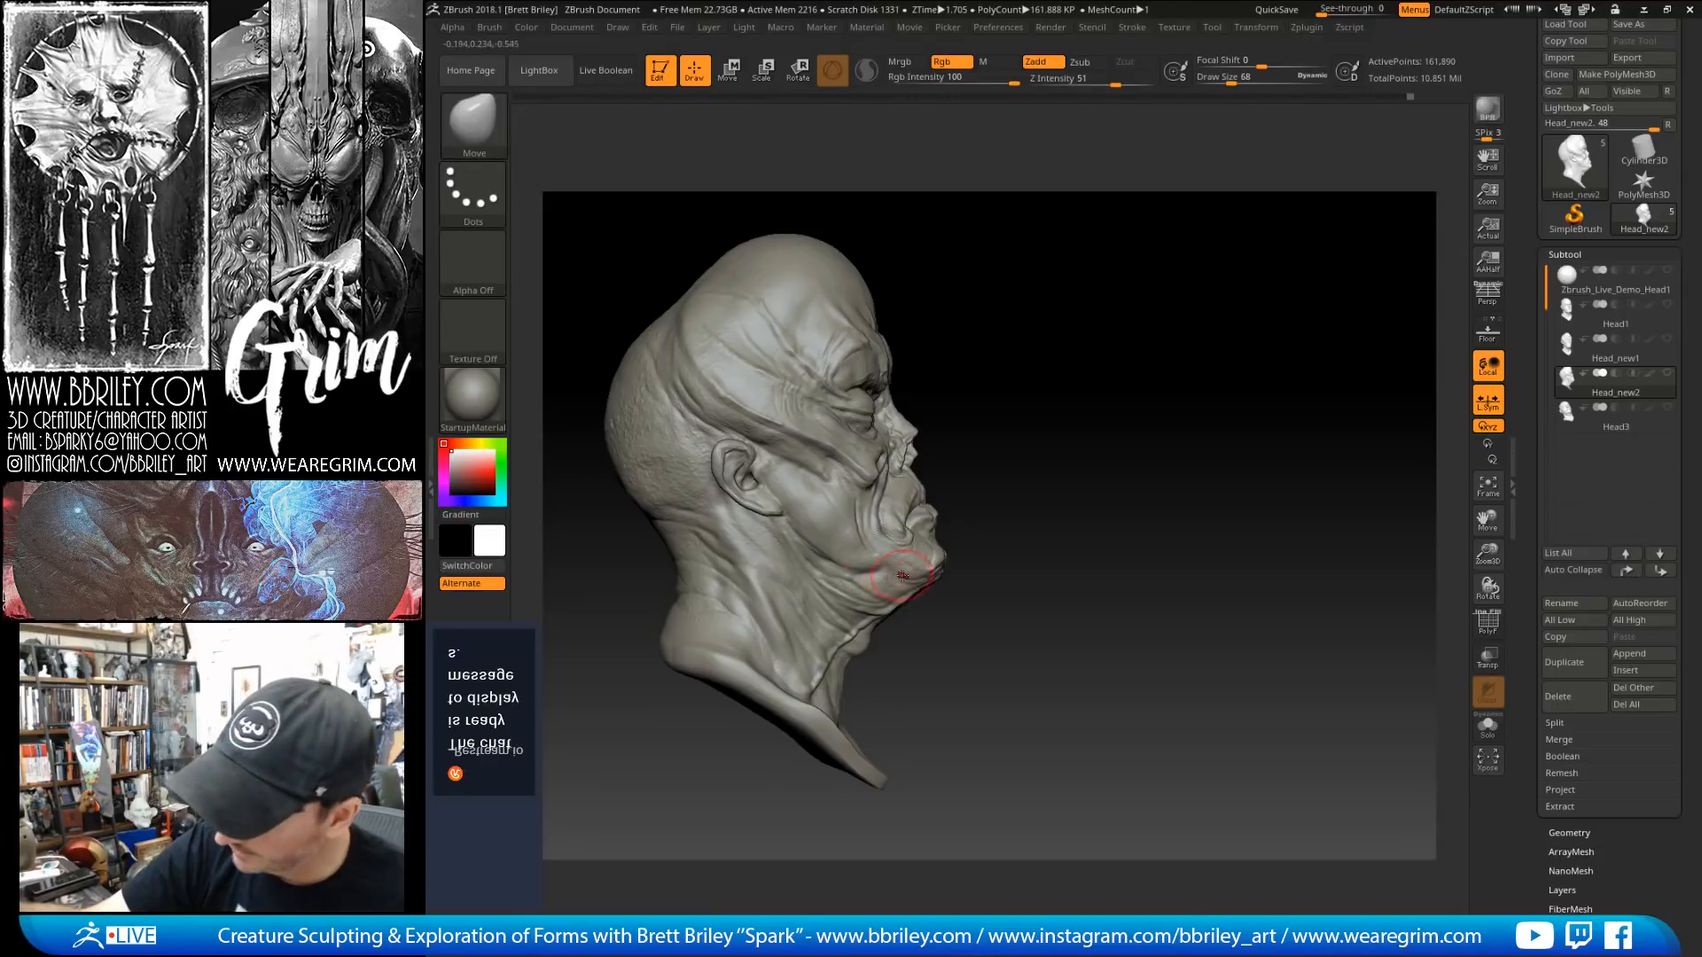
Step: Reshape the chin, lips and front of the jaw with the Move brush, varying the draw size between 72 and 102
{"action": "key", "text": "s"}
{"action": "left_click", "coordinate": [904, 578]}
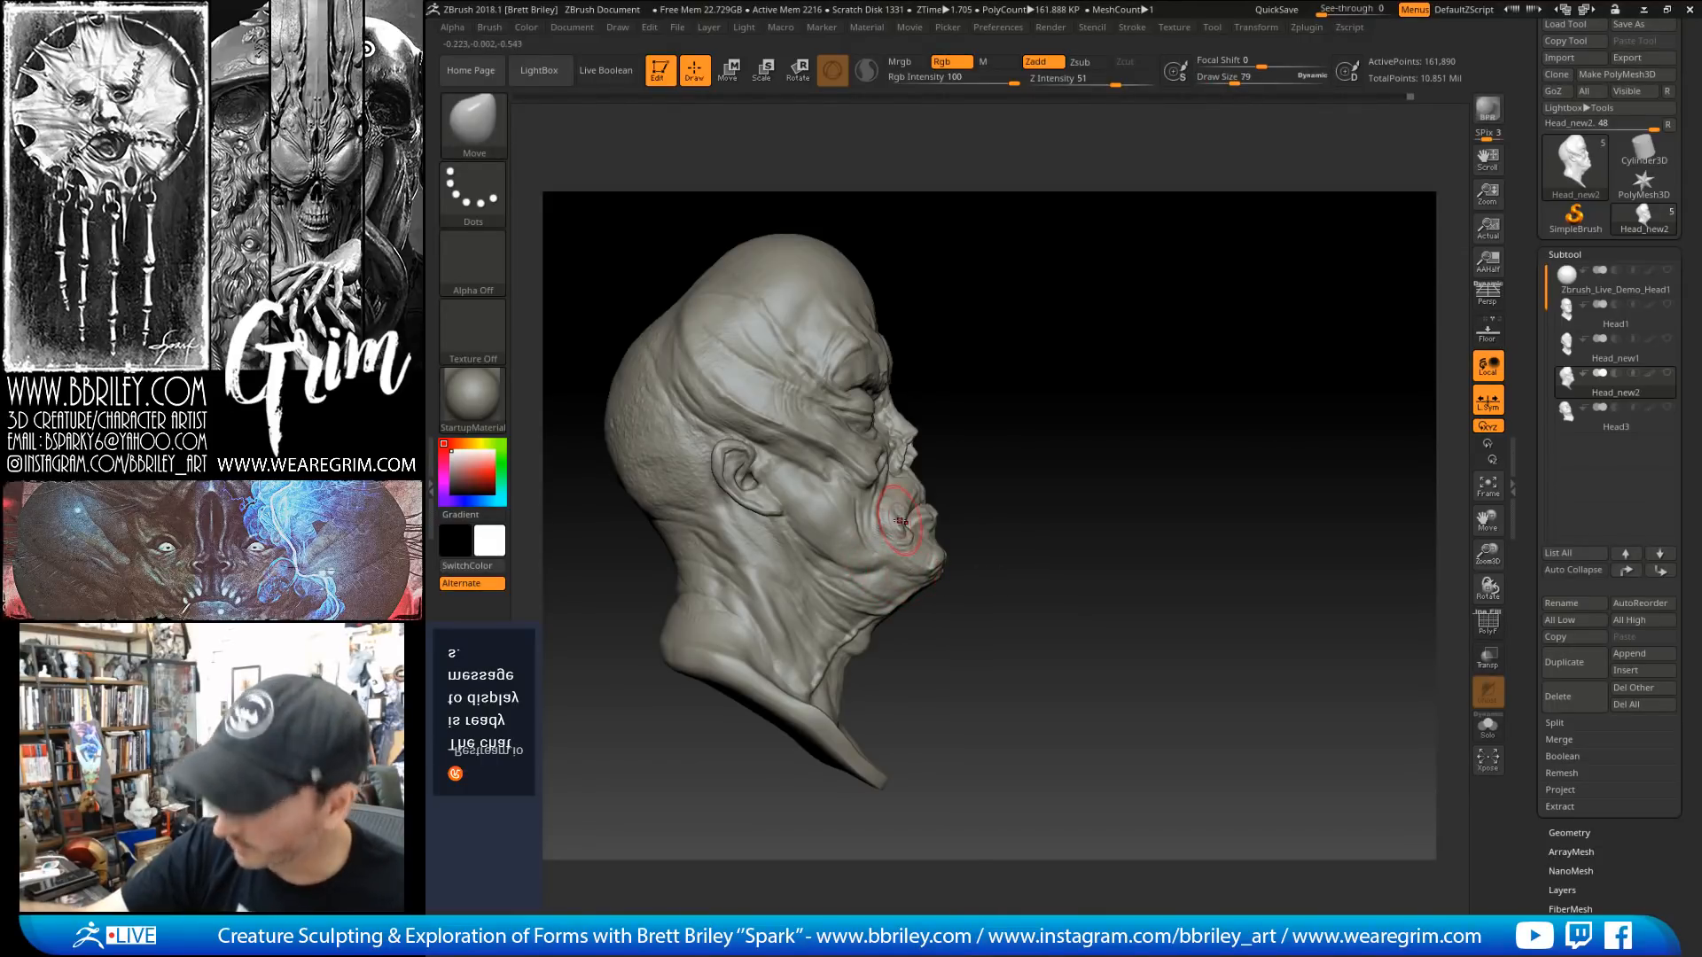
{"action": "left_click_drag", "start_coordinate": [989, 424], "coordinate": [991, 422]}
{"action": "key", "text": "s"}
{"action": "left_click", "coordinate": [887, 565]}
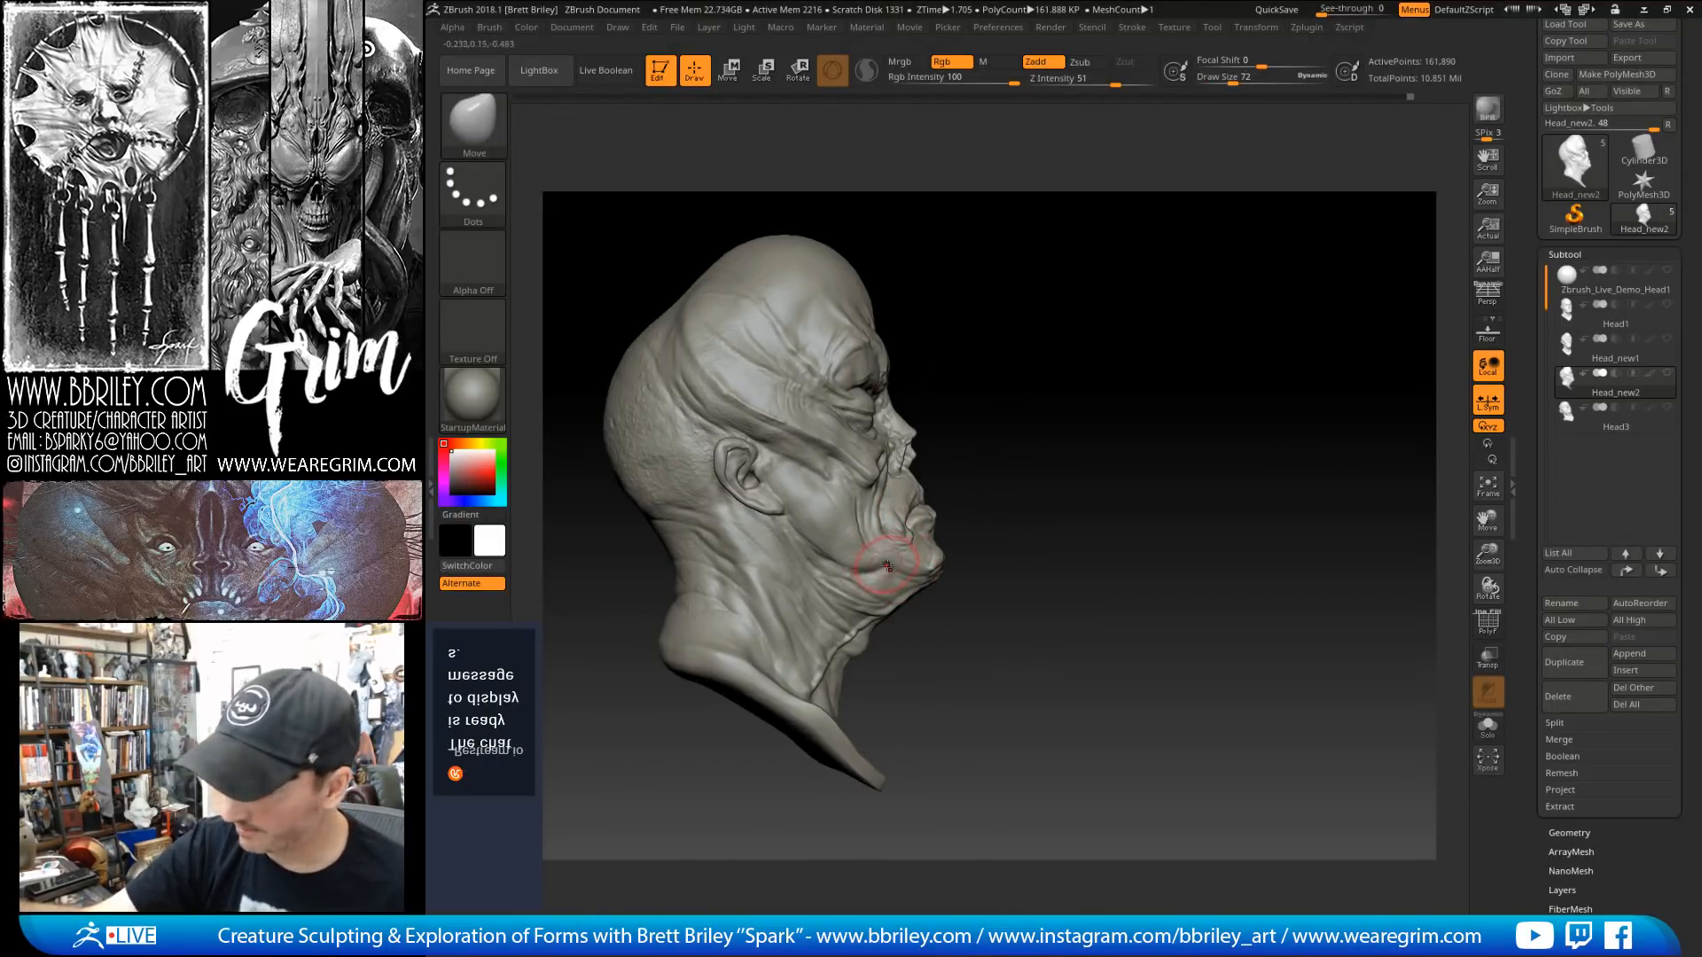
{"action": "key", "text": "s"}
{"action": "left_click", "coordinate": [942, 521]}
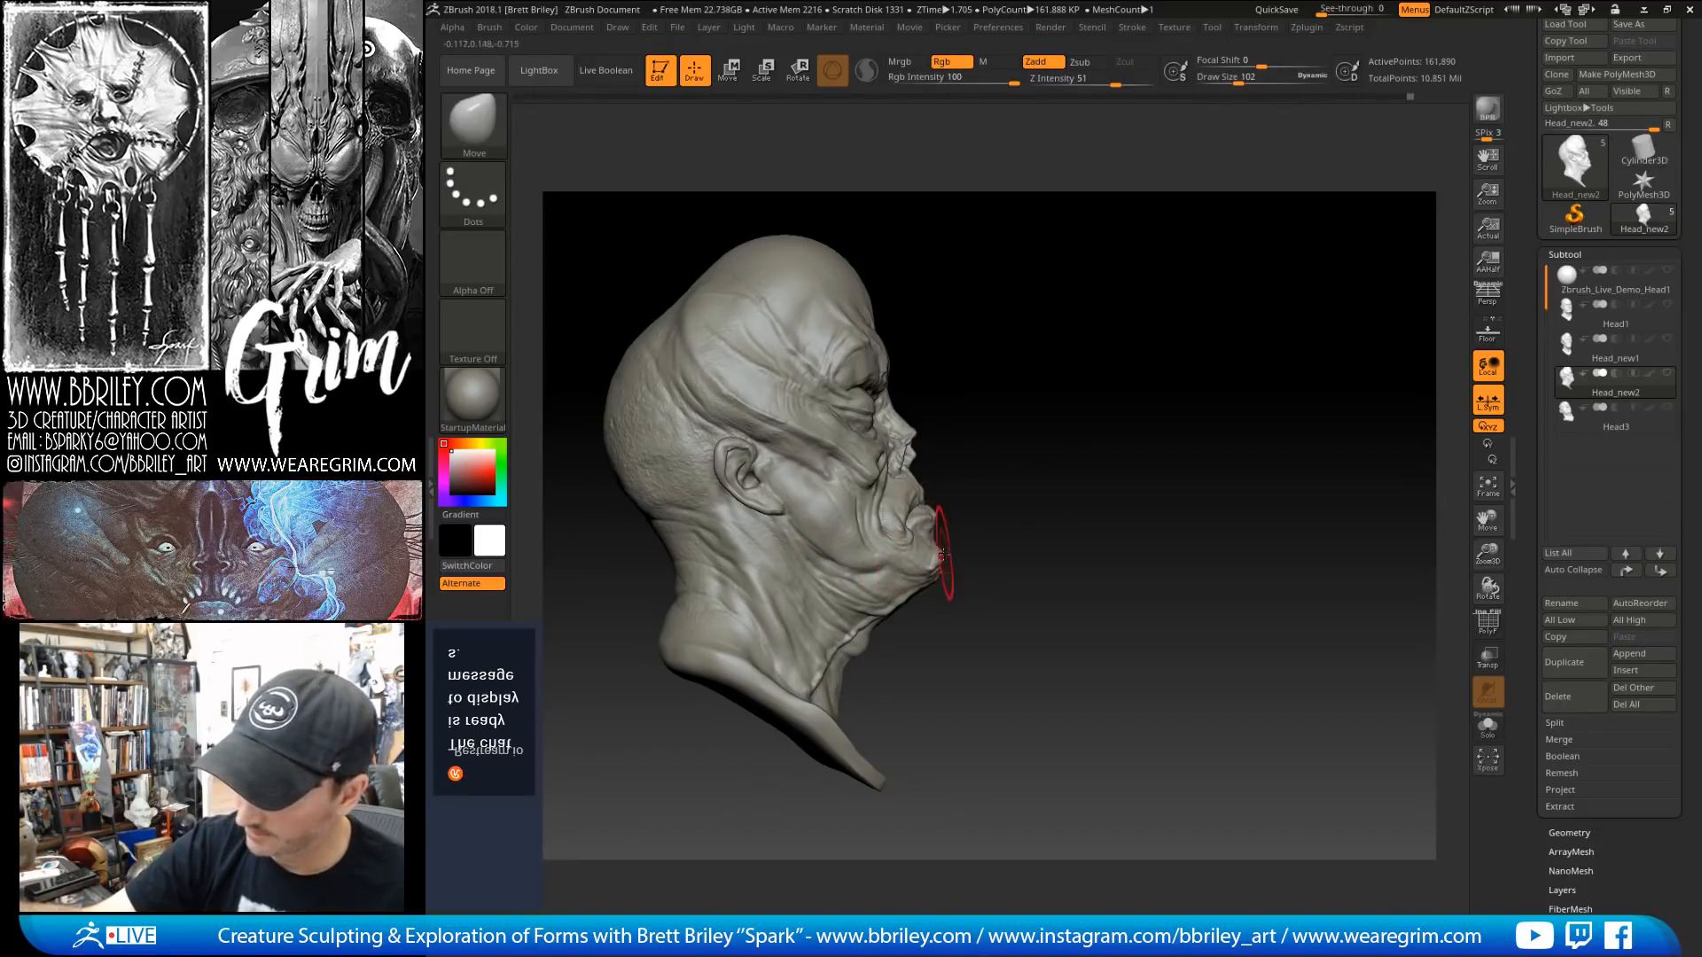
{"action": "key", "text": "s"}
{"action": "left_click", "coordinate": [935, 560]}
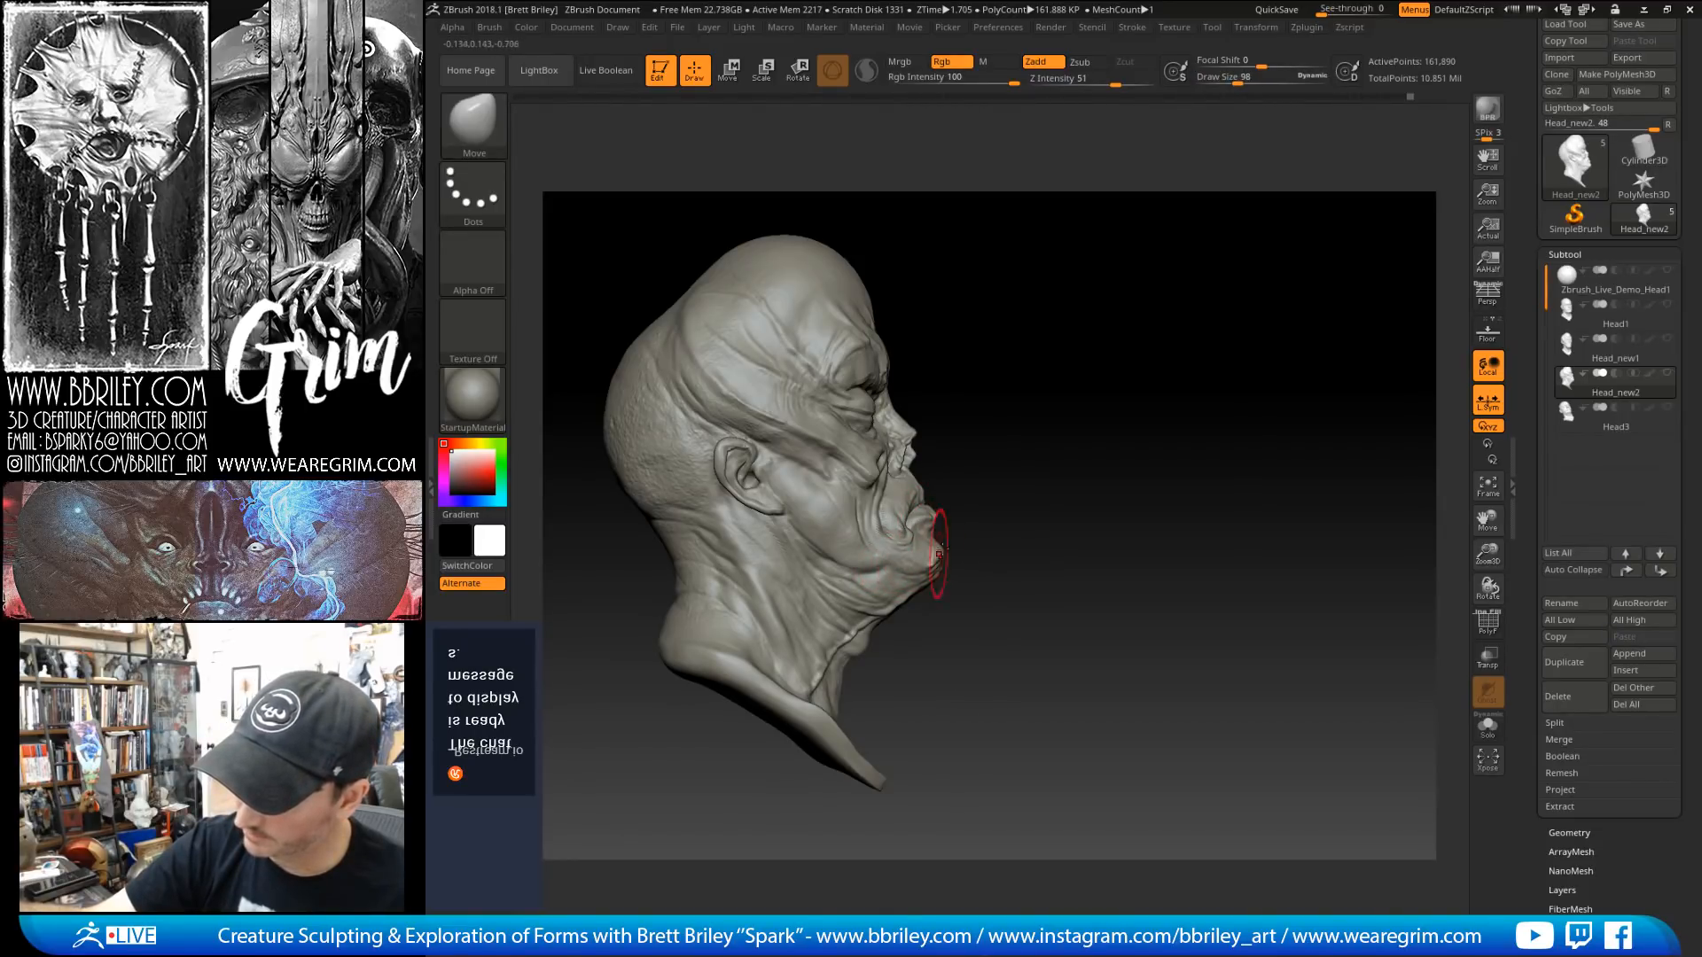
{"action": "key", "text": "s"}
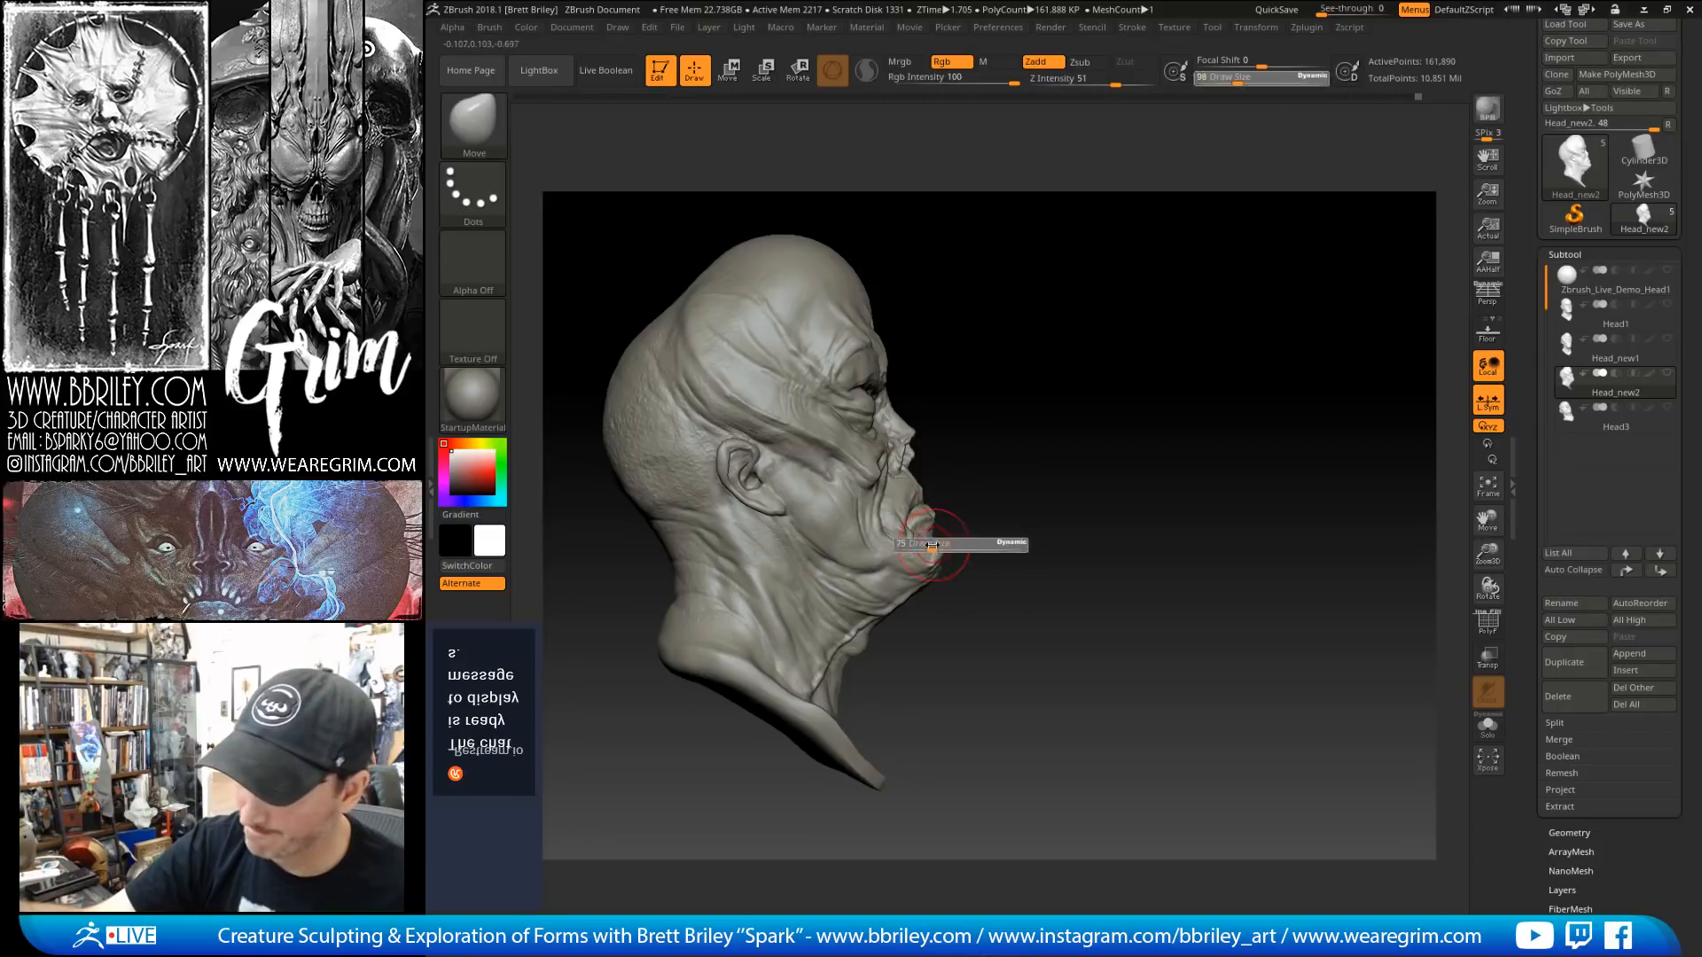
{"action": "left_click", "coordinate": [937, 544]}
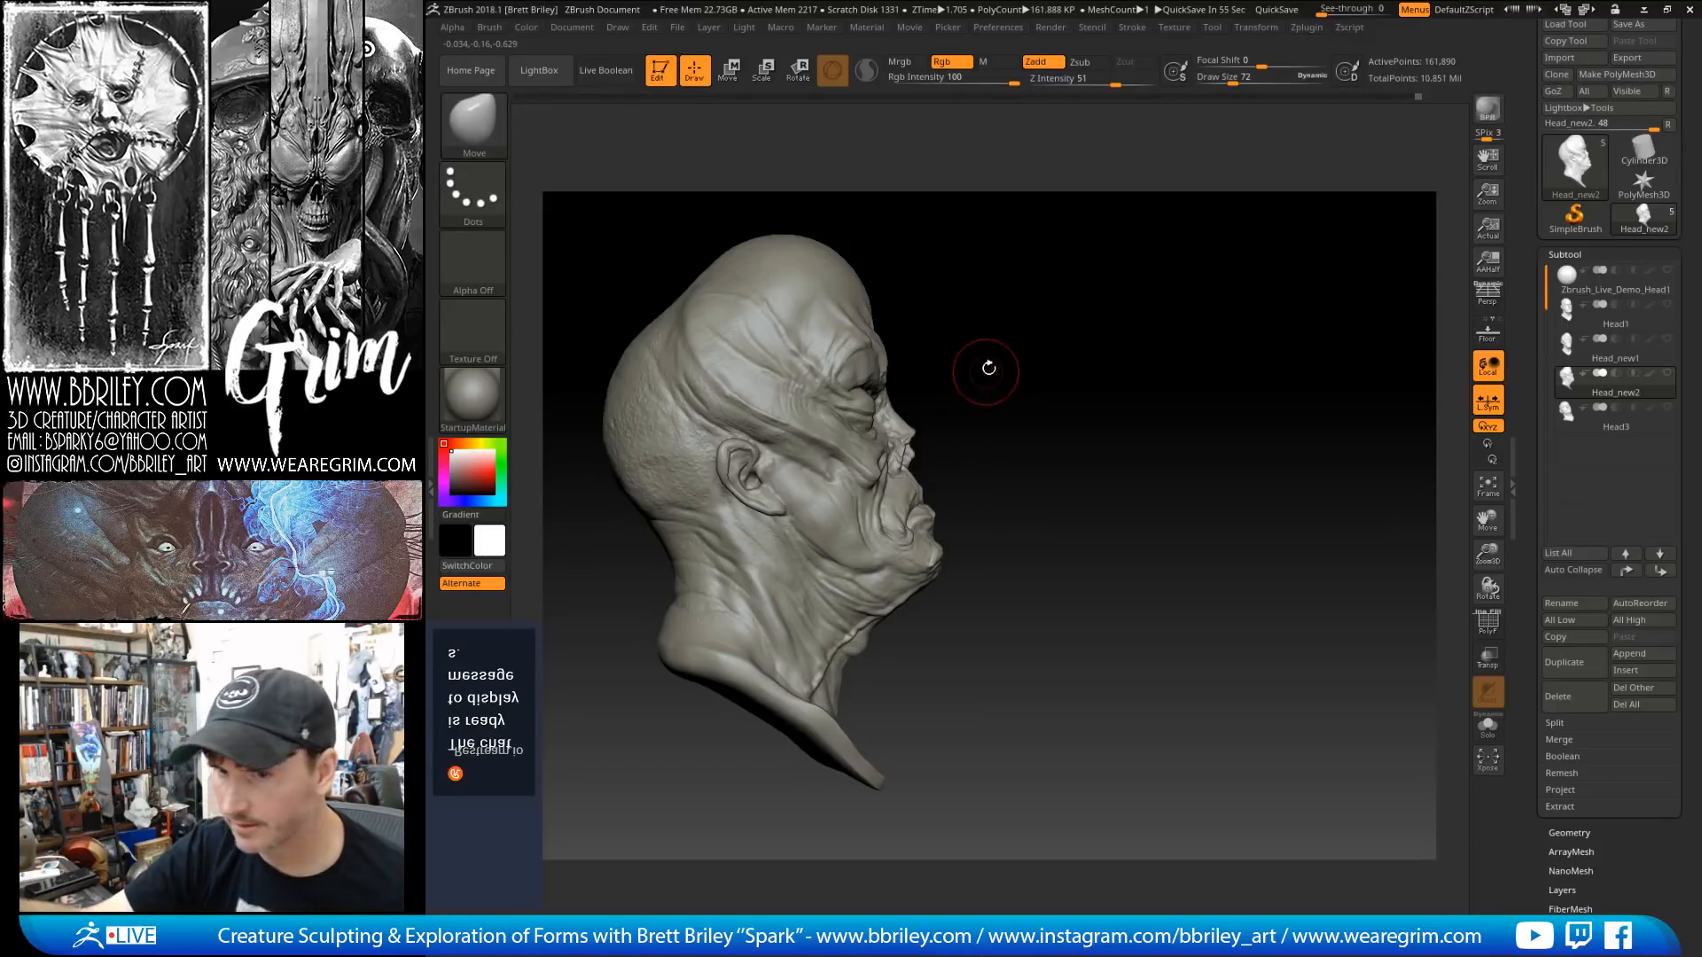
Step: Adjust the folds around the mouth and cheek with the Move brush, reducing its draw size to 56
{"action": "mouse_move", "coordinate": [1010, 368]}
{"action": "left_mouse_down"}
{"action": "mouse_move", "coordinate": [940, 372]}
{"action": "mouse_move", "coordinate": [1013, 378]}
{"action": "mouse_move", "coordinate": [948, 430]}
{"action": "mouse_move", "coordinate": [987, 385]}
{"action": "left_mouse_up"}
{"action": "key", "text": "bracketleft"}
{"action": "key", "text": "bracketleft"}
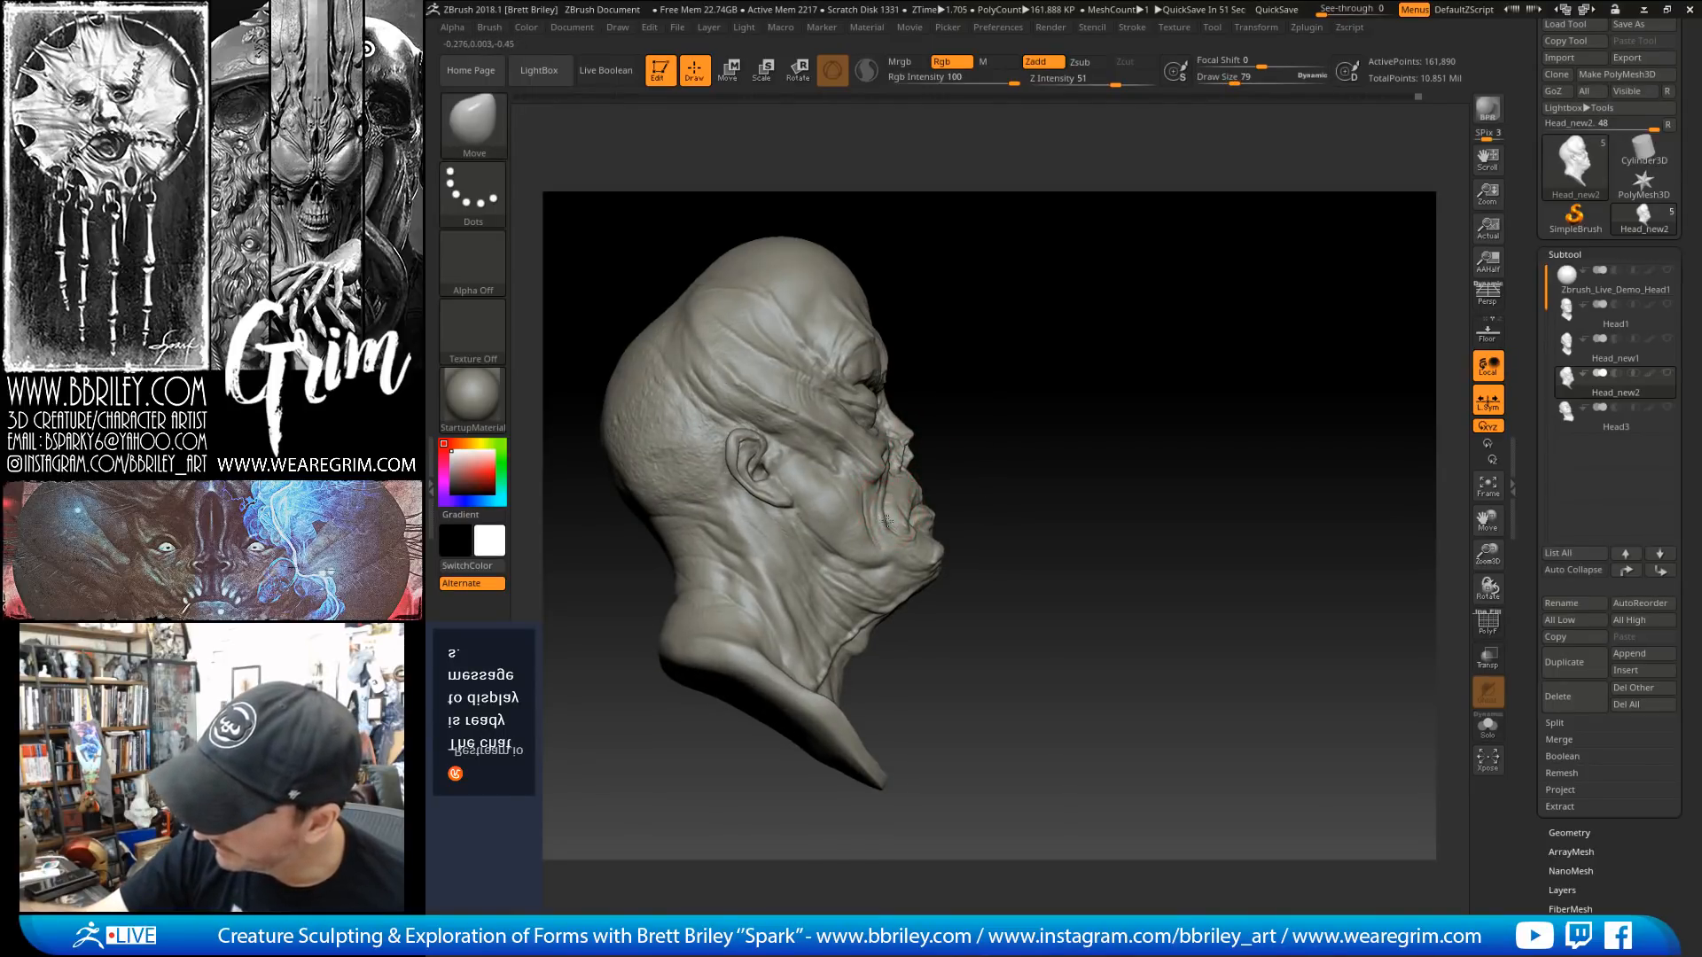
{"action": "key", "text": "bracketright"}
{"action": "key", "text": "bracketright"}
{"action": "left_click_drag", "start_coordinate": [978, 416], "coordinate": [934, 420]}
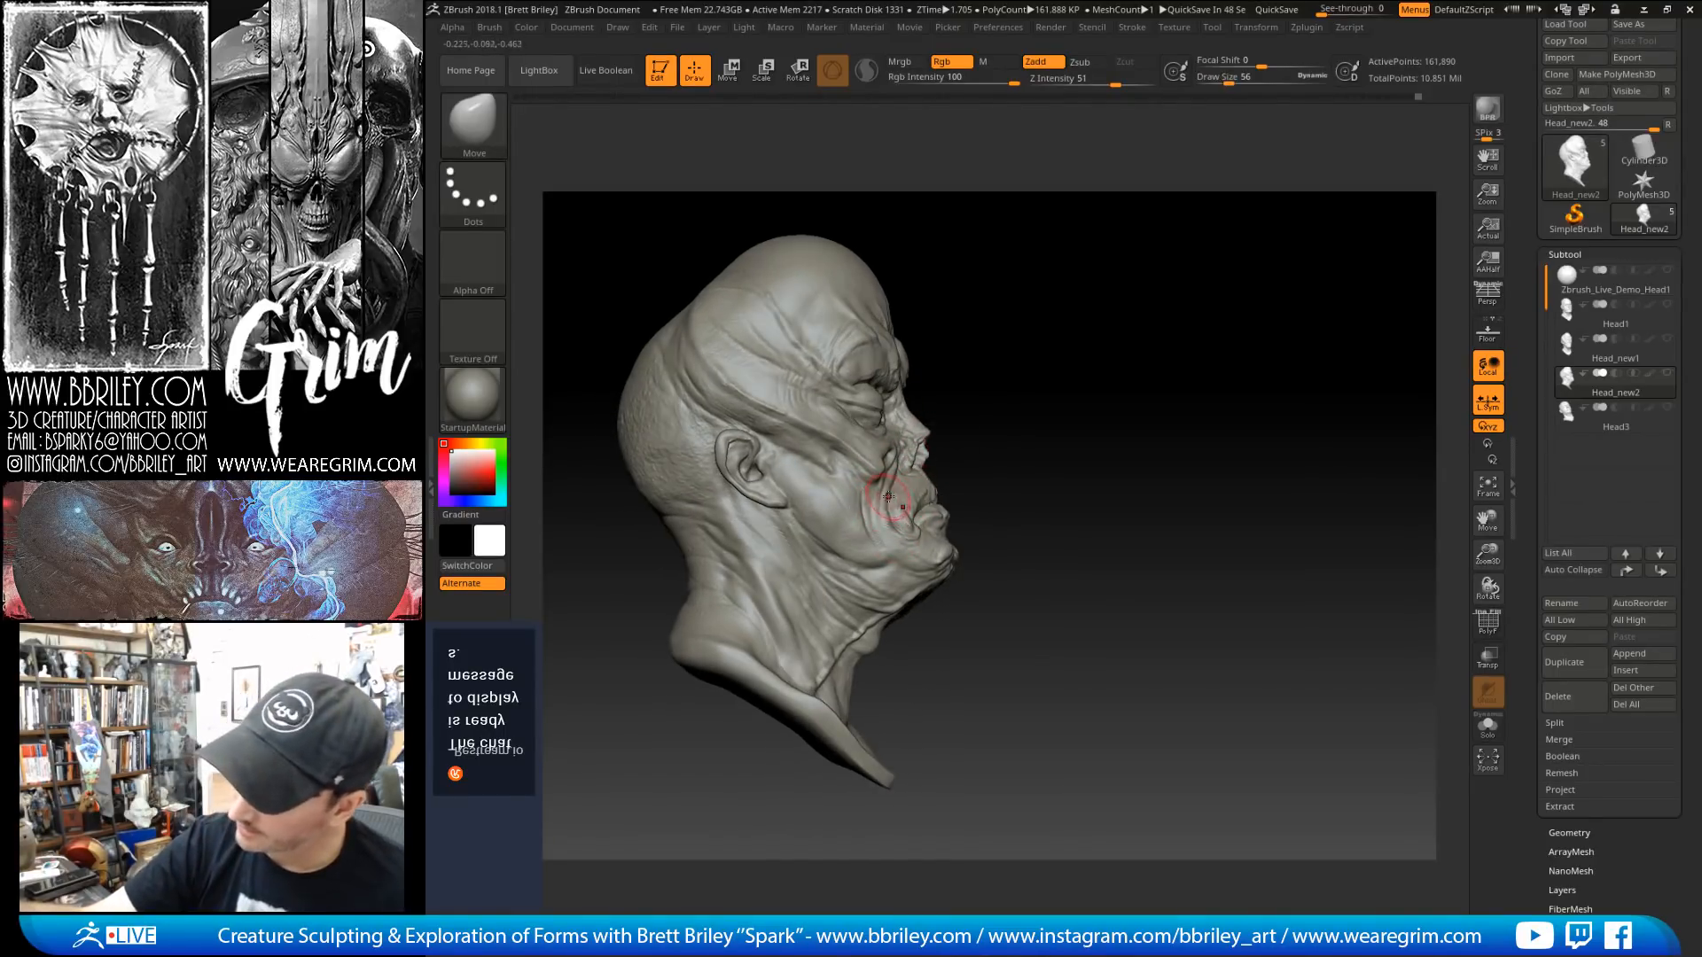
{"action": "left_click_drag", "start_coordinate": [995, 354], "coordinate": [873, 365]}
{"action": "key", "text": "bracketleft"}
{"action": "key", "text": "bracketleft"}
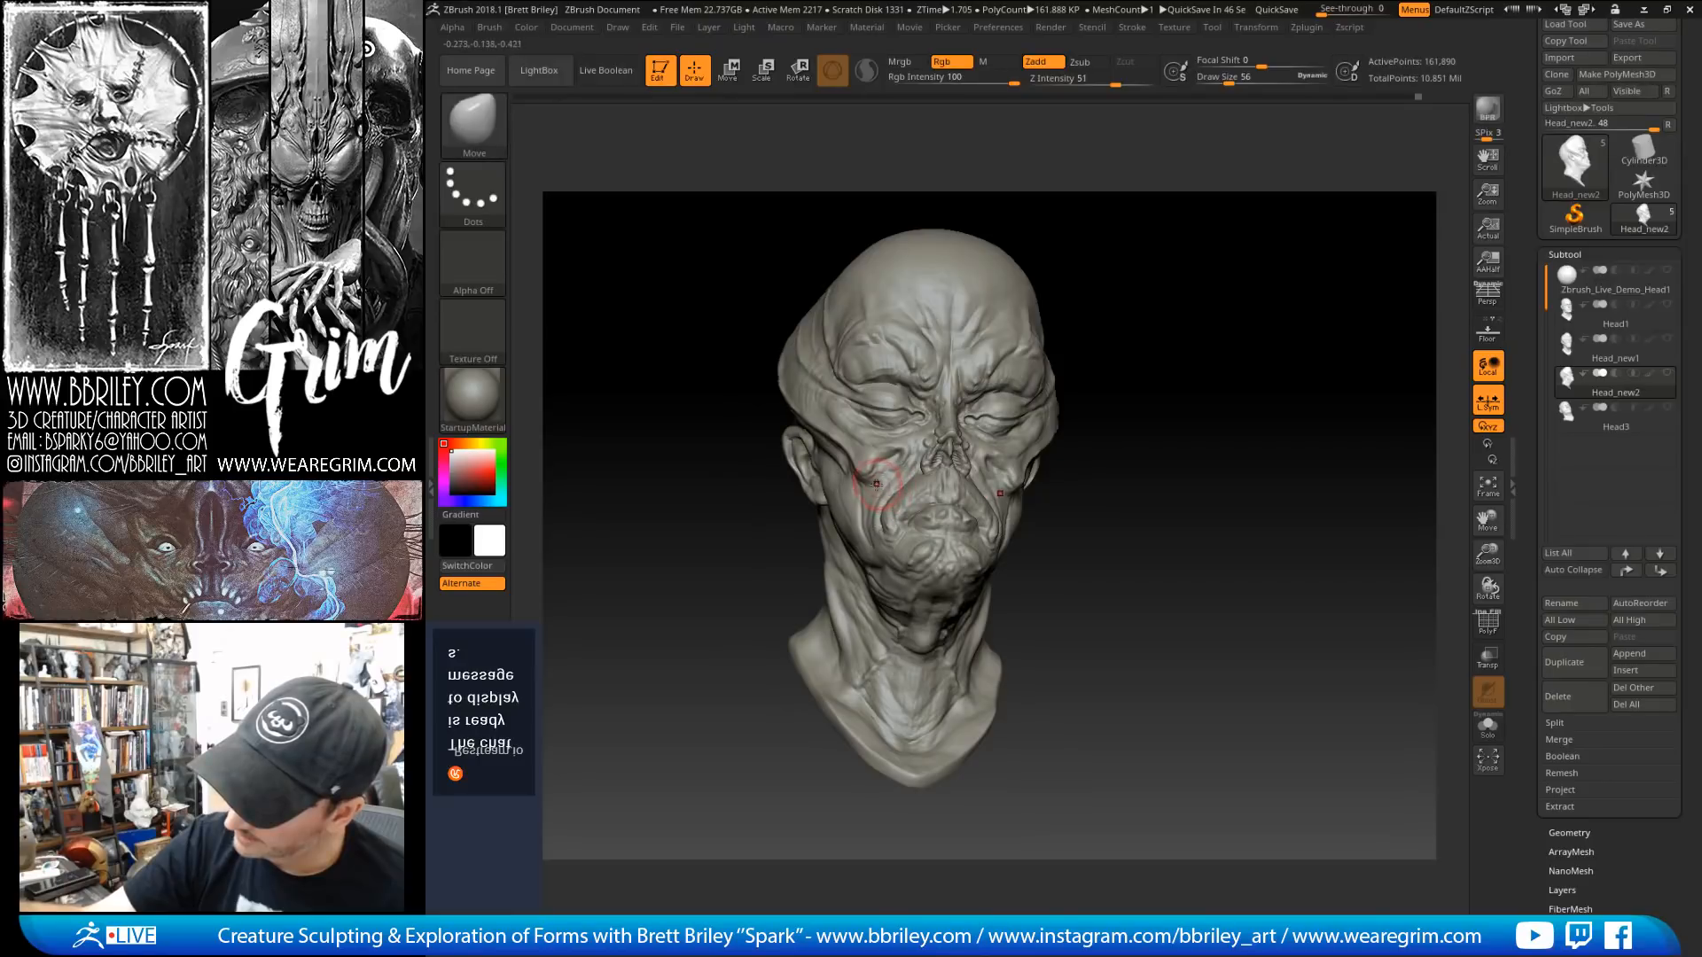
Step: Refine the cheek hollows beside the mouth from the front with the Move brush at draw size 59
{"action": "mouse_move", "coordinate": [1095, 460]}
{"action": "left_mouse_down"}
{"action": "mouse_move", "coordinate": [1015, 470]}
{"action": "mouse_move", "coordinate": [989, 498]}
{"action": "left_mouse_up"}
{"action": "key", "text": "bracketleft"}
{"action": "key", "text": "bracketleft"}
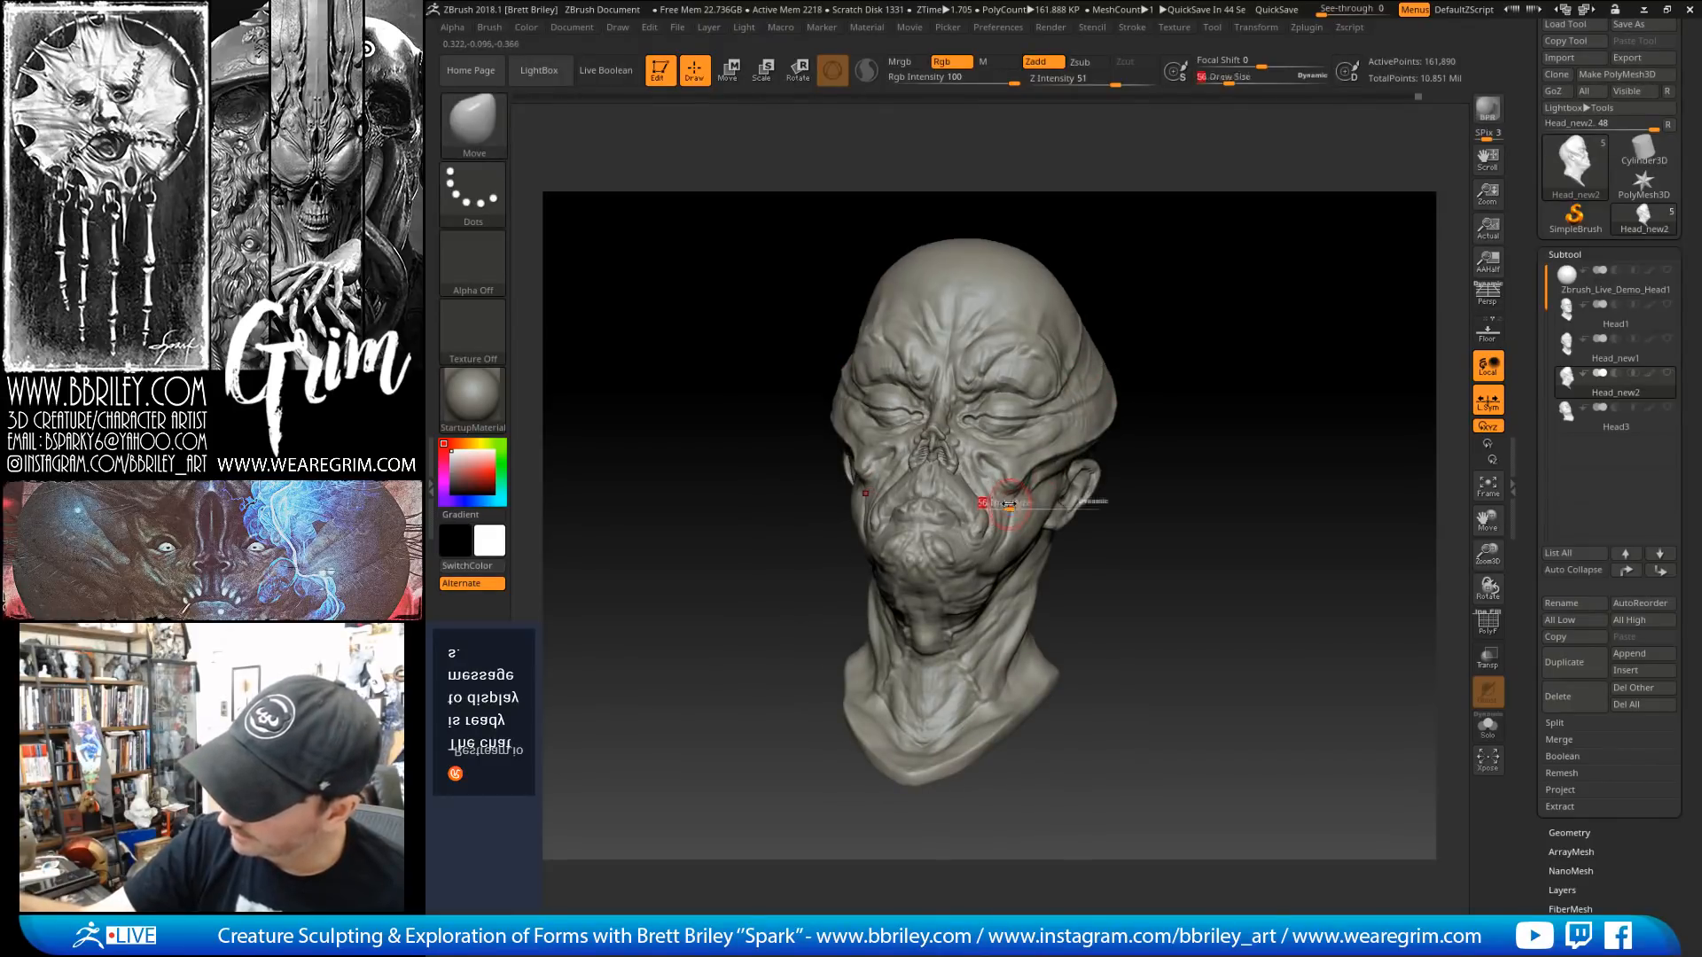
{"action": "key", "text": "bracketright"}
{"action": "key", "text": "bracketright"}
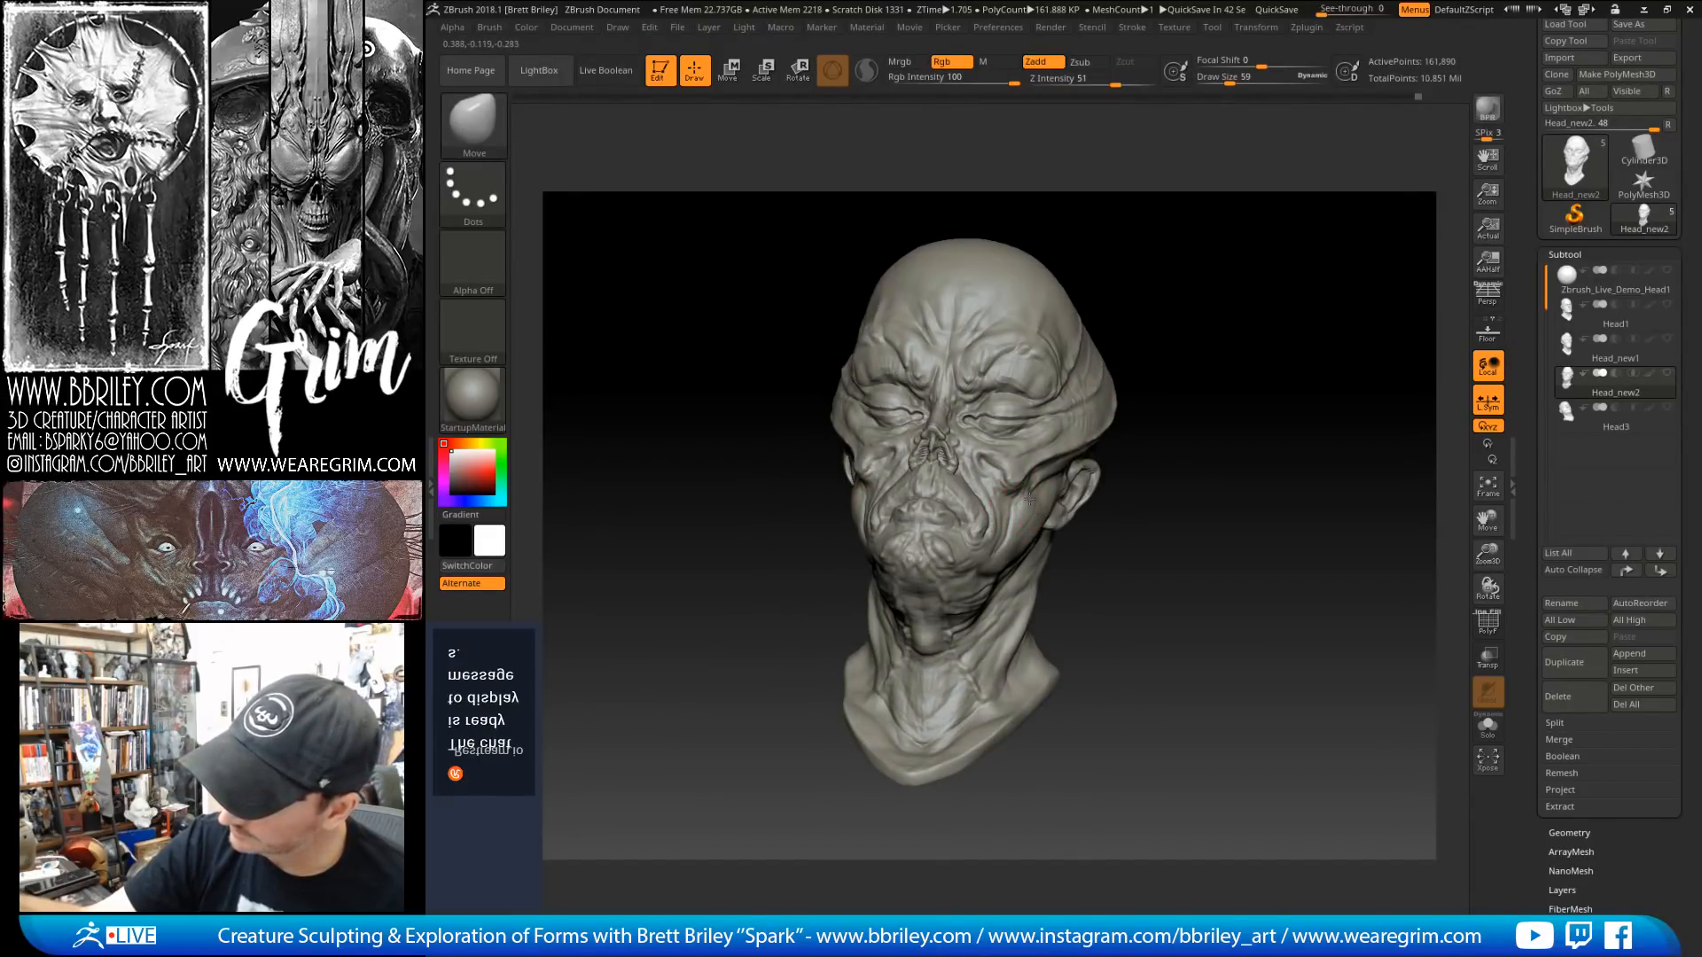
Step: Reshape the back of the cheek and jaw in front of the ear with the Move brush at draw sizes 83, 86 and 65
{"action": "mouse_move", "coordinate": [1127, 271]}
{"action": "left_mouse_down"}
{"action": "mouse_move", "coordinate": [1143, 335]}
{"action": "mouse_move", "coordinate": [1046, 350]}
{"action": "left_mouse_up"}
{"action": "key", "text": "bracketright"}
{"action": "key", "text": "bracketright"}
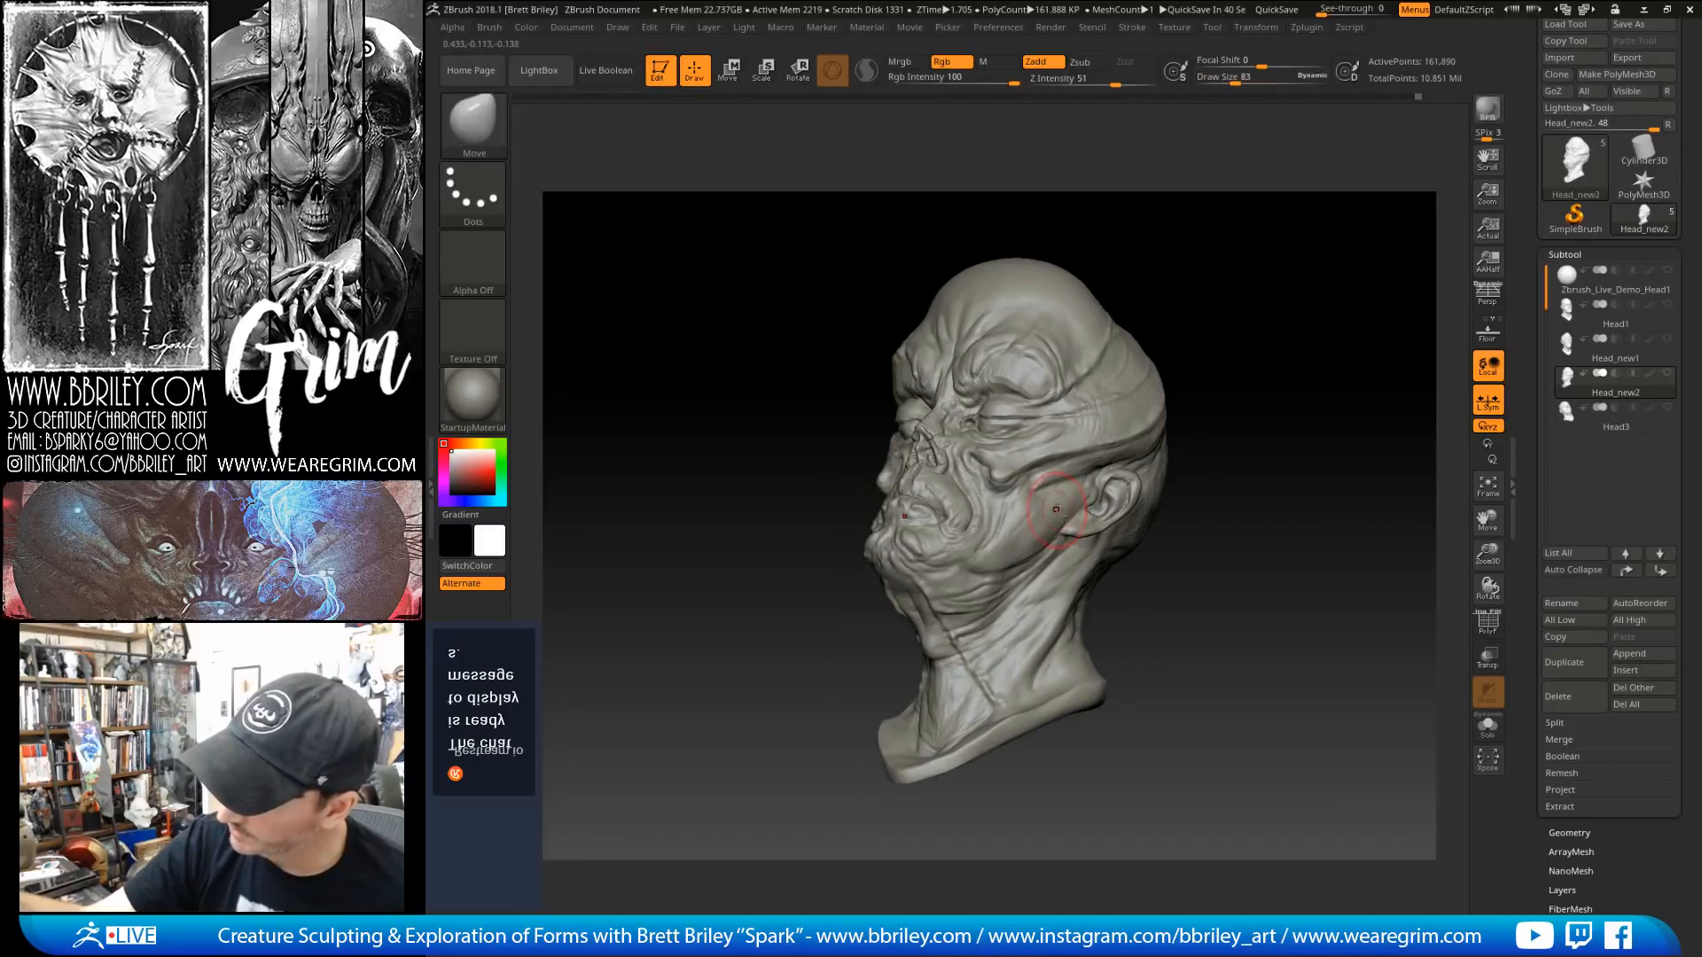
{"action": "mouse_move", "coordinate": [1108, 253]}
{"action": "left_mouse_down"}
{"action": "mouse_move", "coordinate": [1166, 258]}
{"action": "mouse_move", "coordinate": [1188, 286]}
{"action": "mouse_move", "coordinate": [1162, 298]}
{"action": "mouse_move", "coordinate": [1223, 284]}
{"action": "mouse_move", "coordinate": [1089, 344]}
{"action": "mouse_move", "coordinate": [1104, 320]}
{"action": "left_mouse_up"}
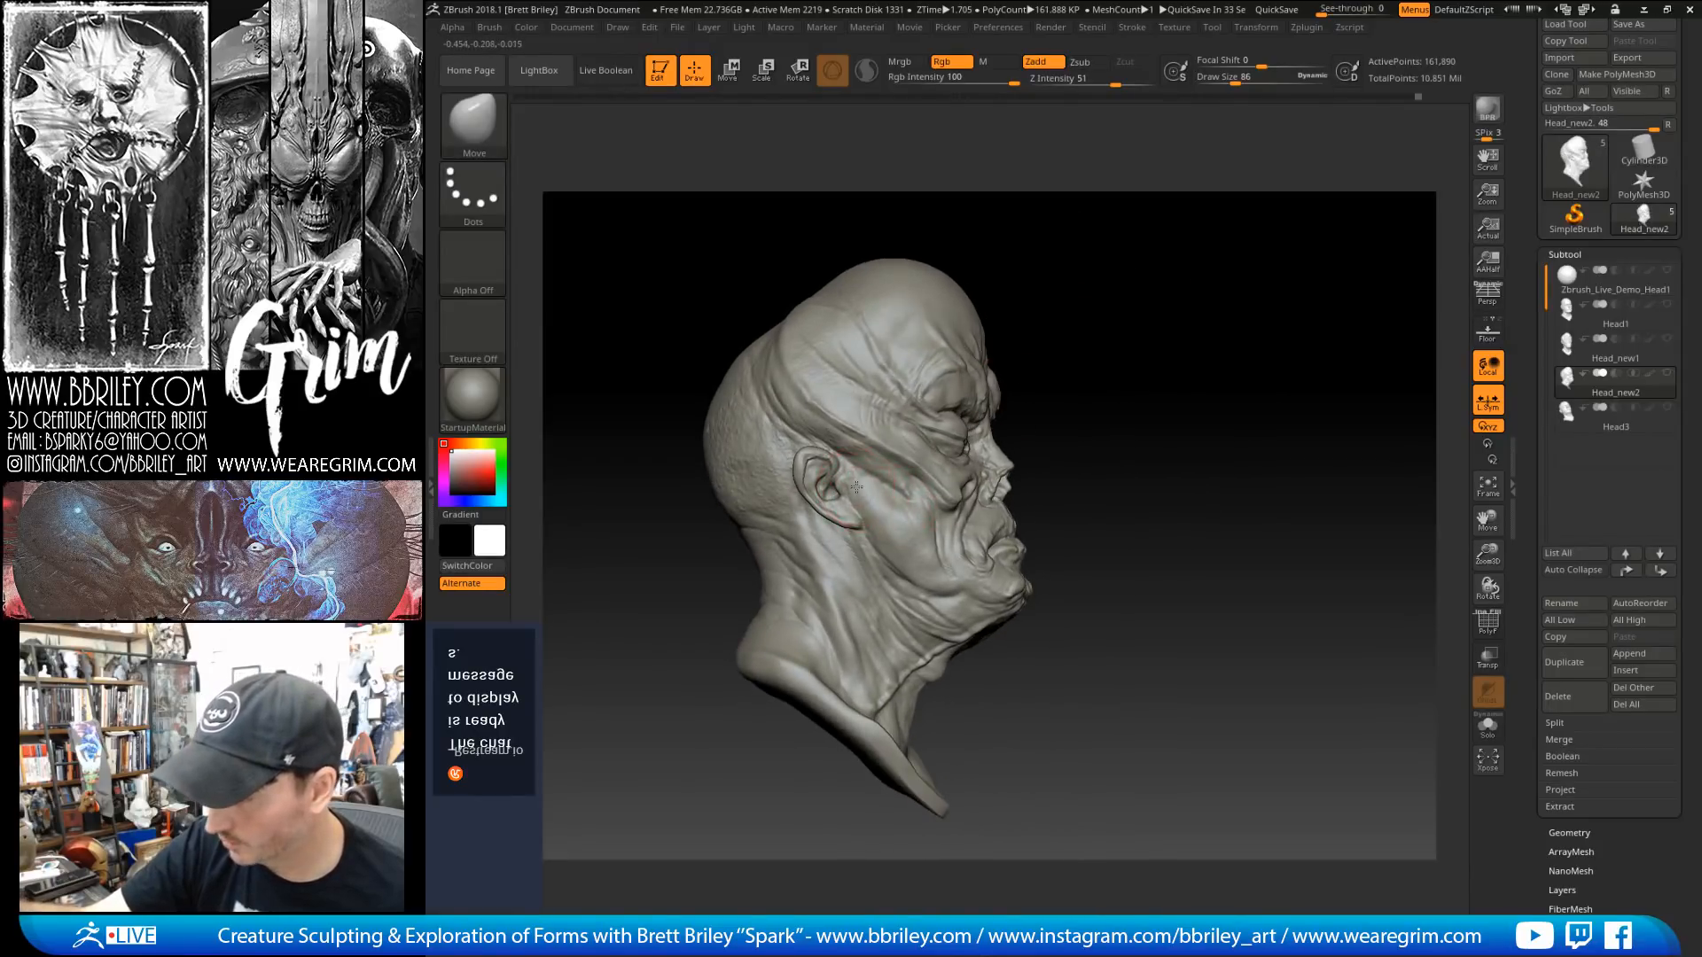
{"action": "key", "text": "s"}
{"action": "left_click_drag", "start_coordinate": [858, 517], "coordinate": [849, 521]}
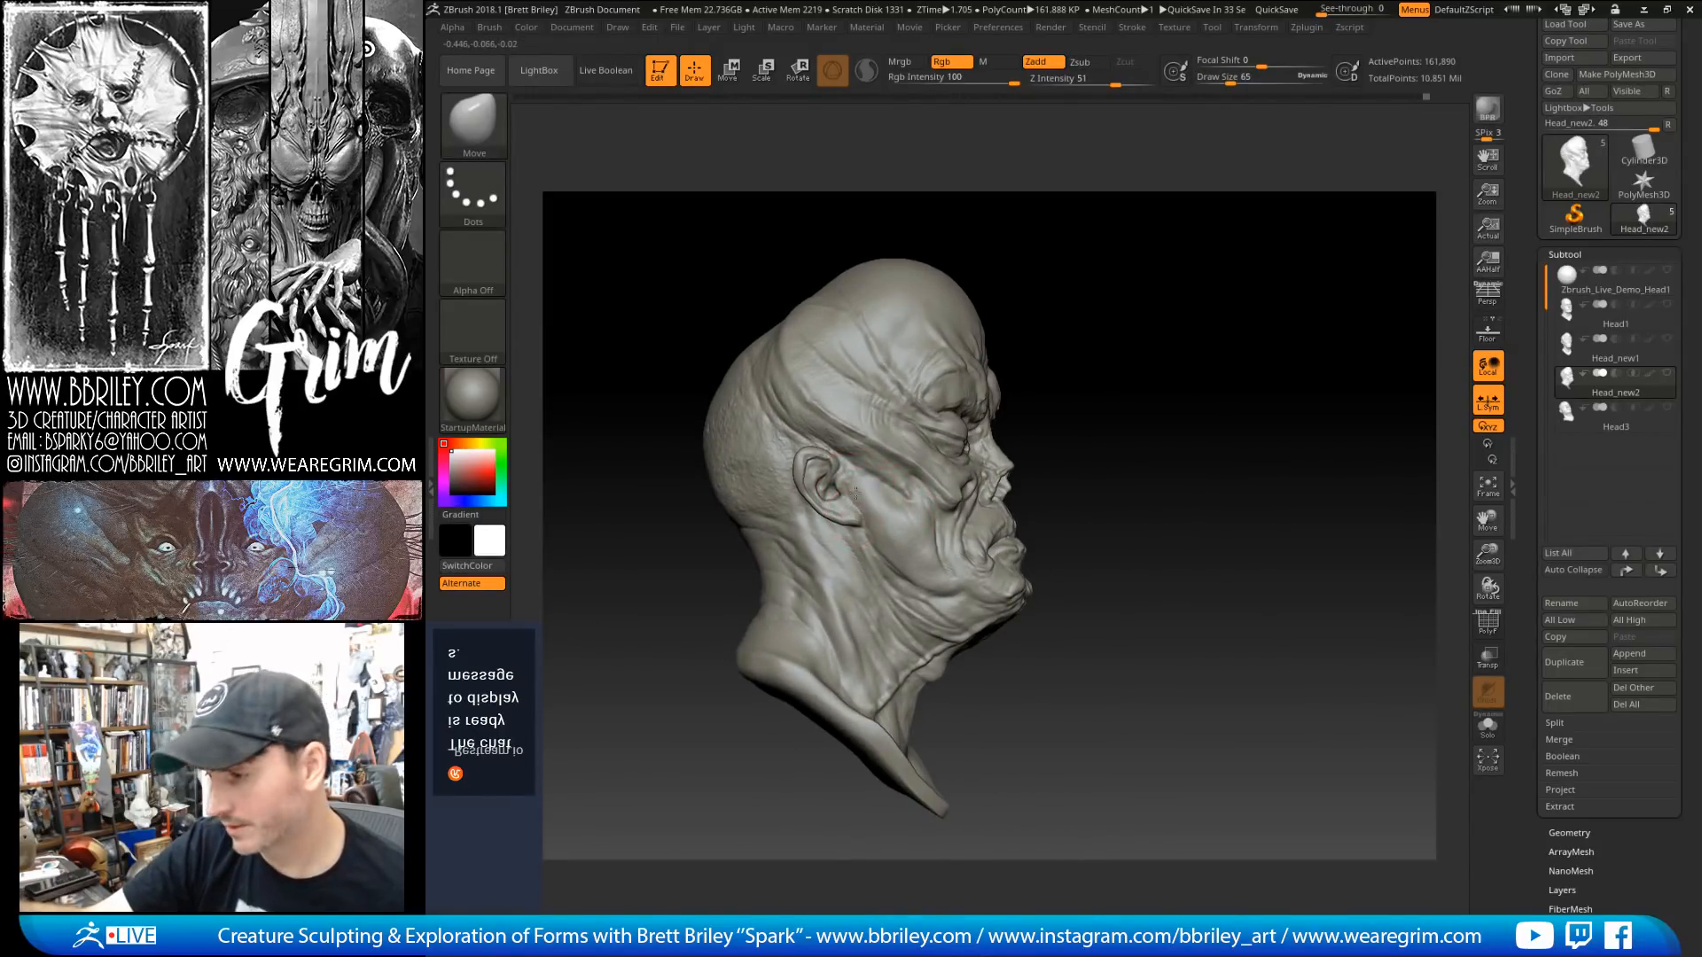
{"action": "mouse_move", "coordinate": [1017, 268]}
{"action": "left_mouse_down"}
{"action": "mouse_move", "coordinate": [998, 262]}
{"action": "mouse_move", "coordinate": [1218, 276]}
{"action": "mouse_move", "coordinate": [1118, 305]}
{"action": "mouse_move", "coordinate": [1101, 277]}
{"action": "mouse_move", "coordinate": [1155, 285]}
{"action": "mouse_move", "coordinate": [1122, 286]}
{"action": "mouse_move", "coordinate": [1120, 326]}
{"action": "mouse_move", "coordinate": [997, 371]}
{"action": "left_mouse_up"}
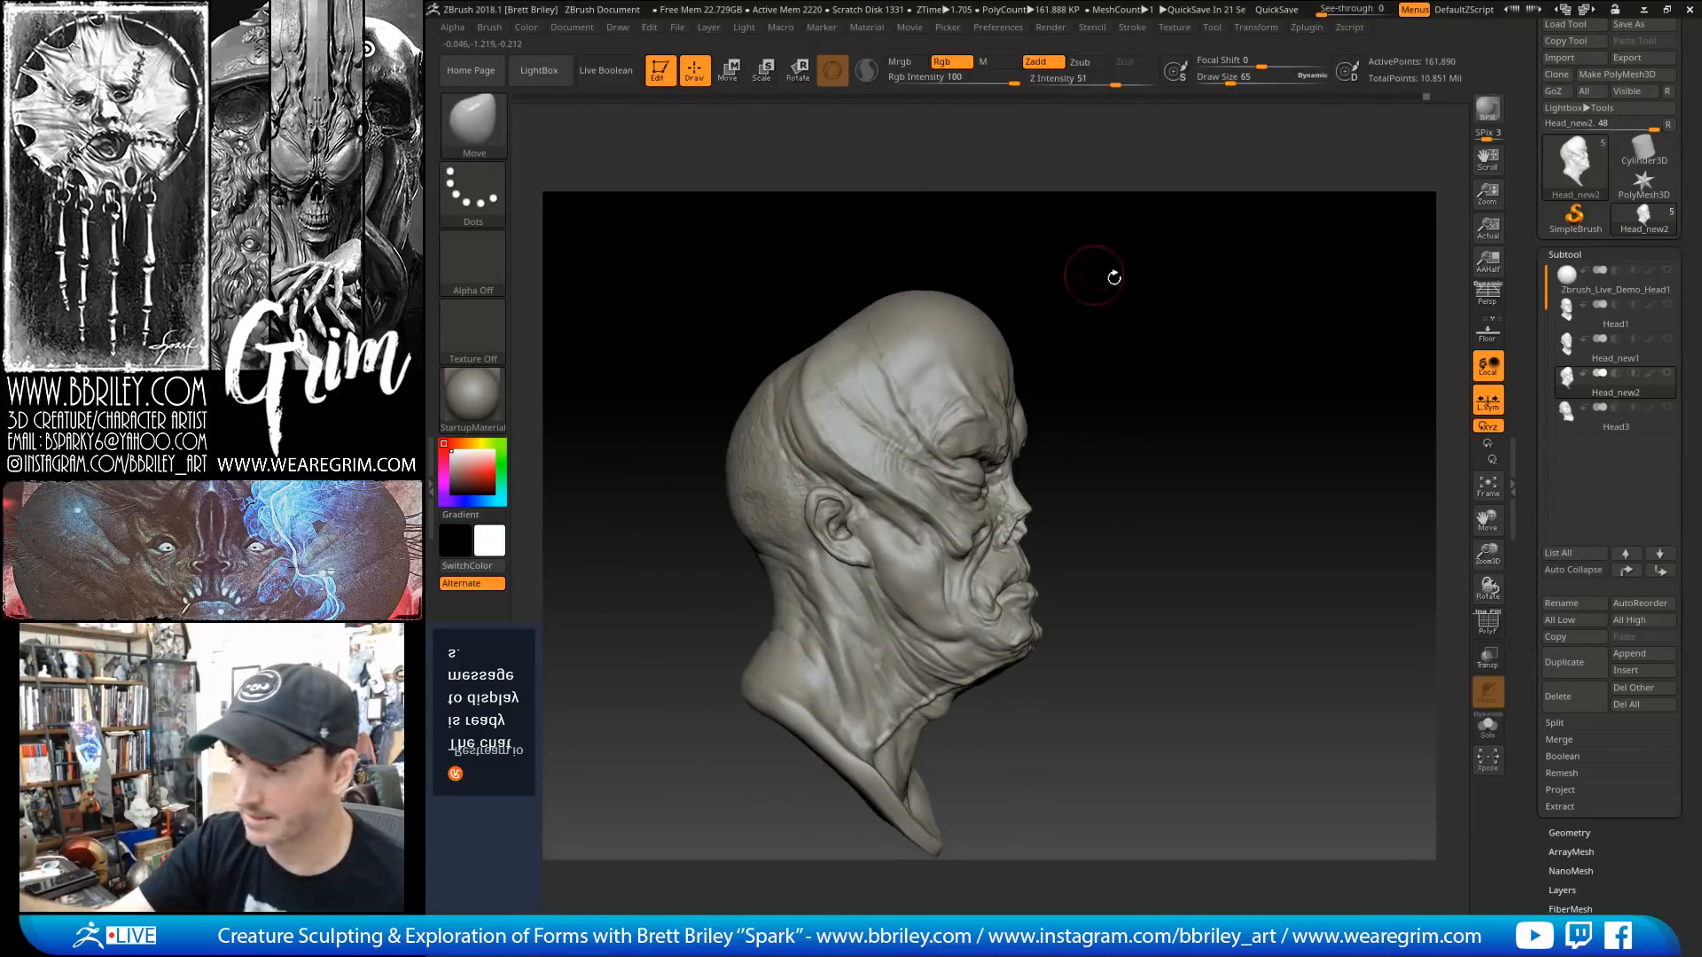
Step: Carve creases along the temple fold and the lower jaw with the DamStandard brush at draw size 18
{"action": "left_click_drag", "start_coordinate": [1114, 278], "coordinate": [1112, 273]}
{"action": "key", "text": "b"}
{"action": "key", "text": "d"}
{"action": "key", "text": "s"}
{"action": "key", "text": "s"}
{"action": "left_click_drag", "start_coordinate": [813, 430], "coordinate": [800, 430]}
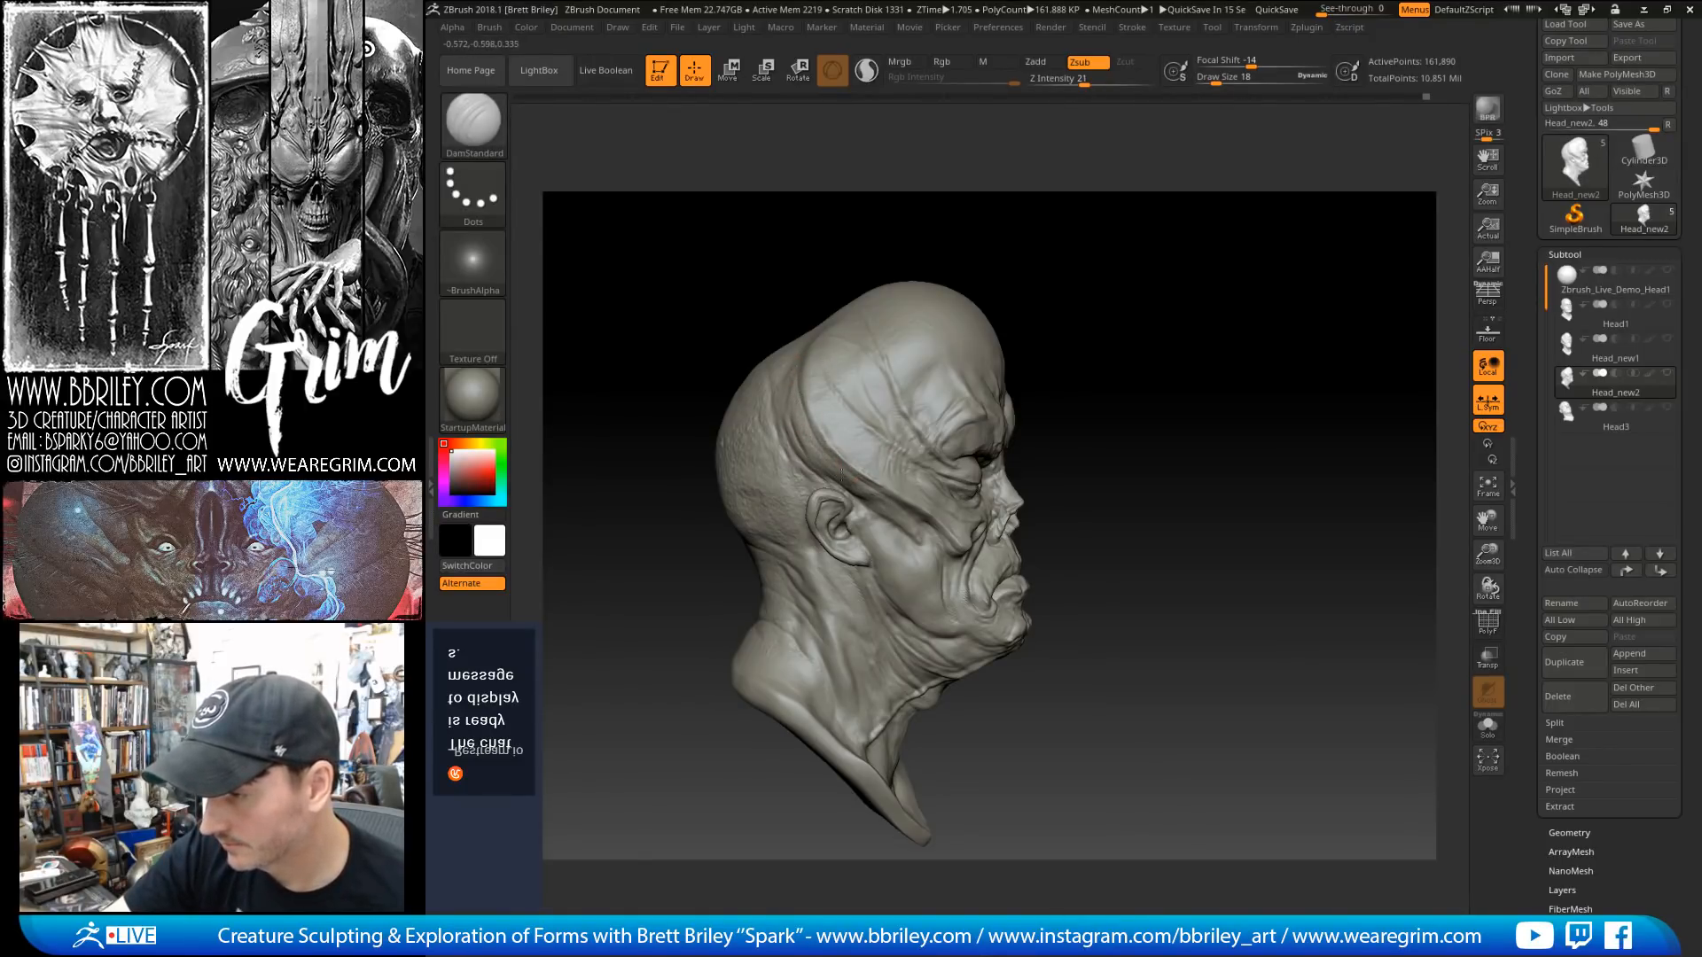
{"action": "right_click_drag", "start_coordinate": [801, 433], "coordinate": [848, 488]}
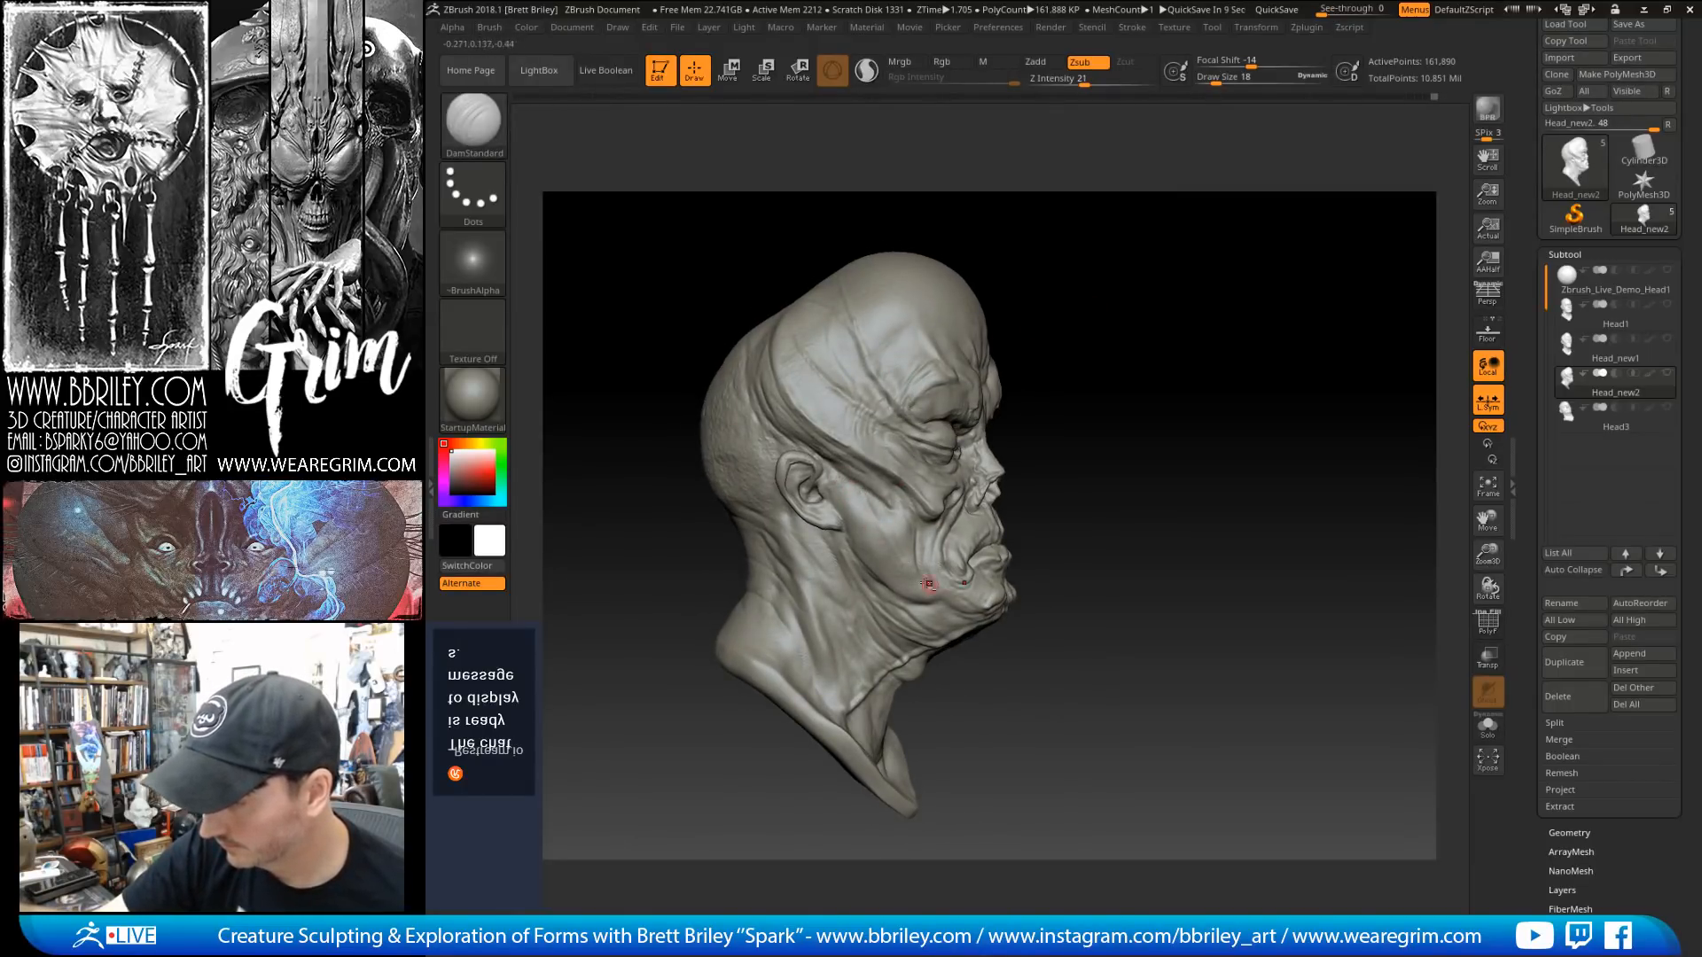
{"action": "mouse_move", "coordinate": [928, 583]}
{"action": "right_mouse_down"}
{"action": "mouse_move", "coordinate": [1067, 296]}
{"action": "mouse_move", "coordinate": [838, 493]}
{"action": "right_mouse_up"}
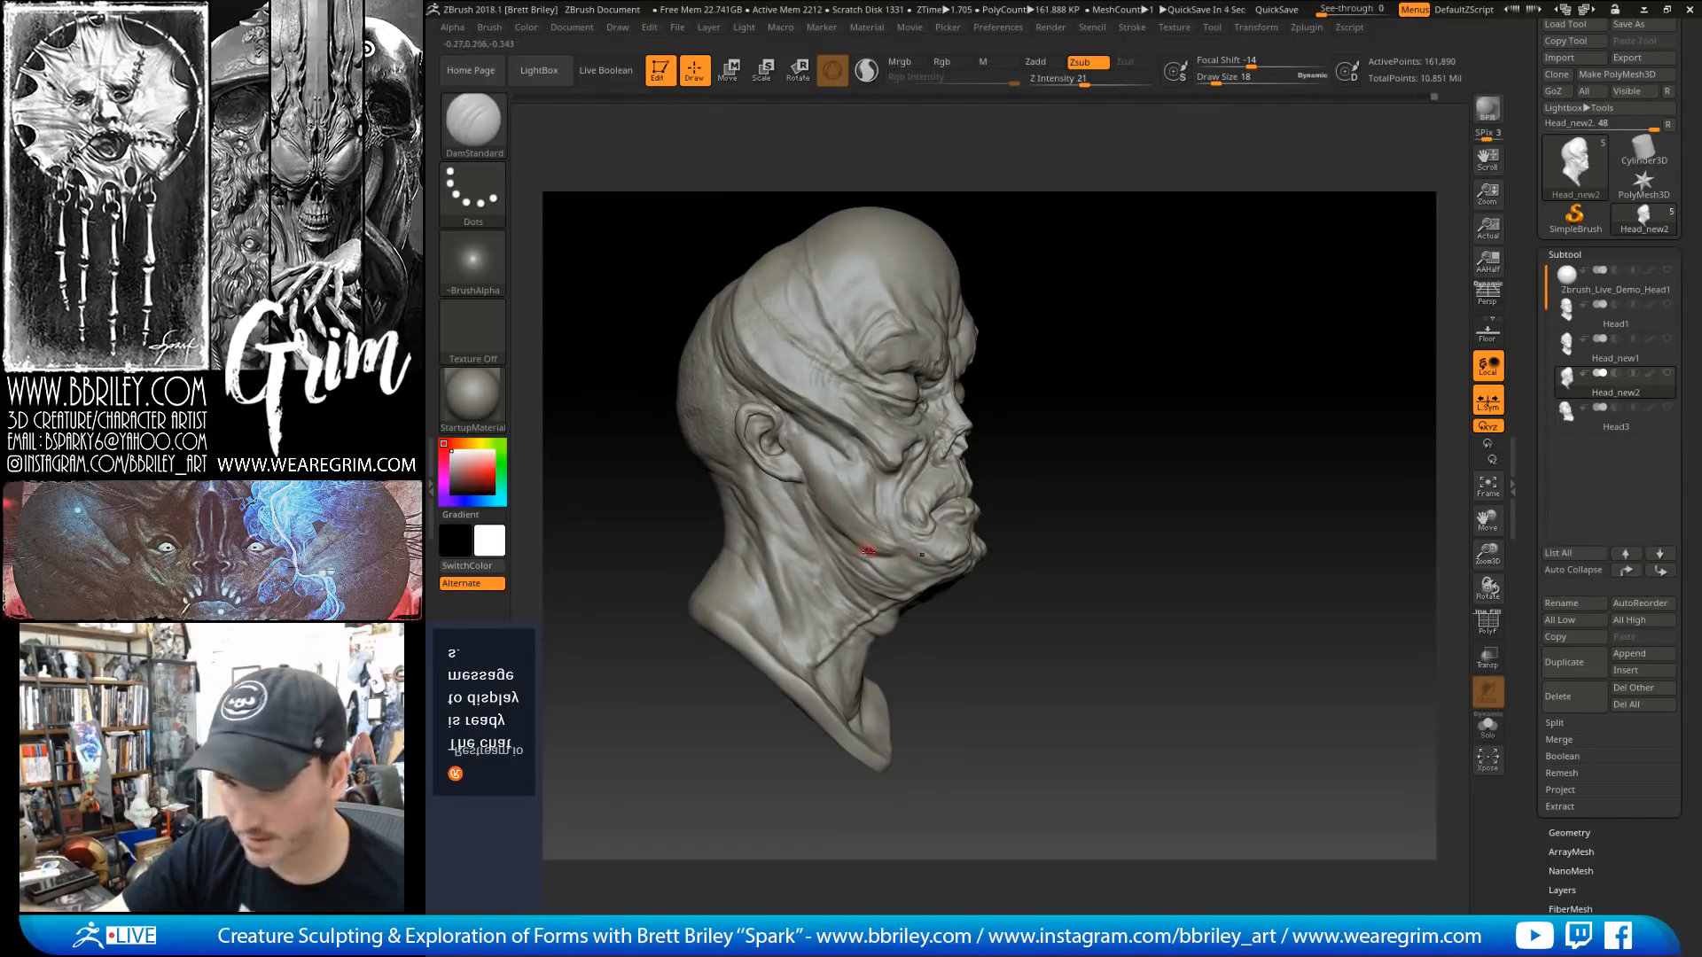
{"action": "right_click_drag", "start_coordinate": [1019, 359], "coordinate": [1108, 308]}
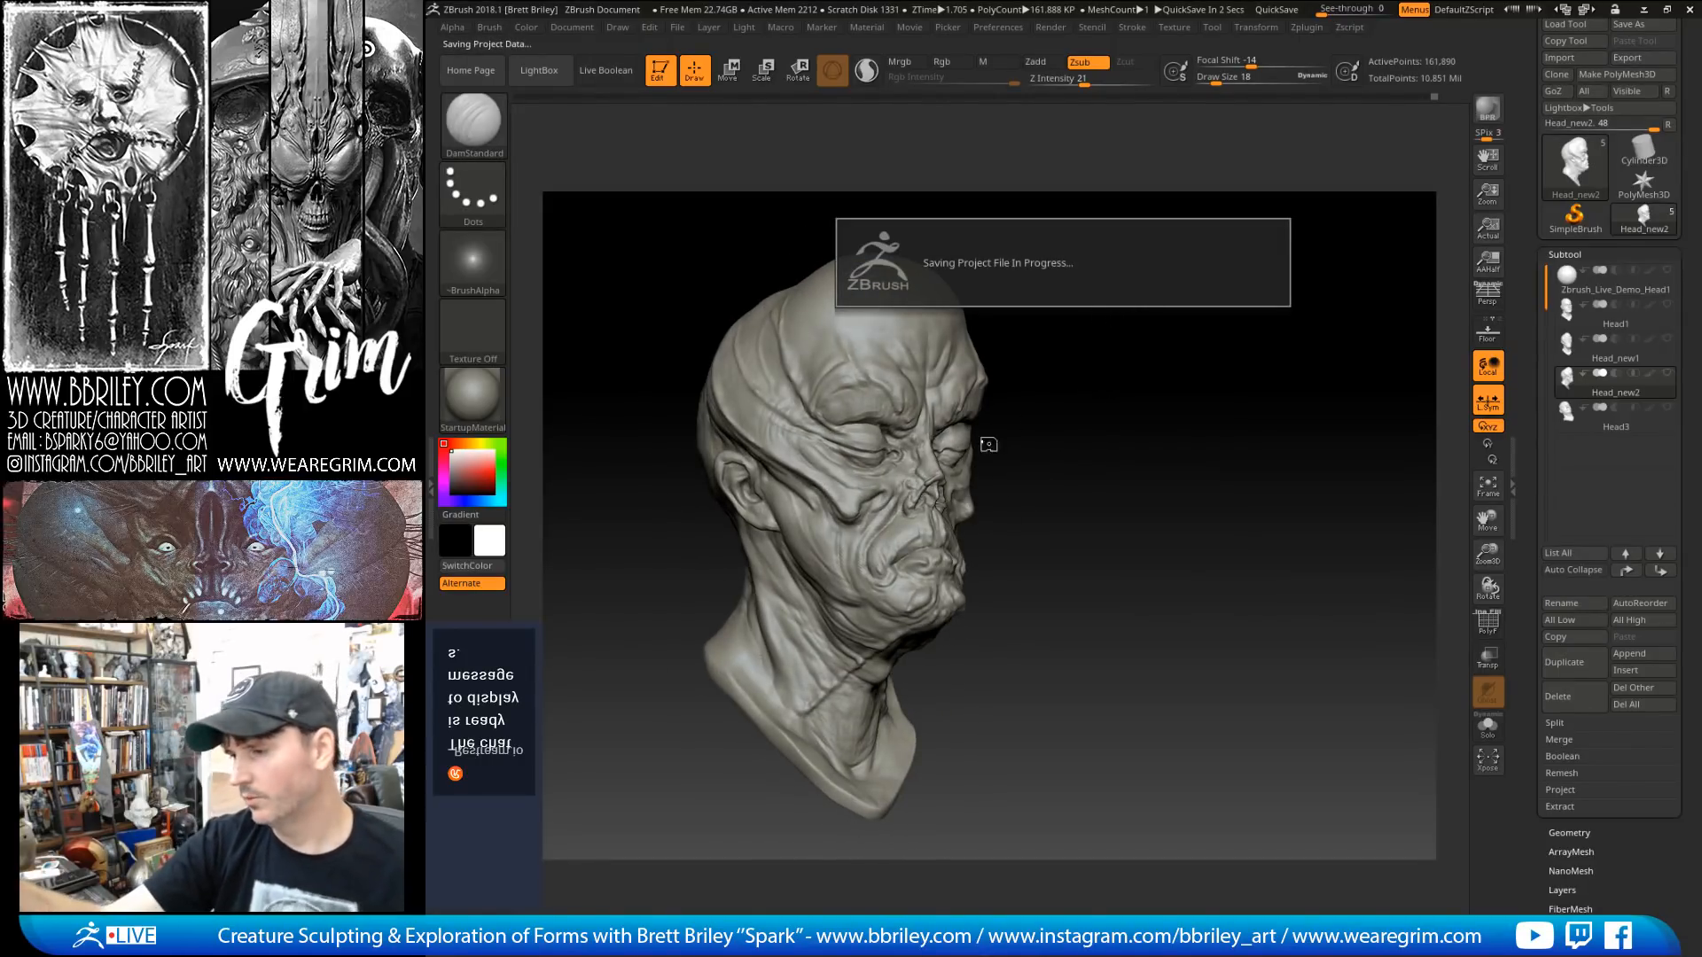
Step: Refine and soften the temple creases beside the brow with DamStandard at draw size 18 and the Smooth brush
{"action": "right_click_drag", "start_coordinate": [1062, 448], "coordinate": [1009, 451], "text": "ctrl"}
{"action": "right_click_drag", "start_coordinate": [1155, 326], "coordinate": [1135, 339]}
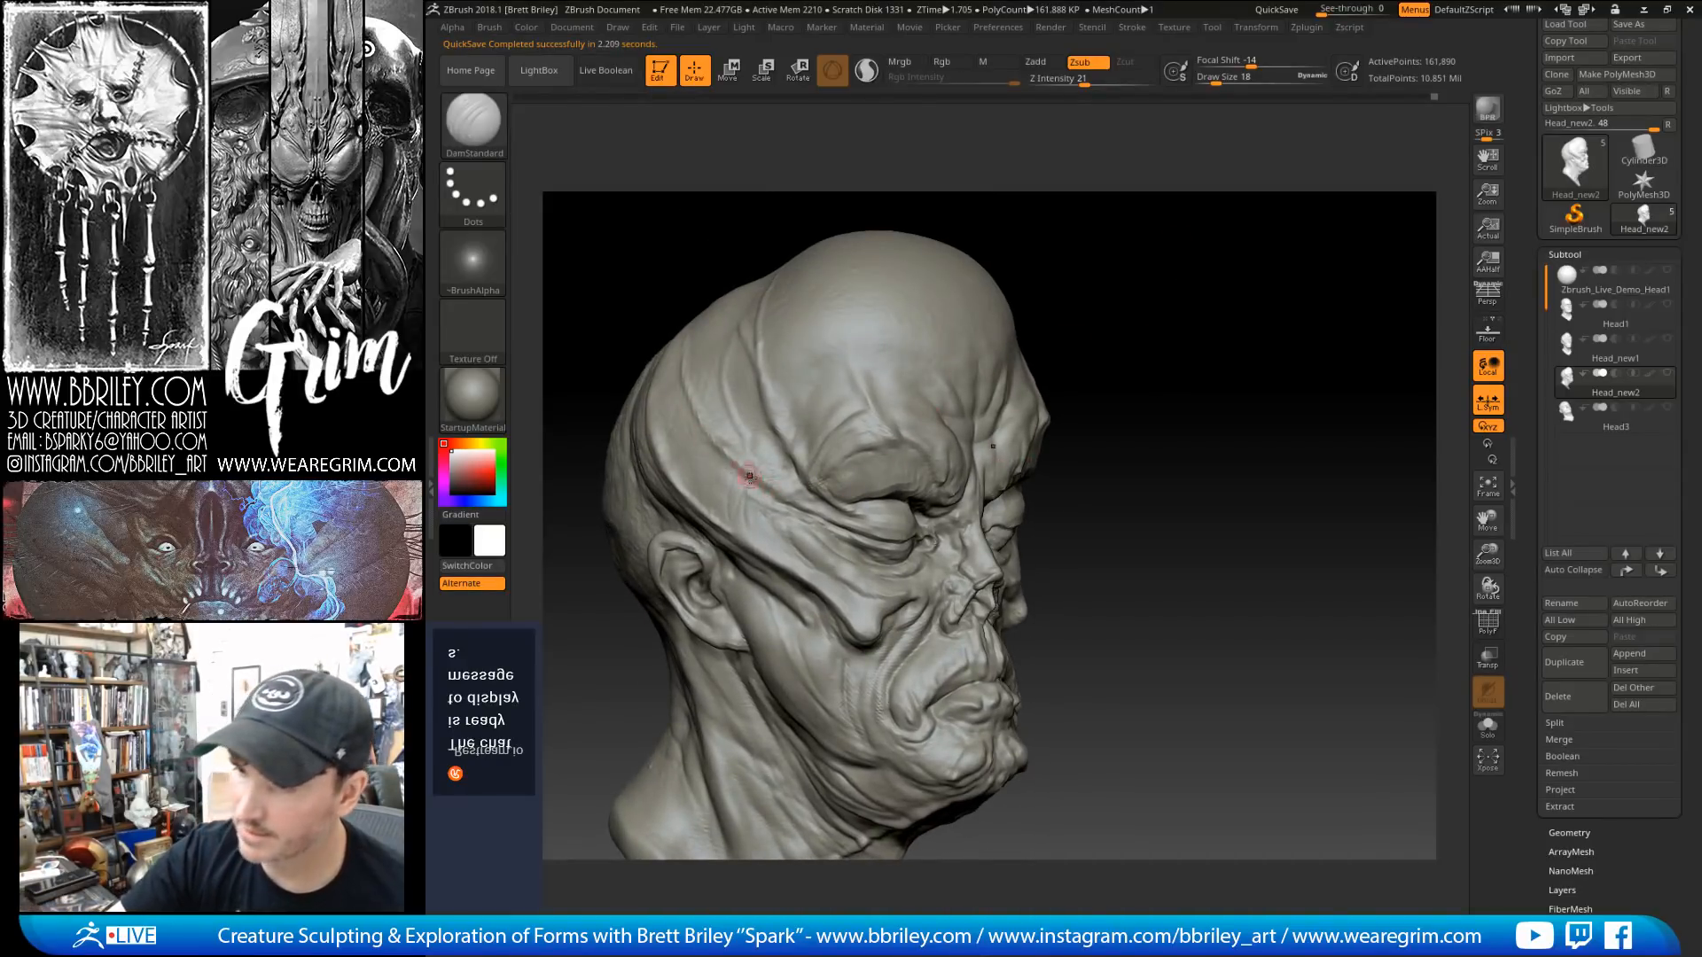
{"action": "mouse_move", "coordinate": [1083, 257]}
{"action": "right_mouse_down", "text": "ctrl"}
{"action": "mouse_move", "coordinate": [1072, 210]}
{"action": "mouse_move", "coordinate": [1110, 213]}
{"action": "right_mouse_up", "text": "ctrl"}
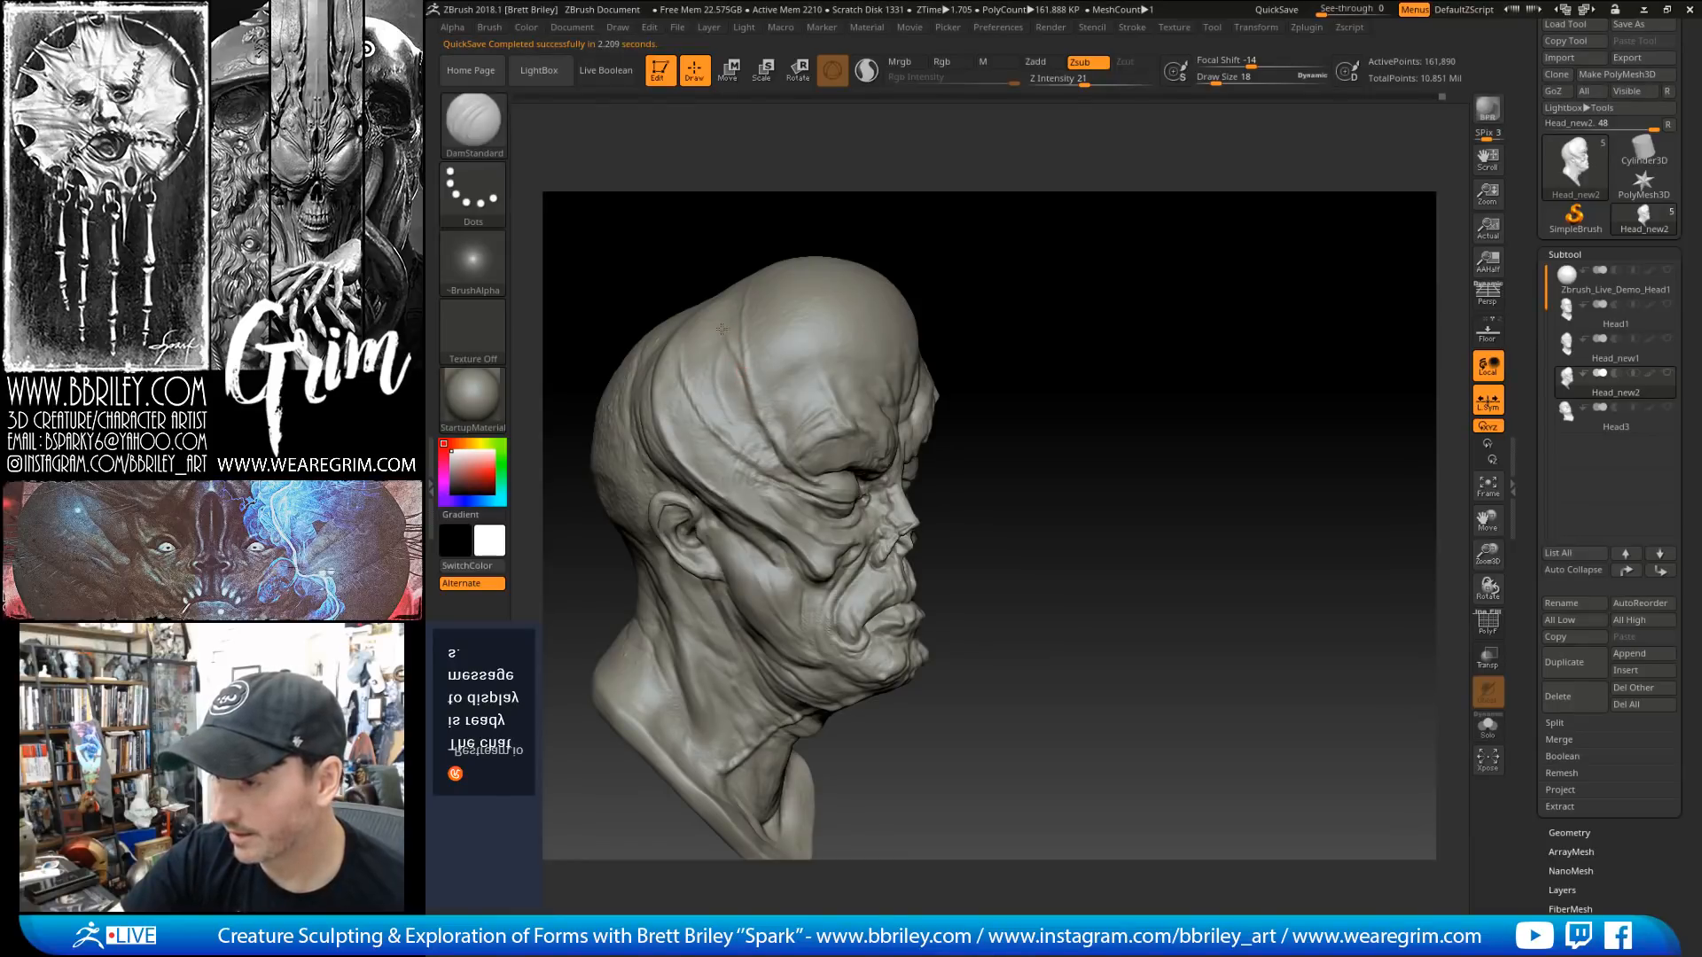
{"action": "key", "text": "shift"}
{"action": "mouse_move", "coordinate": [742, 334]}
{"action": "right_mouse_down"}
{"action": "mouse_move", "coordinate": [775, 388]}
{"action": "mouse_move", "coordinate": [1010, 228]}
{"action": "mouse_move", "coordinate": [999, 250]}
{"action": "right_mouse_up"}
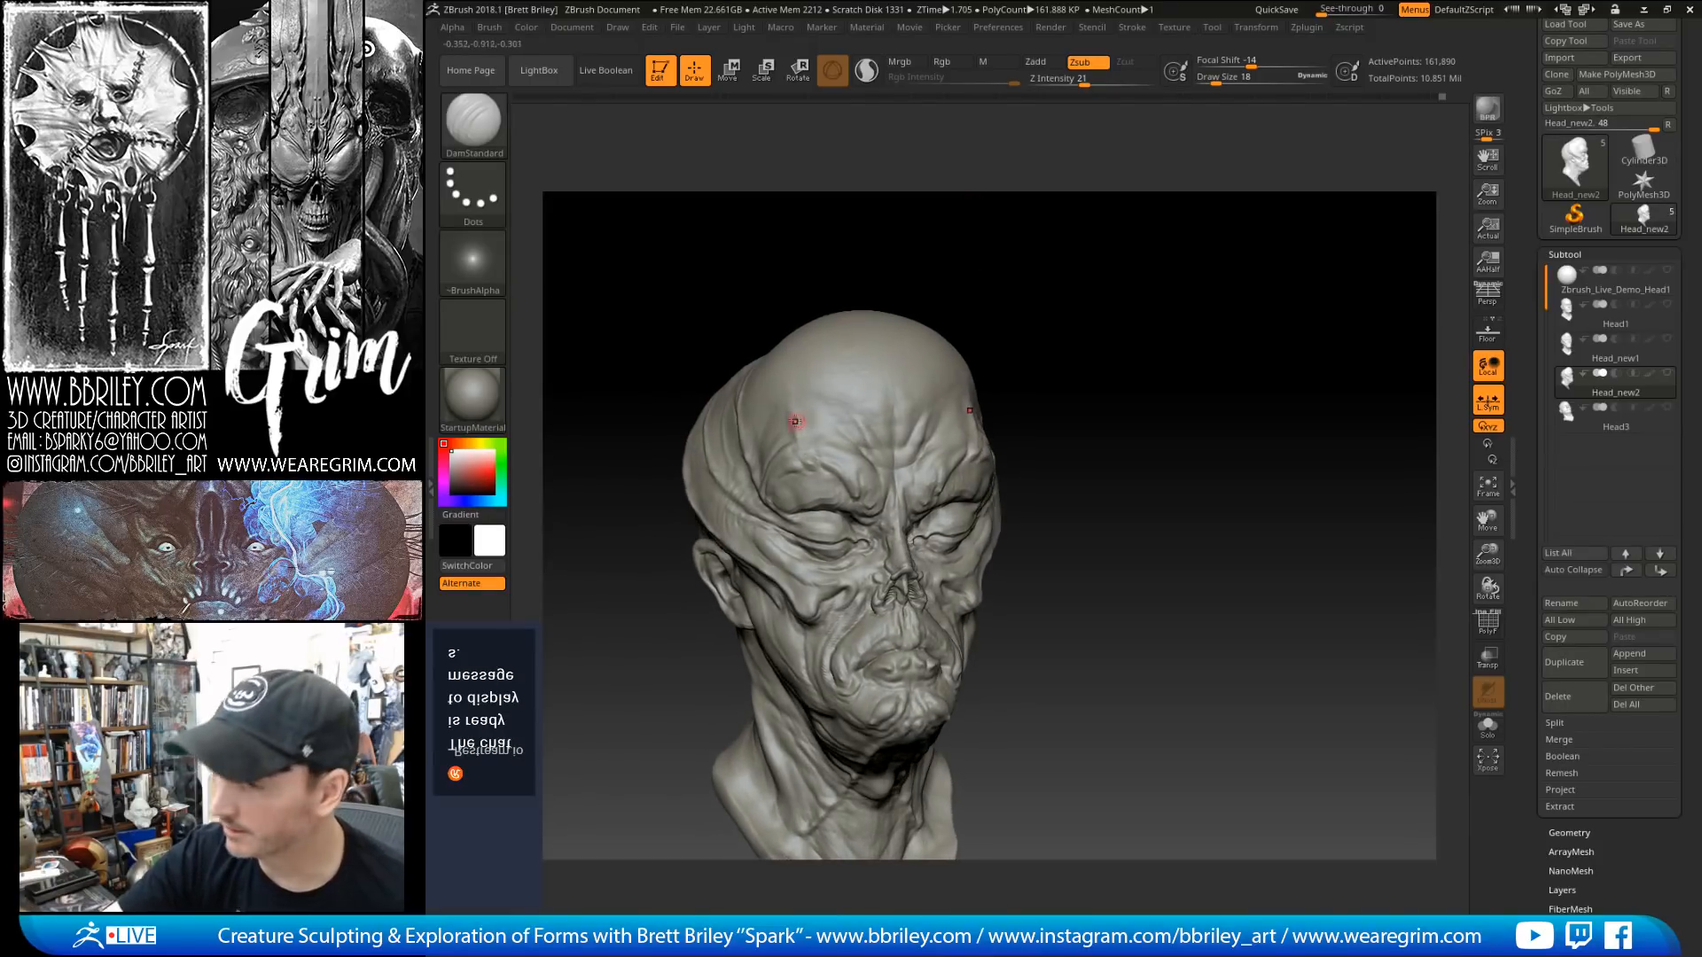
Step: Smooth the side of the forehead and reduce the DamStandard draw size to 13 for the creases between the brows
{"action": "left_click_drag", "start_coordinate": [880, 243], "coordinate": [837, 252]}
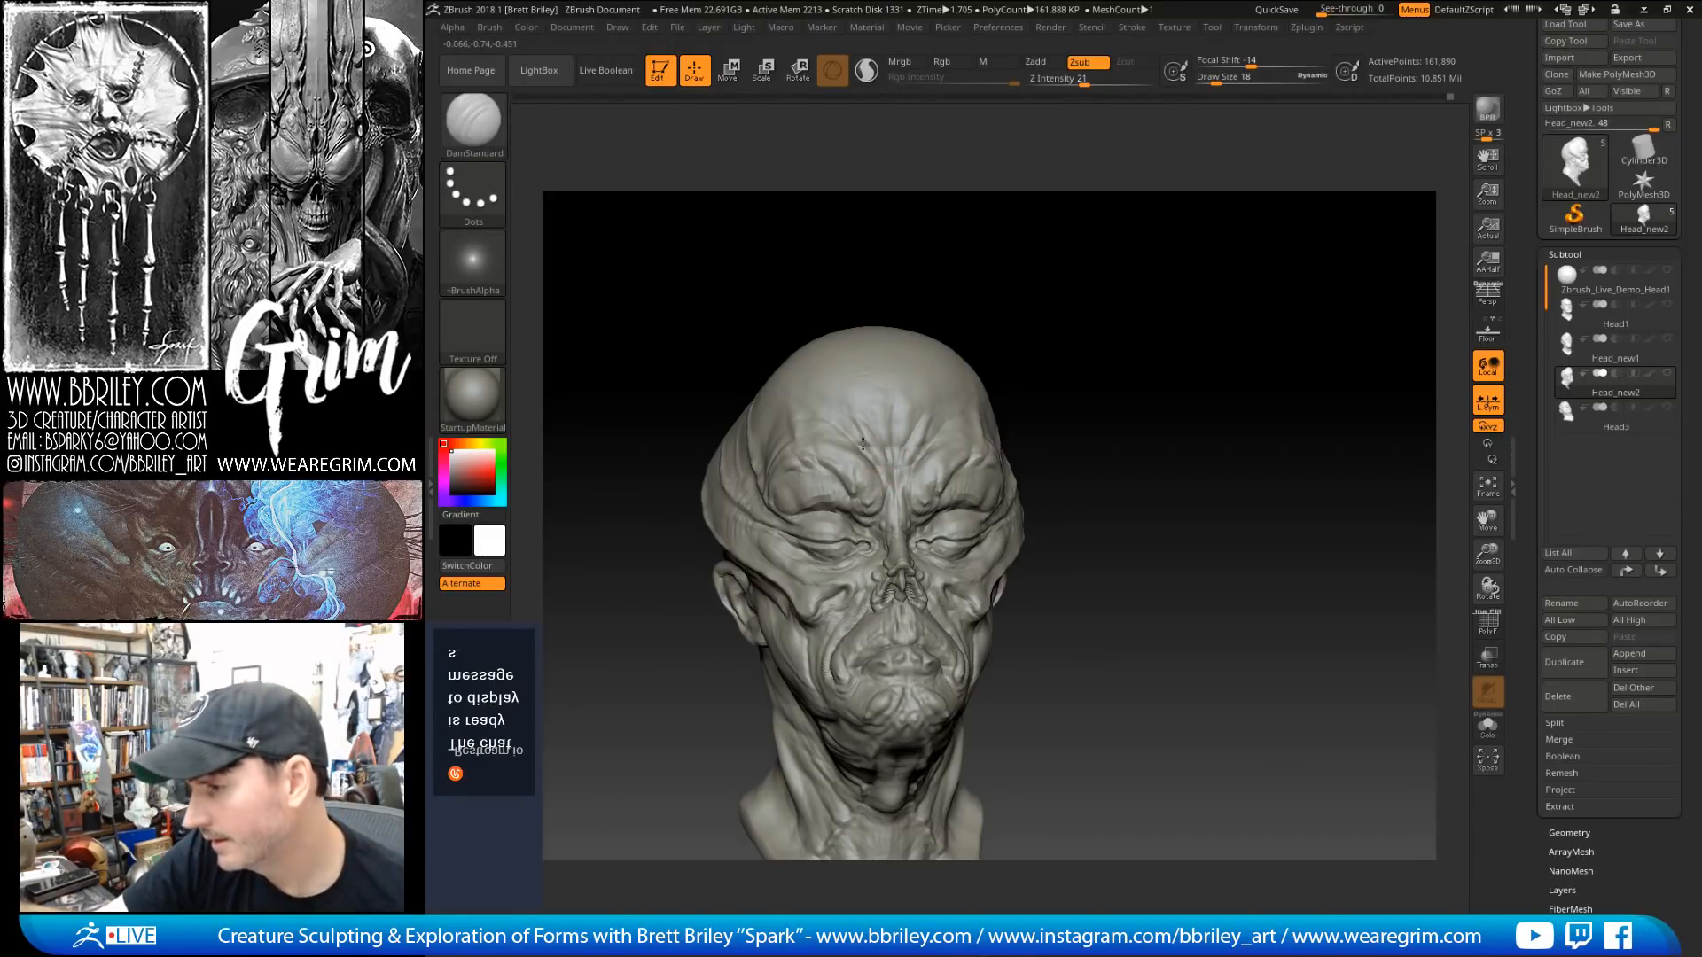
{"action": "left_click_drag", "start_coordinate": [897, 296], "coordinate": [997, 291]}
{"action": "left_click_drag", "start_coordinate": [786, 391], "coordinate": [810, 379], "text": "shift"}
{"action": "left_click_drag", "start_coordinate": [1055, 257], "coordinate": [939, 292]}
{"action": "key", "text": "bracketleft"}
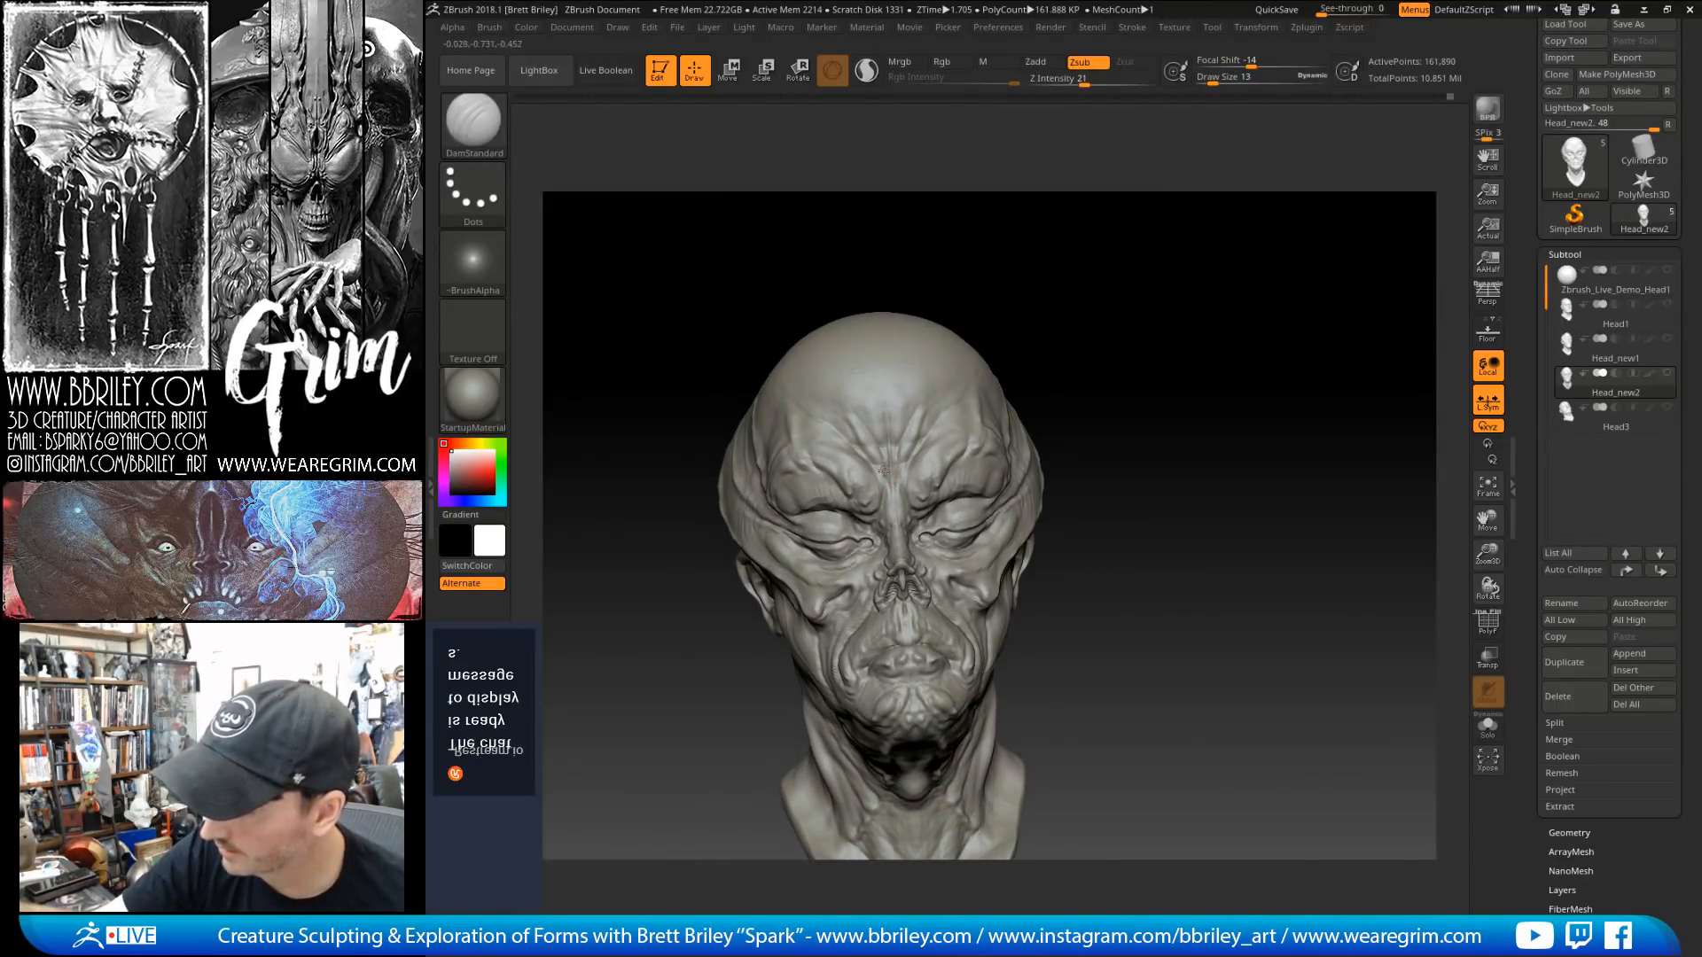
Step: Reshape the nose bridge and the area between the brows with the Move brush at draw sizes 25 and 36
{"action": "left_click_drag", "start_coordinate": [926, 297], "coordinate": [937, 287]}
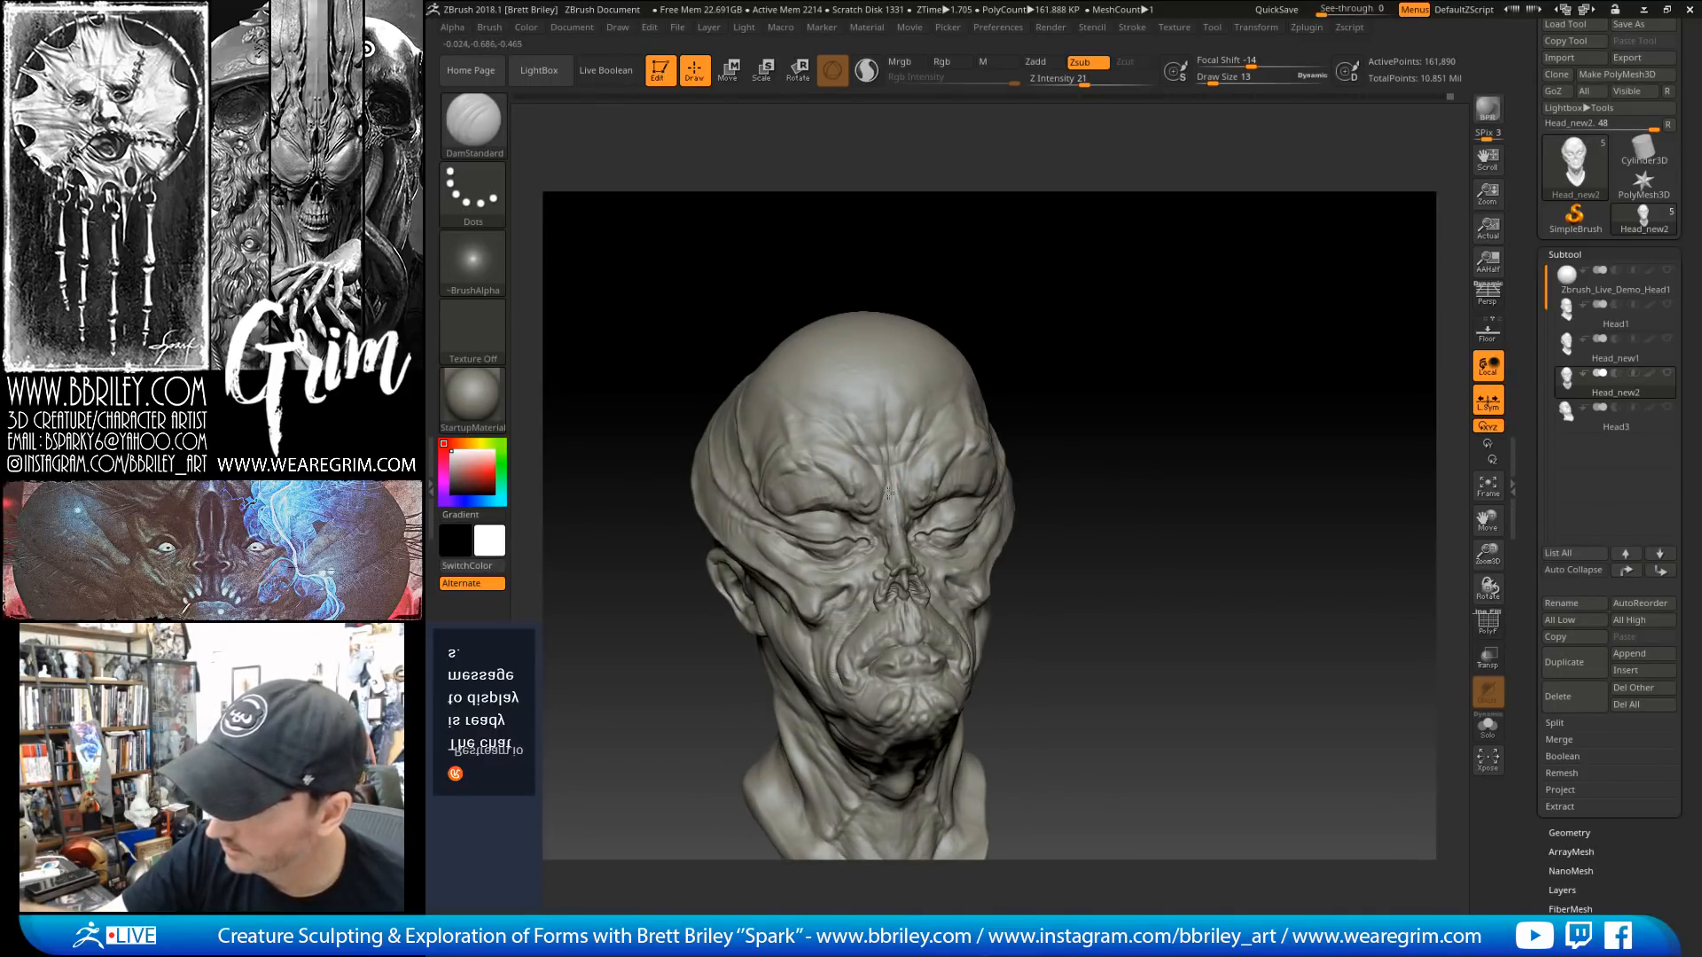
{"action": "mouse_move", "coordinate": [966, 229]}
{"action": "left_mouse_down"}
{"action": "mouse_move", "coordinate": [1007, 260]}
{"action": "mouse_move", "coordinate": [956, 228]}
{"action": "left_mouse_up"}
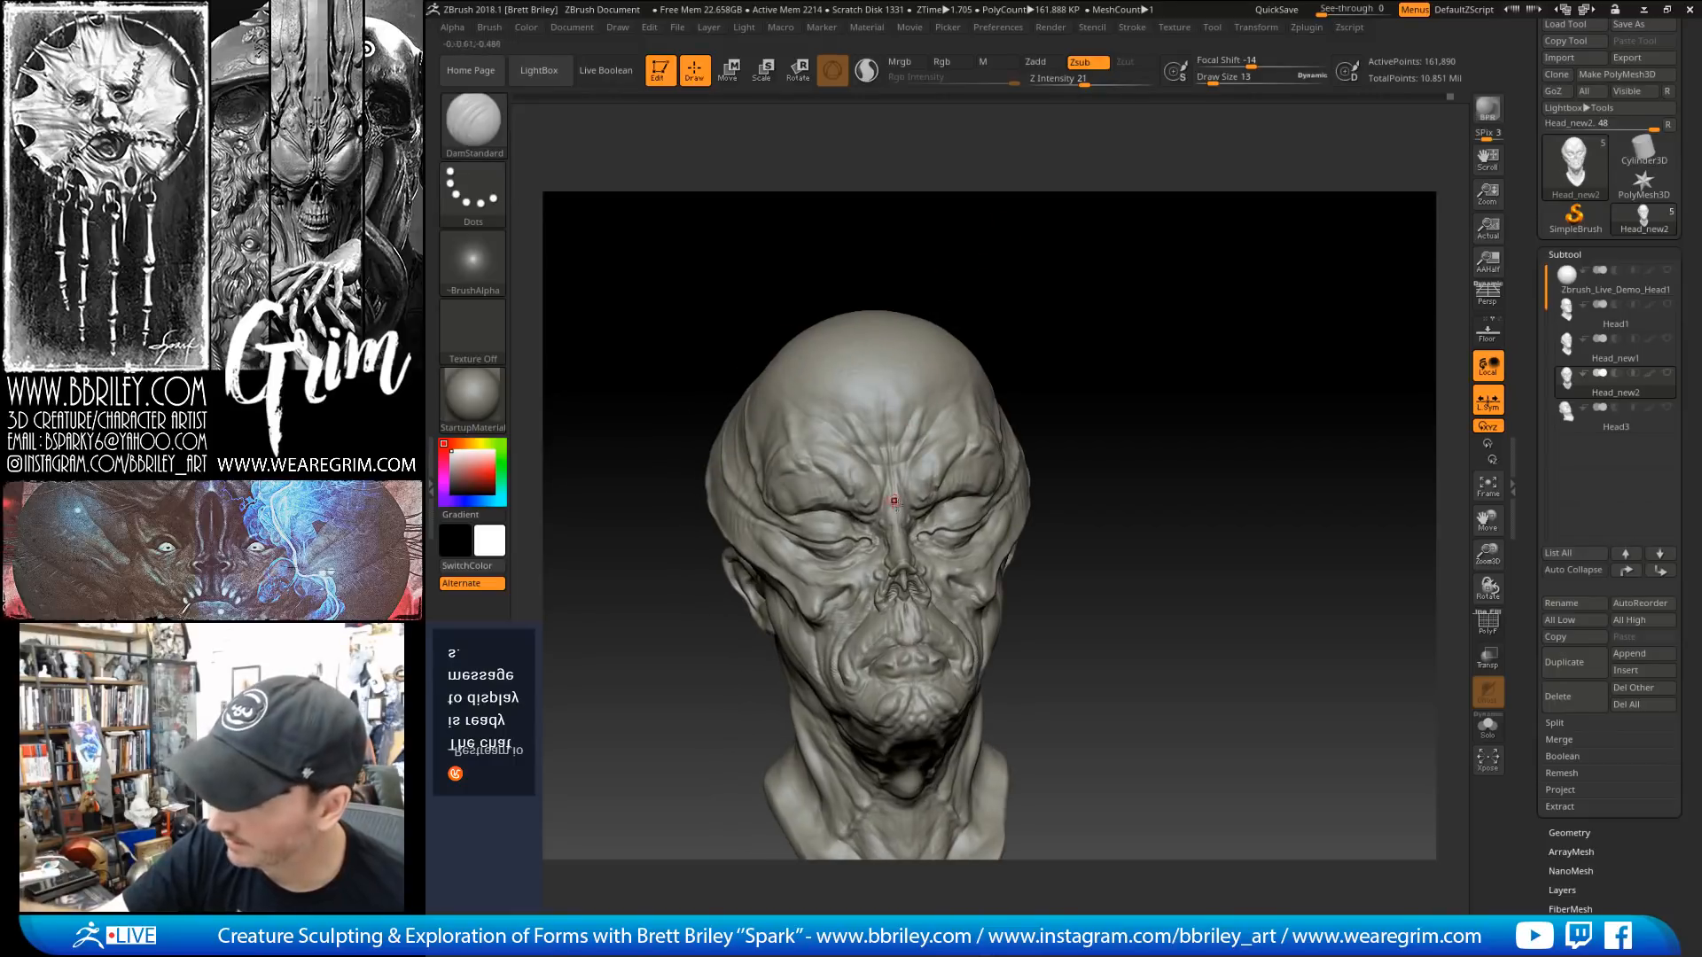
{"action": "key", "text": "b"}
{"action": "key", "text": "m"}
{"action": "key", "text": "v"}
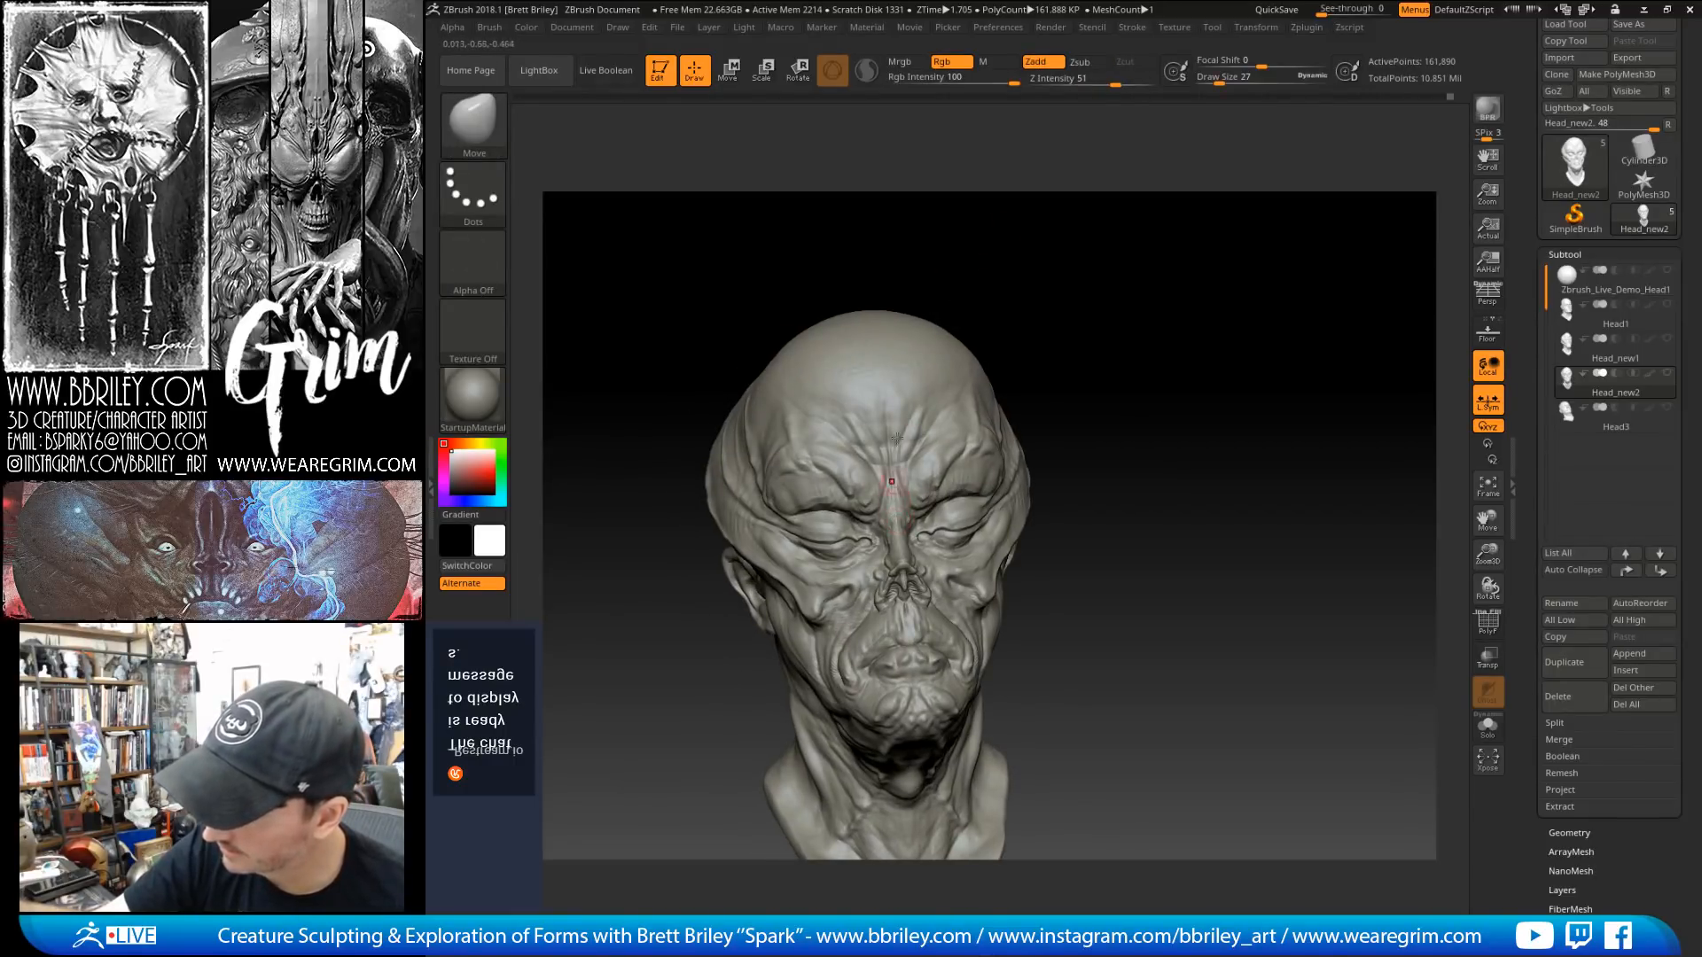
{"action": "left_click_drag", "start_coordinate": [906, 283], "coordinate": [962, 279]}
{"action": "key", "text": "s"}
{"action": "left_click", "coordinate": [895, 516]}
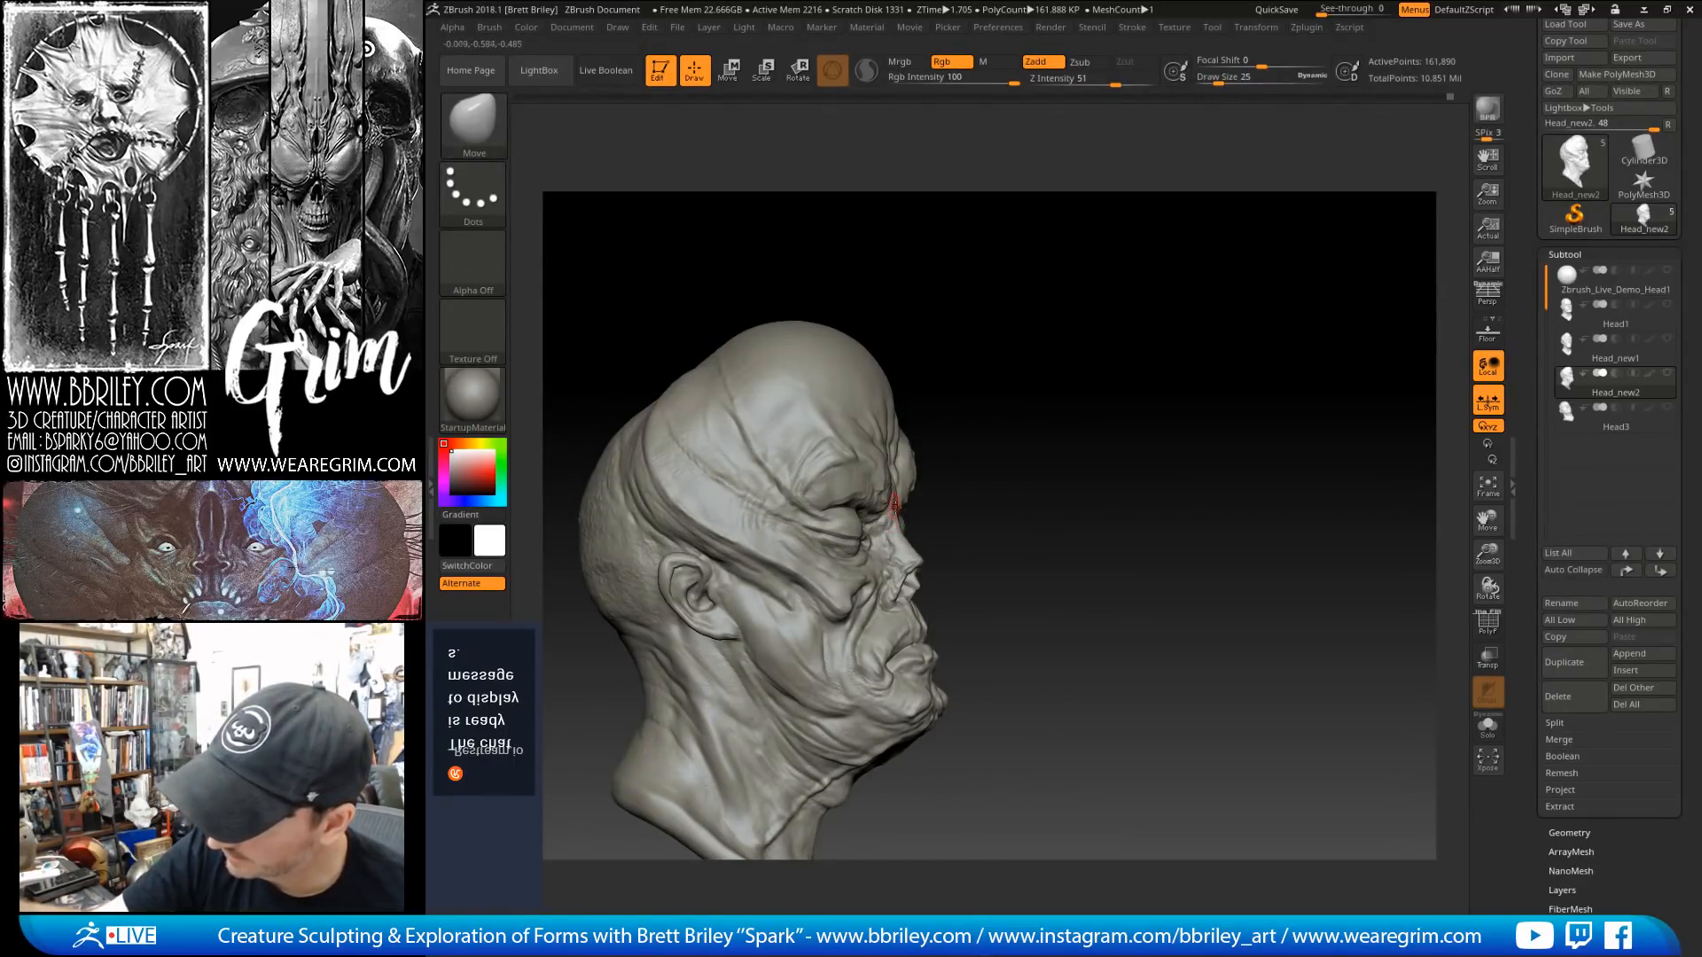
{"action": "key", "text": "s"}
{"action": "left_click", "coordinate": [904, 531]}
{"action": "left_click_drag", "start_coordinate": [966, 317], "coordinate": [913, 310]}
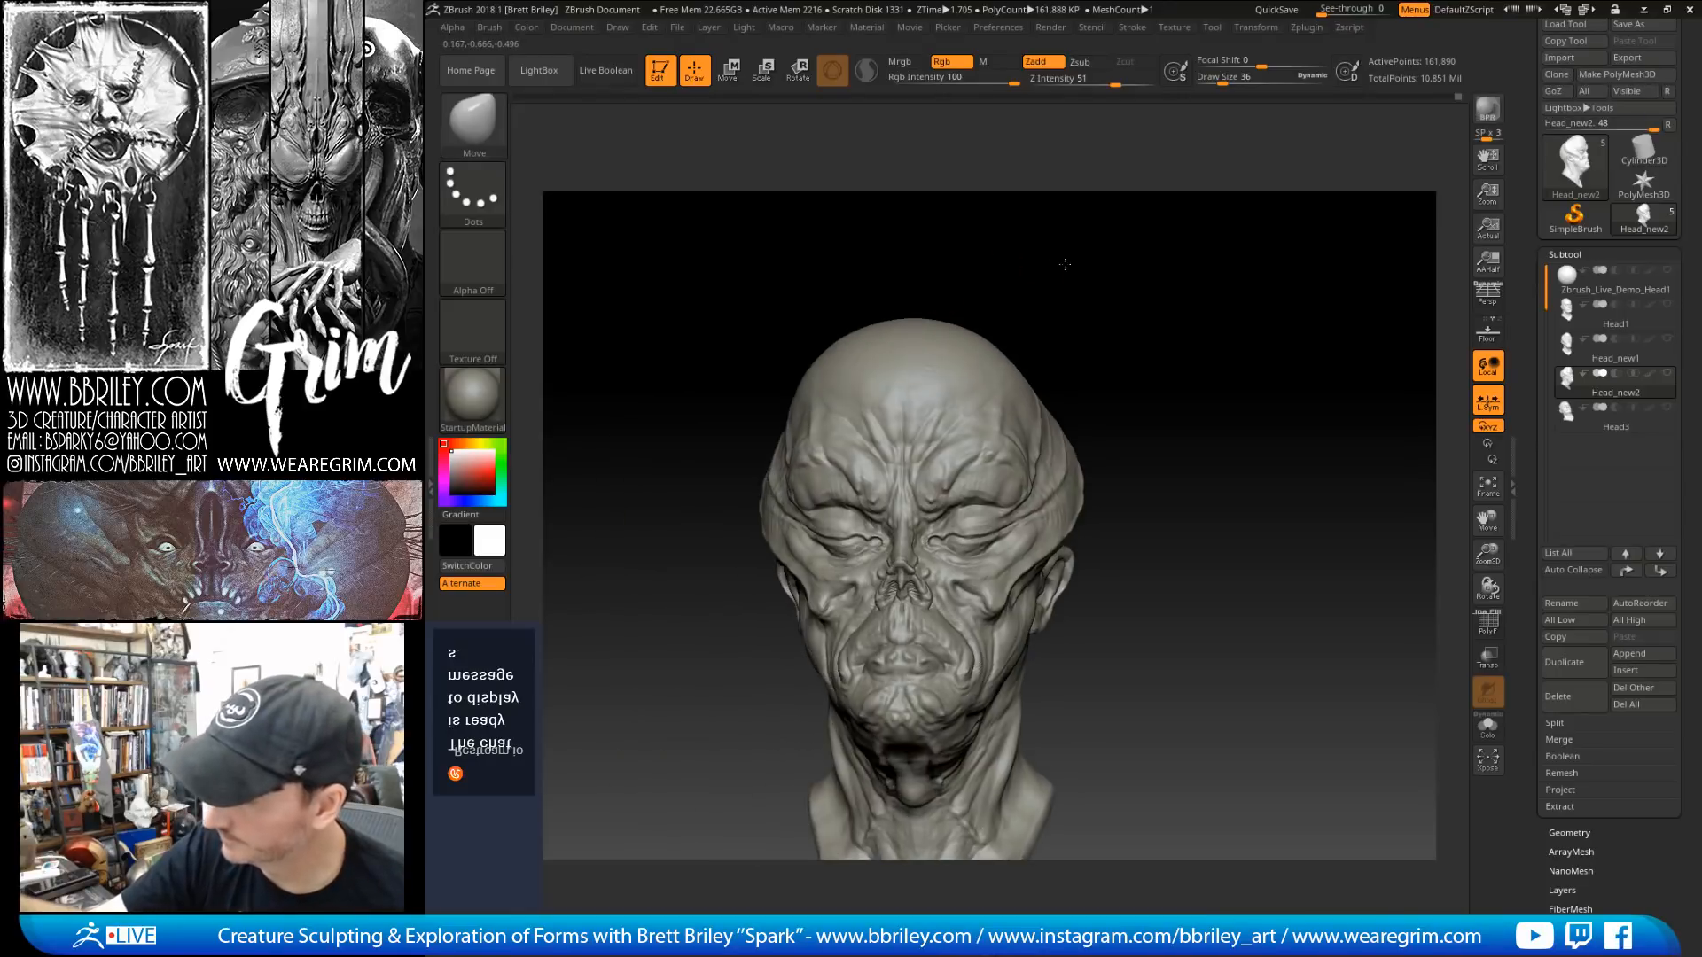
Step: Tighten the central forehead creases with the Pinch brush at draw size 27 and adjust them with the Move brush
{"action": "left_click_drag", "start_coordinate": [1061, 264], "coordinate": [1037, 265]}
{"action": "key", "text": "b"}
{"action": "key", "text": "p"}
{"action": "key", "text": "i"}
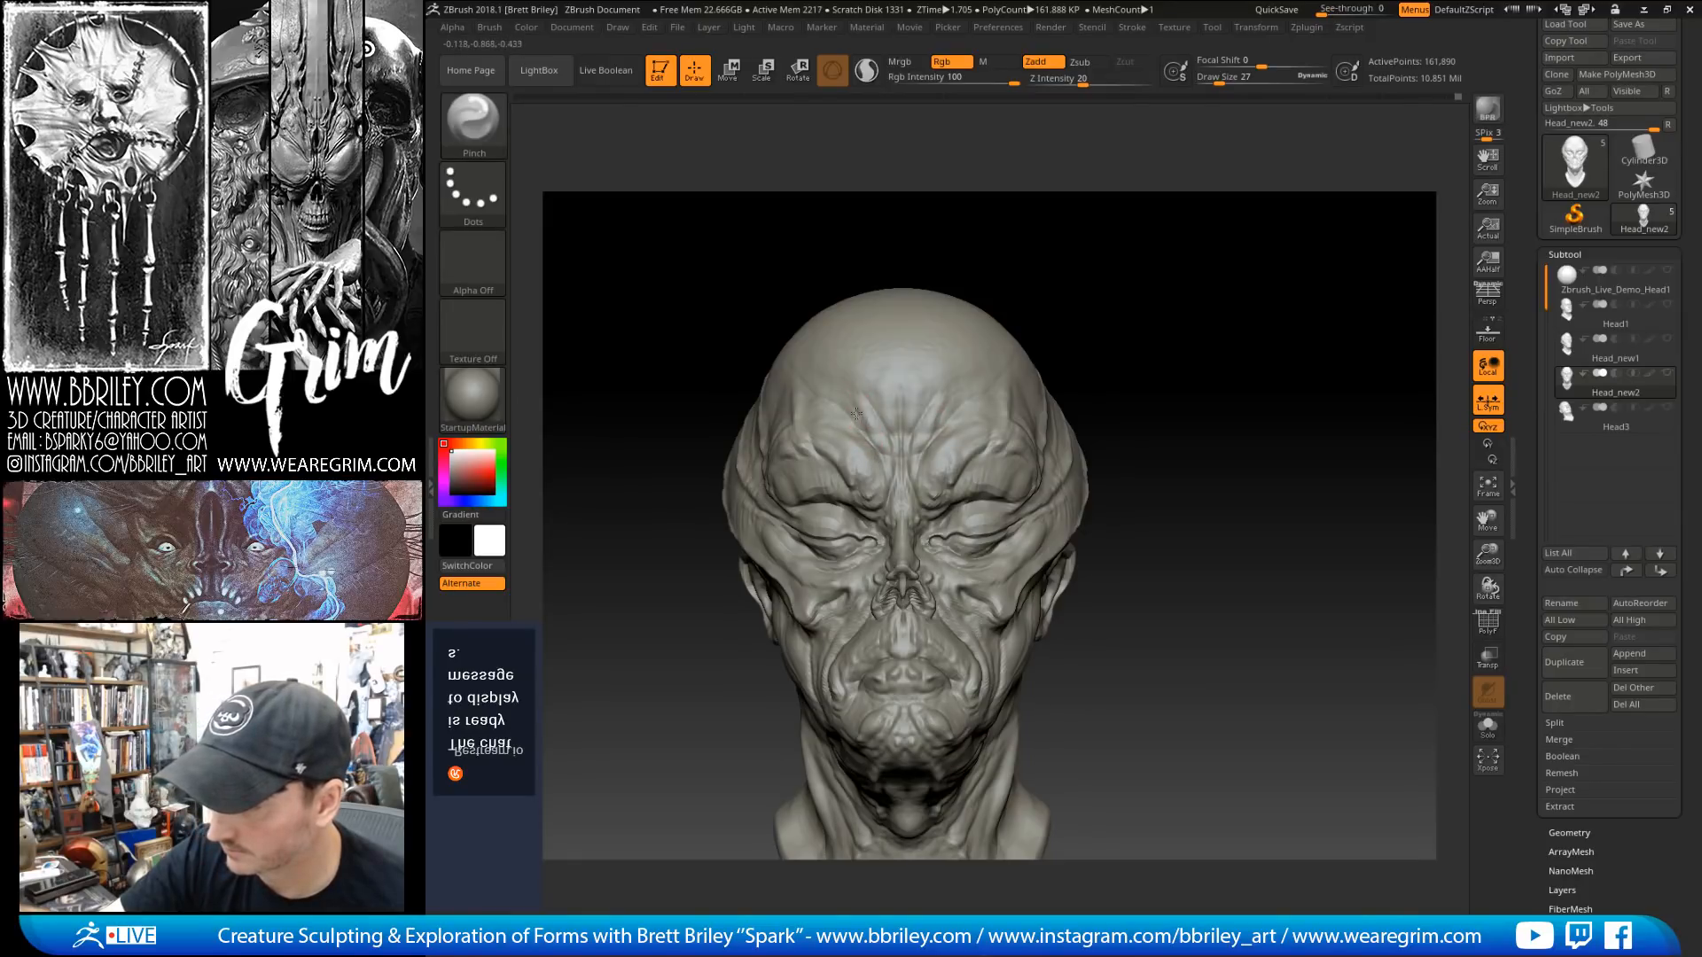
{"action": "key", "text": "b"}
{"action": "key", "text": "m"}
{"action": "key", "text": "v"}
{"action": "left_click_drag", "start_coordinate": [925, 242], "coordinate": [870, 260]}
Step: Puff up the folds at the middle of the forehead with the Inflat brush at draw size 23
{"action": "key", "text": "b"}
{"action": "key", "text": "i"}
{"action": "key", "text": "n"}
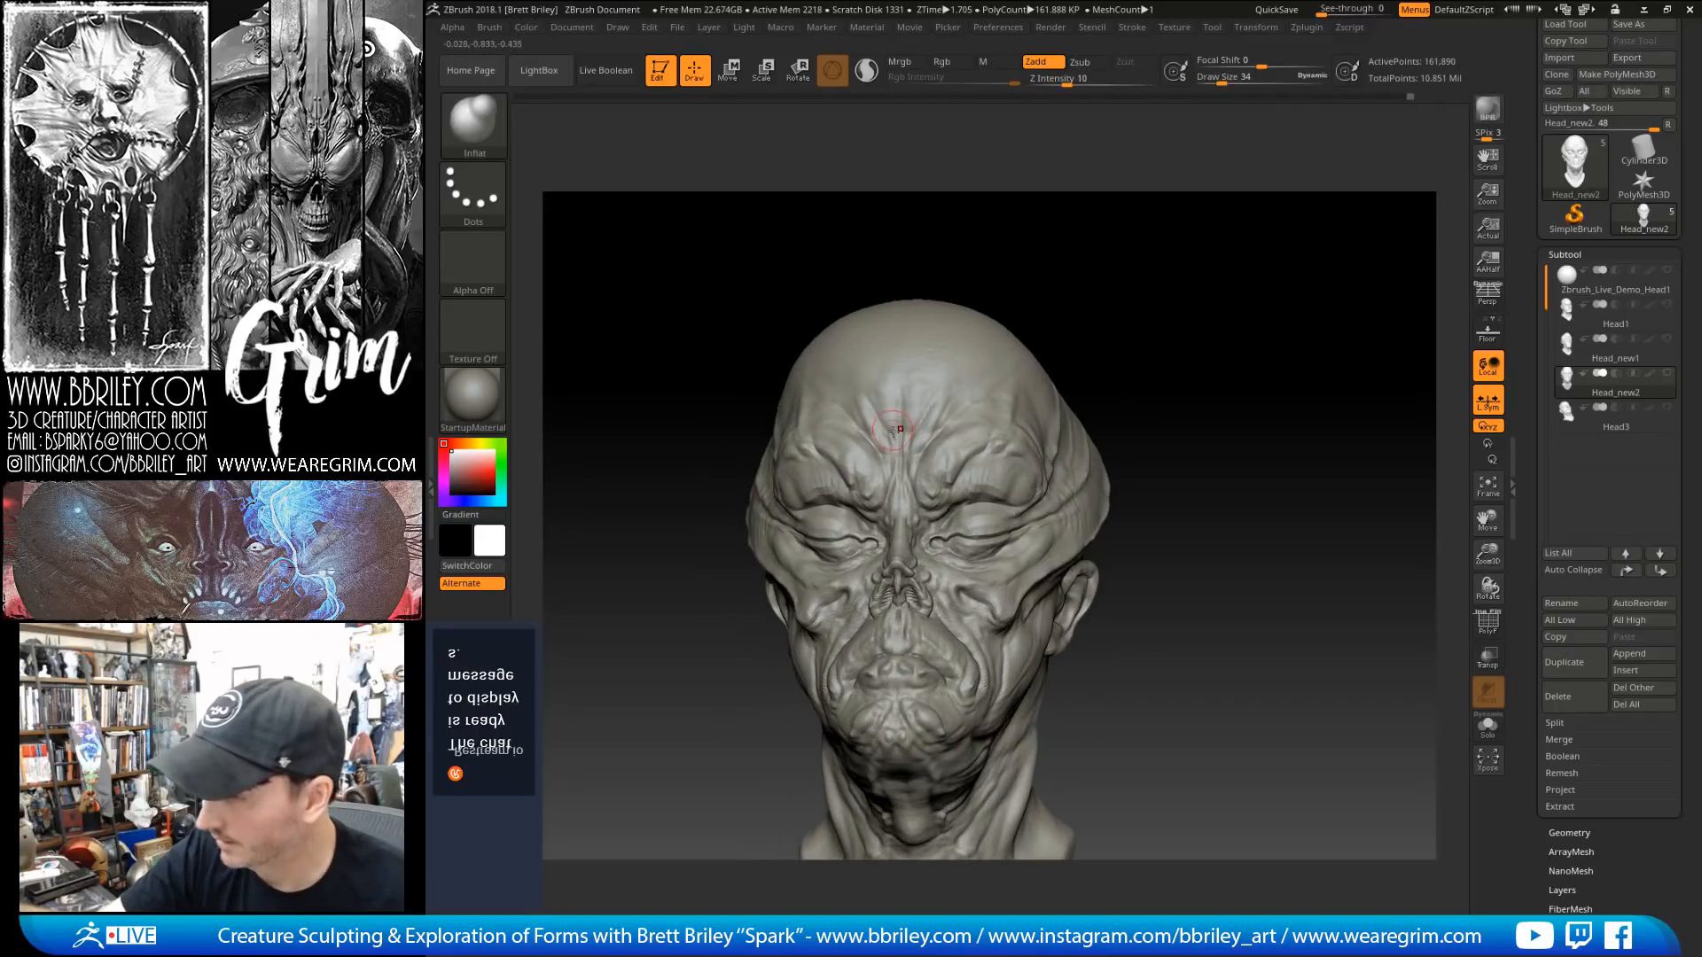
{"action": "key", "text": "s"}
{"action": "left_click", "coordinate": [894, 437]}
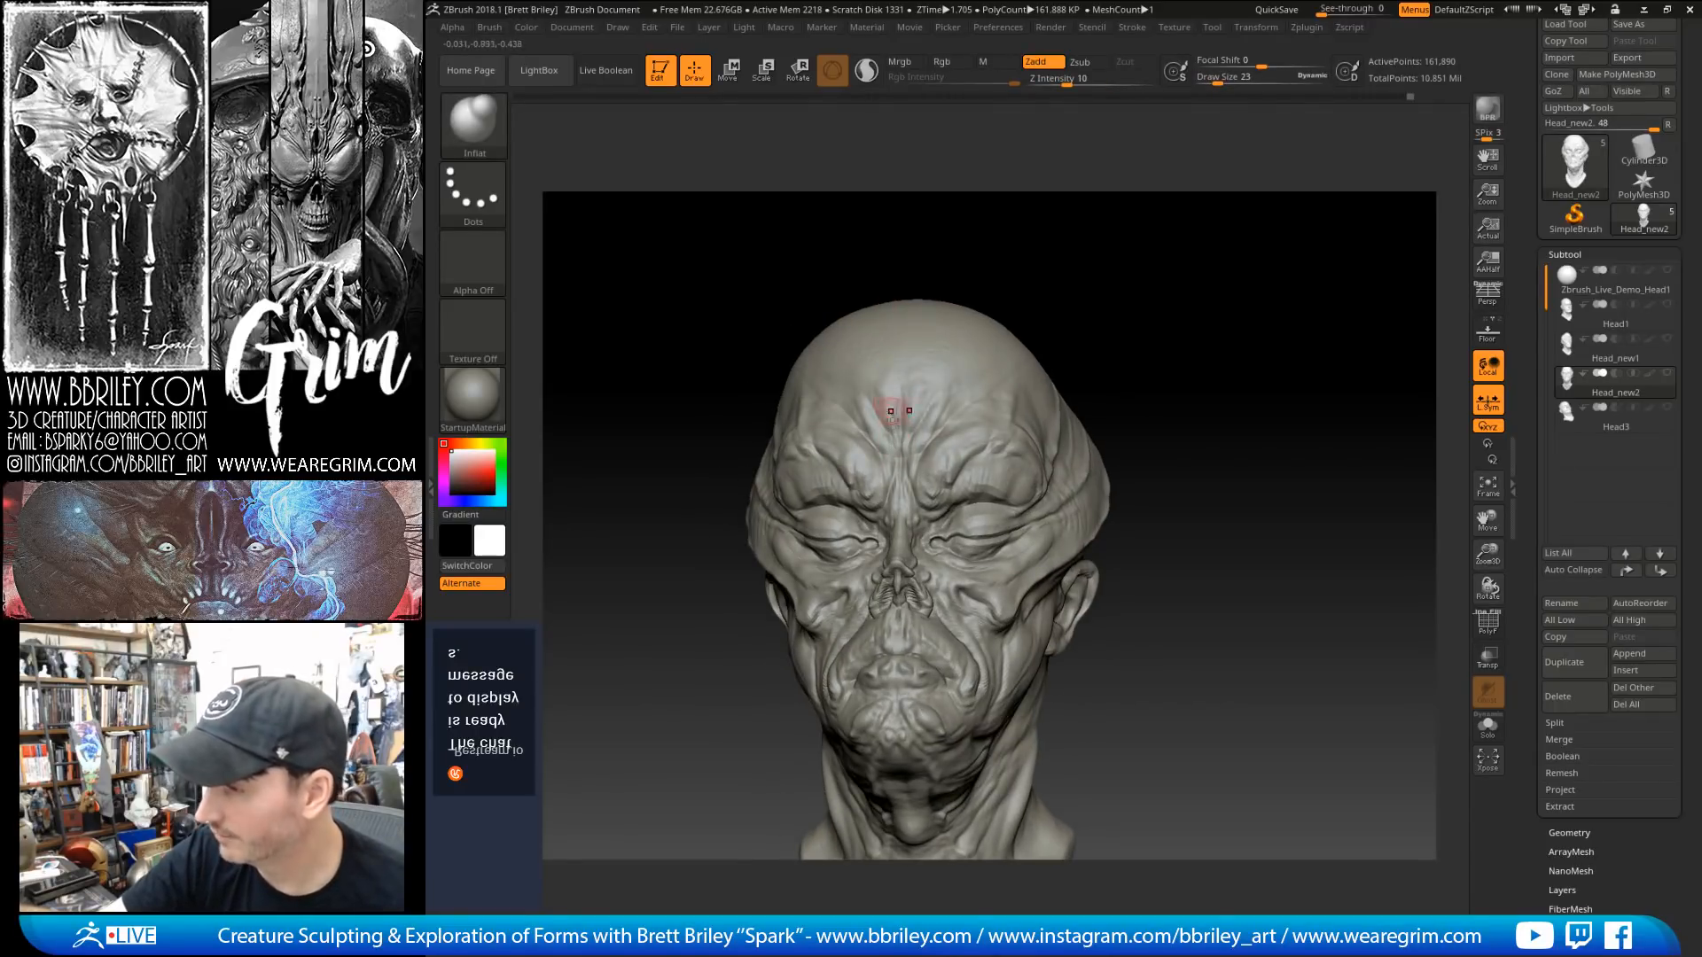
Step: Switch the head to the 40,474-point subdivision level and reshape the forehead folds with the Move brush at draw size 32
{"action": "key", "text": "shift+d"}
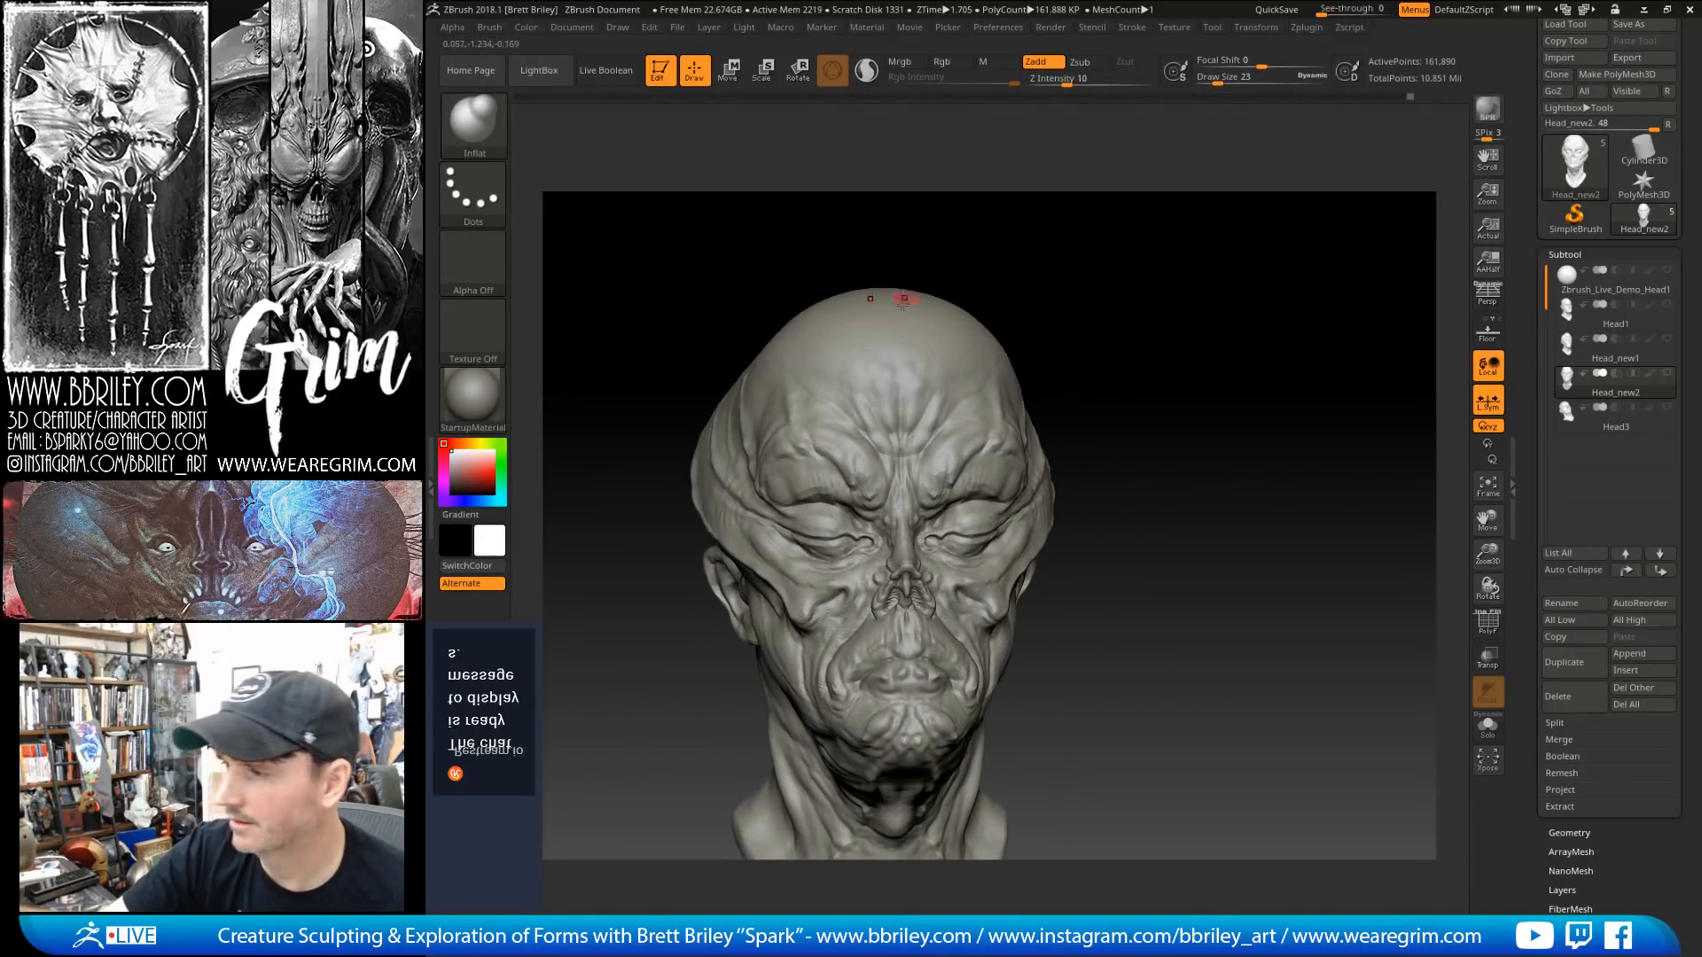
{"action": "key", "text": "shift+d"}
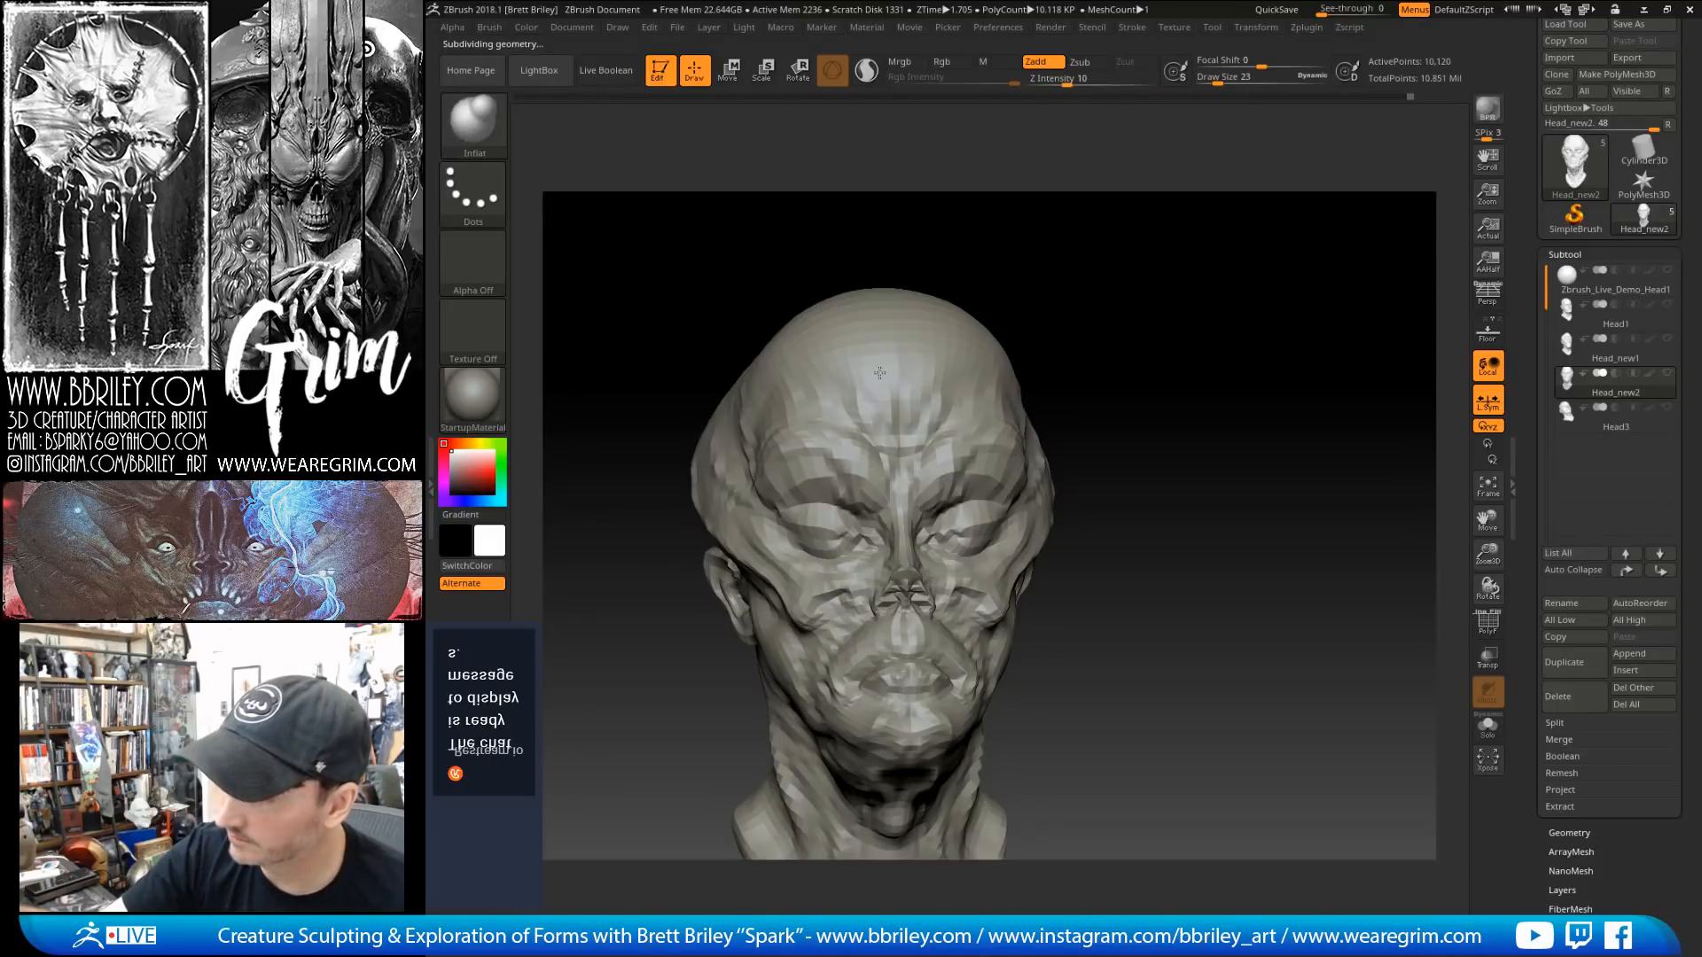
{"action": "key", "text": "d"}
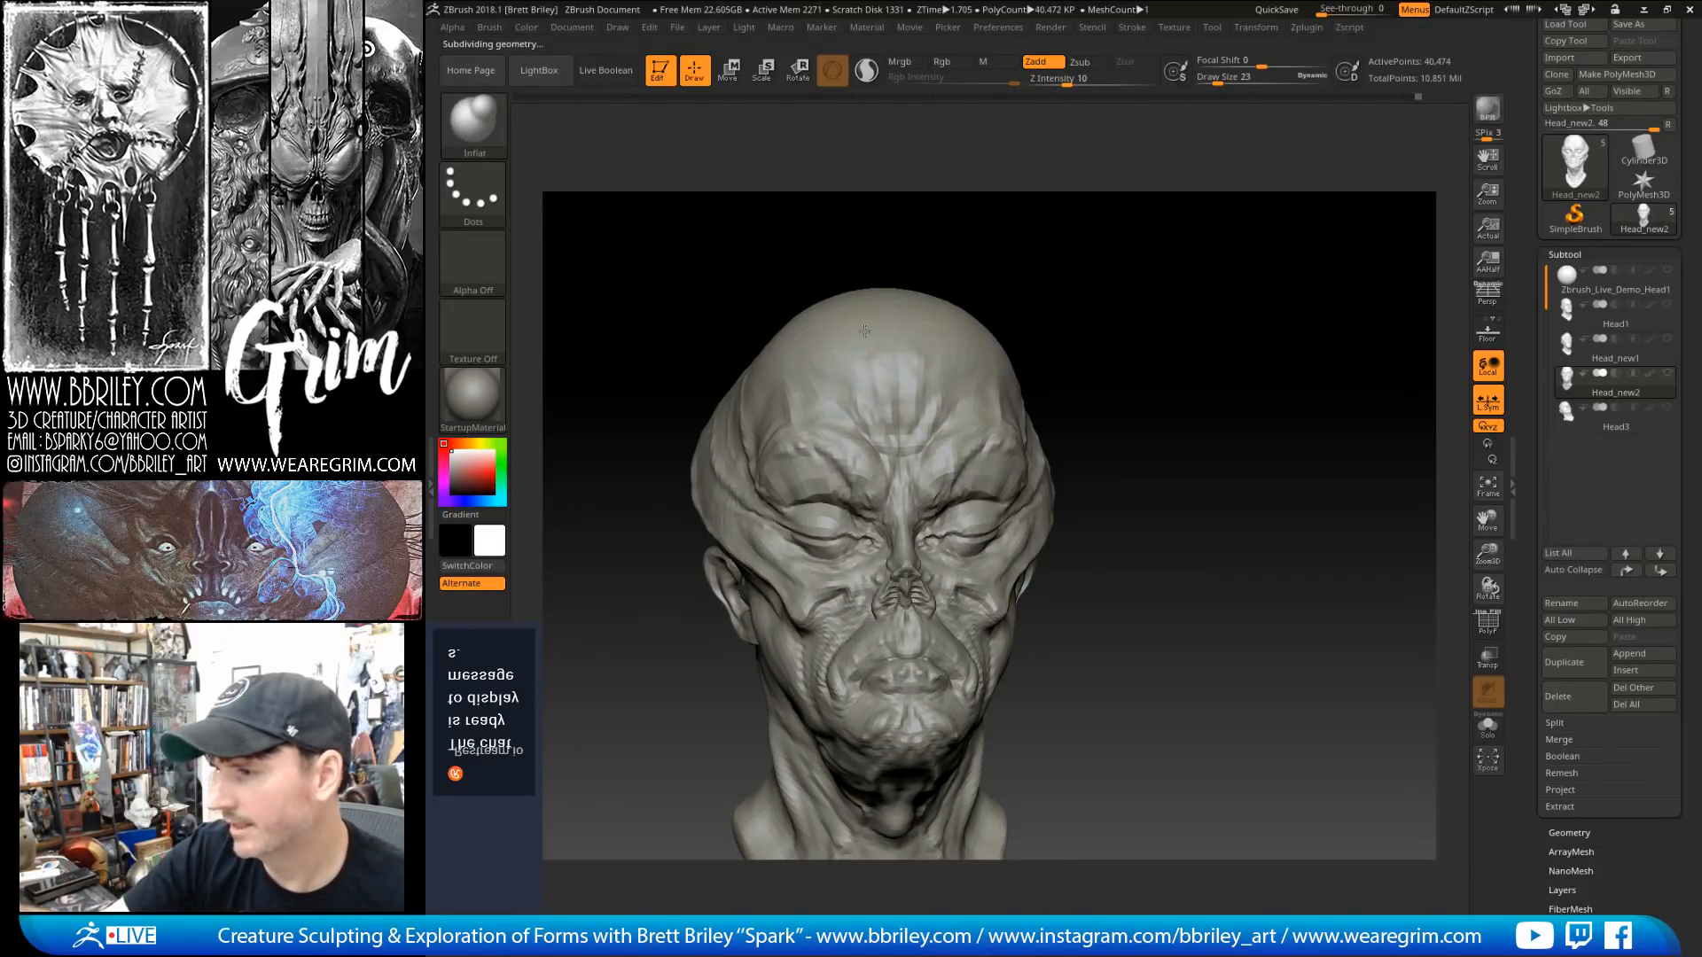
{"action": "mouse_move", "coordinate": [915, 247]}
{"action": "left_mouse_down"}
{"action": "mouse_move", "coordinate": [1074, 230]}
{"action": "mouse_move", "coordinate": [969, 293]}
{"action": "mouse_move", "coordinate": [881, 448]}
{"action": "left_mouse_up"}
{"action": "key", "text": "b"}
{"action": "key", "text": "m"}
{"action": "key", "text": "v"}
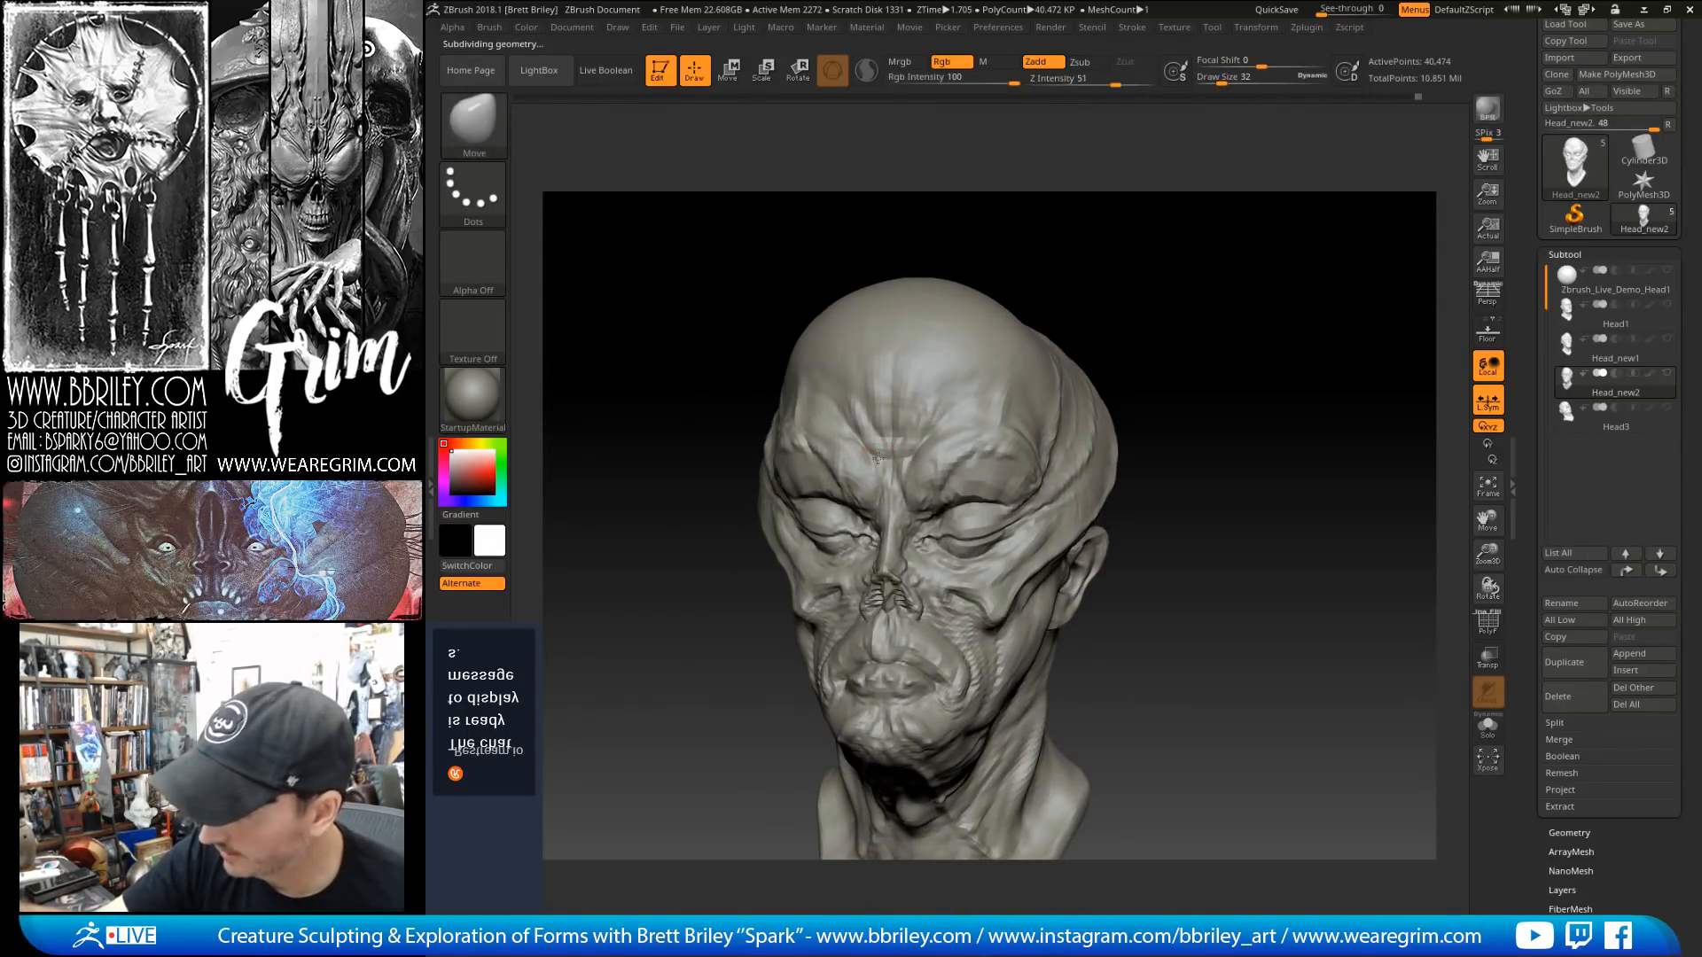
{"action": "left_click_drag", "start_coordinate": [994, 225], "coordinate": [940, 282]}
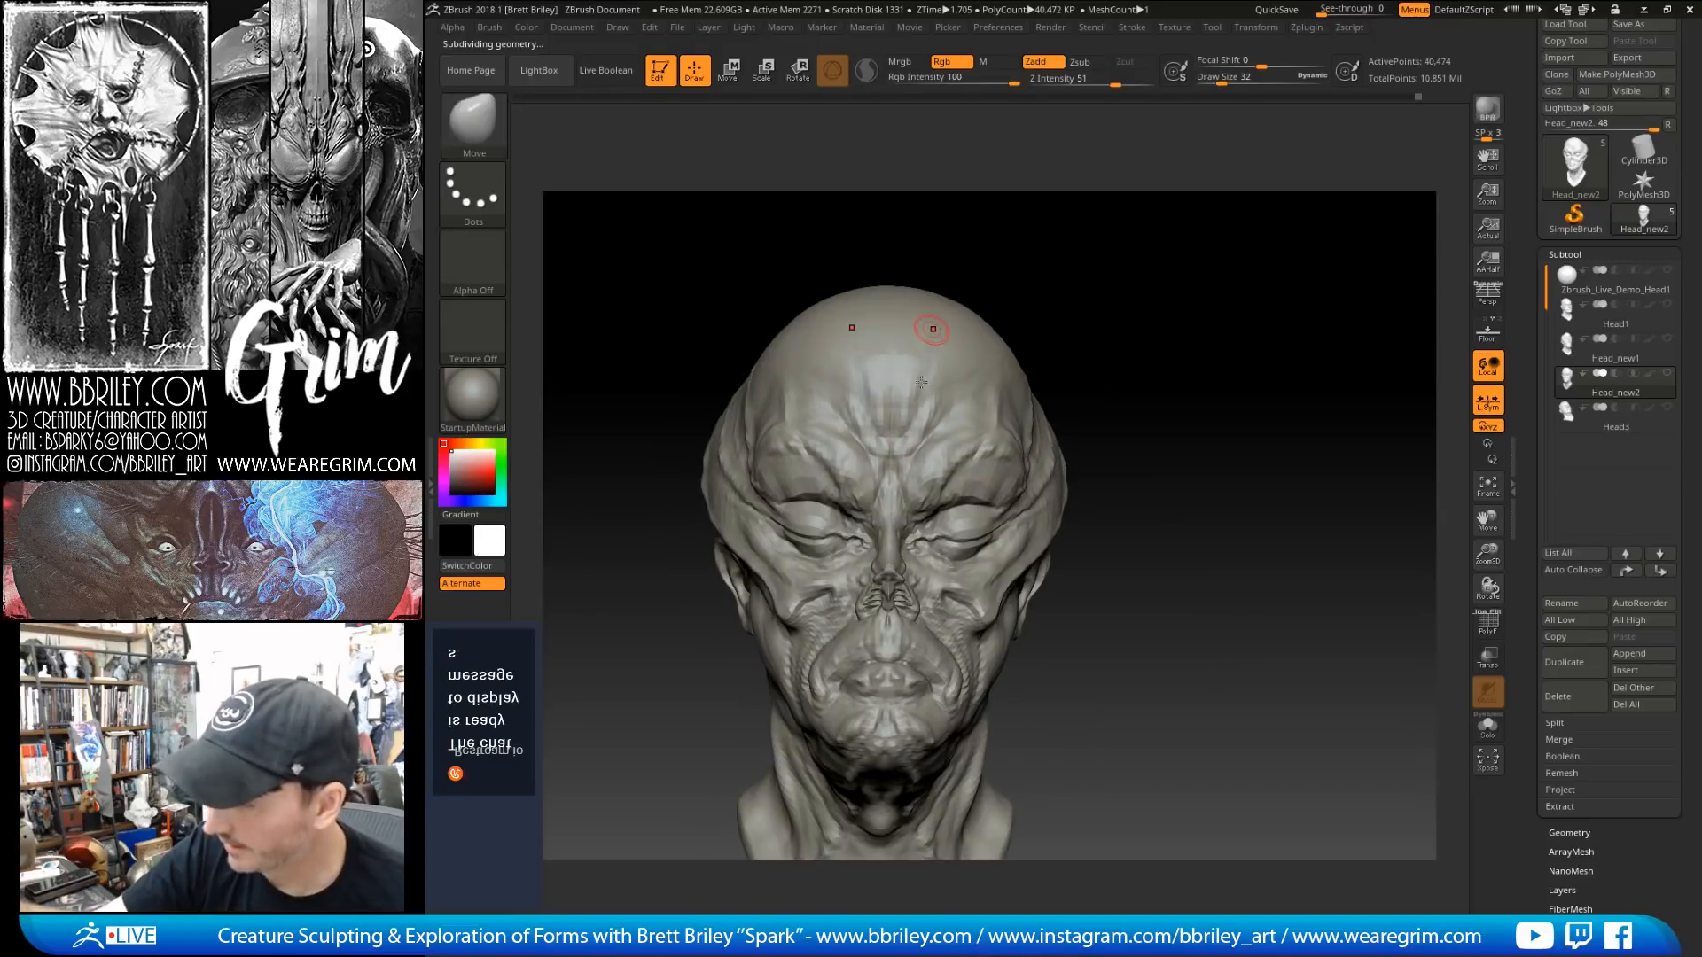
Step: Return to the 161,890-point subdivision level and carve forehead and brow creases with the DamStandard brush at draw size 13
{"action": "key", "text": "ctrl+d"}
{"action": "key", "text": "shift"}
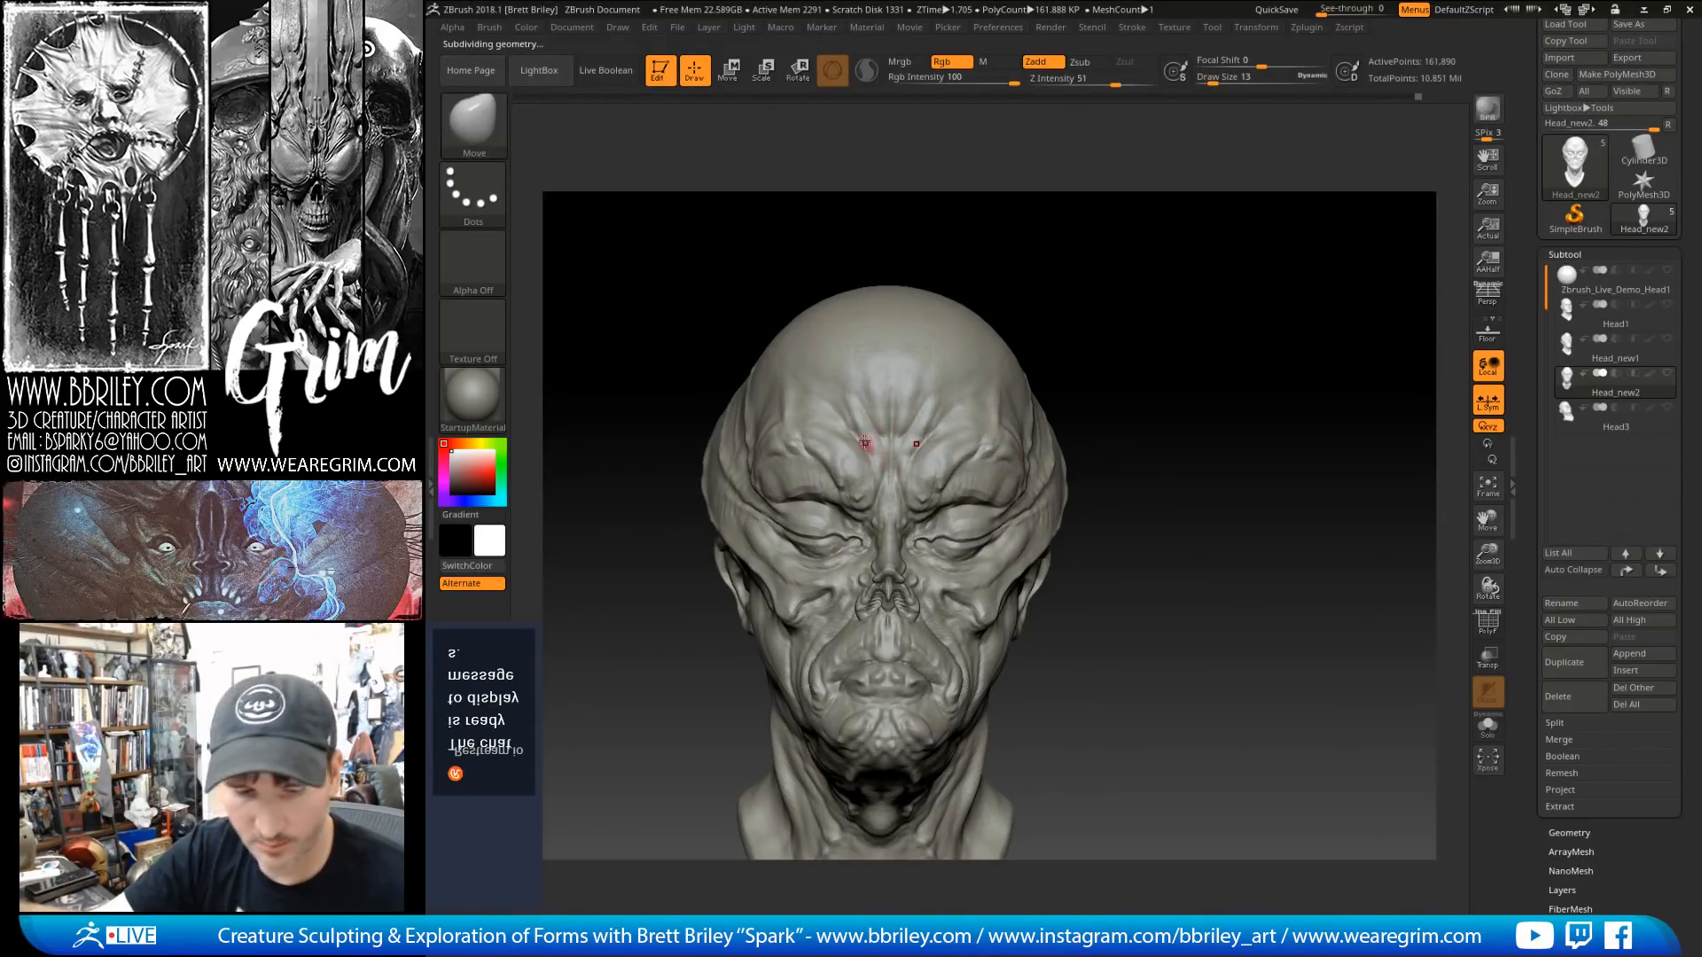
{"action": "key", "text": "b"}
{"action": "key", "text": "d"}
{"action": "key", "text": "s"}
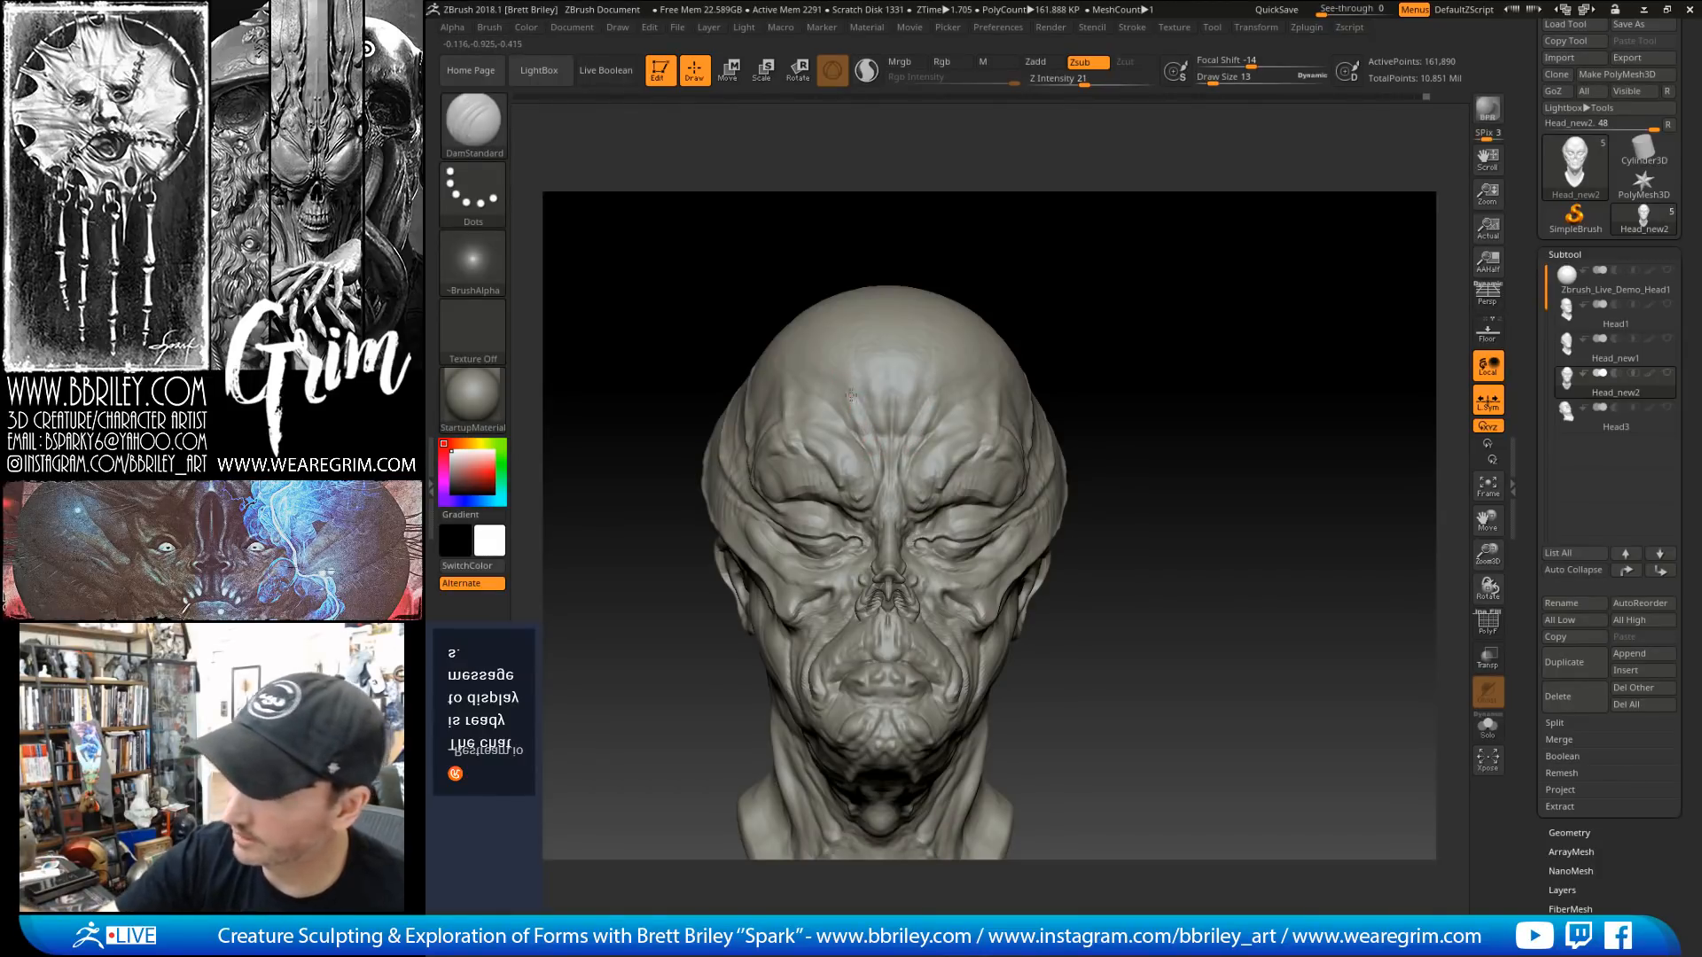
{"action": "mouse_move", "coordinate": [1055, 345]}
{"action": "right_mouse_down"}
{"action": "mouse_move", "coordinate": [958, 331]}
{"action": "mouse_move", "coordinate": [1081, 381]}
{"action": "right_mouse_up"}
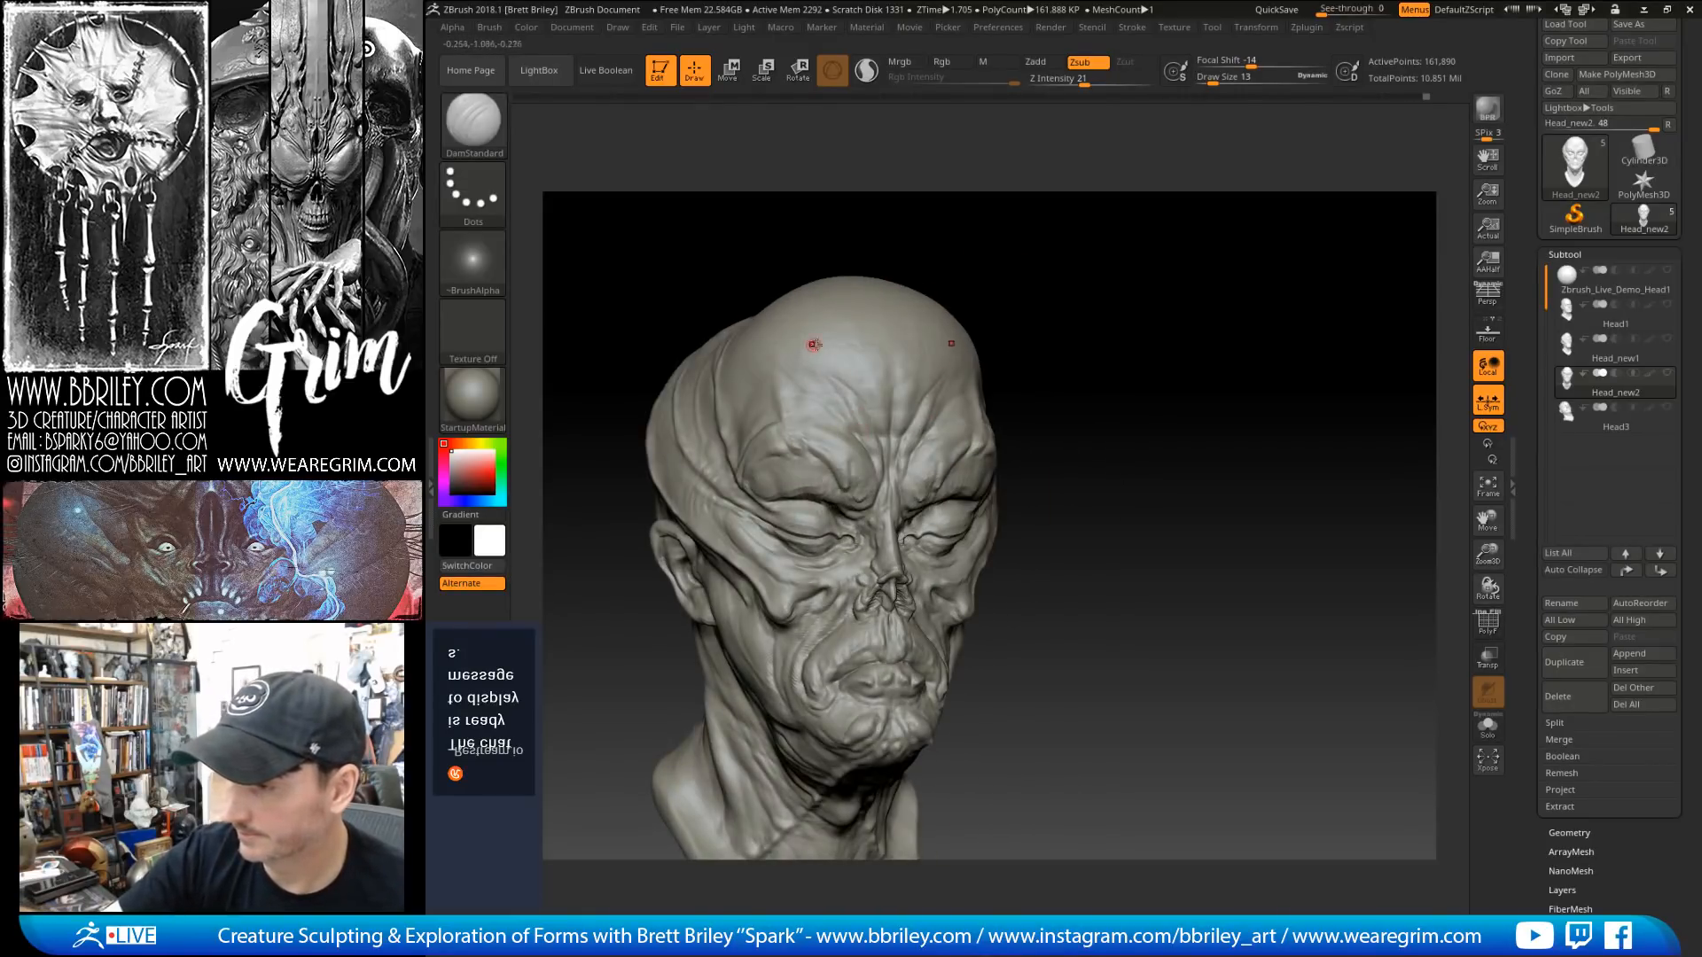
{"action": "mouse_move", "coordinate": [809, 349]}
{"action": "right_mouse_down"}
{"action": "mouse_move", "coordinate": [951, 254]}
{"action": "mouse_move", "coordinate": [922, 301]}
{"action": "right_mouse_up"}
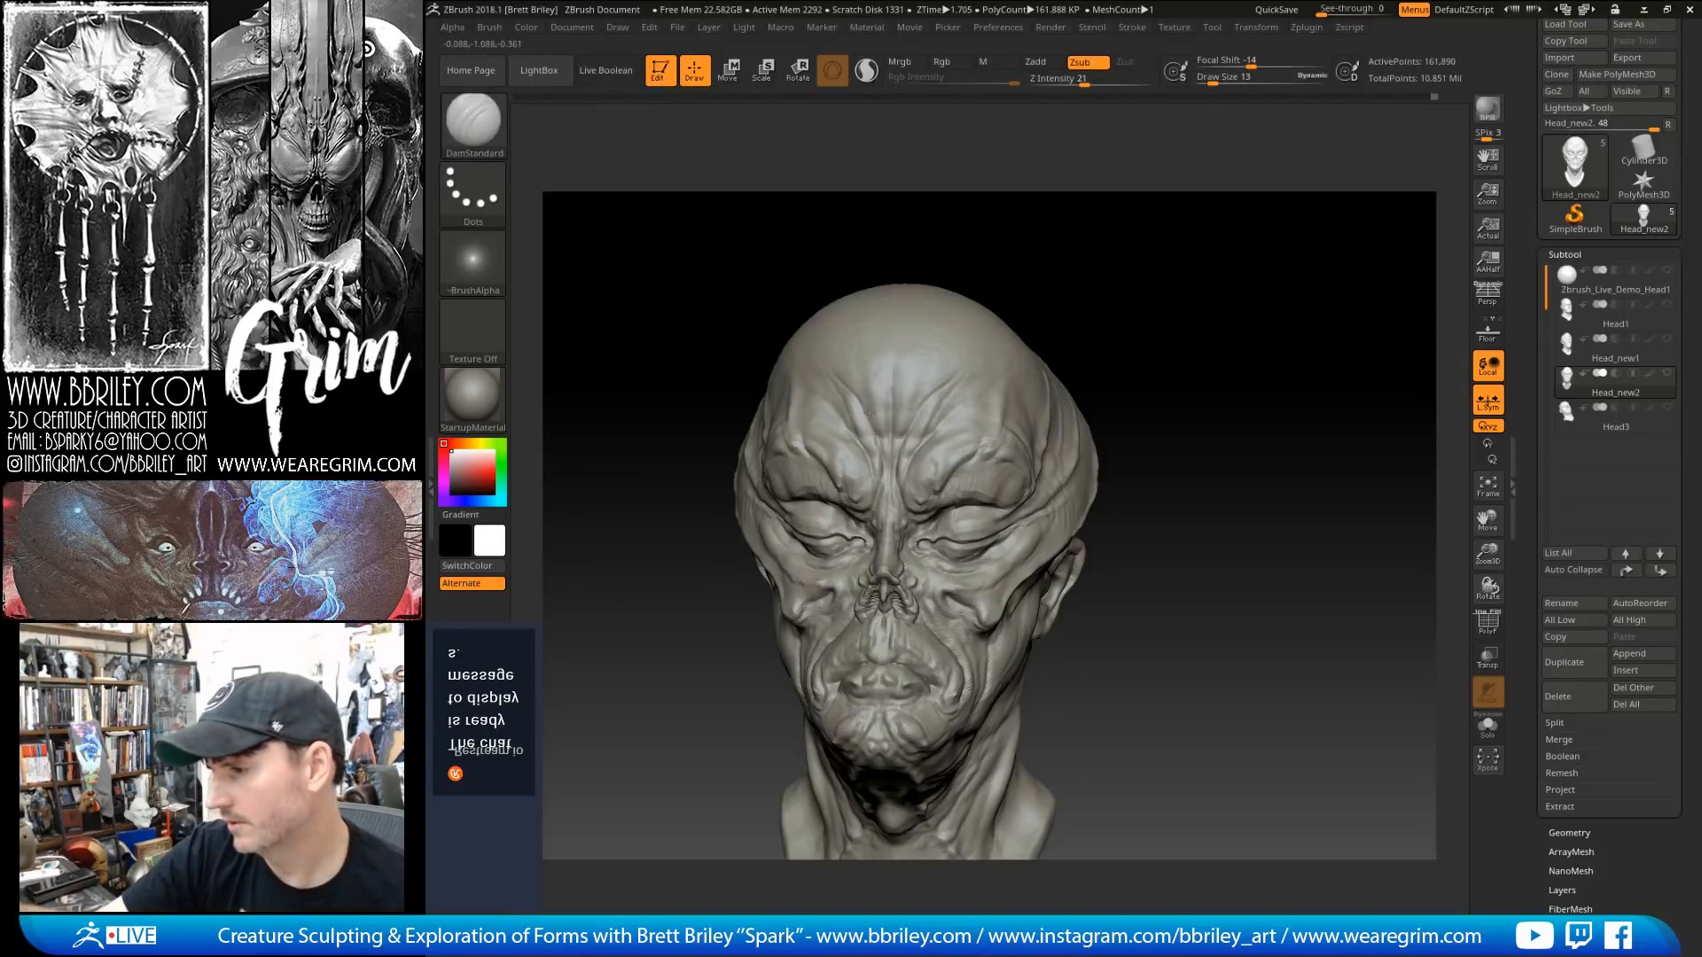
{"action": "right_click_drag", "start_coordinate": [882, 329], "coordinate": [881, 353]}
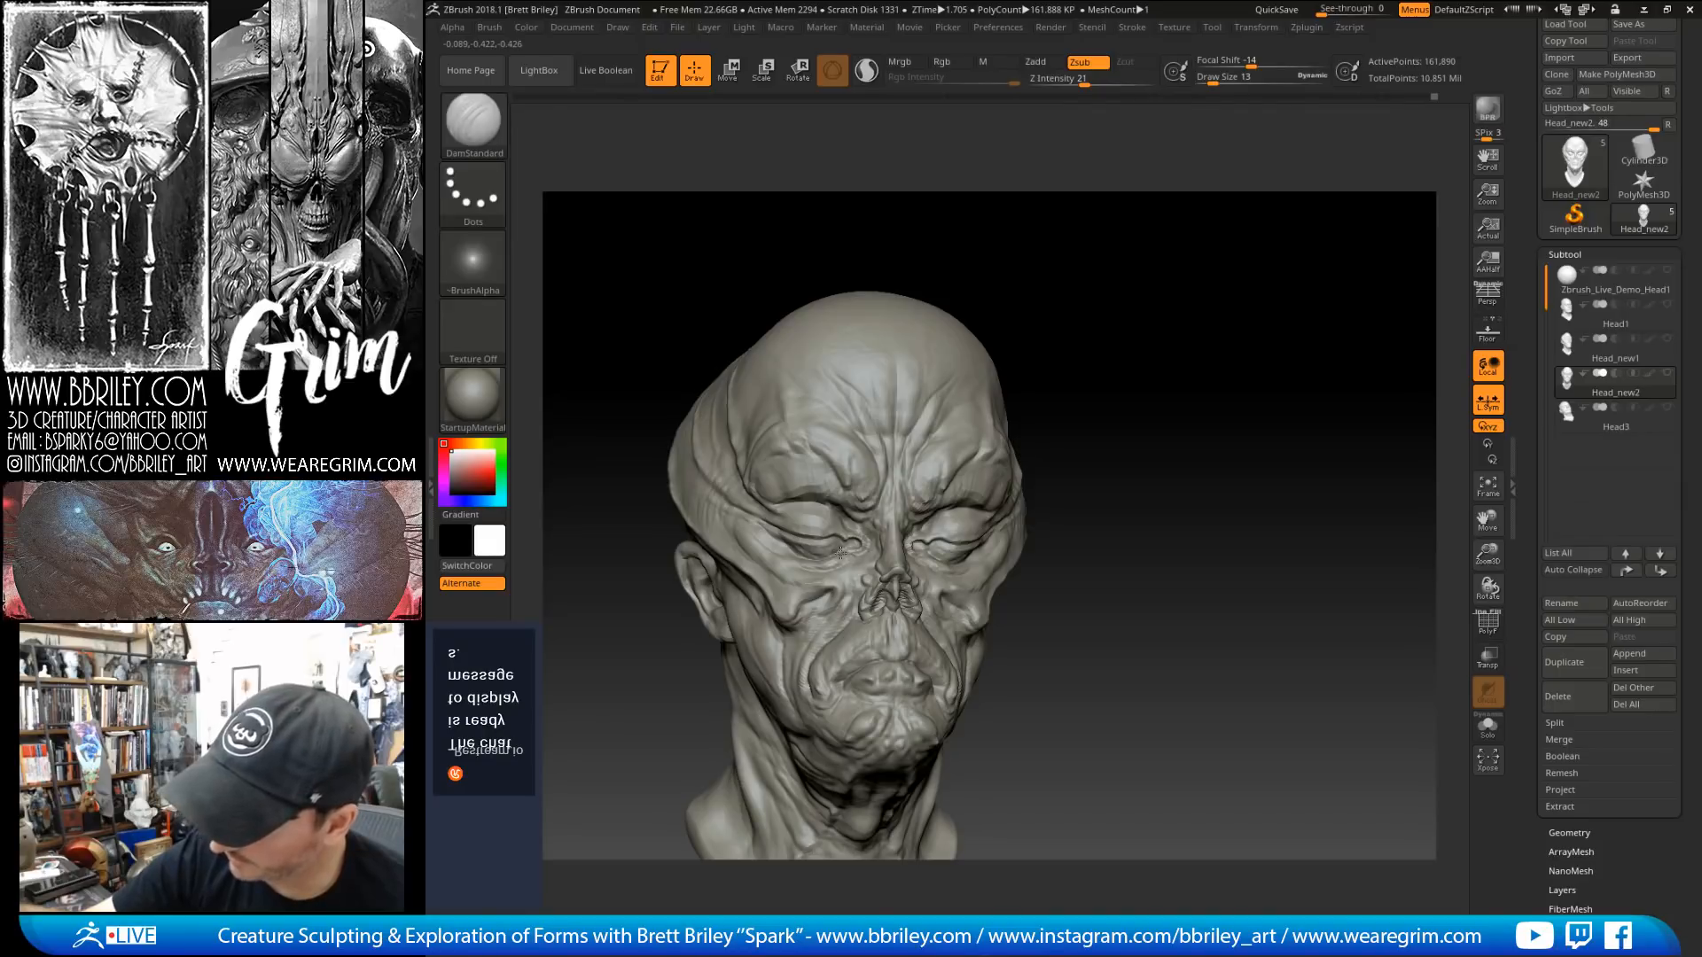
{"action": "left_click_drag", "start_coordinate": [701, 274], "coordinate": [828, 304]}
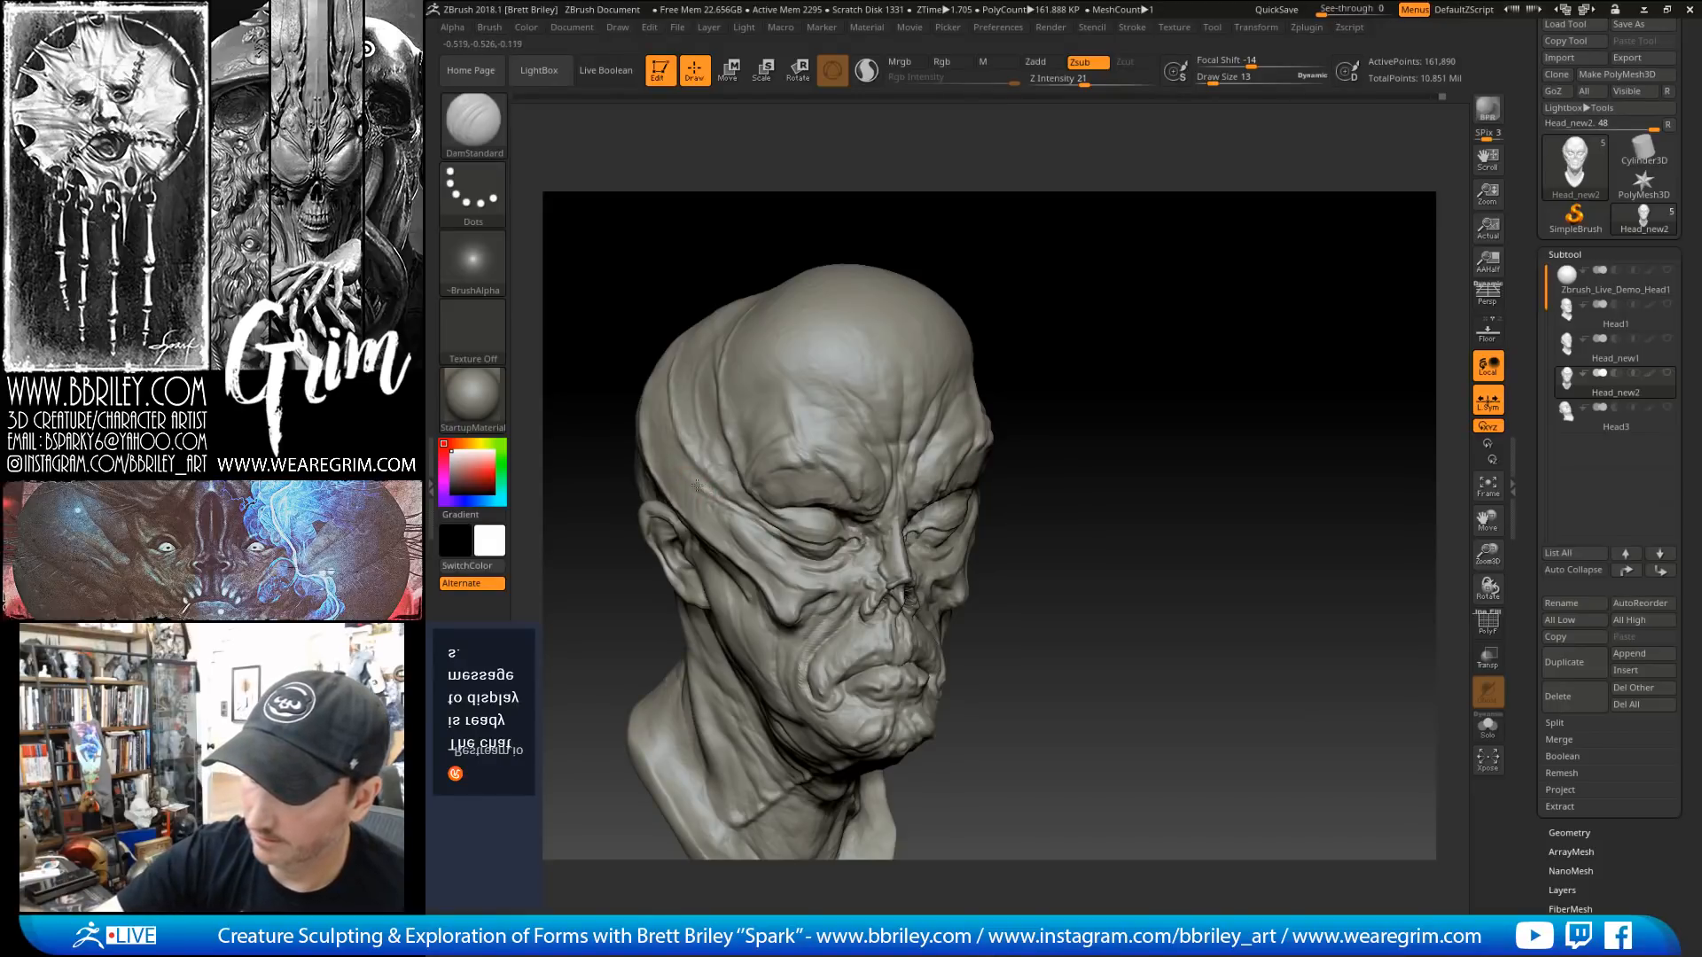
{"action": "left_click_drag", "start_coordinate": [1090, 238], "coordinate": [1086, 320]}
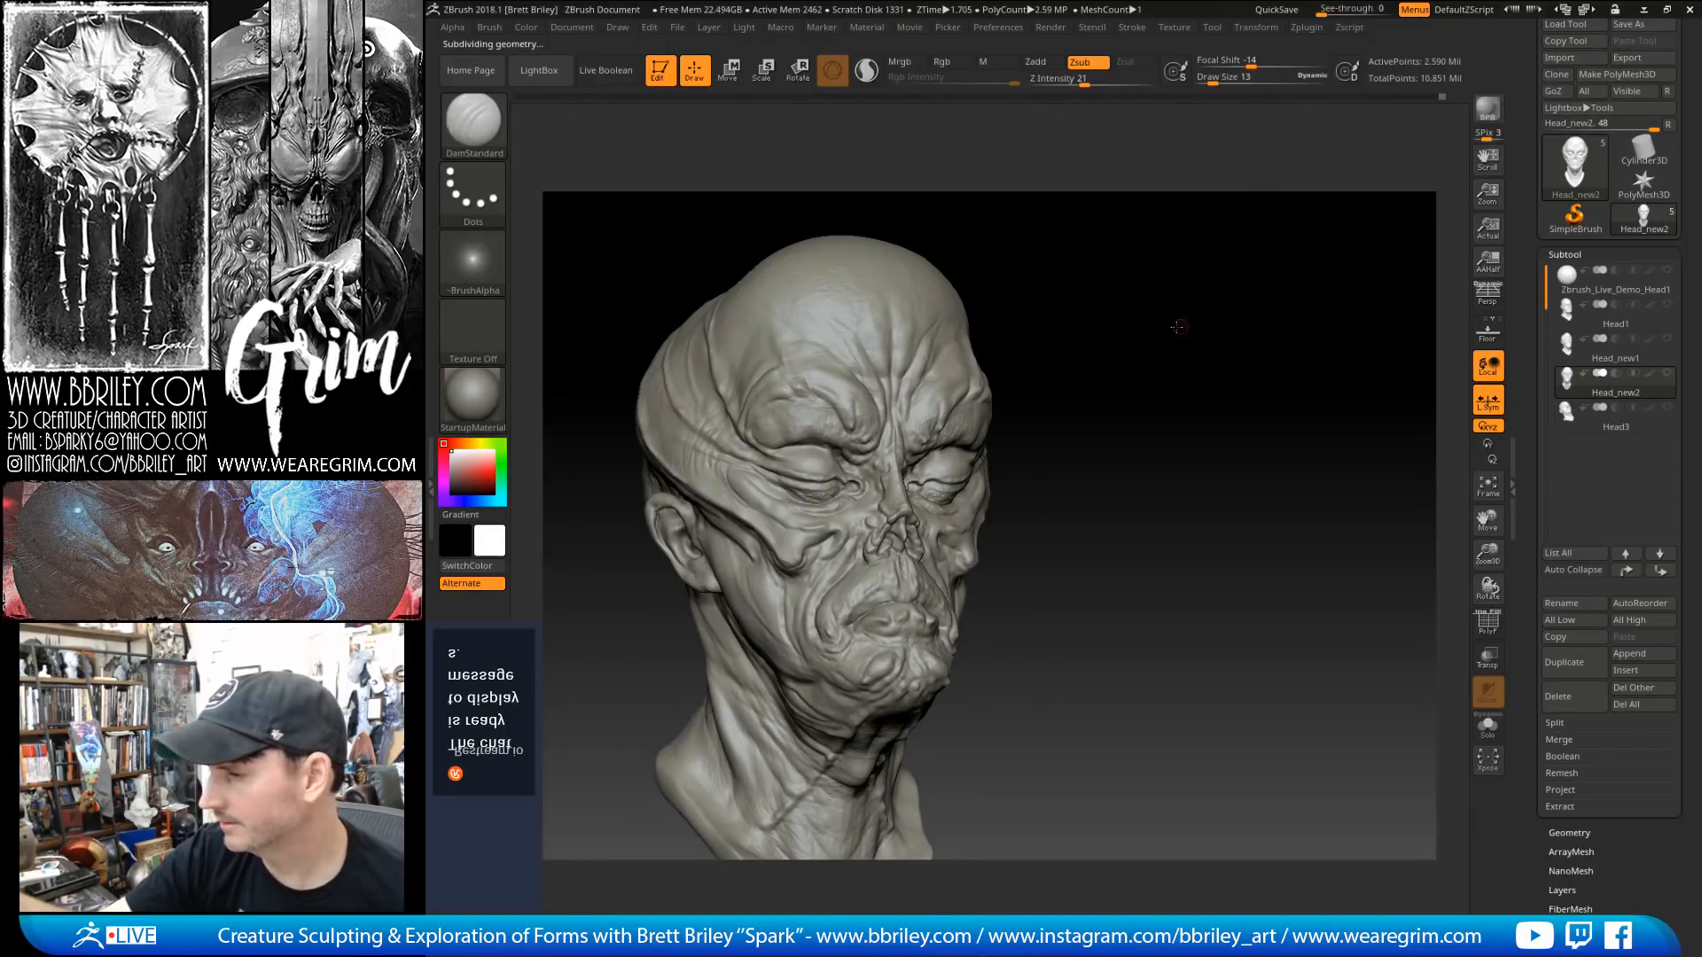
Step: Choose the Move brush, lower the head to the 647,554-point subdivision level and smooth the forehead above the brows
{"action": "left_click_drag", "start_coordinate": [1178, 327], "coordinate": [1155, 306], "text": "shift"}
{"action": "key", "text": "b"}
{"action": "key", "text": "m"}
{"action": "key", "text": "v"}
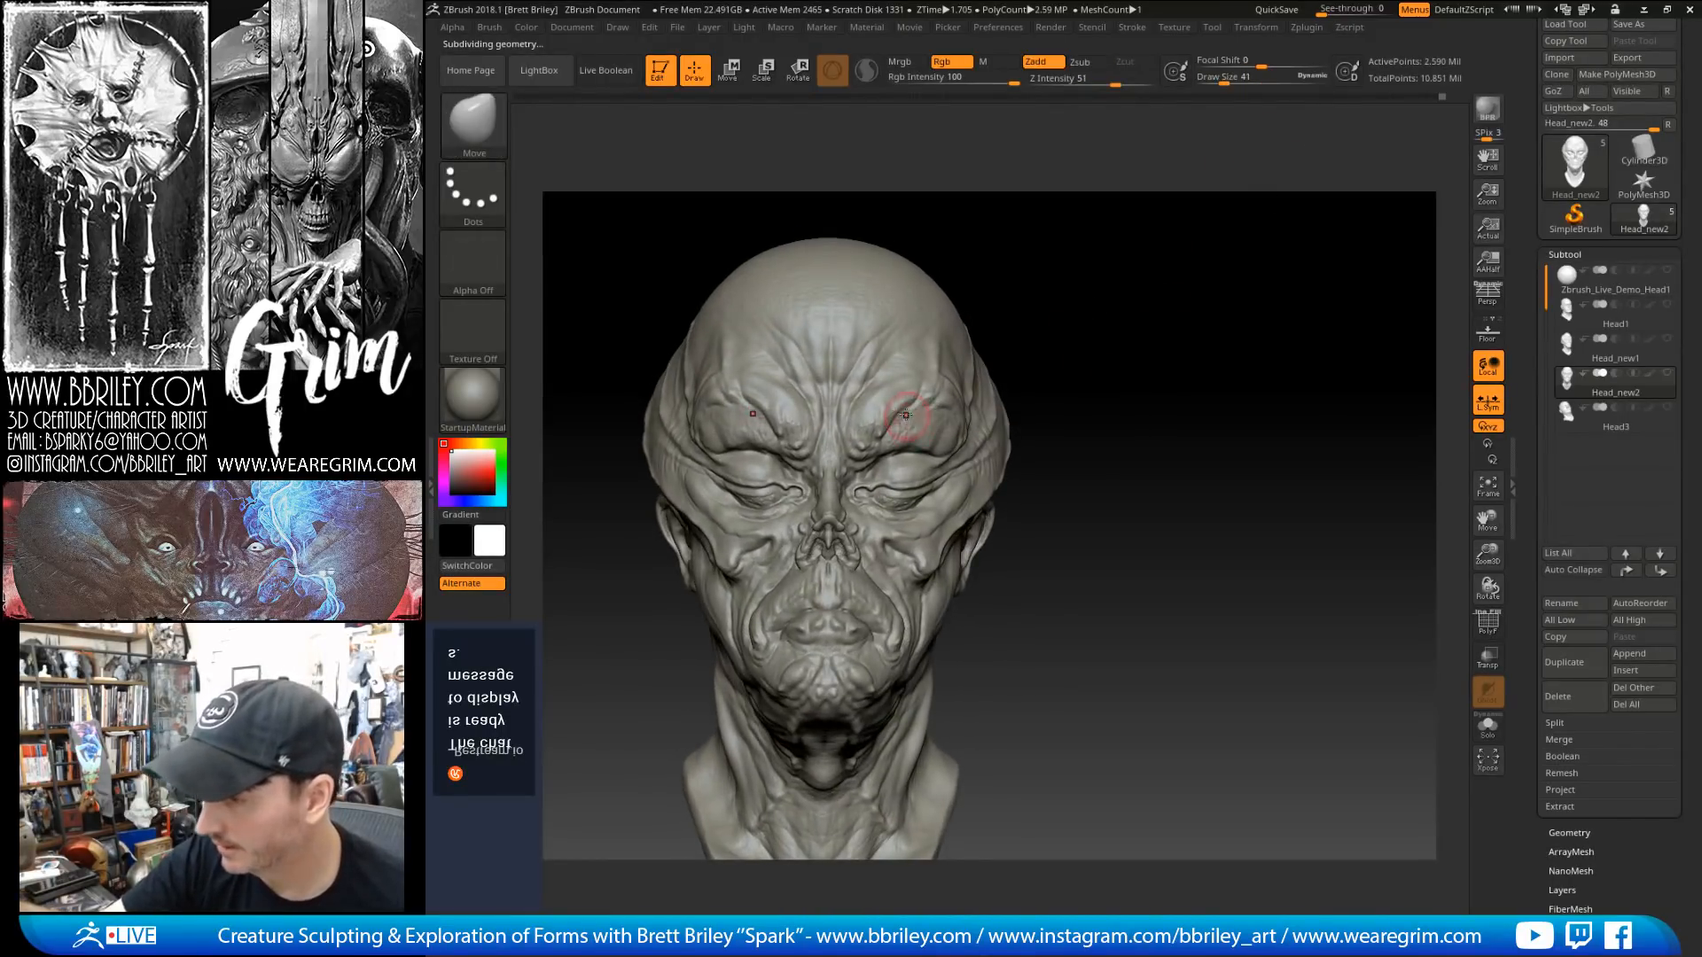
{"action": "key", "text": "shift+d"}
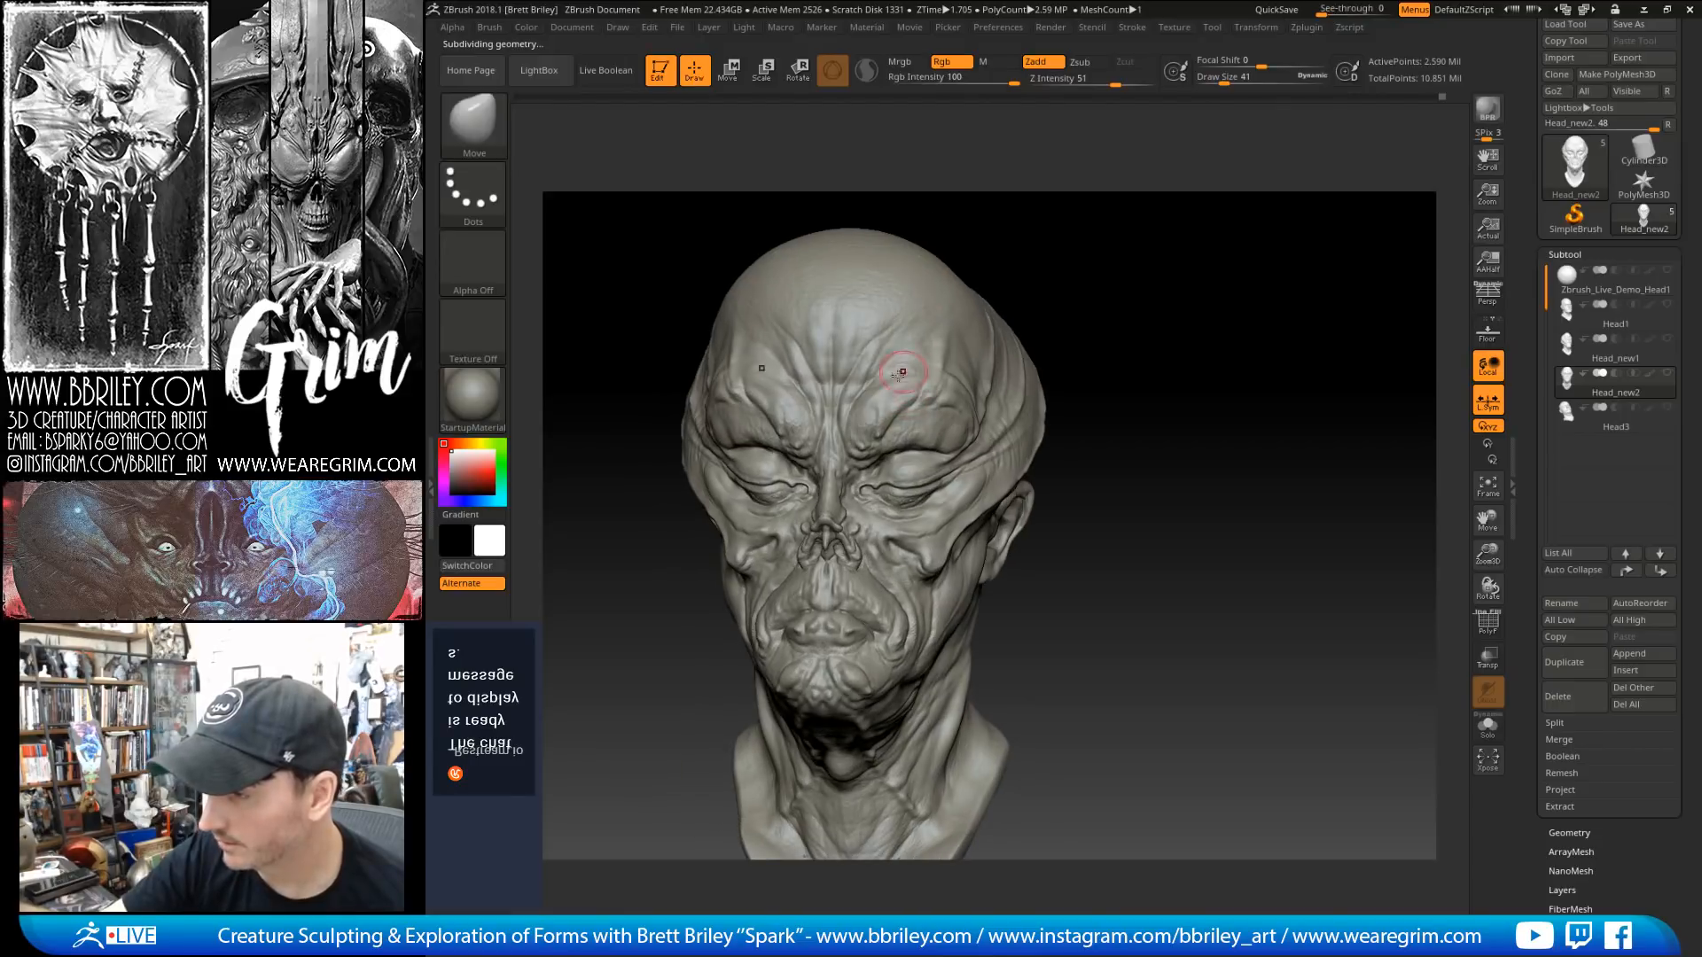
{"action": "key", "text": "shift"}
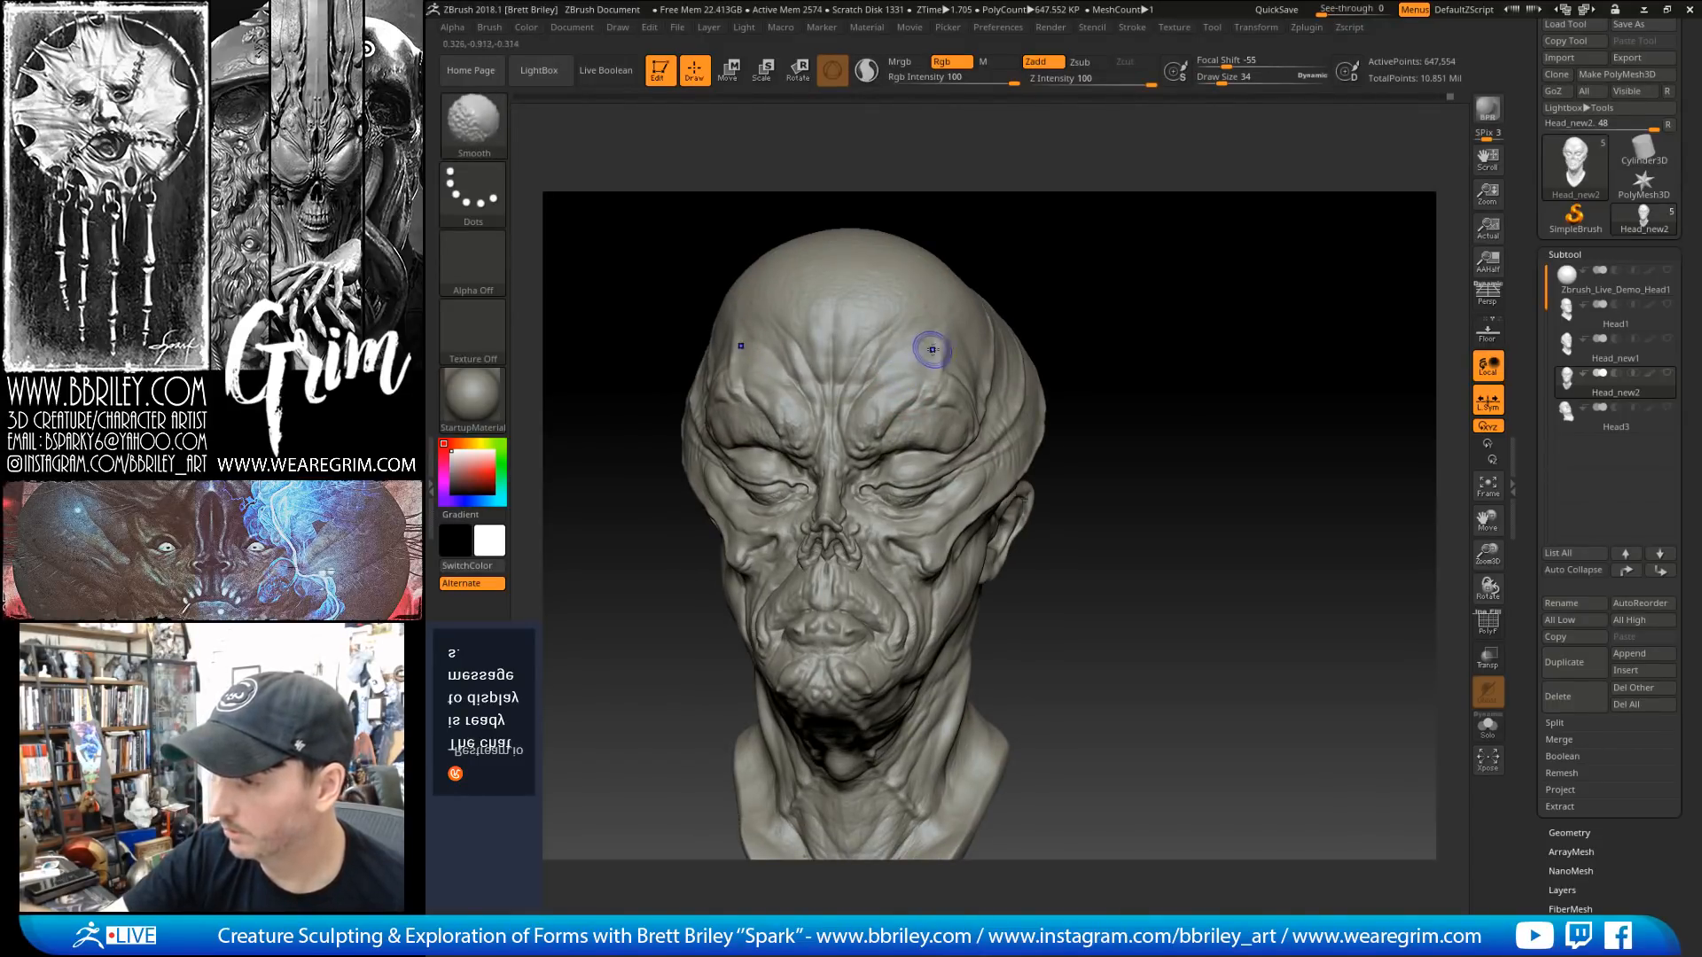
Step: Raise the head to the 2.59-million-point level and adjust the upper brow with the Move brush at draw sizes 50 and 44
{"action": "key", "text": "d"}
{"action": "mouse_move", "coordinate": [980, 209]}
{"action": "left_mouse_down"}
{"action": "mouse_move", "coordinate": [938, 266]}
{"action": "mouse_move", "coordinate": [971, 243]}
{"action": "left_mouse_up"}
{"action": "key", "text": "s"}
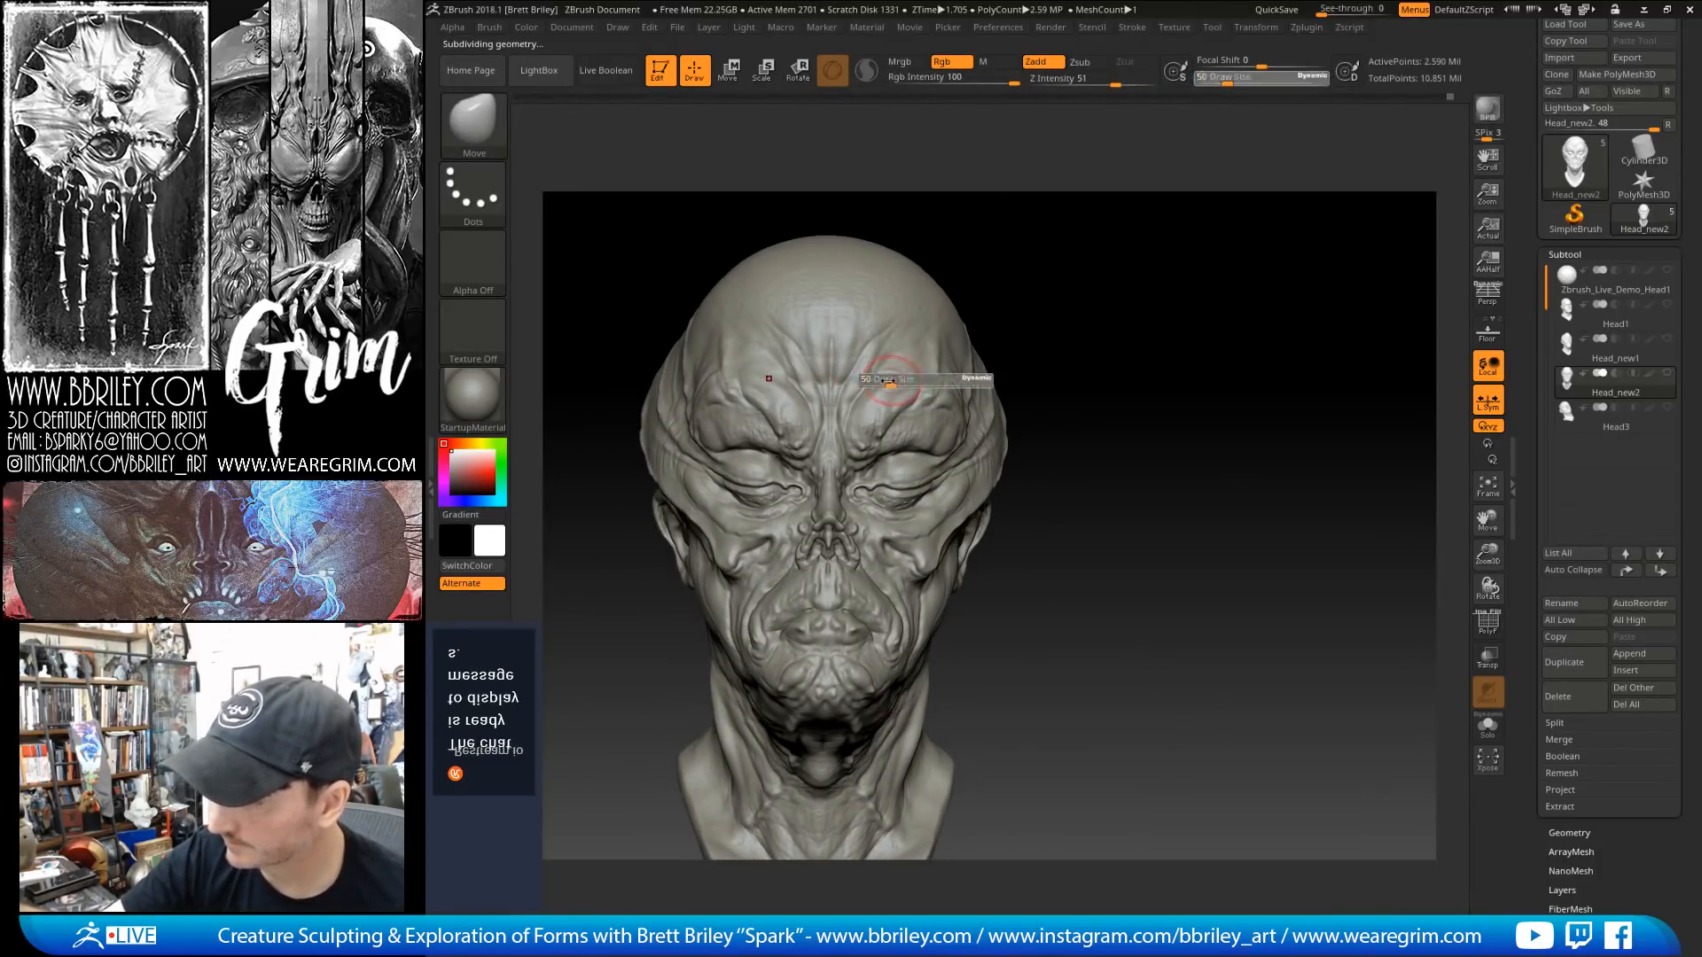
{"action": "left_click_drag", "start_coordinate": [891, 380], "coordinate": [889, 379]}
{"action": "key", "text": "s"}
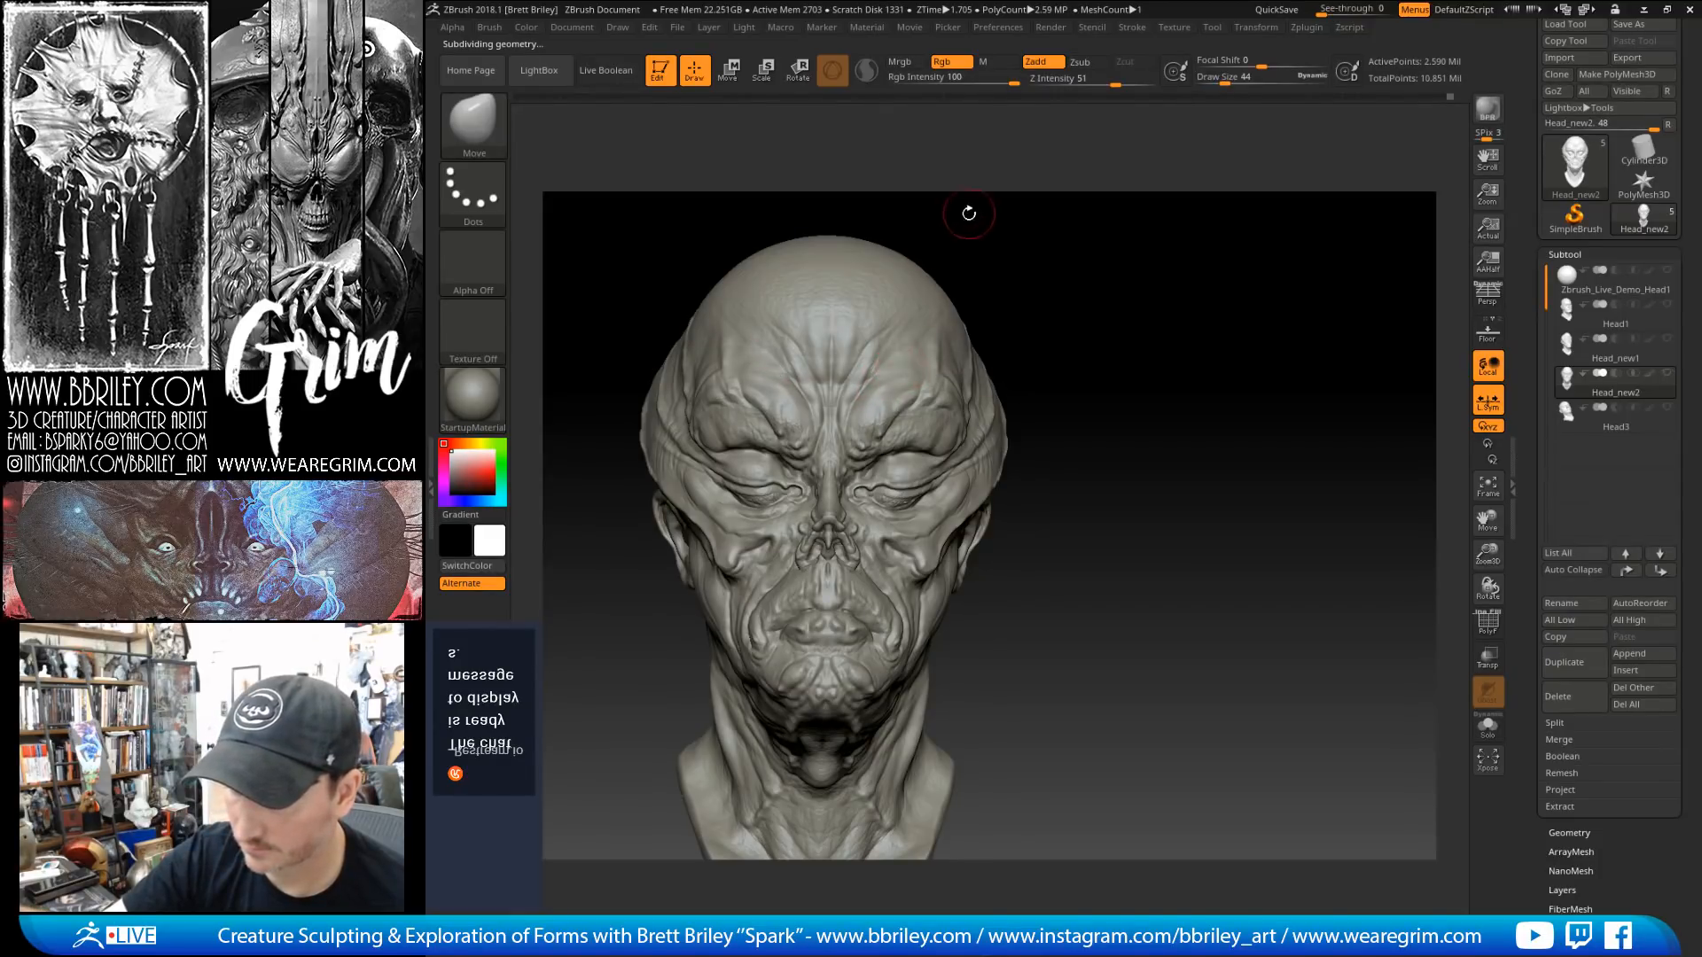
{"action": "left_click_drag", "start_coordinate": [965, 216], "coordinate": [922, 317]}
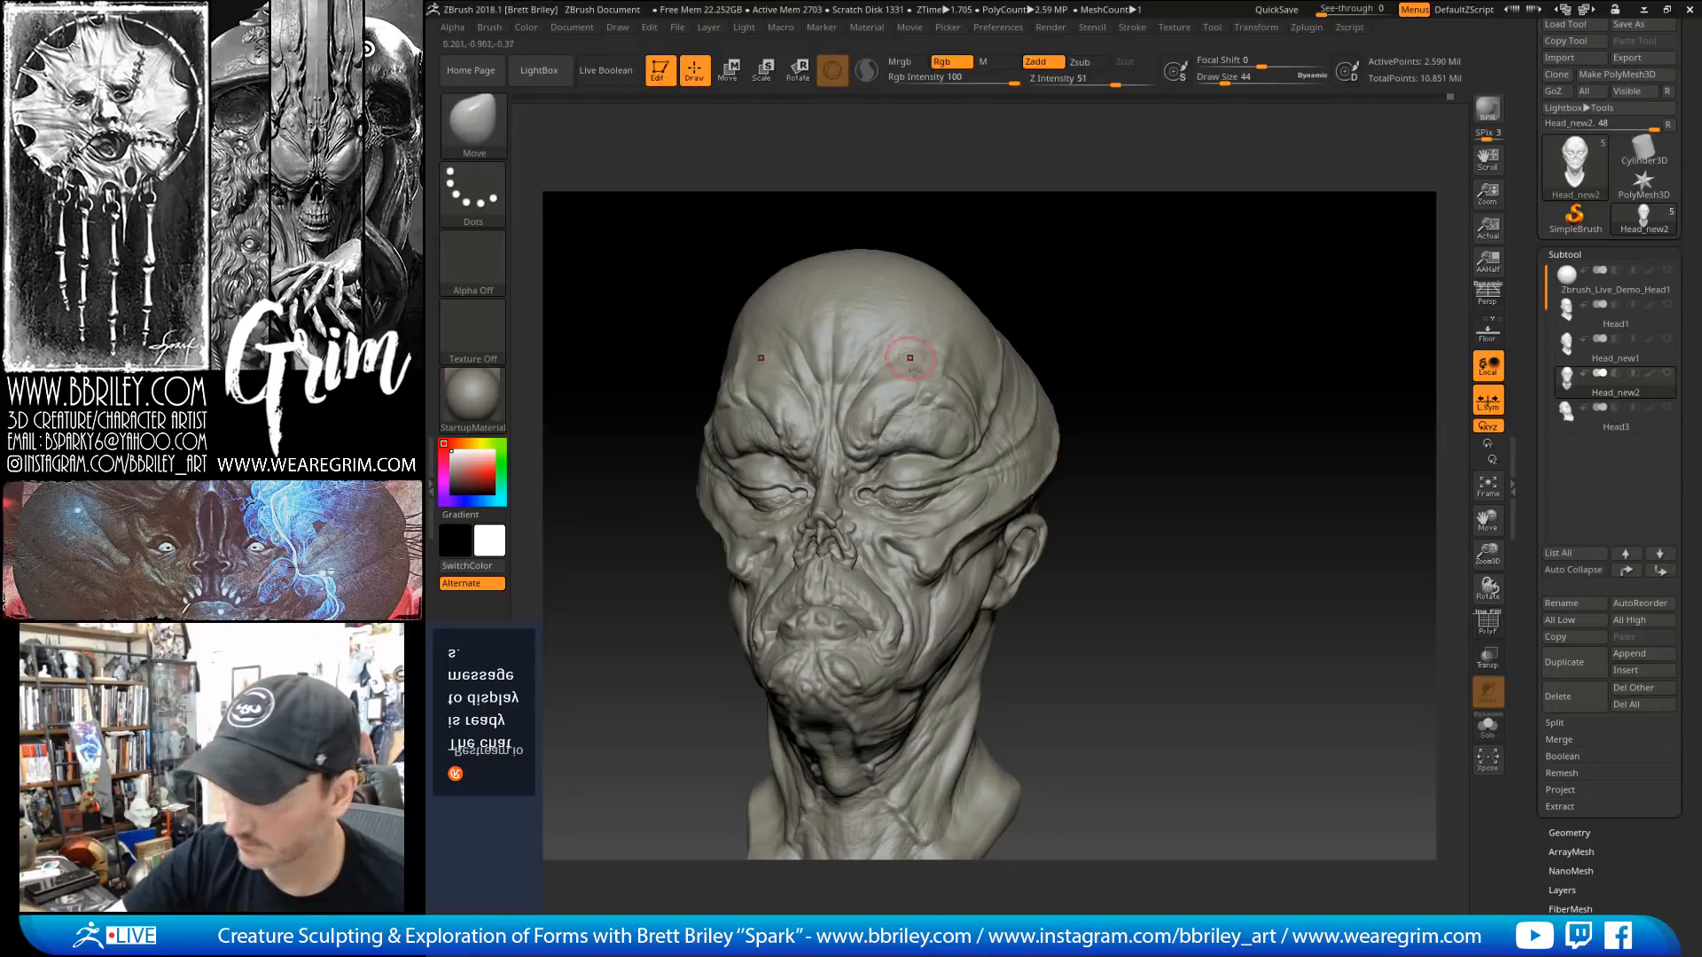
{"action": "mouse_move", "coordinate": [973, 222]}
{"action": "left_mouse_down", "text": "shift"}
{"action": "mouse_move", "coordinate": [1026, 199]}
{"action": "mouse_move", "coordinate": [965, 266]}
{"action": "mouse_move", "coordinate": [1055, 239]}
{"action": "mouse_move", "coordinate": [1063, 257]}
{"action": "mouse_move", "coordinate": [1079, 293]}
{"action": "mouse_move", "coordinate": [1042, 274]}
{"action": "mouse_move", "coordinate": [1040, 346]}
{"action": "mouse_move", "coordinate": [1072, 453]}
{"action": "mouse_move", "coordinate": [1147, 406]}
{"action": "mouse_move", "coordinate": [922, 478]}
{"action": "mouse_move", "coordinate": [854, 449]}
{"action": "left_mouse_up", "text": "shift"}
{"action": "key", "text": "ctrl+z"}
{"action": "key", "text": "s"}
Step: Detail the nostril folds and nose cavity with DamStandard at draw sizes 13 and 8 and Inflat at draw size 13
{"action": "key", "text": "b"}
{"action": "key", "text": "d"}
{"action": "key", "text": "s"}
{"action": "key", "text": "bracketleft"}
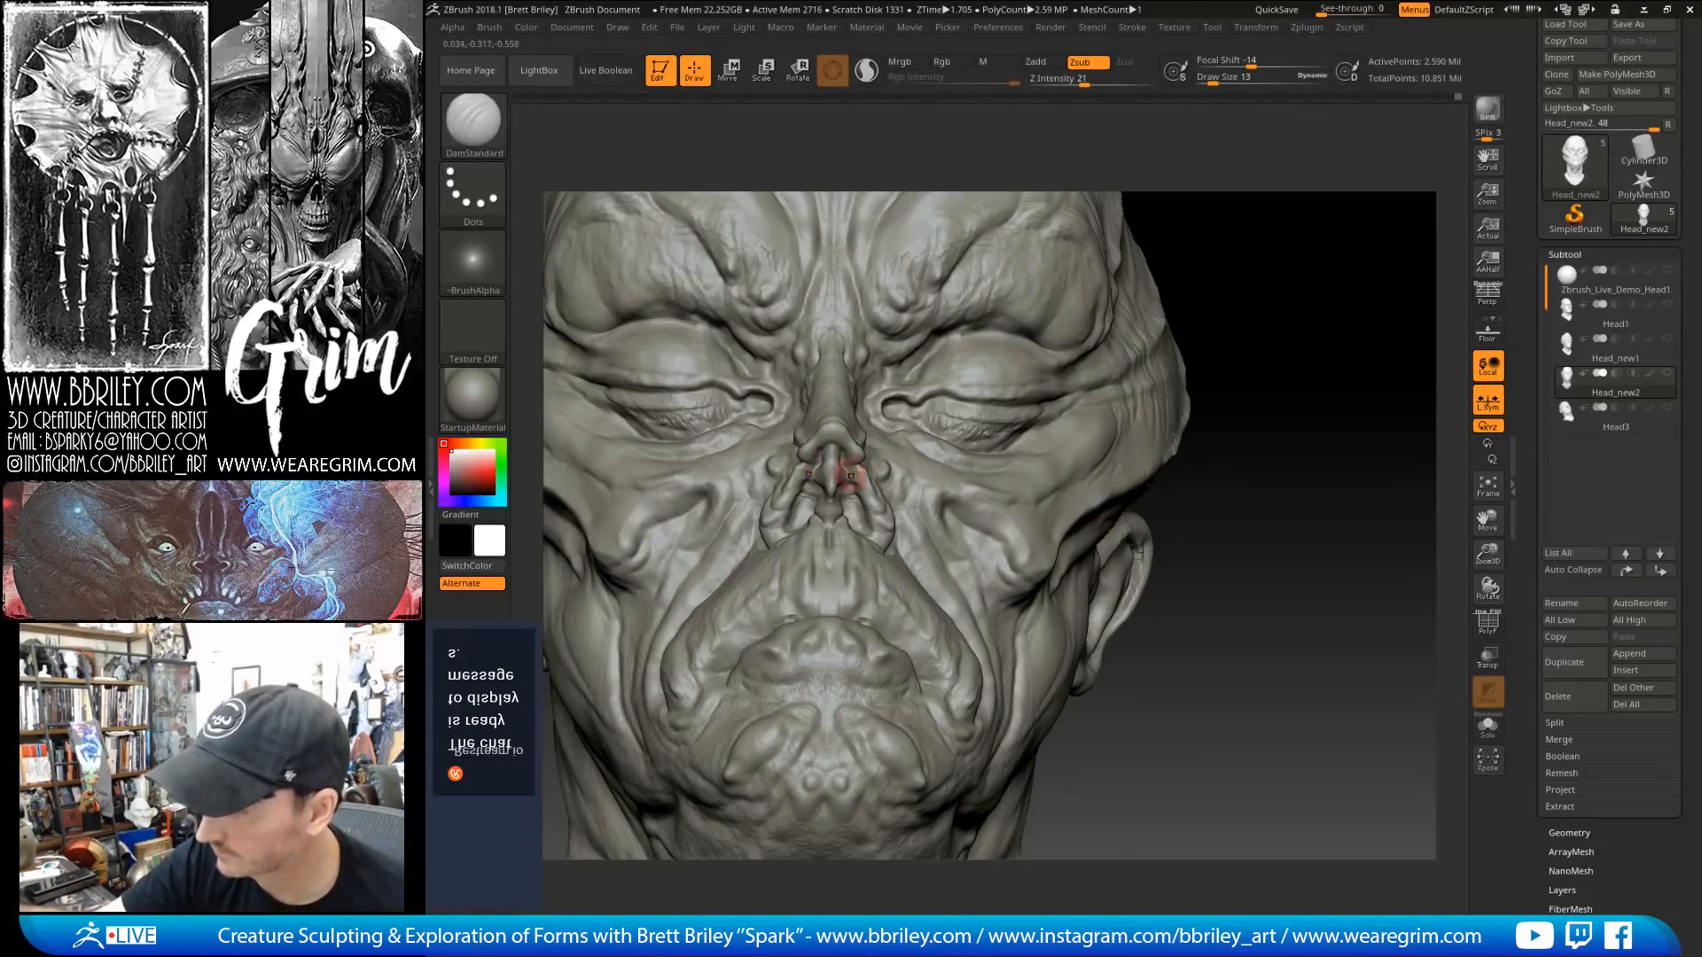
{"action": "key", "text": "b"}
{"action": "key", "text": "i"}
{"action": "key", "text": "n"}
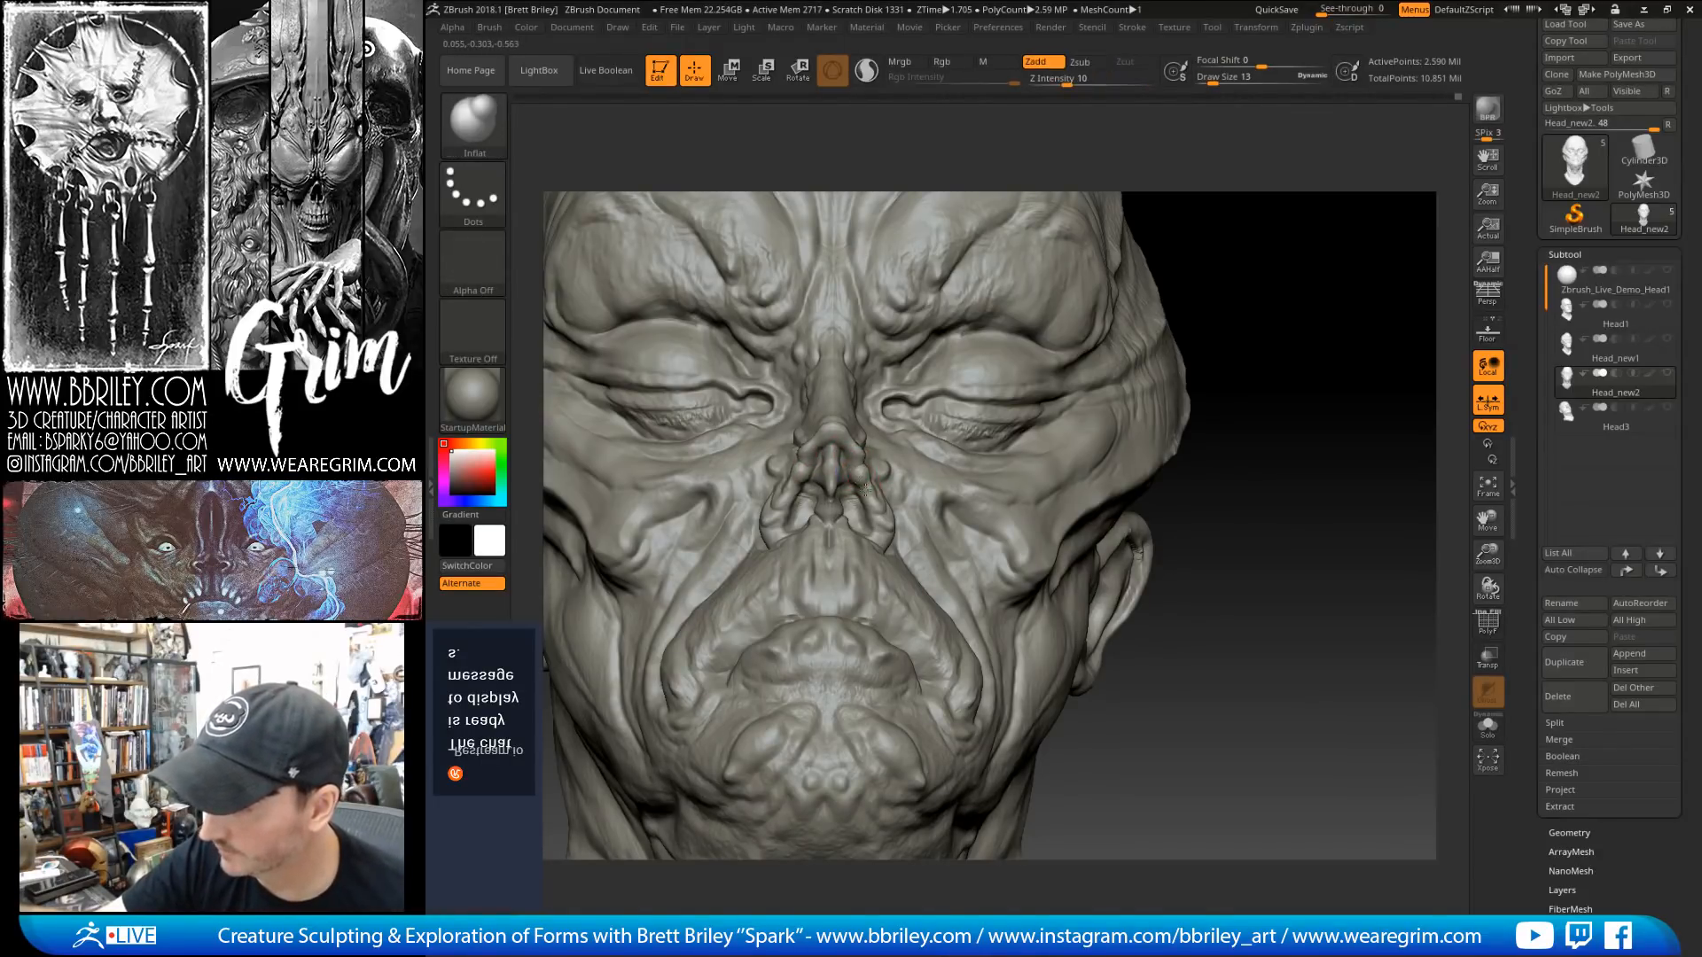
{"action": "key", "text": "b"}
{"action": "key", "text": "d"}
{"action": "key", "text": "s"}
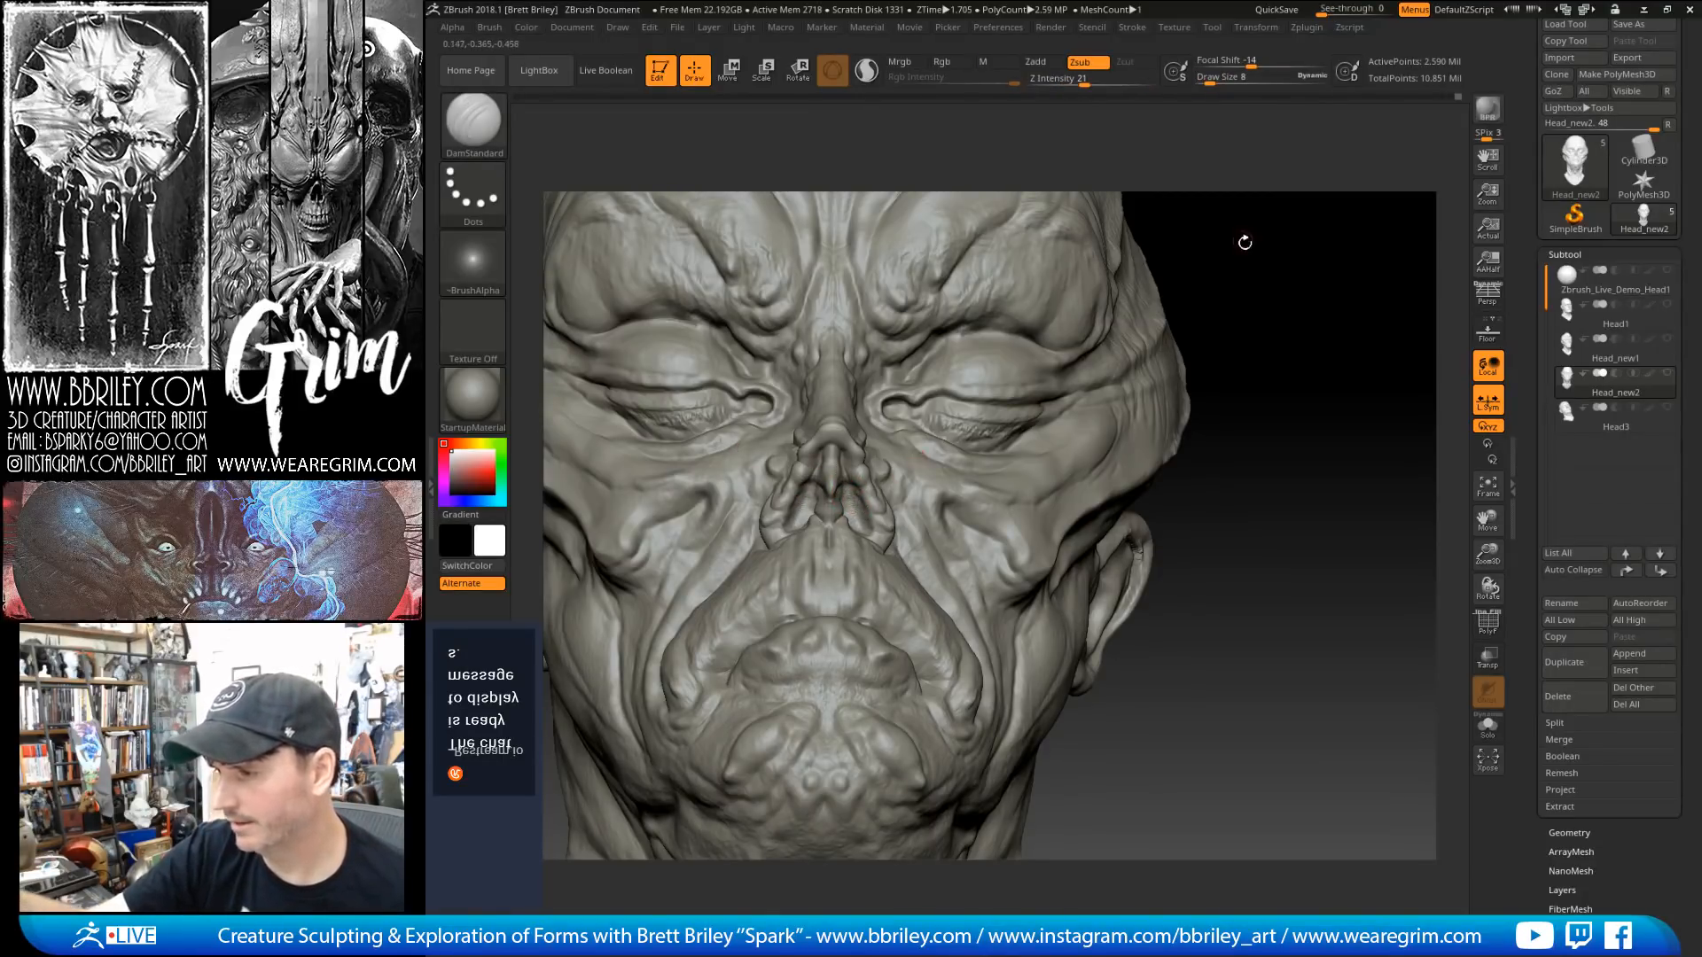
{"action": "left_click_drag", "start_coordinate": [1246, 239], "coordinate": [1113, 334]}
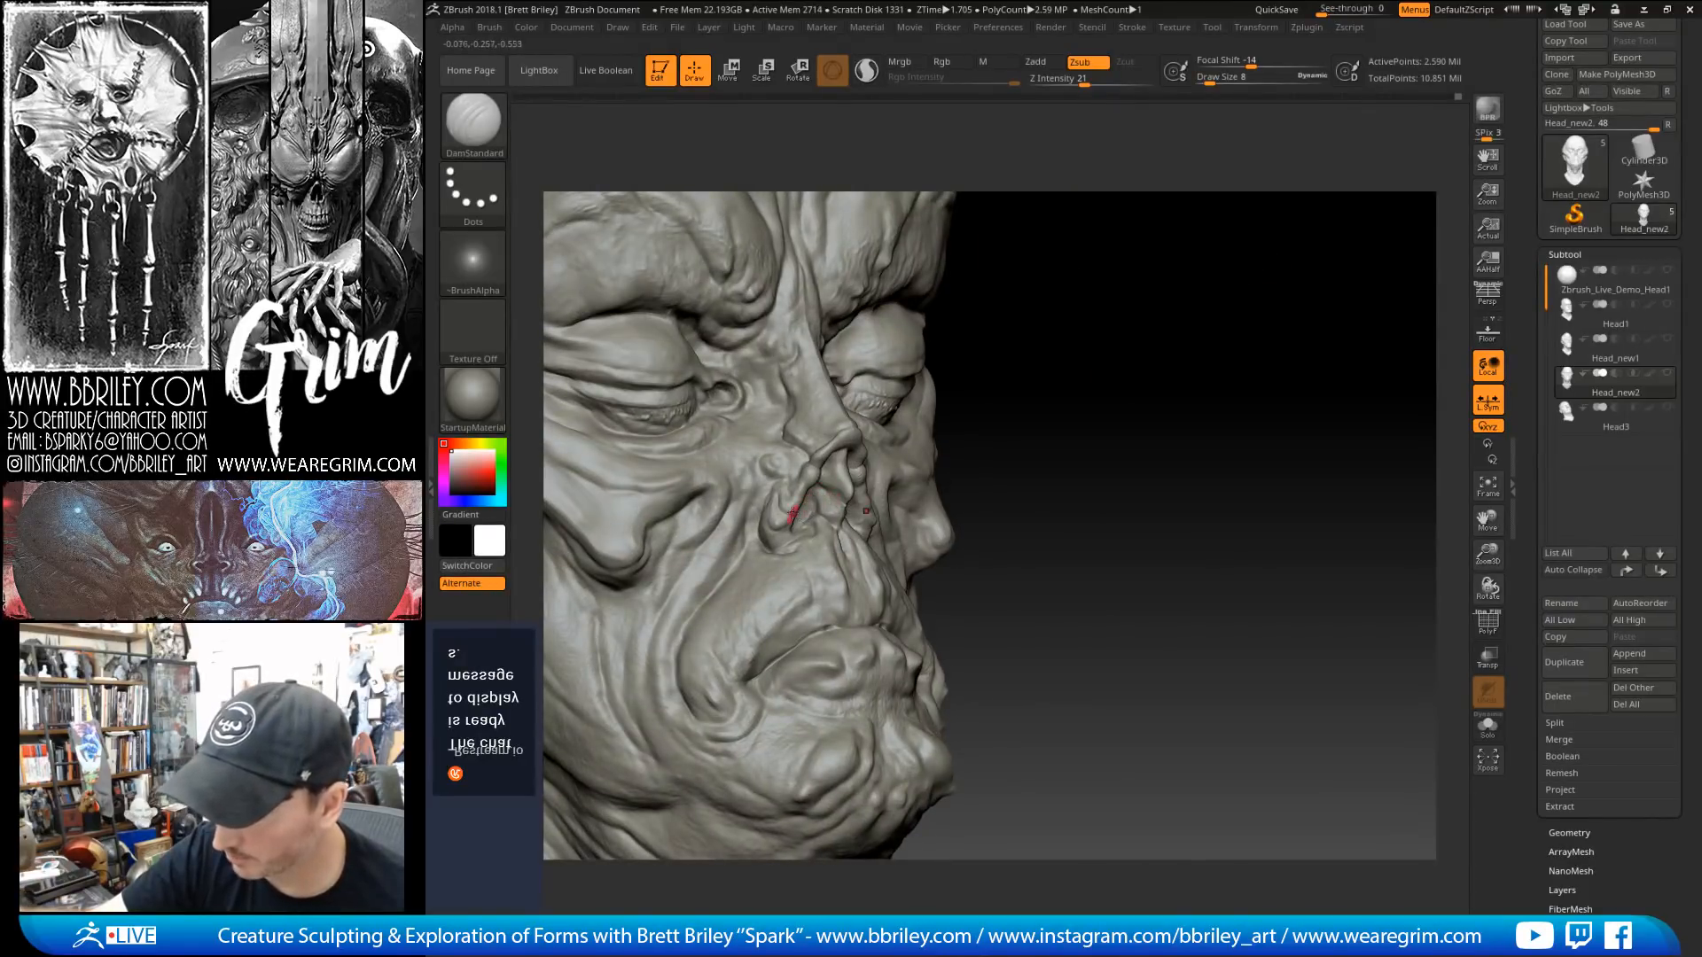
Step: Reshape the outer nostril fold above the upper lip with the Move brush at draw size 25
{"action": "left_click_drag", "start_coordinate": [1056, 330], "coordinate": [1071, 349]}
{"action": "key", "text": "b"}
{"action": "key", "text": "m"}
{"action": "key", "text": "v"}
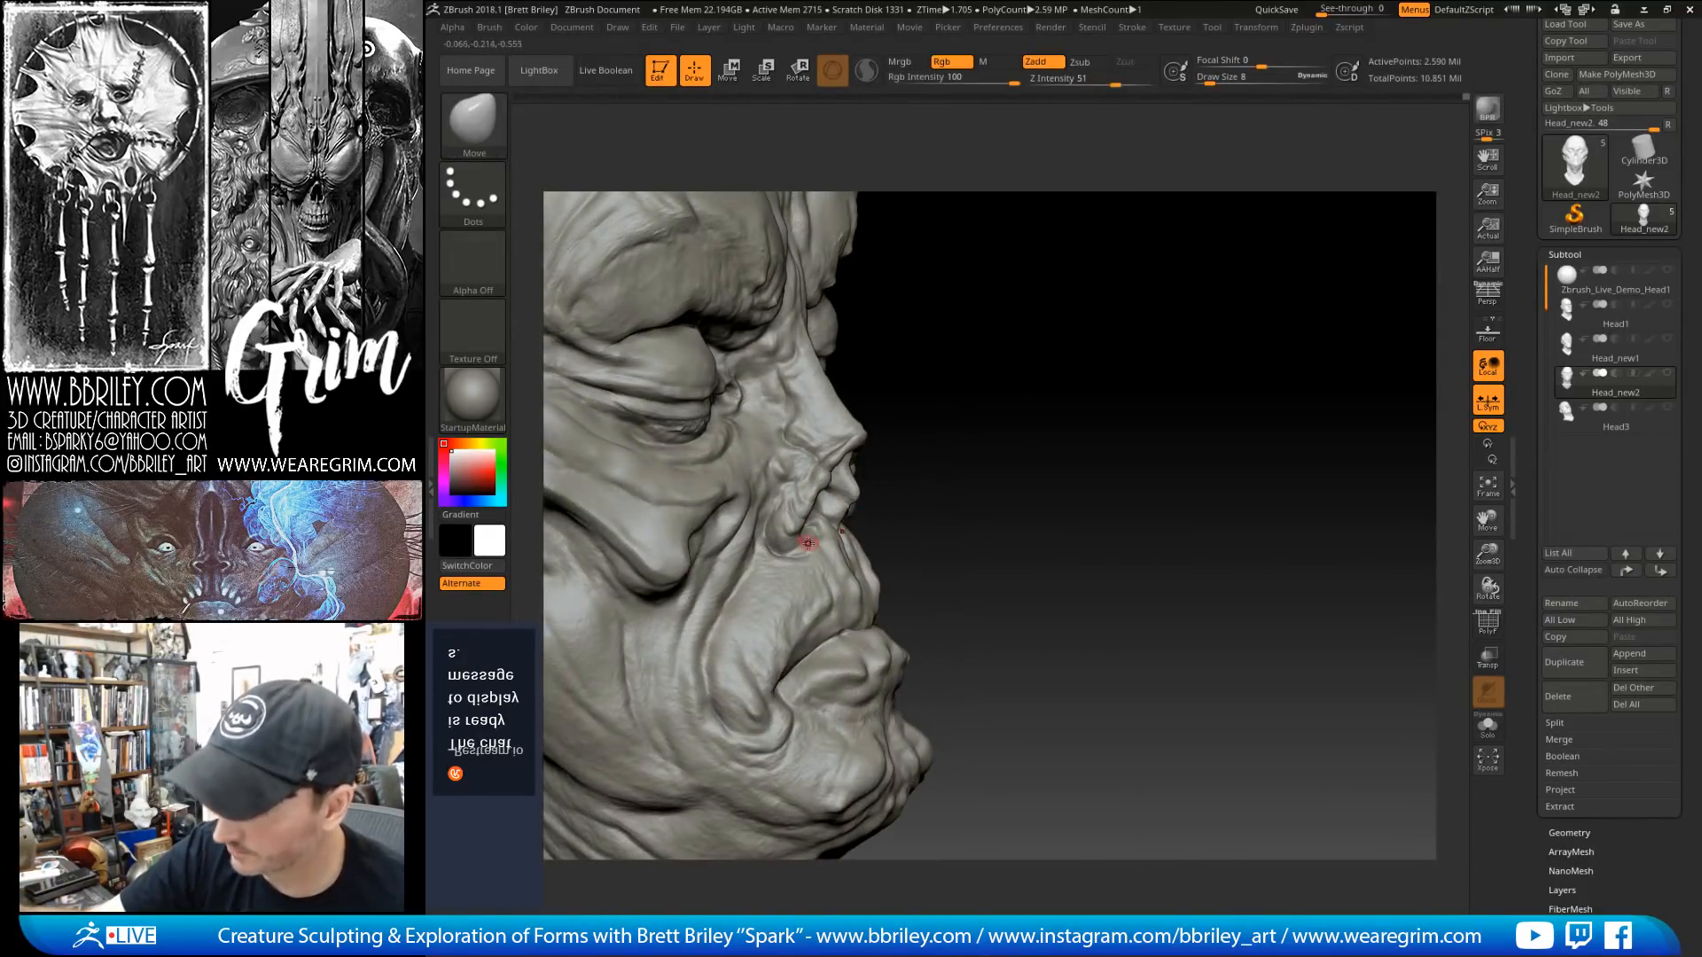
{"action": "key", "text": "s"}
{"action": "left_click_drag", "start_coordinate": [807, 543], "coordinate": [805, 545]}
{"action": "key", "text": "s"}
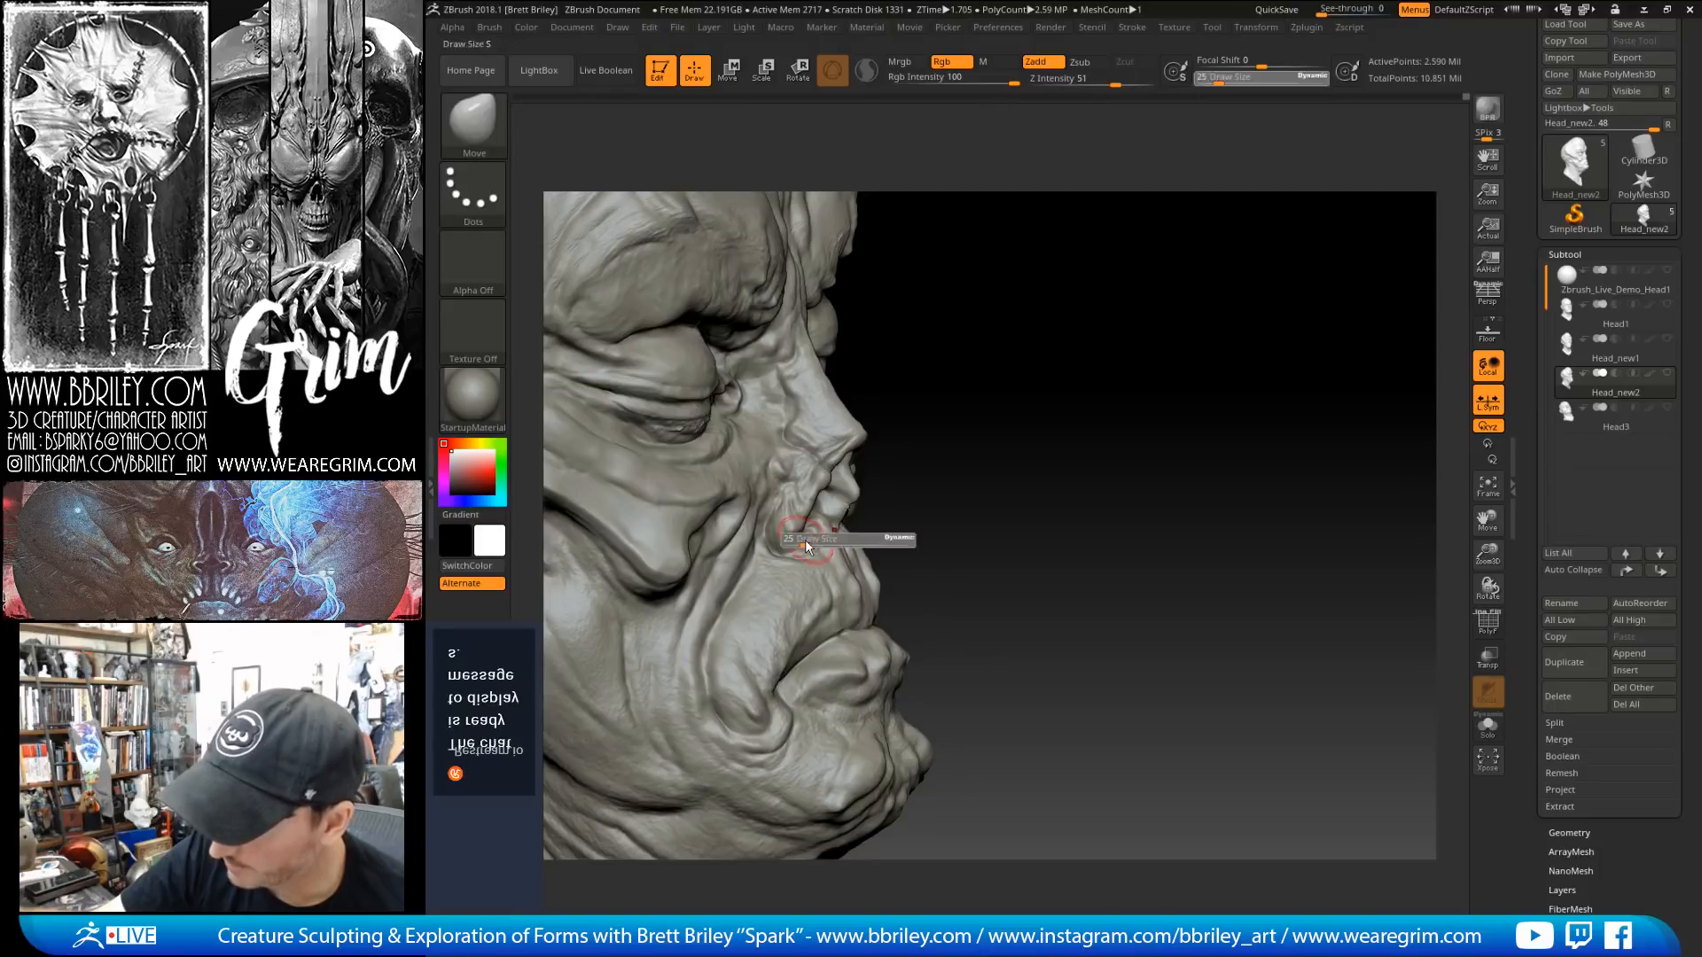
{"action": "left_click_drag", "start_coordinate": [1036, 398], "coordinate": [941, 417]}
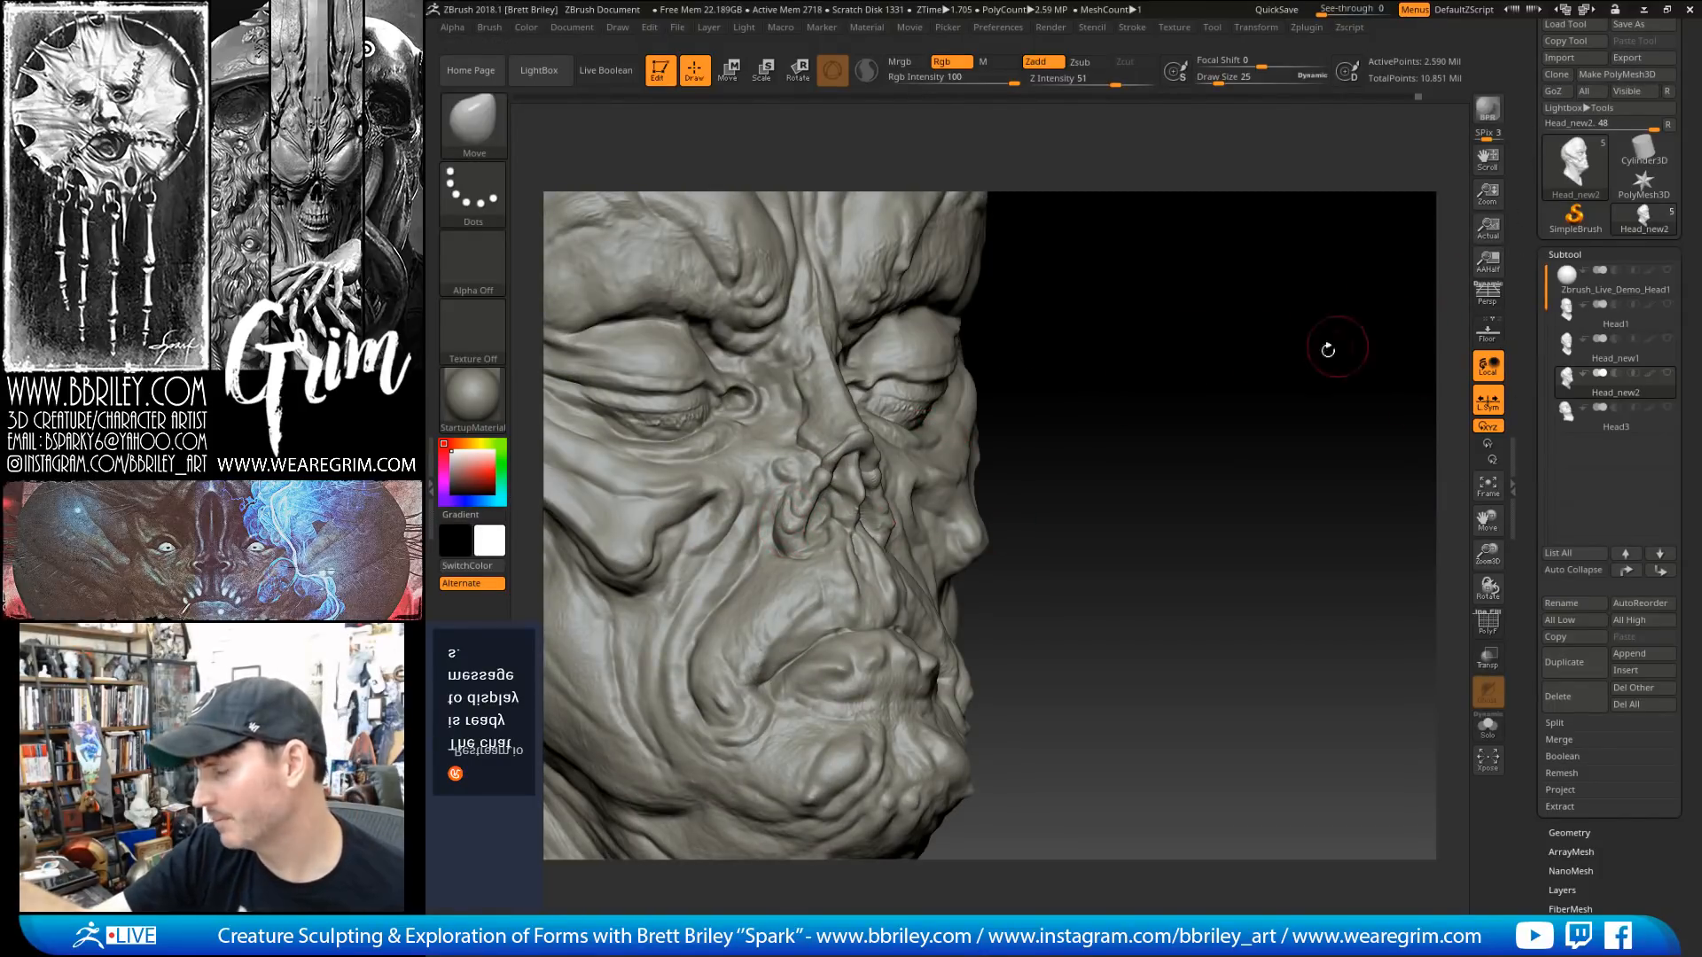
Step: Refine the folds around the nose cavity with the Move brush at draw sizes 16 and 10
{"action": "left_click_drag", "start_coordinate": [1356, 410], "coordinate": [1209, 360]}
{"action": "key", "text": "bracketleft"}
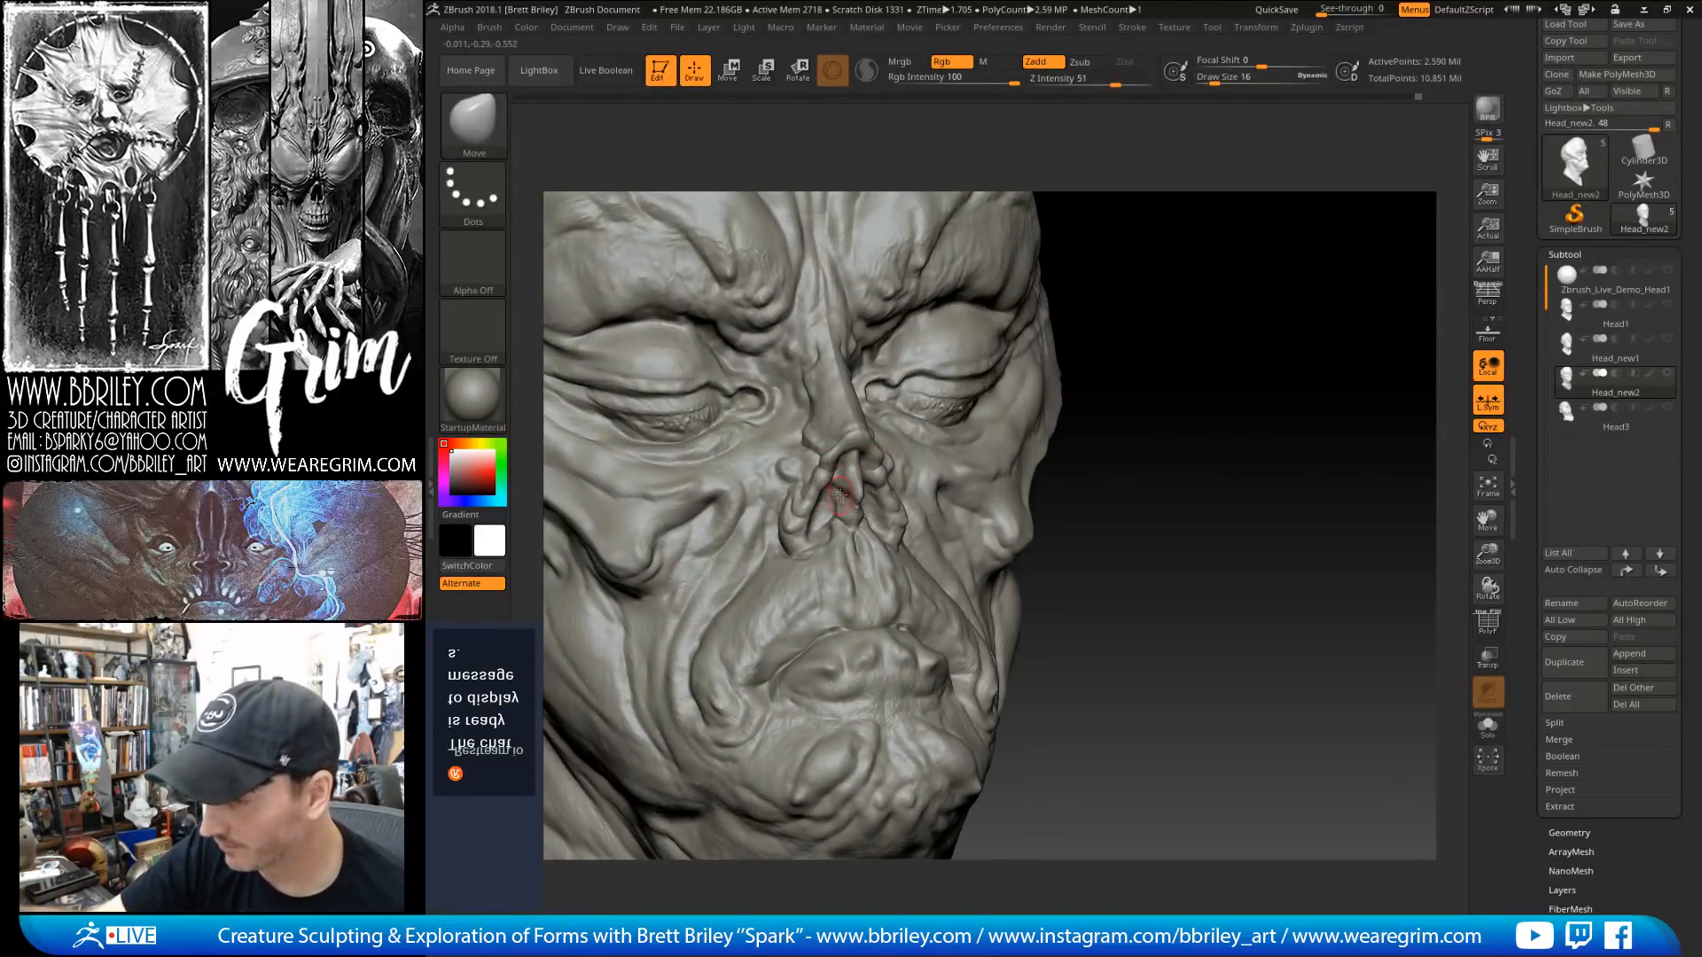
{"action": "left_click_drag", "start_coordinate": [1276, 483], "coordinate": [1156, 479]}
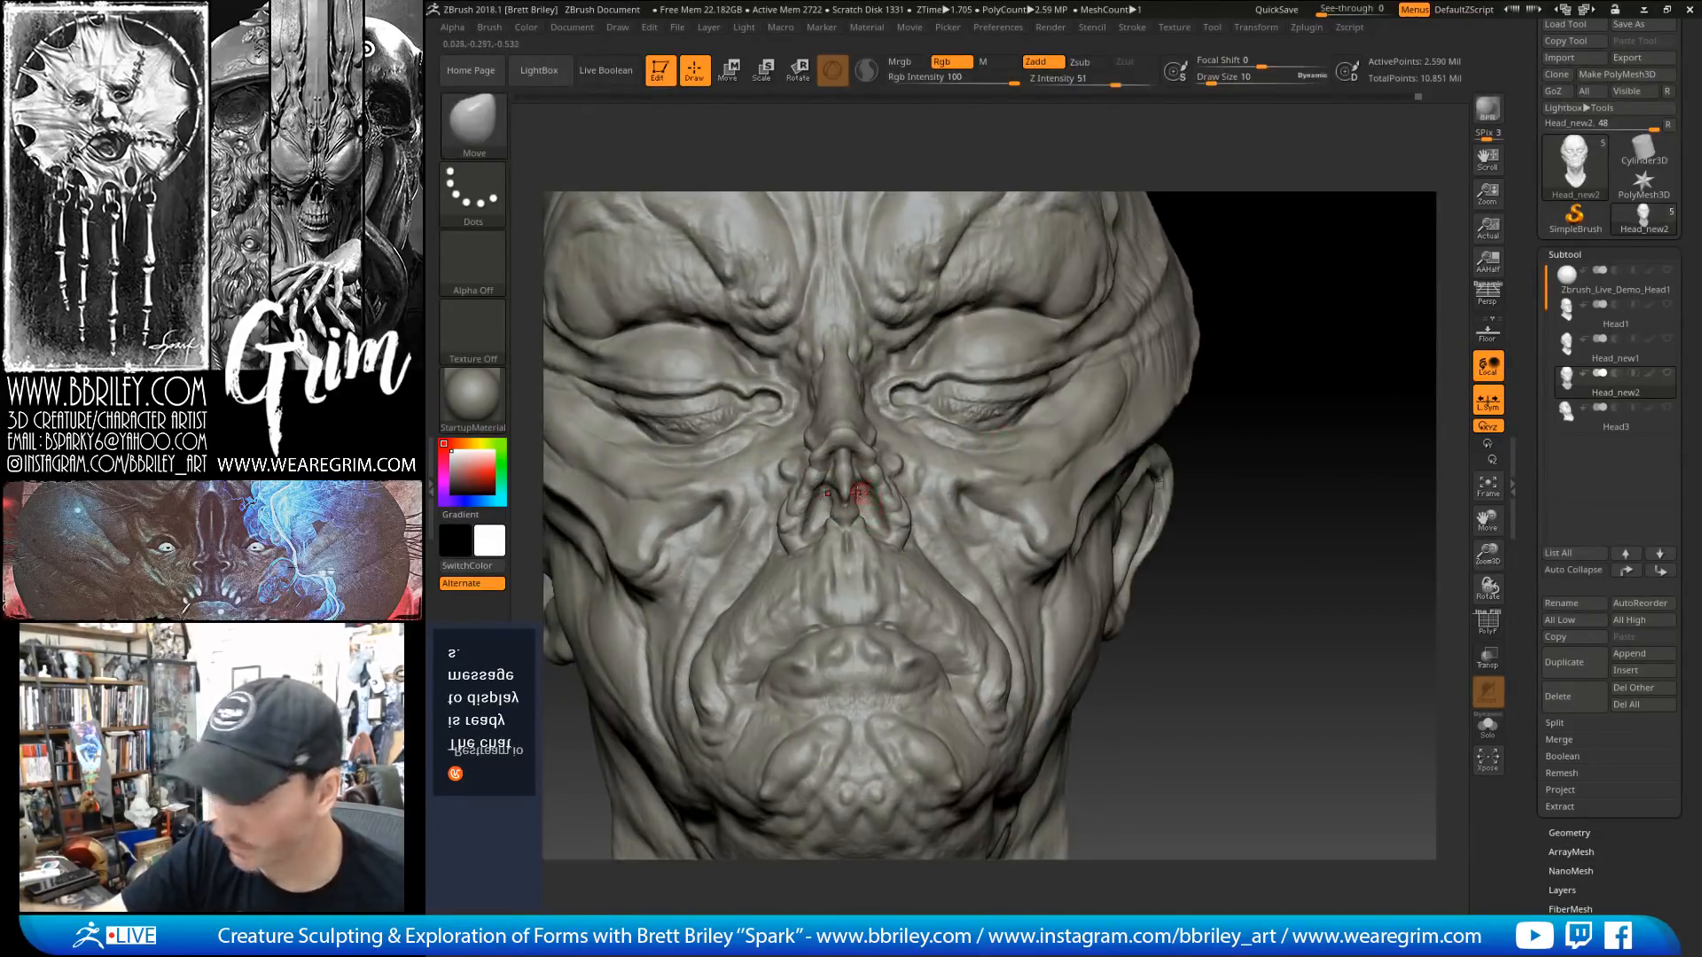
Step: Deepen the creases inside the nostril folds with DamStandard at draw size 7
{"action": "key", "text": "b"}
{"action": "key", "text": "d"}
{"action": "key", "text": "s"}
{"action": "key", "text": "s"}
{"action": "left_click_drag", "start_coordinate": [874, 505], "coordinate": [871, 505]}
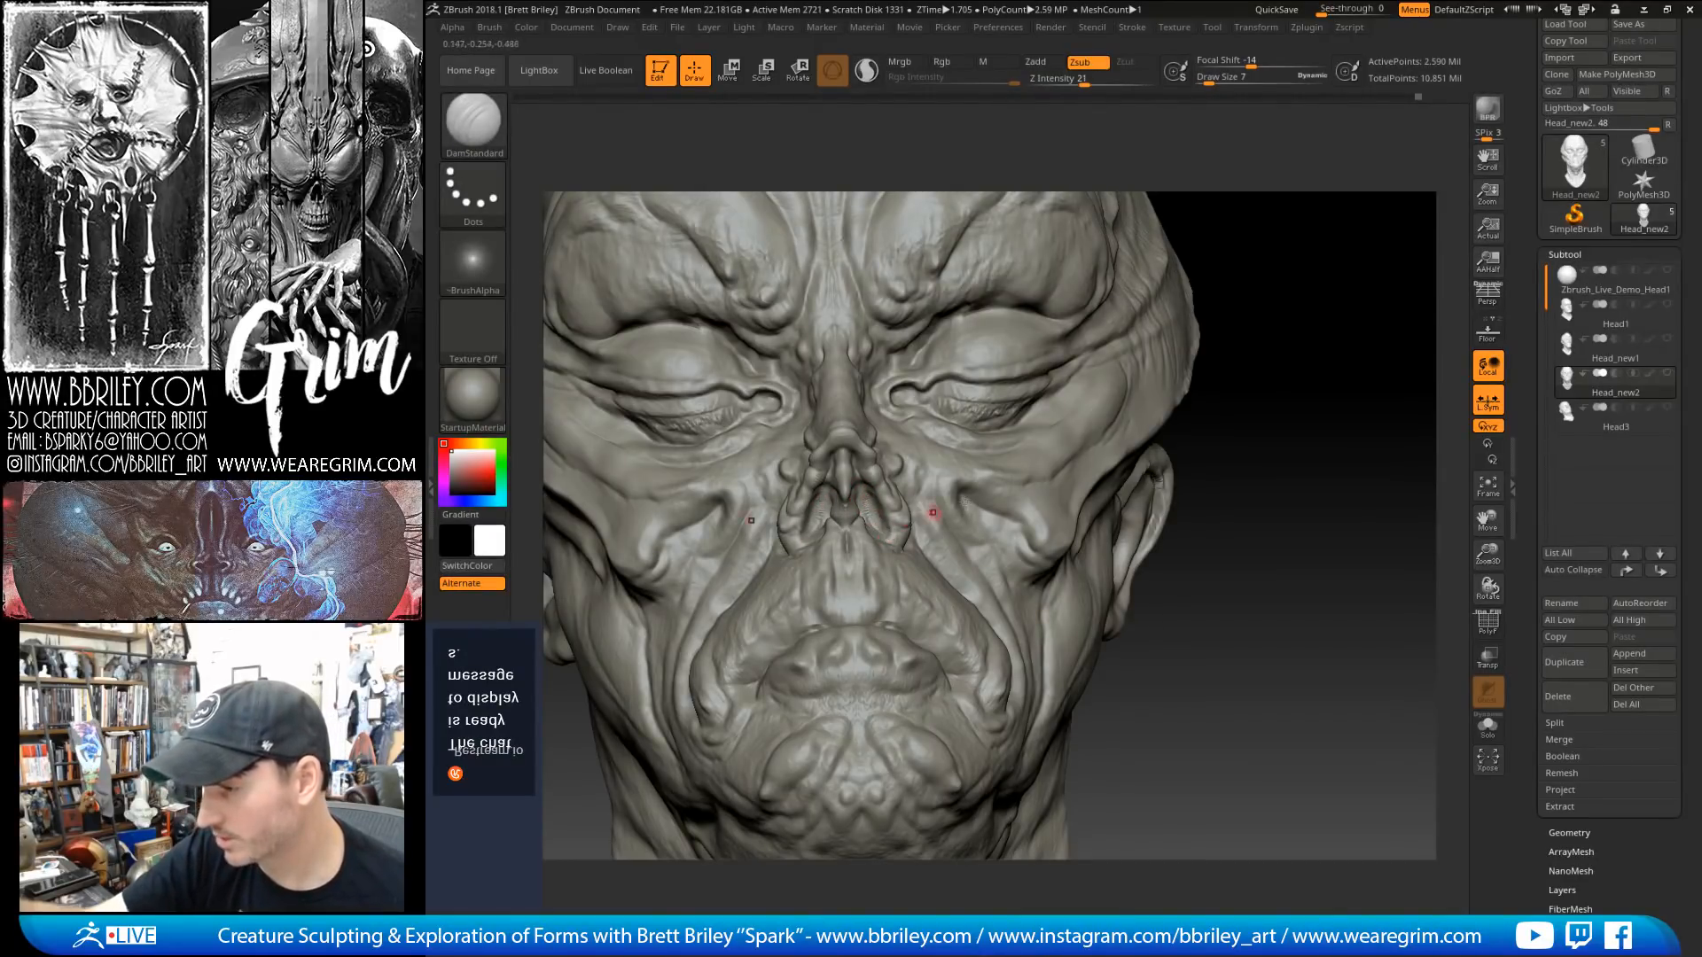
{"action": "left_click_drag", "start_coordinate": [1301, 387], "coordinate": [1284, 417]}
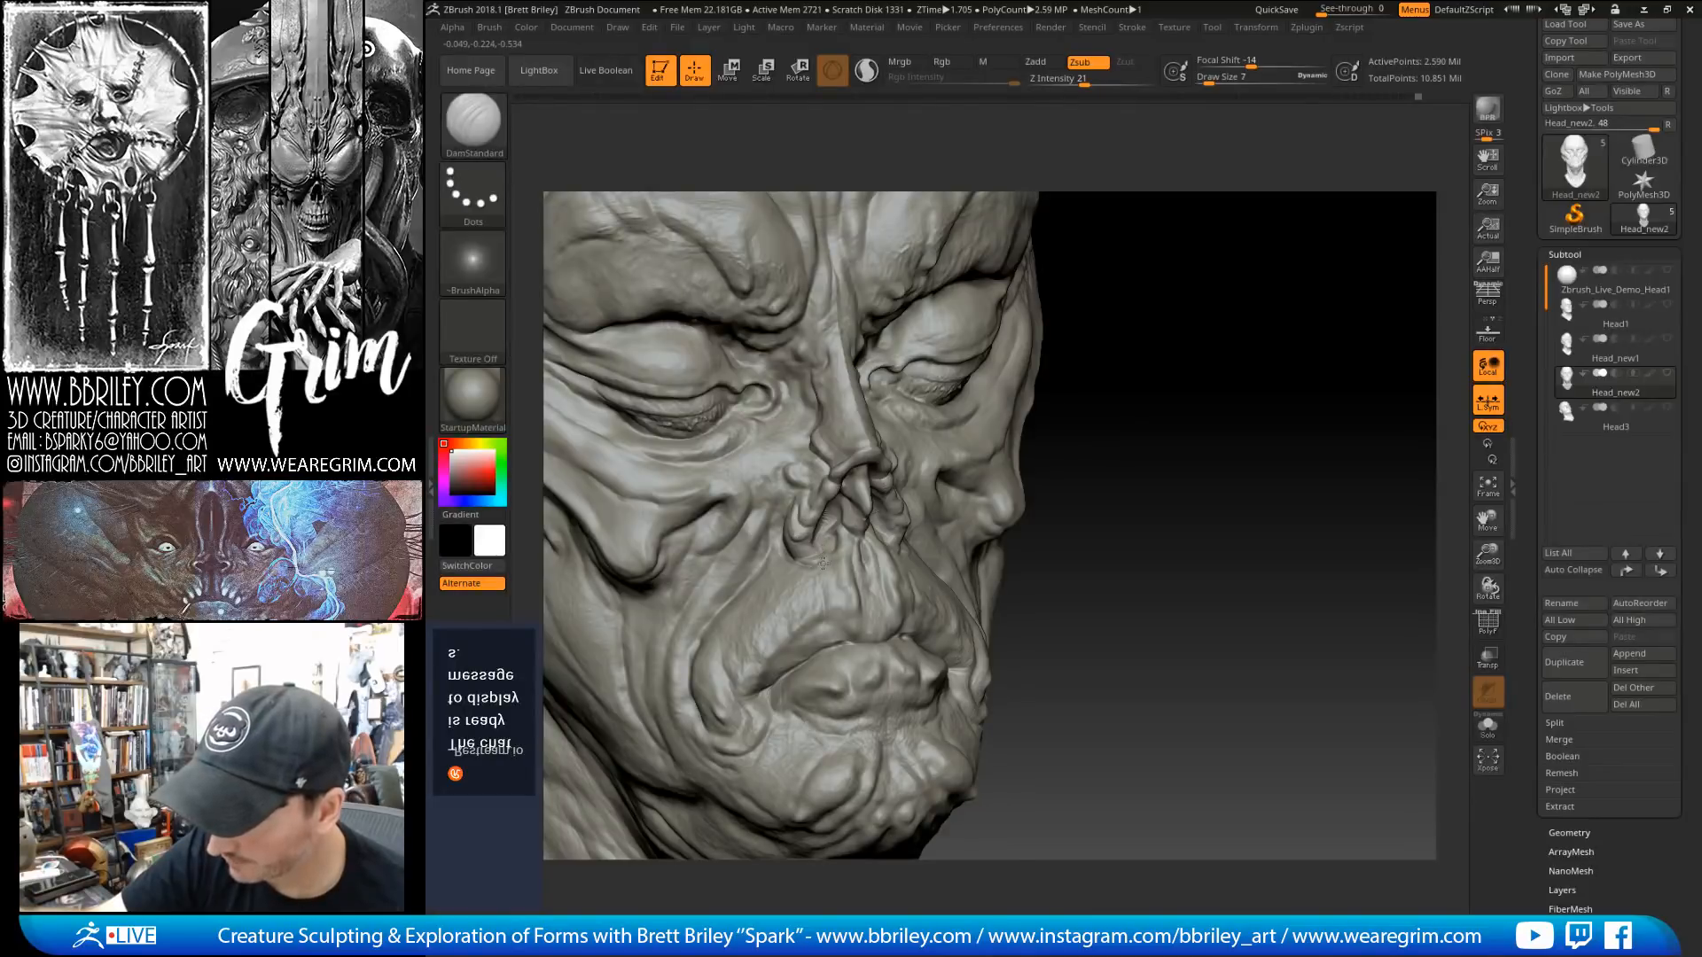
Step: Detail the inner part of the lower eyelid with DamStandard and the Standard brush at draw size 7
{"action": "mouse_move", "coordinate": [1144, 364]}
{"action": "left_mouse_down"}
{"action": "mouse_move", "coordinate": [1187, 330]}
{"action": "mouse_move", "coordinate": [1170, 212]}
{"action": "mouse_move", "coordinate": [1157, 346]}
{"action": "left_mouse_up"}
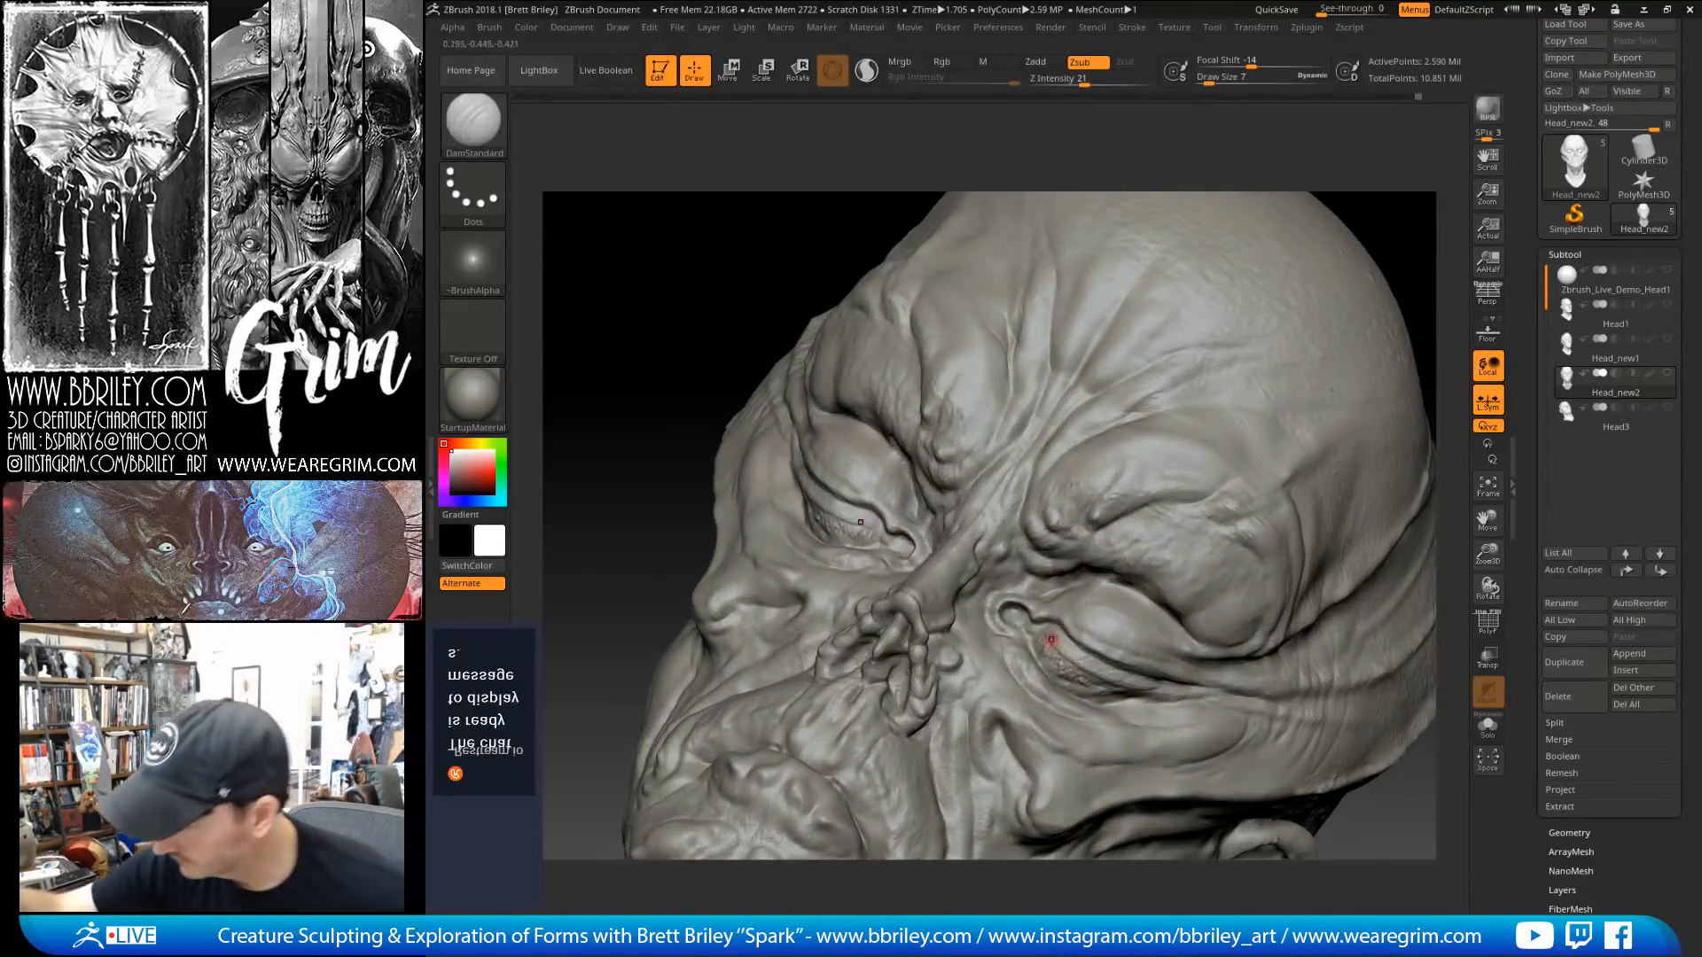
{"action": "left_click_drag", "start_coordinate": [1406, 221], "coordinate": [1322, 280]}
{"action": "key", "text": "b"}
{"action": "key", "text": "s"}
{"action": "key", "text": "t"}
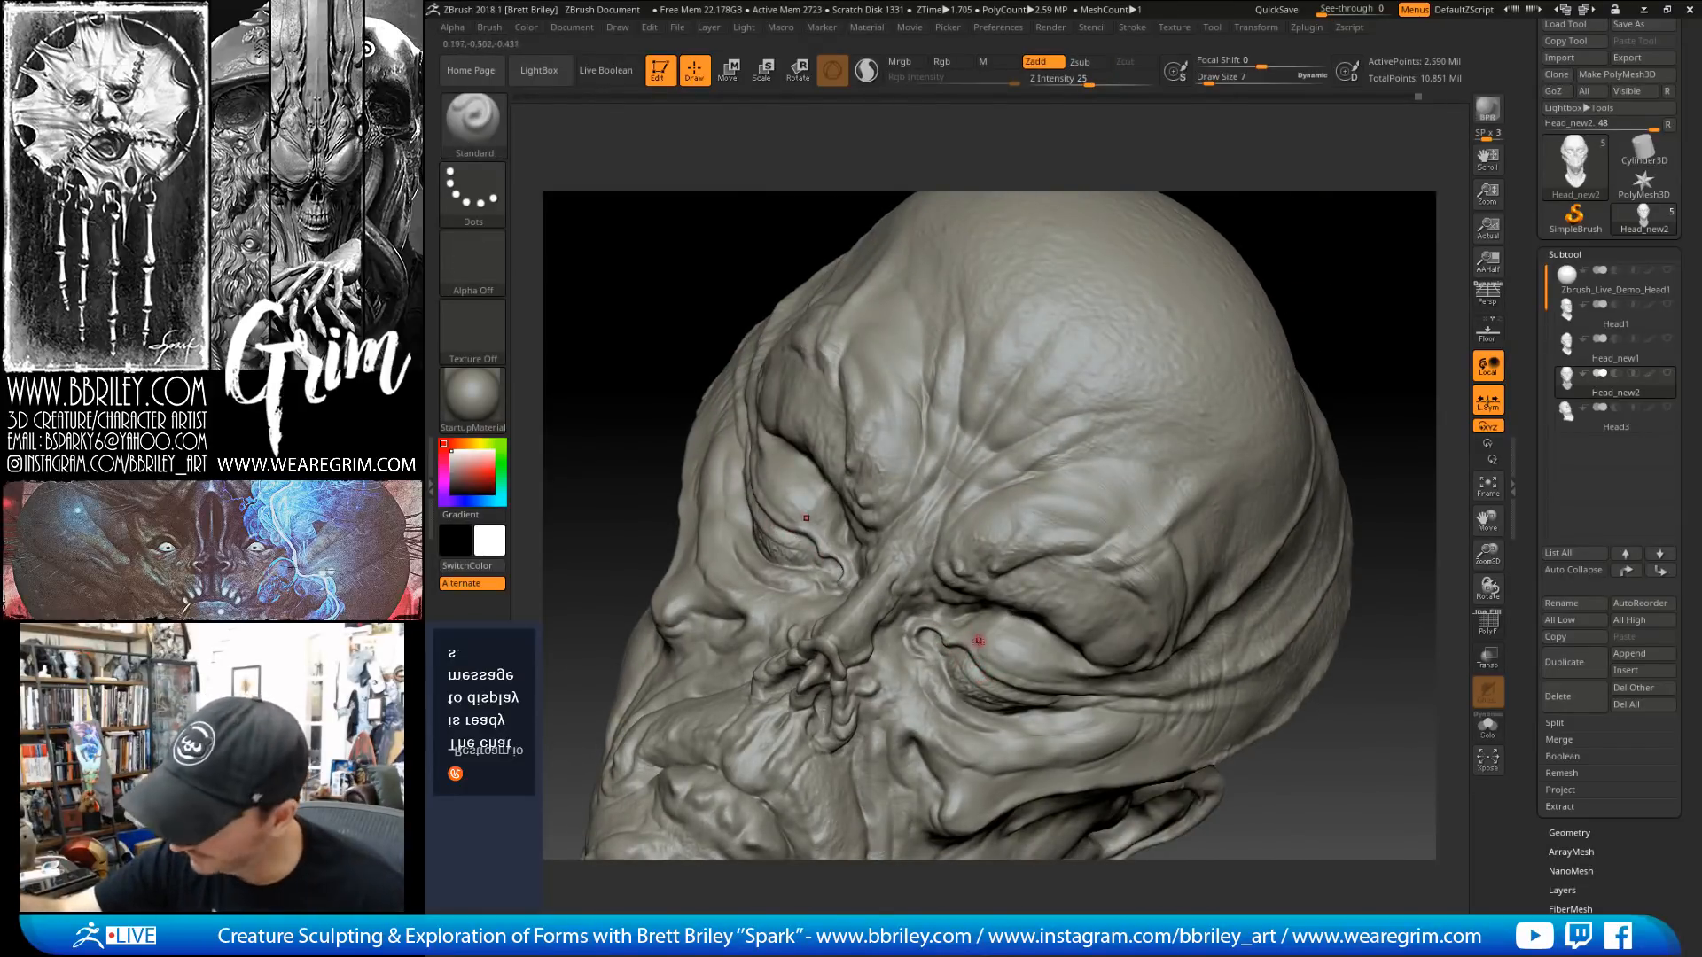
Step: Choose the Move brush, lower the head to the 647,554-point subdivision level and reshape the lower eyelid at draw size 41
{"action": "key", "text": "b"}
{"action": "key", "text": "m"}
{"action": "key", "text": "v"}
{"action": "key", "text": "s"}
{"action": "mouse_move", "coordinate": [982, 671]}
{"action": "left_mouse_down"}
{"action": "mouse_move", "coordinate": [964, 662]}
{"action": "mouse_move", "coordinate": [1008, 678]}
{"action": "left_mouse_up"}
{"action": "key", "text": "shift+d"}
{"action": "key", "text": "bracketleft"}
{"action": "key", "text": "bracketleft"}
{"action": "mouse_move", "coordinate": [1064, 686]}
{"action": "right_mouse_down"}
{"action": "mouse_move", "coordinate": [1048, 684]}
{"action": "mouse_move", "coordinate": [1054, 660]}
{"action": "right_mouse_up"}
{"action": "key", "text": "bracketright"}
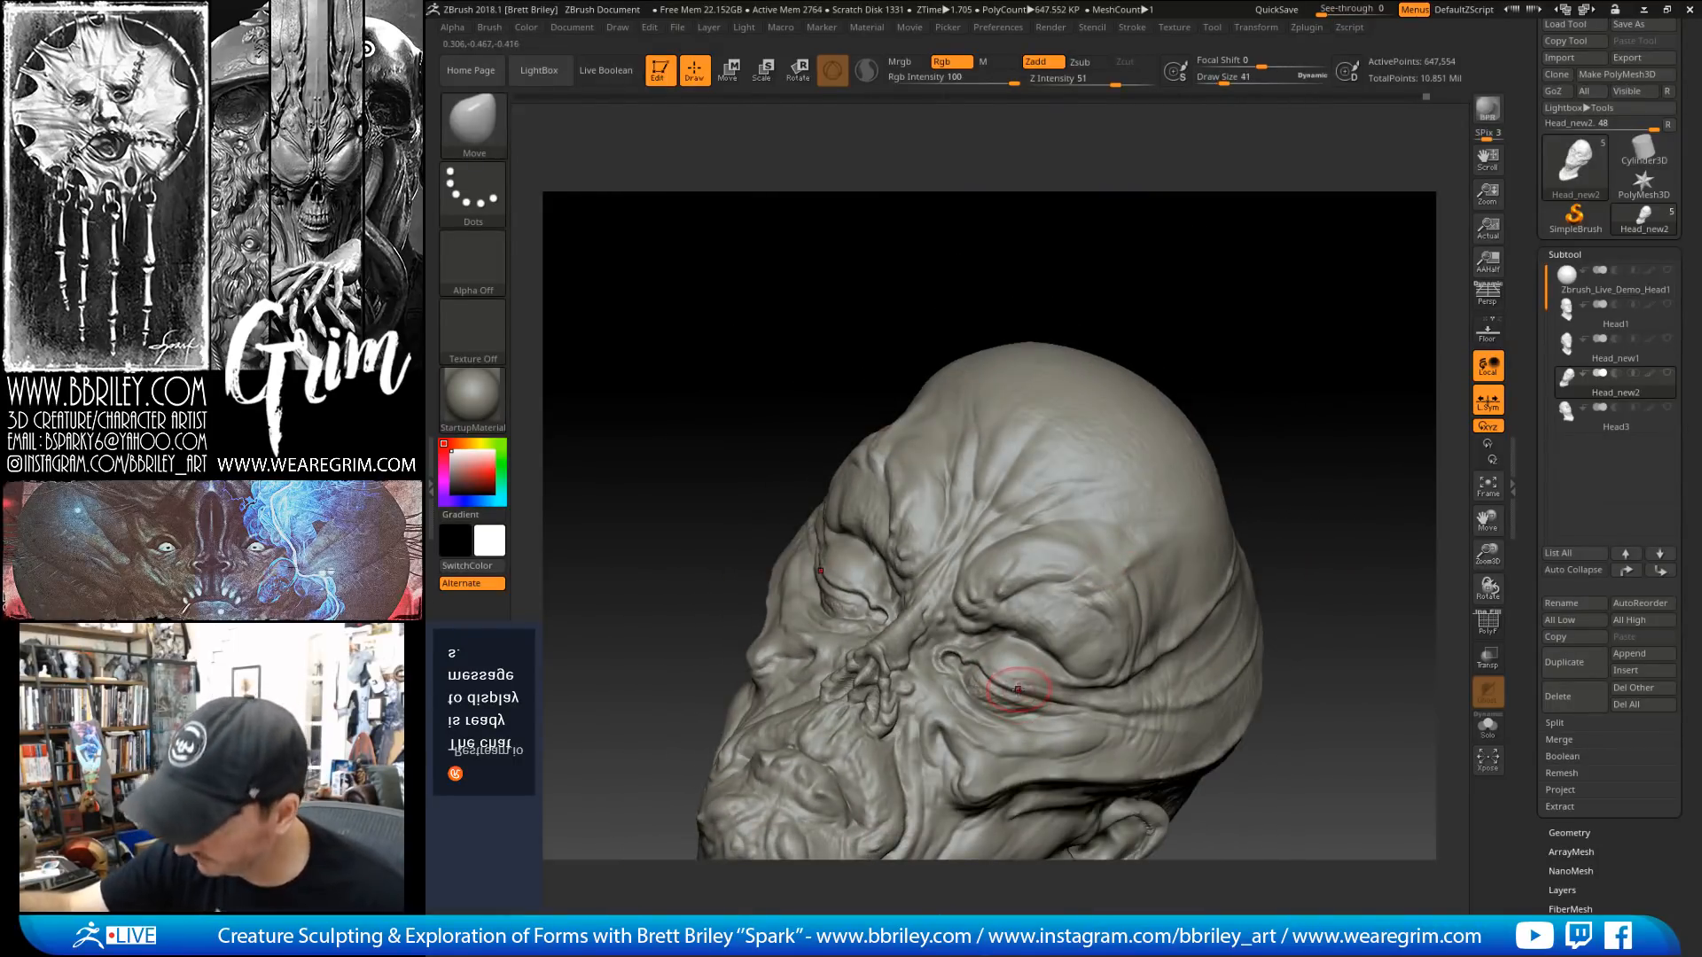
{"action": "left_click_drag", "start_coordinate": [1019, 693], "coordinate": [1017, 688]}
Step: Adjust the outer lower eyelid and the forms above it with the Move brush at draw sizes 41 and 50
{"action": "left_click_drag", "start_coordinate": [1312, 293], "coordinate": [1210, 289]}
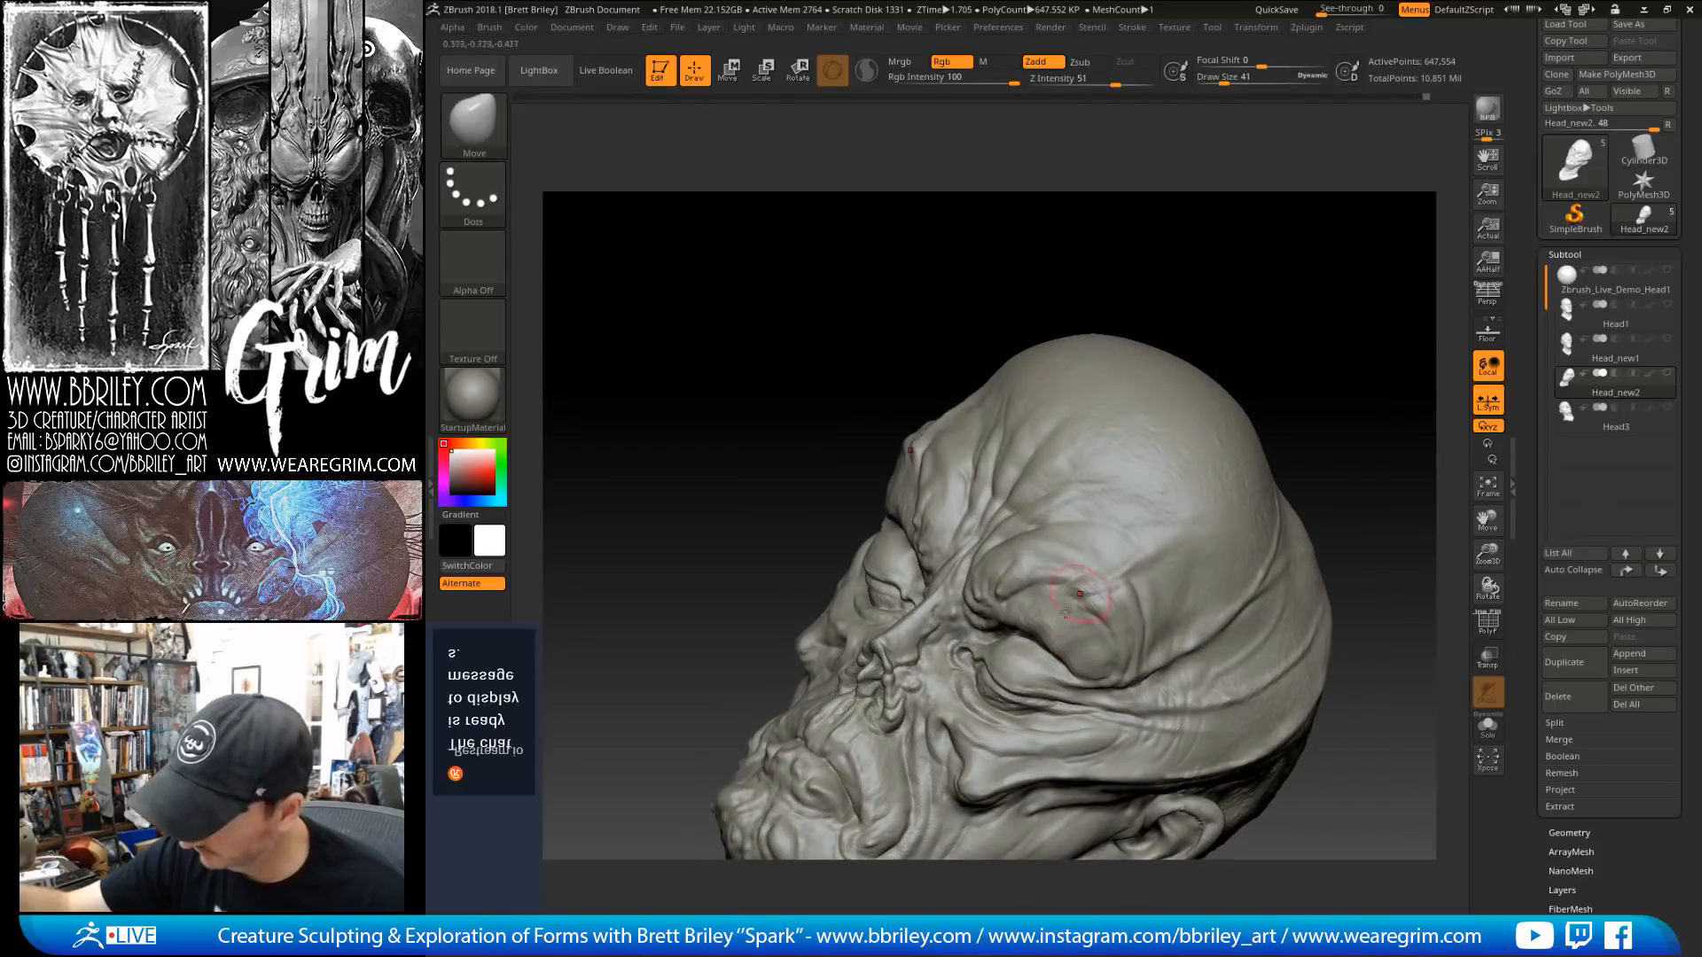
{"action": "left_click_drag", "start_coordinate": [1015, 688], "coordinate": [1071, 700]}
{"action": "key", "text": "bracketright"}
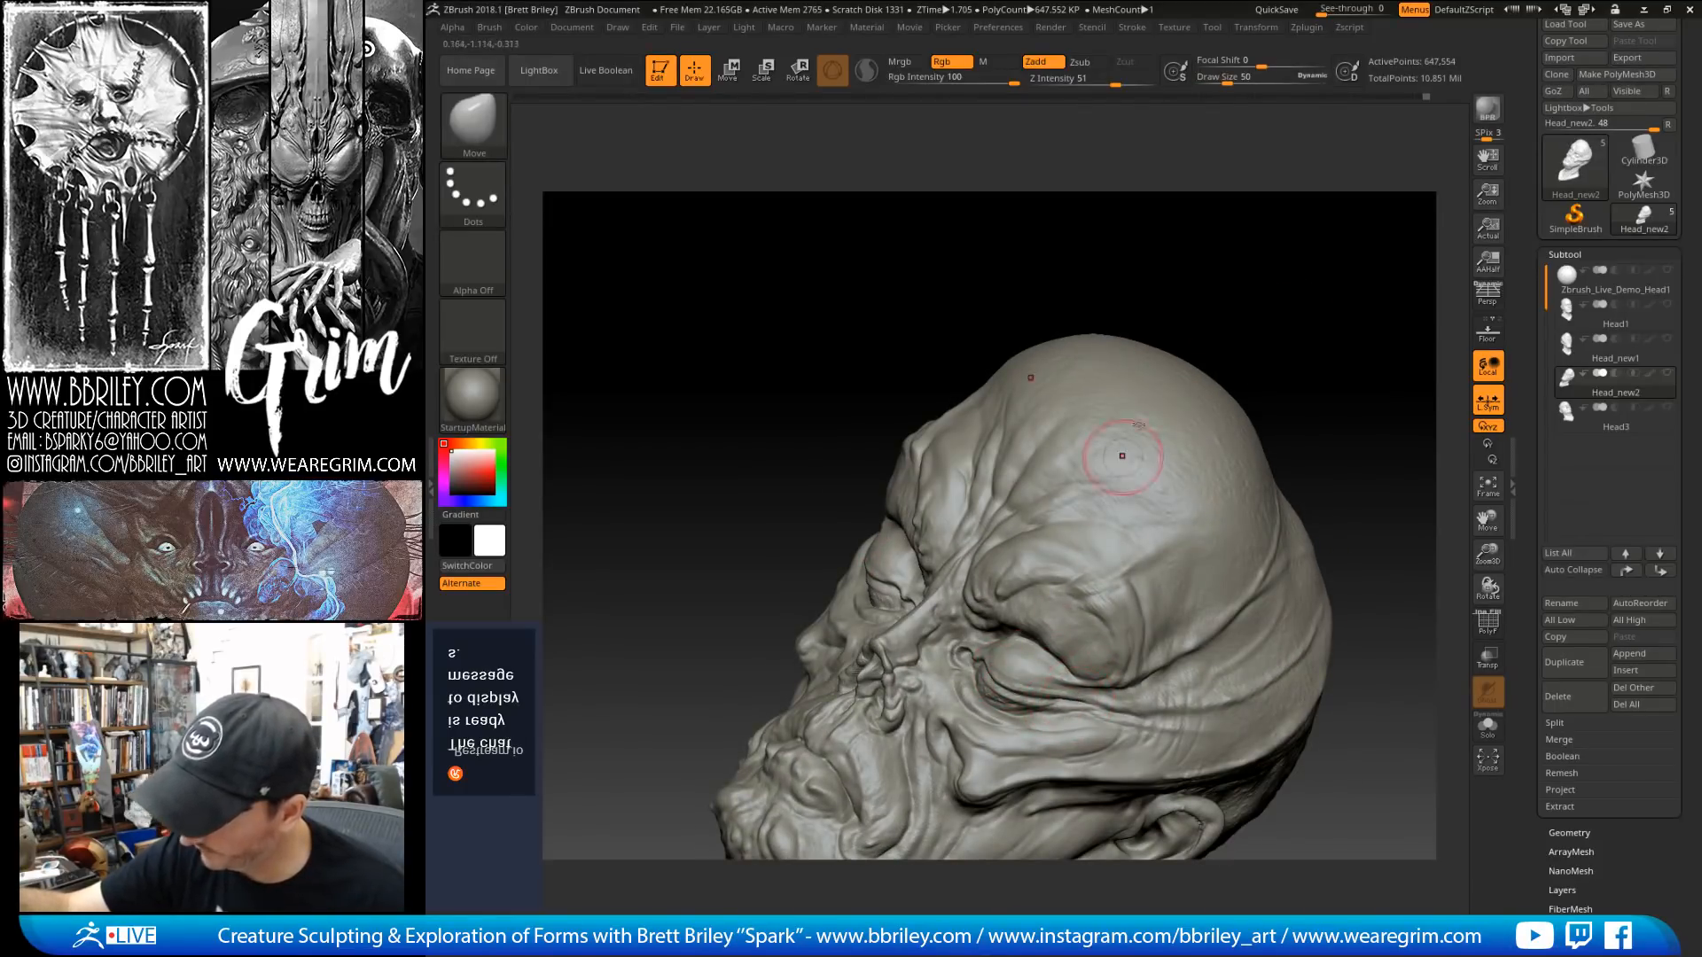
Step: Raise the head to the 2.59-million-point level and reshape the inner lower eyelid with the Move brush at draw size 21
{"action": "left_click_drag", "start_coordinate": [1303, 372], "coordinate": [1273, 334]}
{"action": "key", "text": "d"}
{"action": "key", "text": "bracketleft"}
{"action": "key", "text": "bracketleft"}
{"action": "key", "text": "bracketleft"}
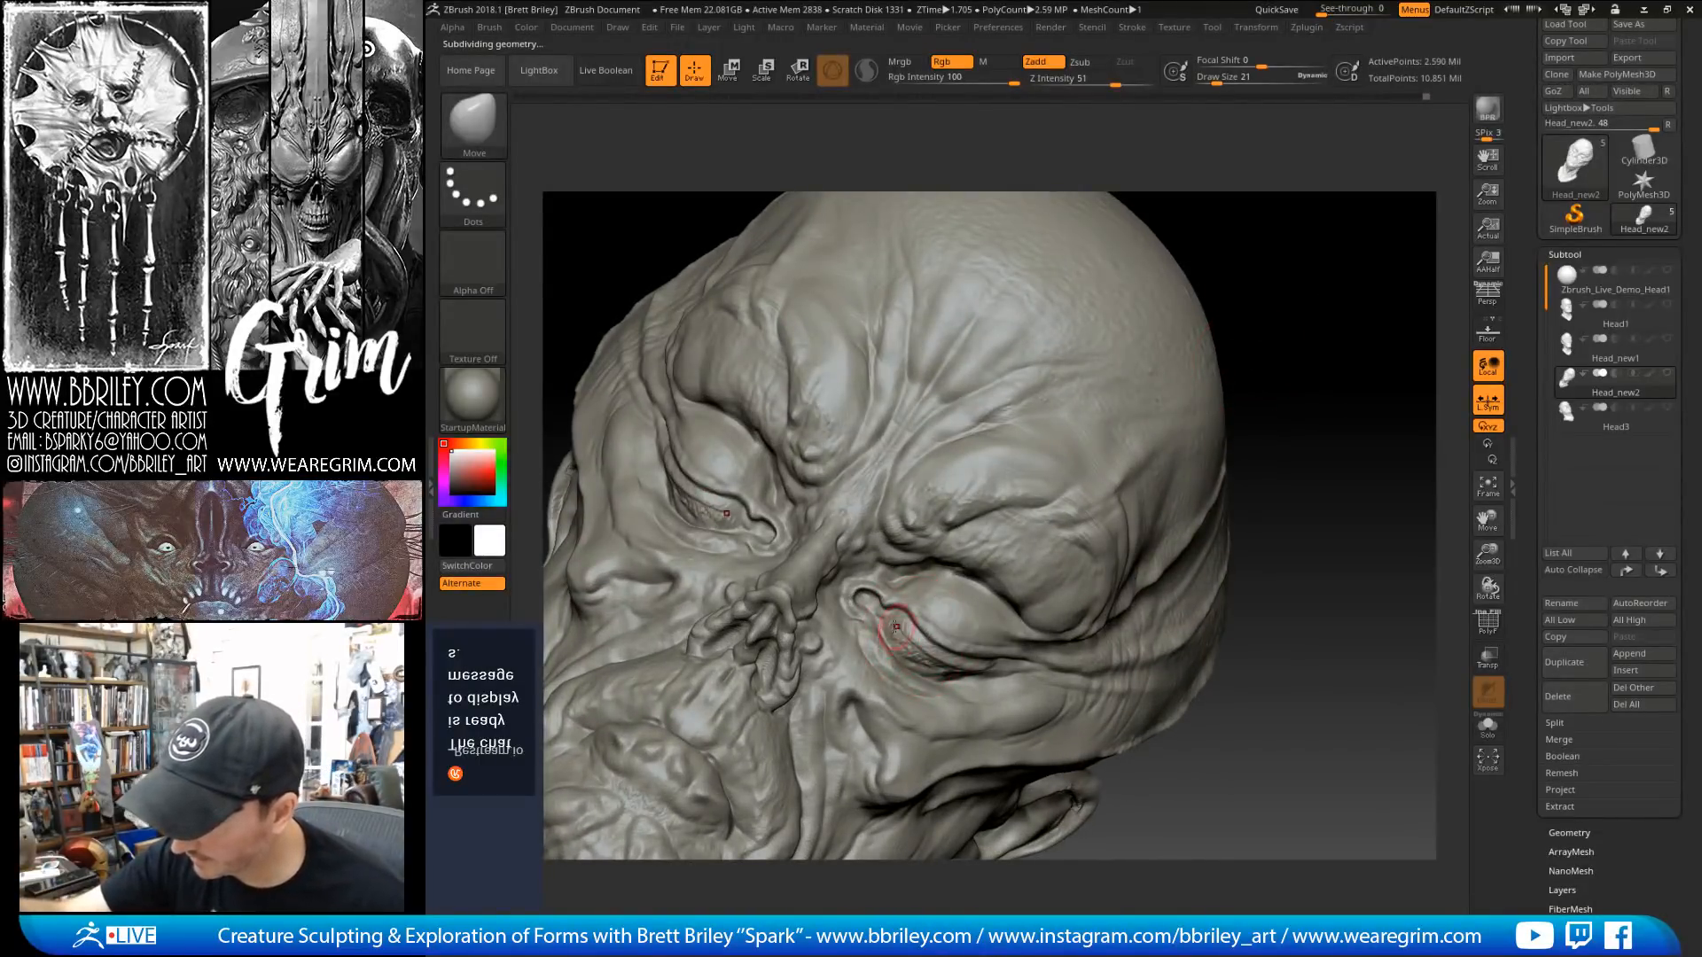
Step: Define the rim of the lower eyelid with DamStandard at draw size 13 and the Standard brush at draw size 6
{"action": "key", "text": "b"}
{"action": "key", "text": "d"}
{"action": "key", "text": "s"}
{"action": "key", "text": "bracketleft"}
{"action": "key", "text": "bracketleft"}
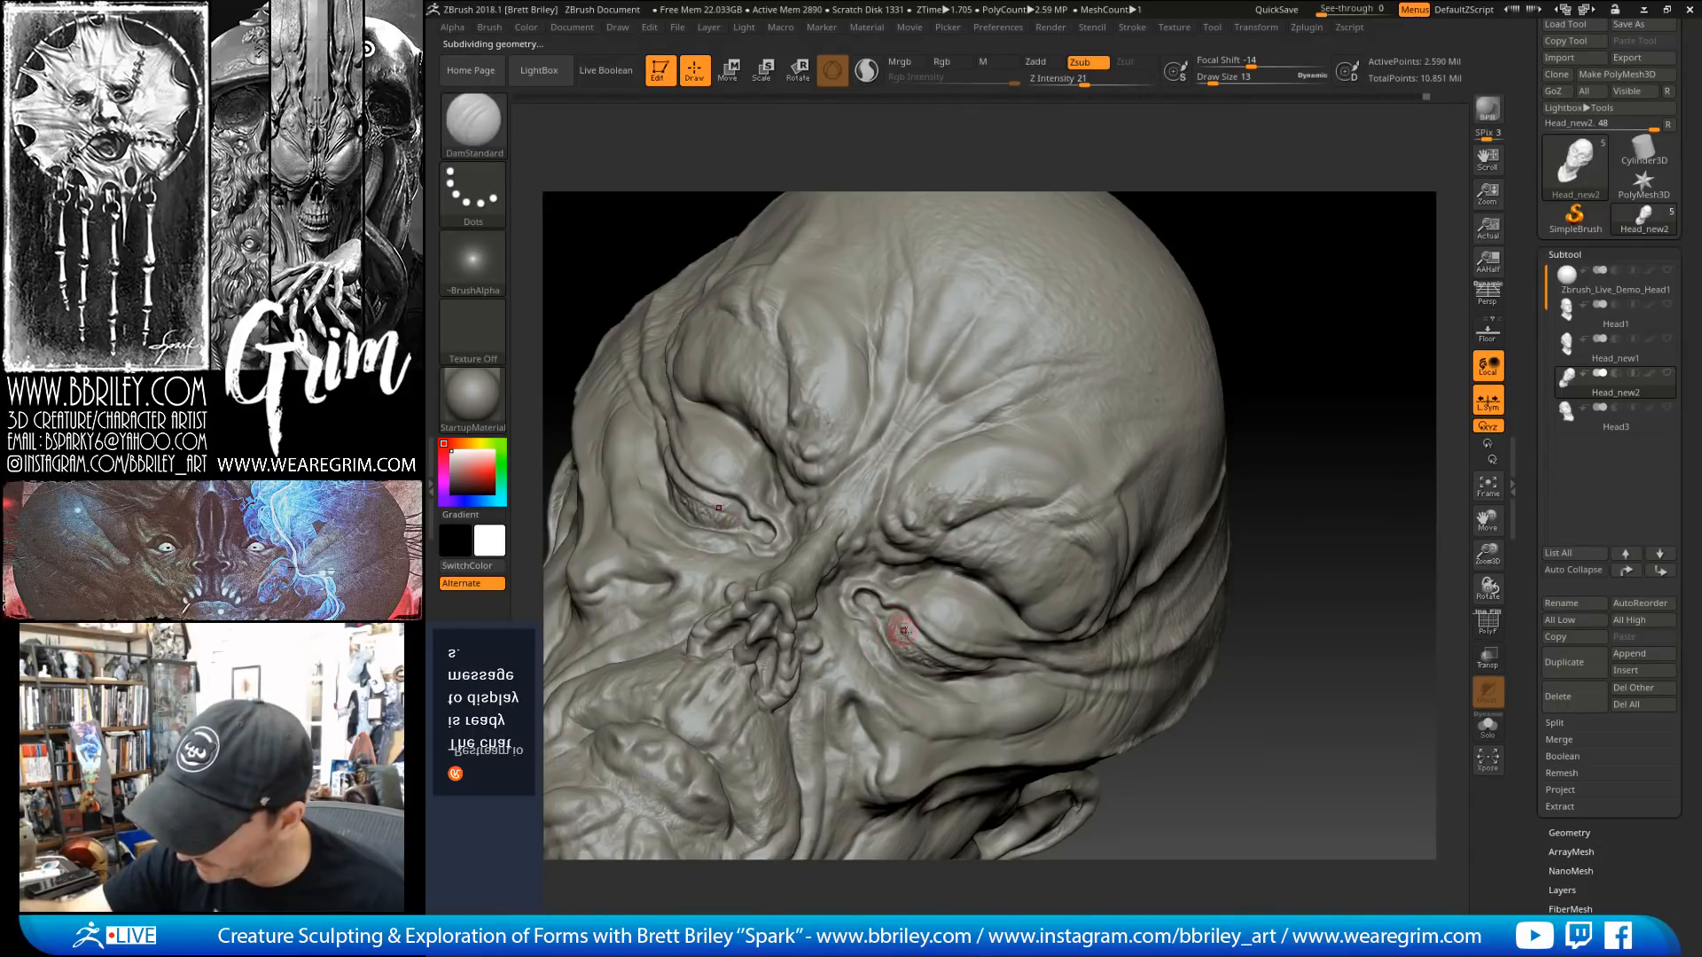
{"action": "key", "text": "b"}
{"action": "key", "text": "s"}
{"action": "key", "text": "t"}
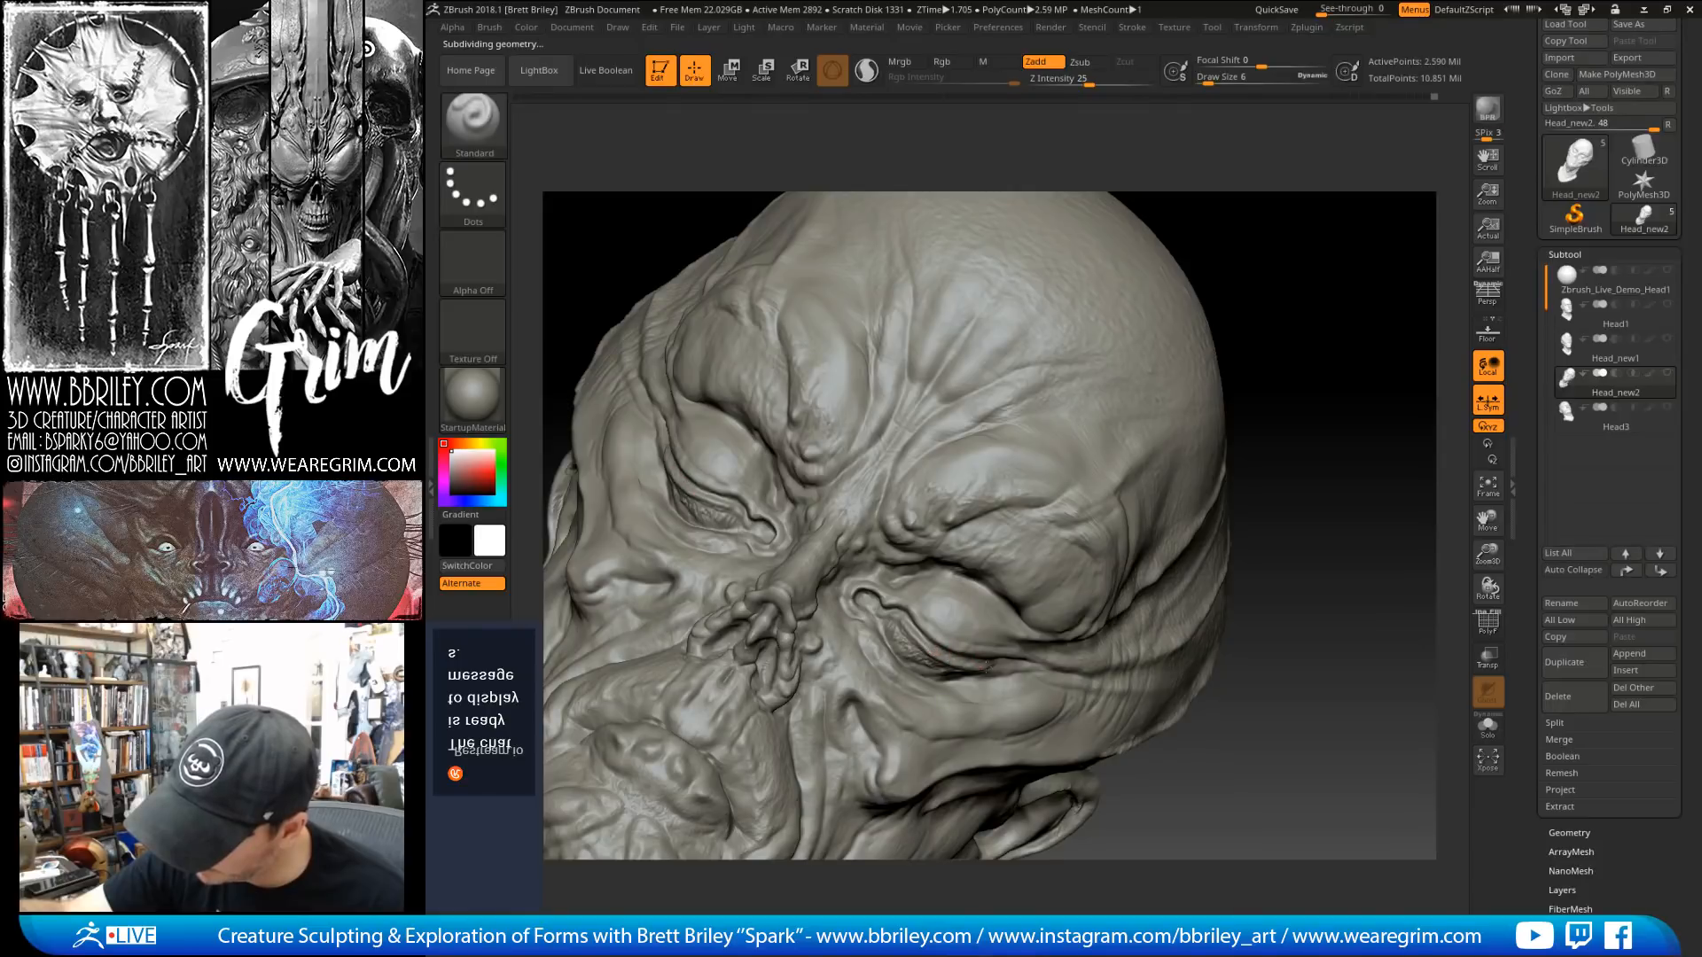
Step: Add fine lines along the lower eyelid with the Standard brush at draw size 1 and DamStandard at draw sizes 1 and 2
{"action": "right_click_drag", "start_coordinate": [1064, 497], "coordinate": [1131, 434]}
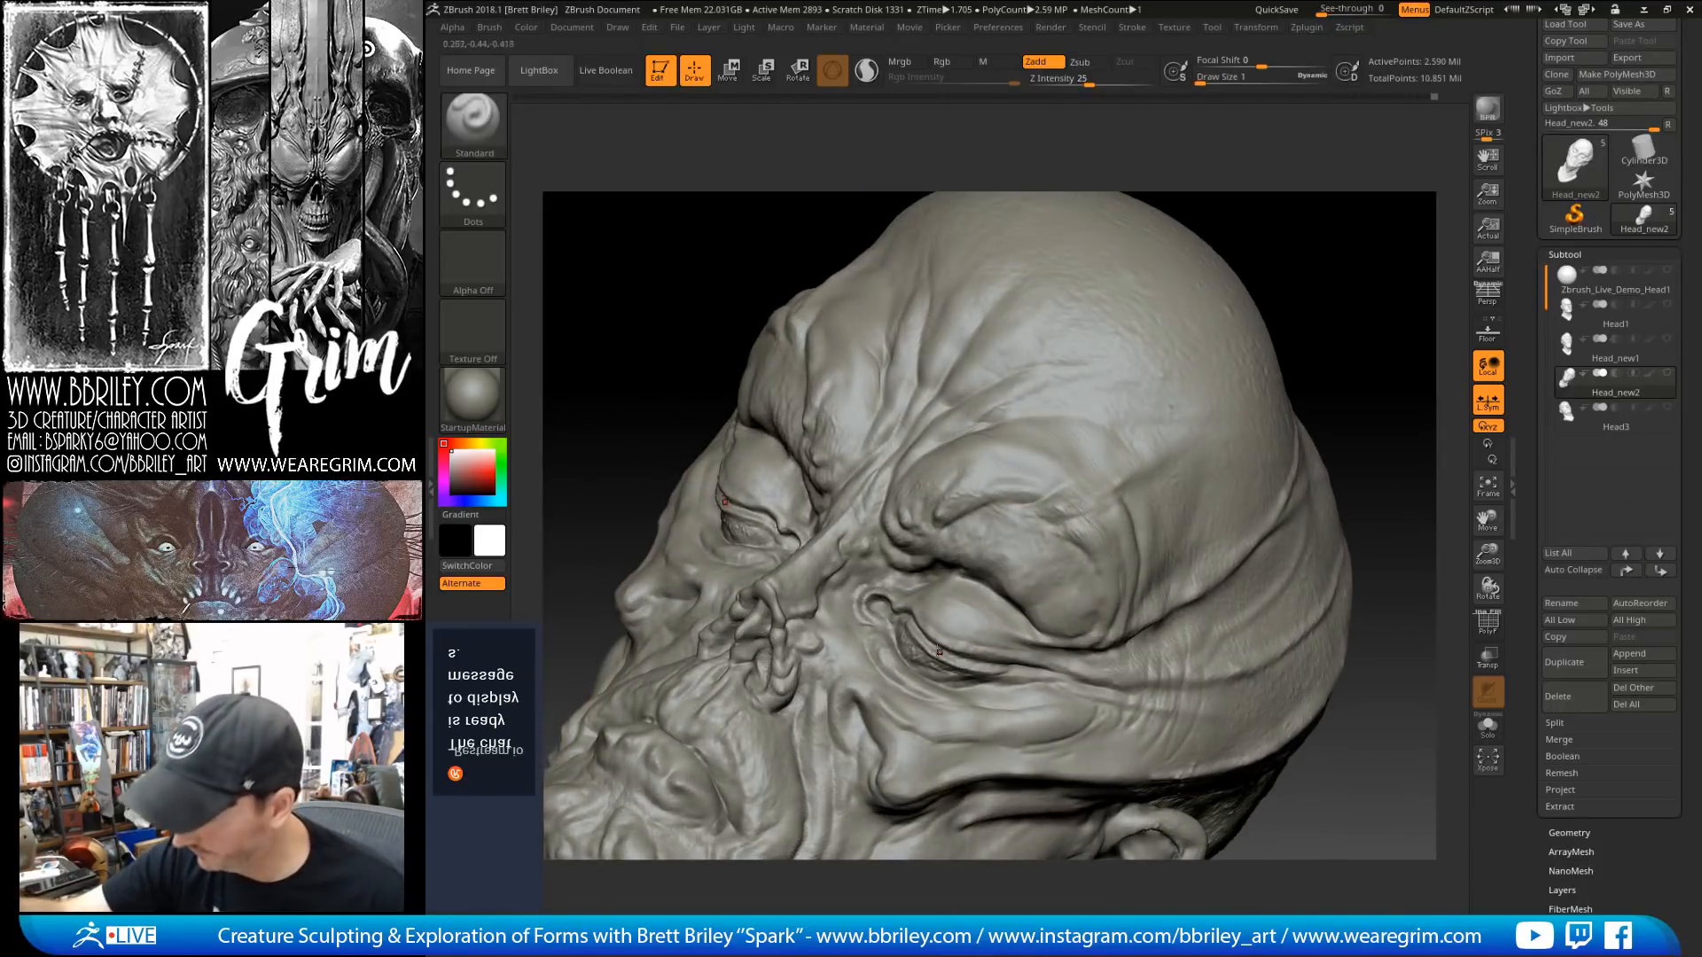
{"action": "key", "text": "b"}
{"action": "key", "text": "d"}
{"action": "key", "text": "s"}
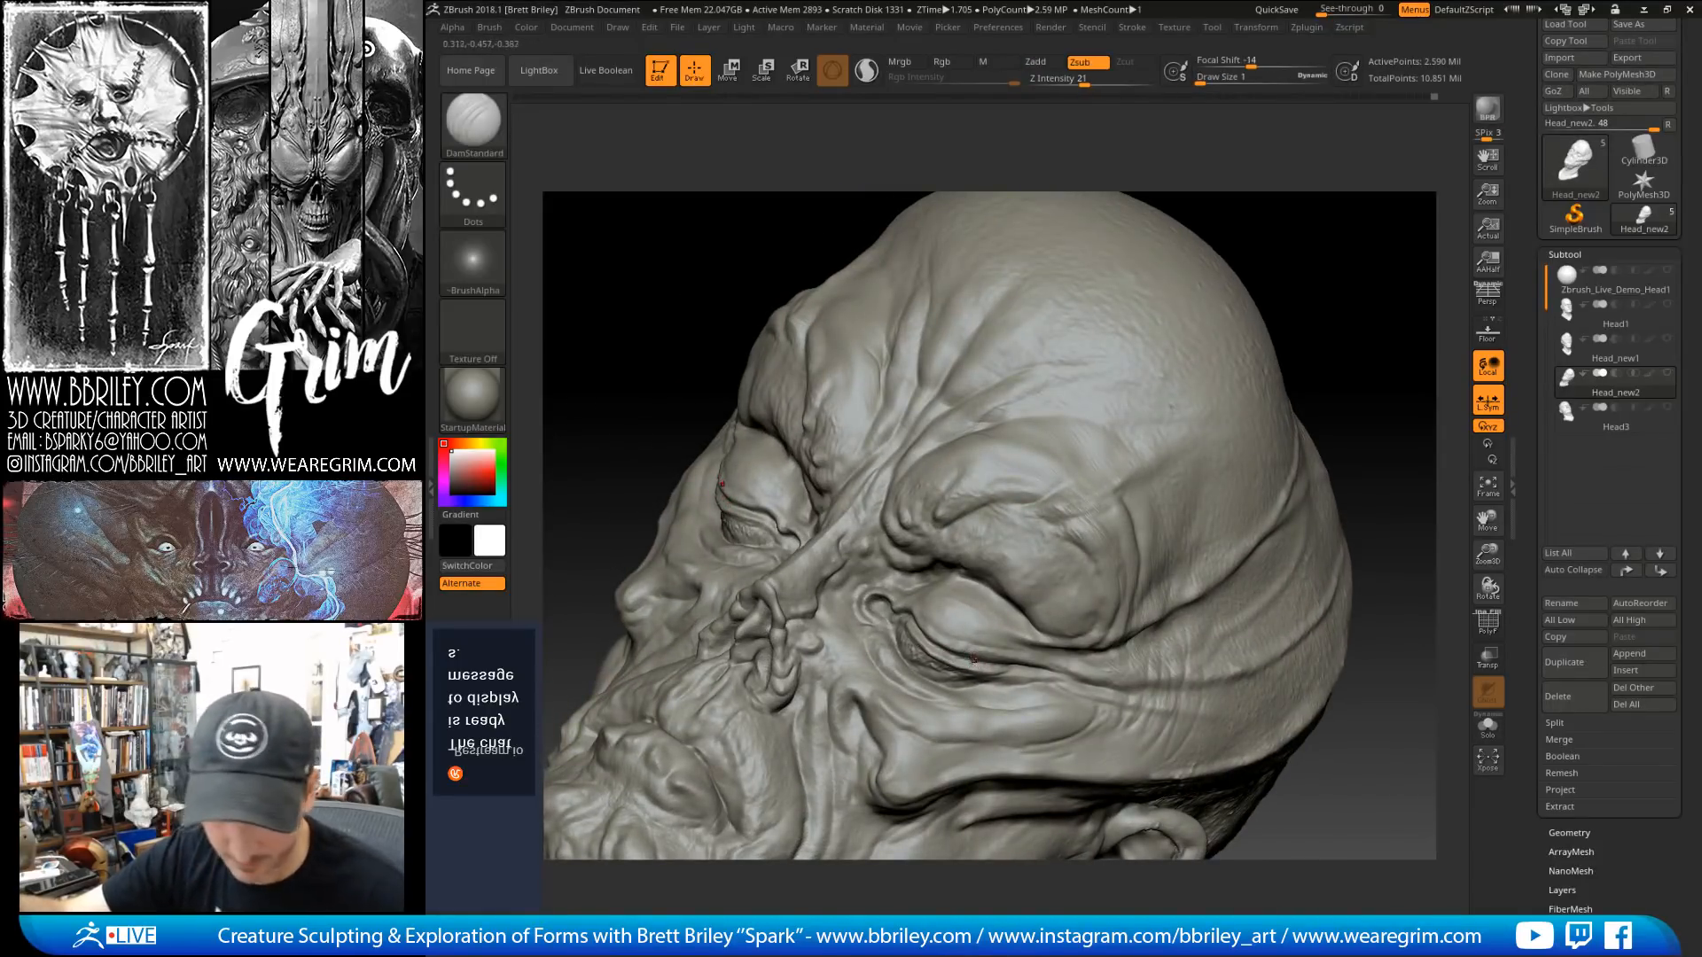
{"action": "key", "text": "bracketright"}
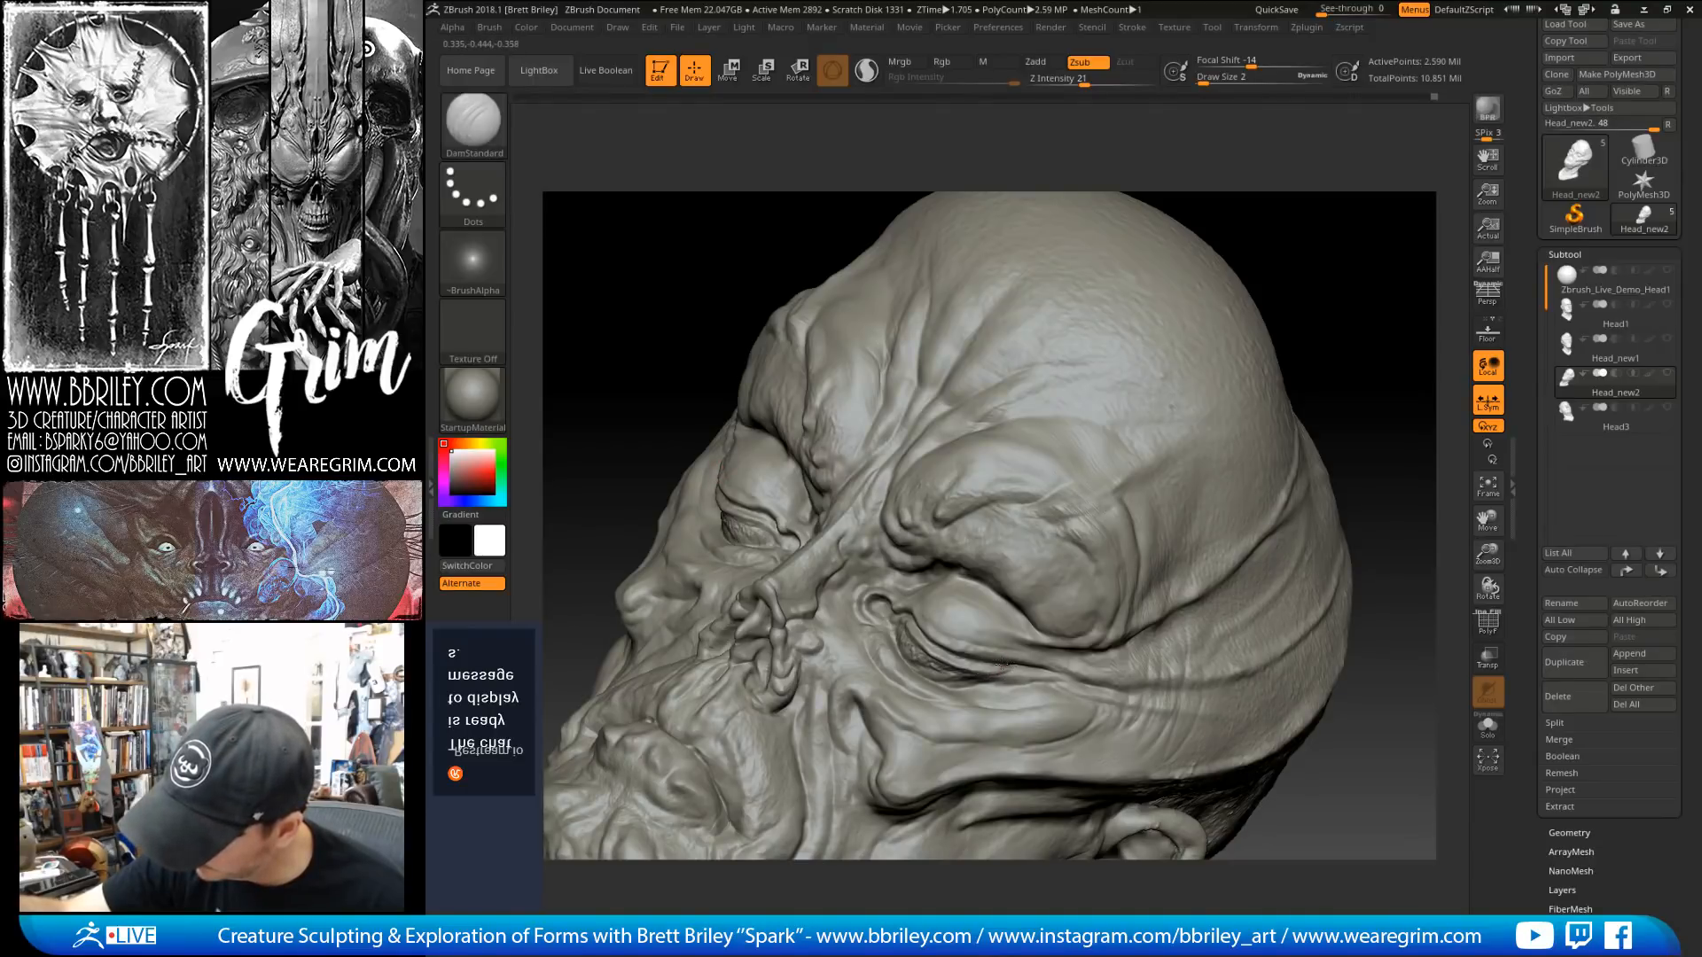
Step: Enlarge the brush to draw size 7 and smooth the surface of the upper eyelid
{"action": "key", "text": "bracketright"}
{"action": "key", "text": "bracketright"}
{"action": "key", "text": "bracketright"}
{"action": "key", "text": "bracketright"}
{"action": "key", "text": "bracketright"}
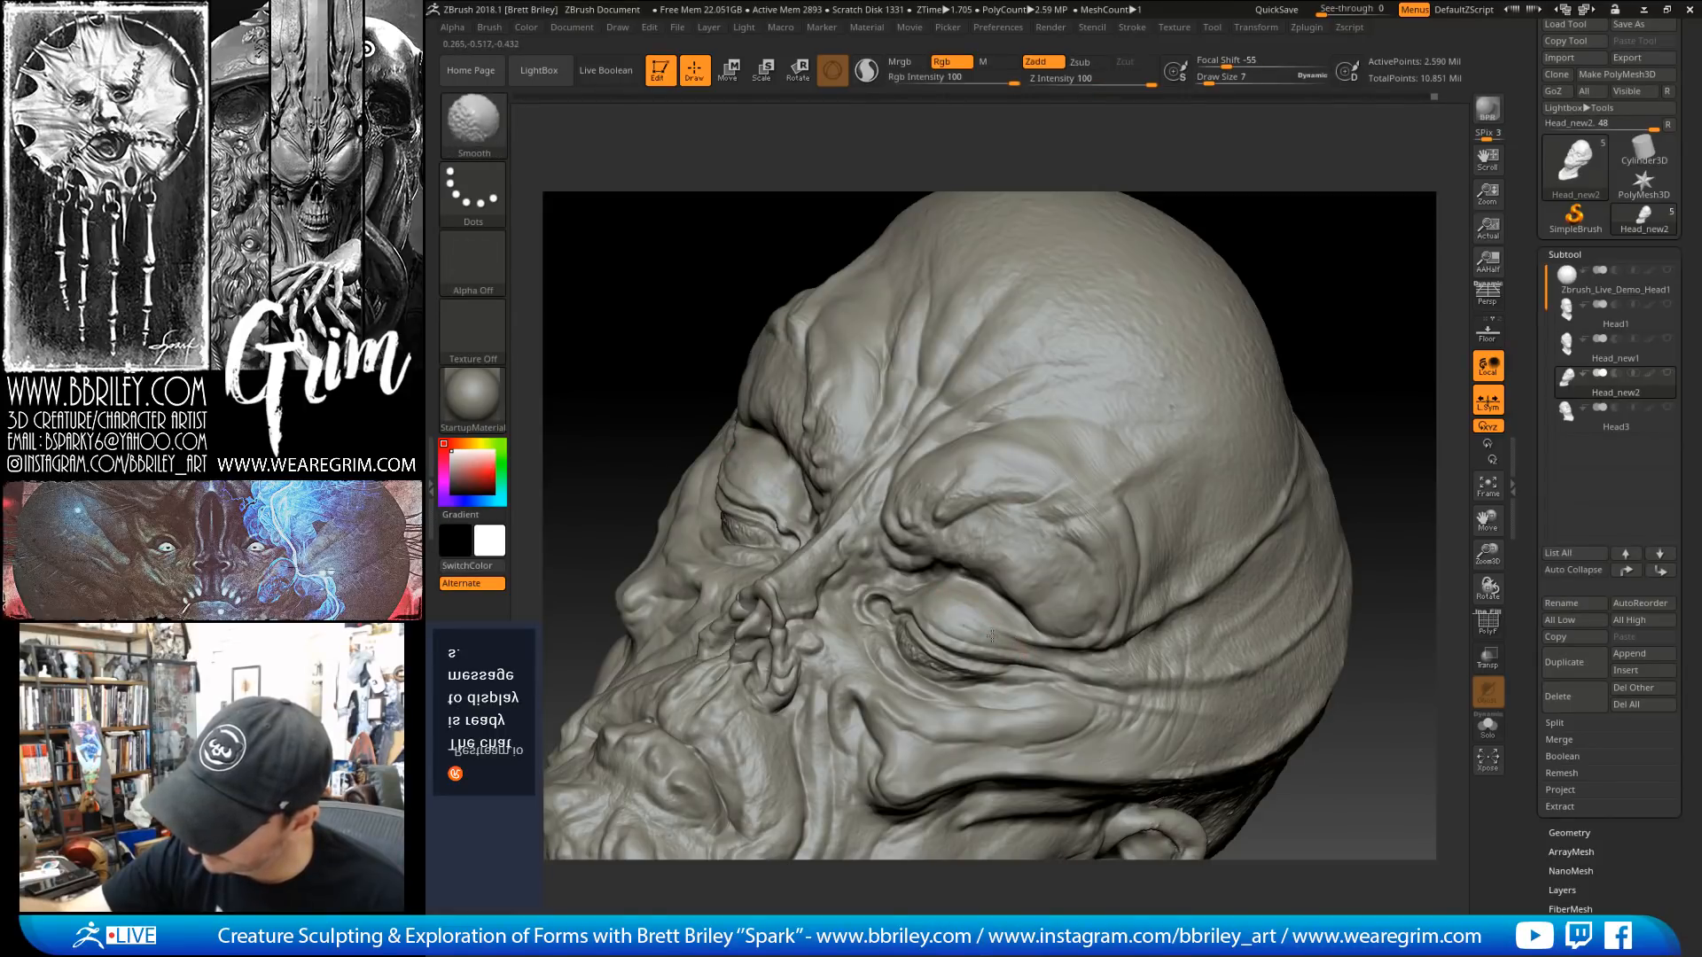
{"action": "mouse_move", "coordinate": [964, 614]}
{"action": "left_mouse_down", "text": "shift"}
{"action": "mouse_move", "coordinate": [996, 631]}
{"action": "mouse_move", "coordinate": [949, 606]}
{"action": "mouse_move", "coordinate": [968, 616]}
{"action": "left_mouse_up", "text": "shift"}
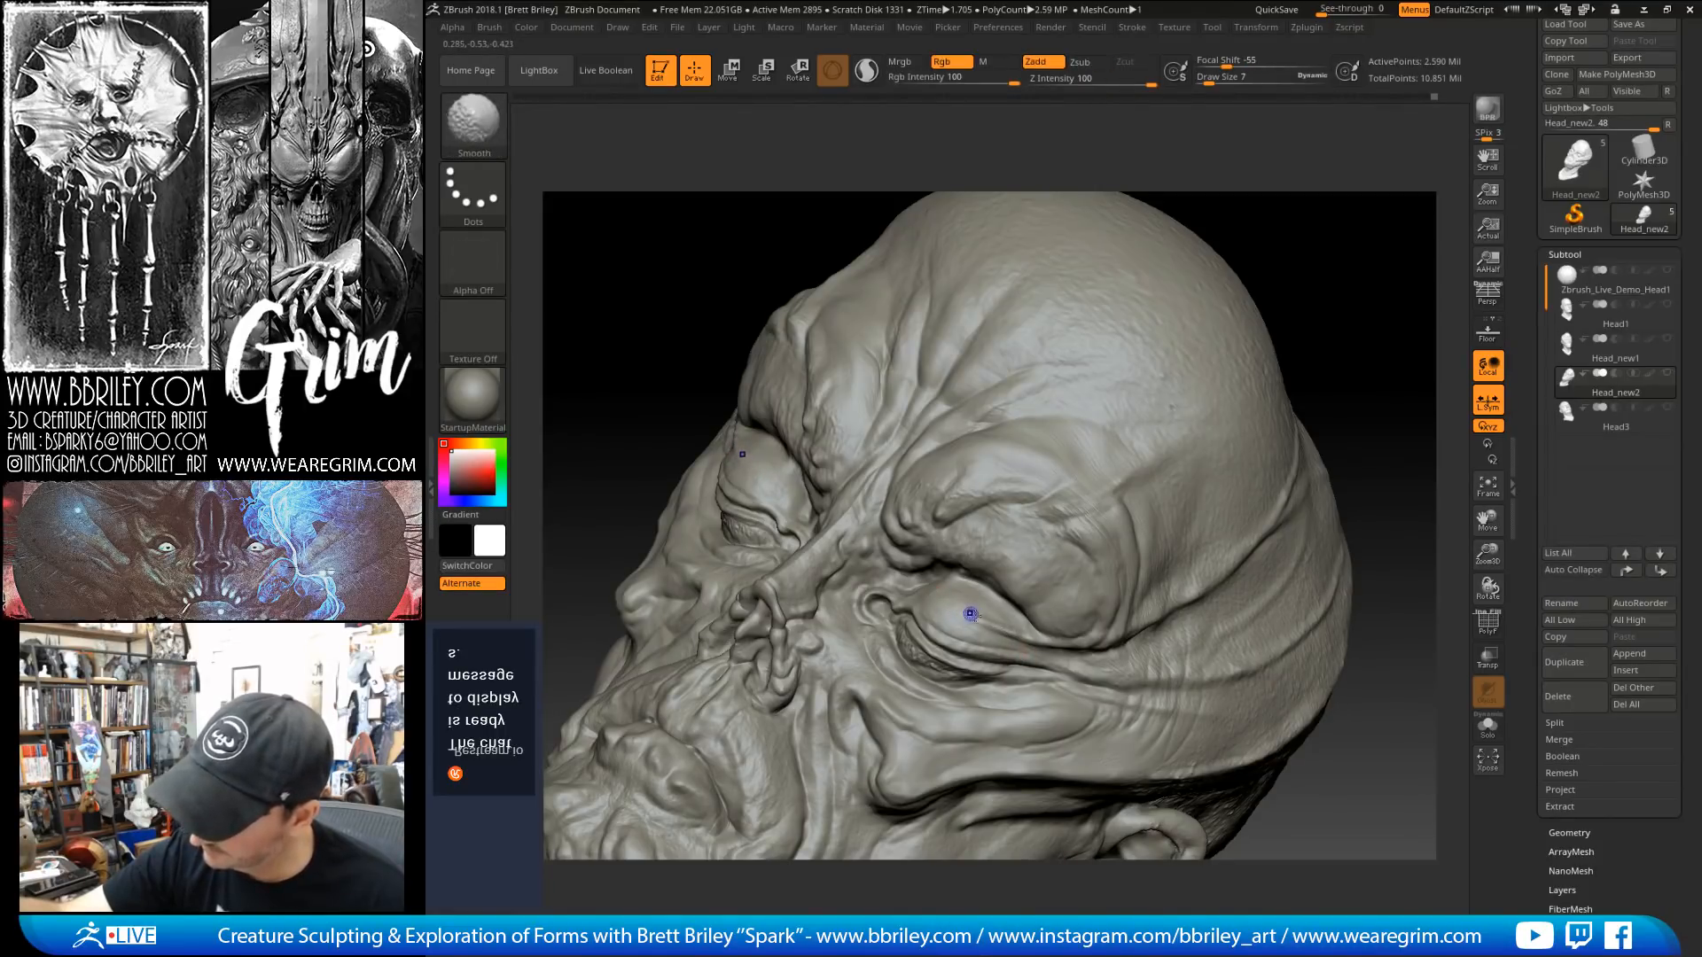
Step: Carve the crease between brow and upper eyelid with DamStandard at draw size 12 and the inner eye corner at draw size 9
{"action": "right_click_drag", "start_coordinate": [995, 563], "coordinate": [1042, 575]}
{"action": "key", "text": "s"}
{"action": "left_click_drag", "start_coordinate": [986, 586], "coordinate": [1014, 622]}
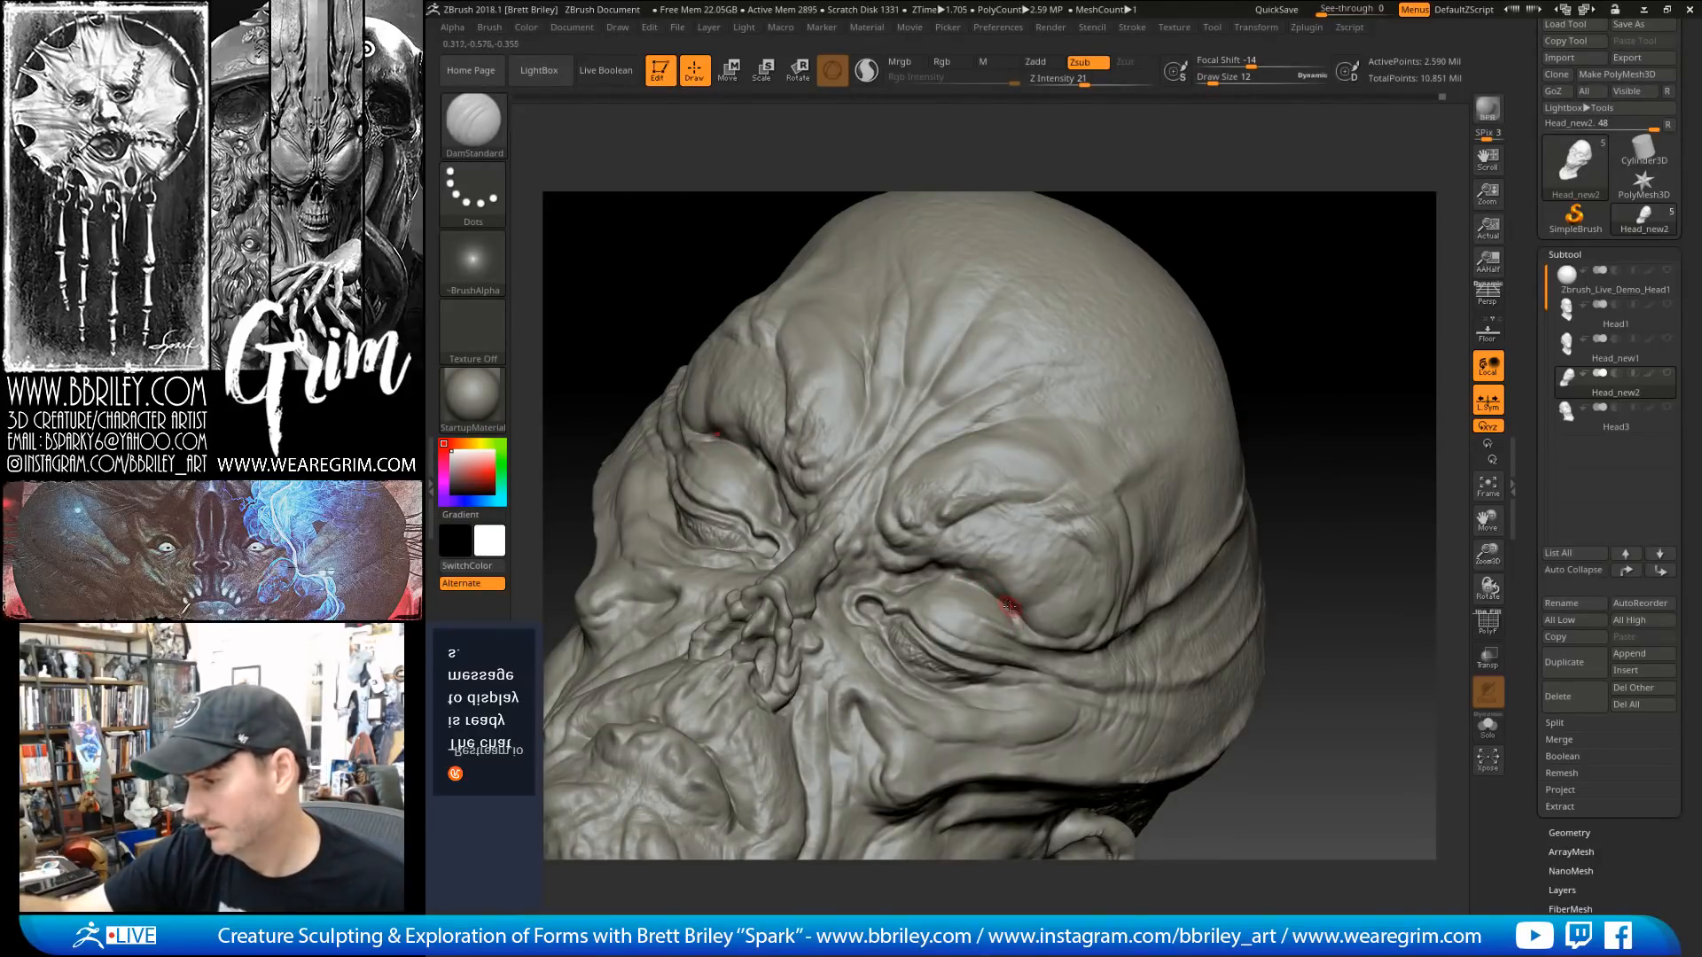
{"action": "right_click_drag", "start_coordinate": [975, 584], "coordinate": [912, 588]}
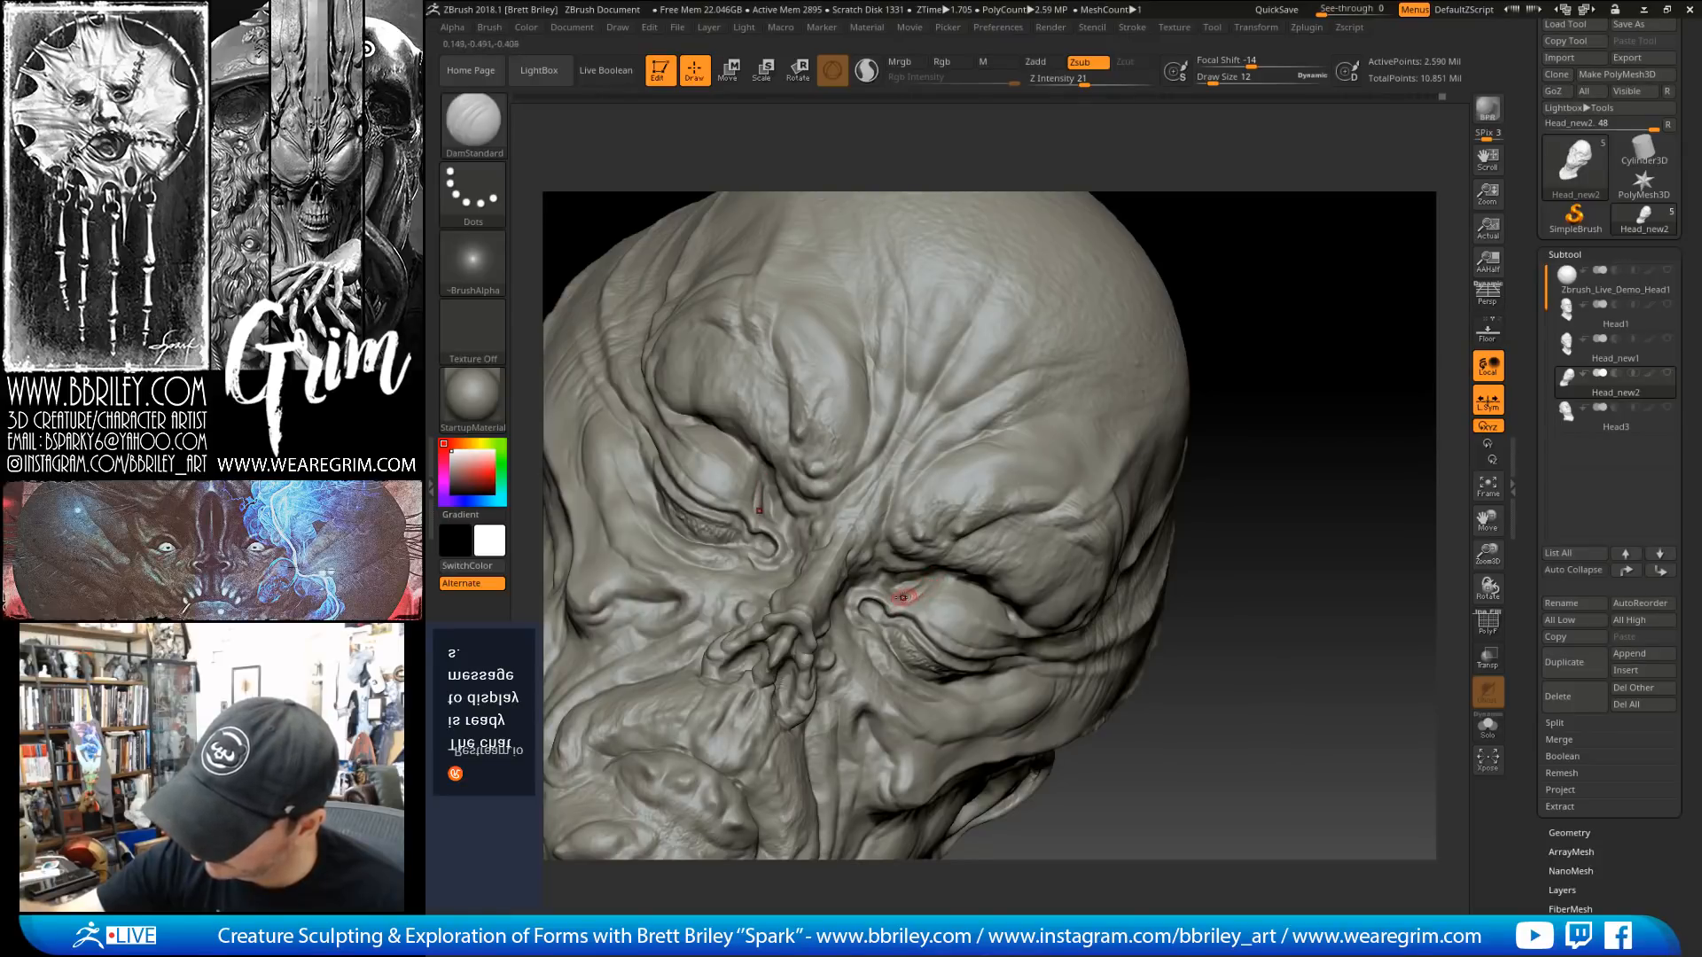
{"action": "key", "text": "s"}
{"action": "left_click_drag", "start_coordinate": [895, 596], "coordinate": [857, 594]}
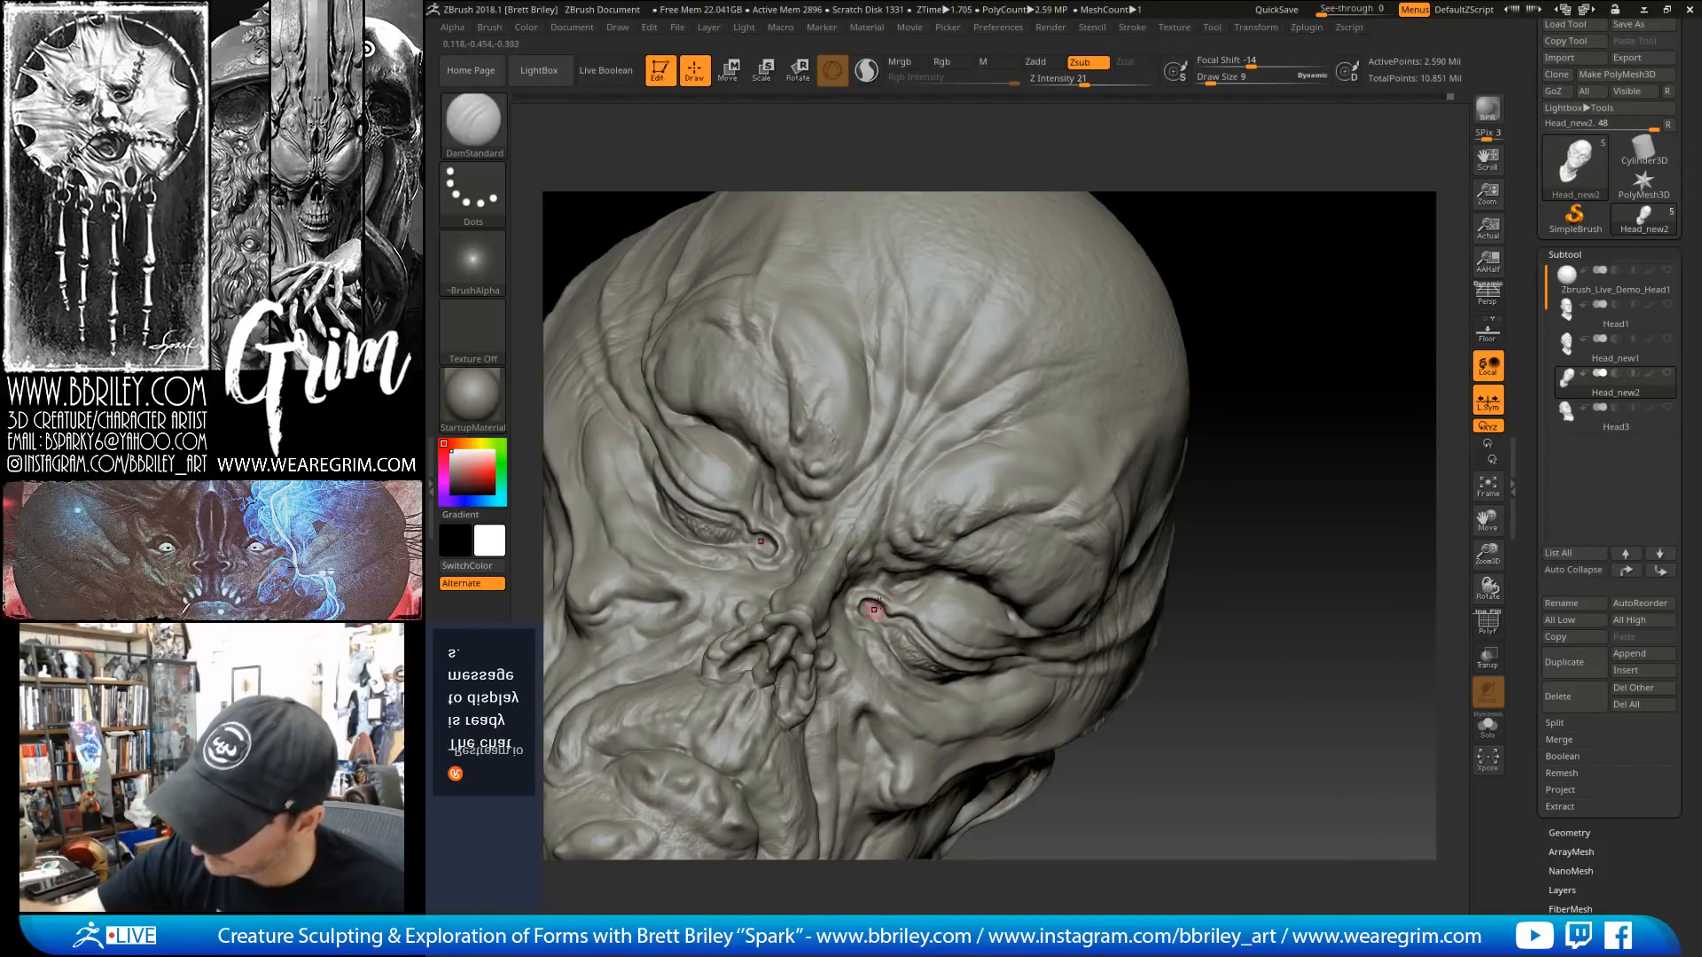
Step: Puff up the folds around the inner eye corner with the Inflat brush at draw size 9
{"action": "right_click_drag", "start_coordinate": [1063, 338], "coordinate": [1010, 339]}
{"action": "key", "text": "b"}
{"action": "key", "text": "i"}
{"action": "key", "text": "n"}
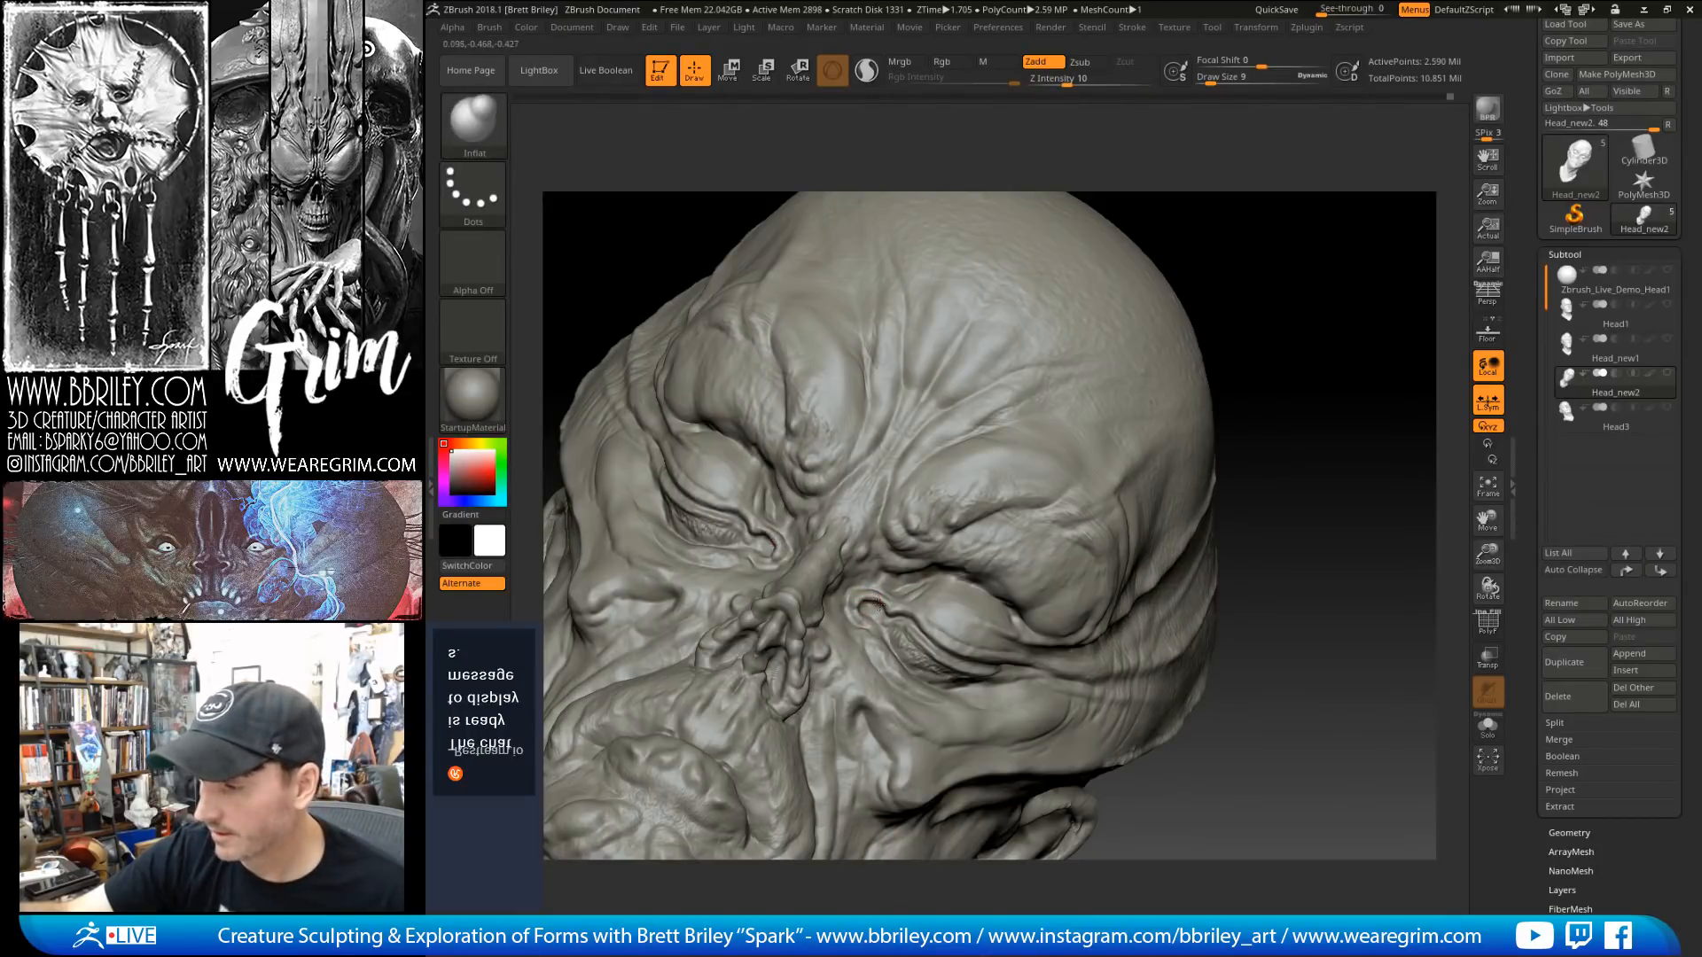
{"action": "right_click_drag", "start_coordinate": [1176, 330], "coordinate": [1142, 360]}
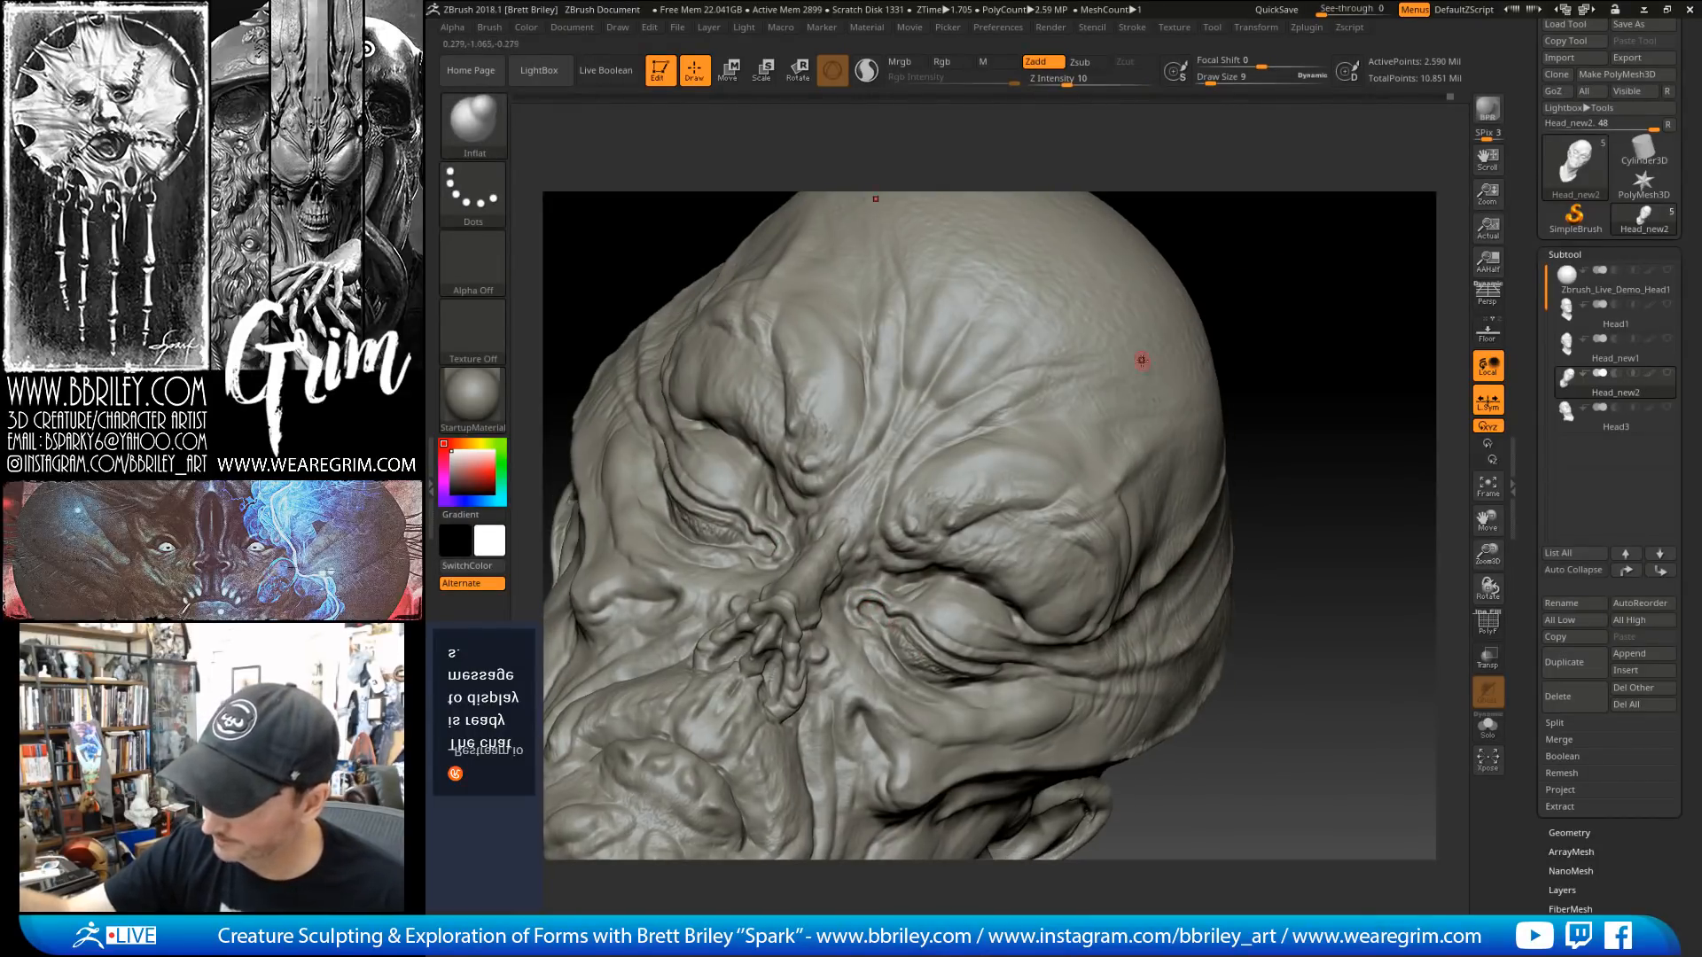
Step: Cut the crease beneath the lower eyelid from the inner corner outward with DamStandard at draw sizes 10 and 6
{"action": "right_click_drag", "start_coordinate": [868, 606], "coordinate": [869, 642]}
{"action": "key", "text": "b"}
{"action": "key", "text": "d"}
{"action": "key", "text": "s"}
{"action": "left_click_drag", "start_coordinate": [869, 641], "coordinate": [913, 682]}
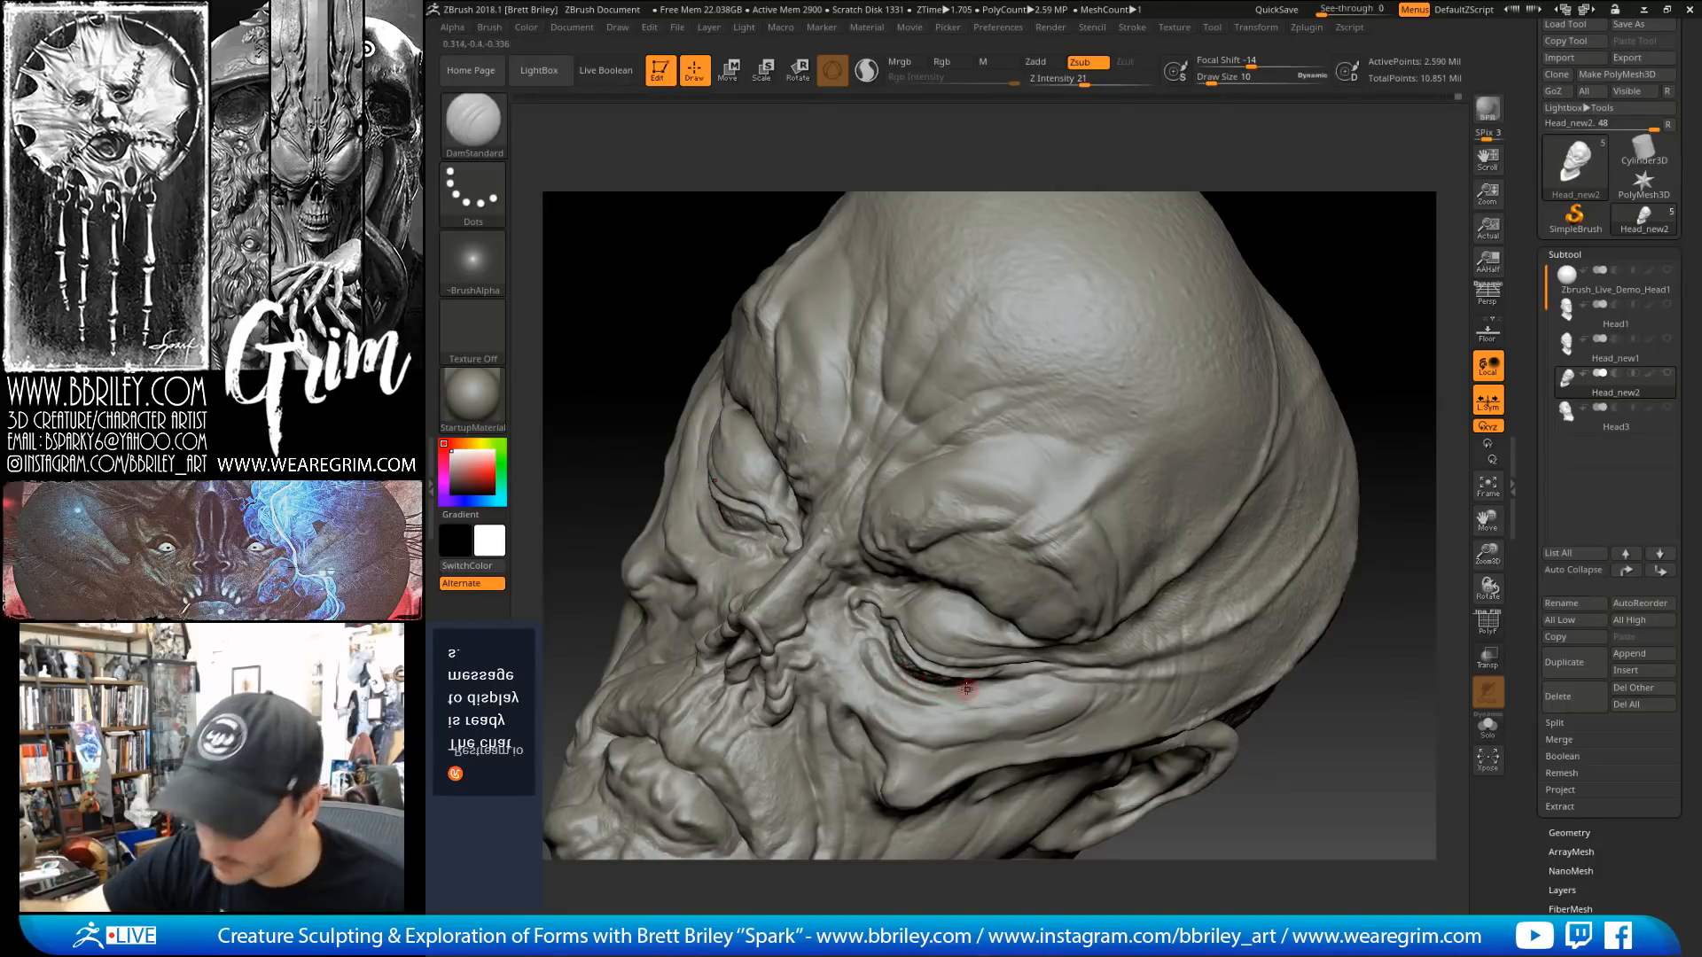
{"action": "key", "text": "bracketleft"}
{"action": "key", "text": "bracketleft"}
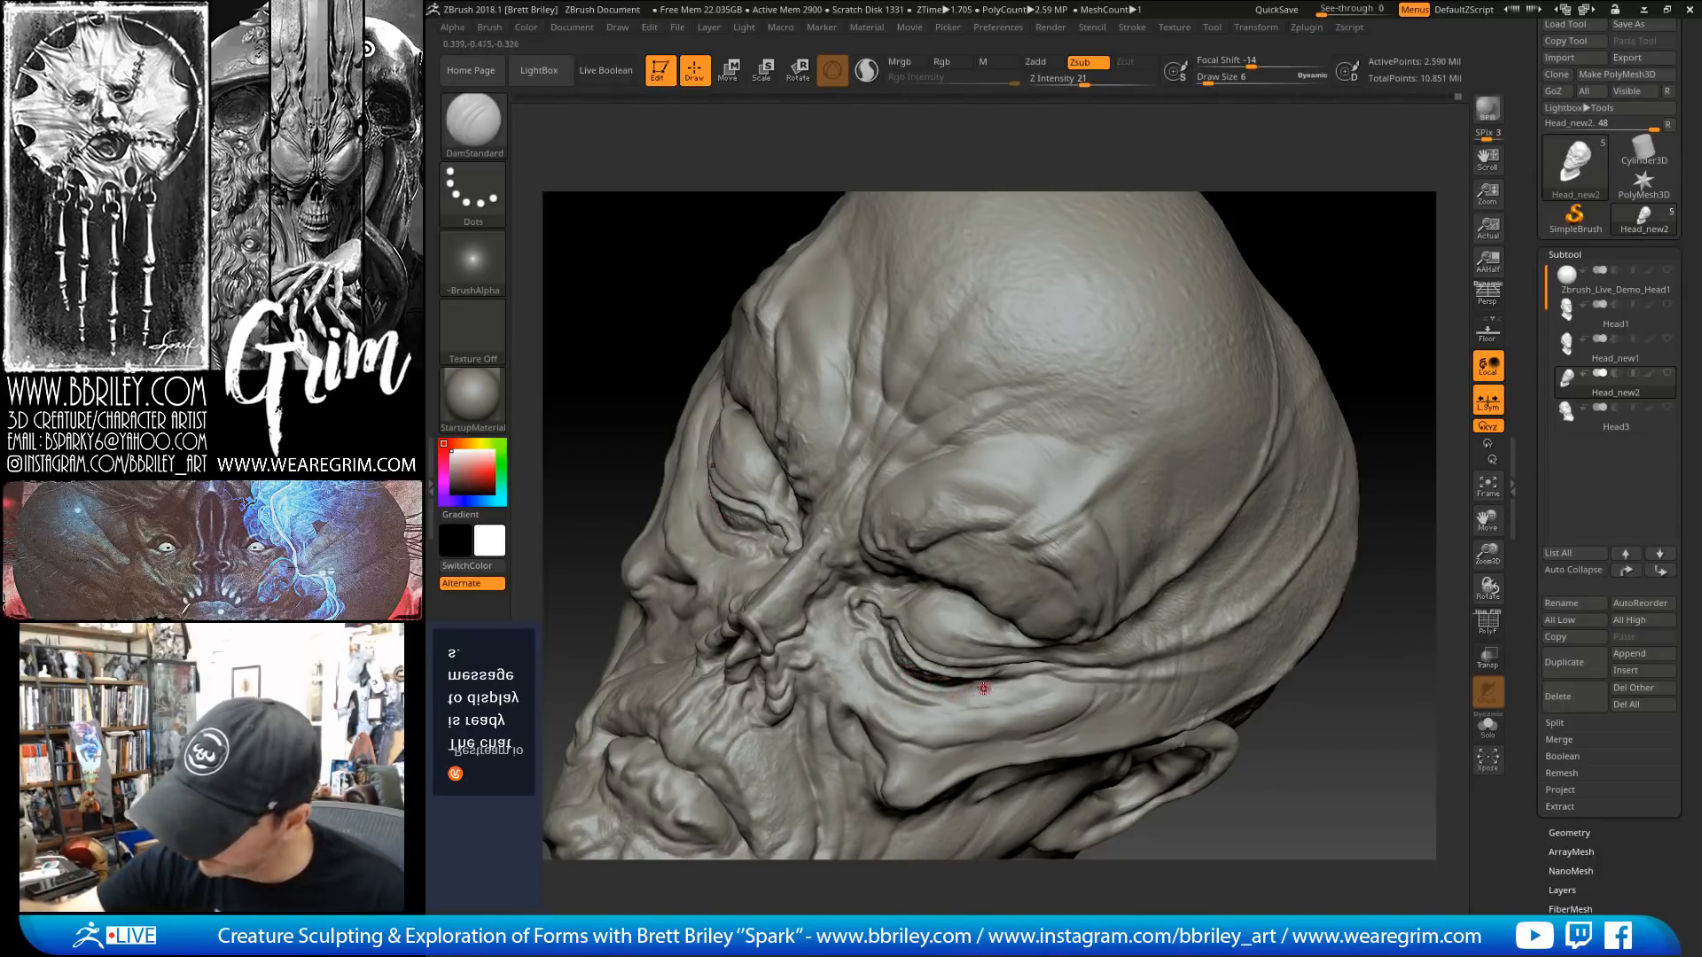
{"action": "mouse_move", "coordinate": [908, 689]}
{"action": "left_mouse_down", "text": "alt"}
{"action": "mouse_move", "coordinate": [973, 697]}
{"action": "mouse_move", "coordinate": [993, 671]}
{"action": "left_mouse_up", "text": "alt"}
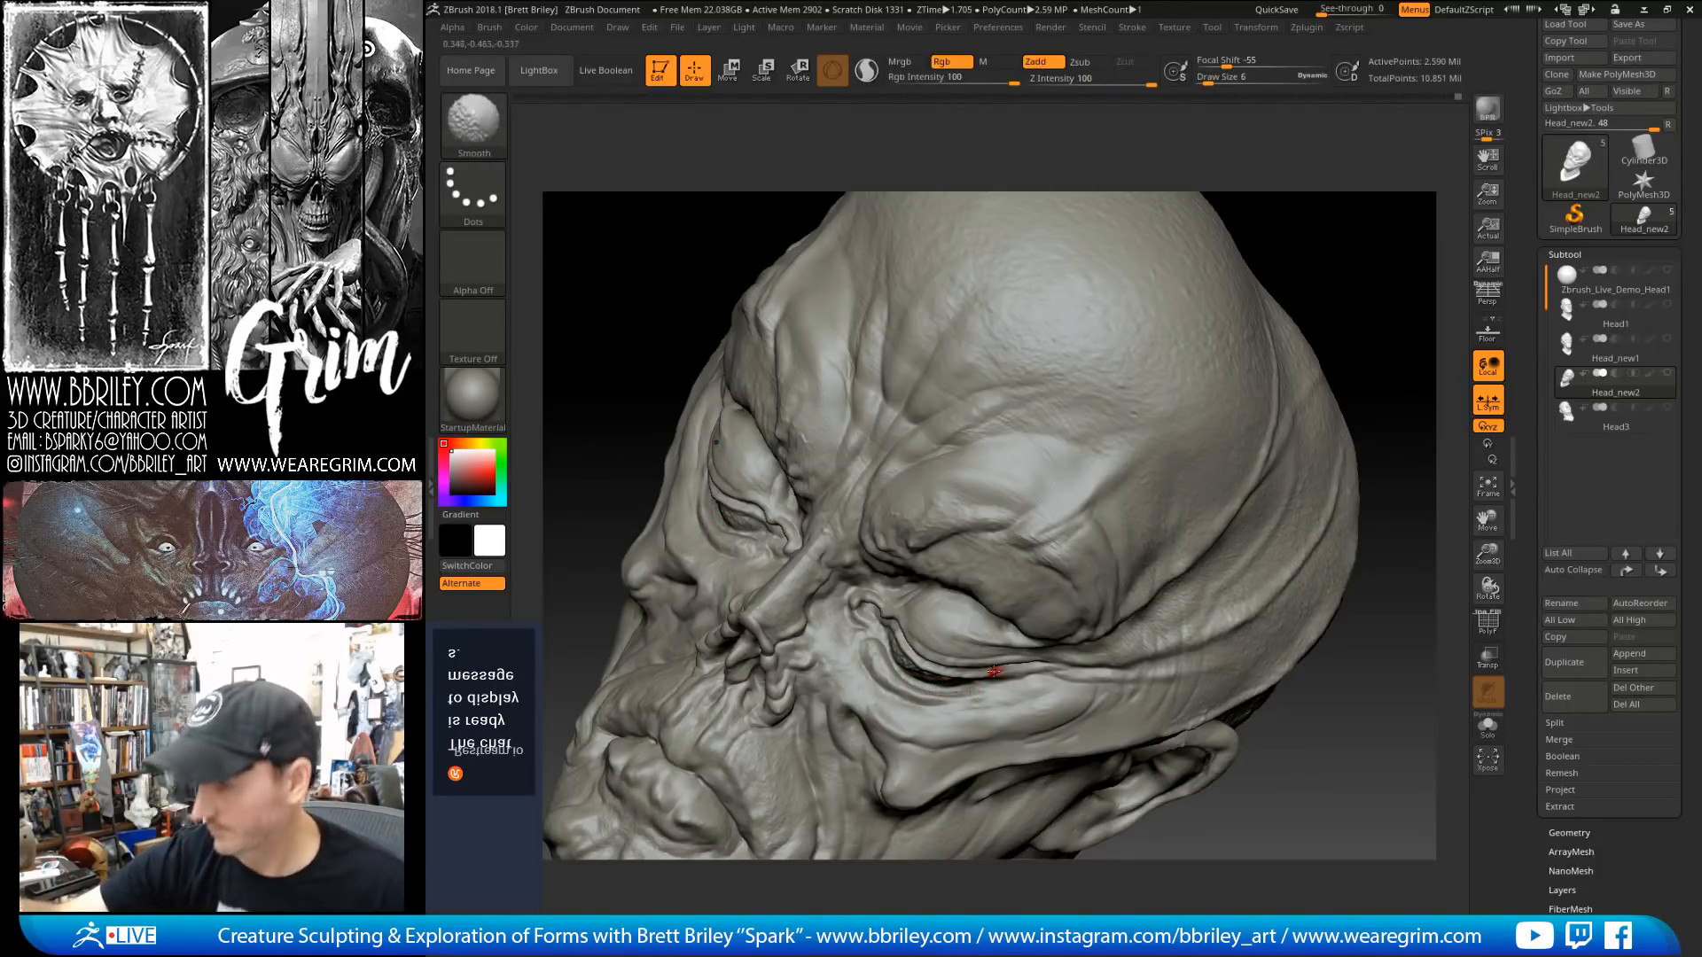
Step: Build up the skin below the inner eye corner with the Standard brush at draw size 6
{"action": "left_click_drag", "start_coordinate": [1393, 372], "coordinate": [1427, 297], "text": "alt"}
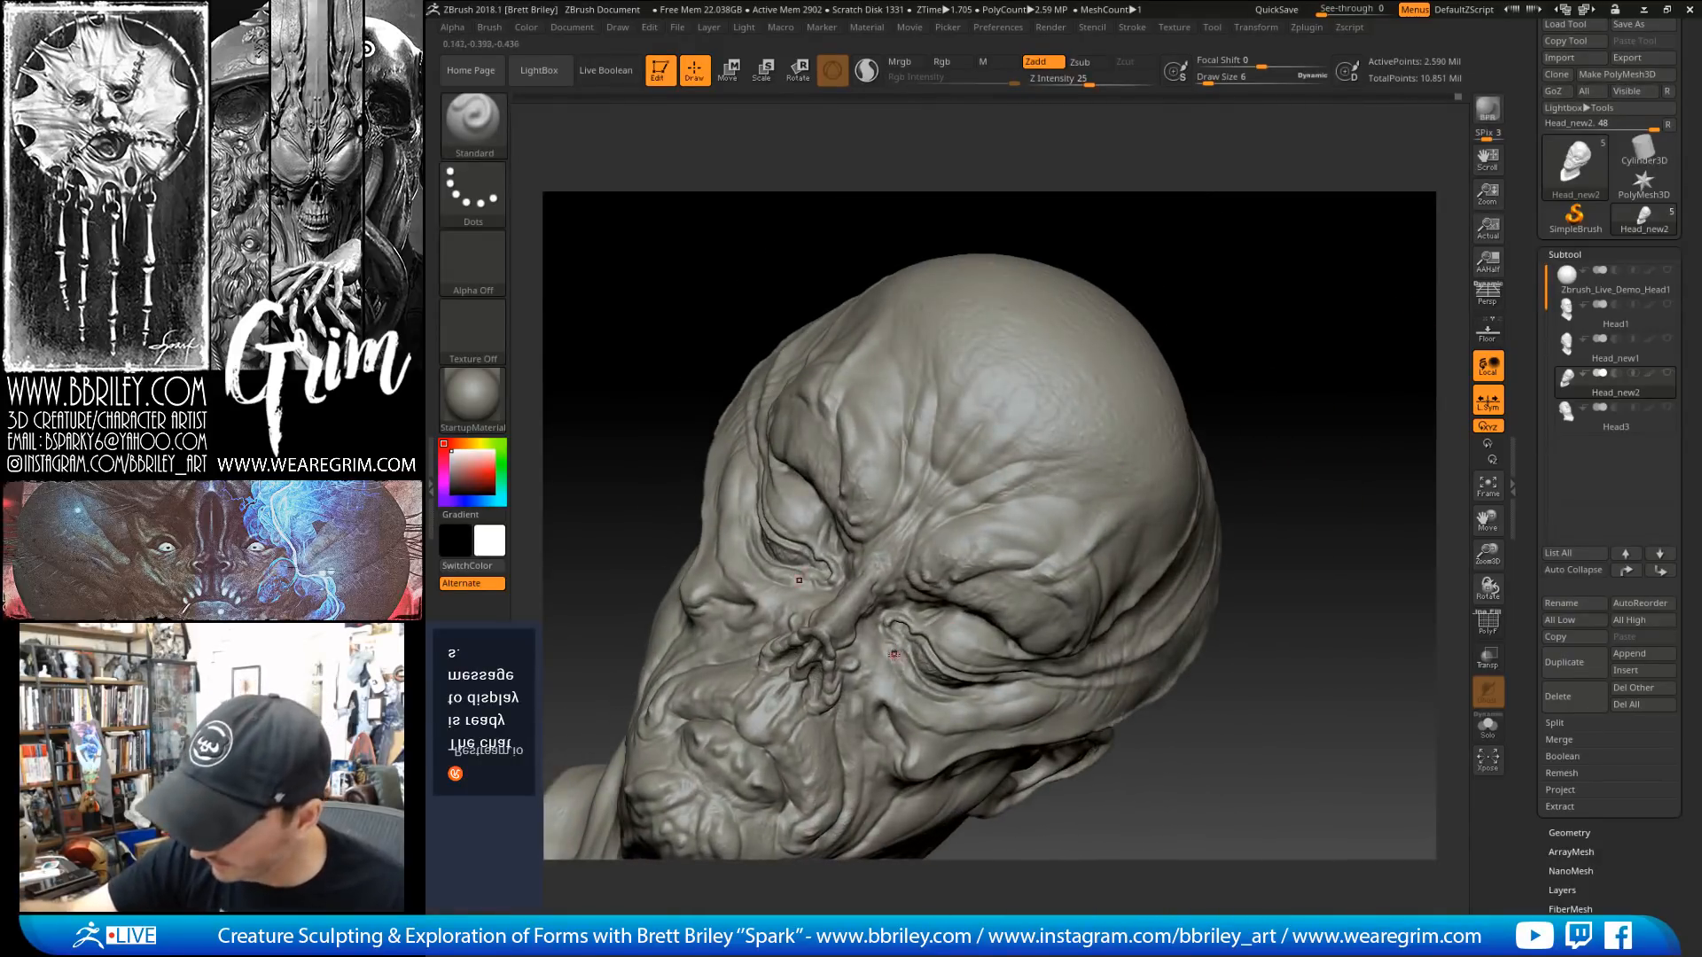
{"action": "key", "text": "shift"}
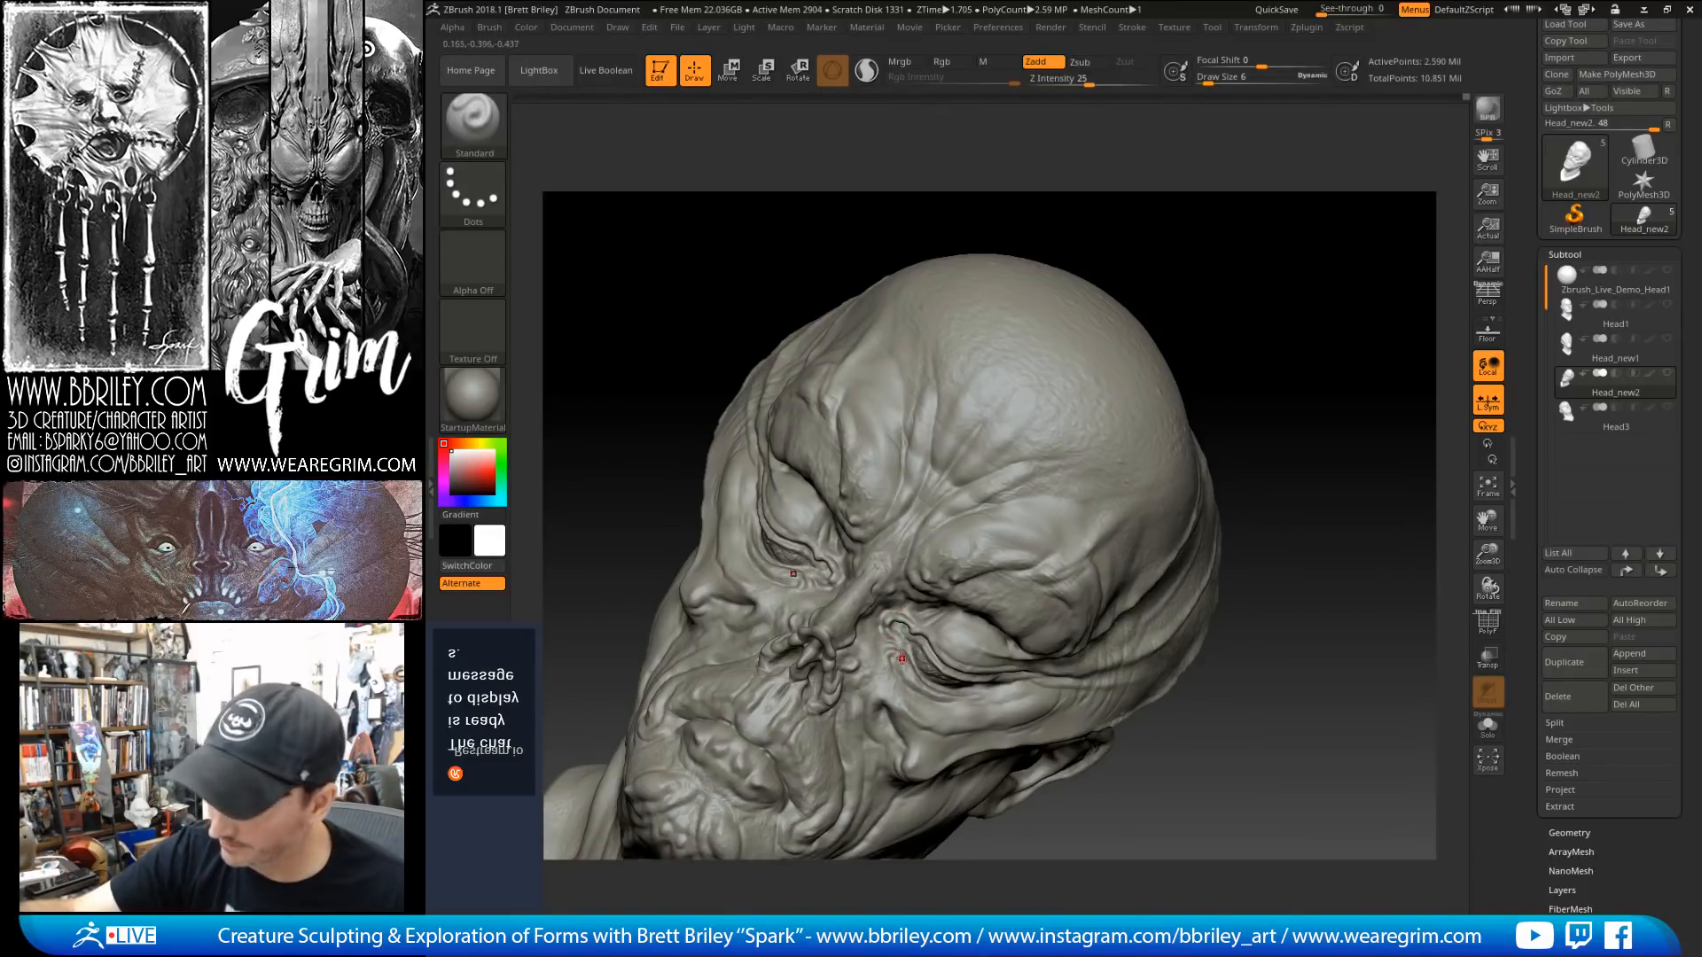
{"action": "left_click_drag", "start_coordinate": [1301, 376], "coordinate": [1232, 319]}
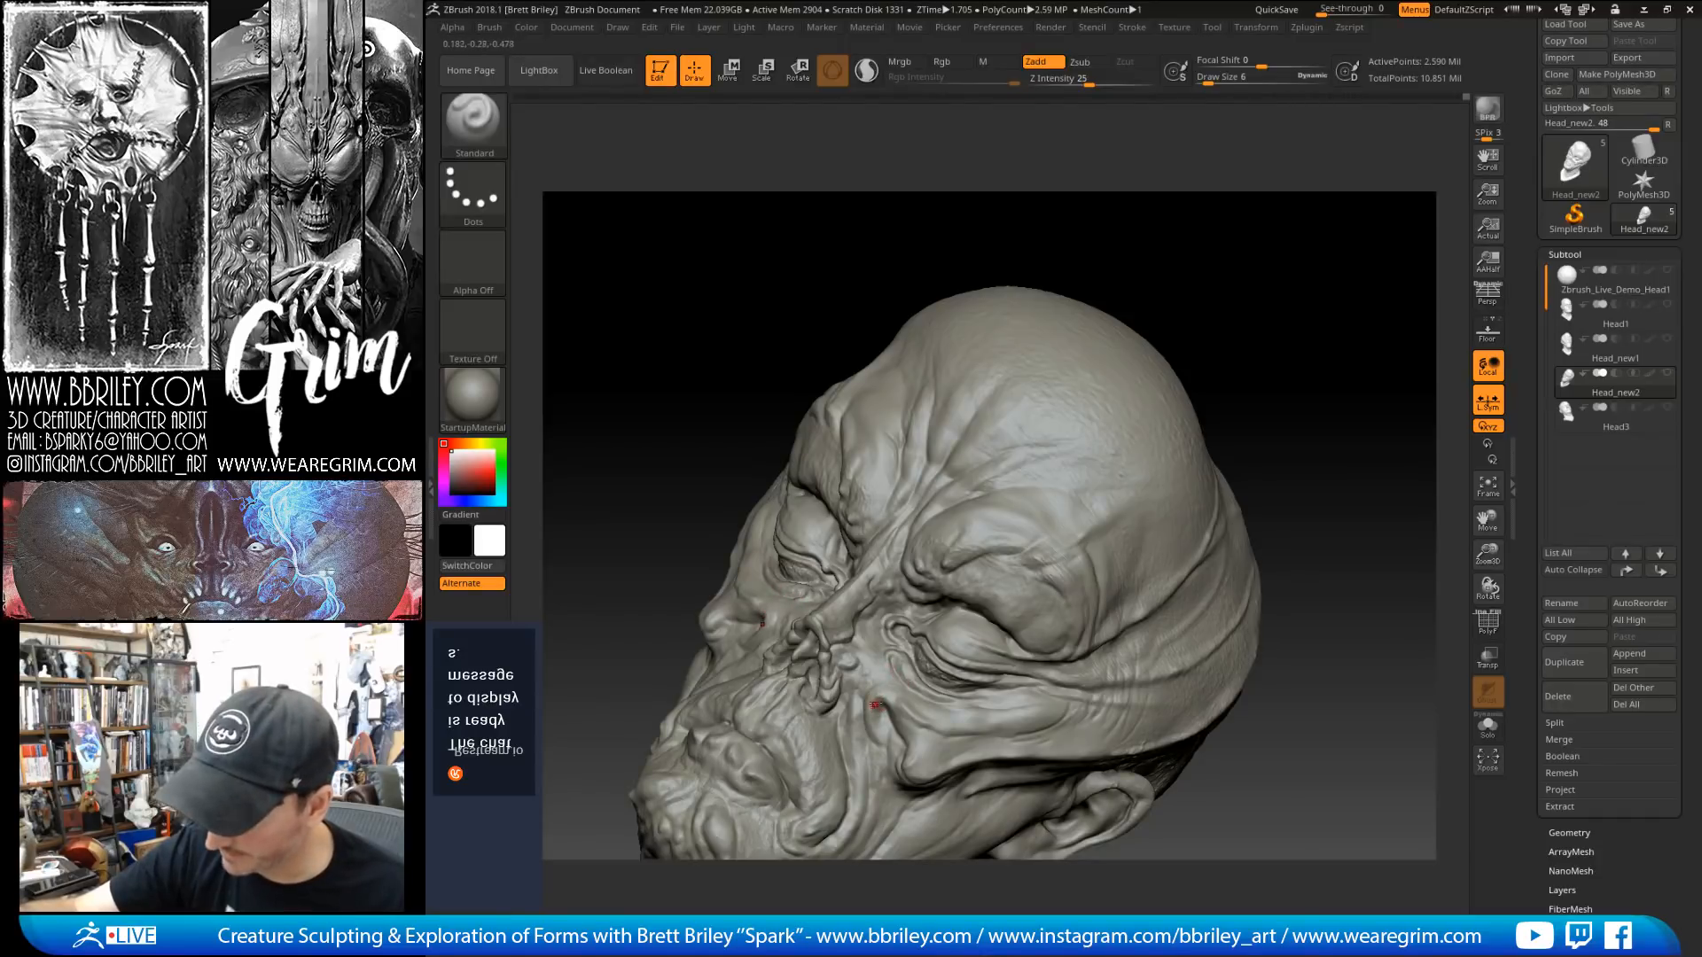
Step: Carve the cheek creases beside the nose with DamStandard at draw size 8 and return to the front view
{"action": "key", "text": "b"}
{"action": "key", "text": "d"}
{"action": "key", "text": "s"}
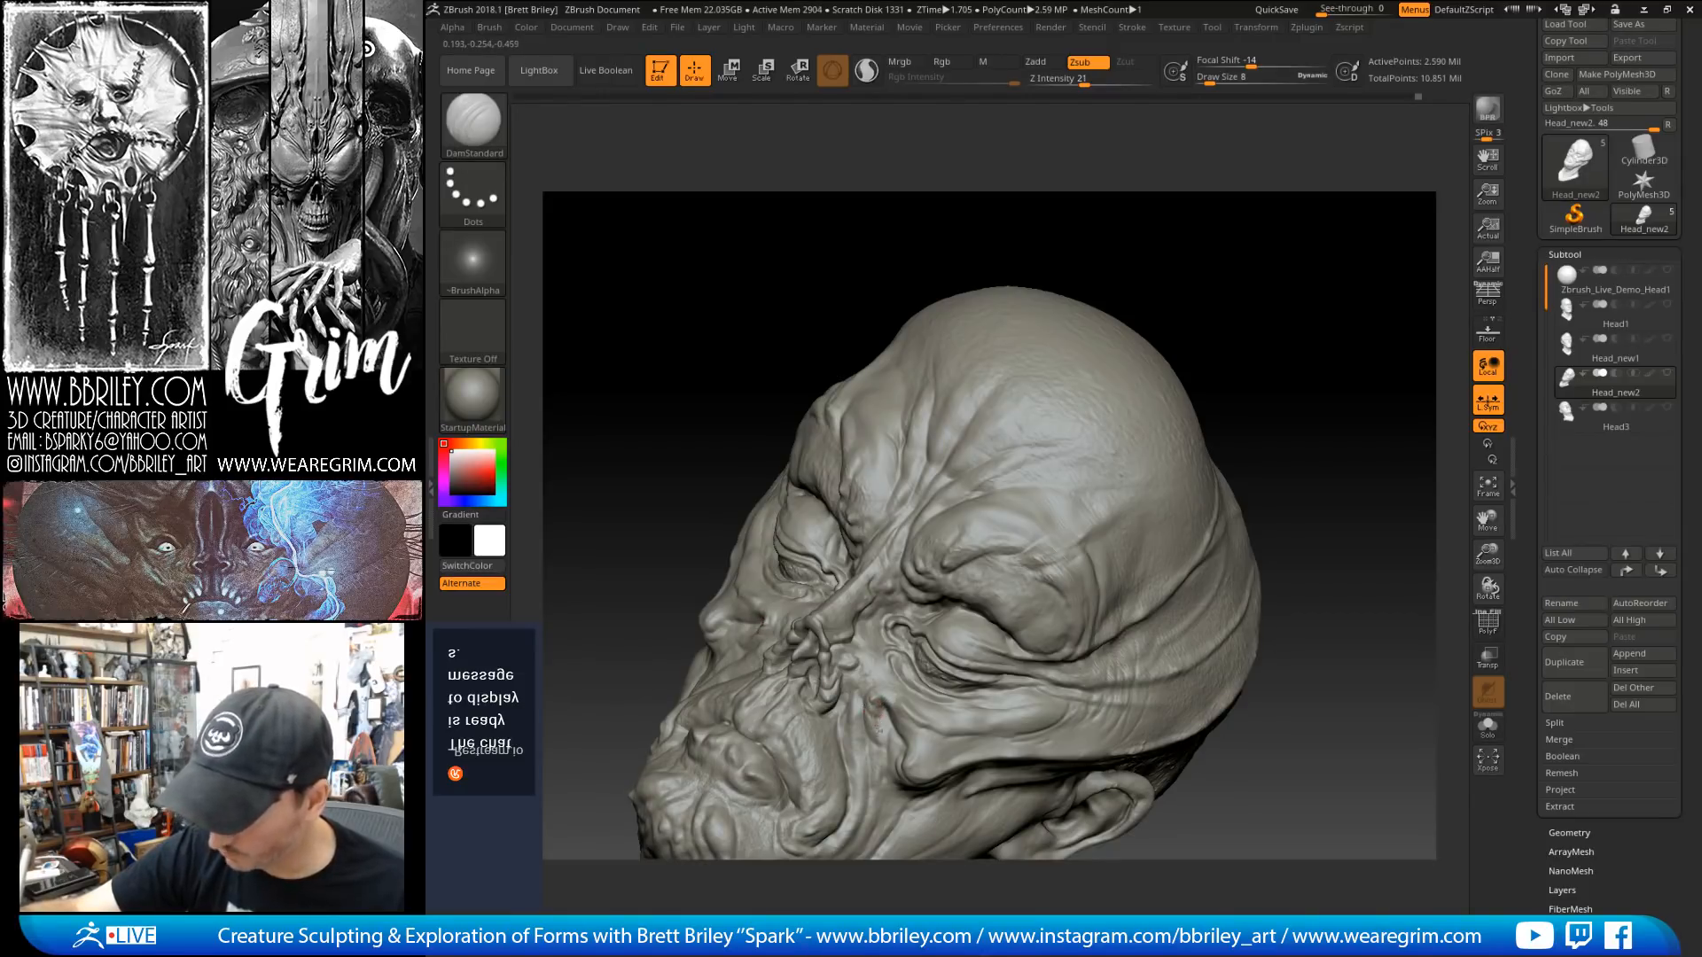
{"action": "mouse_move", "coordinate": [1303, 301]}
{"action": "left_mouse_down"}
{"action": "mouse_move", "coordinate": [1280, 266]}
{"action": "mouse_move", "coordinate": [1225, 299]}
{"action": "mouse_move", "coordinate": [1188, 277]}
{"action": "mouse_move", "coordinate": [1074, 359]}
{"action": "left_mouse_up"}
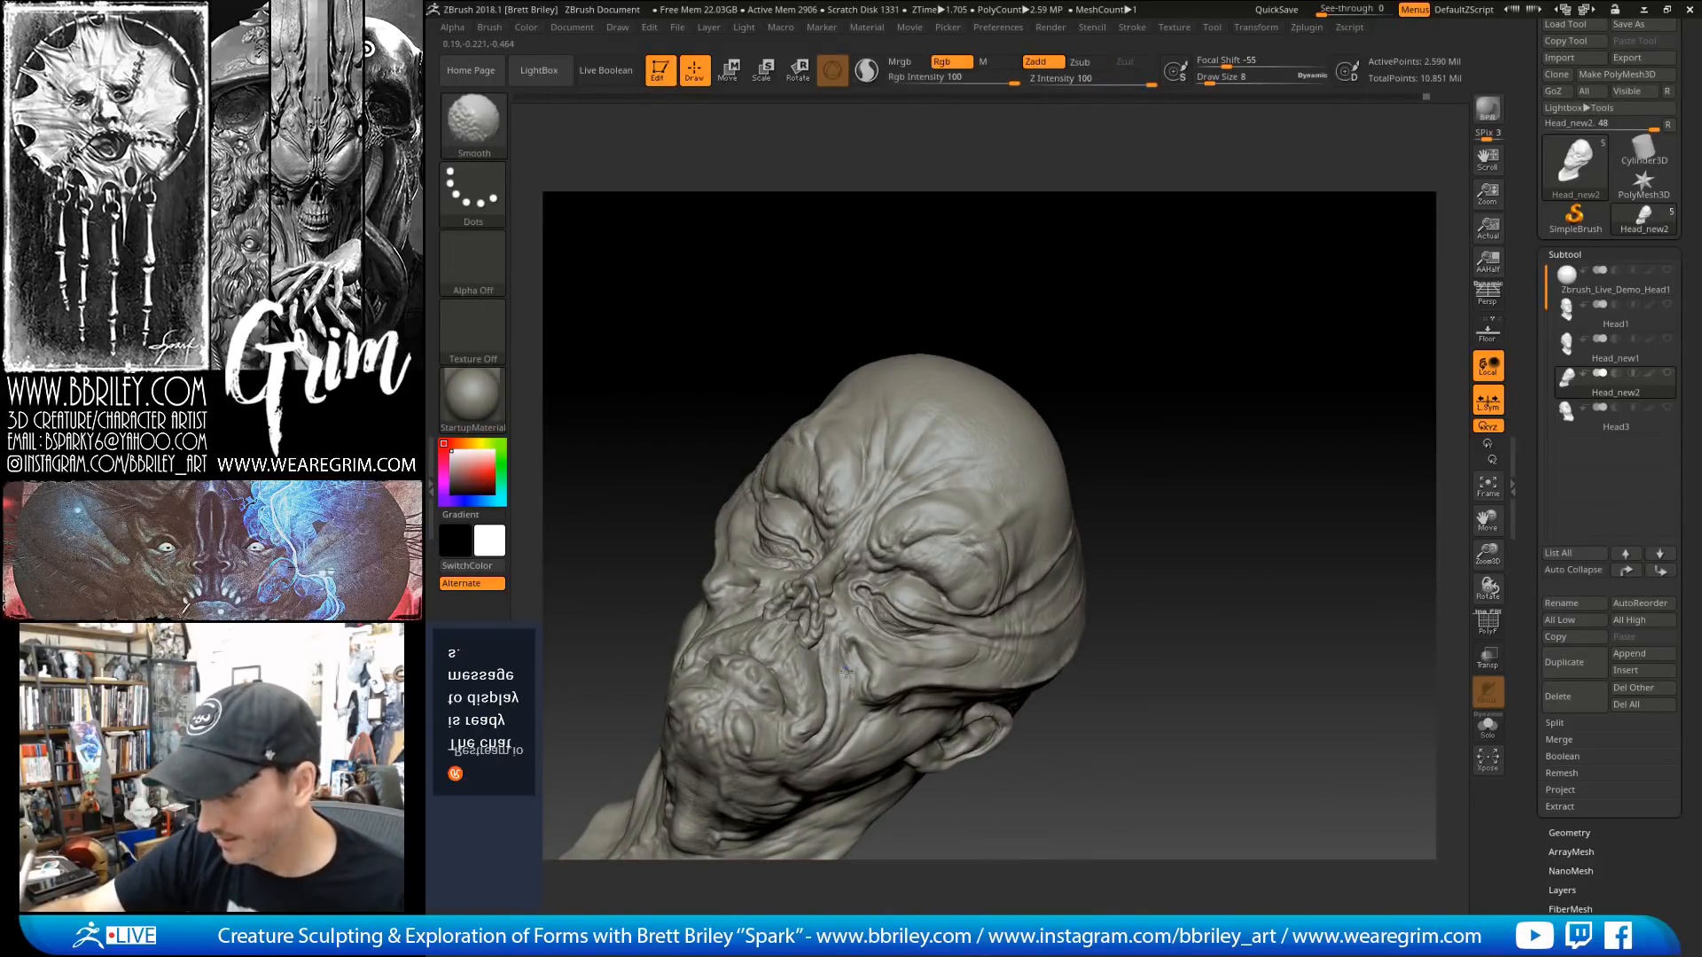
{"action": "mouse_move", "coordinate": [1207, 364]}
{"action": "left_mouse_down", "text": "shift"}
{"action": "mouse_move", "coordinate": [1208, 418]}
{"action": "mouse_move", "coordinate": [1233, 362]}
{"action": "left_mouse_up", "text": "shift"}
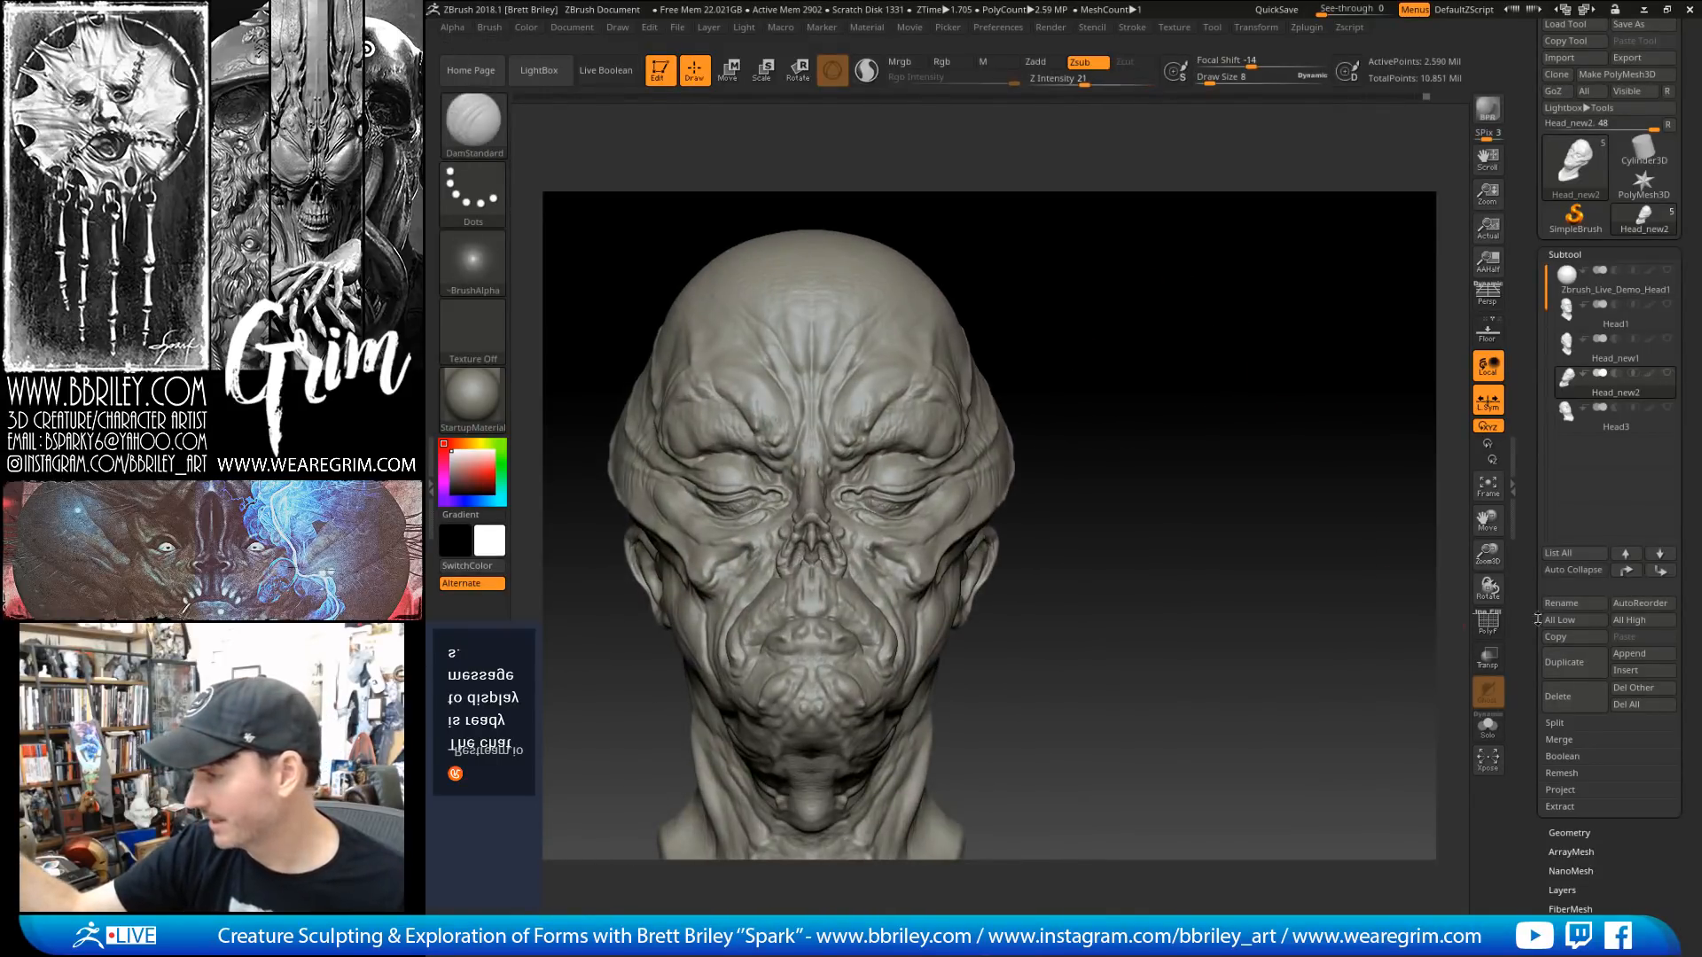
Step: Duplicate the Head_new2 subtool and lower the copy to the 647,554-point level for shaping with the Move brush at draw size 44
{"action": "left_click", "coordinate": [1562, 662]}
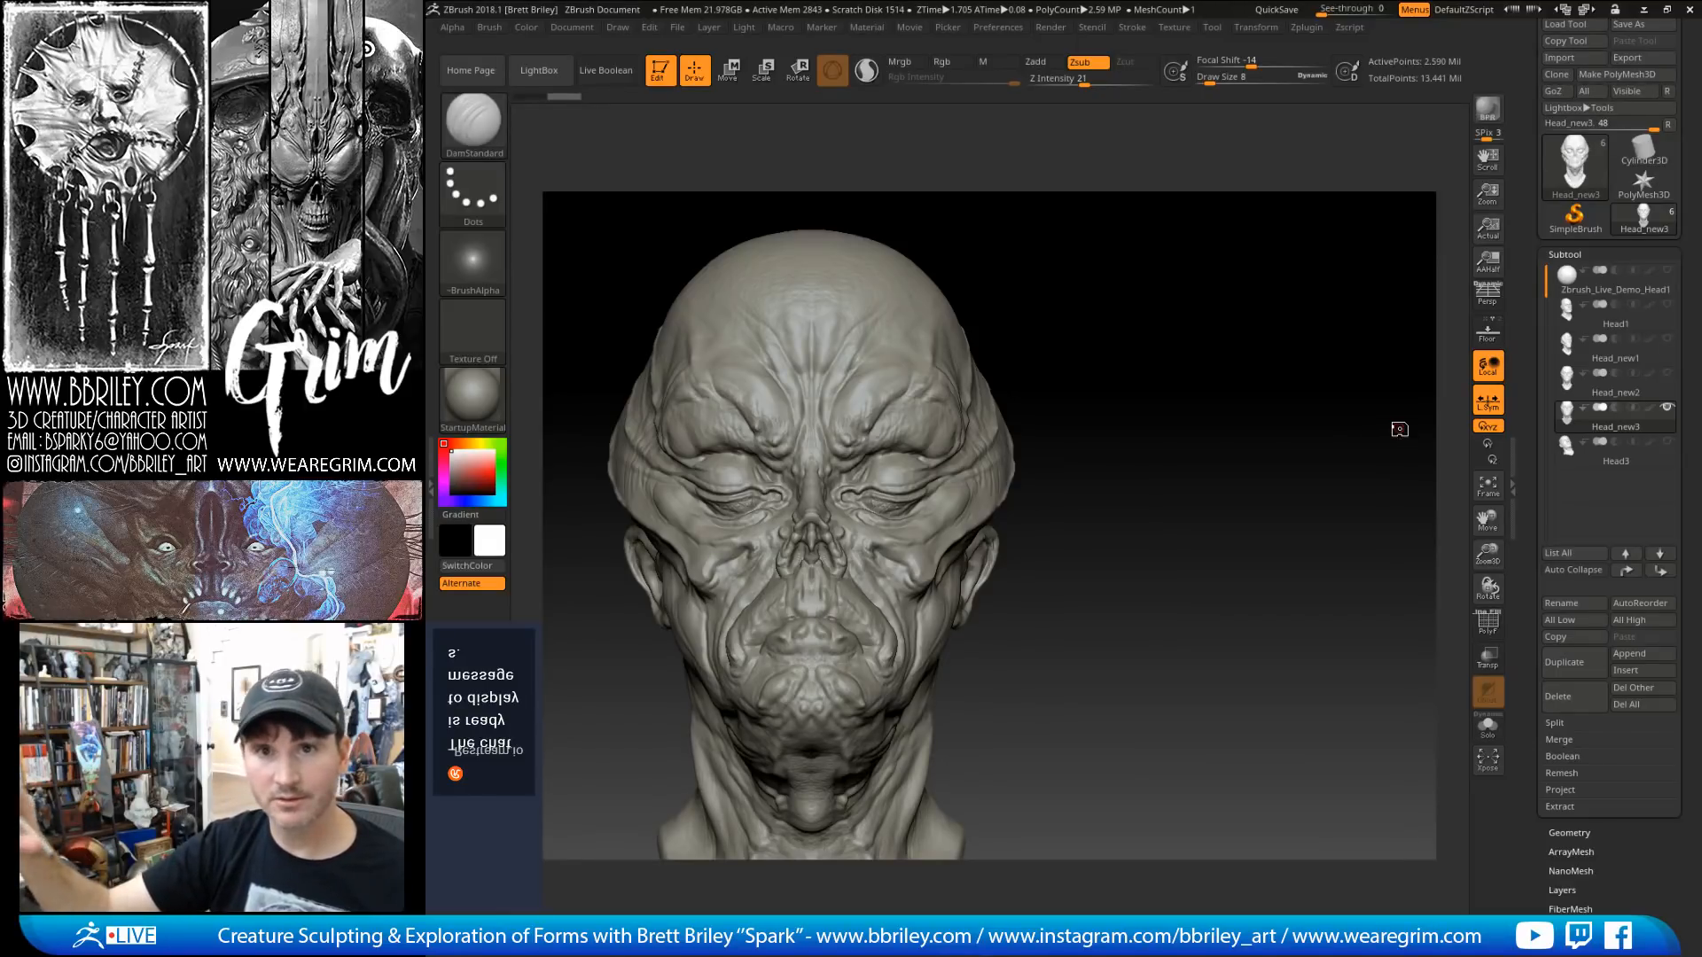
{"action": "mouse_move", "coordinate": [1399, 429]}
{"action": "left_mouse_down"}
{"action": "mouse_move", "coordinate": [1004, 357]}
{"action": "mouse_move", "coordinate": [1018, 274]}
{"action": "mouse_move", "coordinate": [1042, 275]}
{"action": "mouse_move", "coordinate": [858, 416]}
{"action": "left_mouse_up"}
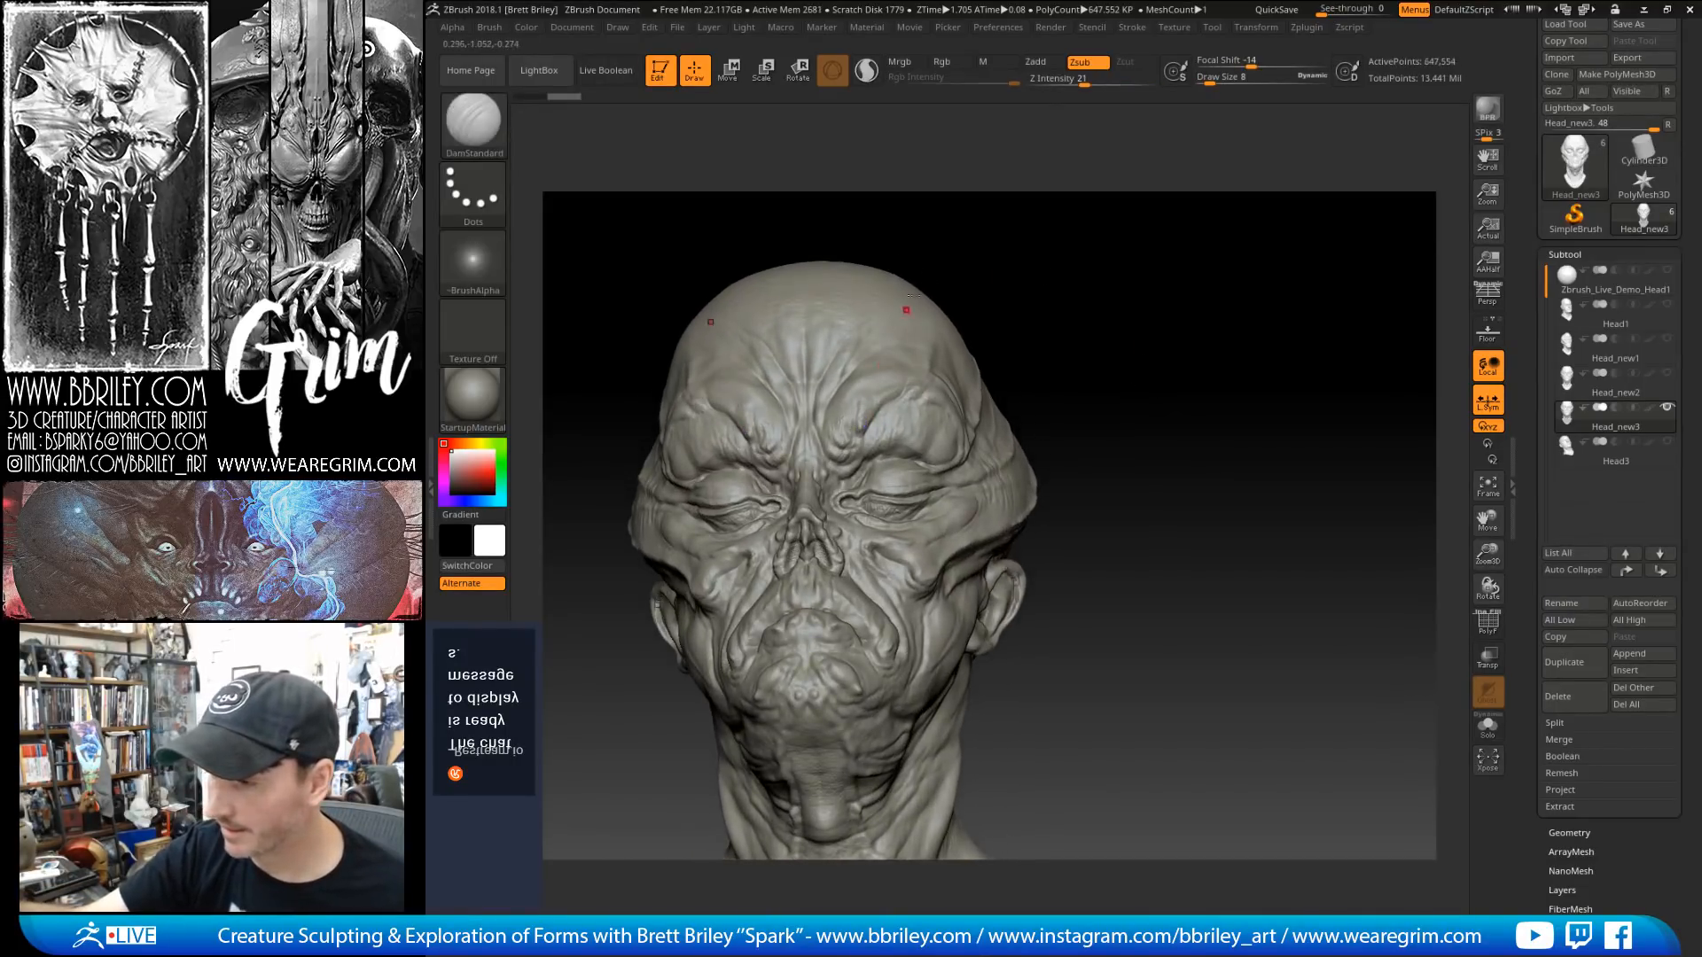
{"action": "key", "text": "shift+d"}
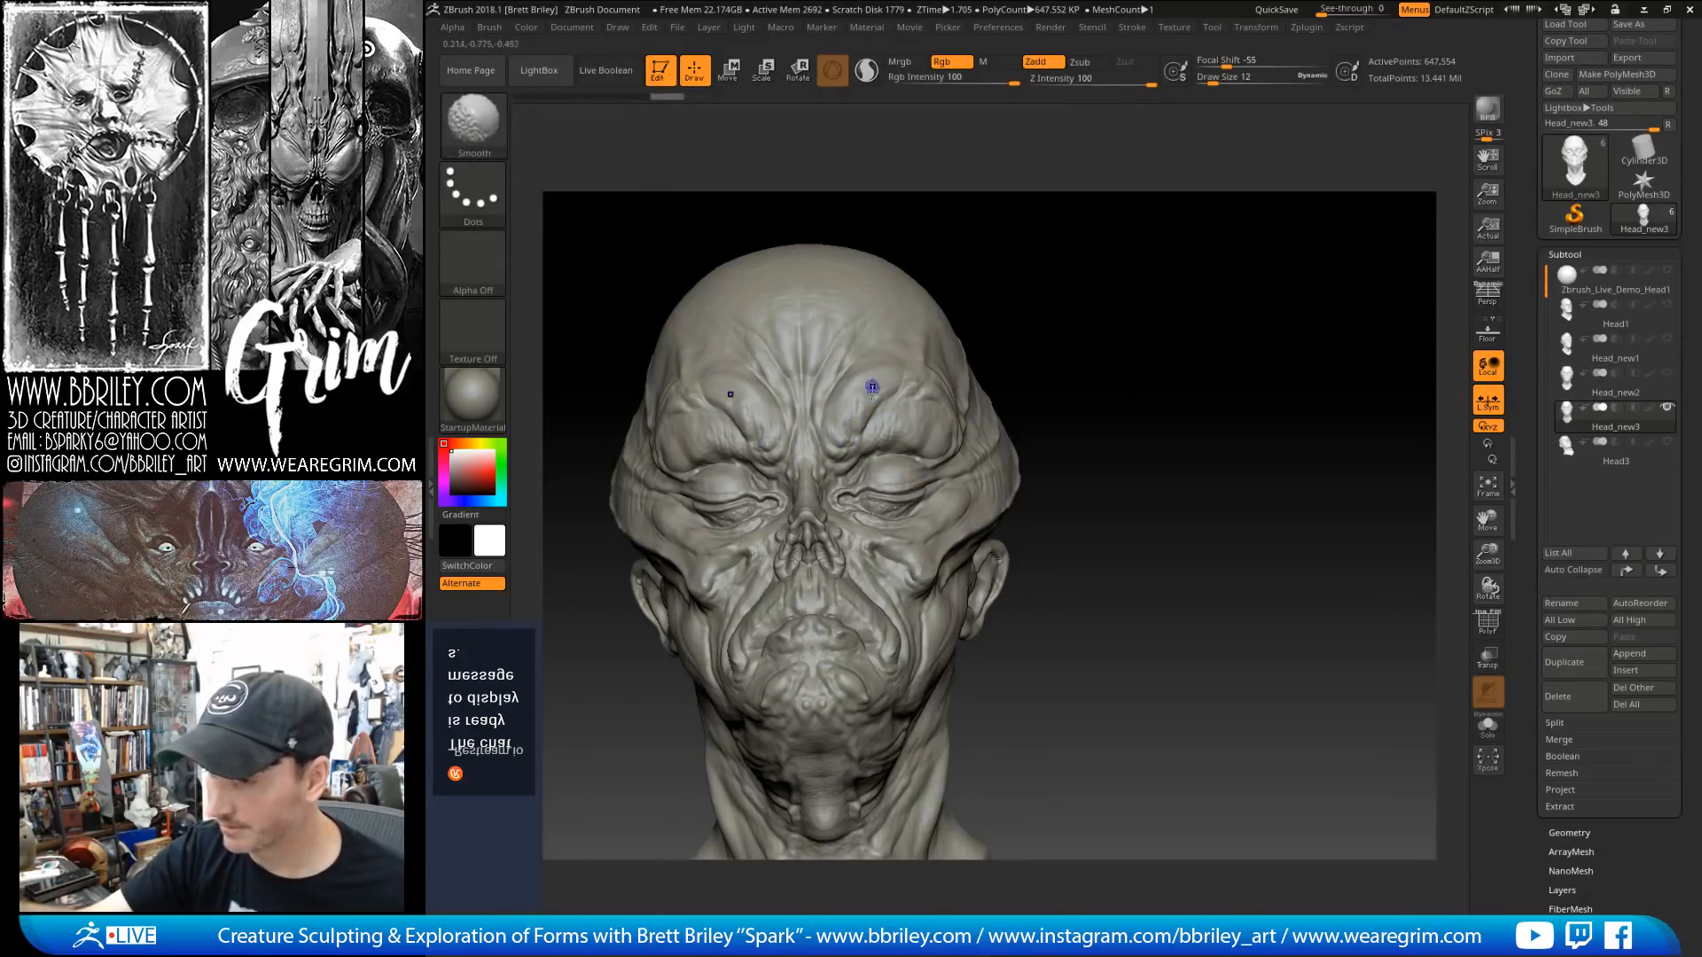
{"action": "key", "text": "ctrl+shift+z"}
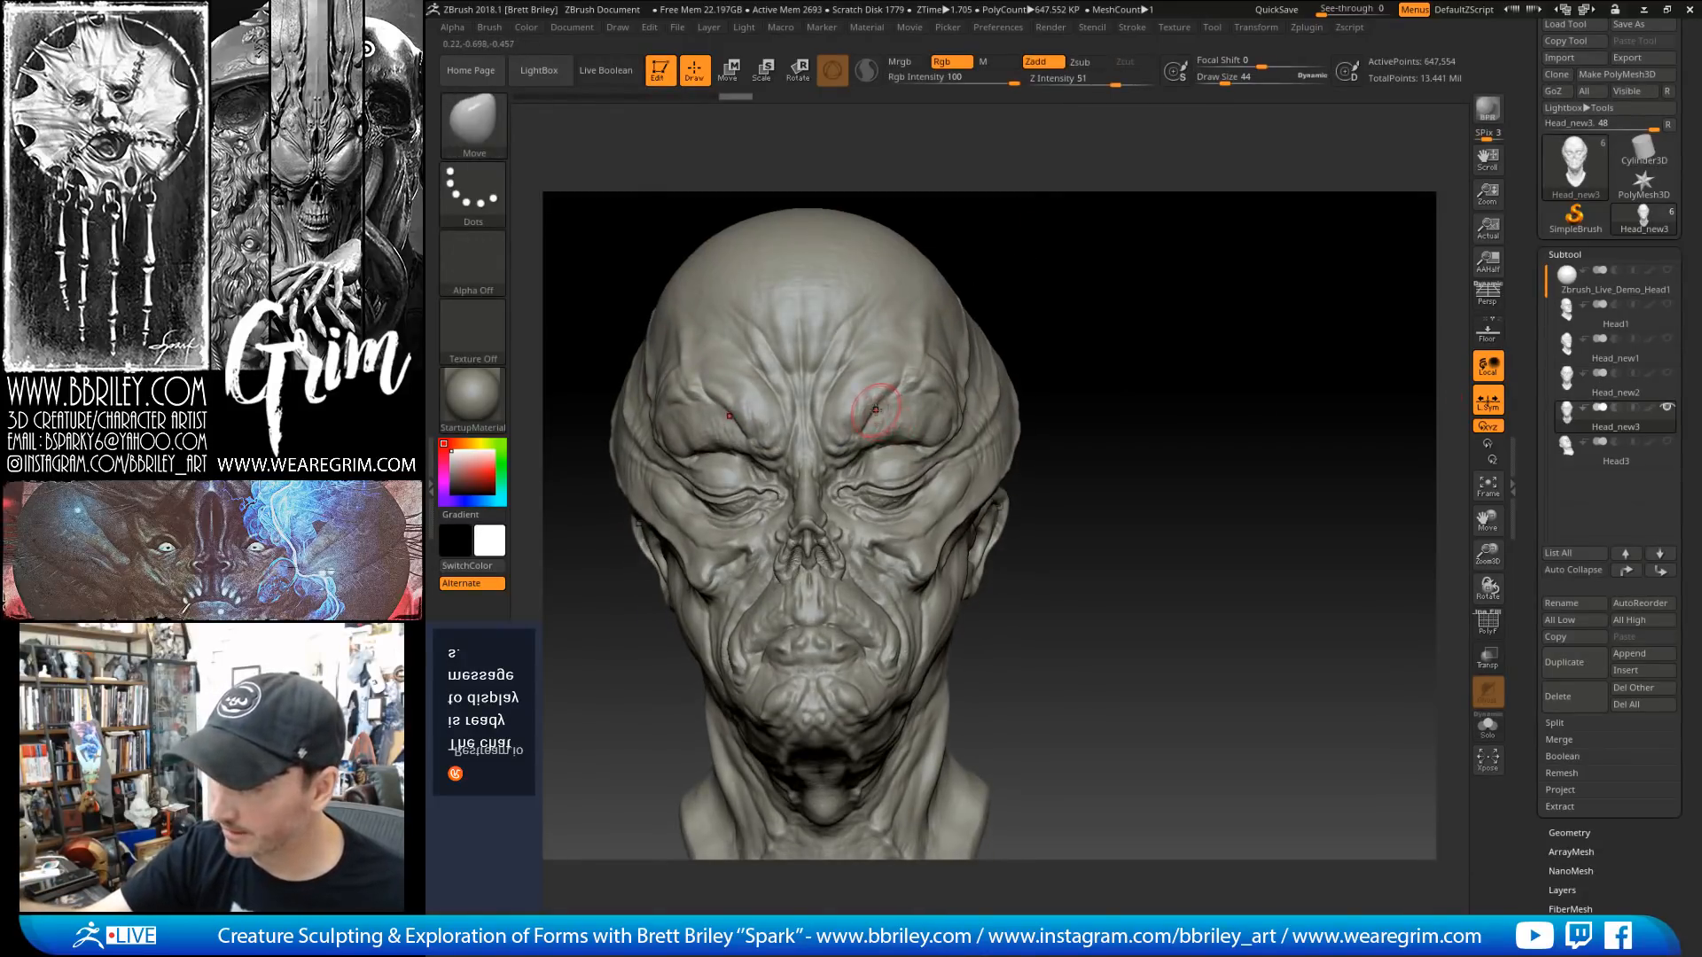
Step: Reshape the brow and cranium of the Head_new3 copy with the Move brush at draw sizes 44, 72 and 128
{"action": "key", "text": "ctrl+shift+z"}
{"action": "key", "text": "ctrl+shift+z"}
{"action": "key", "text": "ctrl+shift+z"}
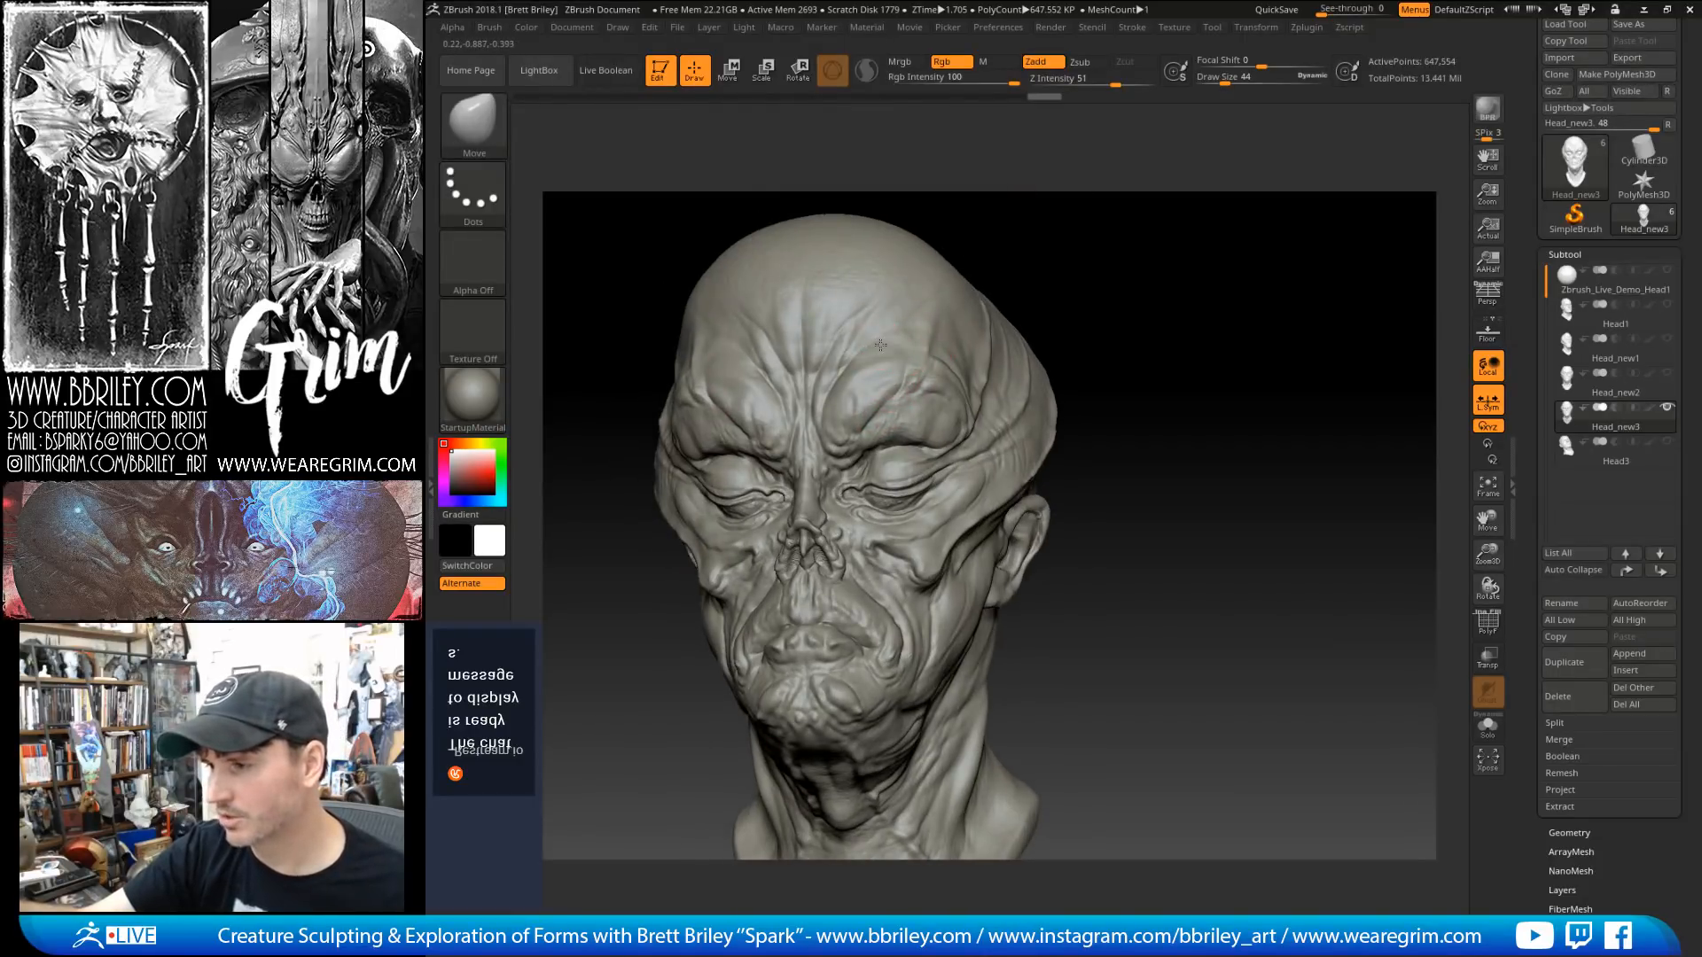
{"action": "key", "text": "ctrl+shift+z"}
{"action": "key", "text": "ctrl+shift+z"}
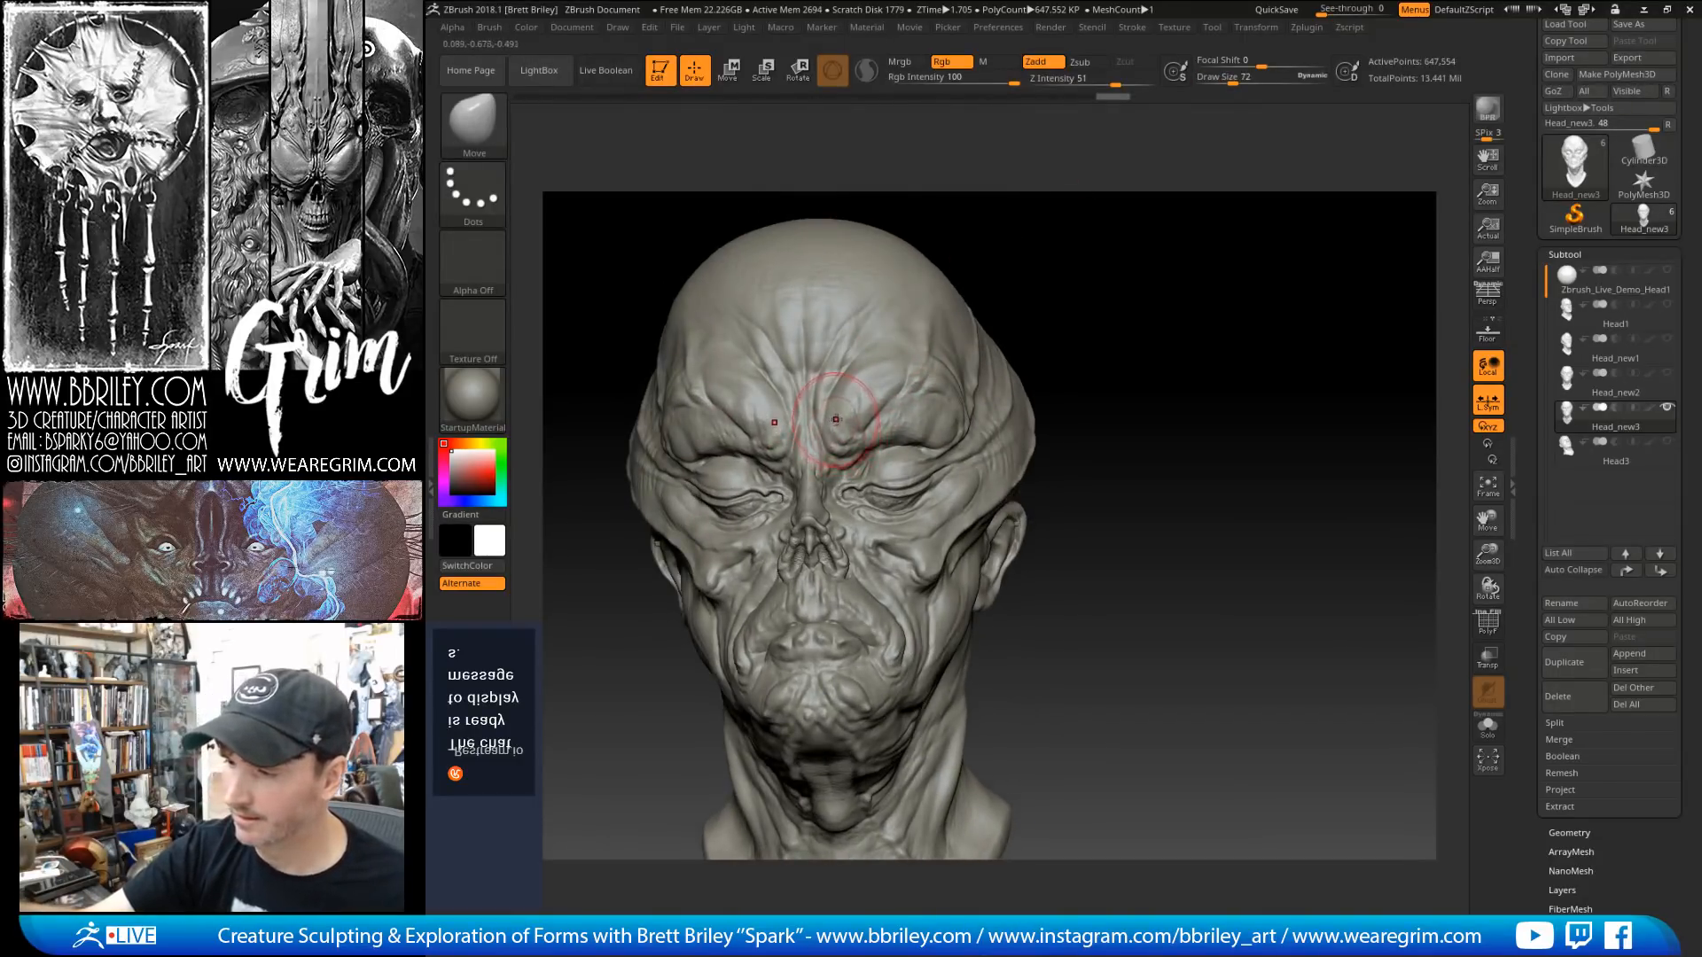
{"action": "mouse_move", "coordinate": [957, 219]}
{"action": "left_mouse_down"}
{"action": "mouse_move", "coordinate": [1012, 201]}
{"action": "mouse_move", "coordinate": [973, 271]}
{"action": "left_mouse_up"}
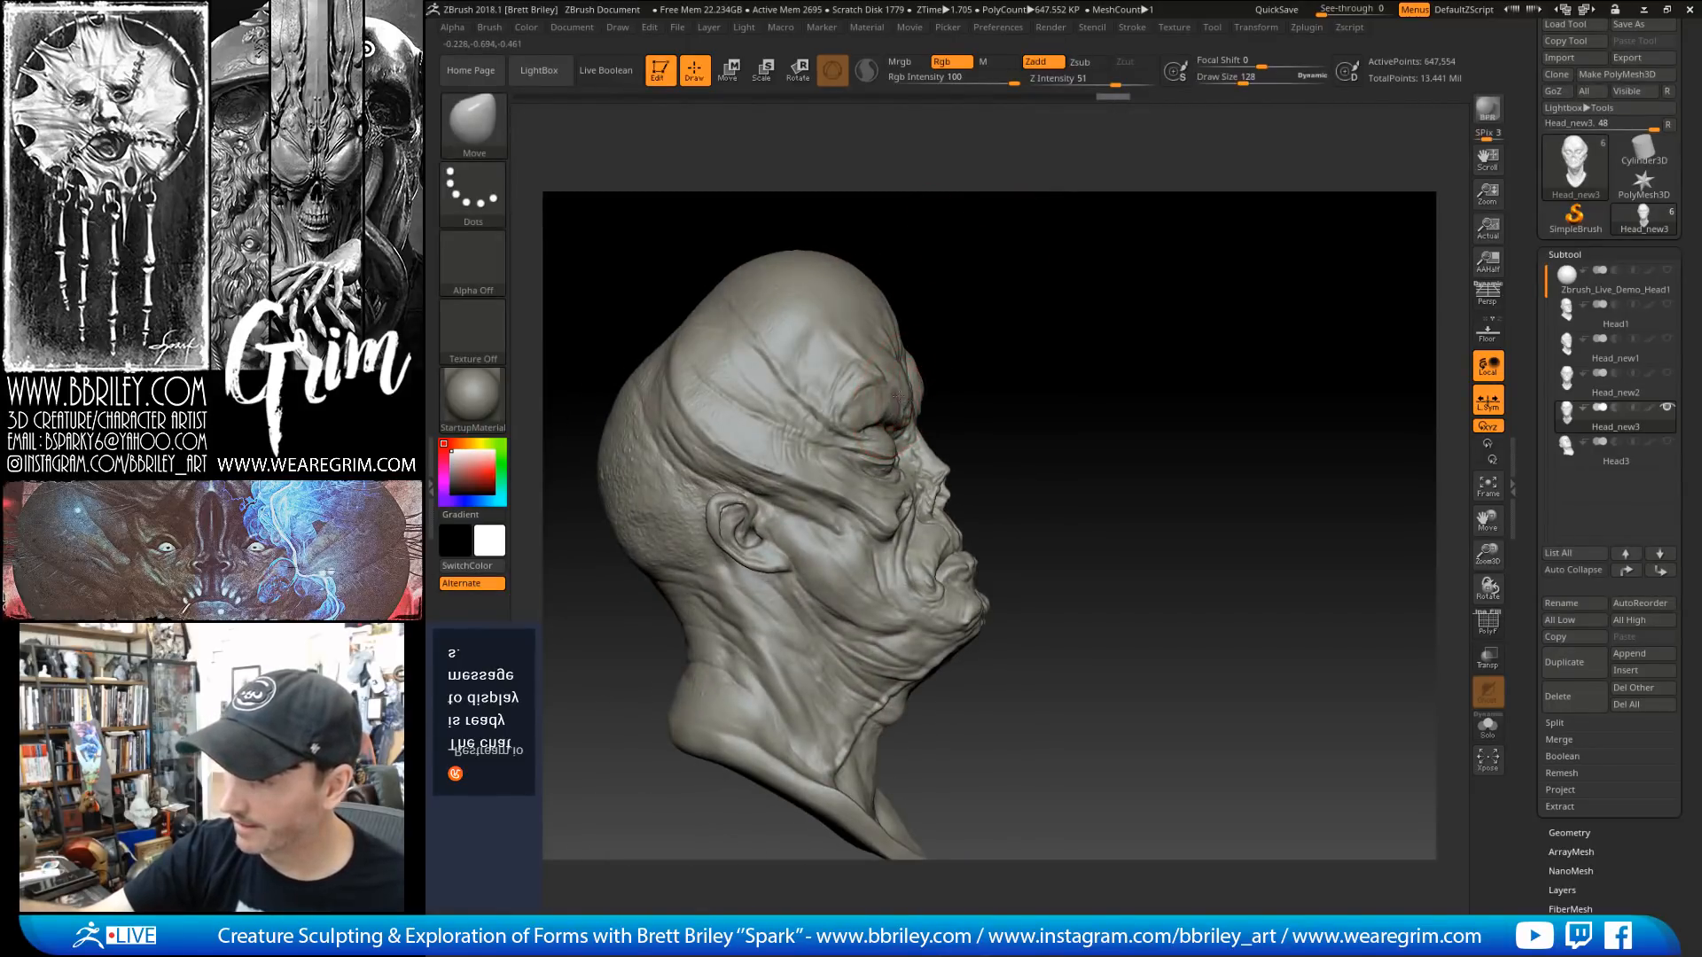
{"action": "key", "text": "ctrl+shift+z"}
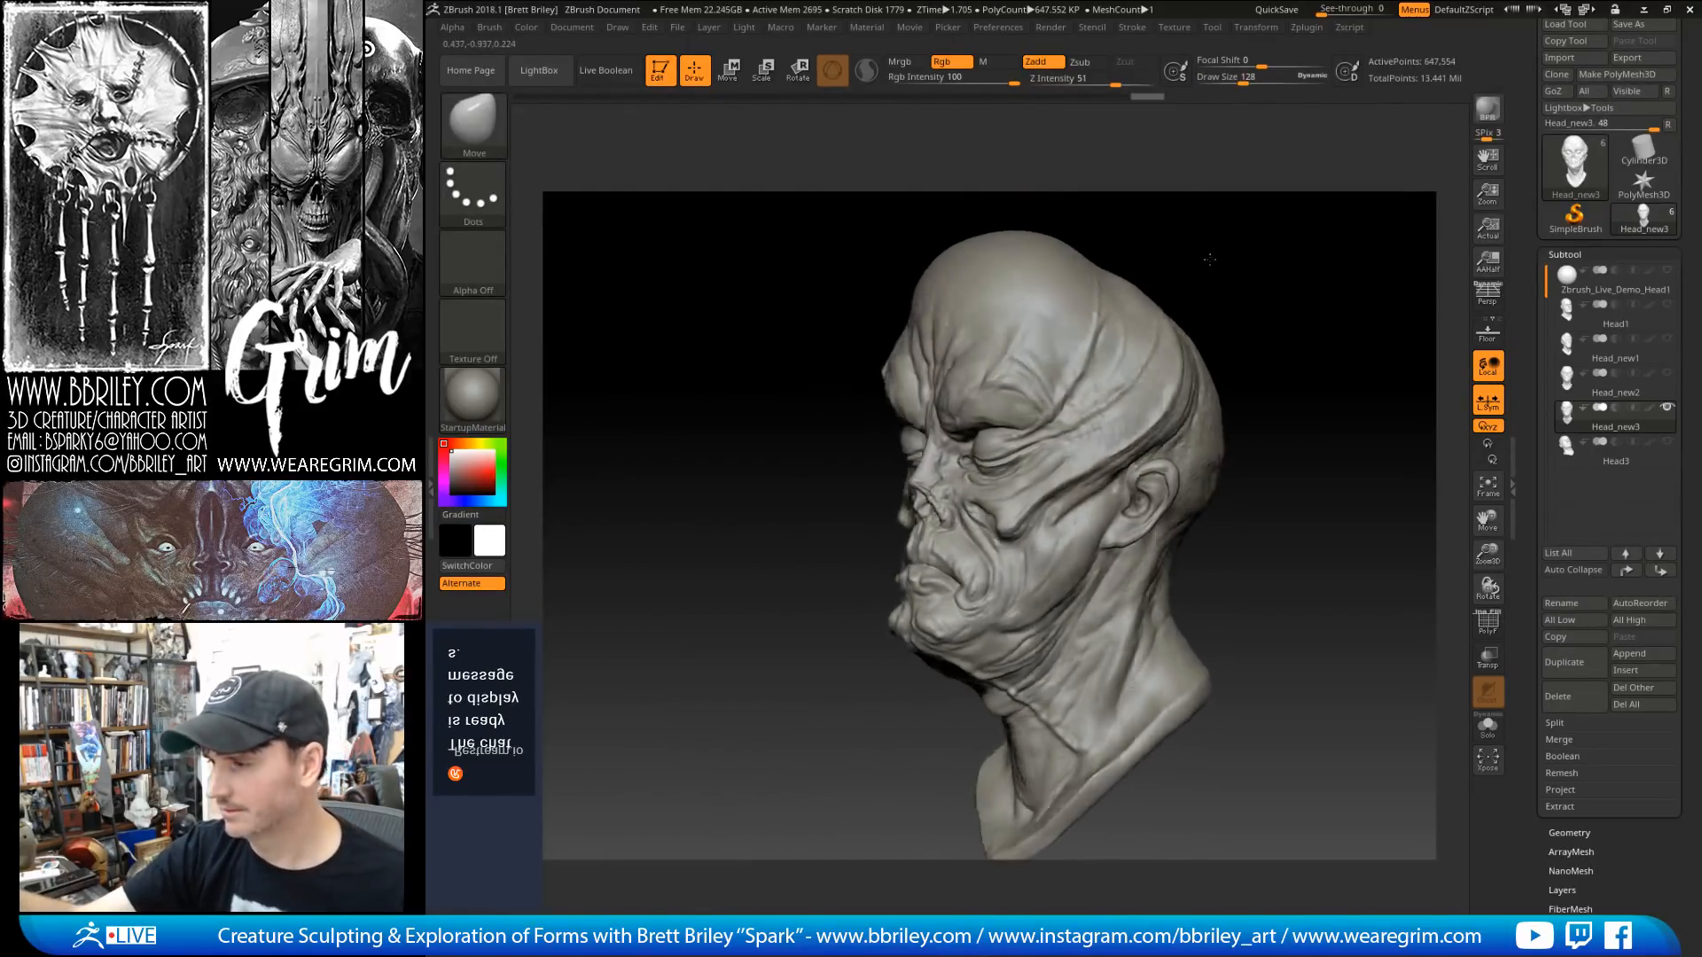
Step: Adjust the skull and face profile with the Move brush at draw sizes 128 and 148, comparing through undo and redo
{"action": "key", "text": "ctrl+z"}
{"action": "mouse_move", "coordinate": [1219, 264]}
{"action": "left_mouse_down"}
{"action": "mouse_move", "coordinate": [1028, 373]}
{"action": "mouse_move", "coordinate": [957, 443]}
{"action": "left_mouse_up"}
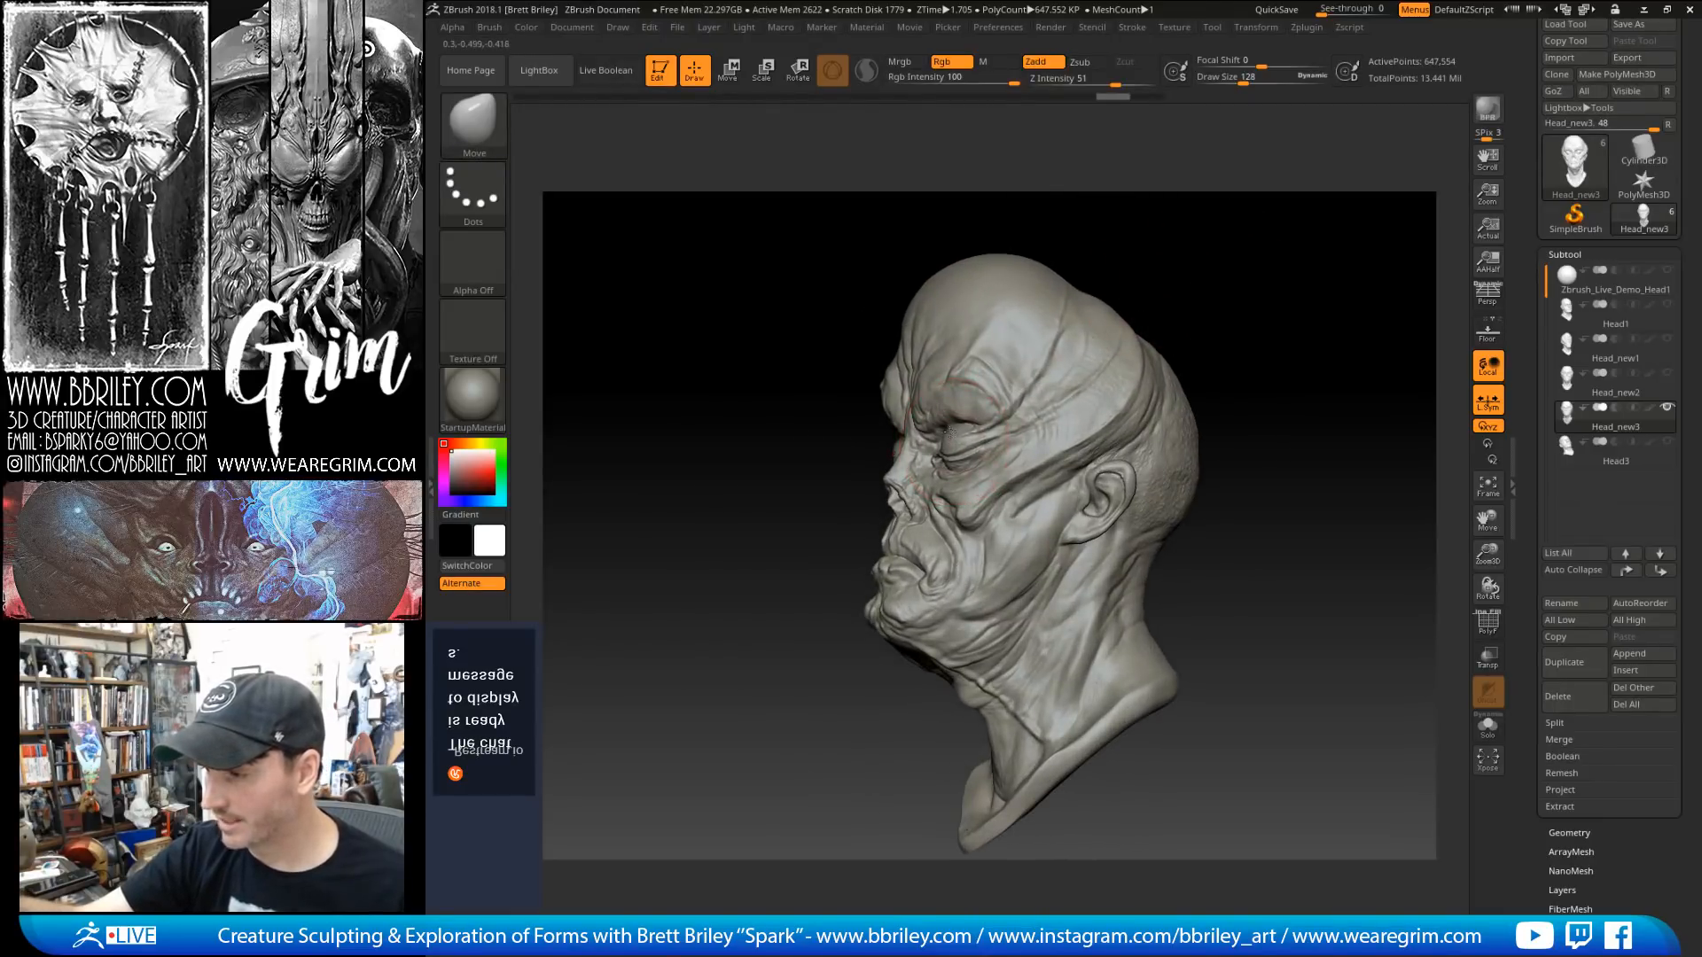
{"action": "key", "text": "ctrl+shift+z"}
{"action": "key", "text": "ctrl+z"}
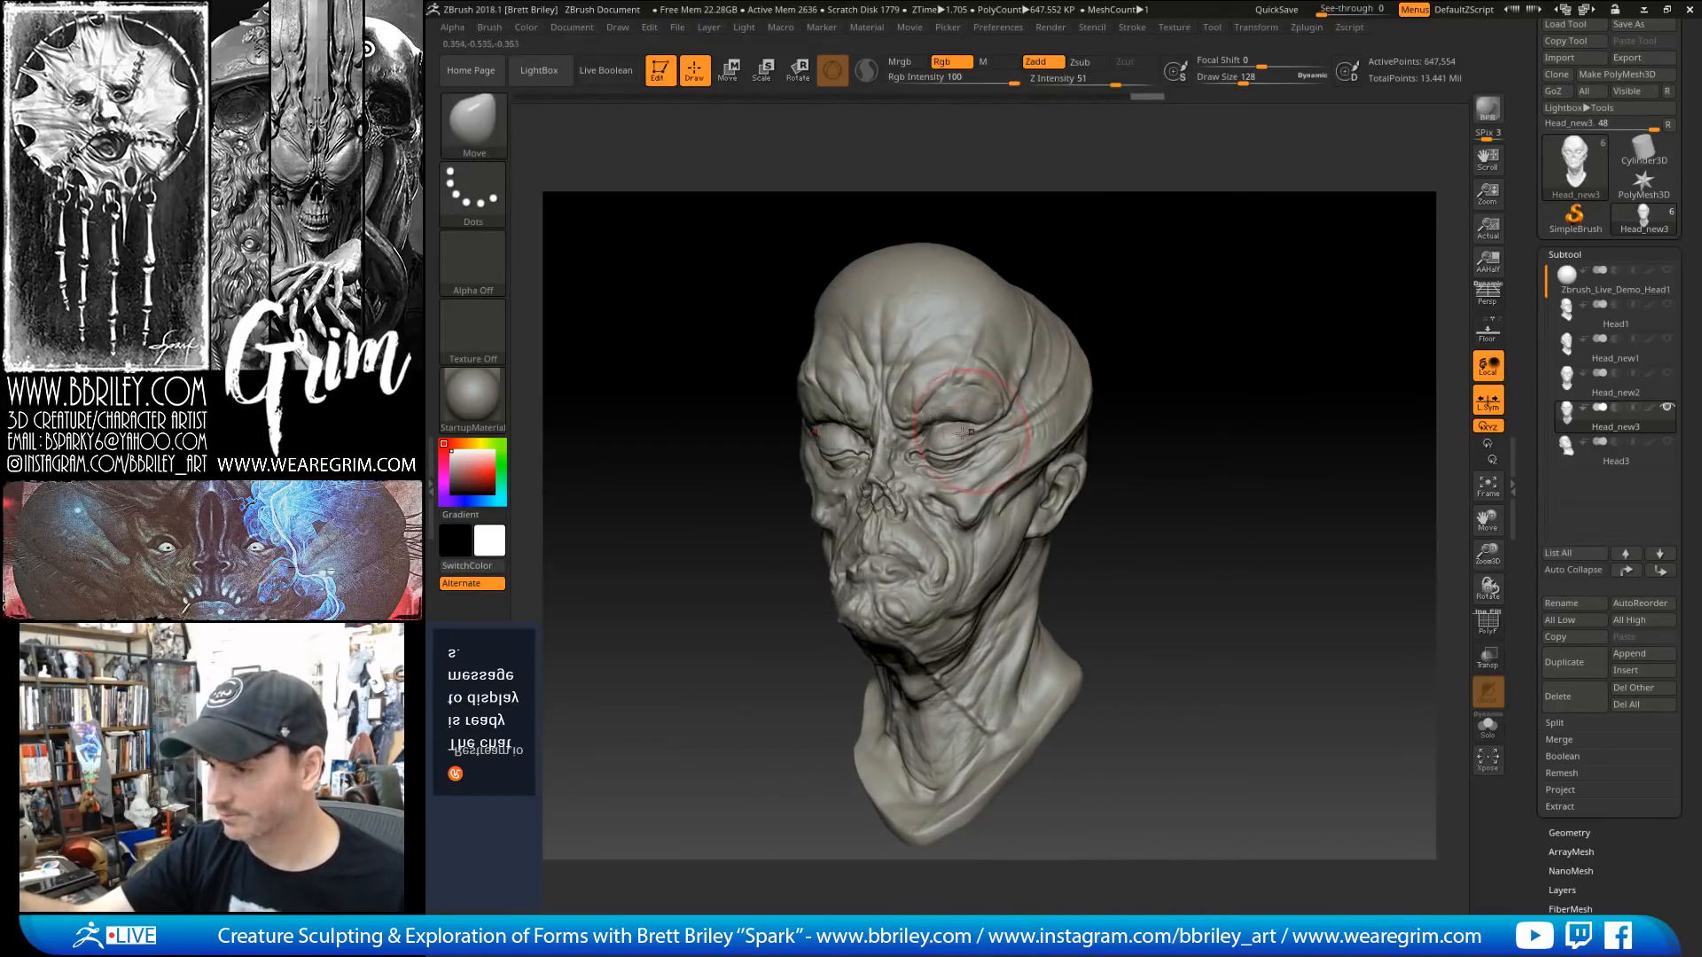
{"action": "key", "text": "ctrl+shift+z"}
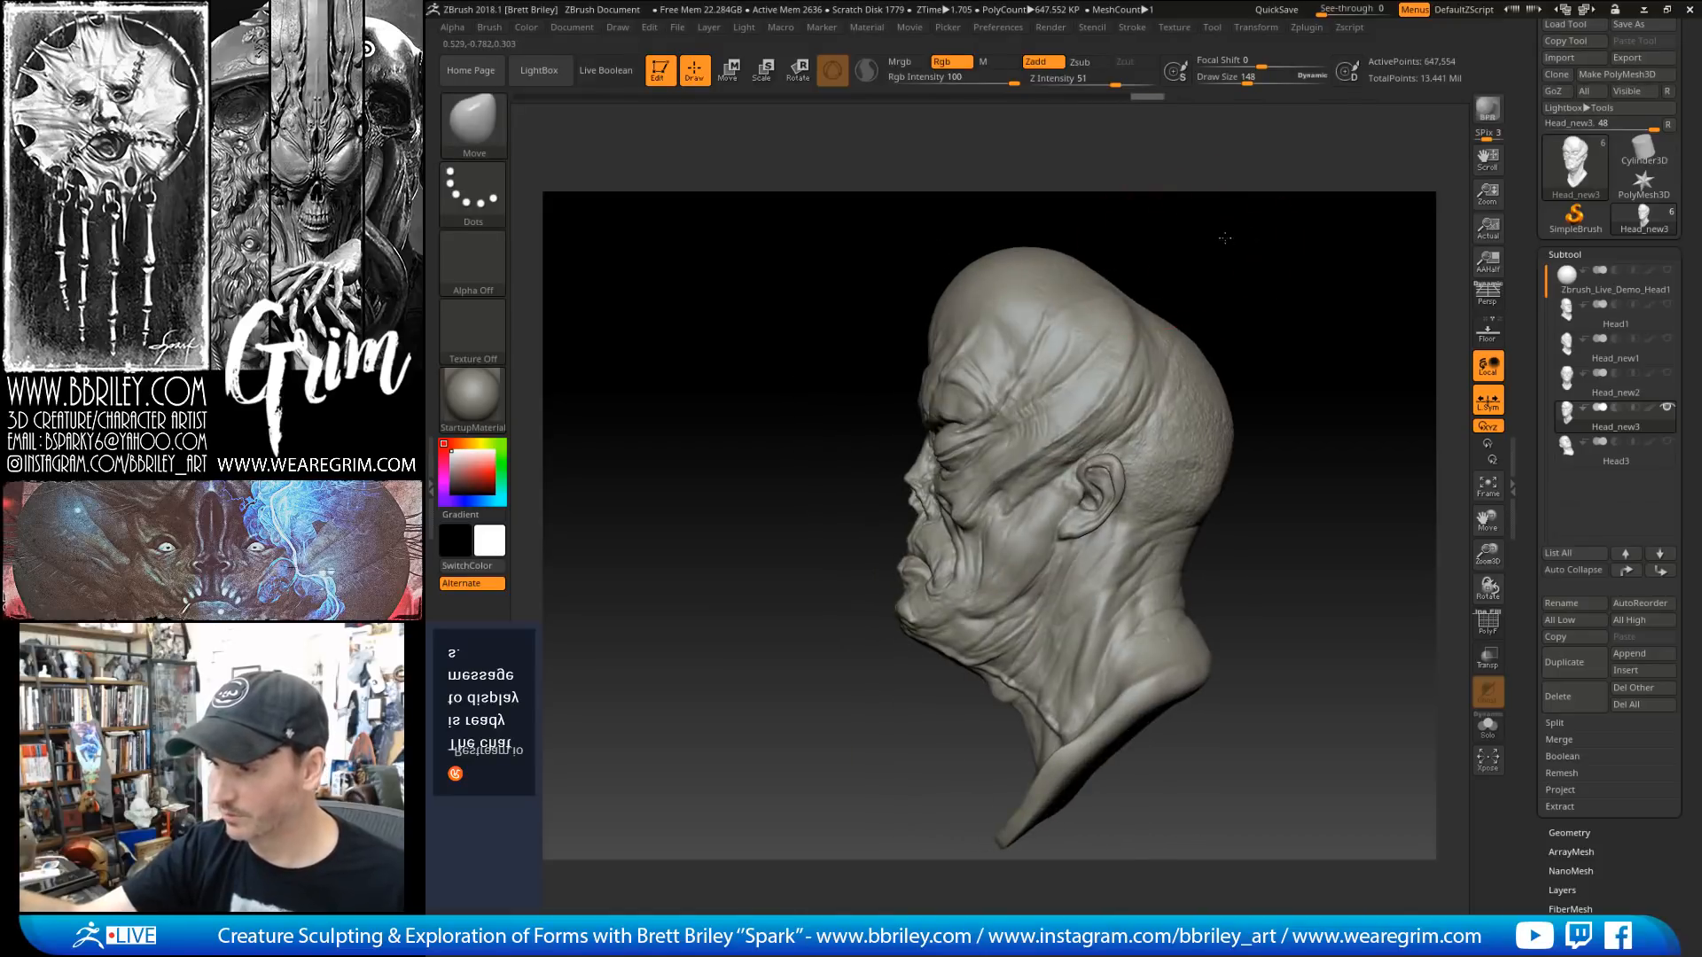
{"action": "key", "text": "ctrl+z"}
{"action": "key", "text": "ctrl+shift+z"}
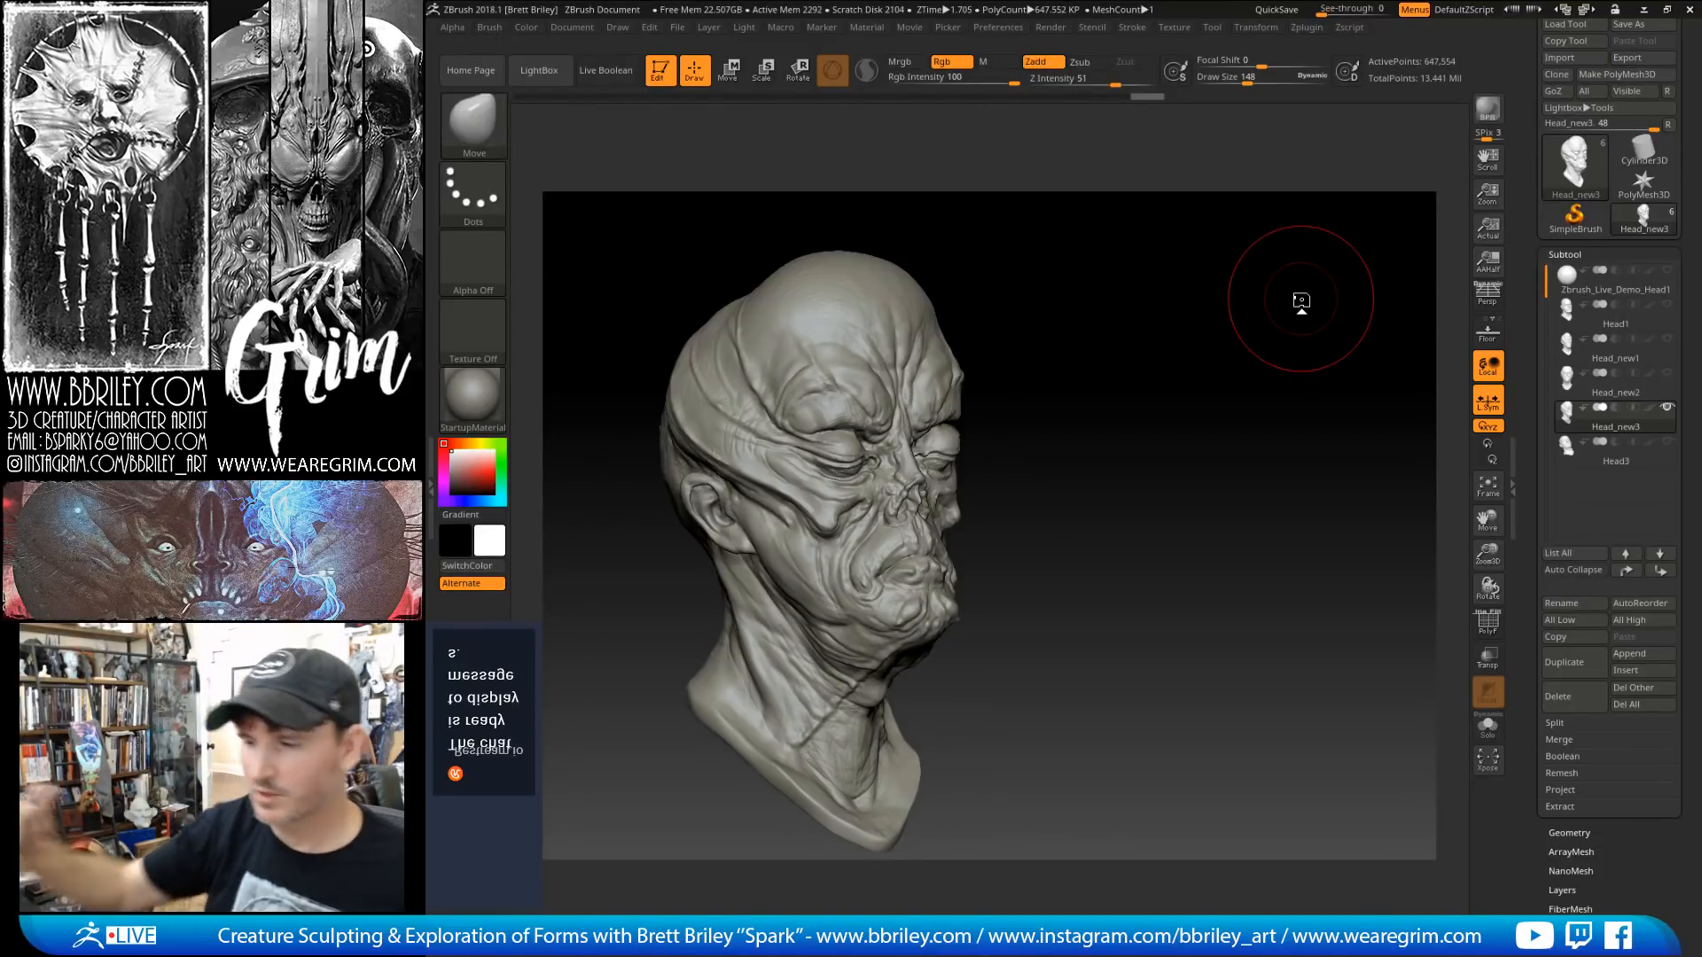
Step: Carve creases beneath the cheekbone and in front of the ear with DamStandard at draw sizes 16 and 12
{"action": "mouse_move", "coordinate": [1301, 301]}
{"action": "left_mouse_down"}
{"action": "mouse_move", "coordinate": [1443, 366]}
{"action": "mouse_move", "coordinate": [1310, 391]}
{"action": "left_mouse_up"}
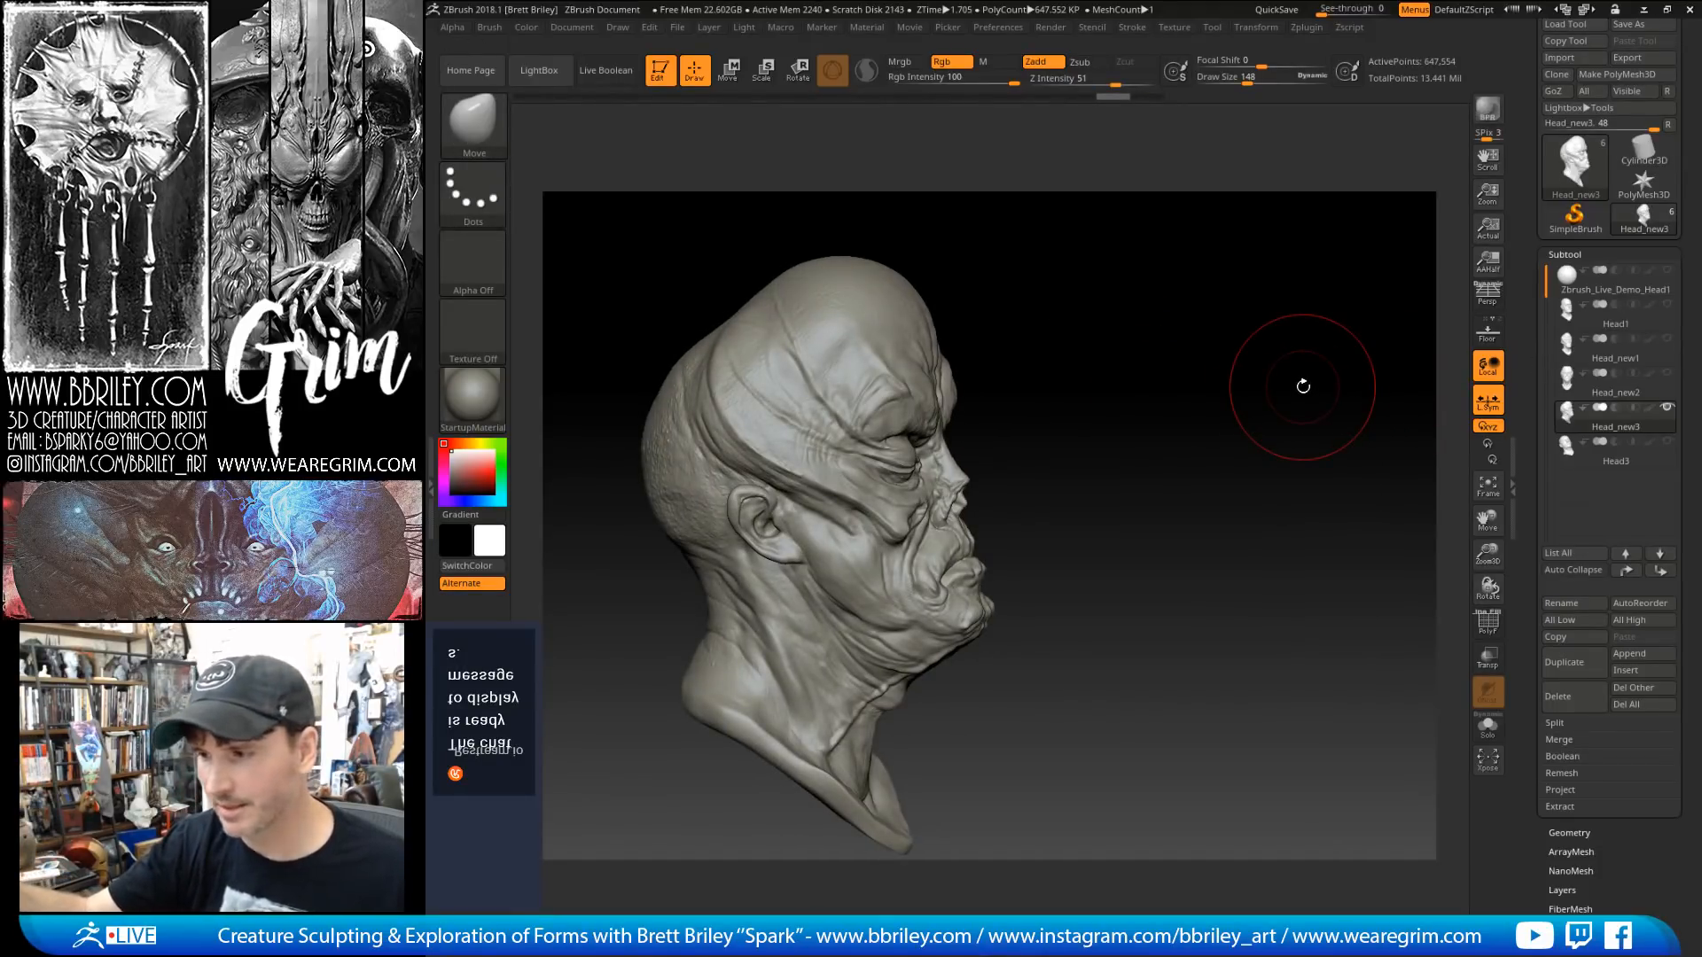
{"action": "left_click_drag", "start_coordinate": [1302, 386], "coordinate": [1155, 342]}
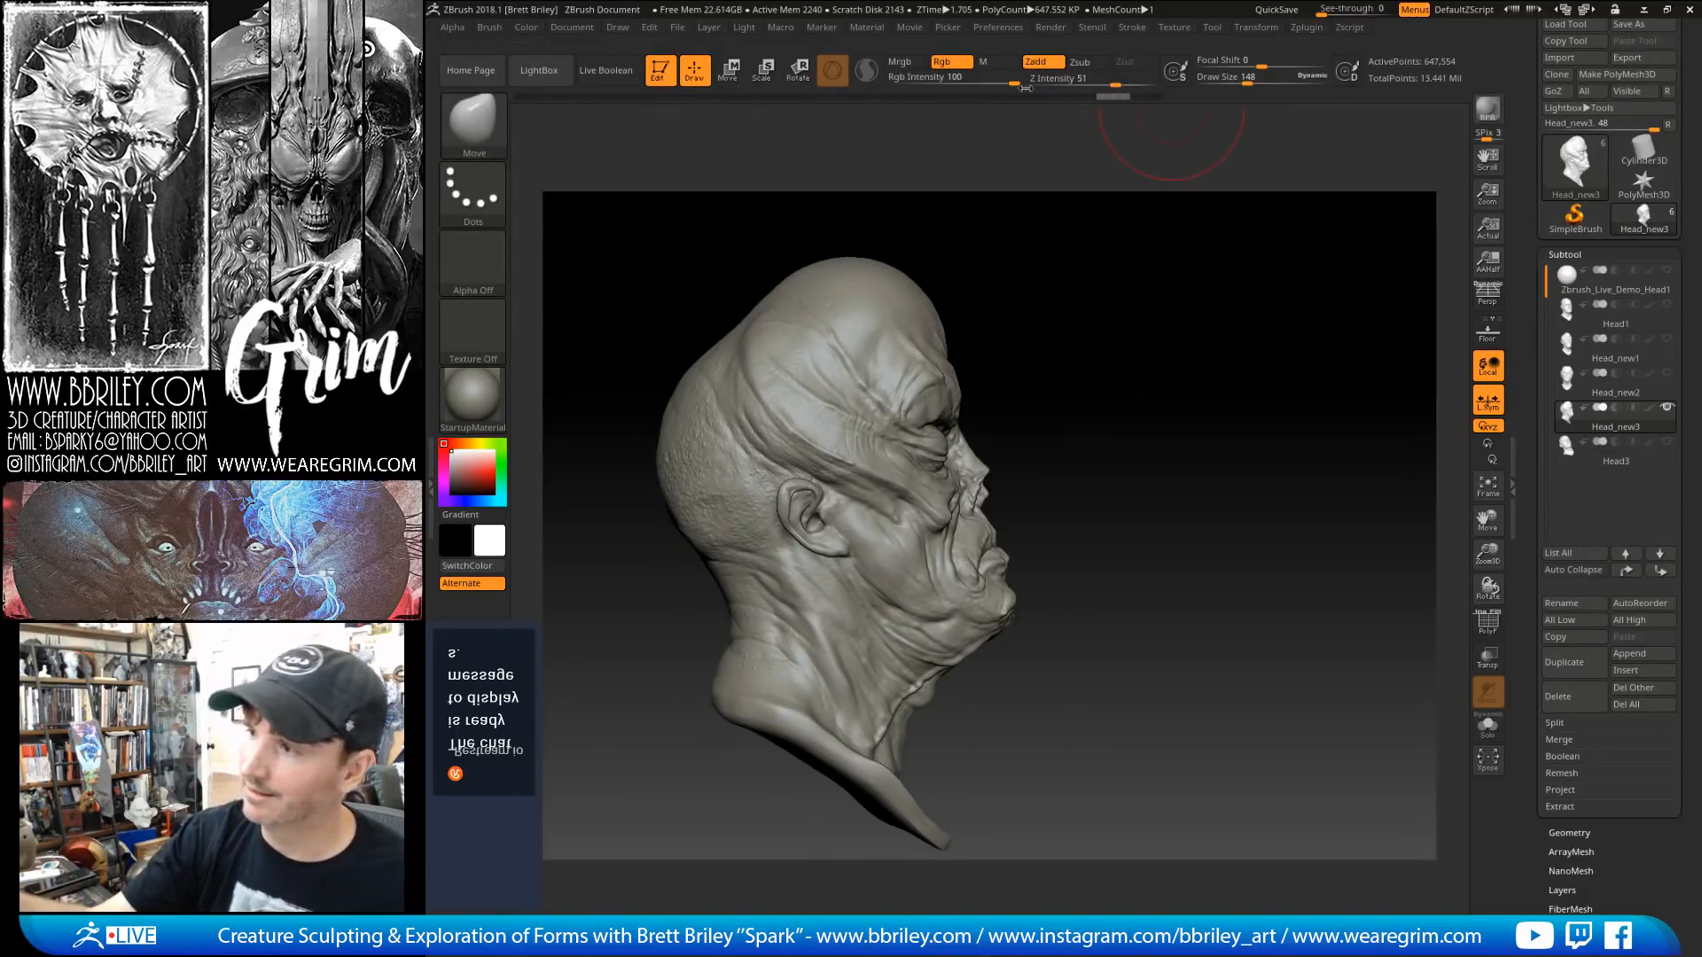
{"action": "mouse_move", "coordinate": [1200, 296]}
{"action": "left_mouse_down"}
{"action": "mouse_move", "coordinate": [1162, 330]}
{"action": "mouse_move", "coordinate": [1200, 281]}
{"action": "mouse_move", "coordinate": [1195, 306]}
{"action": "left_mouse_up"}
{"action": "key", "text": "b"}
{"action": "key", "text": "d"}
{"action": "key", "text": "s"}
{"action": "key", "text": "bracketleft"}
{"action": "key", "text": "bracketleft"}
{"action": "key", "text": "bracketleft"}
{"action": "key", "text": "bracketleft"}
{"action": "key", "text": "bracketleft"}
{"action": "key", "text": "bracketleft"}
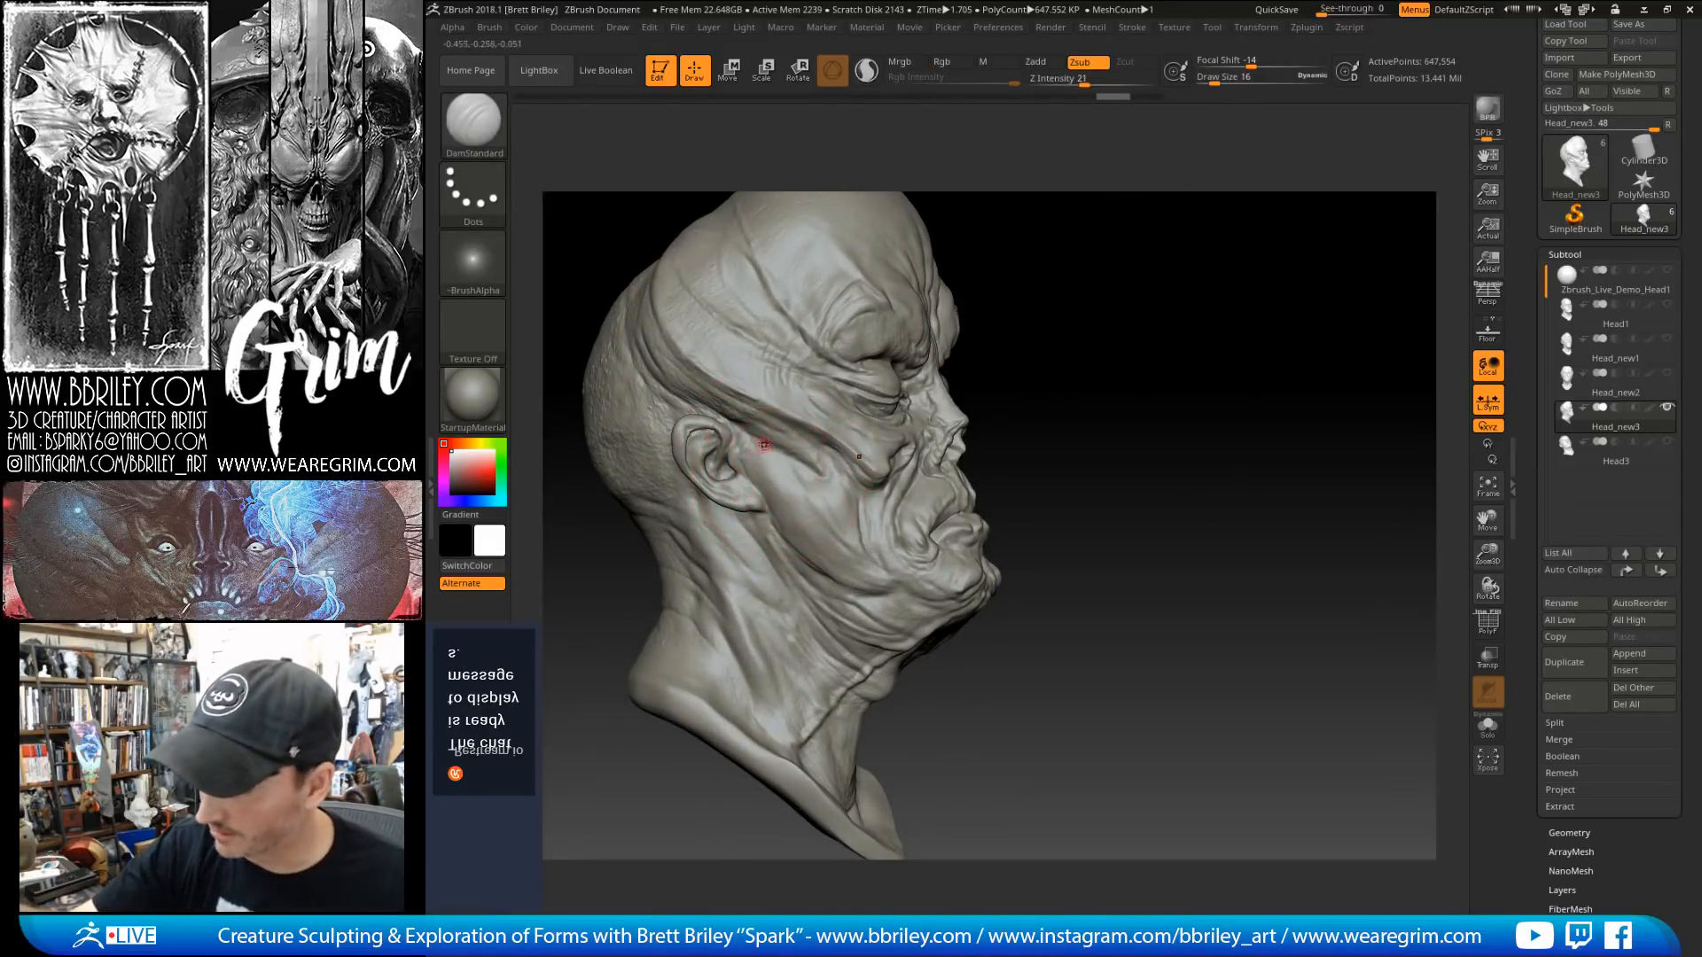
{"action": "key", "text": "bracketleft"}
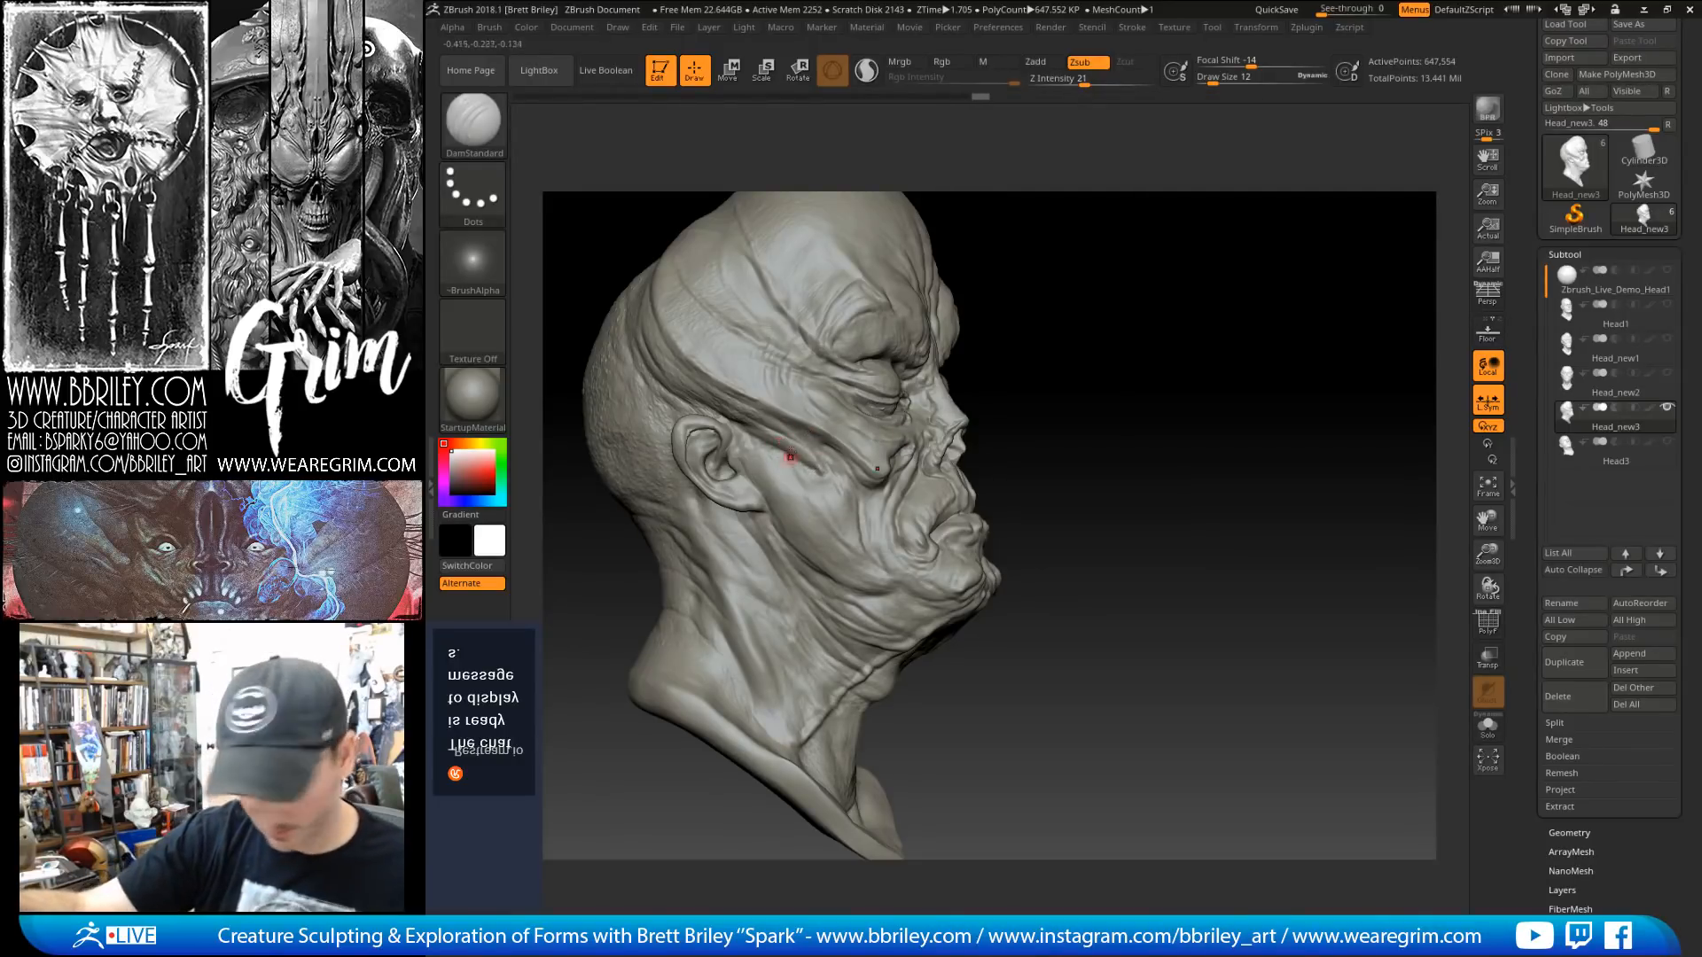
{"action": "left_click_drag", "start_coordinate": [1075, 258], "coordinate": [775, 457]}
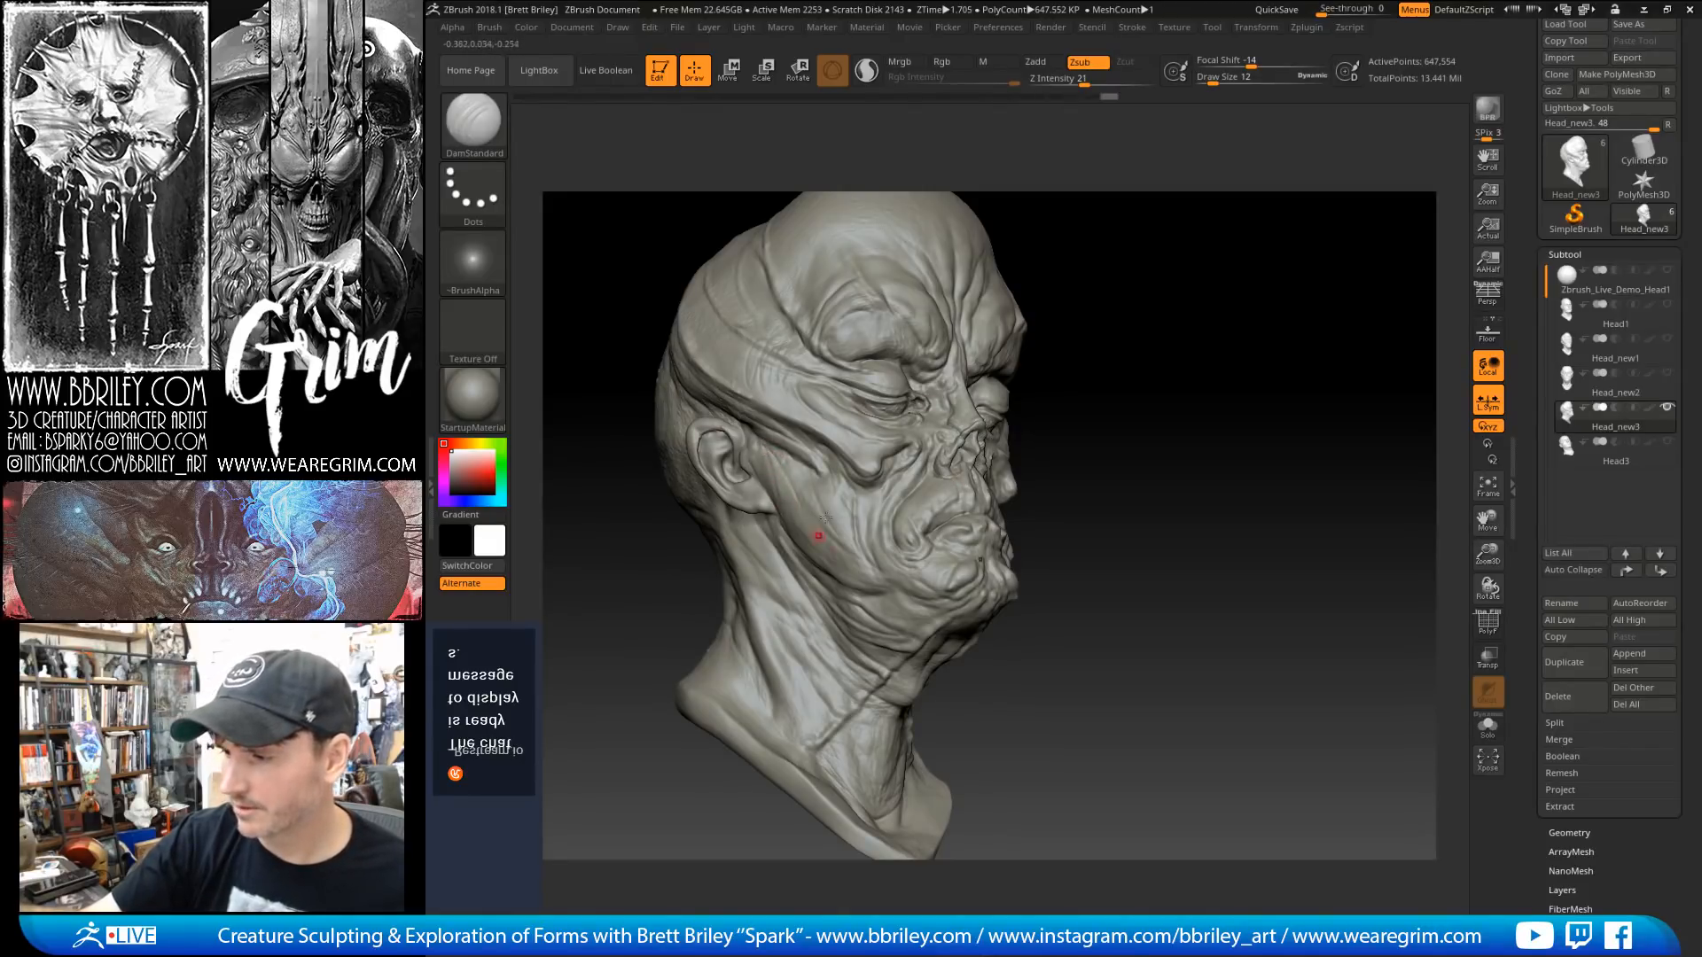
{"action": "left_click_drag", "start_coordinate": [1117, 314], "coordinate": [871, 441]}
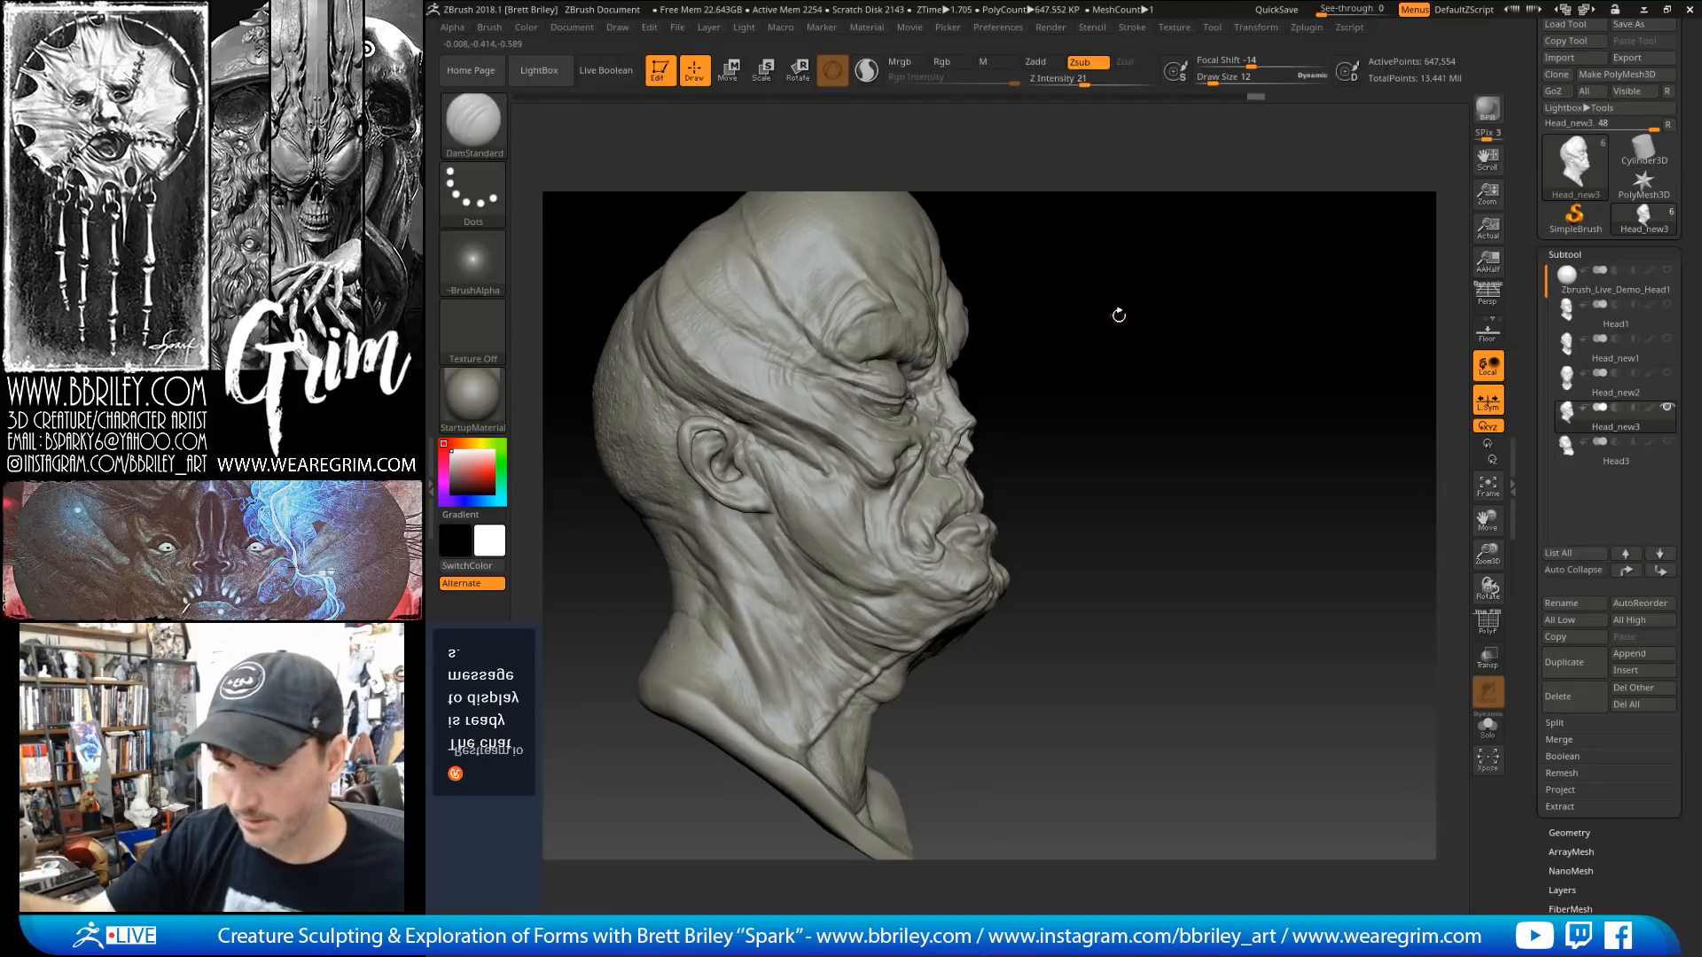
Step: Raise the head to the 2.590-million-point subdivision level
{"action": "mouse_move", "coordinate": [1121, 315]}
{"action": "left_mouse_down"}
{"action": "mouse_move", "coordinate": [1157, 311]}
{"action": "mouse_move", "coordinate": [1178, 345]}
{"action": "left_mouse_up"}
{"action": "key", "text": "d"}
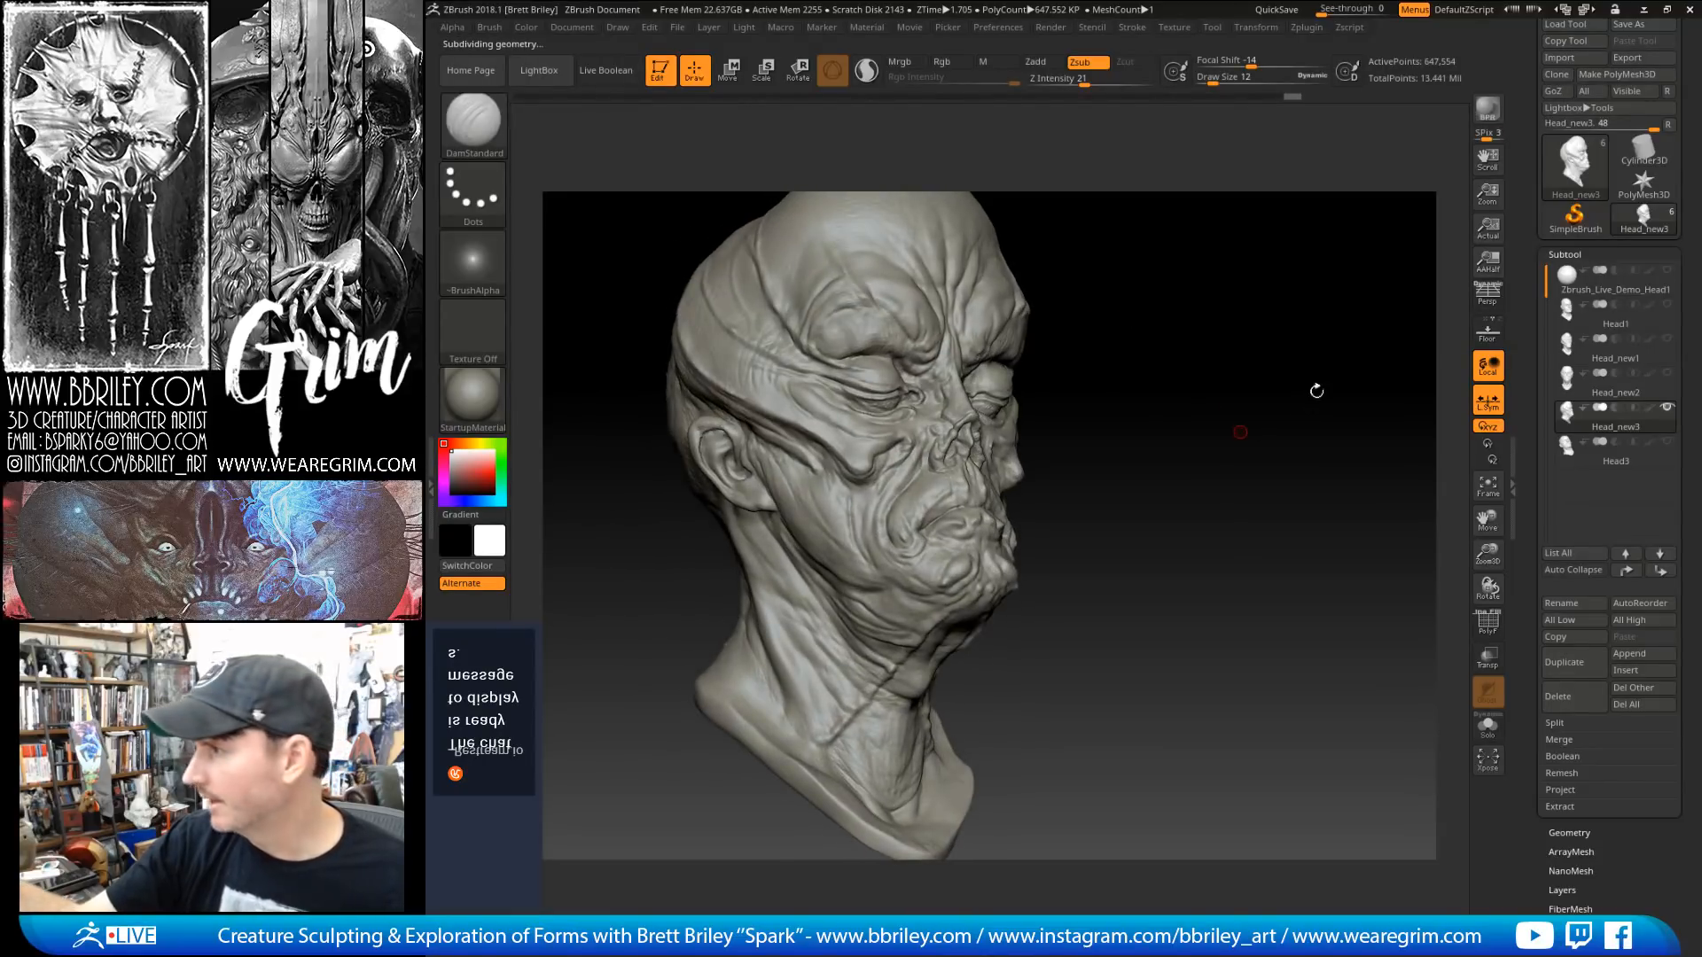
{"action": "left_click_drag", "start_coordinate": [1525, 475], "coordinate": [1528, 160]}
{"action": "left_click", "coordinate": [1566, 516]}
{"action": "left_click", "coordinate": [1563, 513]}
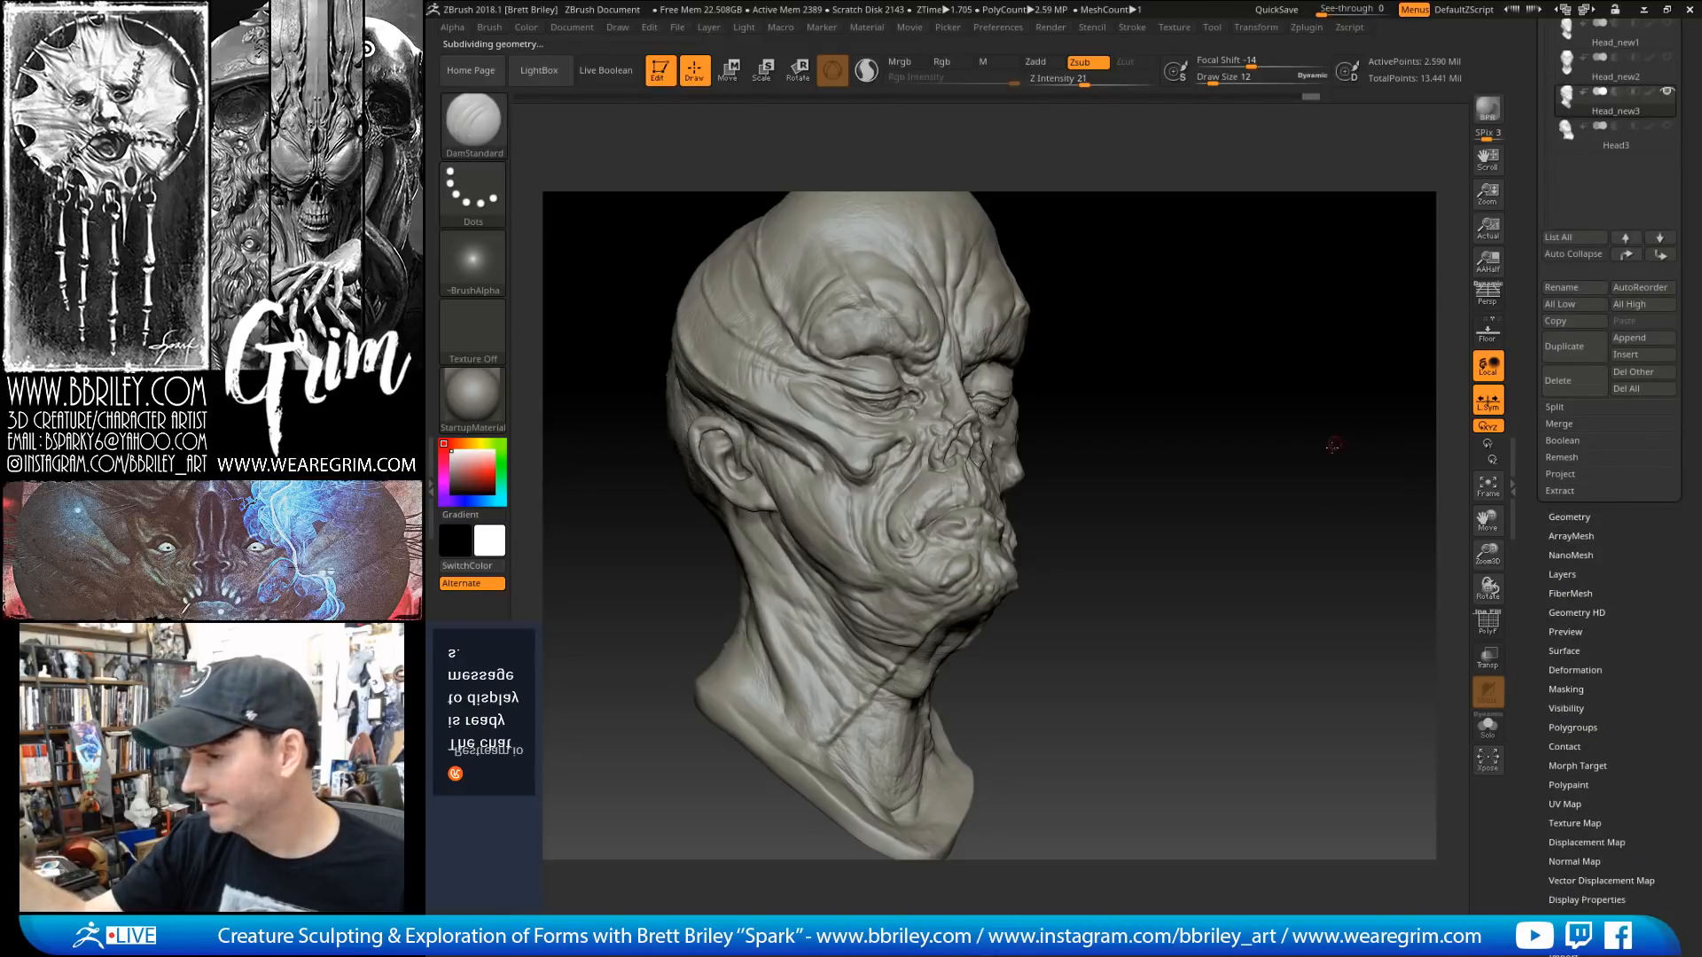
Step: Cut the fold beside the mouth and the creases near the inner eye corners with DamStandard at draw size 12
{"action": "left_click_drag", "start_coordinate": [1329, 439], "coordinate": [1278, 262]}
{"action": "left_click_drag", "start_coordinate": [1243, 352], "coordinate": [1101, 383]}
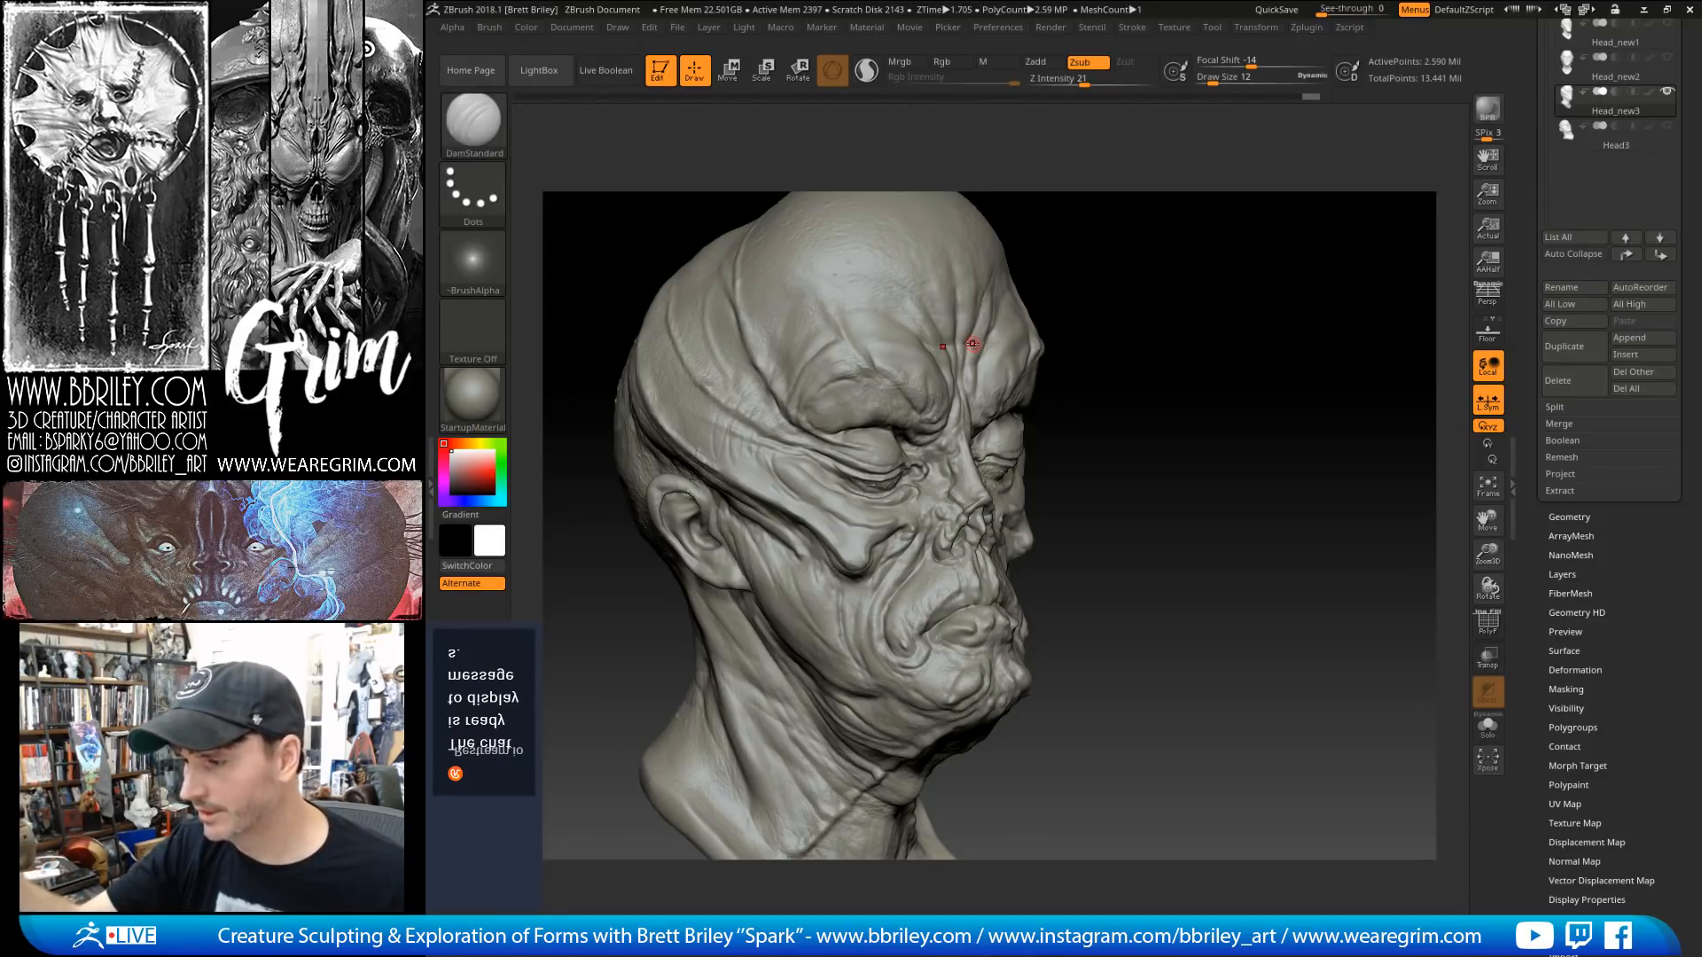
{"action": "mouse_move", "coordinate": [1161, 404]}
{"action": "left_mouse_down"}
{"action": "mouse_move", "coordinate": [1185, 311]}
{"action": "mouse_move", "coordinate": [1226, 287]}
{"action": "mouse_move", "coordinate": [1140, 292]}
{"action": "mouse_move", "coordinate": [1107, 373]}
{"action": "left_mouse_up"}
{"action": "left_click_drag", "start_coordinate": [864, 612], "coordinate": [893, 624]}
{"action": "left_click_drag", "start_coordinate": [1206, 307], "coordinate": [1230, 353]}
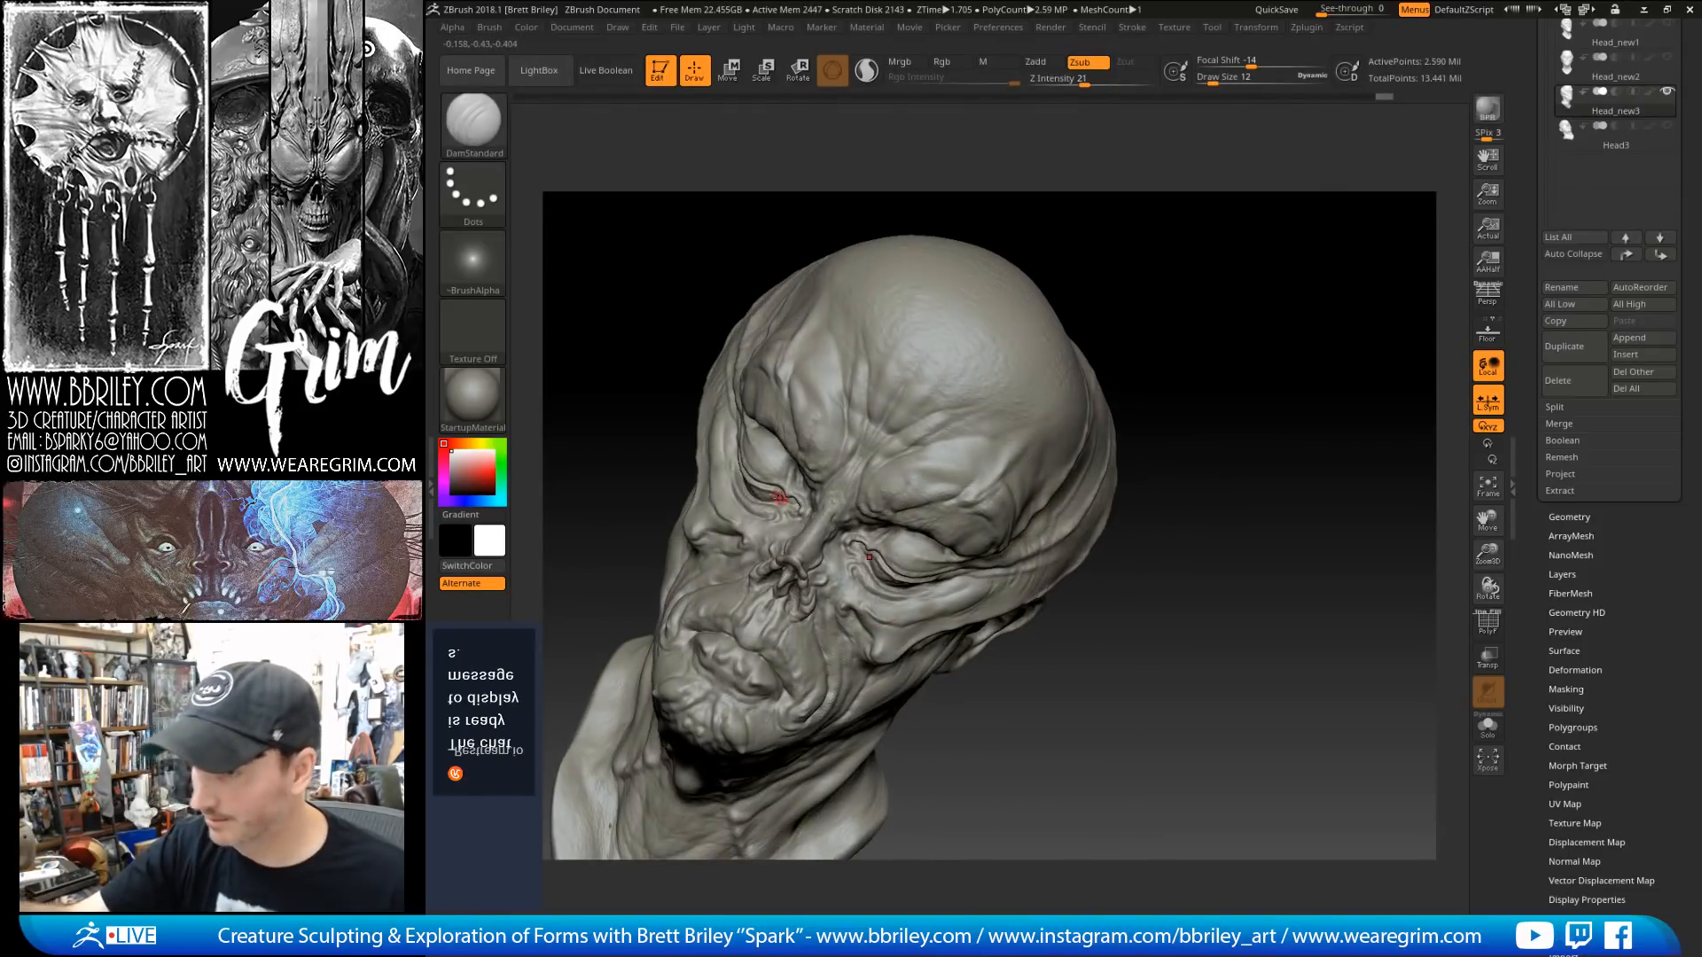
Step: Carve finer creases down the cheek beside the nose and mouth with DamStandard at draw size 10
{"action": "mouse_move", "coordinate": [1119, 275]}
{"action": "left_mouse_down"}
{"action": "mouse_move", "coordinate": [1151, 263]}
{"action": "mouse_move", "coordinate": [1083, 285]}
{"action": "left_mouse_up"}
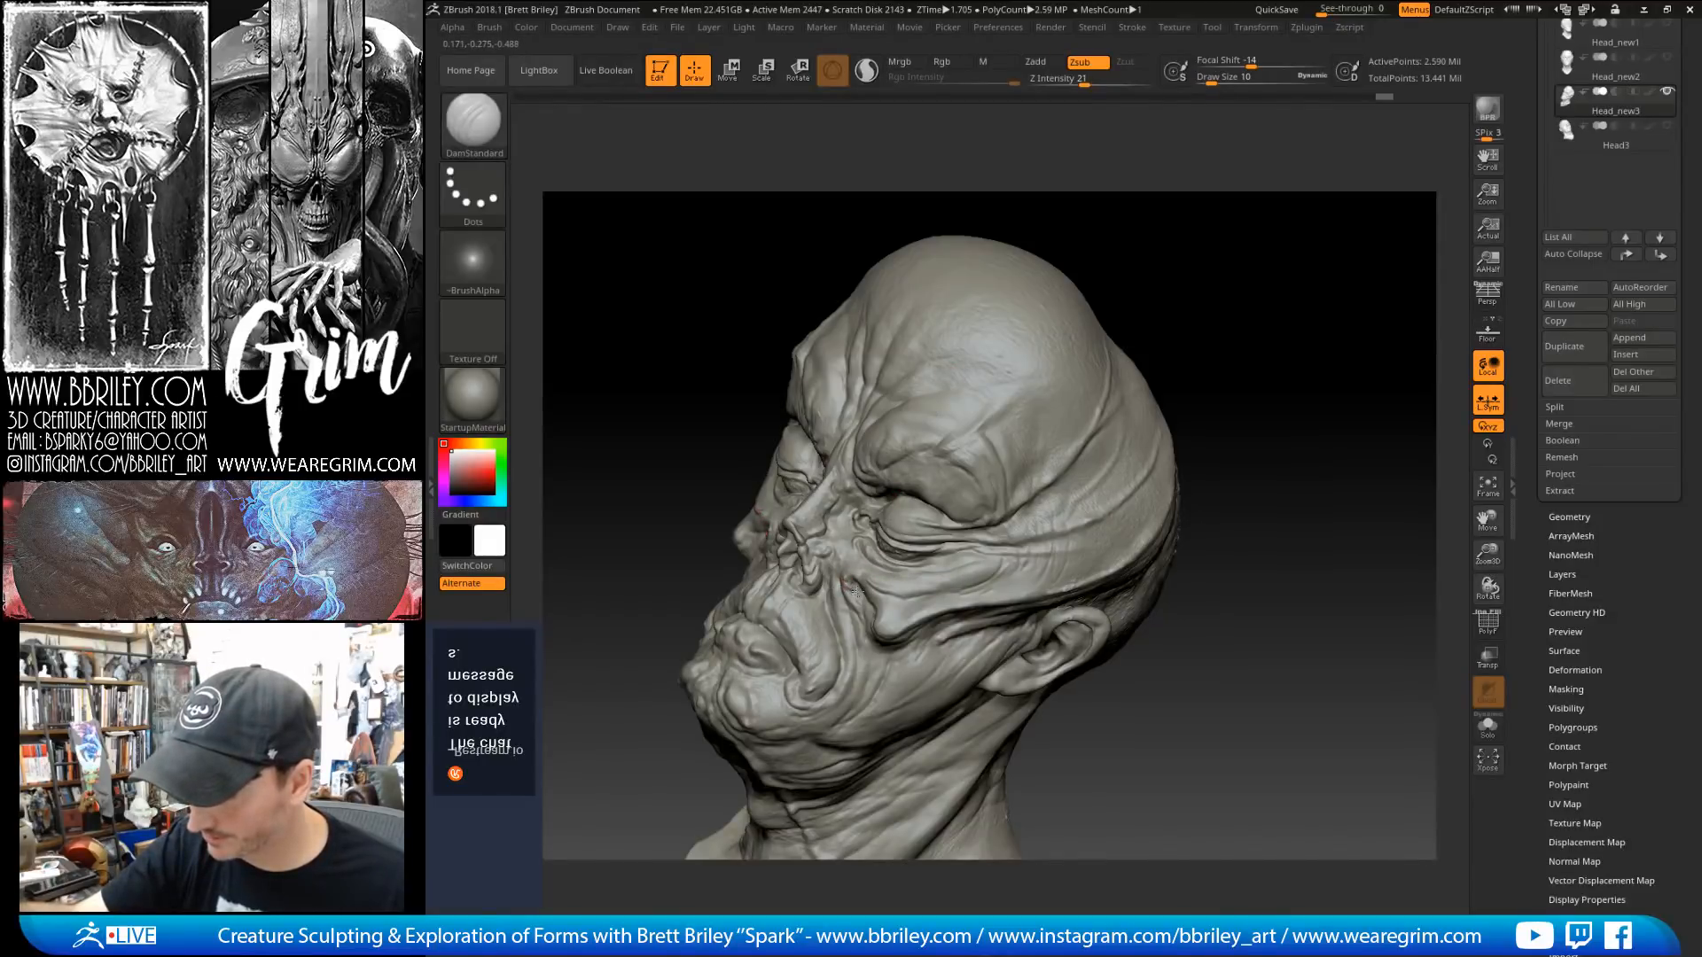
{"action": "left_click_drag", "start_coordinate": [856, 592], "coordinate": [867, 610]}
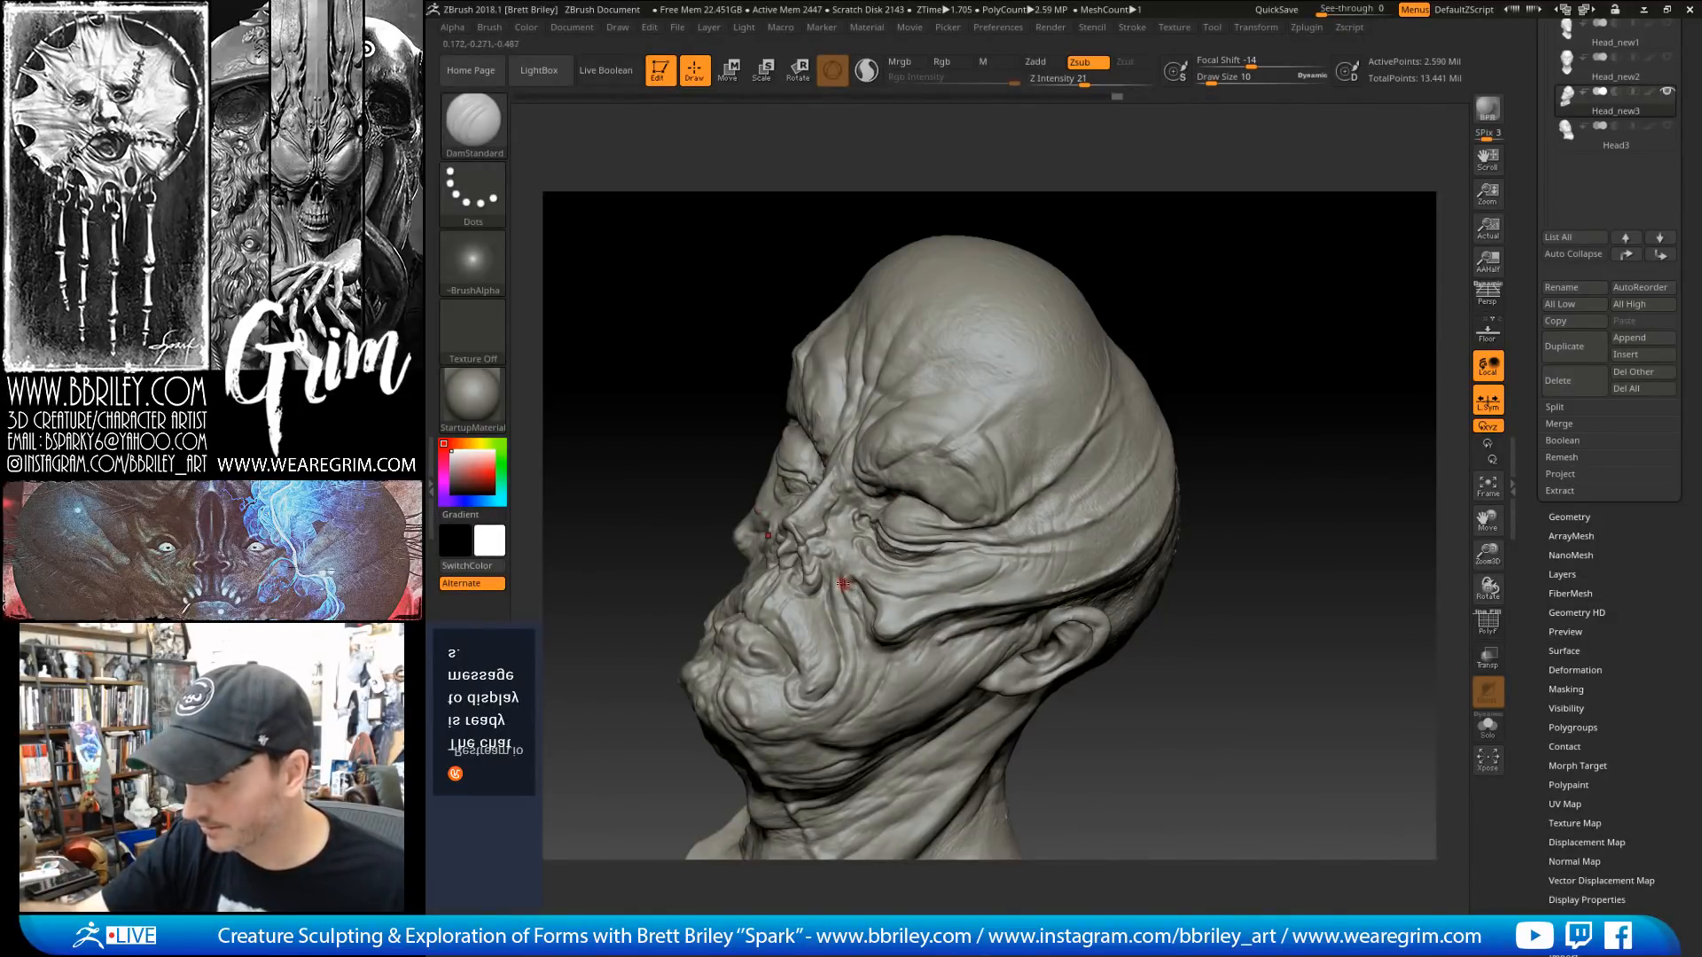
{"action": "mouse_move", "coordinate": [1187, 314]}
{"action": "left_mouse_down"}
{"action": "mouse_move", "coordinate": [886, 532]}
{"action": "mouse_move", "coordinate": [837, 604]}
{"action": "left_mouse_up"}
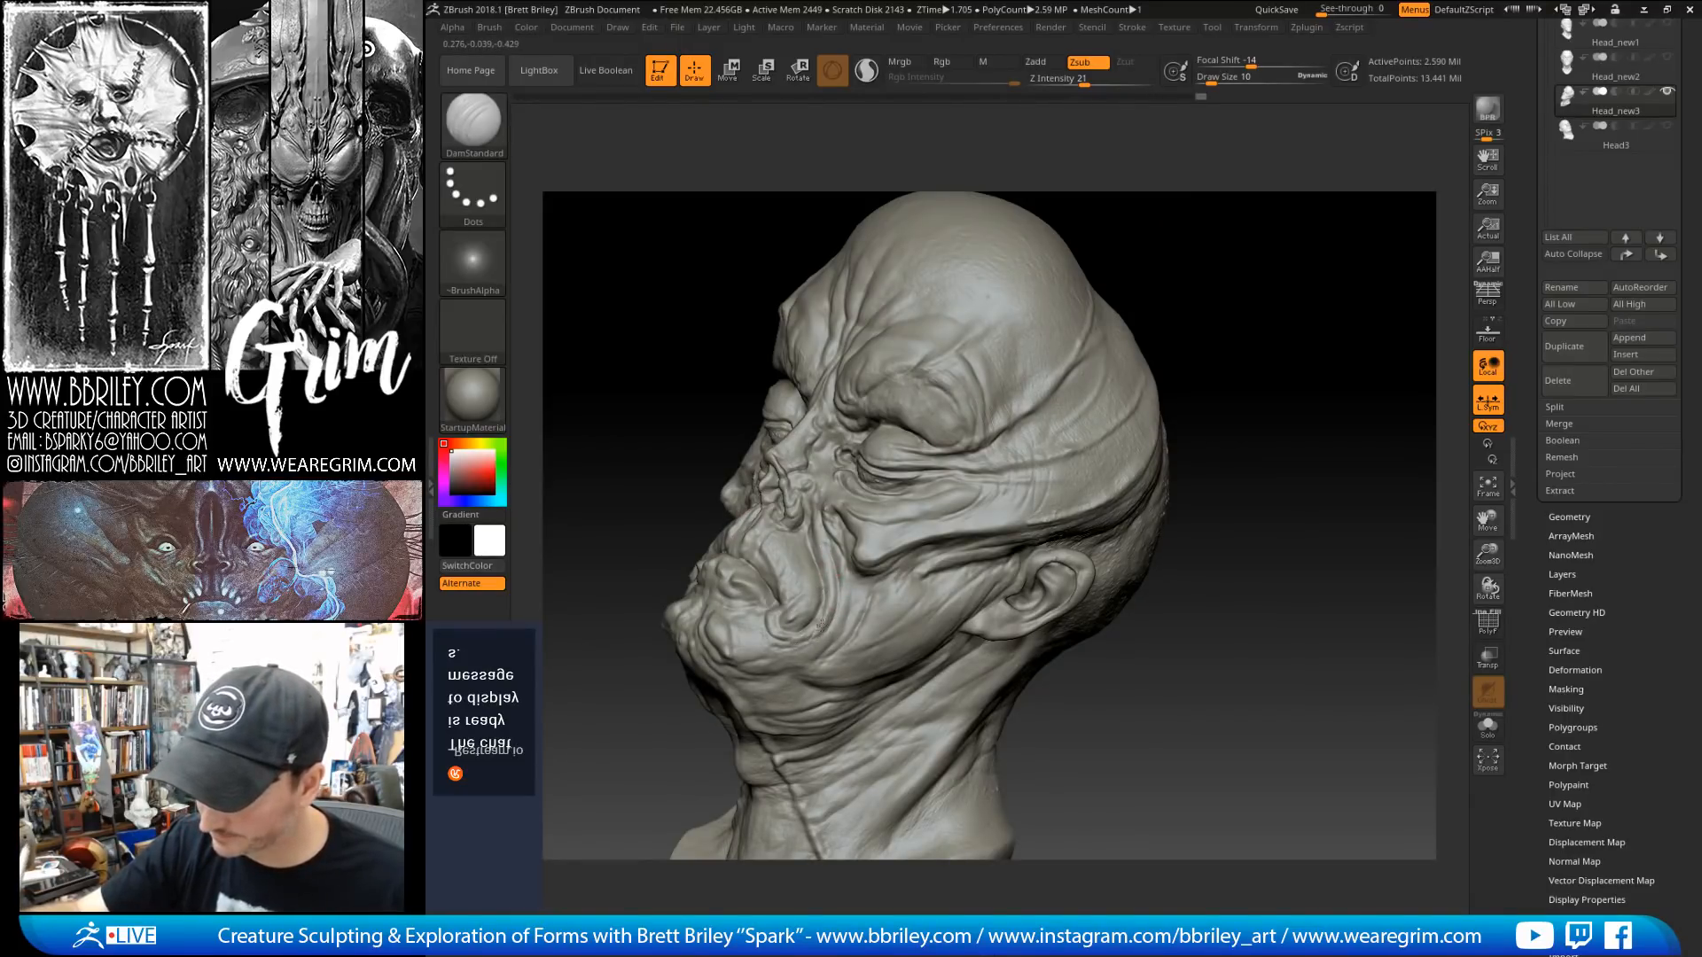
{"action": "left_click_drag", "start_coordinate": [796, 649], "coordinate": [822, 632]}
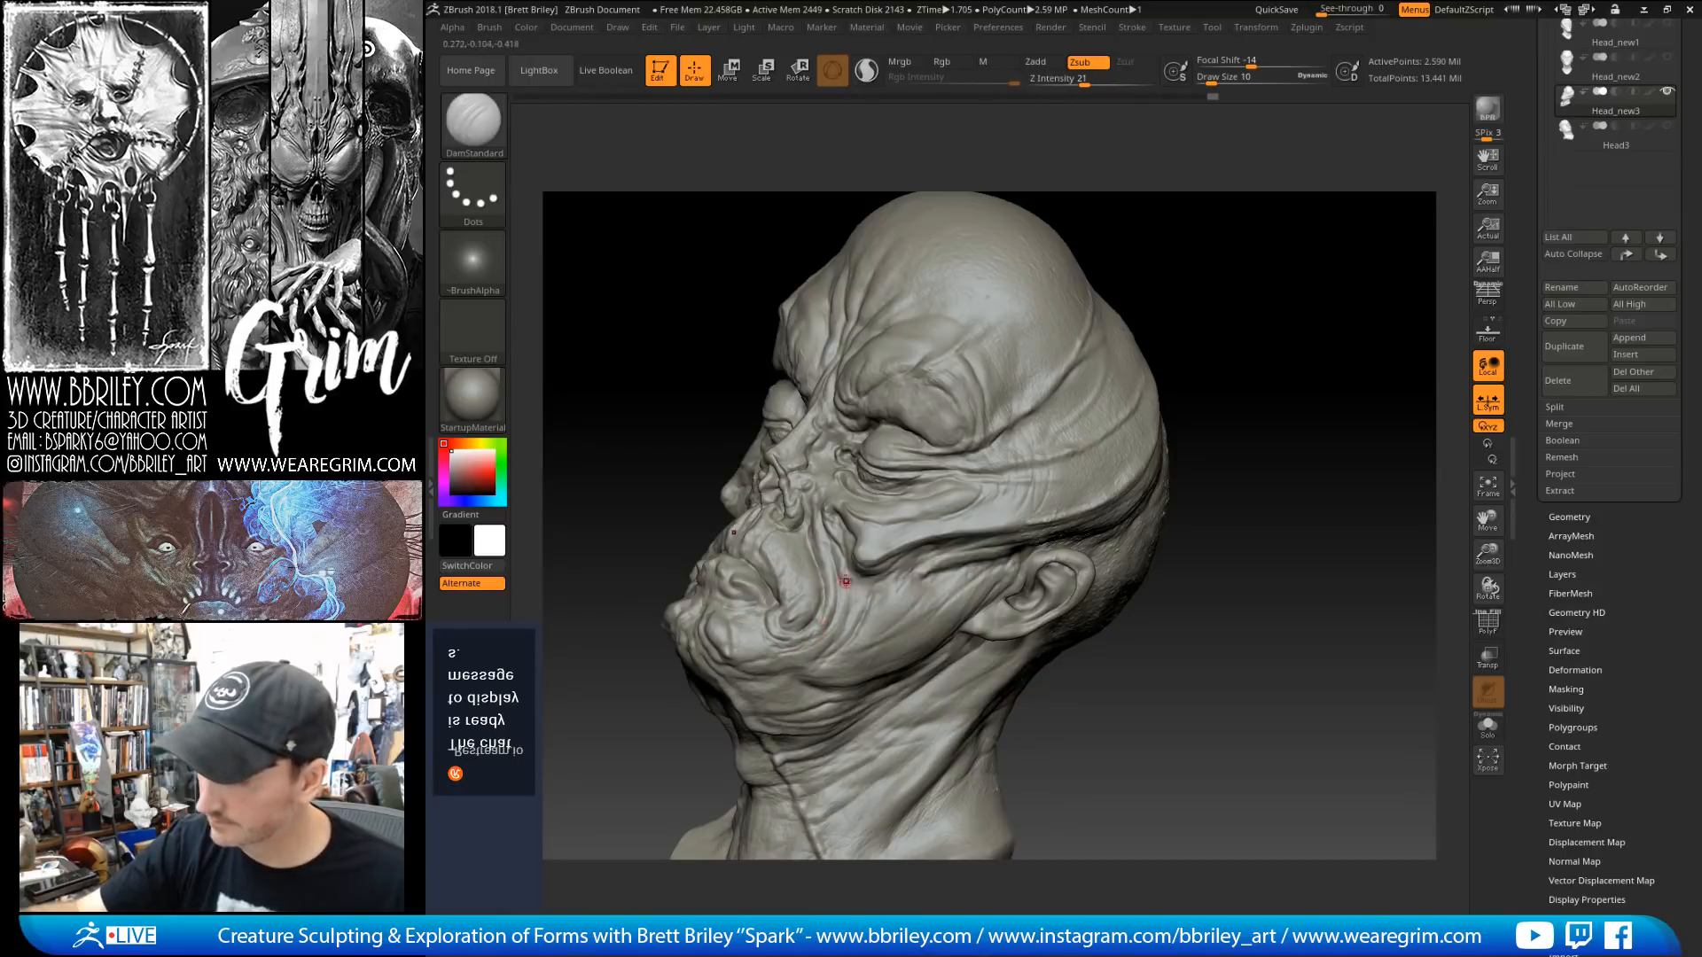
{"action": "mouse_move", "coordinate": [1152, 319]}
{"action": "left_mouse_down"}
{"action": "mouse_move", "coordinate": [1189, 278]}
{"action": "mouse_move", "coordinate": [1151, 383]}
{"action": "mouse_move", "coordinate": [1099, 399]}
{"action": "left_mouse_up"}
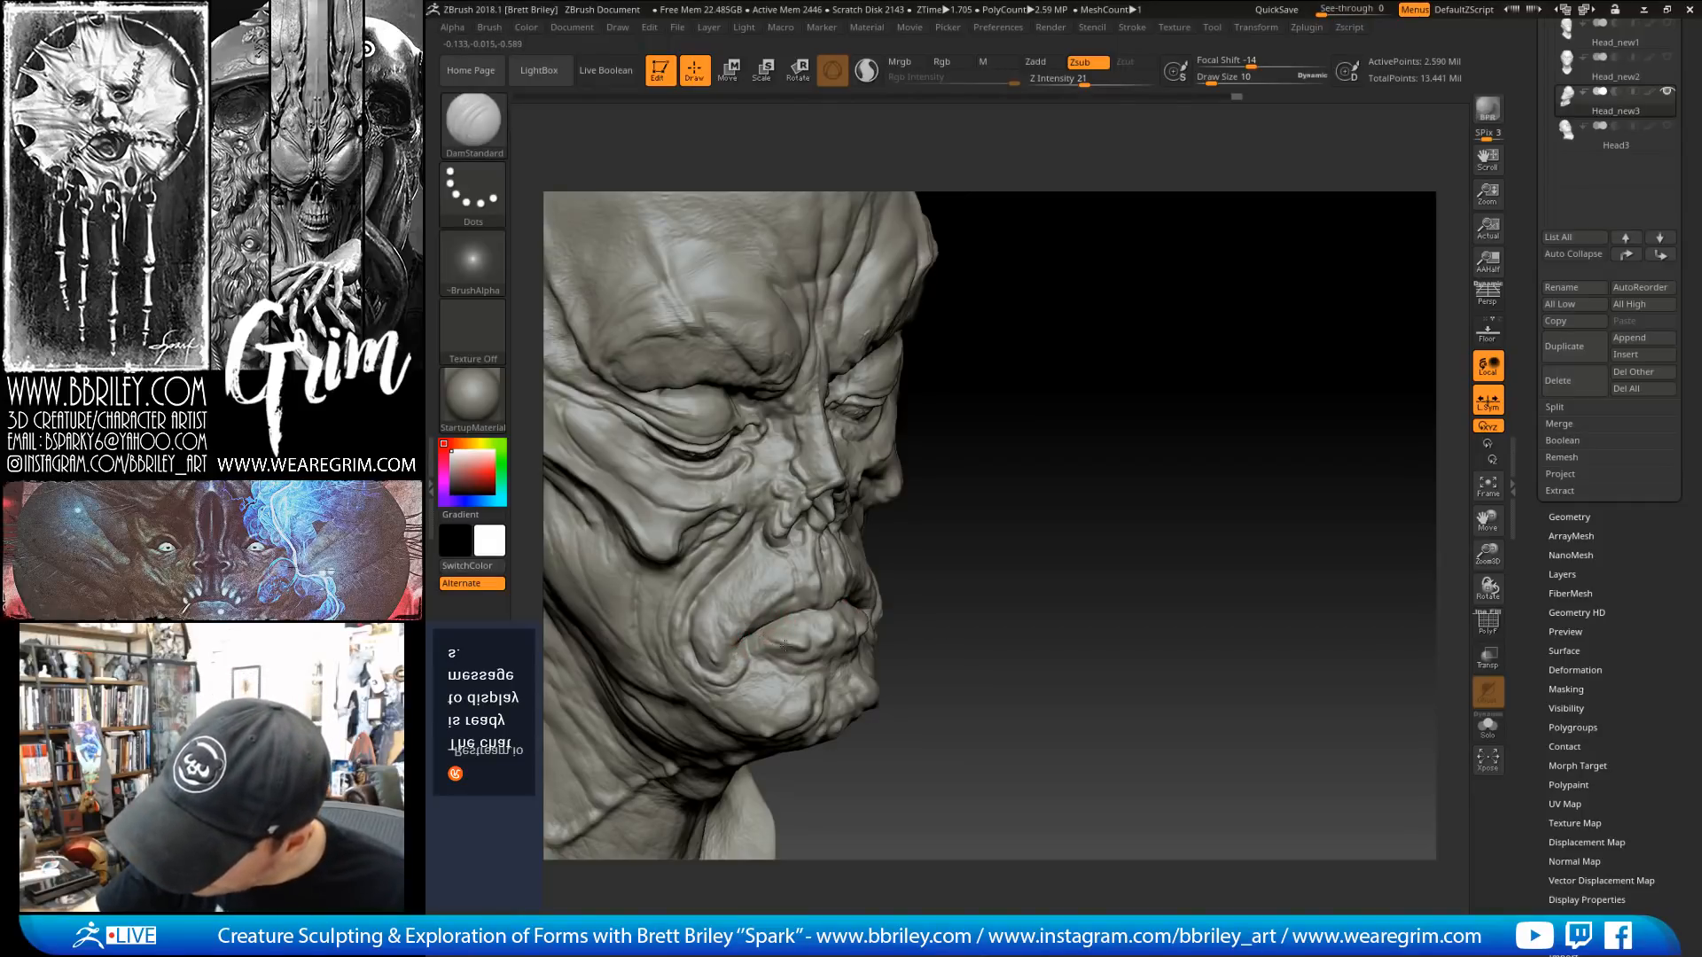
Step: Define the seam between the lips and the edge of the upper lip with DamStandard at draw size 10
{"action": "mouse_move", "coordinate": [780, 631]}
{"action": "left_mouse_down"}
{"action": "mouse_move", "coordinate": [805, 645]}
{"action": "mouse_move", "coordinate": [820, 623]}
{"action": "left_mouse_up"}
{"action": "right_click_drag", "start_coordinate": [877, 629], "coordinate": [816, 636]}
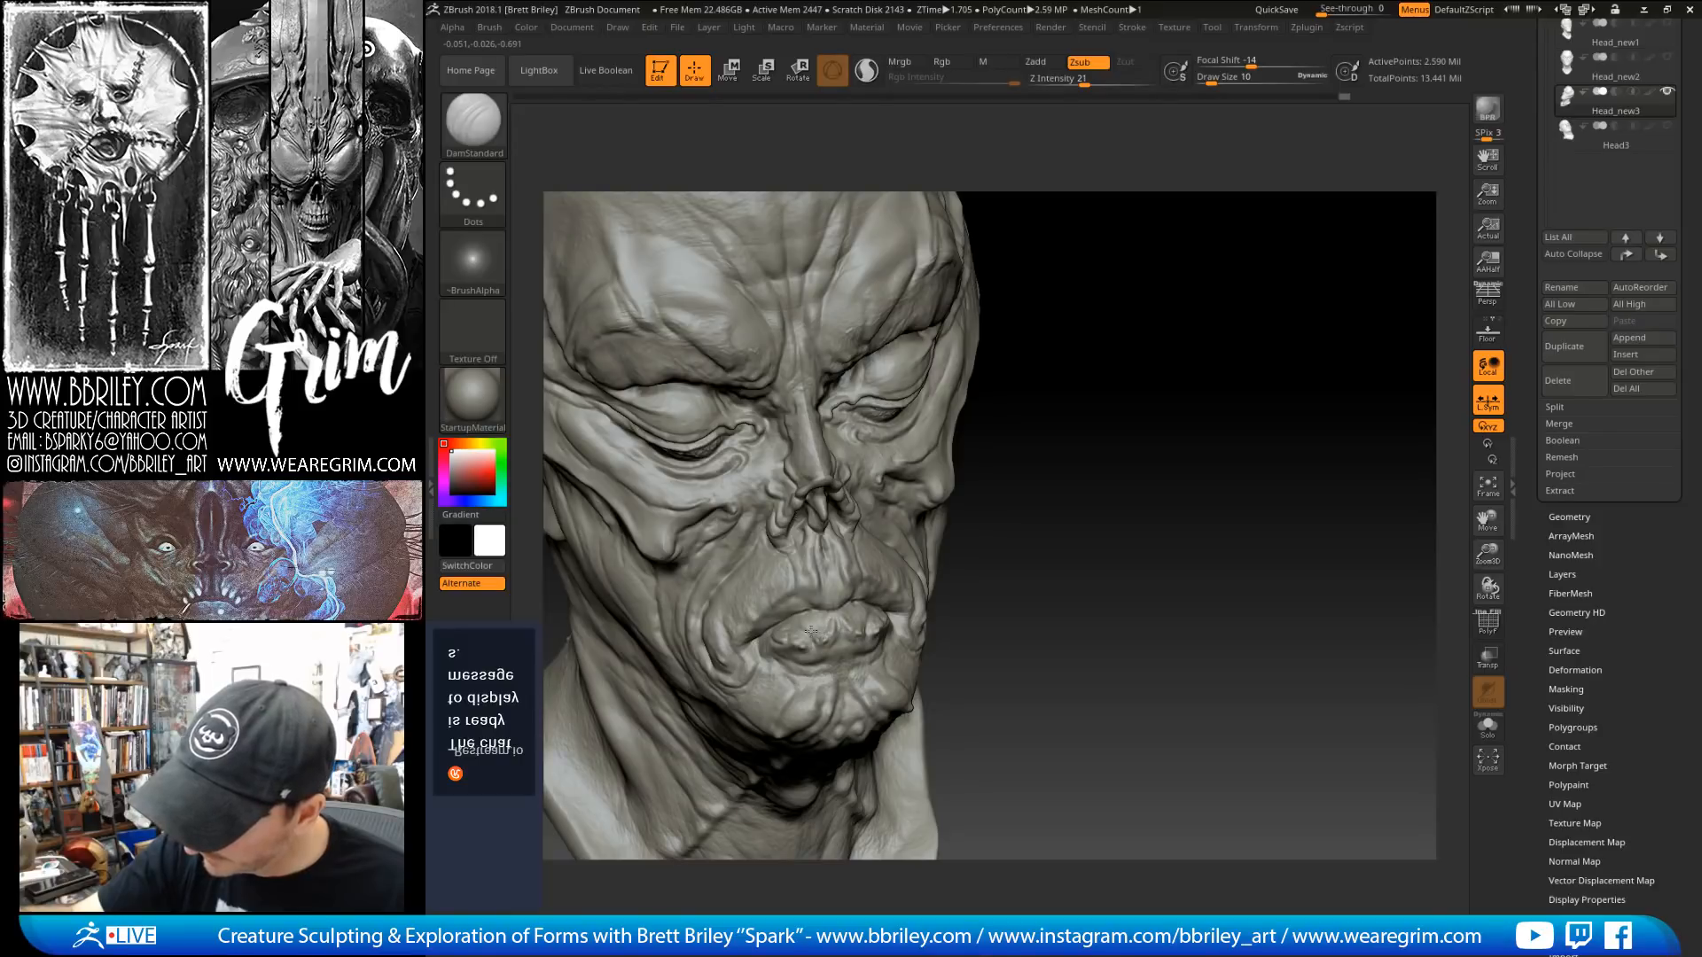
{"action": "left_click_drag", "start_coordinate": [810, 630], "coordinate": [817, 618]}
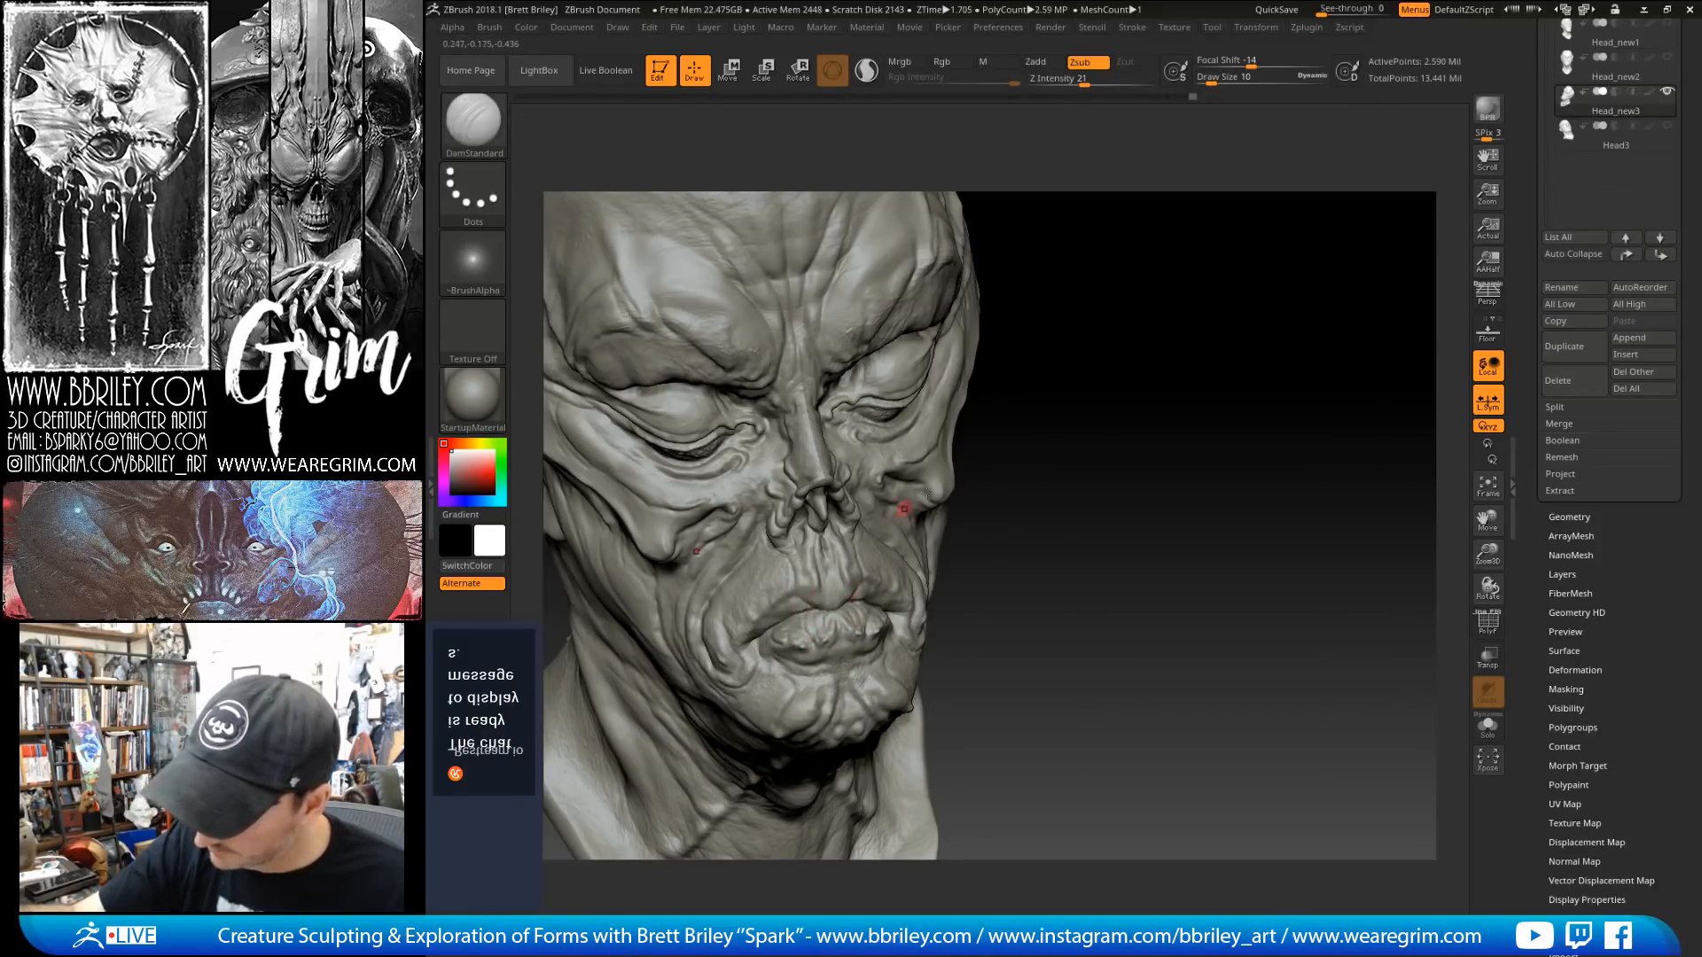
{"action": "mouse_move", "coordinate": [1005, 505]}
{"action": "left_mouse_down"}
{"action": "mouse_move", "coordinate": [887, 541]}
{"action": "mouse_move", "coordinate": [867, 599]}
{"action": "left_mouse_up"}
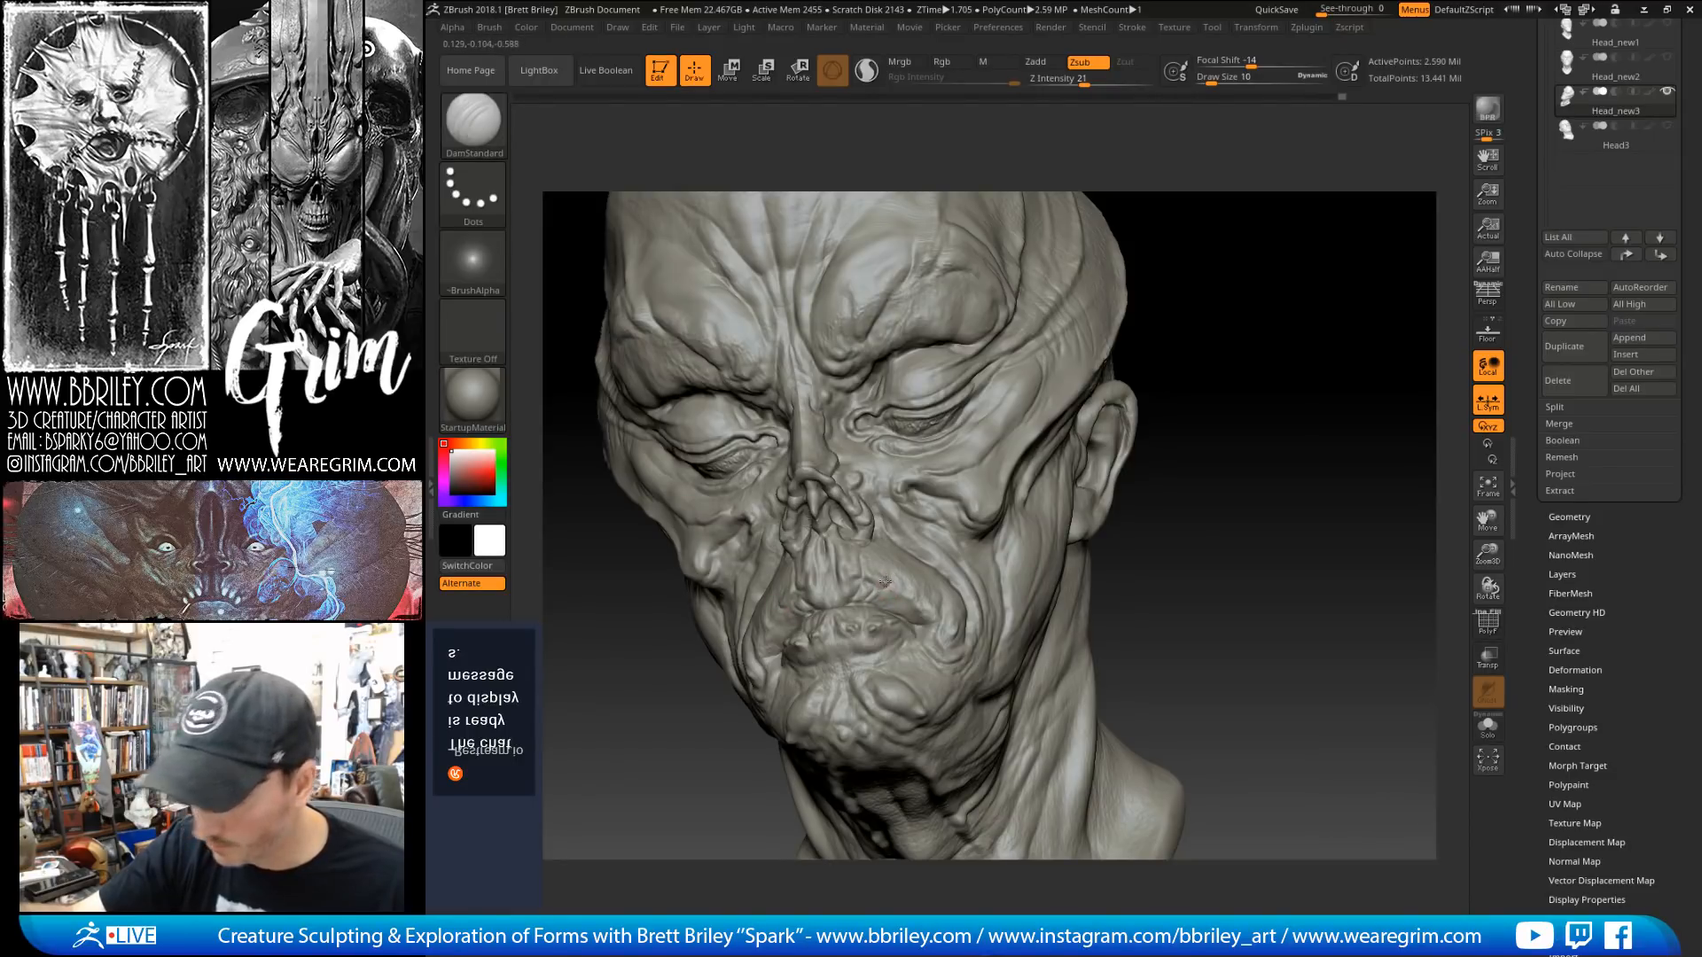
{"action": "left_click_drag", "start_coordinate": [885, 582], "coordinate": [787, 609]}
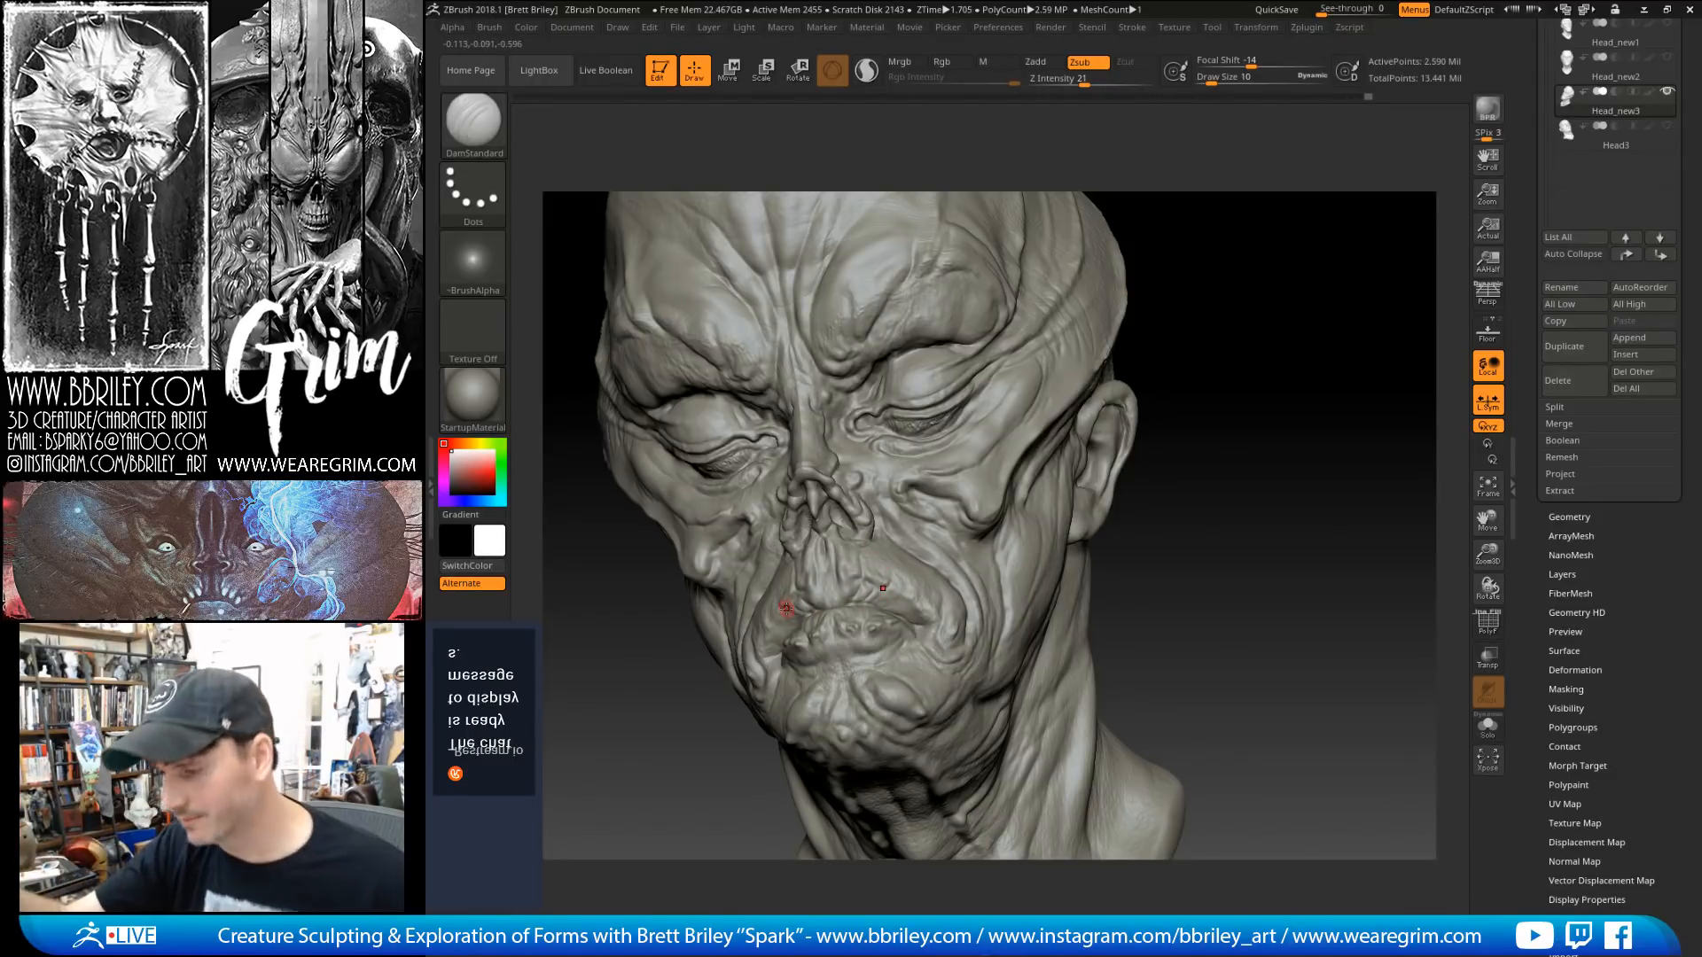
Step: Deepen the mouth corners and the folds above the upper lip with DamStandard at draw size 10
{"action": "right_click_drag", "start_coordinate": [786, 608], "coordinate": [714, 610]}
{"action": "left_click_drag", "start_coordinate": [883, 581], "coordinate": [913, 588]}
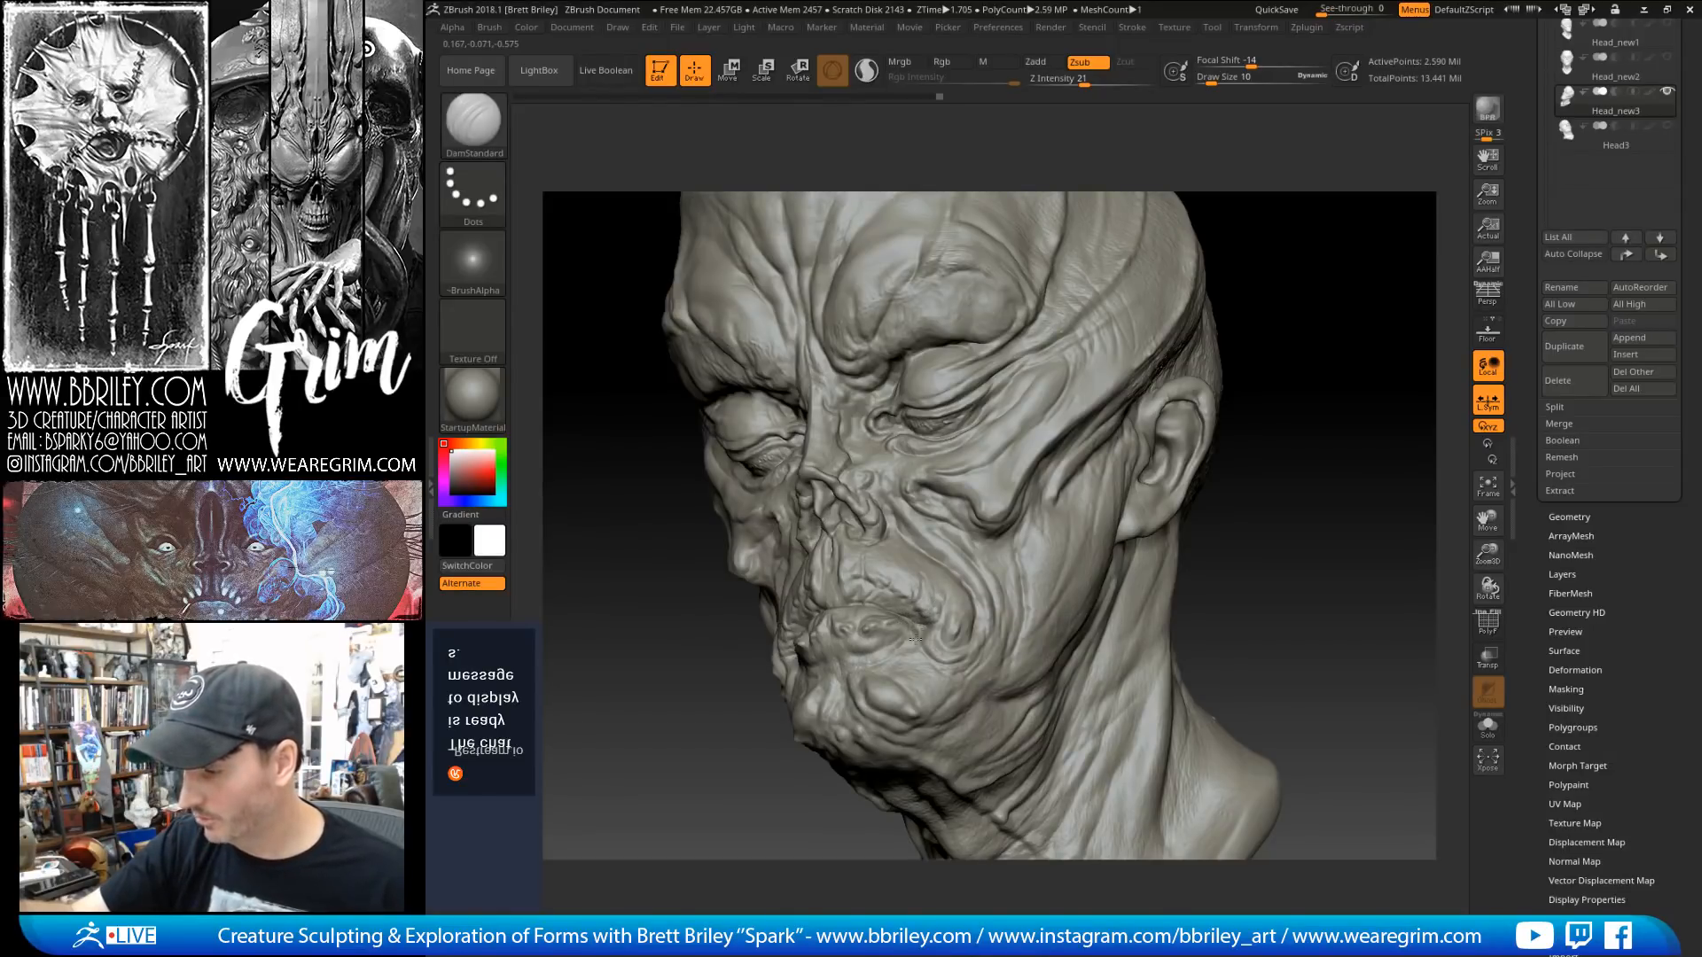
{"action": "left_click_drag", "start_coordinate": [915, 638], "coordinate": [912, 627]}
{"action": "left_click_drag", "start_coordinate": [1287, 429], "coordinate": [1318, 456]}
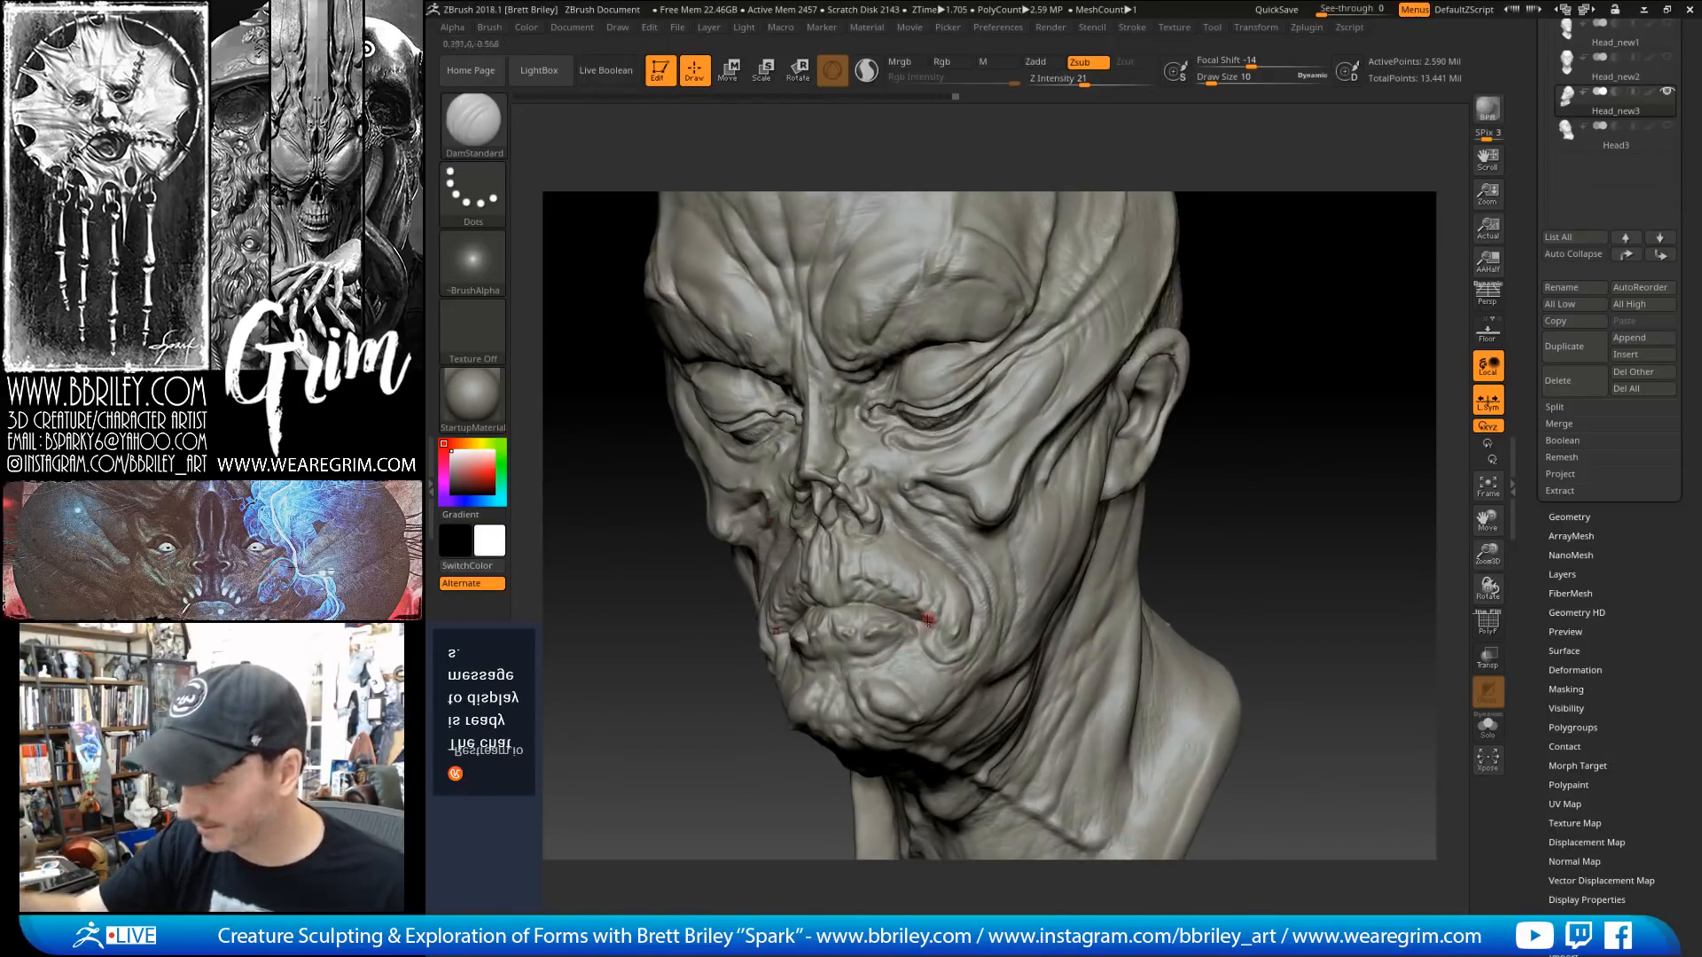
{"action": "mouse_move", "coordinate": [918, 615]}
{"action": "left_mouse_down"}
{"action": "mouse_move", "coordinate": [944, 611]}
{"action": "mouse_move", "coordinate": [921, 548]}
{"action": "left_mouse_up"}
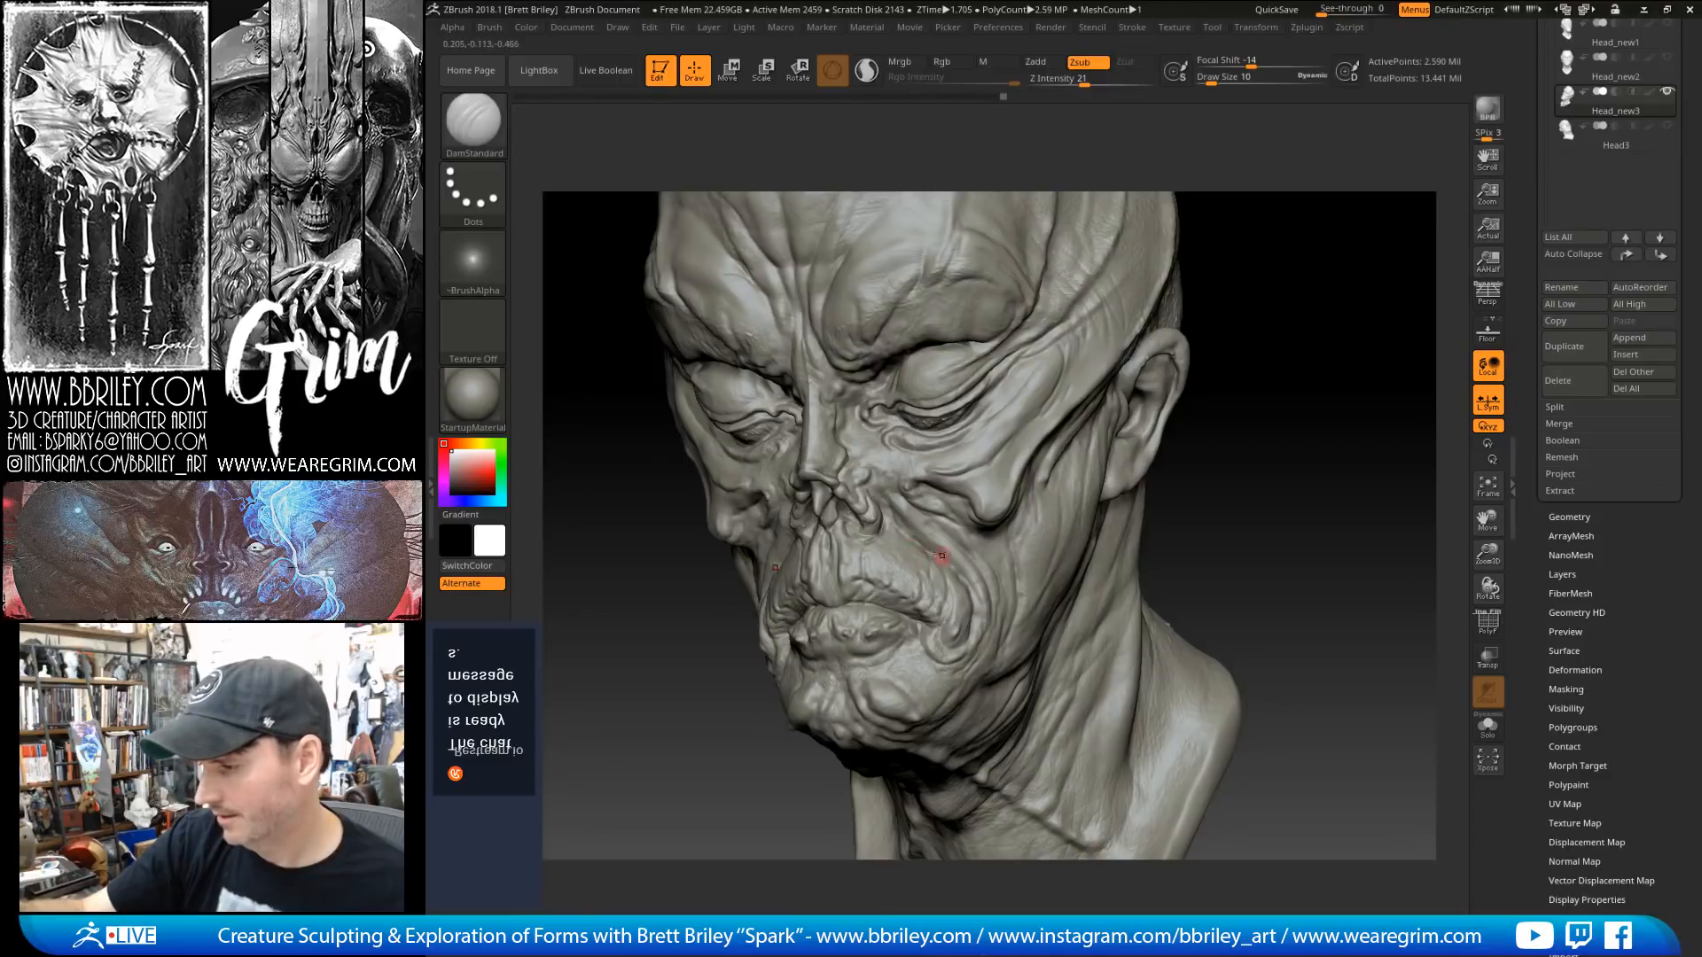
Step: Swell the skin folds between the nose and cheek with the Inflate brush at draw size 20 and intensity 10
{"action": "left_click_drag", "start_coordinate": [1229, 395], "coordinate": [1217, 366]}
{"action": "key", "text": "b"}
{"action": "key", "text": "i"}
{"action": "key", "text": "n"}
{"action": "key", "text": "s"}
{"action": "mouse_move", "coordinate": [900, 539]}
{"action": "left_mouse_down"}
{"action": "mouse_move", "coordinate": [896, 509]}
{"action": "mouse_move", "coordinate": [936, 546]}
{"action": "left_mouse_up"}
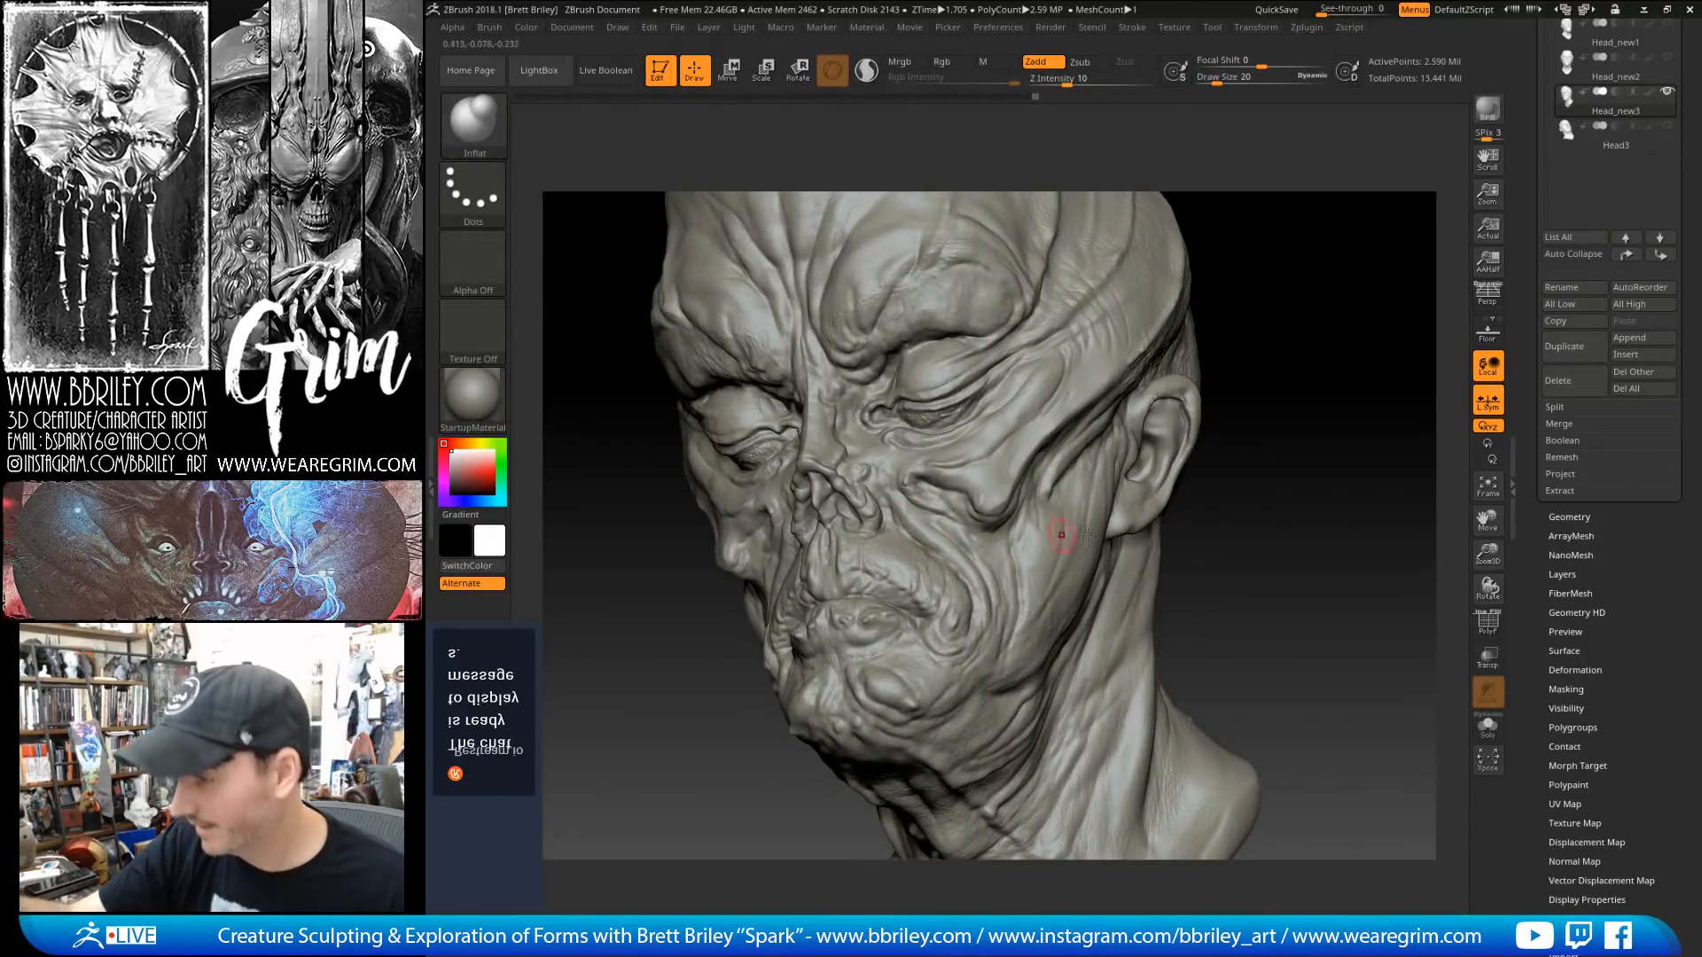
{"action": "left_click_drag", "start_coordinate": [1242, 539], "coordinate": [1143, 527]}
{"action": "left_click_drag", "start_coordinate": [913, 519], "coordinate": [897, 503]}
Step: Shift the fold beside the nostril with the Move brush at draw size 21 and fill it out with Inflate
{"action": "right_click_drag", "start_coordinate": [911, 487], "coordinate": [861, 491]}
{"action": "key", "text": "b"}
{"action": "key", "text": "m"}
{"action": "key", "text": "v"}
{"action": "left_click_drag", "start_coordinate": [877, 502], "coordinate": [888, 502]}
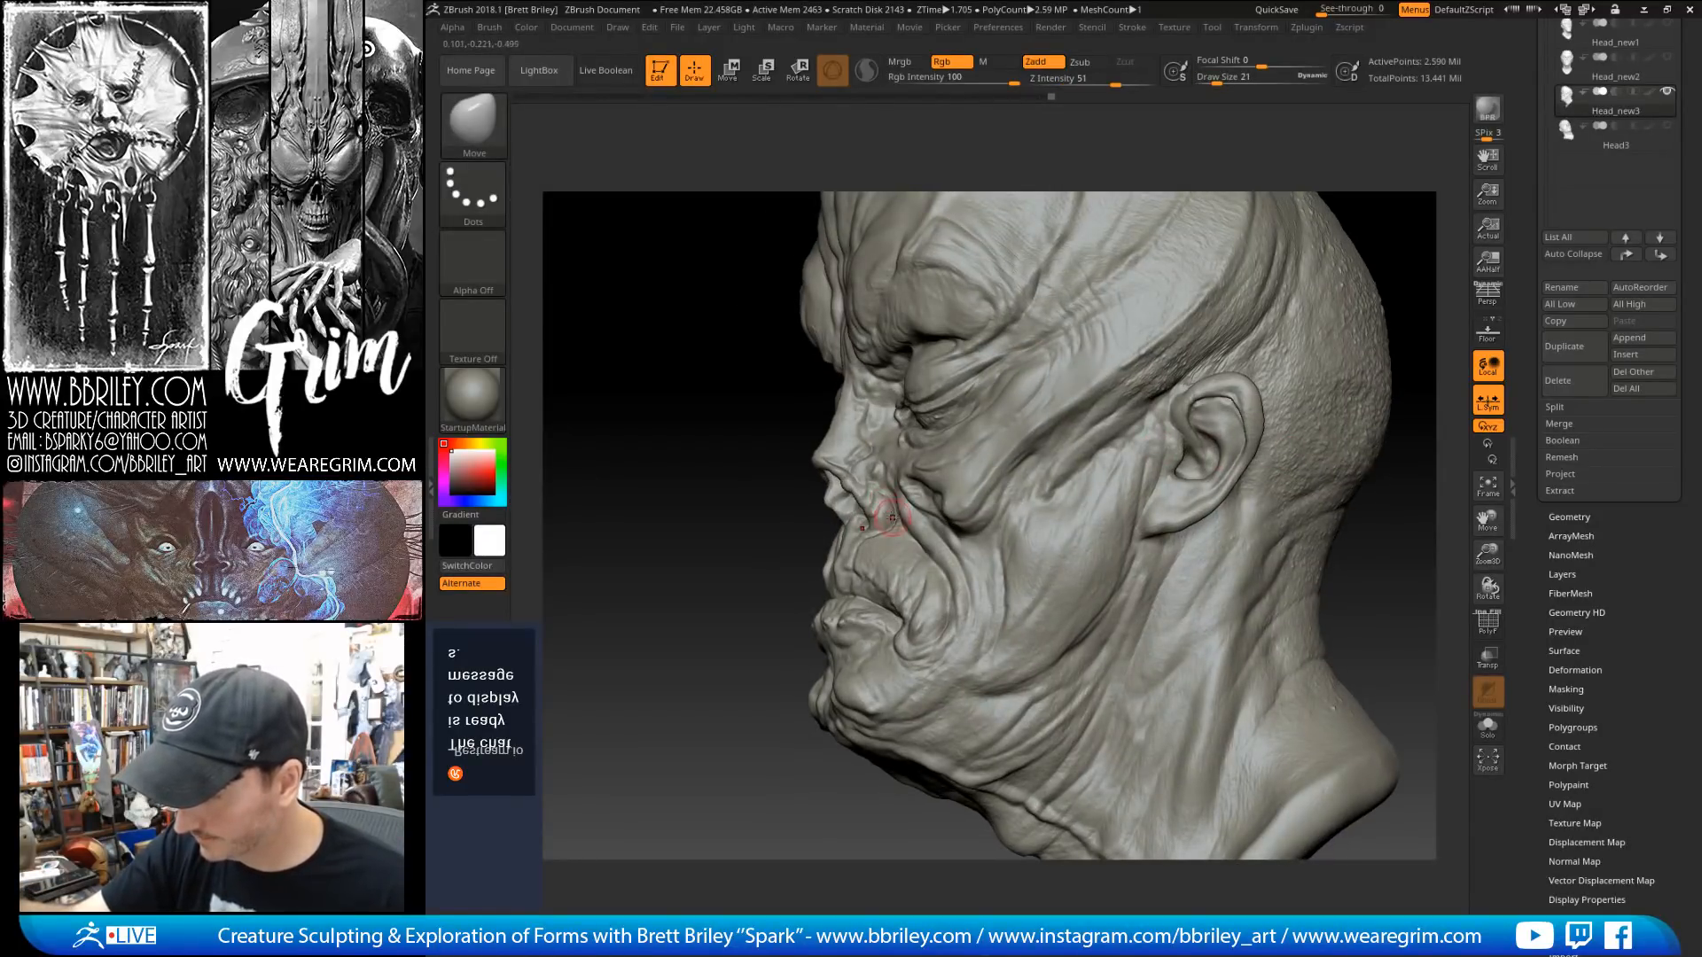
{"action": "key", "text": "b"}
{"action": "key", "text": "i"}
{"action": "key", "text": "n"}
Step: Reposition the flesh around the nostrils and inner cheeks with the Move brush at draw sizes 32 and 36
{"action": "right_click_drag", "start_coordinate": [885, 522], "coordinate": [1170, 449]}
{"action": "key", "text": "b"}
{"action": "key", "text": "m"}
{"action": "key", "text": "v"}
{"action": "left_click_drag", "start_coordinate": [1209, 529], "coordinate": [1210, 507], "text": "alt"}
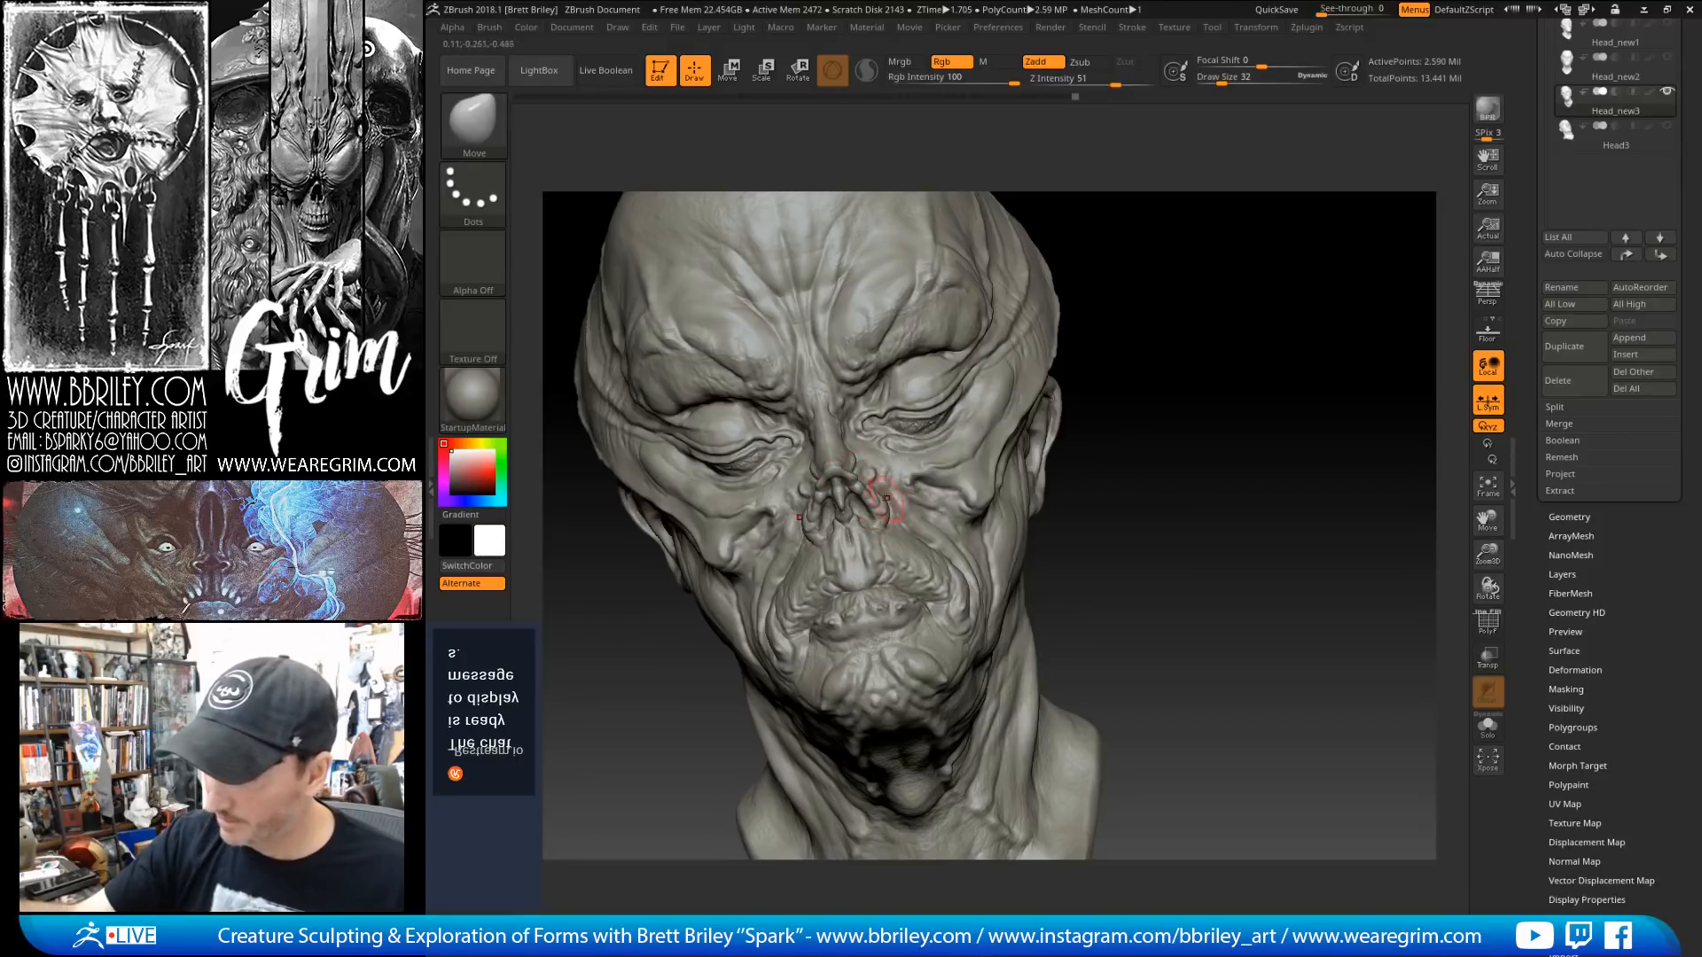
{"action": "key", "text": "bracketright"}
{"action": "key", "text": "bracketleft"}
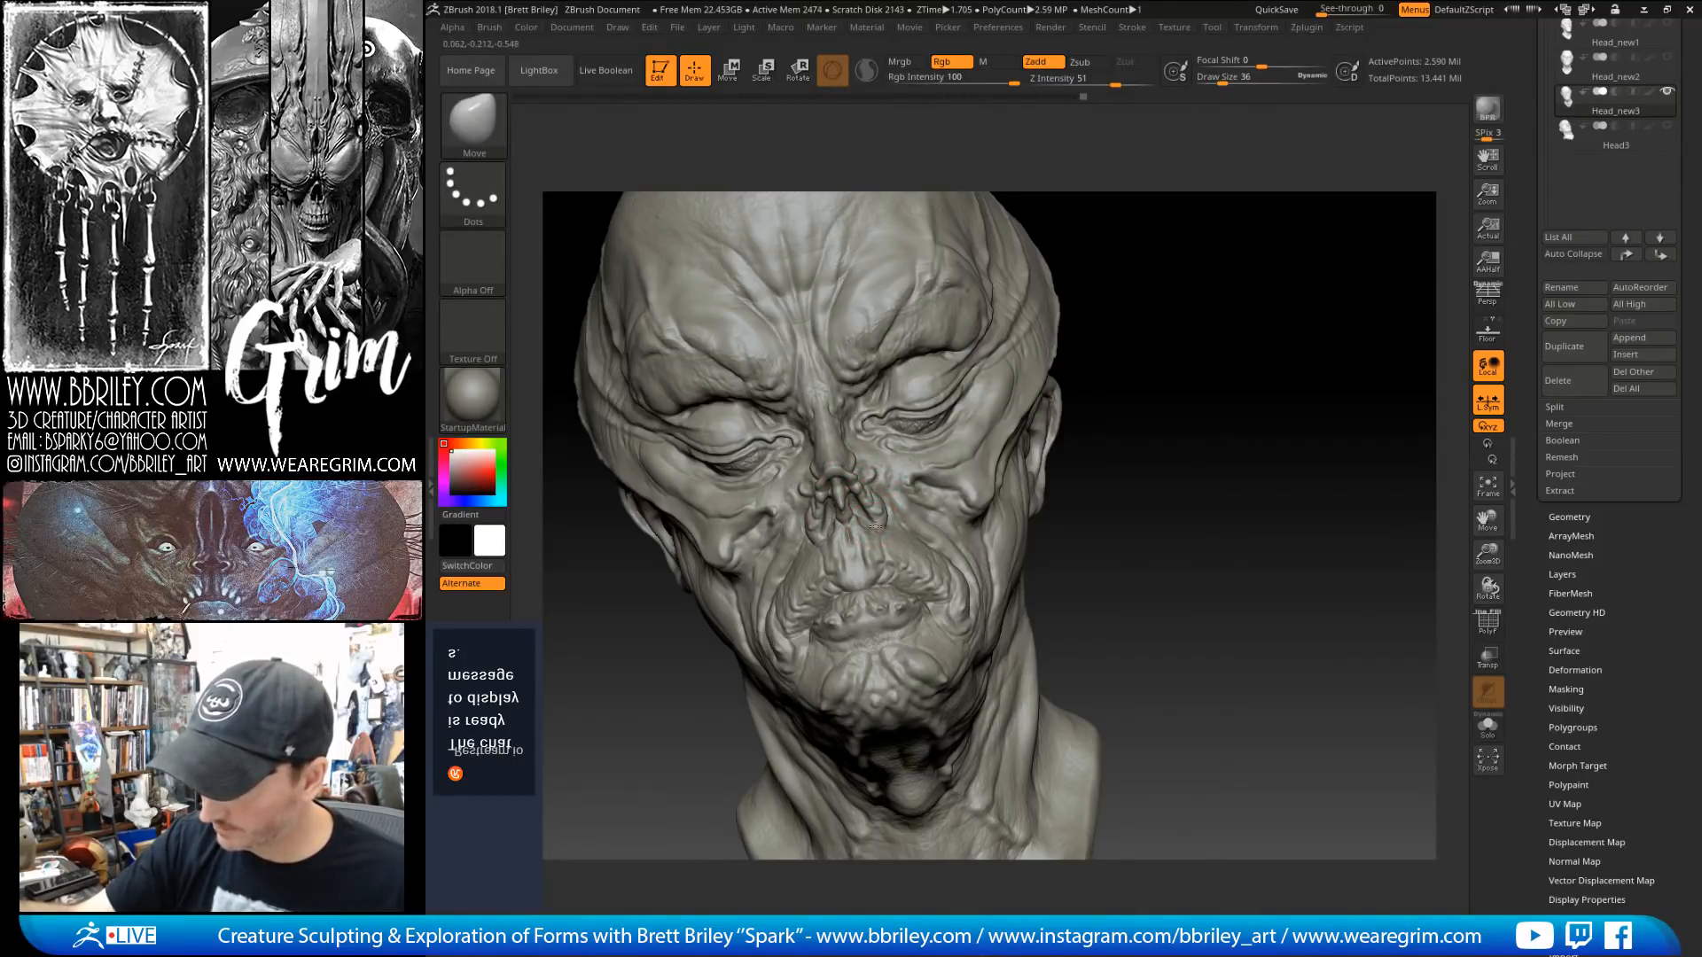
{"action": "mouse_move", "coordinate": [1207, 498]}
{"action": "left_mouse_down"}
{"action": "mouse_move", "coordinate": [1204, 483]}
{"action": "mouse_move", "coordinate": [1129, 507]}
{"action": "mouse_move", "coordinate": [1143, 496]}
{"action": "mouse_move", "coordinate": [926, 513]}
{"action": "left_mouse_up"}
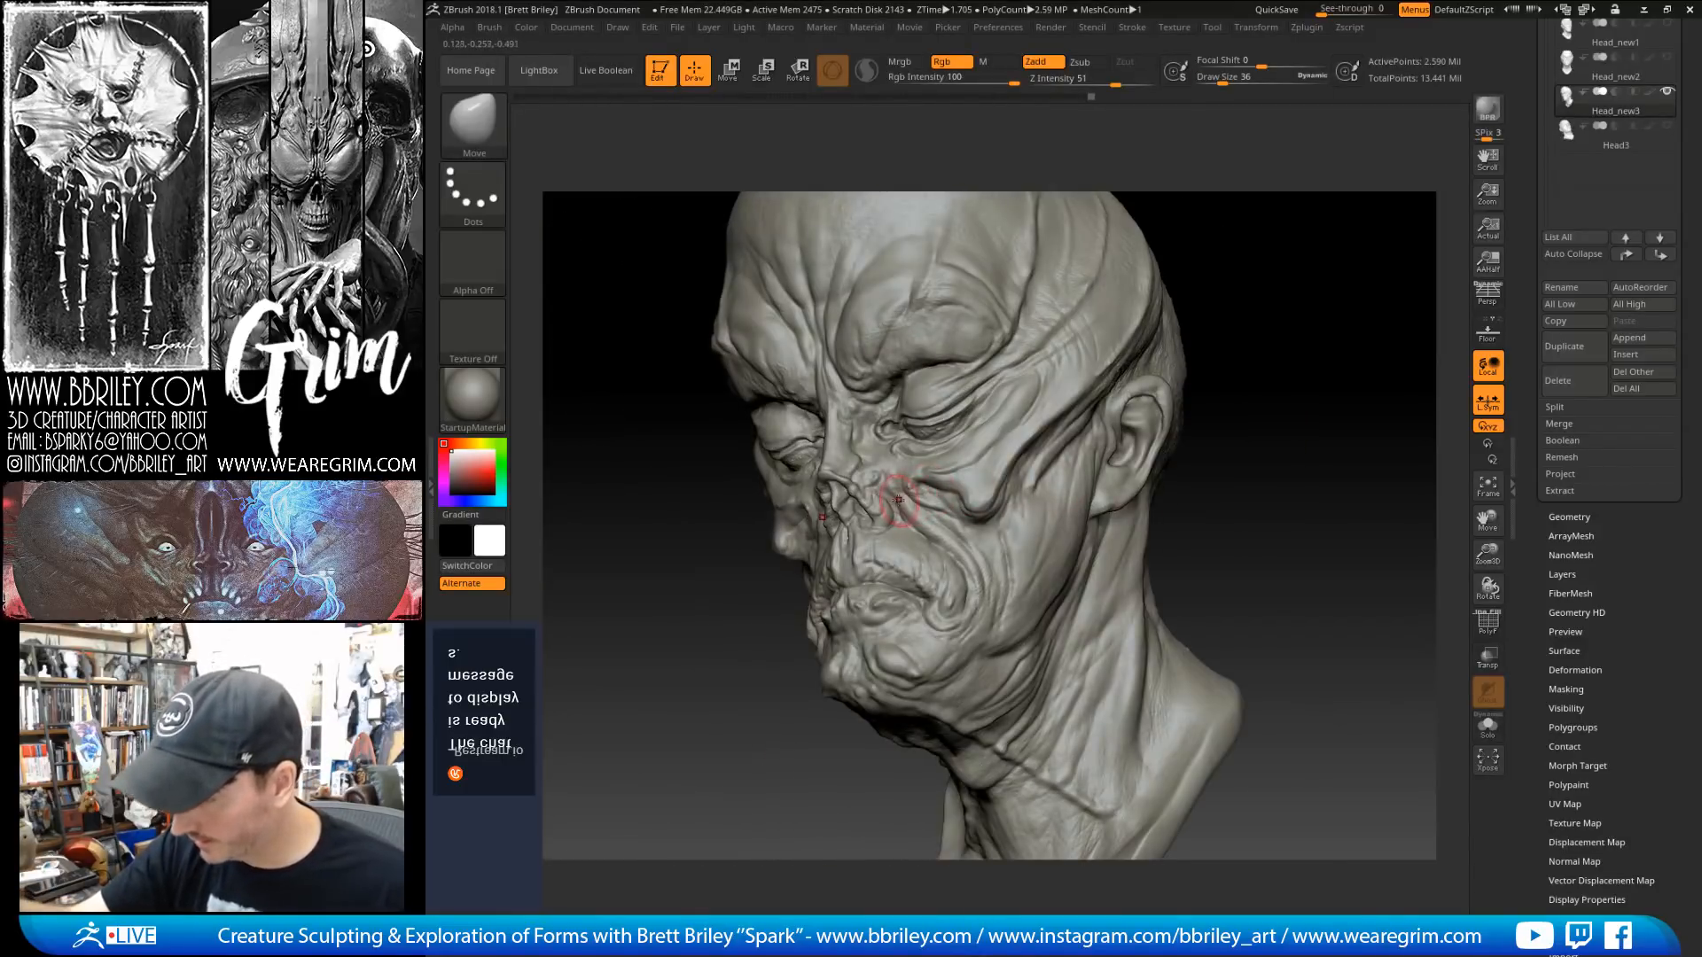
Step: Tighten the fold along the lower cheekbone with the Pinch brush at draw size 36 and intensity 20
{"action": "key", "text": "b"}
{"action": "key", "text": "p"}
{"action": "key", "text": "i"}
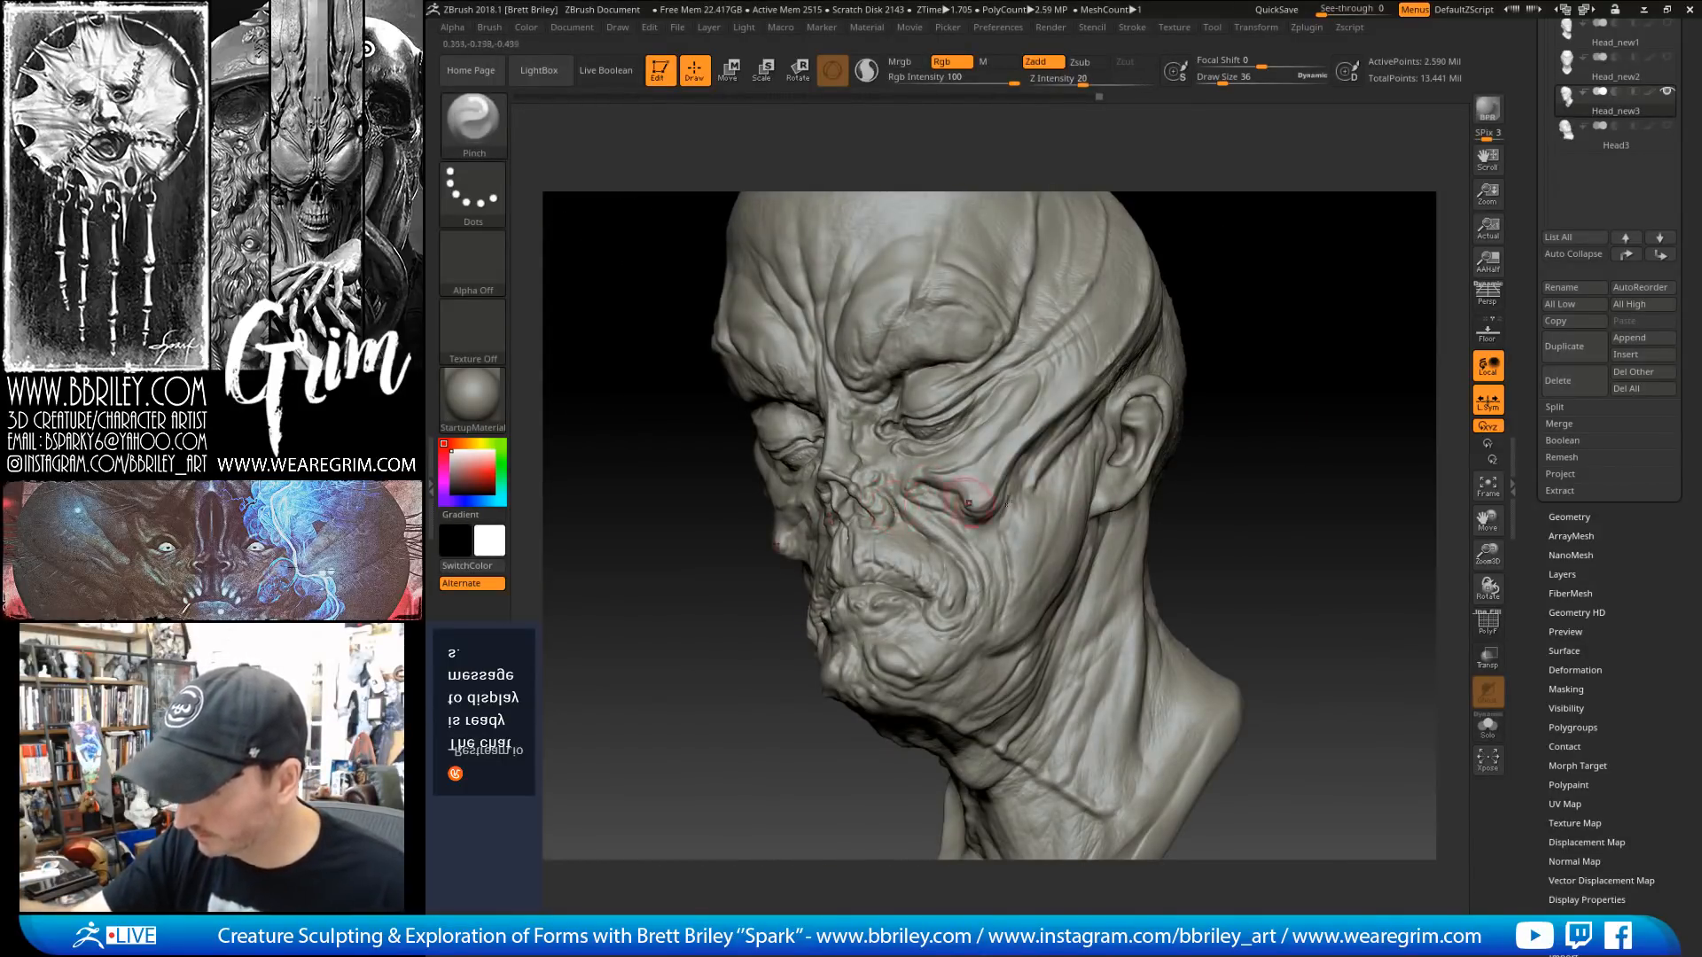
{"action": "left_click_drag", "start_coordinate": [1196, 502], "coordinate": [1338, 495]}
Step: Shift the flesh between the nostril and inner cheek with the Move brush at draw size 39
{"action": "key", "text": "b"}
{"action": "key", "text": "m"}
{"action": "key", "text": "v"}
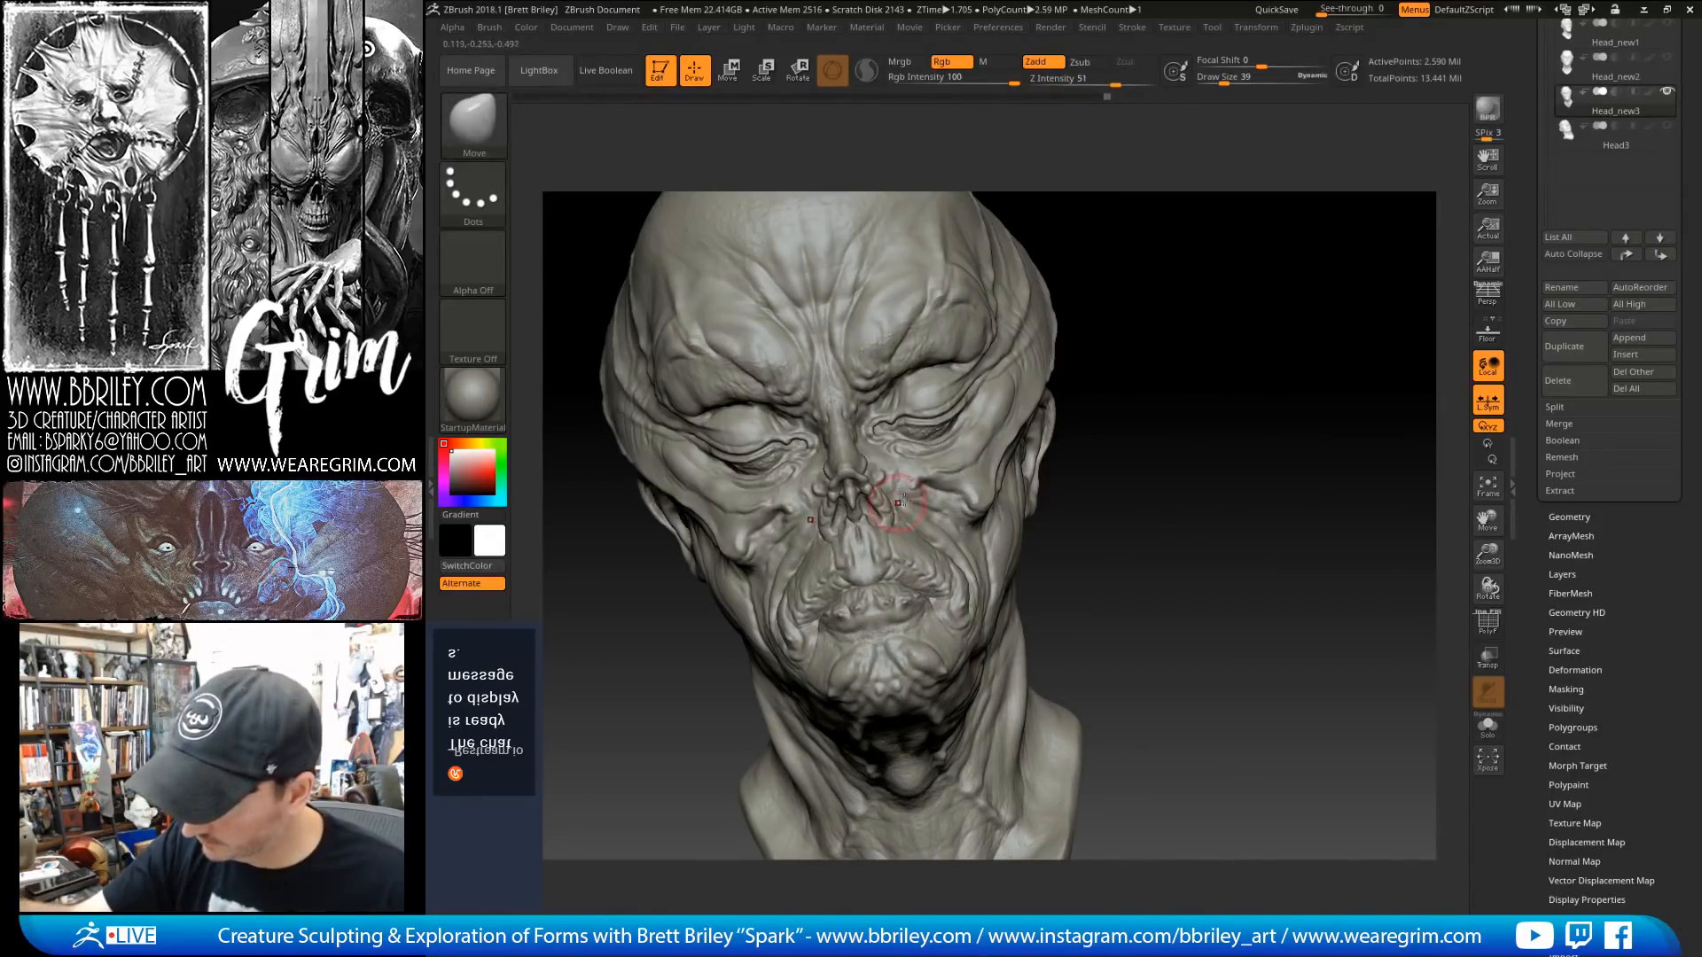
{"action": "left_click_drag", "start_coordinate": [1148, 486], "coordinate": [931, 517]}
Step: Define the fold beside the nostril with DamStandard at draw size 21 and the Standard brush at draw size 10
{"action": "key", "text": "b"}
{"action": "key", "text": "d"}
{"action": "key", "text": "s"}
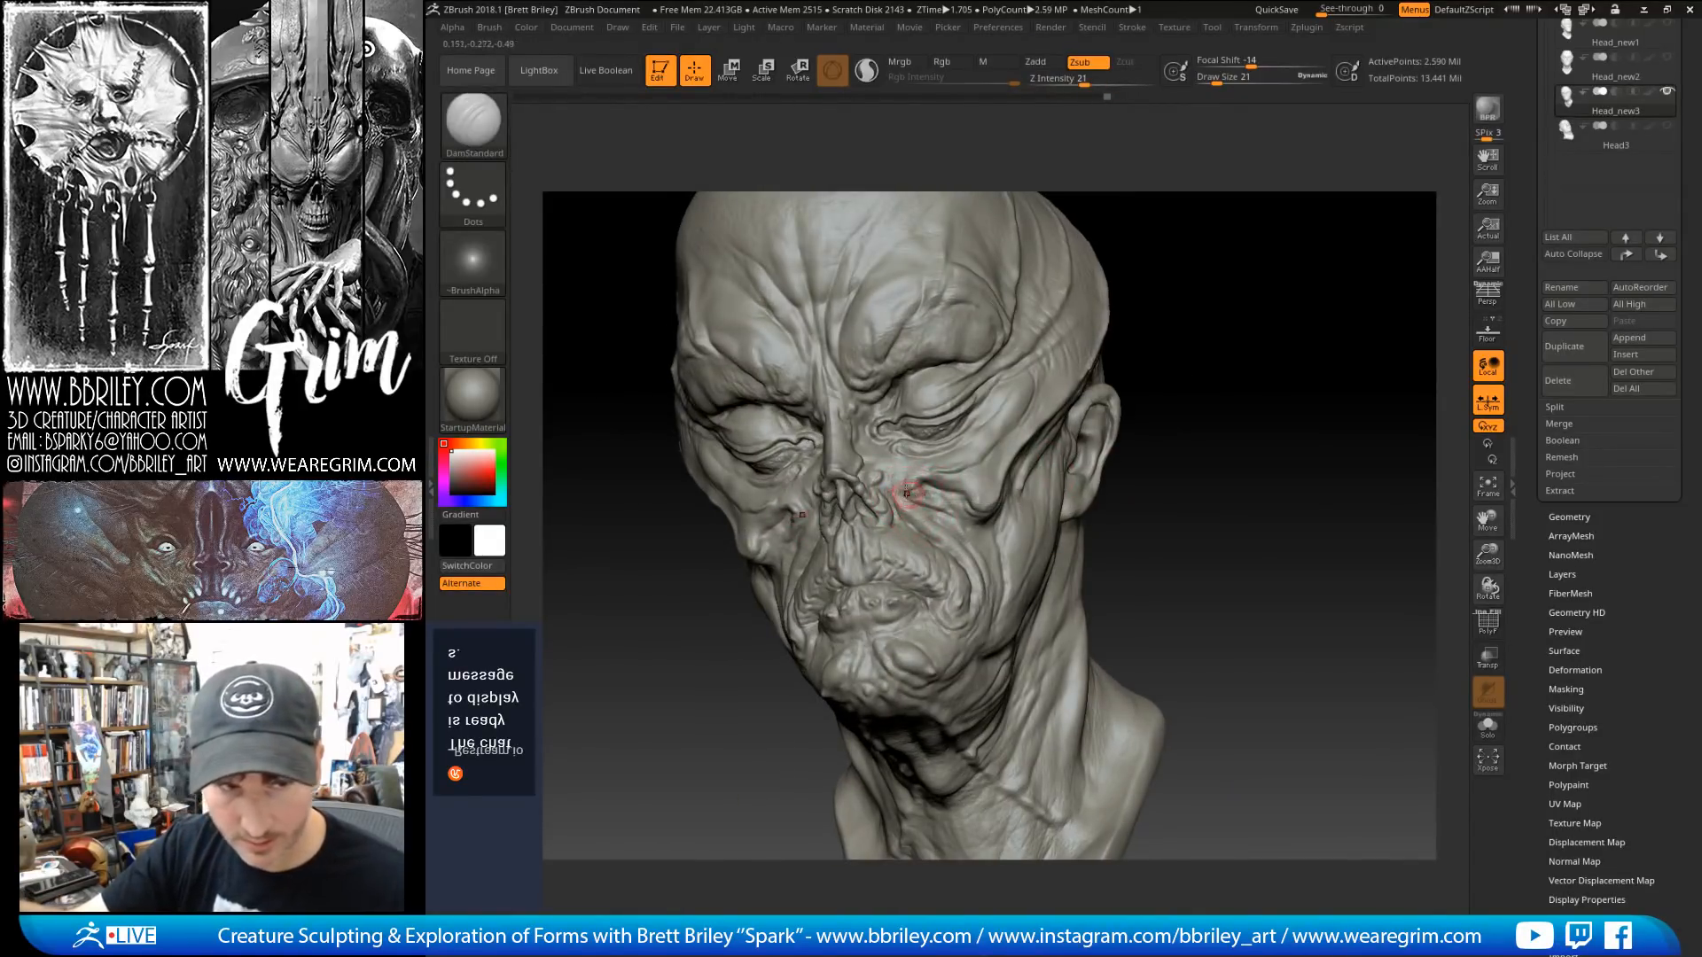
{"action": "key", "text": "b"}
{"action": "key", "text": "s"}
{"action": "key", "text": "t"}
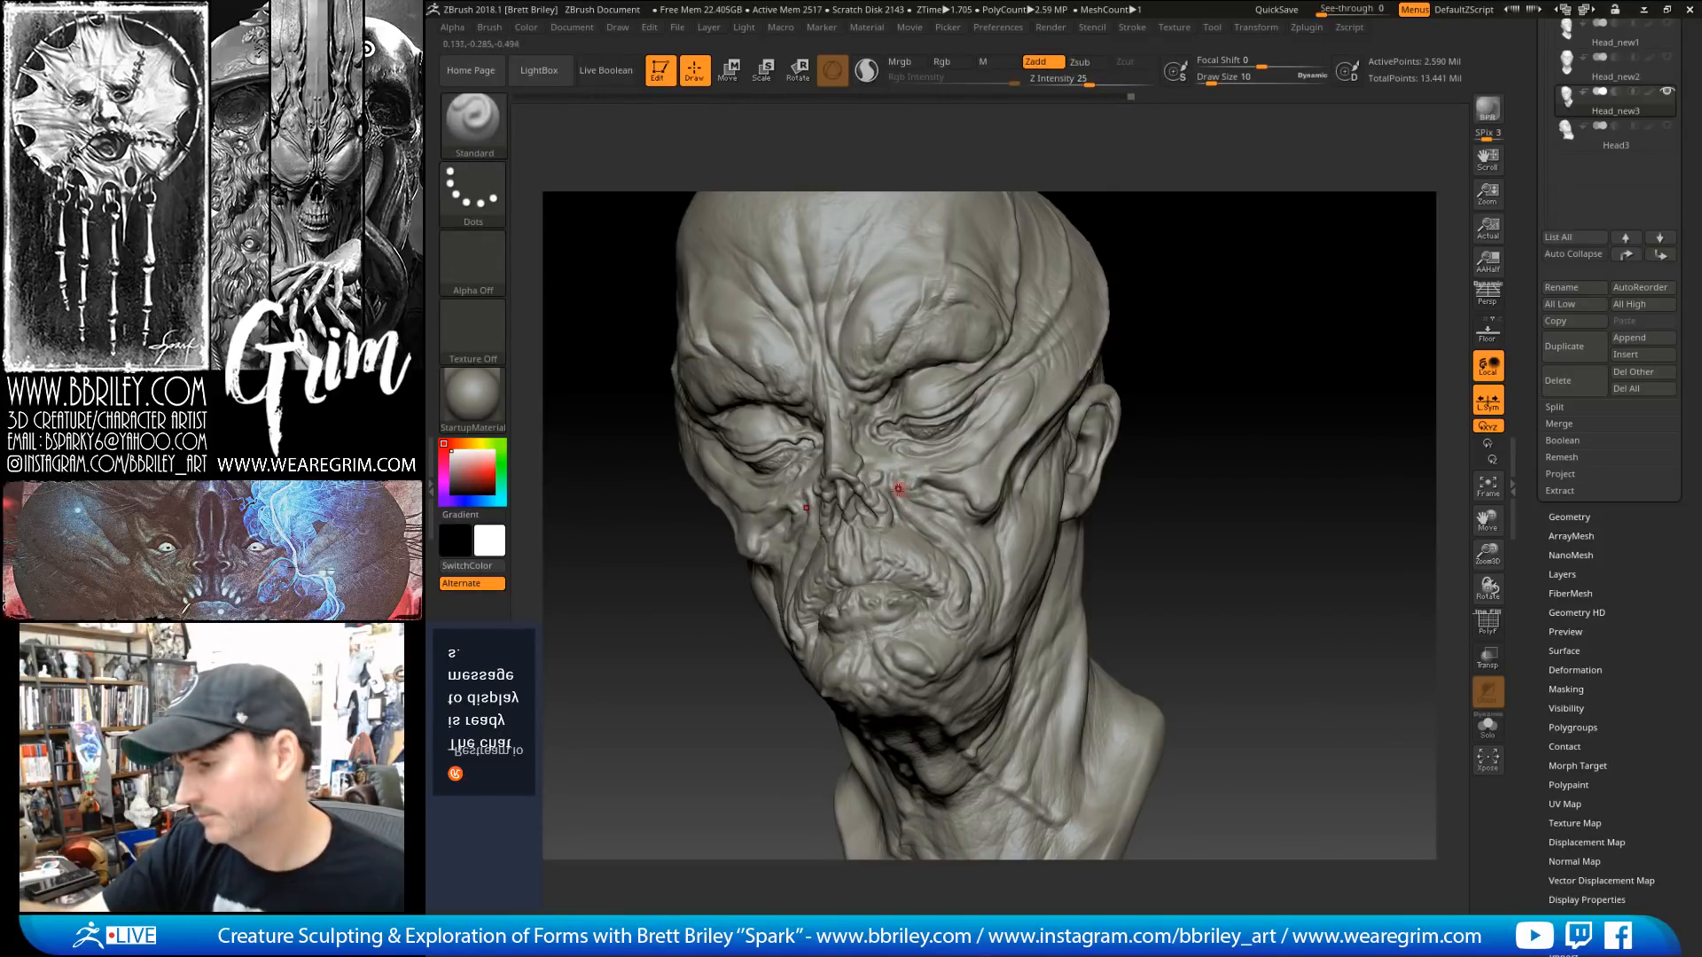
Step: Flatten and smooth the skin fold beside the nose with the Flatten brush at draw size 10 and intensity 13
{"action": "key", "text": "b"}
{"action": "key", "text": "f"}
{"action": "key", "text": "a"}
{"action": "key", "text": "b"}
{"action": "key", "text": "s"}
{"action": "key", "text": "t"}
{"action": "key", "text": "b"}
{"action": "key", "text": "f"}
{"action": "key", "text": "a"}
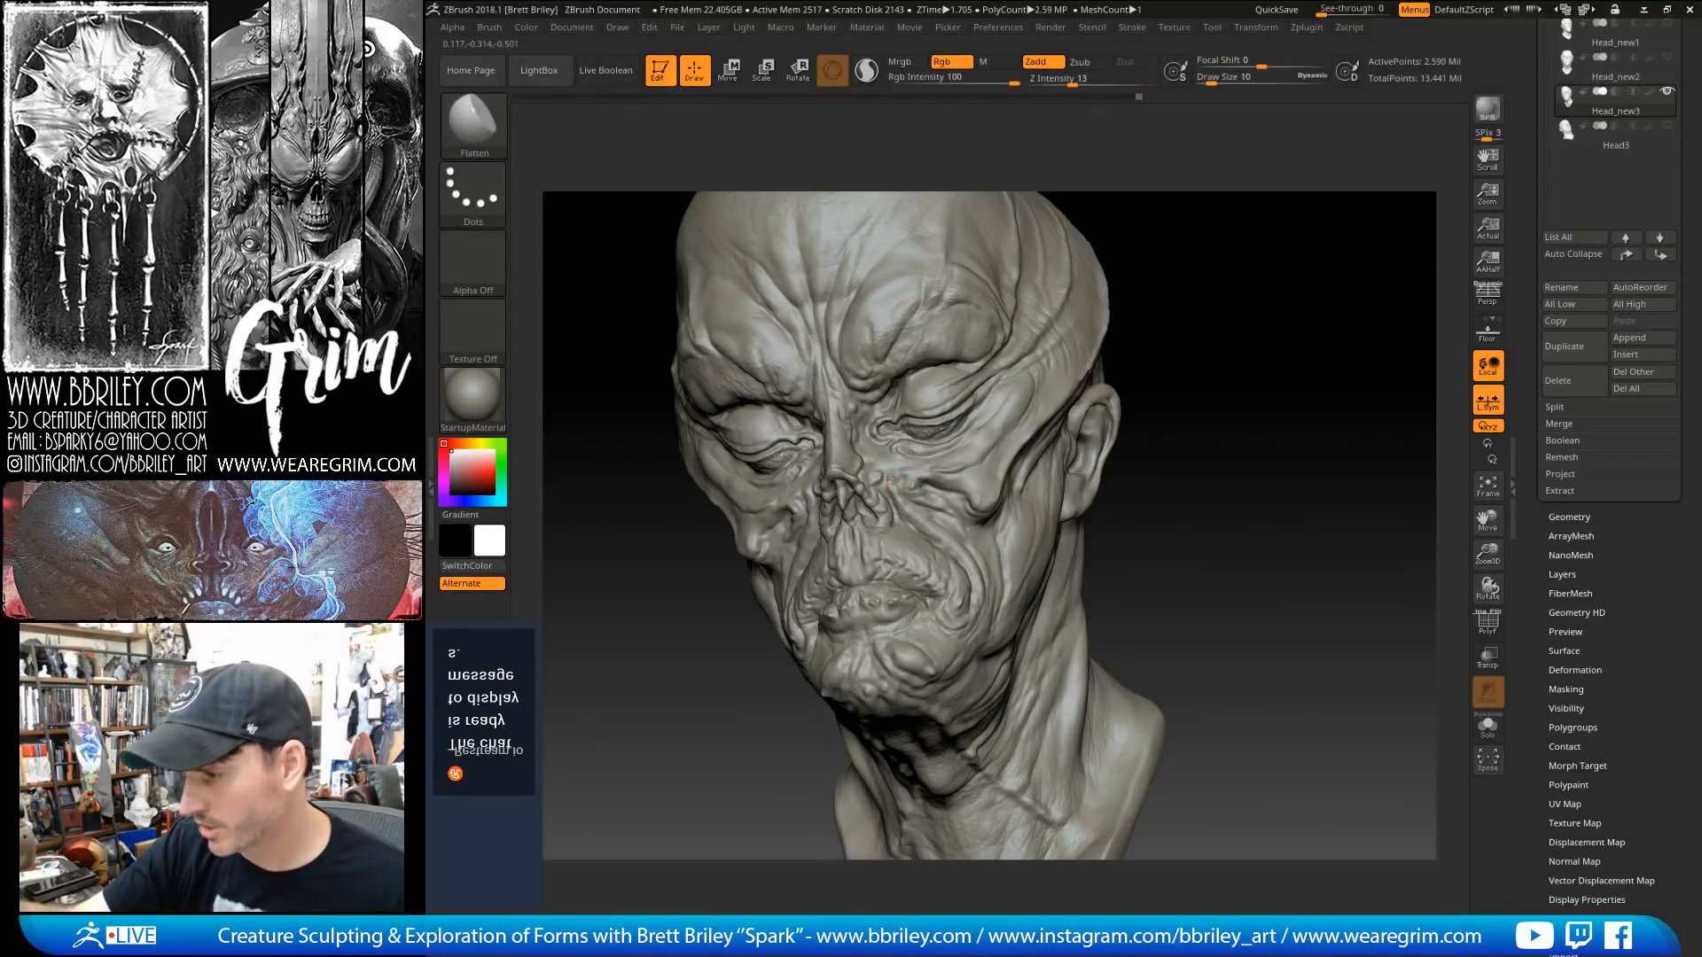
{"action": "key", "text": "shift"}
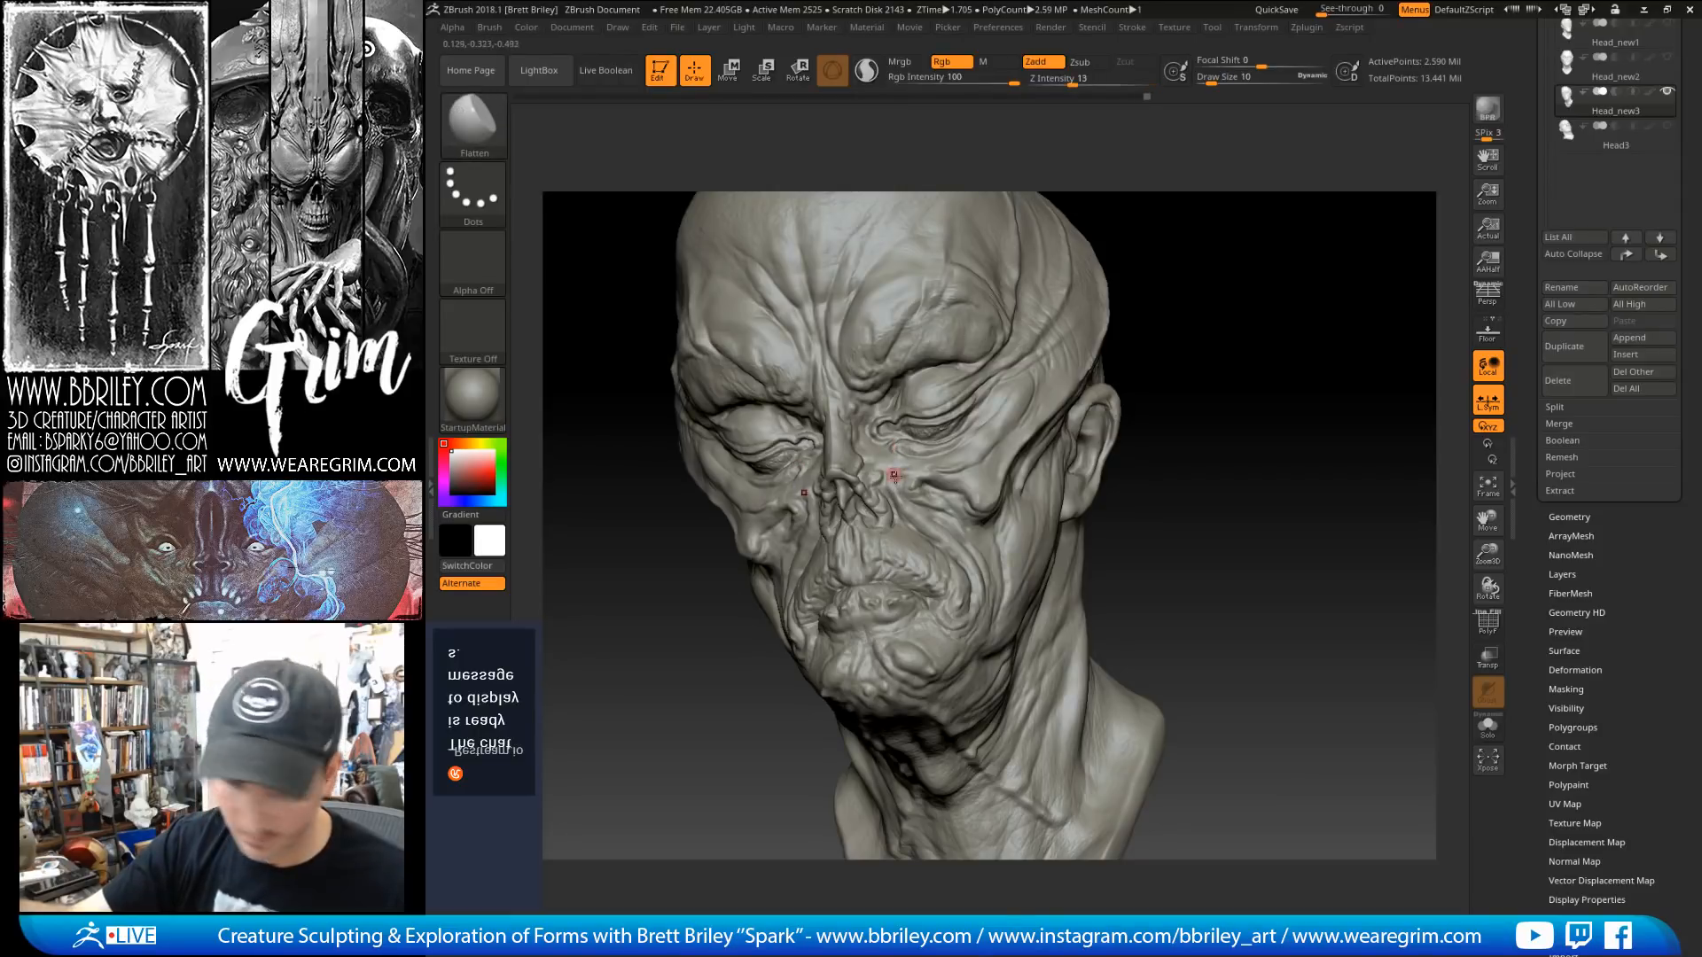
Step: Carve fine creases between the nose and inner cheek with DamStandard at draw size 10
{"action": "key", "text": "b"}
{"action": "key", "text": "d"}
{"action": "key", "text": "s"}
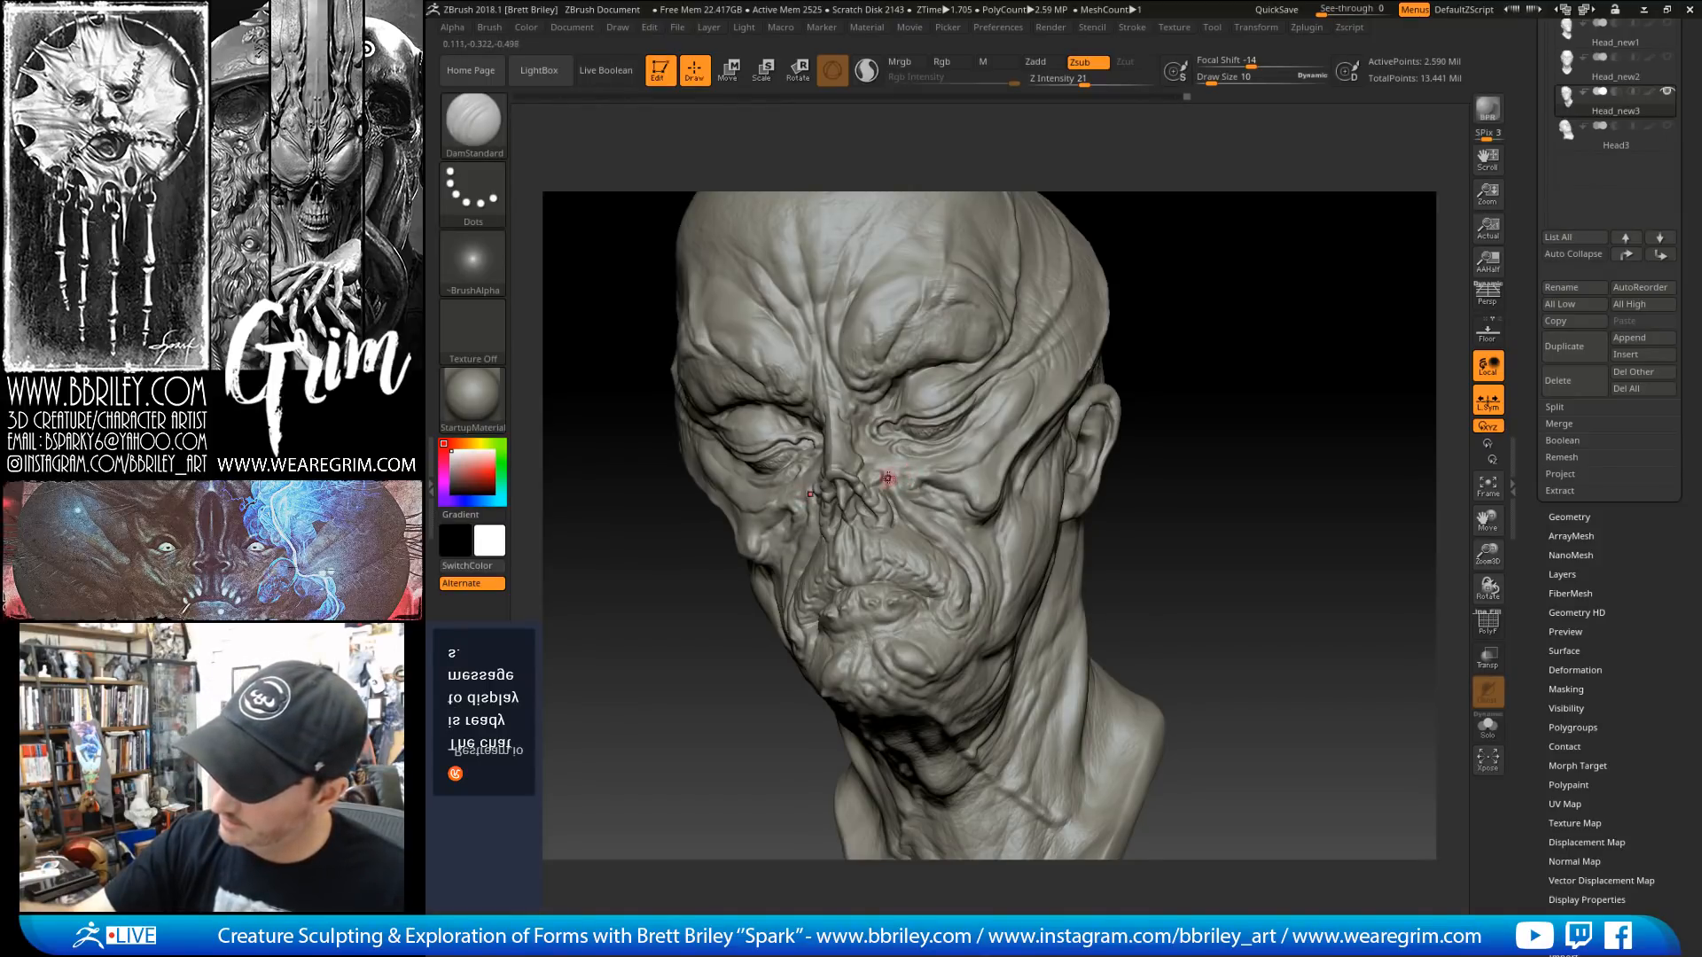
{"action": "right_click_drag", "start_coordinate": [902, 465], "coordinate": [914, 457]}
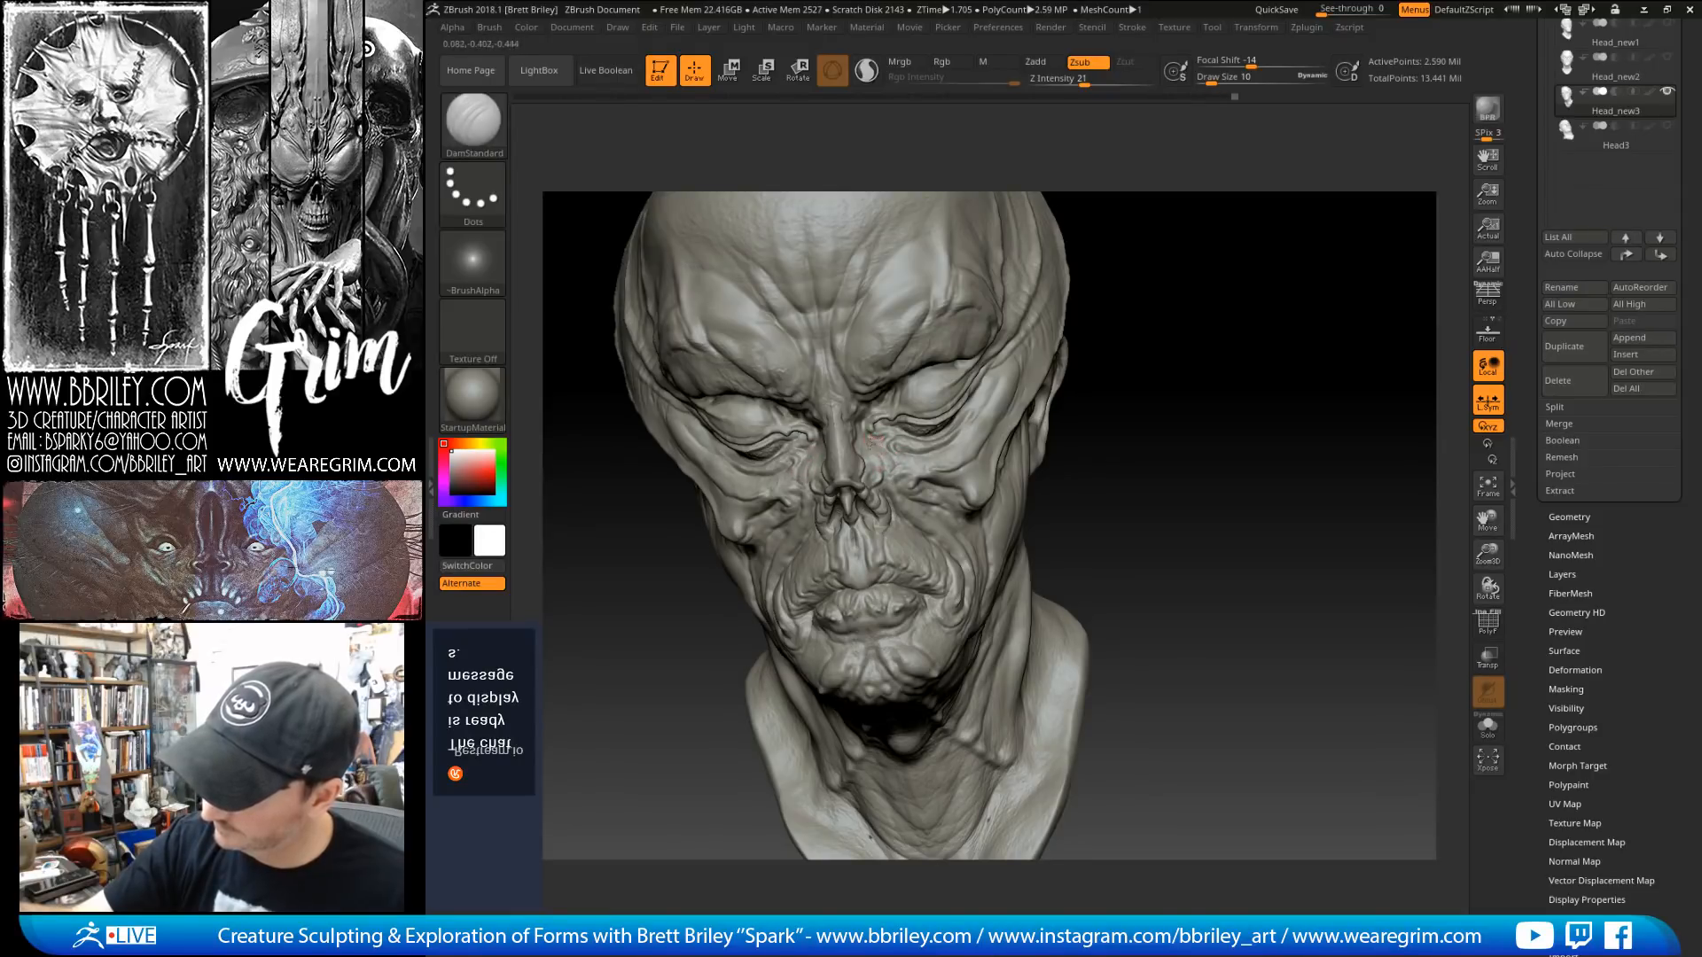
{"action": "right_click_drag", "start_coordinate": [872, 440], "coordinate": [897, 462]}
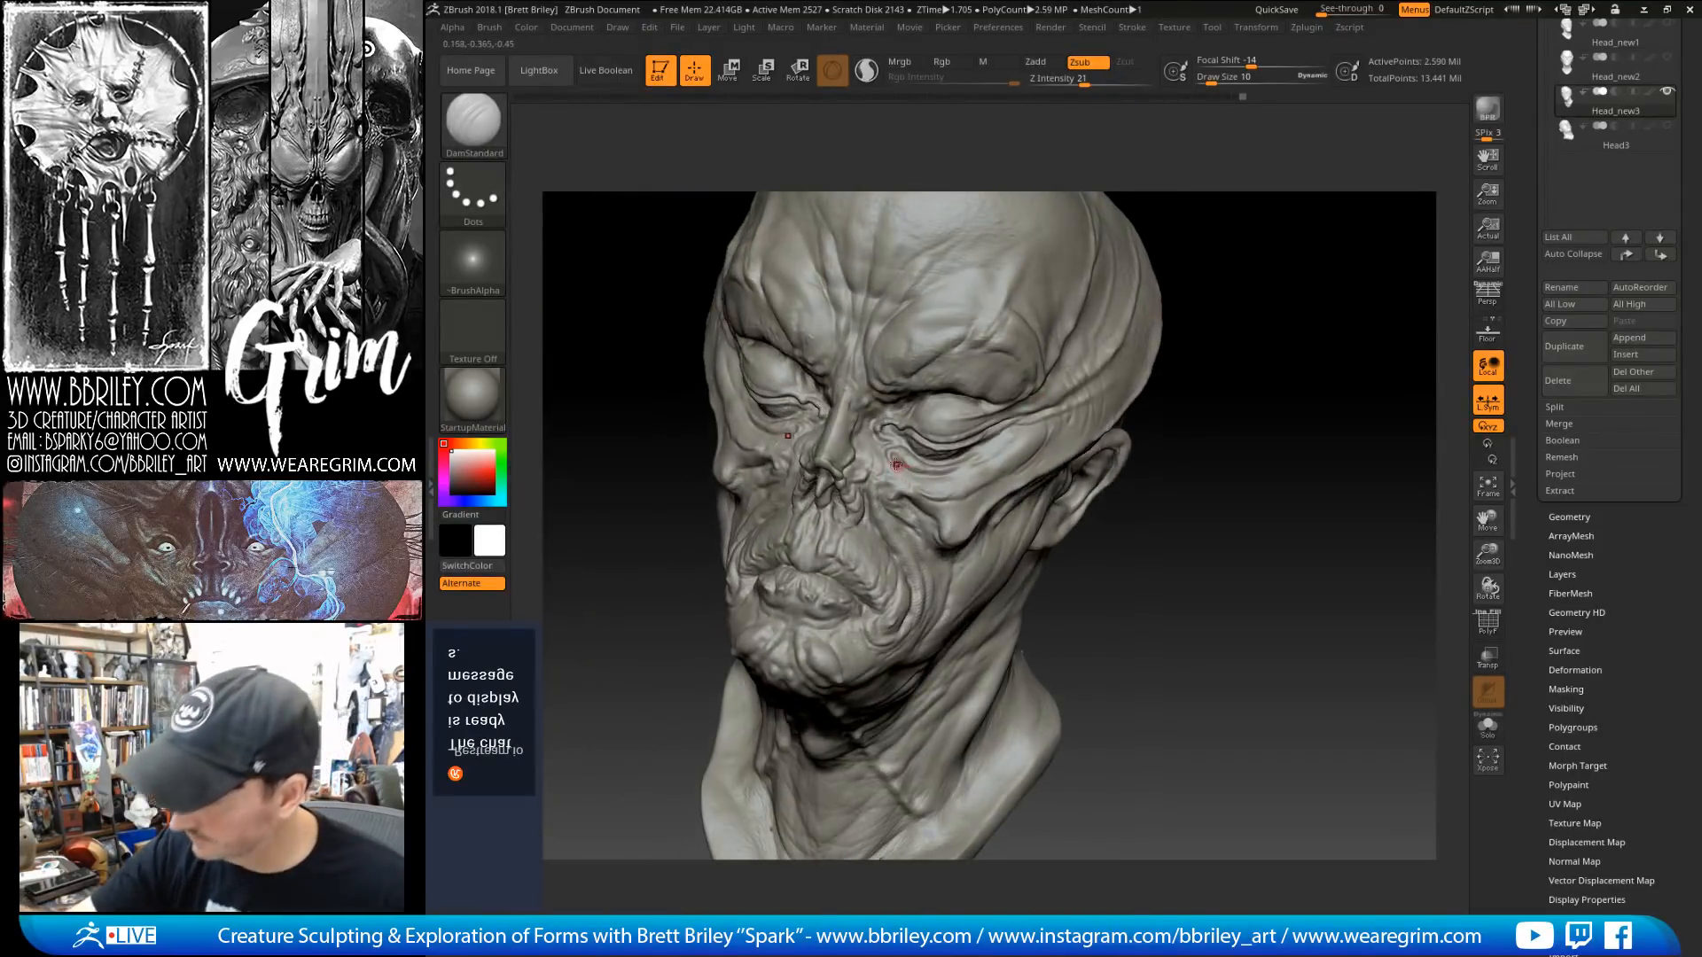
Step: Raise small skin folds beside the nose with the Standard brush at draw size 8 and smooth the lower cheekbone edge
{"action": "key", "text": "b"}
{"action": "key", "text": "s"}
{"action": "key", "text": "t"}
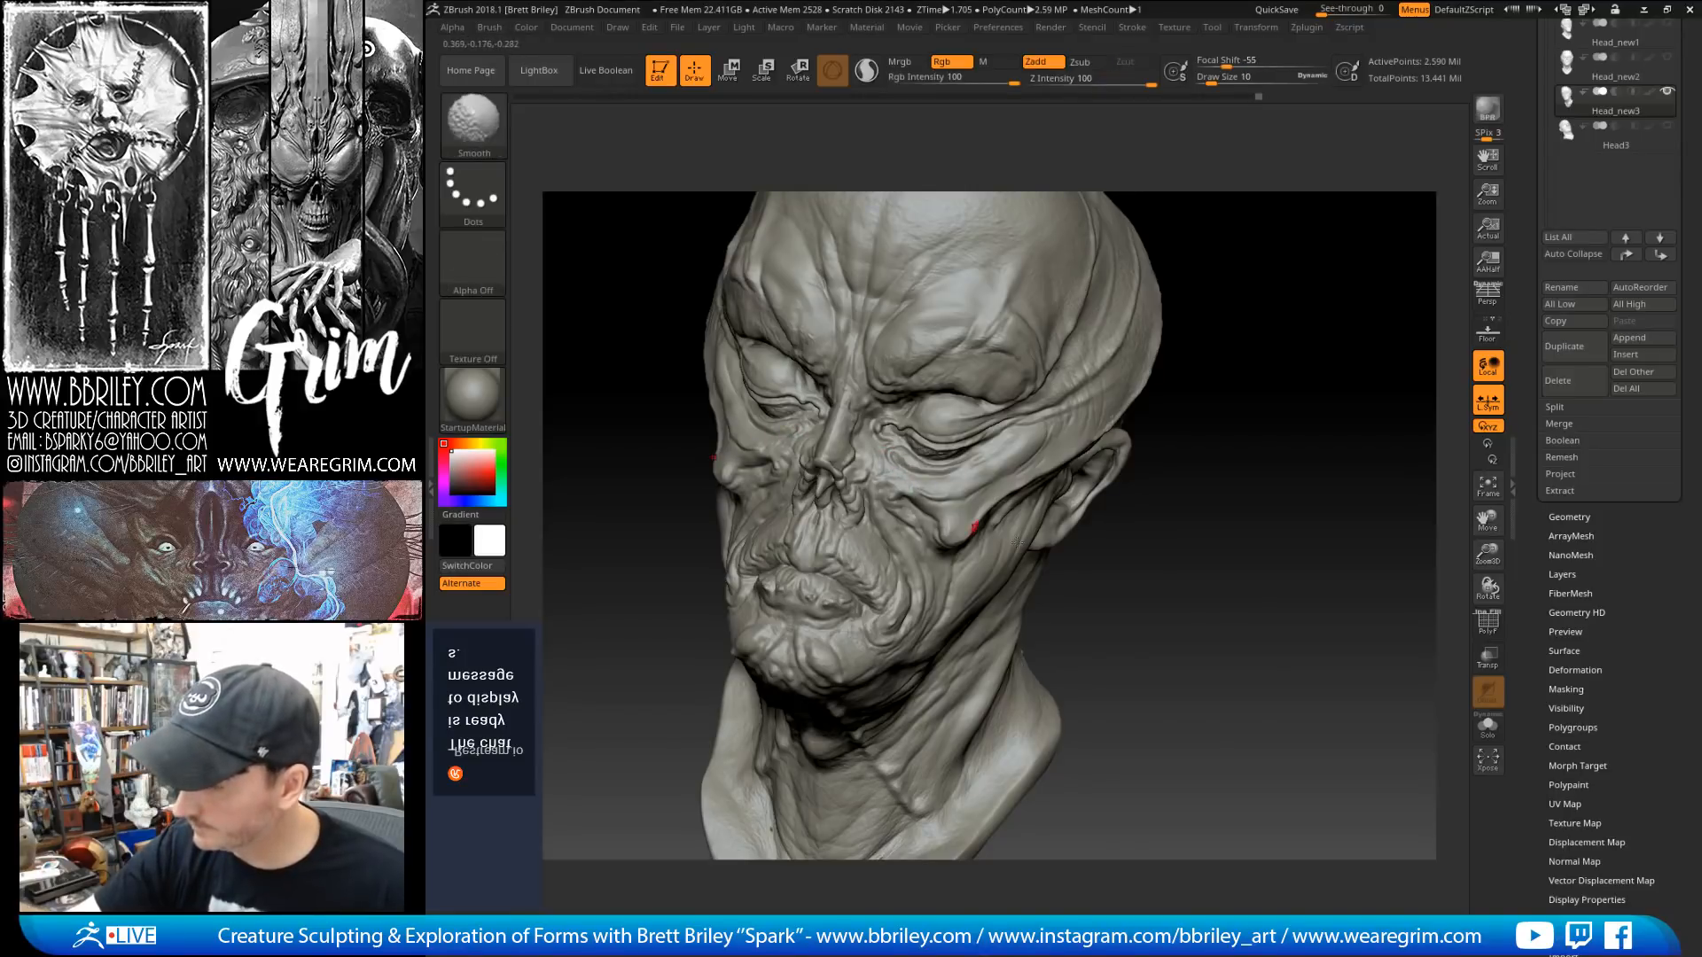
{"action": "right_click_drag", "start_coordinate": [914, 486], "coordinate": [875, 498]}
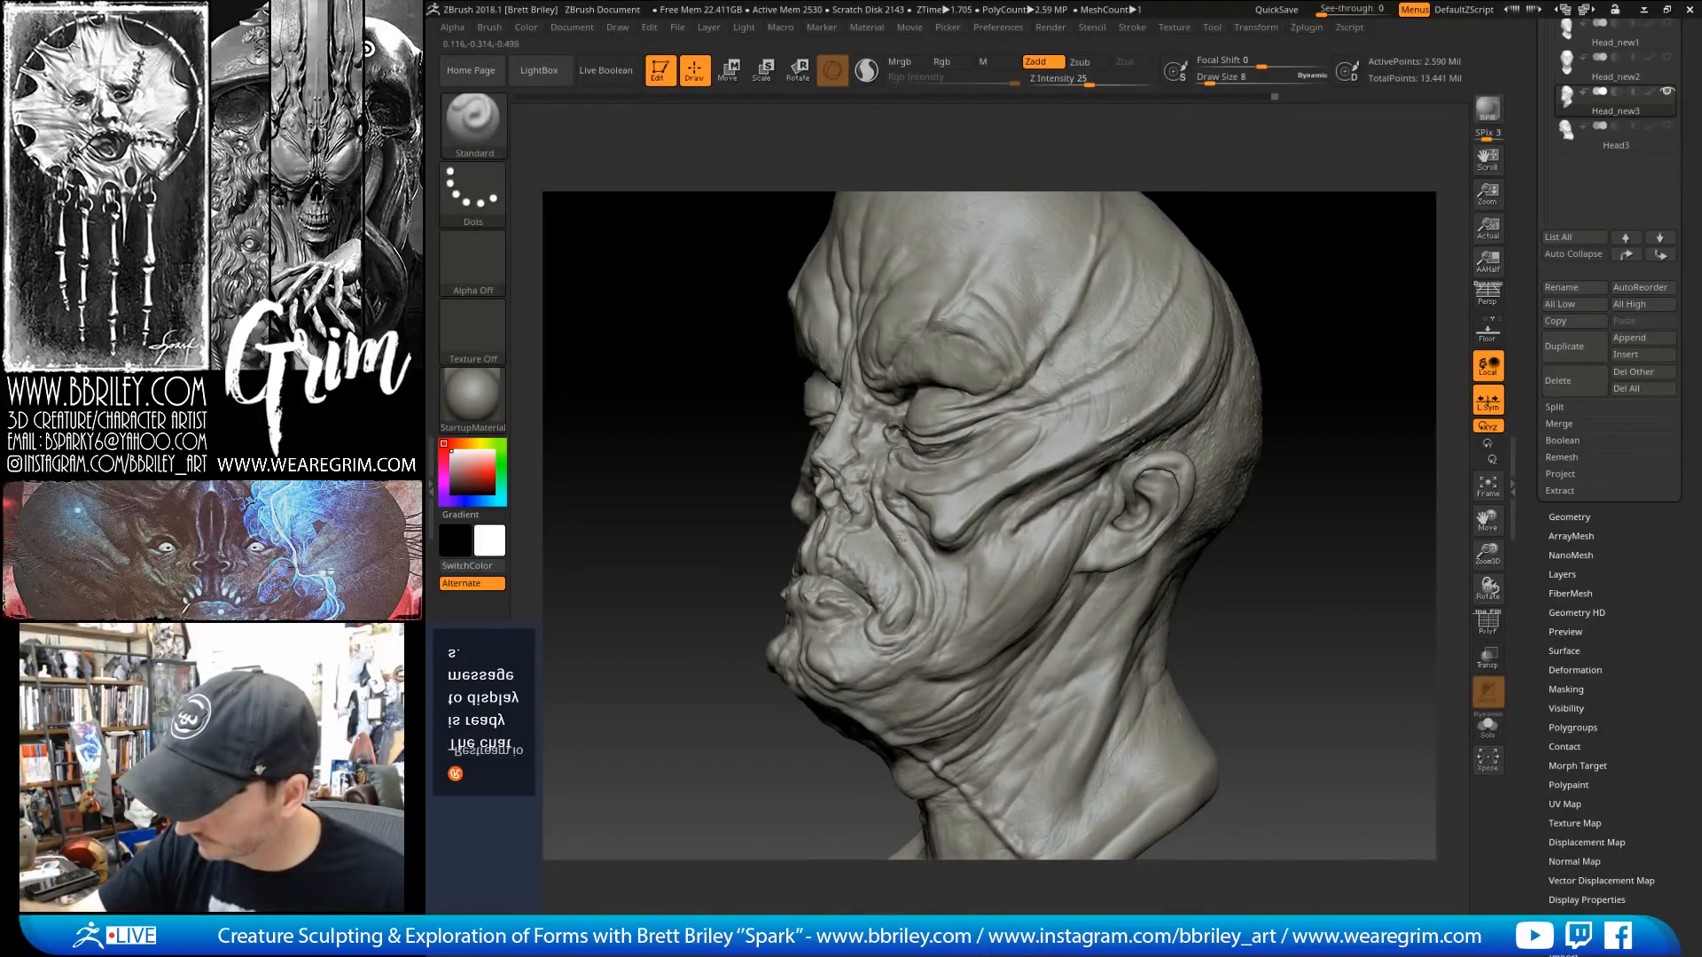
Step: Build up the skin below the cheekbone fold with the Clay brush at draw size 13 and intensity 50
{"action": "left_click_drag", "start_coordinate": [1302, 590], "coordinate": [1089, 465]}
{"action": "key", "text": "b"}
{"action": "key", "text": "c"}
{"action": "key", "text": "l"}
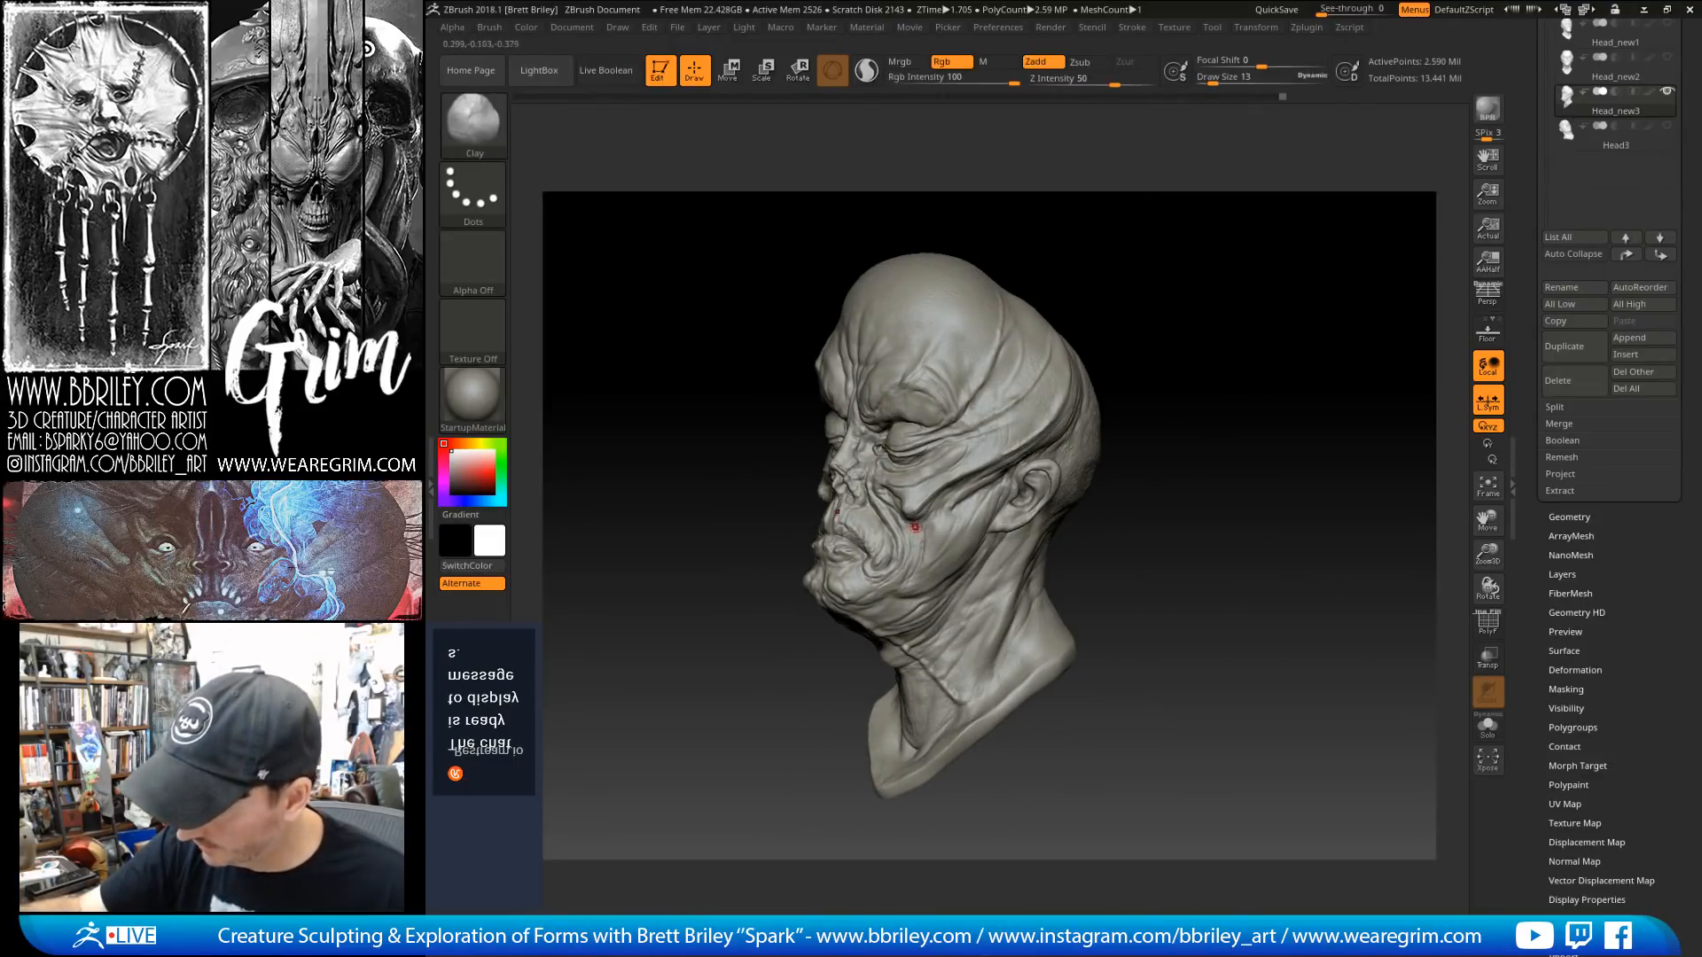
{"action": "left_click_drag", "start_coordinate": [1142, 533], "coordinate": [1090, 532]}
Step: Raise and blend skin strands below the cheekbone with the Standard brush at draw size 12 and intensity 25
{"action": "key", "text": "b"}
{"action": "key", "text": "s"}
{"action": "key", "text": "t"}
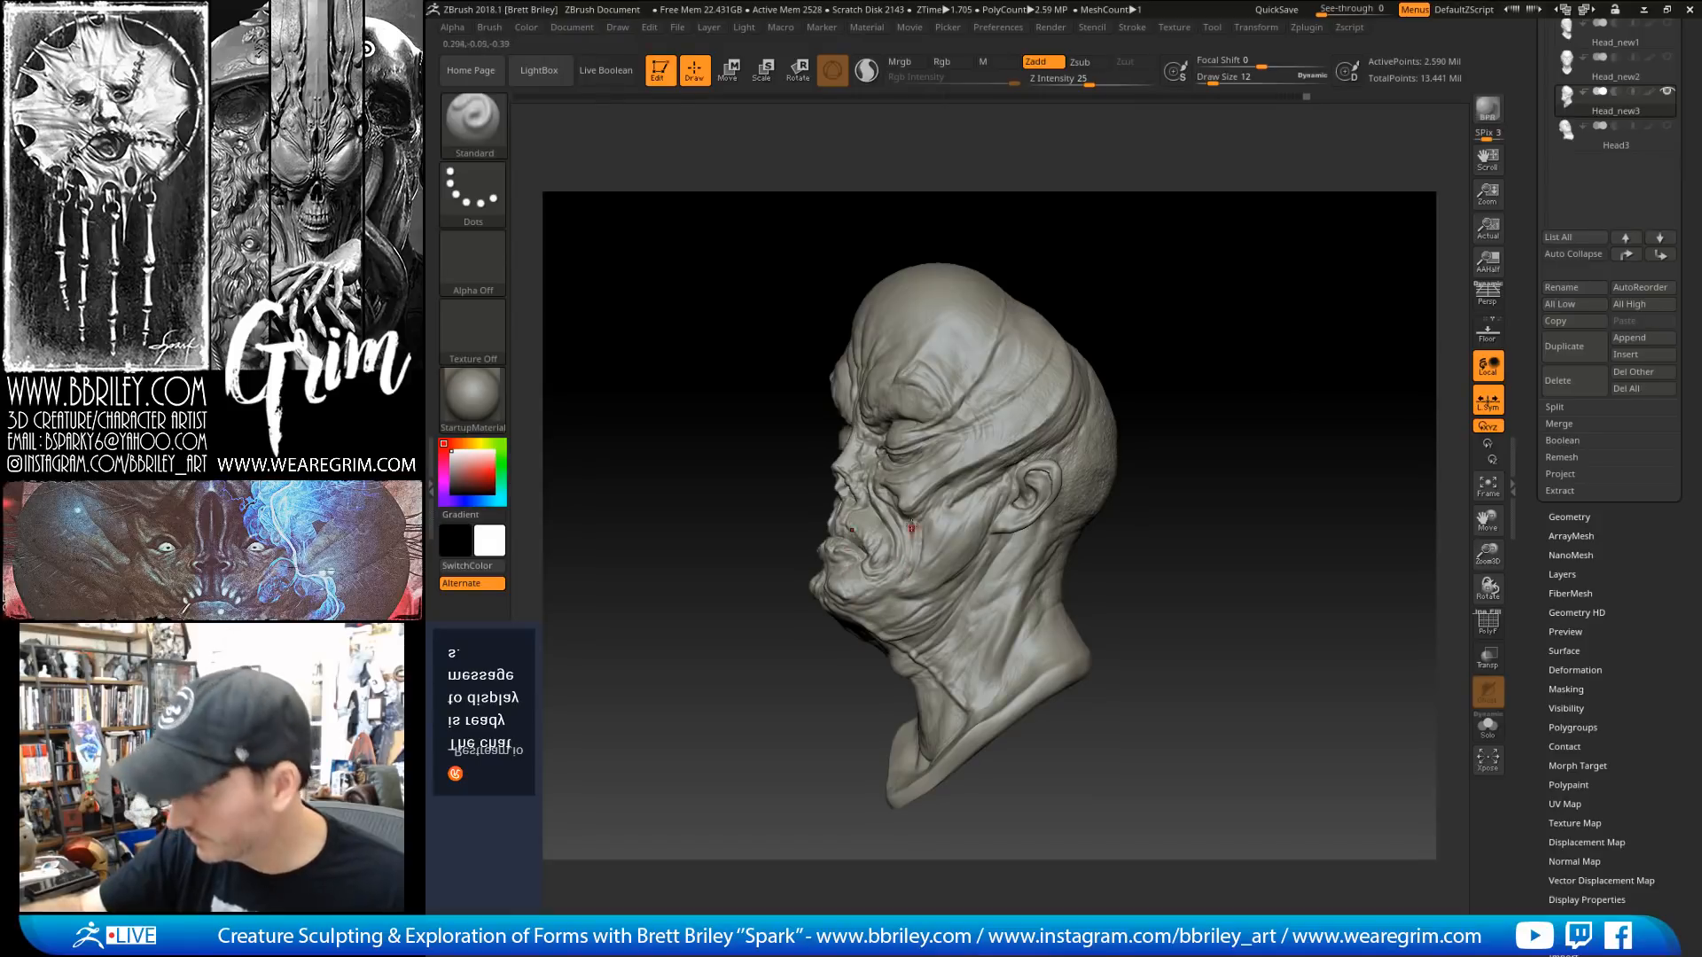
{"action": "key", "text": "shift"}
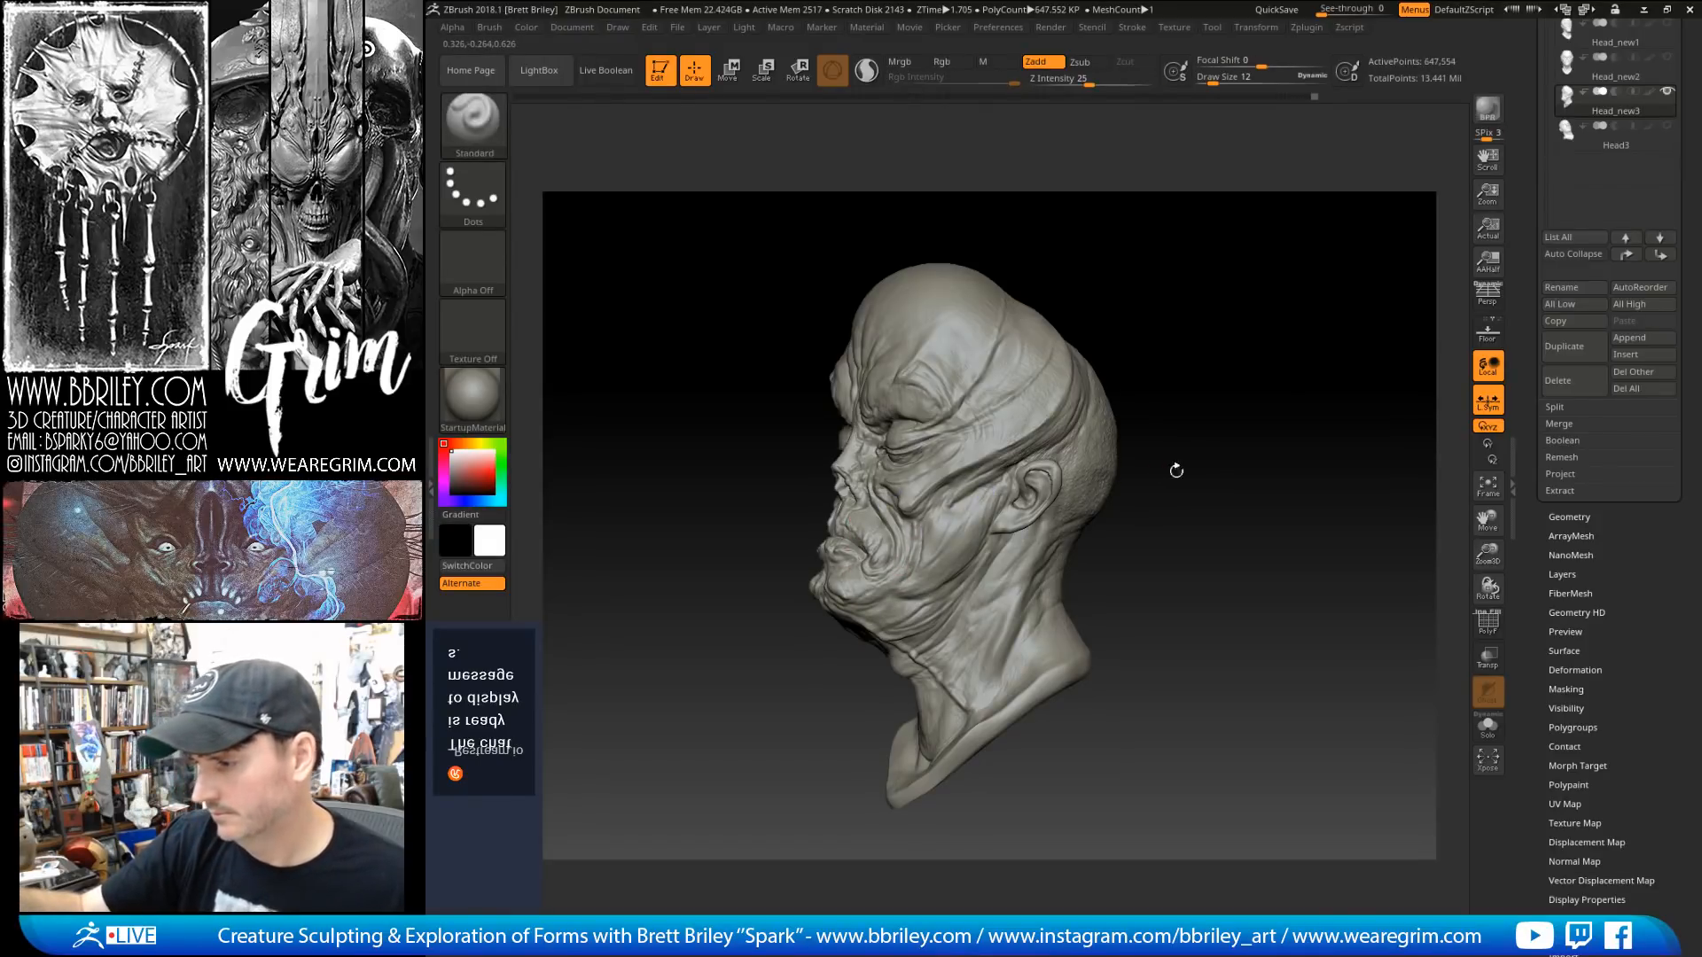
Step: Lower the head by two subdivision levels and smooth the cheek beside the mouth fold
{"action": "left_click_drag", "start_coordinate": [1202, 460], "coordinate": [1201, 551], "text": "alt"}
{"action": "key", "text": "shift+d"}
{"action": "key", "text": "shift+d"}
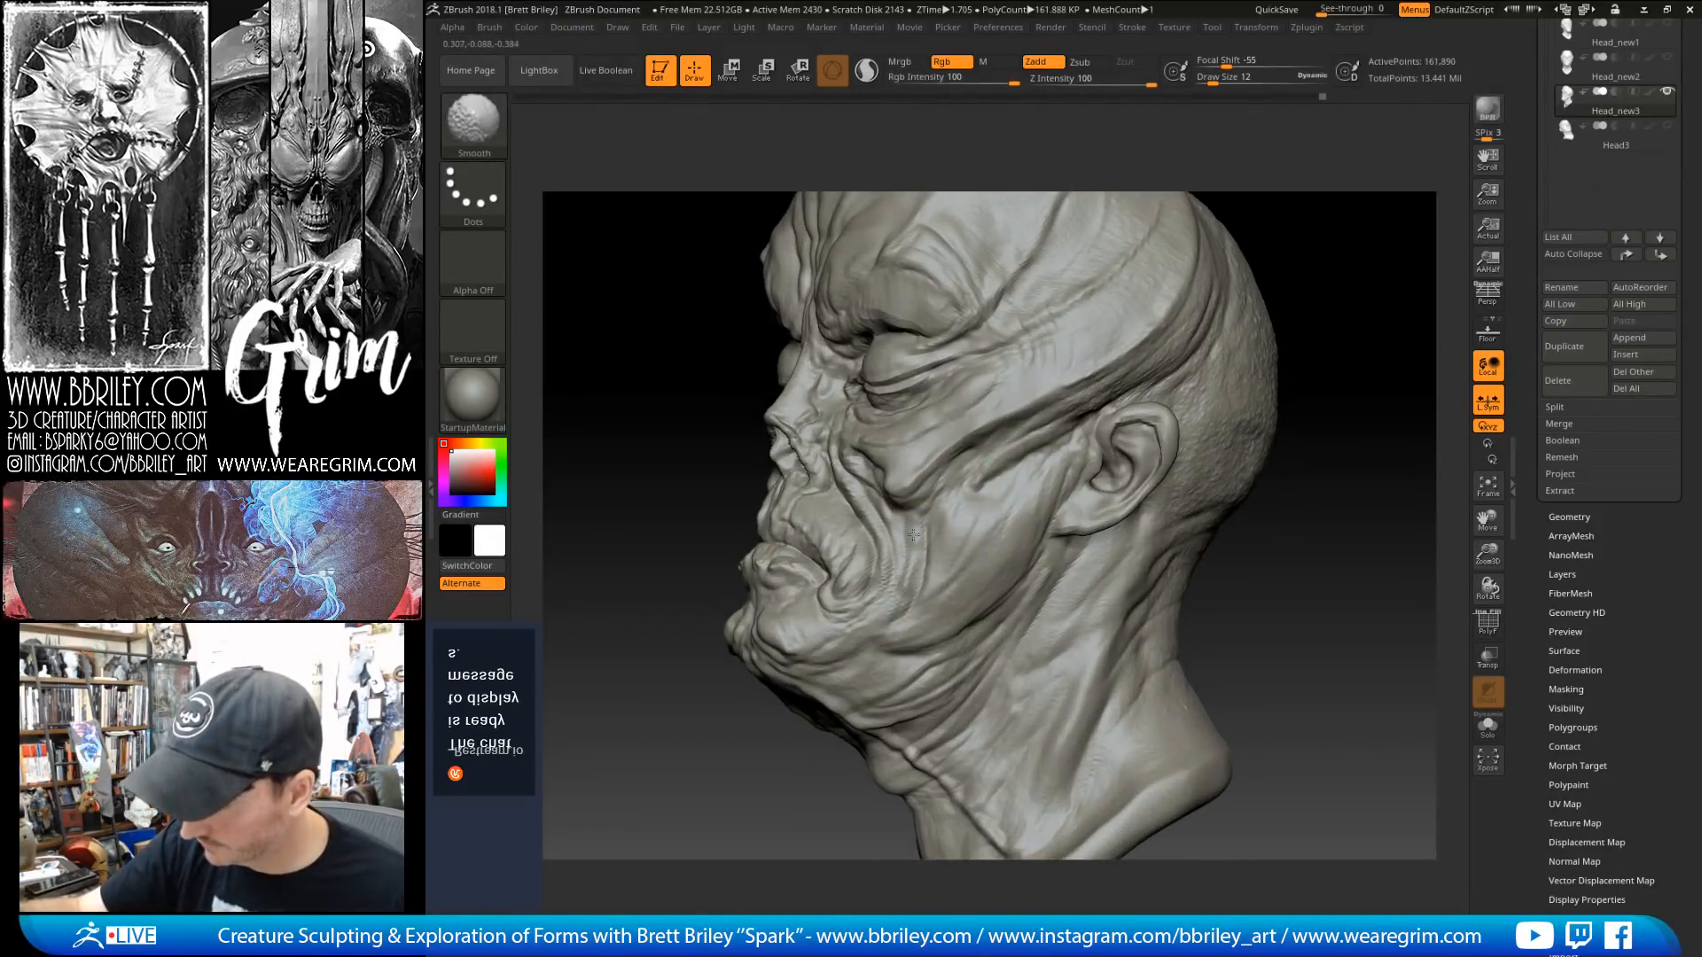
Step: Crease the cheek beneath the cheekbone with DamStandard at draw size 9 and raise thin ridges with Standard at draw size 6
{"action": "key", "text": "b"}
{"action": "key", "text": "d"}
{"action": "key", "text": "s"}
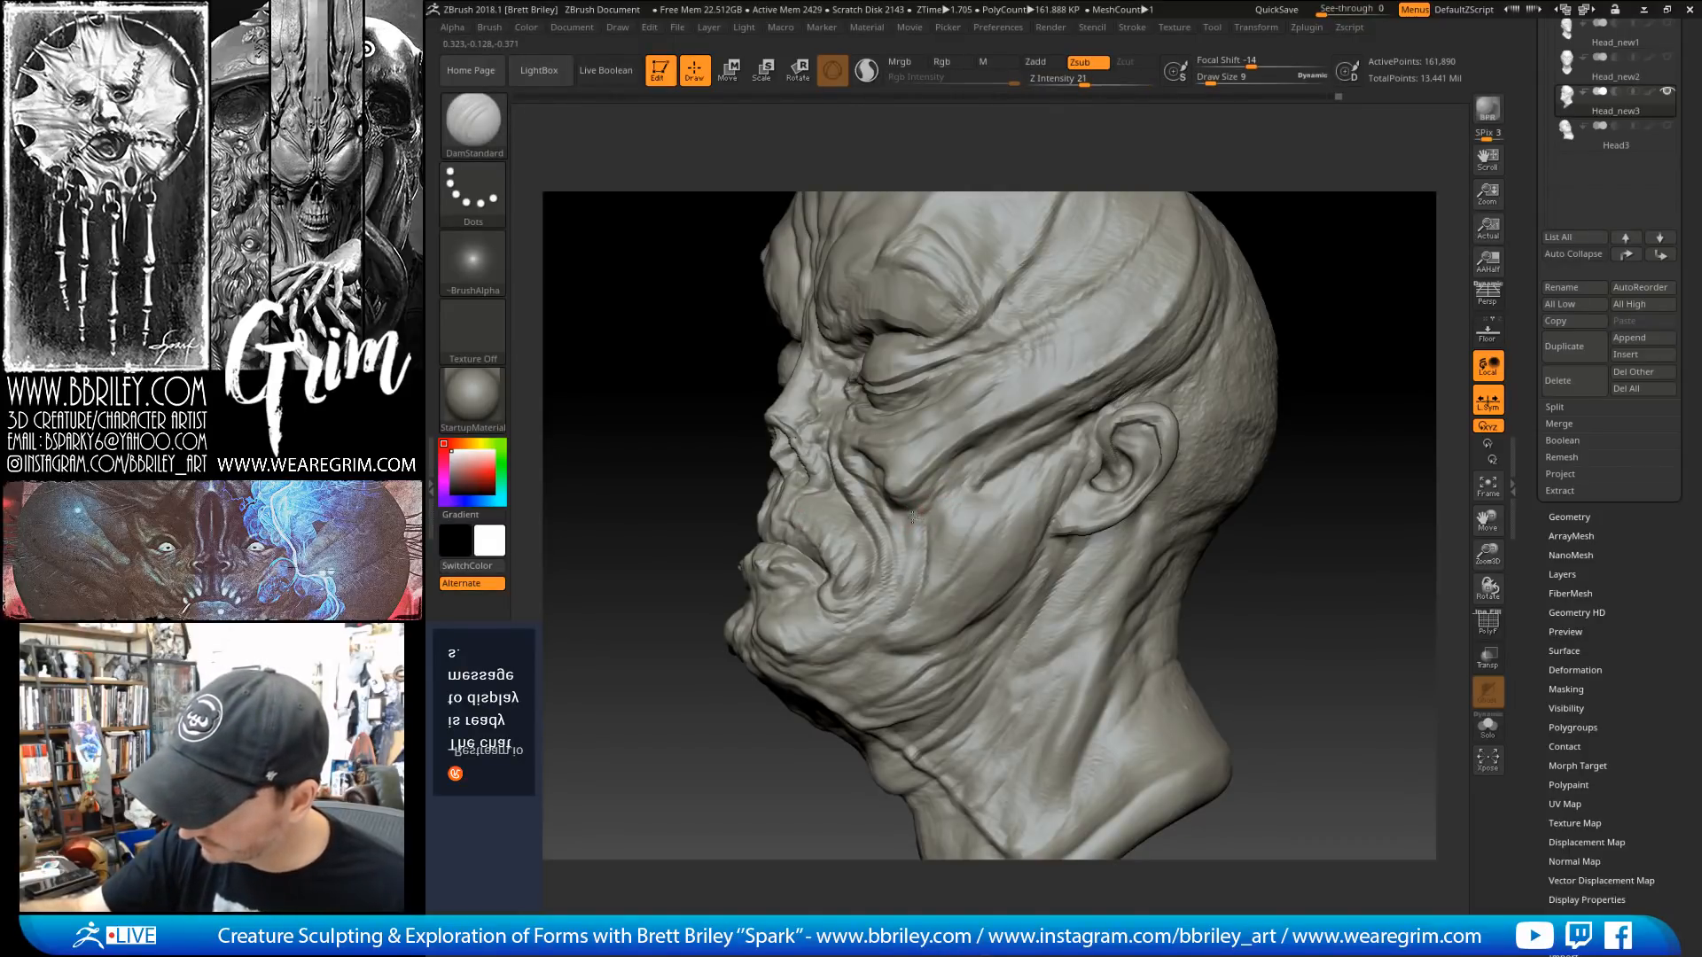
{"action": "key", "text": "b"}
{"action": "key", "text": "s"}
{"action": "key", "text": "t"}
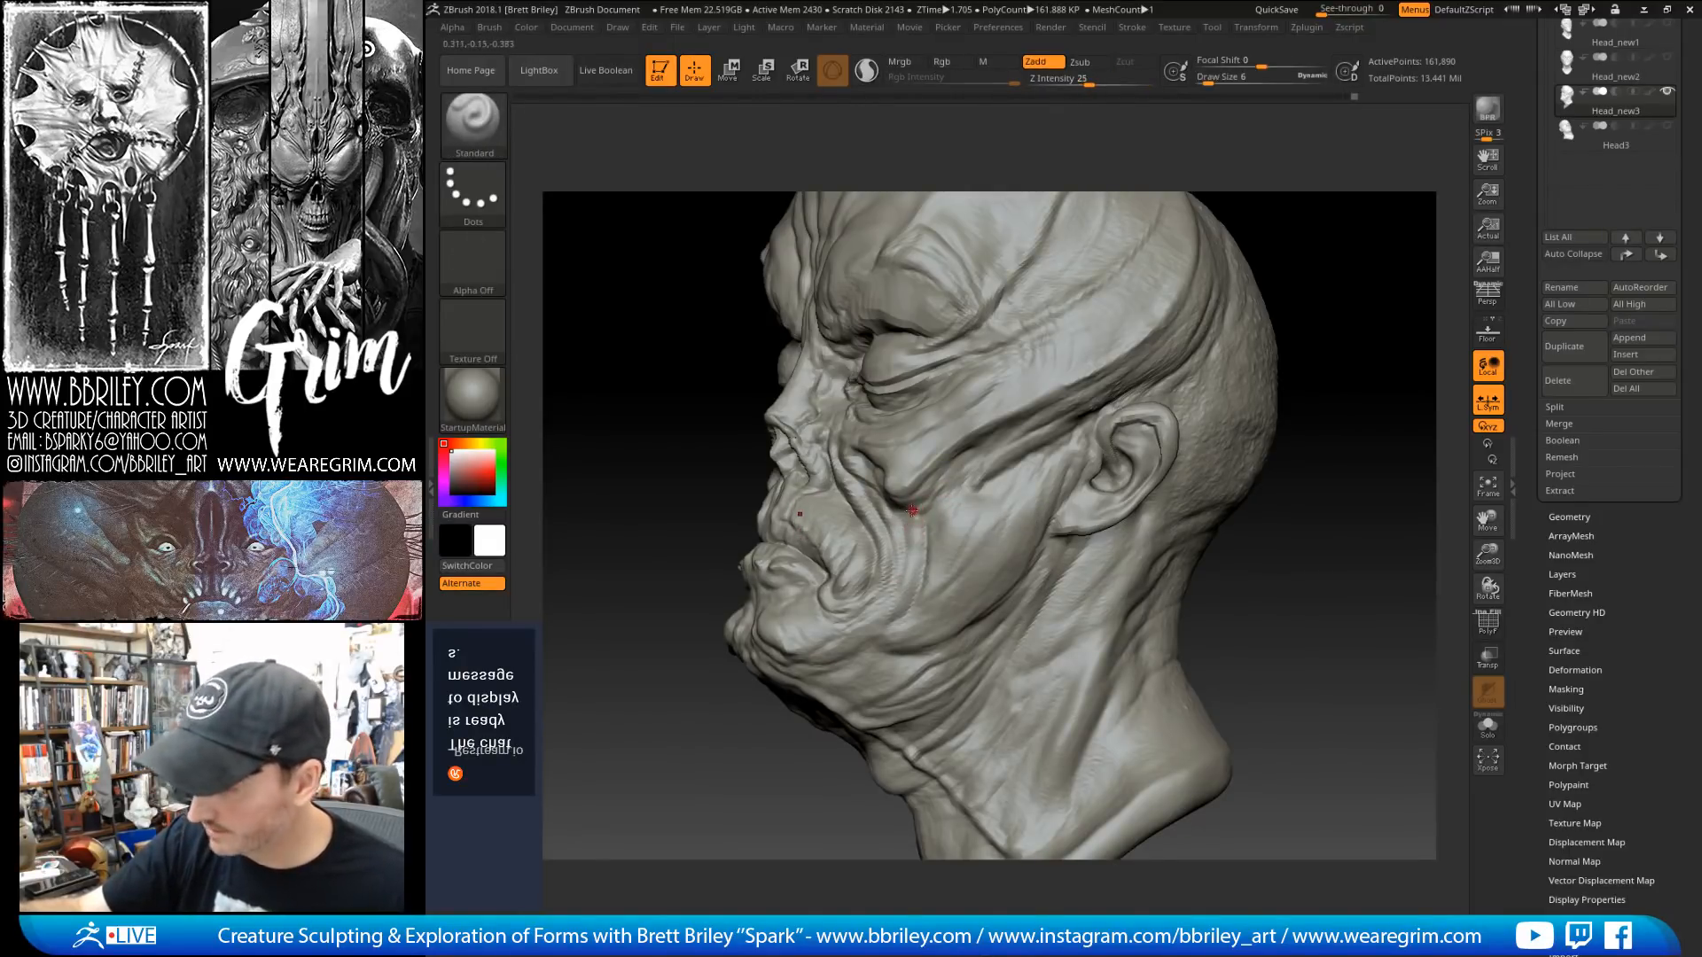
Step: Reshape the outer cheek contour below the cheekbone with the Move brush at draw size 44
{"action": "left_click_drag", "start_coordinate": [1276, 571], "coordinate": [1255, 474]}
{"action": "key", "text": "b"}
{"action": "key", "text": "m"}
{"action": "key", "text": "v"}
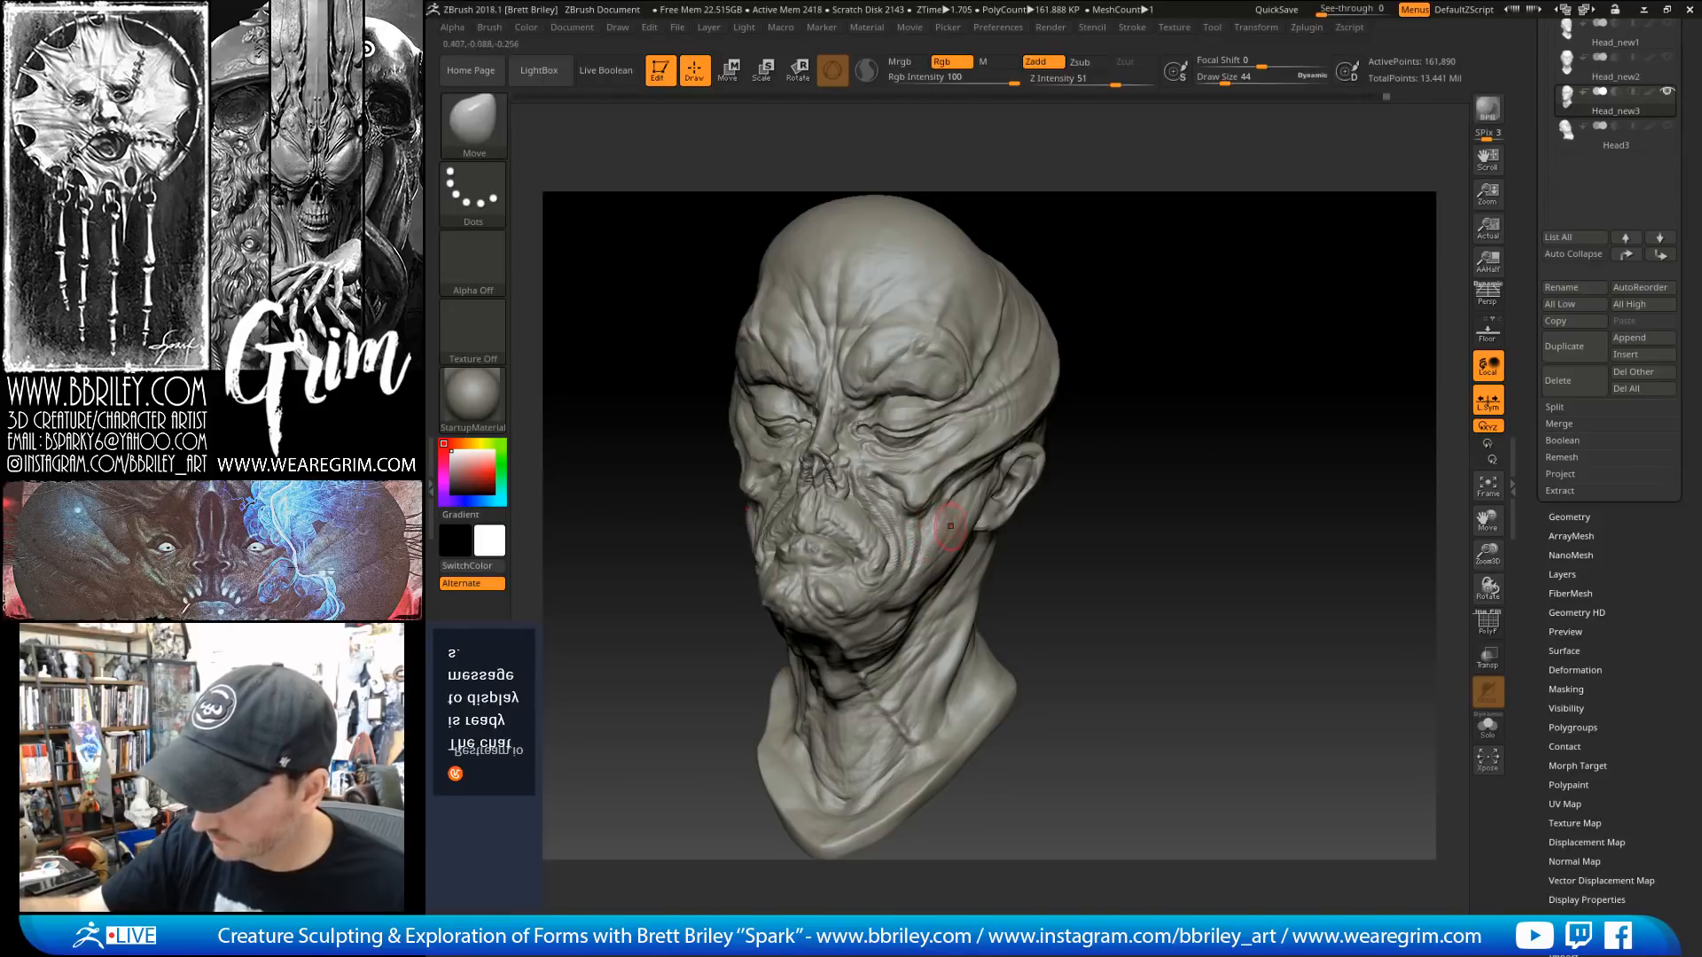
Step: Fill out the area below the mouth corner with the Clay brush at draw size 20
{"action": "mouse_move", "coordinate": [1099, 567]}
{"action": "left_mouse_down"}
{"action": "mouse_move", "coordinate": [1143, 550]}
{"action": "mouse_move", "coordinate": [1181, 498]}
{"action": "mouse_move", "coordinate": [1206, 456]}
{"action": "mouse_move", "coordinate": [1204, 406]}
{"action": "mouse_move", "coordinate": [1159, 444]}
{"action": "left_mouse_up"}
{"action": "key", "text": "b"}
{"action": "key", "text": "c"}
{"action": "key", "text": "l"}
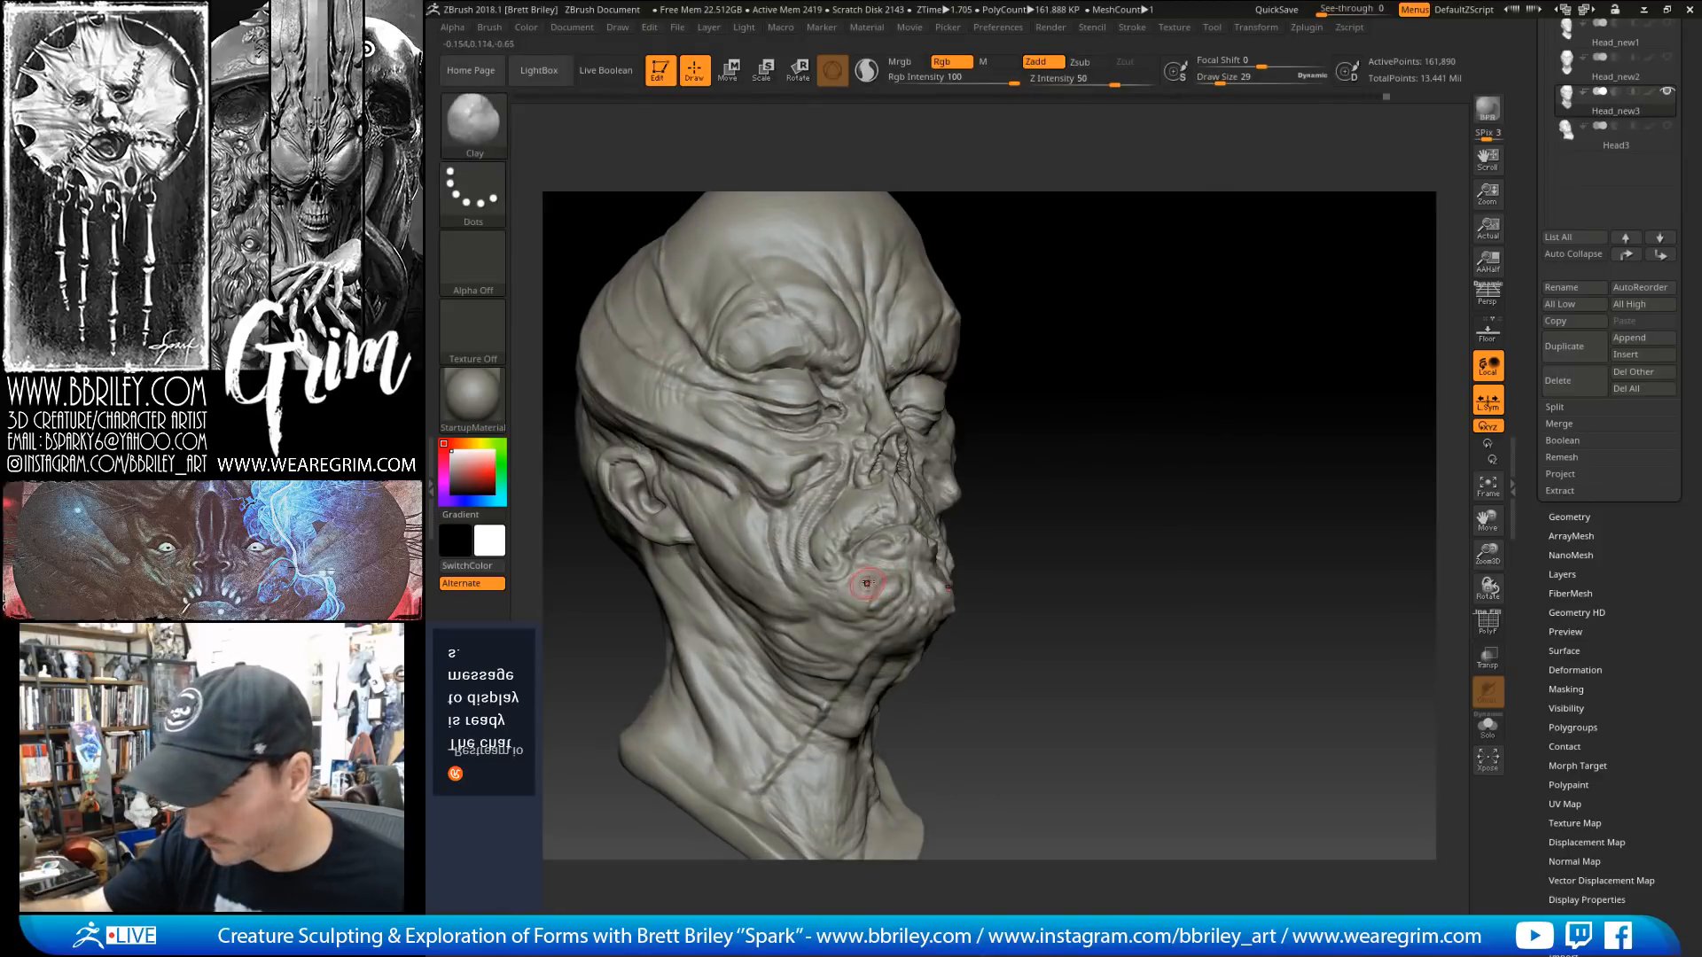
{"action": "key", "text": "s"}
{"action": "left_click_drag", "start_coordinate": [886, 595], "coordinate": [858, 592]}
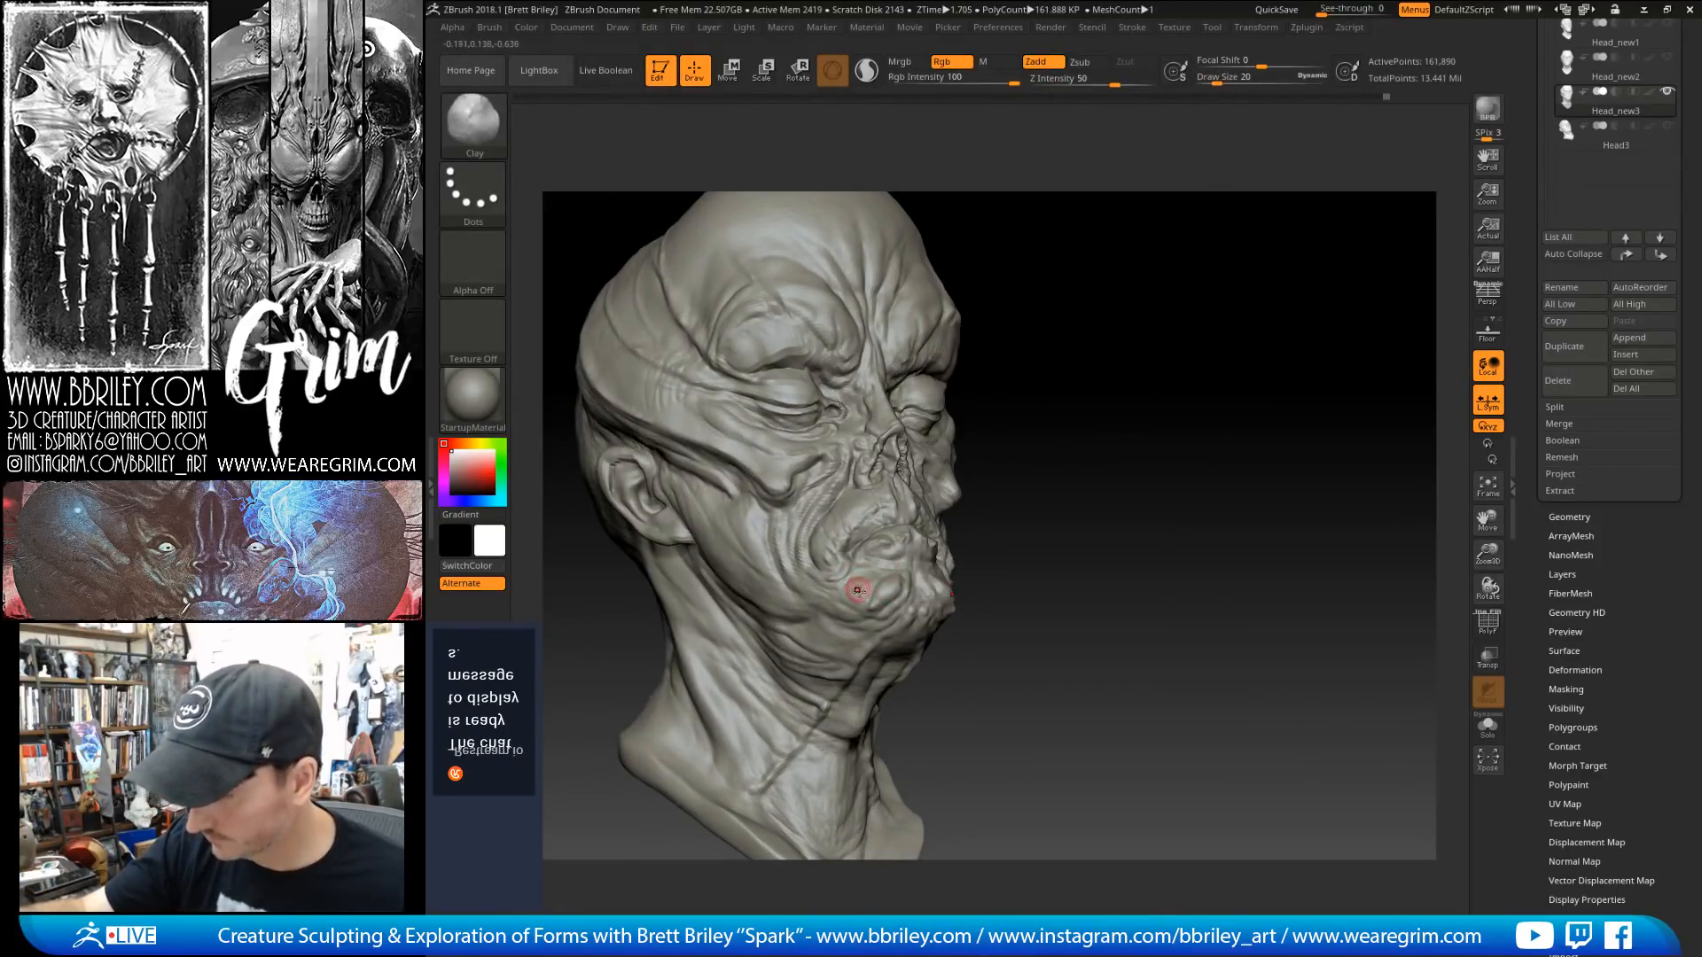
Step: Refine the chin and jaw folds with the Standard brush, and cut creases under the jaw with DamStandard at draw size 13
{"action": "key", "text": "b"}
{"action": "key", "text": "s"}
{"action": "key", "text": "t"}
{"action": "mouse_move", "coordinate": [1043, 516]}
{"action": "left_mouse_down"}
{"action": "mouse_move", "coordinate": [1141, 516]}
{"action": "mouse_move", "coordinate": [1147, 456]}
{"action": "mouse_move", "coordinate": [1132, 445]}
{"action": "mouse_move", "coordinate": [1185, 387]}
{"action": "mouse_move", "coordinate": [1200, 337]}
{"action": "left_mouse_up"}
{"action": "key", "text": "b"}
{"action": "key", "text": "d"}
{"action": "key", "text": "s"}
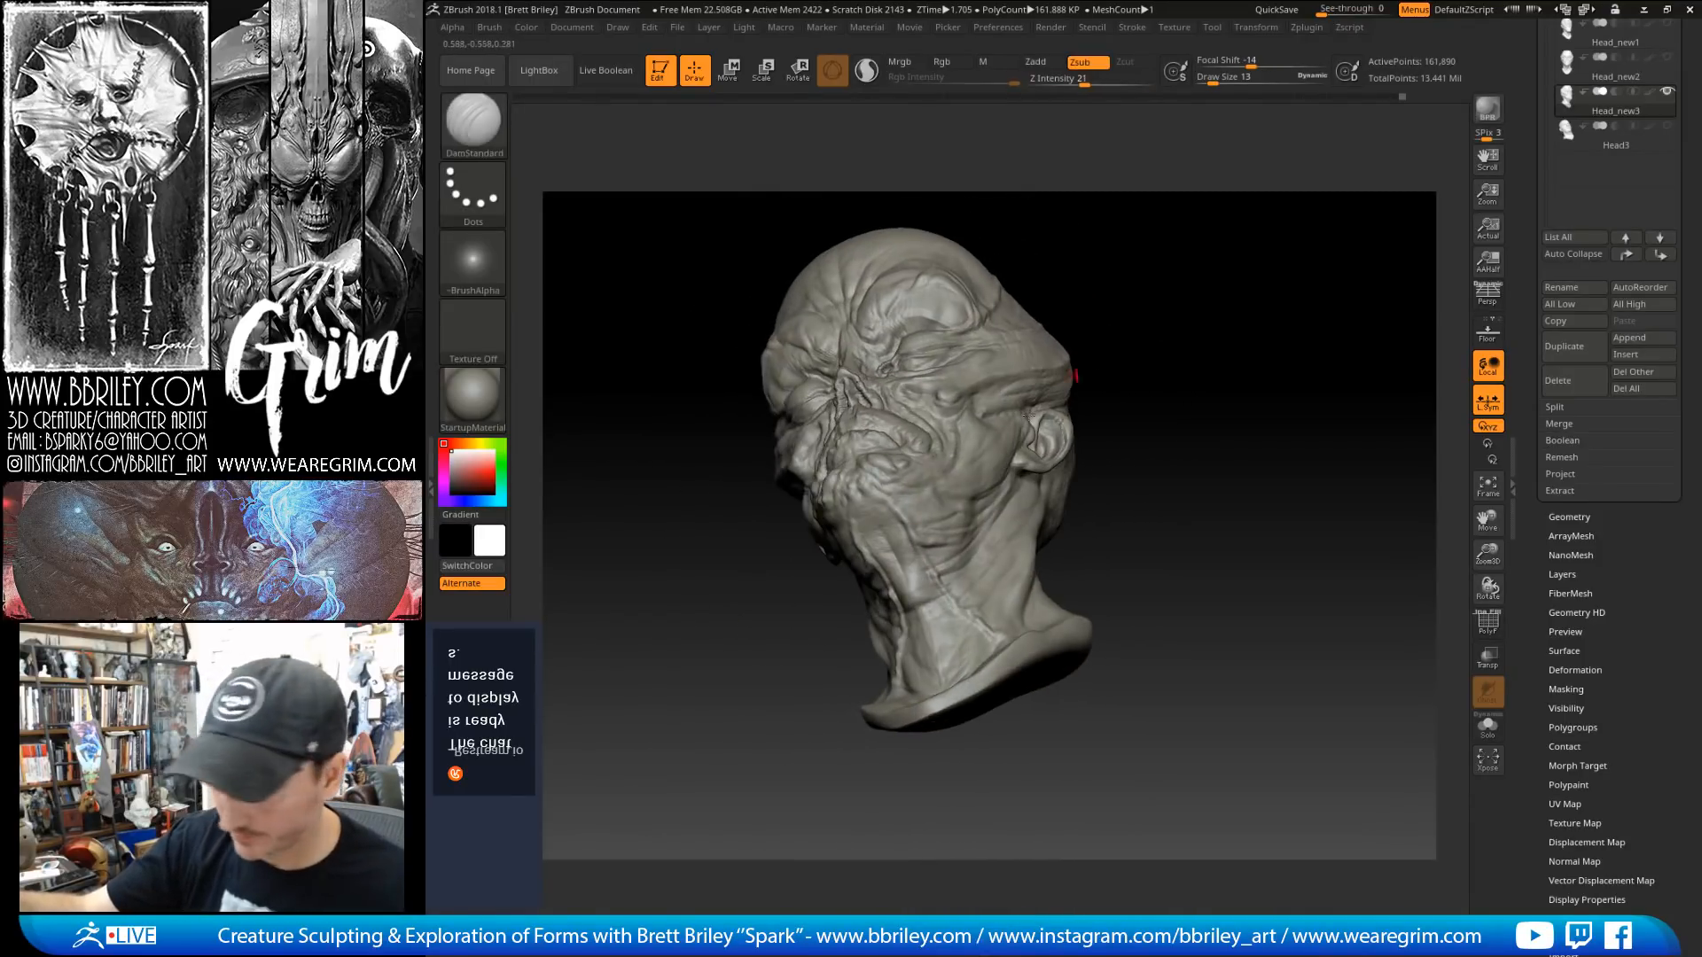
{"action": "left_click_drag", "start_coordinate": [881, 529], "coordinate": [859, 491]}
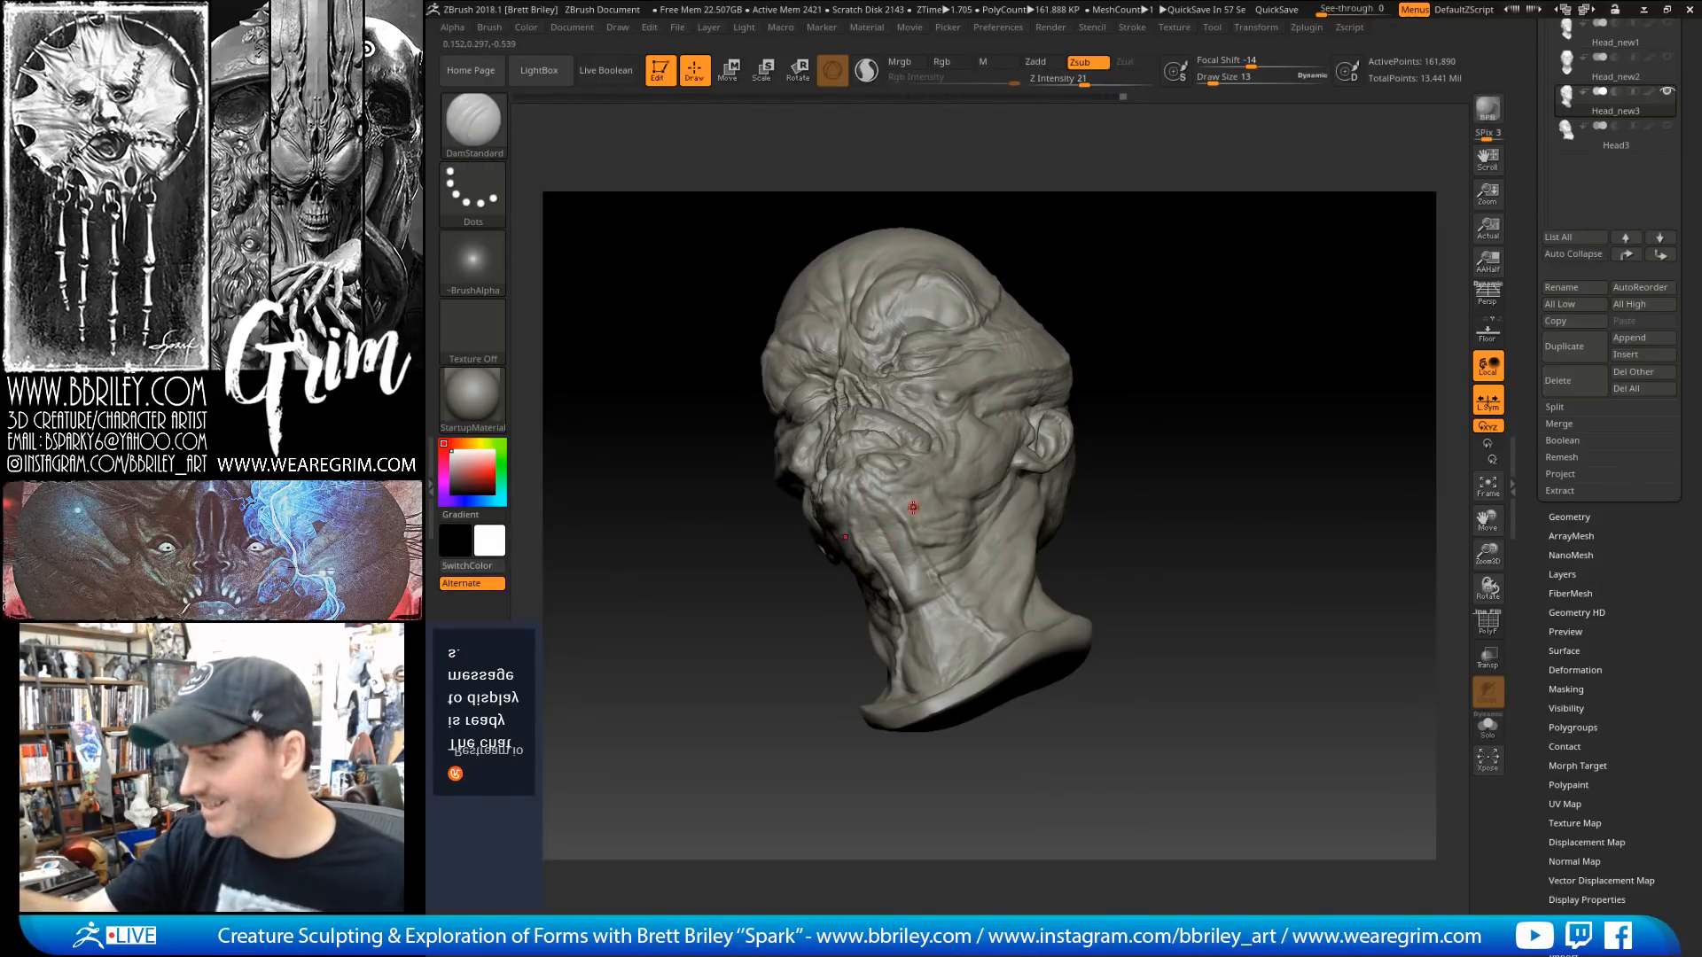
Step: Raise skin ridges along the jaw and side of the head with the Standard brush at draw size 10
{"action": "left_click_drag", "start_coordinate": [1111, 212], "coordinate": [1119, 263]}
{"action": "key", "text": "b"}
{"action": "key", "text": "s"}
{"action": "key", "text": "t"}
{"action": "left_click_drag", "start_coordinate": [1220, 239], "coordinate": [1189, 245]}
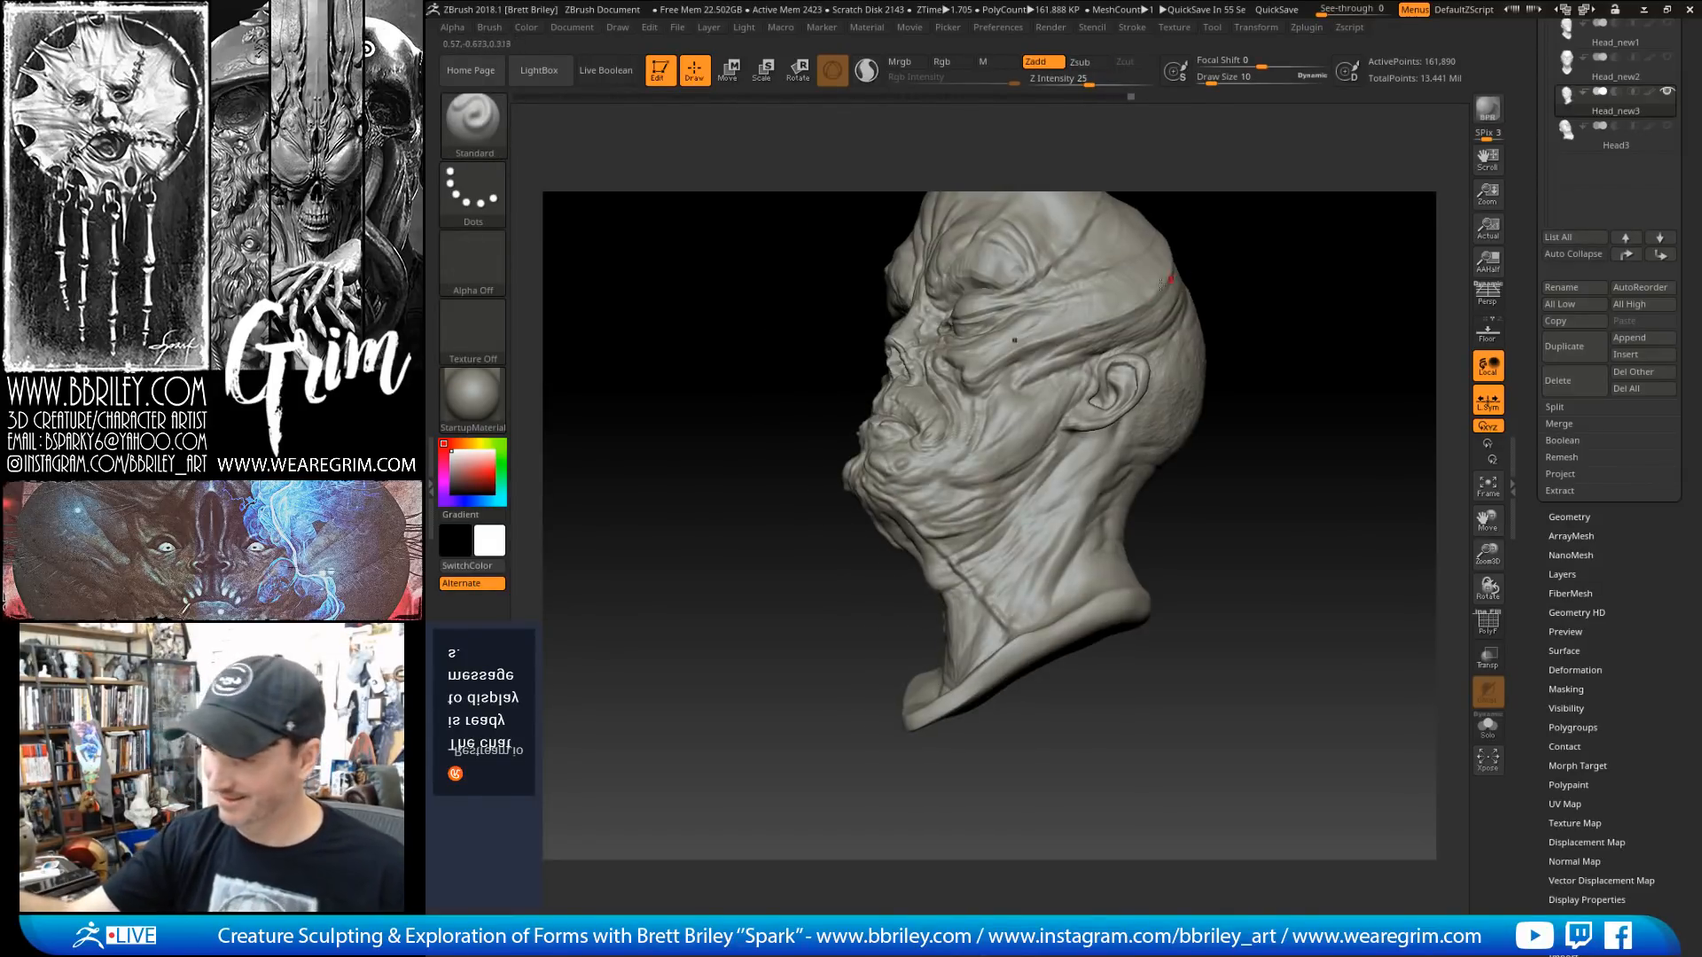
Step: Detail the forehead with fine strokes of the Standard brush at draw size 6
{"action": "left_click_drag", "start_coordinate": [1364, 332], "coordinate": [1379, 343]}
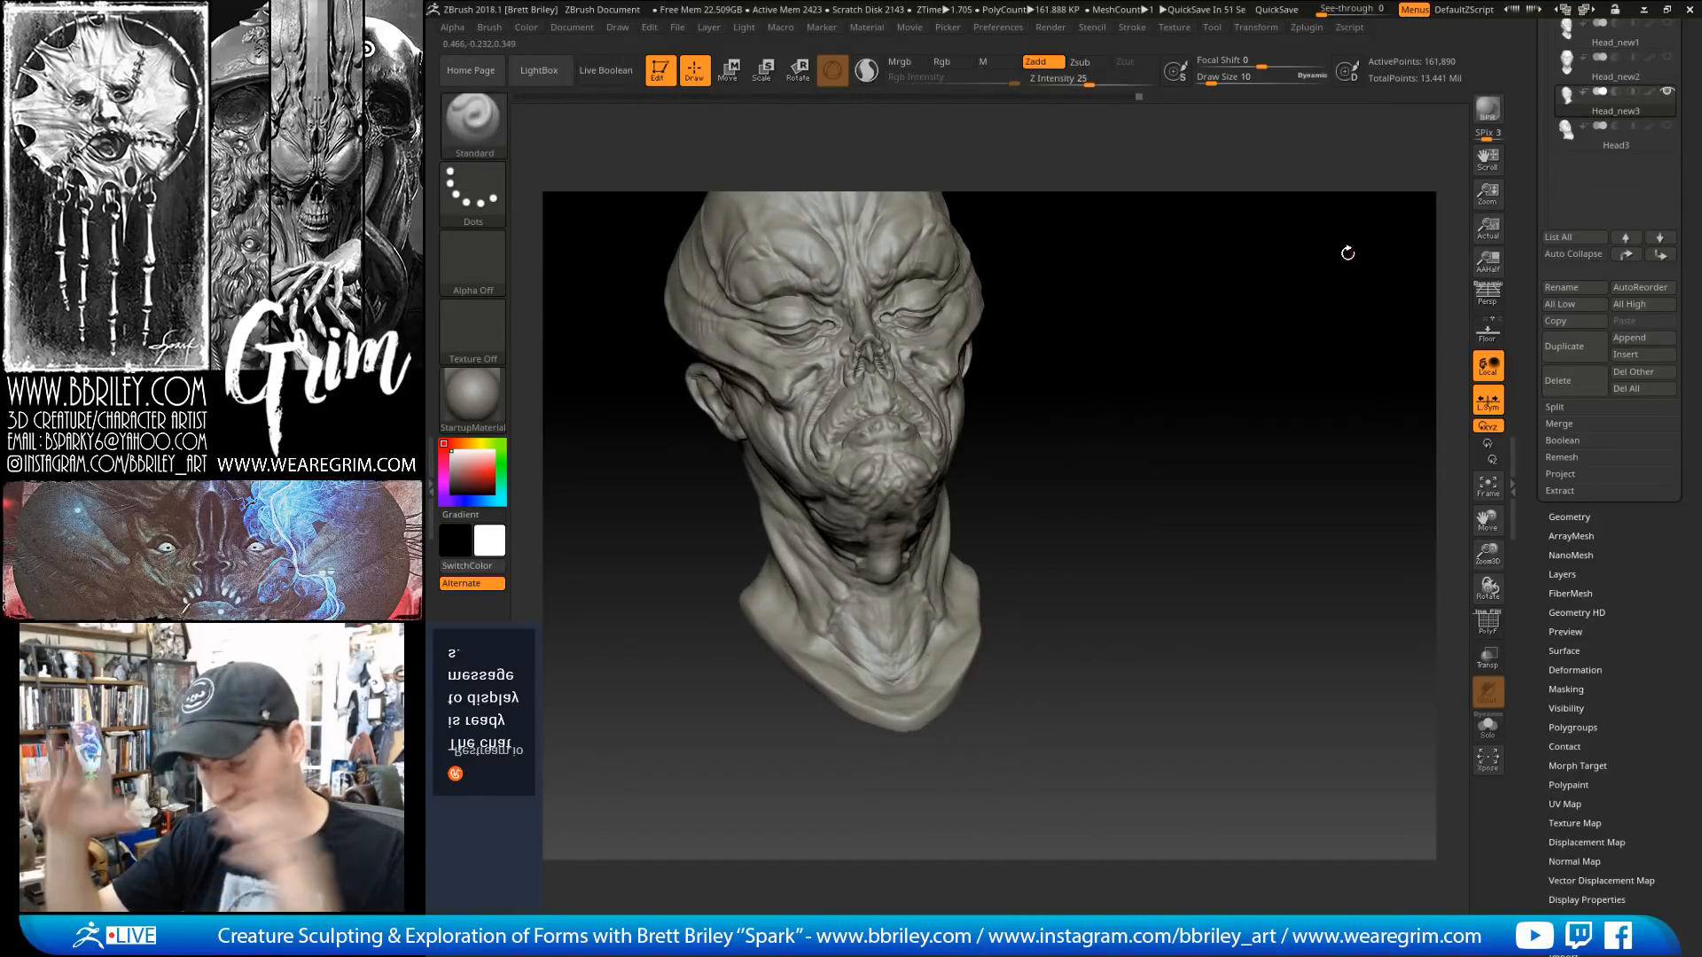
{"action": "mouse_move", "coordinate": [1348, 262]}
{"action": "left_mouse_down"}
{"action": "mouse_move", "coordinate": [1204, 372]}
{"action": "mouse_move", "coordinate": [1241, 393]}
{"action": "mouse_move", "coordinate": [1238, 430]}
{"action": "left_mouse_up"}
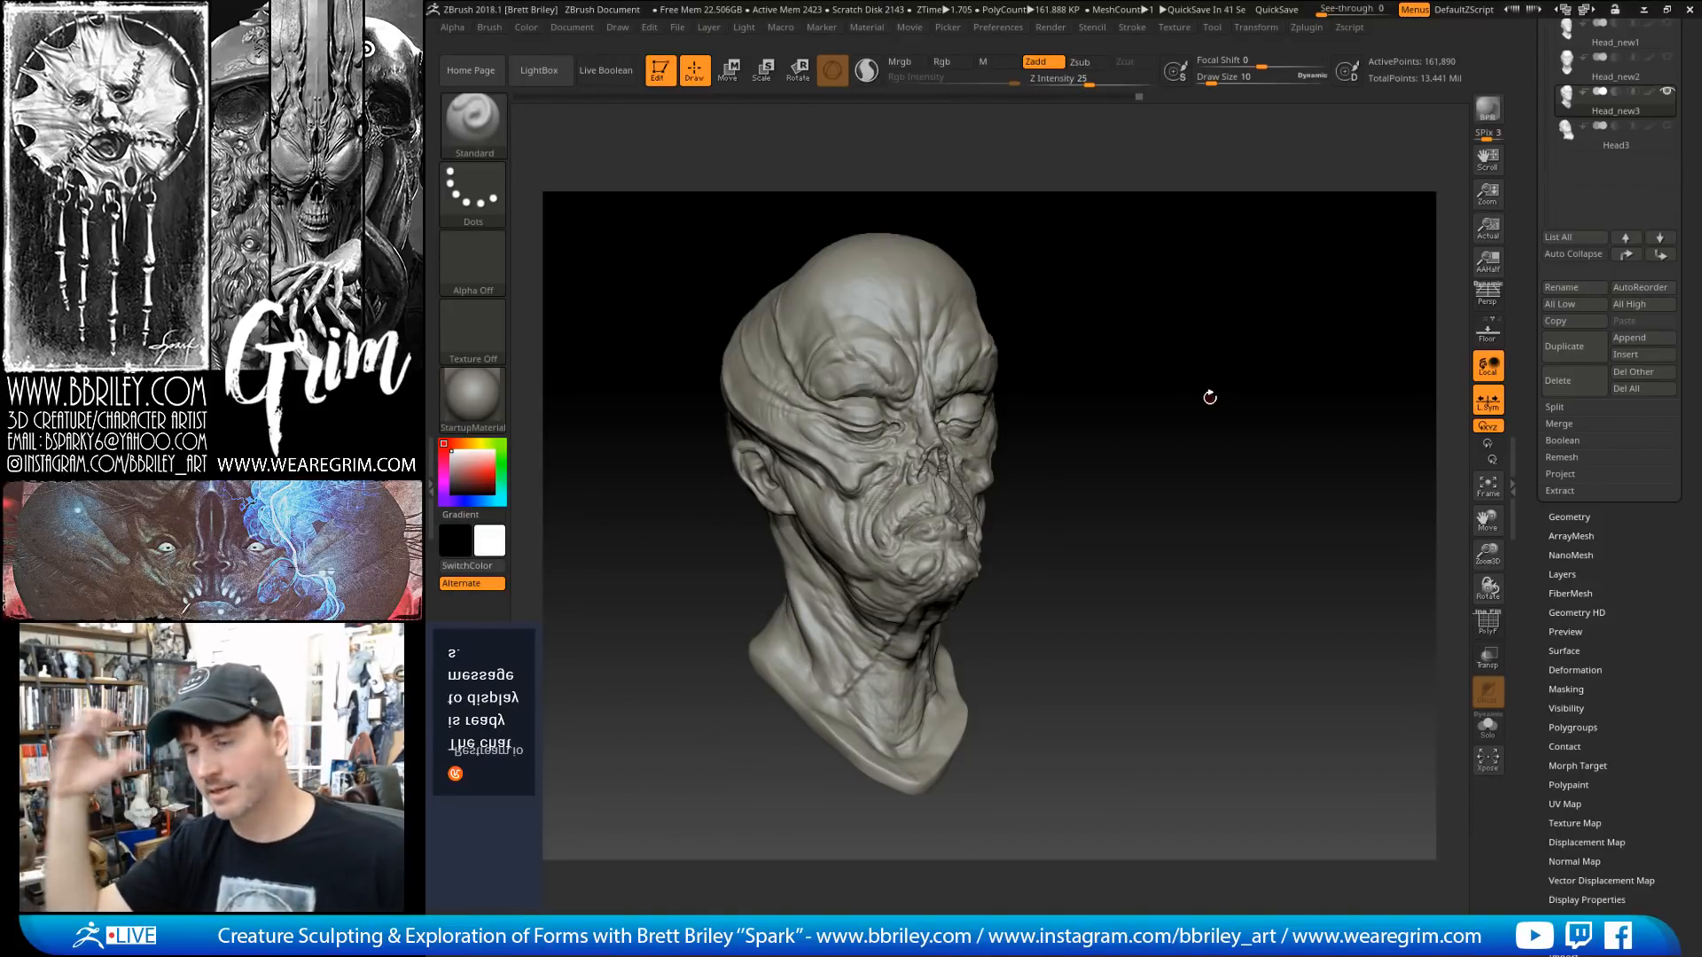
{"action": "mouse_move", "coordinate": [1208, 395]}
{"action": "left_mouse_down"}
{"action": "mouse_move", "coordinate": [1174, 497]}
{"action": "mouse_move", "coordinate": [1096, 403]}
{"action": "left_mouse_up"}
{"action": "key", "text": "bracketleft"}
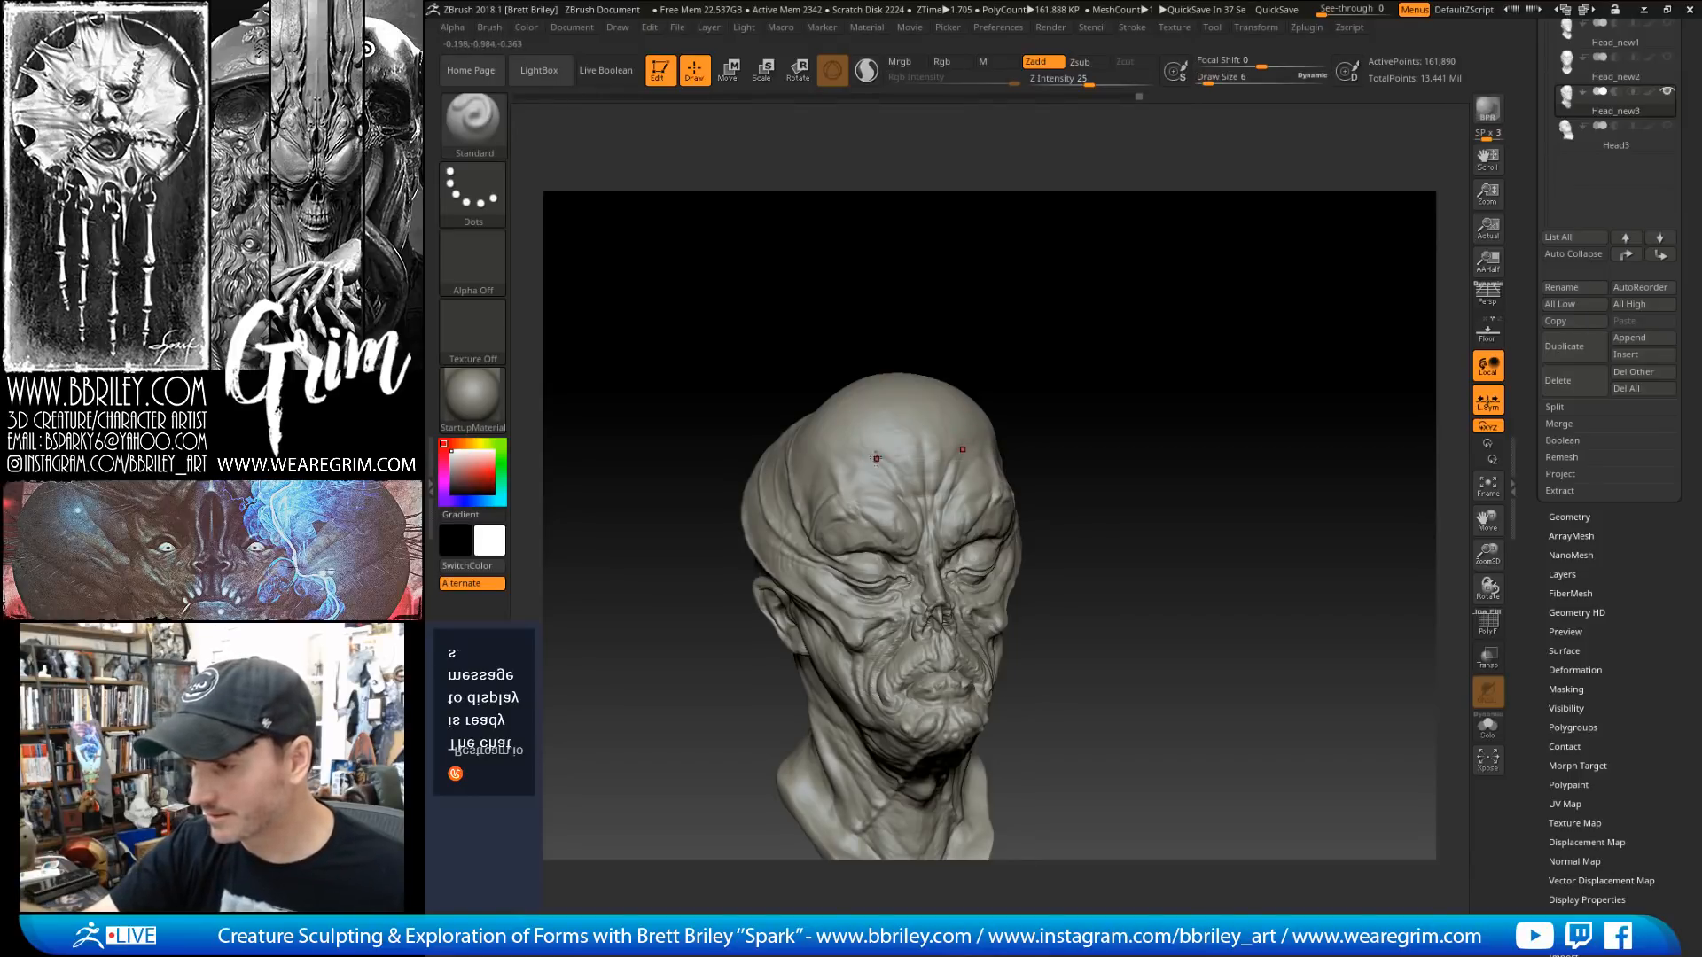
{"action": "mouse_move", "coordinate": [1074, 359]}
{"action": "left_mouse_down"}
{"action": "mouse_move", "coordinate": [1046, 313]}
{"action": "mouse_move", "coordinate": [1048, 331]}
{"action": "mouse_move", "coordinate": [1098, 296]}
{"action": "mouse_move", "coordinate": [1127, 359]}
{"action": "left_mouse_up"}
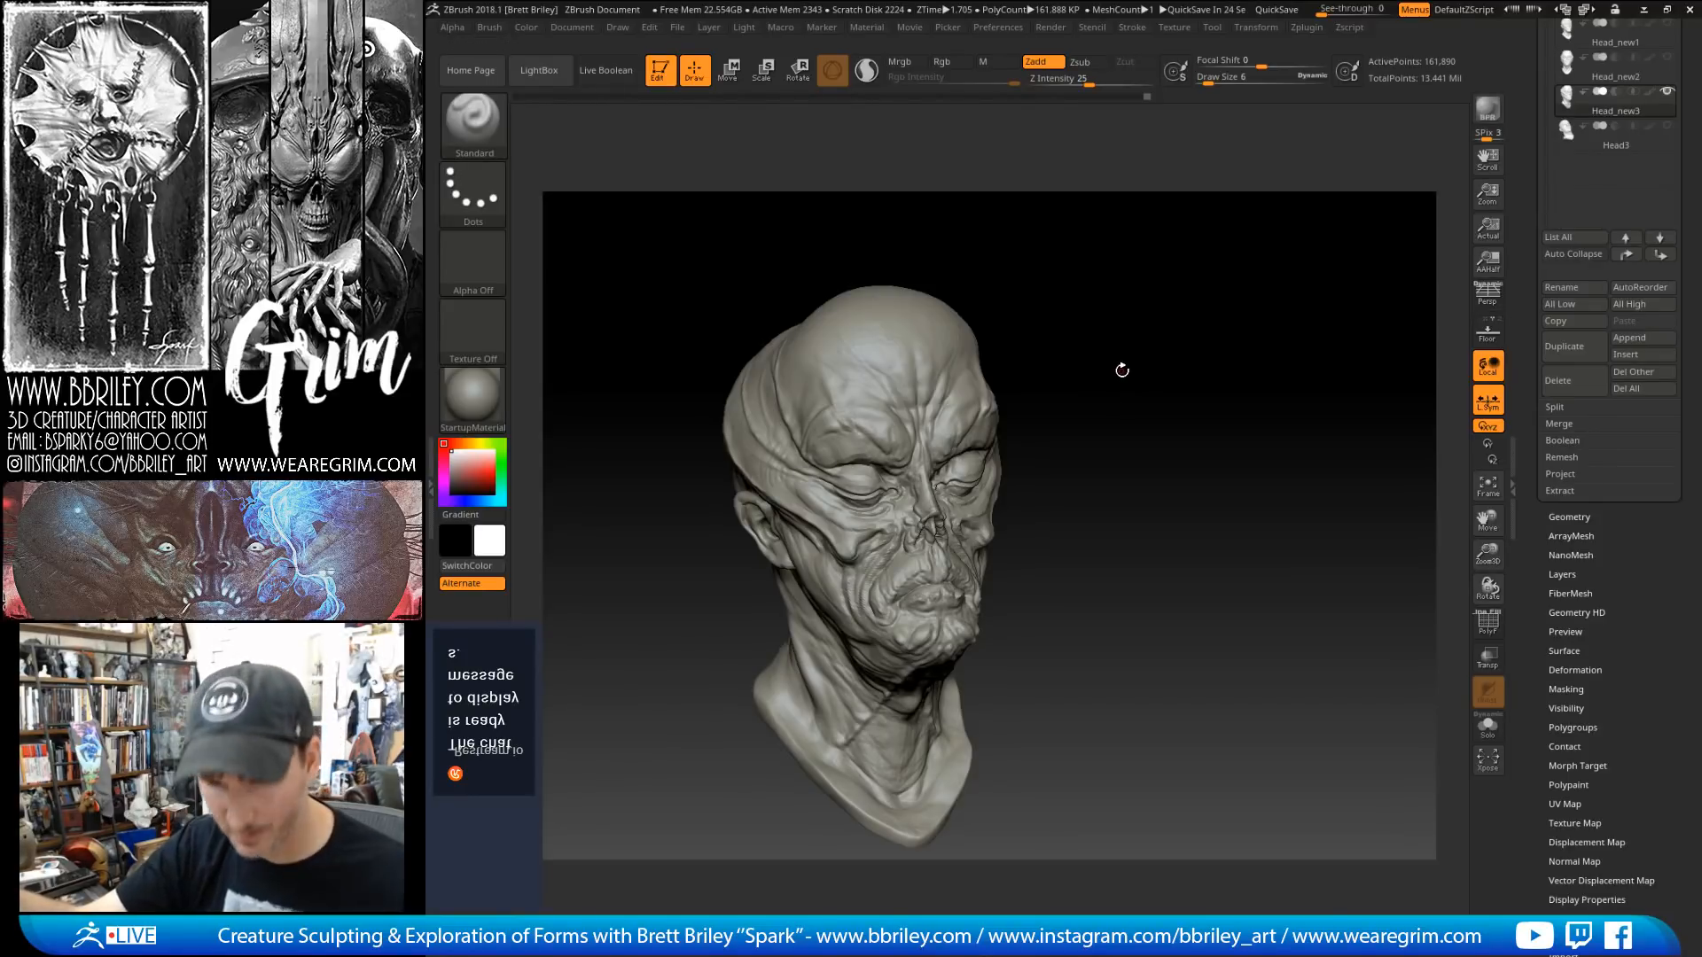
Step: Adjust the inner brow fold above the eye with the Move brush at draw size 23
{"action": "left_click_drag", "start_coordinate": [1118, 379], "coordinate": [1121, 319]}
{"action": "key", "text": "b"}
{"action": "key", "text": "m"}
{"action": "key", "text": "v"}
{"action": "key", "text": "bracketright"}
{"action": "key", "text": "bracketright"}
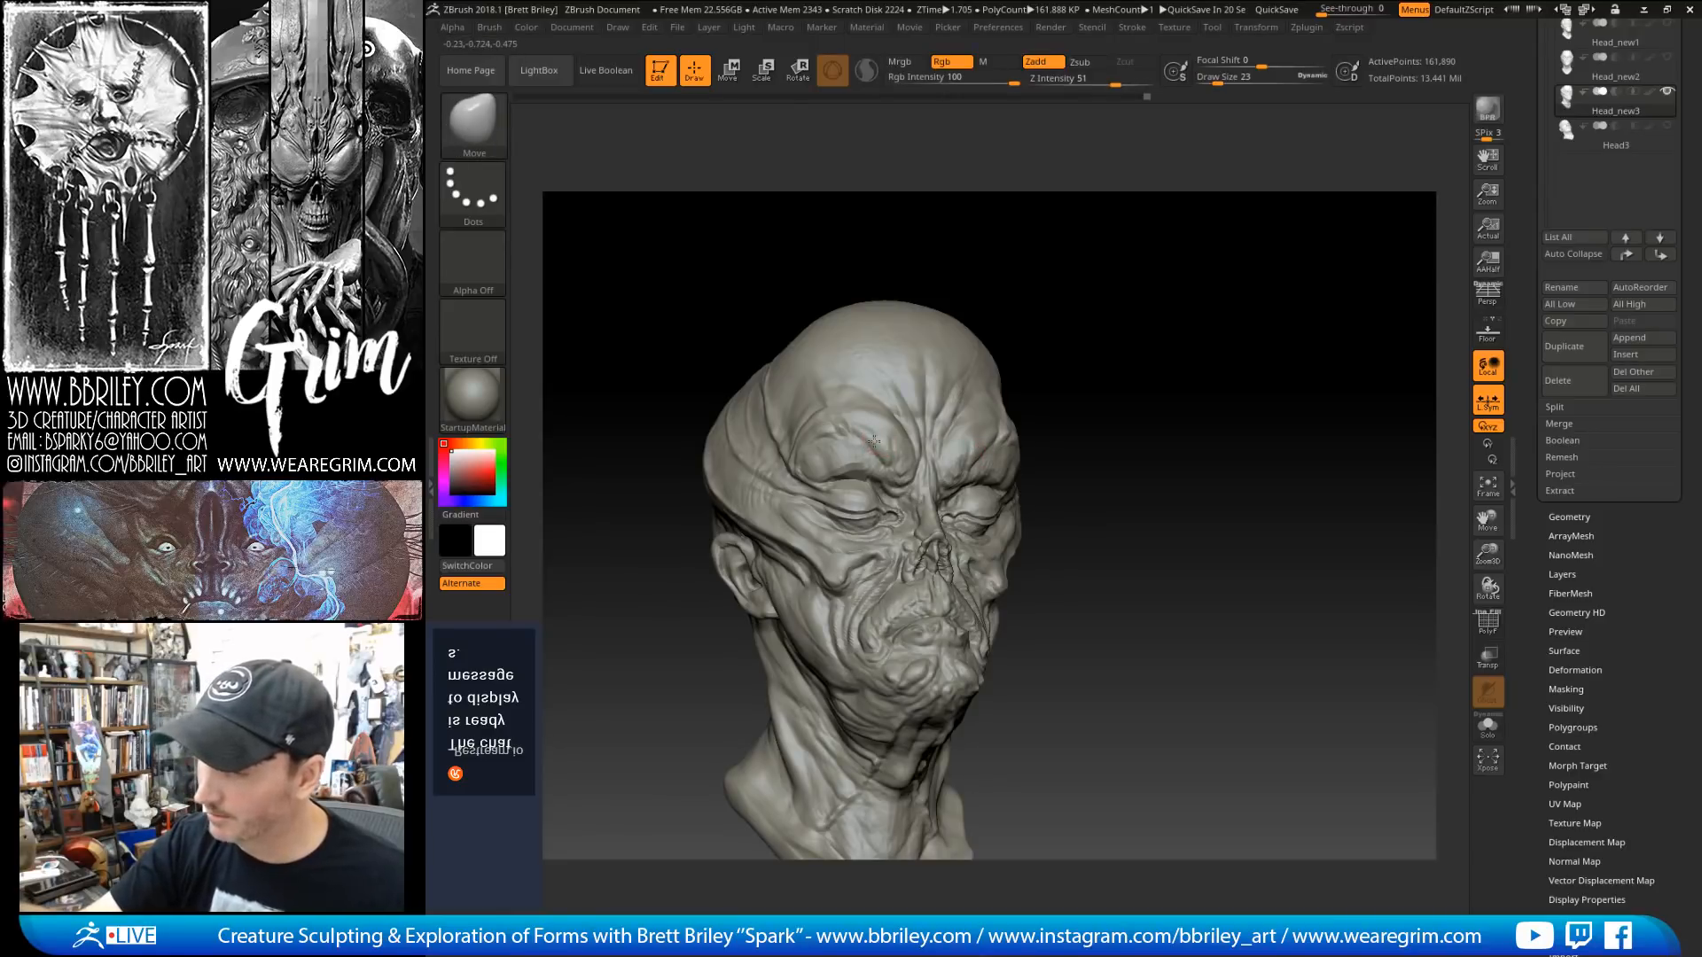
{"action": "left_click_drag", "start_coordinate": [1076, 257], "coordinate": [983, 247]}
{"action": "key", "text": "bracketright"}
{"action": "left_click_drag", "start_coordinate": [893, 456], "coordinate": [889, 463]}
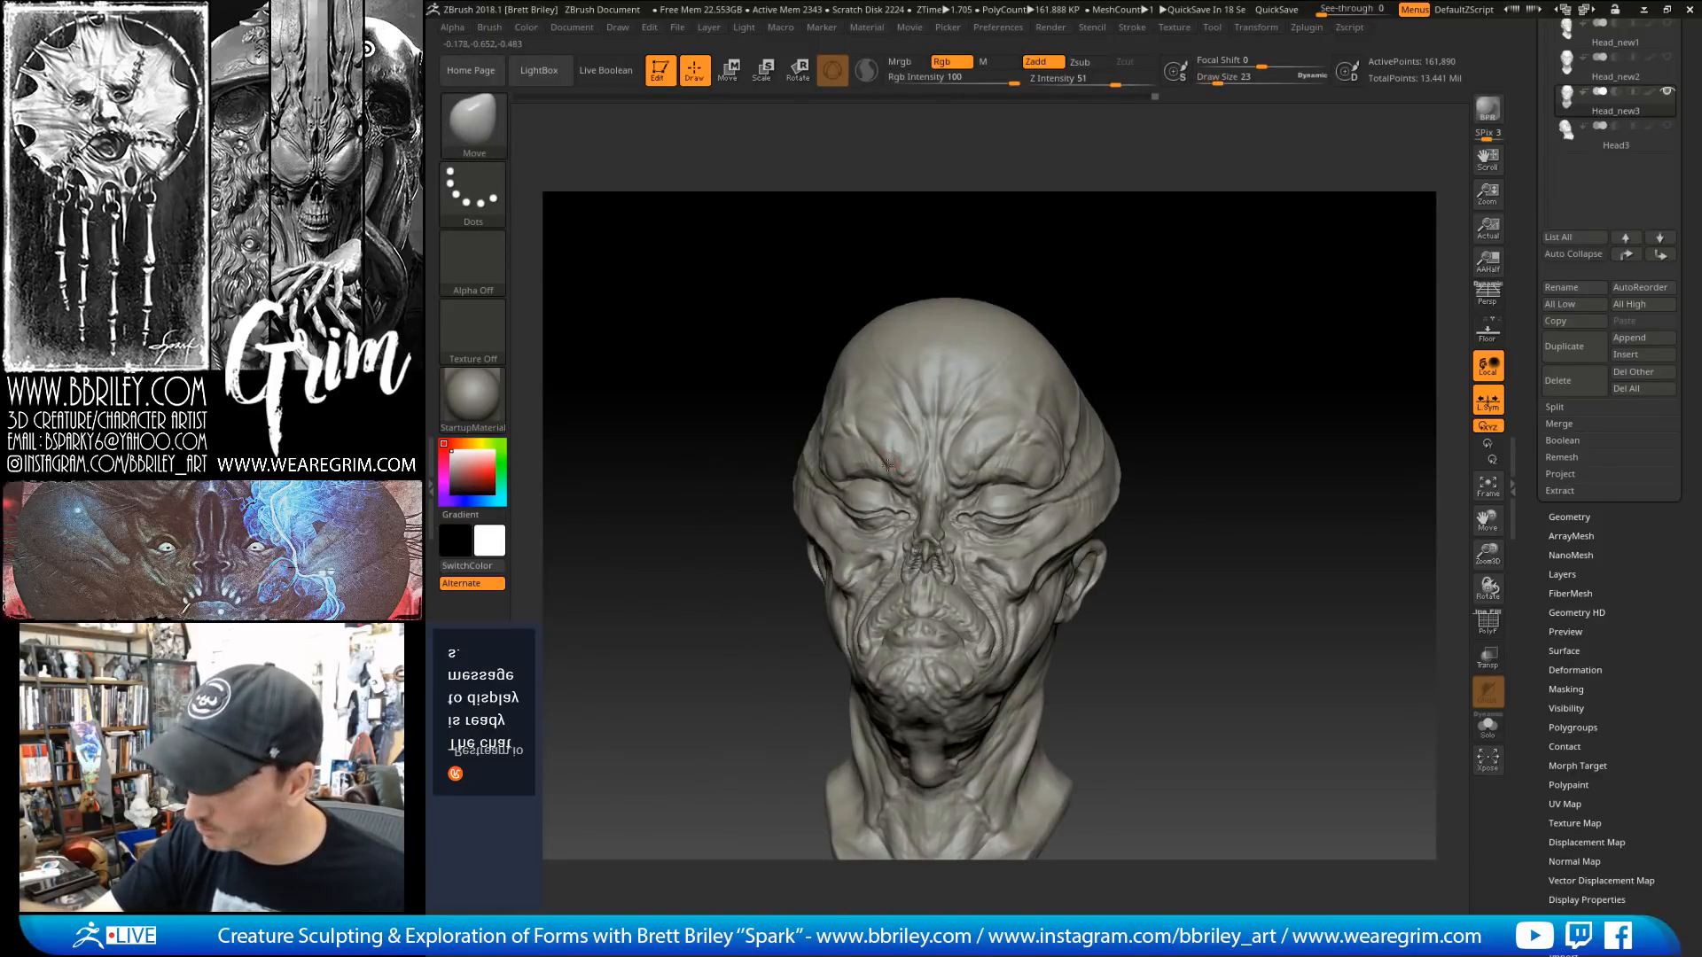
Step: Reshape the forehead and brow profile with the Move brush at draw sizes 29 and 41
{"action": "mouse_move", "coordinate": [1077, 283]}
{"action": "left_mouse_down"}
{"action": "mouse_move", "coordinate": [1032, 270]}
{"action": "mouse_move", "coordinate": [986, 427]}
{"action": "left_mouse_up"}
{"action": "left_click_drag", "start_coordinate": [1068, 266], "coordinate": [995, 274]}
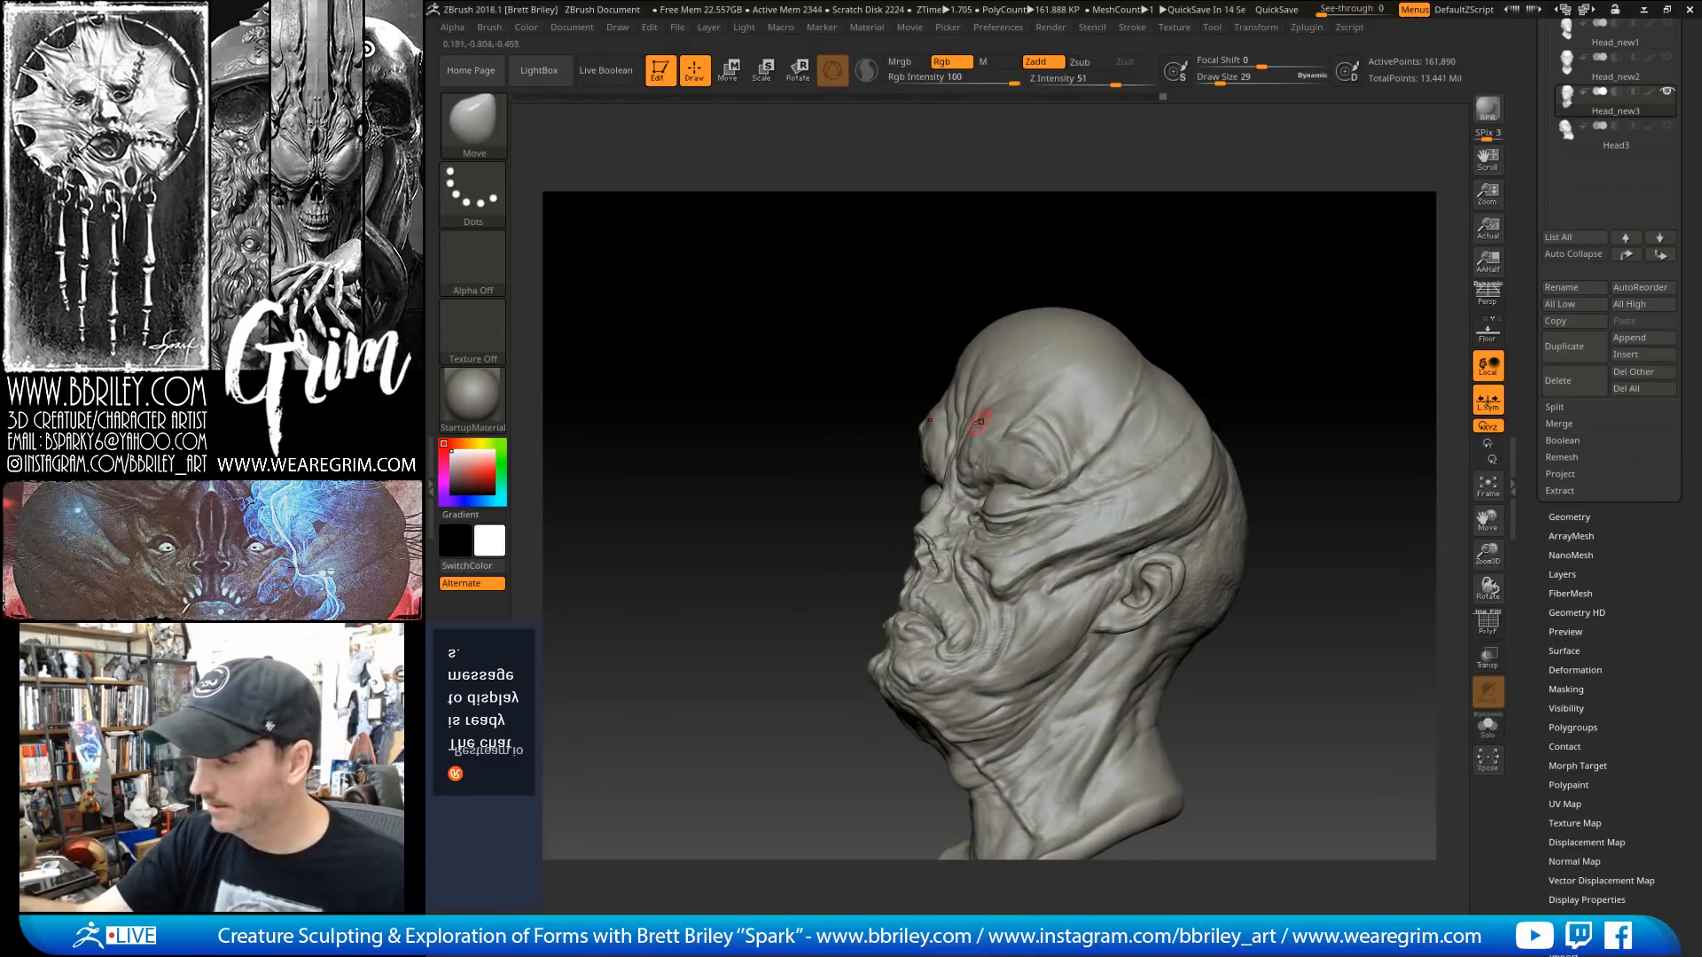
{"action": "key", "text": "bracketright"}
{"action": "key", "text": "bracketright"}
{"action": "left_click_drag", "start_coordinate": [1119, 239], "coordinate": [1070, 232]}
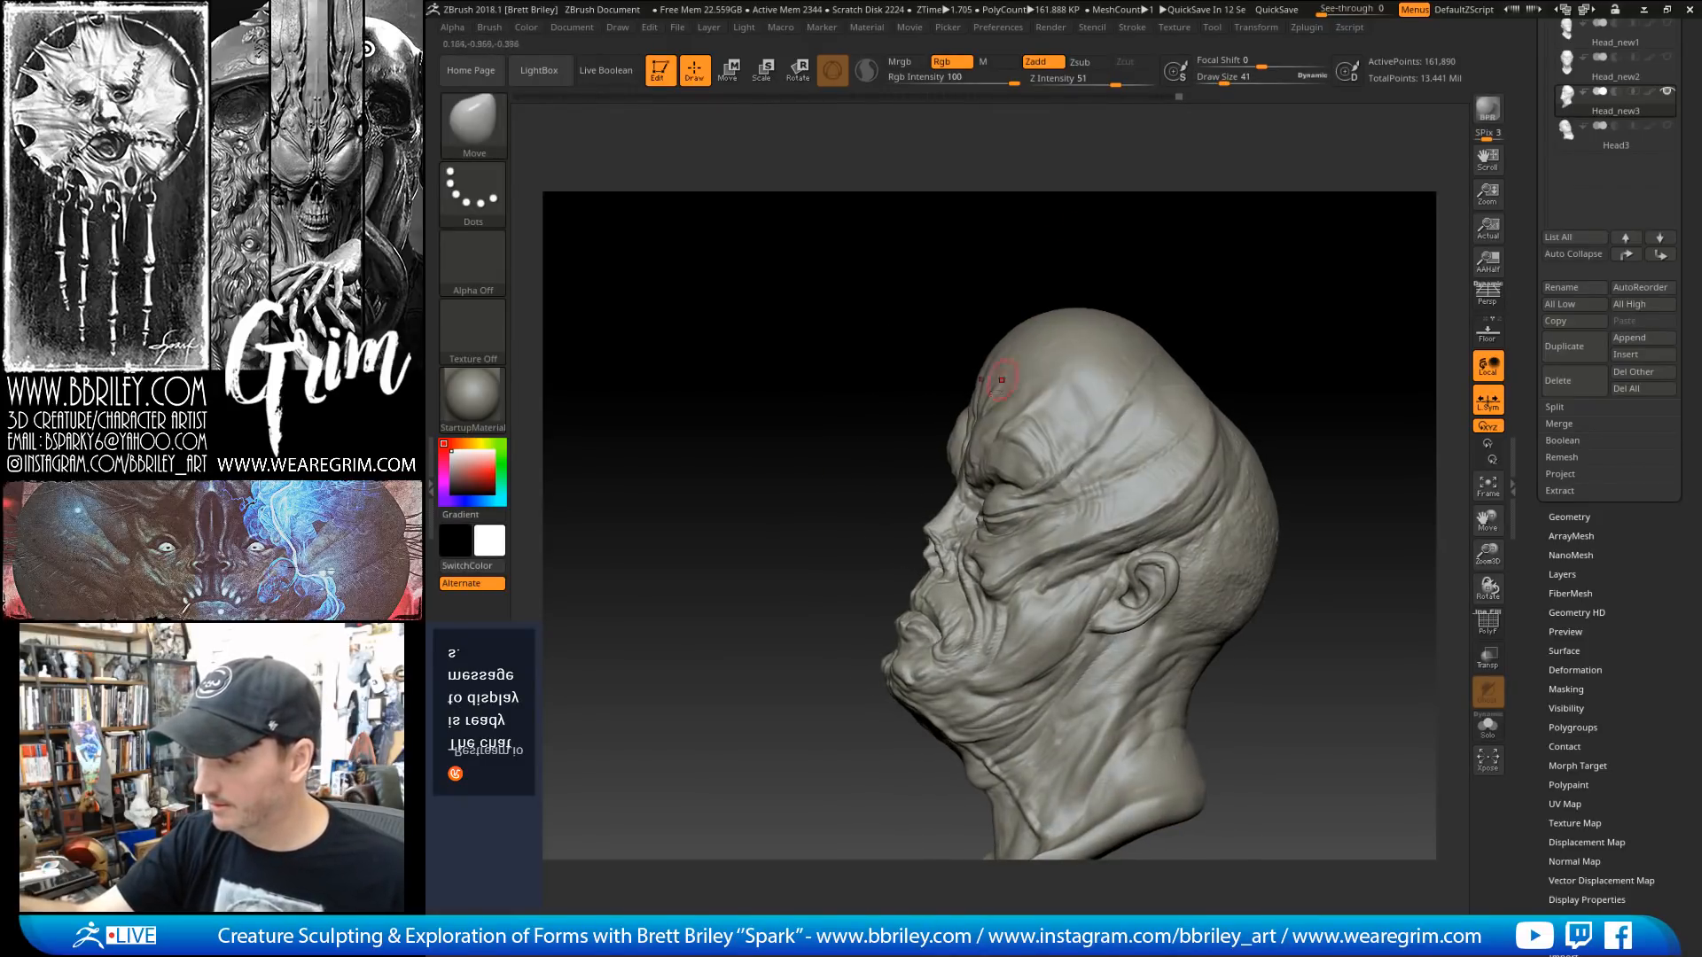
Step: Push the brow and forehead contour into shape with the Move brush at draw sizes 53 and 47
{"action": "key", "text": "bracketright"}
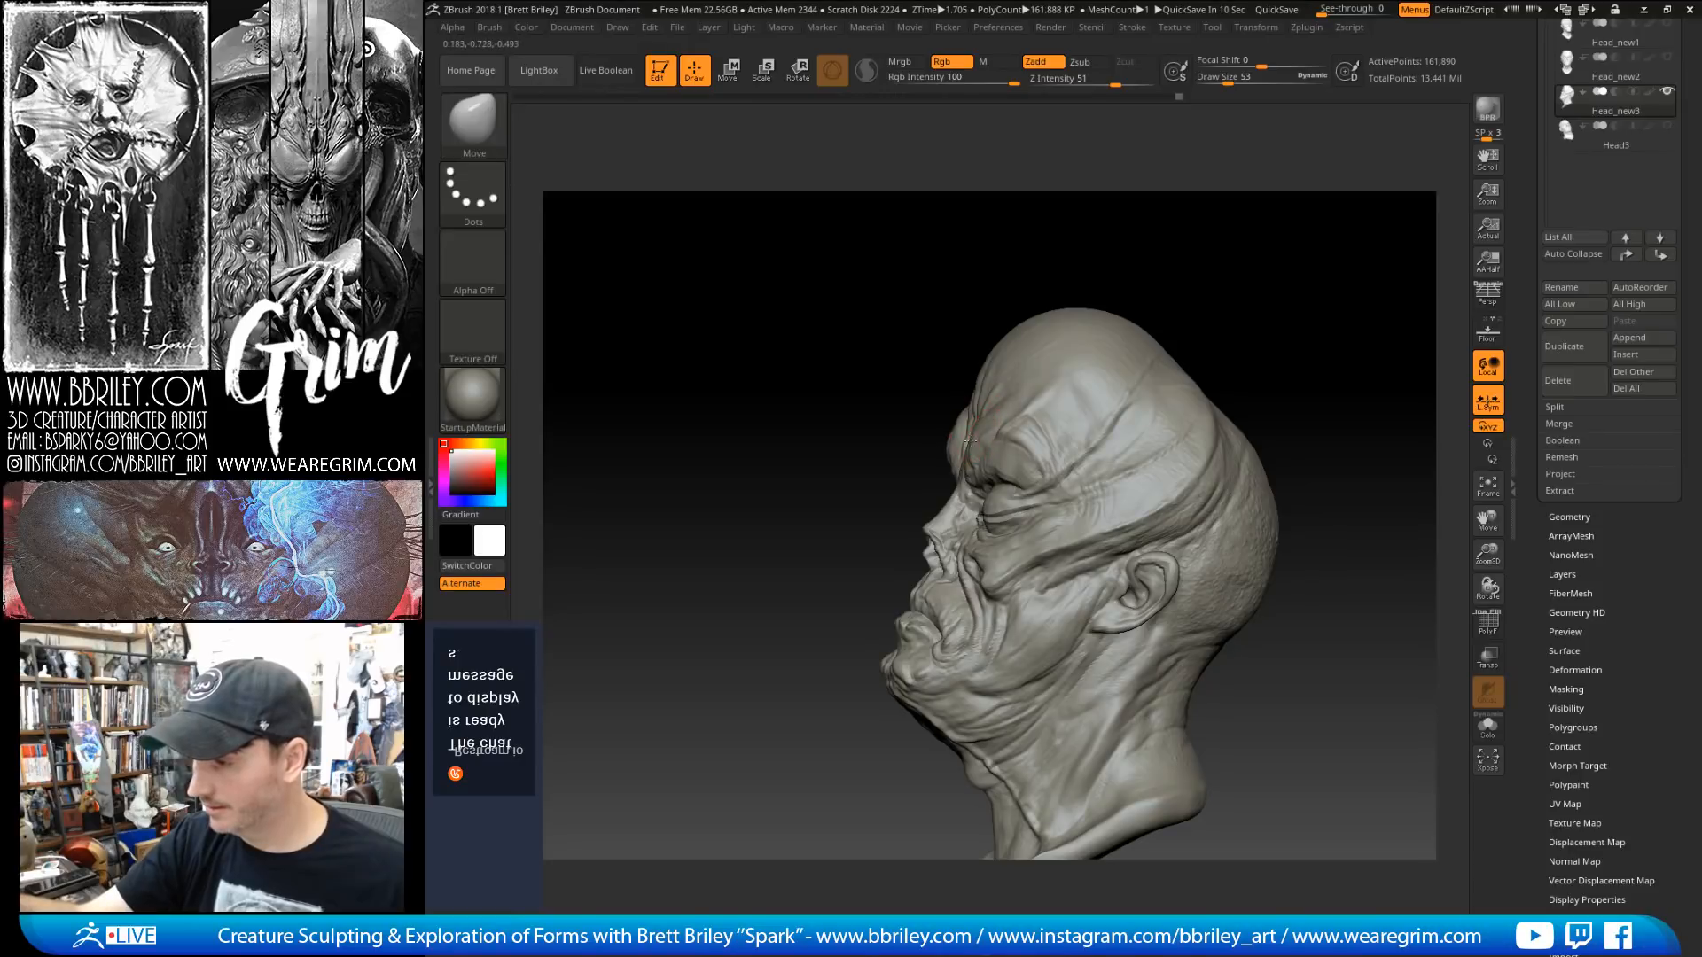
{"action": "left_click_drag", "start_coordinate": [939, 419], "coordinate": [955, 432]}
{"action": "key", "text": "bracketleft"}
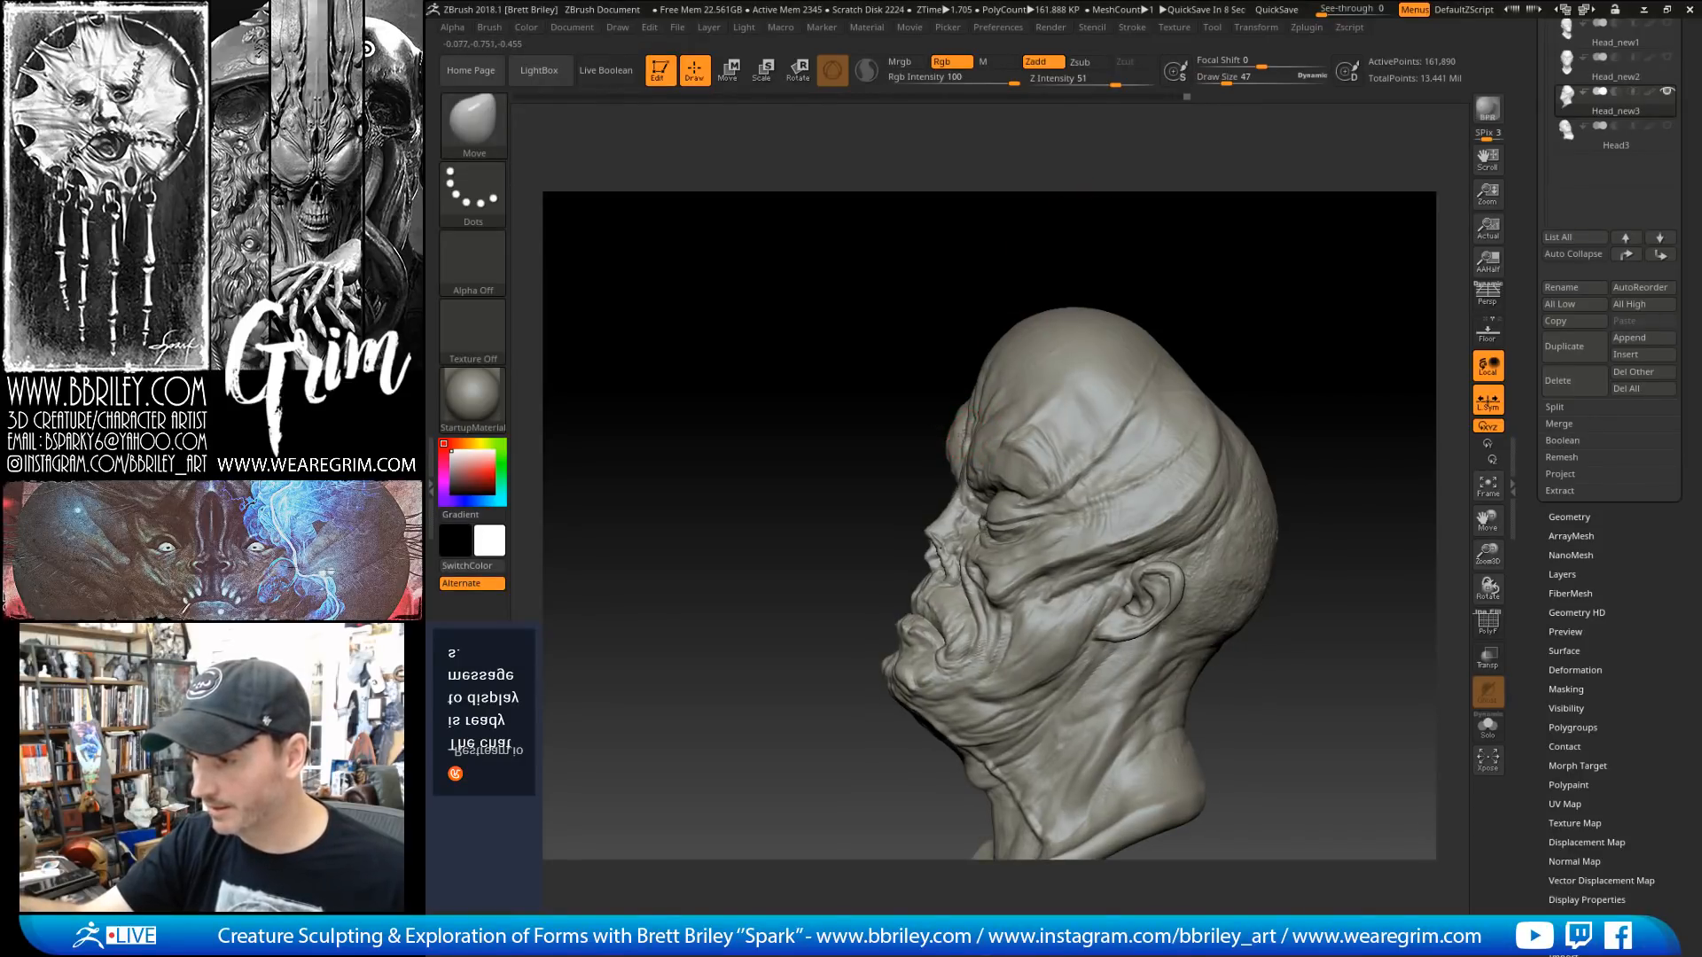
{"action": "mouse_move", "coordinate": [1105, 204]}
{"action": "left_mouse_down"}
{"action": "mouse_move", "coordinate": [1226, 254]}
{"action": "mouse_move", "coordinate": [1215, 281]}
{"action": "mouse_move", "coordinate": [1006, 390]}
{"action": "left_mouse_up"}
{"action": "key", "text": "bracketleft"}
{"action": "mouse_move", "coordinate": [1044, 315]}
{"action": "left_mouse_down"}
{"action": "mouse_move", "coordinate": [1014, 357]}
{"action": "mouse_move", "coordinate": [1064, 243]}
{"action": "mouse_move", "coordinate": [1163, 329]}
{"action": "left_mouse_up"}
Step: Carve the creases around the brow and eye with the DamStandard brush at draw size 12
{"action": "key", "text": "b"}
{"action": "key", "text": "d"}
{"action": "key", "text": "s"}
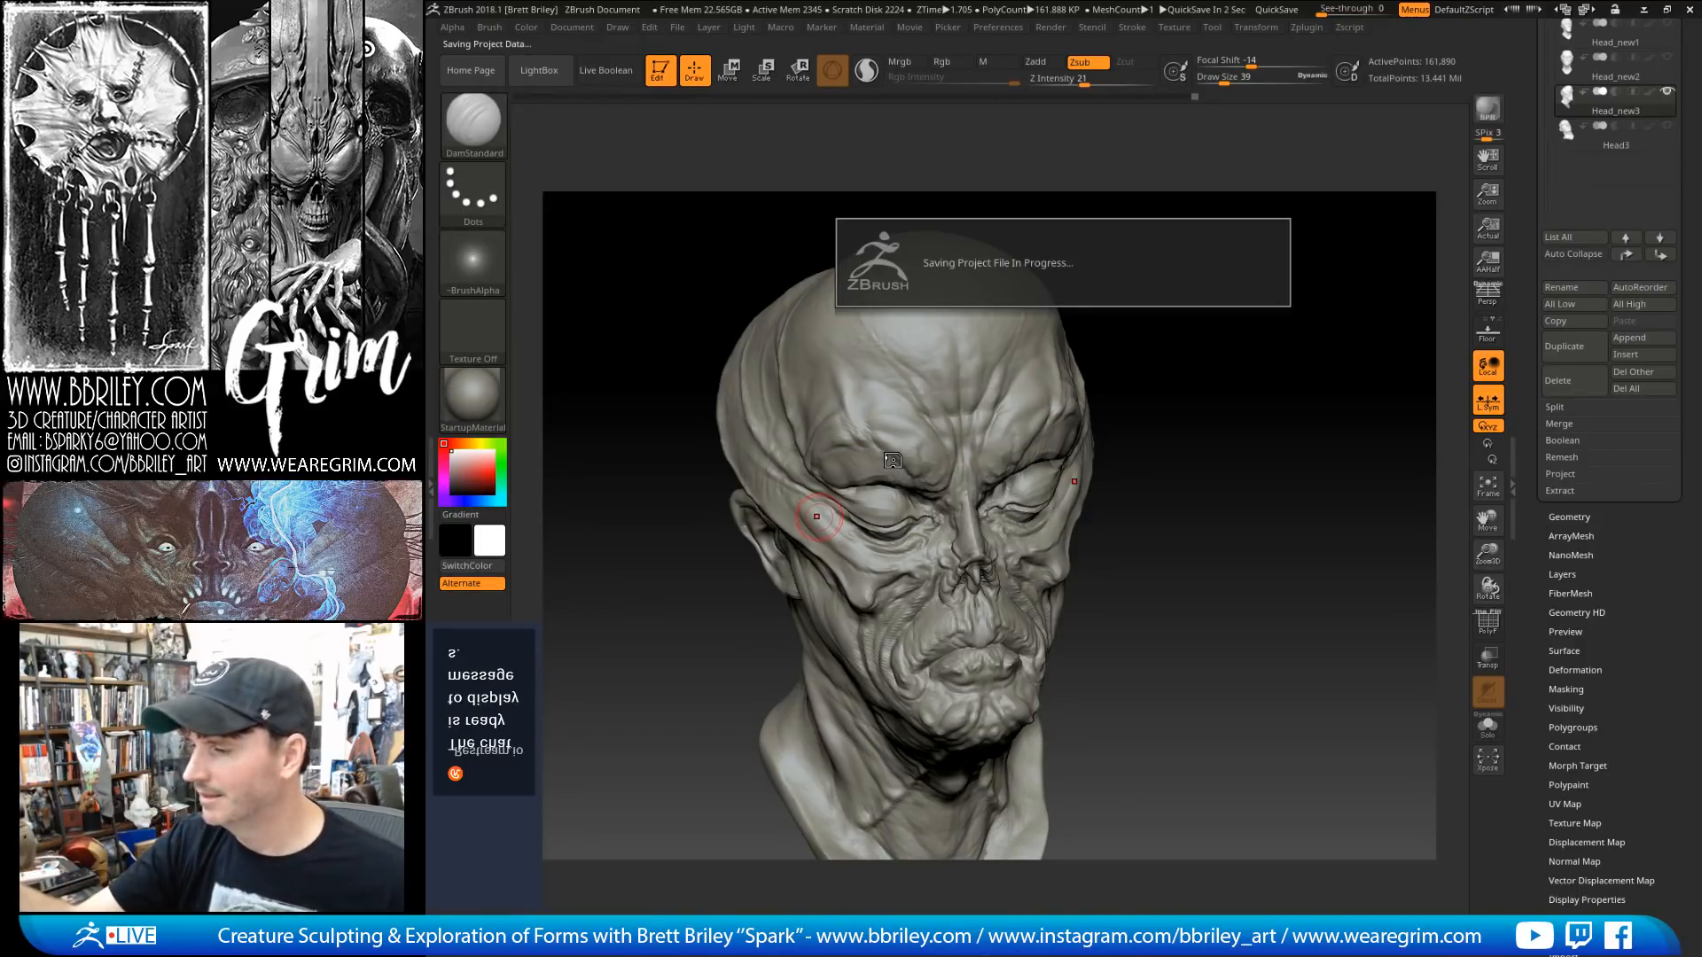
{"action": "key", "text": "s"}
{"action": "mouse_move", "coordinate": [1163, 382]}
{"action": "left_mouse_down"}
{"action": "mouse_move", "coordinate": [1192, 389]}
{"action": "mouse_move", "coordinate": [1205, 364]}
{"action": "left_mouse_up"}
{"action": "left_click_drag", "start_coordinate": [893, 463], "coordinate": [887, 463]}
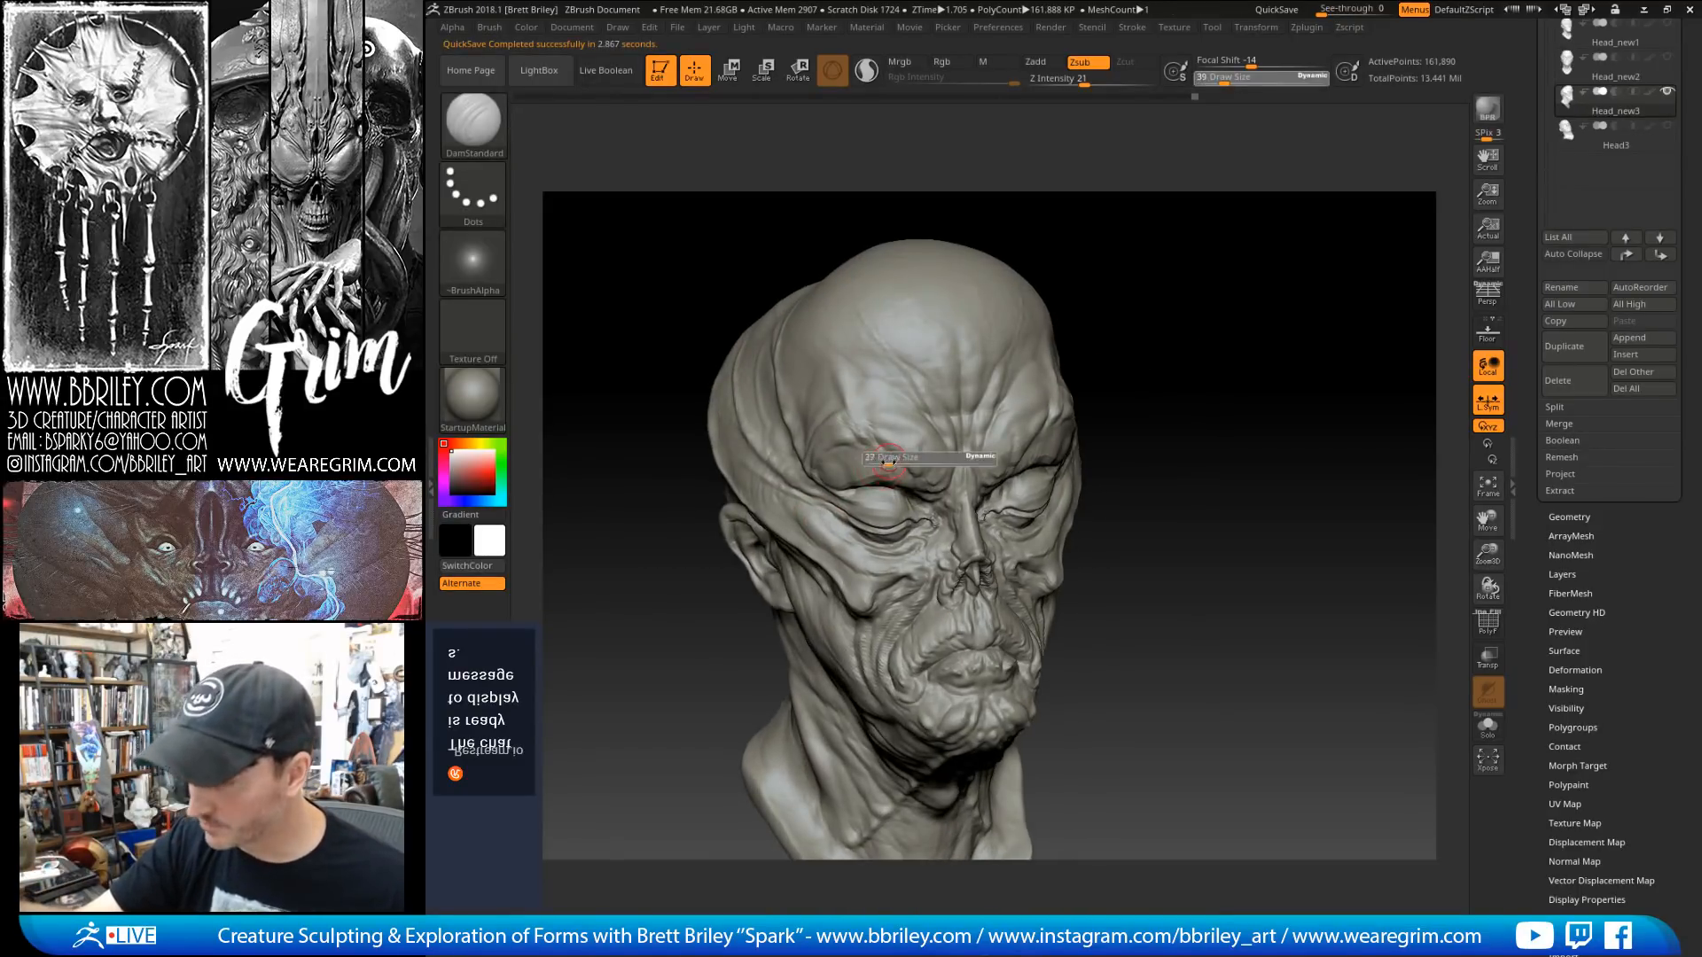
{"action": "mouse_move", "coordinate": [1182, 283]}
{"action": "left_mouse_down", "text": "alt"}
{"action": "mouse_move", "coordinate": [1196, 304]}
{"action": "mouse_move", "coordinate": [1167, 300]}
{"action": "left_mouse_up", "text": "alt"}
{"action": "key", "text": "s"}
{"action": "left_click_drag", "start_coordinate": [768, 574], "coordinate": [719, 549]}
{"action": "key", "text": "s"}
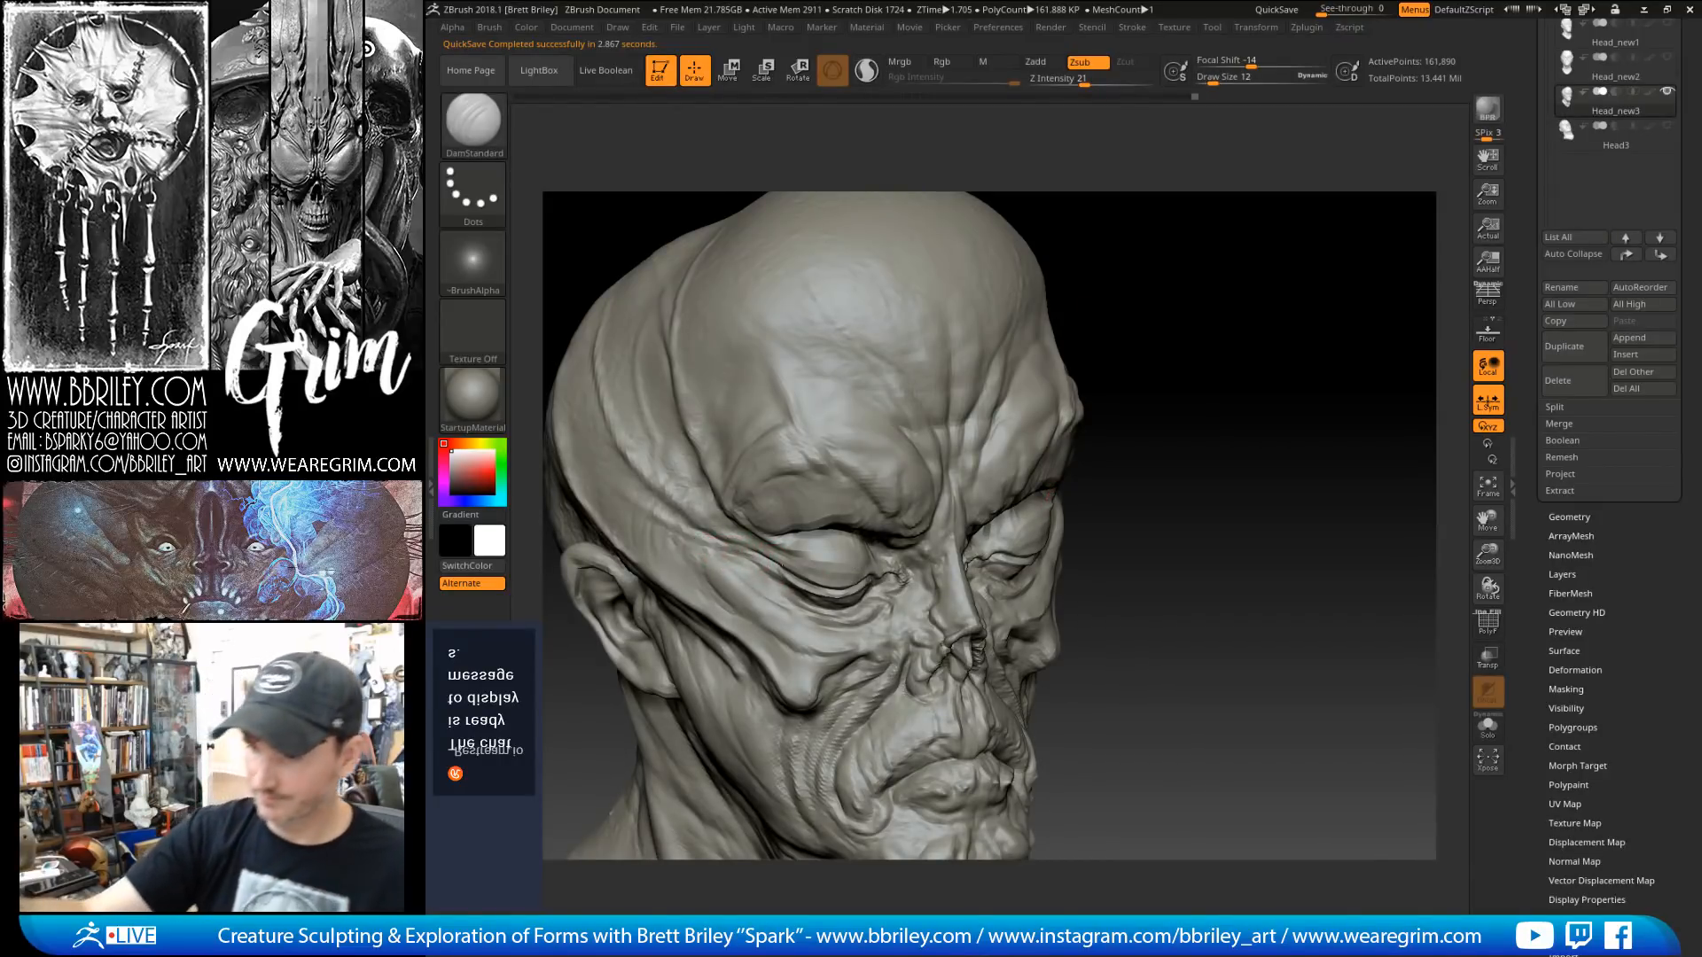
{"action": "mouse_move", "coordinate": [1056, 341]}
{"action": "left_mouse_down"}
{"action": "mouse_move", "coordinate": [1188, 354]}
{"action": "mouse_move", "coordinate": [1188, 406]}
{"action": "mouse_move", "coordinate": [1206, 319]}
{"action": "mouse_move", "coordinate": [1168, 349]}
{"action": "left_mouse_up"}
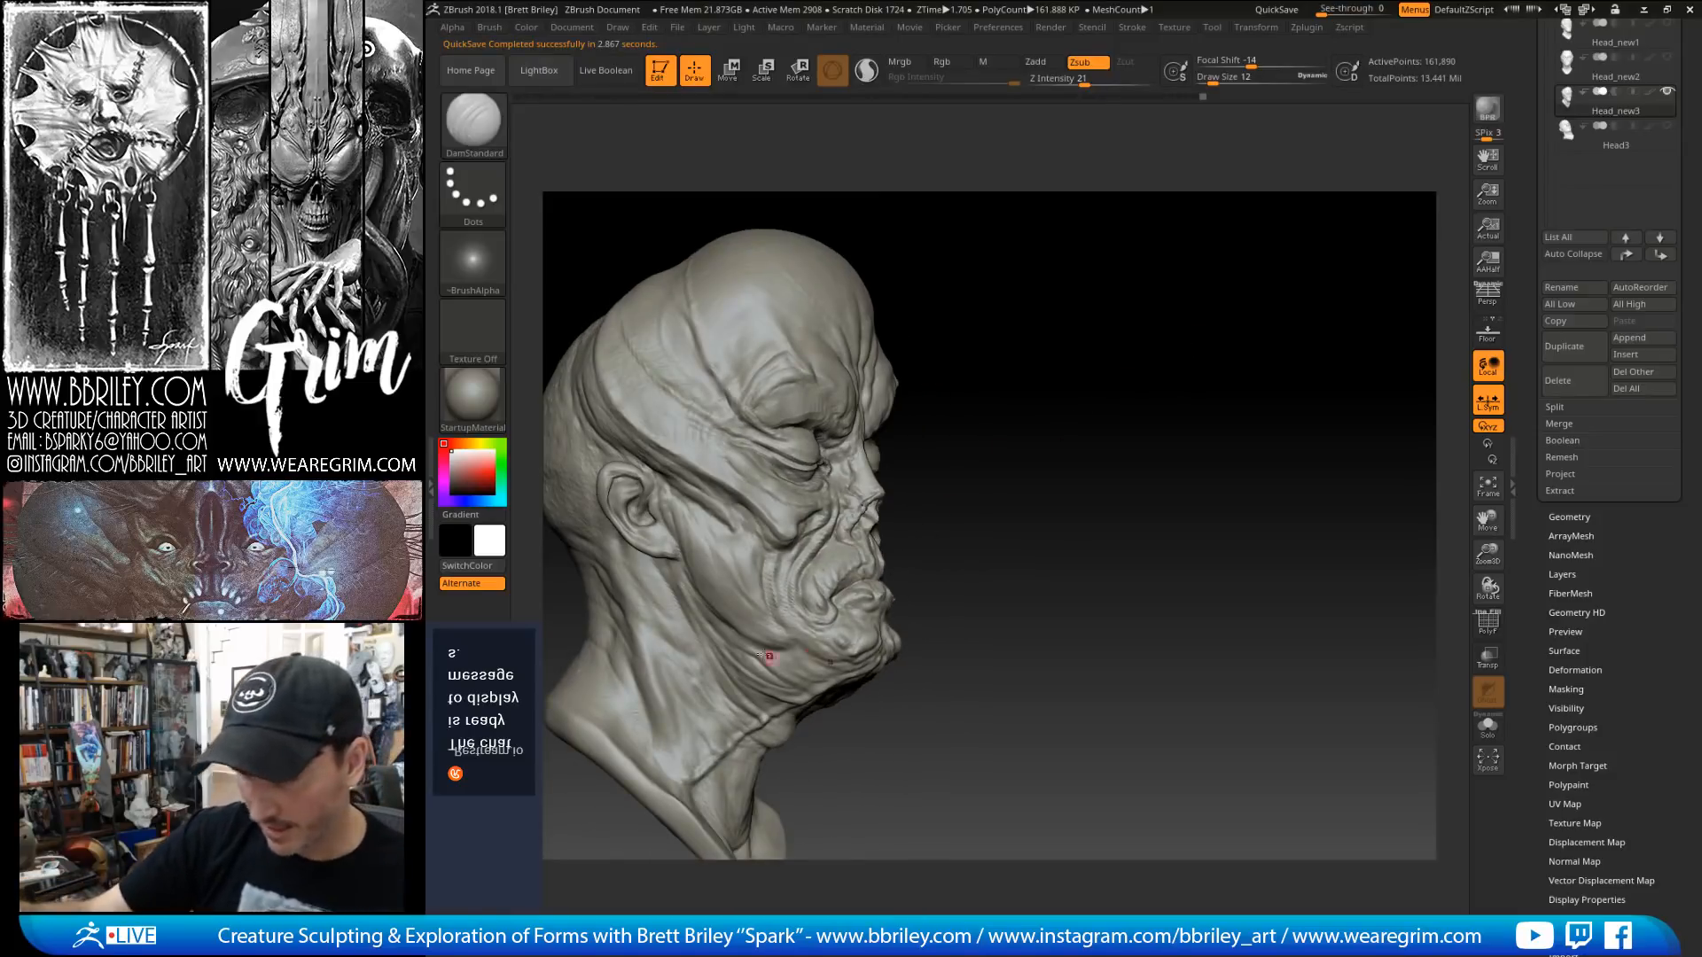
Step: Drop the head two subdivision levels and reshape the jaw and chin with the Move brush at draw sizes 102 and 86
{"action": "left_click_drag", "start_coordinate": [950, 567], "coordinate": [1038, 532]}
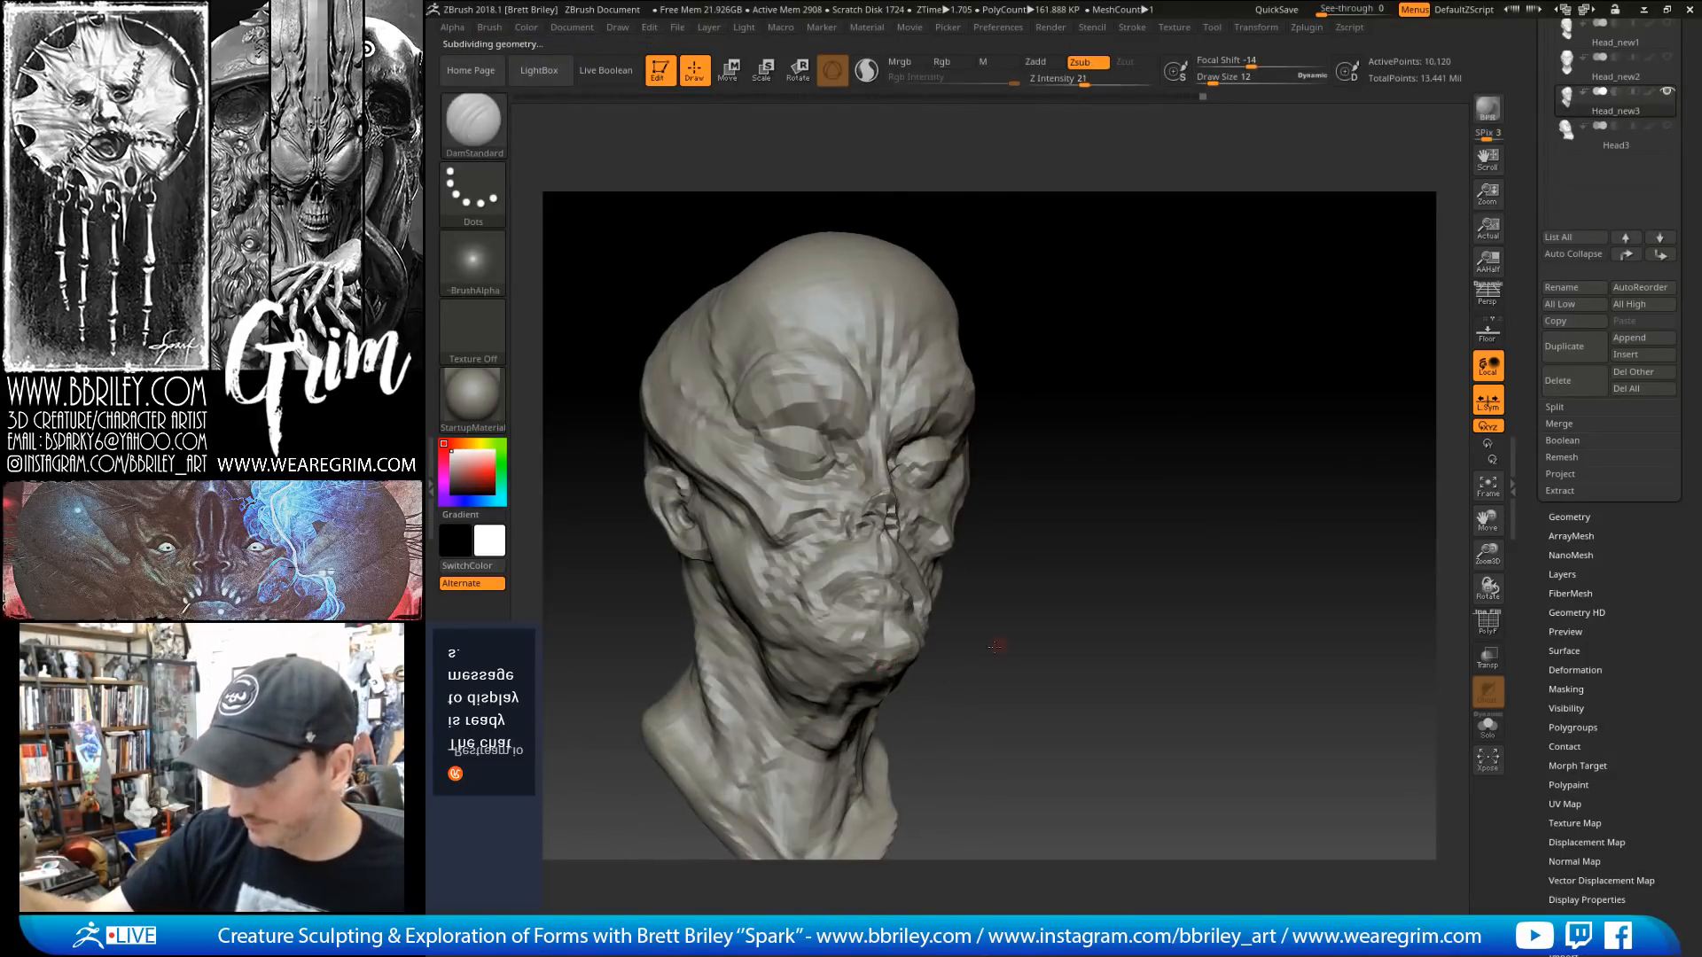
{"action": "key", "text": "]"}
{"action": "left_click_drag", "start_coordinate": [777, 669], "coordinate": [788, 664]}
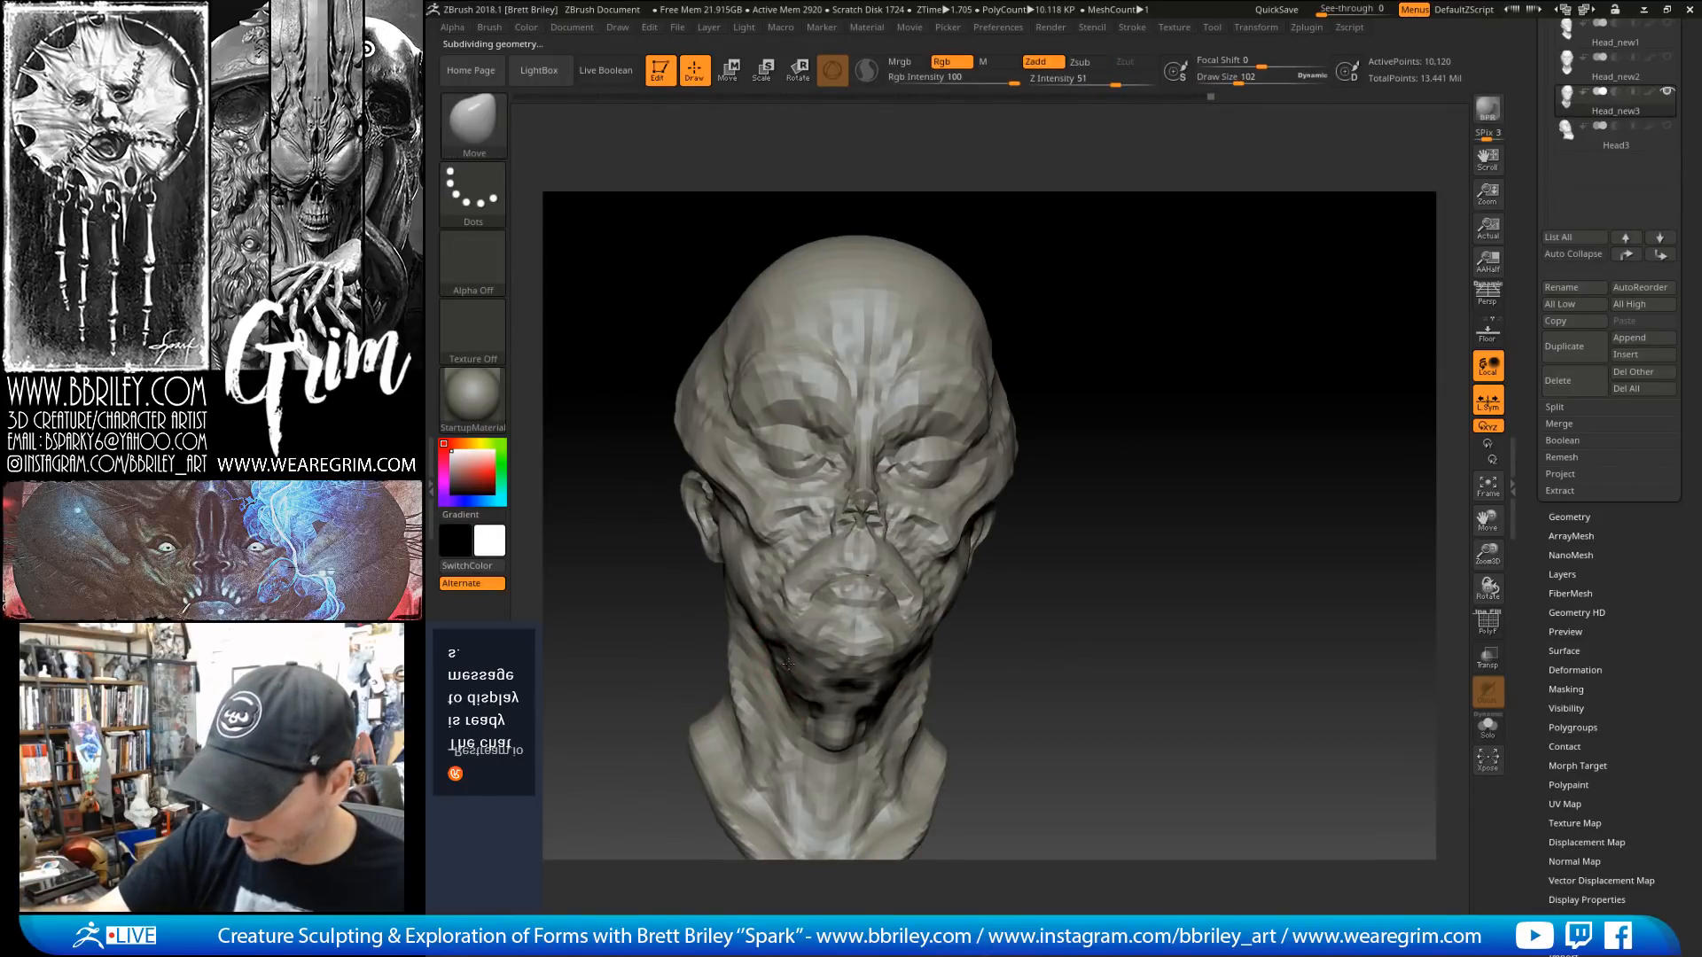
{"action": "left_click_drag", "start_coordinate": [1032, 630], "coordinate": [825, 674]}
{"action": "key", "text": "["}
{"action": "key", "text": "["}
{"action": "key", "text": "["}
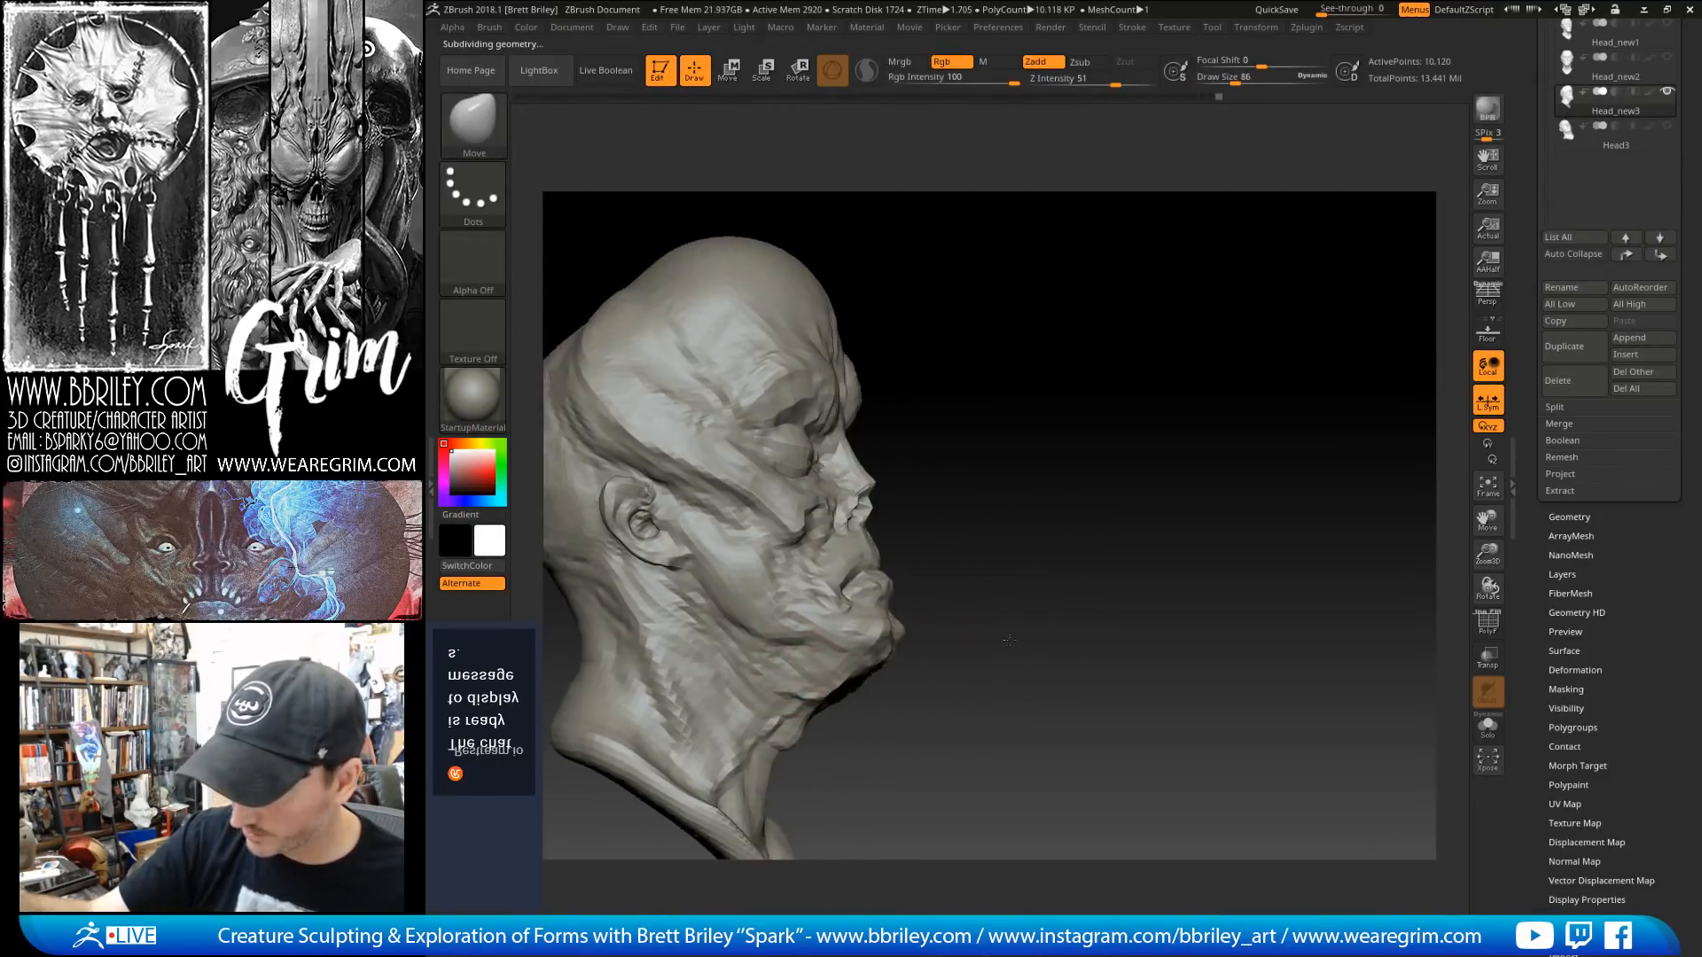
Step: Adjust the underside of the chin in profile with the Move brush at draw sizes 62 and 68
{"action": "key", "text": "["}
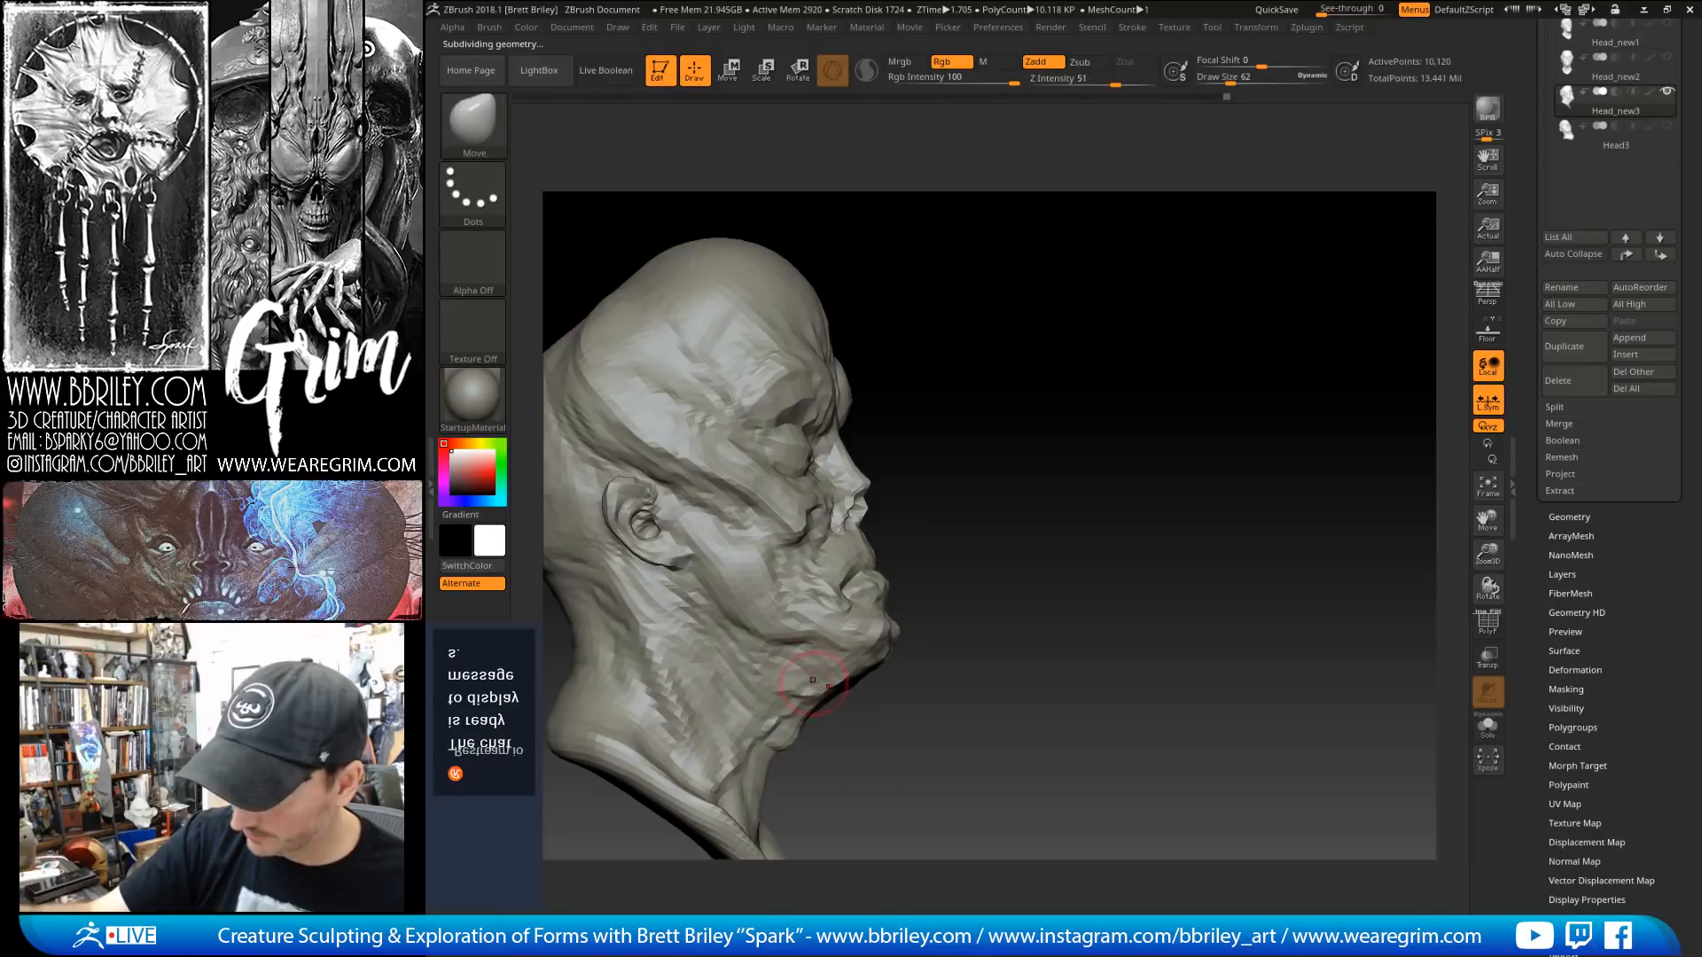
{"action": "key", "text": "]"}
{"action": "mouse_move", "coordinate": [849, 713]}
{"action": "left_mouse_down"}
{"action": "mouse_move", "coordinate": [980, 626]}
{"action": "mouse_move", "coordinate": [949, 596]}
{"action": "left_mouse_up"}
{"action": "key", "text": "["}
{"action": "key", "text": "["}
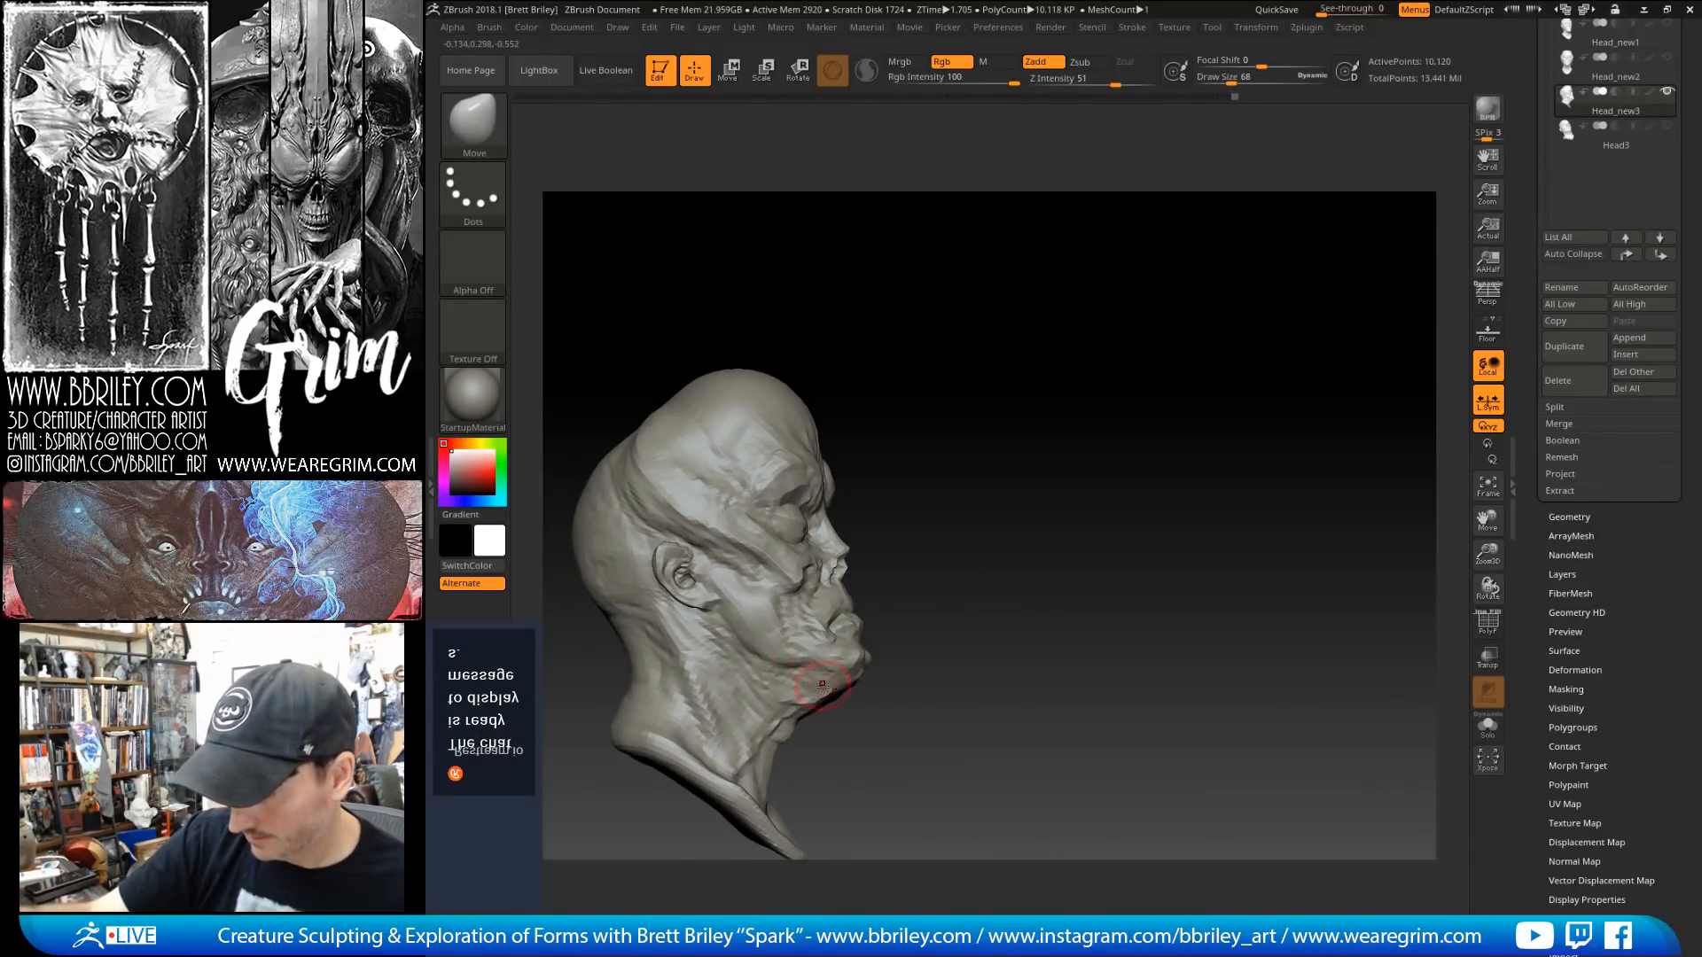
{"action": "key", "text": "]"}
{"action": "mouse_move", "coordinate": [896, 695]}
{"action": "left_mouse_down"}
{"action": "mouse_move", "coordinate": [911, 695]}
{"action": "mouse_move", "coordinate": [760, 719]}
{"action": "left_mouse_up"}
Step: Raise the head one subdivision level and refine the jawline and throat with the Move brush at draw sizes 68 to 62 and 75
{"action": "key", "text": "d"}
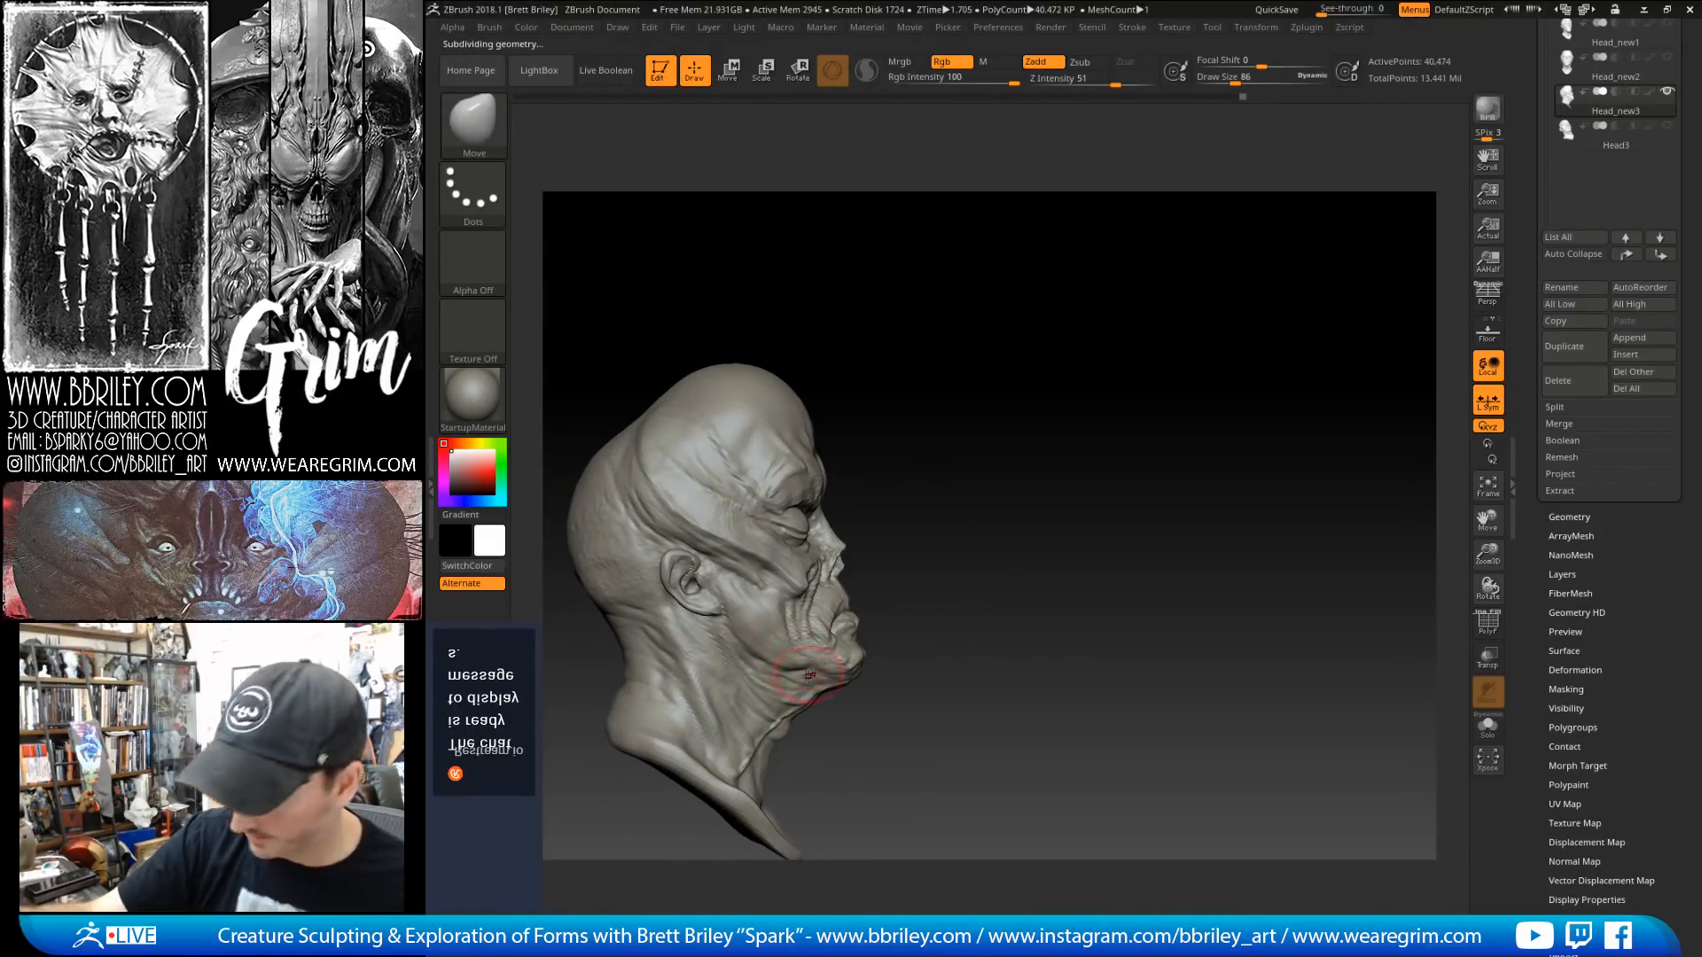
{"action": "key", "text": "["}
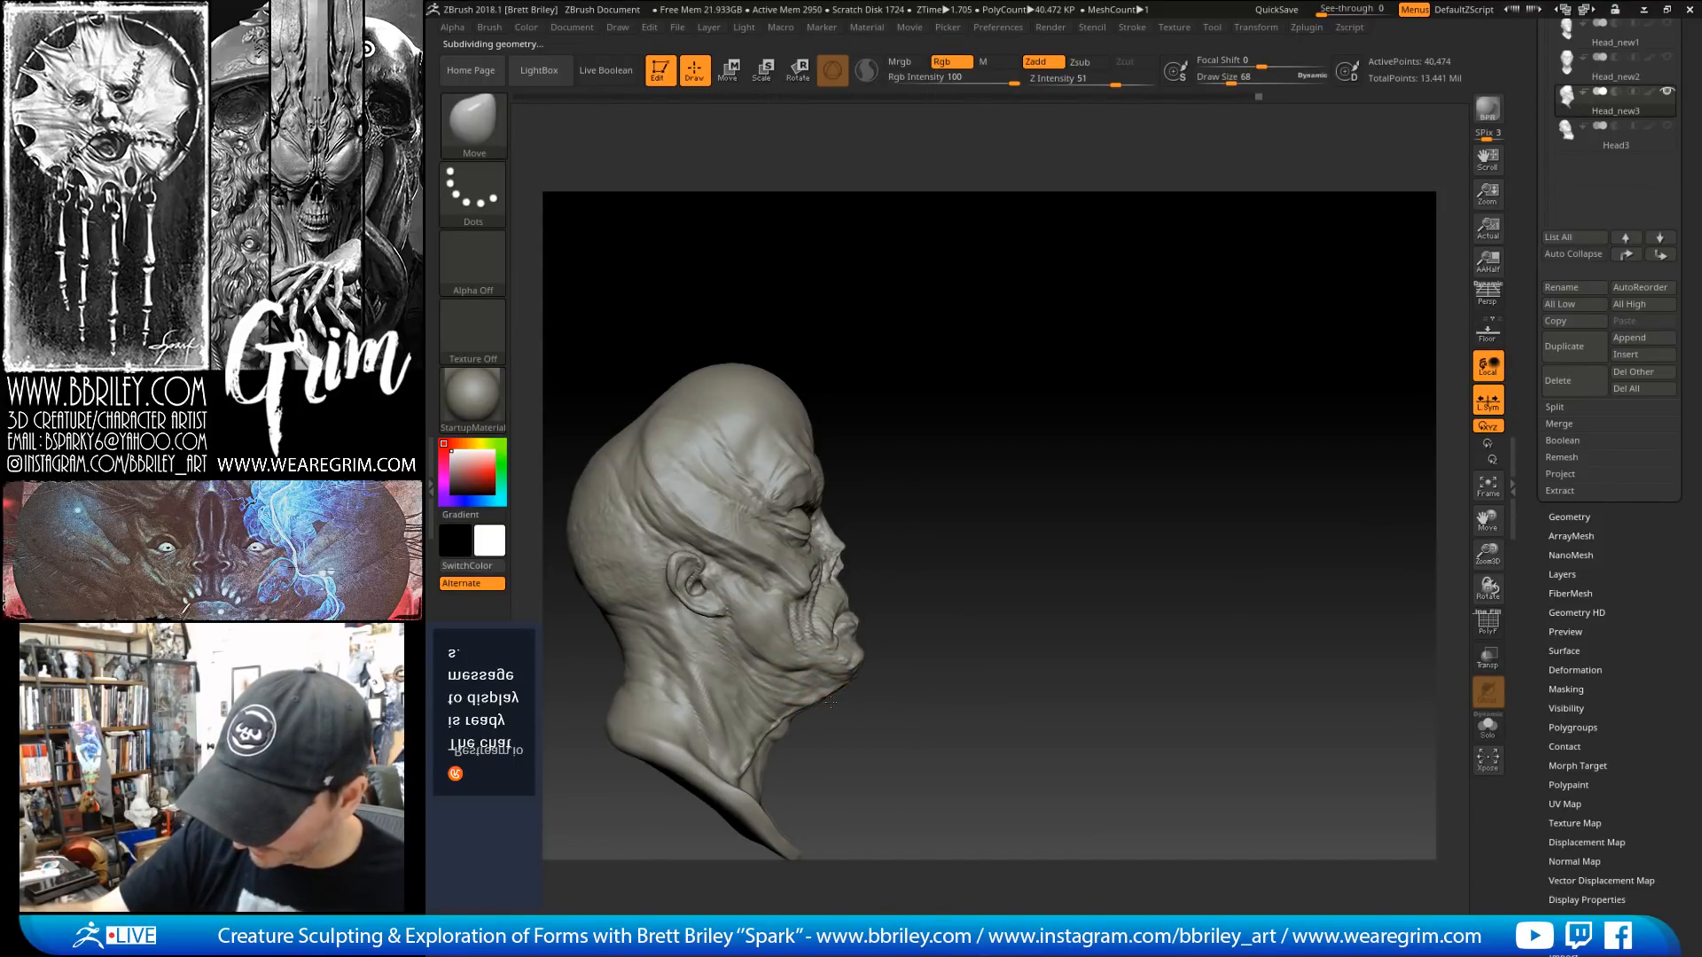
{"action": "left_click_drag", "start_coordinate": [831, 702], "coordinate": [765, 678]}
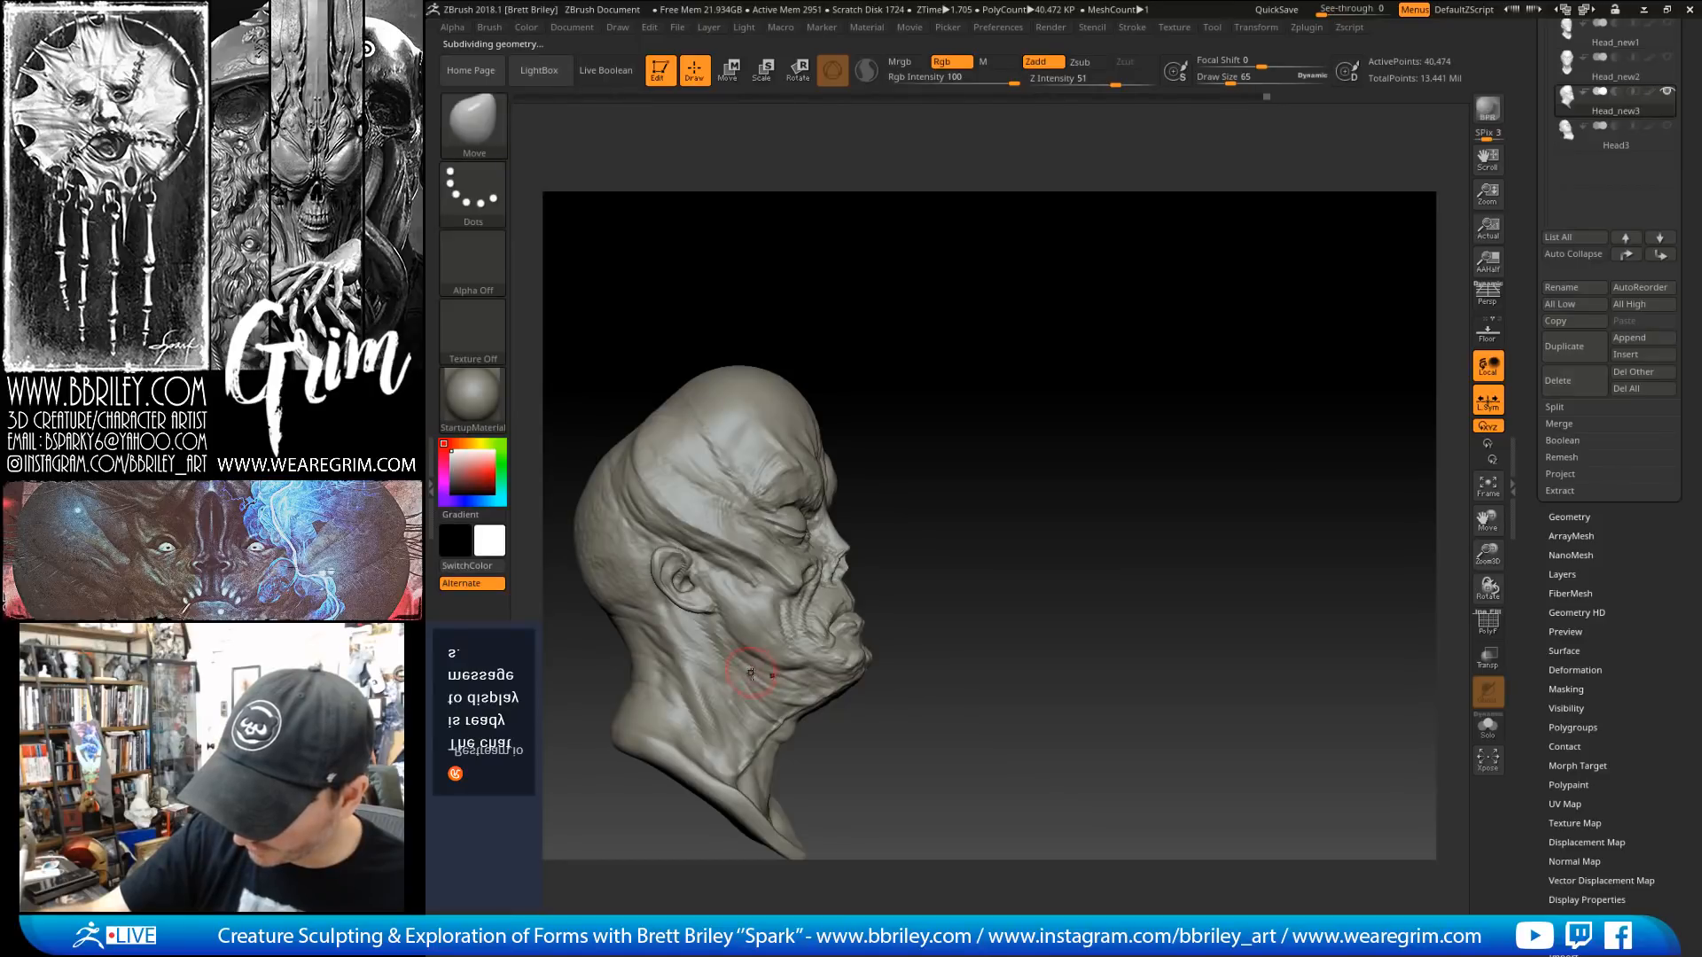
{"action": "key", "text": "["}
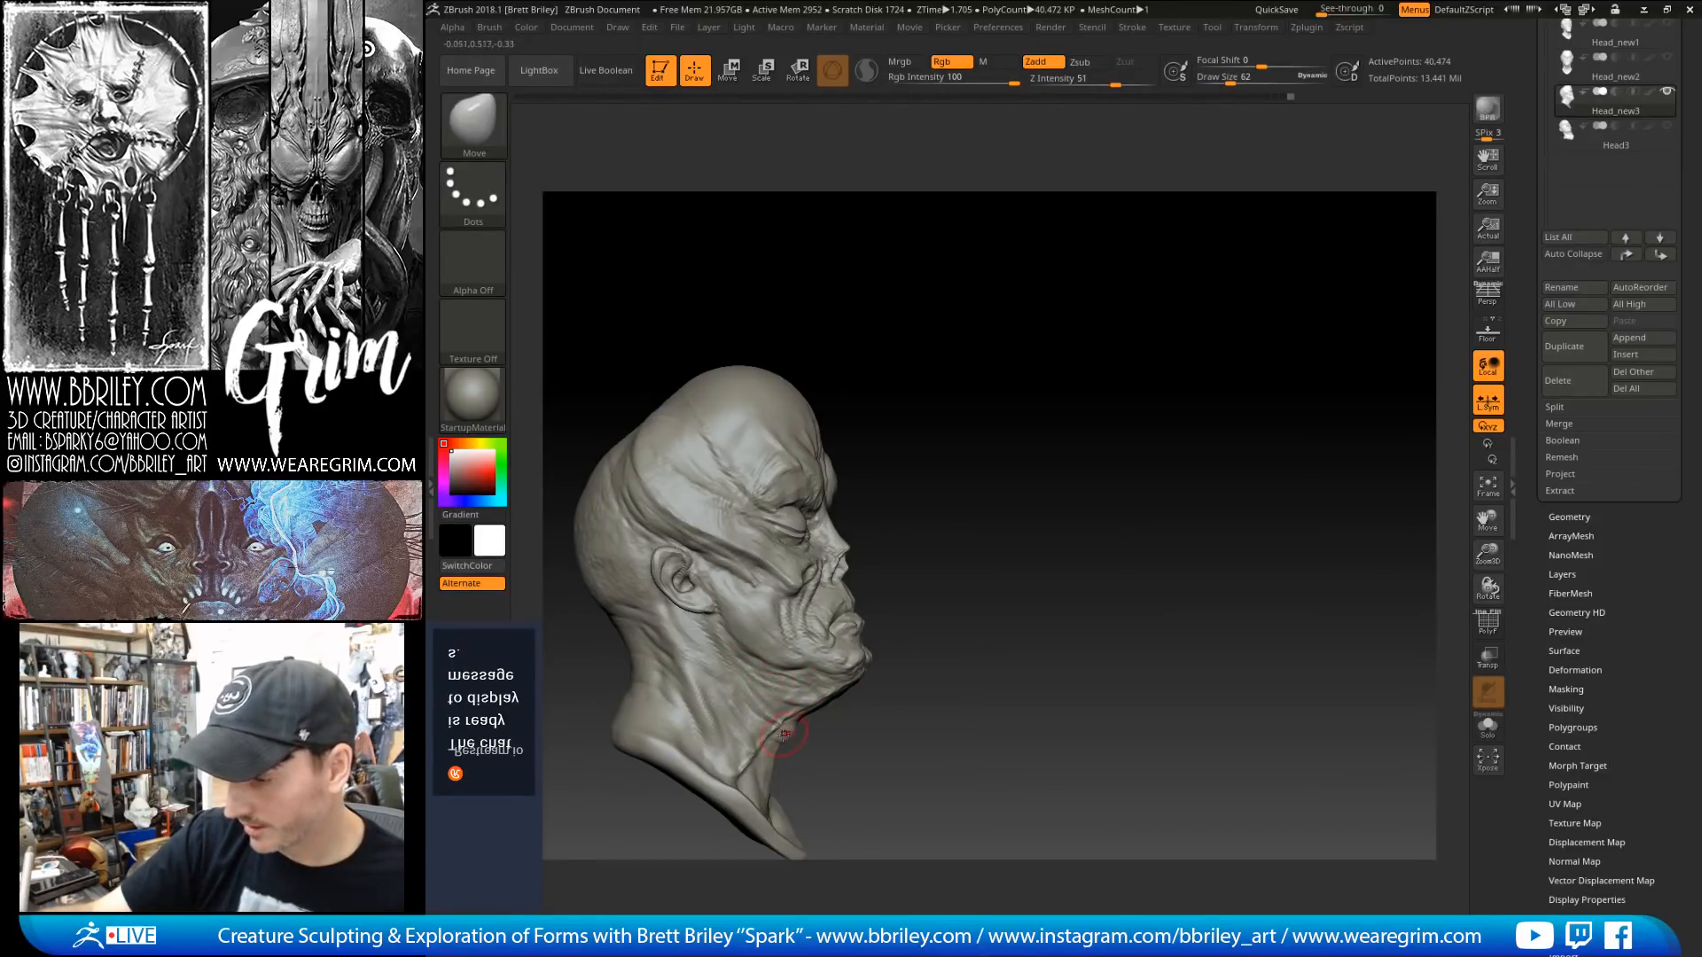
{"action": "key", "text": "s"}
{"action": "left_click_drag", "start_coordinate": [773, 769], "coordinate": [776, 769]}
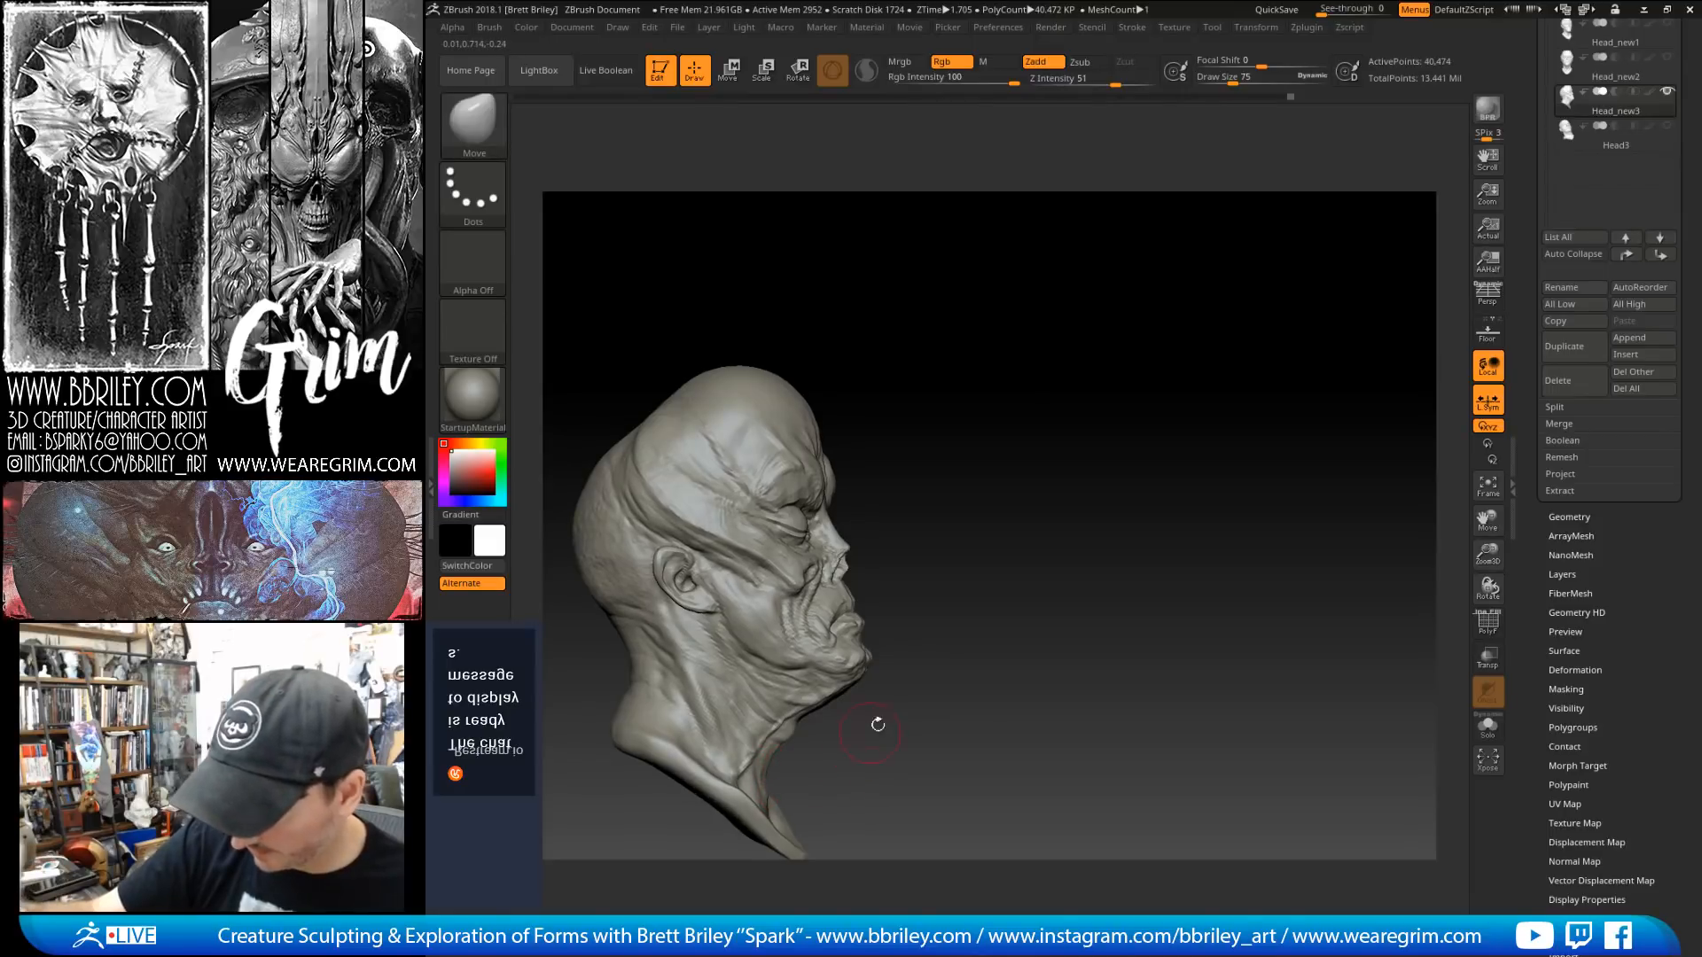
{"action": "mouse_move", "coordinate": [877, 721]}
{"action": "left_mouse_down"}
{"action": "mouse_move", "coordinate": [965, 668]}
{"action": "mouse_move", "coordinate": [946, 556]}
{"action": "mouse_move", "coordinate": [745, 740]}
{"action": "mouse_move", "coordinate": [776, 691]}
{"action": "mouse_move", "coordinate": [934, 627]}
{"action": "mouse_move", "coordinate": [824, 700]}
{"action": "left_mouse_up"}
Step: Reshape the neck and nape with the Move brush at draw sizes 196, 202 and 153
{"action": "key", "text": "s"}
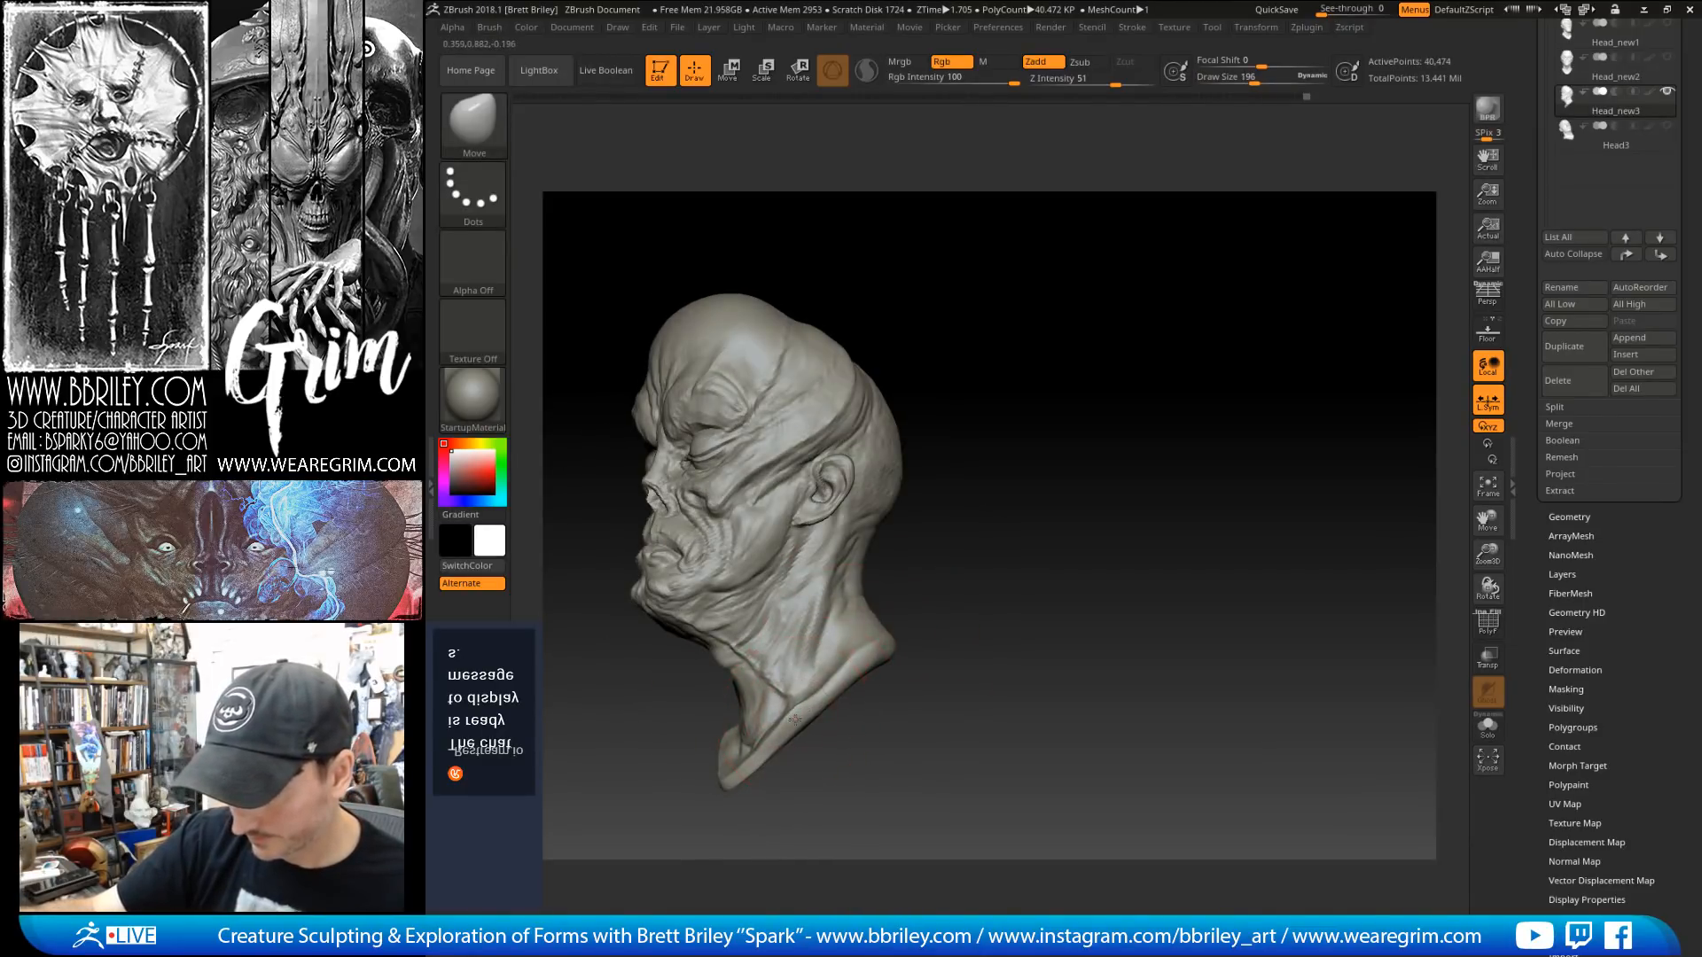
{"action": "mouse_move", "coordinate": [929, 663]}
{"action": "left_mouse_down"}
{"action": "mouse_move", "coordinate": [854, 608]}
{"action": "mouse_move", "coordinate": [866, 532]}
{"action": "left_mouse_up"}
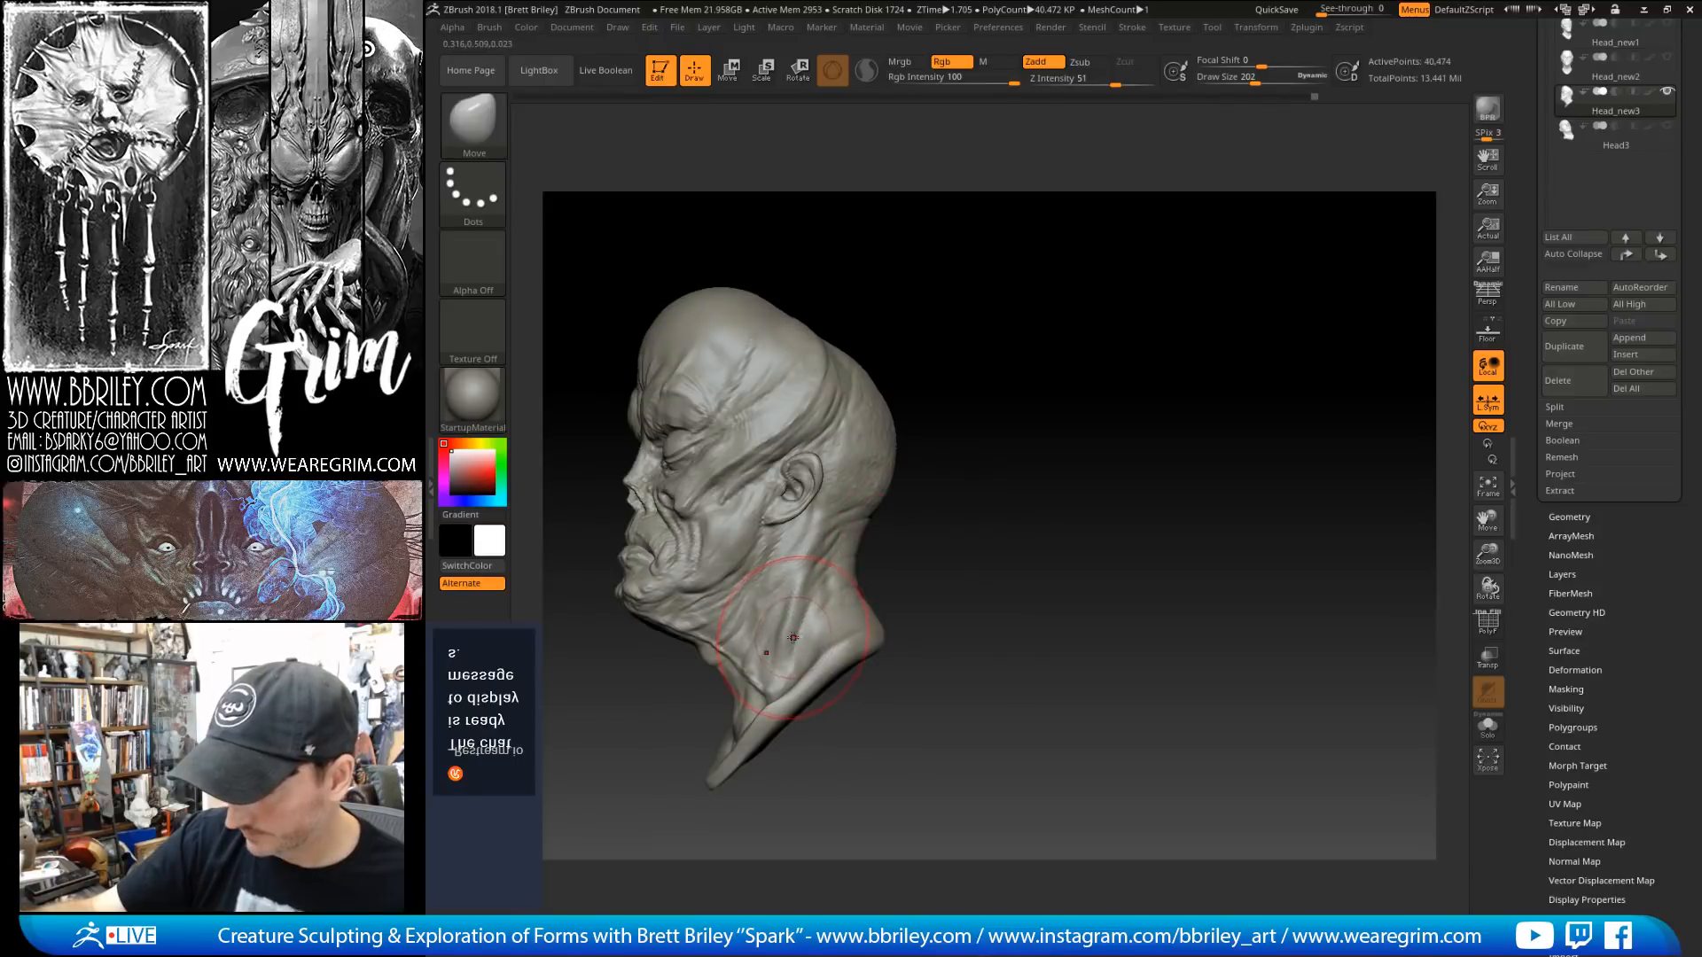
{"action": "key", "text": "s"}
{"action": "left_click_drag", "start_coordinate": [811, 581], "coordinate": [805, 581]}
{"action": "left_click_drag", "start_coordinate": [903, 500], "coordinate": [897, 497]}
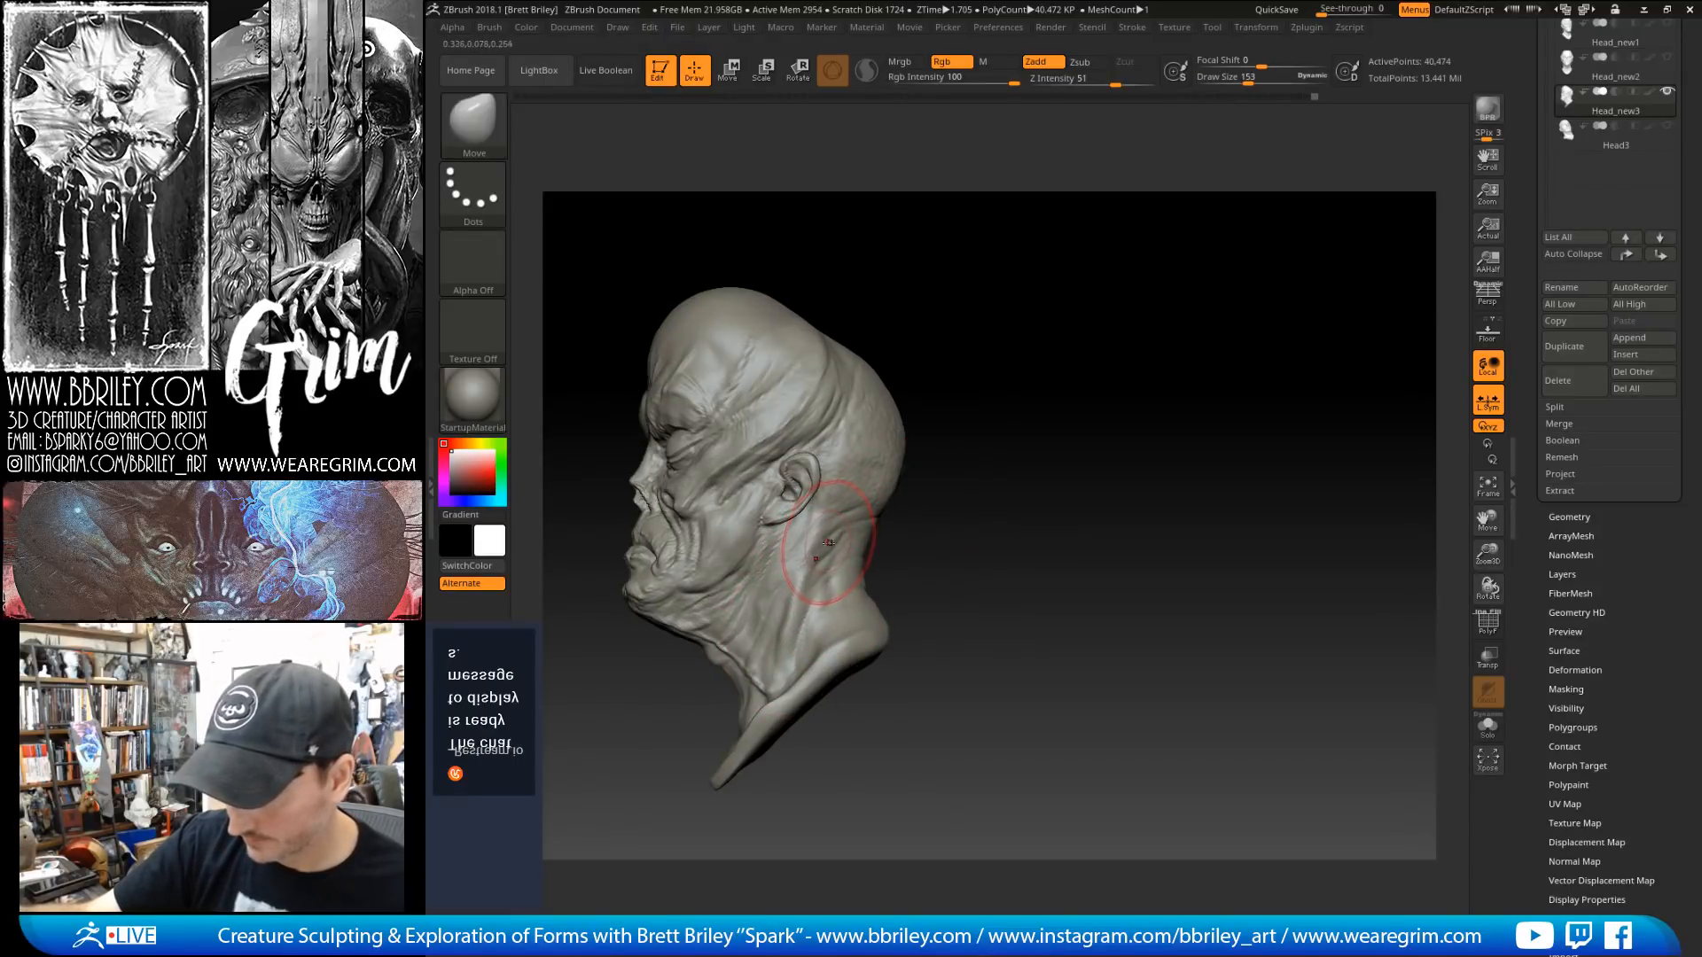
{"action": "left_click_drag", "start_coordinate": [946, 495], "coordinate": [866, 511]}
Step: Refine the back of the neck and lower skull with the Move brush at draw sizes 133 and 102
{"action": "key", "text": "s"}
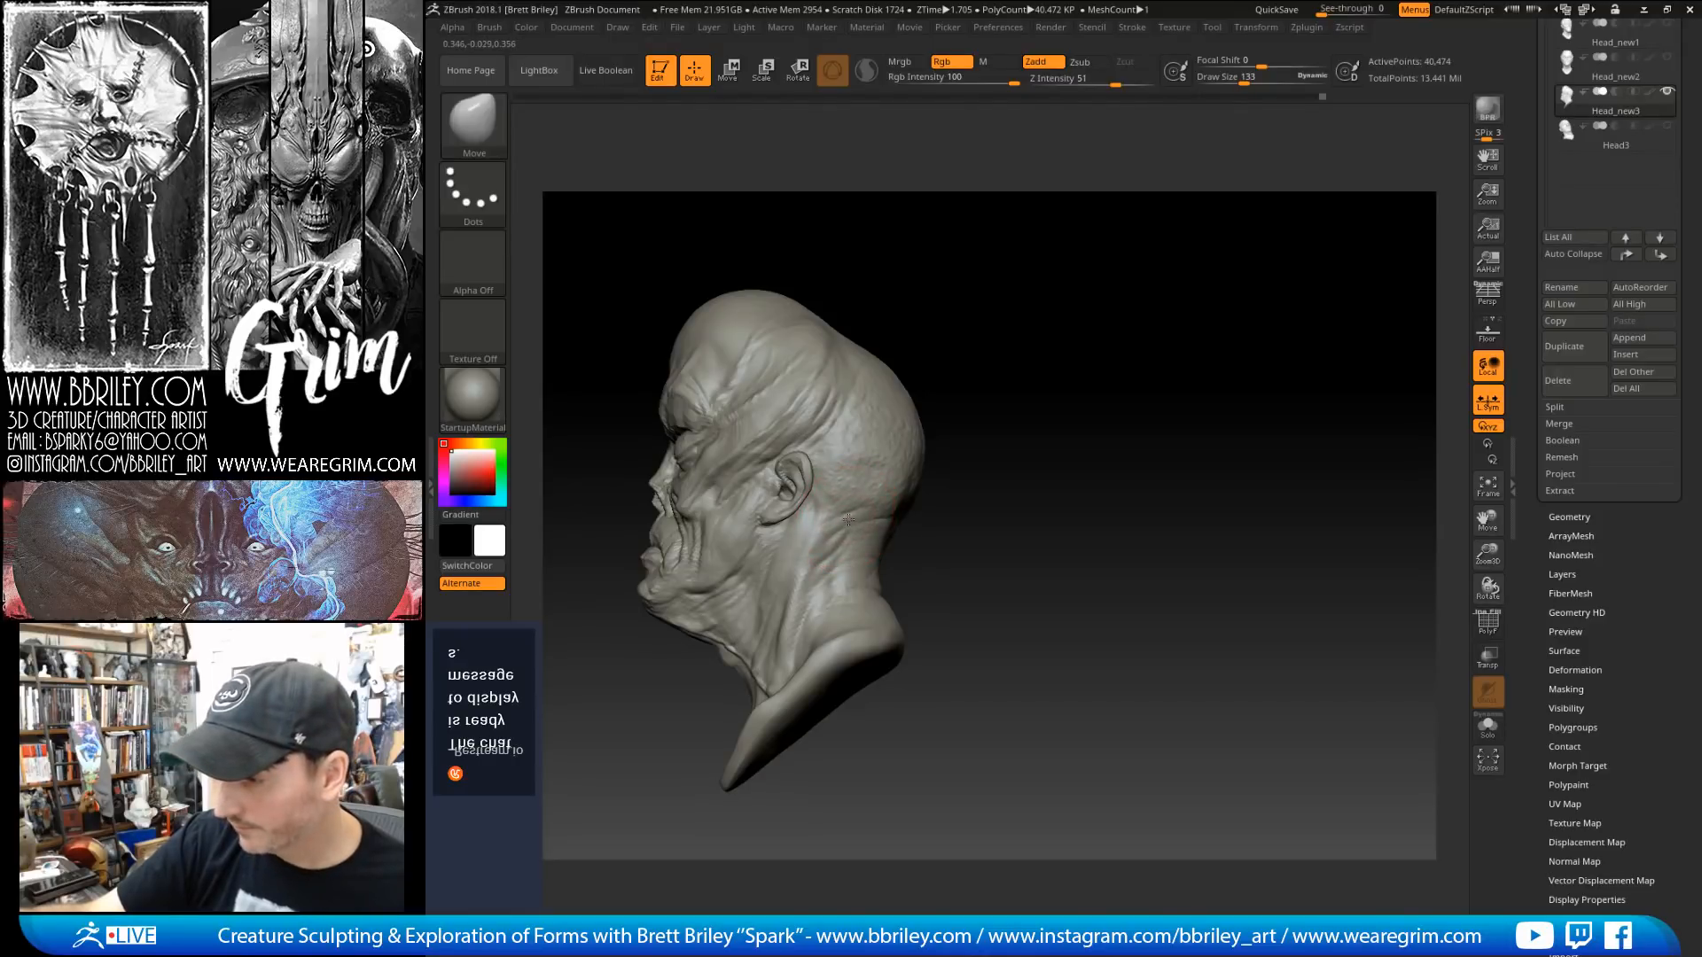
{"action": "left_click_drag", "start_coordinate": [945, 376], "coordinate": [988, 360]}
{"action": "key", "text": "s"}
{"action": "left_click_drag", "start_coordinate": [840, 515], "coordinate": [819, 559]}
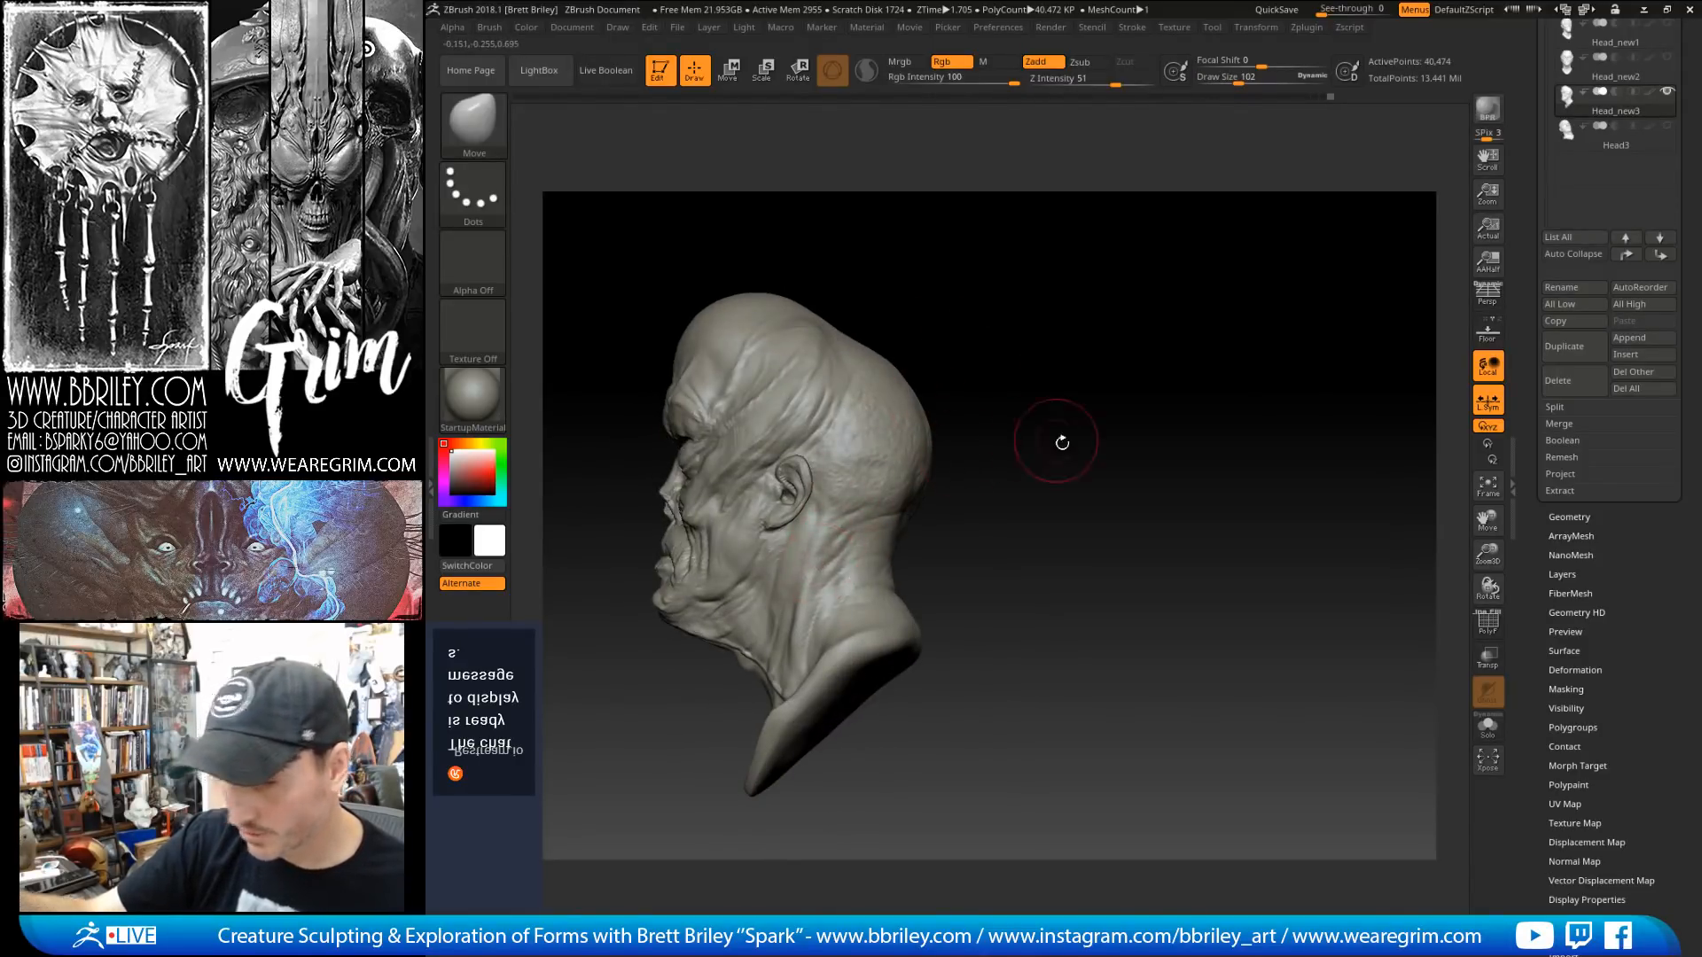
{"action": "mouse_move", "coordinate": [1062, 442]}
{"action": "left_mouse_down"}
{"action": "mouse_move", "coordinate": [1105, 464]}
{"action": "mouse_move", "coordinate": [1153, 451]}
{"action": "mouse_move", "coordinate": [1105, 517]}
{"action": "mouse_move", "coordinate": [1095, 491]}
{"action": "left_mouse_up"}
Step: Shape the top of the skull behind the forehead with the Move brush at draw sizes 133 and 111
{"action": "key", "text": "s"}
{"action": "left_click_drag", "start_coordinate": [896, 428], "coordinate": [904, 415]}
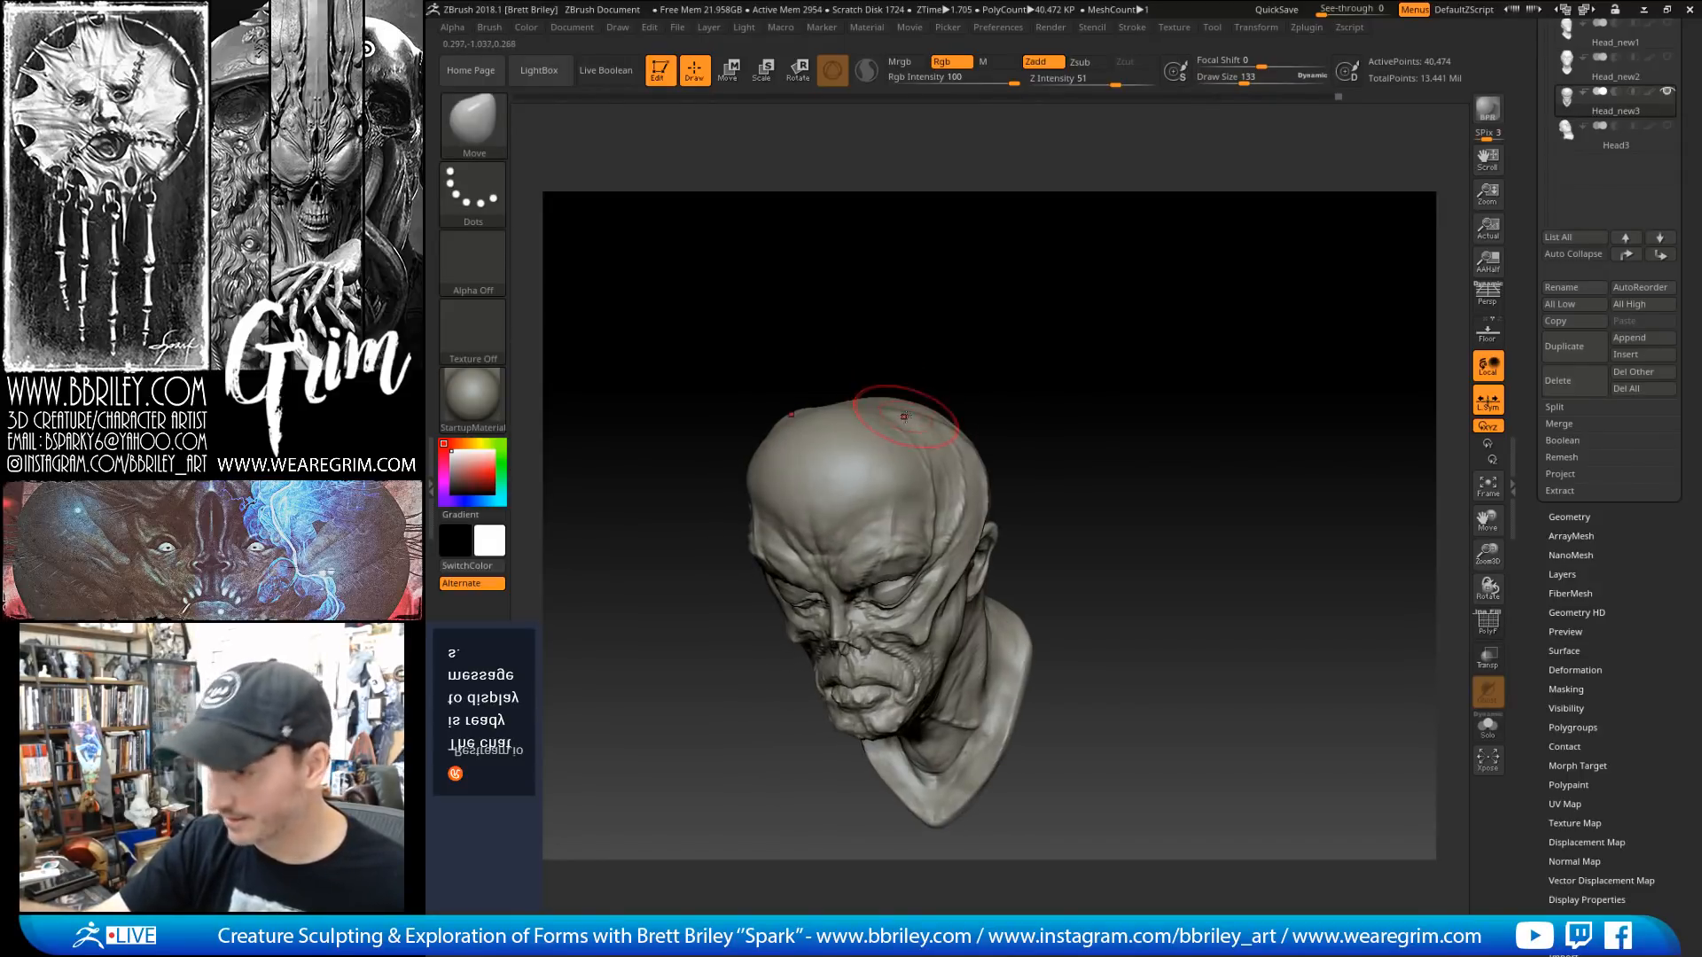
{"action": "left_click_drag", "start_coordinate": [925, 335], "coordinate": [865, 399]}
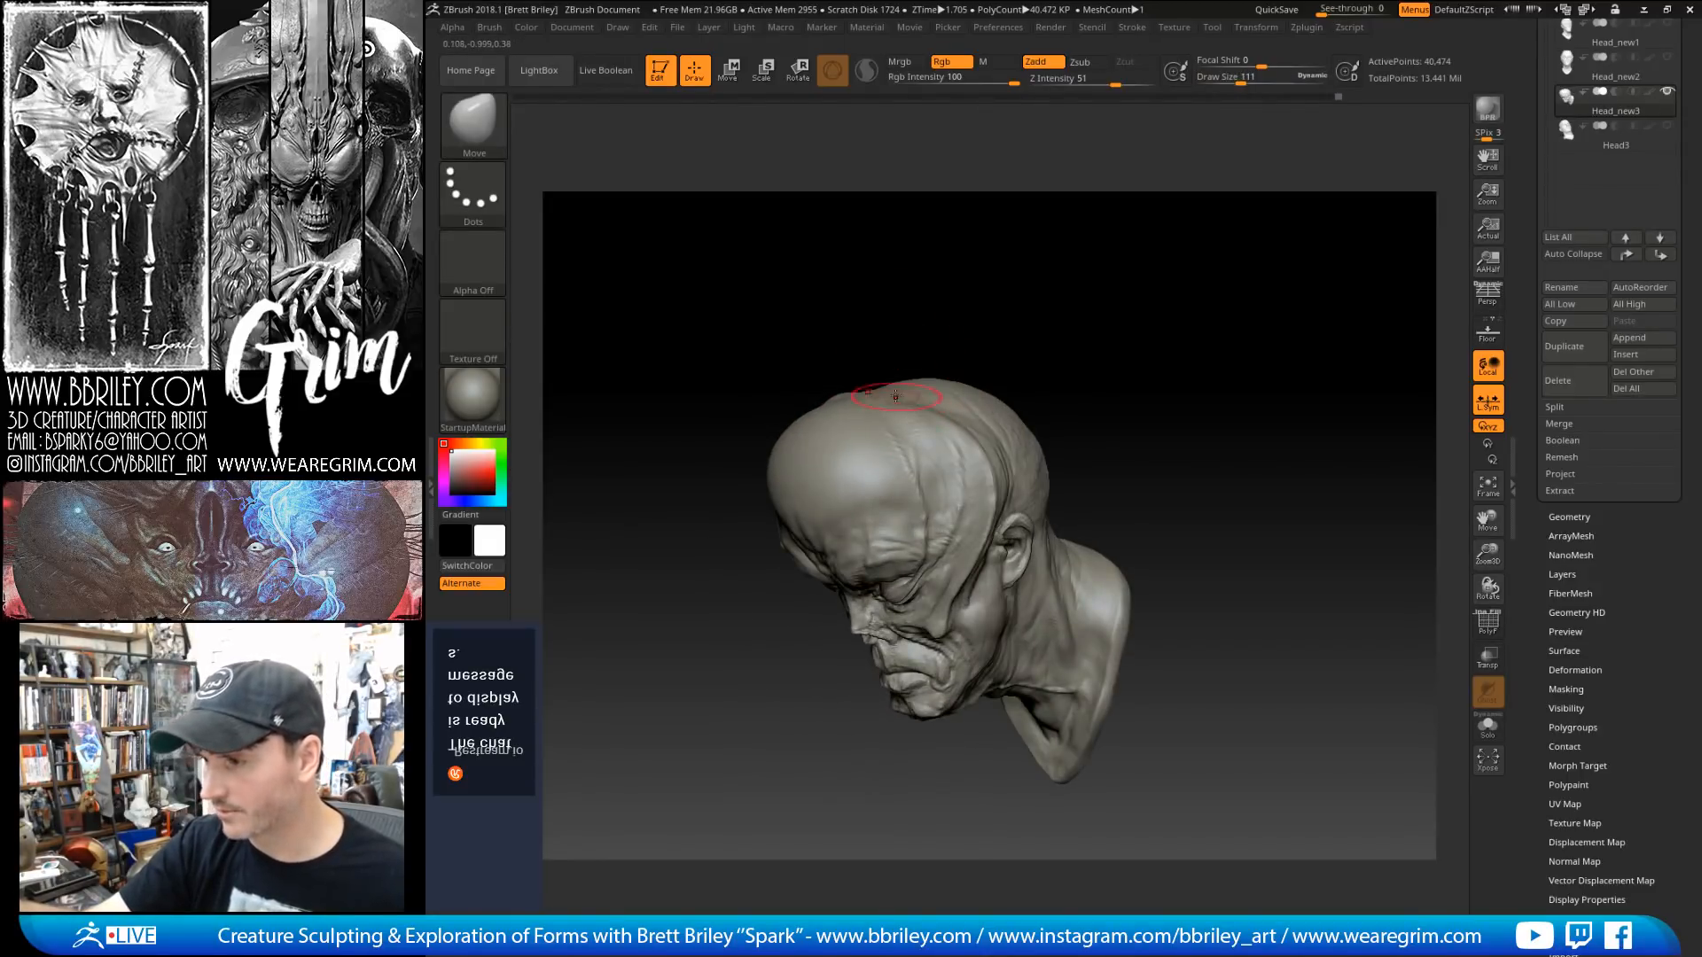
{"action": "left_click_drag", "start_coordinate": [912, 304], "coordinate": [882, 391]}
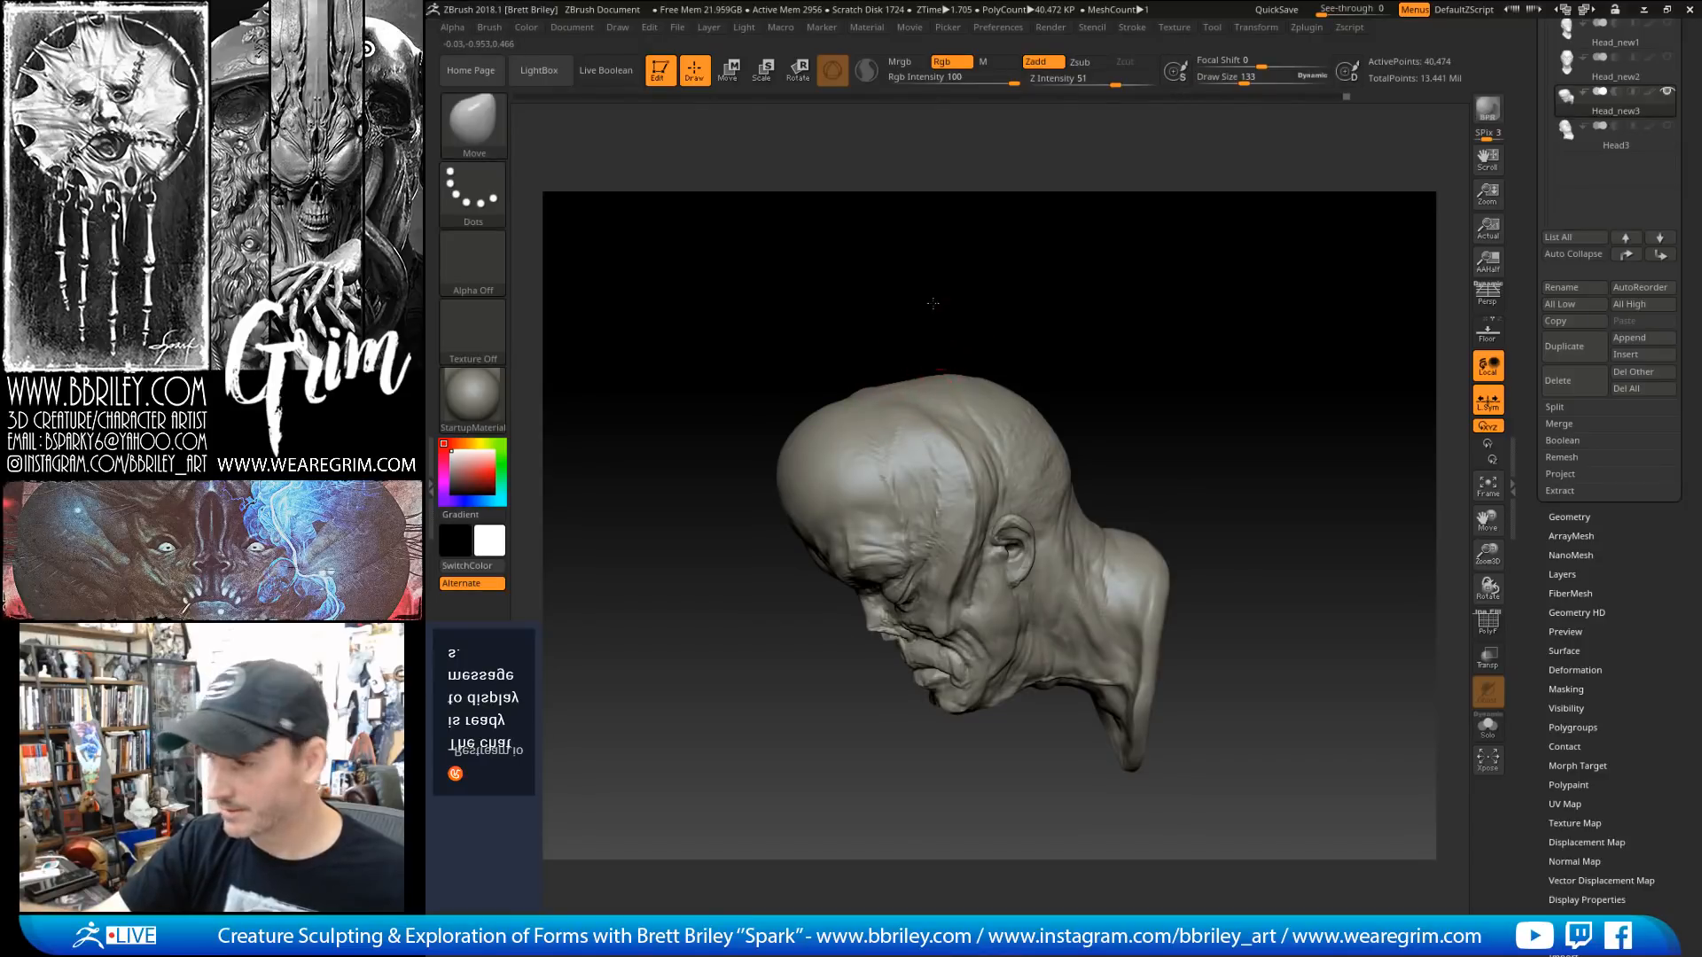
{"action": "mouse_move", "coordinate": [933, 303]}
{"action": "left_mouse_down"}
{"action": "mouse_move", "coordinate": [920, 375]}
{"action": "mouse_move", "coordinate": [959, 390]}
{"action": "mouse_move", "coordinate": [946, 343]}
{"action": "left_mouse_up"}
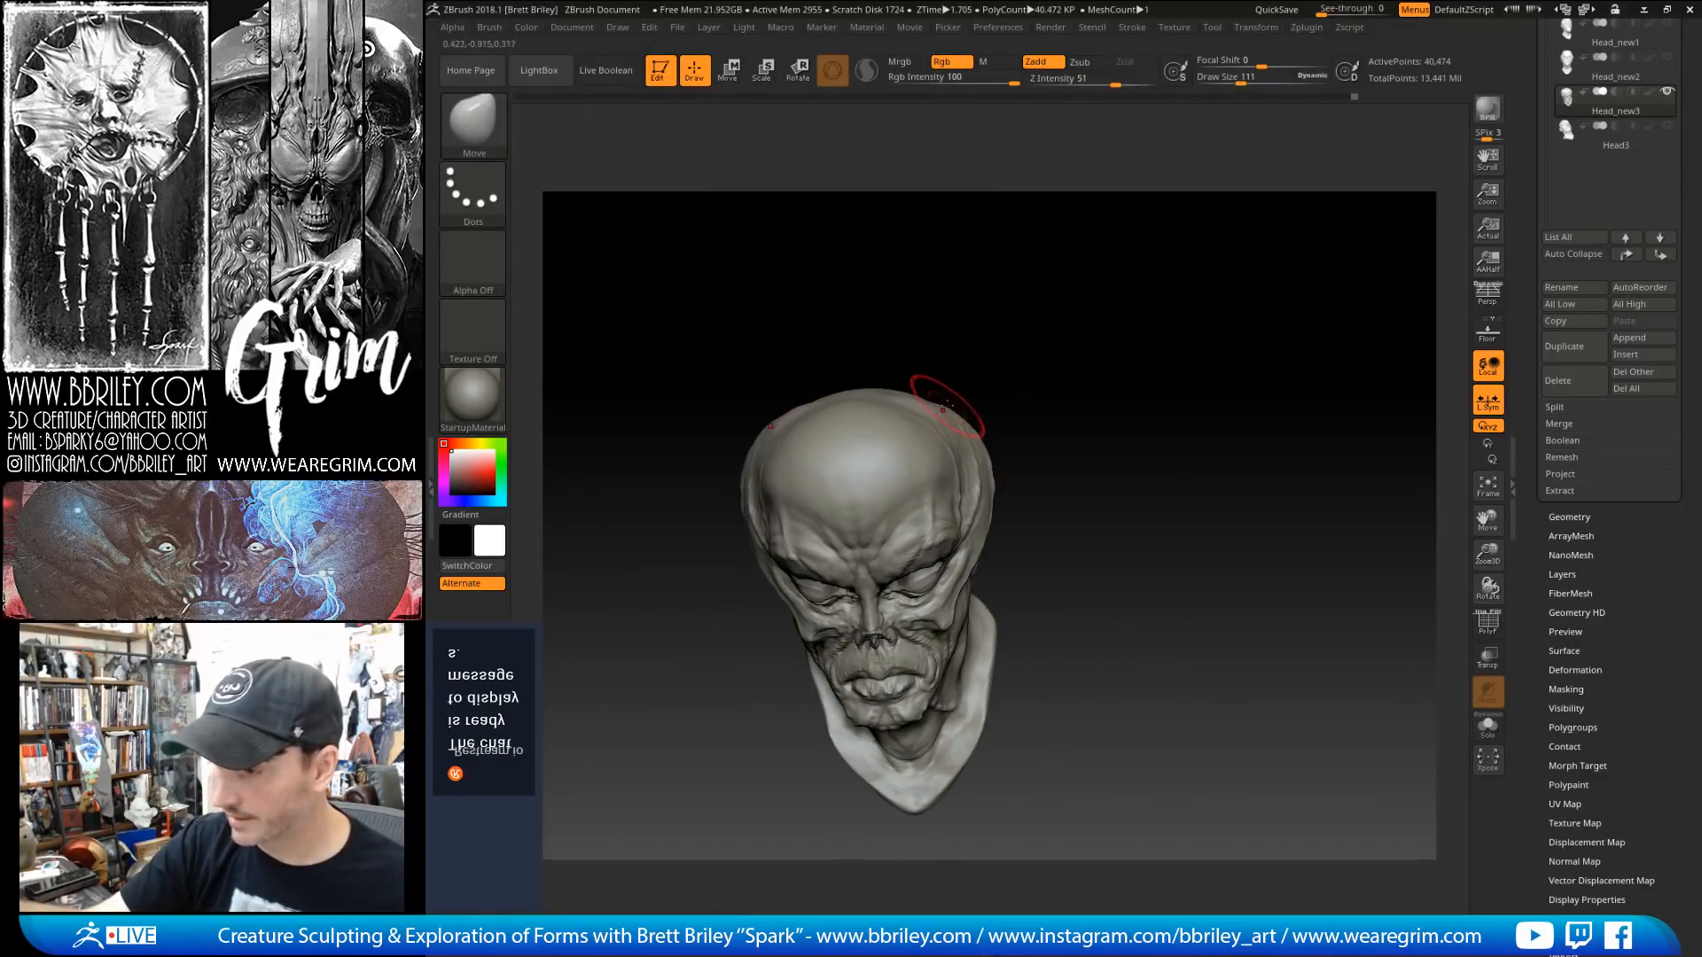
{"action": "left_click_drag", "start_coordinate": [945, 408], "coordinate": [968, 380]}
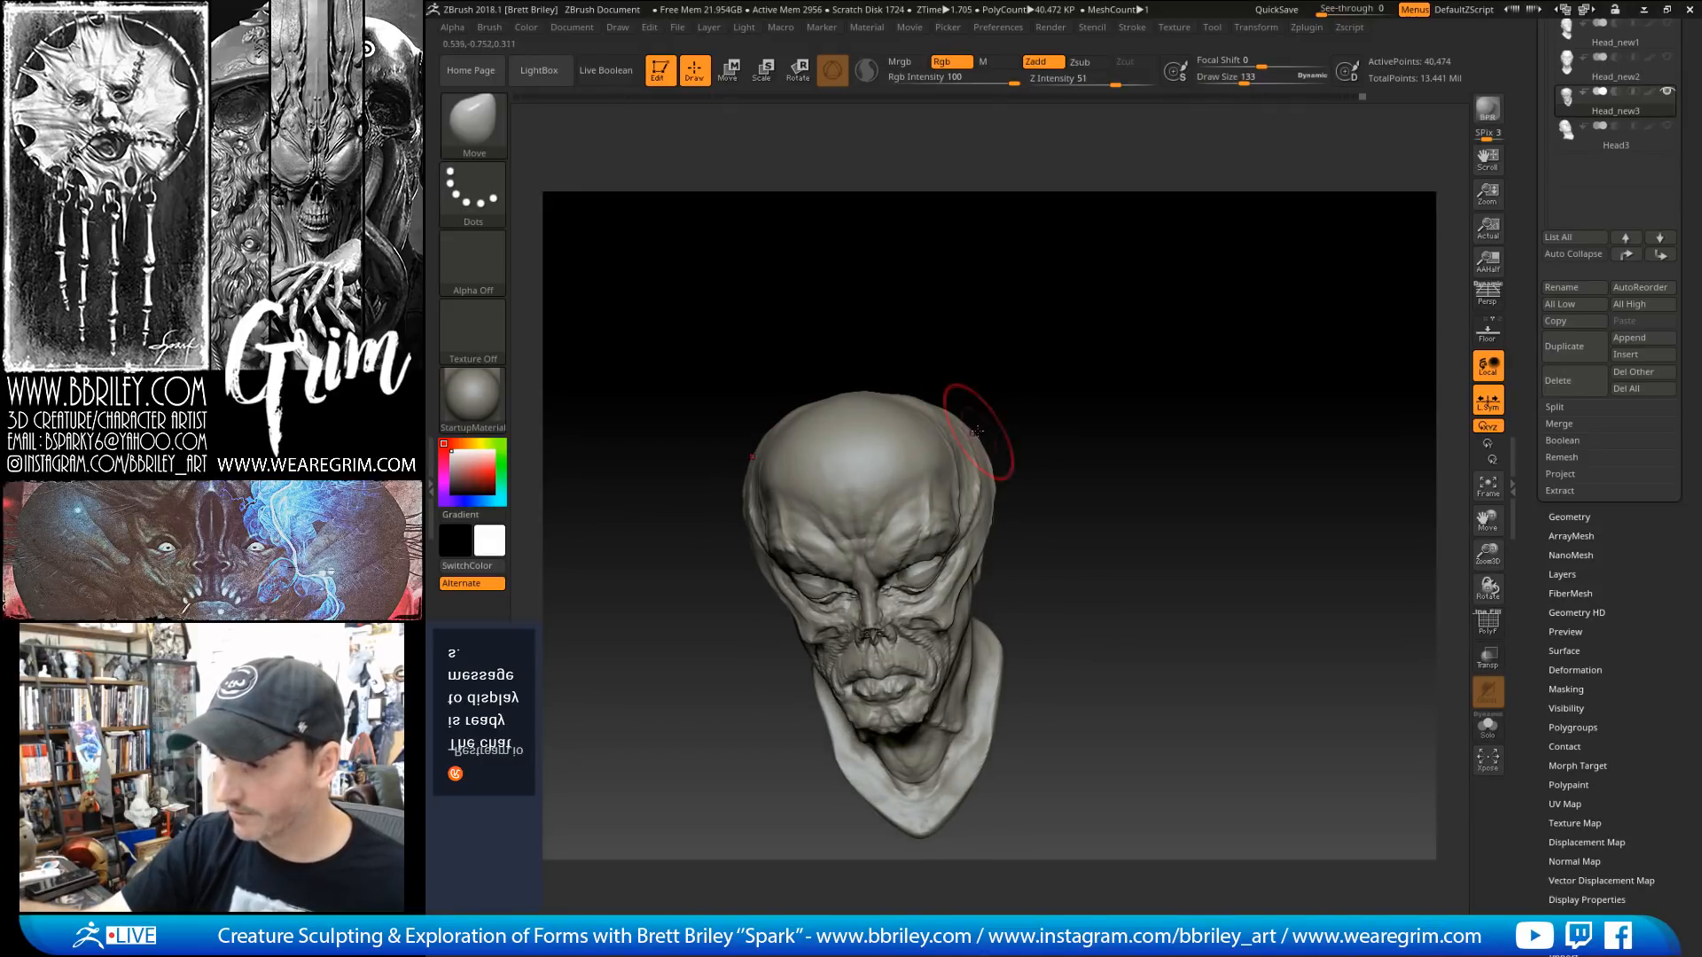
Step: Even out the upper skull and crown contour with the Move brush at draw sizes 115, 102 and 98
{"action": "left_click_drag", "start_coordinate": [1121, 318], "coordinate": [1160, 335]}
{"action": "key", "text": "s"}
{"action": "left_click", "coordinate": [999, 416]}
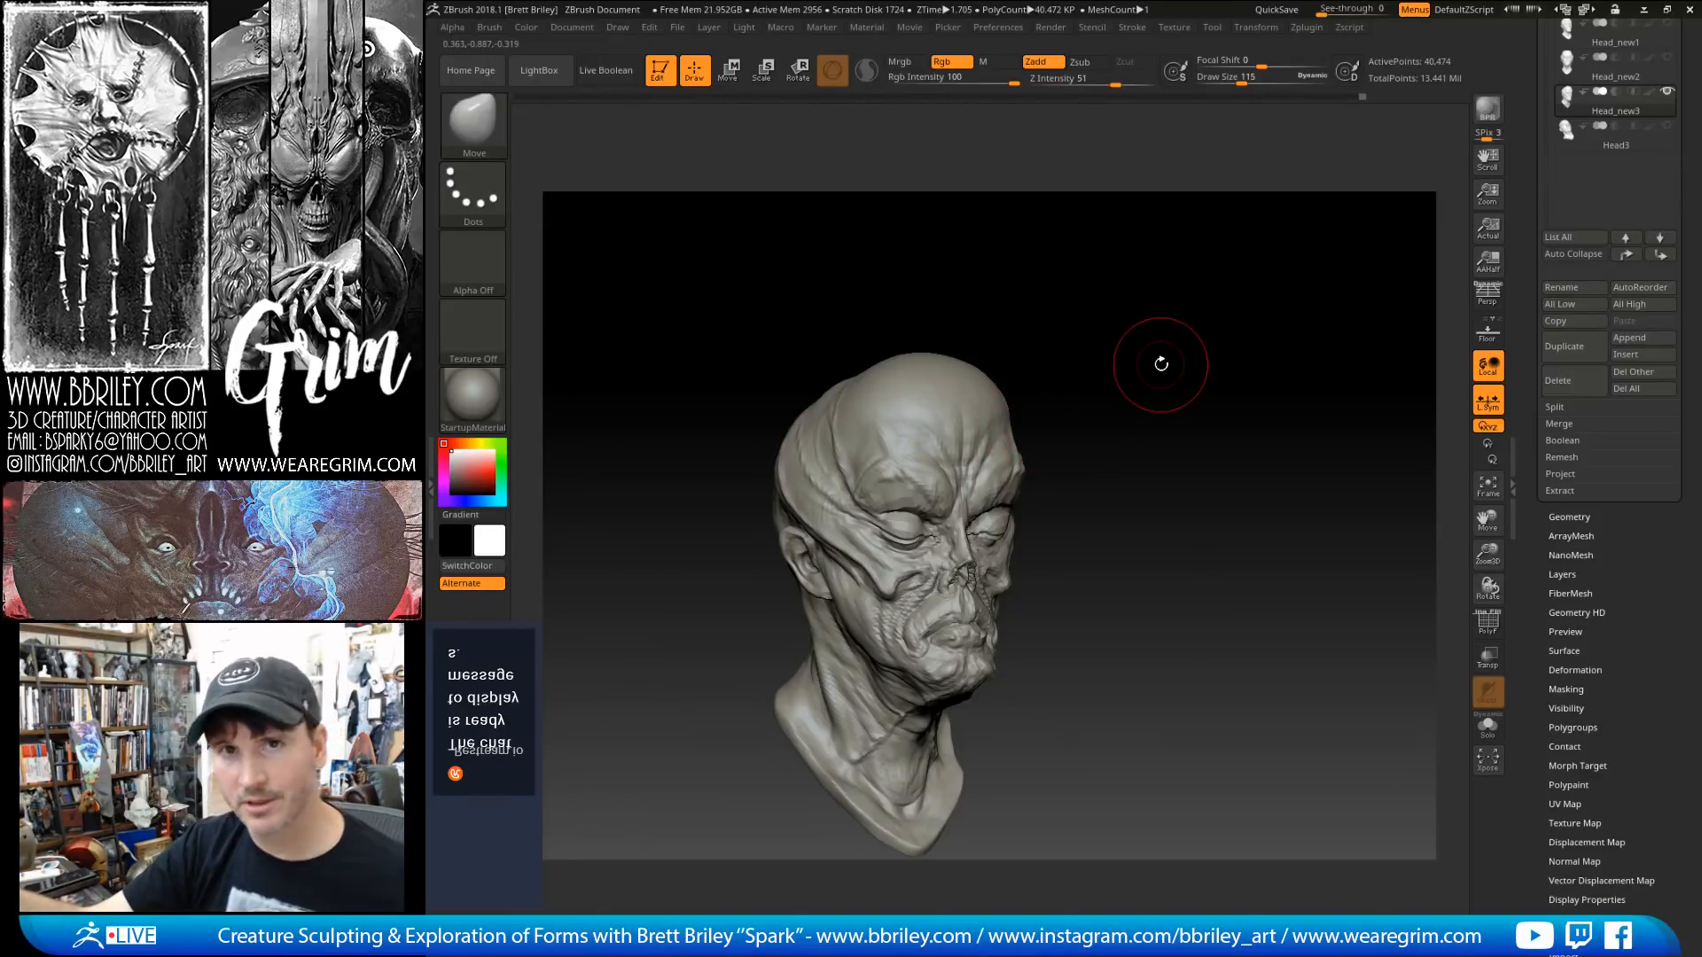
{"action": "mouse_move", "coordinate": [1161, 367]}
{"action": "left_mouse_down"}
{"action": "mouse_move", "coordinate": [1181, 361]}
{"action": "mouse_move", "coordinate": [1019, 370]}
{"action": "left_mouse_up"}
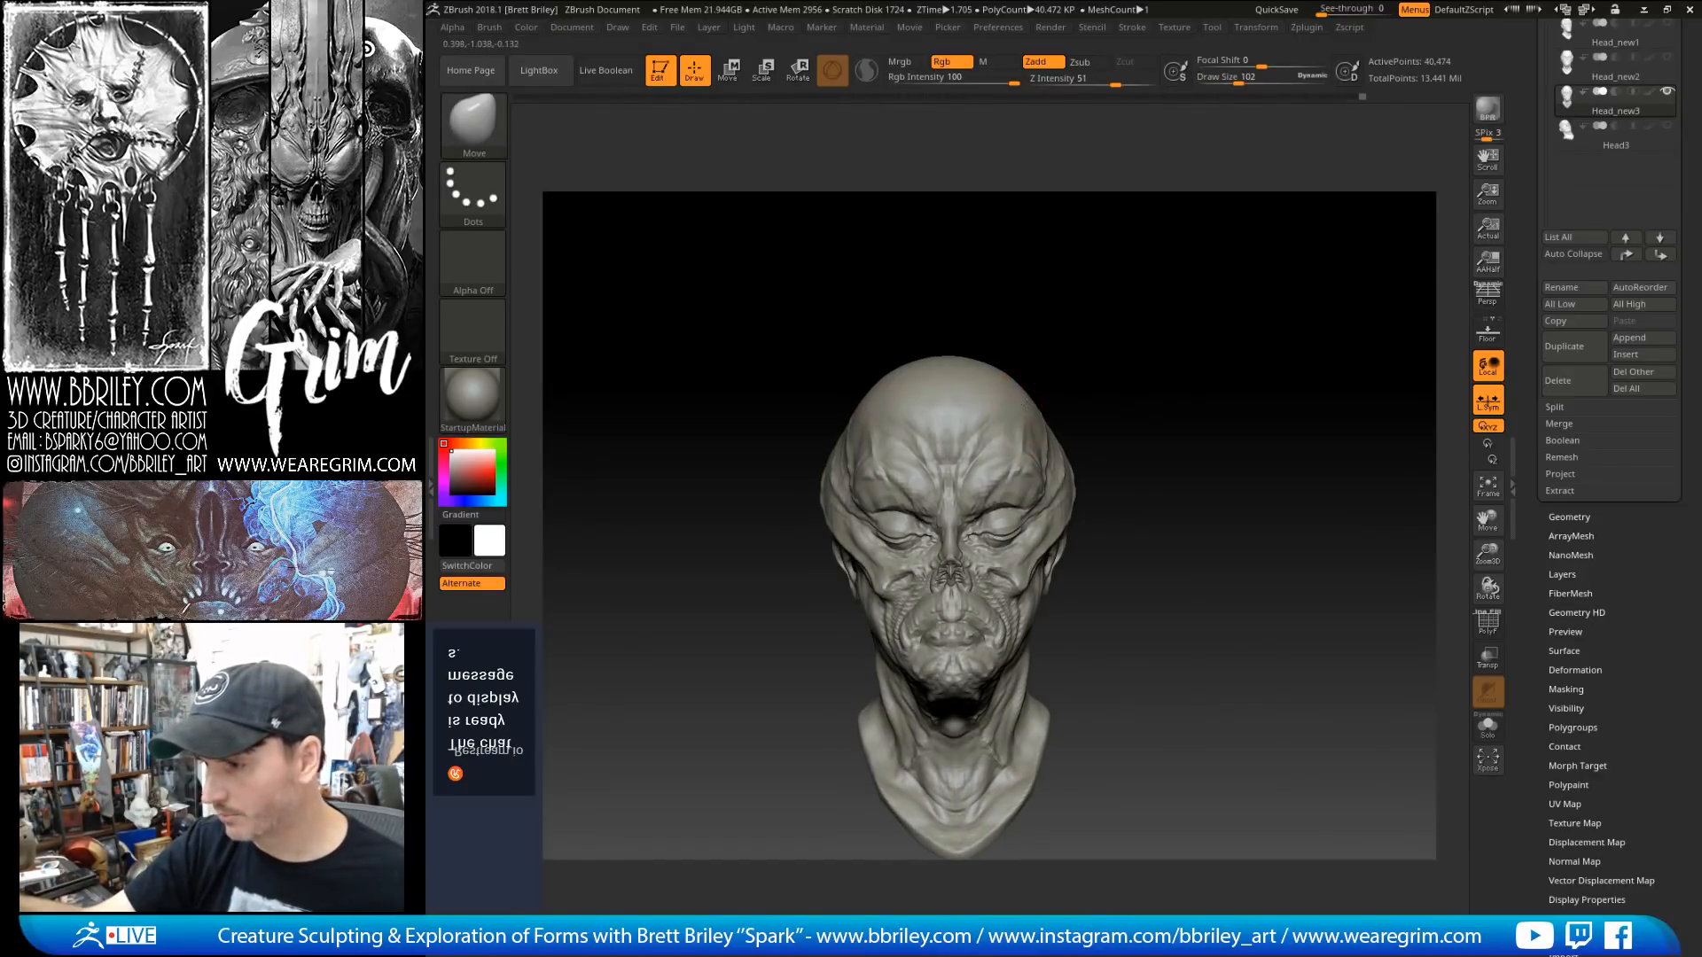
{"action": "mouse_move", "coordinate": [1050, 328]}
{"action": "left_mouse_down"}
{"action": "mouse_move", "coordinate": [1056, 277]}
{"action": "mouse_move", "coordinate": [1037, 334]}
{"action": "mouse_move", "coordinate": [1150, 316]}
{"action": "mouse_move", "coordinate": [1129, 349]}
{"action": "mouse_move", "coordinate": [1185, 314]}
{"action": "left_mouse_up"}
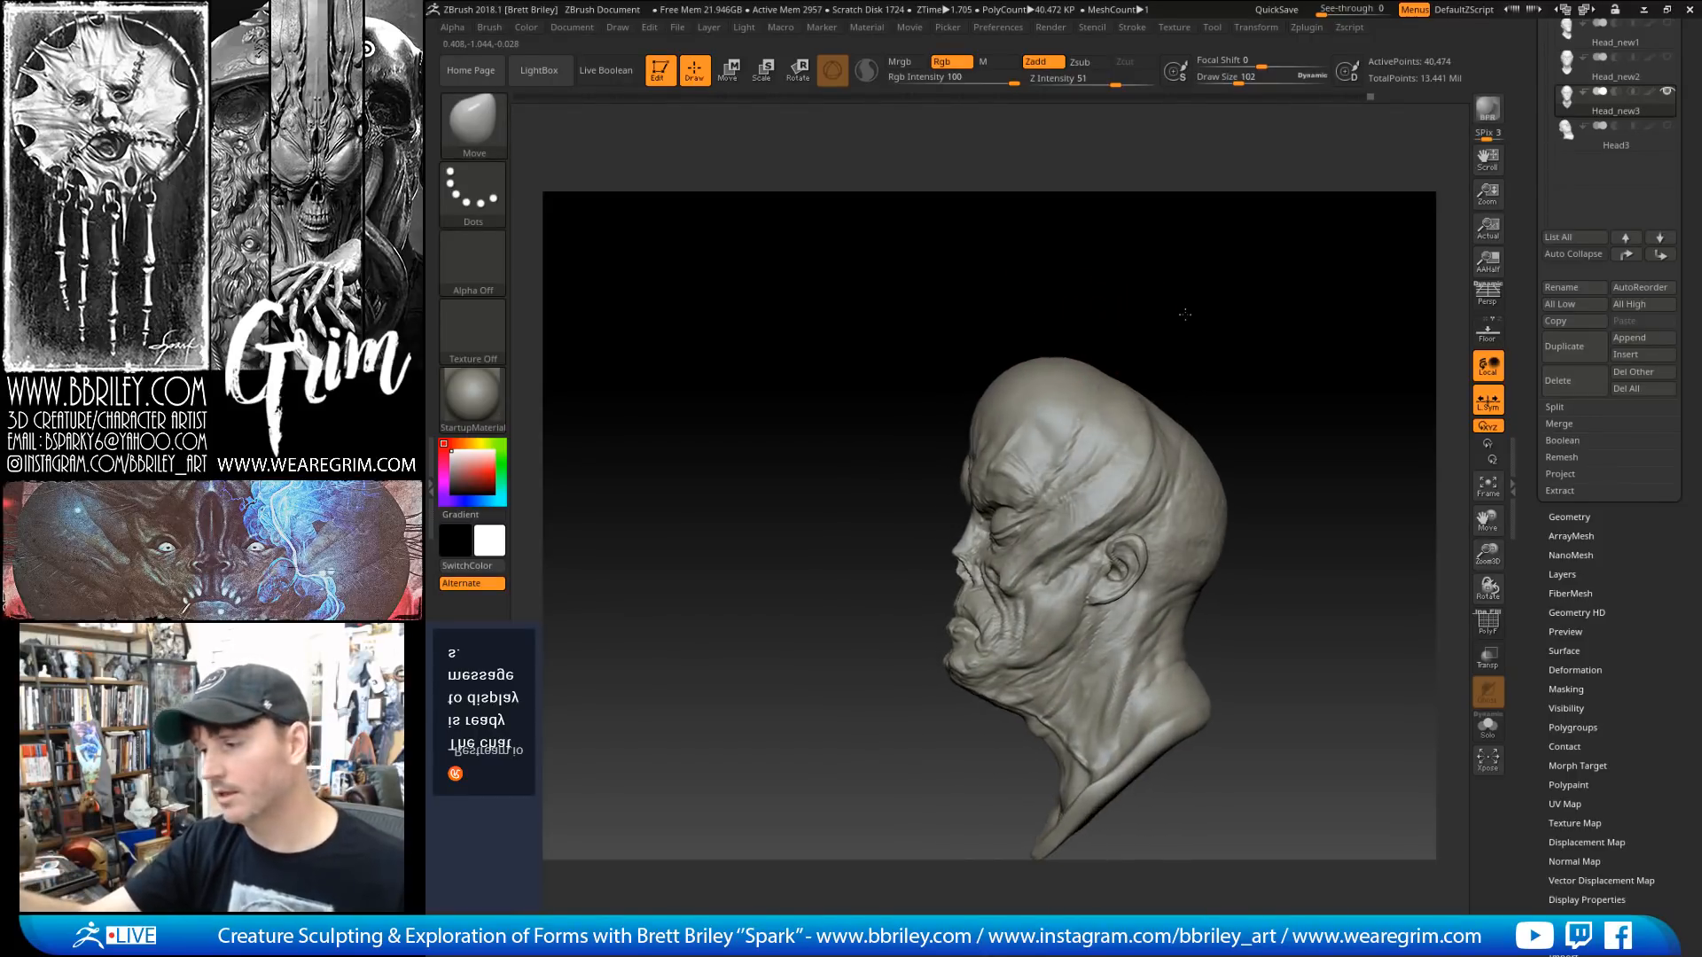
{"action": "mouse_move", "coordinate": [1081, 341]}
{"action": "left_mouse_down"}
{"action": "mouse_move", "coordinate": [1102, 346]}
{"action": "mouse_move", "coordinate": [1087, 395]}
{"action": "left_mouse_up"}
{"action": "key", "text": "s"}
{"action": "left_click", "coordinate": [1082, 393]}
{"action": "mouse_move", "coordinate": [1161, 306]}
{"action": "left_mouse_down"}
{"action": "mouse_move", "coordinate": [1131, 365]}
{"action": "mouse_move", "coordinate": [1150, 337]}
{"action": "left_mouse_up"}
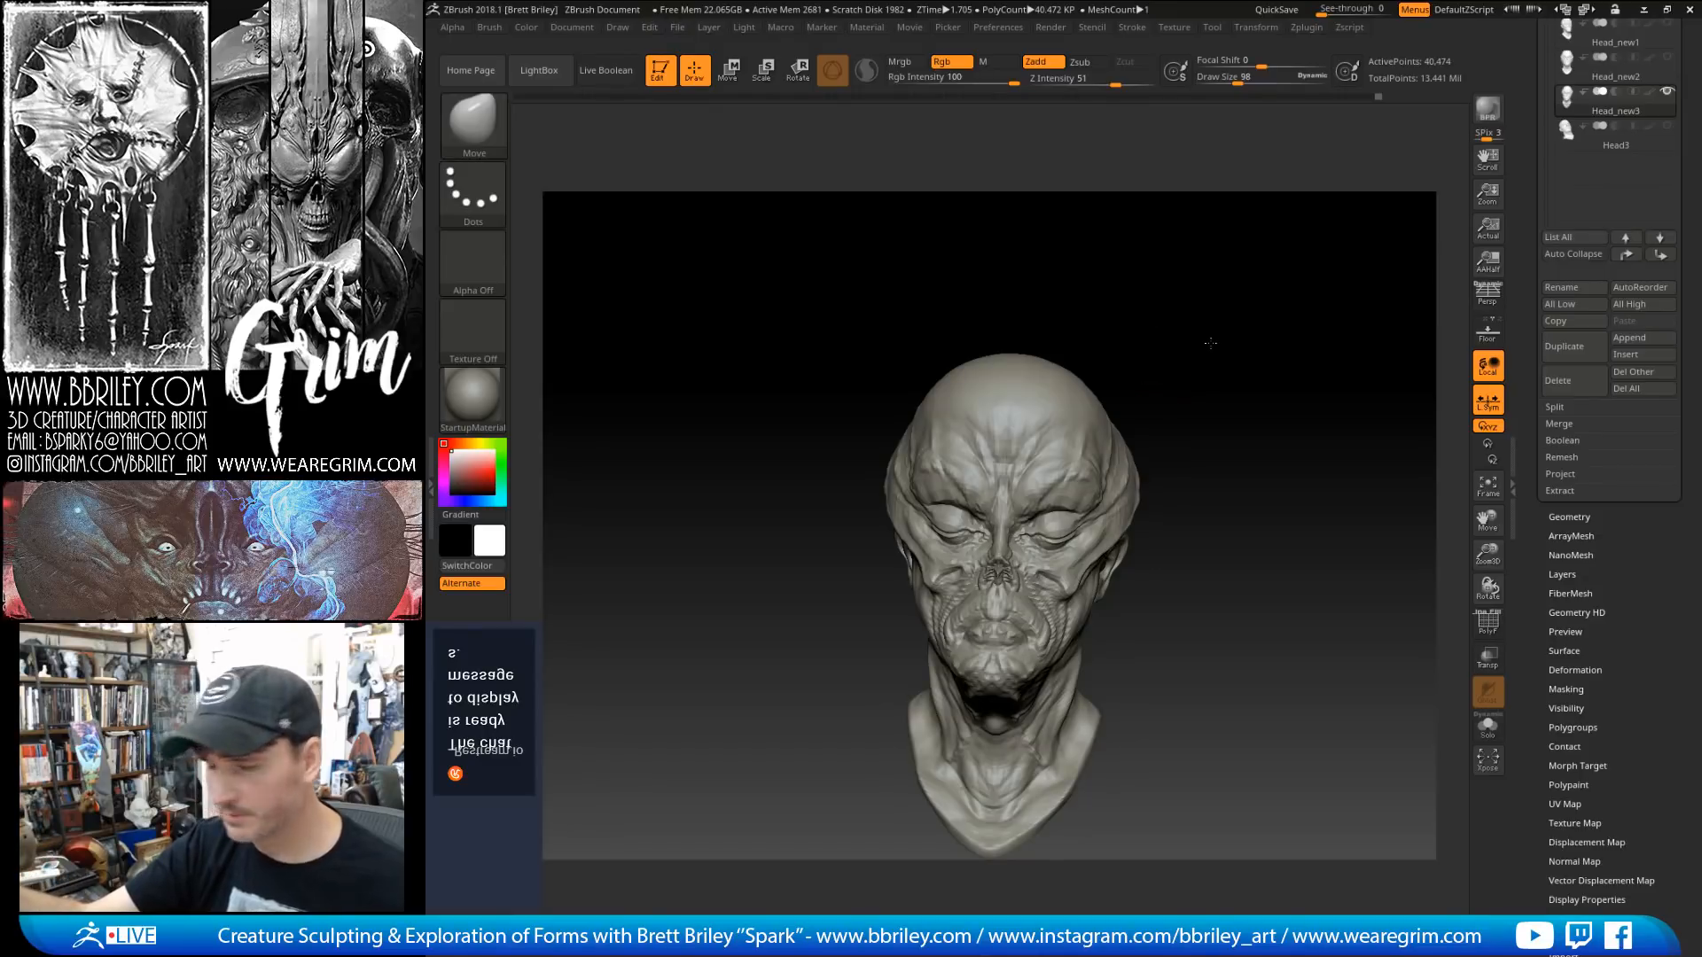
Step: Adjust the forehead profile above the brow with the Move brush at draw size 72
{"action": "mouse_move", "coordinate": [1211, 343]}
{"action": "left_mouse_down"}
{"action": "mouse_move", "coordinate": [1208, 296]}
{"action": "mouse_move", "coordinate": [1181, 289]}
{"action": "mouse_move", "coordinate": [1234, 304]}
{"action": "mouse_move", "coordinate": [1246, 336]}
{"action": "mouse_move", "coordinate": [1192, 331]}
{"action": "mouse_move", "coordinate": [1196, 301]}
{"action": "mouse_move", "coordinate": [1125, 335]}
{"action": "left_mouse_up"}
{"action": "key", "text": "s"}
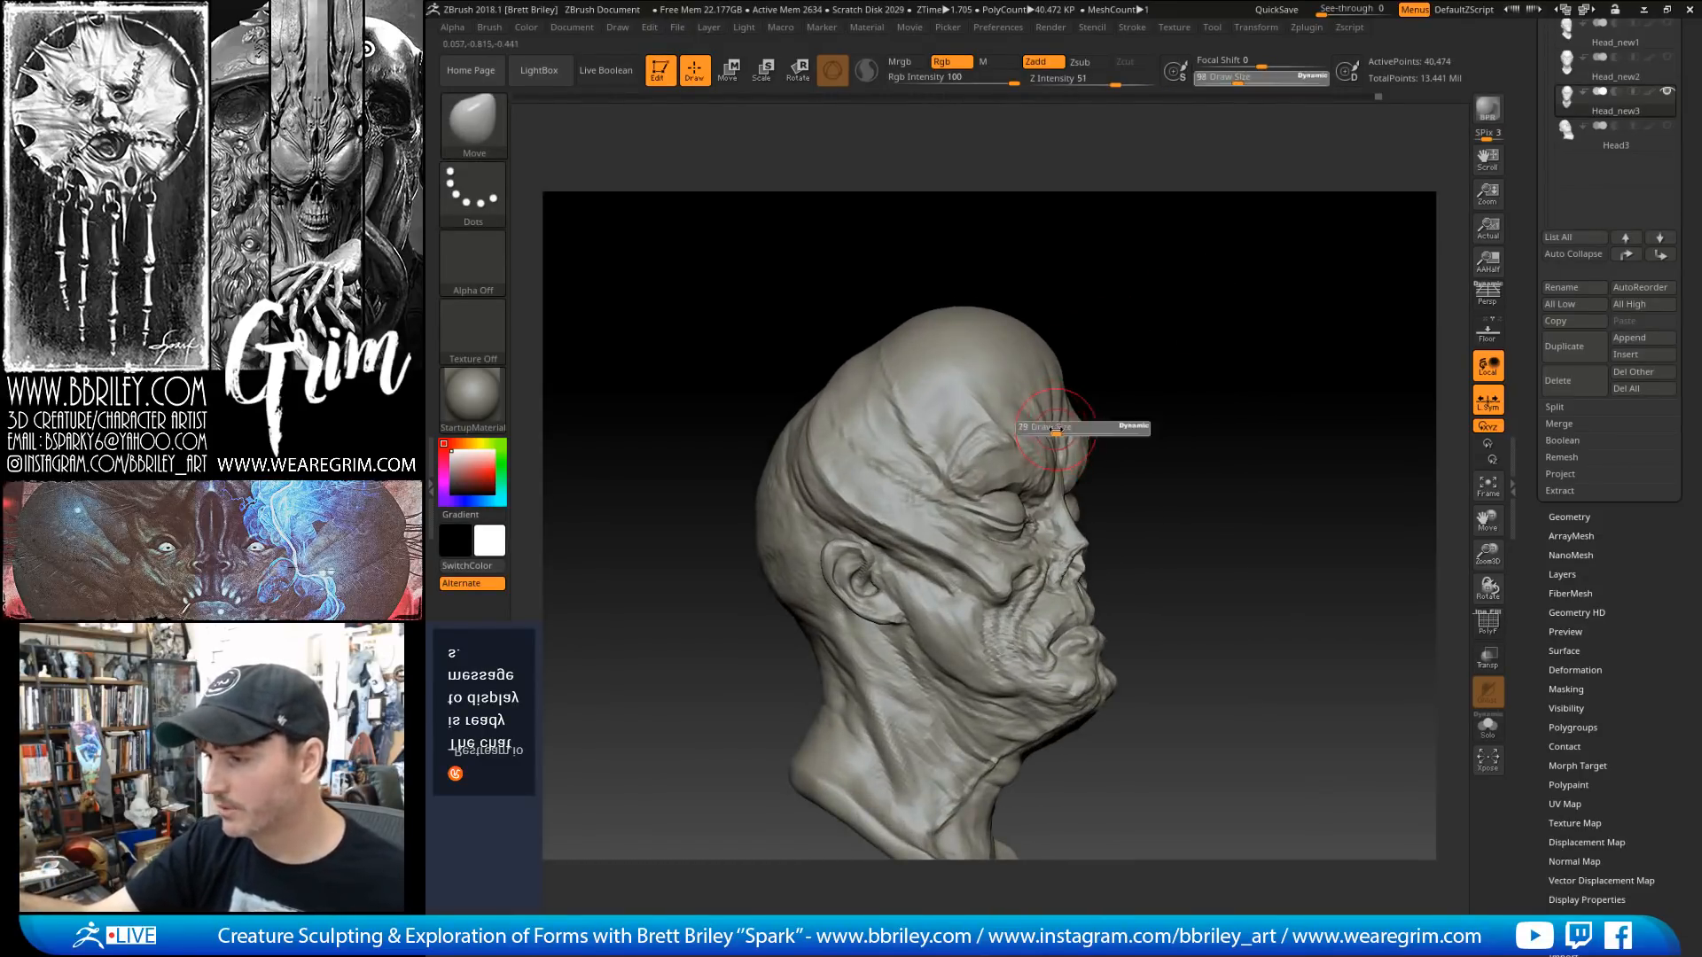
{"action": "left_click_drag", "start_coordinate": [1056, 428], "coordinate": [1056, 434]}
{"action": "mouse_move", "coordinate": [1106, 318]}
{"action": "left_mouse_down"}
{"action": "mouse_move", "coordinate": [1095, 353]}
{"action": "mouse_move", "coordinate": [1136, 302]}
{"action": "left_mouse_up"}
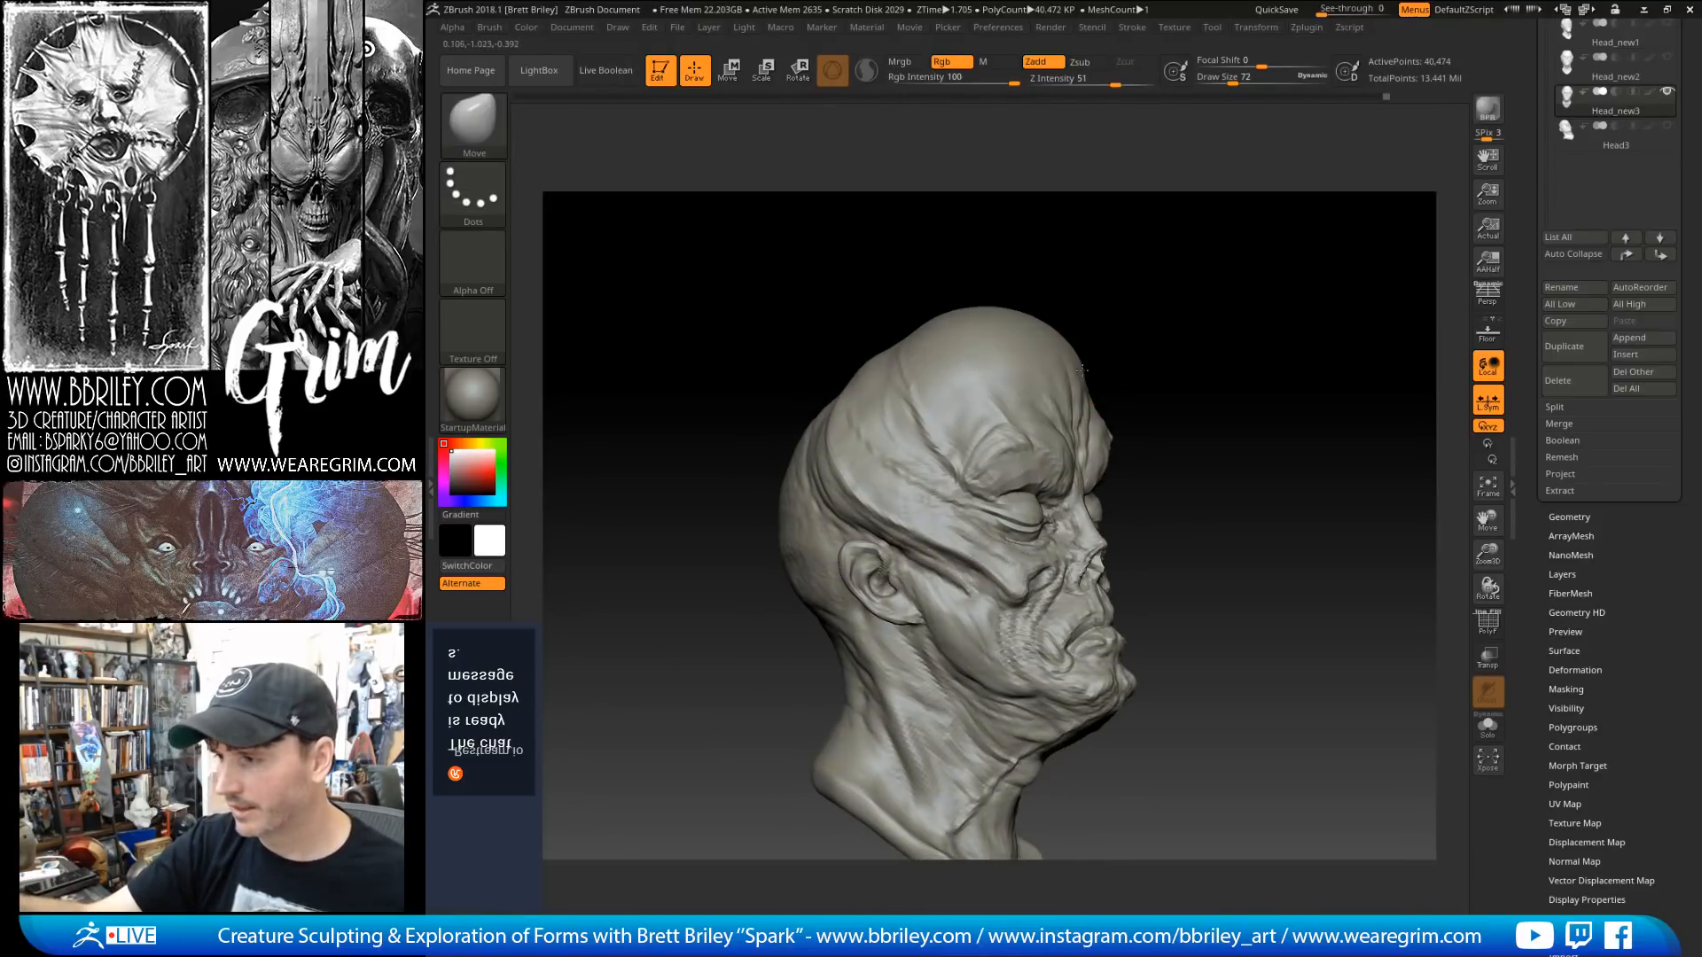
{"action": "mouse_move", "coordinate": [1081, 368]}
{"action": "left_mouse_down"}
{"action": "mouse_move", "coordinate": [1120, 334]}
{"action": "mouse_move", "coordinate": [1193, 327]}
{"action": "mouse_move", "coordinate": [1151, 334]}
{"action": "mouse_move", "coordinate": [1002, 436]}
{"action": "left_mouse_up"}
Step: Refine the temple and side of the skull with the Move brush at draw sizes 83 and 72
{"action": "key", "text": "bracketright"}
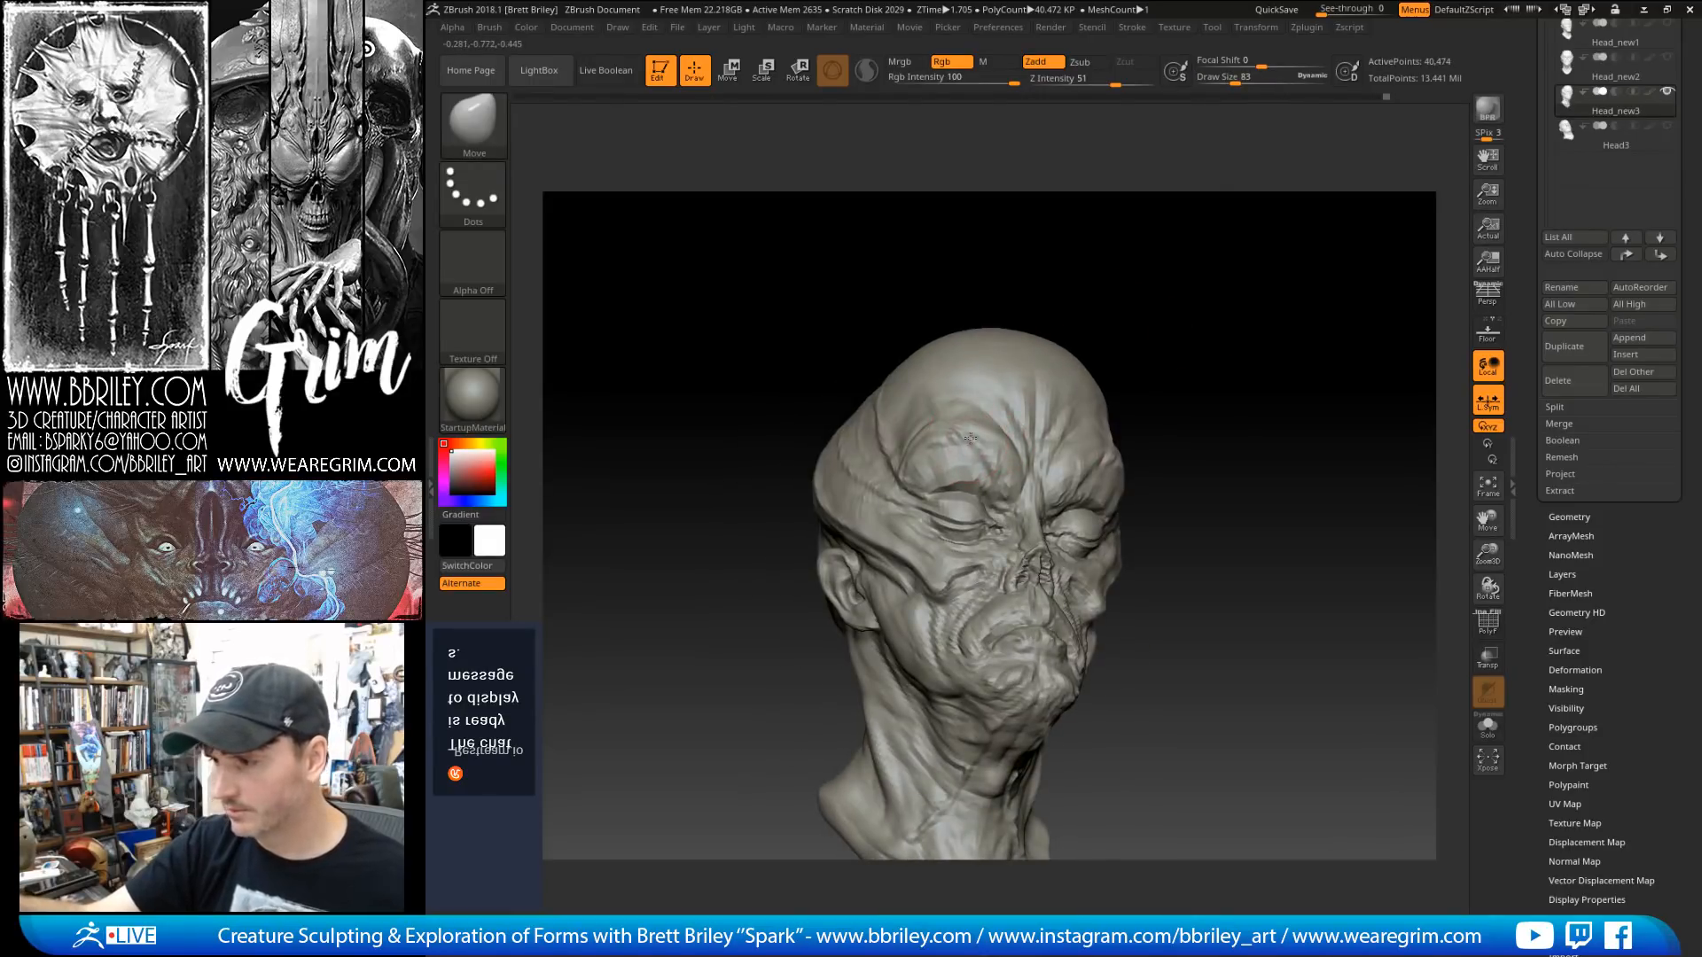
{"action": "mouse_move", "coordinate": [1125, 350]}
{"action": "left_mouse_down"}
{"action": "mouse_move", "coordinate": [1173, 331]}
{"action": "mouse_move", "coordinate": [1173, 262]}
{"action": "mouse_move", "coordinate": [1046, 363]}
{"action": "left_mouse_up"}
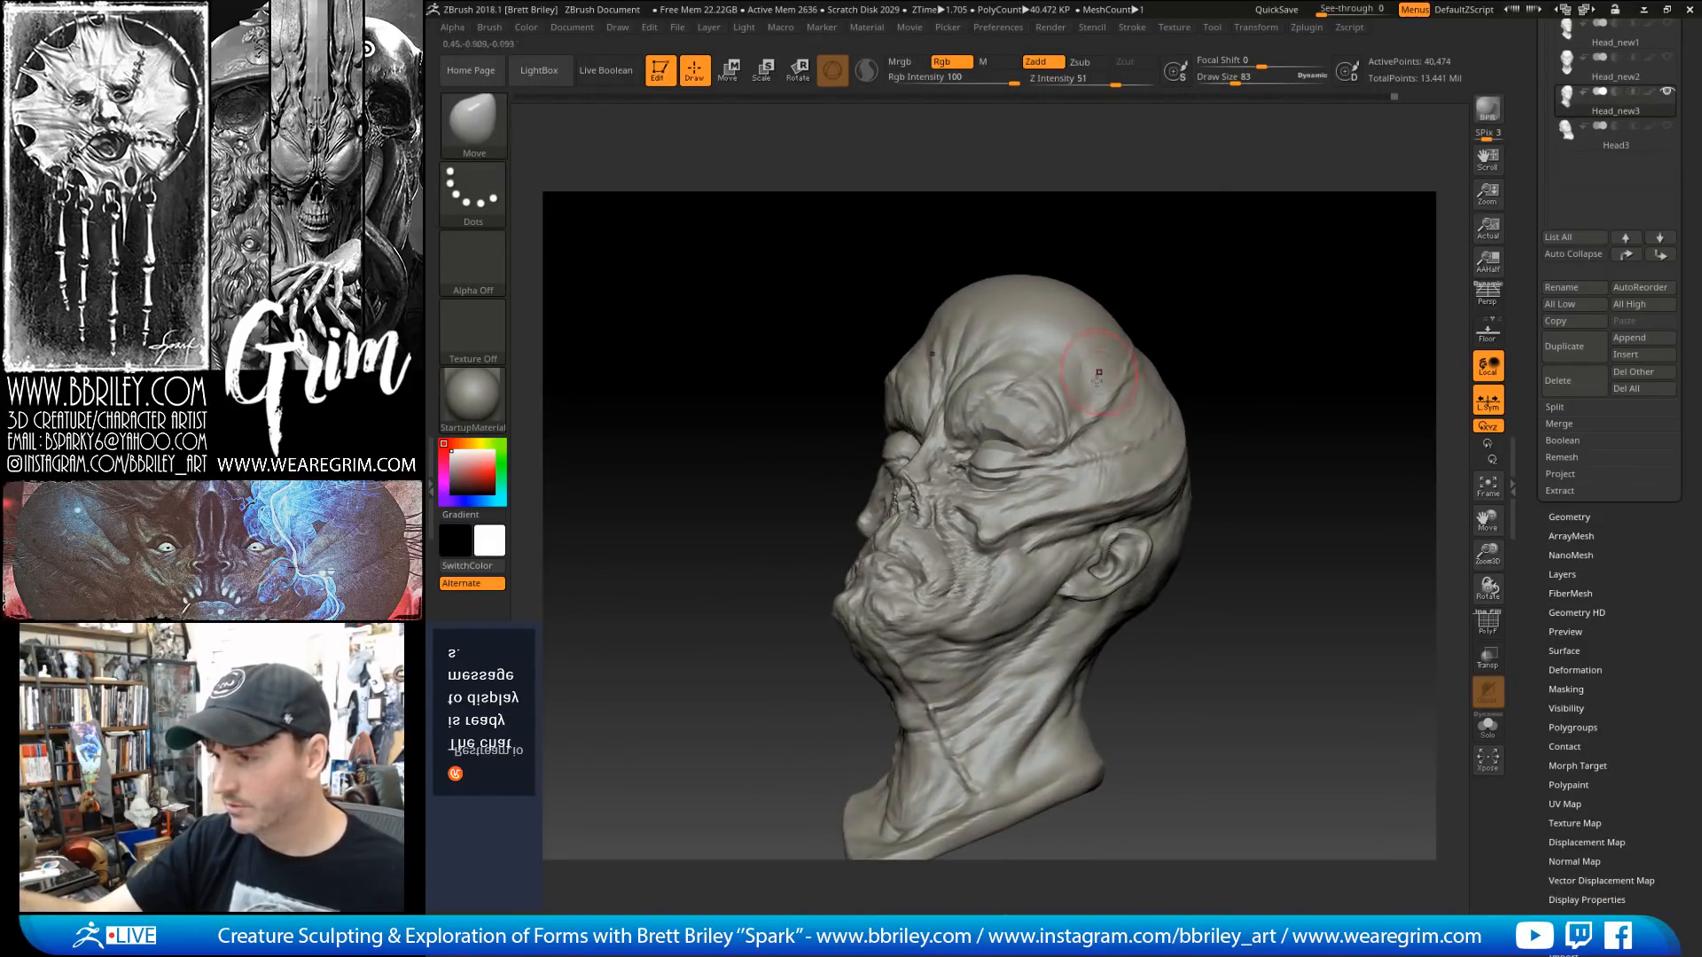
{"action": "key", "text": "bracketleft"}
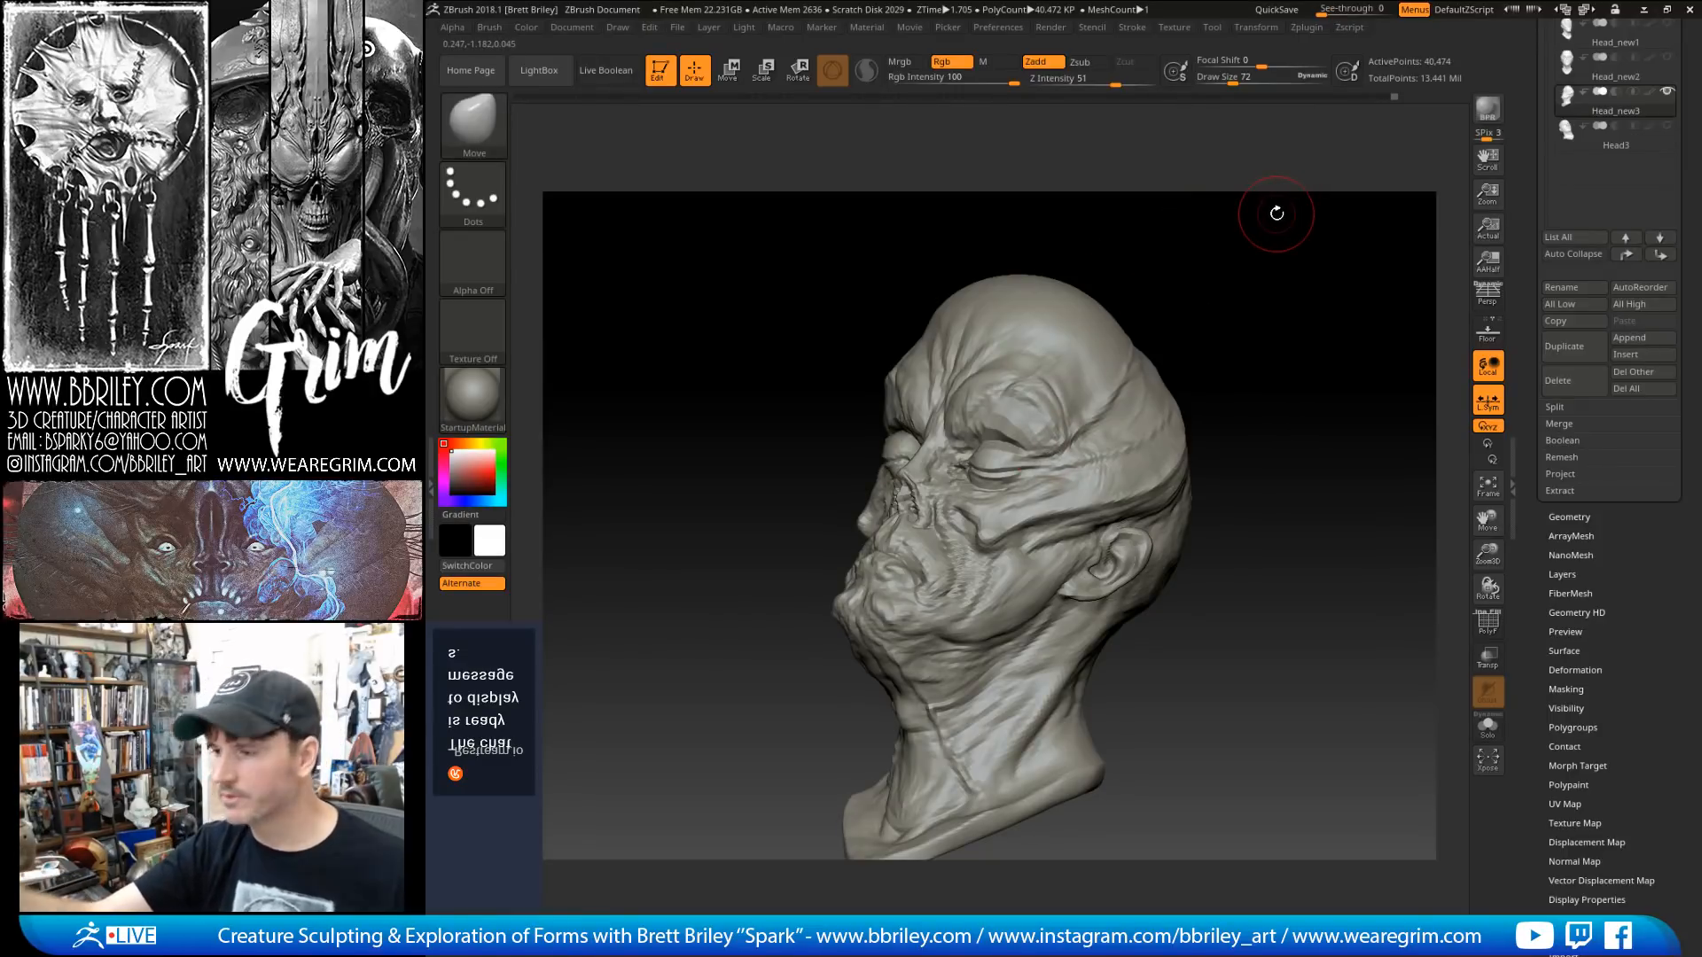
{"action": "mouse_move", "coordinate": [1189, 296]}
{"action": "left_mouse_down"}
{"action": "mouse_move", "coordinate": [1257, 319]}
{"action": "mouse_move", "coordinate": [1251, 357]}
{"action": "mouse_move", "coordinate": [1223, 383]}
{"action": "mouse_move", "coordinate": [1184, 317]}
{"action": "left_mouse_up"}
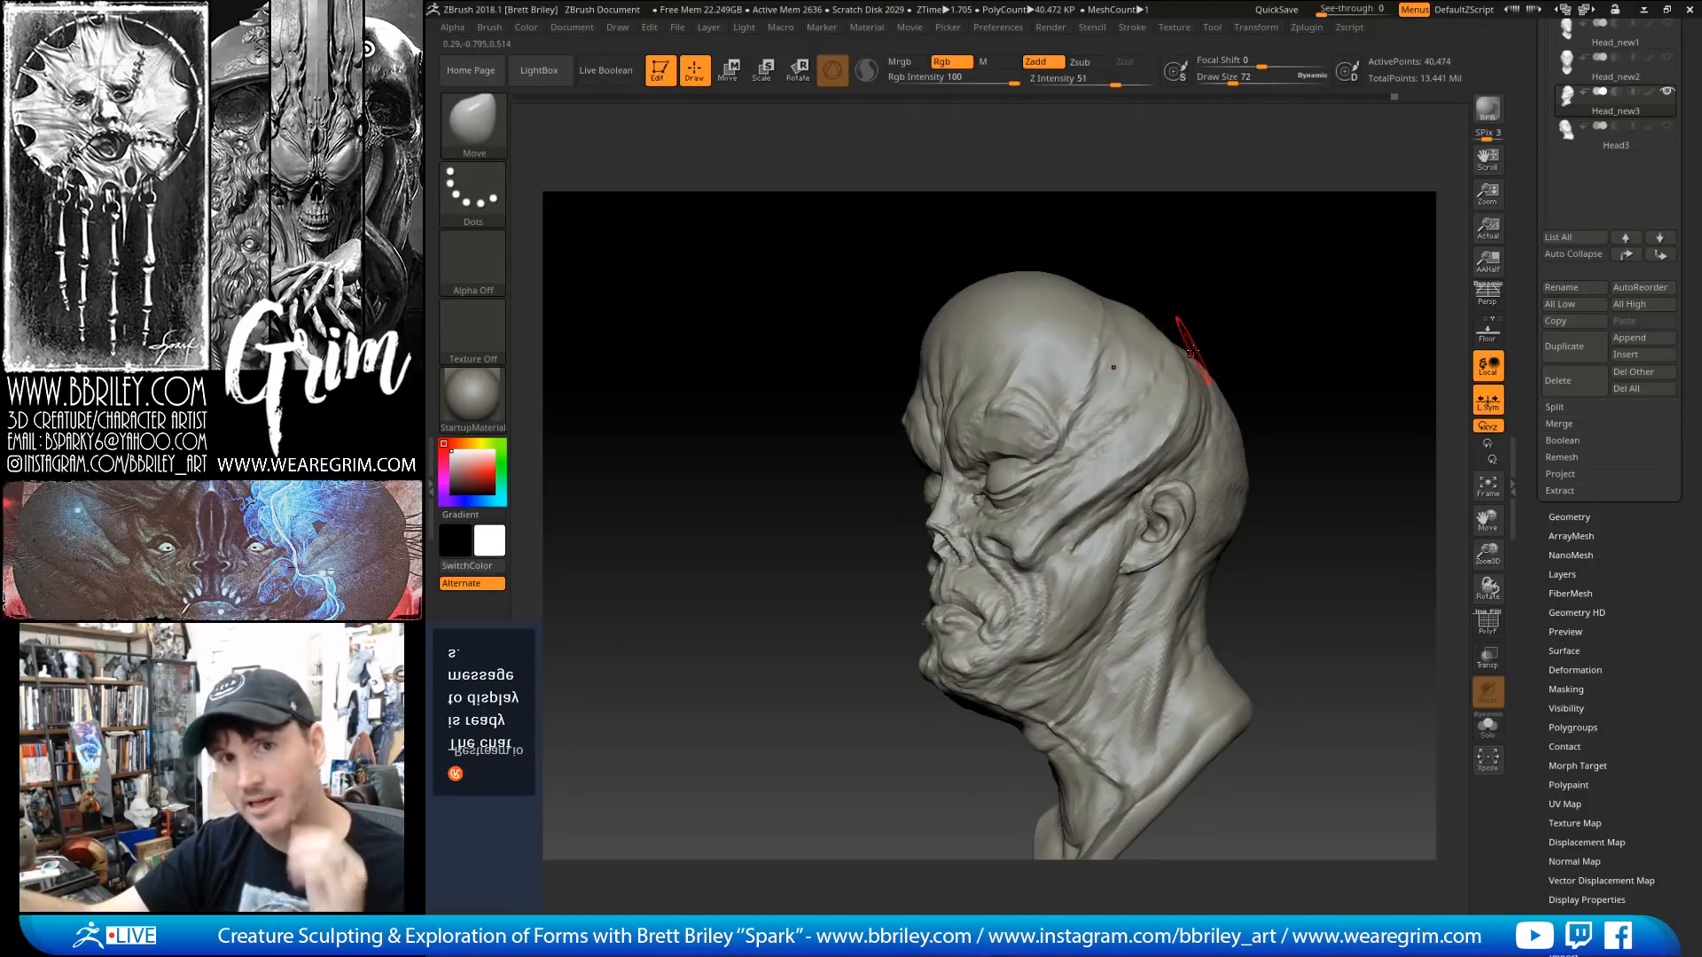
Step: Reshape the crown and rear slope of the skull with the Move brush at draw sizes 128 and 75
{"action": "mouse_move", "coordinate": [1260, 298]}
{"action": "left_mouse_down"}
{"action": "mouse_move", "coordinate": [1296, 312]}
{"action": "mouse_move", "coordinate": [1277, 376]}
{"action": "mouse_move", "coordinate": [1265, 353]}
{"action": "mouse_move", "coordinate": [1212, 380]}
{"action": "mouse_move", "coordinate": [1253, 417]}
{"action": "mouse_move", "coordinate": [1166, 327]}
{"action": "left_mouse_up"}
{"action": "key", "text": "s"}
{"action": "left_click_drag", "start_coordinate": [897, 356], "coordinate": [905, 355]}
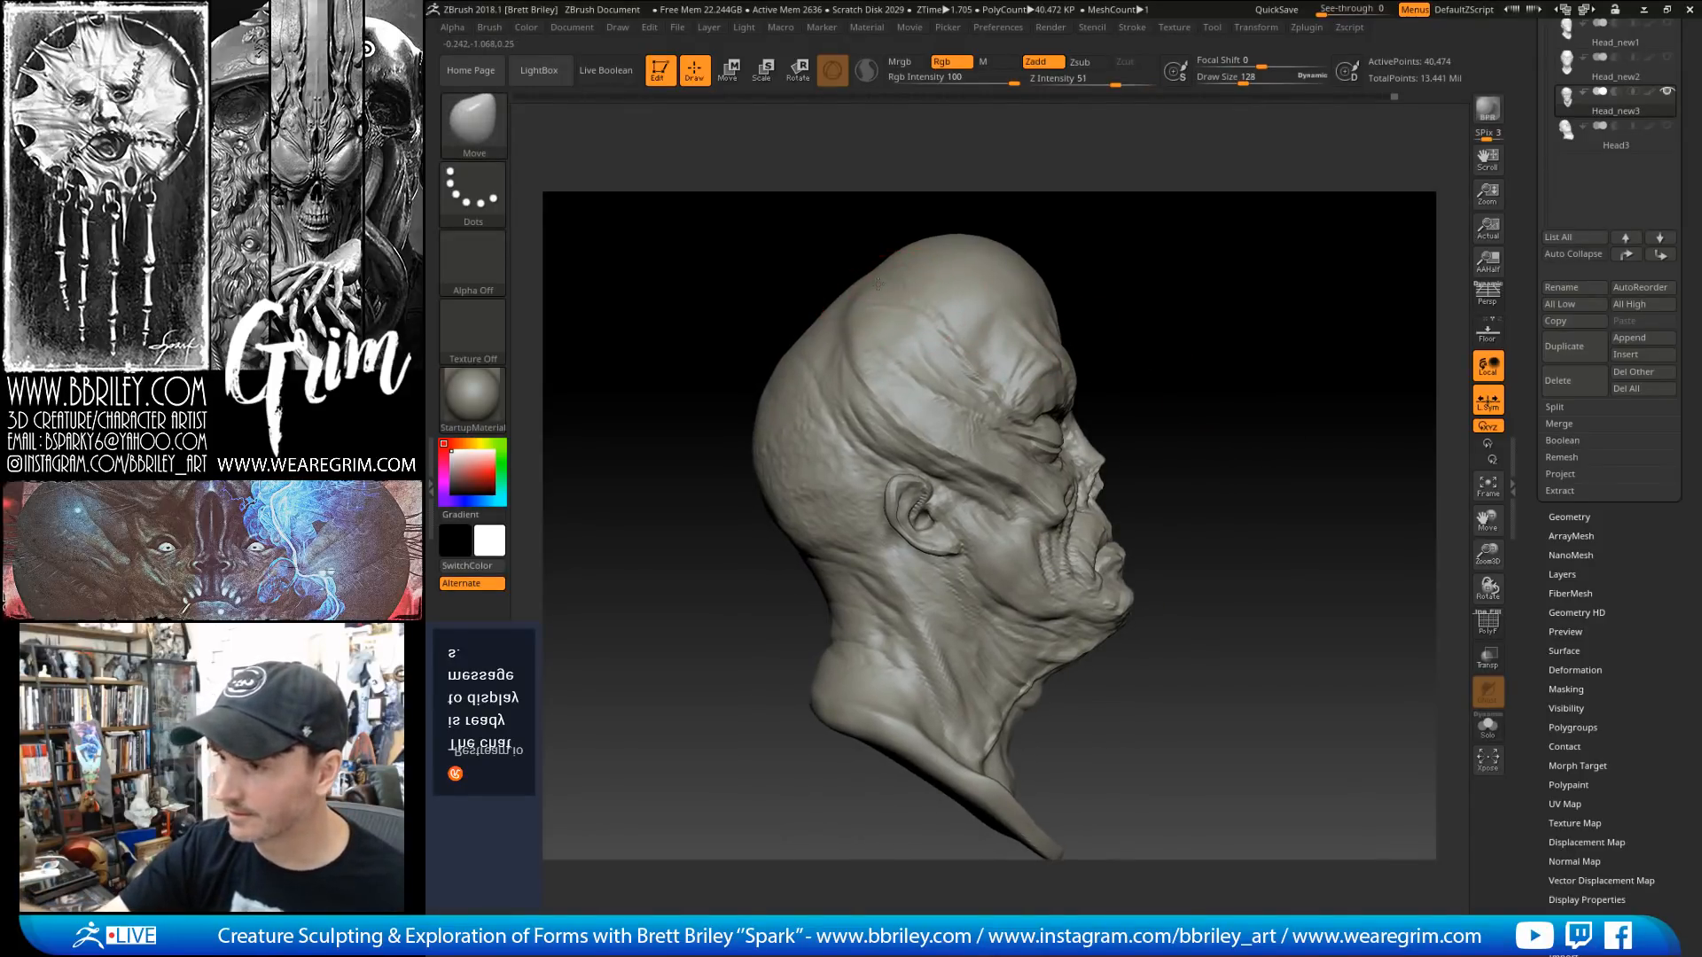
{"action": "left_click_drag", "start_coordinate": [877, 284], "coordinate": [886, 294]}
{"action": "left_click_drag", "start_coordinate": [991, 211], "coordinate": [975, 212]}
{"action": "key", "text": "s"}
{"action": "left_click_drag", "start_coordinate": [847, 312], "coordinate": [836, 312]}
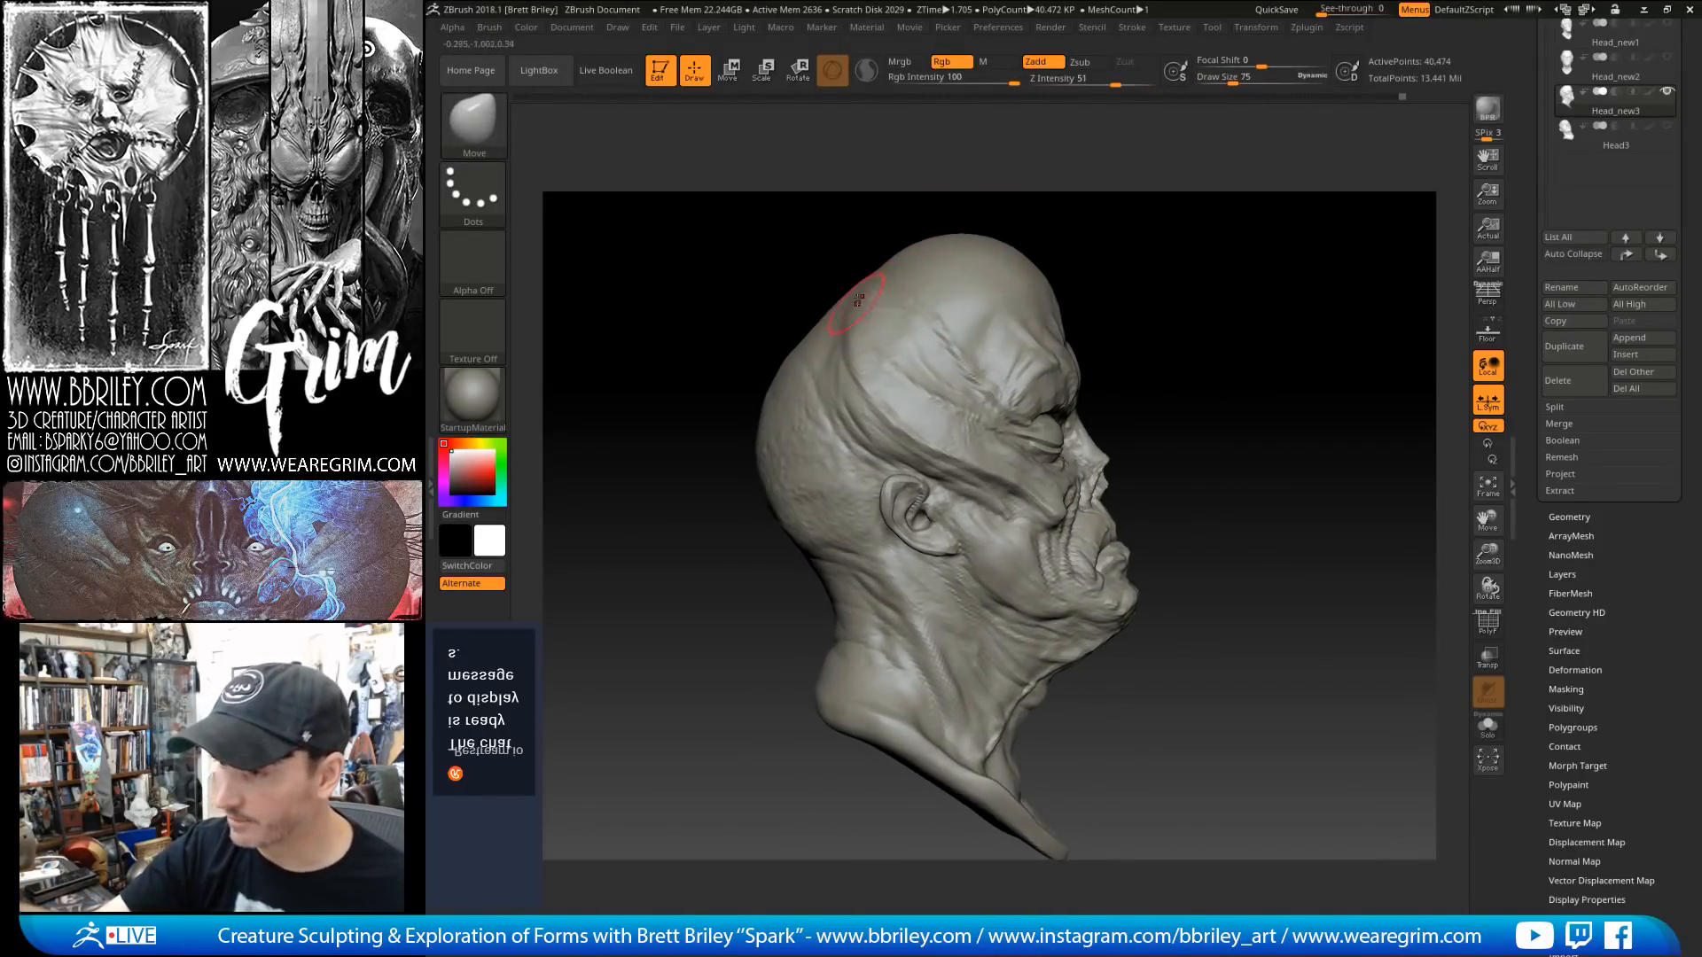
Step: Adjust the side profile of the skull and face with the Move brush, reducing the draw size to 68
{"action": "mouse_move", "coordinate": [1098, 202]}
{"action": "left_mouse_down"}
{"action": "mouse_move", "coordinate": [1143, 215]}
{"action": "mouse_move", "coordinate": [1149, 265]}
{"action": "left_mouse_up"}
{"action": "key", "text": "s"}
{"action": "mouse_move", "coordinate": [1078, 382]}
{"action": "left_mouse_down"}
{"action": "mouse_move", "coordinate": [1128, 369]}
{"action": "mouse_move", "coordinate": [1106, 429]}
{"action": "mouse_move", "coordinate": [1131, 381]}
{"action": "mouse_move", "coordinate": [1109, 399]}
{"action": "mouse_move", "coordinate": [1114, 315]}
{"action": "mouse_move", "coordinate": [1105, 344]}
{"action": "left_mouse_up"}
{"action": "key", "text": "s"}
{"action": "key", "text": "s"}
{"action": "key", "text": "s"}
{"action": "left_click_drag", "start_coordinate": [1170, 244], "coordinate": [1176, 243]}
{"action": "left_click_drag", "start_coordinate": [1176, 236], "coordinate": [1168, 291]}
{"action": "key", "text": "s"}
{"action": "left_click_drag", "start_coordinate": [993, 458], "coordinate": [949, 455]}
{"action": "key", "text": "s"}
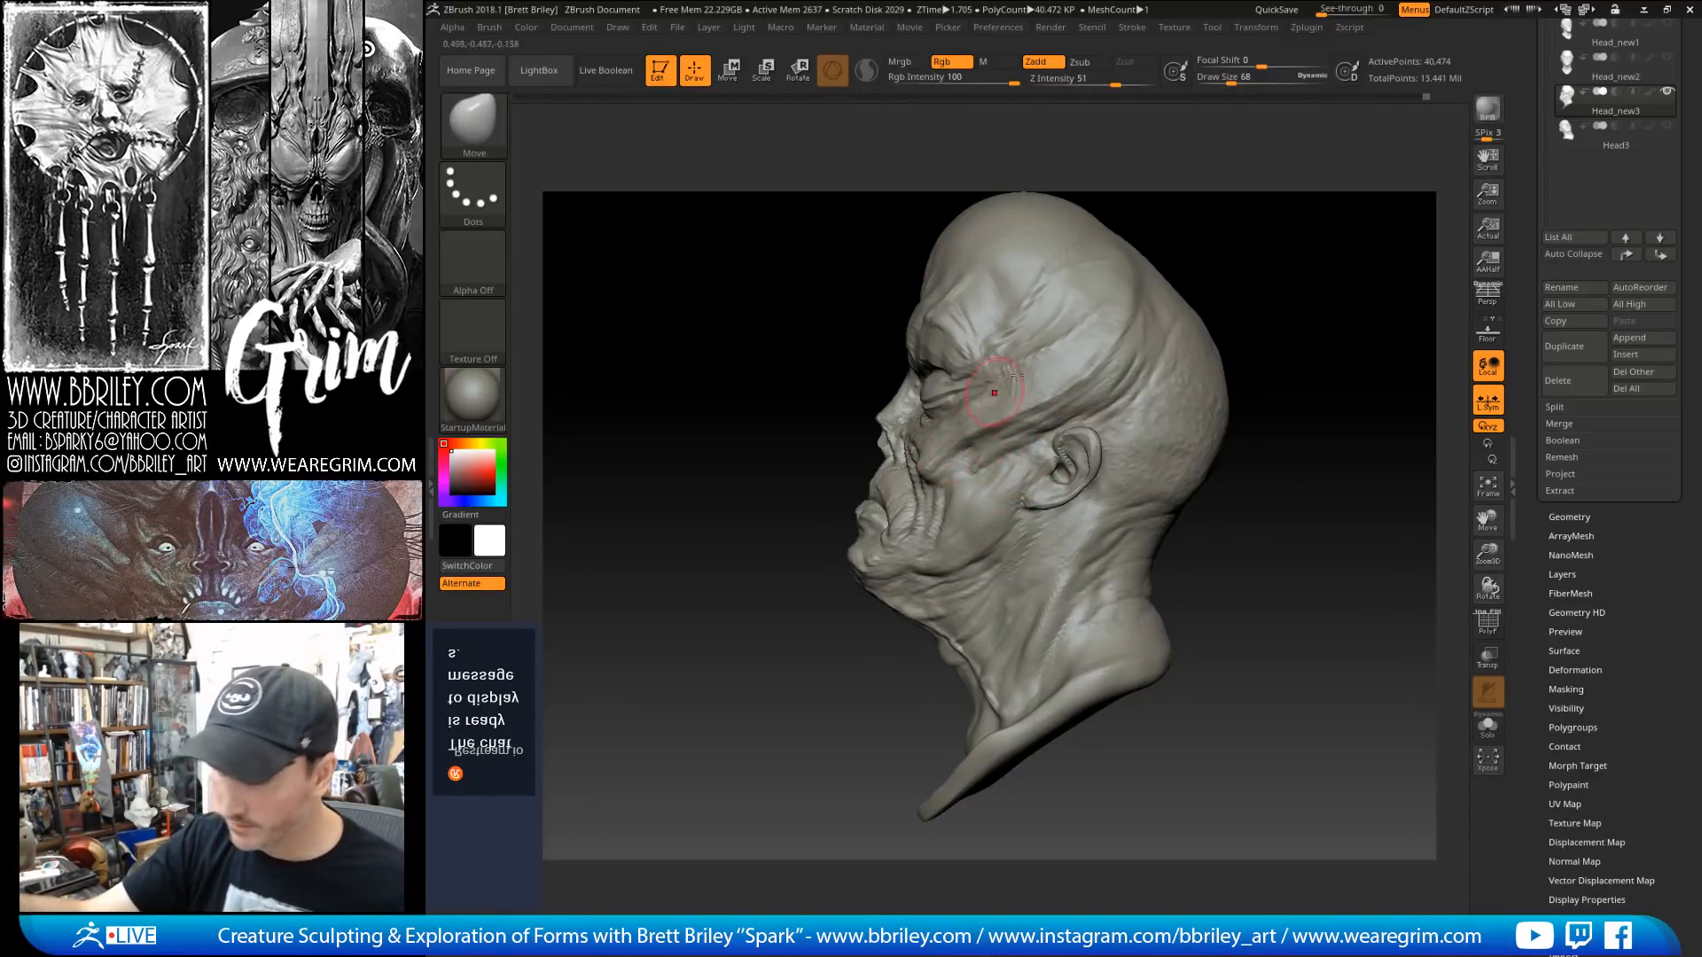
Step: Raise the head three subdivision levels and smooth the cheek below the eye at draw size 21
{"action": "left_click_drag", "start_coordinate": [1183, 253], "coordinate": [1315, 268]}
{"action": "key", "text": "d"}
{"action": "key", "text": "d"}
{"action": "key", "text": "d"}
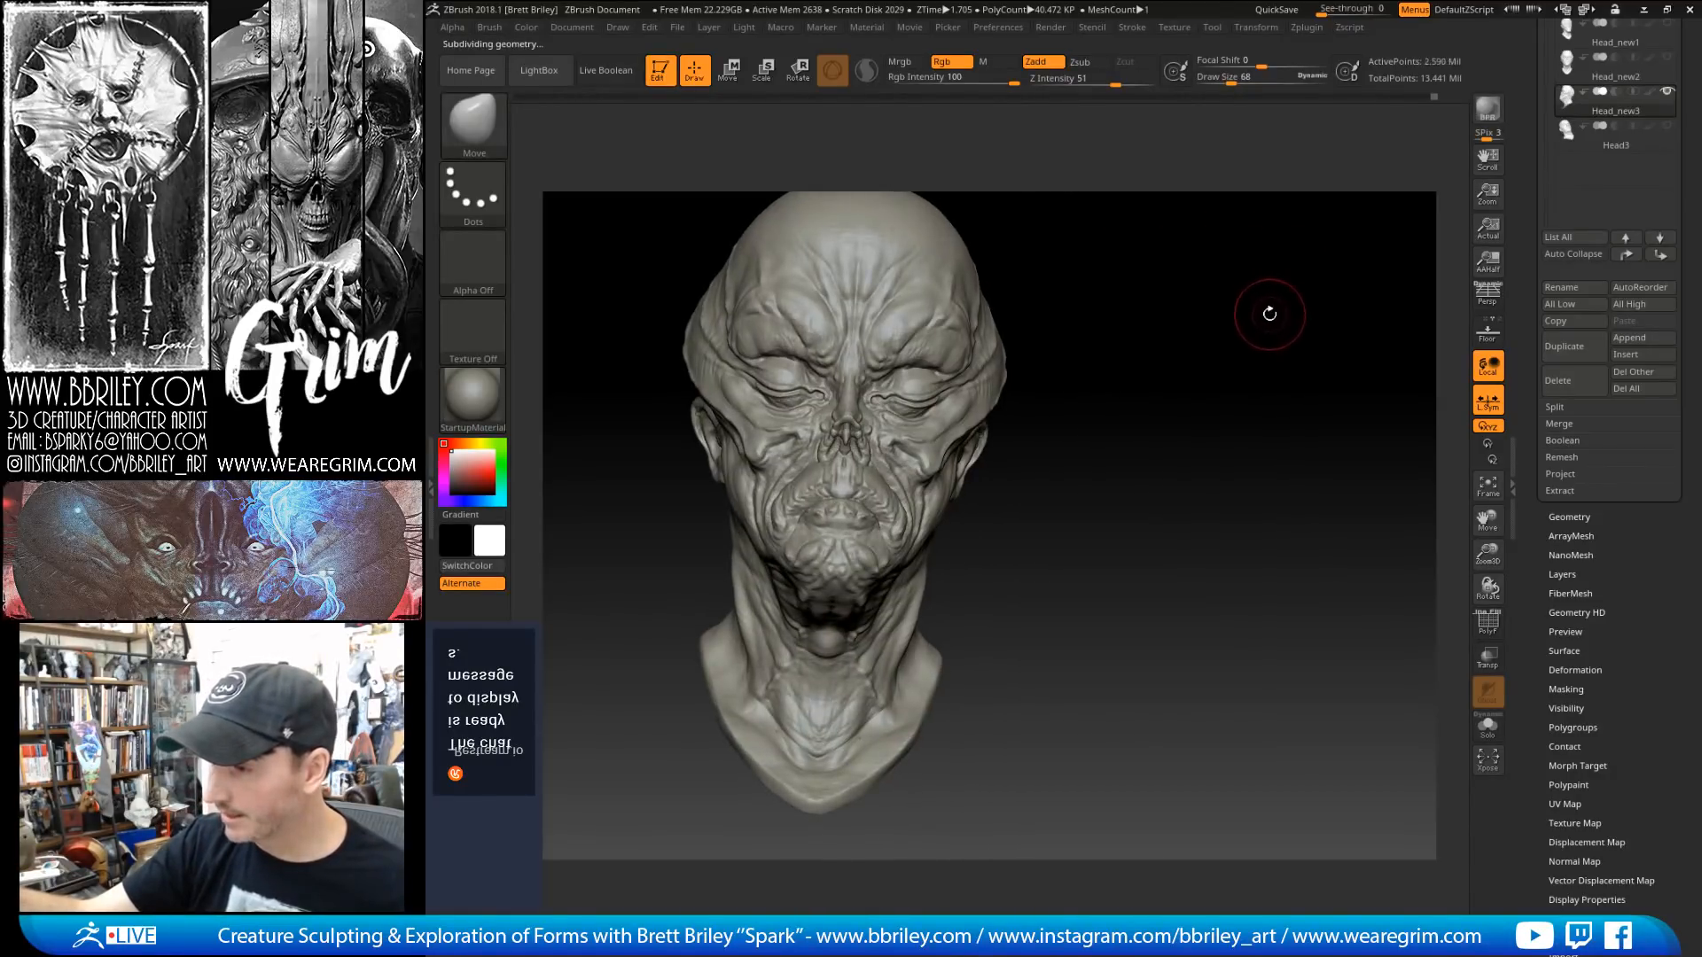
{"action": "left_click_drag", "start_coordinate": [1236, 330], "coordinate": [1242, 448]}
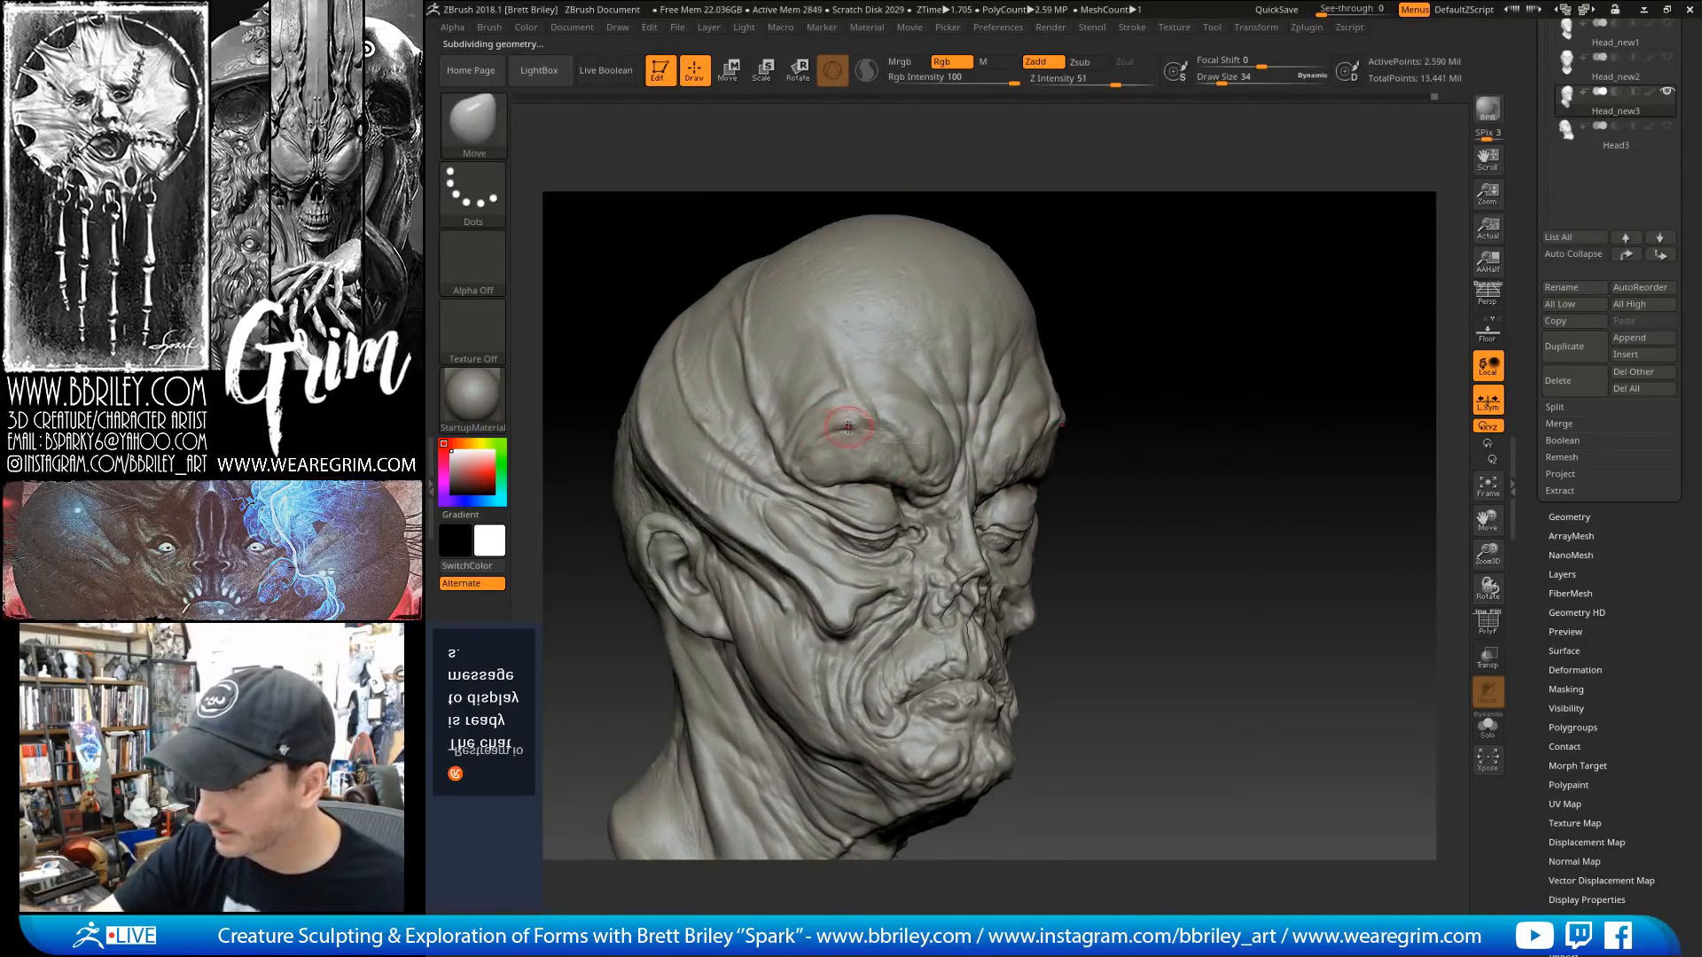
{"action": "key", "text": "shift"}
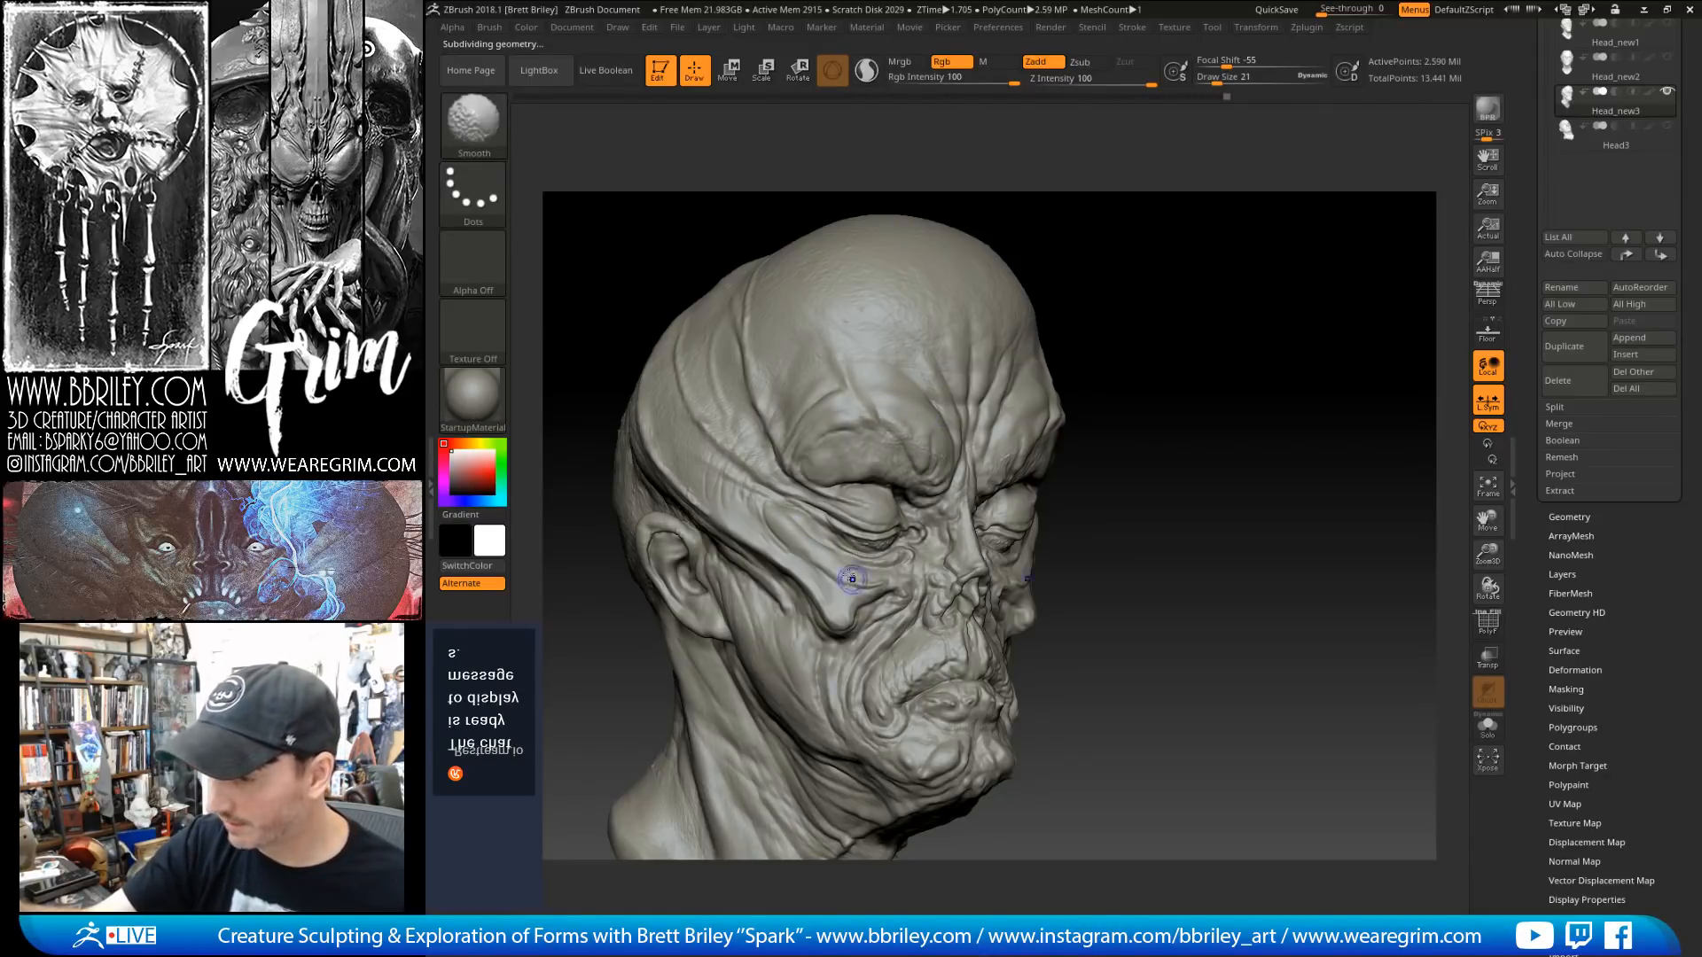
{"action": "right_click_drag", "start_coordinate": [915, 532], "coordinate": [836, 512]}
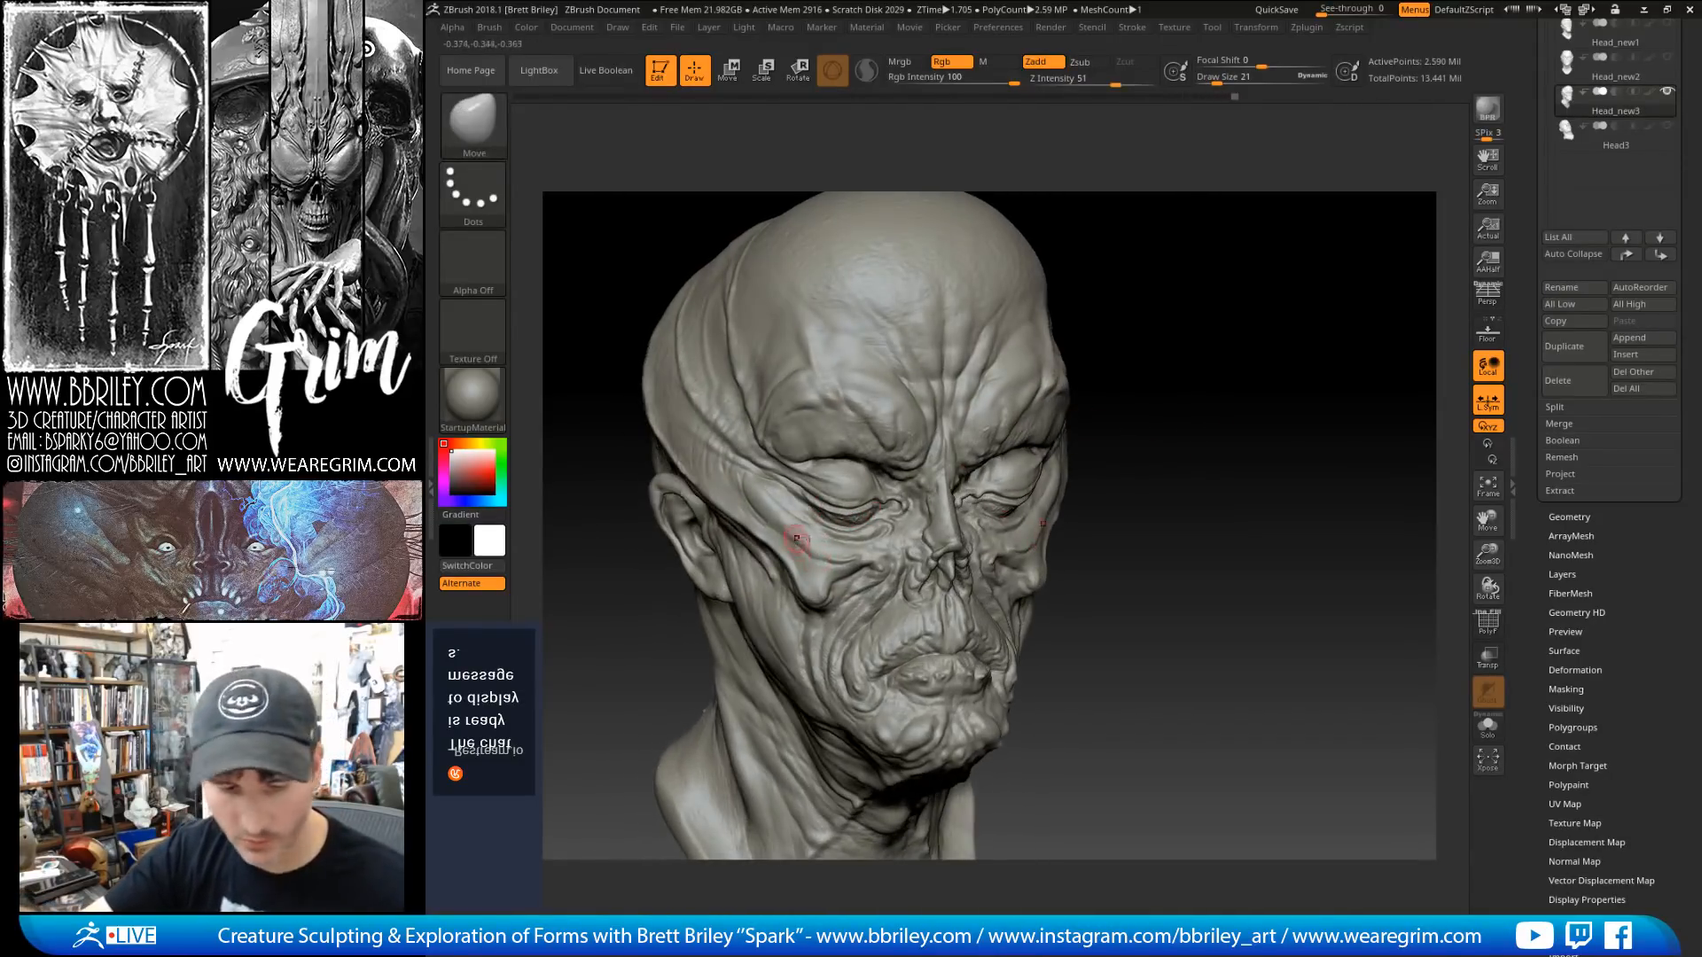
Step: Carve creases around the inner eyes, nose and upper lip with the DamStandard brush at draw size 10
{"action": "key", "text": "b"}
{"action": "key", "text": "d"}
{"action": "key", "text": "s"}
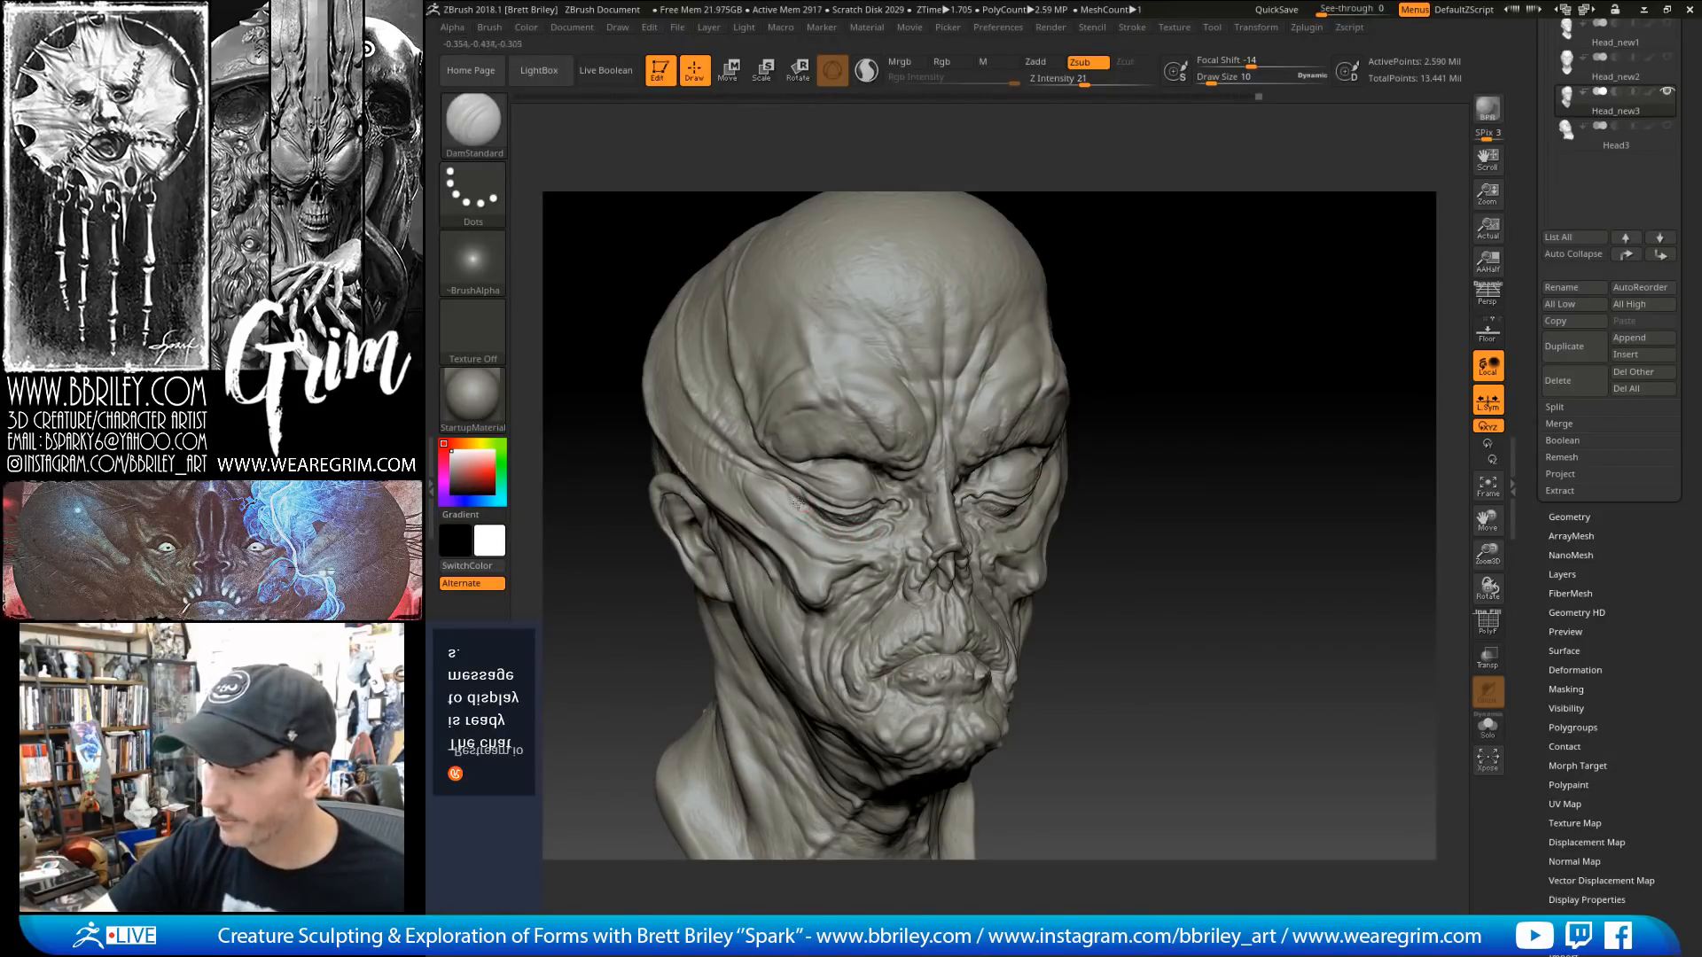
{"action": "left_click_drag", "start_coordinate": [1228, 369], "coordinate": [1203, 337]}
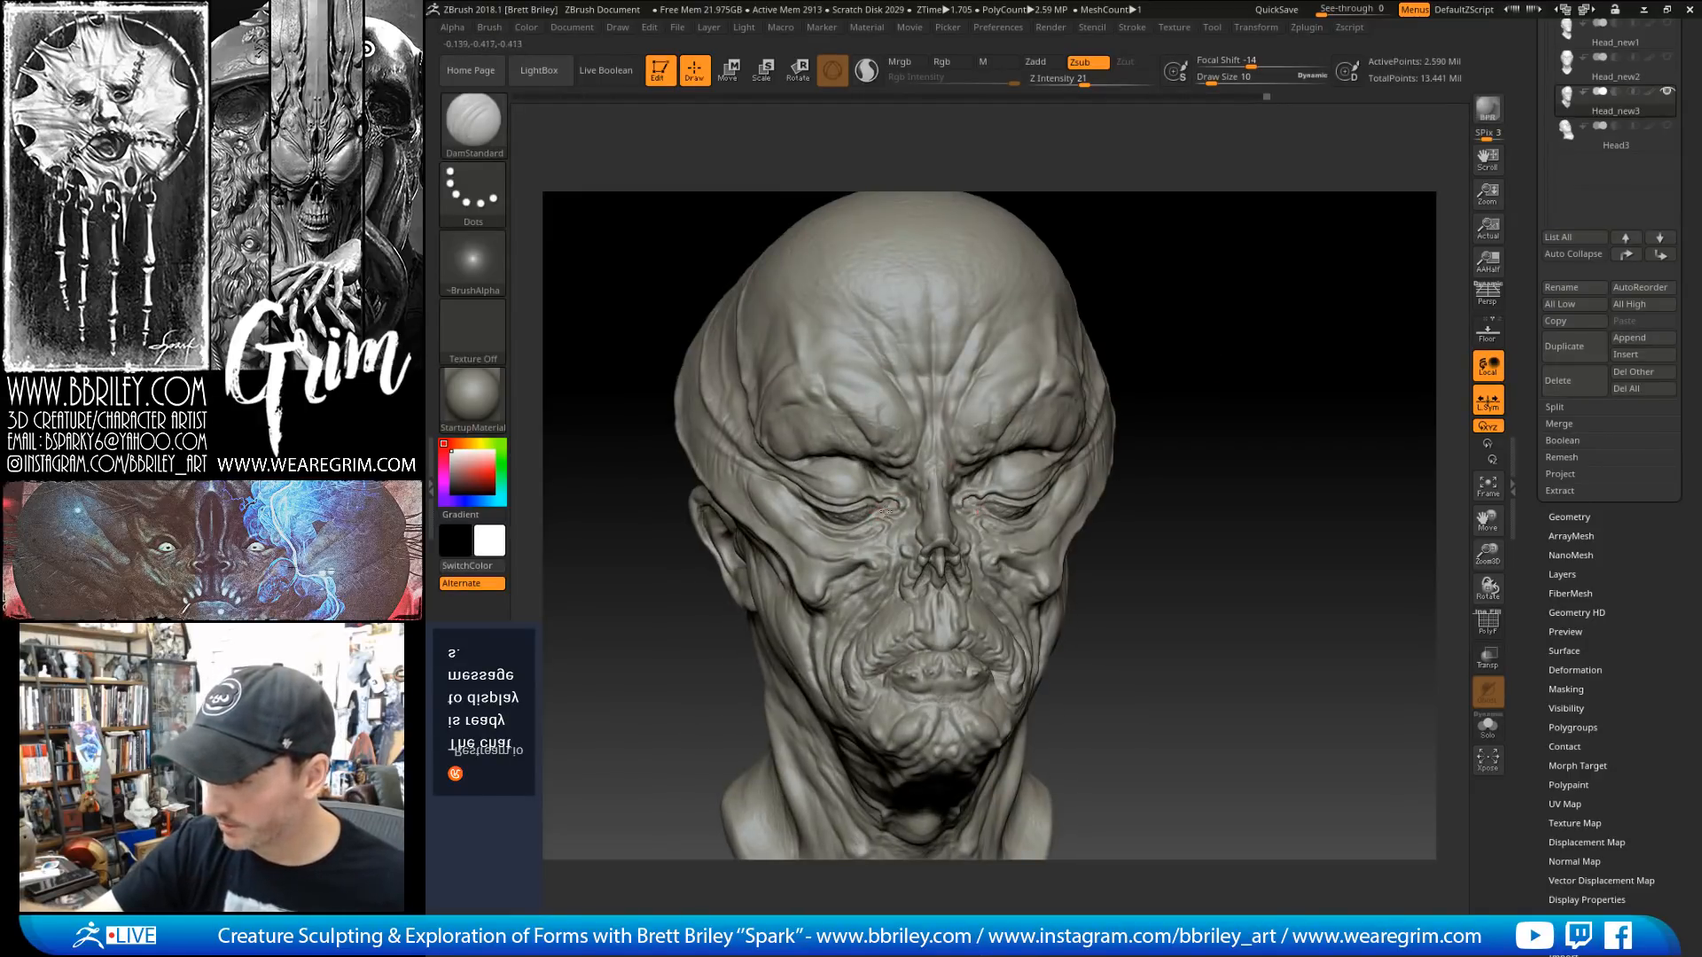
{"action": "left_click_drag", "start_coordinate": [1238, 254], "coordinate": [1116, 337]}
{"action": "left_click_drag", "start_coordinate": [957, 462], "coordinate": [1028, 465]}
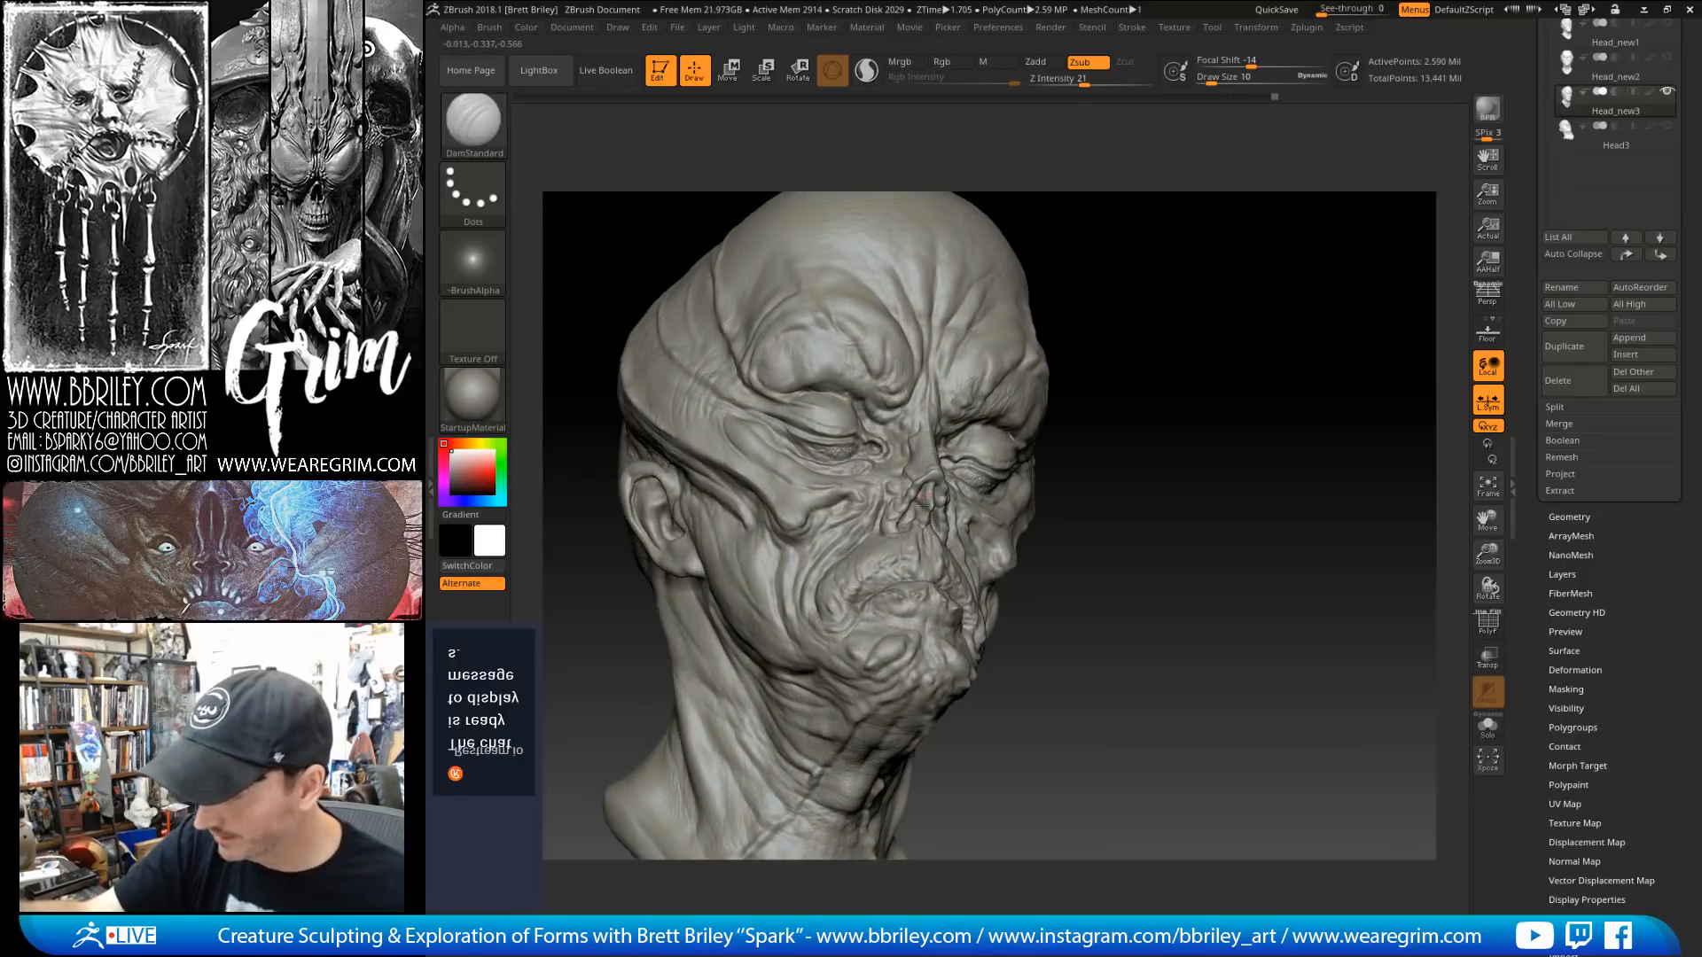
{"action": "left_click_drag", "start_coordinate": [1113, 281], "coordinate": [1050, 342]}
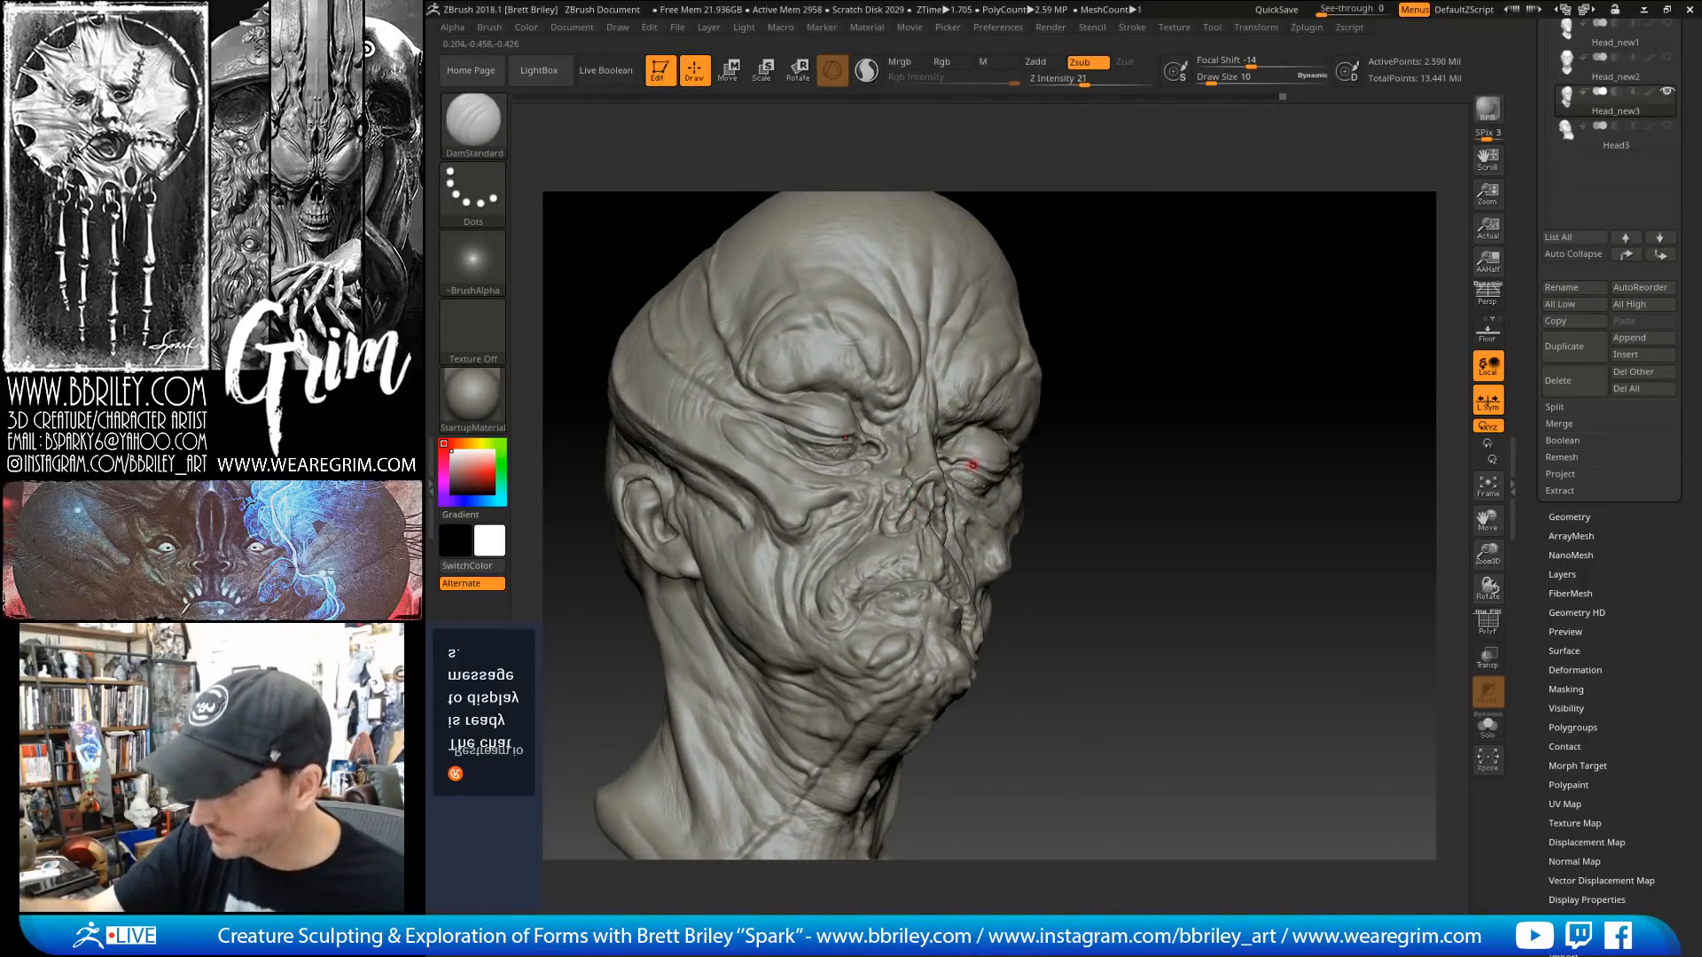
{"action": "left_click_drag", "start_coordinate": [972, 464], "coordinate": [944, 510]}
{"action": "left_click_drag", "start_coordinate": [1218, 259], "coordinate": [946, 541]}
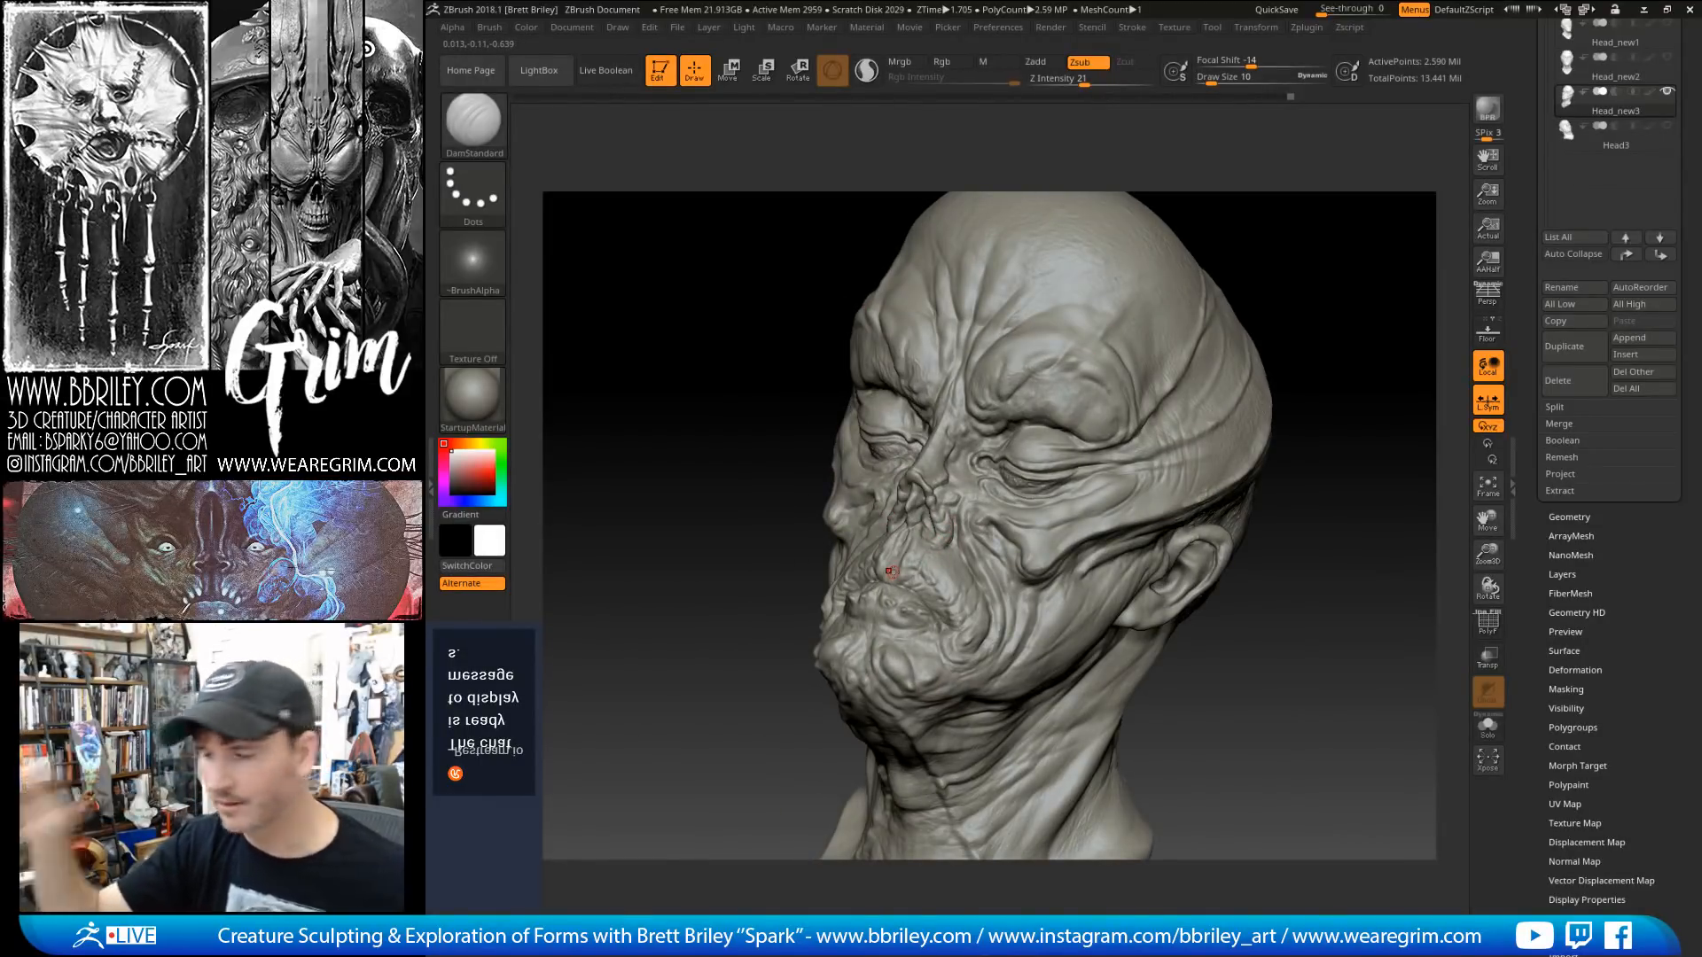
Step: Refine the corners of the mouth using the Move brush at draw size 44 and the Pinch brush
{"action": "mouse_move", "coordinate": [1277, 496]}
{"action": "left_mouse_down"}
{"action": "mouse_move", "coordinate": [1300, 290]}
{"action": "mouse_move", "coordinate": [1241, 387]}
{"action": "left_mouse_up"}
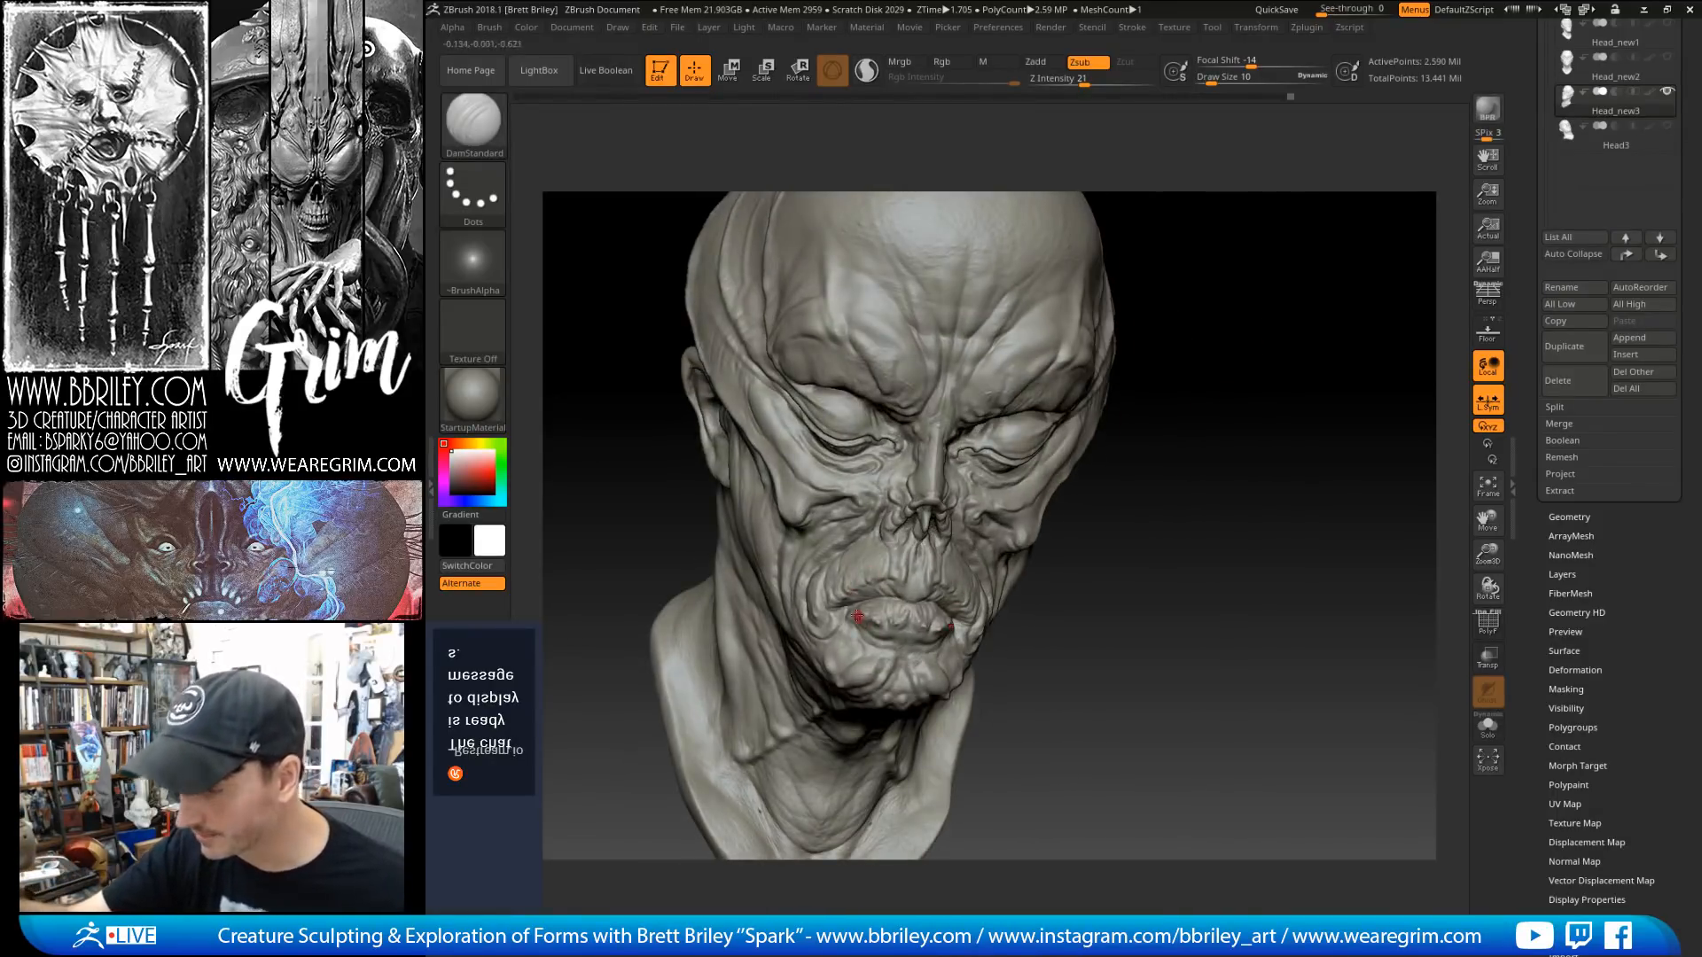
{"action": "key", "text": "b"}
{"action": "key", "text": "s"}
{"action": "key", "text": "t"}
{"action": "left_click_drag", "start_coordinate": [1072, 643], "coordinate": [1091, 638]}
{"action": "key", "text": "b"}
{"action": "key", "text": "m"}
{"action": "key", "text": "v"}
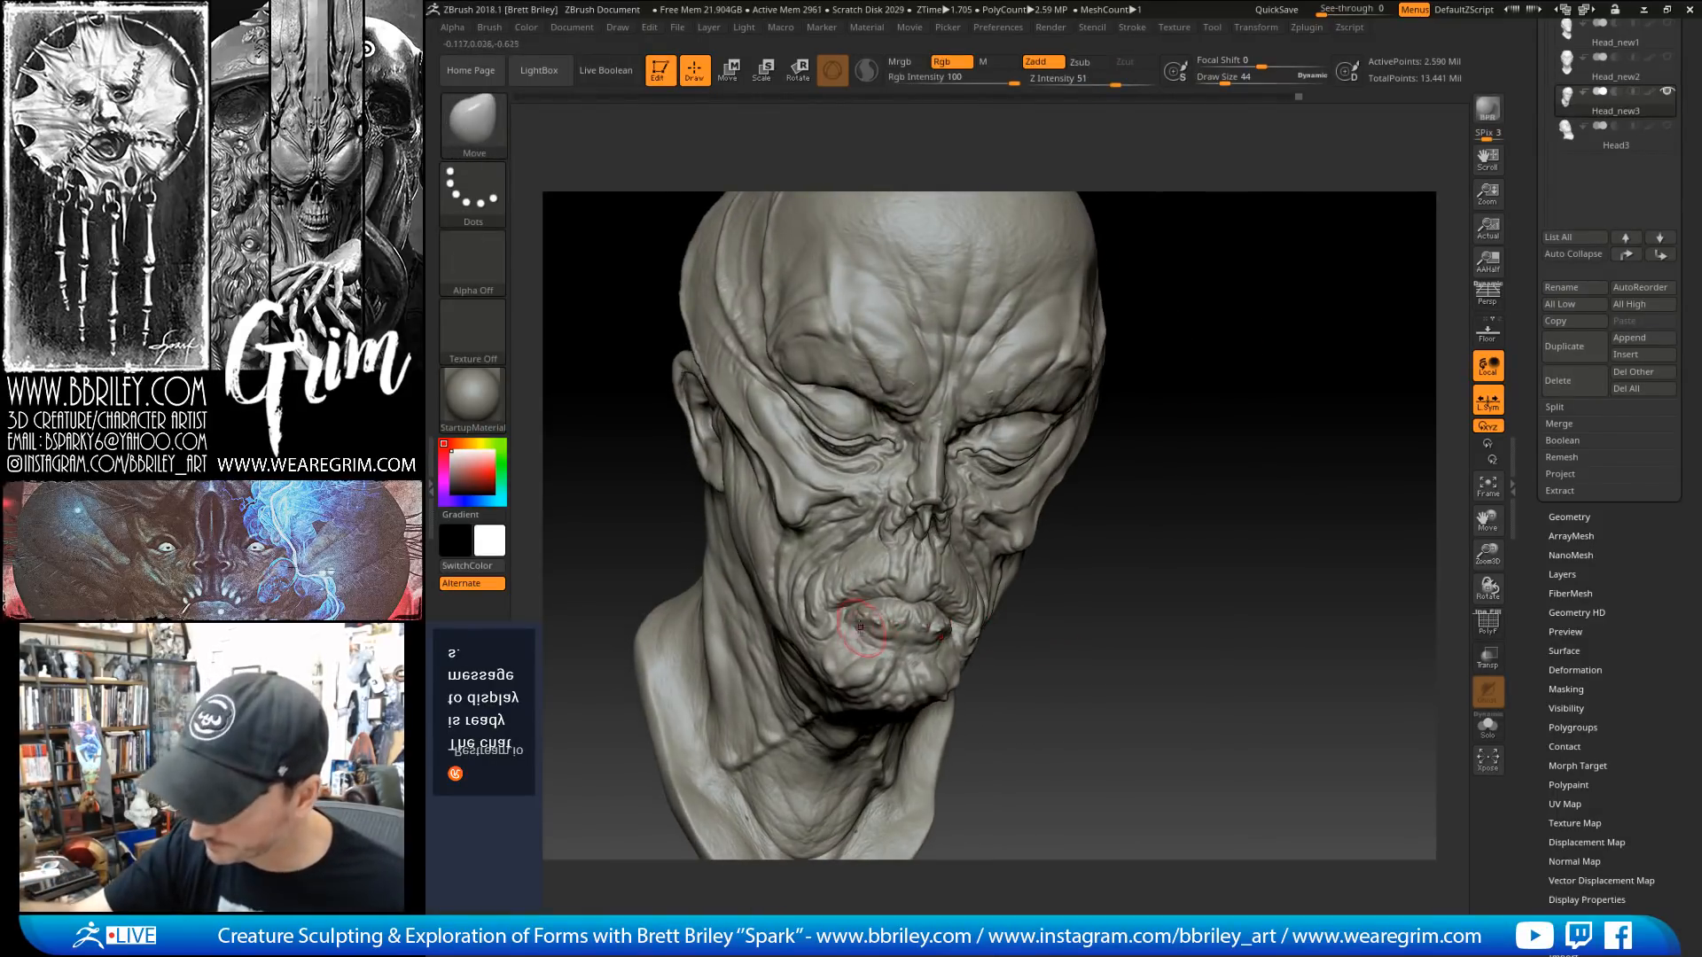
{"action": "key", "text": "["}
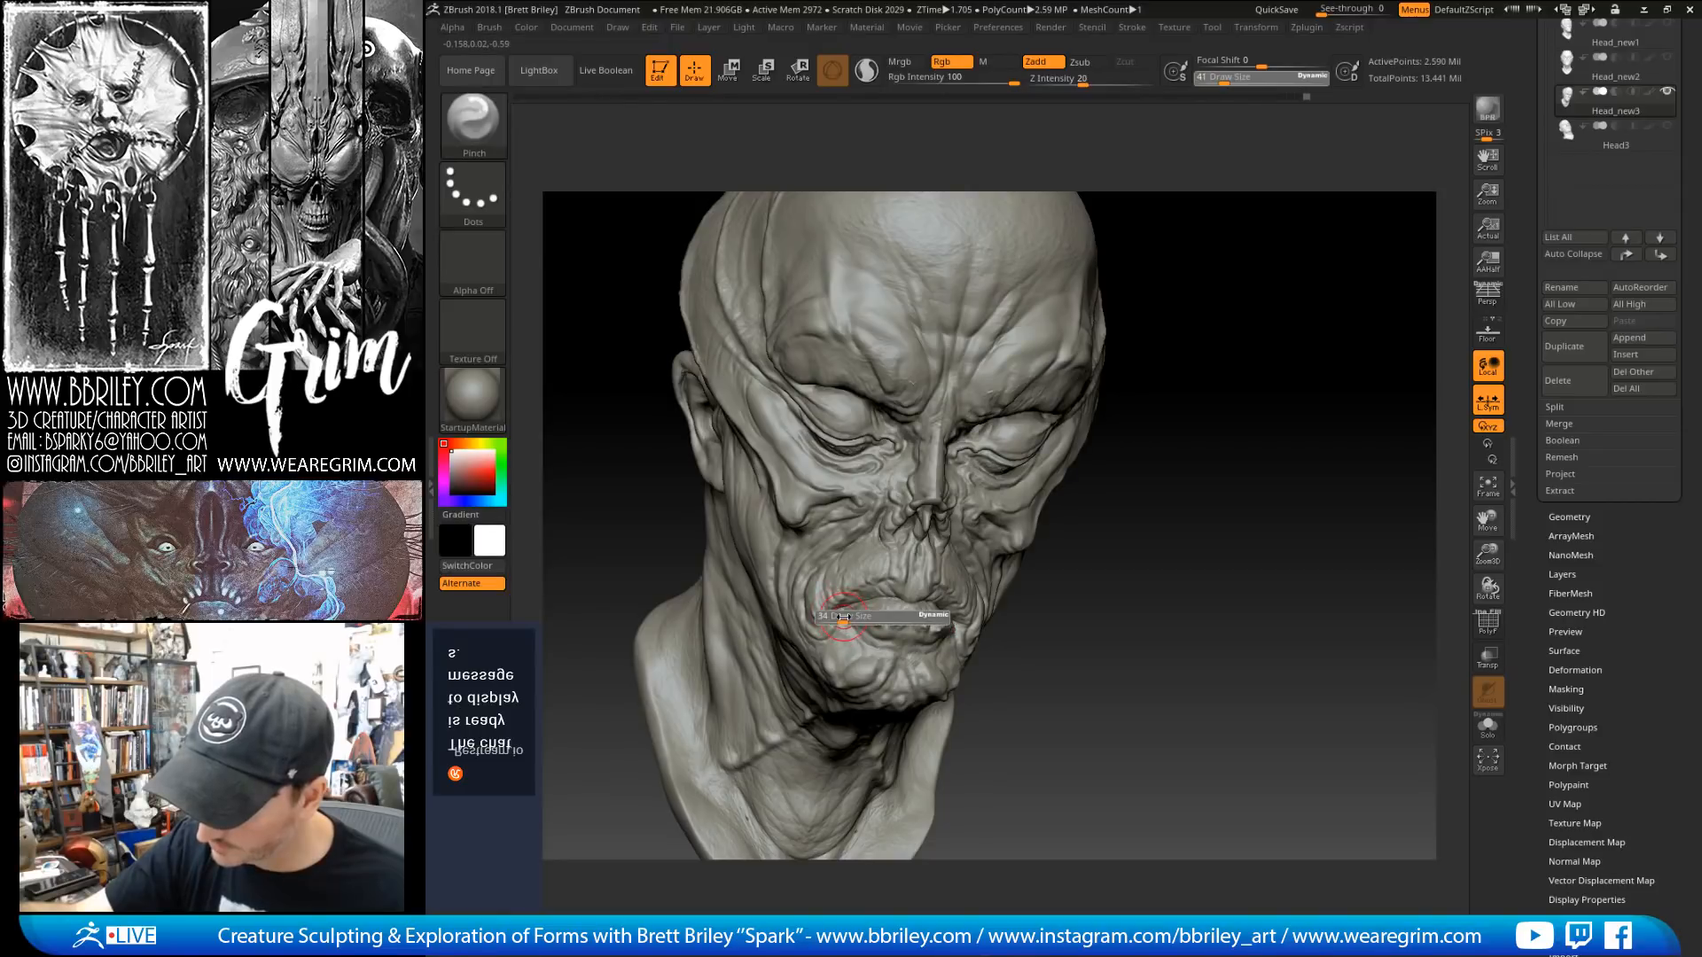
{"action": "left_click_drag", "start_coordinate": [831, 610], "coordinate": [842, 611]}
Step: Adjust the area below the outer eye corners with the Move brush at draw size 41
{"action": "left_click_drag", "start_coordinate": [1276, 514], "coordinate": [1242, 442]}
{"action": "key", "text": "s"}
{"action": "left_click_drag", "start_coordinate": [987, 465], "coordinate": [991, 464]}
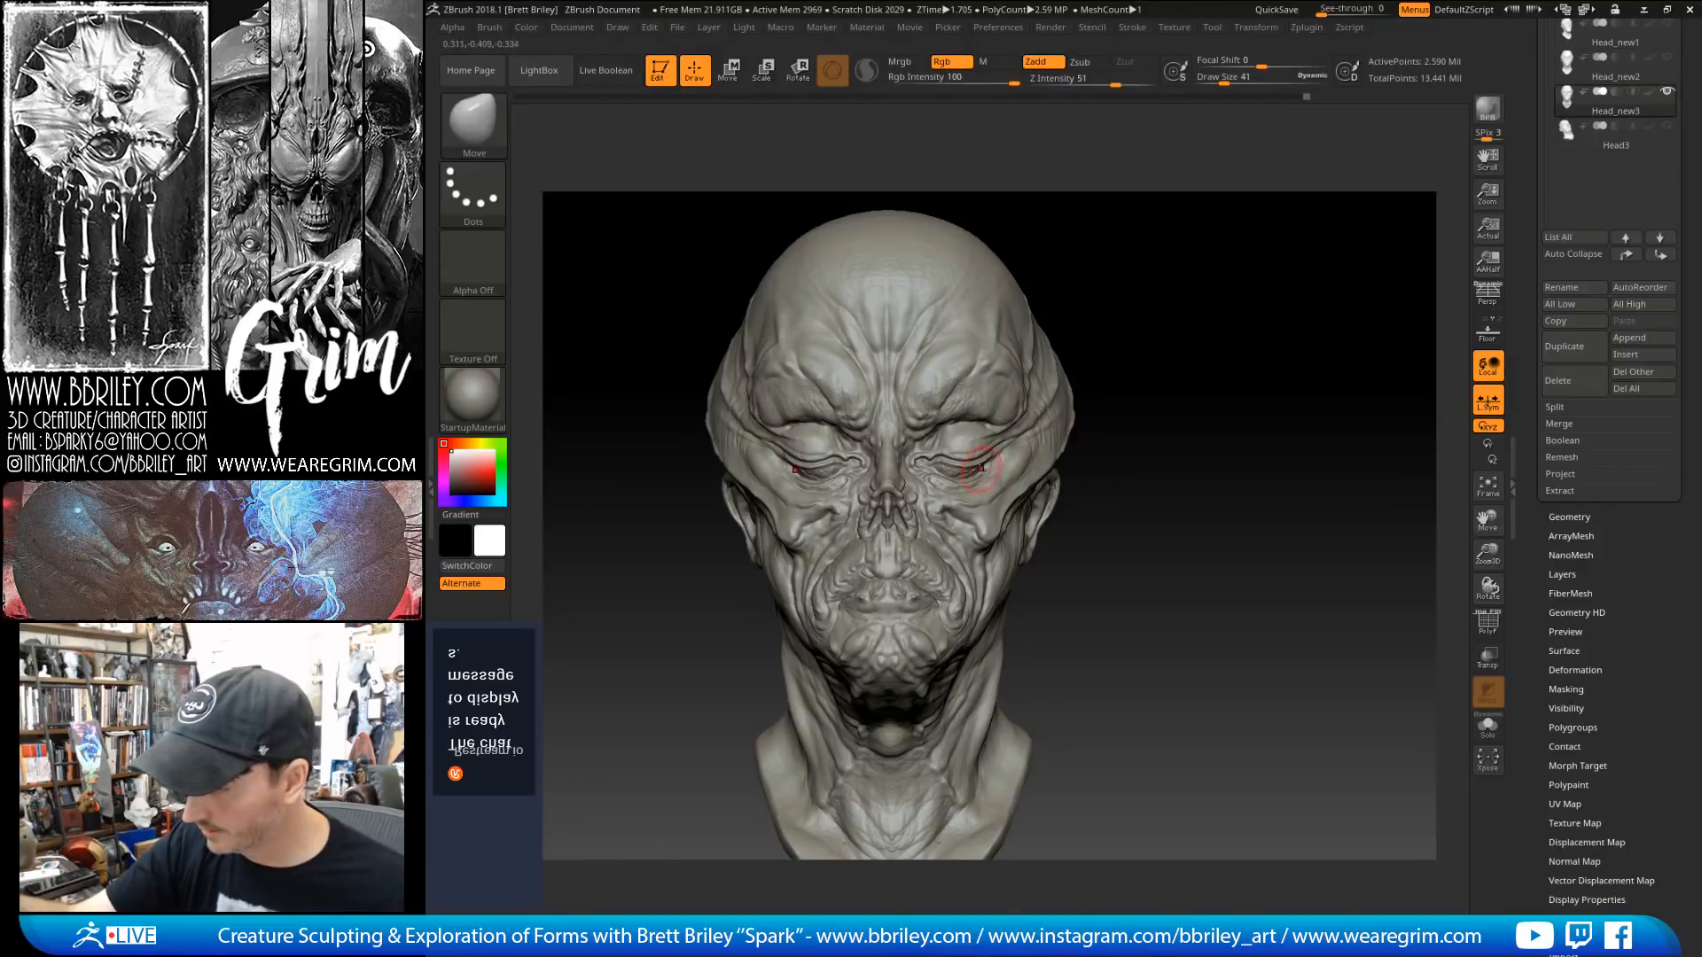
{"action": "left_click_drag", "start_coordinate": [1137, 302], "coordinate": [1154, 337]}
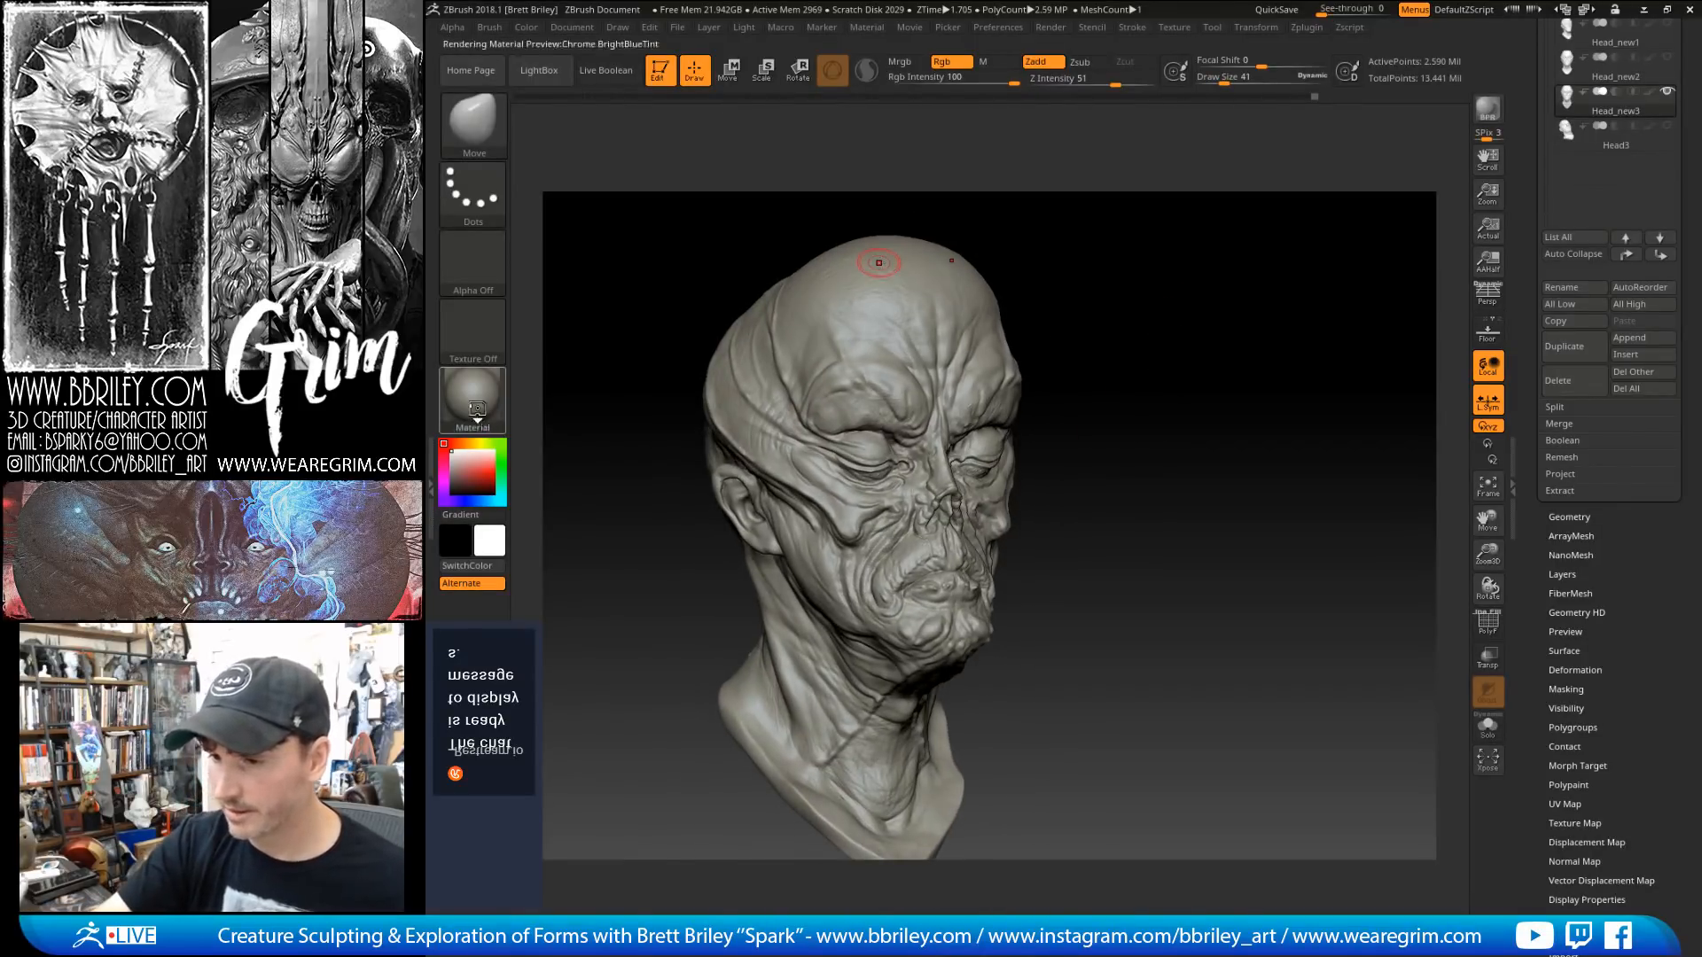
Step: Preview the head in a gold MatCap material and apply the grey (298) material
{"action": "left_click", "coordinate": [472, 397]}
{"action": "mouse_move", "coordinate": [691, 584]}
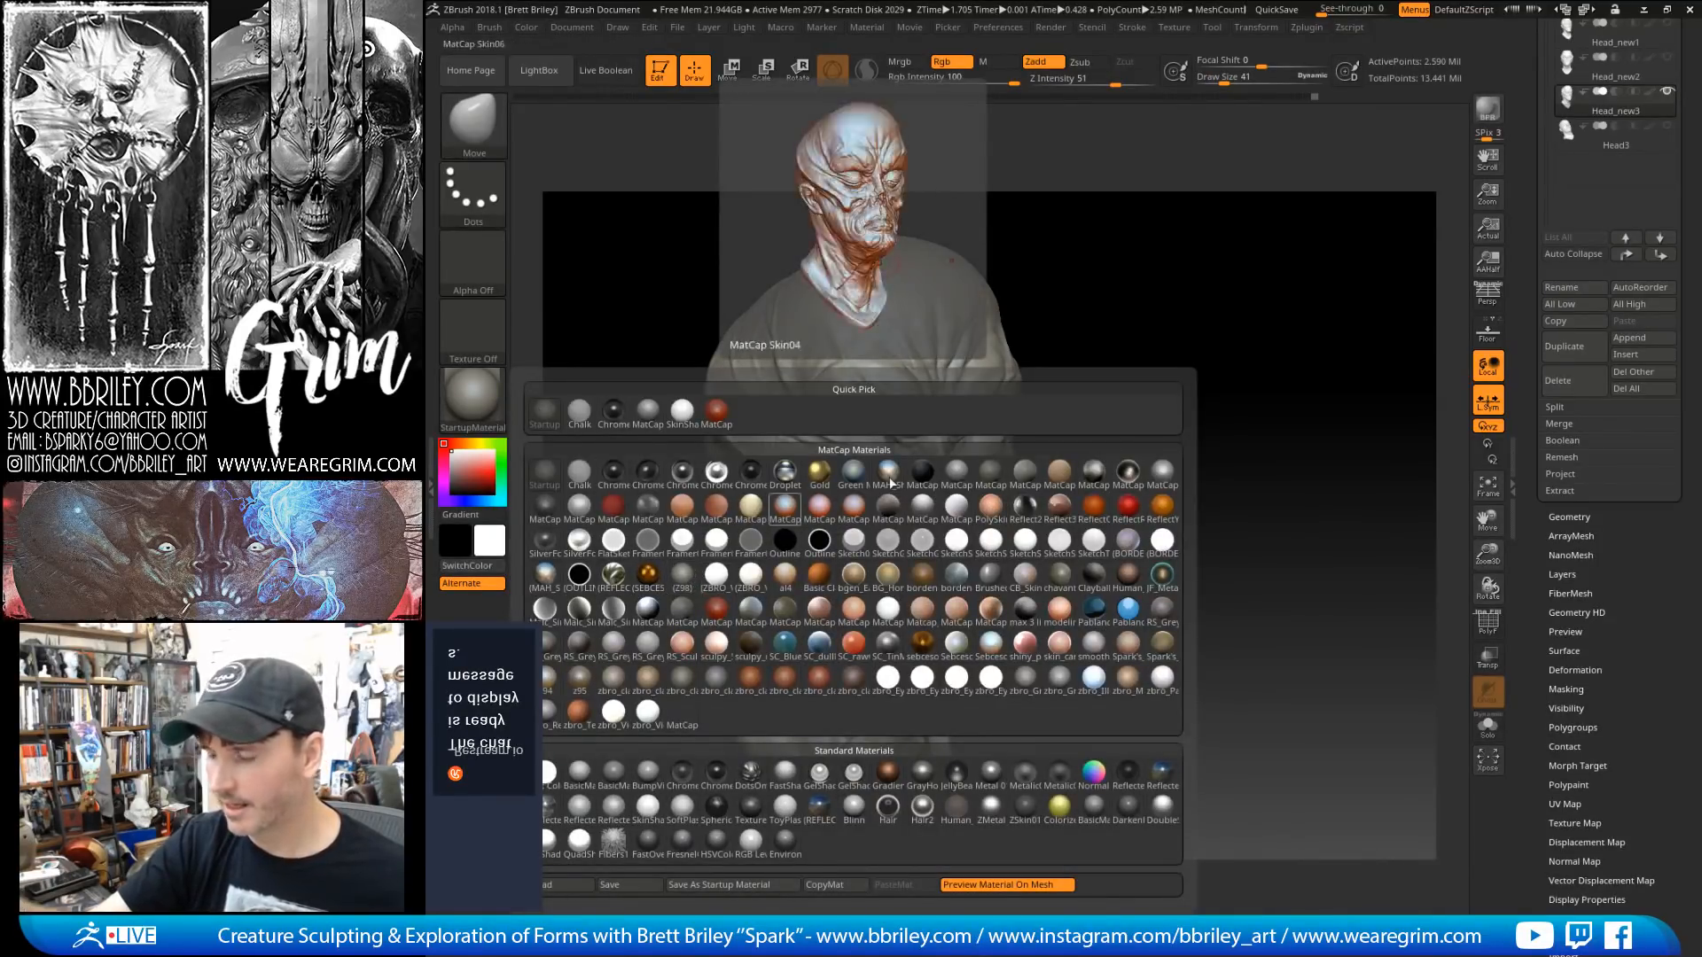
{"action": "left_click_drag", "start_coordinate": [1186, 333], "coordinate": [1184, 275]}
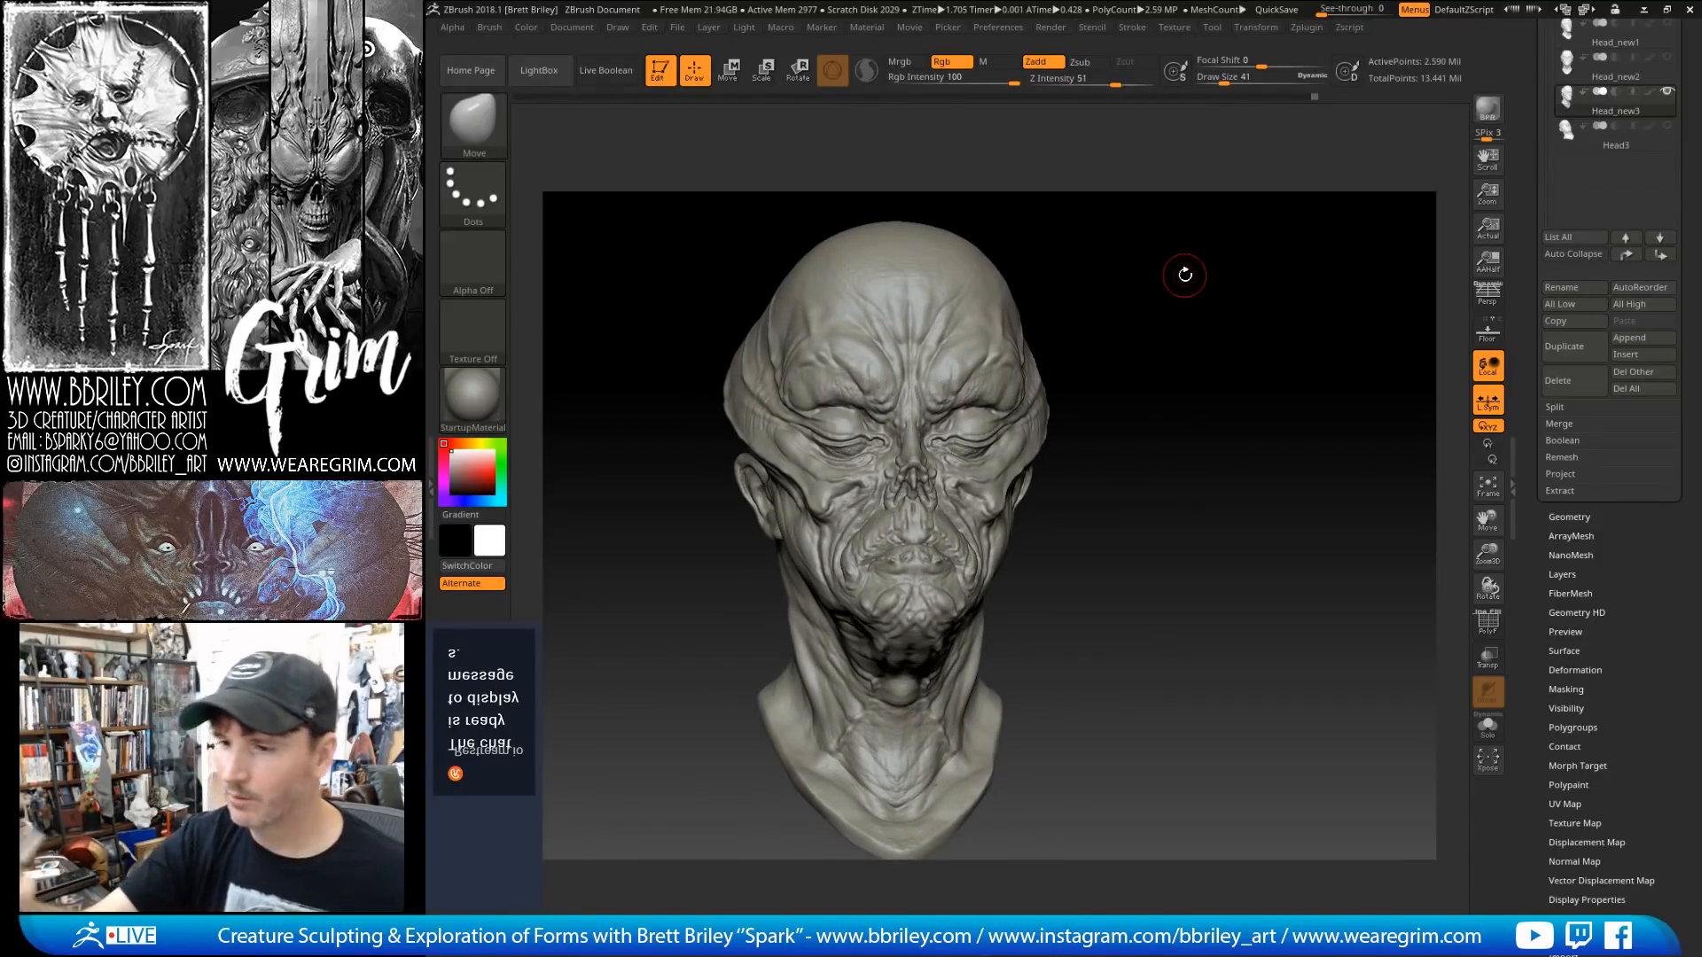
{"action": "left_click", "coordinate": [472, 396]}
{"action": "left_click", "coordinate": [657, 544]}
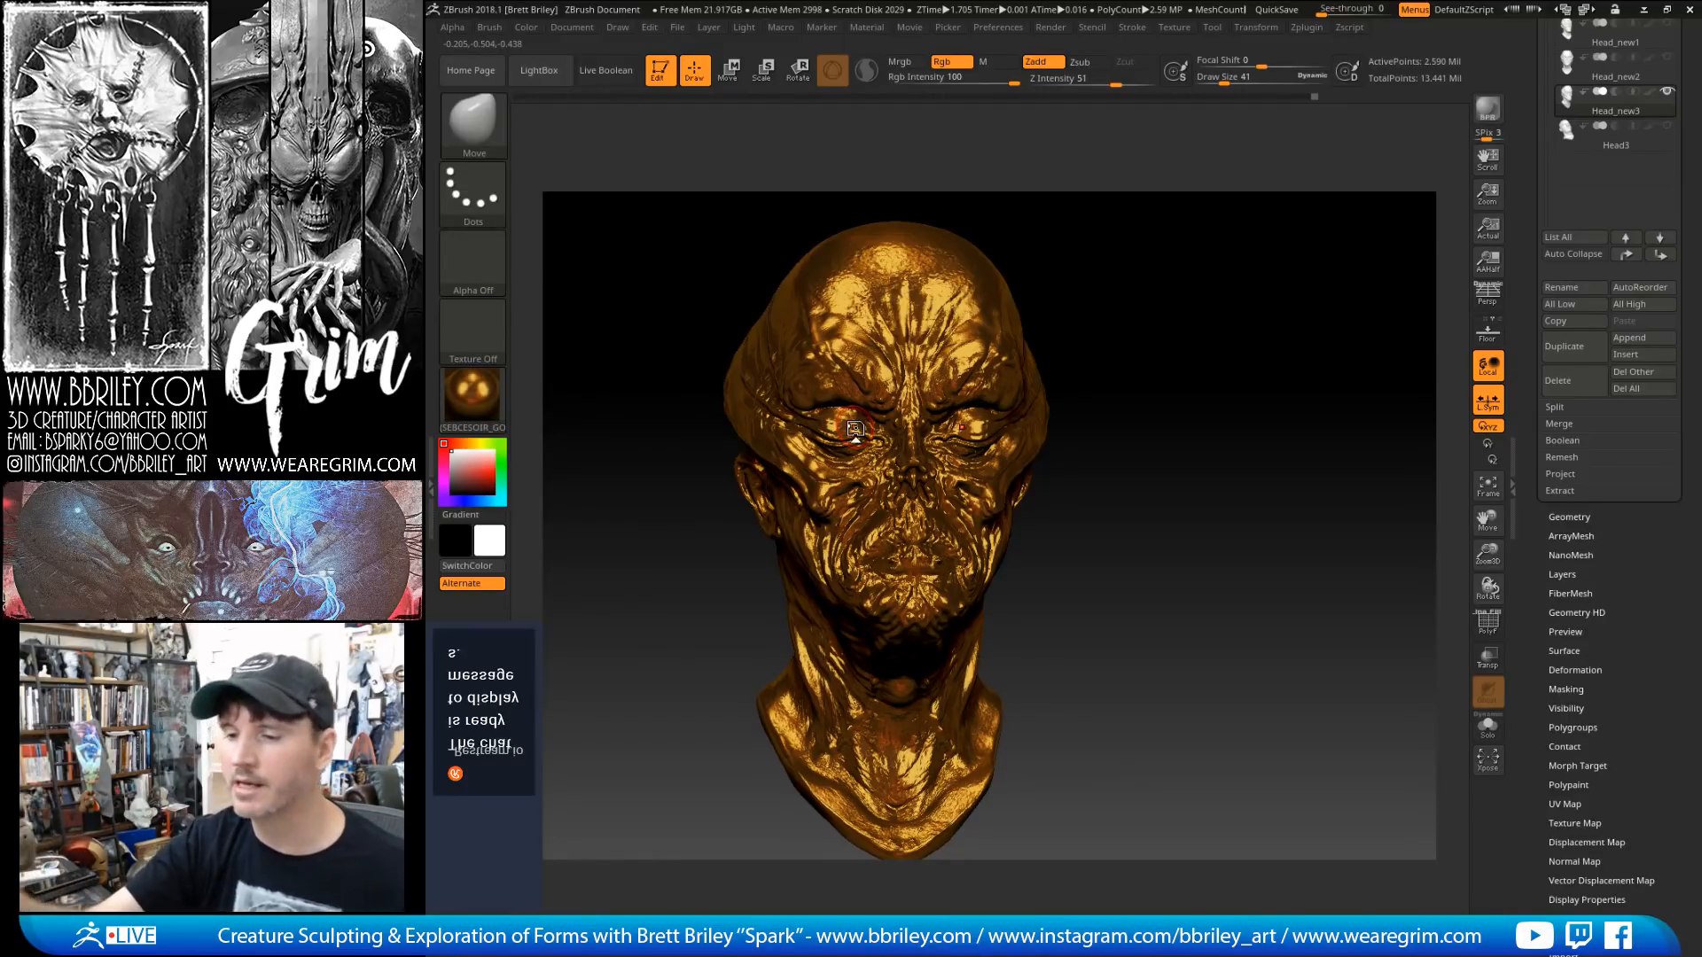
{"action": "left_click", "coordinate": [490, 392]}
{"action": "left_click", "coordinate": [684, 559]}
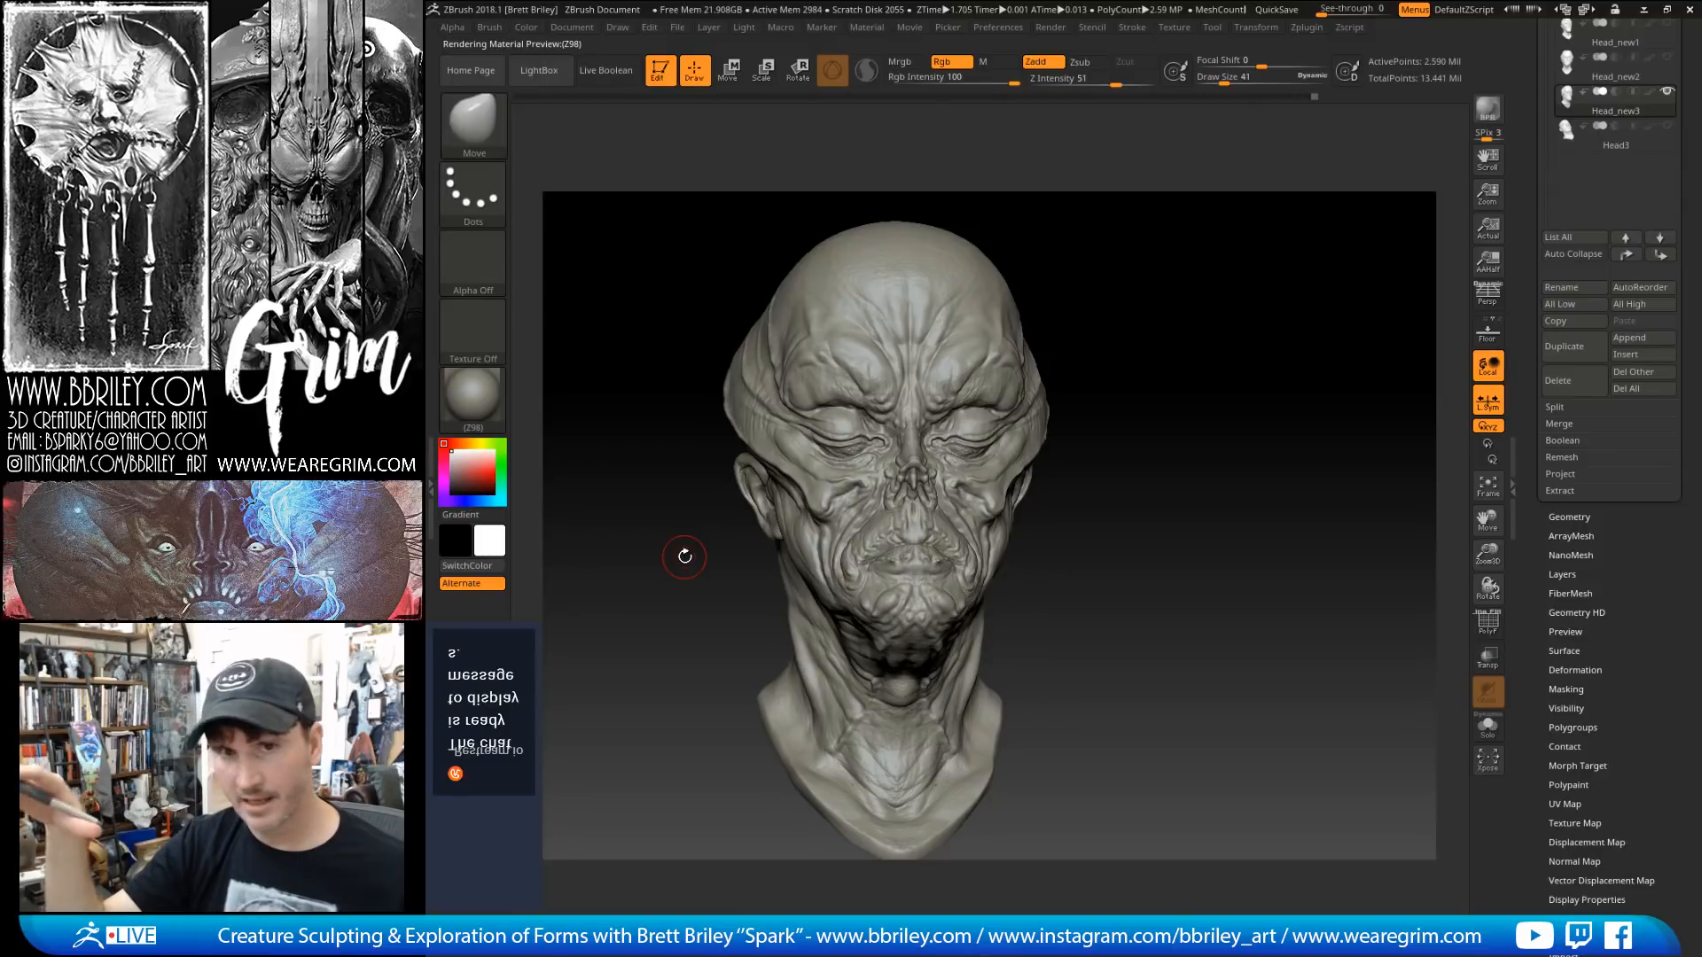
Step: Reshape the cheek and jaw in front of the ear with the Move brush at draw sizes 62 and 94
{"action": "left_click_drag", "start_coordinate": [685, 555], "coordinate": [815, 443]}
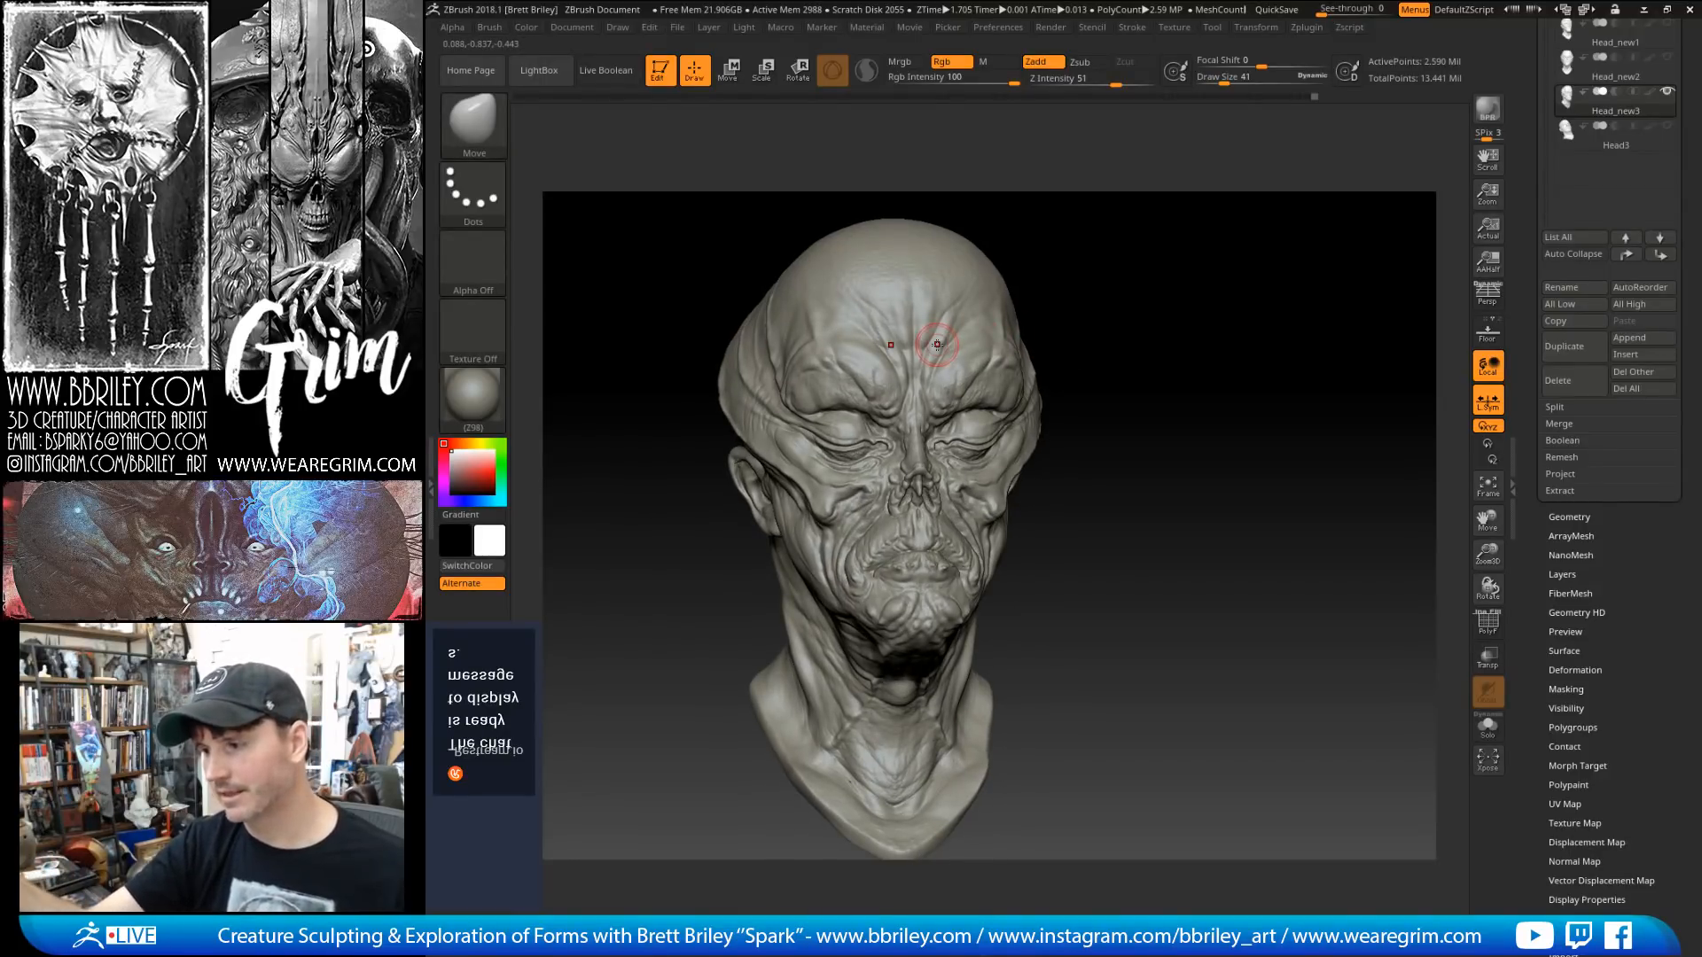
{"action": "mouse_move", "coordinate": [1103, 328]}
{"action": "left_mouse_down"}
{"action": "mouse_move", "coordinate": [1205, 304]}
{"action": "mouse_move", "coordinate": [1128, 304]}
{"action": "mouse_move", "coordinate": [1084, 348]}
{"action": "left_mouse_up"}
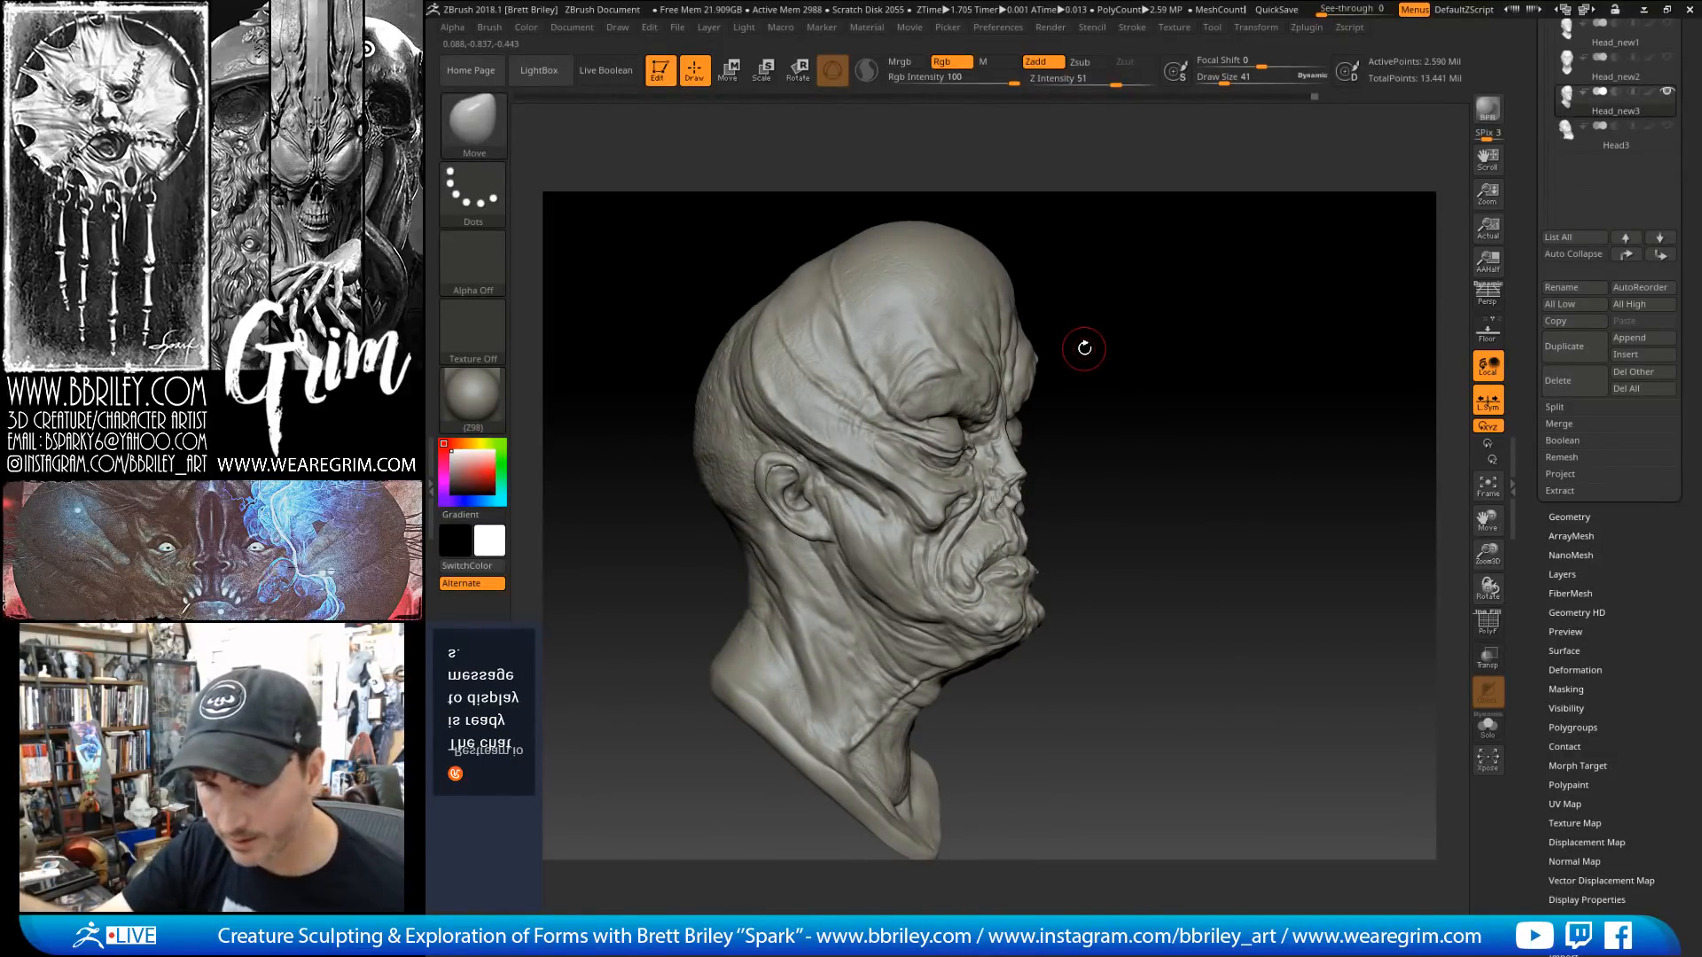
{"action": "mouse_move", "coordinate": [1084, 348]}
{"action": "left_mouse_down"}
{"action": "mouse_move", "coordinate": [1150, 301]}
{"action": "mouse_move", "coordinate": [1043, 280]}
{"action": "mouse_move", "coordinate": [895, 415]}
{"action": "left_mouse_up"}
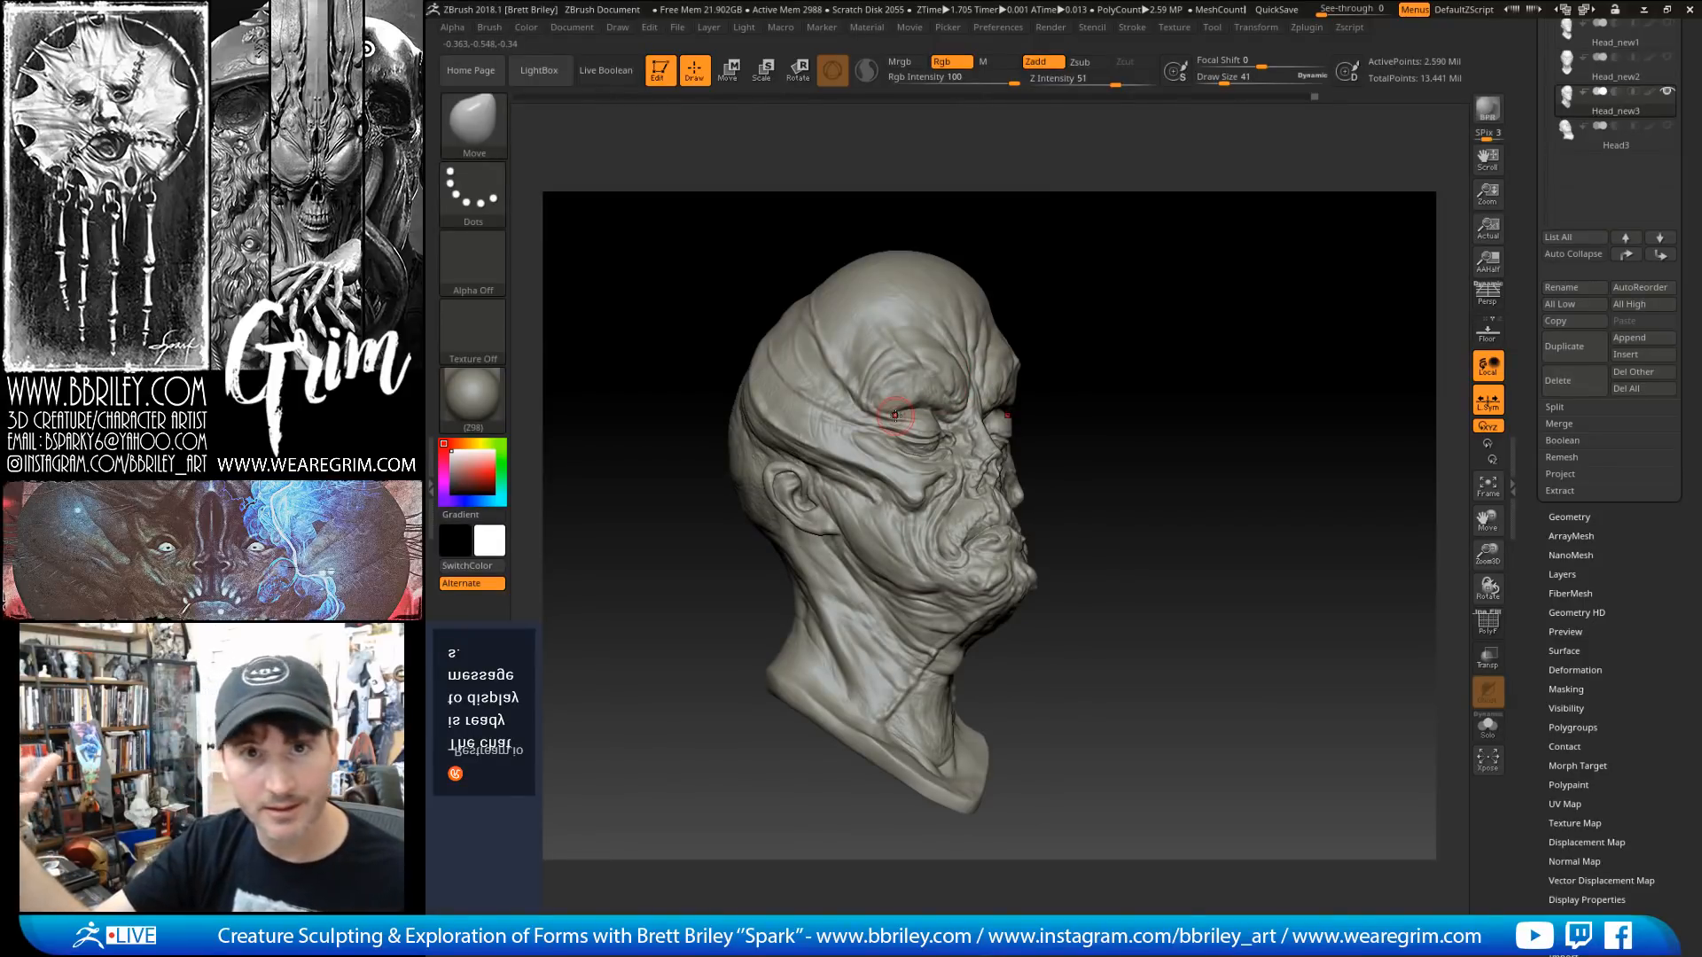
{"action": "mouse_move", "coordinate": [1098, 301]}
{"action": "left_mouse_down"}
{"action": "mouse_move", "coordinate": [1156, 327]}
{"action": "mouse_move", "coordinate": [1008, 484]}
{"action": "left_mouse_up"}
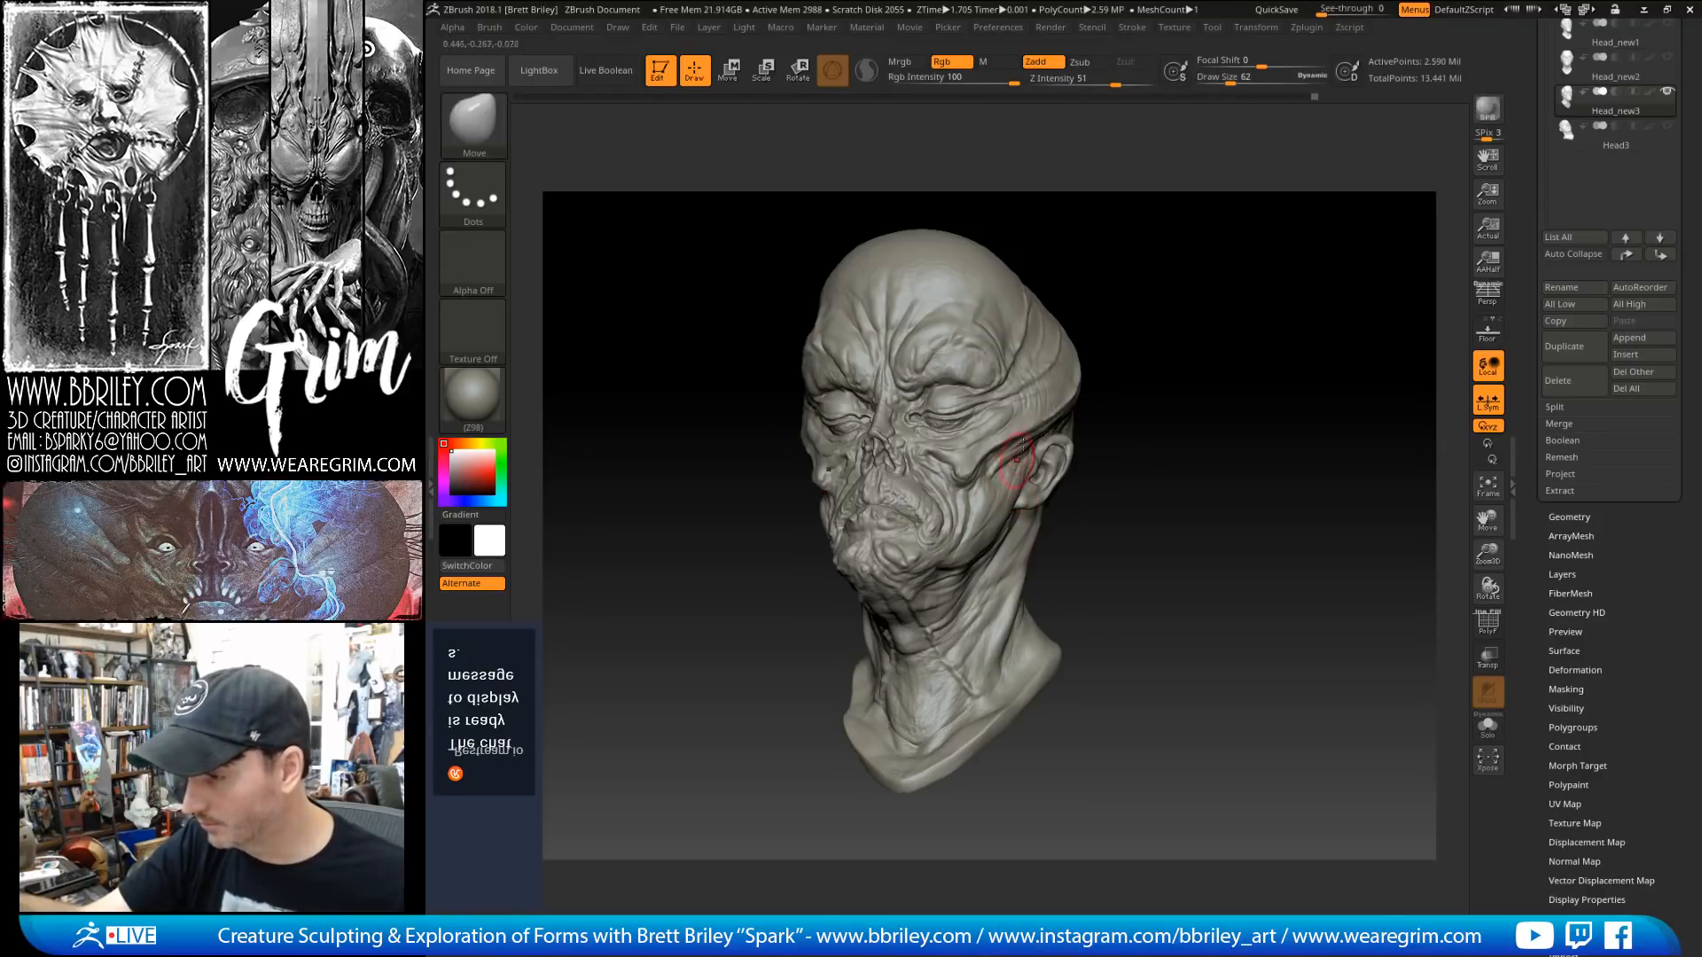
{"action": "left_click_drag", "start_coordinate": [1130, 408], "coordinate": [1027, 465]}
{"action": "key", "text": "s"}
{"action": "left_click_drag", "start_coordinate": [993, 523], "coordinate": [999, 525]}
{"action": "mouse_move", "coordinate": [1199, 255]}
{"action": "left_mouse_down"}
{"action": "mouse_move", "coordinate": [1231, 266]}
{"action": "mouse_move", "coordinate": [1192, 248]}
{"action": "left_mouse_up"}
{"action": "key", "text": "bracketright"}
{"action": "key", "text": "bracketright"}
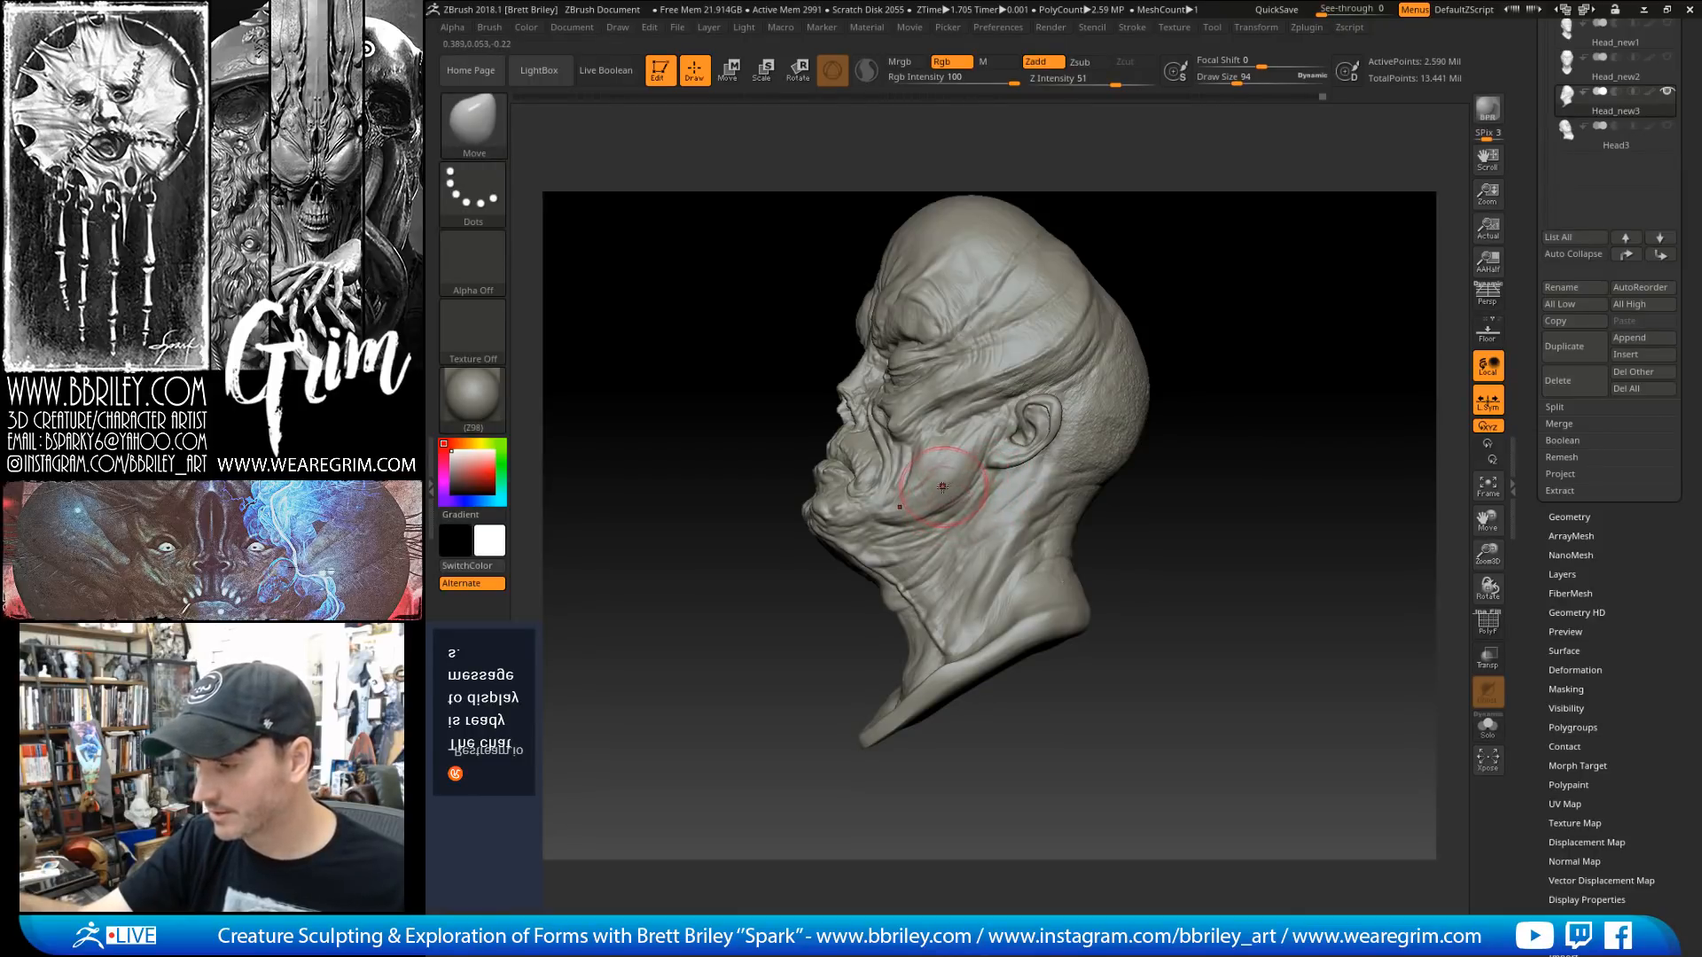
Step: Refine the jaw outline below the ears with the Move brush at draw size 72
{"action": "mouse_move", "coordinate": [1077, 301]}
{"action": "left_mouse_down"}
{"action": "mouse_move", "coordinate": [1202, 236]}
{"action": "mouse_move", "coordinate": [1193, 265]}
{"action": "mouse_move", "coordinate": [1075, 344]}
{"action": "left_mouse_up"}
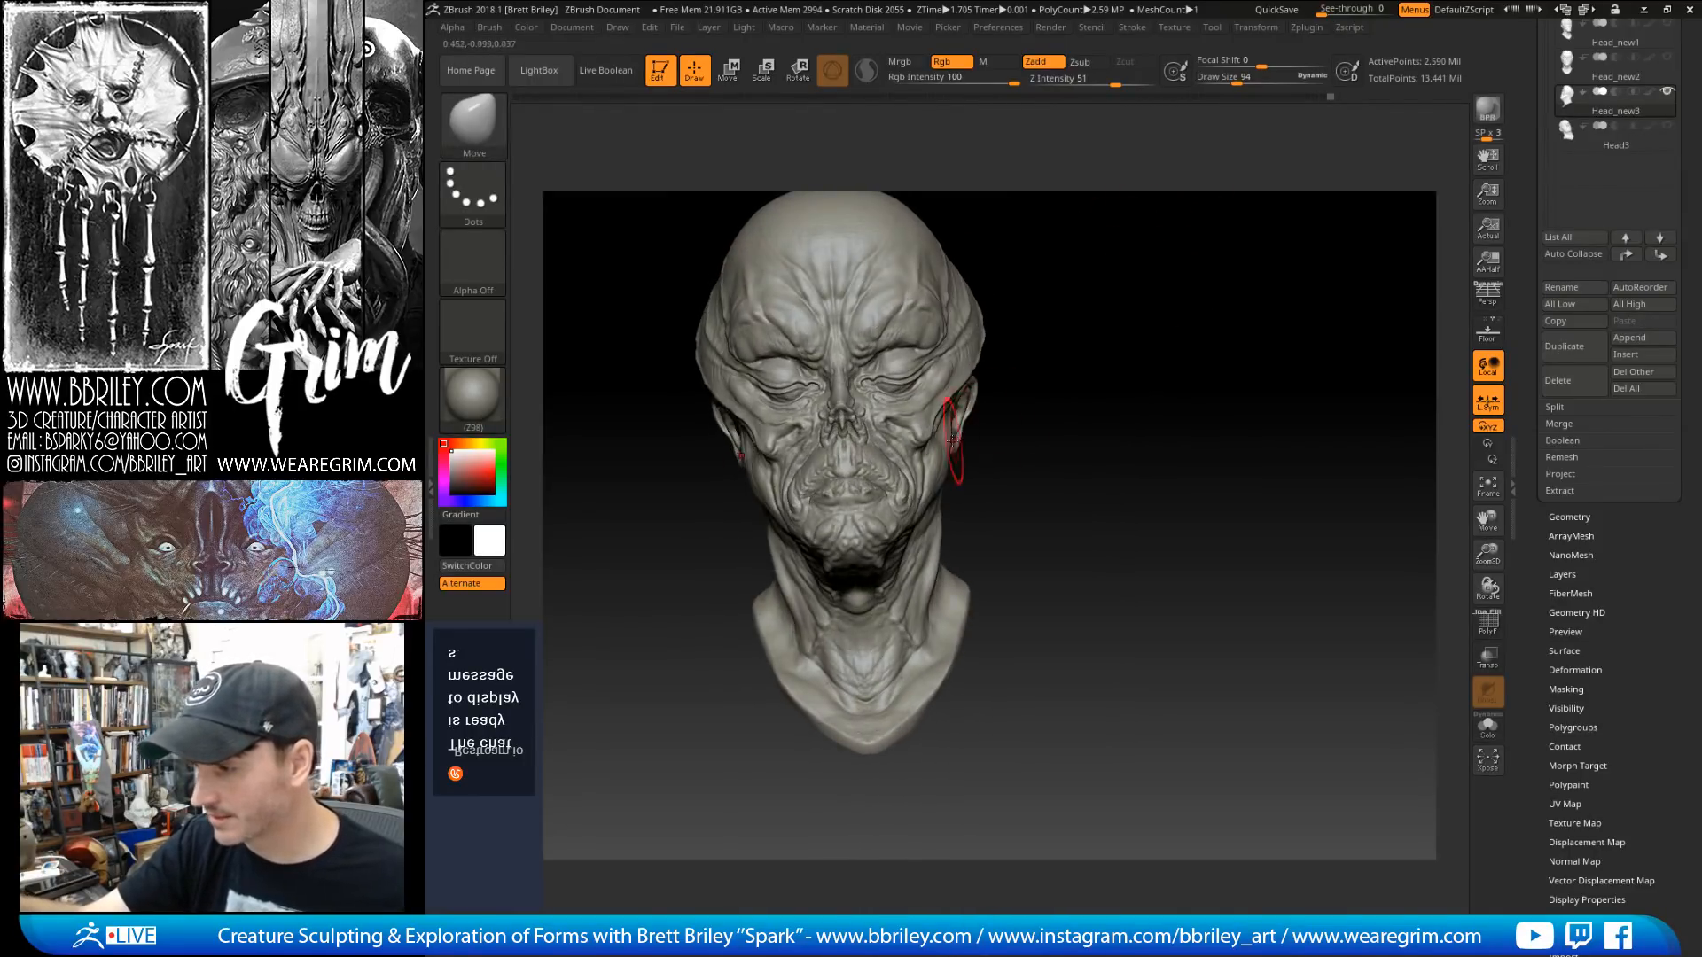
{"action": "key", "text": "s"}
{"action": "mouse_move", "coordinate": [948, 432]}
{"action": "left_mouse_down"}
{"action": "mouse_move", "coordinate": [1108, 330]}
{"action": "mouse_move", "coordinate": [1024, 474]}
{"action": "left_mouse_up"}
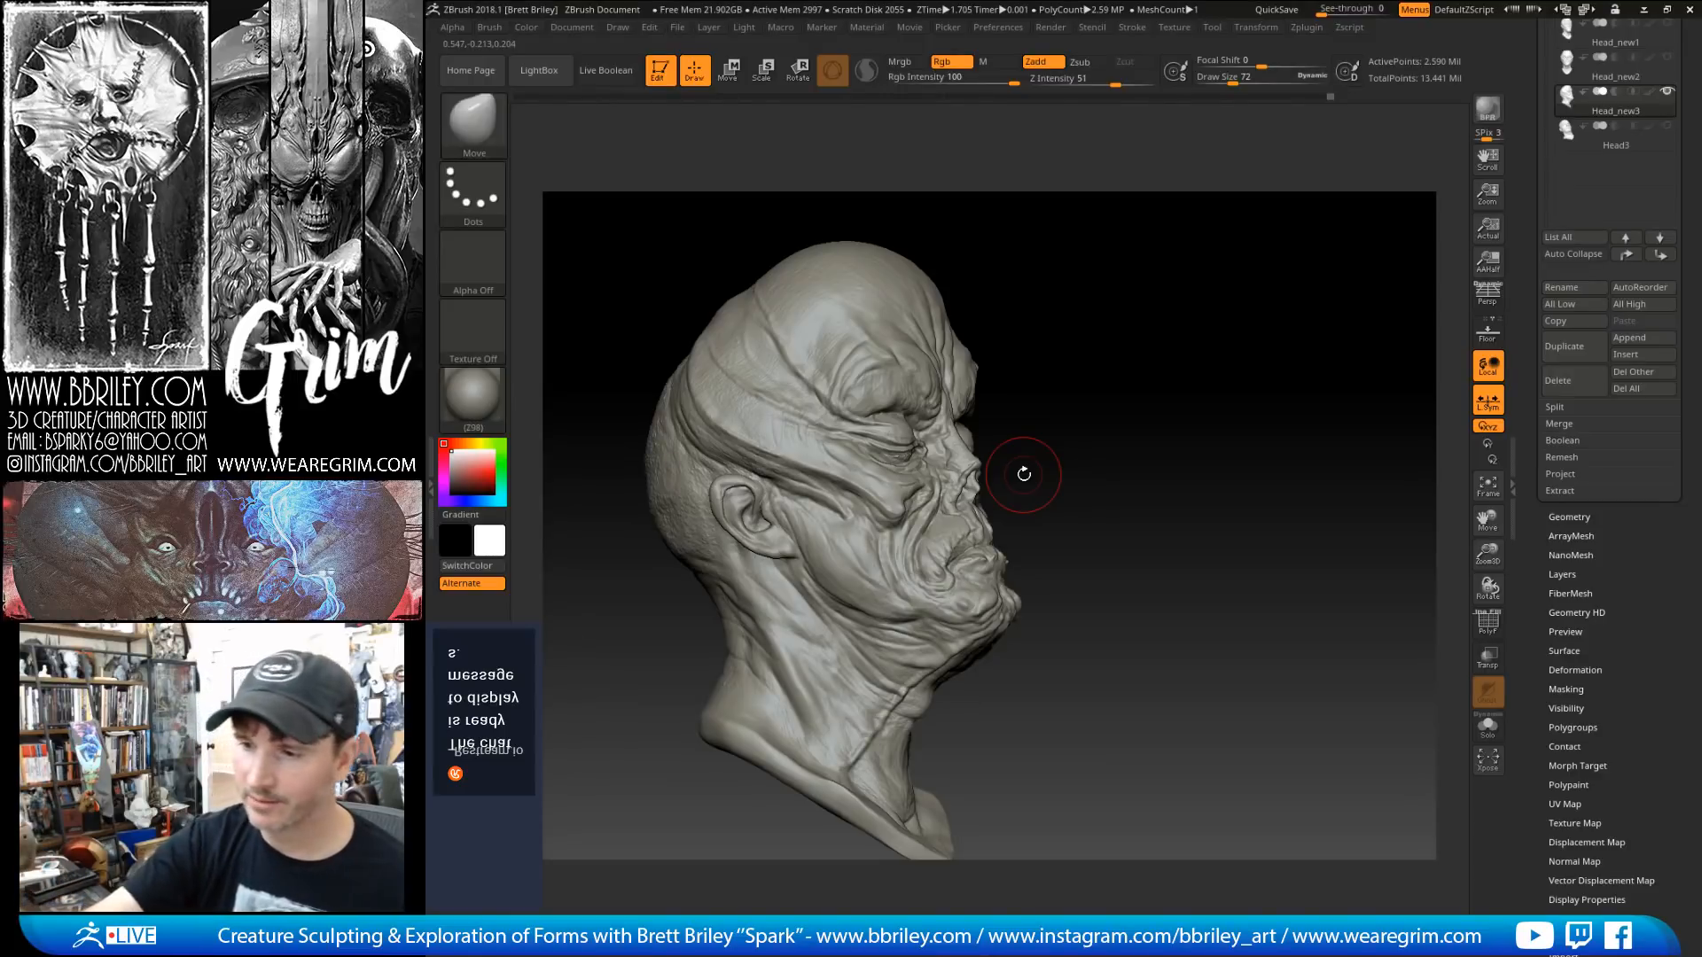
Step: Preview the head in the Reflect2 material and restore the grey (298) material
{"action": "left_click", "coordinate": [472, 397]}
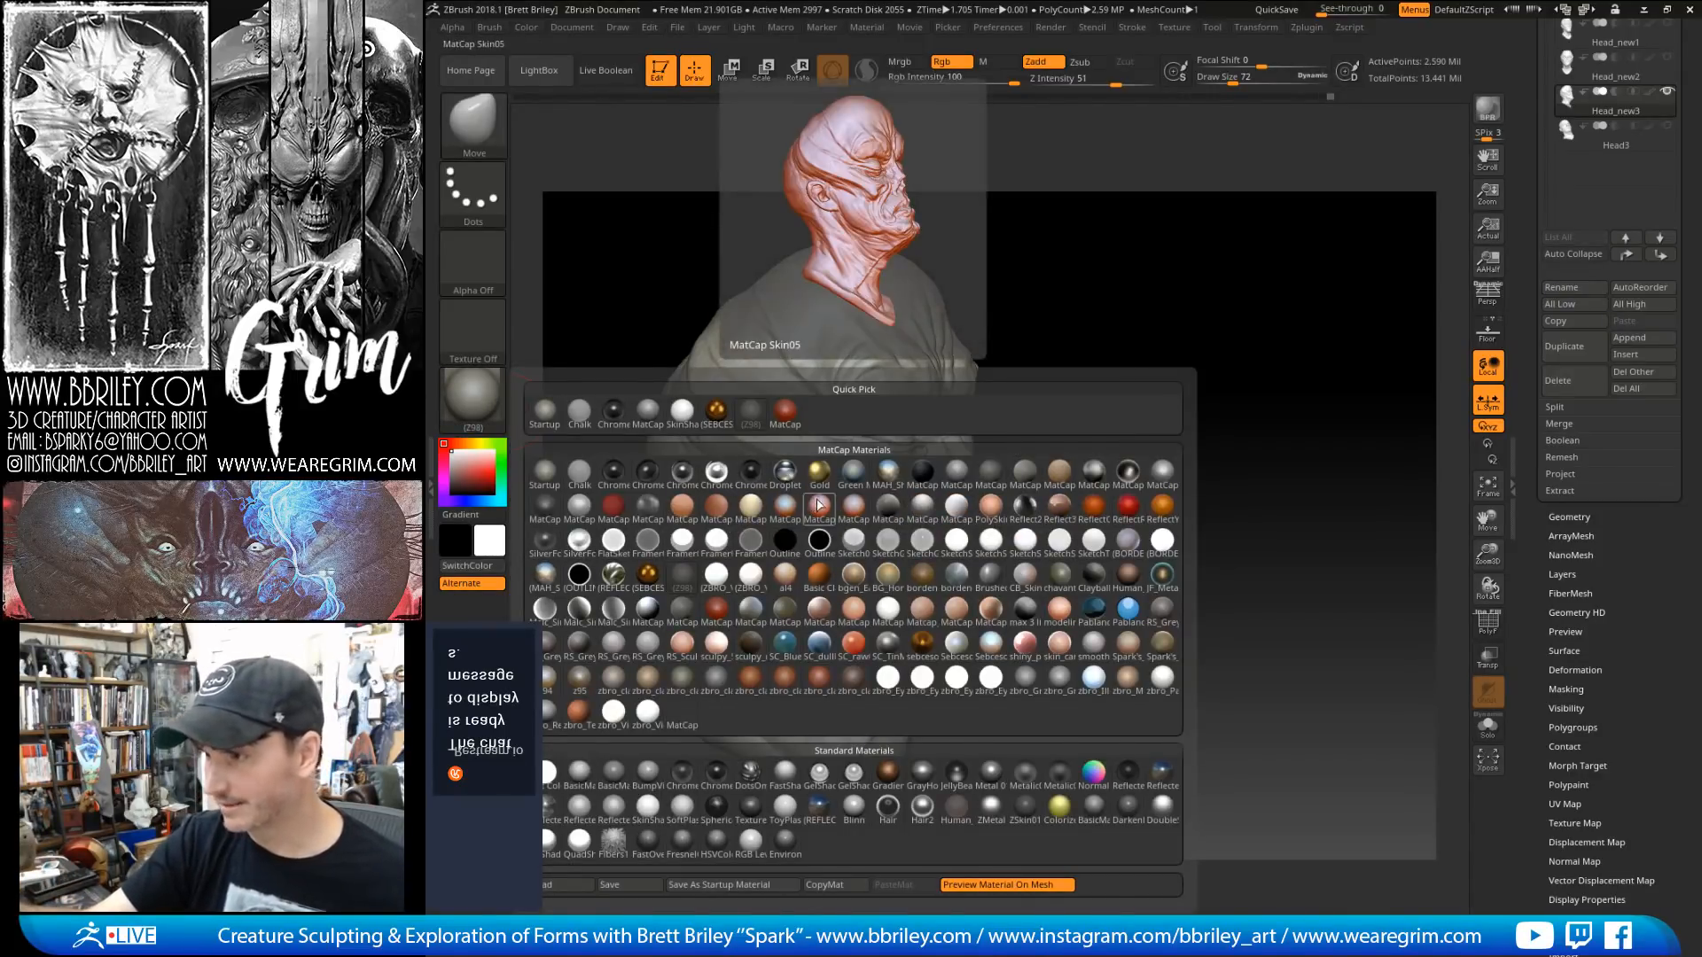
{"action": "left_click", "coordinate": [1025, 511]}
{"action": "left_click_drag", "start_coordinate": [1186, 400], "coordinate": [1204, 356]}
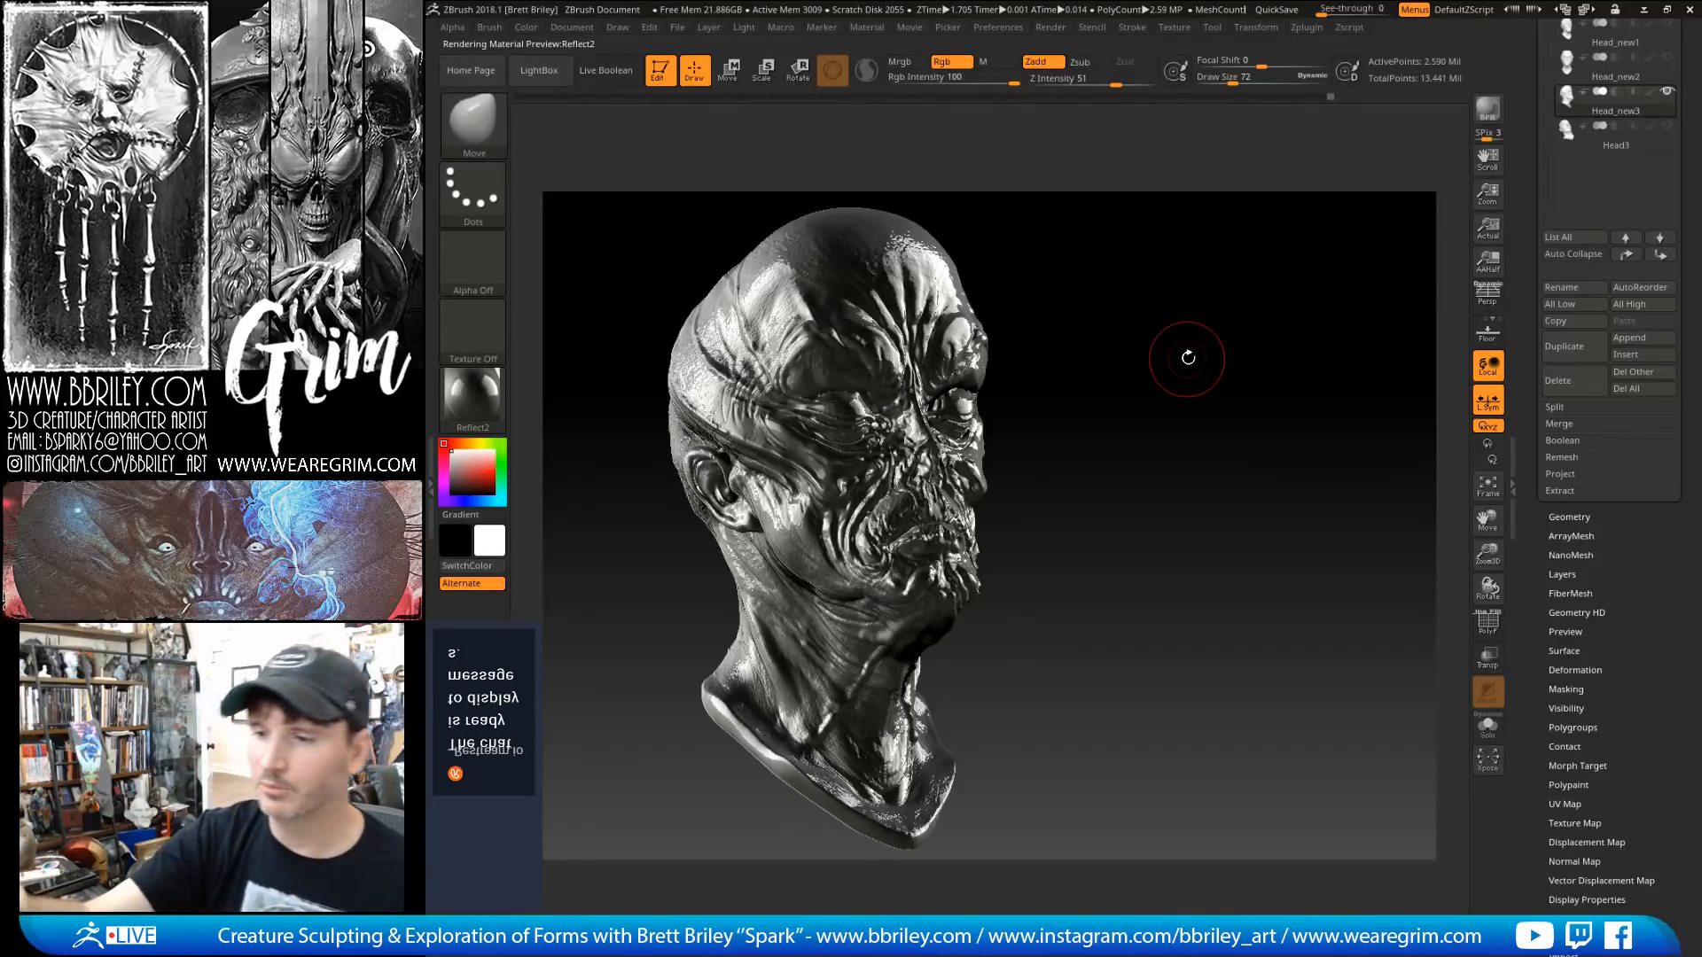
{"action": "left_click", "coordinate": [472, 395]}
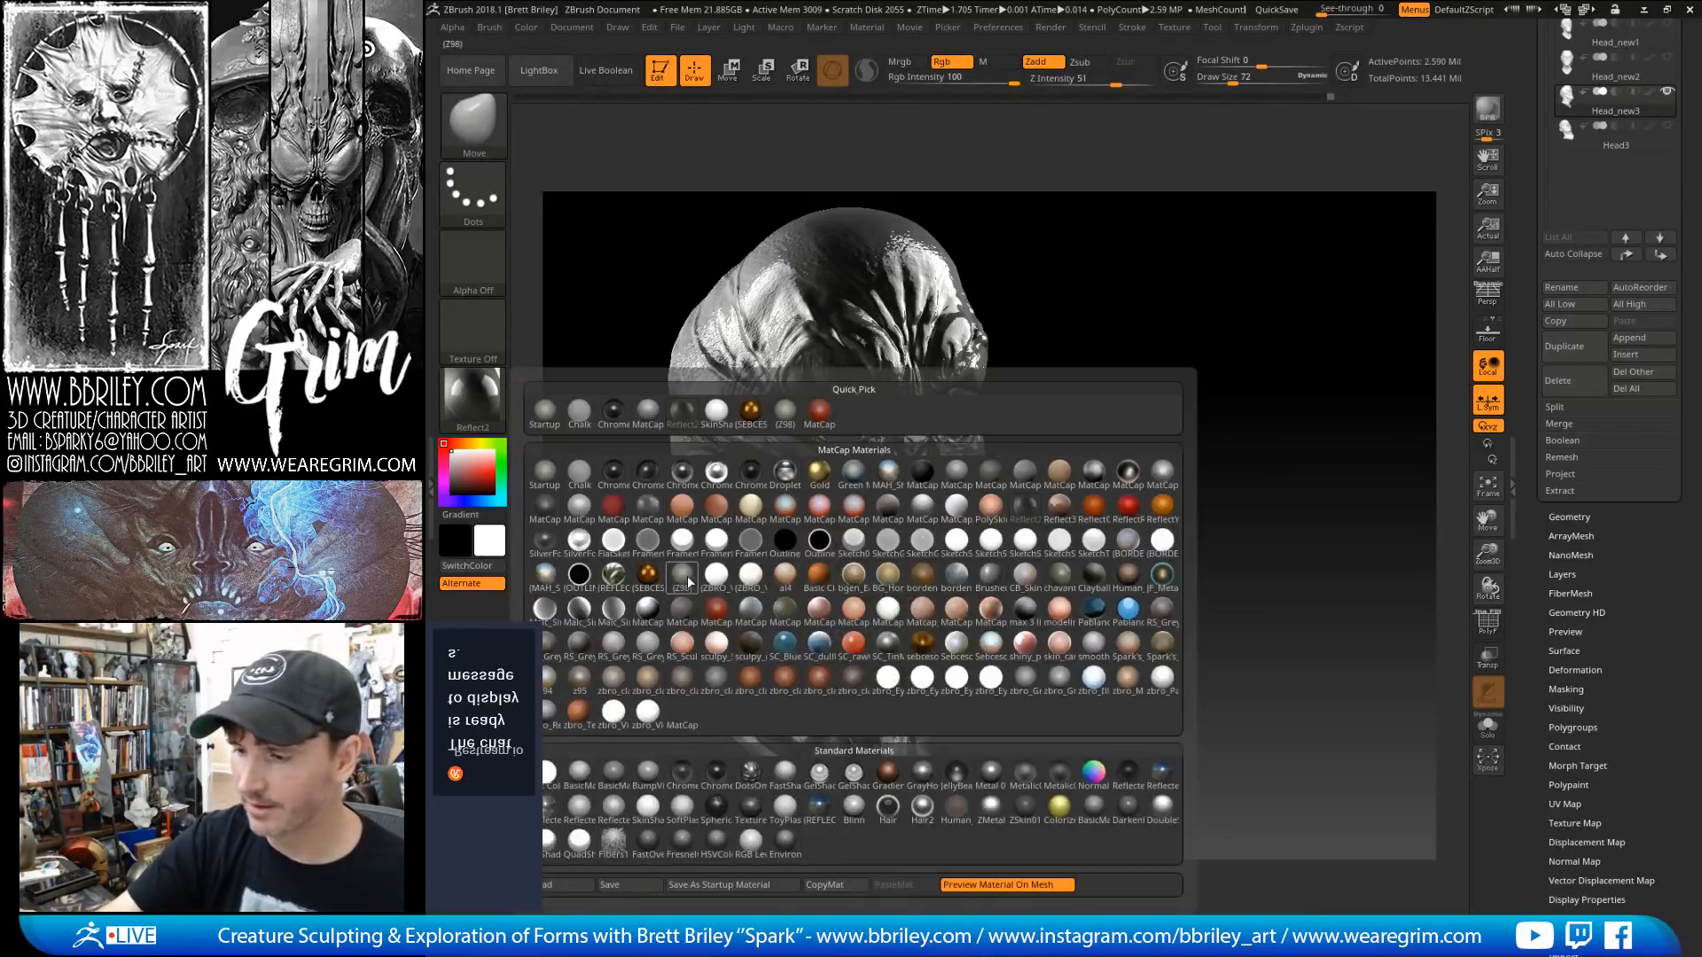
{"action": "left_click", "coordinate": [688, 582]}
{"action": "left_click_drag", "start_coordinate": [1097, 396], "coordinate": [1132, 301]}
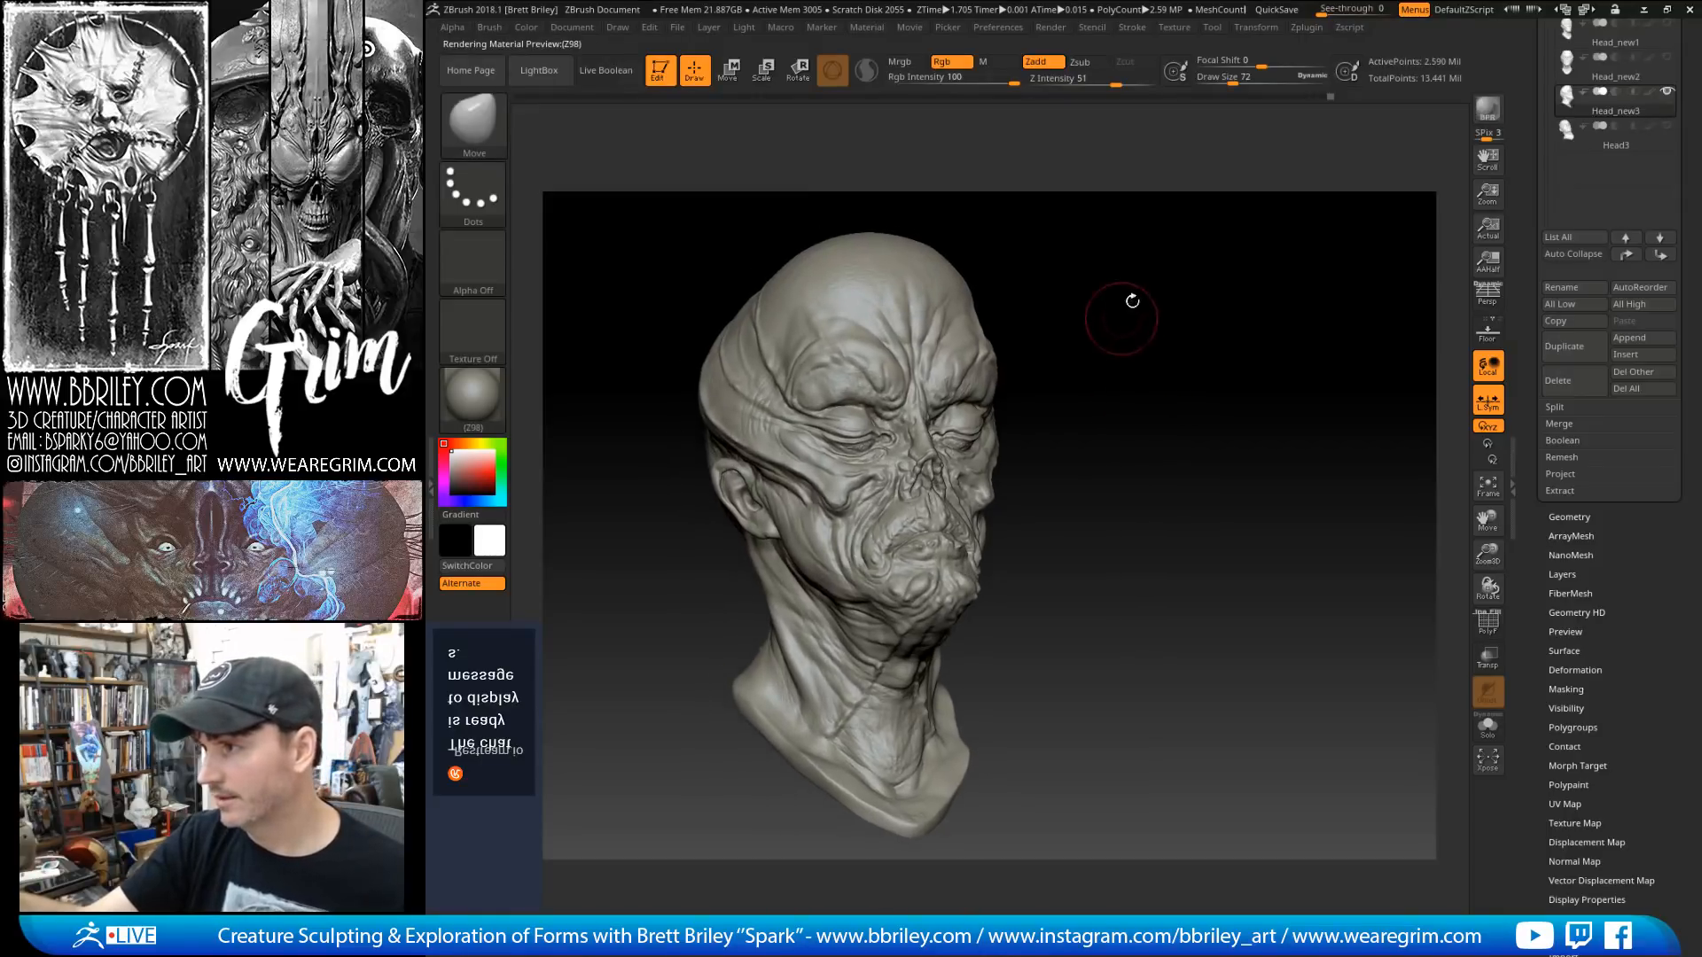
Step: Save the sculpt to disk and review the head from the front
{"action": "left_click", "coordinate": [1211, 26]}
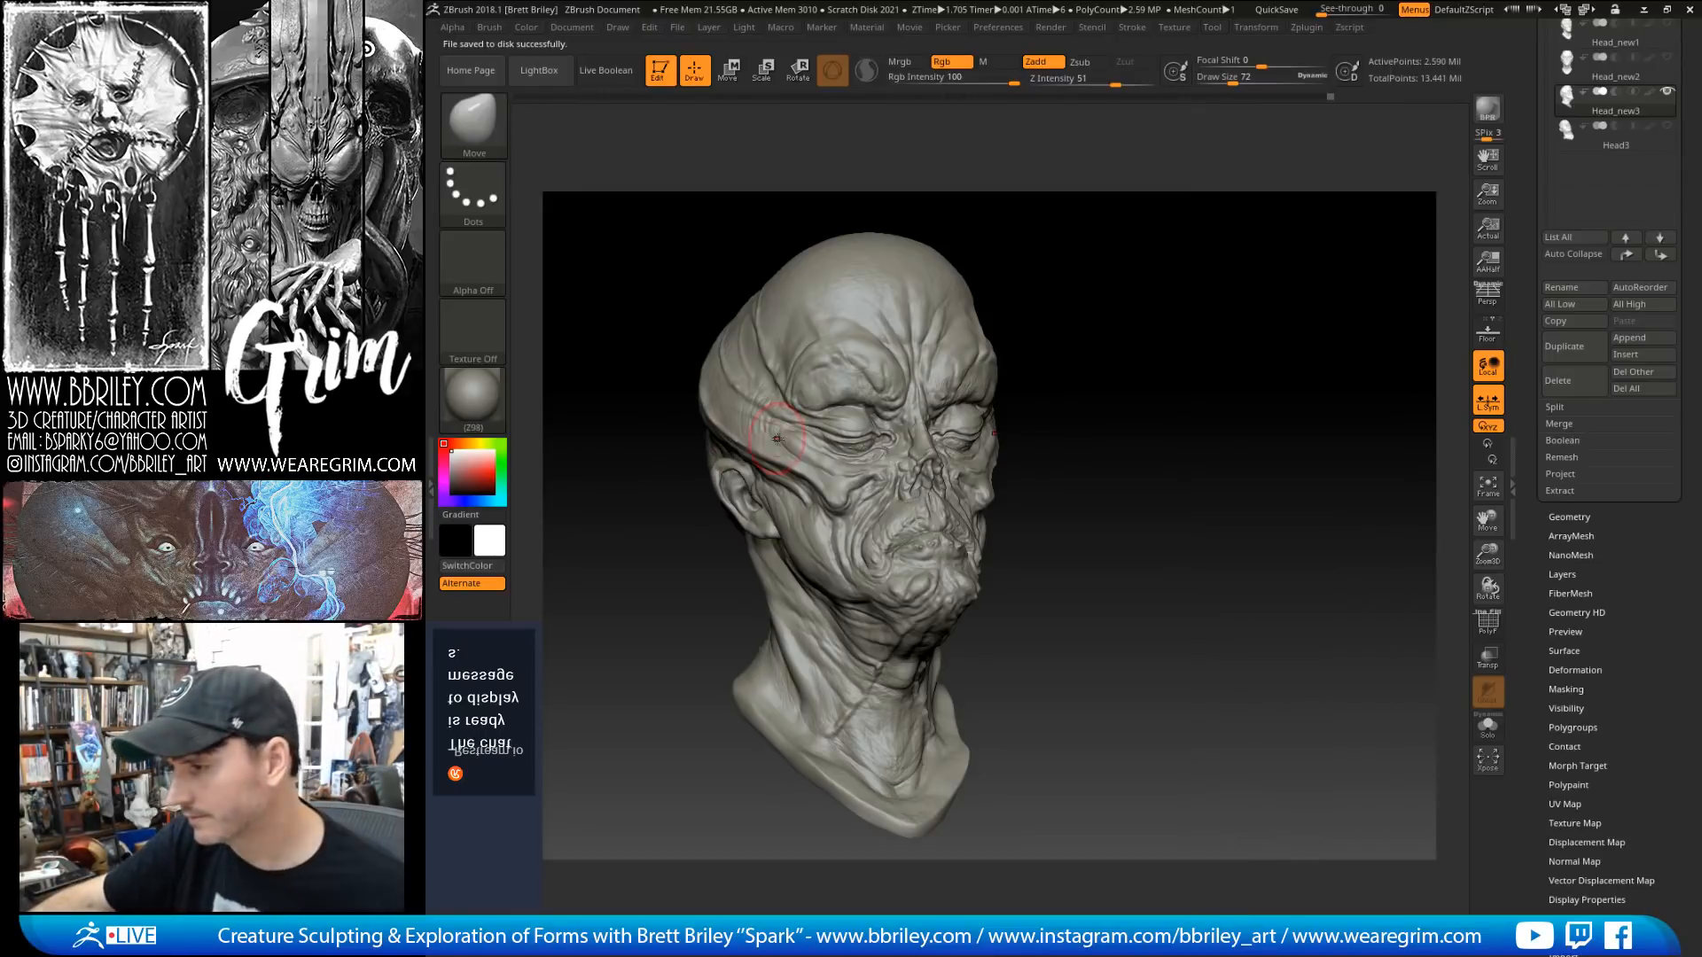
{"action": "left_click_drag", "start_coordinate": [1112, 436], "coordinate": [1136, 439], "text": "alt"}
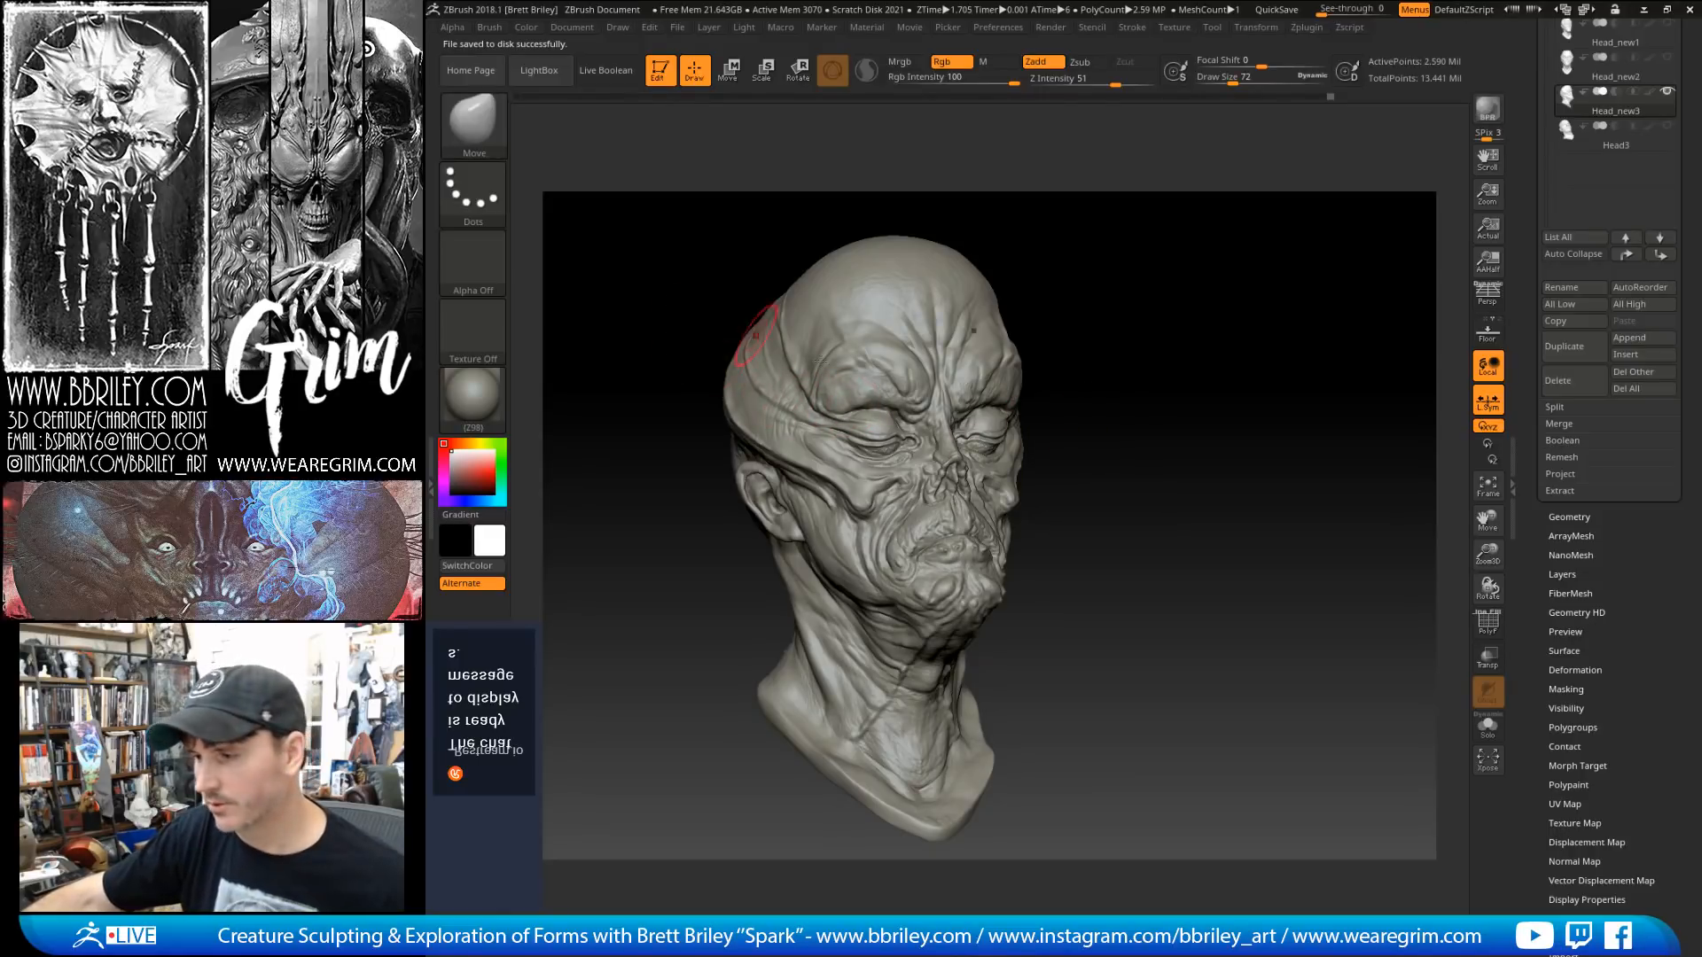
{"action": "mouse_move", "coordinate": [1108, 423]}
{"action": "left_mouse_down"}
{"action": "mouse_move", "coordinate": [1147, 429]}
{"action": "mouse_move", "coordinate": [1158, 391]}
{"action": "left_mouse_up"}
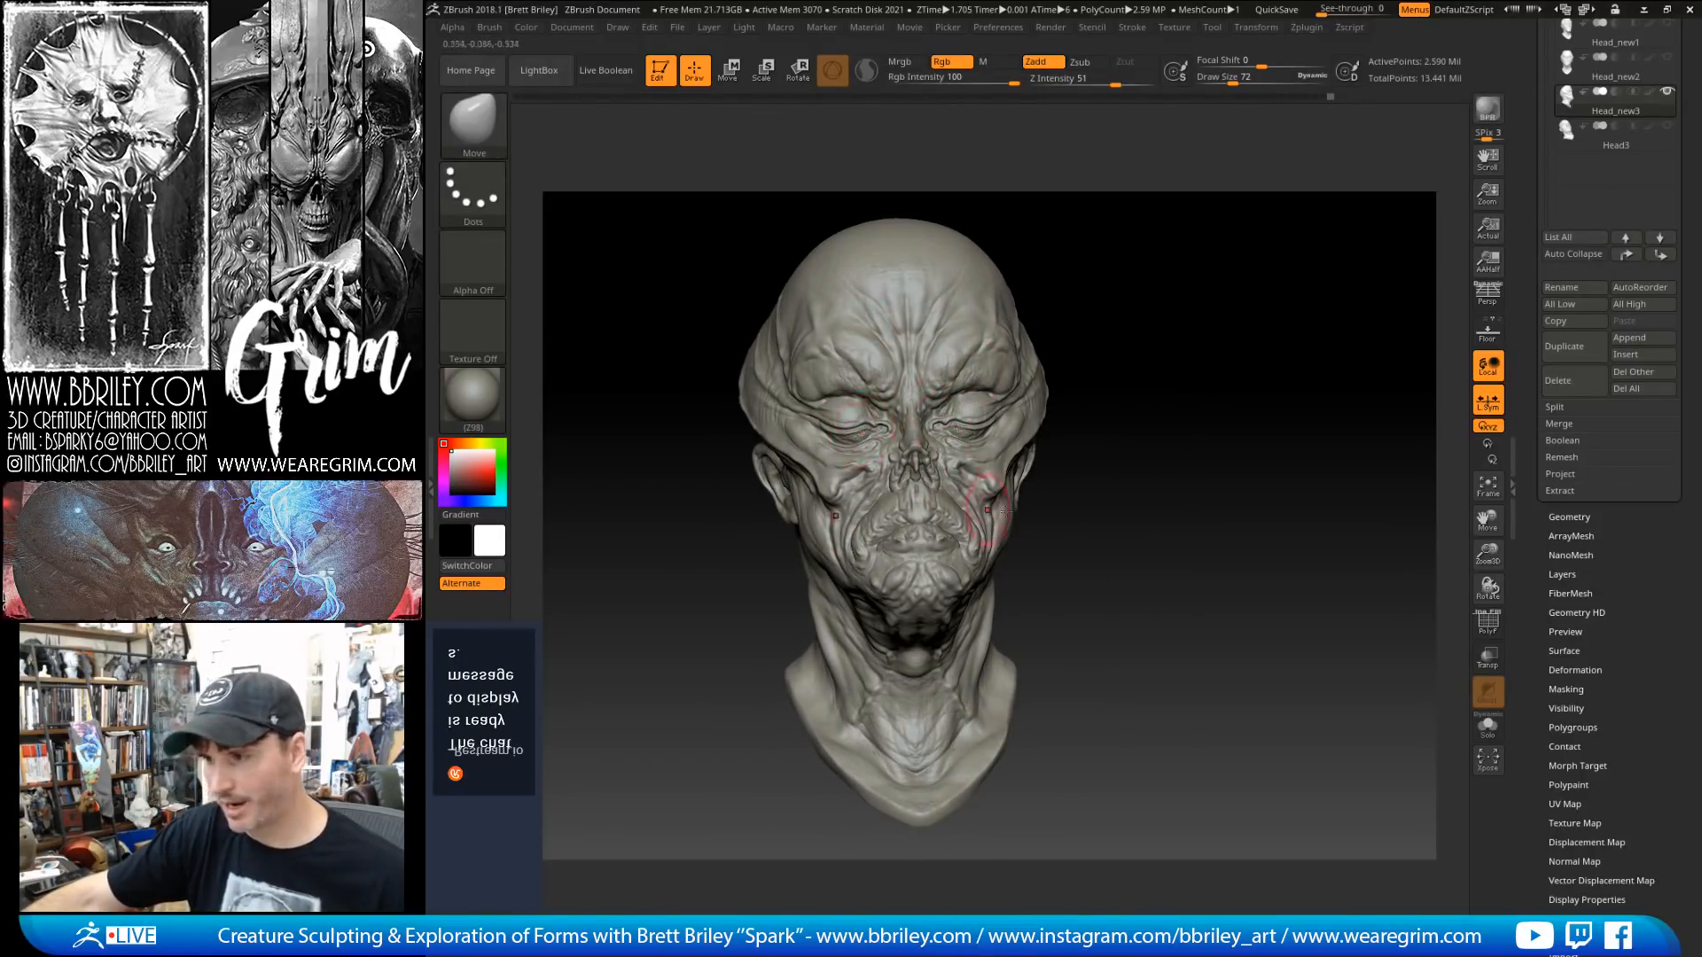
Step: Apply the zbro_IllustPaint material to the head and check it from a three-quarter angle
{"action": "left_click_drag", "start_coordinate": [1098, 434], "coordinate": [1174, 459]}
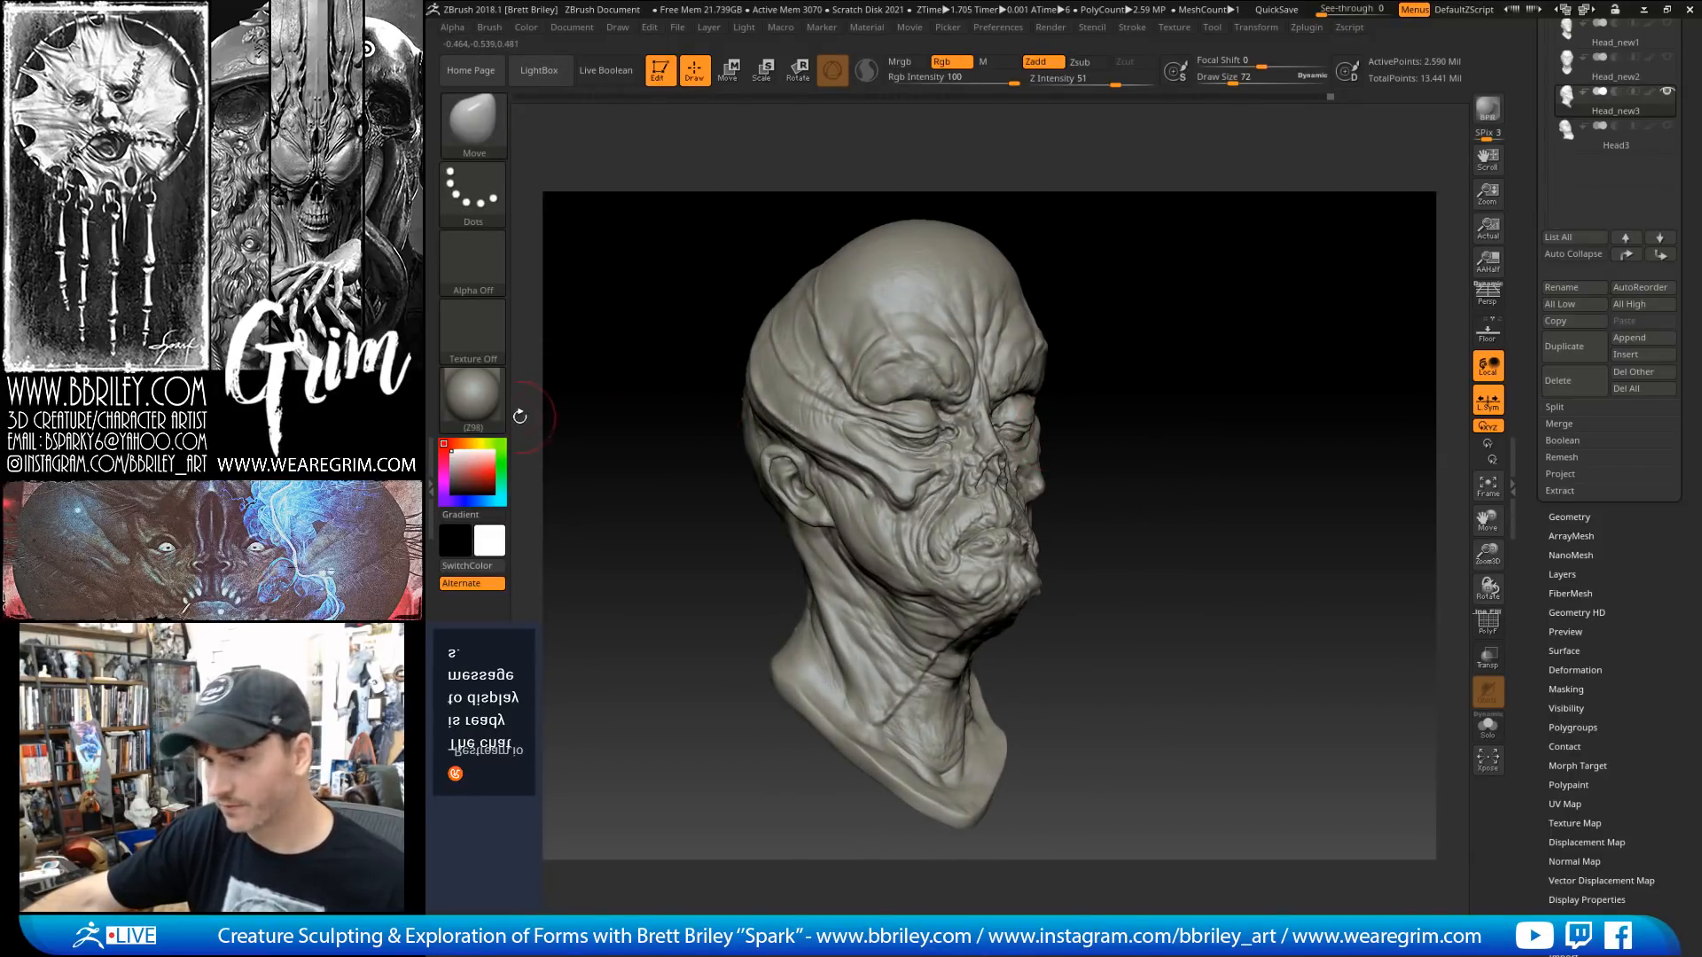
{"action": "left_click", "coordinate": [486, 407]}
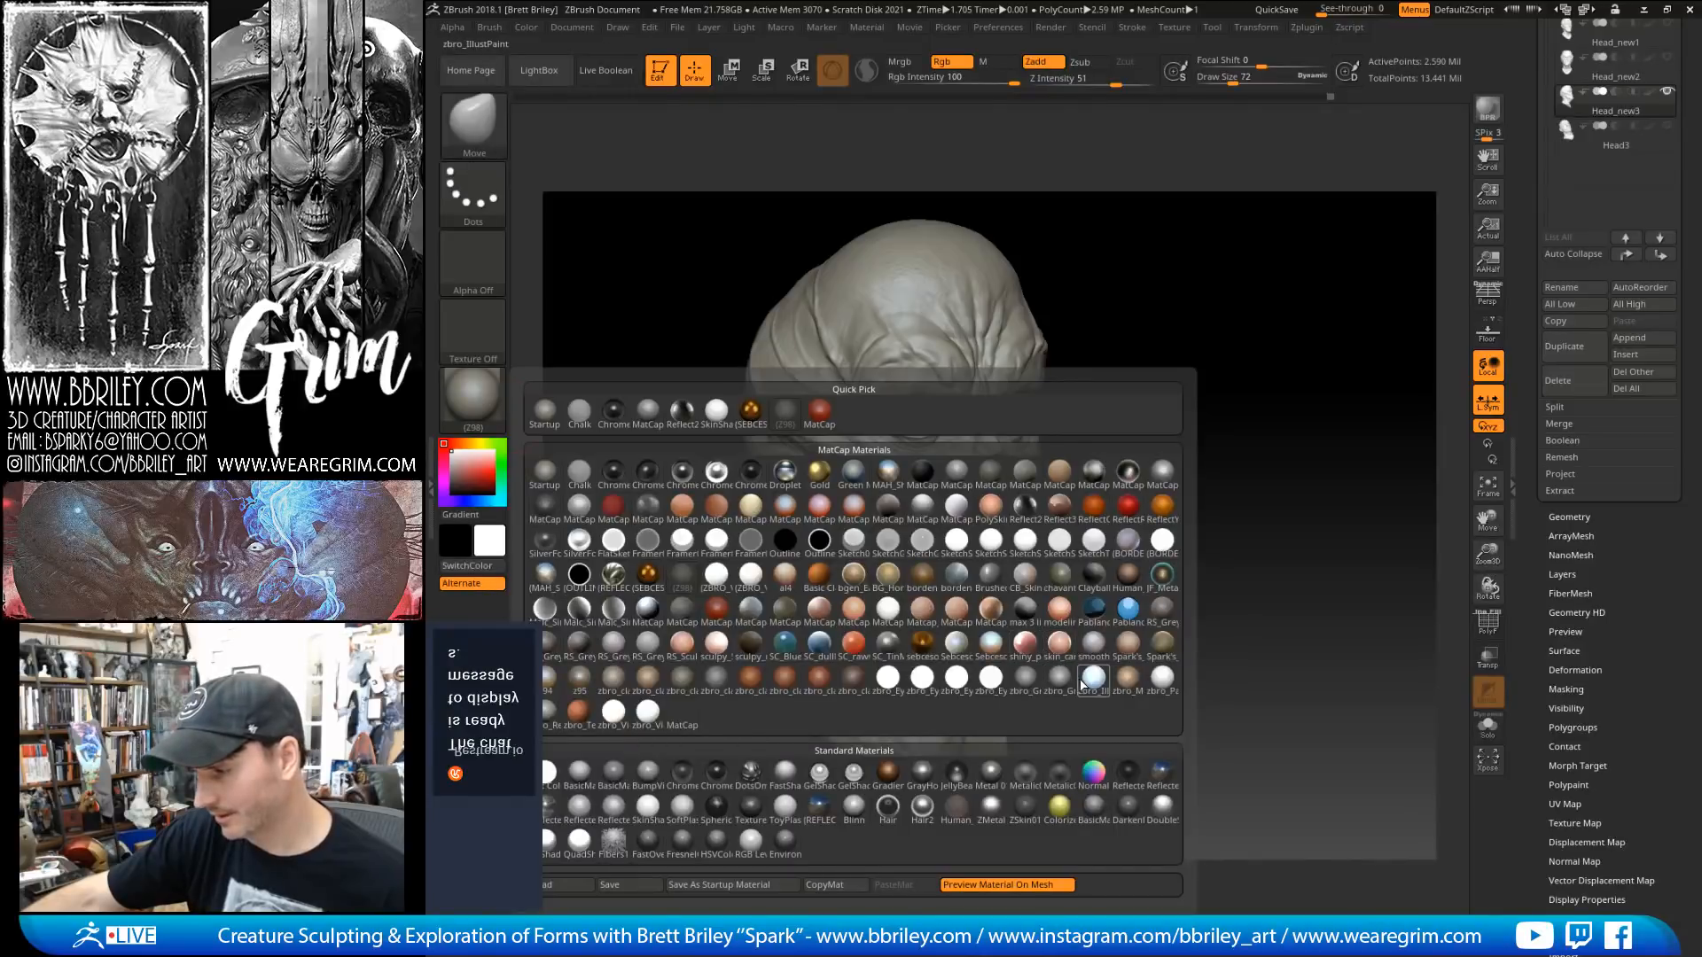
{"action": "mouse_move", "coordinate": [1086, 682]}
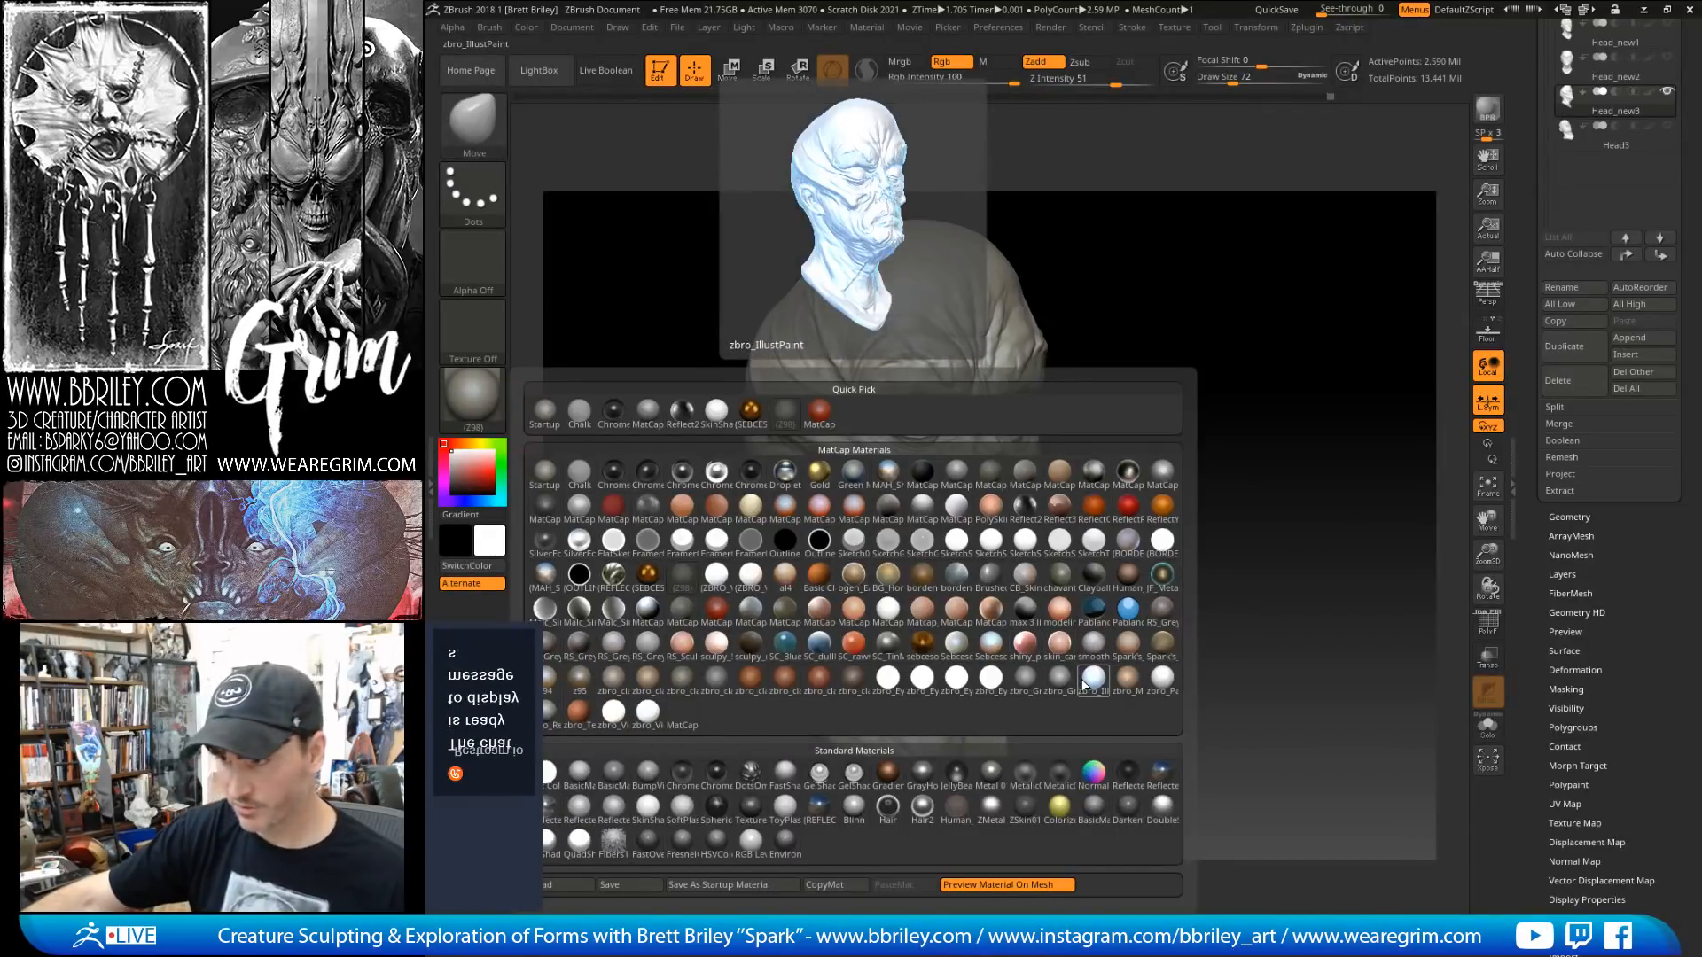
{"action": "left_click", "coordinate": [1085, 682]}
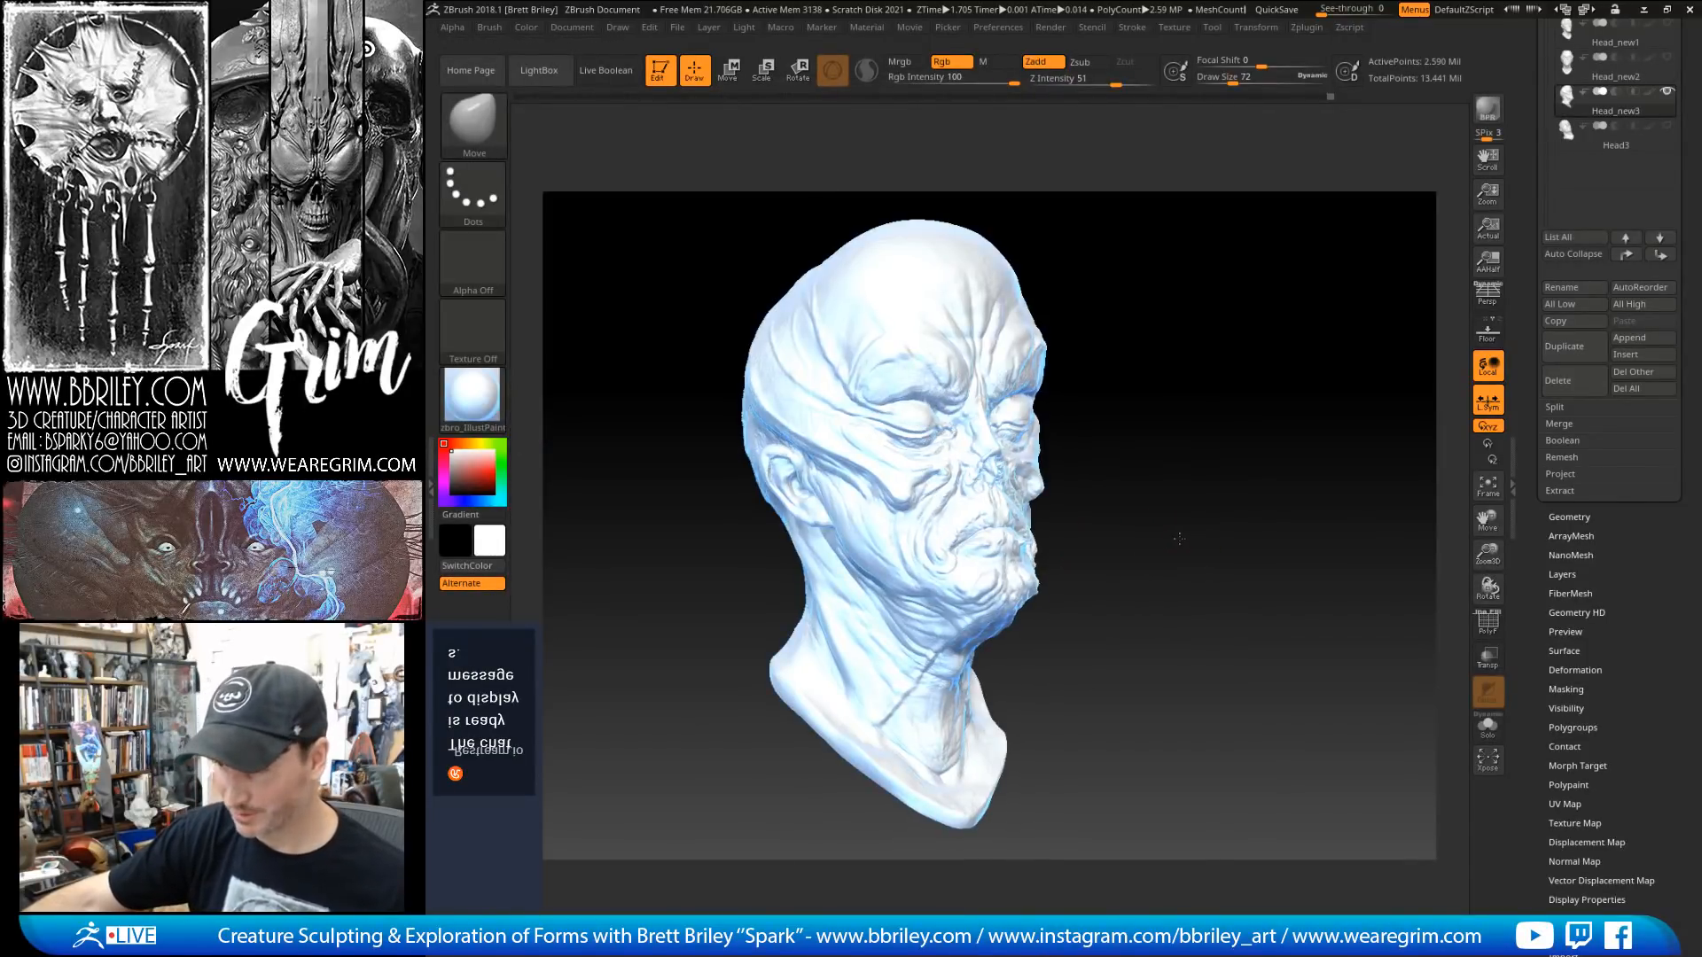
{"action": "left_click_drag", "start_coordinate": [1178, 538], "coordinate": [1162, 513]}
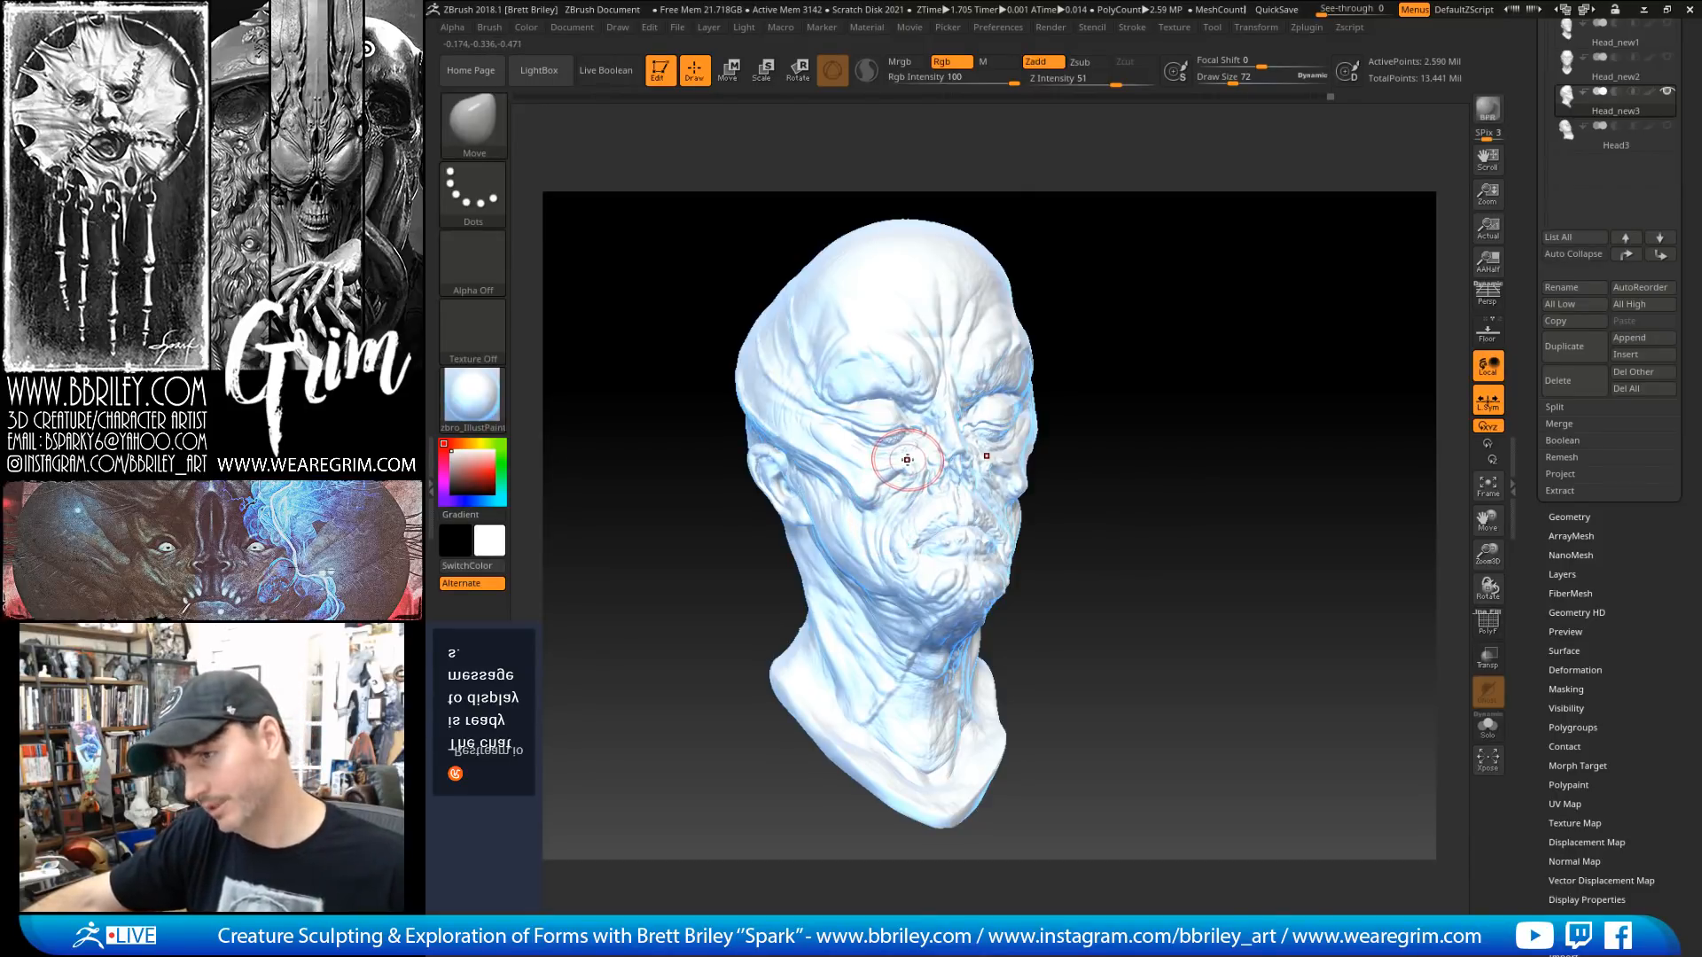
Step: Set up the Standard brush for colour painting only, with Rgb on, Zadd off and Rgb Intensity 44
{"action": "key", "text": "b"}
{"action": "key", "text": "s"}
{"action": "key", "text": "t"}
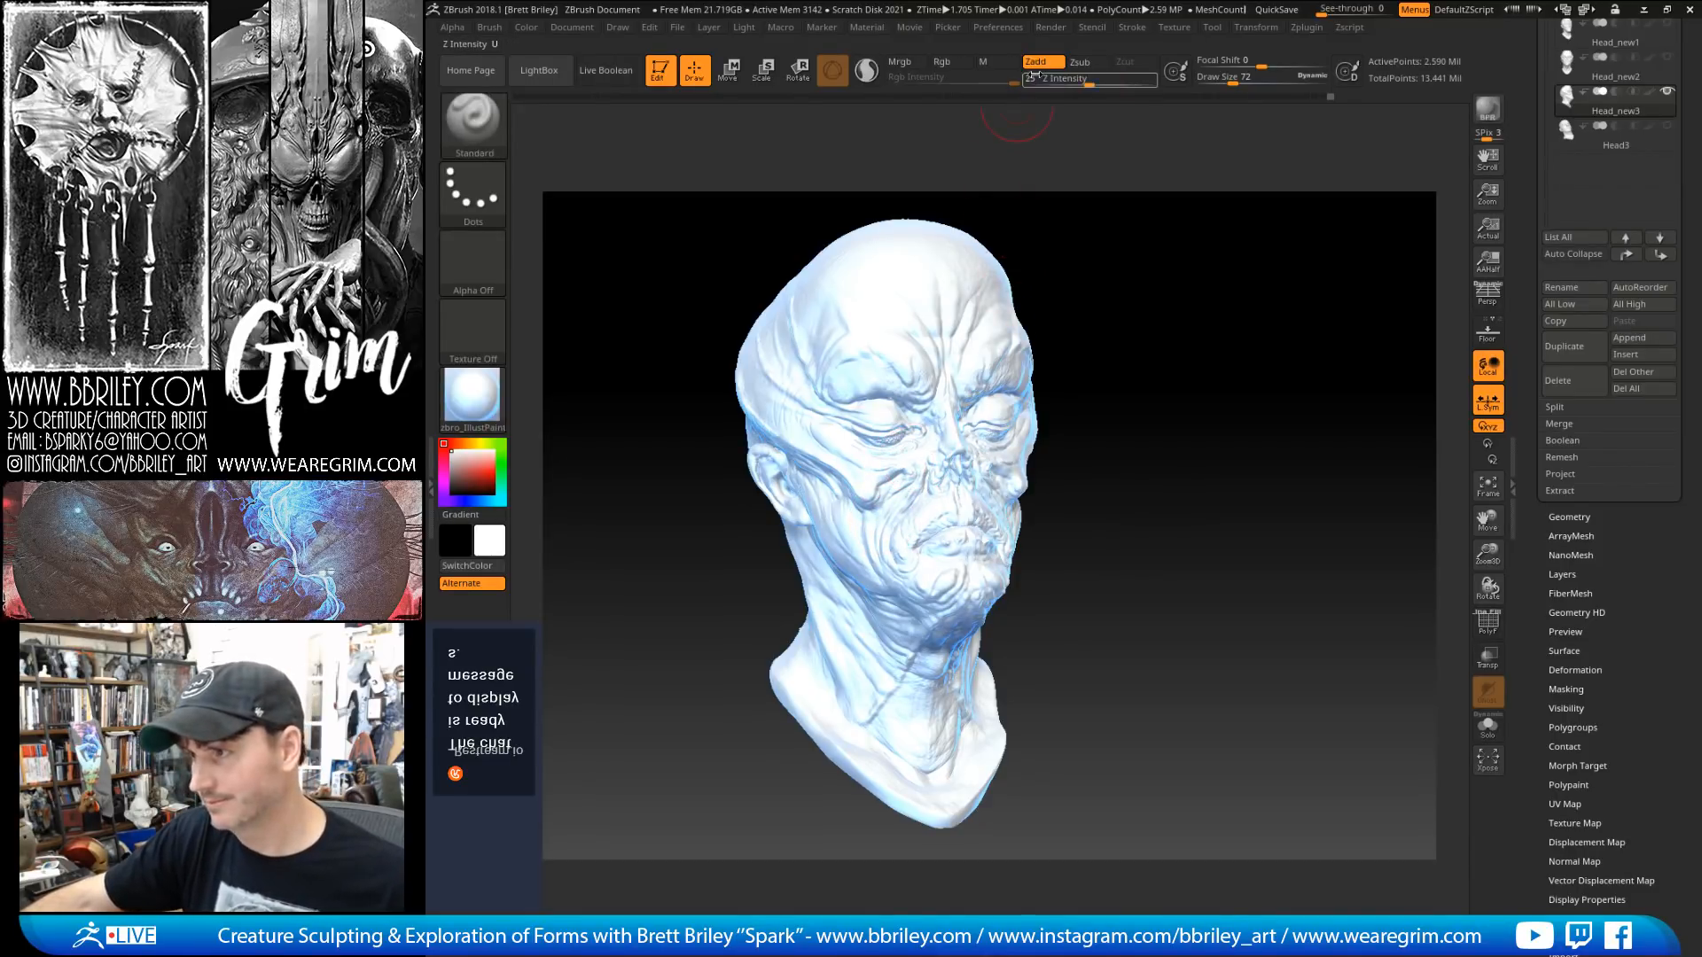
{"action": "left_click", "coordinate": [947, 61]}
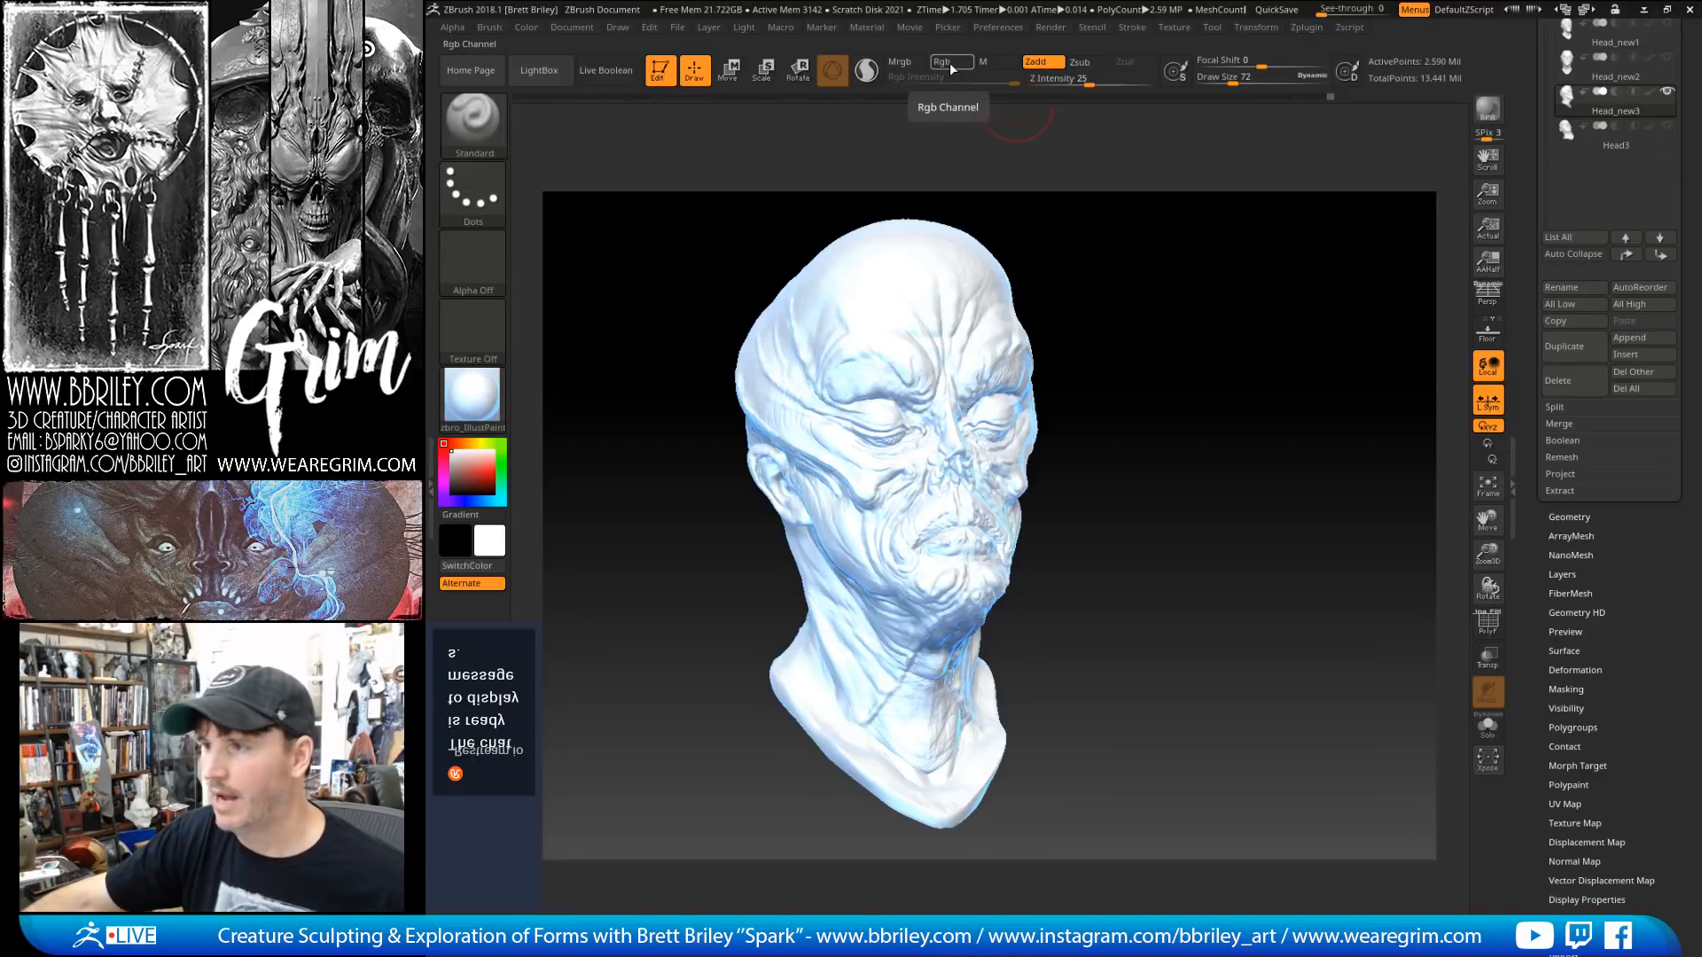
{"action": "left_click", "coordinate": [1037, 61]}
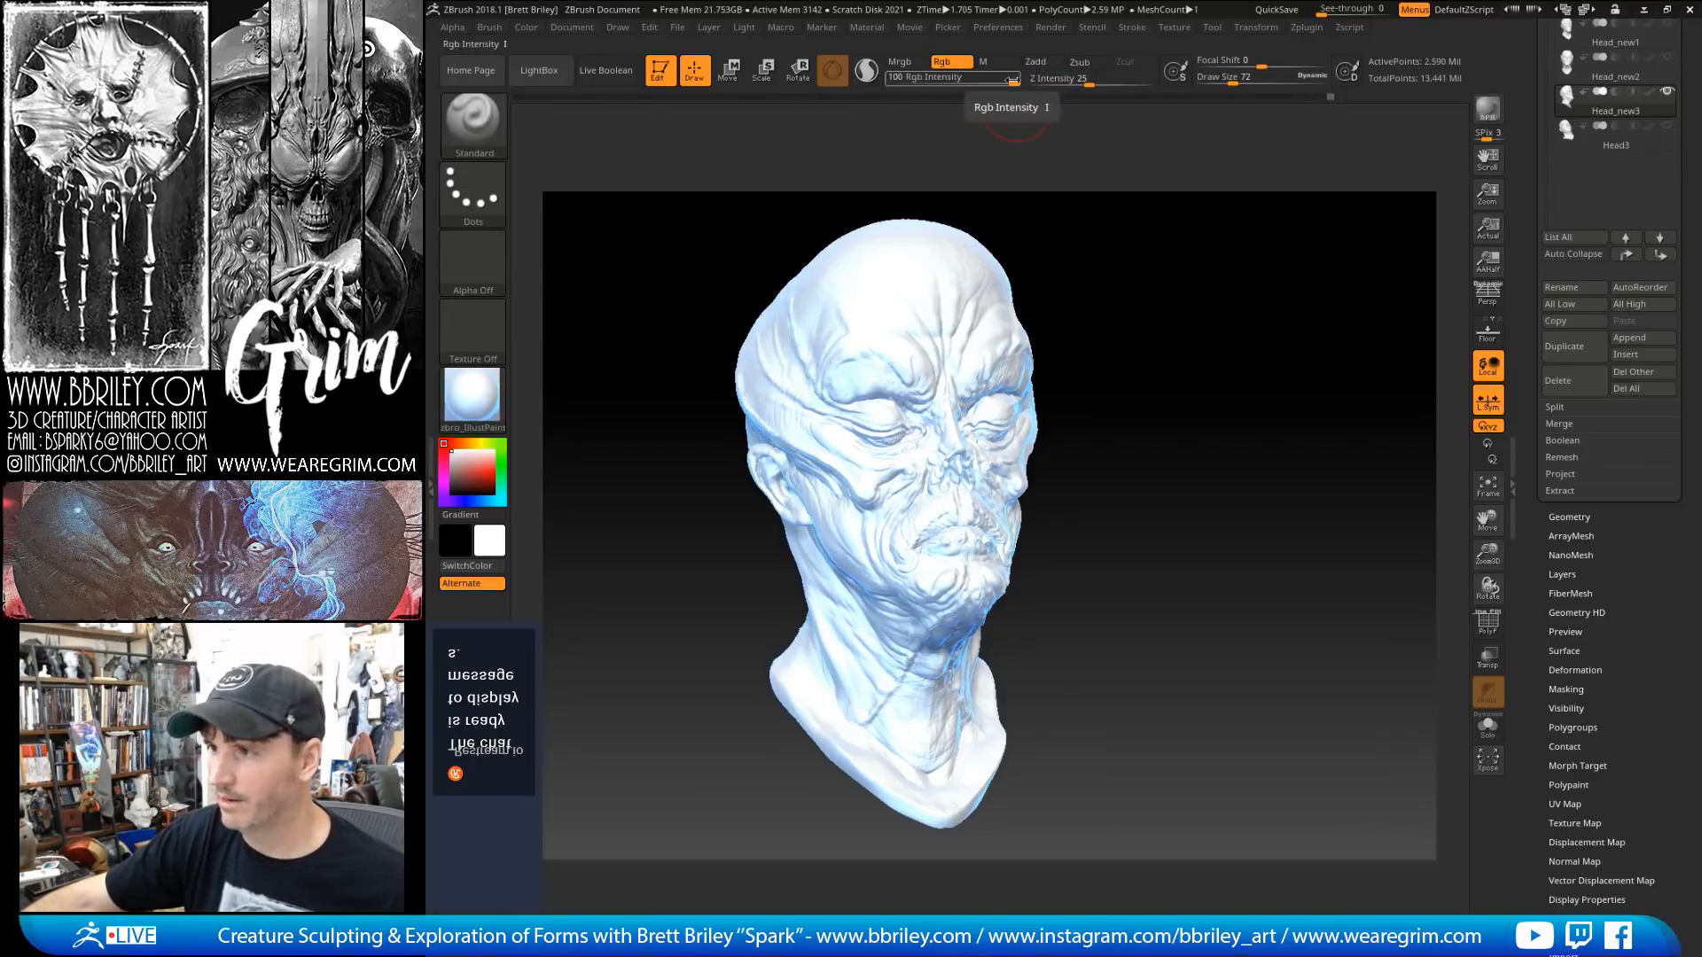
{"action": "left_click_drag", "start_coordinate": [1010, 79], "coordinate": [971, 82]}
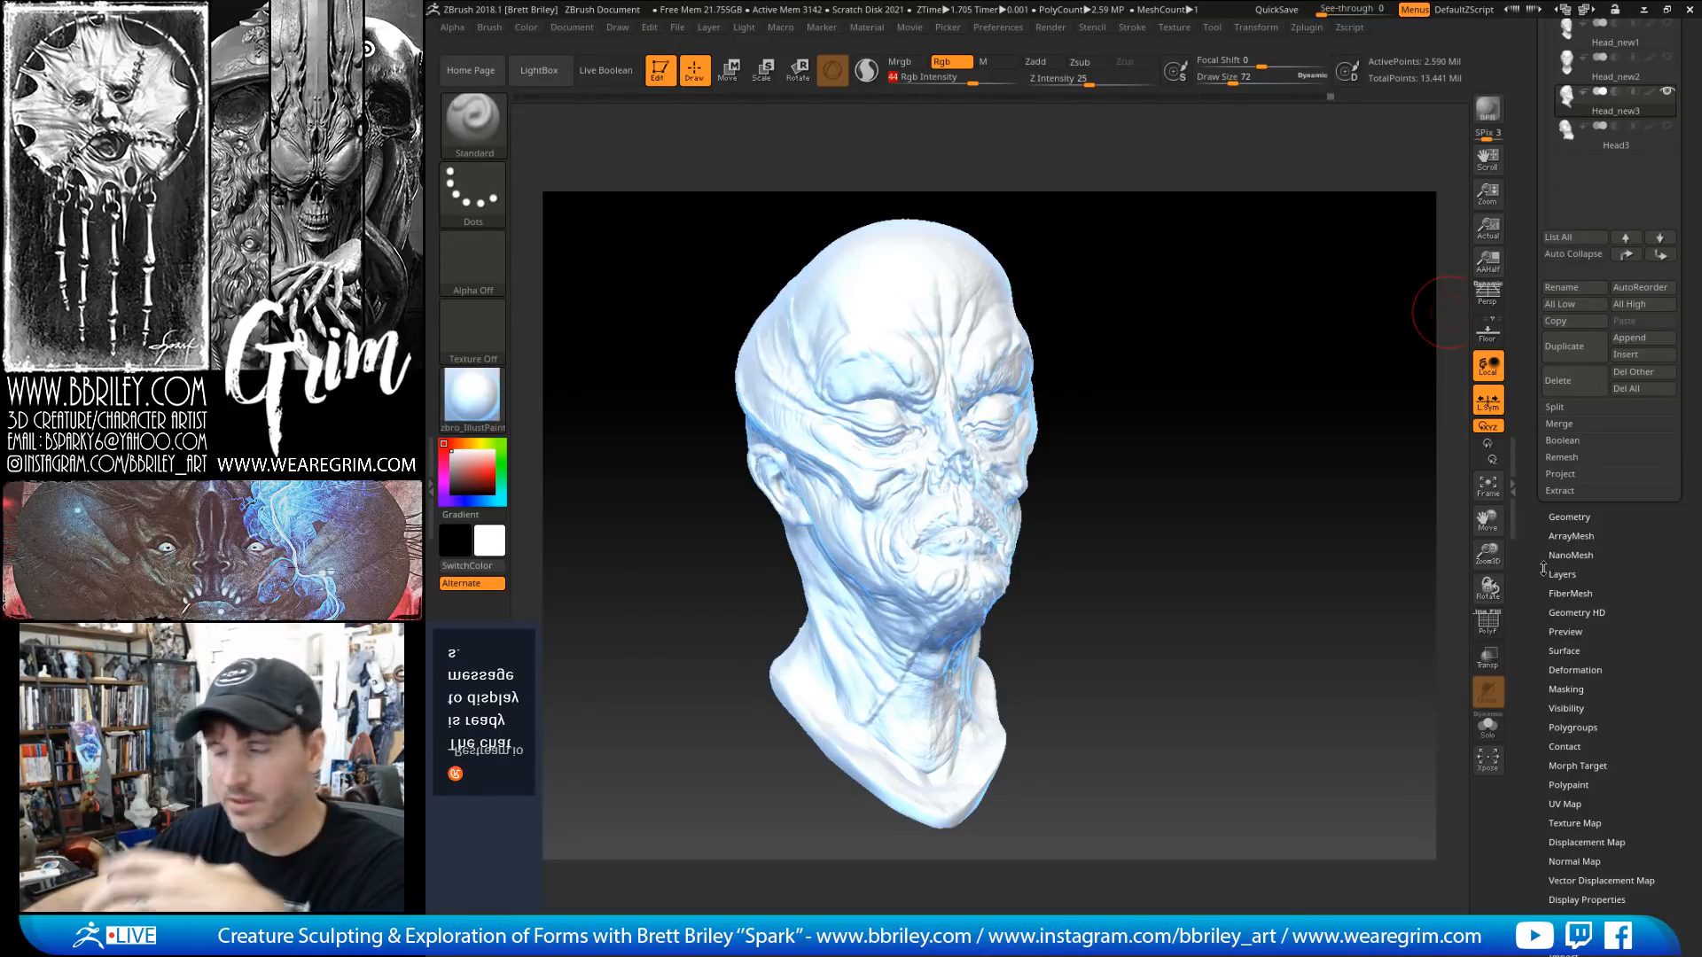
{"action": "left_click", "coordinate": [978, 92]}
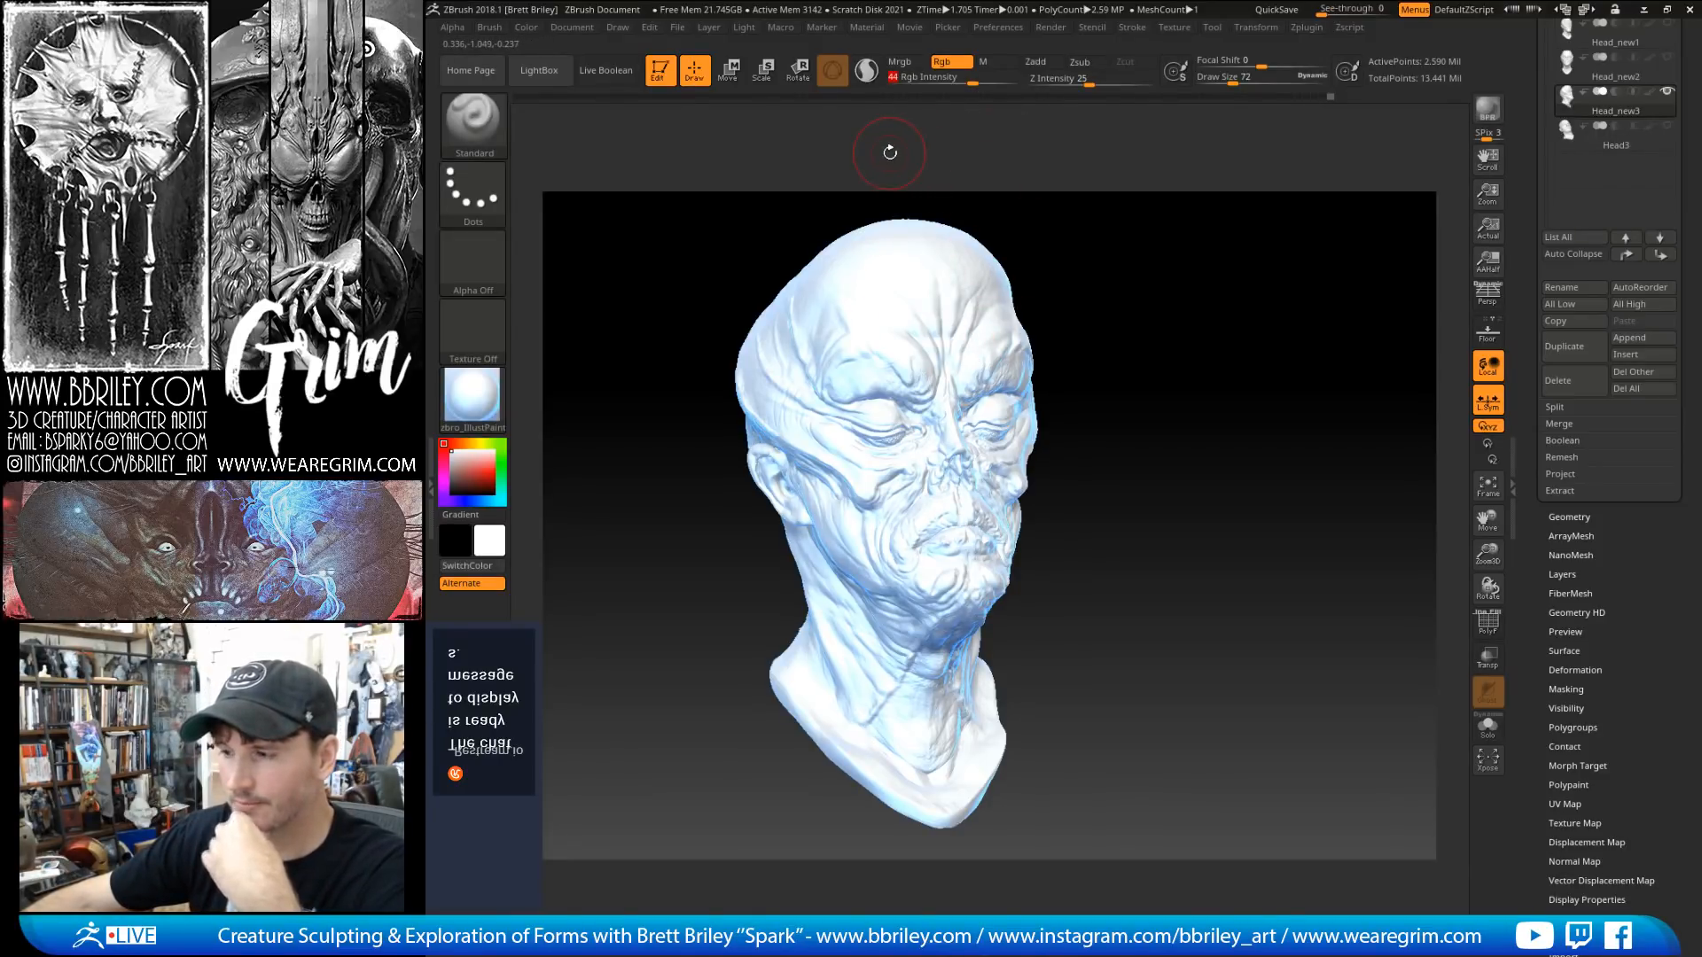
Step: Choose a muted brown base colour and fill the Head_new3 subtool with it
{"action": "left_click", "coordinate": [467, 441]}
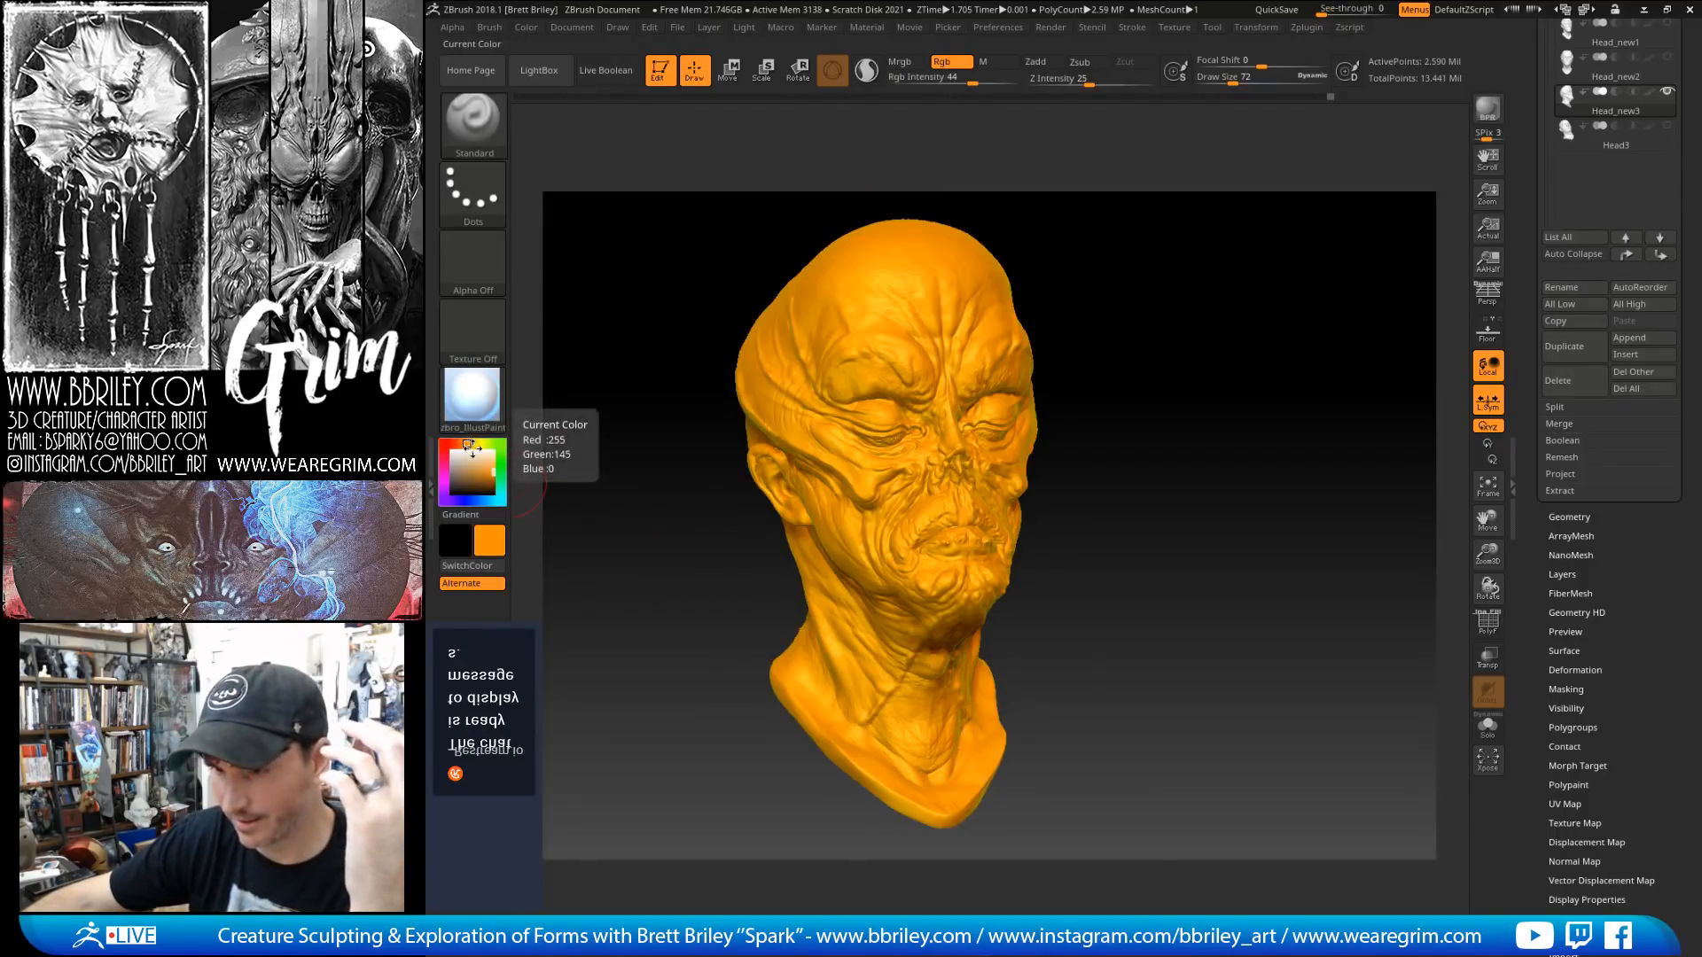
{"action": "left_click", "coordinate": [459, 472]}
{"action": "left_click", "coordinate": [462, 478]}
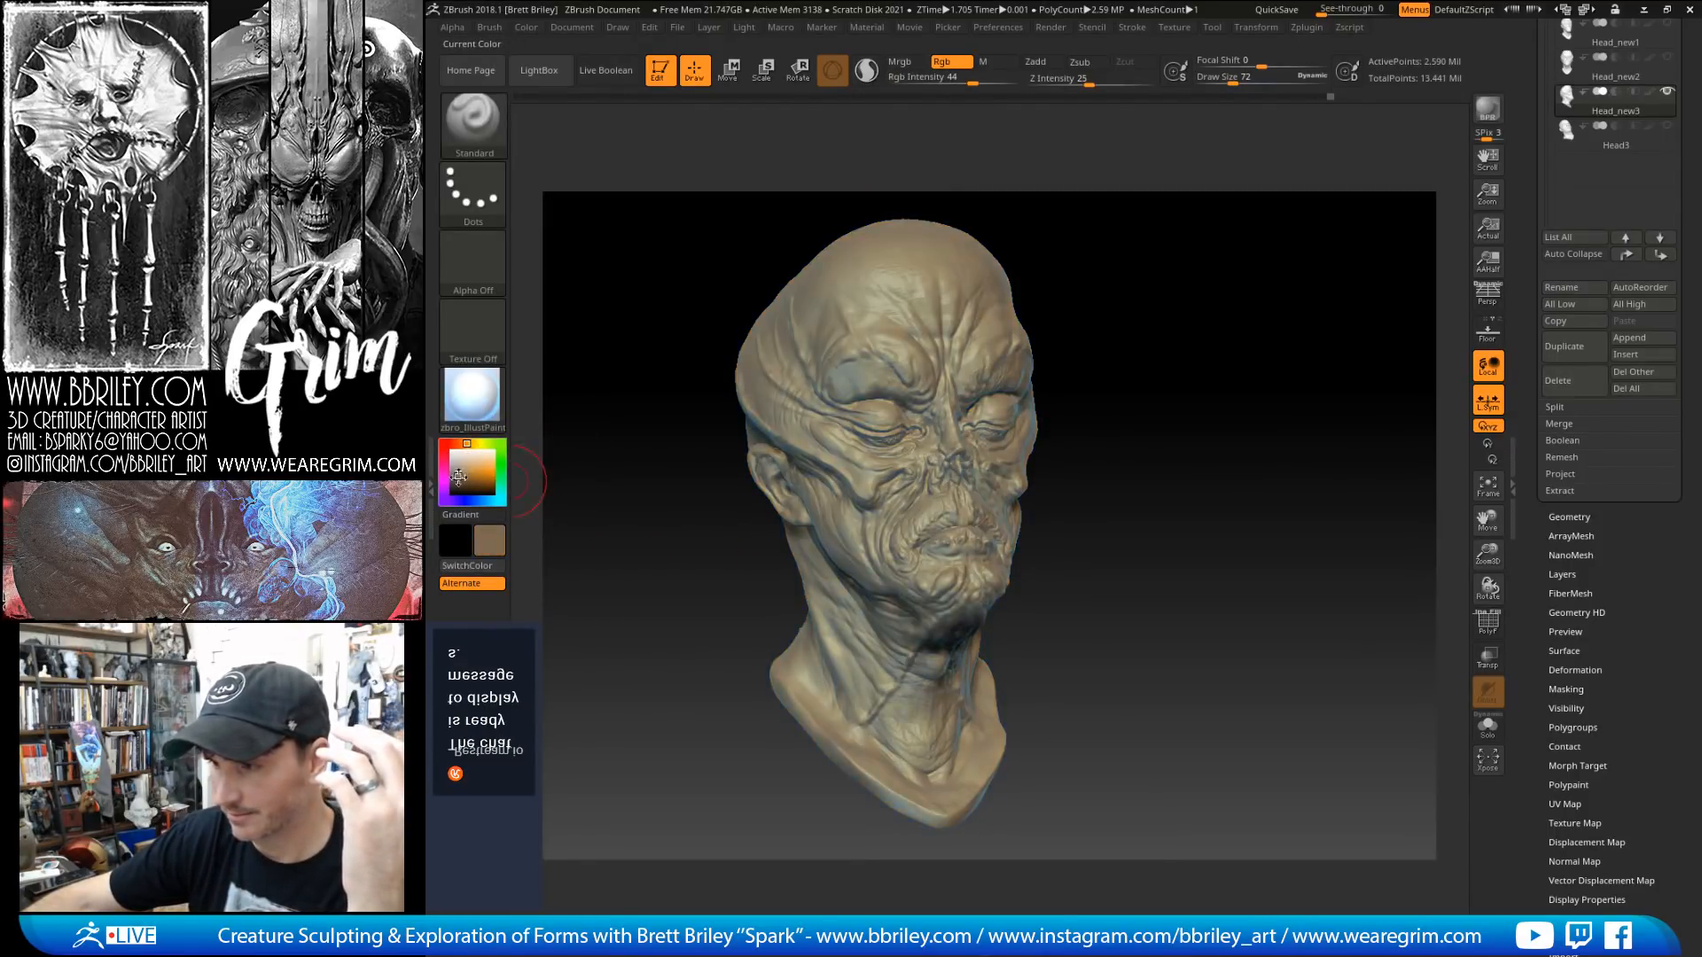
{"action": "left_click", "coordinate": [460, 475]}
{"action": "left_click", "coordinate": [461, 477]}
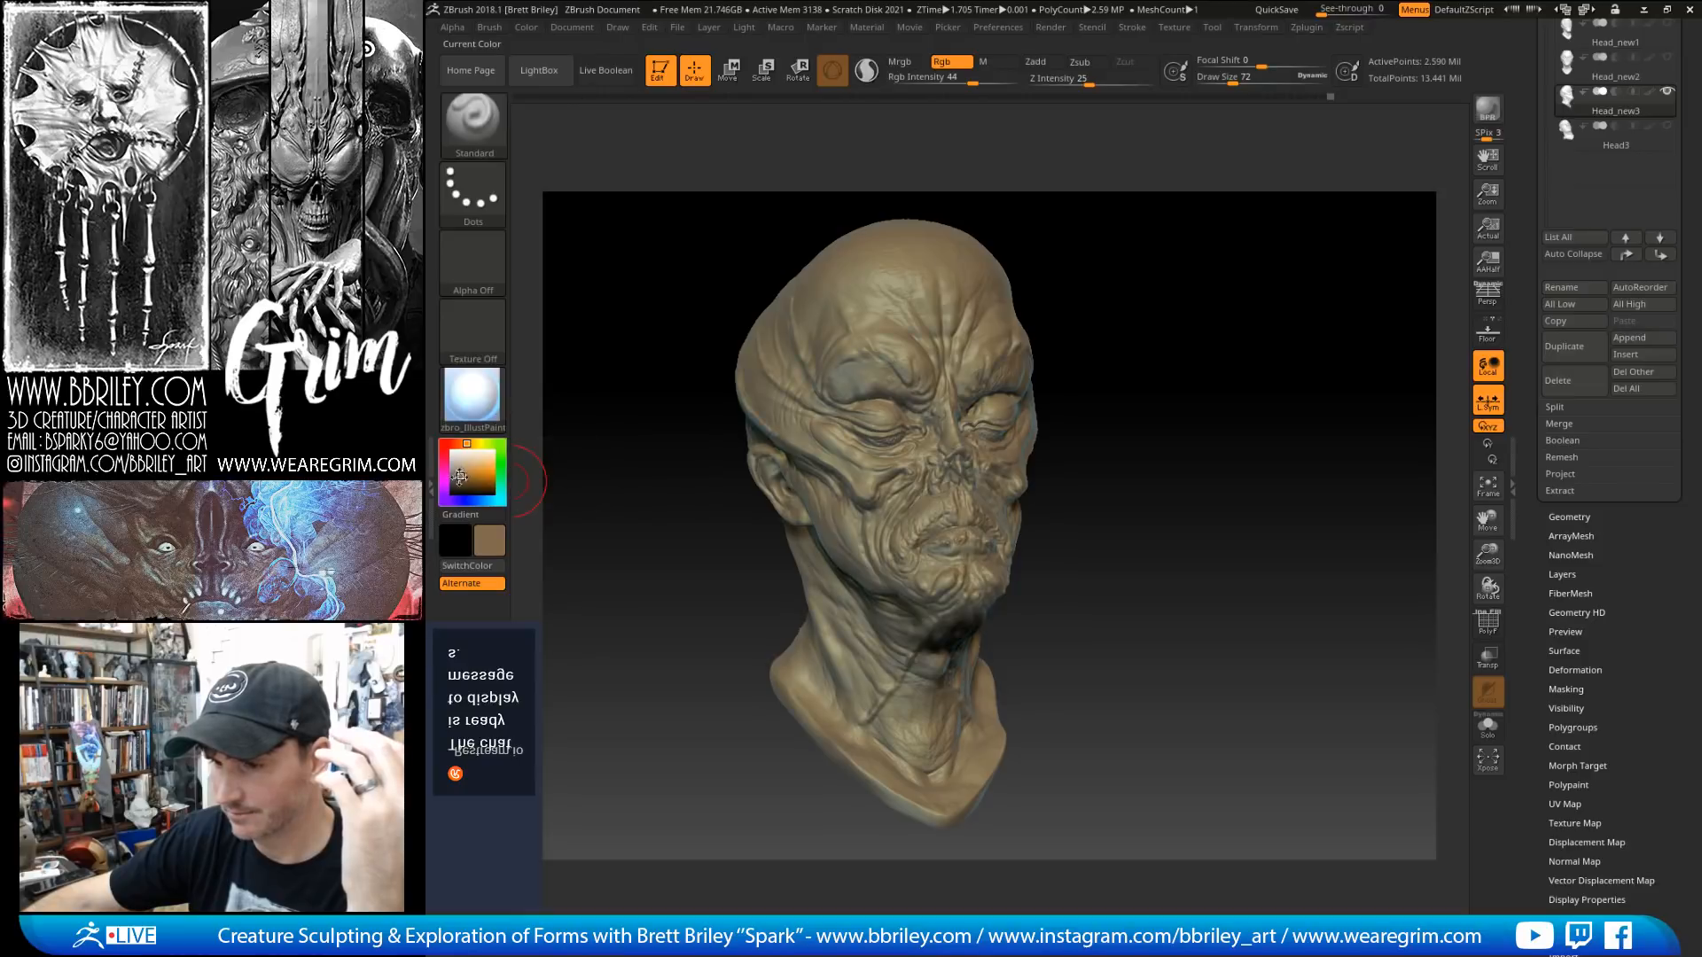
{"action": "left_click", "coordinate": [459, 476]}
{"action": "left_click", "coordinate": [461, 479]}
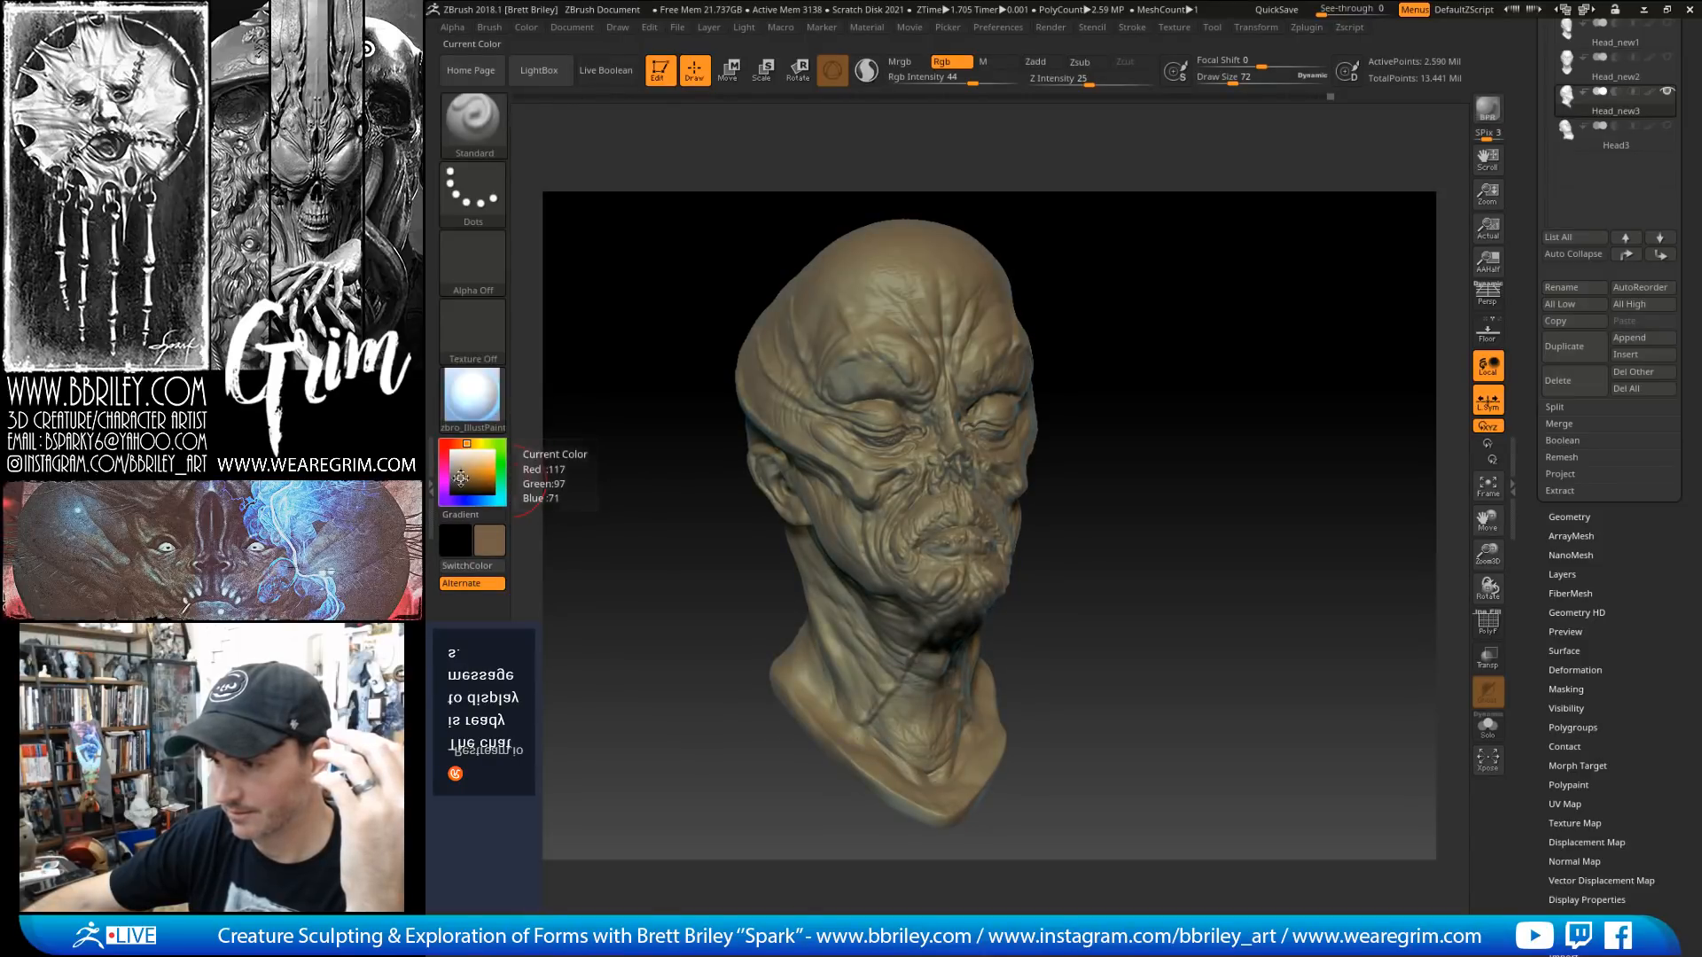
{"action": "left_click", "coordinate": [459, 478]}
{"action": "left_click", "coordinate": [459, 478]}
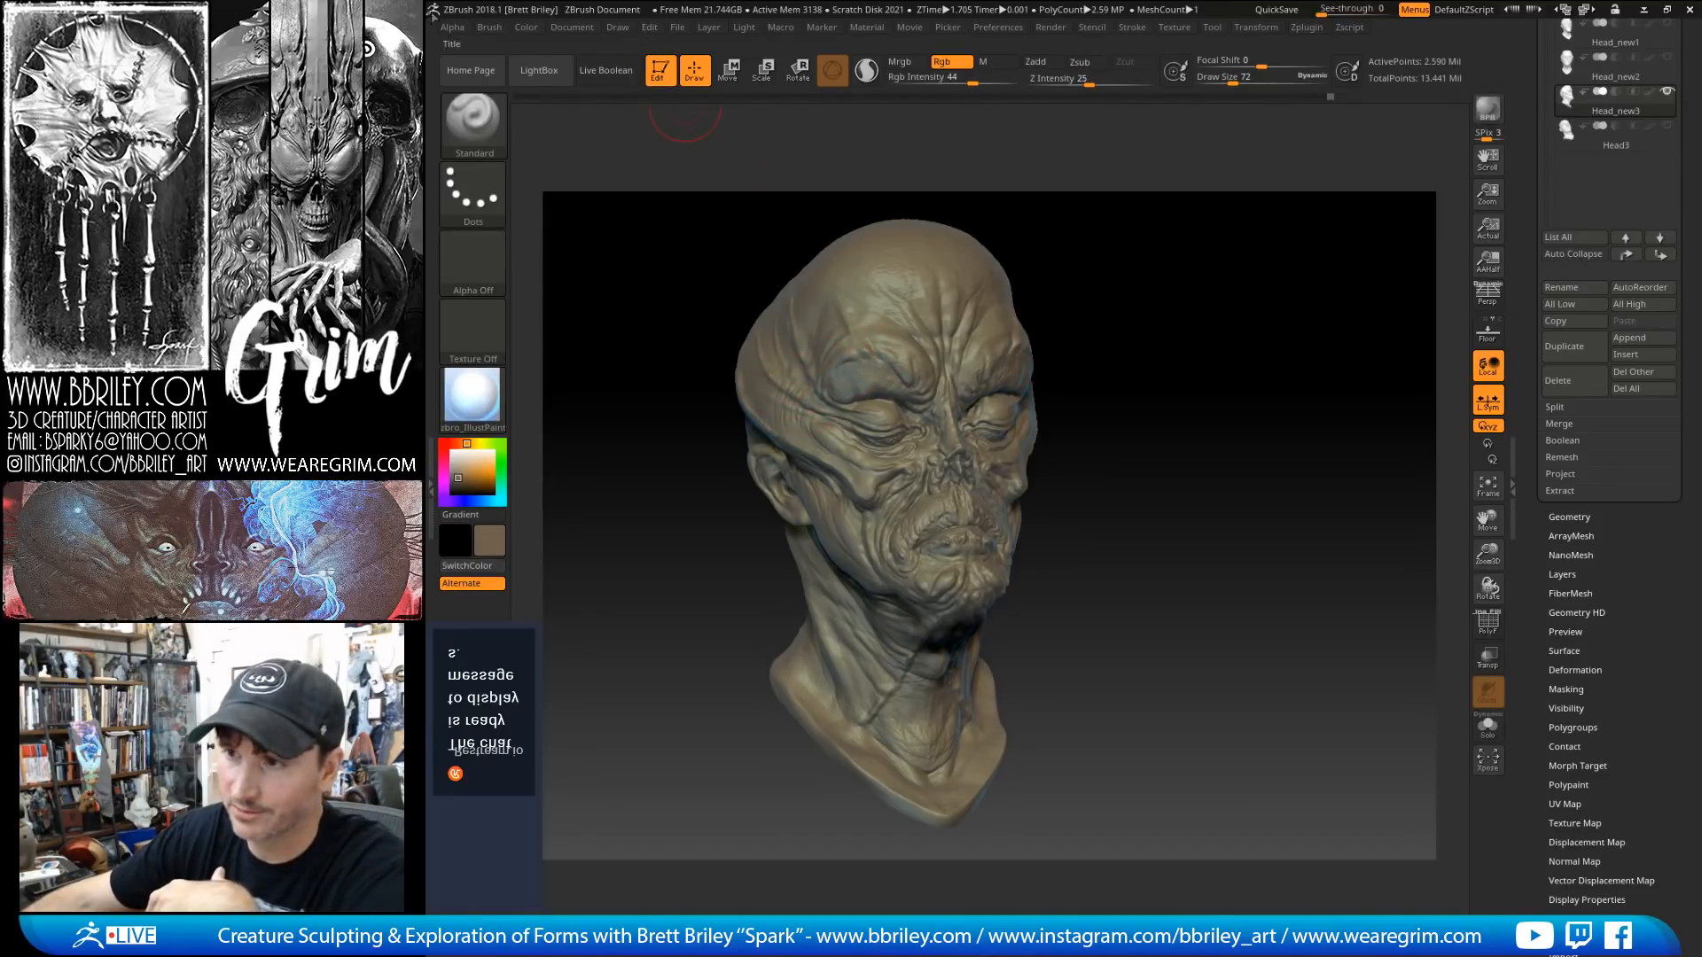
{"action": "left_click", "coordinate": [525, 28]}
{"action": "left_click", "coordinate": [582, 338]}
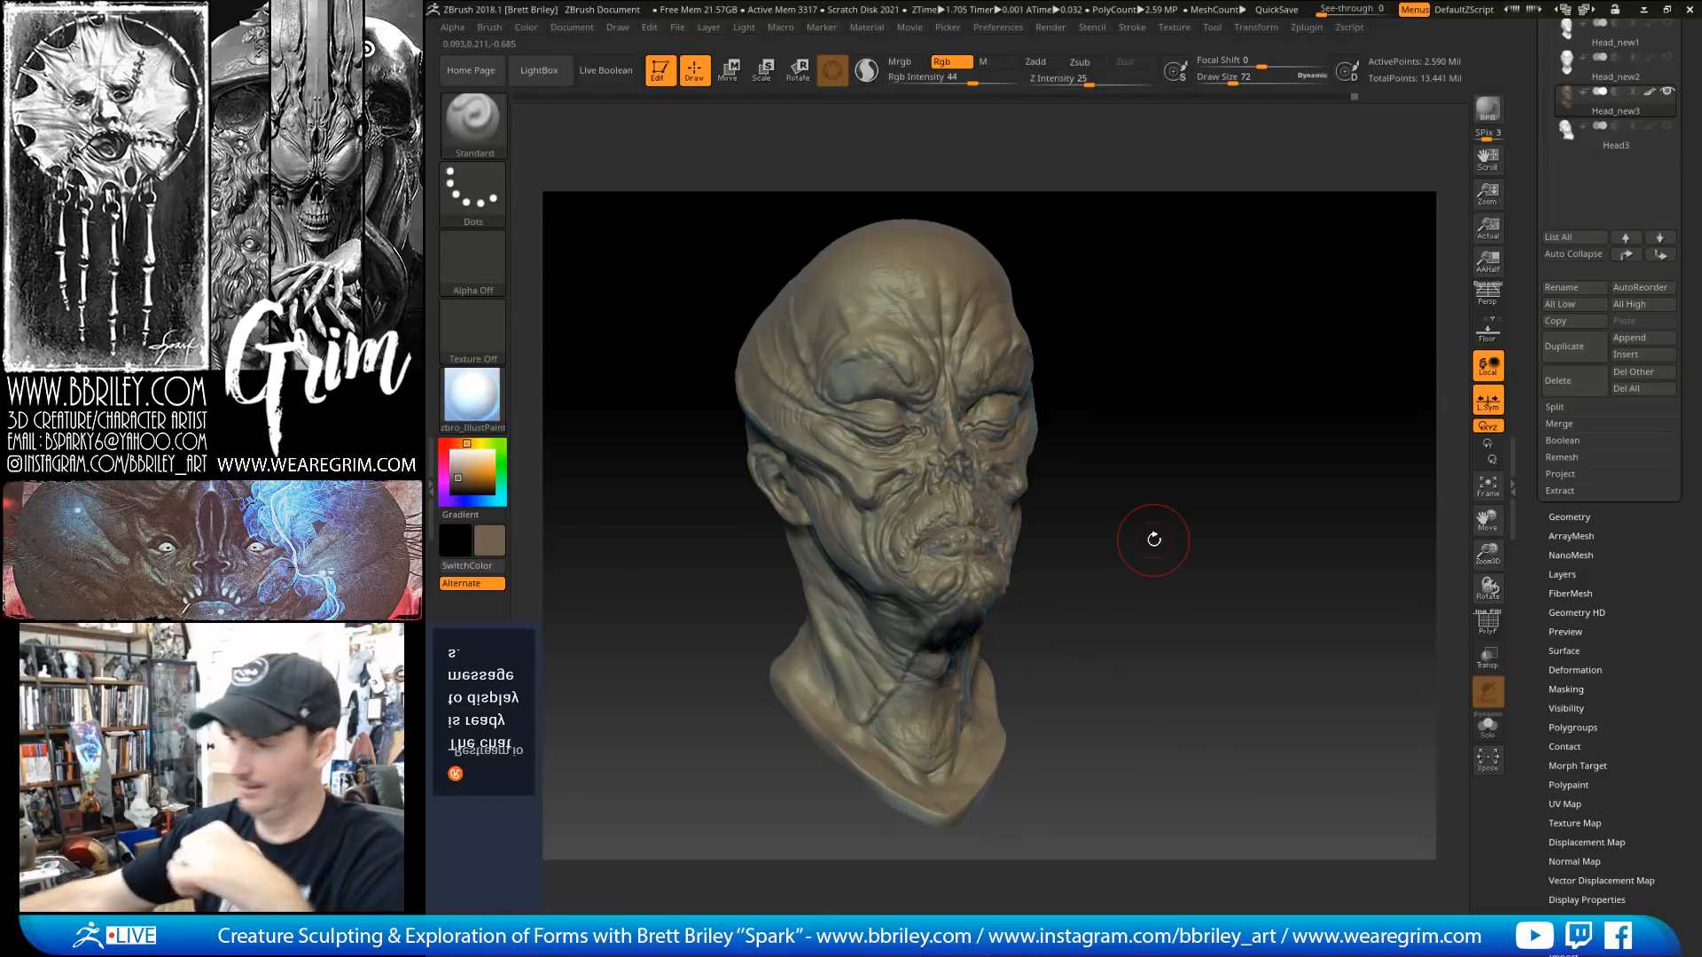
Step: Give the Standard brush the DragRect stroke and Alpha 31 for mottled skin texture
{"action": "left_click", "coordinate": [472, 195]}
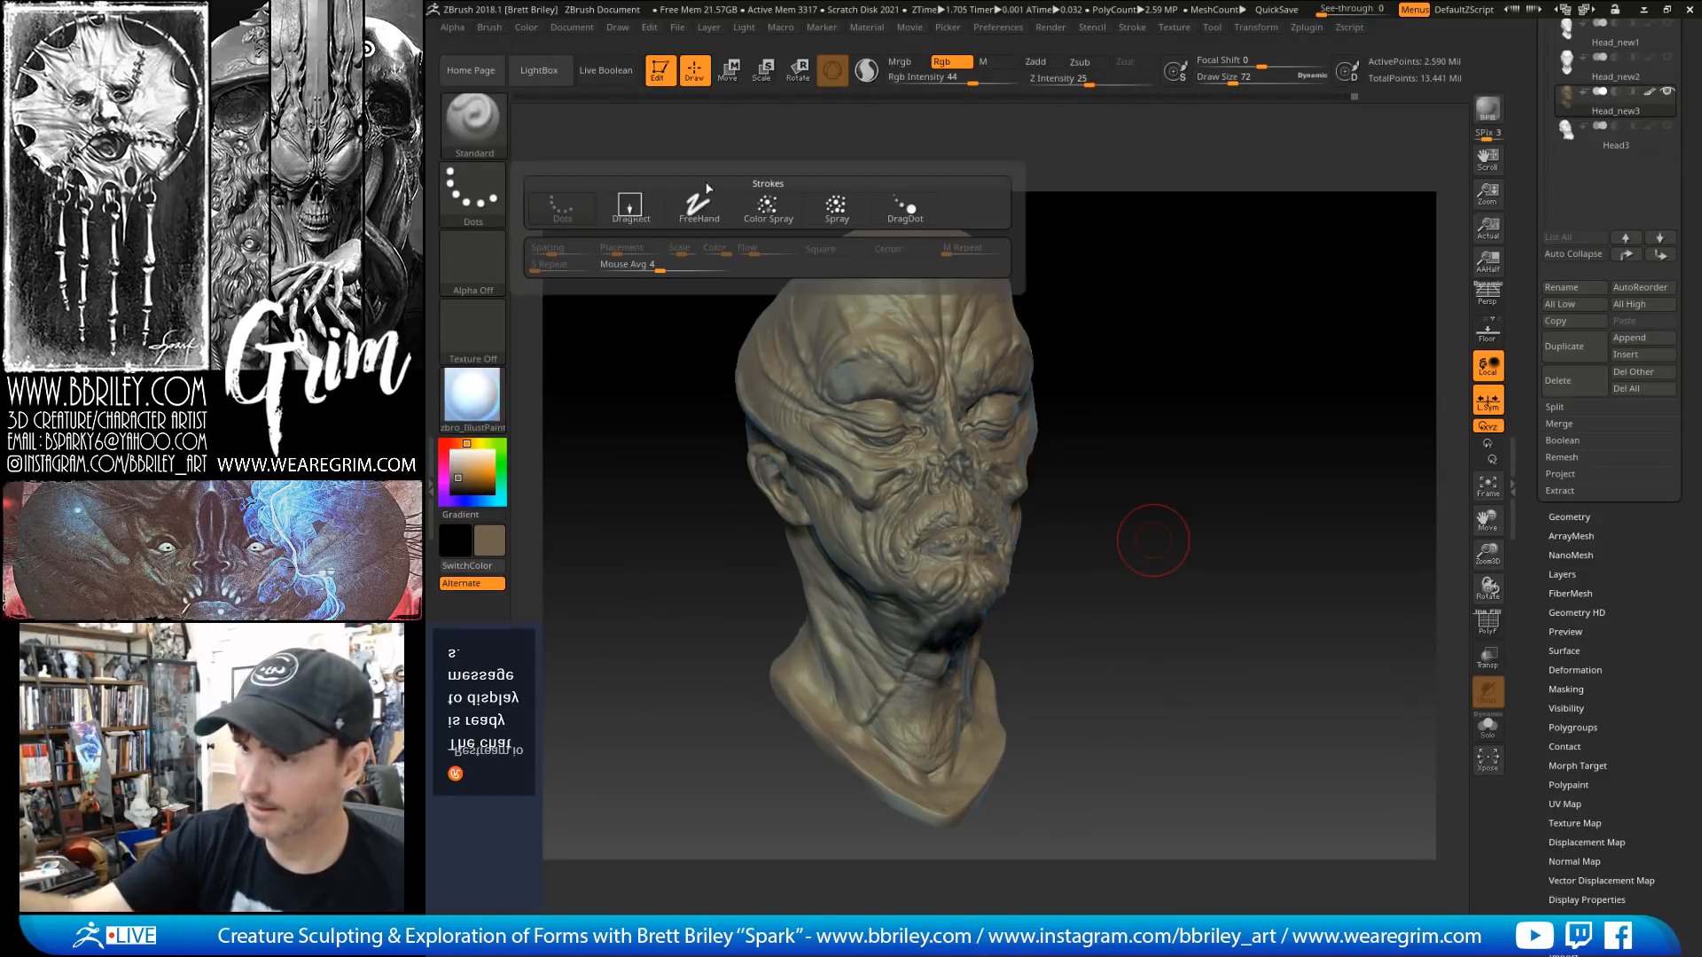
{"action": "left_click", "coordinate": [630, 207]}
{"action": "left_click", "coordinate": [472, 263]}
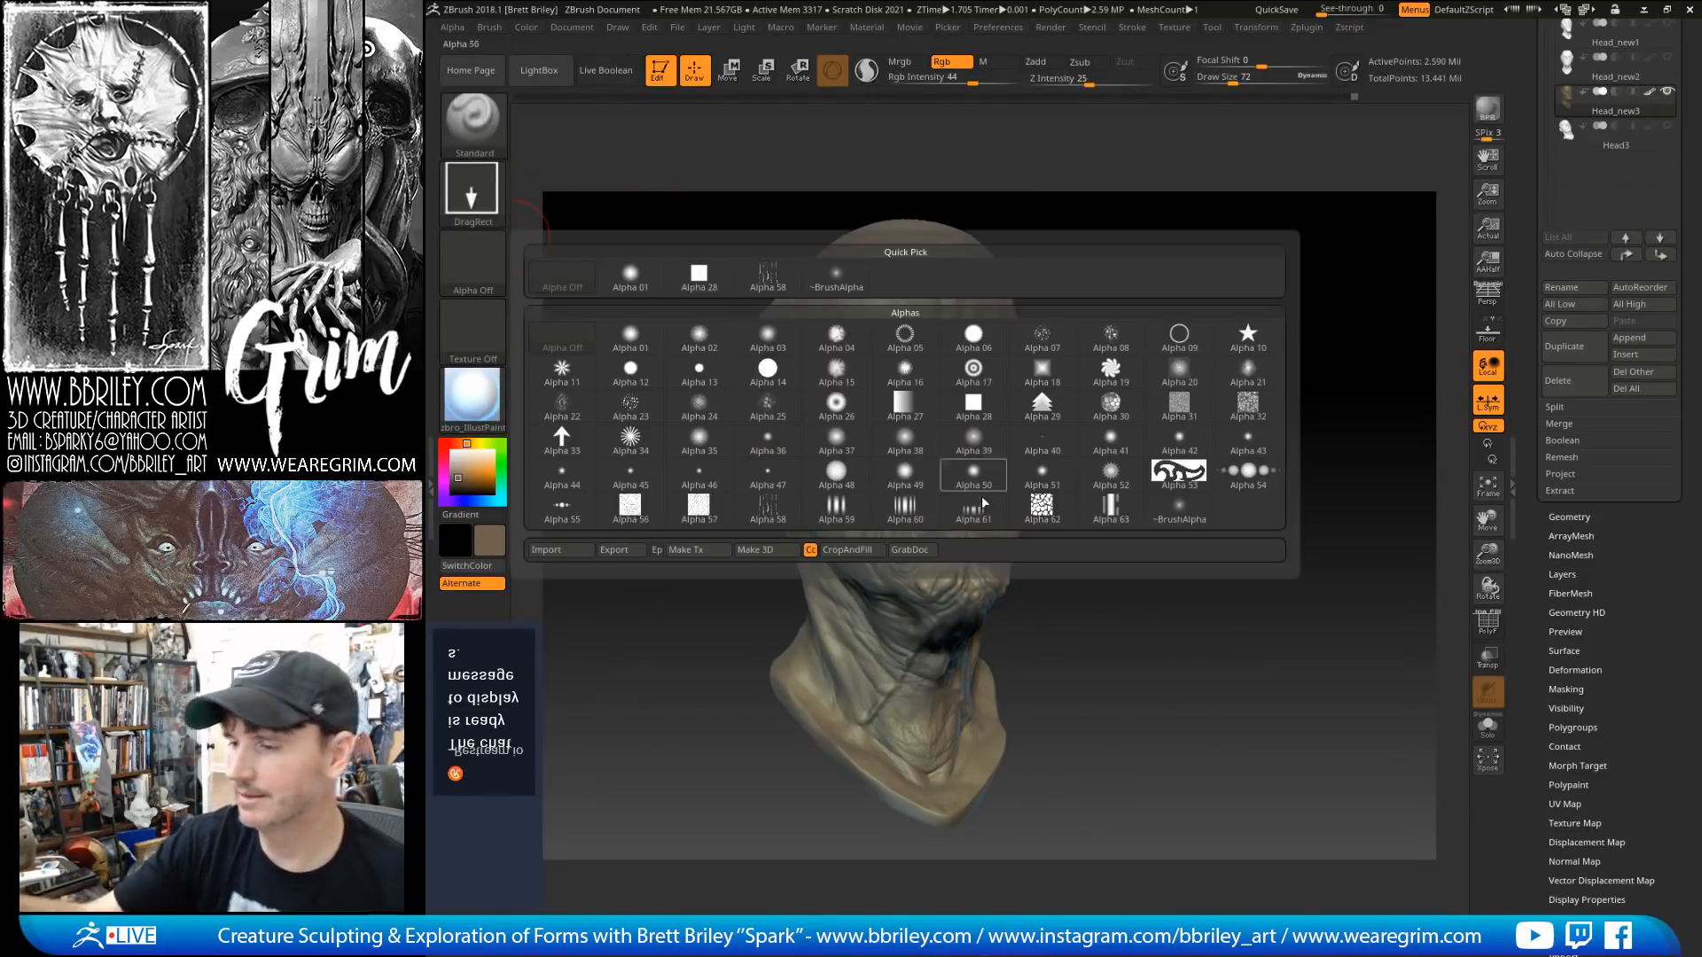
{"action": "mouse_move", "coordinate": [1175, 413]}
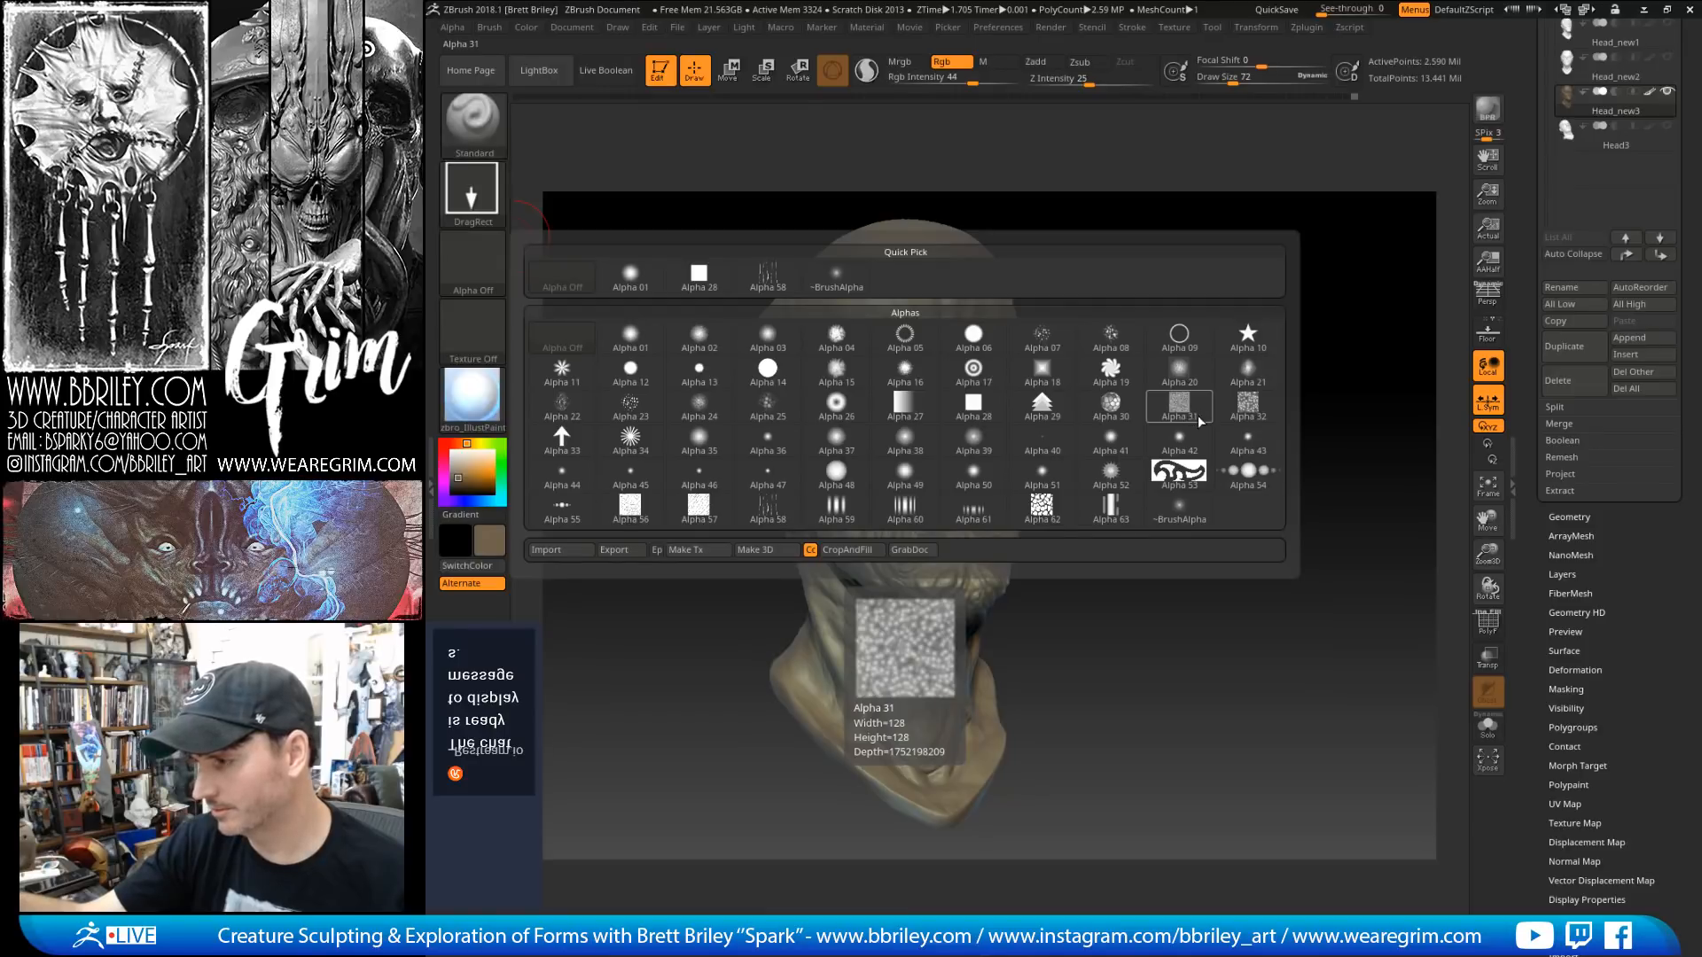
{"action": "left_click", "coordinate": [1180, 410]}
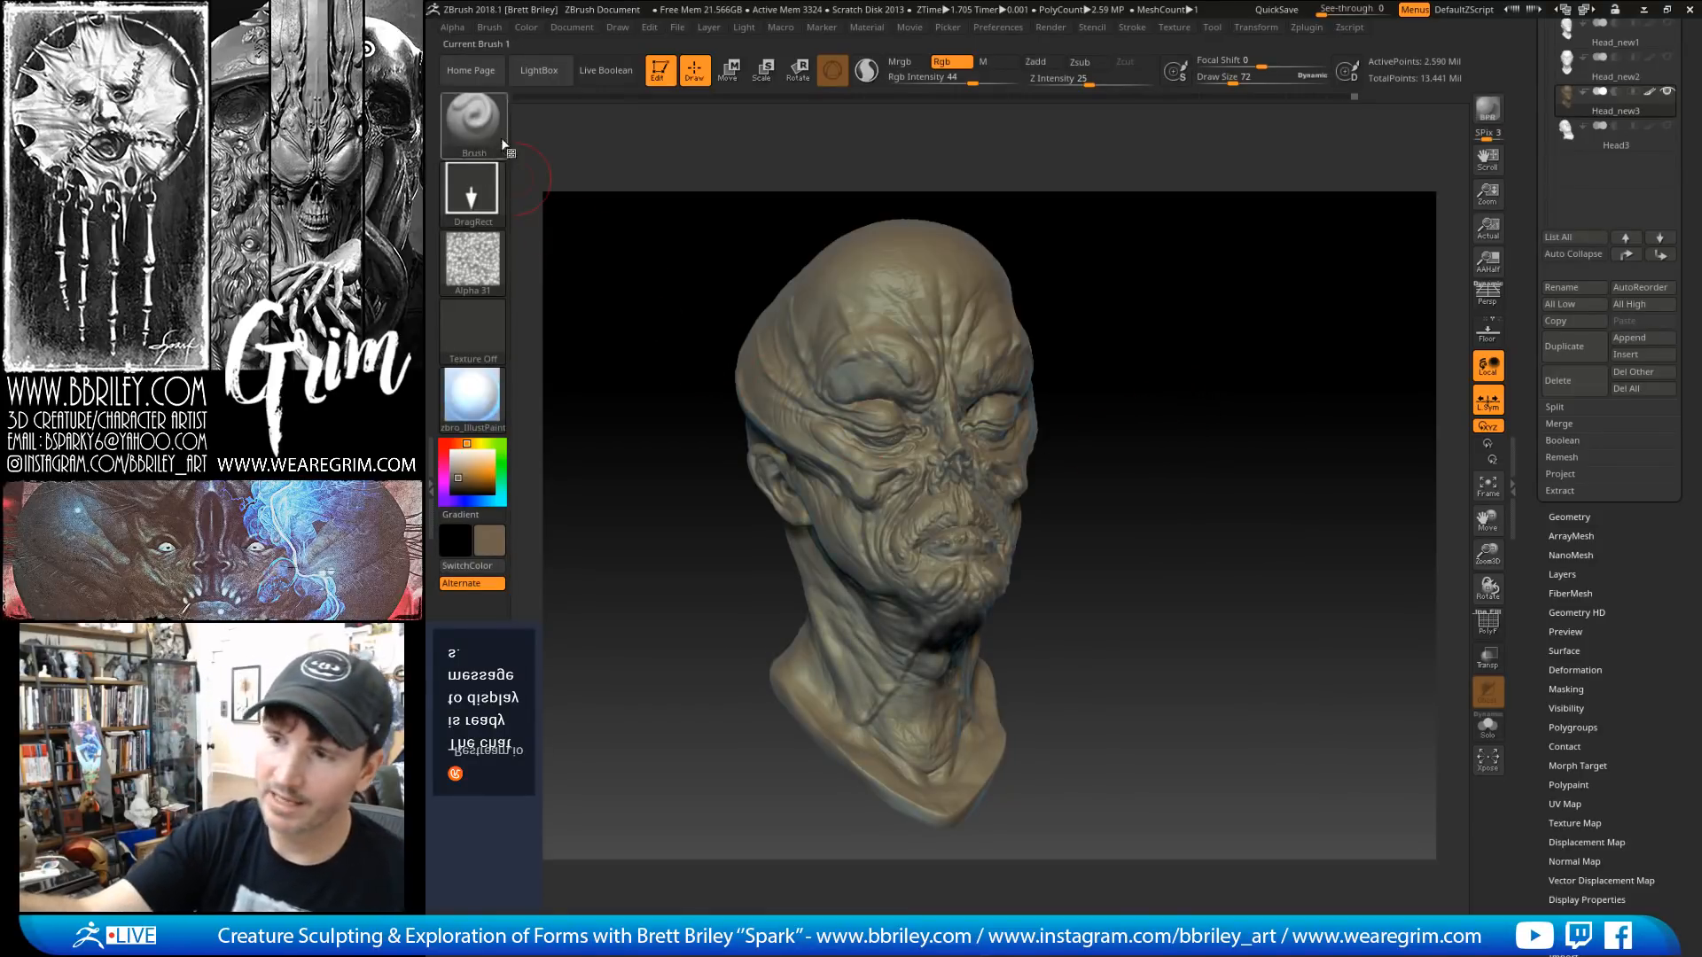
{"action": "left_click", "coordinate": [473, 190]}
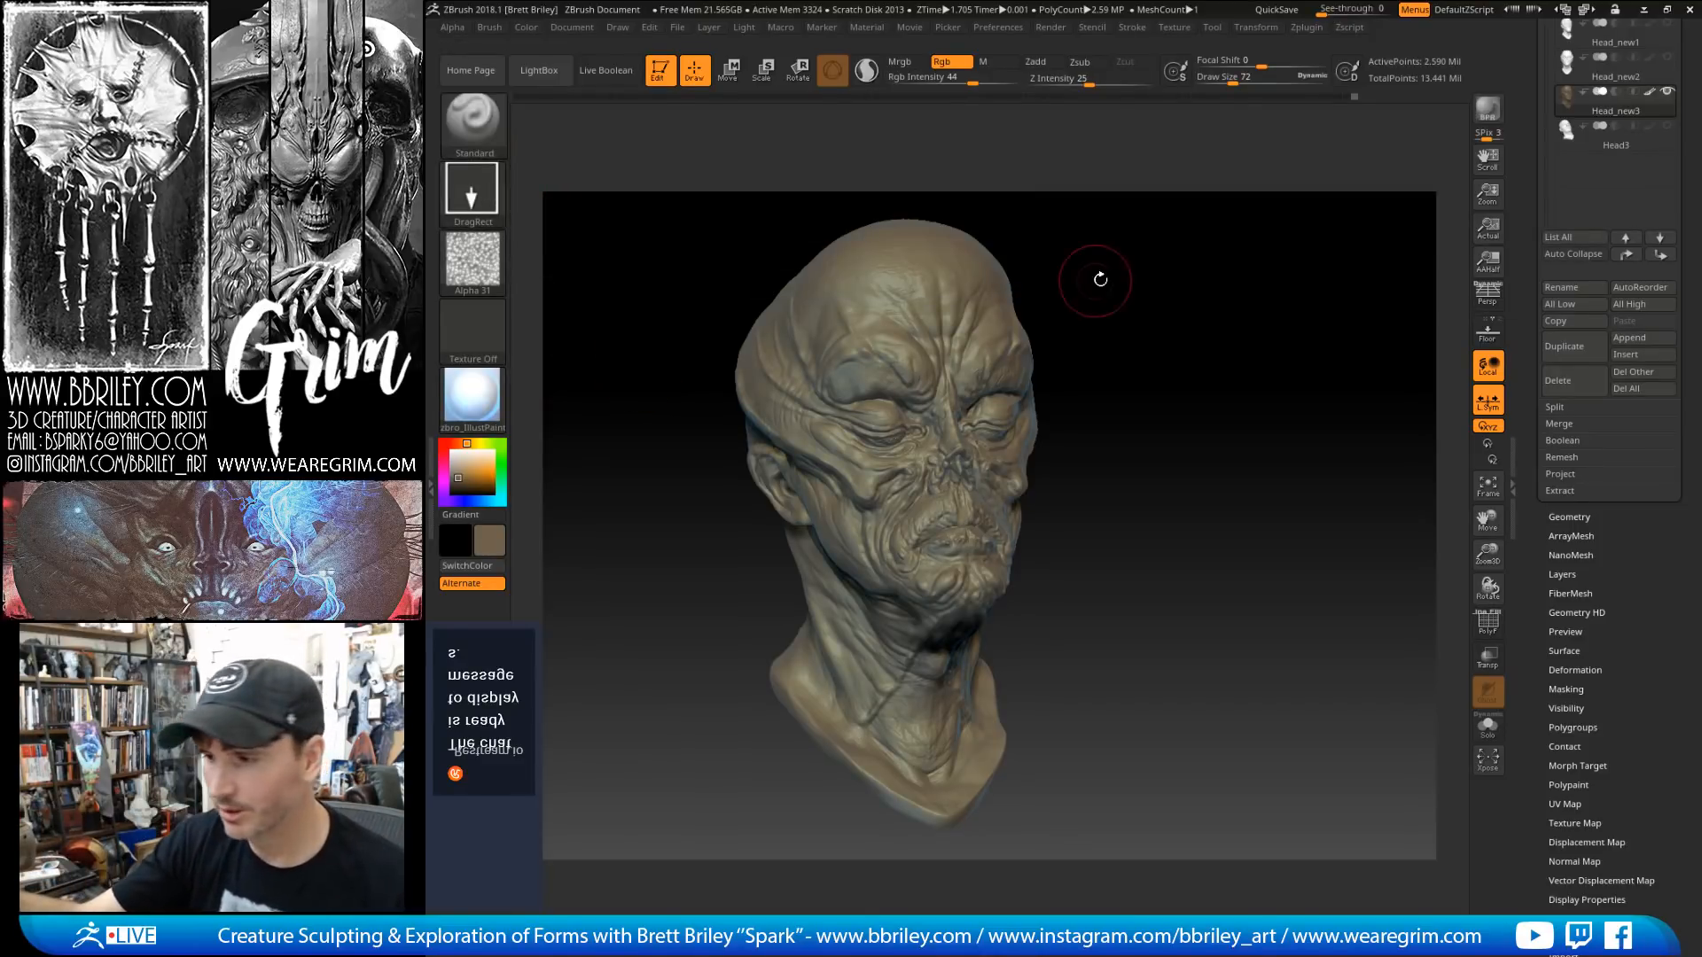
Step: Raise Rgb Intensity to 60, choose a pale off-white colour and paint mottling across the cheekbone and nose
{"action": "left_click_drag", "start_coordinate": [1097, 273], "coordinate": [1105, 274]}
{"action": "mouse_move", "coordinate": [1159, 325]}
{"action": "left_mouse_down"}
{"action": "mouse_move", "coordinate": [1112, 303]}
{"action": "mouse_move", "coordinate": [1097, 334]}
{"action": "mouse_move", "coordinate": [1128, 304]}
{"action": "mouse_move", "coordinate": [1153, 318]}
{"action": "mouse_move", "coordinate": [1139, 304]}
{"action": "left_mouse_up"}
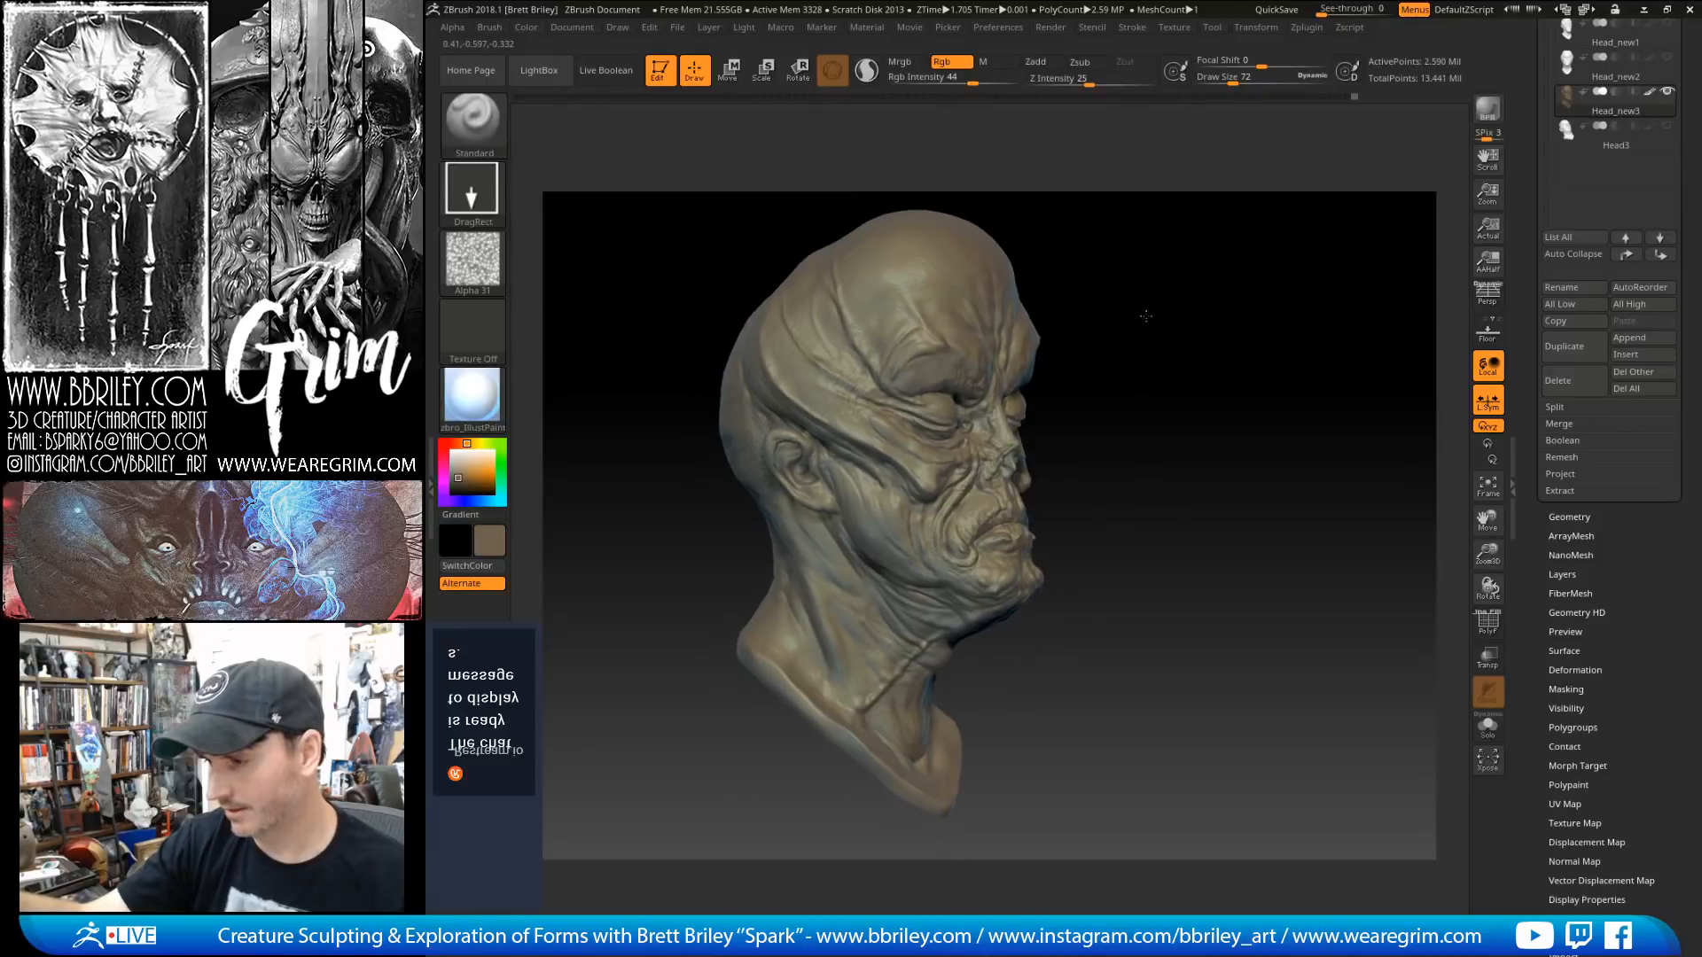
{"action": "mouse_move", "coordinate": [1128, 404]}
{"action": "left_mouse_down"}
{"action": "mouse_move", "coordinate": [1068, 403]}
{"action": "mouse_move", "coordinate": [1081, 392]}
{"action": "left_mouse_up"}
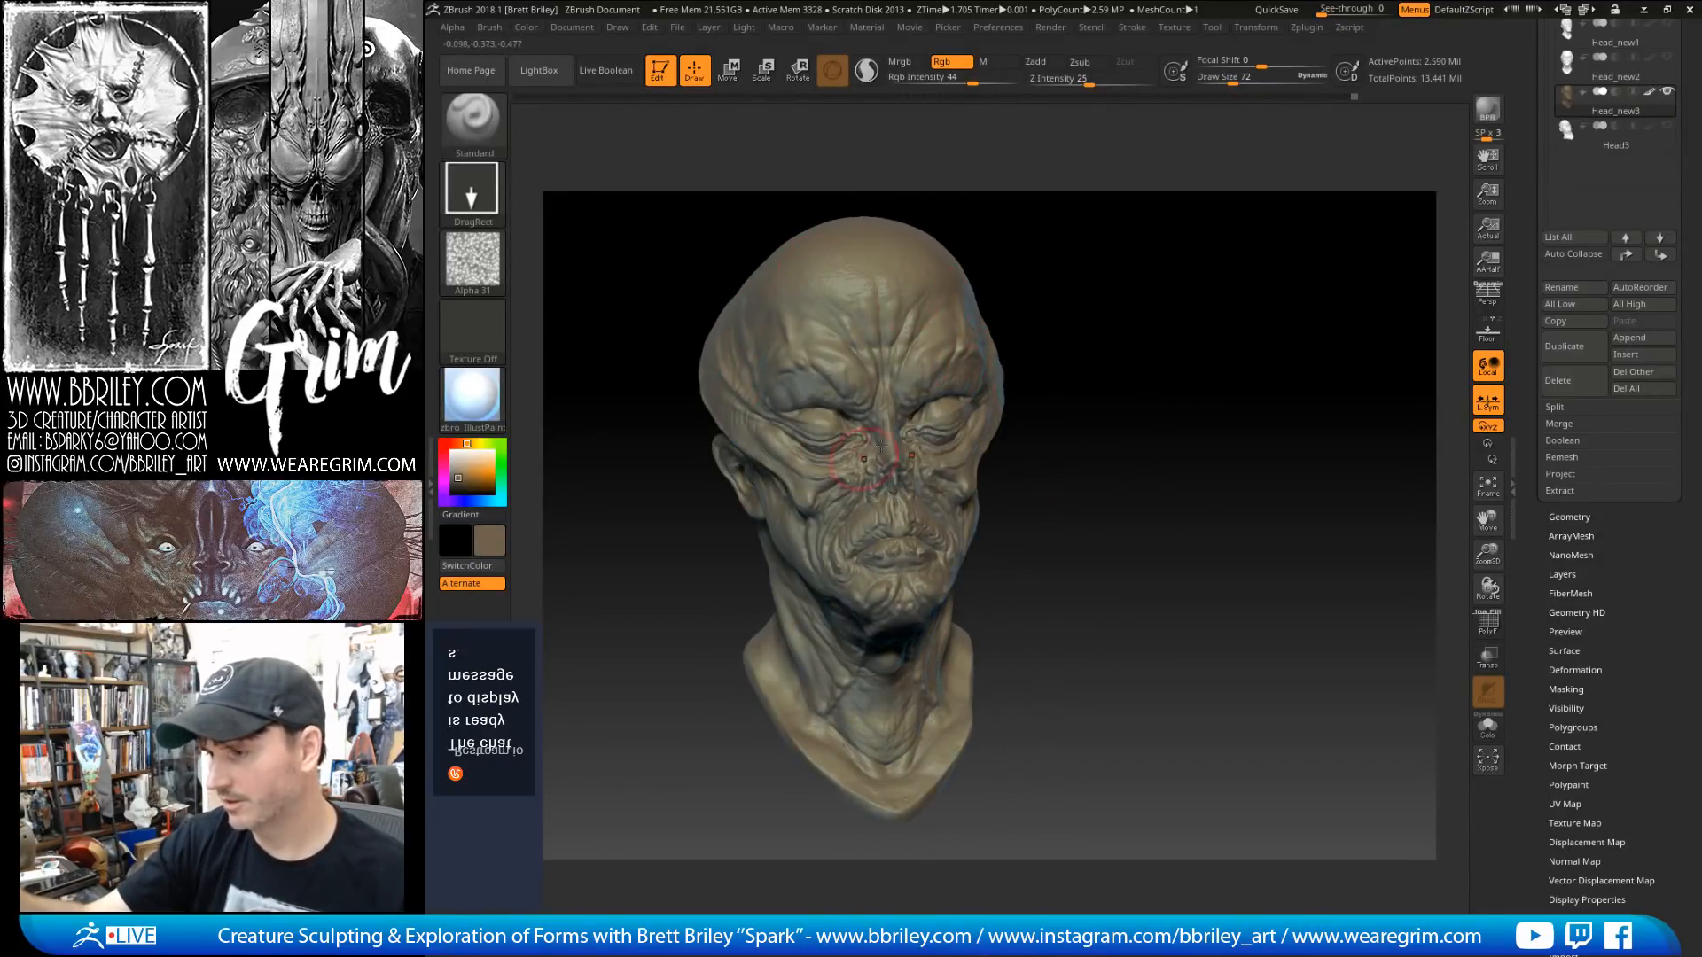
{"action": "left_click_drag", "start_coordinate": [1079, 282], "coordinate": [1098, 302]}
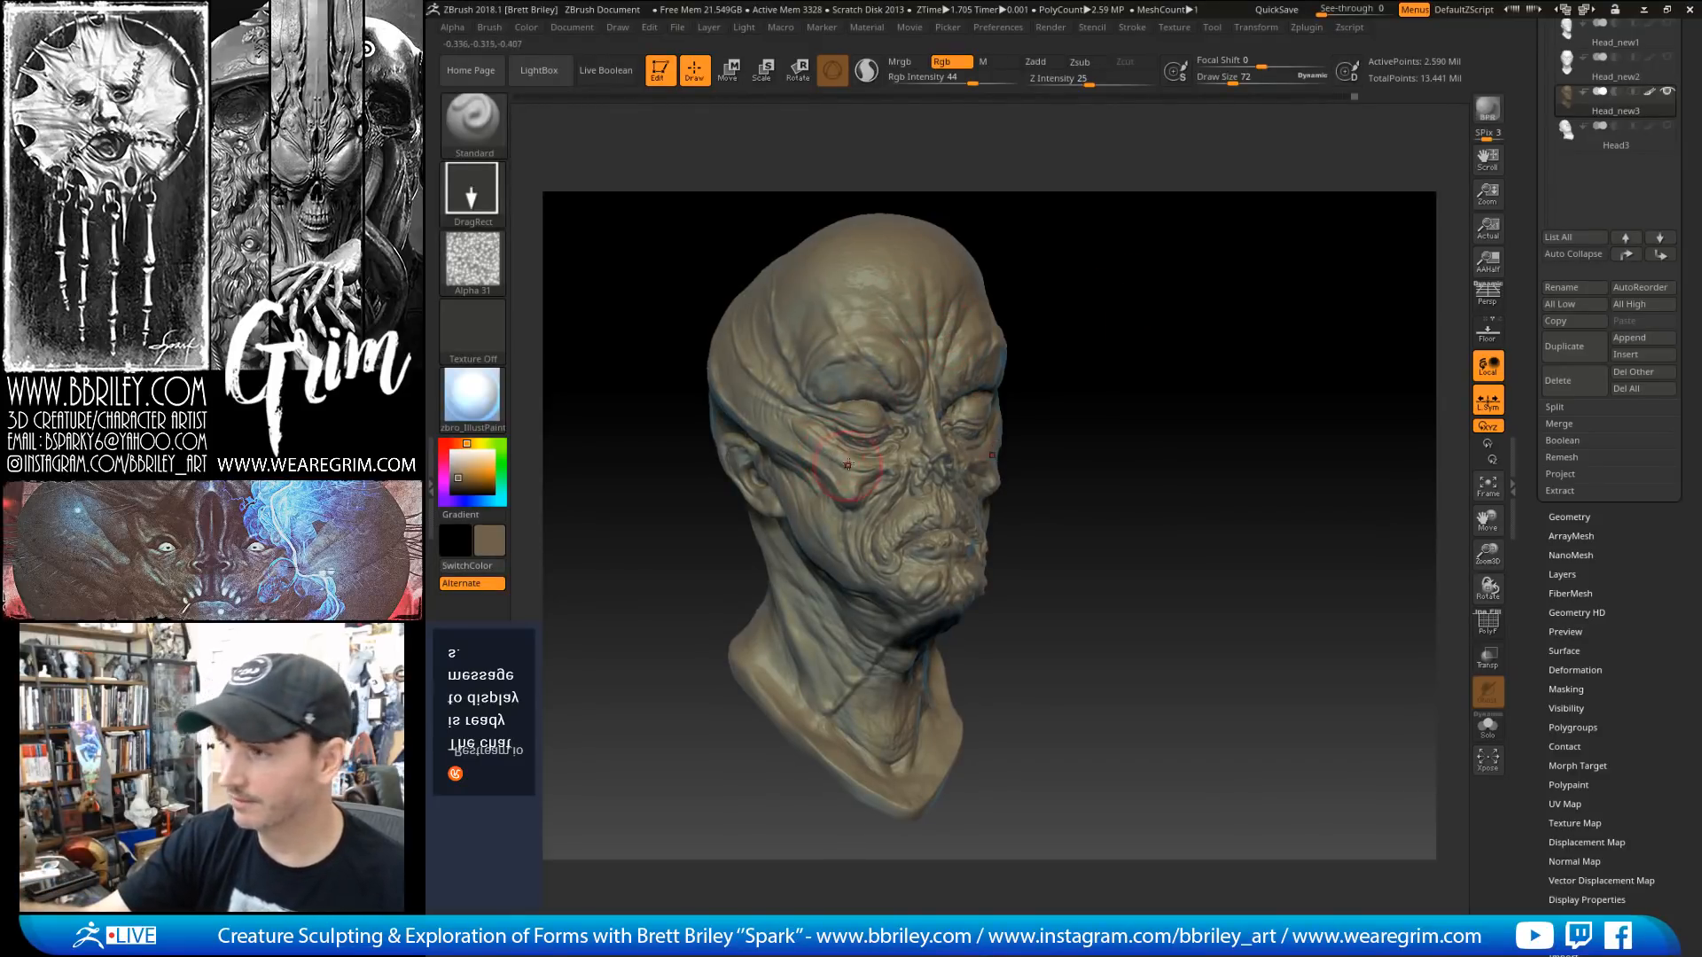
{"action": "left_click", "coordinate": [985, 78]}
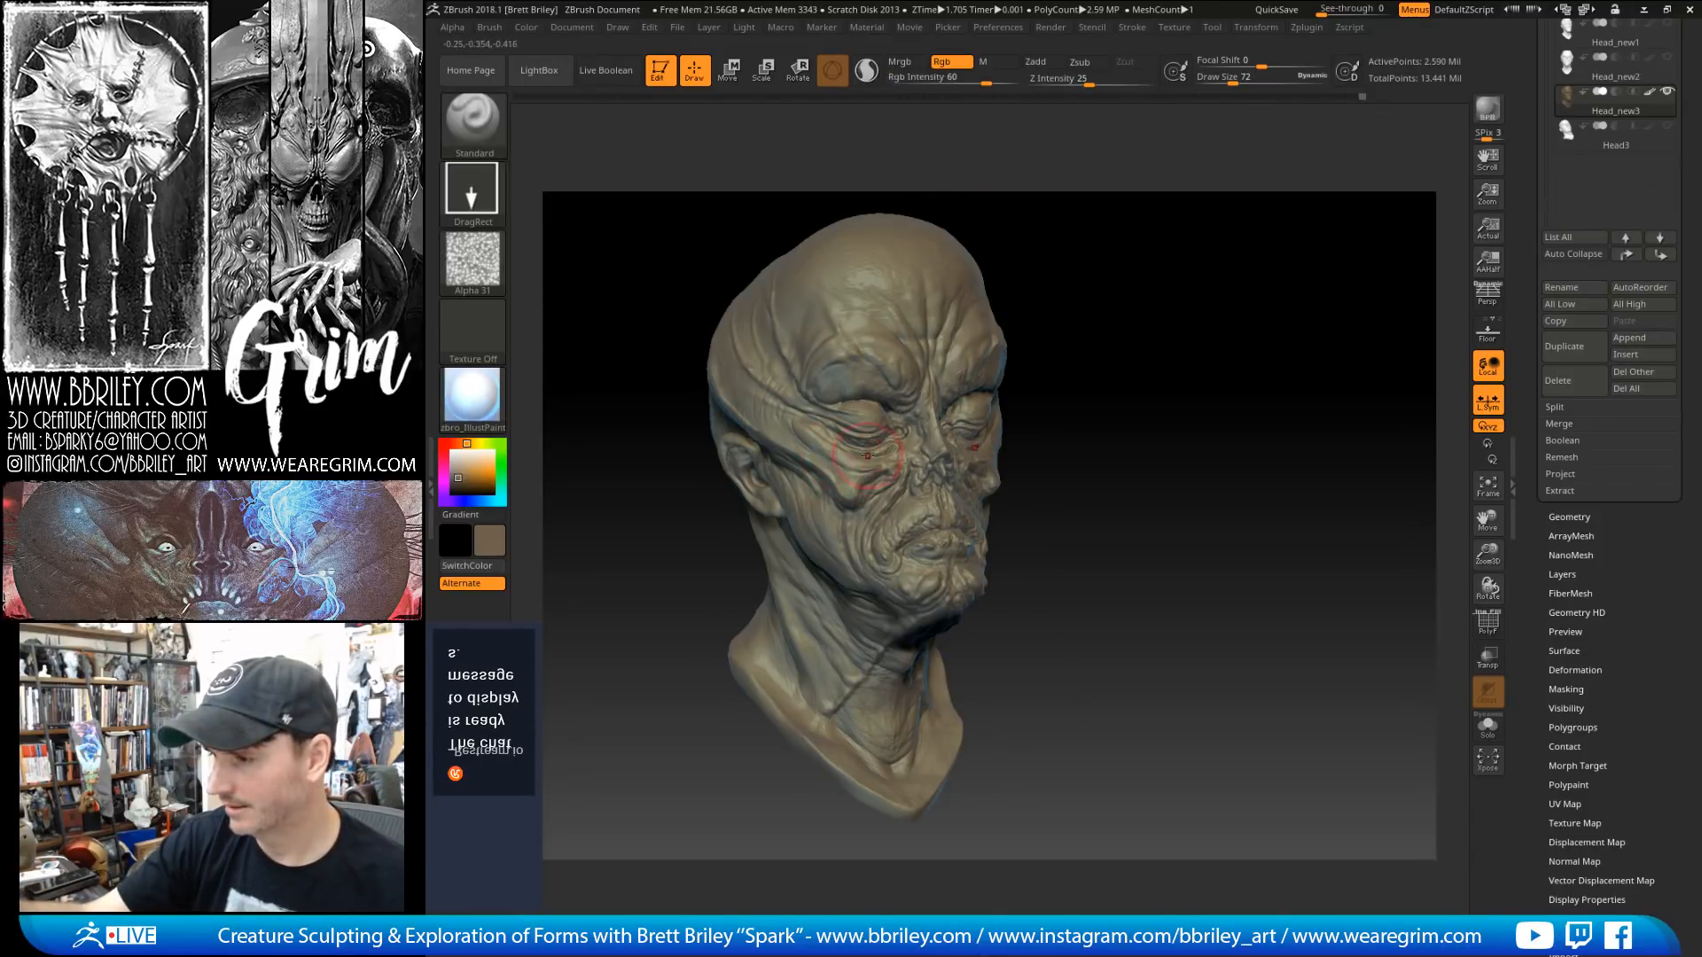
{"action": "left_click_drag", "start_coordinate": [1110, 344], "coordinate": [1085, 372], "text": "alt"}
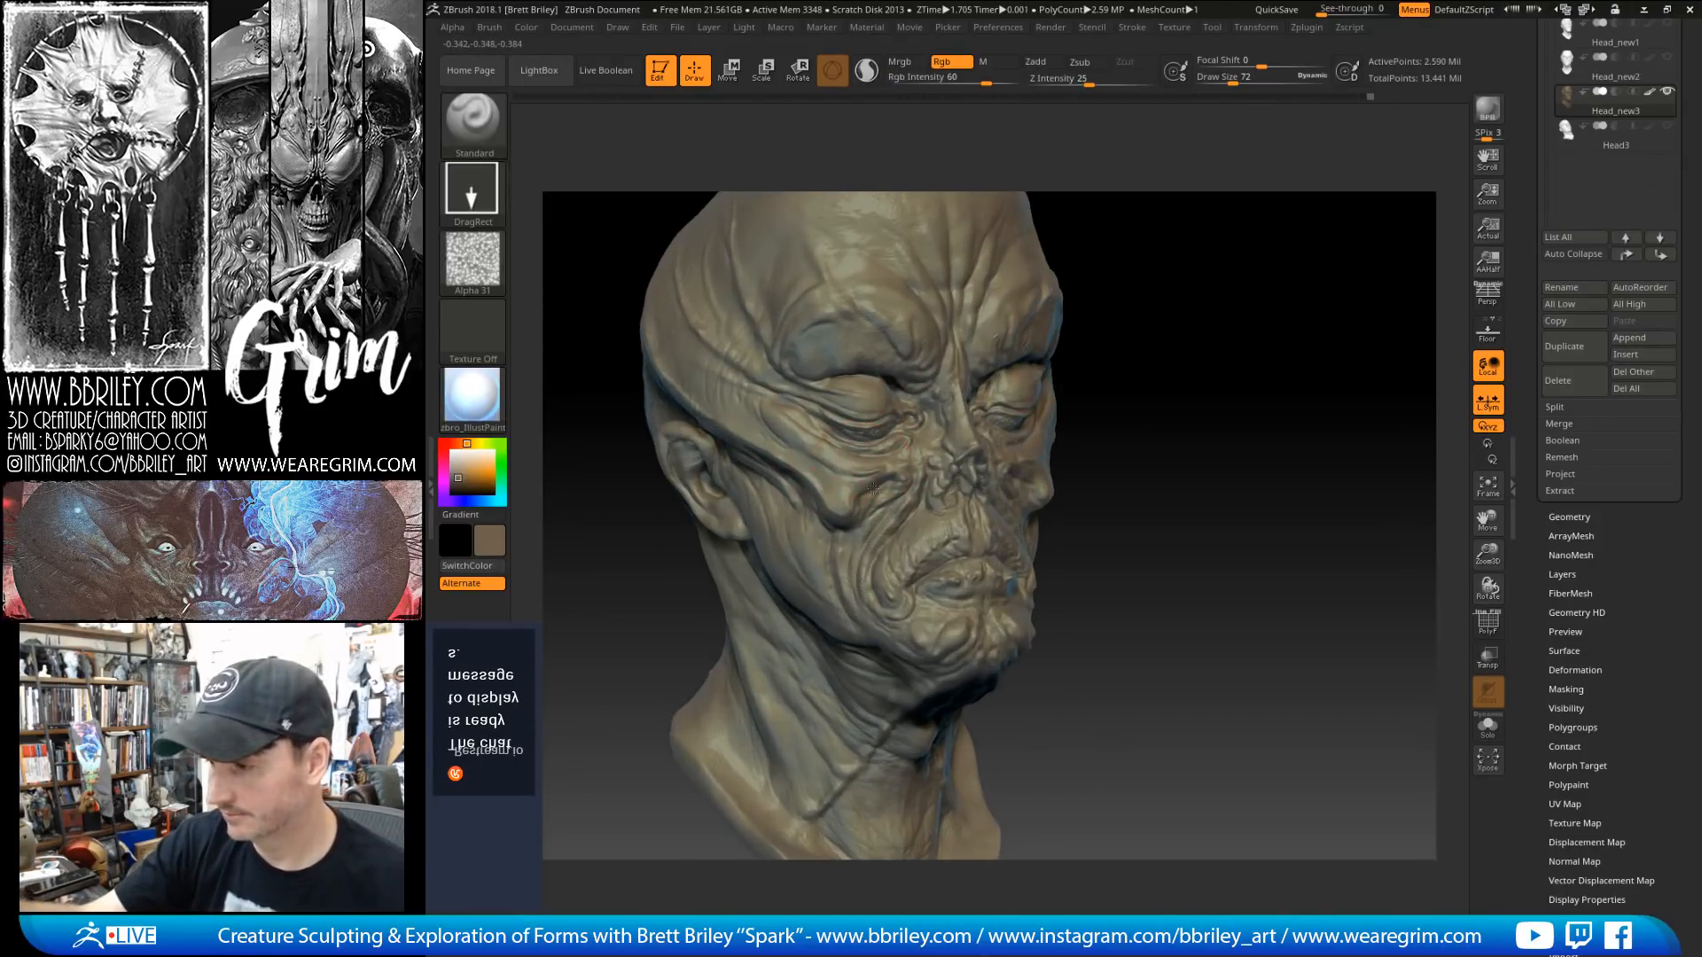
{"action": "left_click", "coordinate": [458, 458]}
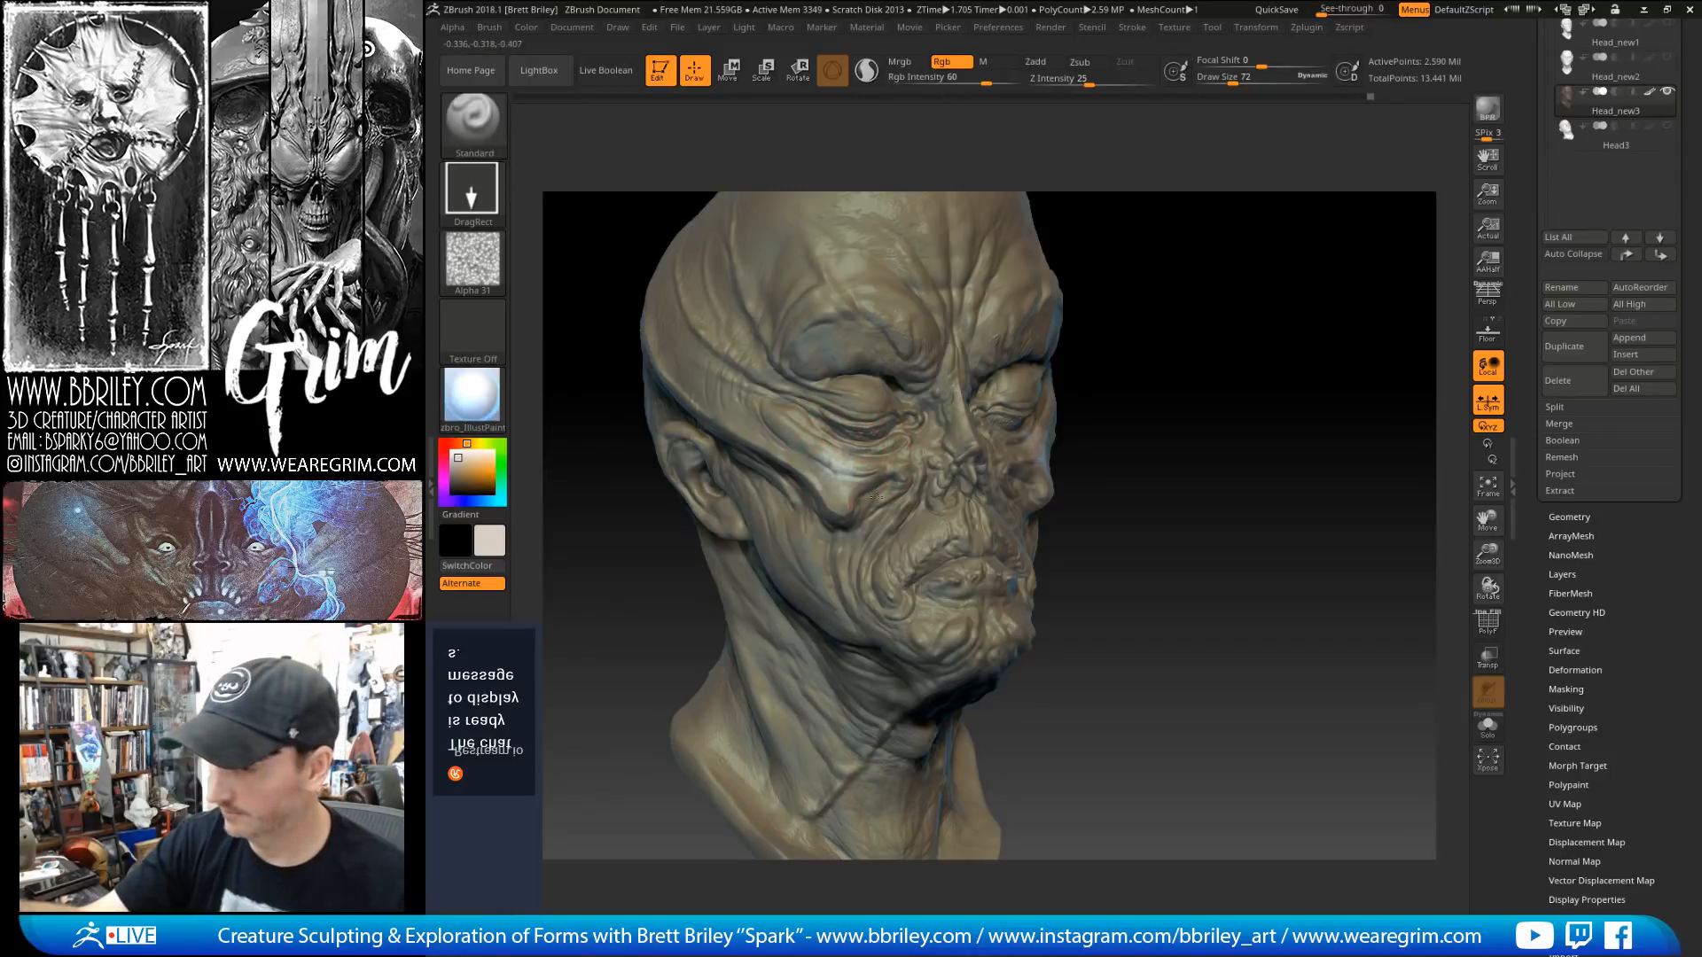
{"action": "mouse_move", "coordinate": [799, 432]}
{"action": "left_mouse_down"}
{"action": "mouse_move", "coordinate": [868, 476]}
{"action": "mouse_move", "coordinate": [926, 412]}
{"action": "mouse_move", "coordinate": [957, 450]}
{"action": "left_mouse_up"}
Step: Set Rgb Intensity to 51 and extend the pale mottling over the cheek and jaw
{"action": "left_click", "coordinate": [978, 82]}
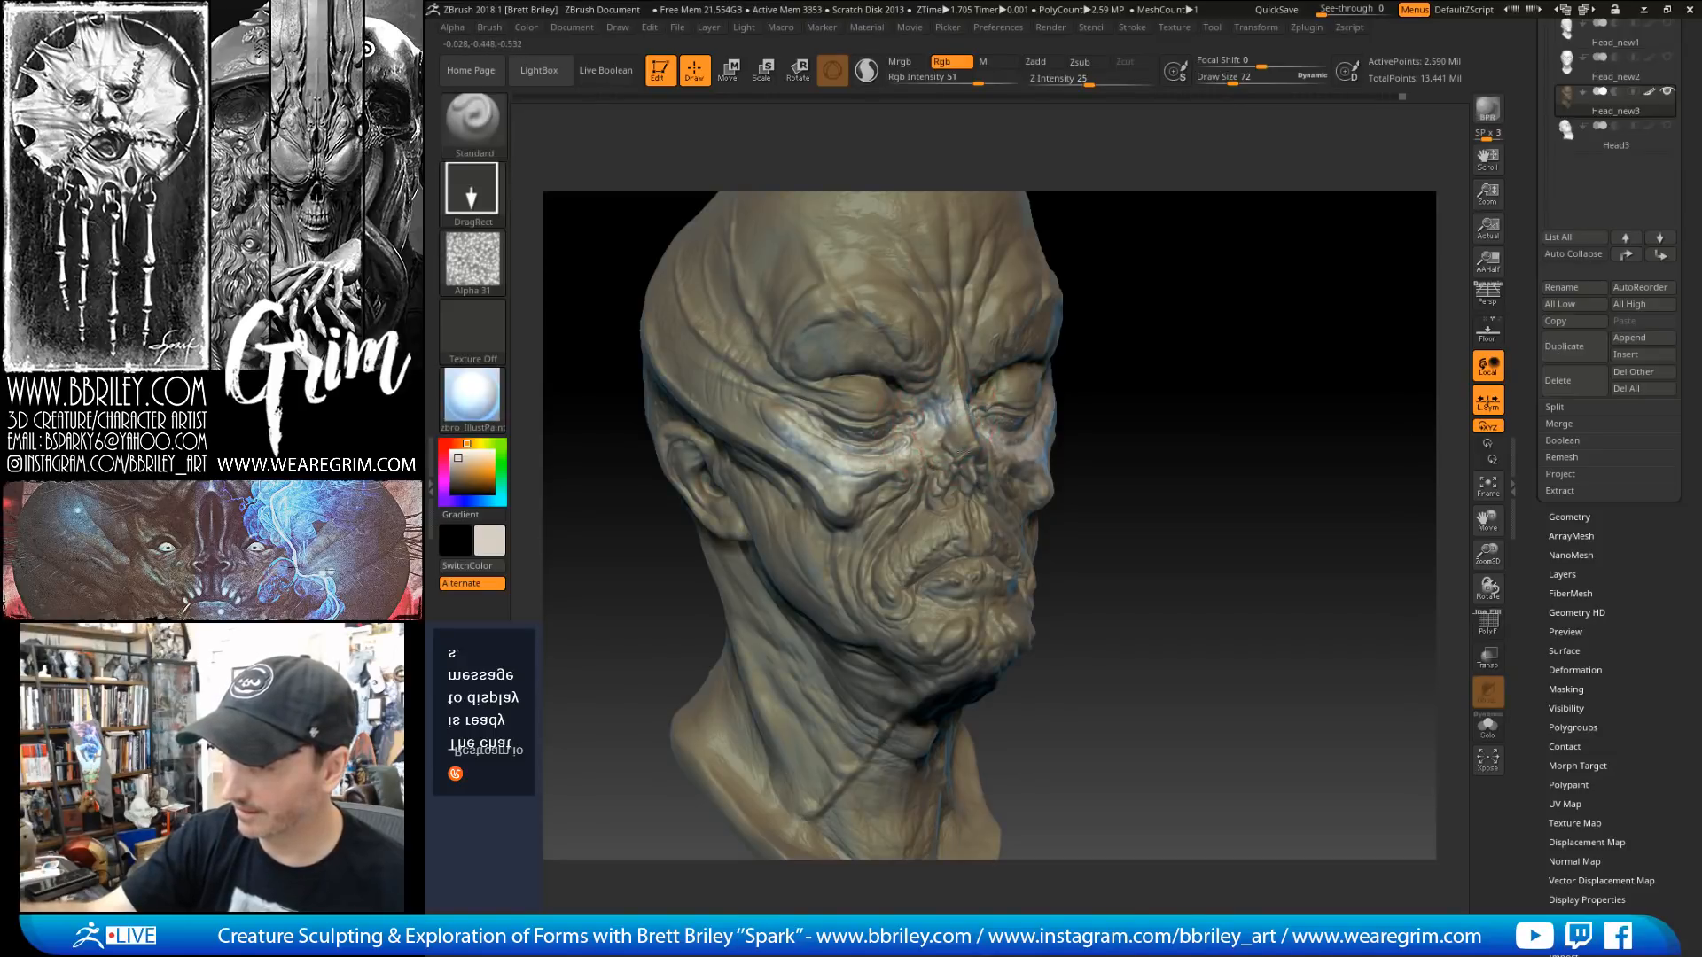
{"action": "left_click_drag", "start_coordinate": [1108, 291], "coordinate": [1179, 300]}
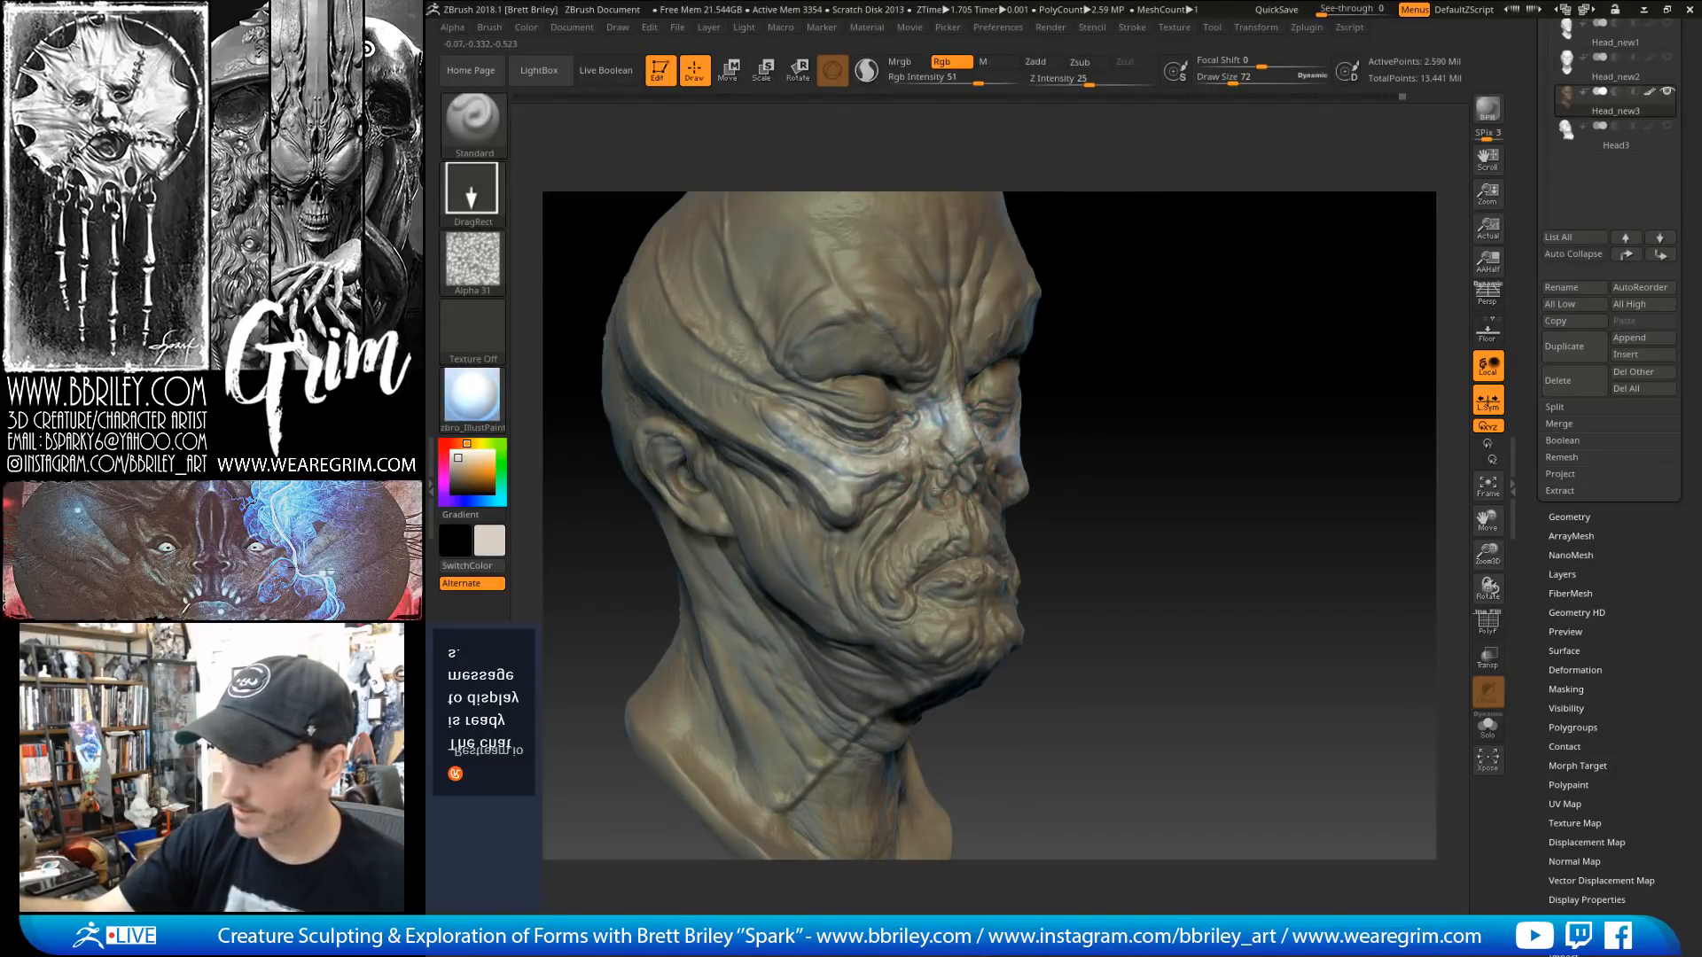
{"action": "mouse_move", "coordinate": [936, 490]}
{"action": "left_mouse_down"}
{"action": "mouse_move", "coordinate": [921, 474]}
{"action": "mouse_move", "coordinate": [890, 562]}
{"action": "mouse_move", "coordinate": [864, 540]}
{"action": "mouse_move", "coordinate": [828, 593]}
{"action": "mouse_move", "coordinate": [771, 540]}
{"action": "mouse_move", "coordinate": [810, 495]}
{"action": "mouse_move", "coordinate": [753, 421]}
{"action": "mouse_move", "coordinate": [728, 456]}
{"action": "mouse_move", "coordinate": [752, 501]}
{"action": "left_mouse_up"}
{"action": "left_click_drag", "start_coordinate": [1166, 364], "coordinate": [1137, 330], "text": "alt"}
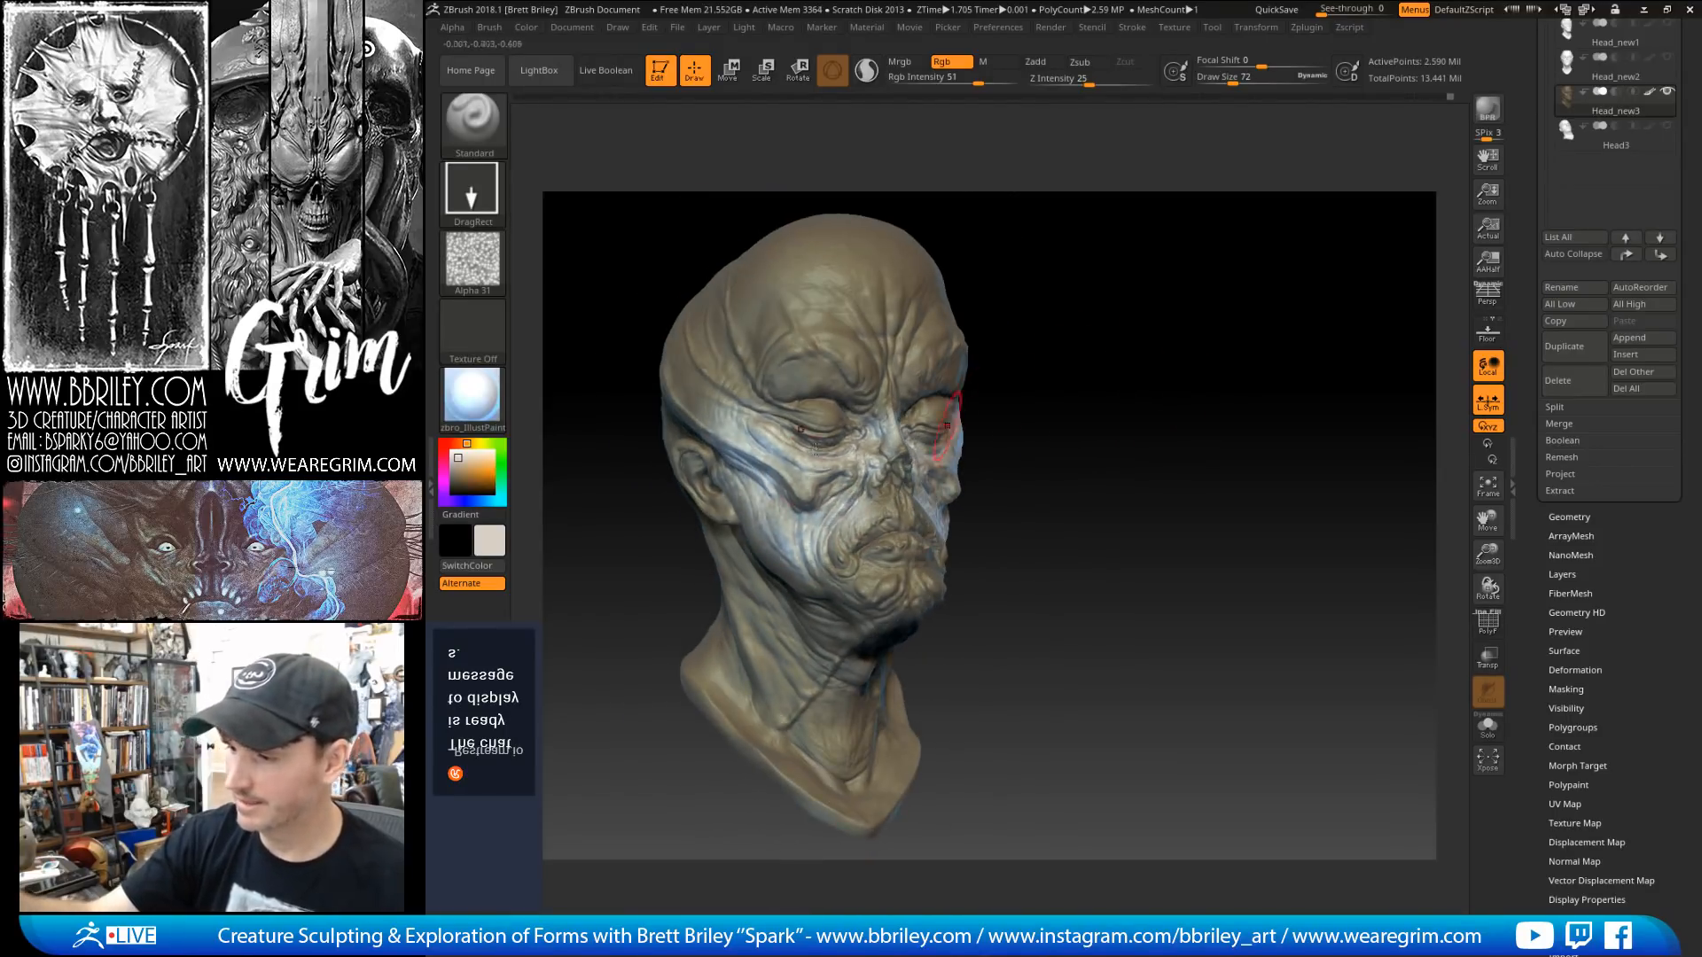
Step: Add pale mottling around the mouth and chin with the DragRect stroke
{"action": "mouse_move", "coordinate": [798, 456]}
{"action": "left_mouse_down"}
{"action": "mouse_move", "coordinate": [806, 483]}
{"action": "mouse_move", "coordinate": [824, 478]}
{"action": "mouse_move", "coordinate": [789, 523]}
{"action": "mouse_move", "coordinate": [784, 581]}
{"action": "mouse_move", "coordinate": [802, 612]}
{"action": "mouse_move", "coordinate": [829, 621]}
{"action": "mouse_move", "coordinate": [842, 585]}
{"action": "mouse_move", "coordinate": [894, 598]}
{"action": "mouse_move", "coordinate": [893, 578]}
{"action": "left_mouse_up"}
{"action": "mouse_move", "coordinate": [1037, 523]}
{"action": "left_mouse_down"}
{"action": "mouse_move", "coordinate": [1137, 420]}
{"action": "mouse_move", "coordinate": [1063, 425]}
{"action": "left_mouse_up"}
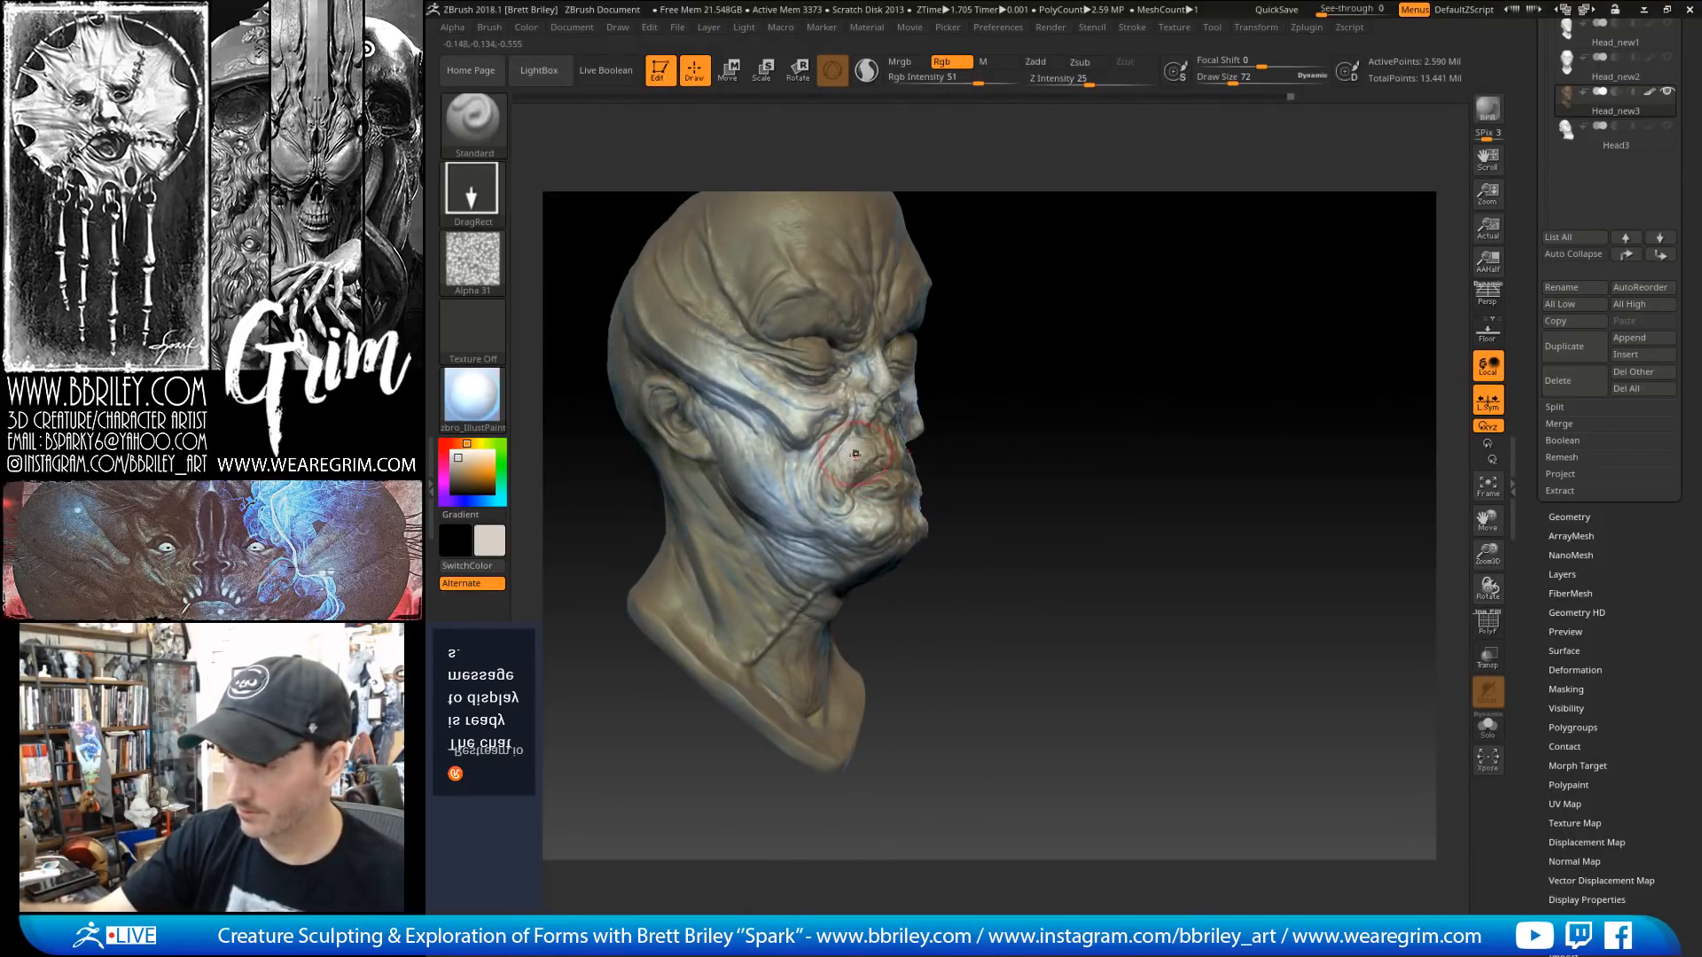
{"action": "mouse_move", "coordinate": [845, 485]}
{"action": "left_mouse_down"}
{"action": "mouse_move", "coordinate": [858, 517]}
{"action": "mouse_move", "coordinate": [849, 441]}
{"action": "mouse_move", "coordinate": [843, 479]}
{"action": "left_mouse_up"}
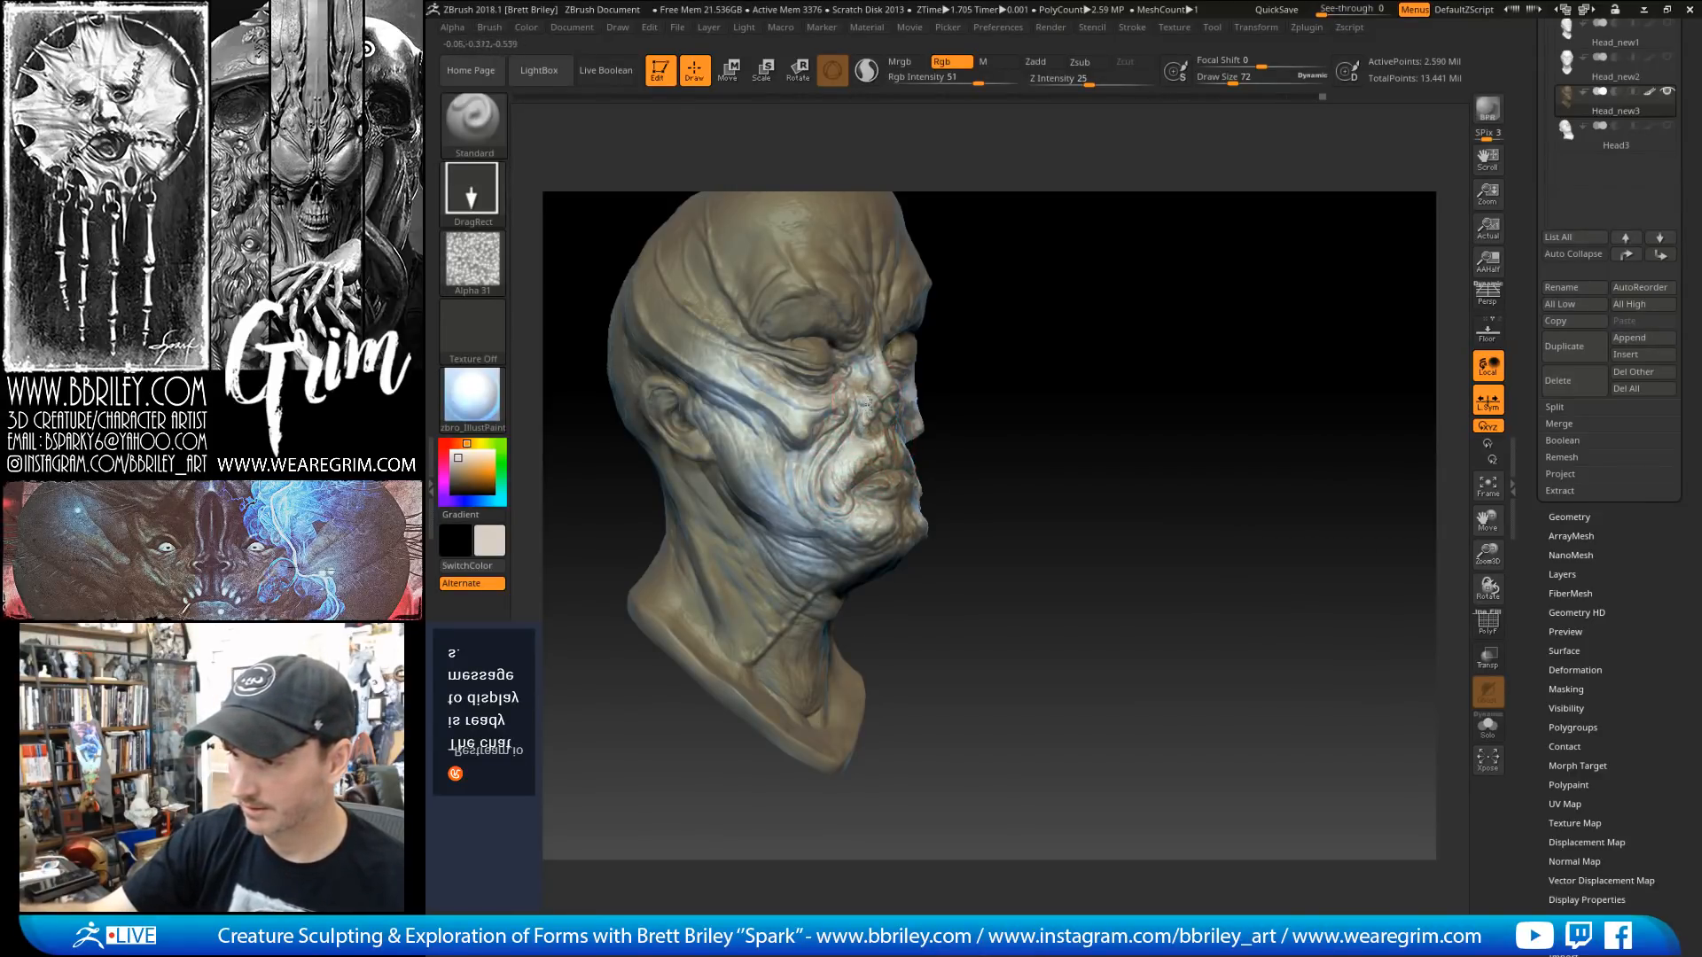
Step: Lighten the cheekbone ridge up to the temple and the cheek in front of the ear with pale mottling
{"action": "mouse_move", "coordinate": [854, 384]}
{"action": "left_mouse_down"}
{"action": "mouse_move", "coordinate": [872, 374]}
{"action": "mouse_move", "coordinate": [847, 407]}
{"action": "mouse_move", "coordinate": [767, 404]}
{"action": "left_mouse_up"}
{"action": "mouse_move", "coordinate": [732, 362]}
{"action": "left_mouse_down"}
{"action": "mouse_move", "coordinate": [722, 372]}
{"action": "mouse_move", "coordinate": [684, 338]}
{"action": "left_mouse_up"}
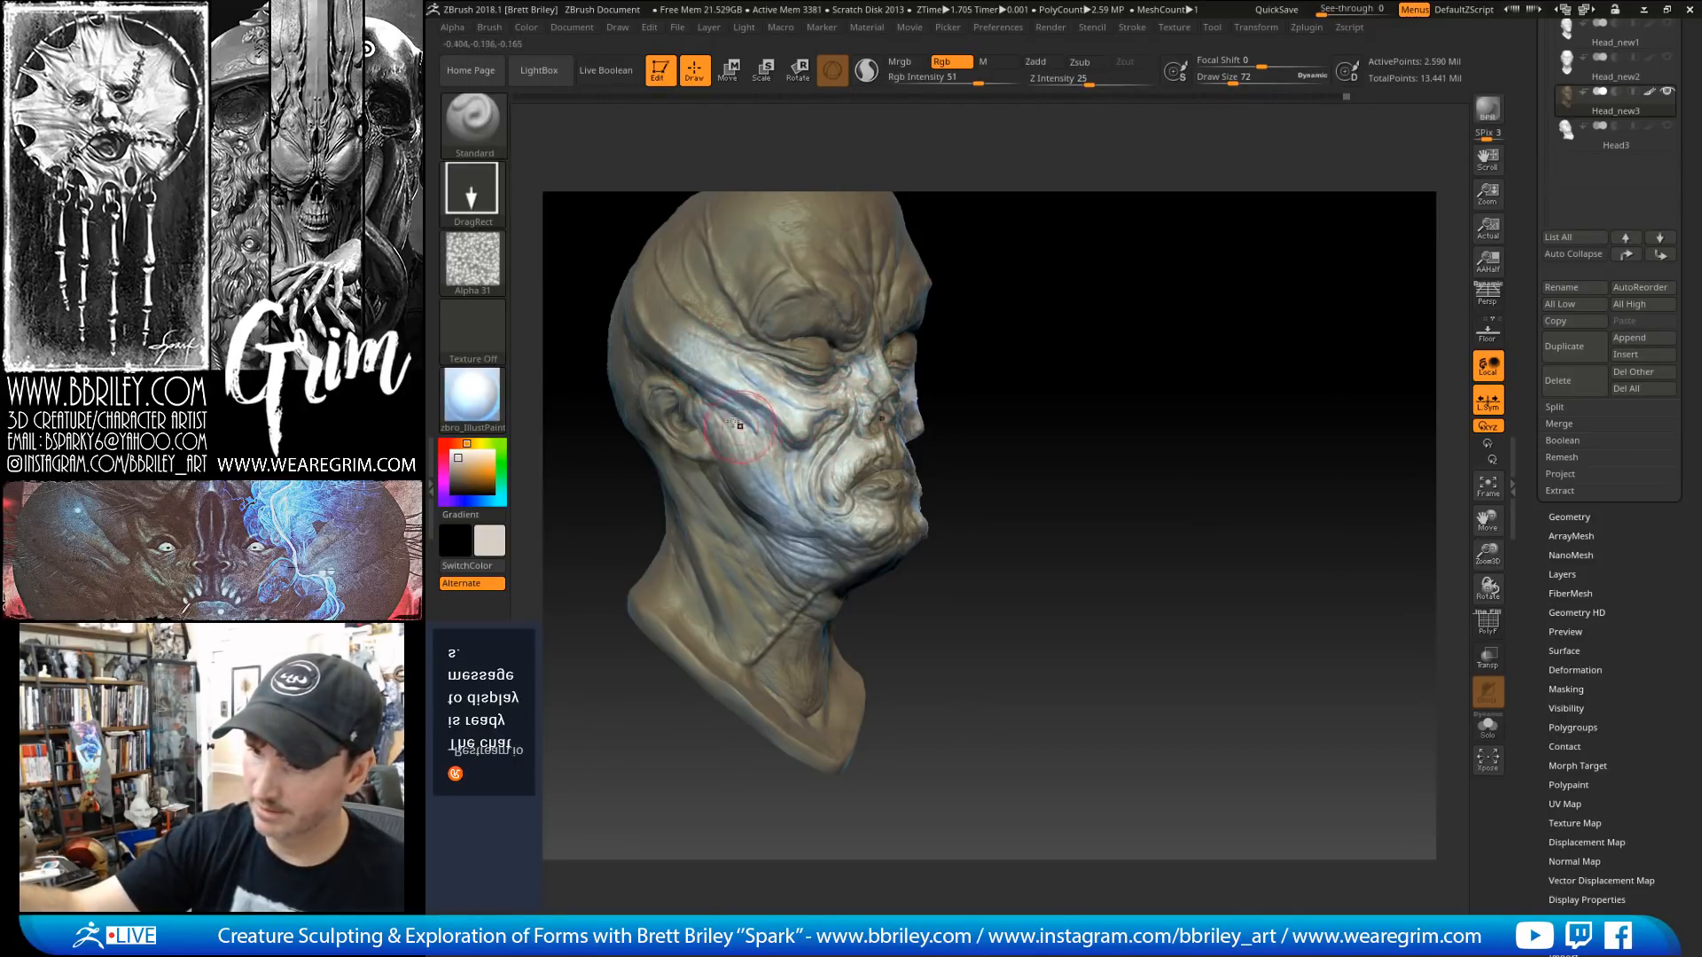
{"action": "left_click_drag", "start_coordinate": [754, 424], "coordinate": [761, 443]}
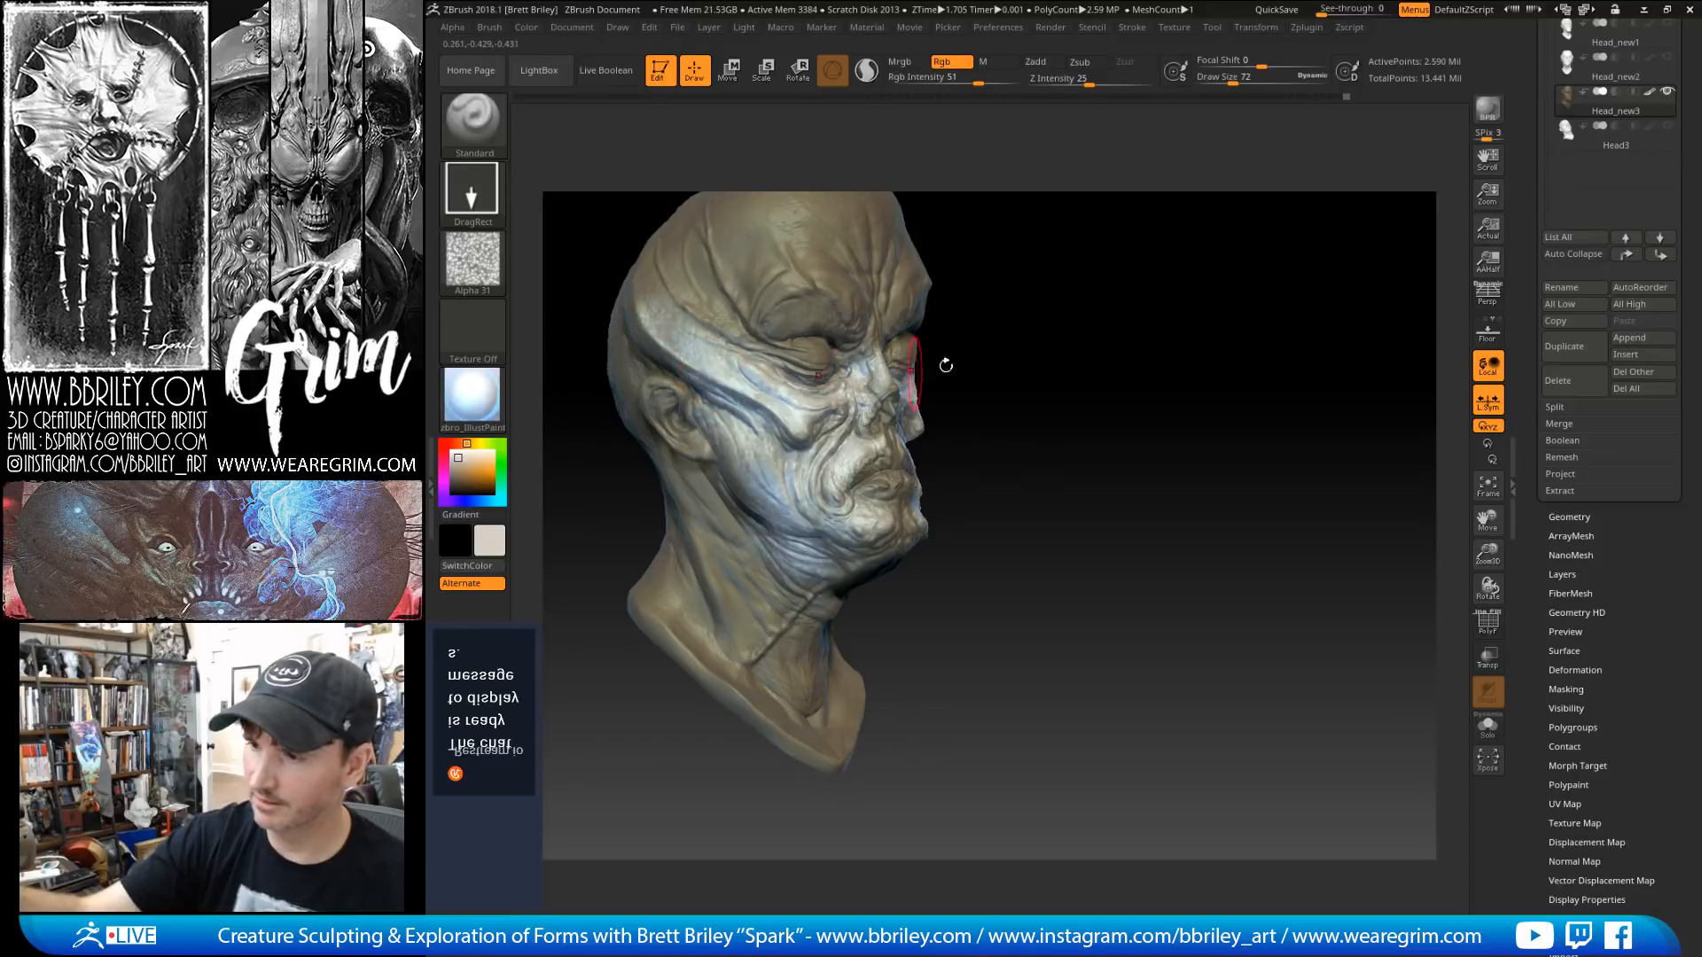
{"action": "left_click_drag", "start_coordinate": [942, 361], "coordinate": [1128, 359]}
{"action": "left_click_drag", "start_coordinate": [813, 485], "coordinate": [792, 465]}
{"action": "left_click_drag", "start_coordinate": [983, 344], "coordinate": [1064, 321]}
{"action": "left_click_drag", "start_coordinate": [767, 439], "coordinate": [780, 451]}
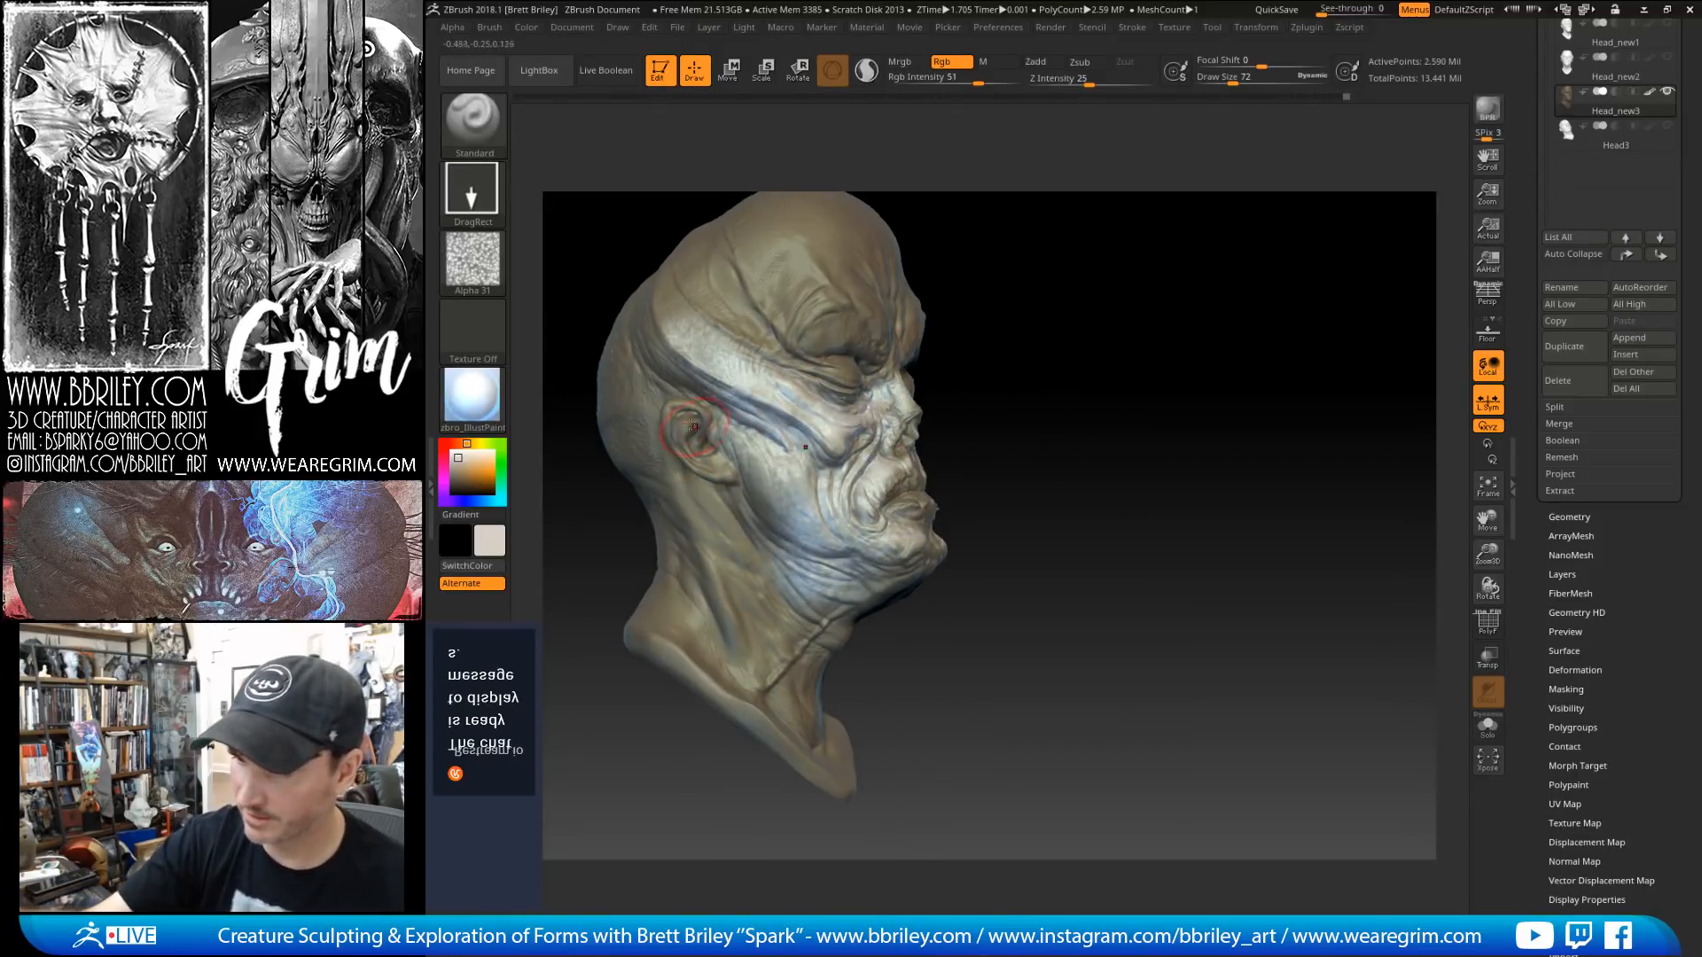
Step: Extend the pale off-white mottling from the ear down the side of the neck
{"action": "mouse_move", "coordinate": [686, 421]}
{"action": "left_mouse_down"}
{"action": "mouse_move", "coordinate": [729, 479]}
{"action": "mouse_move", "coordinate": [737, 553]}
{"action": "left_mouse_up"}
{"action": "left_click_drag", "start_coordinate": [743, 570], "coordinate": [769, 598]}
{"action": "mouse_move", "coordinate": [776, 576]}
{"action": "left_mouse_down"}
{"action": "mouse_move", "coordinate": [787, 592]}
{"action": "mouse_move", "coordinate": [747, 631]}
{"action": "left_mouse_up"}
{"action": "left_click_drag", "start_coordinate": [723, 641], "coordinate": [735, 659]}
{"action": "left_click_drag", "start_coordinate": [1037, 571], "coordinate": [892, 645]}
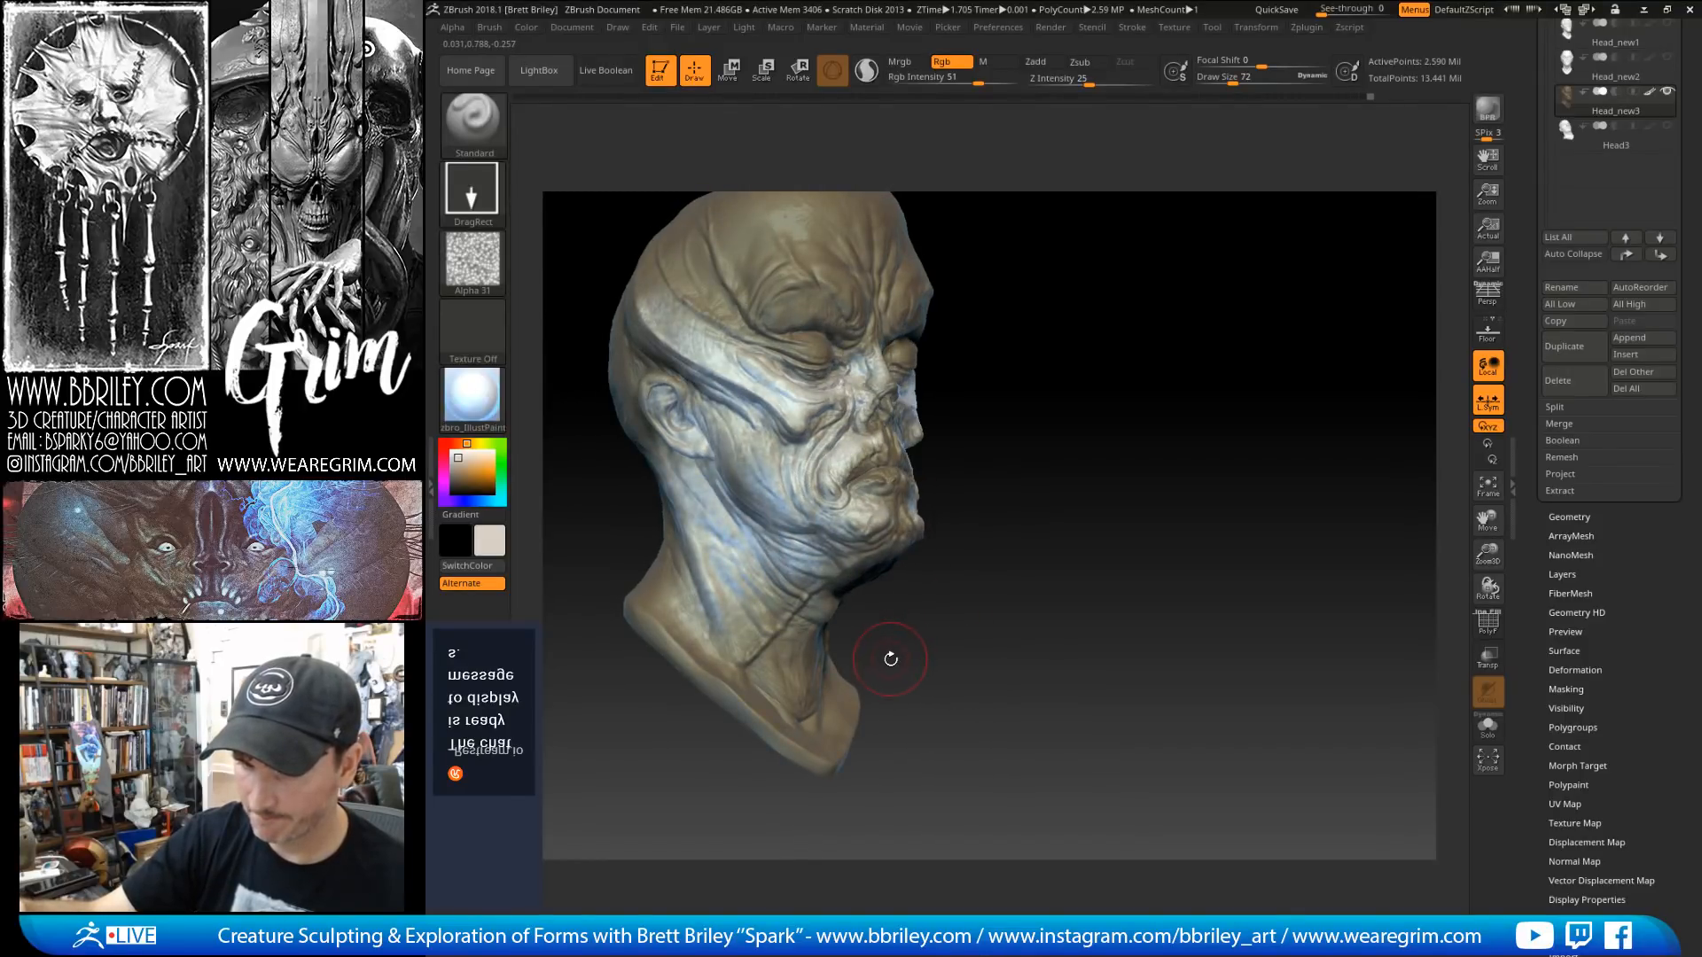
Step: Cover the throat, the front neck folds and the collar area with pale mottling
{"action": "mouse_move", "coordinate": [749, 637]}
{"action": "left_mouse_down"}
{"action": "mouse_move", "coordinate": [766, 661]}
{"action": "mouse_move", "coordinate": [787, 631]}
{"action": "left_mouse_up"}
{"action": "mouse_move", "coordinate": [790, 610]}
{"action": "left_mouse_down"}
{"action": "mouse_move", "coordinate": [802, 626]}
{"action": "mouse_move", "coordinate": [815, 609]}
{"action": "left_mouse_up"}
{"action": "left_click_drag", "start_coordinate": [771, 671], "coordinate": [801, 718]}
{"action": "left_click_drag", "start_coordinate": [806, 716], "coordinate": [819, 735]}
{"action": "mouse_move", "coordinate": [952, 687]}
{"action": "left_mouse_down"}
{"action": "mouse_move", "coordinate": [861, 702]}
{"action": "mouse_move", "coordinate": [805, 738]}
{"action": "left_mouse_up"}
{"action": "mouse_move", "coordinate": [814, 700]}
{"action": "left_mouse_down"}
{"action": "mouse_move", "coordinate": [829, 720]}
{"action": "mouse_move", "coordinate": [752, 723]}
{"action": "left_mouse_up"}
{"action": "left_click_drag", "start_coordinate": [695, 640], "coordinate": [720, 670]}
{"action": "left_click_drag", "start_coordinate": [780, 717], "coordinate": [791, 730]}
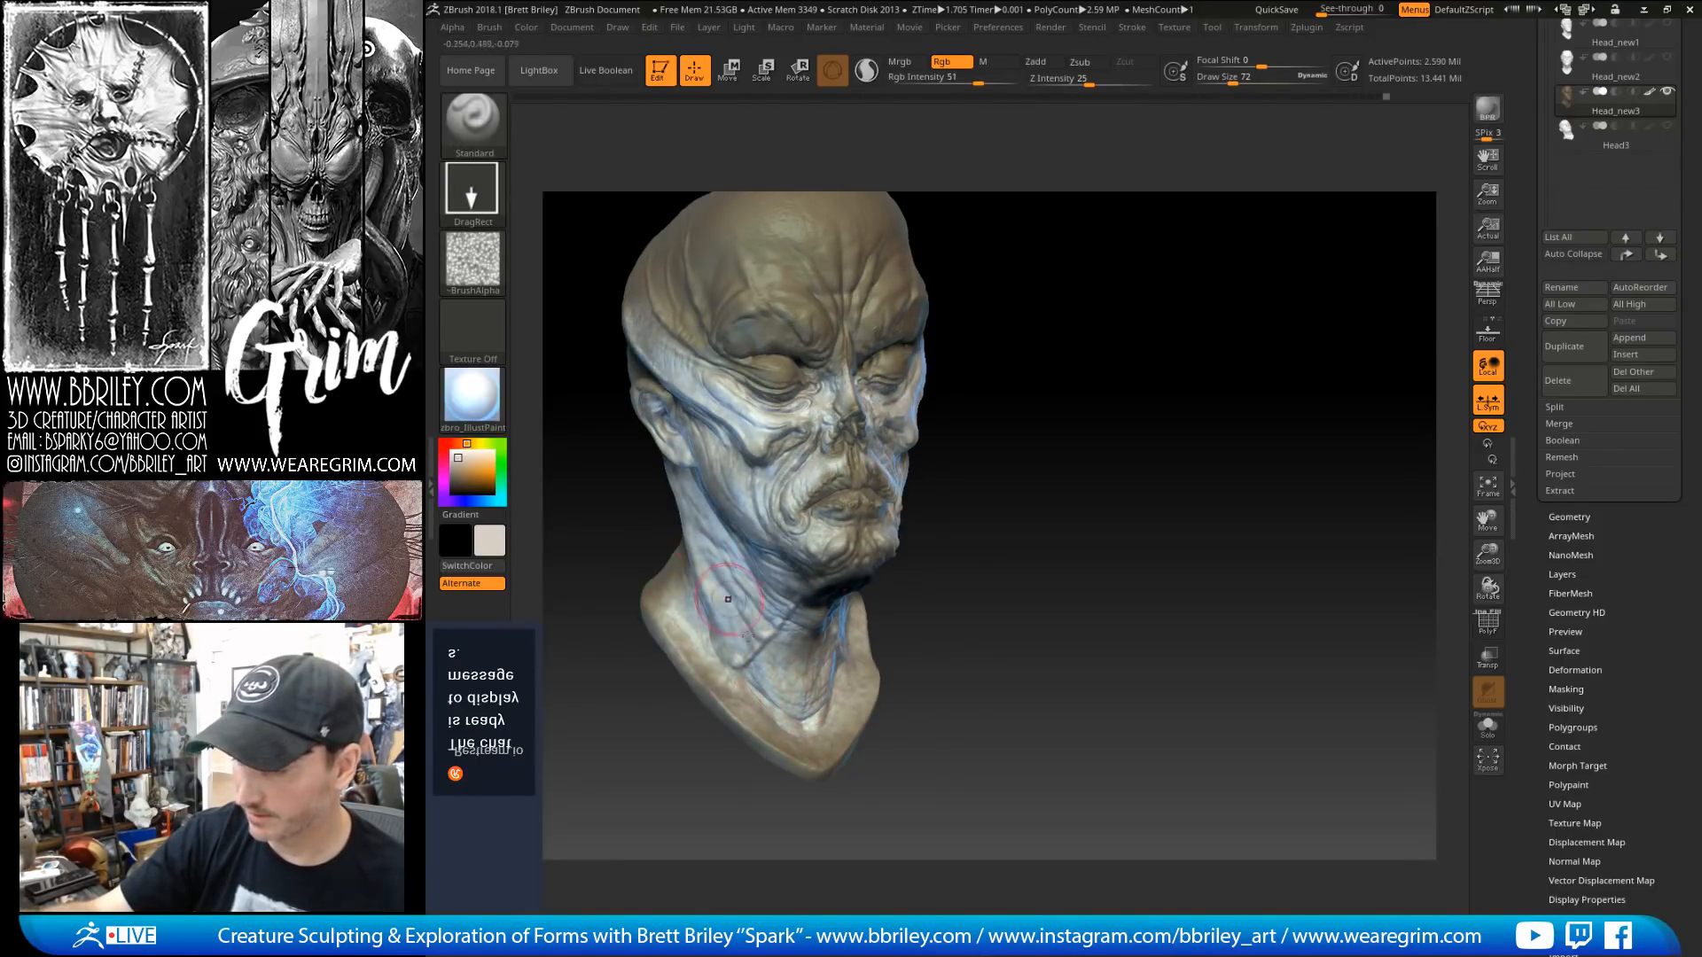
{"action": "left_click_drag", "start_coordinate": [720, 668], "coordinate": [746, 697]}
Step: Touch up the pale mottling on the cheek below the cheekbone and at the base of the neck
{"action": "left_click_drag", "start_coordinate": [954, 632], "coordinate": [1135, 523]}
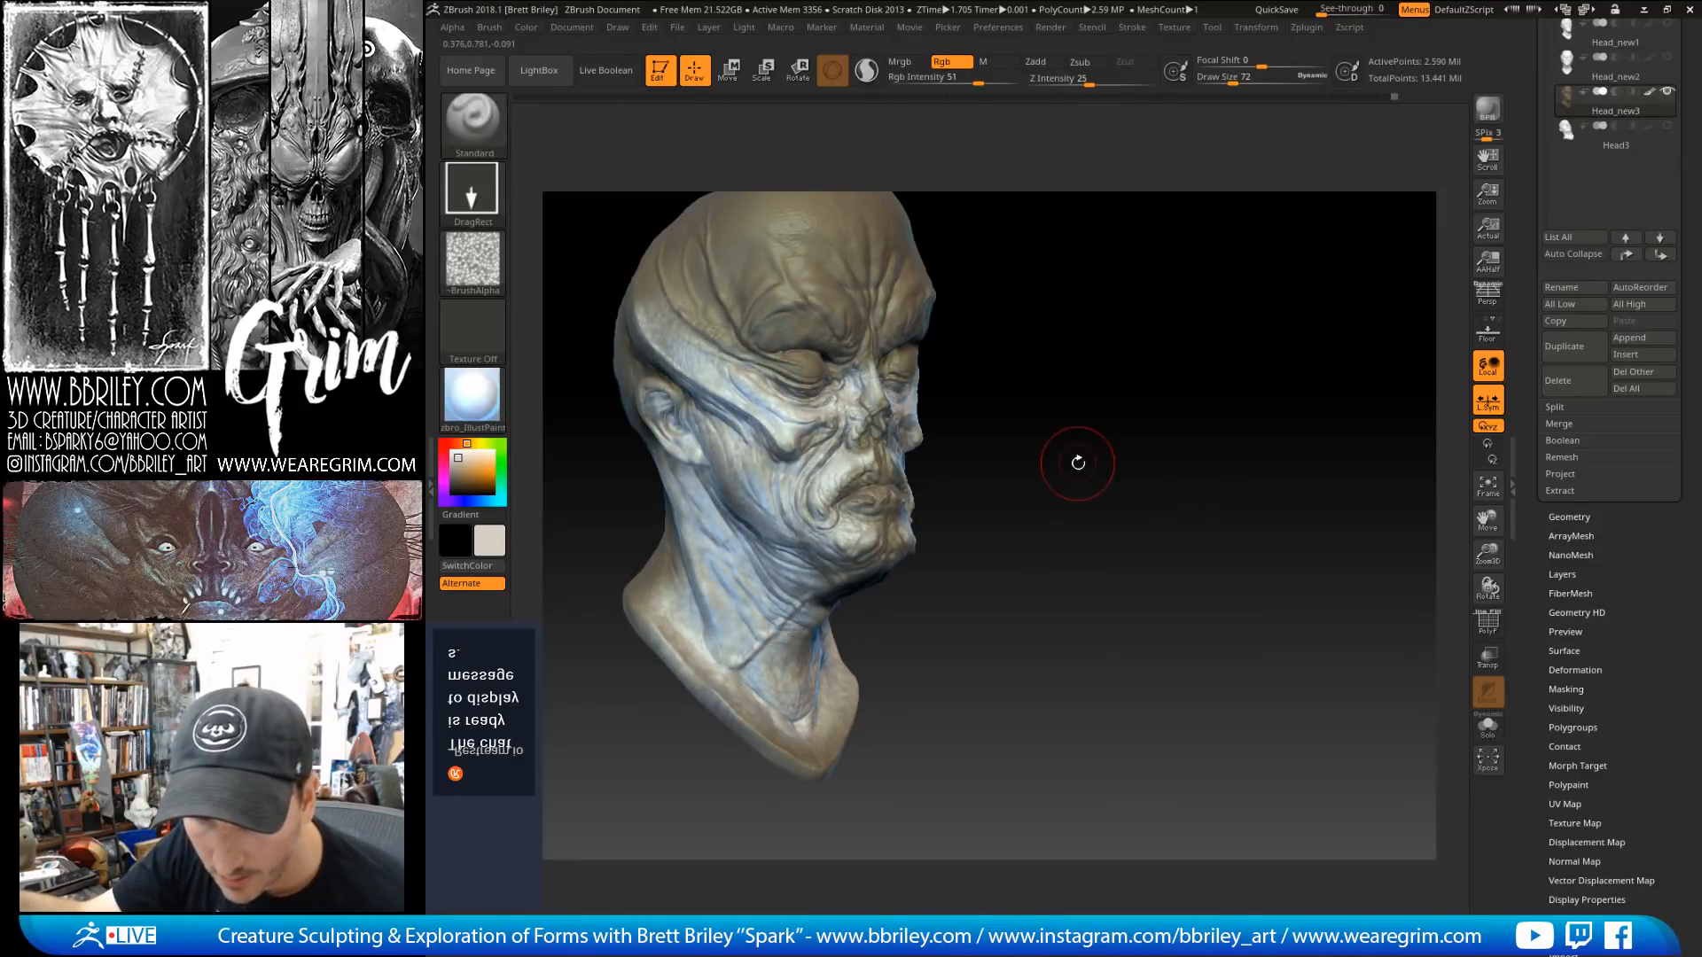
{"action": "left_click_drag", "start_coordinate": [1079, 462], "coordinate": [1094, 456]}
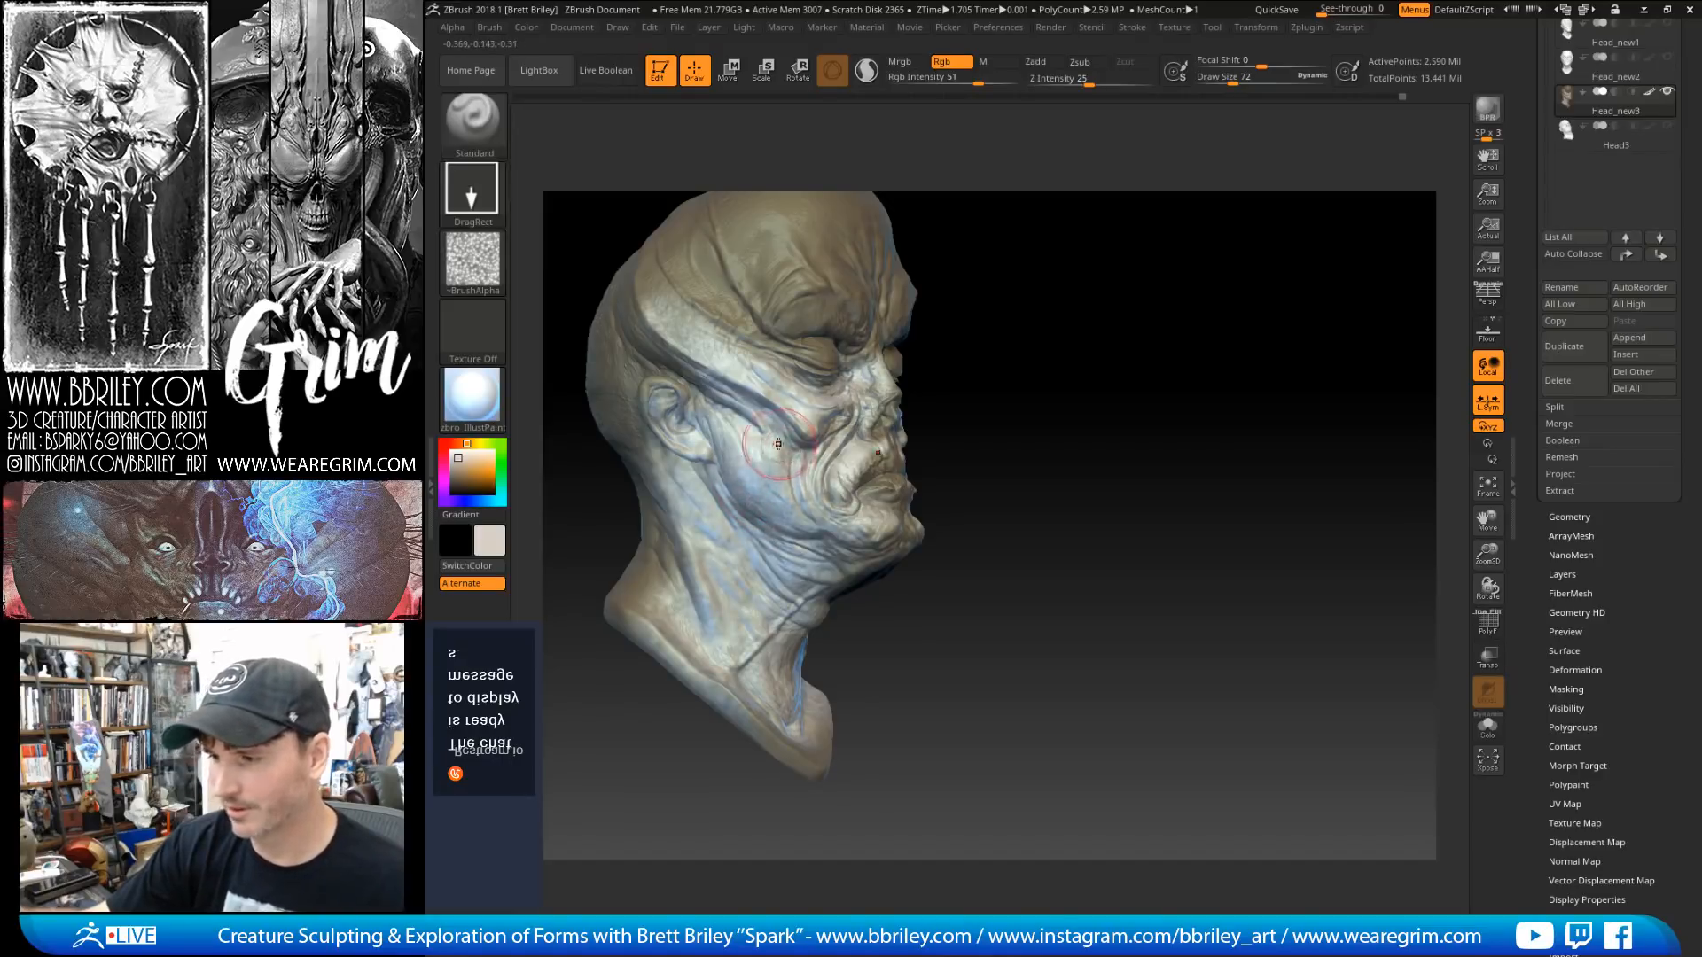
{"action": "left_click_drag", "start_coordinate": [803, 447], "coordinate": [820, 465]}
{"action": "left_click_drag", "start_coordinate": [1094, 340], "coordinate": [1048, 341]}
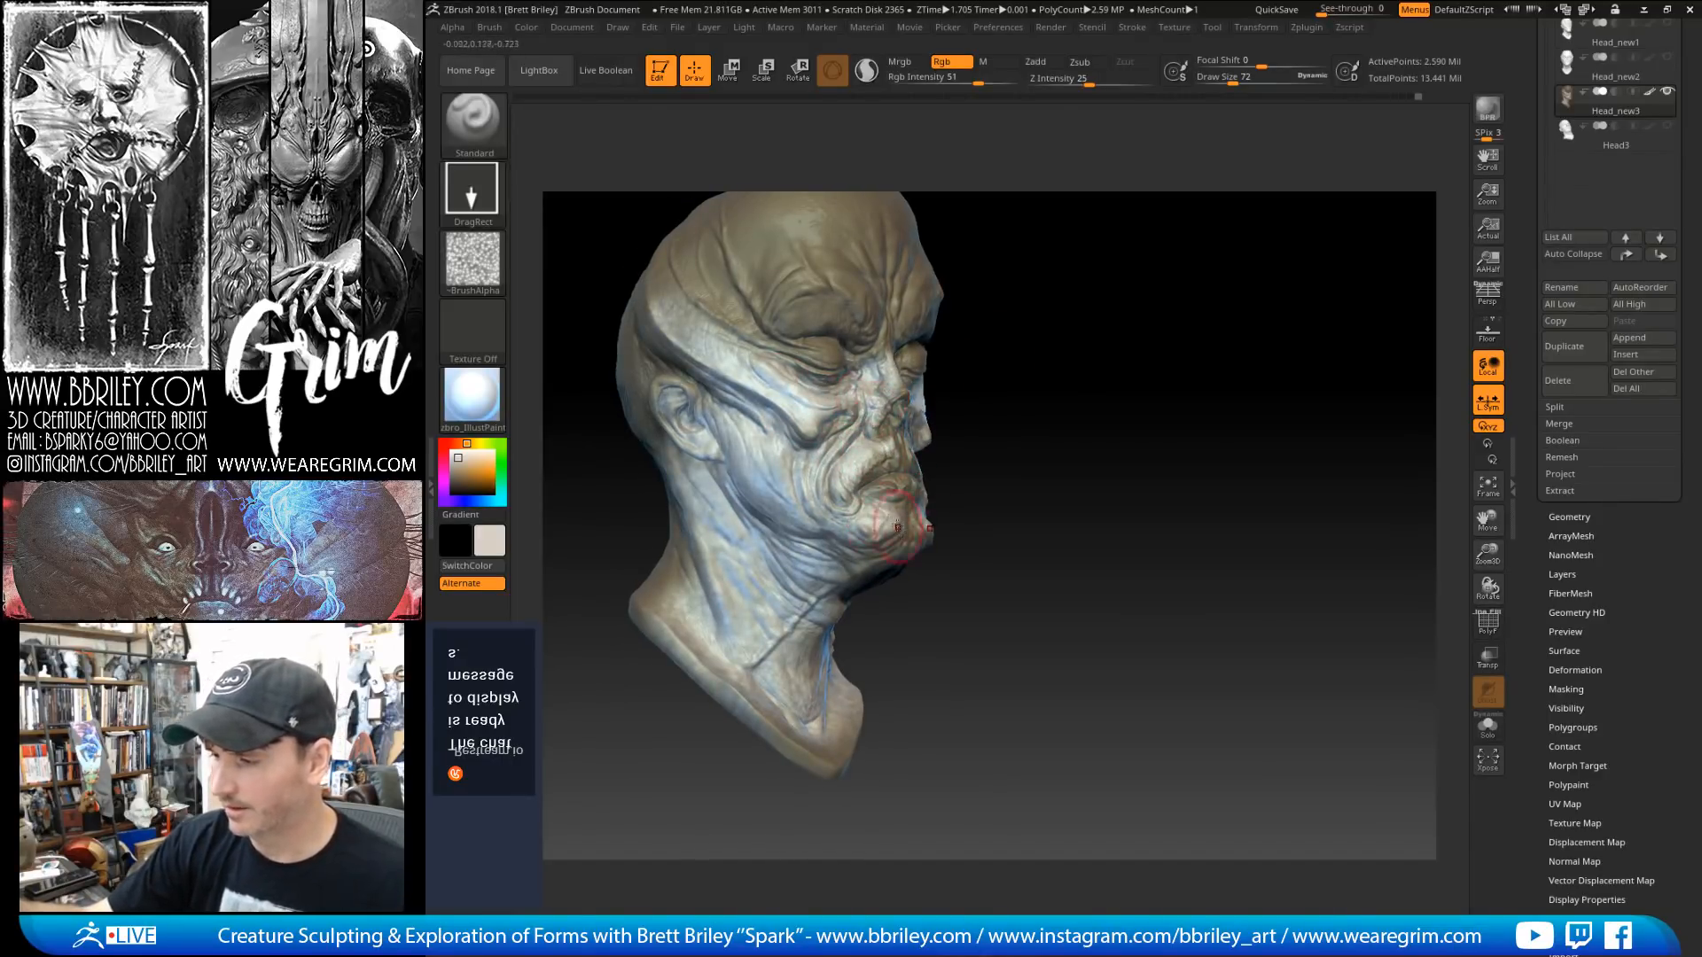
{"action": "left_click_drag", "start_coordinate": [1090, 502], "coordinate": [1075, 497]}
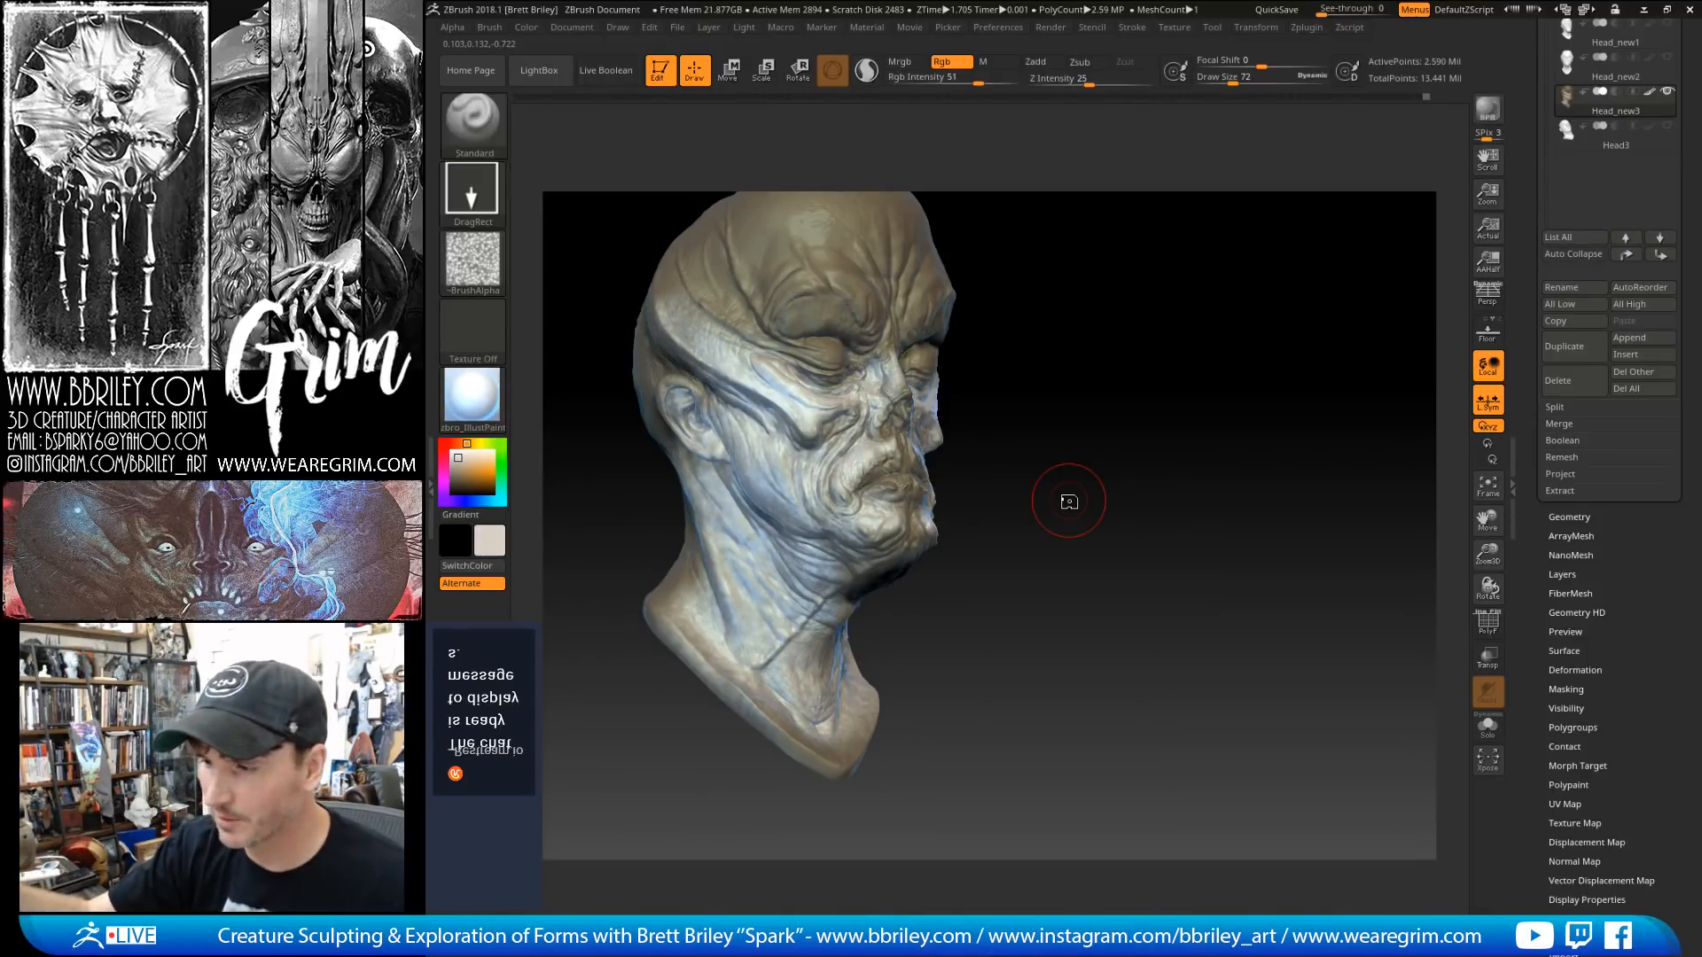
{"action": "left_click_drag", "start_coordinate": [1068, 501], "coordinate": [1045, 496]}
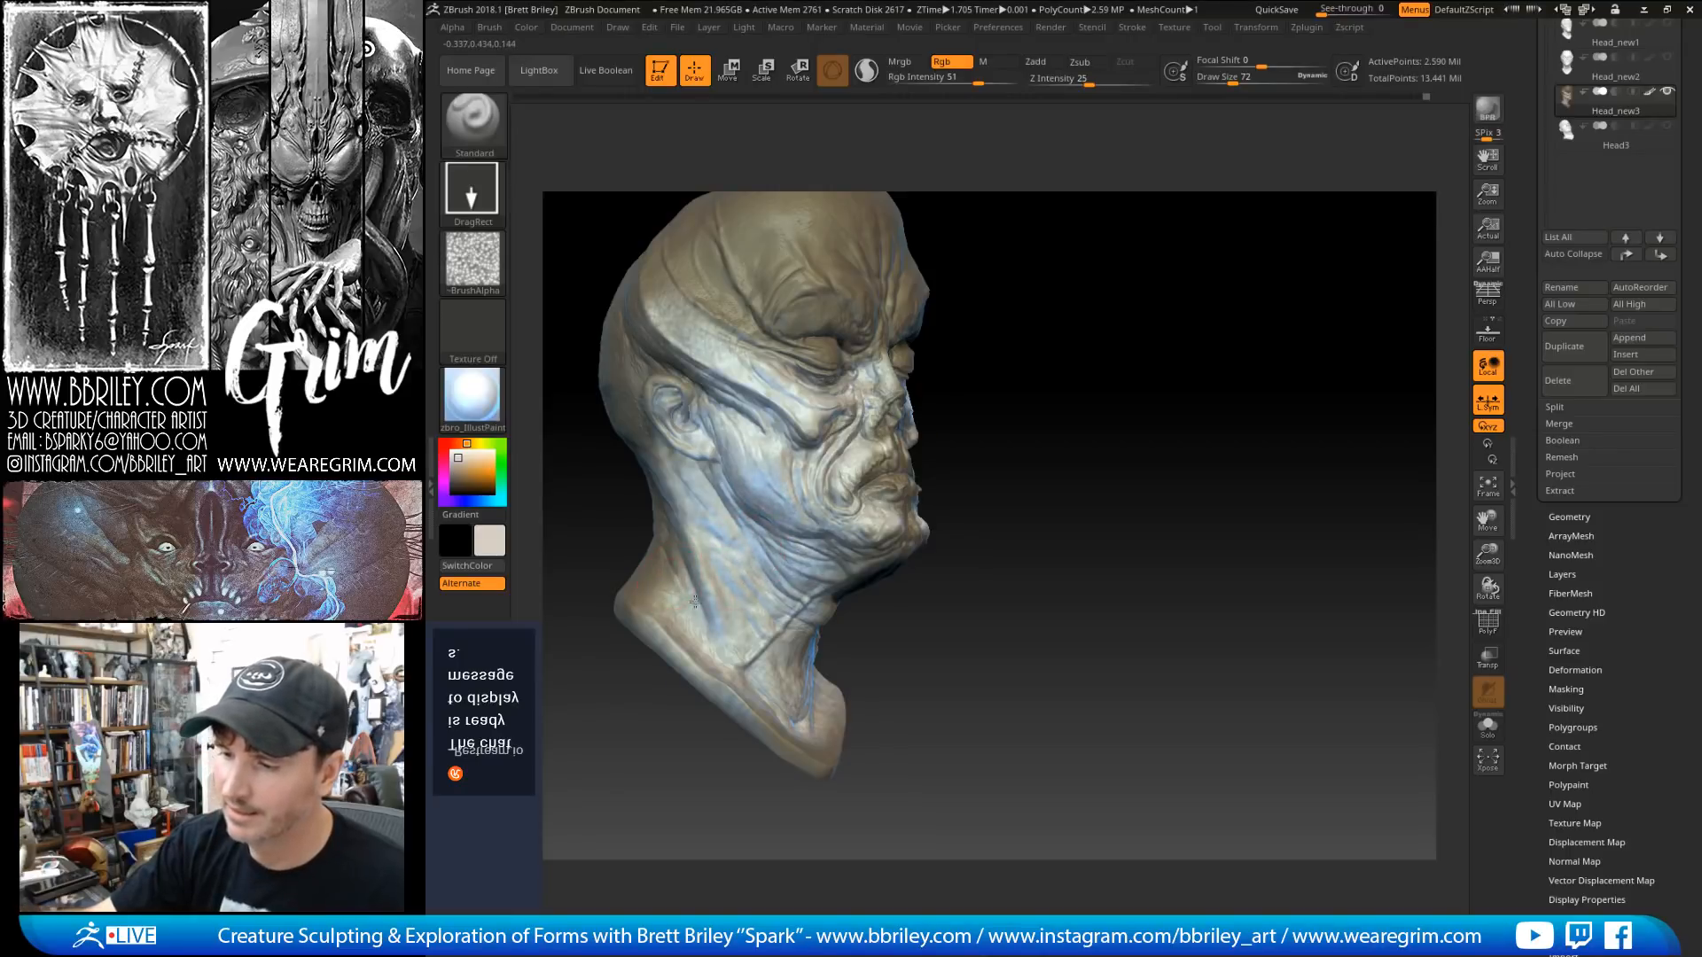
{"action": "left_click_drag", "start_coordinate": [695, 602], "coordinate": [718, 656]}
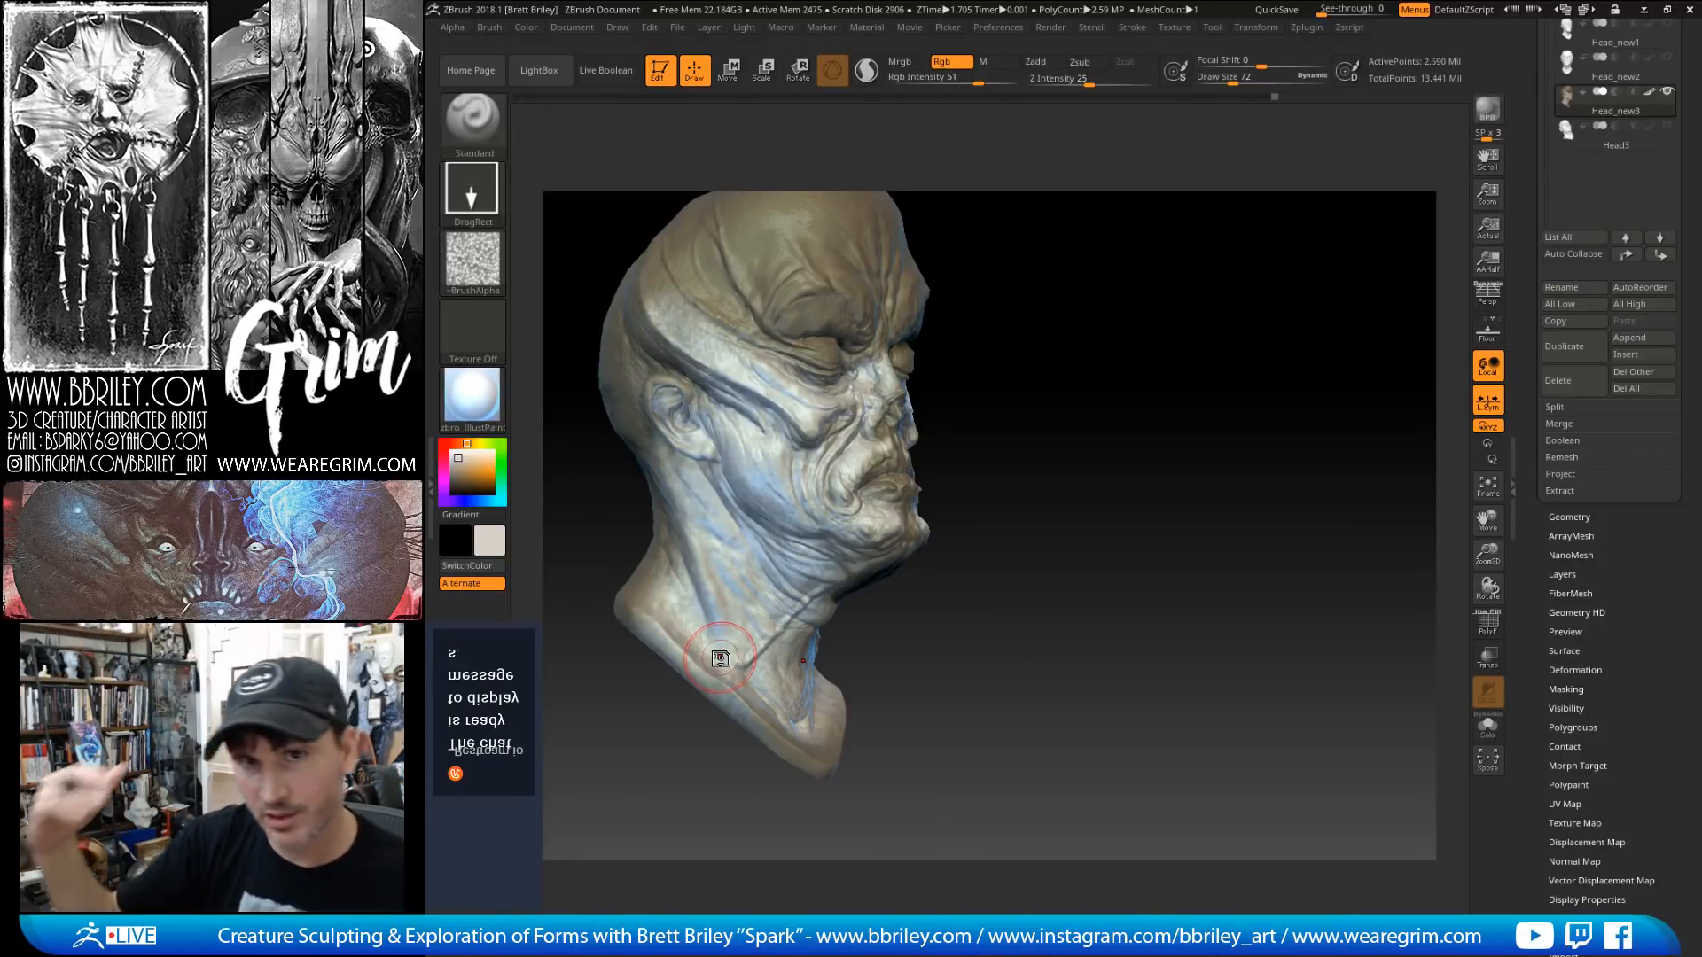
Step: Lighten the eyelids and the skin around the eyes and upper cheek with pale mottling
{"action": "left_click_drag", "start_coordinate": [1070, 300], "coordinate": [1085, 427], "text": "alt"}
{"action": "left_click_drag", "start_coordinate": [1086, 426], "coordinate": [988, 429]}
{"action": "left_click_drag", "start_coordinate": [777, 505], "coordinate": [849, 502]}
{"action": "mouse_move", "coordinate": [1107, 390]}
{"action": "left_mouse_down"}
{"action": "mouse_move", "coordinate": [1044, 391]}
{"action": "mouse_move", "coordinate": [1102, 421]}
{"action": "mouse_move", "coordinate": [1123, 389]}
{"action": "left_mouse_up"}
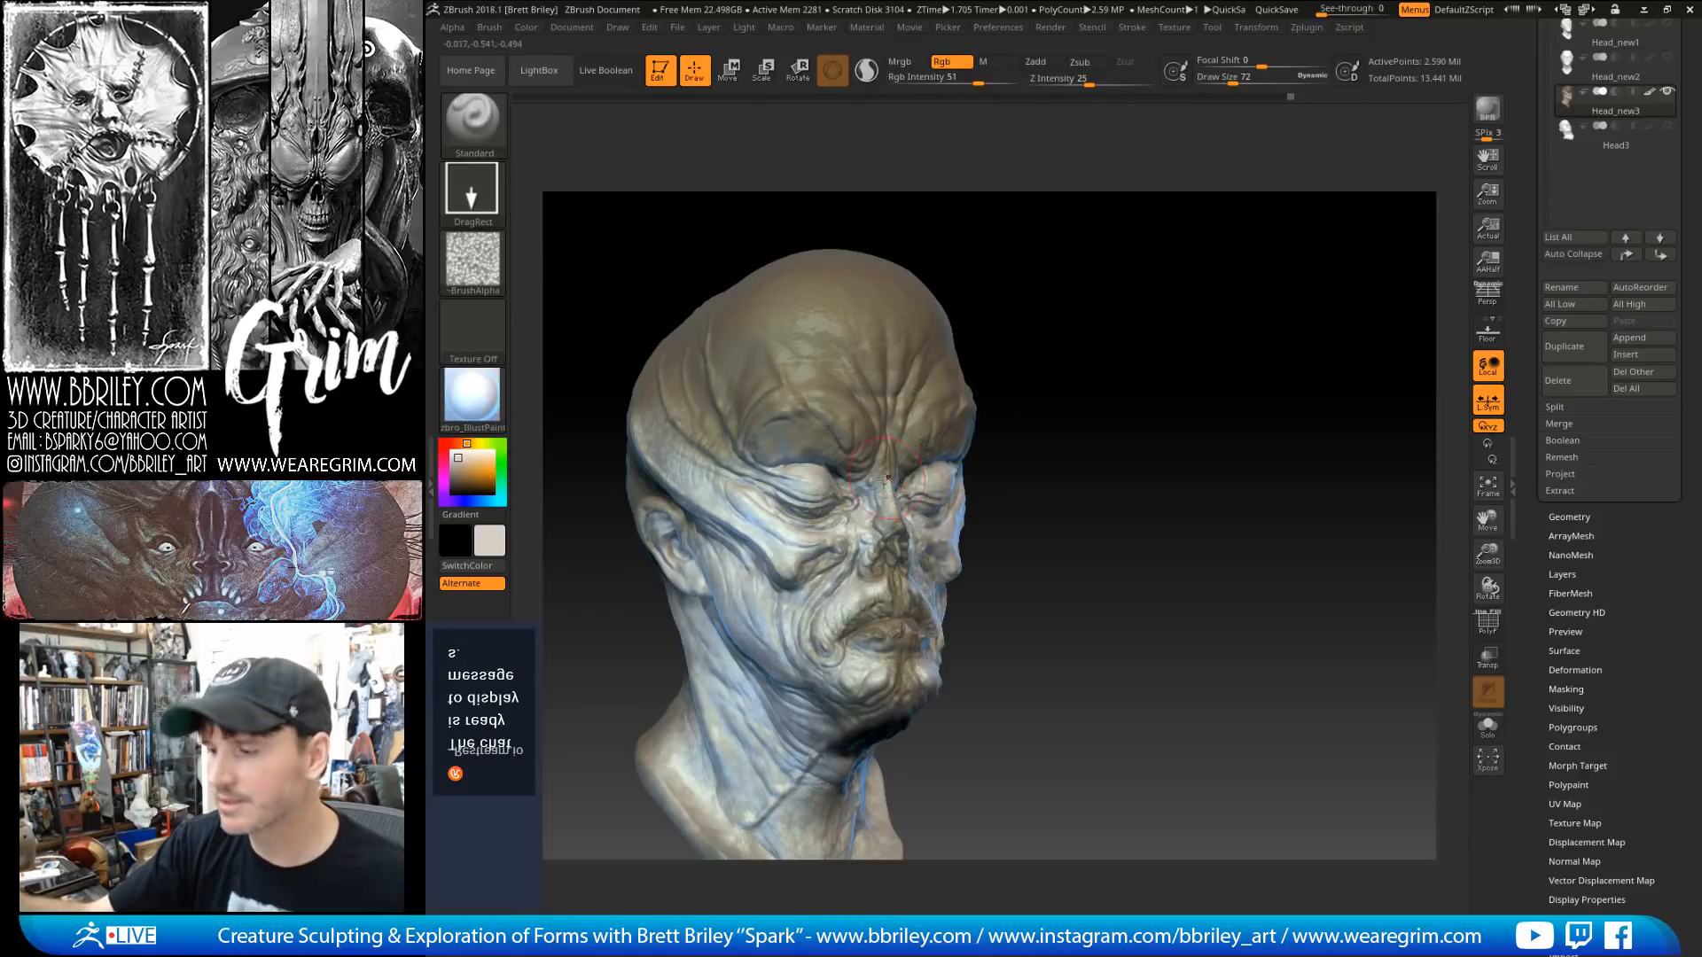
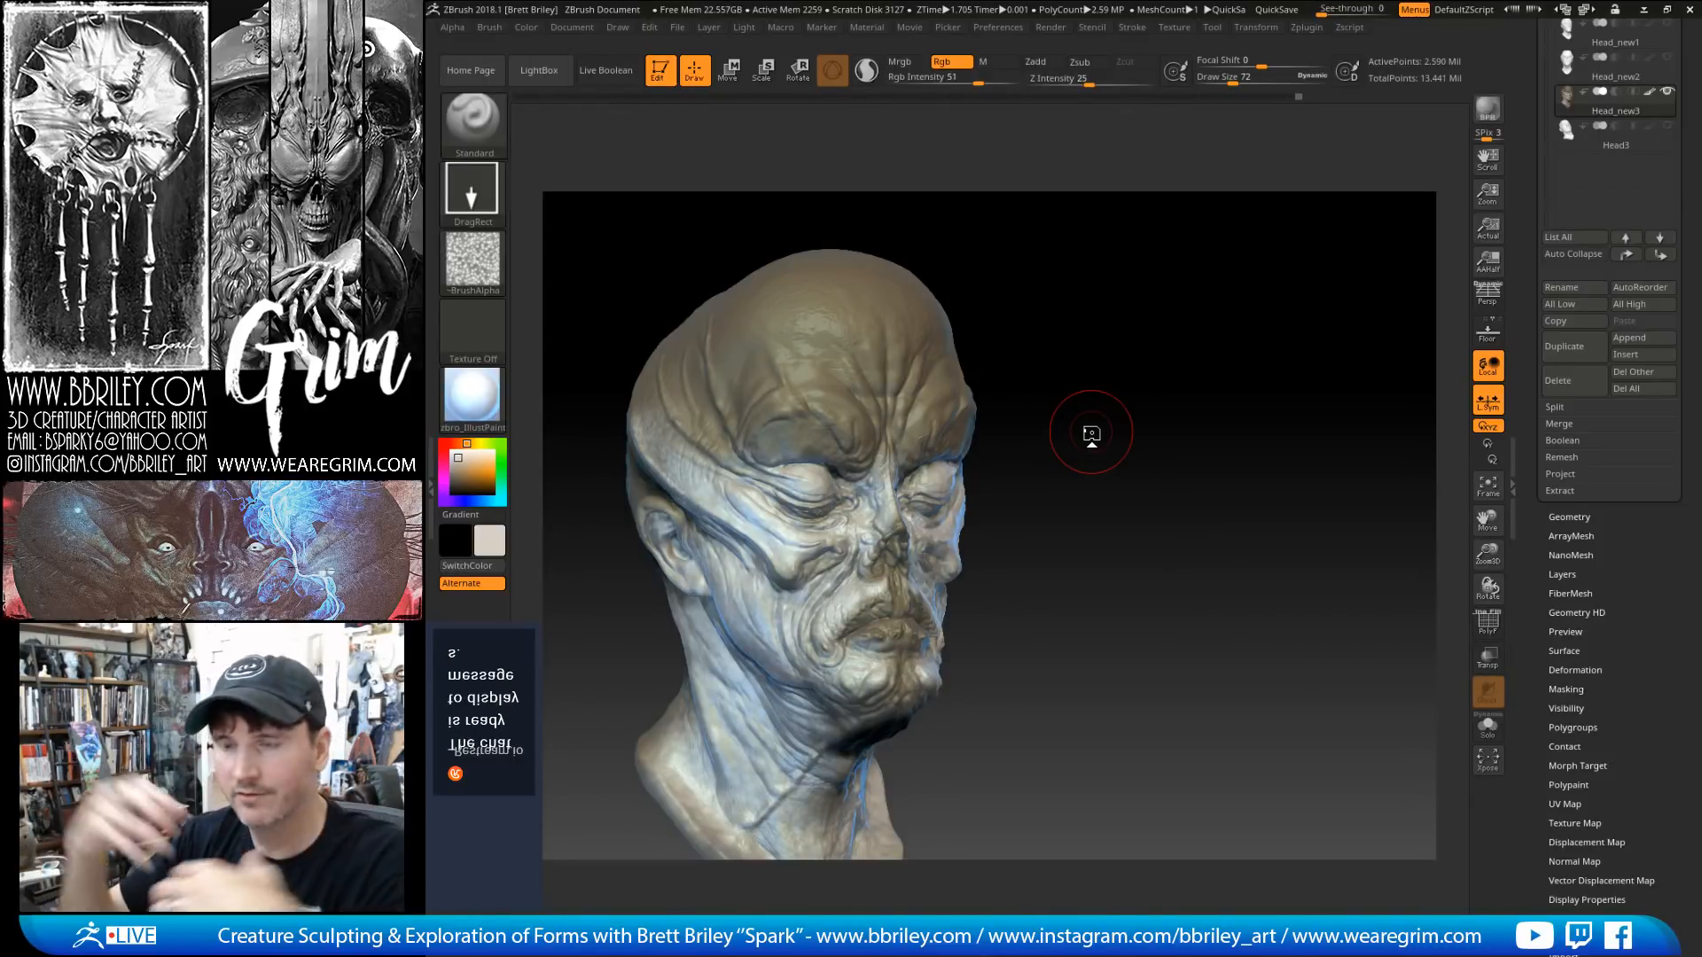
{"action": "left_click_drag", "start_coordinate": [1091, 433], "coordinate": [887, 443]}
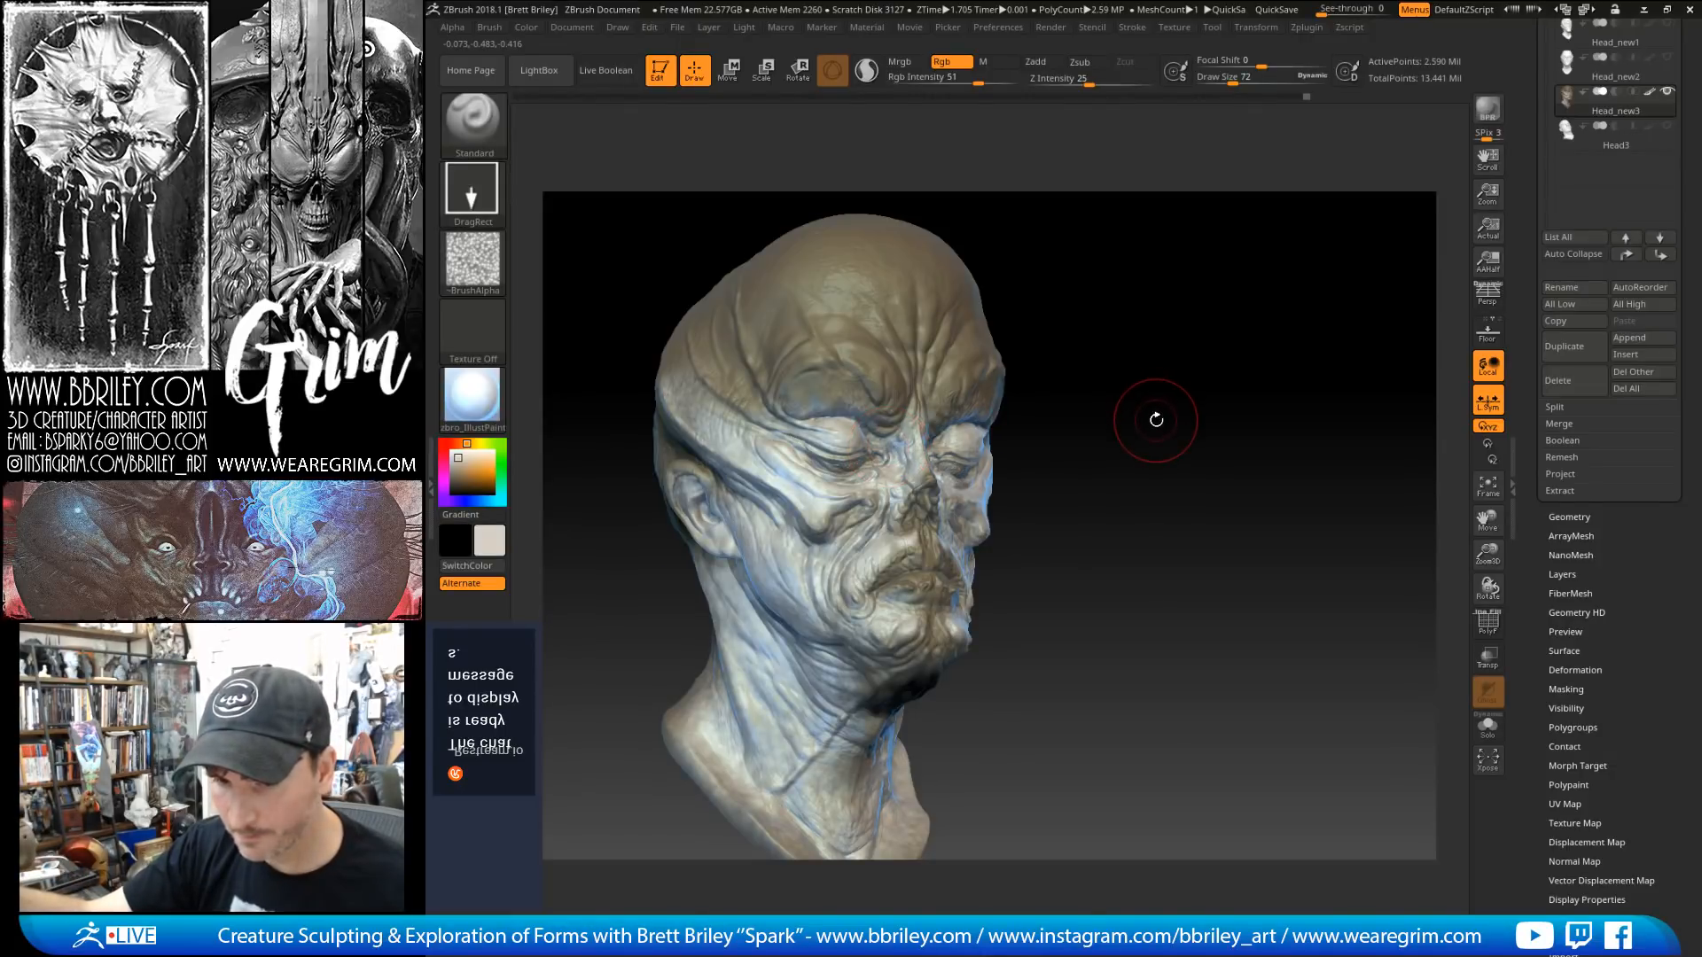
{"action": "mouse_move", "coordinate": [1154, 406]}
{"action": "left_mouse_down"}
{"action": "mouse_move", "coordinate": [948, 400]}
{"action": "mouse_move", "coordinate": [1135, 384]}
{"action": "mouse_move", "coordinate": [1159, 400]}
{"action": "left_mouse_up"}
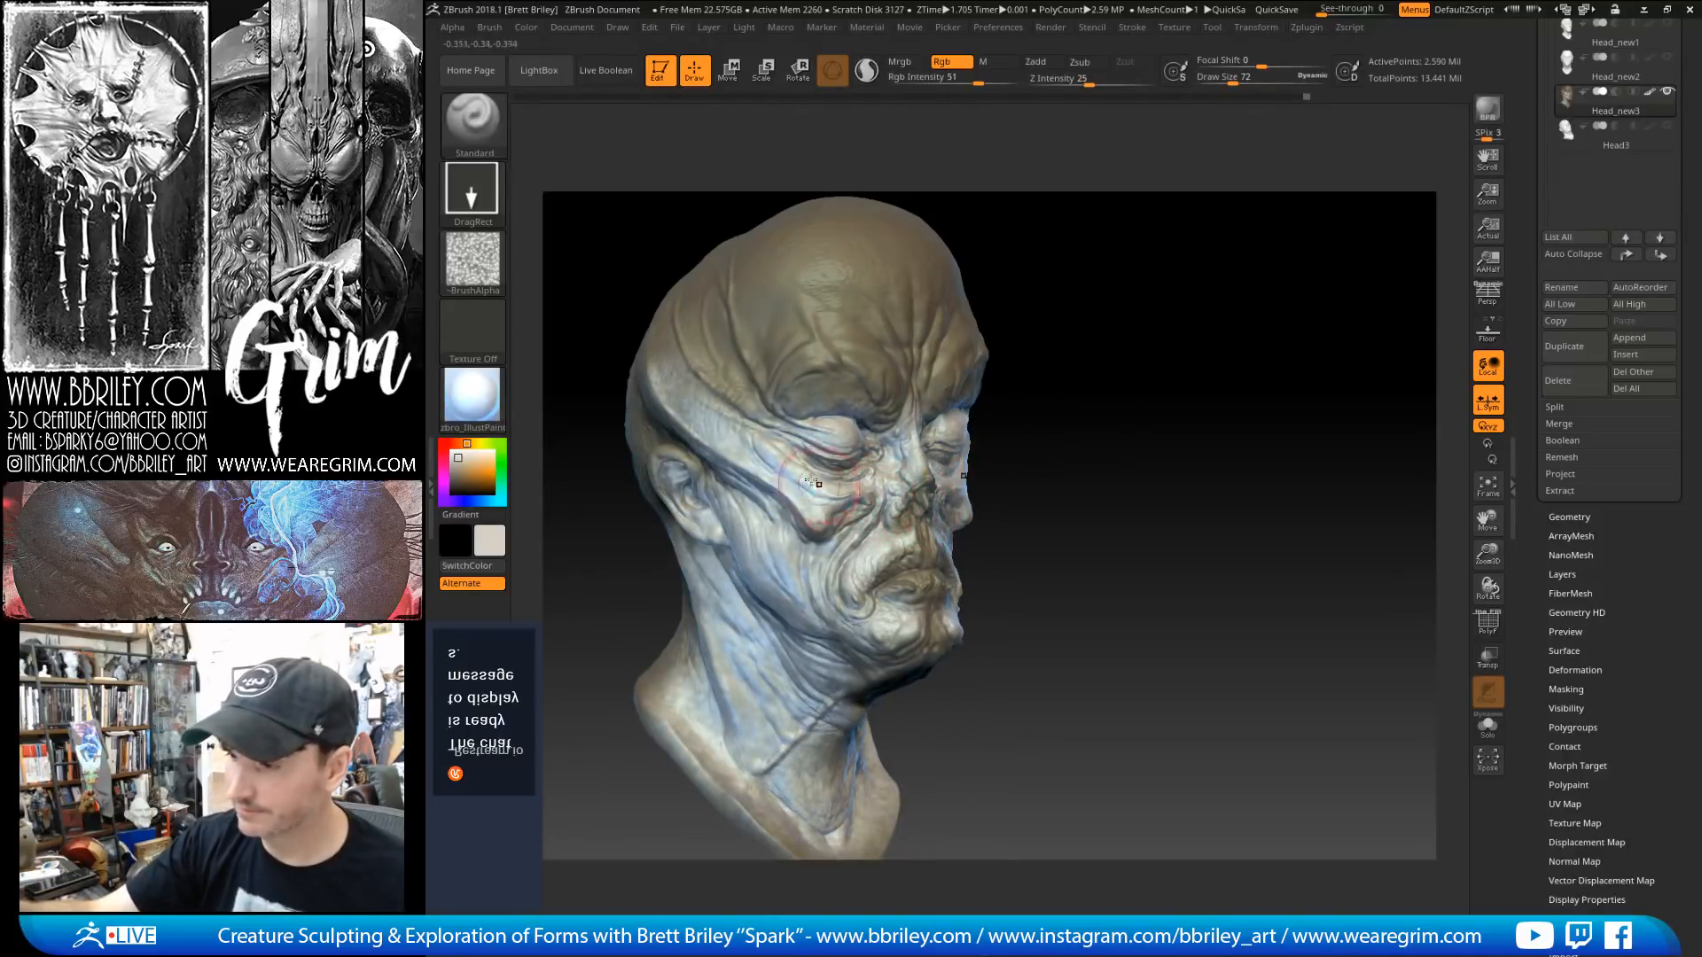
Step: Choose a lighter off-white paint colour and reduce the Draw Size to 47
{"action": "left_click", "coordinate": [458, 461]}
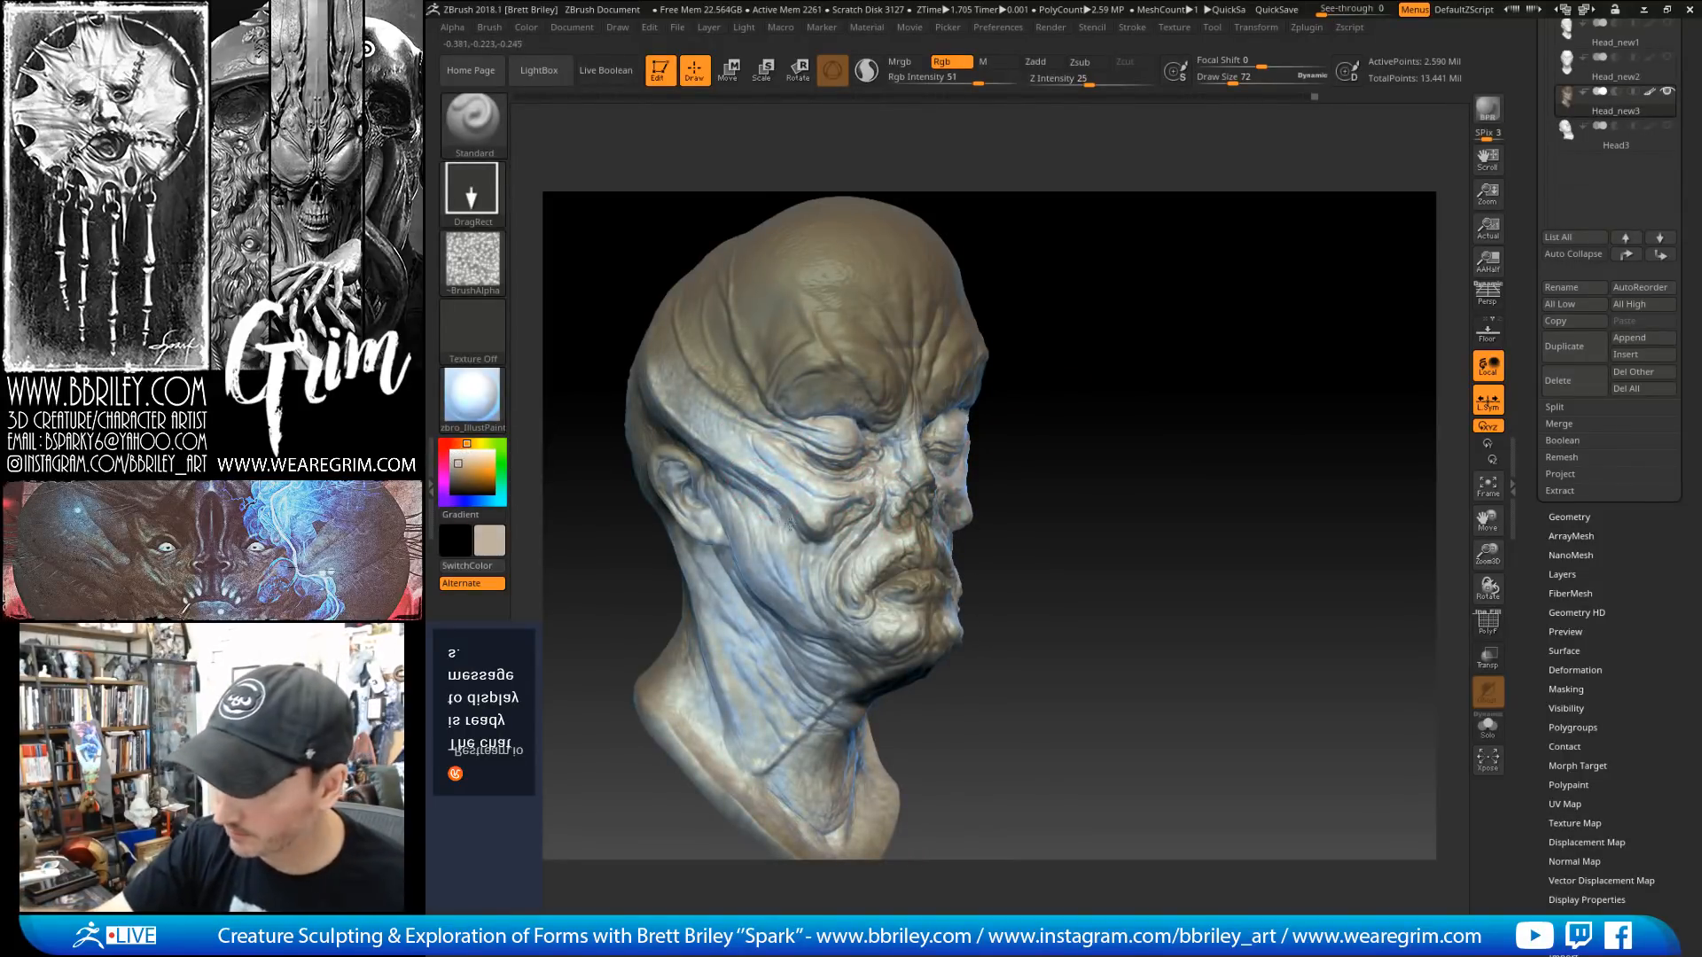
{"action": "left_click", "coordinate": [460, 470]}
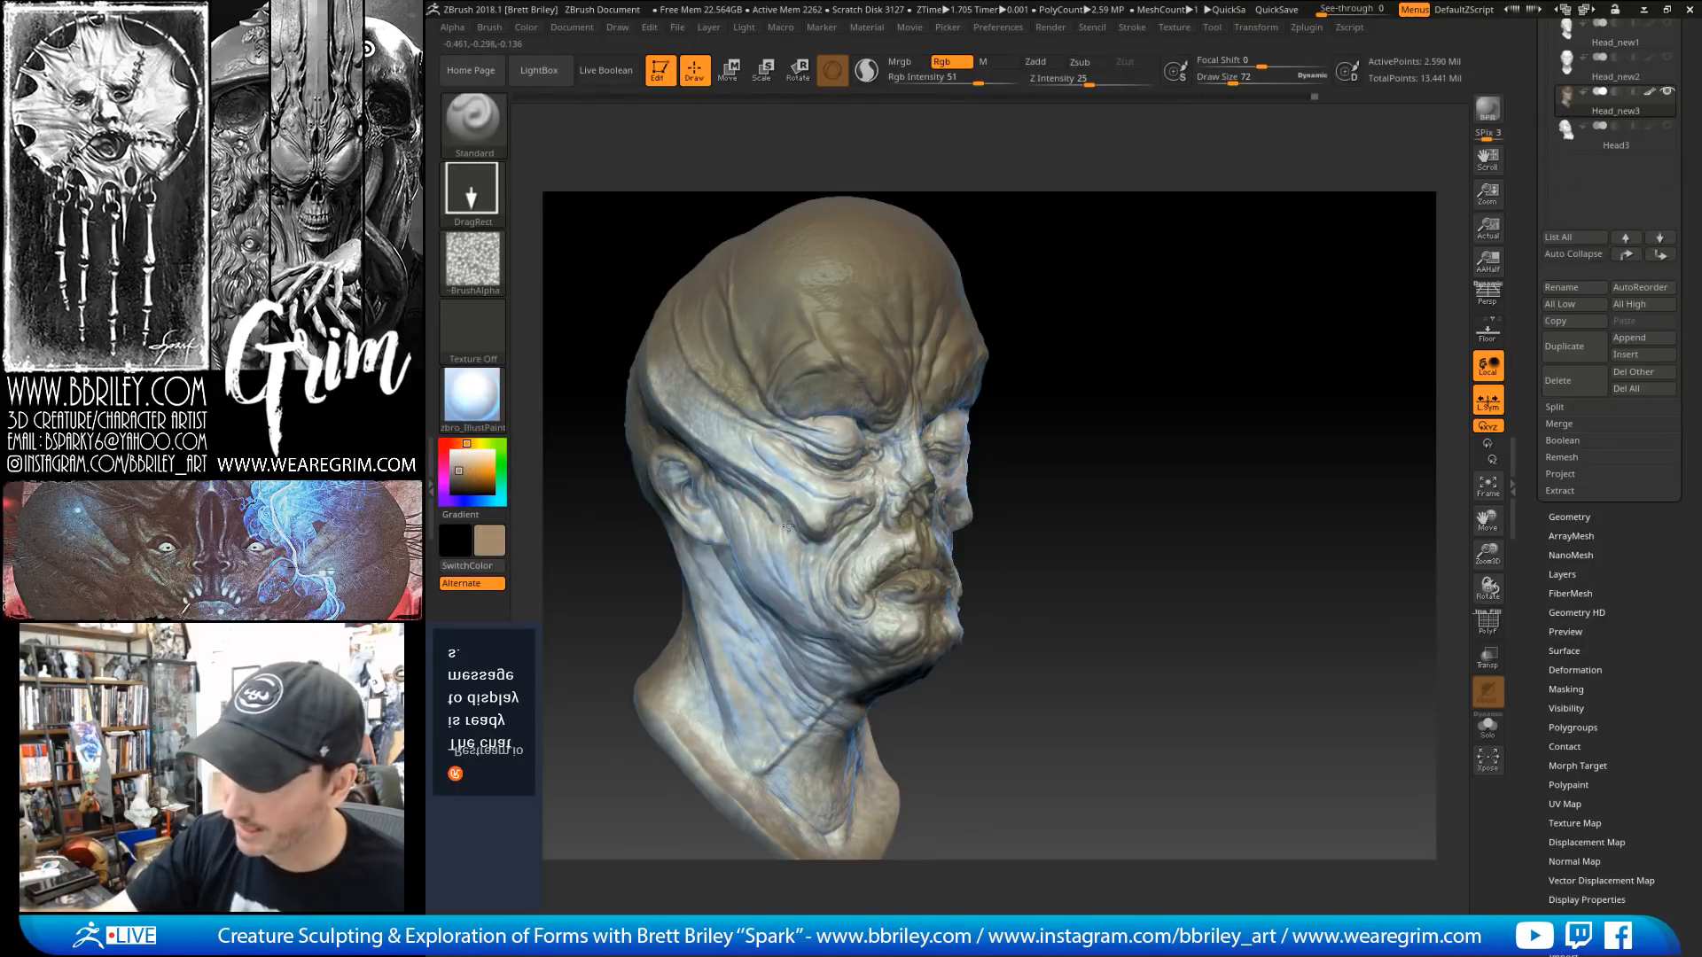
{"action": "left_click", "coordinate": [455, 455]}
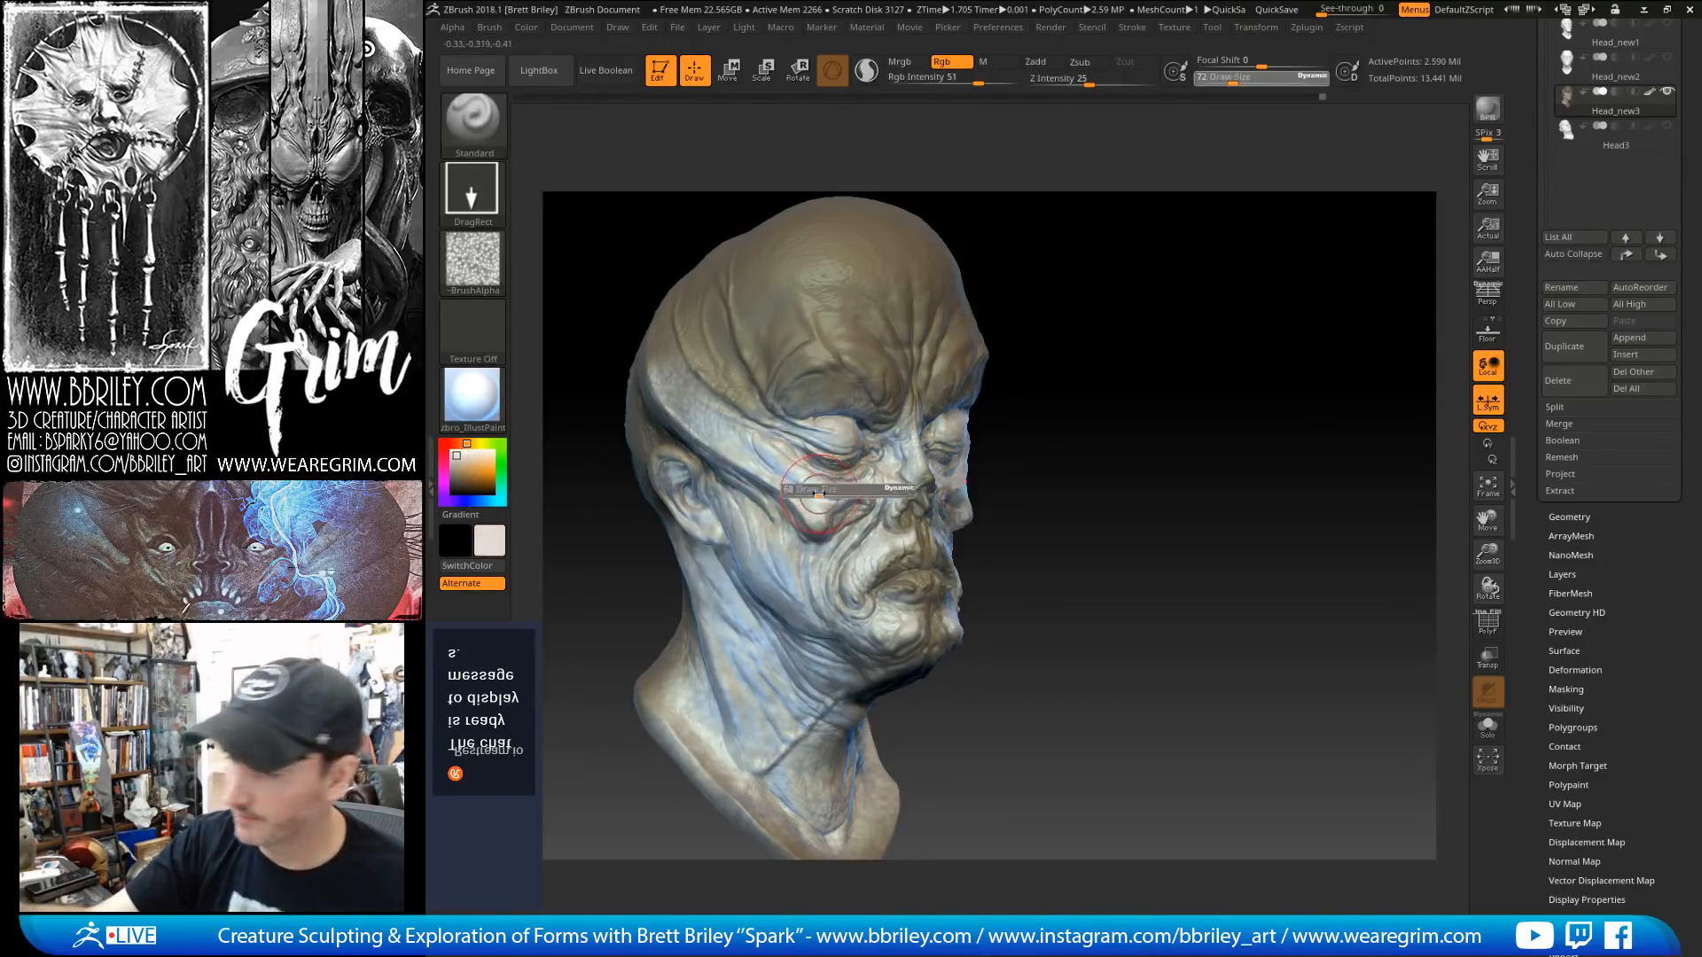
{"action": "key", "text": "["}
{"action": "key", "text": "["}
{"action": "key", "text": "["}
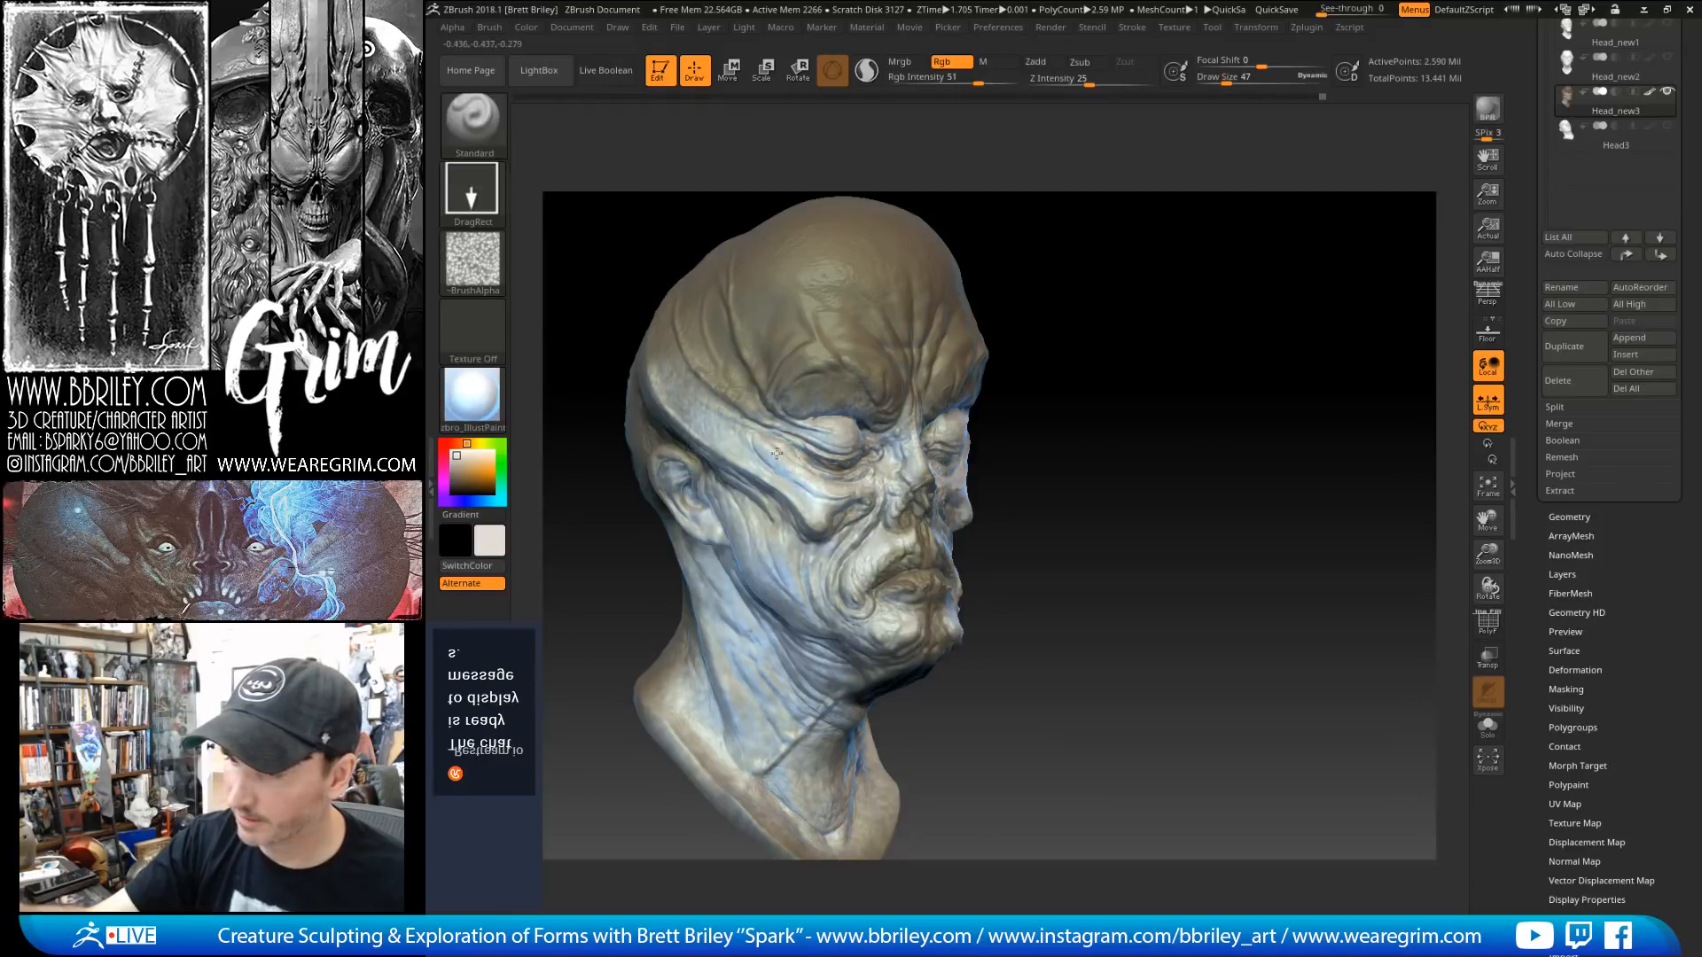
Step: Choose a saturated red paint colour and paint red mottling over the brow and side of the forehead
{"action": "mouse_move", "coordinate": [1109, 343]}
{"action": "left_mouse_down"}
{"action": "mouse_move", "coordinate": [1178, 334]}
{"action": "mouse_move", "coordinate": [1120, 278]}
{"action": "mouse_move", "coordinate": [1043, 487]}
{"action": "left_mouse_up"}
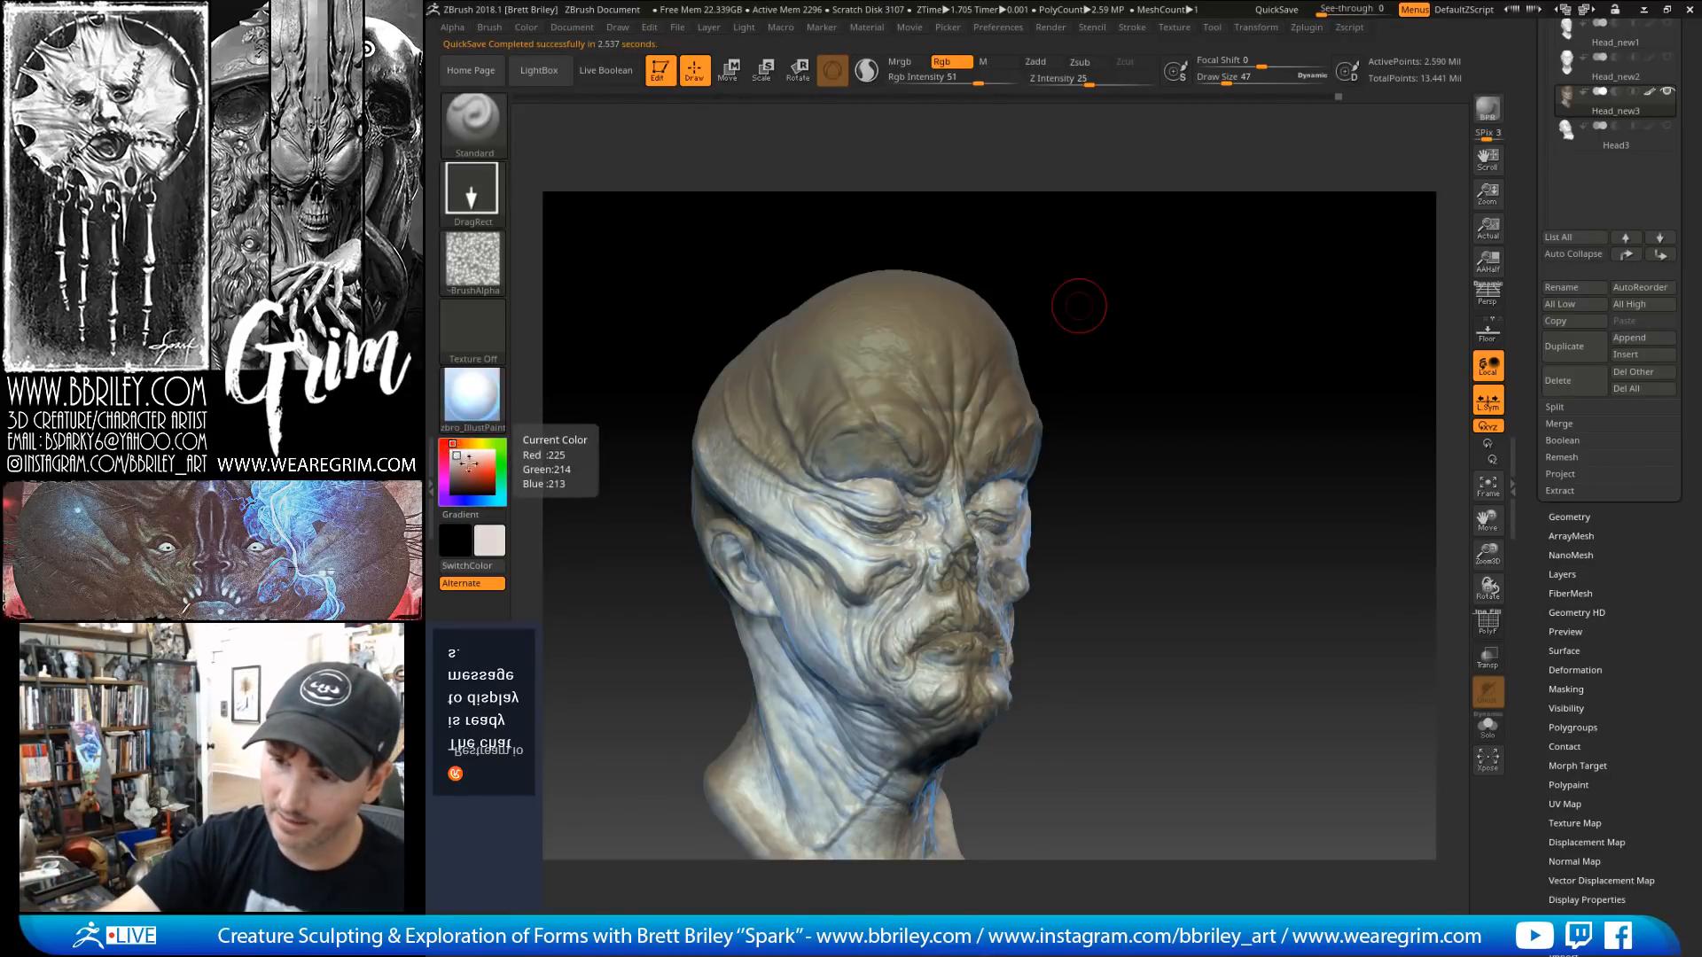
{"action": "left_click", "coordinate": [483, 478]}
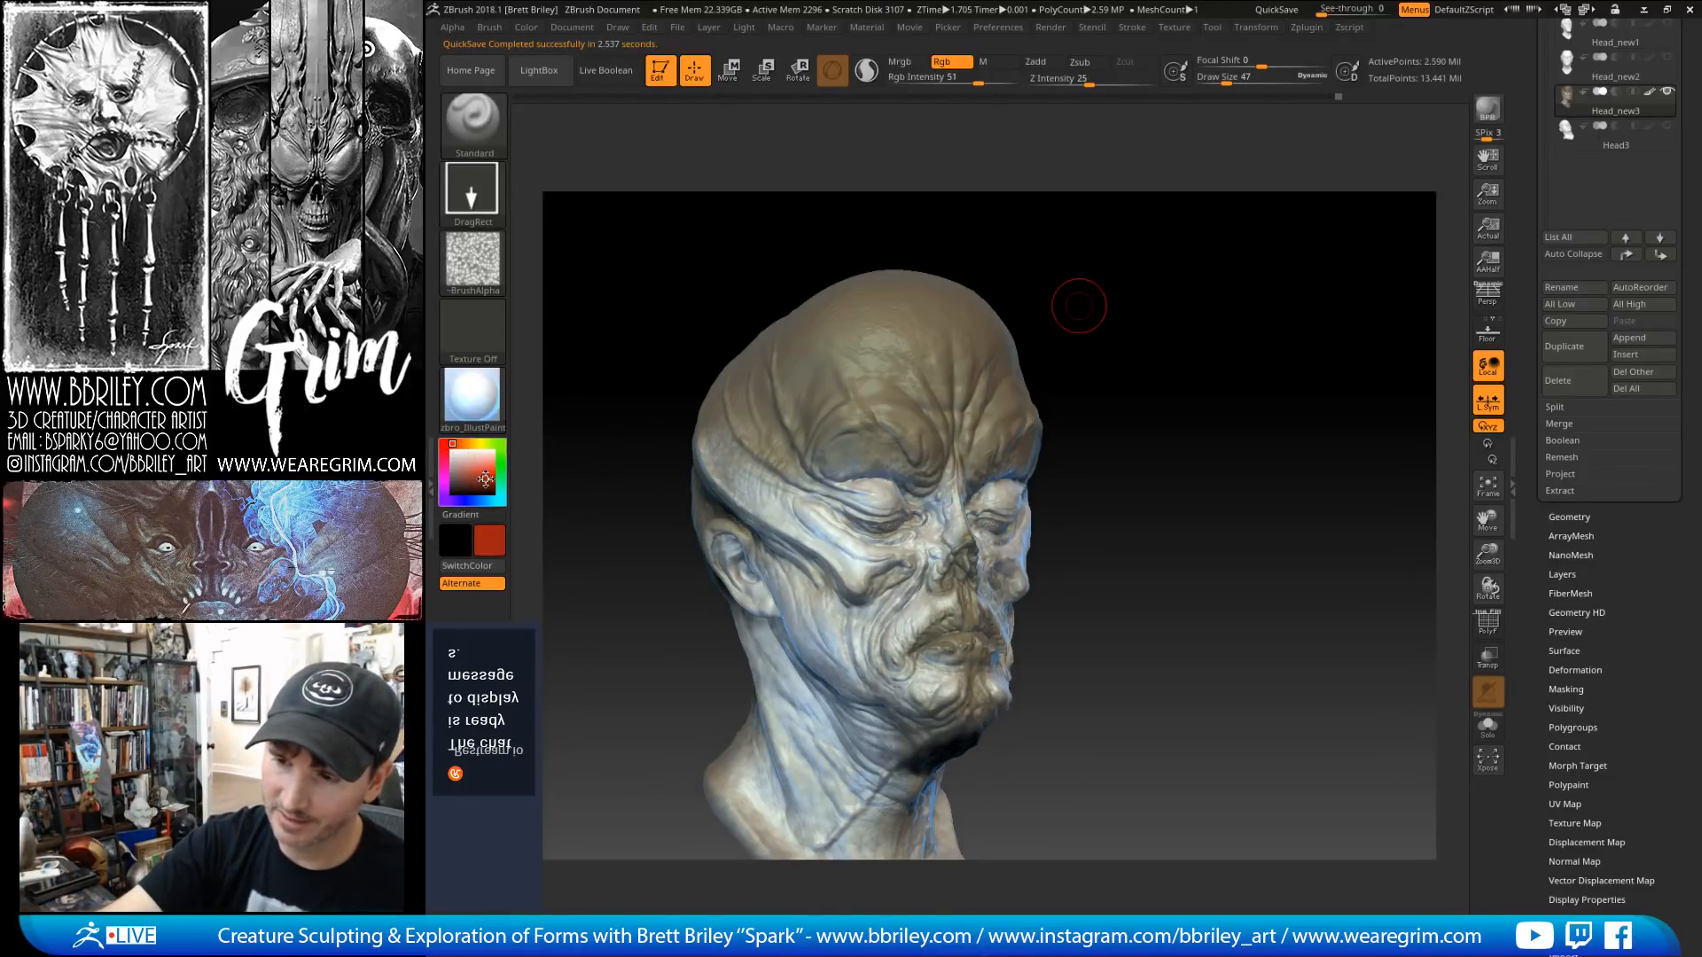
{"action": "left_click_drag", "start_coordinate": [1003, 319], "coordinate": [1086, 305]}
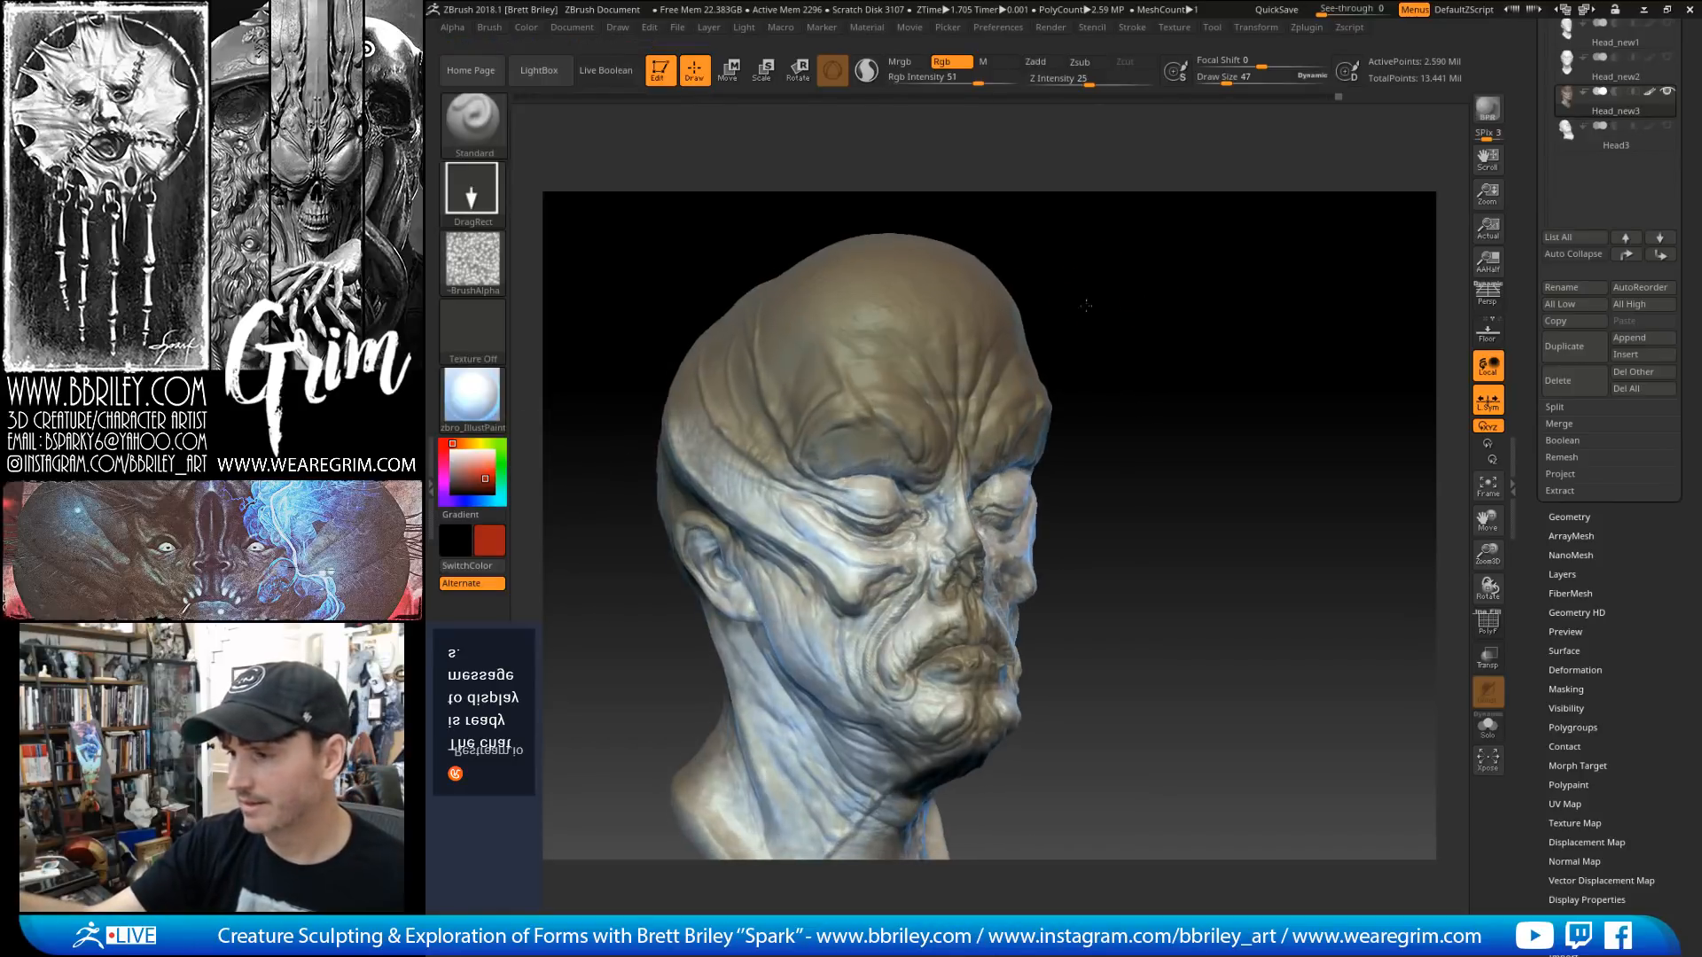
{"action": "left_click_drag", "start_coordinate": [835, 409], "coordinate": [795, 433]}
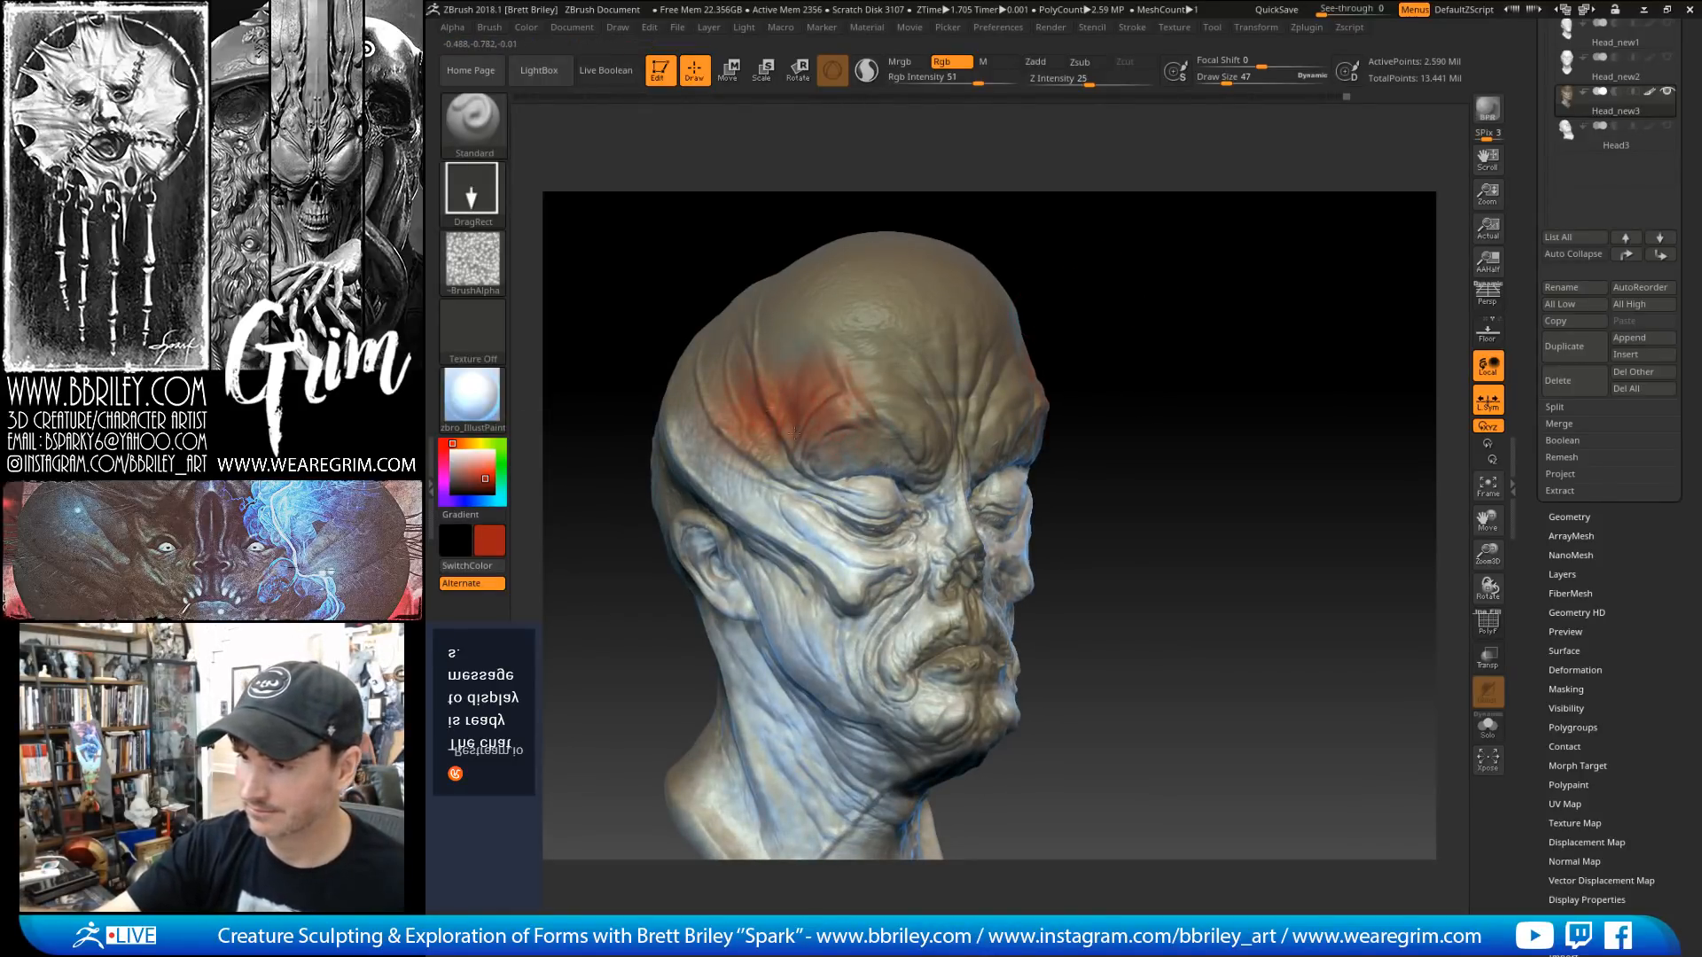
{"action": "left_click_drag", "start_coordinate": [791, 362], "coordinate": [820, 377]}
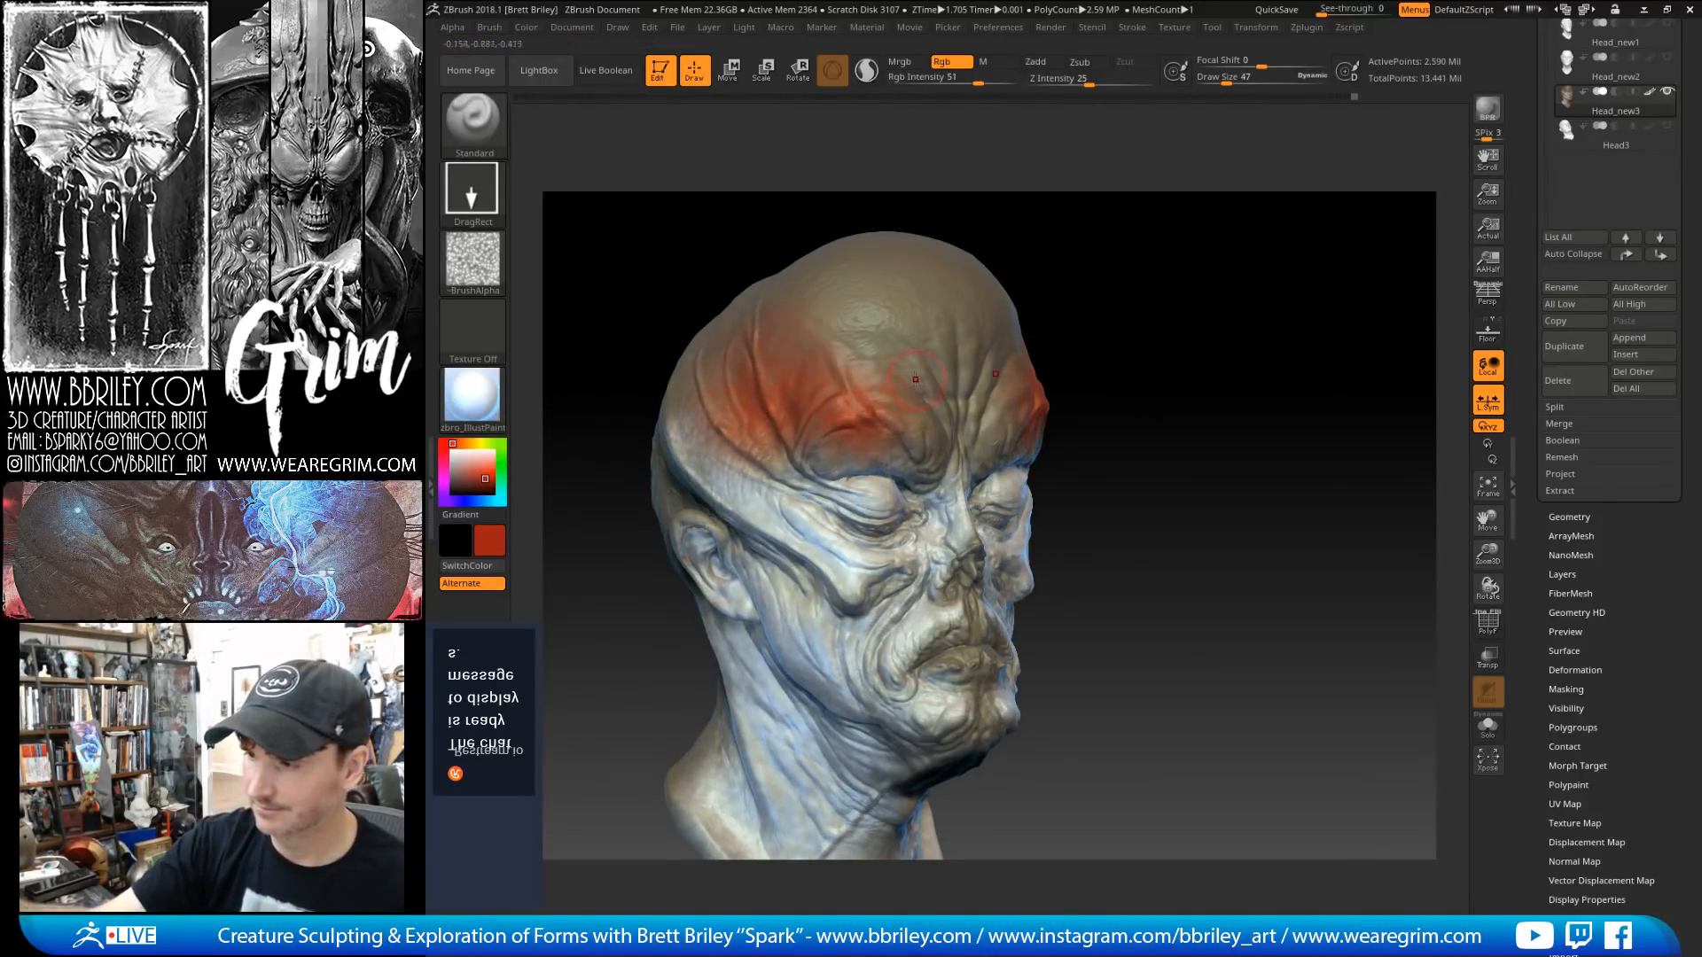
Step: Extend the red over the temple and crown, then down the back of the skull and nape
{"action": "left_click_drag", "start_coordinate": [1144, 380], "coordinate": [1192, 371]}
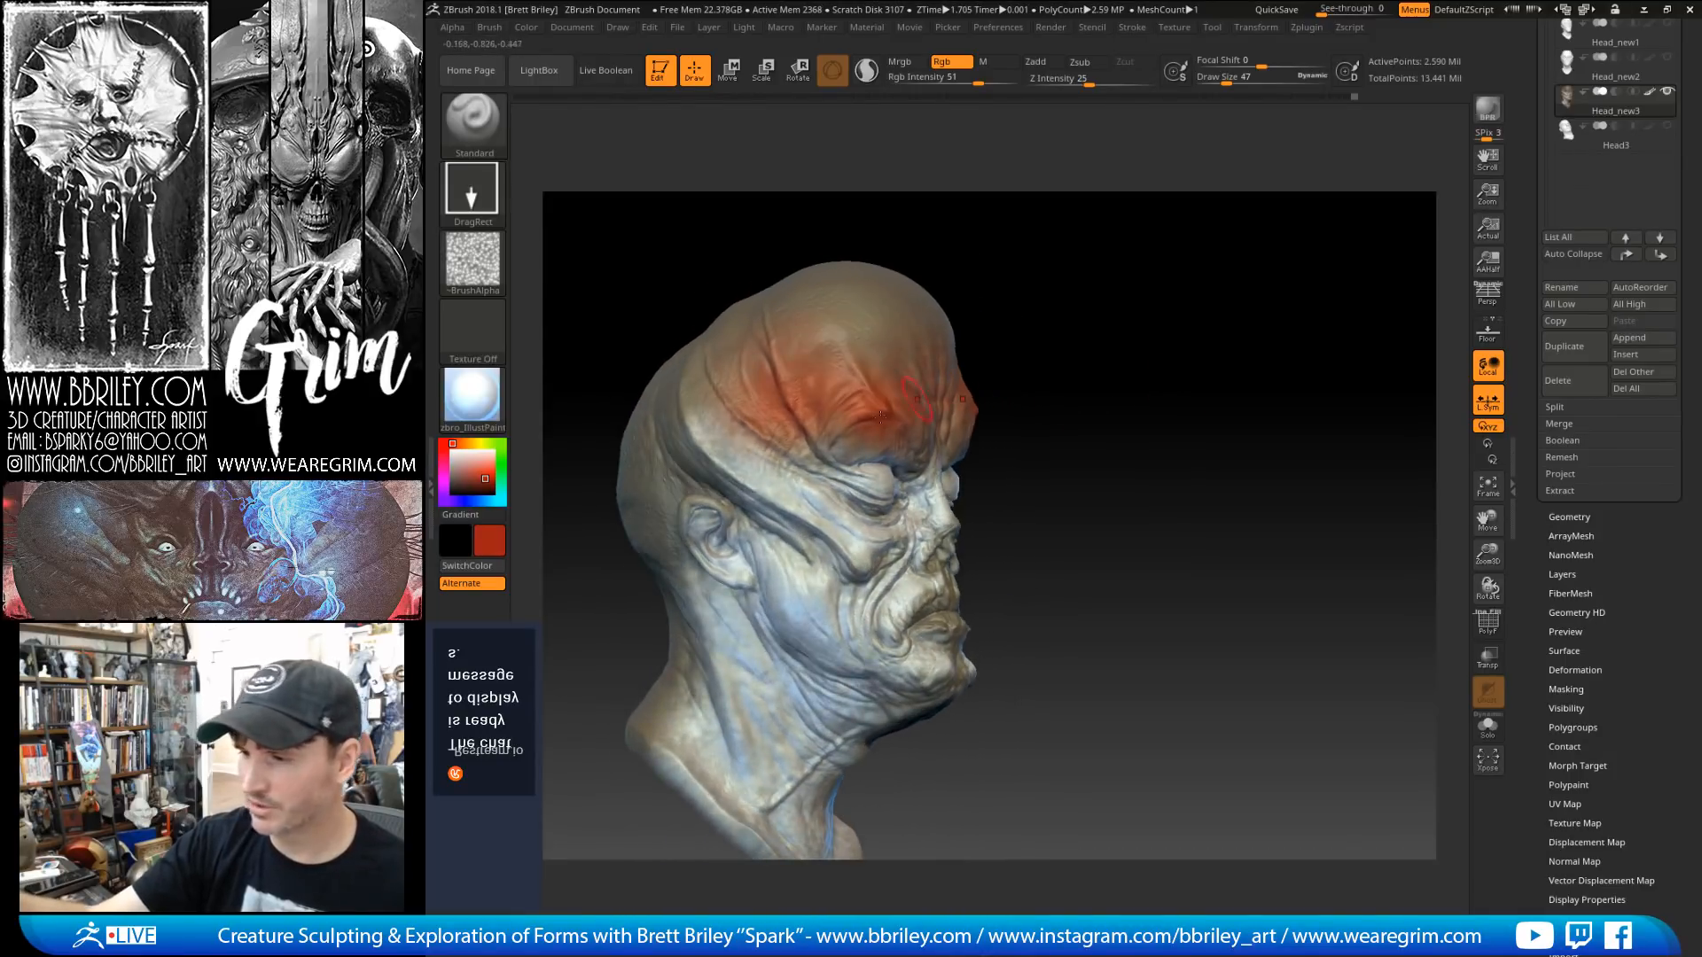
{"action": "left_click_drag", "start_coordinate": [709, 435], "coordinate": [769, 491]}
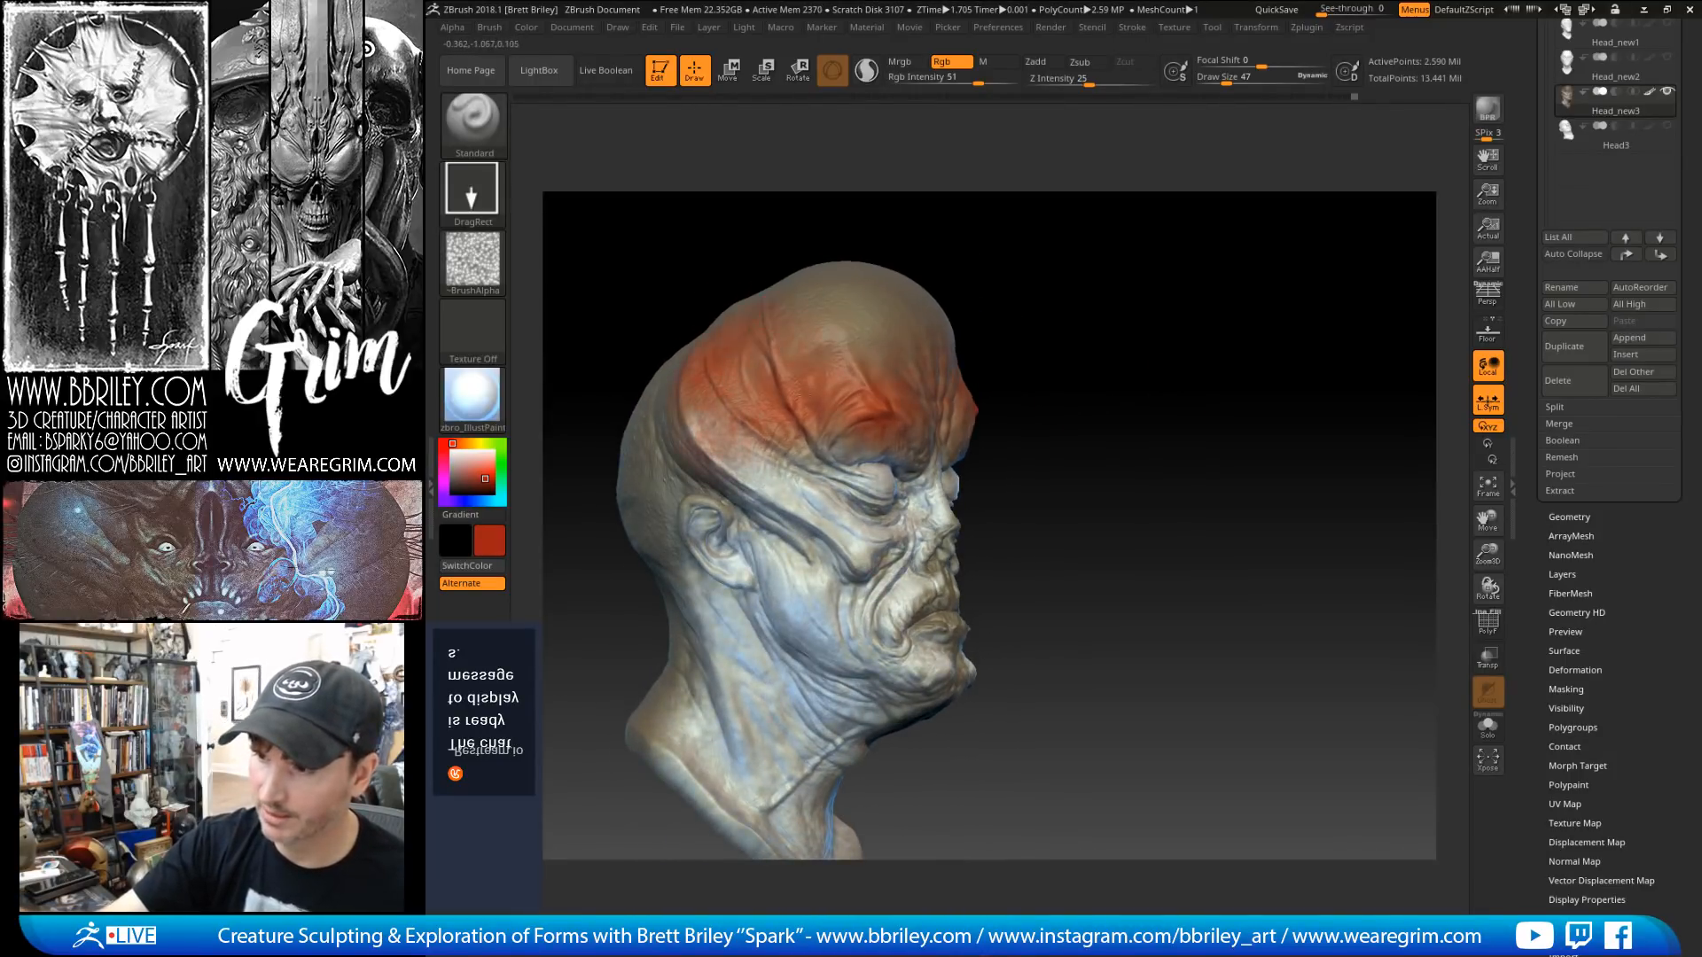
{"action": "left_click_drag", "start_coordinate": [1095, 306], "coordinate": [1277, 257]}
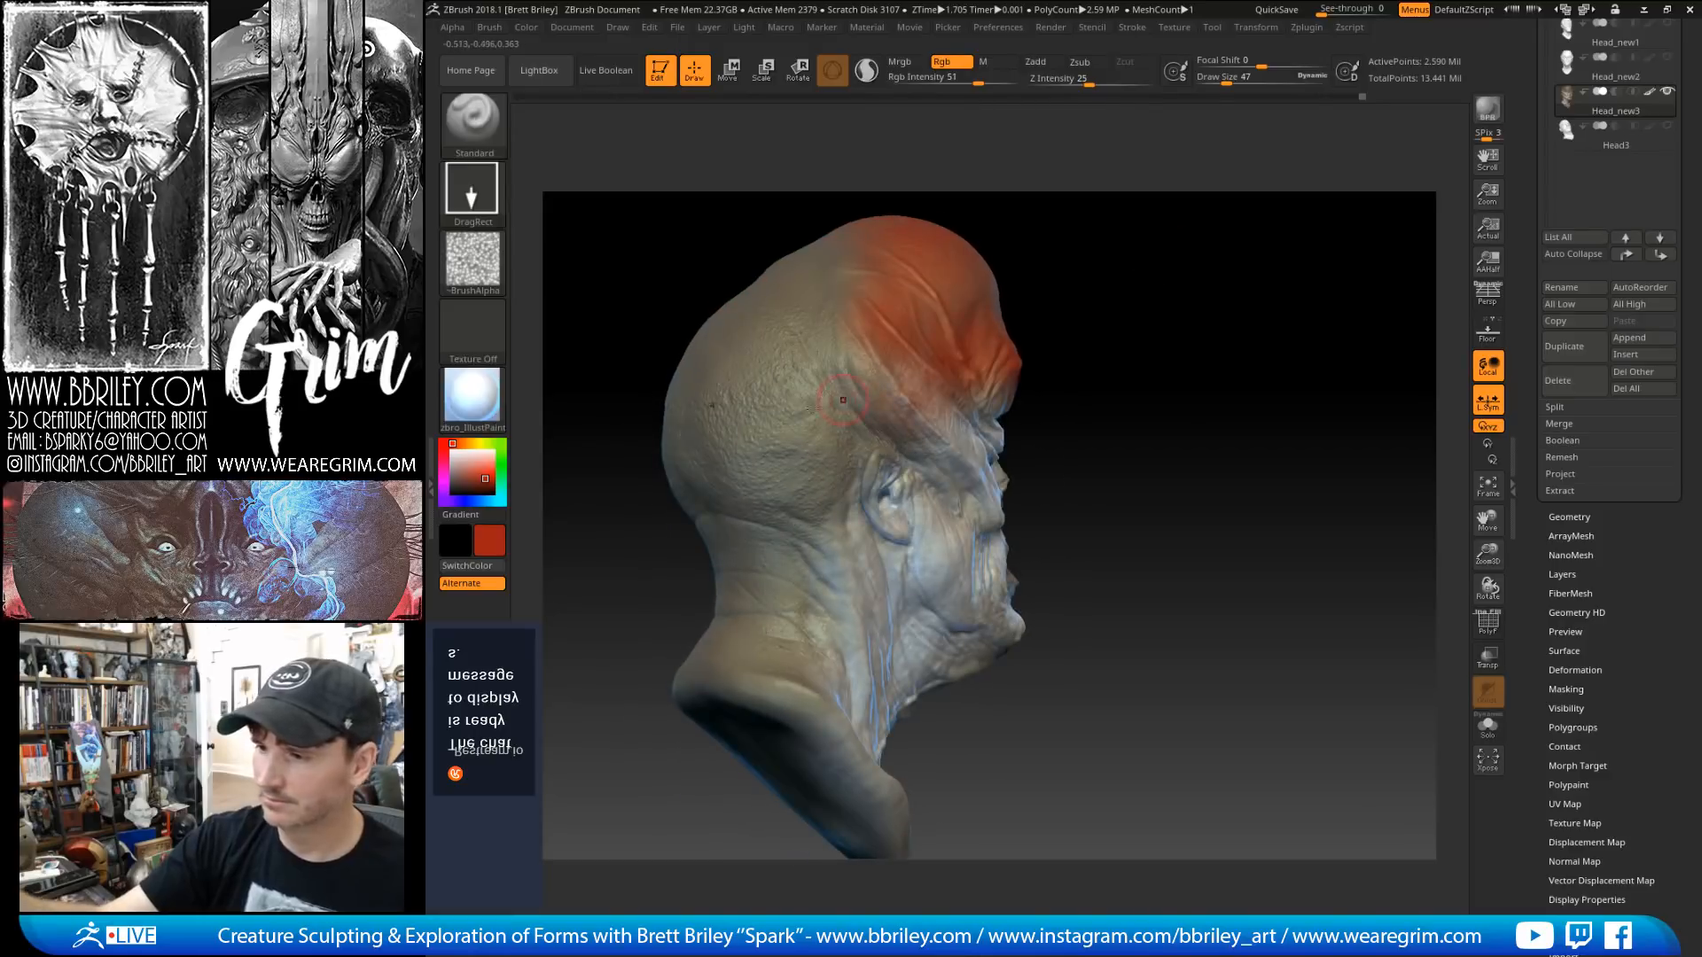
{"action": "left_click_drag", "start_coordinate": [740, 481], "coordinate": [704, 469]}
{"action": "mouse_move", "coordinate": [749, 530]}
{"action": "left_mouse_down"}
{"action": "mouse_move", "coordinate": [780, 610]}
{"action": "mouse_move", "coordinate": [768, 669]}
{"action": "left_mouse_up"}
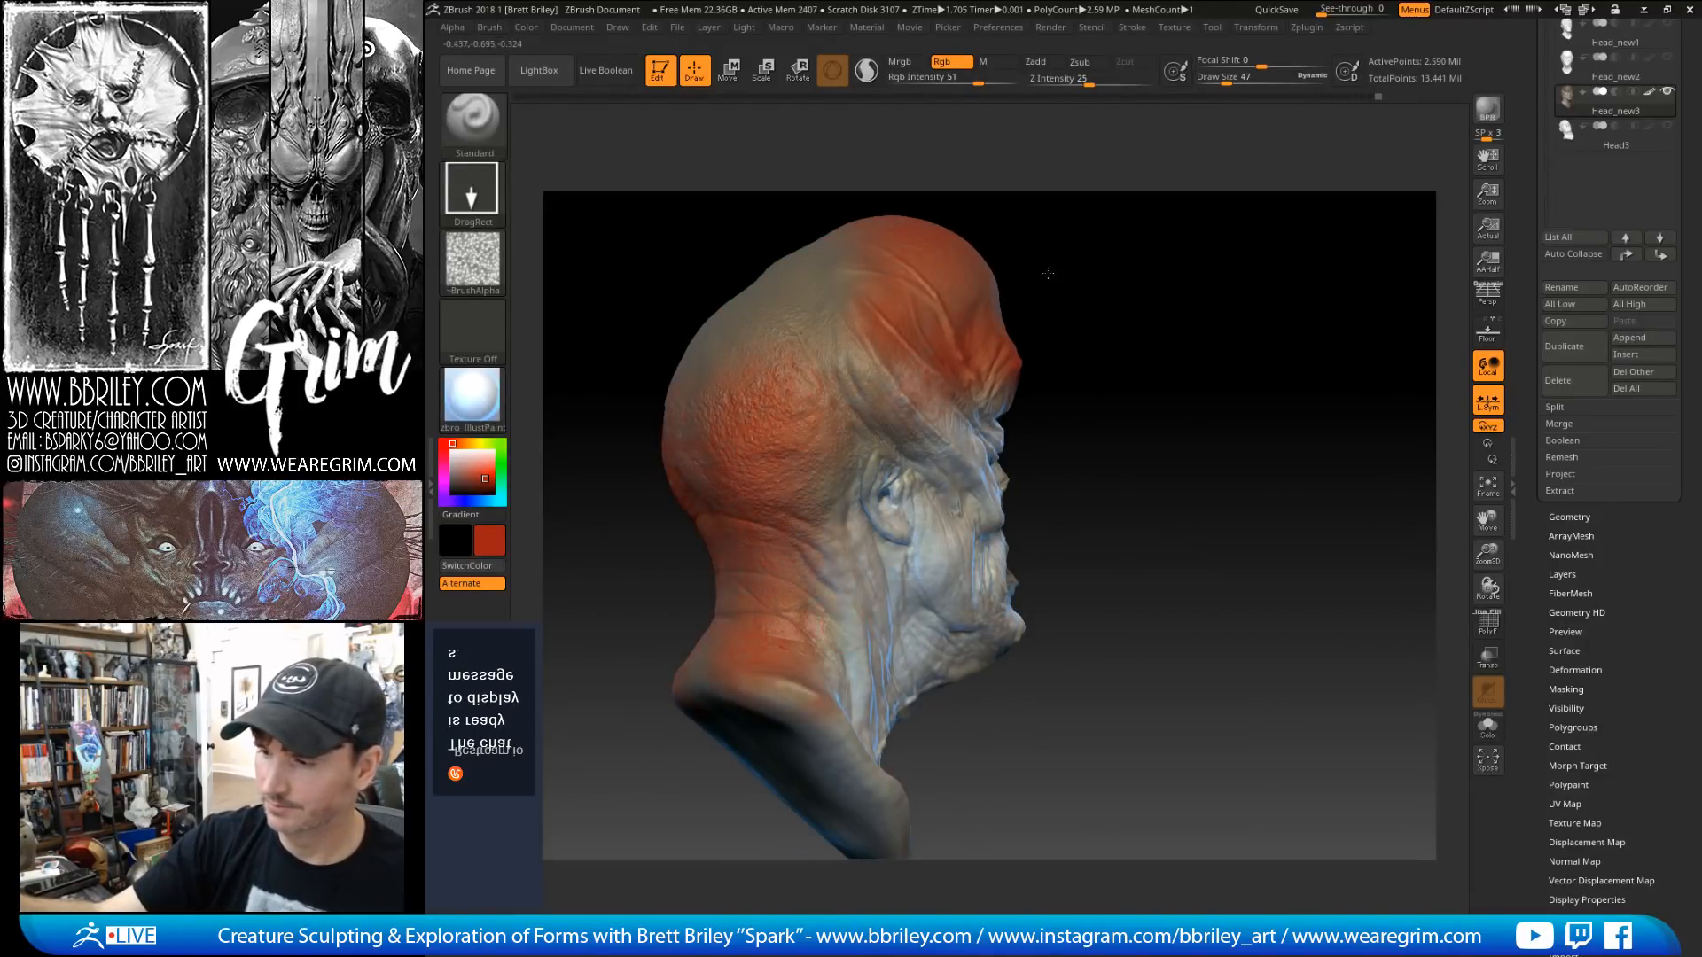
Step: Fill the rear side of the neck, the back of the skull and the neck base with red
{"action": "left_click_drag", "start_coordinate": [1259, 266], "coordinate": [1108, 266]}
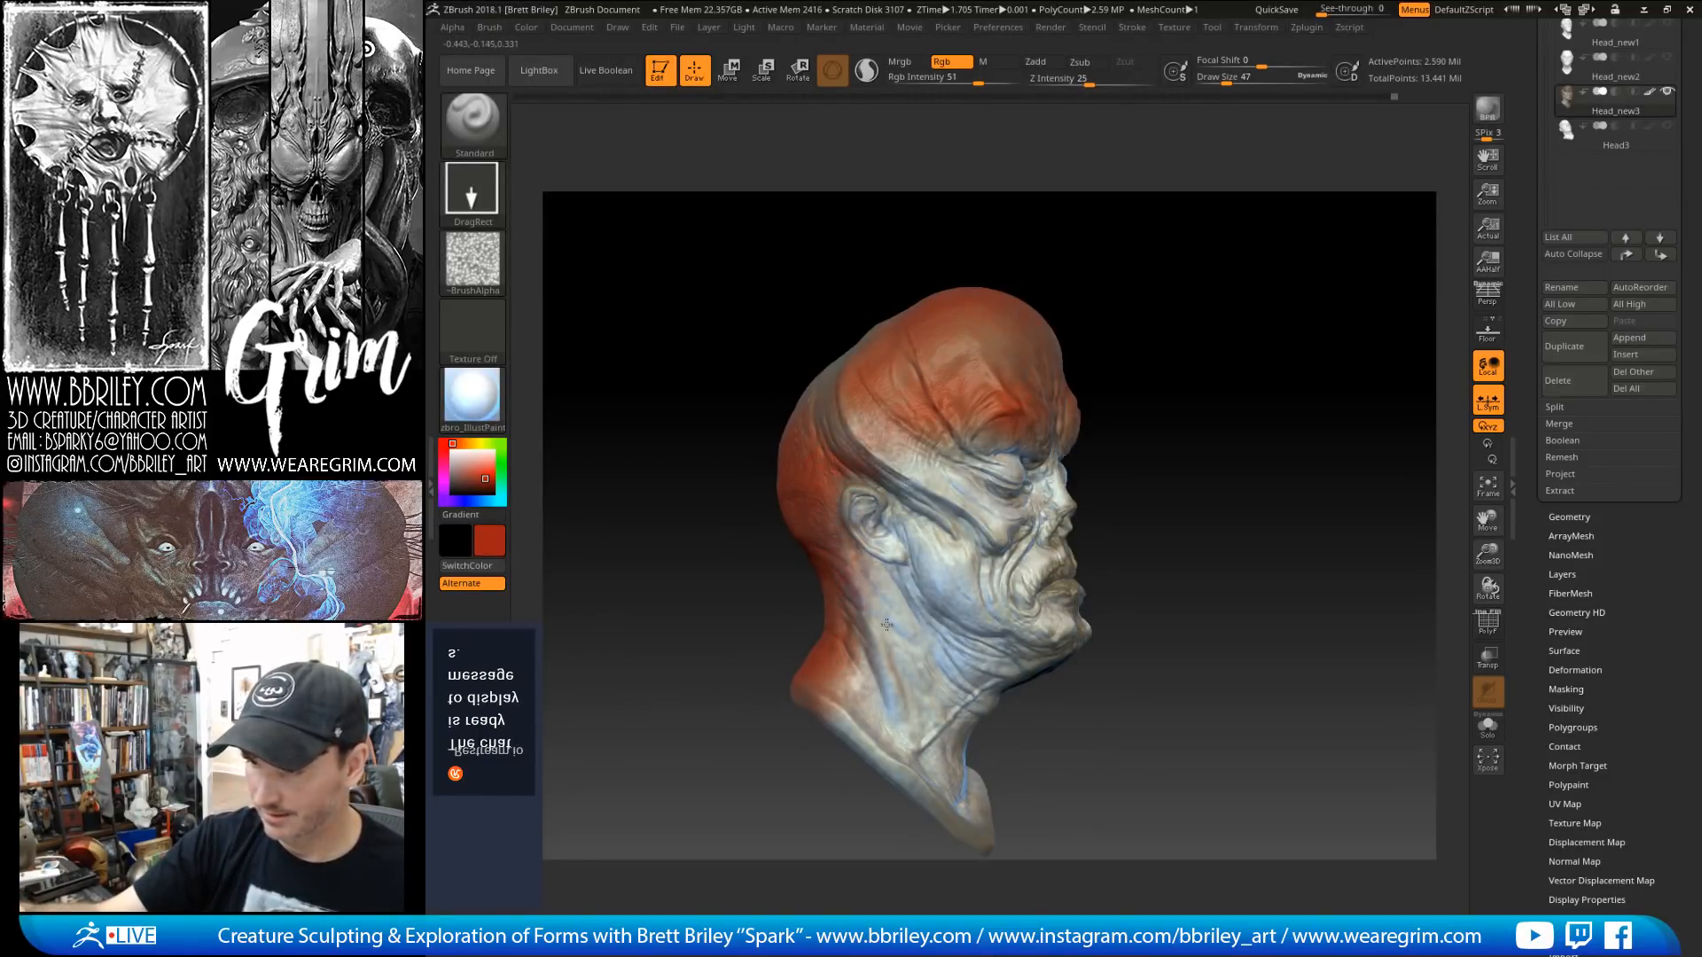
{"action": "left_click_drag", "start_coordinate": [860, 704], "coordinate": [843, 681]}
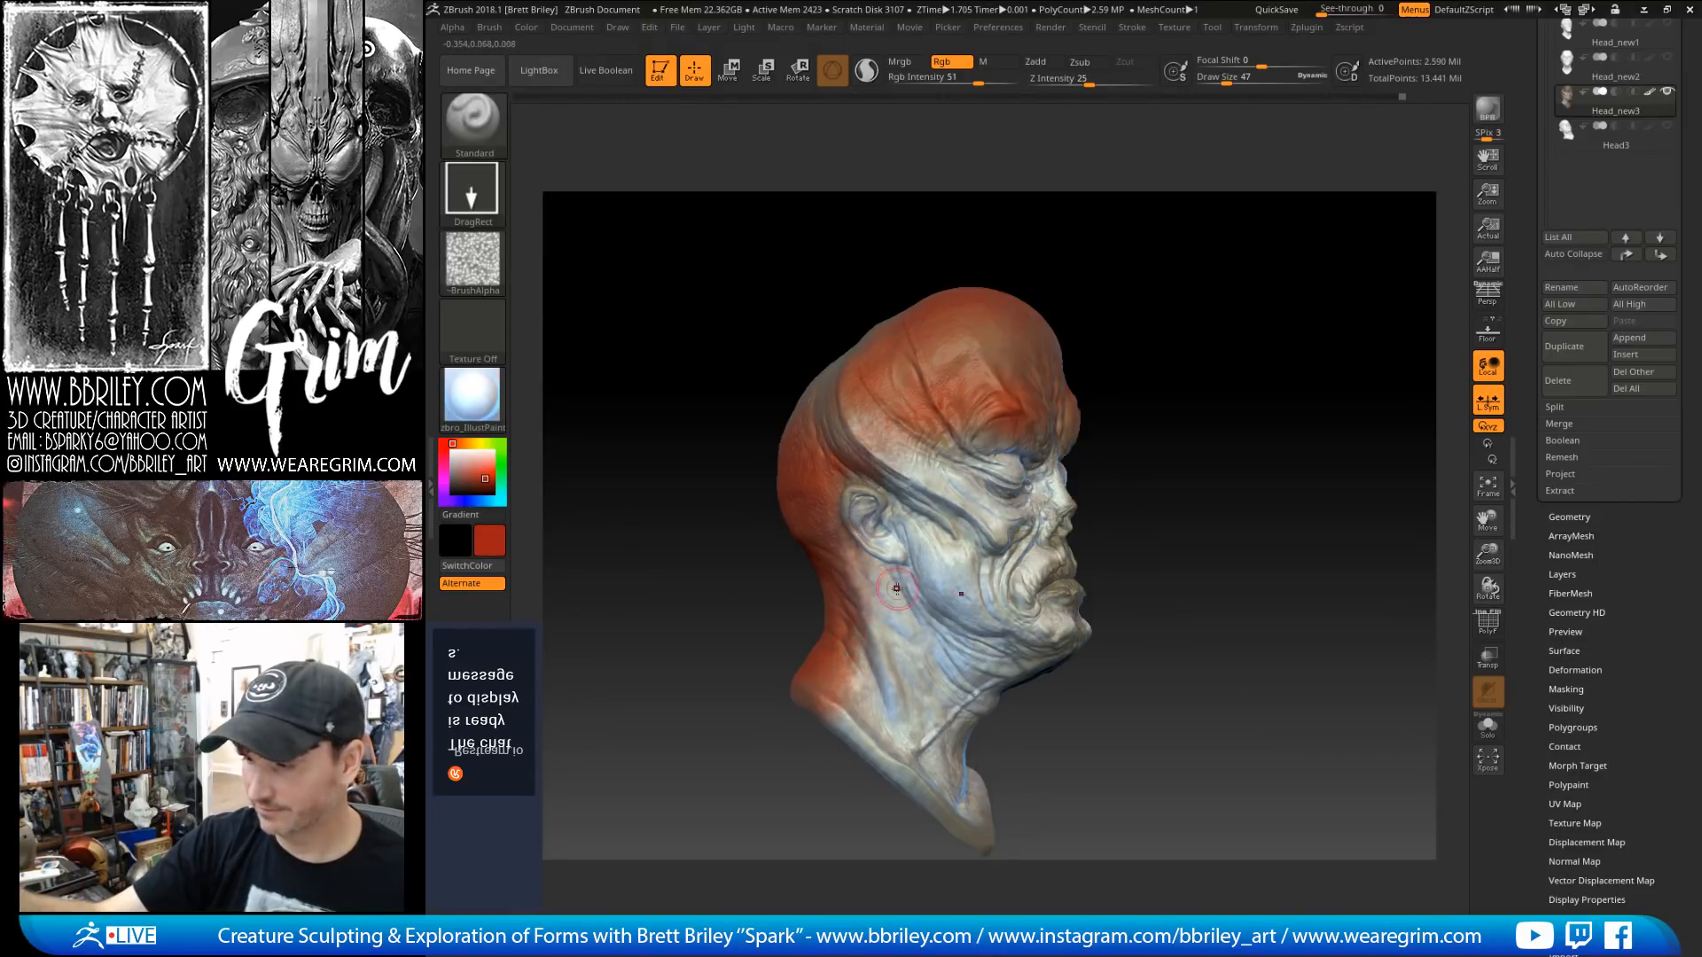
{"action": "left_click_drag", "start_coordinate": [754, 461], "coordinate": [859, 441]}
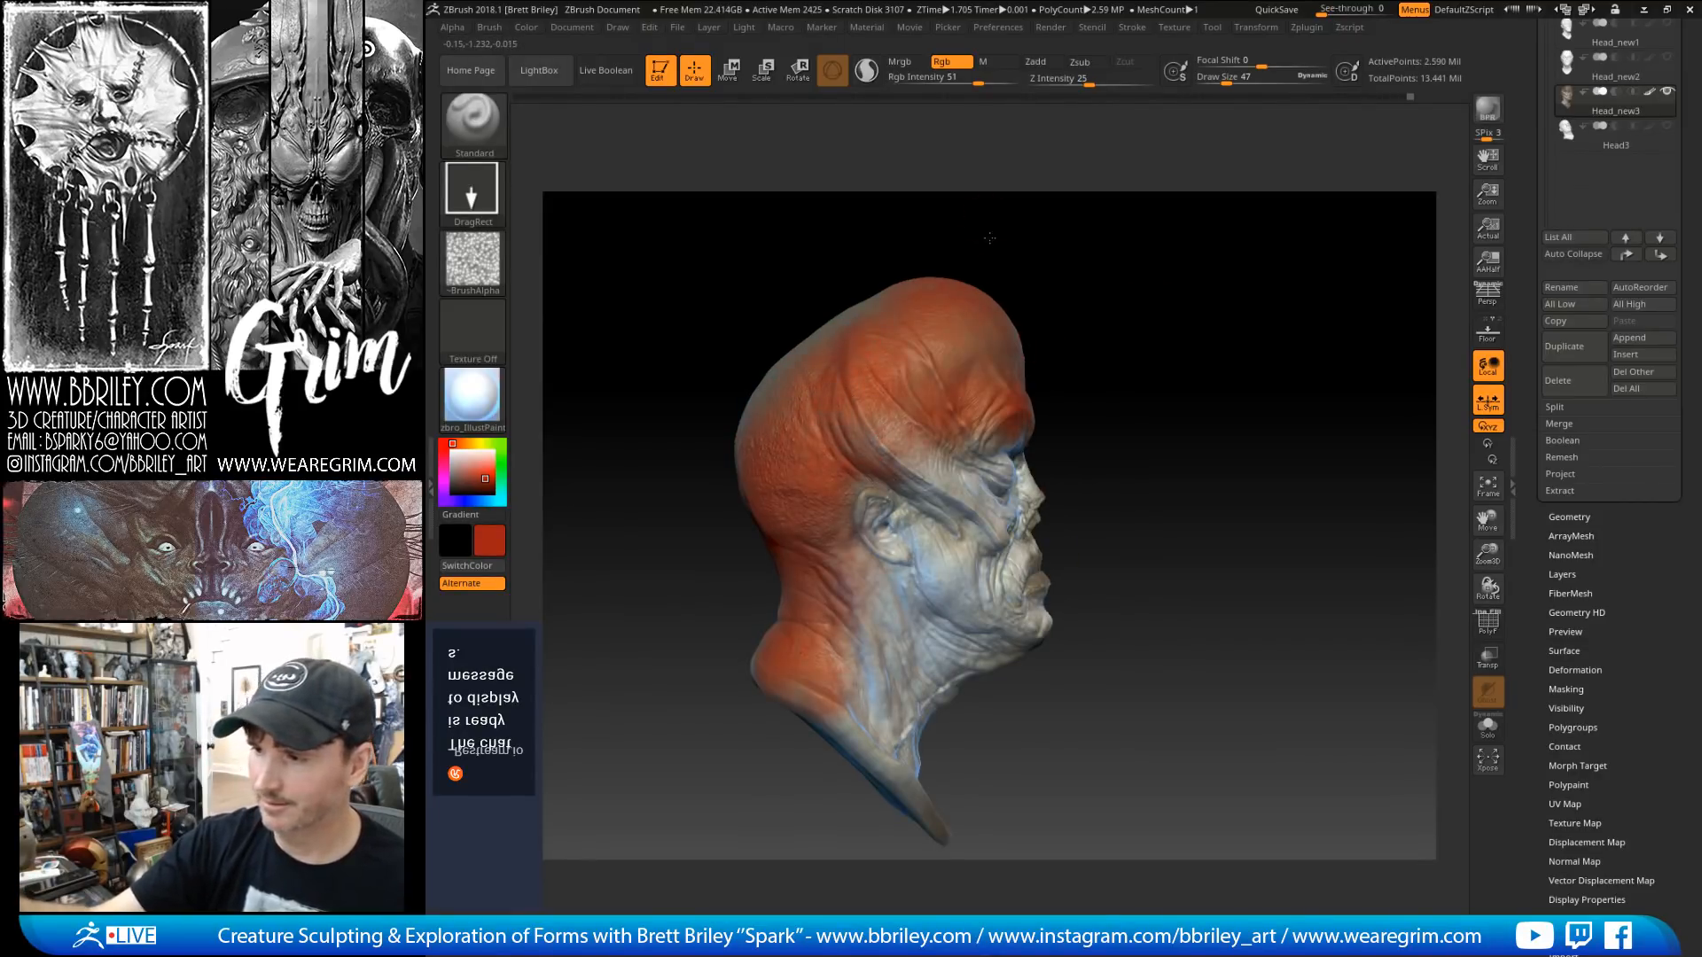
{"action": "left_click_drag", "start_coordinate": [990, 238], "coordinate": [1080, 293]}
{"action": "left_click_drag", "start_coordinate": [734, 379], "coordinate": [883, 405]}
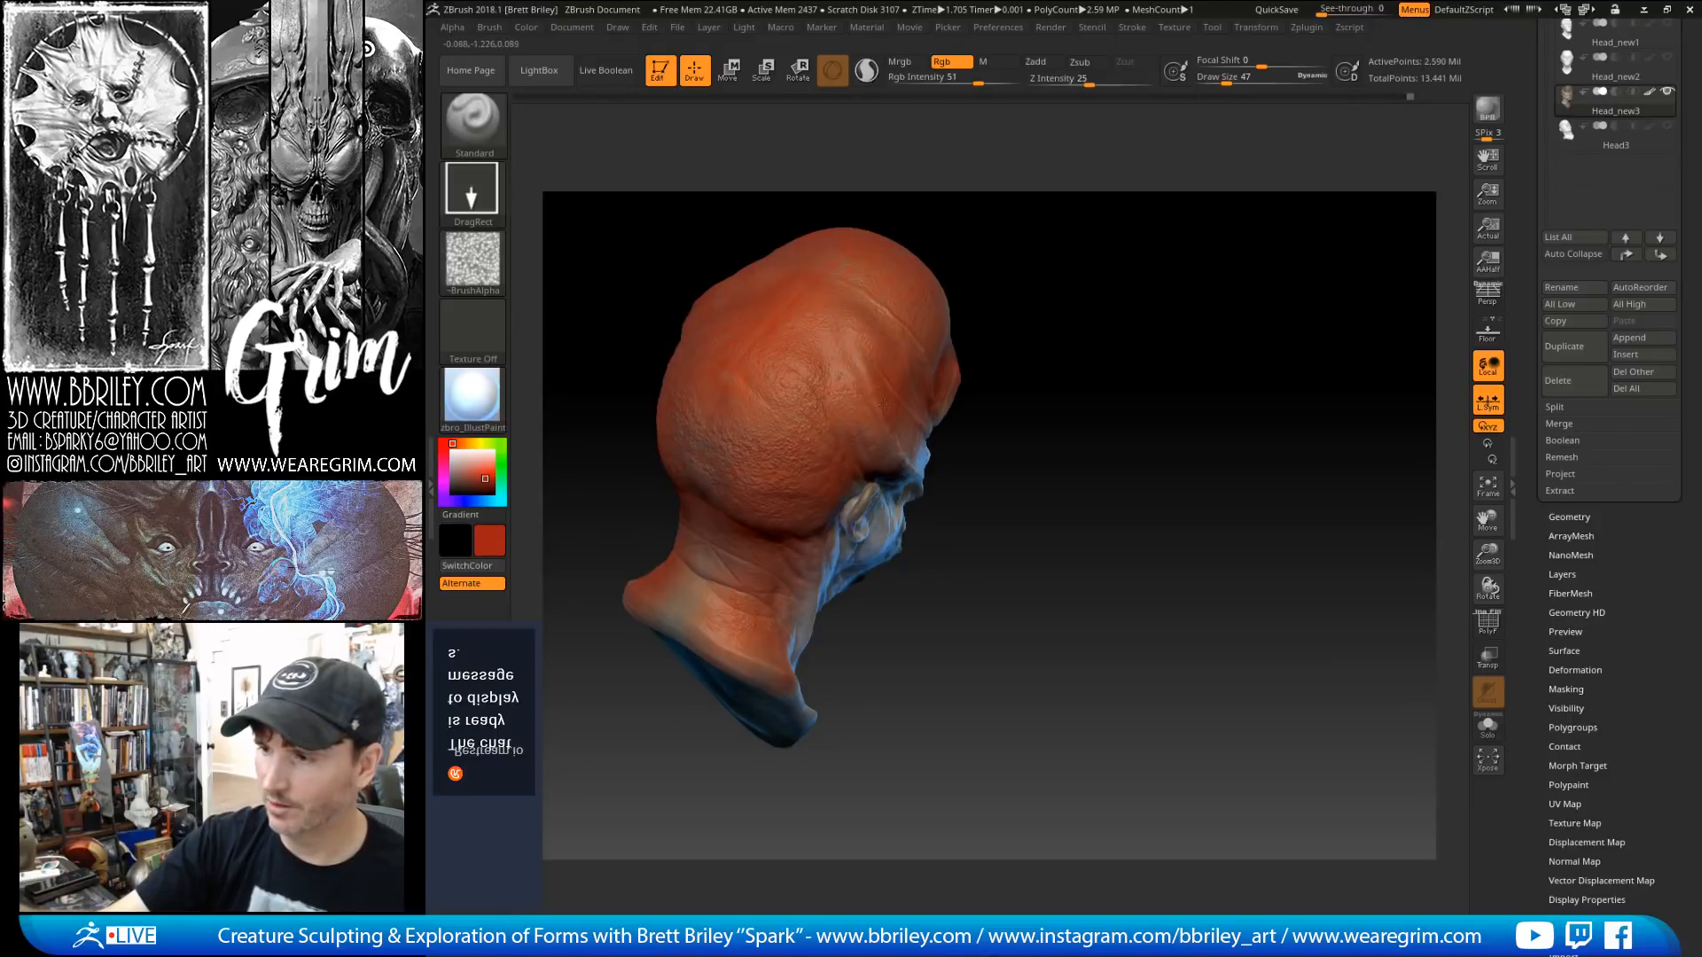
{"action": "left_click_drag", "start_coordinate": [768, 582], "coordinate": [745, 633]}
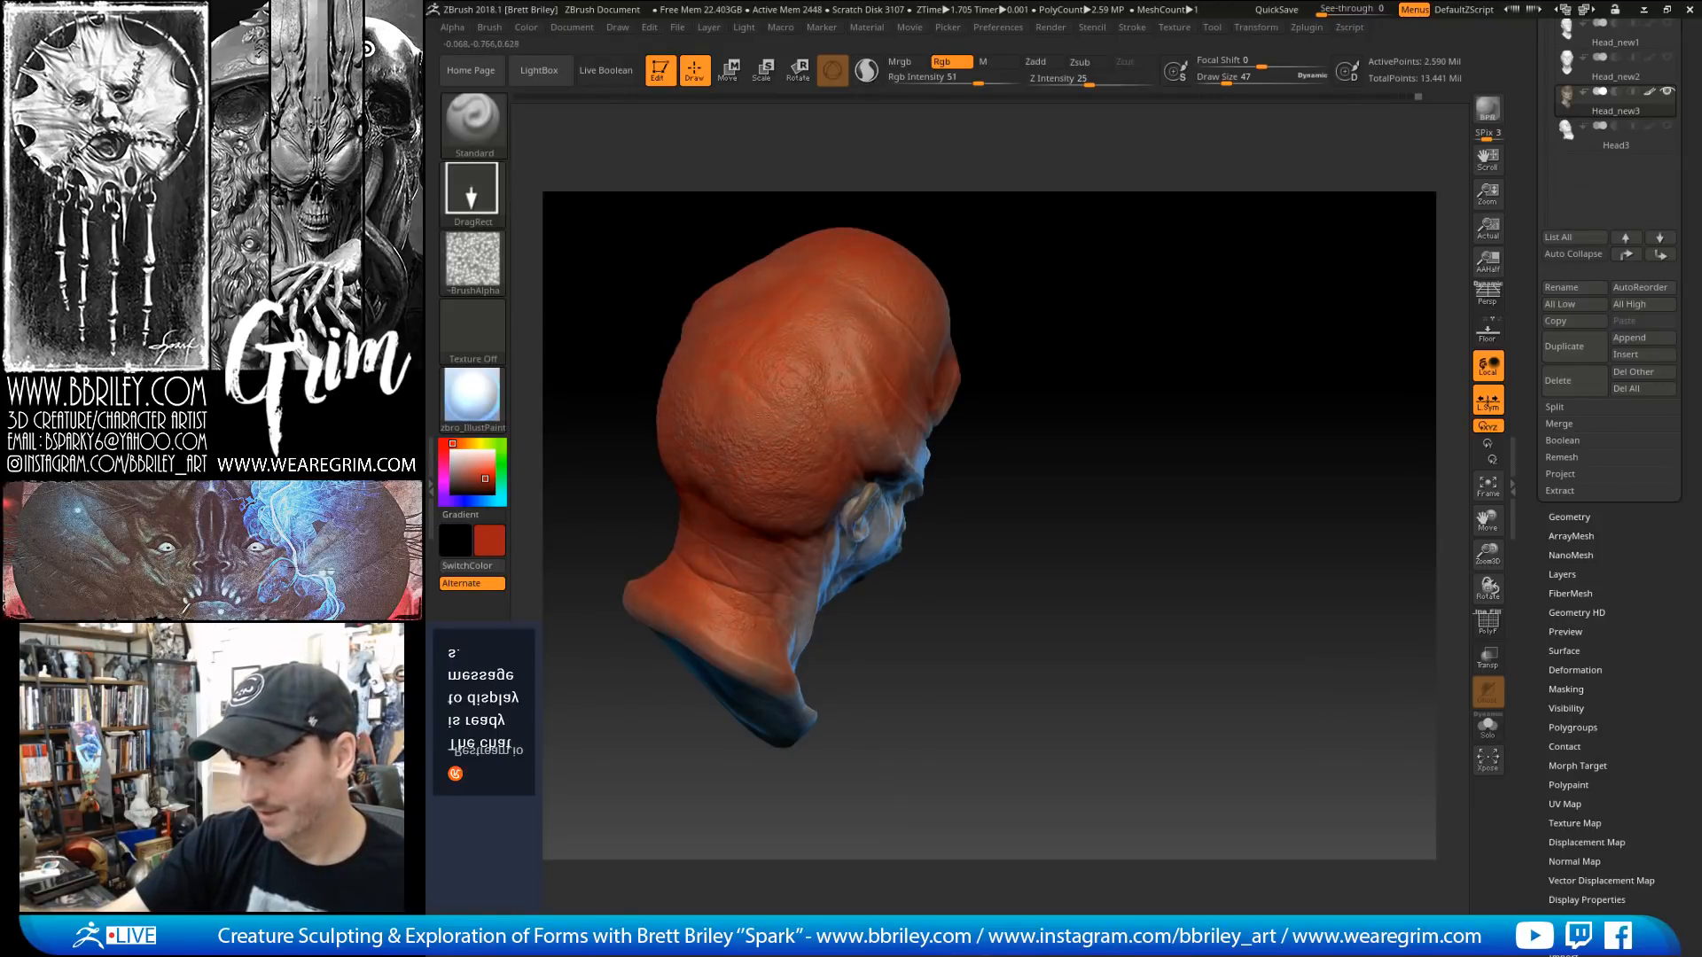
Step: Blend more red into the centre of the forehead, the brow and the temple above the cheekbone
{"action": "left_click_drag", "start_coordinate": [999, 277], "coordinate": [938, 226]}
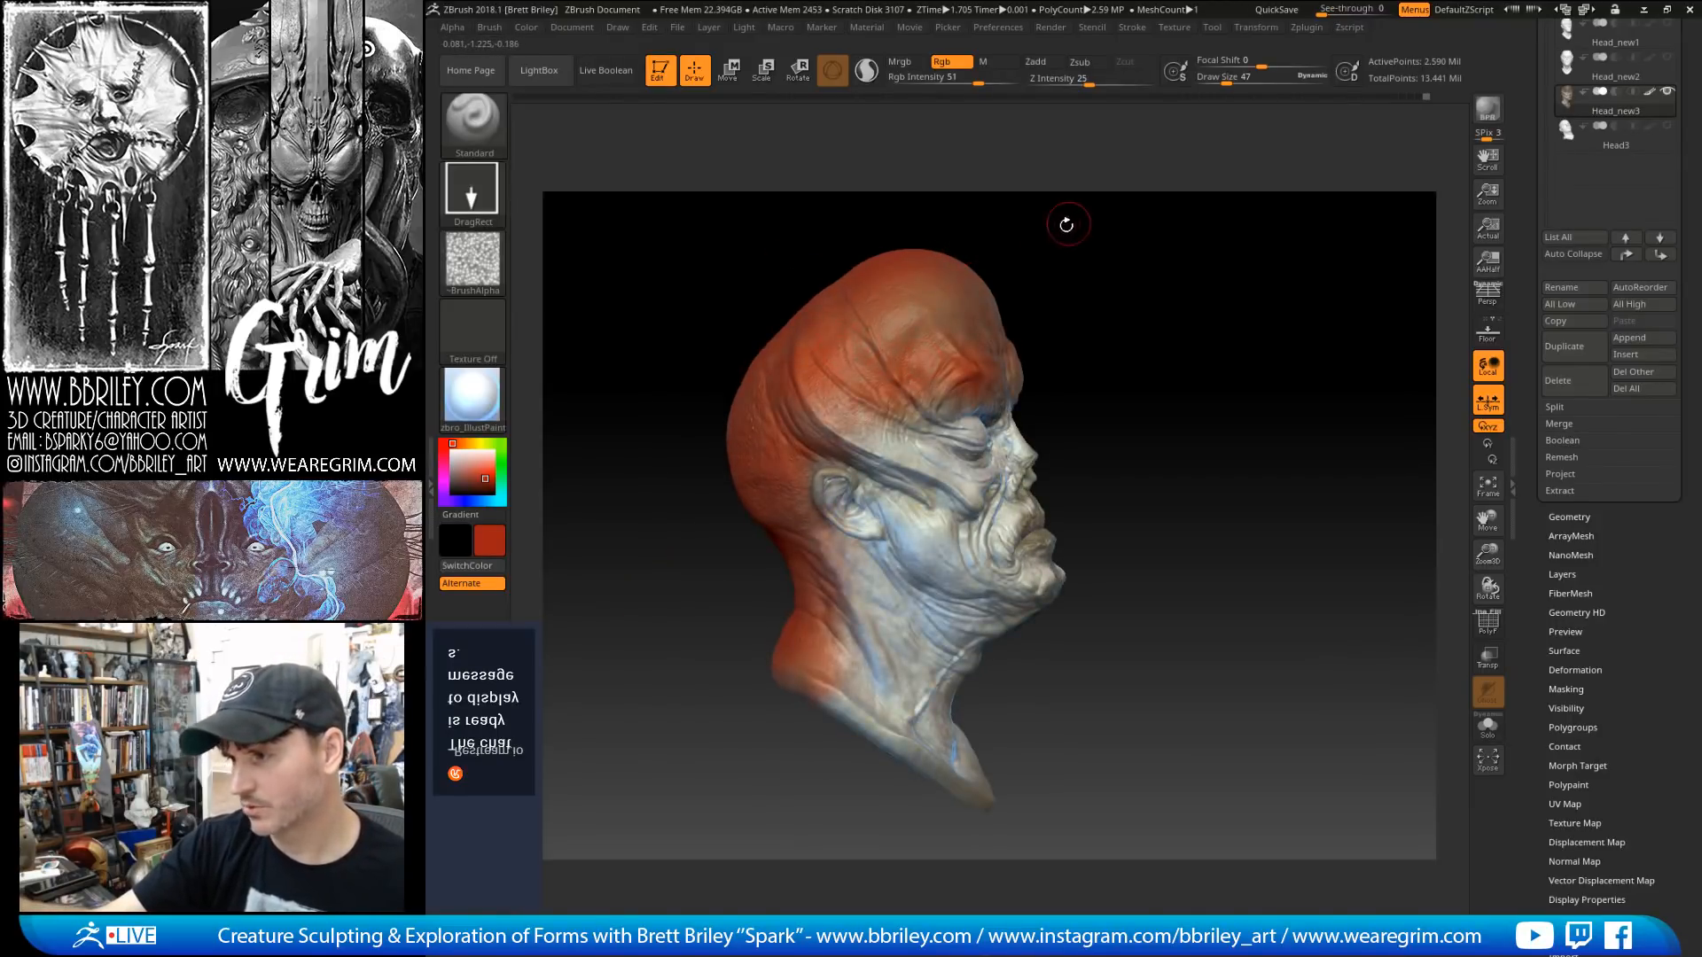
{"action": "left_click_drag", "start_coordinate": [1063, 227], "coordinate": [970, 341]}
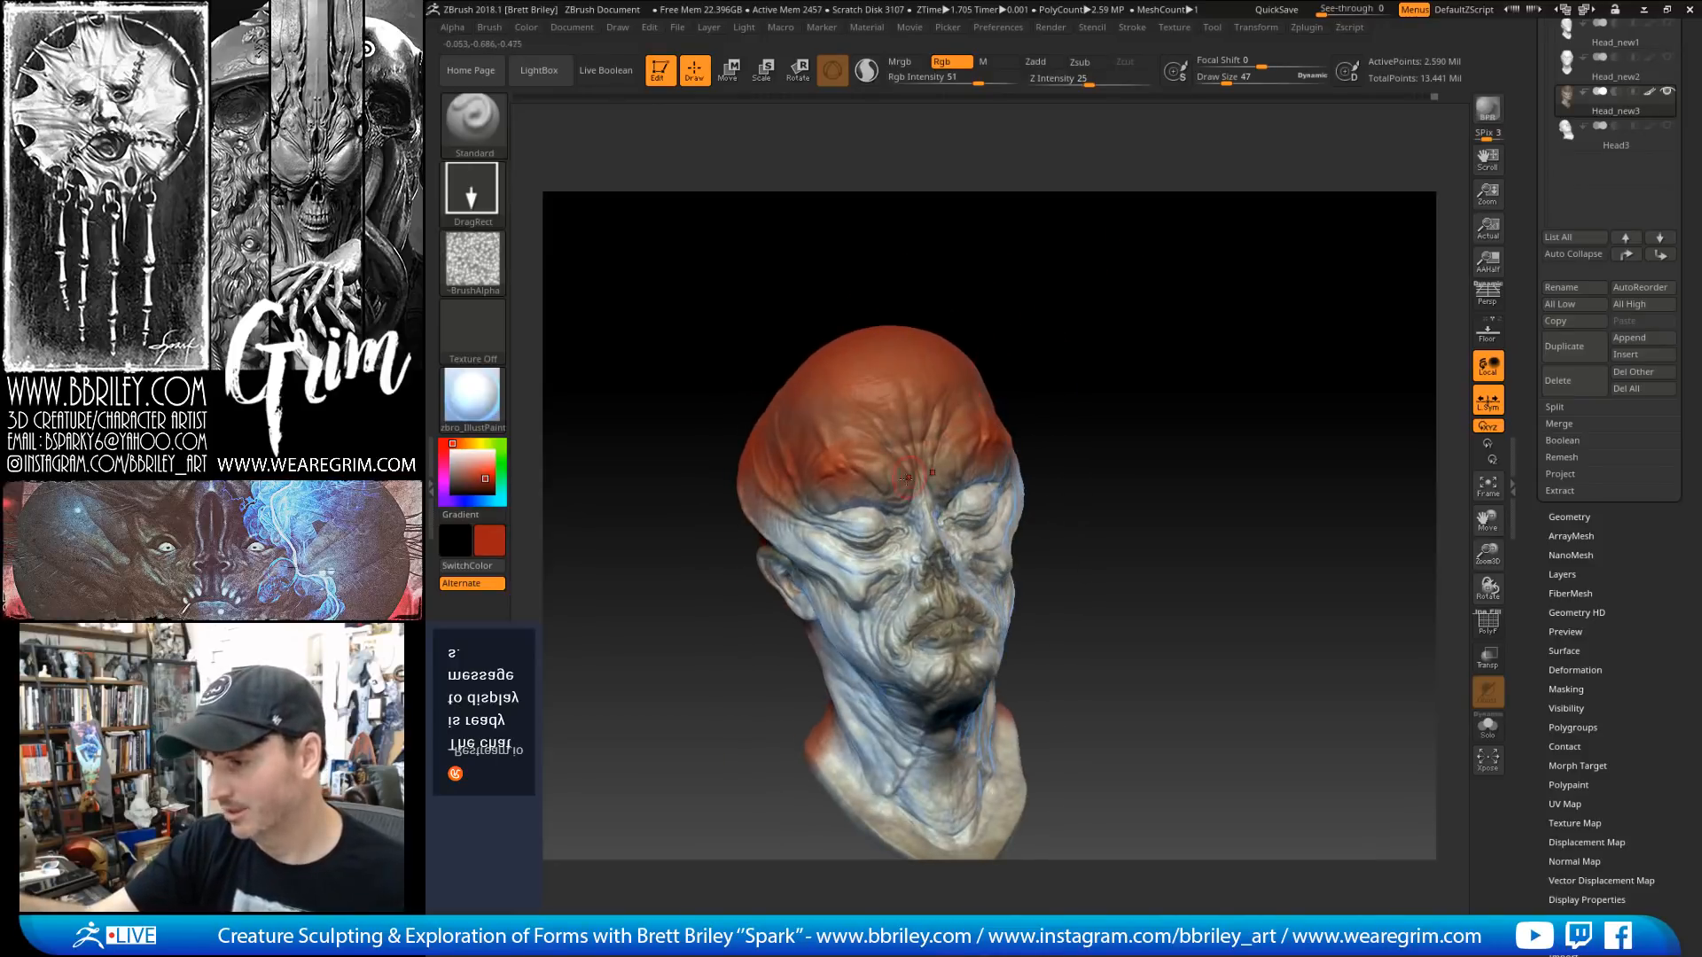
{"action": "mouse_move", "coordinate": [1114, 313]}
{"action": "left_mouse_down", "text": "alt"}
{"action": "mouse_move", "coordinate": [1098, 308]}
{"action": "mouse_move", "coordinate": [1116, 342]}
{"action": "mouse_move", "coordinate": [1117, 327]}
{"action": "mouse_move", "coordinate": [1090, 335]}
{"action": "left_mouse_up", "text": "alt"}
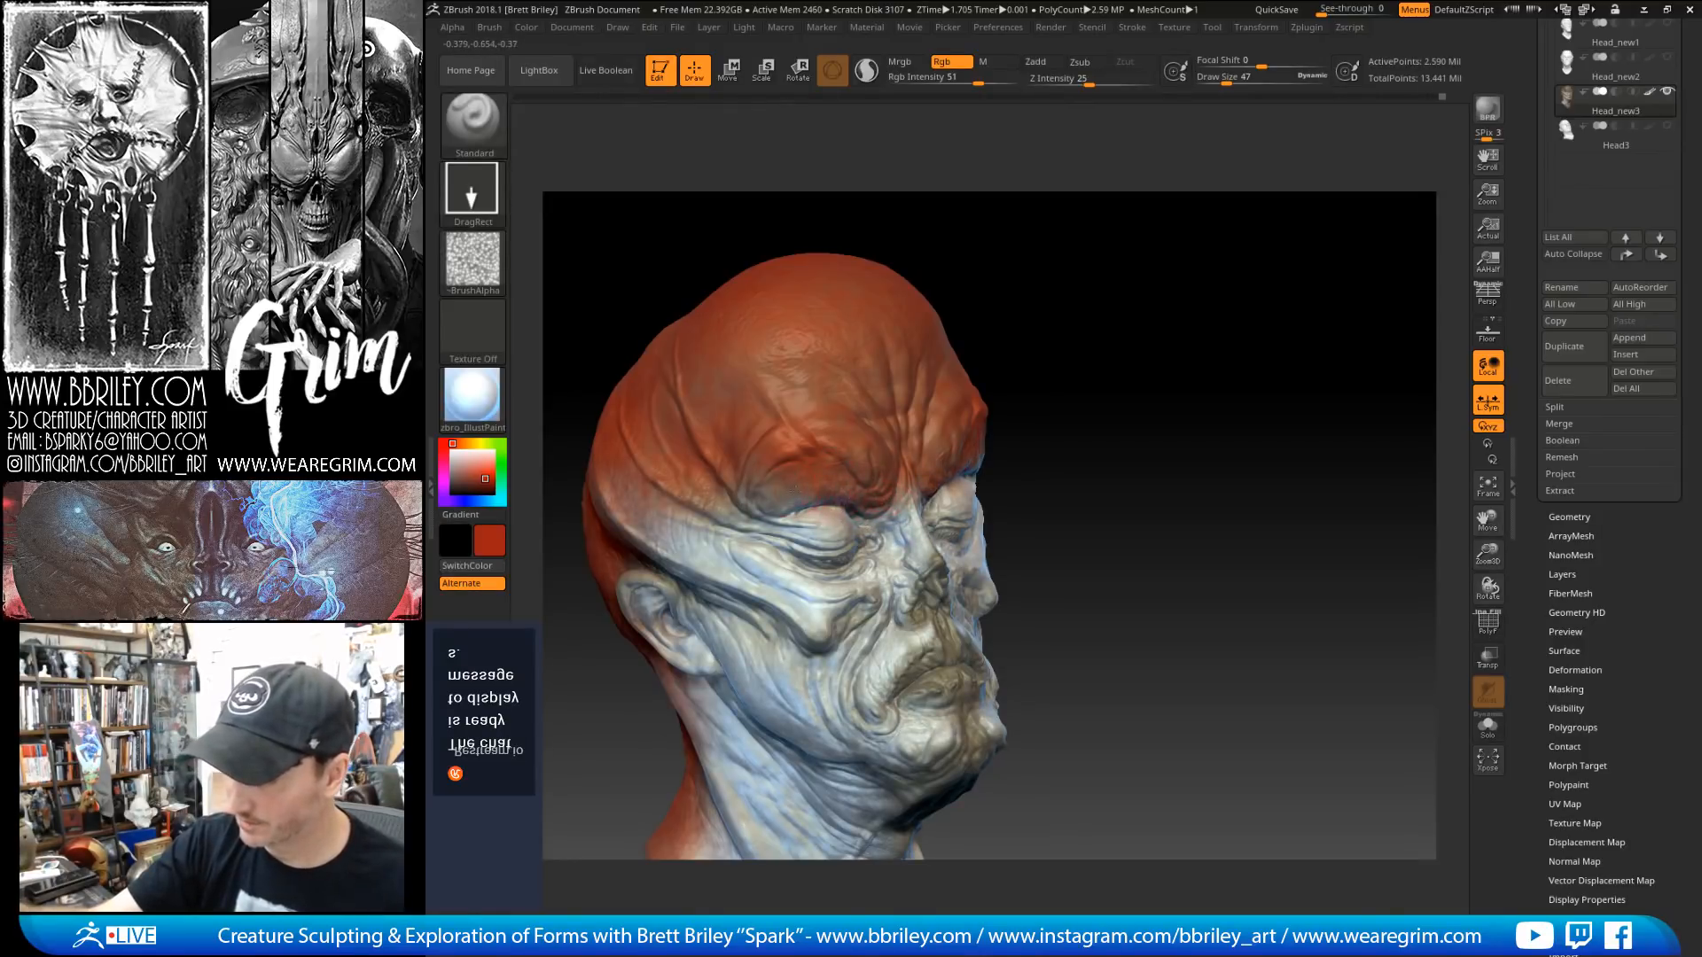
{"action": "left_click_drag", "start_coordinate": [1019, 261], "coordinate": [1074, 232]}
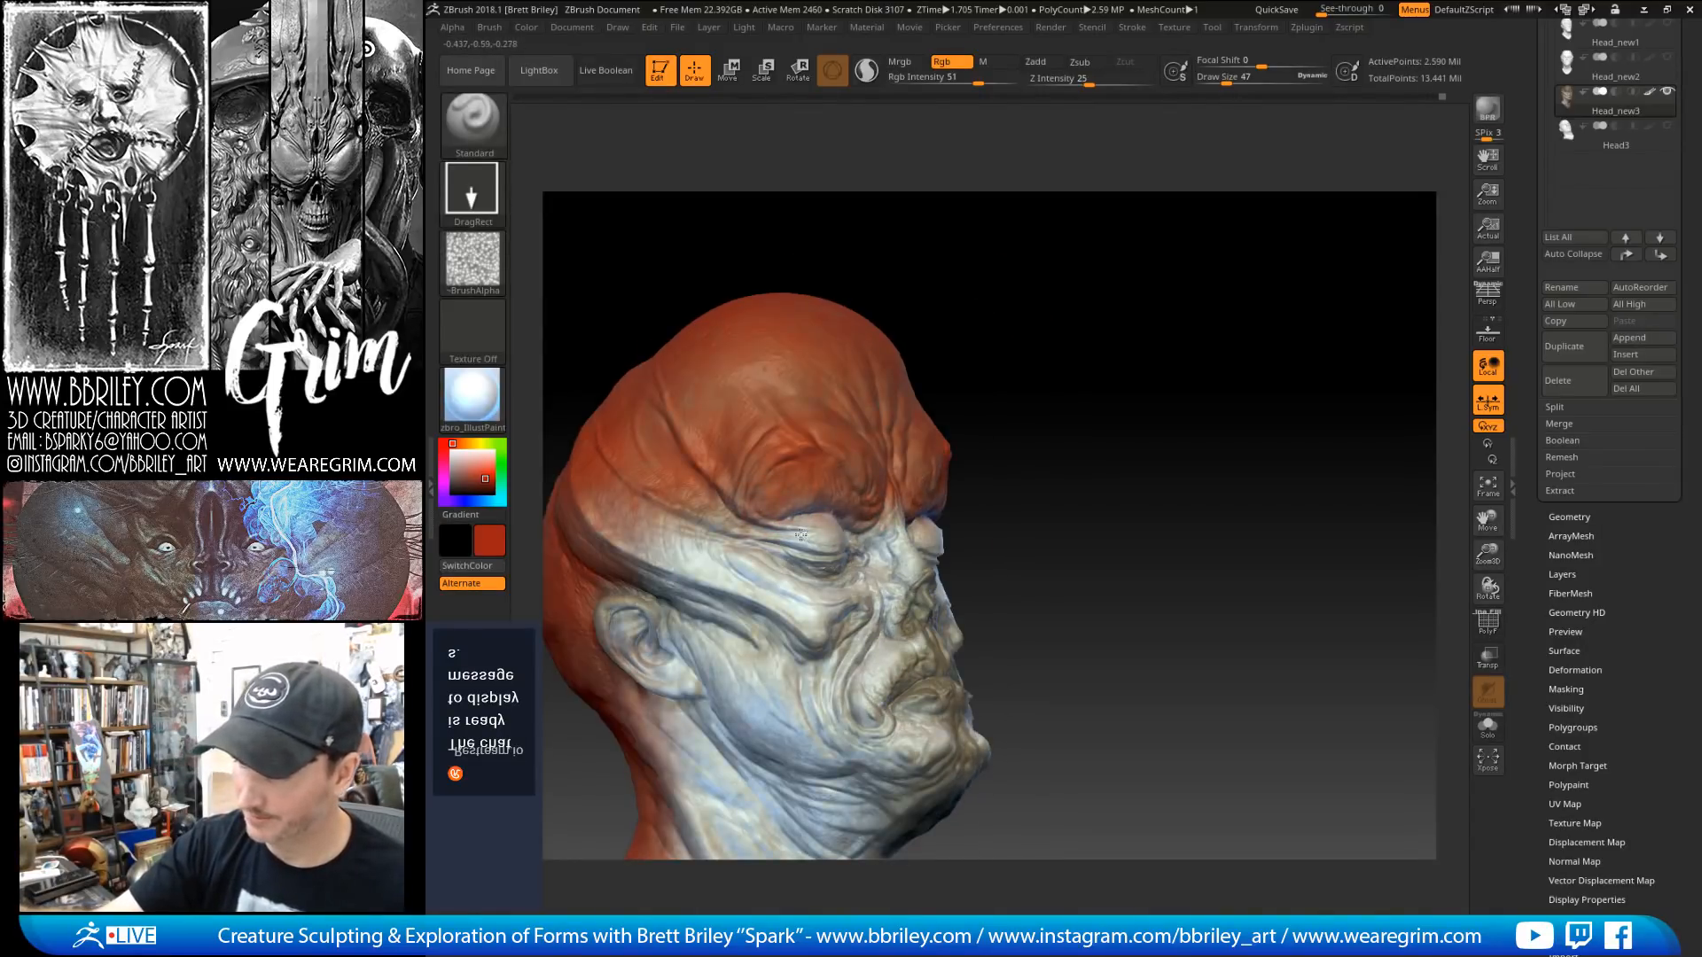
{"action": "left_click_drag", "start_coordinate": [749, 516], "coordinate": [722, 523]}
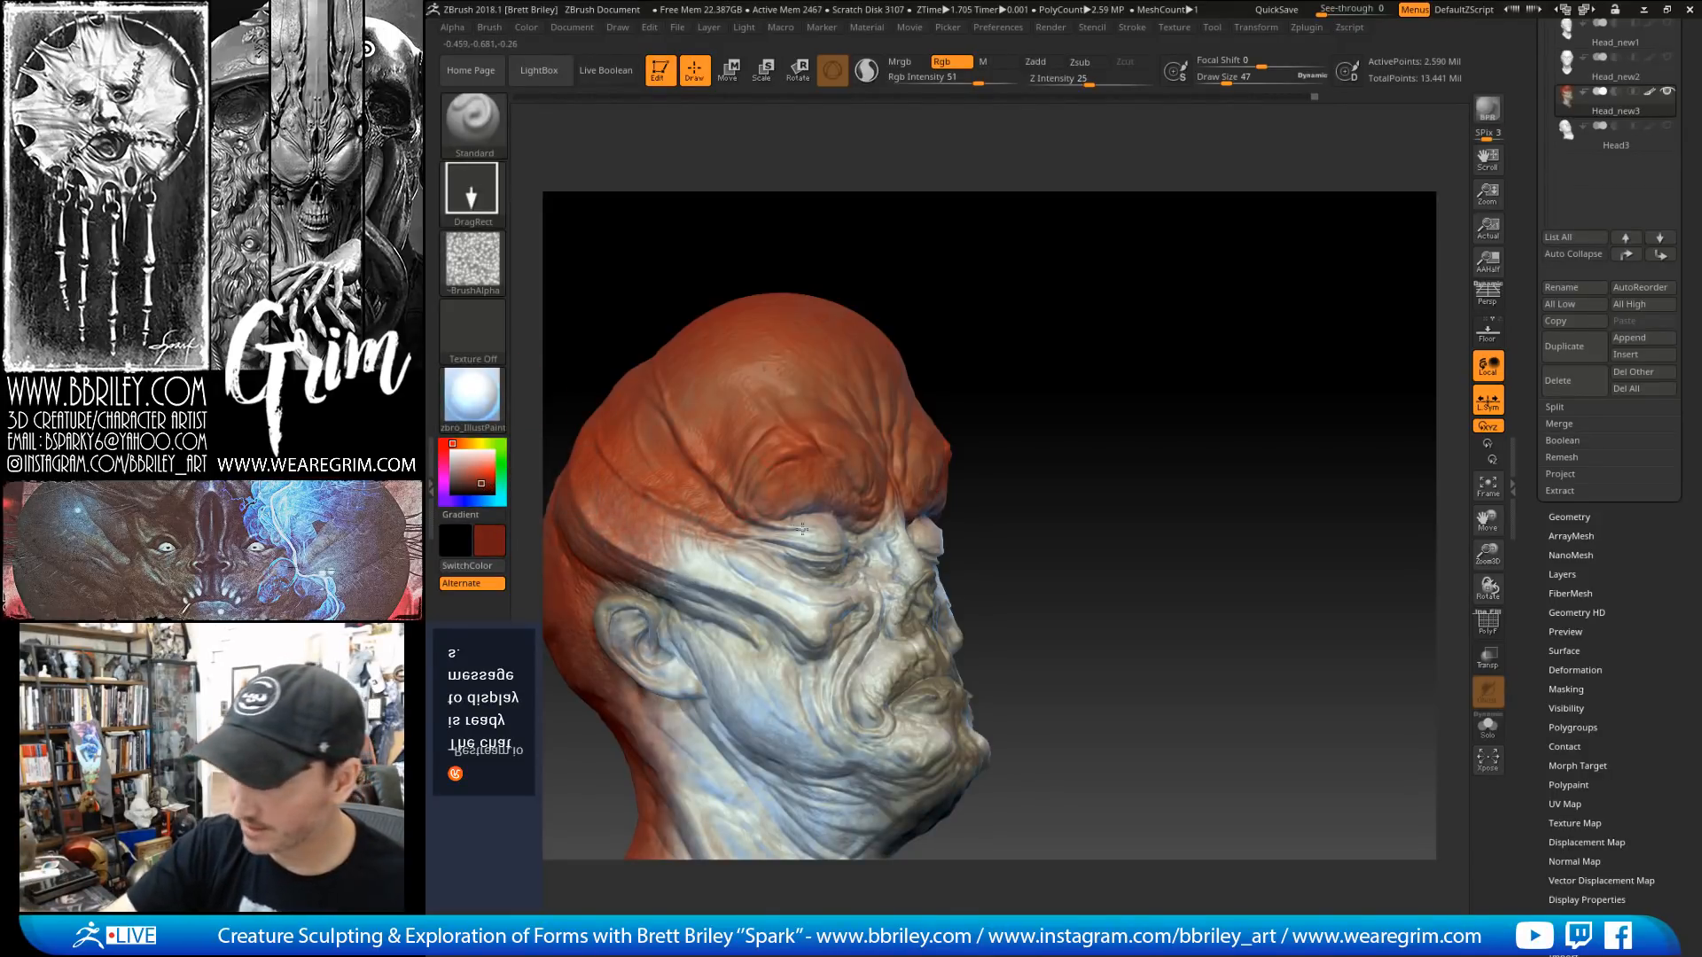
Step: Choose a darker, browner red paint colour and dab mottled shading over the forehead wrinkles and brow
{"action": "right_click_drag", "start_coordinate": [811, 486], "coordinate": [889, 529]}
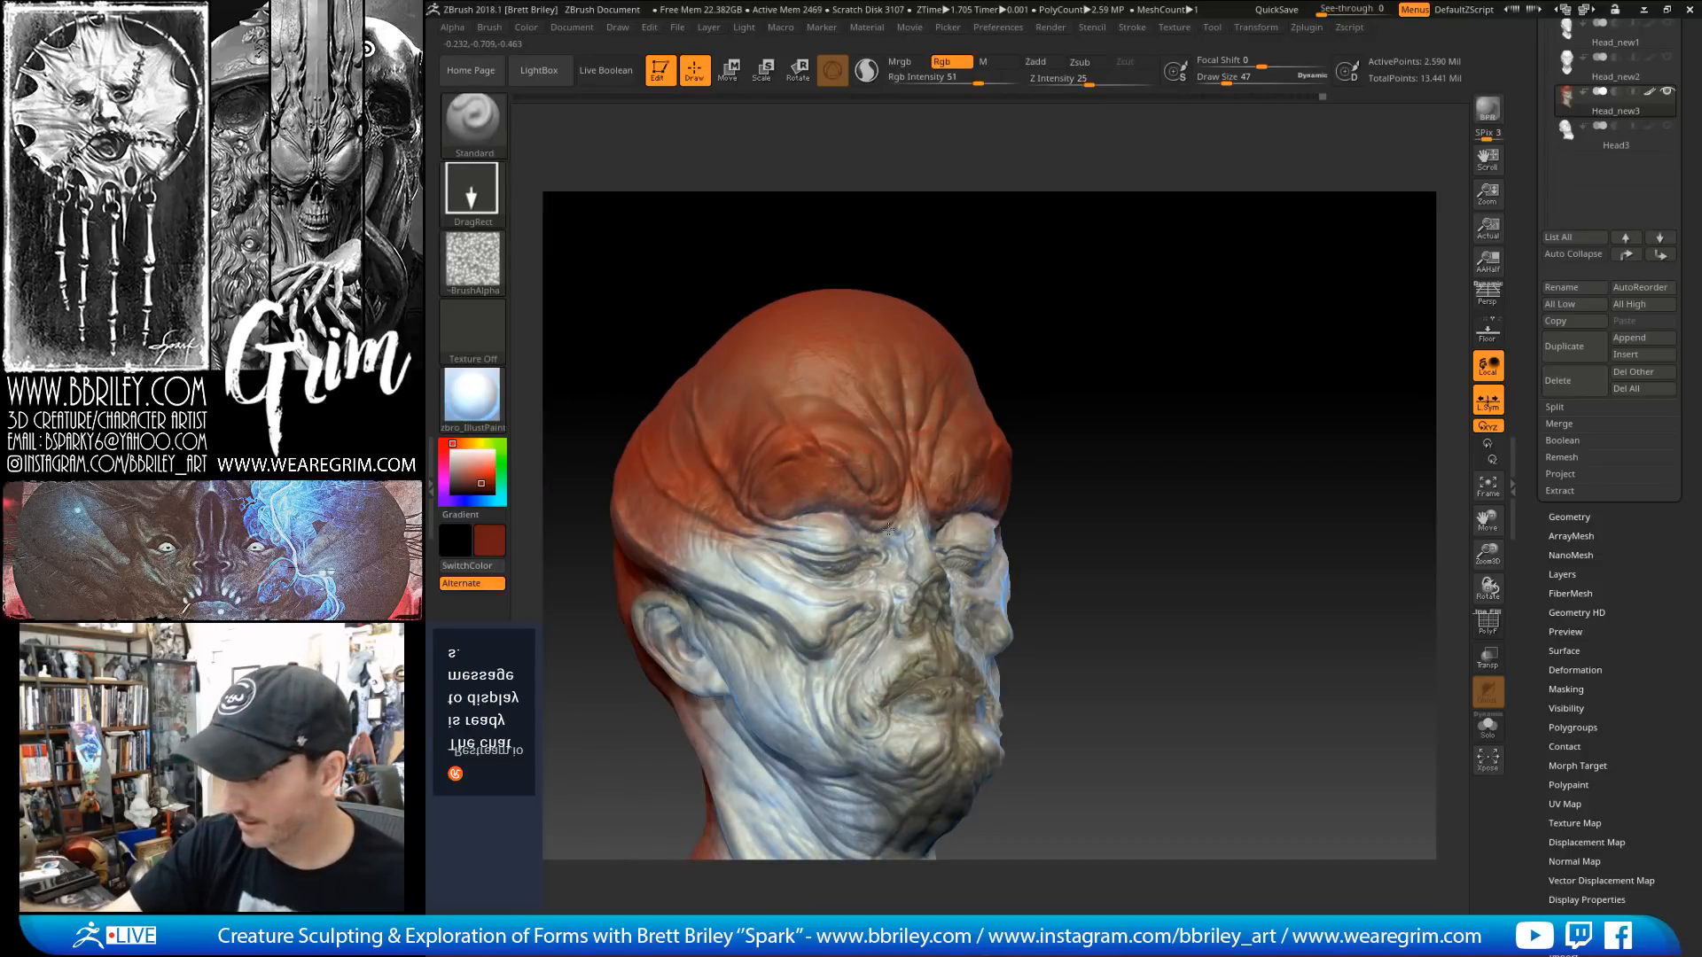
{"action": "left_click", "coordinate": [476, 484]}
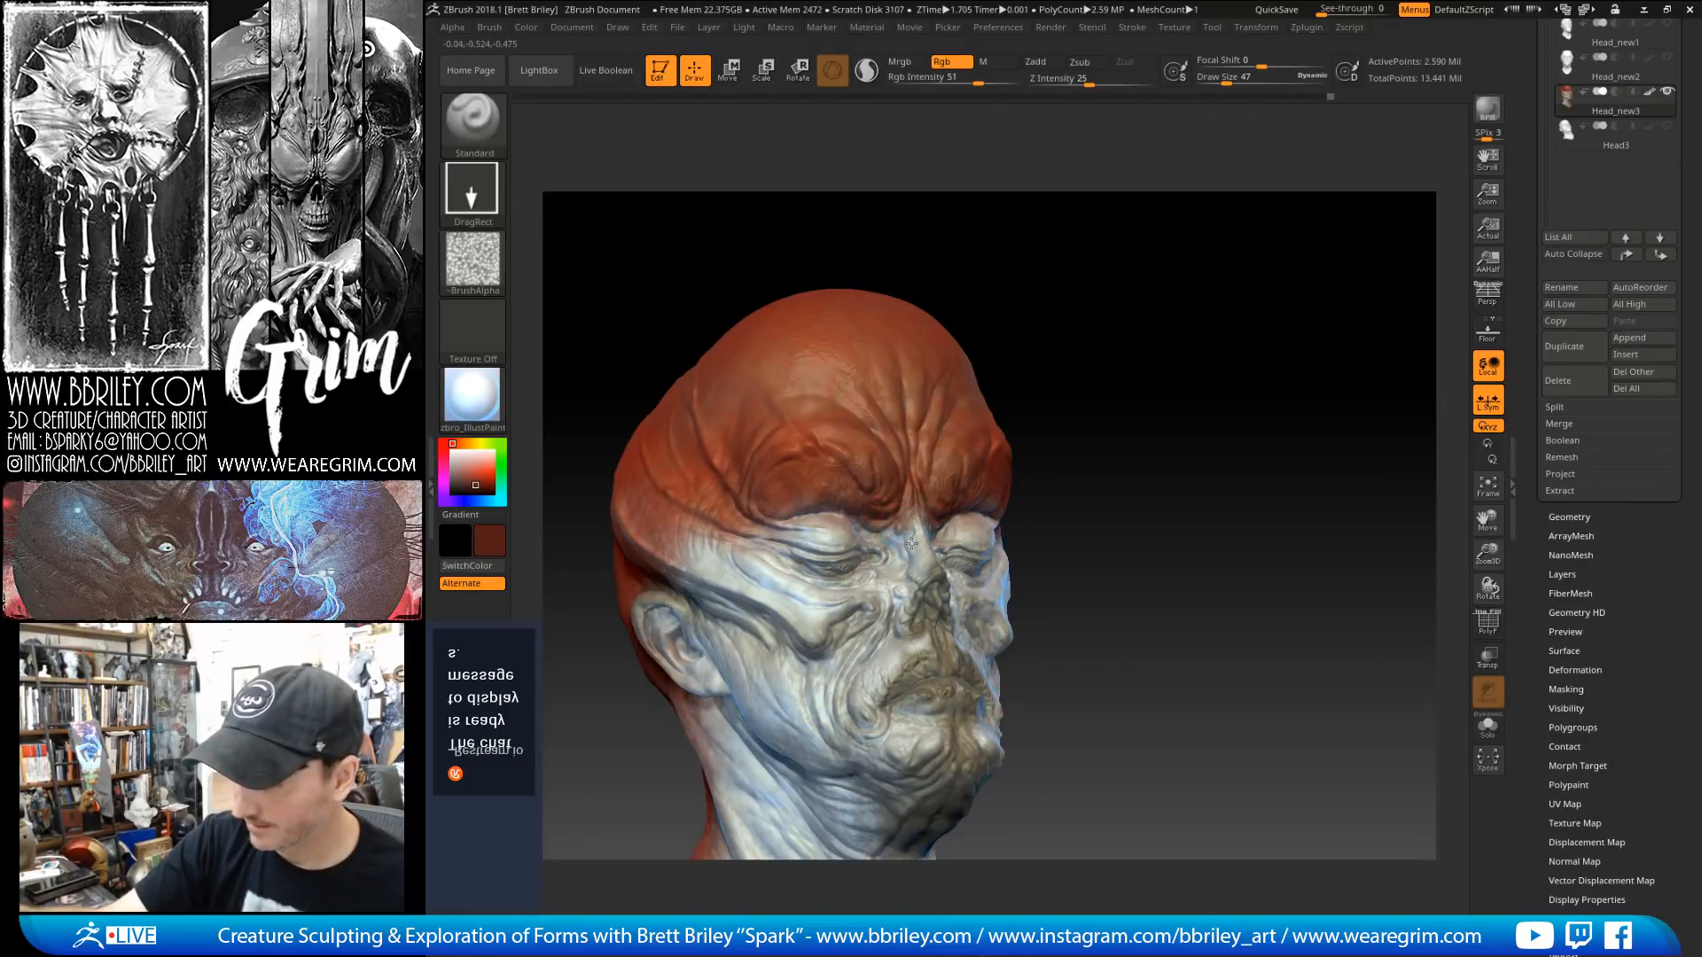
{"action": "mouse_move", "coordinate": [1051, 285]}
{"action": "left_mouse_down"}
{"action": "mouse_move", "coordinate": [1109, 334]}
{"action": "mouse_move", "coordinate": [1107, 284]}
{"action": "mouse_move", "coordinate": [1094, 292]}
{"action": "left_mouse_up"}
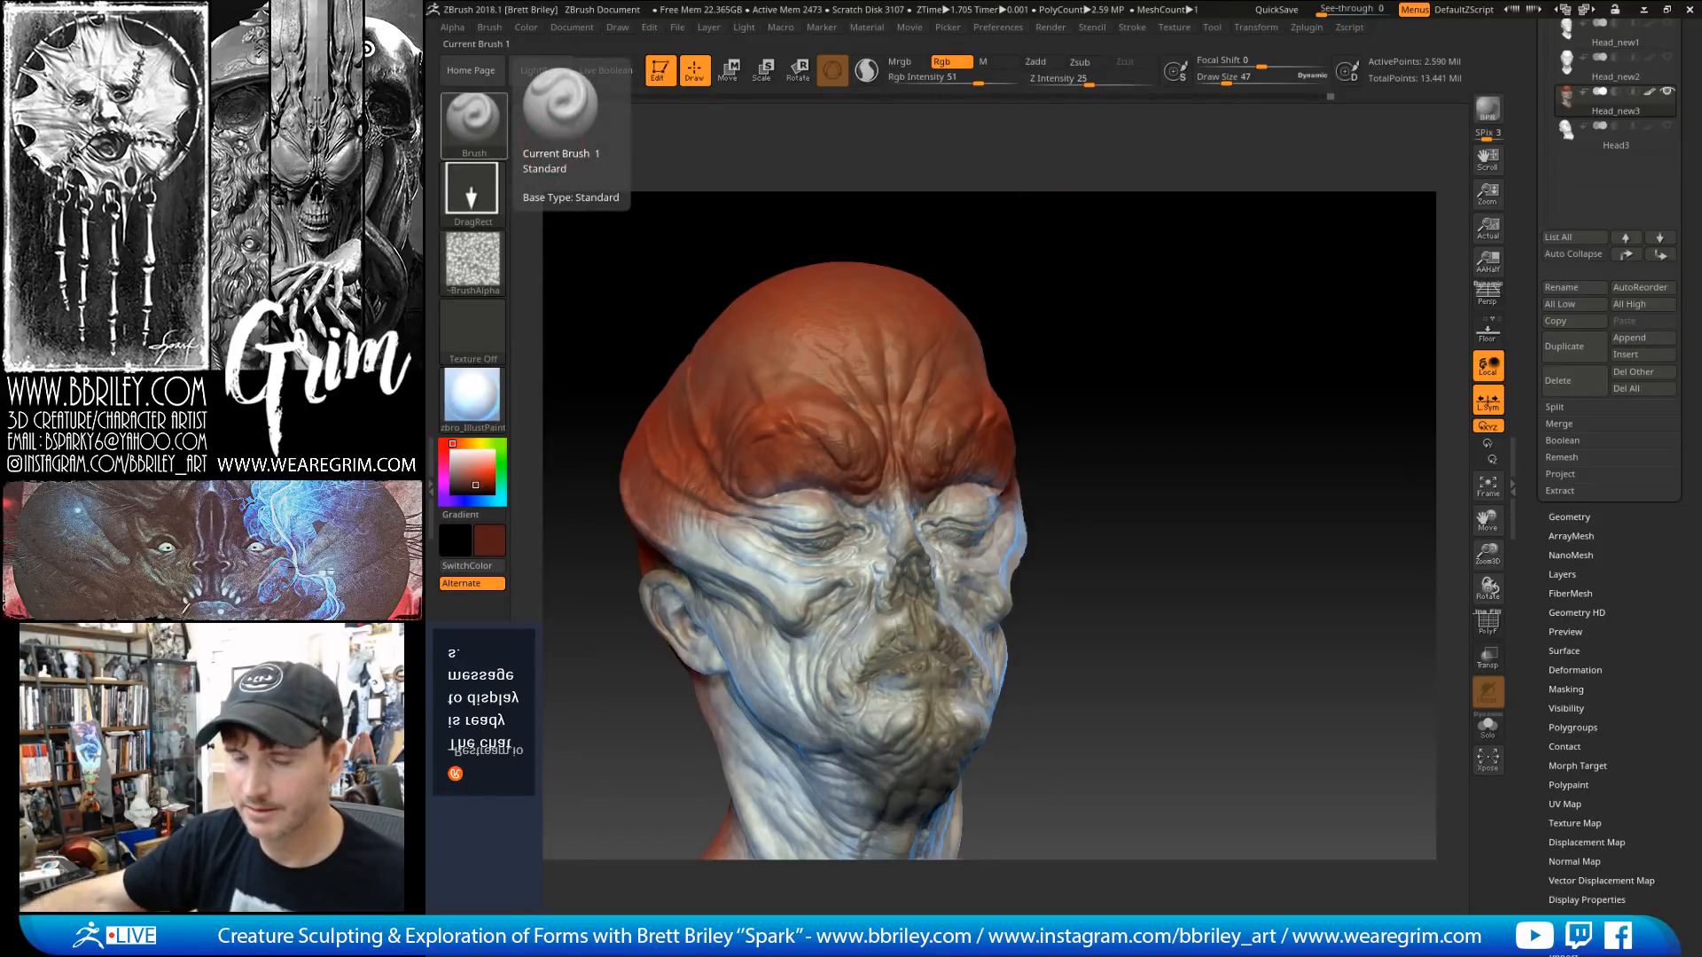
{"action": "left_click_drag", "start_coordinate": [1087, 292], "coordinate": [1101, 281]}
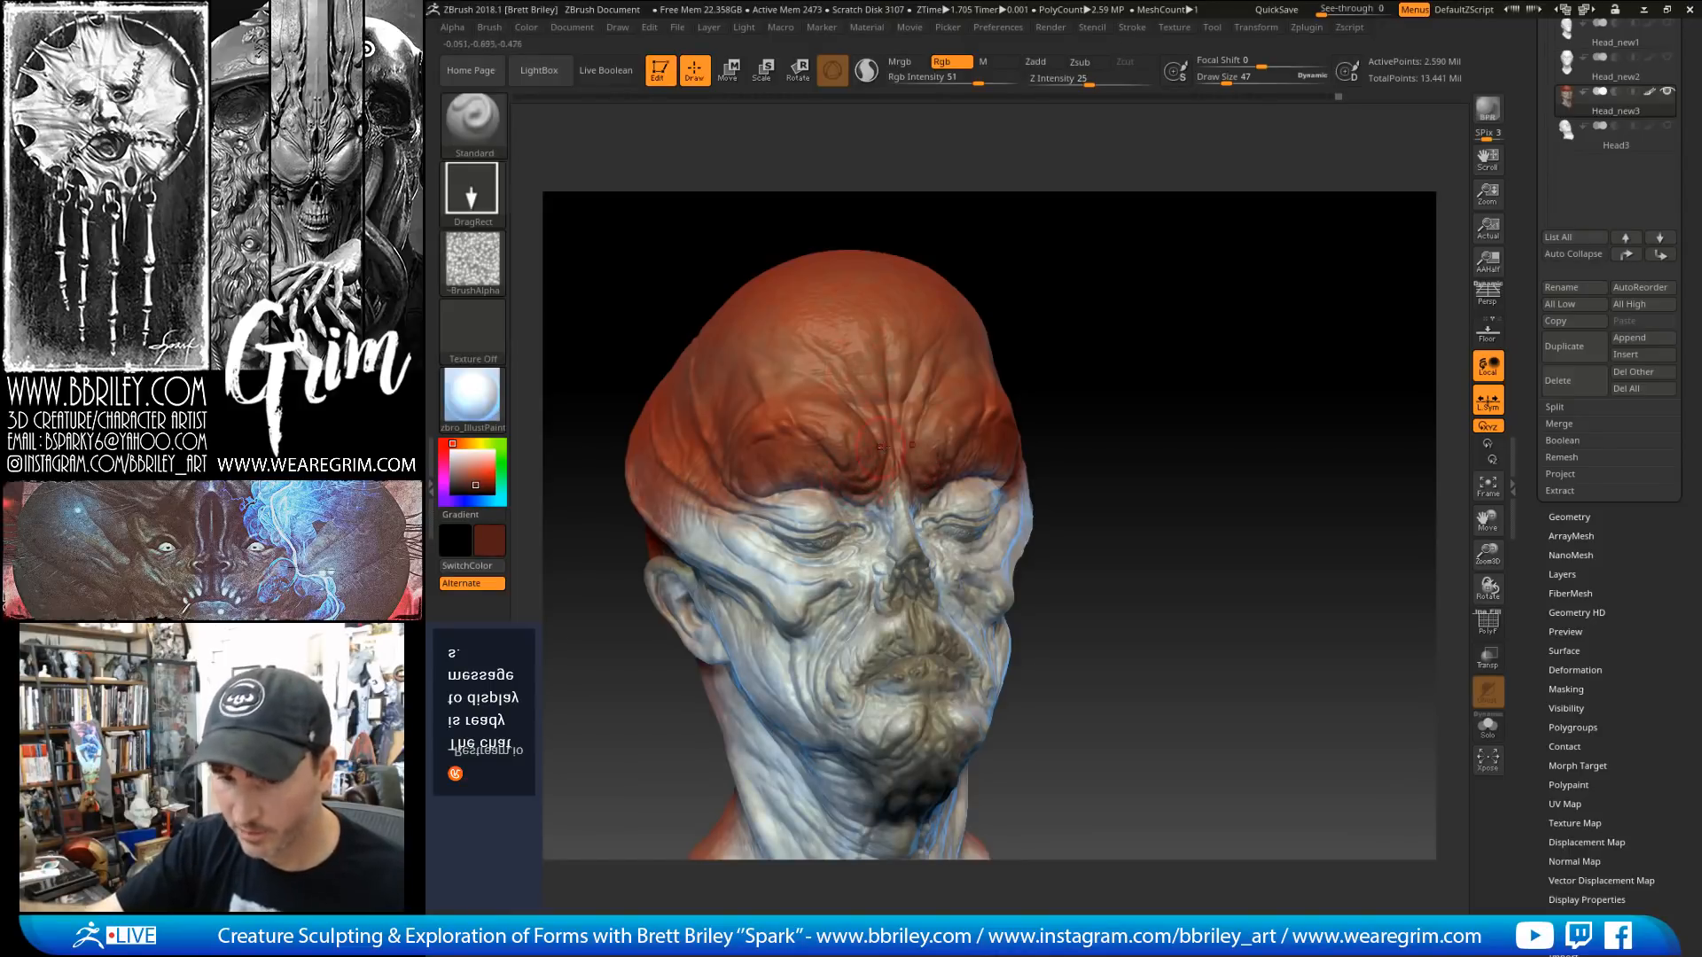
{"action": "left_click_drag", "start_coordinate": [1085, 284], "coordinate": [1108, 293]}
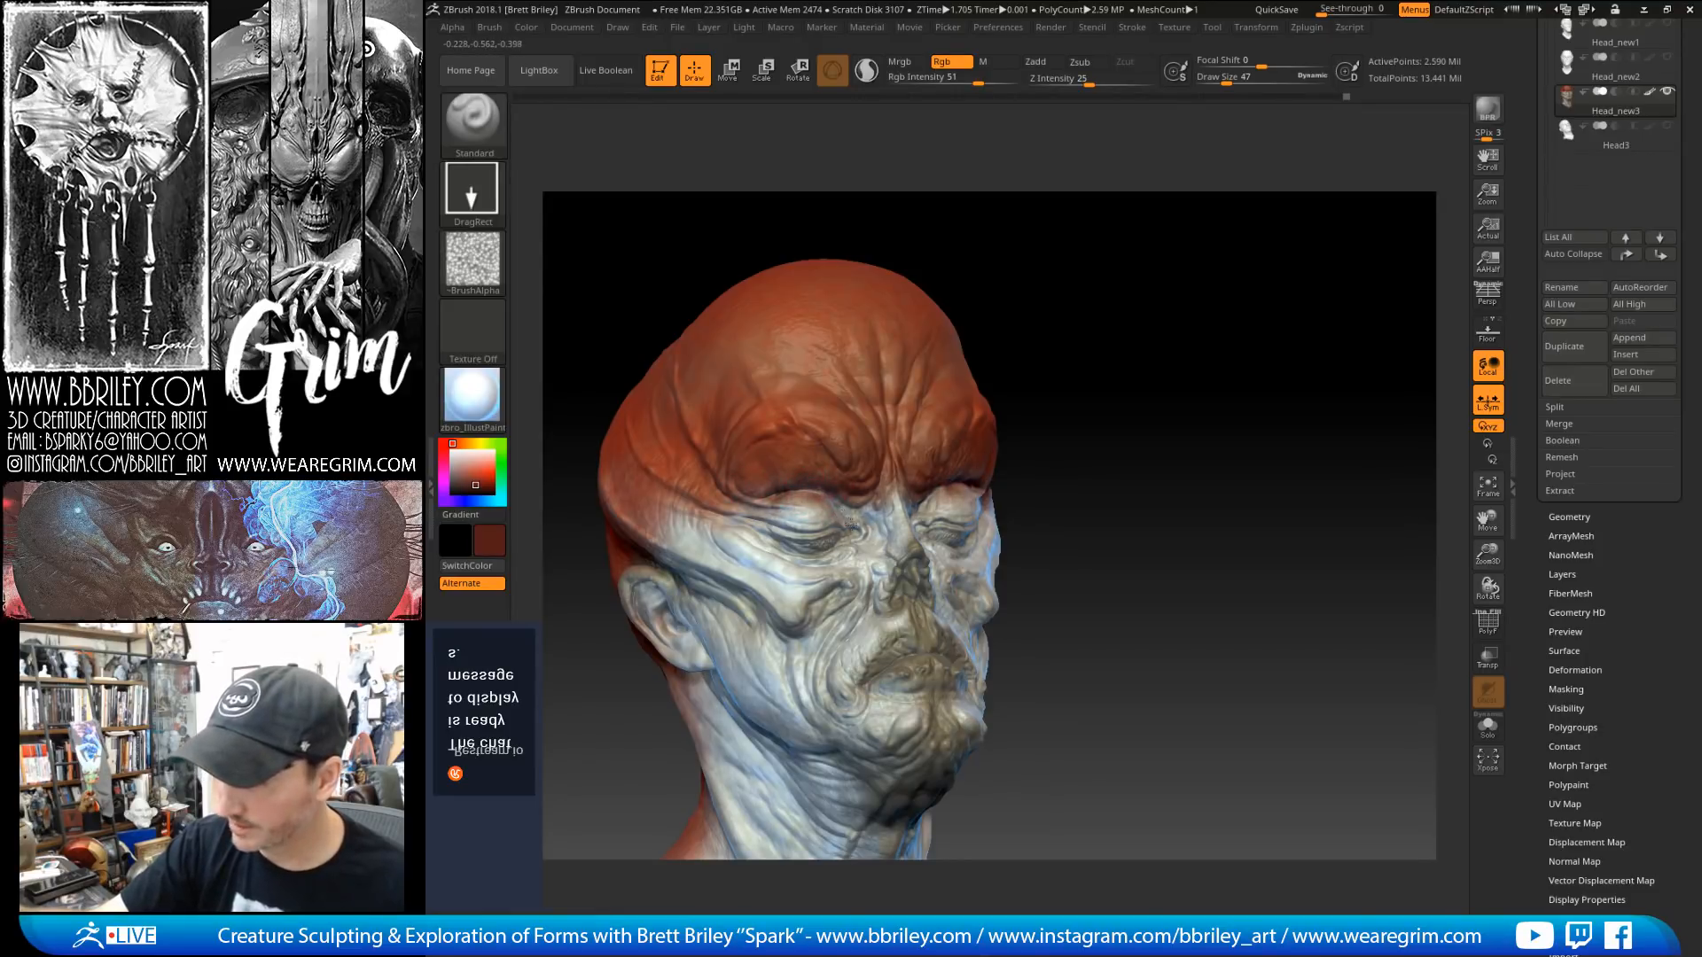
{"action": "mouse_move", "coordinate": [1113, 334]}
{"action": "left_mouse_down"}
{"action": "mouse_move", "coordinate": [1055, 468]}
{"action": "mouse_move", "coordinate": [1113, 349]}
{"action": "mouse_move", "coordinate": [1099, 363]}
{"action": "left_mouse_up"}
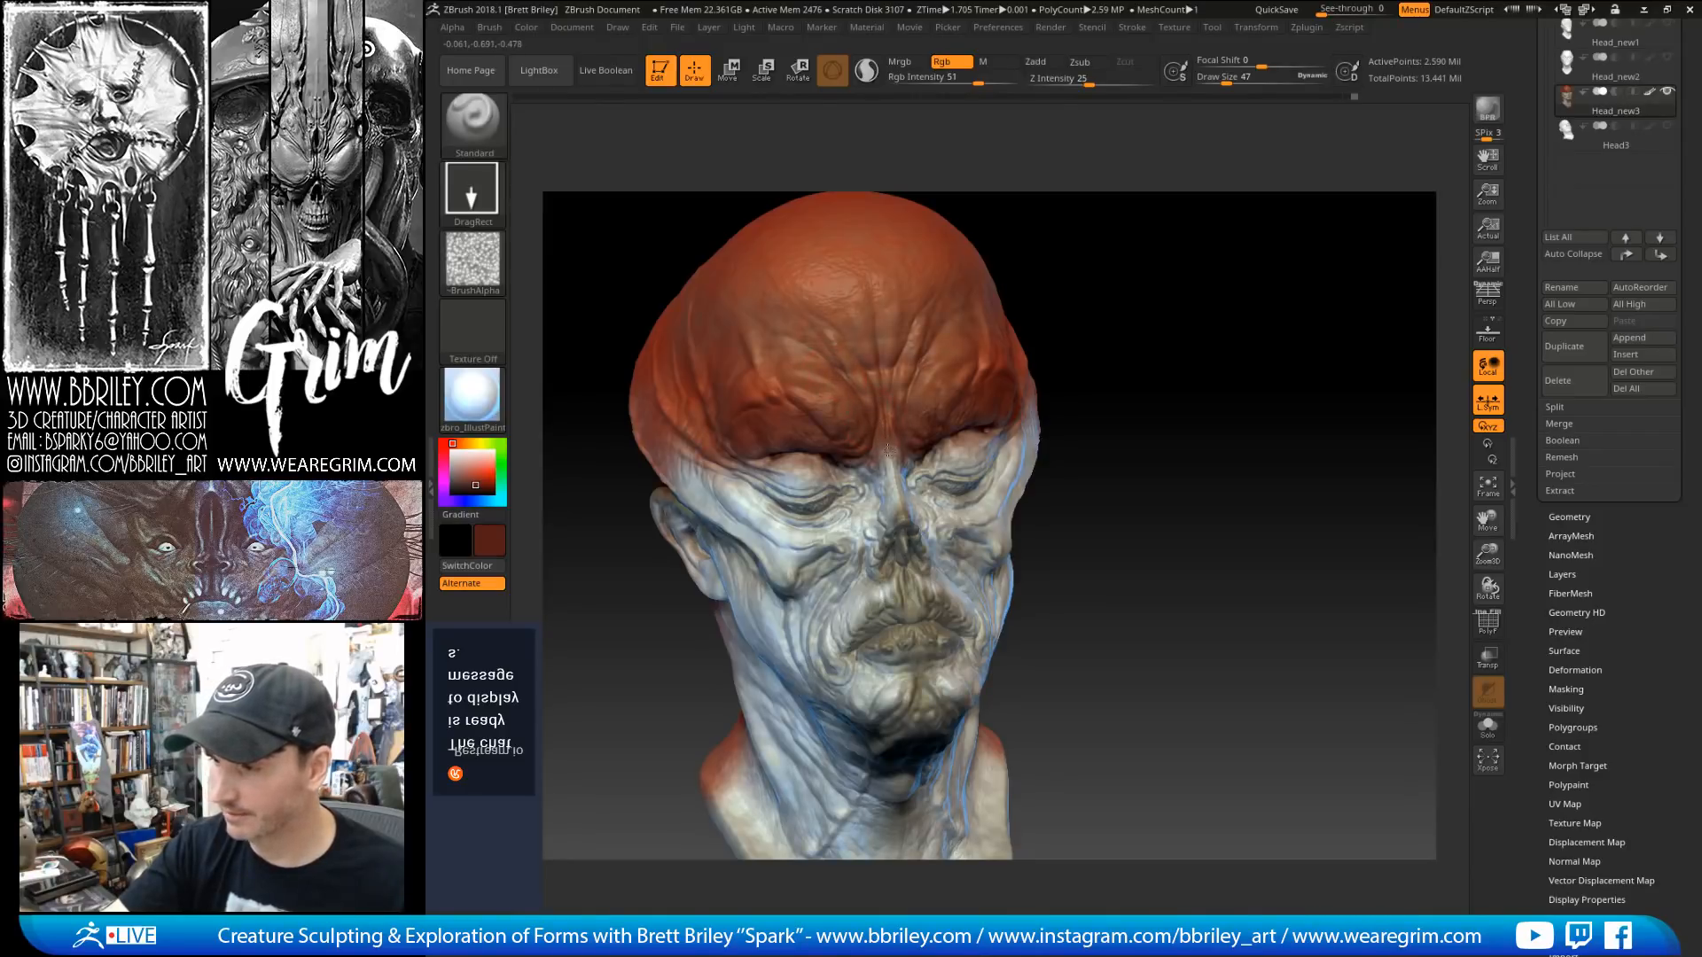
Step: Add dark red mottling to the side of the skull and the top of the crown
{"action": "left_click_drag", "start_coordinate": [875, 408], "coordinate": [1062, 364]}
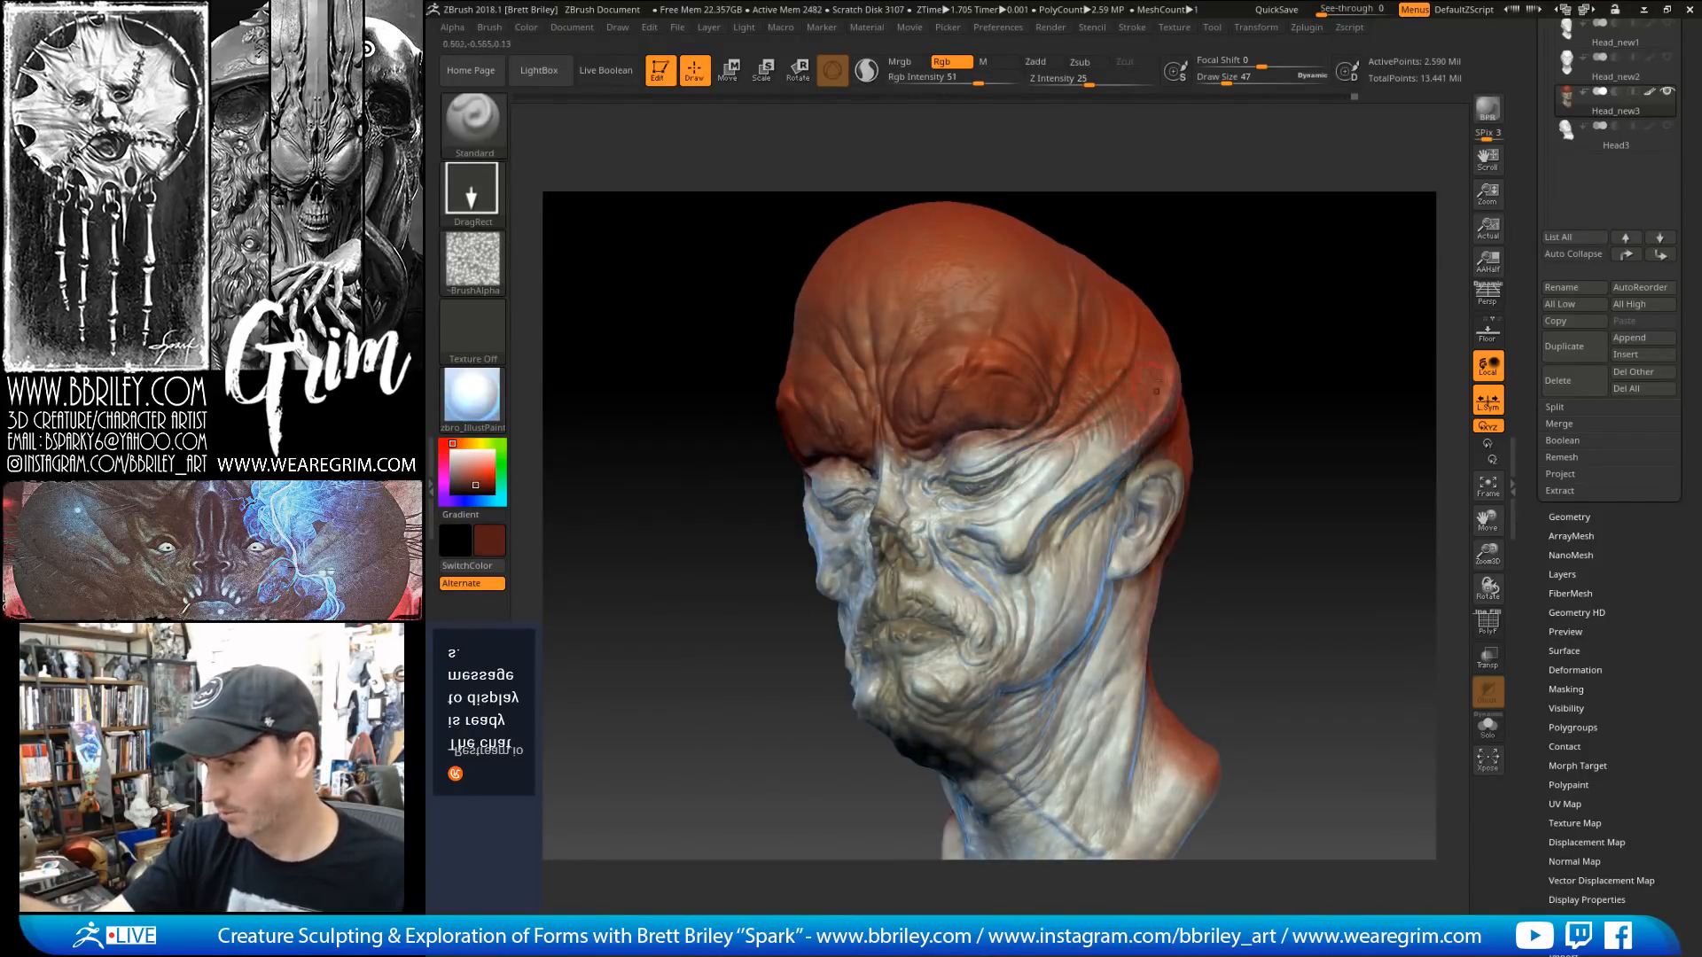
{"action": "left_click_drag", "start_coordinate": [1263, 311], "coordinate": [1400, 301]}
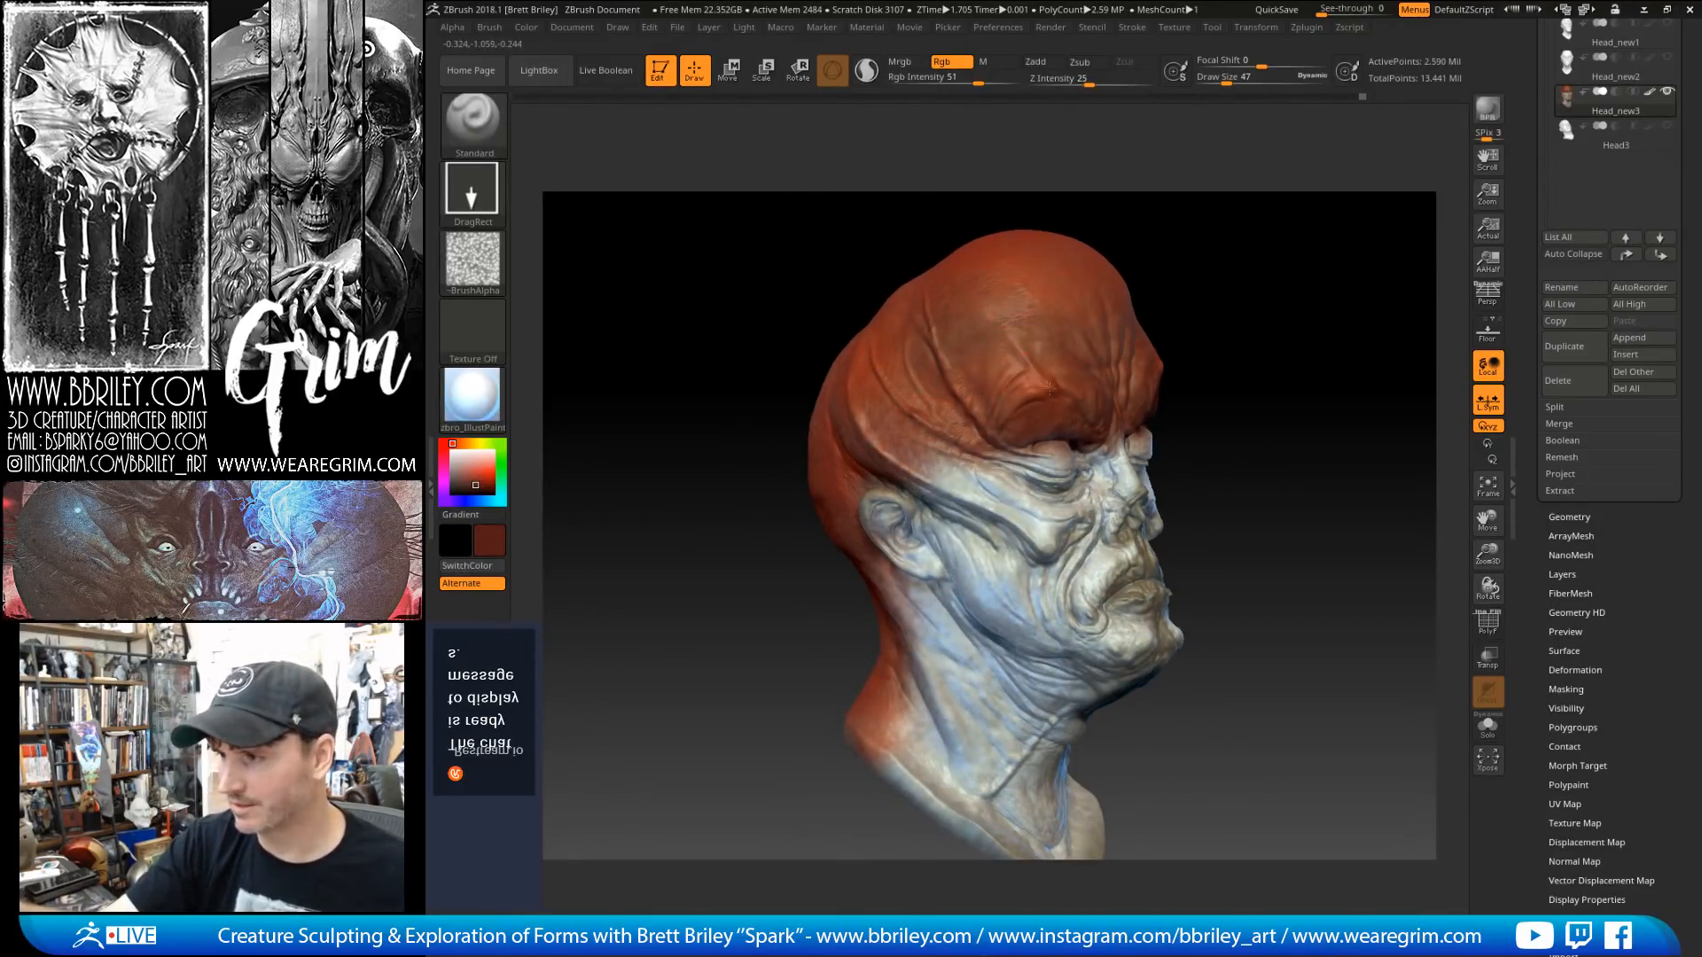
{"action": "left_click_drag", "start_coordinate": [1152, 297], "coordinate": [931, 357]}
{"action": "left_click_drag", "start_coordinate": [1246, 285], "coordinate": [1105, 322]}
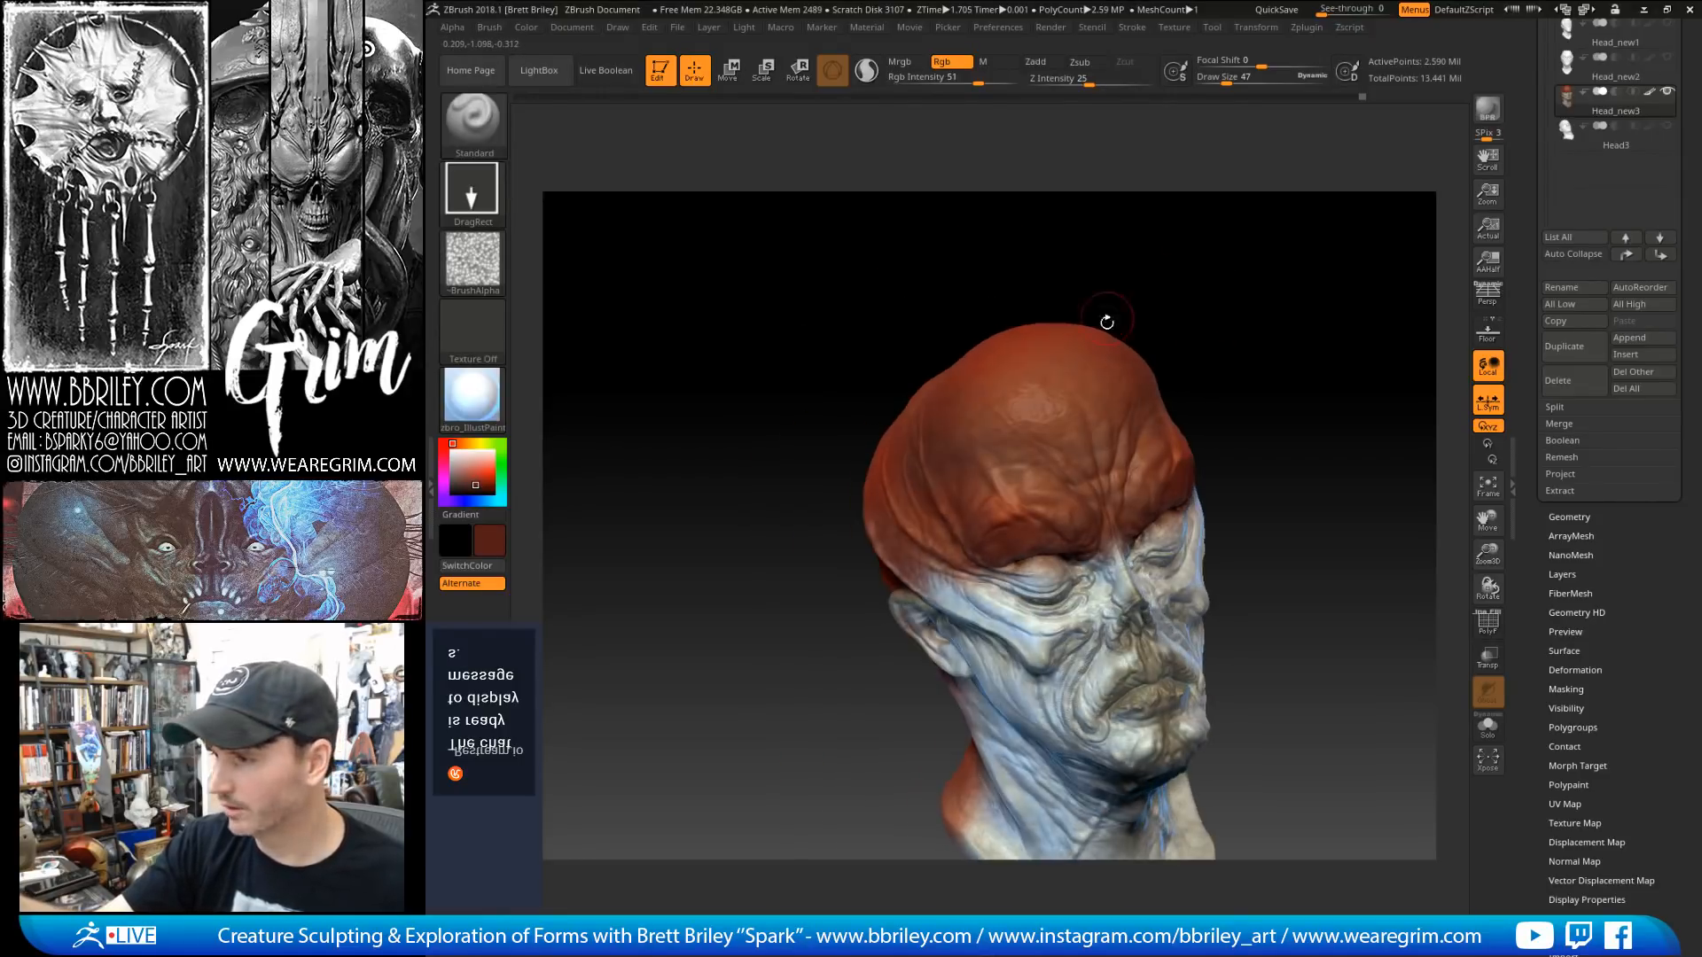
{"action": "mouse_move", "coordinate": [1061, 319]}
{"action": "right_mouse_down"}
{"action": "mouse_move", "coordinate": [1013, 313]}
{"action": "mouse_move", "coordinate": [1032, 353]}
{"action": "right_mouse_up"}
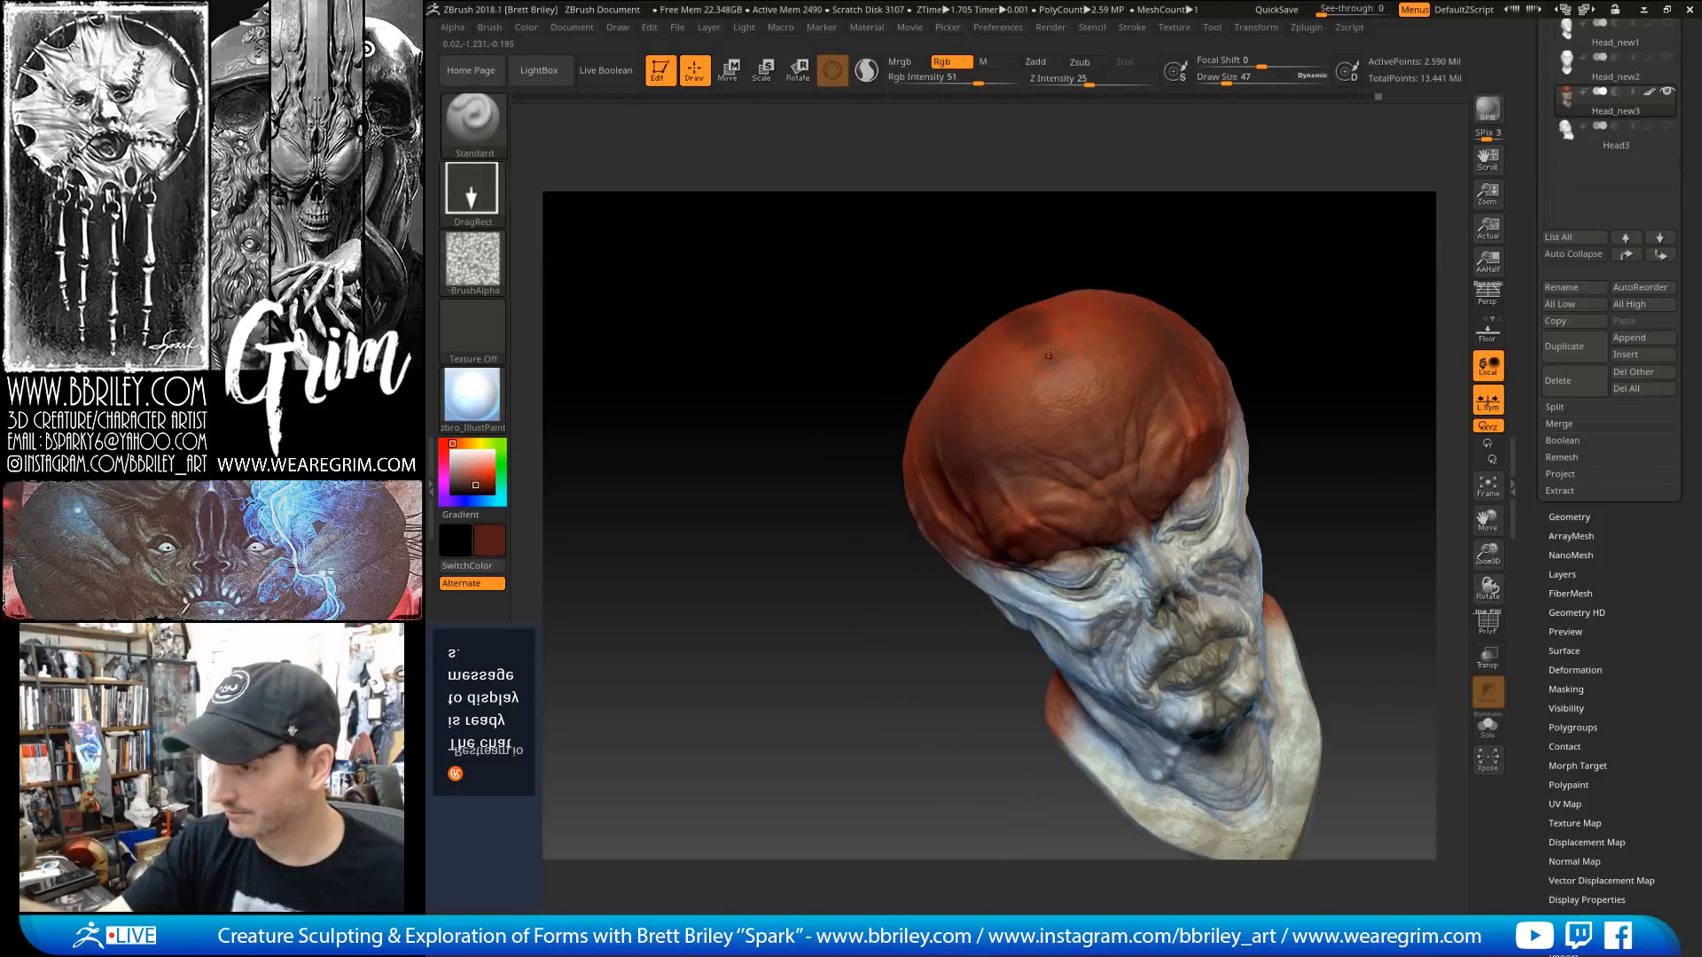
{"action": "left_click_drag", "start_coordinate": [1150, 233], "coordinate": [1159, 203]}
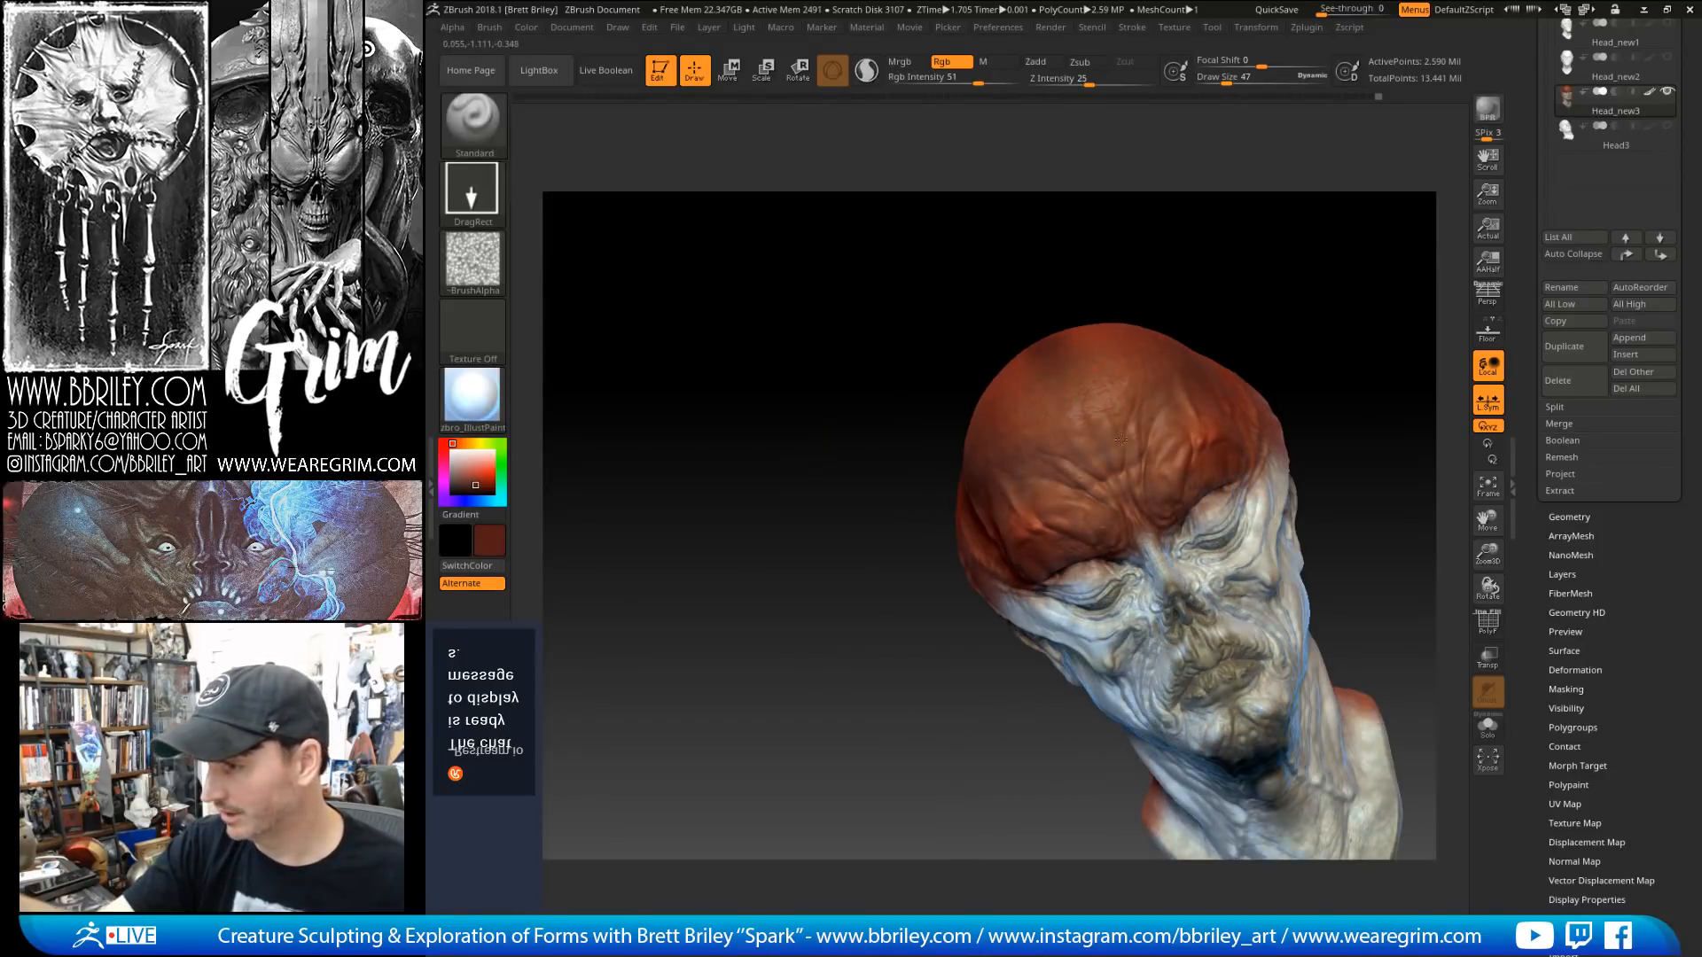
Step: Paint dark red along the temple and above the ear to blend the scalp color into the pale face
{"action": "left_click_drag", "start_coordinate": [1149, 272], "coordinate": [1053, 268]}
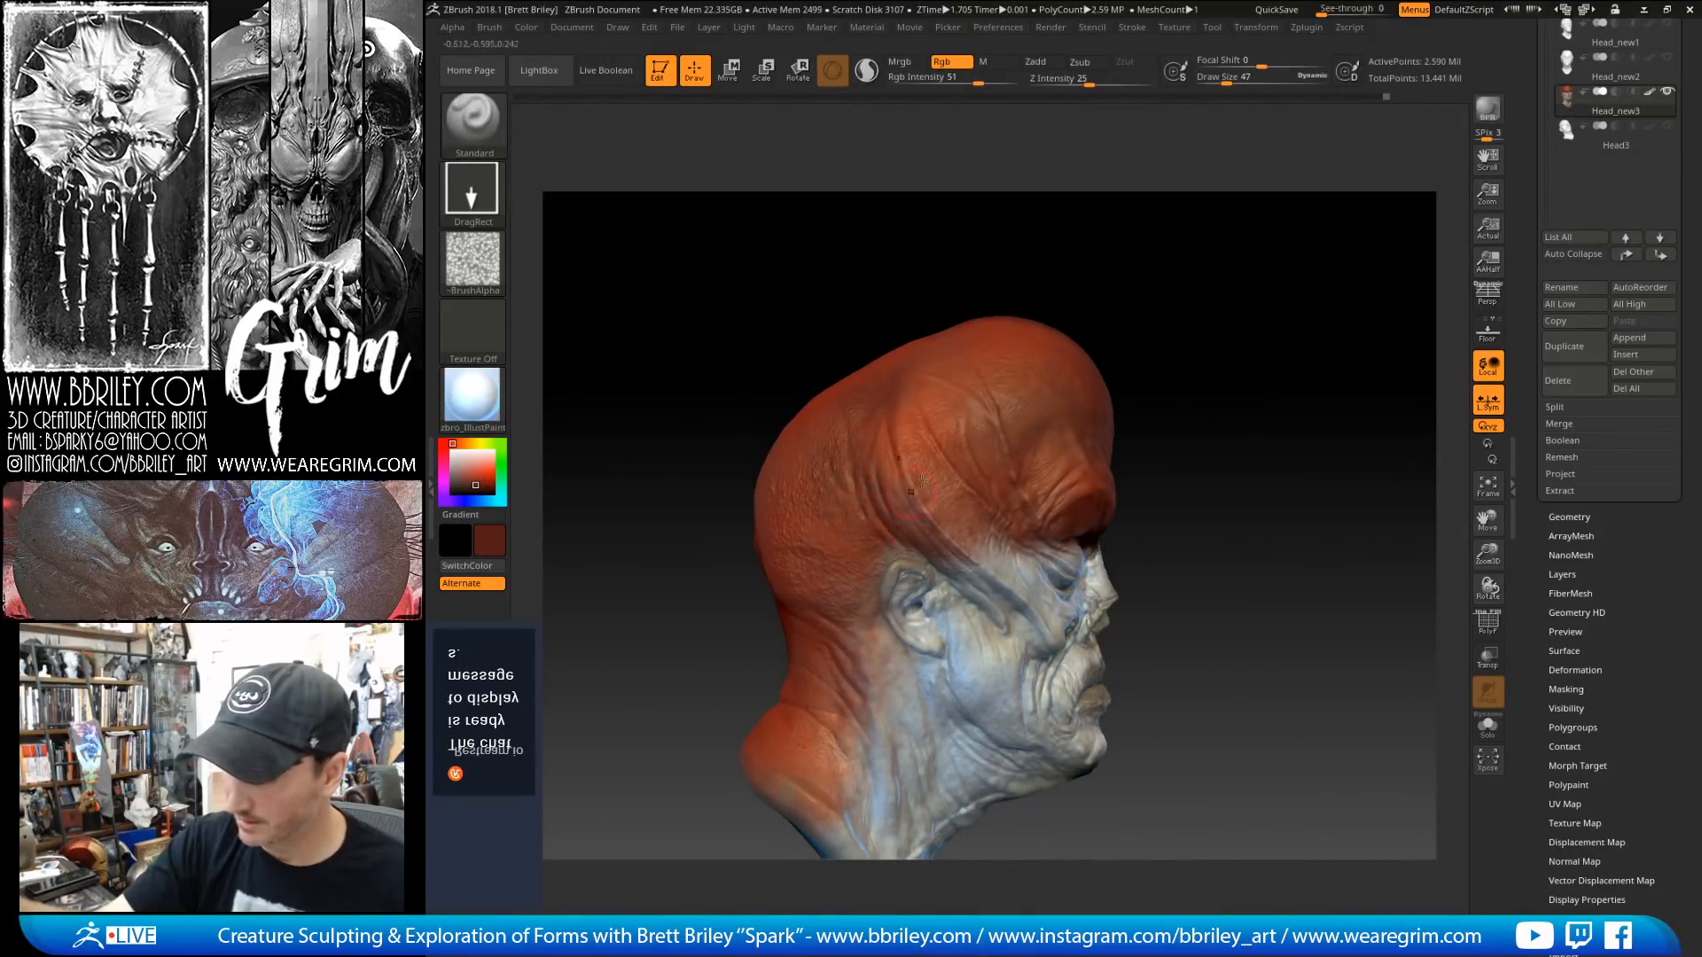
{"action": "left_click_drag", "start_coordinate": [920, 481], "coordinate": [830, 534]}
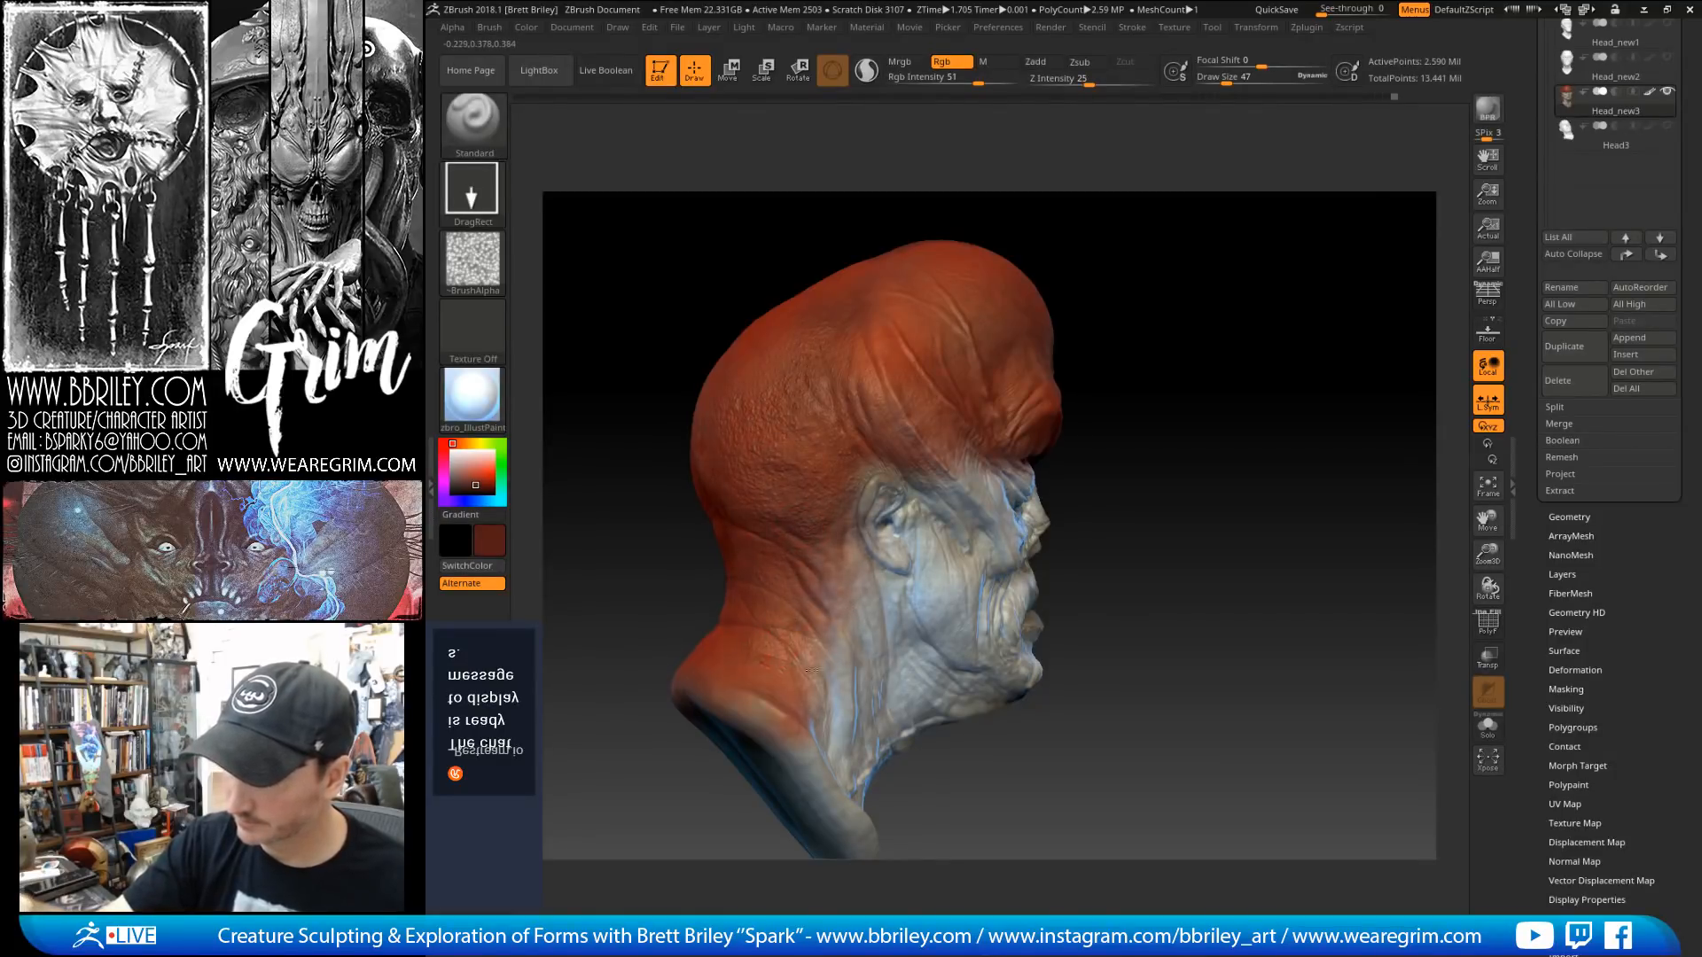
{"action": "left_click_drag", "start_coordinate": [1128, 314], "coordinate": [1060, 309]}
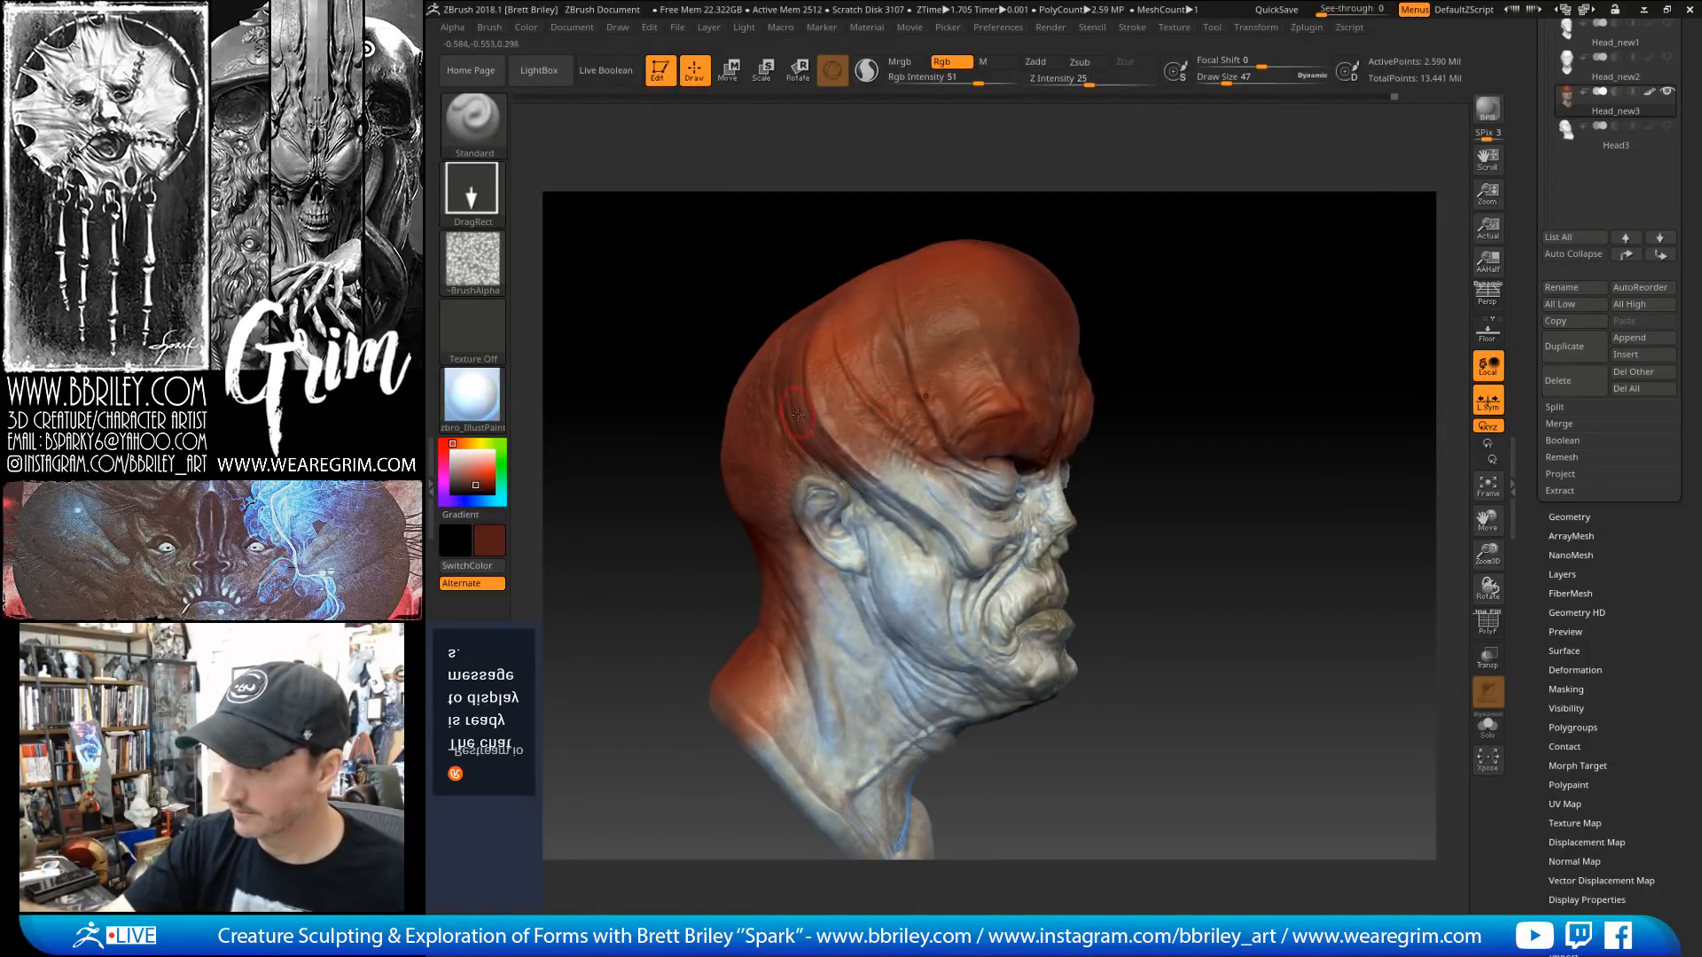
{"action": "left_click_drag", "start_coordinate": [973, 189], "coordinate": [914, 247]}
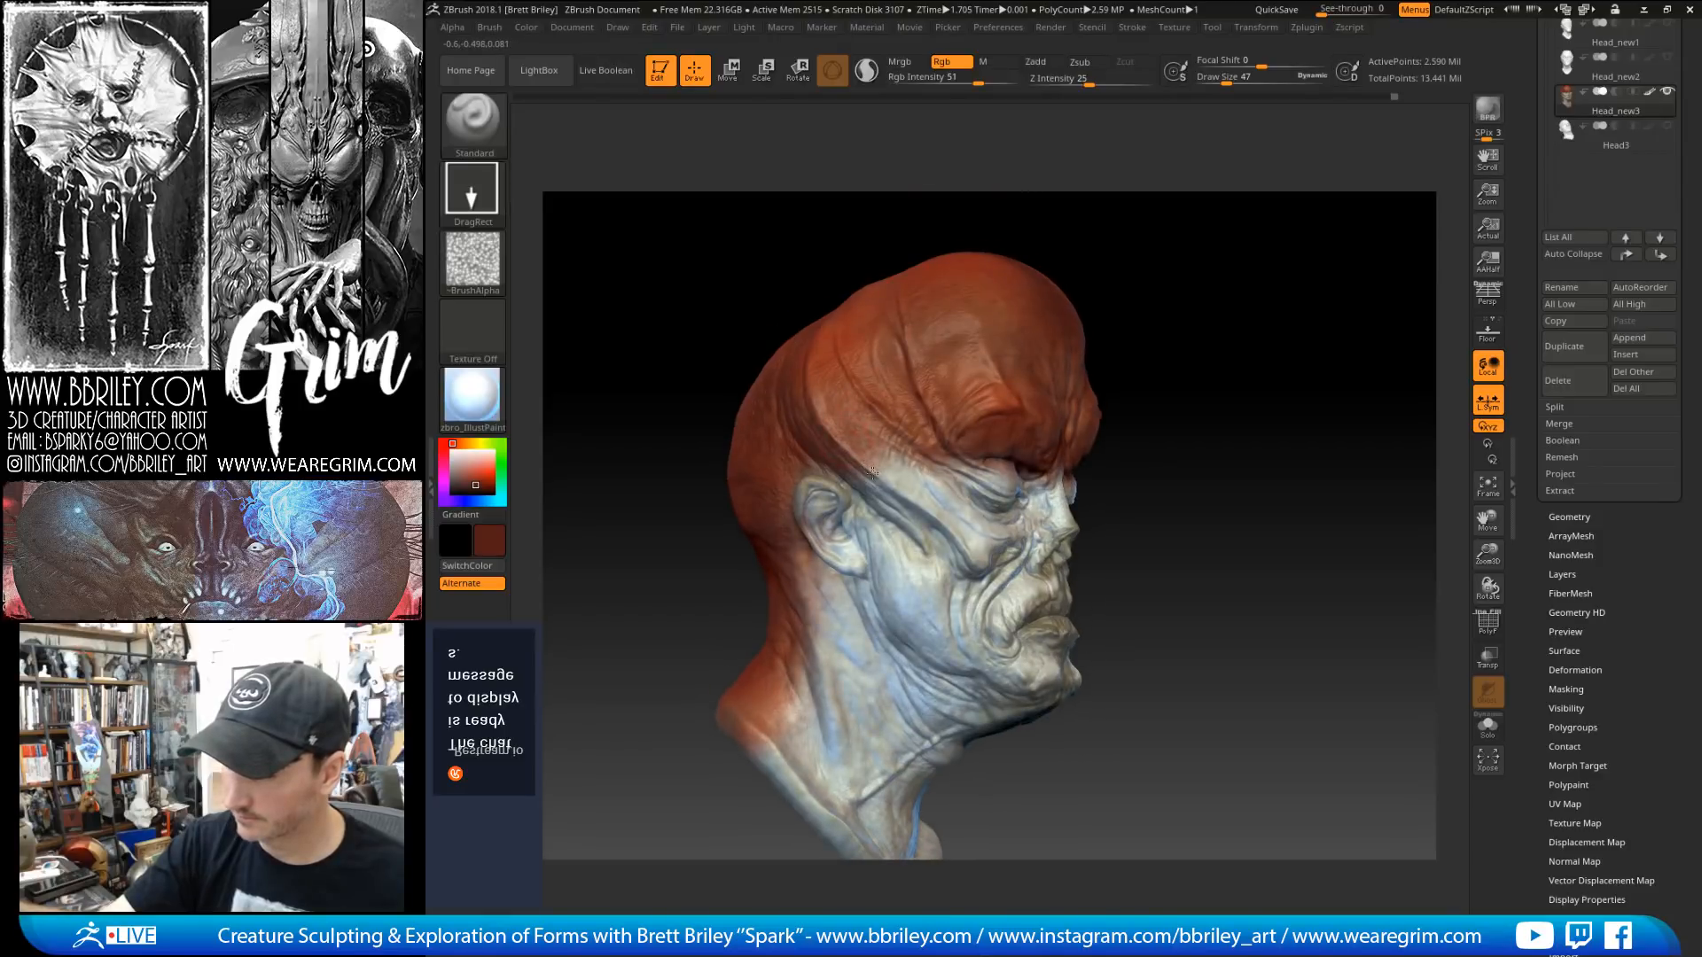
{"action": "left_click_drag", "start_coordinate": [1152, 266], "coordinate": [1067, 281]}
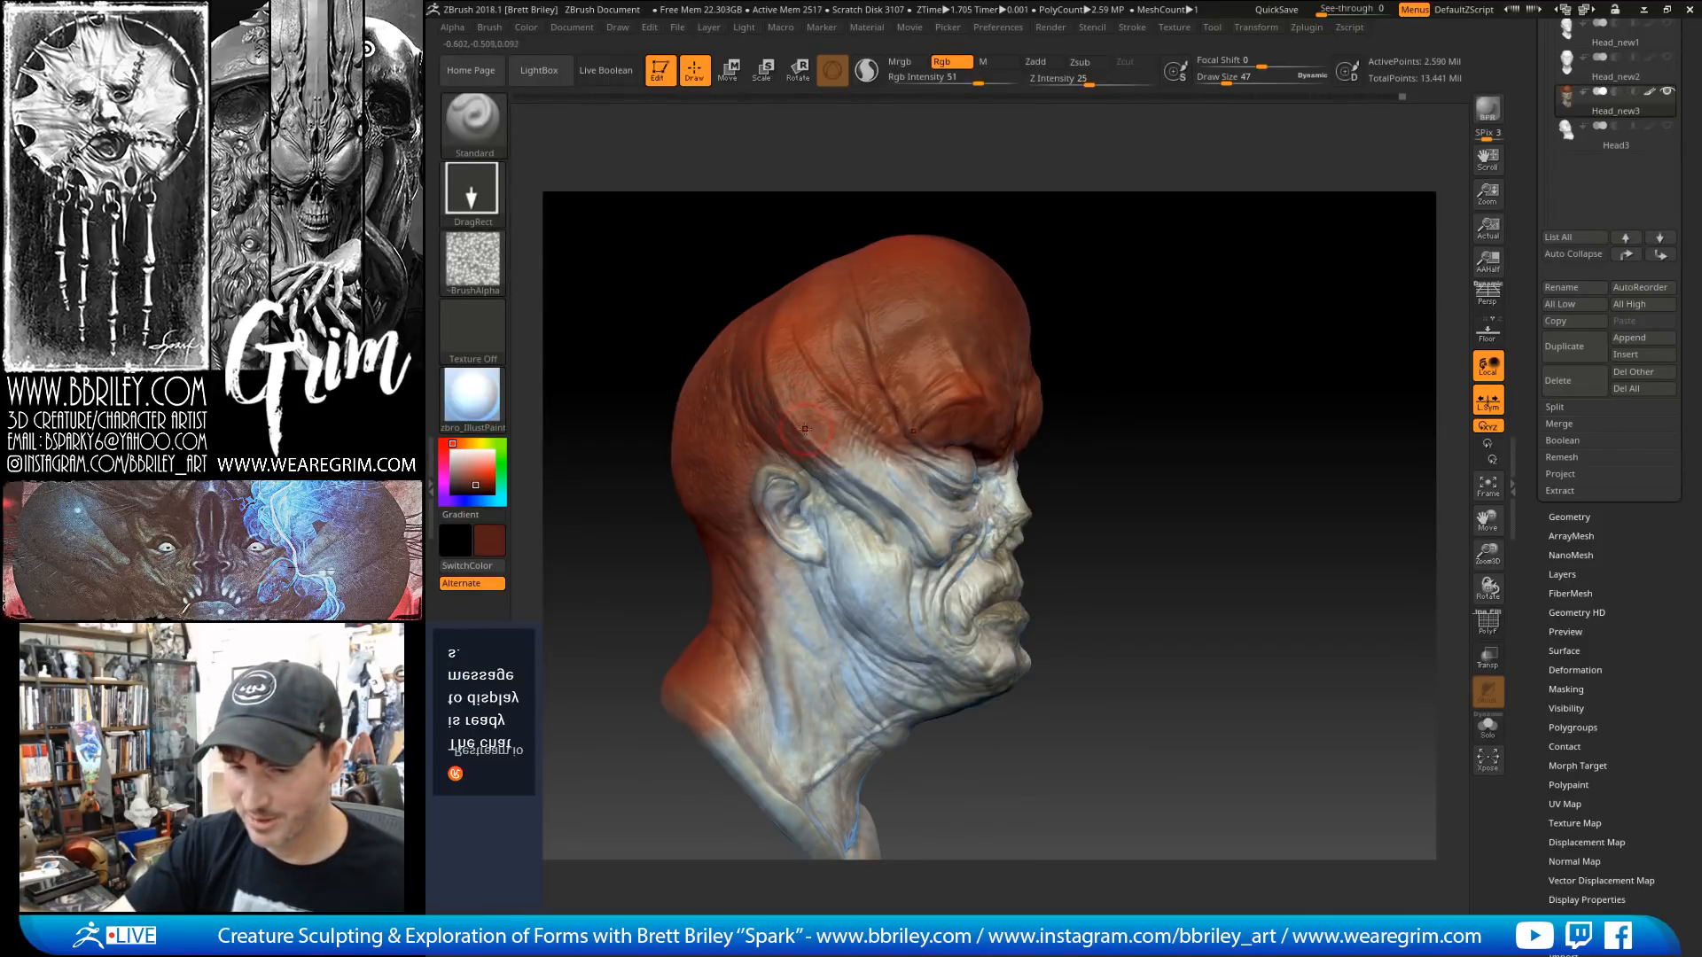
Step: Extend the red paint over the back of the skull and down to the base of the neck
{"action": "left_click_drag", "start_coordinate": [1090, 212], "coordinate": [1147, 379]}
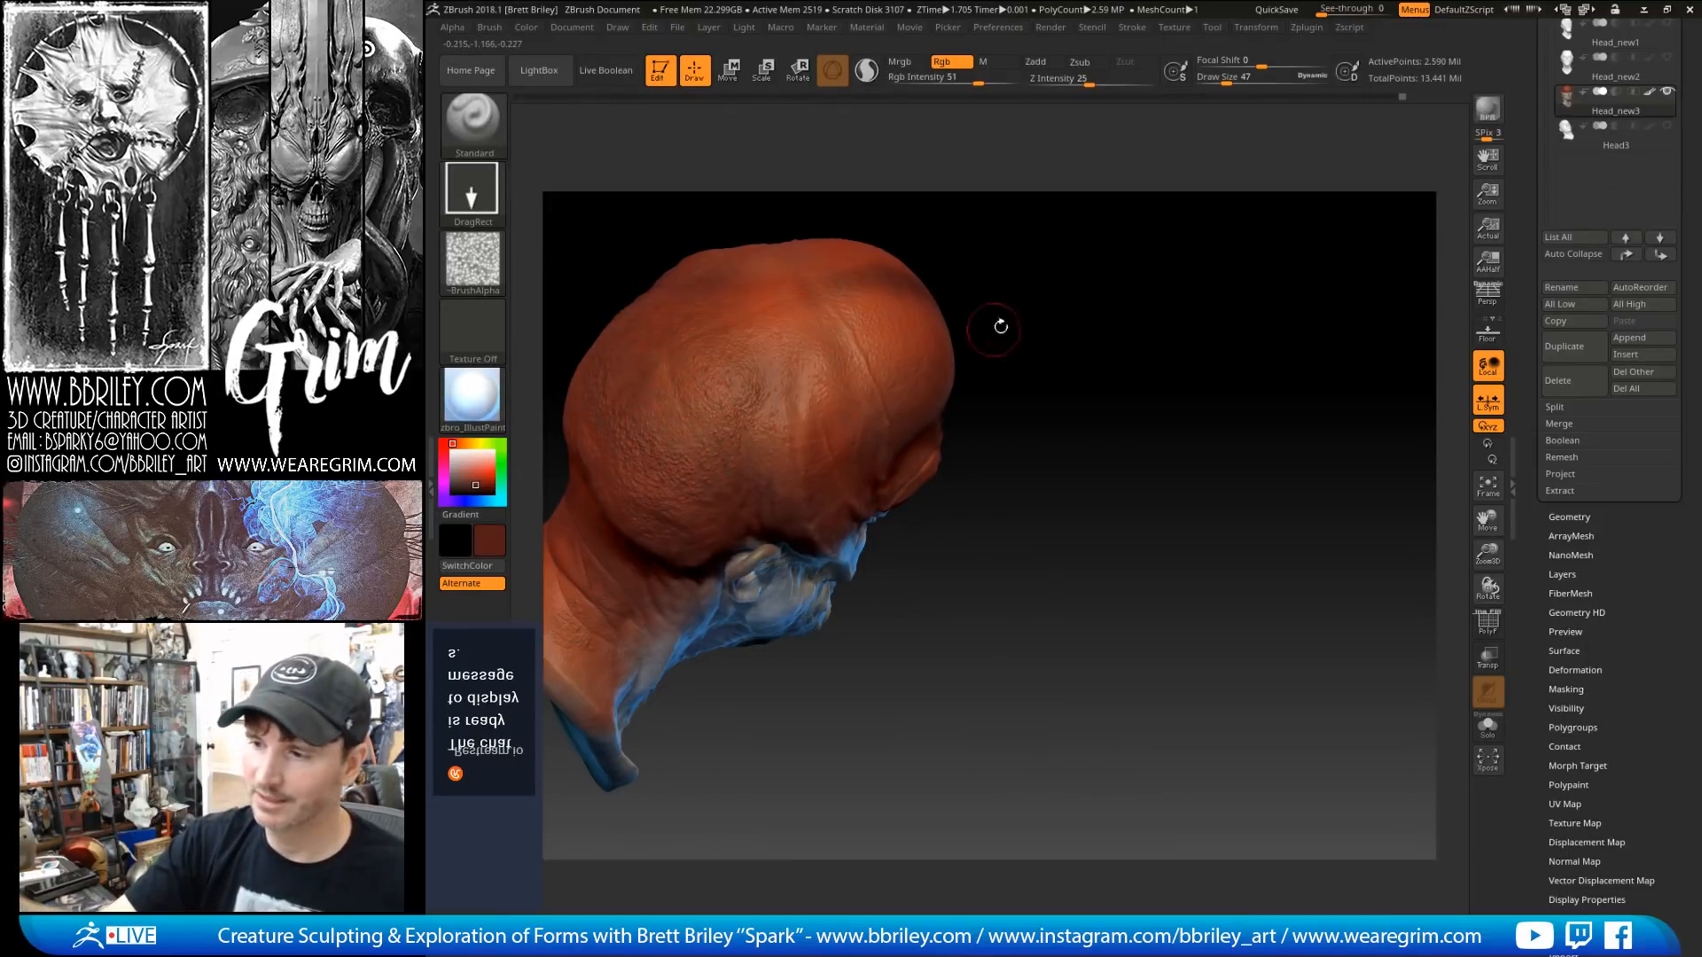
{"action": "left_click_drag", "start_coordinate": [998, 323], "coordinate": [960, 378]}
{"action": "left_click_drag", "start_coordinate": [1135, 266], "coordinate": [1166, 303]}
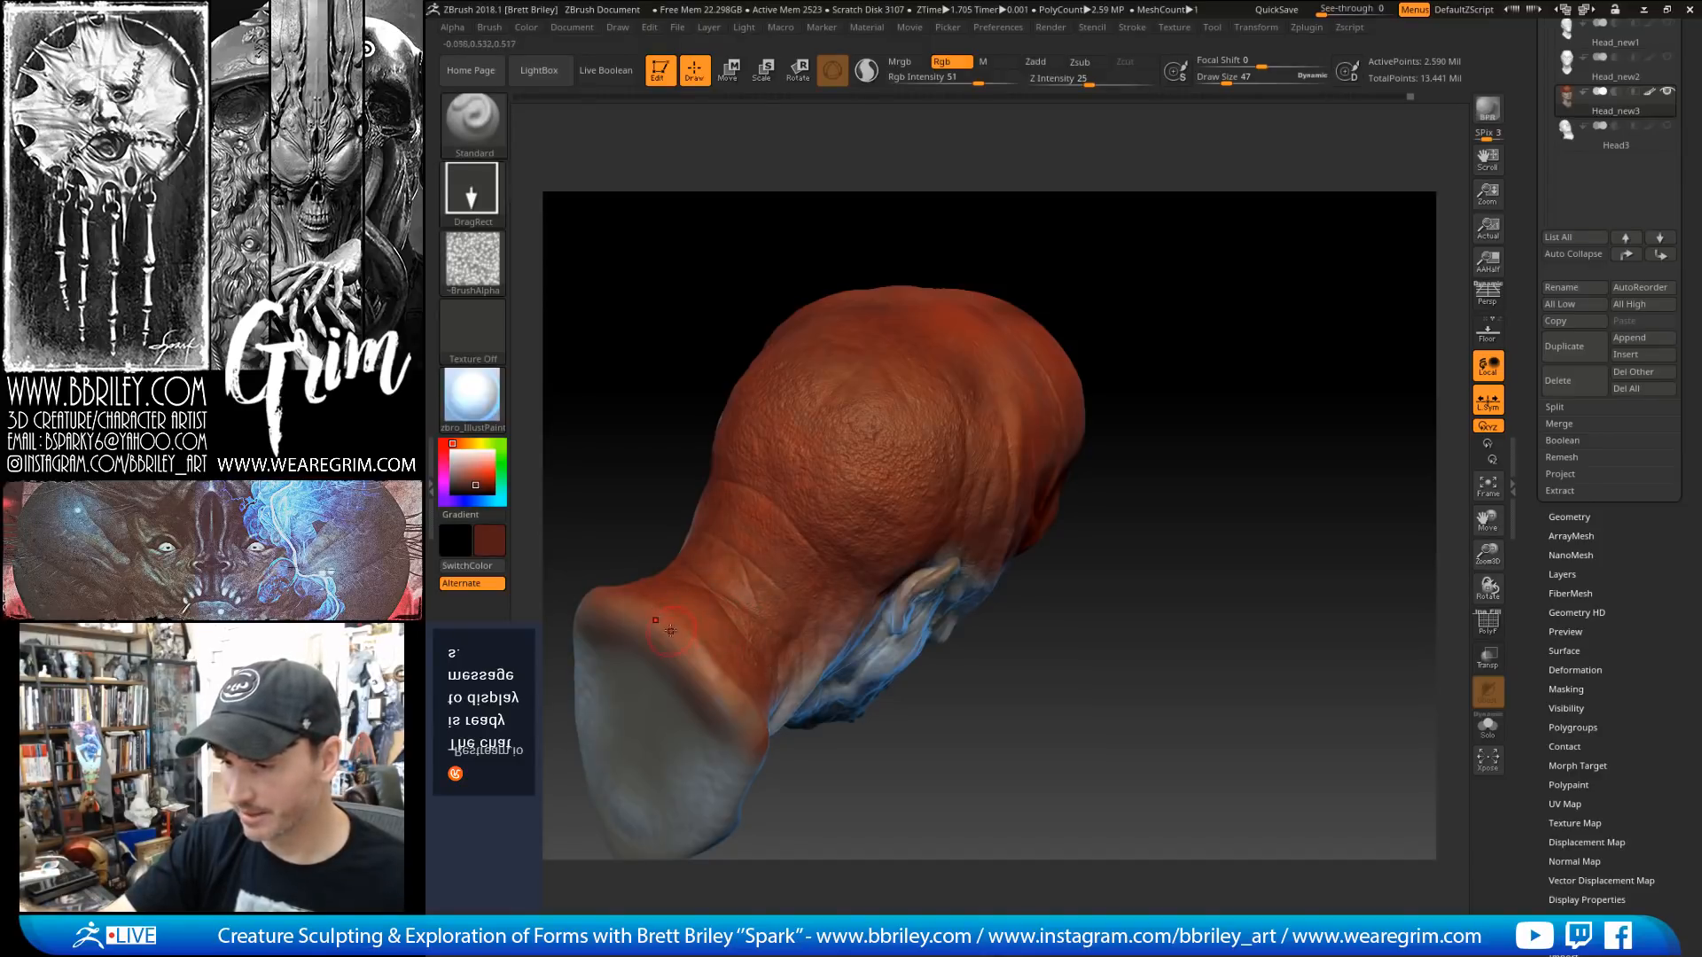
{"action": "left_click_drag", "start_coordinate": [1184, 274], "coordinate": [1144, 294]}
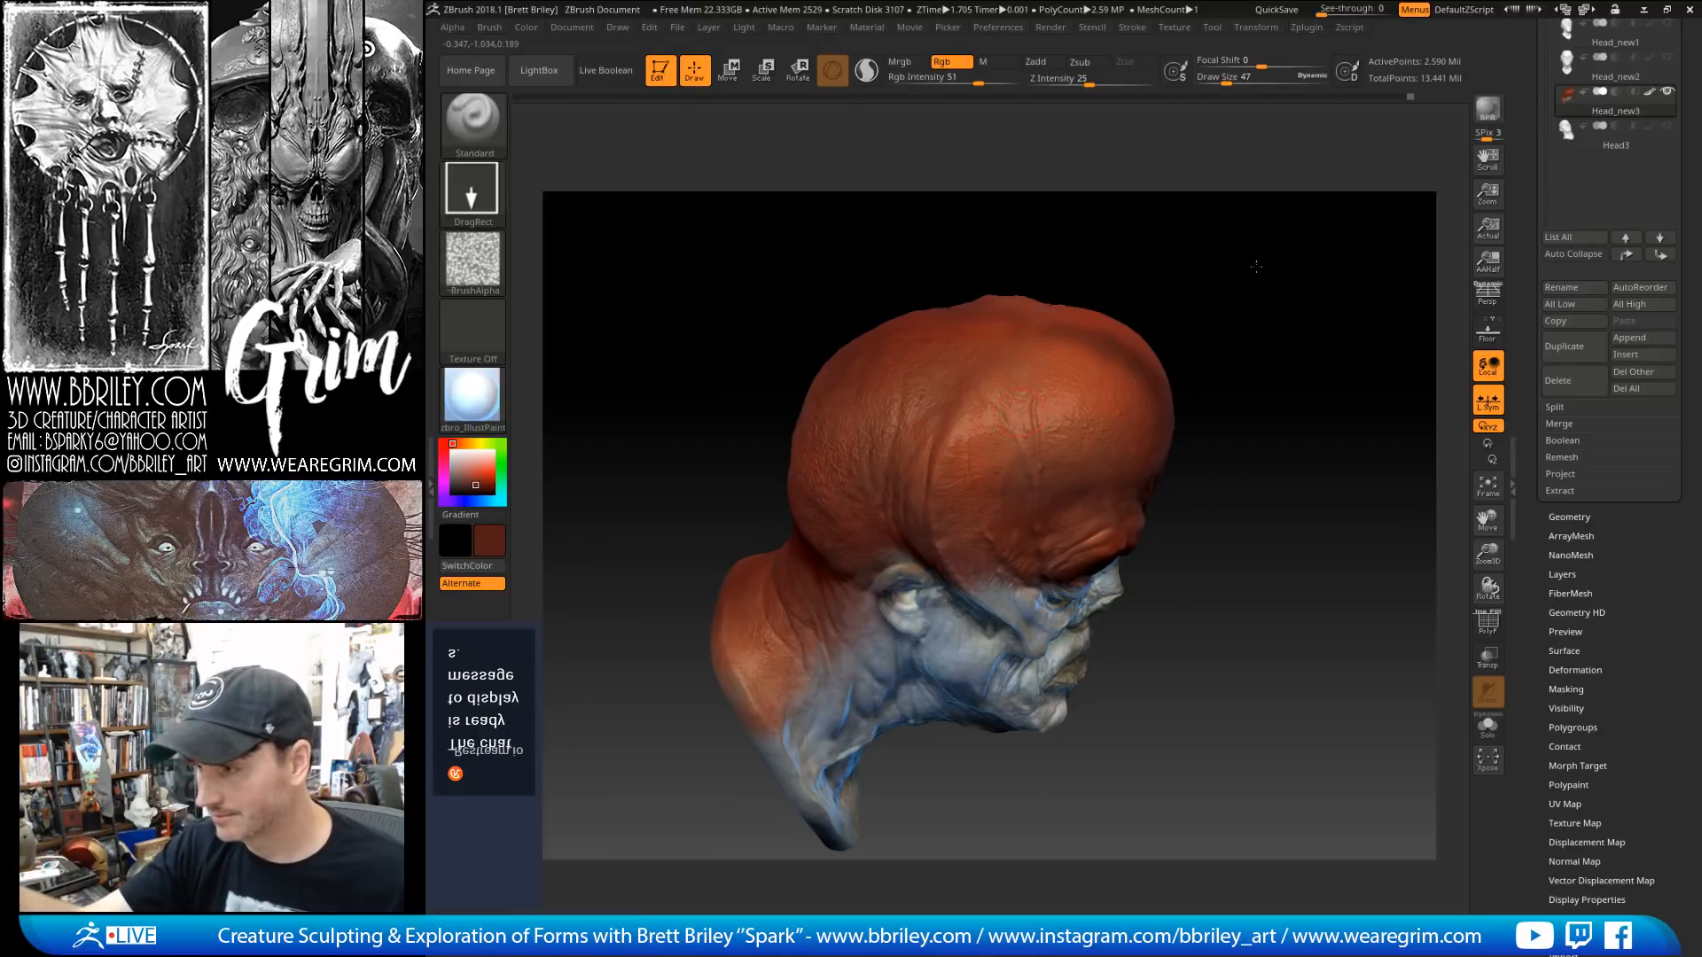
Step: Add dark red color variation over the crown and forehead of the head
{"action": "right_click_drag", "start_coordinate": [1019, 413], "coordinate": [1032, 346]}
{"action": "left_click_drag", "start_coordinate": [1151, 228], "coordinate": [1059, 344]}
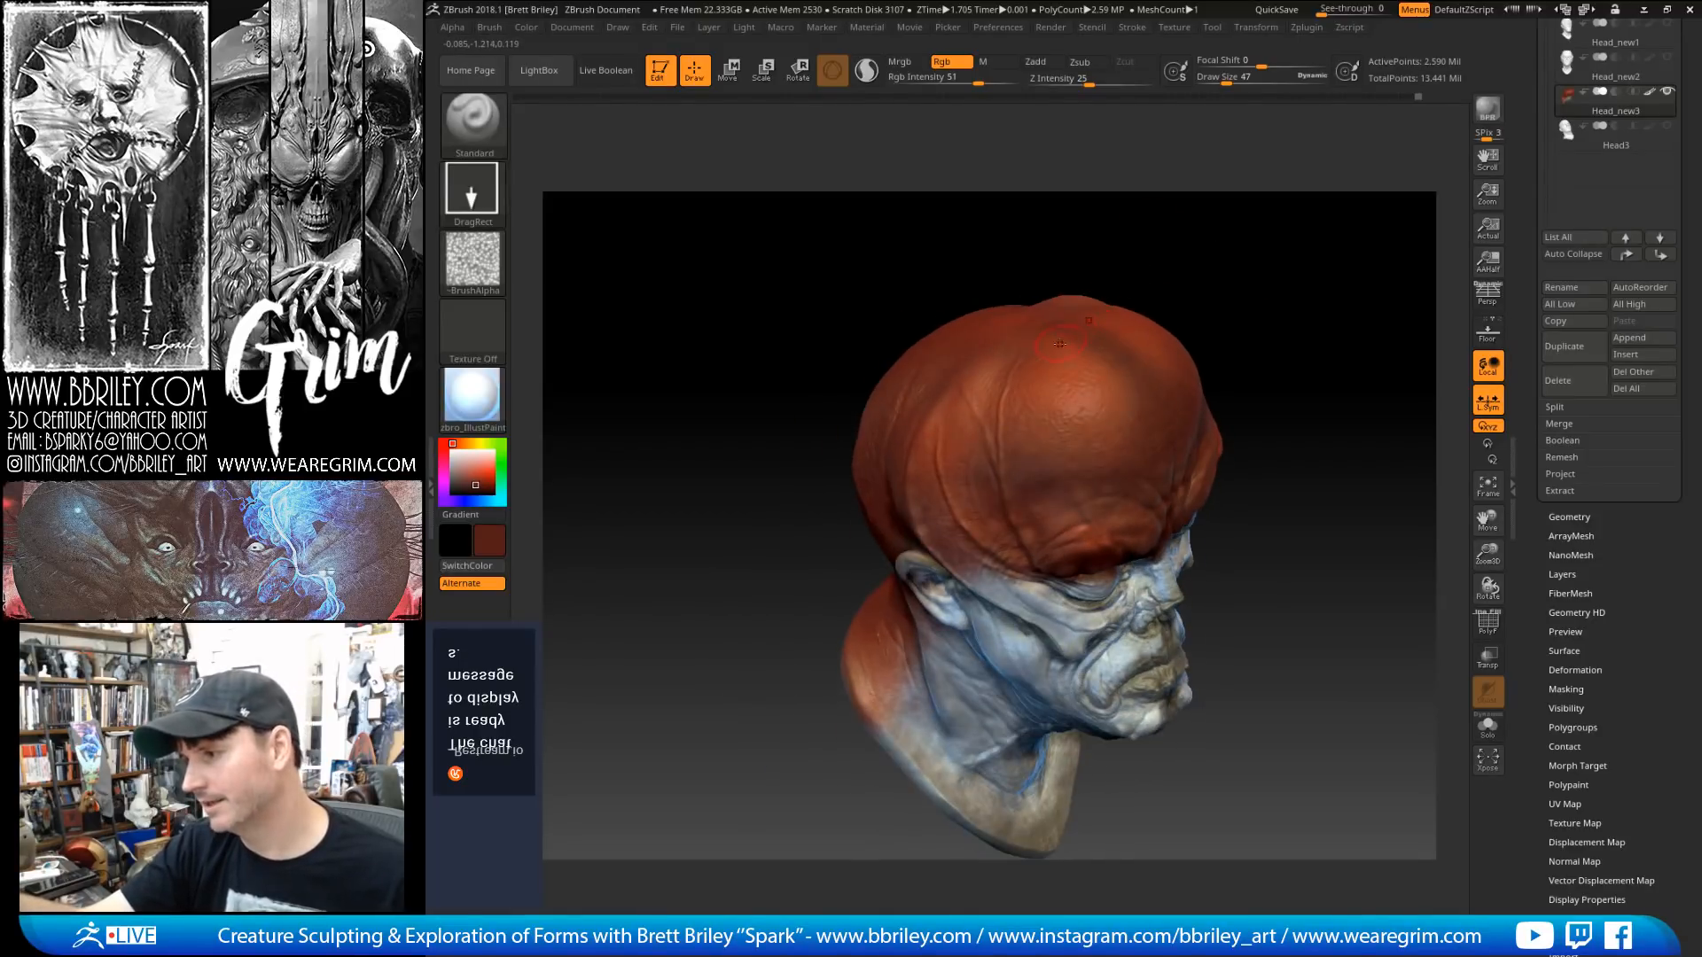
{"action": "left_click_drag", "start_coordinate": [1214, 266], "coordinate": [1127, 417]}
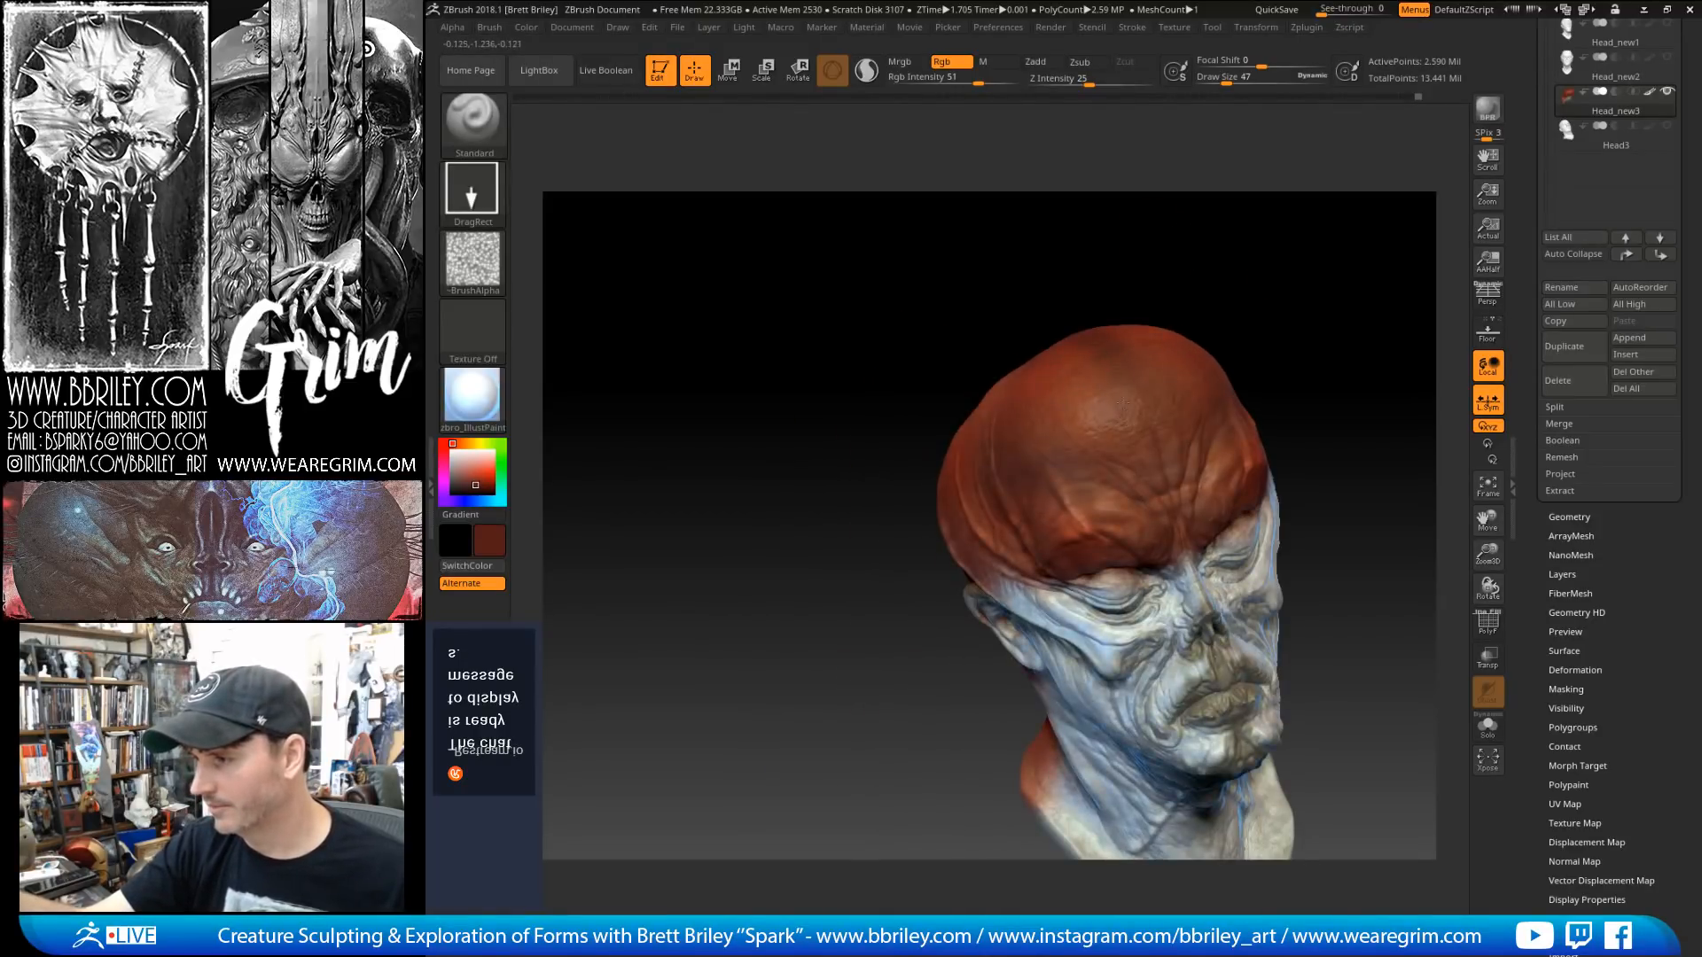
{"action": "left_click_drag", "start_coordinate": [1292, 312], "coordinate": [922, 435]}
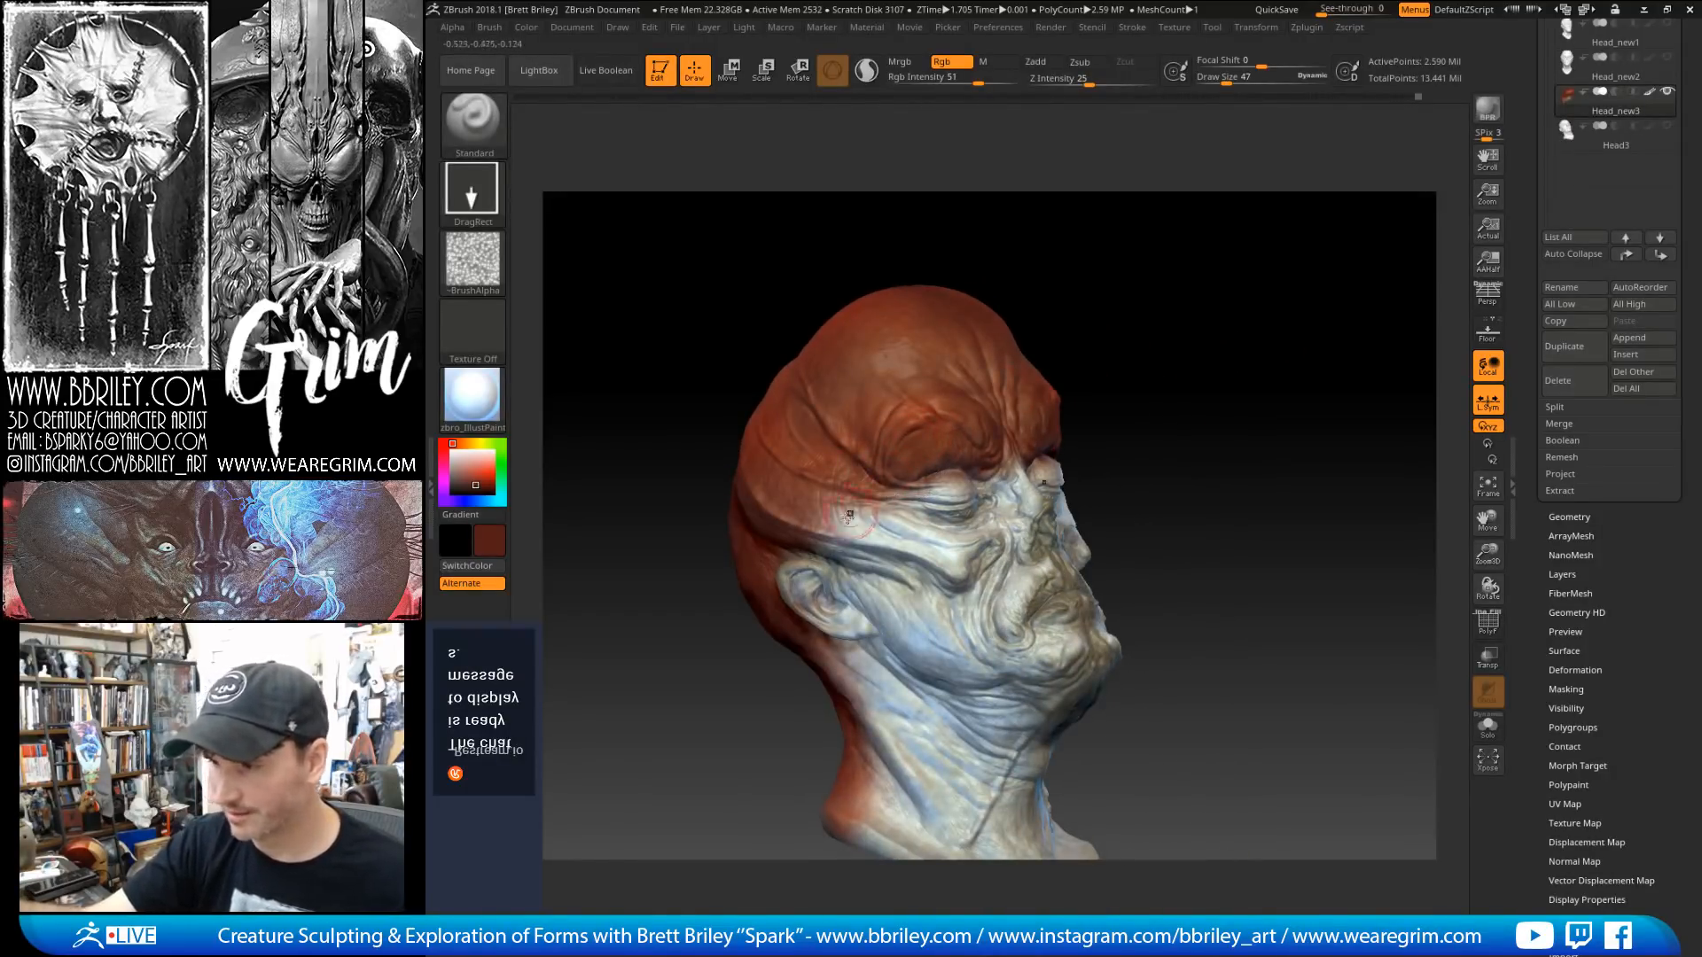
Step: Break up the edge between red scalp and pale skin around the temple and ear with slightly lighter red paint
{"action": "left_click_drag", "start_coordinate": [1019, 232], "coordinate": [973, 245]}
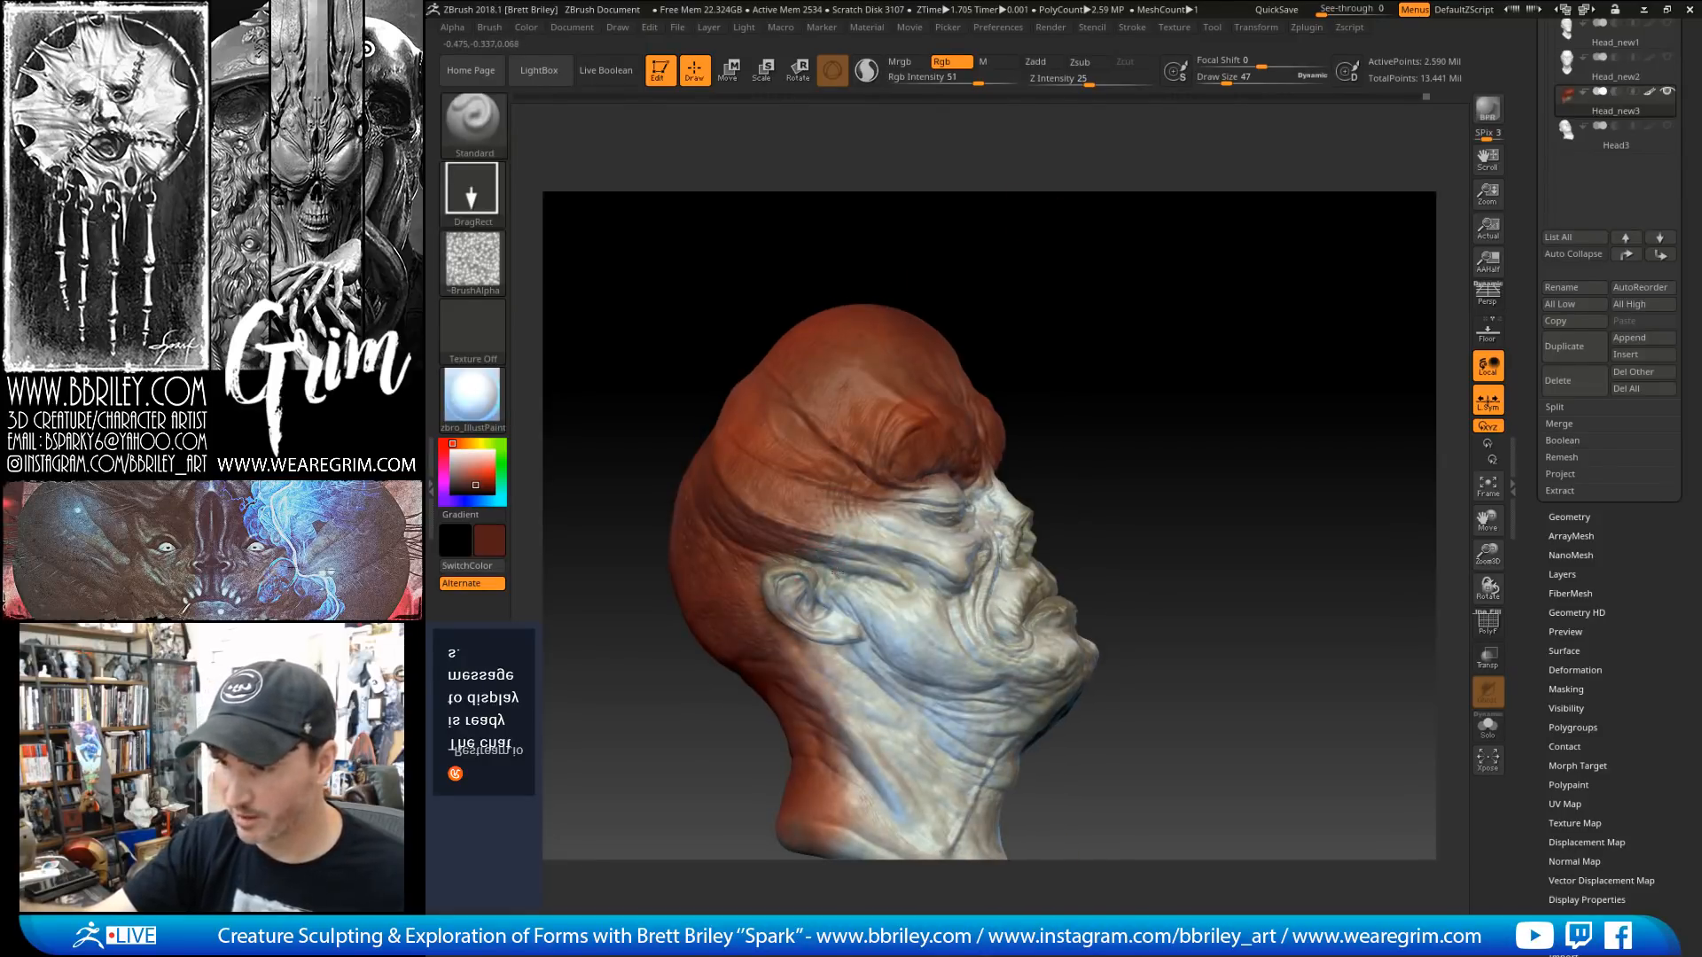
{"action": "left_click_drag", "start_coordinate": [1123, 254], "coordinate": [951, 379]}
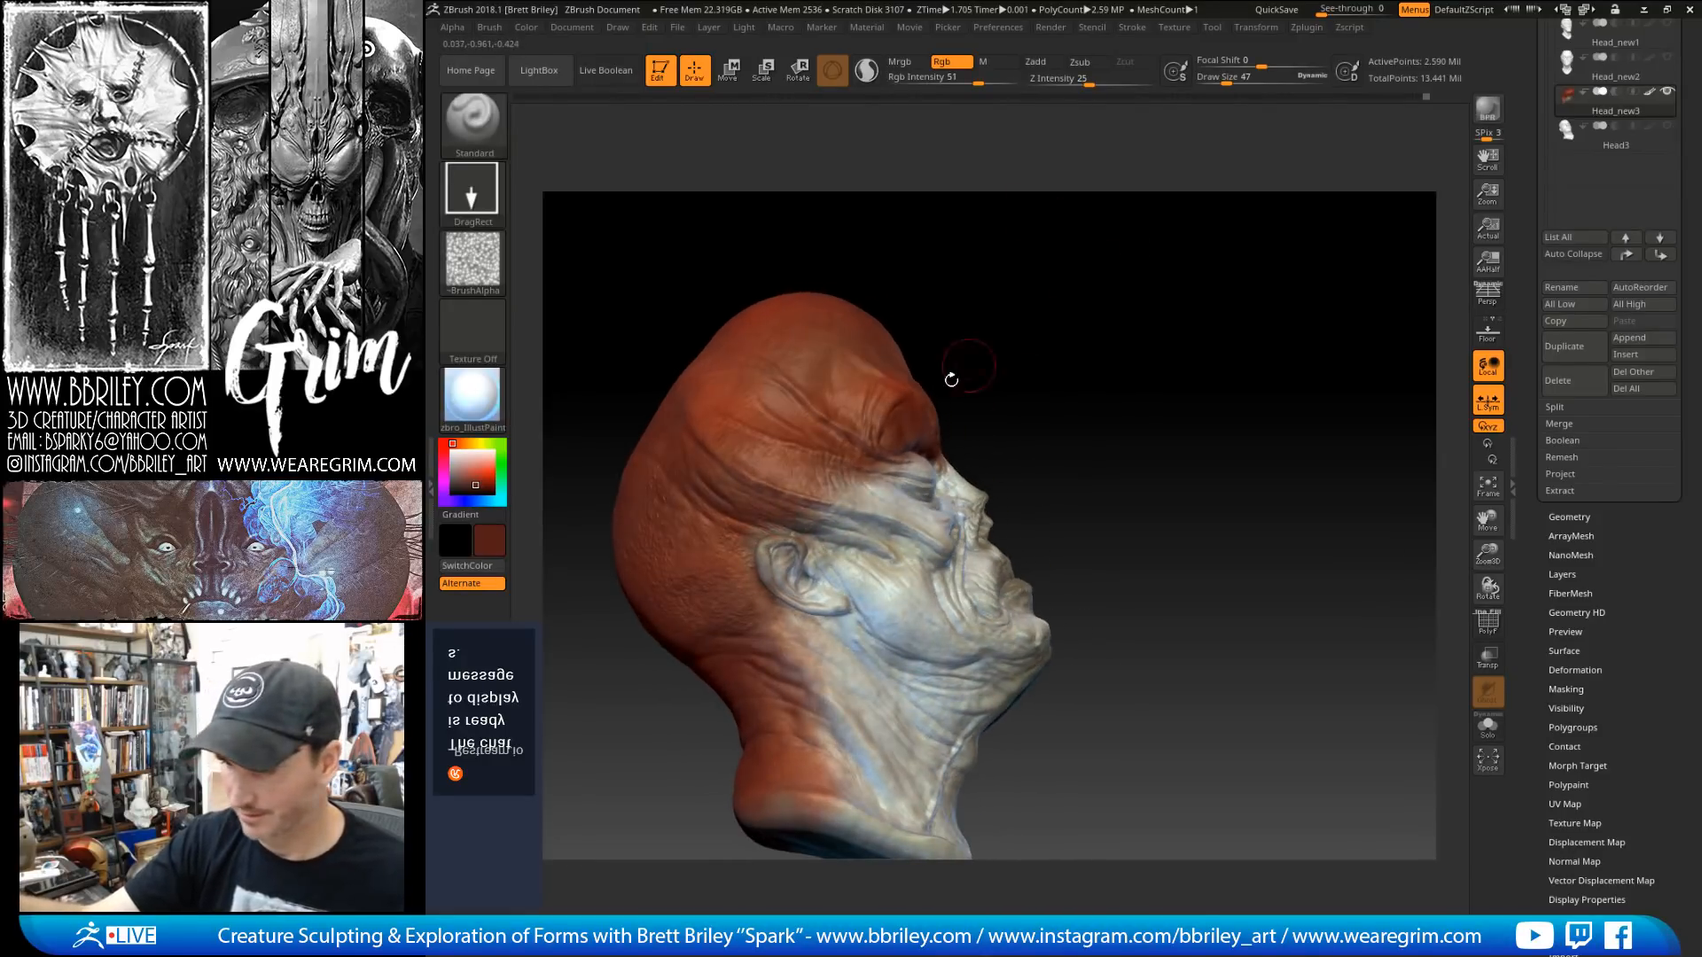
{"action": "mouse_move", "coordinate": [981, 254]}
{"action": "left_mouse_down"}
{"action": "mouse_move", "coordinate": [1008, 248]}
{"action": "mouse_move", "coordinate": [926, 291]}
{"action": "left_mouse_up"}
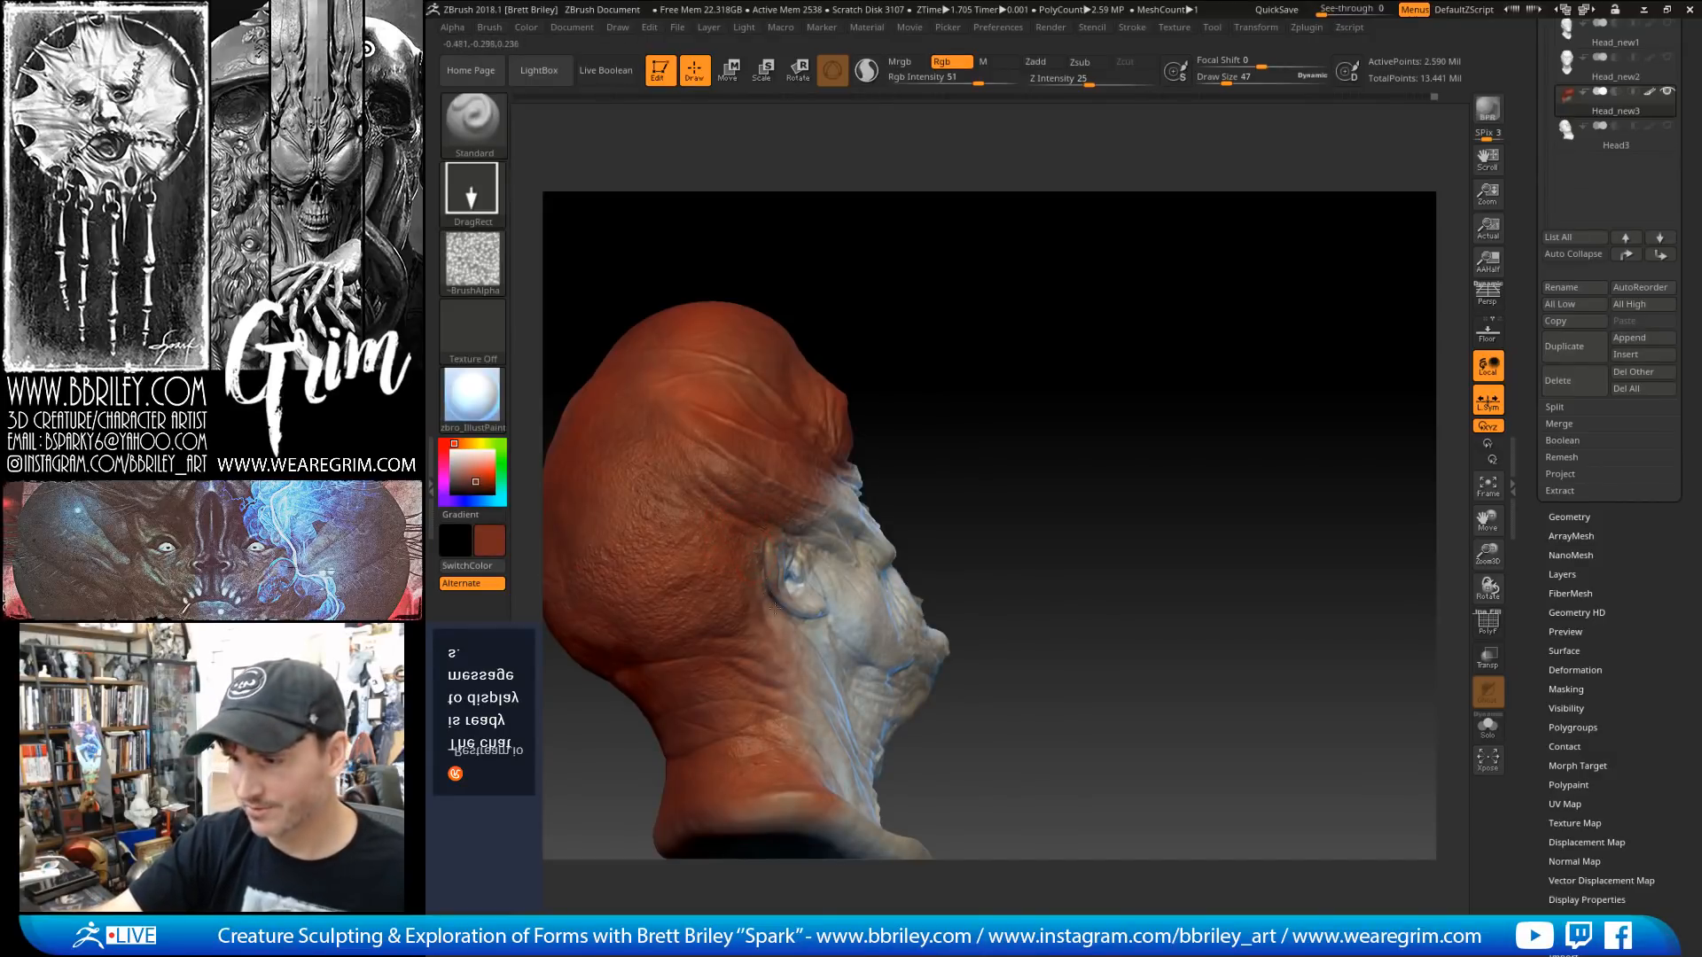
{"action": "left_click_drag", "start_coordinate": [980, 444], "coordinate": [1075, 327]}
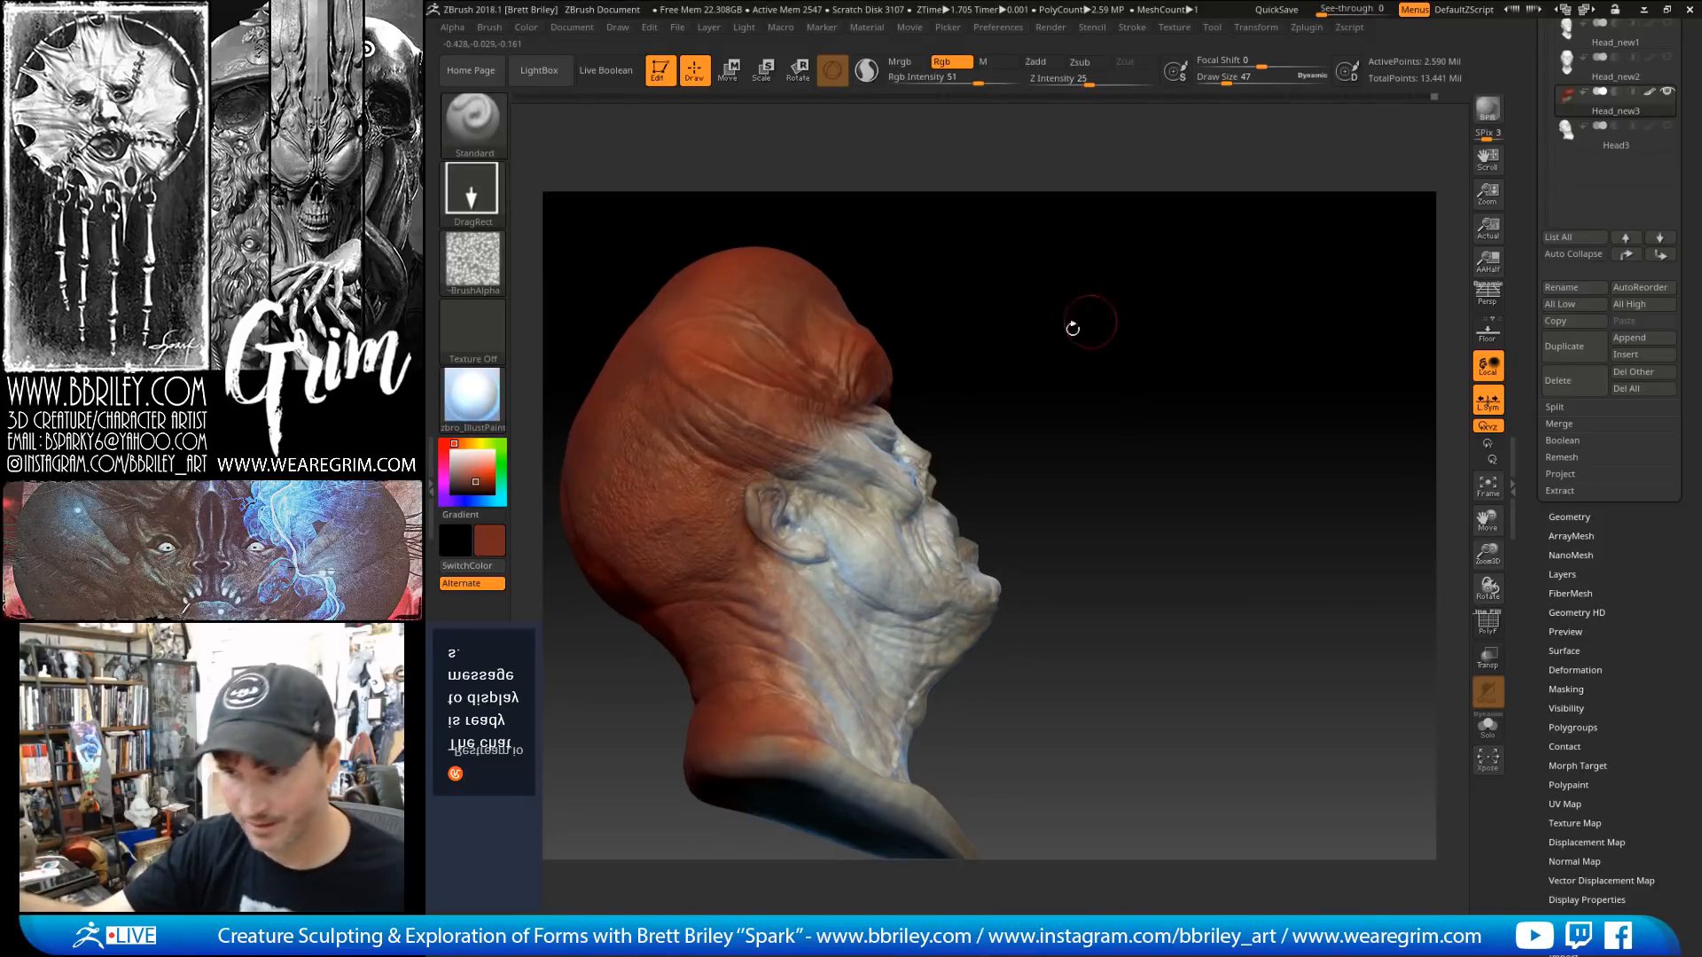
{"action": "left_click_drag", "start_coordinate": [928, 240], "coordinate": [700, 479]}
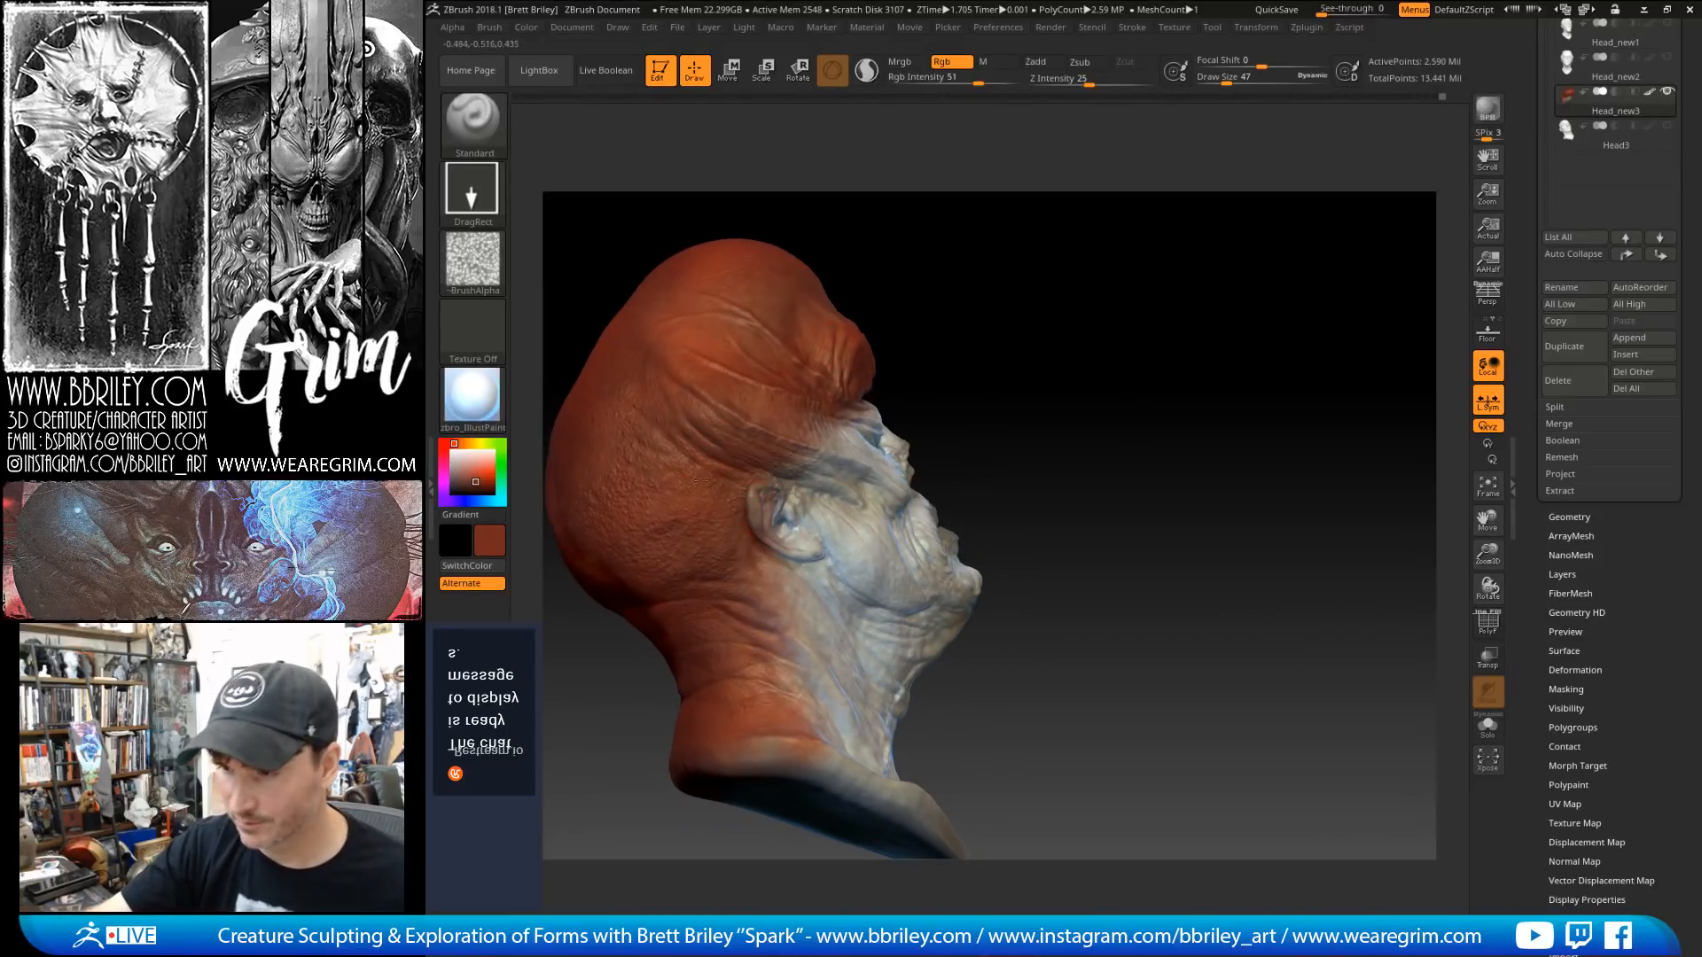
{"action": "left_click_drag", "start_coordinate": [1080, 280], "coordinate": [758, 466]}
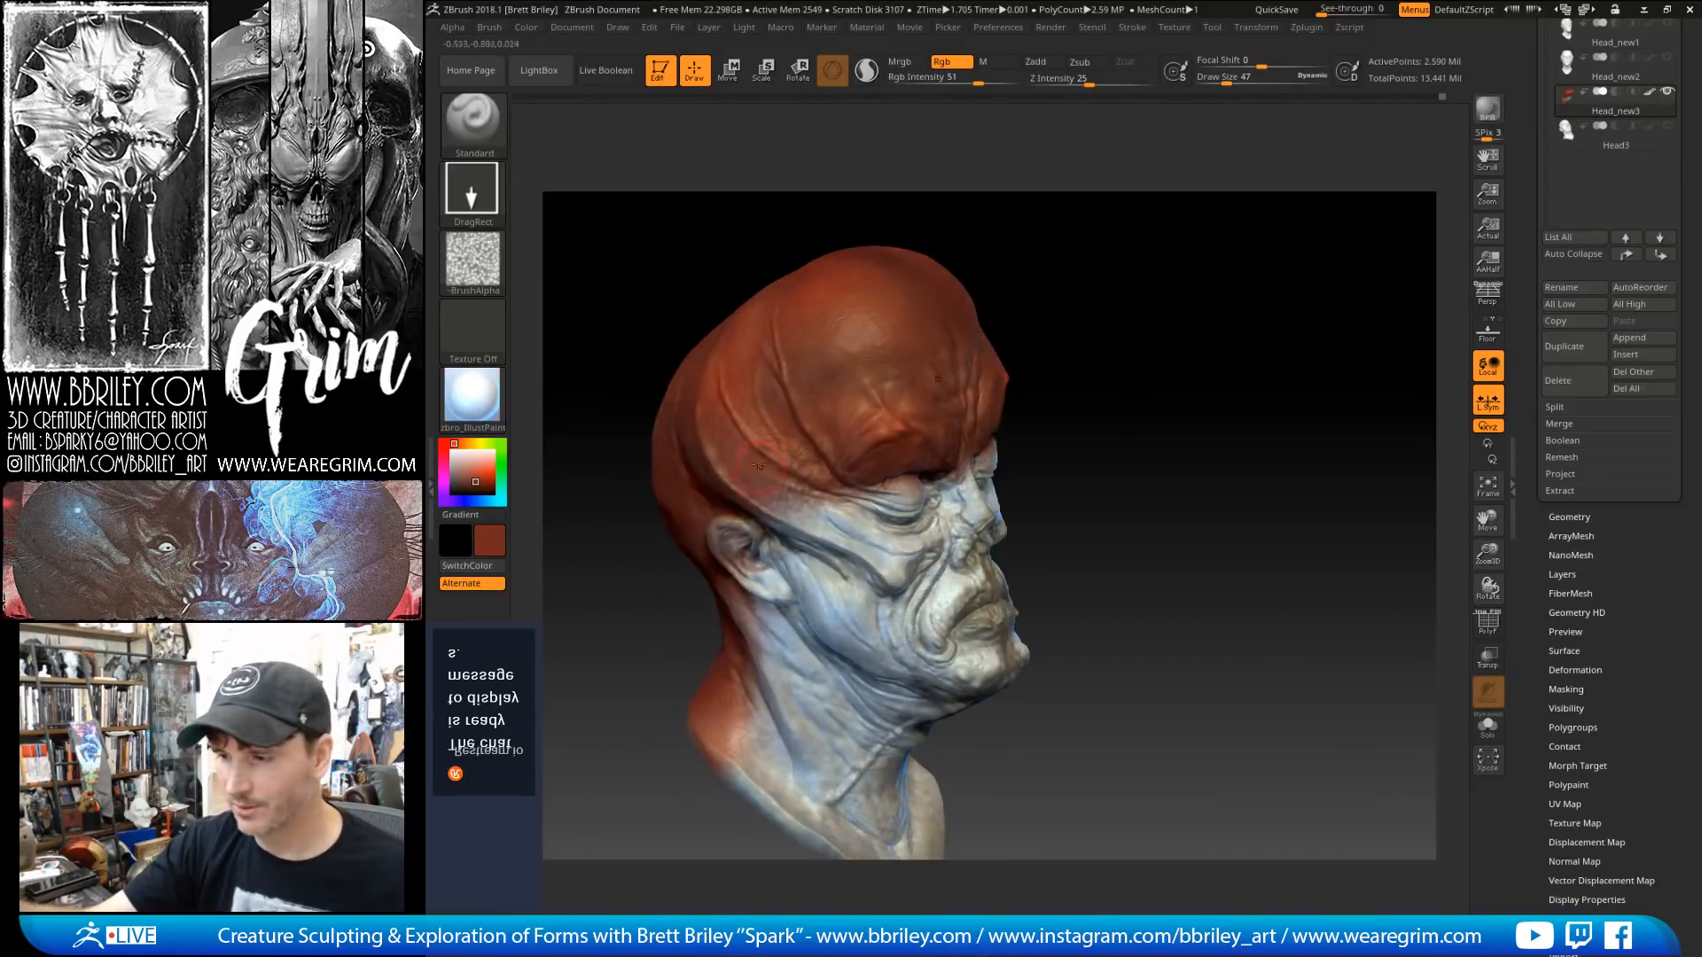
{"action": "left_click_drag", "start_coordinate": [1022, 284], "coordinate": [895, 447]}
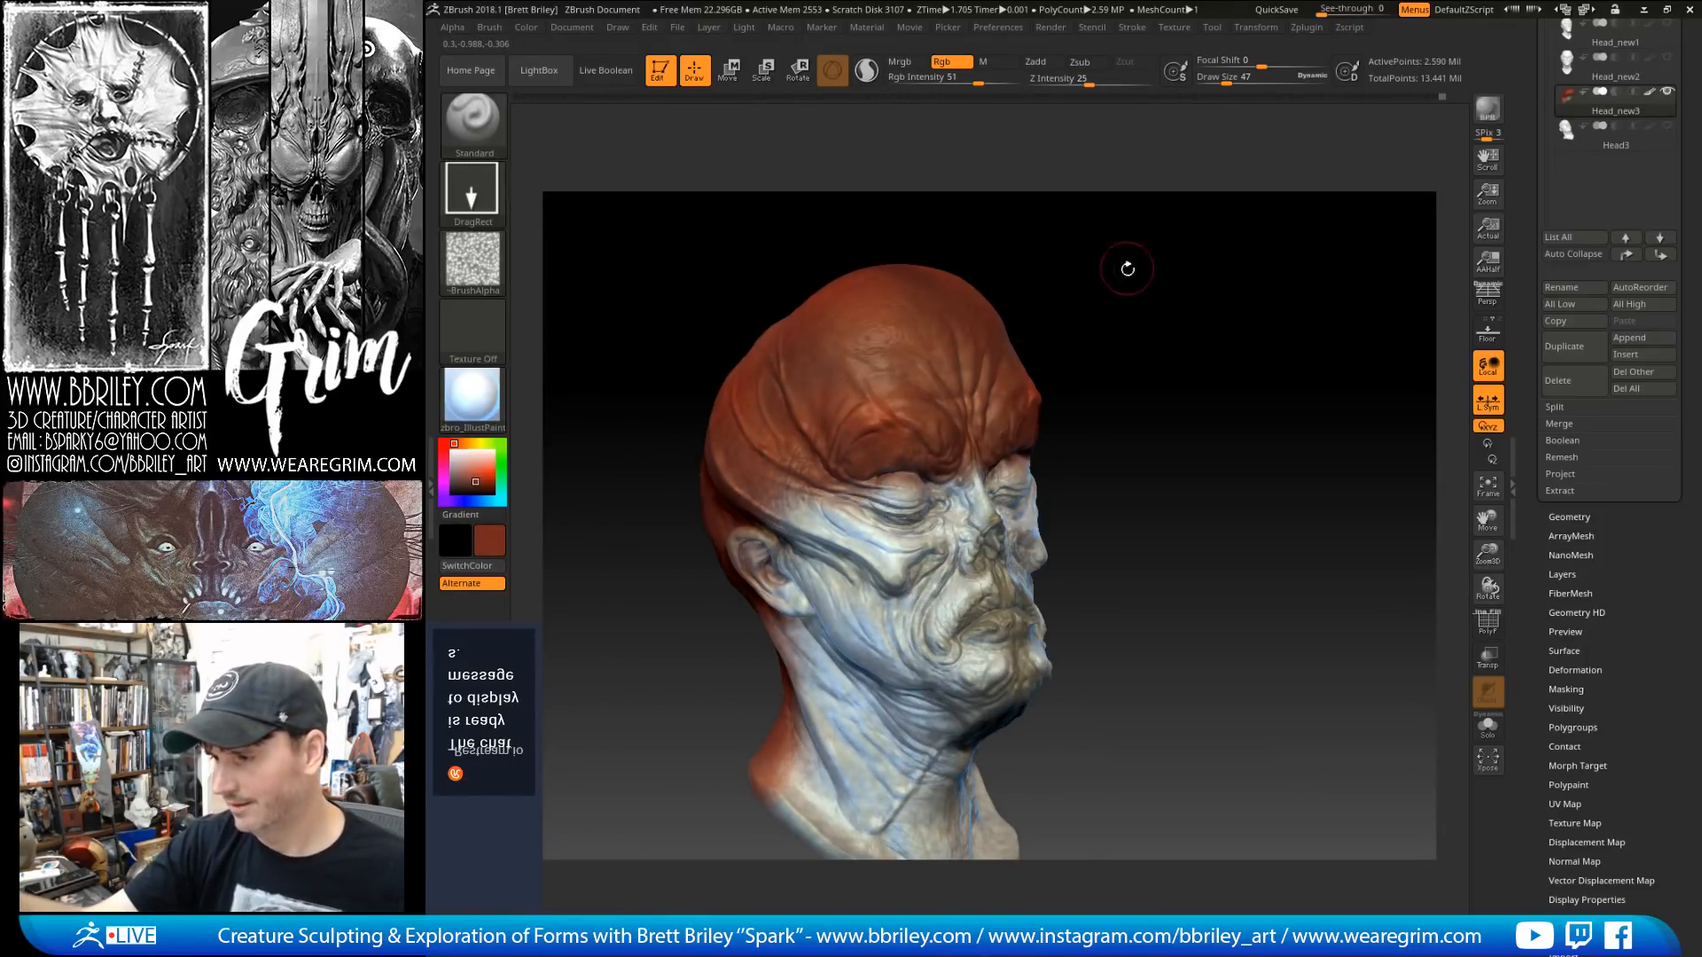
Step: Reduce the draw size to 39 and paint reddish brown into the nose cavity
{"action": "left_click_drag", "start_coordinate": [1124, 266], "coordinate": [852, 362]}
{"action": "left_click_drag", "start_coordinate": [1181, 253], "coordinate": [1196, 202]}
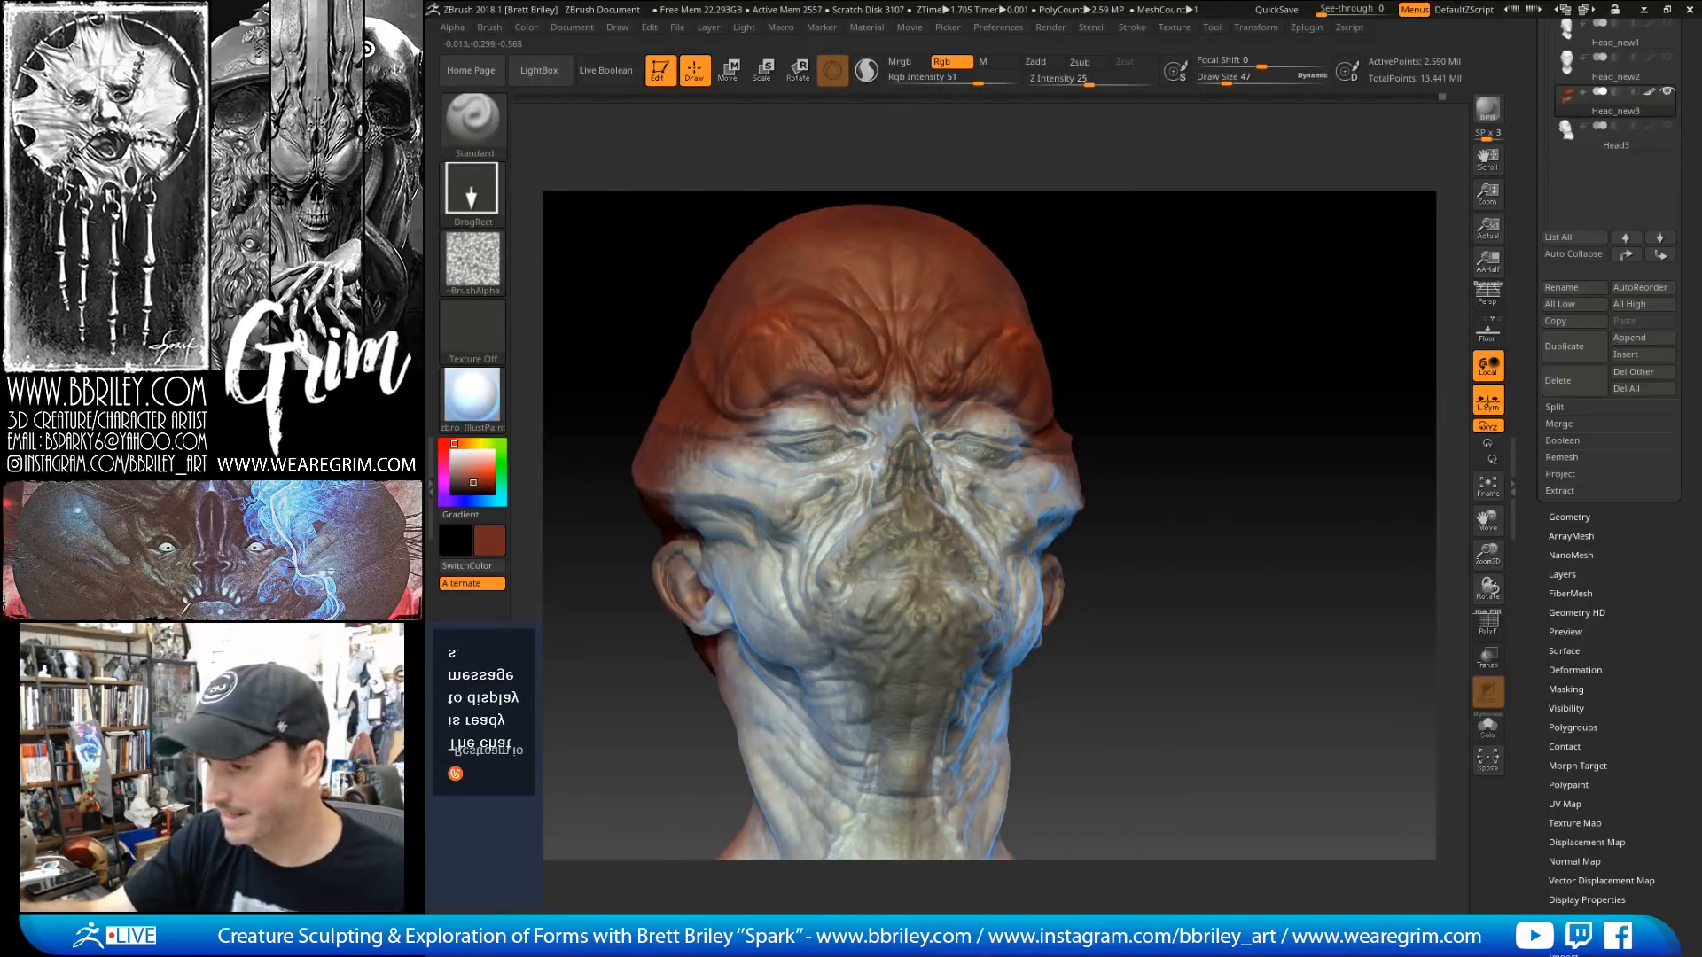
{"action": "key", "text": "s"}
{"action": "left_click_drag", "start_coordinate": [910, 452], "coordinate": [907, 452]}
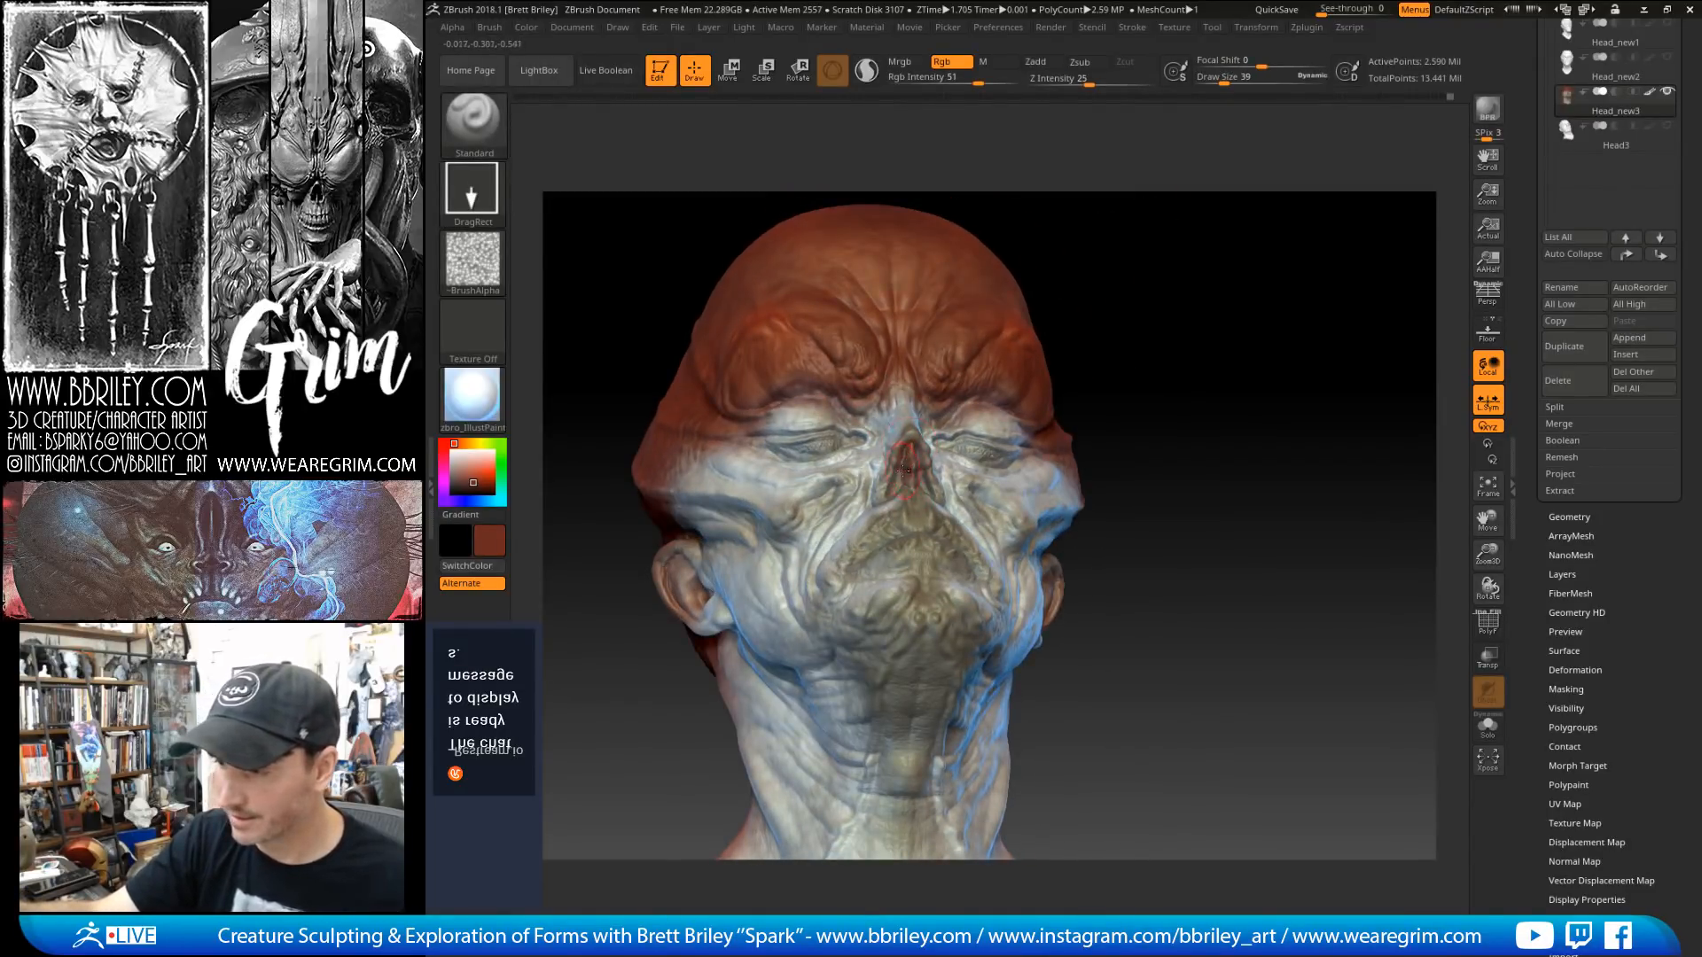
{"action": "left_click_drag", "start_coordinate": [1120, 216], "coordinate": [1019, 372]}
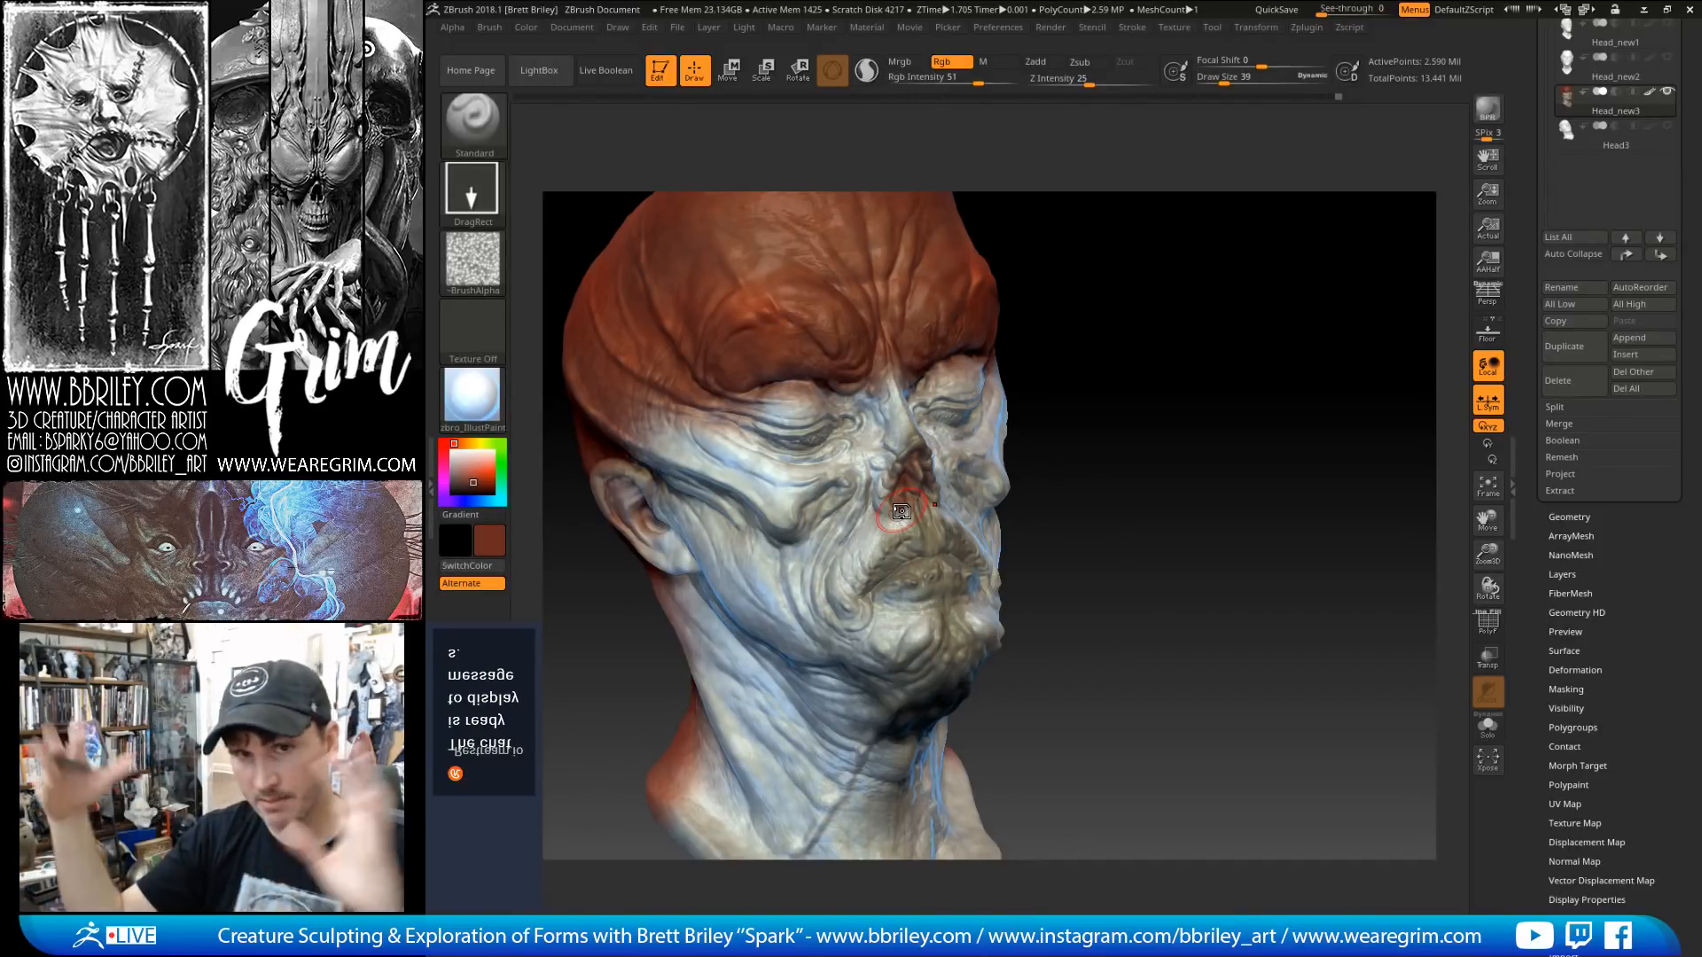
{"action": "mouse_move", "coordinate": [1174, 316]}
{"action": "left_mouse_down"}
{"action": "mouse_move", "coordinate": [1115, 313]}
{"action": "mouse_move", "coordinate": [1153, 318]}
{"action": "left_mouse_up"}
{"action": "left_click_drag", "start_coordinate": [1154, 317], "coordinate": [1111, 316], "text": "shift"}
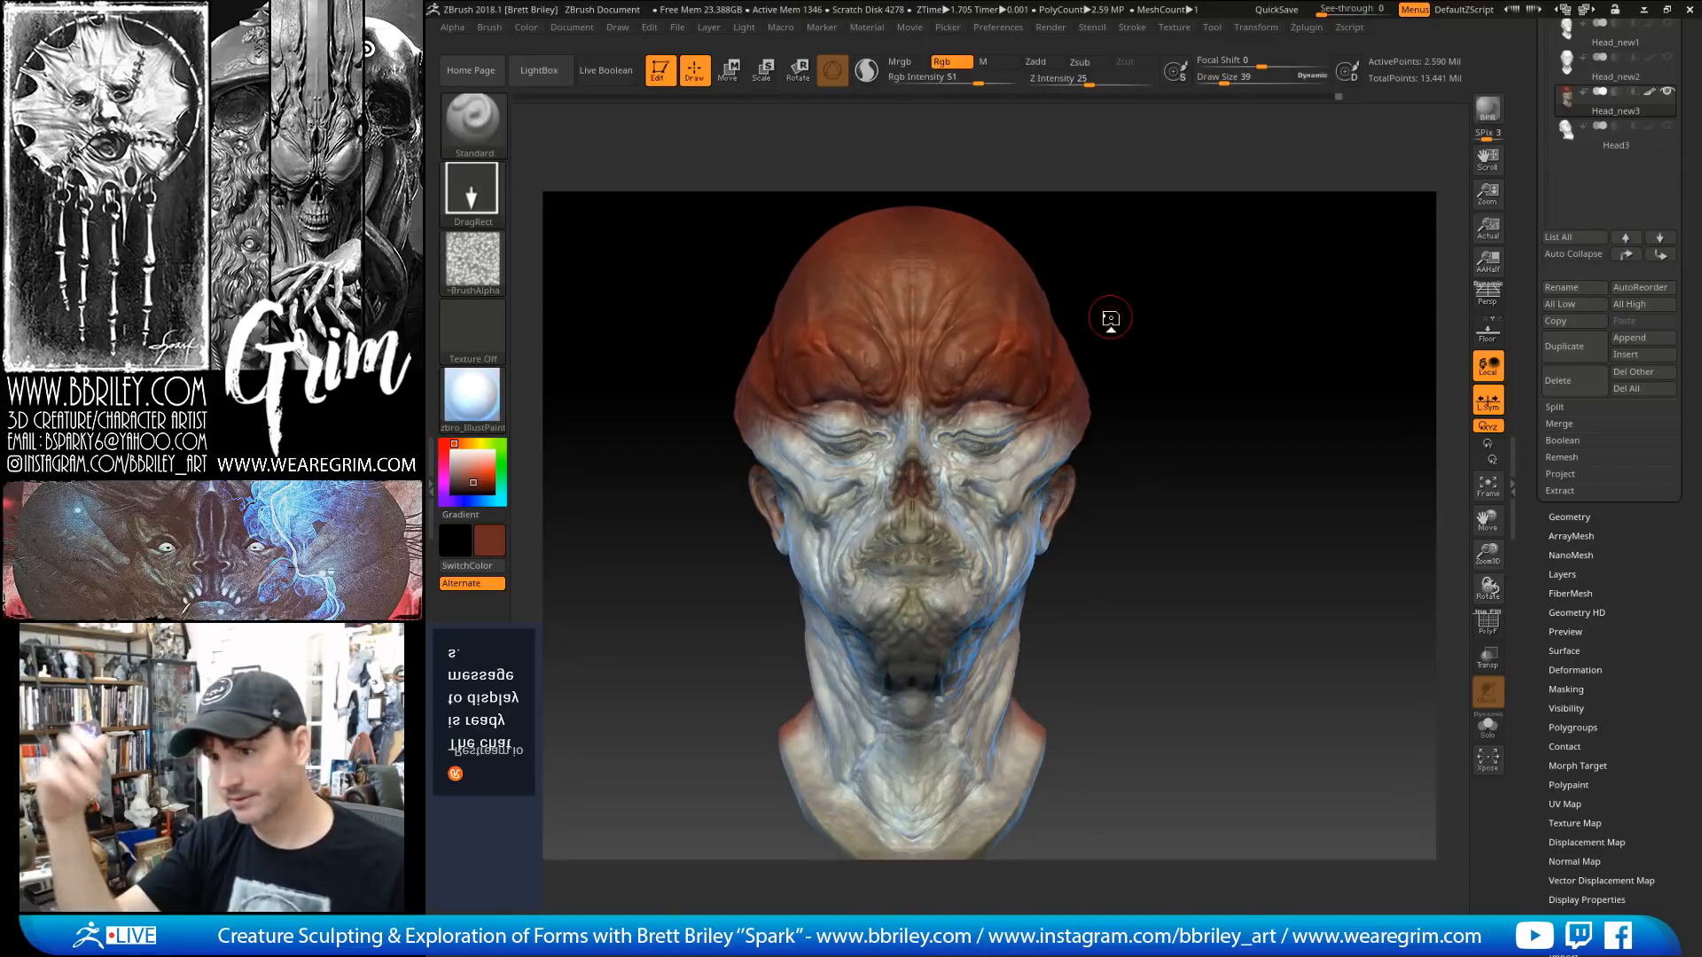
Step: Paint reddish brown over the lips and the skin between the nose and the upper lip
{"action": "left_click_drag", "start_coordinate": [1111, 318], "coordinate": [1085, 370]}
{"action": "mouse_move", "coordinate": [828, 467]}
{"action": "left_mouse_down"}
{"action": "mouse_move", "coordinate": [817, 520]}
{"action": "mouse_move", "coordinate": [869, 570]}
{"action": "left_mouse_up"}
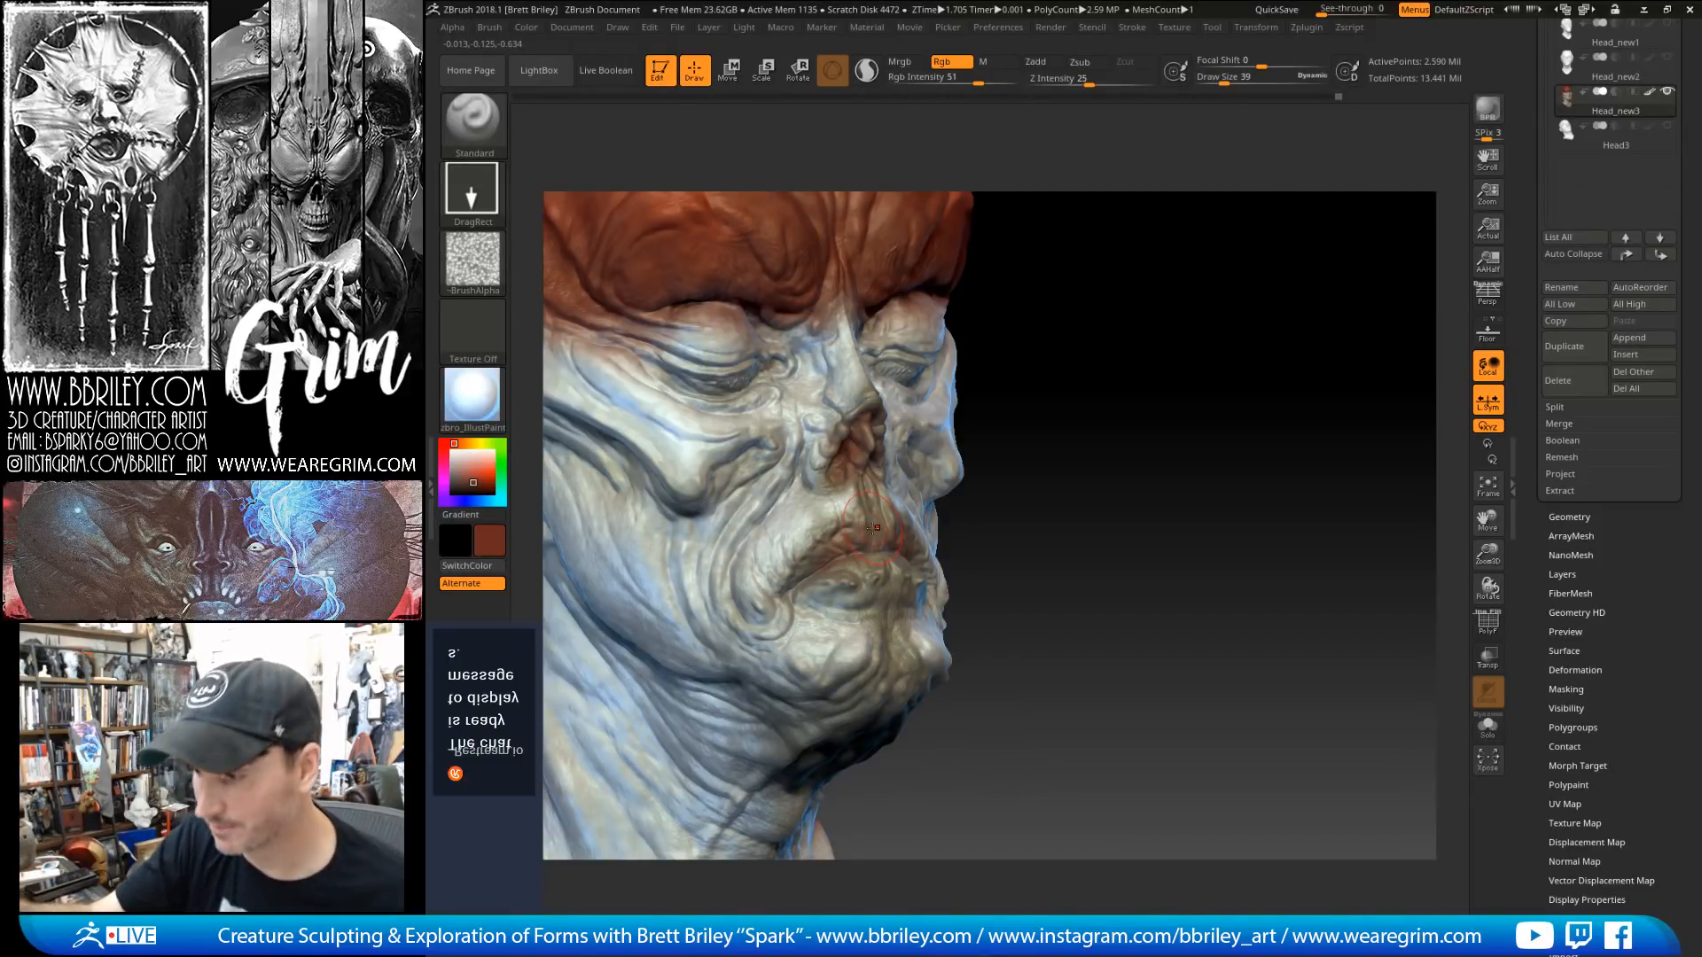
{"action": "left_click_drag", "start_coordinate": [1083, 412], "coordinate": [1002, 482]}
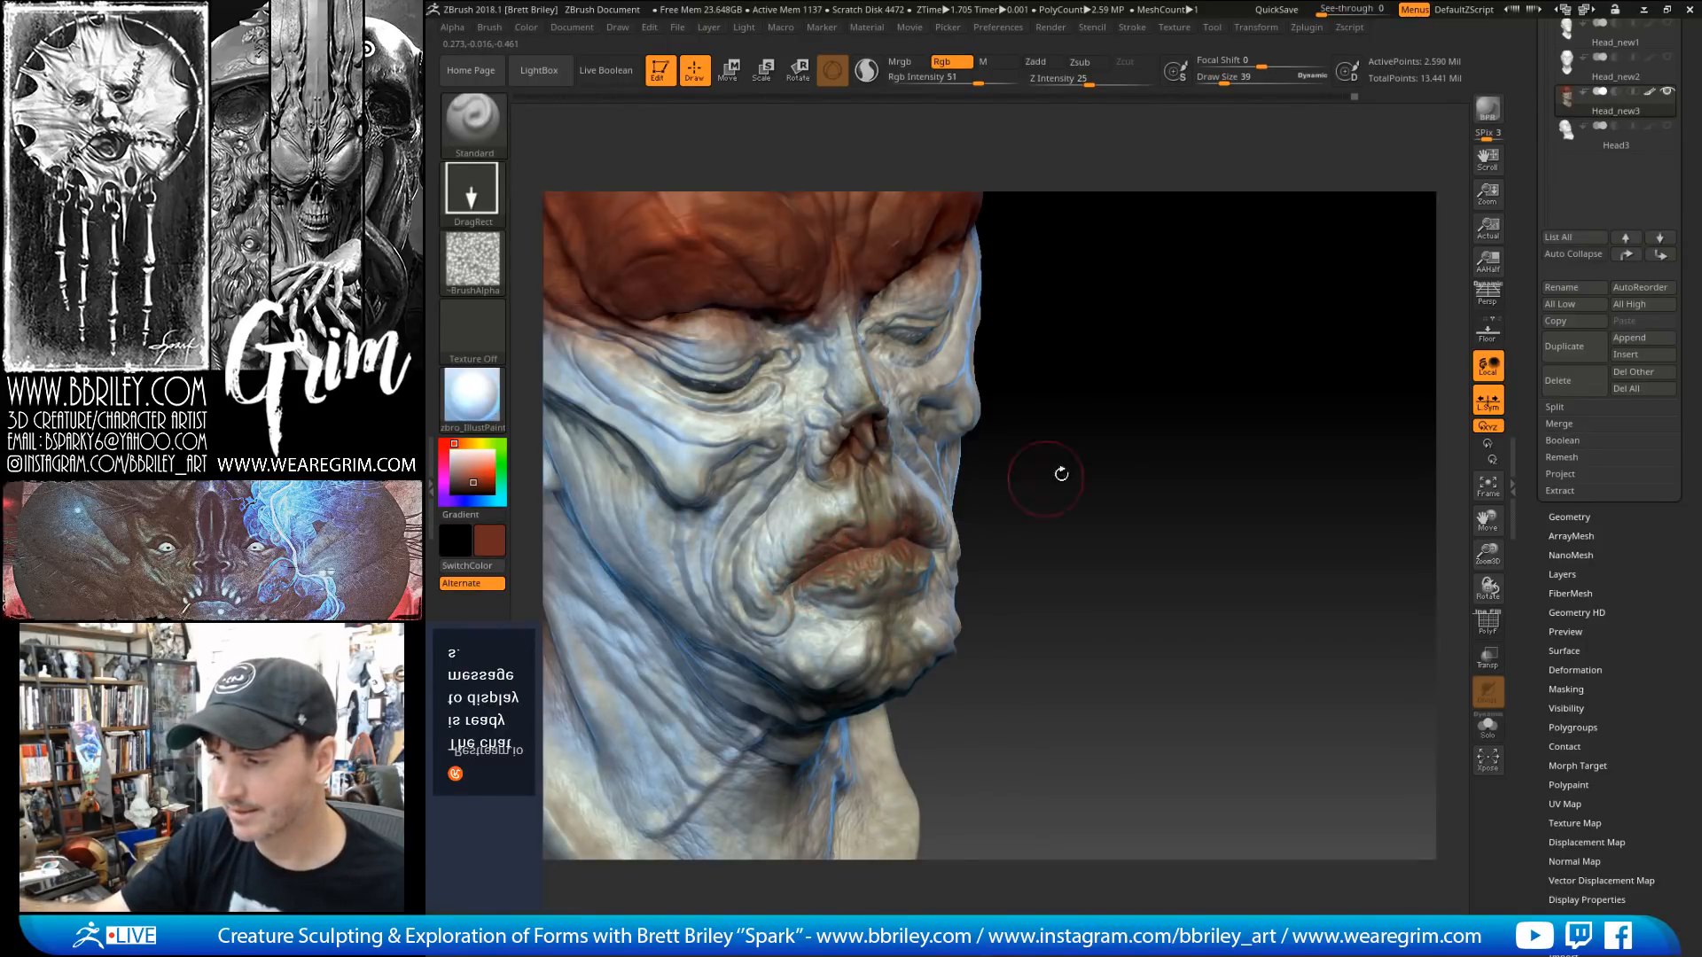
{"action": "left_click_drag", "start_coordinate": [1012, 473], "coordinate": [864, 527]}
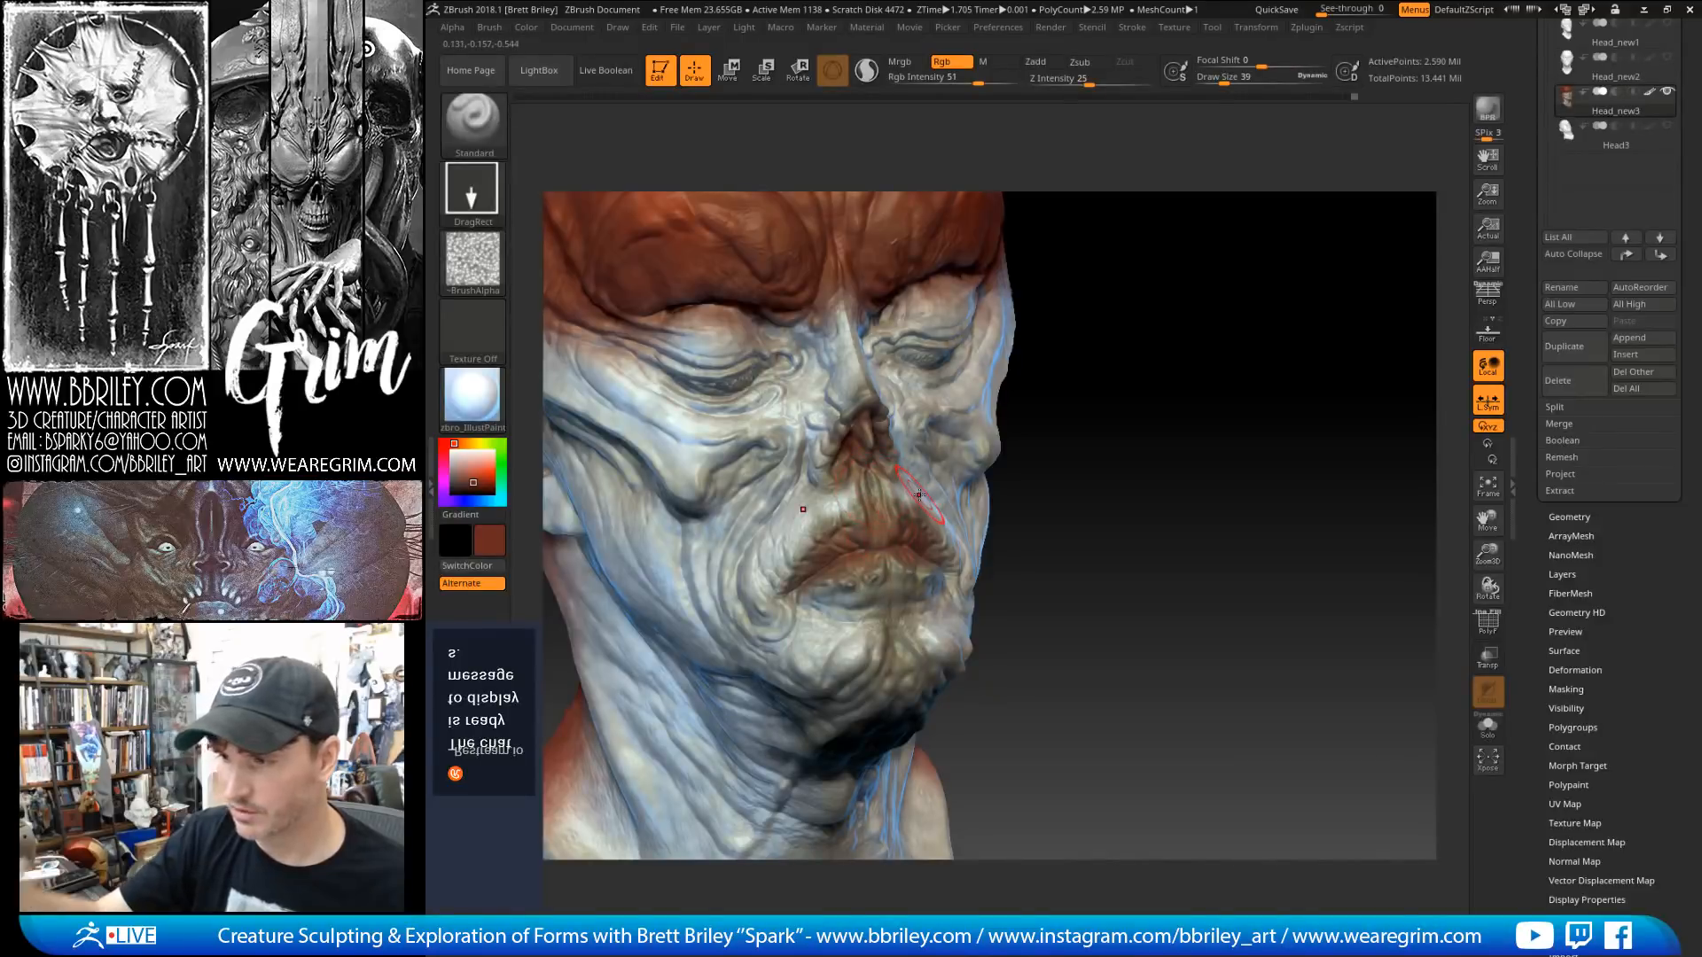
{"action": "left_click_drag", "start_coordinate": [1037, 417], "coordinate": [1055, 398]}
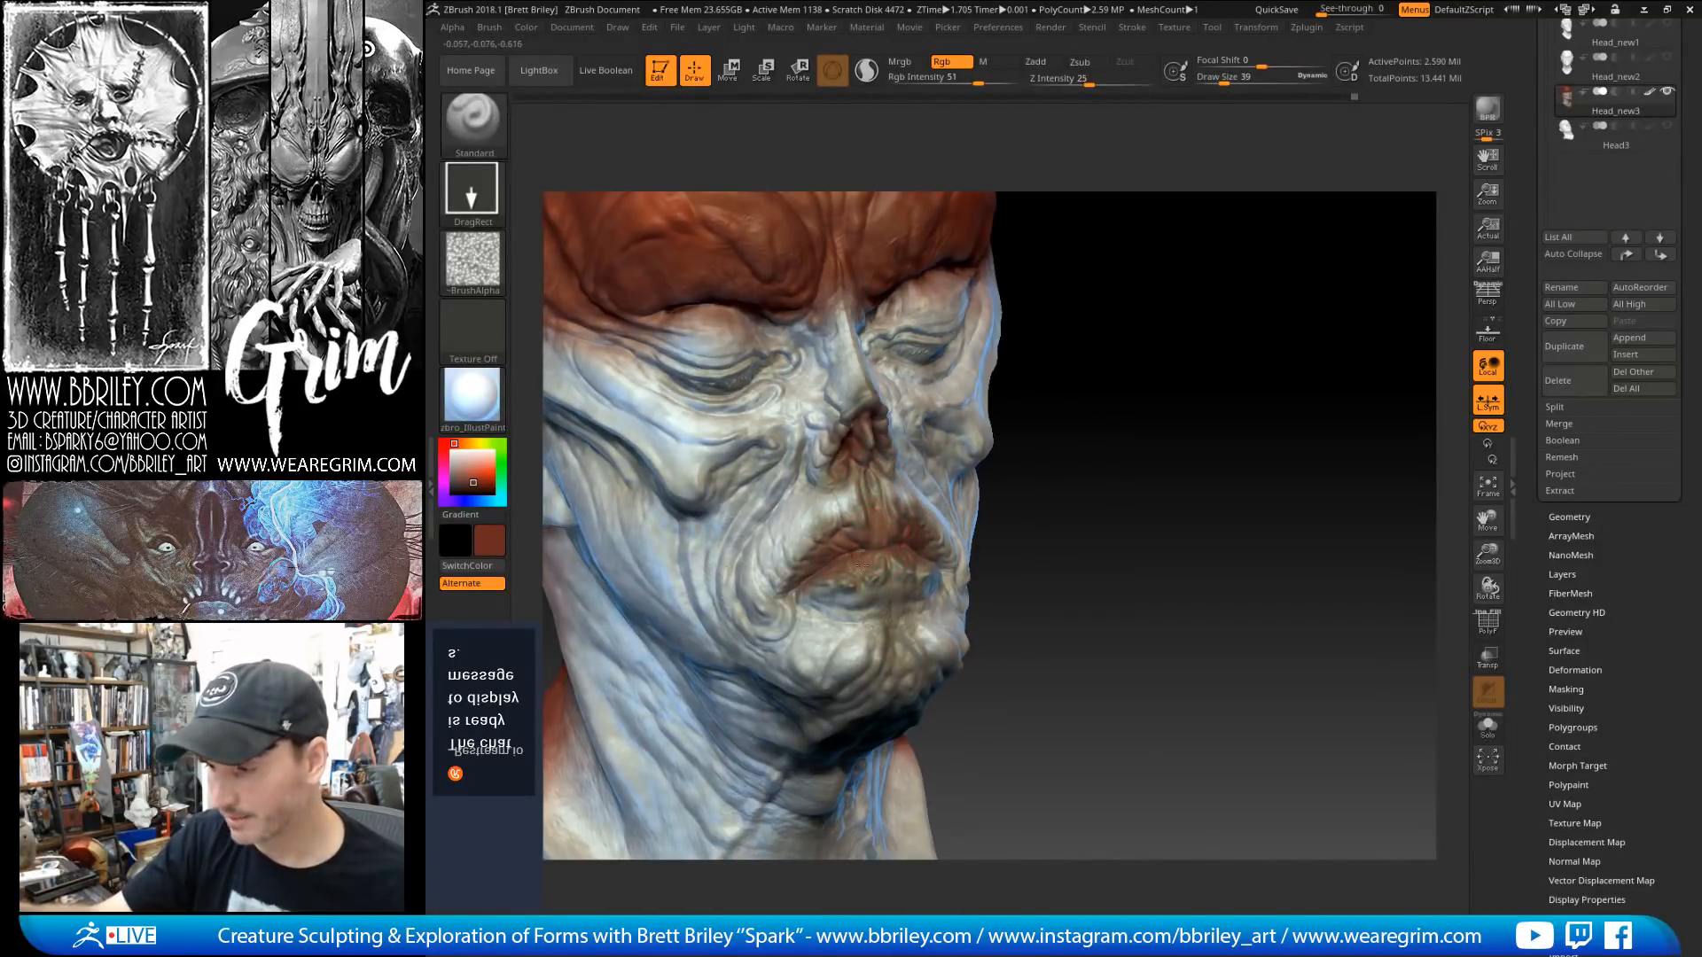
{"action": "left_click_drag", "start_coordinate": [1133, 454], "coordinate": [988, 416]}
Step: Set the draw size to 29 and paint red tones around the nose bridge and inner brows
{"action": "key", "text": "s"}
{"action": "mouse_move", "coordinate": [715, 408]}
{"action": "left_mouse_down"}
{"action": "mouse_move", "coordinate": [695, 401]}
{"action": "mouse_move", "coordinate": [754, 404]}
{"action": "mouse_move", "coordinate": [792, 379]}
{"action": "mouse_move", "coordinate": [782, 348]}
{"action": "mouse_move", "coordinate": [819, 368]}
{"action": "left_mouse_up"}
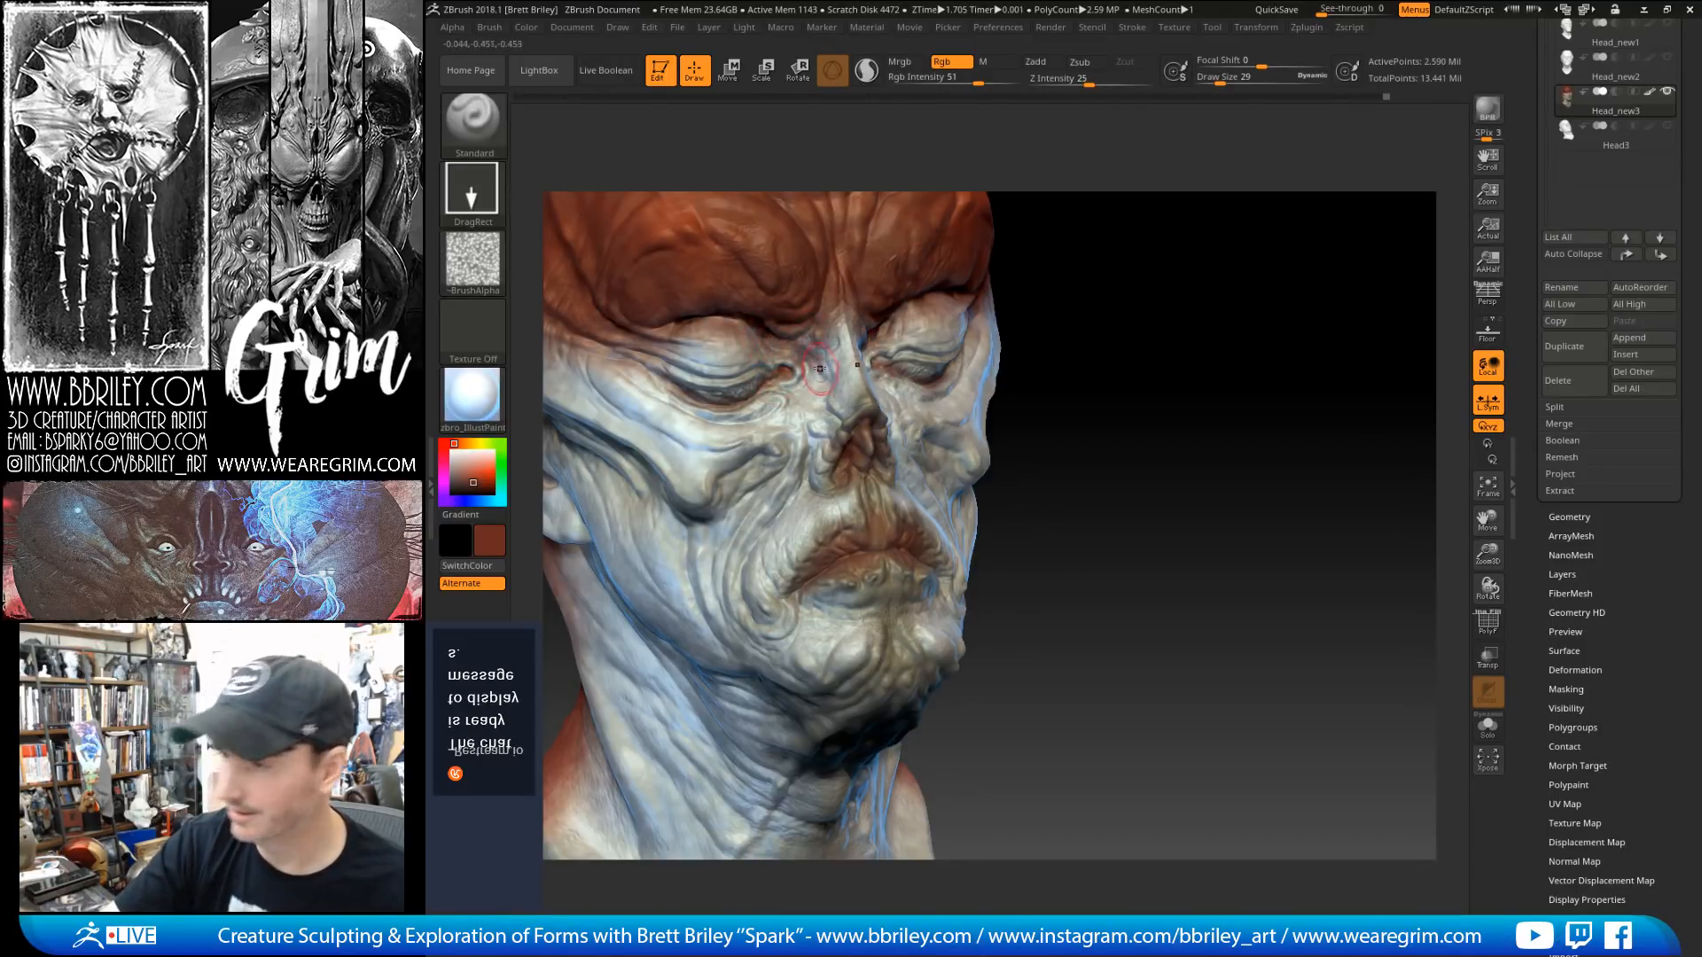
{"action": "mouse_move", "coordinate": [1081, 259]}
{"action": "left_mouse_down"}
{"action": "mouse_move", "coordinate": [1144, 261]}
{"action": "mouse_move", "coordinate": [1140, 334]}
{"action": "left_mouse_up"}
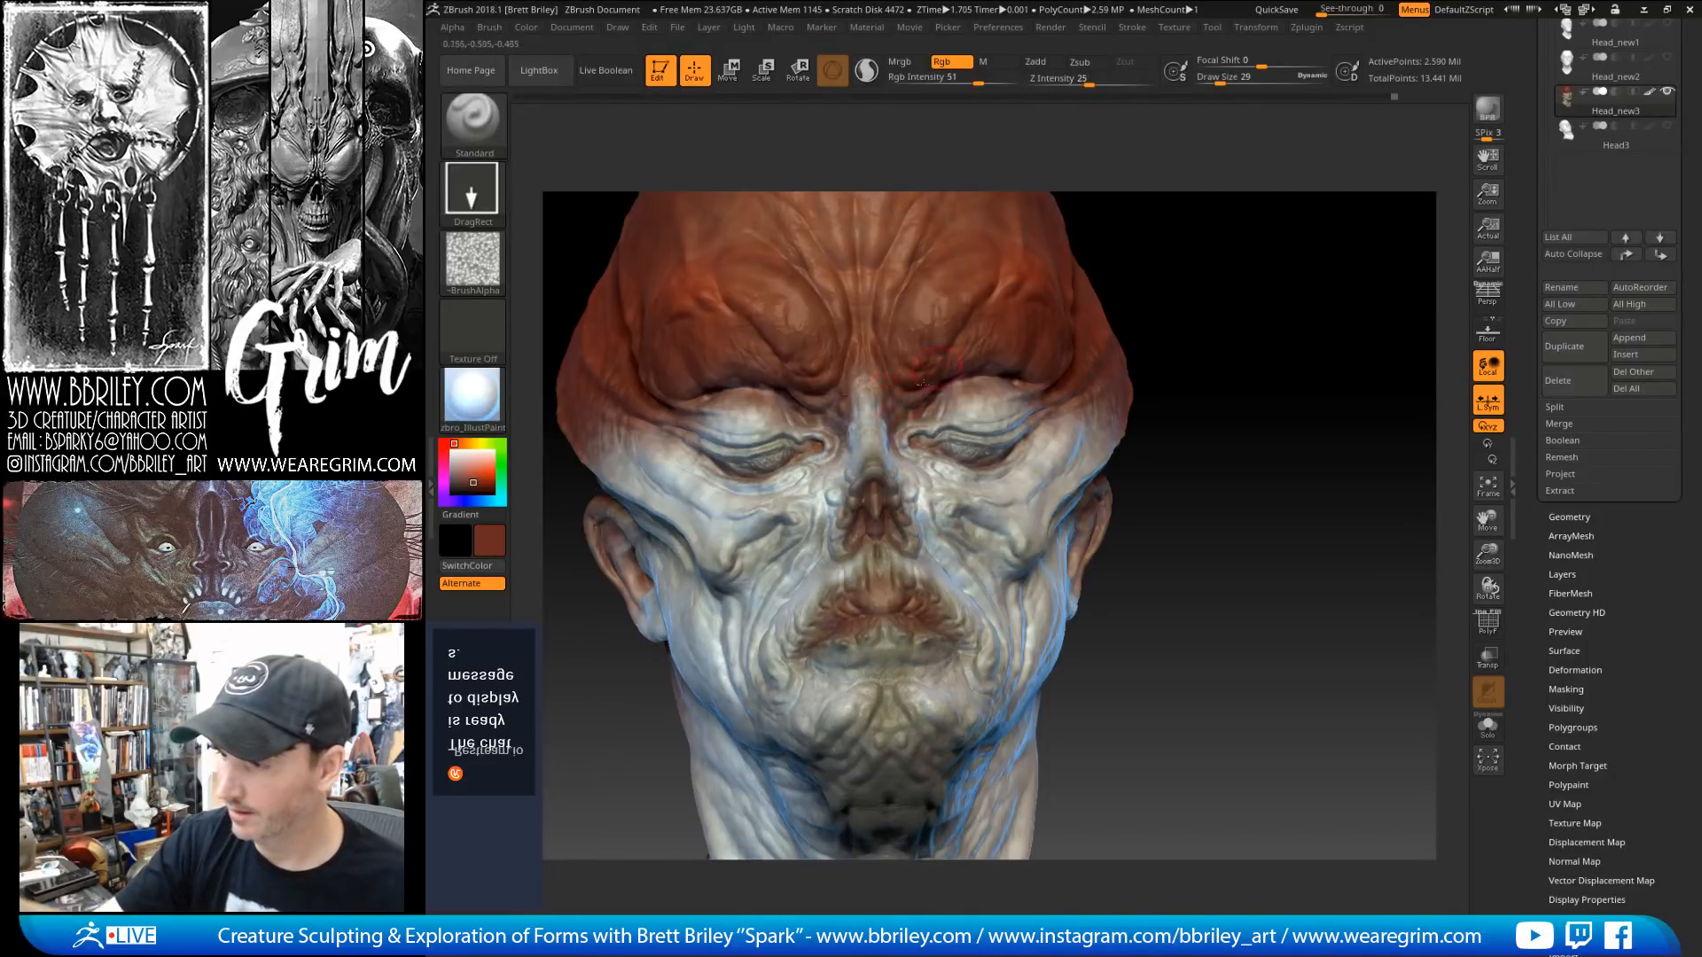
{"action": "left_click_drag", "start_coordinate": [1081, 298], "coordinate": [868, 392], "text": "shift"}
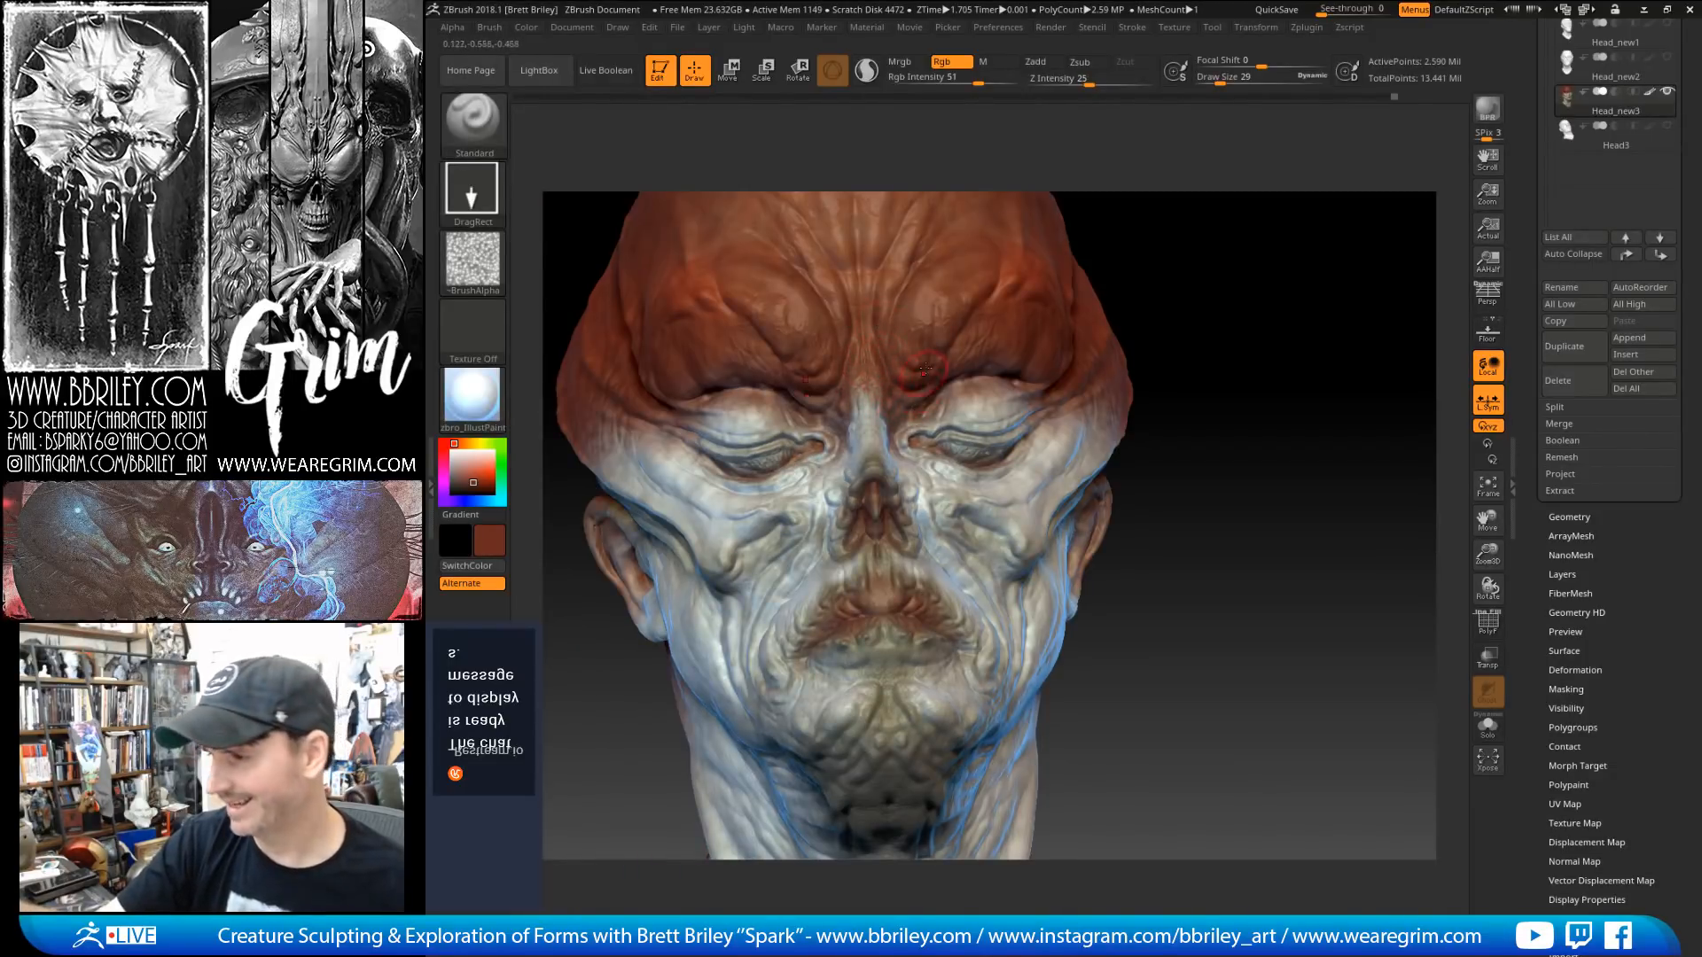
Step: Sample a dark reddish brown from the model and paint it around the inner eye corners
{"action": "mouse_move", "coordinate": [1218, 263]}
{"action": "left_mouse_down"}
{"action": "mouse_move", "coordinate": [1235, 270]}
{"action": "mouse_move", "coordinate": [1215, 273]}
{"action": "mouse_move", "coordinate": [1223, 324]}
{"action": "left_mouse_up"}
{"action": "key", "text": "c"}
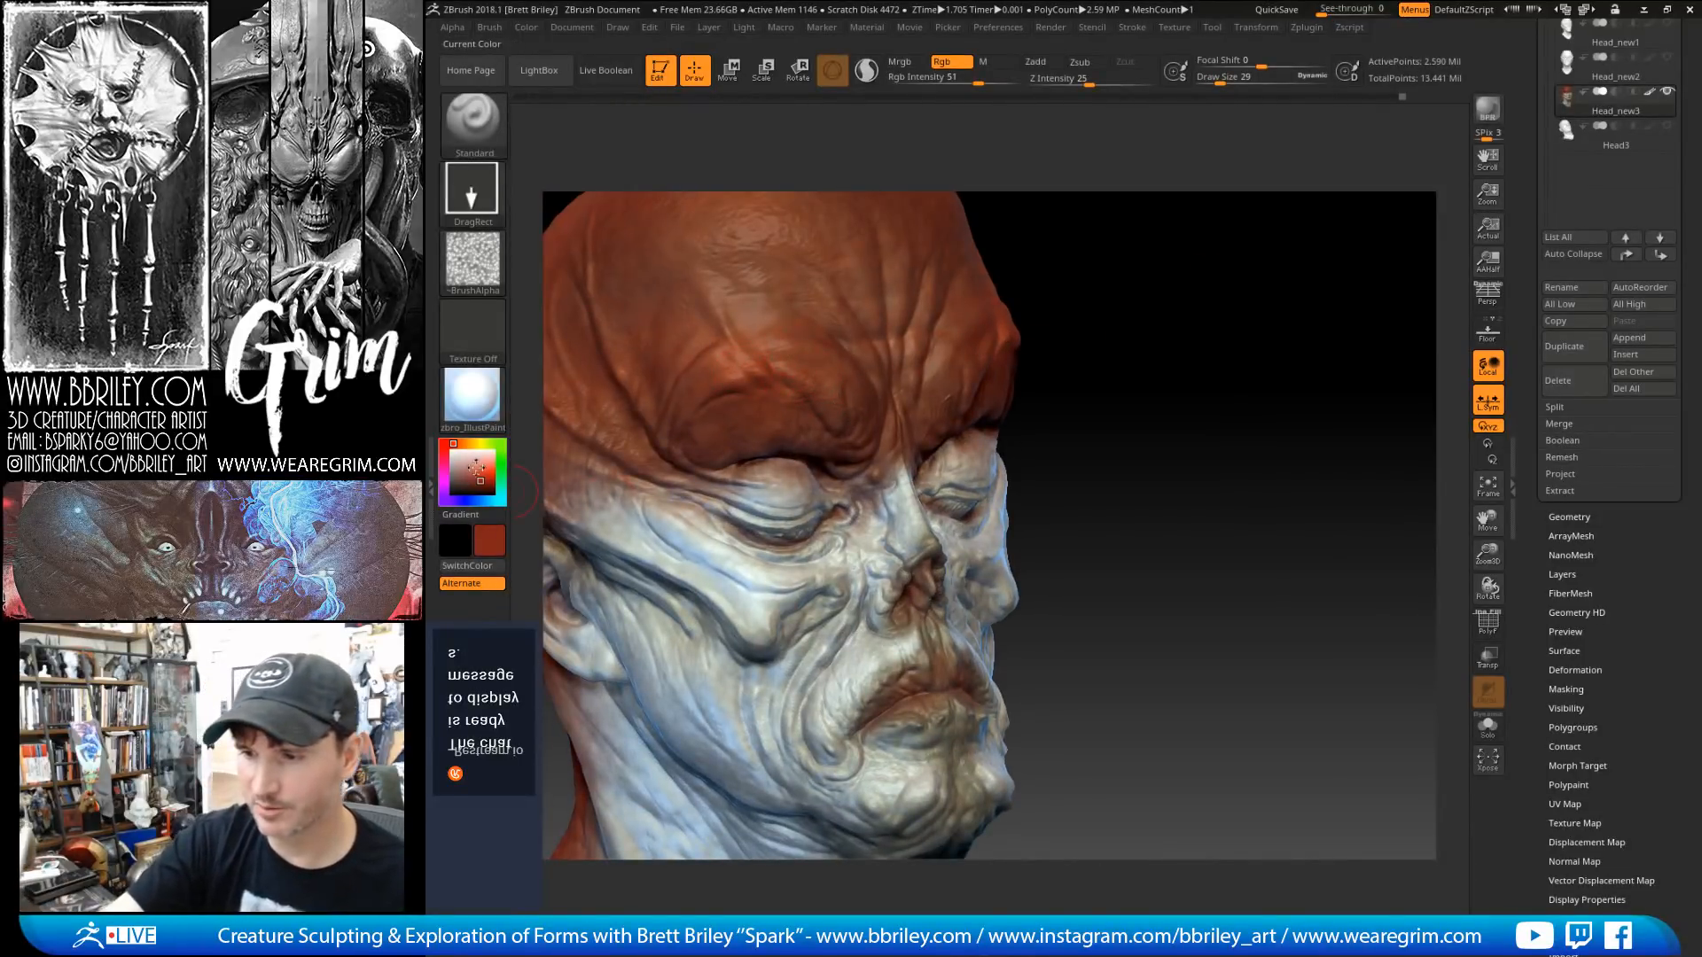
{"action": "left_click_drag", "start_coordinate": [1150, 365], "coordinate": [1110, 310]}
{"action": "key", "text": "c"}
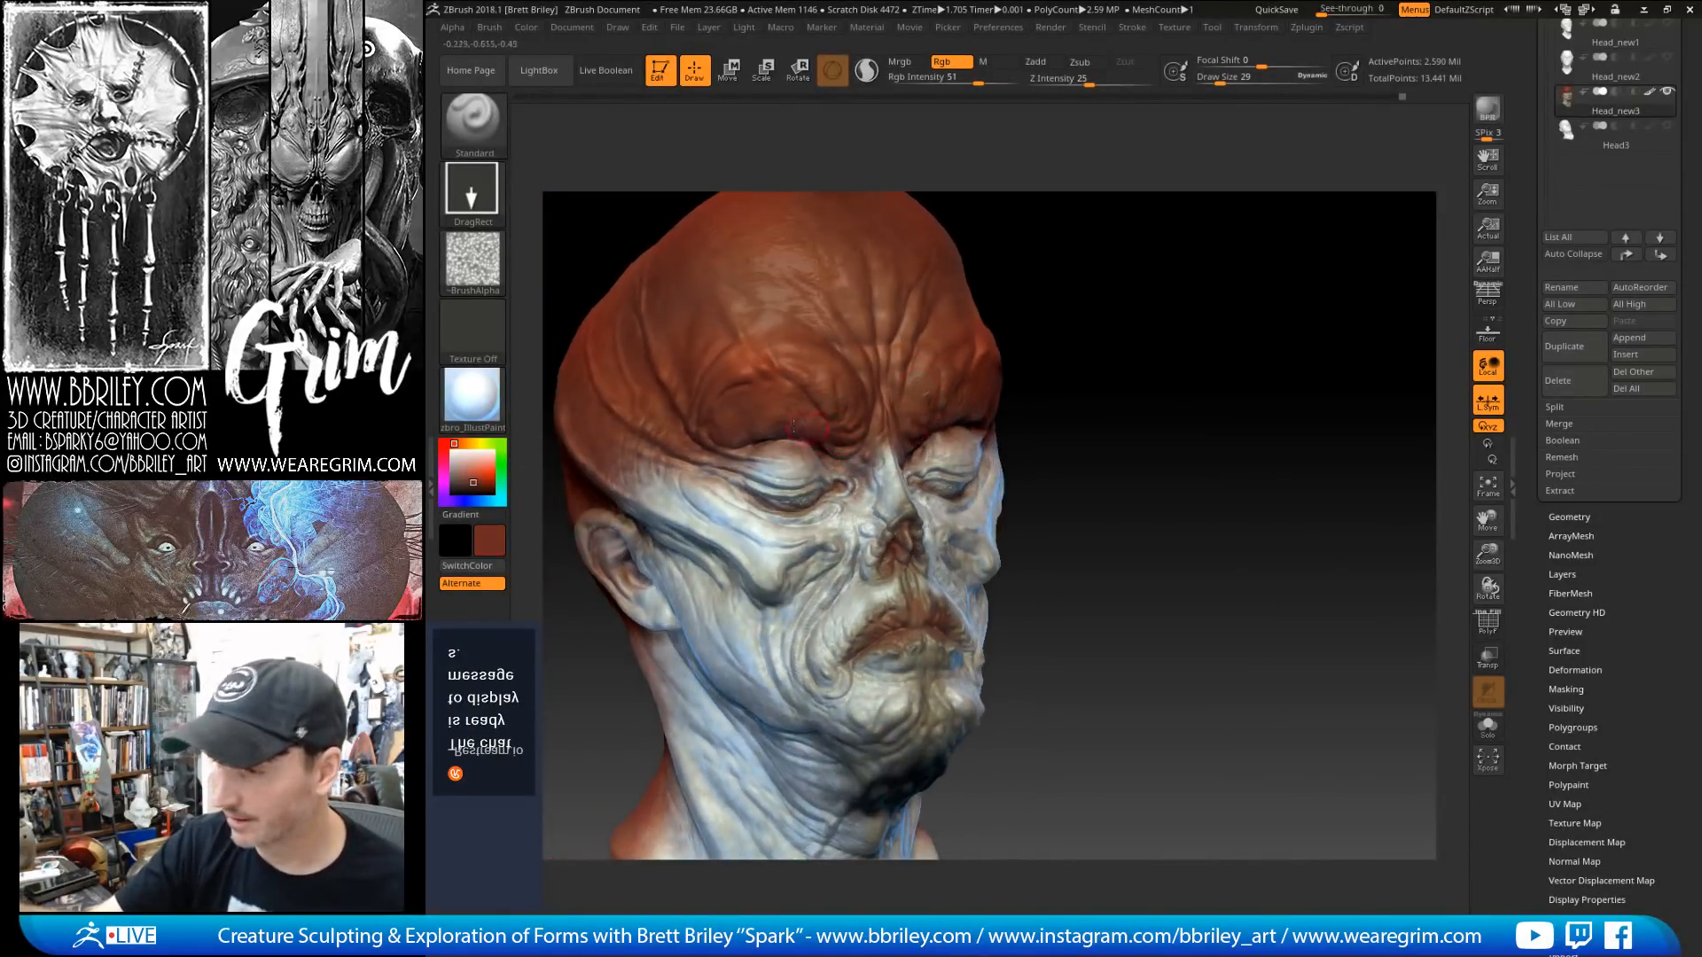
{"action": "key", "text": "c"}
{"action": "left_click_drag", "start_coordinate": [830, 460], "coordinate": [847, 466]}
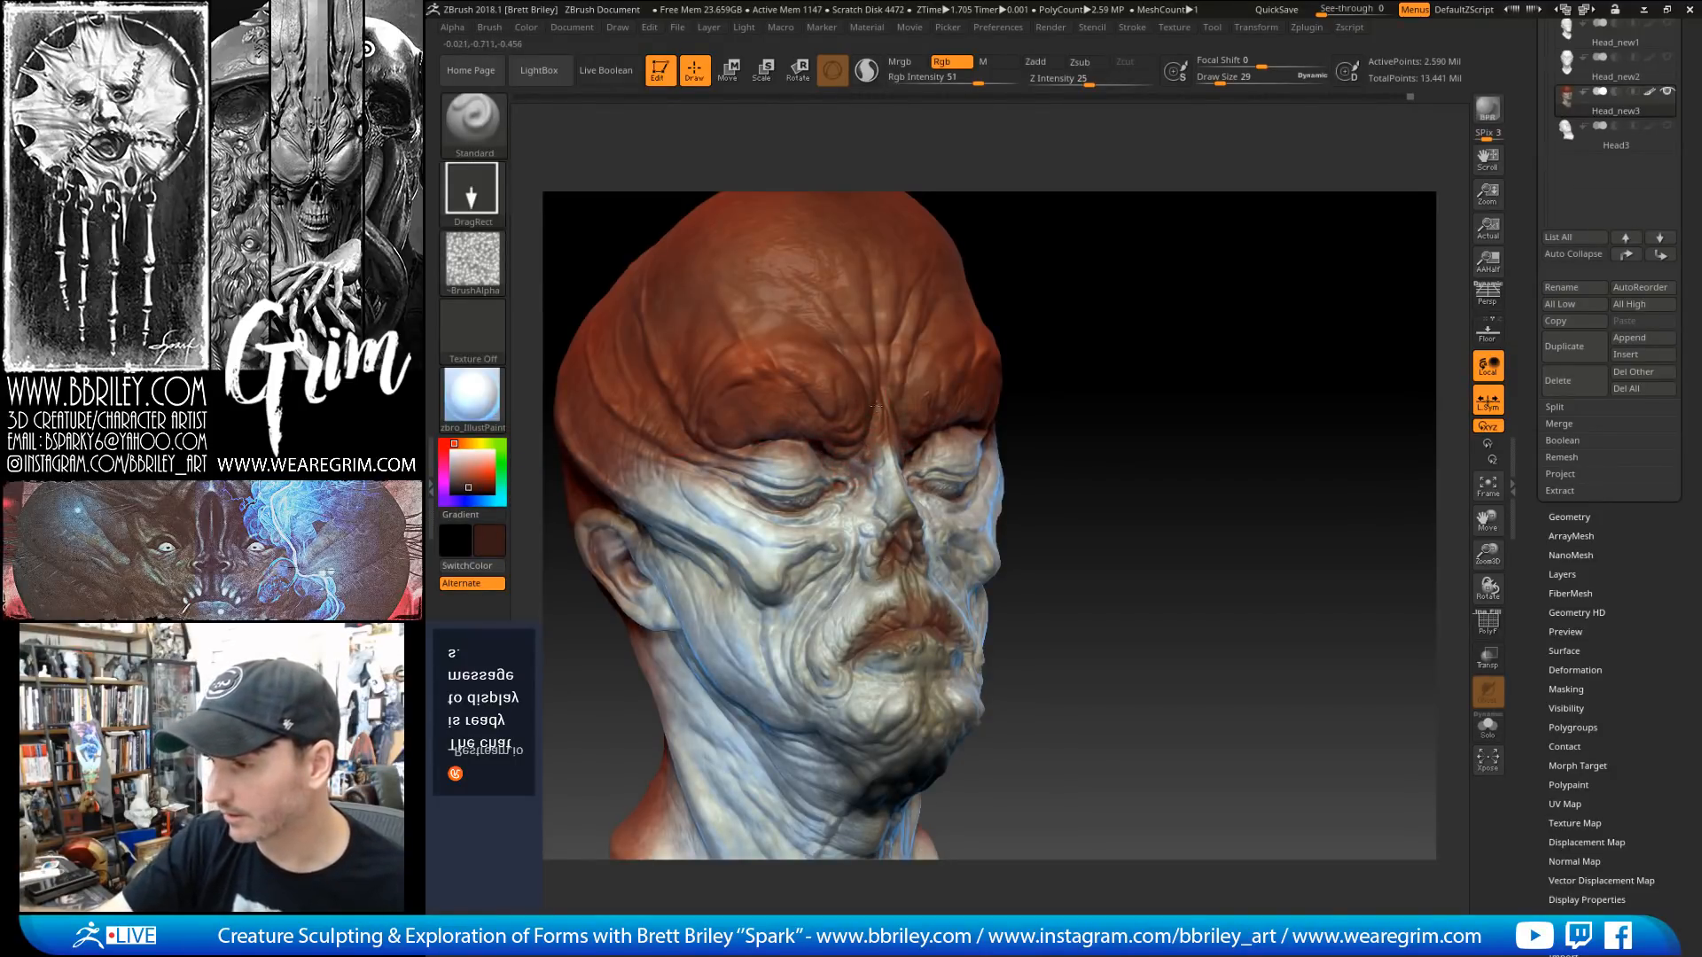
Step: Darken the vertical crease in the middle of the forehead and the inner brow hollows with dark brown
{"action": "left_click_drag", "start_coordinate": [1125, 200], "coordinate": [992, 270]}
{"action": "left_click_drag", "start_coordinate": [879, 351], "coordinate": [877, 310]}
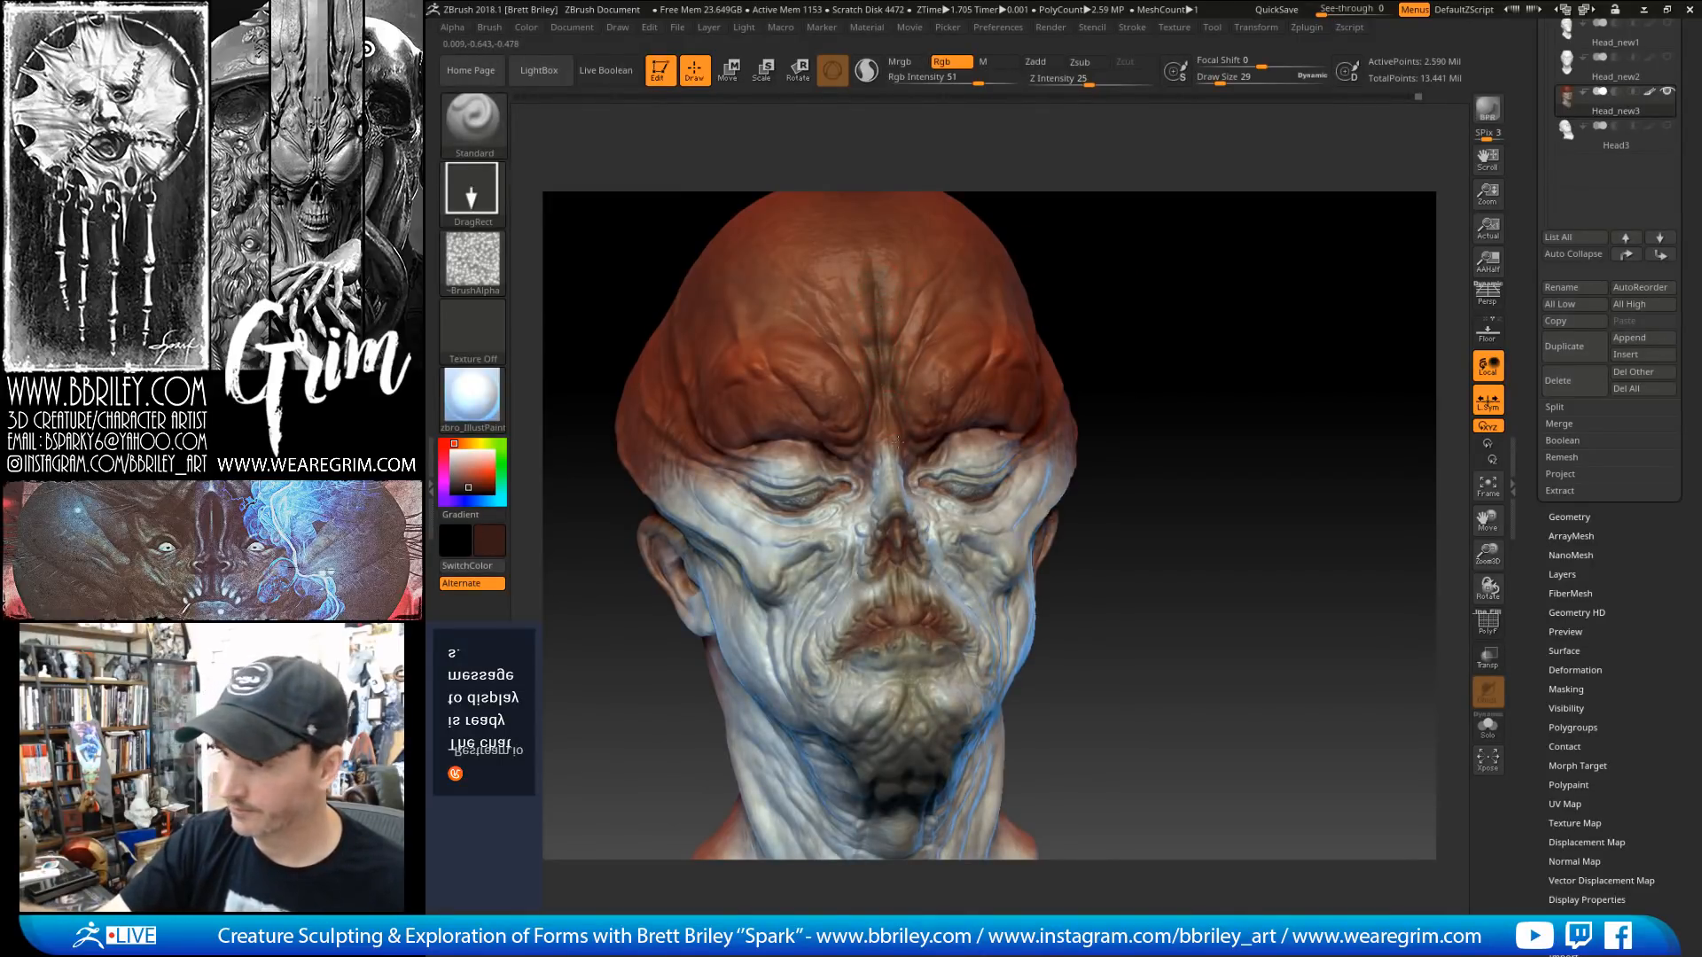
{"action": "left_click_drag", "start_coordinate": [1118, 196], "coordinate": [998, 278]}
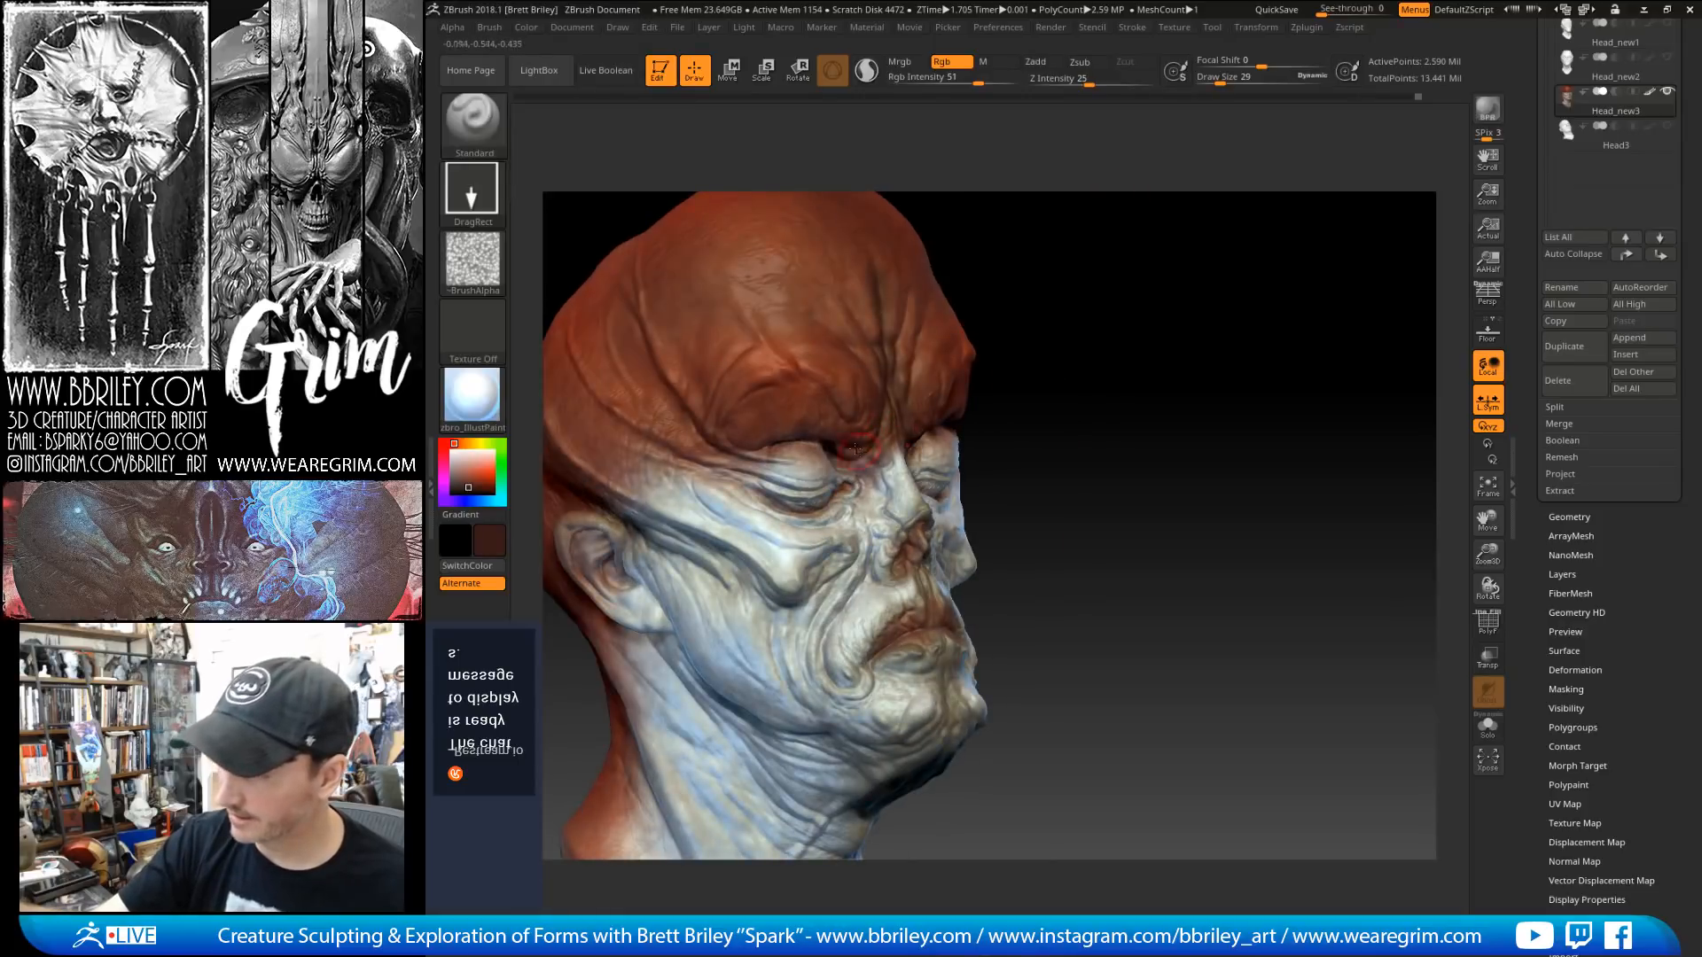
{"action": "left_click_drag", "start_coordinate": [856, 472], "coordinate": [950, 440]}
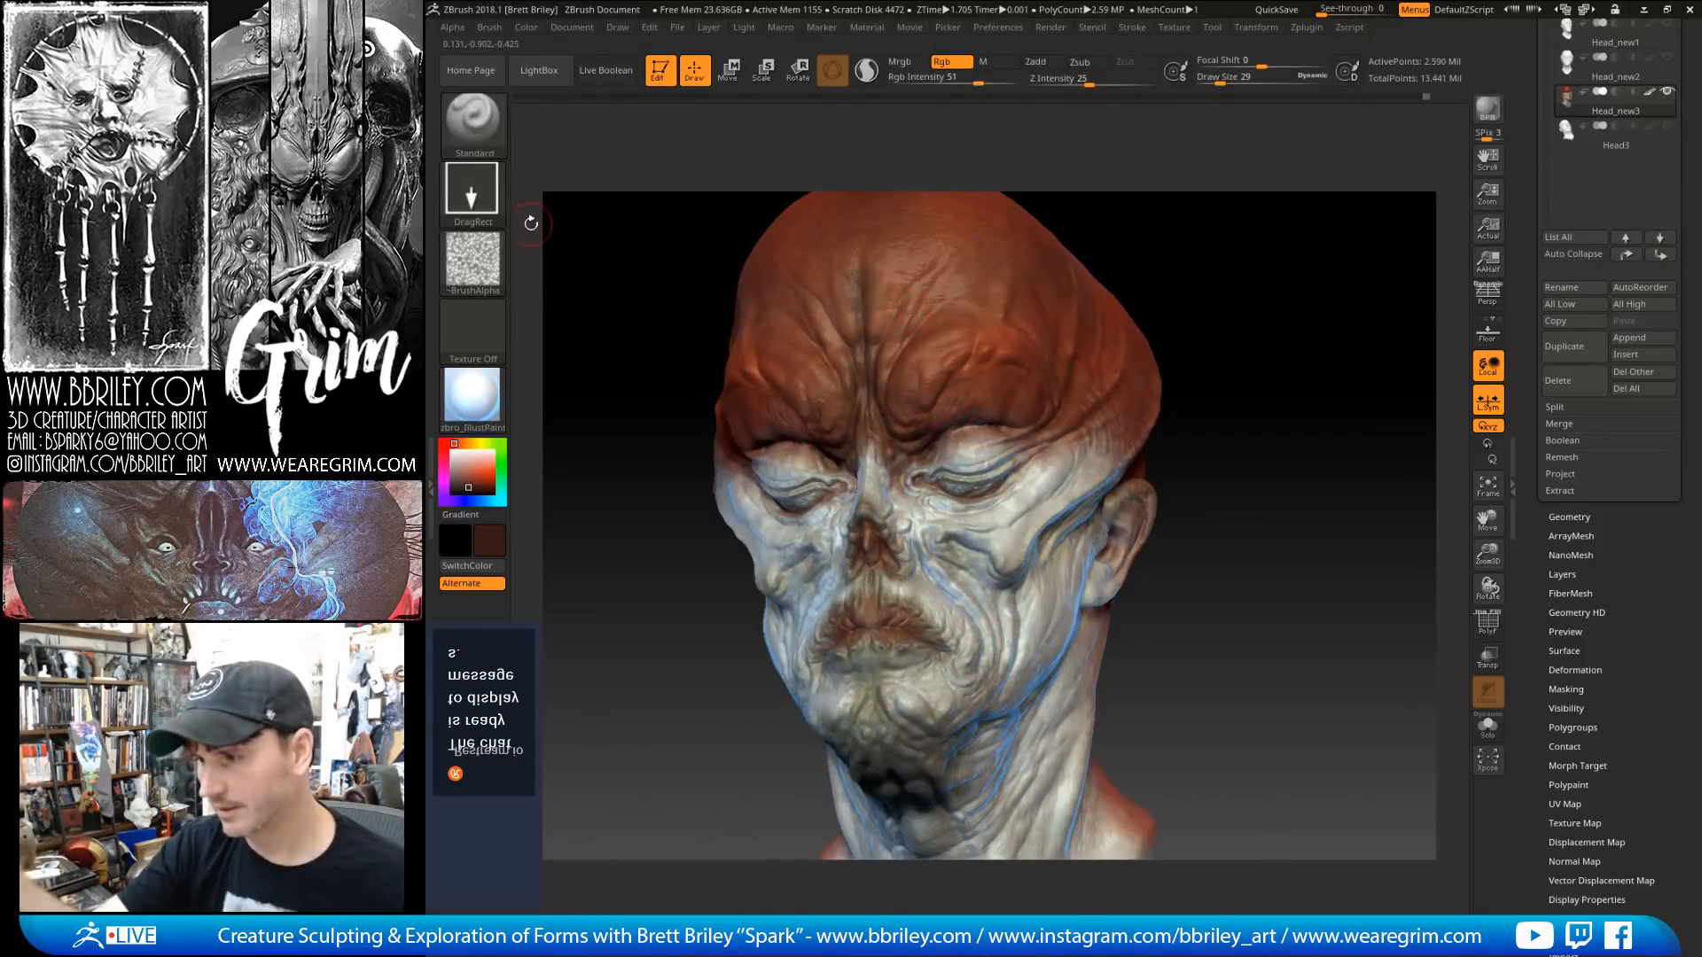
Step: Set the draw size to 16, choose a red tone matching the scalp, and switch the brush to Alpha 12
{"action": "left_click_drag", "start_coordinate": [531, 222], "coordinate": [1178, 228]}
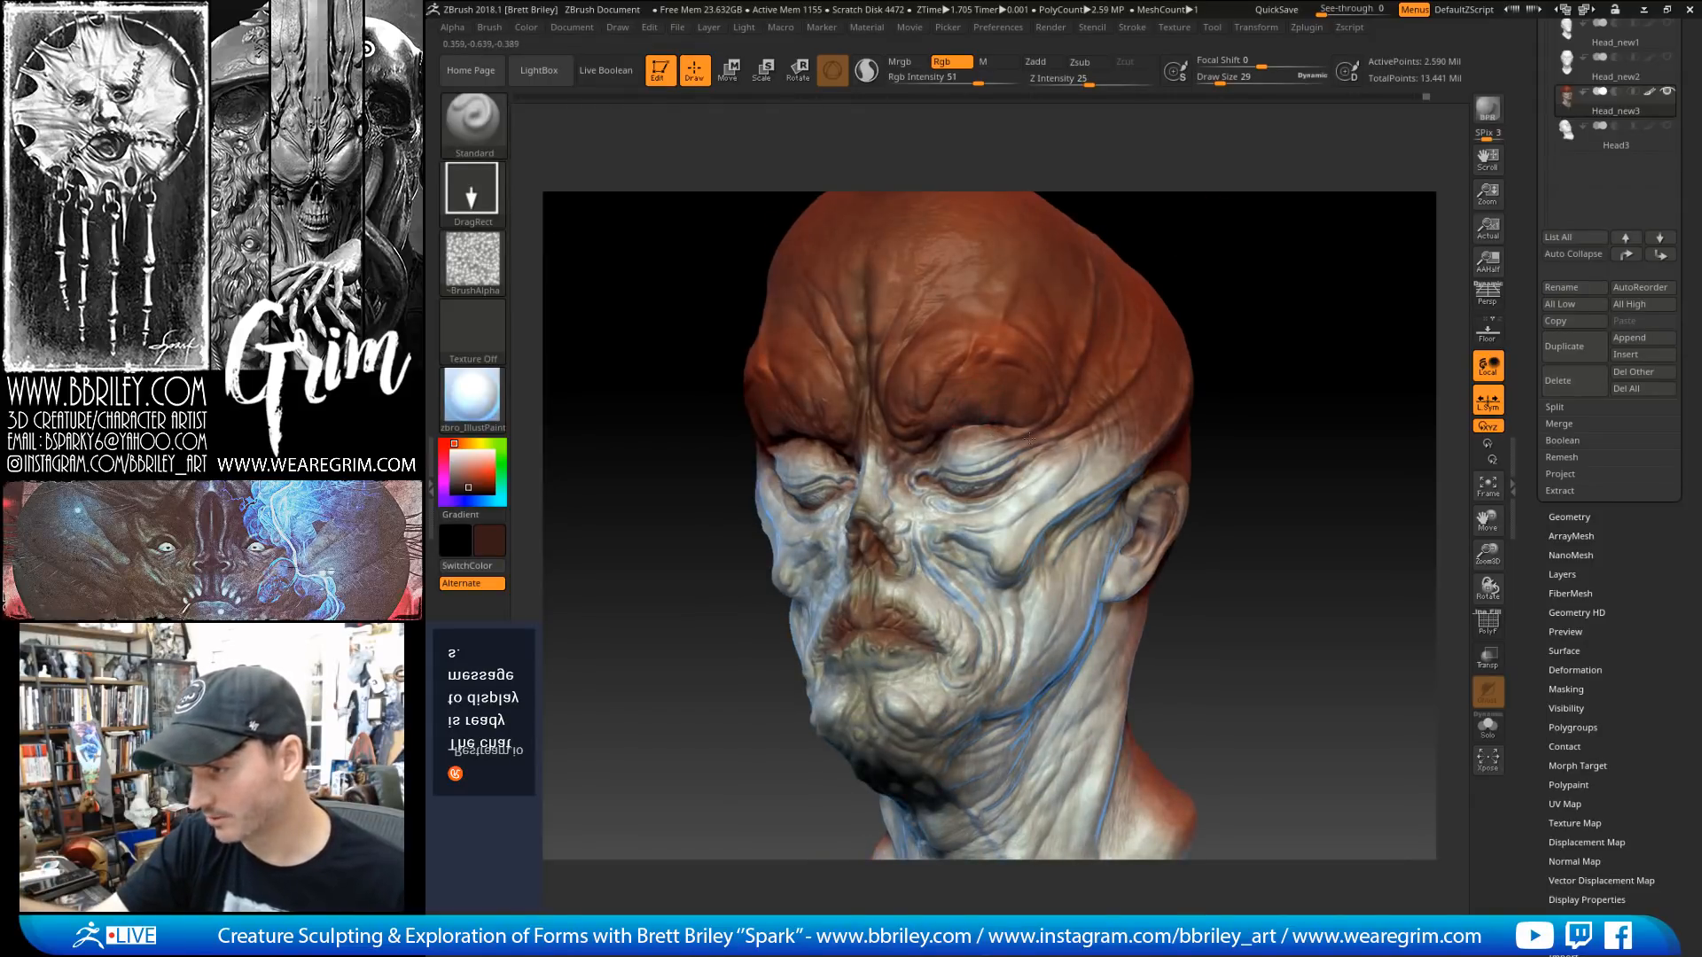
{"action": "mouse_move", "coordinate": [1152, 266]}
{"action": "left_mouse_down"}
{"action": "mouse_move", "coordinate": [1246, 262]}
{"action": "mouse_move", "coordinate": [1197, 252]}
{"action": "left_mouse_up"}
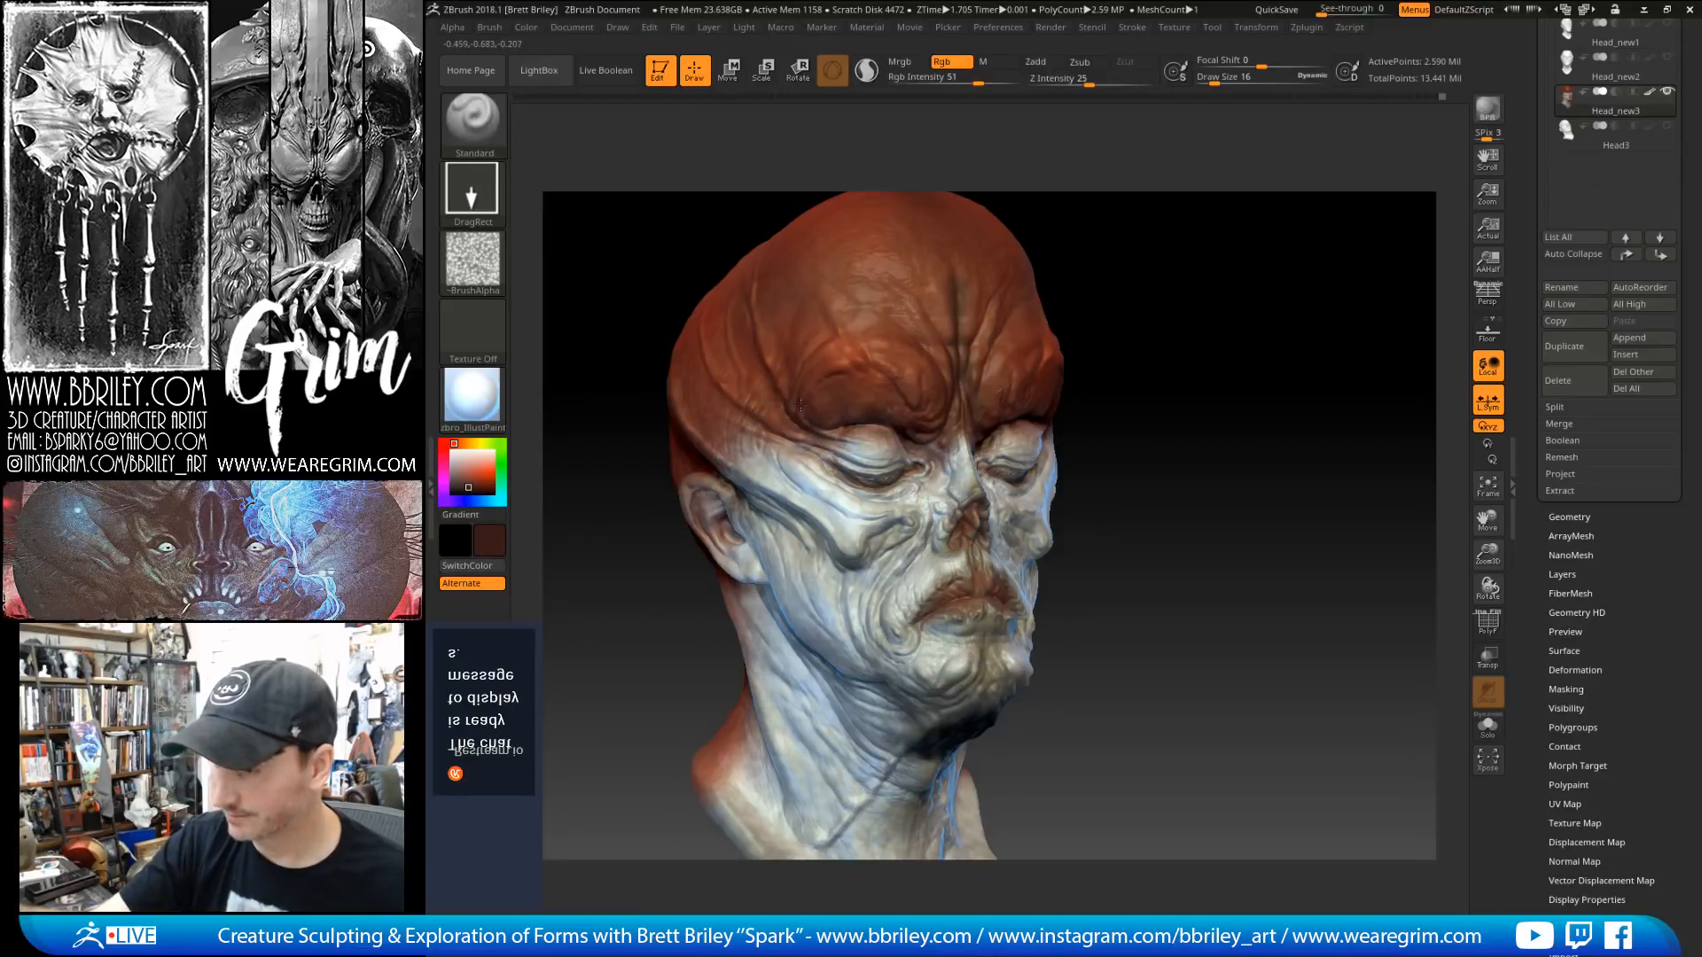
{"action": "left_click_drag", "start_coordinate": [1188, 345], "coordinate": [1093, 322]}
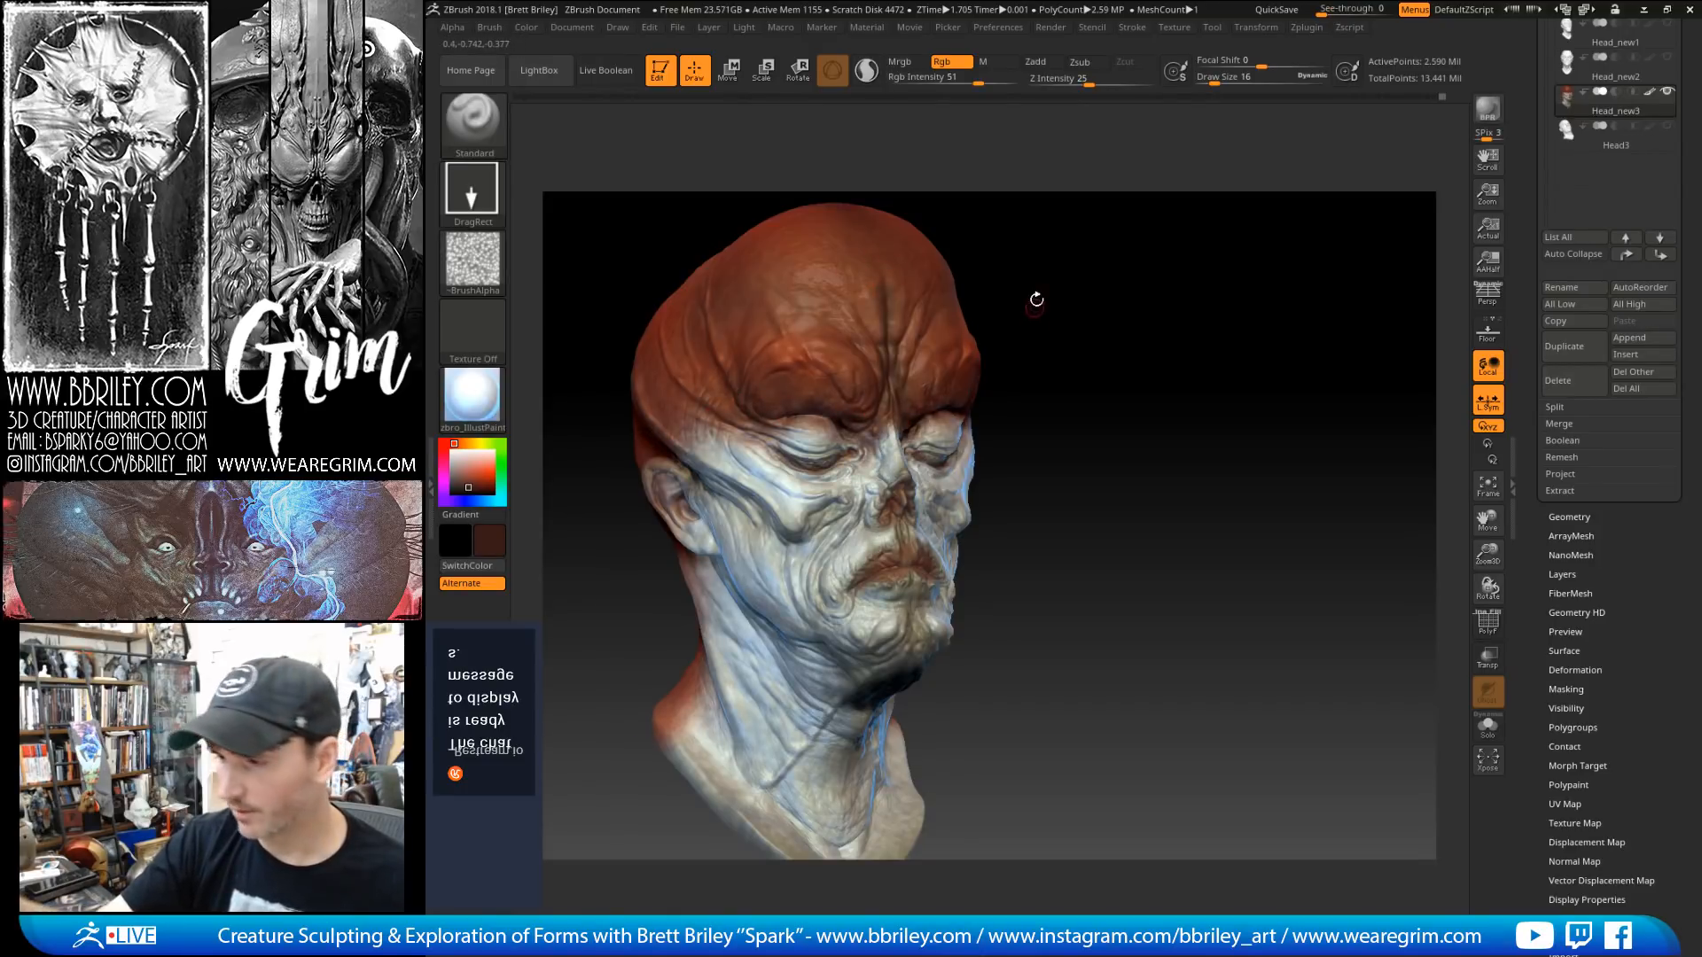
{"action": "left_click_drag", "start_coordinate": [1037, 296], "coordinate": [786, 377]}
{"action": "left_click", "coordinate": [472, 261]}
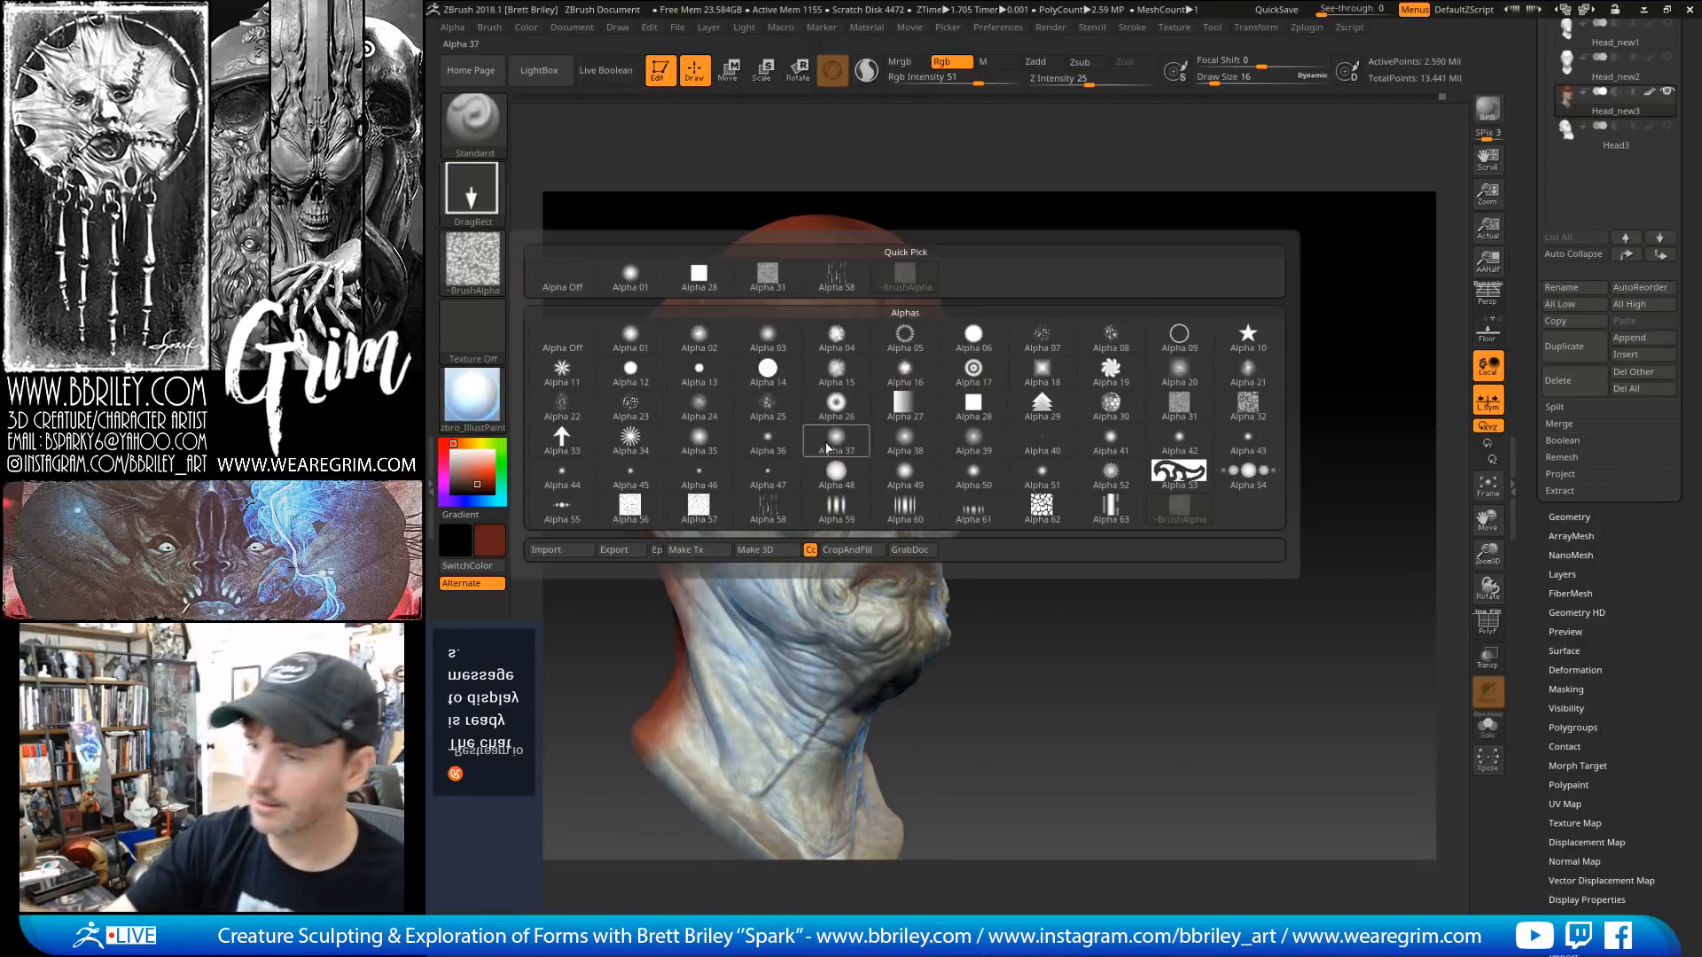
{"action": "left_click", "coordinate": [638, 372]}
{"action": "left_click_drag", "start_coordinate": [981, 202], "coordinate": [948, 220]}
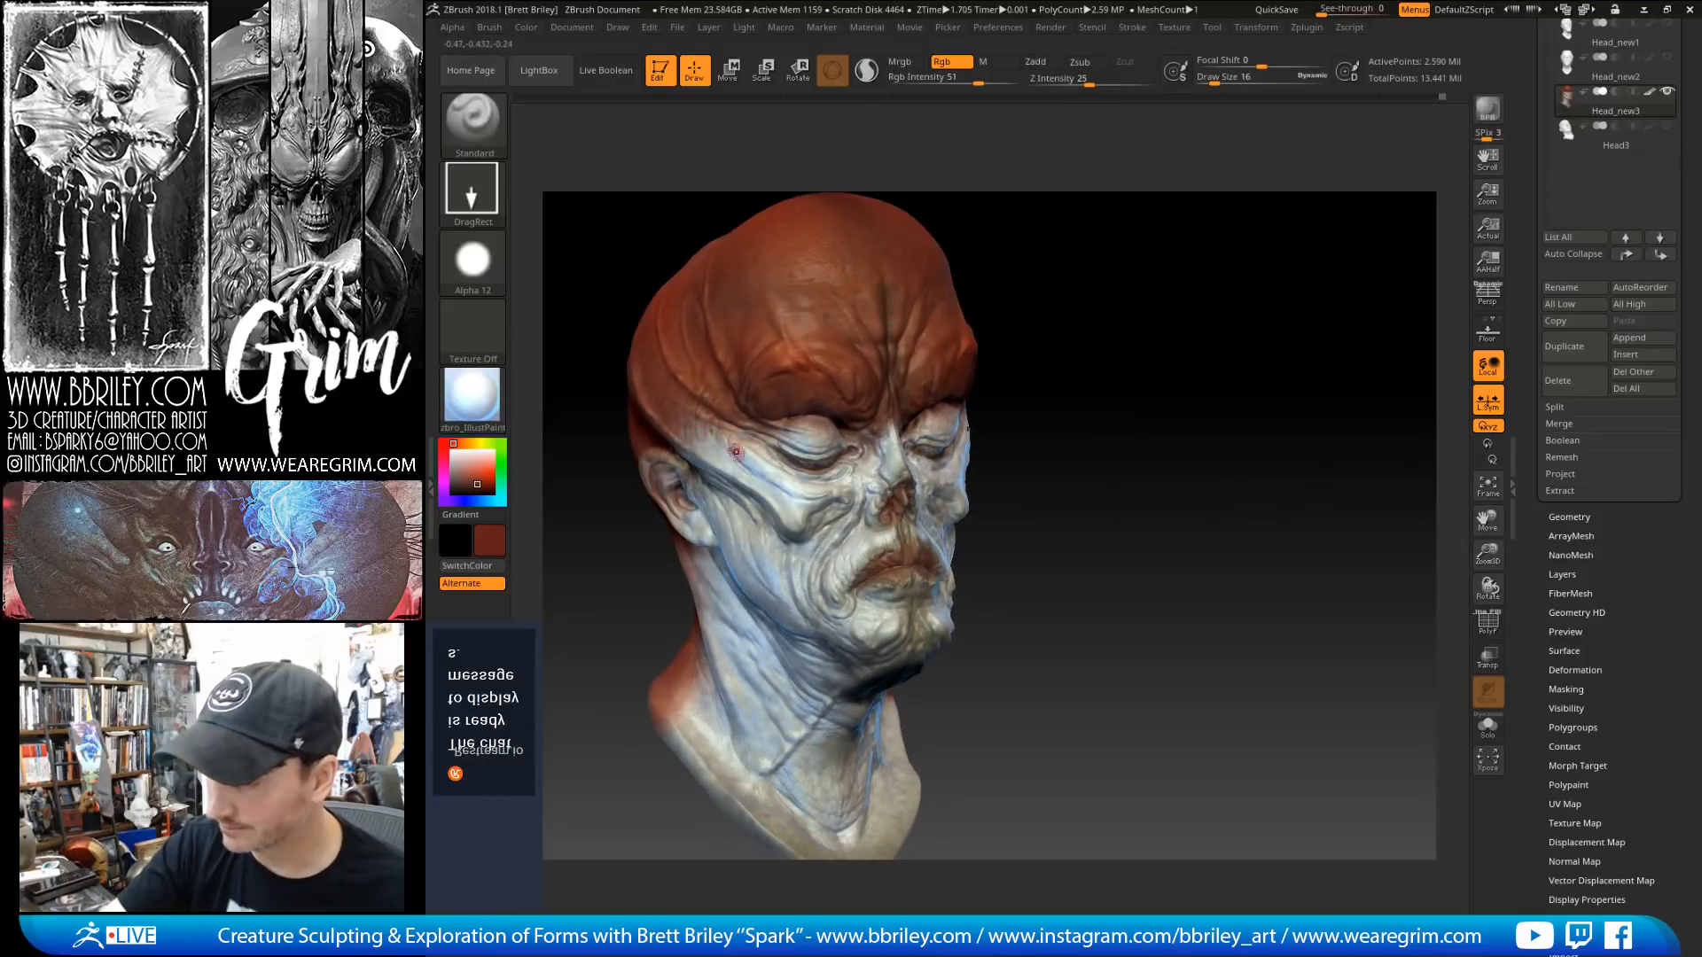
Step: Paint small round reddish spots on the pale skin of the outer cheekbones beside the eyes
{"action": "left_click_drag", "start_coordinate": [736, 454], "coordinate": [791, 494]}
{"action": "left_click_drag", "start_coordinate": [1019, 355], "coordinate": [1068, 337]}
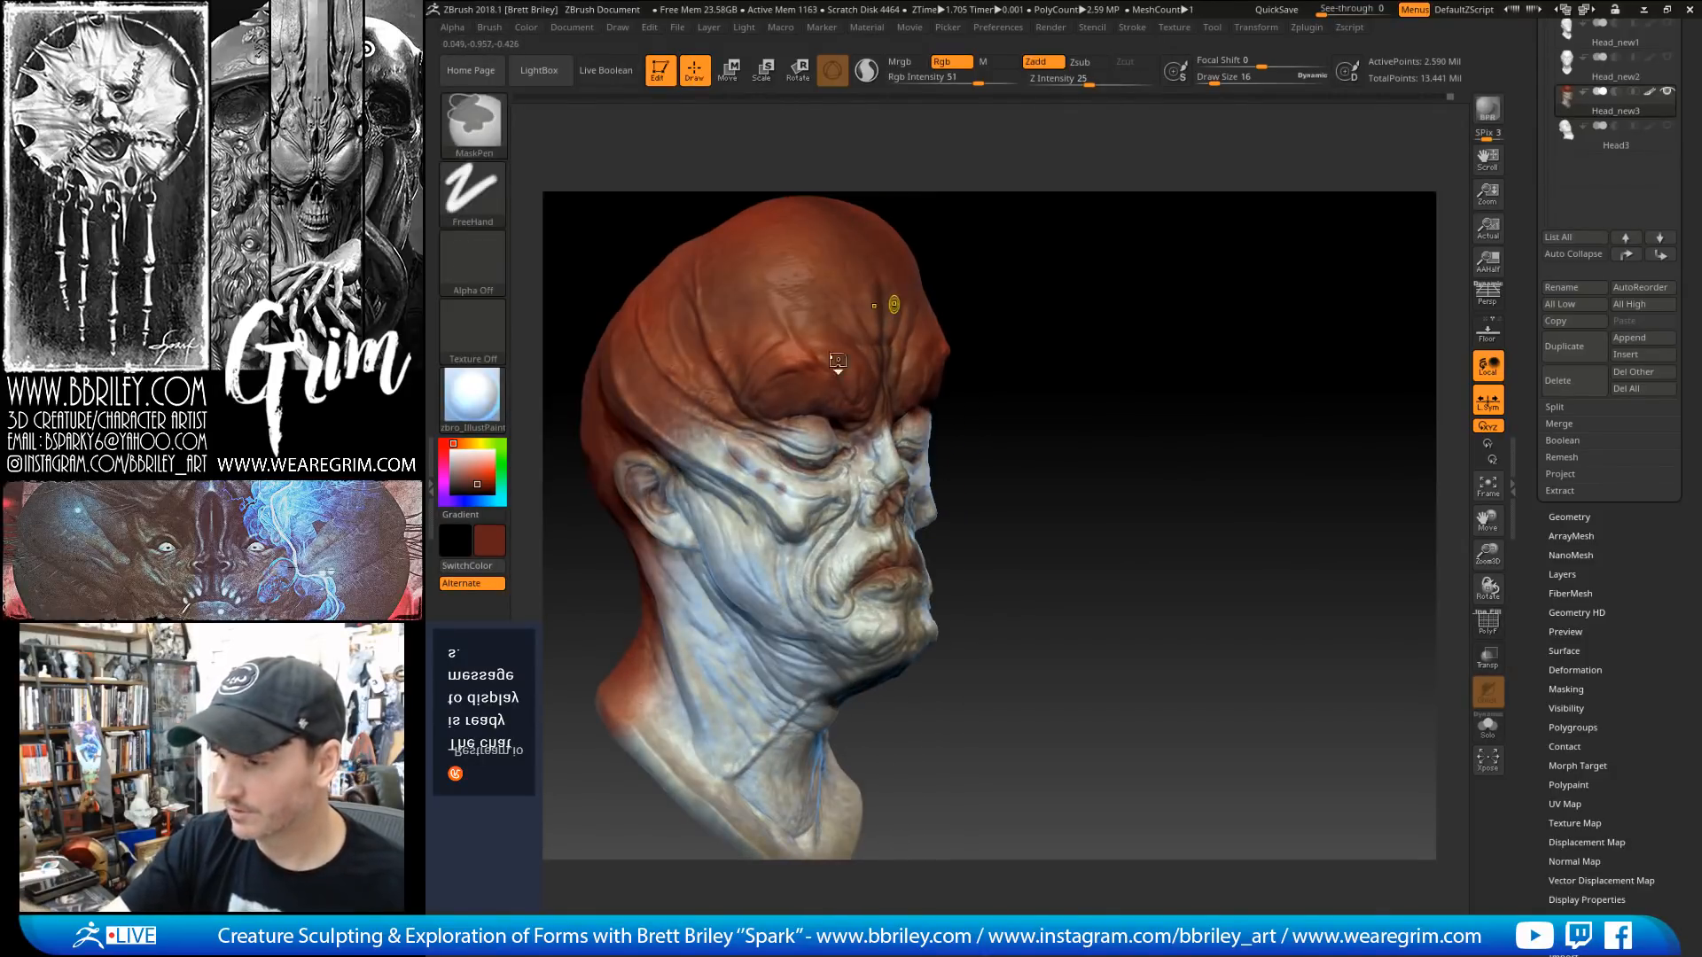
{"action": "mouse_move", "coordinate": [1240, 306]}
{"action": "left_mouse_down"}
{"action": "mouse_move", "coordinate": [1098, 319]}
{"action": "mouse_move", "coordinate": [1170, 258]}
{"action": "mouse_move", "coordinate": [1141, 254]}
{"action": "left_mouse_up"}
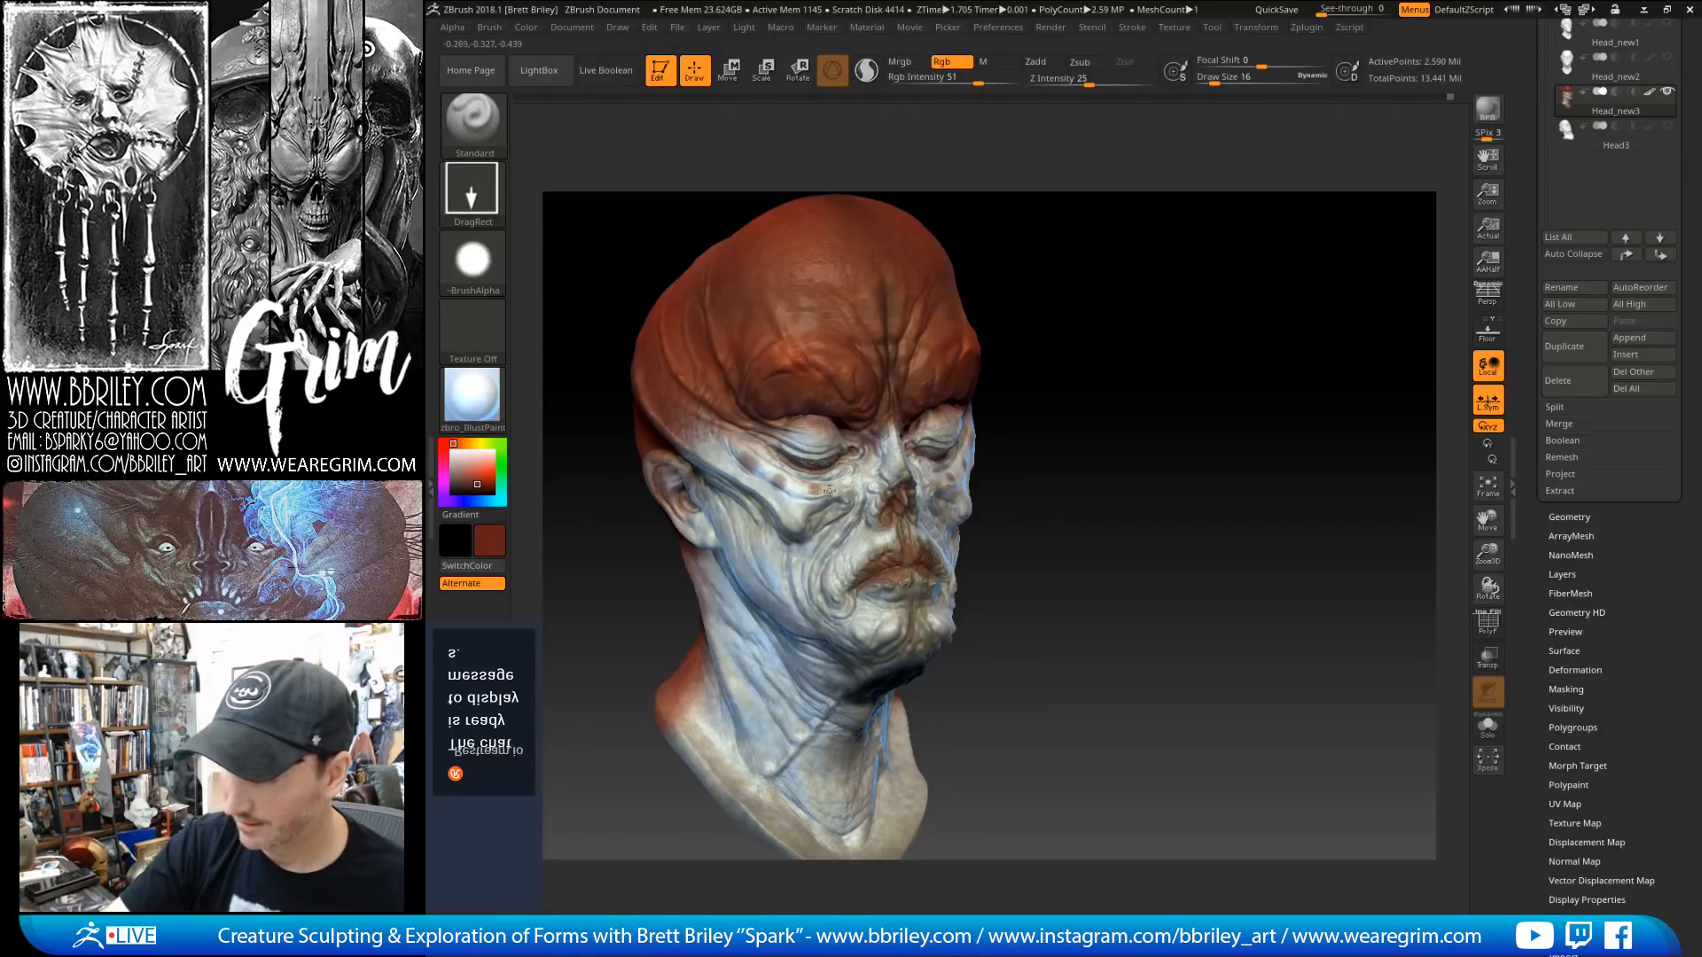
{"action": "left_click_drag", "start_coordinate": [1037, 239], "coordinate": [939, 252]}
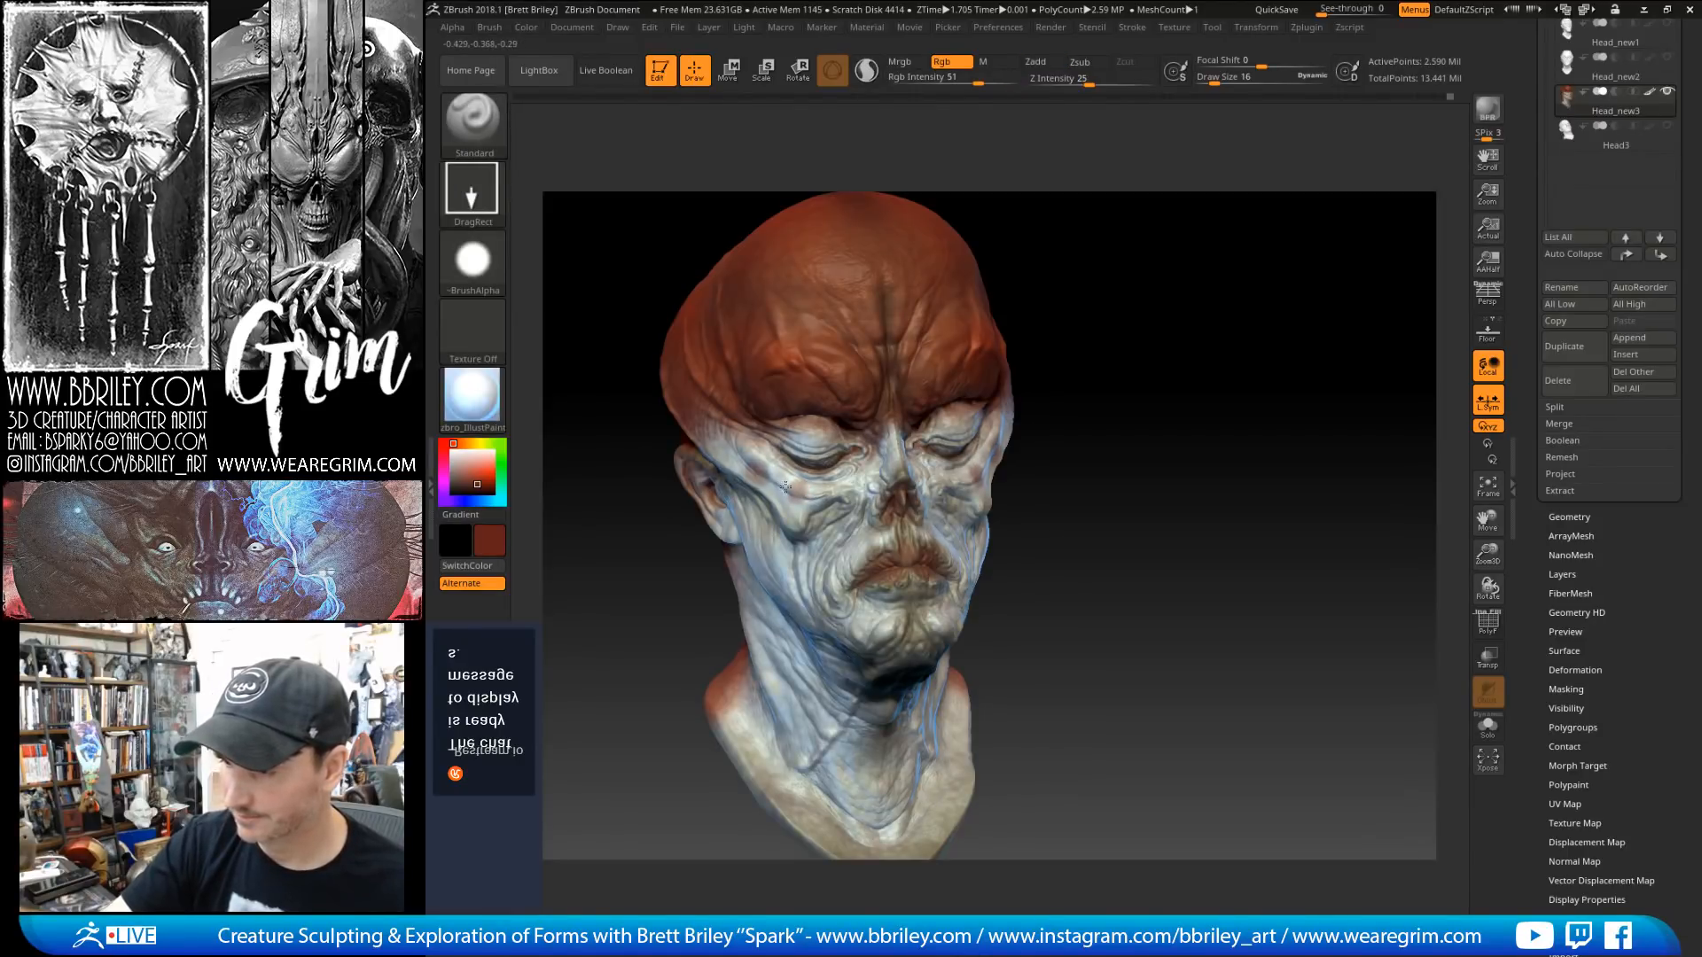
{"action": "mouse_move", "coordinate": [1046, 244]}
{"action": "left_mouse_down"}
{"action": "mouse_move", "coordinate": [1099, 244]}
{"action": "mouse_move", "coordinate": [1018, 277]}
{"action": "left_mouse_up"}
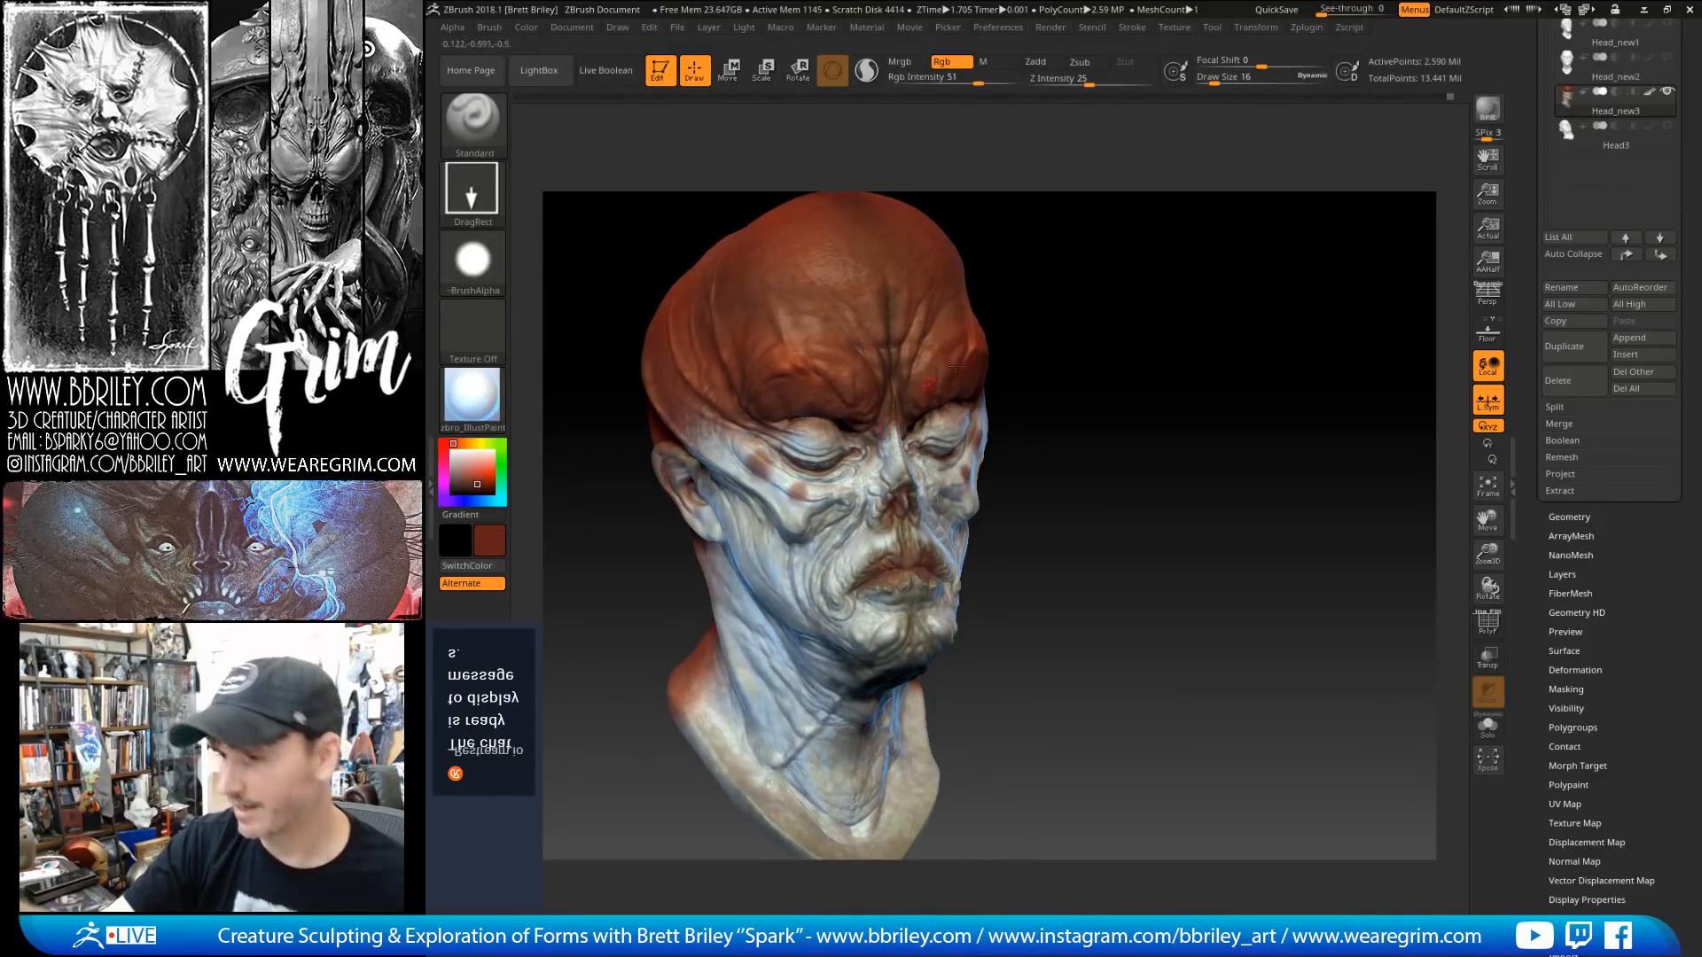
{"action": "left_click_drag", "start_coordinate": [1149, 299], "coordinate": [1068, 325]}
Step: Switch the brush to Alpha 31 at draw size 50 and mottle reddish brown over the temples where the scalp meets the pale skin
{"action": "left_click", "coordinate": [472, 259]}
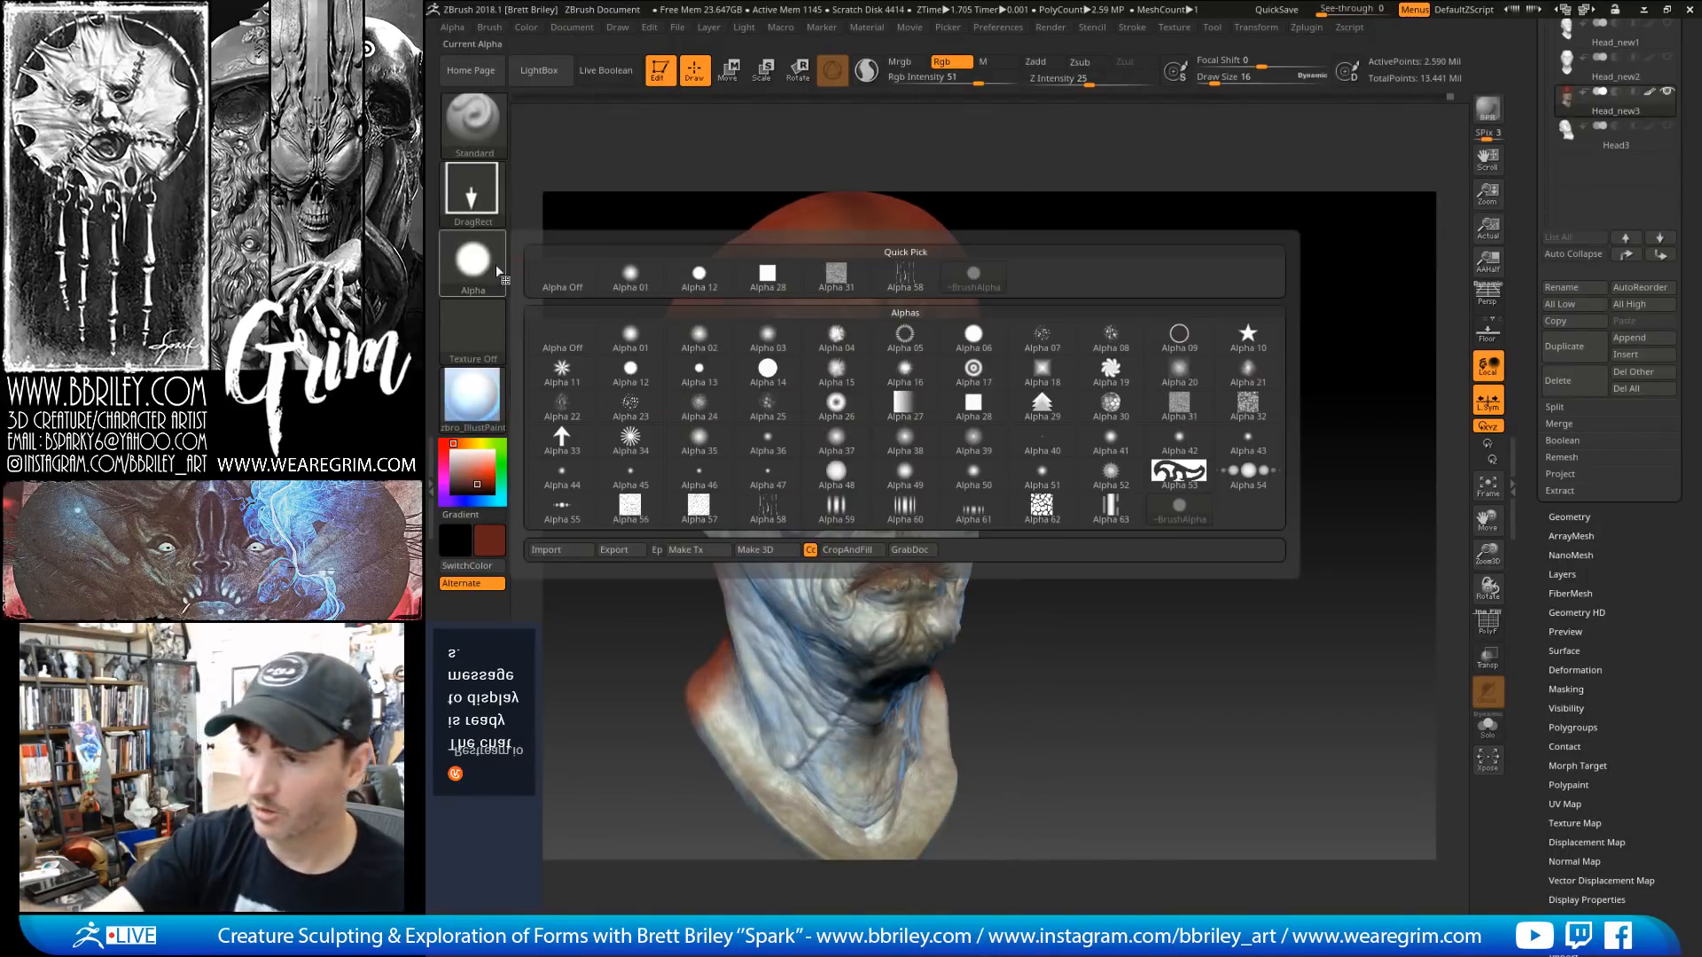
{"action": "left_click", "coordinate": [1143, 406]}
{"action": "left_click_drag", "start_coordinate": [1001, 222], "coordinate": [1059, 232]}
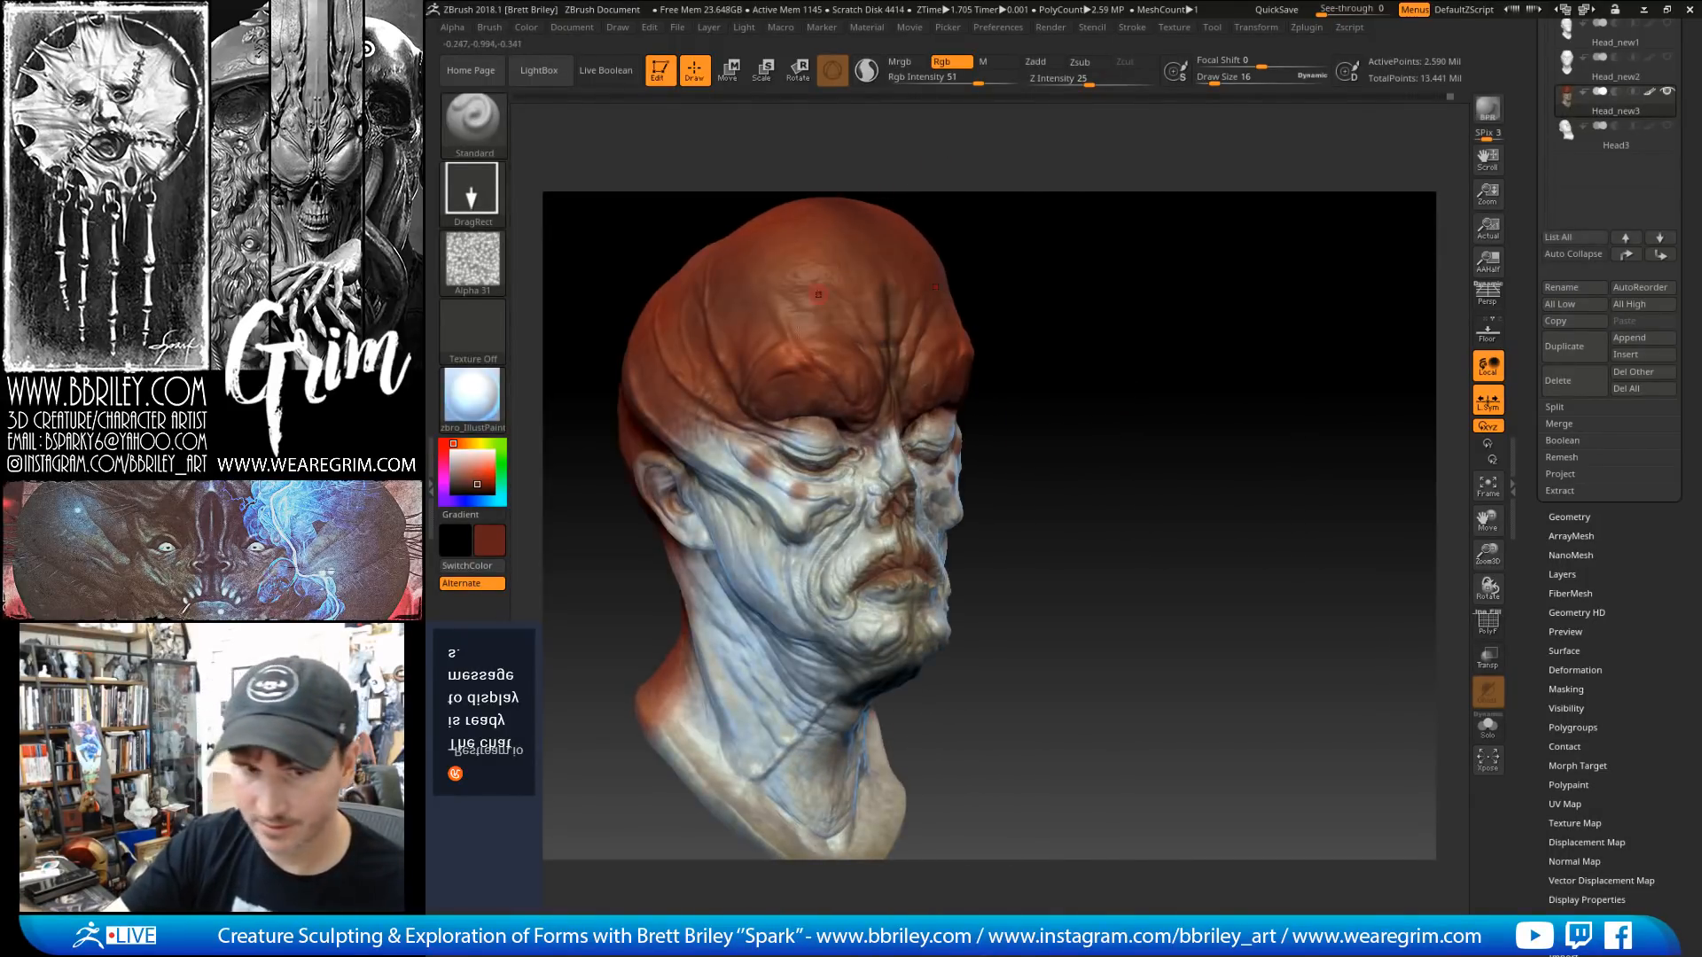
{"action": "key", "text": "s"}
{"action": "left_click", "coordinate": [716, 452]}
{"action": "left_click_drag", "start_coordinate": [722, 445], "coordinate": [726, 443]}
{"action": "mouse_move", "coordinate": [1018, 199]}
{"action": "left_mouse_down"}
{"action": "mouse_move", "coordinate": [1035, 201]}
{"action": "mouse_move", "coordinate": [933, 205]}
{"action": "left_mouse_up"}
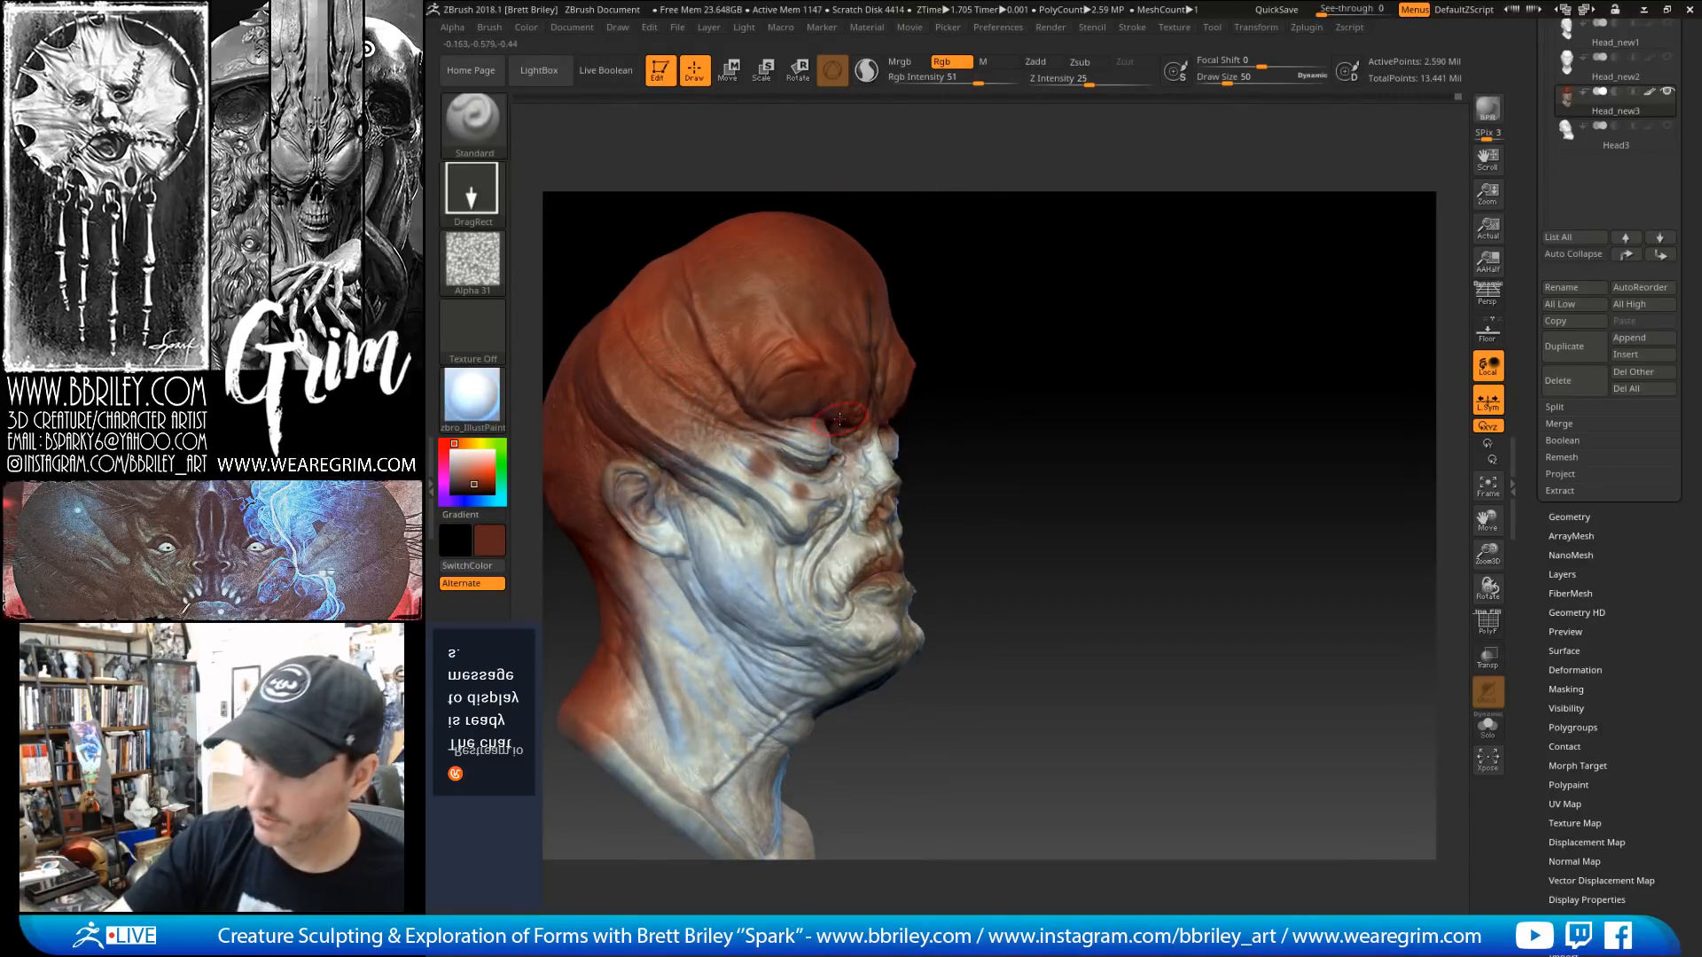
{"action": "left_click_drag", "start_coordinate": [993, 266], "coordinate": [1055, 270]}
{"action": "left_click_drag", "start_coordinate": [1019, 330], "coordinate": [1032, 354]}
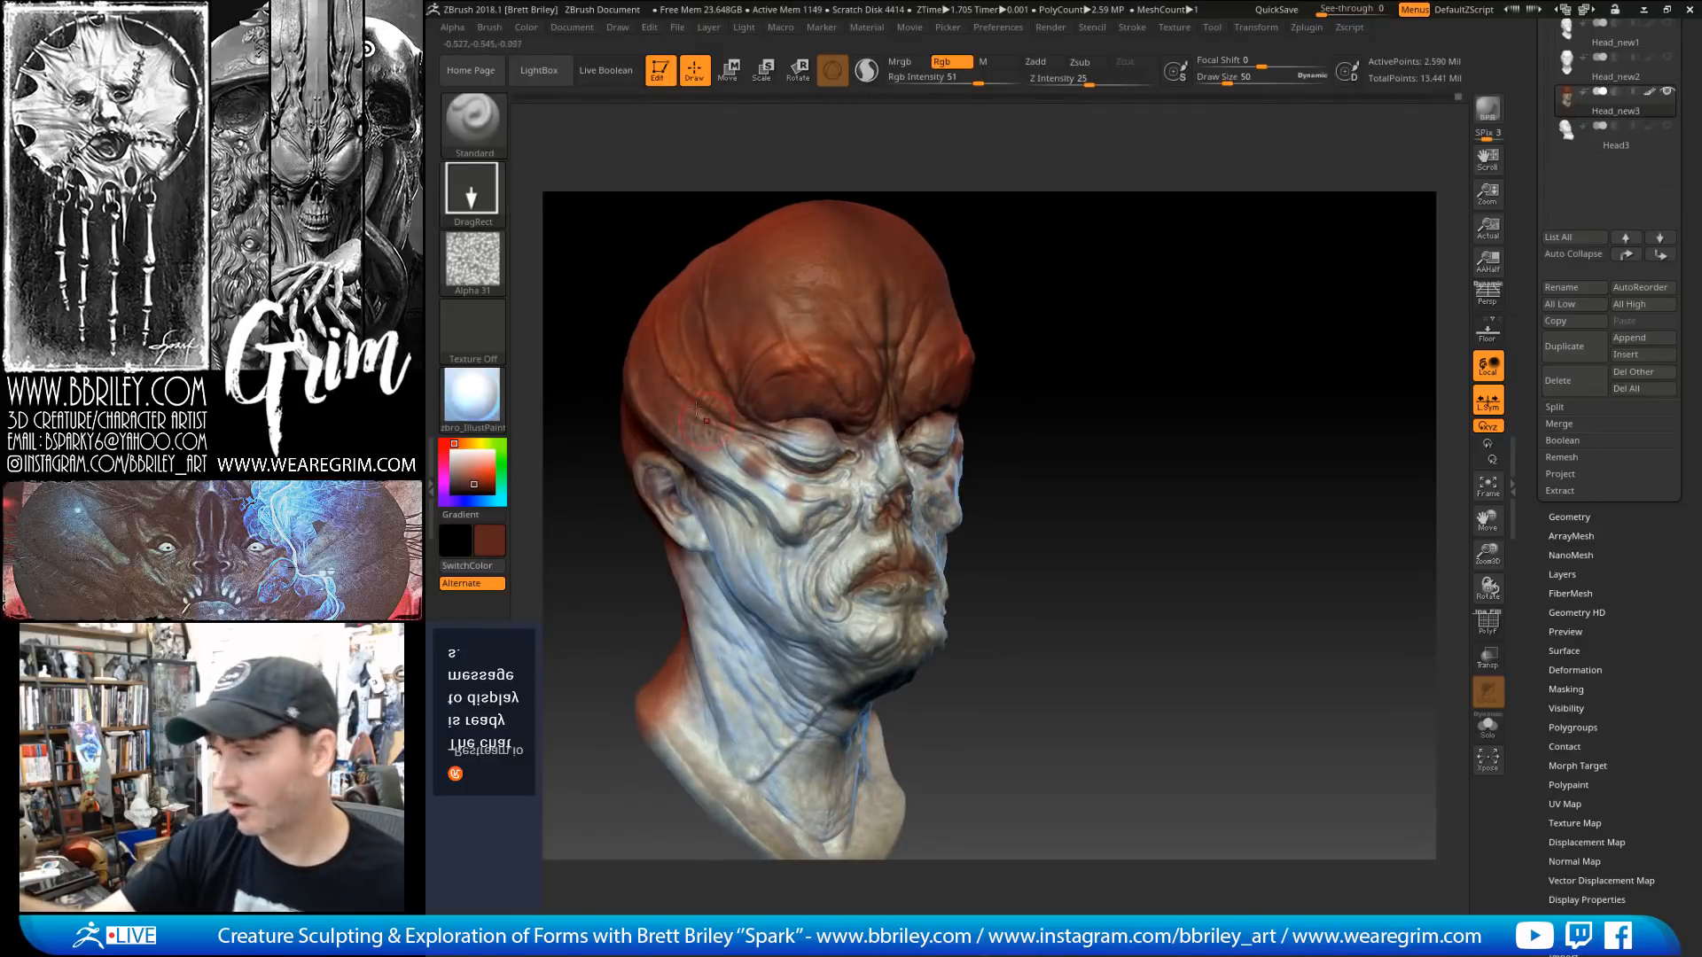
{"action": "mouse_move", "coordinate": [1027, 460]}
{"action": "left_mouse_down"}
{"action": "mouse_move", "coordinate": [1055, 448]}
{"action": "mouse_move", "coordinate": [1105, 296]}
{"action": "mouse_move", "coordinate": [1114, 317]}
{"action": "left_mouse_up"}
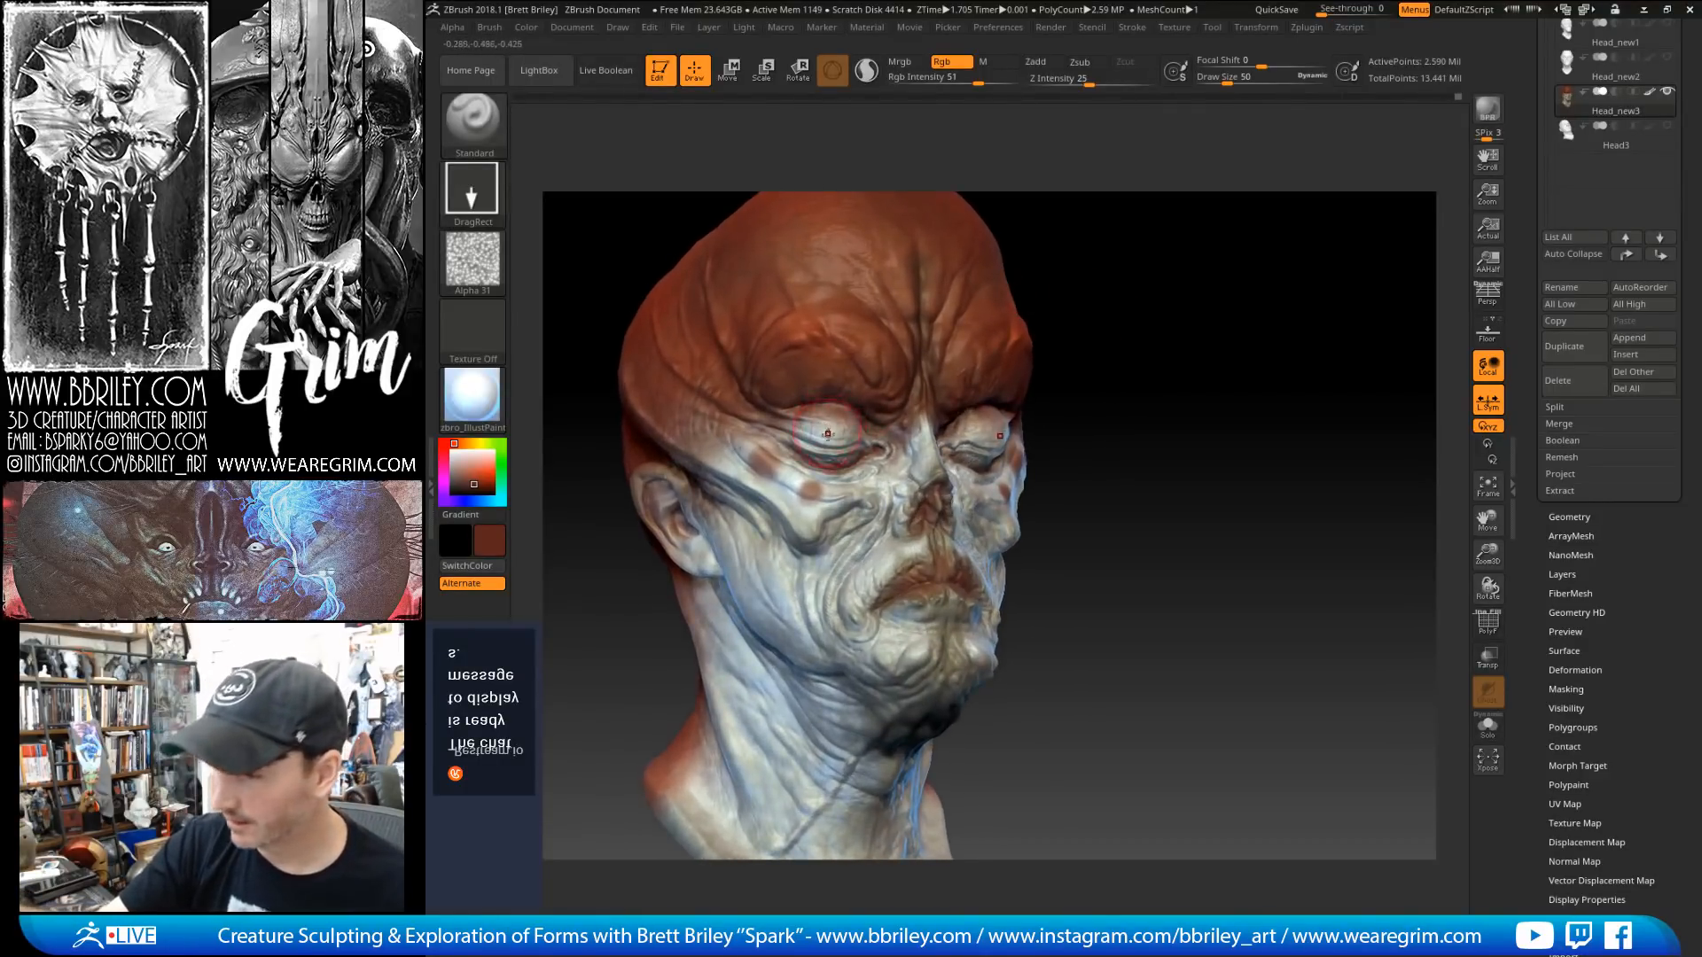
Step: Choose a light muted blue and set the RGB intensity to 33 and the draw size to 47
{"action": "left_click", "coordinate": [480, 501]}
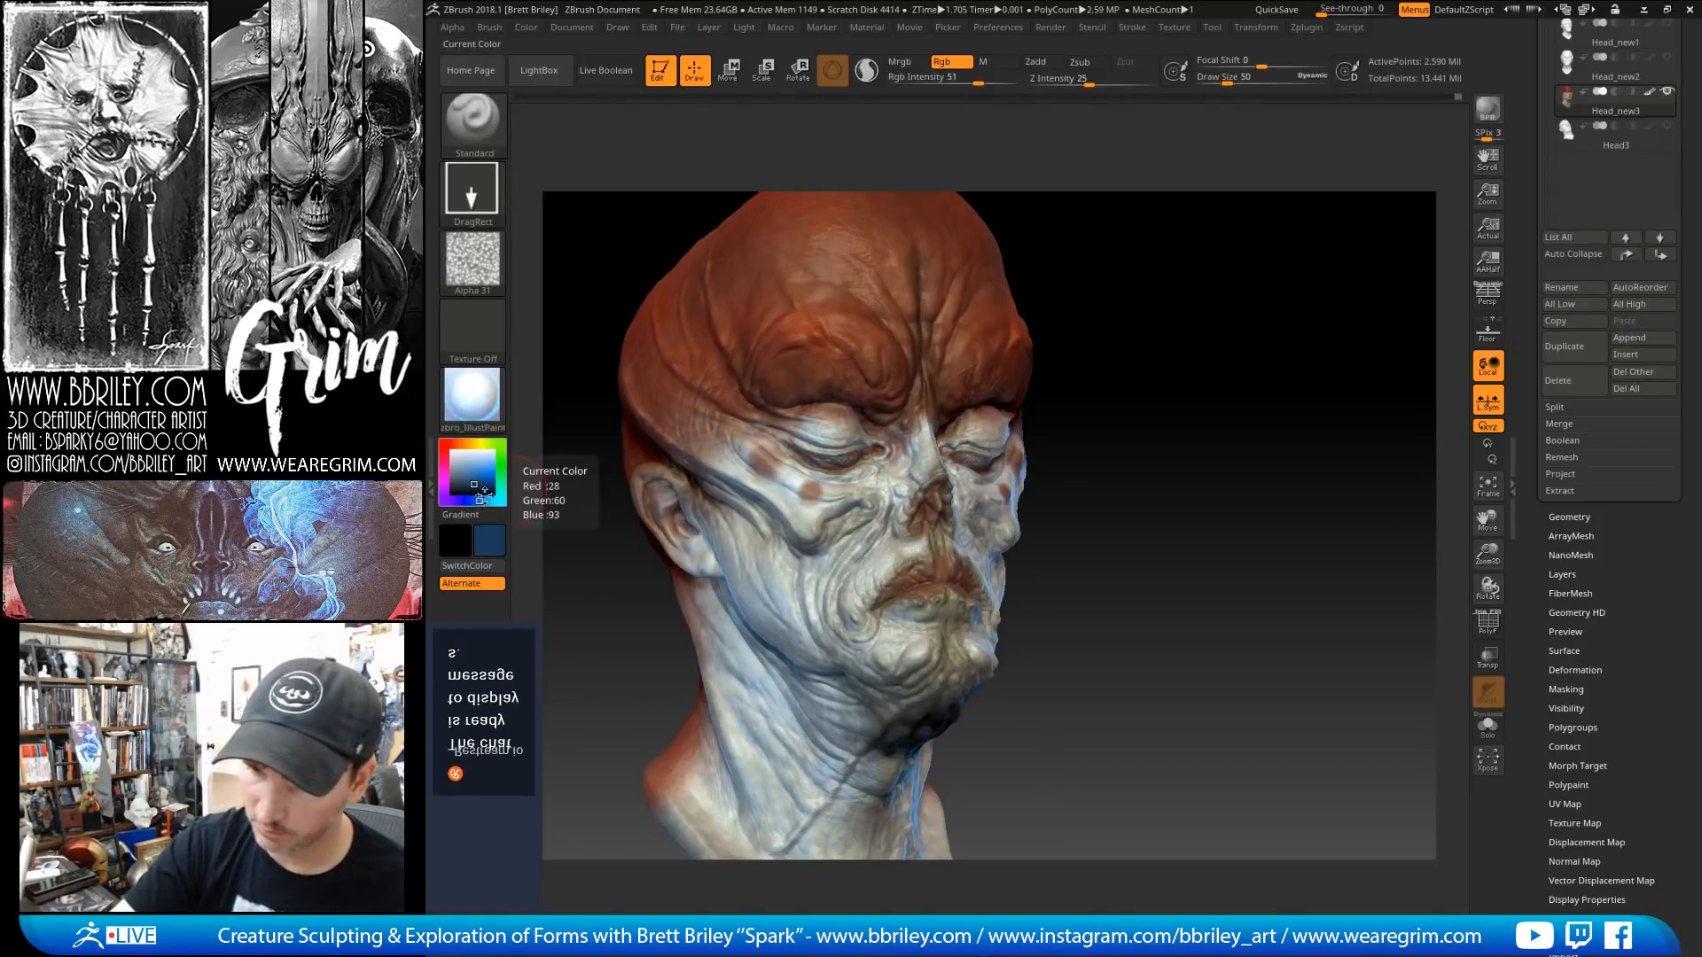
{"action": "left_click_drag", "start_coordinate": [469, 474], "coordinate": [466, 467]}
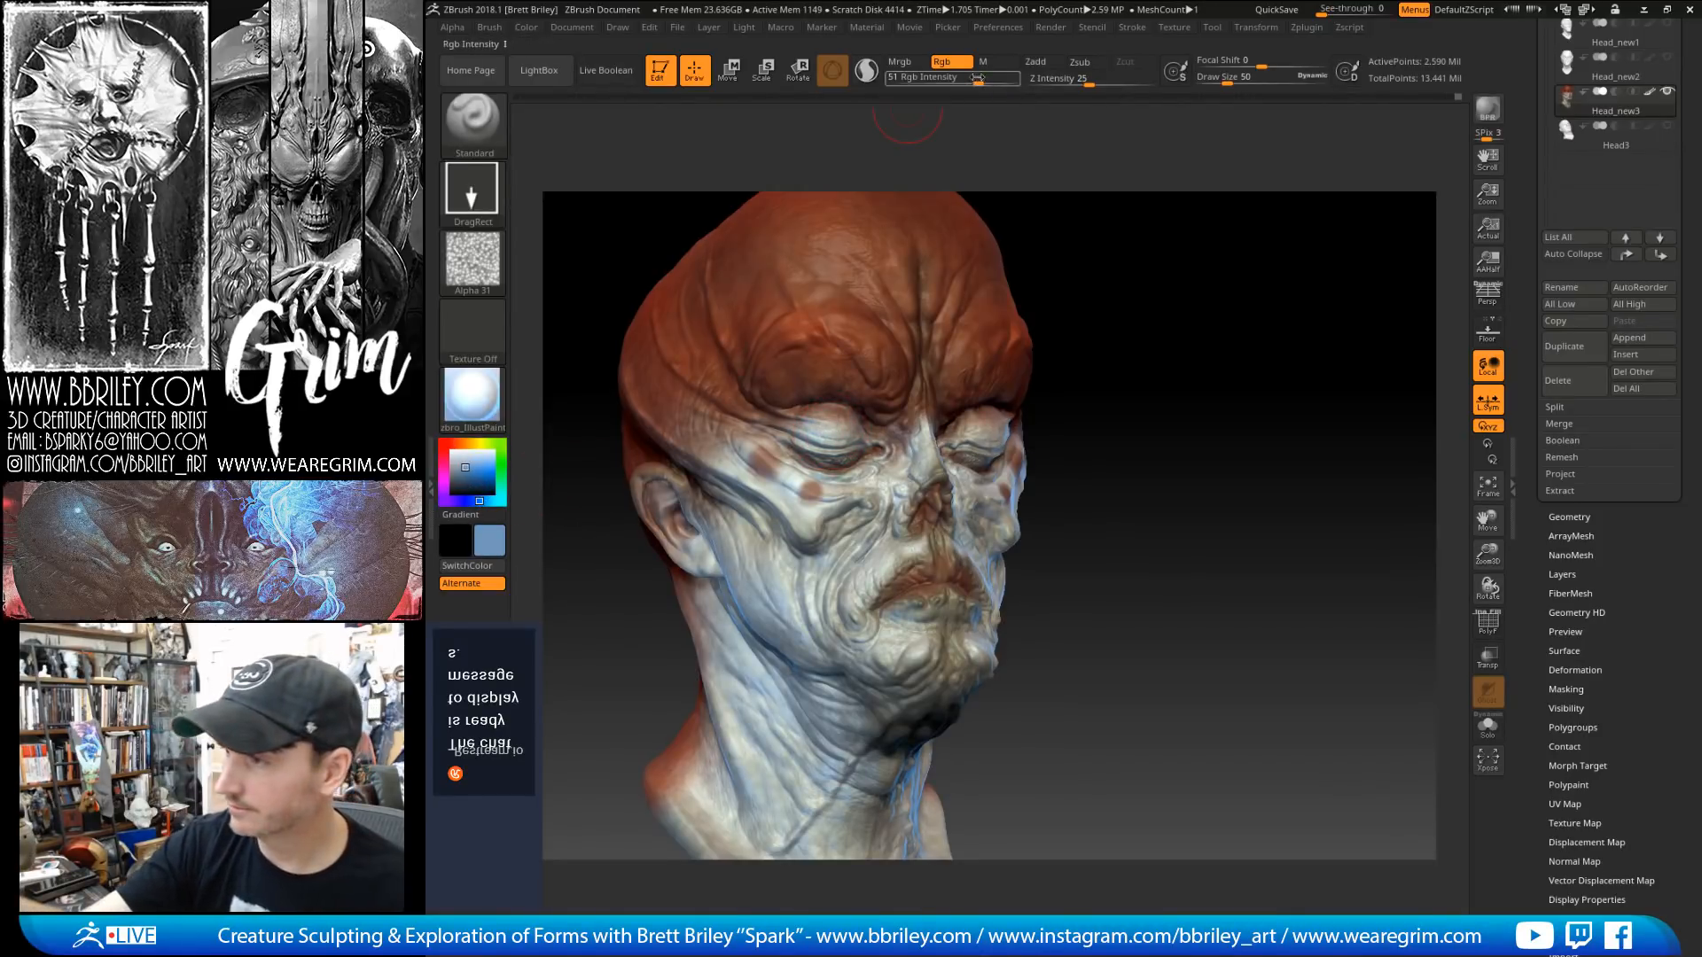
{"action": "left_click_drag", "start_coordinate": [978, 82], "coordinate": [962, 82]}
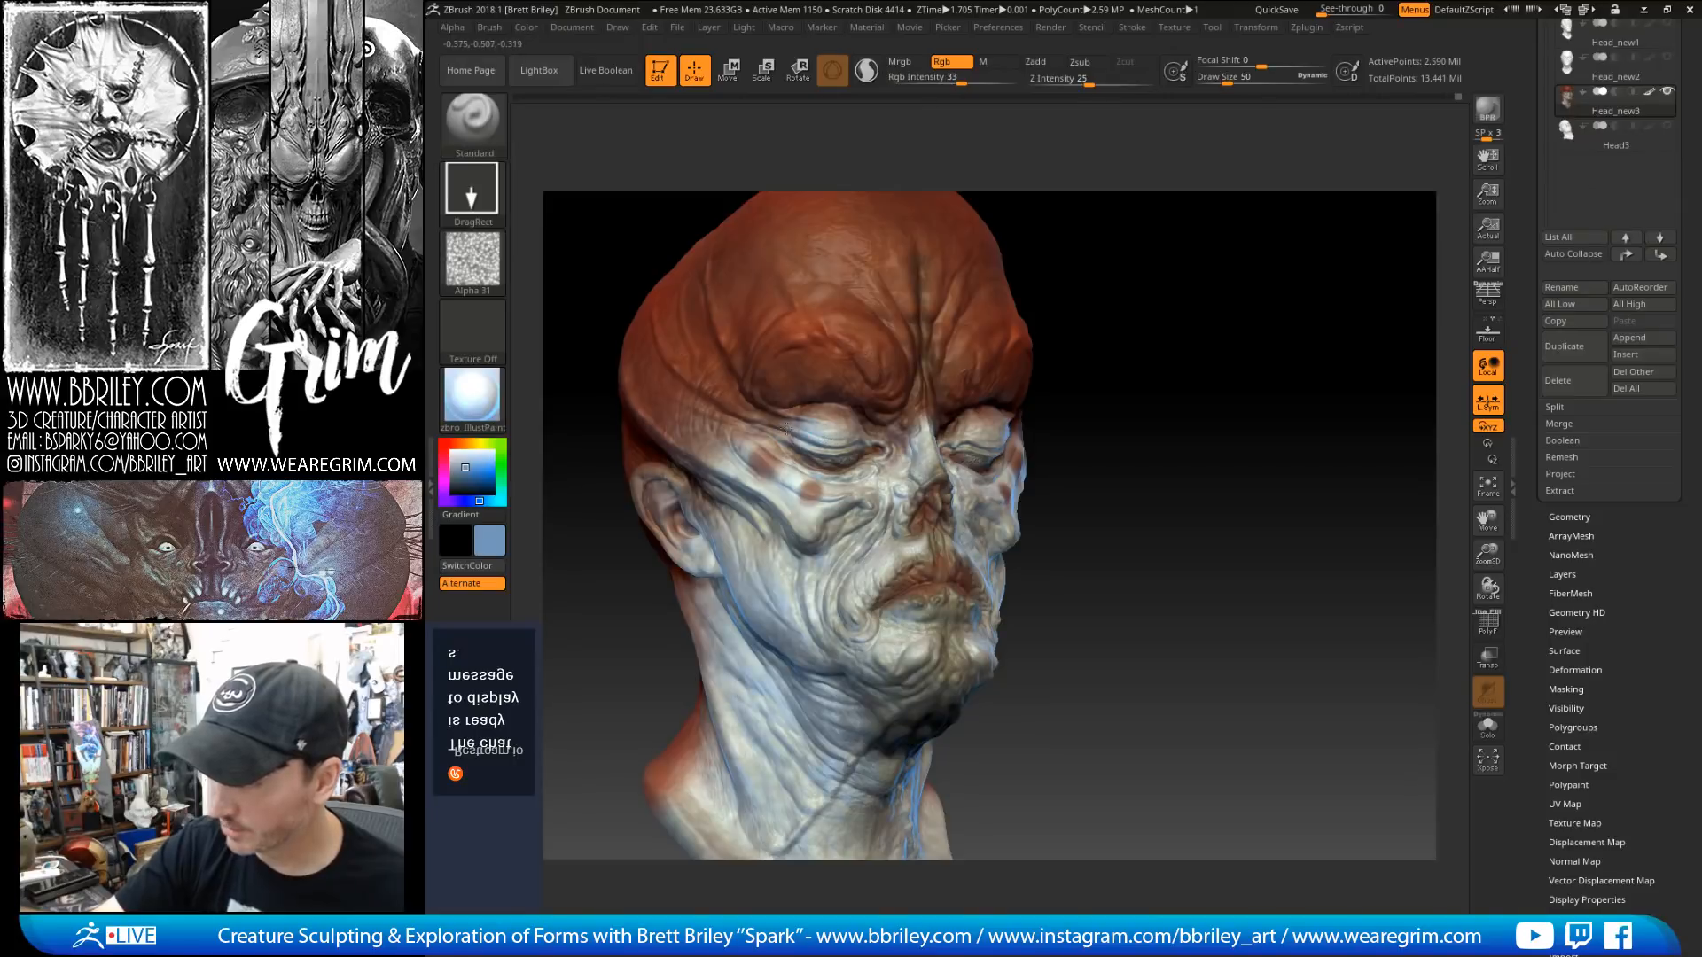
{"action": "key", "text": "bracketleft"}
{"action": "key", "text": "bracketleft"}
{"action": "key", "text": "bracketleft"}
{"action": "key", "text": "bracketleft"}
{"action": "key", "text": "bracketleft"}
{"action": "key", "text": "bracketright"}
{"action": "key", "text": "bracketright"}
{"action": "key", "text": "bracketright"}
{"action": "key", "text": "bracketright"}
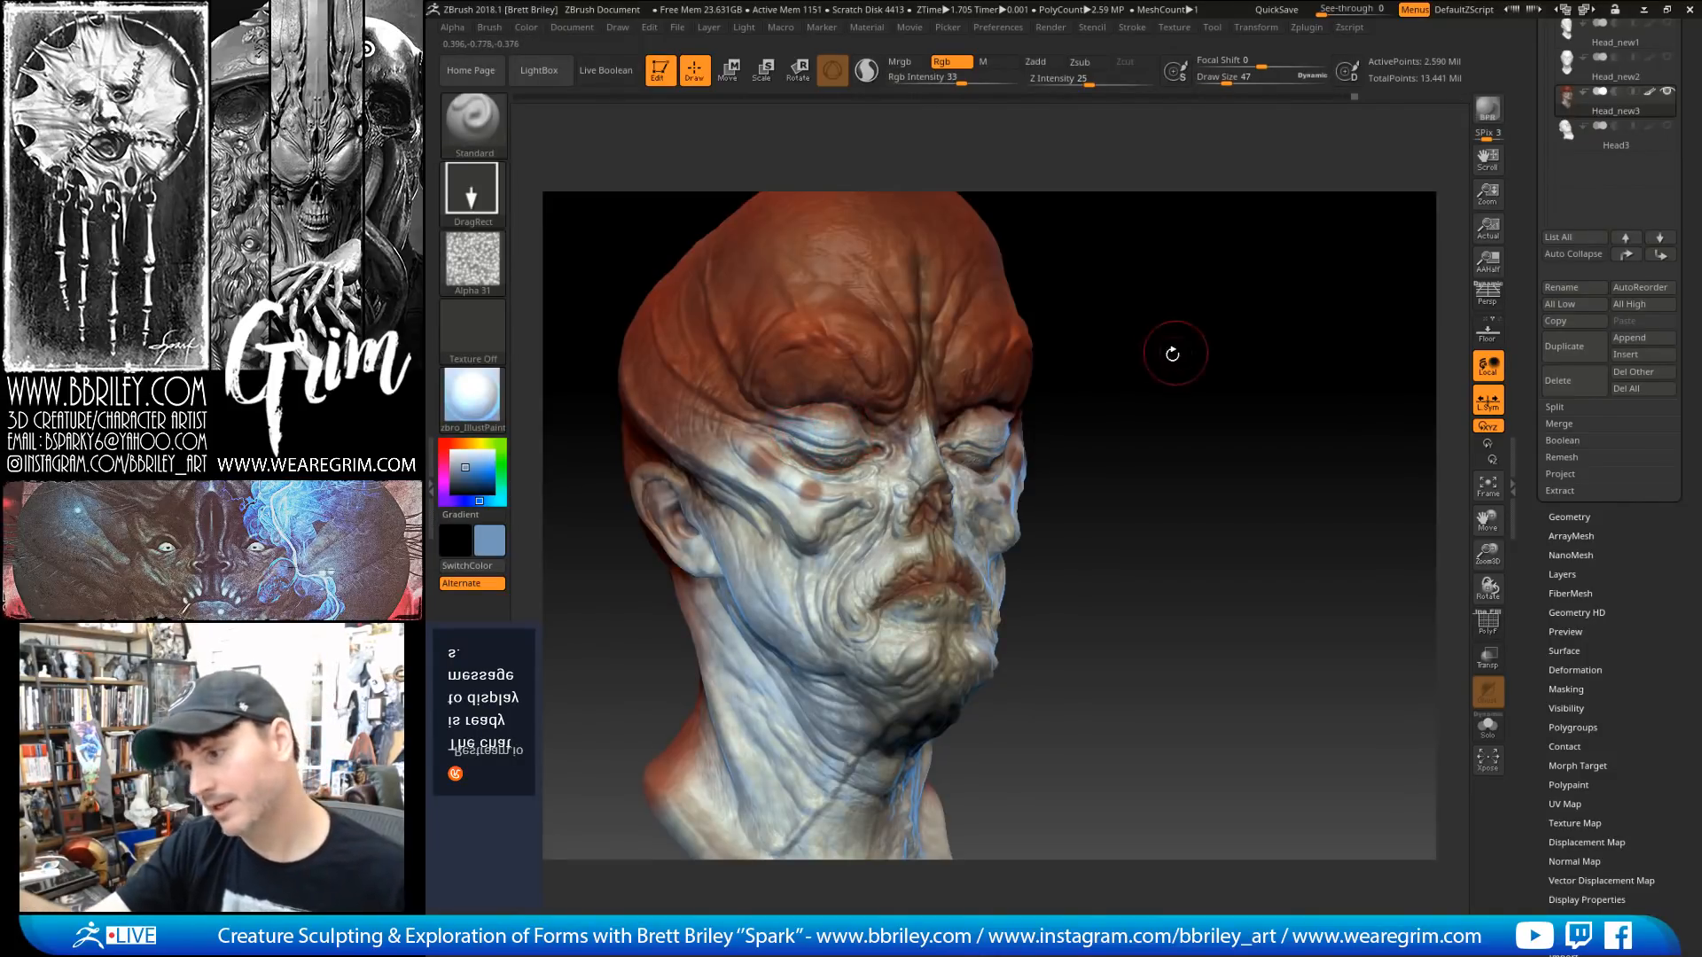
Step: Tint the eyelids and surrounding eye area blue, switching to a slightly deeper blue
{"action": "left_click_drag", "start_coordinate": [1169, 351], "coordinate": [1099, 353]}
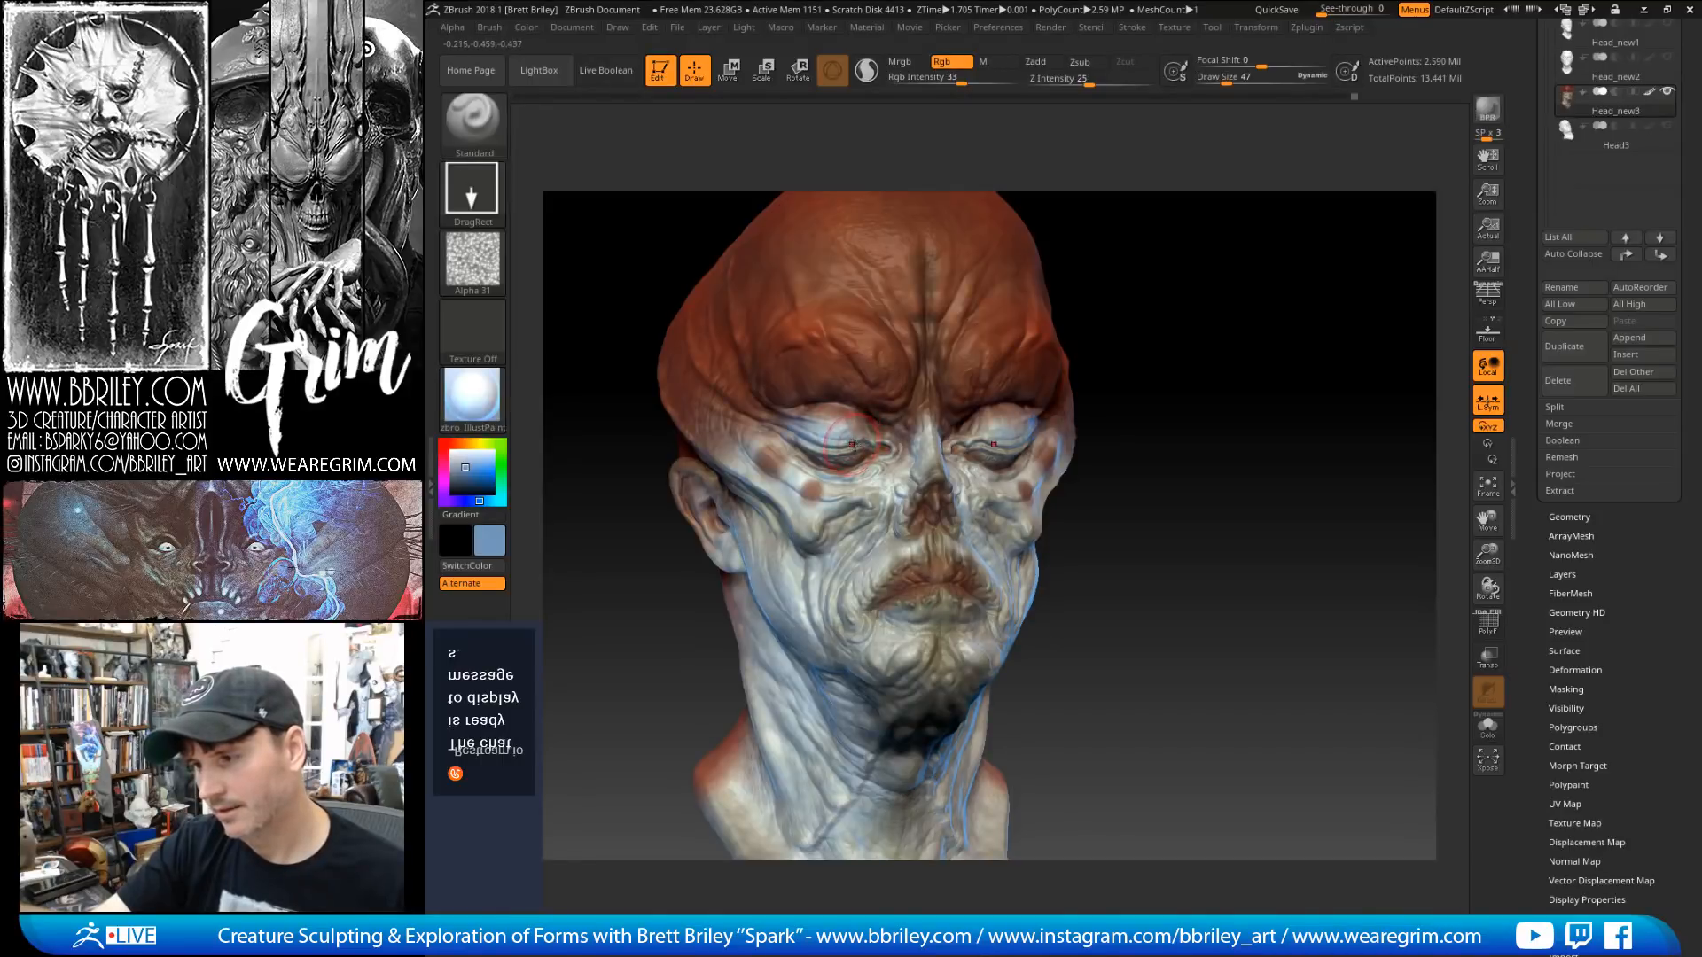
{"action": "left_click_drag", "start_coordinate": [1161, 348], "coordinate": [1094, 353]}
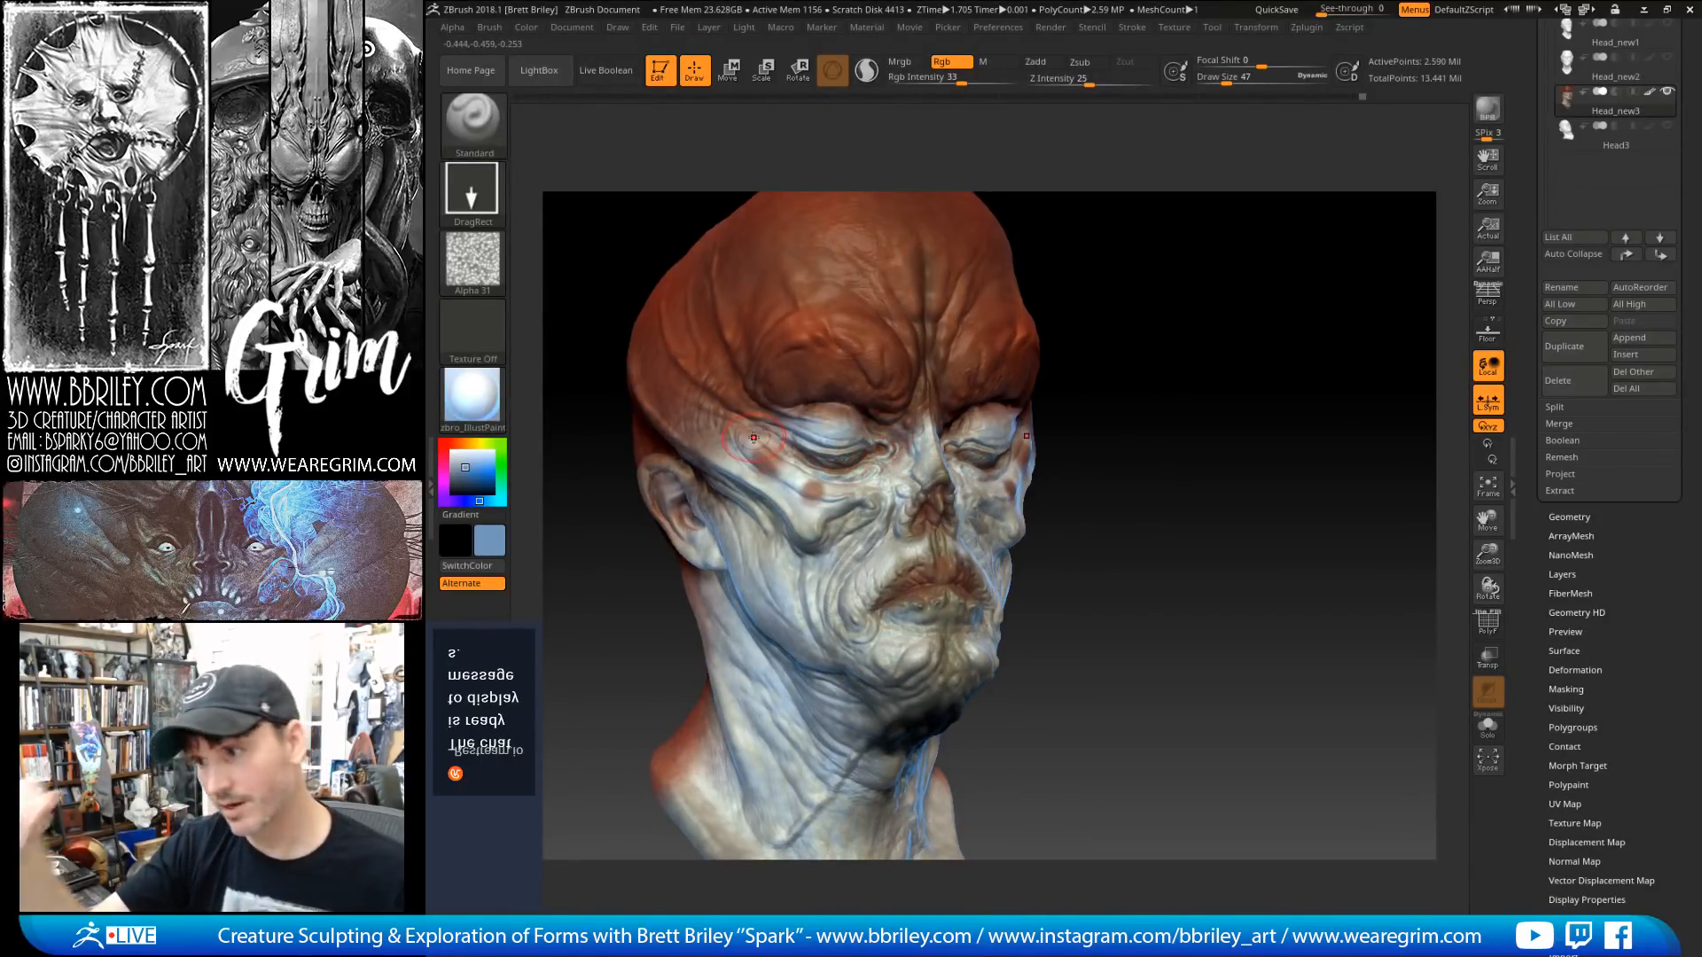
{"action": "left_click_drag", "start_coordinate": [1109, 314], "coordinate": [1127, 316]}
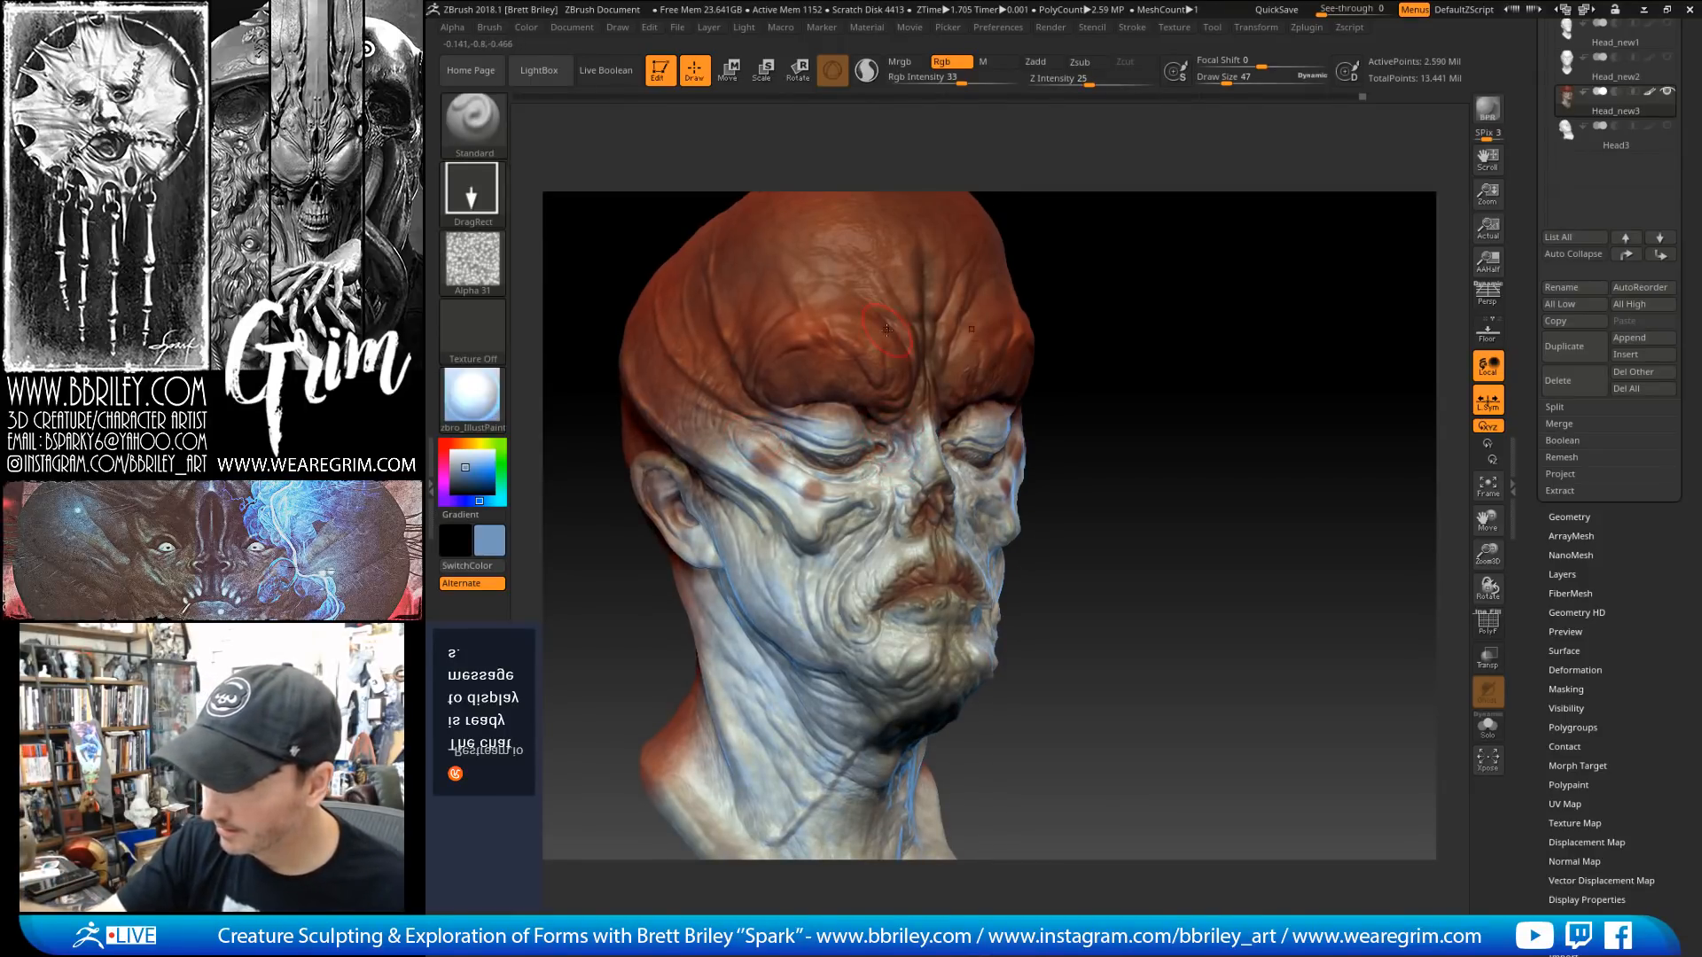
{"action": "left_click", "coordinate": [465, 472]}
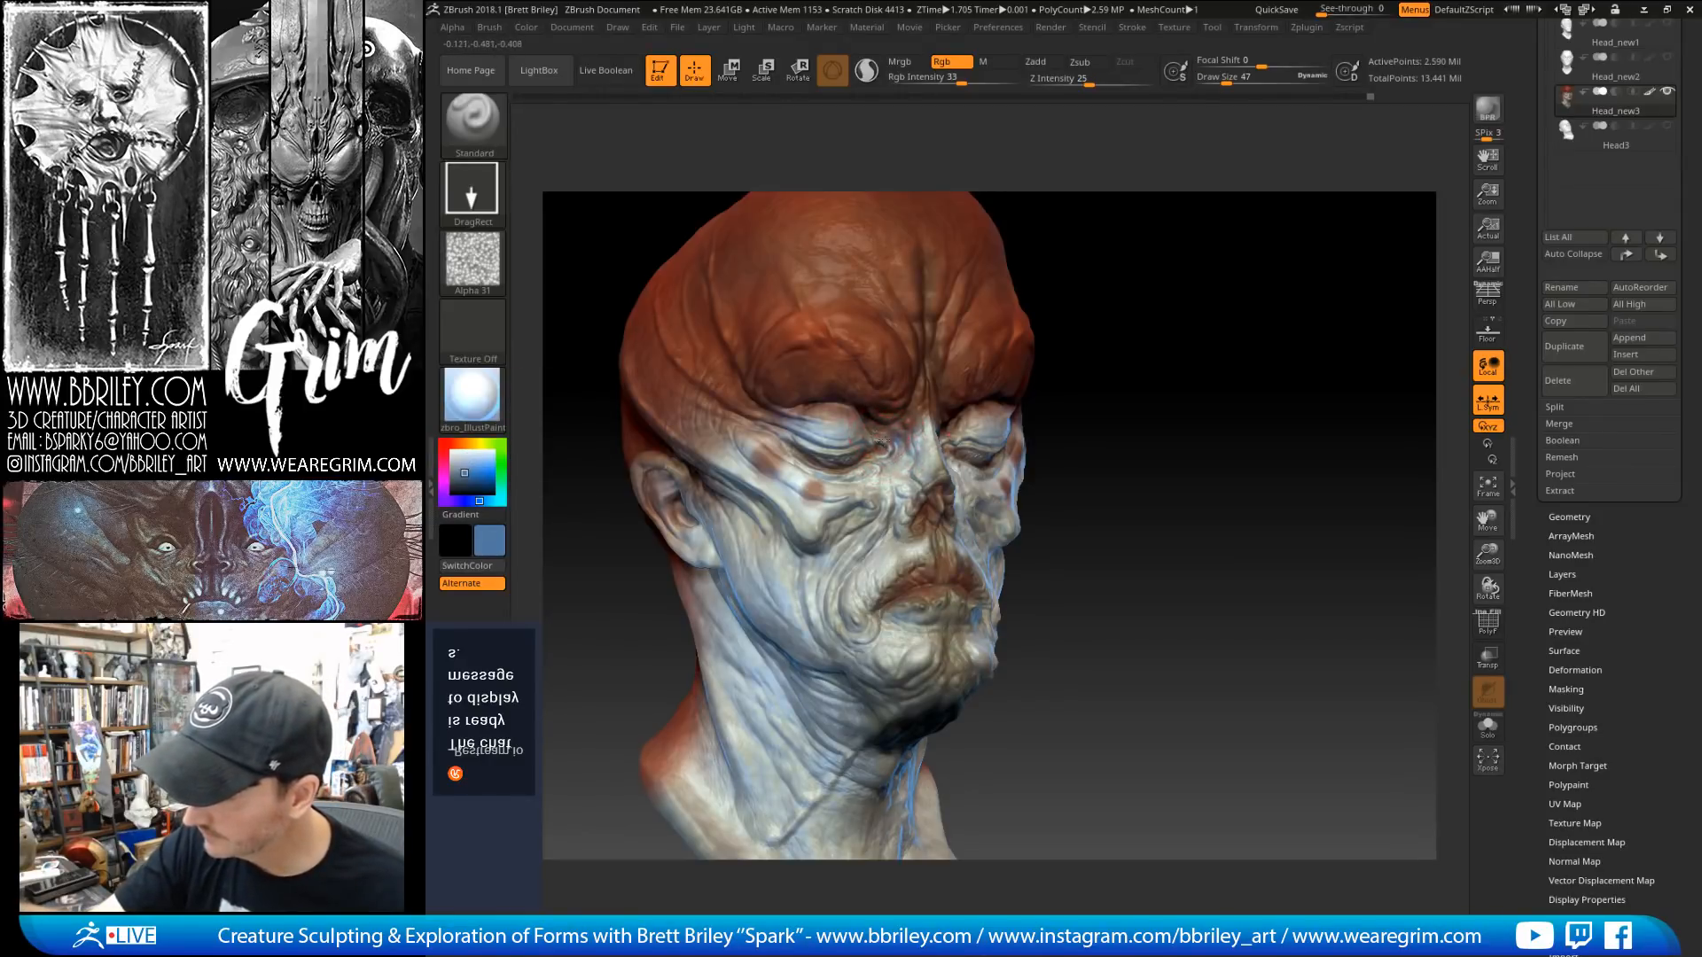
{"action": "left_click_drag", "start_coordinate": [1108, 398], "coordinate": [864, 416]}
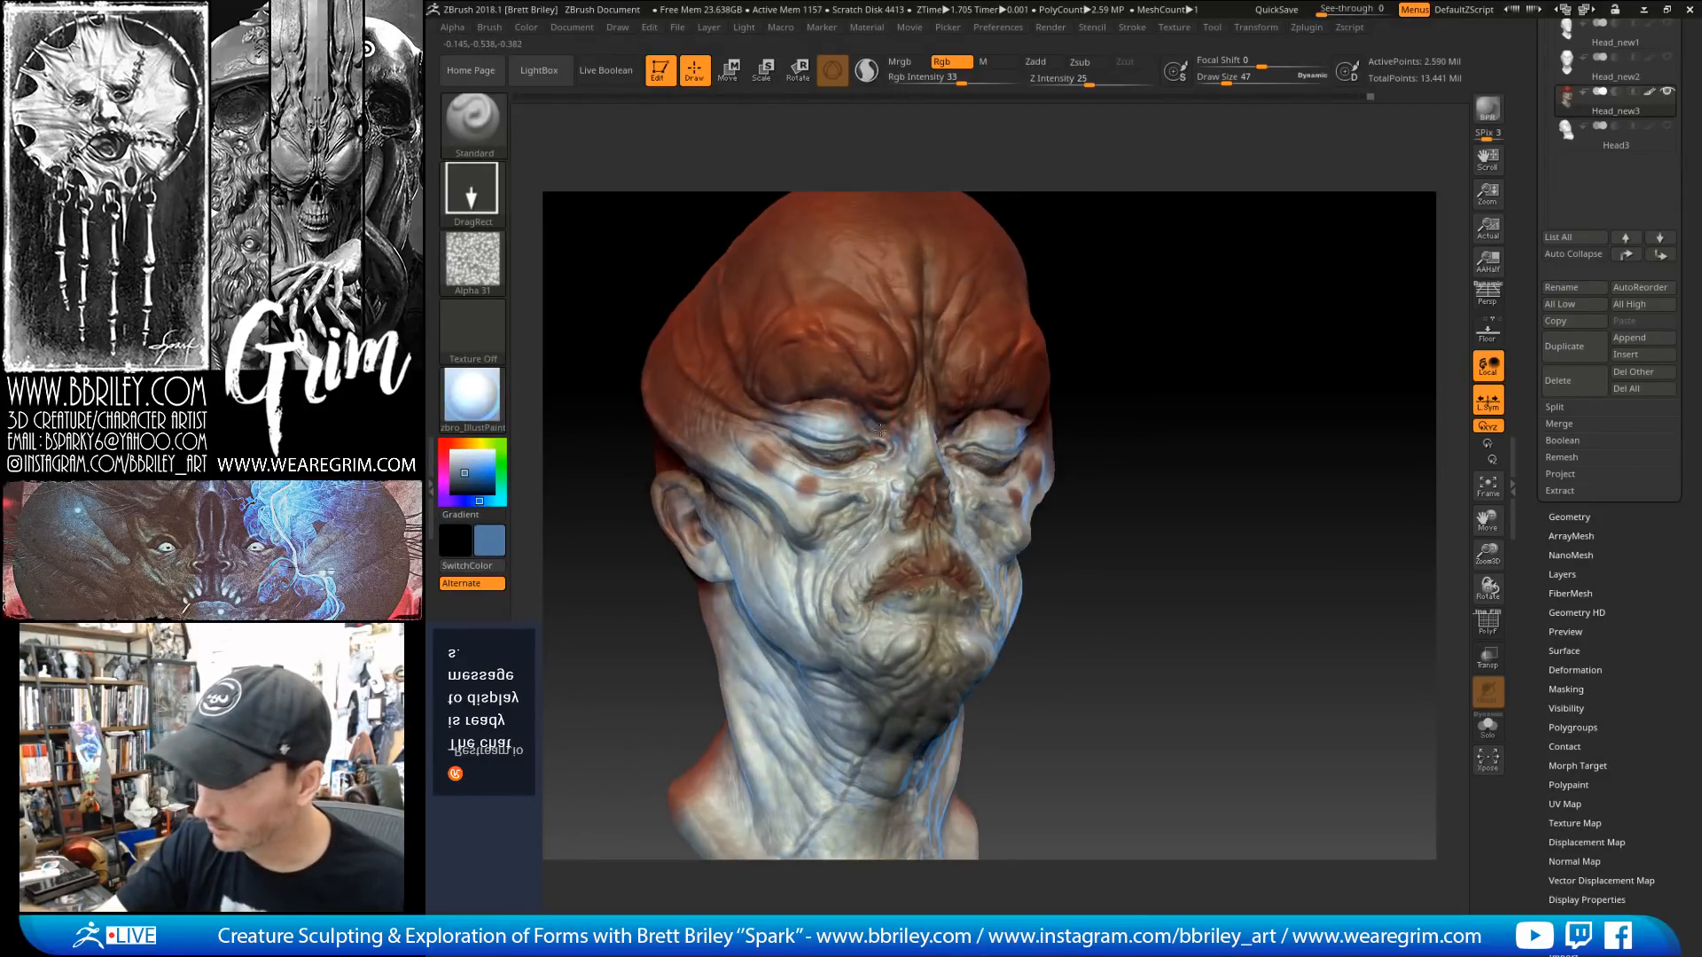
{"action": "left_click", "coordinate": [955, 78]}
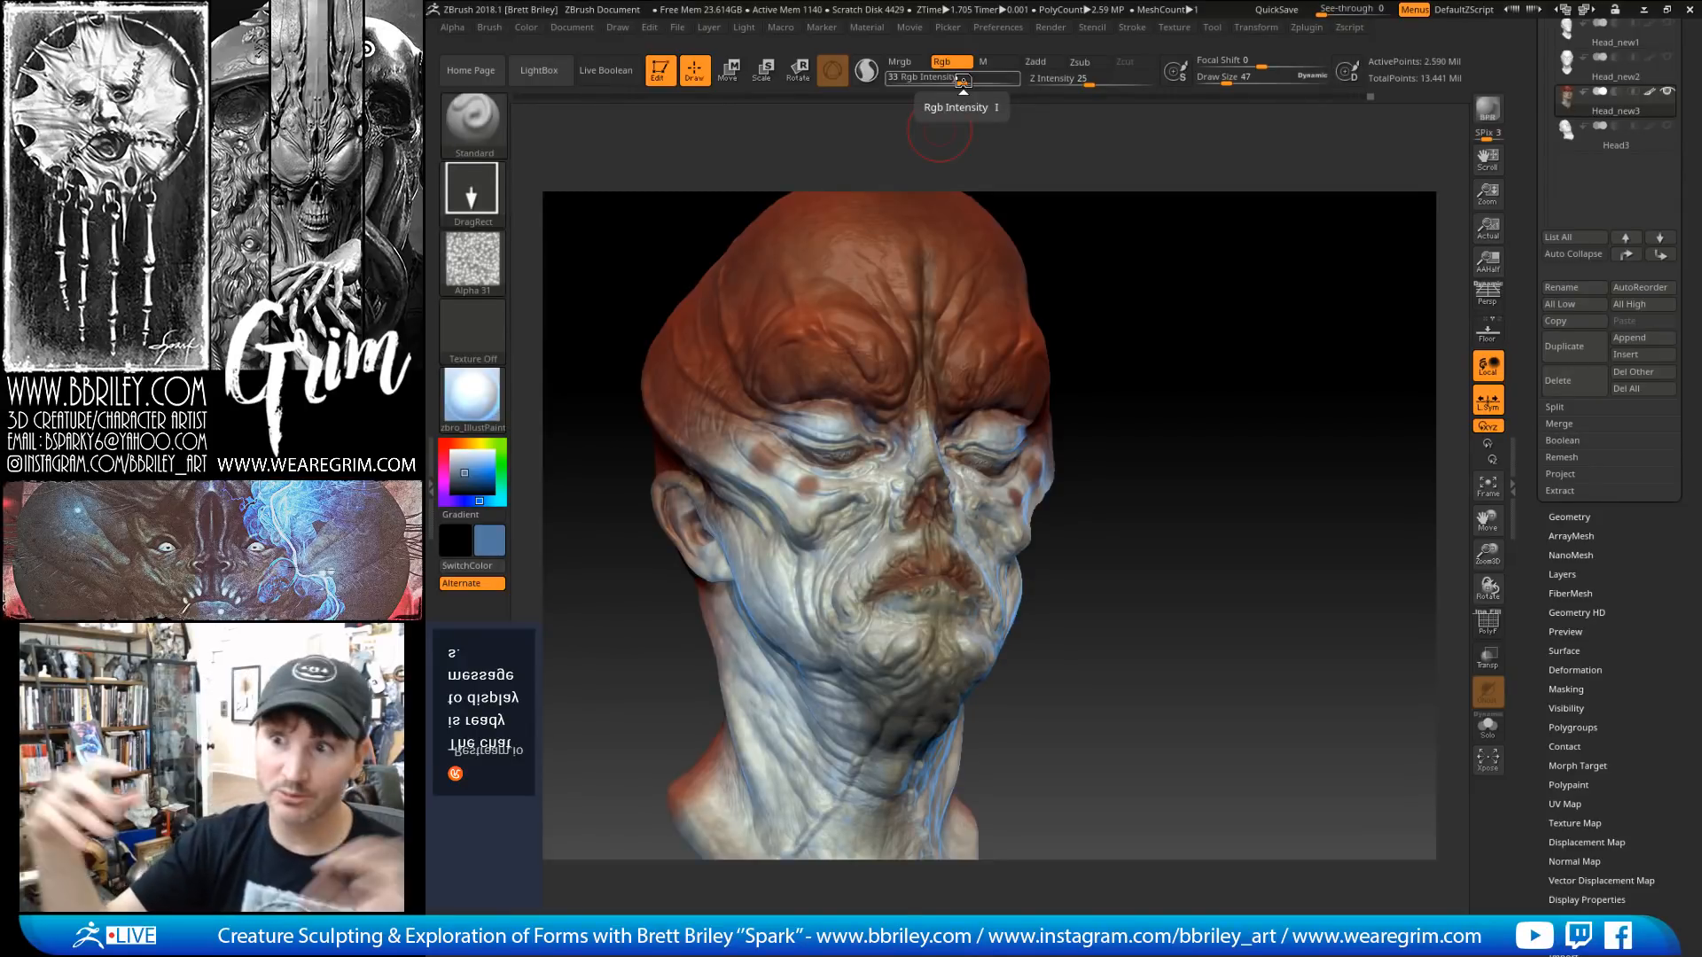
{"action": "left_click_drag", "start_coordinate": [1170, 350], "coordinate": [1087, 334]}
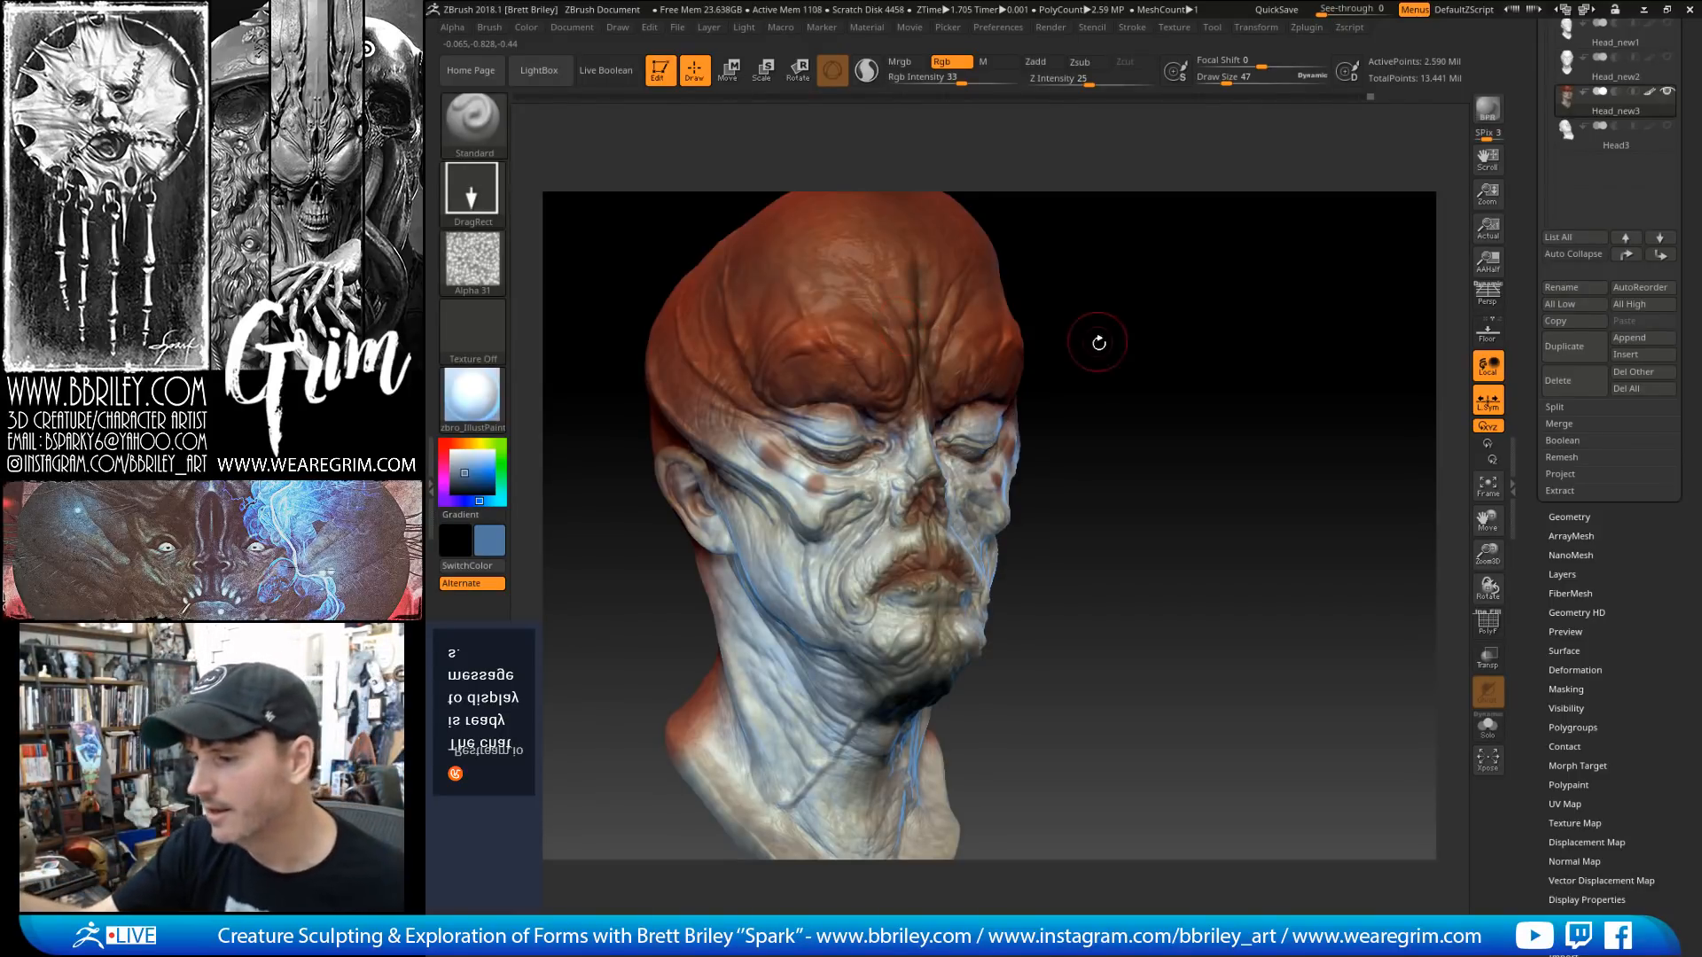
Step: Reduce the draw size to 36 and add blue to the skin folds around the mouth and lower cheeks
{"action": "mouse_move", "coordinate": [1097, 334]}
{"action": "left_mouse_down"}
{"action": "mouse_move", "coordinate": [838, 285]}
{"action": "mouse_move", "coordinate": [853, 508]}
{"action": "left_mouse_up"}
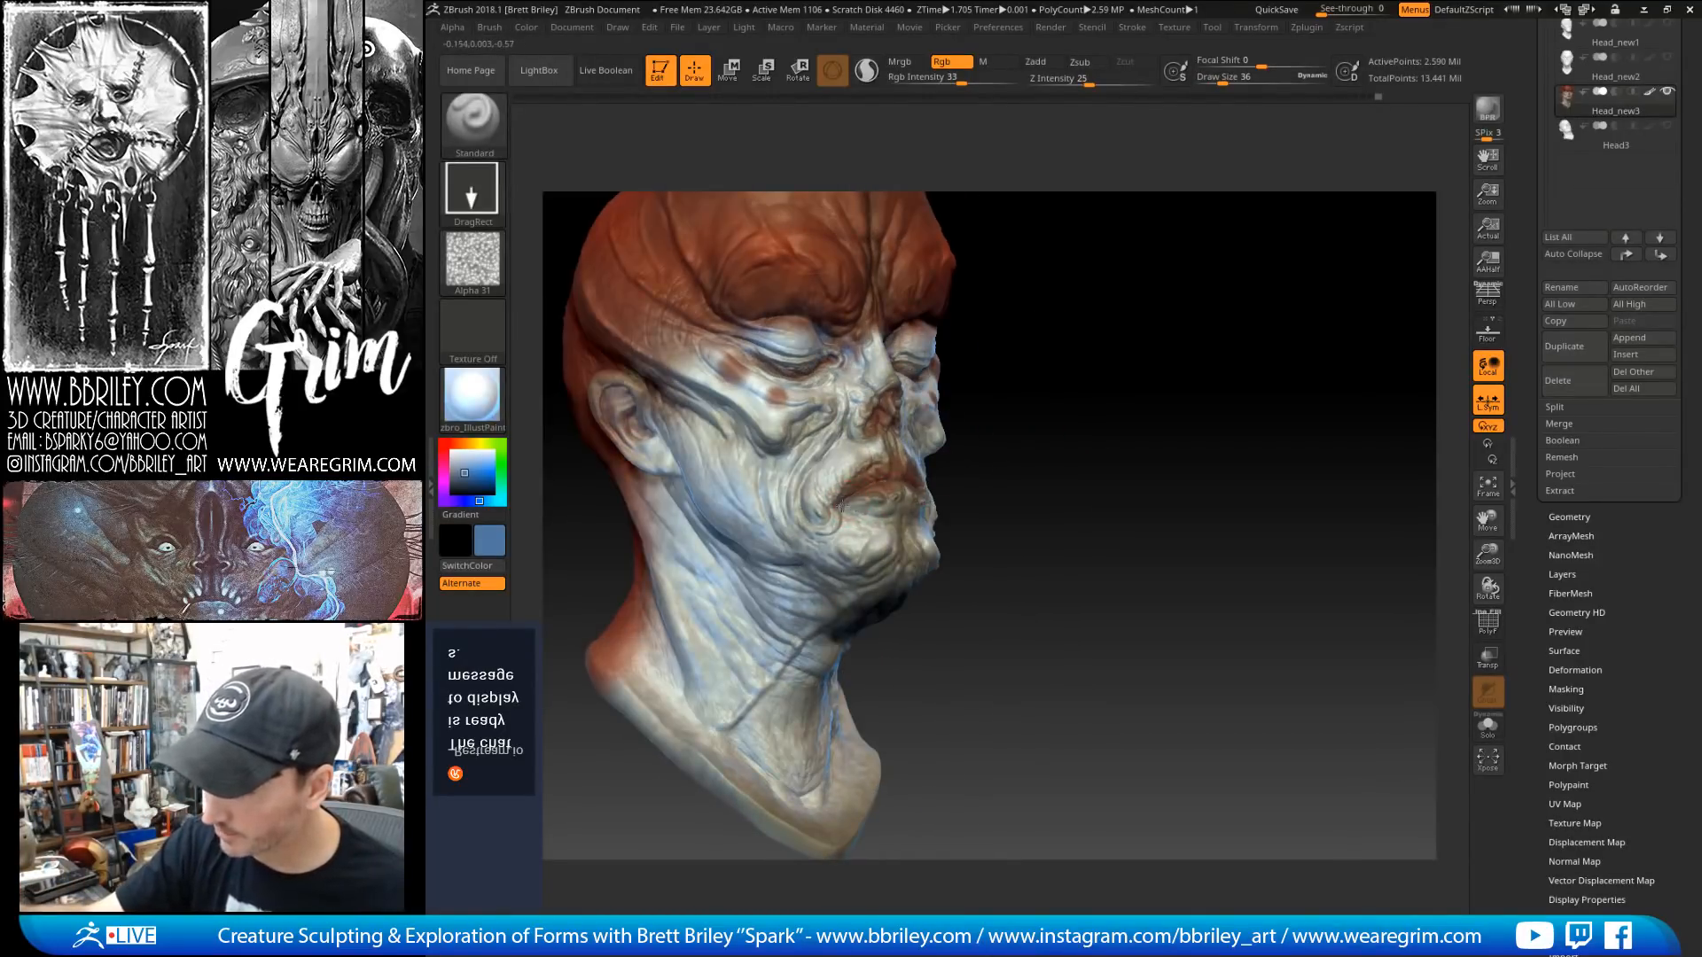
{"action": "mouse_move", "coordinate": [841, 506]}
{"action": "left_mouse_down"}
{"action": "mouse_move", "coordinate": [831, 541]}
{"action": "mouse_move", "coordinate": [797, 478]}
{"action": "mouse_move", "coordinate": [843, 443]}
{"action": "left_mouse_up"}
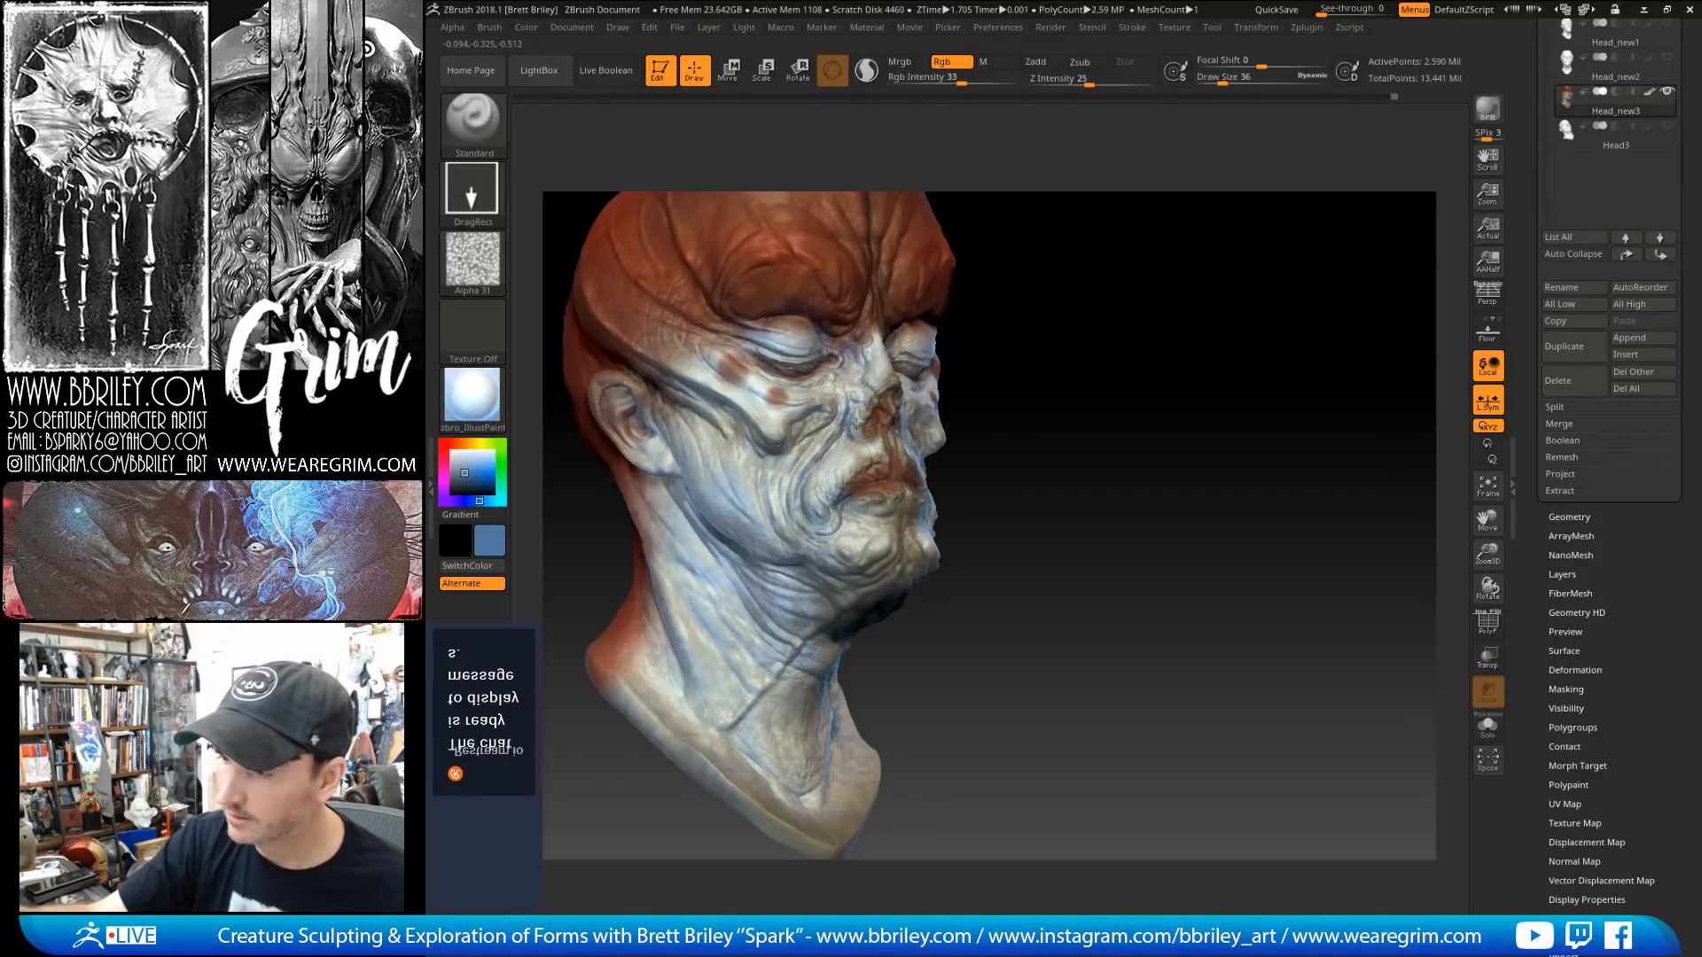
{"action": "left_click_drag", "start_coordinate": [1087, 350], "coordinate": [907, 519]}
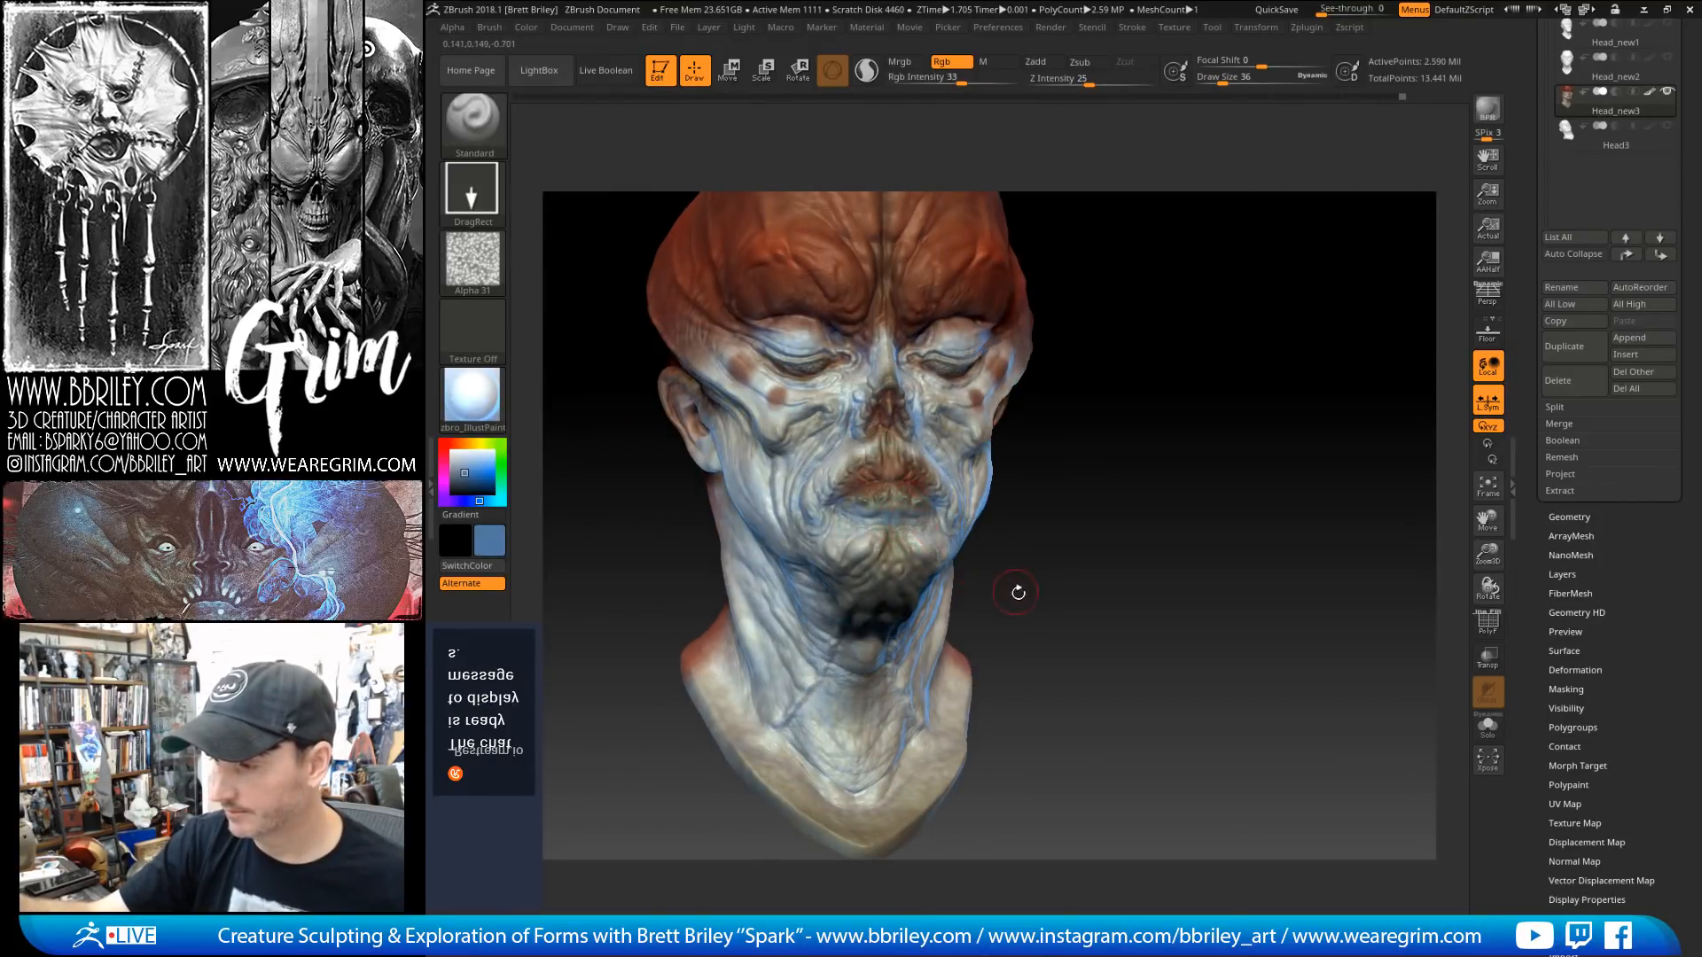
{"action": "left_click_drag", "start_coordinate": [1017, 591], "coordinate": [986, 530]}
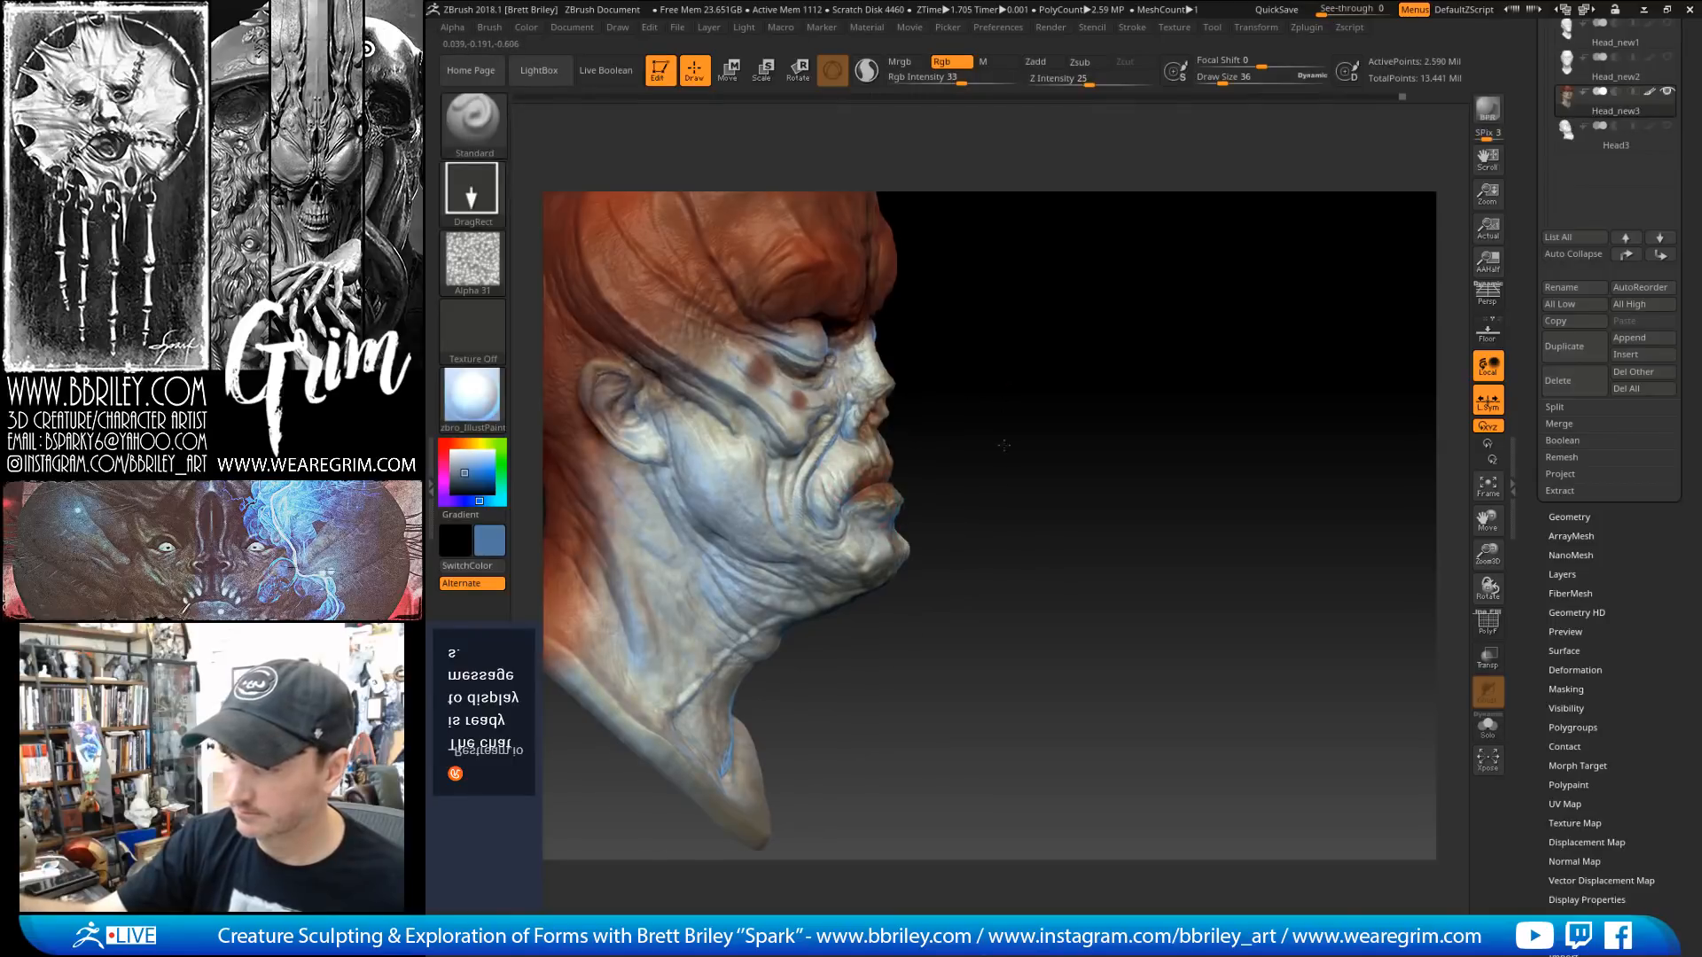
{"action": "mouse_move", "coordinate": [1003, 445]}
{"action": "left_mouse_down"}
{"action": "mouse_move", "coordinate": [992, 479]}
{"action": "mouse_move", "coordinate": [1038, 486]}
{"action": "mouse_move", "coordinate": [1042, 519]}
{"action": "left_mouse_up"}
Step: Paint blue in the eyelid creases at draw size 27, and sample a pale grey for the lids at draw size 23
{"action": "mouse_move", "coordinate": [1163, 374]}
{"action": "left_mouse_down"}
{"action": "mouse_move", "coordinate": [1117, 342]}
{"action": "mouse_move", "coordinate": [999, 348]}
{"action": "mouse_move", "coordinate": [1015, 358]}
{"action": "left_mouse_up"}
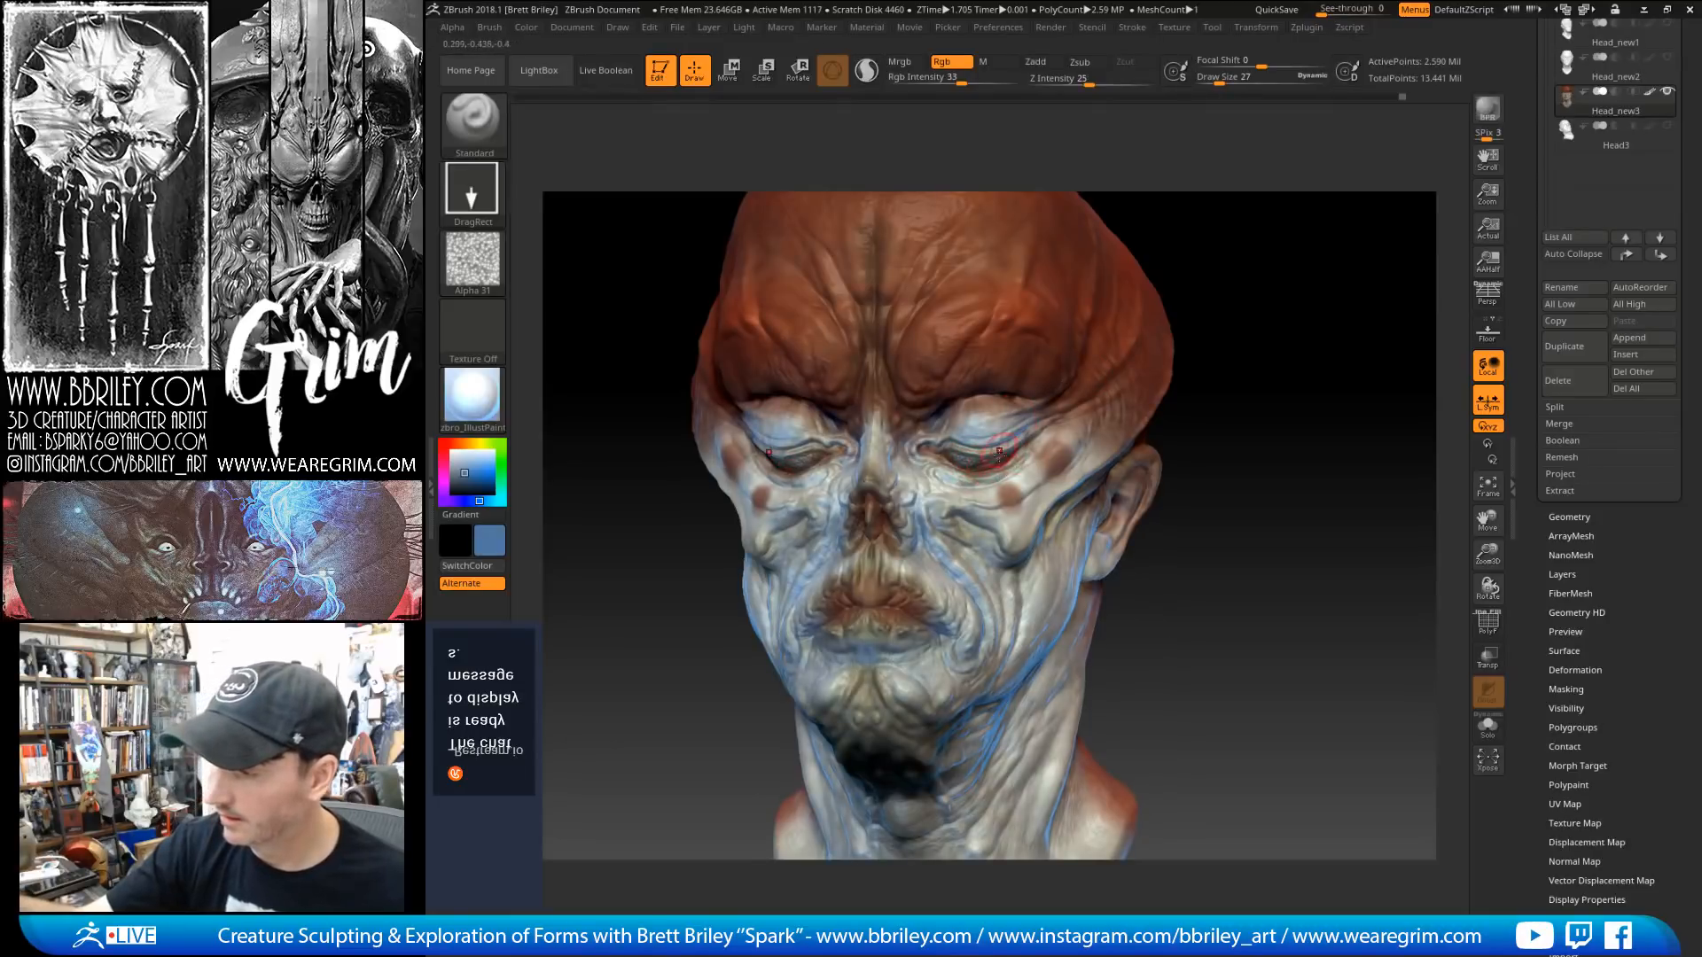
{"action": "key", "text": "c"}
{"action": "key", "text": "["}
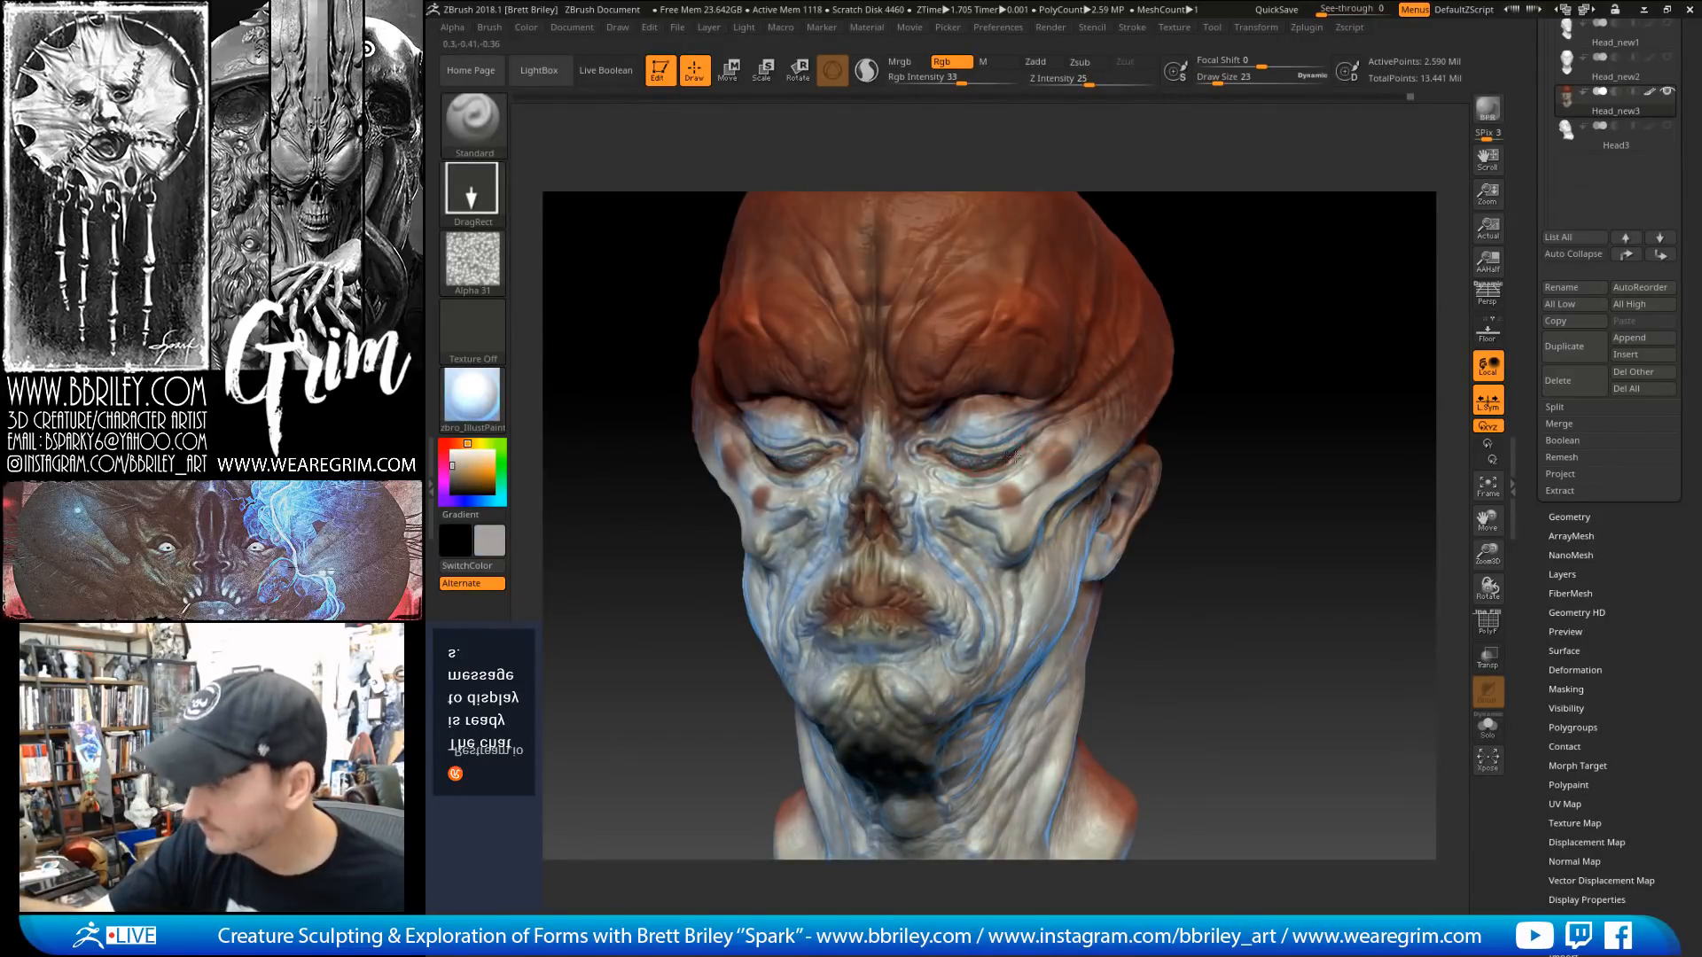
{"action": "mouse_move", "coordinate": [1294, 292]}
{"action": "left_mouse_down"}
{"action": "mouse_move", "coordinate": [1271, 296]}
{"action": "mouse_move", "coordinate": [1315, 302]}
{"action": "mouse_move", "coordinate": [1267, 377]}
{"action": "left_mouse_up"}
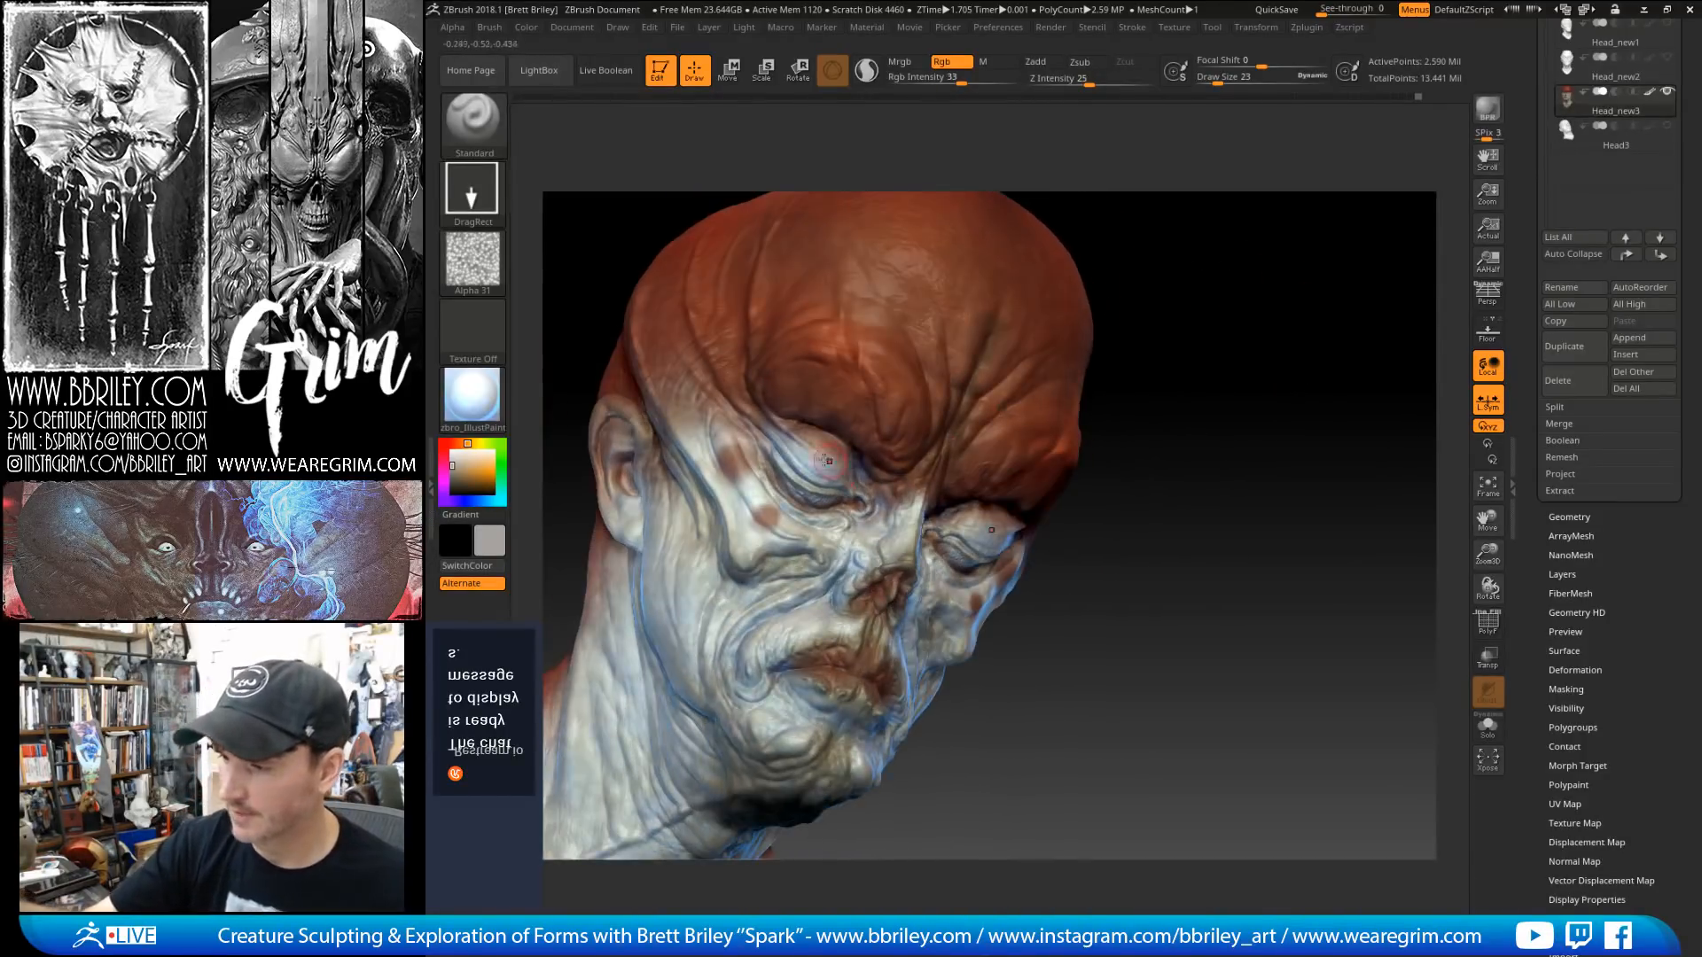
Step: Sample the scalp red, lighten it to salmon, and touch up the brow, setting the draw size to 53
{"action": "key", "text": "c"}
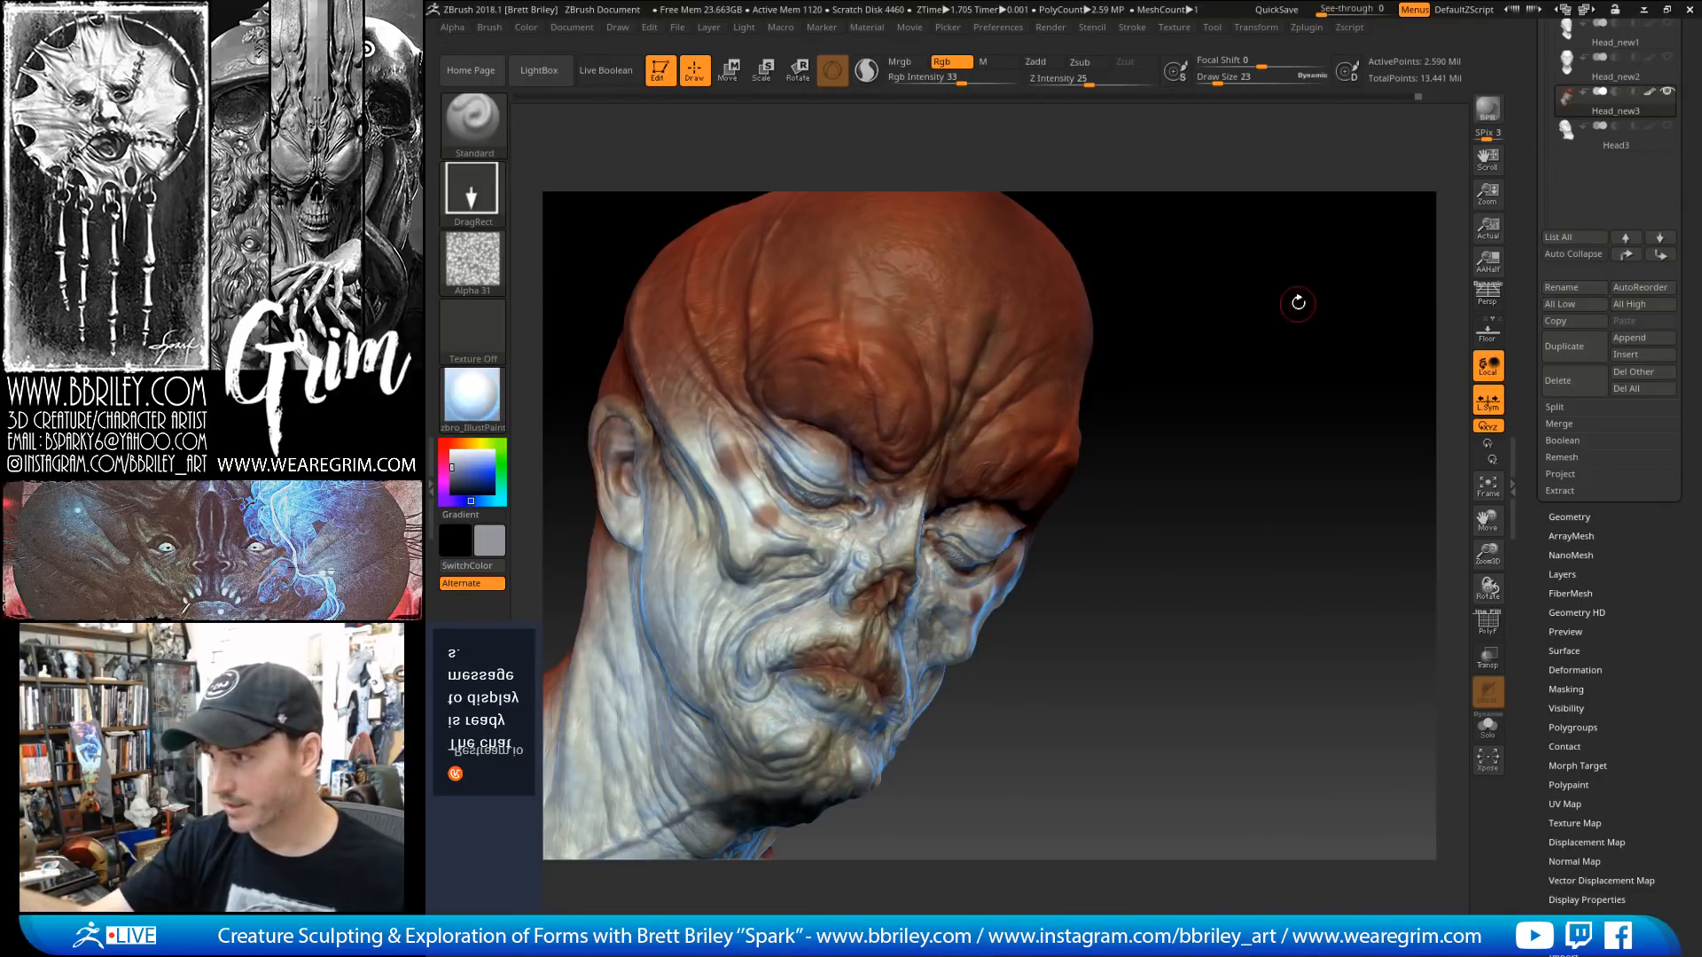
{"action": "key", "text": "c"}
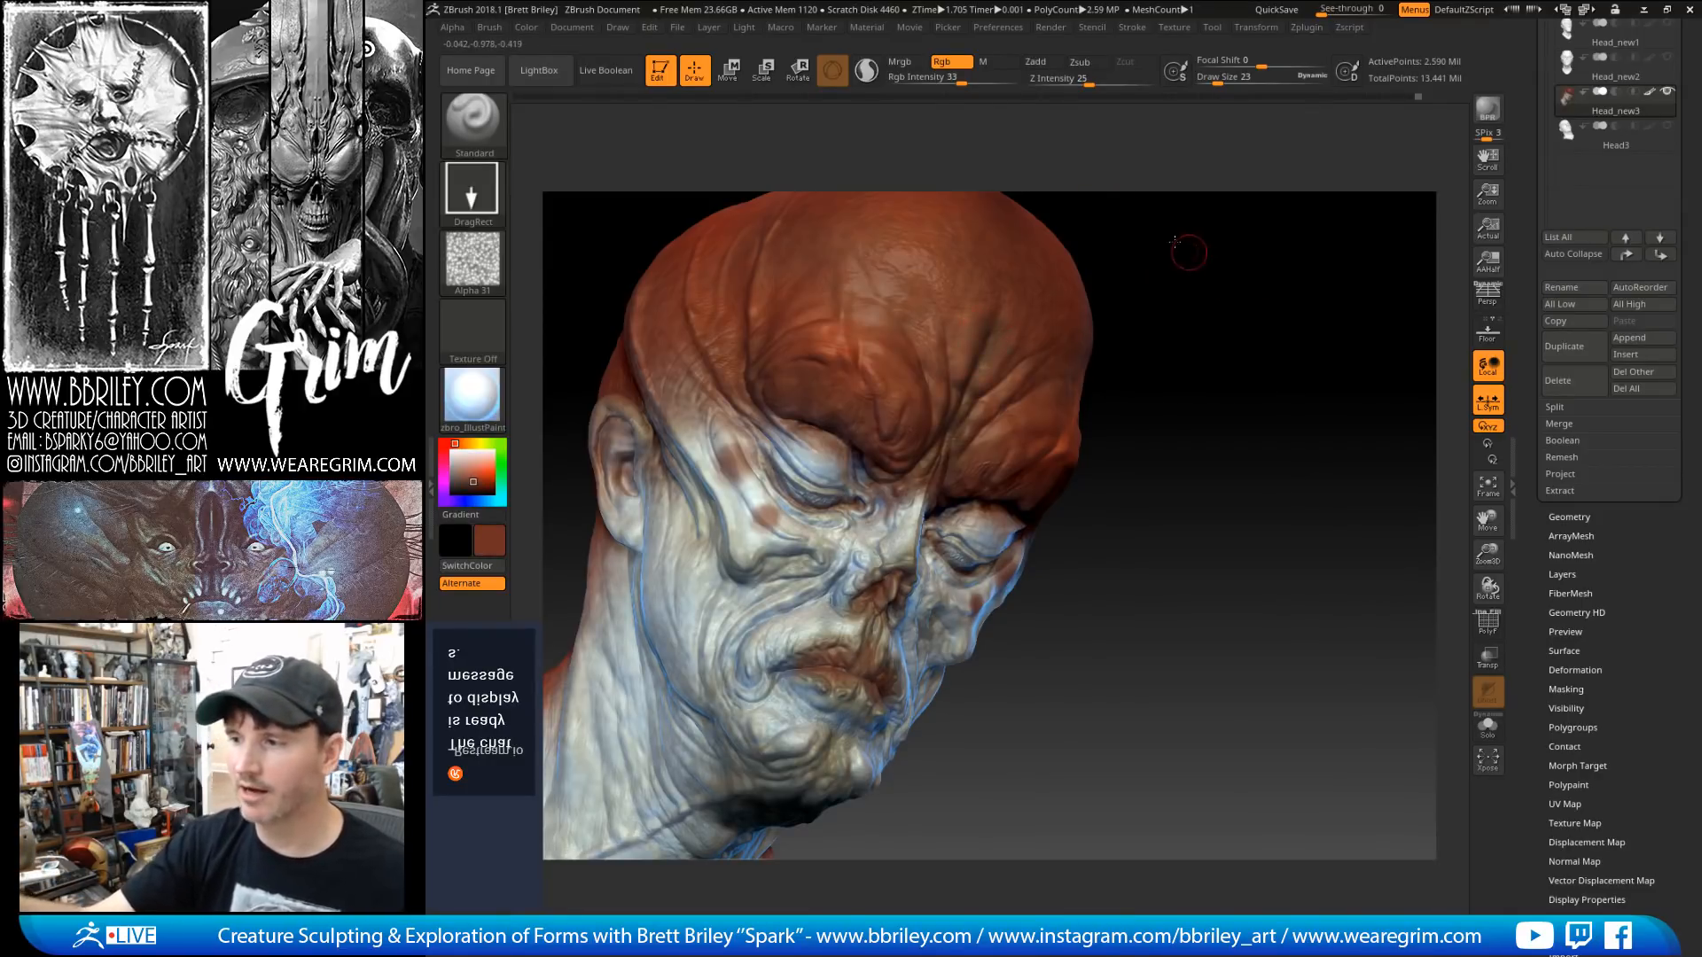
{"action": "left_click_drag", "start_coordinate": [1189, 250], "coordinate": [1298, 237], "text": "shift"}
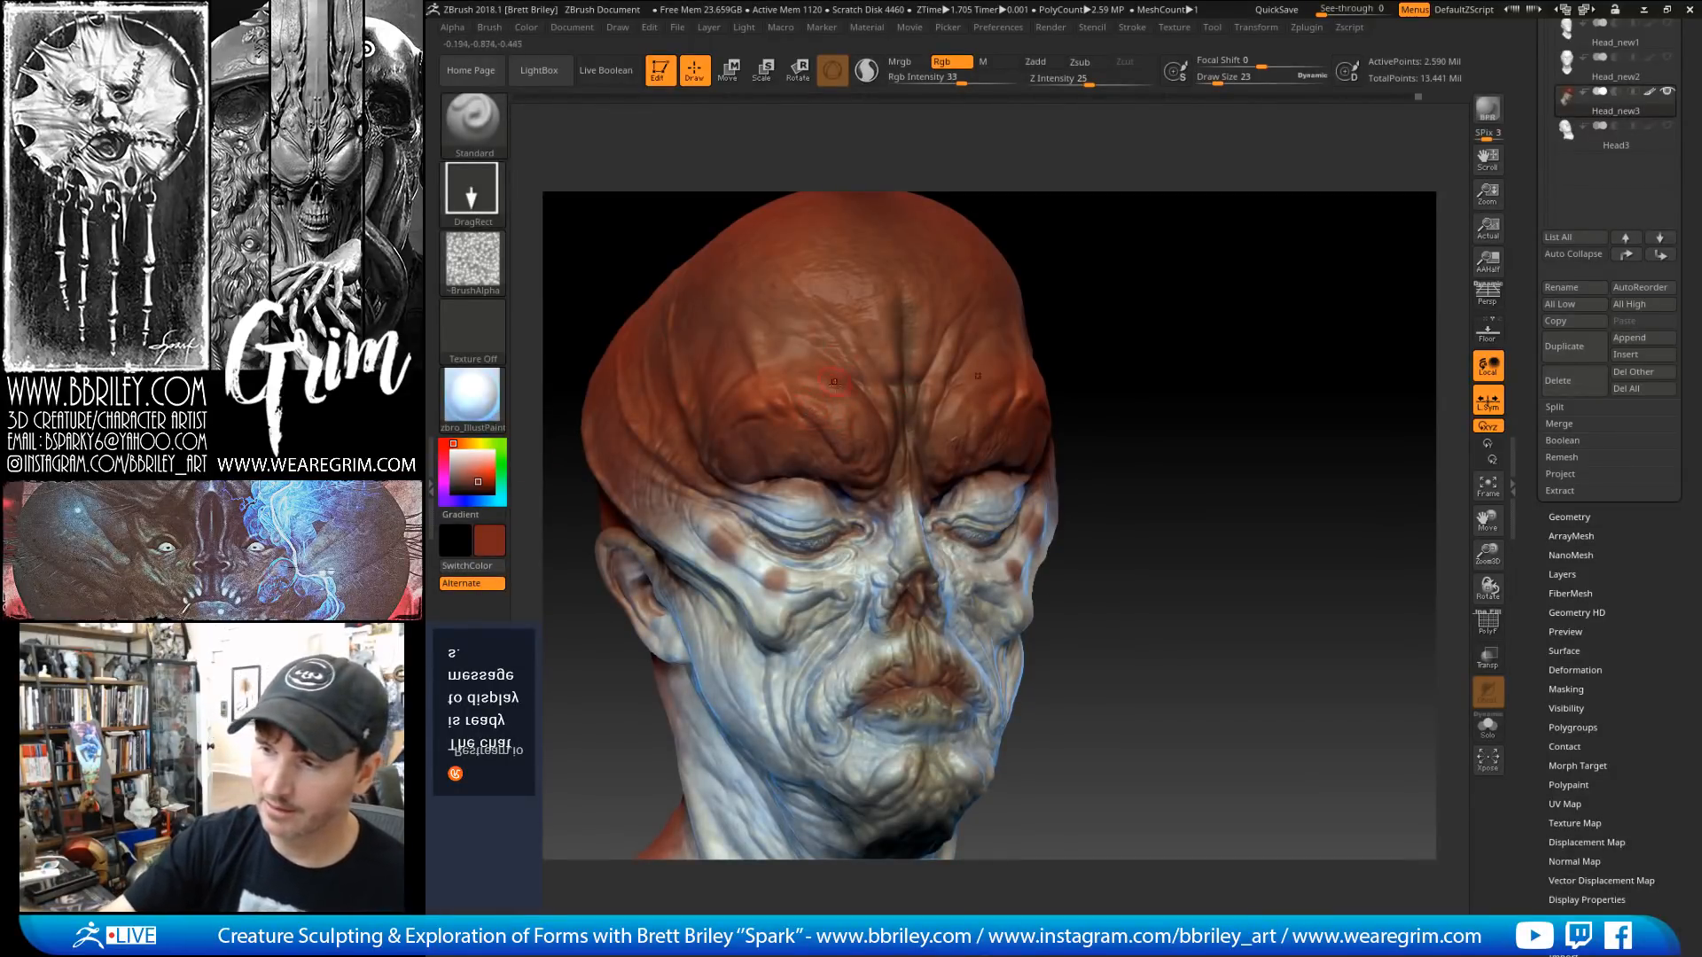
{"action": "left_click", "coordinate": [474, 468]}
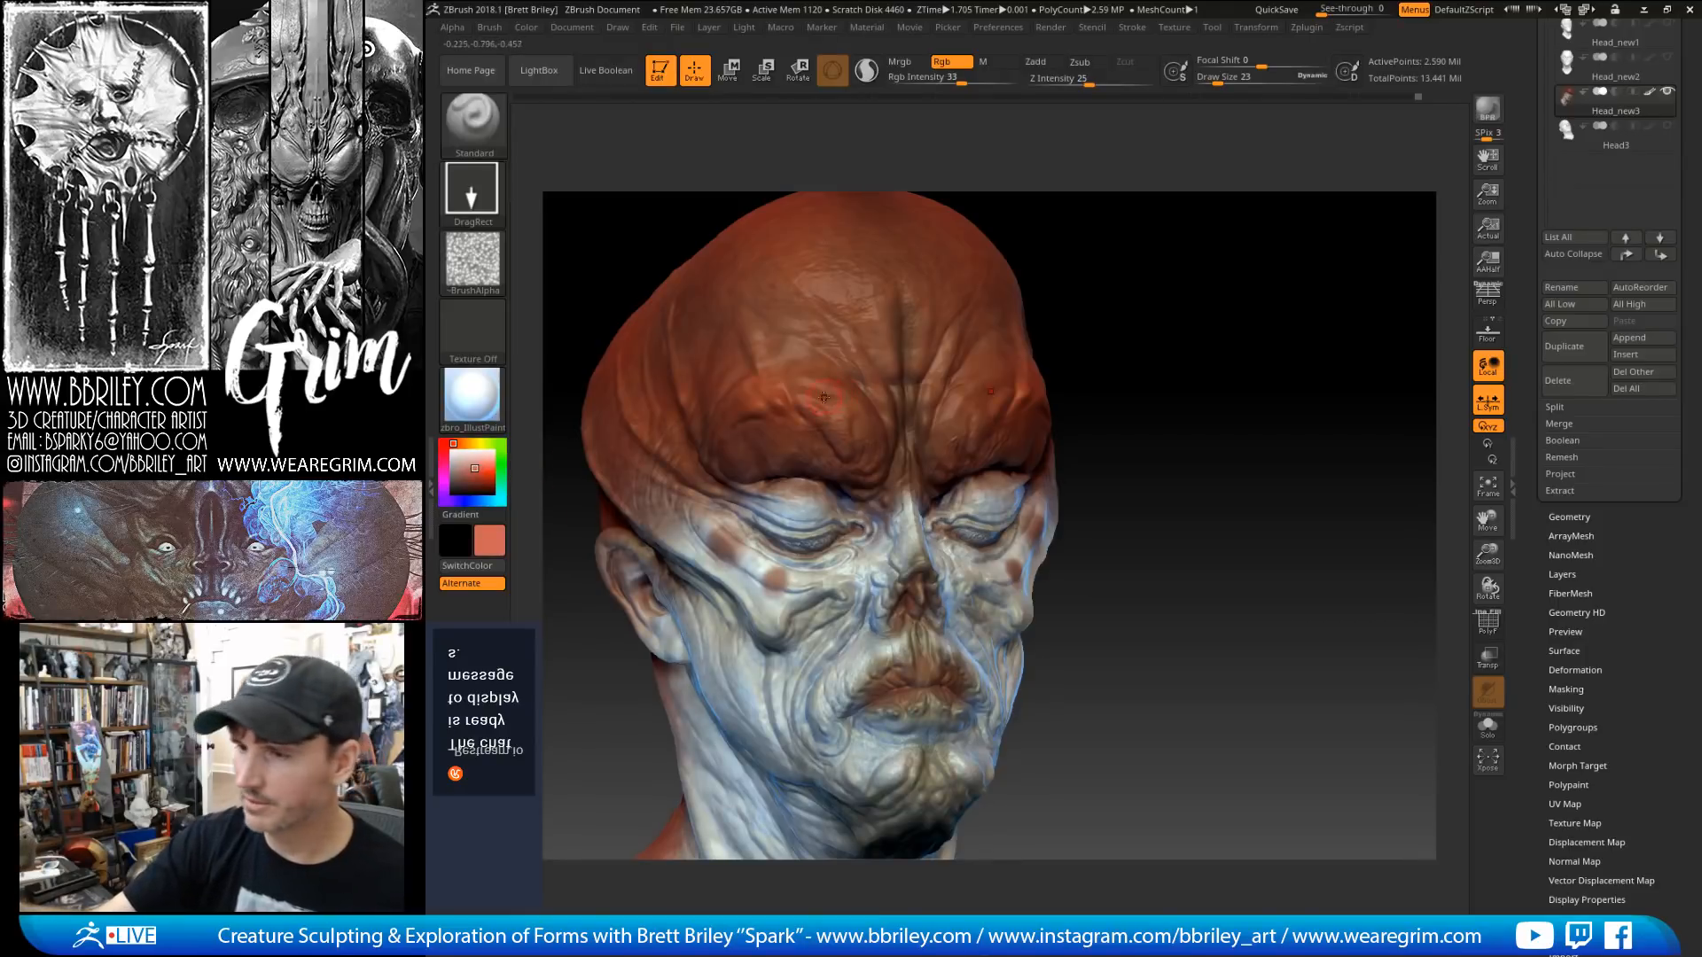
{"action": "left_click_drag", "start_coordinate": [809, 404], "coordinate": [840, 429]}
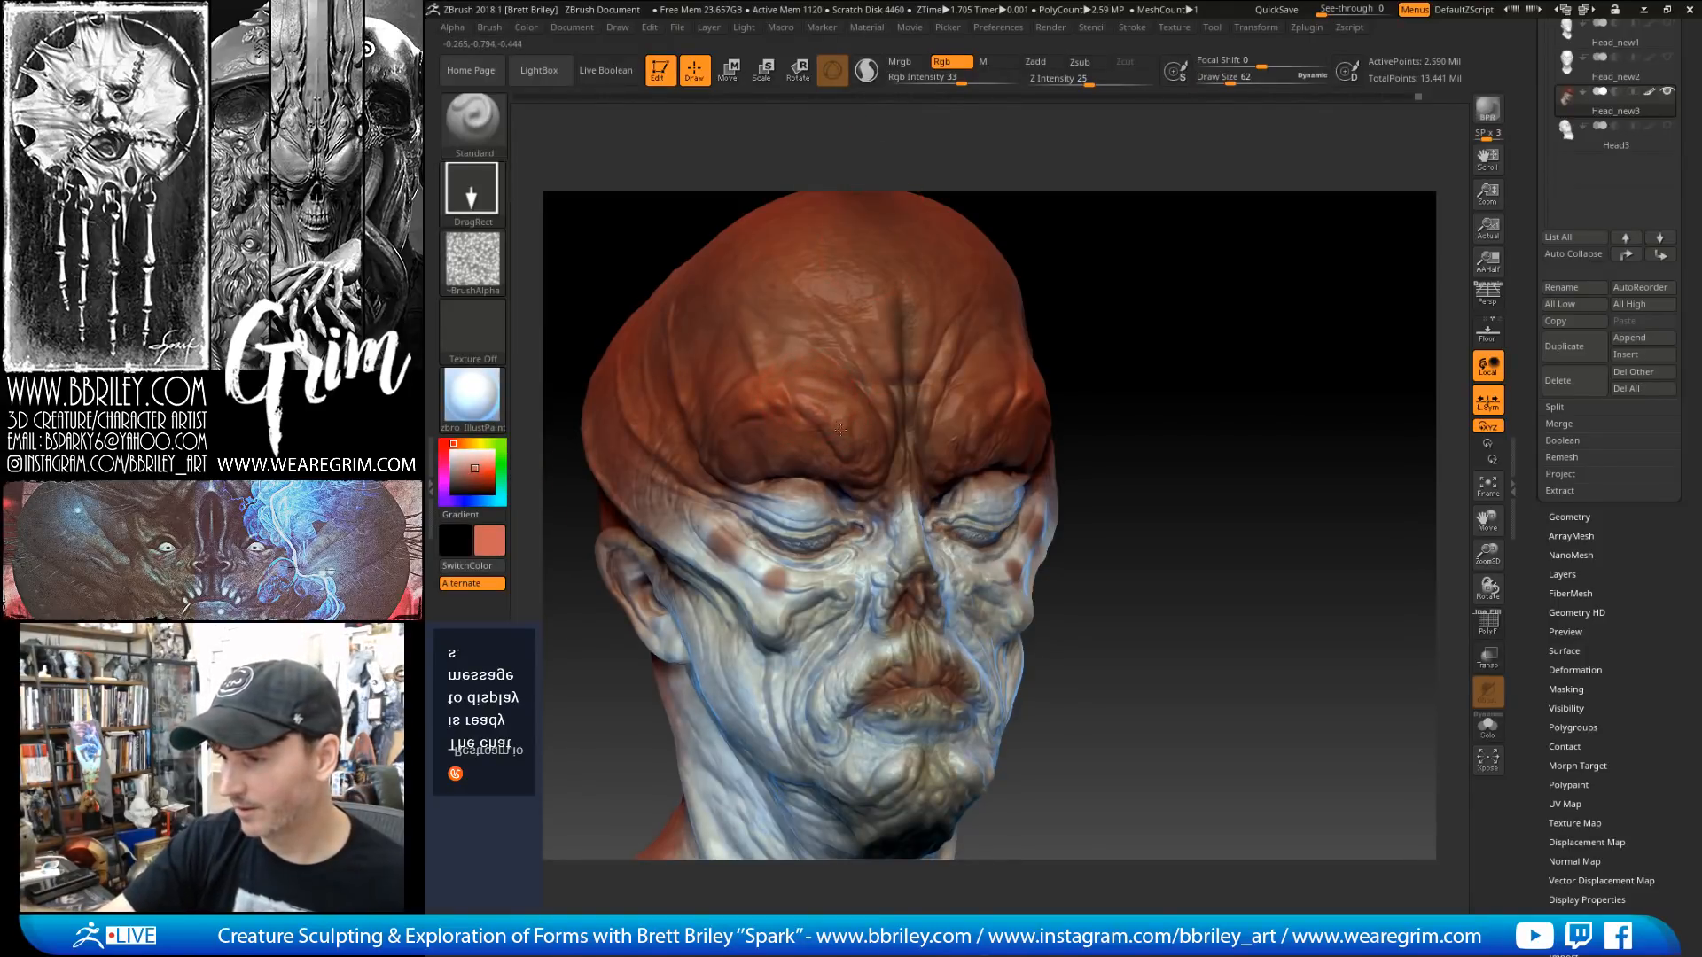
{"action": "key", "text": "bracketleft"}
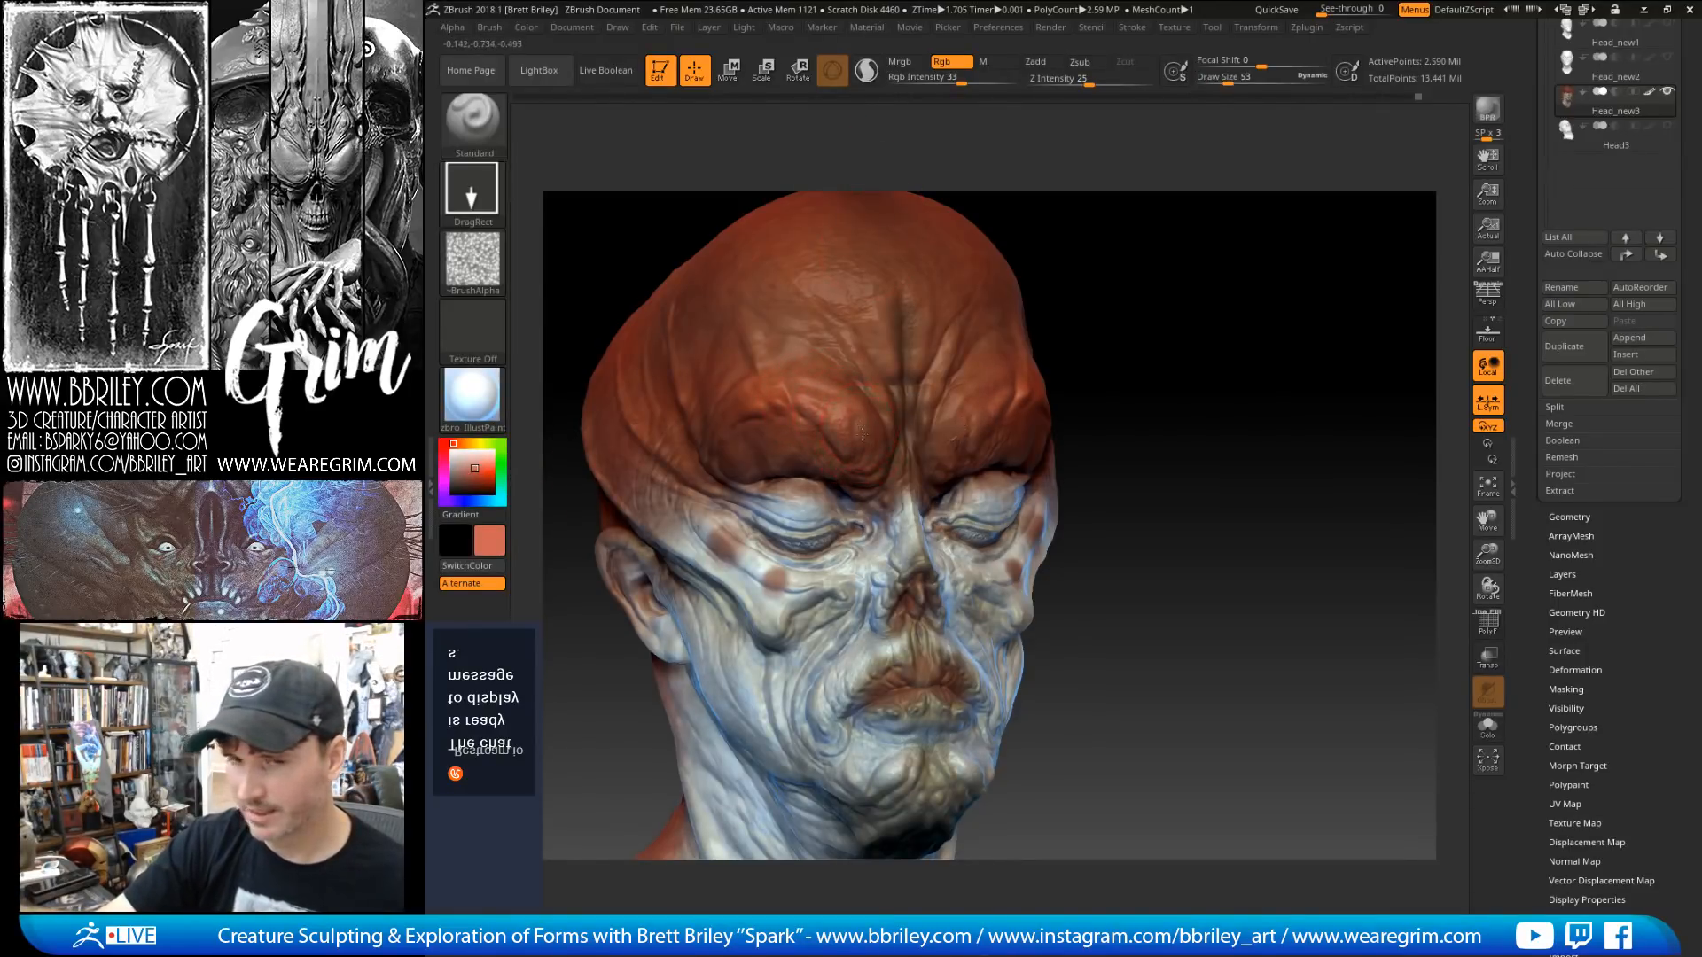
Step: Choose a pale pink and paint lighter patches on the central forehead and brow folds
{"action": "left_click", "coordinate": [464, 461]}
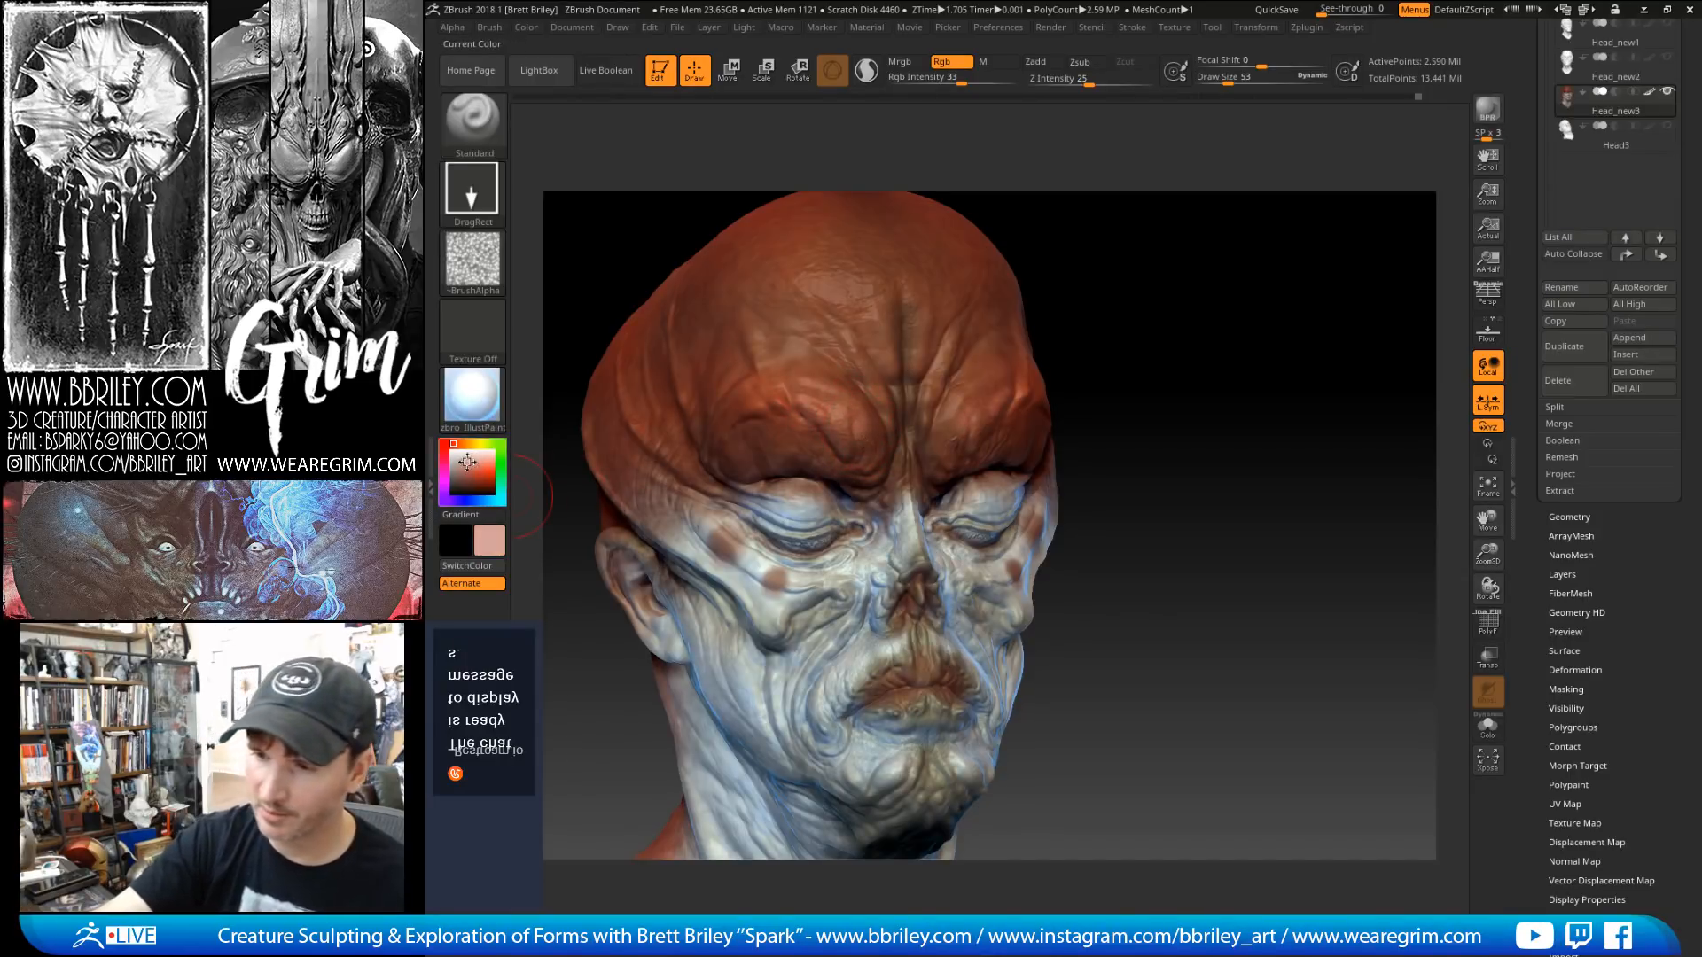
{"action": "left_click_drag", "start_coordinate": [856, 393], "coordinate": [875, 455]}
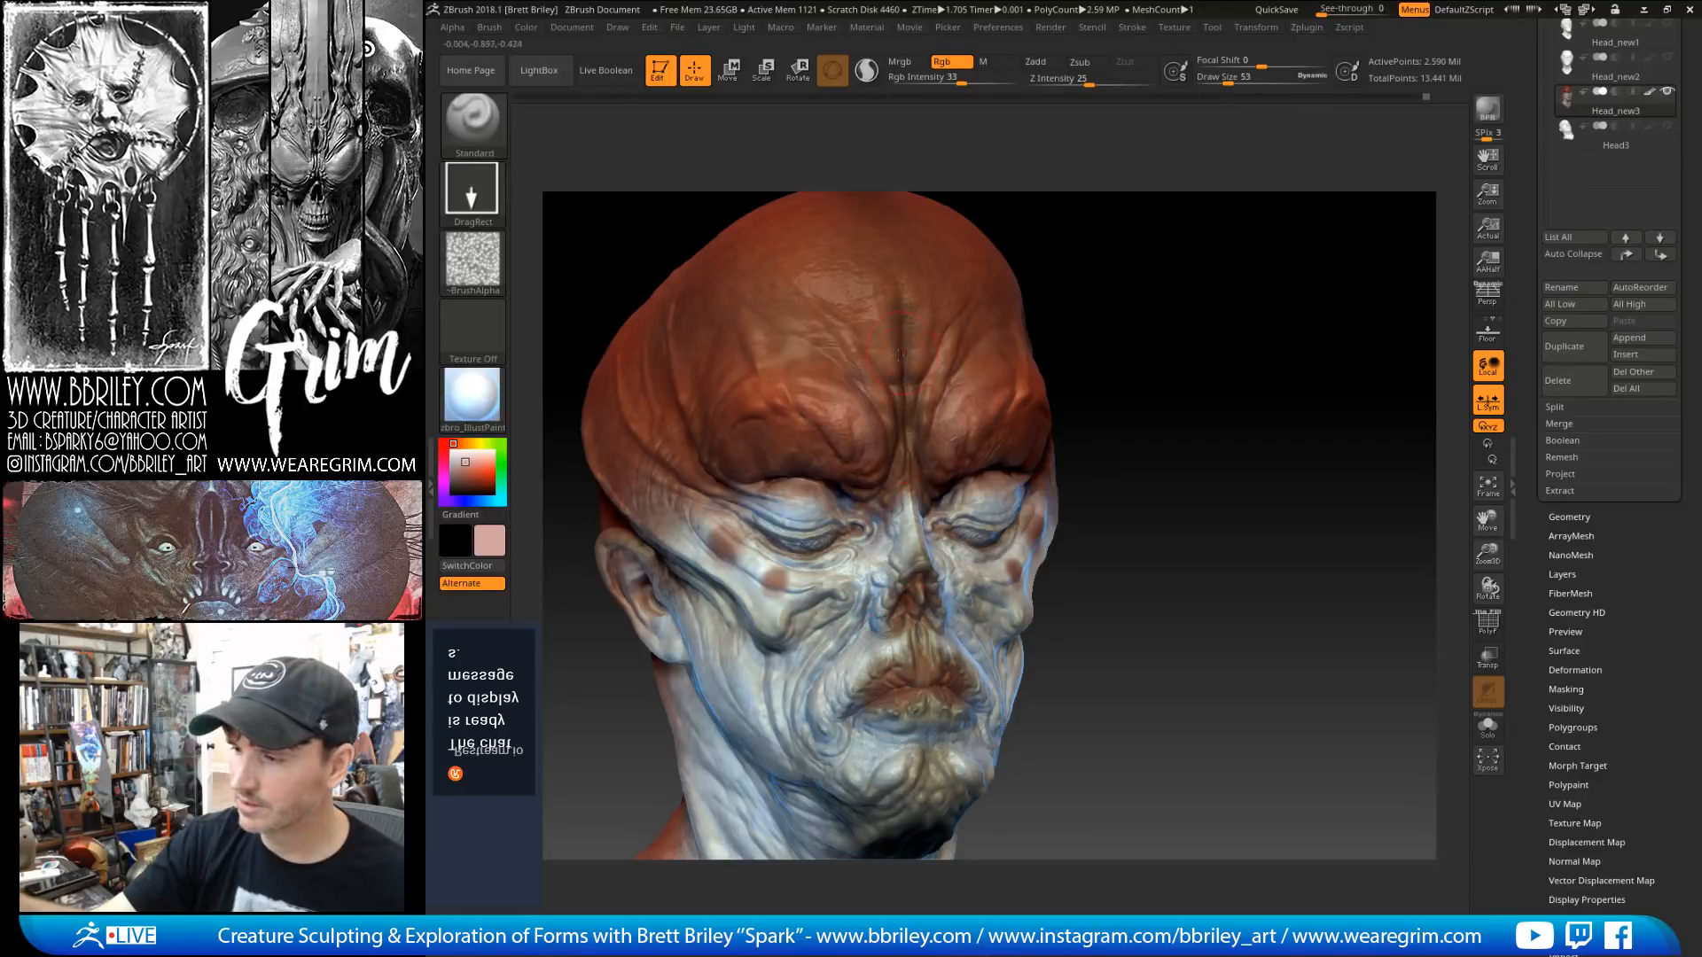
{"action": "mouse_move", "coordinate": [822, 362]}
{"action": "left_mouse_down"}
{"action": "mouse_move", "coordinate": [838, 384]}
{"action": "mouse_move", "coordinate": [808, 376]}
{"action": "left_mouse_up"}
{"action": "left_click_drag", "start_coordinate": [1162, 290], "coordinate": [1150, 146], "text": "alt"}
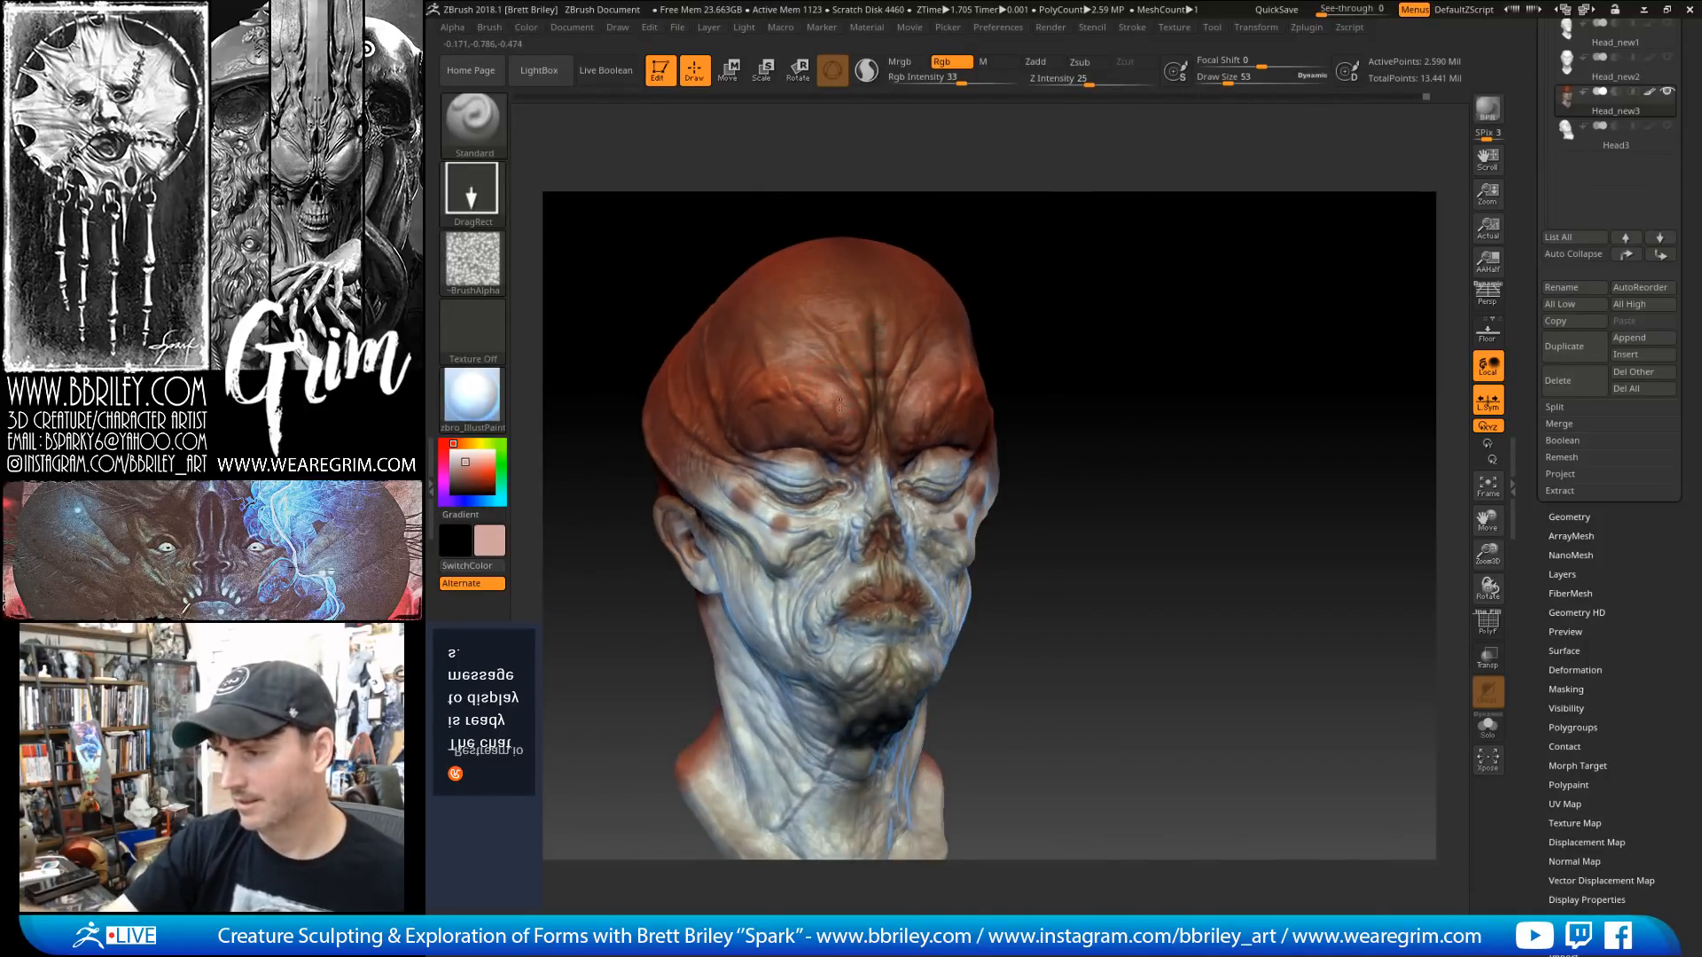
Step: Switch to a warmer salmon pink and lighten the raised folds across the forehead and above the brow
{"action": "left_click", "coordinate": [476, 463]}
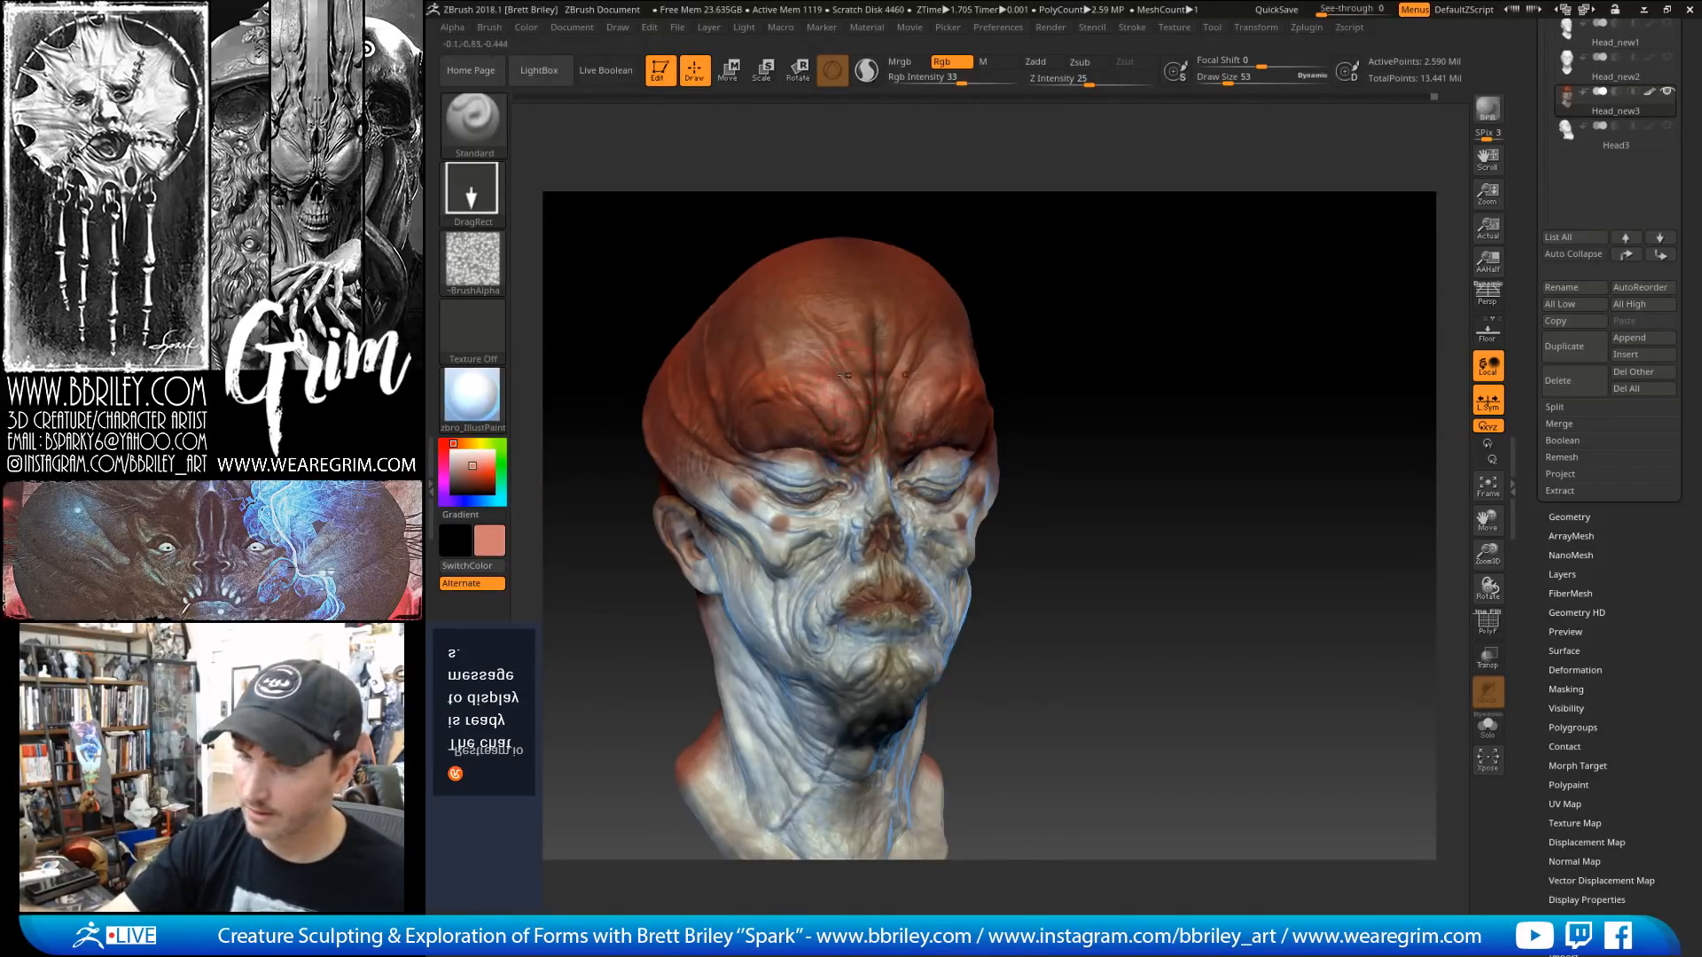
{"action": "mouse_move", "coordinate": [789, 340]}
{"action": "left_mouse_down"}
{"action": "mouse_move", "coordinate": [802, 319]}
{"action": "mouse_move", "coordinate": [846, 354]}
{"action": "left_mouse_up"}
{"action": "mouse_move", "coordinate": [1050, 244]}
{"action": "left_mouse_down"}
{"action": "mouse_move", "coordinate": [1071, 296]}
{"action": "mouse_move", "coordinate": [758, 418]}
{"action": "left_mouse_up"}
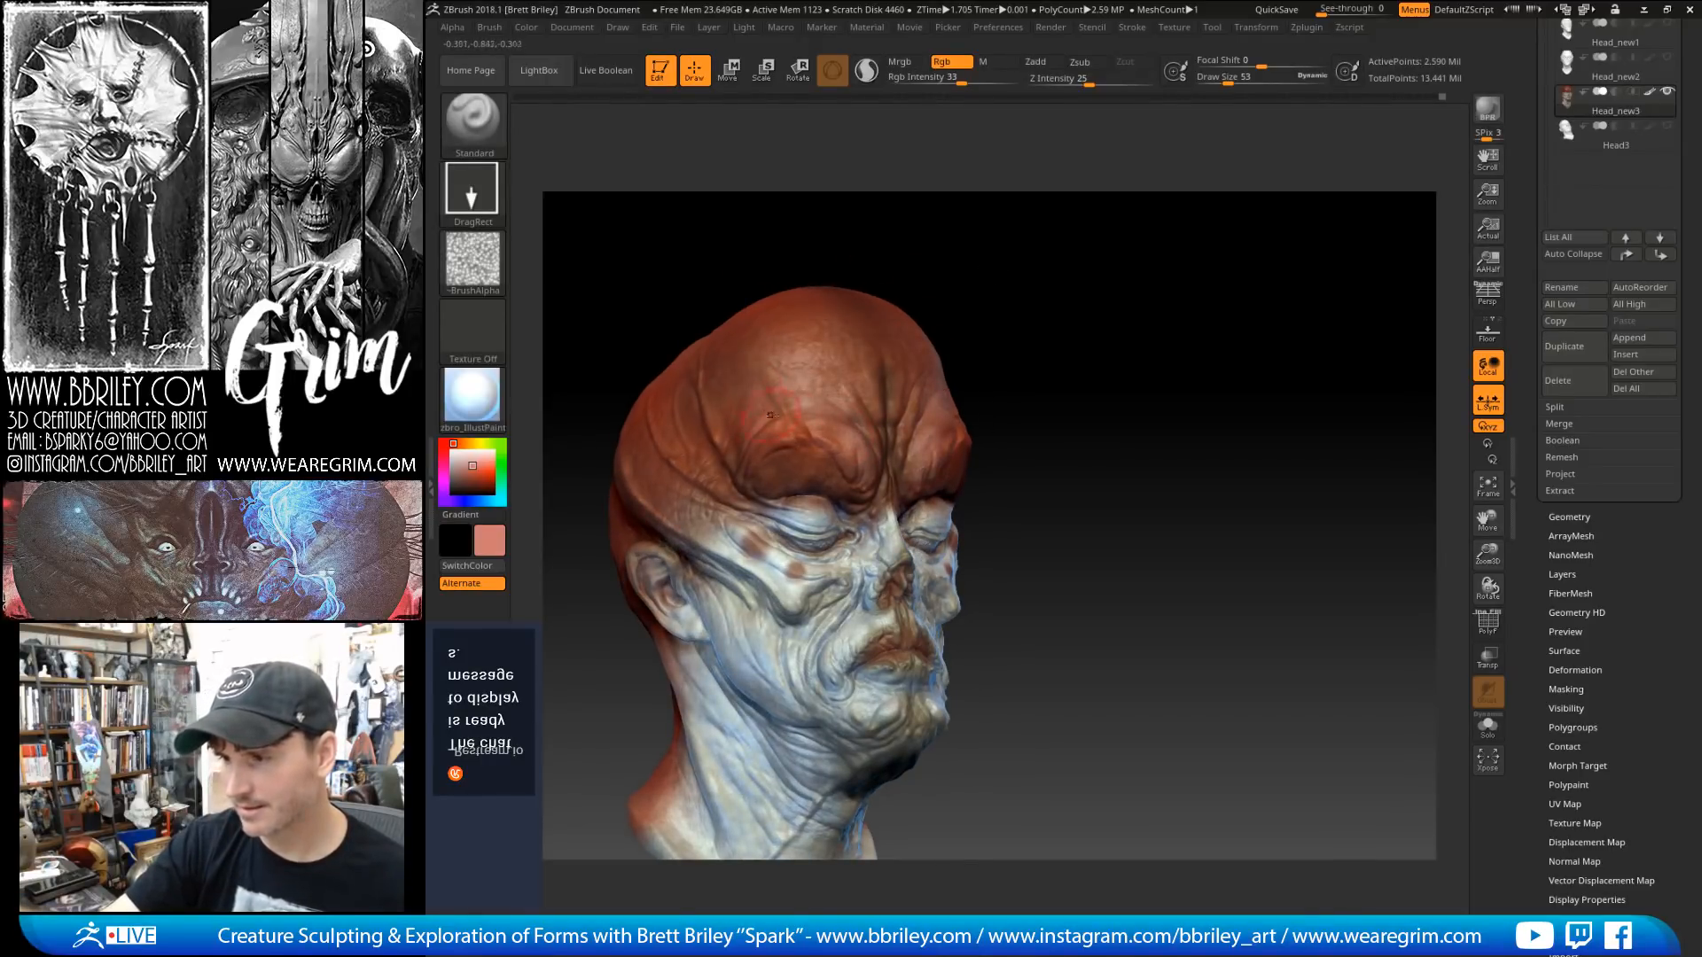
{"action": "mouse_move", "coordinate": [959, 240]}
{"action": "left_mouse_down"}
{"action": "mouse_move", "coordinate": [851, 372]}
{"action": "mouse_move", "coordinate": [955, 311]}
{"action": "left_mouse_up"}
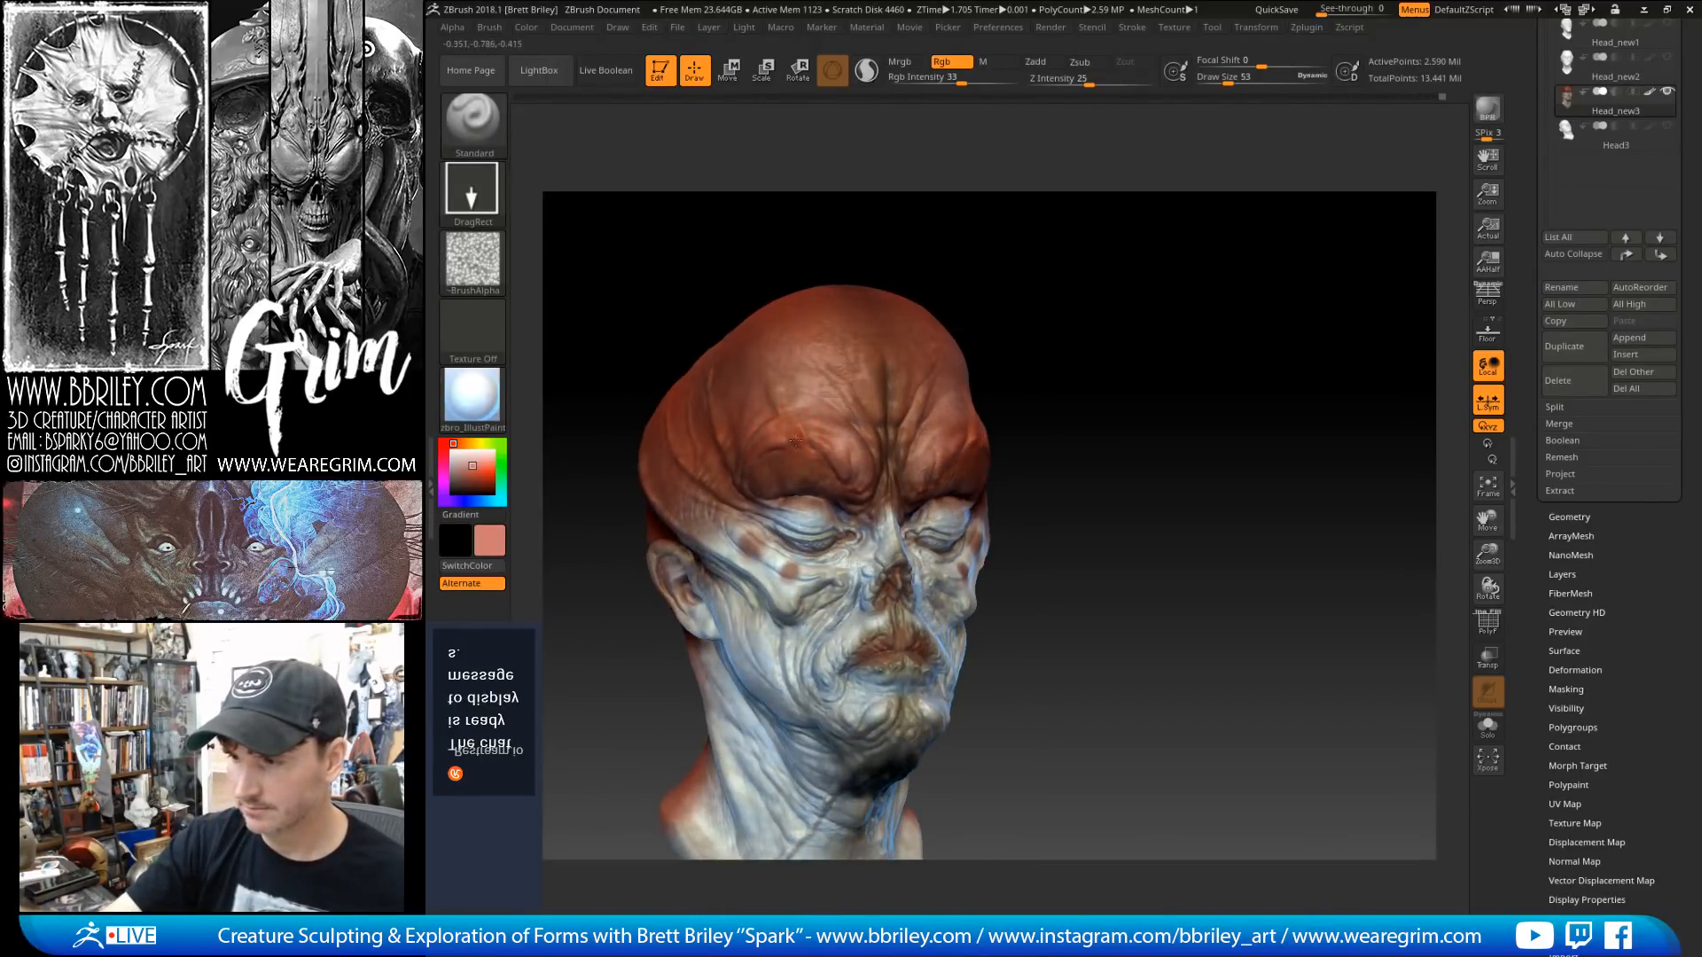
{"action": "left_click_drag", "start_coordinate": [999, 254], "coordinate": [877, 266]}
Step: Switch the stroke to FreeHand and reduce the RGB intensity to 13 and the draw size to 8 for fine ridge highlights
{"action": "left_click", "coordinate": [472, 188]}
{"action": "left_click", "coordinate": [698, 208]}
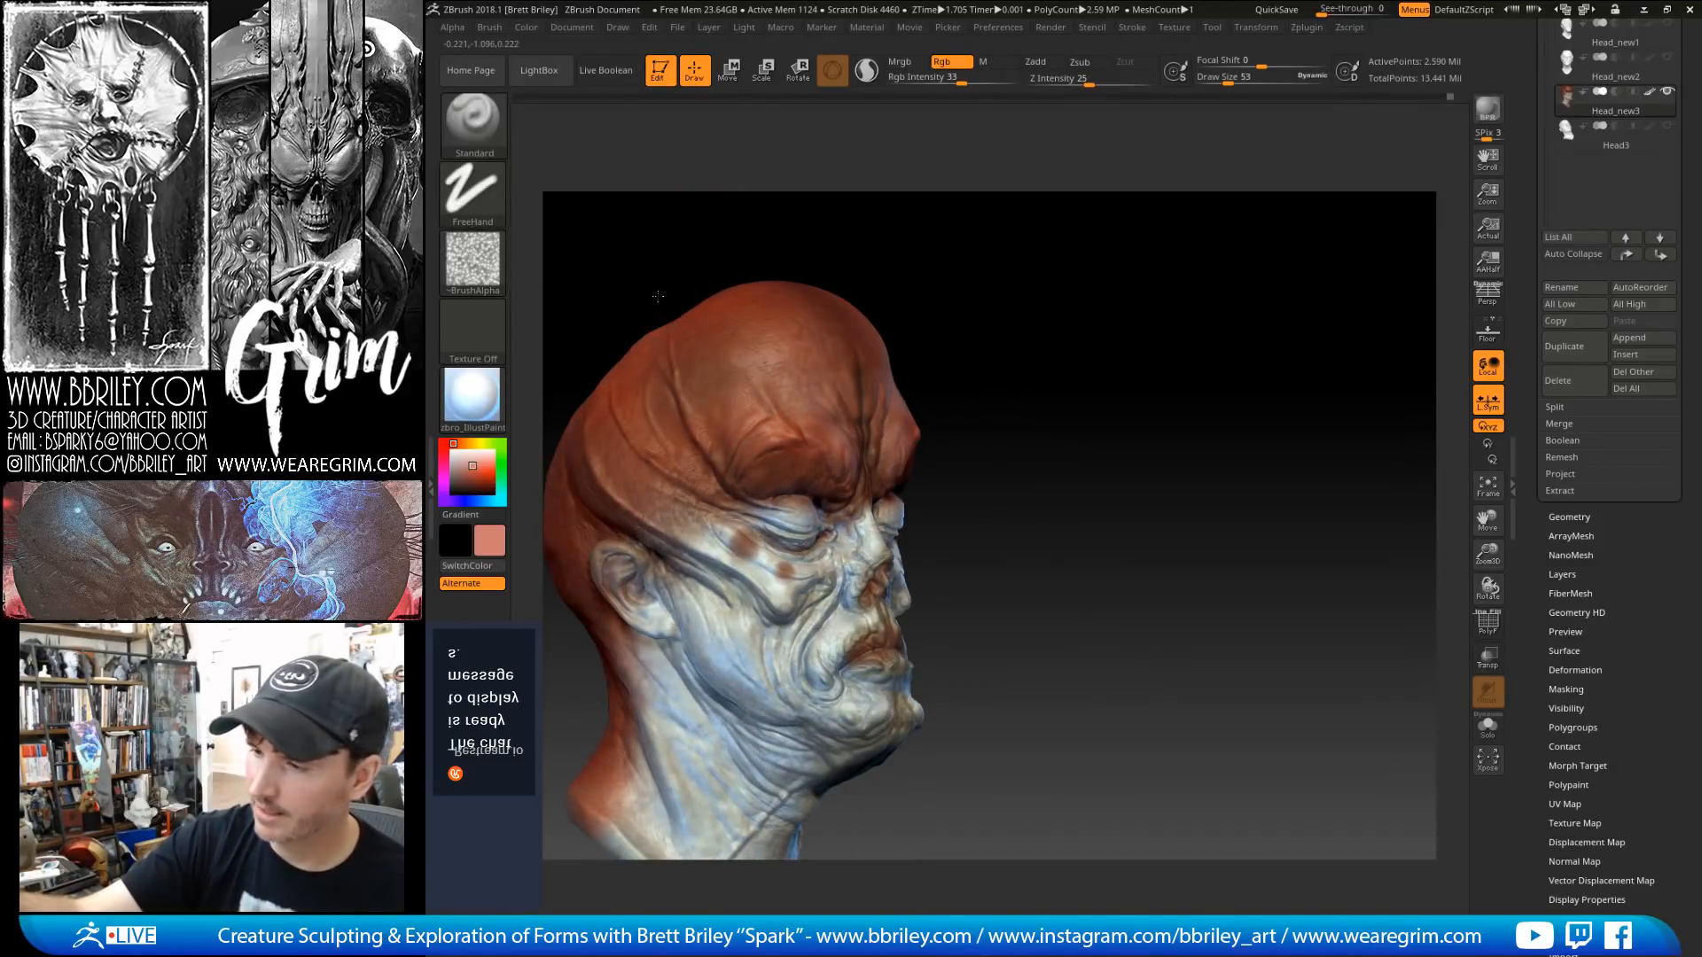
{"action": "left_click_drag", "start_coordinate": [694, 216], "coordinate": [1137, 262]}
{"action": "key", "text": "s"}
{"action": "left_click_drag", "start_coordinate": [797, 432], "coordinate": [781, 433]}
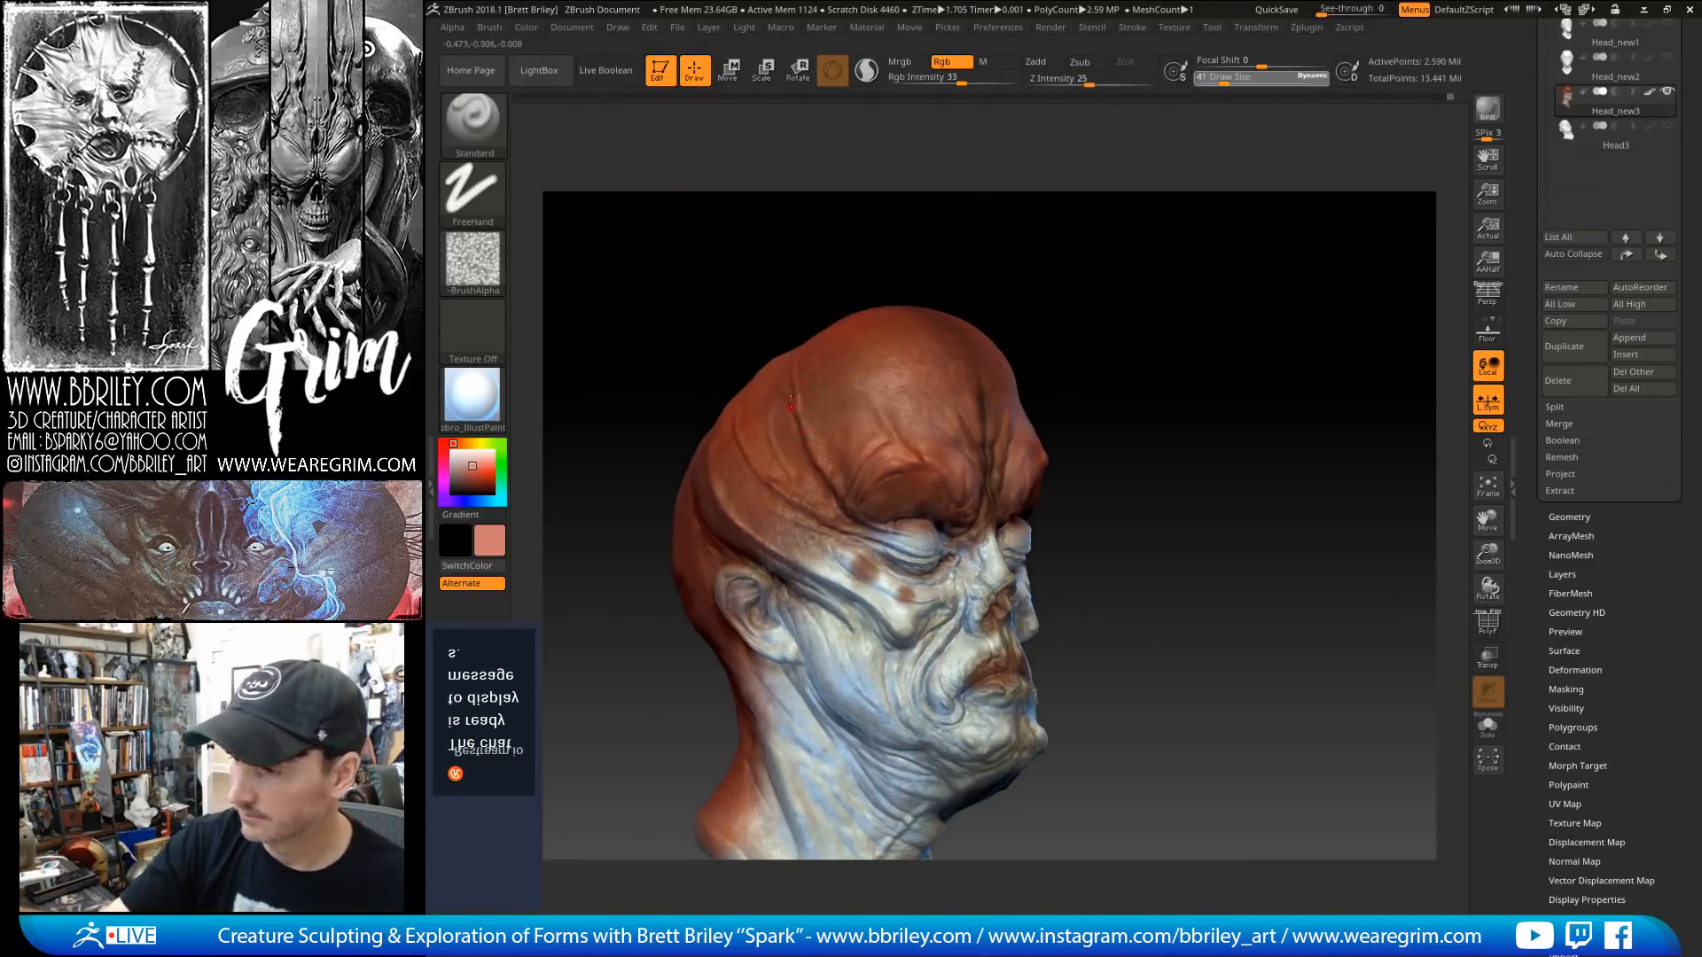
{"action": "left_click_drag", "start_coordinate": [794, 369], "coordinate": [800, 404]}
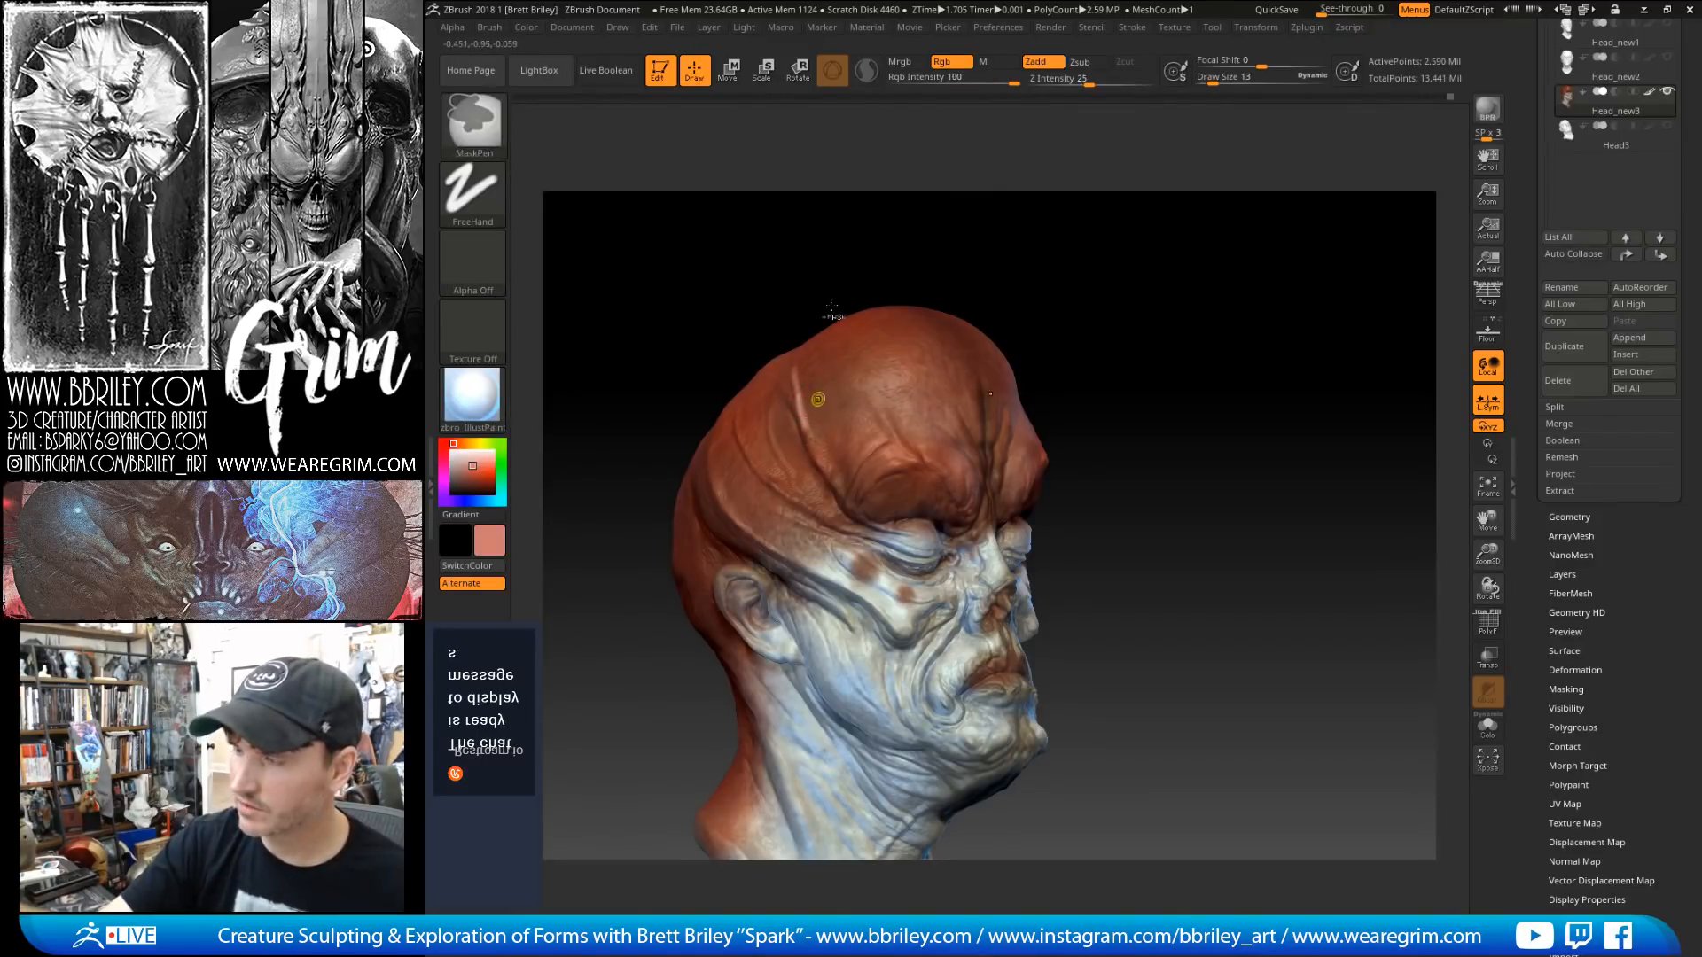
{"action": "left_click_drag", "start_coordinate": [961, 83], "coordinate": [935, 84]}
{"action": "key", "text": "["}
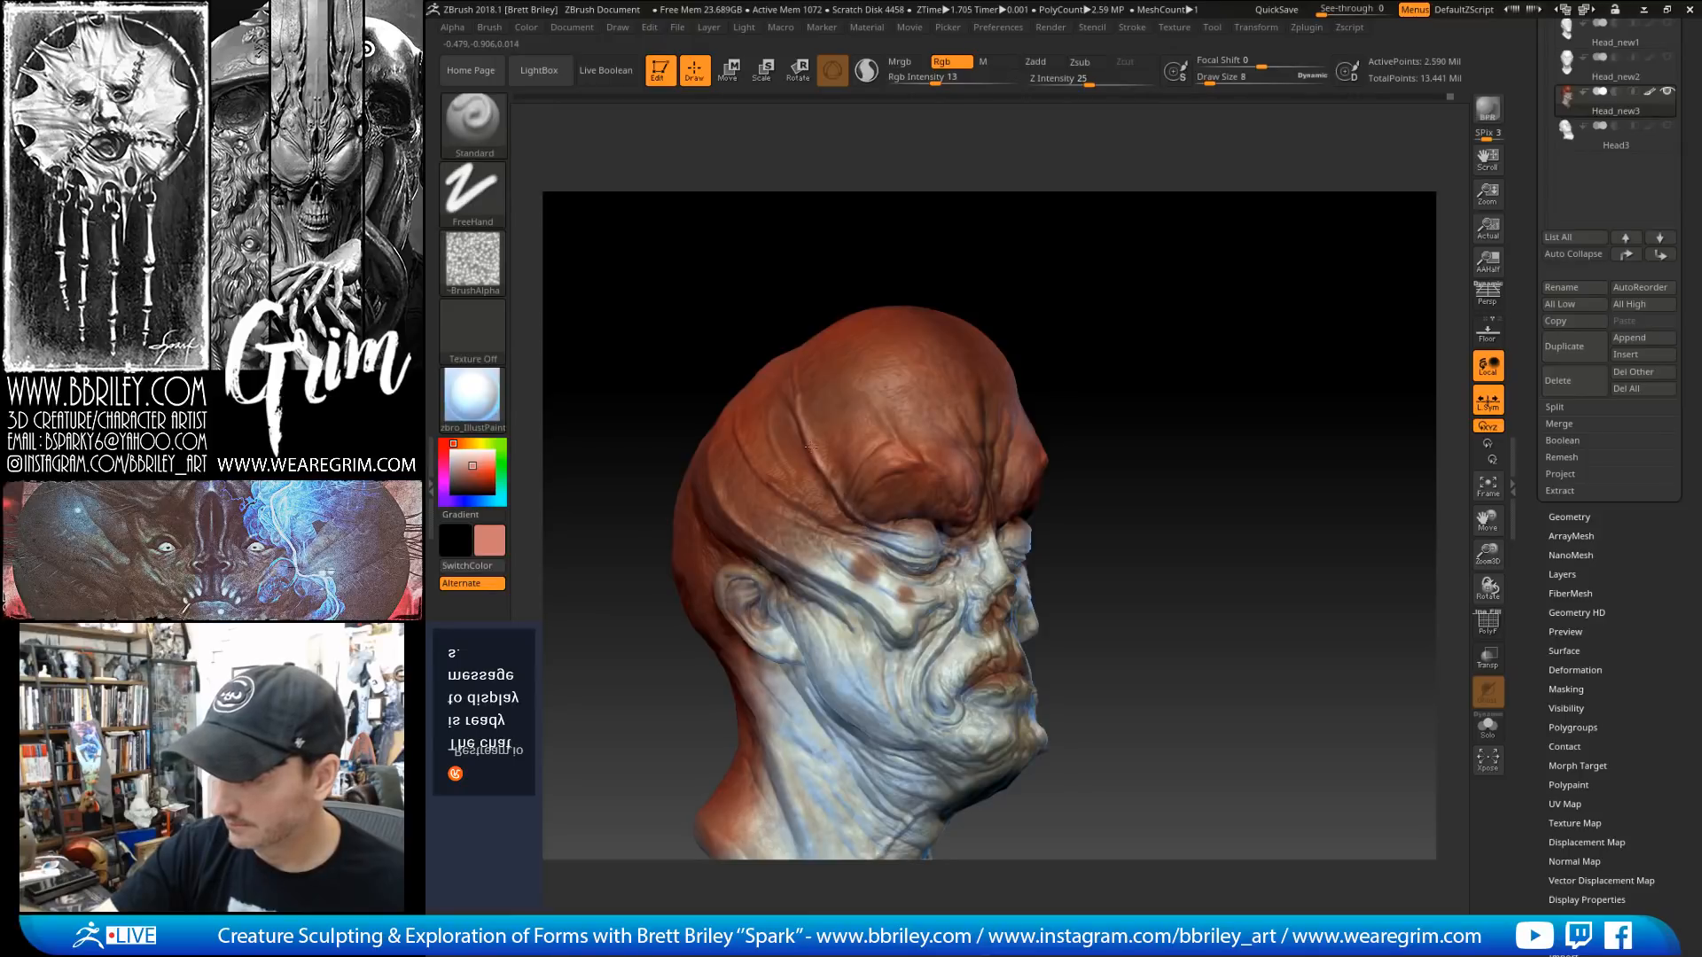
Step: Paint thin salmon highlights along the long skin ridge running up the side of the scalp
{"action": "left_click_drag", "start_coordinate": [805, 258], "coordinate": [790, 391]}
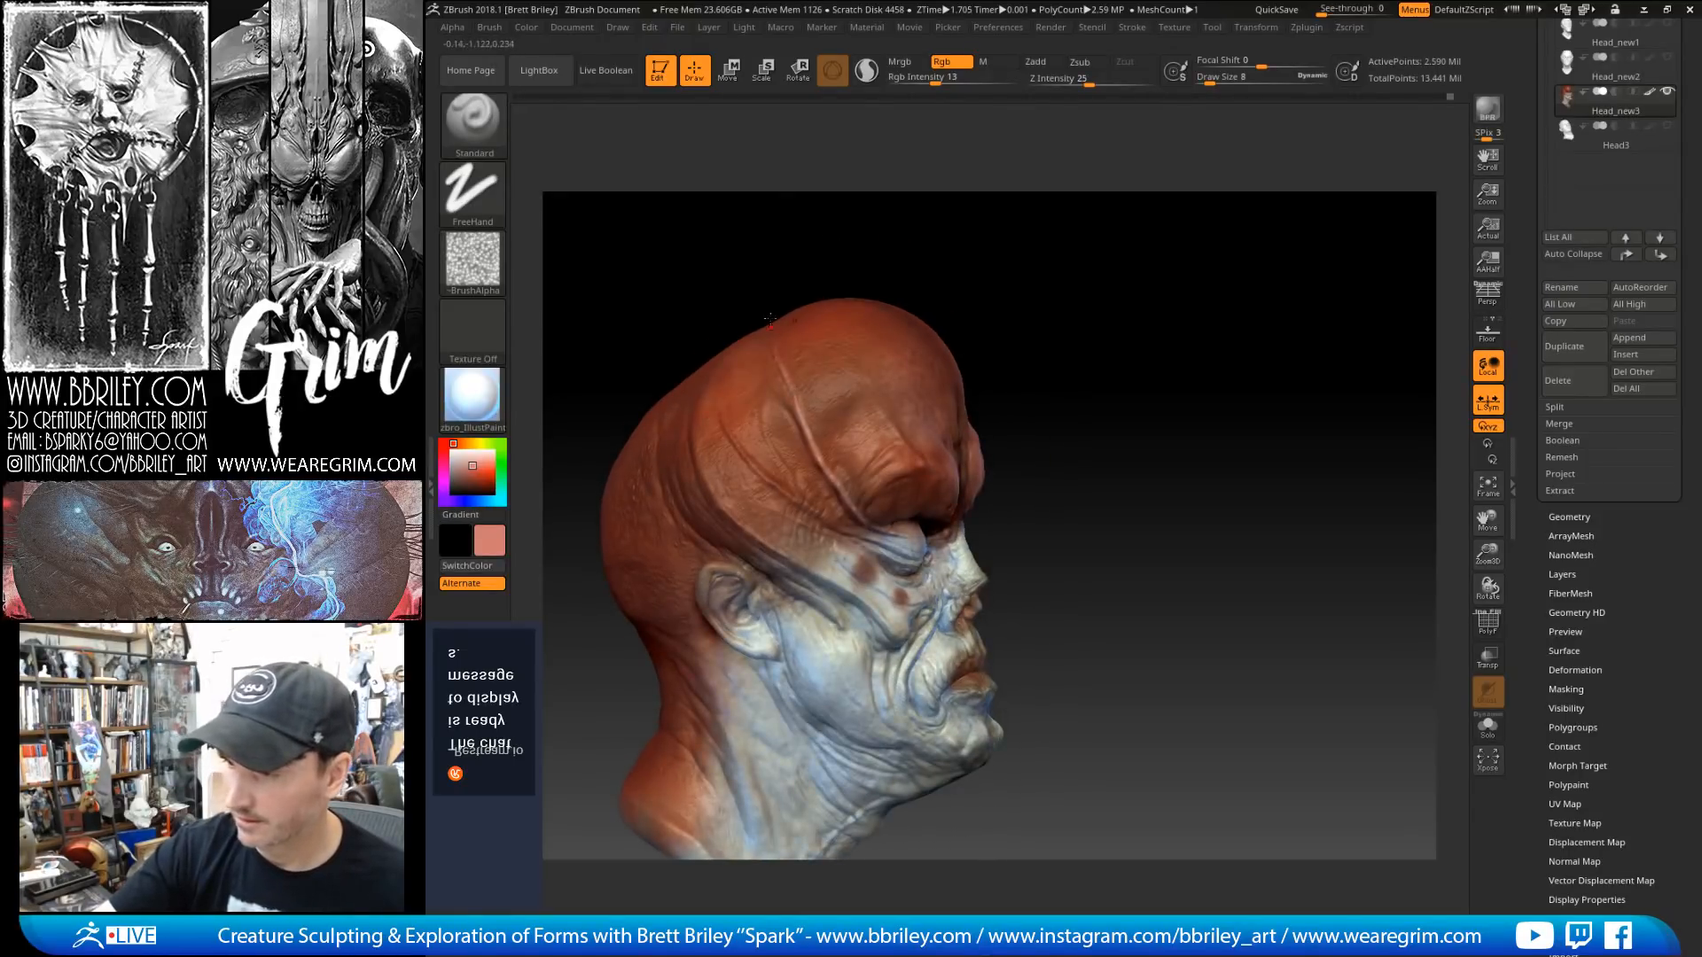
{"action": "left_click_drag", "start_coordinate": [769, 319], "coordinate": [786, 307]}
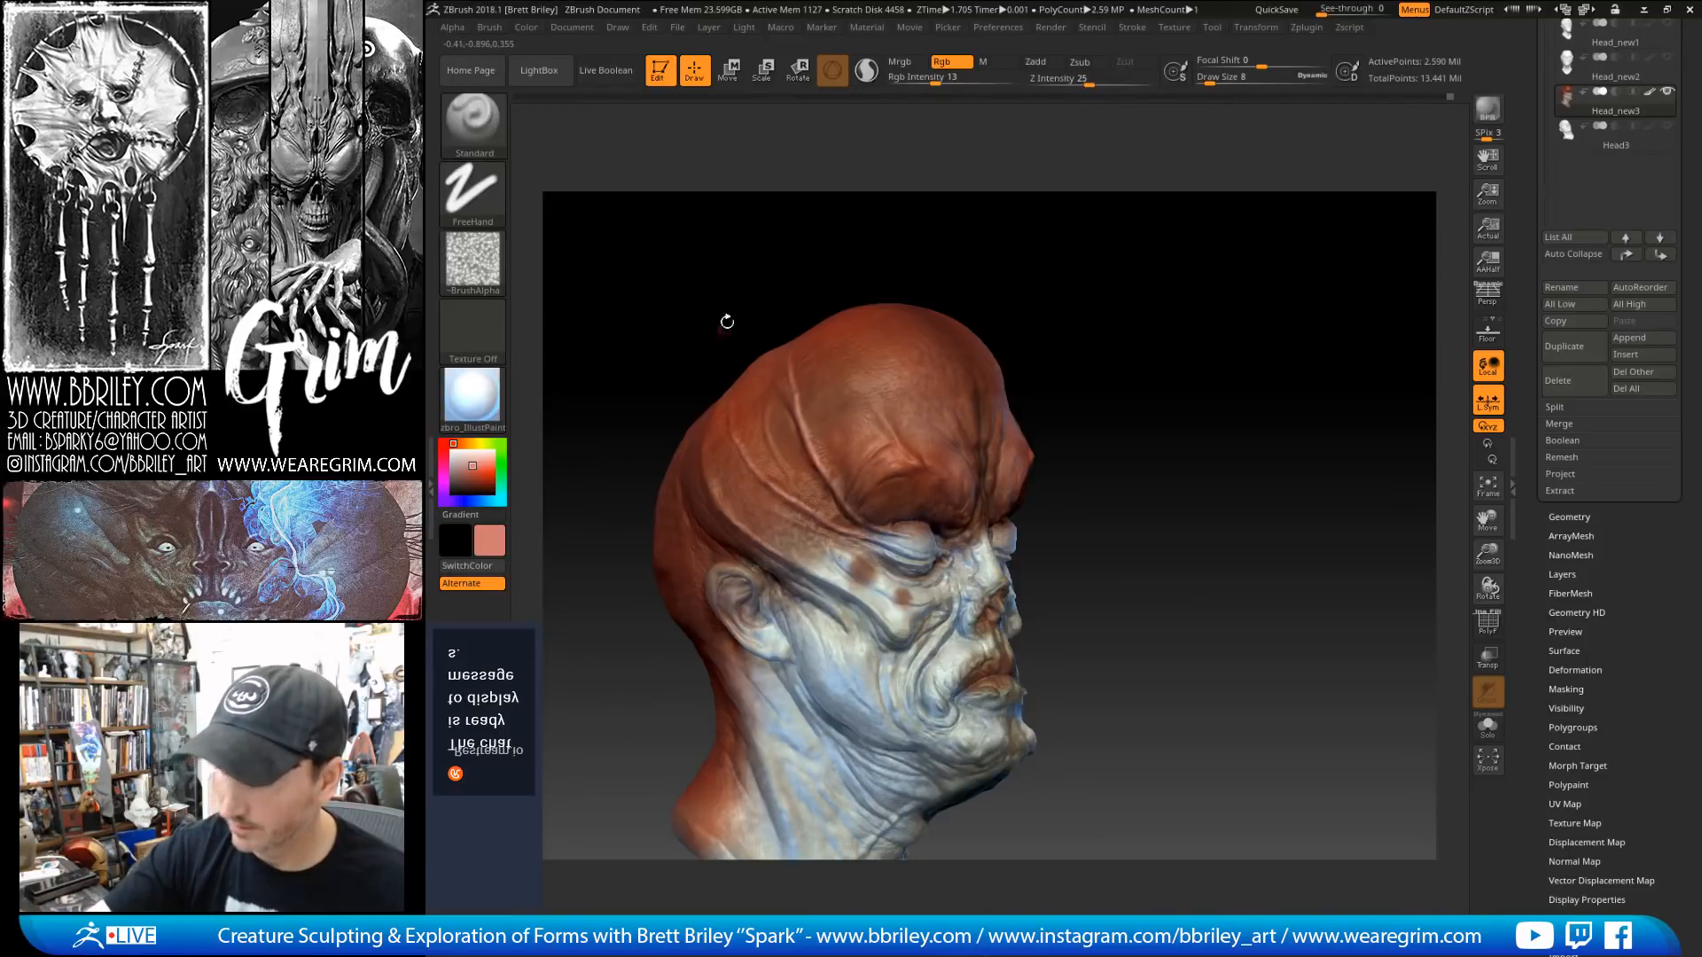
{"action": "left_click_drag", "start_coordinate": [933, 222], "coordinate": [914, 265]}
Step: Soften the painted highlights along the temple and scalp ridges with the Smooth brush at draw size 27
{"action": "key", "text": "shift"}
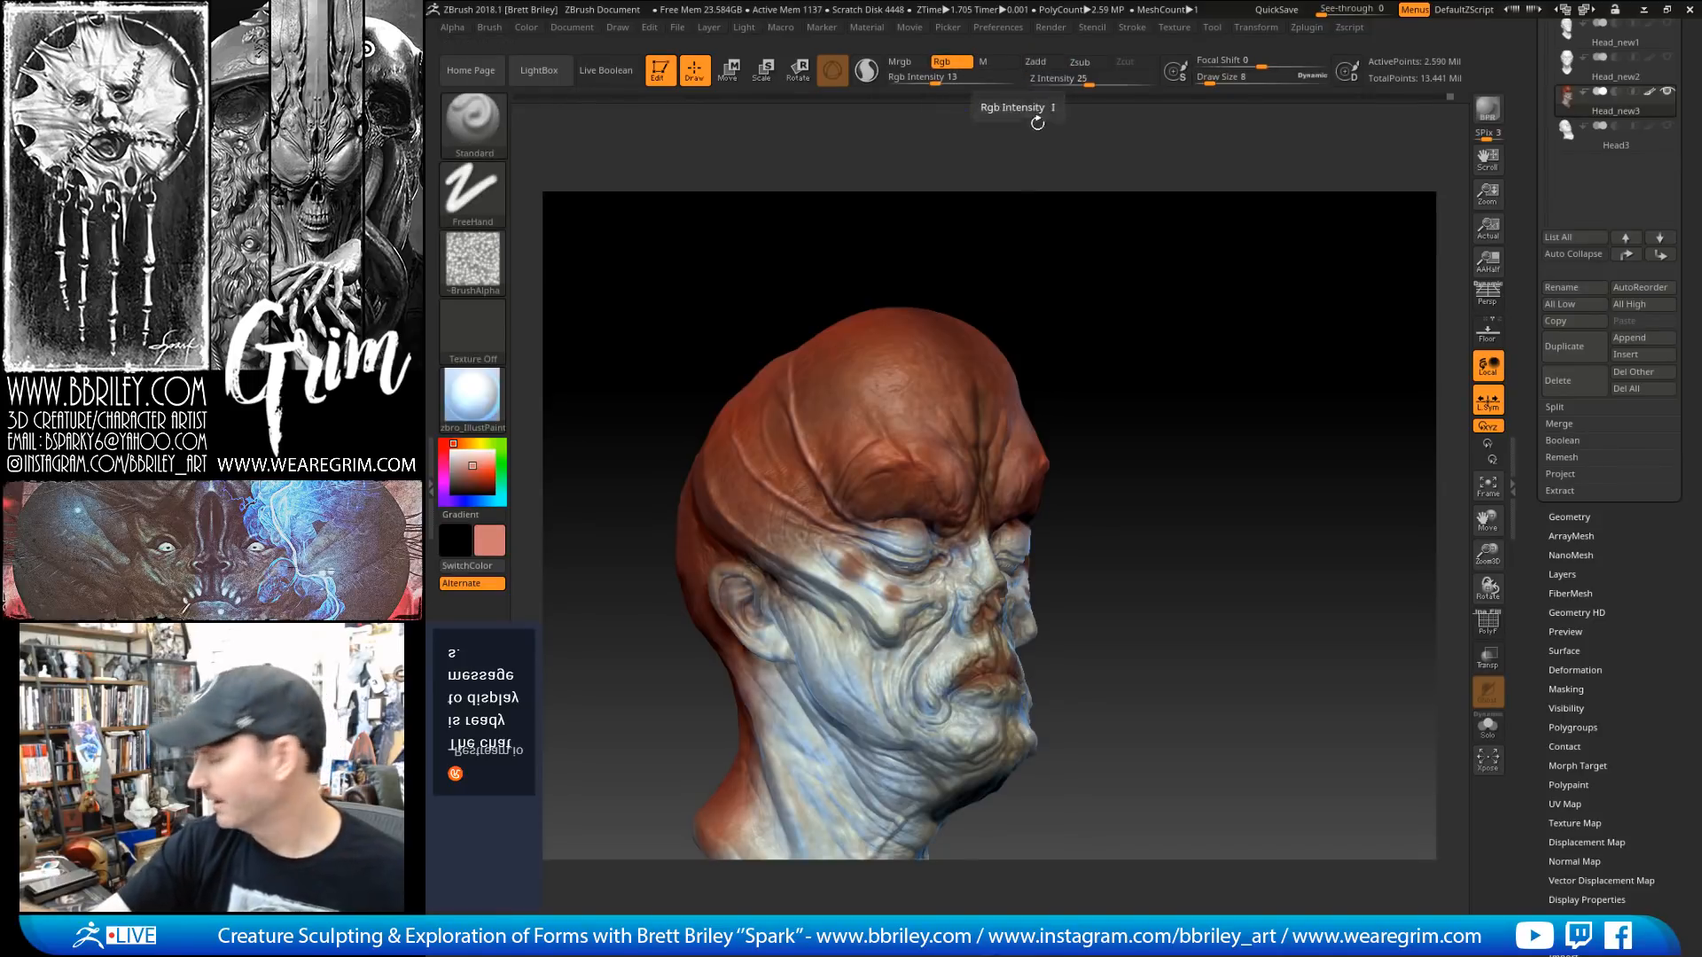
{"action": "left_click", "coordinate": [1040, 62]}
{"action": "key", "text": "shift"}
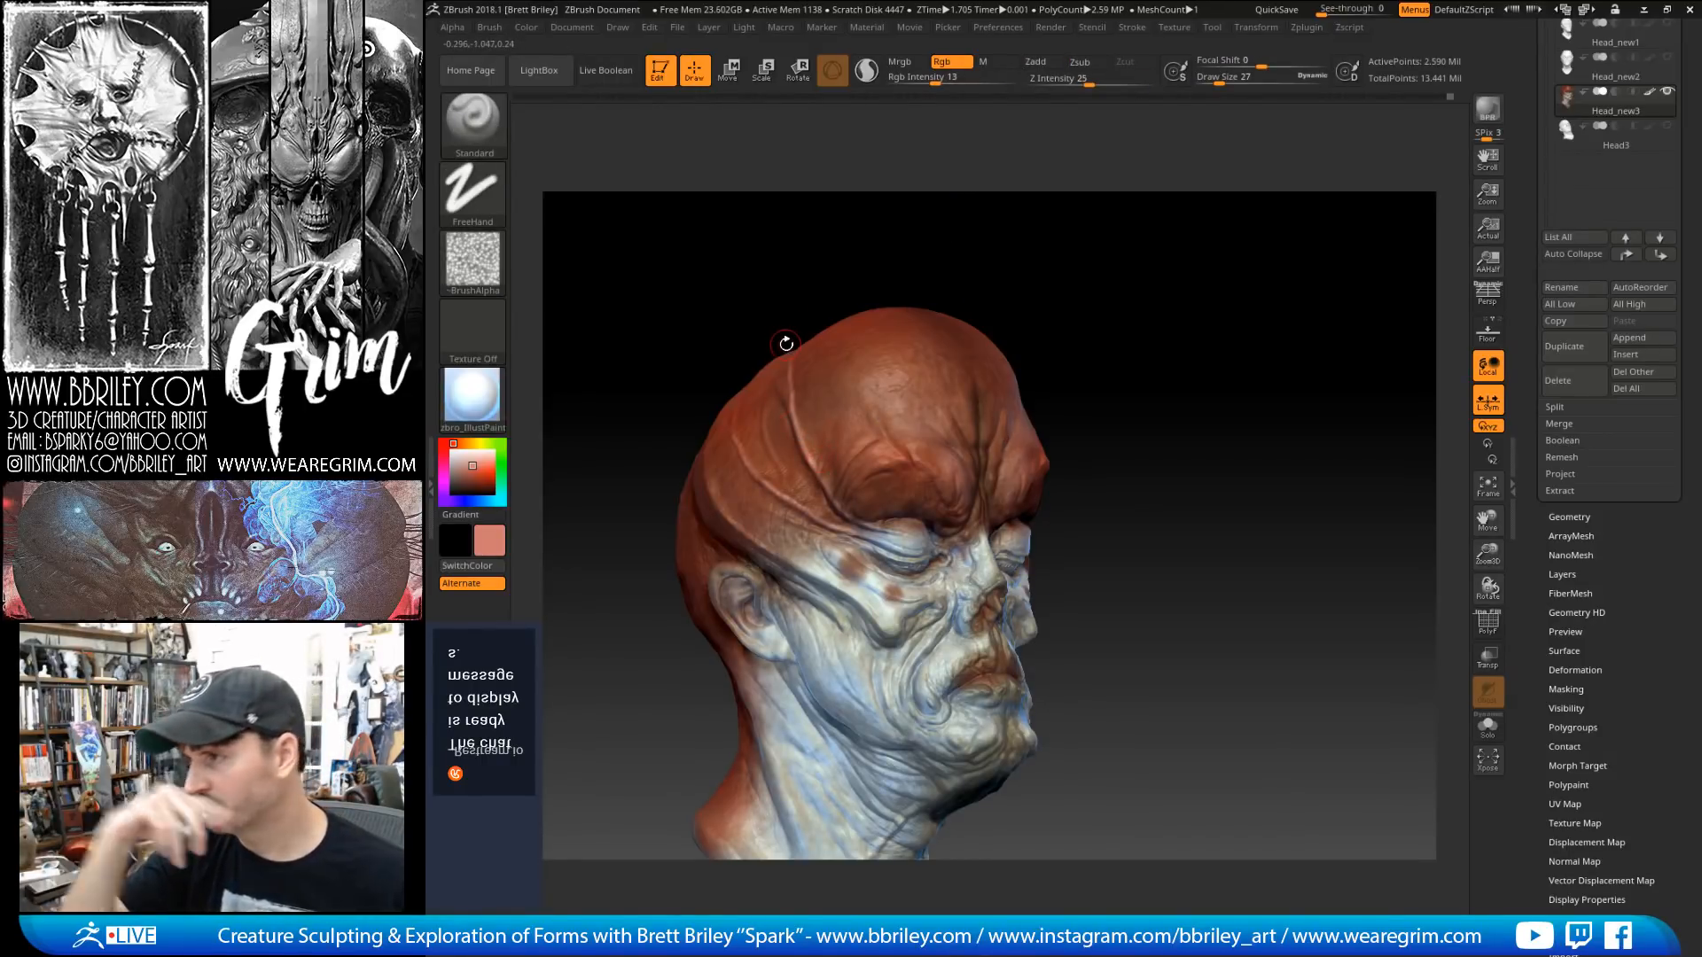
{"action": "left_click_drag", "start_coordinate": [786, 343], "coordinate": [995, 273]}
{"action": "key", "text": "shift"}
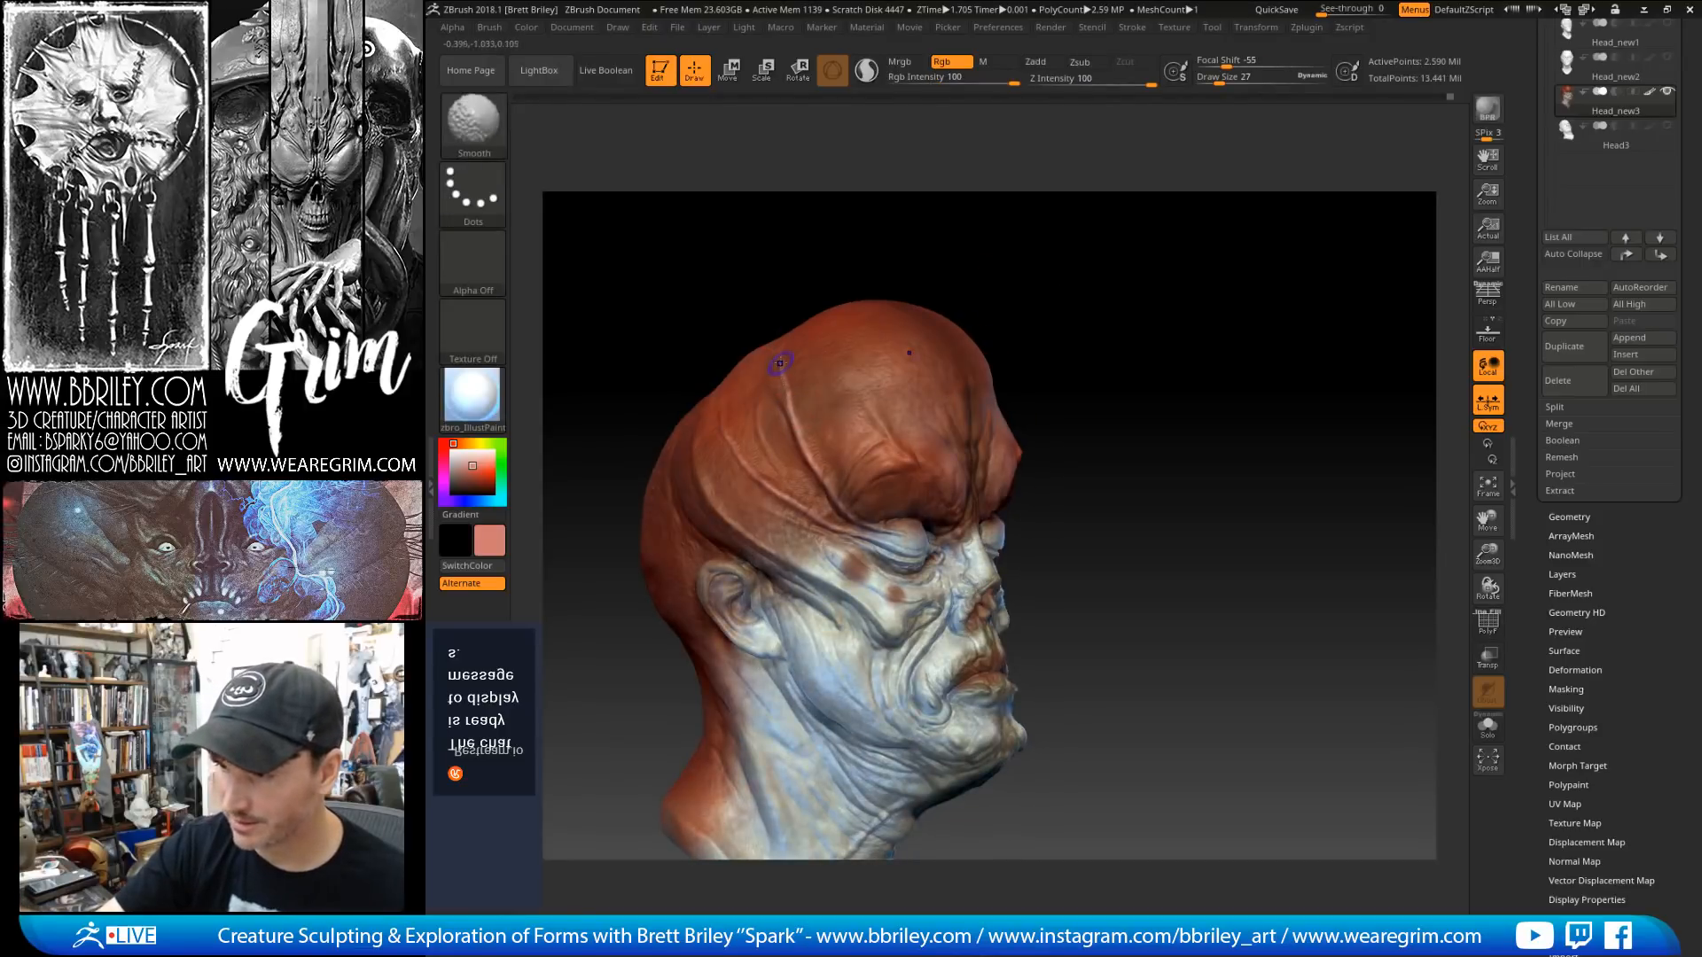
{"action": "left_click_drag", "start_coordinate": [790, 292], "coordinate": [816, 331]}
{"action": "key", "text": "shift"}
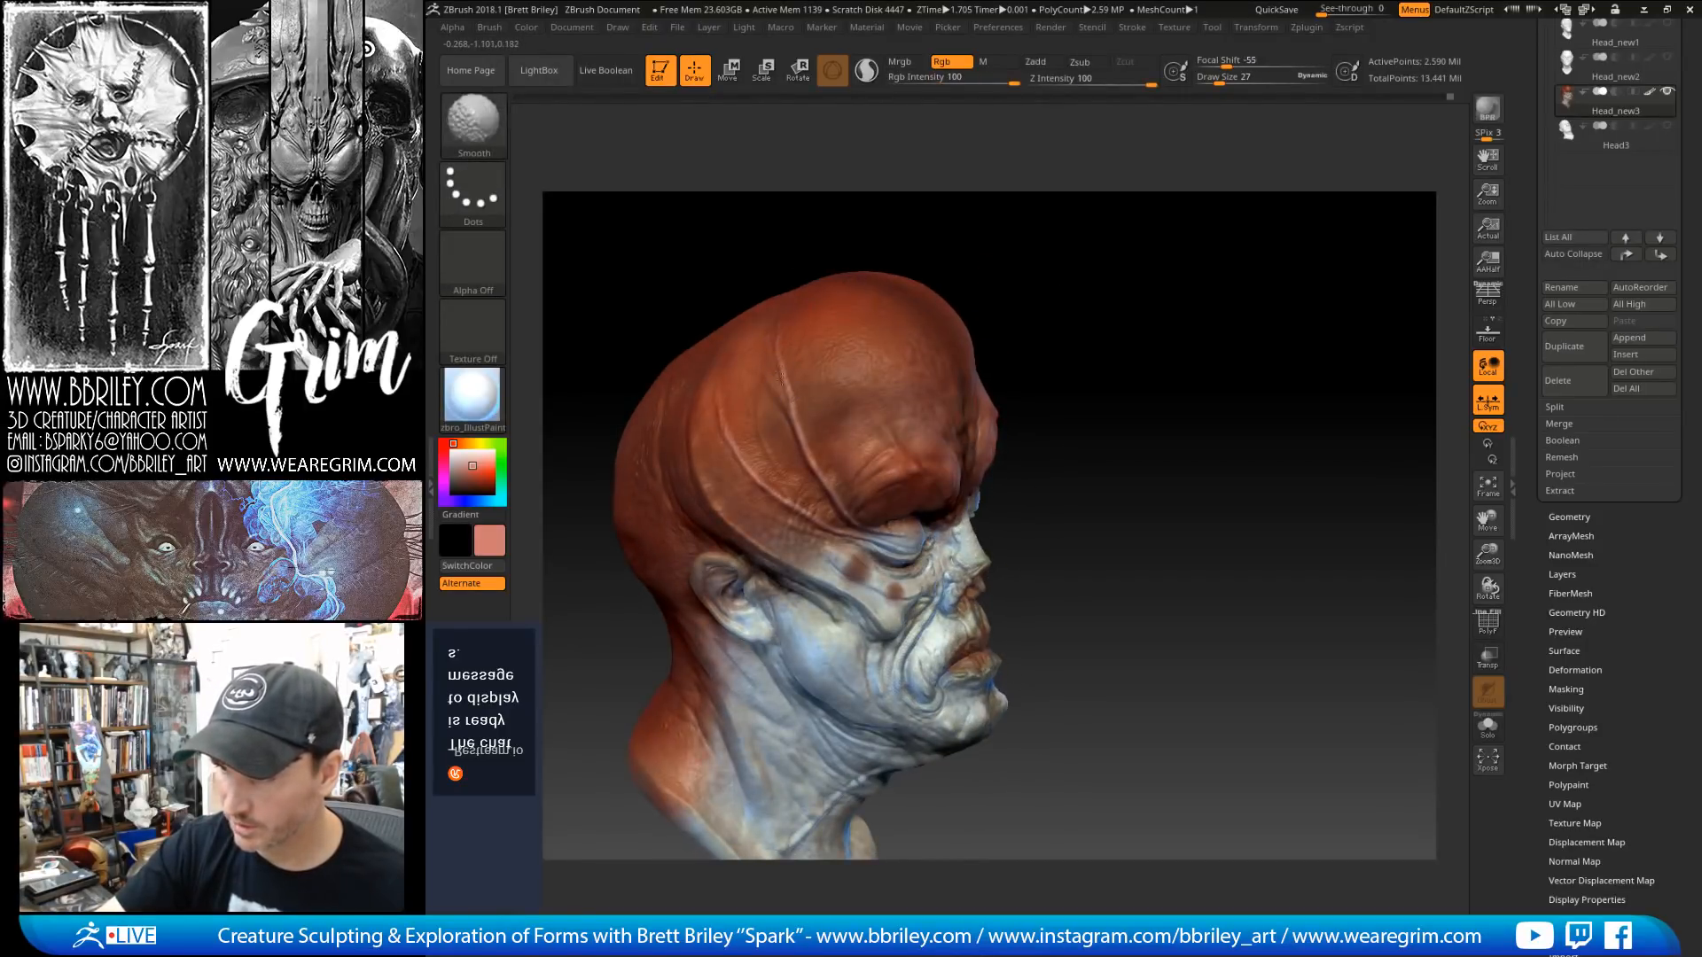
{"action": "mouse_move", "coordinate": [838, 390]}
{"action": "right_mouse_down"}
{"action": "mouse_move", "coordinate": [790, 397]}
{"action": "mouse_move", "coordinate": [823, 453]}
{"action": "right_mouse_up"}
{"action": "key", "text": "shift"}
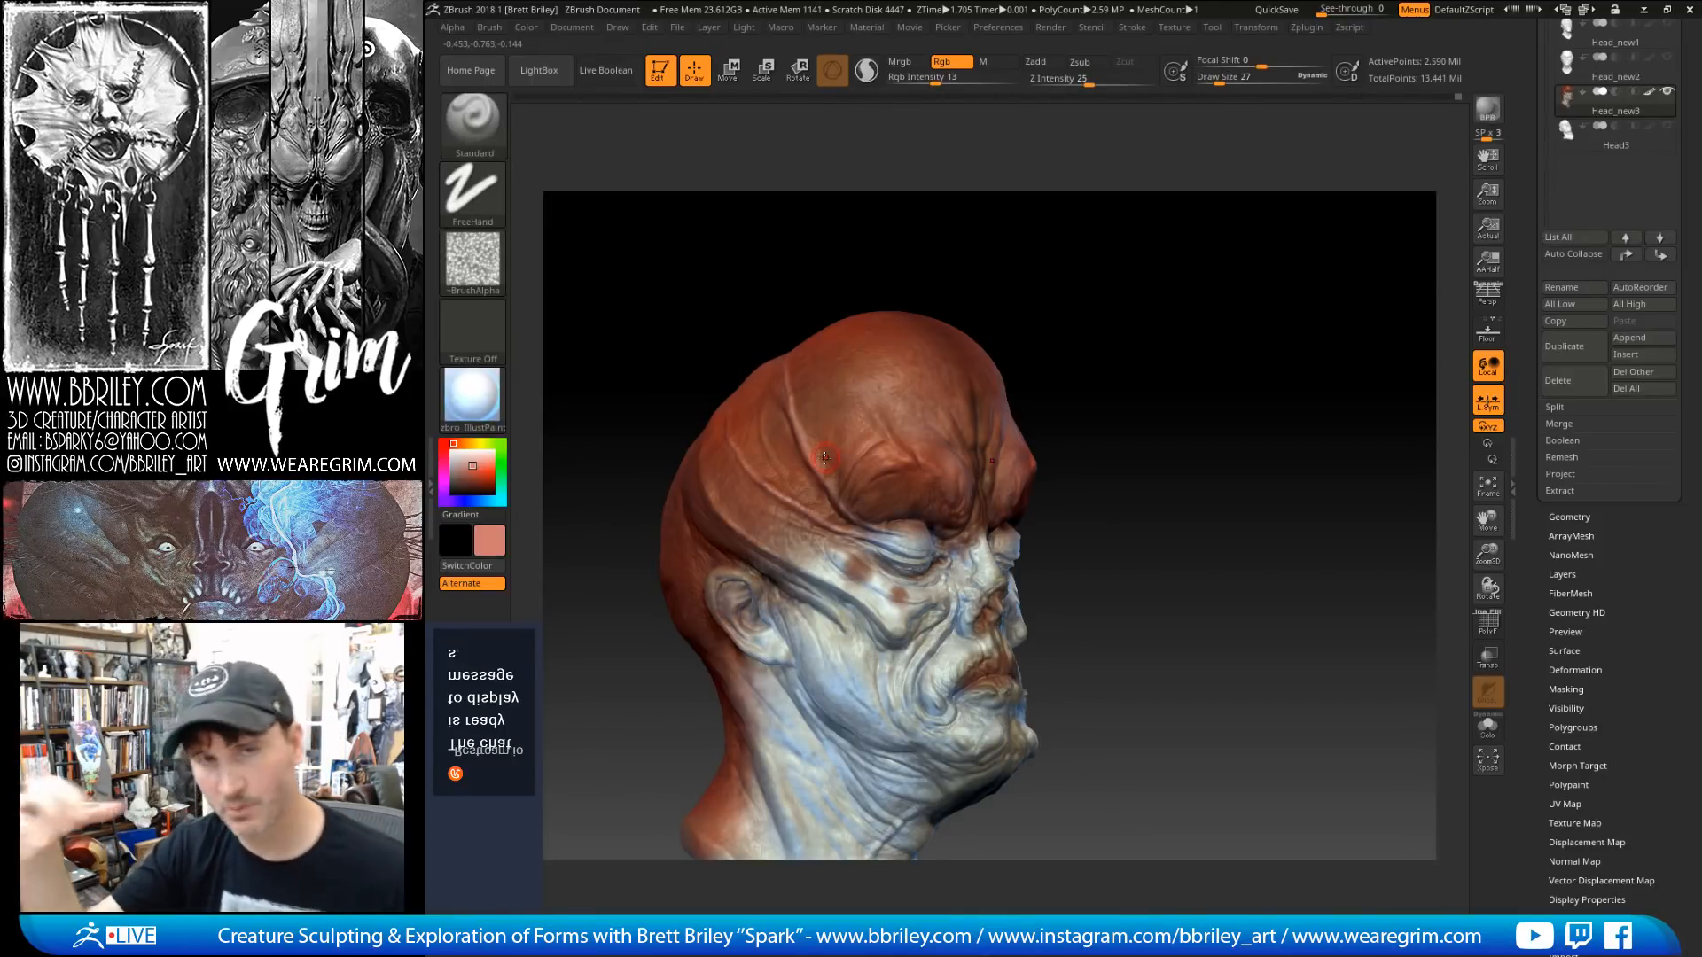
{"action": "right_click_drag", "start_coordinate": [825, 458], "coordinate": [1033, 296]}
{"action": "key", "text": "shift"}
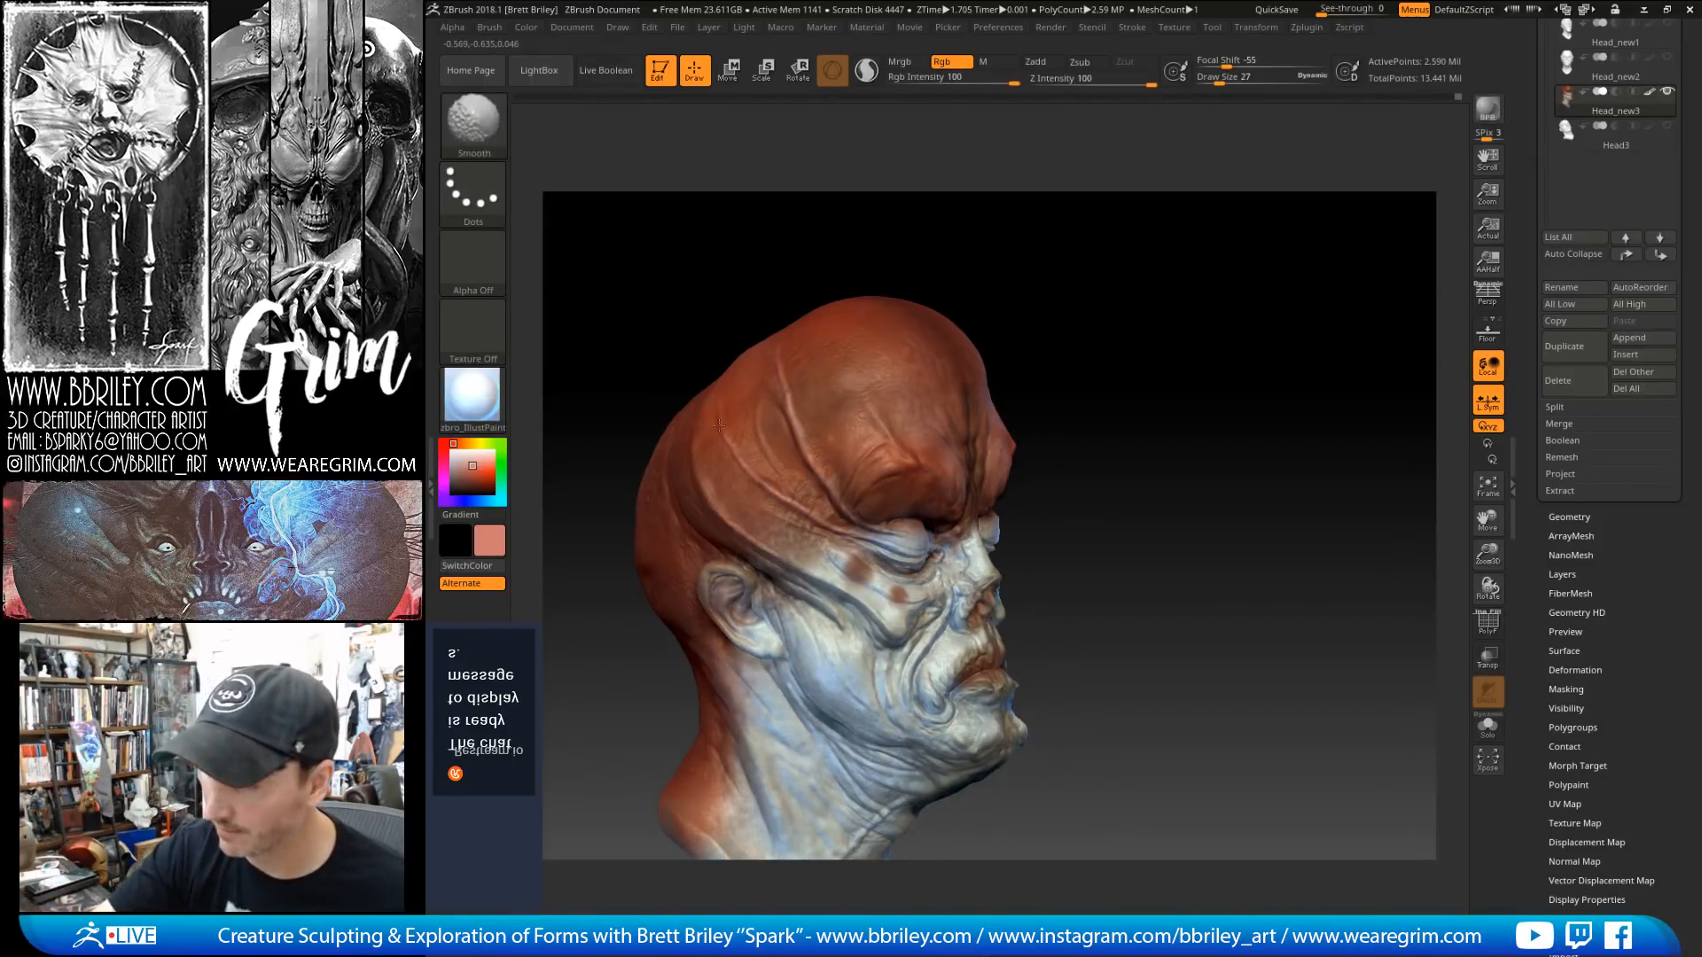
Step: Reduce the draw size to 4, add thin highlights to the scalp ridges above the ear, and smooth them
{"action": "left_click_drag", "start_coordinate": [995, 278], "coordinate": [1050, 270]}
{"action": "key", "text": "s"}
{"action": "left_click", "coordinate": [736, 454]}
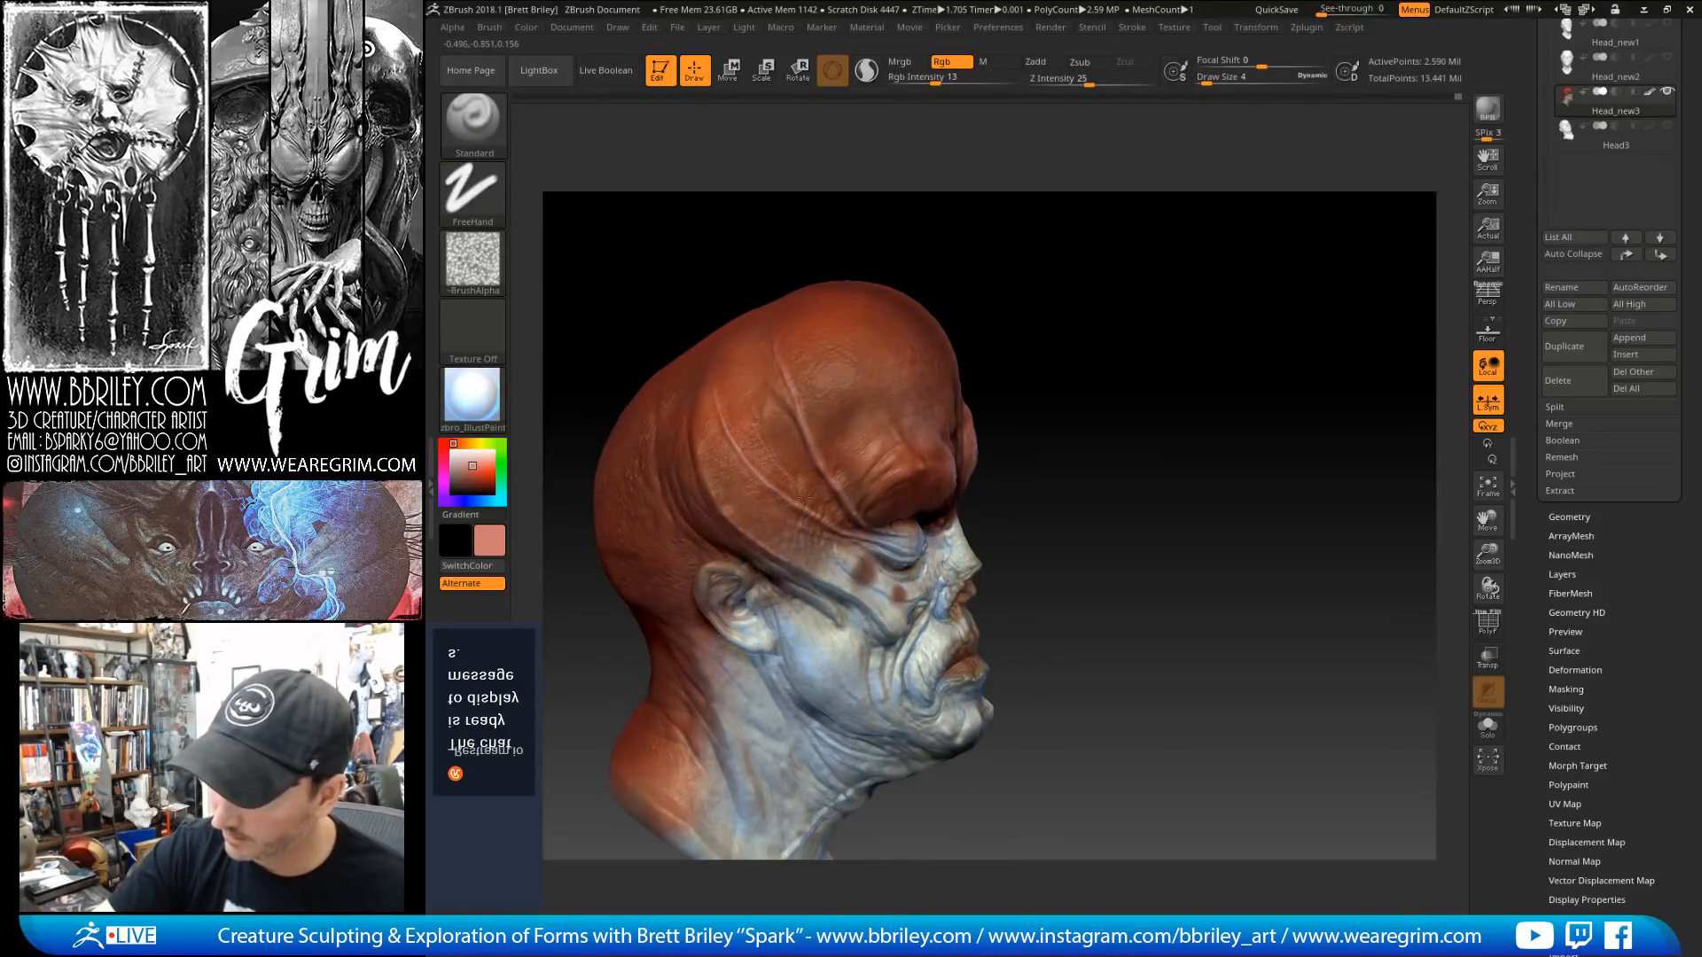
{"action": "key", "text": "shift"}
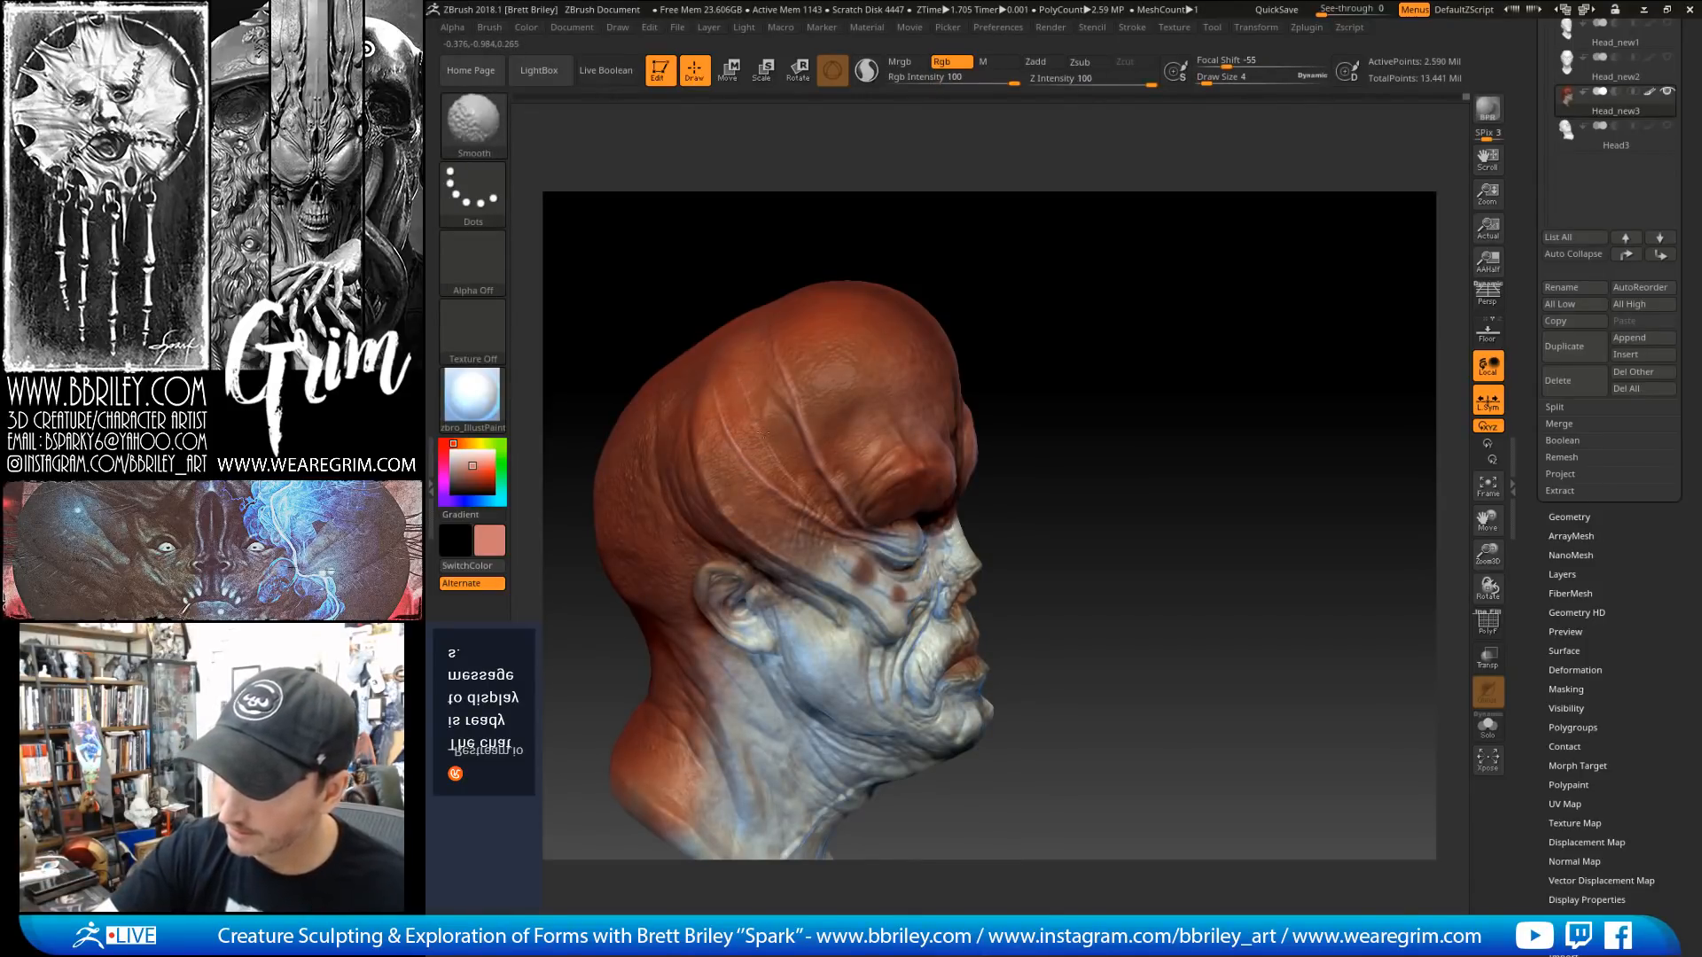
{"action": "left_click_drag", "start_coordinate": [964, 251], "coordinate": [762, 510]}
{"action": "key", "text": "shift"}
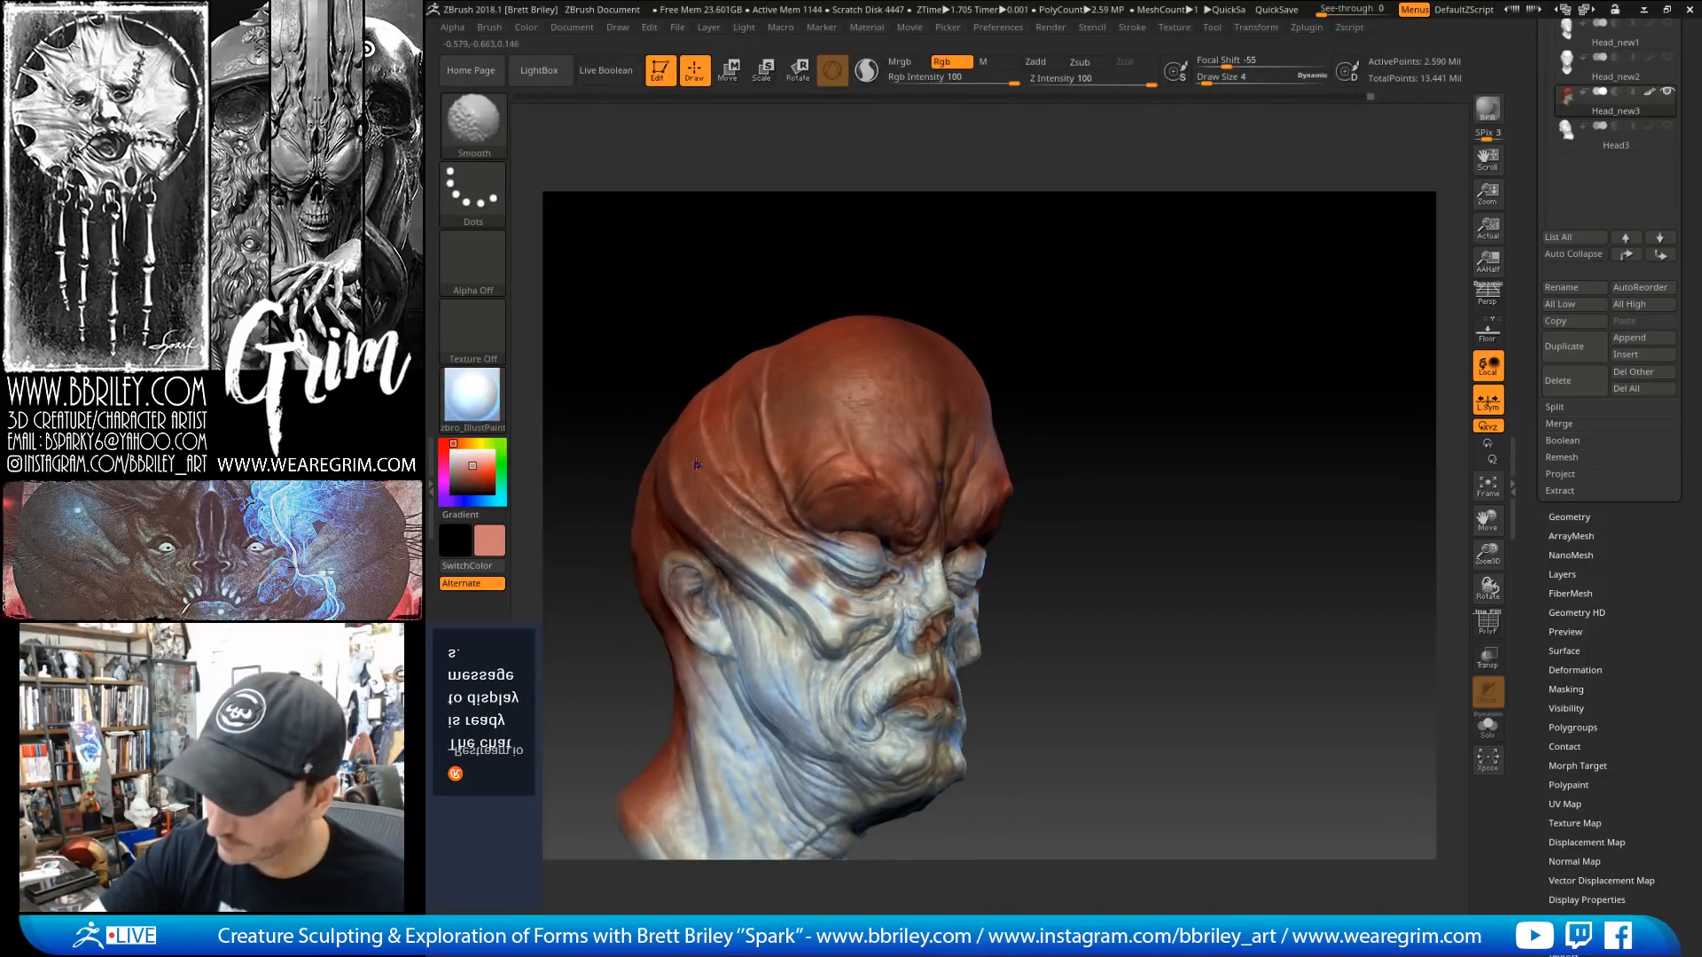
{"action": "mouse_move", "coordinate": [995, 271]}
{"action": "left_mouse_down"}
{"action": "mouse_move", "coordinate": [1014, 289]}
{"action": "mouse_move", "coordinate": [1015, 271]}
{"action": "left_mouse_up"}
Step: Sample a pale grey, lighten it to off-white for highlights around the eyelids, and reduce the draw size to 1
{"action": "key", "text": "c"}
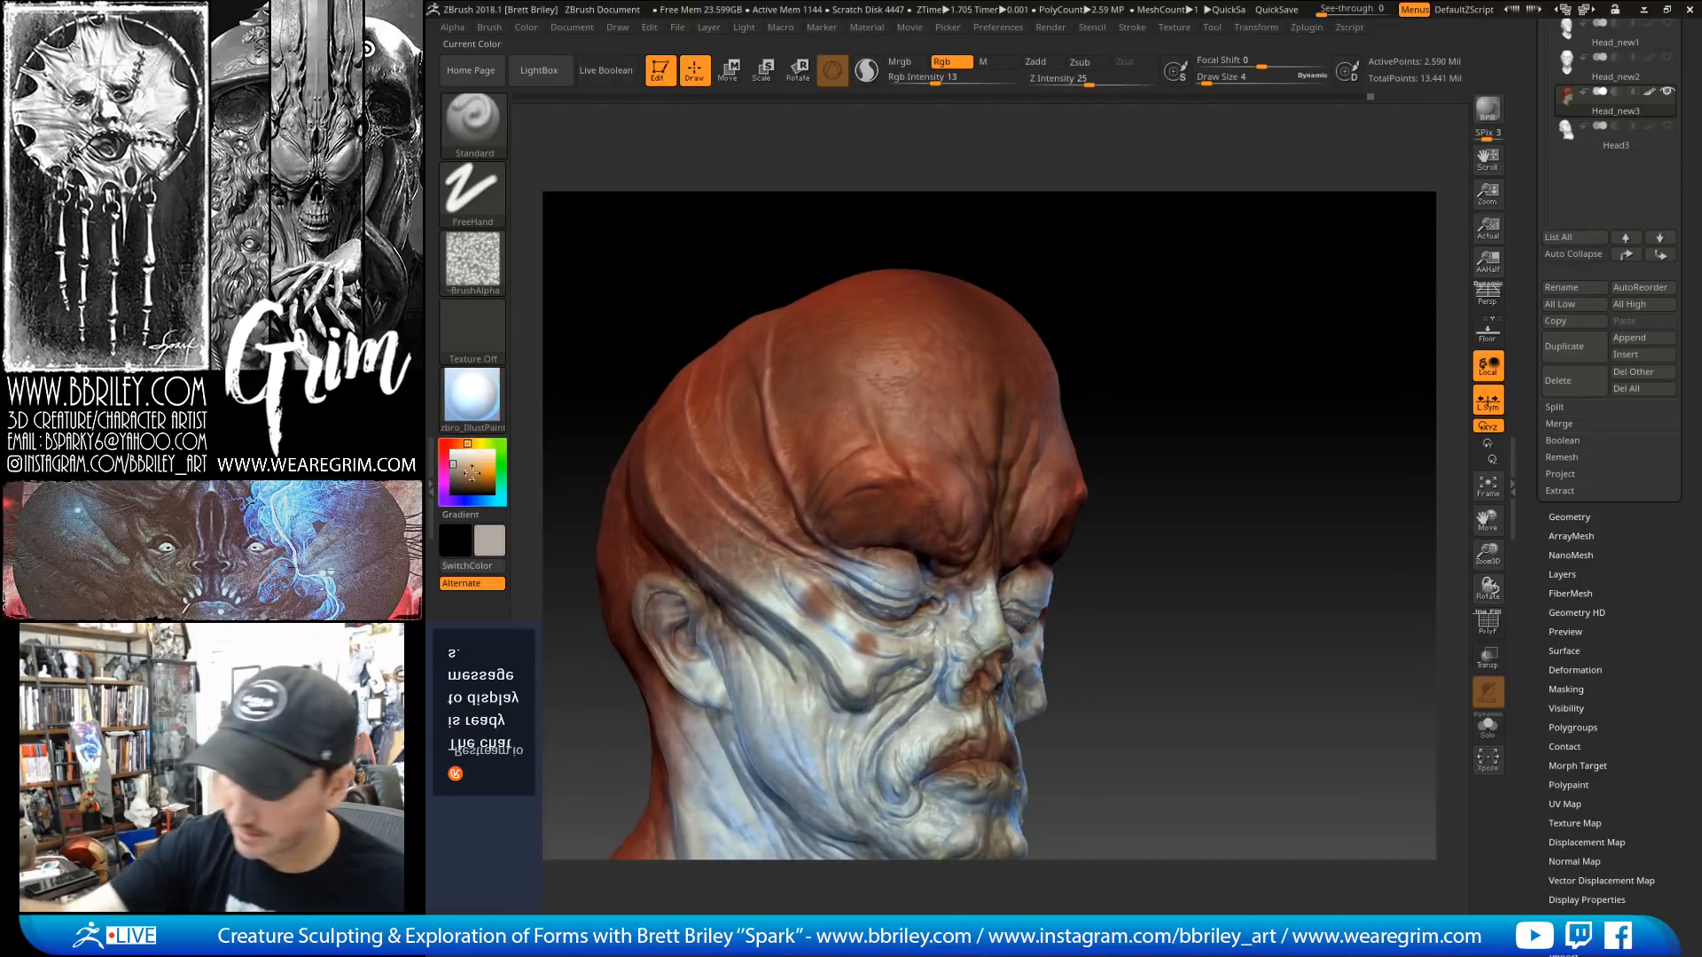
{"action": "mouse_move", "coordinate": [1117, 268]}
{"action": "left_mouse_down"}
{"action": "mouse_move", "coordinate": [1170, 334]}
{"action": "mouse_move", "coordinate": [1138, 268]}
{"action": "mouse_move", "coordinate": [1165, 261]}
{"action": "left_mouse_up"}
{"action": "left_click_drag", "start_coordinate": [712, 649], "coordinate": [775, 695]}
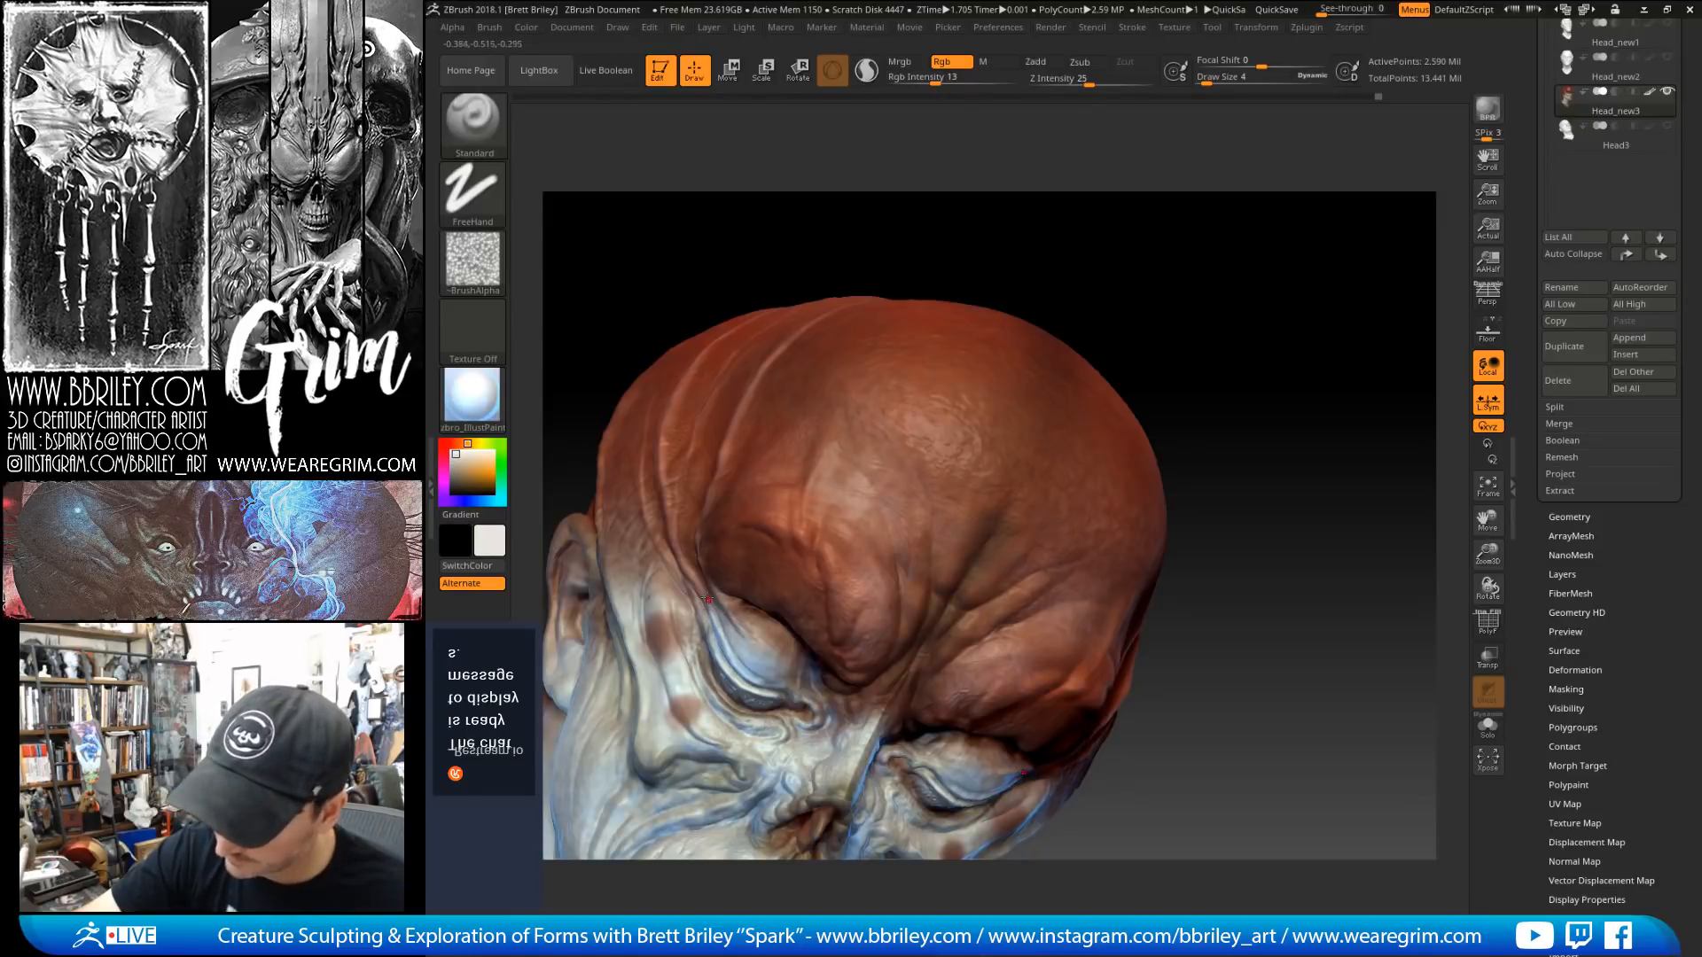
{"action": "left_click_drag", "start_coordinate": [1059, 233], "coordinate": [1071, 207]}
{"action": "key", "text": "s"}
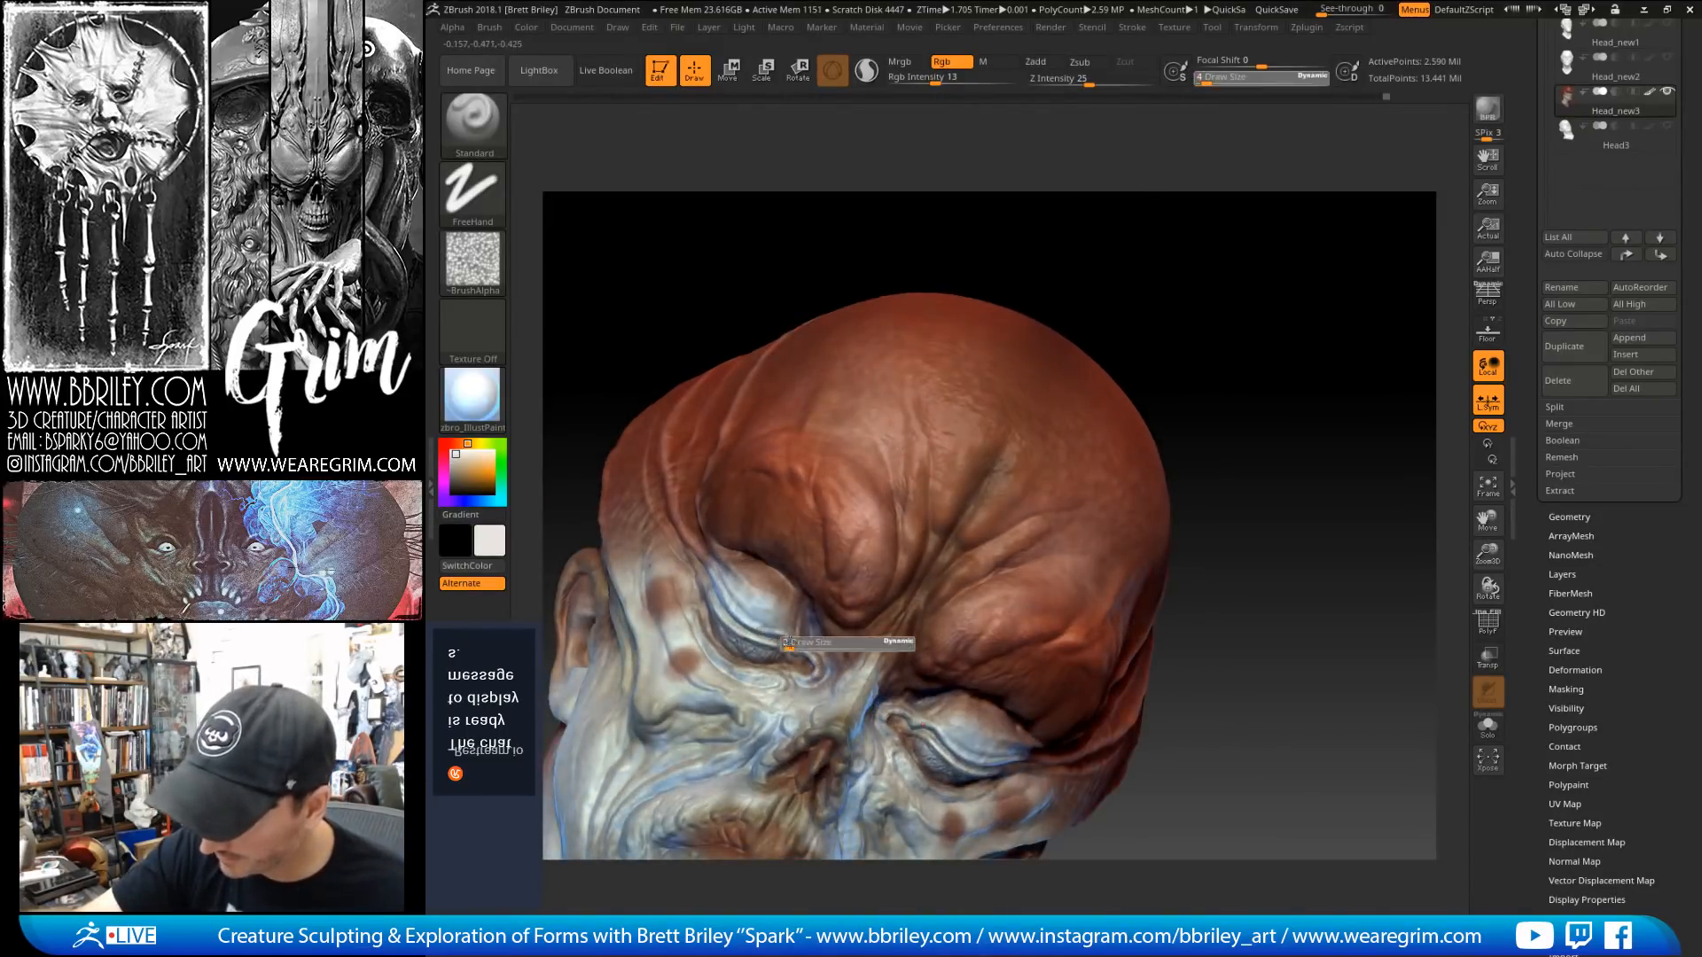
{"action": "left_click", "coordinate": [792, 647]}
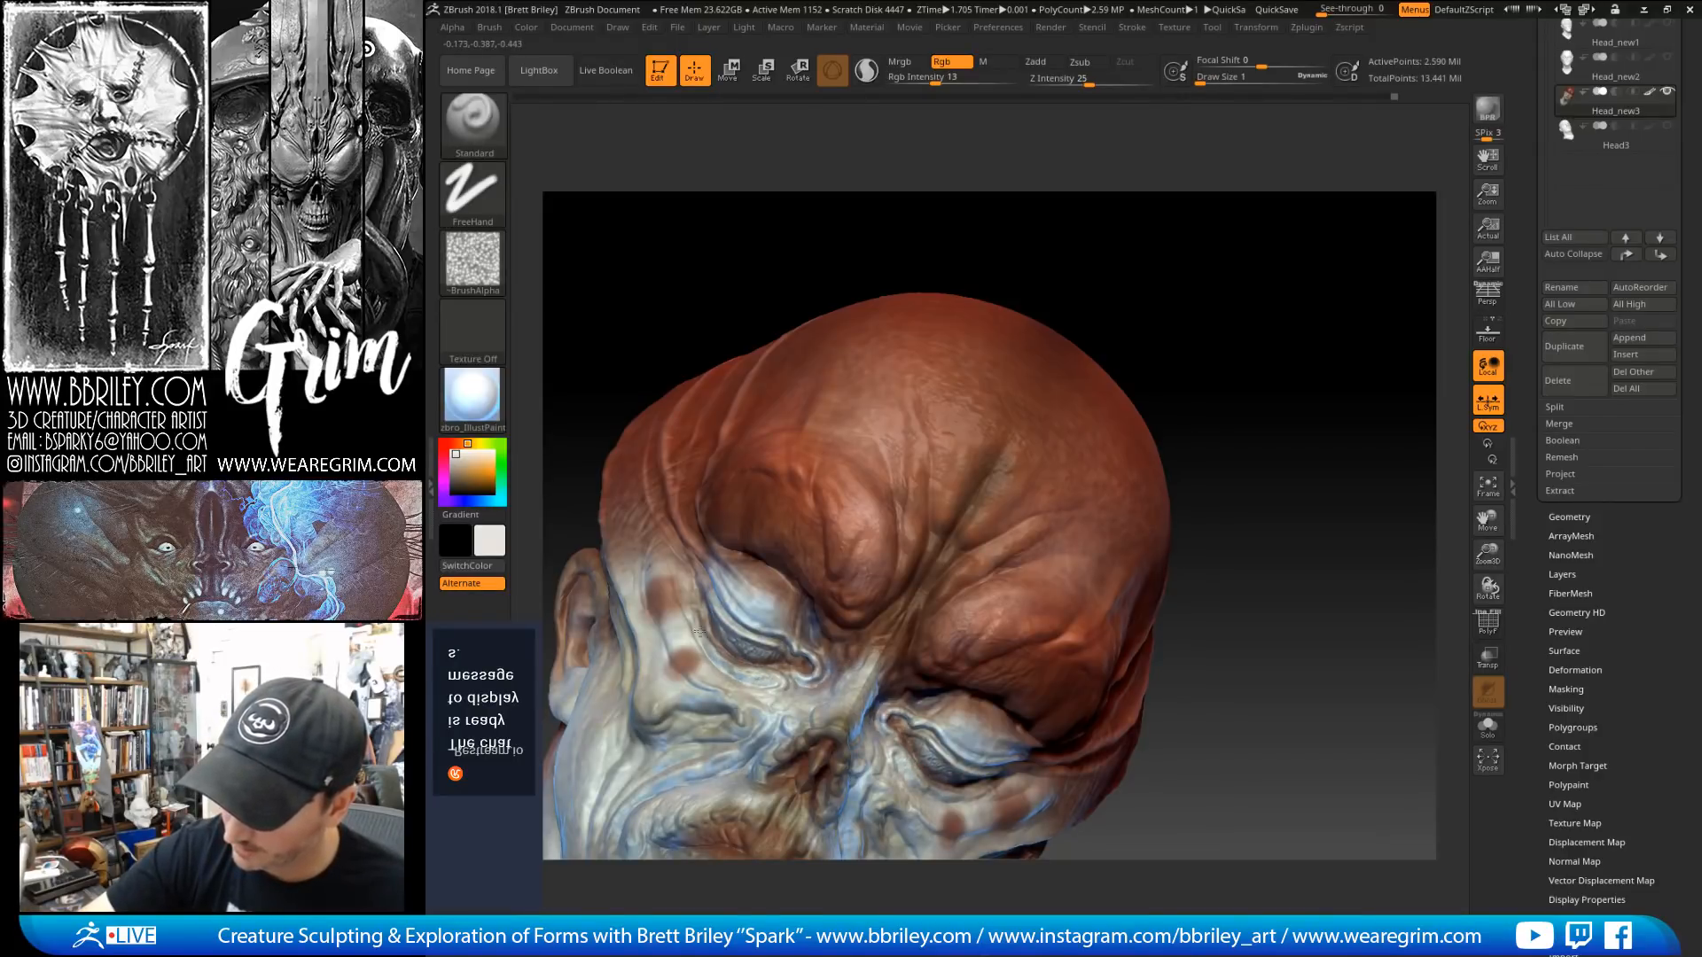
Step: Raise the RGB intensity to 38 and draw size to 4, and paint off-white highlights down the bridge of the nose
{"action": "left_click_drag", "start_coordinate": [1218, 282], "coordinate": [1152, 193]}
{"action": "left_click", "coordinate": [958, 81]}
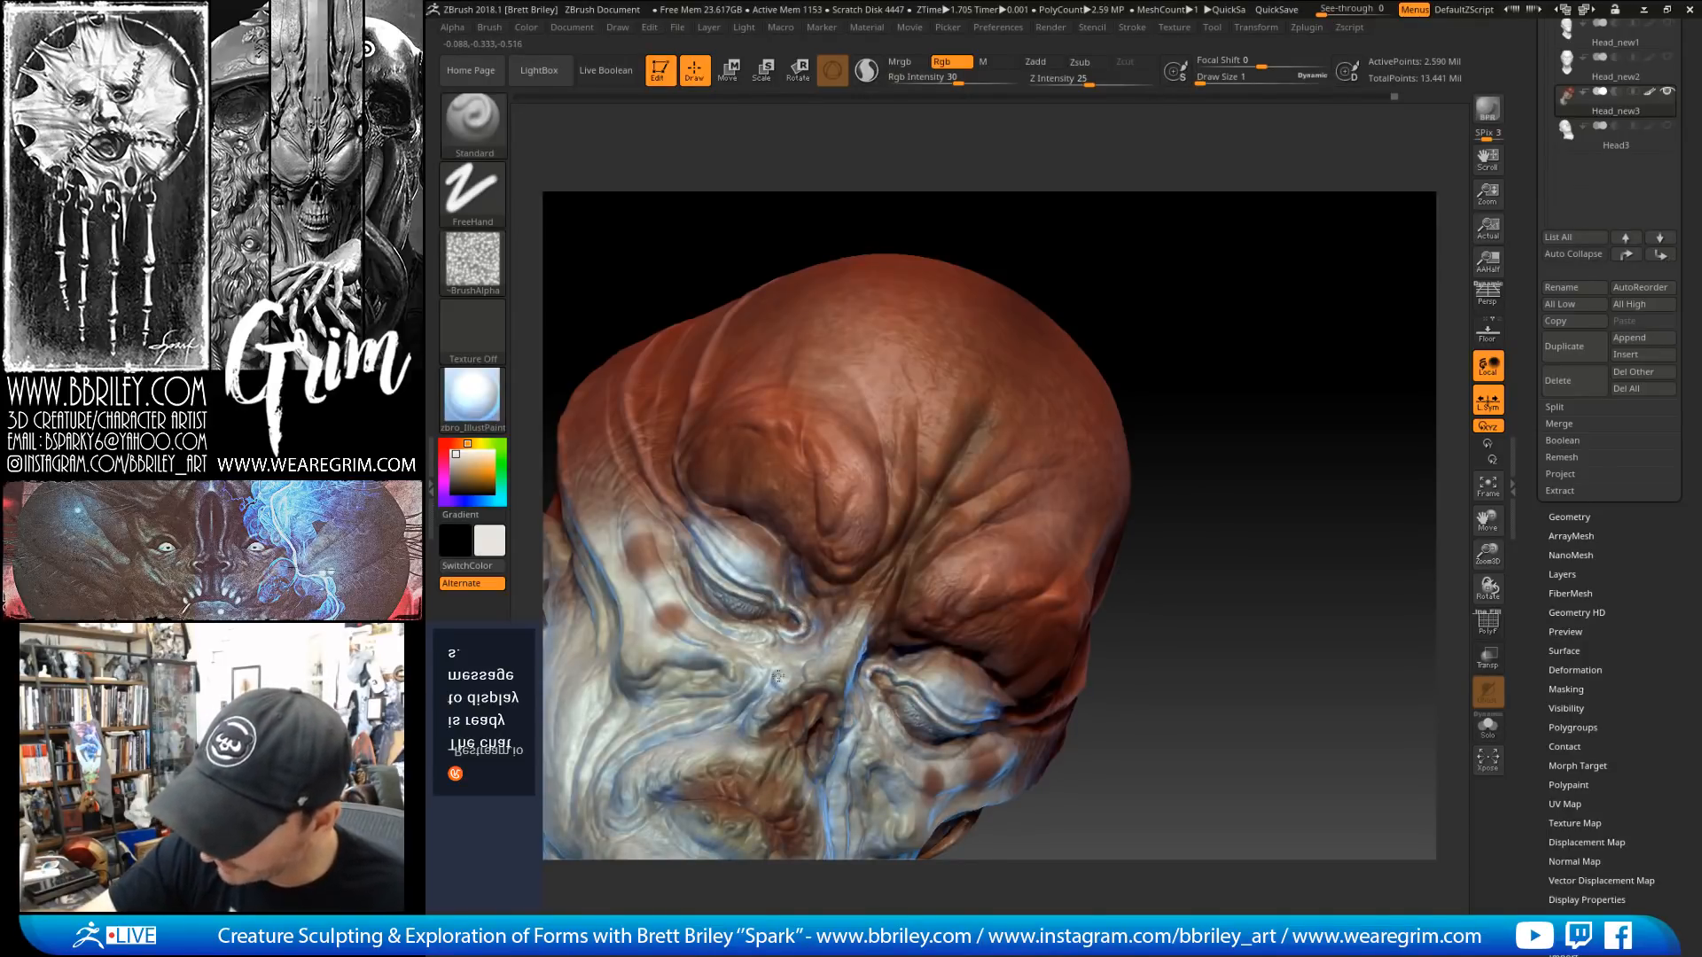
{"action": "mouse_move", "coordinate": [1151, 299]}
{"action": "left_mouse_down"}
{"action": "mouse_move", "coordinate": [1227, 302]}
{"action": "mouse_move", "coordinate": [1185, 310]}
{"action": "left_mouse_up"}
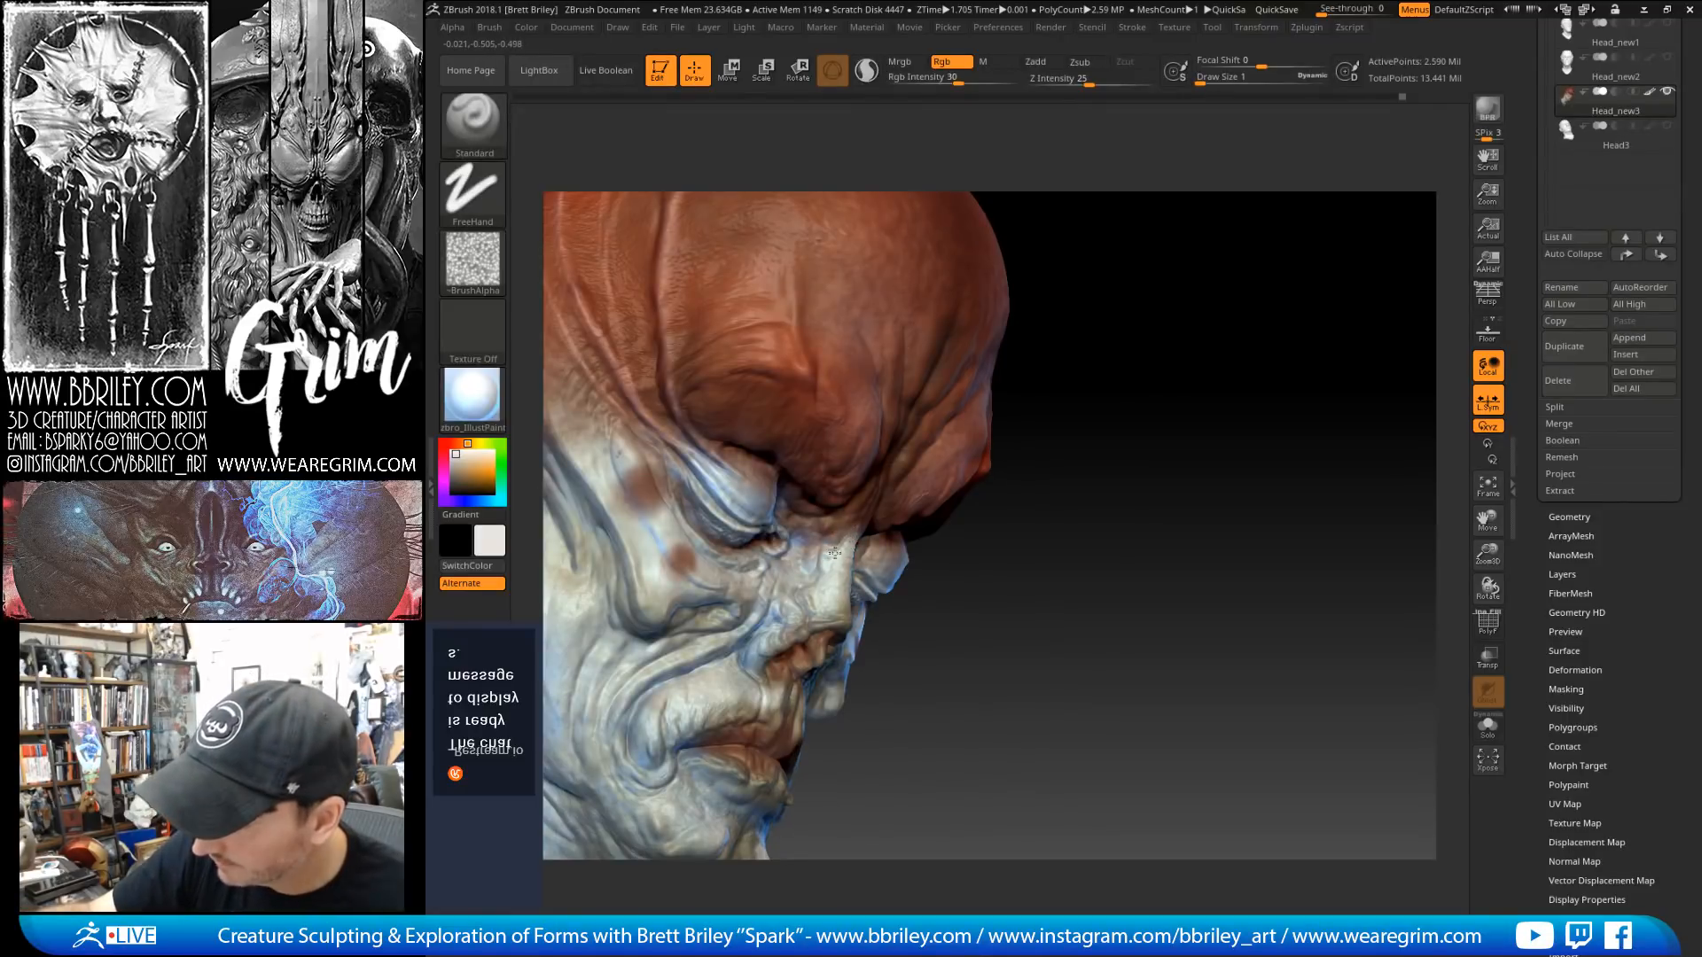
{"action": "key", "text": "bracketright"}
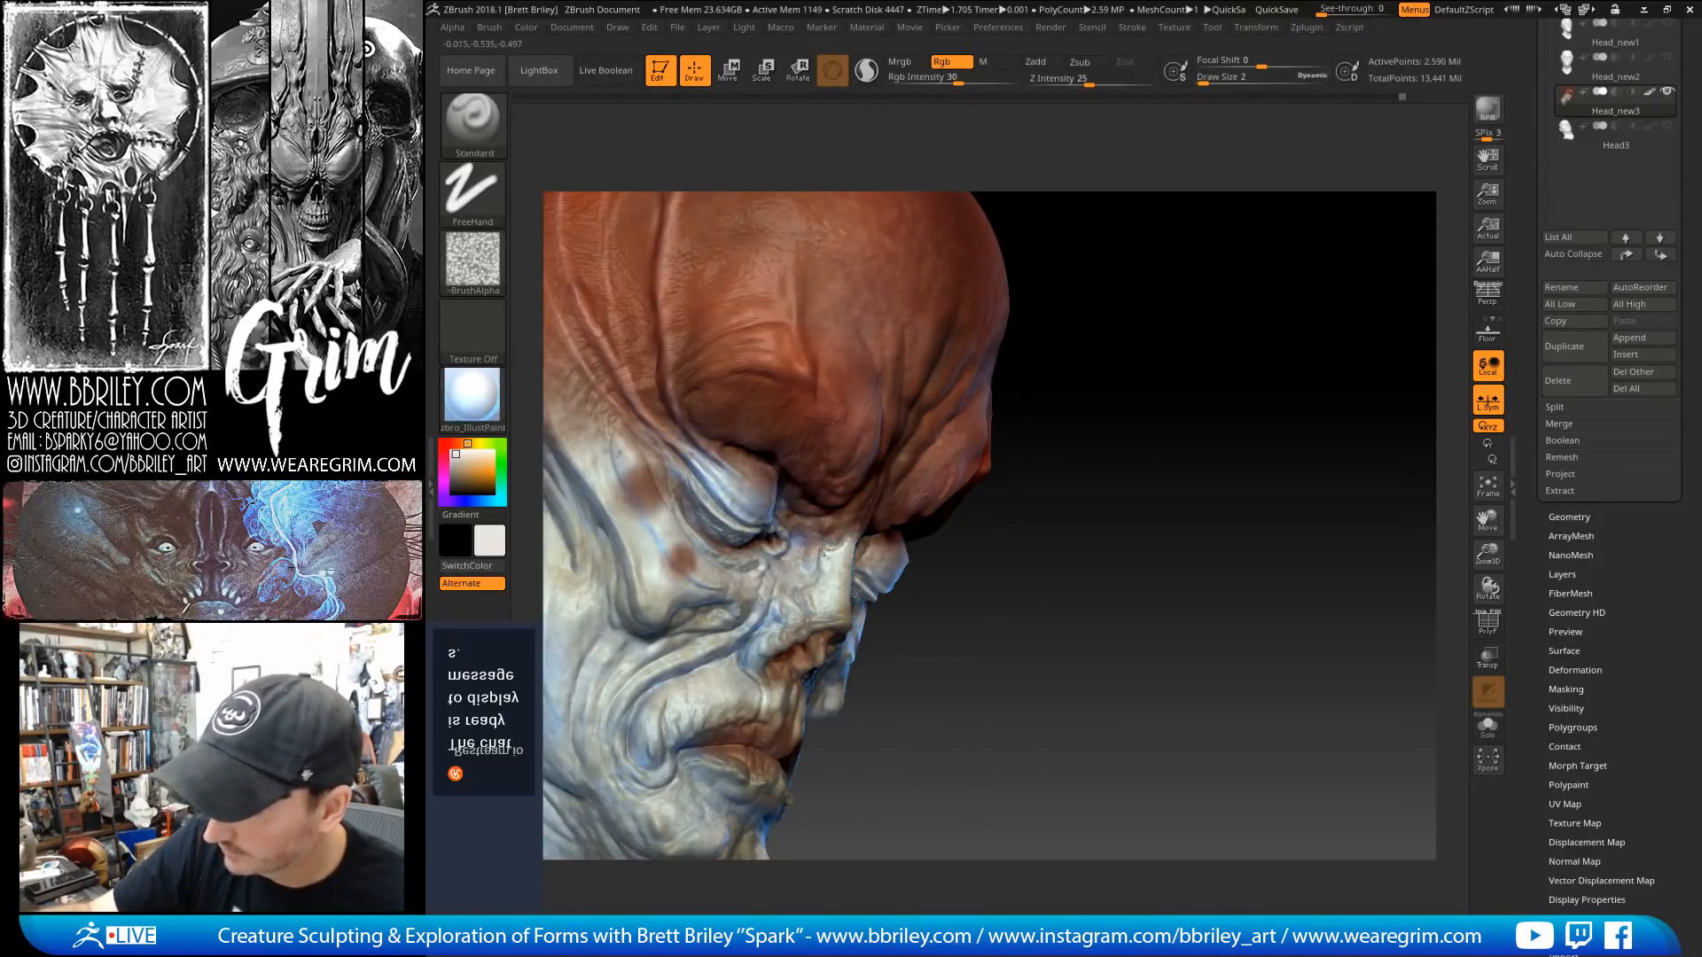
{"action": "left_click", "coordinate": [966, 79]}
{"action": "key", "text": "s"}
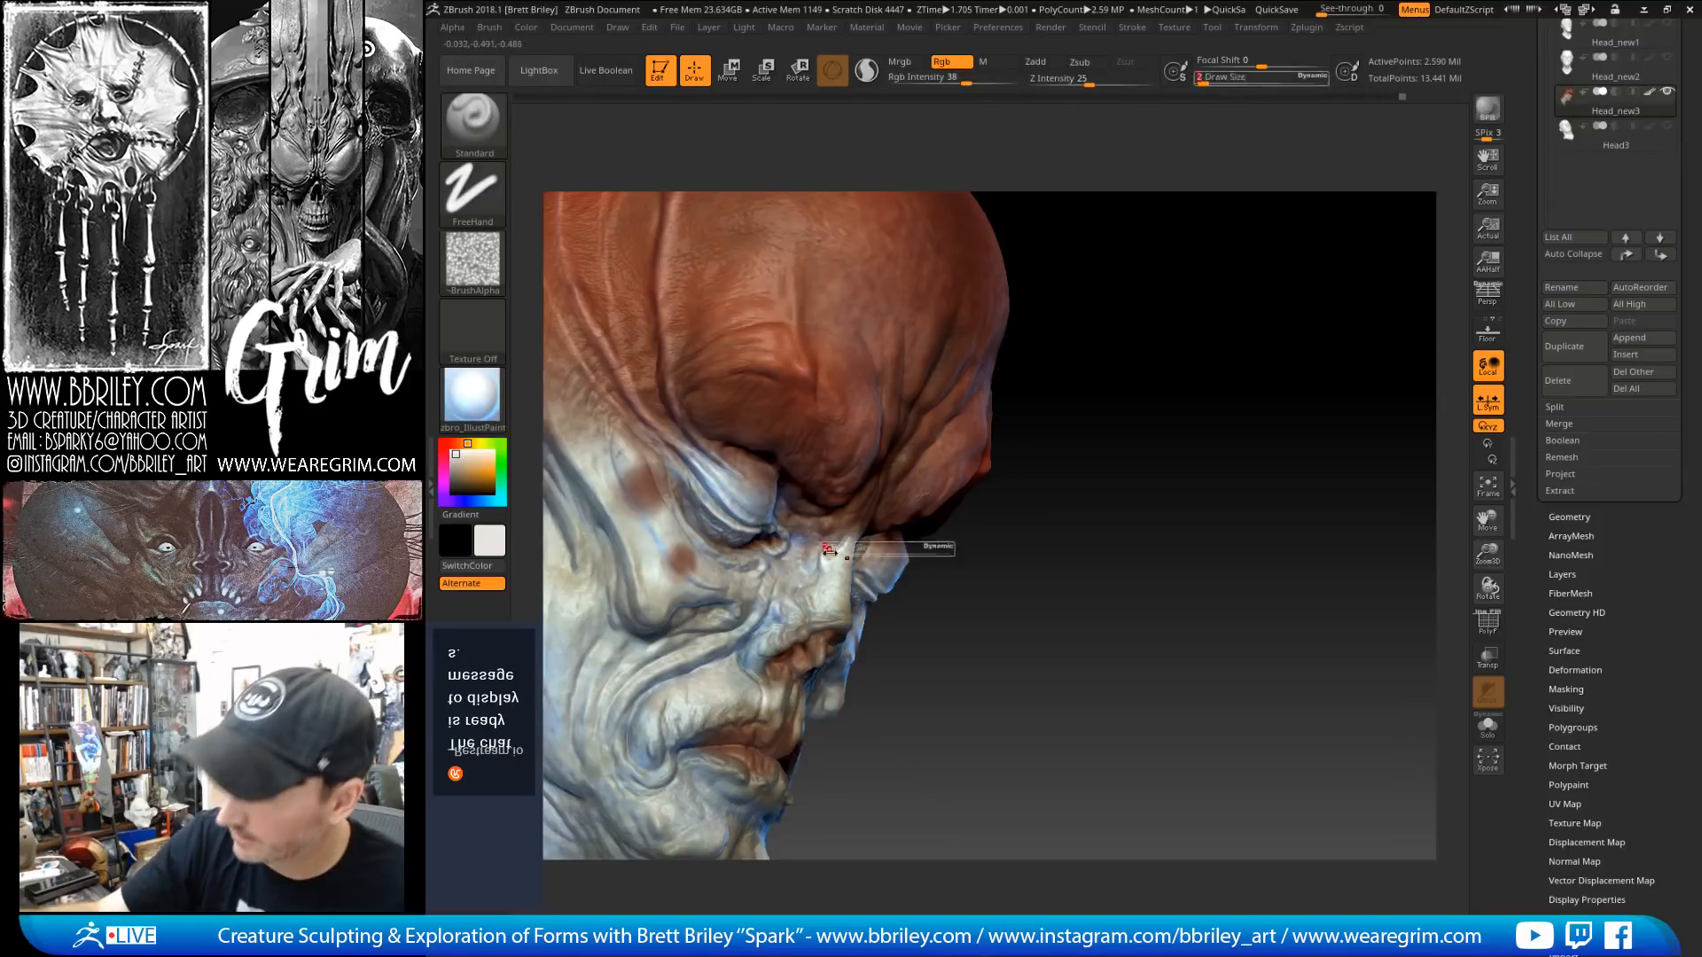
{"action": "left_click", "coordinate": [831, 551]}
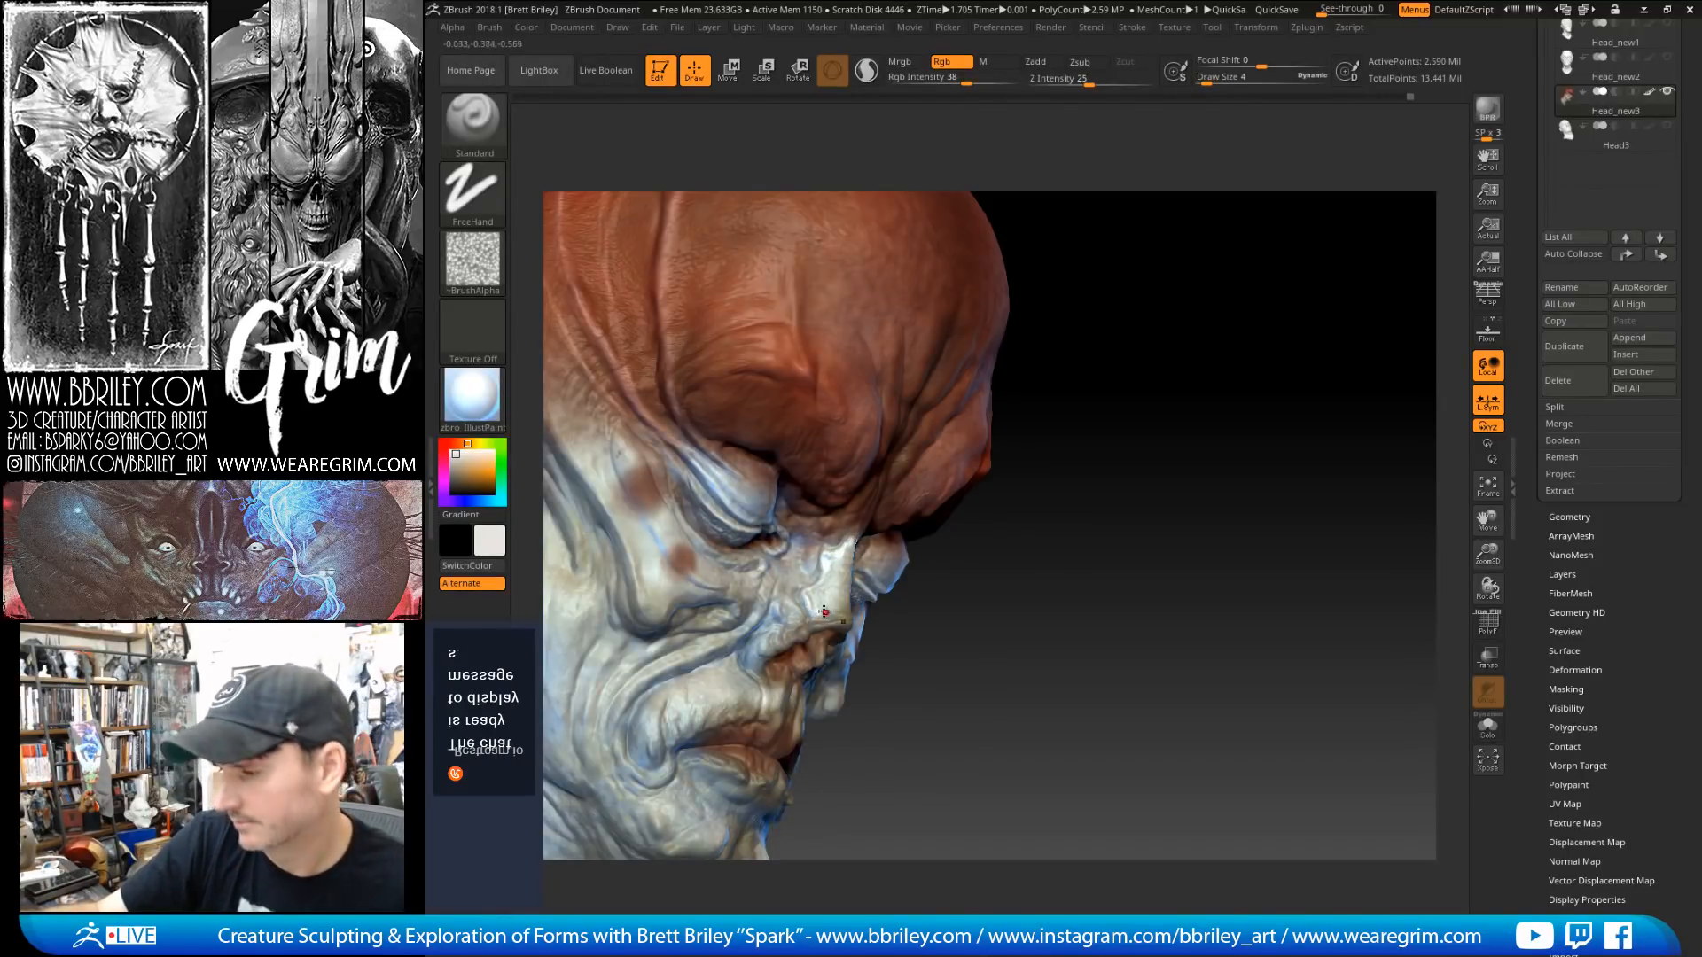
Step: Smooth the nose bridge highlights, add off-white highlights around the nostril rim, and quick-save the project
{"action": "key", "text": "shift"}
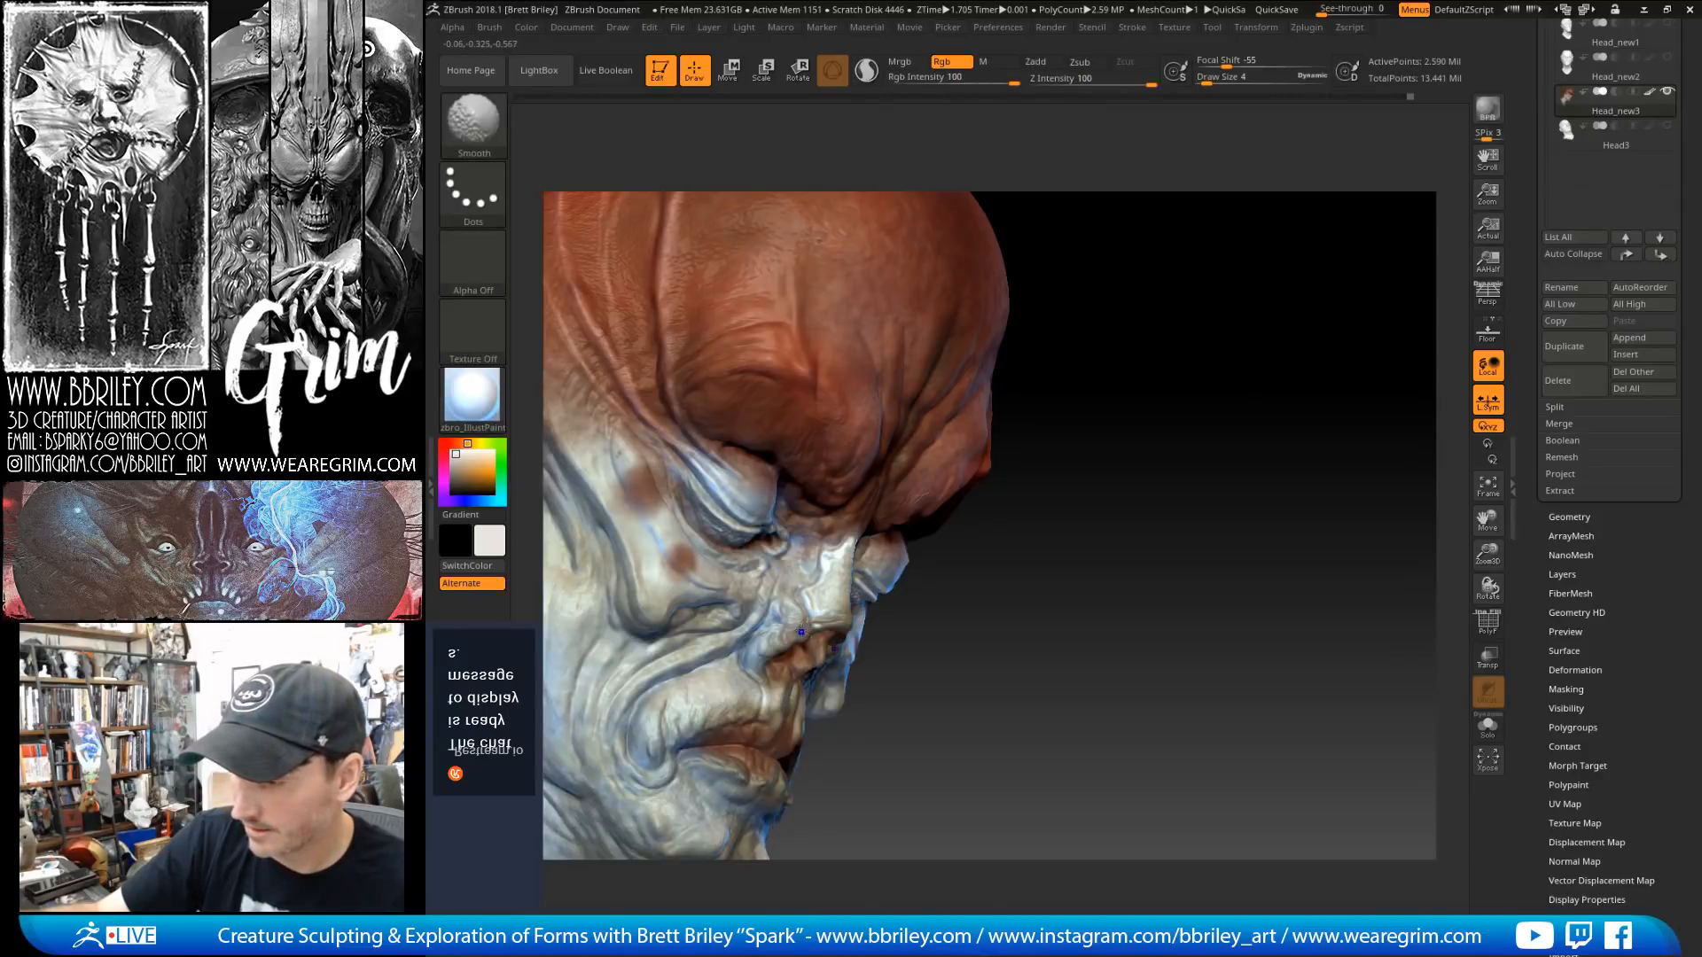
{"action": "left_click_drag", "start_coordinate": [941, 582], "coordinate": [949, 524], "text": "alt"}
{"action": "key", "text": "shift"}
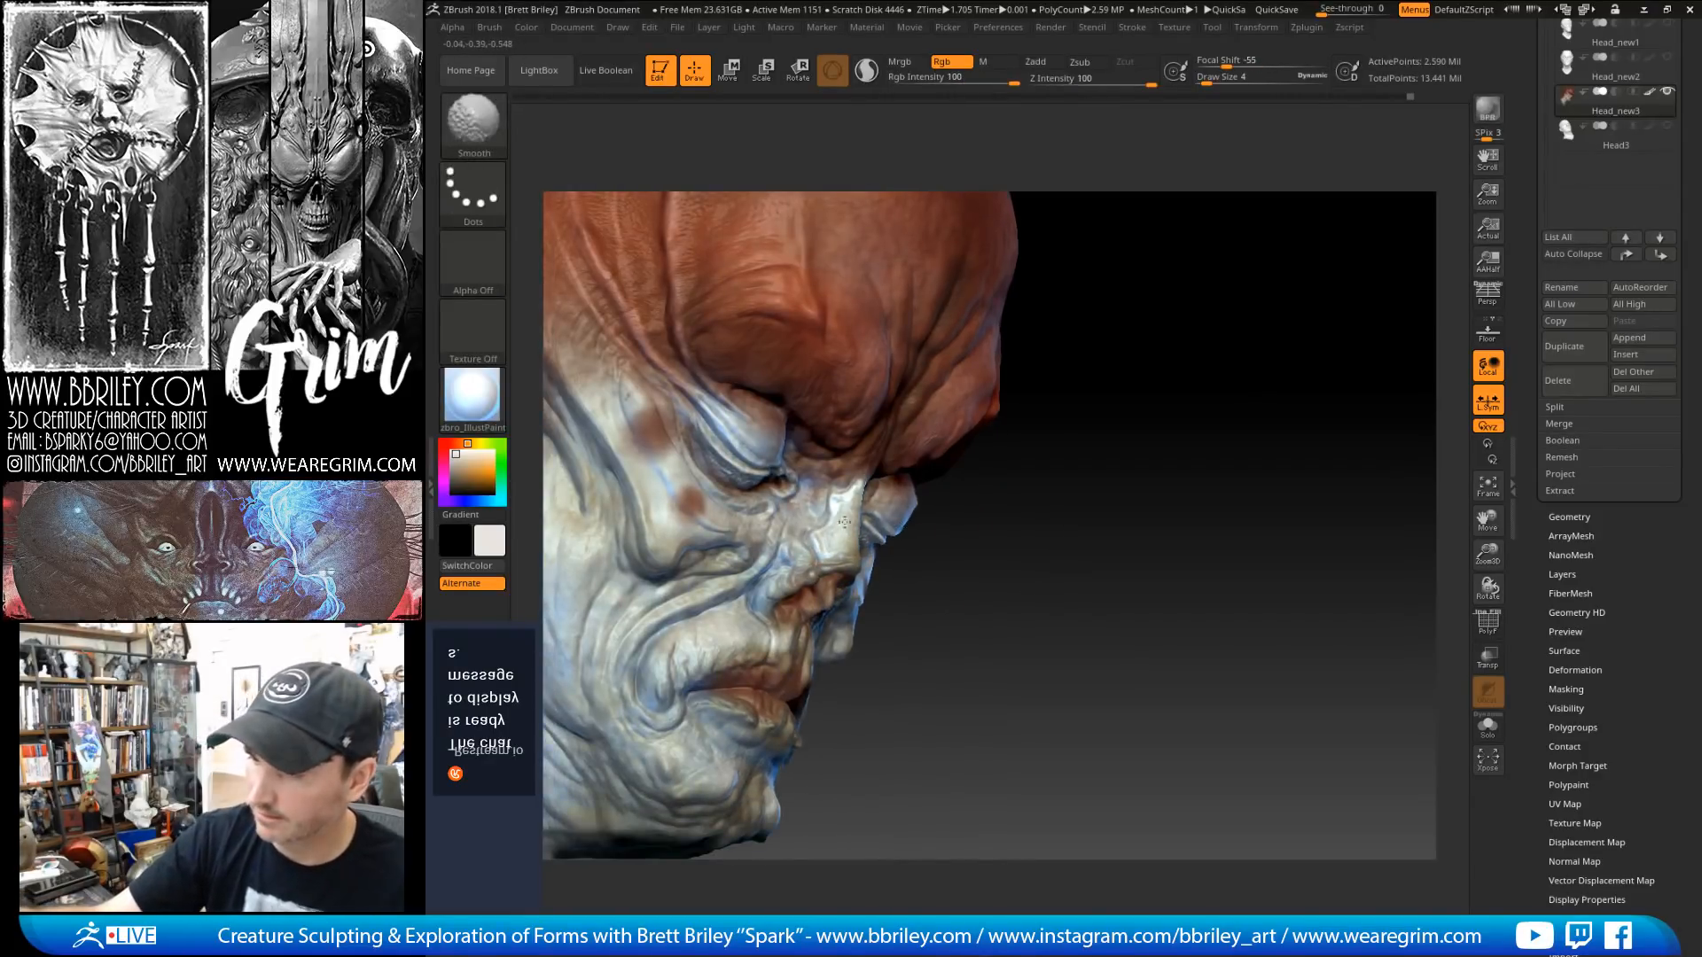
{"action": "left_click_drag", "start_coordinate": [805, 577], "coordinate": [796, 580]}
{"action": "key", "text": "shift"}
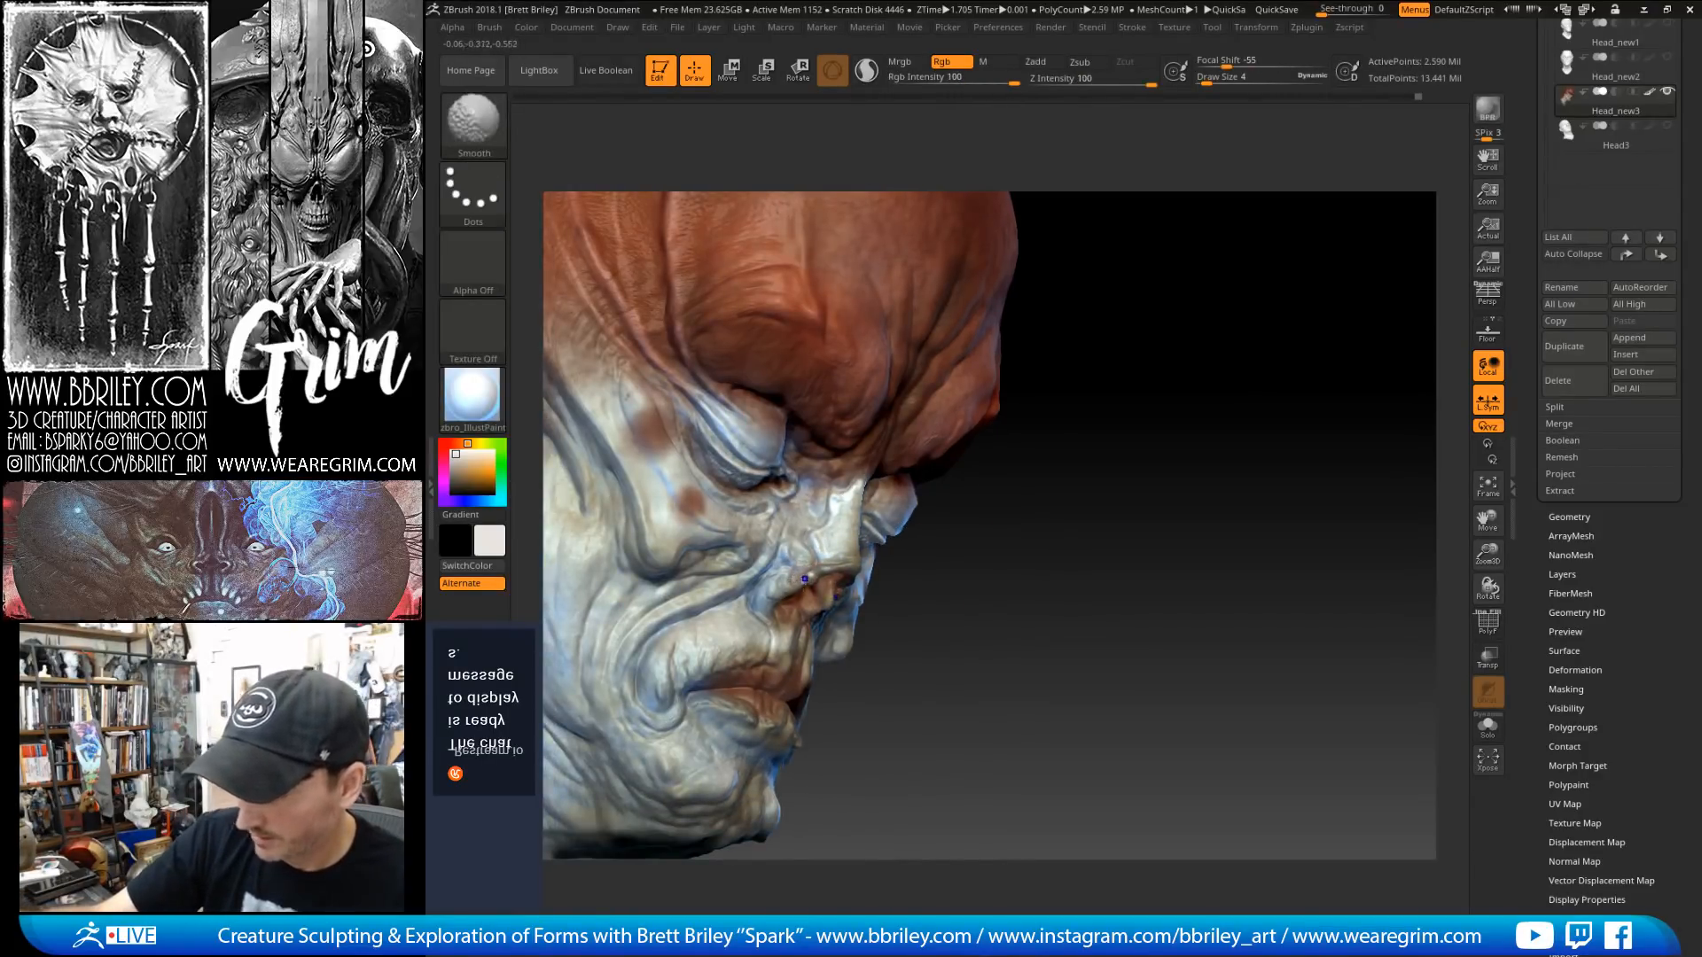
{"action": "key", "text": "shift"}
{"action": "key", "text": "shift"}
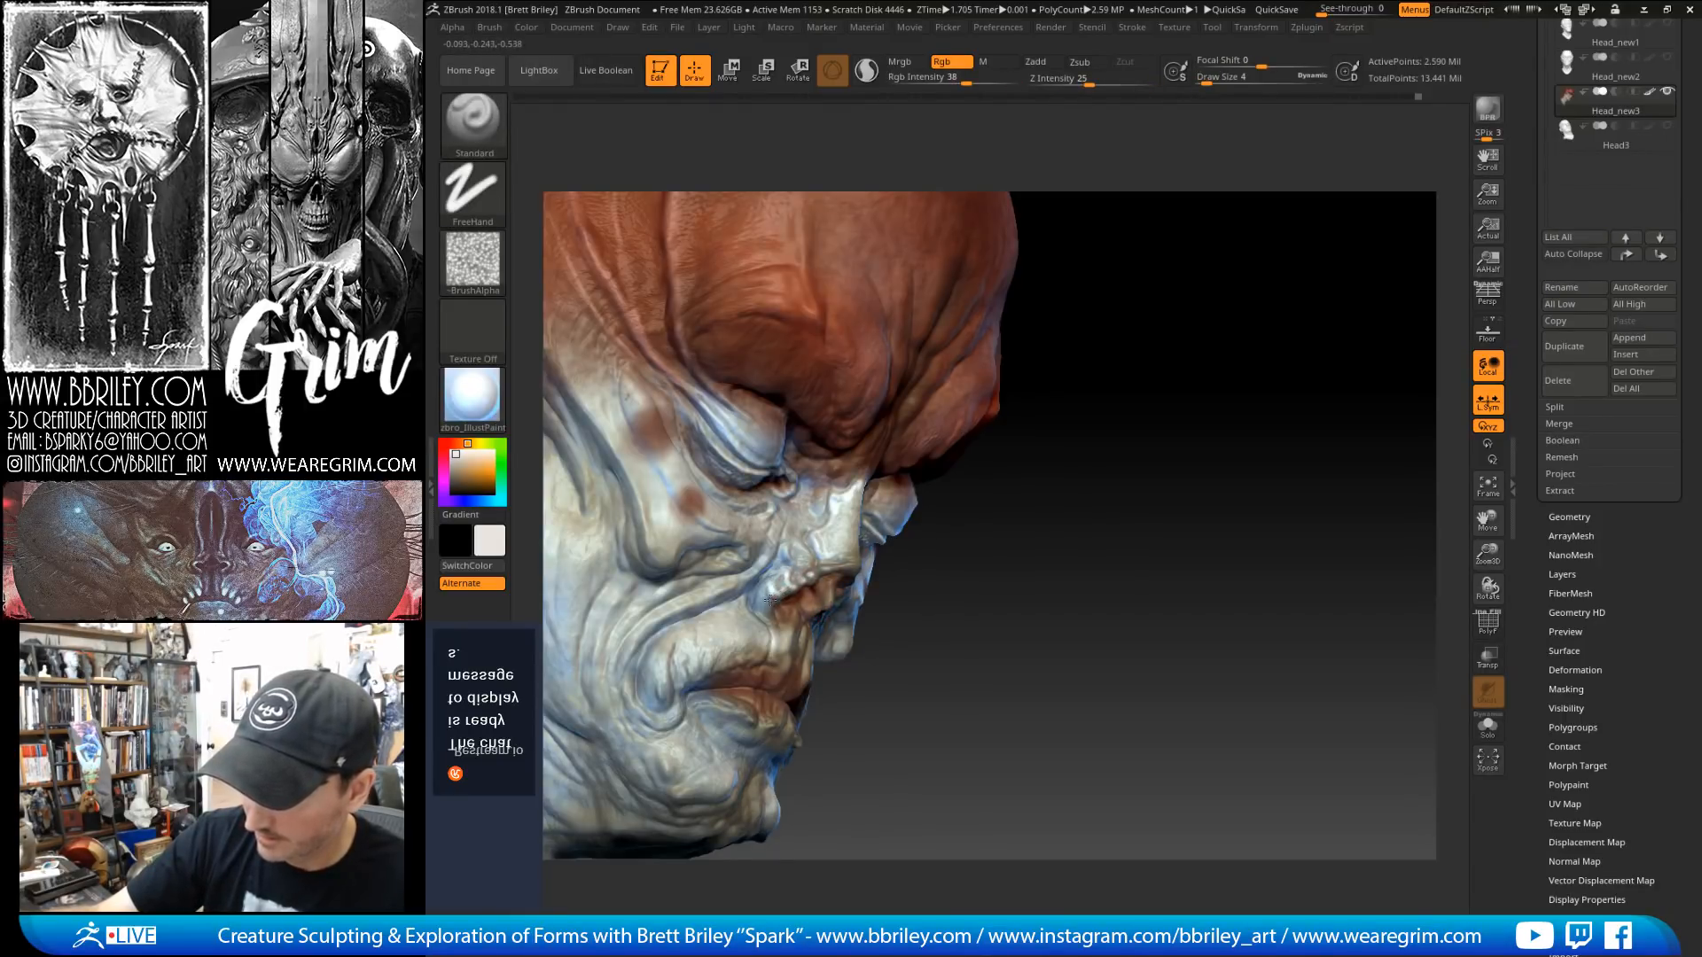
{"action": "key", "text": "ctrl+s"}
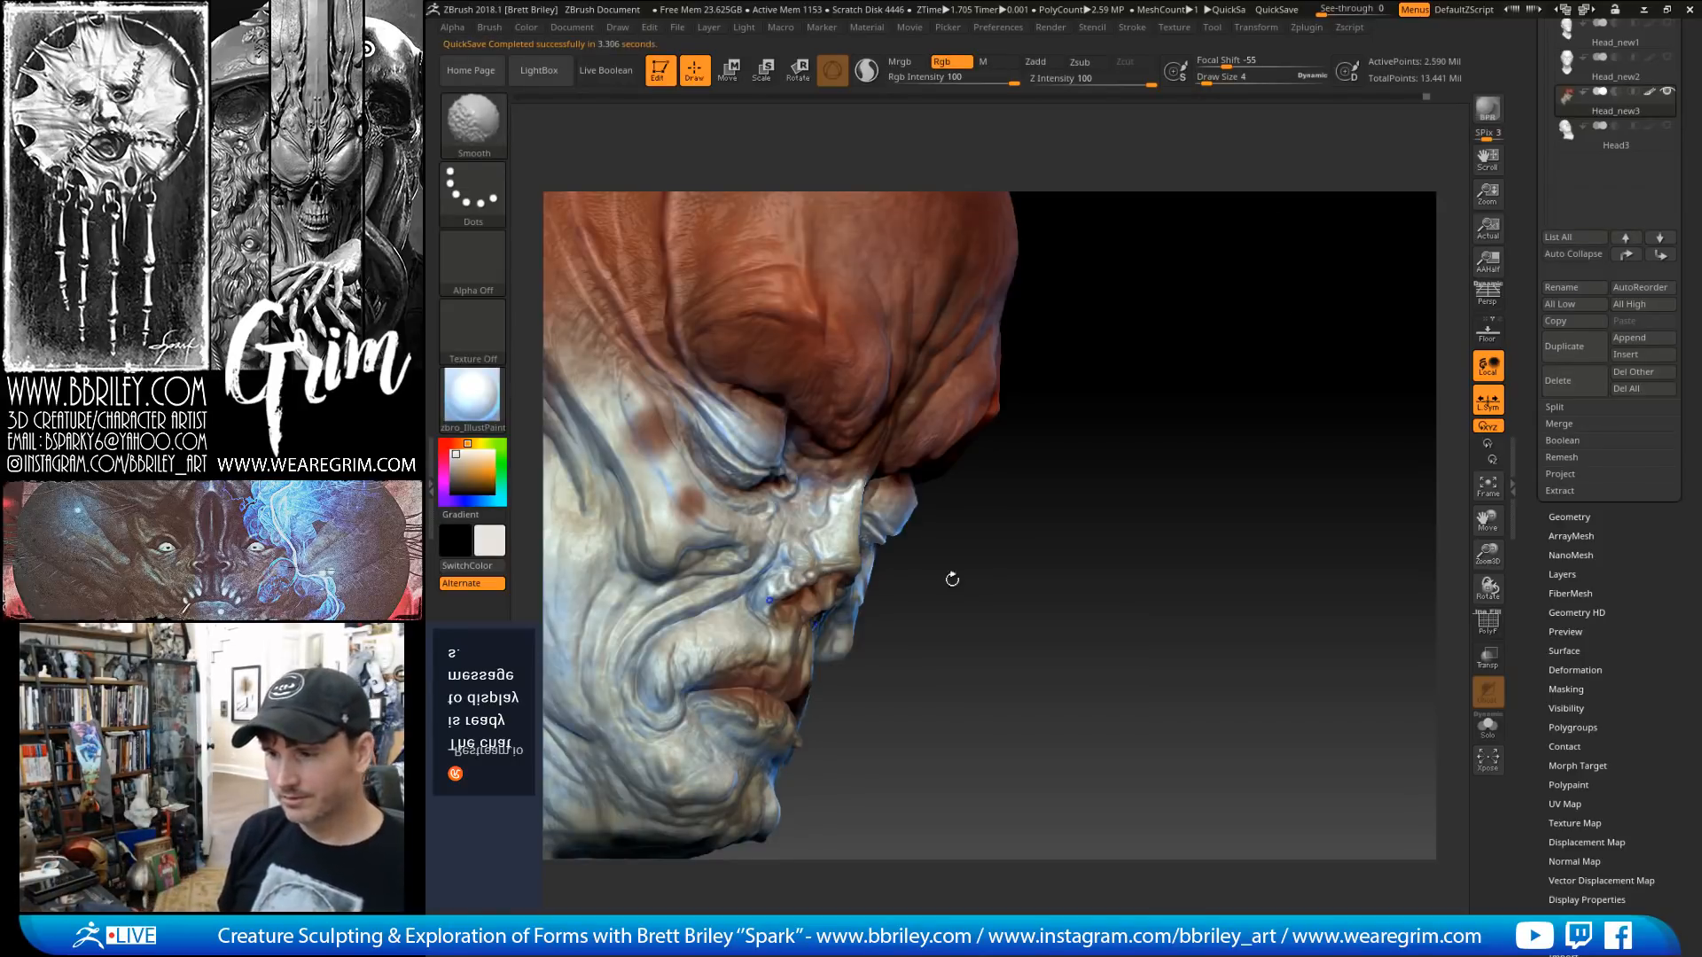
{"action": "key", "text": "shift"}
Step: Extend the off-white highlights along the other side of the nose and nostril rim, and soften them with the Smooth brush
{"action": "left_click_drag", "start_coordinate": [949, 577], "coordinate": [811, 570]}
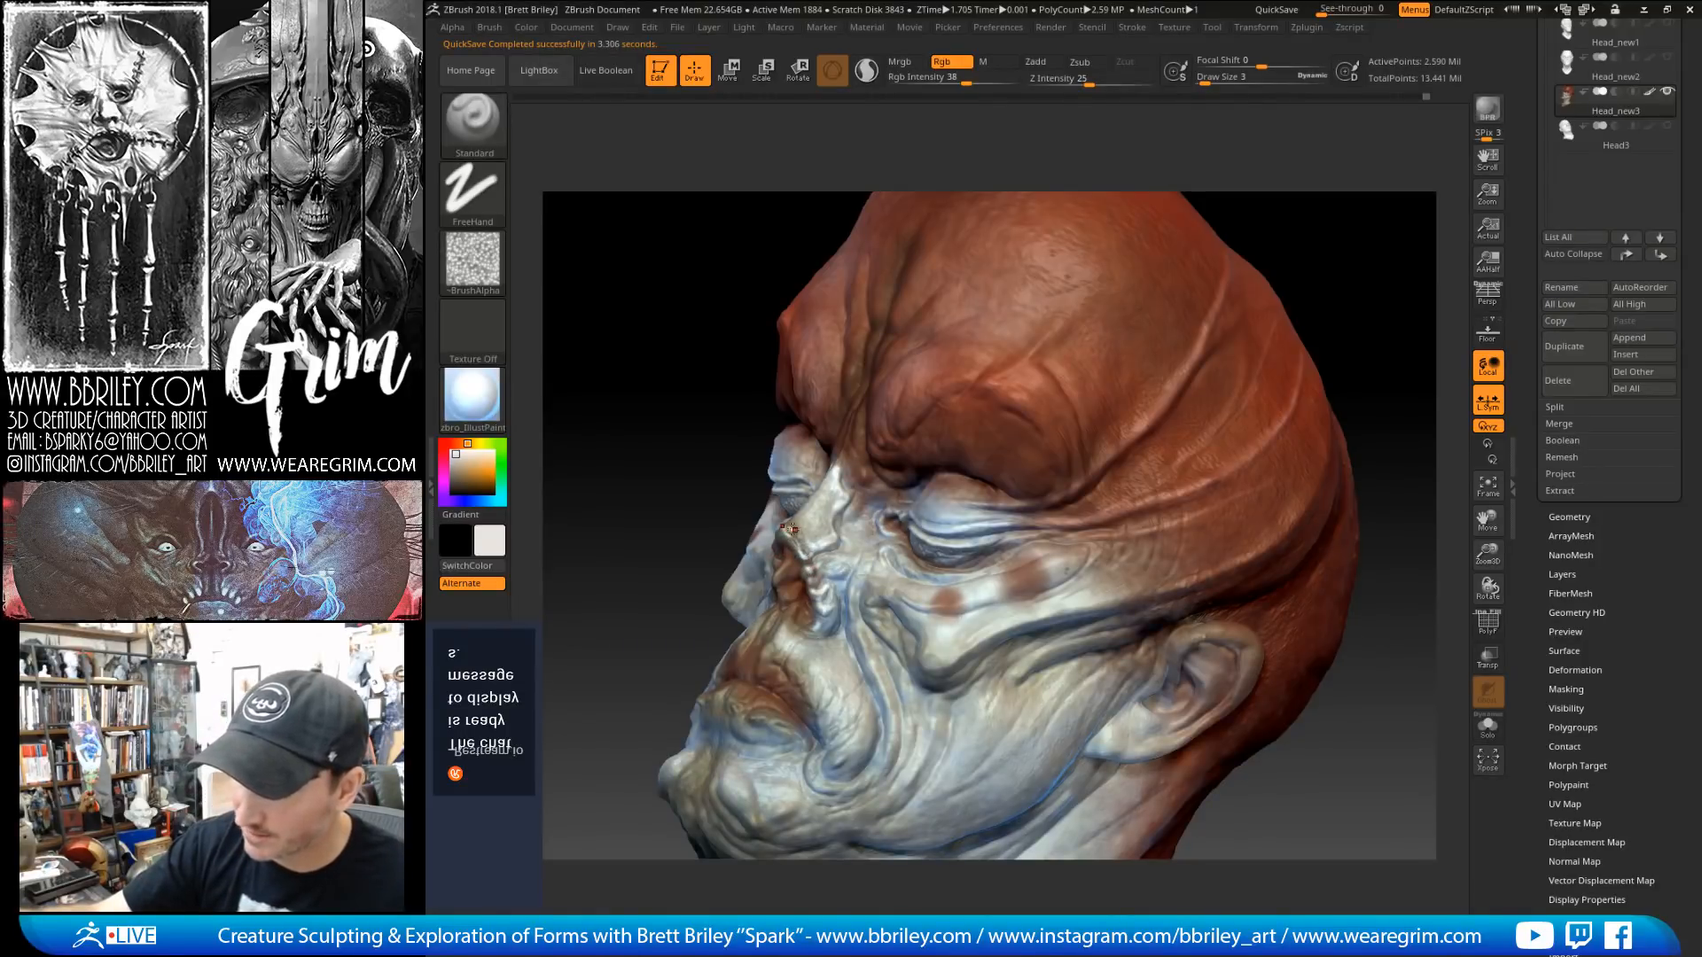
{"action": "mouse_move", "coordinate": [743, 447]}
{"action": "left_mouse_down"}
{"action": "mouse_move", "coordinate": [1134, 399]}
{"action": "mouse_move", "coordinate": [1007, 333]}
{"action": "mouse_move", "coordinate": [787, 534]}
{"action": "mouse_move", "coordinate": [814, 474]}
{"action": "left_mouse_up"}
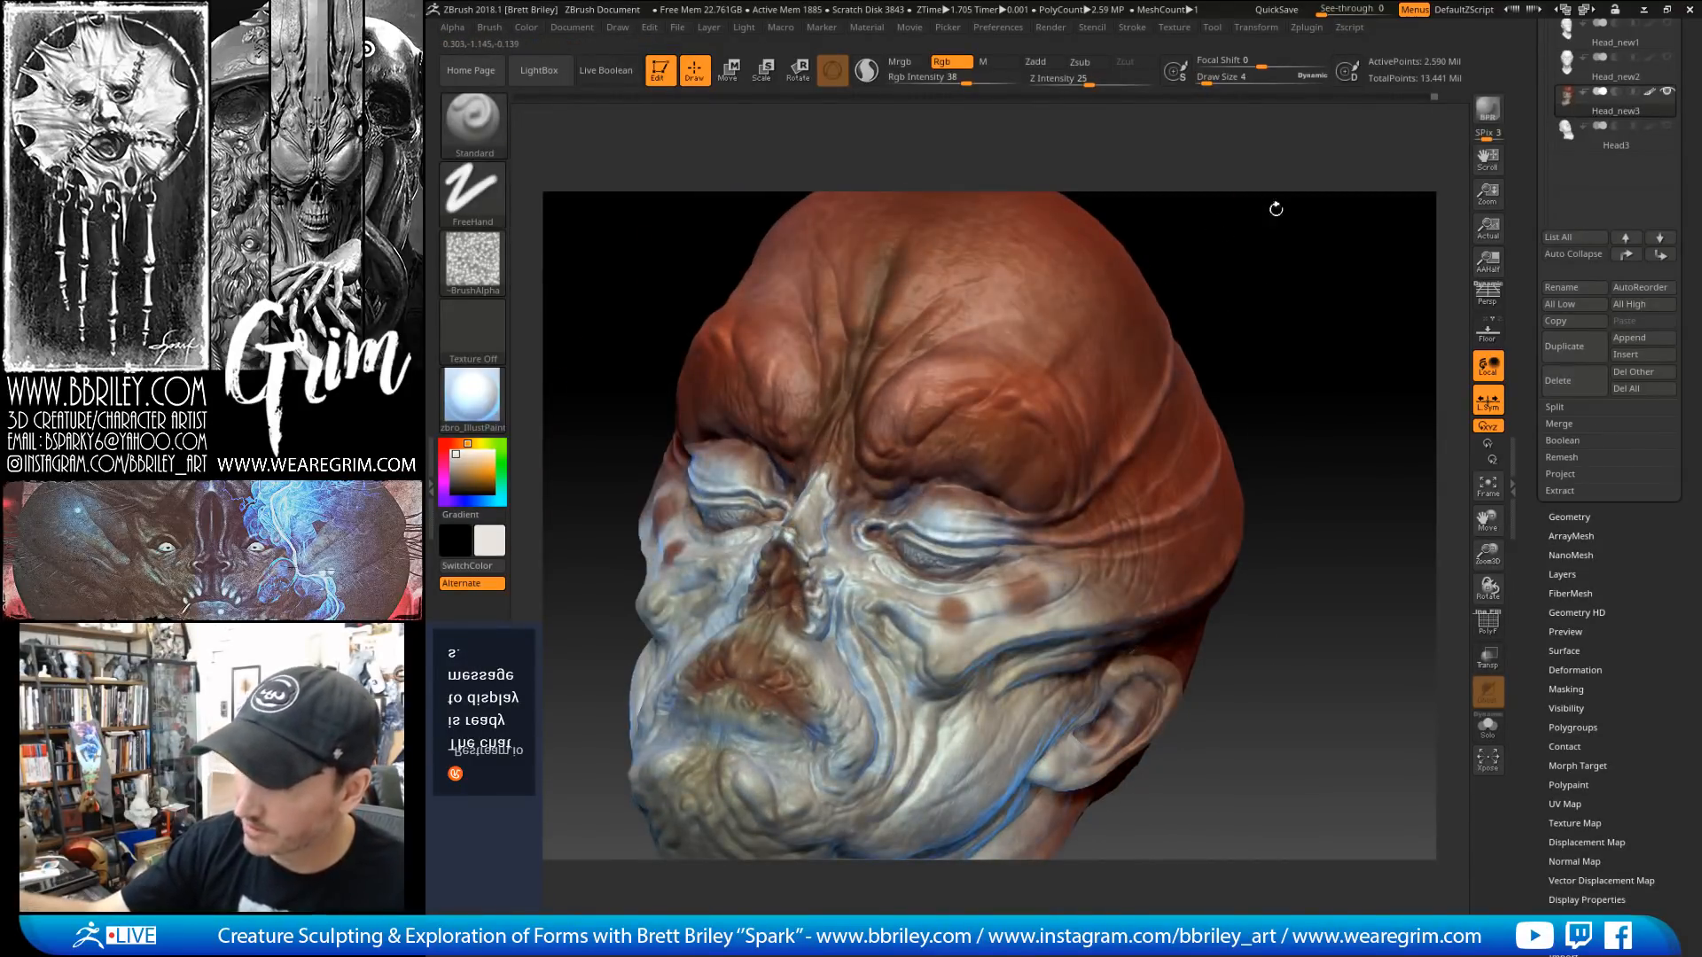
{"action": "left_click_drag", "start_coordinate": [1273, 209], "coordinate": [787, 533]}
{"action": "key", "text": "shift"}
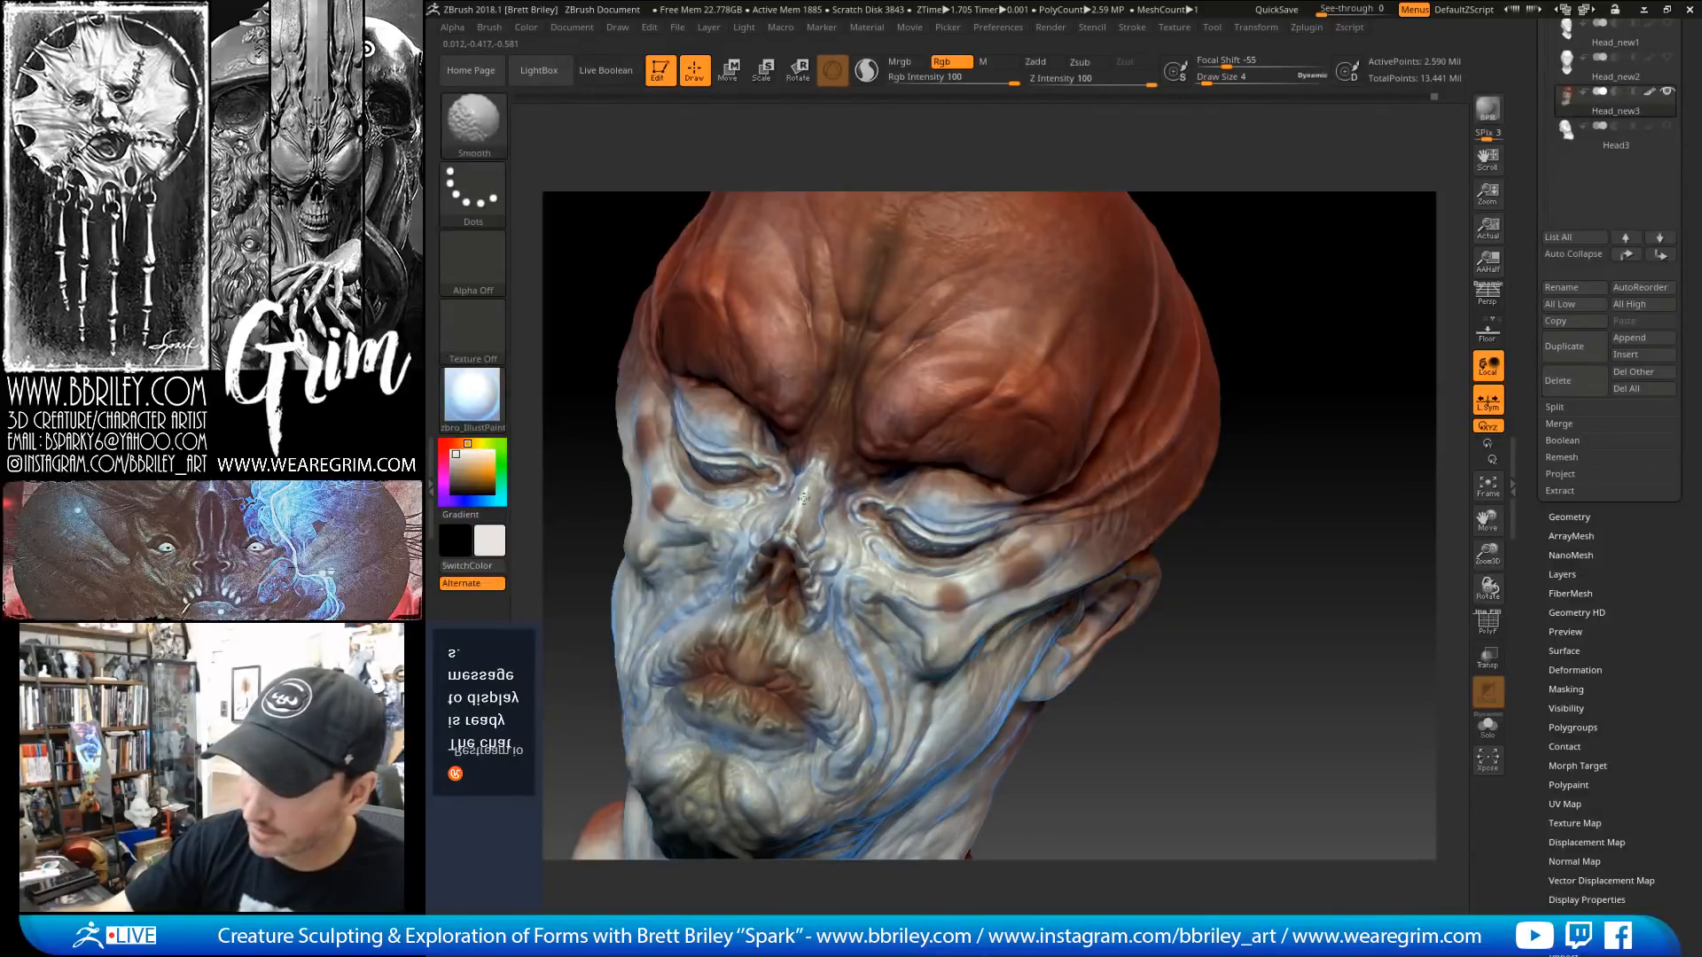
{"action": "left_click_drag", "start_coordinate": [795, 511], "coordinate": [799, 503], "text": "shift"}
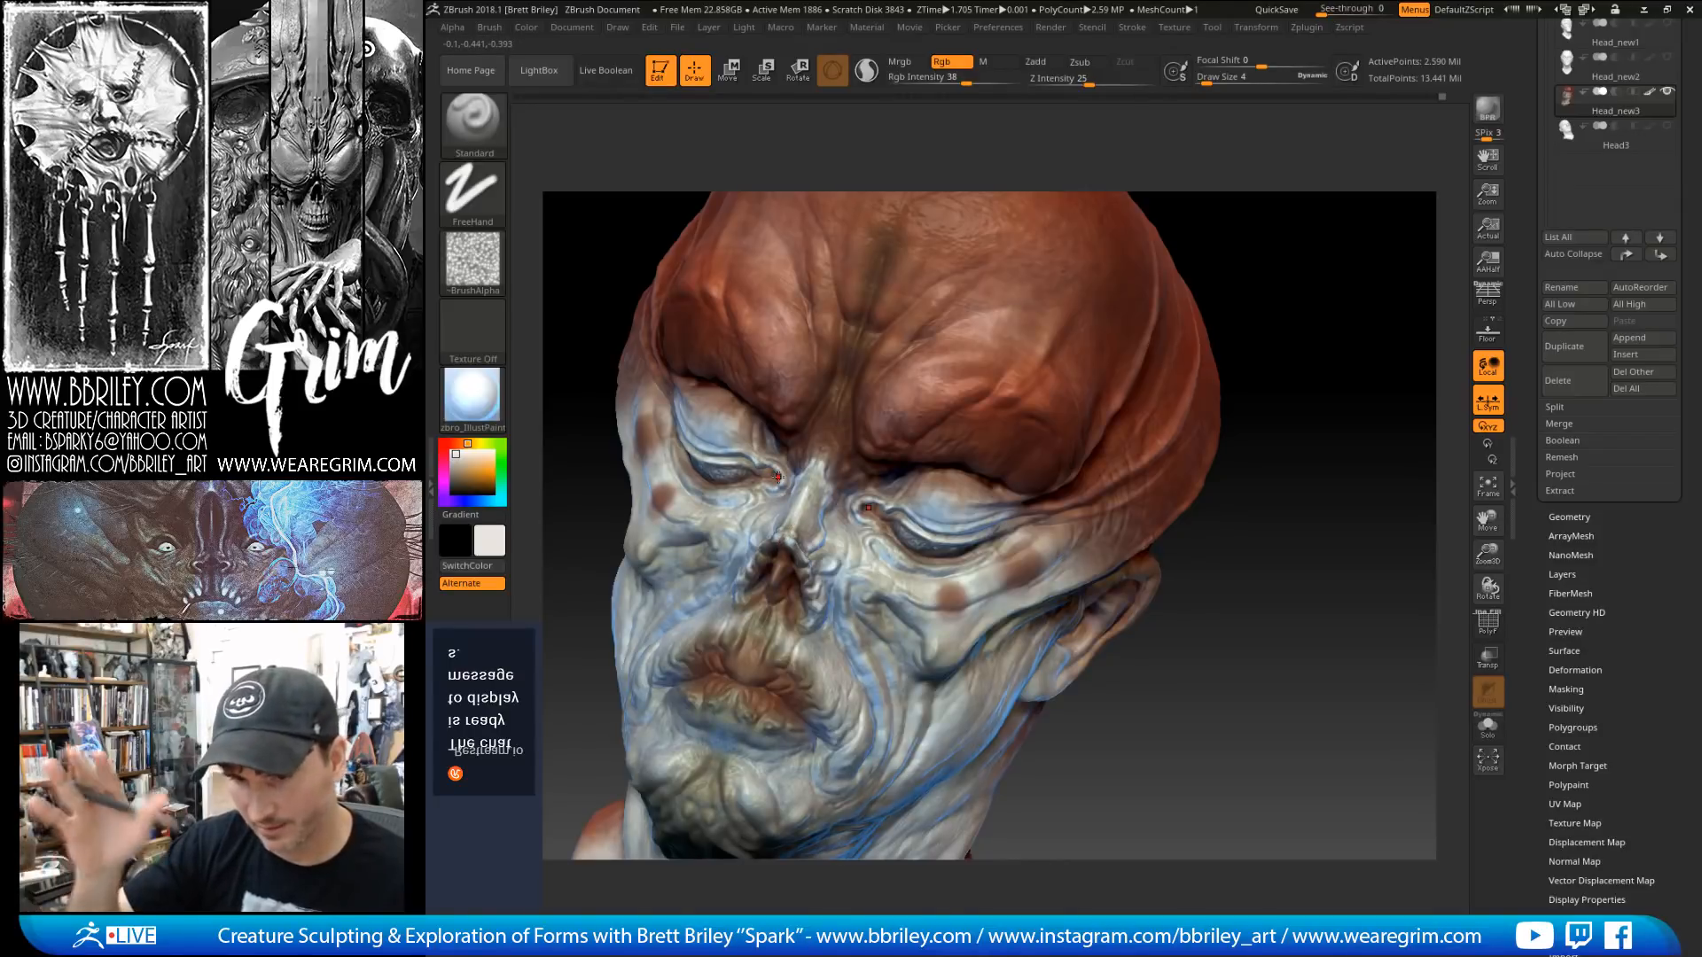
Step: Lower the RGB intensity to 27 and paint finer highlights along the lower nostril edges
{"action": "mouse_move", "coordinate": [778, 476]}
{"action": "right_mouse_down"}
{"action": "mouse_move", "coordinate": [764, 532]}
{"action": "mouse_move", "coordinate": [785, 540]}
{"action": "right_mouse_up"}
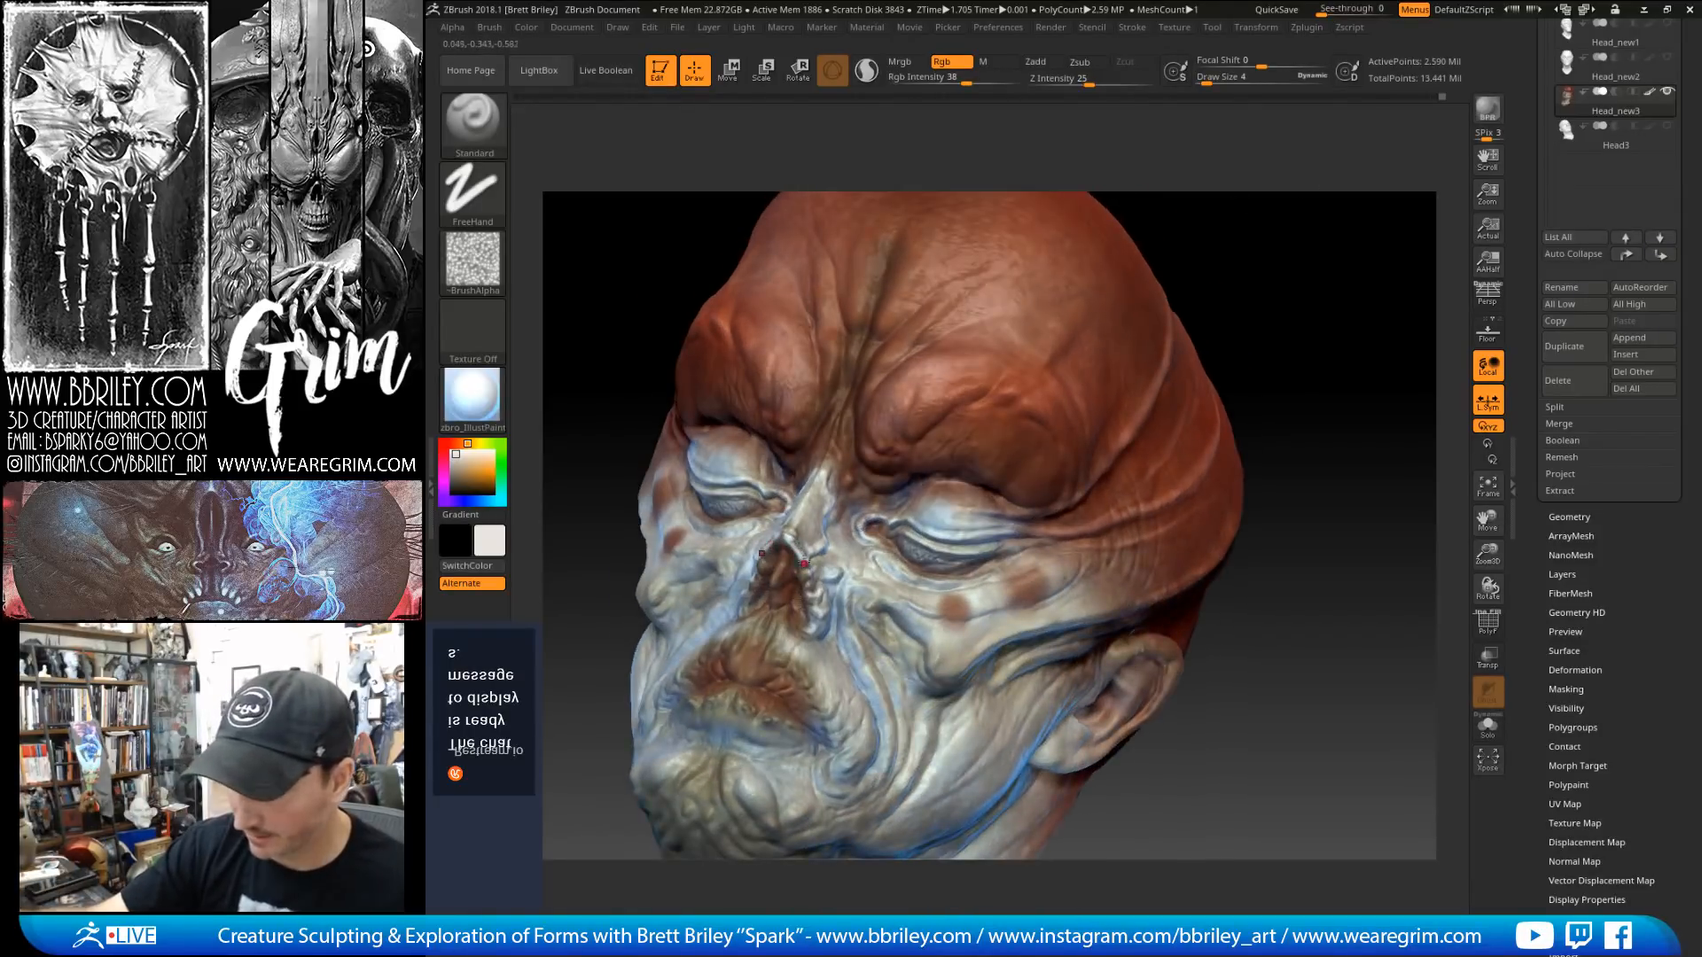
{"action": "left_click", "coordinate": [955, 79]}
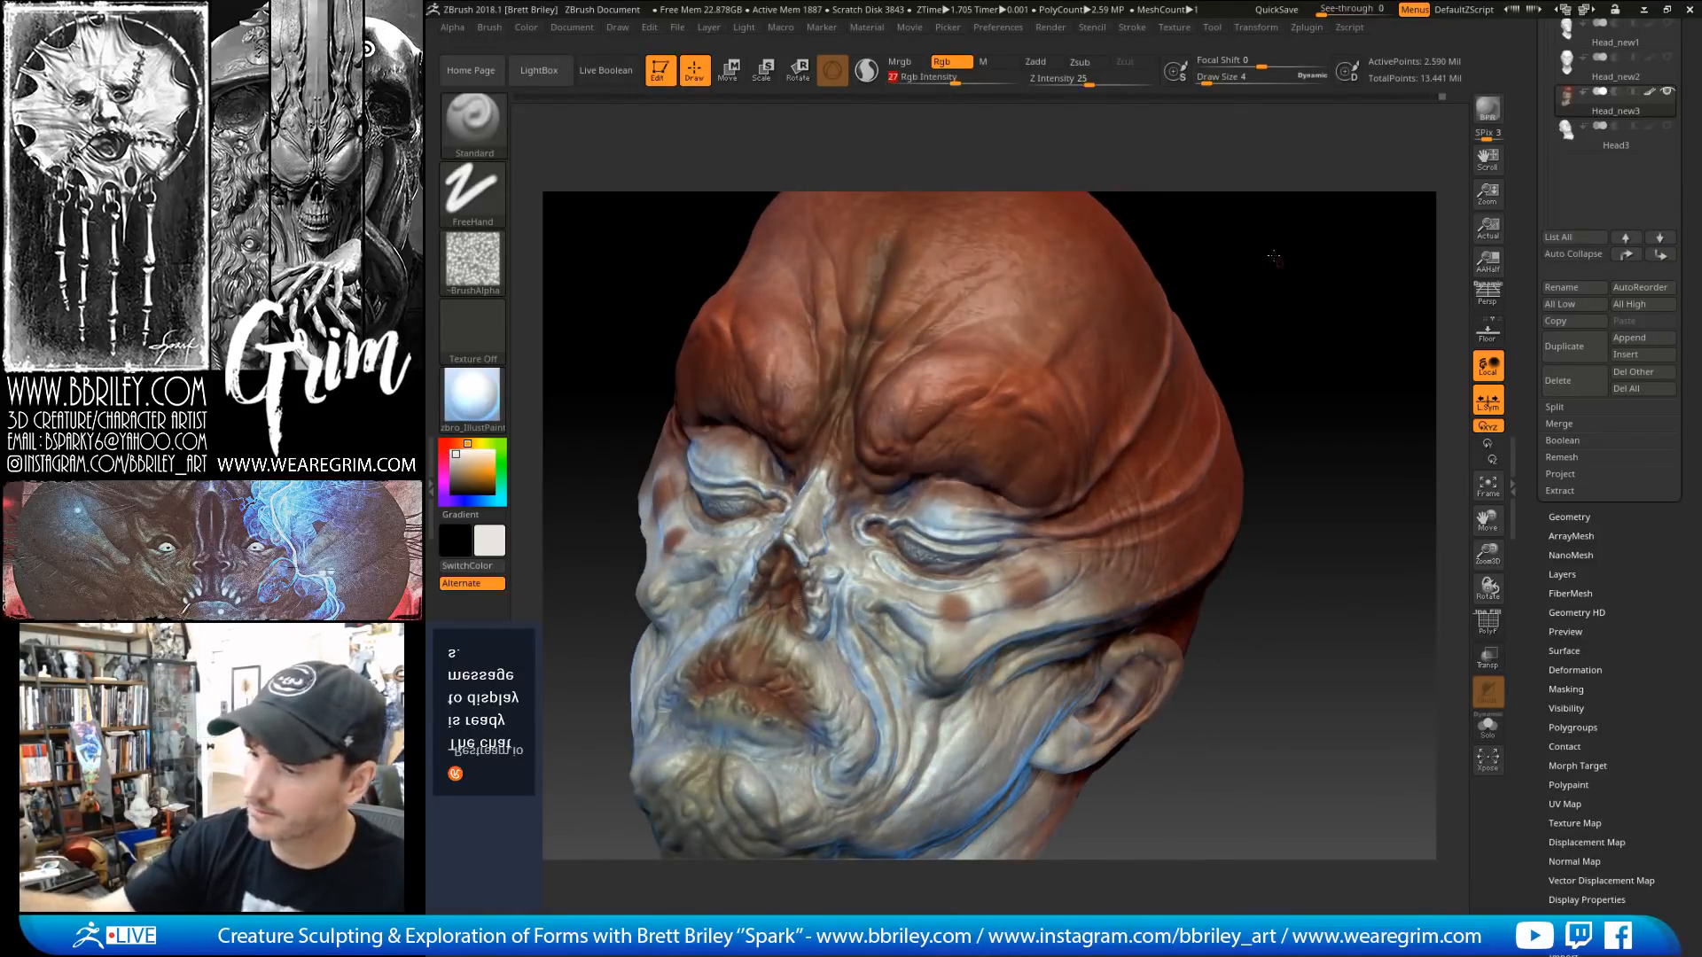
{"action": "left_click_drag", "start_coordinate": [1273, 258], "coordinate": [1265, 305]}
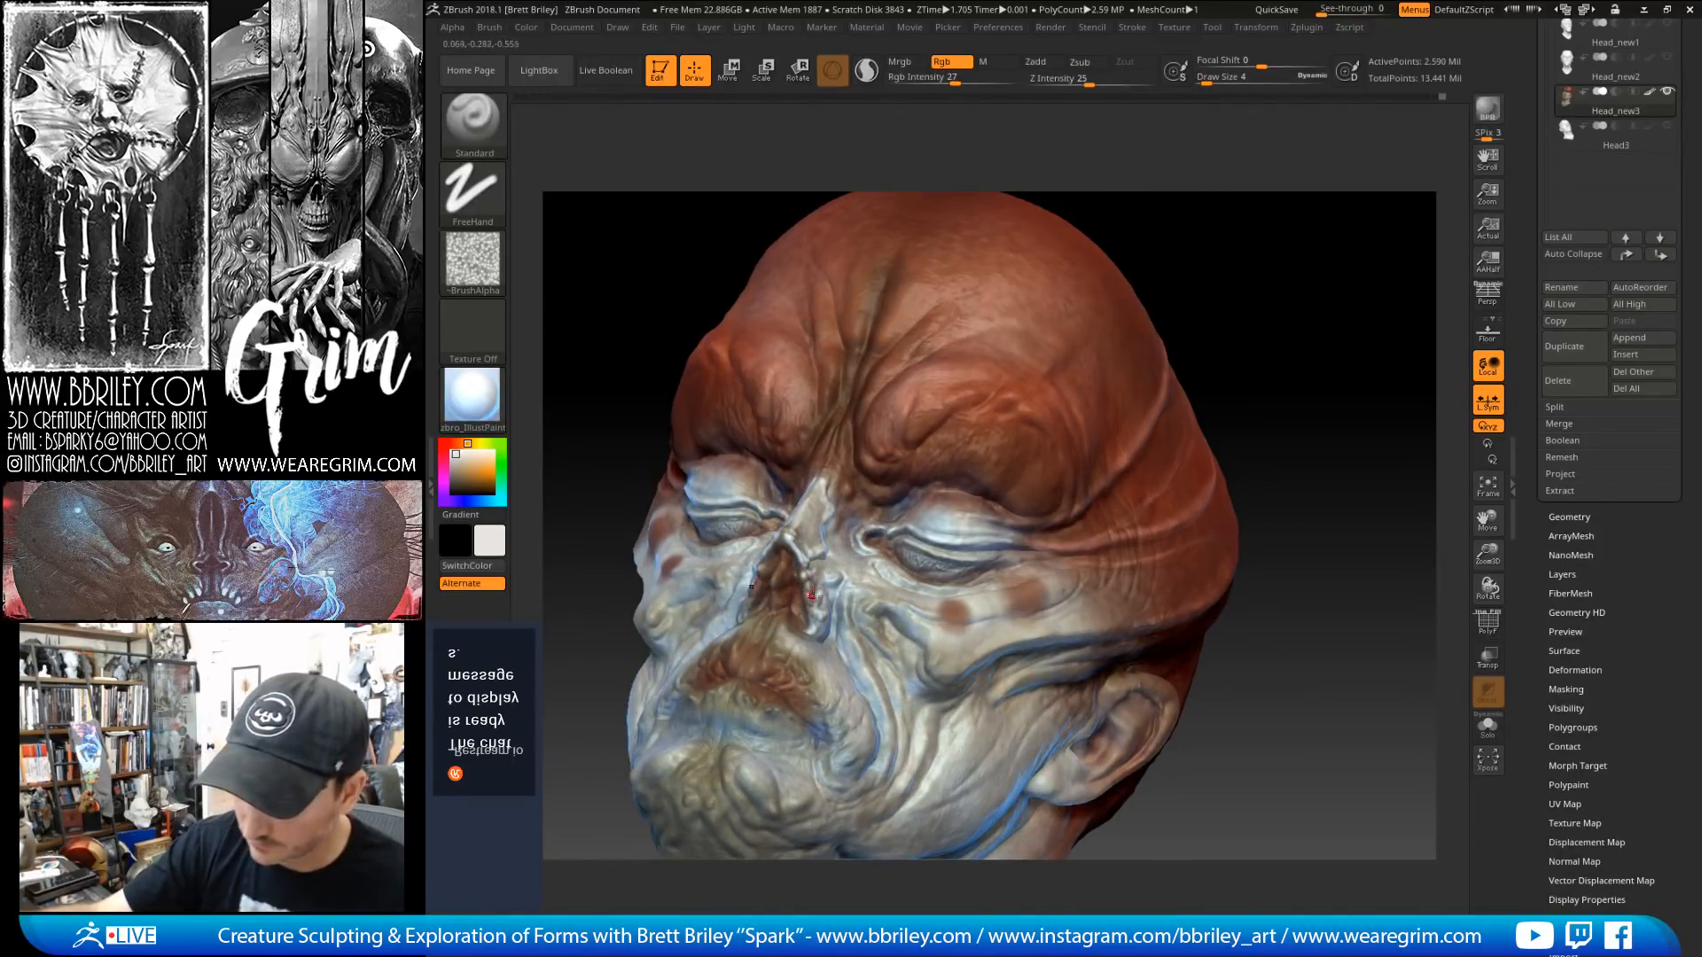
{"action": "left_click_drag", "start_coordinate": [810, 600], "coordinate": [814, 630]}
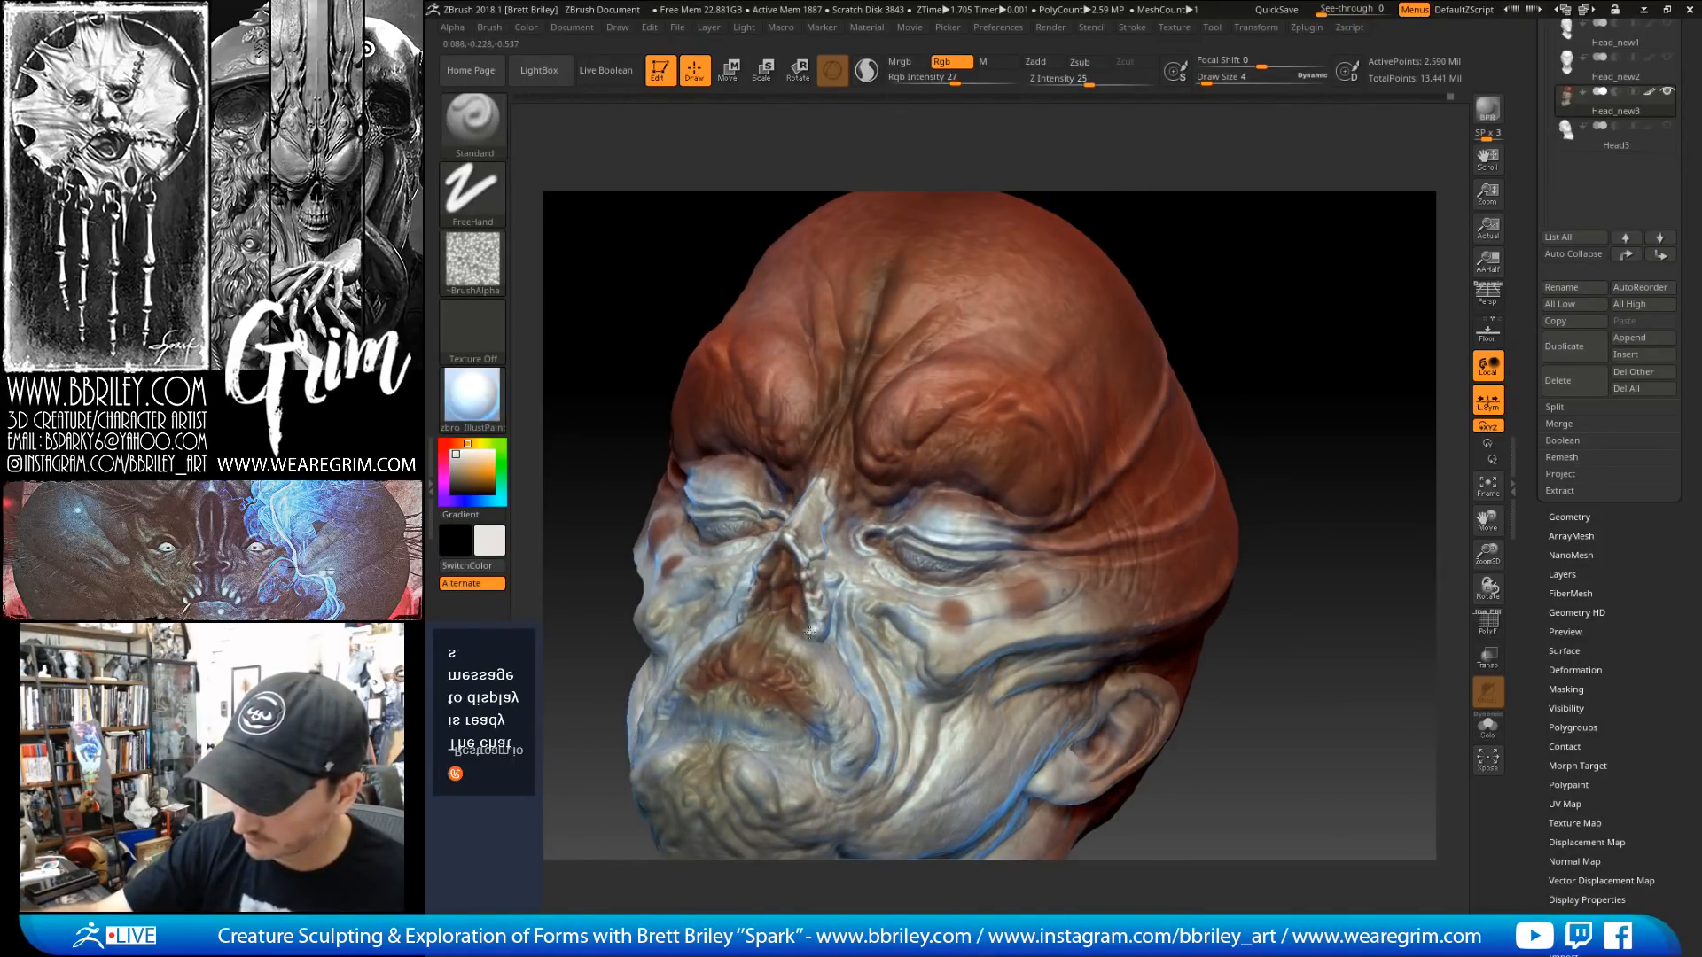
Step: Reduce the draw size to 3, paint off-white highlights on the small wrinkles above the upper lip, and smooth them
{"action": "left_click_drag", "start_coordinate": [1241, 266], "coordinate": [1307, 297]}
{"action": "key", "text": "bracketleft"}
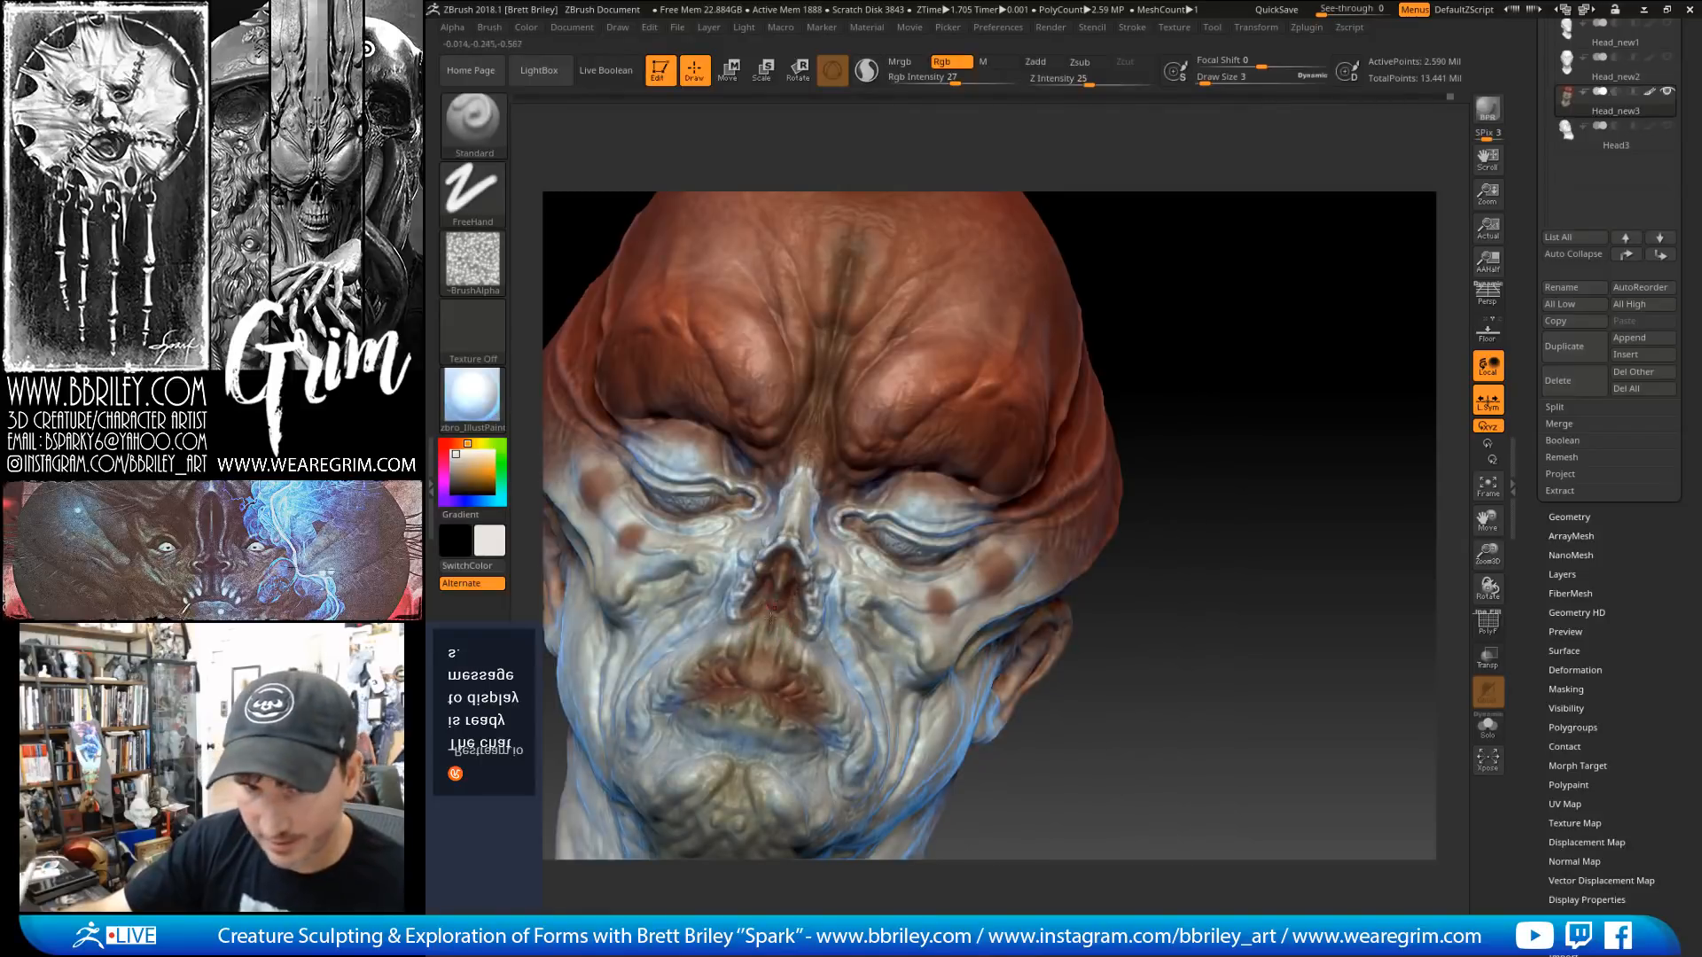
{"action": "left_click_drag", "start_coordinate": [785, 626], "coordinate": [781, 657]}
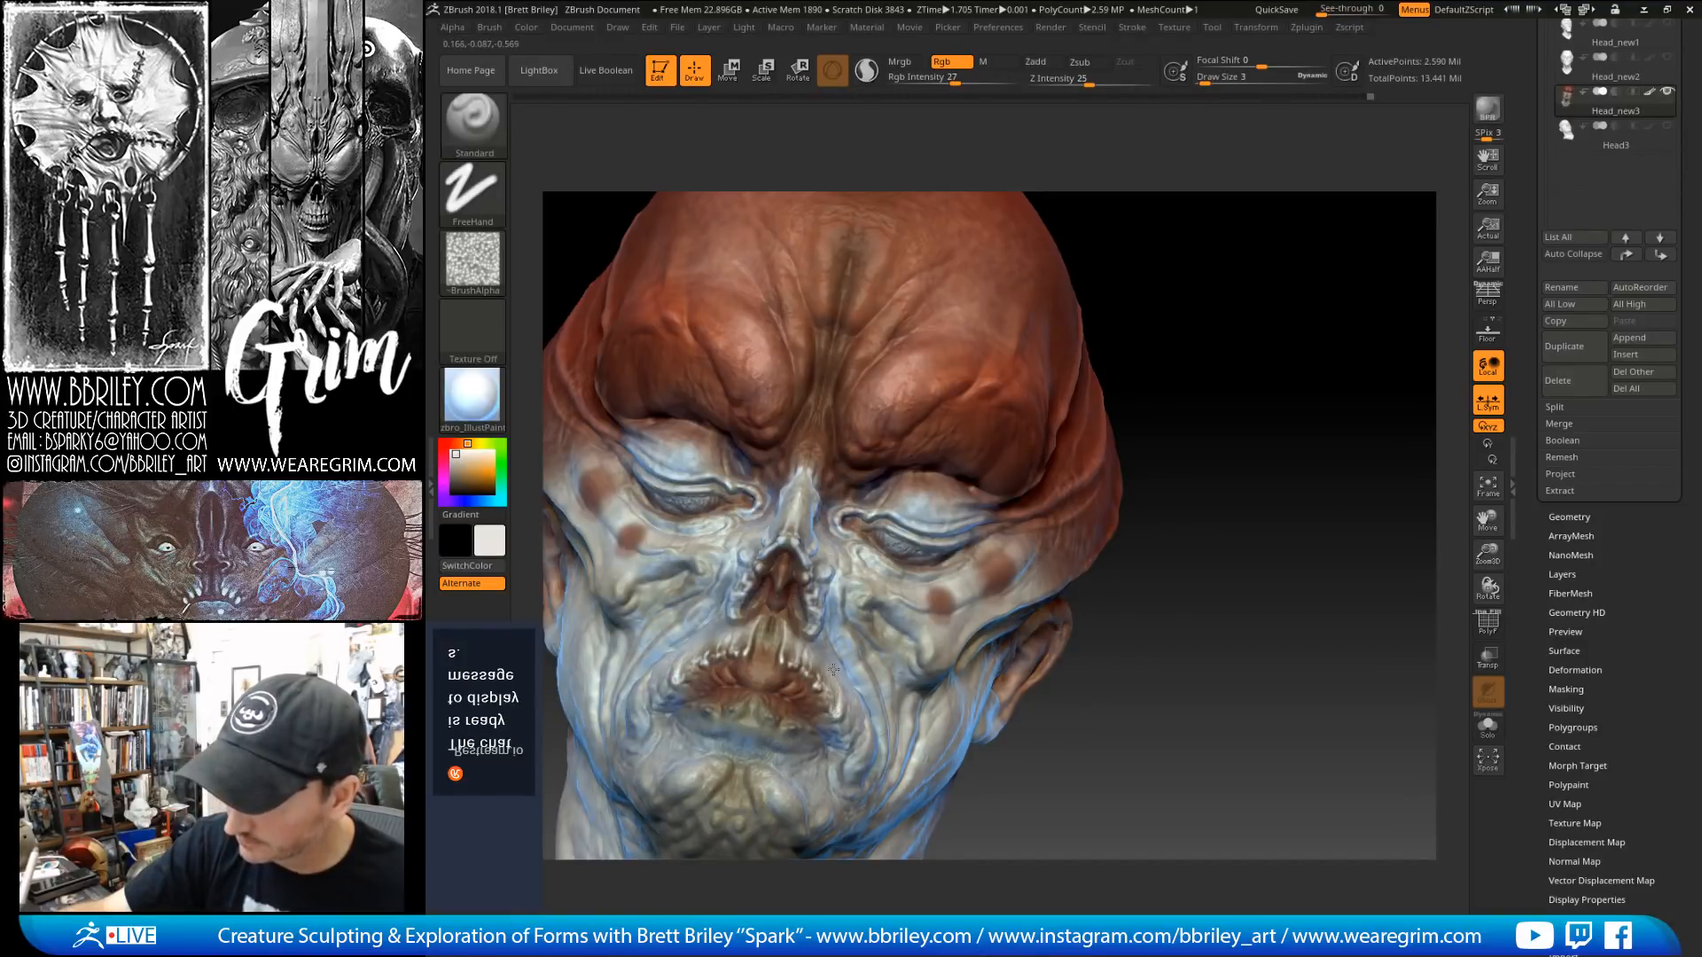
{"action": "left_click_drag", "start_coordinate": [1267, 399], "coordinate": [1133, 406]}
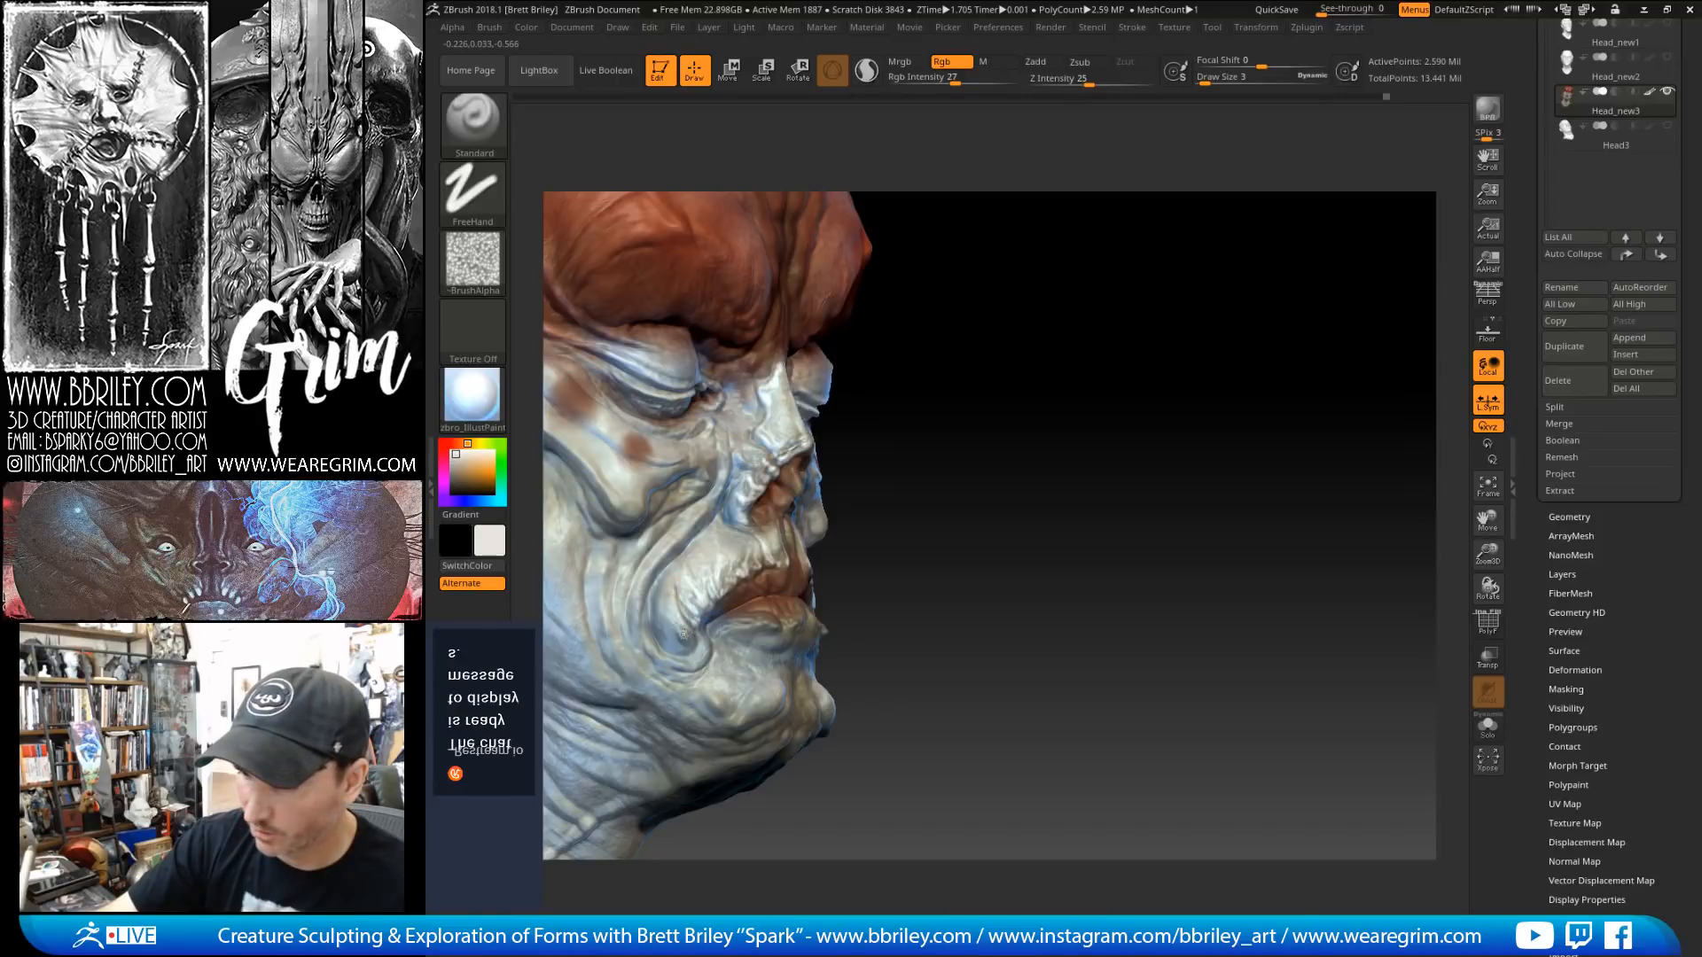
{"action": "key", "text": "shift"}
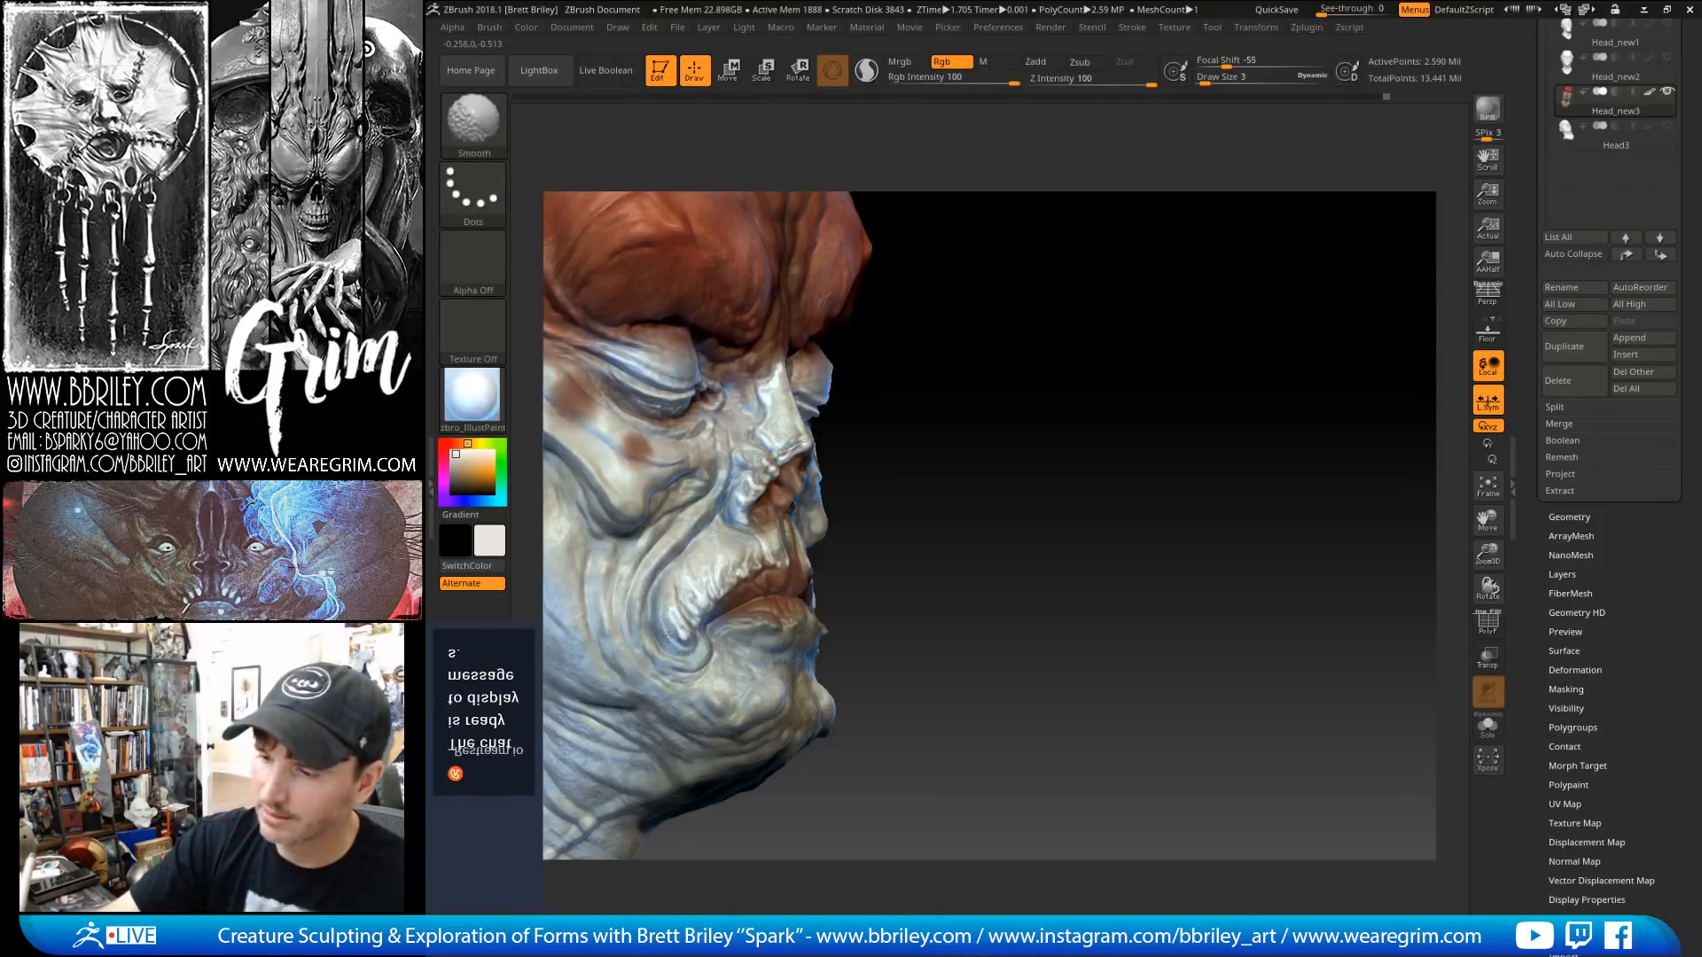
{"action": "left_click_drag", "start_coordinate": [926, 487], "coordinate": [892, 491]}
{"action": "key", "text": "shift"}
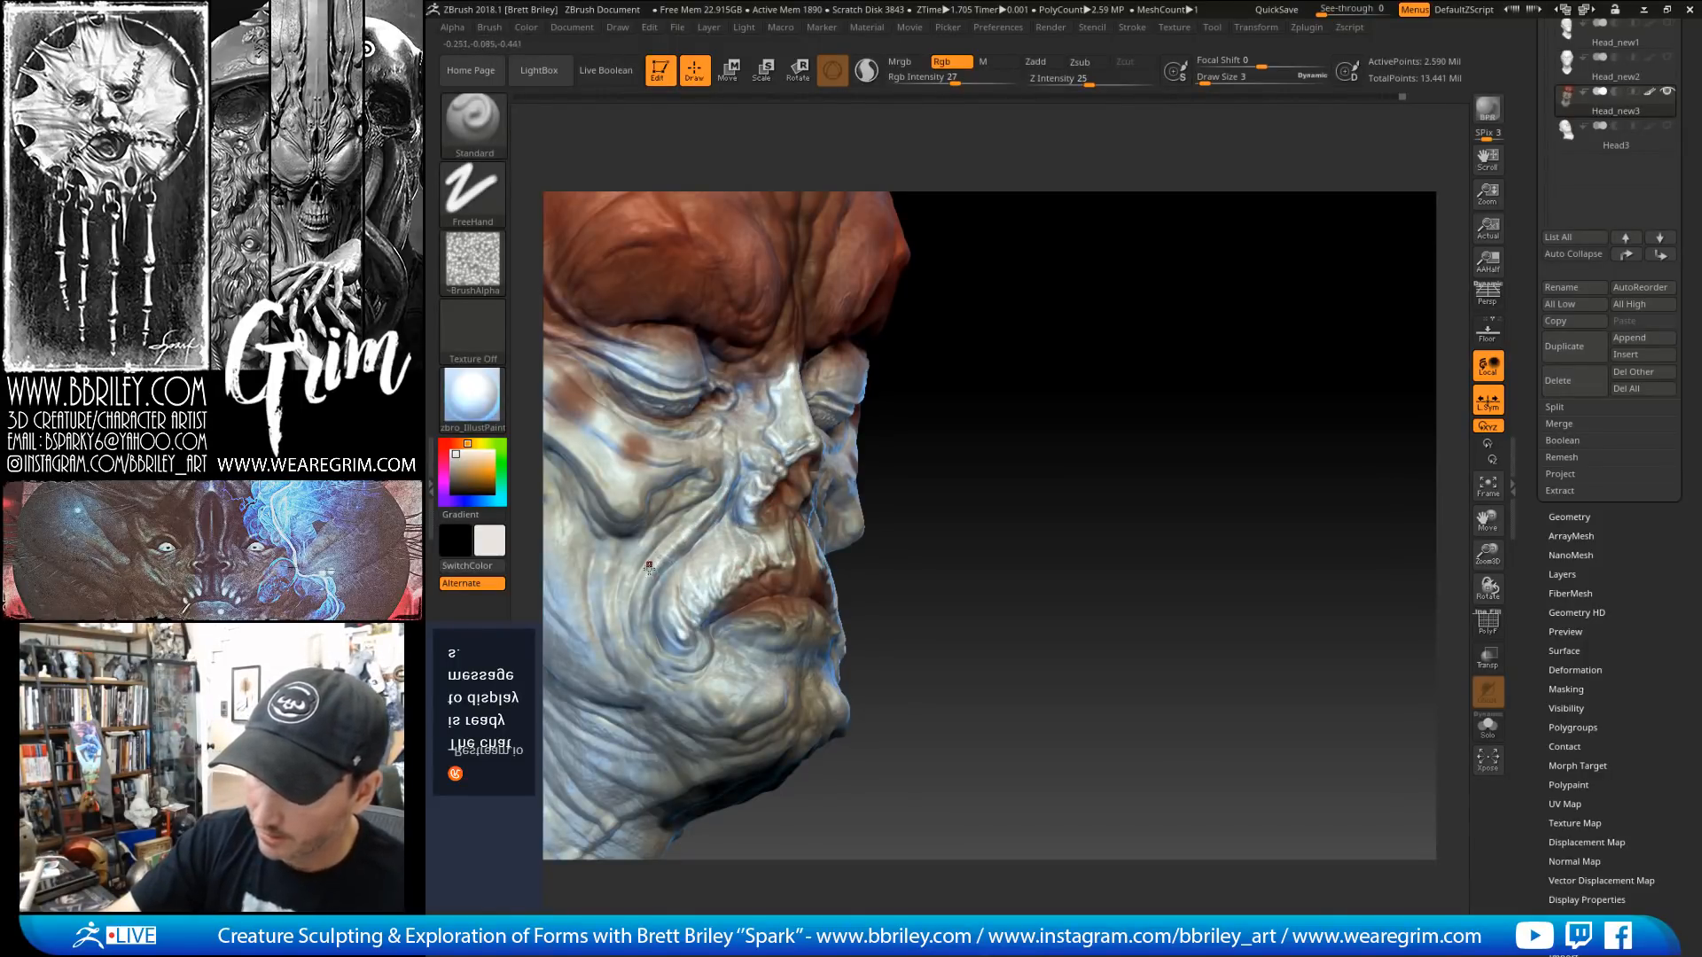
Step: Paint off-white highlights on the skin folds beside the nose and around the mouth corners, and soften them
{"action": "left_click_drag", "start_coordinate": [1011, 407], "coordinate": [939, 417]}
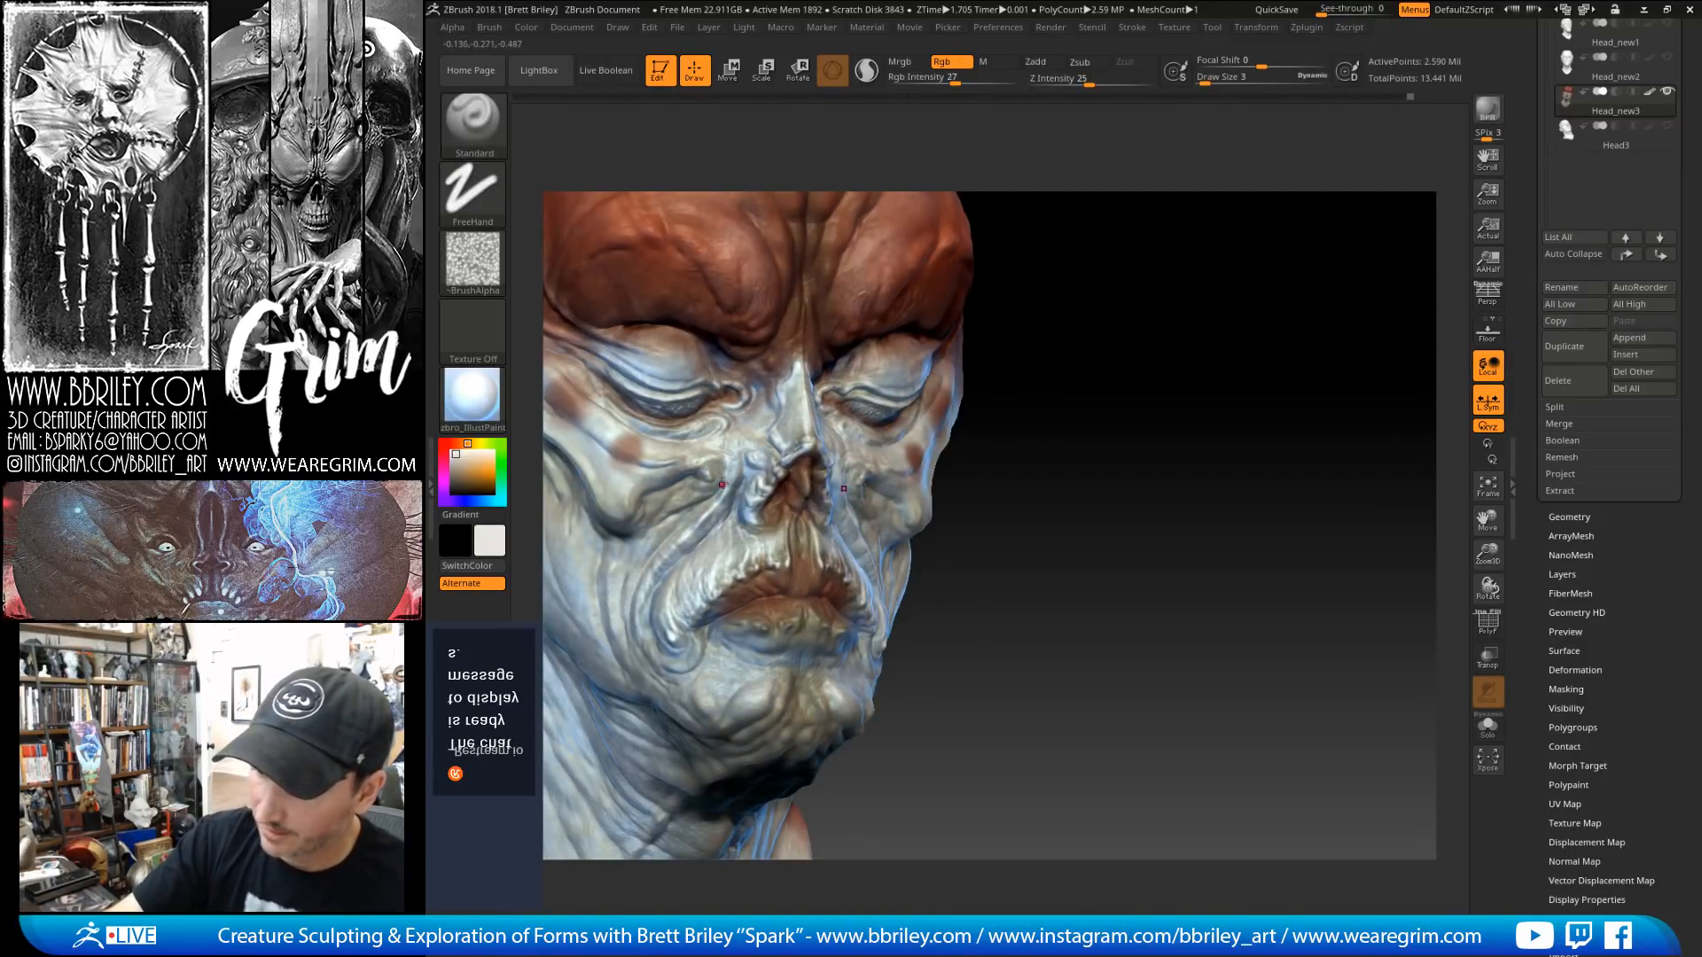
{"action": "left_click_drag", "start_coordinate": [1099, 310], "coordinate": [1028, 314]}
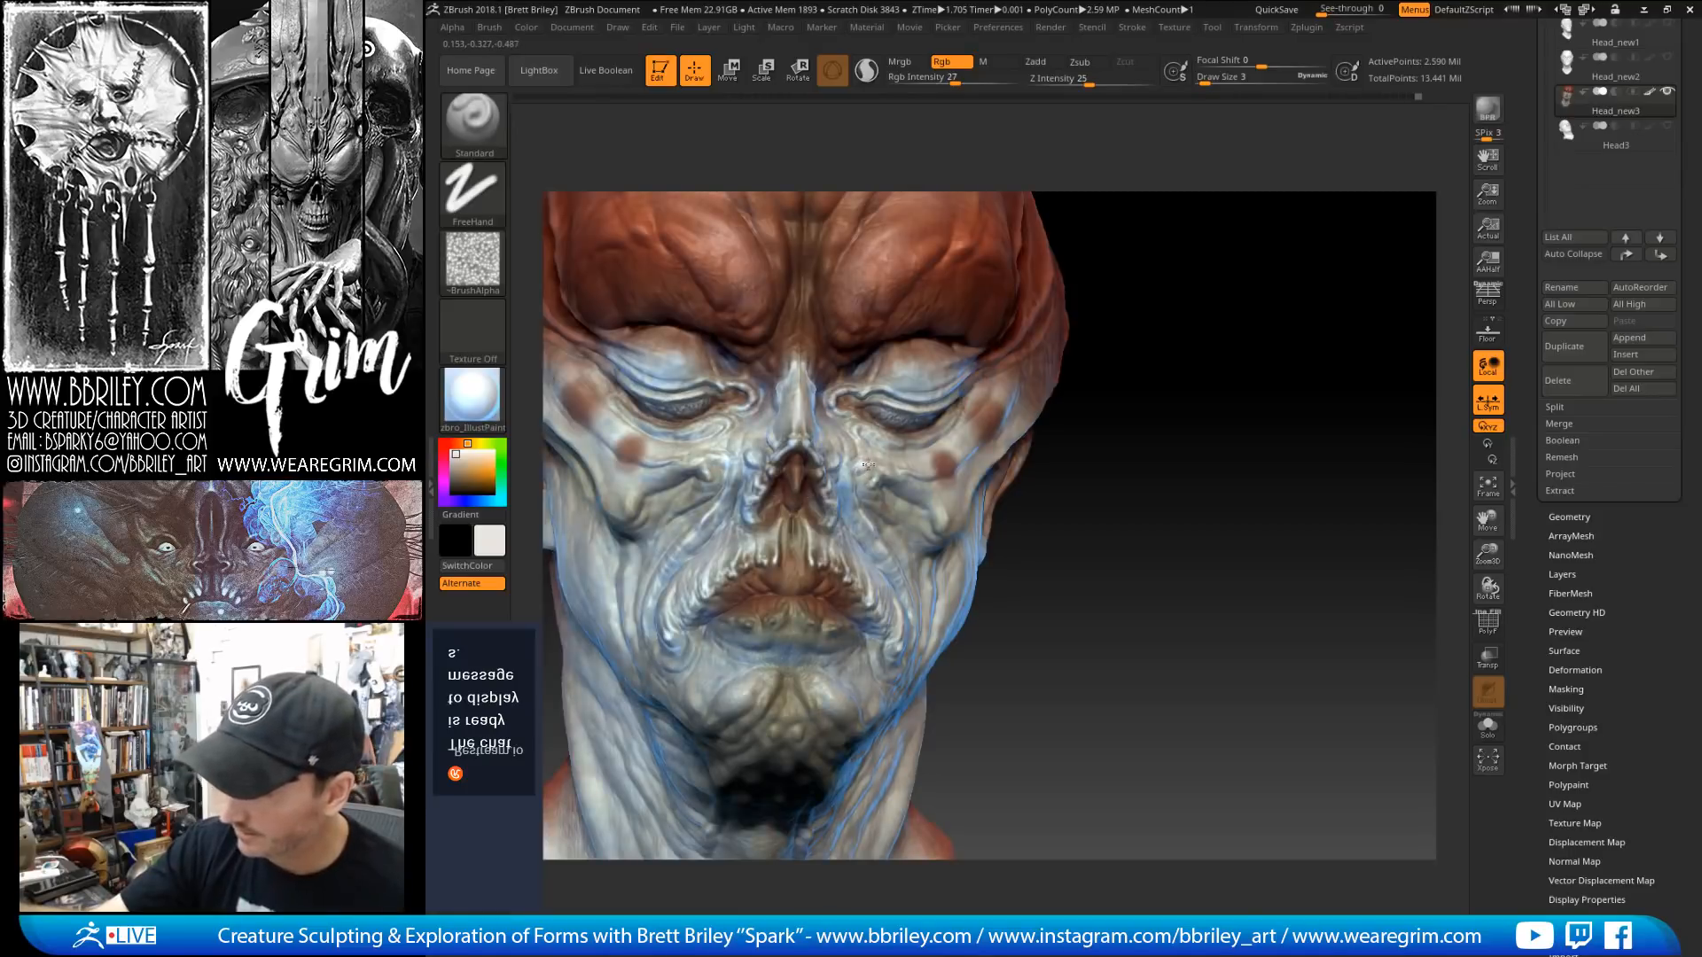
{"action": "left_click_drag", "start_coordinate": [1150, 479], "coordinate": [877, 475]}
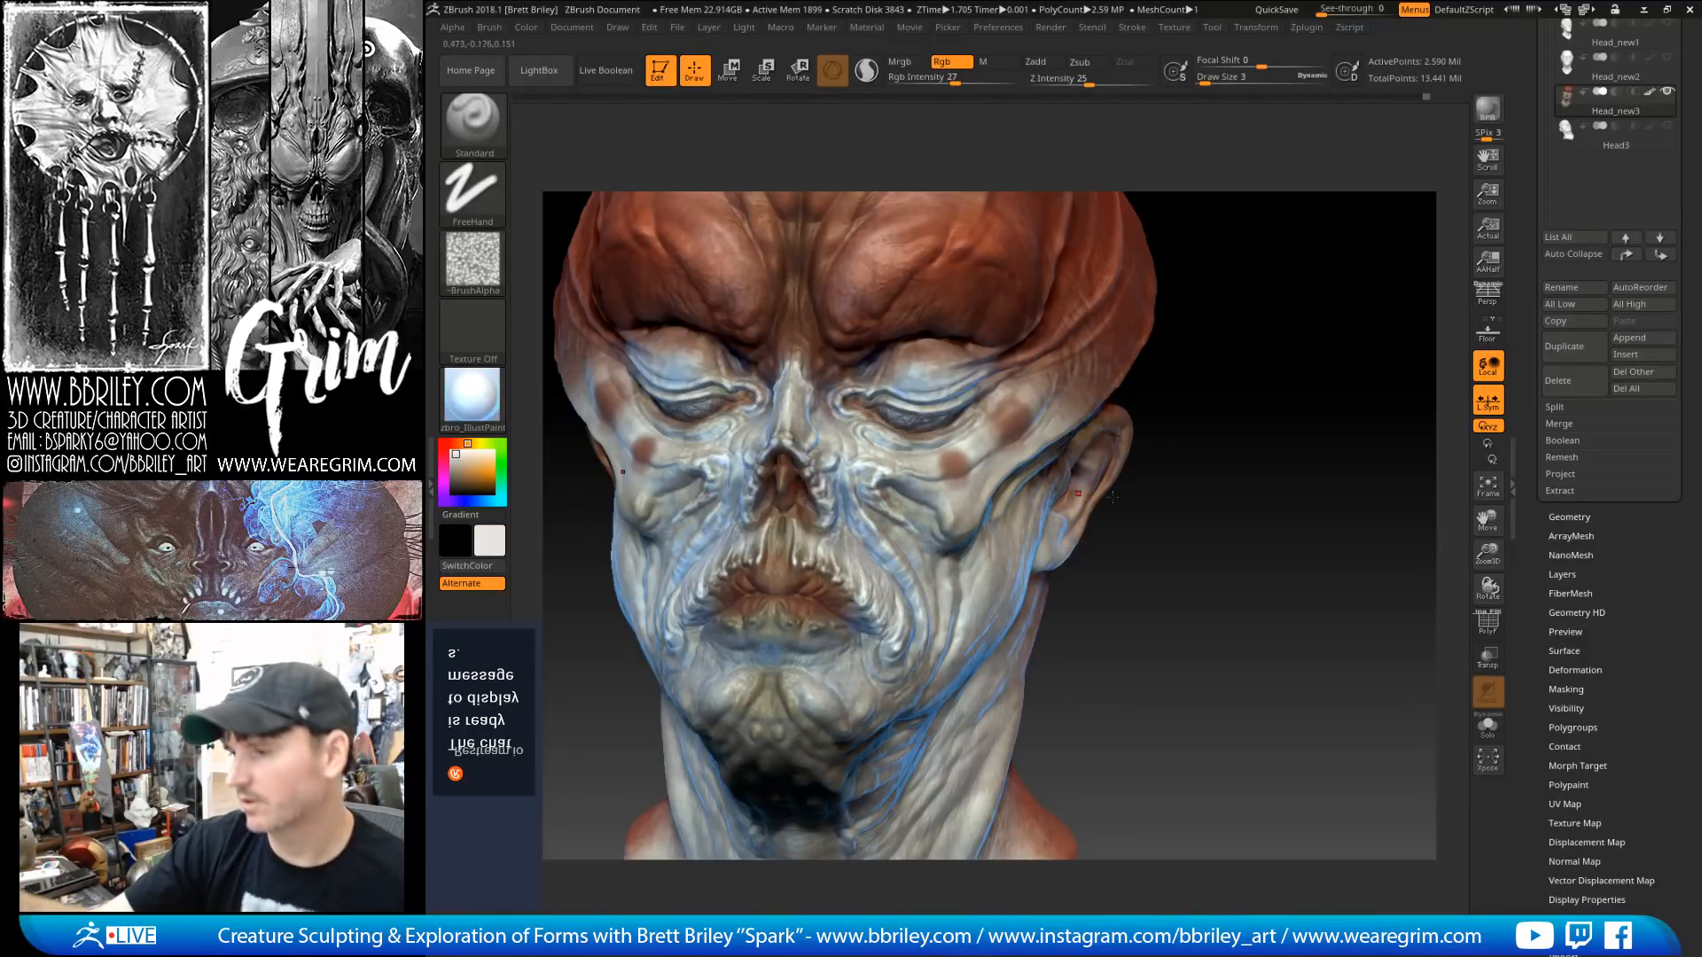
{"action": "left_click_drag", "start_coordinate": [1161, 496], "coordinate": [1240, 496]}
{"action": "key", "text": "shift"}
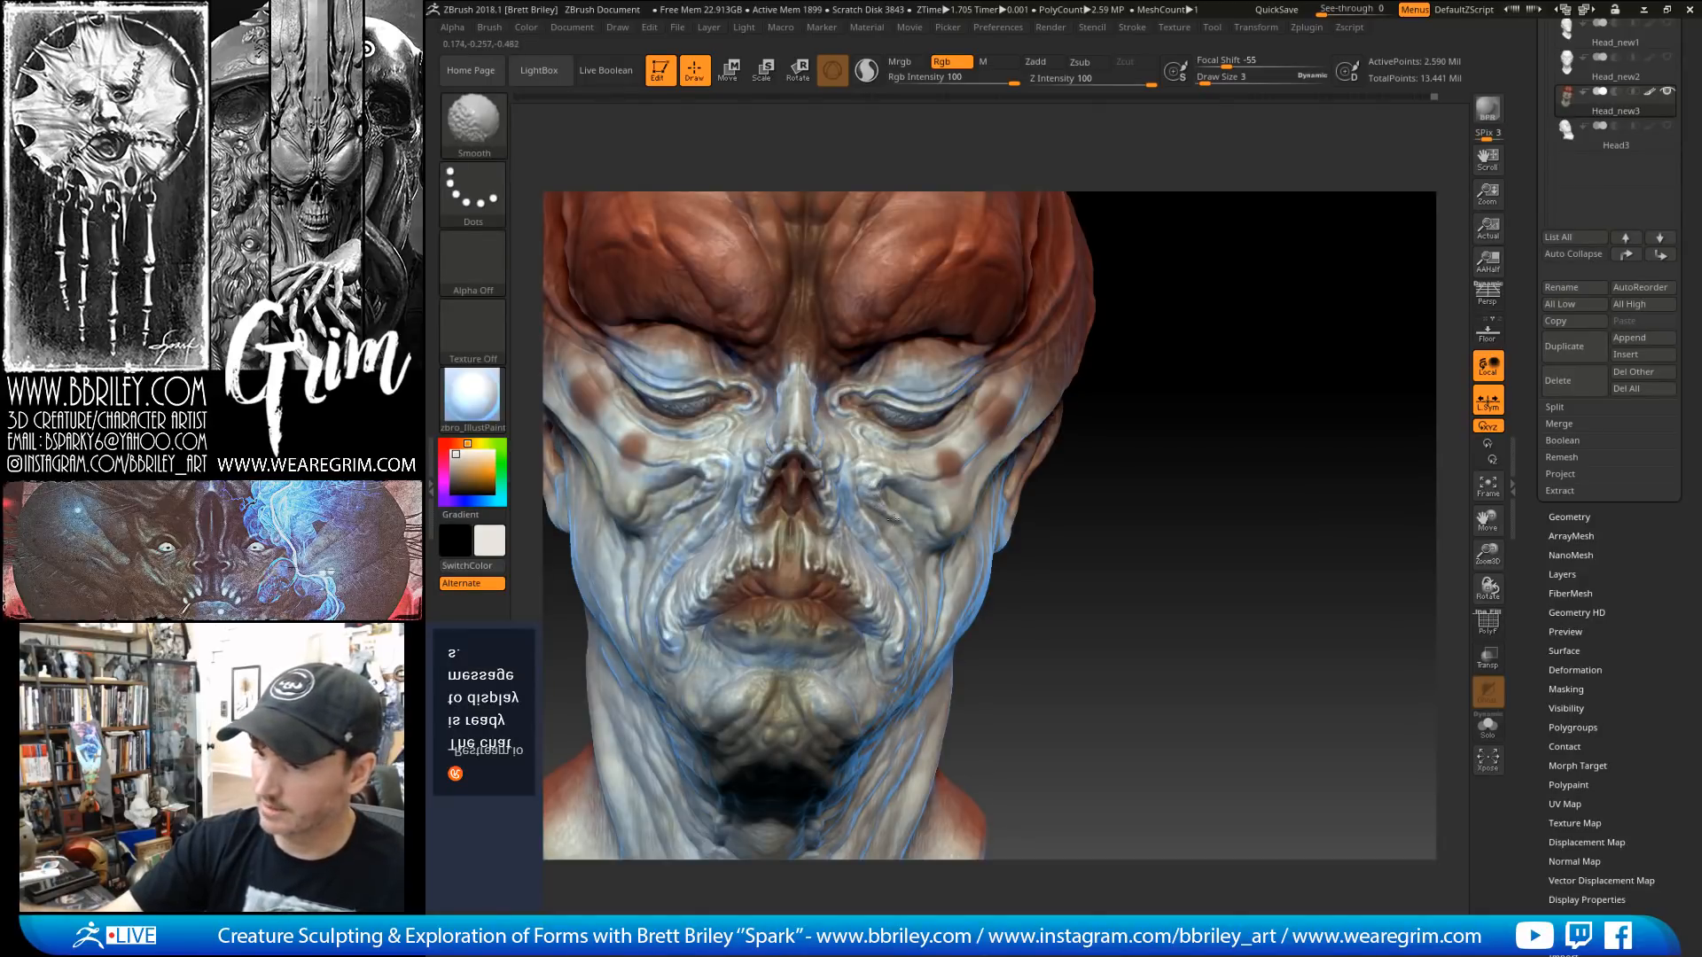
Step: Increase the draw size to 5, paint an off-white highlight along the scalp ridge above the ear, and blend it with the Smooth brush
{"action": "mouse_move", "coordinate": [1253, 464]}
{"action": "left_mouse_down", "text": "alt"}
{"action": "mouse_move", "coordinate": [1249, 399]}
{"action": "mouse_move", "coordinate": [1161, 448]}
{"action": "left_mouse_up", "text": "alt"}
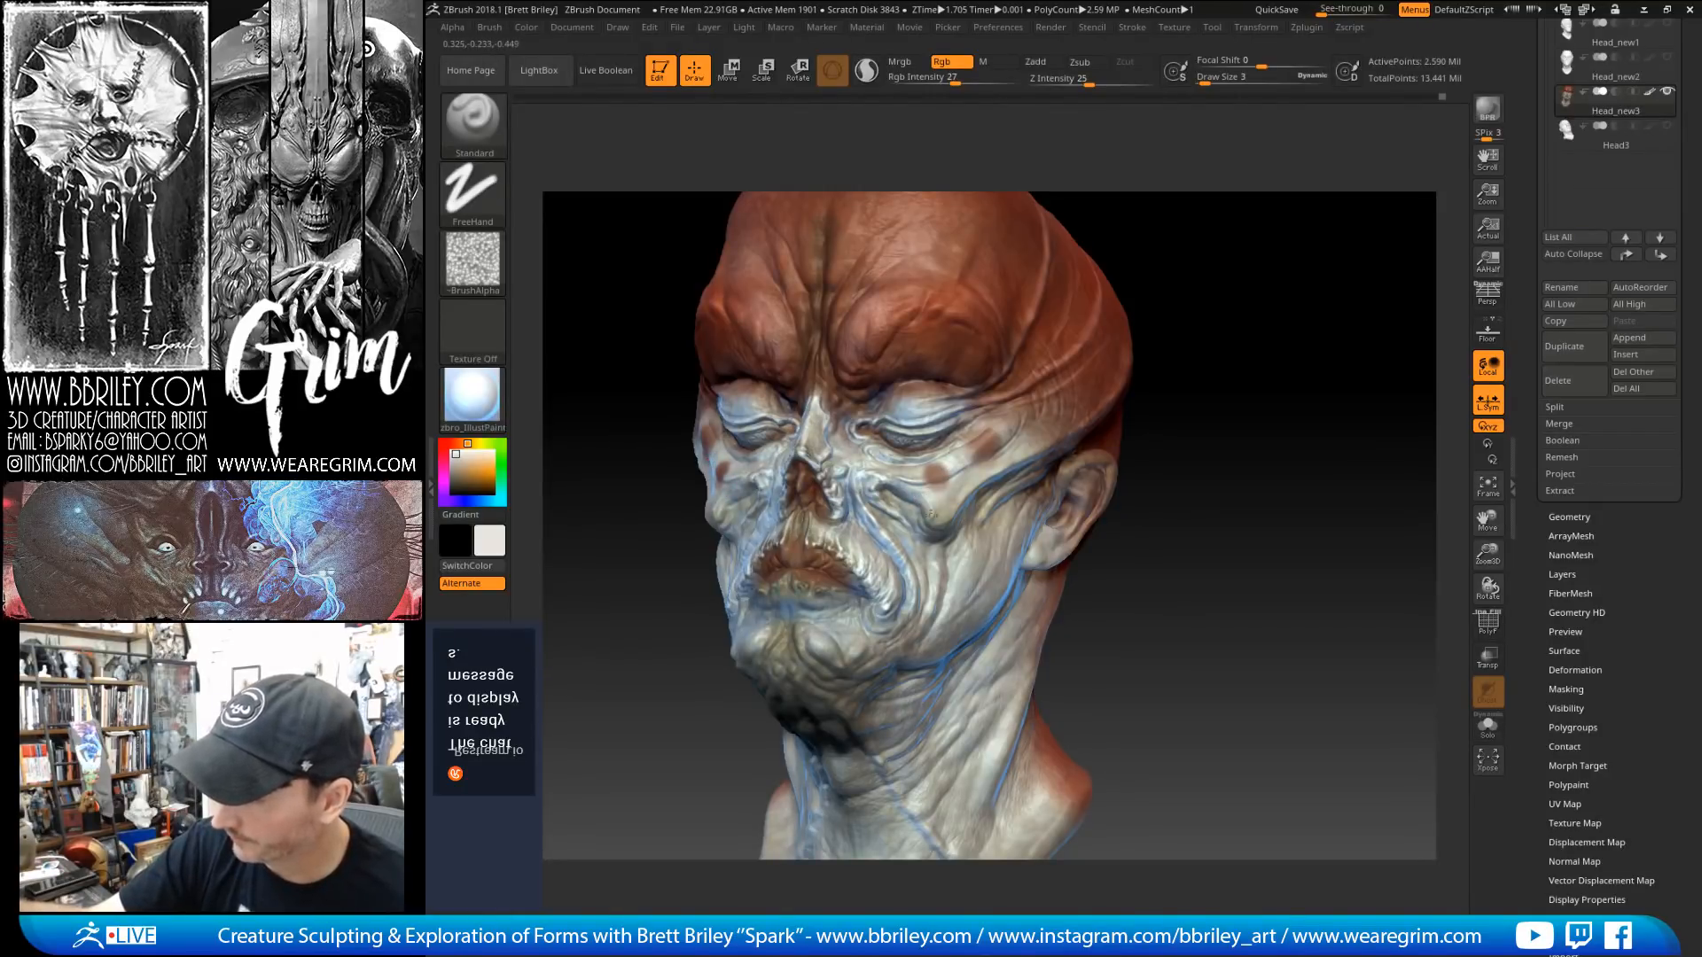
{"action": "key", "text": "bracketright"}
{"action": "key", "text": "bracketright"}
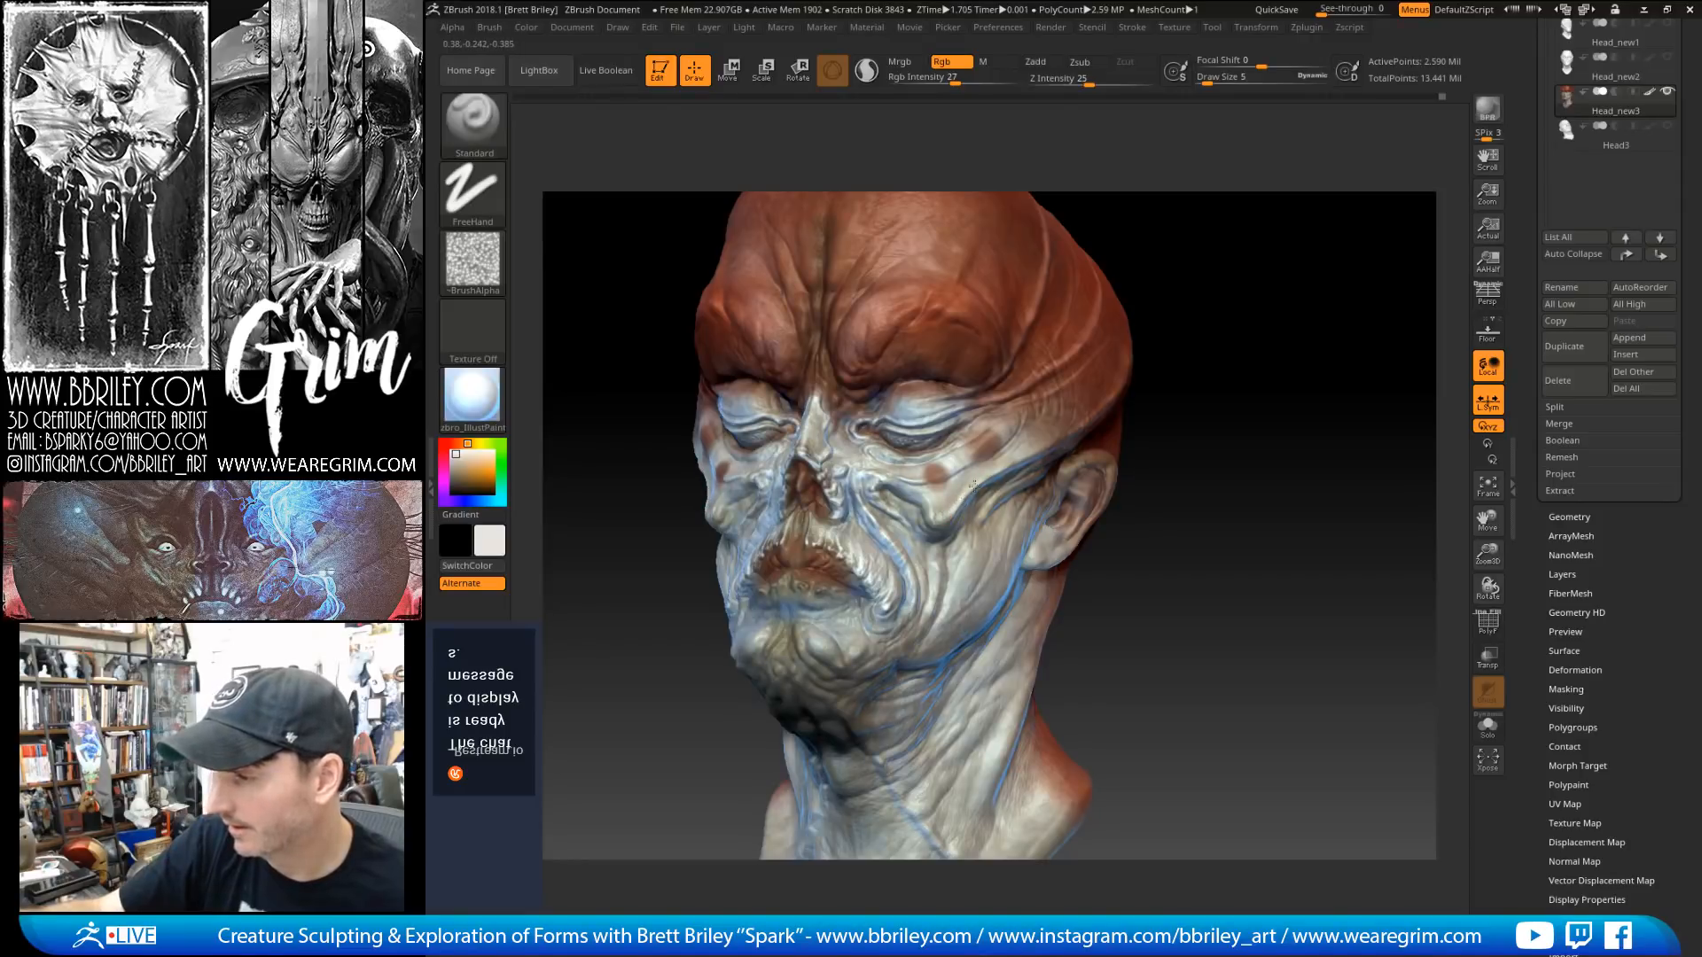
{"action": "left_click_drag", "start_coordinate": [1308, 275], "coordinate": [1271, 257]}
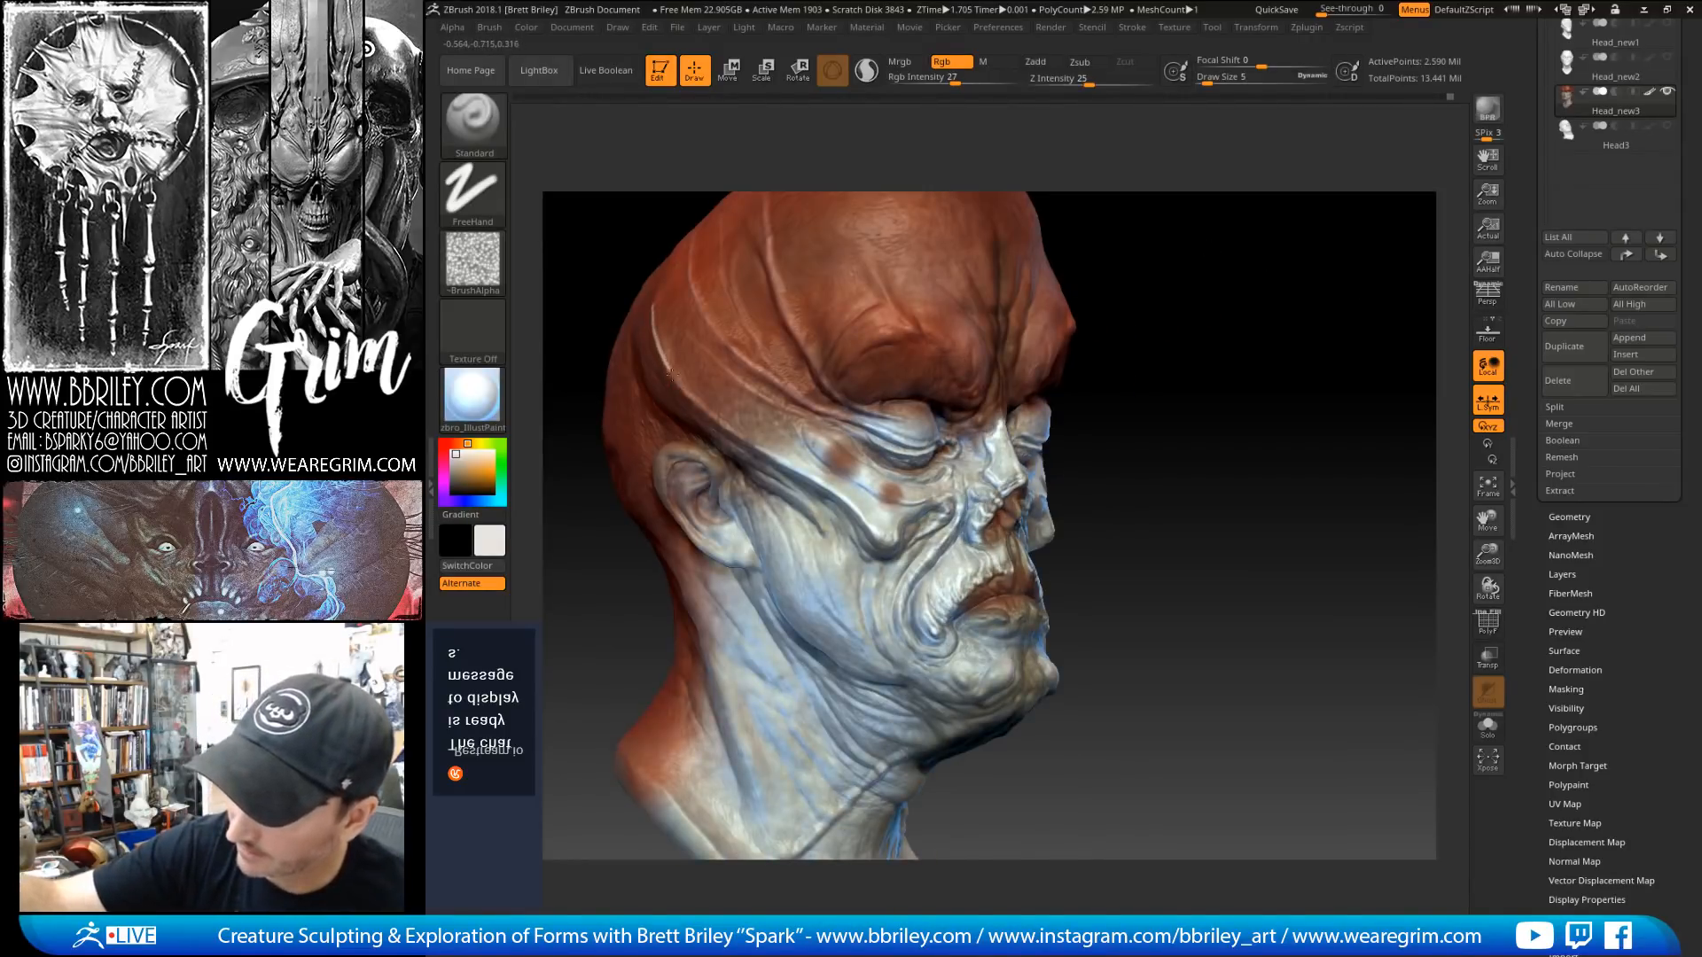
{"action": "mouse_move", "coordinate": [1112, 194]}
{"action": "left_mouse_down", "text": "alt"}
{"action": "mouse_move", "coordinate": [1122, 263]}
{"action": "mouse_move", "coordinate": [1152, 266]}
{"action": "left_mouse_up", "text": "alt"}
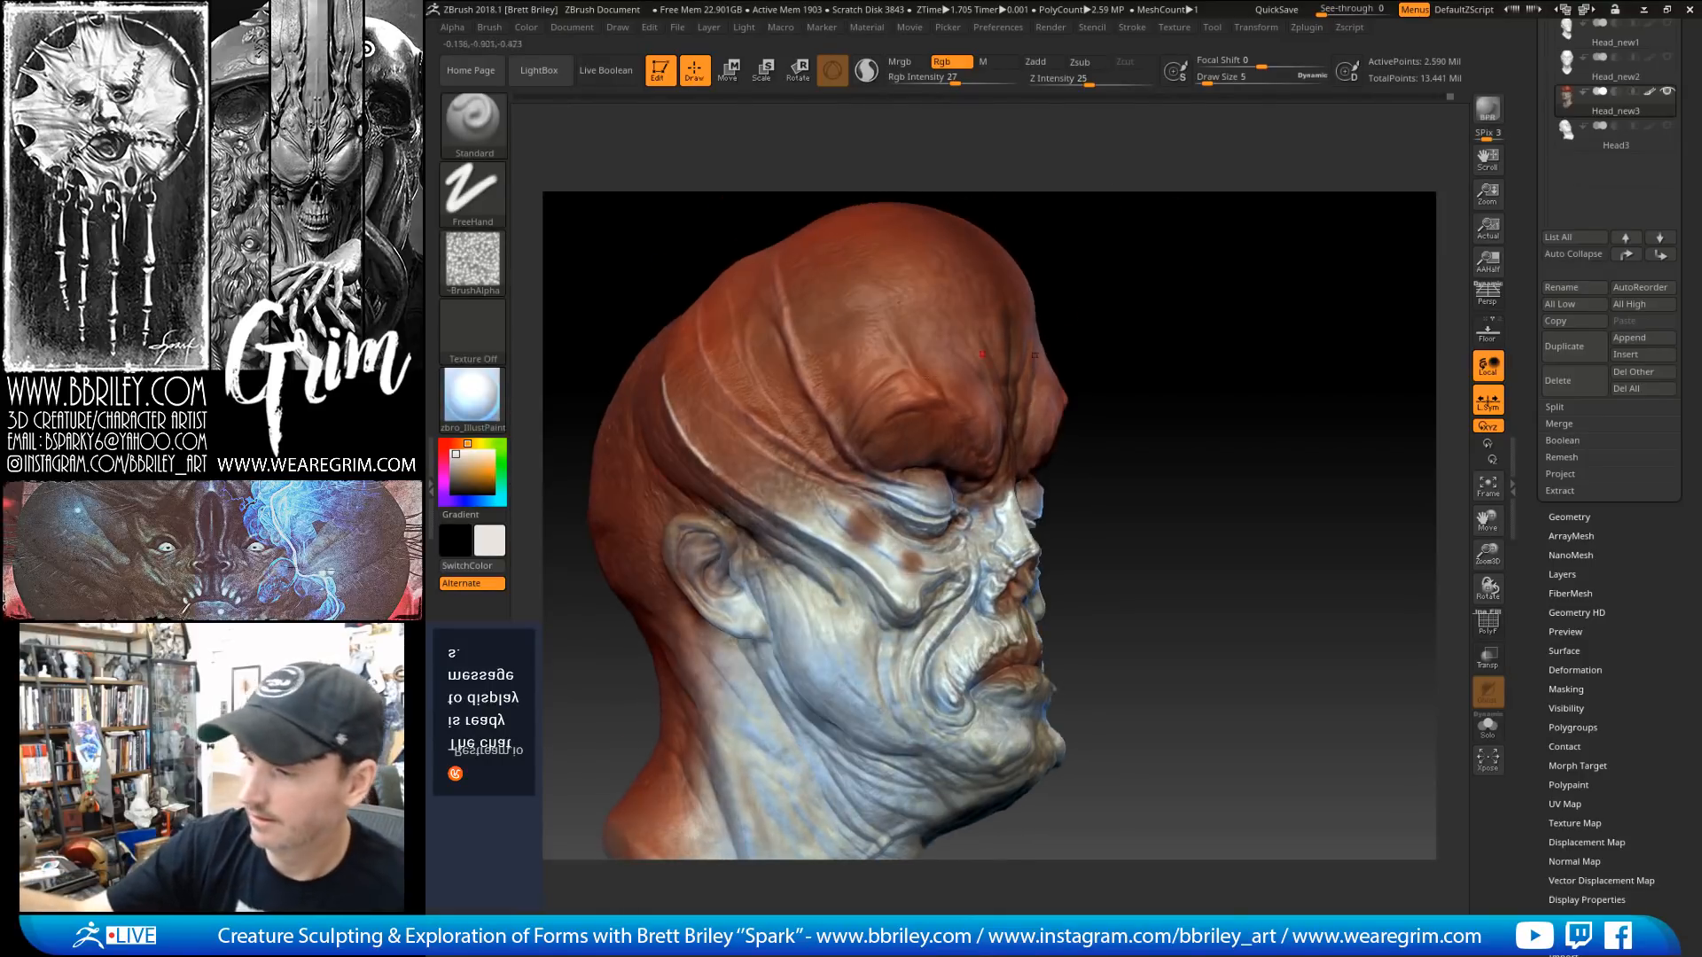
{"action": "left_click_drag", "start_coordinate": [706, 458], "coordinate": [754, 499]}
{"action": "key", "text": "shift"}
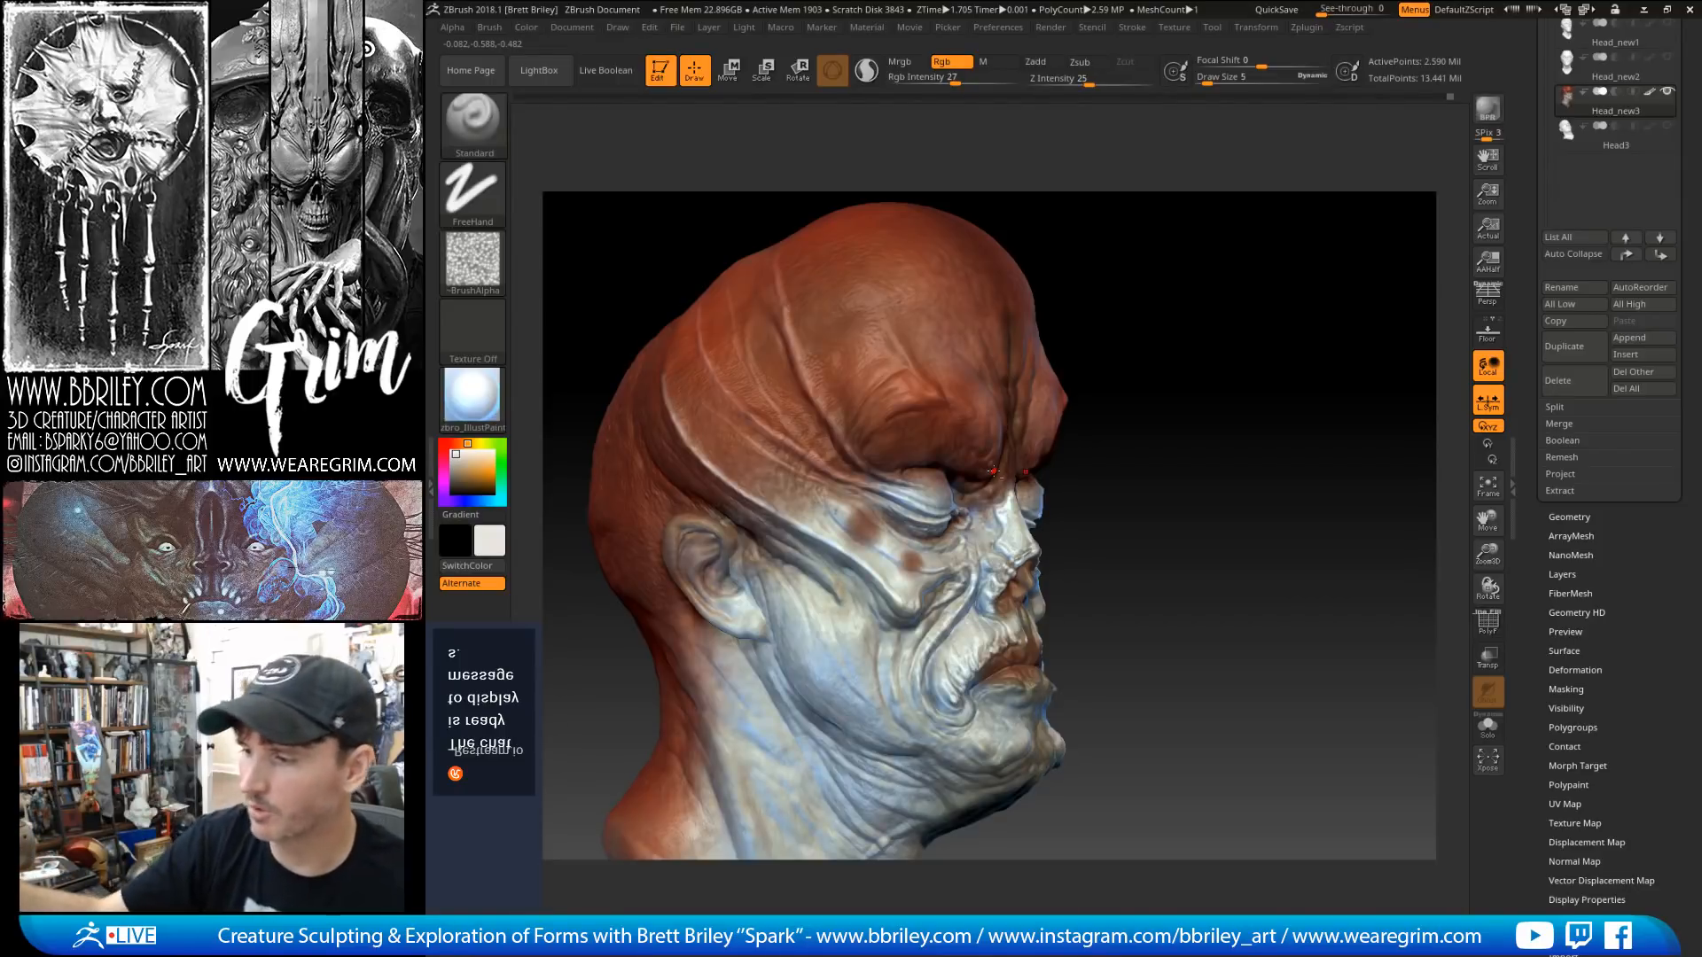
Step: Lower the RGB intensity to 24, set the draw size to 4, and paint off-white highlights along the ear lobe and outer ear
{"action": "left_click_drag", "start_coordinate": [1199, 380], "coordinate": [720, 406]}
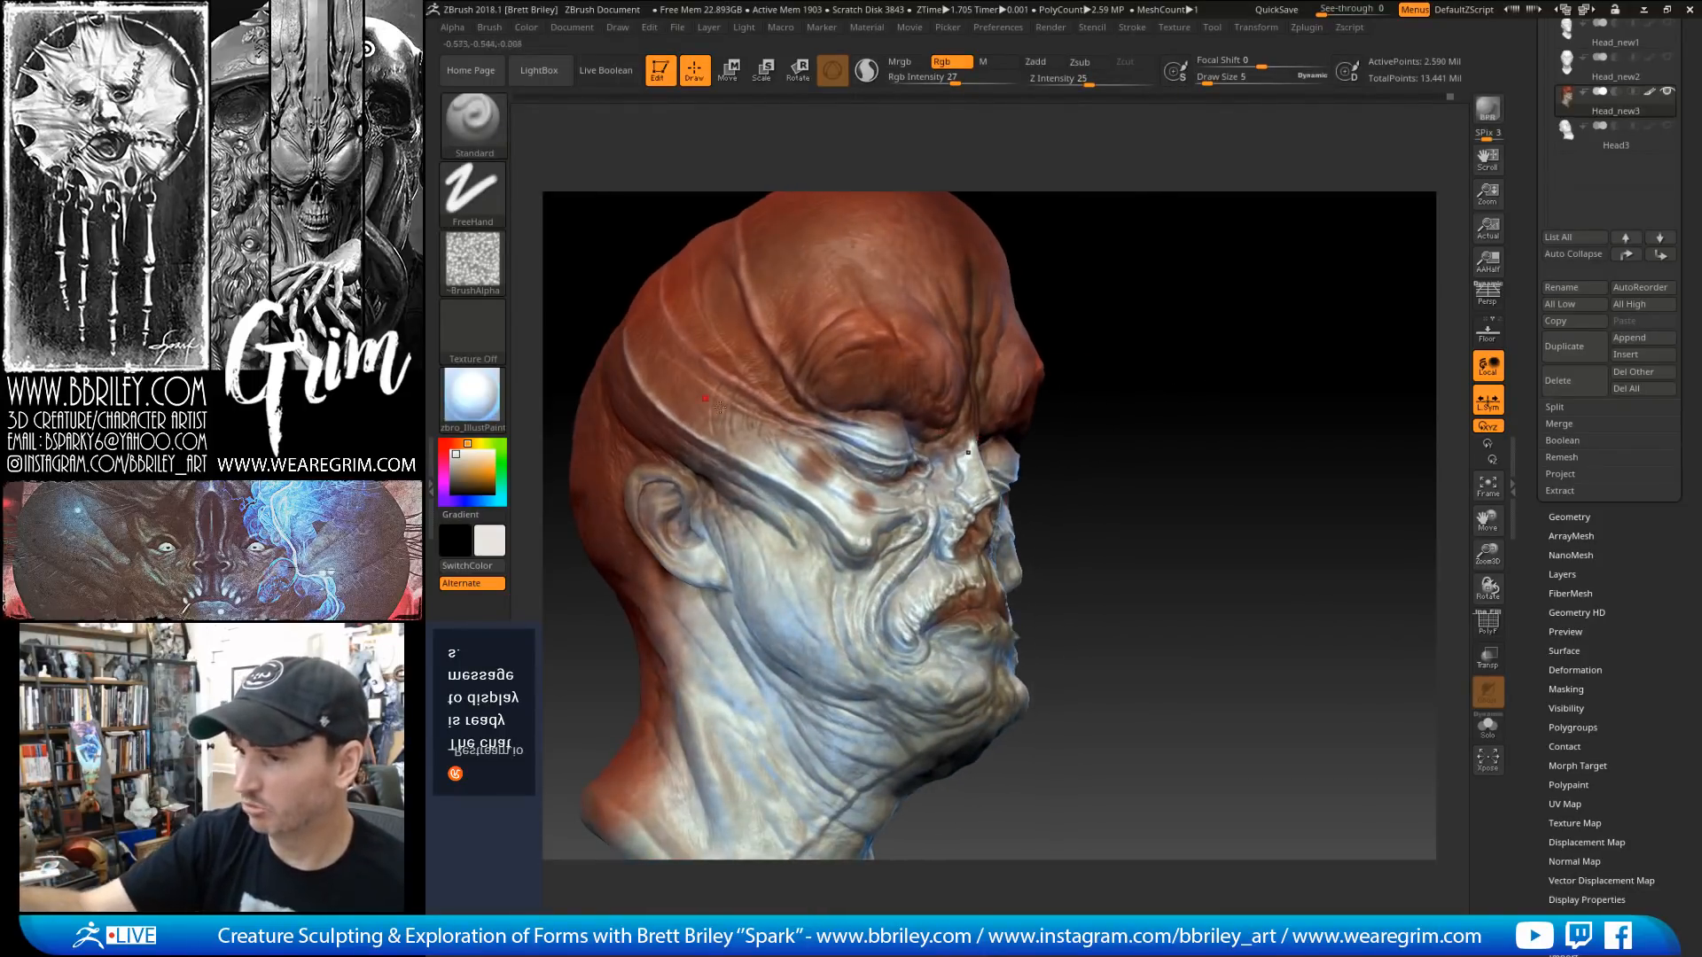
{"action": "left_click_drag", "start_coordinate": [1055, 444], "coordinate": [1113, 403]}
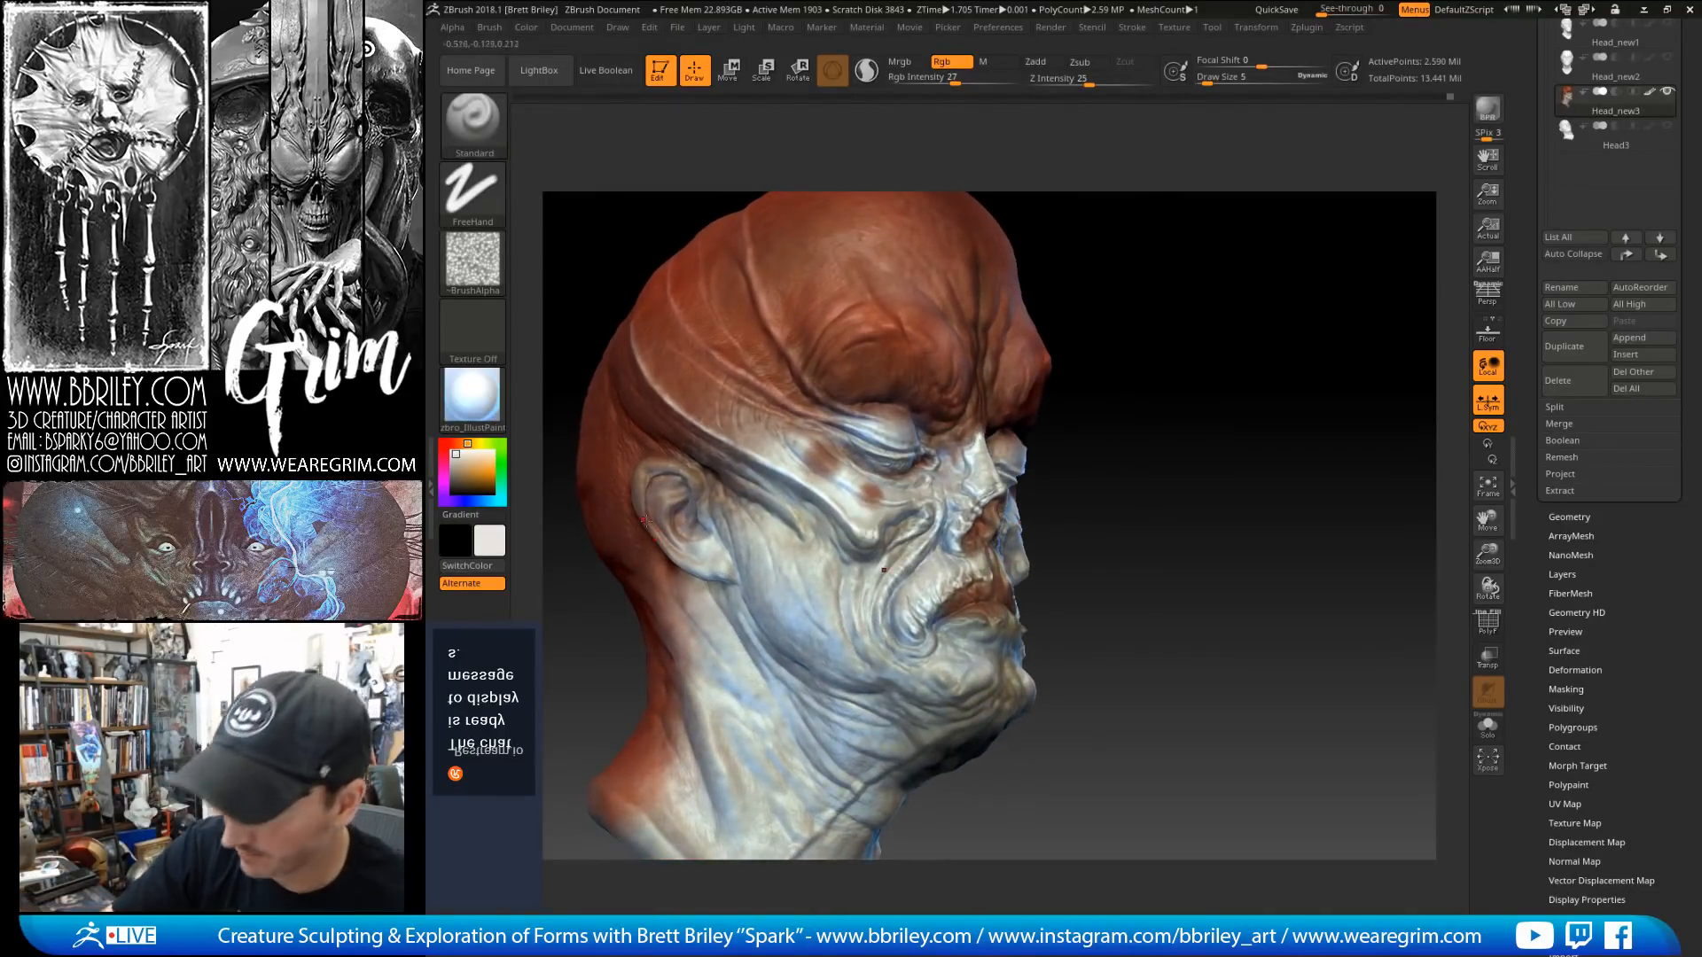
{"action": "left_click", "coordinate": [951, 82]}
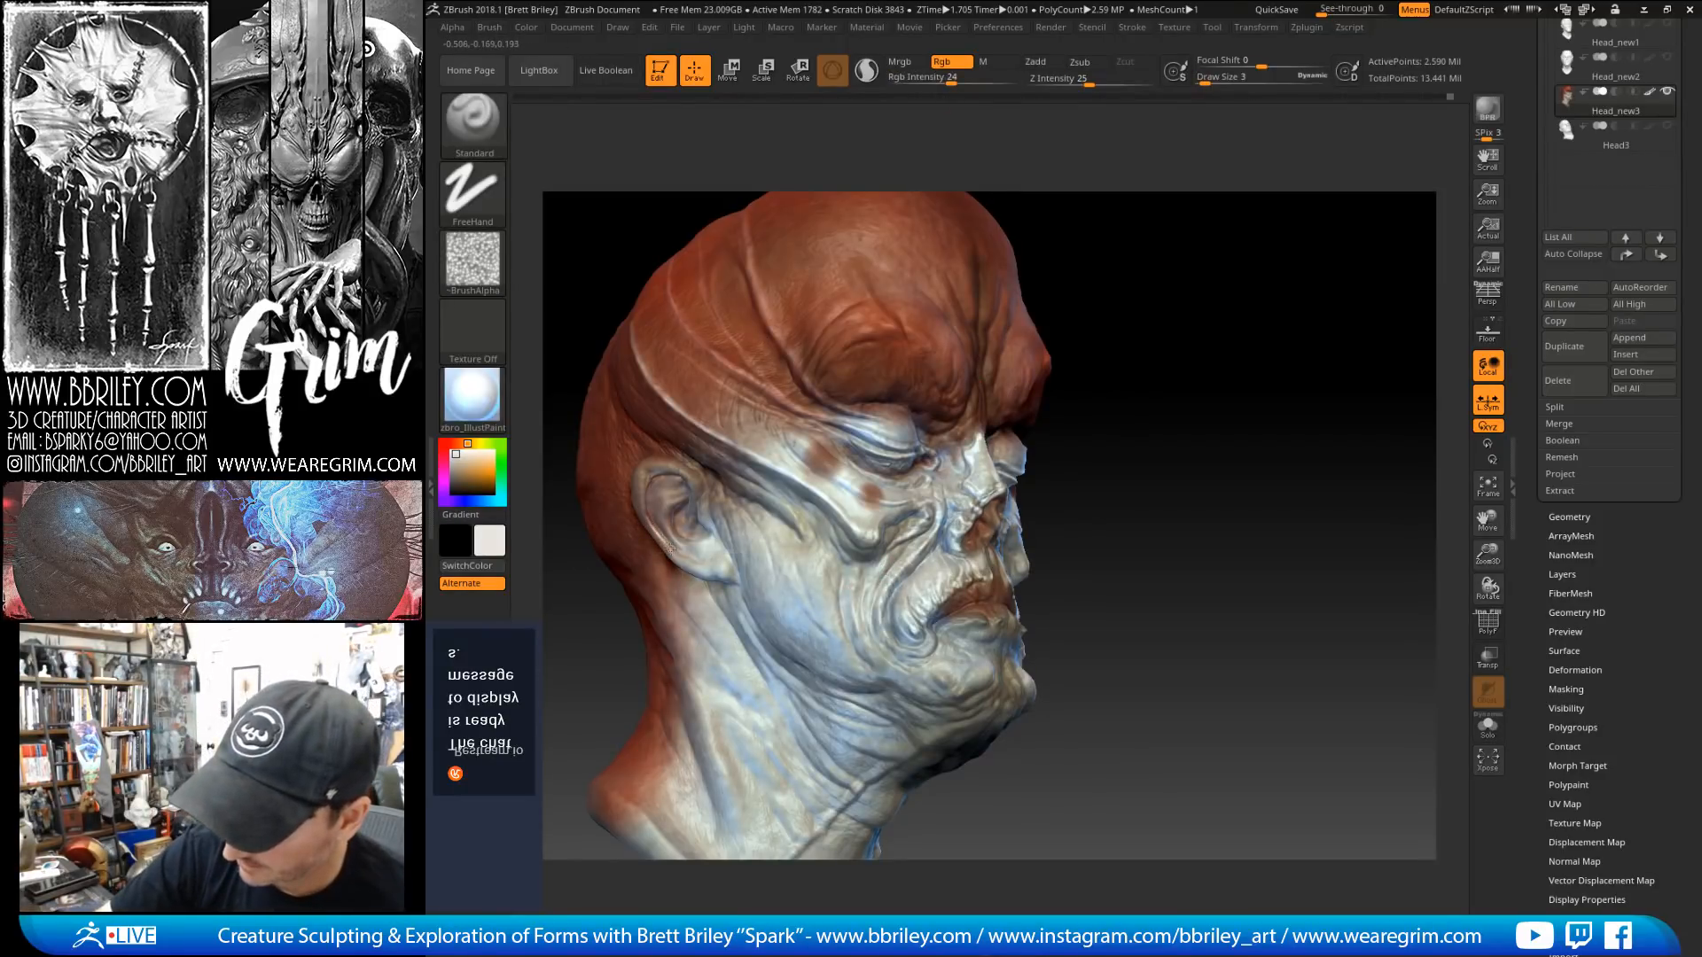
{"action": "key", "text": "s"}
{"action": "left_click", "coordinate": [706, 570]}
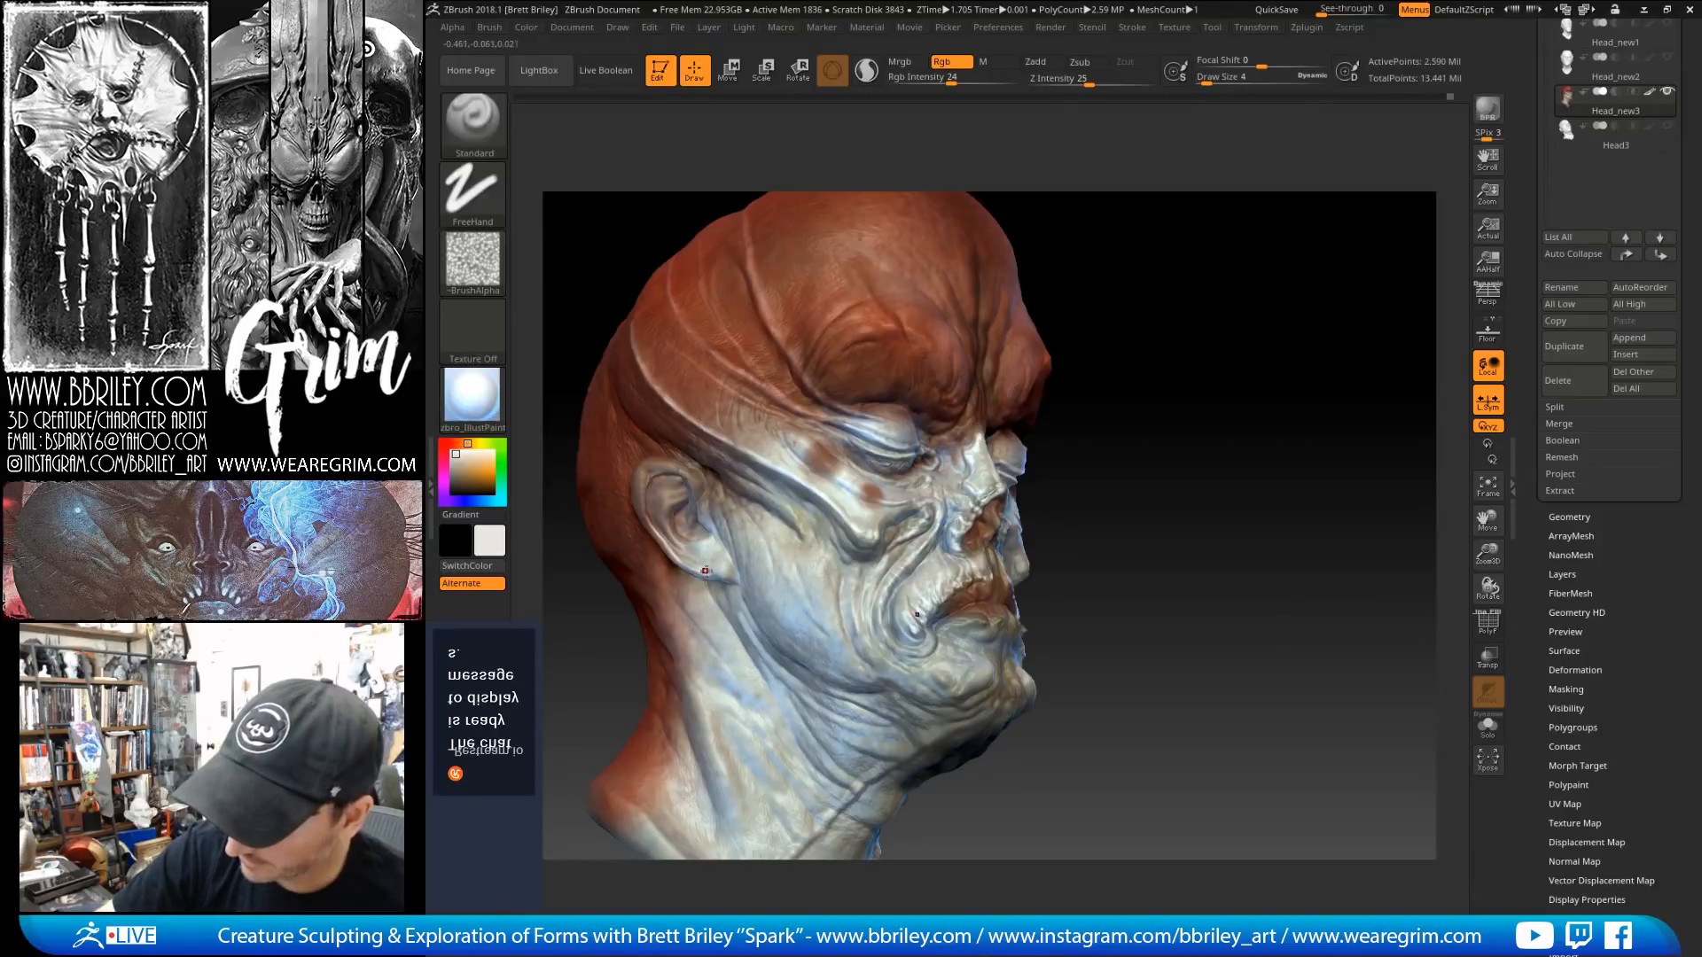
{"action": "left_click_drag", "start_coordinate": [710, 552], "coordinate": [663, 502]}
{"action": "key", "text": "shift"}
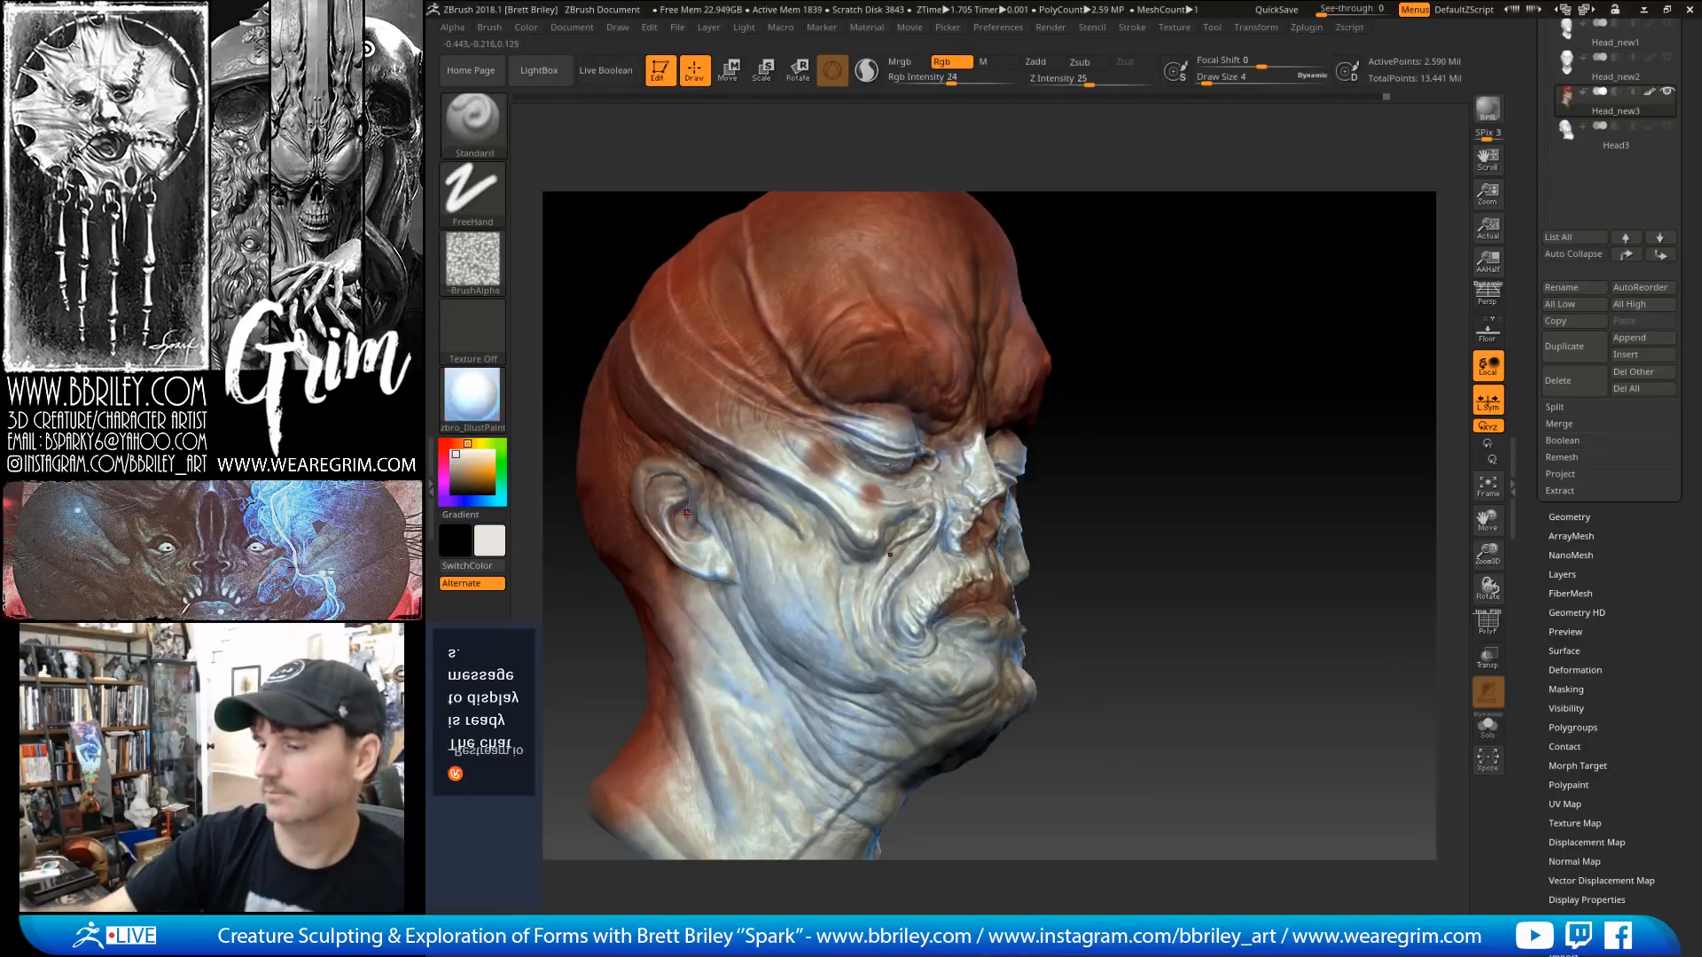
Step: Paint off-white highlights over the cheek folds, jawline and side of the chin, and blend them with the Smooth brush
{"action": "left_click_drag", "start_coordinate": [1166, 348], "coordinate": [1251, 335]}
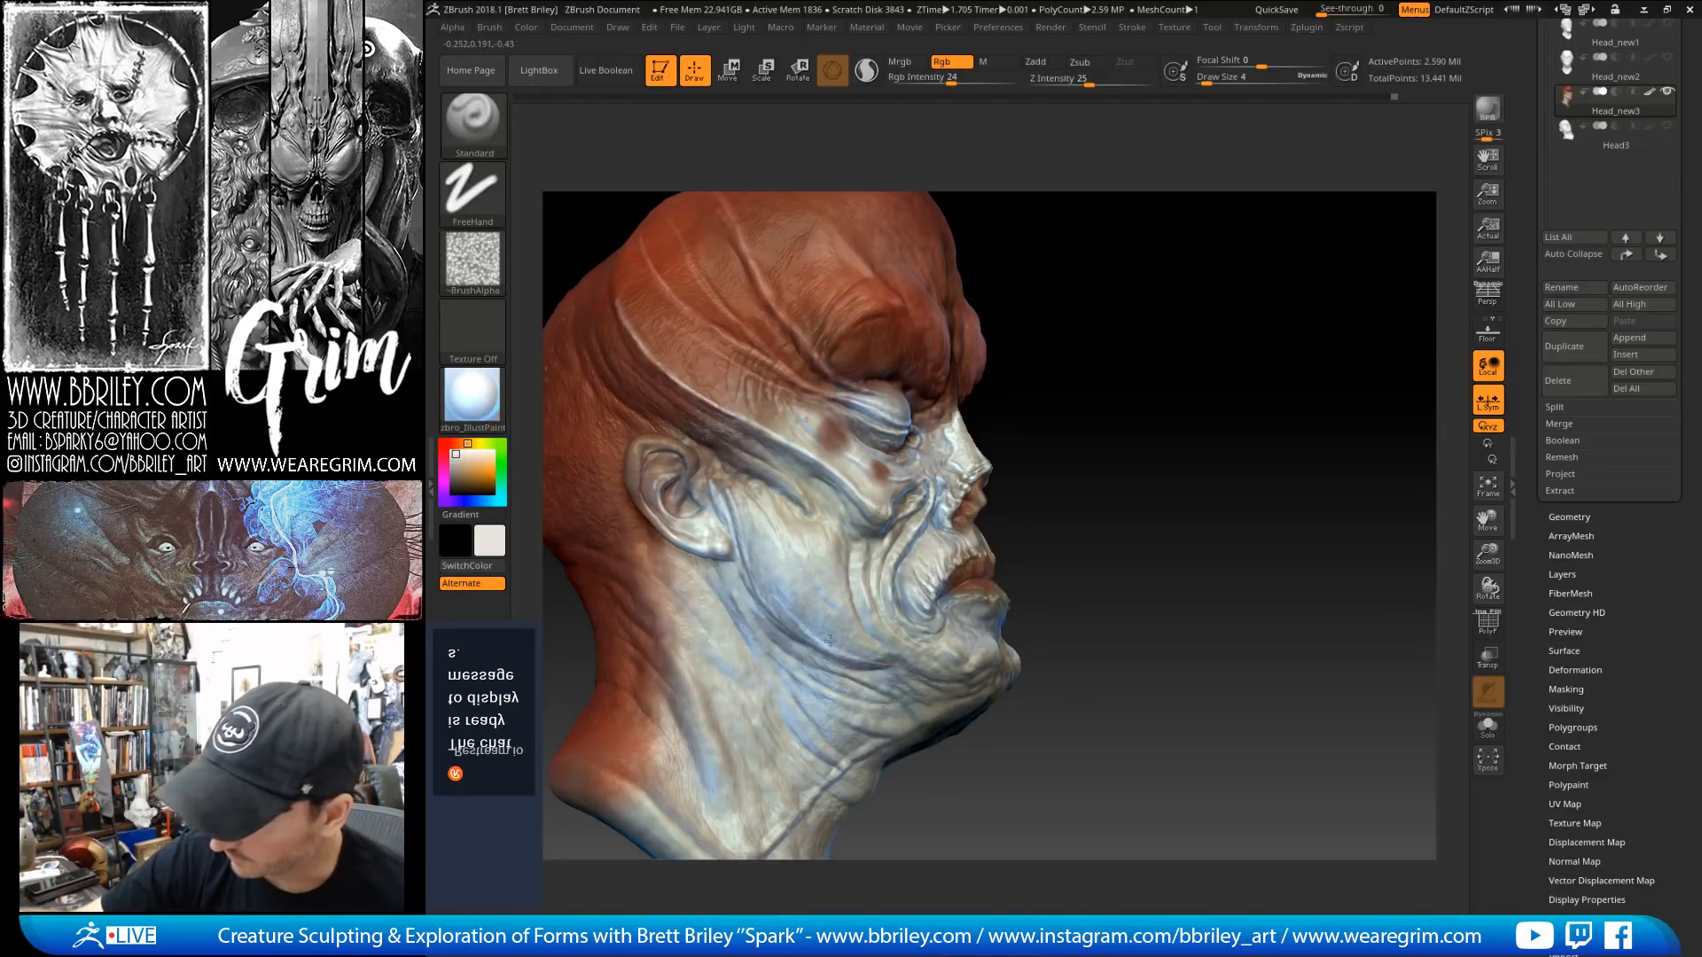
{"action": "key", "text": "shift"}
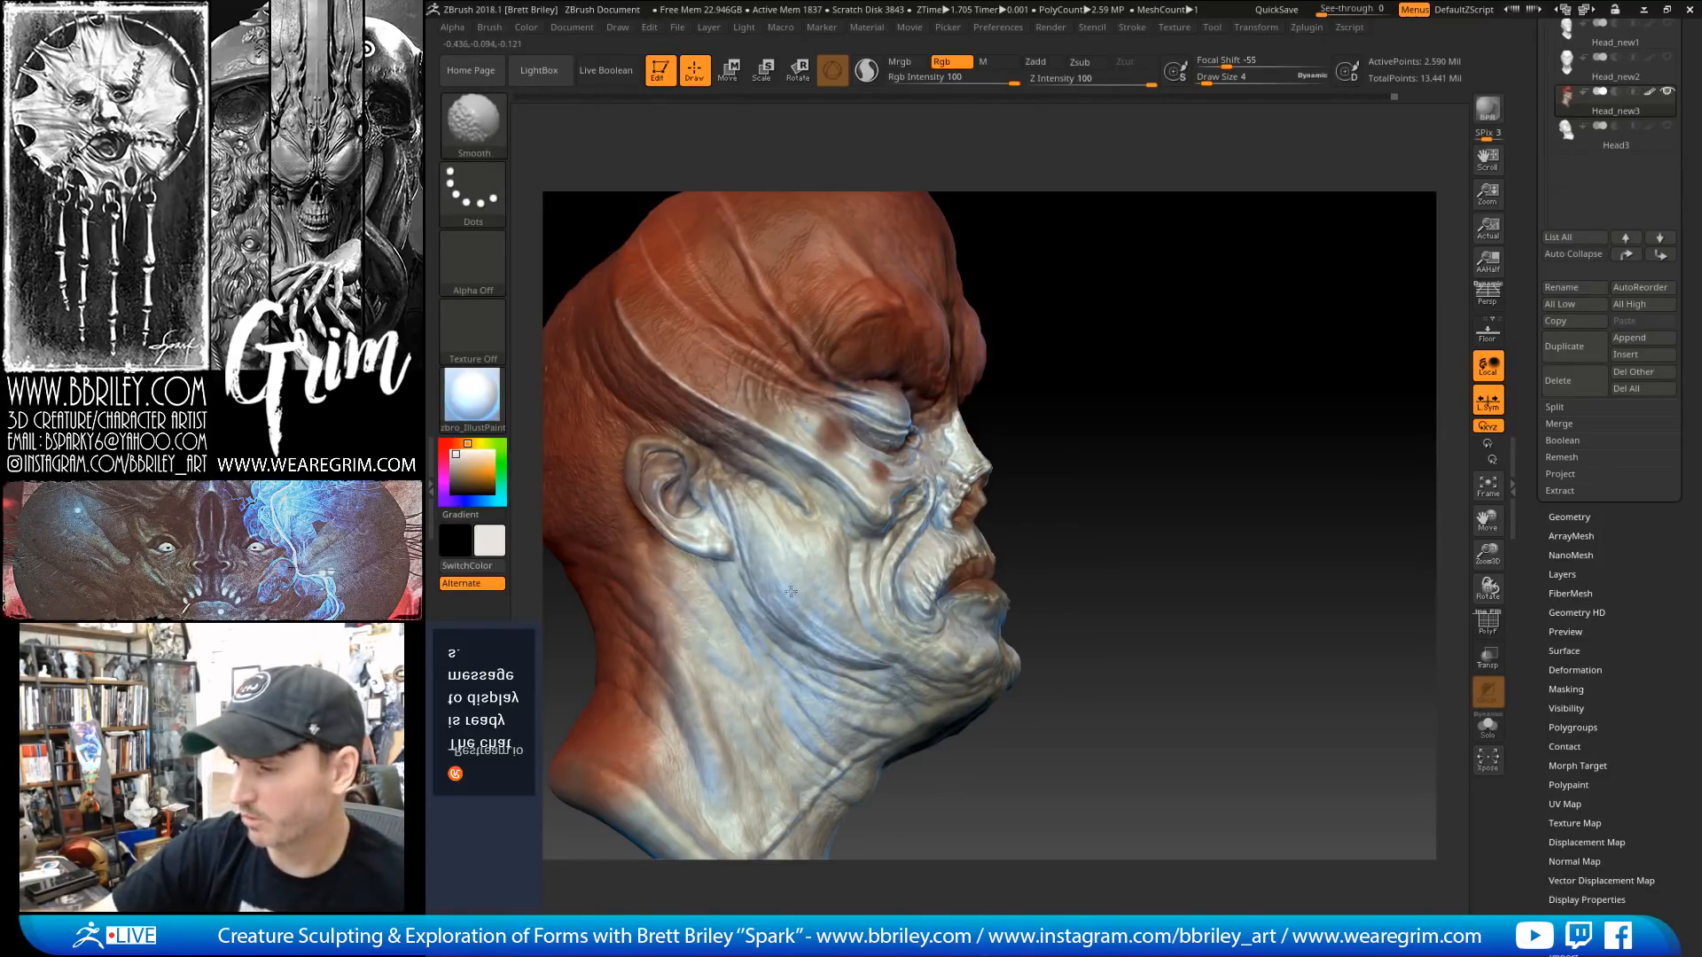
{"action": "left_click_drag", "start_coordinate": [869, 653], "coordinate": [835, 626], "text": "shift"}
{"action": "left_click_drag", "start_coordinate": [1155, 444], "coordinate": [1116, 416]}
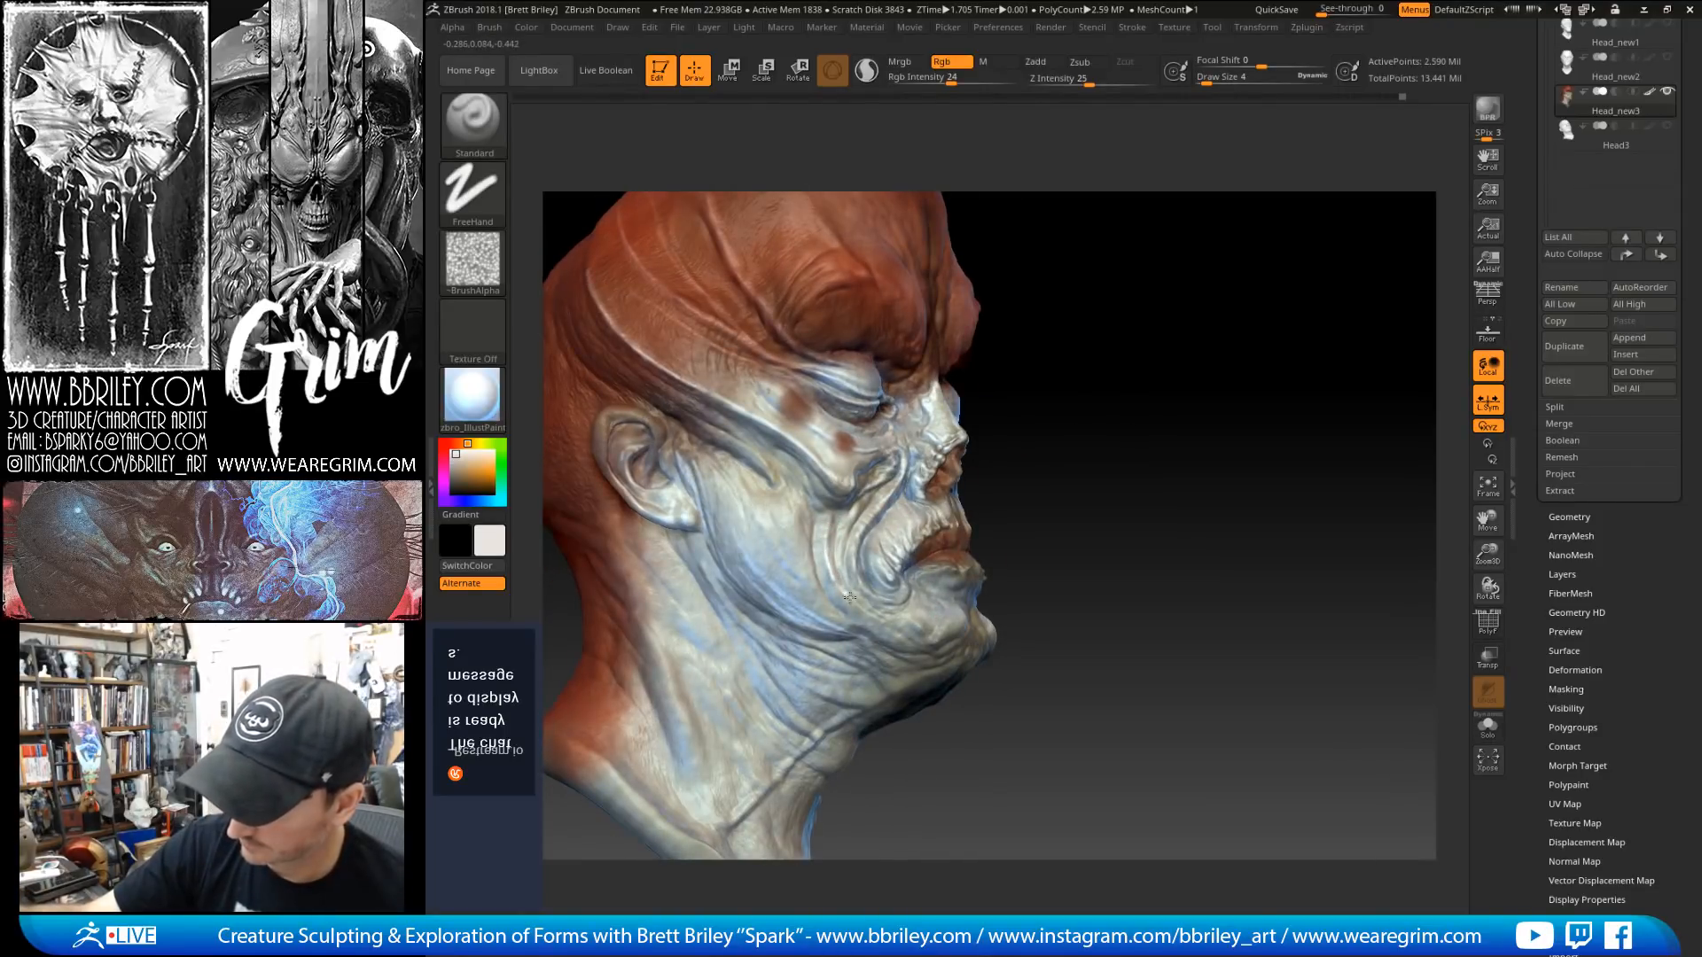
{"action": "left_click_drag", "start_coordinate": [896, 627], "coordinate": [897, 633]}
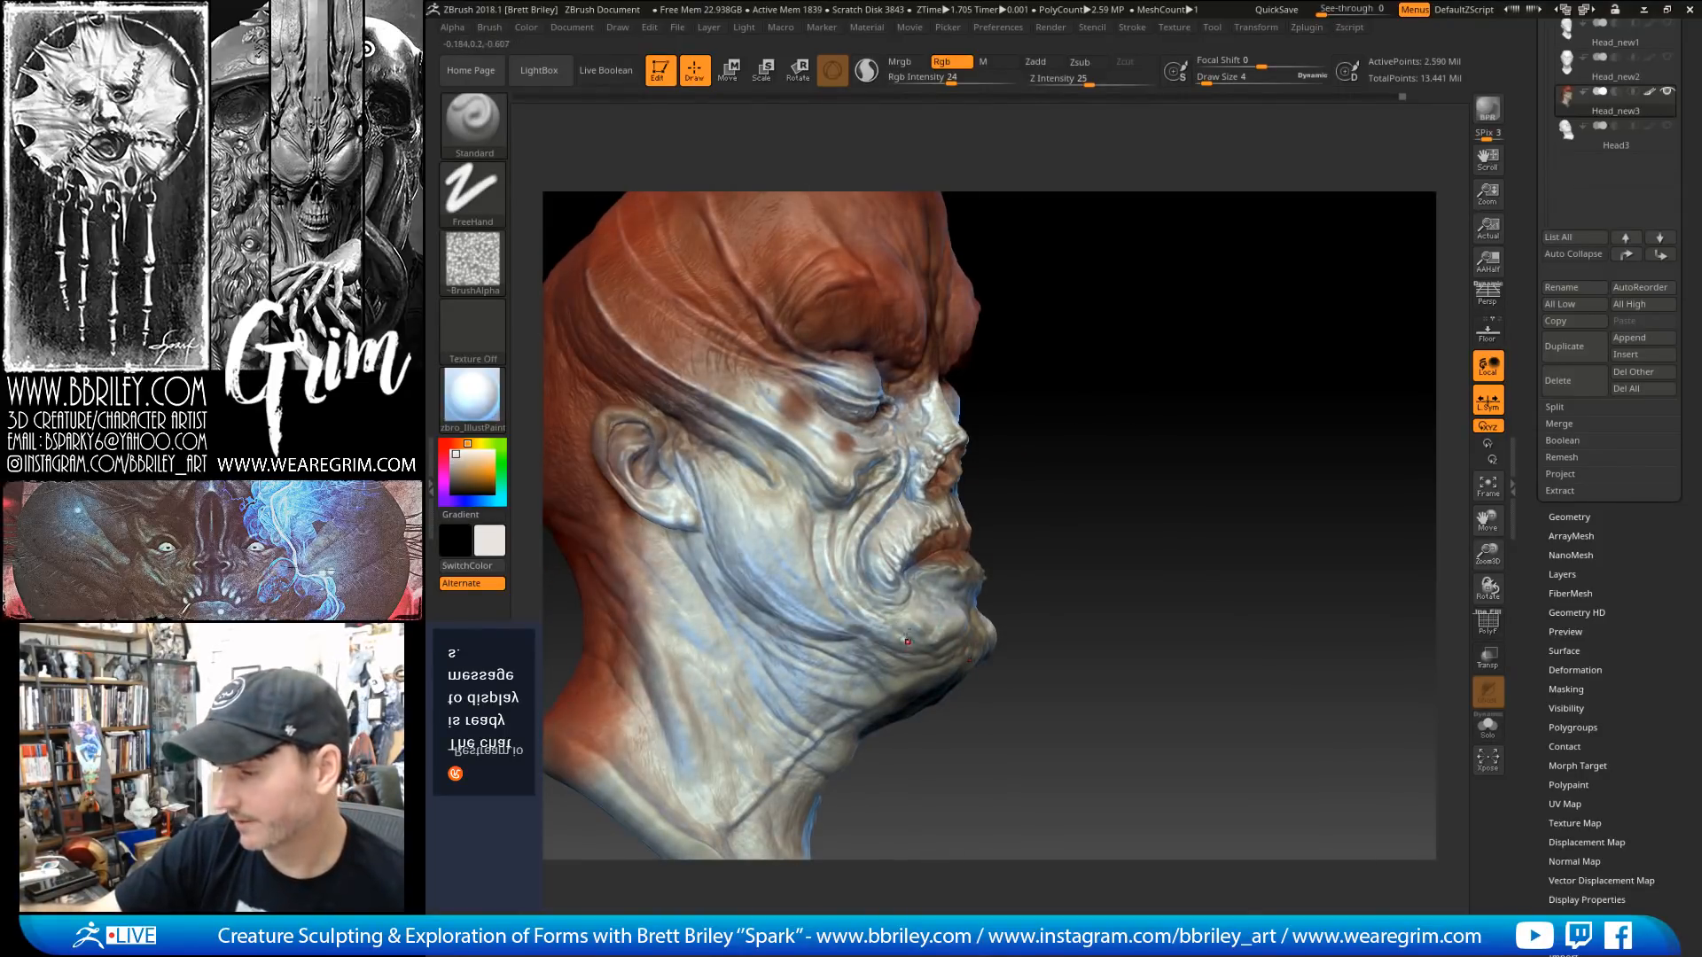
{"action": "left_click_drag", "start_coordinate": [1064, 580], "coordinate": [930, 562]}
{"action": "left_click_drag", "start_coordinate": [821, 596], "coordinate": [803, 501]}
{"action": "mouse_move", "coordinate": [749, 442]}
{"action": "left_mouse_down"}
{"action": "mouse_move", "coordinate": [791, 510]}
{"action": "mouse_move", "coordinate": [798, 498]}
{"action": "mouse_move", "coordinate": [783, 524]}
{"action": "left_mouse_up"}
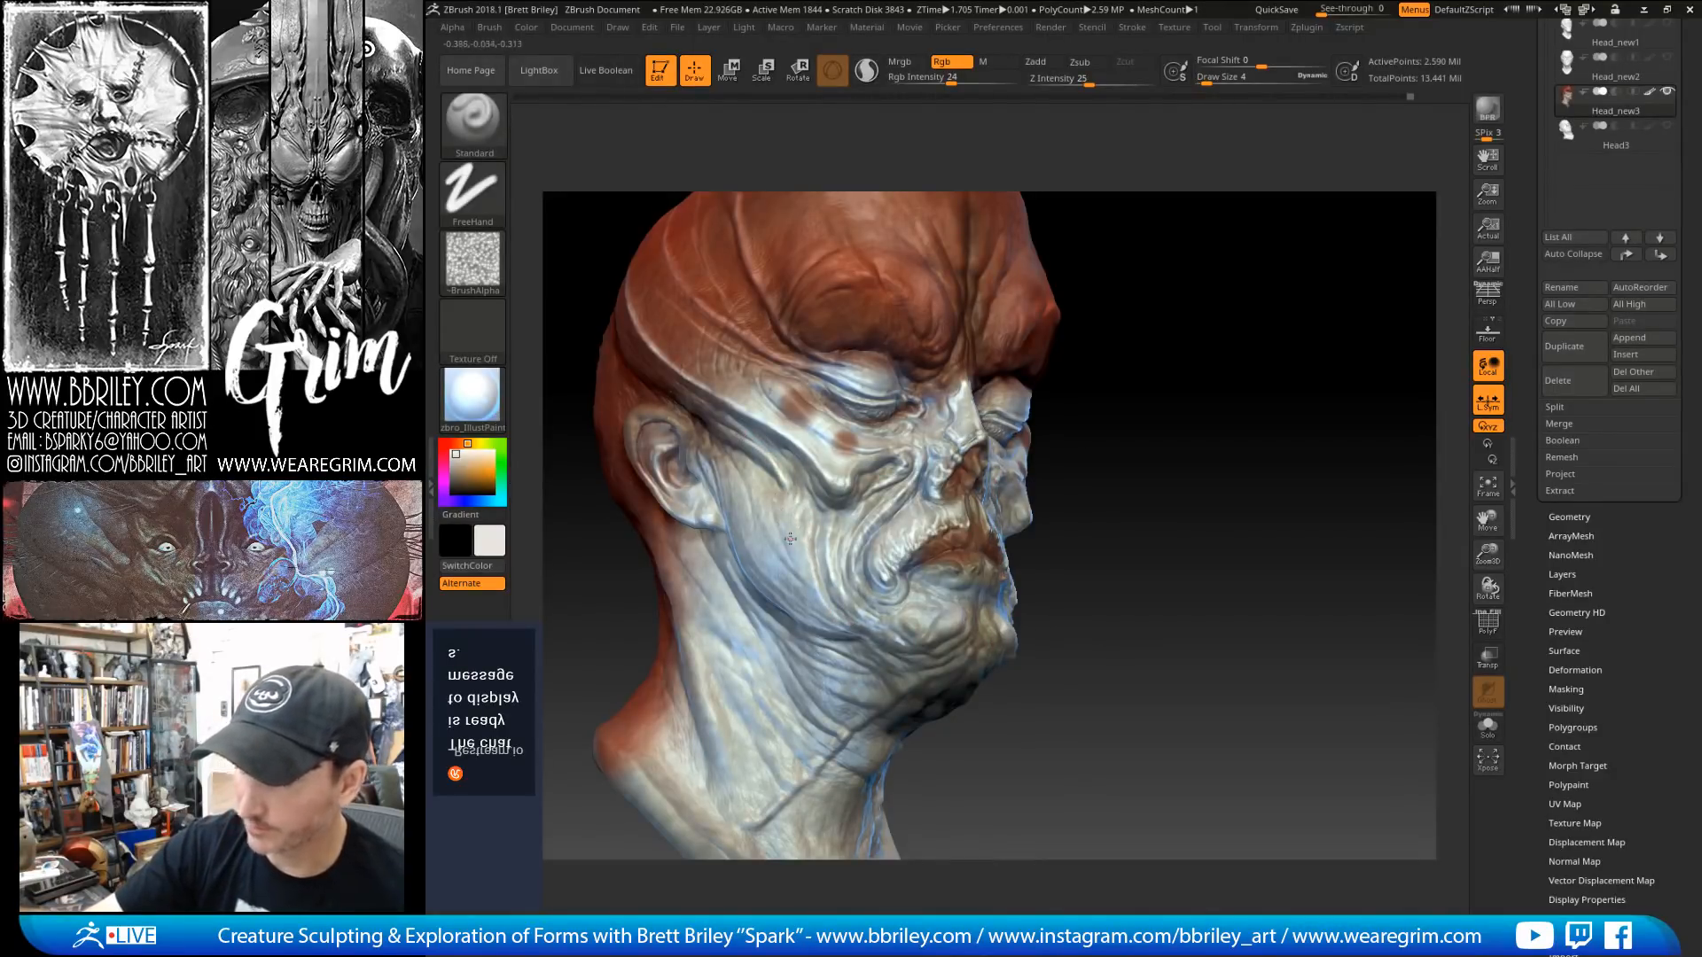
Step: Set the brush to a DragRect stroke with Alpha 07 at RGB intensity 48, and stamp off-white speckles around the temple and cheek
{"action": "left_click_drag", "start_coordinate": [1190, 341], "coordinate": [1064, 354]}
{"action": "left_click", "coordinate": [472, 190]}
{"action": "left_click", "coordinate": [637, 211]}
{"action": "left_click", "coordinate": [473, 262]}
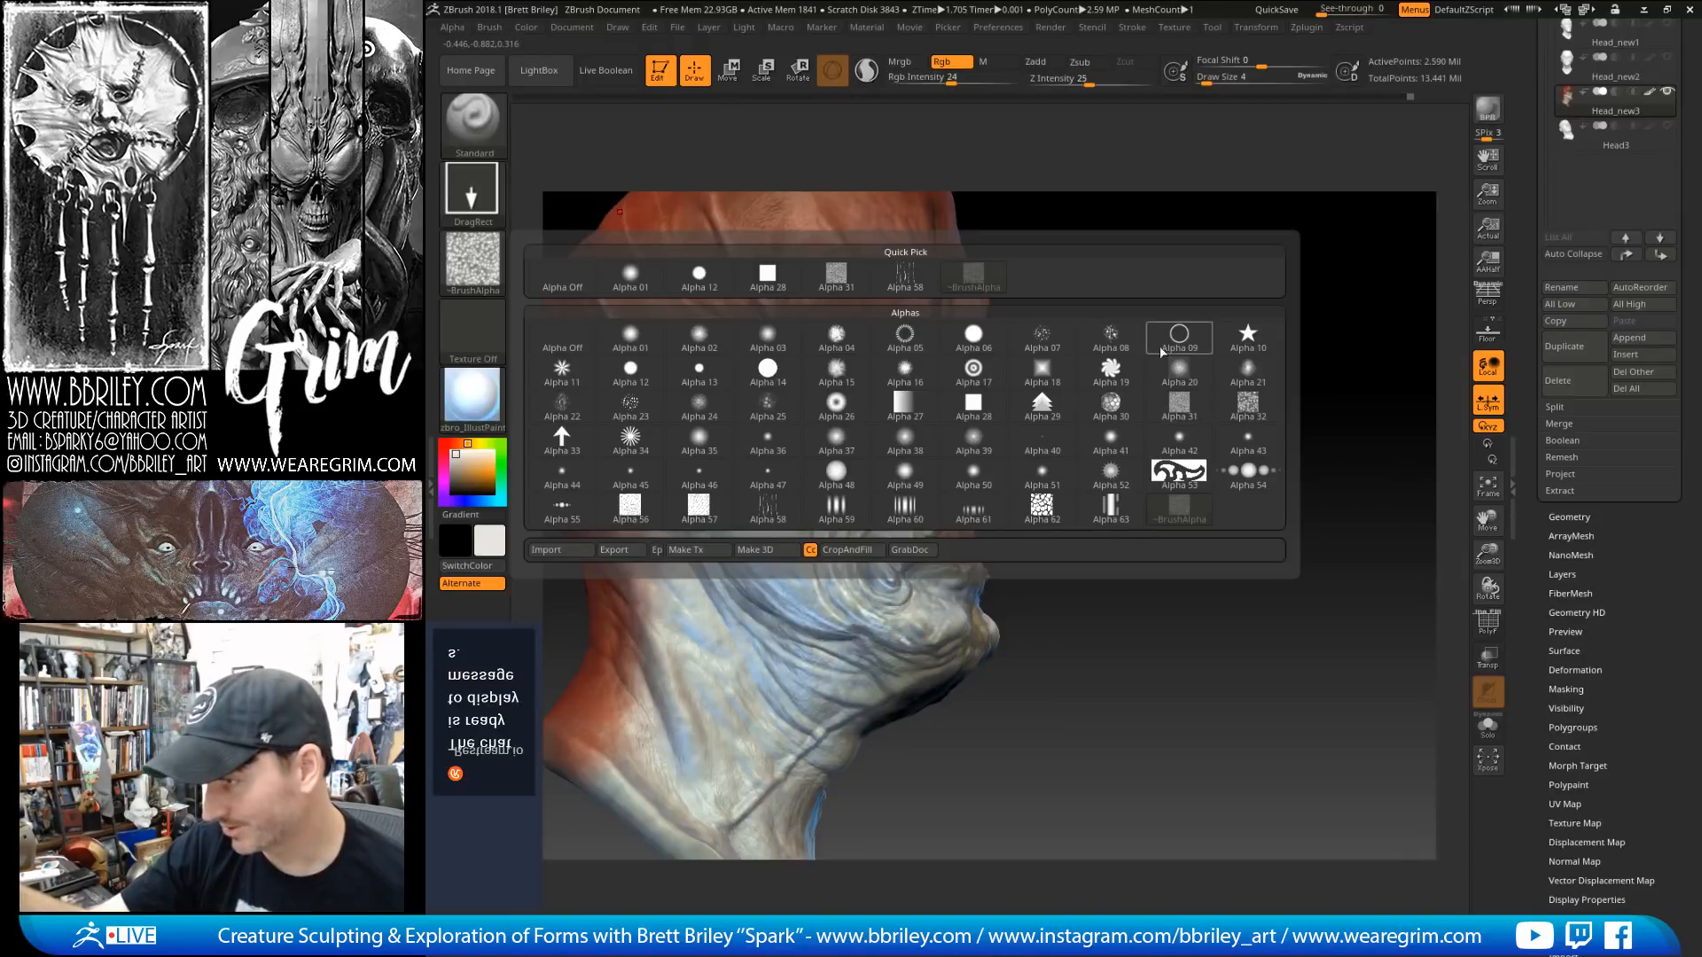
{"action": "mouse_move", "coordinate": [1051, 336]}
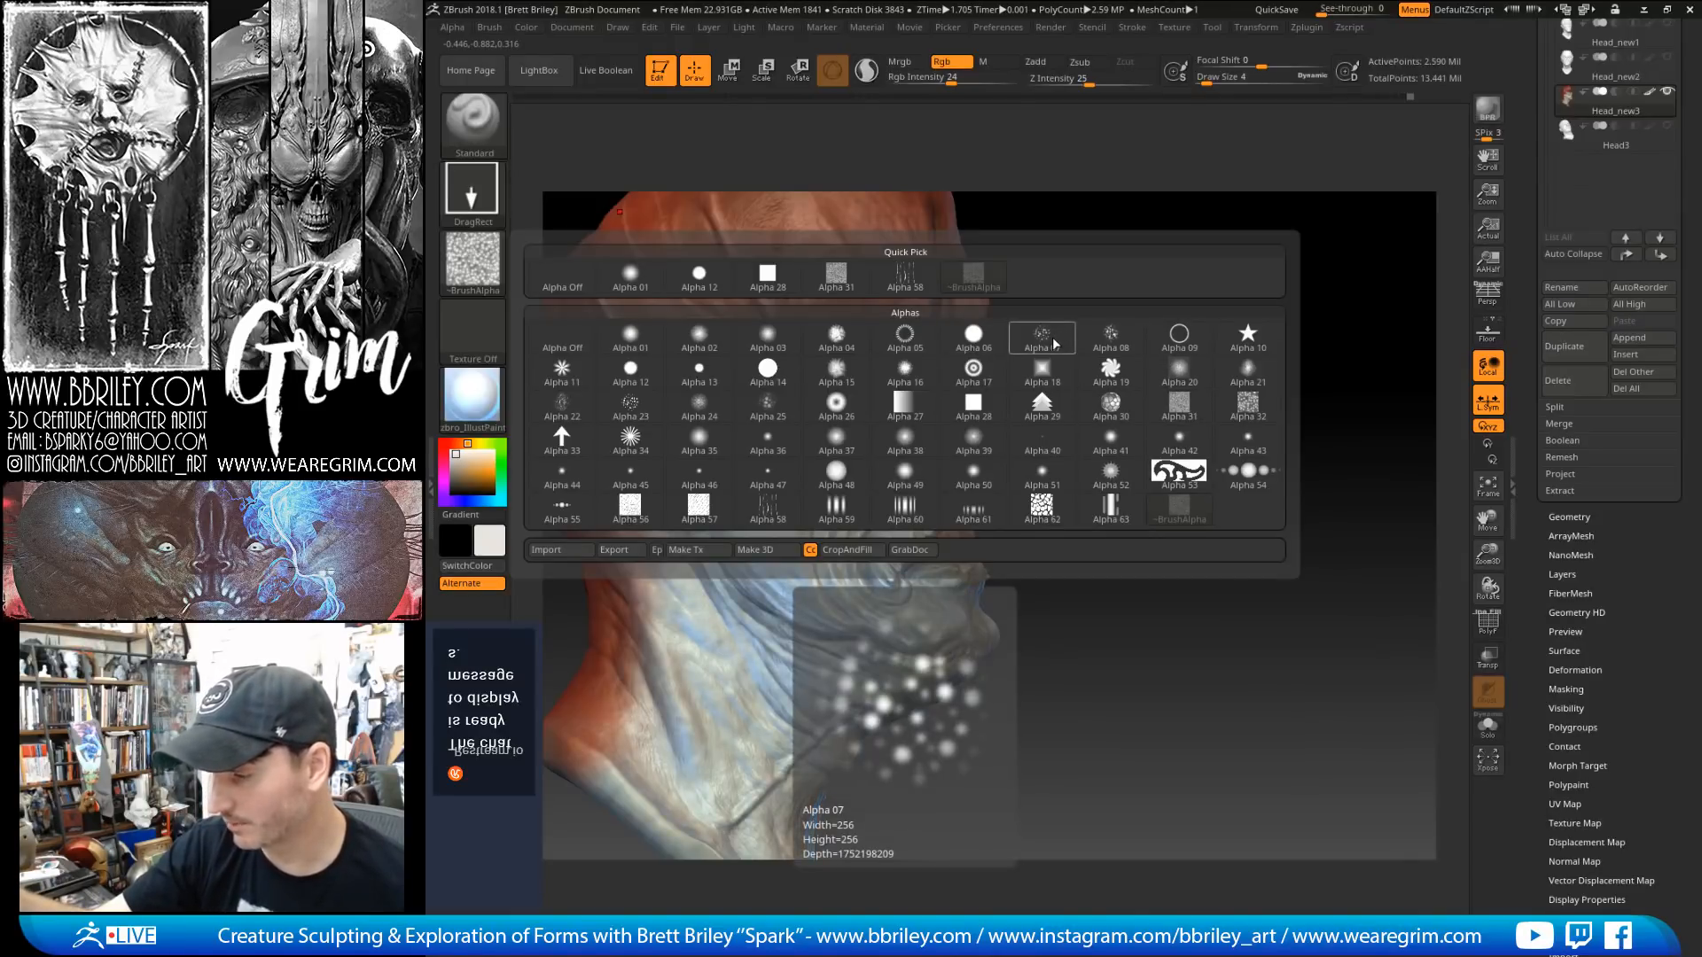
{"action": "left_click", "coordinate": [1043, 337]}
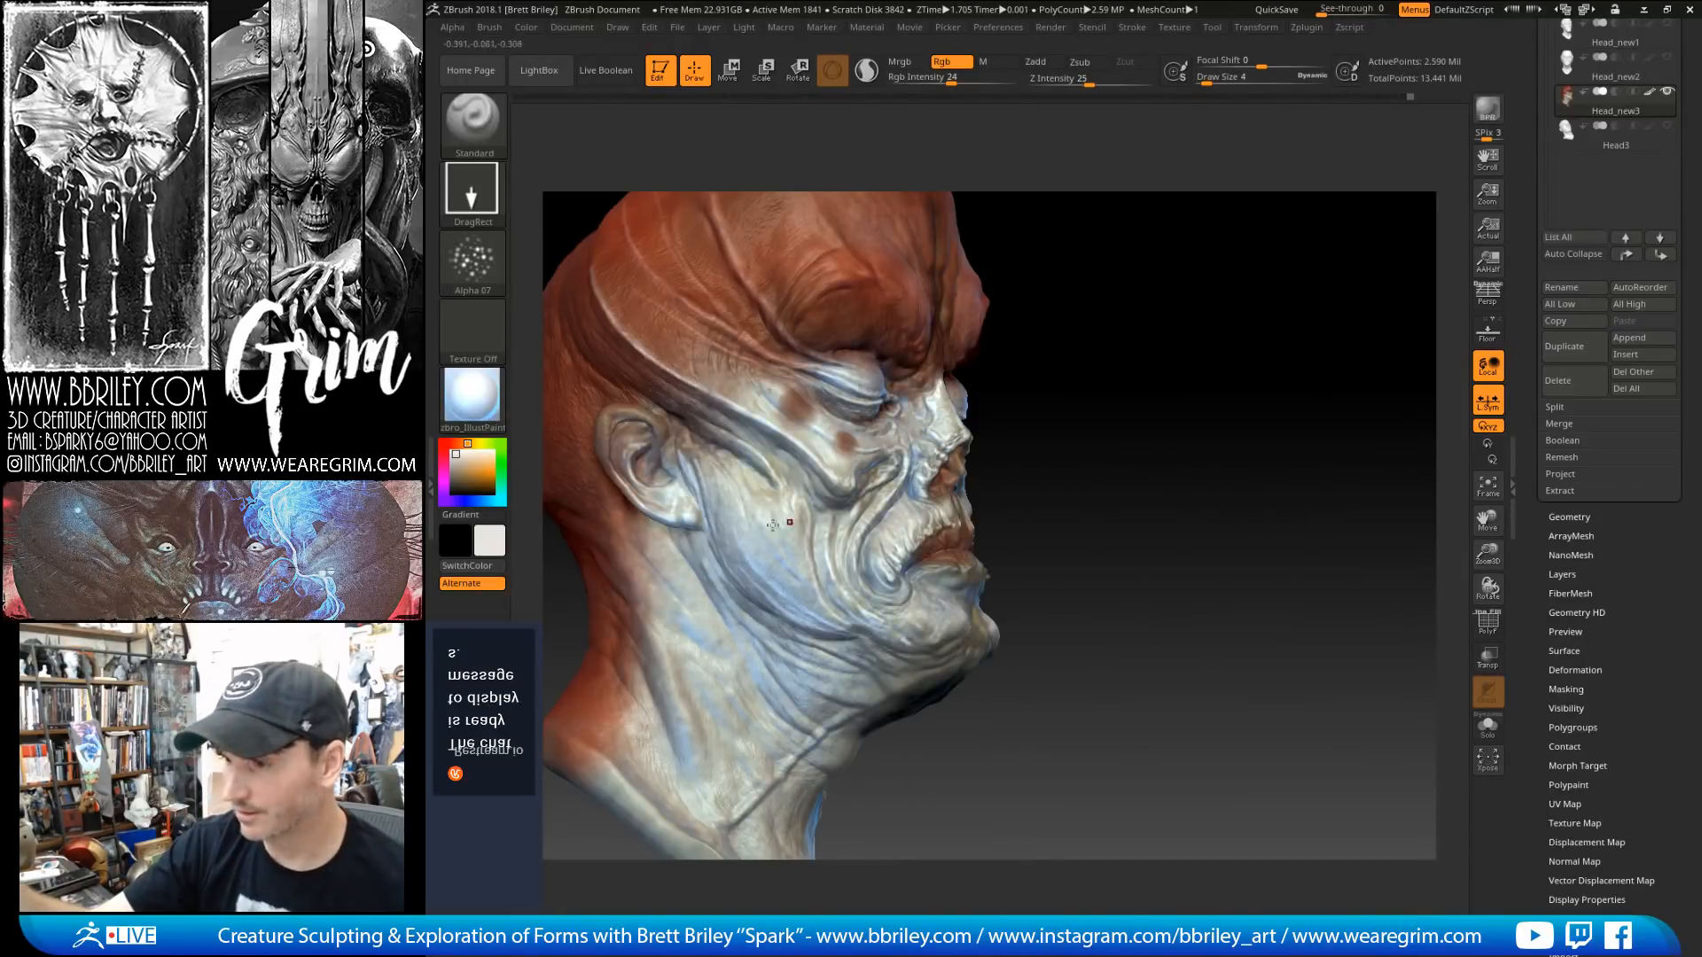
{"action": "left_click_drag", "start_coordinate": [950, 78], "coordinate": [975, 78]}
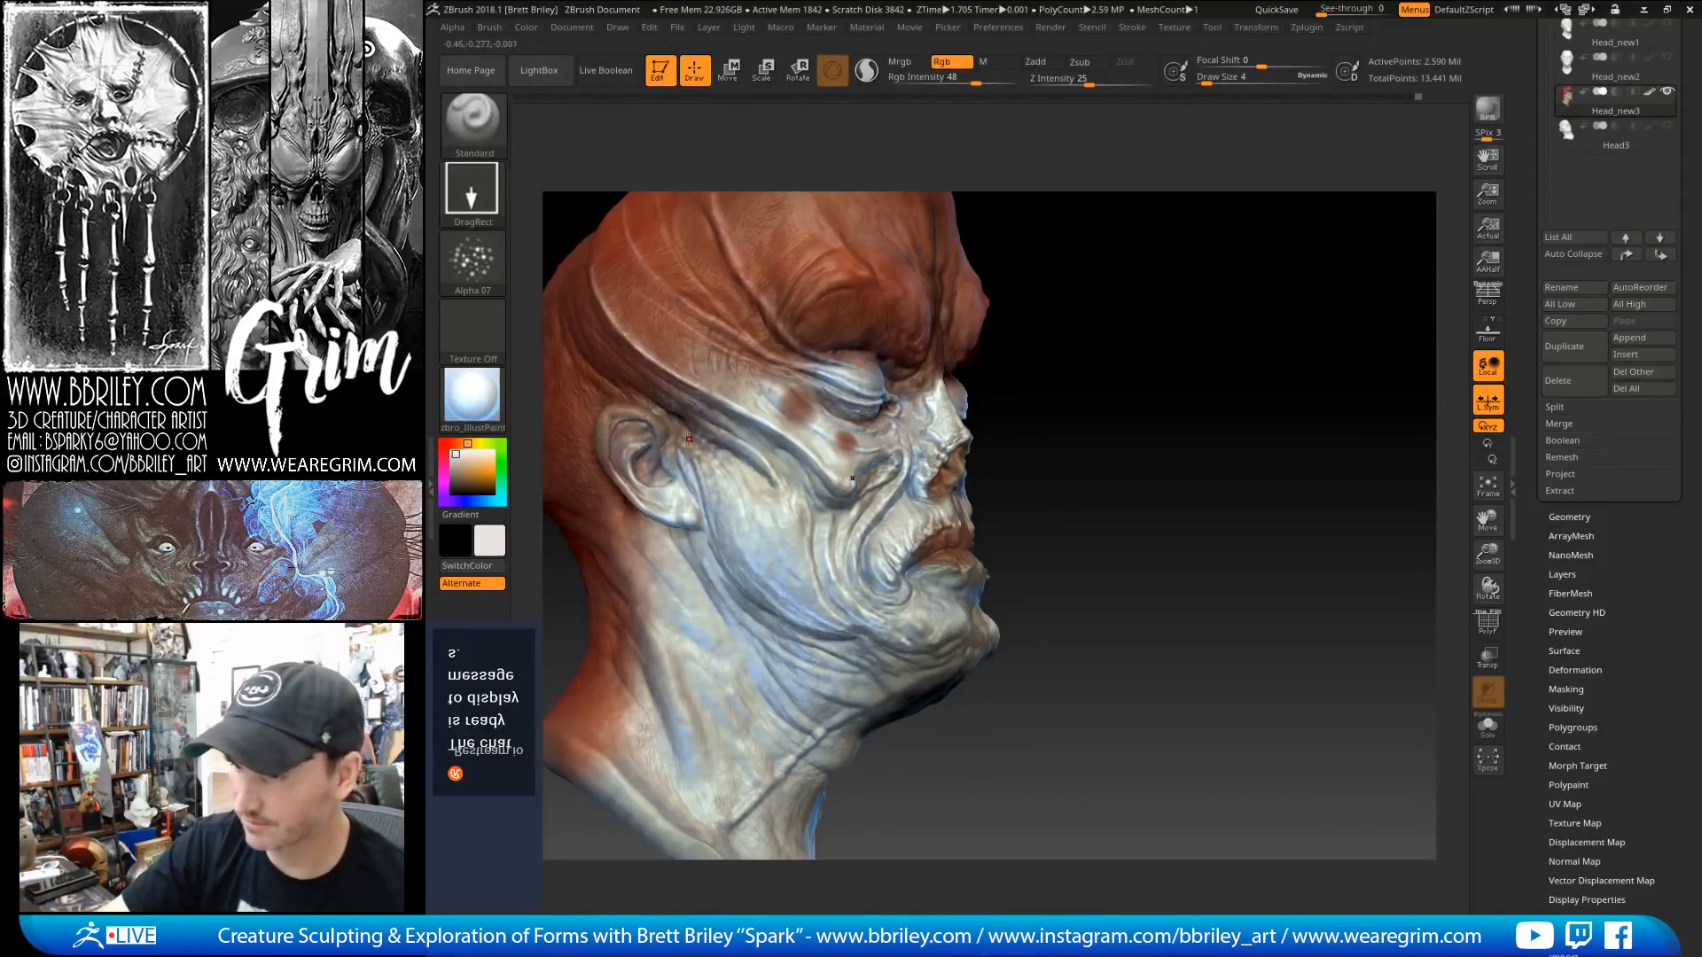
{"action": "left_click_drag", "start_coordinate": [1071, 349], "coordinate": [756, 460]}
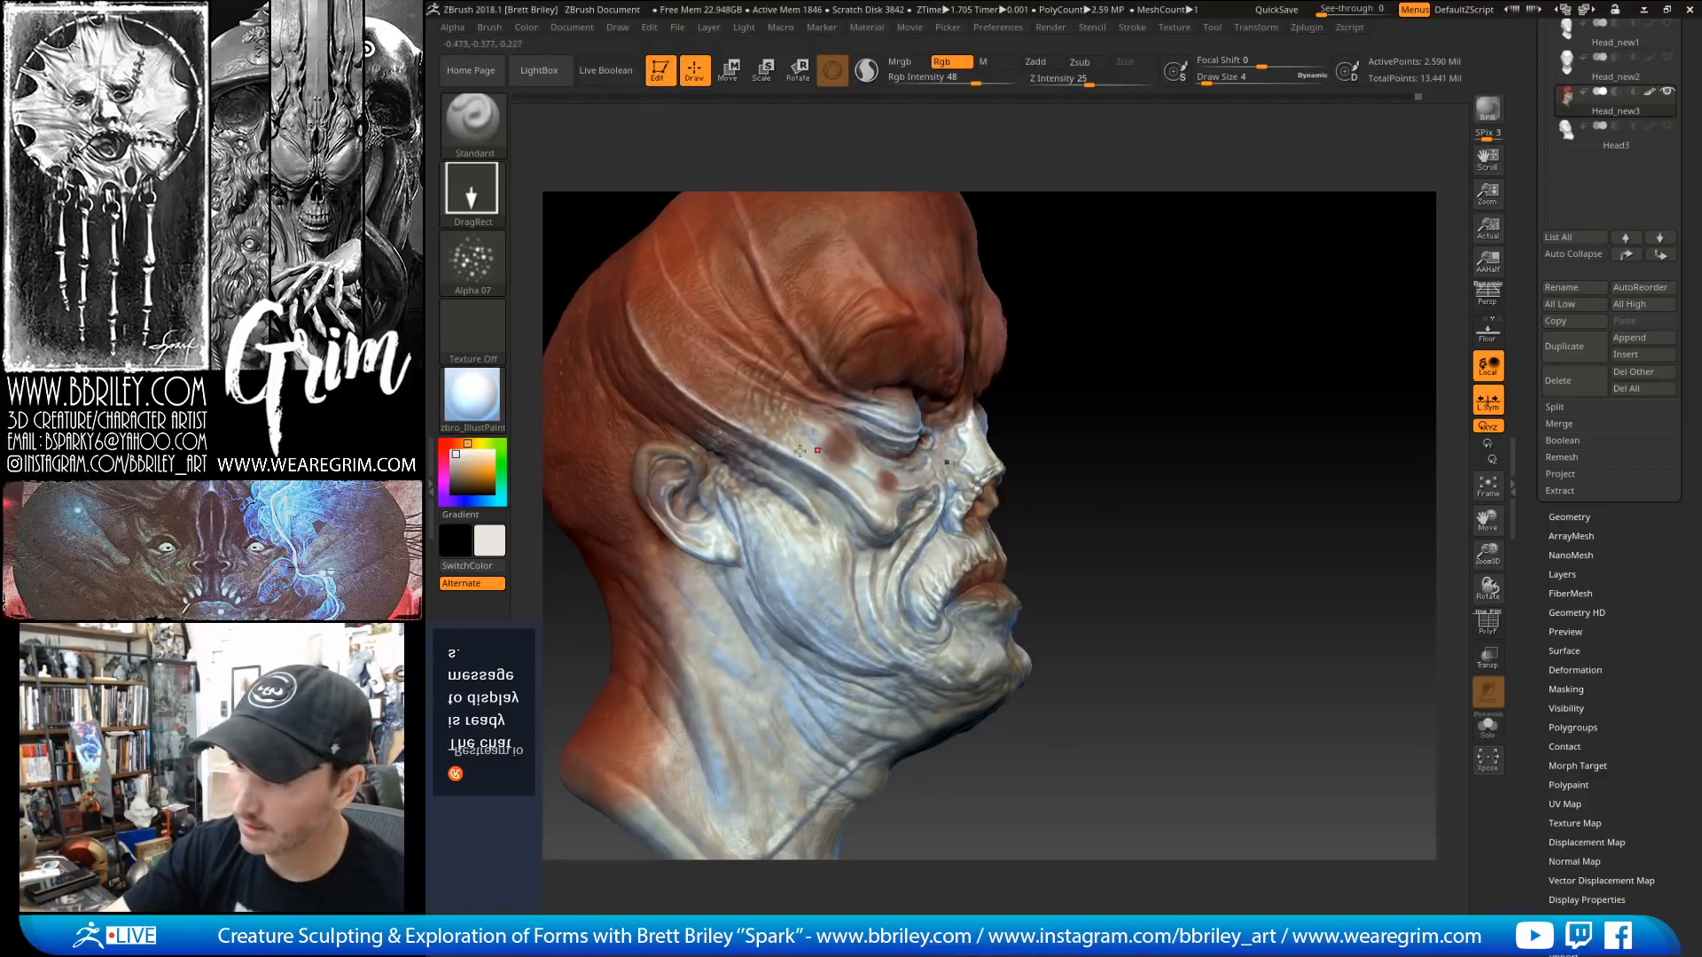
{"action": "left_click_drag", "start_coordinate": [1082, 407], "coordinate": [829, 470]}
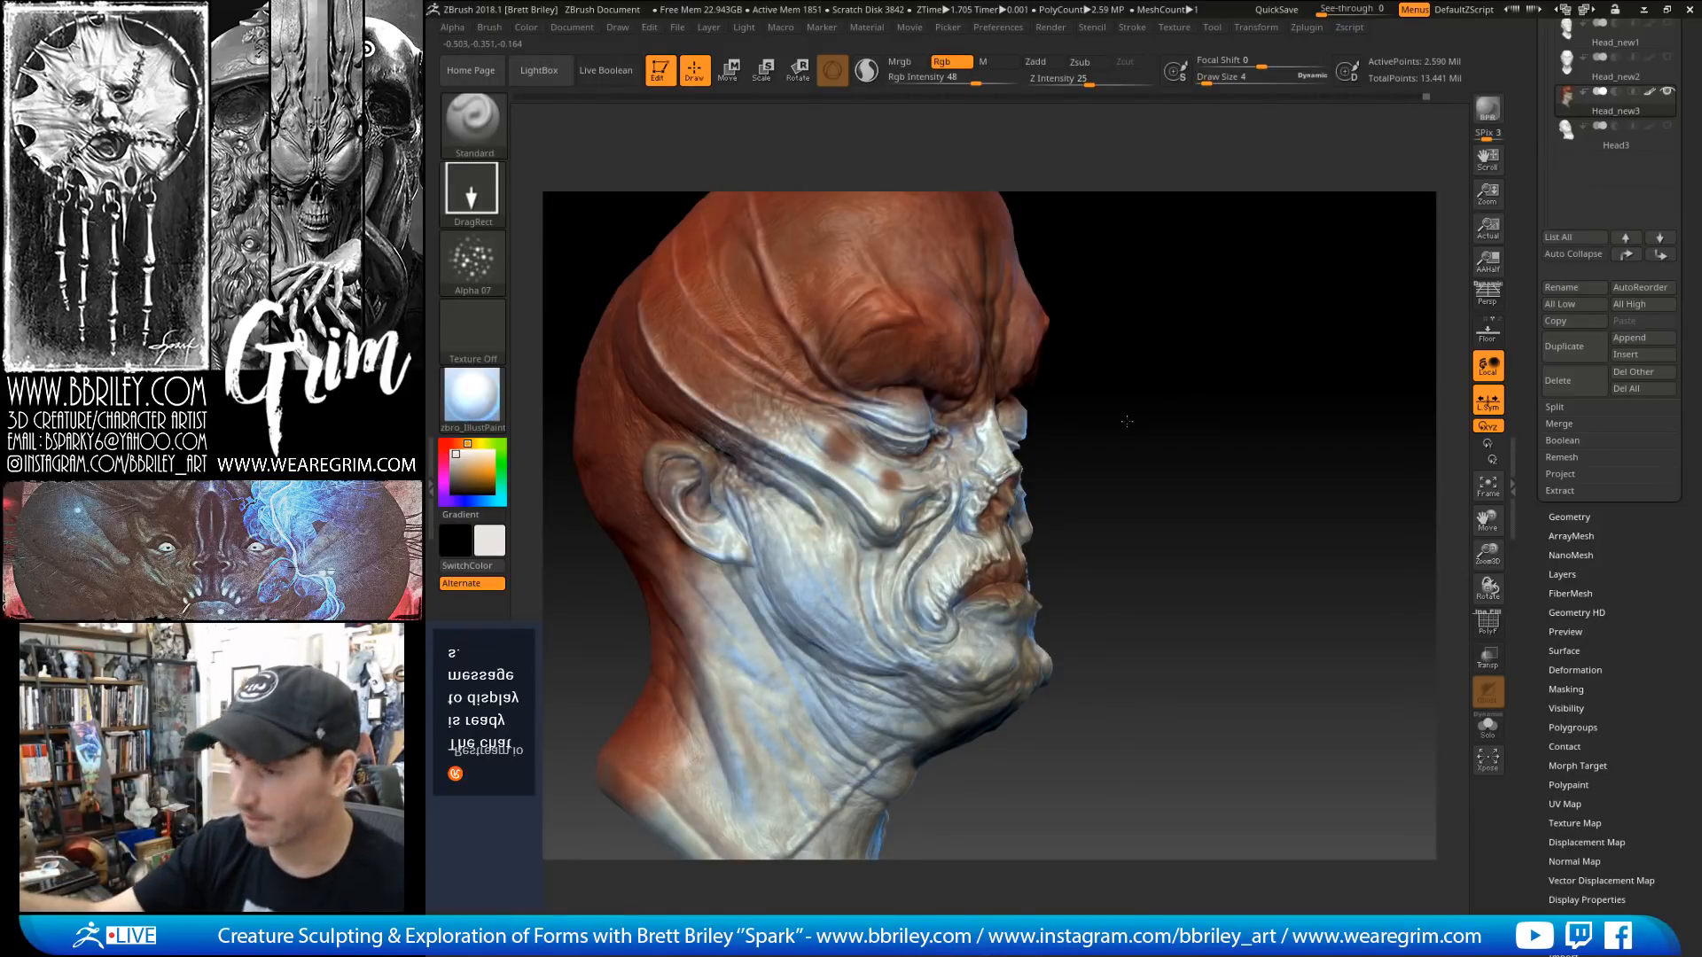
{"action": "left_click_drag", "start_coordinate": [1120, 416], "coordinate": [1134, 418]}
Step: Choose a dark reddish brown, raise the draw size to 25, and stamp speckles on the neck below and behind the ear
{"action": "key", "text": "c"}
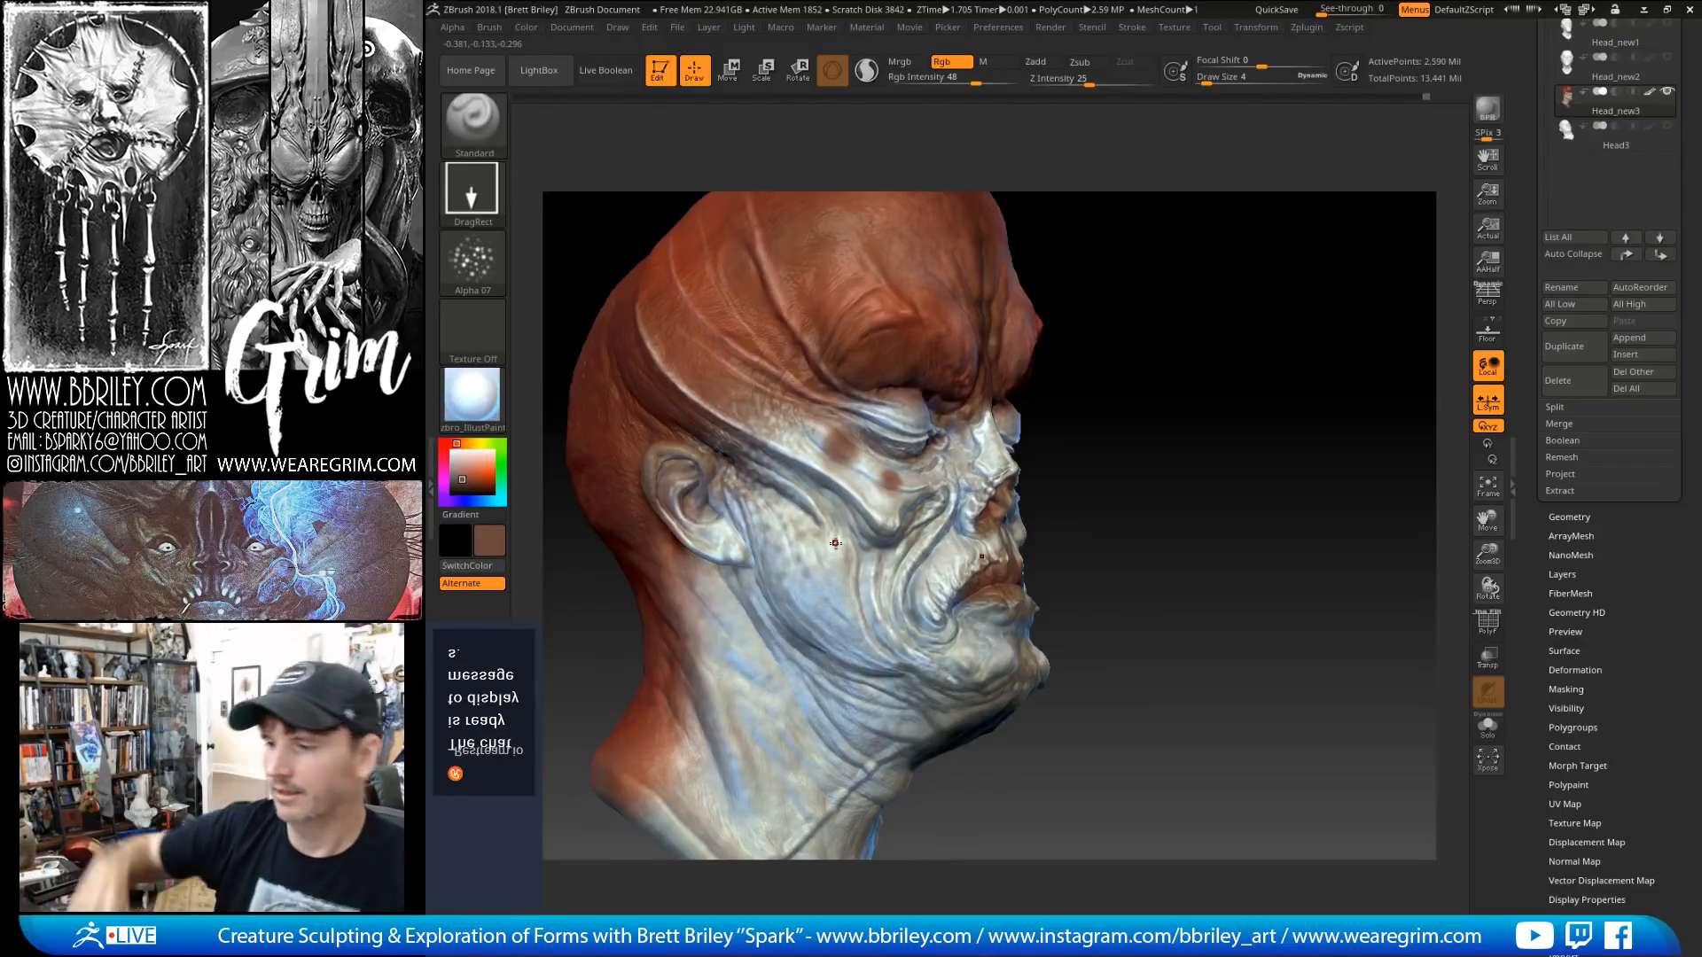
{"action": "left_click_drag", "start_coordinate": [1101, 357], "coordinate": [1086, 306]}
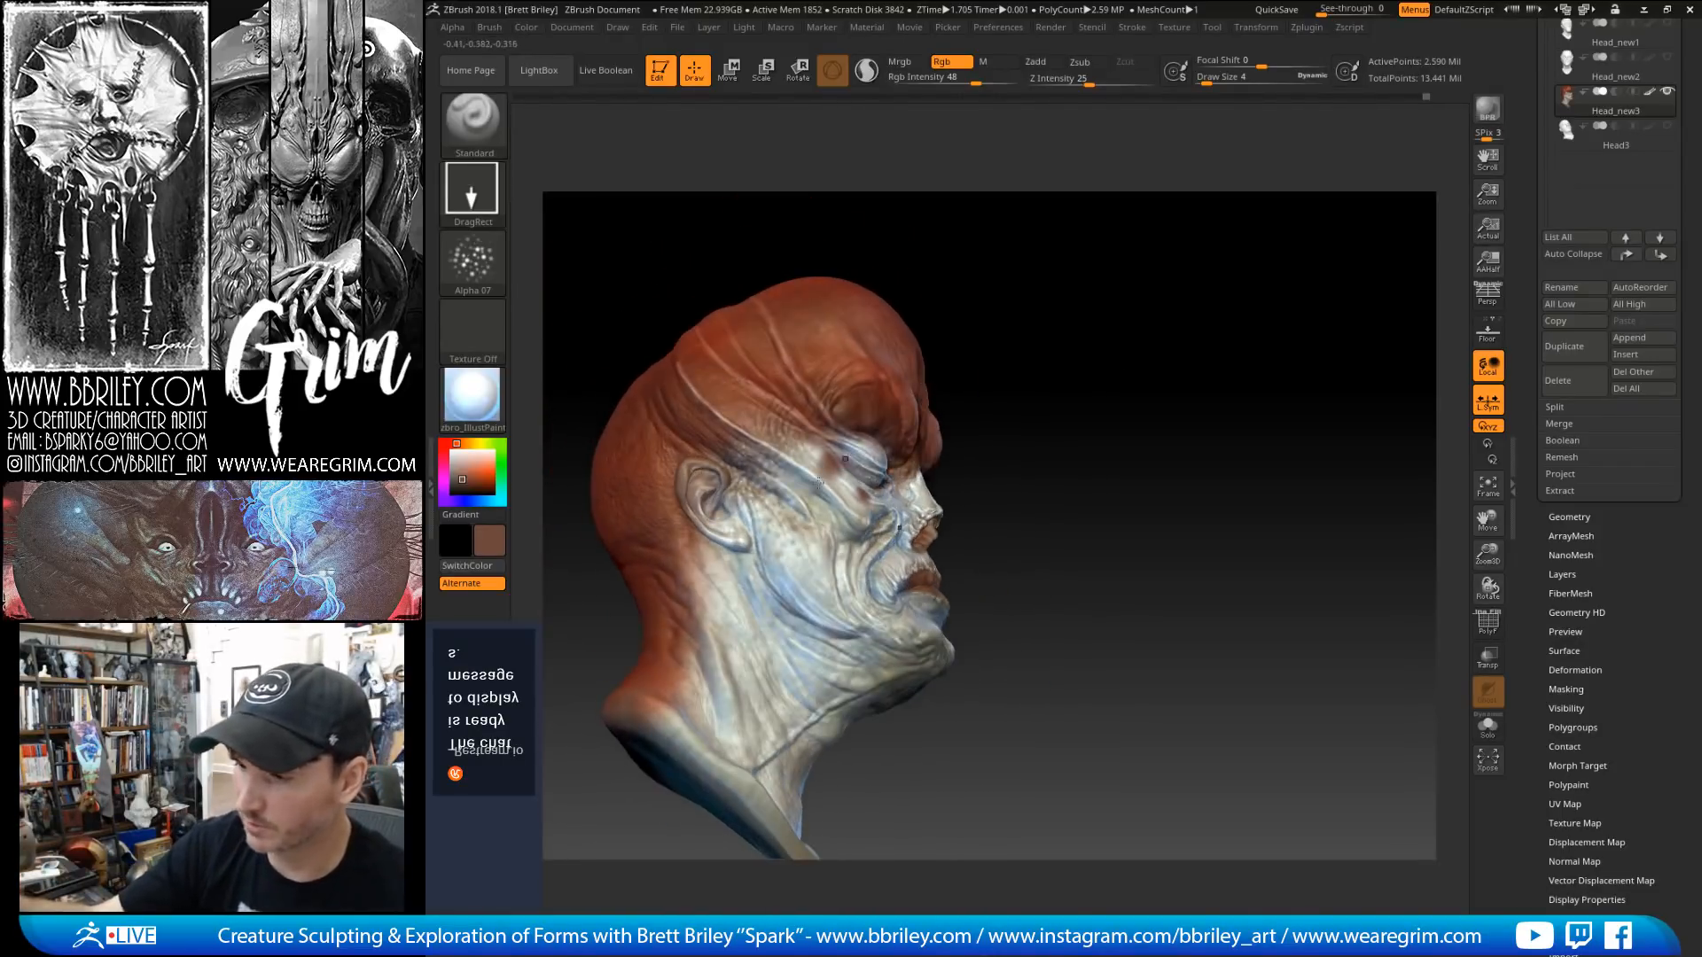
{"action": "key", "text": "c"}
{"action": "left_click", "coordinate": [472, 486]}
{"action": "left_click_drag", "start_coordinate": [702, 544], "coordinate": [688, 549]}
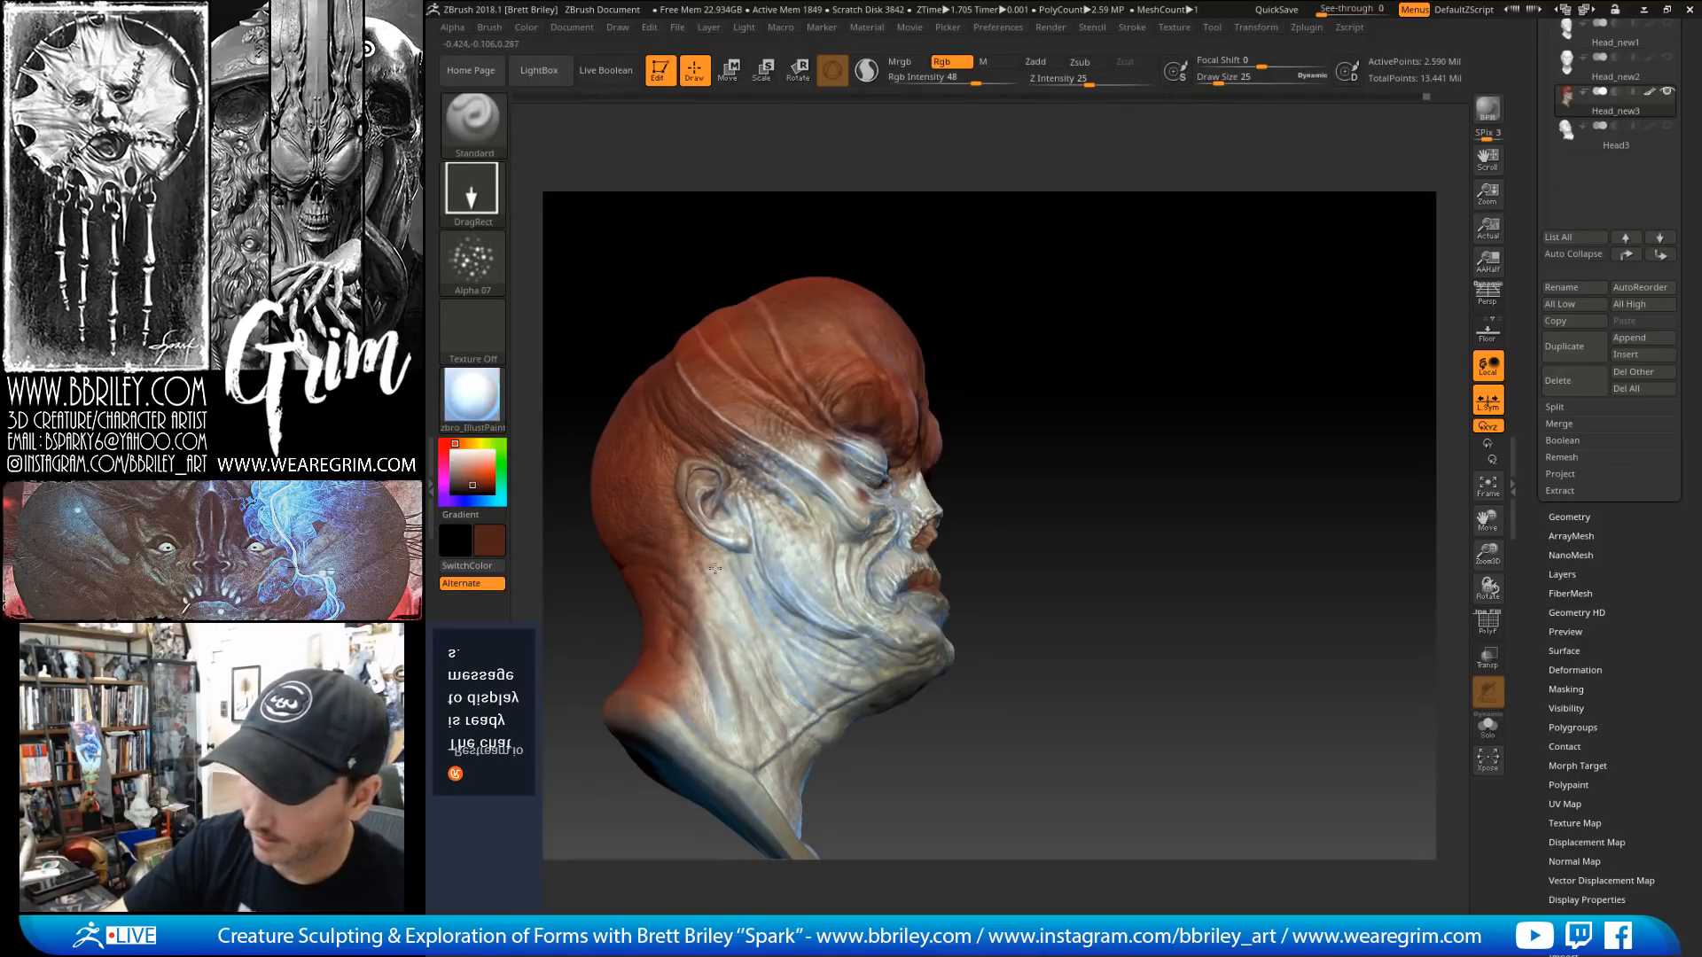
{"action": "left_click_drag", "start_coordinate": [1014, 258], "coordinate": [1030, 282]}
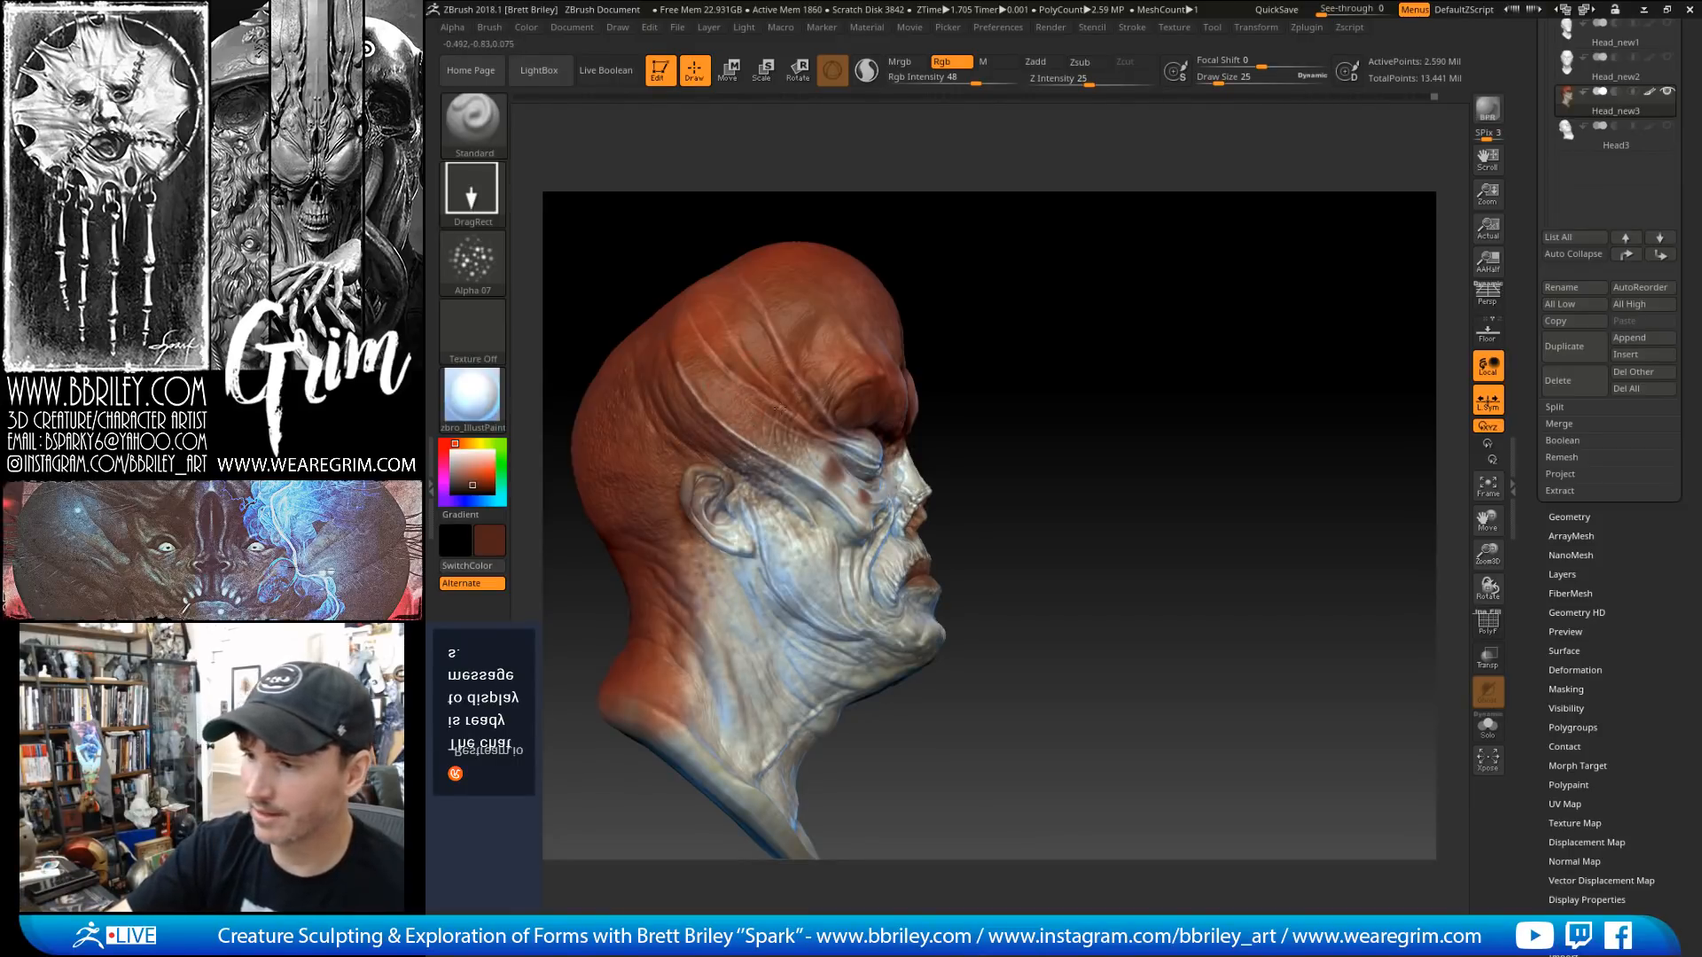
{"action": "left_click_drag", "start_coordinate": [1037, 292], "coordinate": [975, 306]}
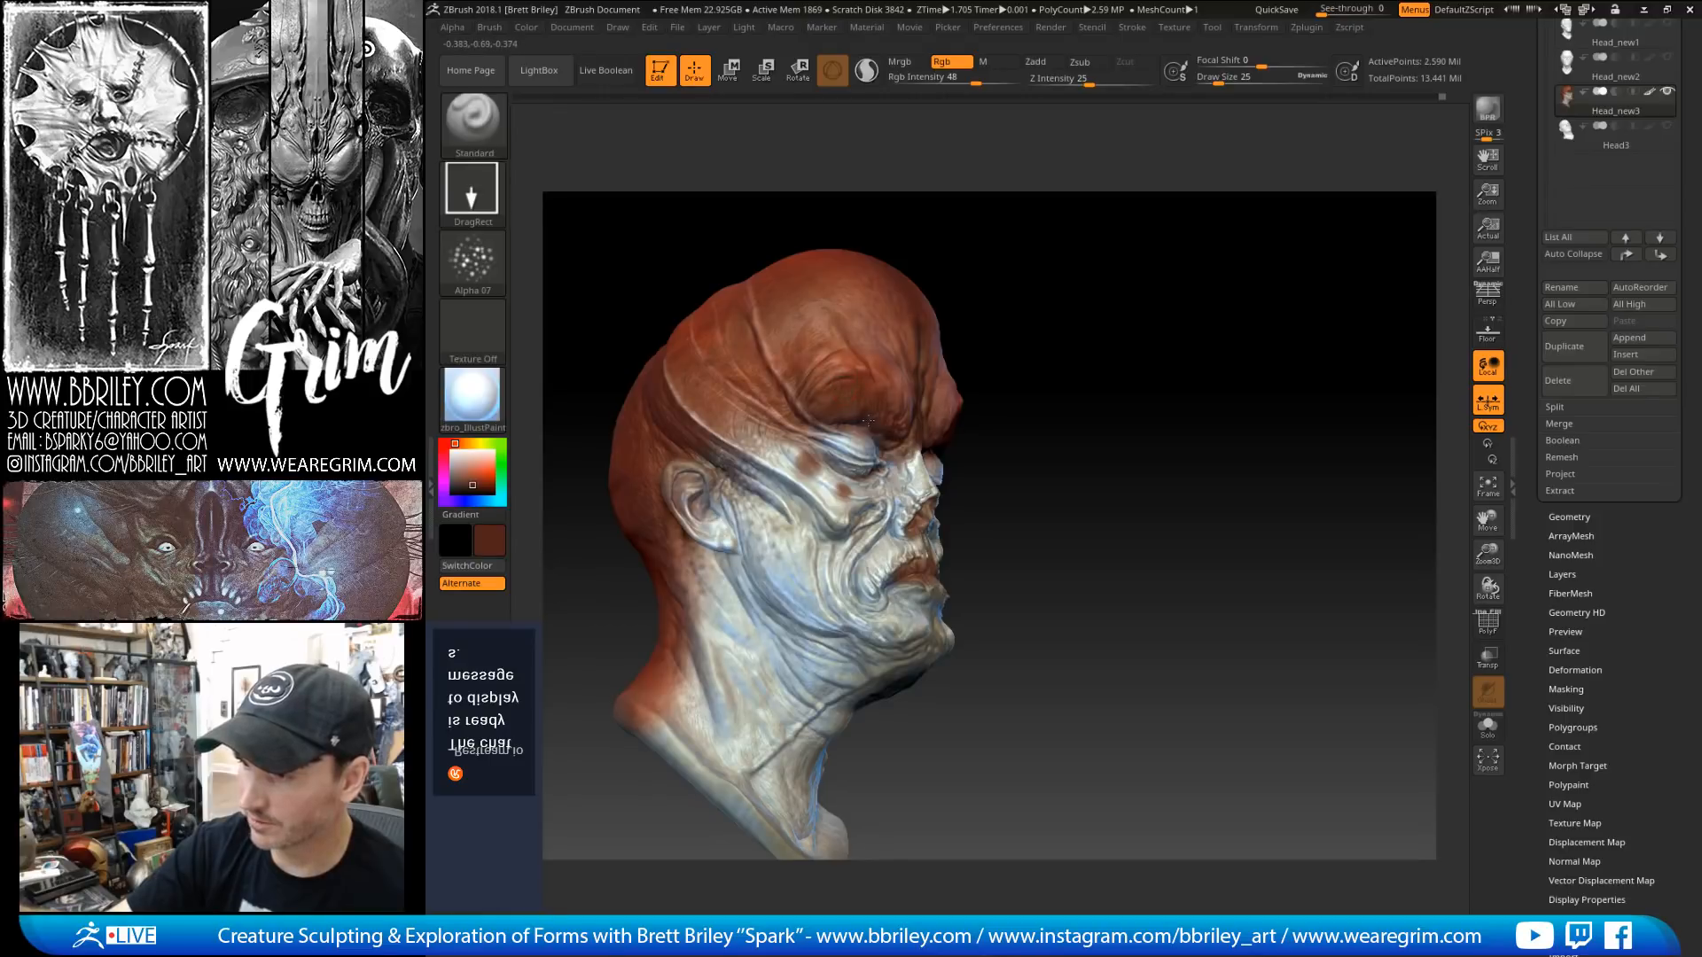
Step: Stamp more reddish-brown speckles across the brow, face and chin
{"action": "left_click_drag", "start_coordinate": [876, 381], "coordinate": [876, 341]}
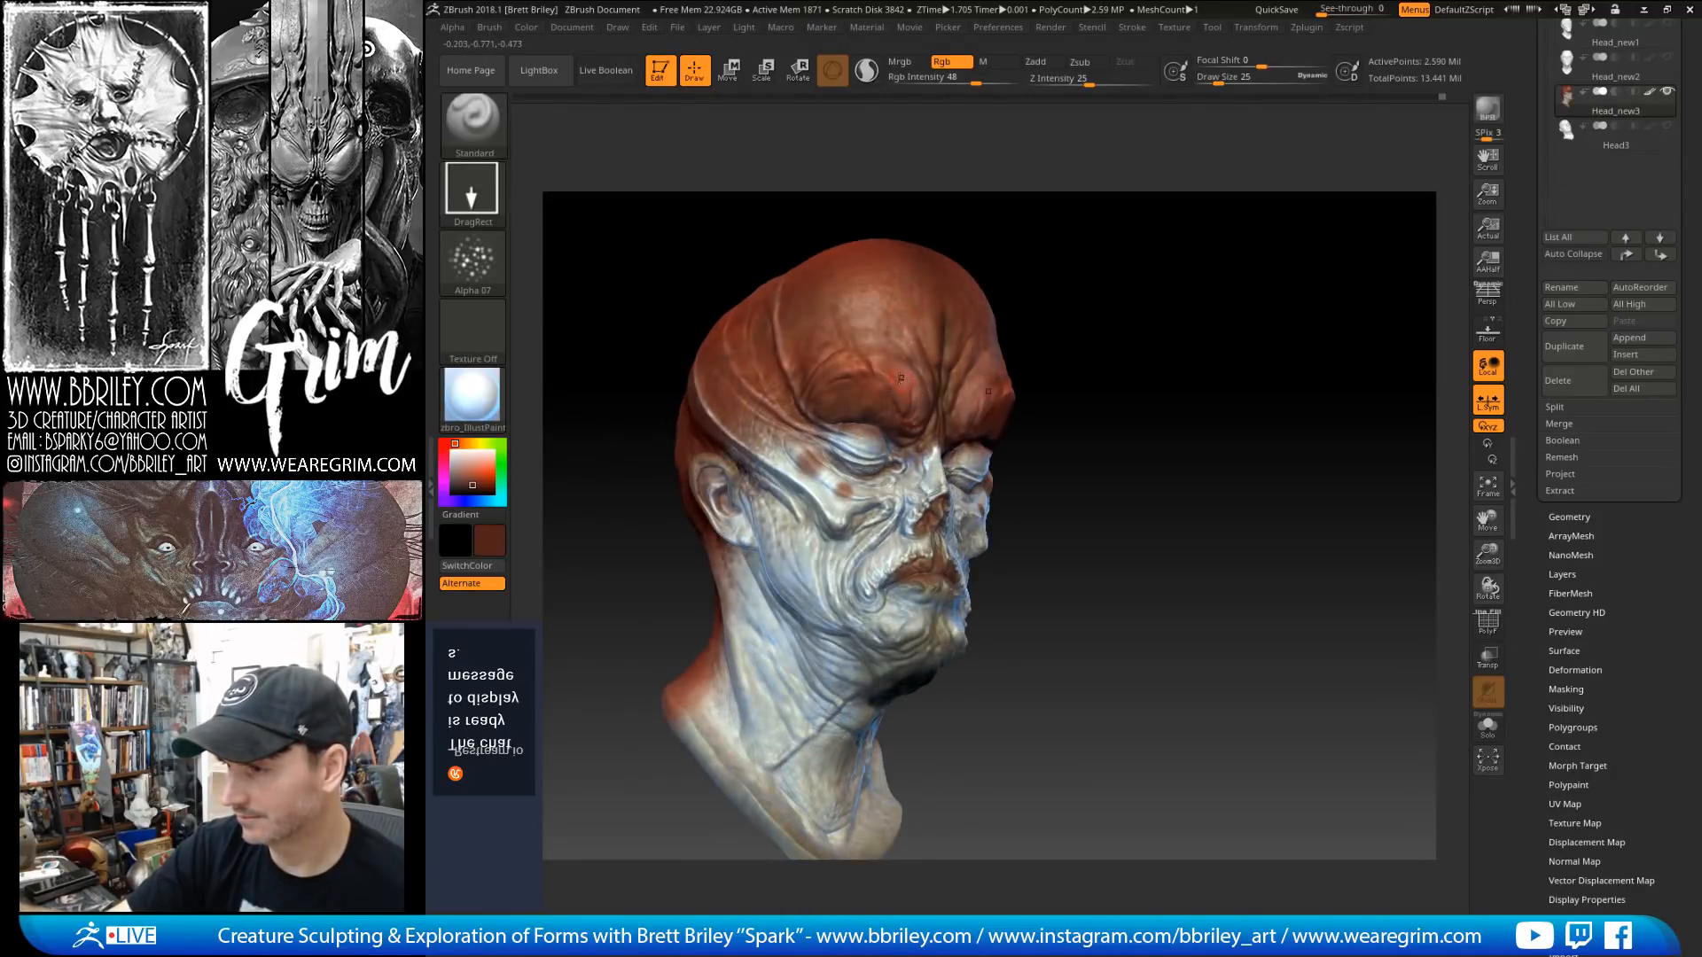
{"action": "left_click_drag", "start_coordinate": [1059, 231], "coordinate": [887, 428]}
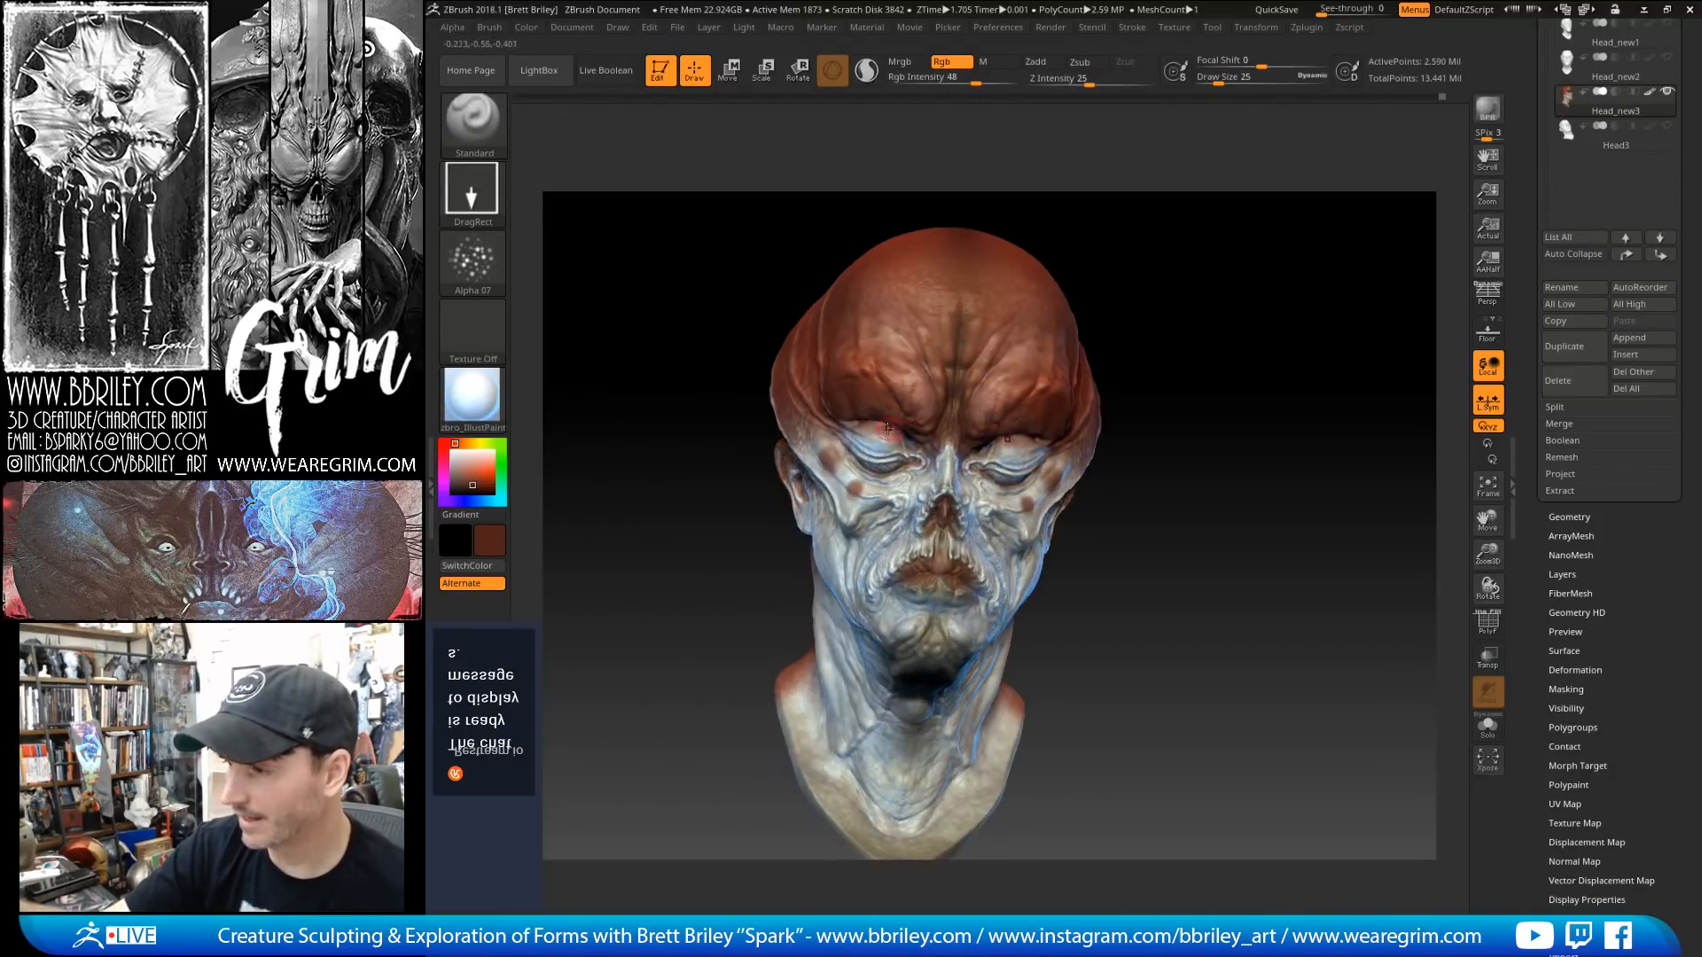
{"action": "left_click_drag", "start_coordinate": [1259, 266], "coordinate": [1082, 323]}
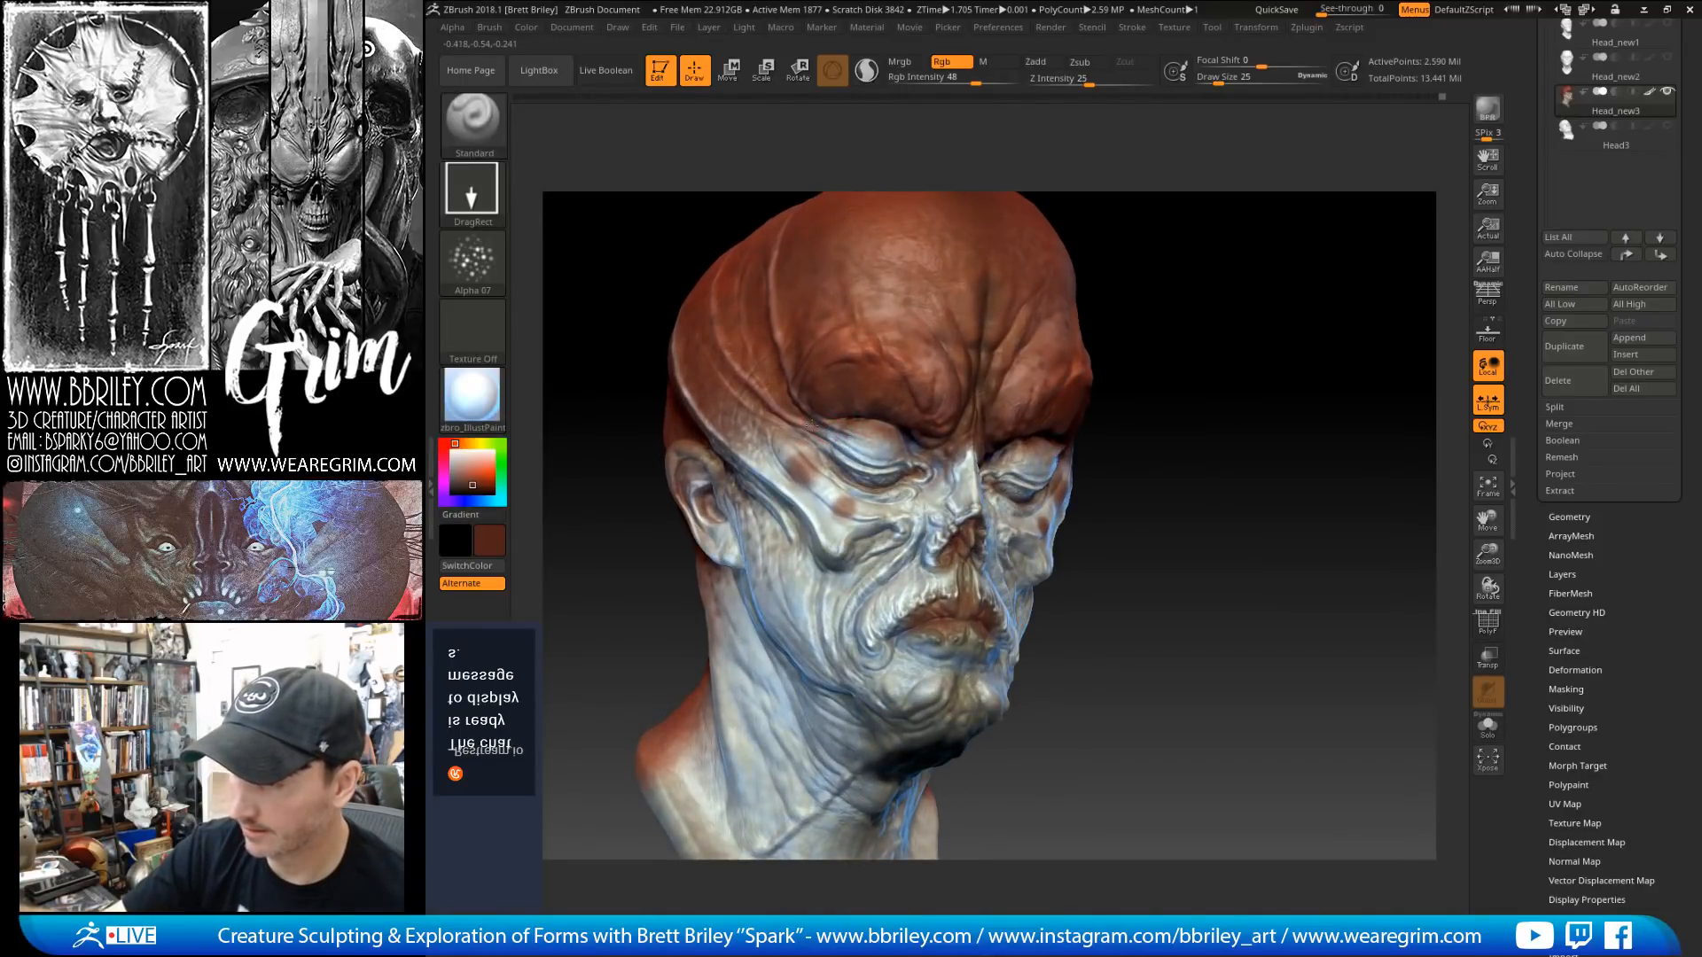
{"action": "mouse_move", "coordinate": [1181, 219]}
{"action": "left_mouse_down"}
{"action": "mouse_move", "coordinate": [1208, 242]}
{"action": "mouse_move", "coordinate": [1193, 274]}
{"action": "mouse_move", "coordinate": [1143, 262]}
{"action": "mouse_move", "coordinate": [1139, 371]}
{"action": "left_mouse_up"}
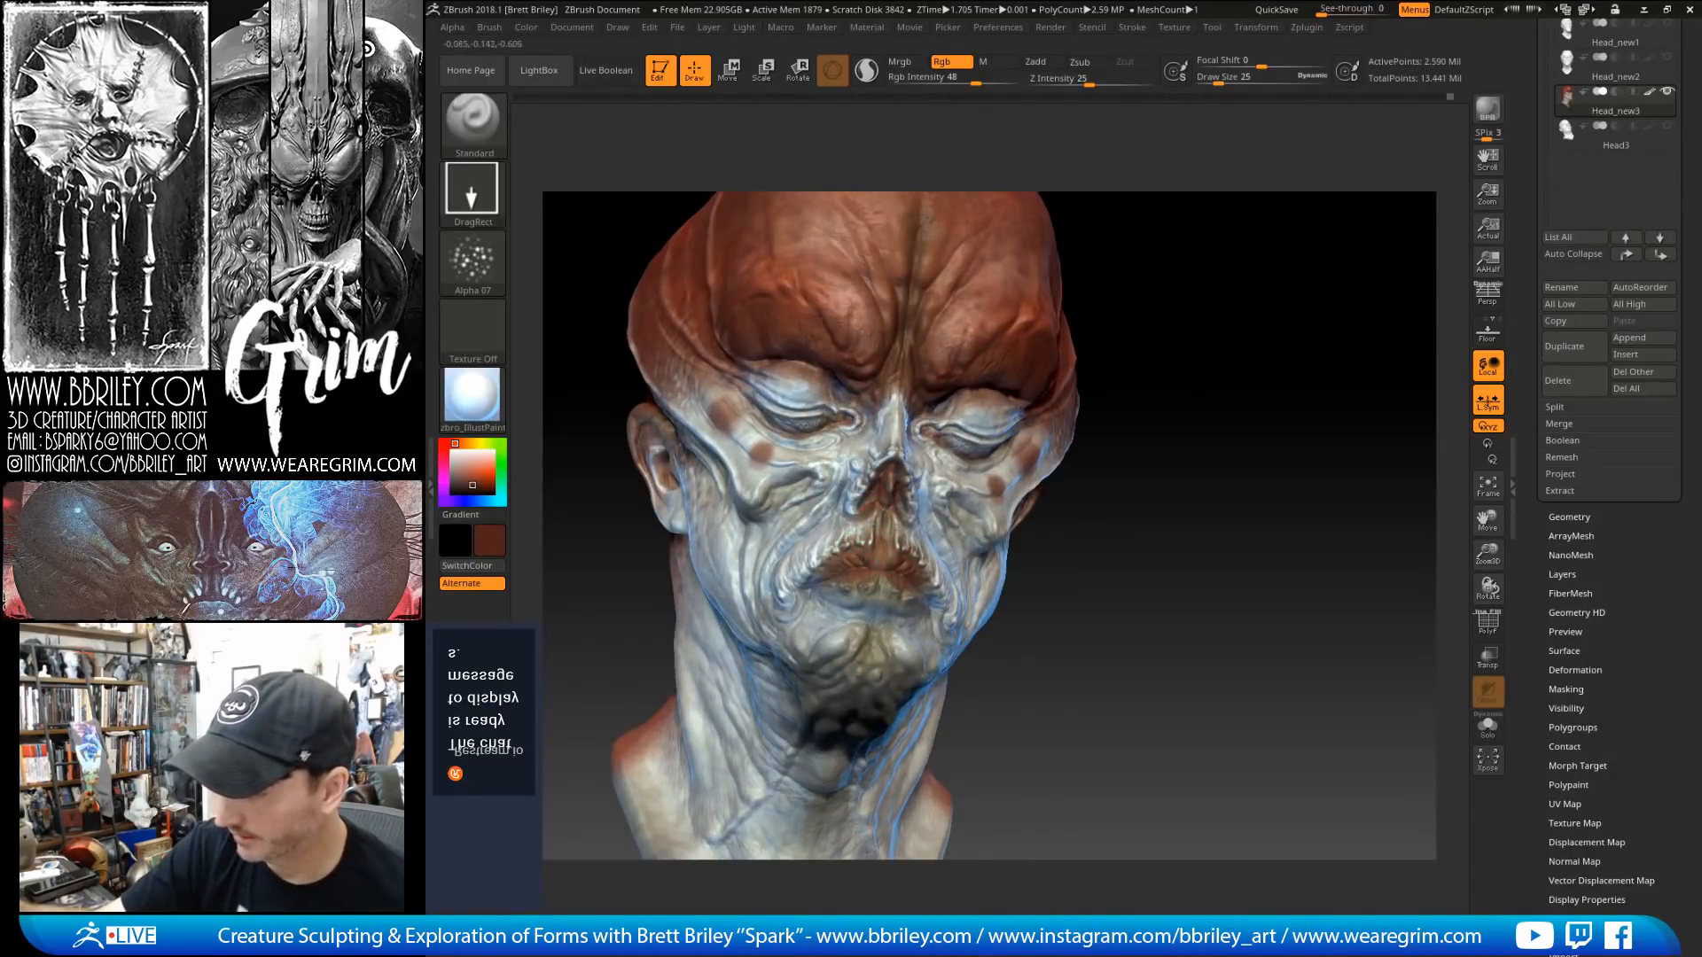
{"action": "left_click_drag", "start_coordinate": [1097, 549], "coordinate": [780, 548]}
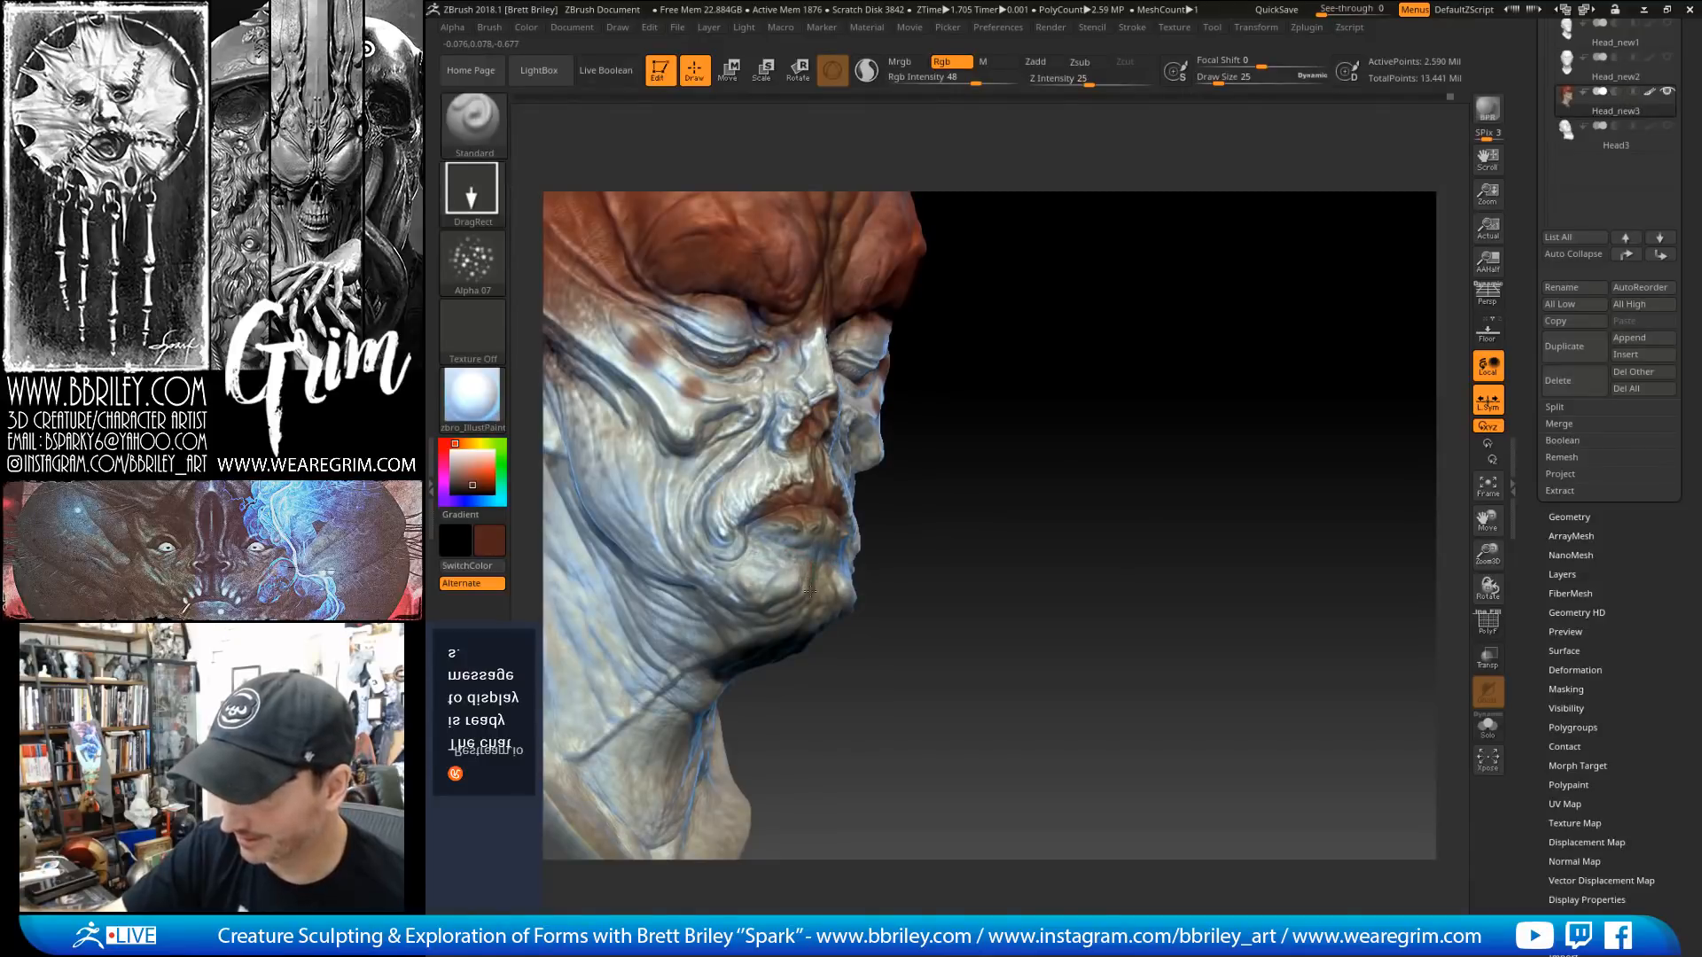
{"action": "left_click_drag", "start_coordinate": [915, 627], "coordinate": [800, 583]}
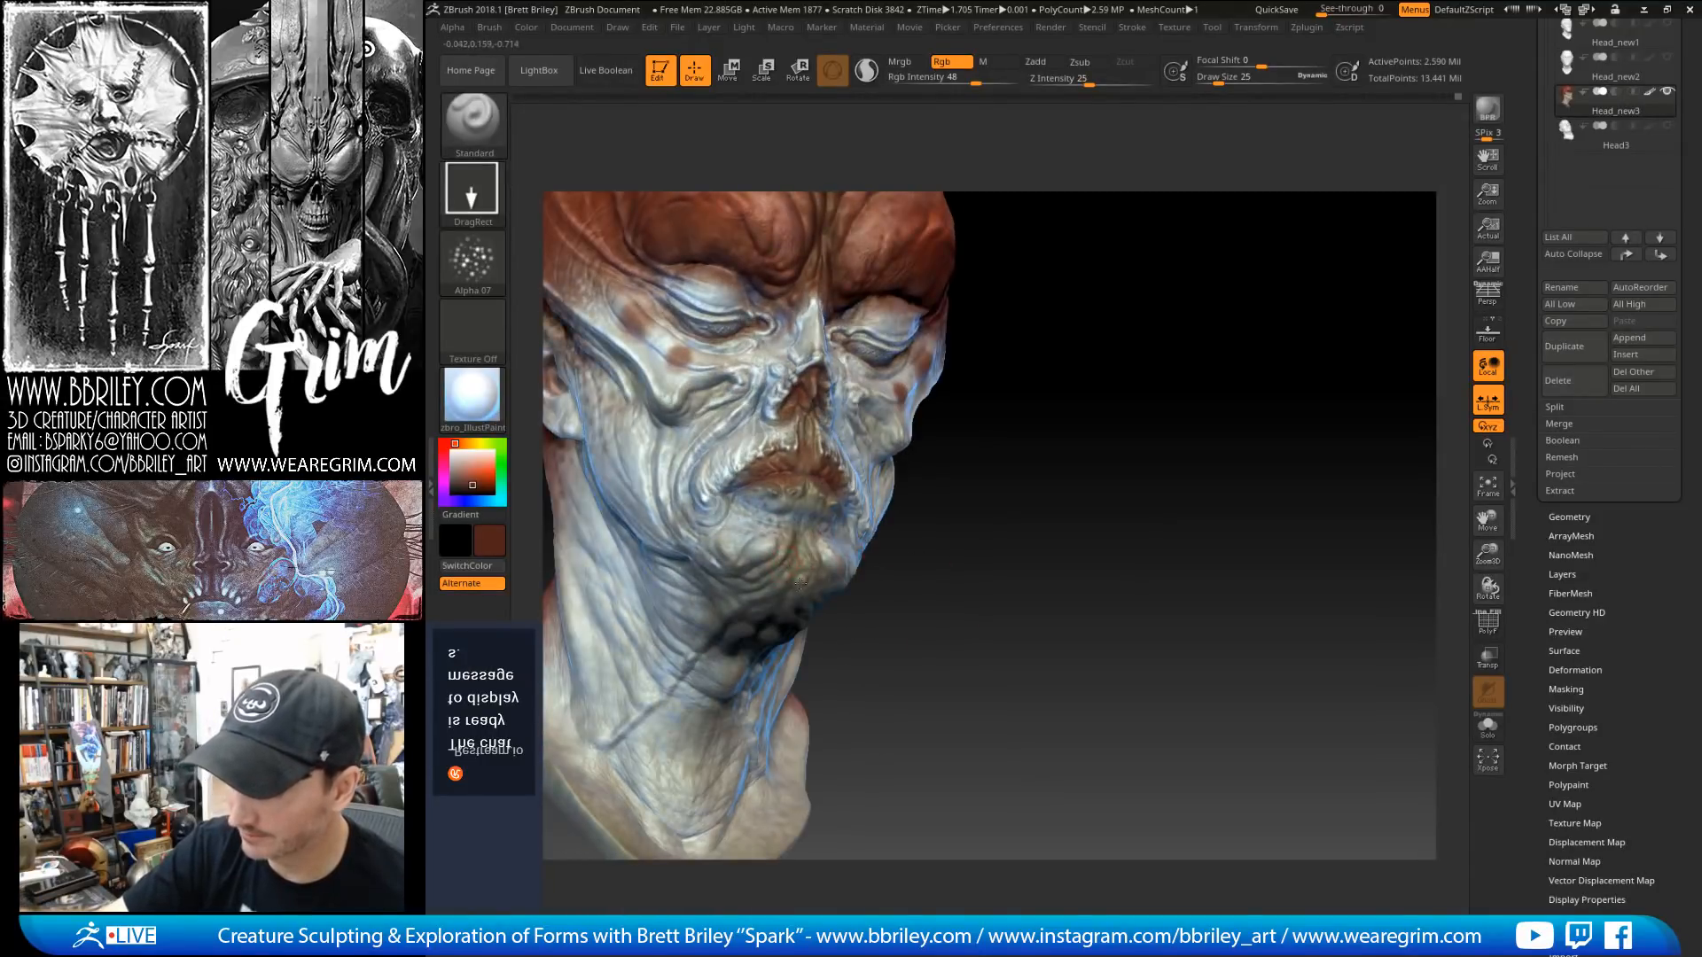
{"action": "left_click_drag", "start_coordinate": [891, 635], "coordinate": [882, 514]}
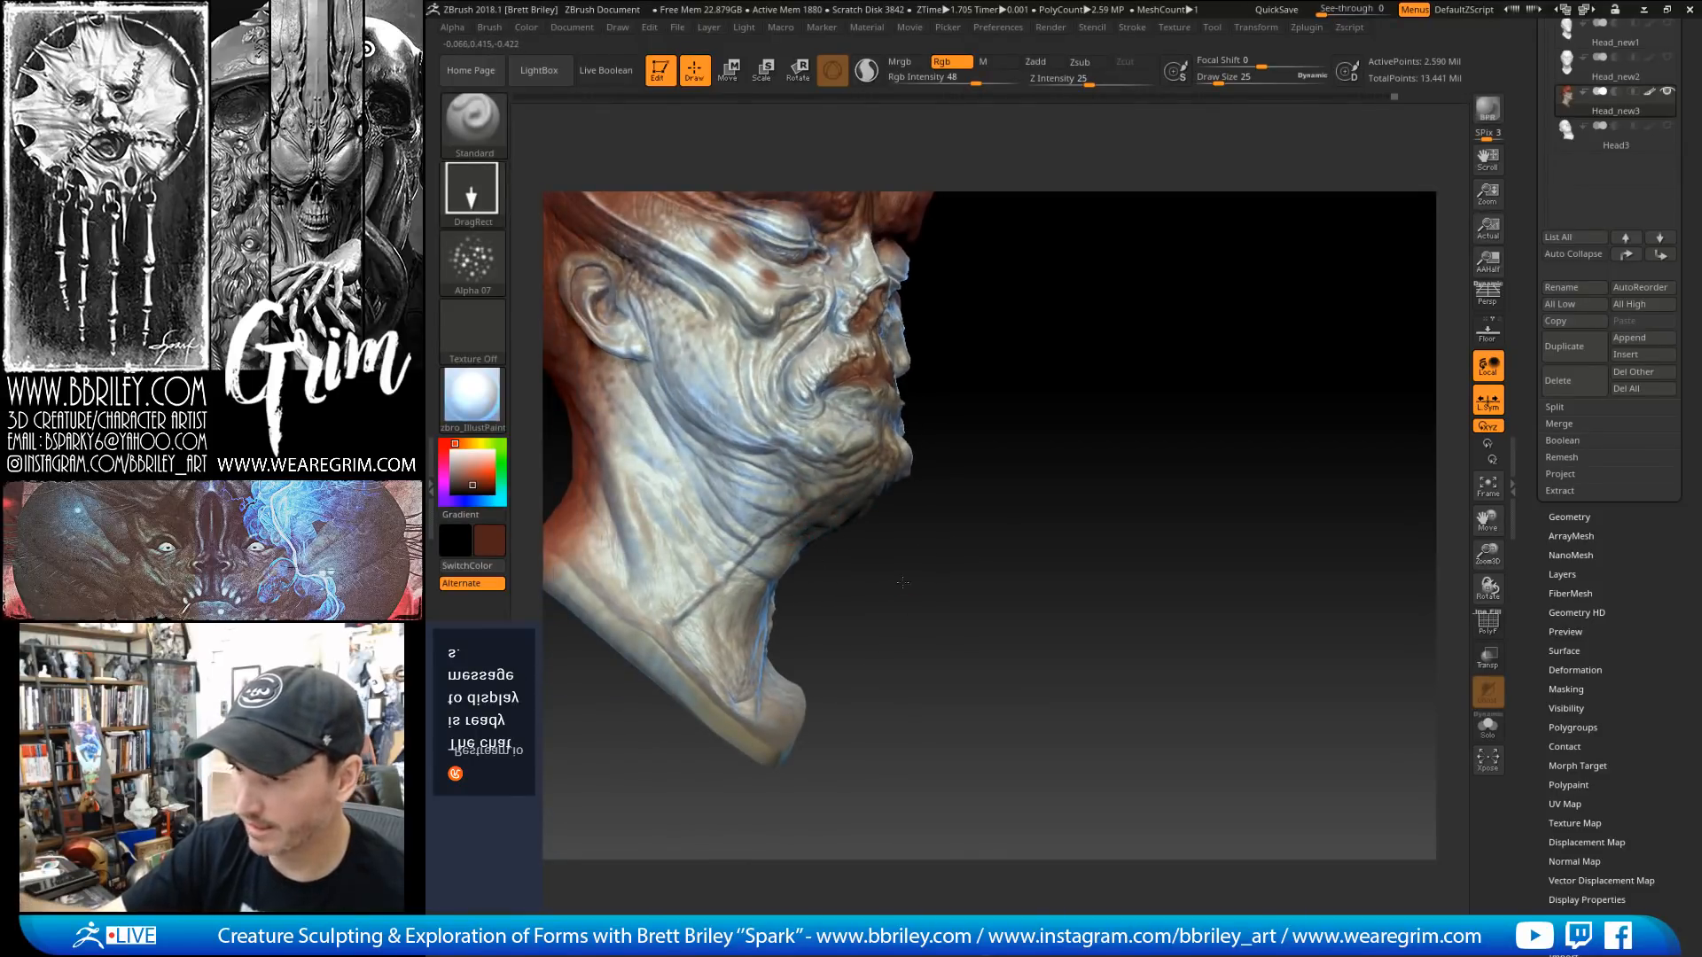
{"action": "left_click_drag", "start_coordinate": [902, 582], "coordinate": [802, 554]}
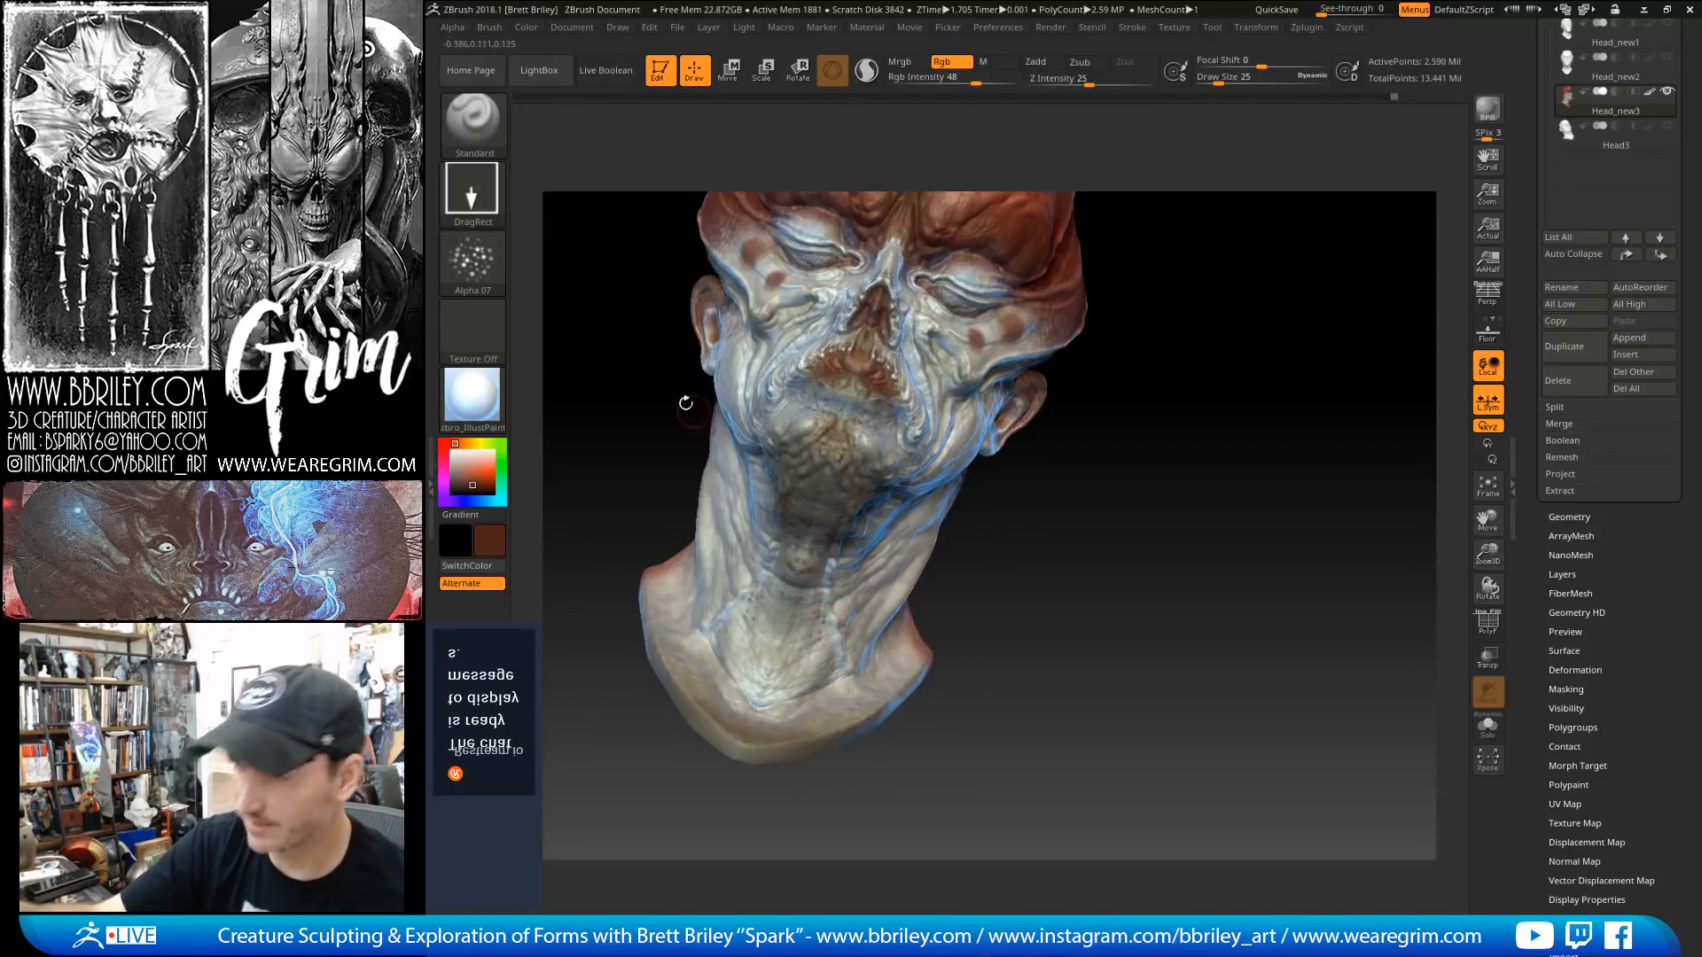
Step: Switch to Alpha 01, lower the RGB intensity to 32, and tint the front of the throat with soft reddish-brown patches
{"action": "left_click", "coordinate": [472, 262]}
{"action": "left_click", "coordinate": [653, 251]}
{"action": "left_click", "coordinate": [472, 262]}
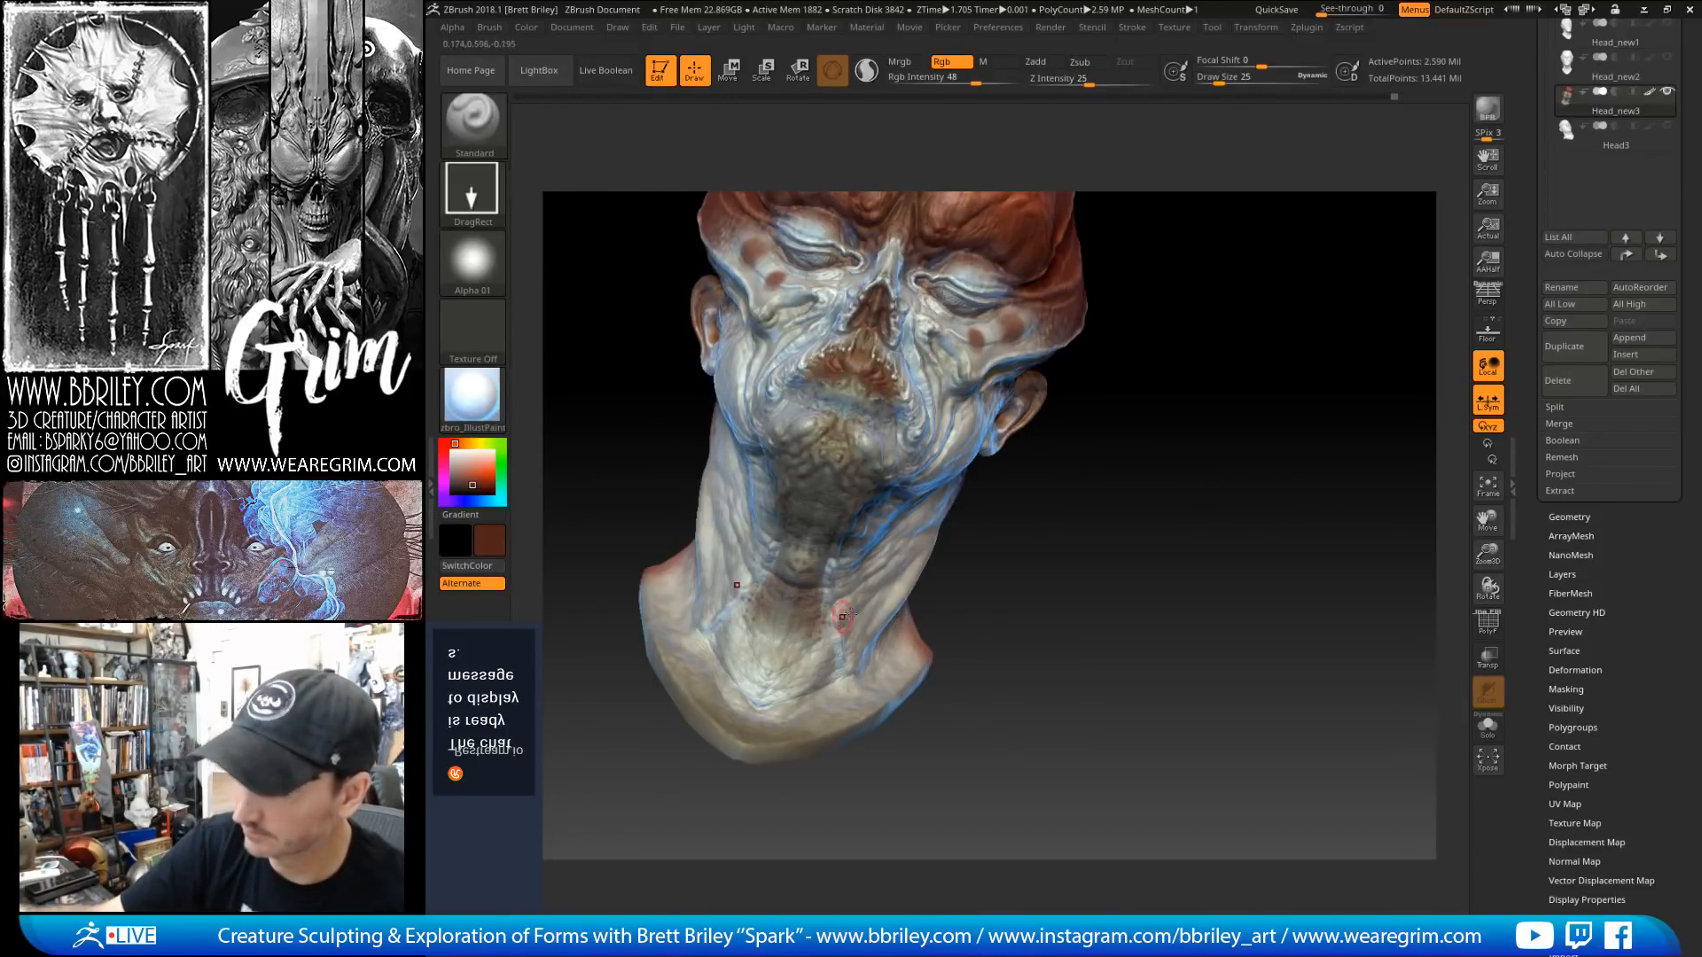
{"action": "left_click_drag", "start_coordinate": [1022, 620], "coordinate": [1094, 677]}
{"action": "left_click_drag", "start_coordinate": [955, 81], "coordinate": [960, 83]}
{"action": "mouse_move", "coordinate": [739, 653]}
{"action": "left_mouse_down"}
{"action": "mouse_move", "coordinate": [798, 743]}
{"action": "mouse_move", "coordinate": [790, 721]}
{"action": "left_mouse_up"}
{"action": "left_click_drag", "start_coordinate": [1019, 727], "coordinate": [895, 718]}
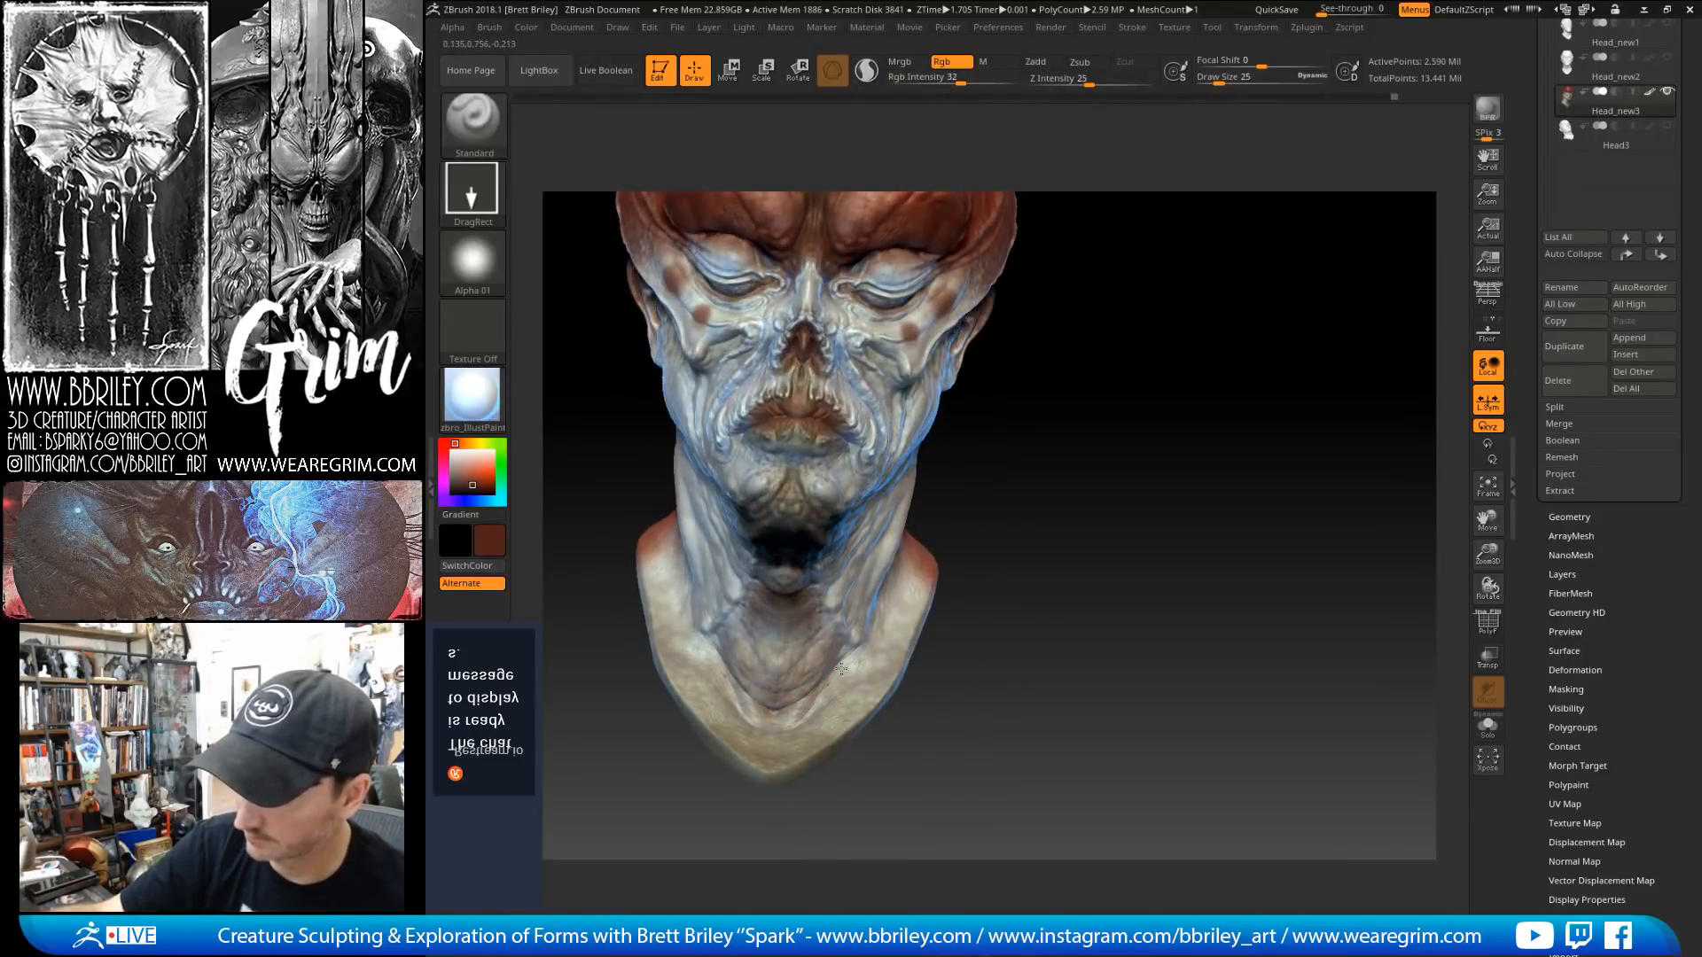
Step: Sample a greyish brown from the model and dab it over the lower throat and collar area
{"action": "left_click_drag", "start_coordinate": [939, 667], "coordinate": [975, 615]}
{"action": "key", "text": "c"}
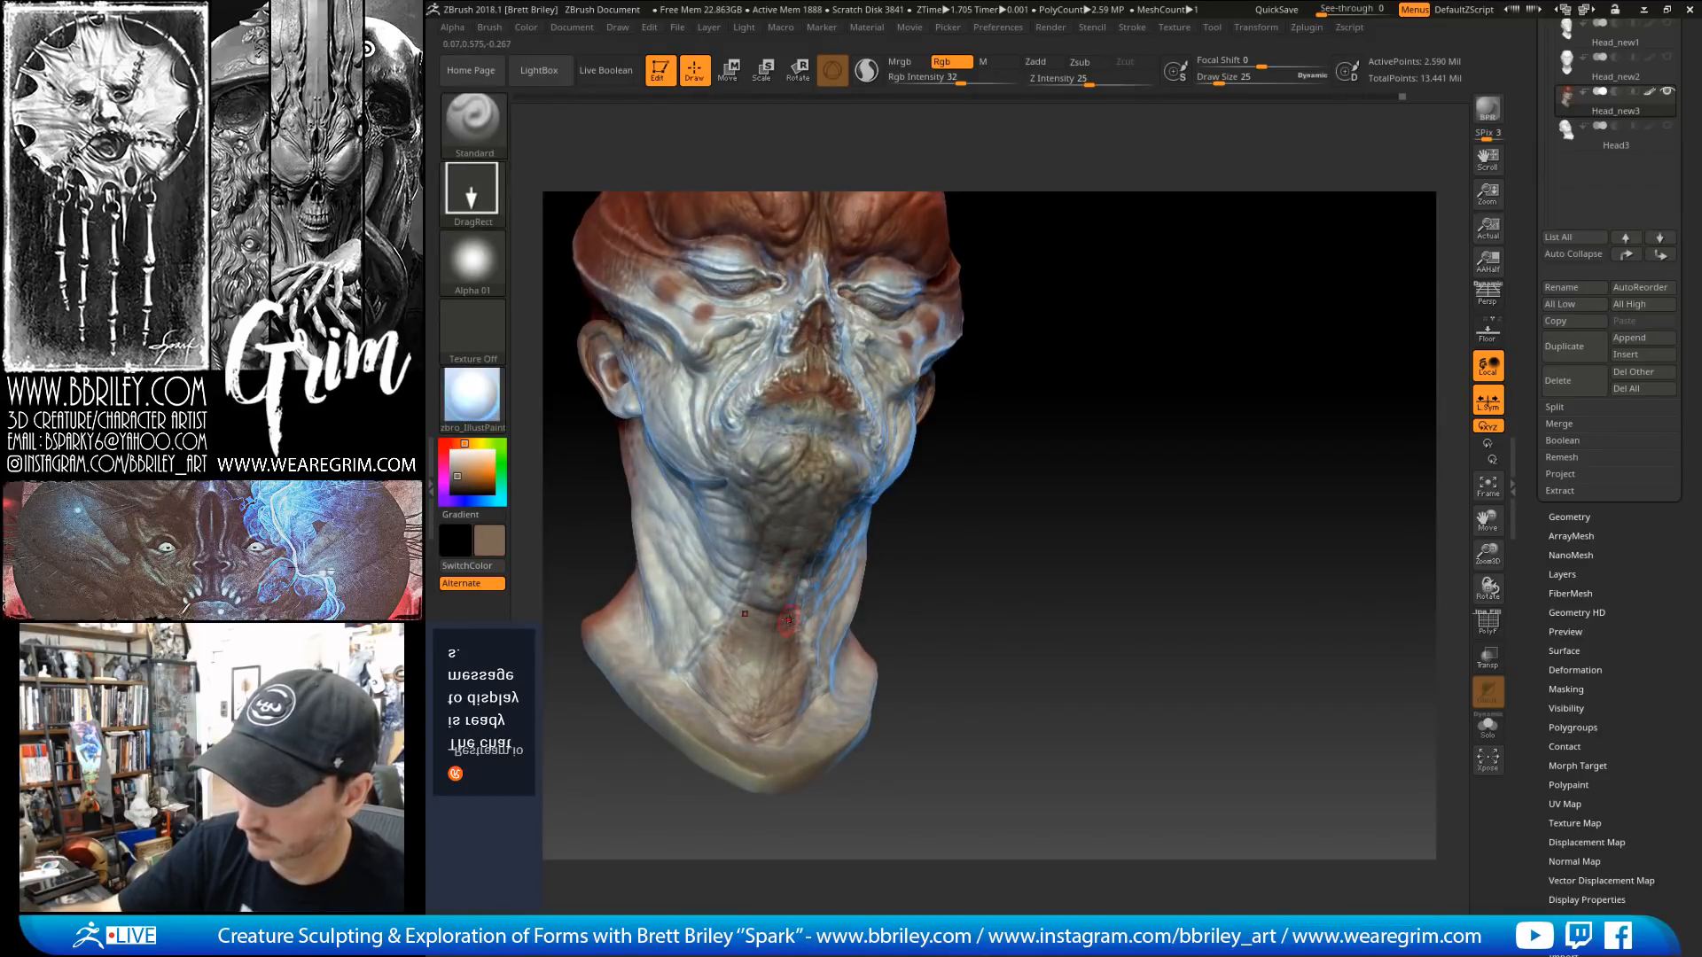
{"action": "left_click_drag", "start_coordinate": [913, 723], "coordinate": [1019, 764]}
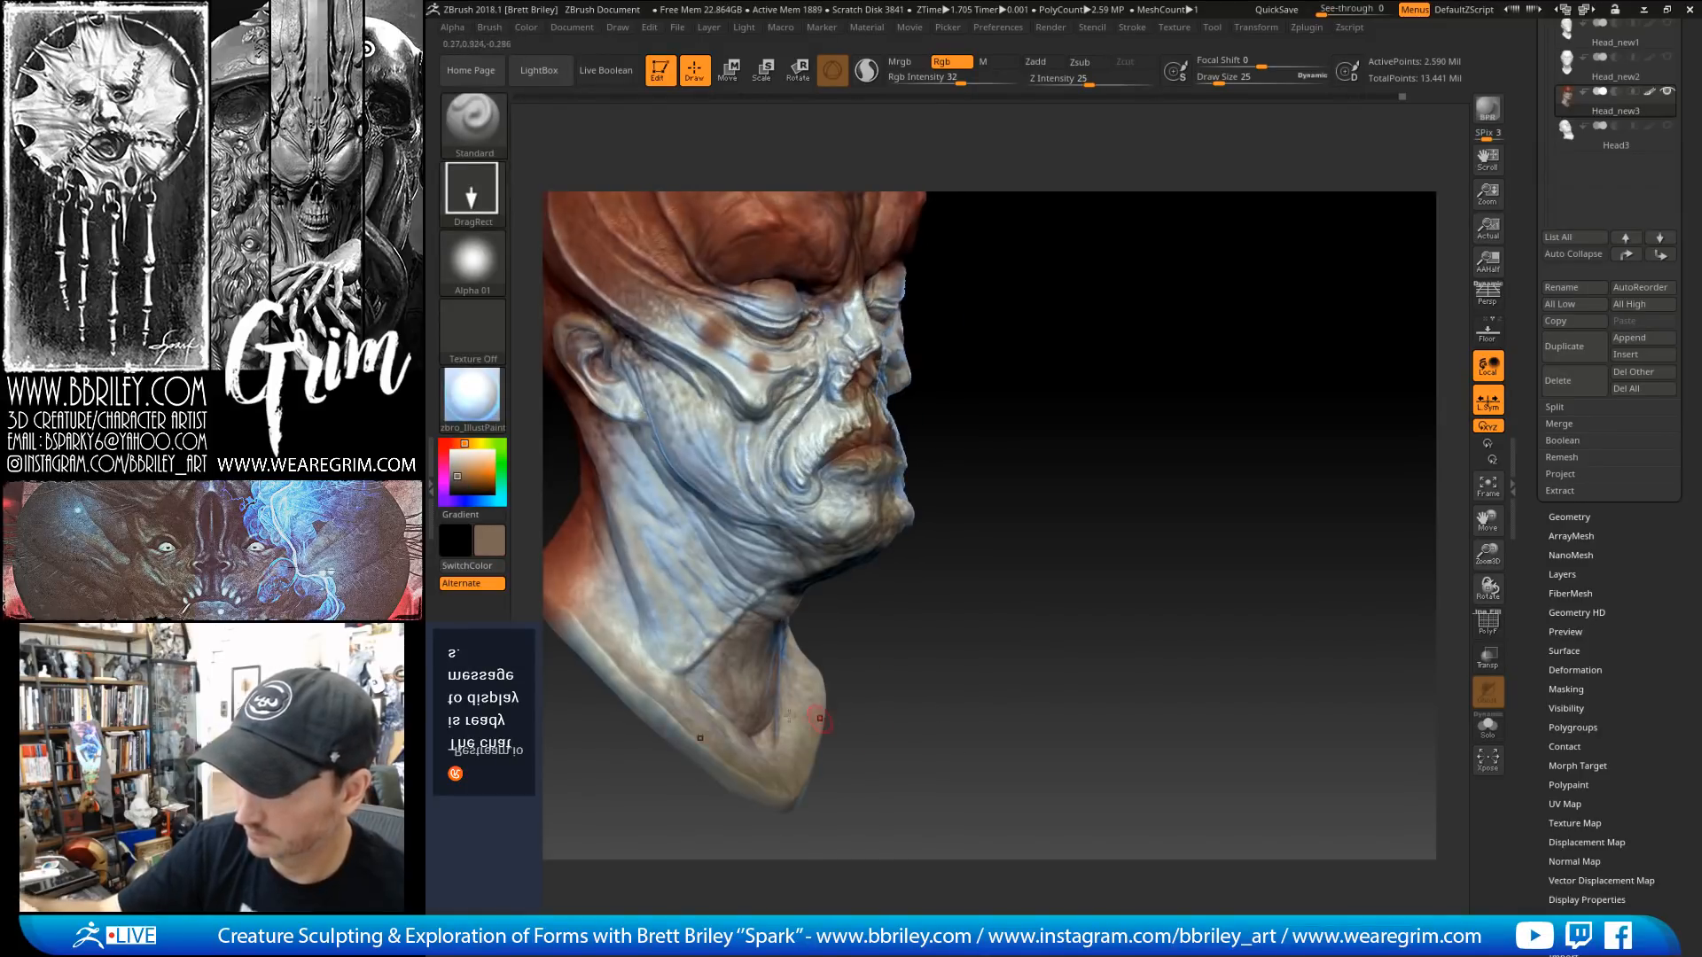
{"action": "left_click_drag", "start_coordinate": [703, 694], "coordinate": [709, 702]}
{"action": "left_click_drag", "start_coordinate": [948, 719], "coordinate": [895, 678]}
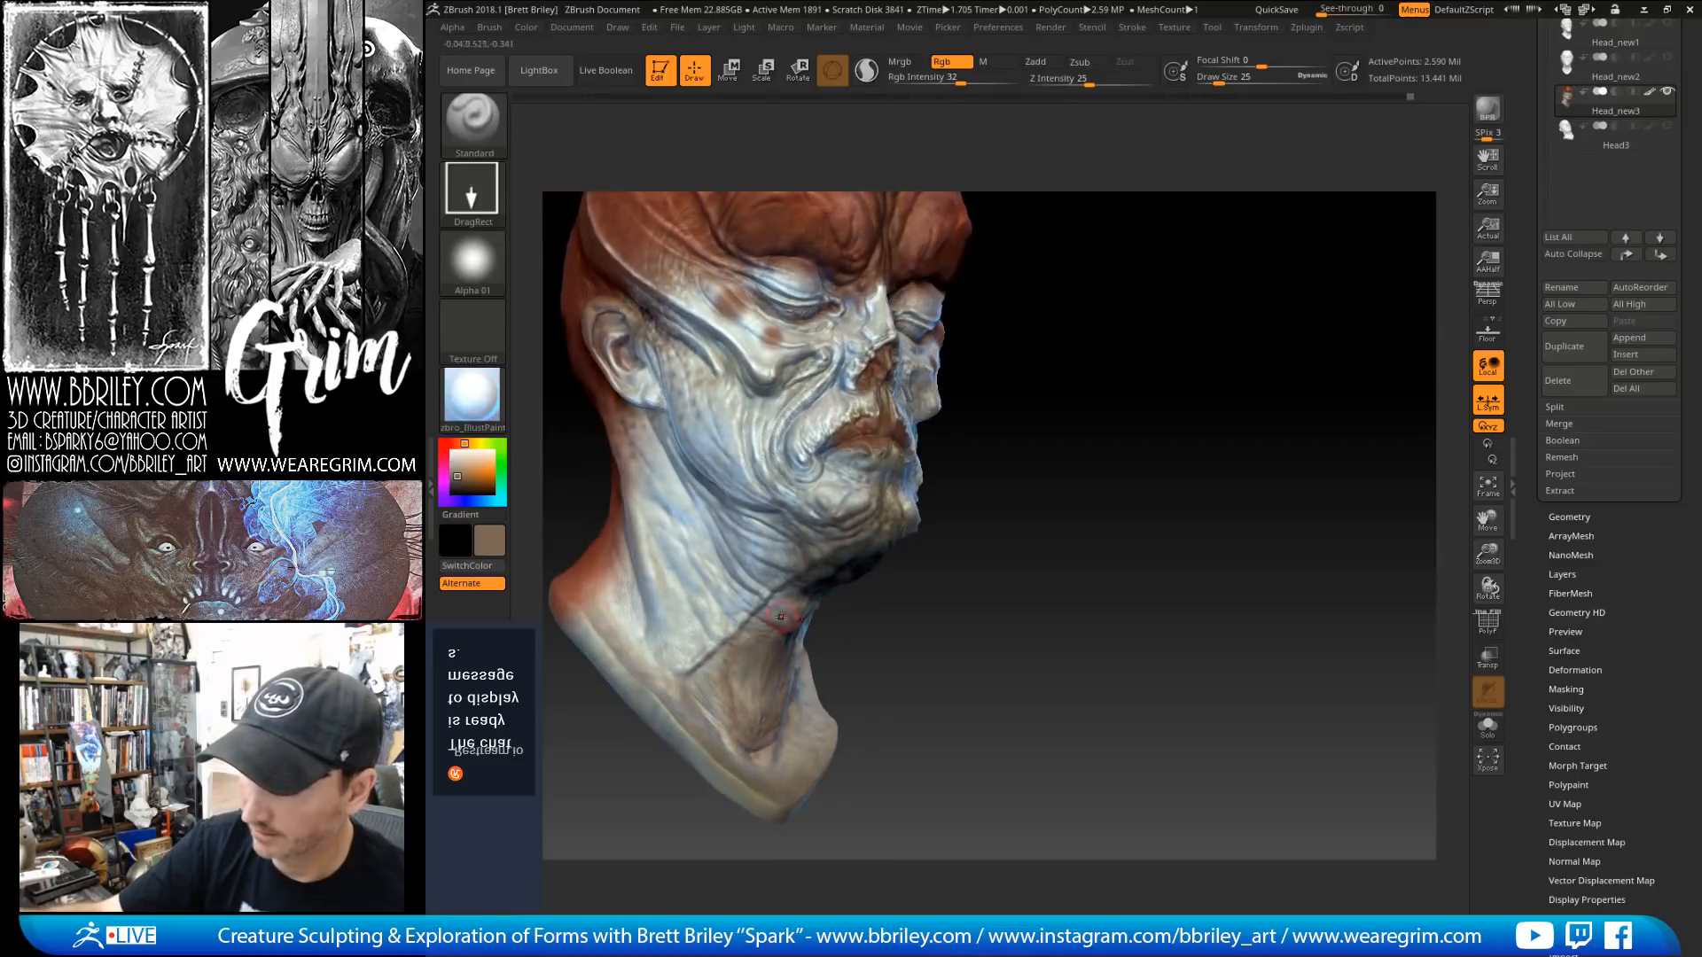
Step: Sample an off-white from the model and lighten patches on the throat and collar area
{"action": "left_click_drag", "start_coordinate": [983, 640], "coordinate": [975, 523]}
{"action": "key", "text": "c"}
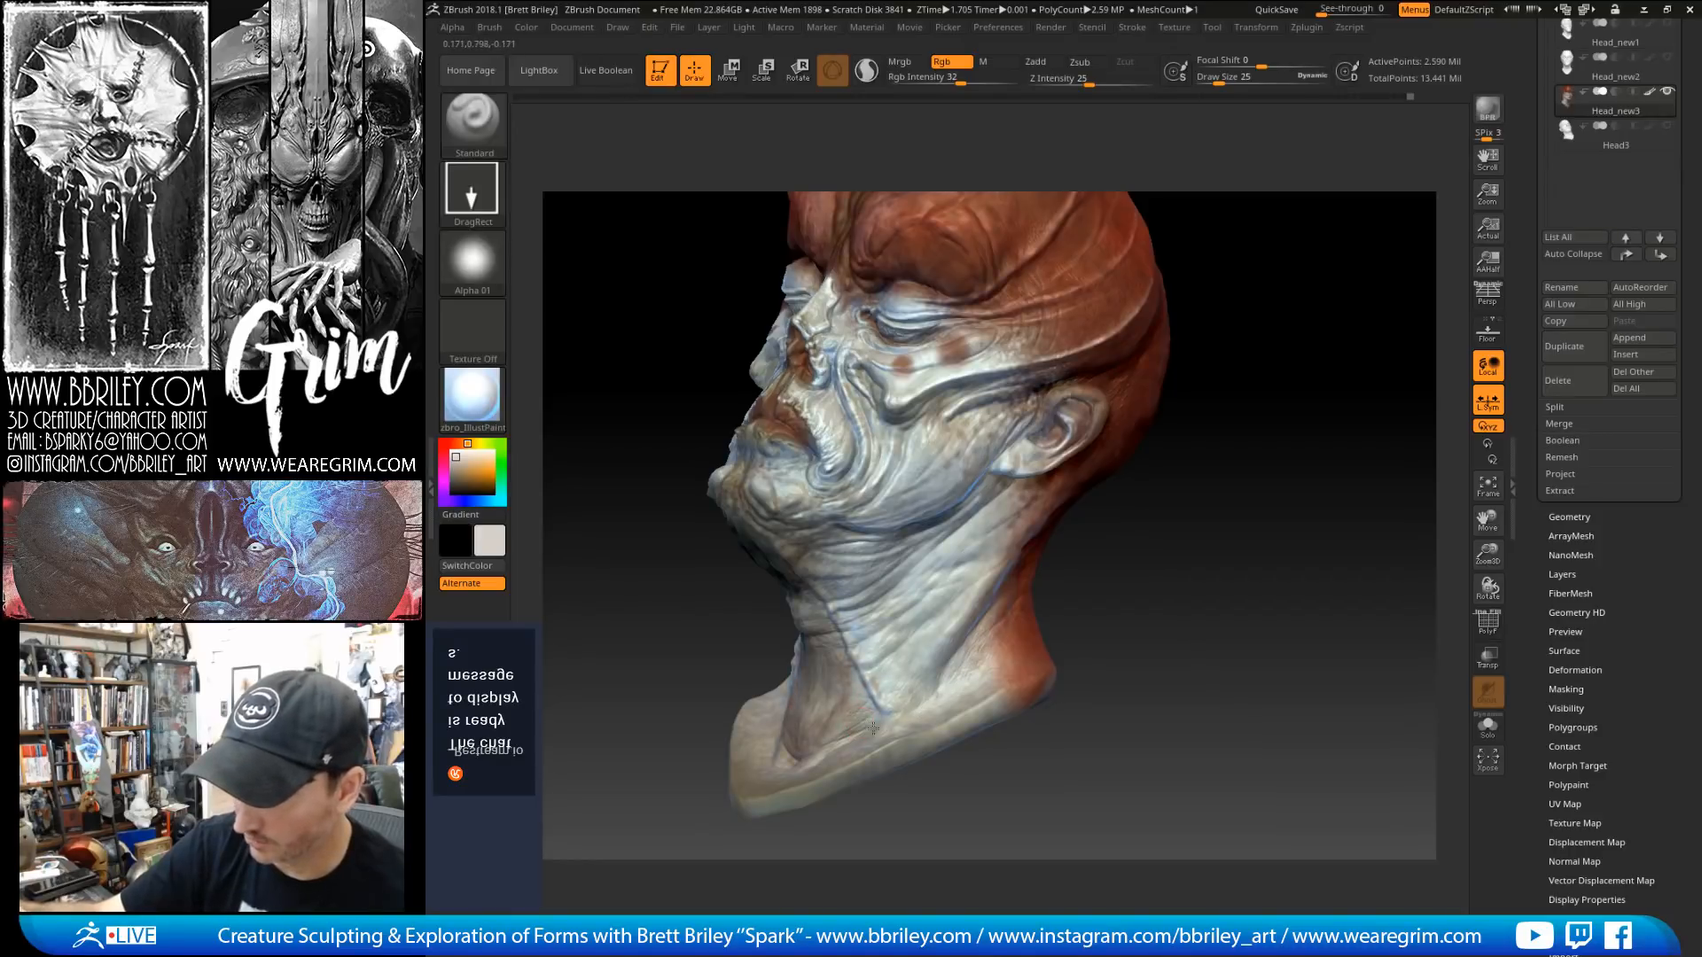
{"action": "right_click_drag", "start_coordinate": [860, 690], "coordinate": [1079, 743]}
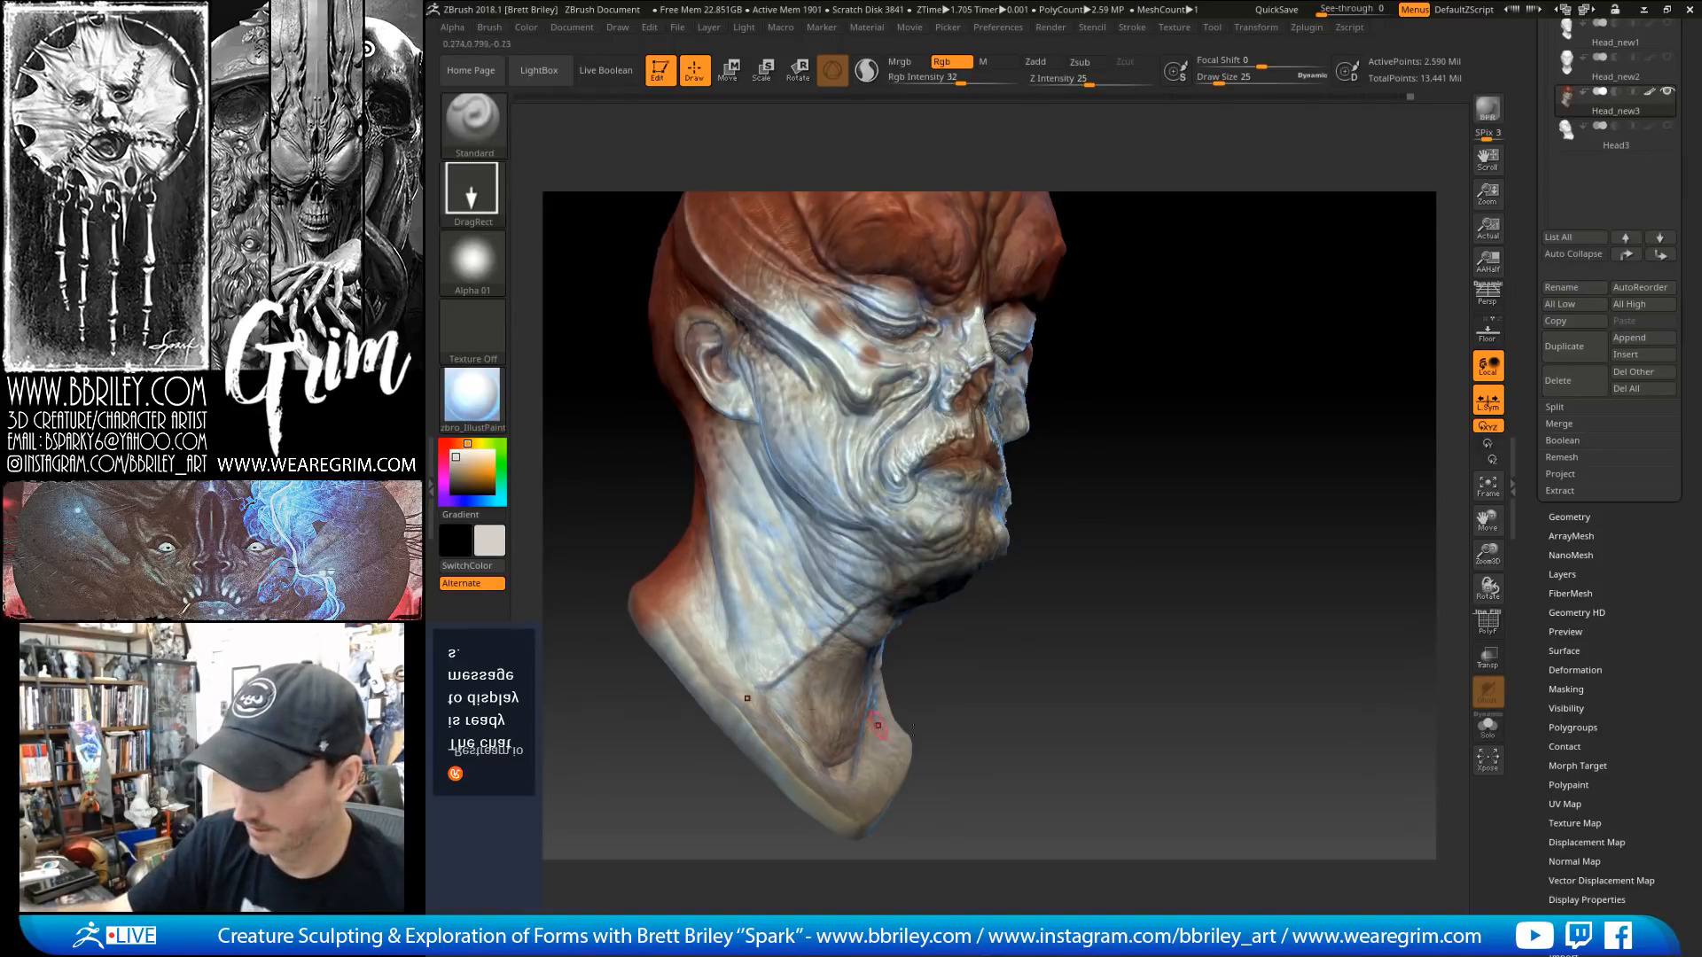
{"action": "right_click_drag", "start_coordinate": [880, 730], "coordinate": [824, 709]}
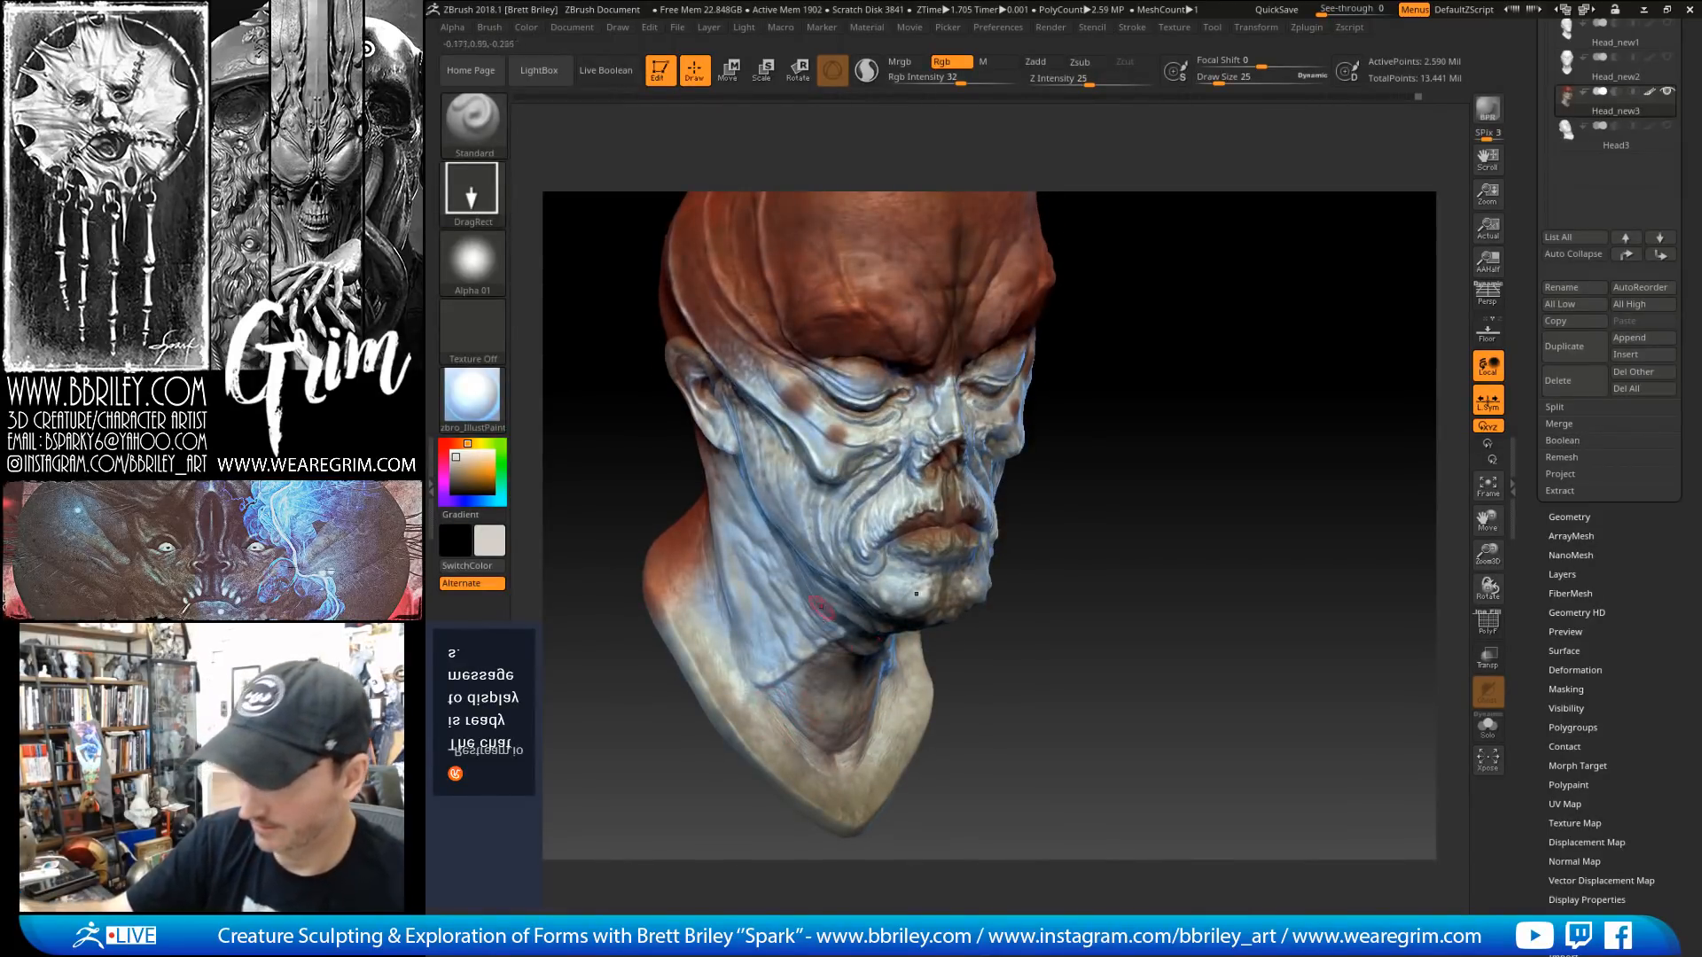
Step: Switch to Alpha 30, sample a greyish brown from the model, and mottle the lower neck and collar
{"action": "left_click", "coordinate": [499, 273]}
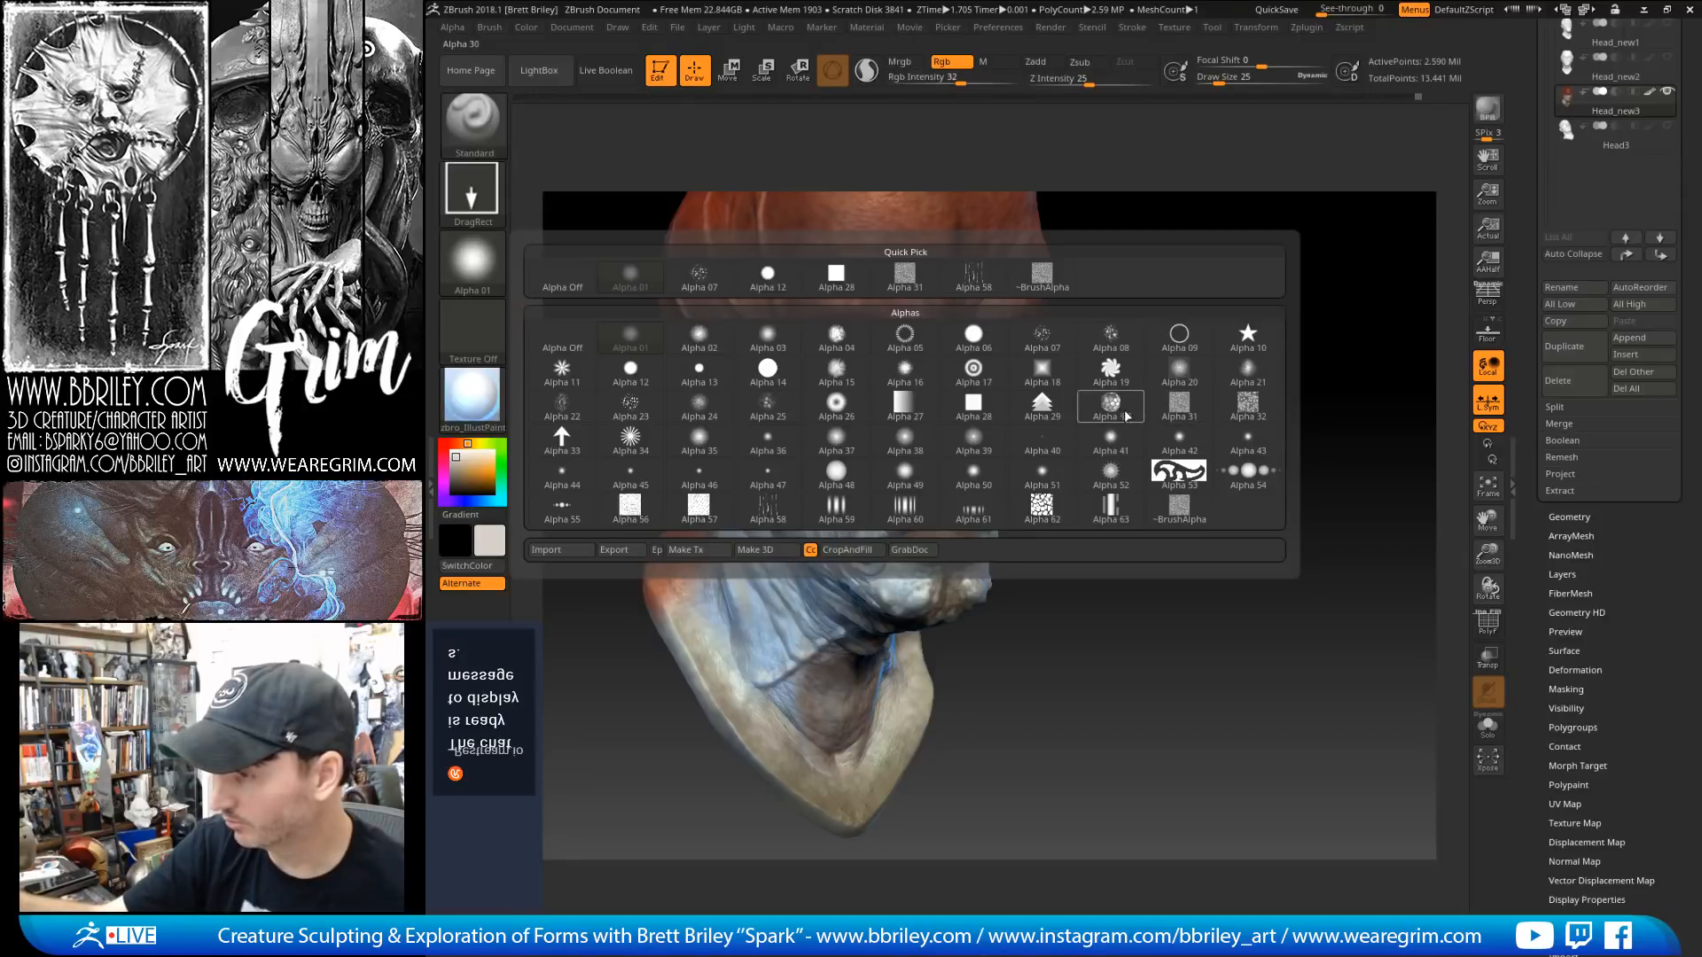
{"action": "left_click", "coordinate": [1111, 403]}
{"action": "mouse_move", "coordinate": [729, 691]}
{"action": "left_mouse_down"}
{"action": "mouse_move", "coordinate": [717, 700]}
{"action": "mouse_move", "coordinate": [798, 729]}
{"action": "mouse_move", "coordinate": [828, 696]}
{"action": "left_mouse_up"}
{"action": "mouse_move", "coordinate": [1010, 700]}
{"action": "left_mouse_down"}
{"action": "mouse_move", "coordinate": [807, 687]}
{"action": "mouse_move", "coordinate": [841, 704]}
{"action": "left_mouse_up"}
{"action": "key", "text": "c"}
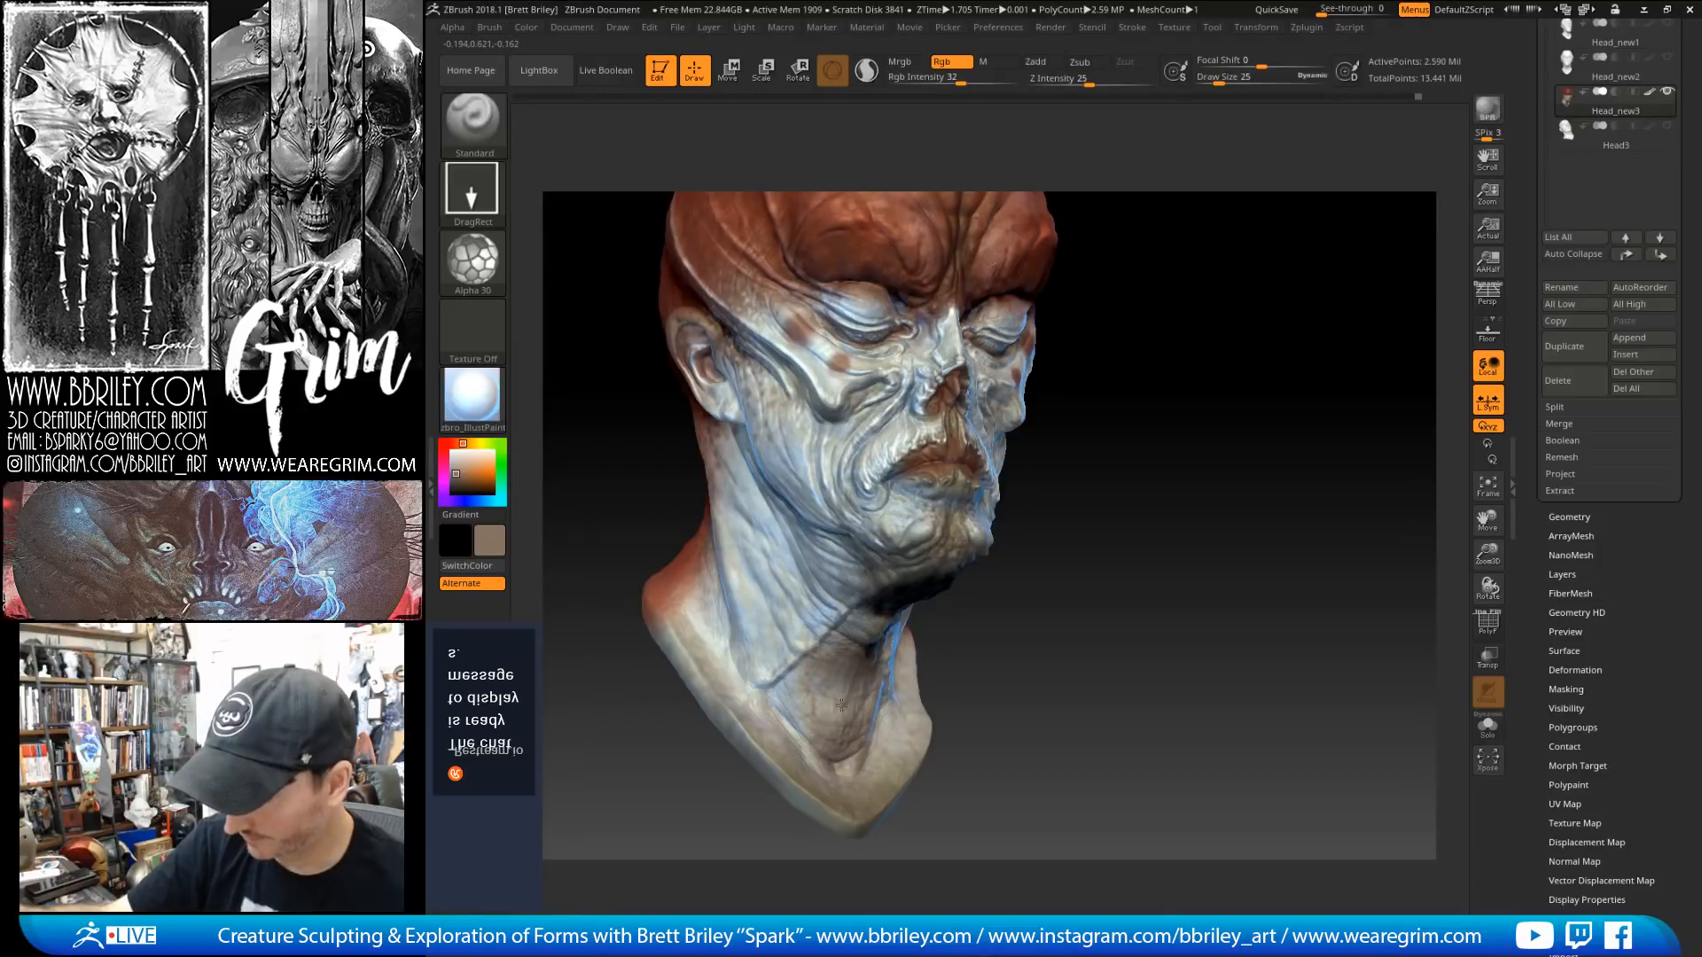
{"action": "left_click_drag", "start_coordinate": [1027, 663], "coordinate": [722, 620]}
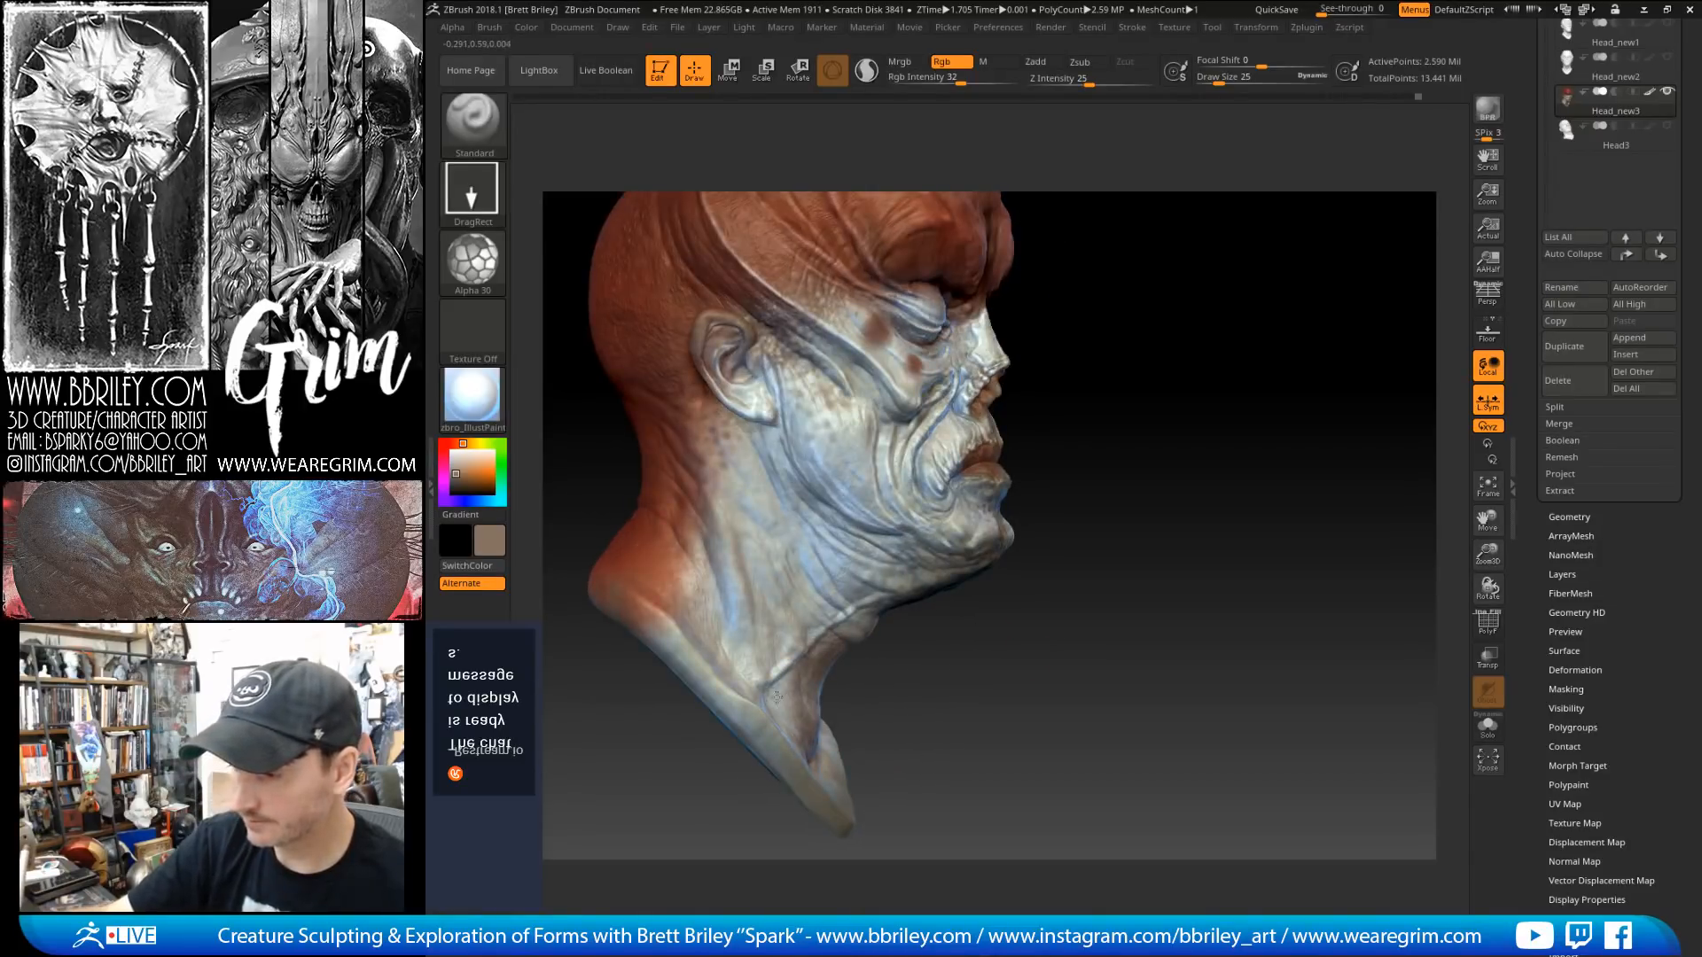
Step: Sample a reddish brown from the model and stamp it on the neck below and behind the ear
{"action": "key", "text": "c"}
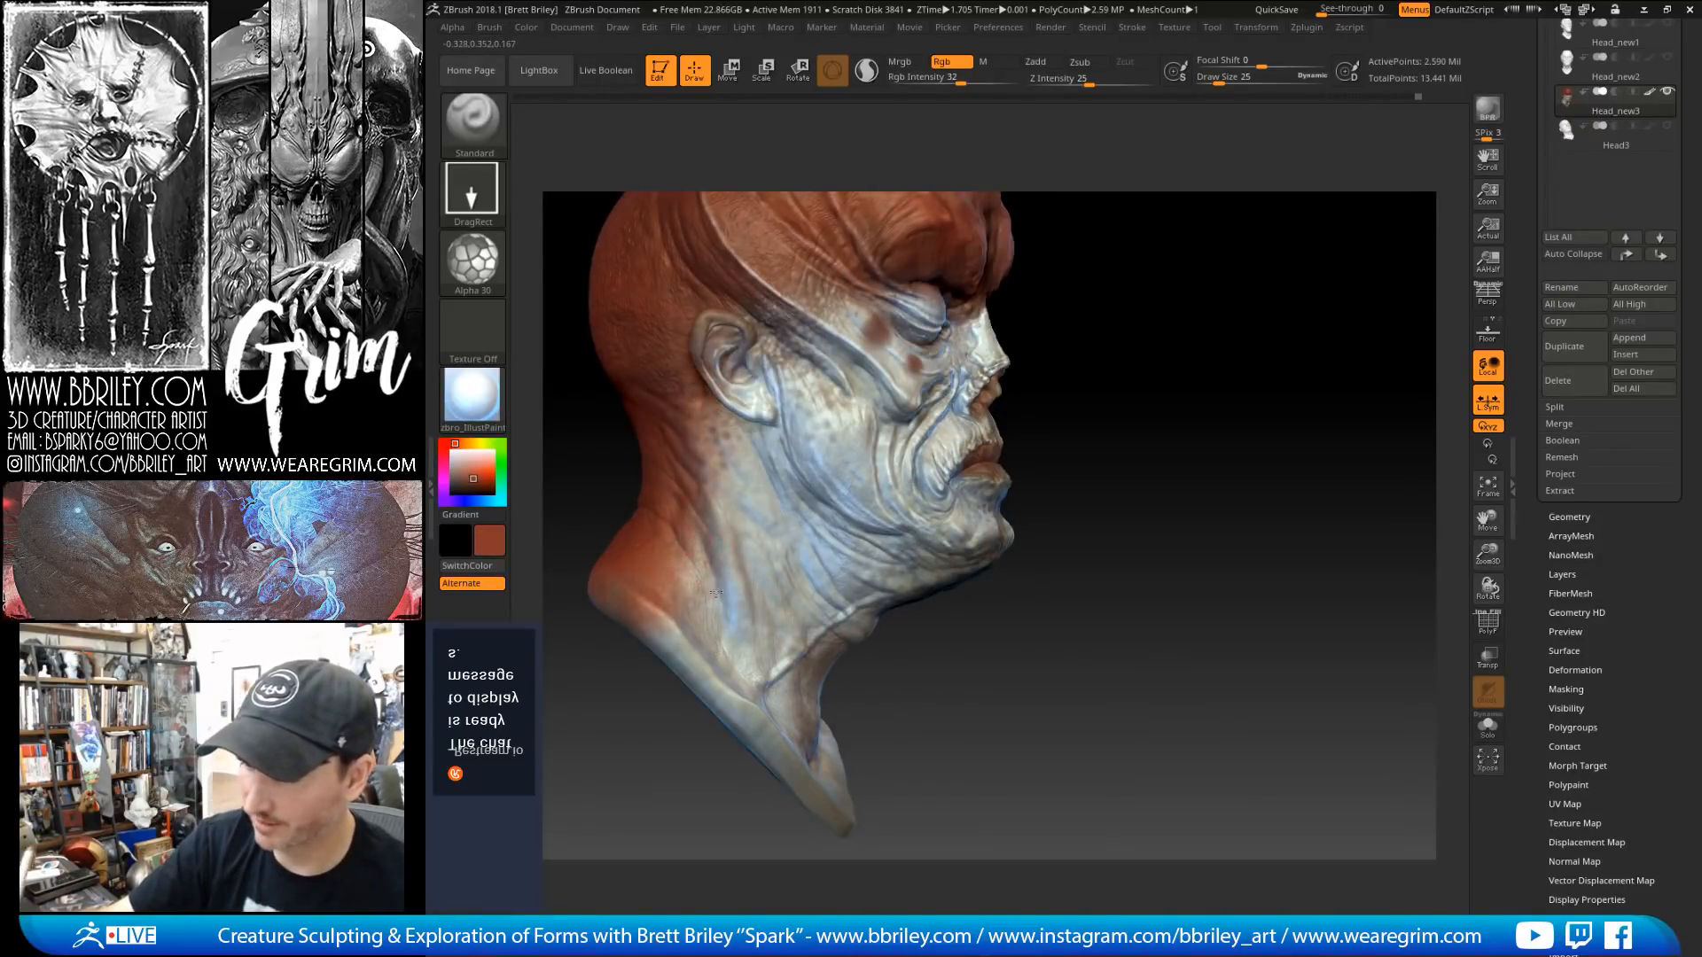
{"action": "left_click_drag", "start_coordinate": [732, 441], "coordinate": [744, 460]}
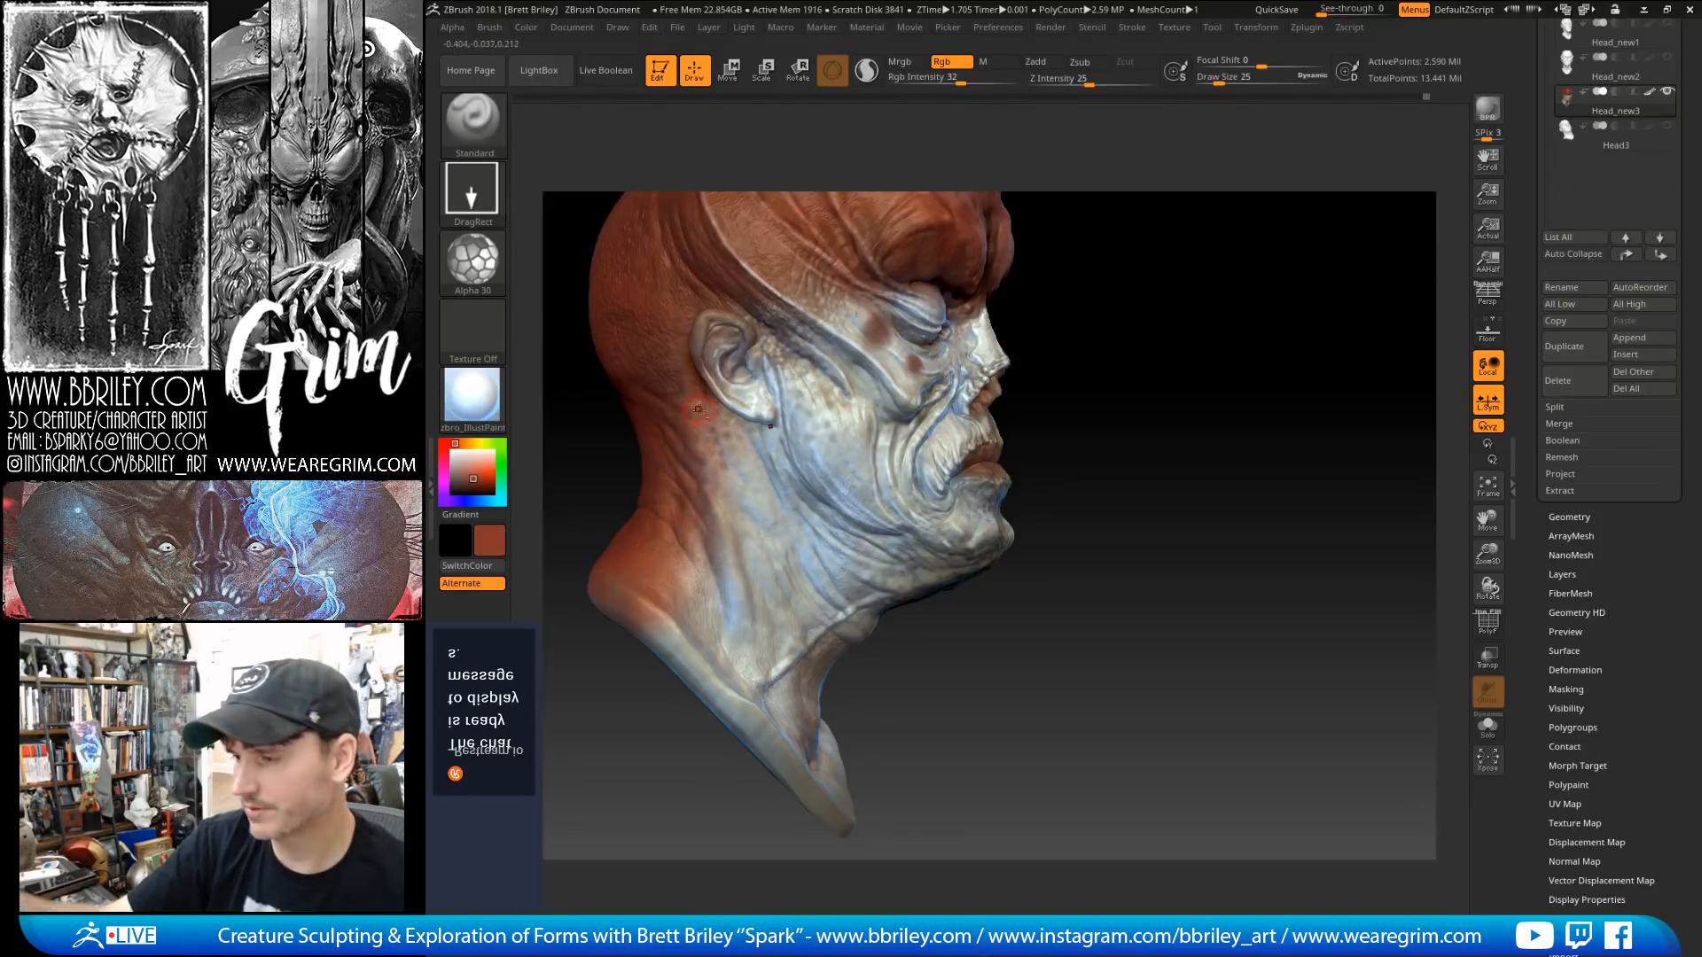
{"action": "mouse_move", "coordinate": [1153, 253]}
{"action": "left_mouse_down", "text": "alt"}
{"action": "mouse_move", "coordinate": [1171, 361]}
{"action": "mouse_move", "coordinate": [1127, 353]}
{"action": "left_mouse_up", "text": "alt"}
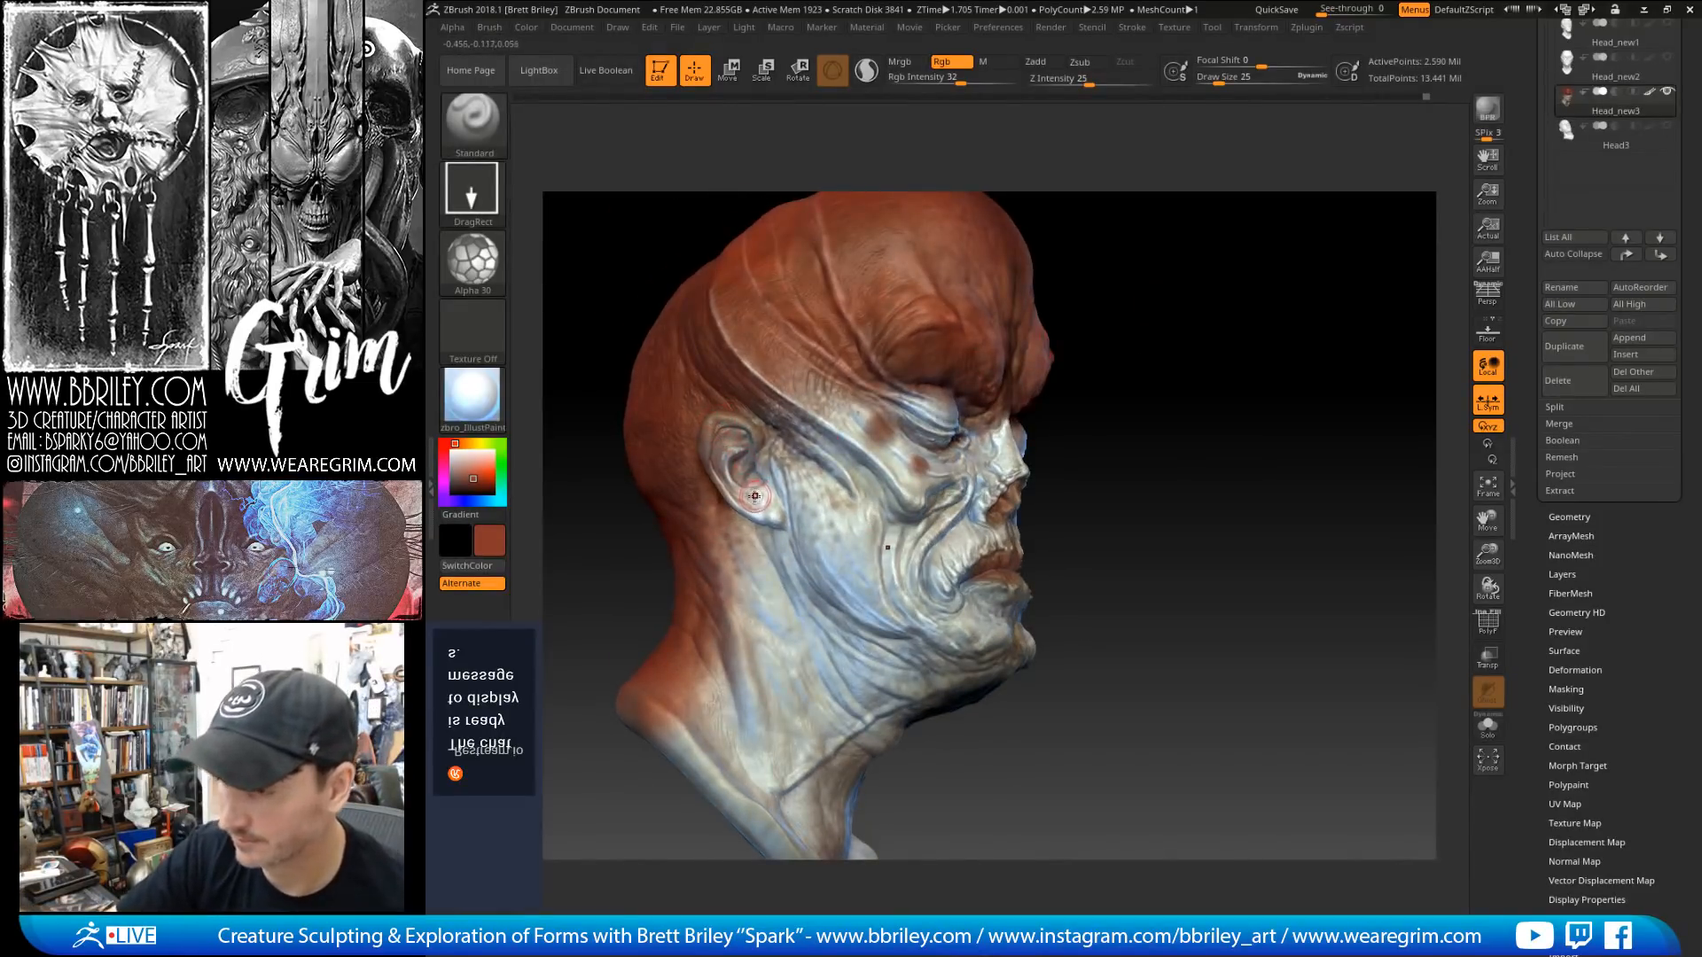
Step: Sample a light warm grey from the model and stamp it over the ear and the skin in front of it
{"action": "key", "text": "c"}
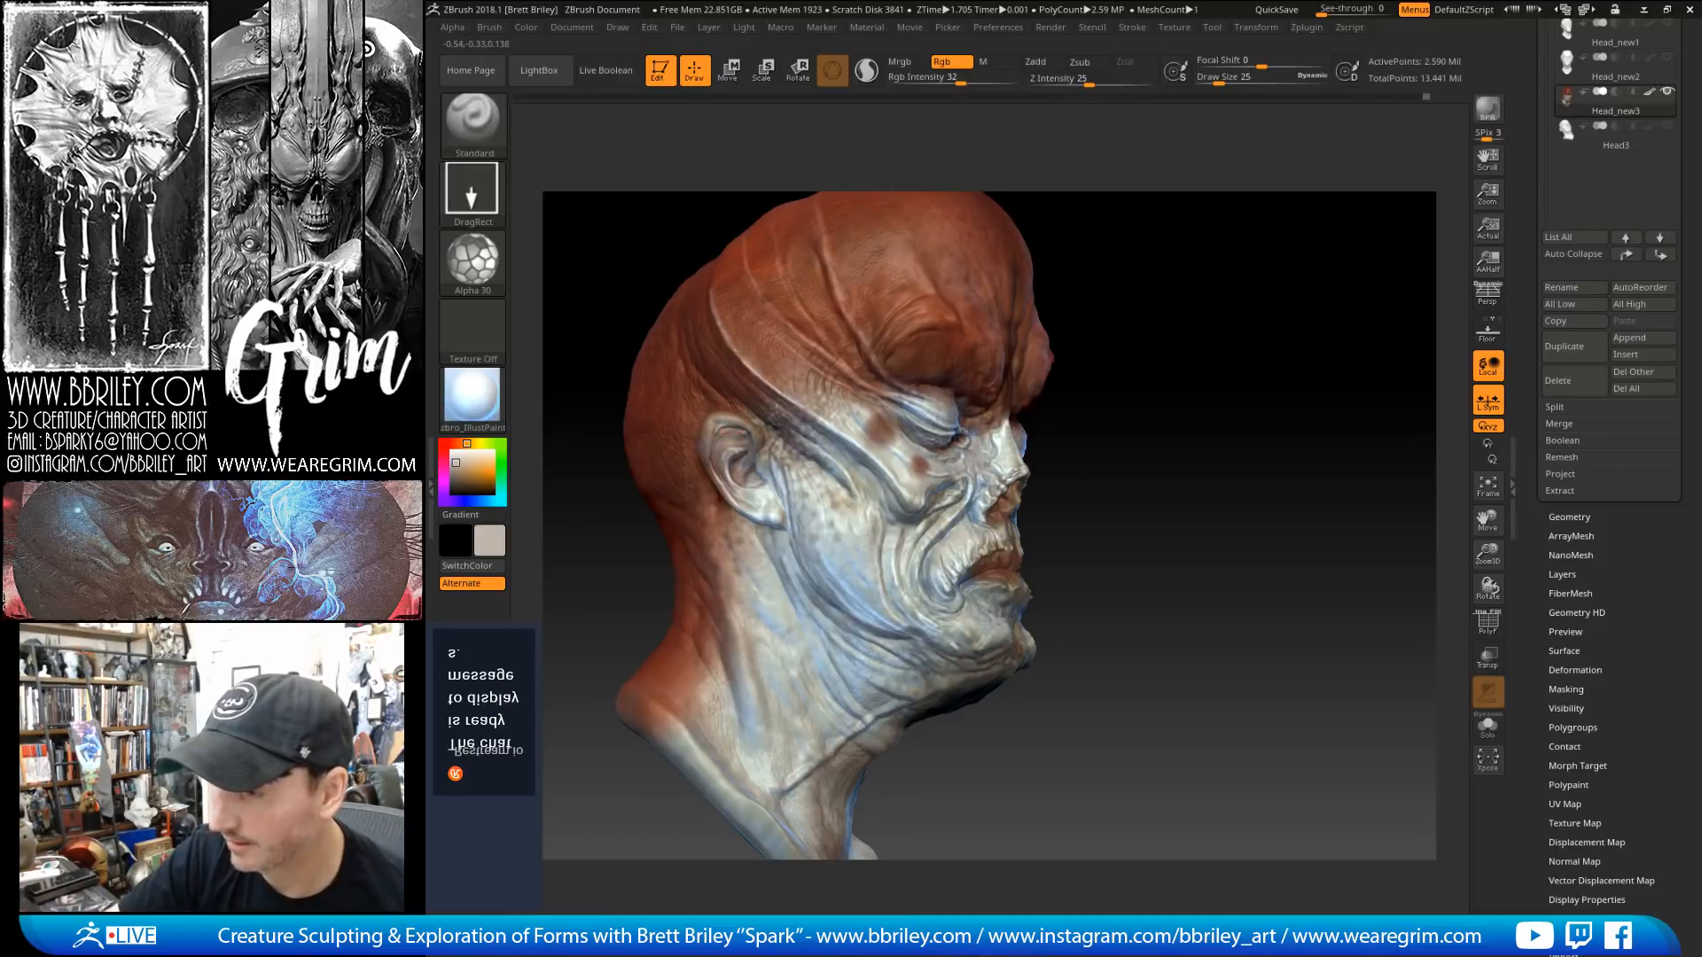
{"action": "left_click_drag", "start_coordinate": [753, 432], "coordinate": [755, 440]}
{"action": "left_click_drag", "start_coordinate": [1157, 359], "coordinate": [1116, 359]}
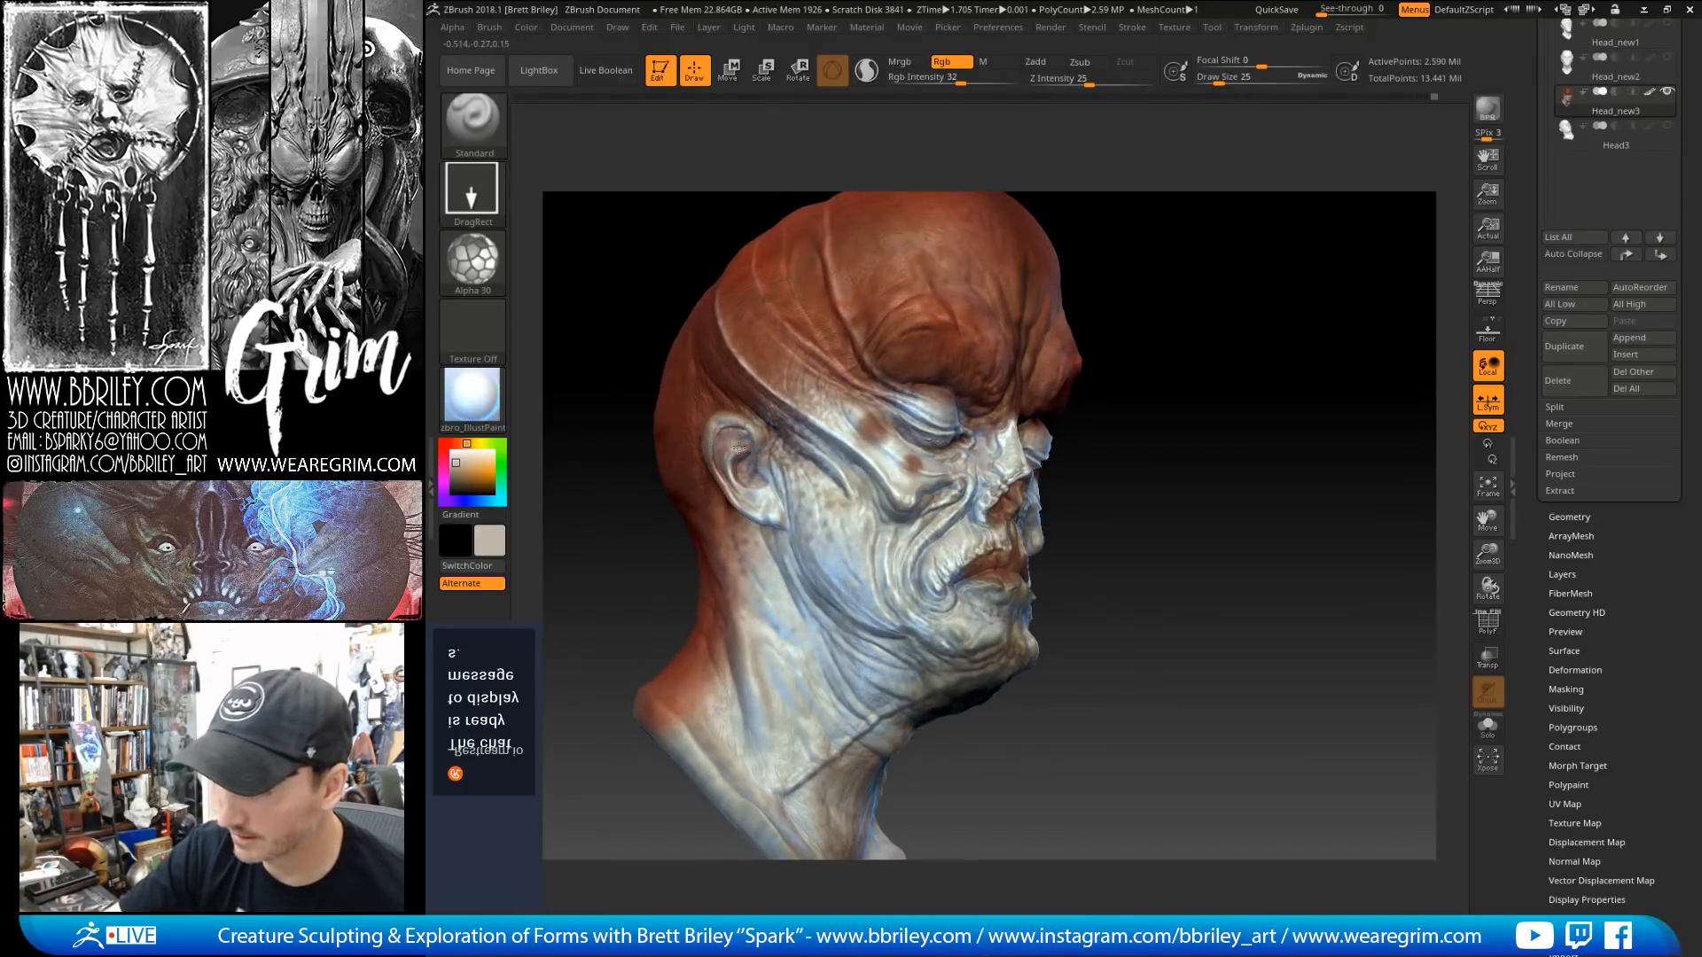
{"action": "left_click_drag", "start_coordinate": [1090, 333], "coordinate": [1120, 333]}
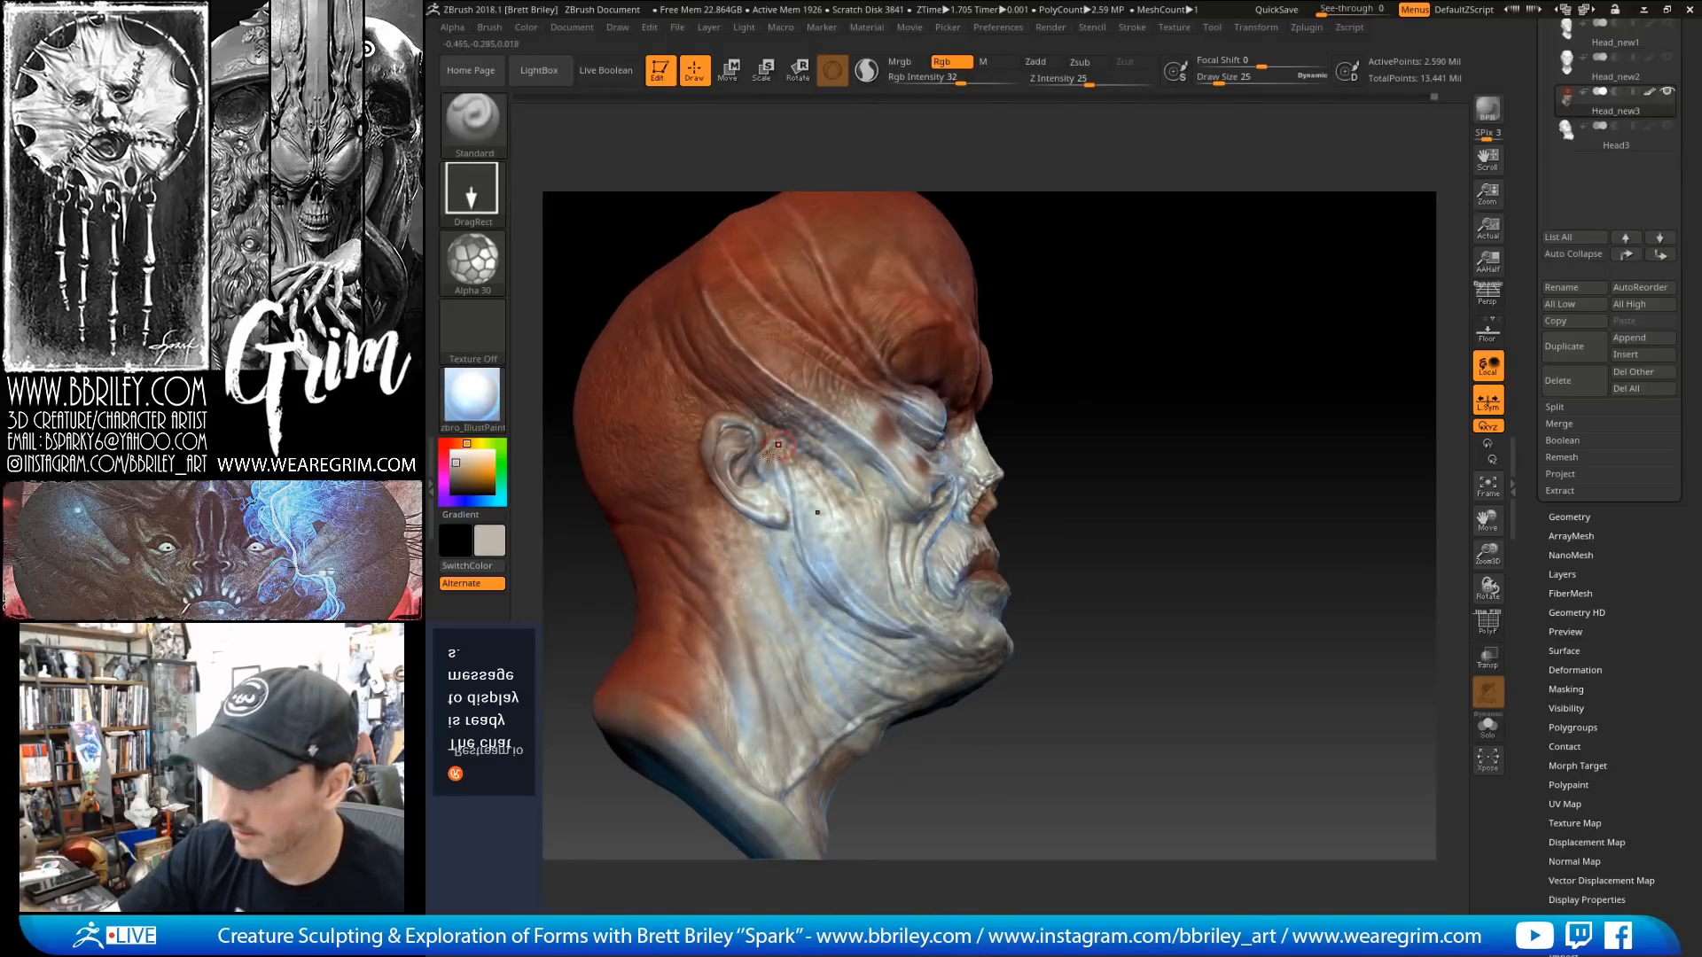
Step: Adjust the form at the temple in front of the ear with the Move brush
{"action": "key", "text": "b"}
{"action": "key", "text": "m"}
{"action": "key", "text": "v"}
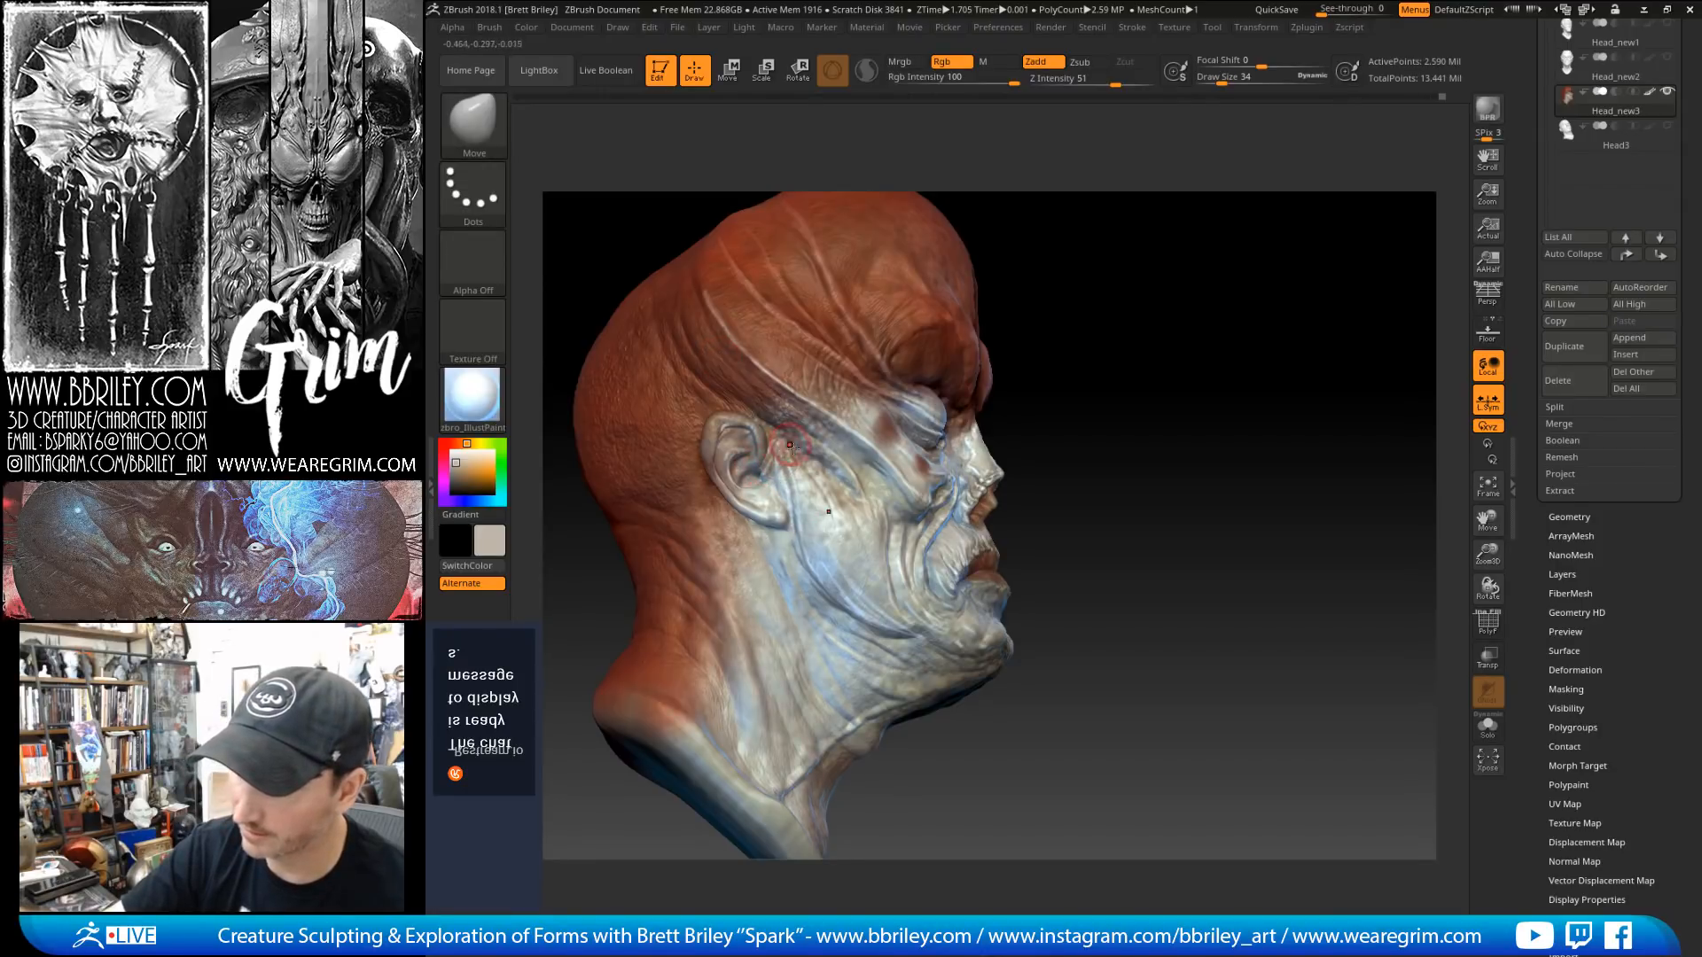
{"action": "mouse_move", "coordinate": [1072, 314]}
{"action": "left_mouse_down"}
{"action": "mouse_move", "coordinate": [1111, 355]}
{"action": "mouse_move", "coordinate": [1074, 338]}
{"action": "left_mouse_up"}
Step: Return to the Standard brush, sample a dark red from the model, and stamp it over the temple and scalp at draw size 47
{"action": "key", "text": "b"}
{"action": "key", "text": "s"}
{"action": "key", "text": "t"}
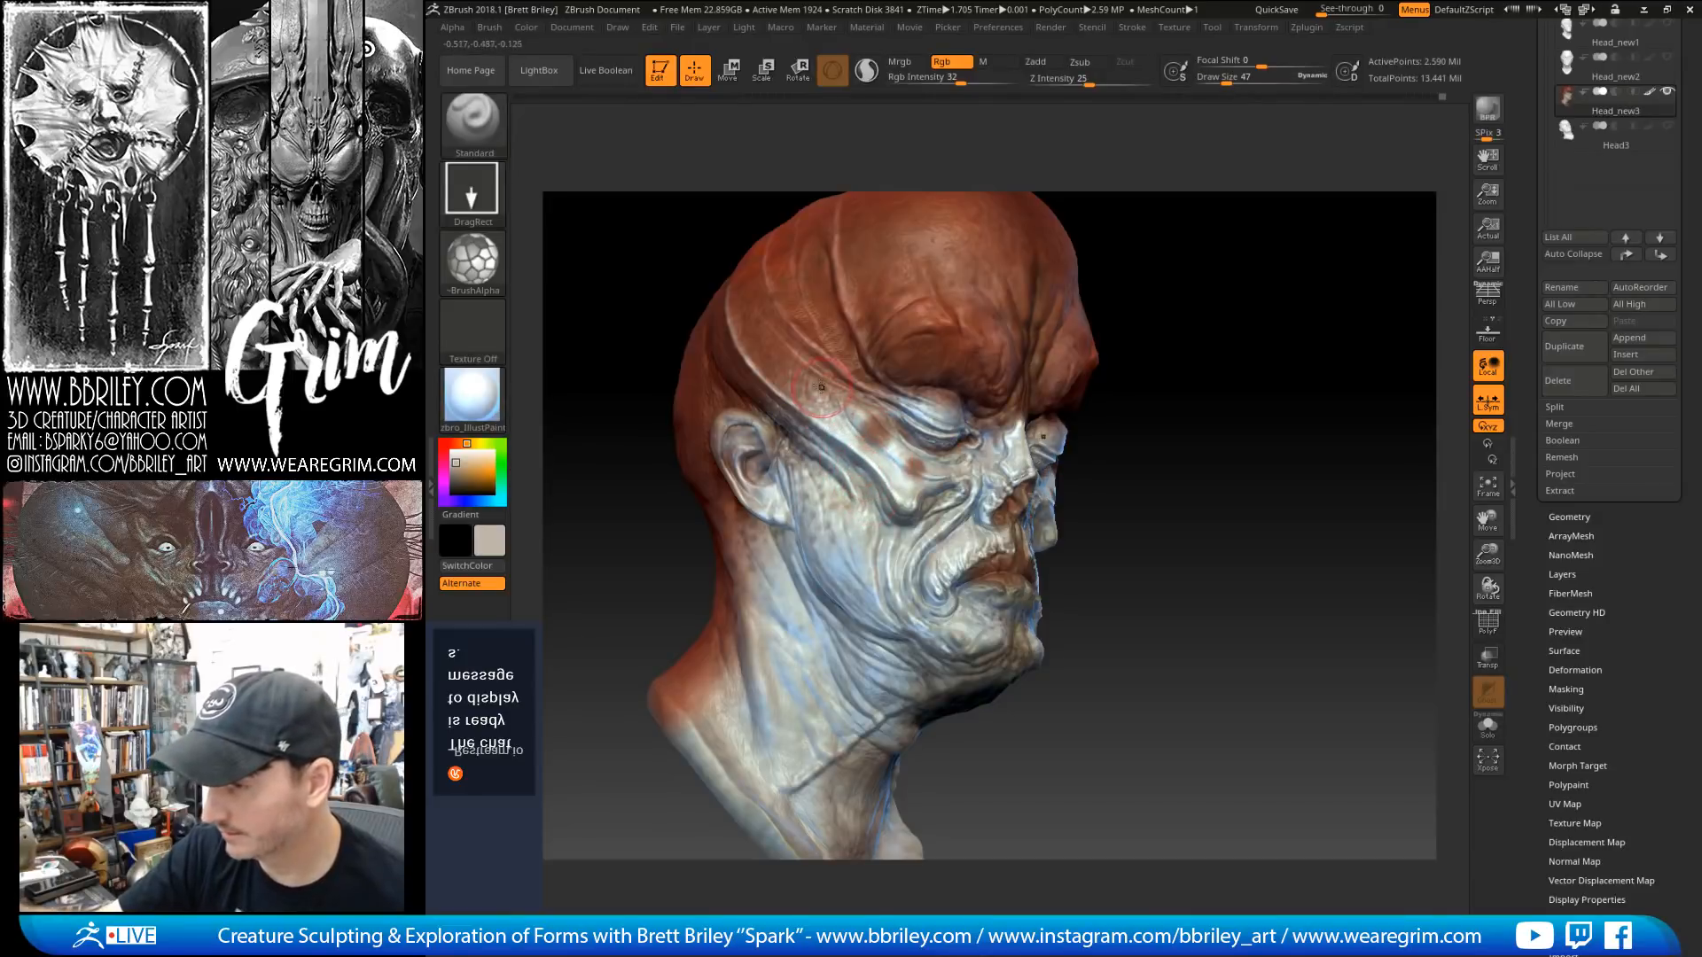
{"action": "key", "text": "c"}
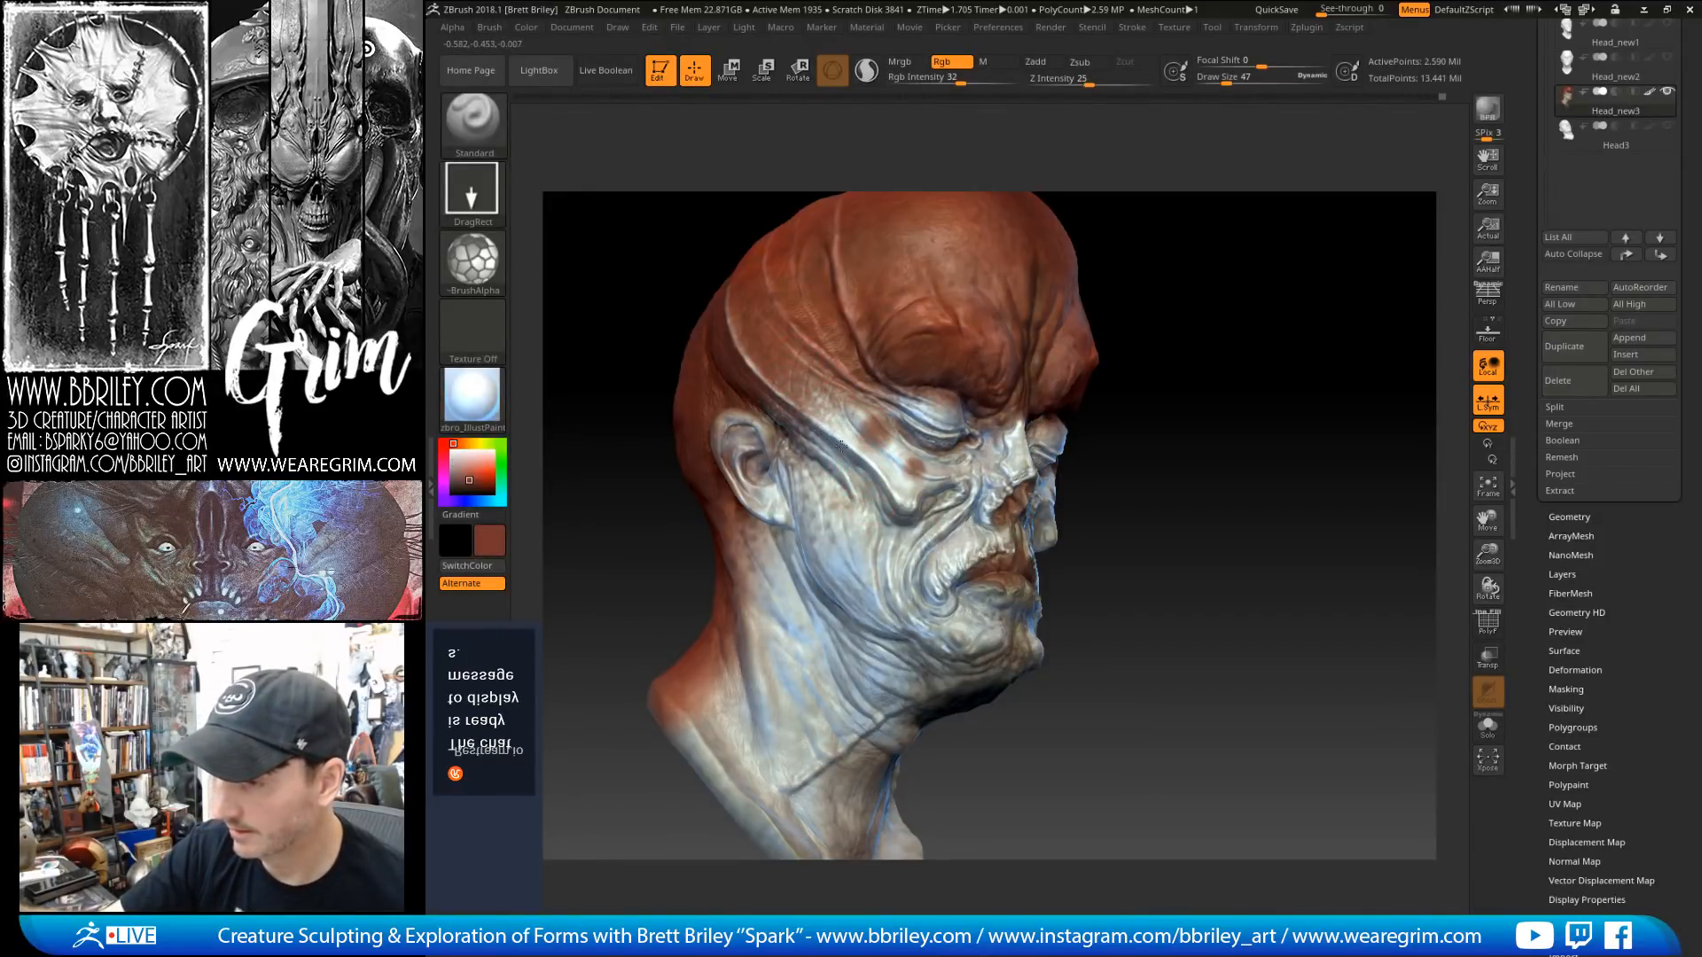
{"action": "left_click_drag", "start_coordinate": [1170, 341], "coordinate": [1303, 355]}
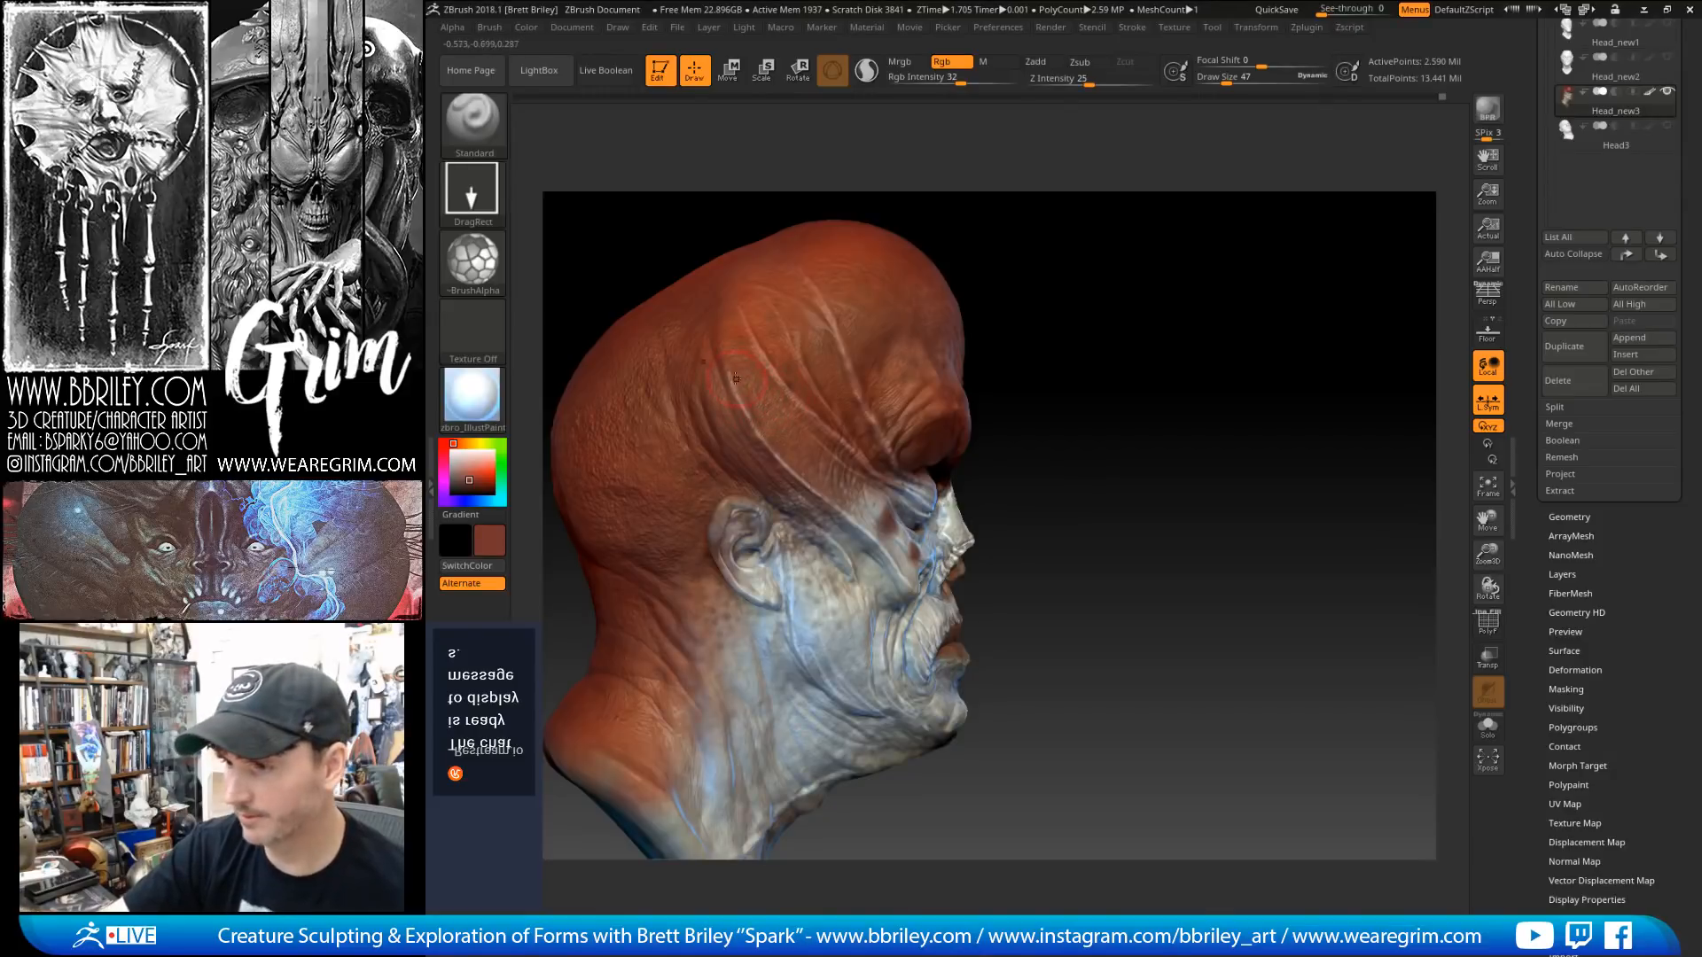
{"action": "left_click_drag", "start_coordinate": [1240, 266], "coordinate": [1090, 312]}
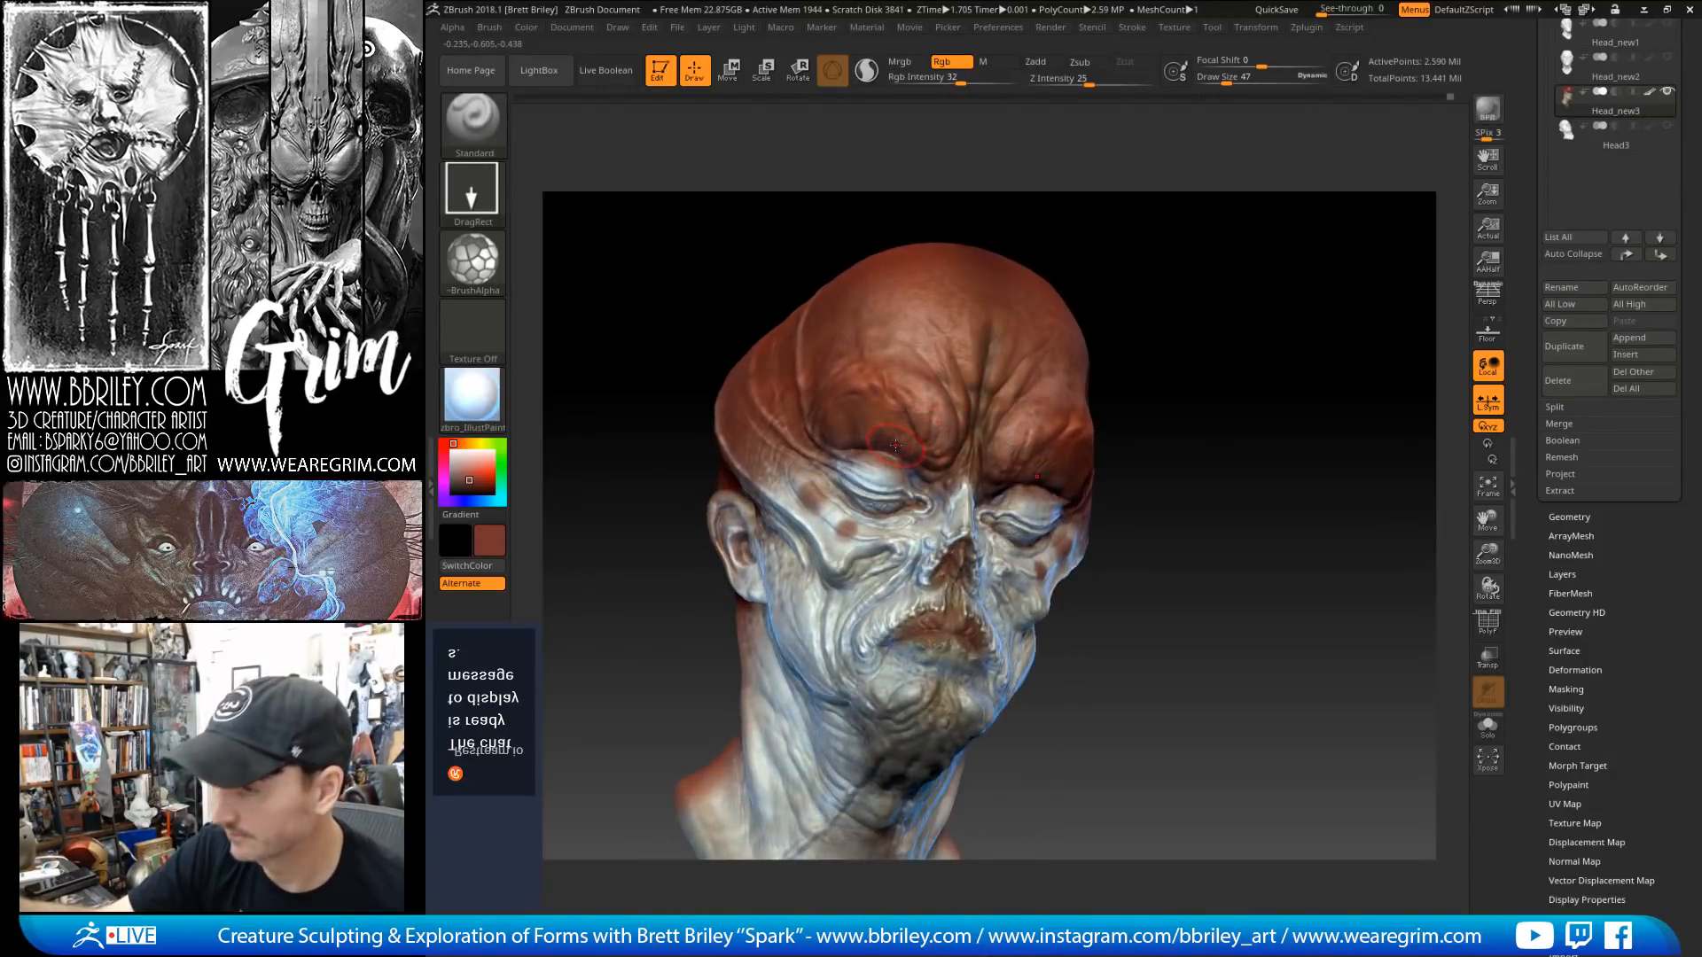
Step: Pick a deeper dark red, reduce the draw size to 29, and stamp it on the brow above the eyelid
{"action": "mouse_move", "coordinate": [1186, 352]}
{"action": "left_mouse_down", "text": "alt"}
{"action": "mouse_move", "coordinate": [1322, 293]}
{"action": "mouse_move", "coordinate": [1287, 347]}
{"action": "left_mouse_up", "text": "alt"}
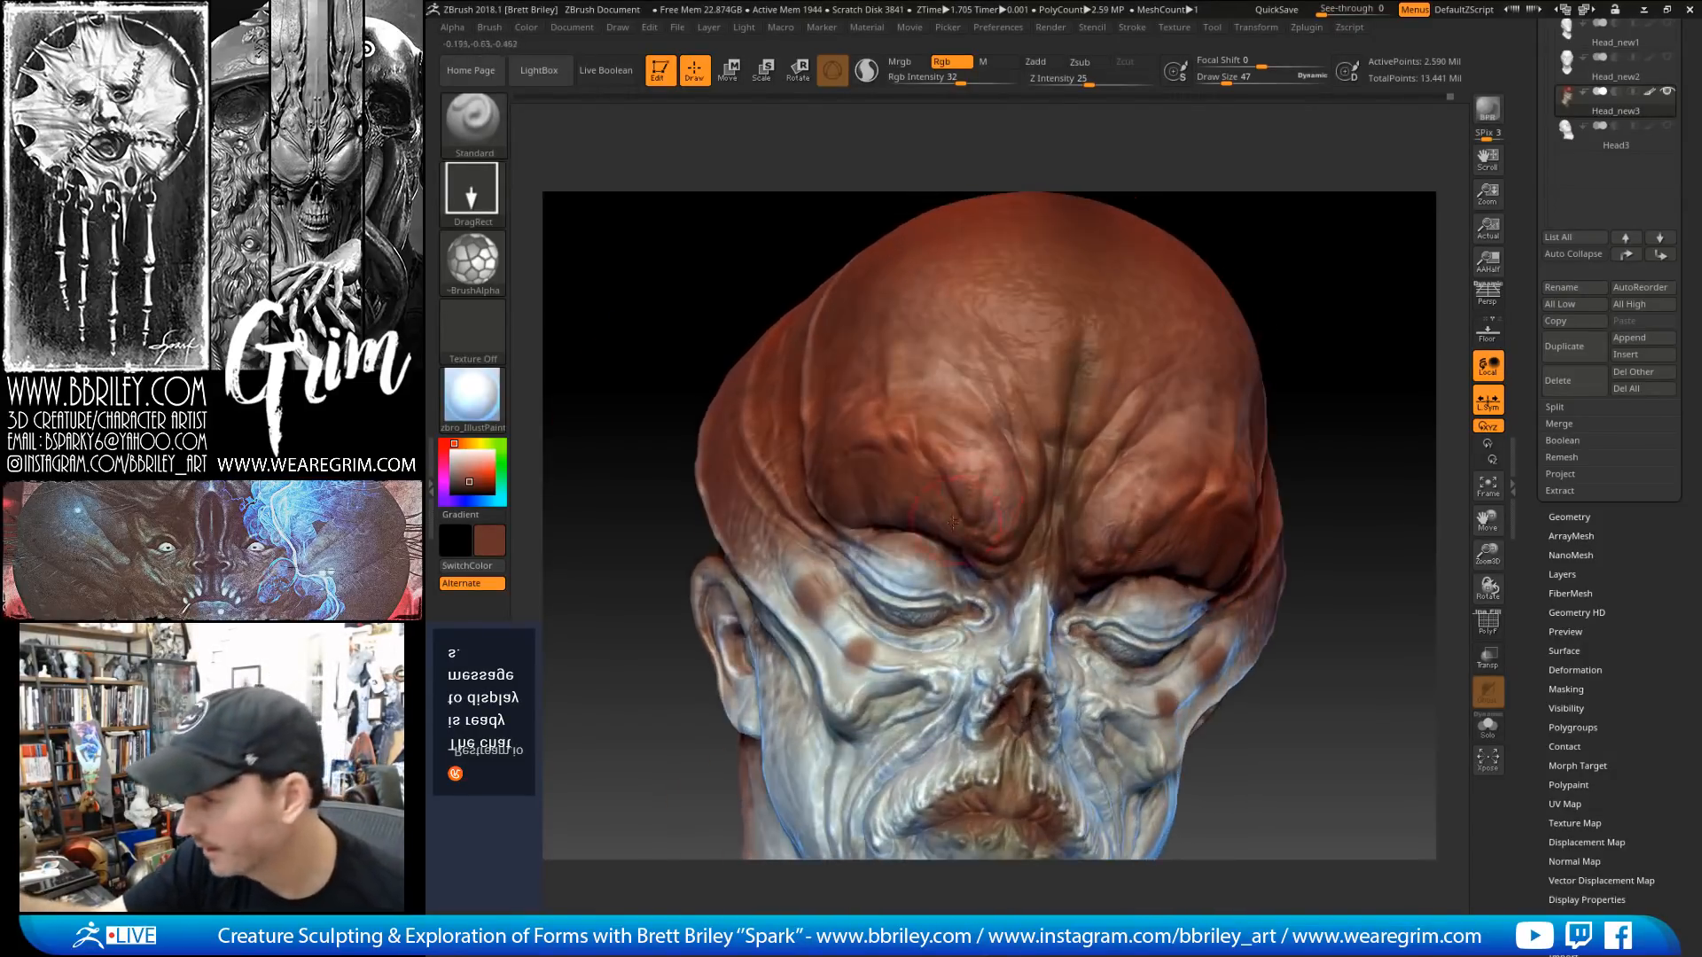
{"action": "key", "text": "s"}
{"action": "left_click", "coordinate": [920, 541]}
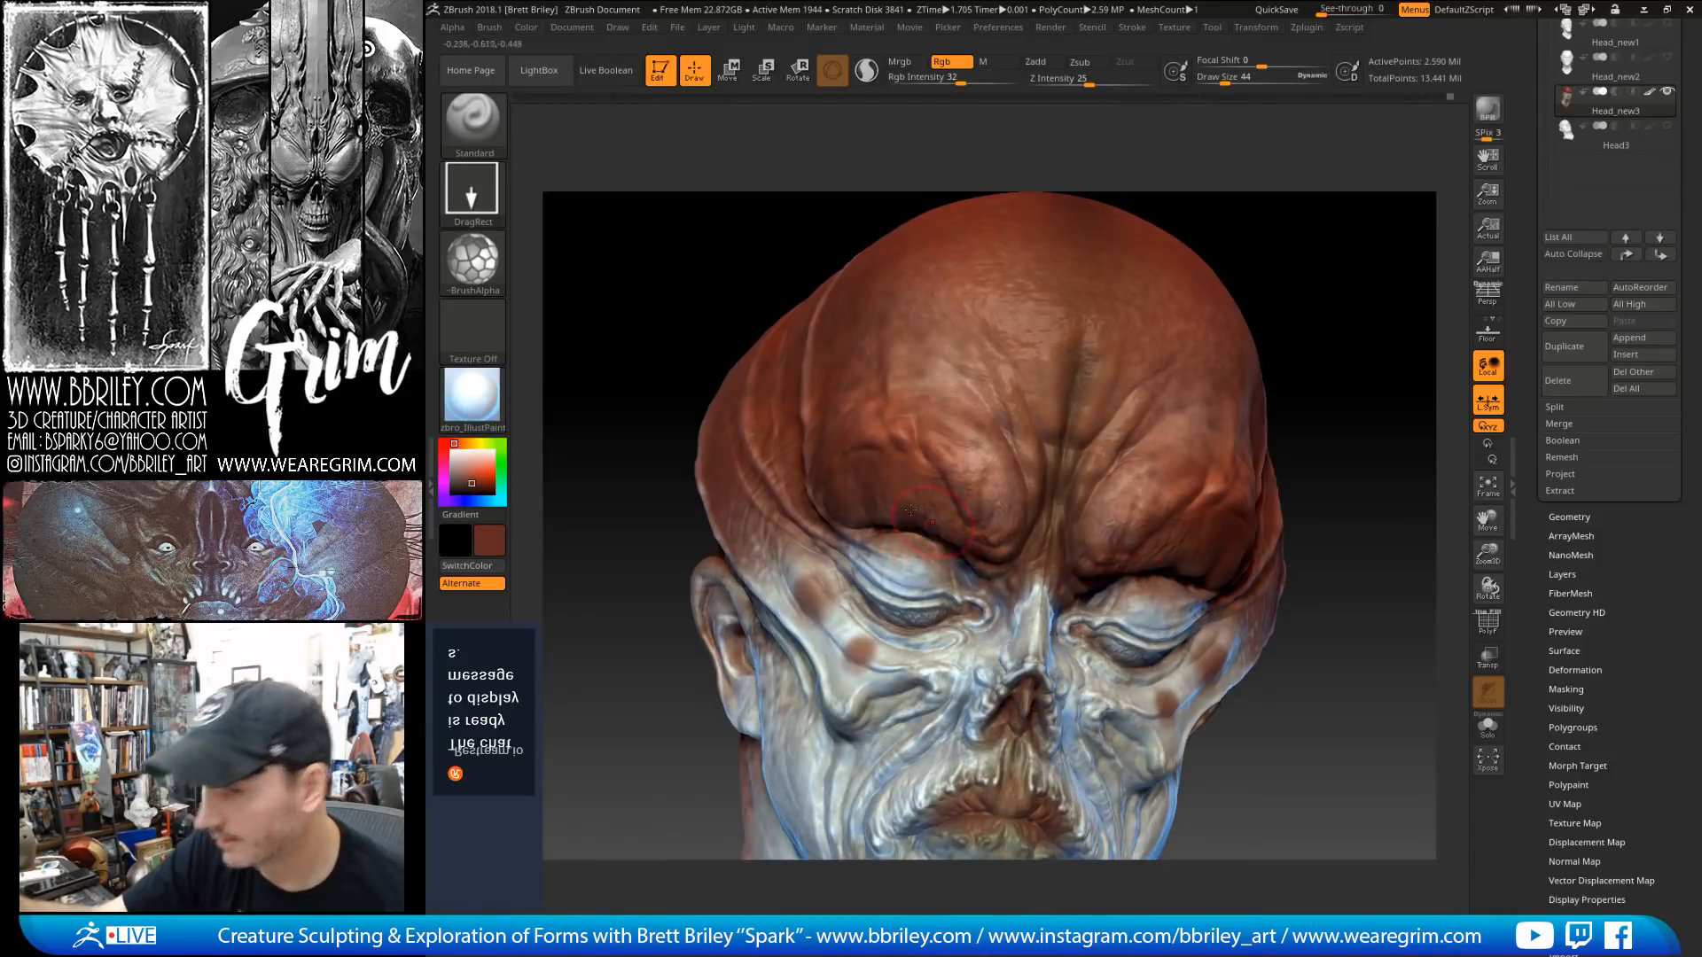
{"action": "left_click", "coordinate": [476, 483]}
{"action": "key", "text": "s"}
{"action": "left_click", "coordinate": [914, 567]}
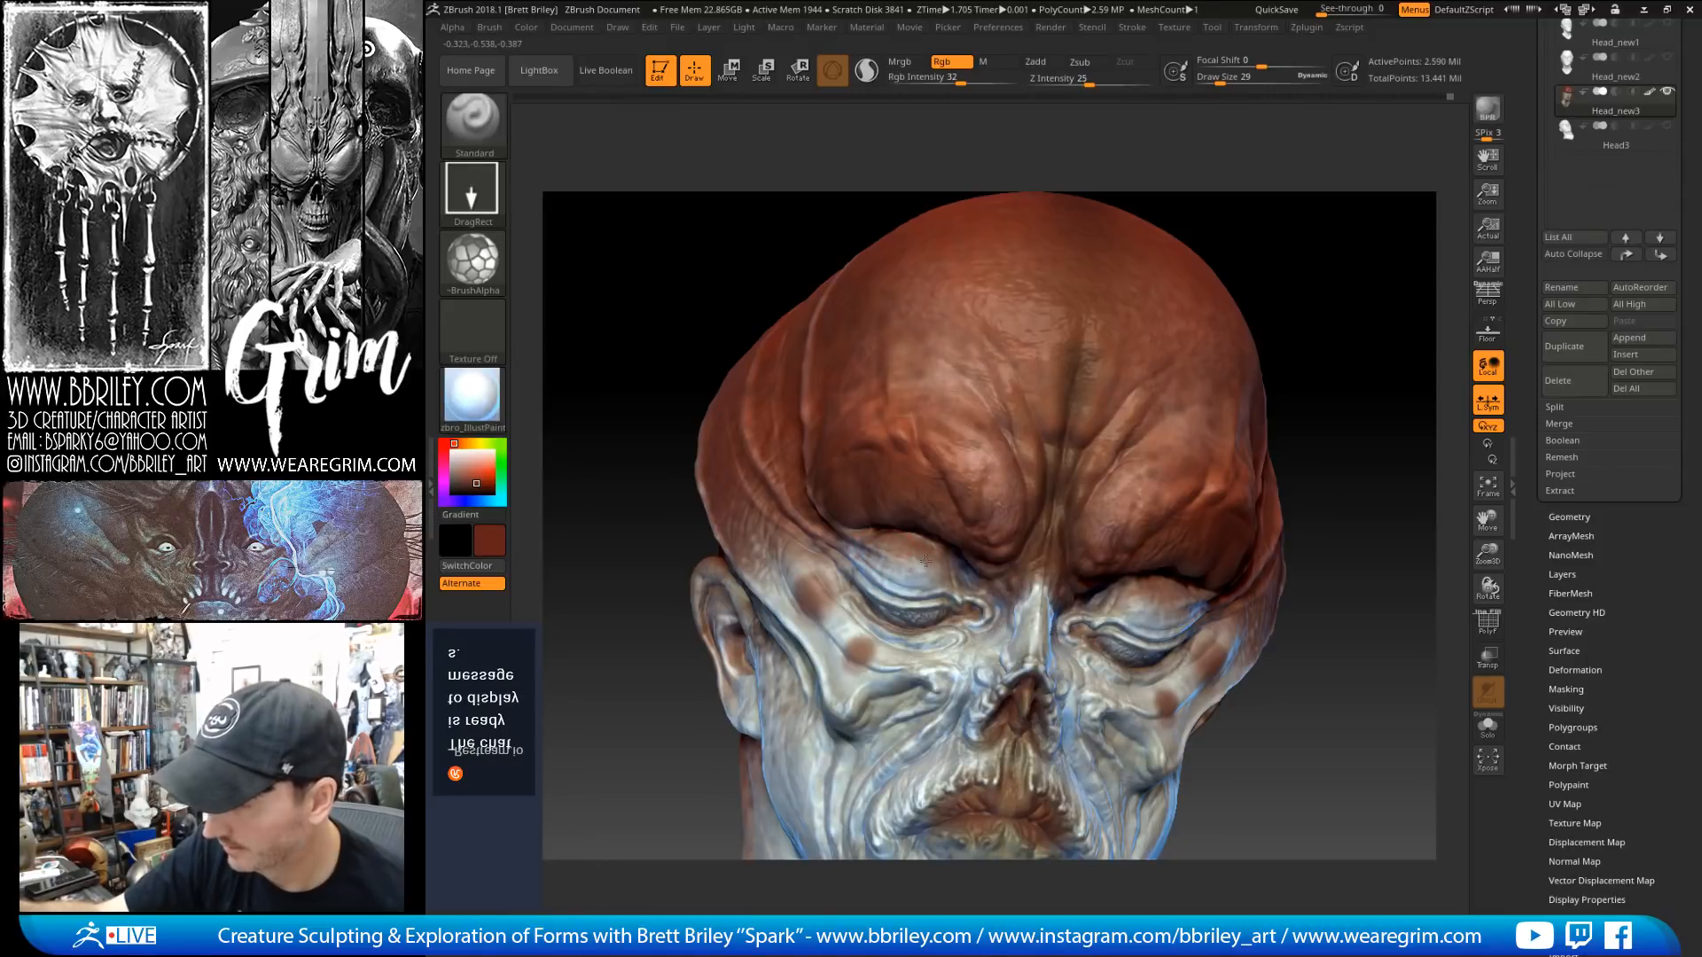
Step: Subdivide the head mesh one level to 10.36 million polygons for finer paint detail
{"action": "left_click_drag", "start_coordinate": [1380, 347], "coordinate": [1375, 152]}
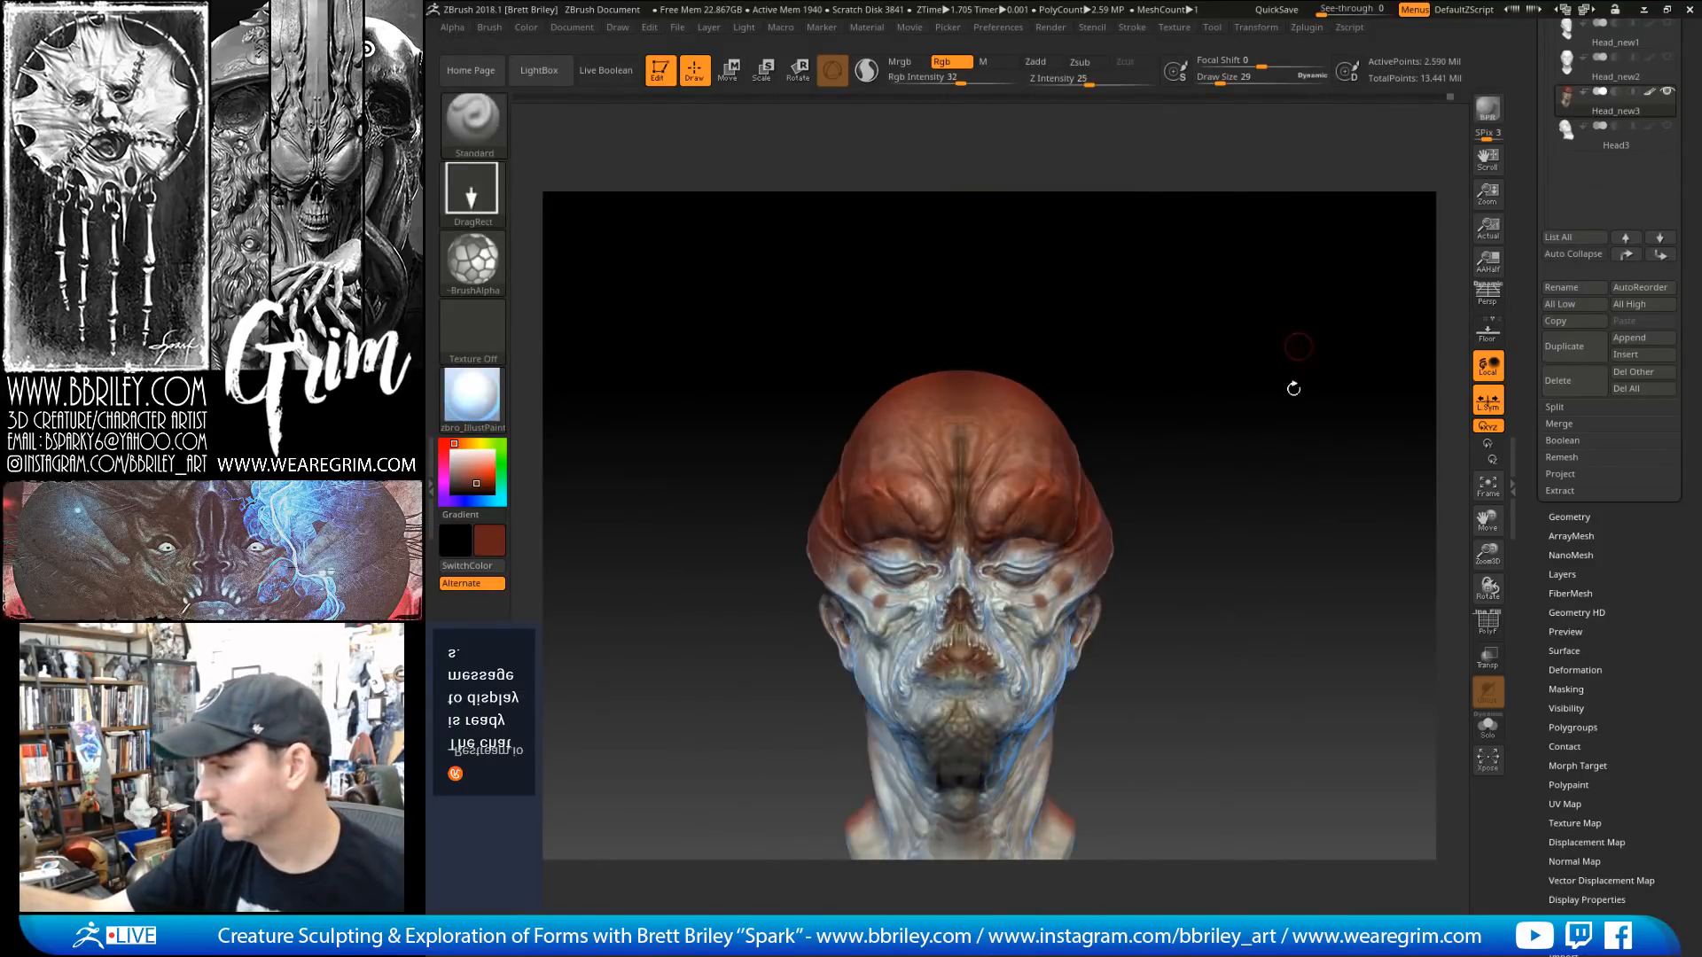
{"action": "left_click_drag", "start_coordinate": [1293, 389], "coordinate": [1262, 335], "text": "alt"}
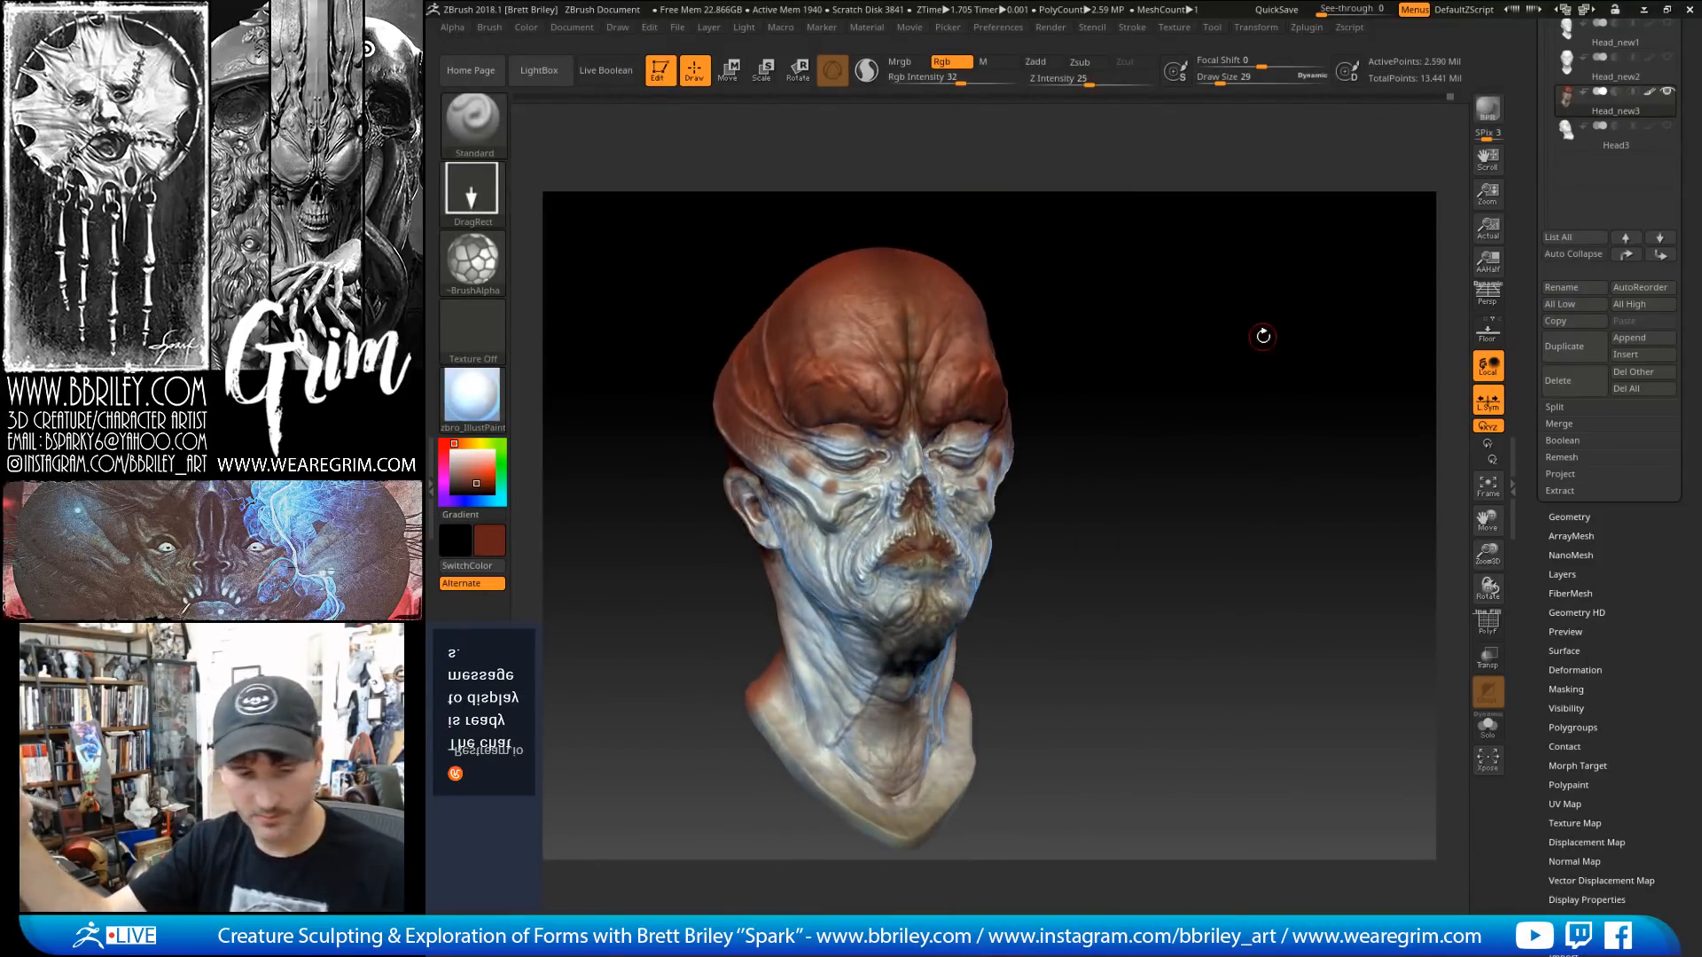
{"action": "key", "text": "ctrl+d"}
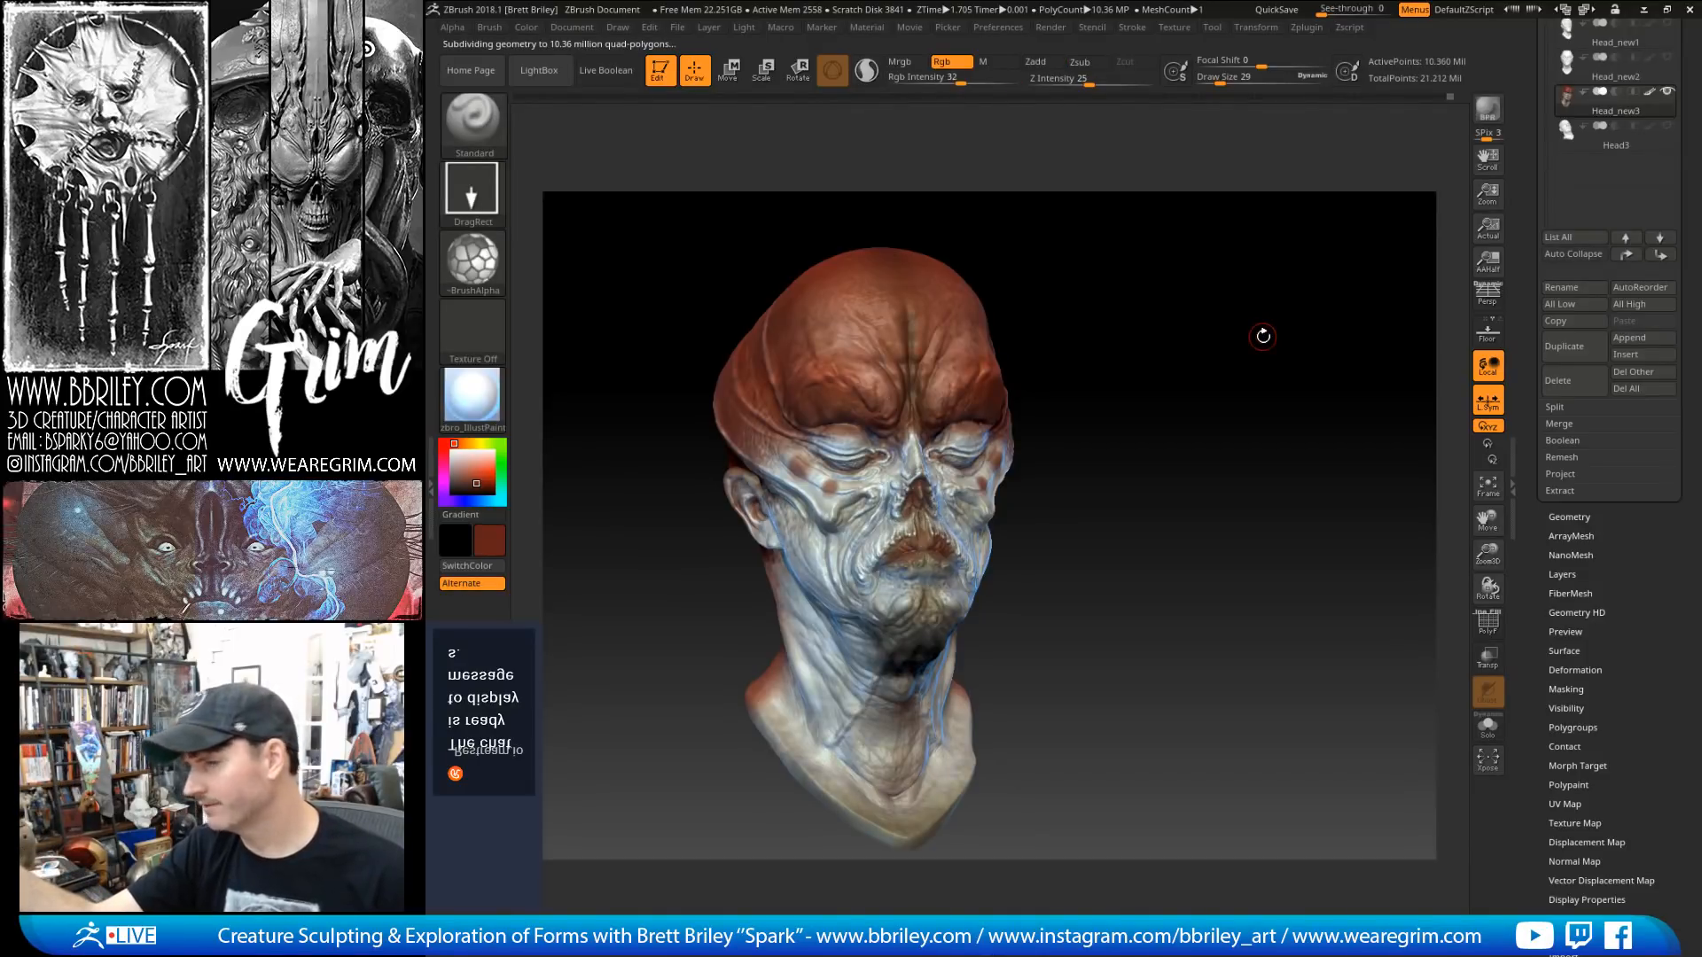
Step: Sample an off-white from the model and stamp highlights around the nose and upper lip
{"action": "mouse_move", "coordinate": [1162, 346]}
{"action": "left_mouse_down"}
{"action": "mouse_move", "coordinate": [1143, 360]}
{"action": "mouse_move", "coordinate": [1155, 398]}
{"action": "mouse_move", "coordinate": [1123, 383]}
{"action": "mouse_move", "coordinate": [1142, 291]}
{"action": "mouse_move", "coordinate": [1115, 360]}
{"action": "mouse_move", "coordinate": [1241, 343]}
{"action": "left_mouse_up"}
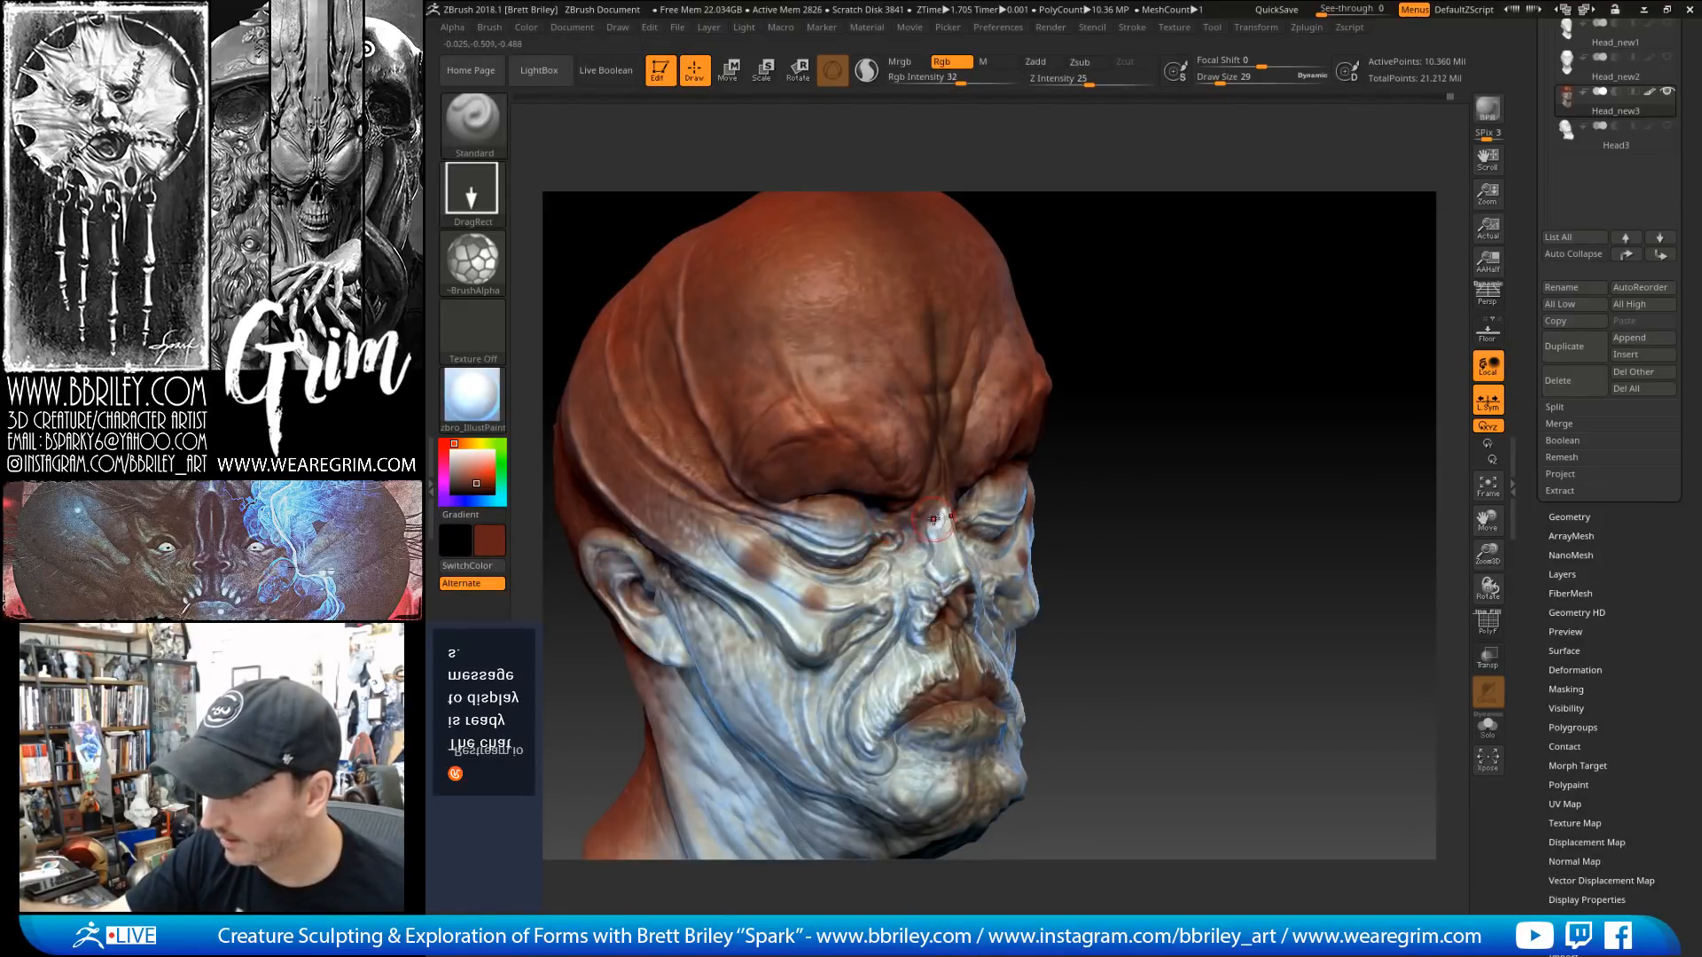
{"action": "mouse_move", "coordinate": [1212, 438]}
{"action": "left_mouse_down", "text": "alt"}
{"action": "mouse_move", "coordinate": [1159, 351]}
{"action": "mouse_move", "coordinate": [1151, 390]}
{"action": "left_mouse_up", "text": "alt"}
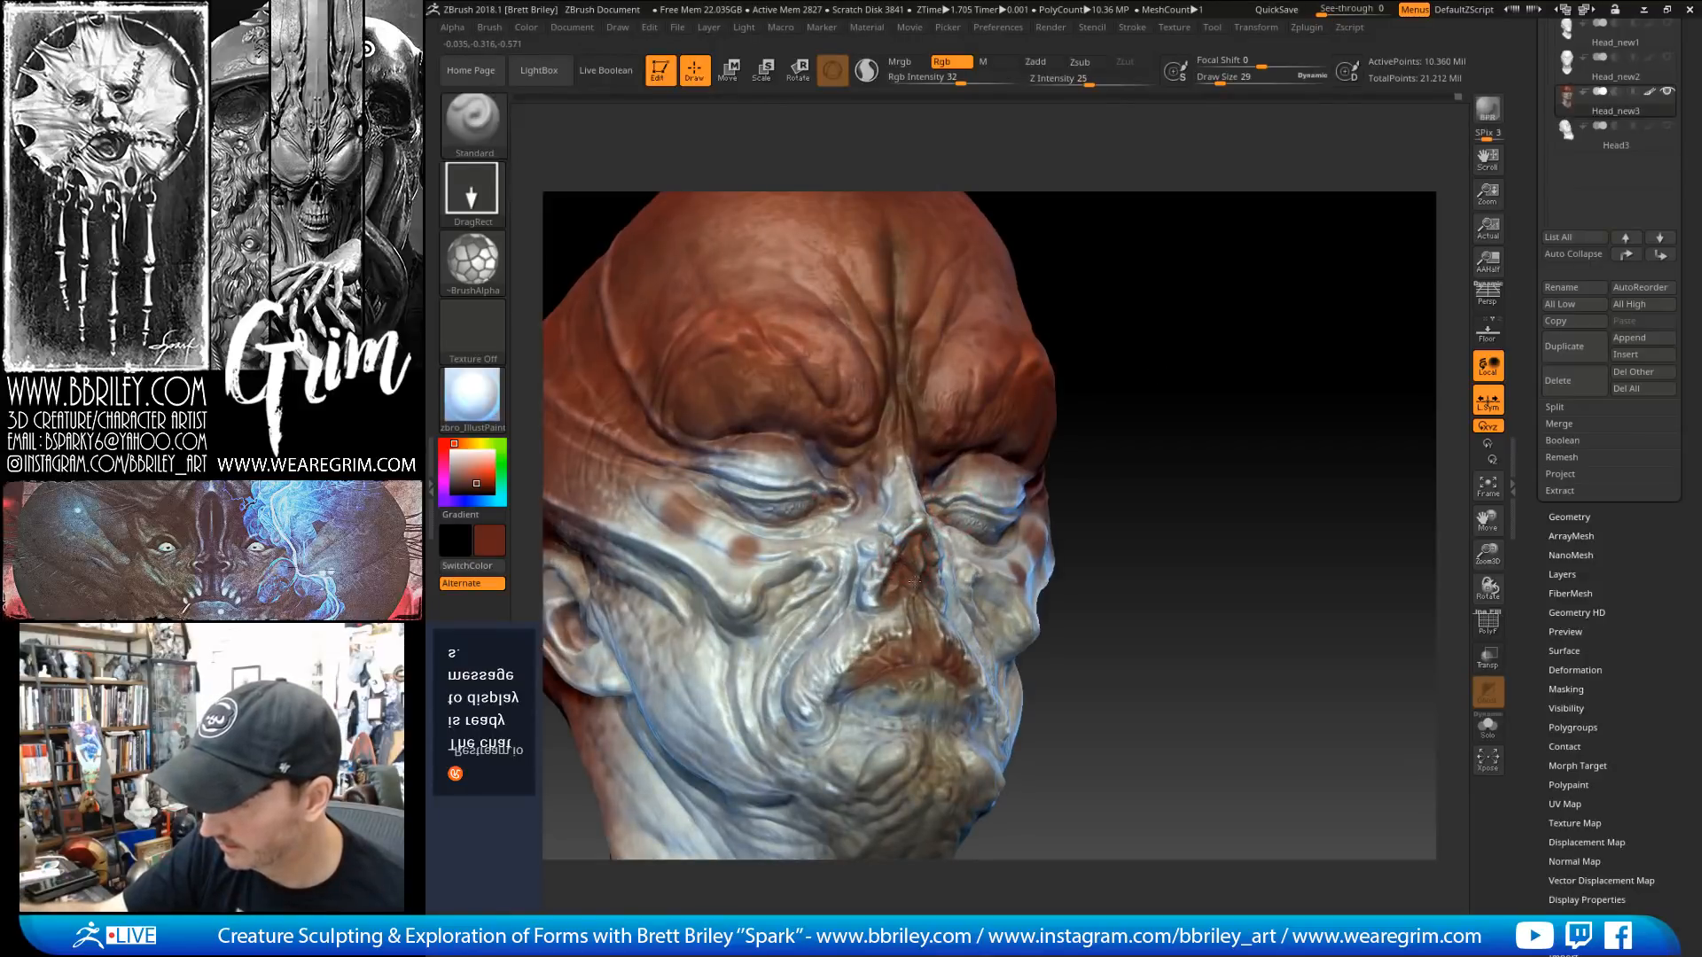
{"action": "mouse_move", "coordinate": [1143, 571]}
{"action": "left_mouse_down"}
{"action": "mouse_move", "coordinate": [1175, 570]}
{"action": "mouse_move", "coordinate": [1126, 572]}
{"action": "left_mouse_up"}
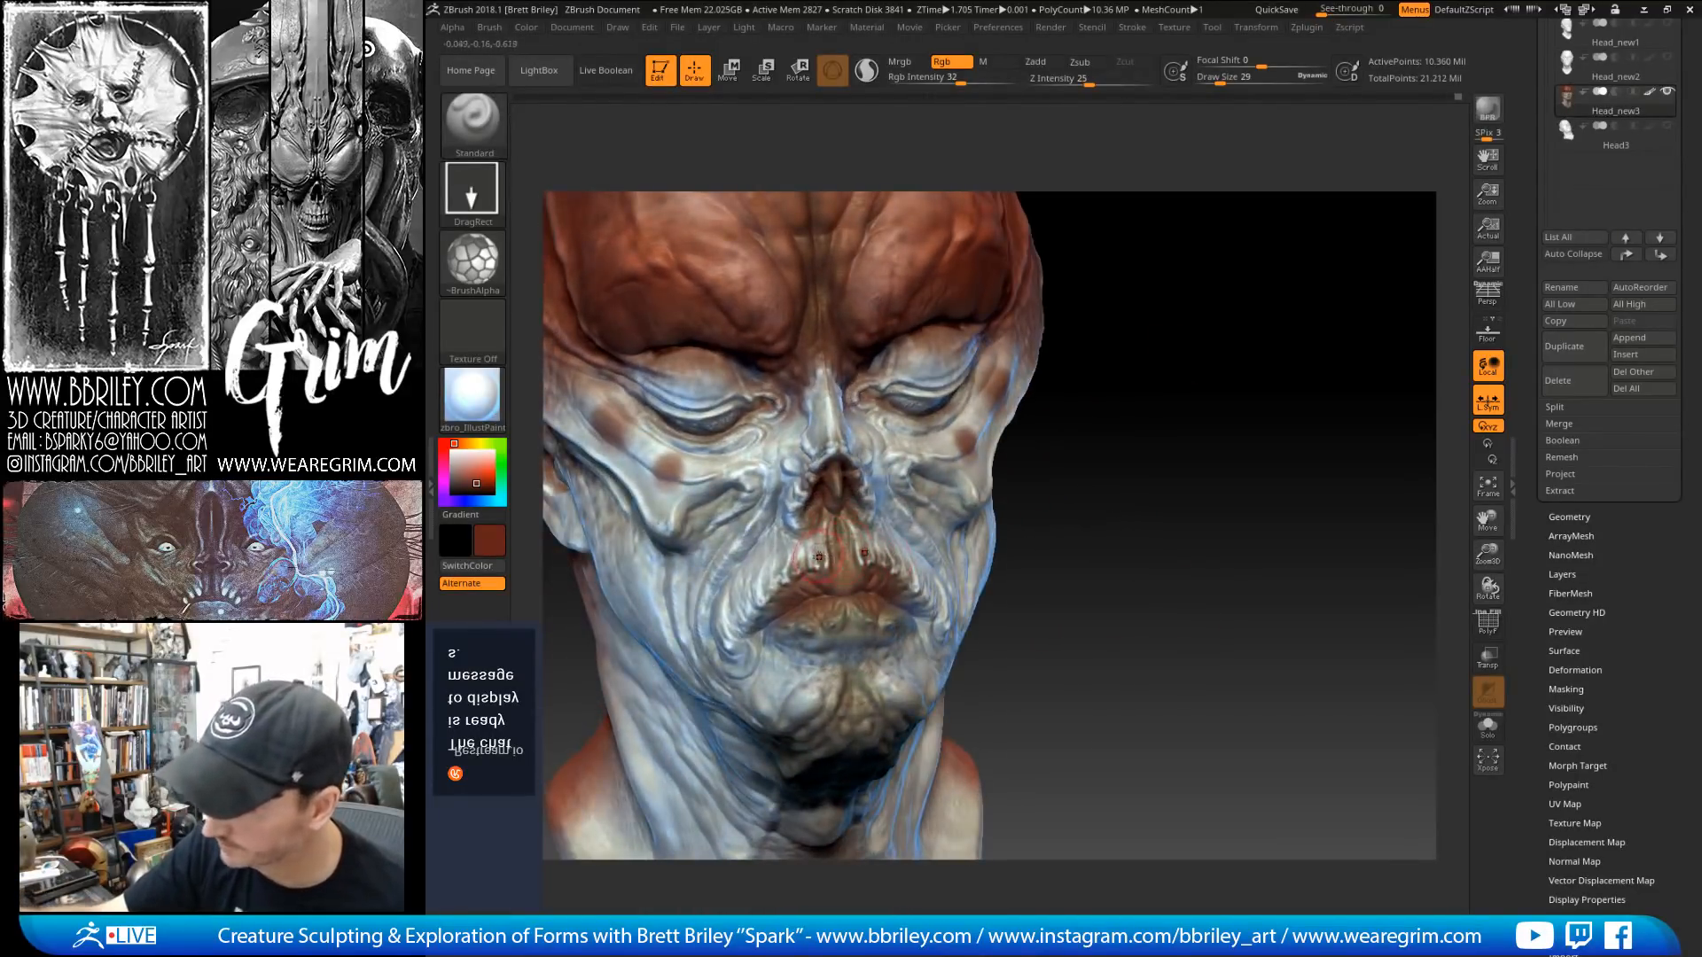
{"action": "key", "text": "c"}
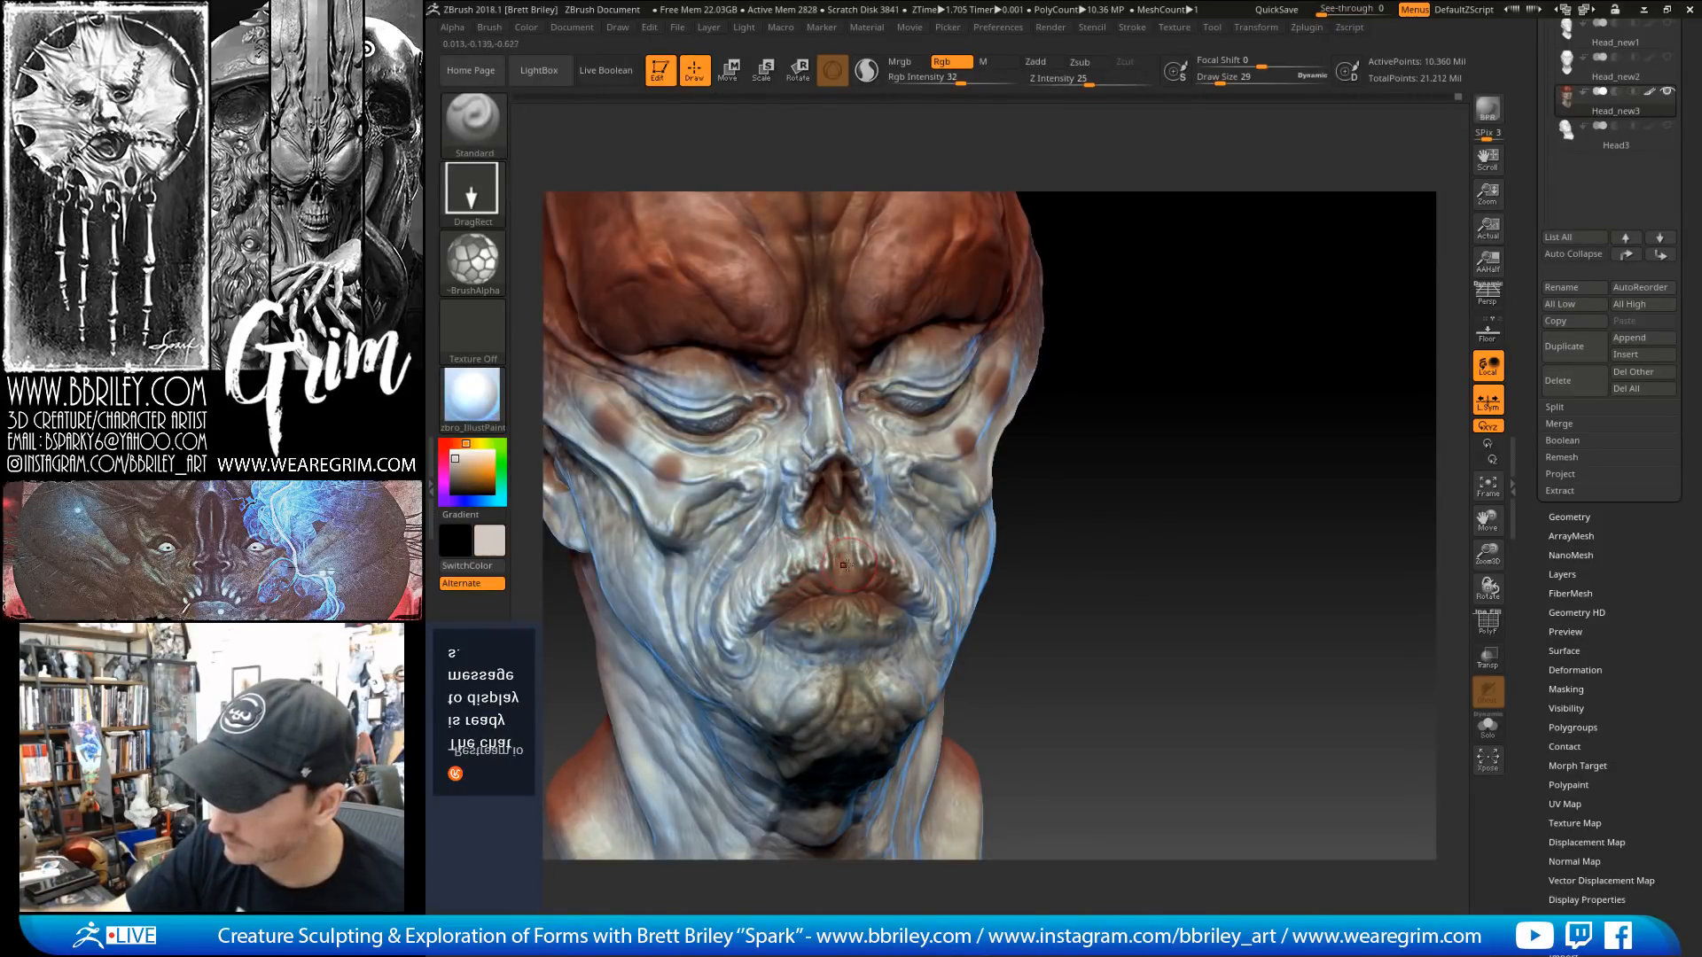
{"action": "left_click_drag", "start_coordinate": [1063, 570], "coordinate": [1109, 570]}
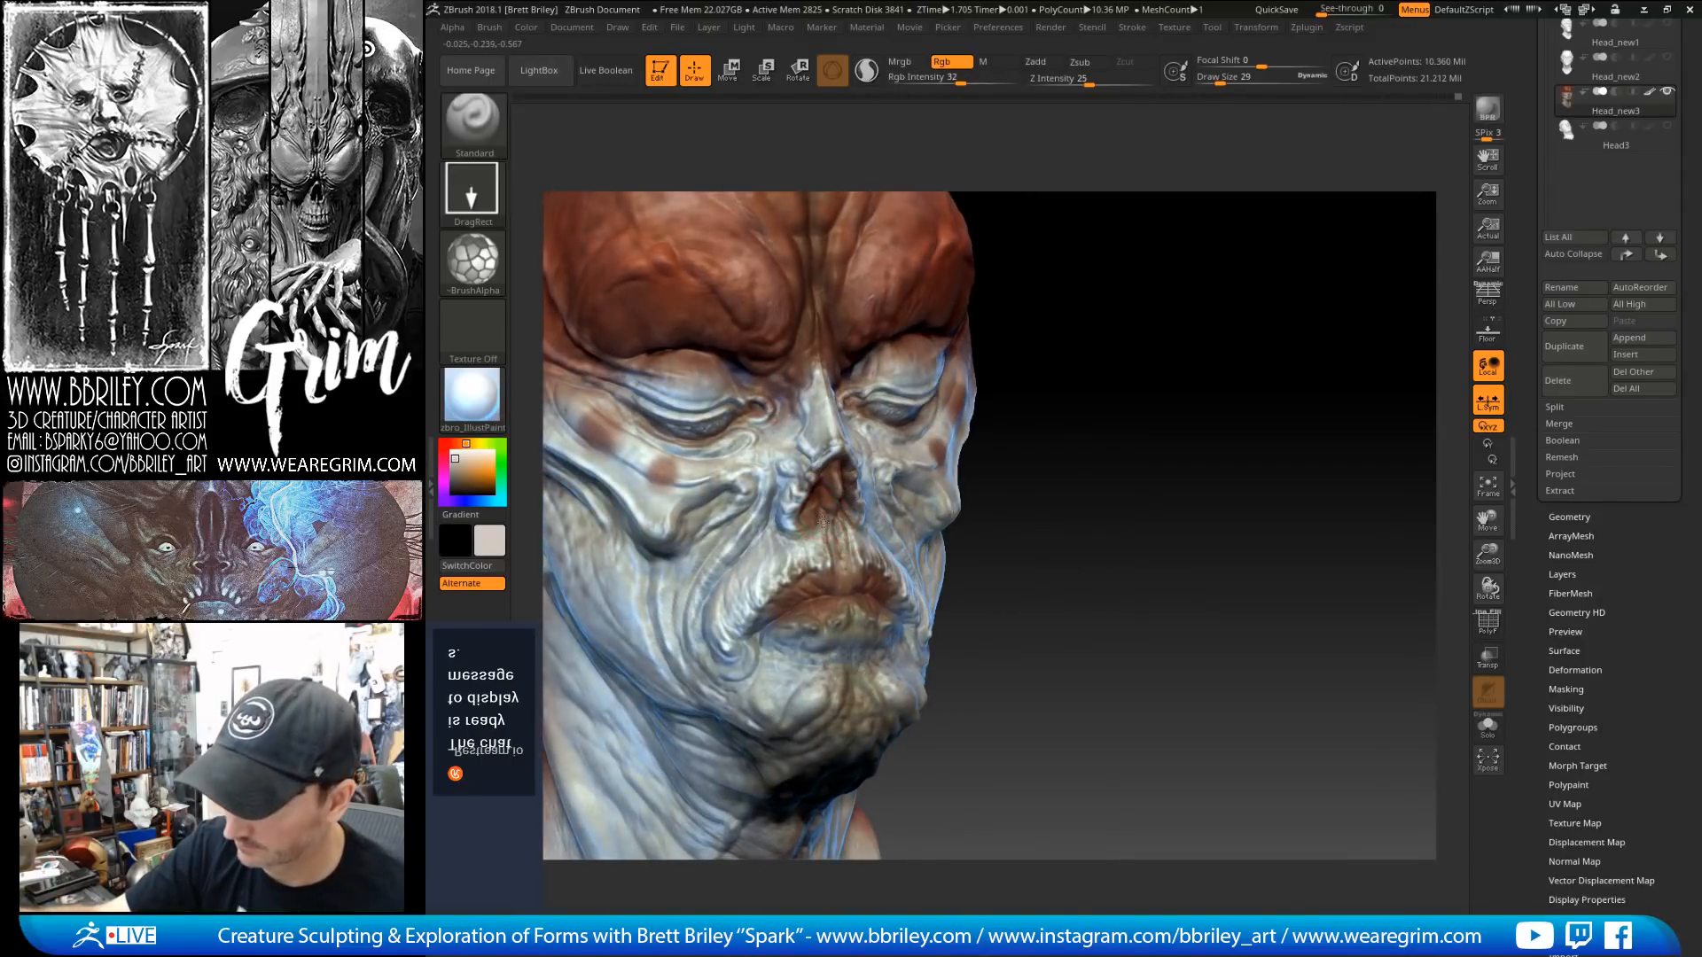
{"action": "mouse_move", "coordinate": [1082, 487]}
{"action": "left_mouse_down"}
{"action": "mouse_move", "coordinate": [1113, 470]}
{"action": "mouse_move", "coordinate": [1075, 444]}
{"action": "left_mouse_up"}
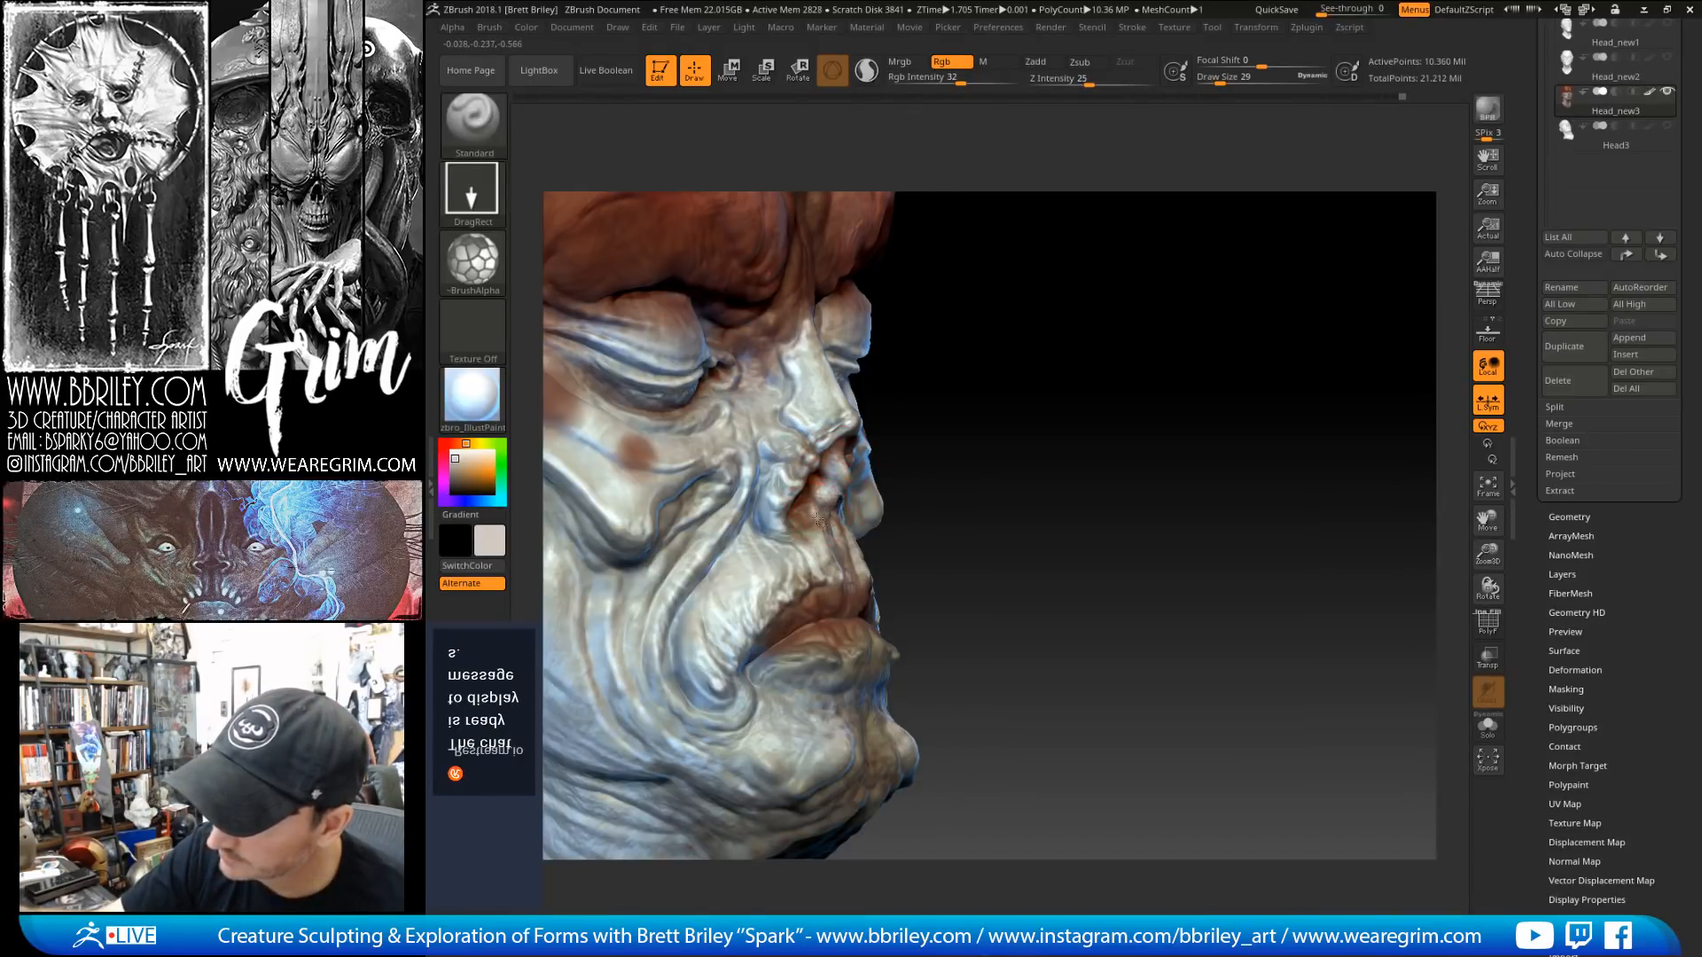
{"action": "left_click_drag", "start_coordinate": [1029, 506], "coordinate": [957, 496]}
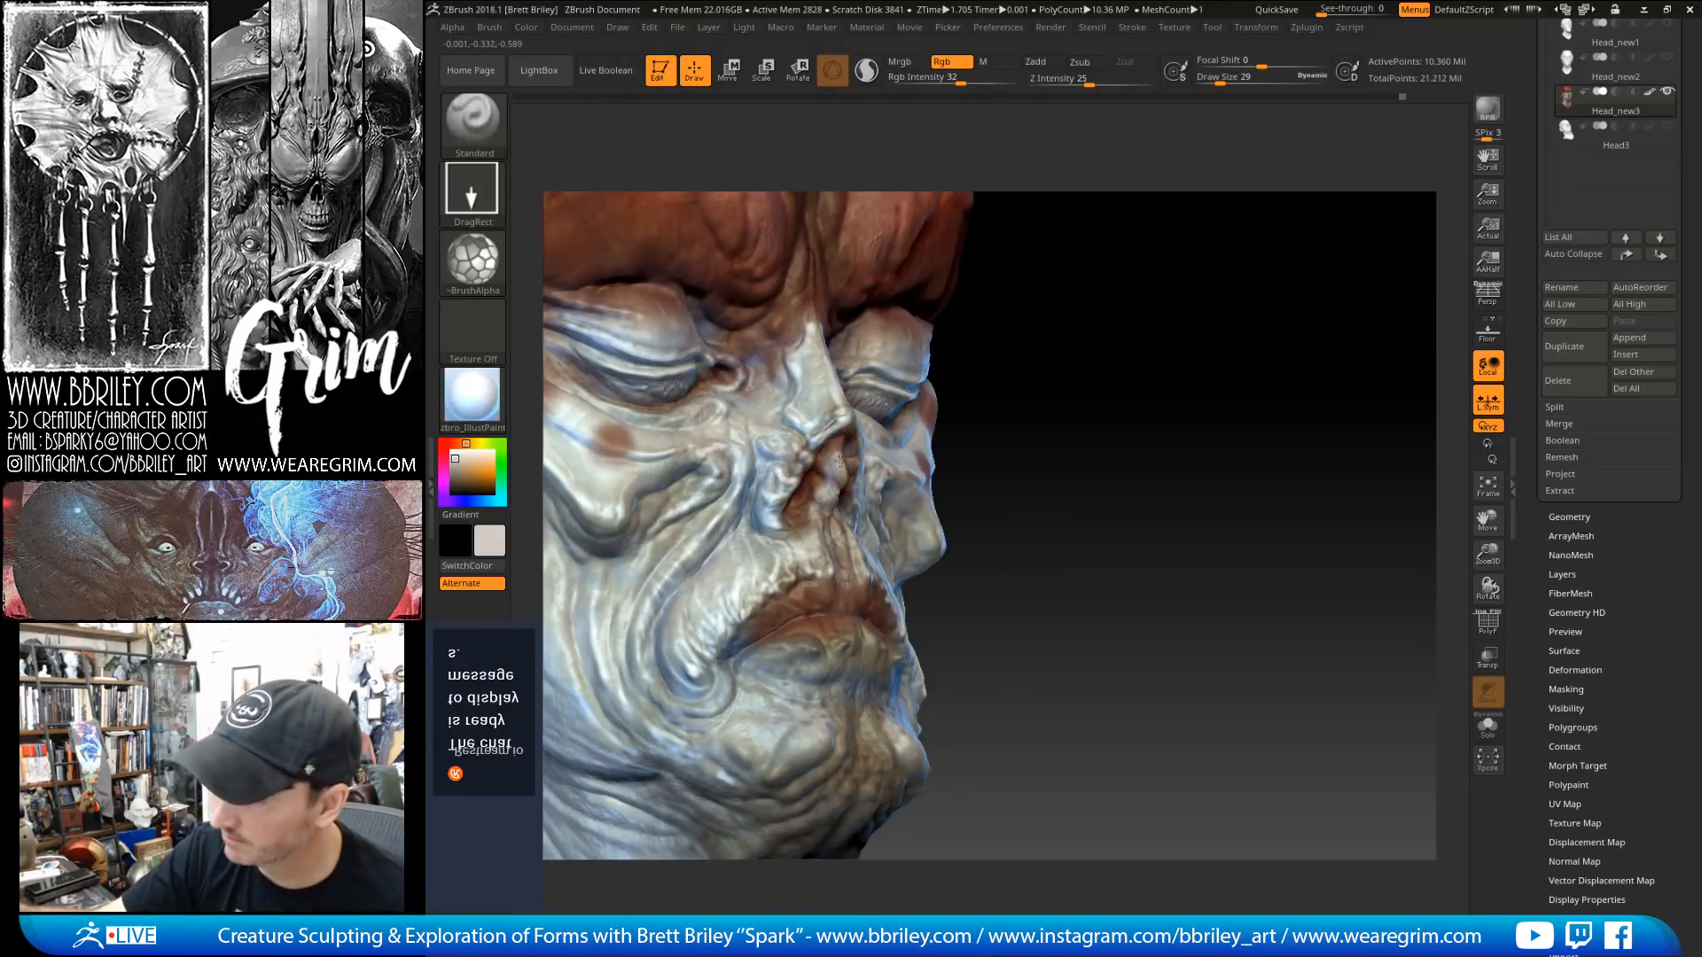
{"action": "left_click_drag", "start_coordinate": [1045, 455], "coordinate": [840, 485]}
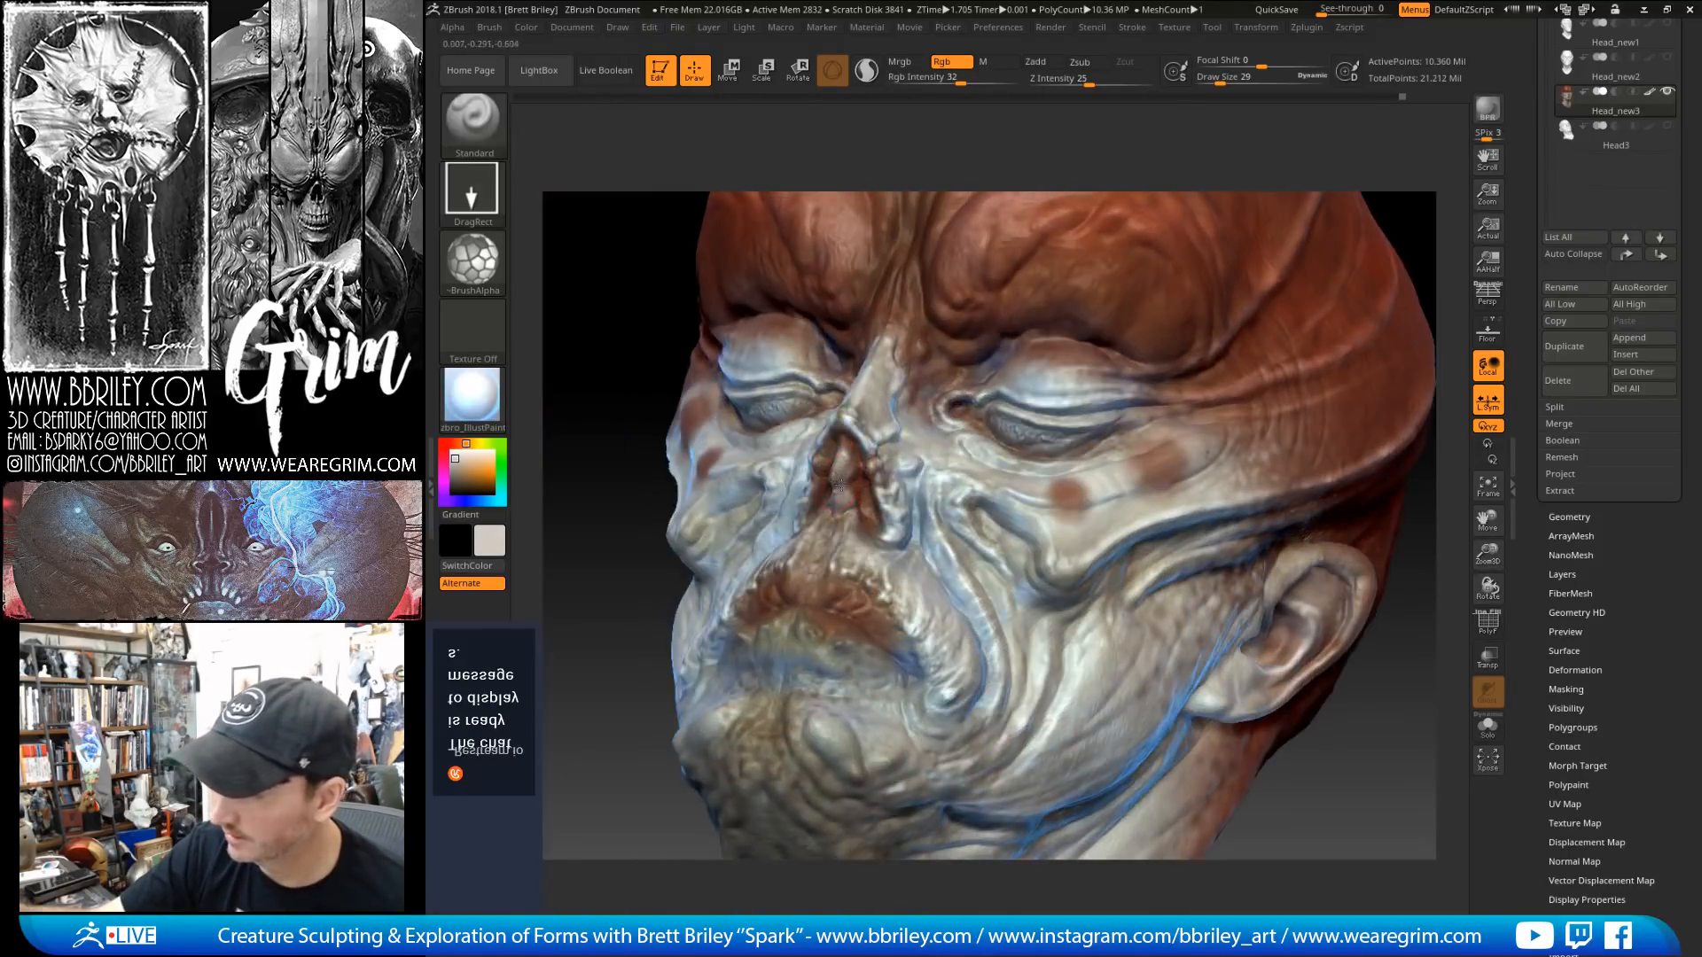
Step: Switch to the FreeHand stroke with the alpha off and reduce the draw size to 2
{"action": "left_click", "coordinate": [473, 191]}
{"action": "left_click", "coordinate": [653, 208]}
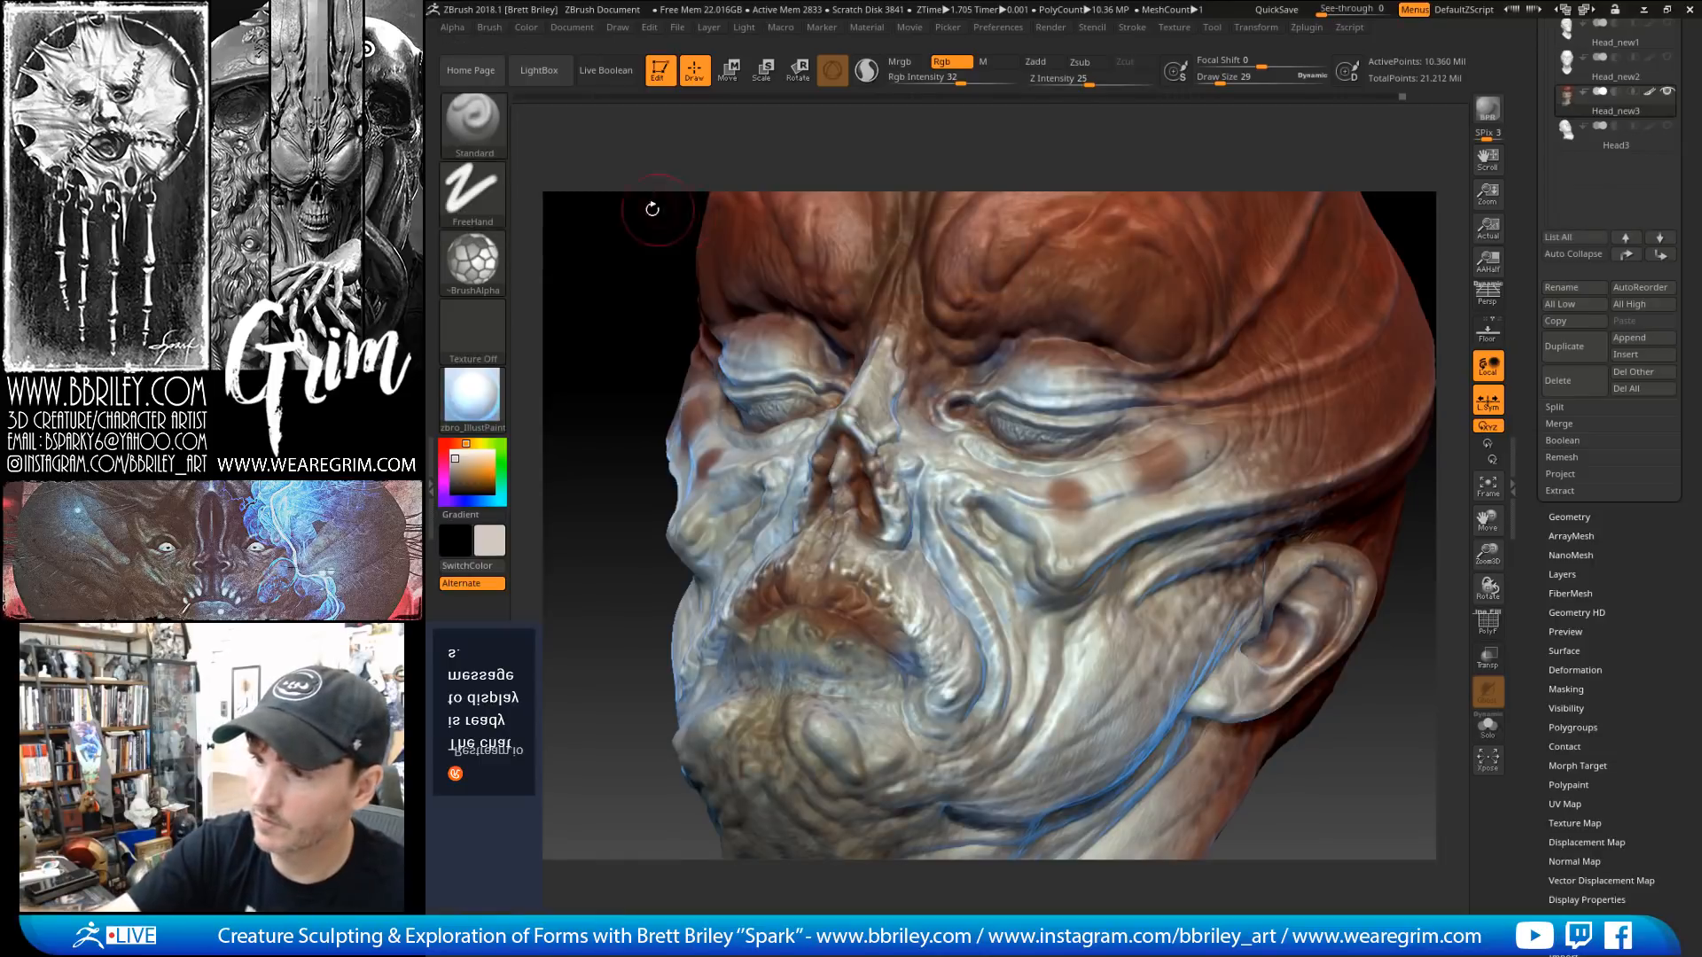
{"action": "left_click", "coordinate": [473, 261]}
{"action": "left_click", "coordinate": [562, 341]}
{"action": "left_click_drag", "start_coordinate": [576, 317], "coordinate": [823, 472]}
{"action": "key", "text": "s"}
{"action": "left_click_drag", "start_coordinate": [1240, 417], "coordinate": [1152, 421]}
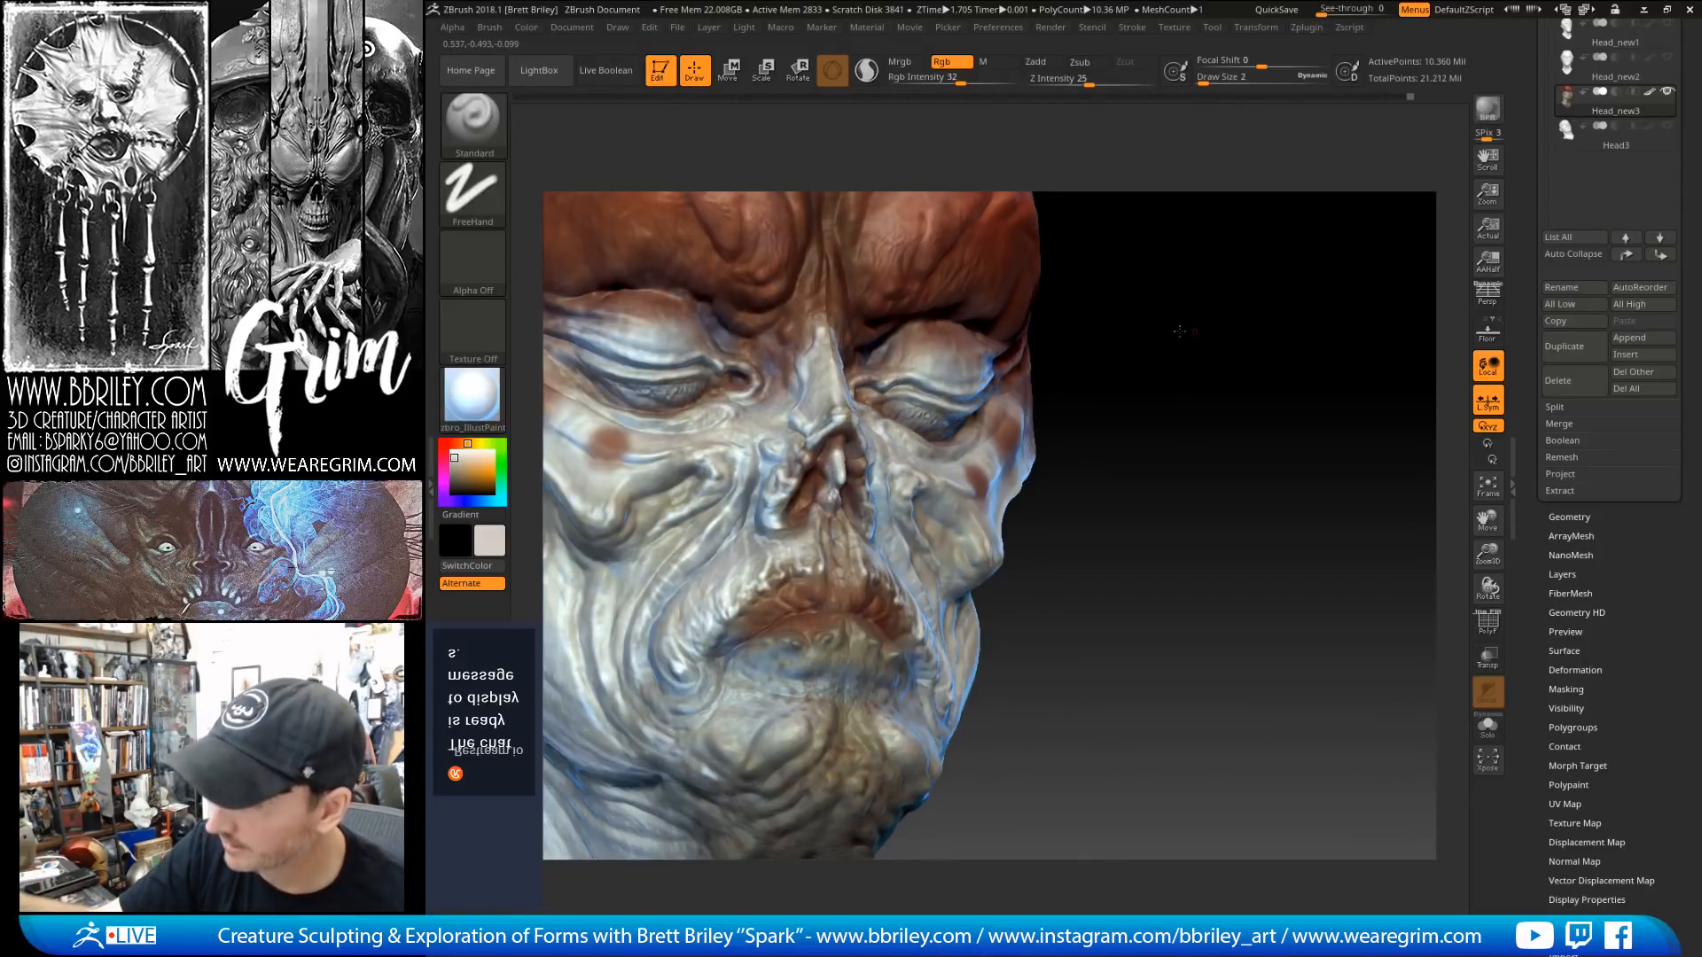
Step: Paint fine off-white highlights on the ridges inside the nasal opening, using draw sizes 3 and 2
{"action": "left_click_drag", "start_coordinate": [1177, 330], "coordinate": [966, 341]}
{"action": "key", "text": "s"}
{"action": "left_click", "coordinate": [838, 498]}
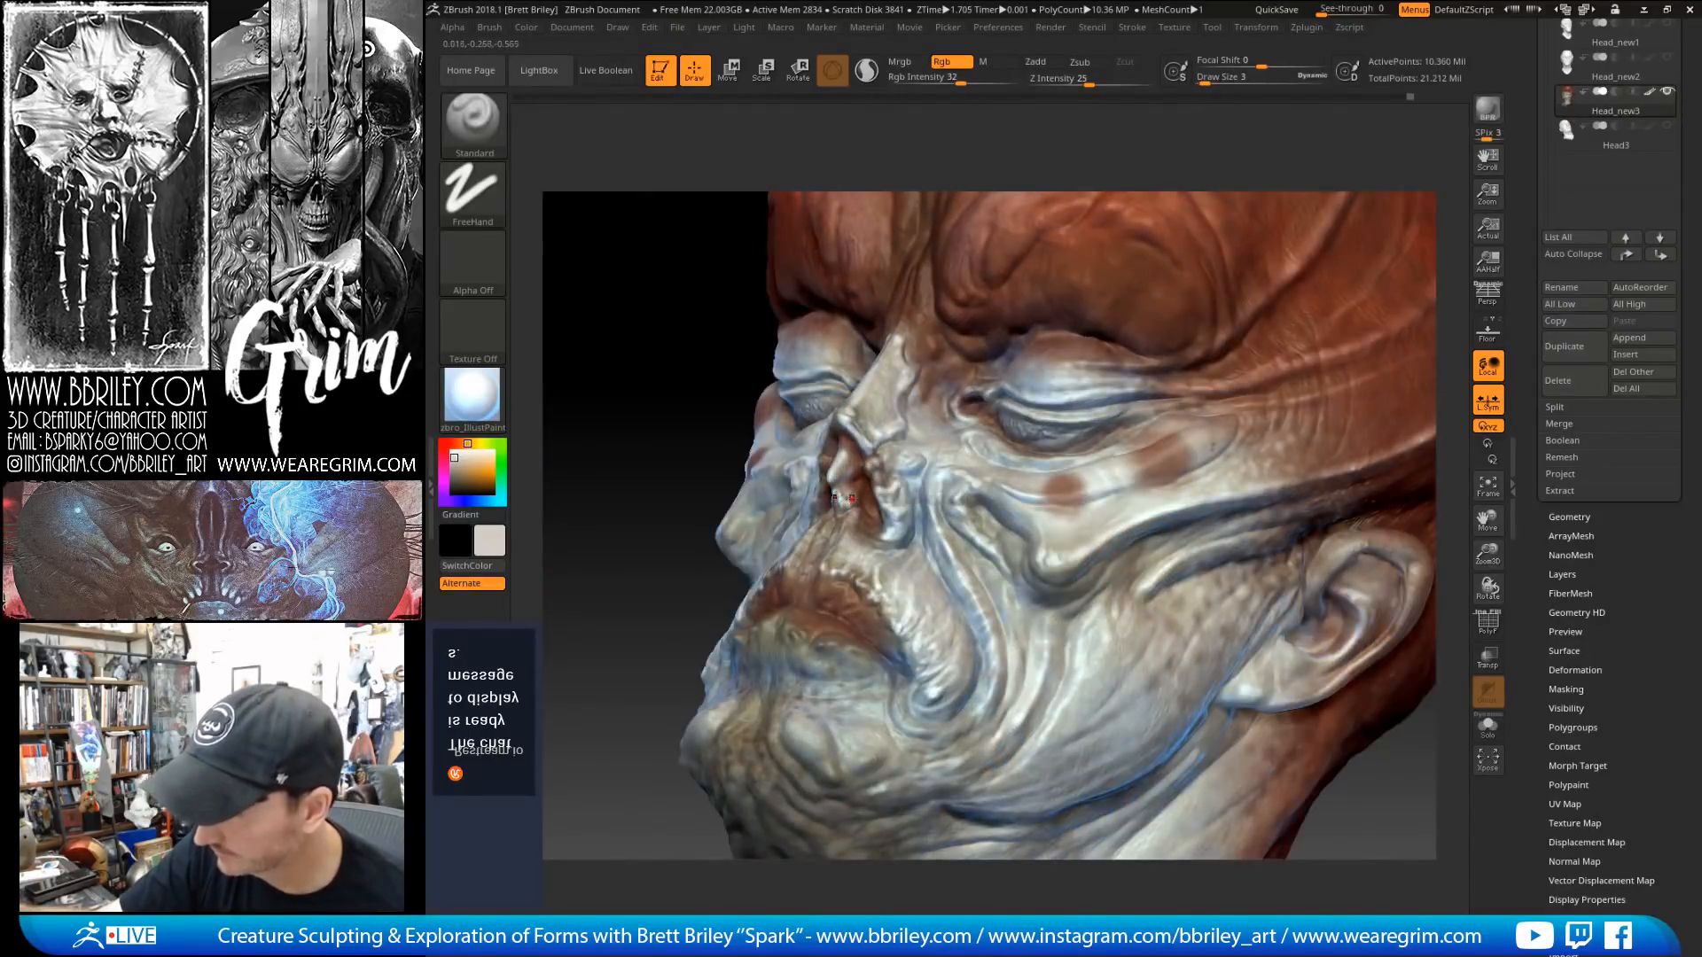
{"action": "left_click_drag", "start_coordinate": [624, 425], "coordinate": [762, 417]}
{"action": "key", "text": "bracketleft"}
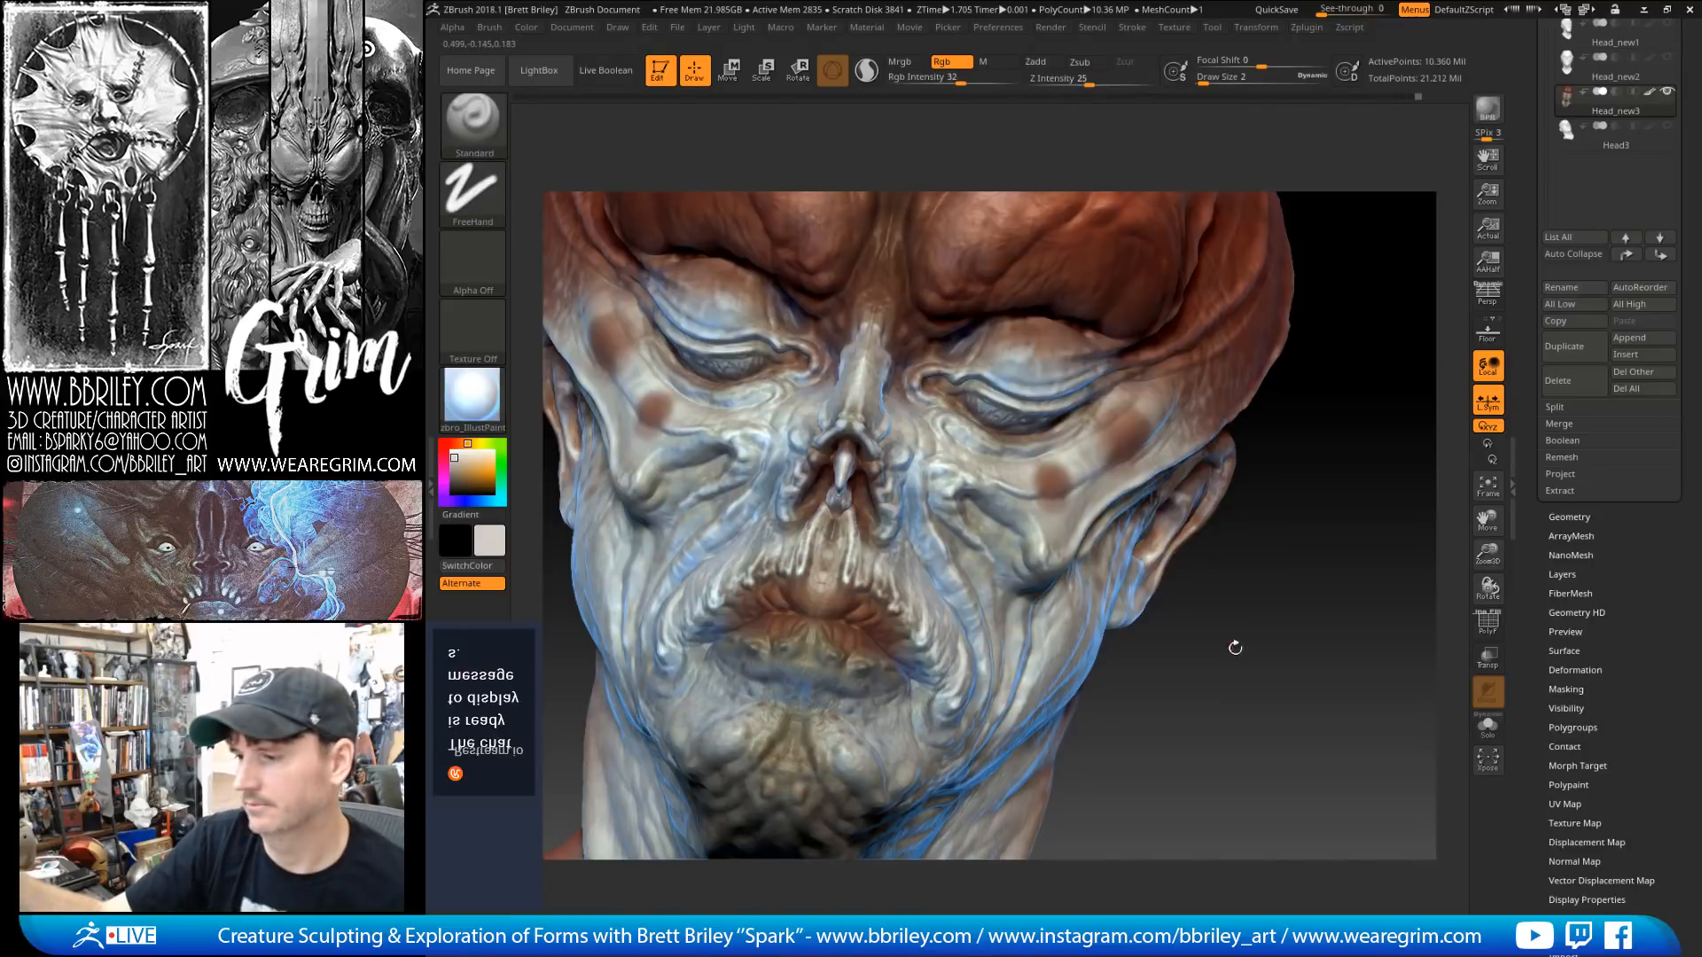
Step: Load Alpha 58 on the Standard brush and raise the draw size to 20 for streaked skin detail
{"action": "left_click_drag", "start_coordinate": [1230, 646], "coordinate": [844, 553]}
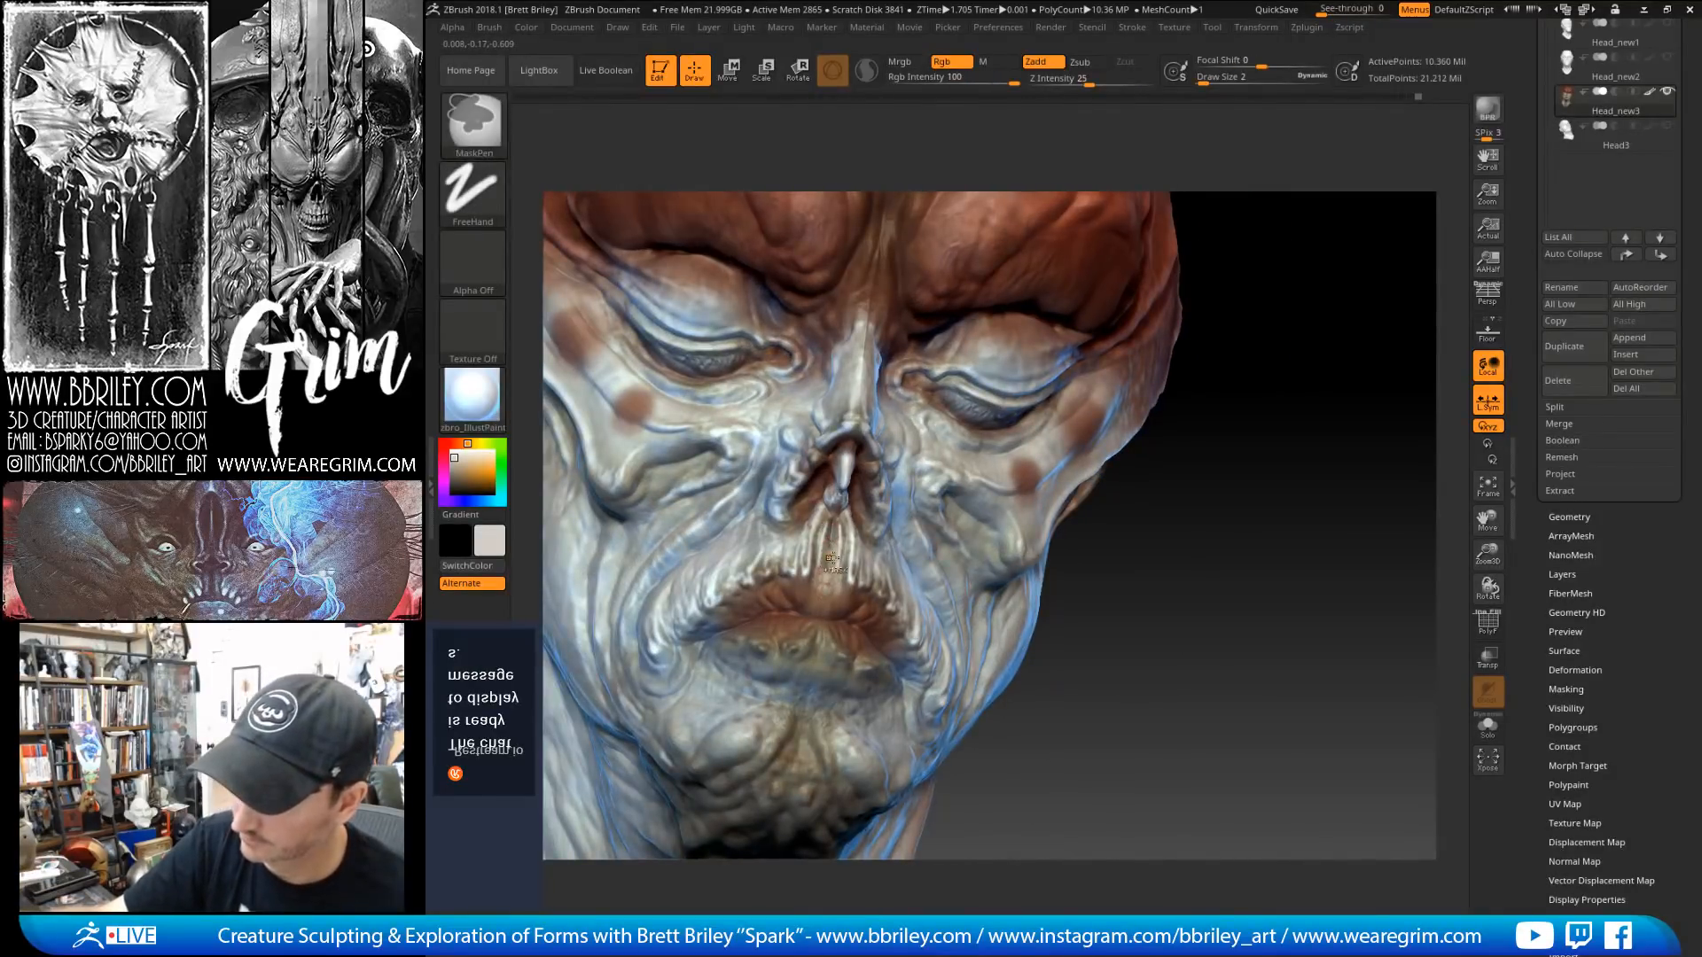
{"action": "mouse_move", "coordinate": [1082, 668]}
{"action": "left_mouse_down"}
{"action": "mouse_move", "coordinate": [886, 465]}
{"action": "mouse_move", "coordinate": [908, 476]}
{"action": "left_mouse_up"}
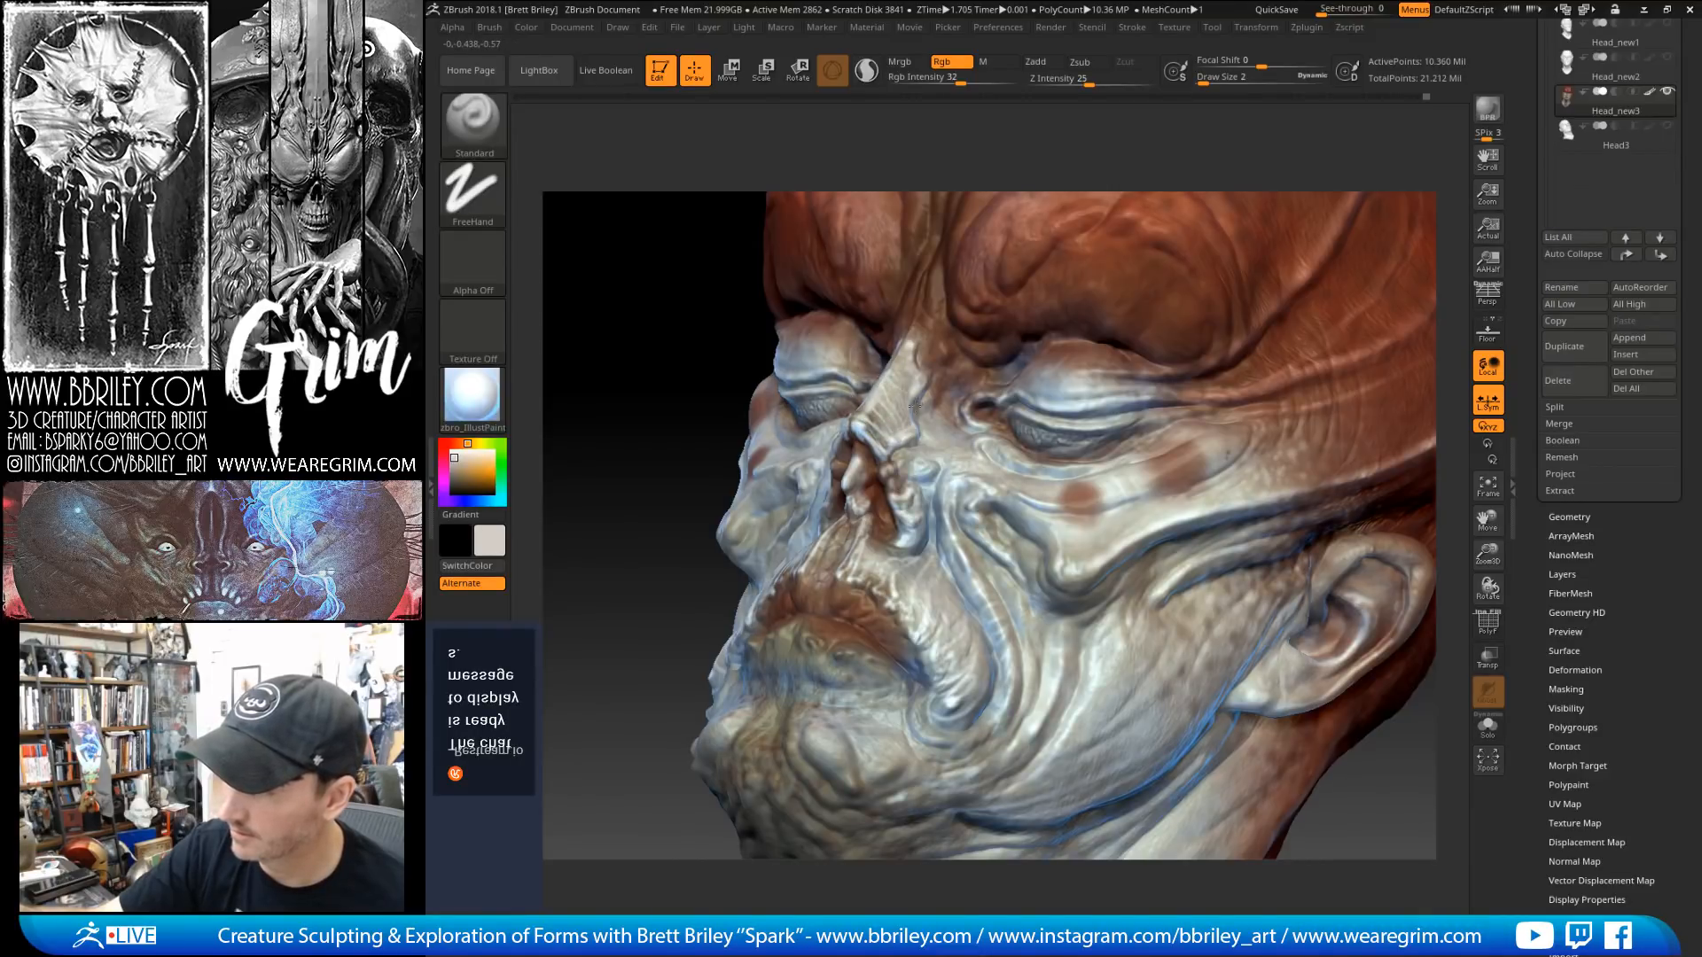
{"action": "left_click", "coordinate": [473, 190]}
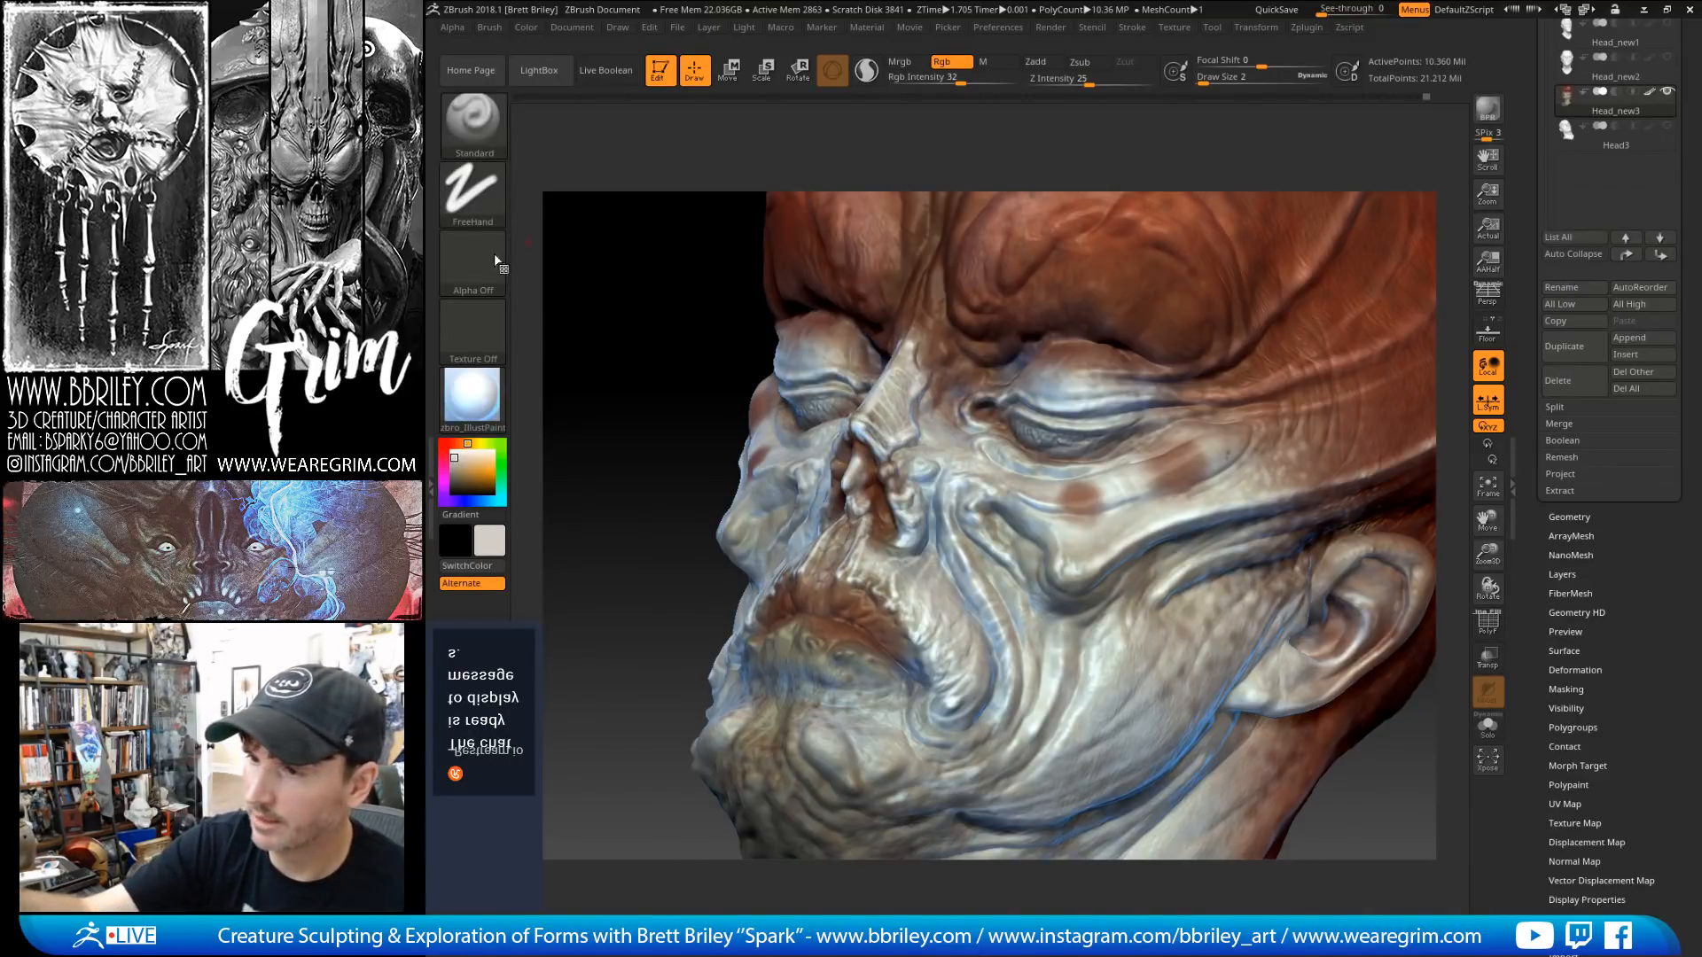
{"action": "left_click", "coordinate": [493, 257]}
{"action": "left_click", "coordinate": [768, 508]}
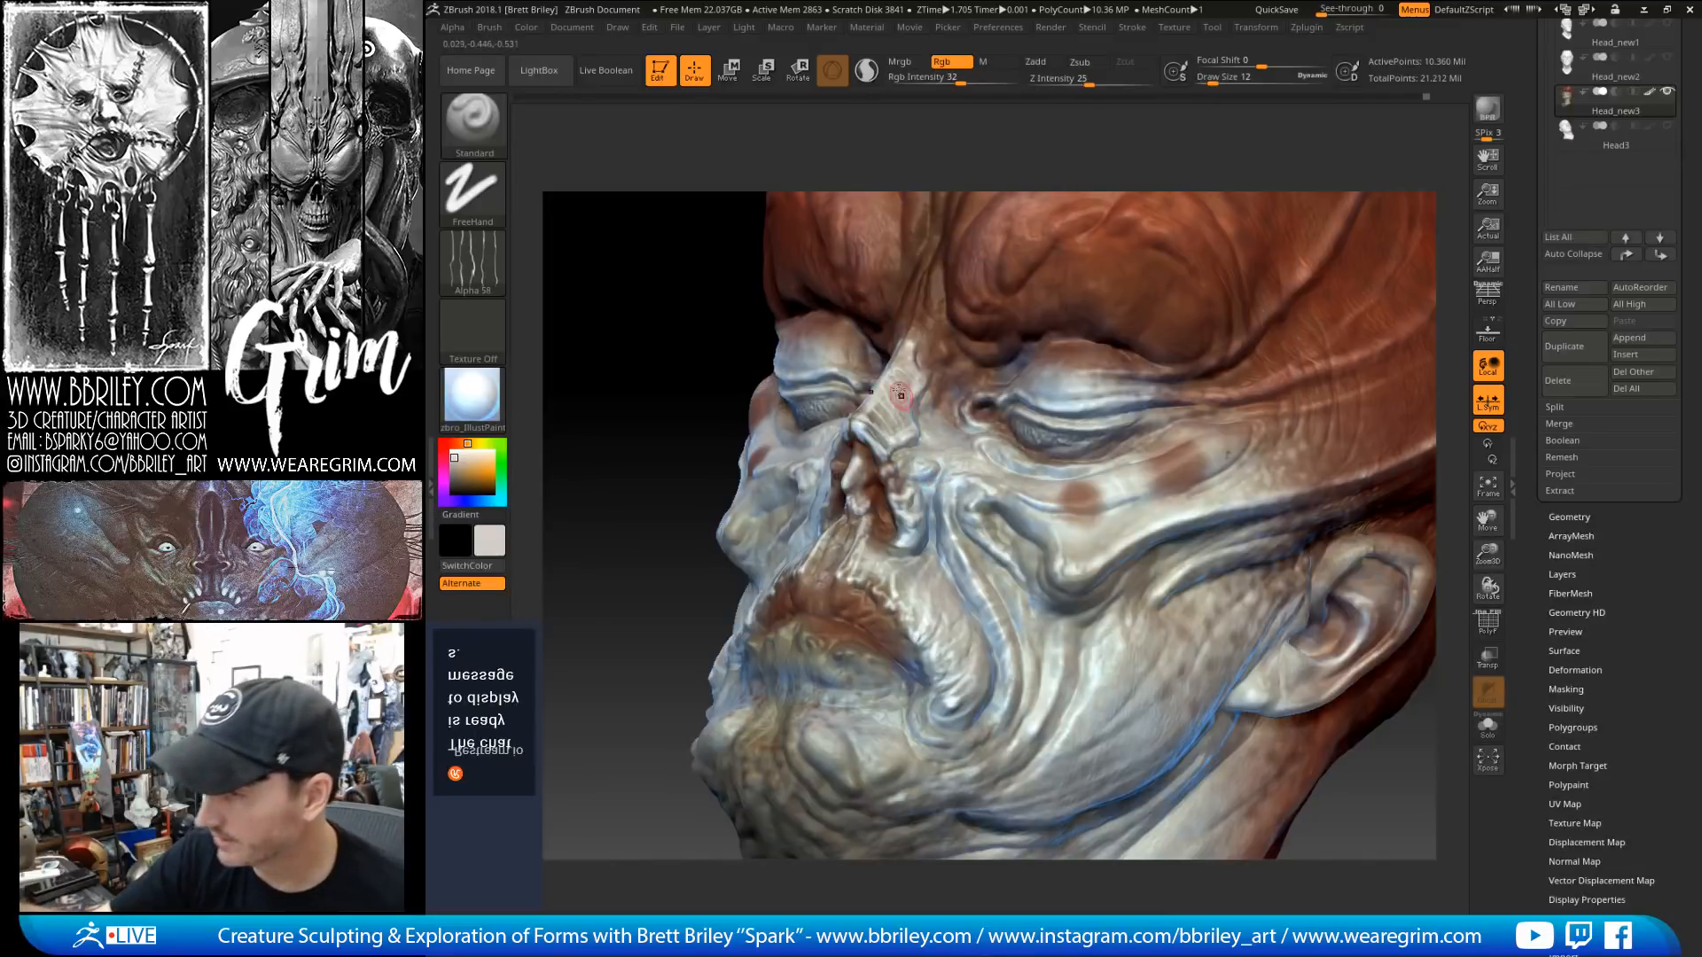
{"action": "left_click_drag", "start_coordinate": [620, 354], "coordinate": [777, 443]}
{"action": "key", "text": "bracketright"}
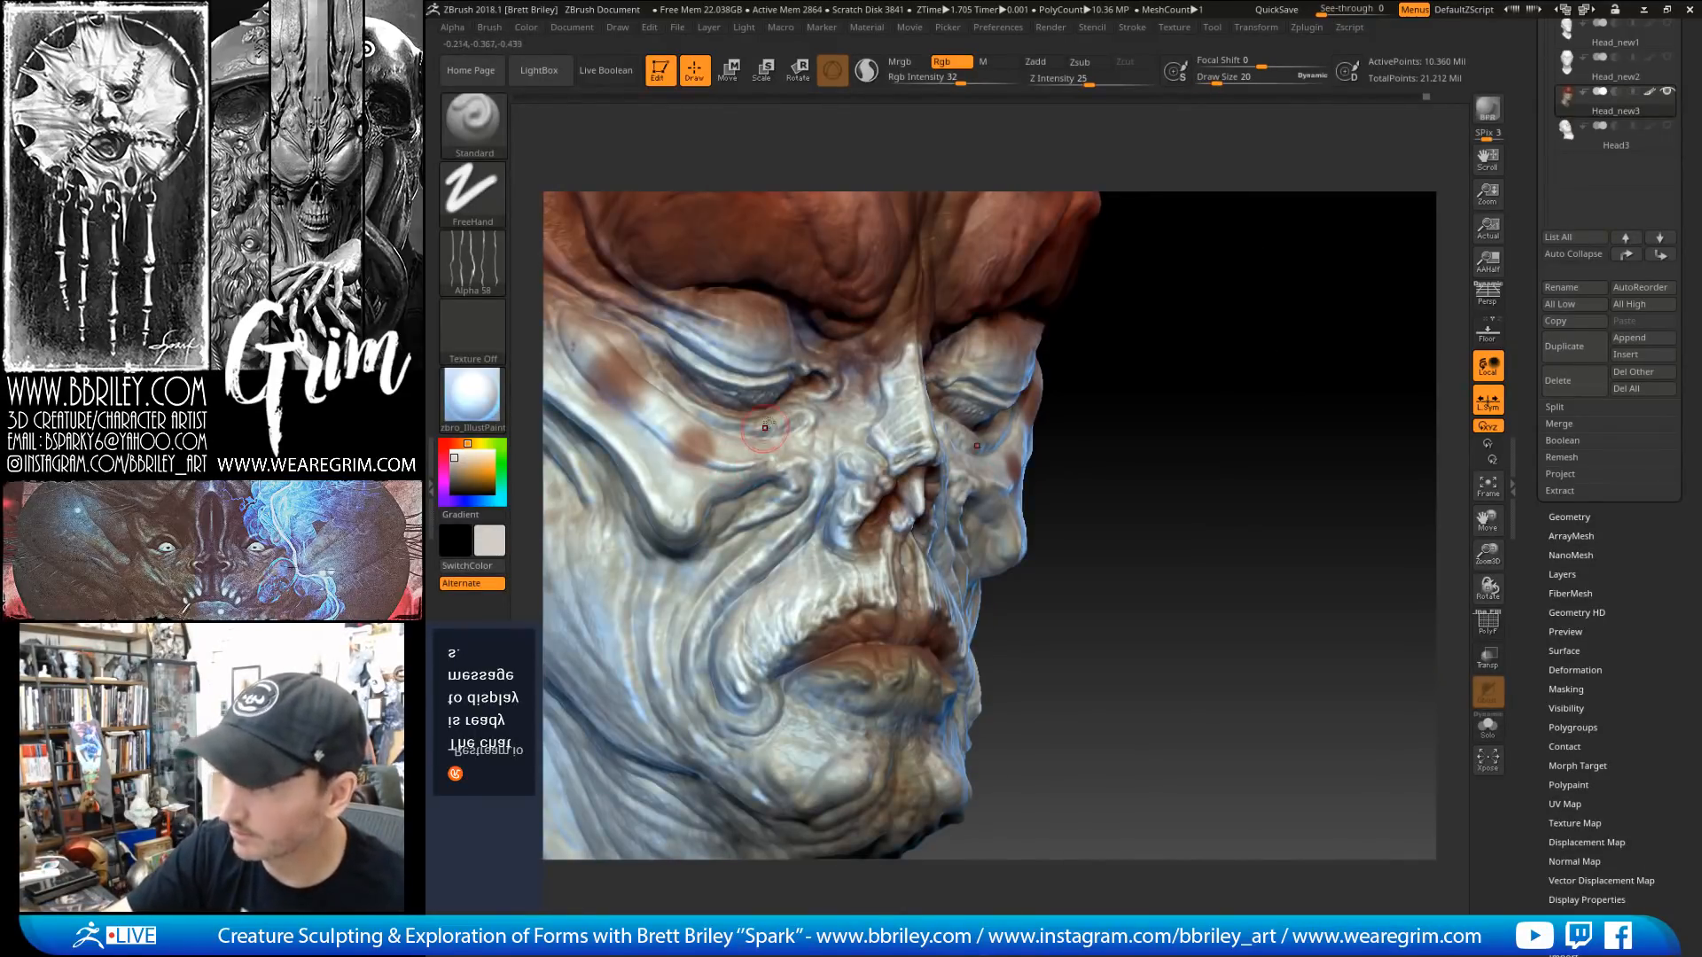
Step: Switch to the DragRect stroke, set Rgb Intensity to 61 and choose a lighter off-white
{"action": "left_click_drag", "start_coordinate": [959, 79], "coordinate": [977, 79]}
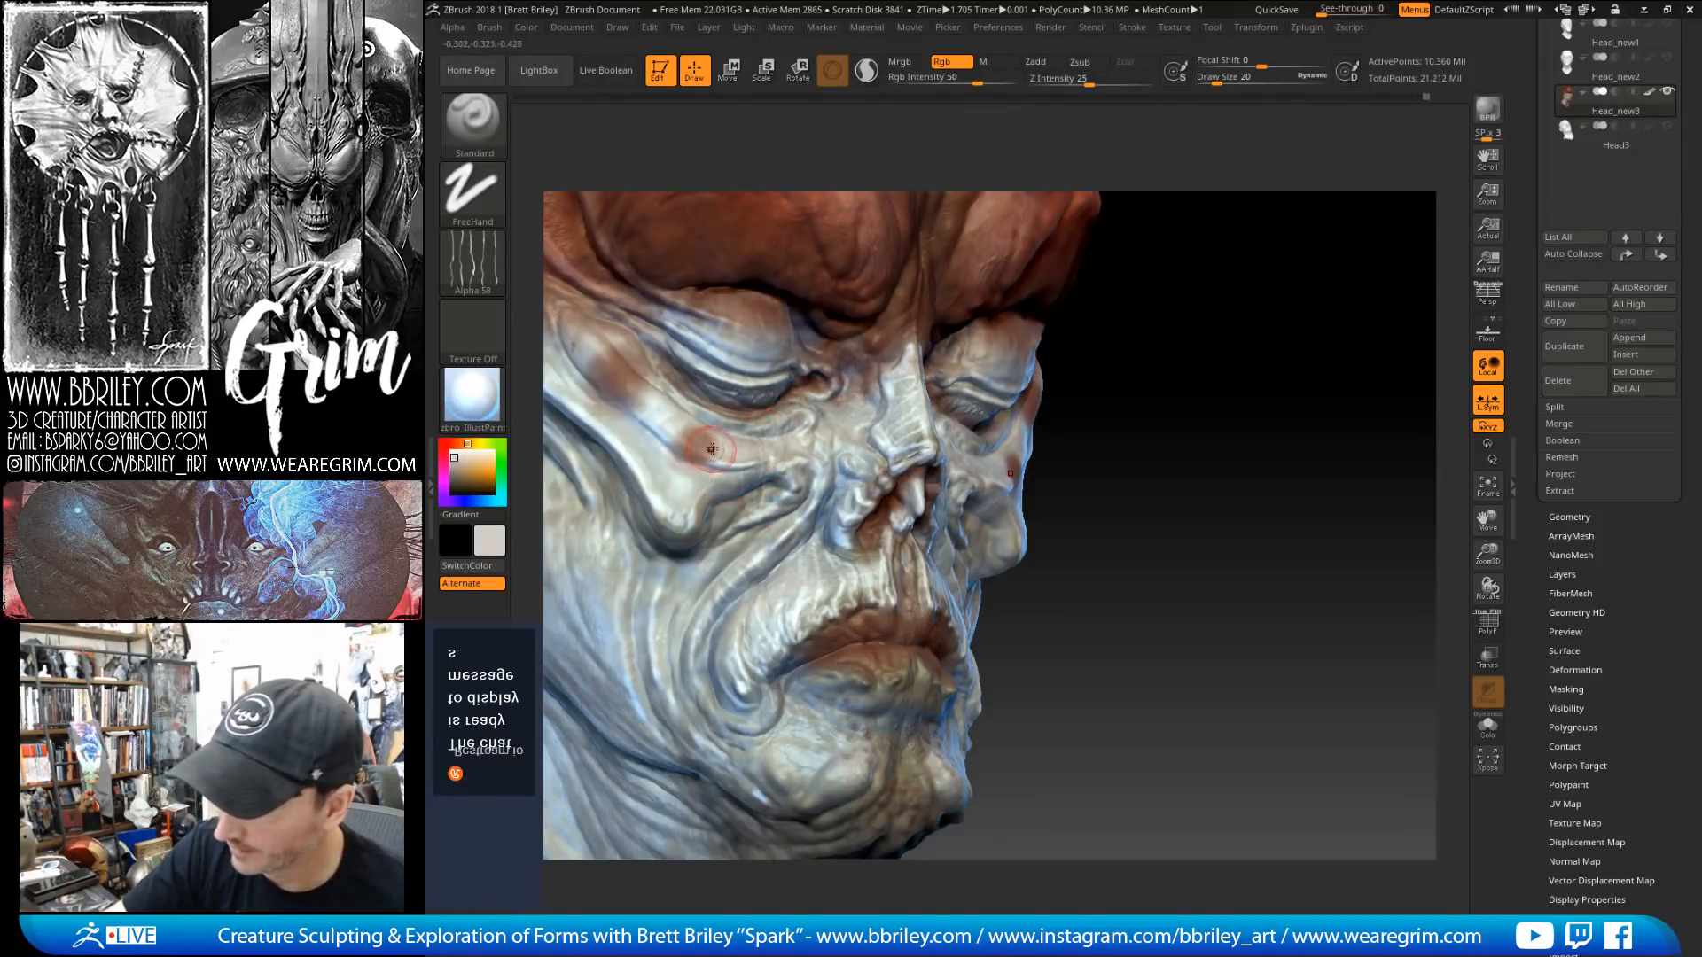
{"action": "left_click", "coordinate": [472, 220]}
{"action": "left_click", "coordinate": [673, 185]}
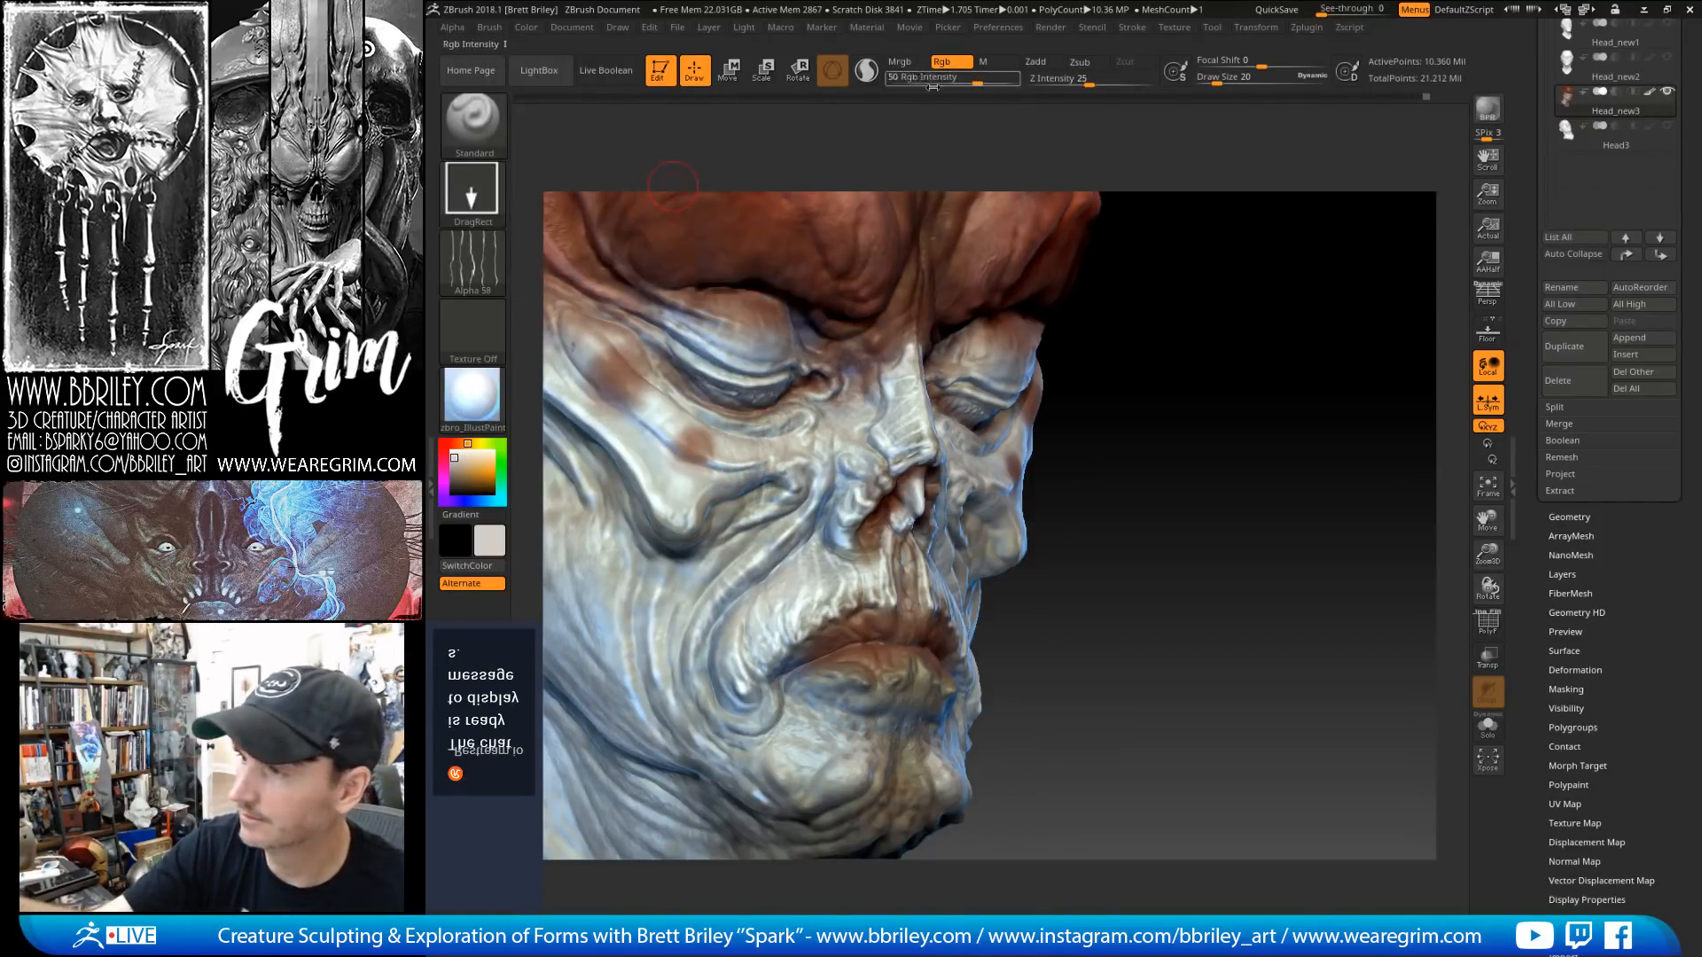
{"action": "left_click_drag", "start_coordinate": [976, 78], "coordinate": [986, 78]}
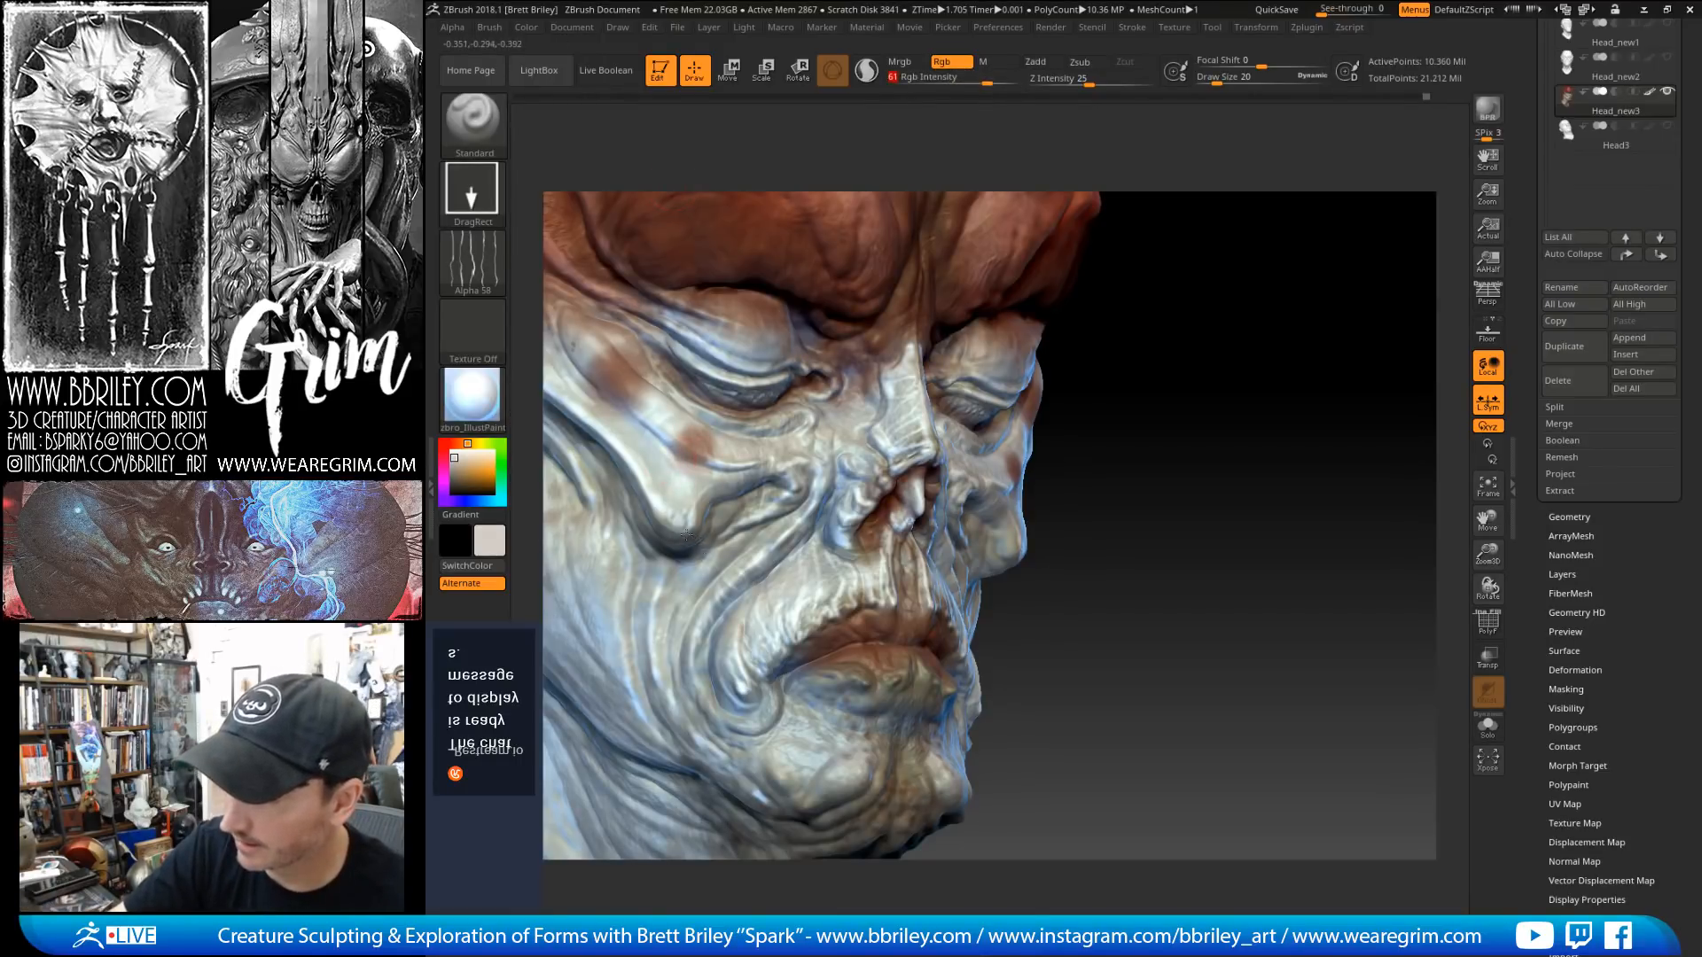
{"action": "left_click", "coordinate": [454, 452]}
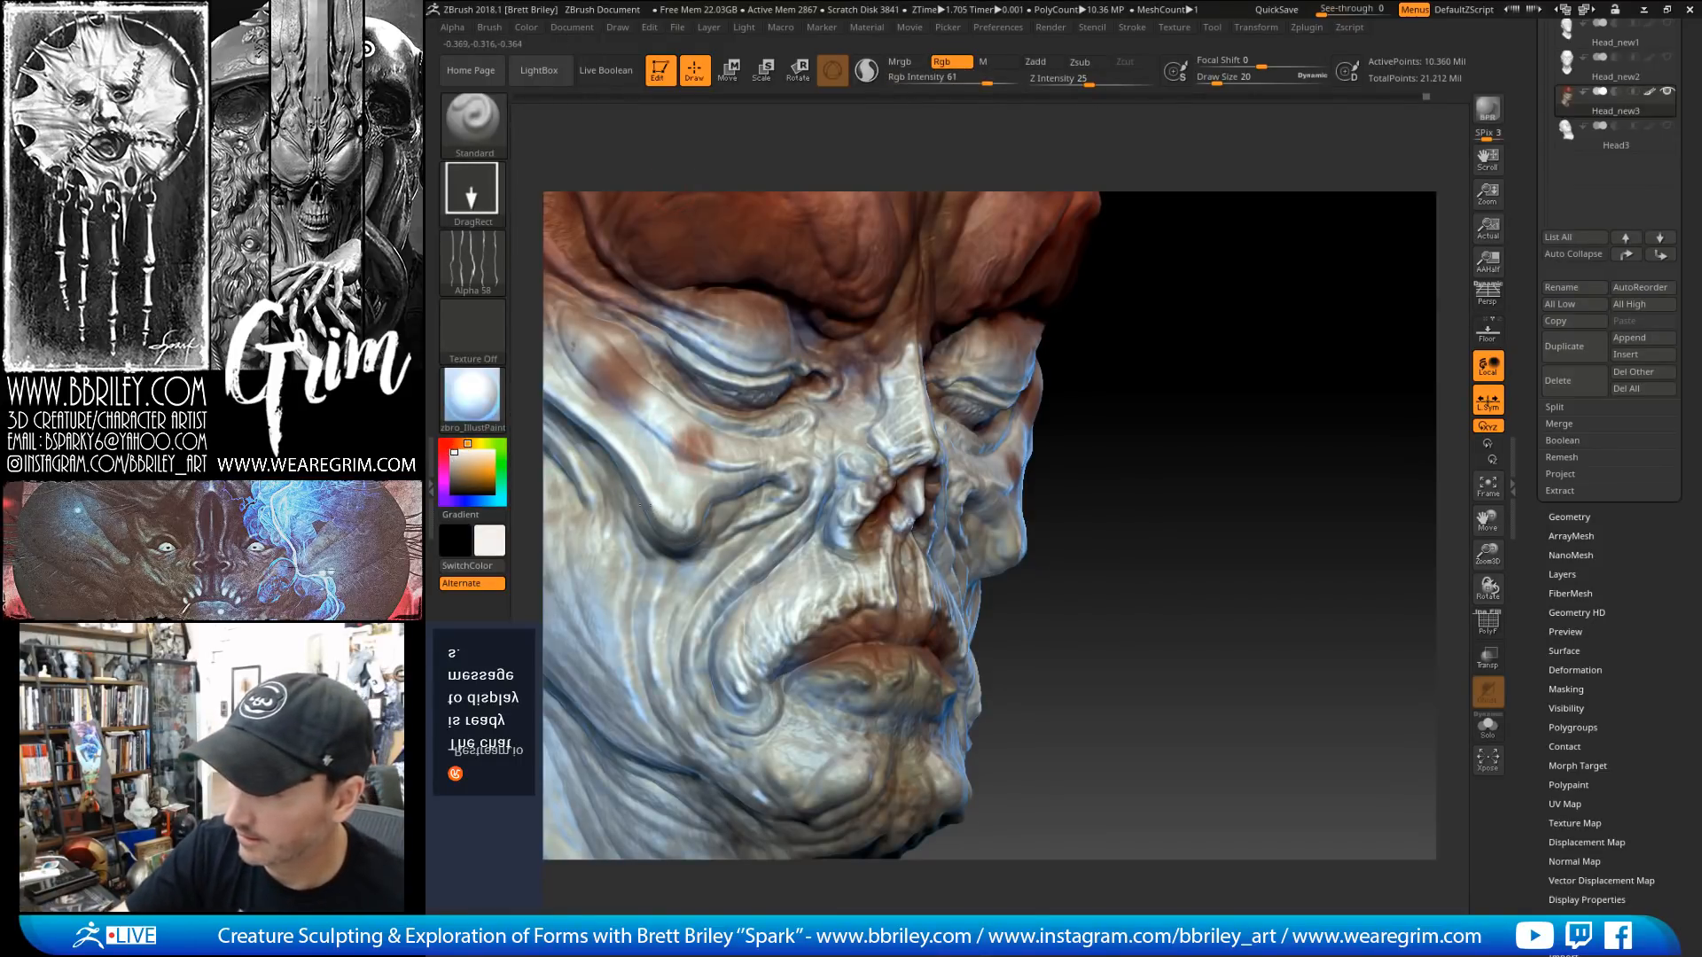
Step: Stamp off-white Alpha 58 streaks across the cheekbone, cheek and jaw
{"action": "mouse_move", "coordinate": [637, 413]}
{"action": "left_mouse_down"}
{"action": "mouse_move", "coordinate": [652, 452]}
{"action": "mouse_move", "coordinate": [733, 490]}
{"action": "left_mouse_up"}
{"action": "left_click_drag", "start_coordinate": [1108, 518], "coordinate": [1258, 520]}
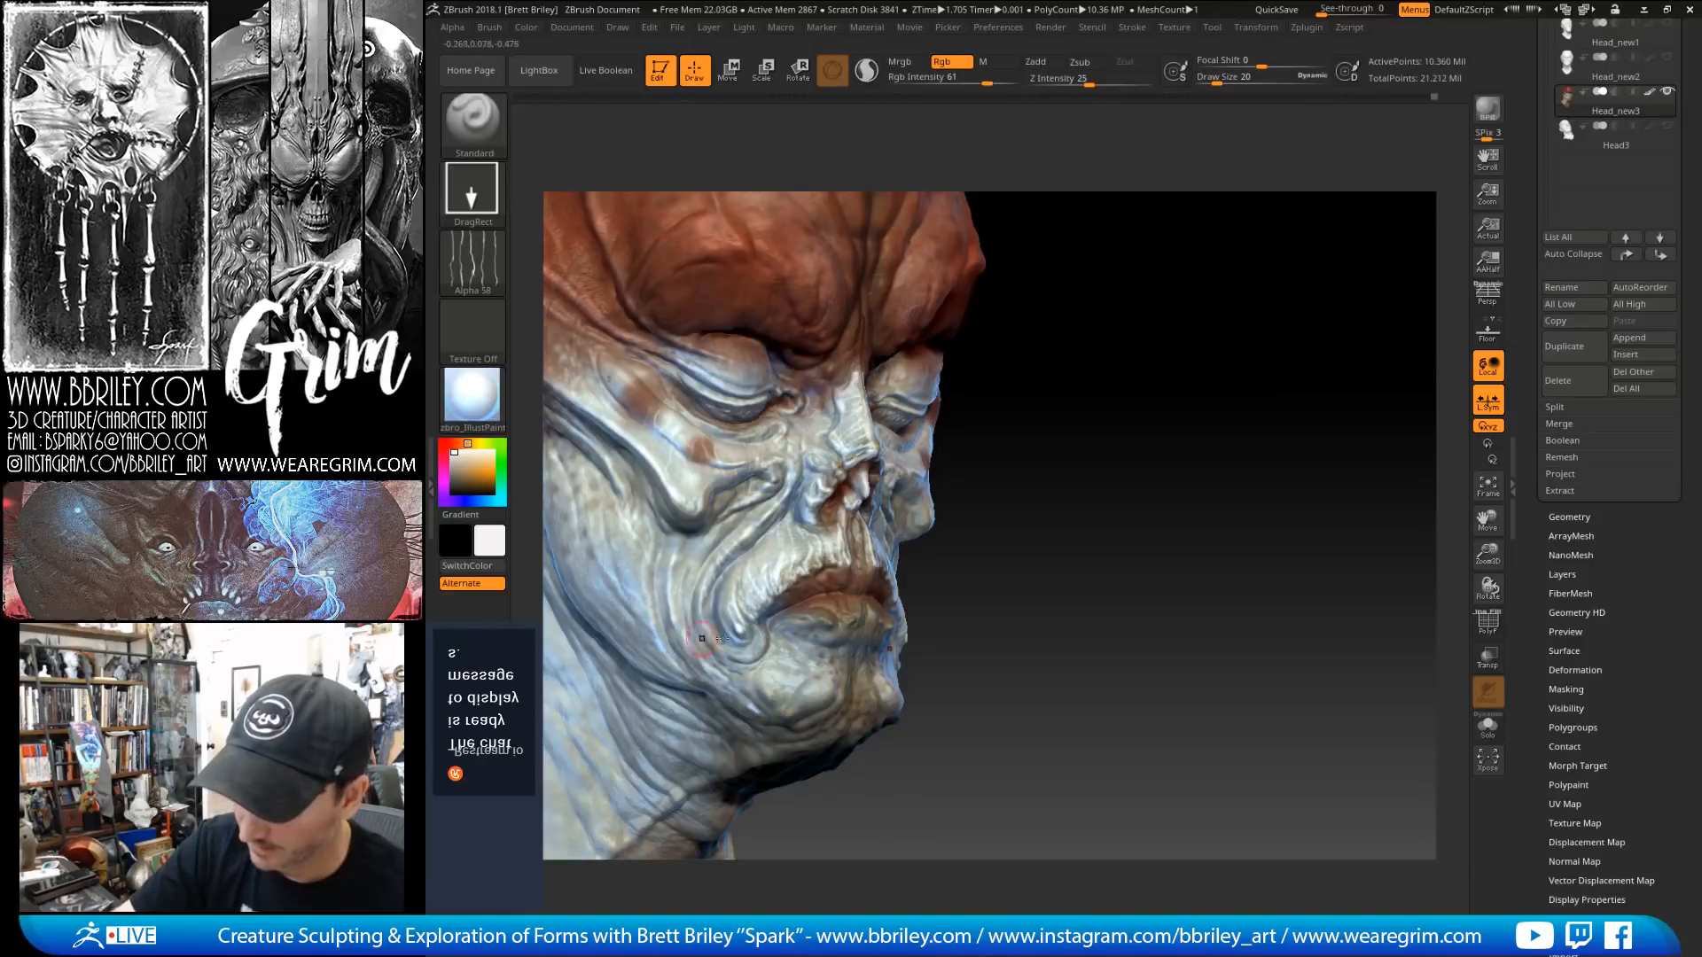
{"action": "left_click_drag", "start_coordinate": [1019, 540], "coordinate": [1170, 509]}
{"action": "left_click_drag", "start_coordinate": [722, 468], "coordinate": [719, 547]}
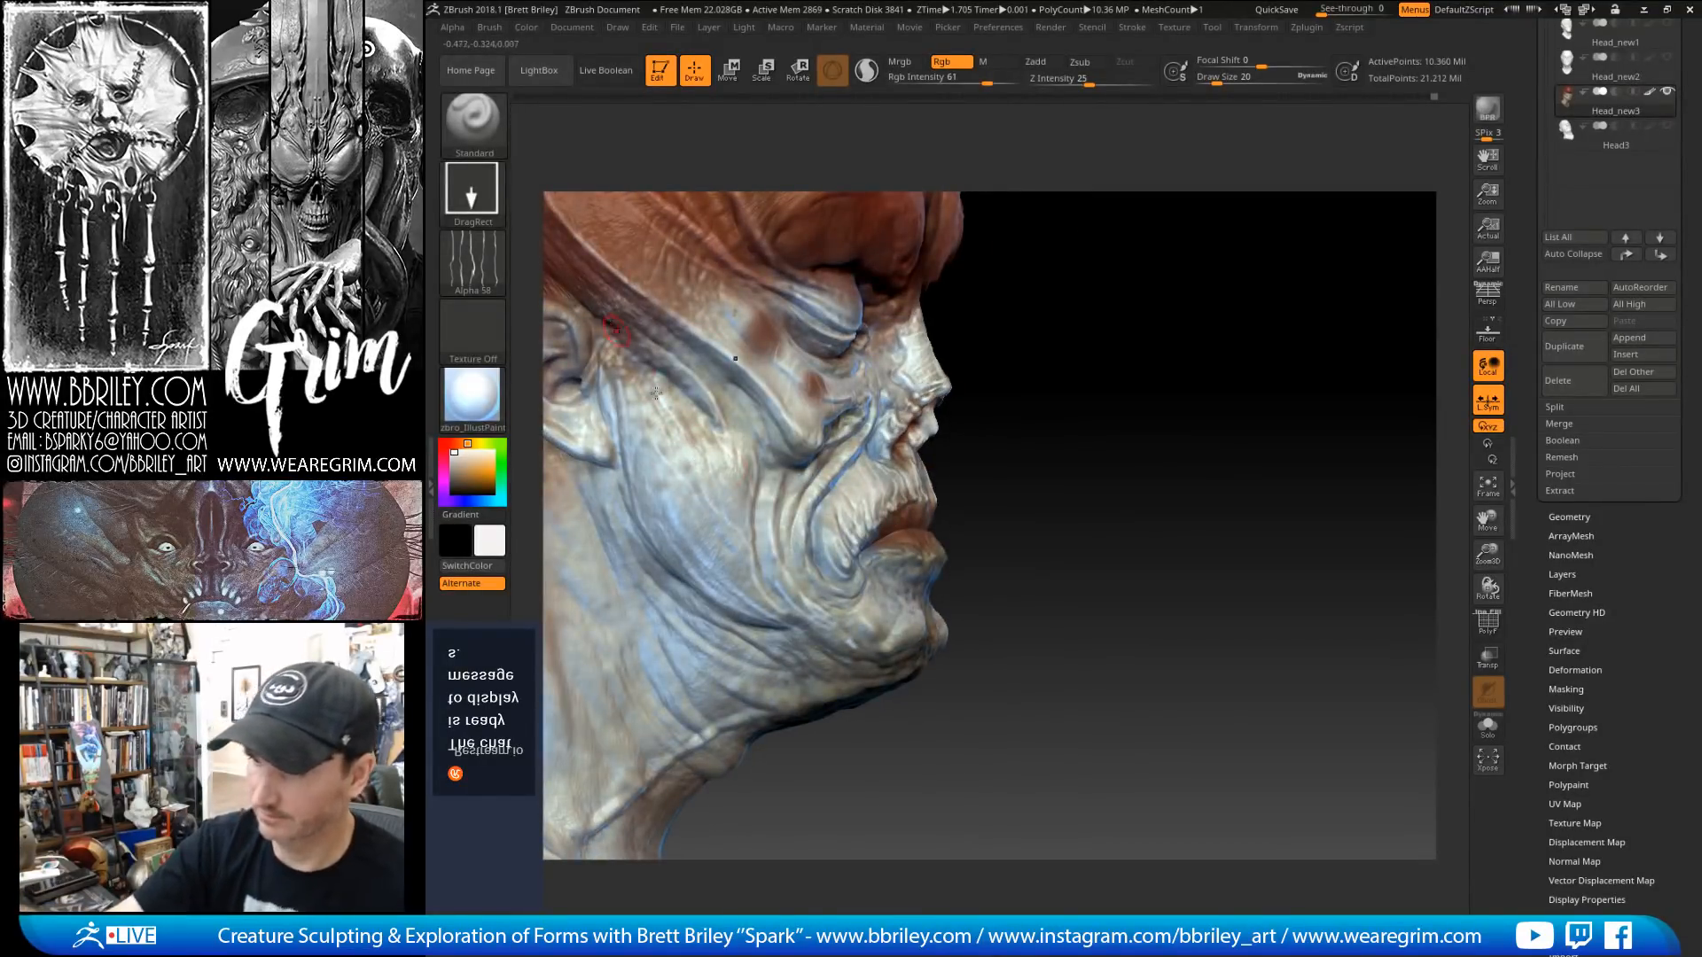
Step: Stamp off-white streaks down the side of the neck and around the throat tendons
{"action": "left_click_drag", "start_coordinate": [1011, 469], "coordinate": [1145, 413], "text": "alt"}
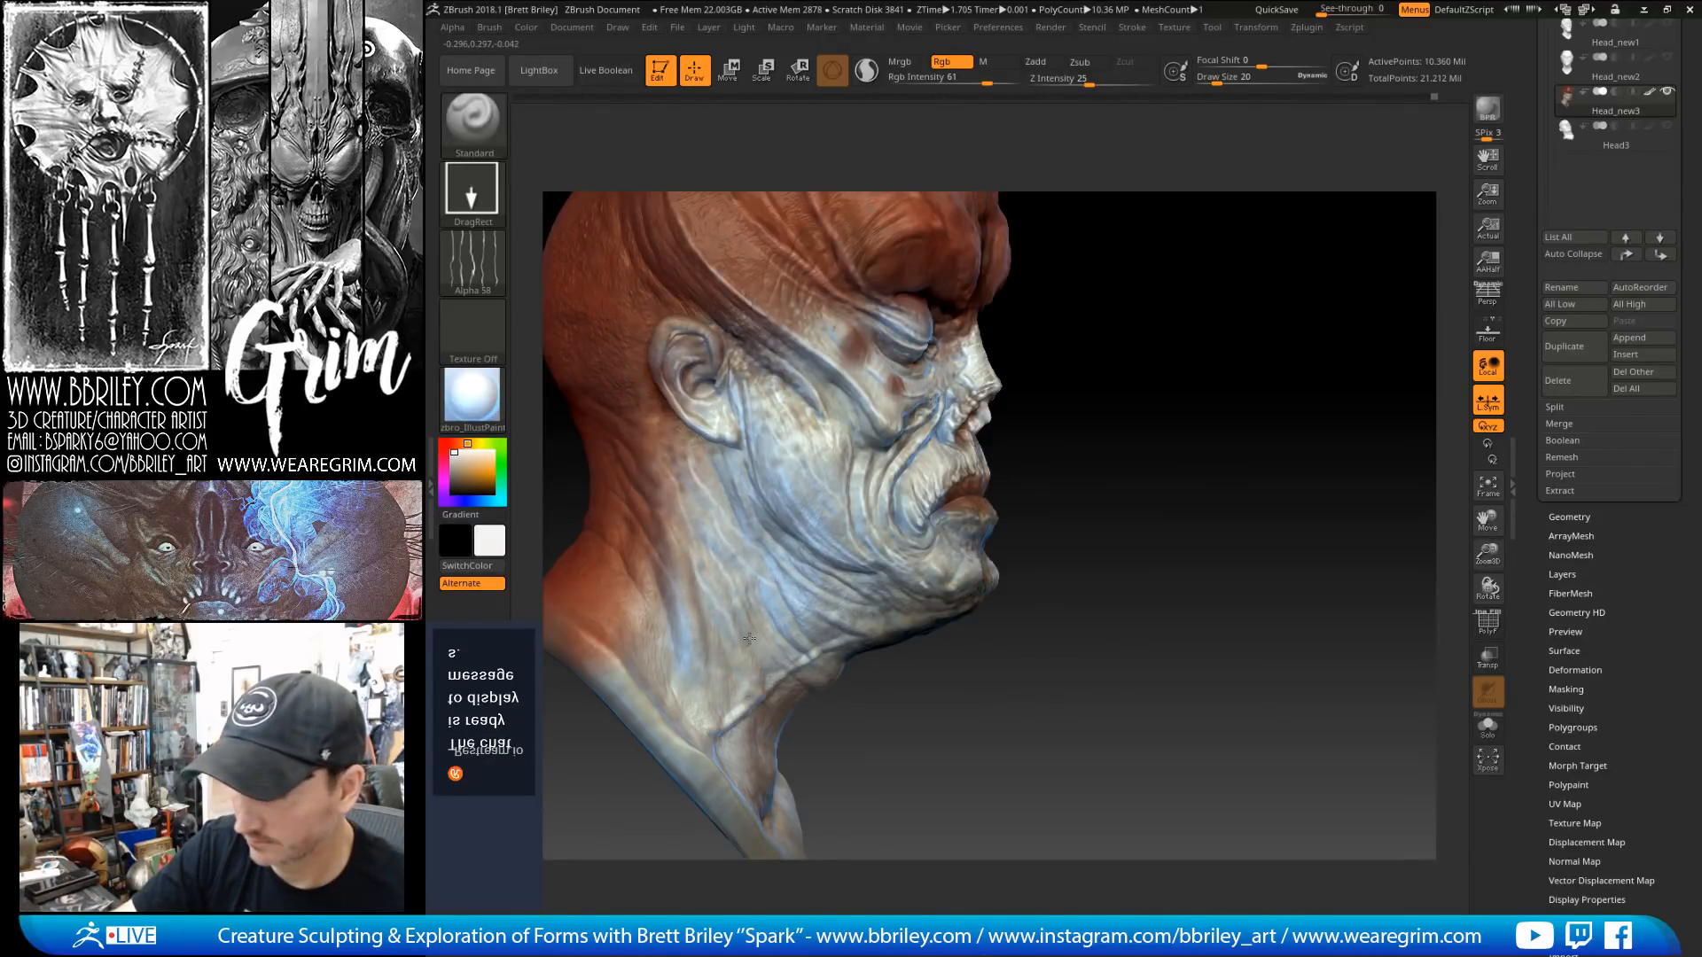
{"action": "left_click_drag", "start_coordinate": [1090, 479], "coordinate": [696, 576]}
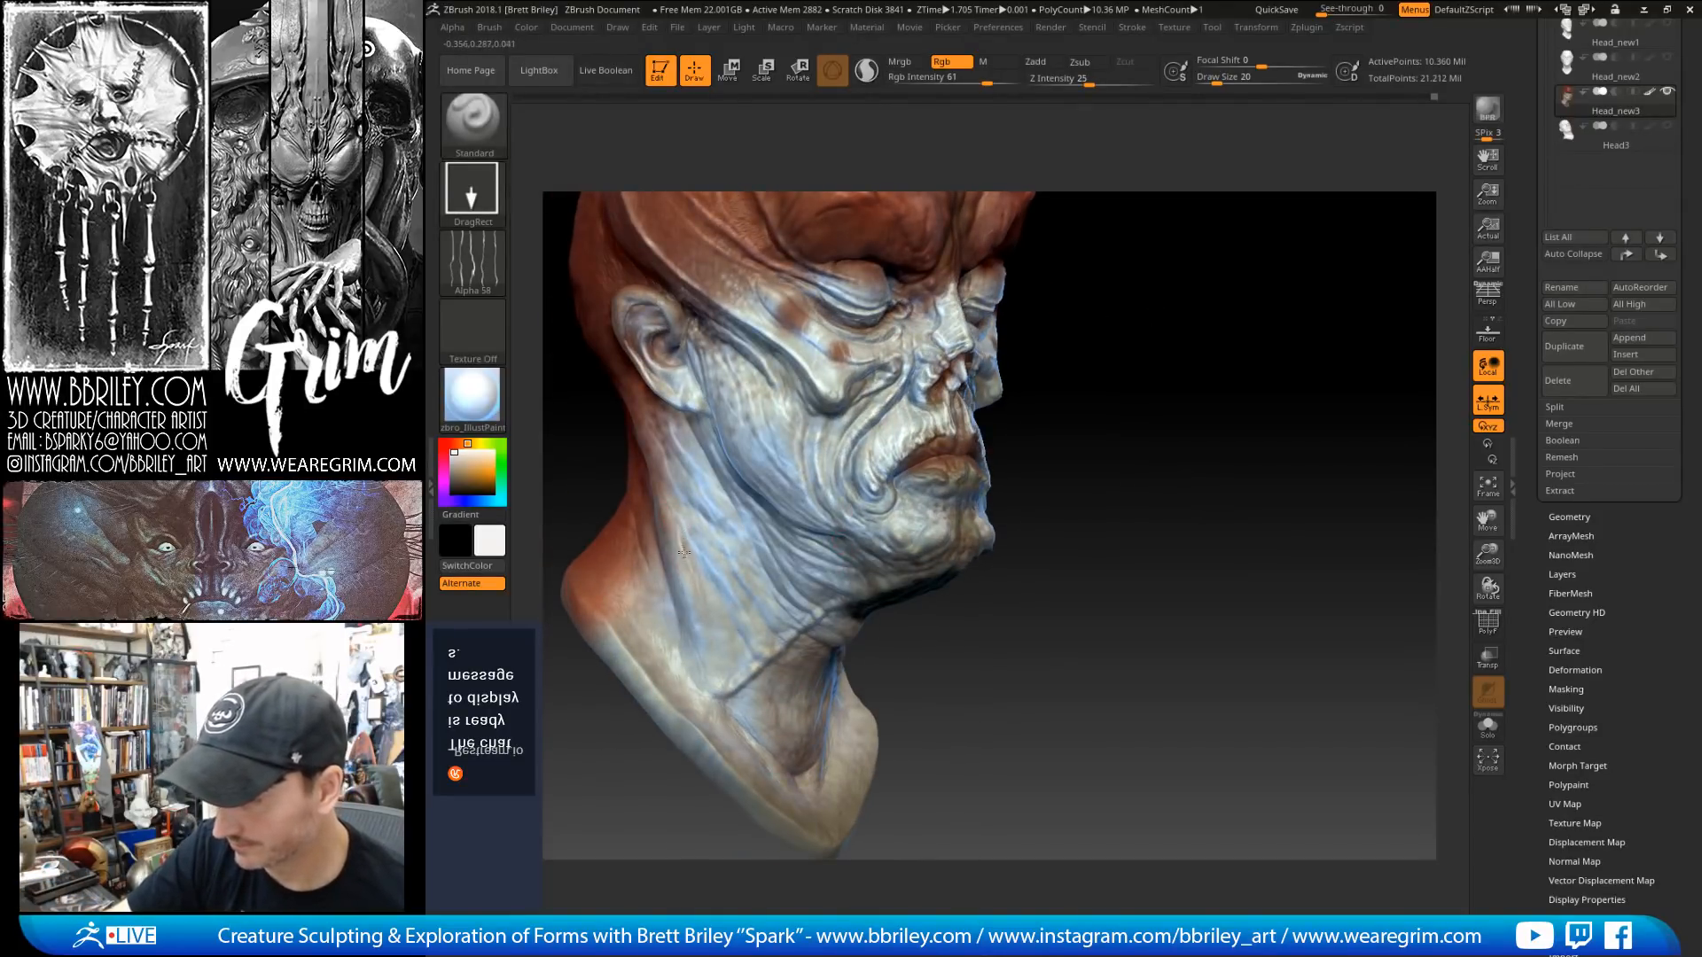
{"action": "left_click_drag", "start_coordinate": [1032, 612], "coordinate": [764, 551]}
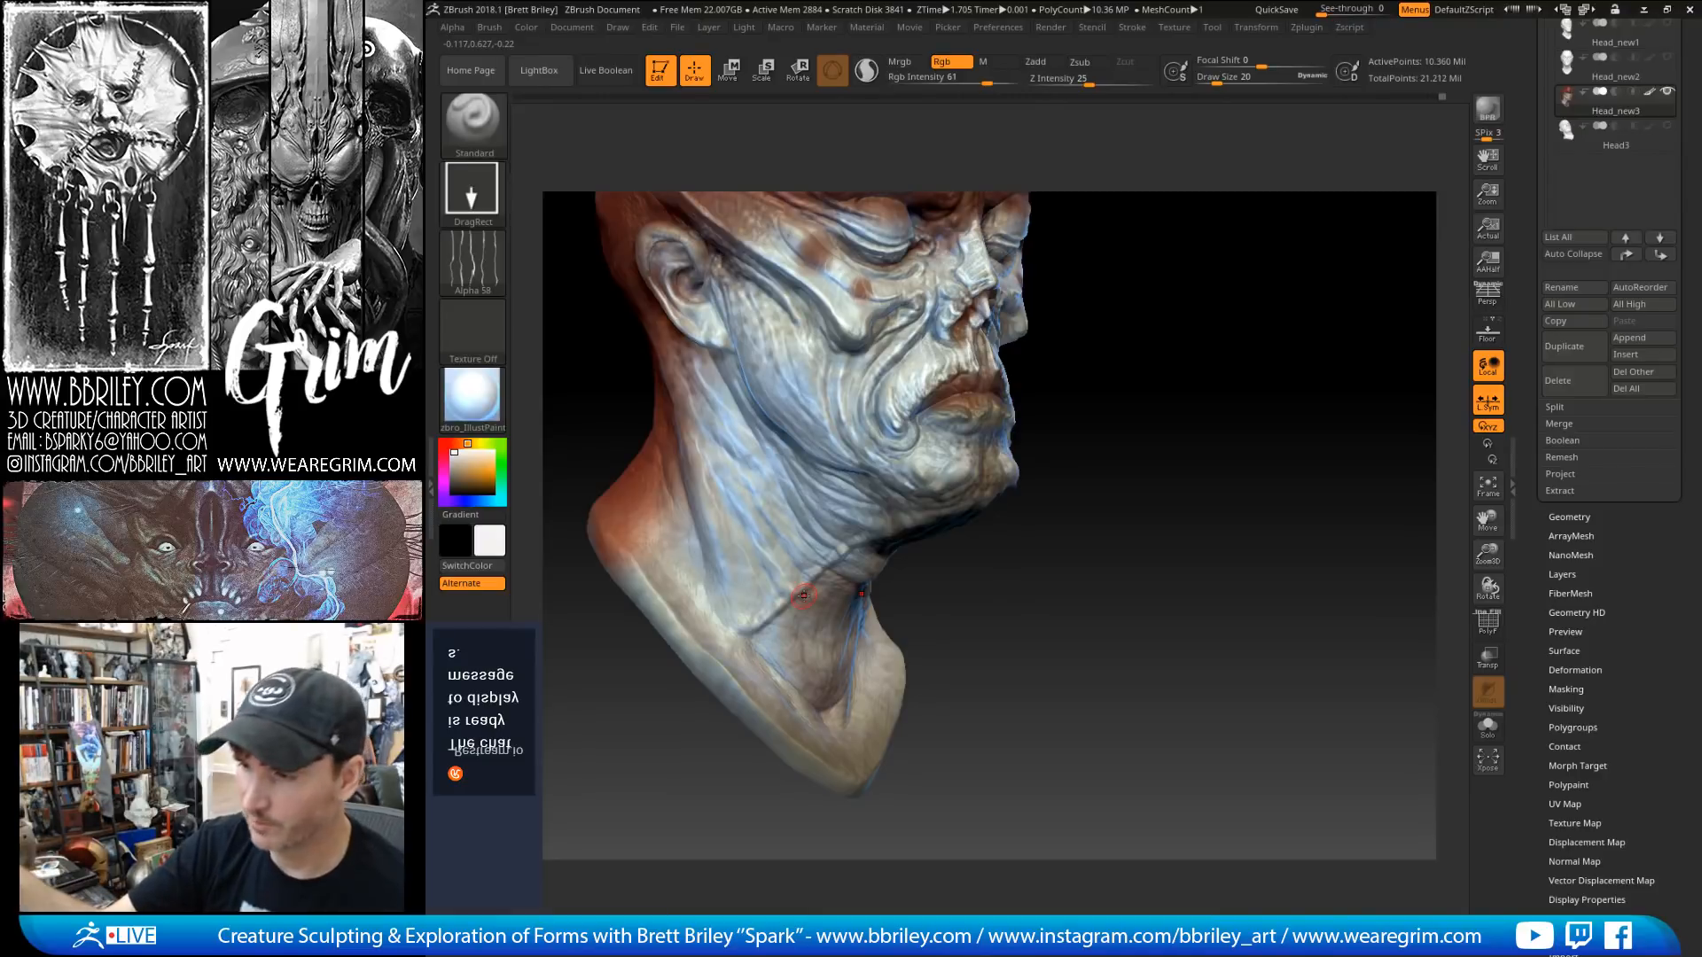
{"action": "left_click_drag", "start_coordinate": [975, 551], "coordinate": [988, 537]}
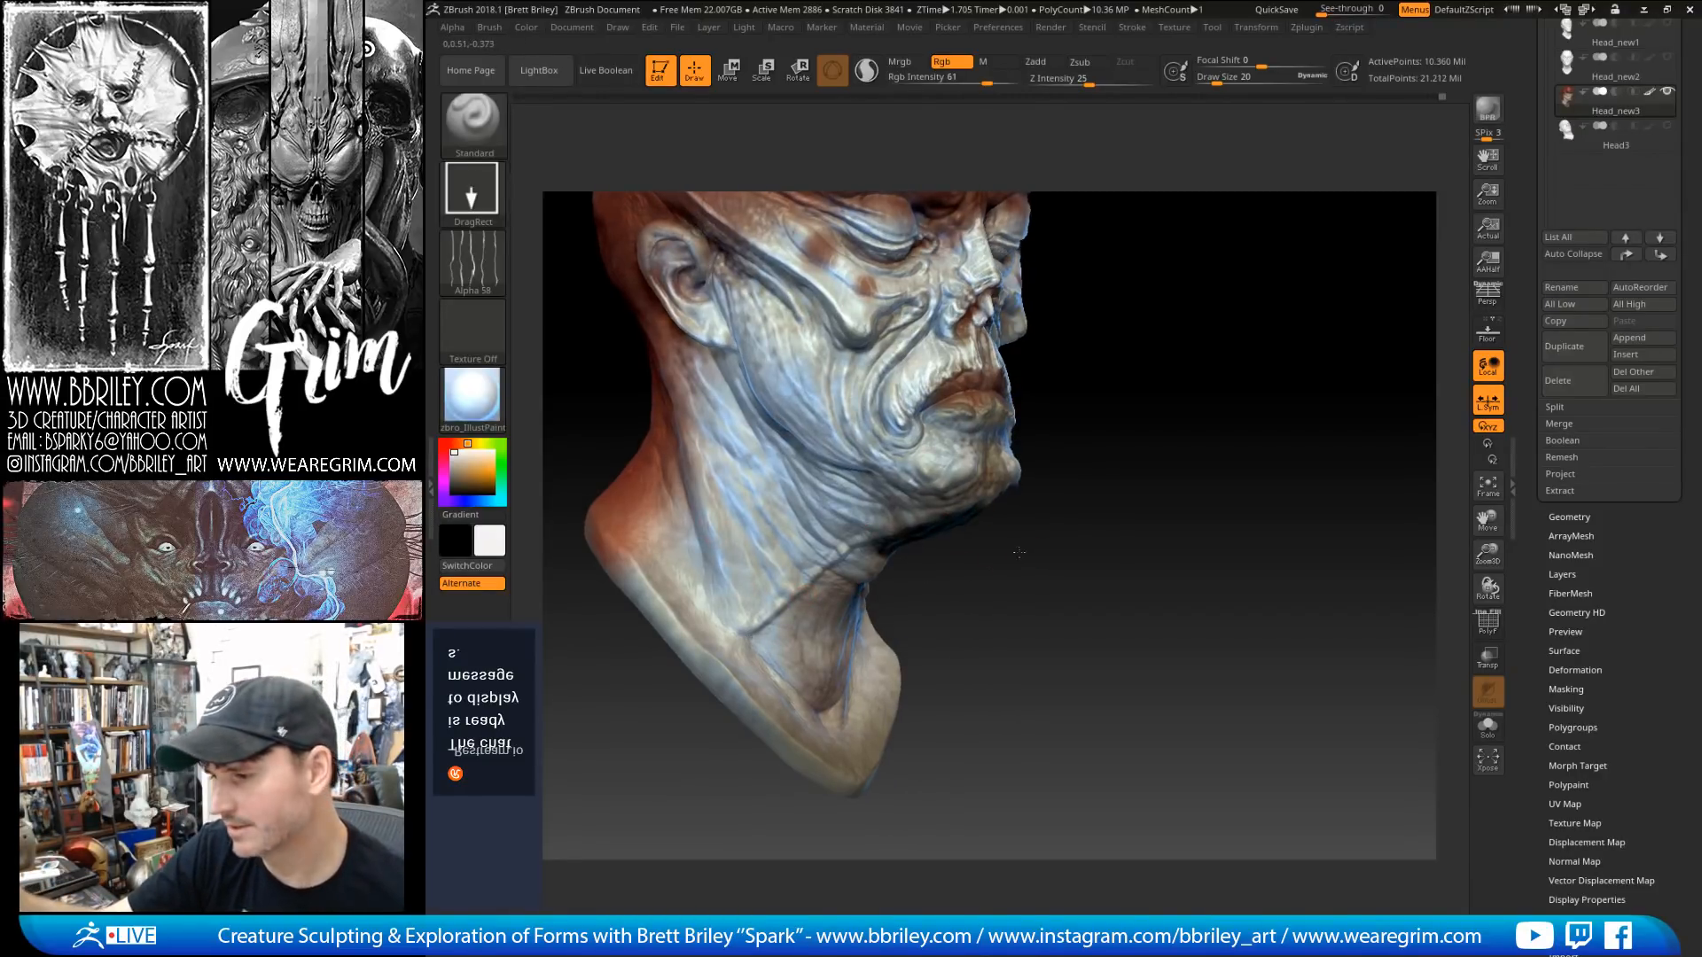
{"action": "left_click_drag", "start_coordinate": [1008, 556], "coordinate": [942, 551]}
{"action": "left_click_drag", "start_coordinate": [1052, 538], "coordinate": [1037, 516], "text": "alt"}
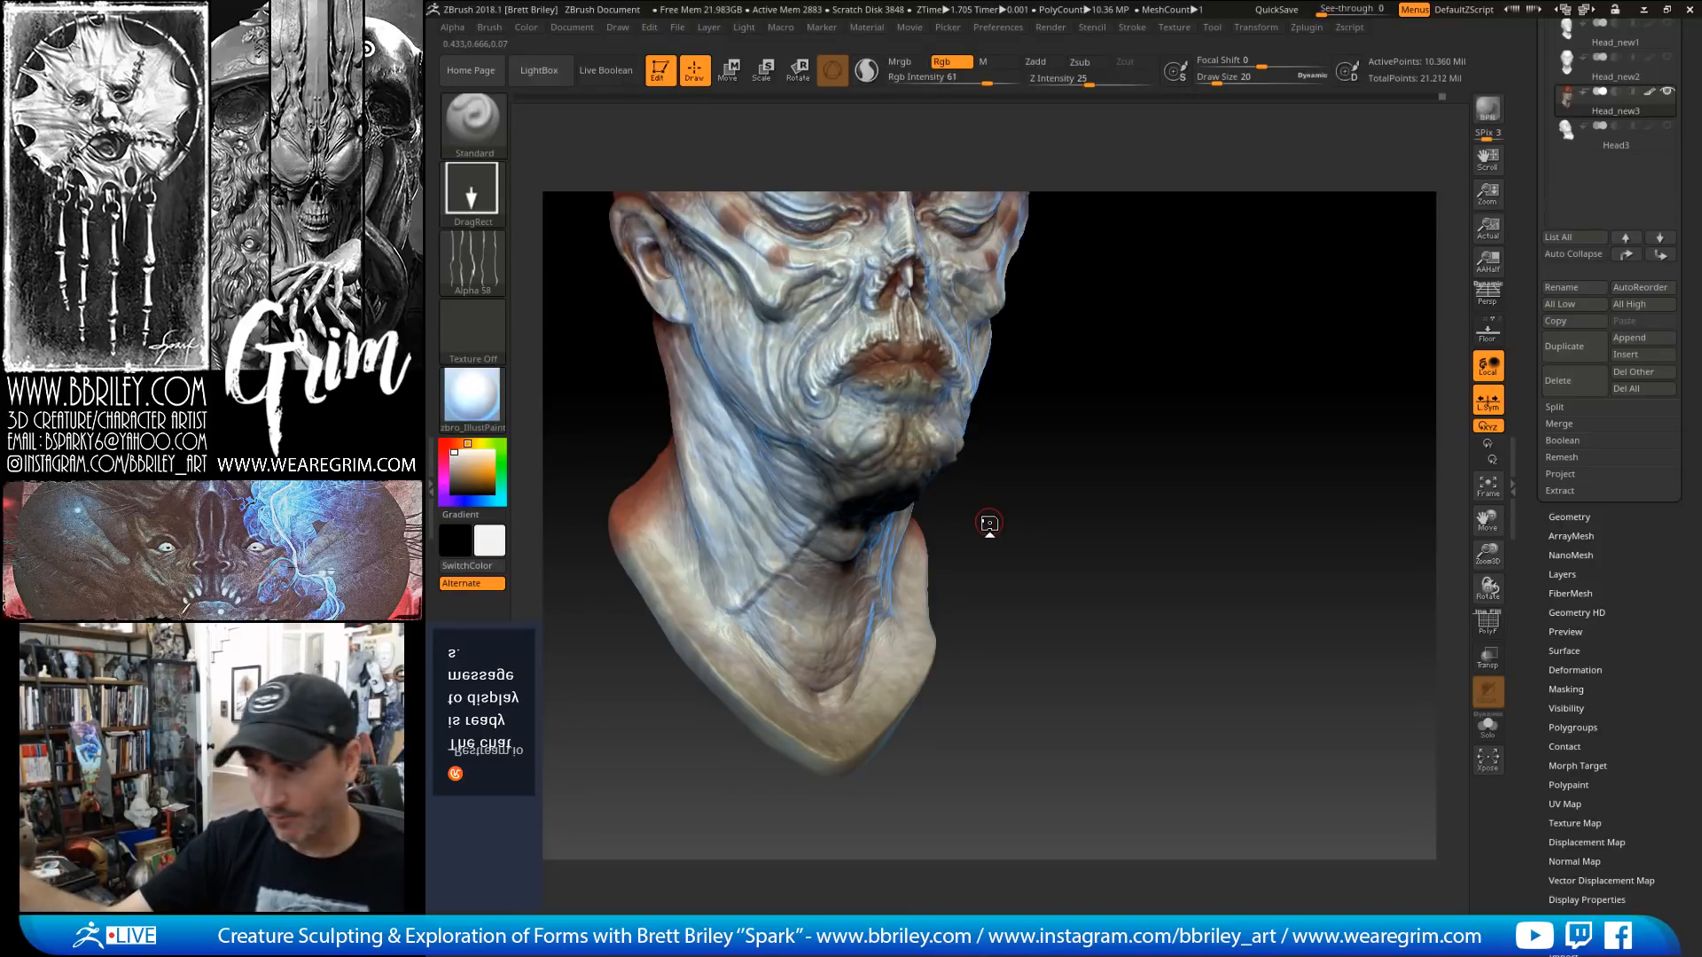
Step: Add more off-white streak stamps along the temple, upper cheek, side of the neck and collar
{"action": "left_click_drag", "start_coordinate": [989, 522], "coordinate": [1070, 508]}
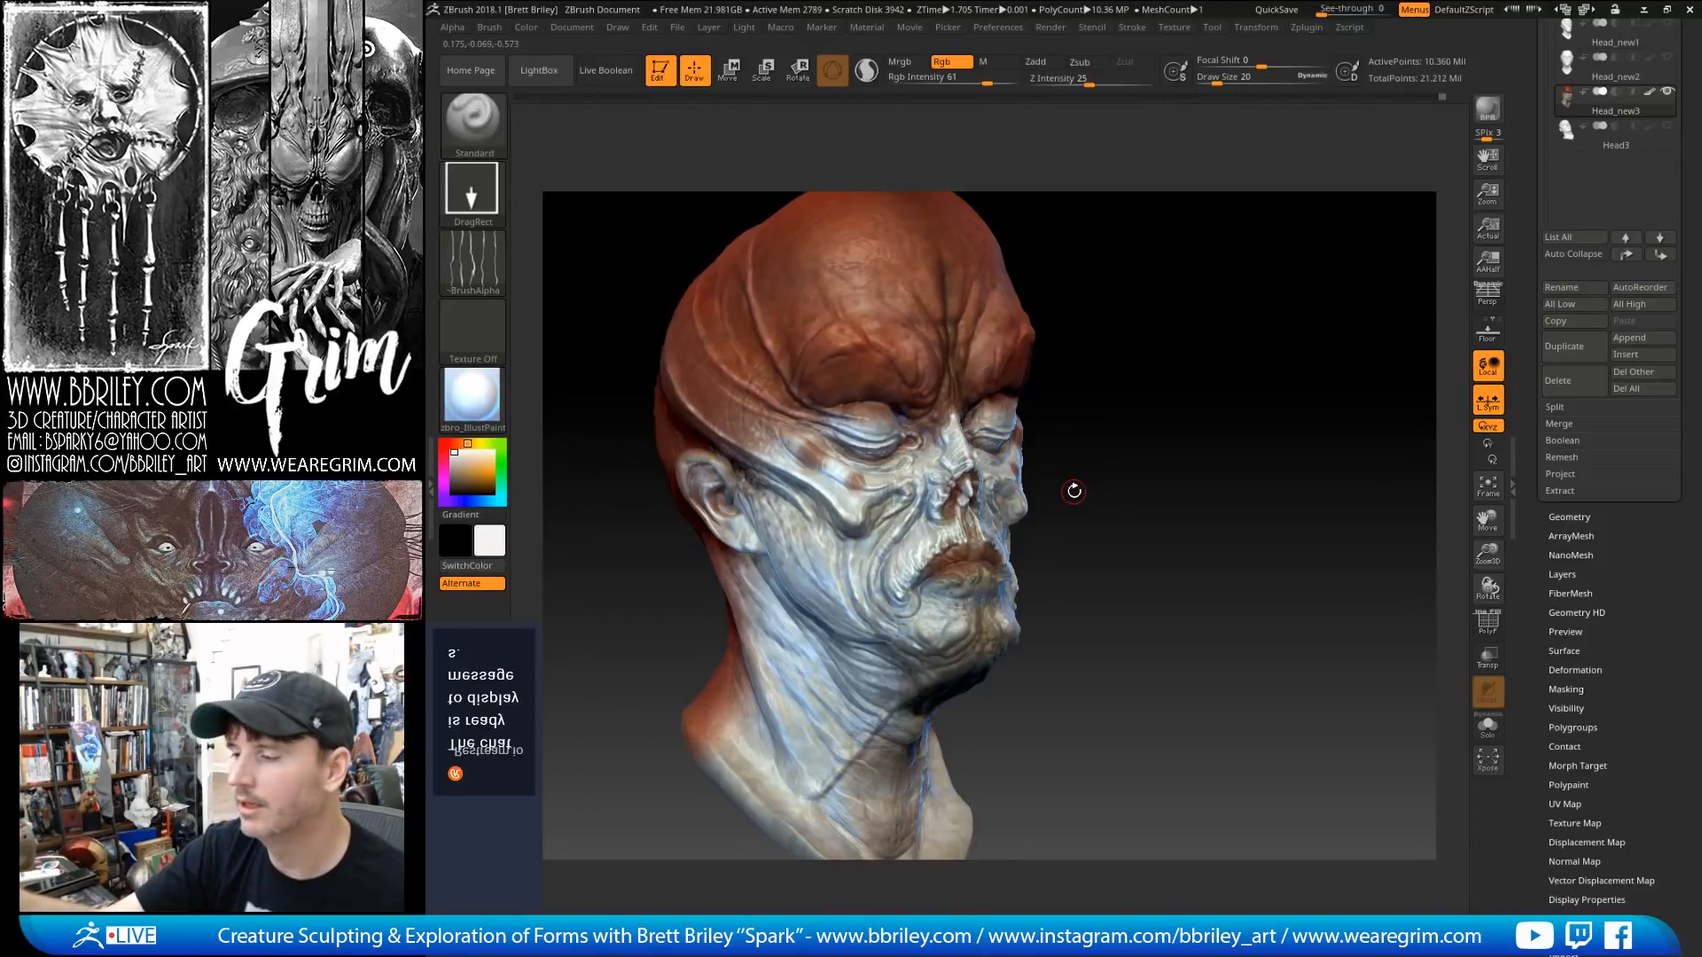
{"action": "left_click_drag", "start_coordinate": [1073, 491], "coordinate": [864, 489]}
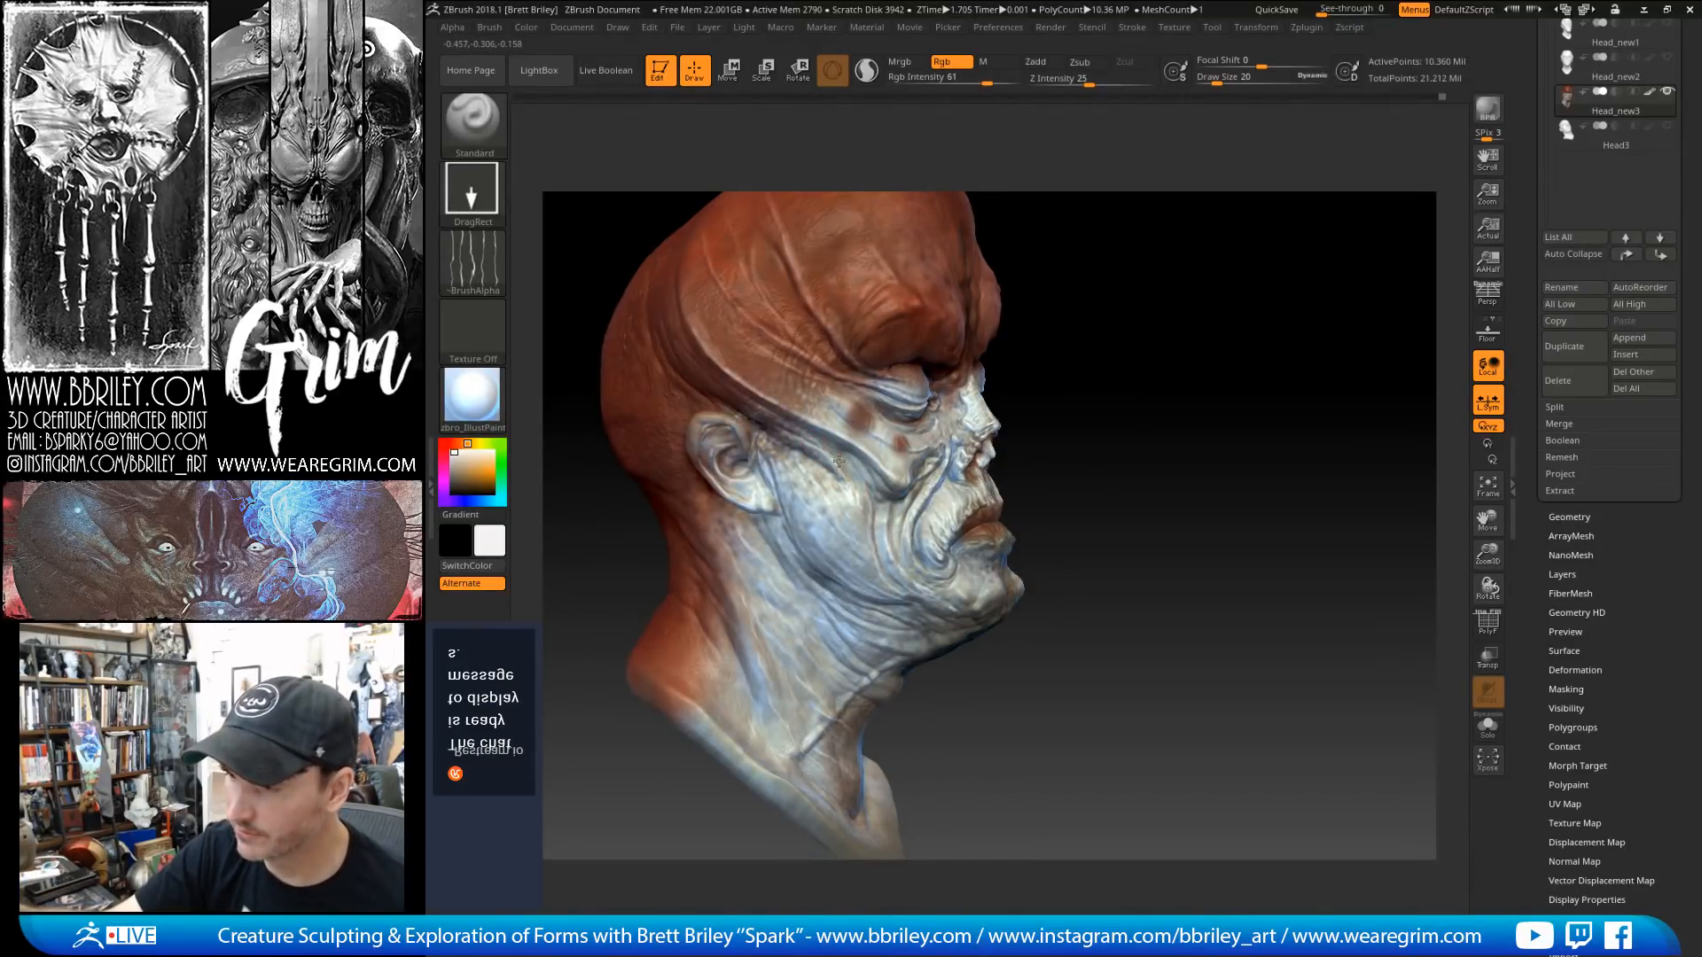
{"action": "left_click_drag", "start_coordinate": [1118, 331], "coordinate": [865, 496]}
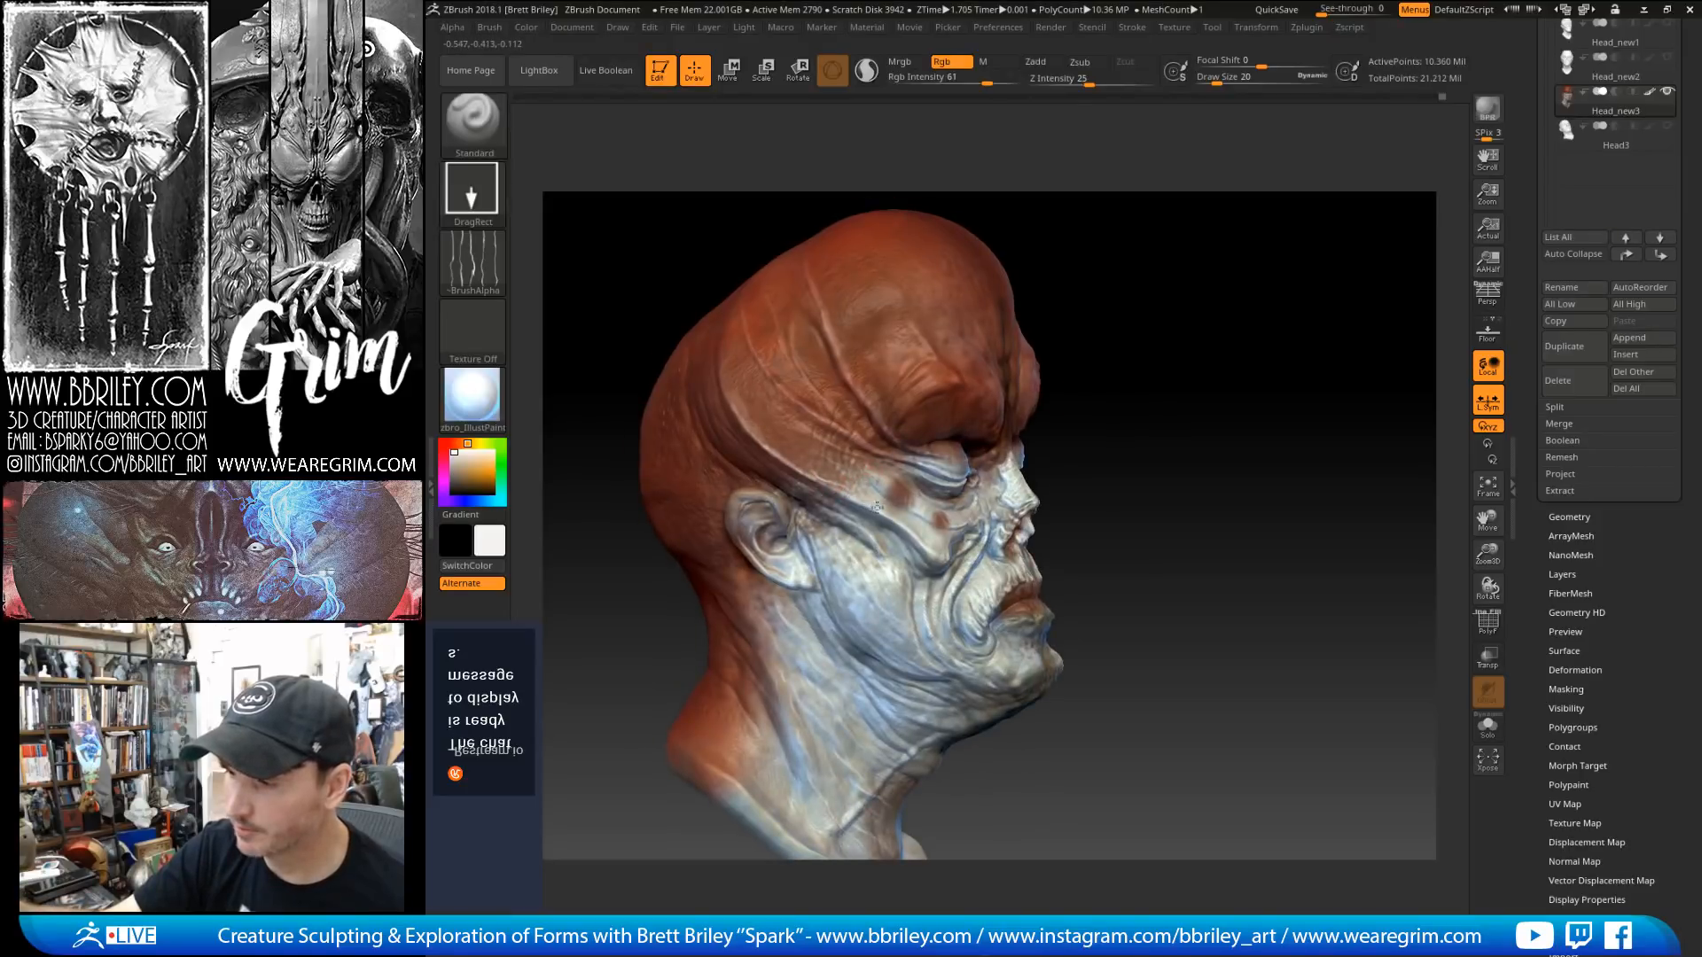
{"action": "mouse_move", "coordinate": [1167, 399]}
{"action": "left_mouse_down", "text": "alt"}
{"action": "mouse_move", "coordinate": [1132, 345]}
{"action": "mouse_move", "coordinate": [1127, 192]}
{"action": "left_mouse_up", "text": "alt"}
{"action": "left_click_drag", "start_coordinate": [776, 503], "coordinate": [803, 568]}
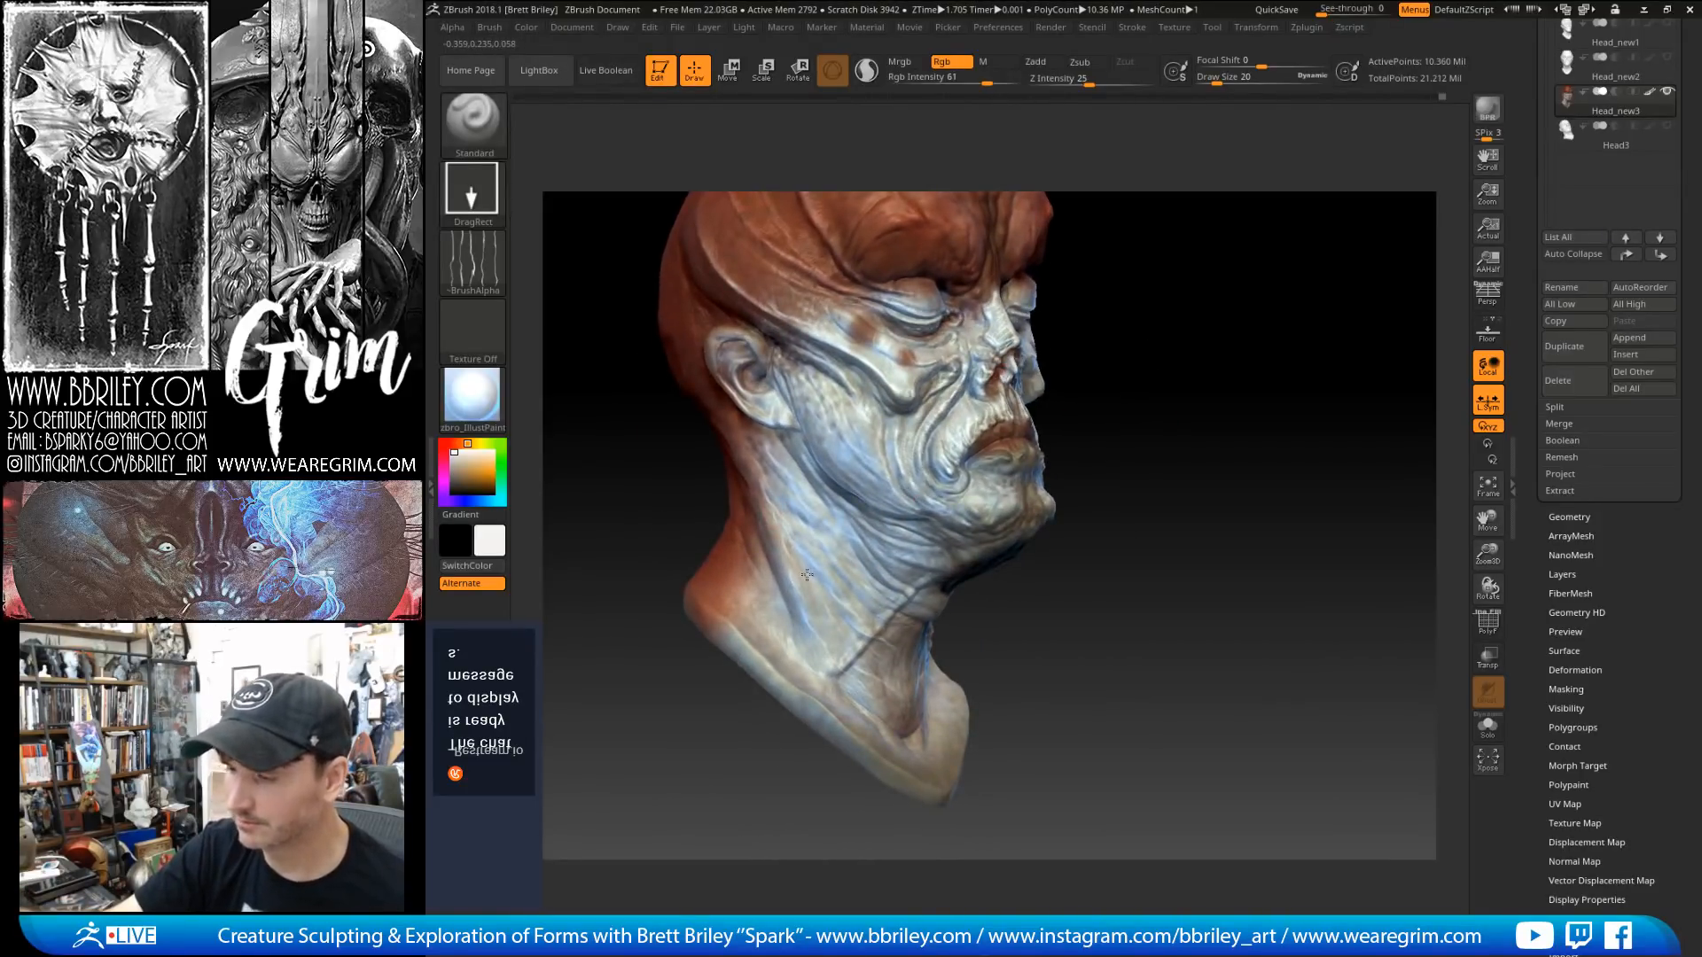
{"action": "right_click_drag", "start_coordinate": [807, 574], "coordinate": [778, 589]}
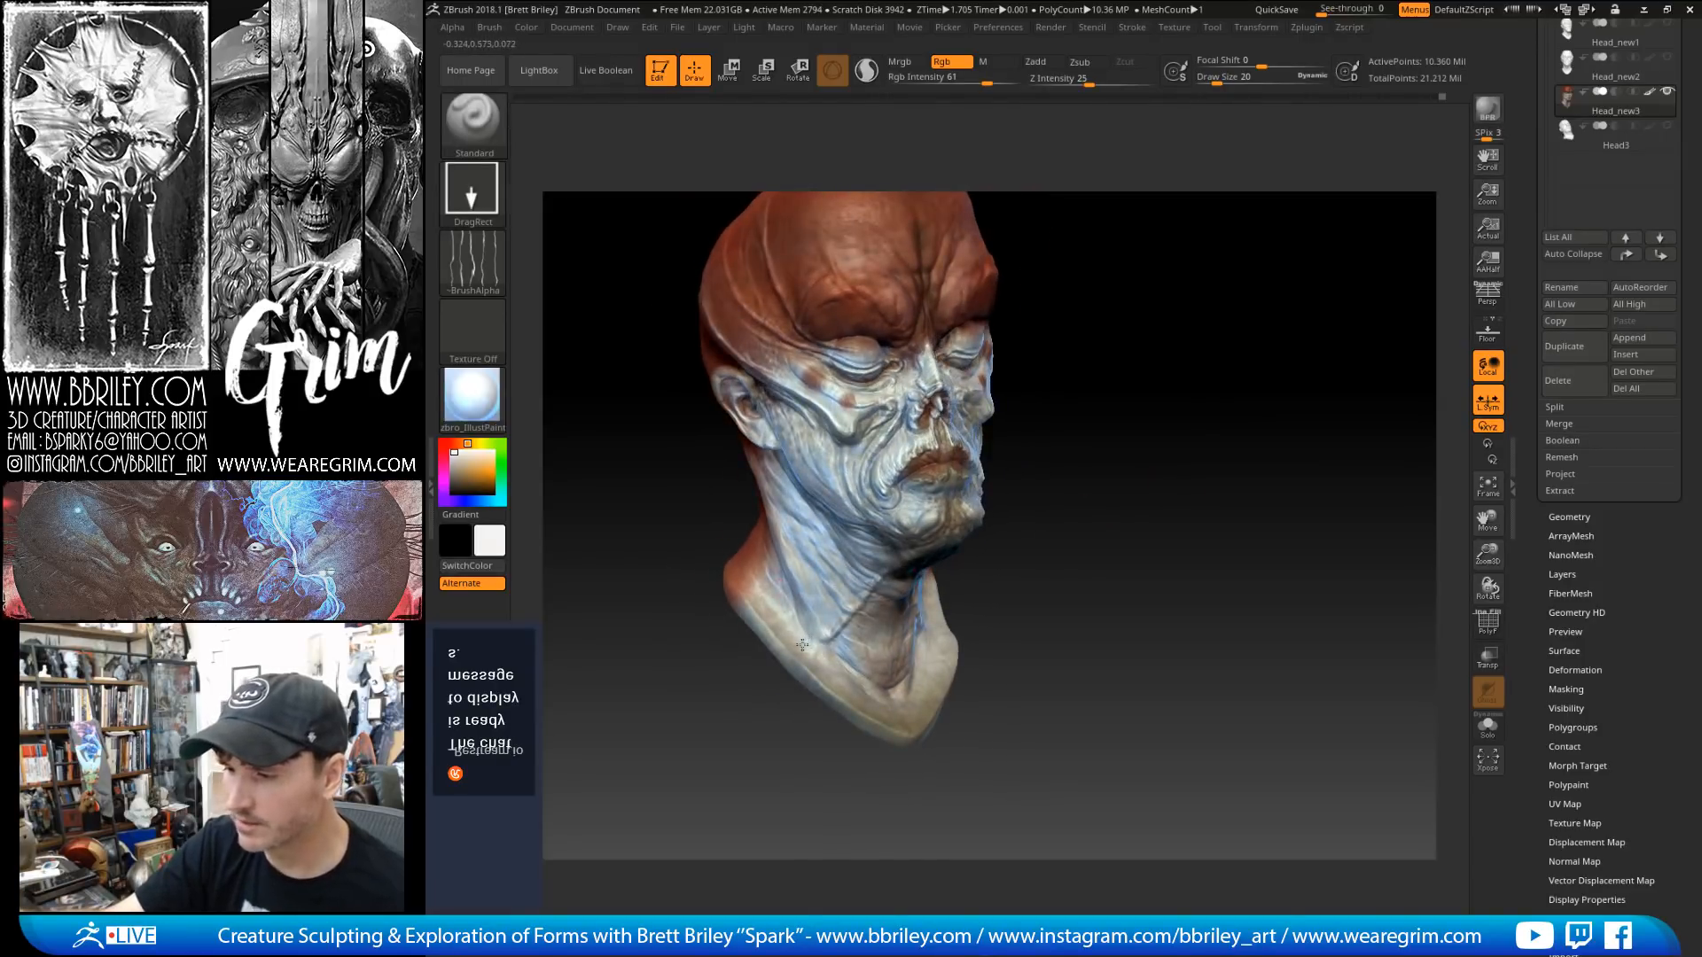
{"action": "mouse_move", "coordinate": [1129, 373]}
{"action": "left_mouse_down", "text": "alt"}
{"action": "mouse_move", "coordinate": [1086, 458]}
{"action": "mouse_move", "coordinate": [1101, 429]}
{"action": "mouse_move", "coordinate": [1118, 497]}
{"action": "mouse_move", "coordinate": [1177, 335]}
{"action": "mouse_move", "coordinate": [1139, 468]}
{"action": "mouse_move", "coordinate": [1076, 460]}
{"action": "left_mouse_up", "text": "alt"}
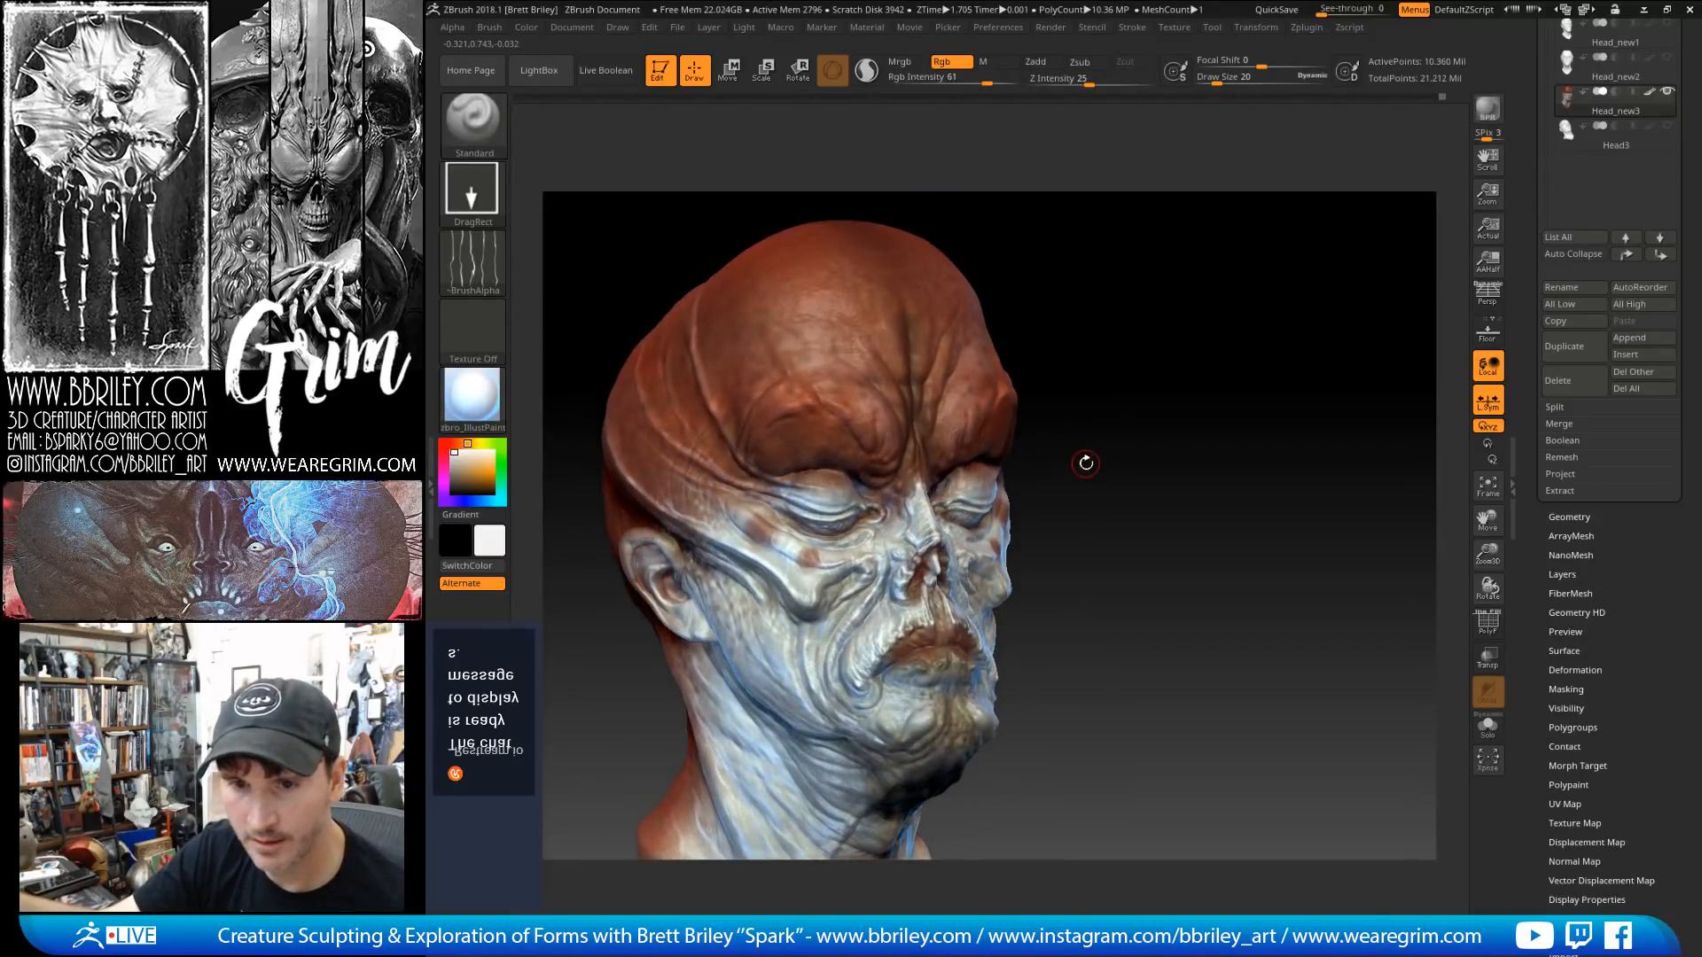
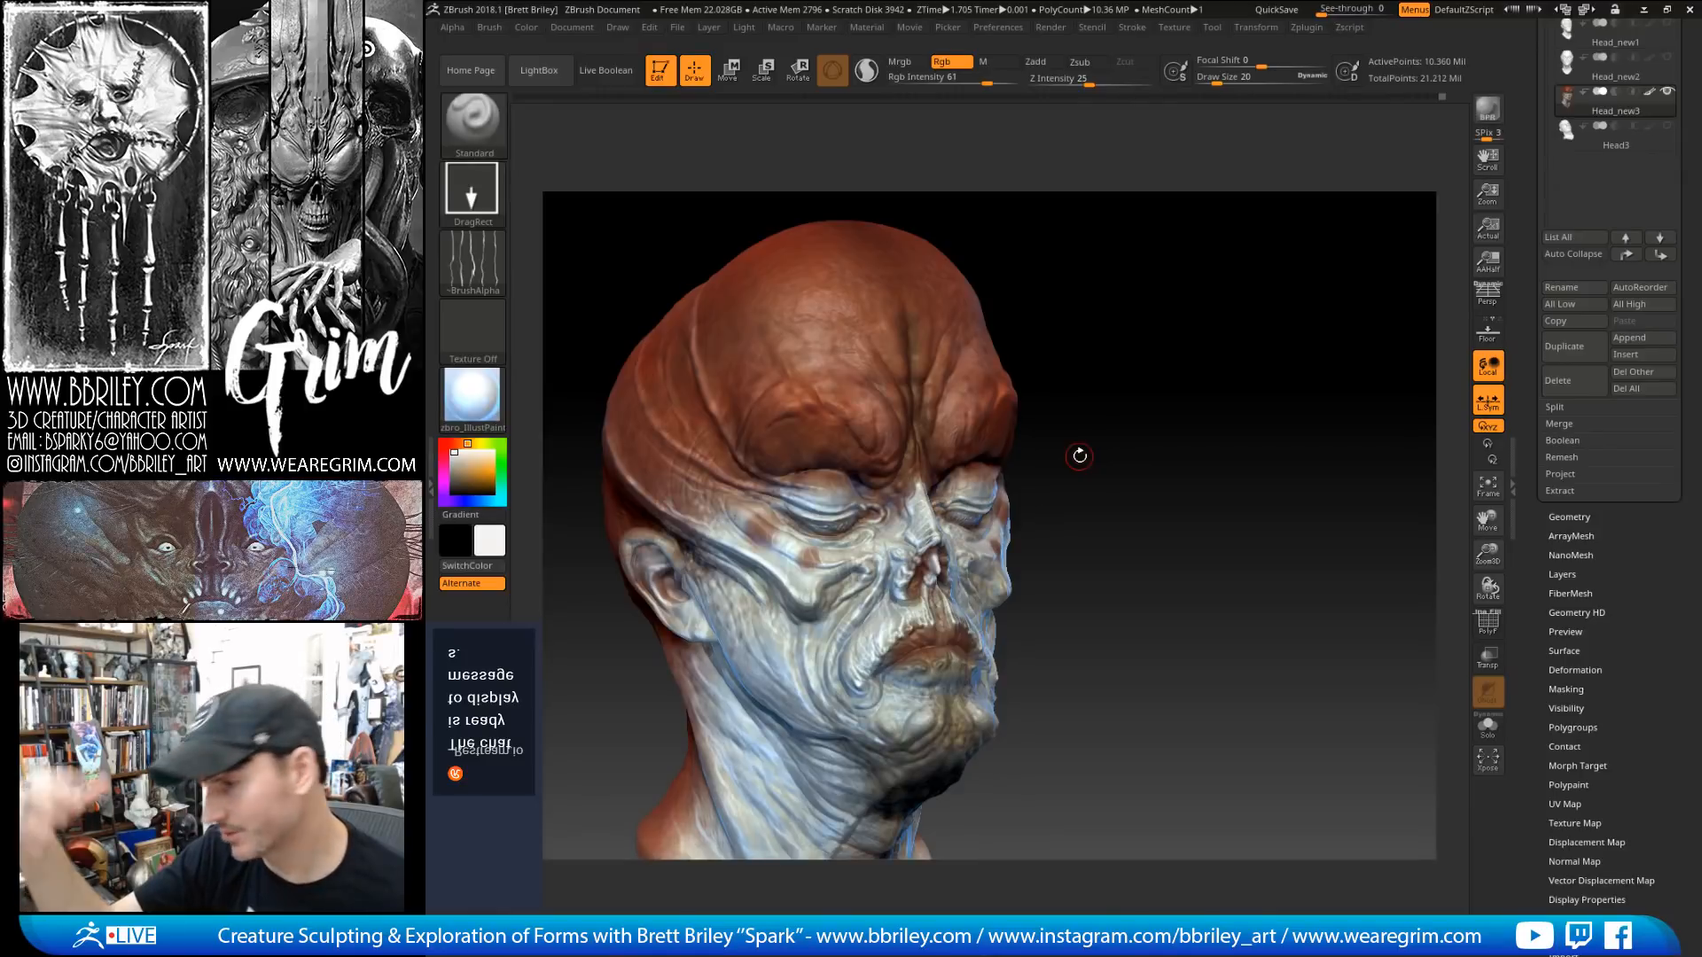
Step: Sample the scalp's red from the model and brighten it to an orange-red
{"action": "left_click_drag", "start_coordinate": [1093, 381], "coordinate": [1098, 372]}
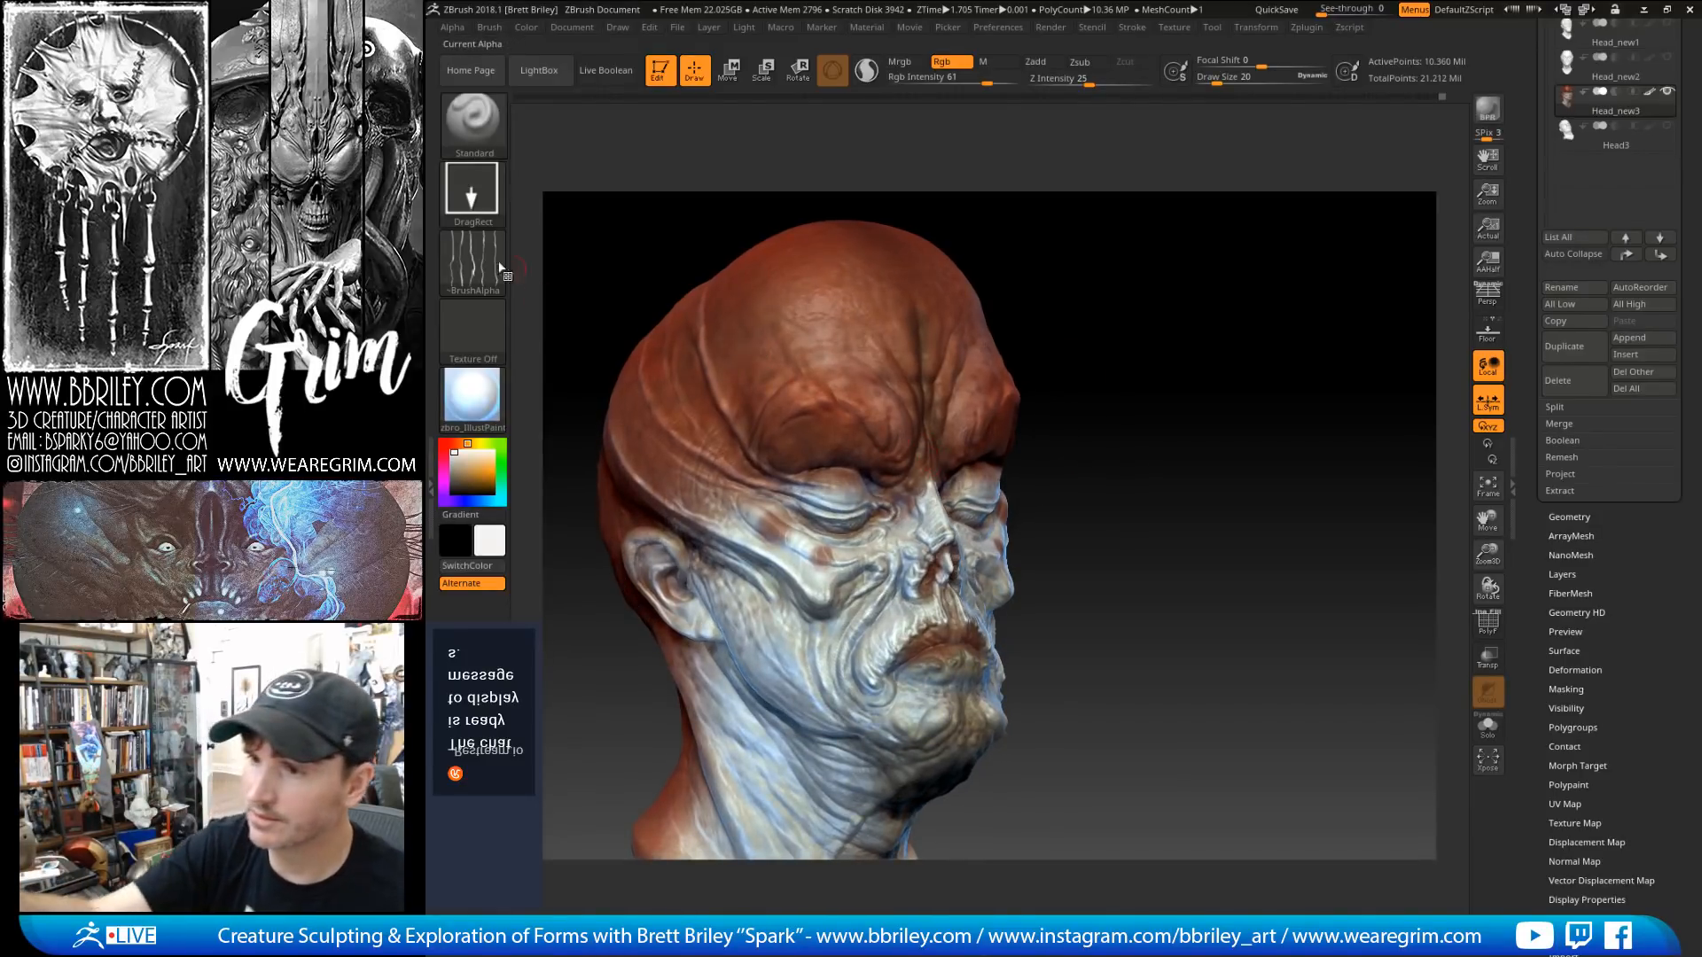
{"action": "key", "text": "c"}
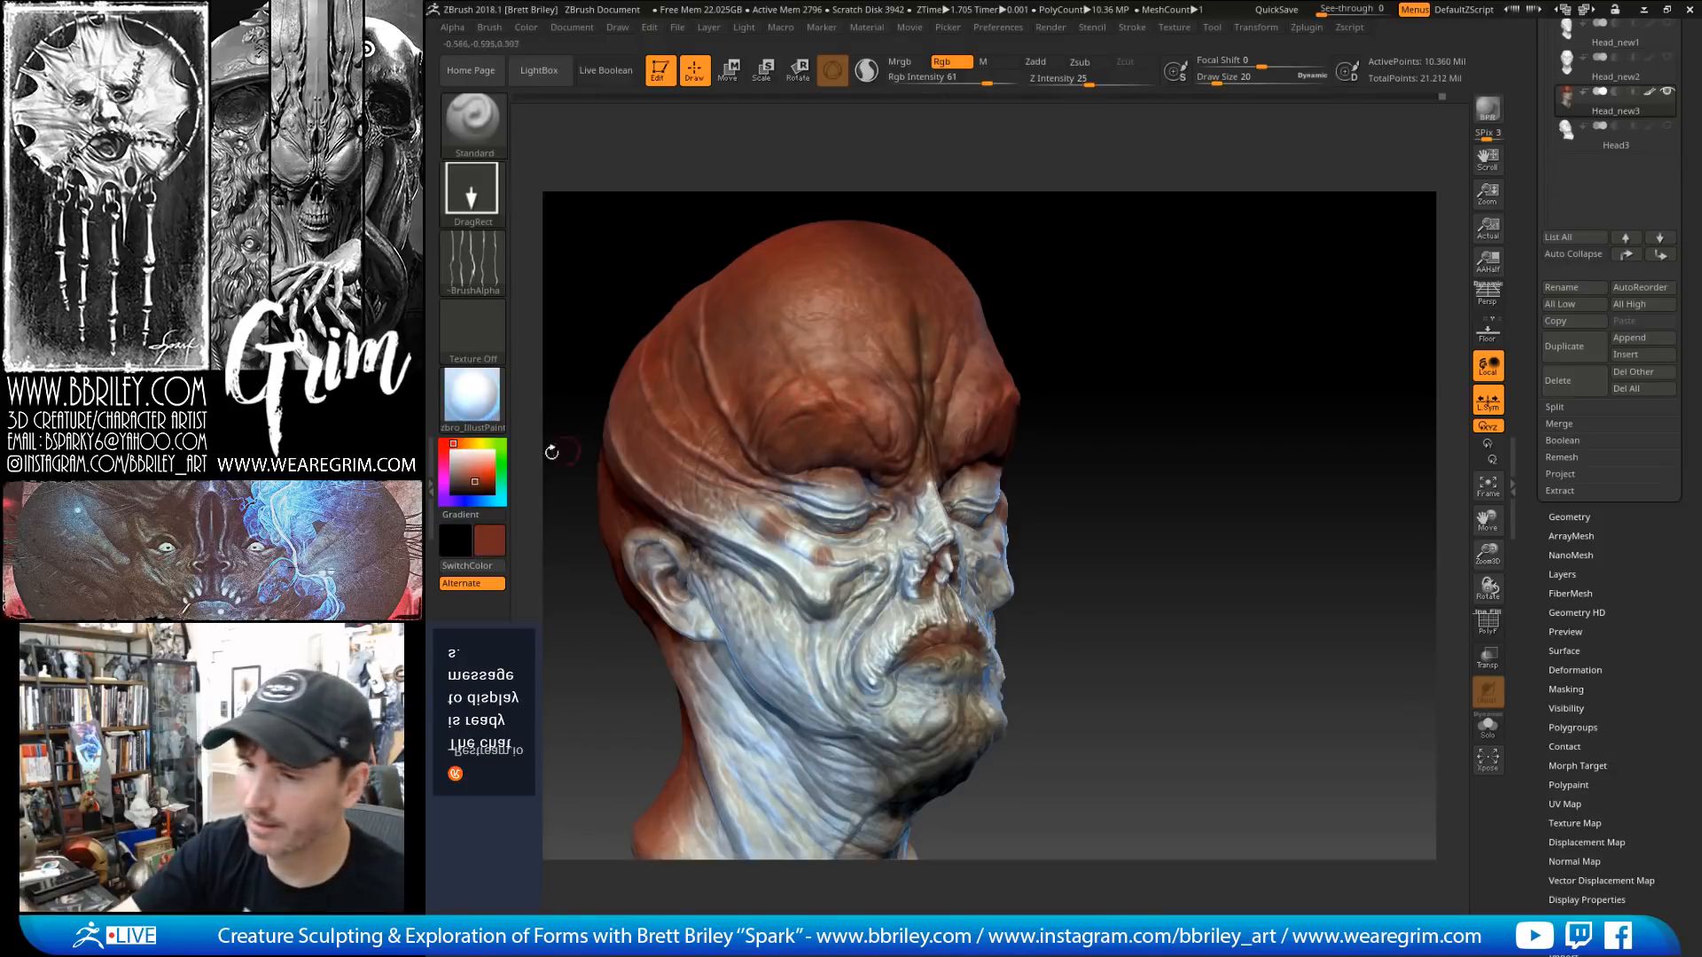
{"action": "left_click", "coordinate": [477, 474]}
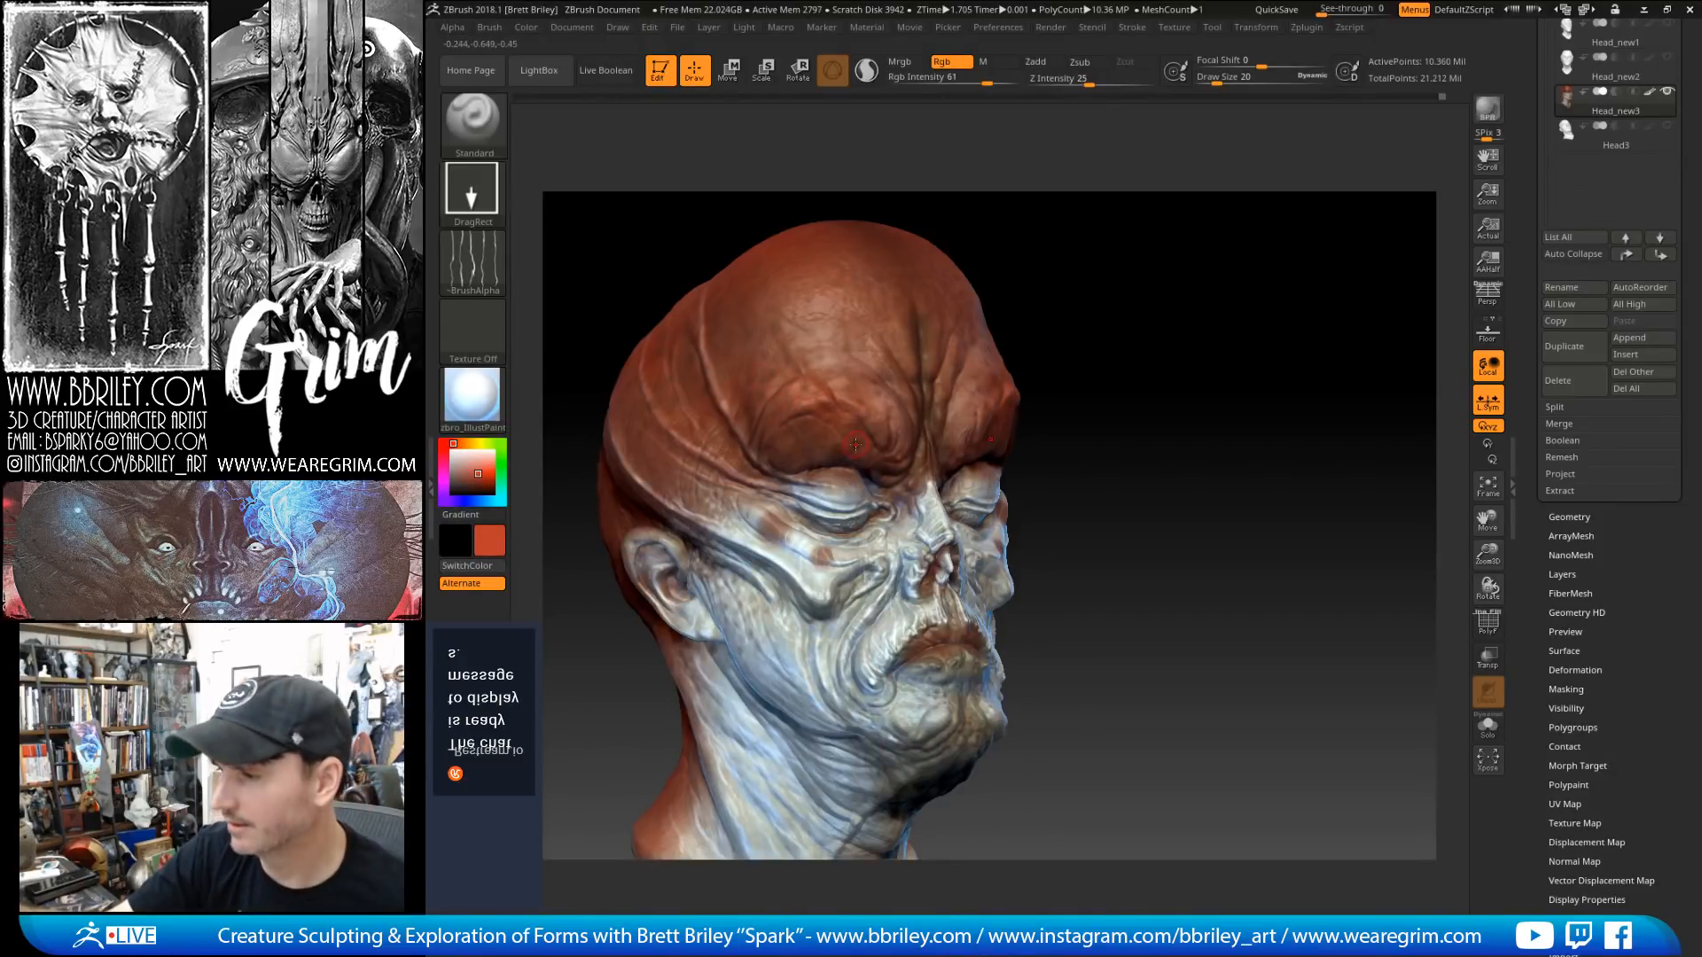
Step: Try stamping the orange-red over the brow with Alpha 30, then undo the stamp
{"action": "left_click", "coordinate": [472, 263]}
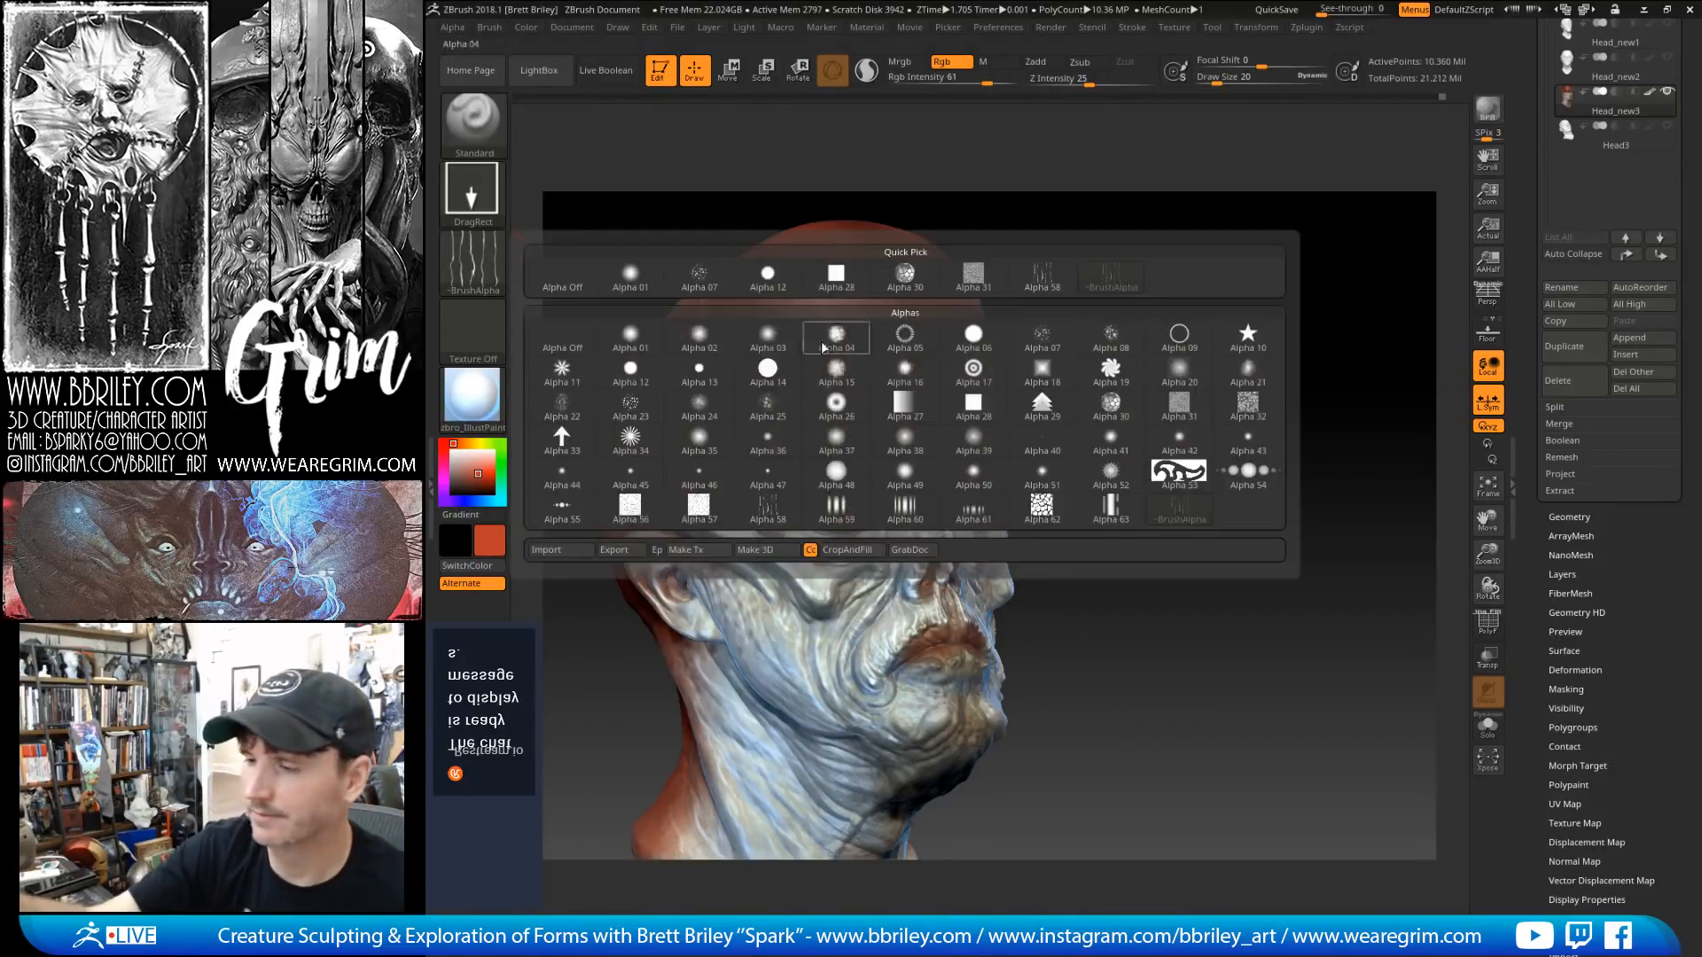
{"action": "left_click", "coordinate": [1110, 410]}
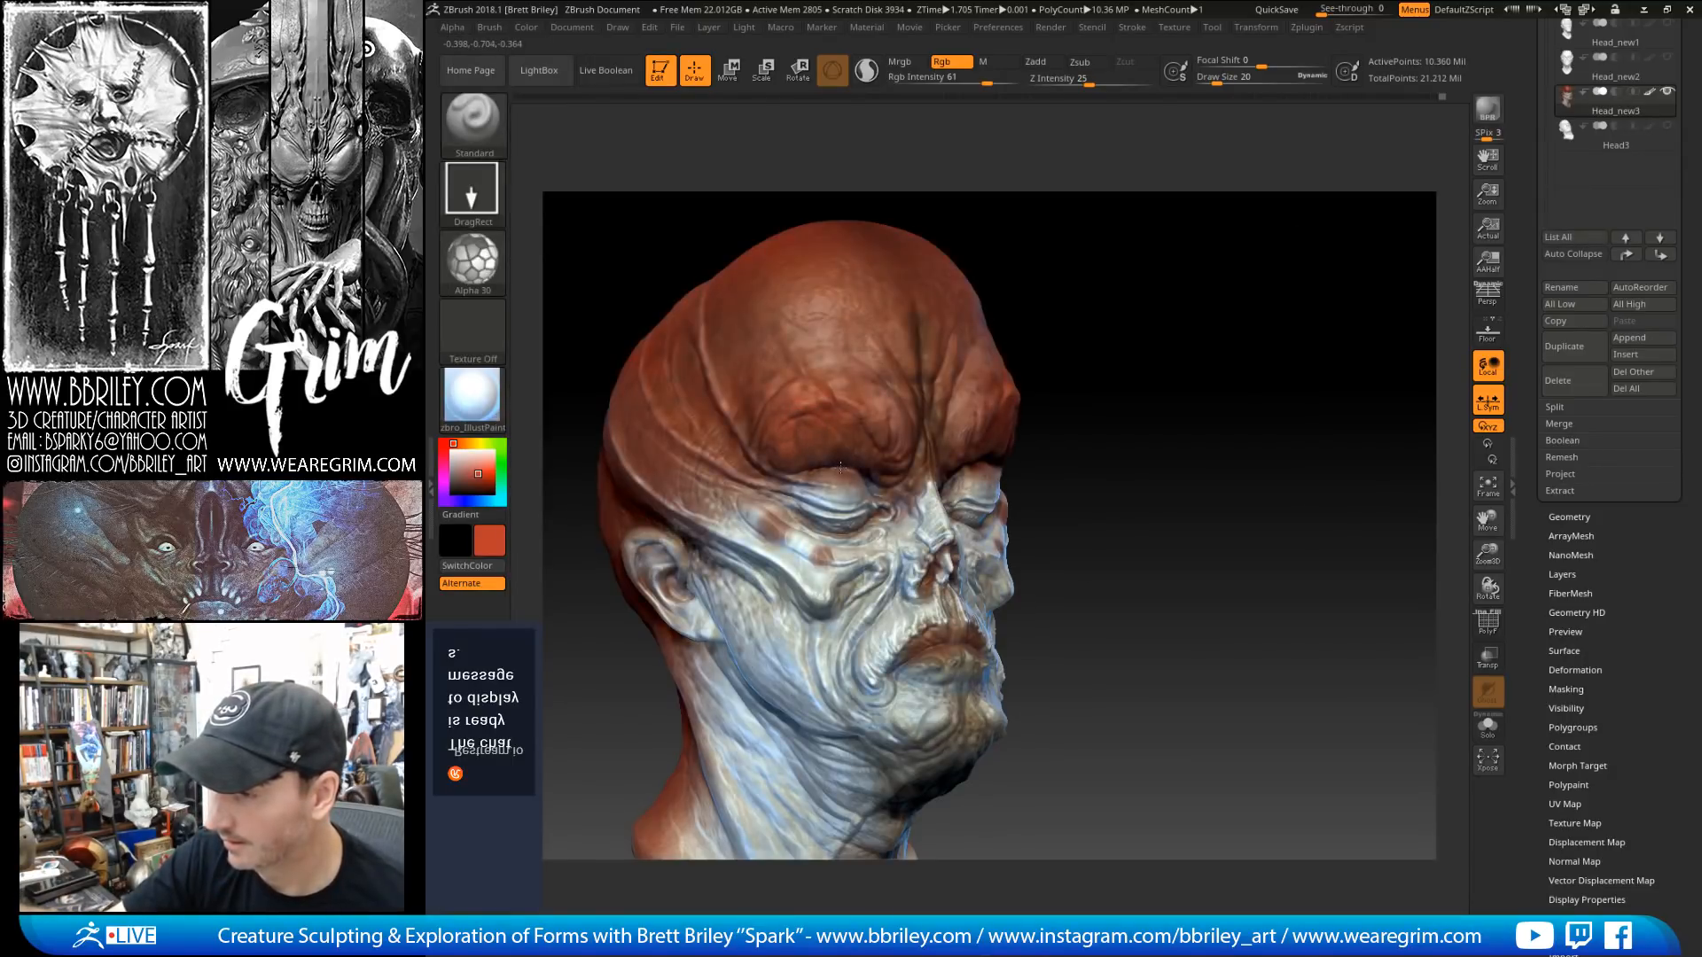
{"action": "key", "text": "ctrl+z"}
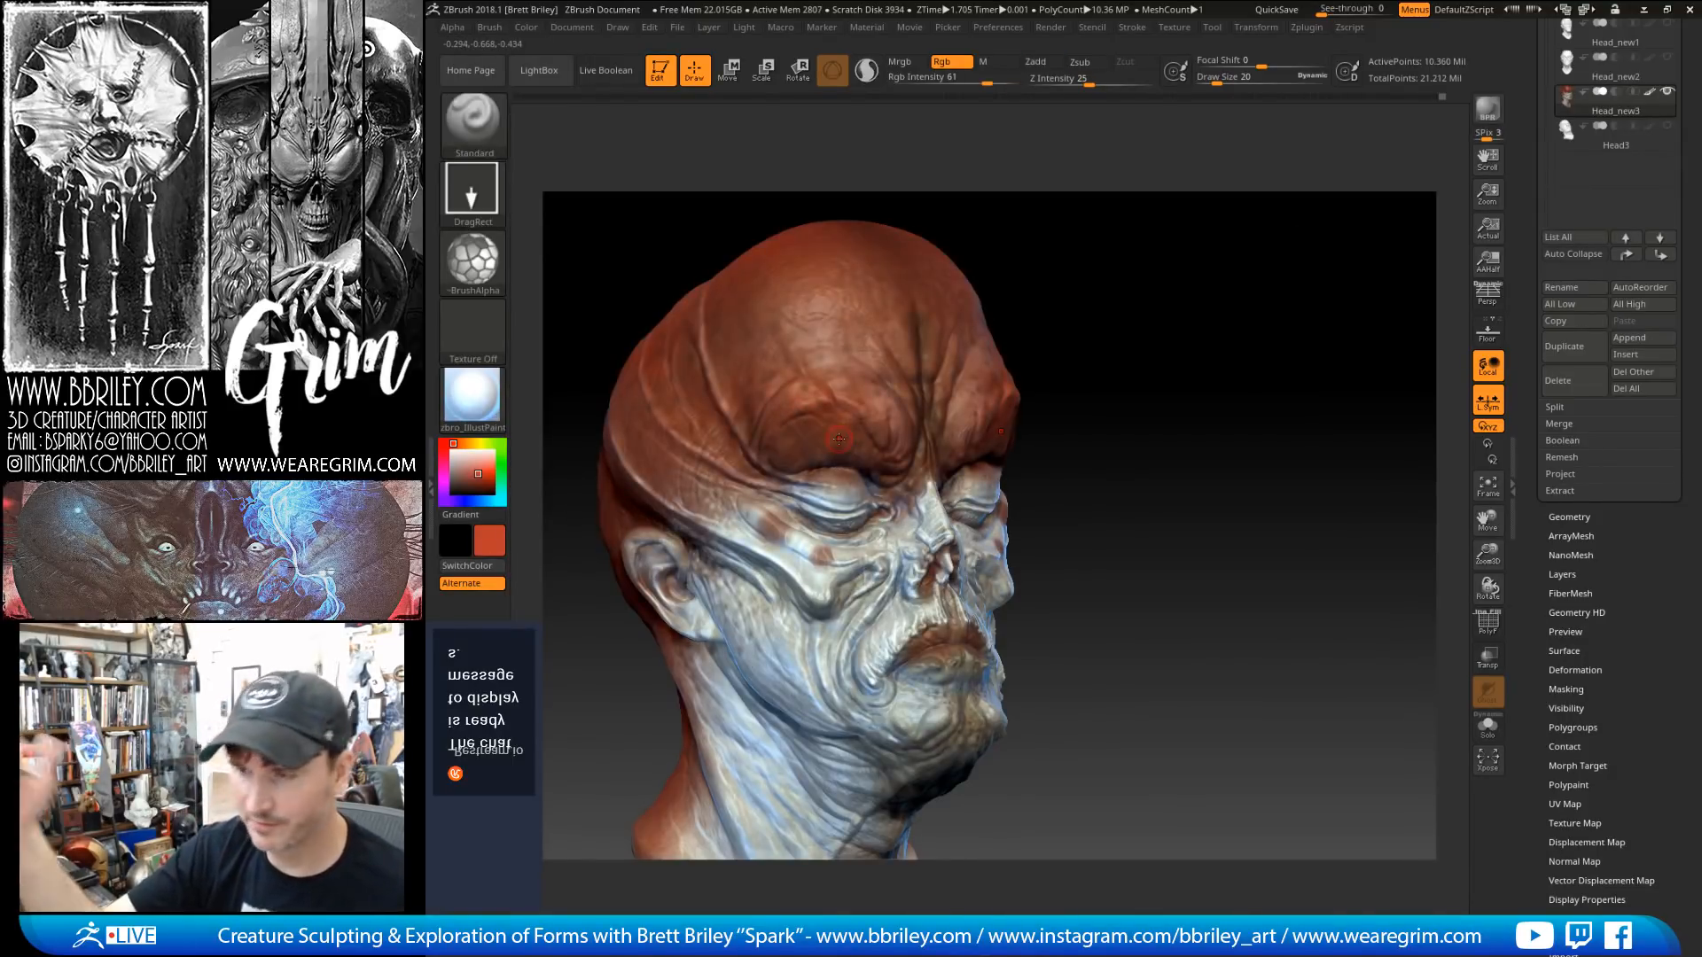
Step: Stamp orange-red speckles over the brow and forehead using Alpha 07
{"action": "left_click", "coordinate": [473, 263]}
{"action": "left_click", "coordinate": [1053, 341]}
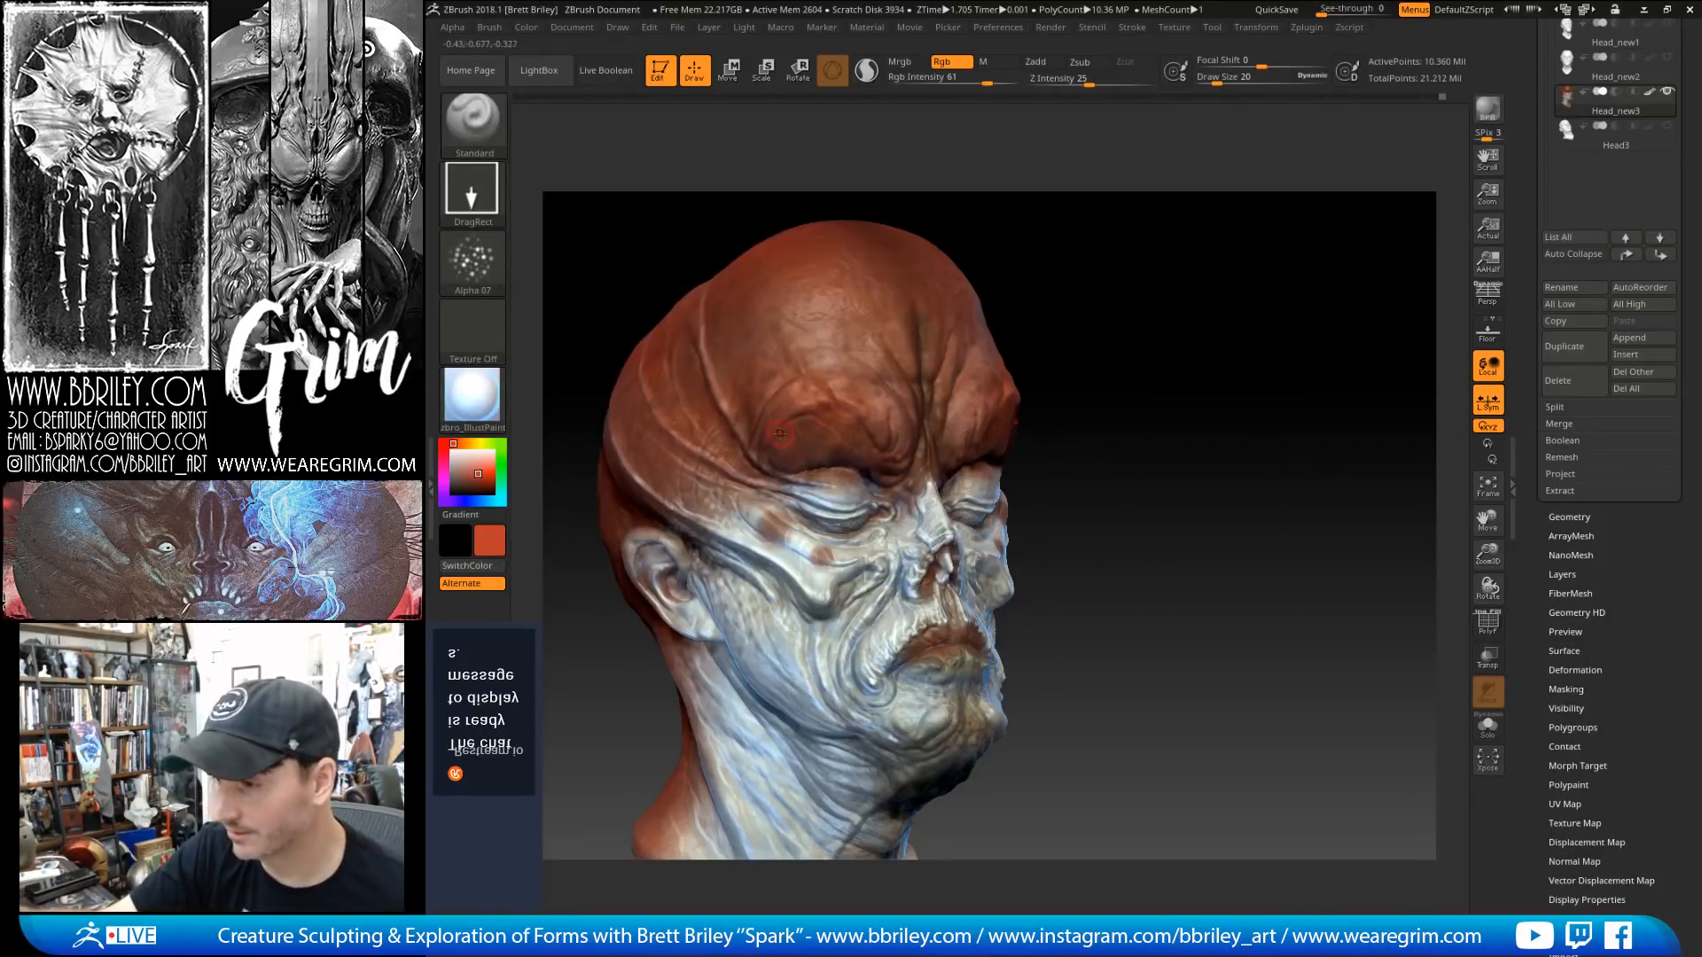
{"action": "left_click_drag", "start_coordinate": [1138, 326], "coordinate": [1147, 291]}
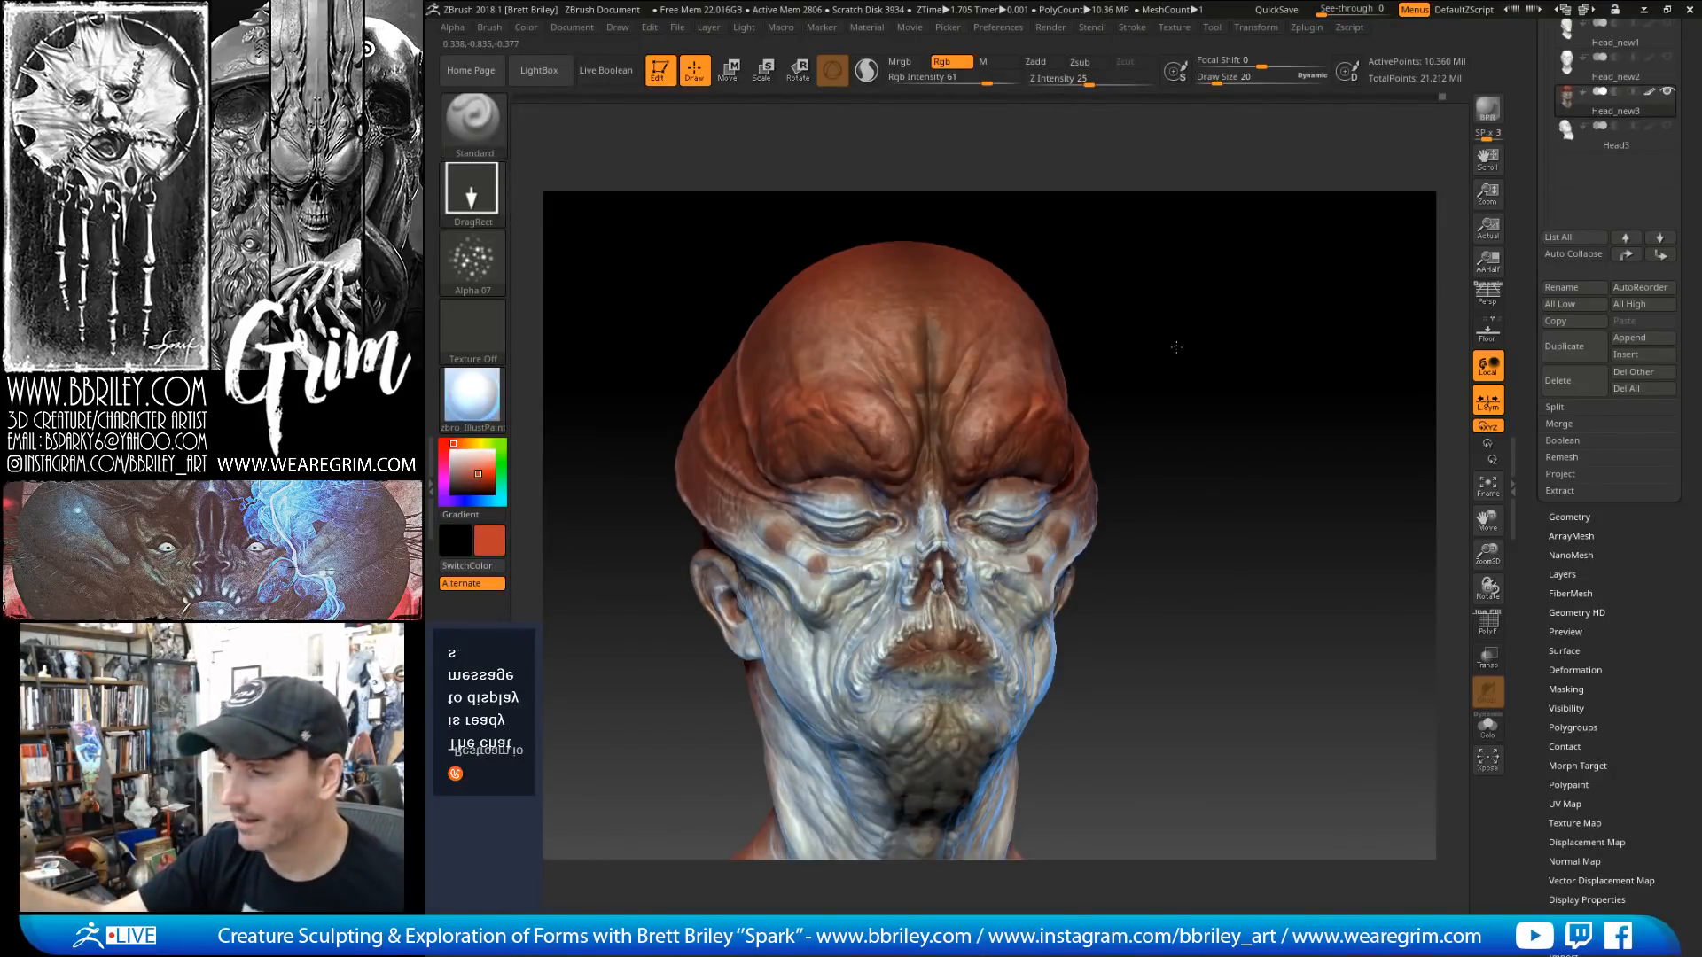
{"action": "left_click_drag", "start_coordinate": [1147, 293], "coordinate": [1160, 332]}
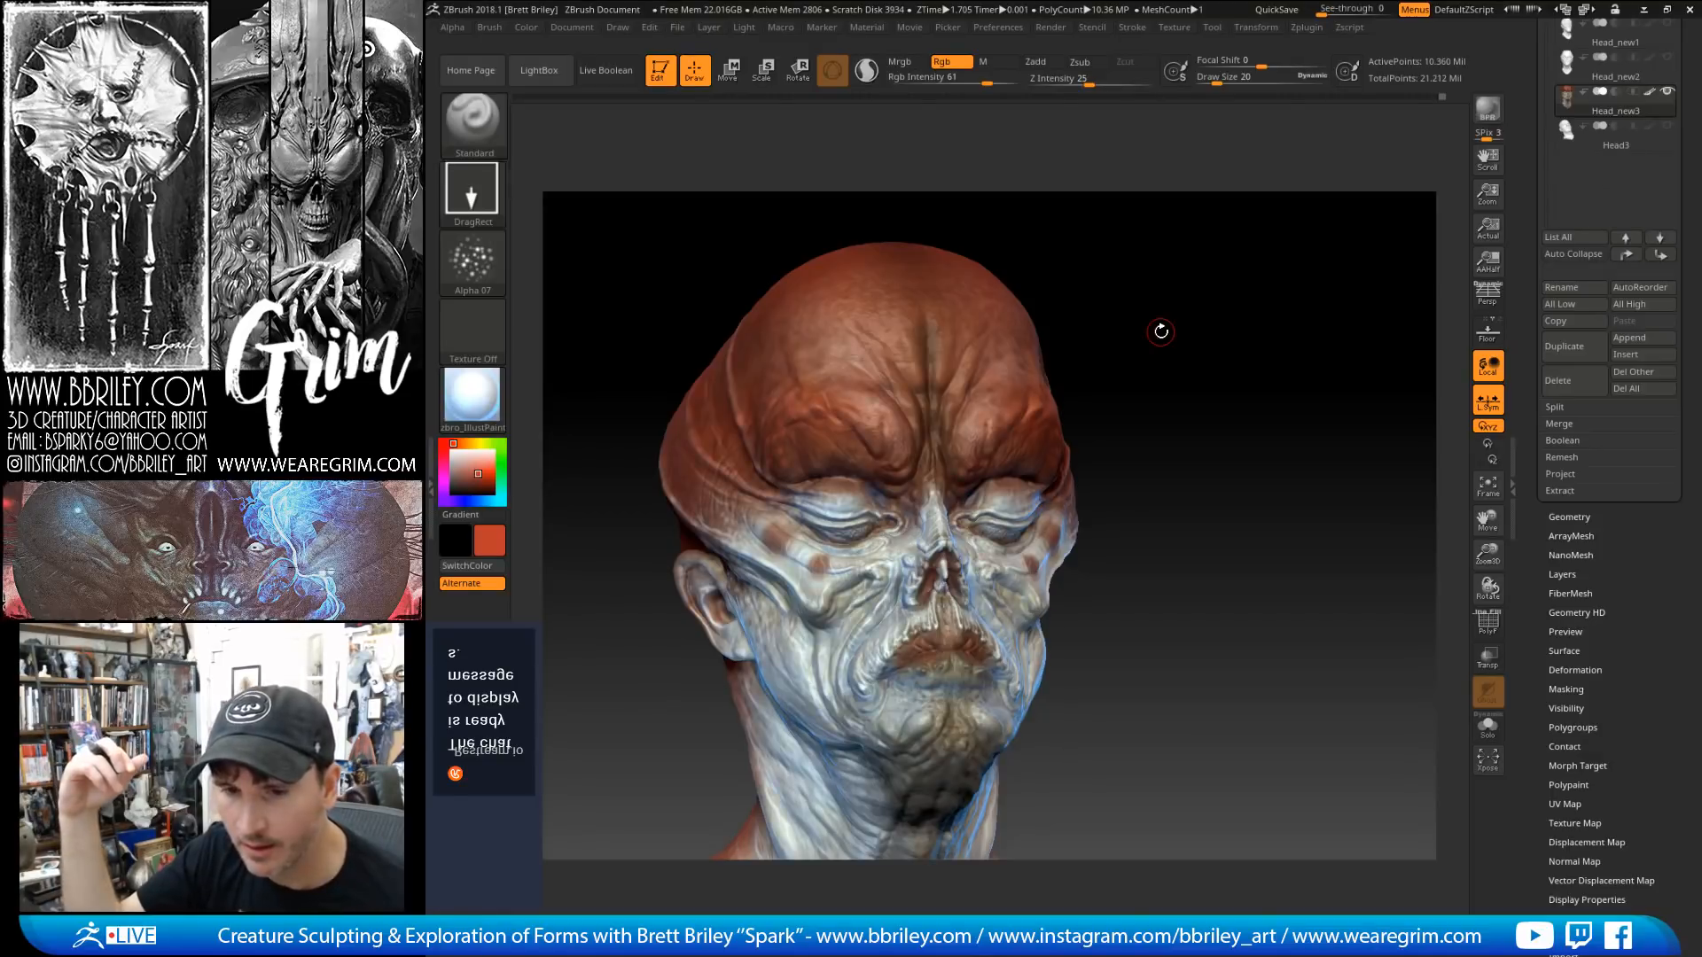
{"action": "mouse_move", "coordinate": [1161, 332]}
{"action": "left_mouse_down"}
{"action": "mouse_move", "coordinate": [1166, 420]}
{"action": "mouse_move", "coordinate": [1153, 346]}
{"action": "left_mouse_up"}
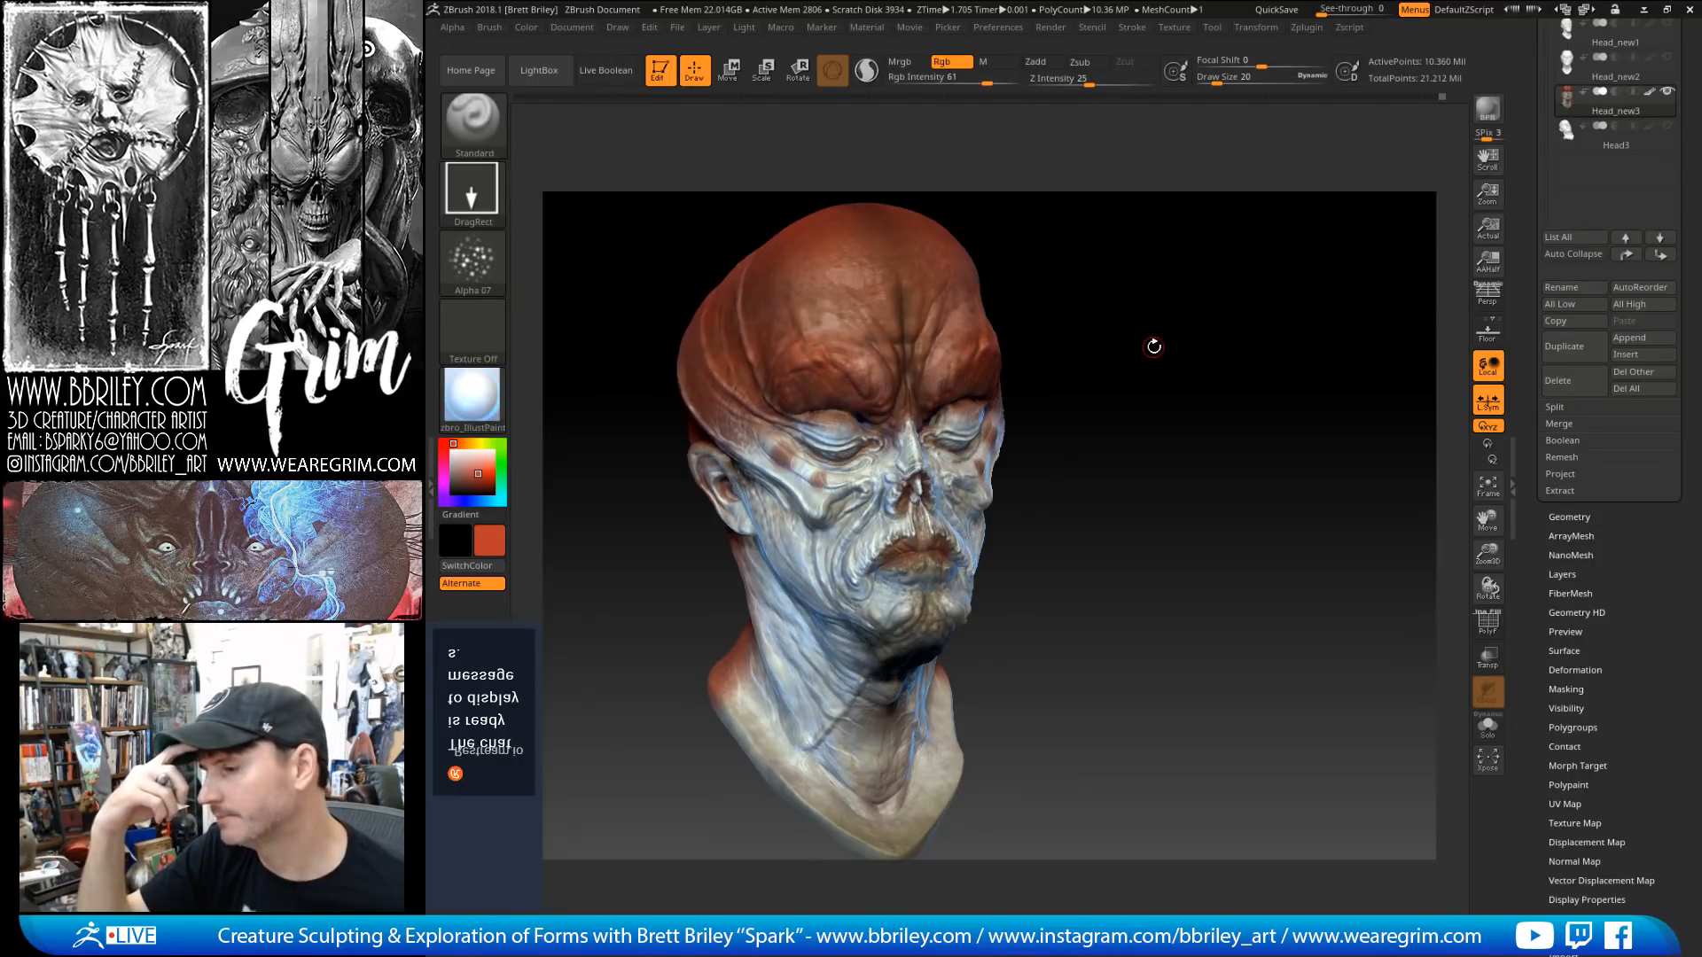
{"action": "mouse_move", "coordinate": [1109, 326]}
{"action": "left_mouse_down"}
{"action": "mouse_move", "coordinate": [1124, 321]}
{"action": "mouse_move", "coordinate": [1133, 401]}
{"action": "mouse_move", "coordinate": [1074, 386]}
{"action": "left_mouse_up"}
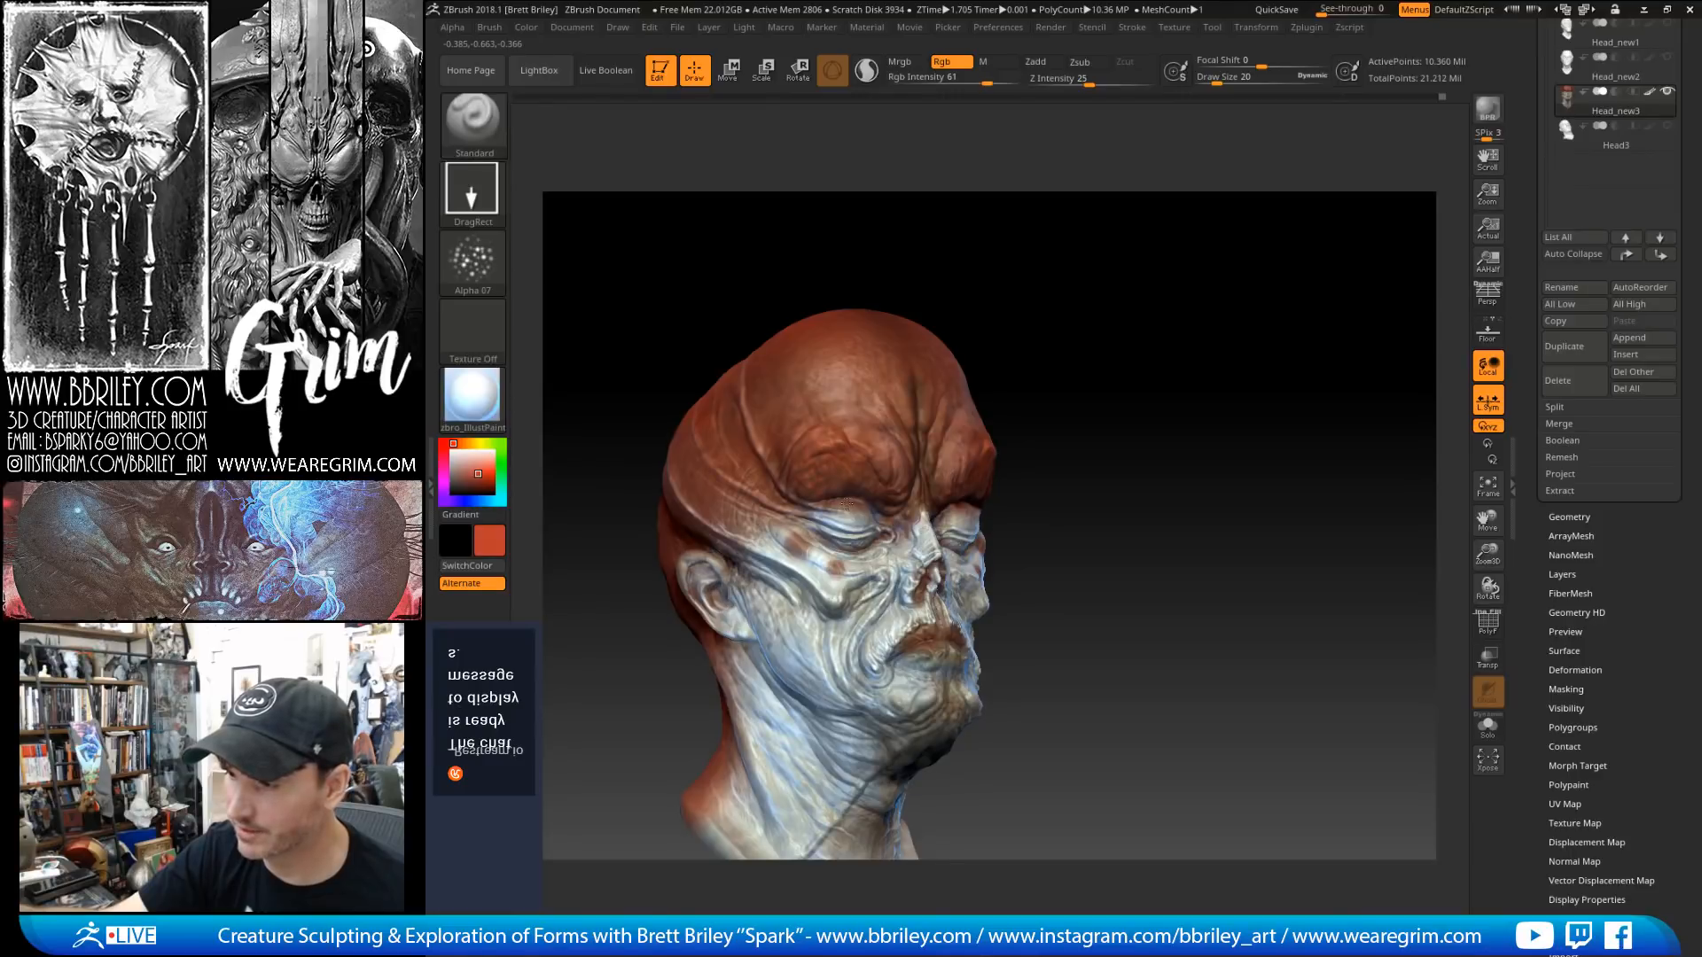
Step: Add more orange-red speckle stamps across the outer brow, temple and side of the scalp
{"action": "left_click_drag", "start_coordinate": [1050, 382], "coordinate": [782, 453]}
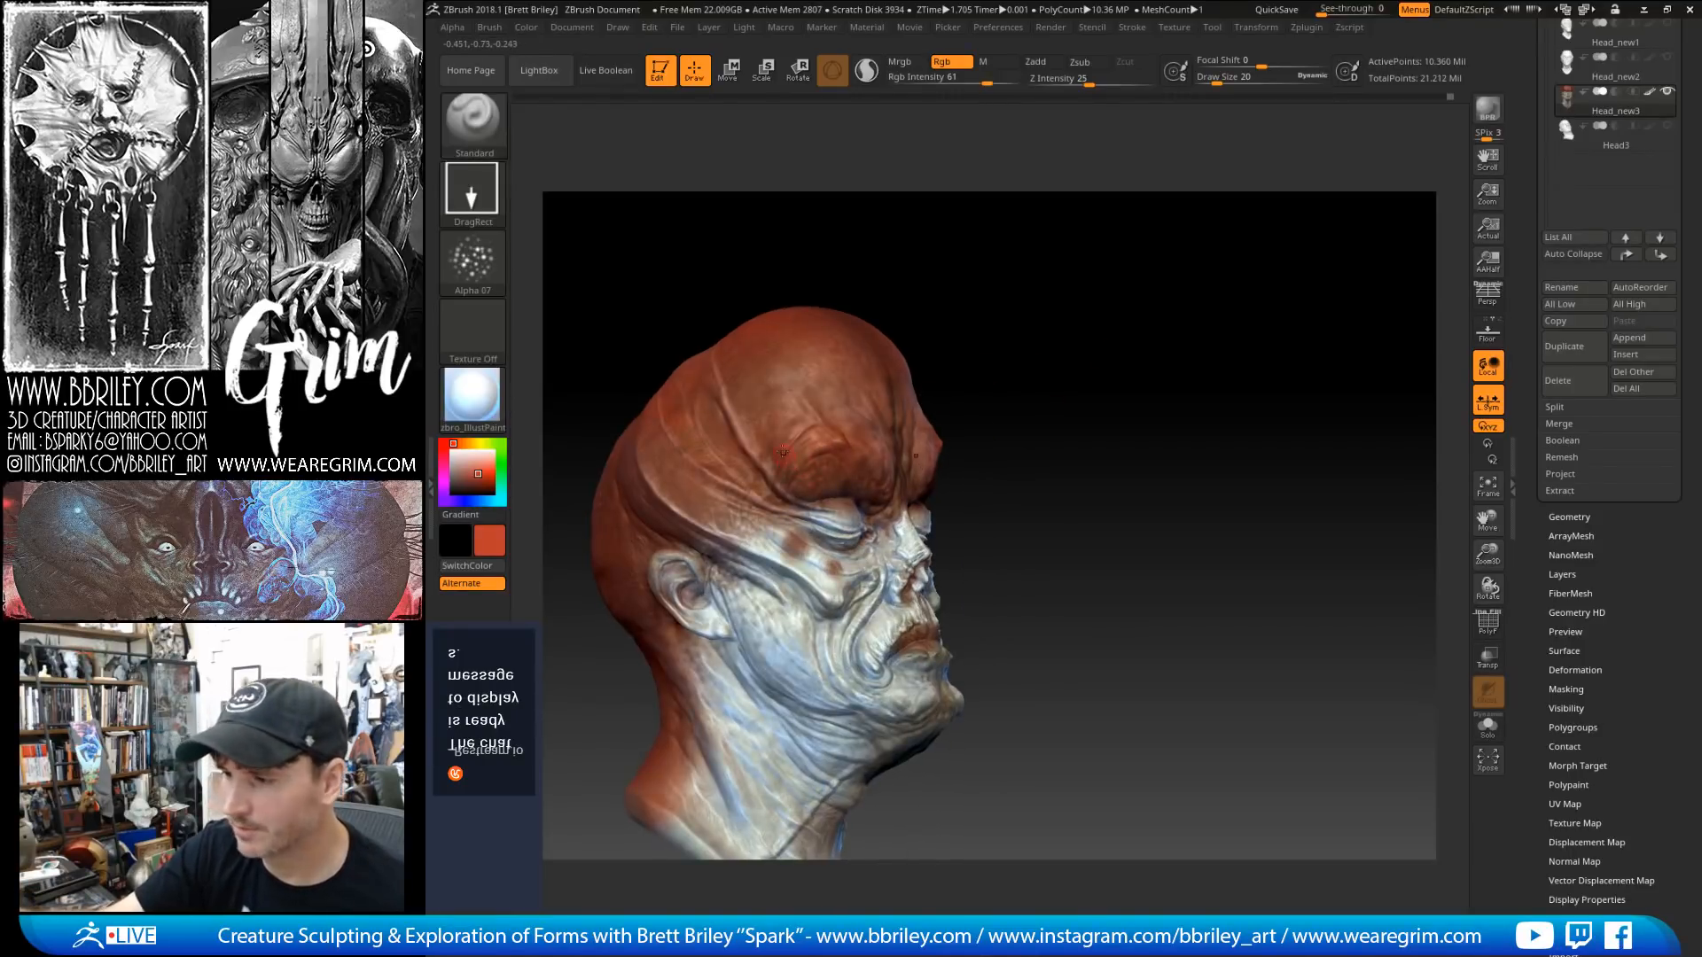
{"action": "right_click_drag", "start_coordinate": [815, 489], "coordinate": [788, 497]}
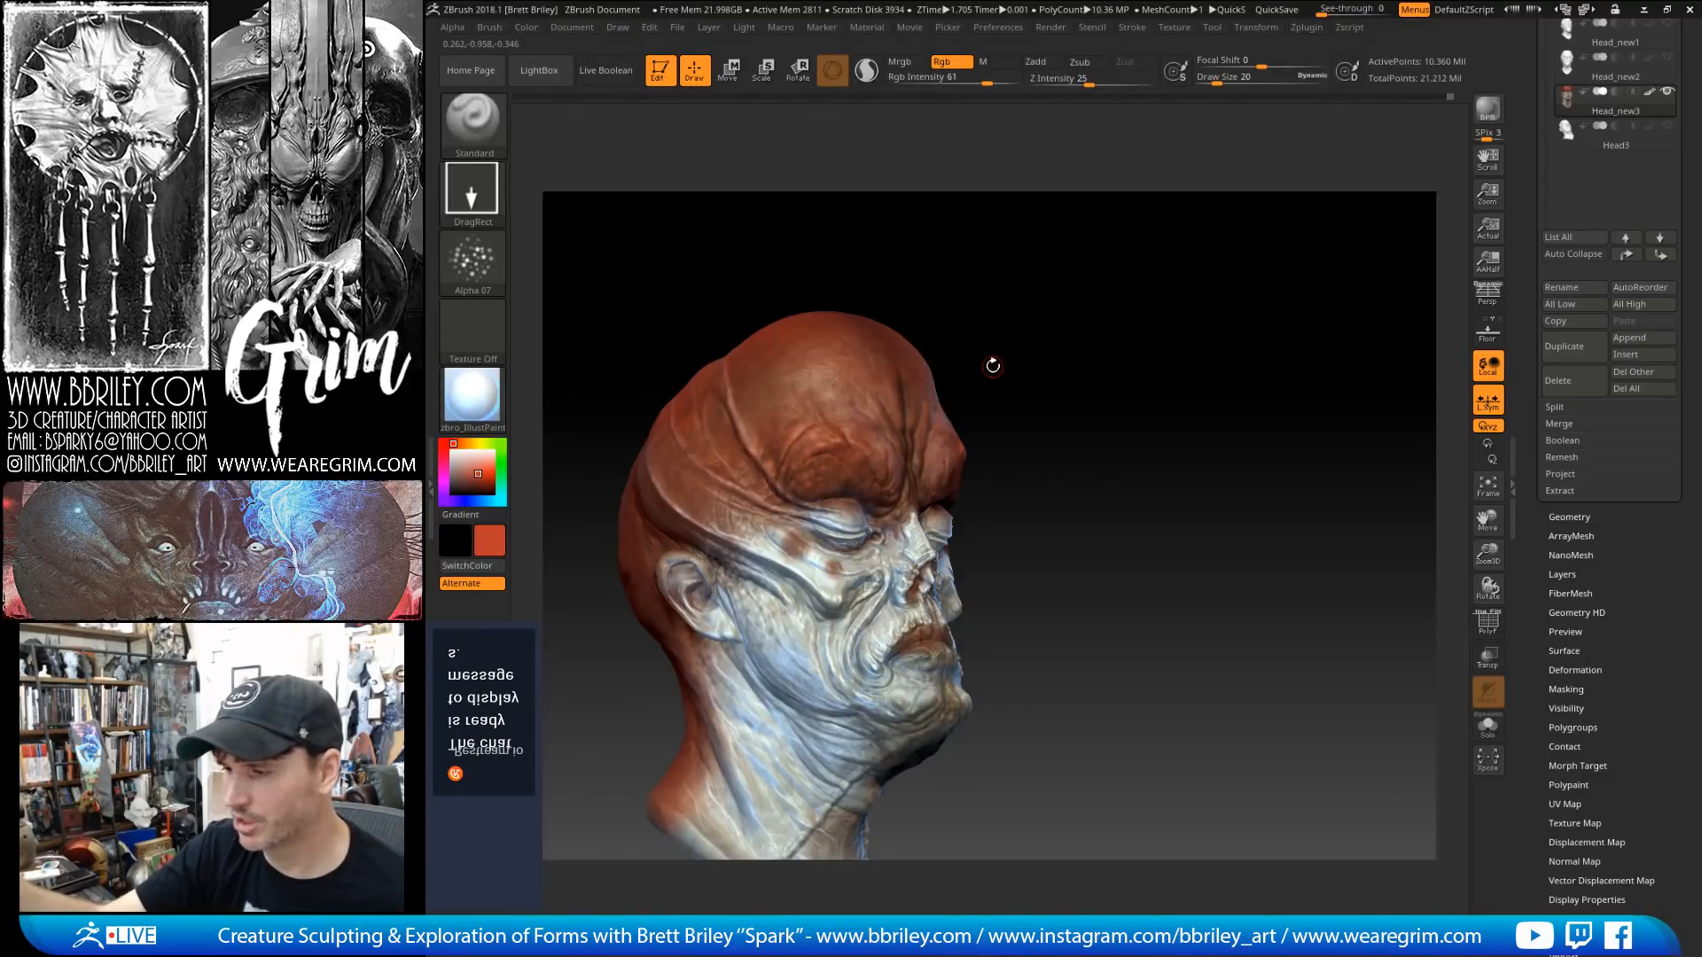
{"action": "left_click_drag", "start_coordinate": [993, 365], "coordinate": [1023, 427]}
{"action": "left_click_drag", "start_coordinate": [1075, 364], "coordinate": [993, 386]}
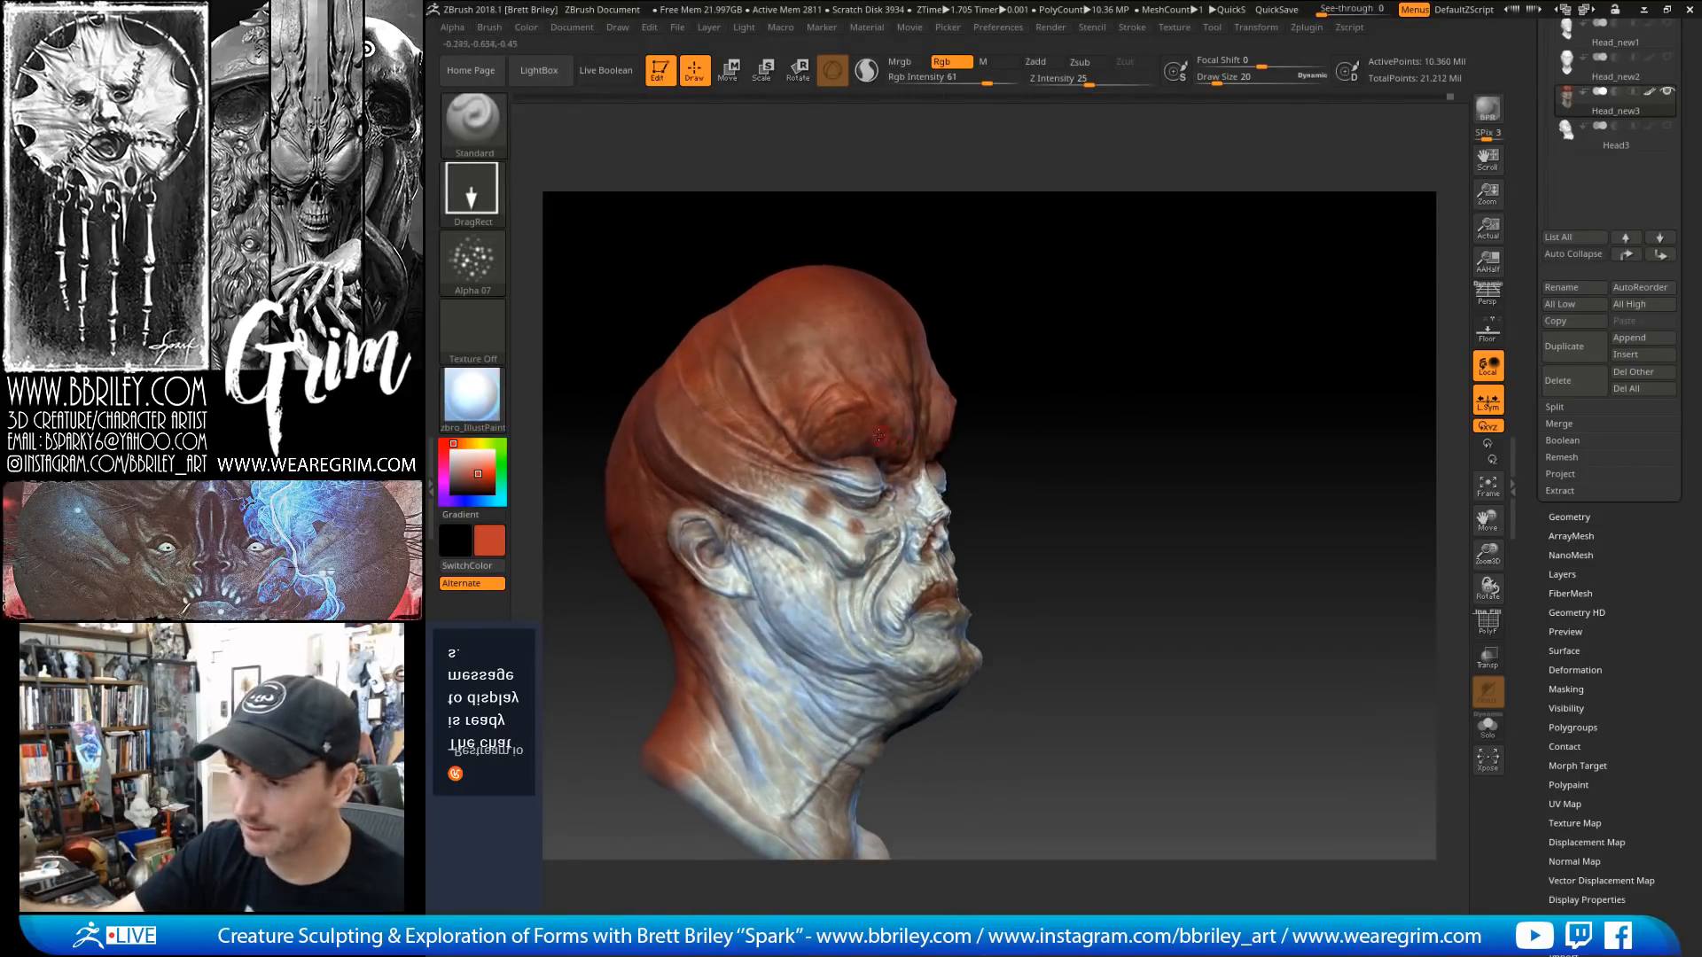
{"action": "left_click_drag", "start_coordinate": [1101, 349], "coordinate": [1061, 351]}
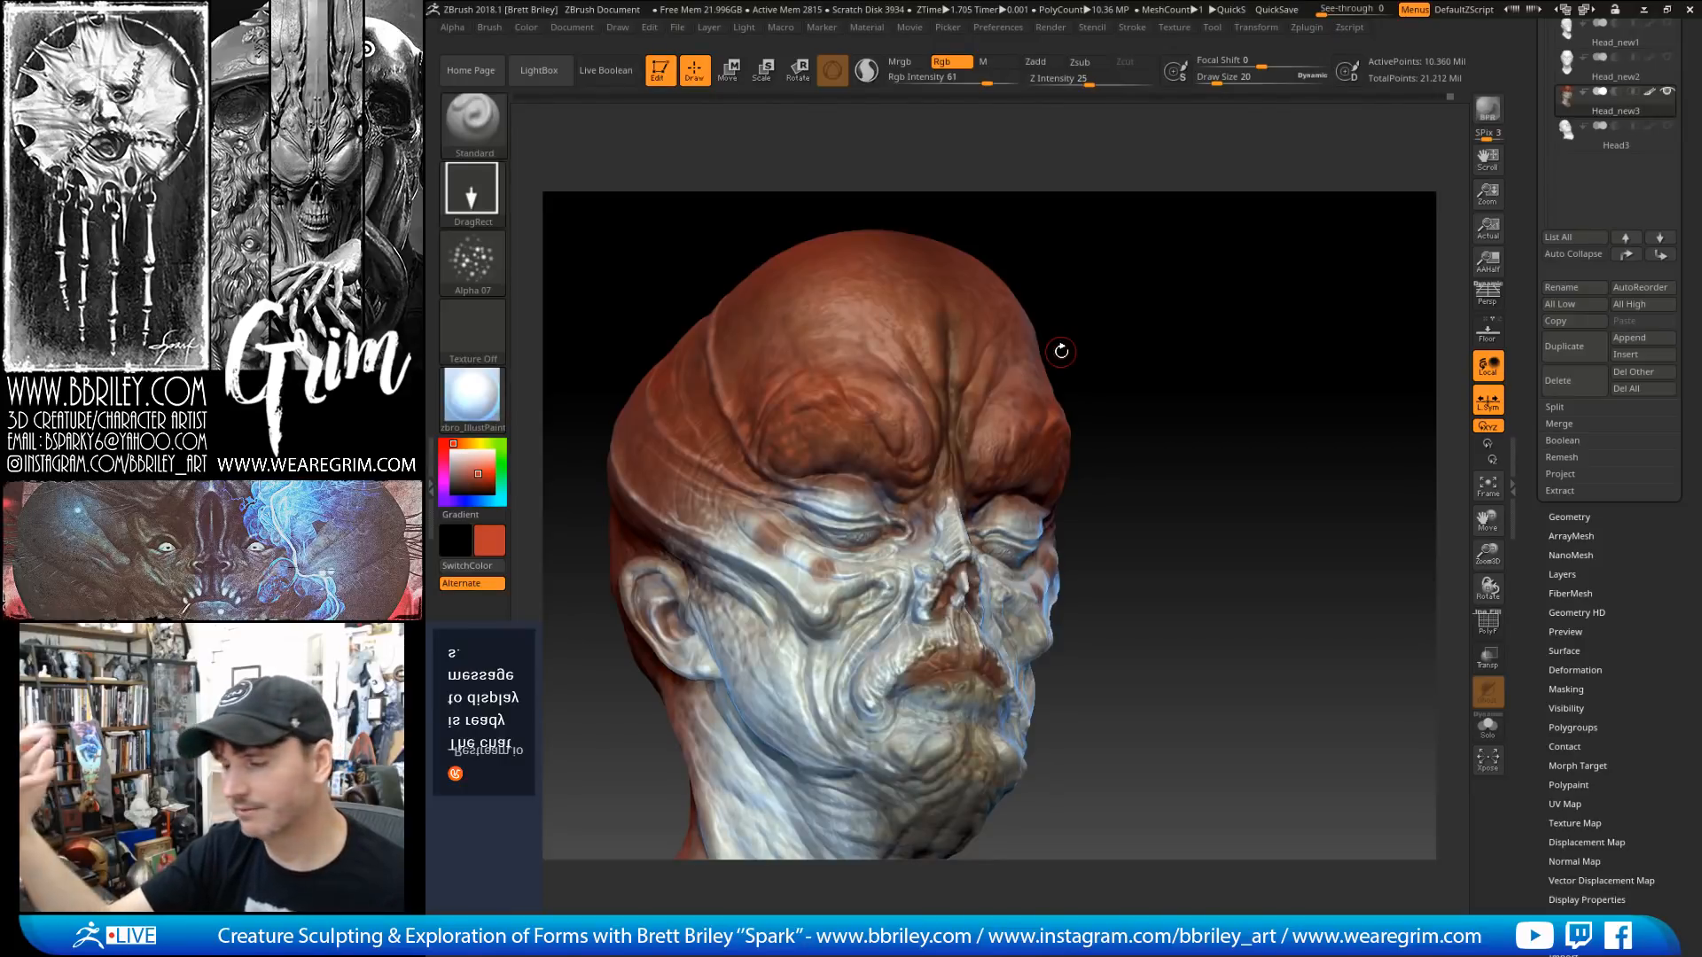
{"action": "left_click_drag", "start_coordinate": [1061, 352], "coordinate": [1164, 347]}
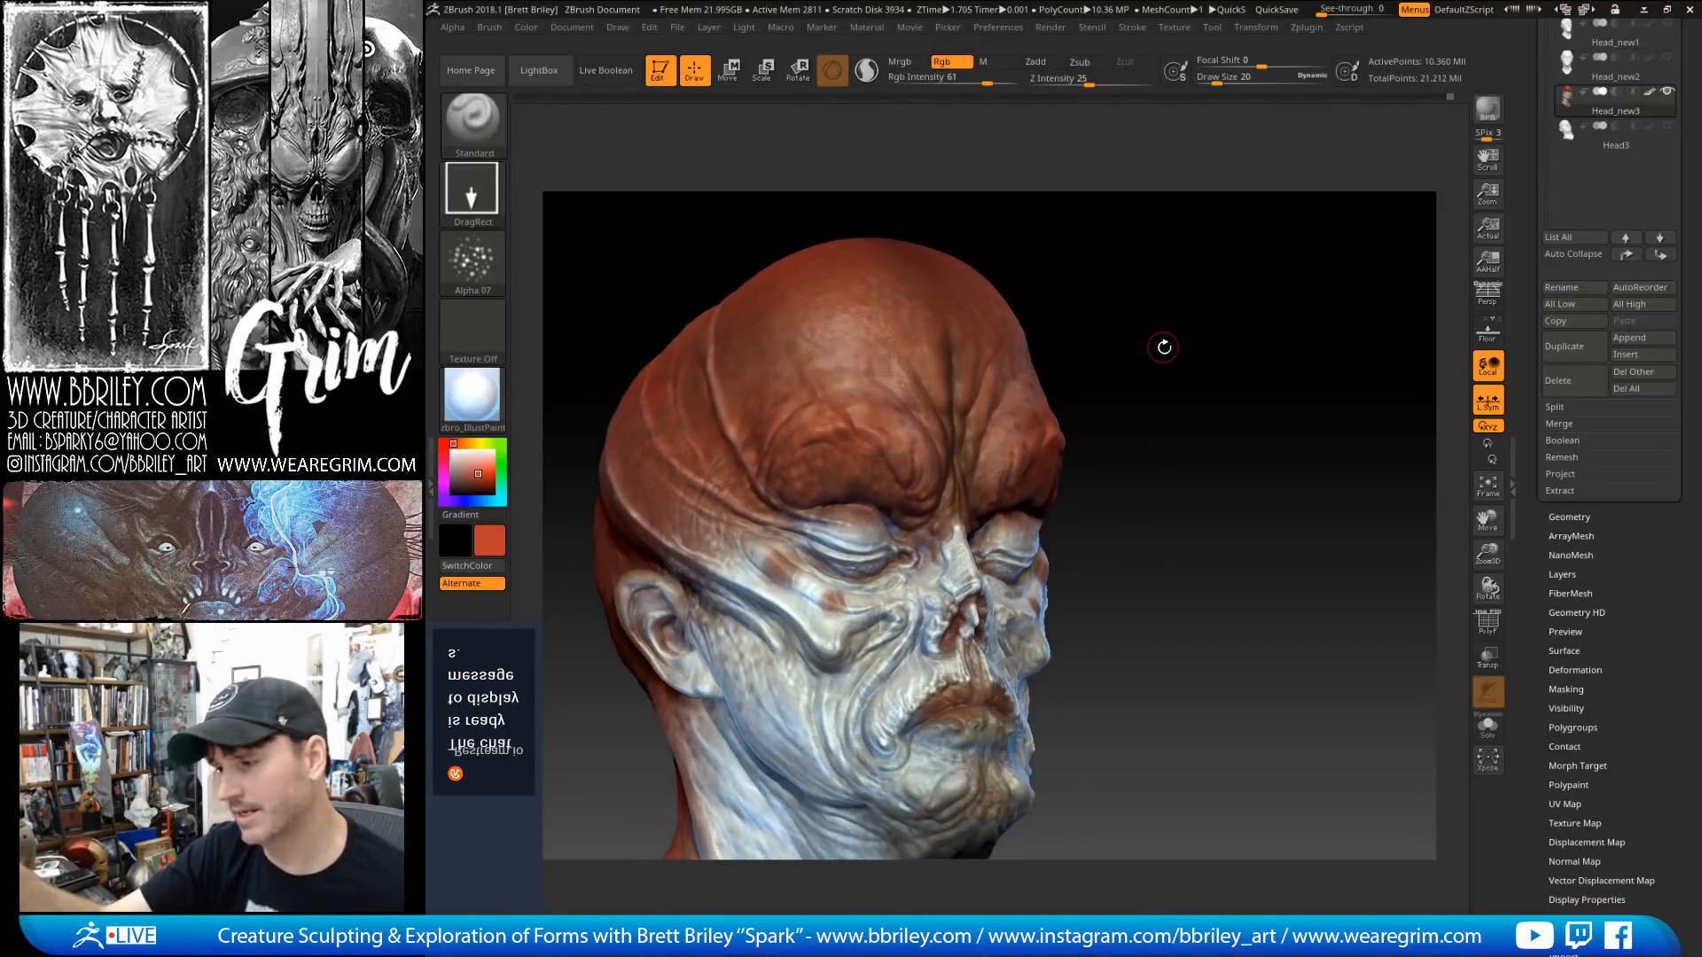
{"action": "mouse_move", "coordinate": [1128, 482]}
{"action": "left_mouse_down", "text": "alt"}
{"action": "mouse_move", "coordinate": [1131, 432]}
{"action": "mouse_move", "coordinate": [1079, 417]}
{"action": "mouse_move", "coordinate": [1184, 360]}
{"action": "left_mouse_up", "text": "alt"}
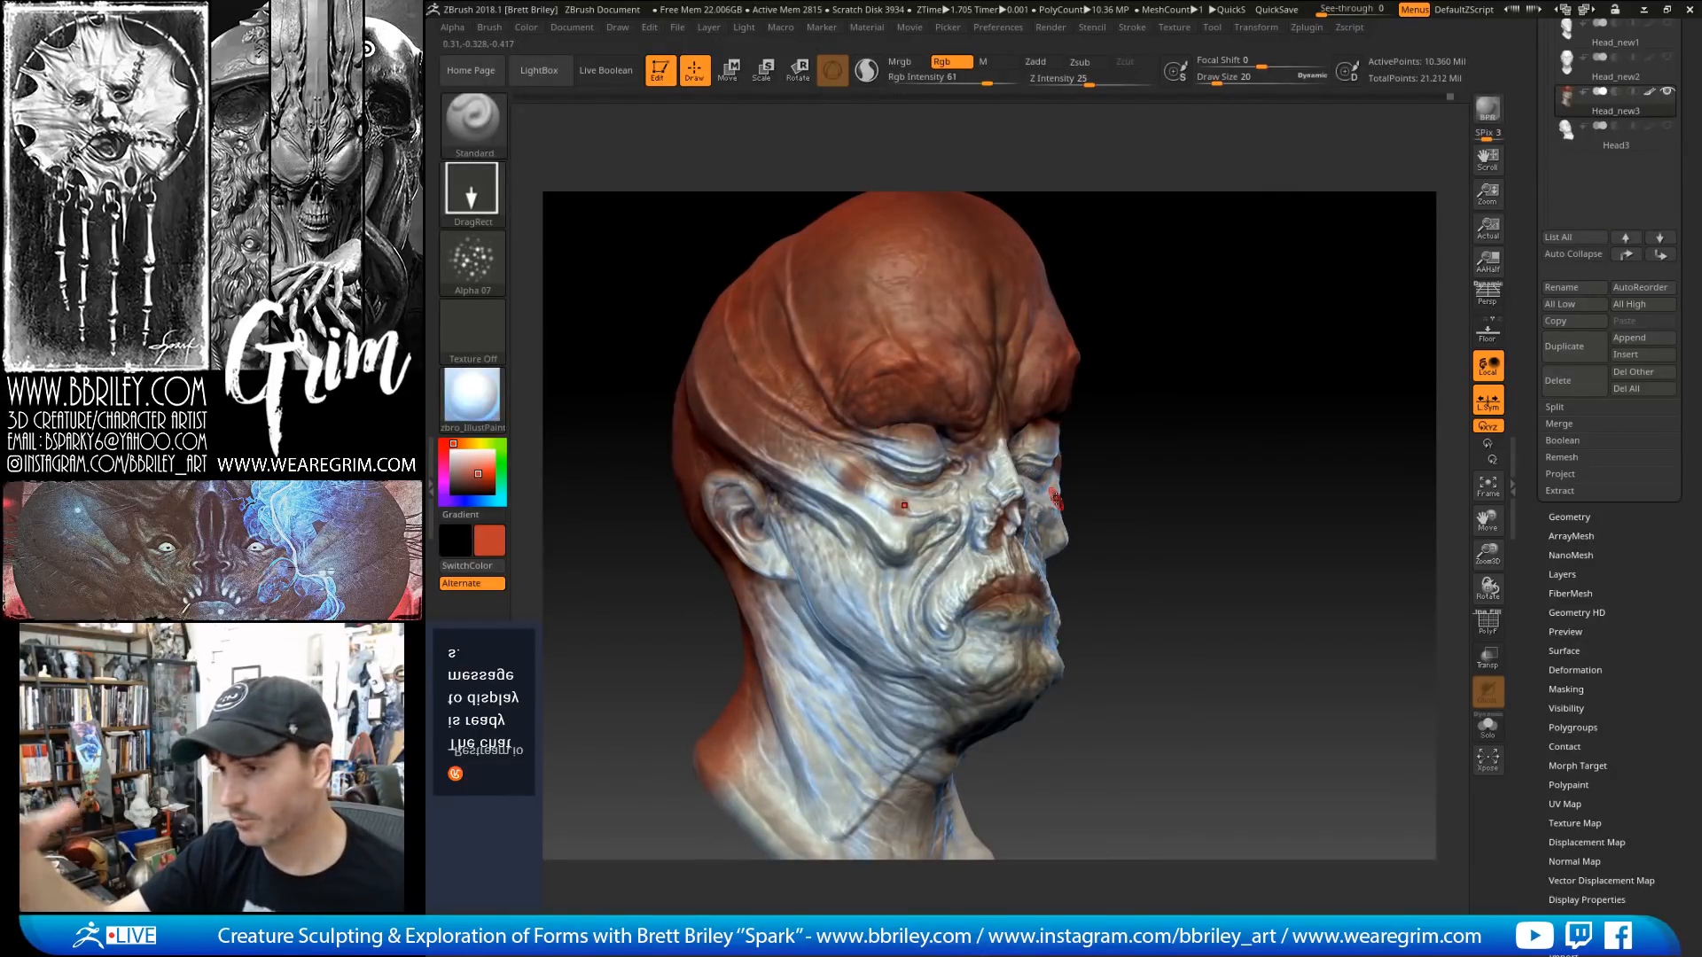
Step: Sample the scalp's red from the model, darken it to a deep brown, and choose Alpha 31 for the stamps
{"action": "mouse_move", "coordinate": [1144, 381]}
{"action": "left_mouse_down"}
{"action": "mouse_move", "coordinate": [1181, 359]}
{"action": "mouse_move", "coordinate": [809, 404]}
{"action": "left_mouse_up"}
{"action": "key", "text": "c"}
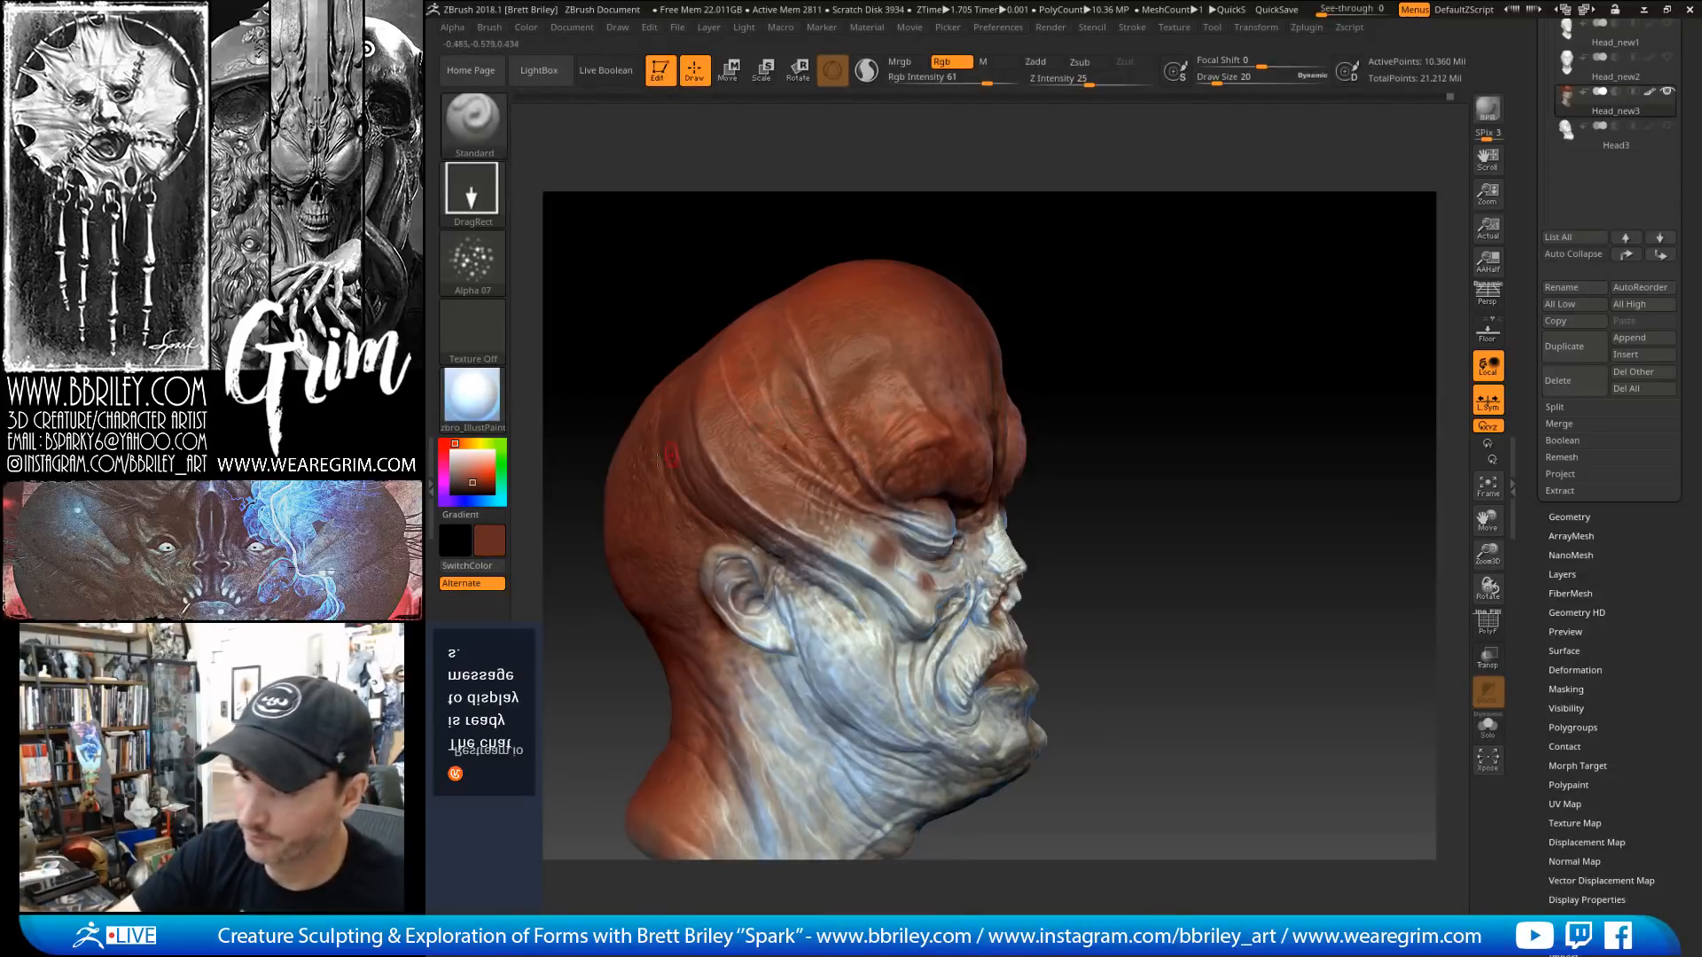
{"action": "left_click", "coordinate": [468, 488]}
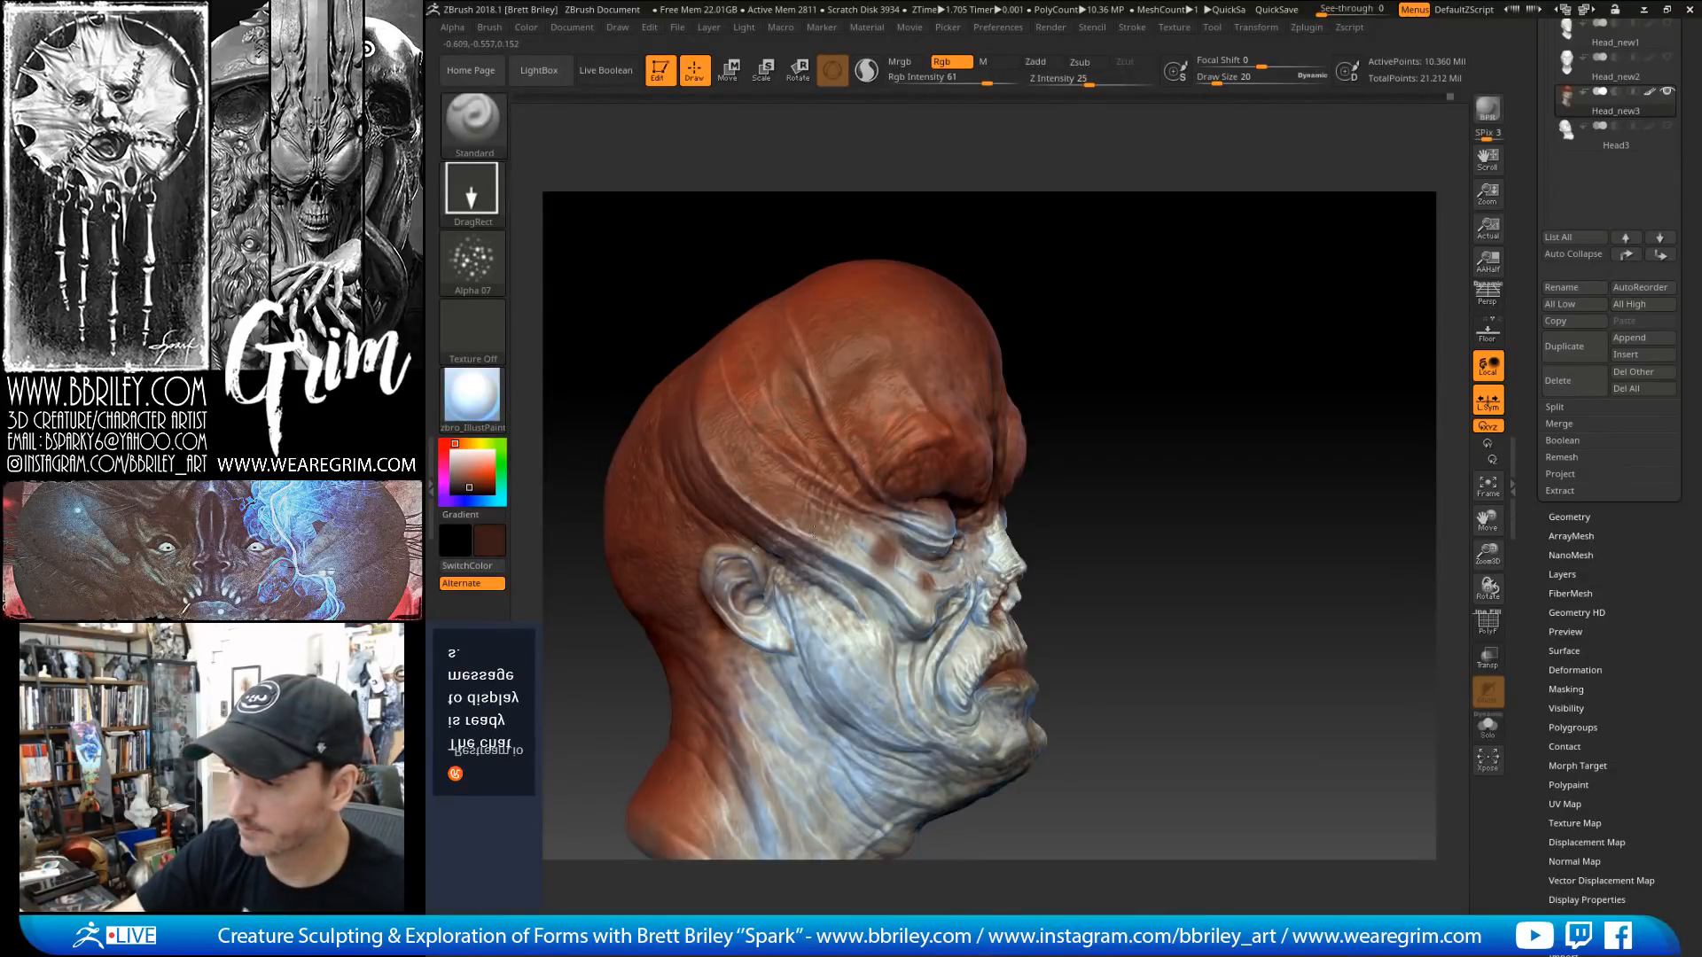
{"action": "left_click", "coordinate": [472, 262]}
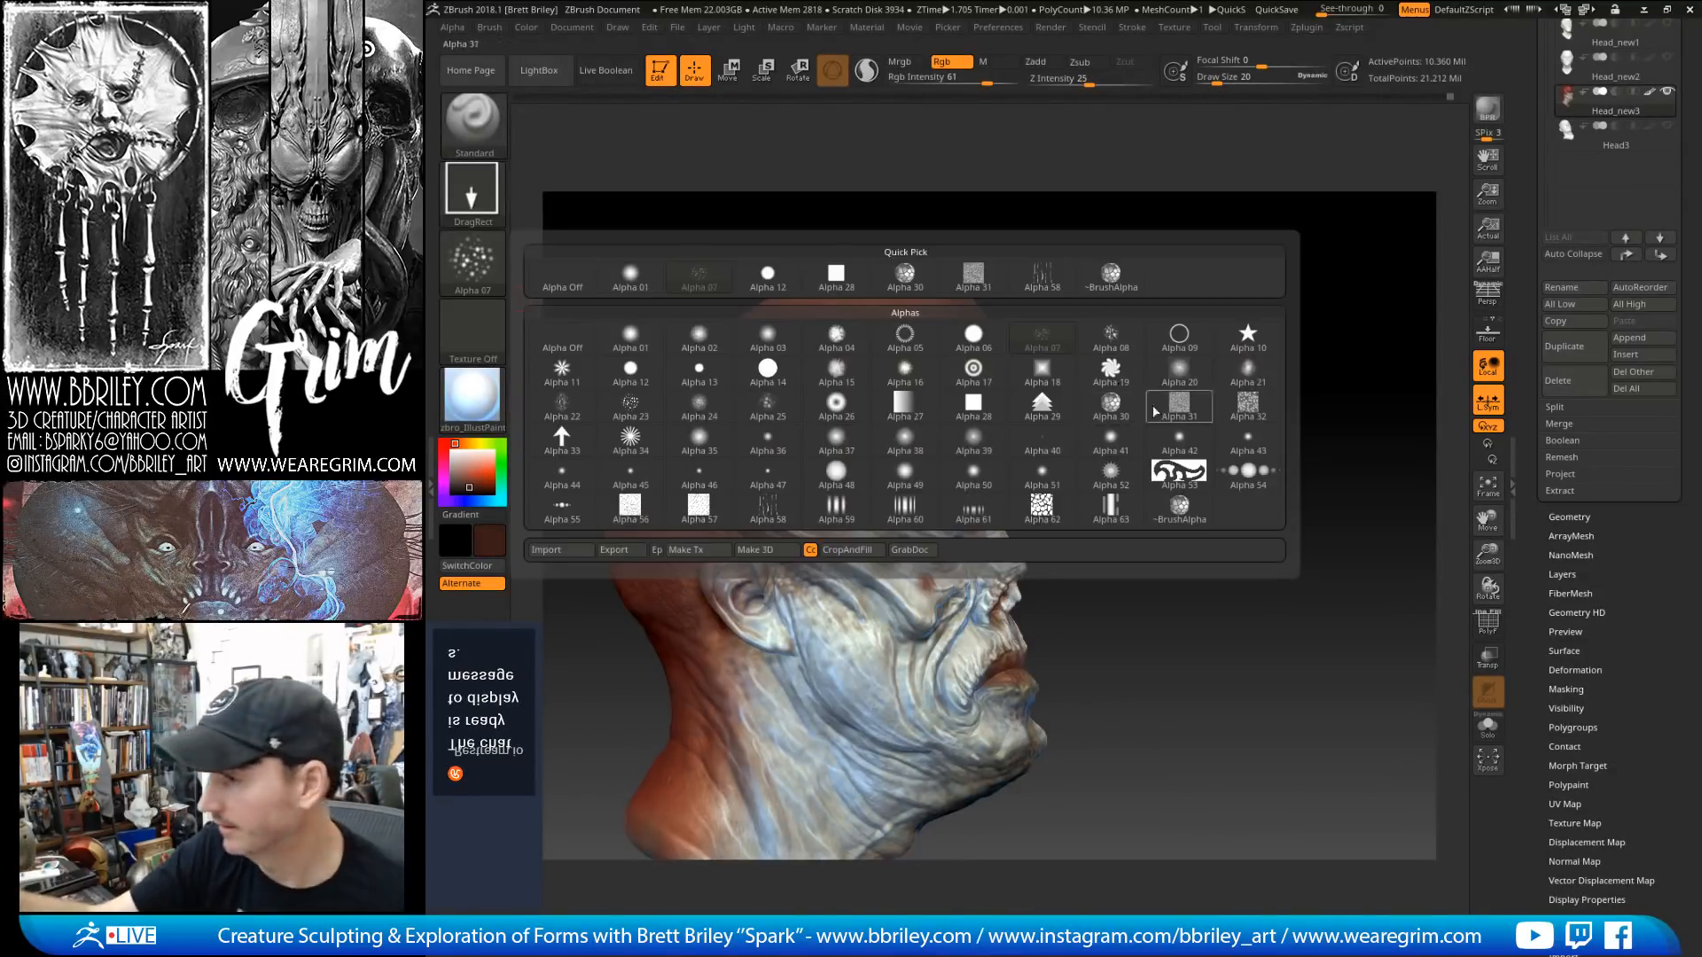
{"action": "left_click", "coordinate": [1122, 377]}
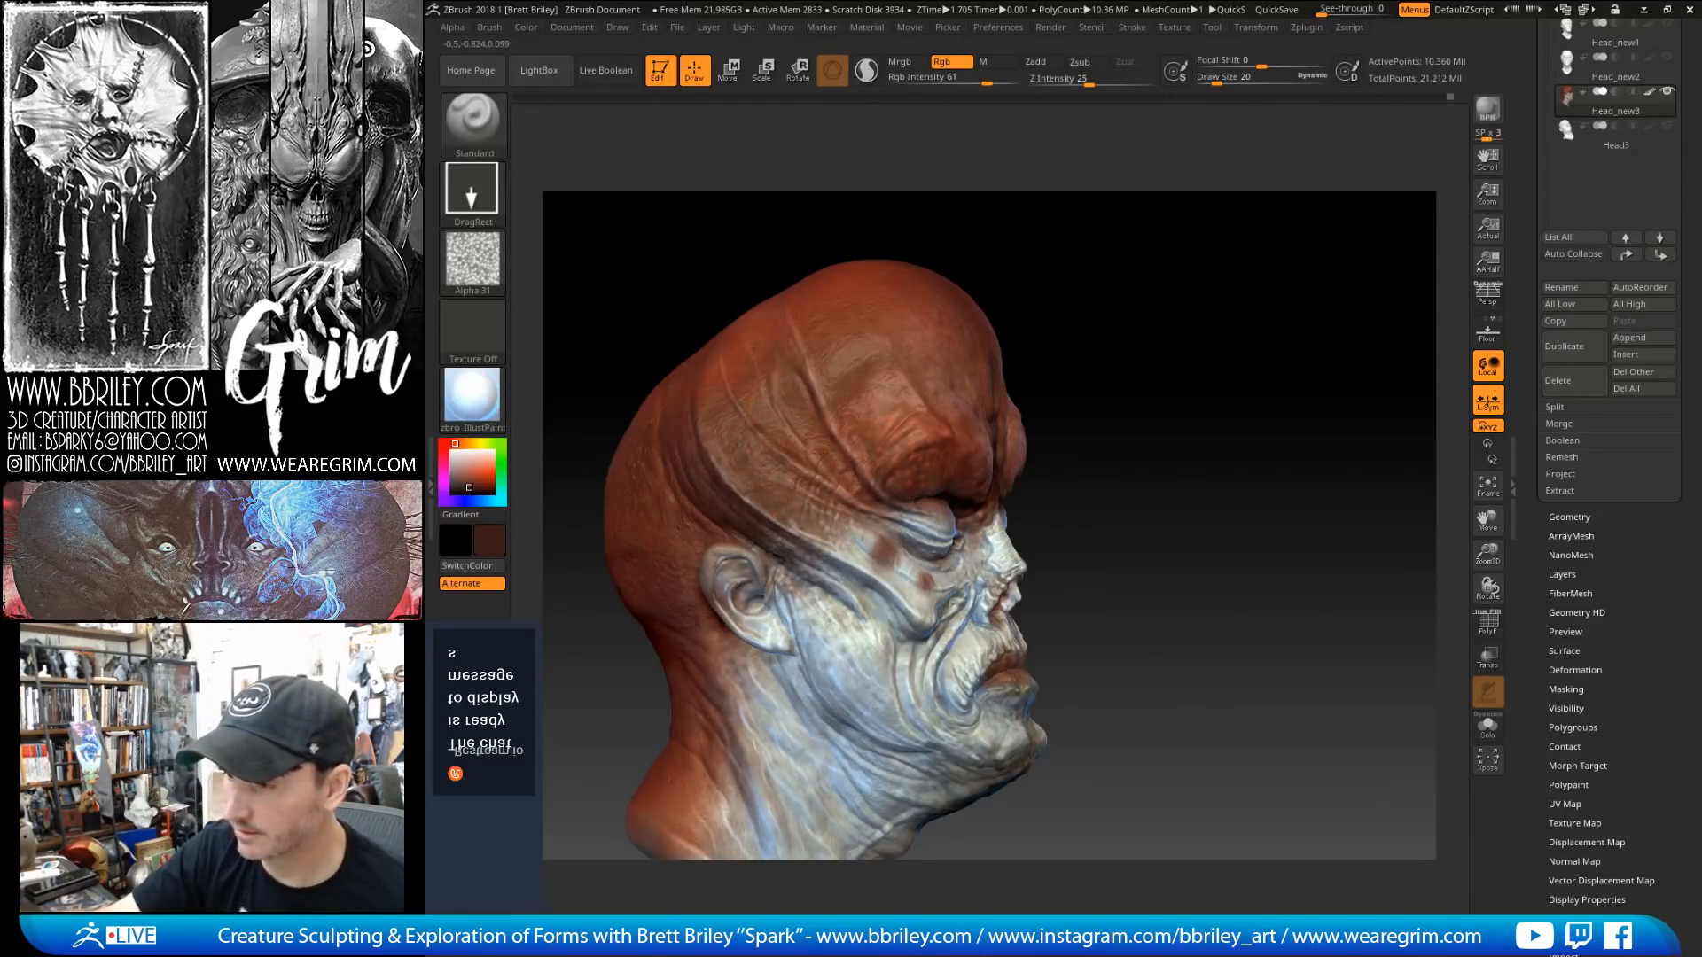
Step: Stamp the dark brown Alpha 31 texture over the temple folds and the brow
{"action": "left_click_drag", "start_coordinate": [1027, 359], "coordinate": [869, 428]}
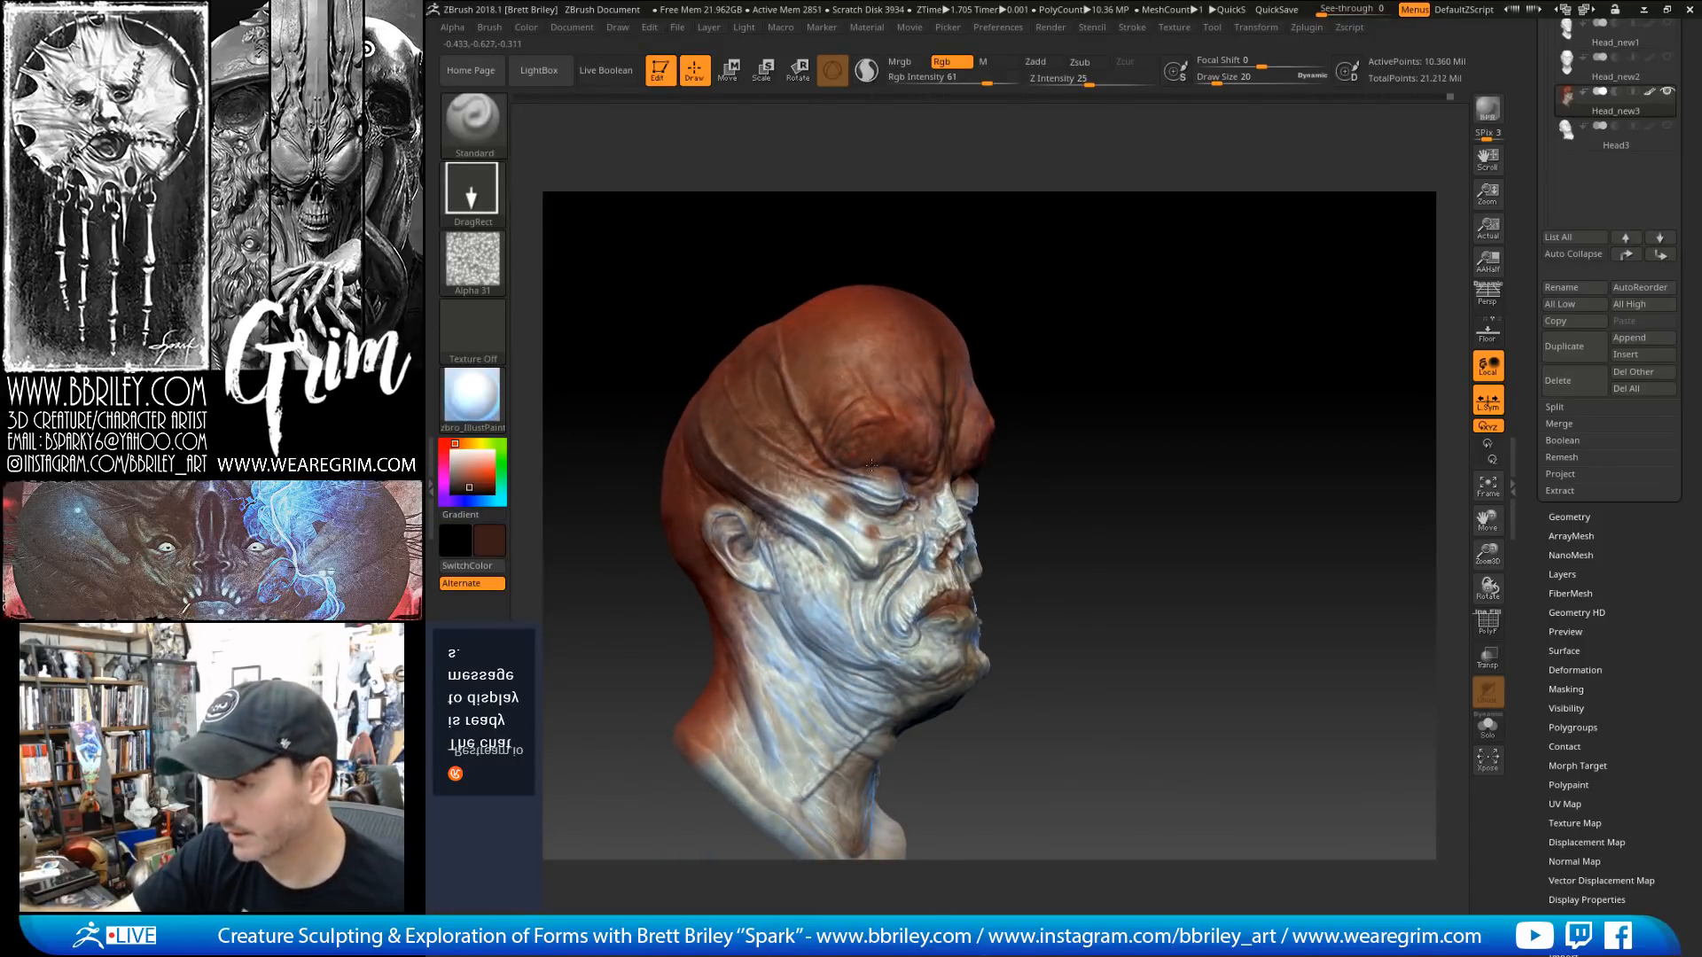
{"action": "right_click_drag", "start_coordinate": [872, 464], "coordinate": [914, 464]}
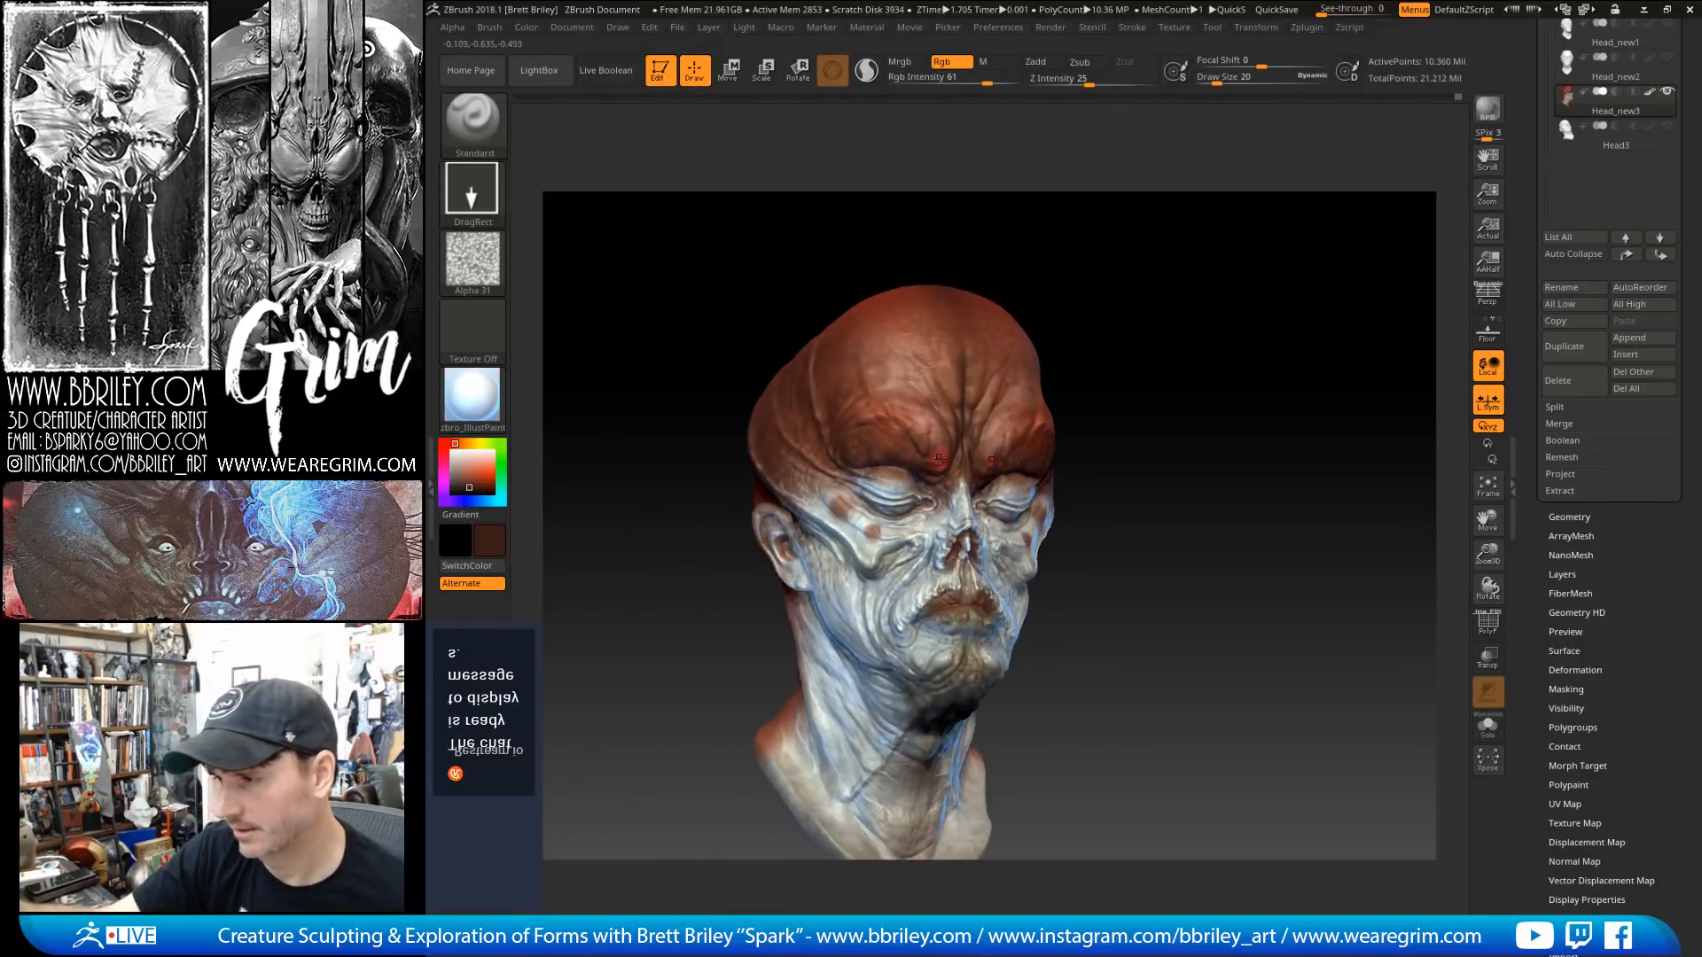
{"action": "left_click_drag", "start_coordinate": [1217, 360], "coordinate": [1200, 334]}
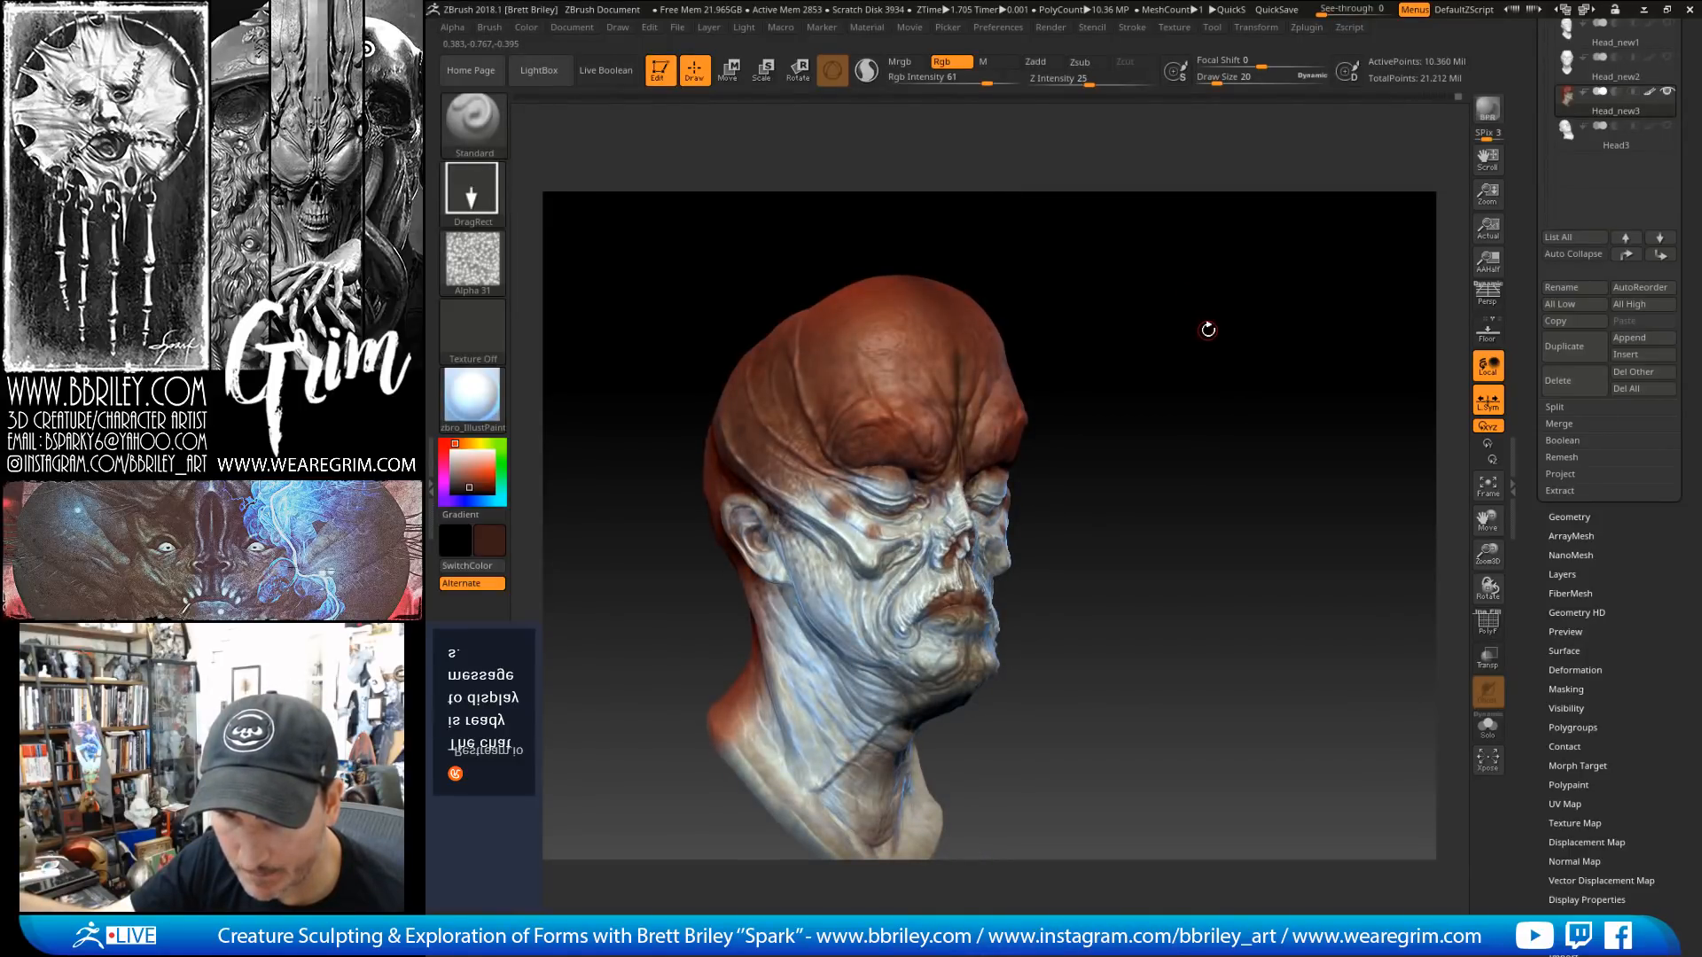
{"action": "mouse_move", "coordinate": [1211, 327]}
{"action": "left_mouse_down"}
{"action": "mouse_move", "coordinate": [1245, 305]}
{"action": "mouse_move", "coordinate": [1194, 295]}
{"action": "left_mouse_up"}
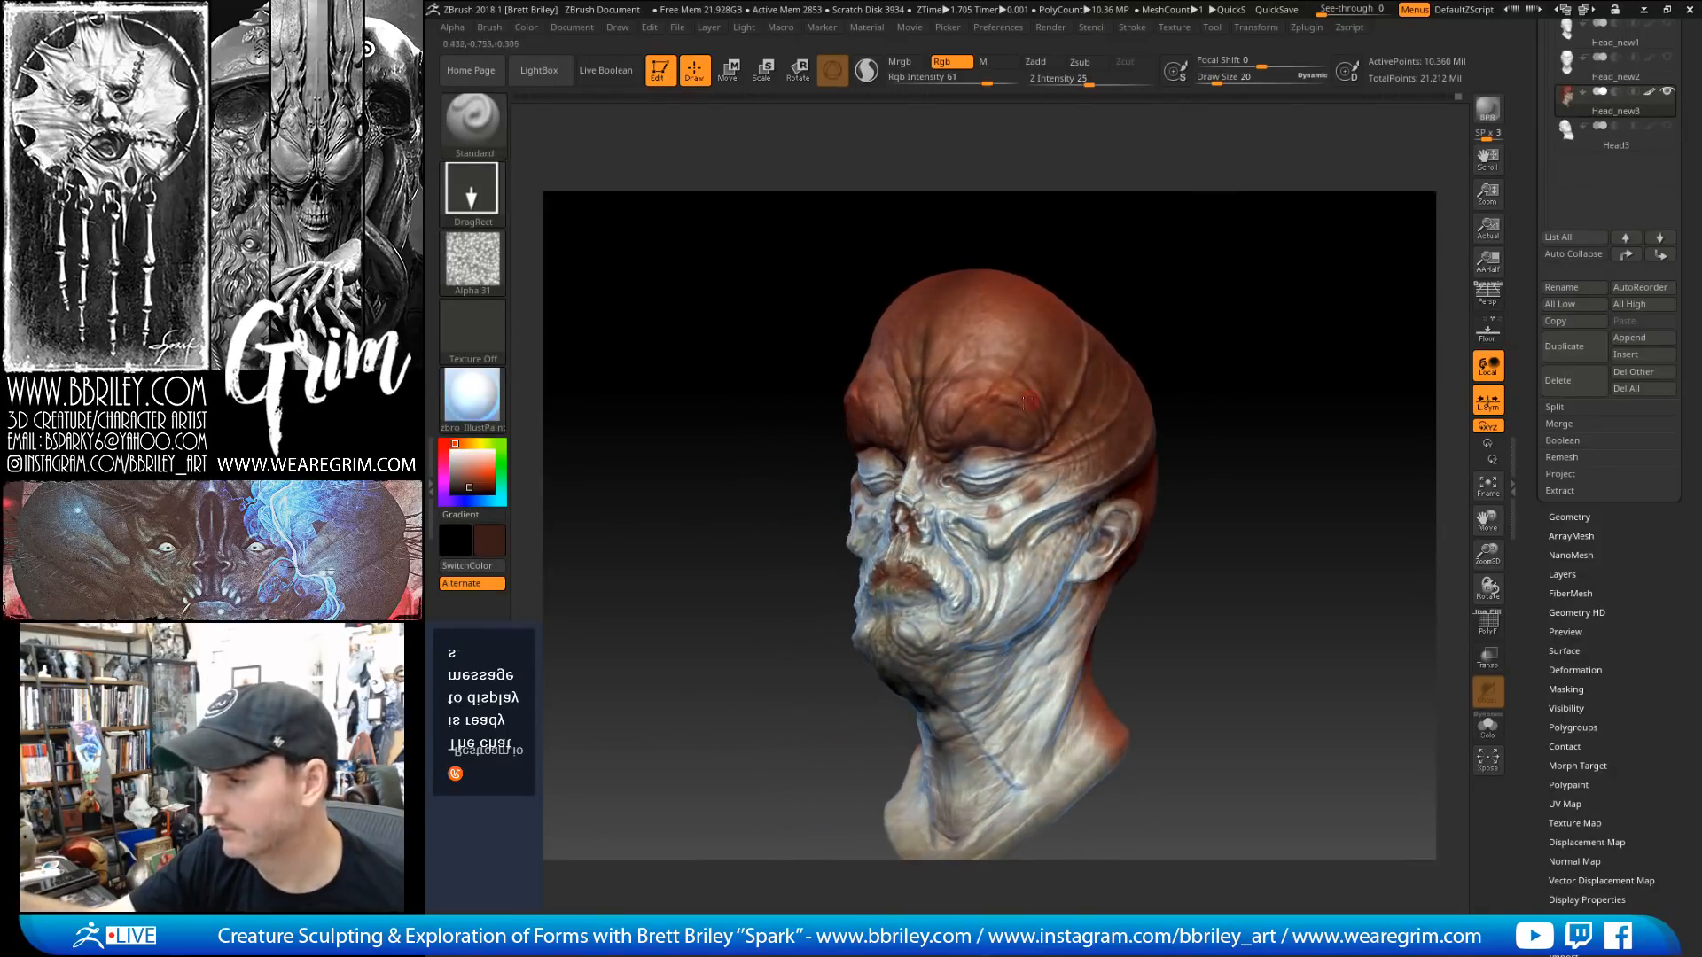
Step: Quick-save the project
{"action": "key", "text": "ctrl+s"}
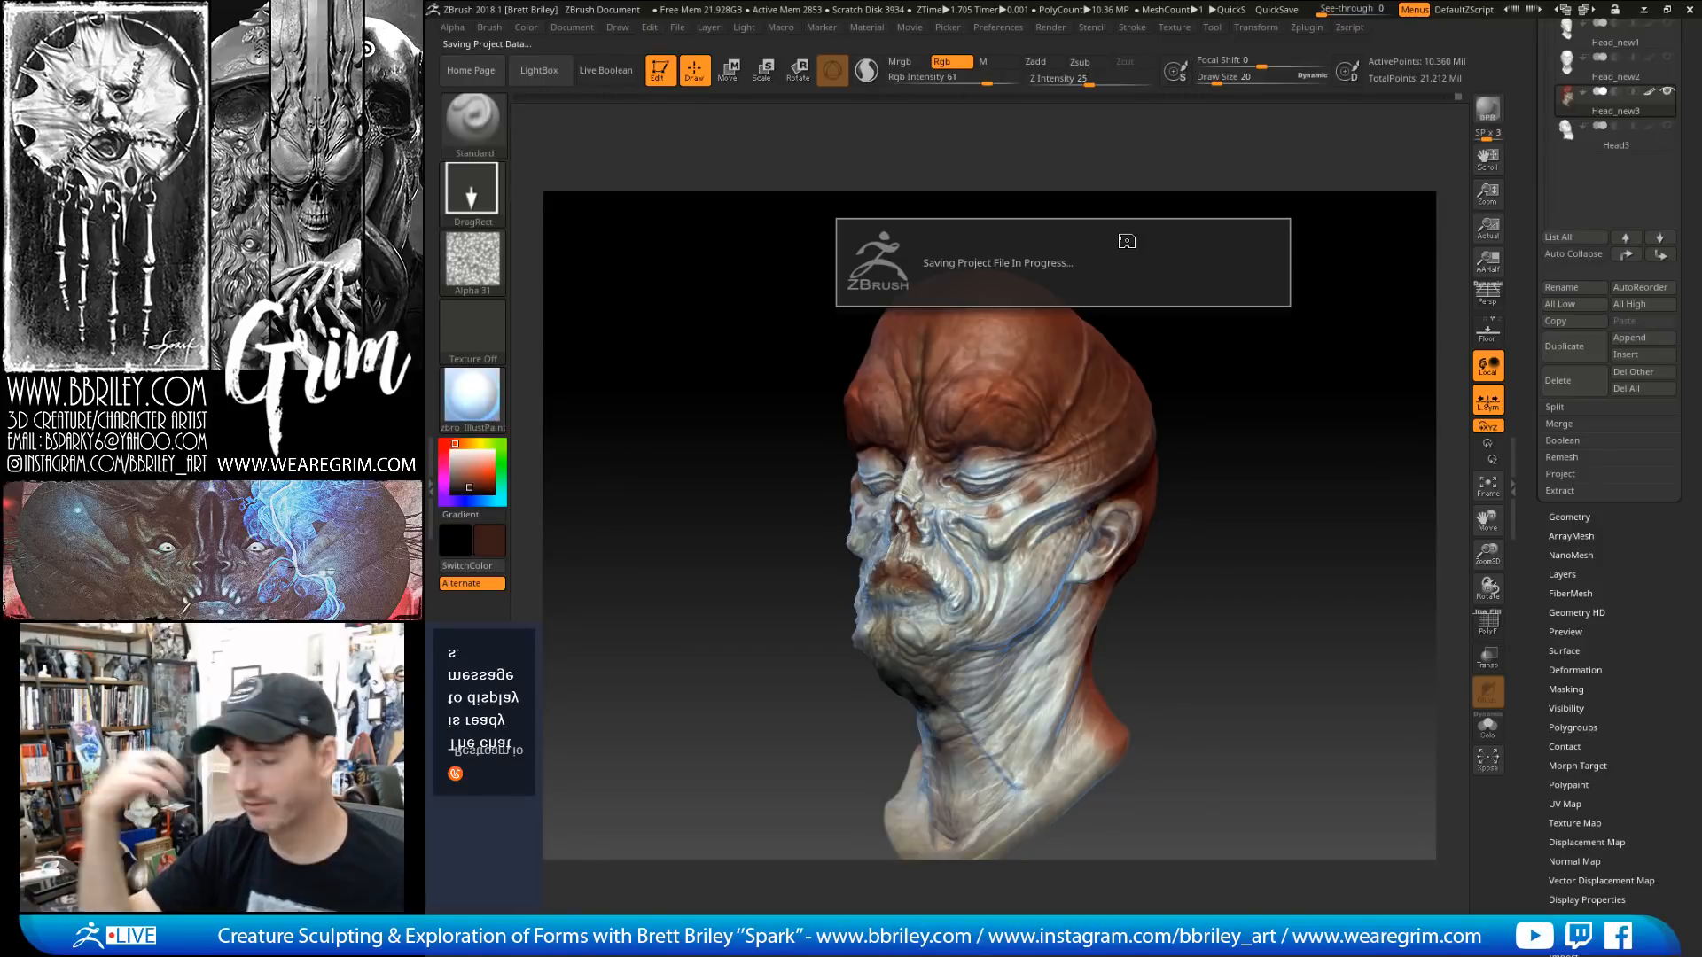
{"action": "left_click_drag", "start_coordinate": [1126, 239], "coordinate": [1124, 237], "text": "shift"}
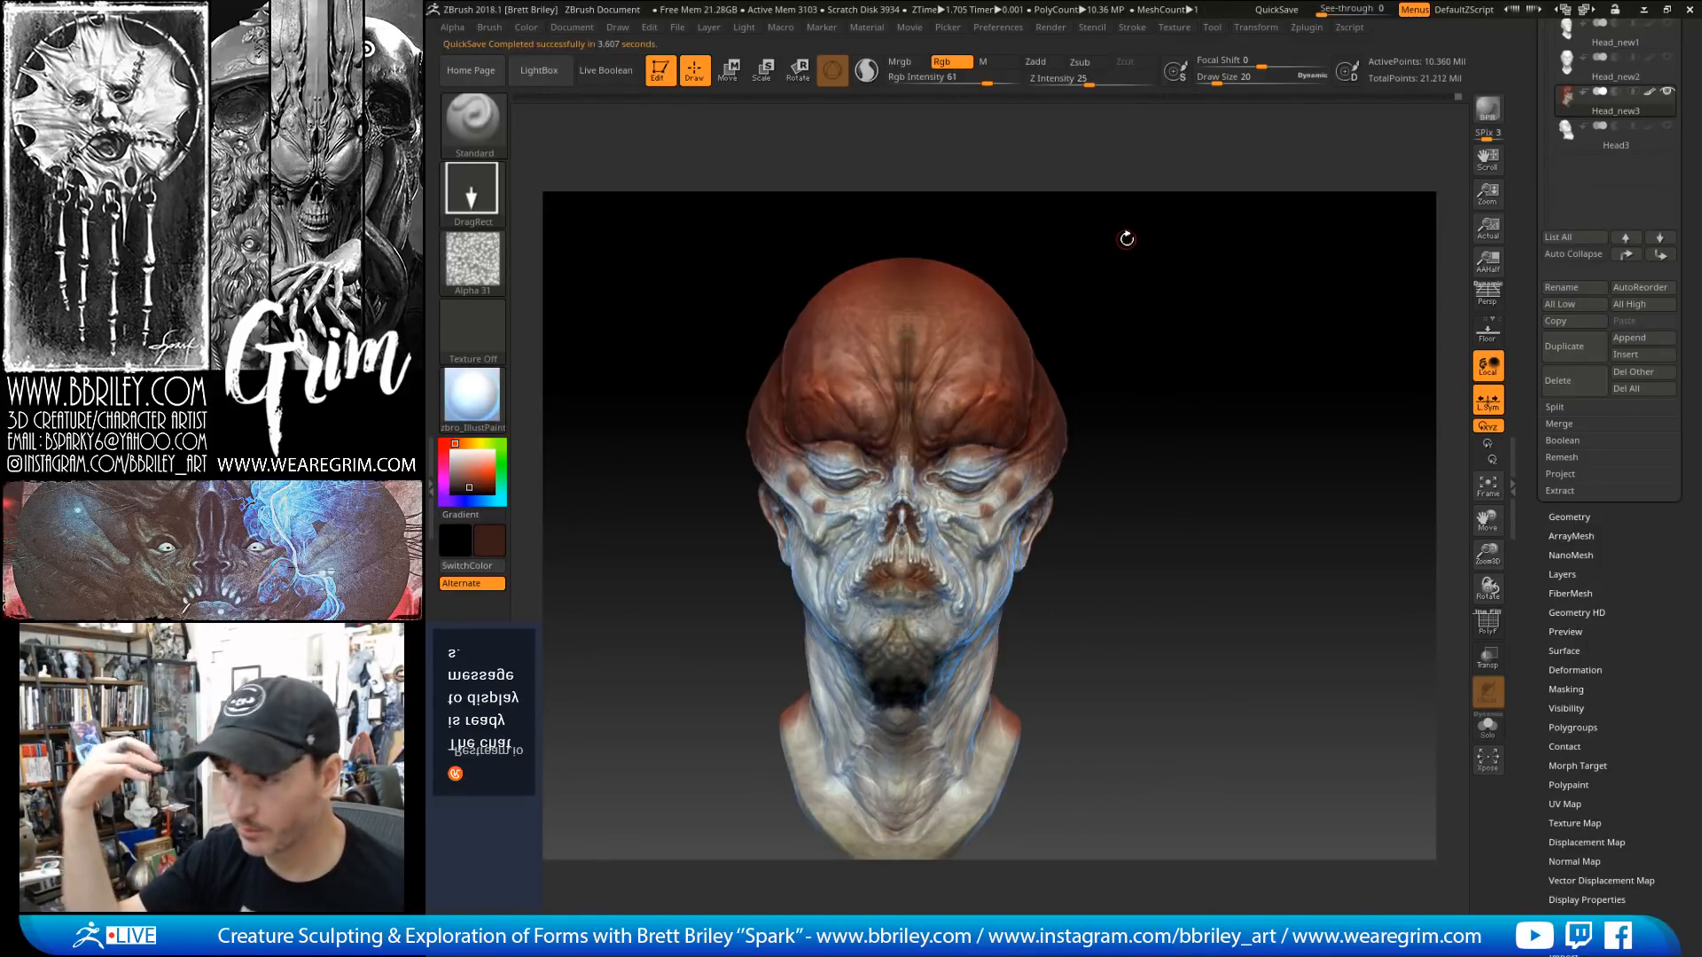
{"action": "left_click_drag", "start_coordinate": [1123, 314], "coordinate": [1166, 372]}
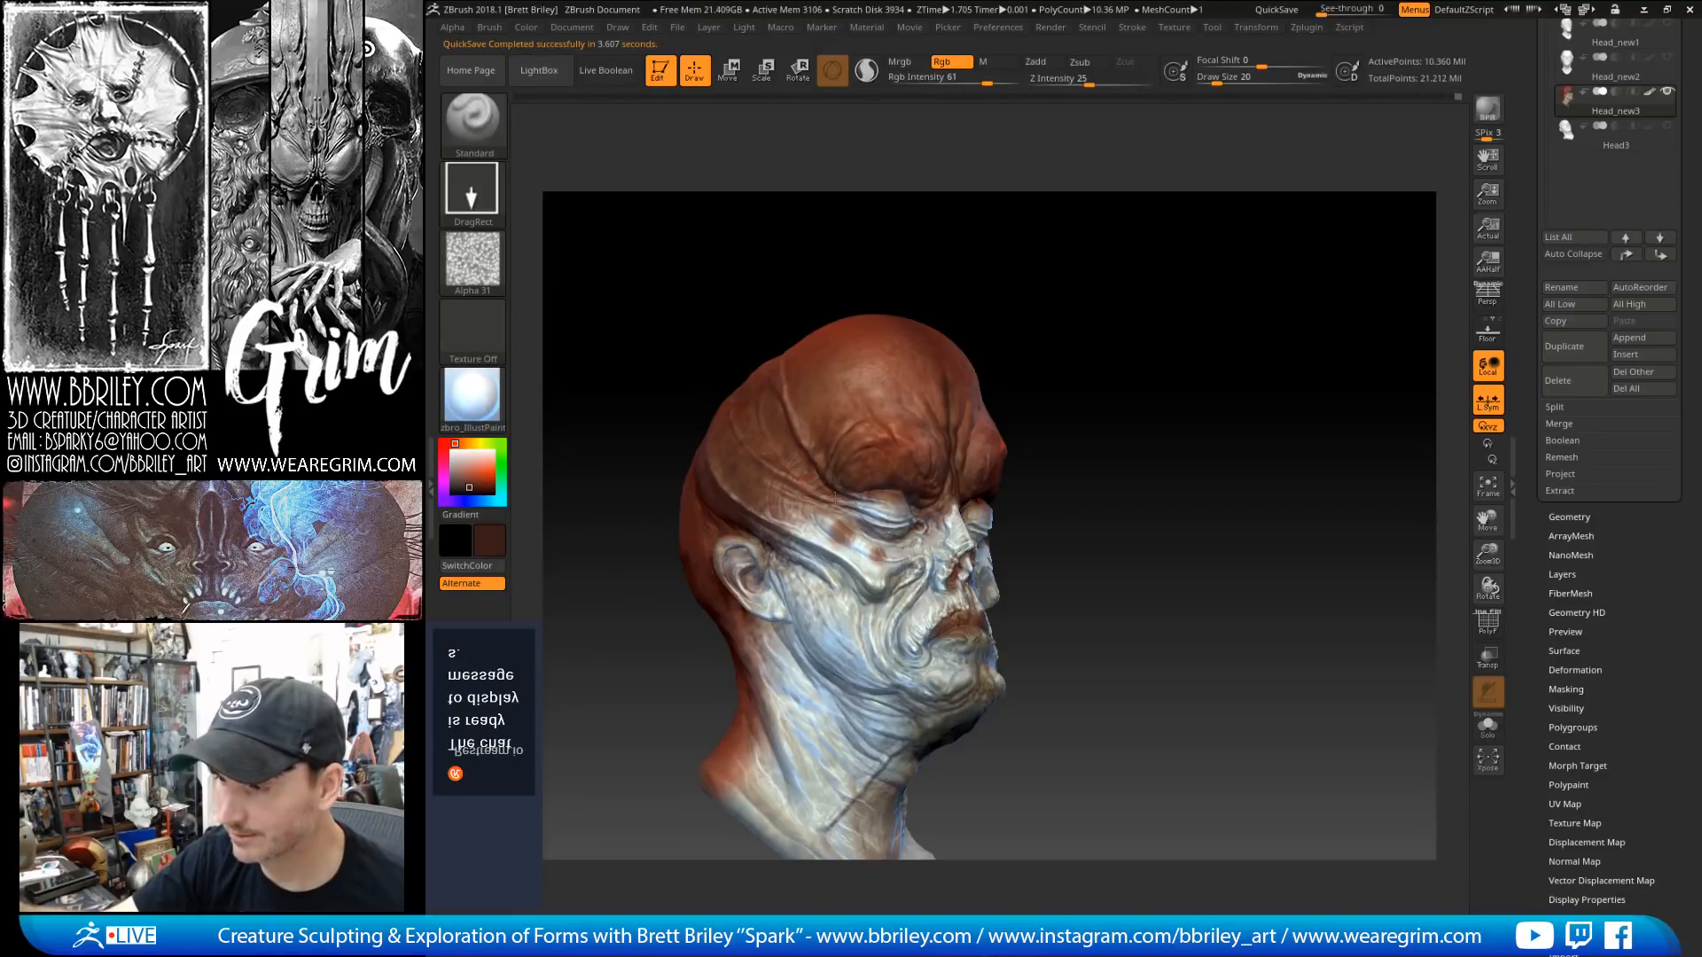
Step: Stamp dark brown texture along the temple, above the ear and over the side of the scalp
{"action": "left_click_drag", "start_coordinate": [785, 521], "coordinate": [824, 542]}
{"action": "left_click_drag", "start_coordinate": [1055, 299], "coordinate": [1148, 301]}
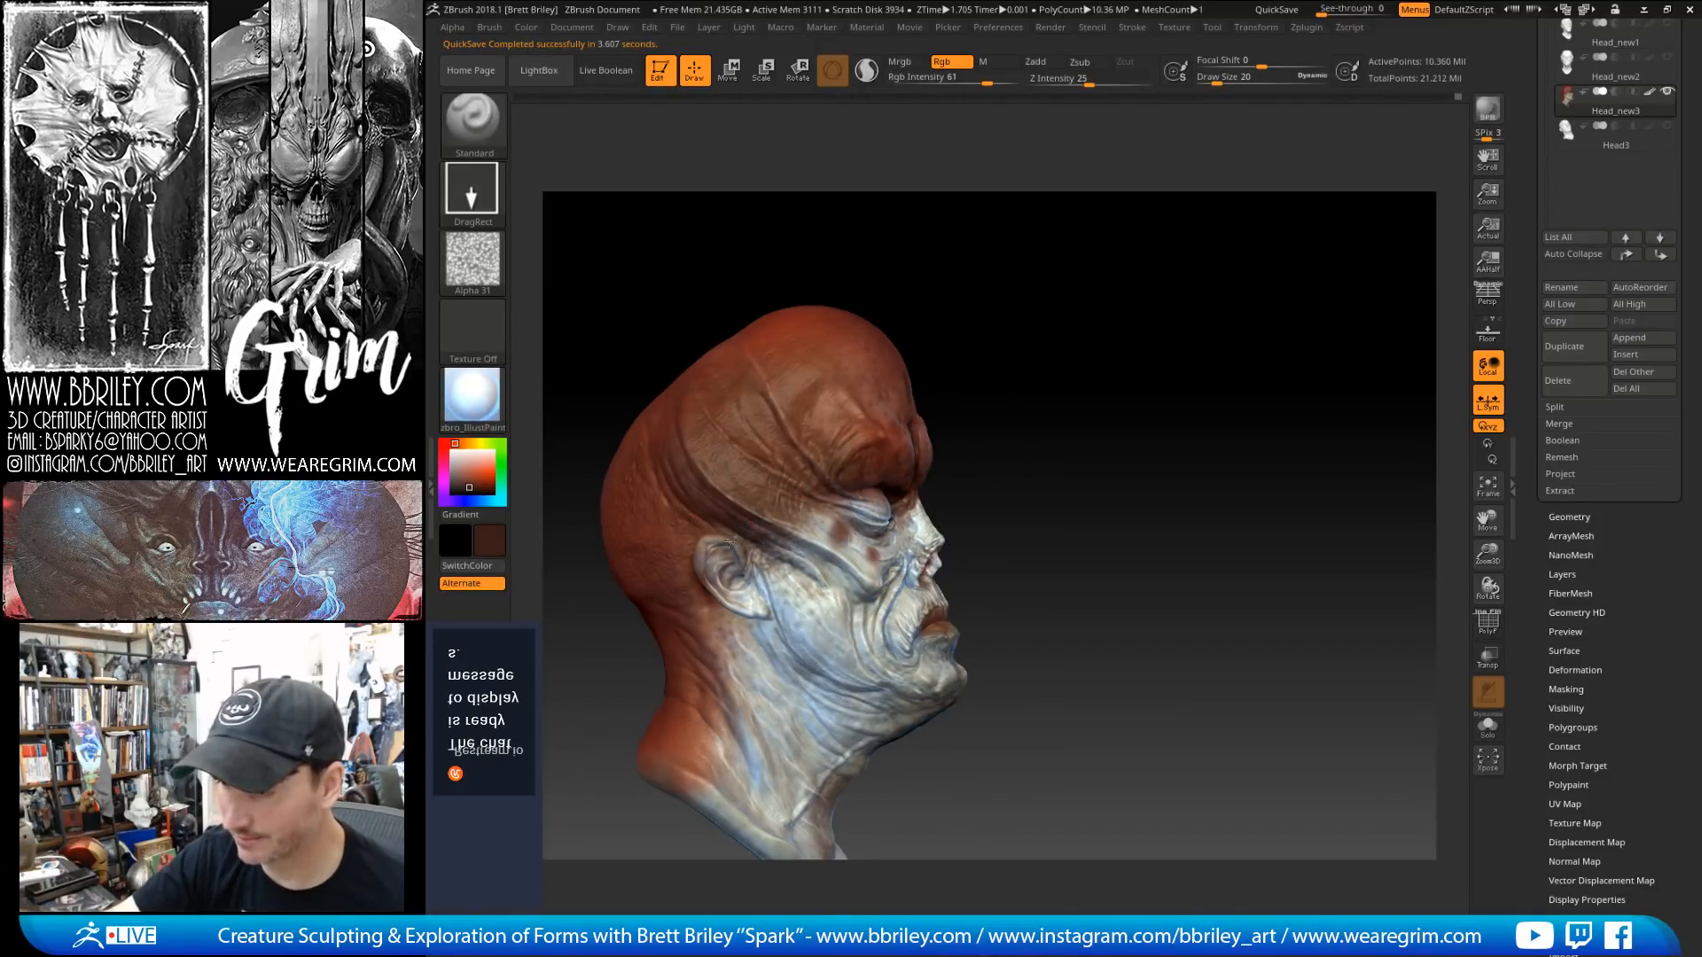
{"action": "left_click_drag", "start_coordinate": [1060, 355], "coordinate": [1124, 358]}
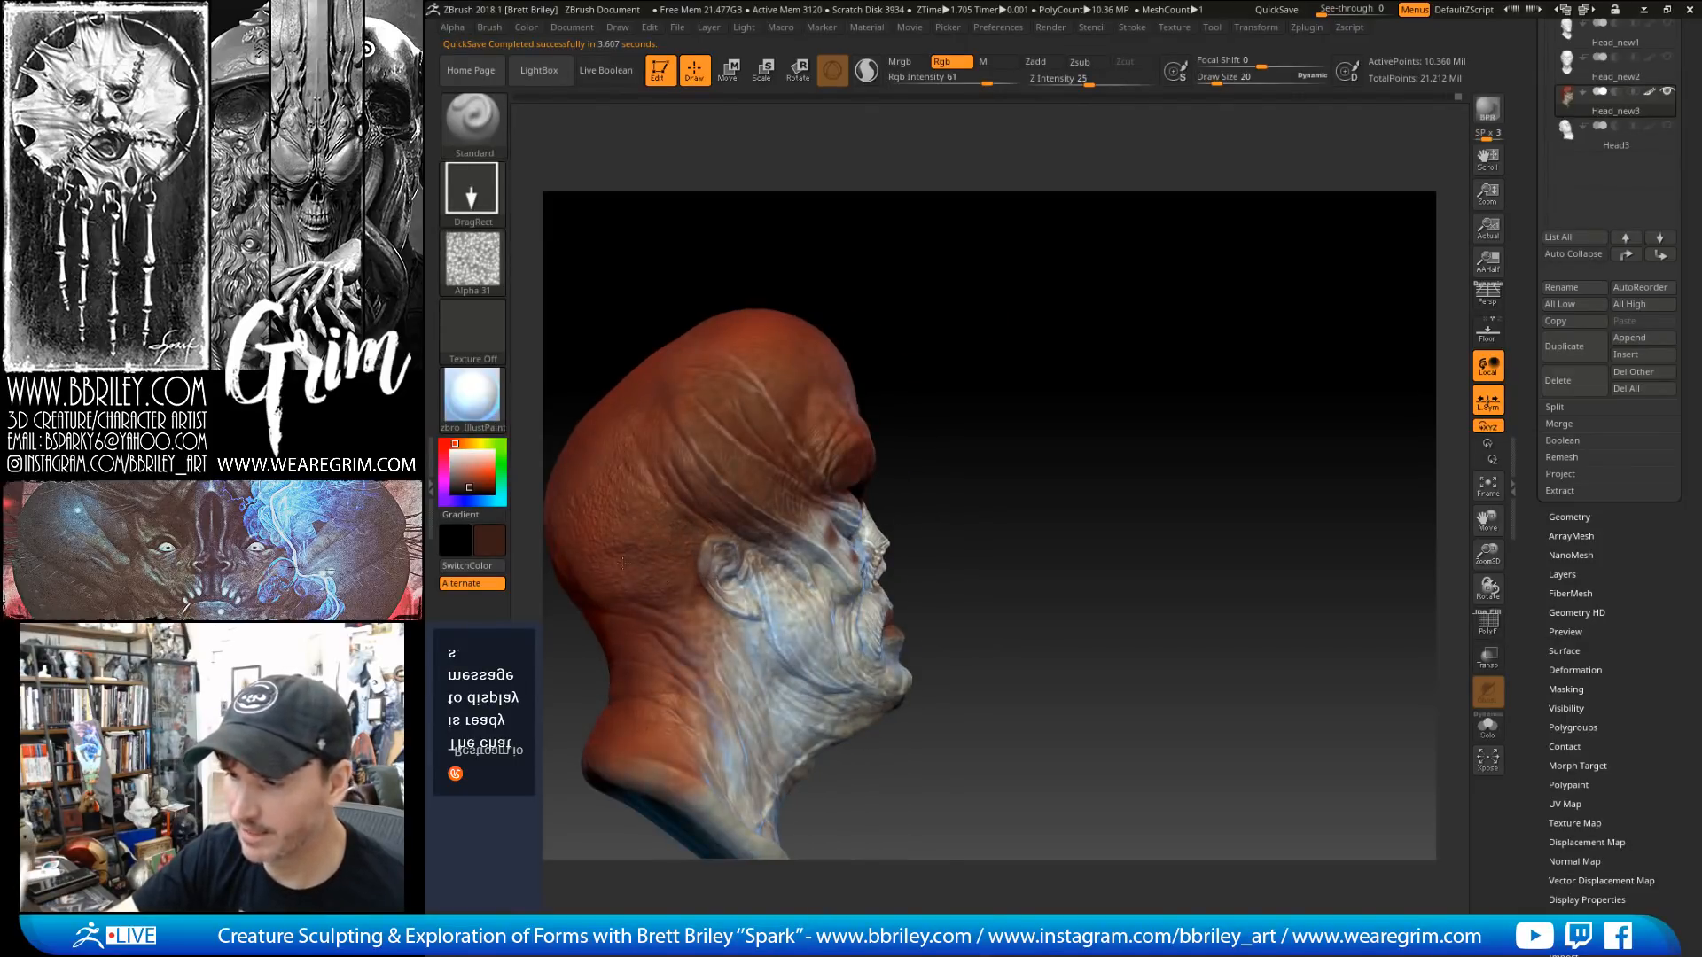
{"action": "left_click_drag", "start_coordinate": [694, 614], "coordinate": [773, 598], "text": "alt"}
Step: Stamp dark brown mottling over the back of the head and the nape, undoing the last unwanted stamp
{"action": "left_click_drag", "start_coordinate": [831, 531], "coordinate": [730, 591]}
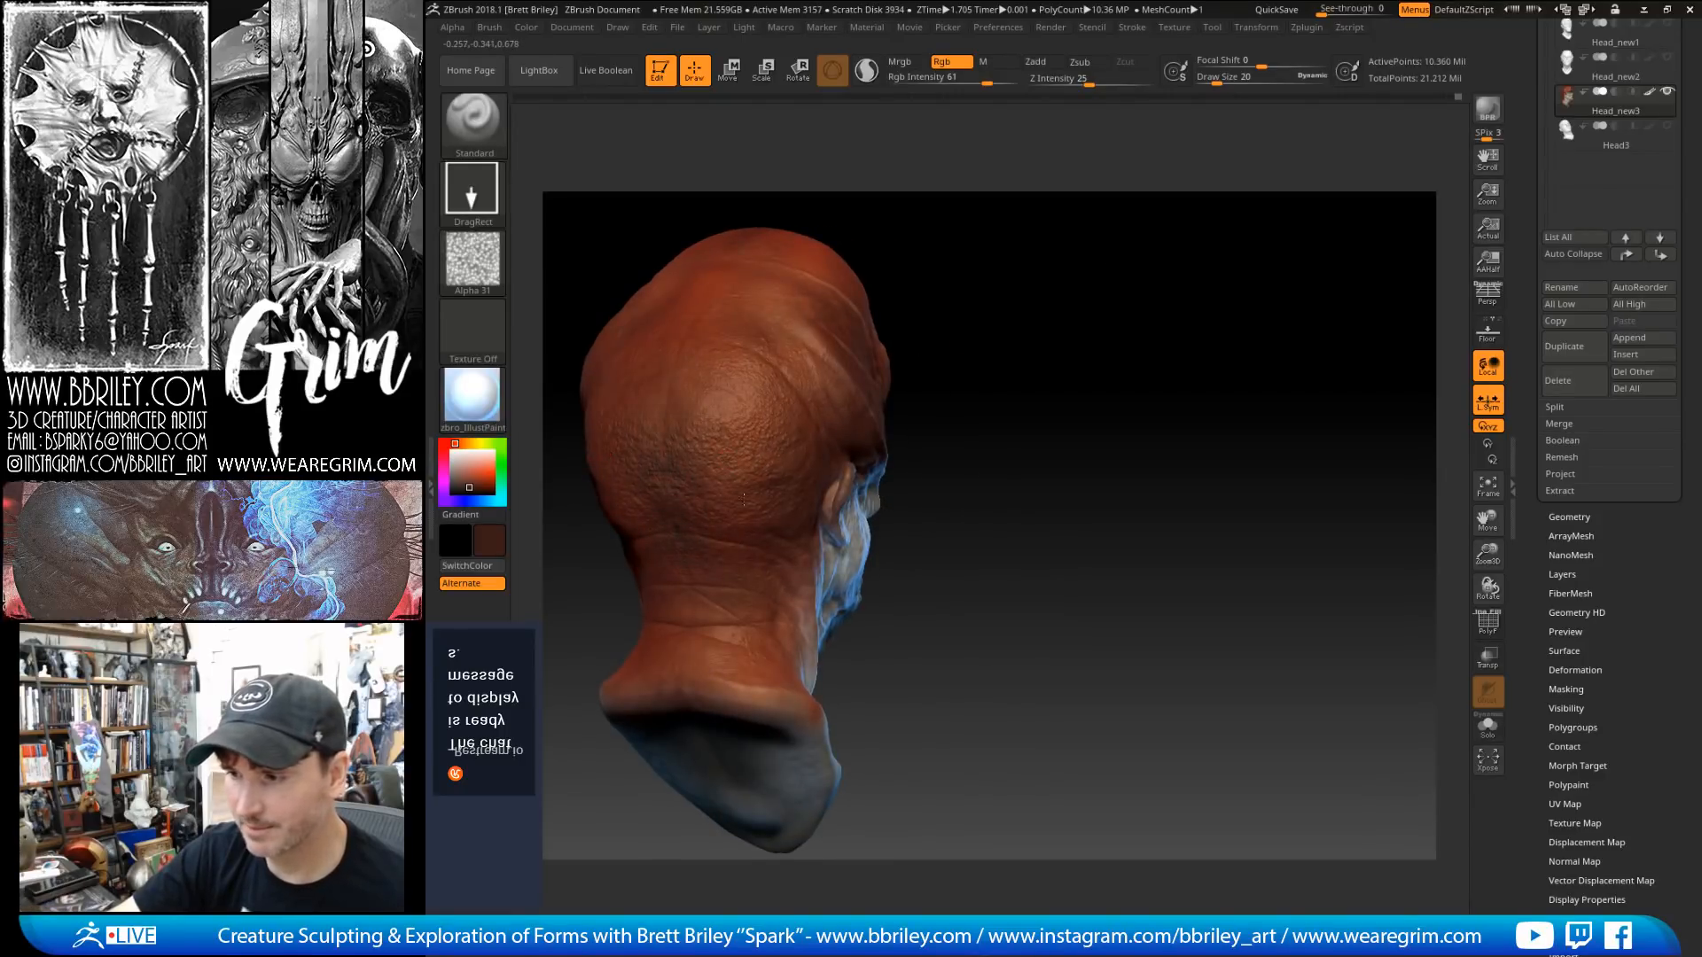
{"action": "left_click_drag", "start_coordinate": [923, 630], "coordinate": [692, 625]}
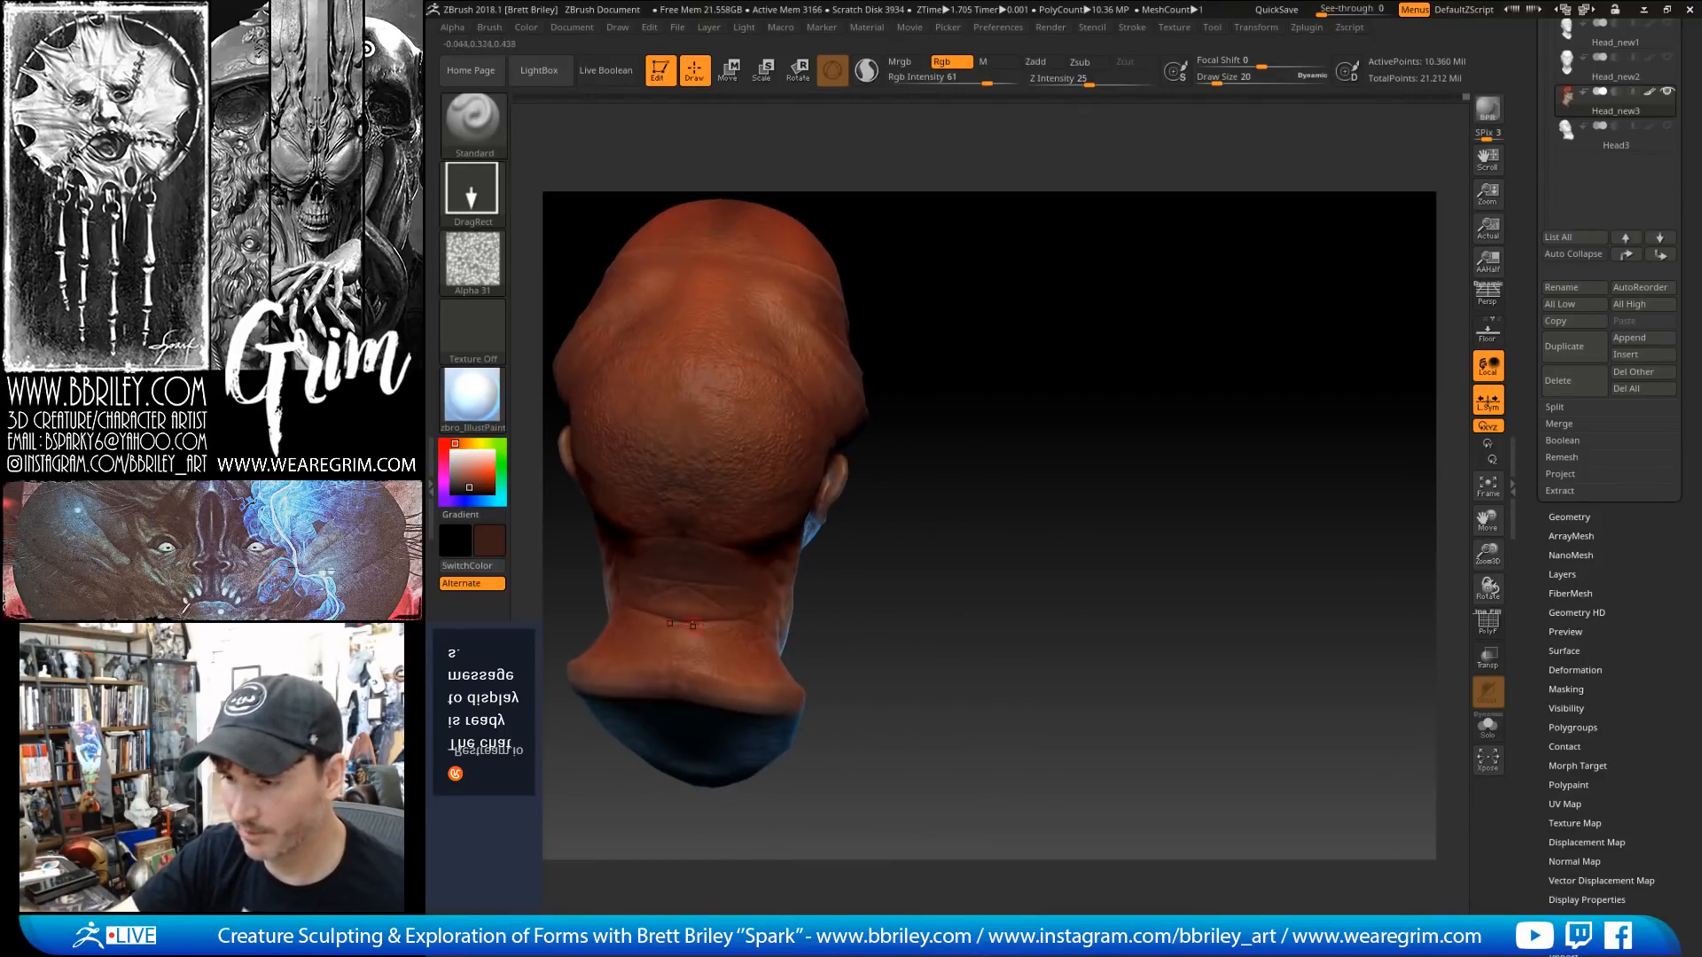
{"action": "left_click_drag", "start_coordinate": [851, 586], "coordinate": [742, 427]}
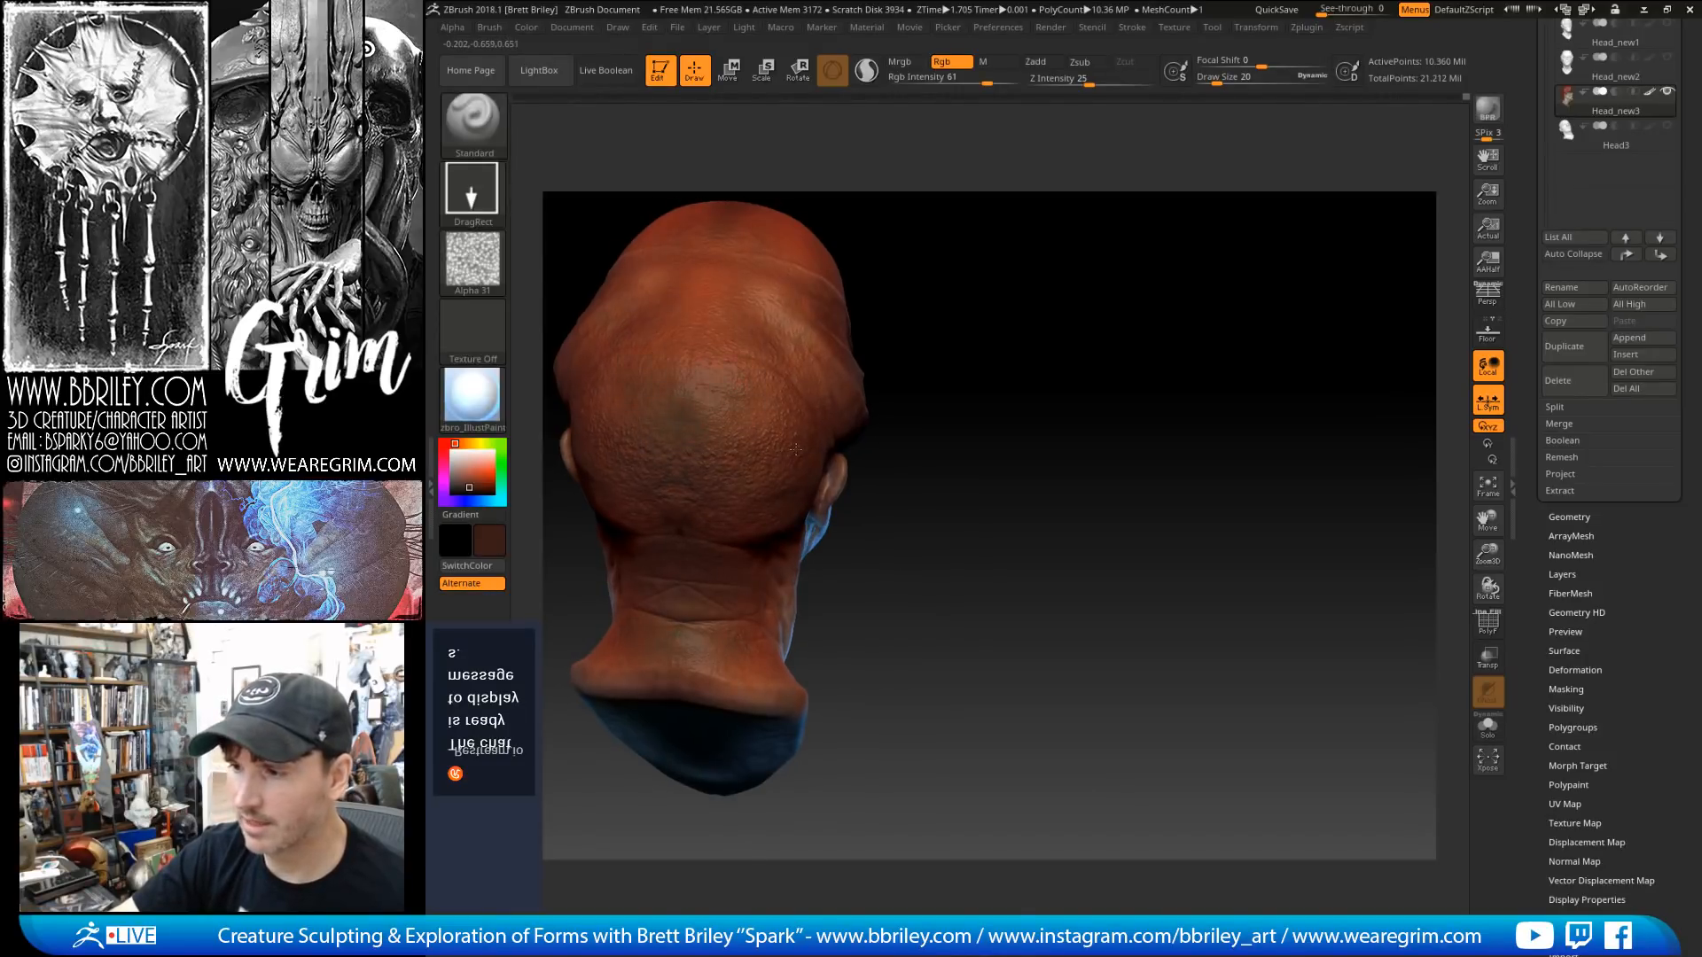
{"action": "left_click_drag", "start_coordinate": [1050, 299], "coordinate": [1209, 421]}
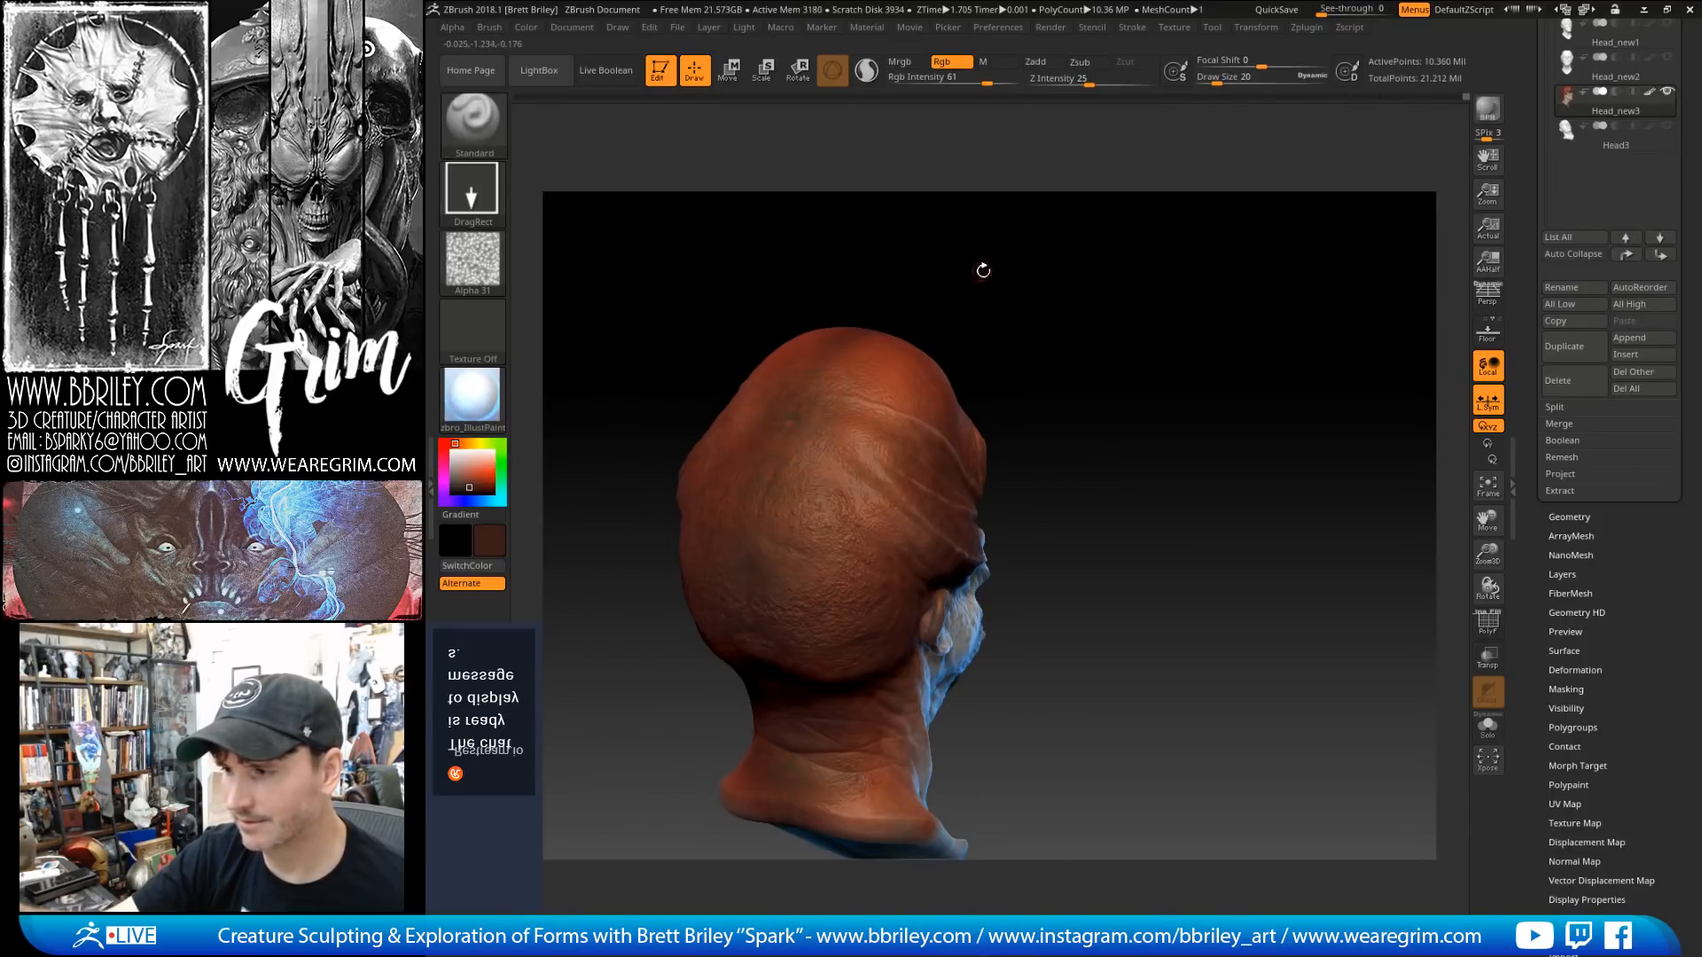
{"action": "left_click_drag", "start_coordinate": [980, 266], "coordinate": [1054, 283]}
{"action": "key", "text": "ctrl+z"}
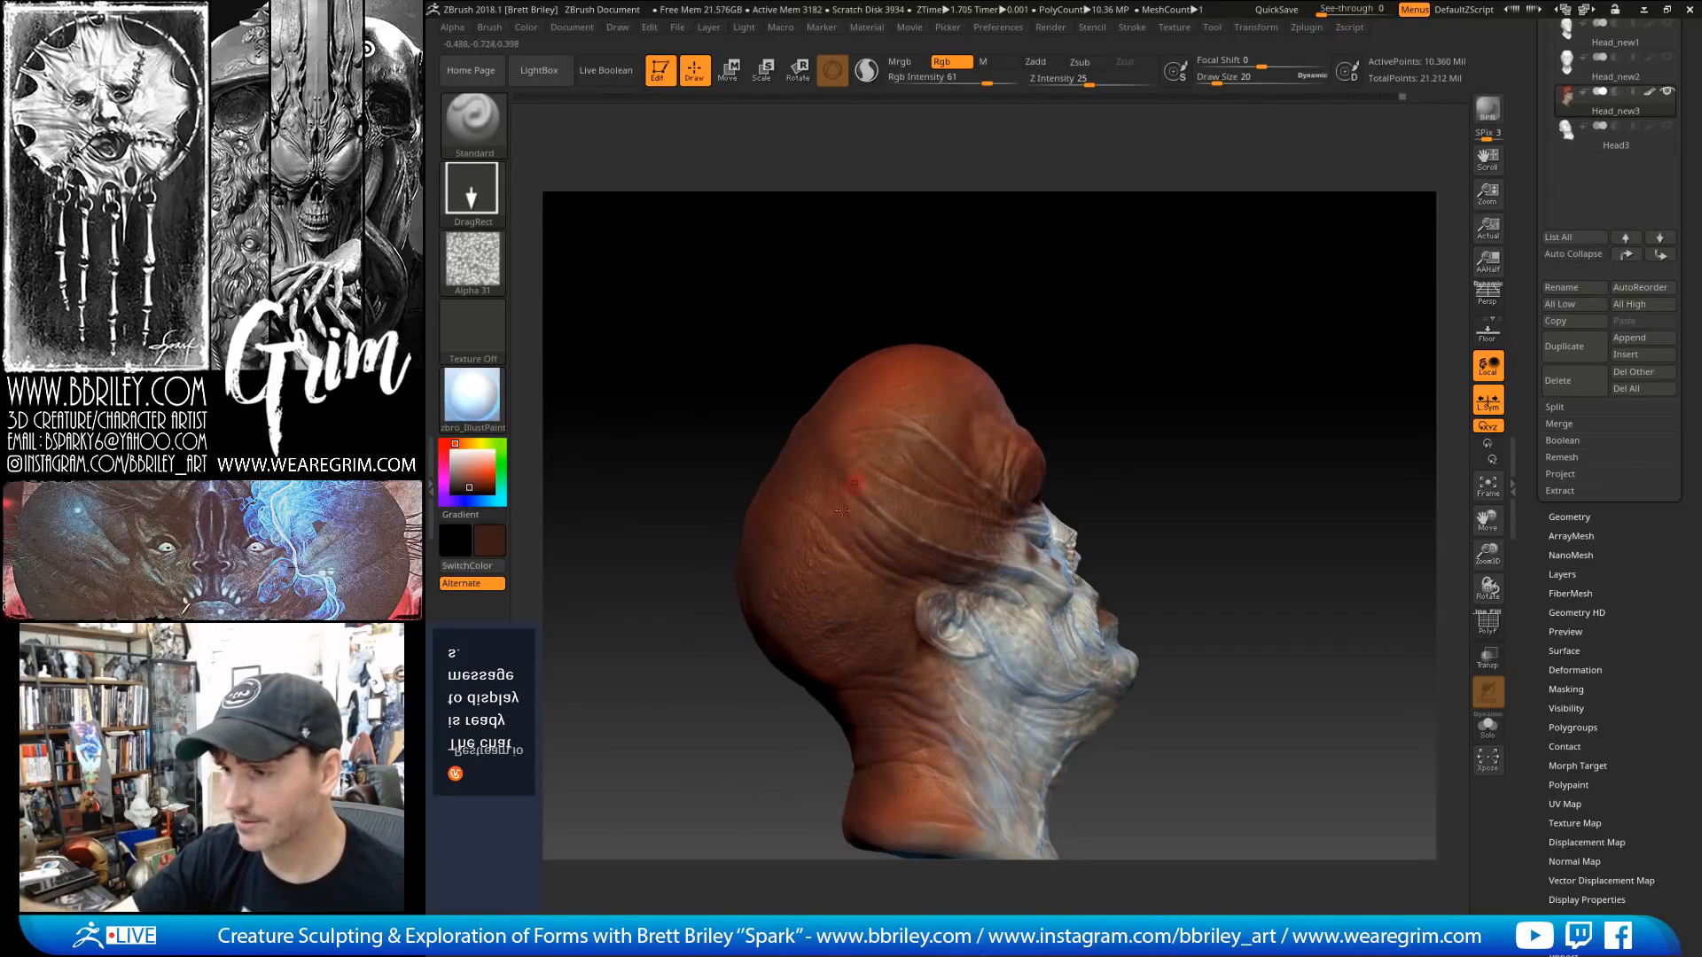
Step: Try a dark brown stamp on the middle of the forehead, undo it, and set the draw size to 41
{"action": "left_click_drag", "start_coordinate": [1188, 383], "coordinate": [1151, 342]}
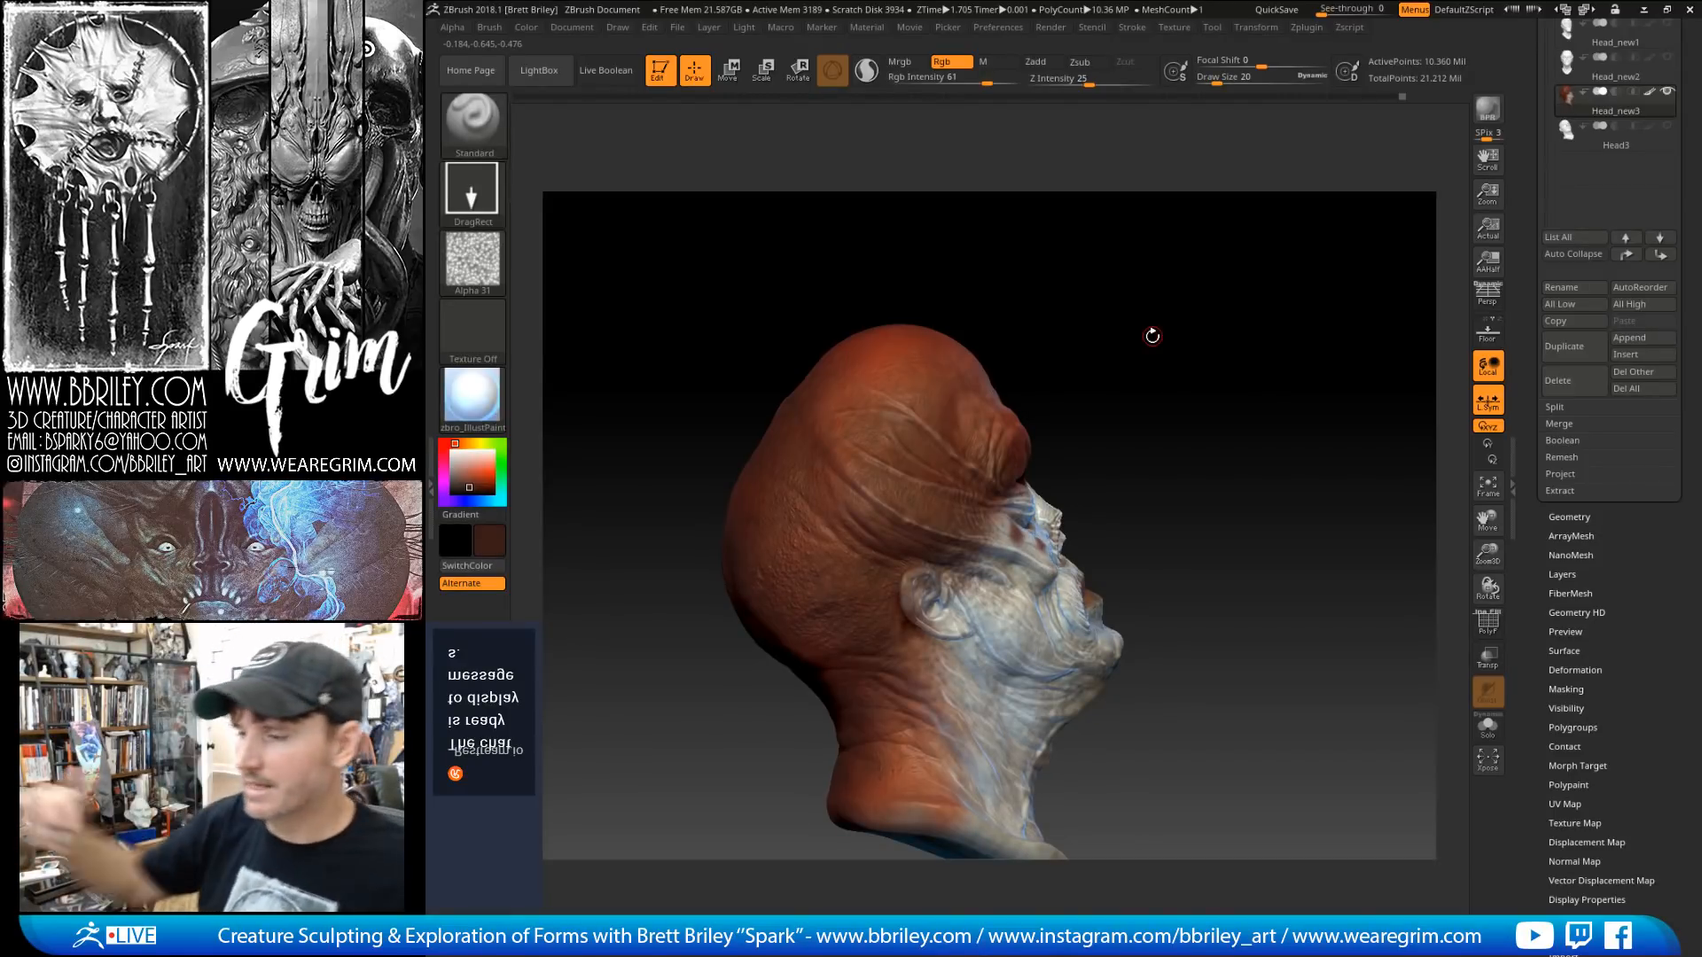
{"action": "left_click_drag", "start_coordinate": [1151, 338], "coordinate": [920, 438]}
{"action": "left_click", "coordinate": [919, 415]}
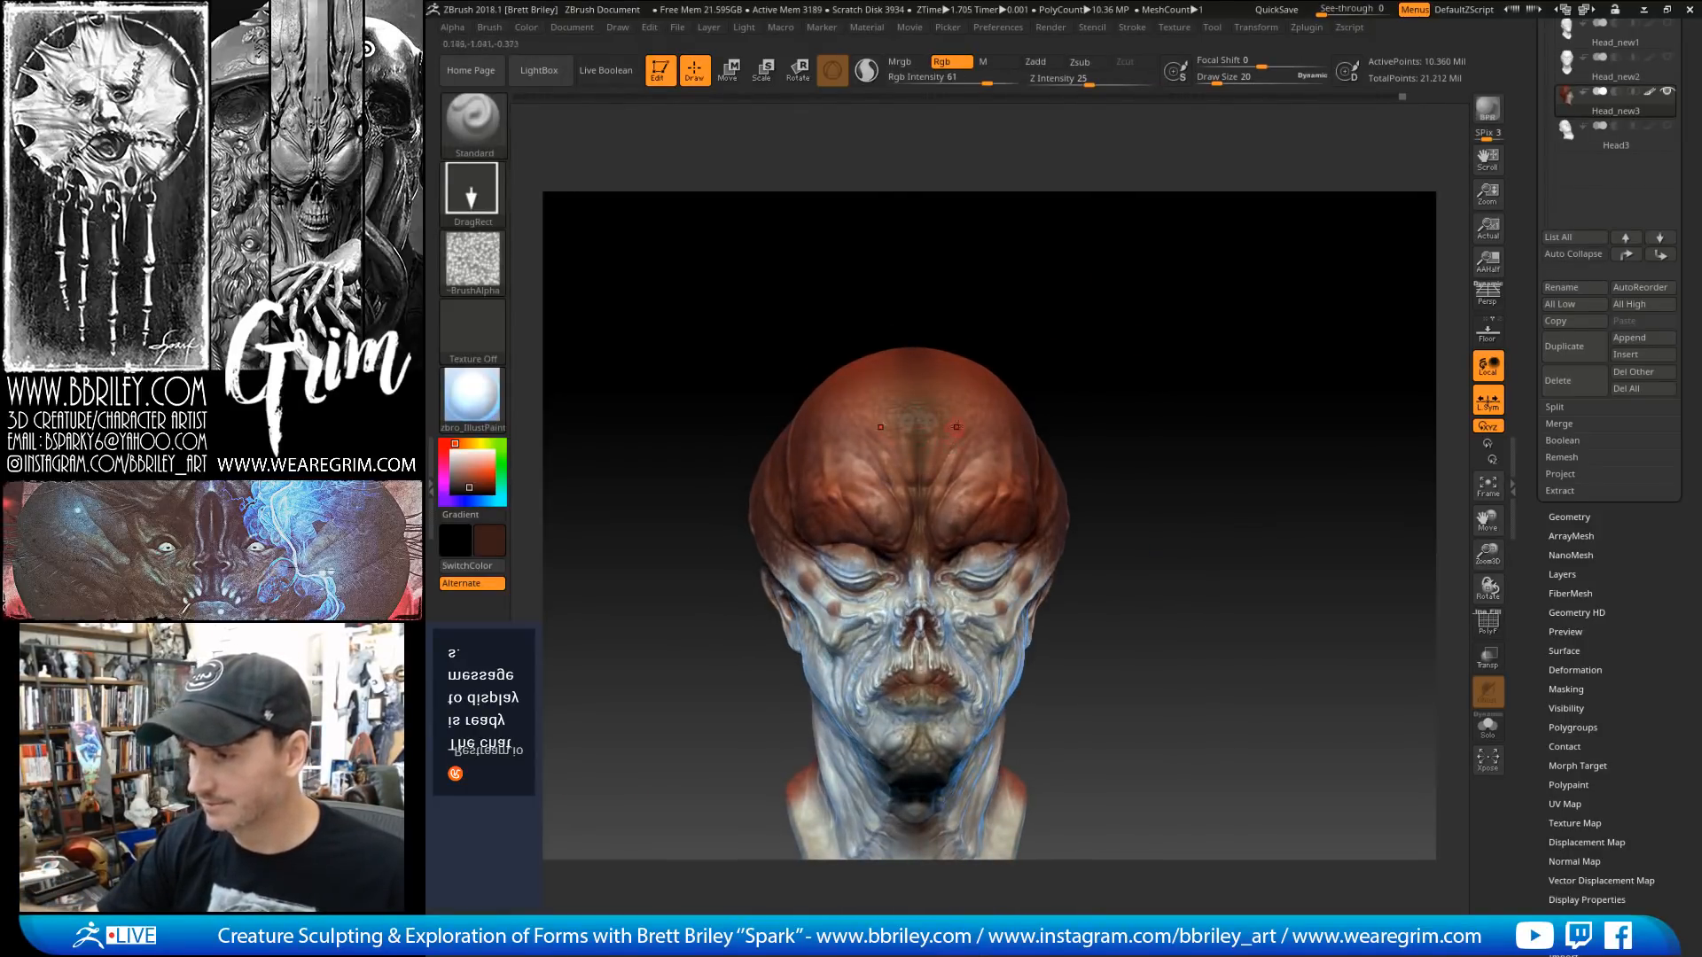
{"action": "key", "text": "ctrl+z"}
{"action": "key", "text": "s"}
{"action": "left_click", "coordinate": [948, 406]}
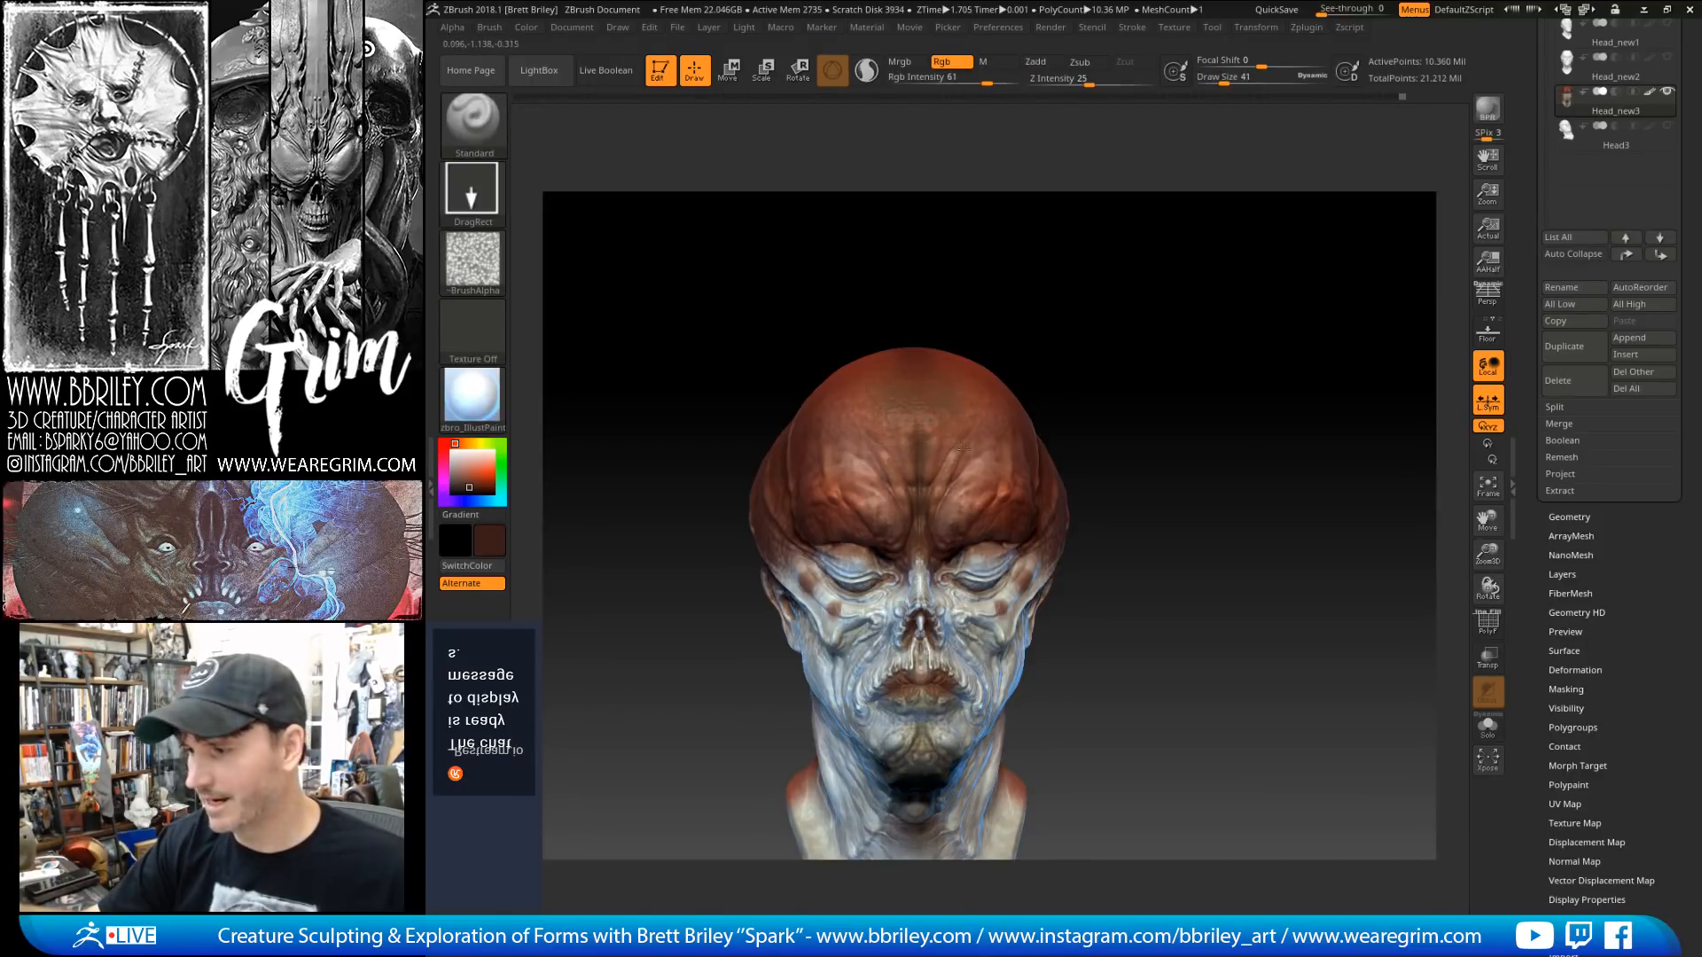
Step: Resample the paint colour from the red areas of the head
{"action": "left_click_drag", "start_coordinate": [1104, 443], "coordinate": [1050, 408]}
{"action": "key", "text": "c"}
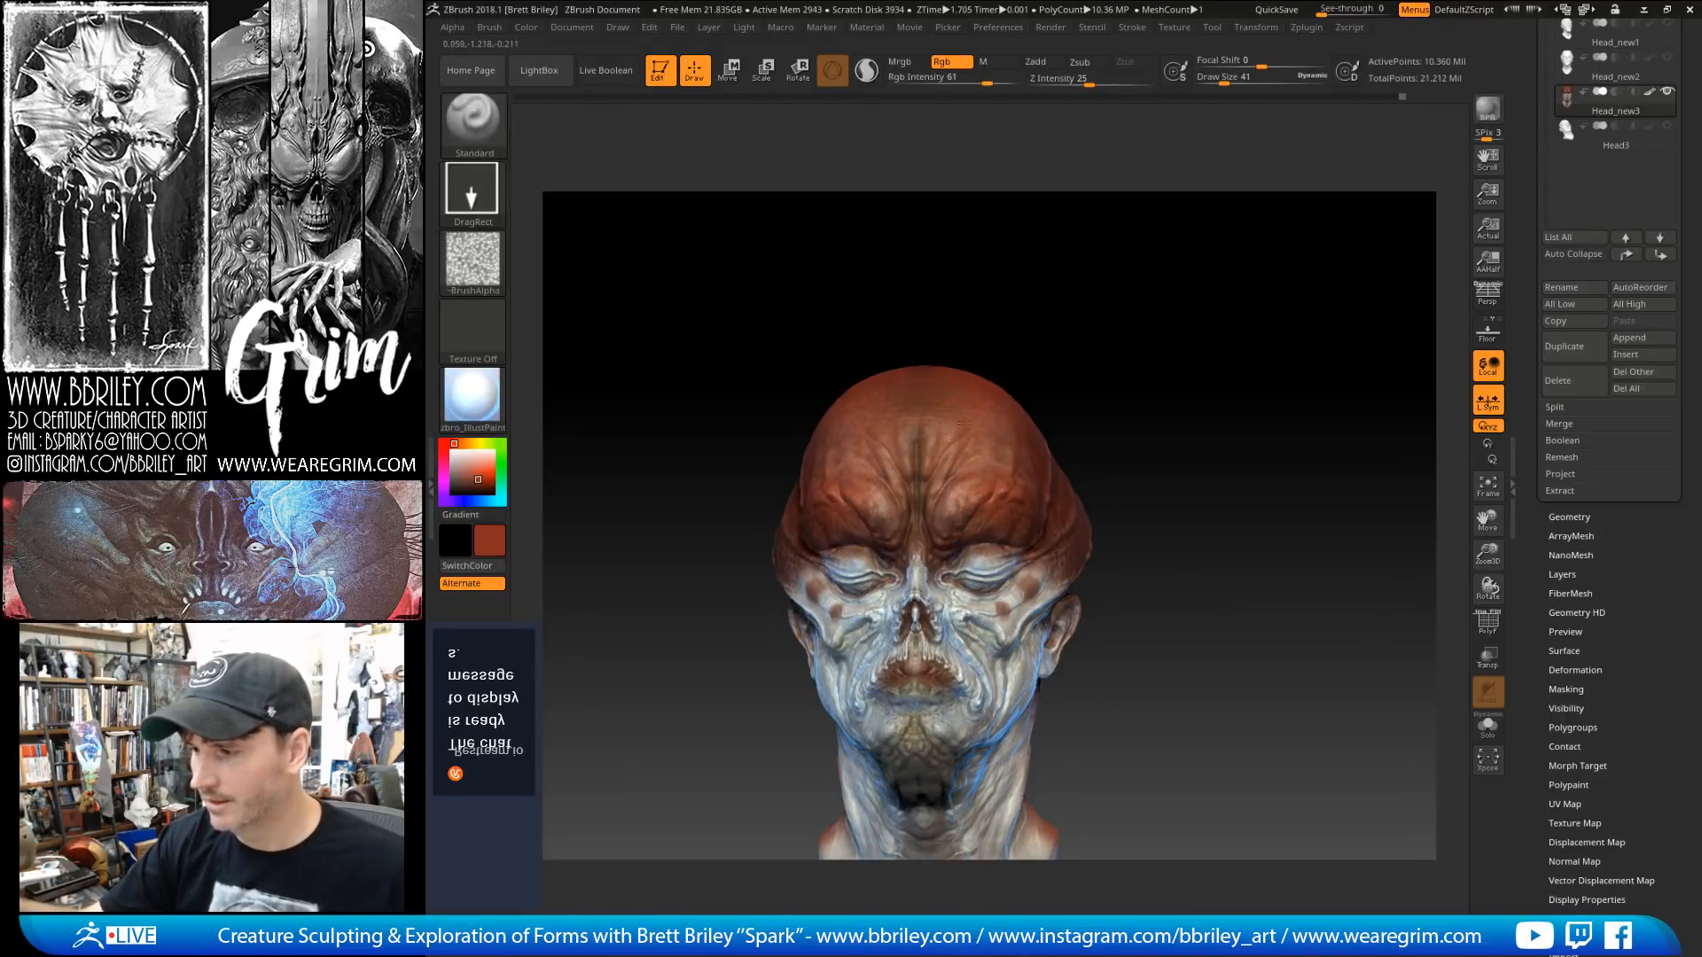
{"action": "left_click_drag", "start_coordinate": [1015, 326], "coordinate": [1051, 356]}
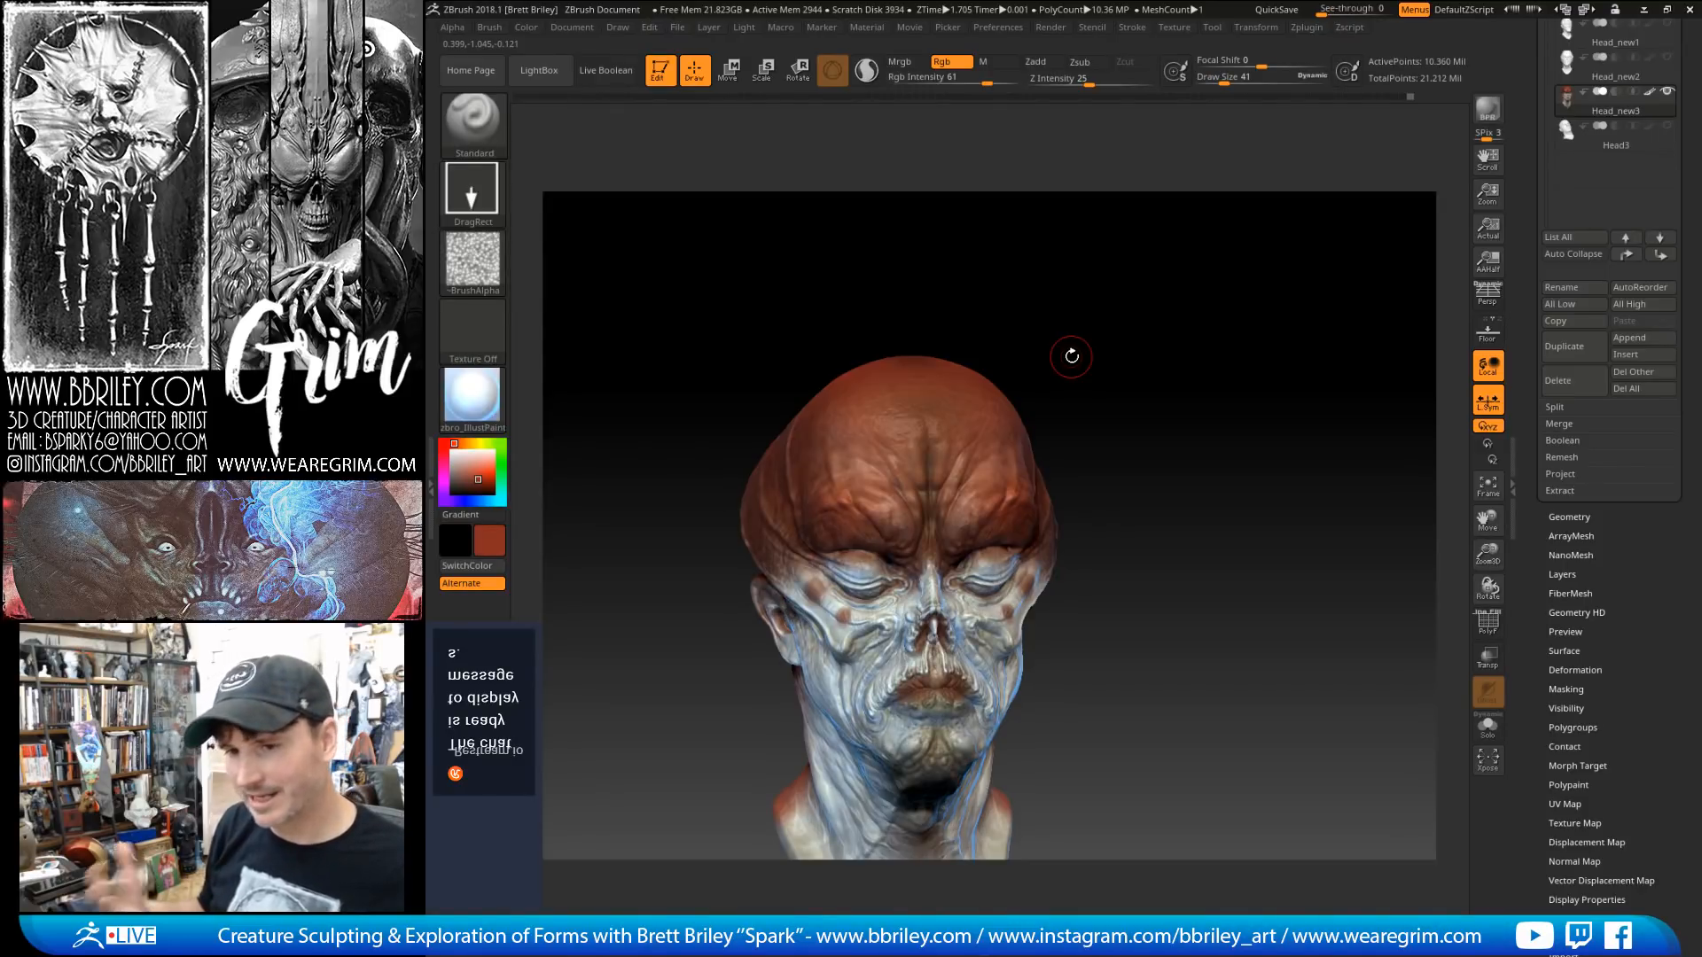
{"action": "mouse_move", "coordinate": [1070, 357]}
{"action": "left_mouse_down"}
{"action": "mouse_move", "coordinate": [1200, 384]}
{"action": "mouse_move", "coordinate": [1247, 357]}
{"action": "mouse_move", "coordinate": [1287, 362]}
{"action": "left_mouse_up"}
{"action": "key", "text": "c"}
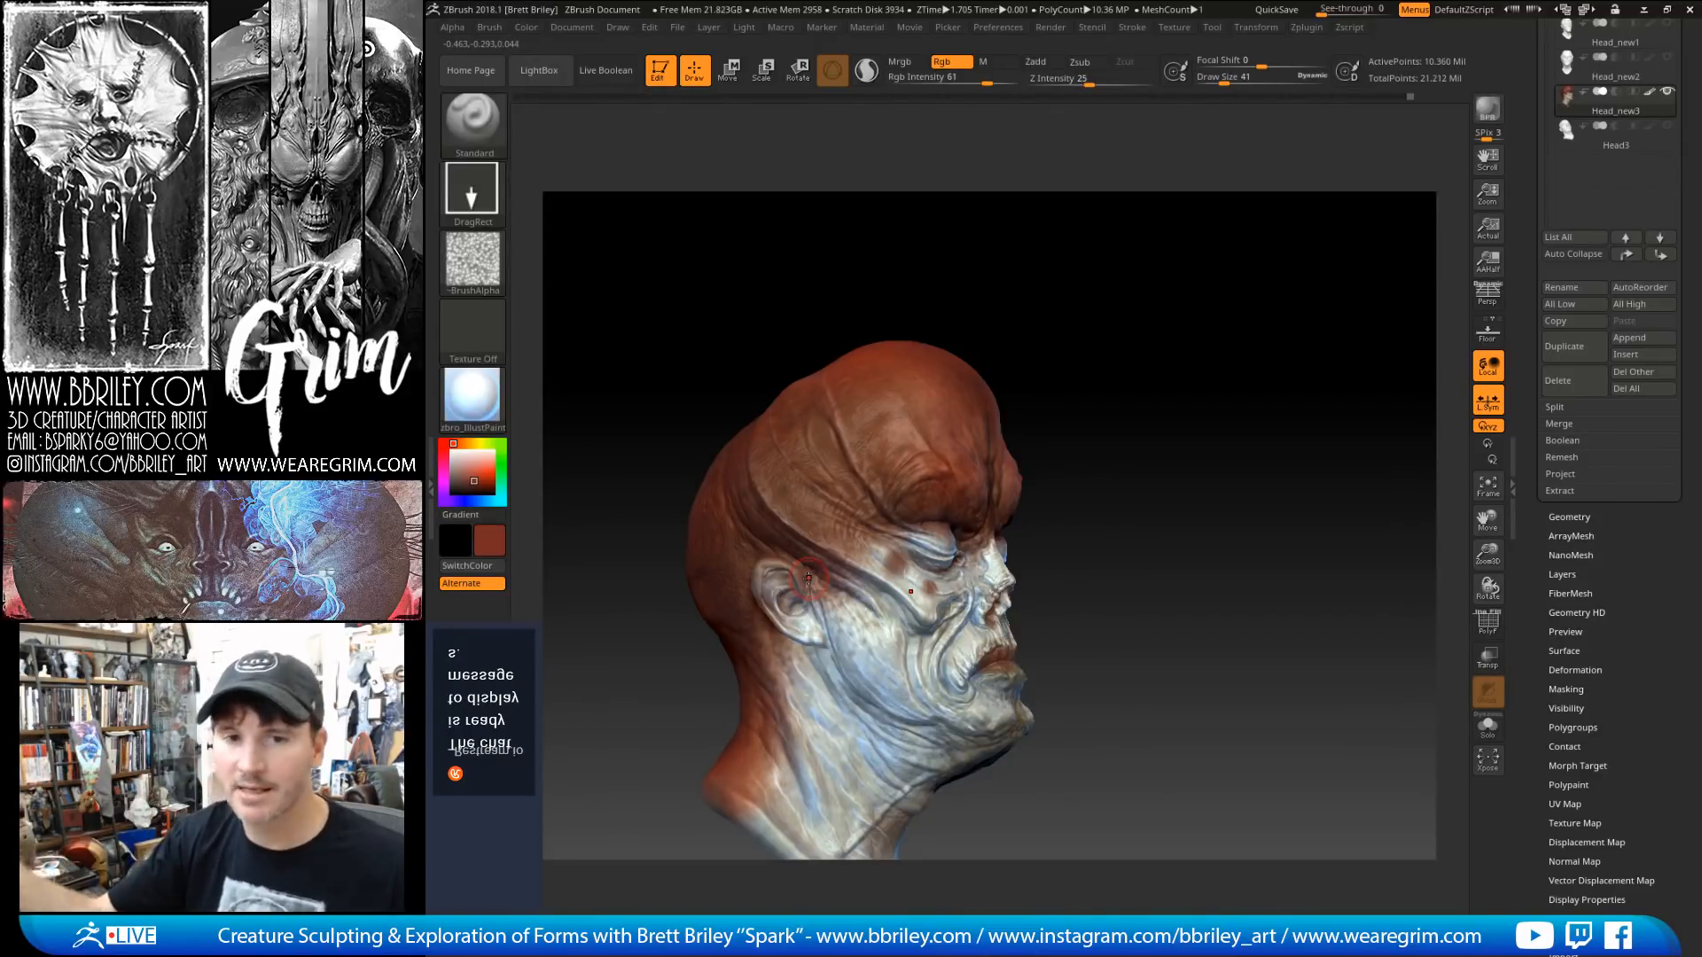
Step: Choose a light salmon paint colour, switch the brush alpha to Alpha 20 and set the RGB intensity to 40
{"action": "left_click_drag", "start_coordinate": [1081, 333], "coordinate": [961, 306]}
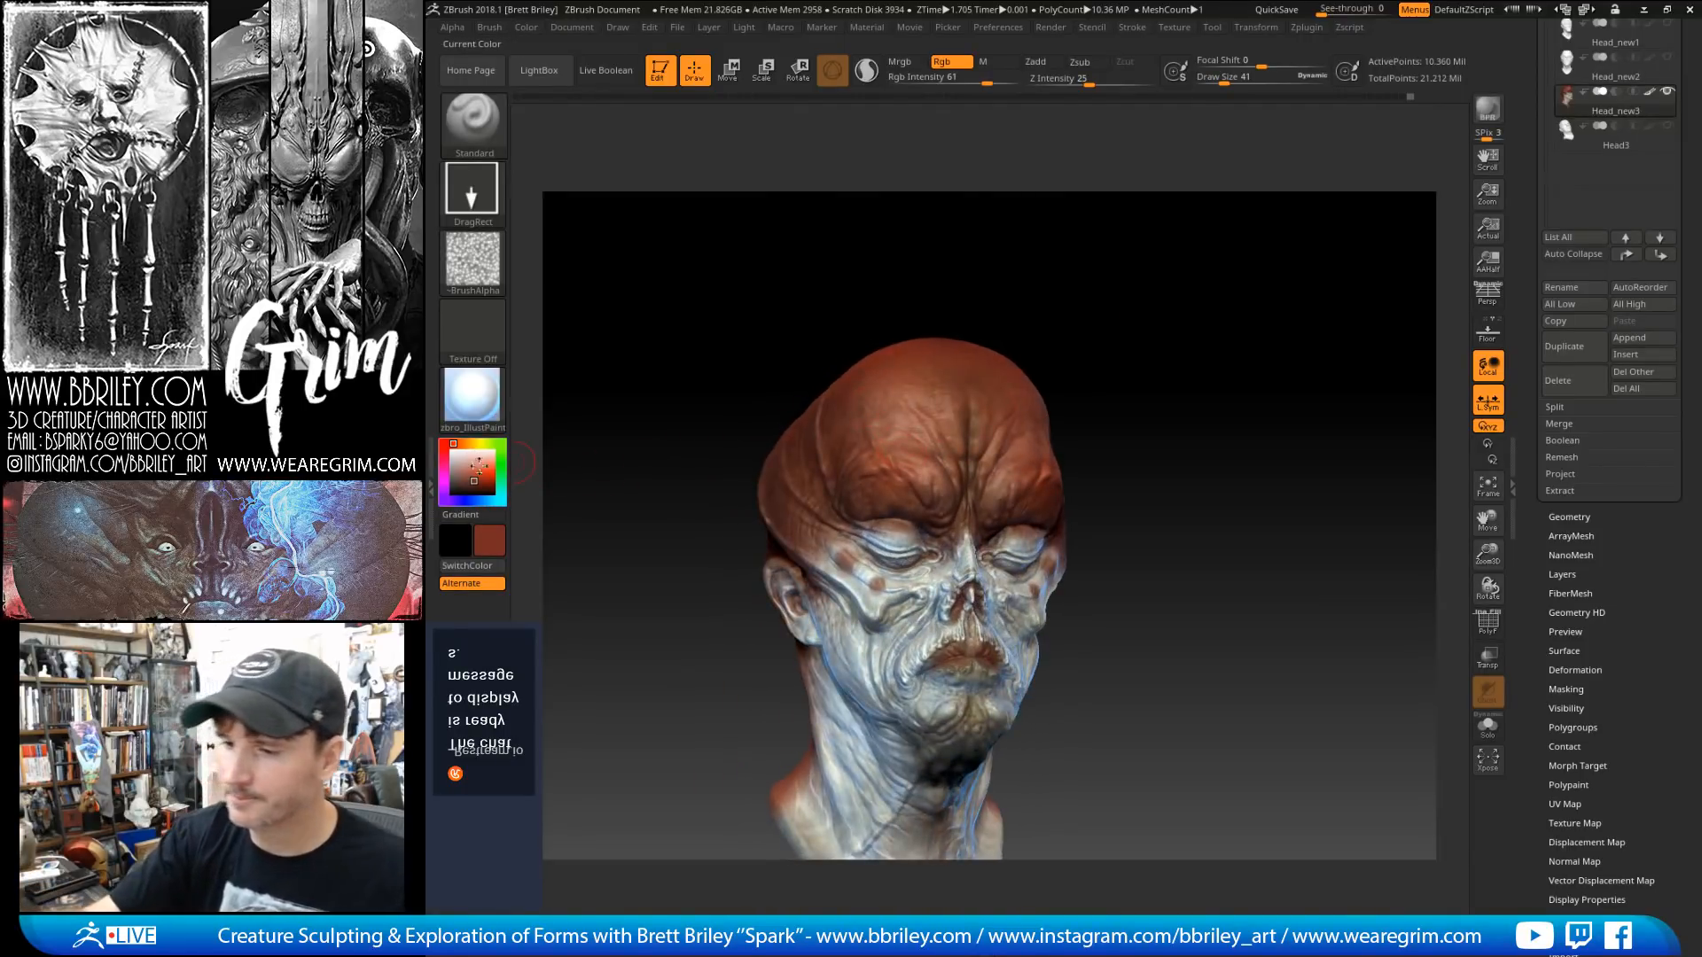
{"action": "left_click", "coordinate": [471, 467]}
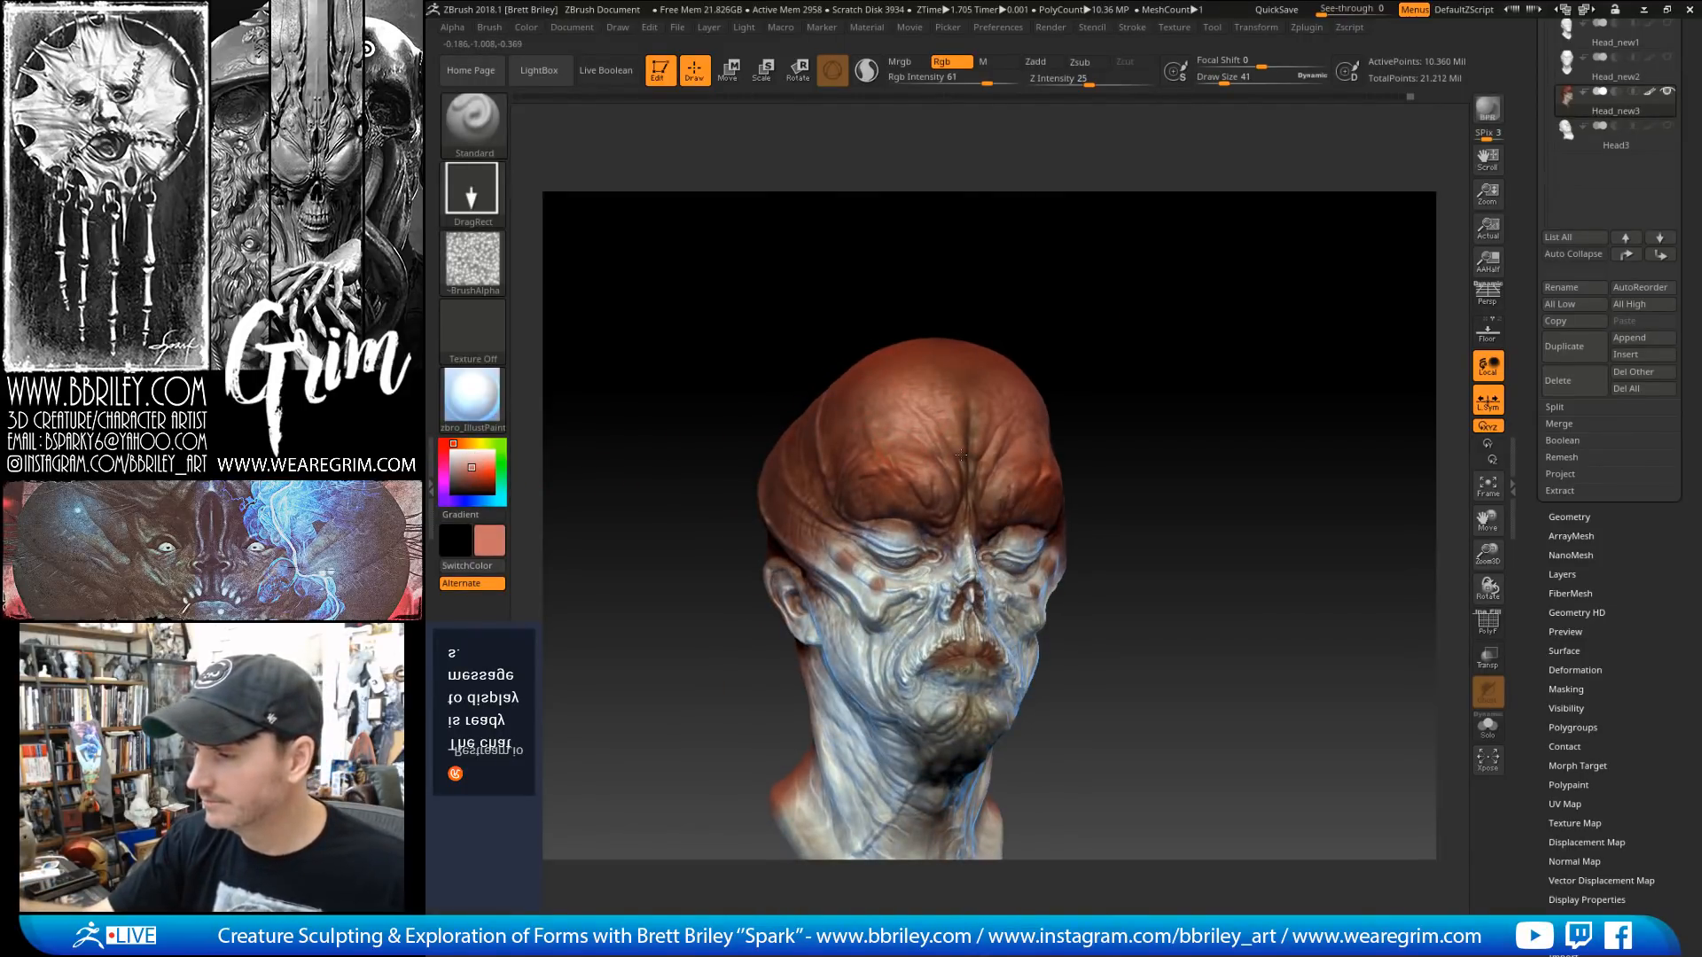
{"action": "left_click_drag", "start_coordinate": [991, 320], "coordinate": [967, 341]}
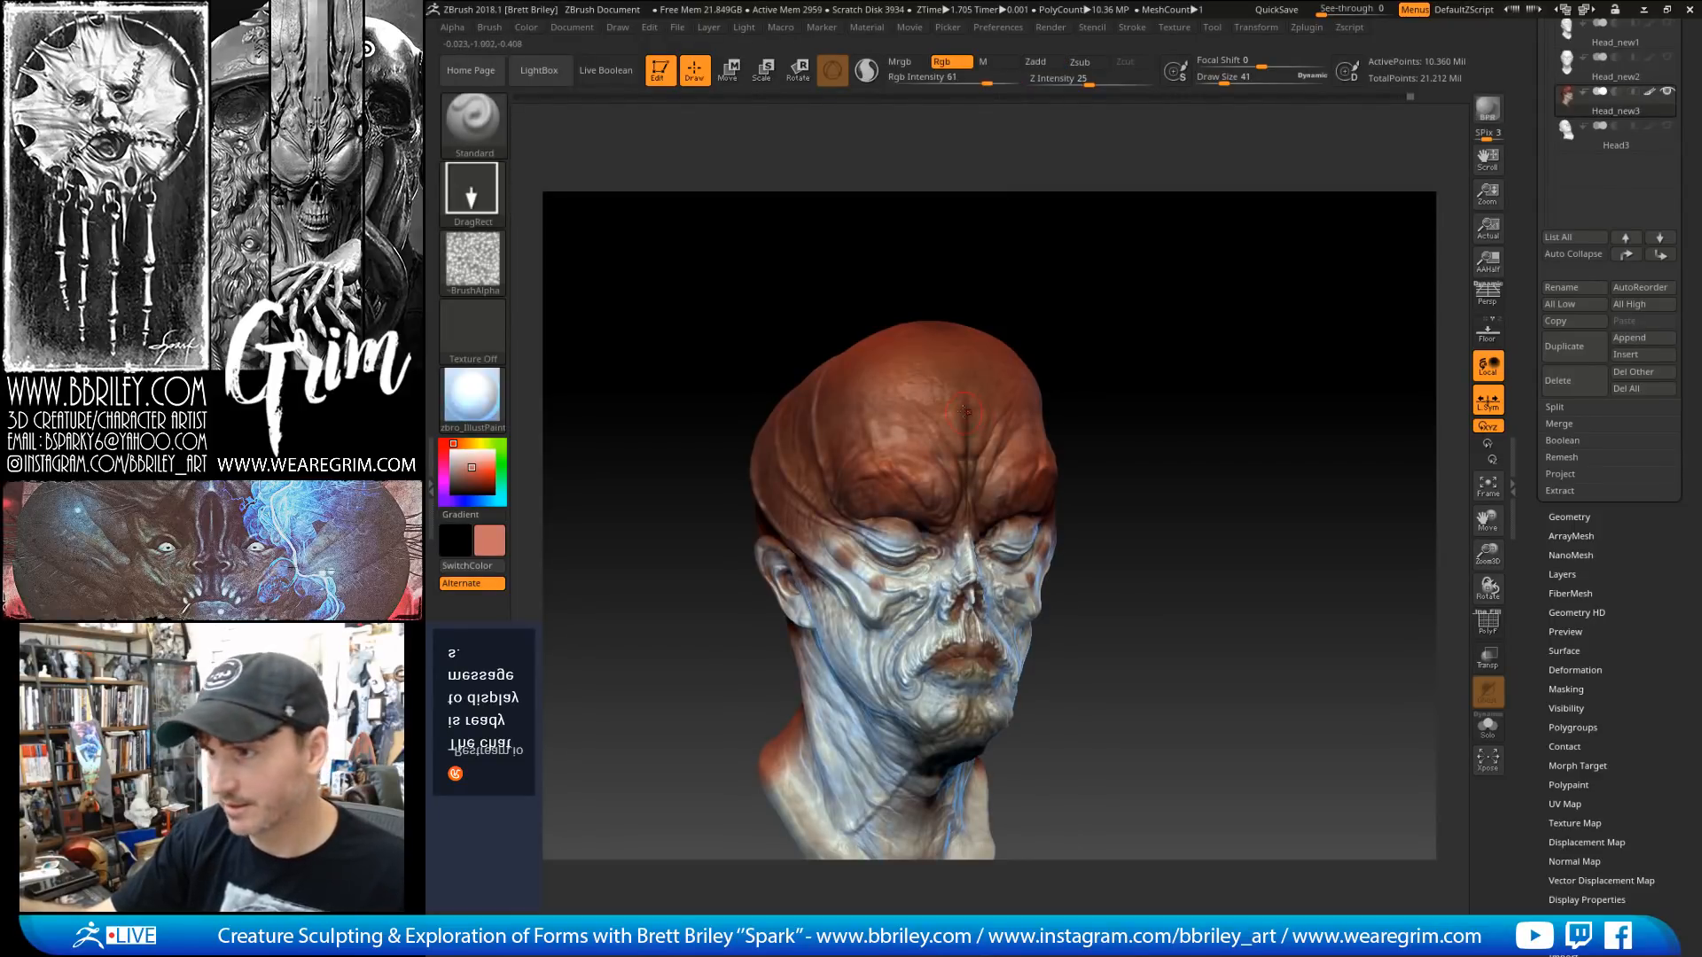
{"action": "left_click", "coordinate": [476, 259]}
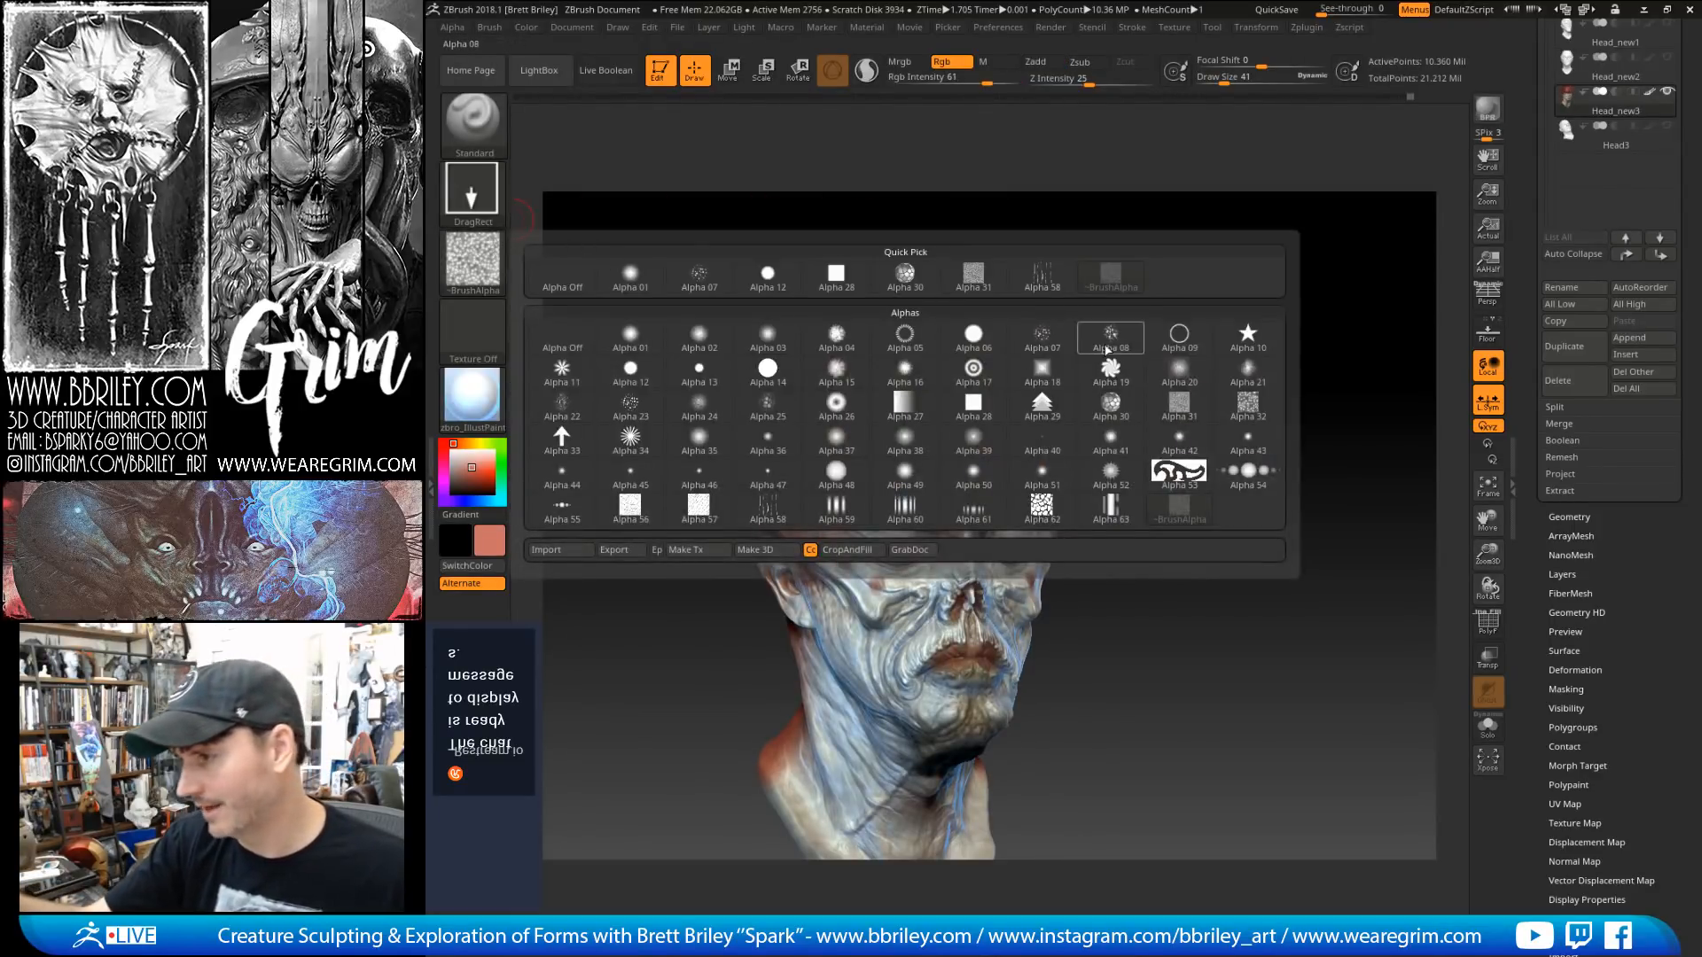
{"action": "left_click", "coordinate": [1179, 376]}
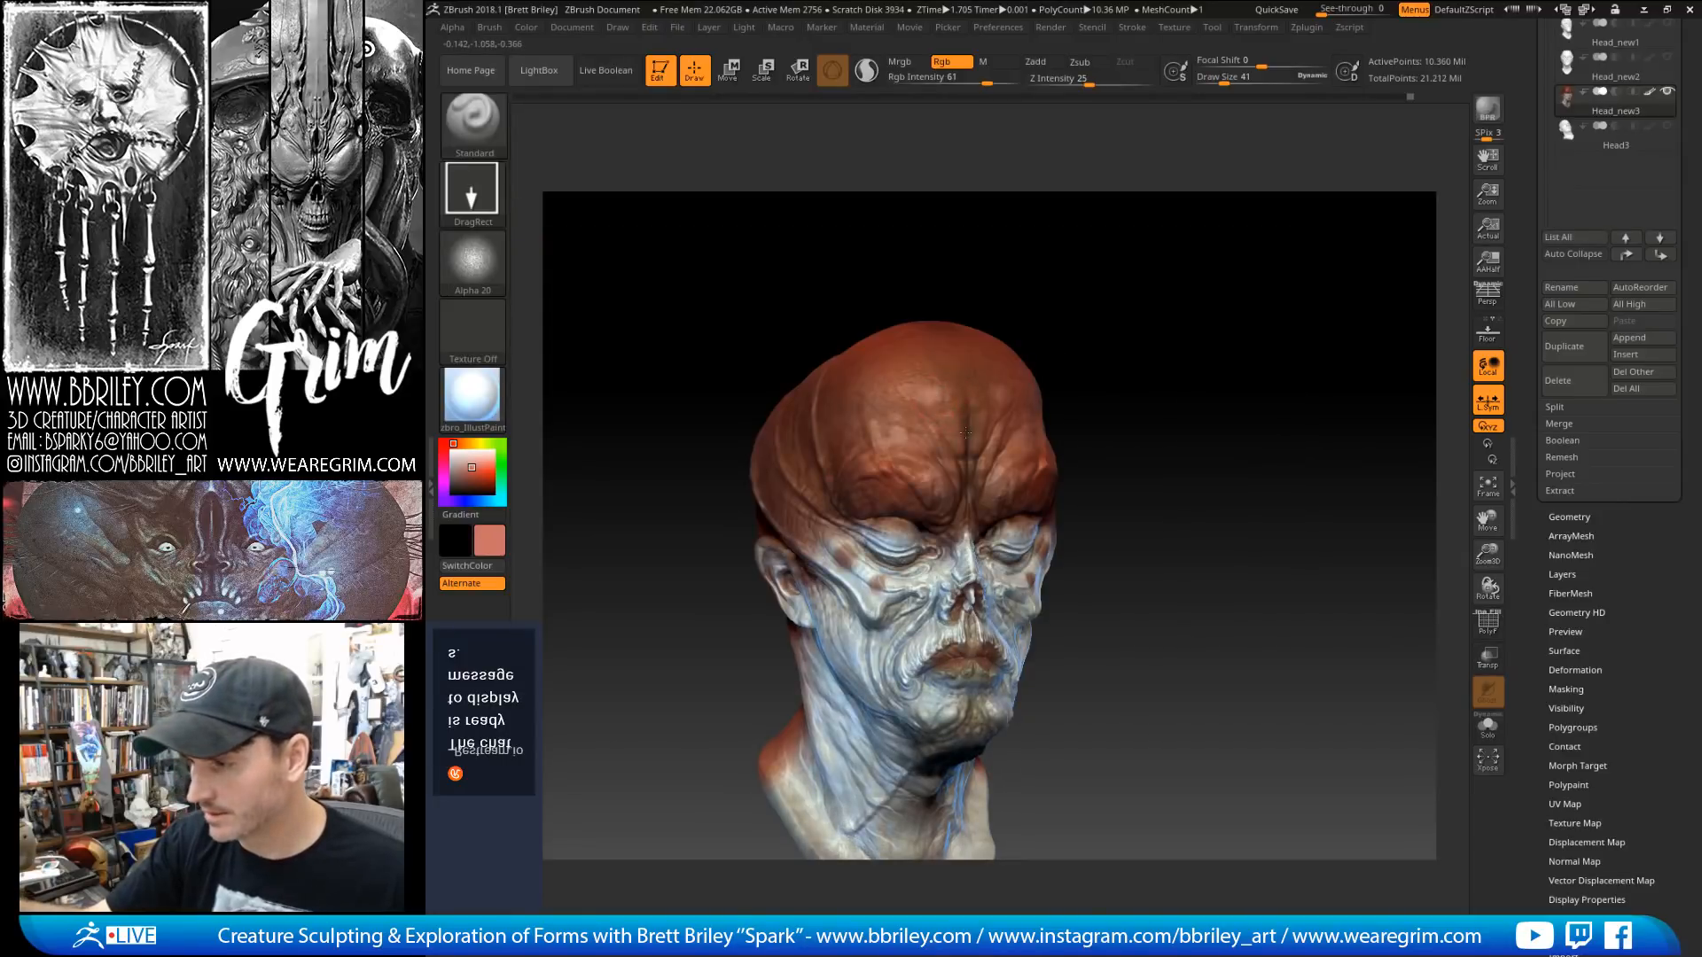
{"action": "key", "text": "ctrl"}
{"action": "left_click", "coordinate": [968, 79]}
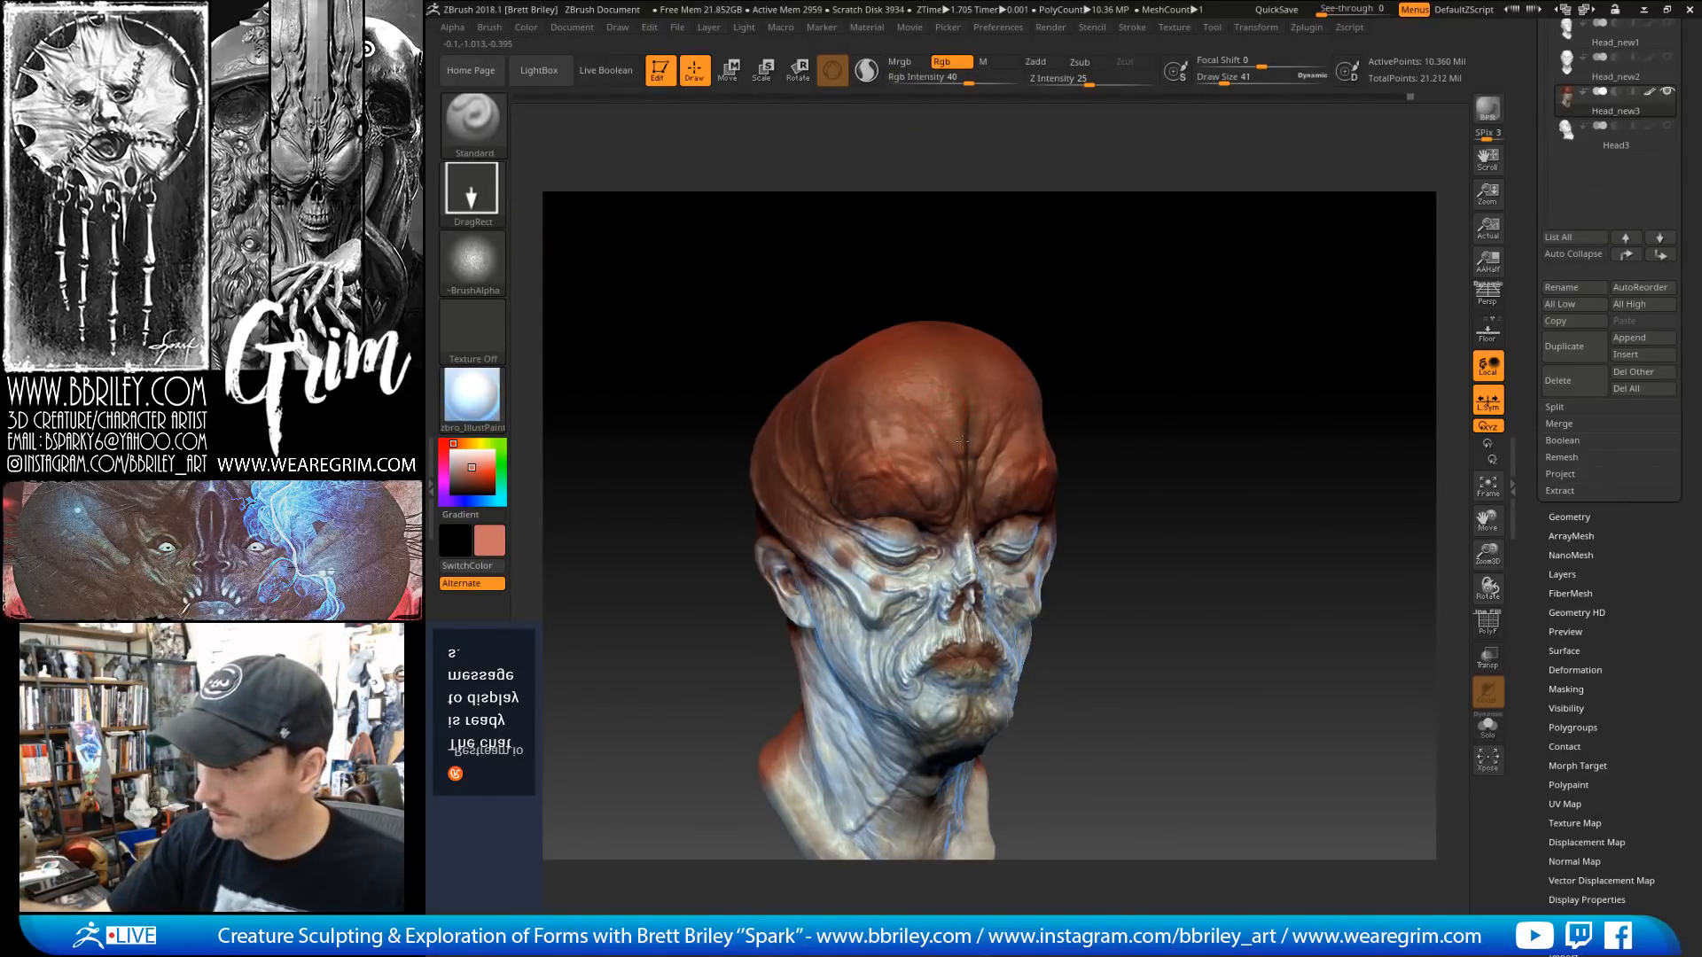
Step: Stamp soft light salmon variation over the brow ridges and the front of the forehead
{"action": "right_click_drag", "start_coordinate": [961, 452], "coordinate": [937, 436], "text": "shift"}
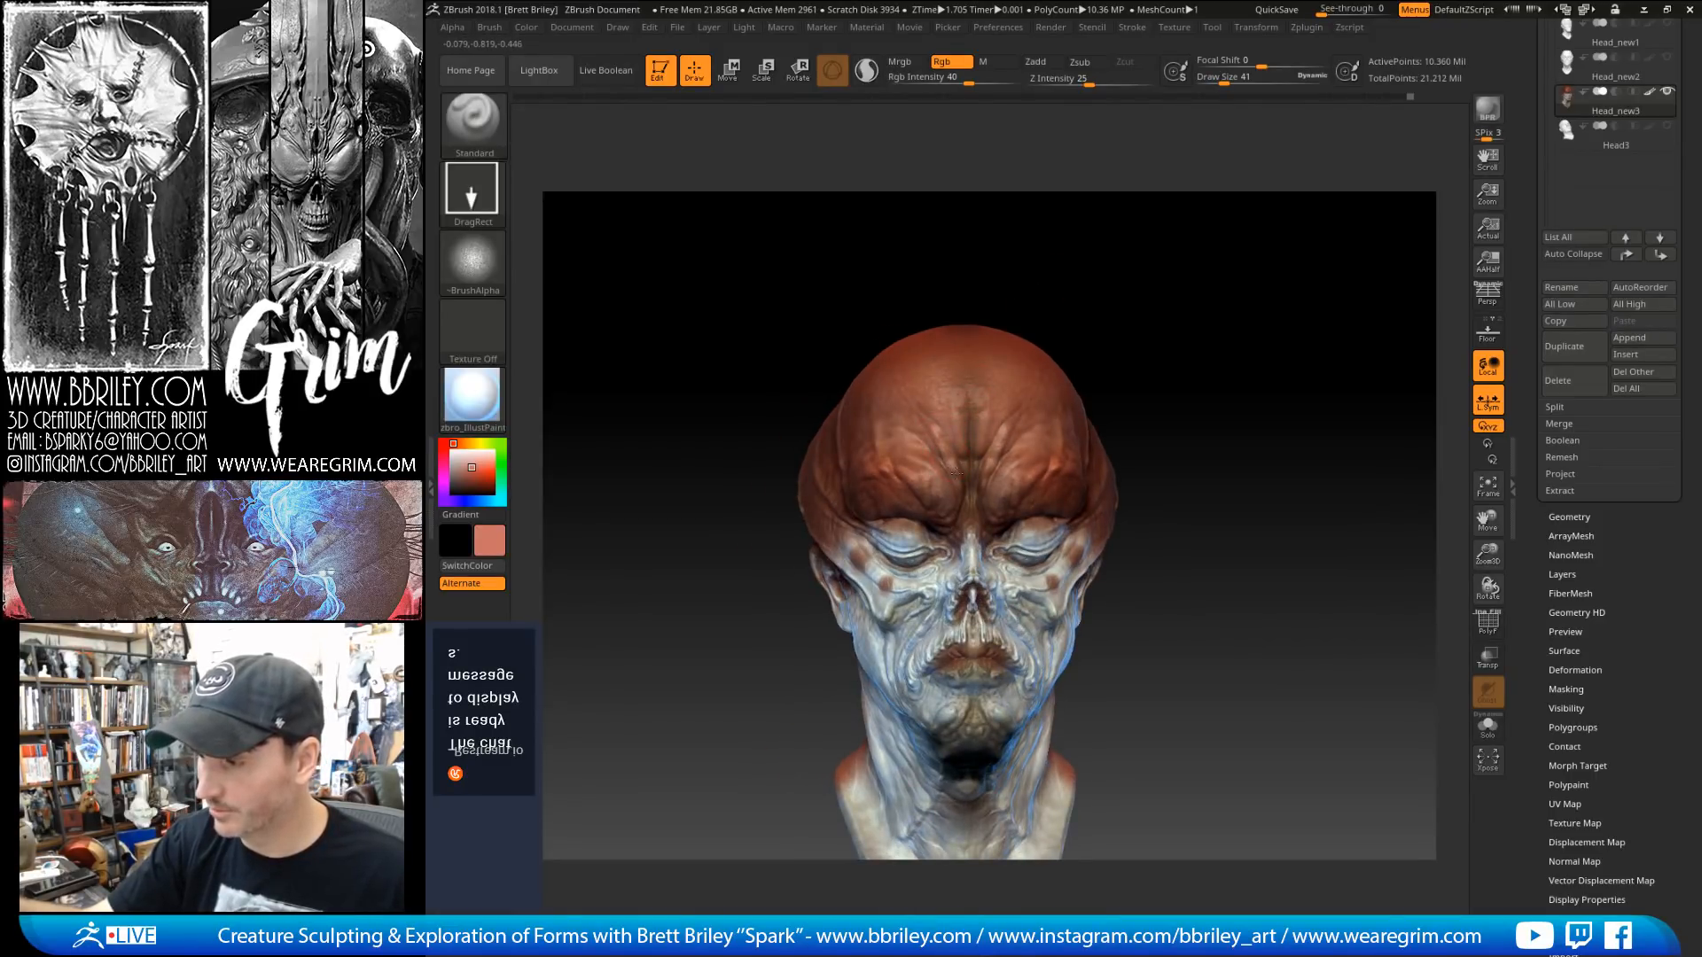
{"action": "left_click_drag", "start_coordinate": [1087, 289], "coordinate": [1028, 372]}
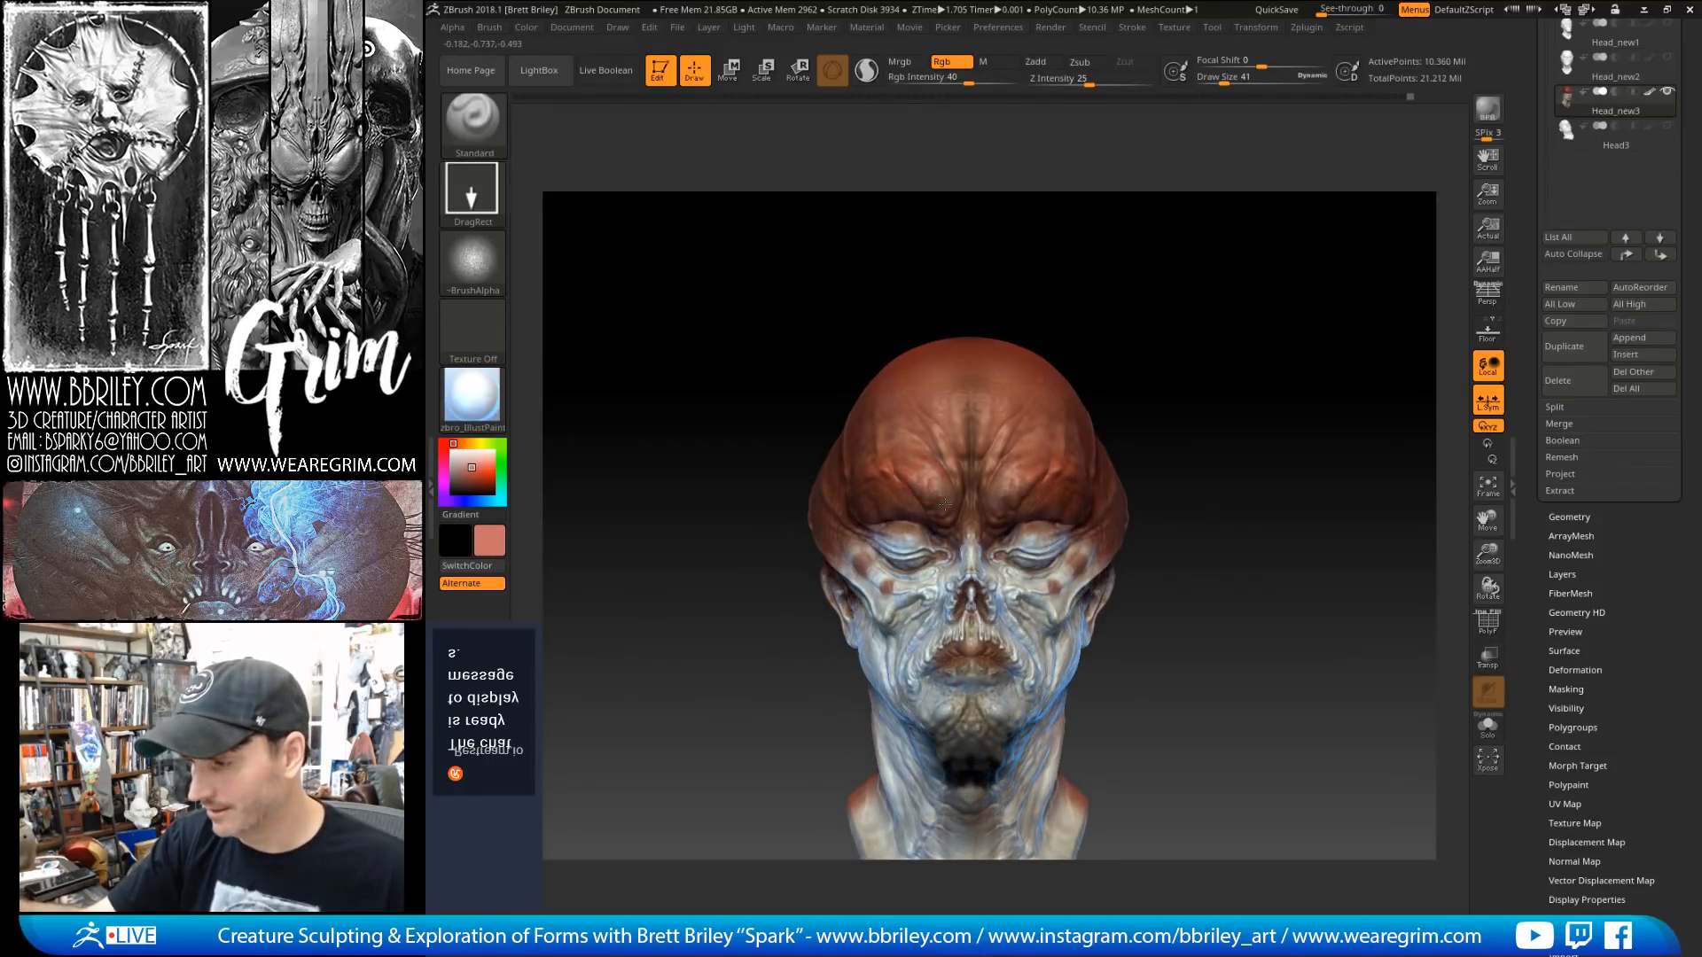
{"action": "left_click_drag", "start_coordinate": [1028, 291], "coordinate": [920, 475]}
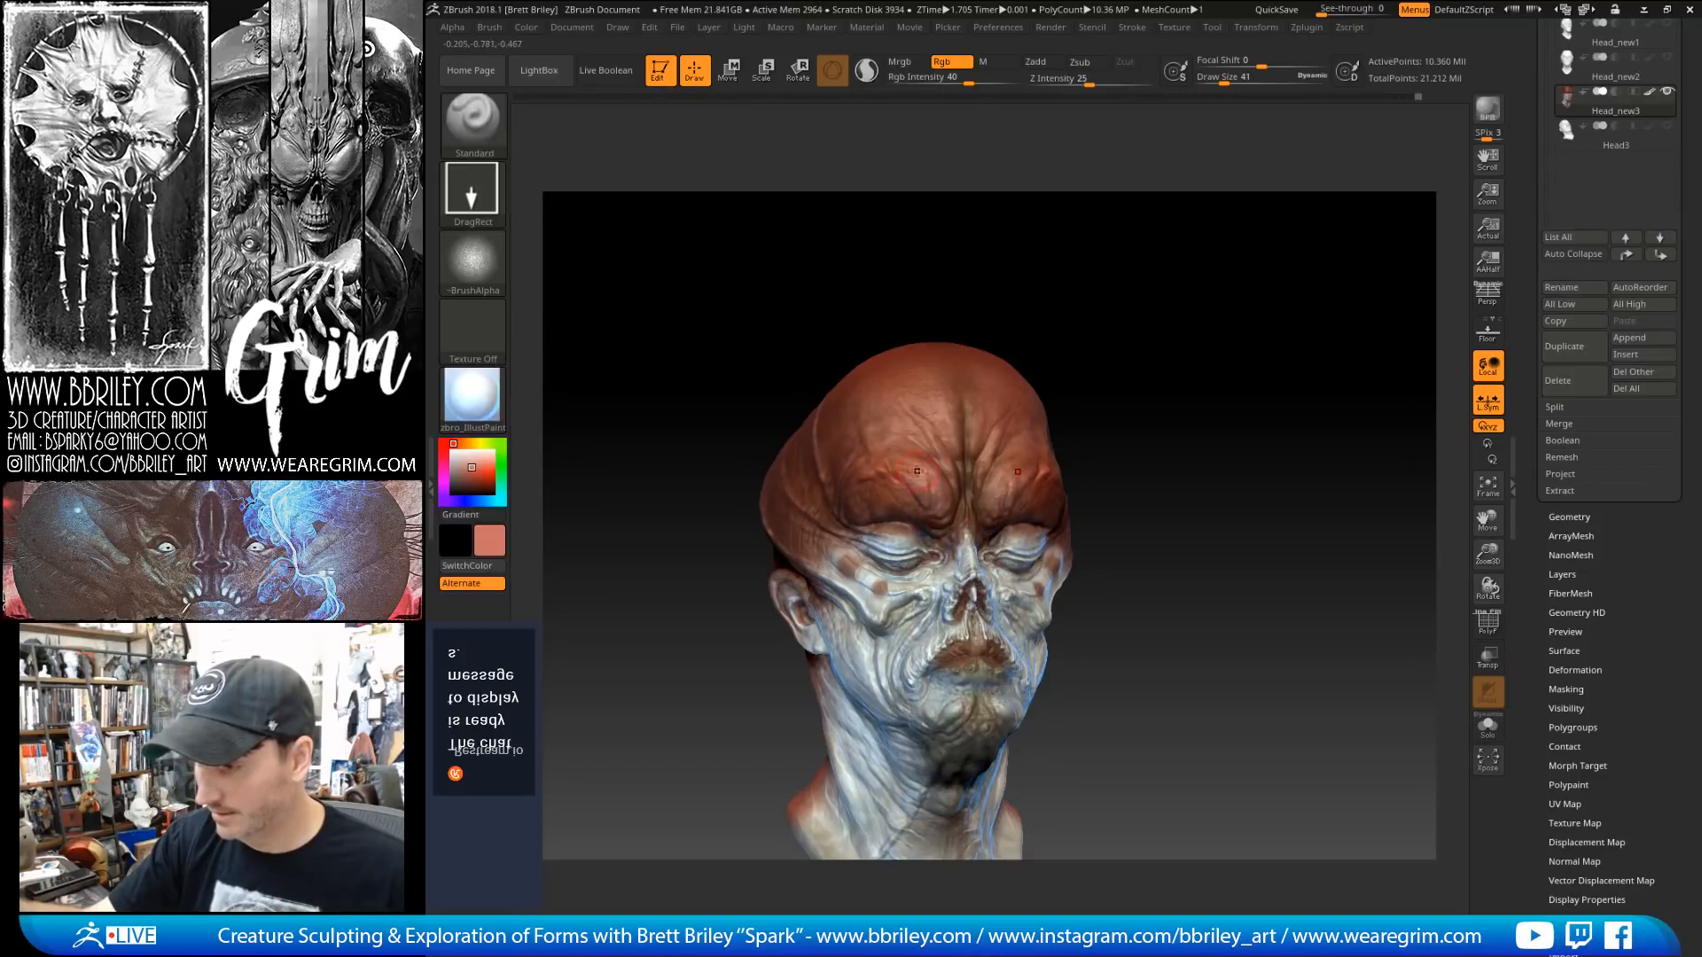
{"action": "left_click_drag", "start_coordinate": [886, 456], "coordinate": [1055, 453]}
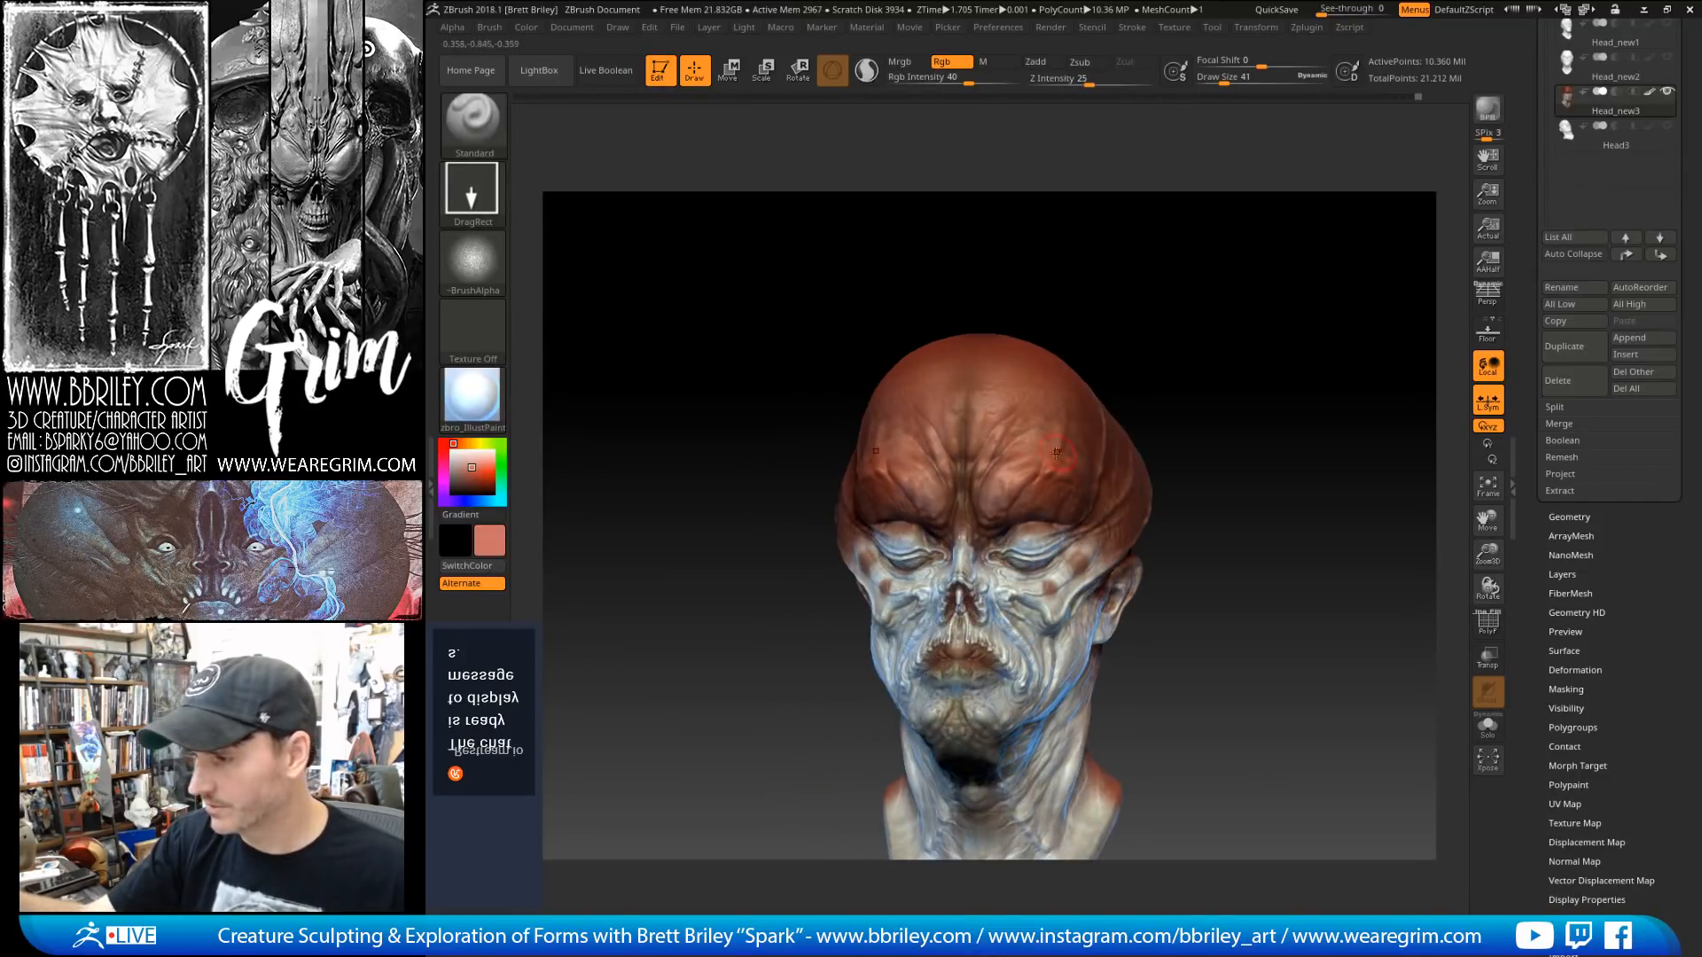
{"action": "left_click_drag", "start_coordinate": [1218, 361], "coordinate": [1161, 326]}
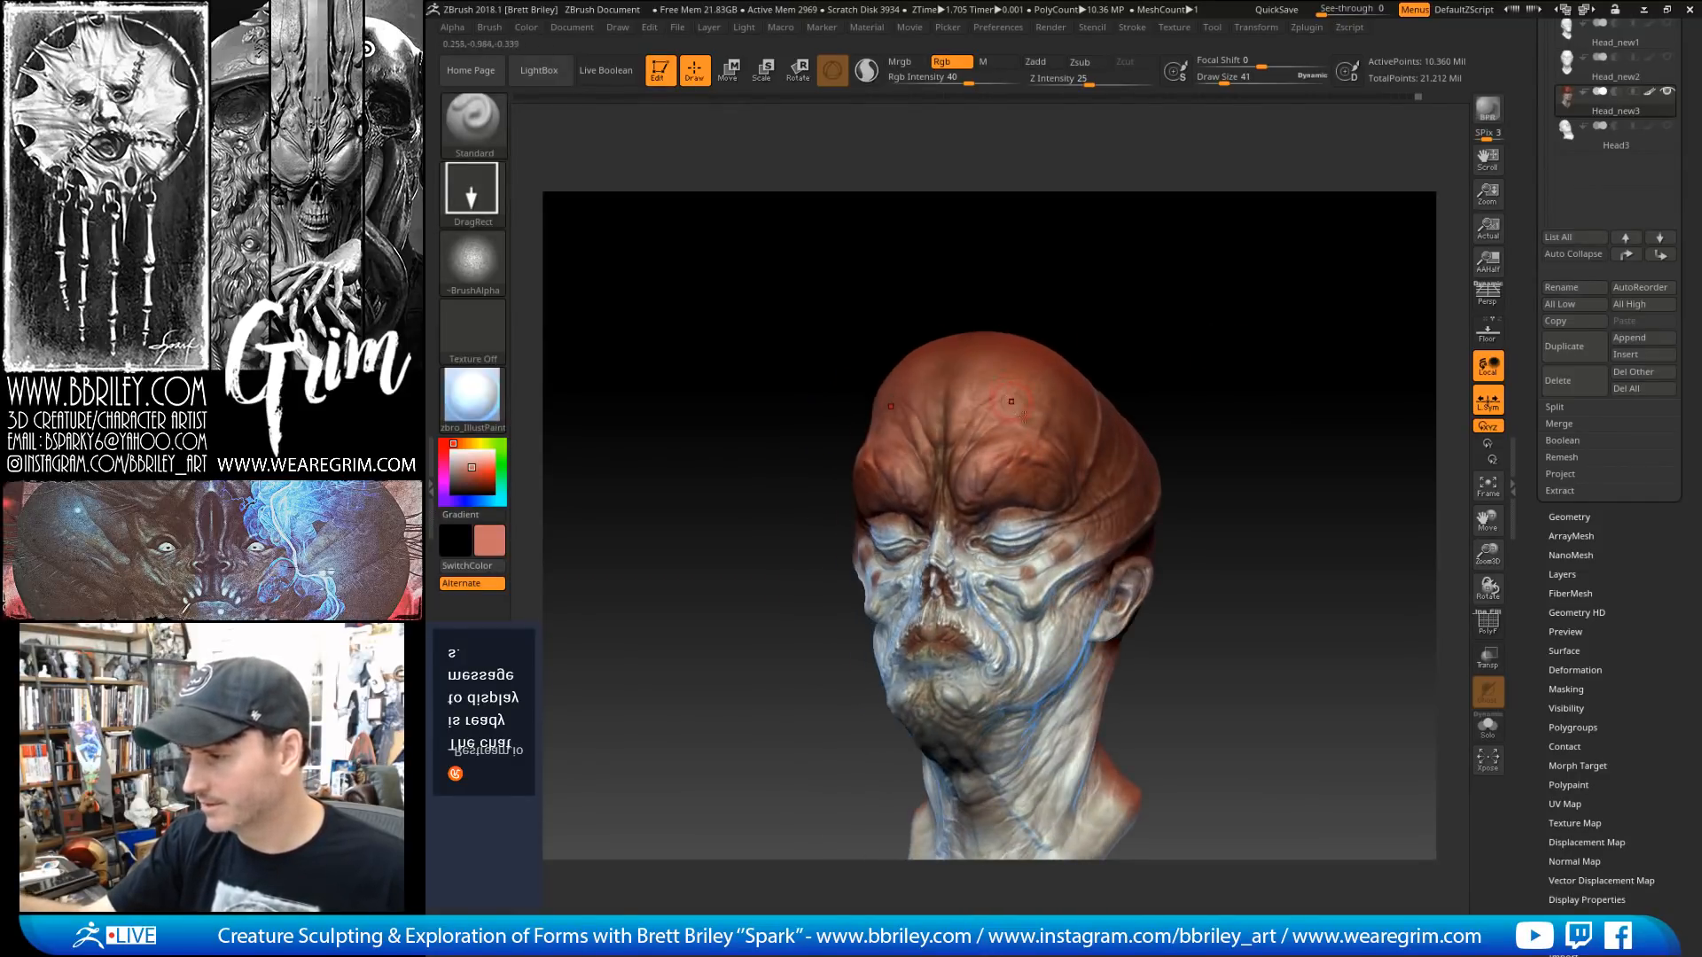
{"action": "left_click_drag", "start_coordinate": [1016, 376], "coordinate": [846, 426]}
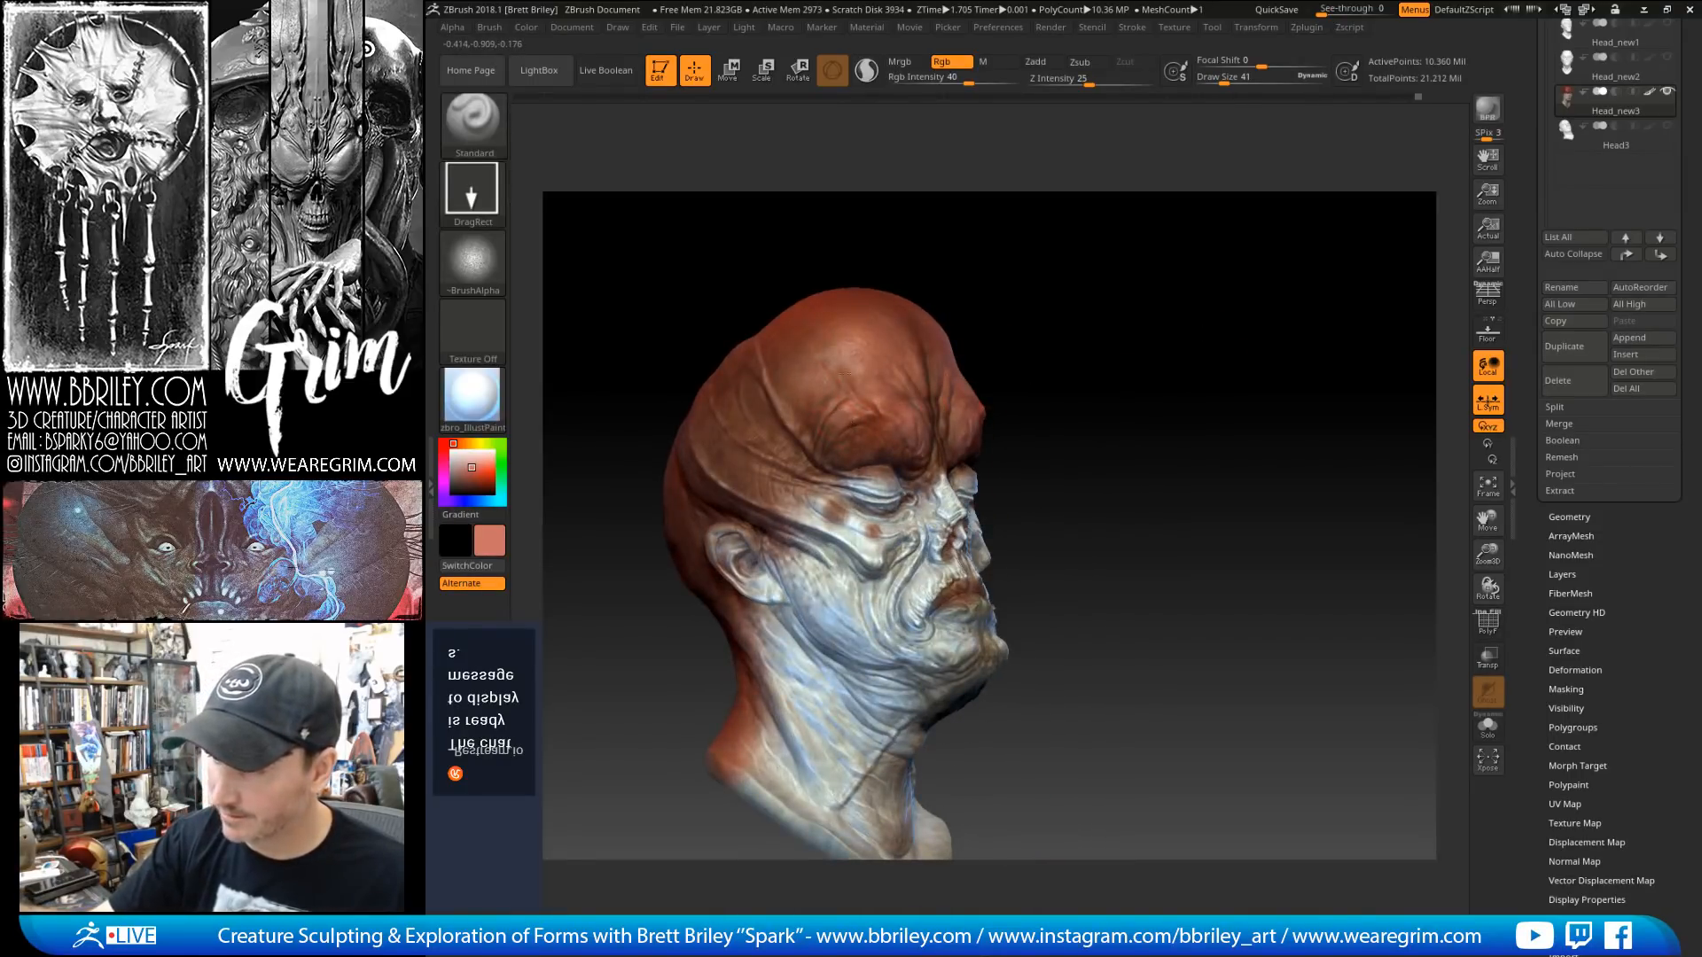
Step: Stamp soft light salmon variation over the temple and the side of the scalp above the ear
{"action": "left_click_drag", "start_coordinate": [968, 268], "coordinate": [1046, 271]}
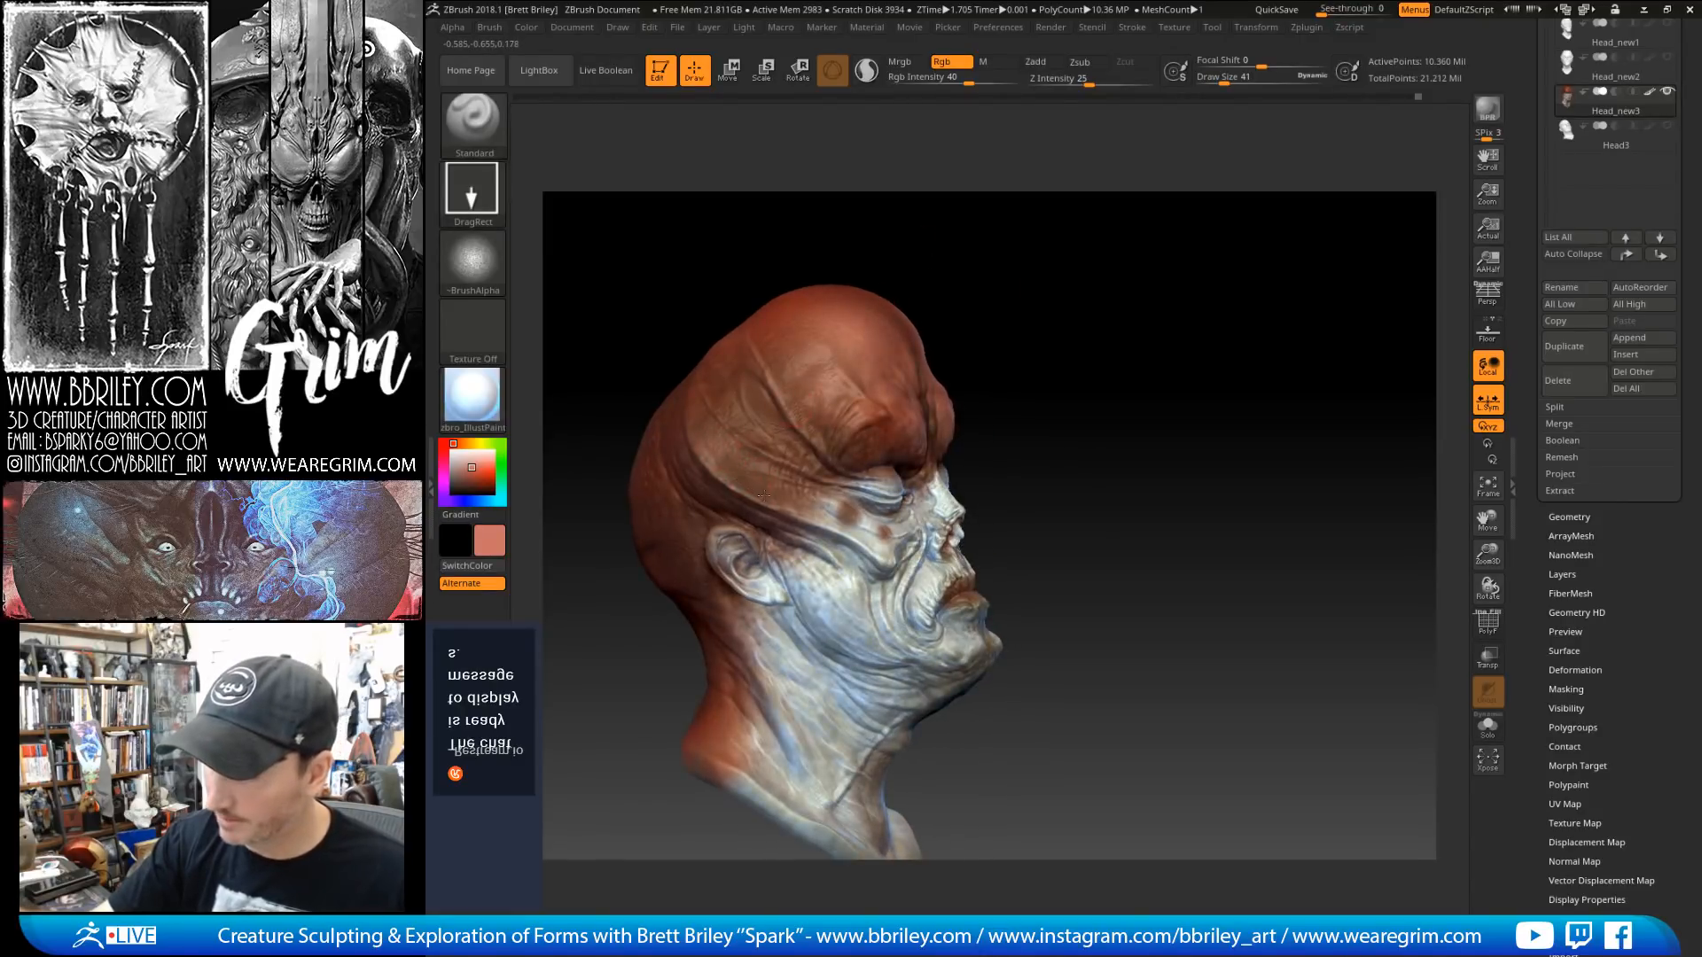
{"action": "left_click_drag", "start_coordinate": [769, 497], "coordinate": [769, 485]}
{"action": "left_click_drag", "start_coordinate": [1046, 301], "coordinate": [957, 298]}
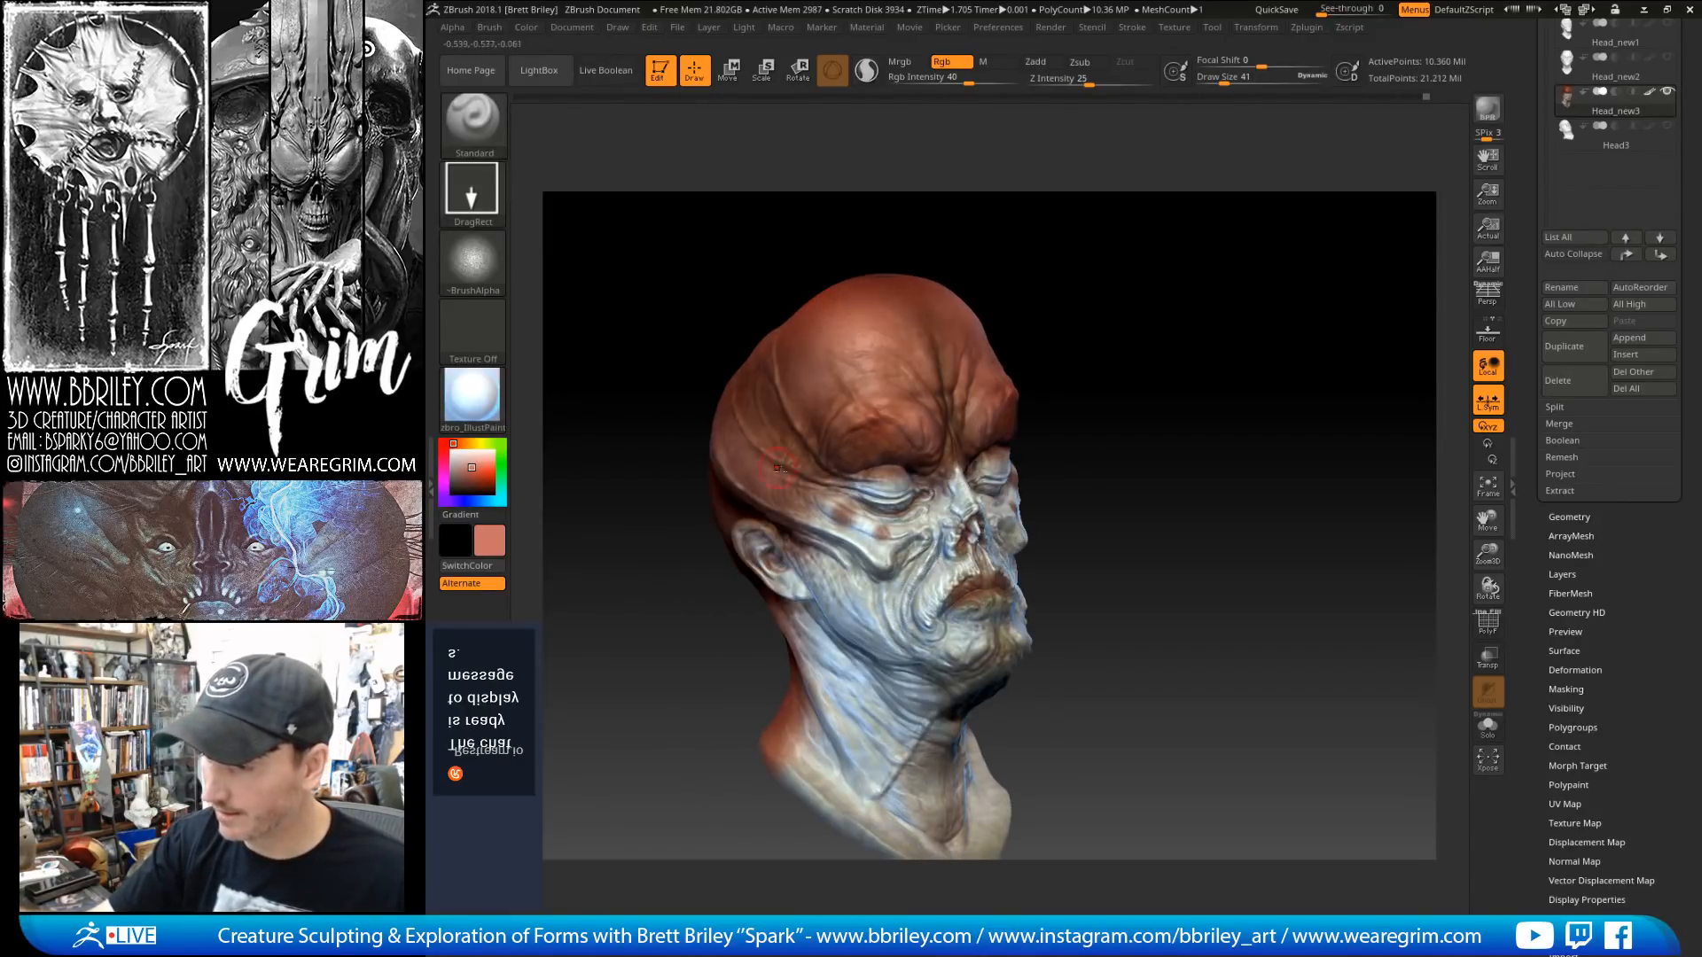
{"action": "left_click_drag", "start_coordinate": [798, 271], "coordinate": [760, 417]}
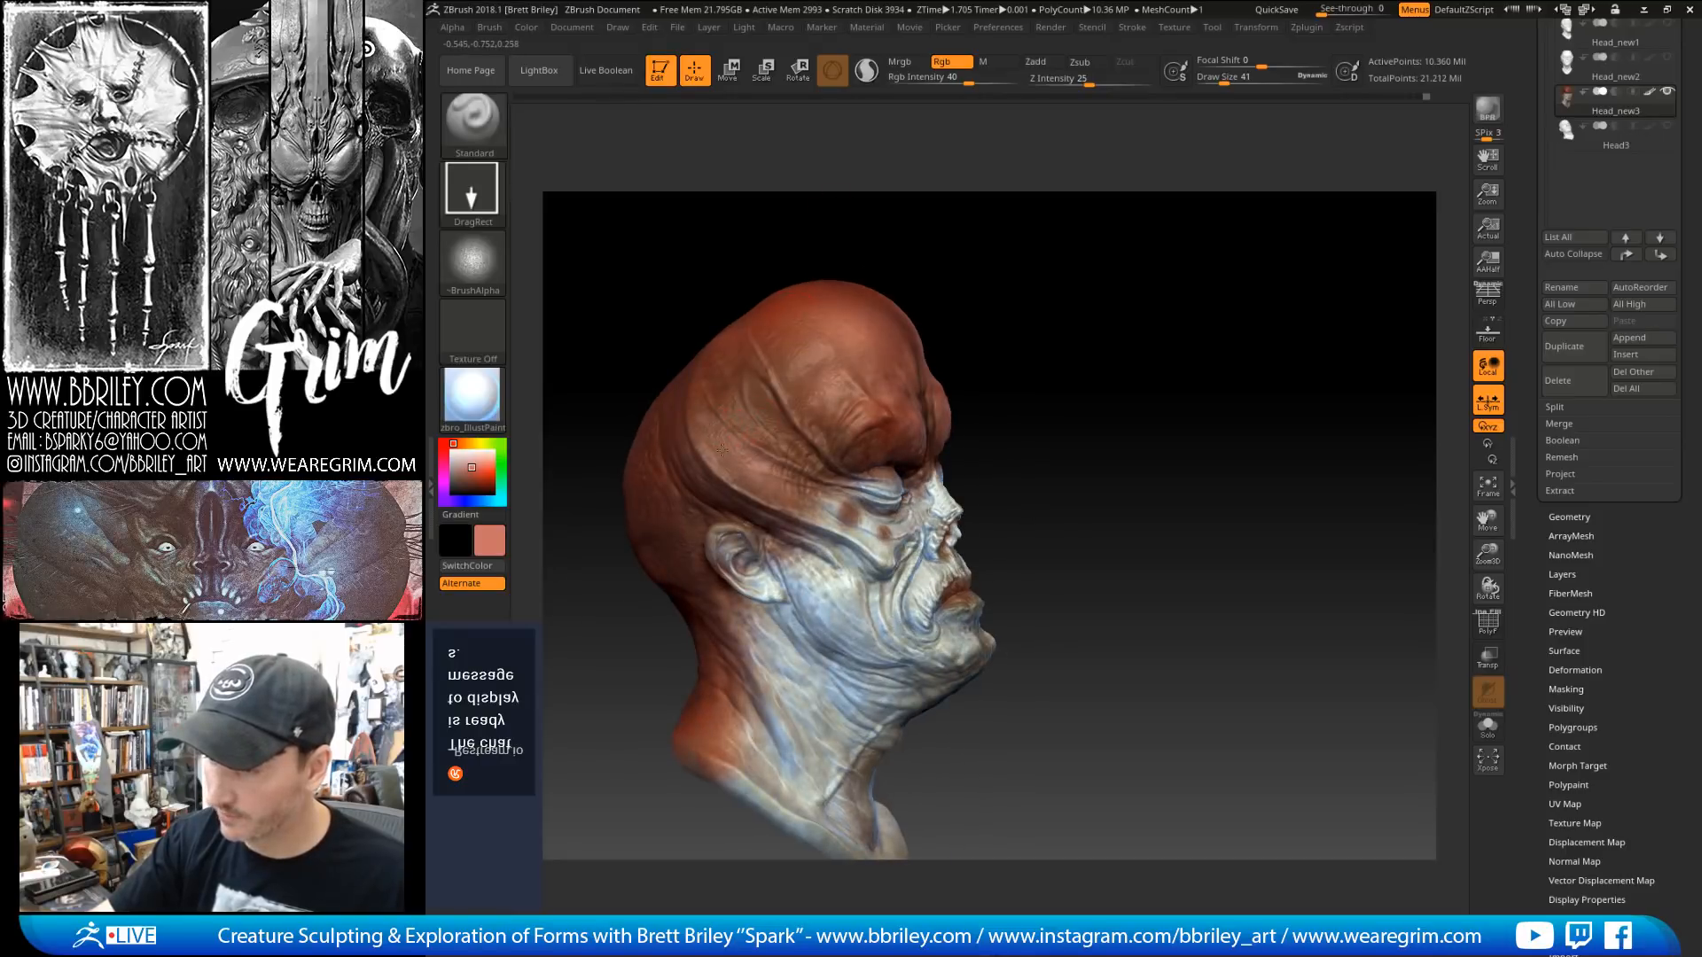
{"action": "mouse_move", "coordinate": [1170, 303]}
{"action": "left_mouse_down"}
{"action": "mouse_move", "coordinate": [1090, 296]}
{"action": "mouse_move", "coordinate": [1105, 301]}
{"action": "mouse_move", "coordinate": [1011, 355]}
{"action": "left_mouse_up"}
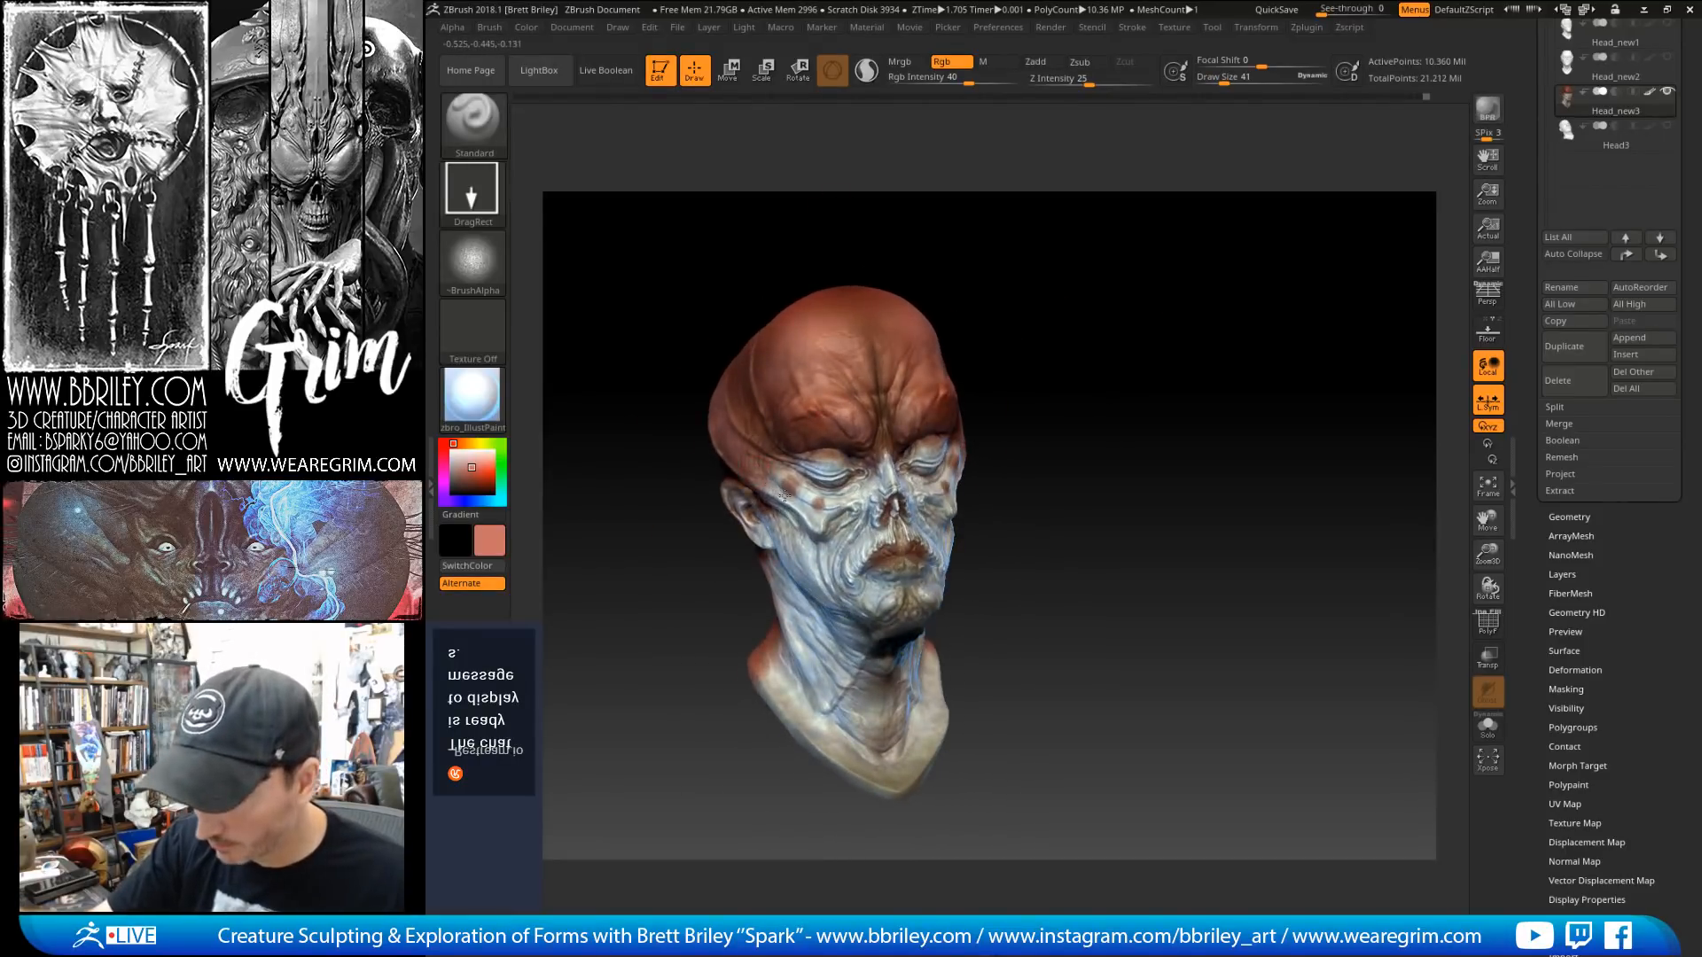
Step: Sample a dark red paint colour from the head around the temple and set the draw size to 25
{"action": "left_click_drag", "start_coordinate": [1082, 263], "coordinate": [1188, 245], "text": "alt"}
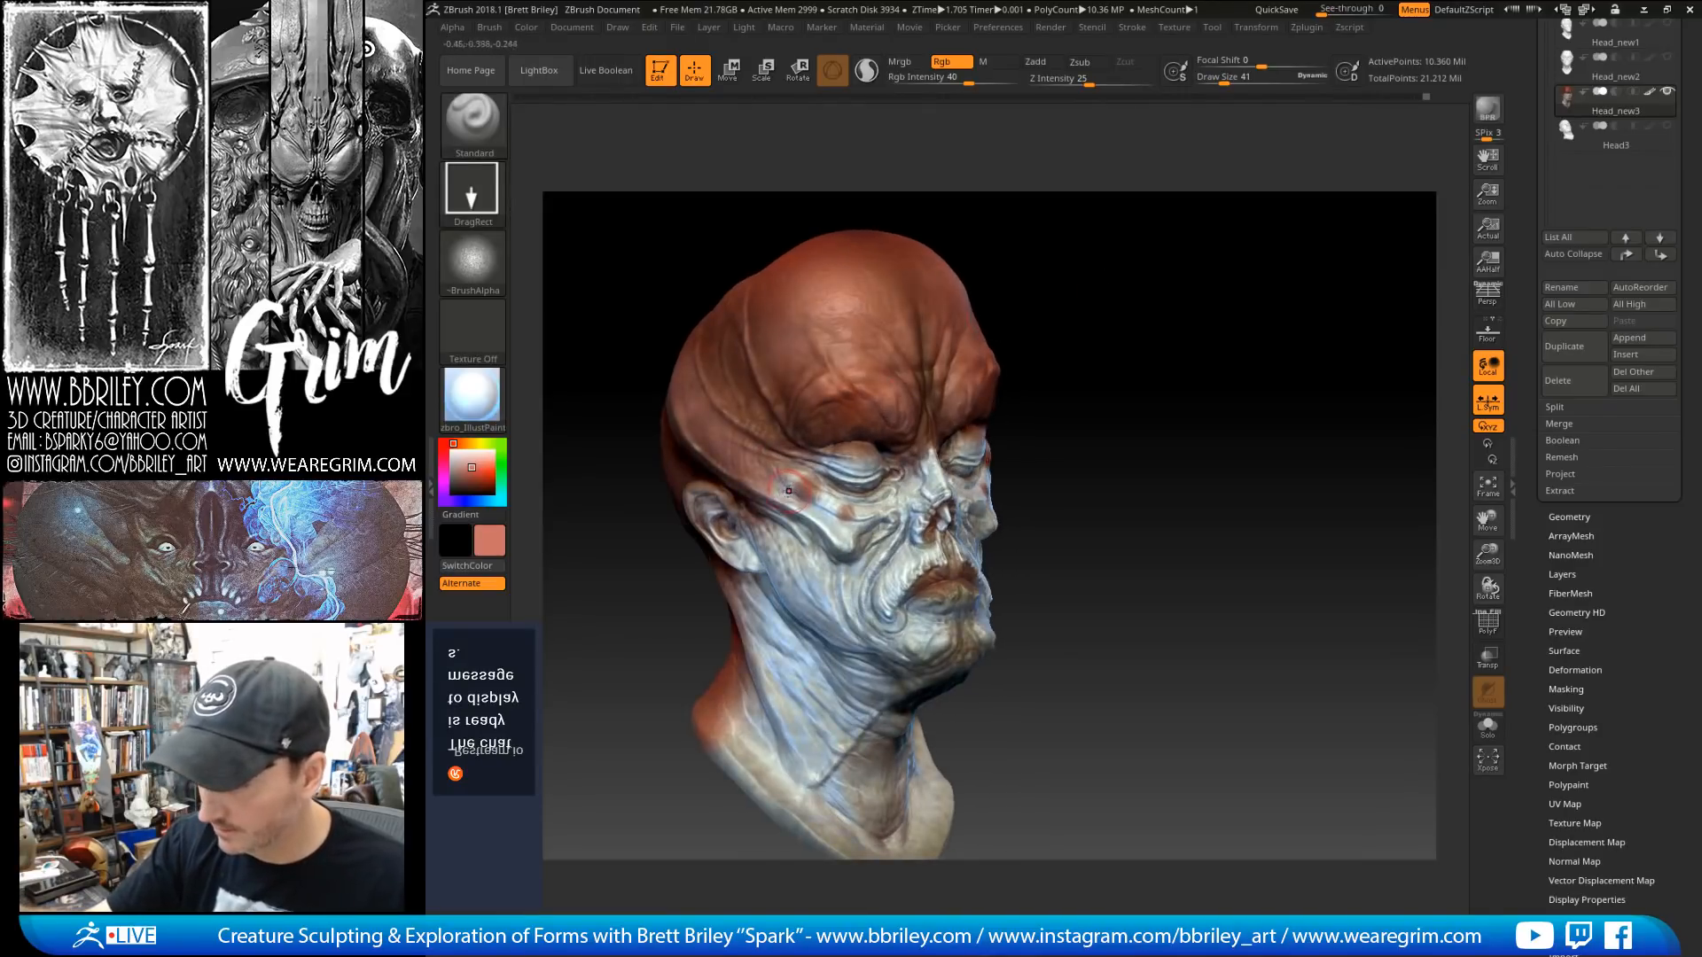
{"action": "key", "text": "c"}
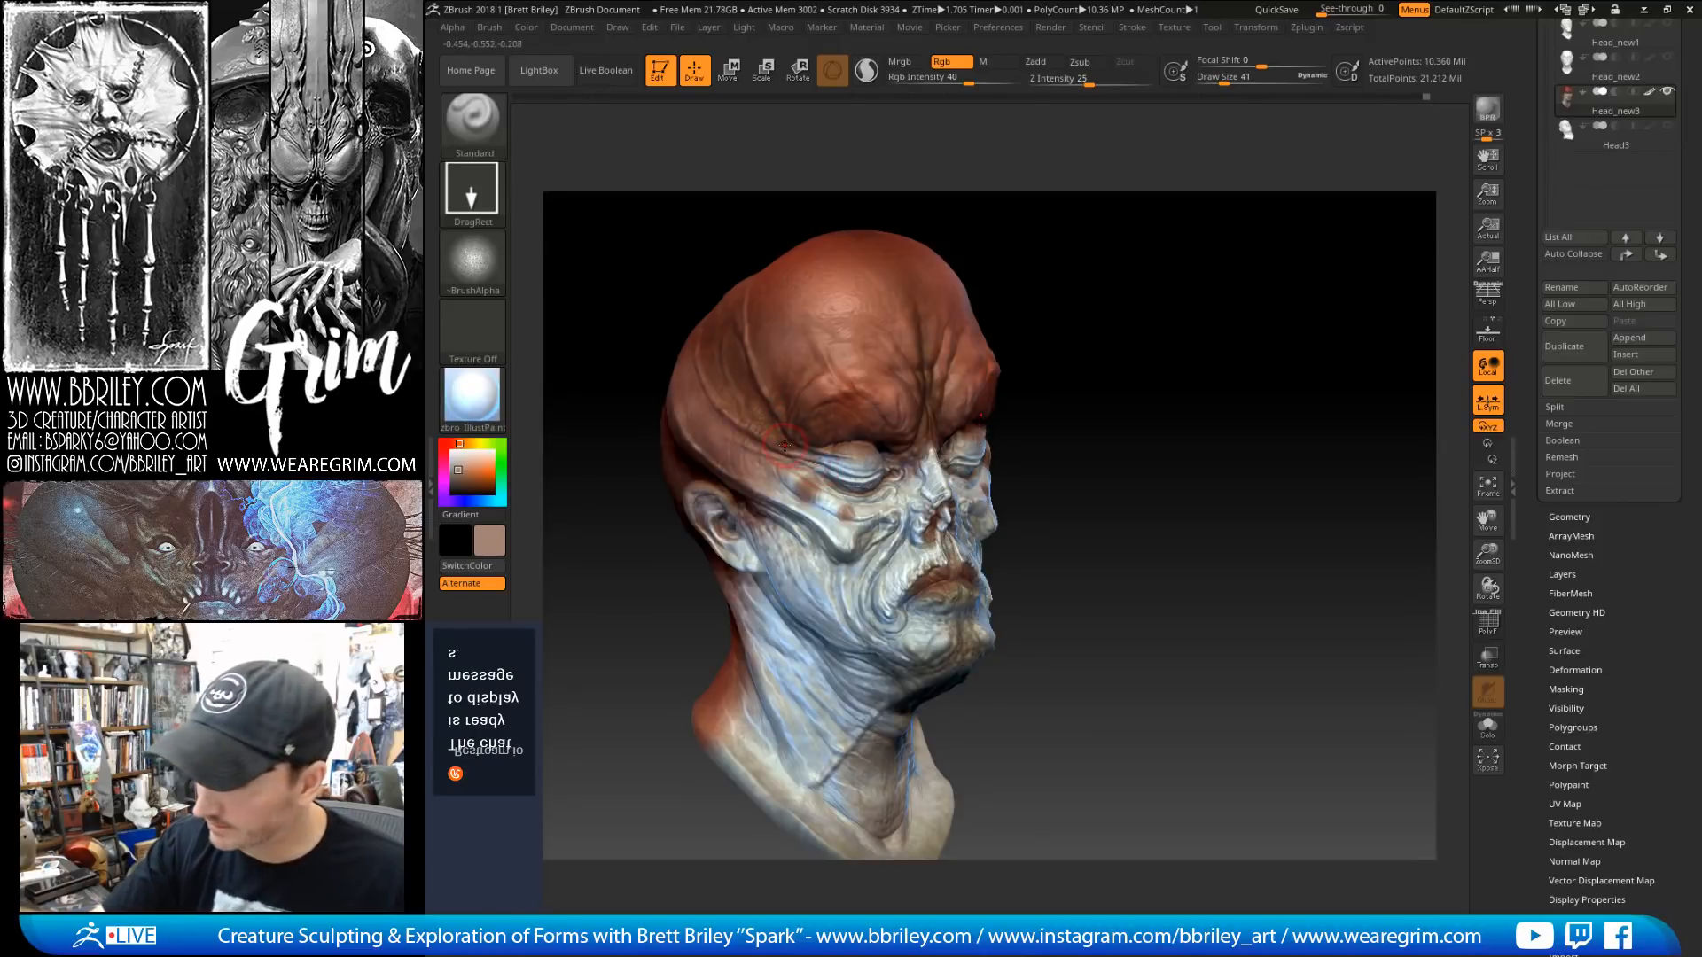
{"action": "key", "text": "c"}
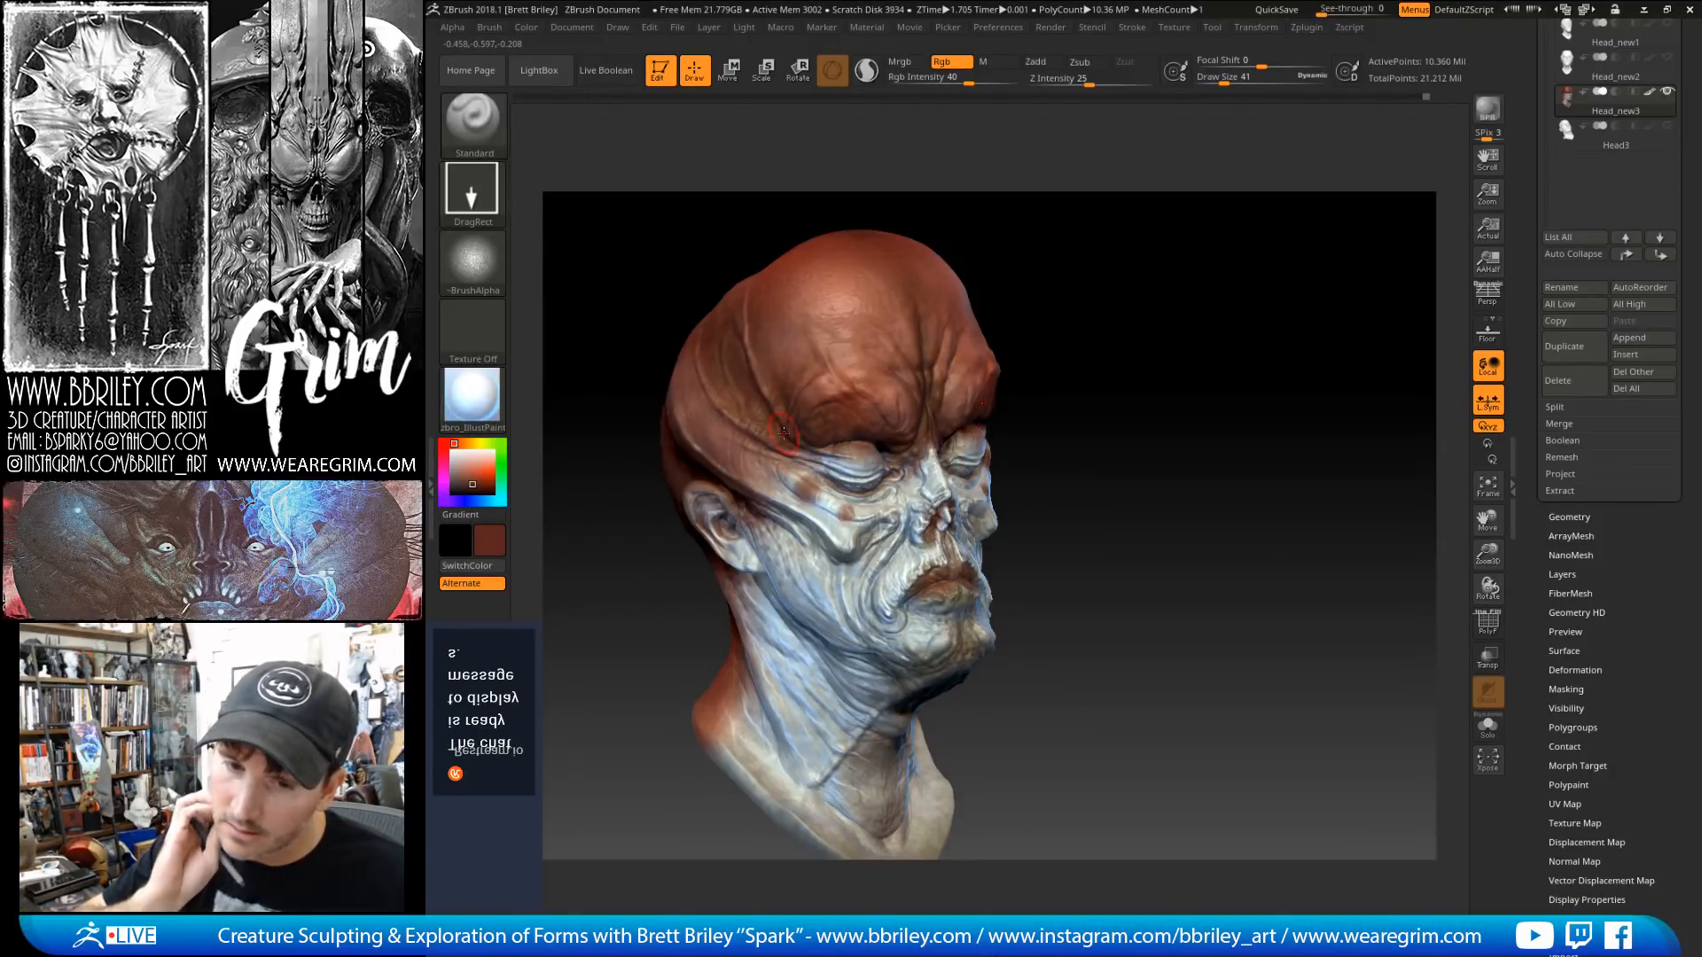
{"action": "mouse_move", "coordinate": [1050, 265]}
{"action": "left_mouse_down"}
{"action": "mouse_move", "coordinate": [1097, 241]}
{"action": "mouse_move", "coordinate": [1113, 261]}
{"action": "mouse_move", "coordinate": [1135, 250]}
{"action": "mouse_move", "coordinate": [1119, 255]}
{"action": "left_mouse_up"}
{"action": "key", "text": "c"}
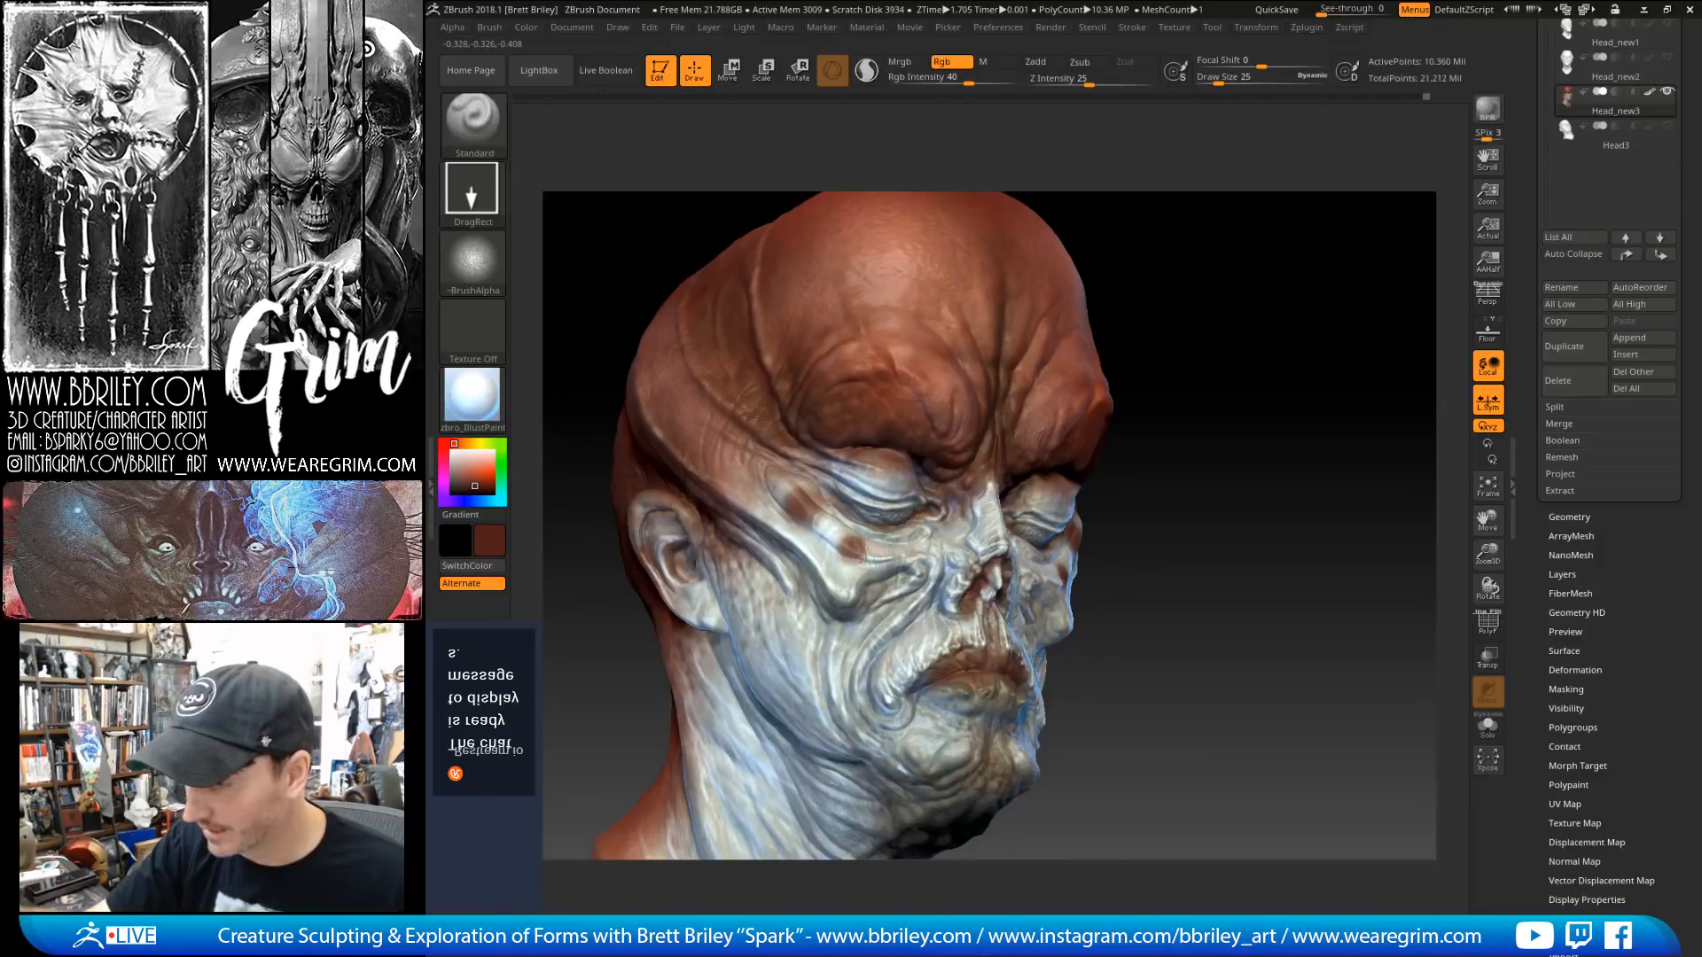
Step: Switch the stroke to FreeHand, set the draw size to 6 and mix a salmon paint colour of red 210, green 100, blue 85
{"action": "left_click_drag", "start_coordinate": [1252, 358], "coordinate": [1295, 289]}
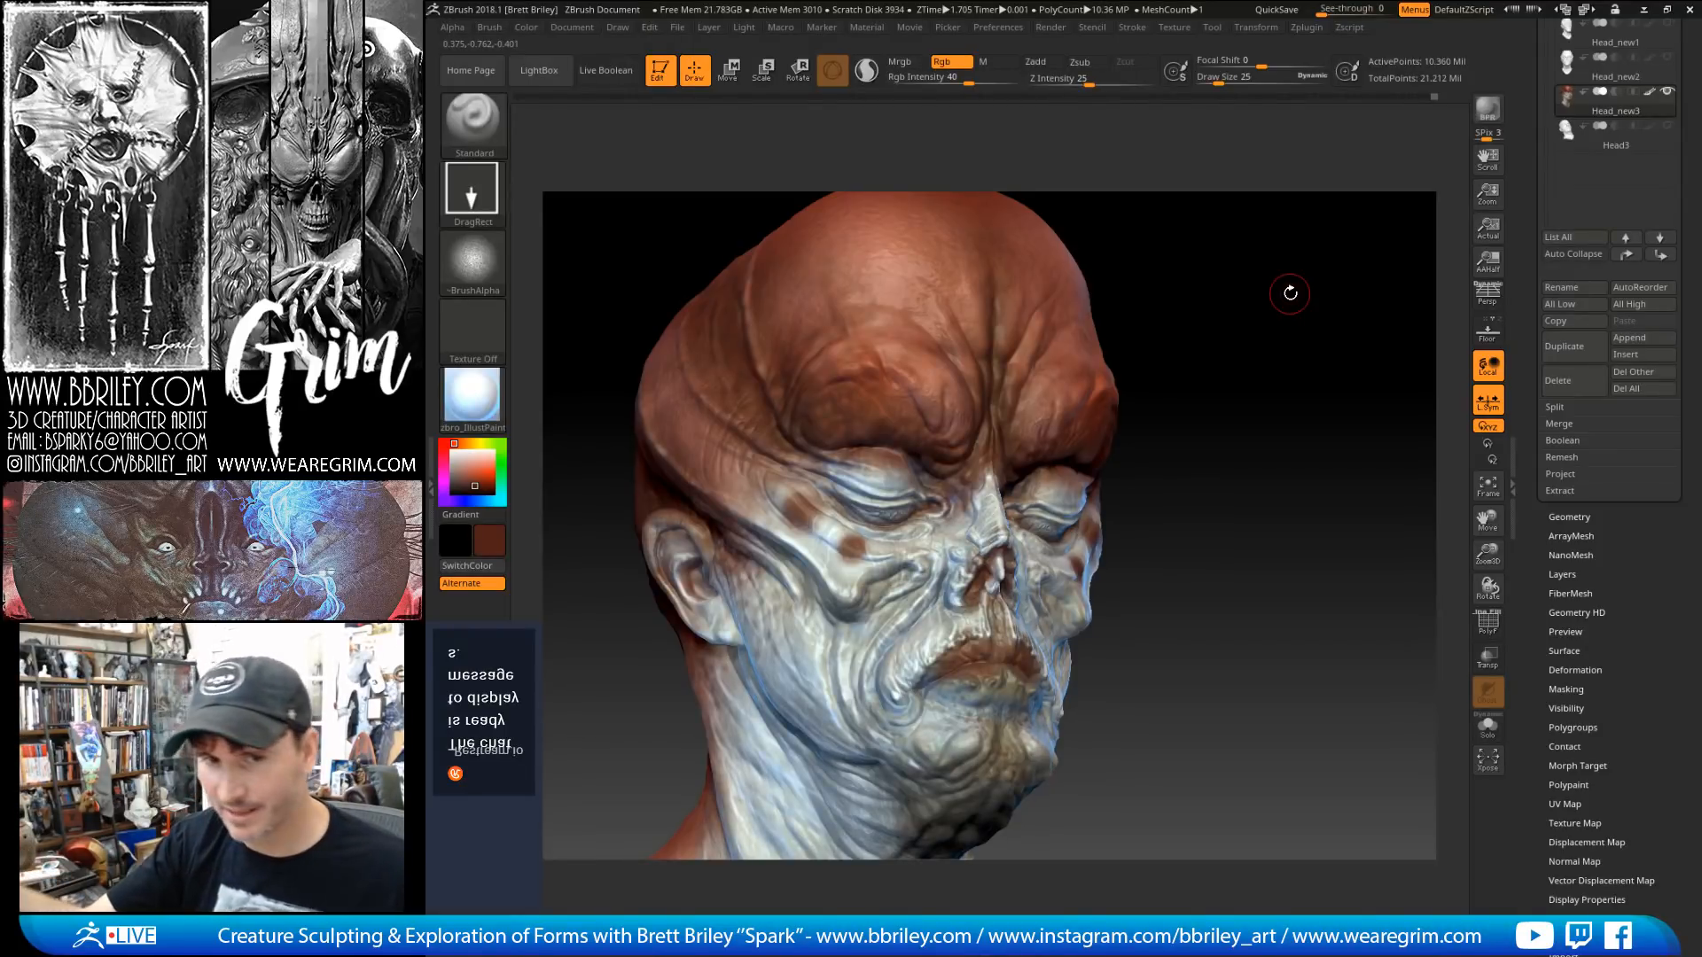
{"action": "left_click_drag", "start_coordinate": [1289, 293], "coordinate": [1241, 286]}
{"action": "left_click", "coordinate": [472, 191]}
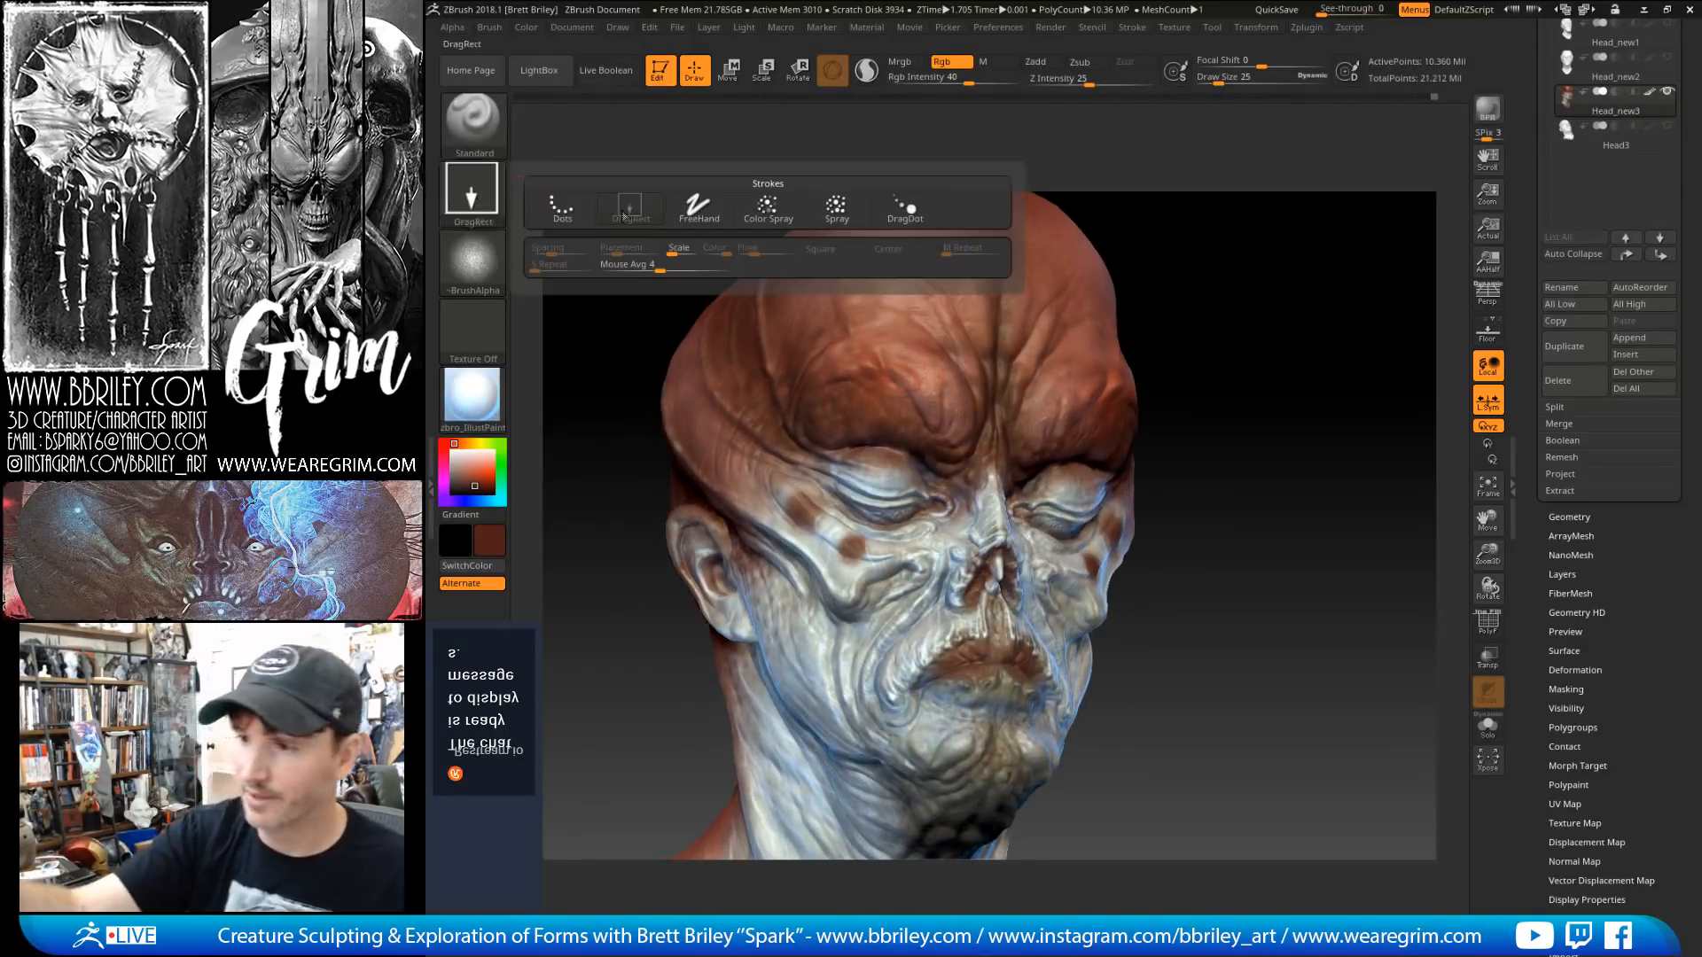
{"action": "left_click", "coordinate": [687, 208]}
{"action": "left_click", "coordinate": [472, 476]}
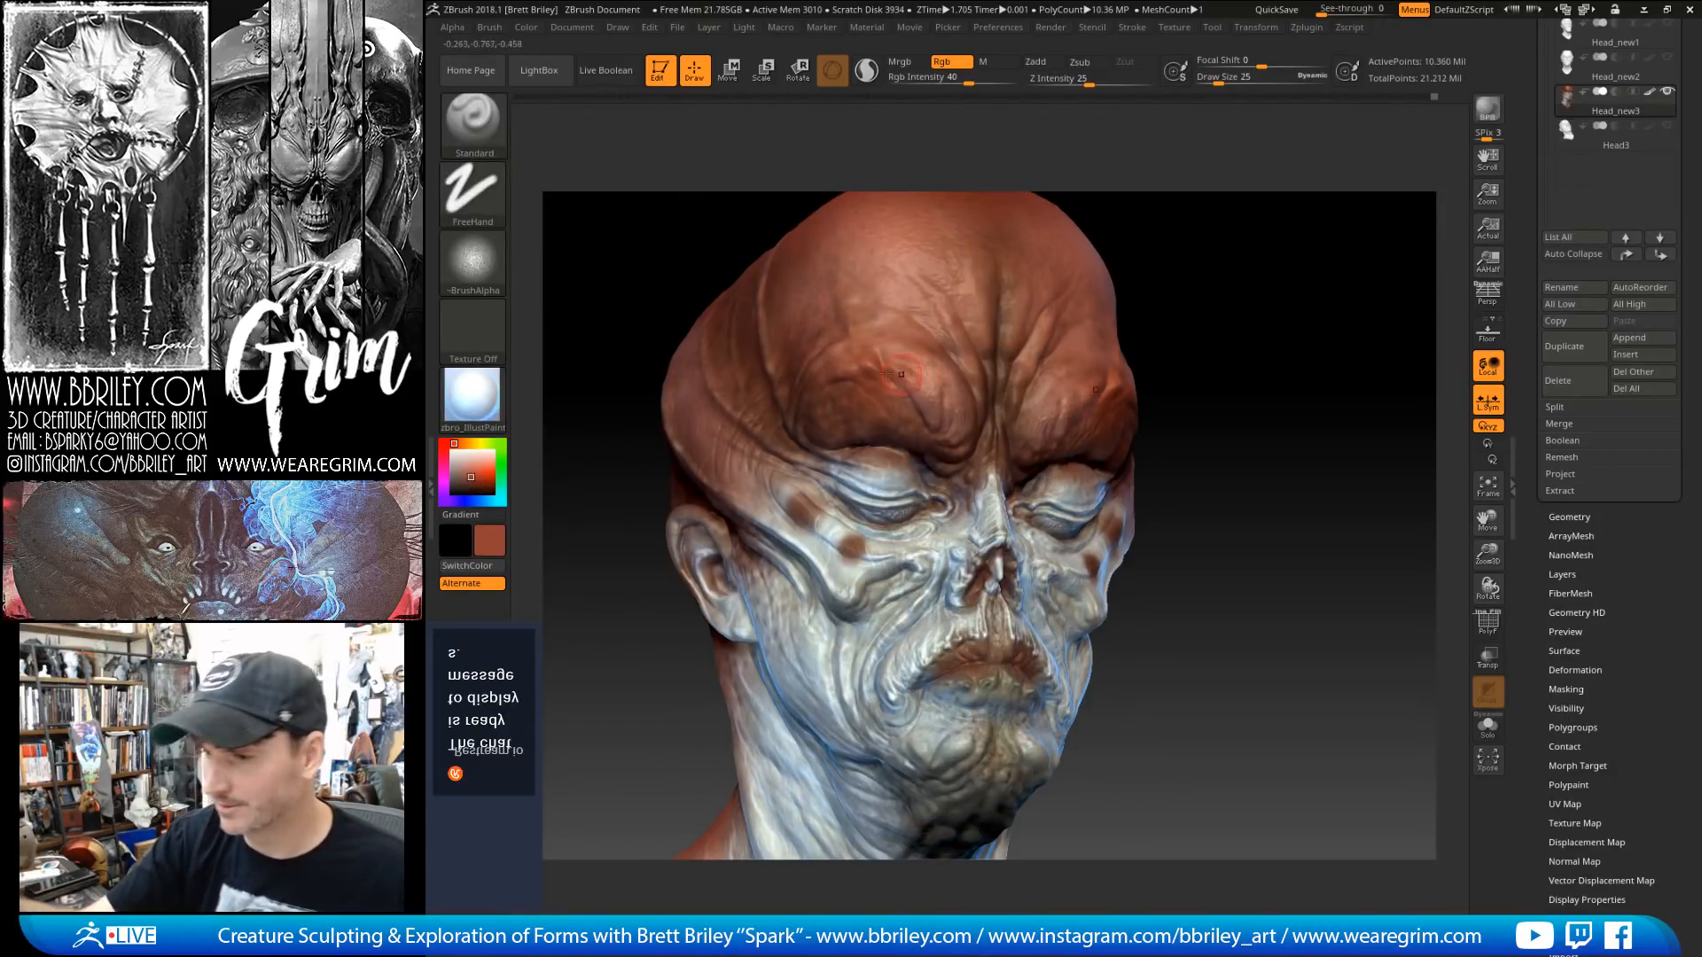
{"action": "left_click", "coordinate": [466, 466]}
{"action": "left_click_drag", "start_coordinate": [897, 352], "coordinate": [911, 386]}
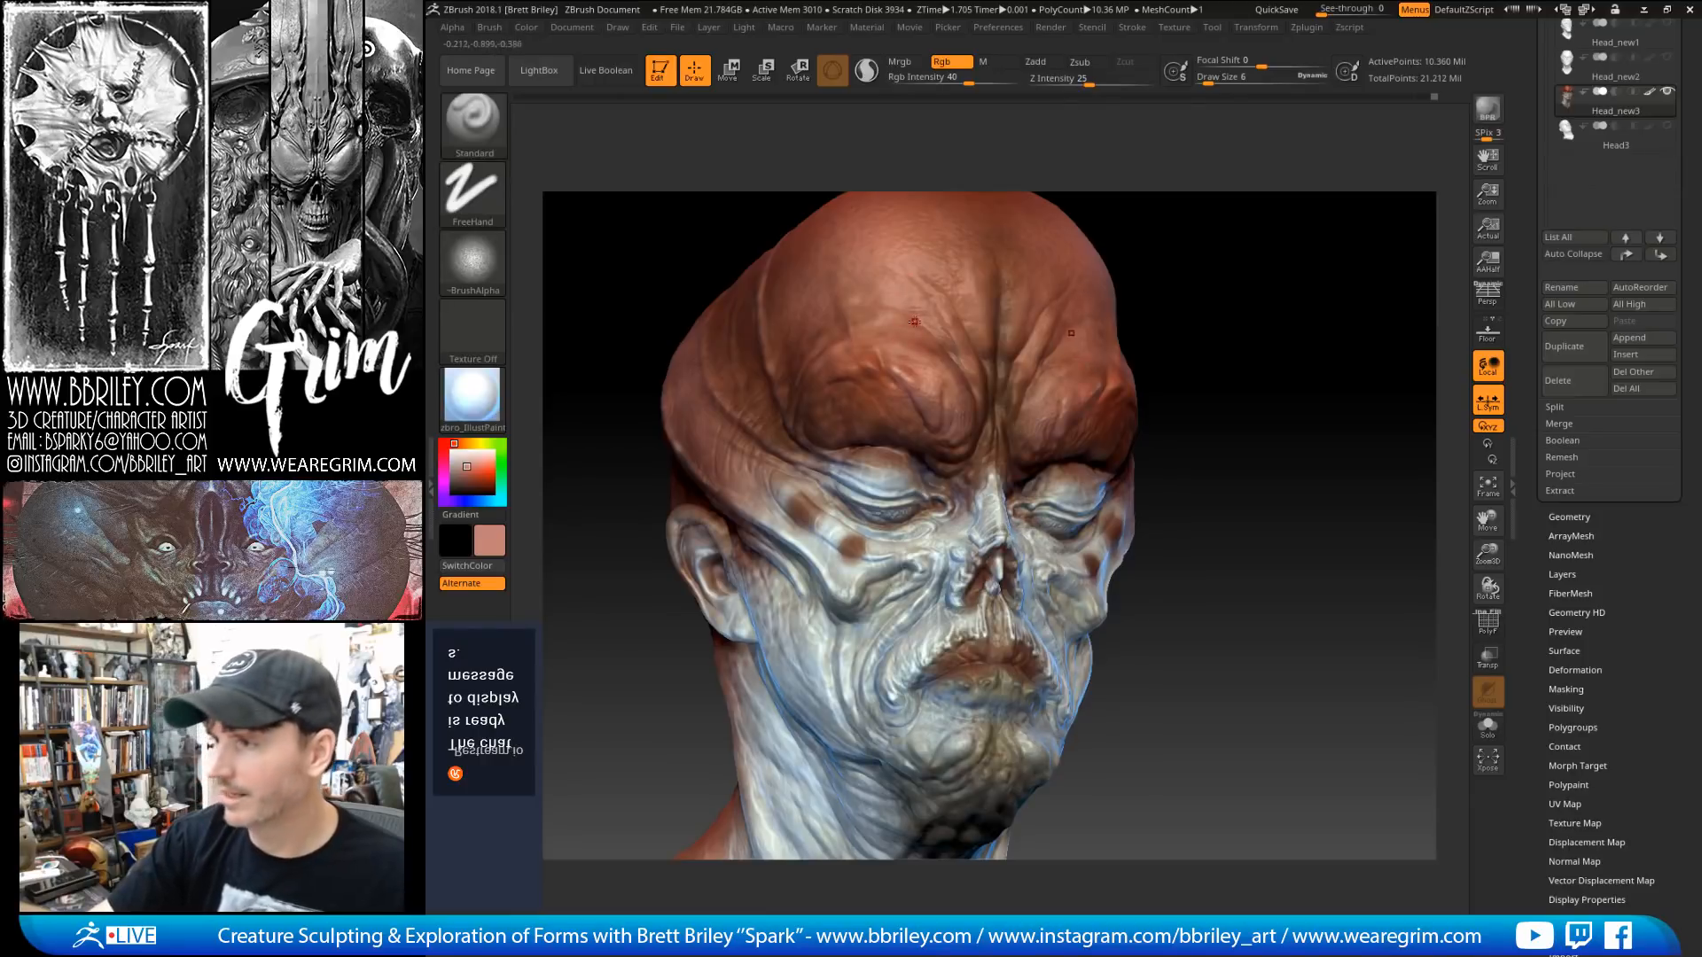
{"action": "key", "text": "c"}
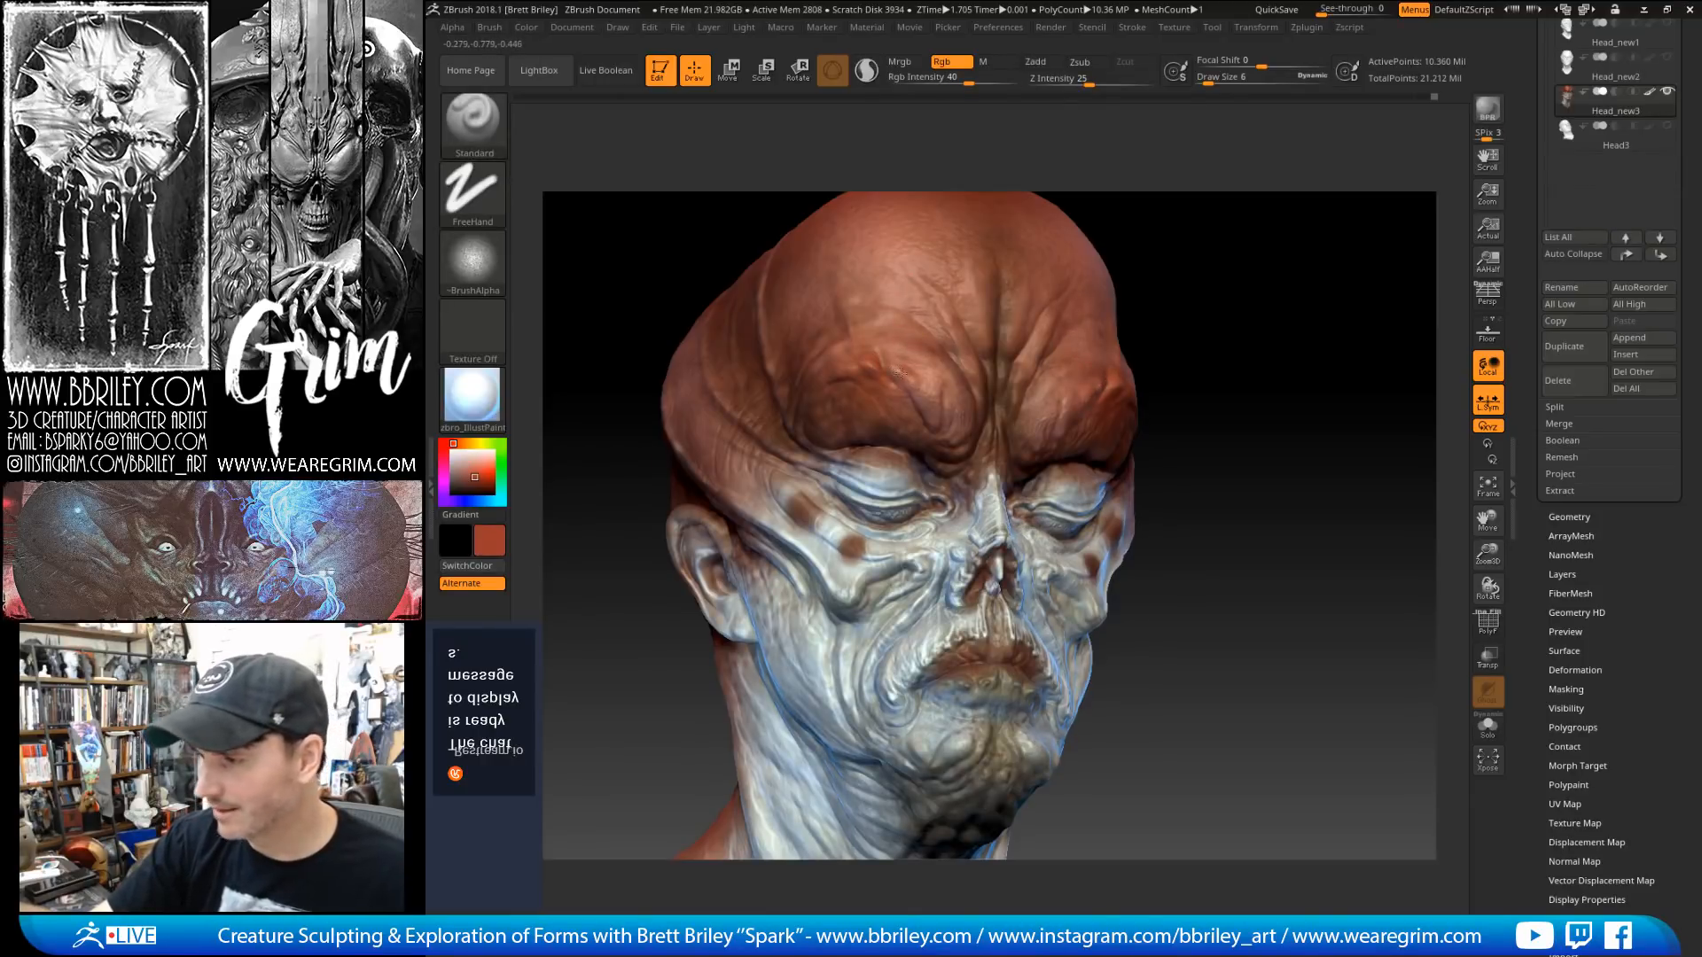
{"action": "left_click", "coordinate": [478, 467]}
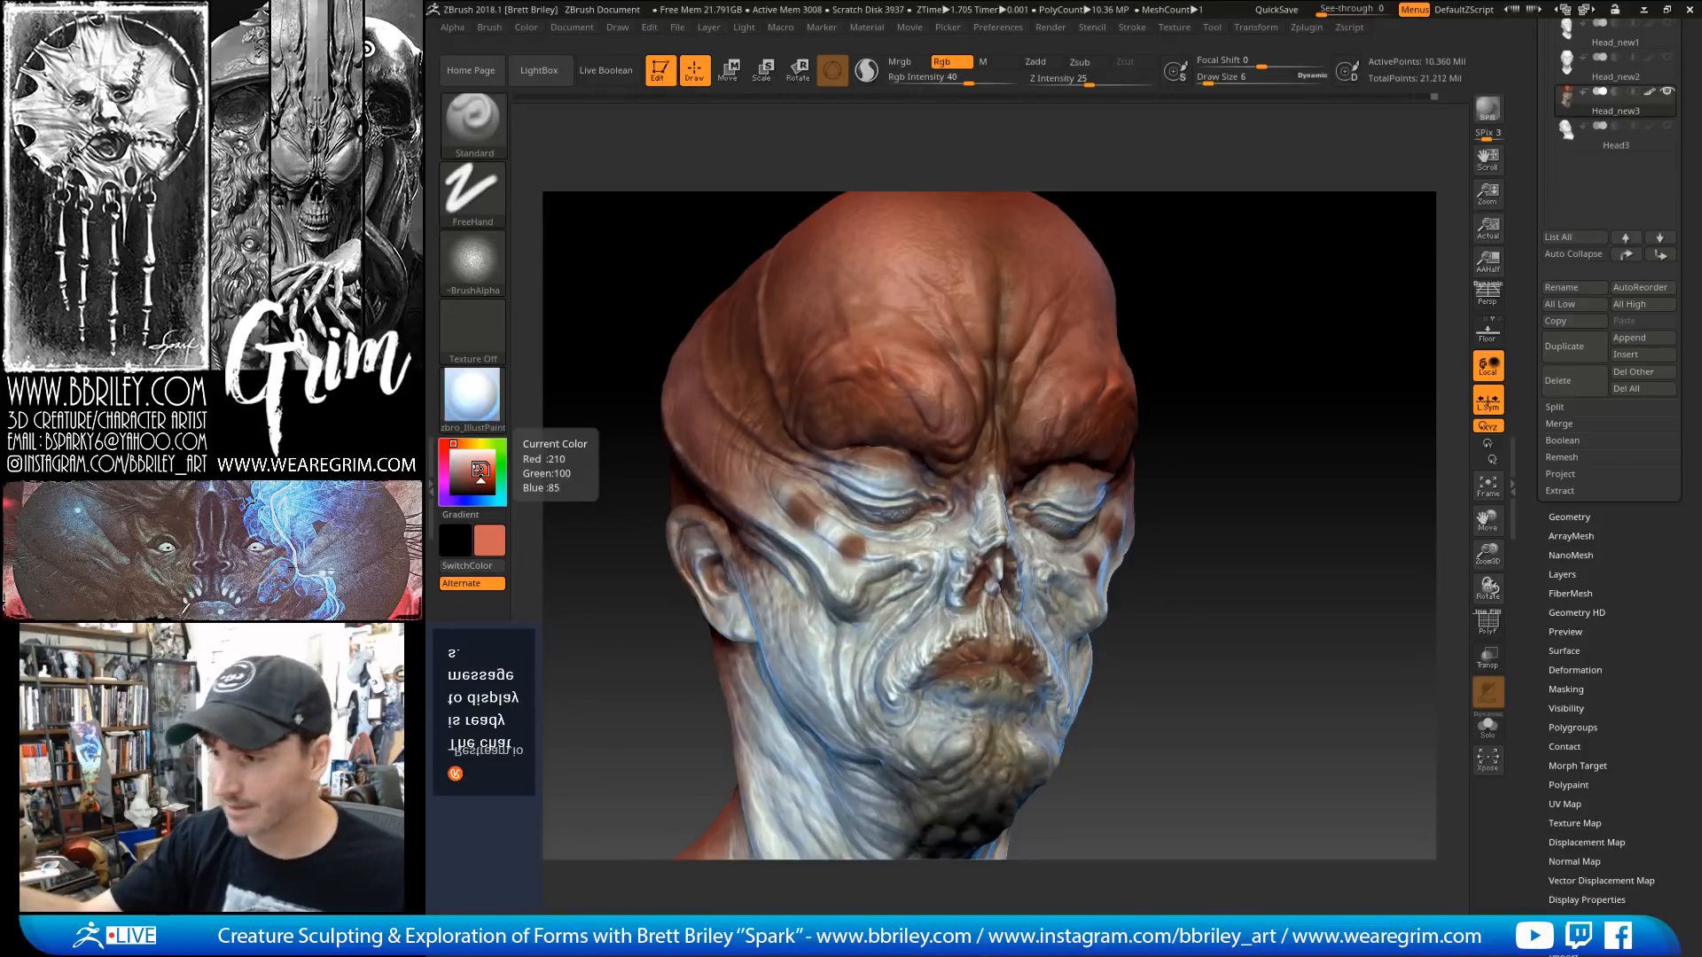
Step: Paint thin salmon highlights along the raised wrinkles of the brow ridges and soften them with Smooth
{"action": "left_click_drag", "start_coordinate": [603, 417], "coordinate": [864, 365]}
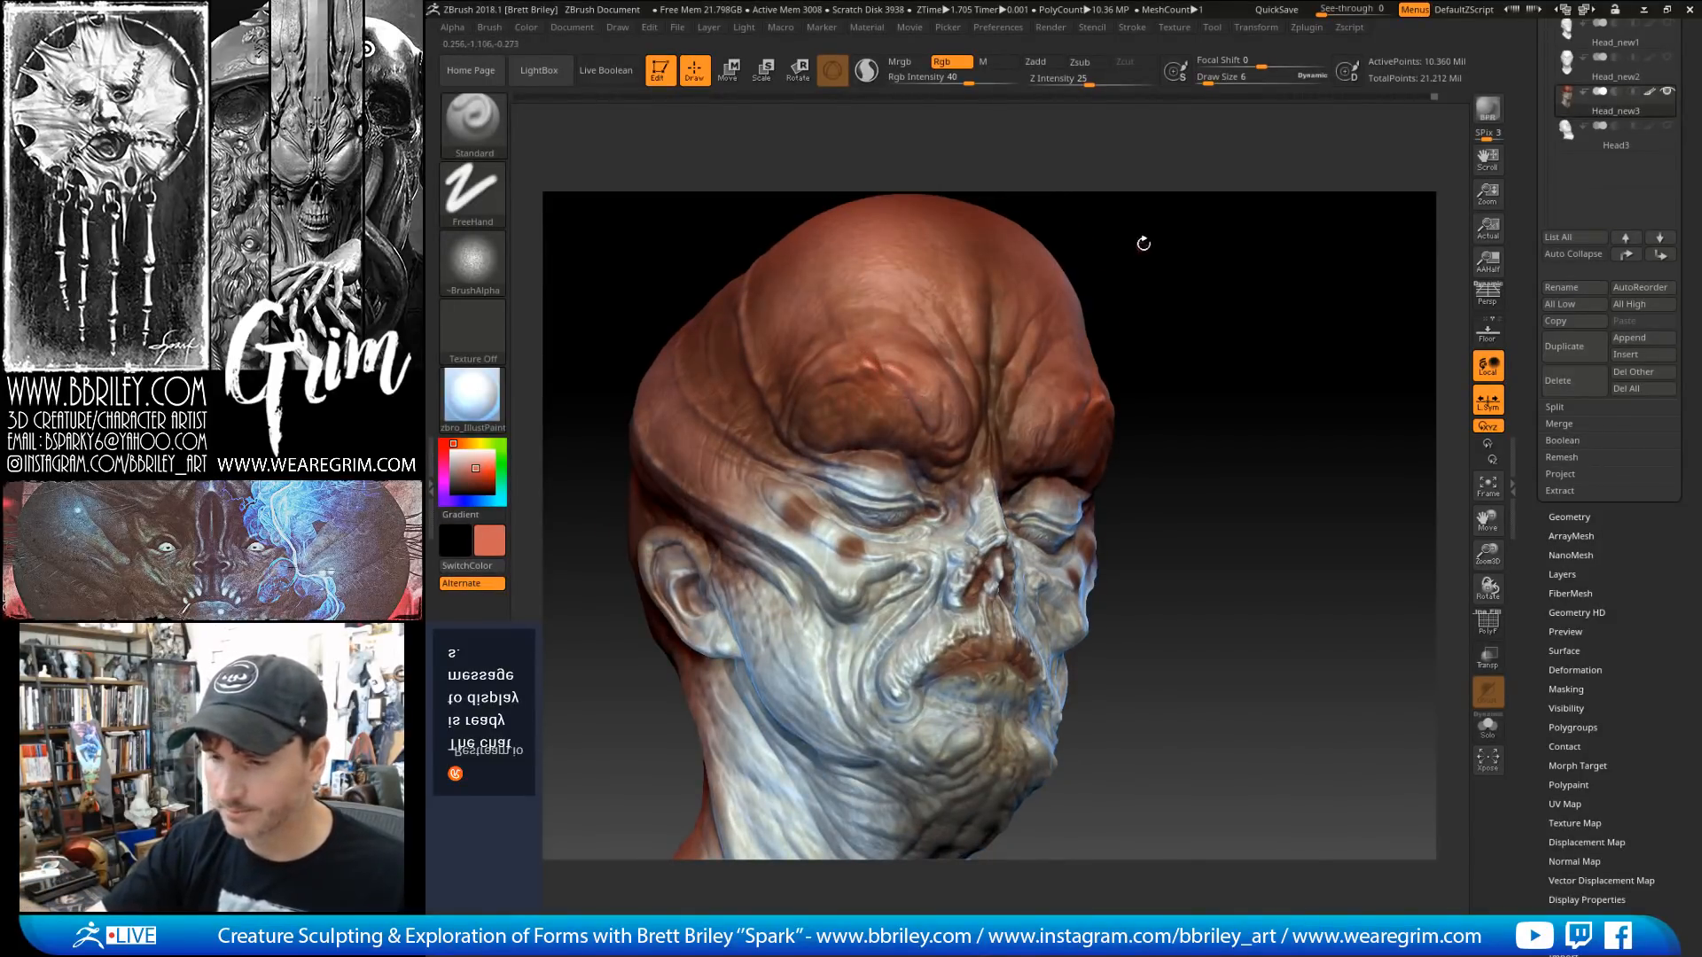
{"action": "left_click_drag", "start_coordinate": [1141, 241], "coordinate": [1037, 248]}
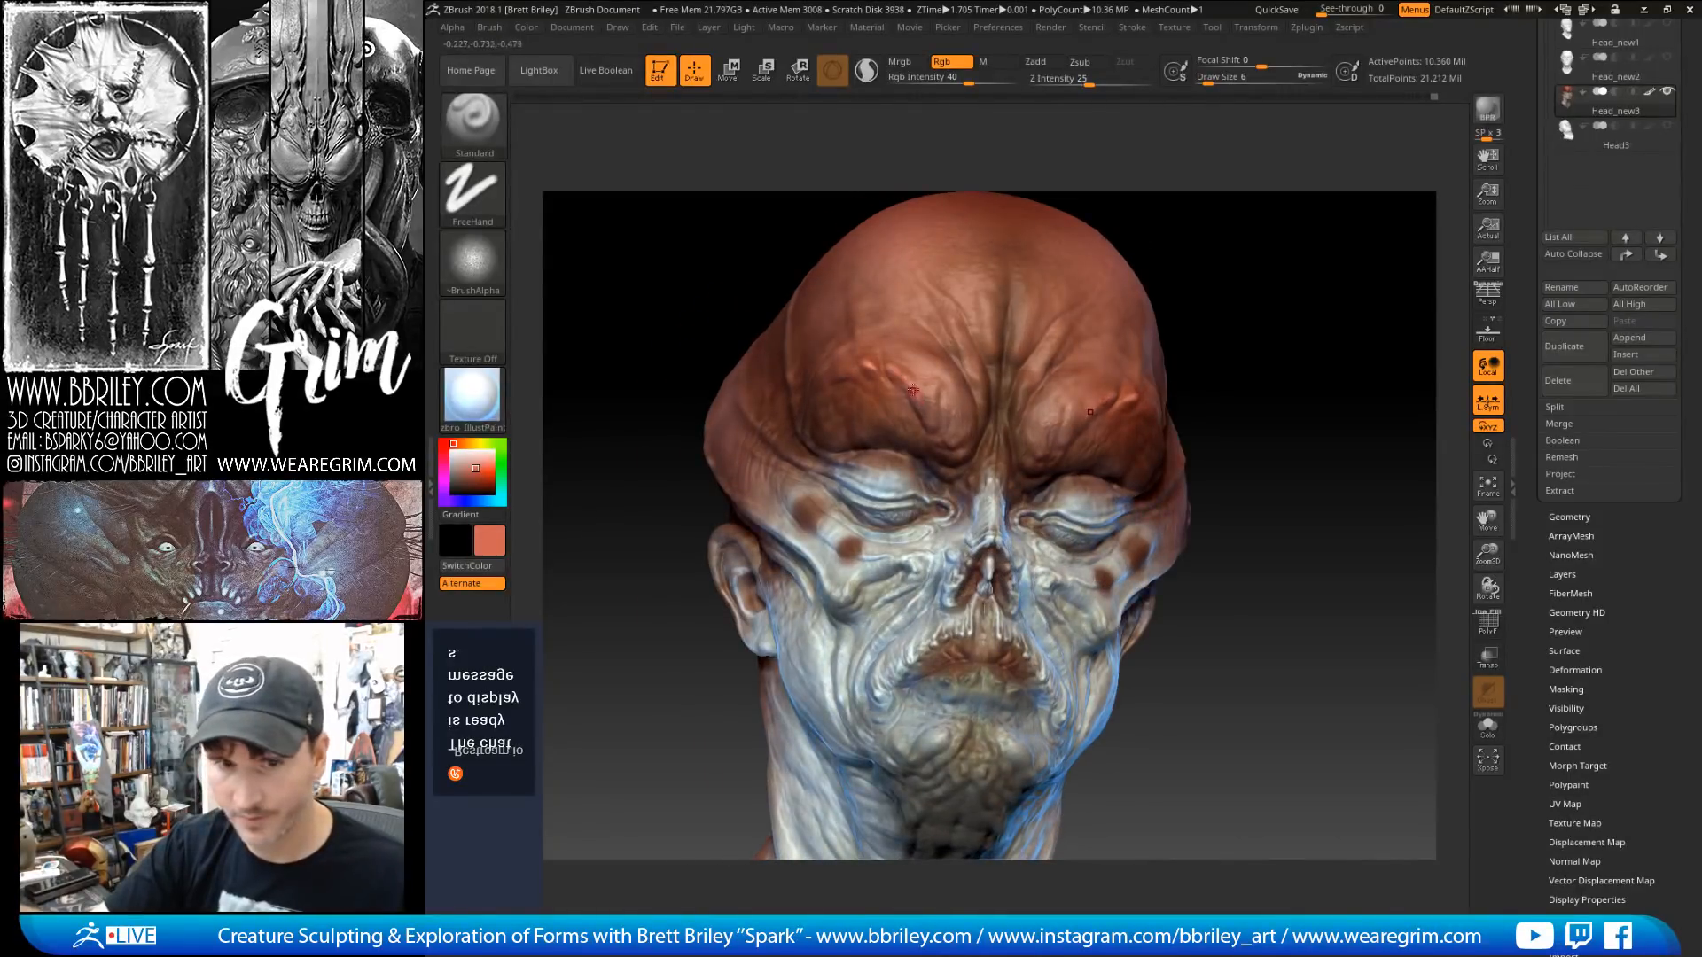
{"action": "key", "text": "shift"}
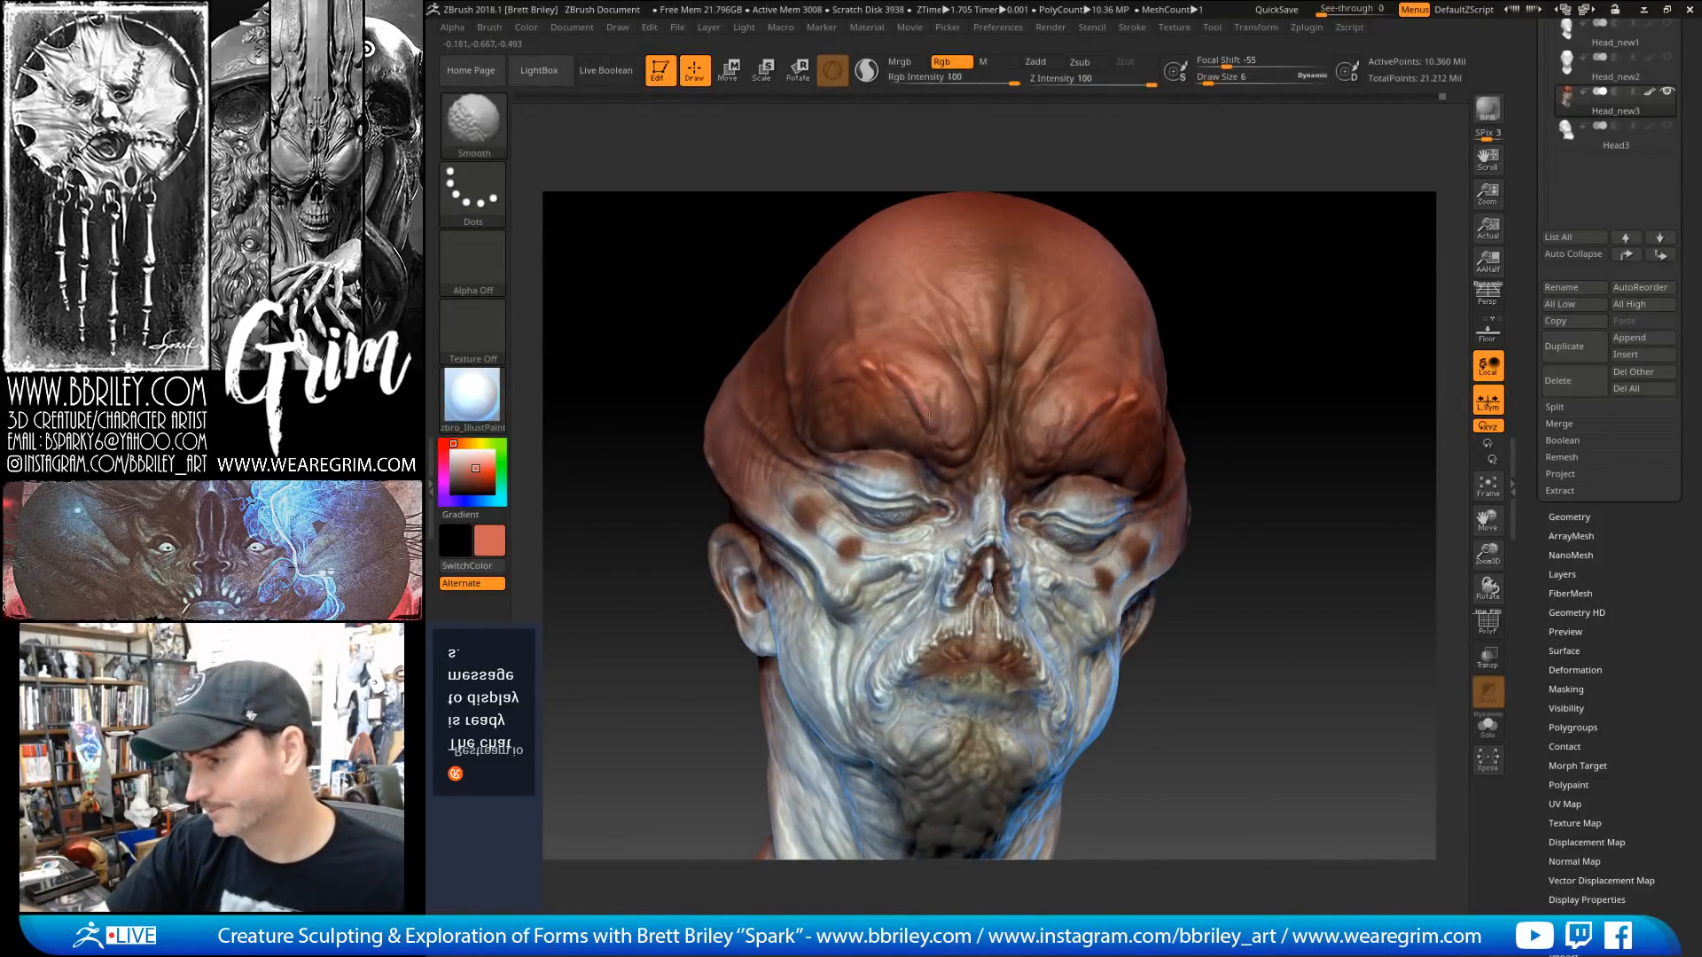
Step: Paint a thin salmon vein from the brow ridge up over the forehead, softening it with Smooth and setting the draw size to 12, then 8
{"action": "left_click_drag", "start_coordinate": [647, 302], "coordinate": [753, 306]}
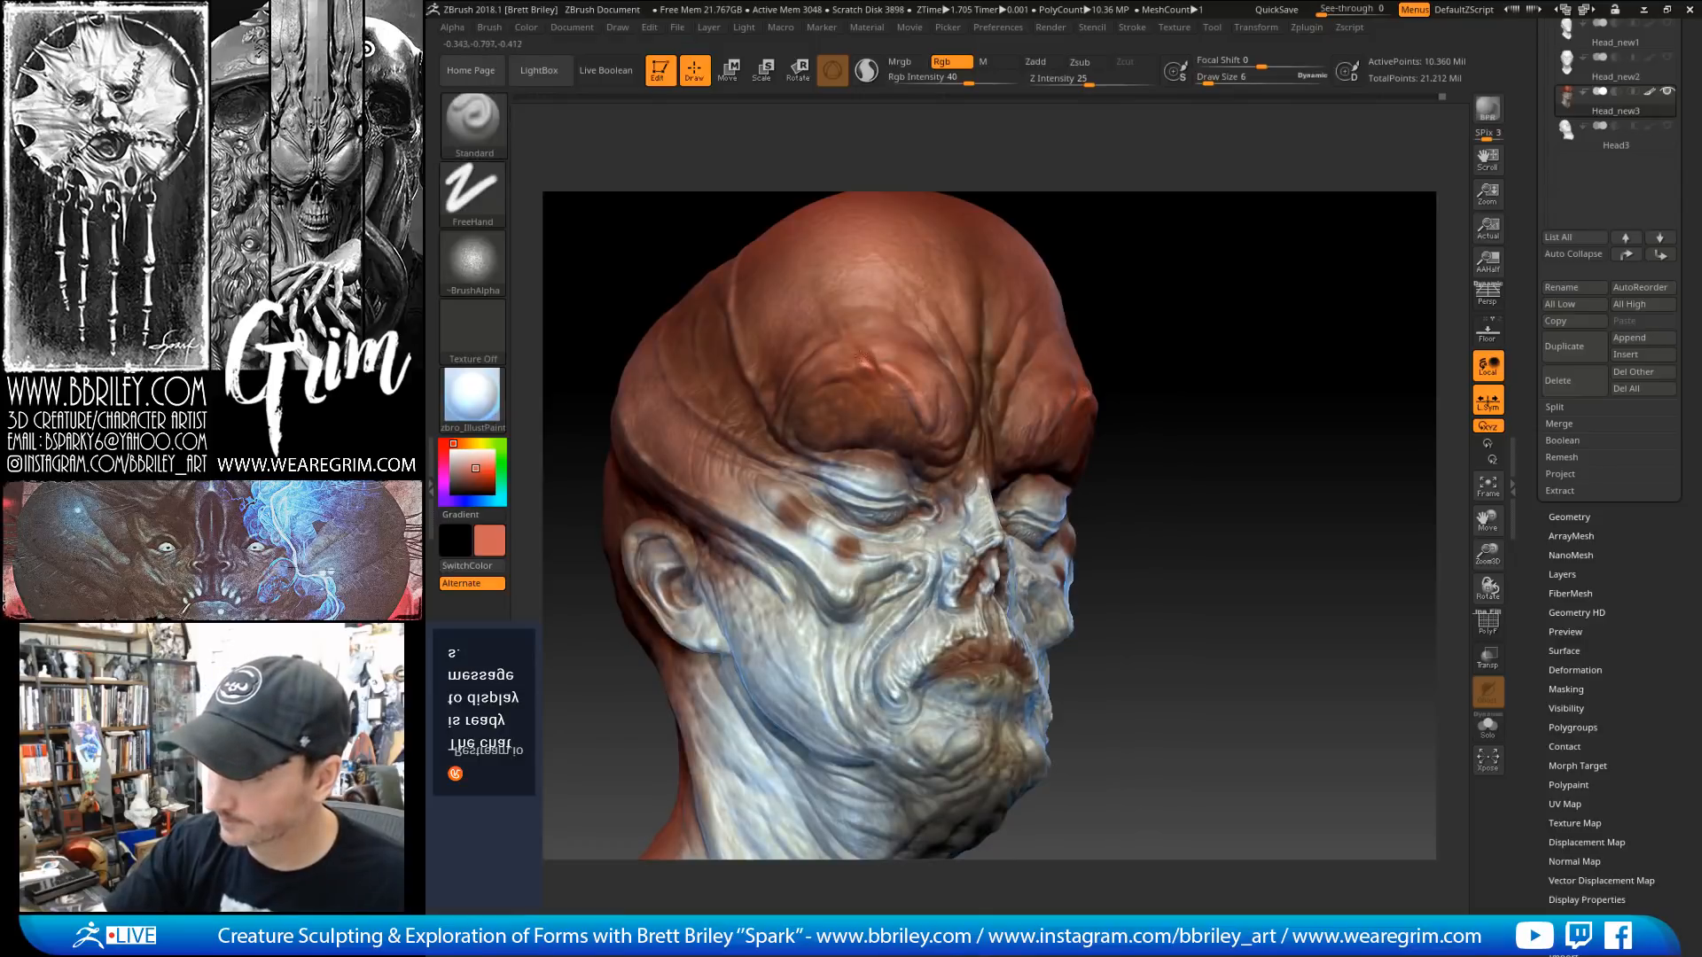
{"action": "key", "text": "shift"}
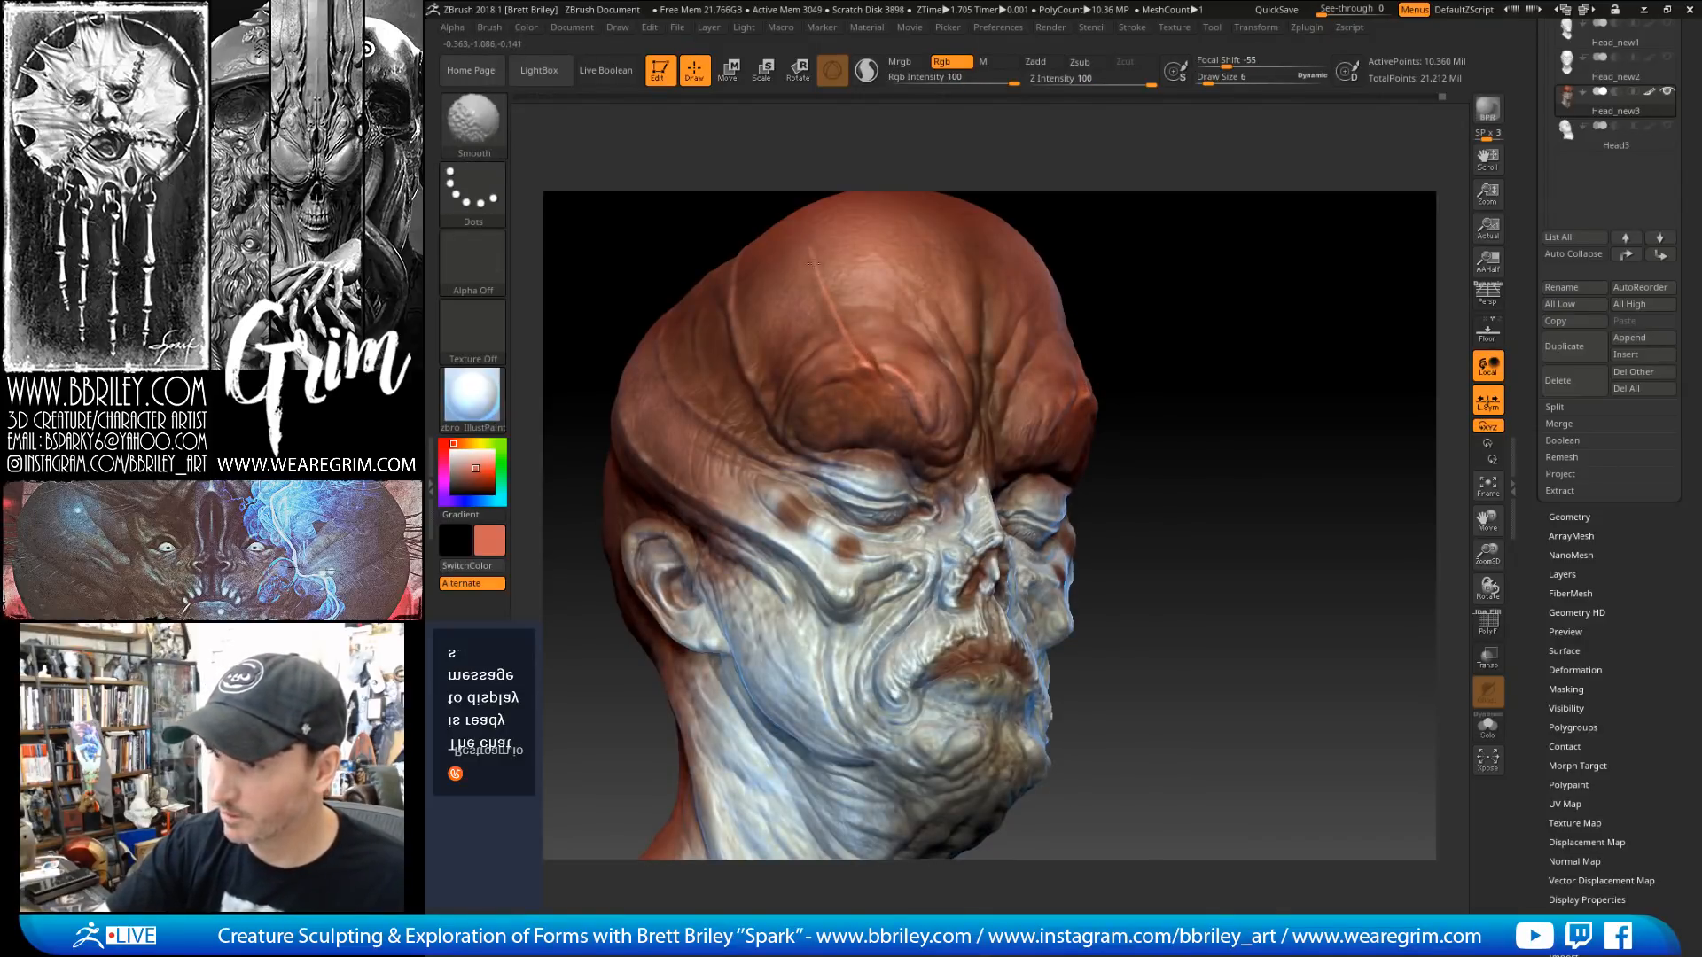
{"action": "mouse_move", "coordinate": [1188, 248]}
{"action": "left_mouse_down"}
{"action": "mouse_move", "coordinate": [1161, 222]}
{"action": "mouse_move", "coordinate": [1181, 228]}
{"action": "mouse_move", "coordinate": [910, 370]}
{"action": "left_mouse_up"}
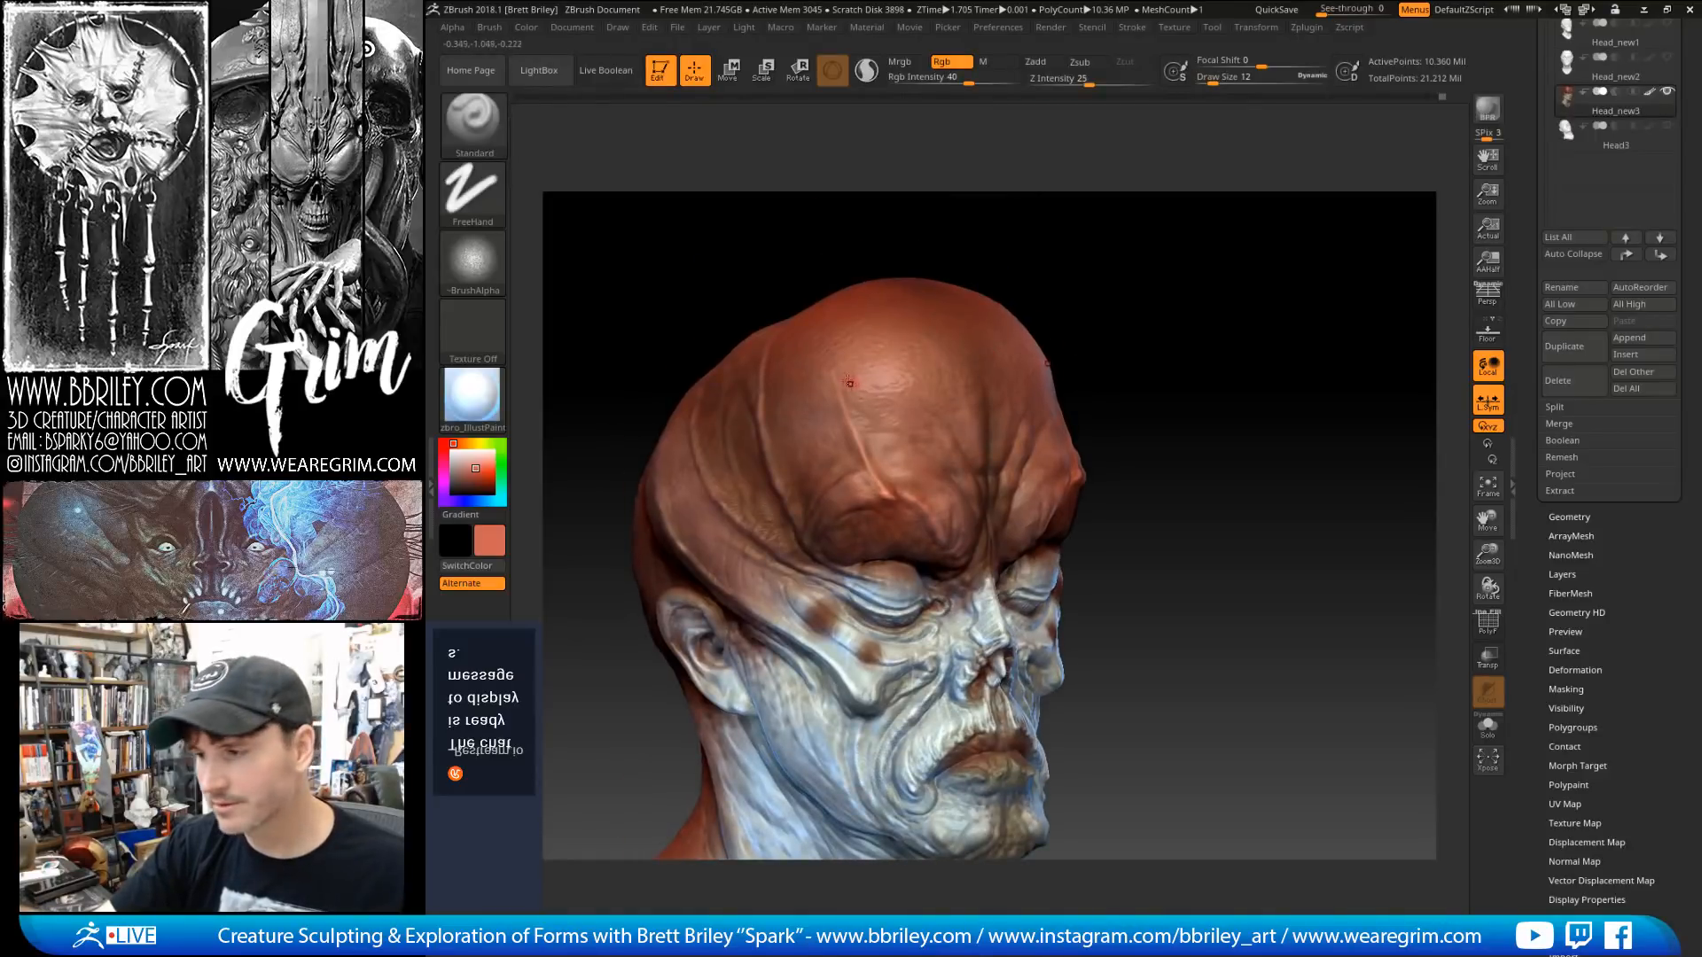
{"action": "key", "text": "shift"}
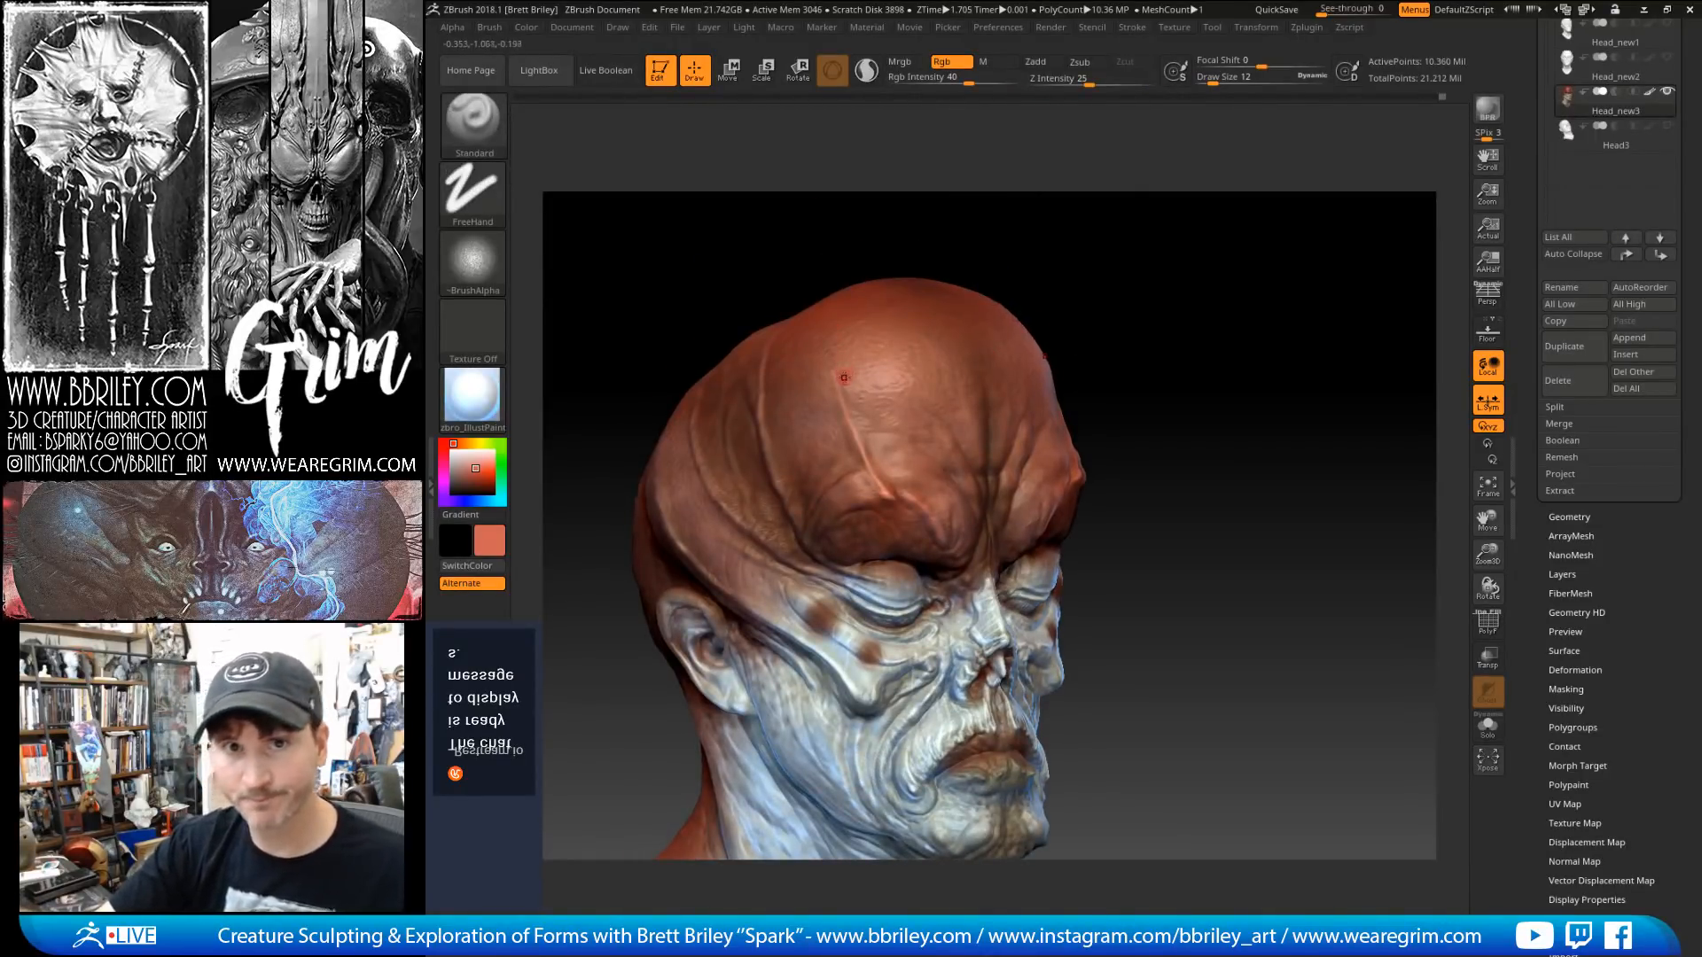
{"action": "key", "text": "bracketleft"}
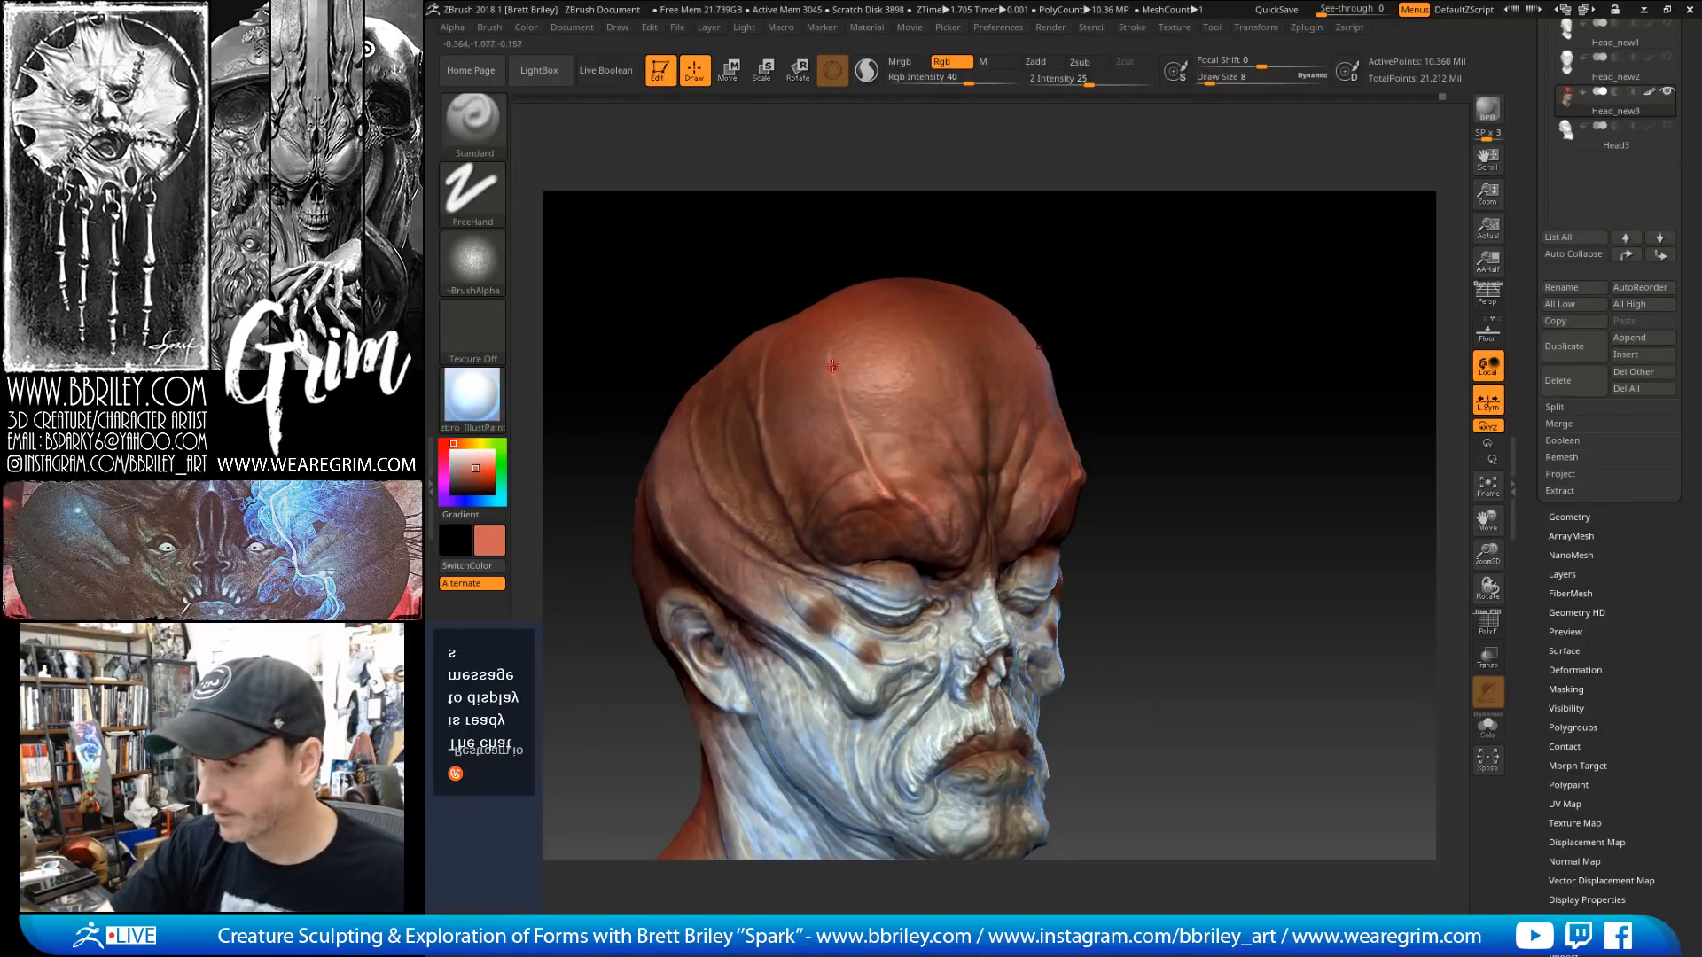
{"action": "key", "text": "shift"}
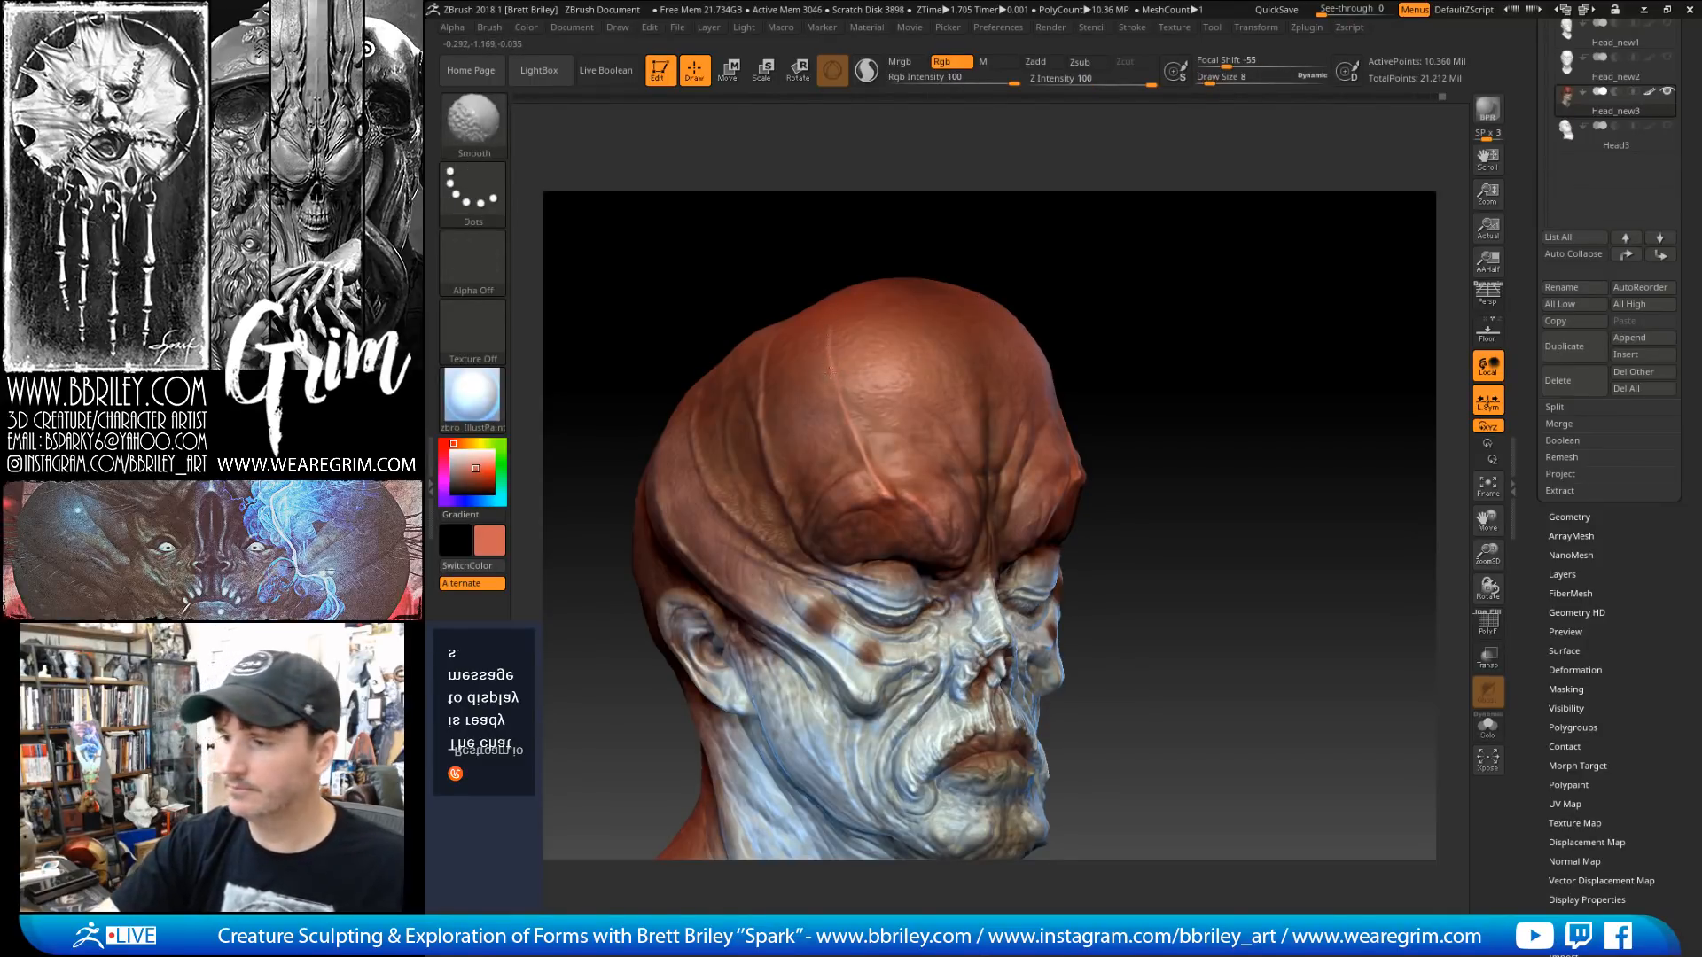
Step: Set the draw size to 3 and paint fine salmon highlights where the forehead vein meets the brow ridge, softening them with Smooth
{"action": "mouse_move", "coordinate": [1132, 271]}
{"action": "left_mouse_down"}
{"action": "mouse_move", "coordinate": [1132, 225]}
{"action": "mouse_move", "coordinate": [1044, 264]}
{"action": "left_mouse_up"}
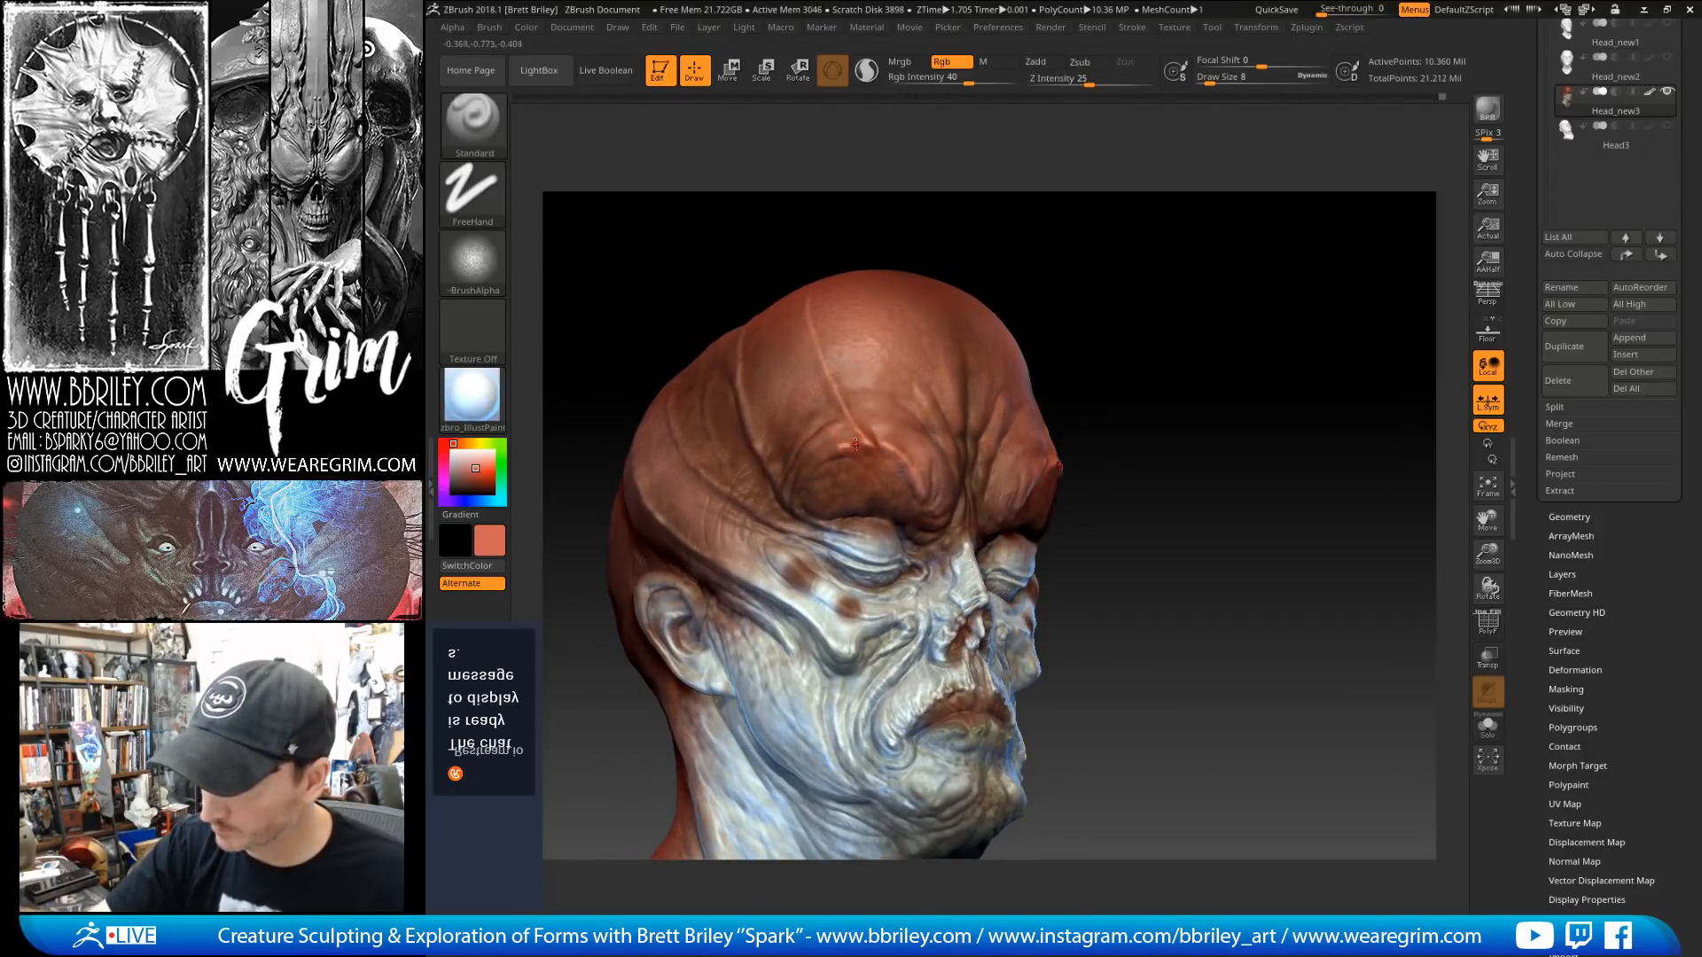
{"action": "left_click_drag", "start_coordinate": [992, 241], "coordinate": [960, 253]}
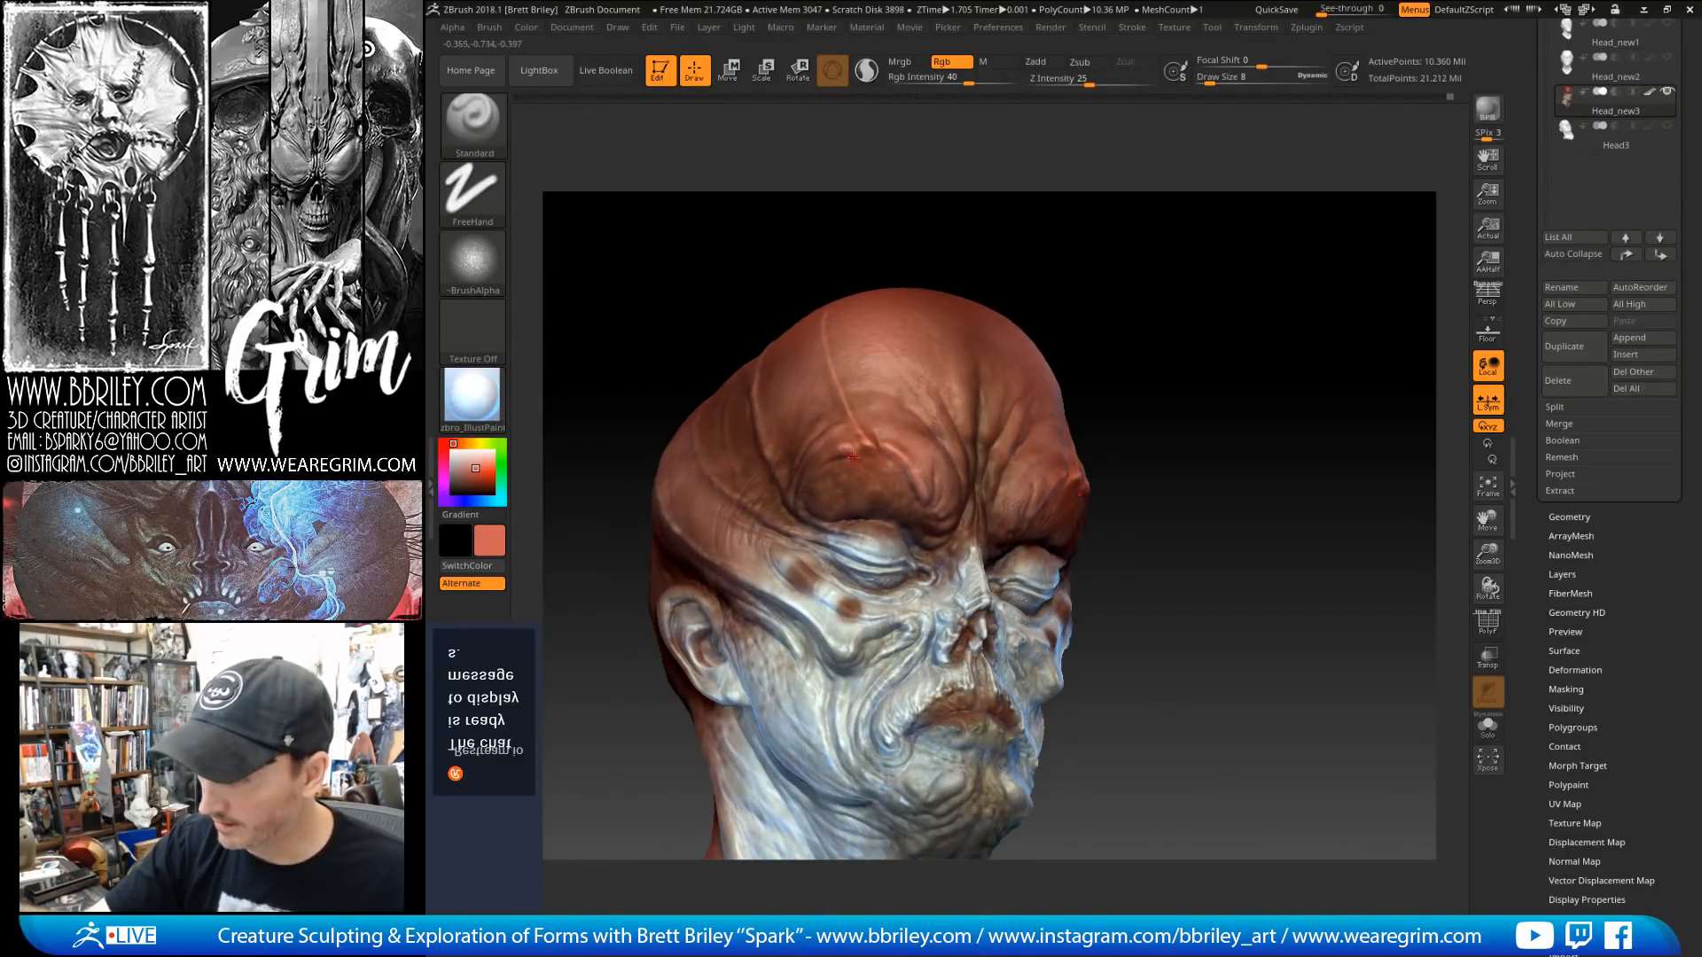
{"action": "key", "text": "bracketleft"}
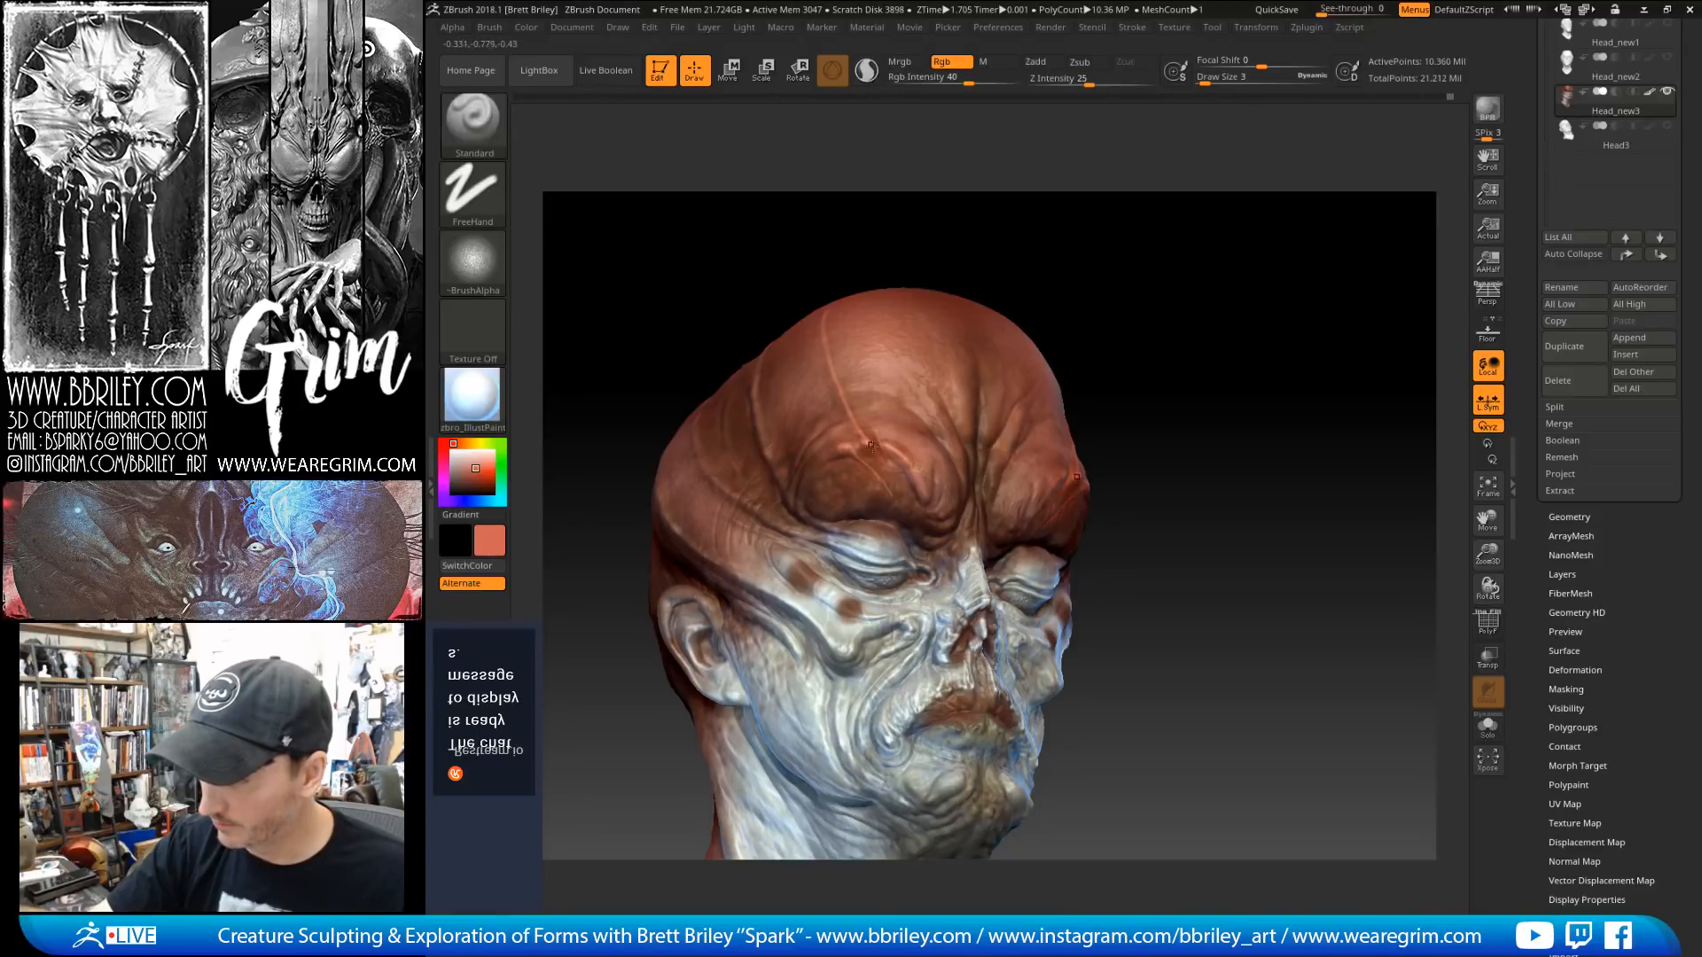
{"action": "key", "text": "shift"}
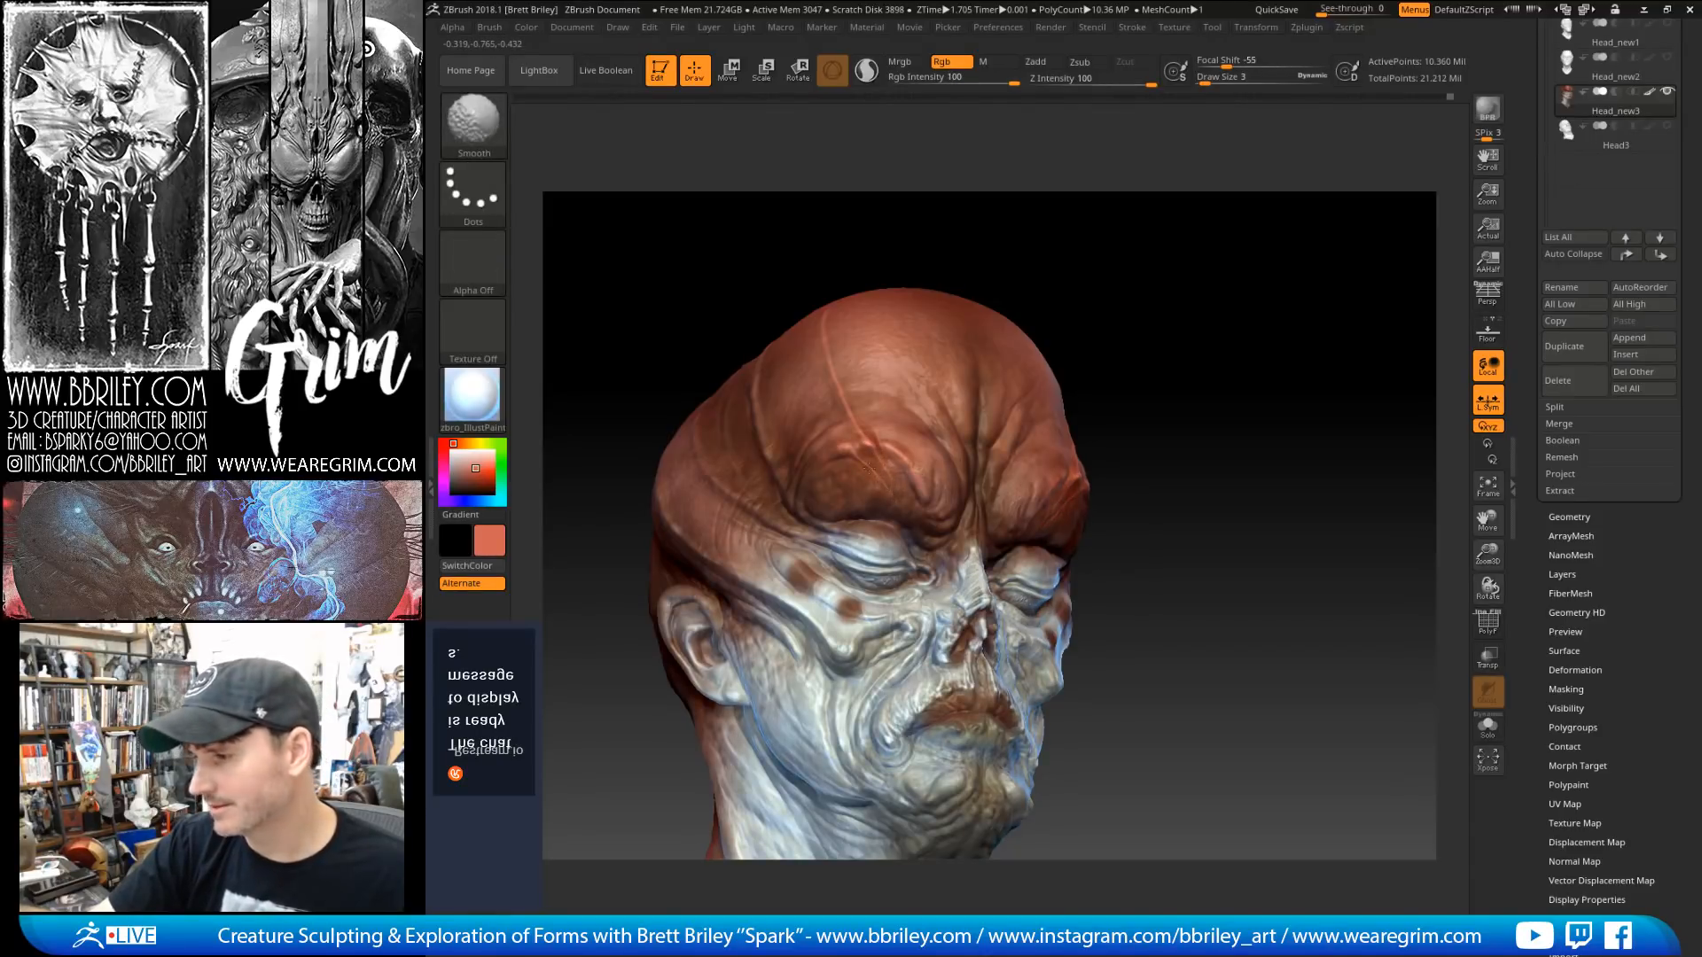
Step: Set the draw size to 4 and paint thin salmon lines along the wrinkles at the brow ridge's outer end, softening them with Smooth
{"action": "mouse_move", "coordinate": [1192, 241]}
{"action": "left_mouse_down"}
{"action": "mouse_move", "coordinate": [1125, 255]}
{"action": "mouse_move", "coordinate": [1145, 263]}
{"action": "mouse_move", "coordinate": [1077, 327]}
{"action": "left_mouse_up"}
{"action": "key", "text": "s"}
{"action": "left_click", "coordinate": [916, 457]}
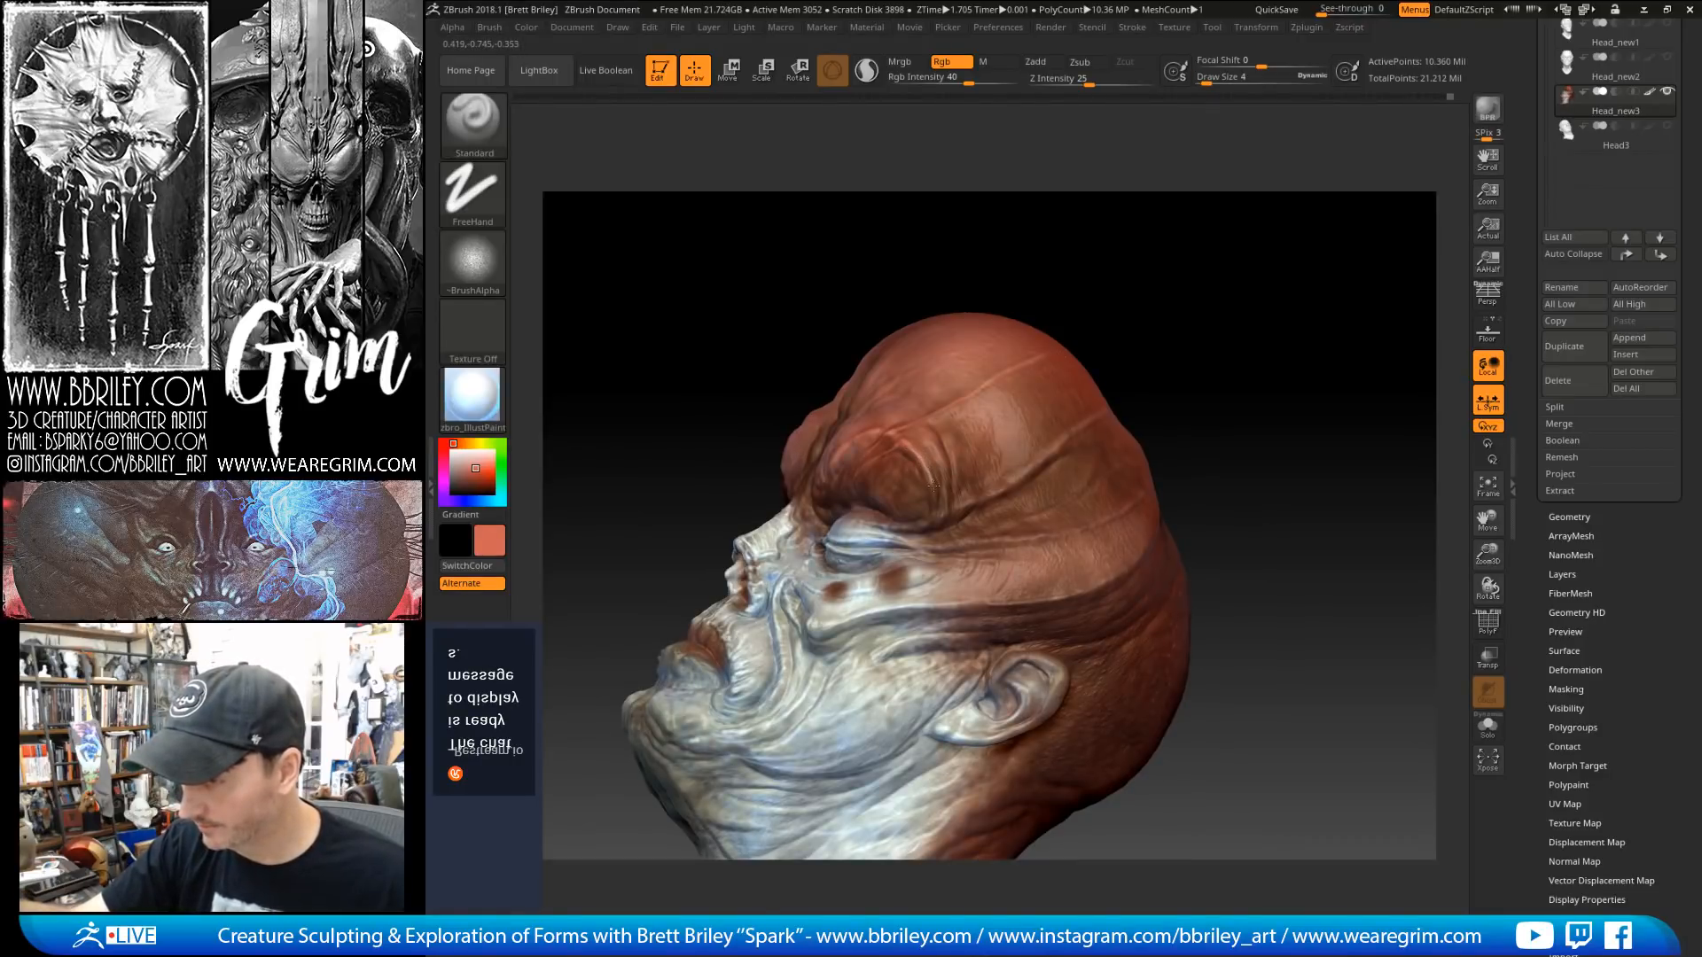
{"action": "key", "text": "shift"}
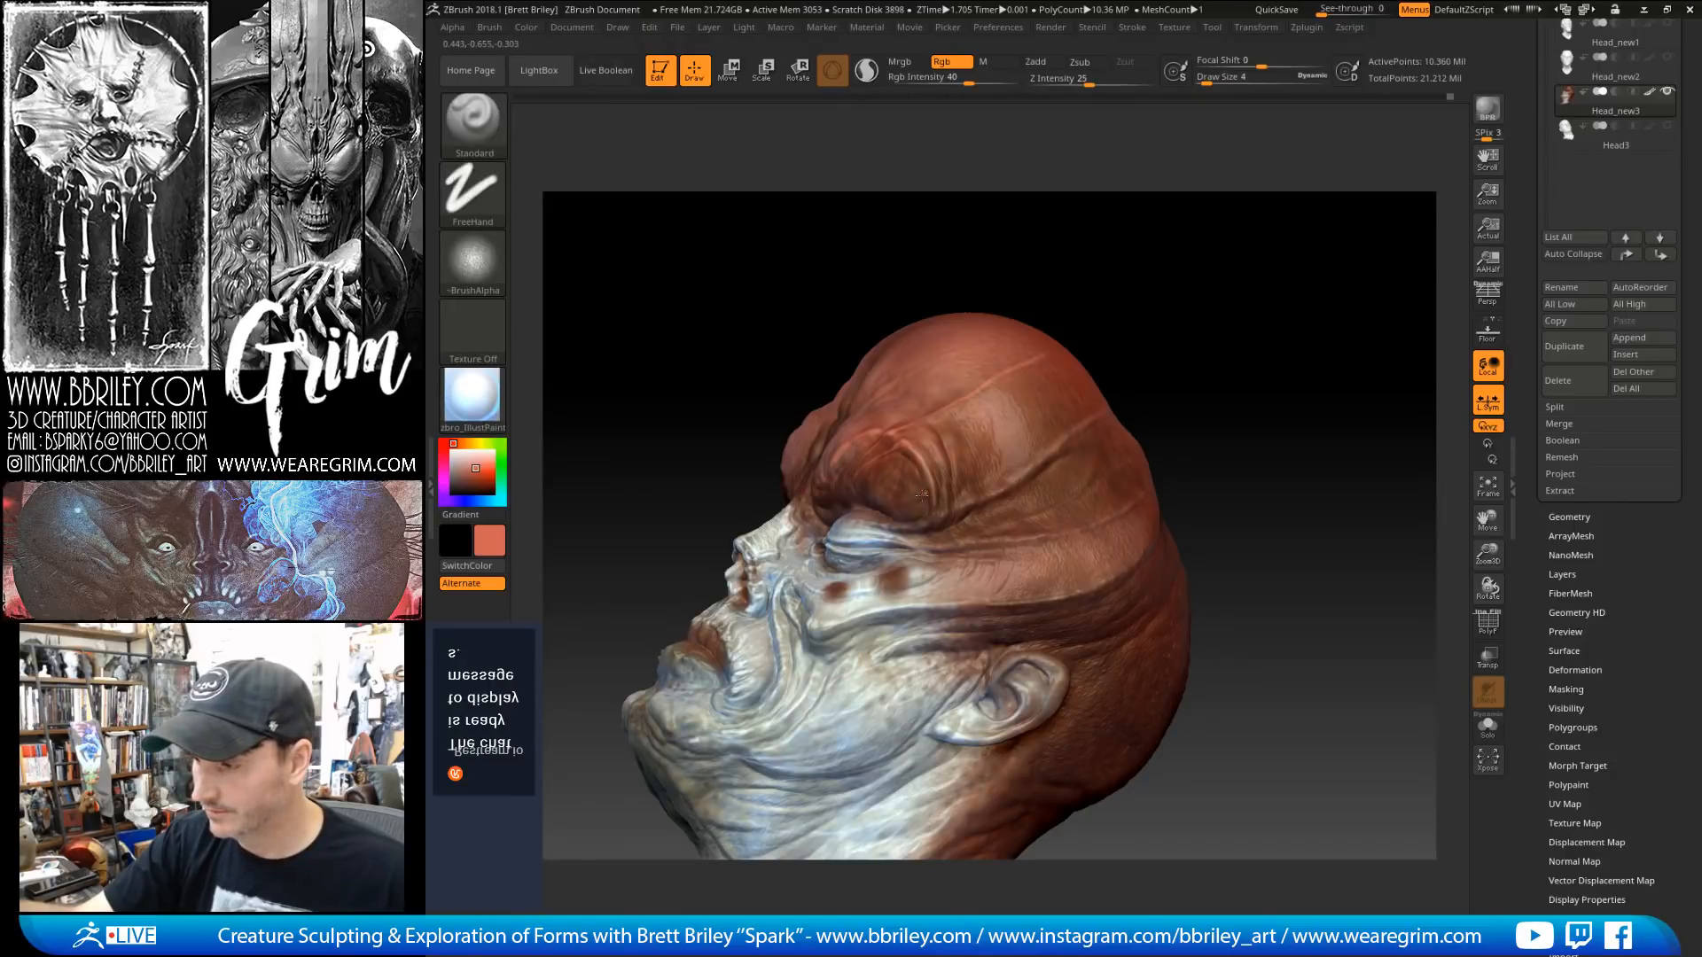
{"action": "right_click_drag", "start_coordinate": [877, 474], "coordinate": [922, 497]}
{"action": "key", "text": "shift"}
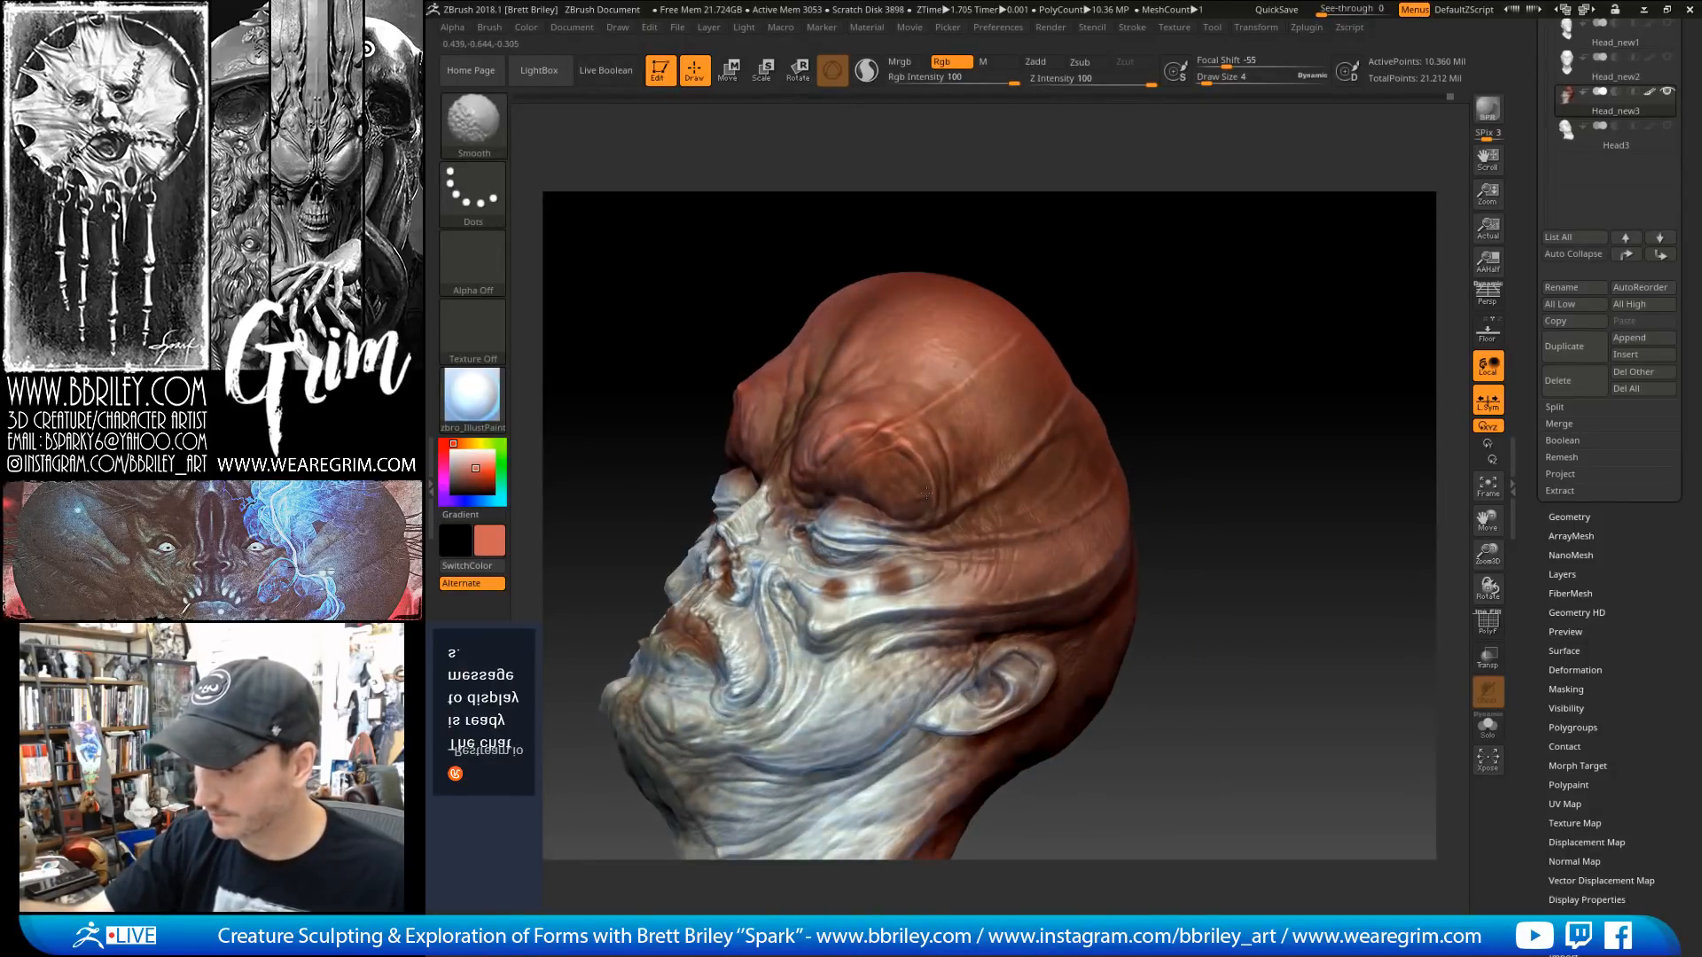
Step: Paint salmon highlights on the curved wrinkles just above the brow ridge and blend them with Smooth
{"action": "mouse_move", "coordinate": [1041, 198]}
{"action": "left_mouse_down"}
{"action": "mouse_move", "coordinate": [1120, 228]}
{"action": "mouse_move", "coordinate": [971, 224]}
{"action": "mouse_move", "coordinate": [1033, 233]}
{"action": "left_mouse_up"}
{"action": "key", "text": "shift"}
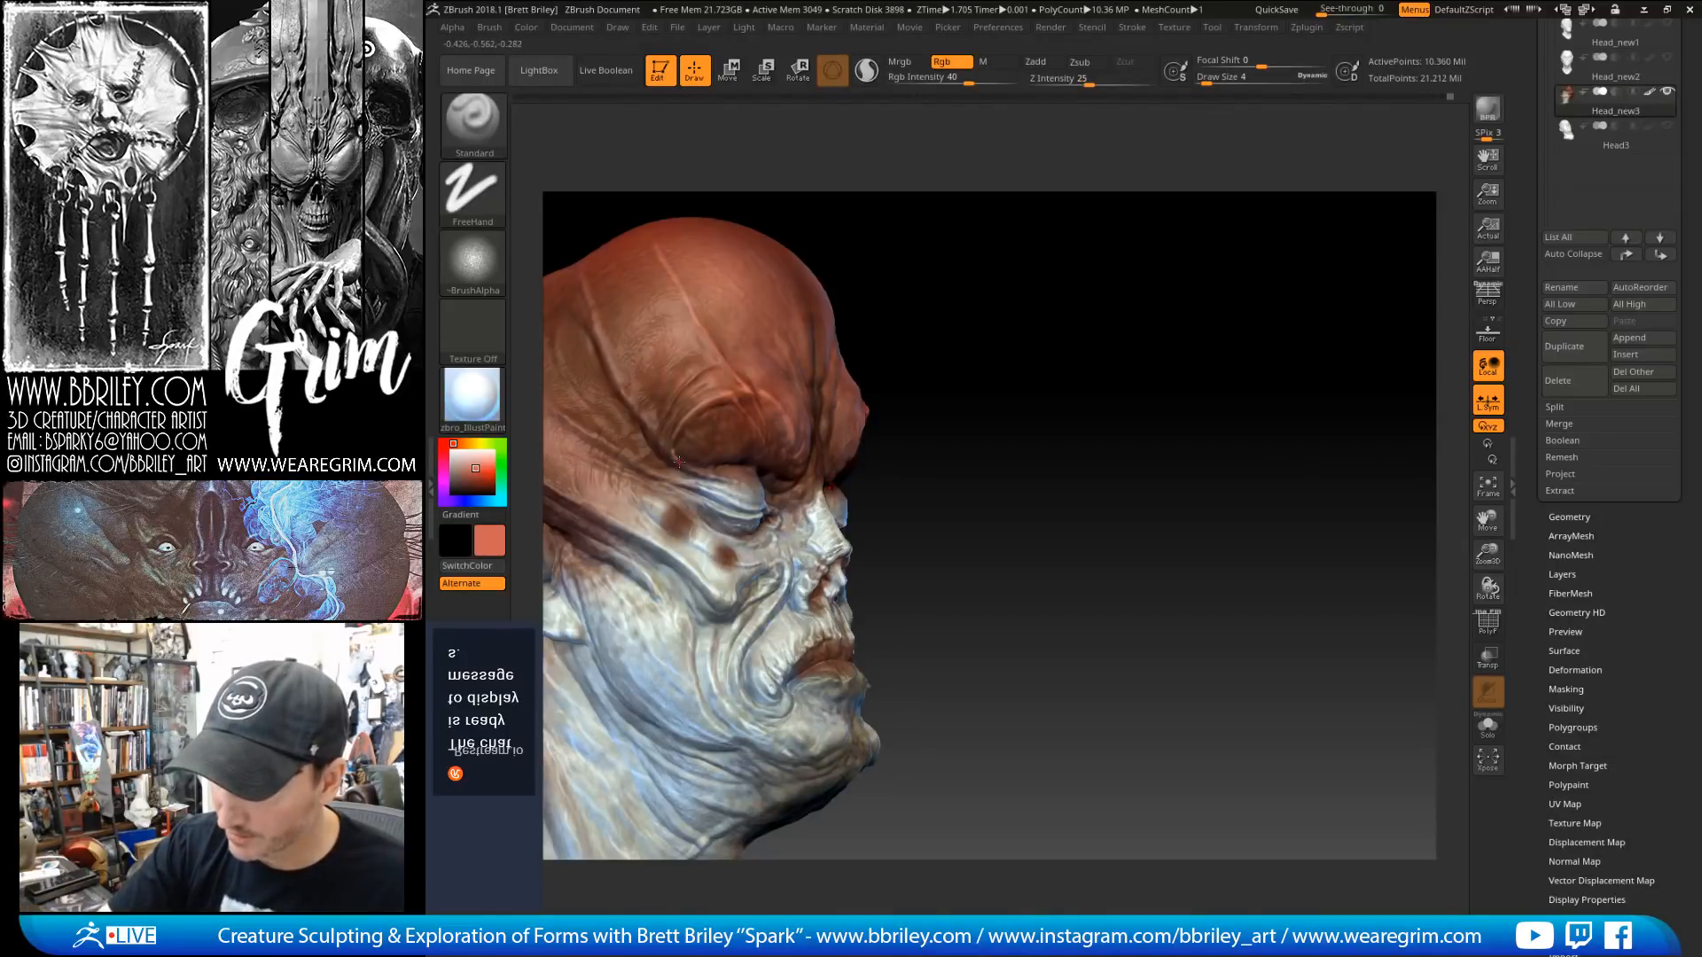
{"action": "key", "text": "shift"}
{"action": "left_click_drag", "start_coordinate": [671, 442], "coordinate": [667, 449], "text": "shift"}
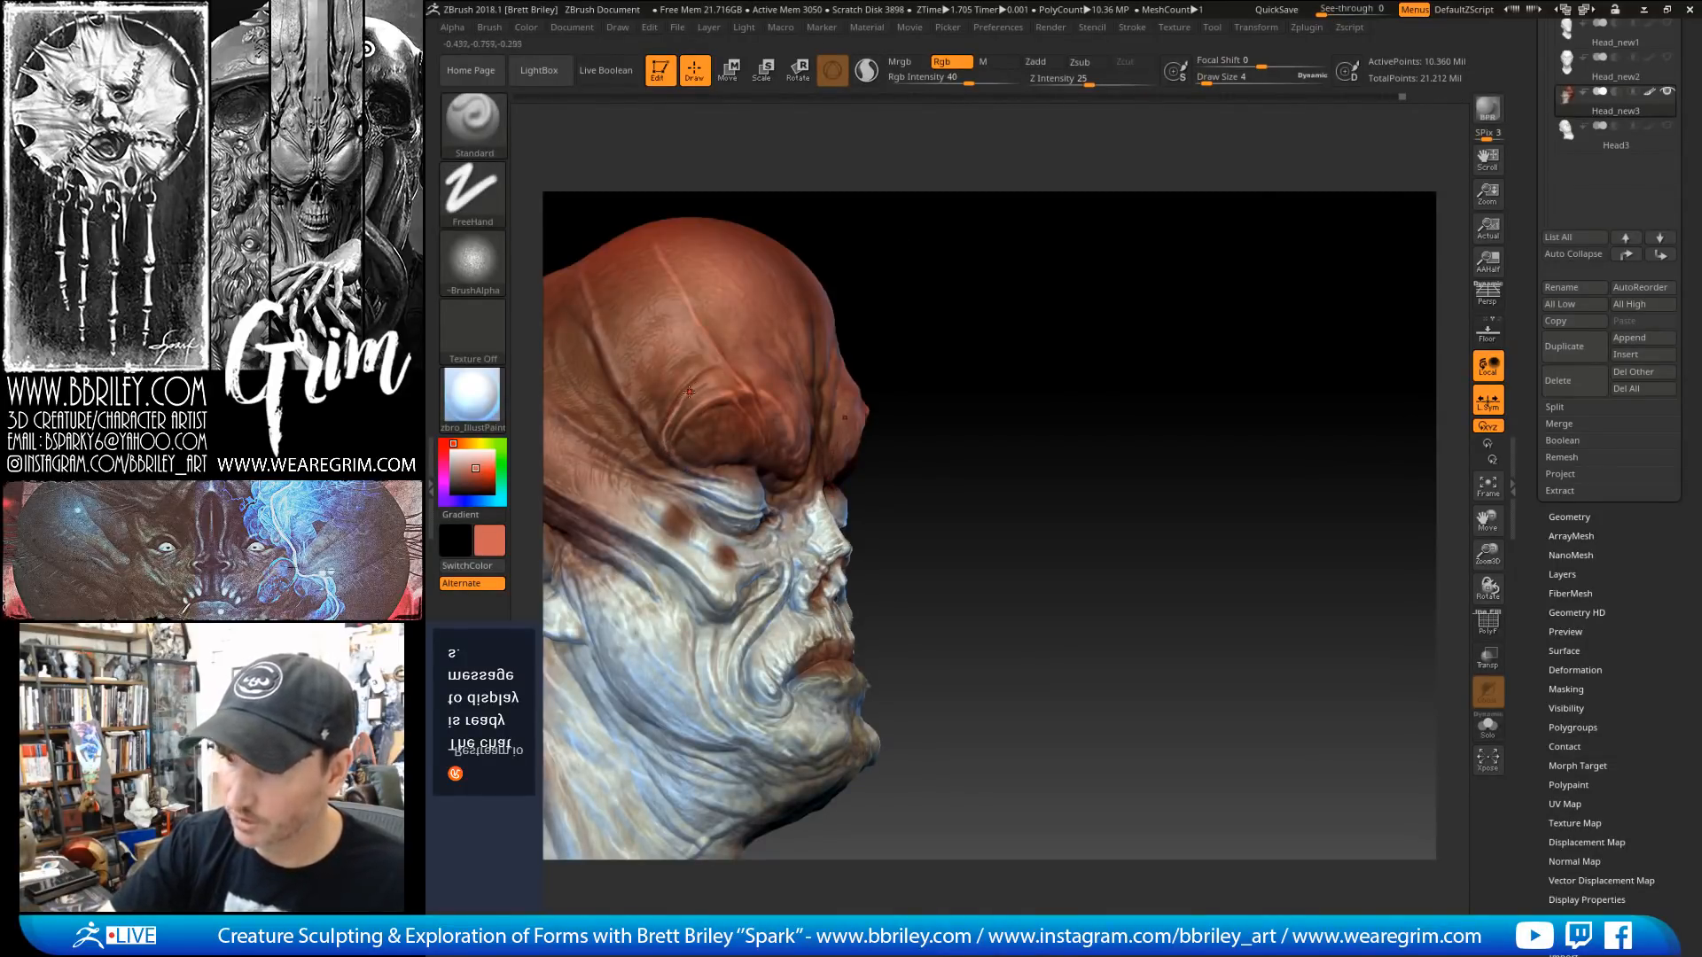
{"action": "key", "text": "shift"}
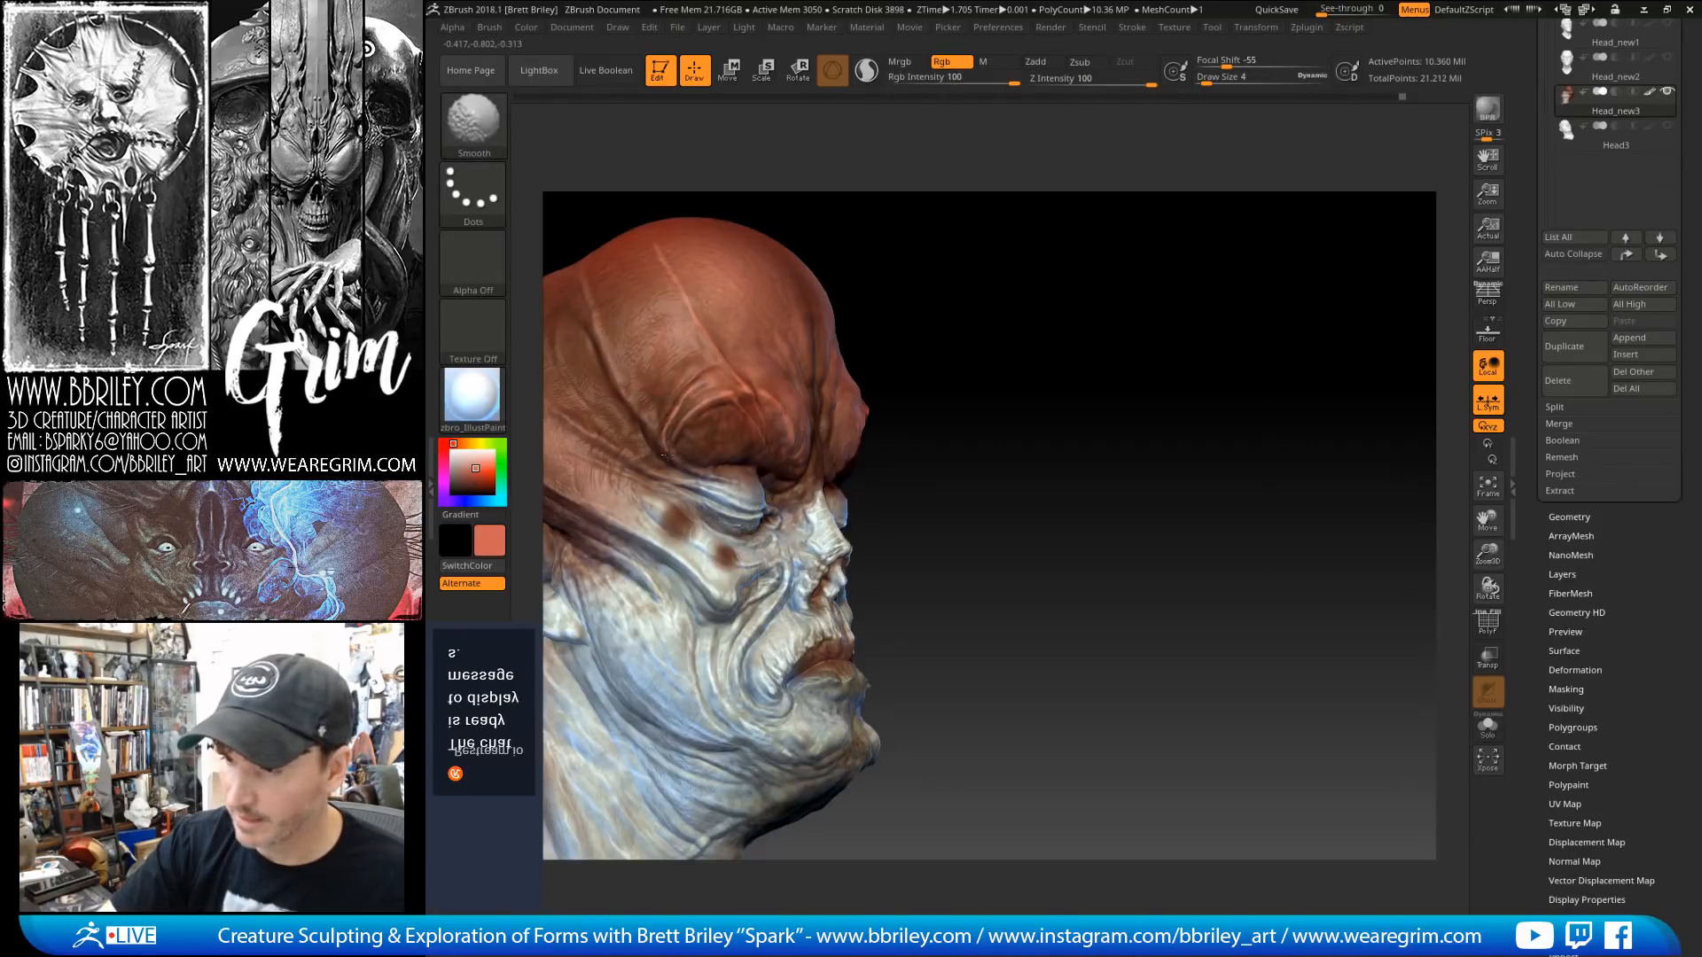
Step: Paint a second thin salmon vein from the outer brow up the side of the scalp, softening it with Smooth at draw size 10
{"action": "mouse_move", "coordinate": [1033, 293]}
{"action": "left_mouse_down", "text": "alt"}
{"action": "mouse_move", "coordinate": [1155, 380]}
{"action": "mouse_move", "coordinate": [1078, 349]}
{"action": "left_mouse_up", "text": "alt"}
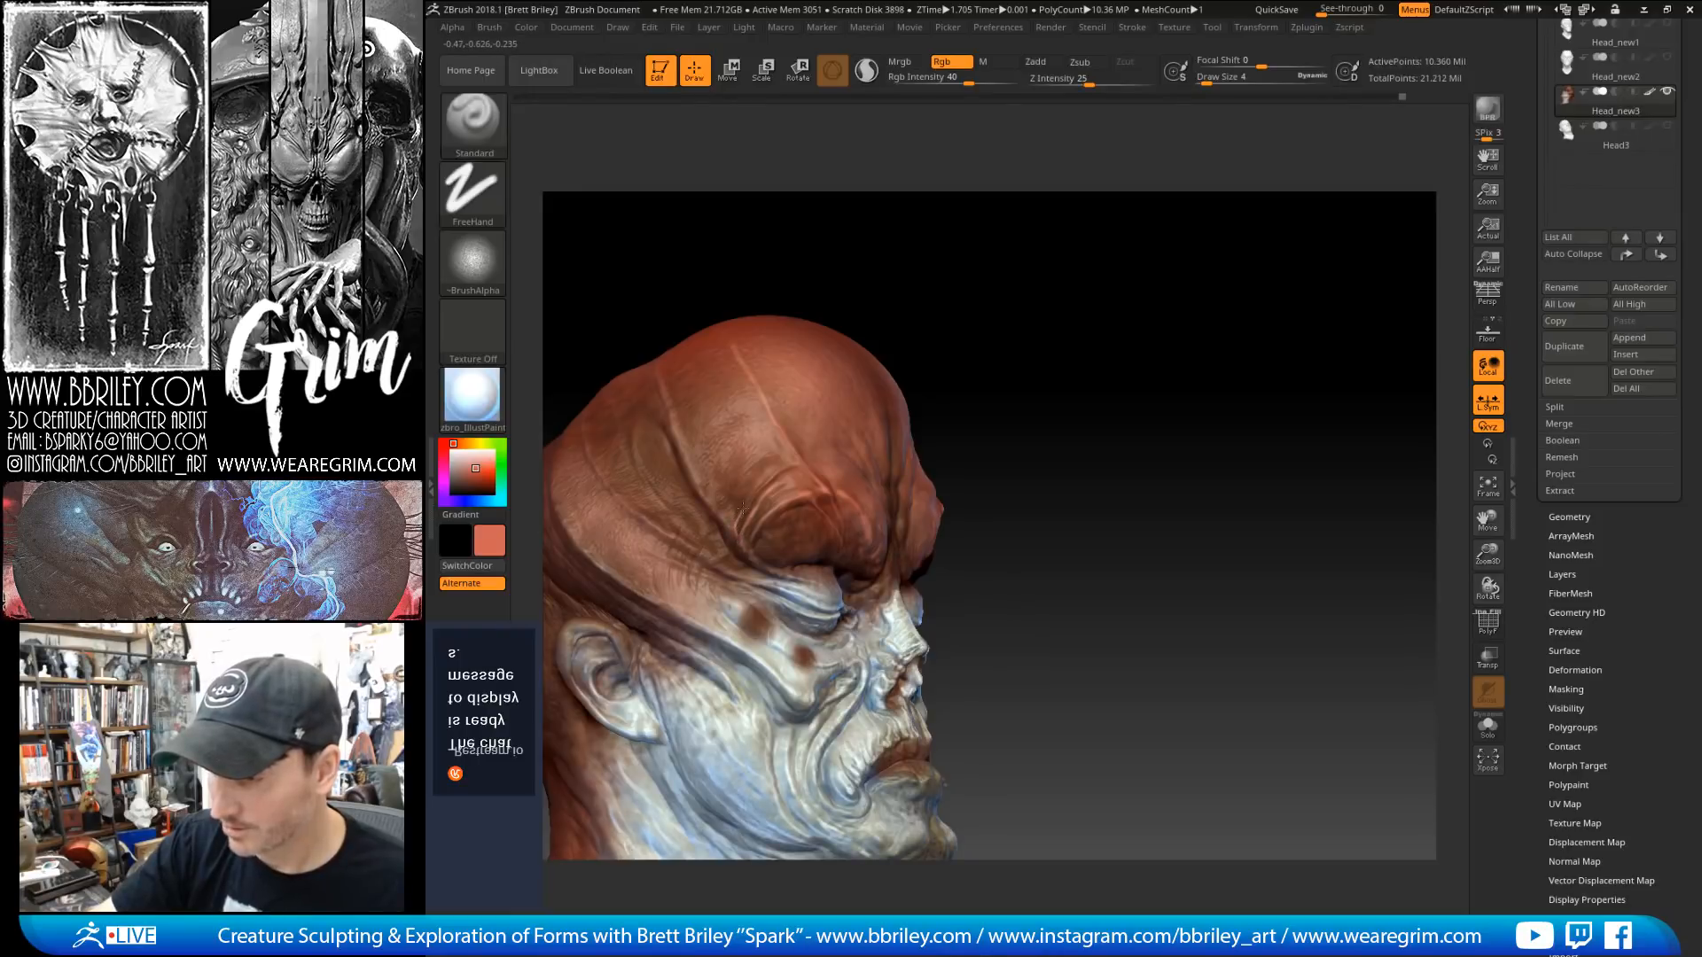
{"action": "key", "text": "shift"}
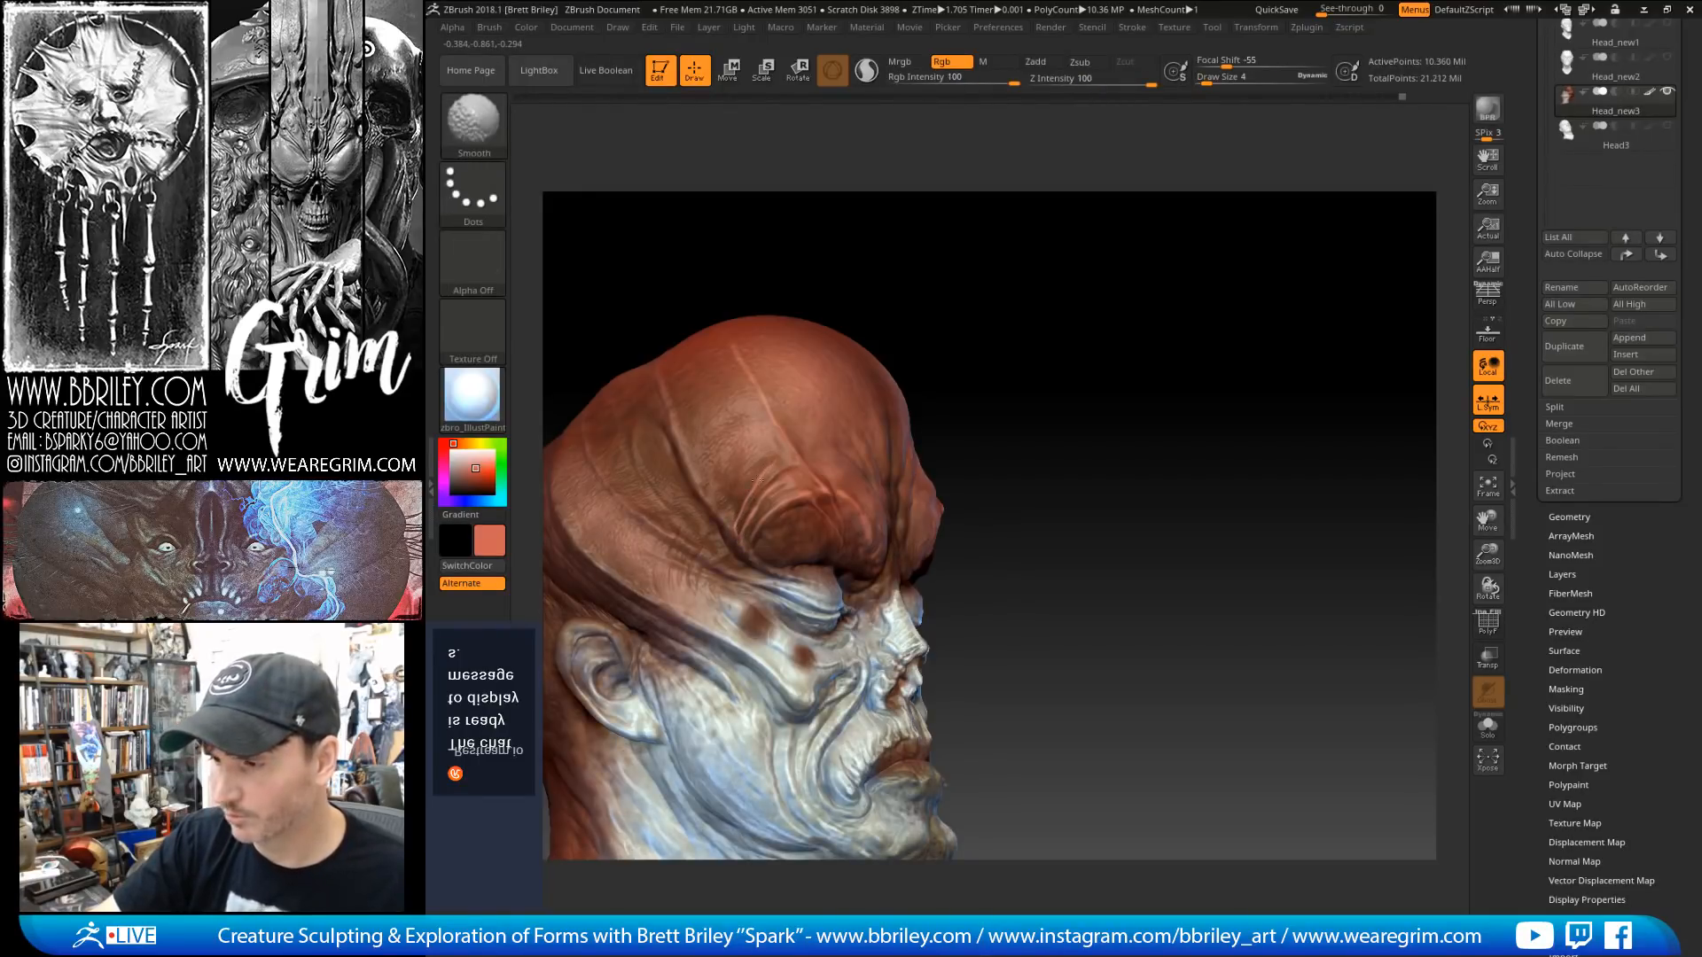
{"action": "left_click_drag", "start_coordinate": [741, 543], "coordinate": [718, 514]}
{"action": "key", "text": "shift"}
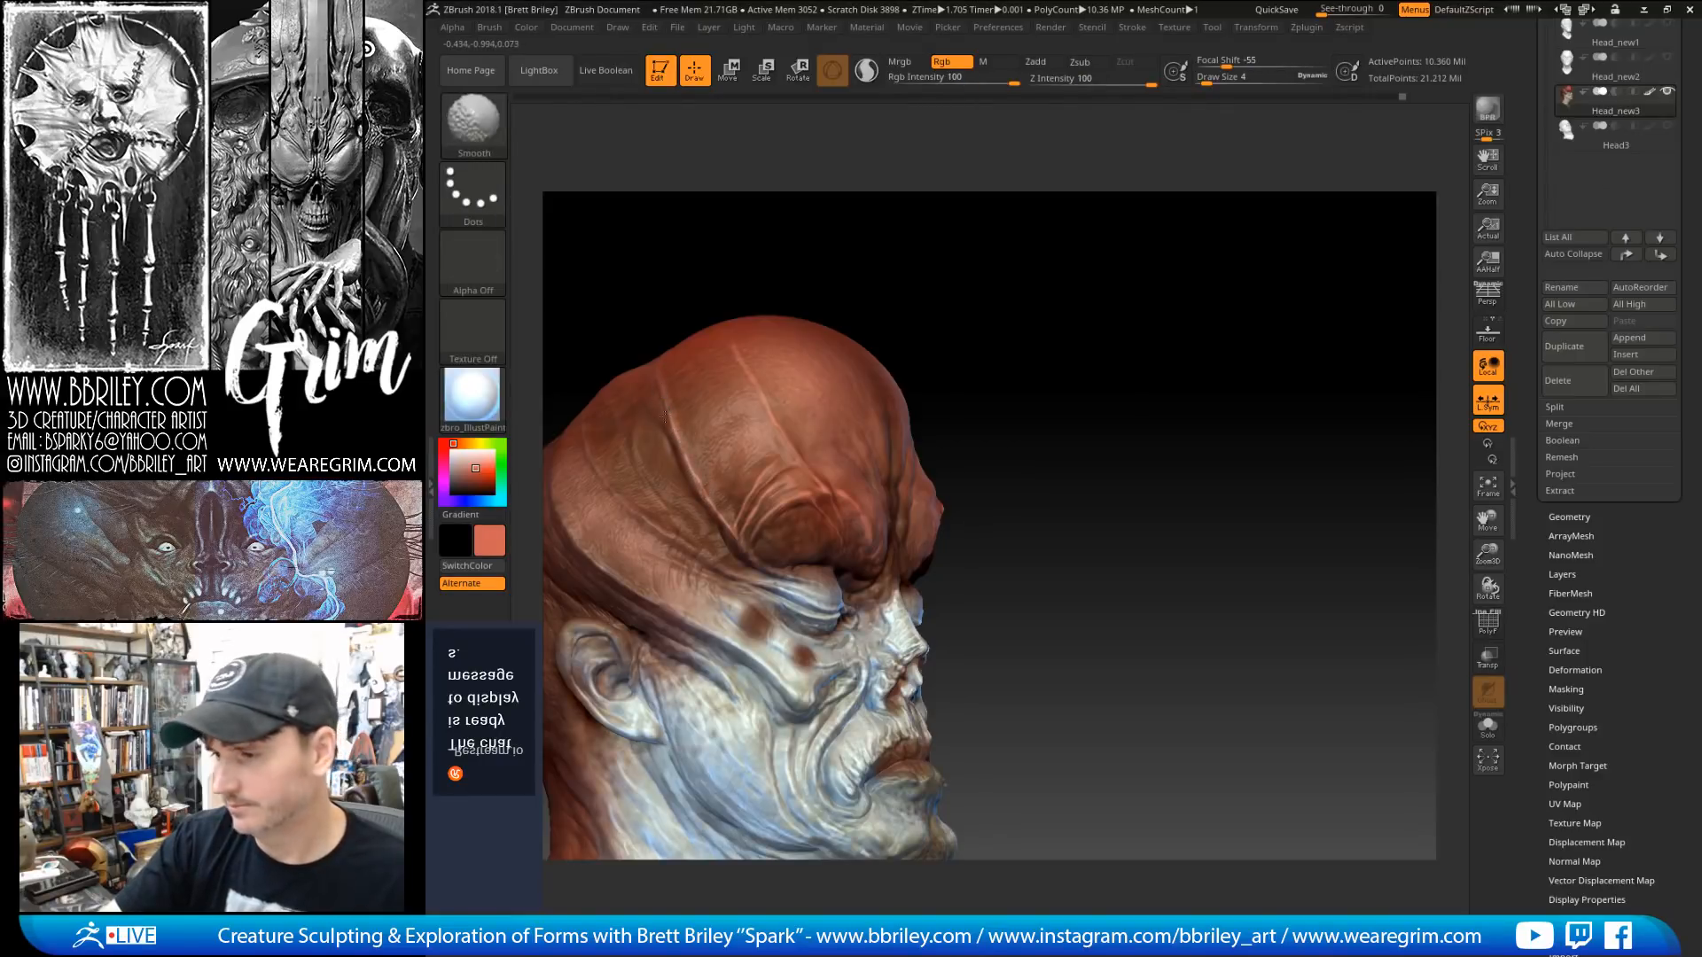
{"action": "key", "text": "s"}
{"action": "left_click_drag", "start_coordinate": [724, 525], "coordinate": [729, 525]}
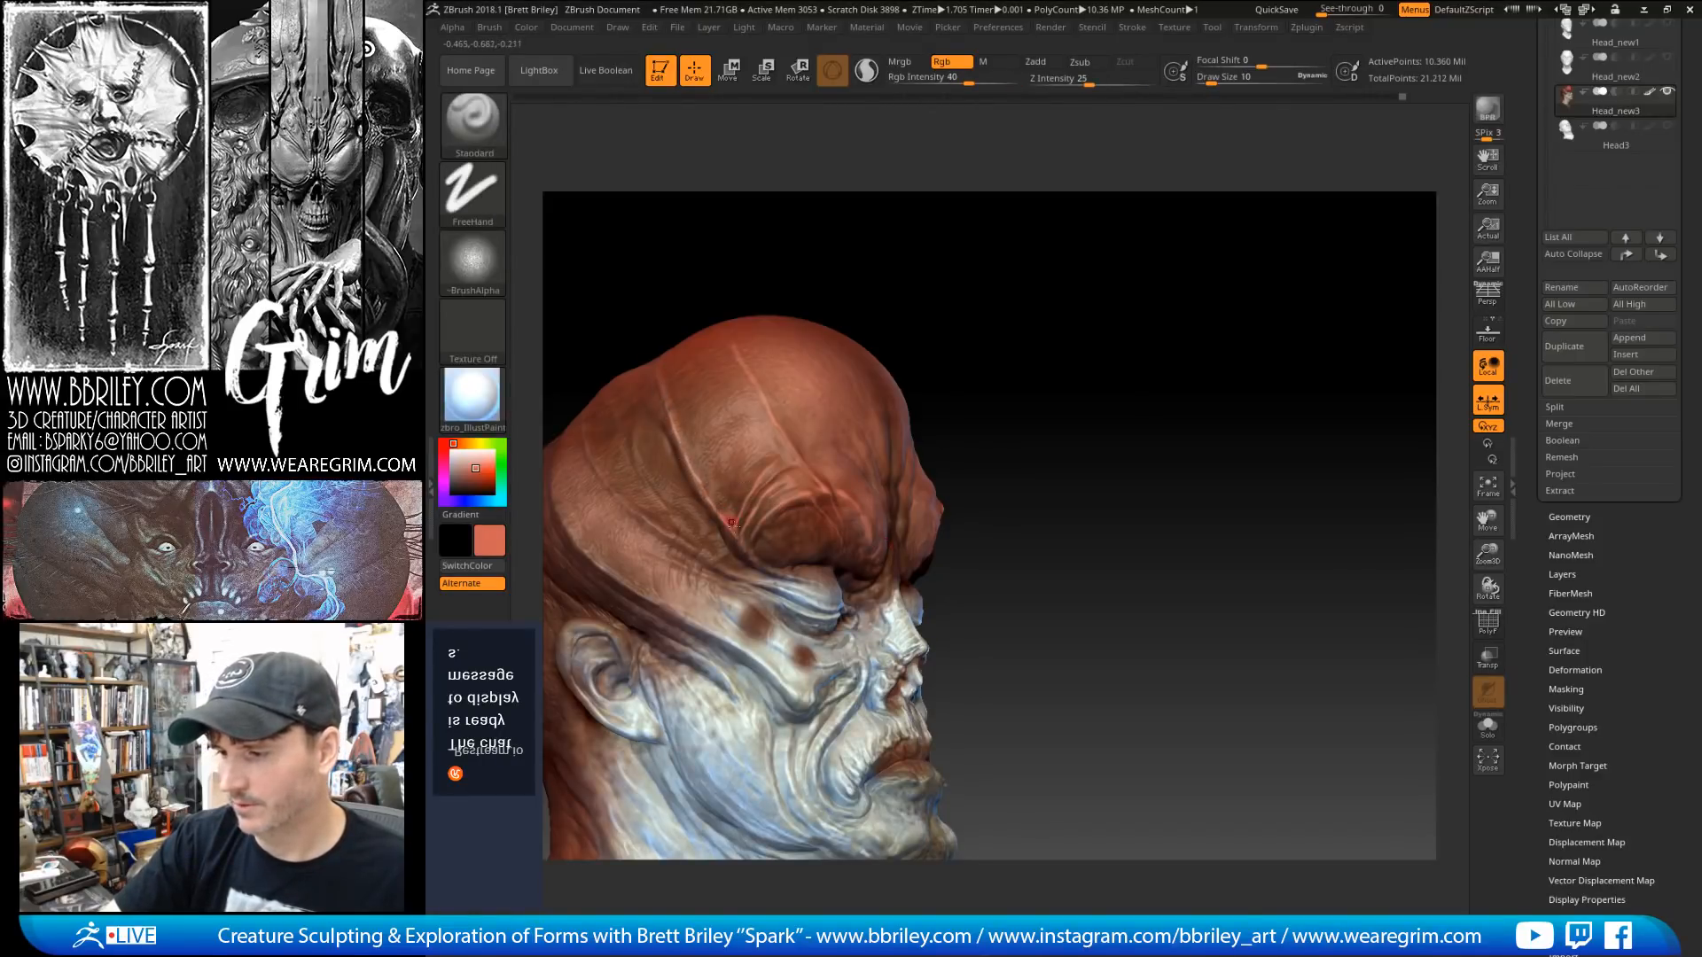
{"action": "key", "text": "shift"}
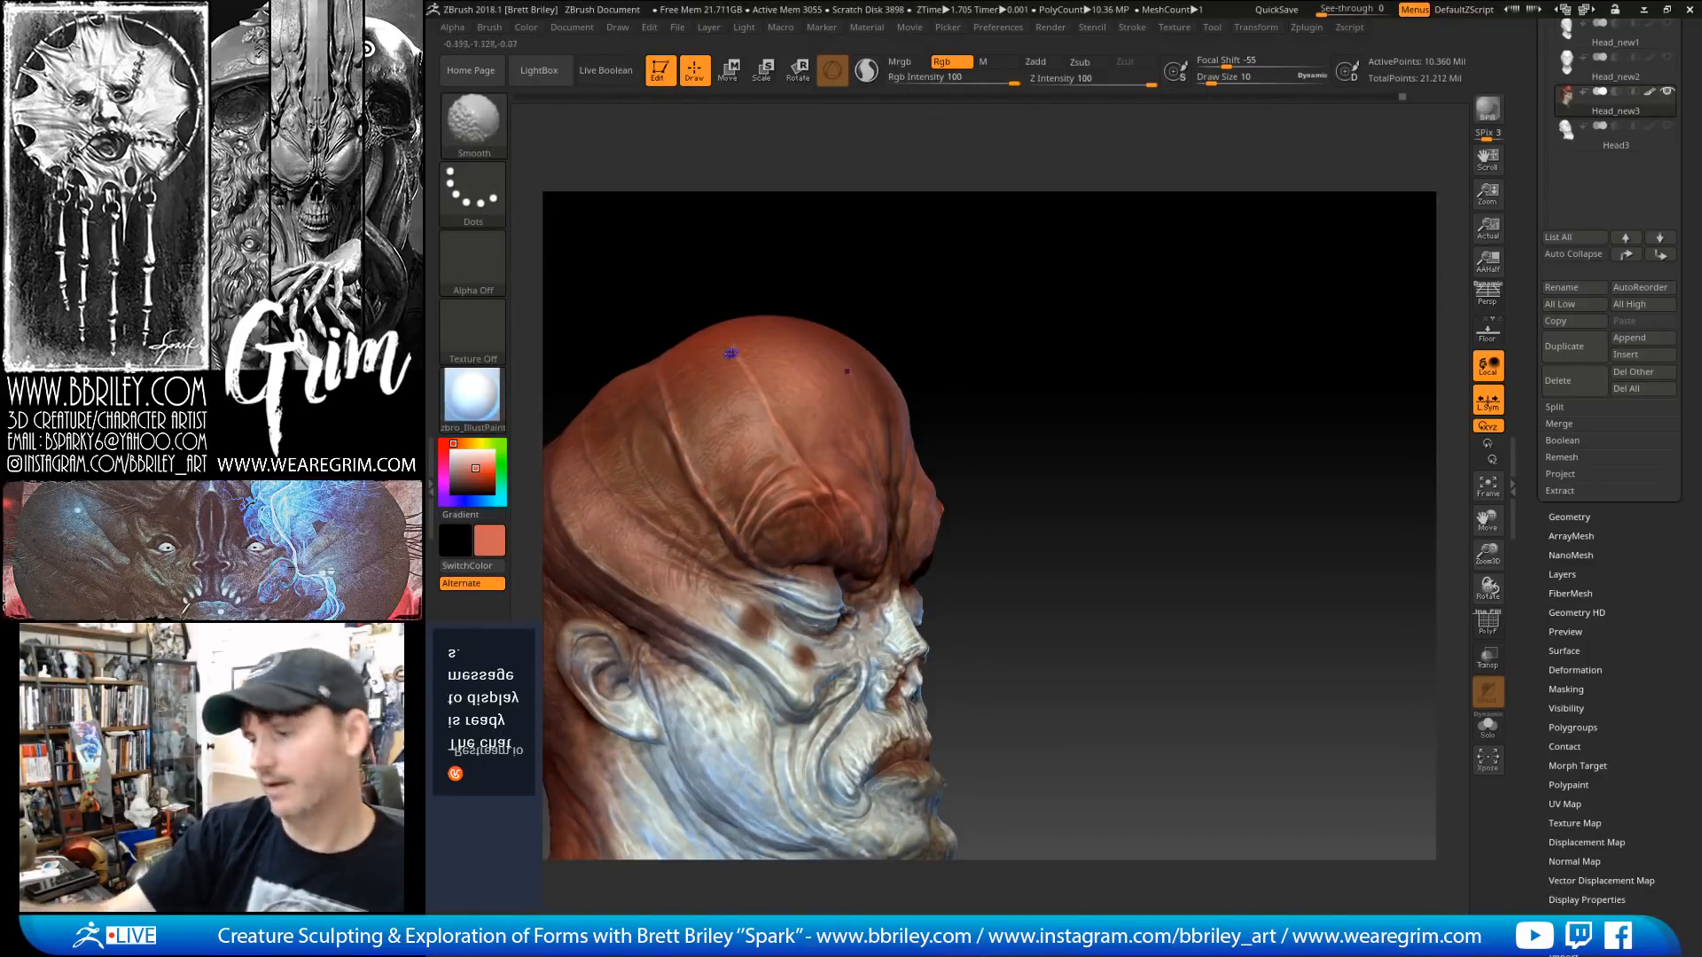
Step: Set the draw size to 4, then 3, and refine the fine salmon lines around the outer brow, blending them with Smooth
{"action": "left_click_drag", "start_coordinate": [1020, 266], "coordinate": [904, 323], "text": "alt"}
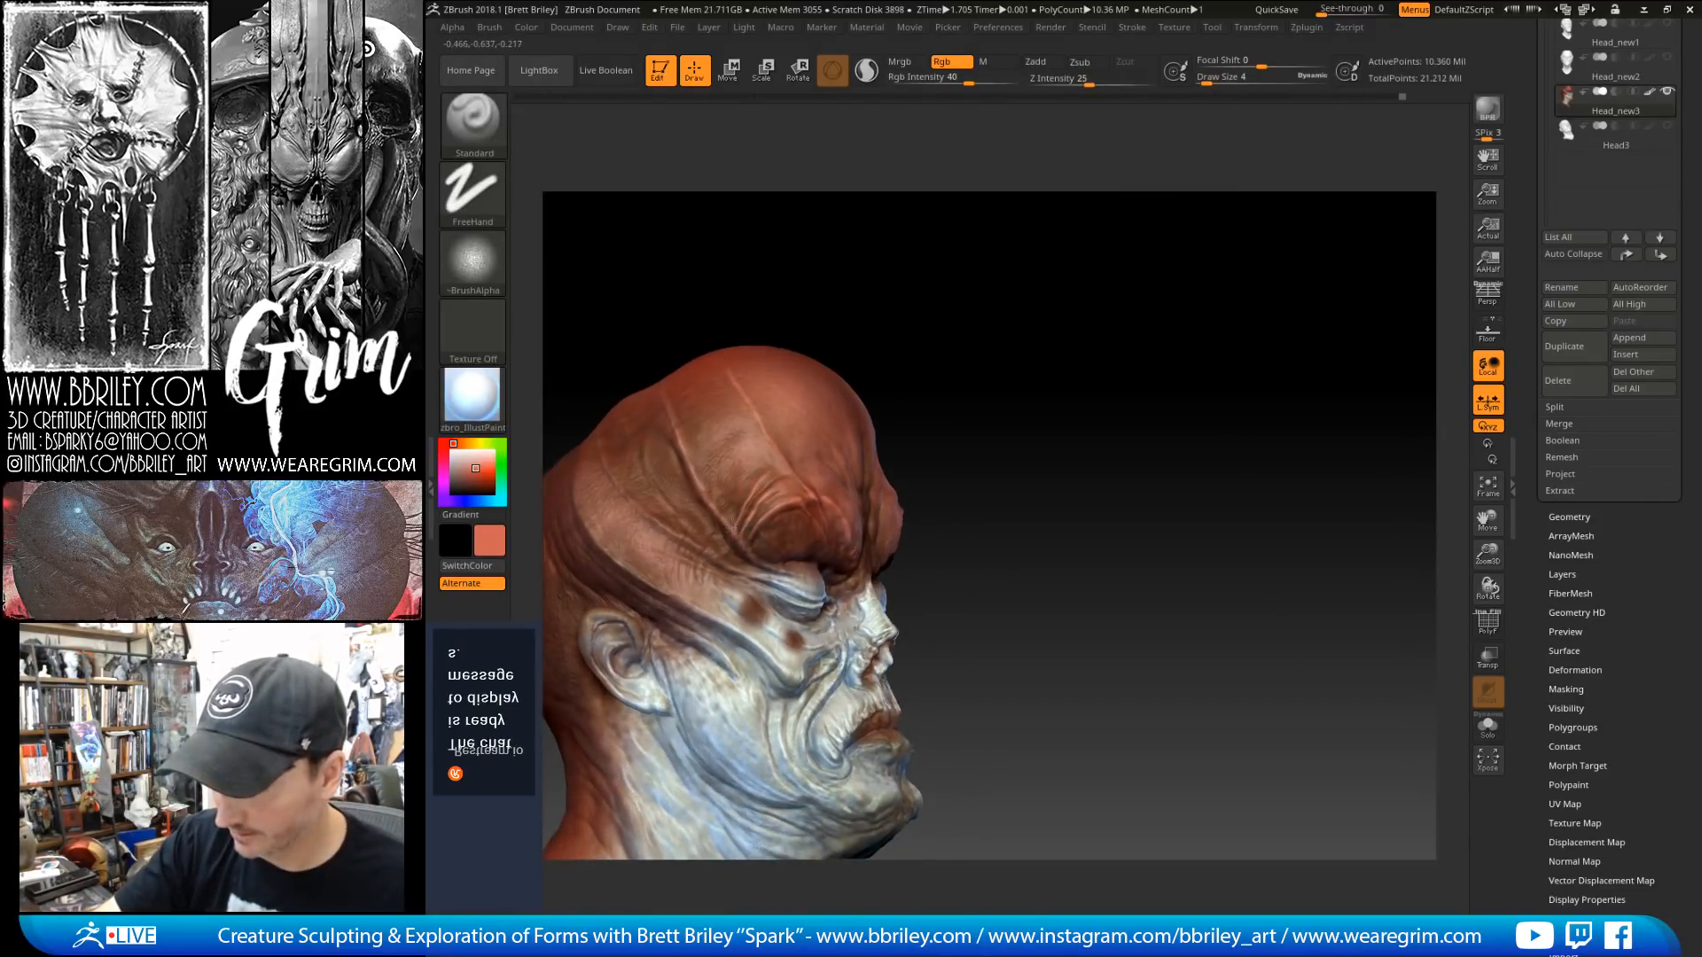
{"action": "key", "text": "shift"}
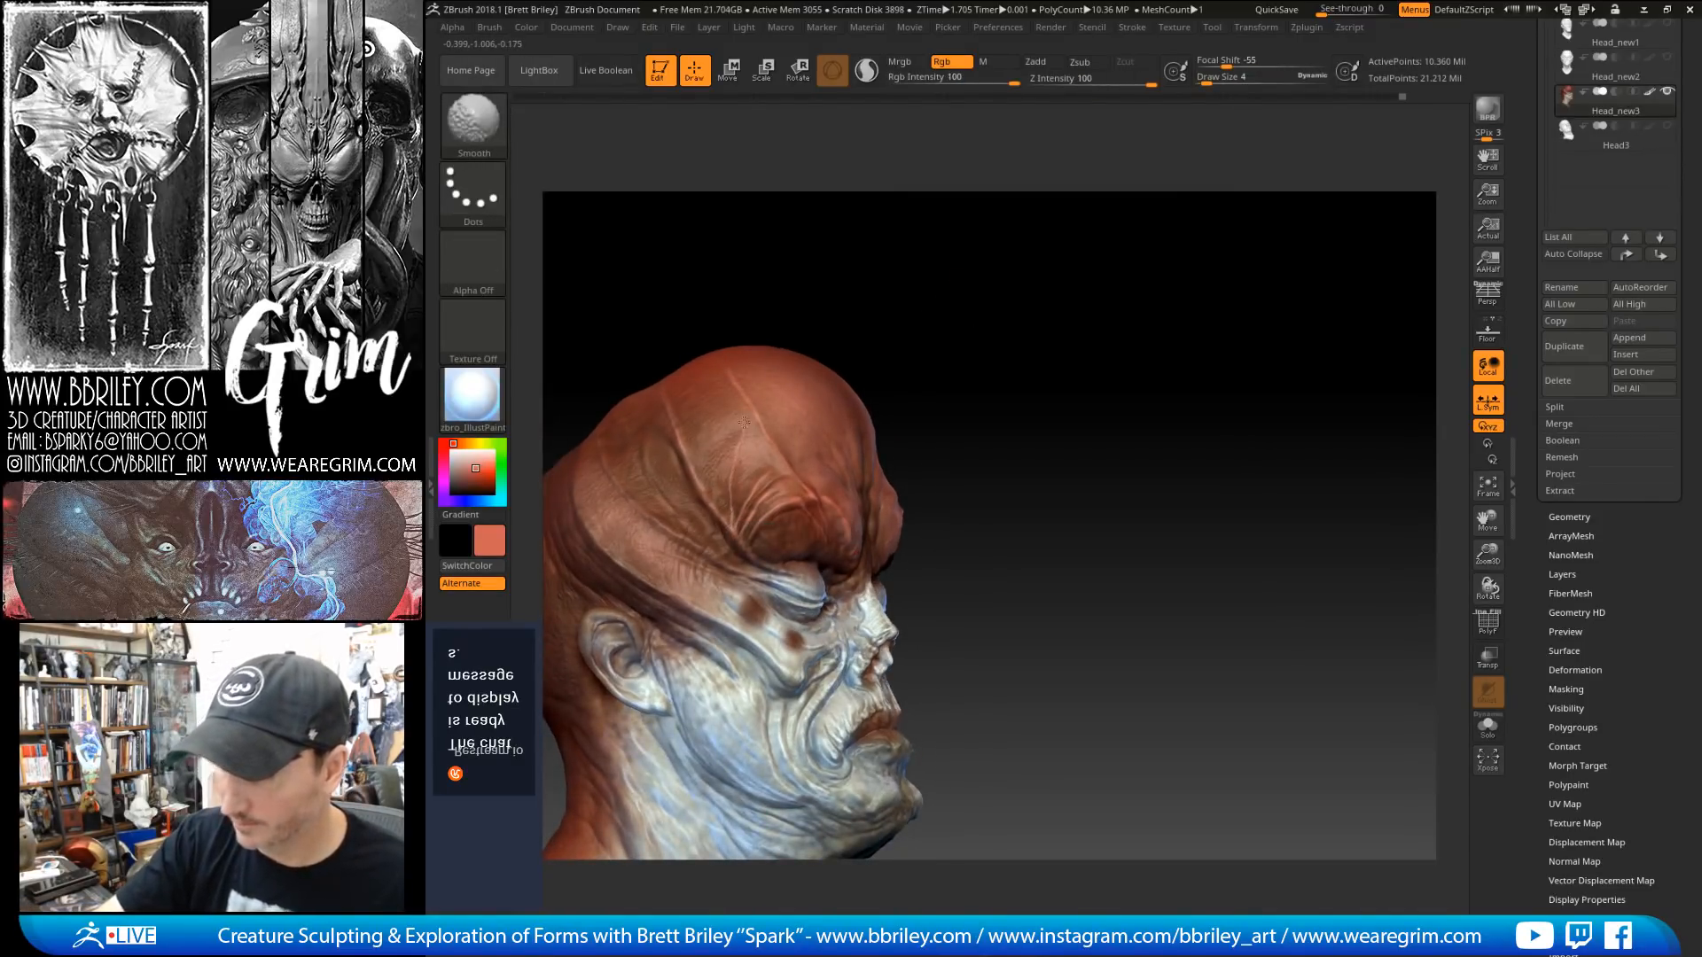
{"action": "mouse_move", "coordinate": [952, 257]}
{"action": "left_mouse_down"}
{"action": "mouse_move", "coordinate": [822, 298]}
{"action": "mouse_move", "coordinate": [817, 282]}
{"action": "left_mouse_up"}
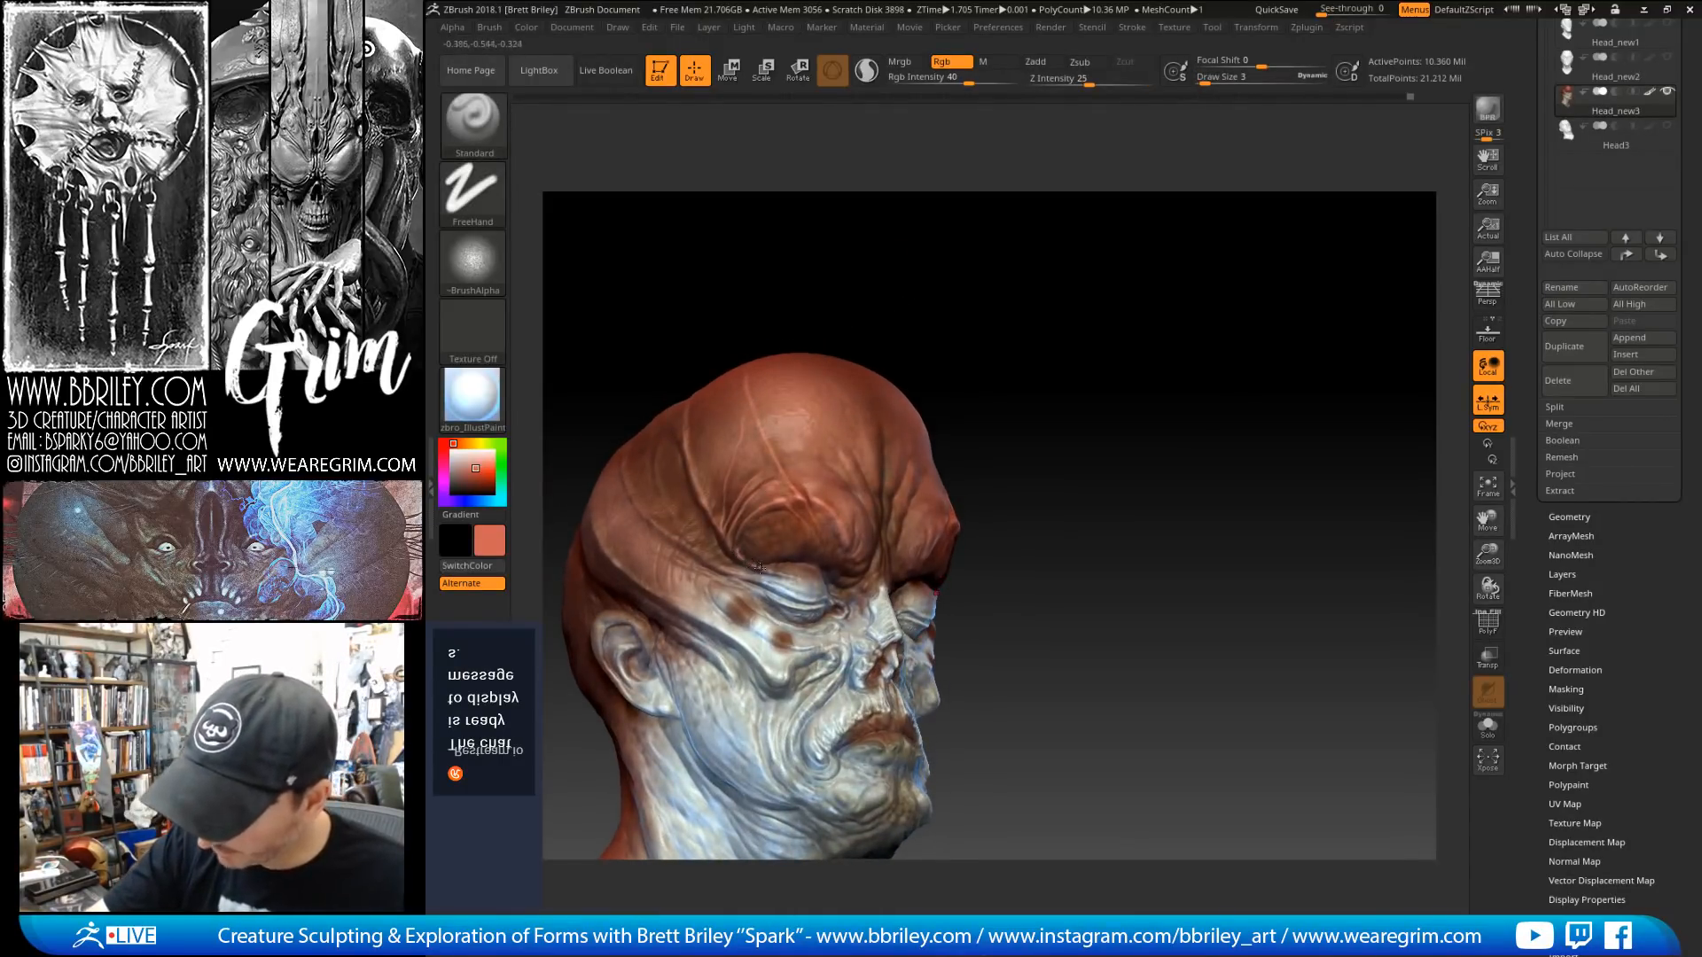
Step: Choose a more saturated orange-red and paint thin veins across the temple and side of the scalp, softening them with Smooth
{"action": "left_click", "coordinate": [478, 472]}
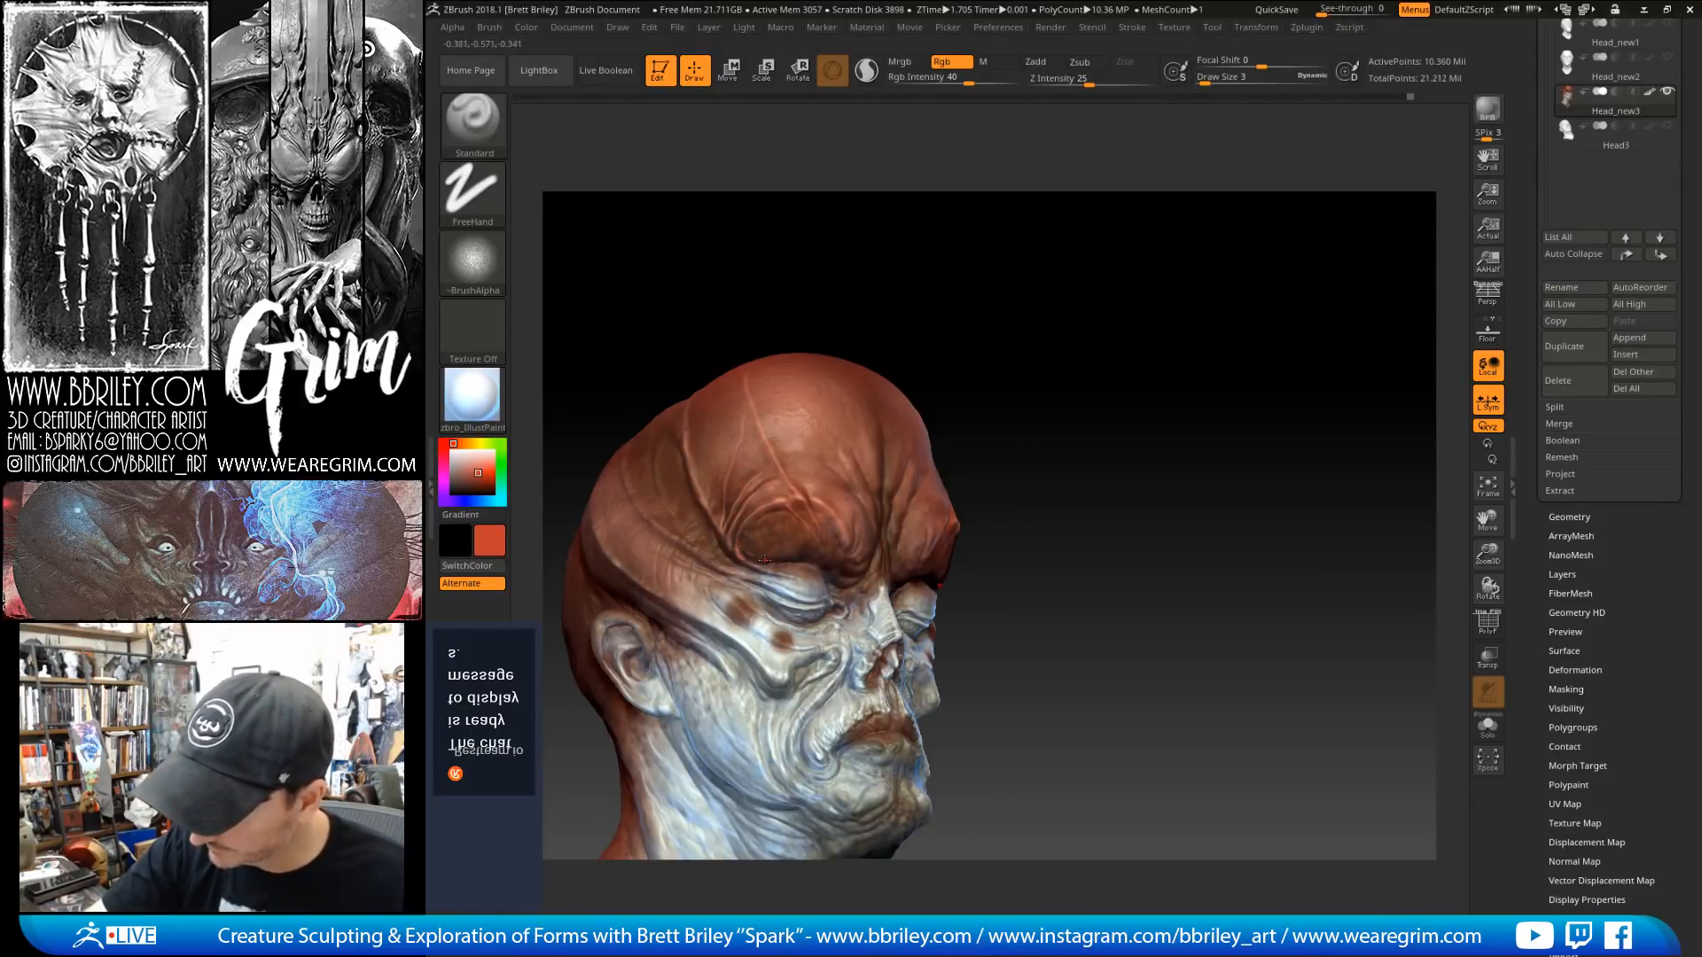
{"action": "key", "text": "shift"}
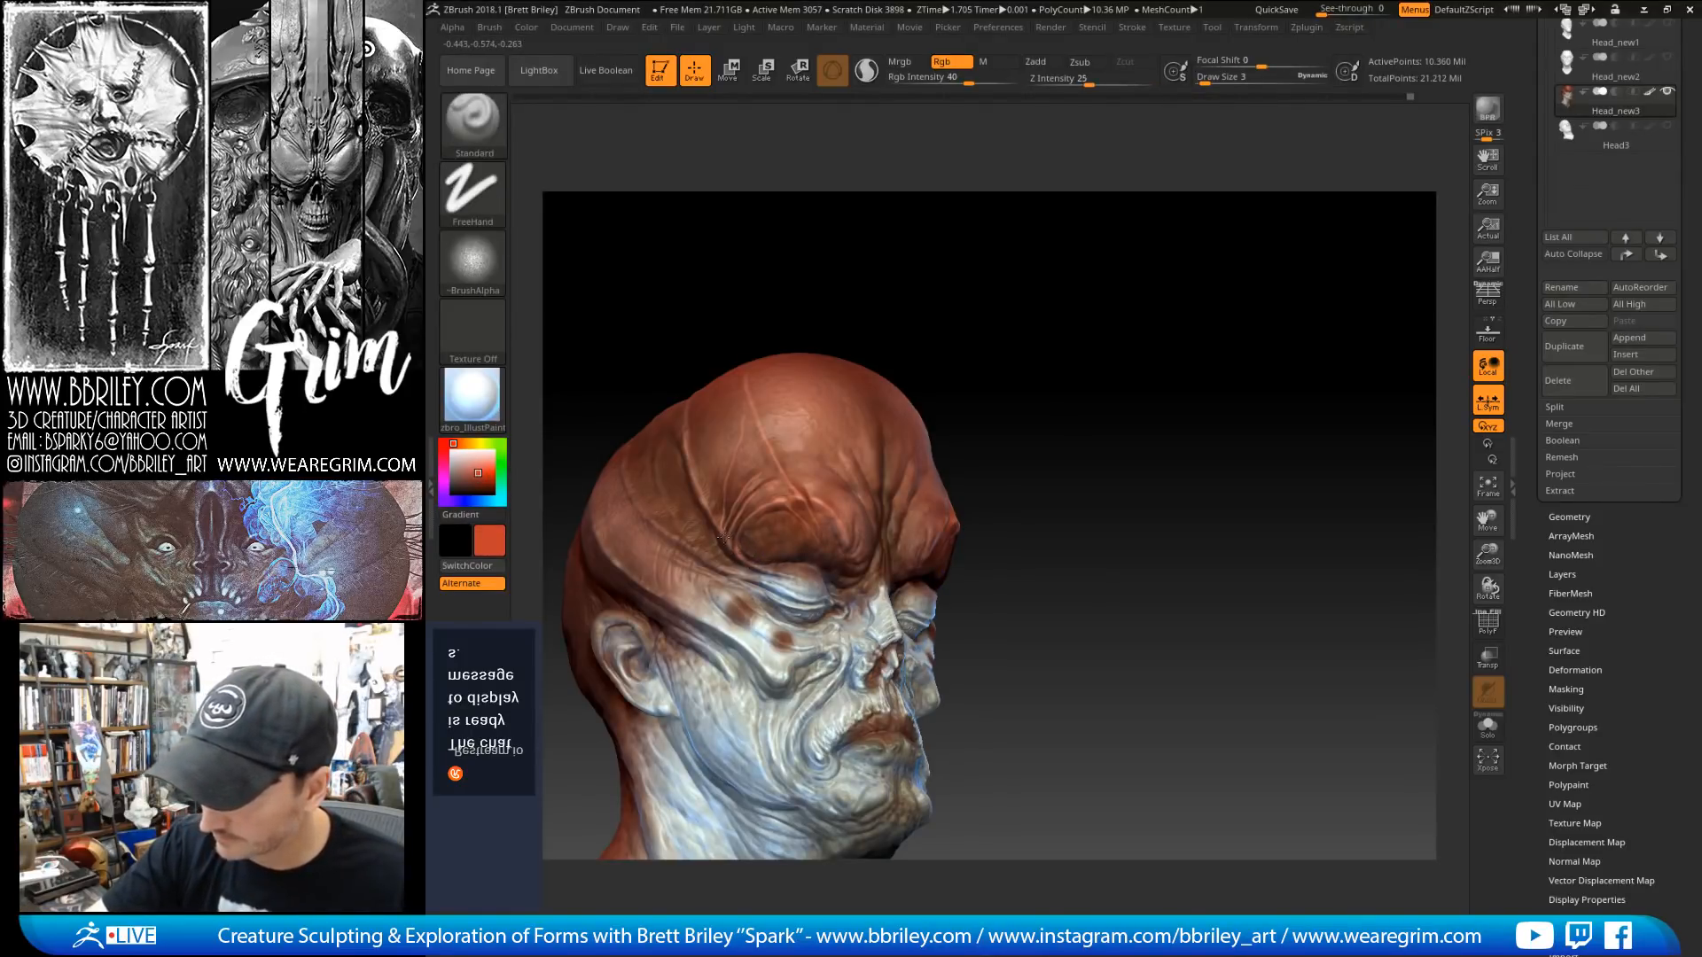
{"action": "left_click_drag", "start_coordinate": [714, 368], "coordinate": [632, 437]}
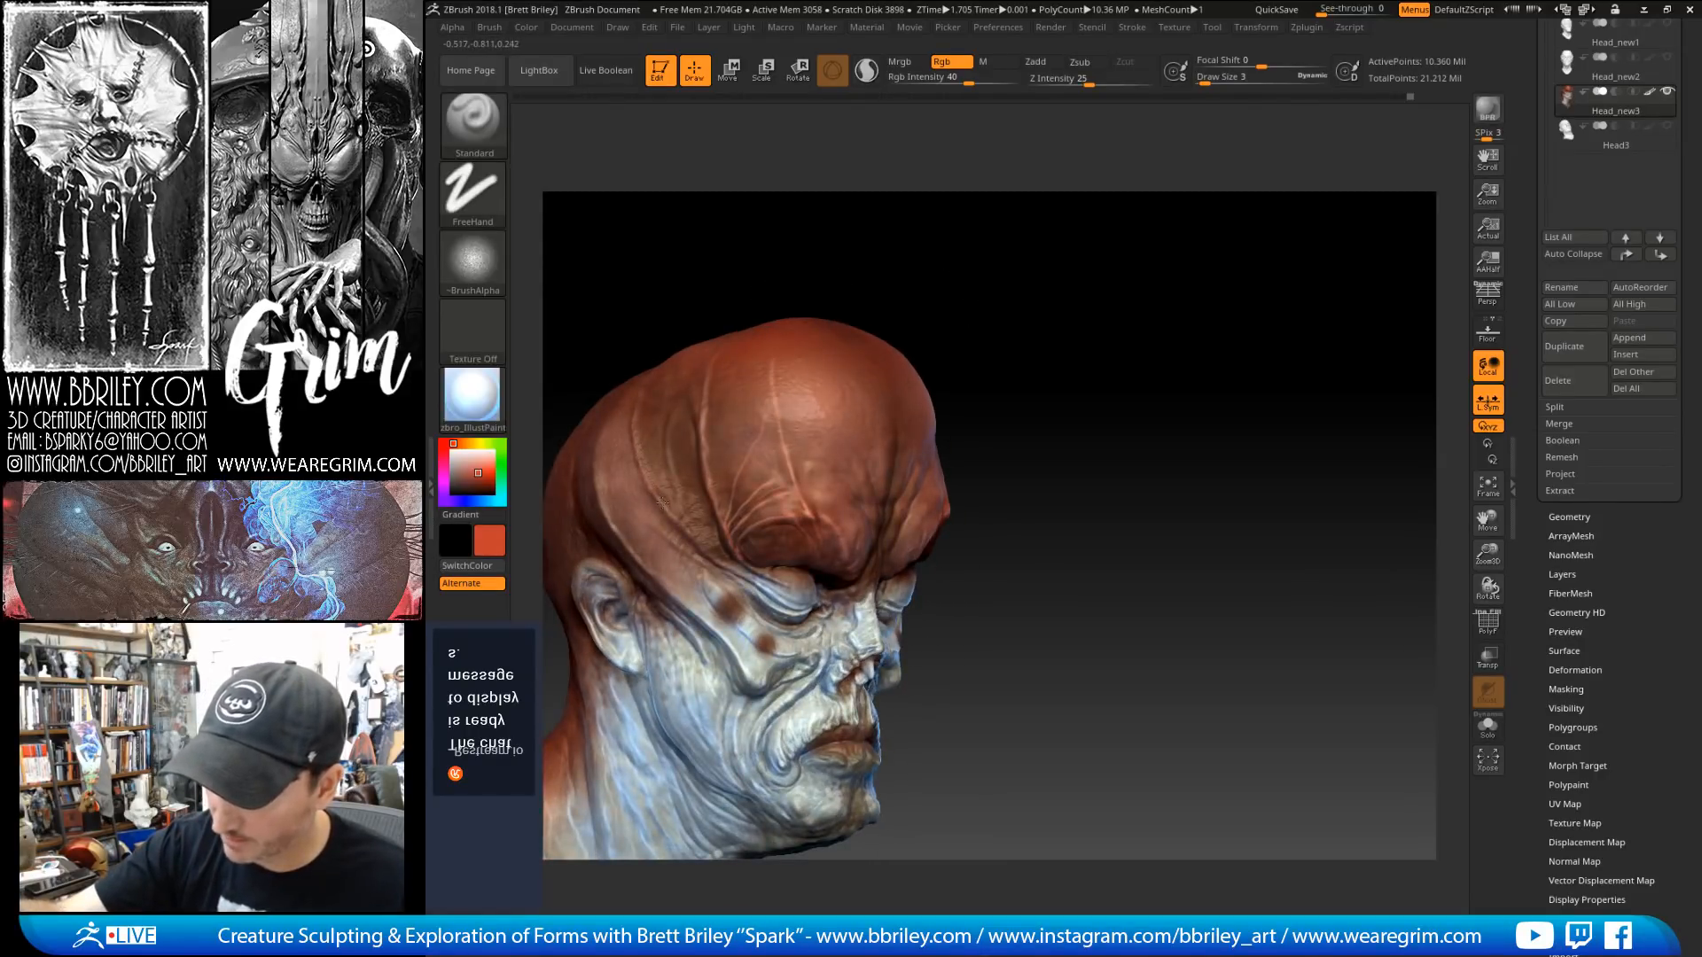
{"action": "key", "text": "shift"}
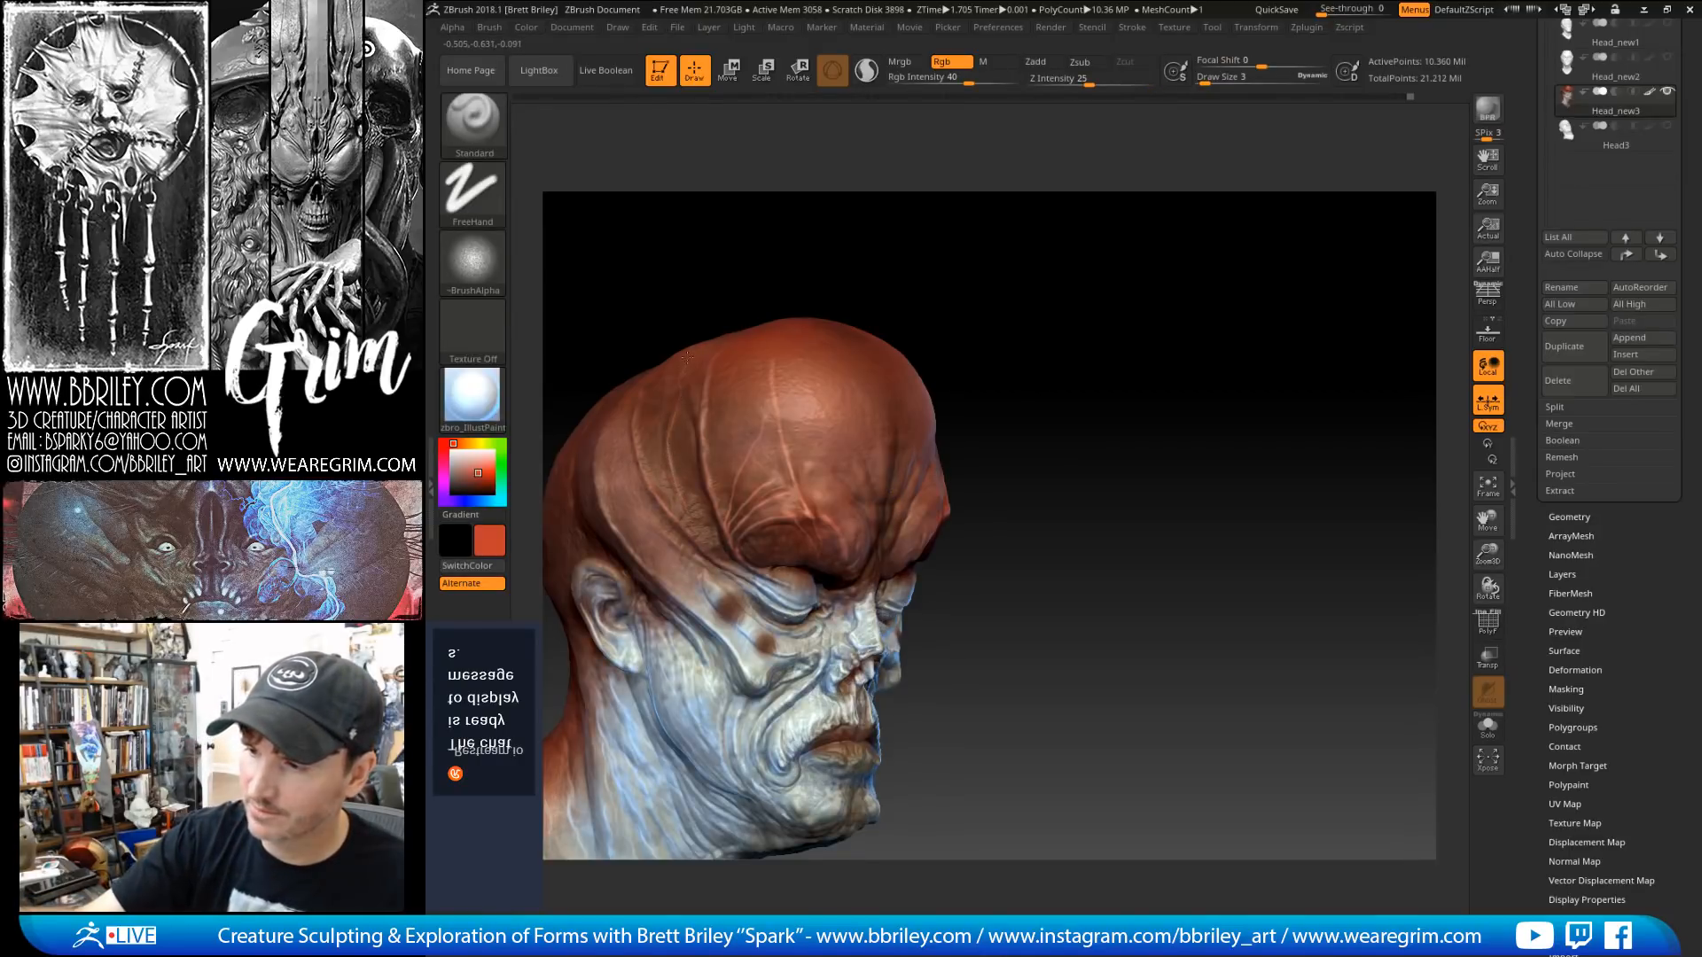
{"action": "mouse_move", "coordinate": [762, 259]}
{"action": "left_mouse_down"}
{"action": "mouse_move", "coordinate": [827, 256]}
{"action": "mouse_move", "coordinate": [618, 468]}
{"action": "left_mouse_up"}
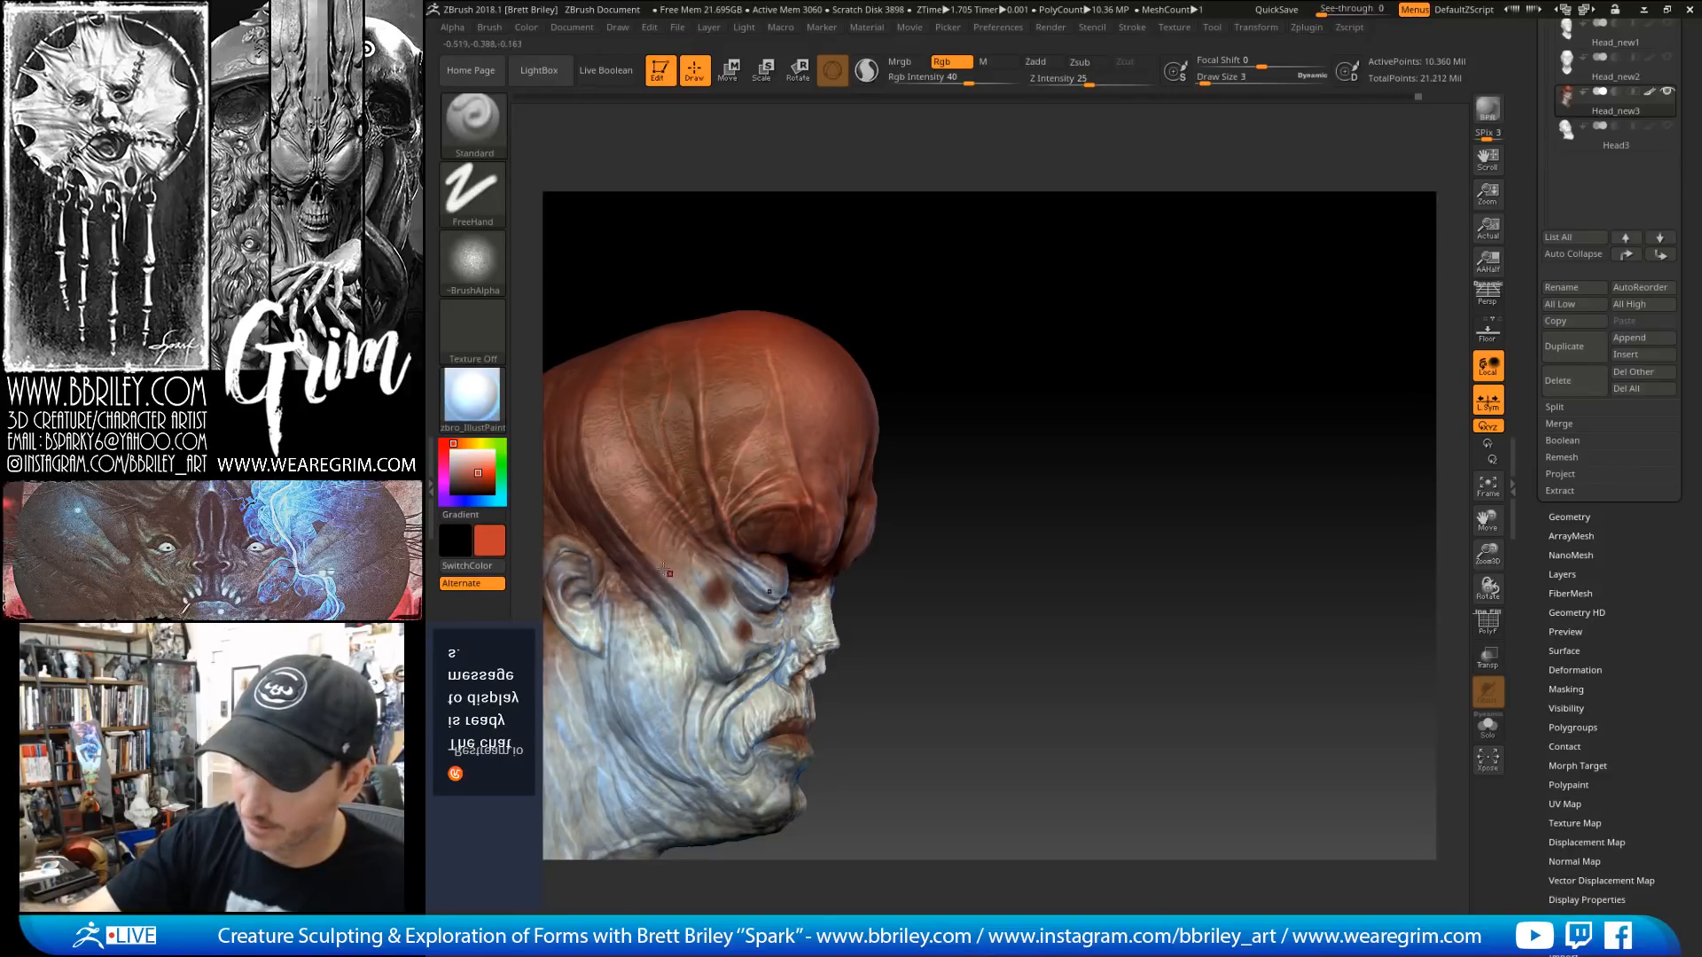
{"action": "key", "text": "shift"}
{"action": "mouse_move", "coordinate": [942, 213]}
{"action": "left_mouse_down"}
{"action": "mouse_move", "coordinate": [949, 266]}
{"action": "mouse_move", "coordinate": [990, 227]}
{"action": "mouse_move", "coordinate": [895, 292]}
{"action": "left_mouse_up"}
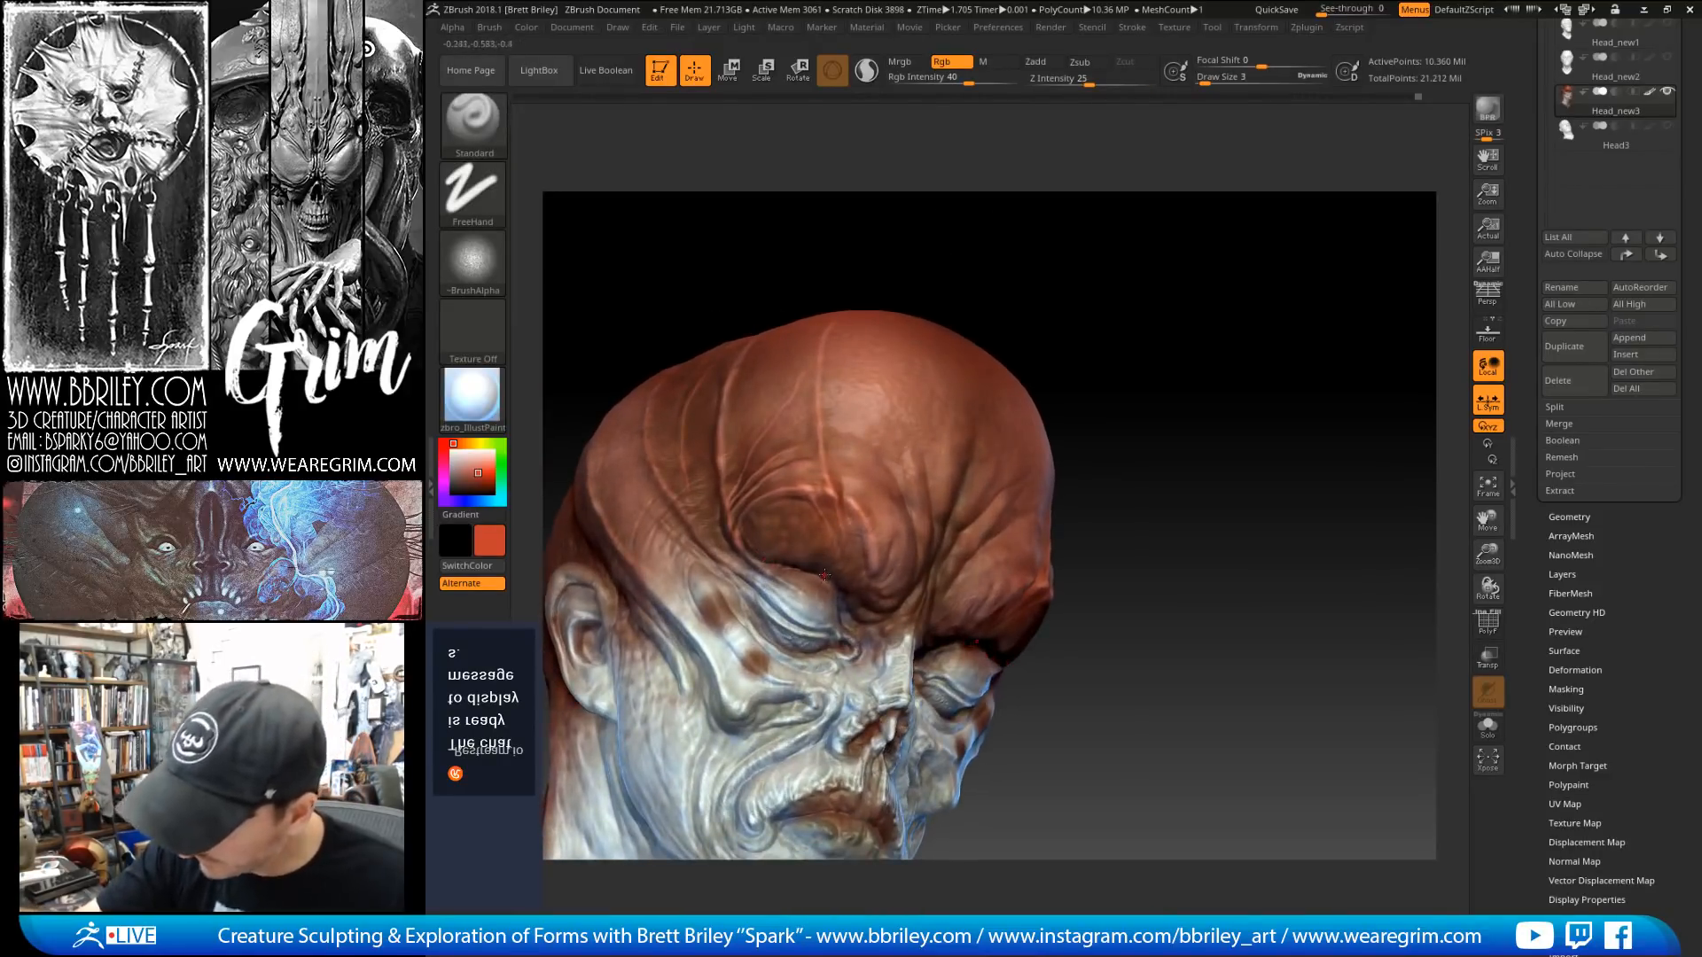
Step: Sample a dark reddish brown from the head, set the draw size to 4 and darken the creases around the eyelids and inner eye corners
{"action": "key", "text": "c"}
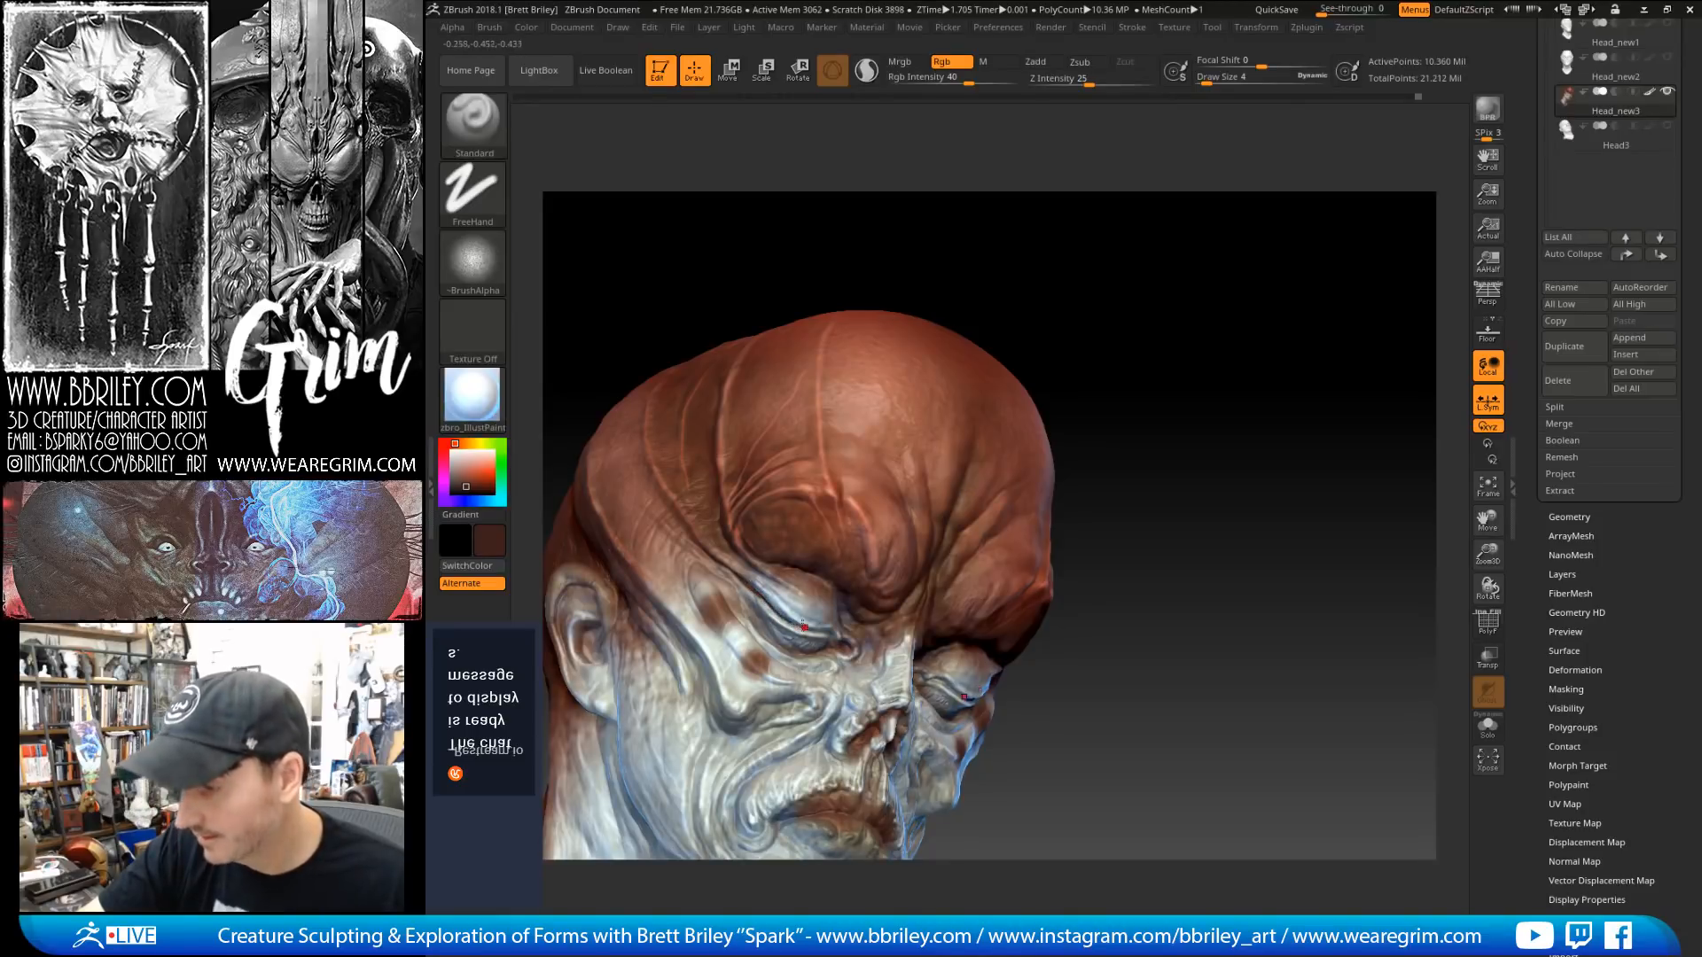
{"action": "left_click_drag", "start_coordinate": [1075, 304], "coordinate": [1105, 253]}
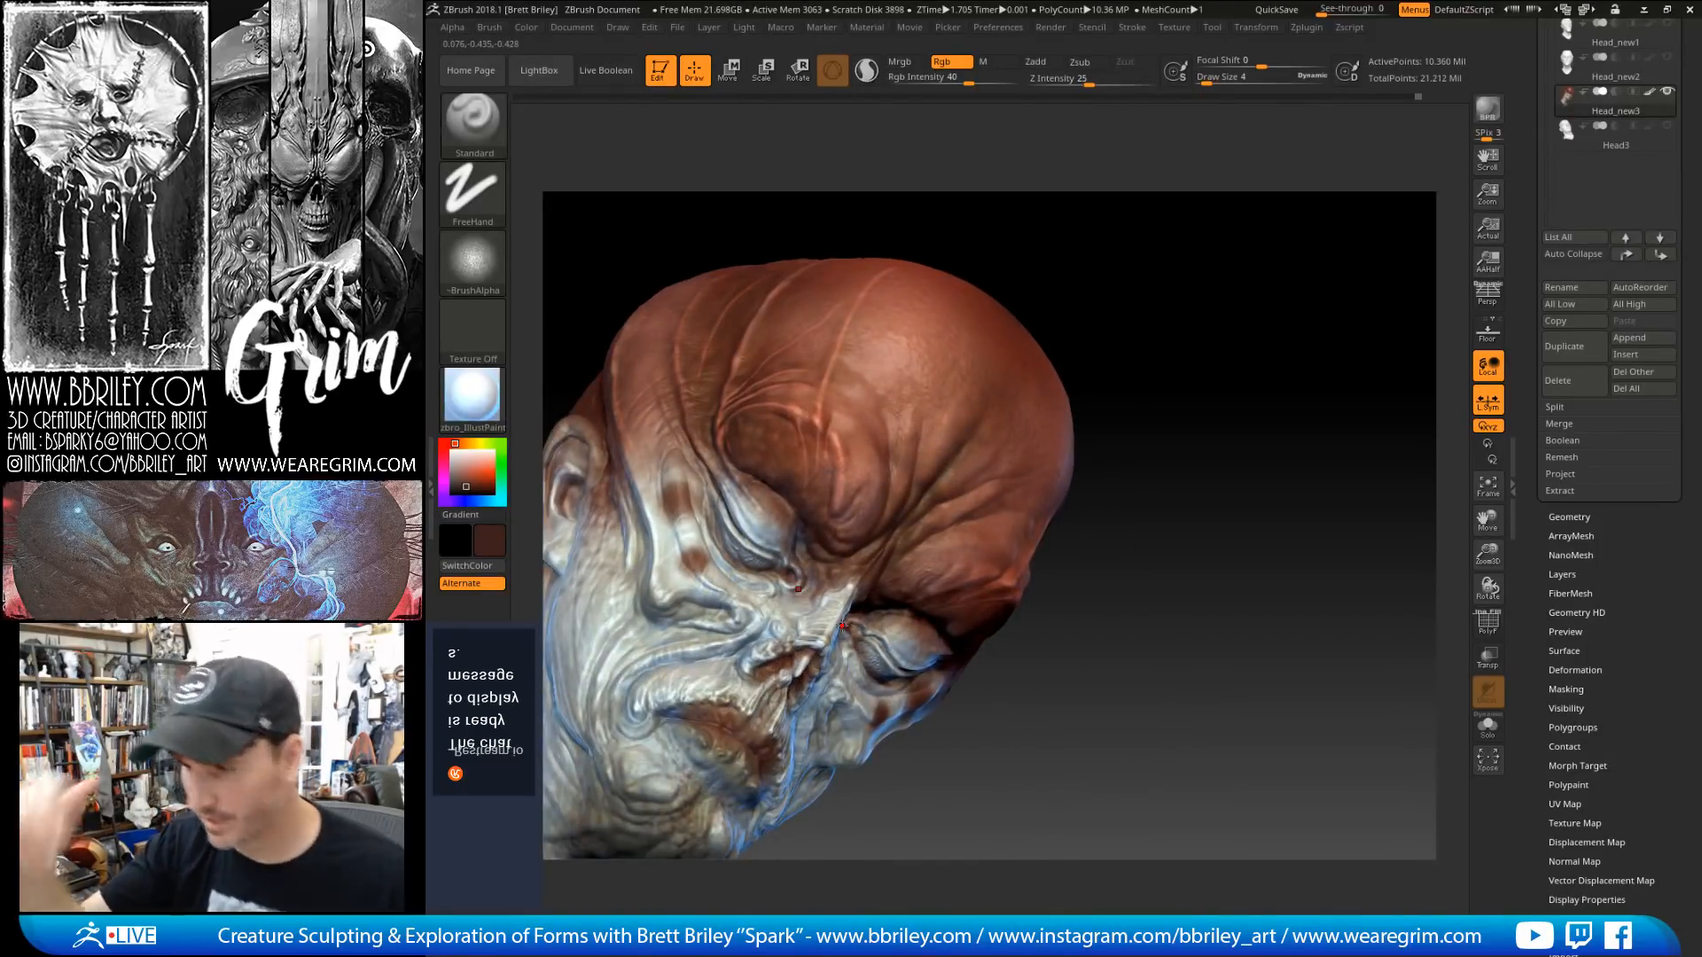
{"action": "left_click_drag", "start_coordinate": [1173, 333], "coordinate": [1113, 285]}
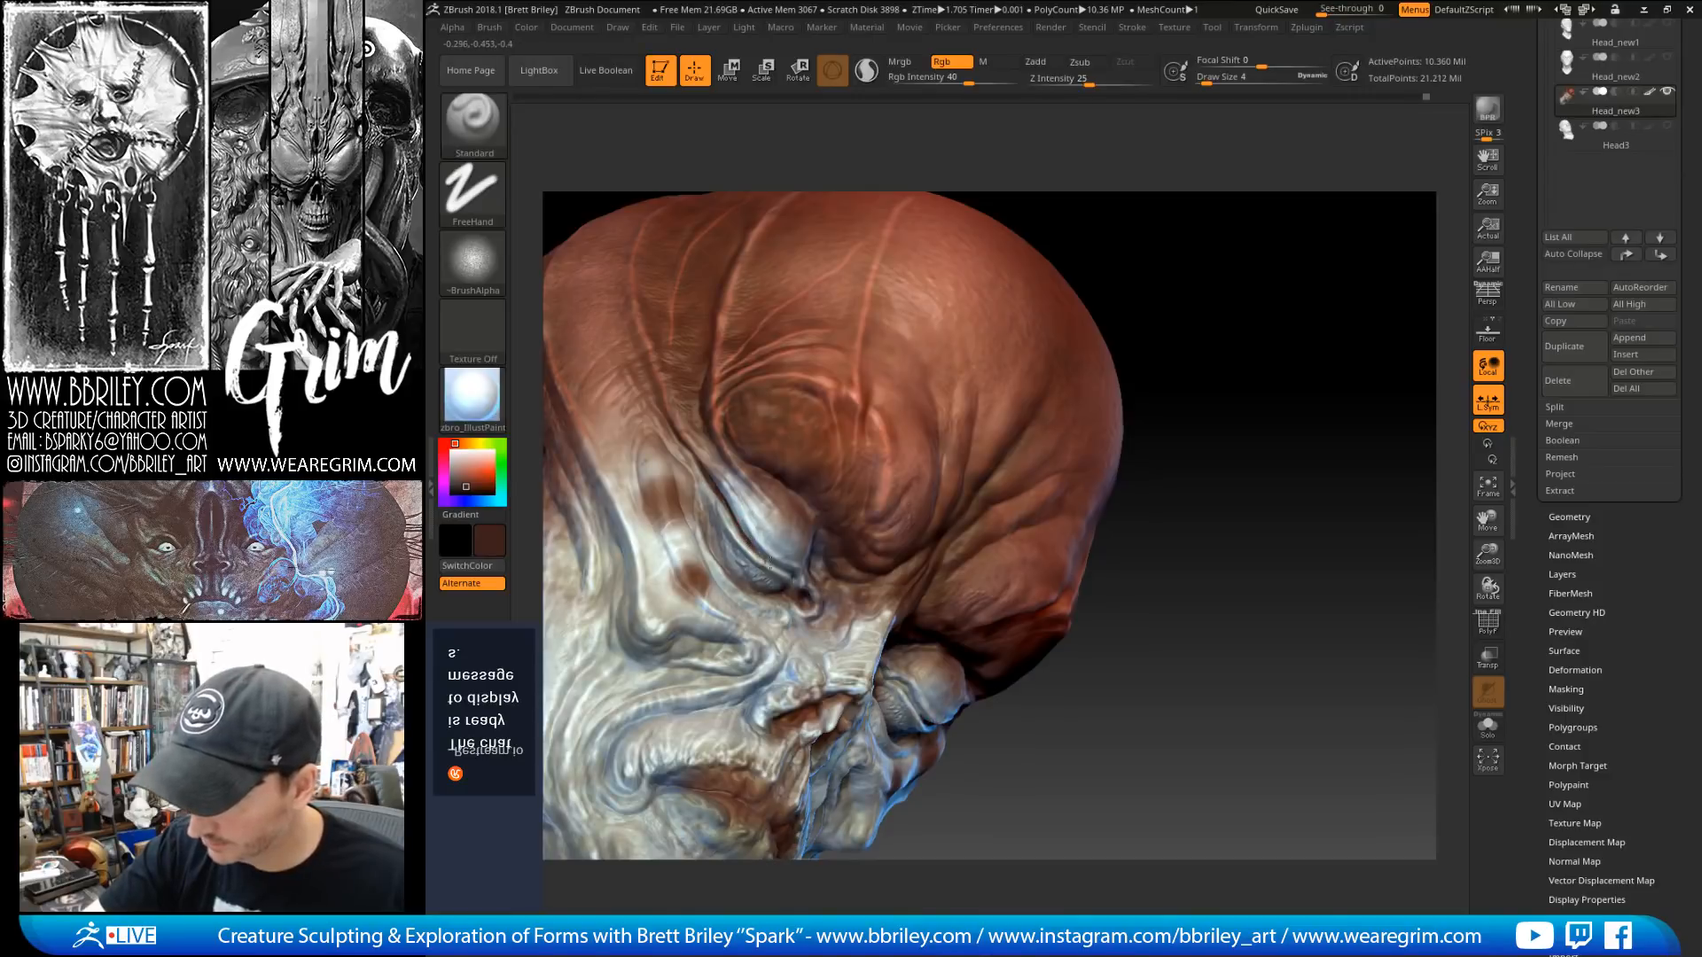
{"action": "left_click_drag", "start_coordinate": [1180, 253], "coordinate": [1077, 288]}
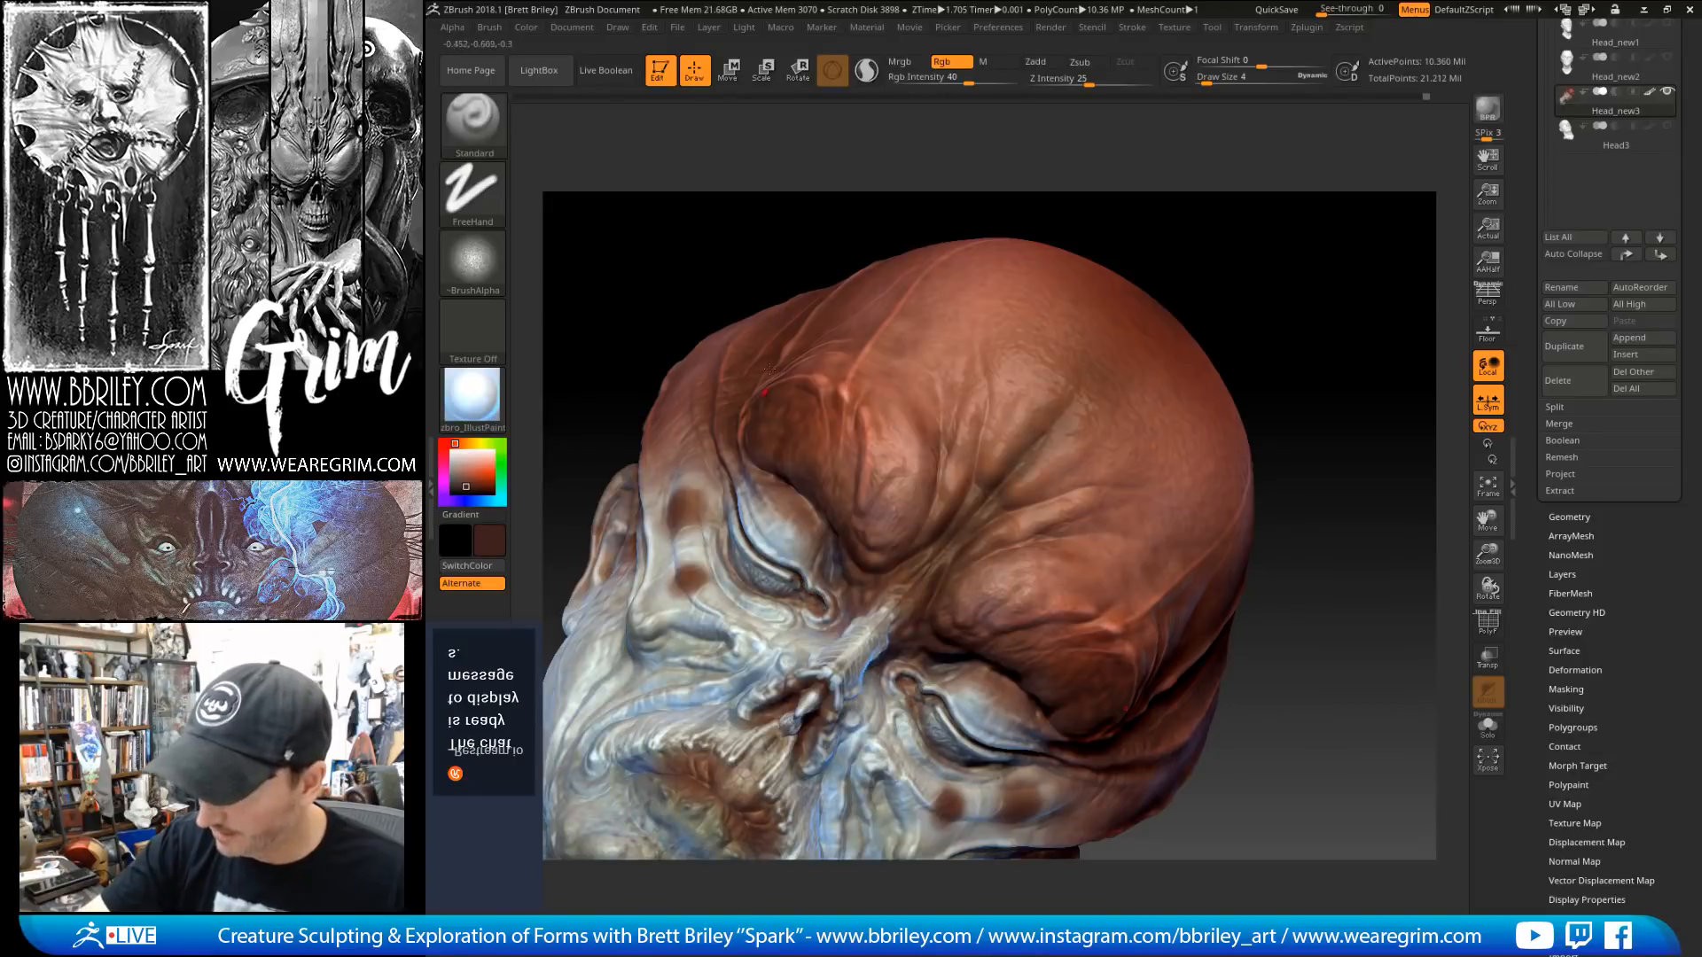
{"action": "left_click_drag", "start_coordinate": [661, 282], "coordinate": [722, 253]}
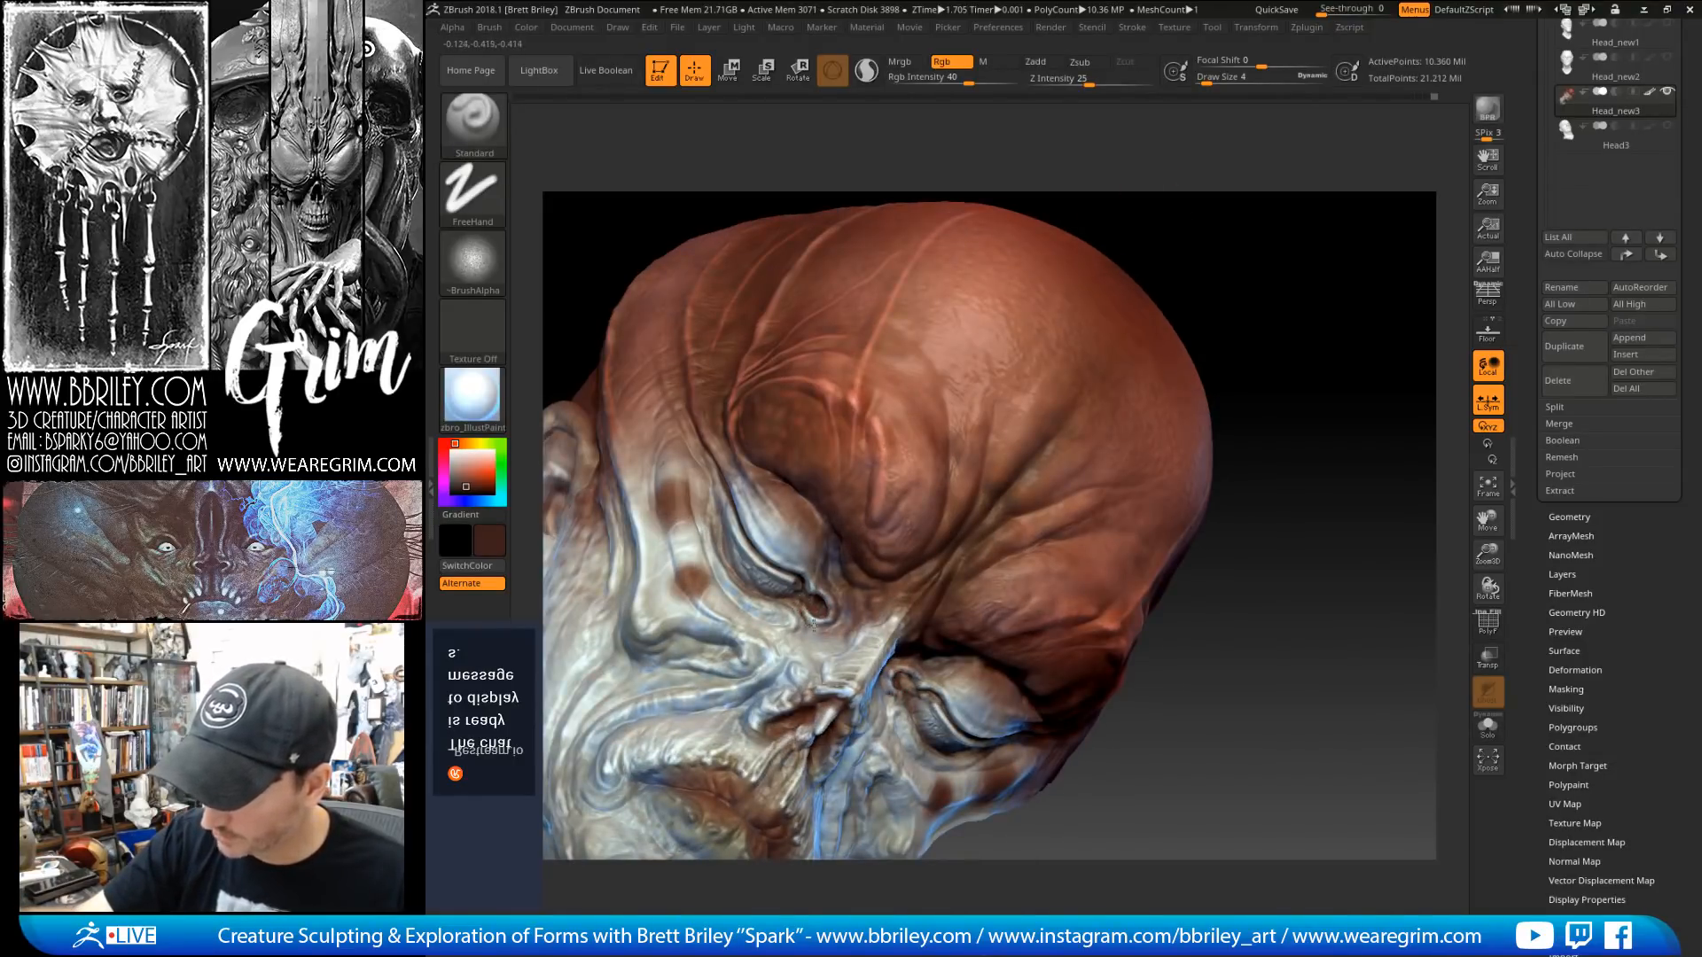
Step: Paint dark reddish-brown lines in the creases between the outer eye and temple, softening them with Smooth
{"action": "key", "text": "shift"}
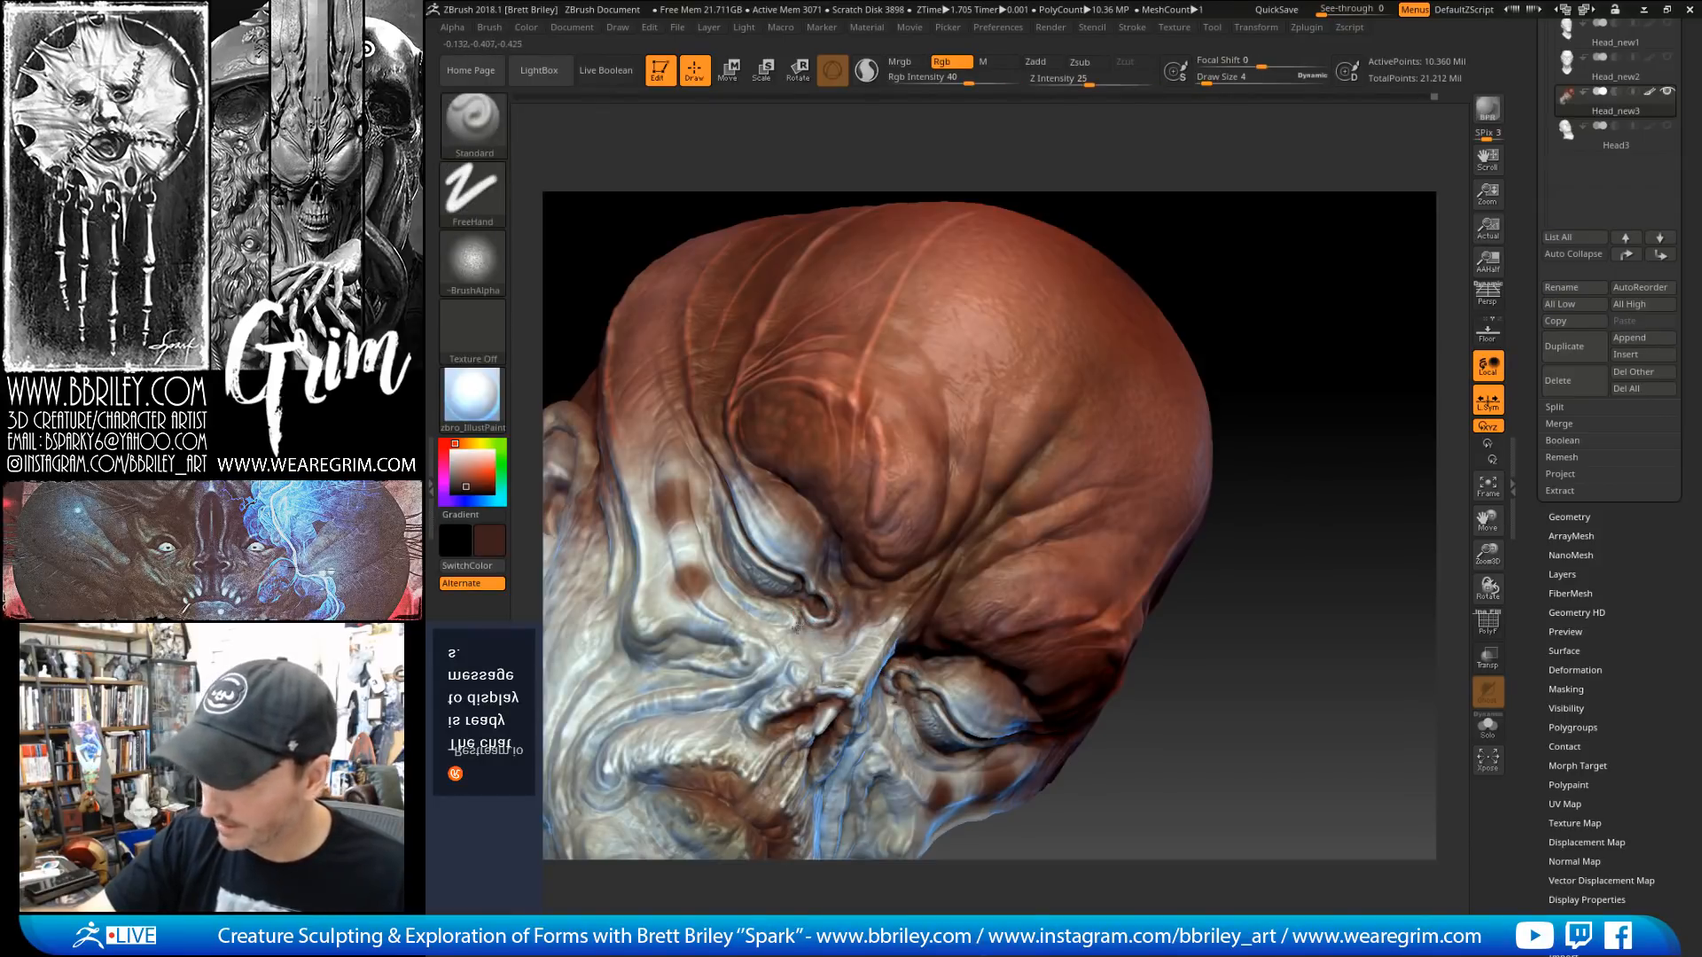
{"action": "key", "text": "shift"}
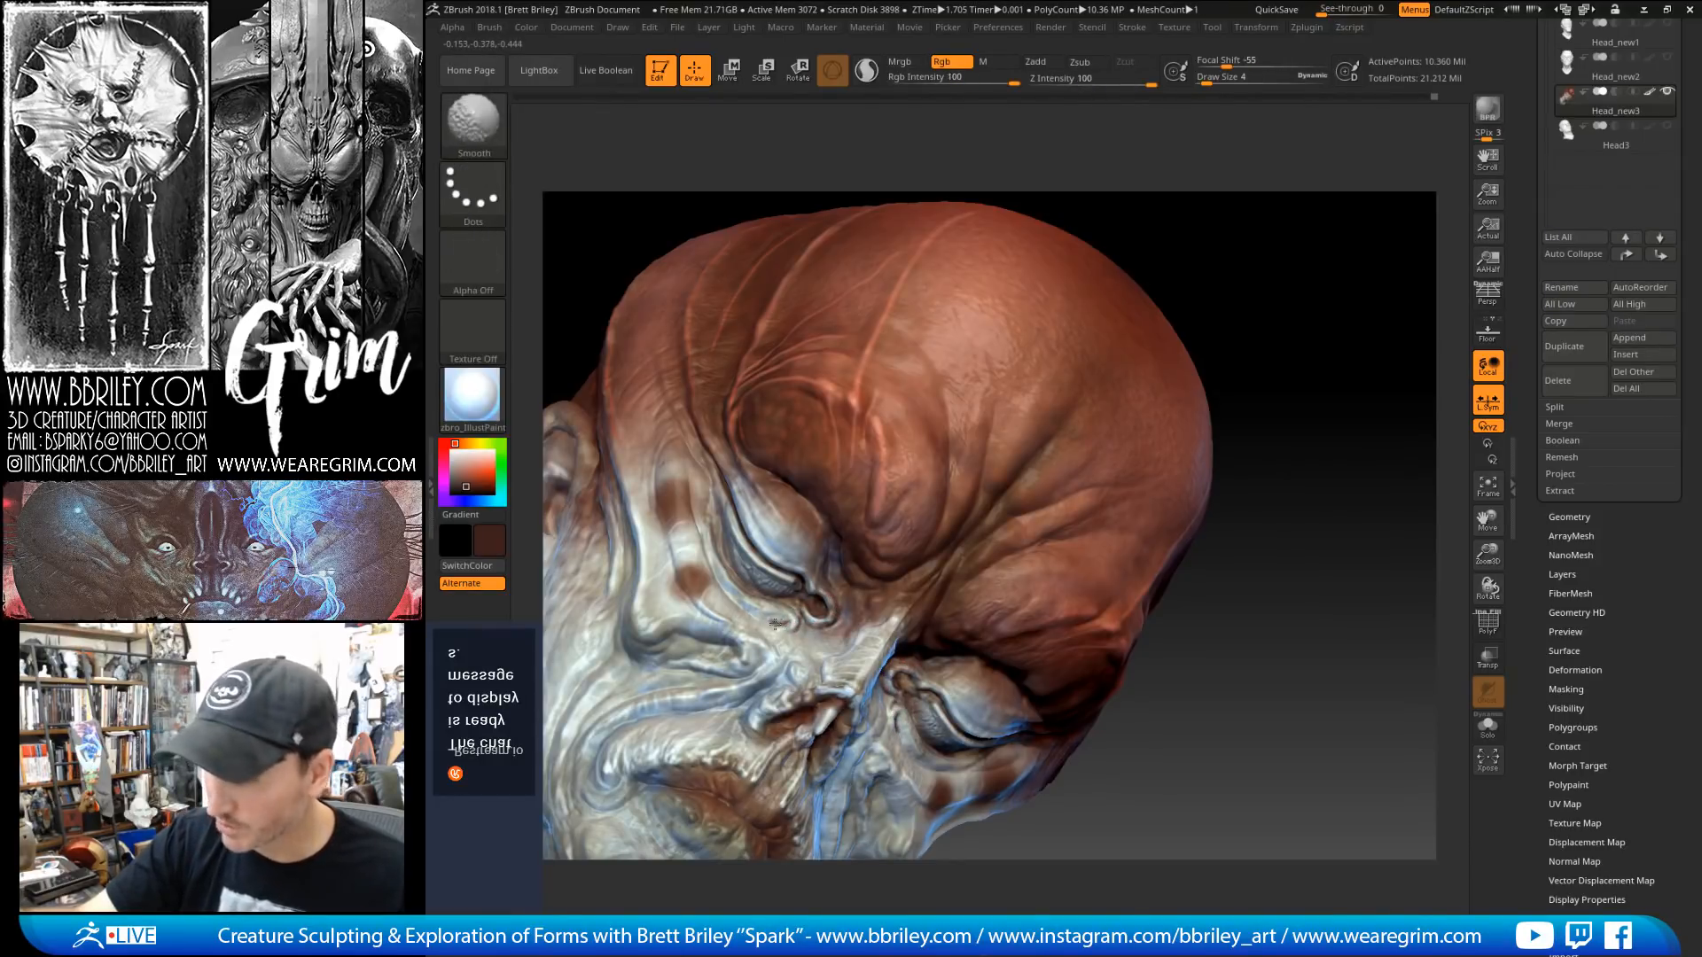
{"action": "left_click_drag", "start_coordinate": [698, 524], "coordinate": [723, 582]}
{"action": "key", "text": "shift"}
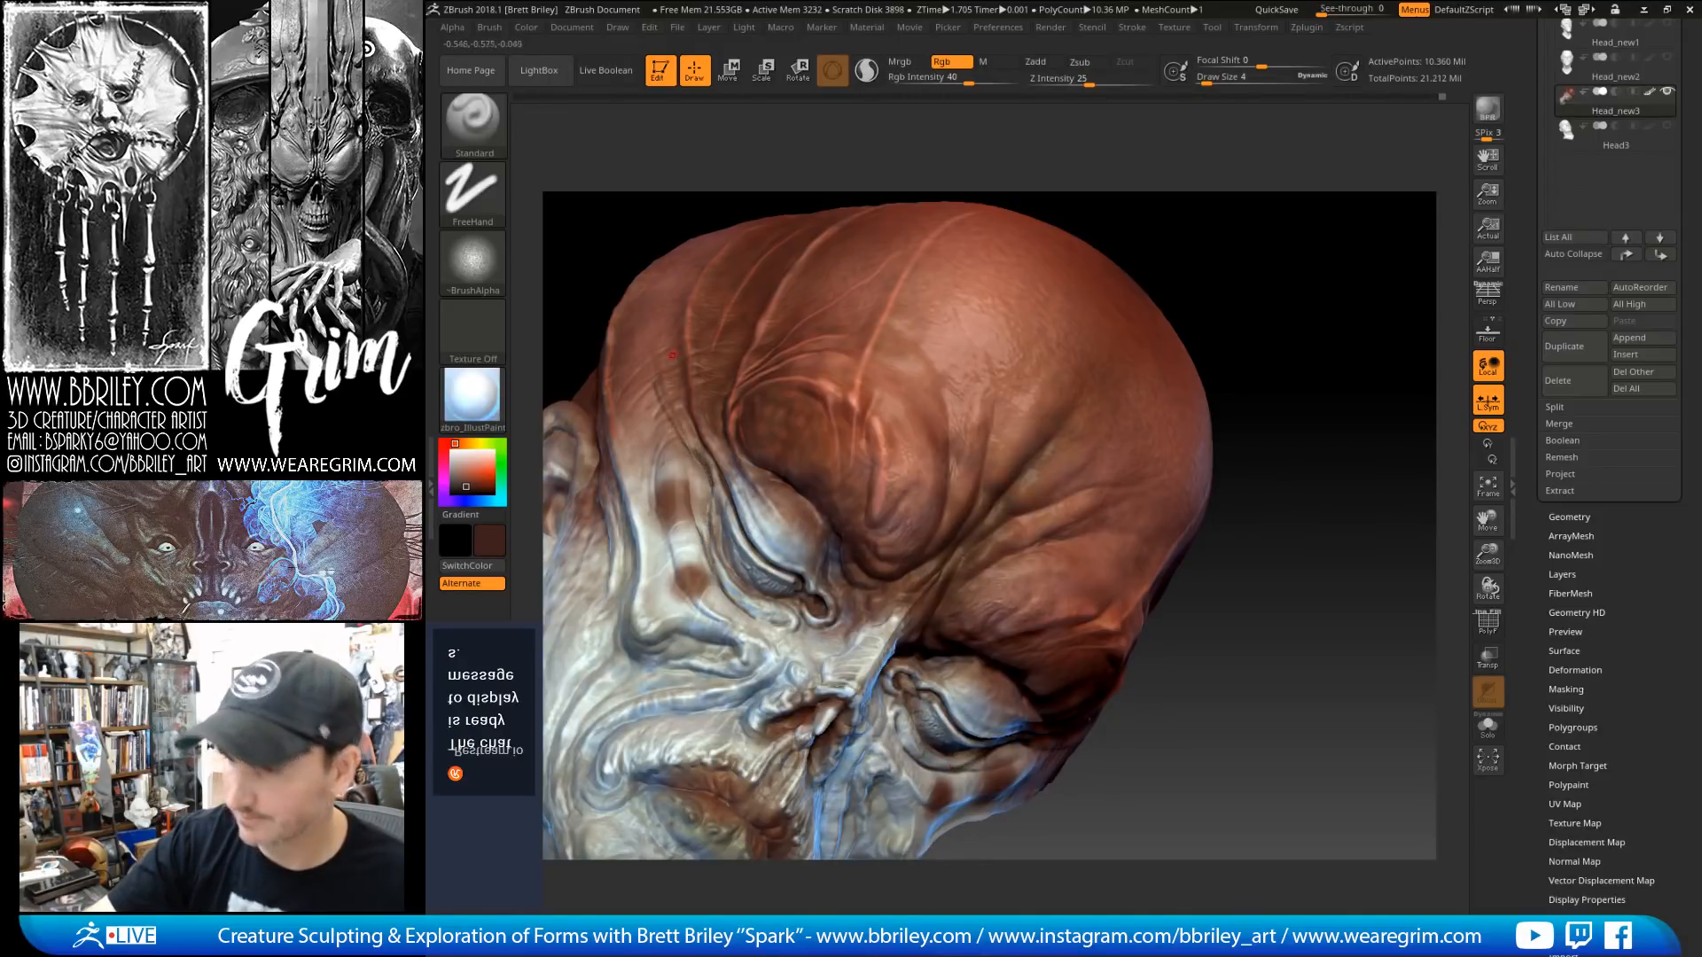
{"action": "key", "text": "shift"}
{"action": "left_click_drag", "start_coordinate": [1264, 257], "coordinate": [1237, 278]}
{"action": "key", "text": "shift"}
{"action": "key", "text": "shift"}
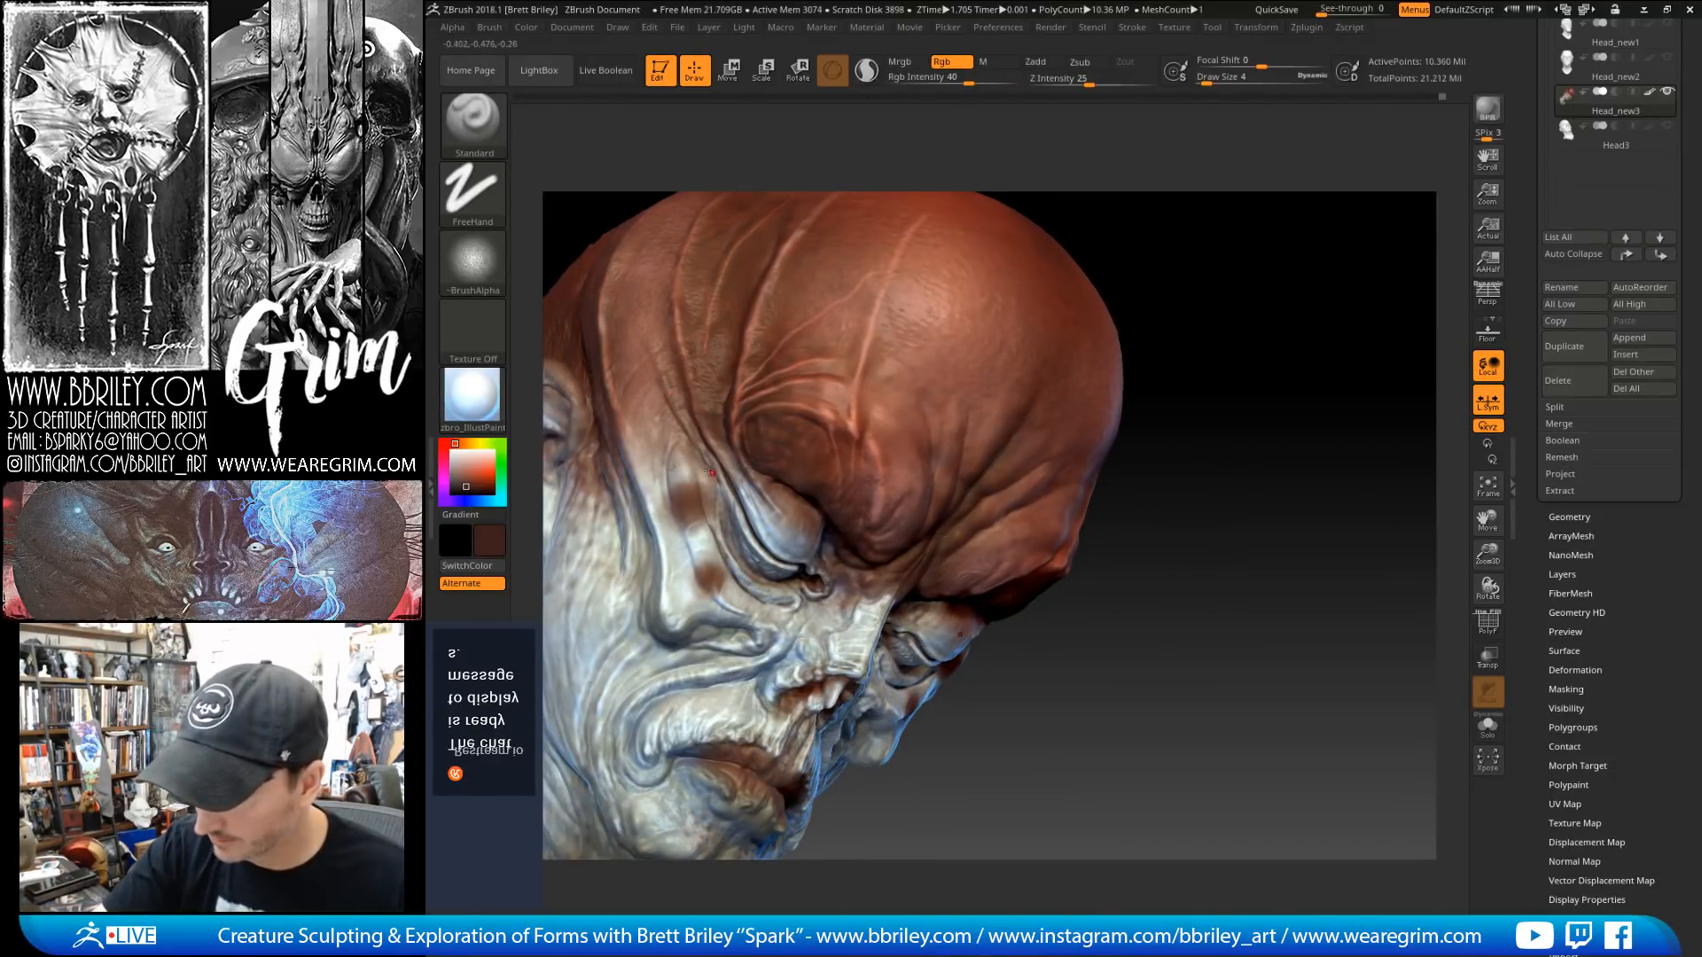
{"action": "key", "text": "shift"}
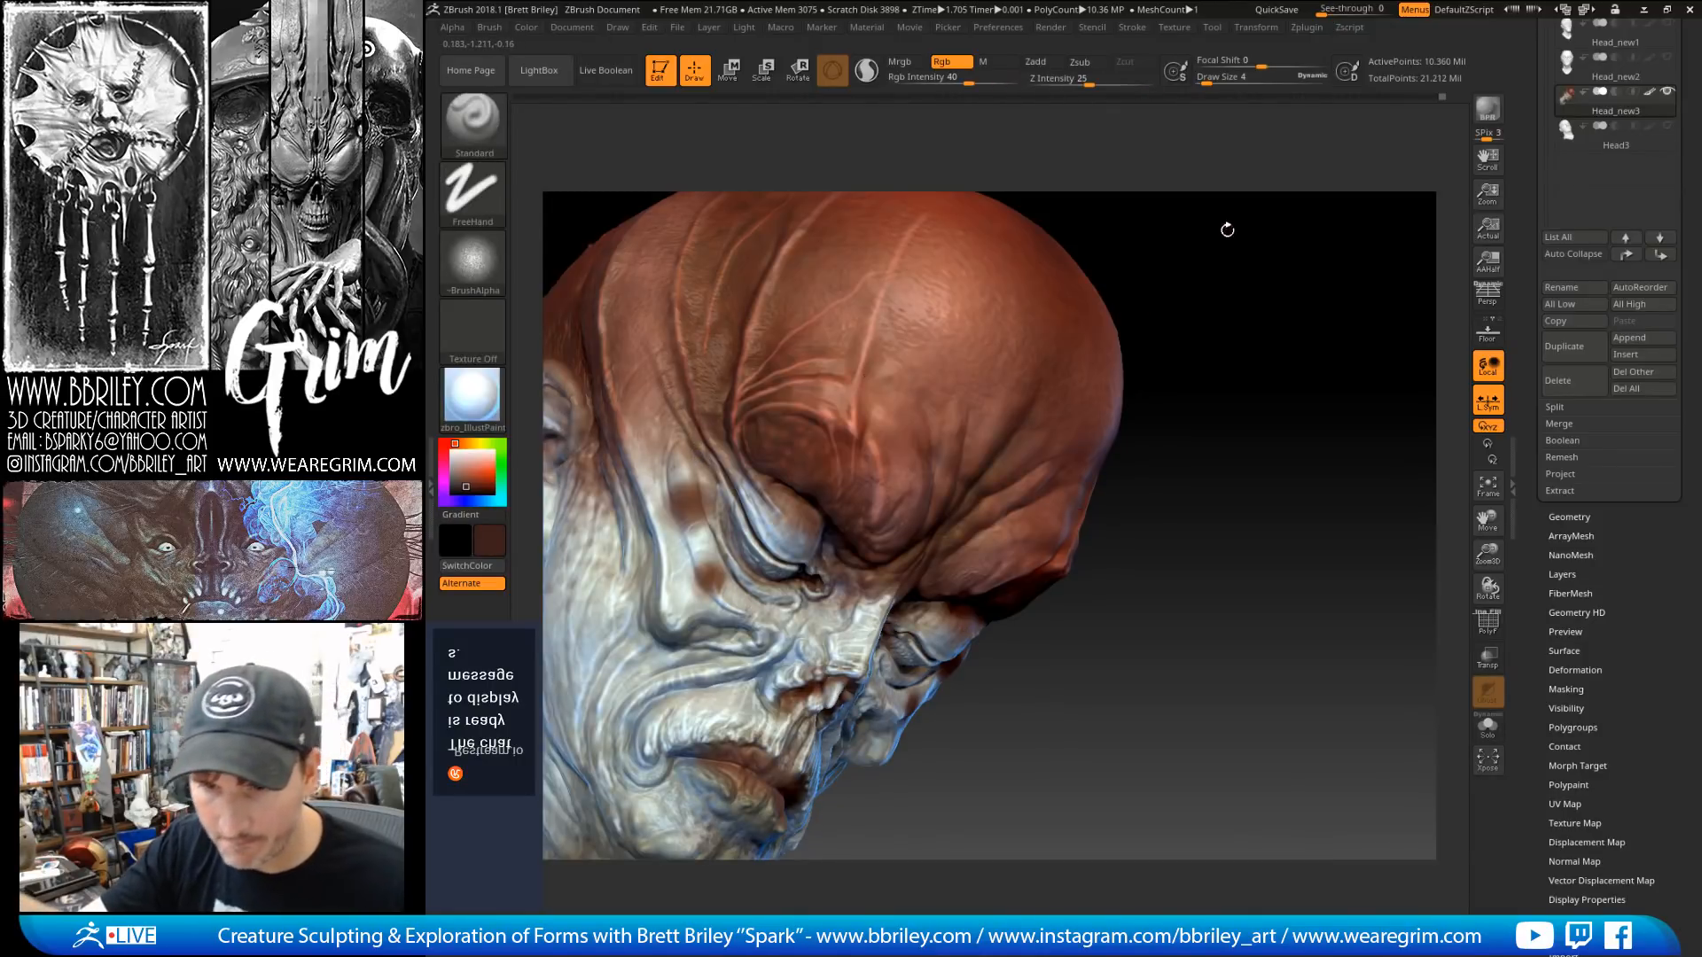
{"action": "left_click_drag", "start_coordinate": [1223, 227], "coordinate": [1208, 224]}
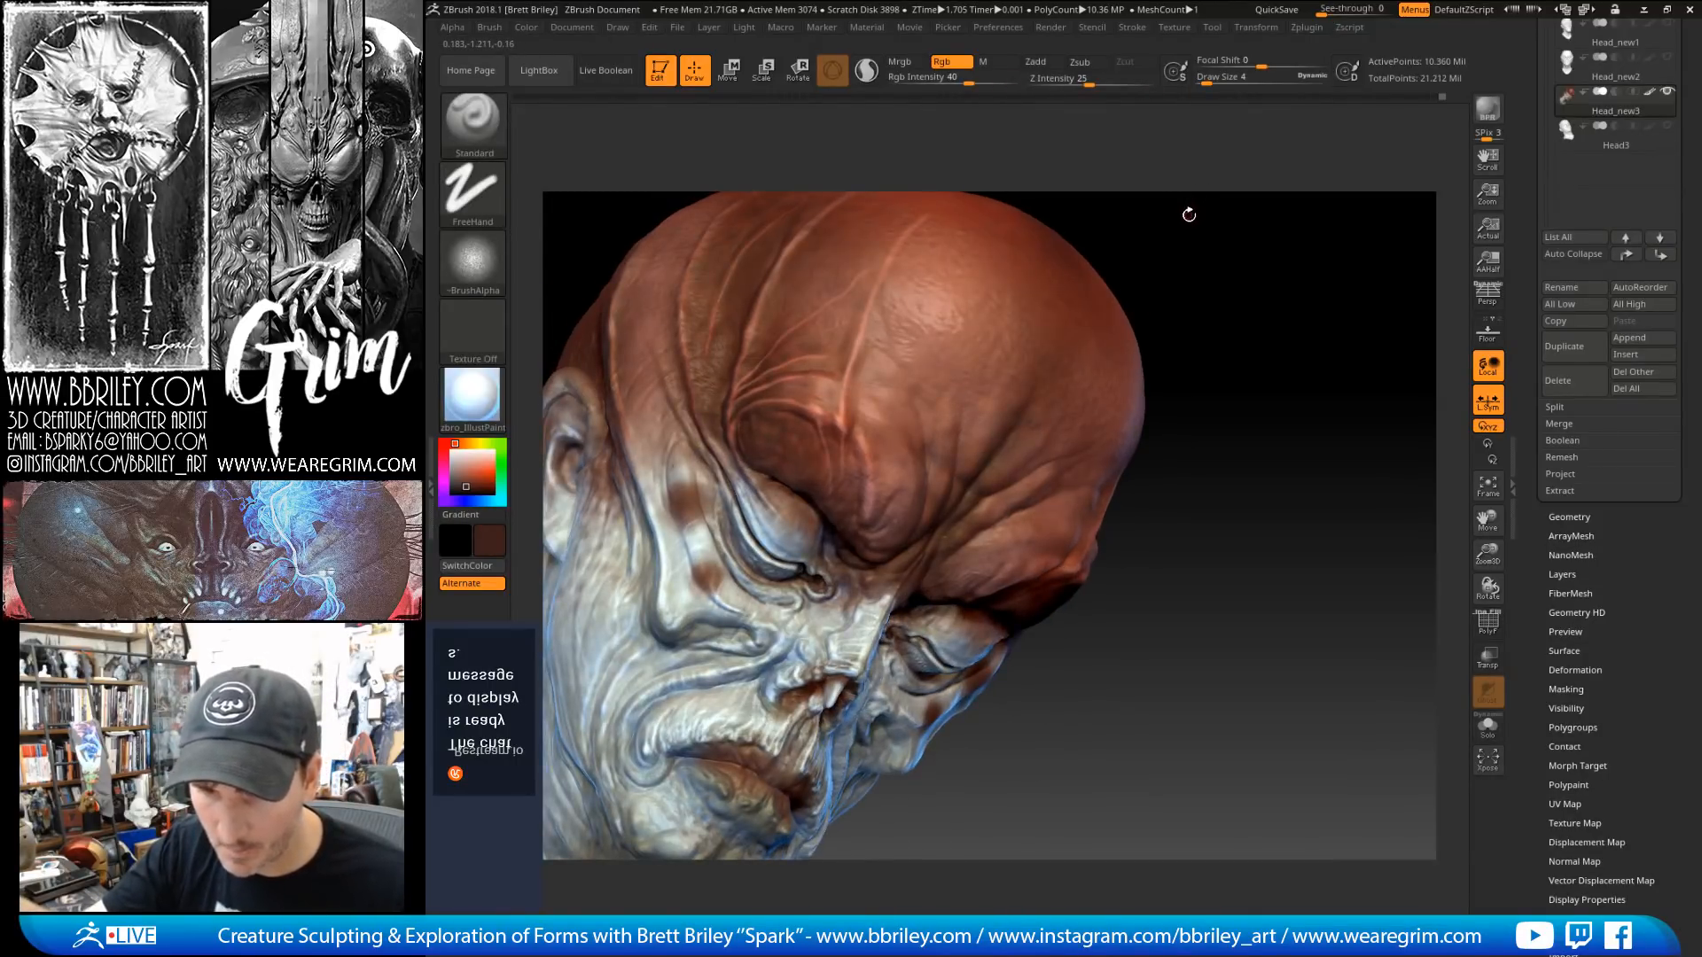
Step: Paint dark reddish-brown lines along the lower eyelid and outer eye creases at draw size 4, softening them with Smooth
{"action": "left_click_drag", "start_coordinate": [1268, 197], "coordinate": [1221, 162]}
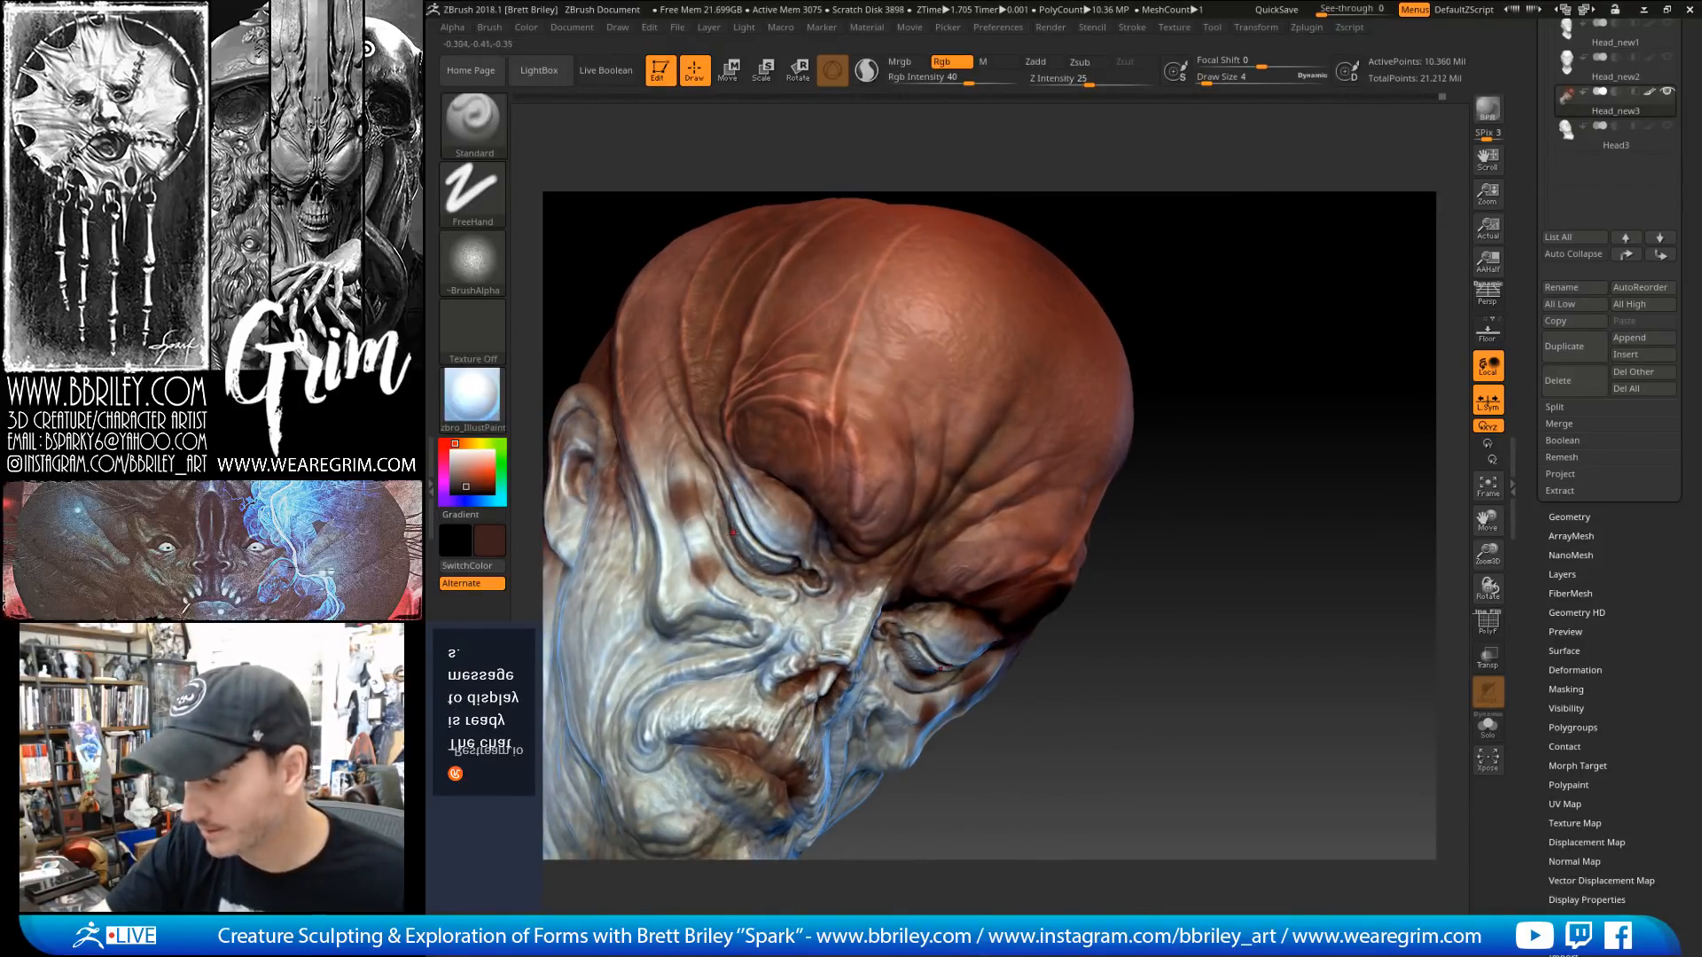
{"action": "key", "text": "shift"}
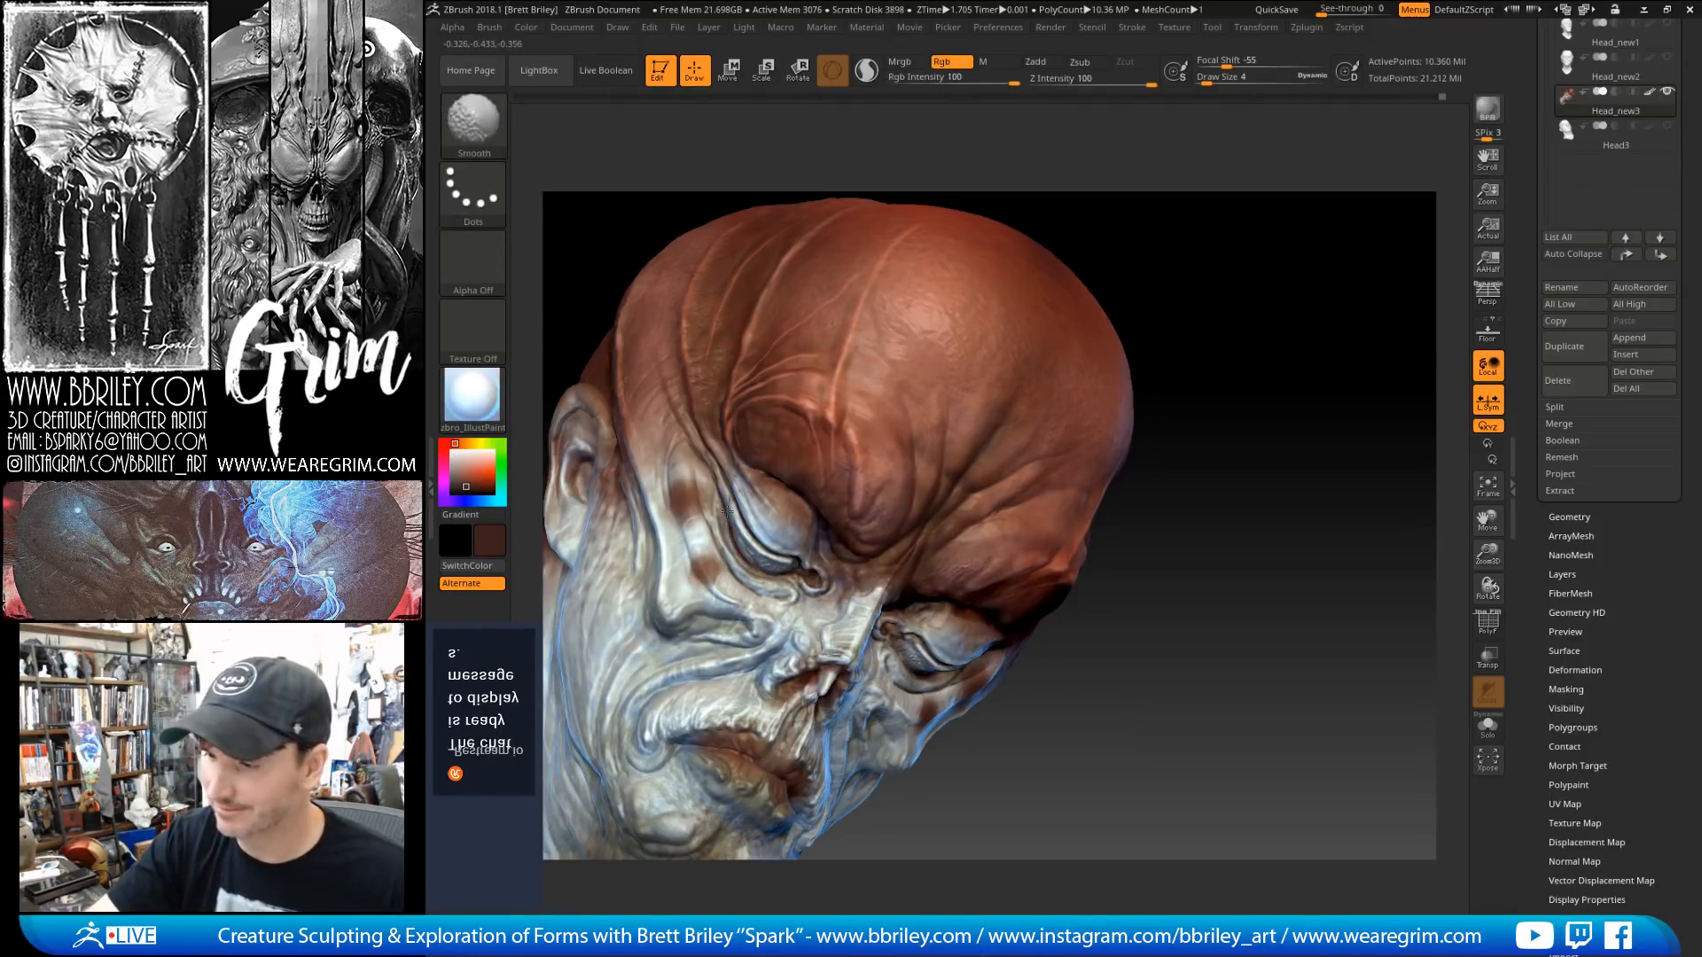
{"action": "key", "text": "shift"}
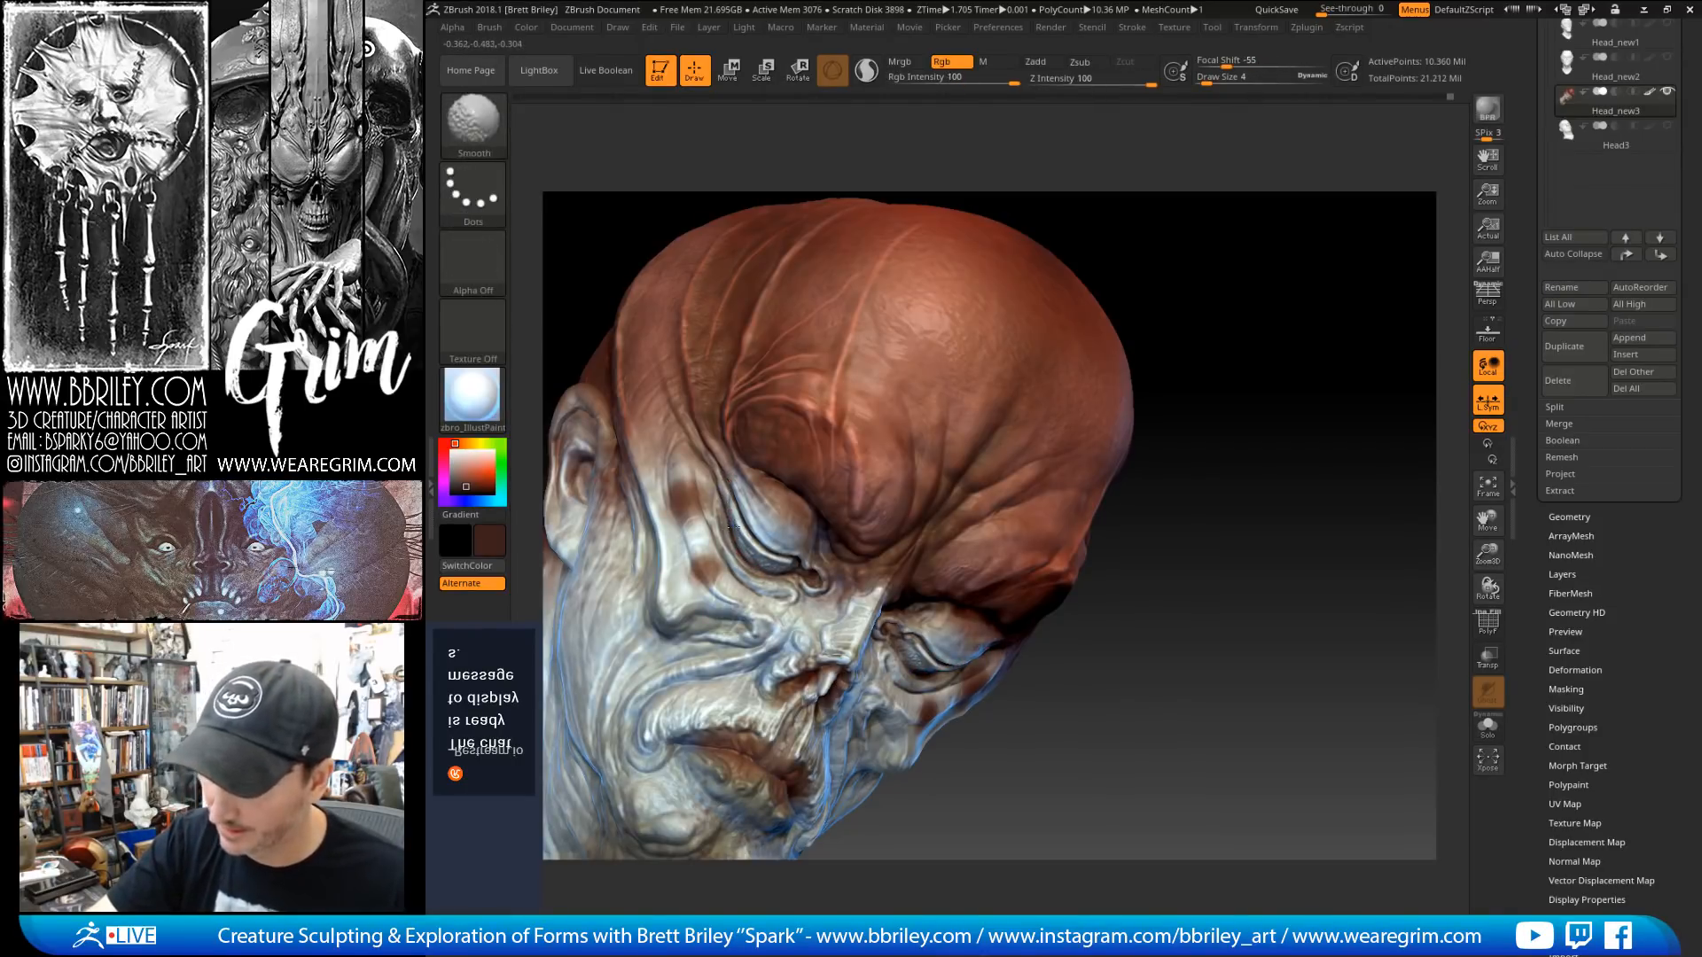
{"action": "left_click_drag", "start_coordinate": [1162, 226], "coordinate": [1069, 248]}
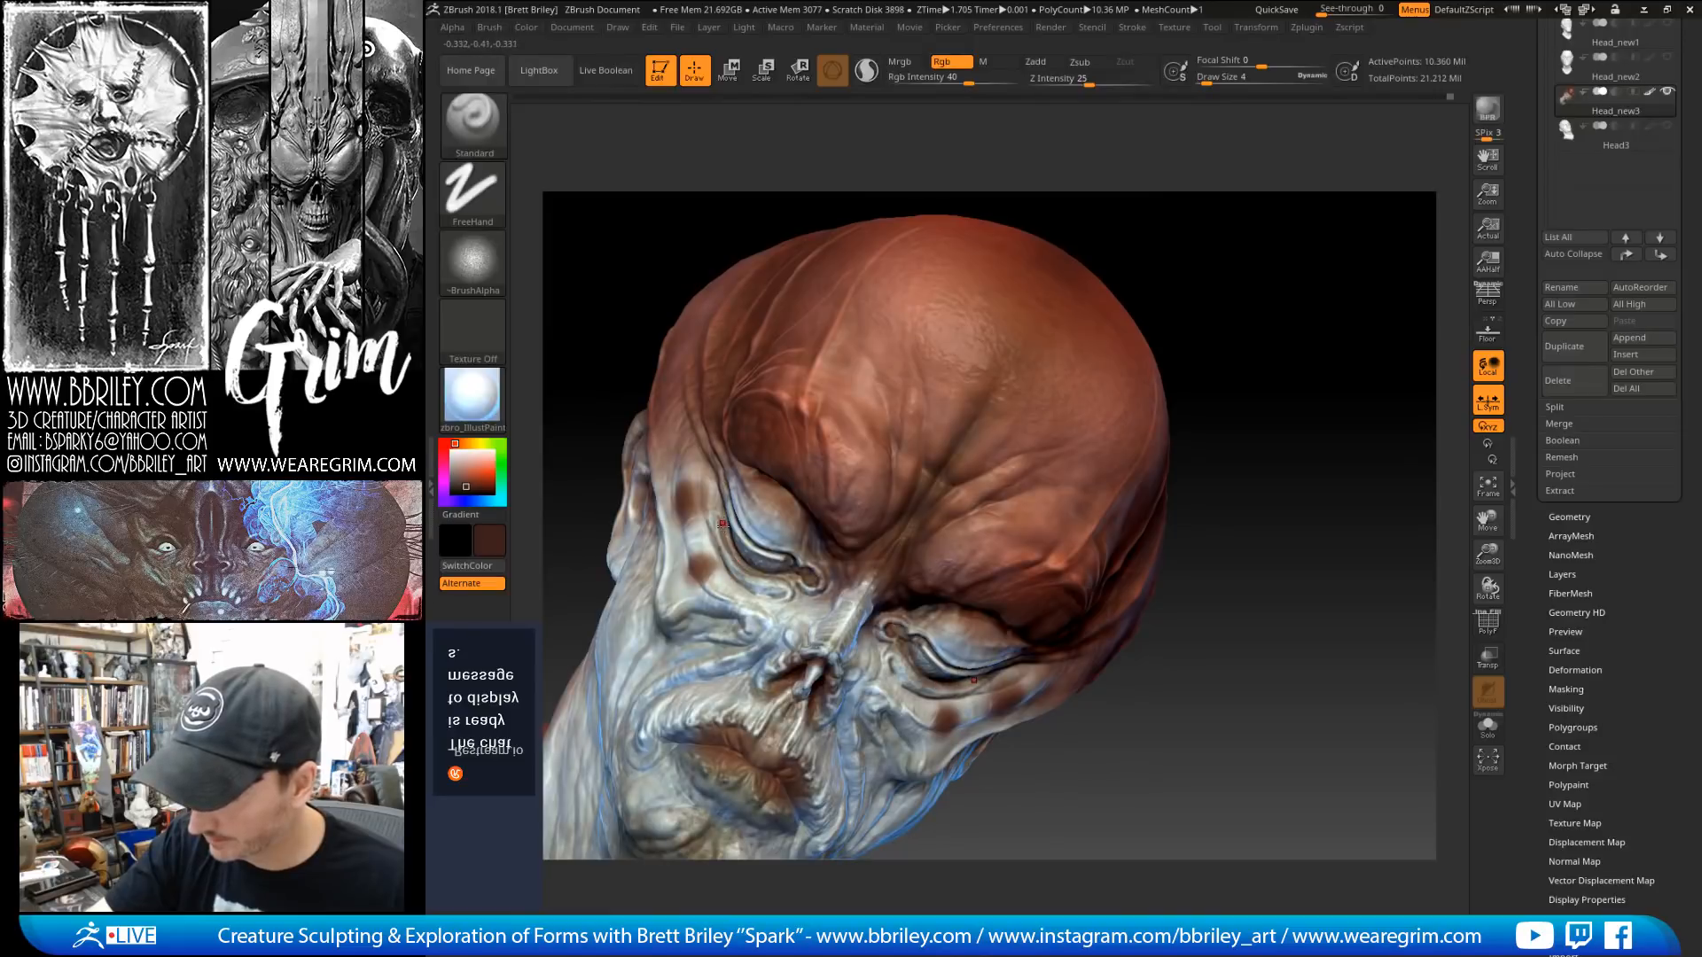
{"action": "mouse_move", "coordinate": [1179, 196]}
{"action": "left_mouse_down"}
{"action": "mouse_move", "coordinate": [1188, 257]}
{"action": "mouse_move", "coordinate": [1238, 251]}
{"action": "mouse_move", "coordinate": [1242, 209]}
{"action": "mouse_move", "coordinate": [1188, 213]}
{"action": "left_mouse_up"}
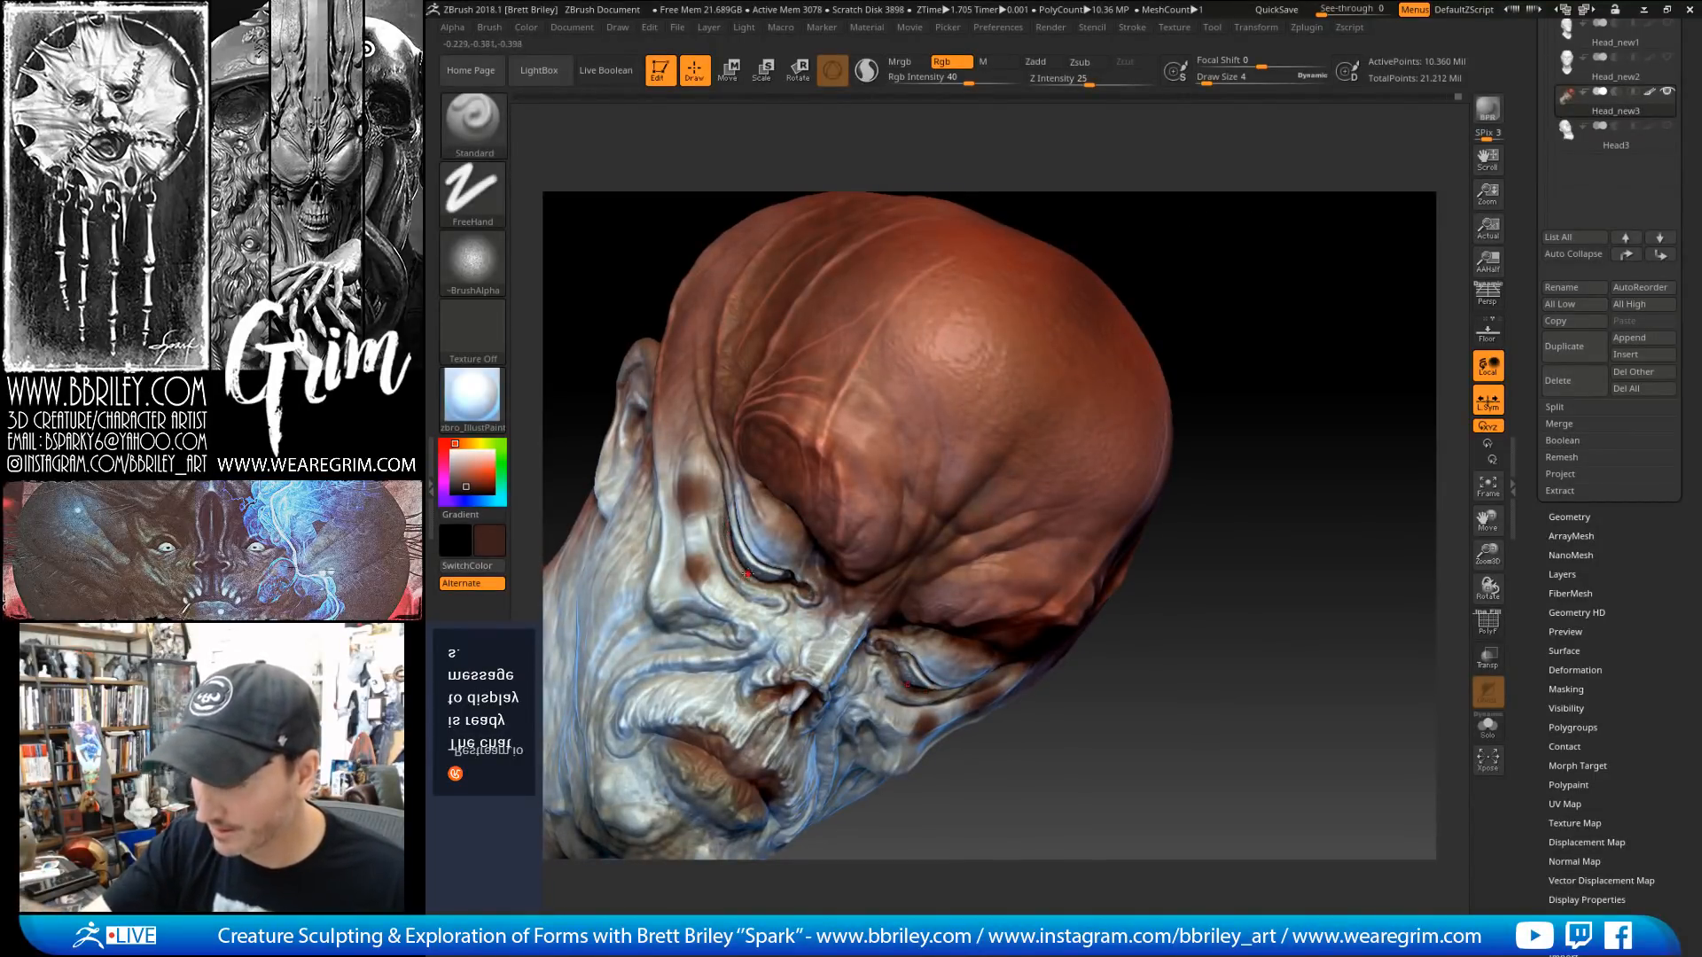
{"action": "left_click_drag", "start_coordinate": [1236, 222], "coordinate": [1221, 259]}
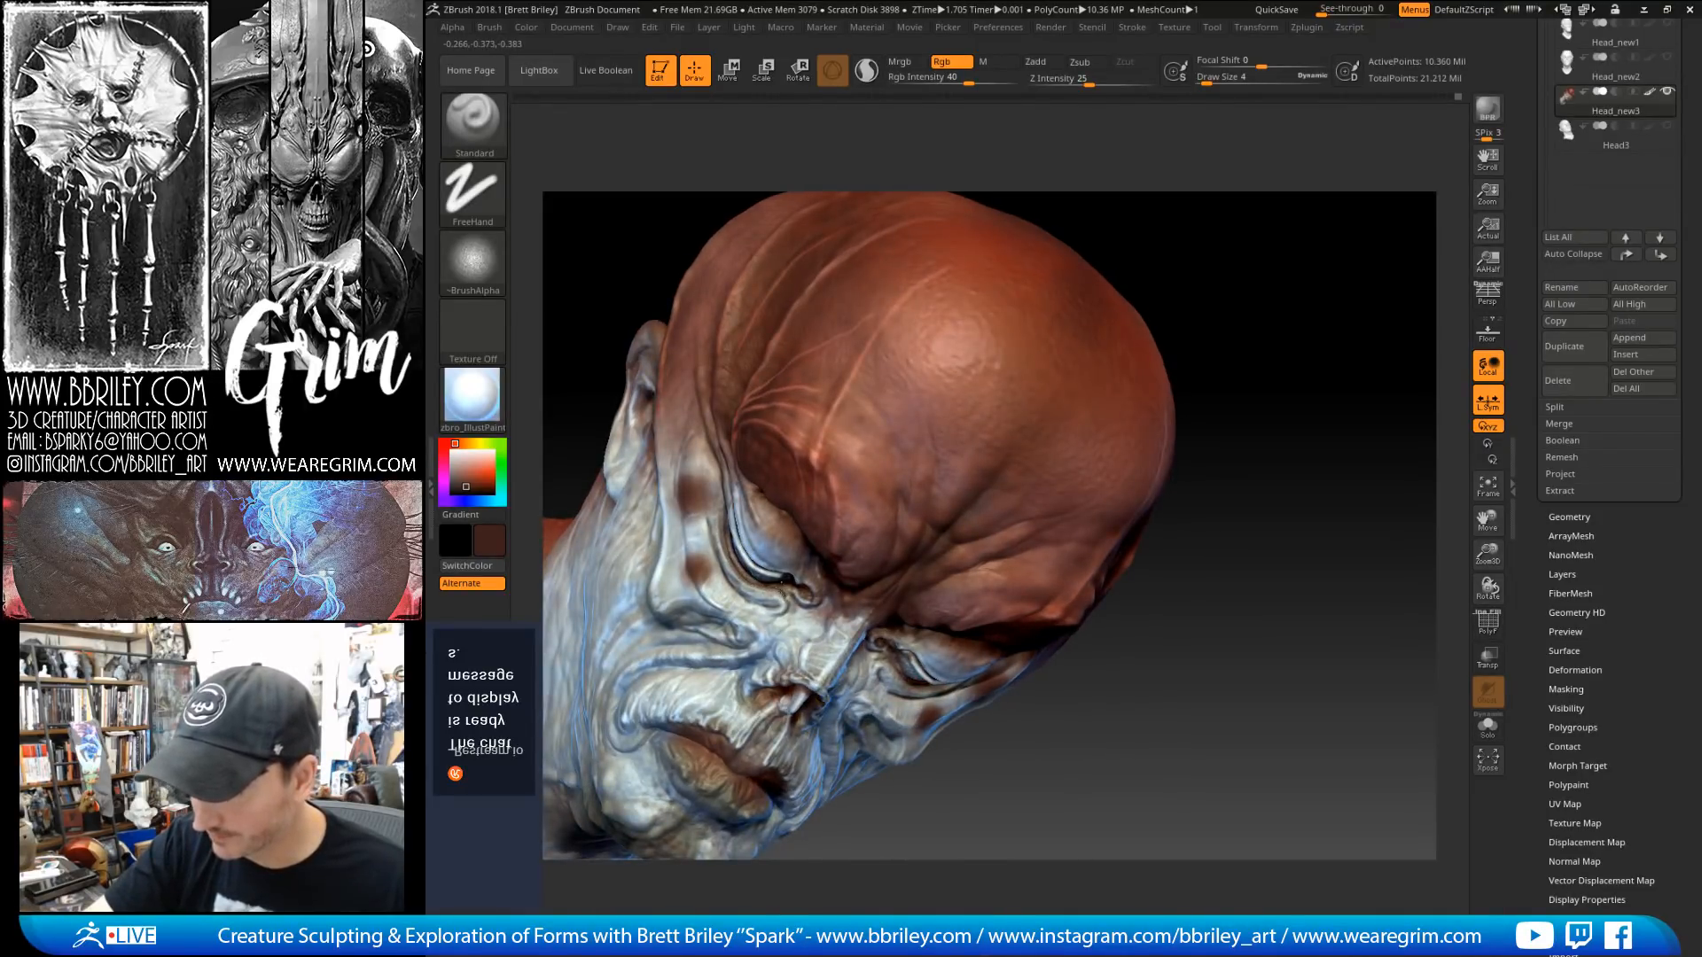
{"action": "left_click_drag", "start_coordinate": [1261, 227], "coordinate": [1183, 196]}
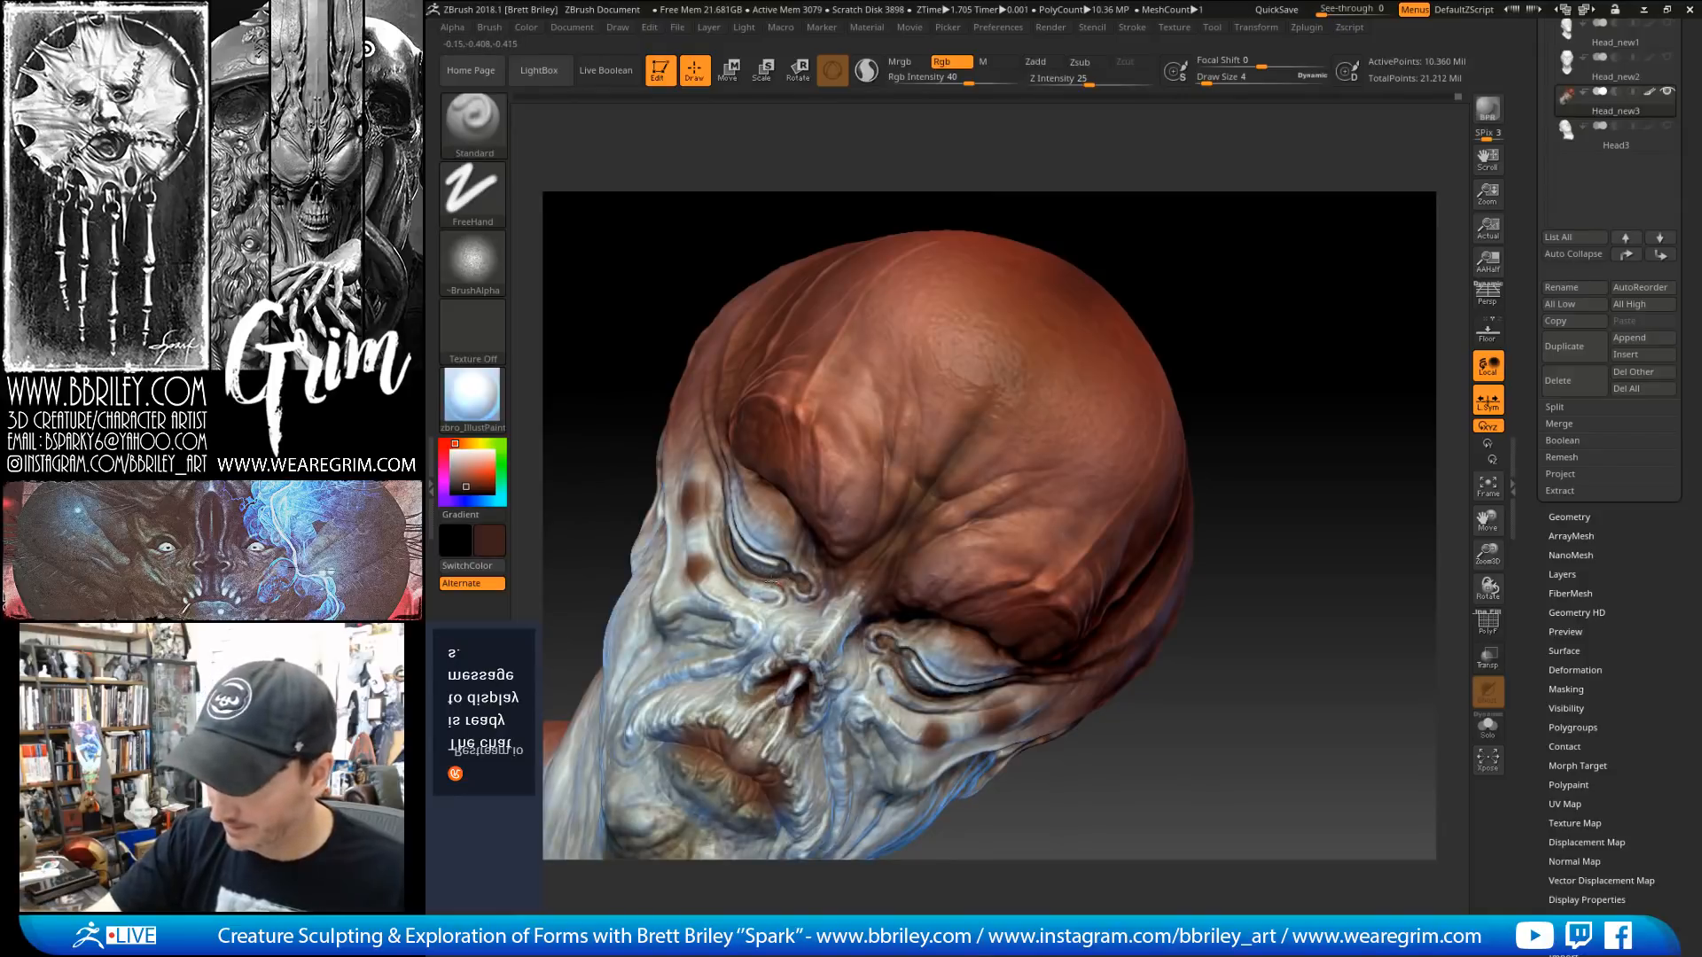
Step: Set the draw size to 5, then 4, and darken the fold under the lower eyelid, blending it with Smooth
{"action": "key", "text": "]"}
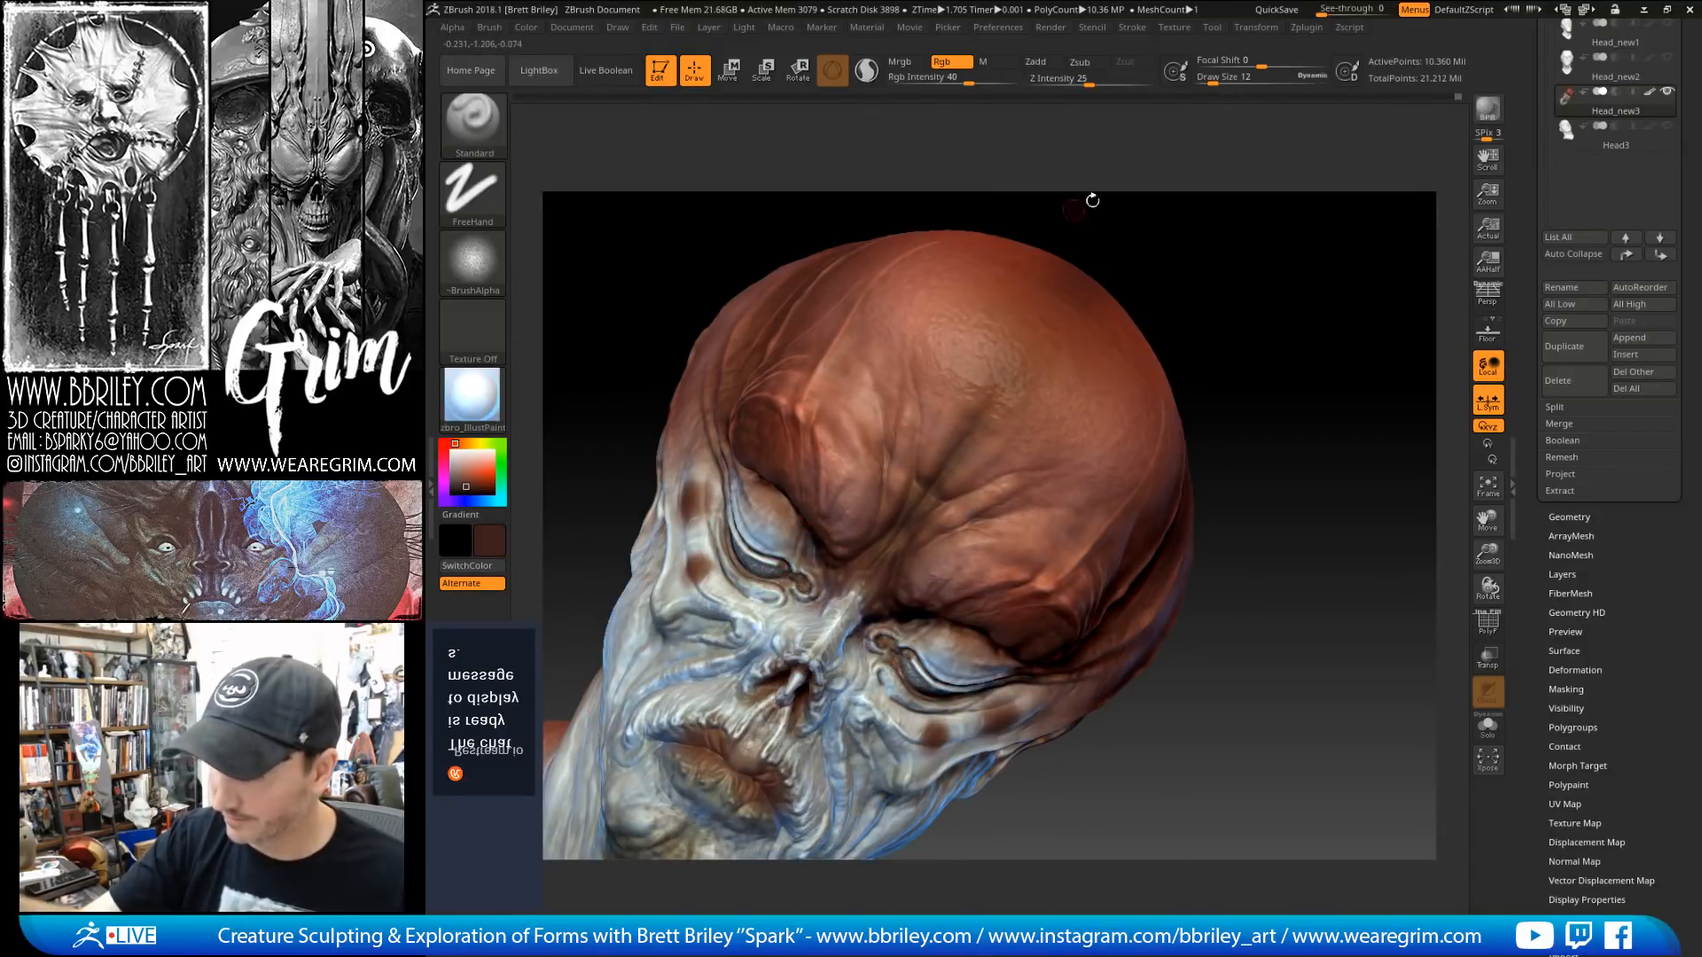
{"action": "mouse_move", "coordinate": [1091, 200]}
{"action": "left_mouse_down"}
{"action": "mouse_move", "coordinate": [1152, 177]}
{"action": "mouse_move", "coordinate": [1250, 200]}
{"action": "left_mouse_up"}
{"action": "key", "text": "["}
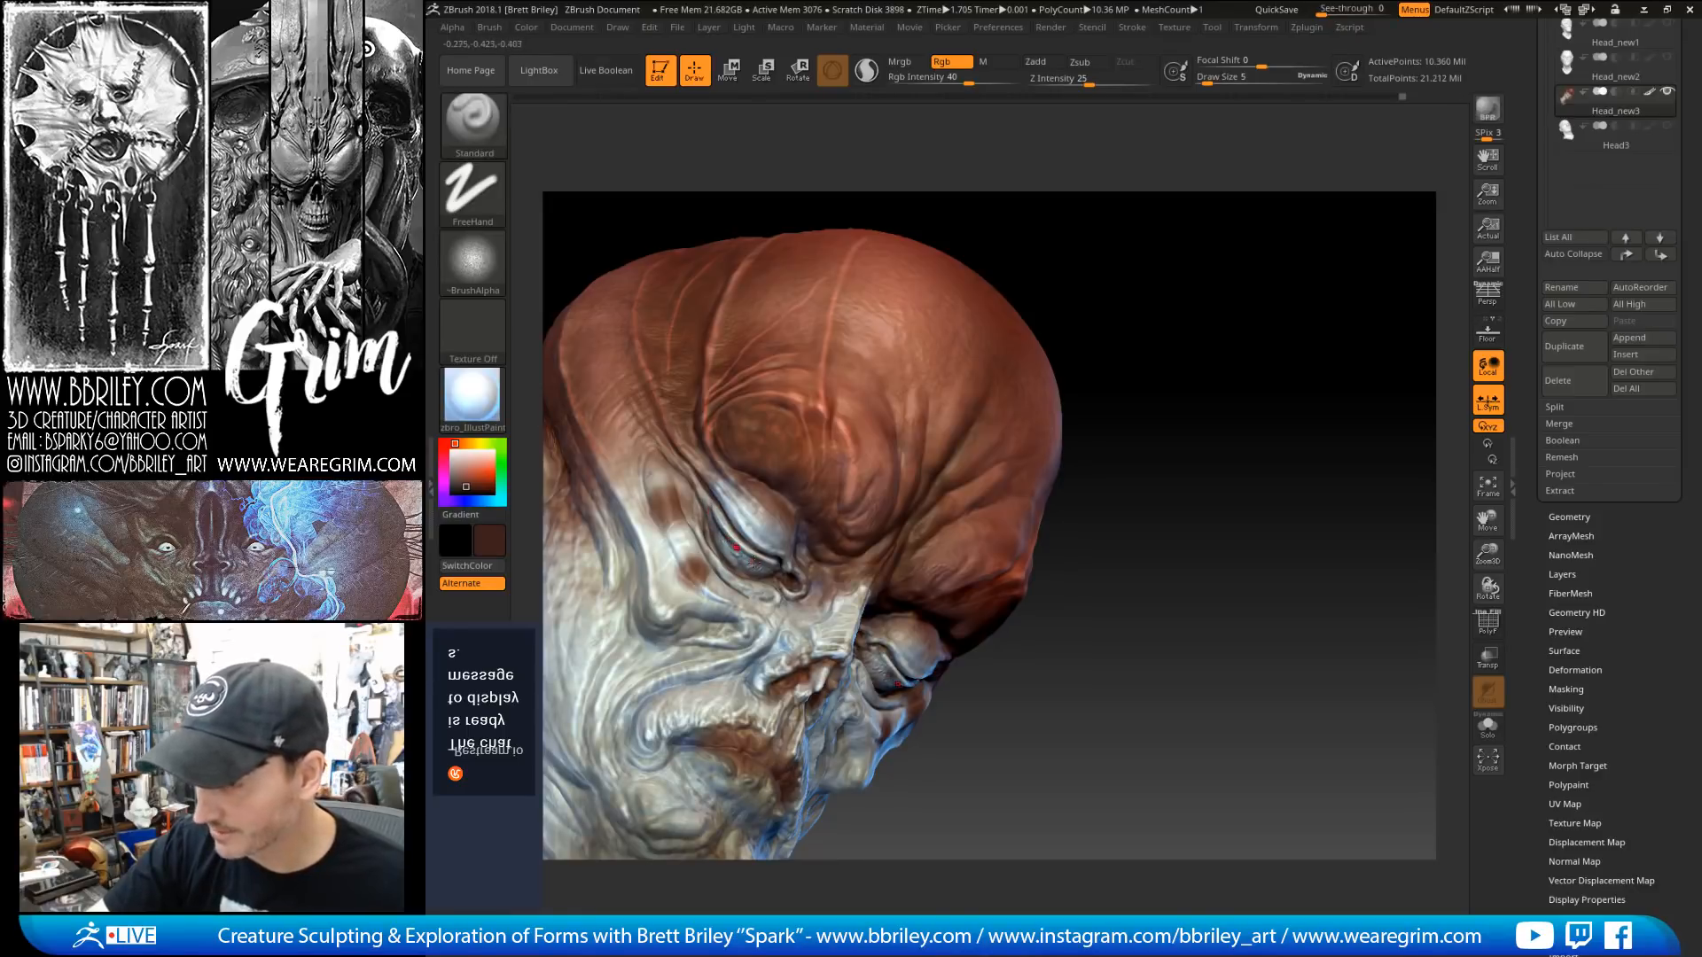
{"action": "key", "text": "shift"}
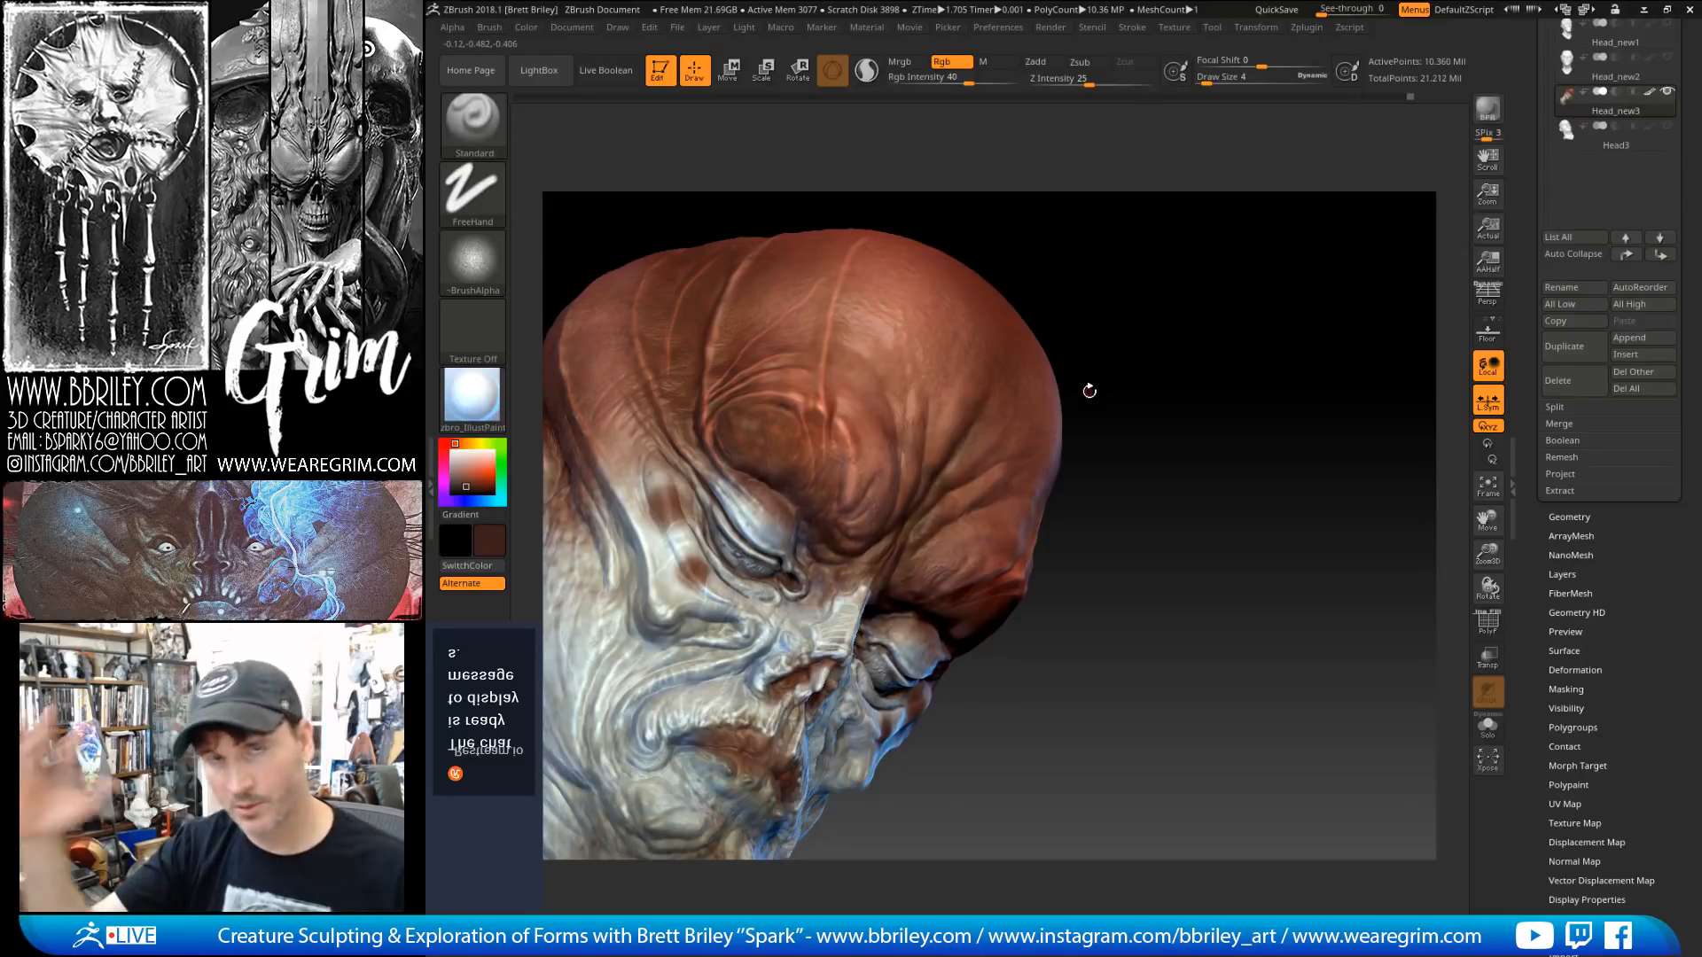
Step: Set the RGB intensity to 23 and draw size to 3, paint faint dark lines on the upper eyelid and soften them with Smooth
{"action": "mouse_move", "coordinate": [1089, 391]}
{"action": "left_mouse_down"}
{"action": "mouse_move", "coordinate": [1122, 251]}
{"action": "mouse_move", "coordinate": [1064, 246]}
{"action": "mouse_move", "coordinate": [722, 492]}
{"action": "left_mouse_up"}
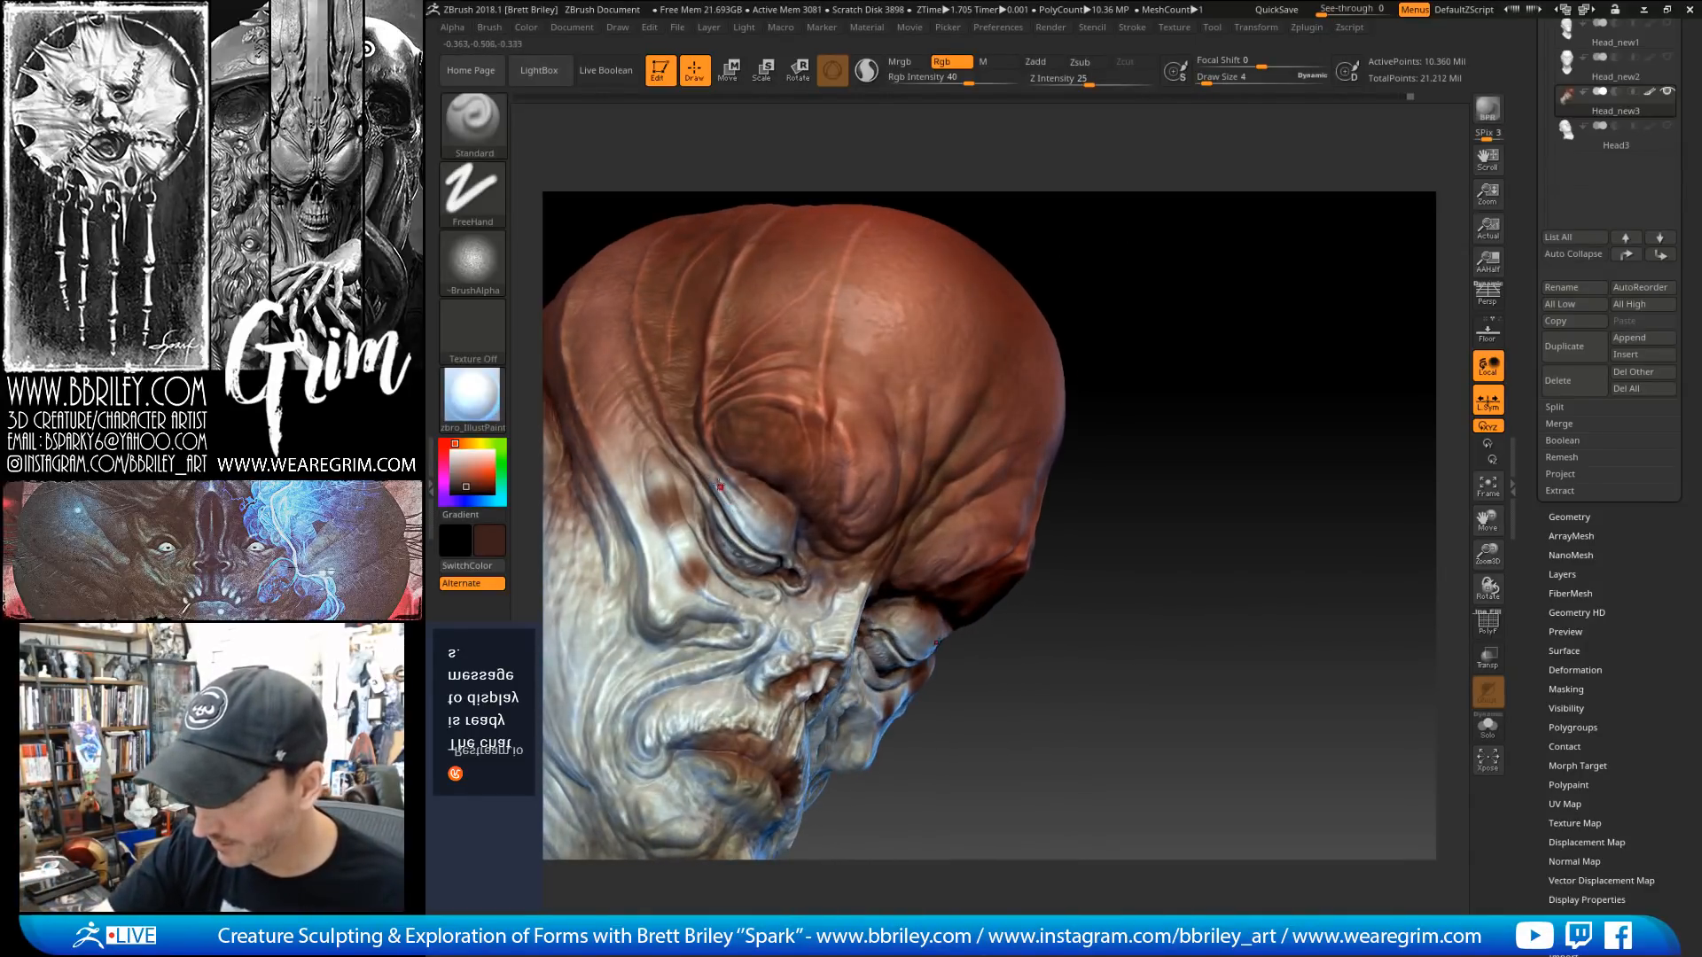
{"action": "left_click_drag", "start_coordinate": [969, 83], "coordinate": [949, 82]}
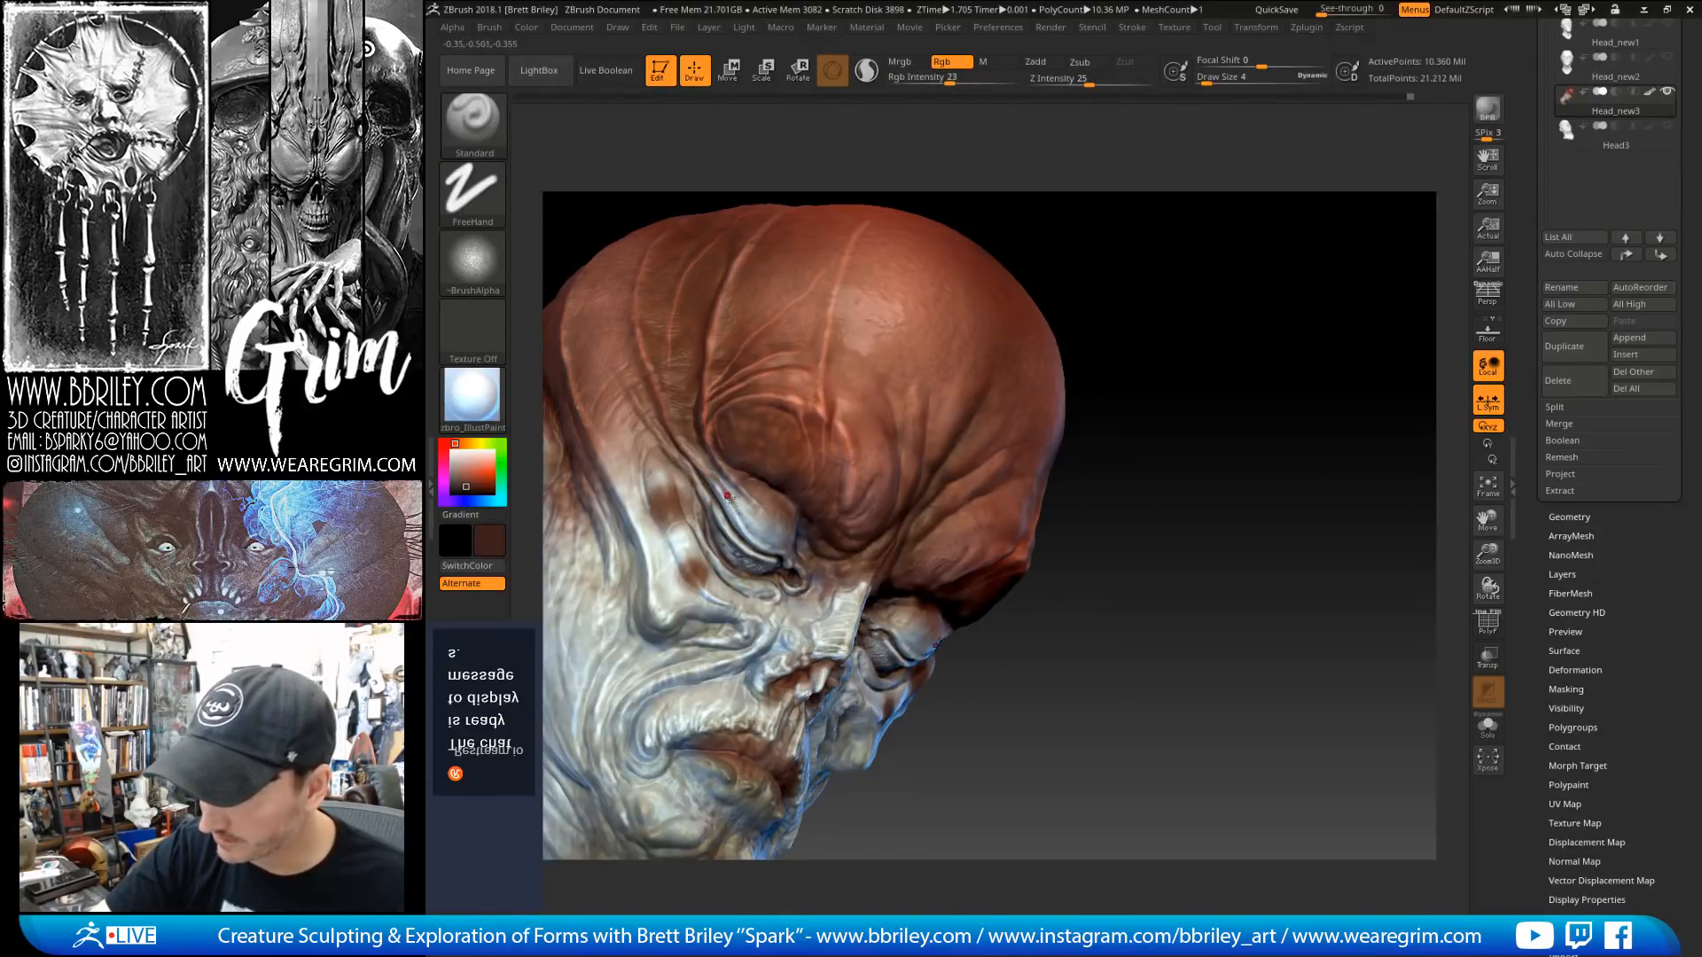
{"action": "key", "text": "shift"}
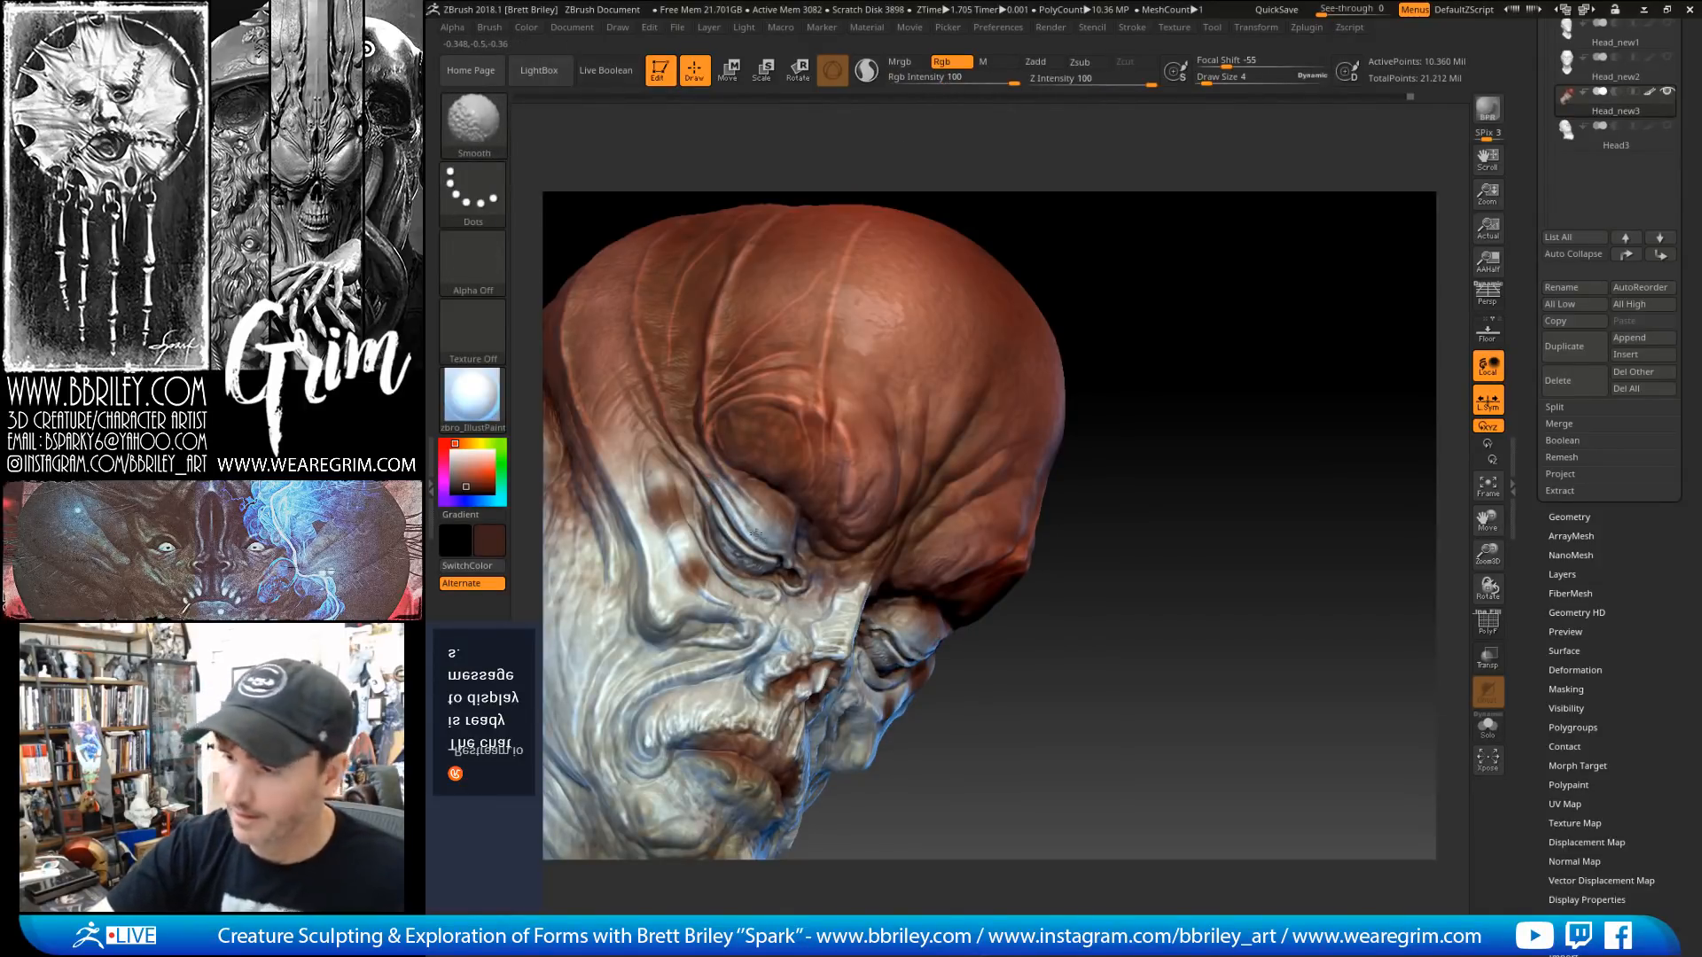
{"action": "key", "text": "shift"}
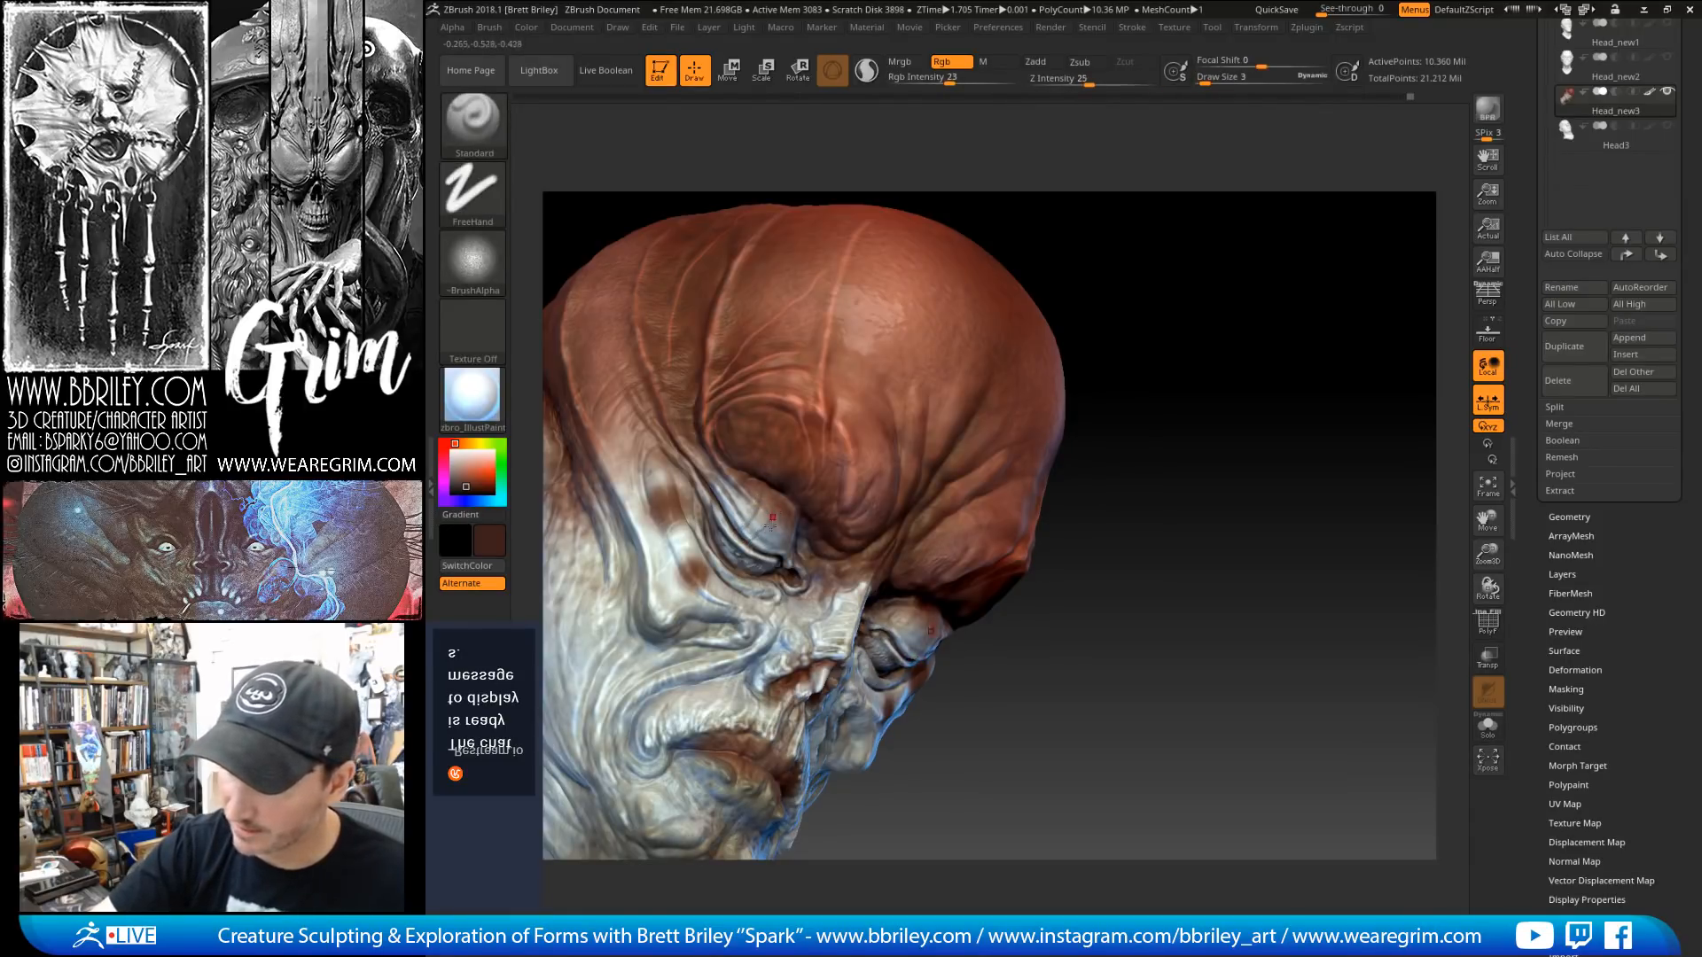
{"action": "key", "text": "shift"}
{"action": "left_click_drag", "start_coordinate": [1072, 239], "coordinate": [900, 221]}
{"action": "key", "text": "shift"}
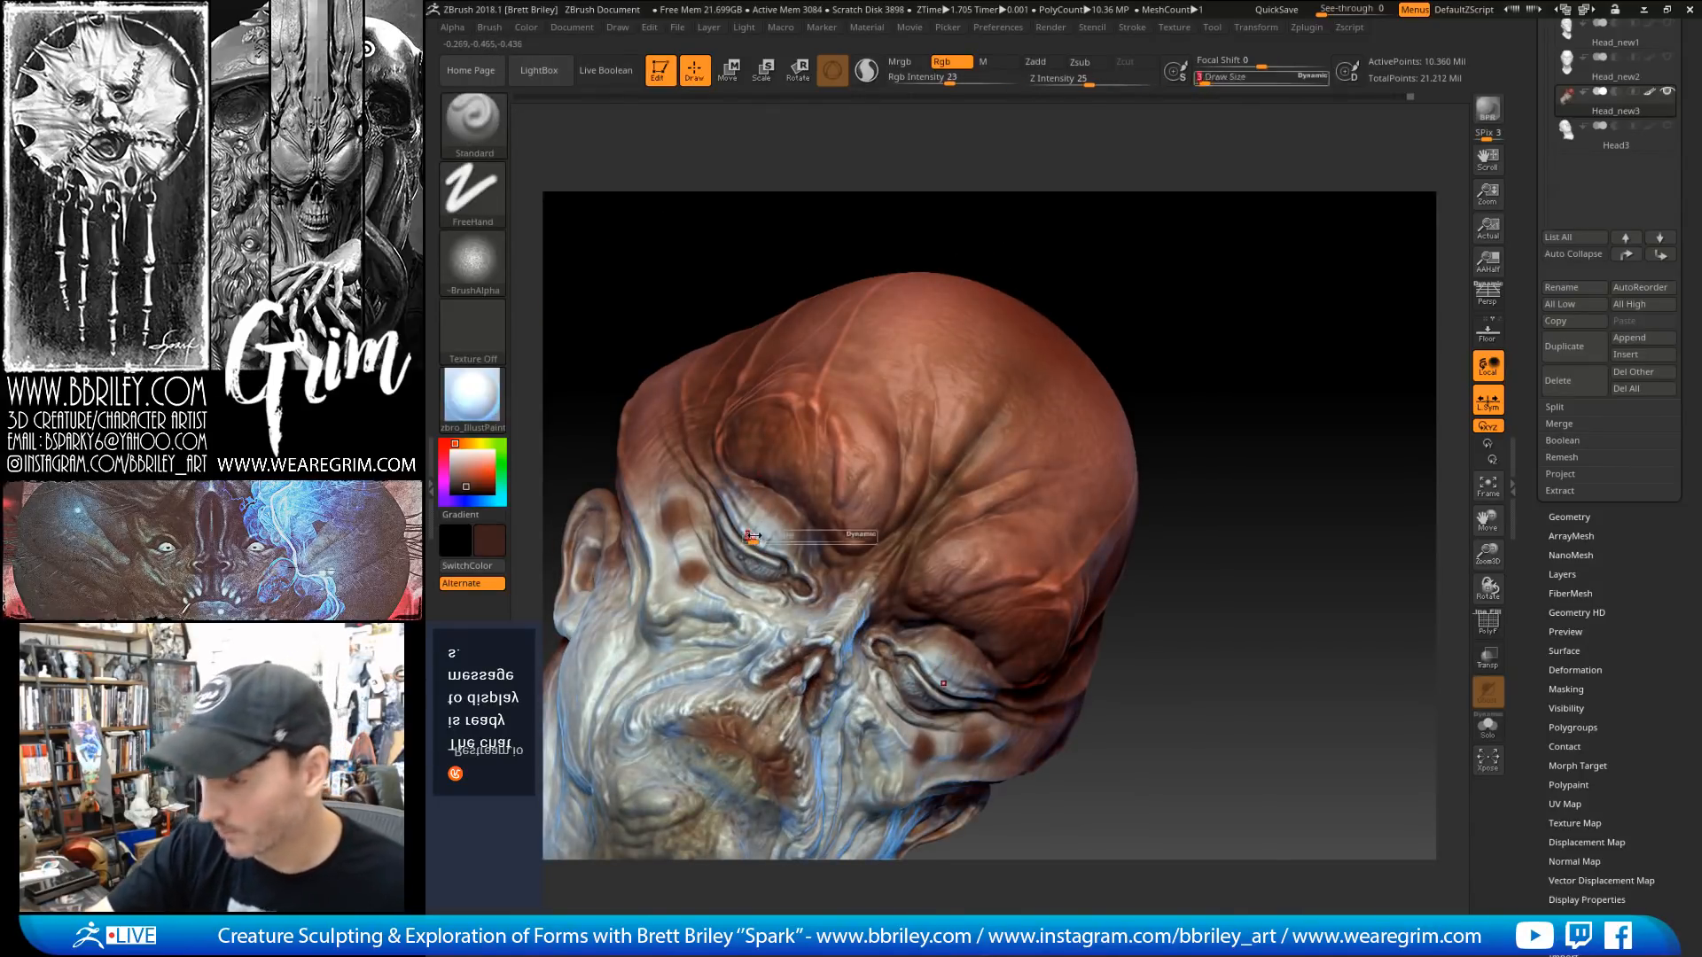
{"action": "mouse_move", "coordinate": [782, 547]}
{"action": "left_mouse_down", "text": "shift"}
{"action": "mouse_move", "coordinate": [758, 534]}
{"action": "mouse_move", "coordinate": [774, 544]}
{"action": "left_mouse_up", "text": "shift"}
Step: Sample a light grey from the face, set the draw size to 2 and highlight the edges of the eyelids
{"action": "key", "text": "c"}
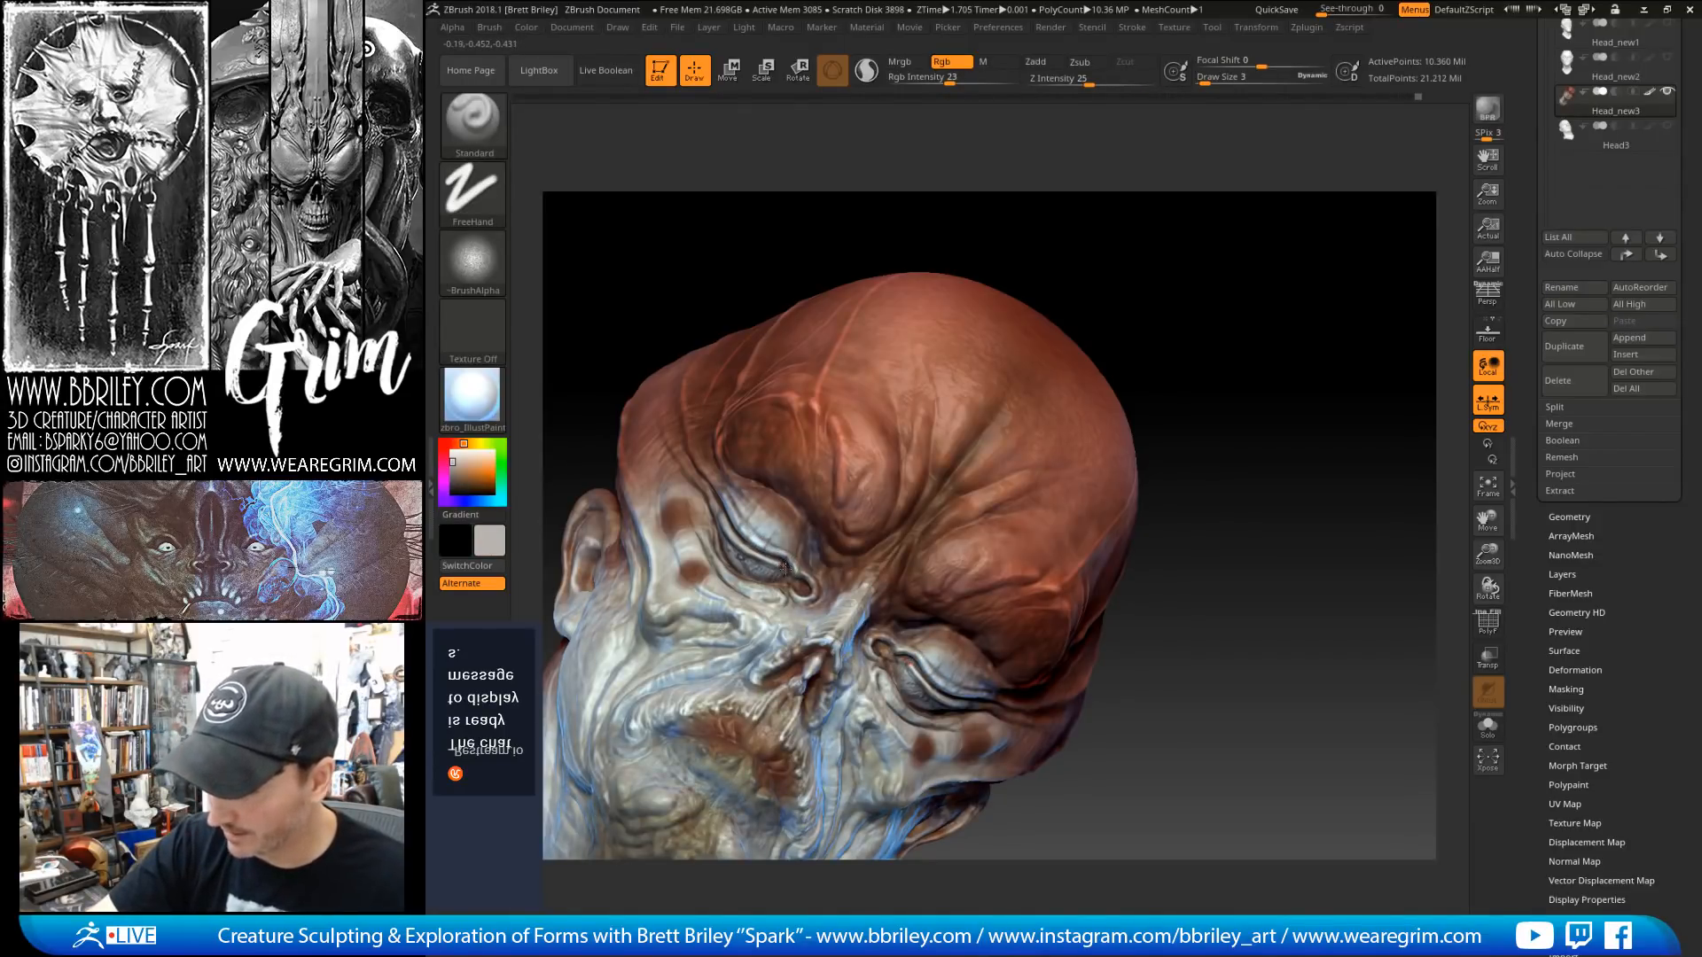
{"action": "key", "text": "bracketleft"}
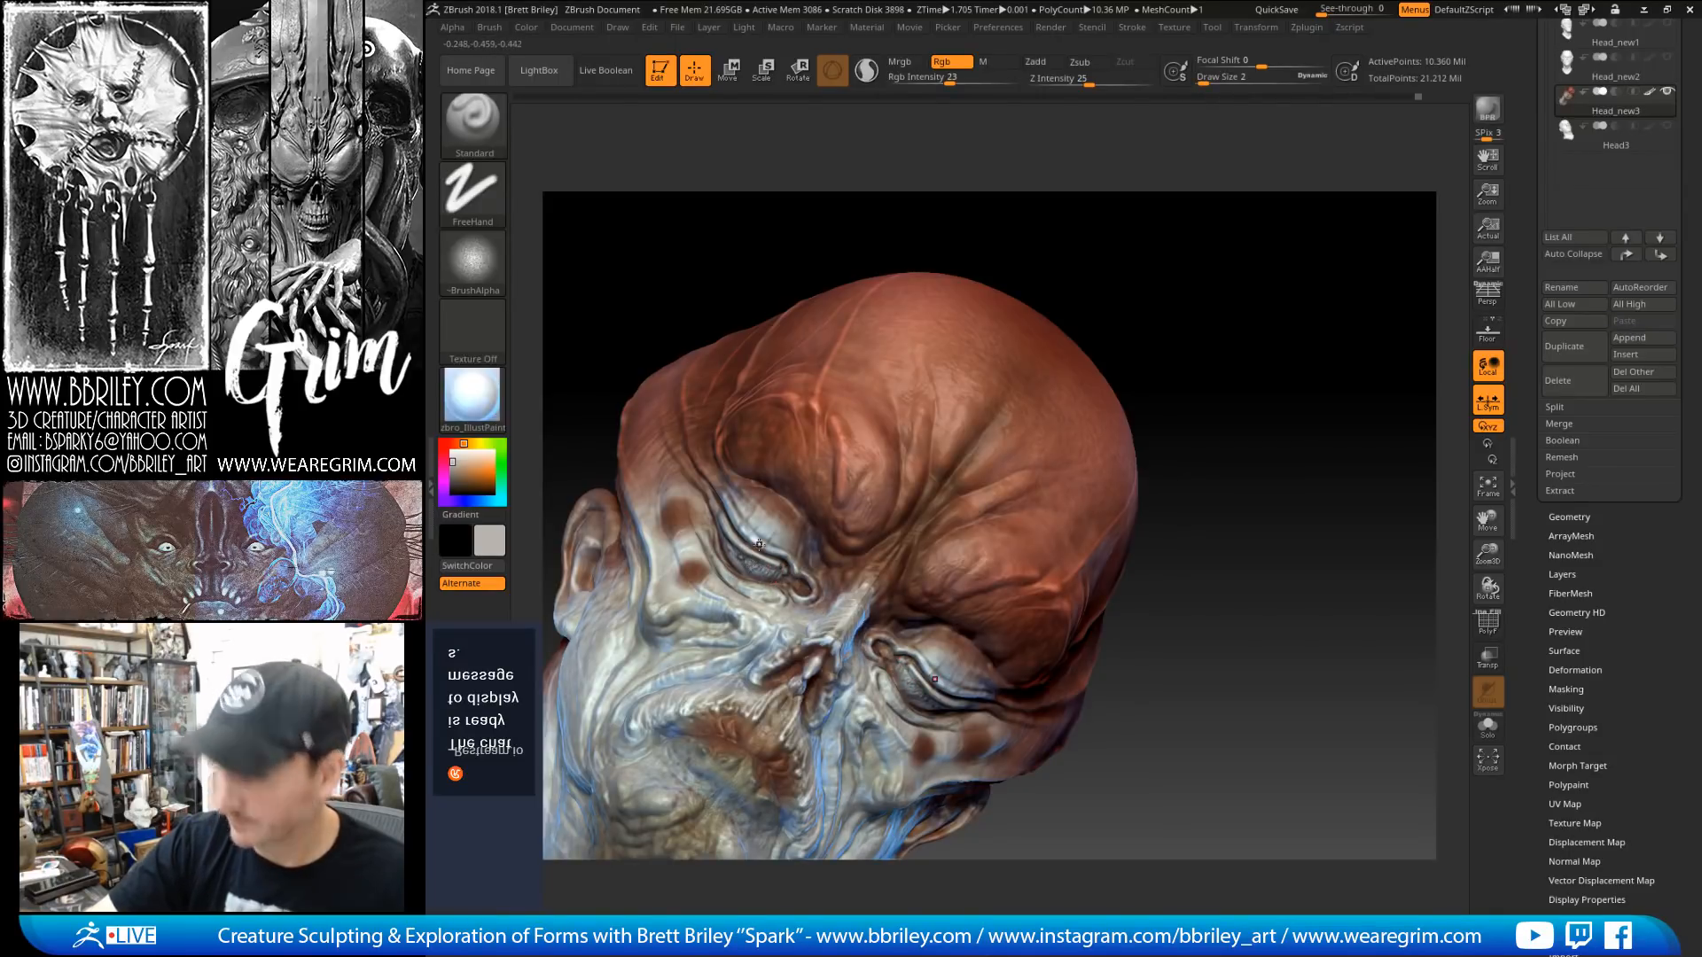
{"action": "left_click_drag", "start_coordinate": [1088, 222], "coordinate": [1006, 266]}
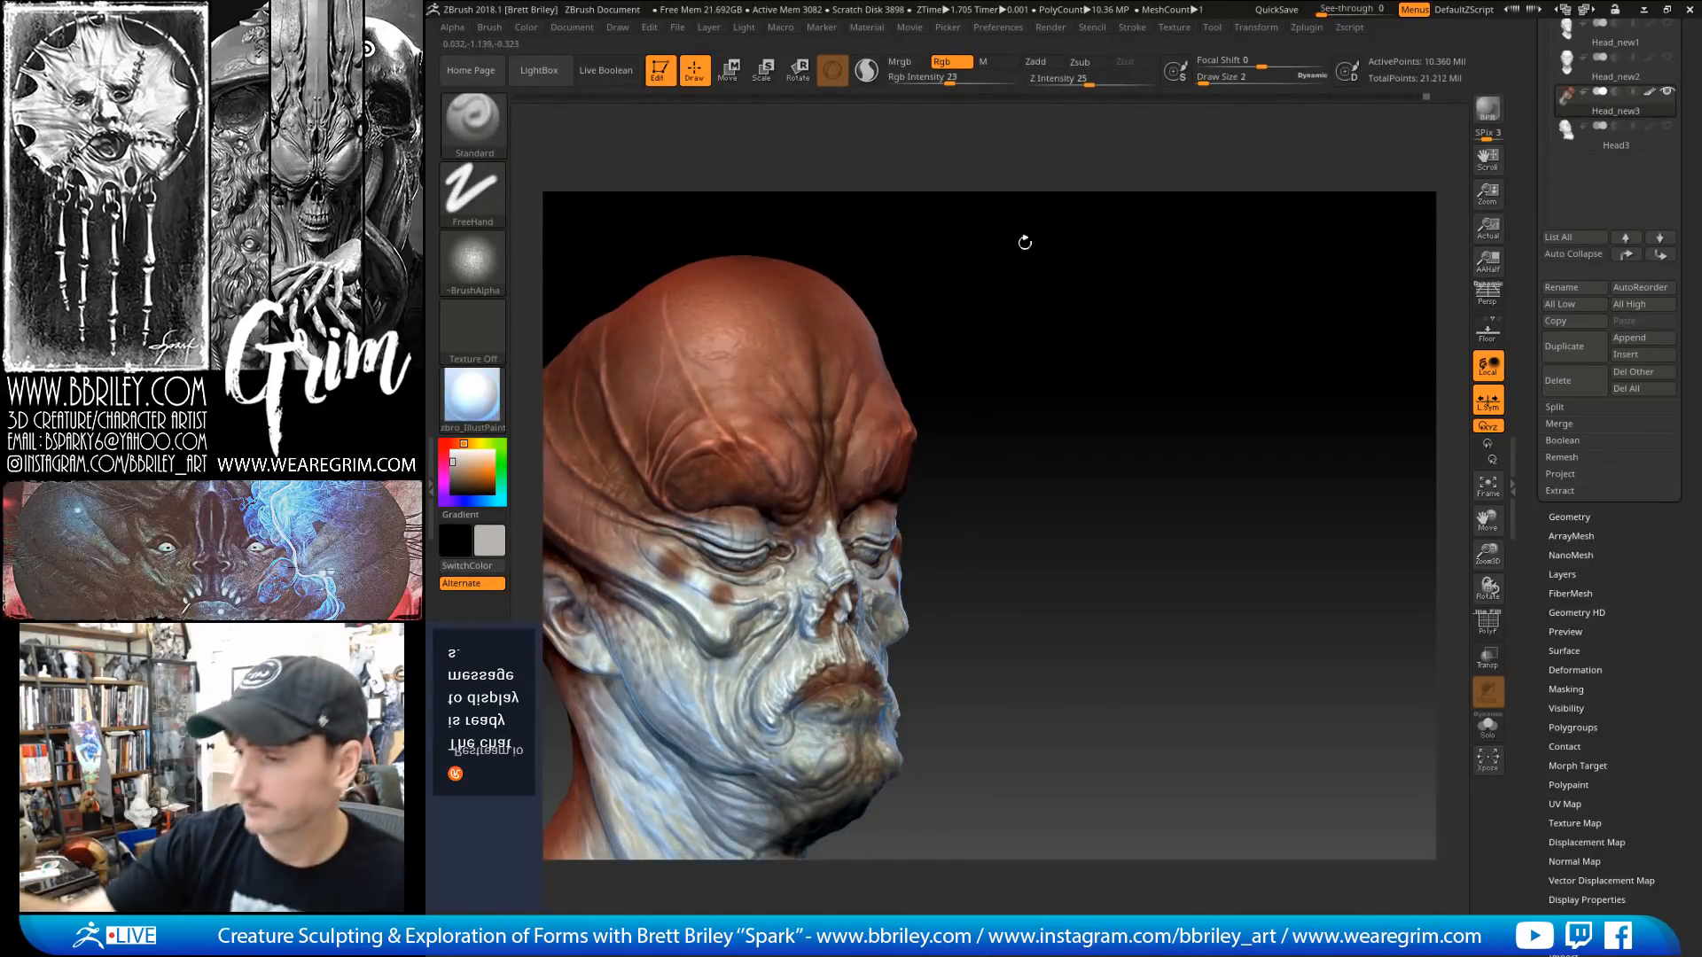
Step: Sample a brick red from the head, paint over the two dark spots below the outer eye and set the draw size to 7
{"action": "mouse_move", "coordinate": [1025, 242]}
{"action": "left_mouse_down"}
{"action": "mouse_move", "coordinate": [1049, 263]}
{"action": "mouse_move", "coordinate": [1012, 257]}
{"action": "left_mouse_up"}
{"action": "key", "text": "c"}
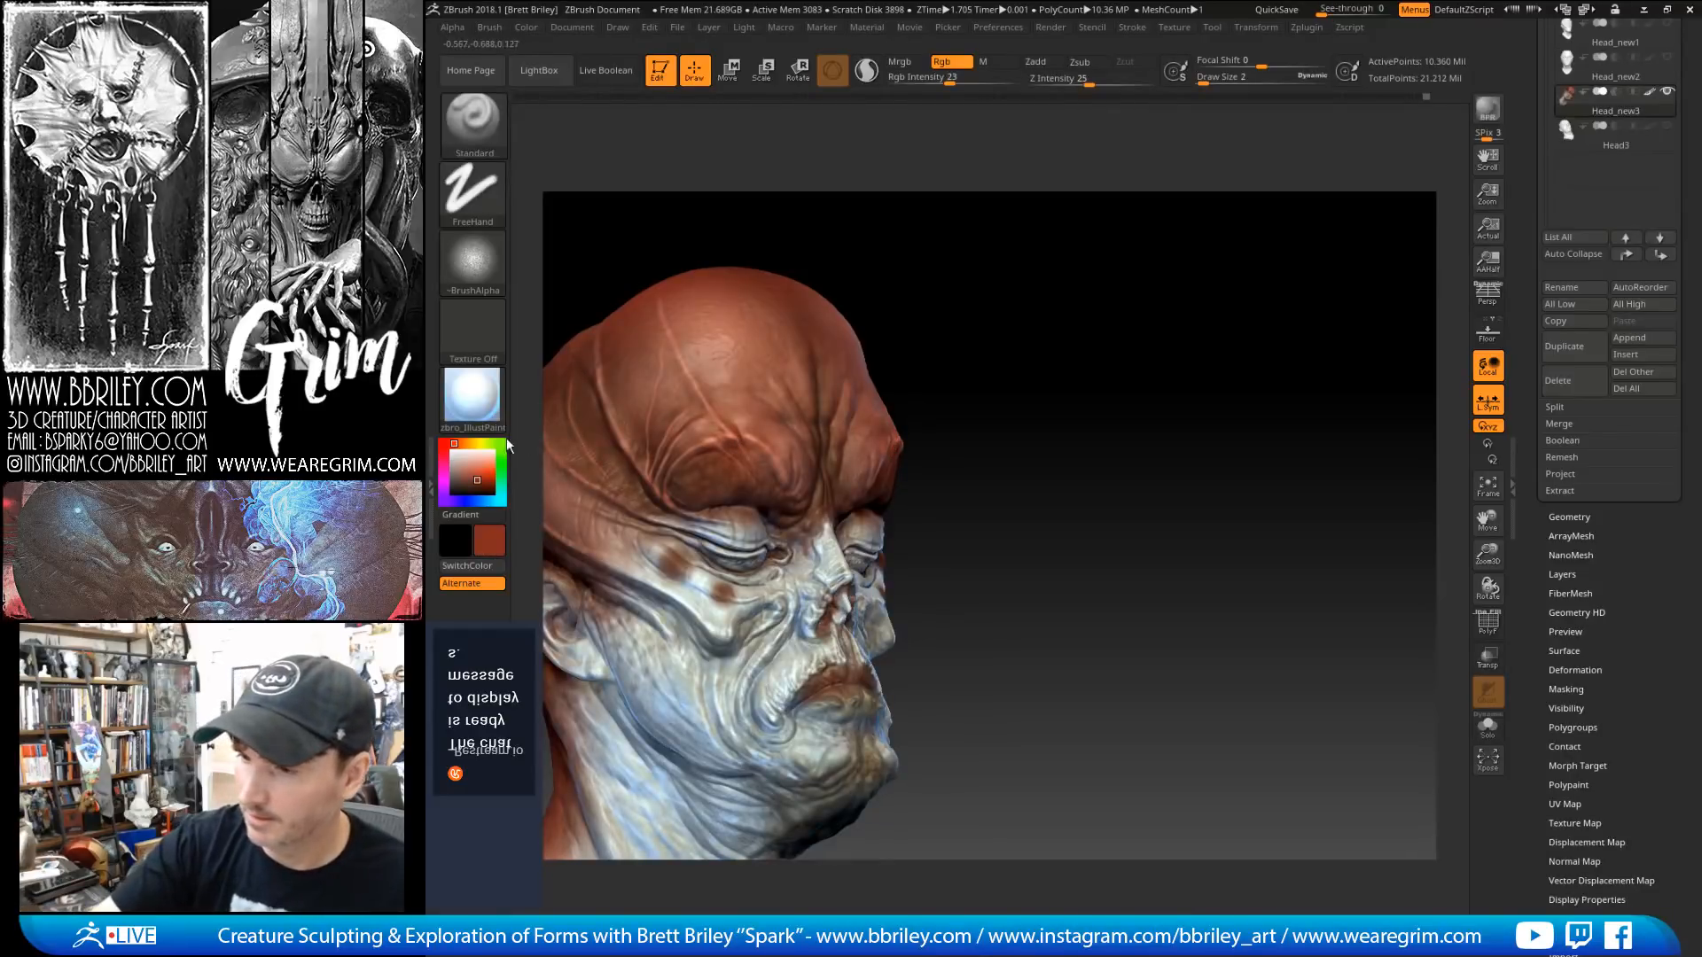
{"action": "key", "text": "s"}
{"action": "left_click_drag", "start_coordinate": [663, 563], "coordinate": [724, 593]}
{"action": "key", "text": "s"}
{"action": "key", "text": "bracketleft"}
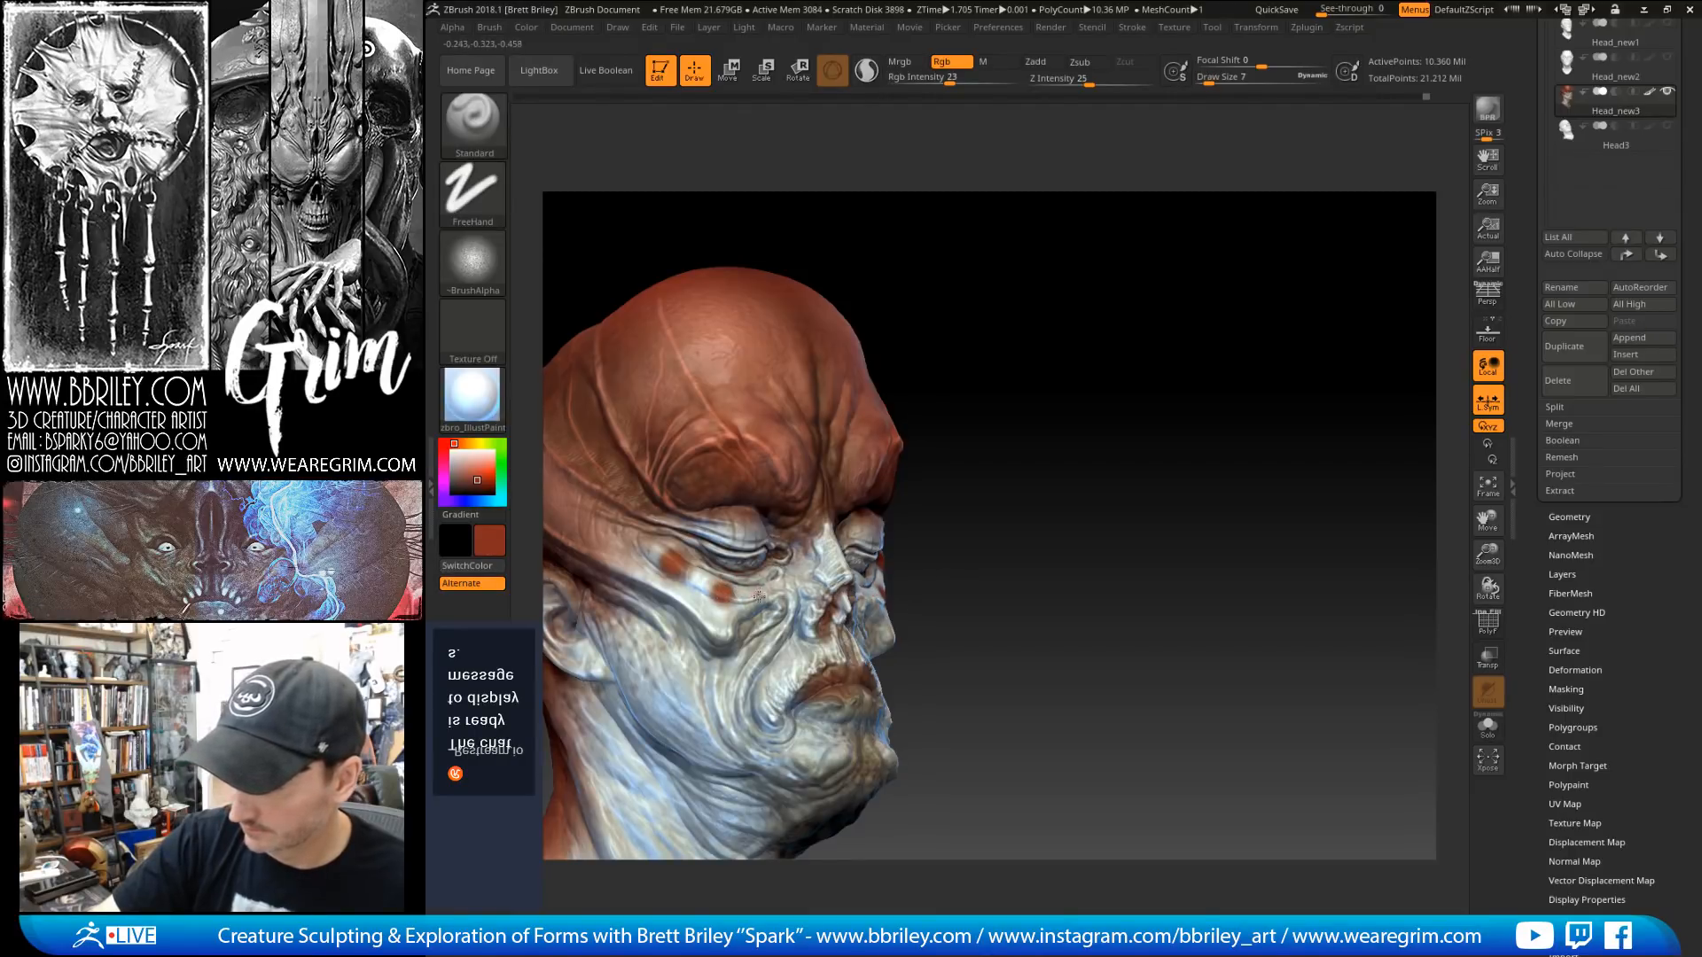
Step: Set the draw size to 13, paint brick red at the temple beside the outer eye and open the stroke type choices
{"action": "left_click_drag", "start_coordinate": [999, 369], "coordinate": [1020, 341]}
{"action": "key", "text": "s"}
{"action": "left_click_drag", "start_coordinate": [628, 542], "coordinate": [634, 542]}
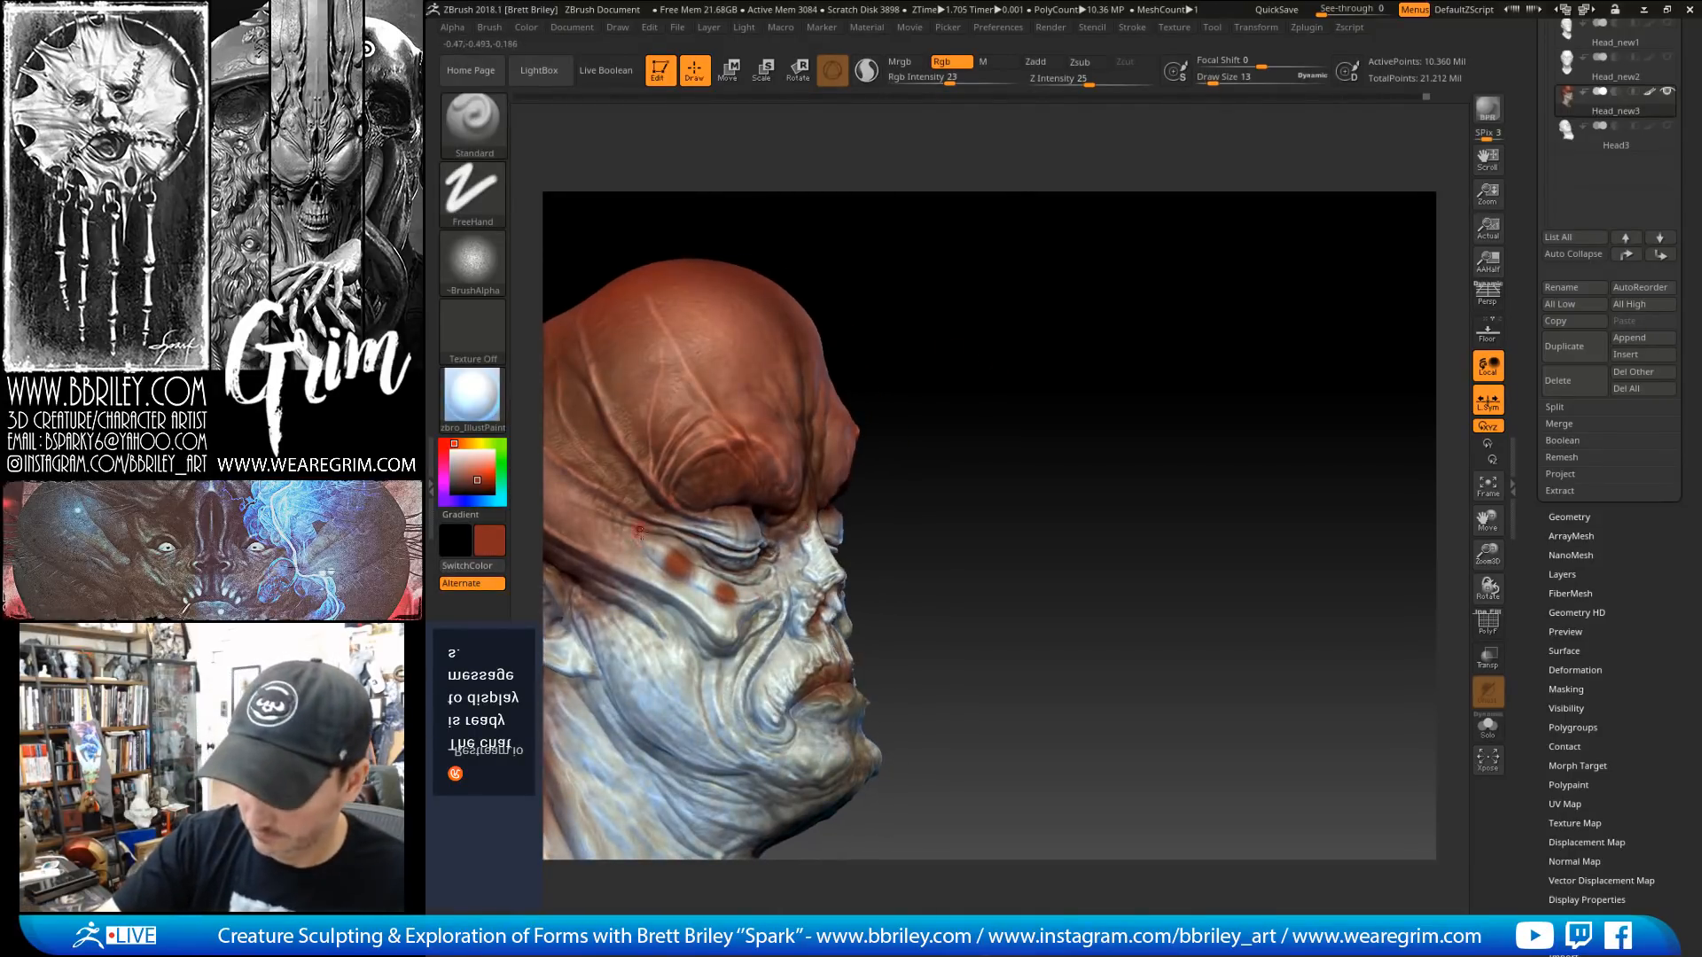
{"action": "left_click", "coordinate": [472, 190]}
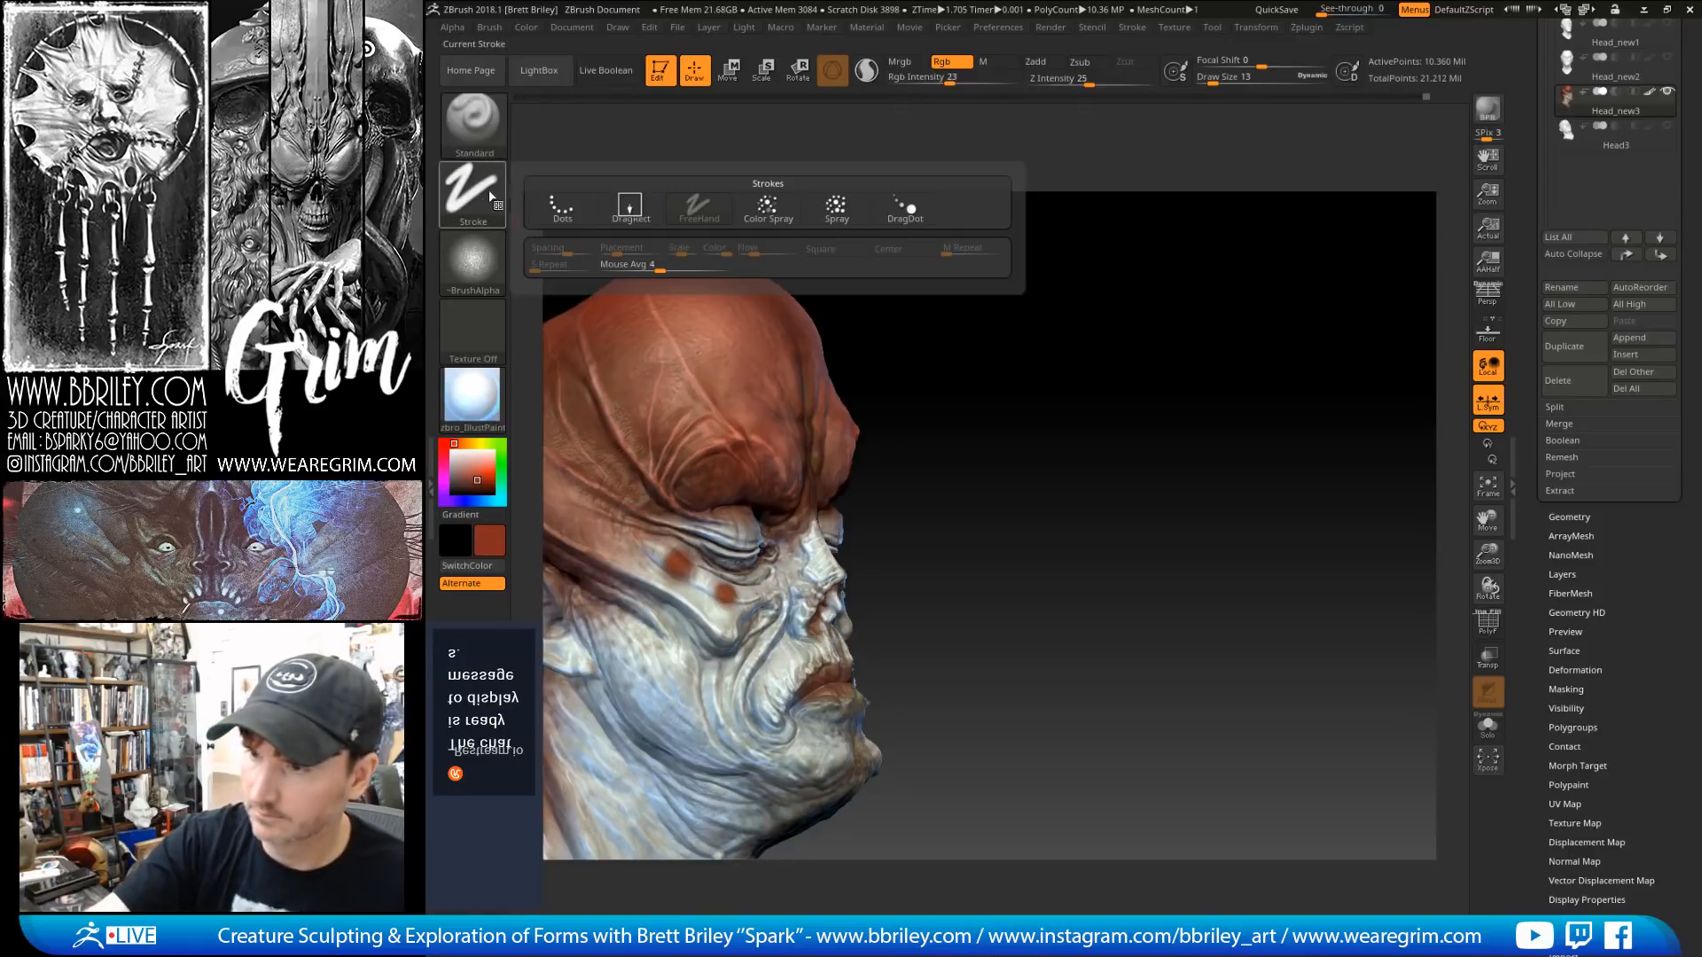
Step: Set the Standard brush to a DragRect stroke with Alpha 23 and an RGB intensity of 40
{"action": "left_click", "coordinate": [623, 198]}
{"action": "left_click", "coordinate": [472, 261]}
{"action": "left_click", "coordinate": [630, 404]}
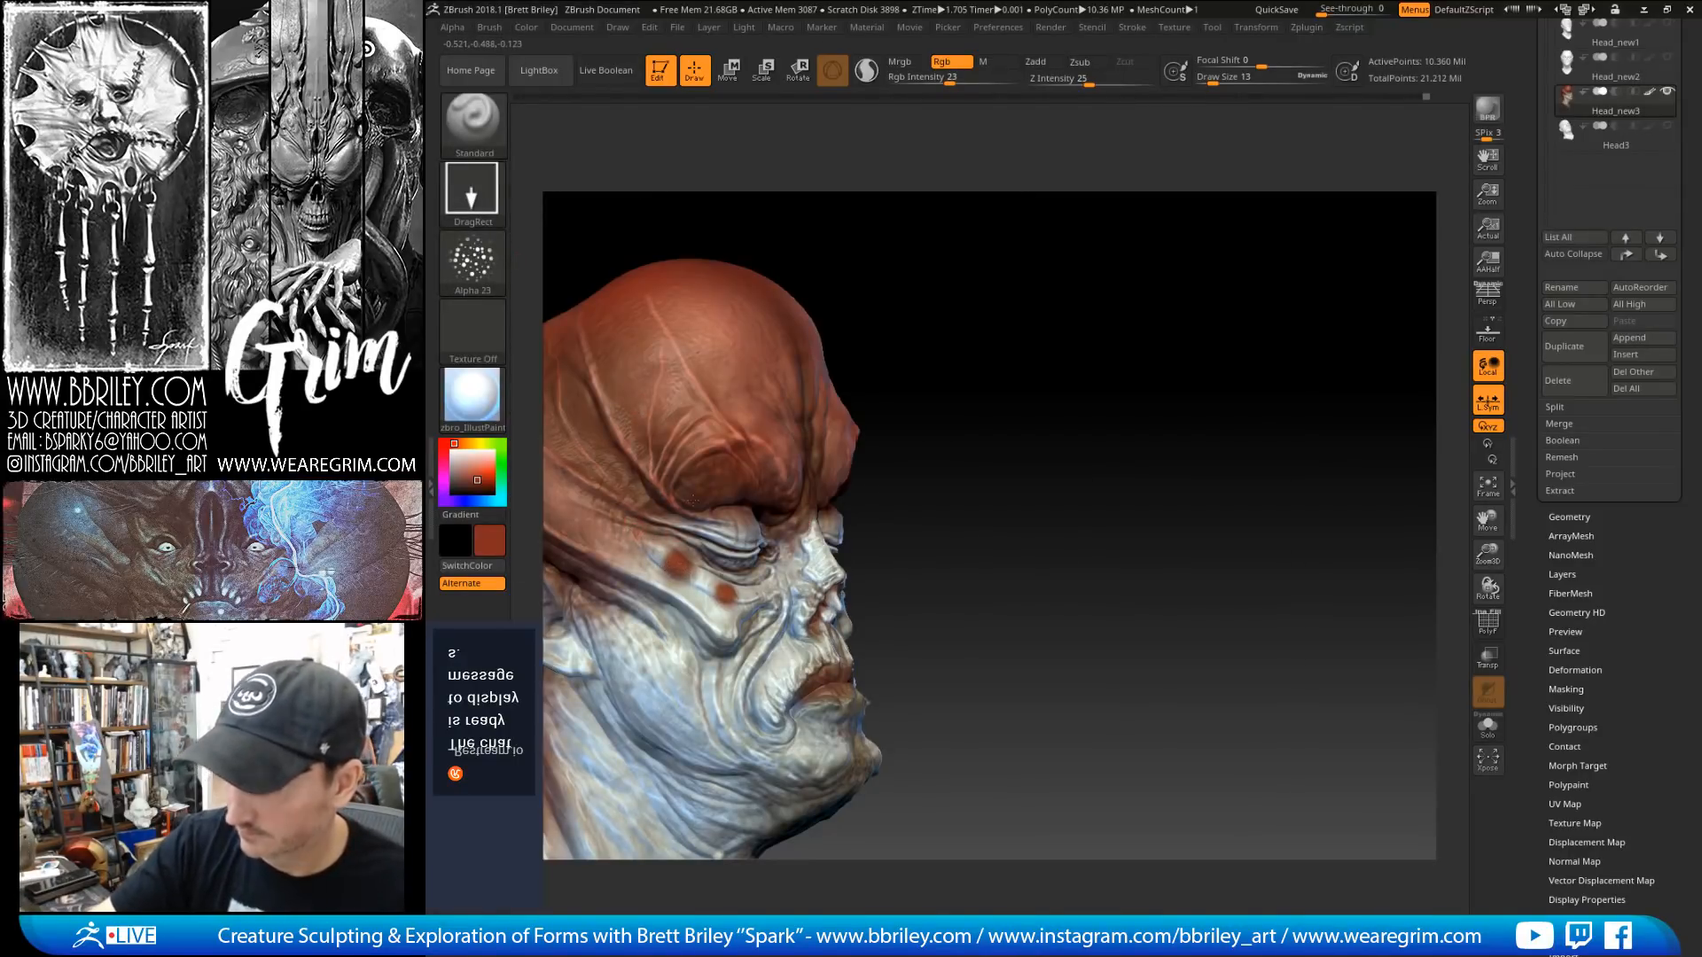
{"action": "left_click_drag", "start_coordinate": [961, 83], "coordinate": [981, 83]}
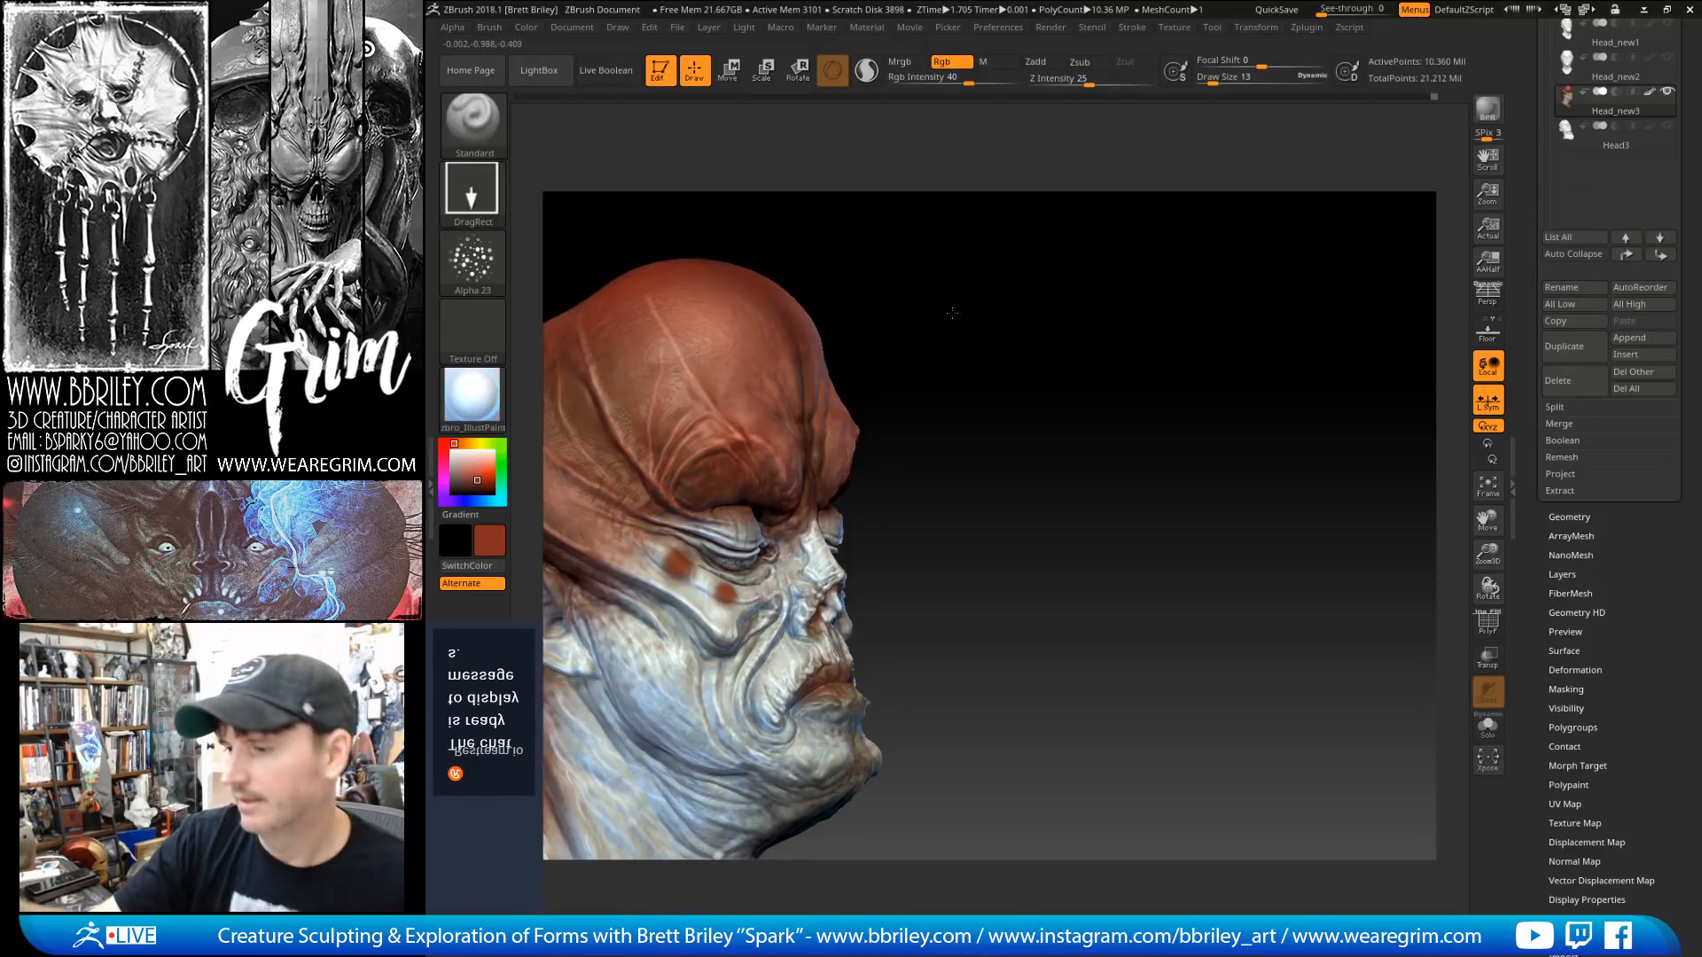
Step: Stamp dark red speckles over the brow and the side of the head
{"action": "left_click_drag", "start_coordinate": [950, 311], "coordinate": [1046, 425], "text": "alt"}
{"action": "left_click_drag", "start_coordinate": [785, 530], "coordinate": [778, 536]}
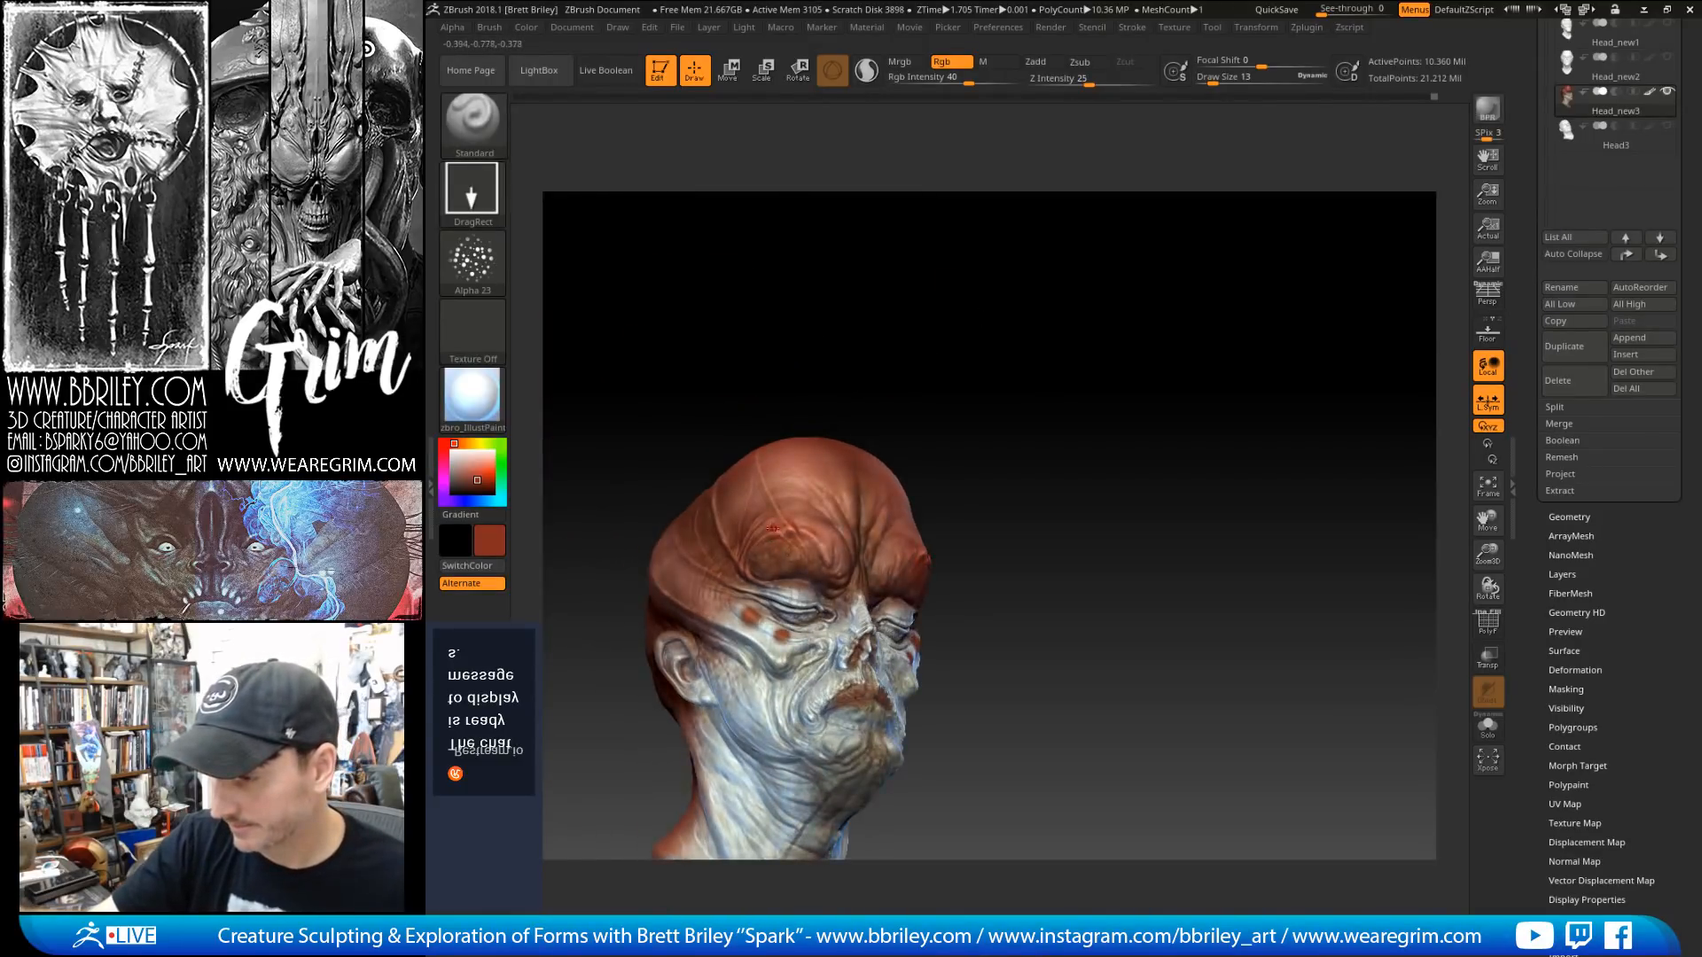
{"action": "left_click_drag", "start_coordinate": [772, 332], "coordinate": [858, 364]}
{"action": "left_click_drag", "start_coordinate": [746, 575], "coordinate": [739, 576]}
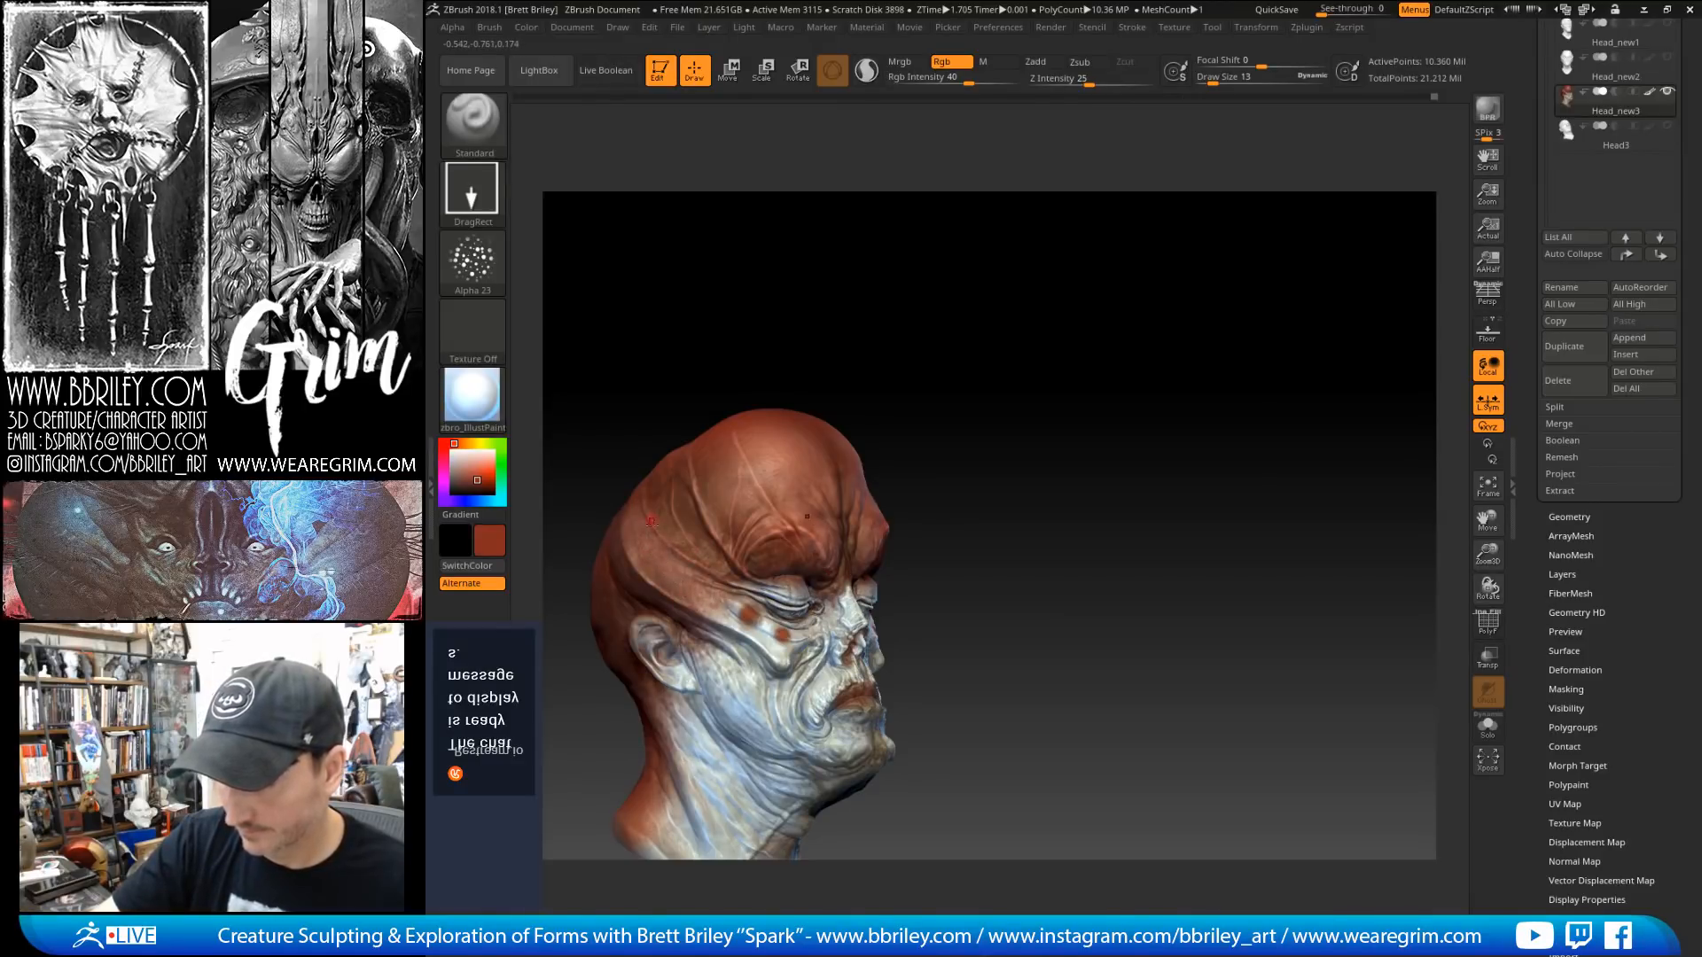
{"action": "mouse_move", "coordinate": [1066, 359]}
{"action": "left_mouse_down", "text": "alt"}
{"action": "mouse_move", "coordinate": [1097, 277]}
{"action": "mouse_move", "coordinate": [1090, 304]}
{"action": "left_mouse_up", "text": "alt"}
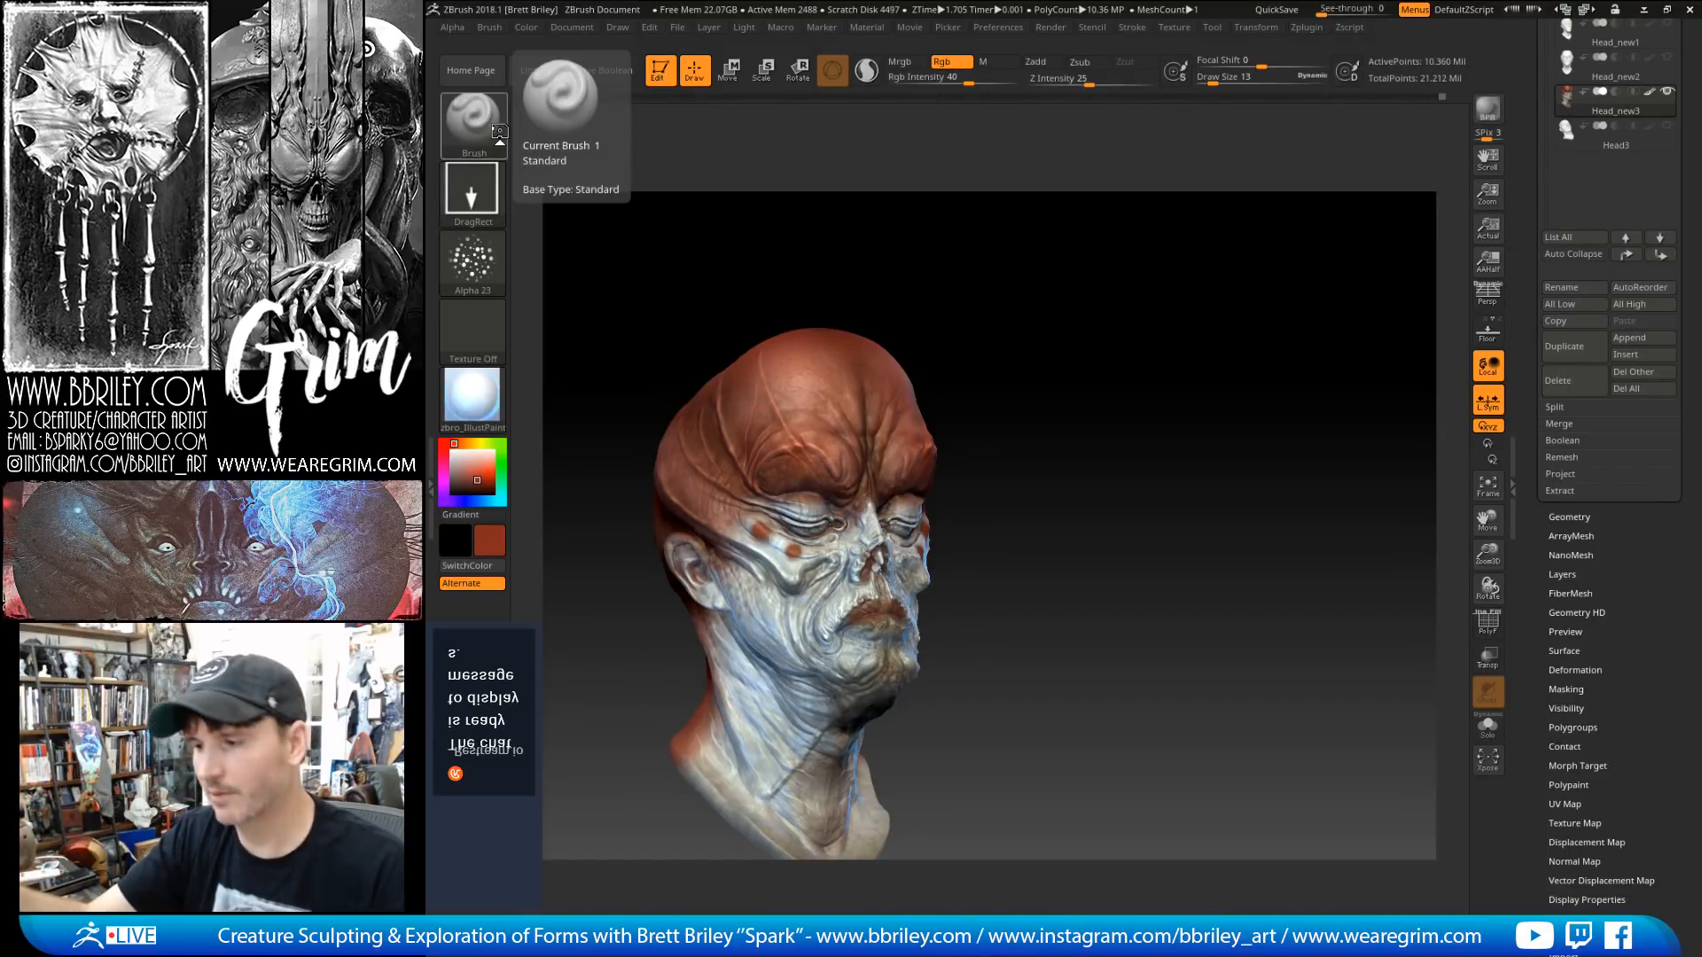
Step: Switch the brush to a FreeHand stroke without alpha, sample a lighter red from the forehead and set the draw size to 2
{"action": "mouse_move", "coordinate": [1153, 284]}
{"action": "left_mouse_down"}
{"action": "mouse_move", "coordinate": [1132, 274]}
{"action": "mouse_move", "coordinate": [1180, 344]}
{"action": "mouse_move", "coordinate": [833, 465]}
{"action": "left_mouse_up"}
{"action": "left_click", "coordinate": [473, 191]}
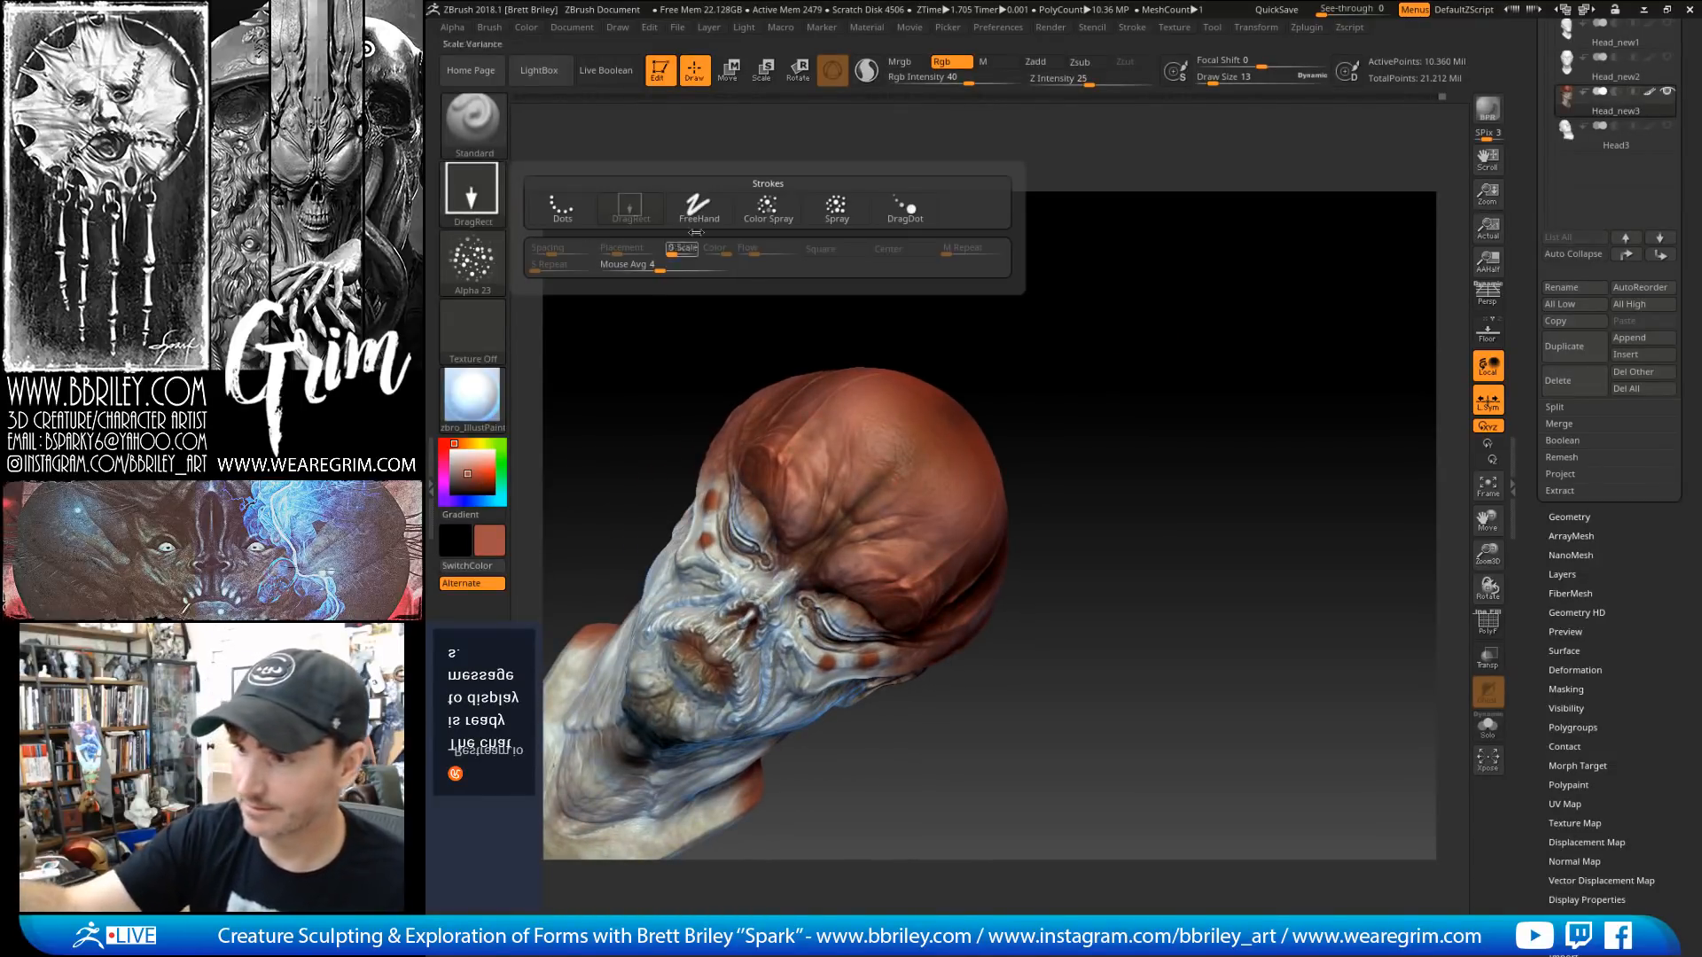
{"action": "left_click", "coordinate": [695, 210]}
{"action": "key", "text": "c"}
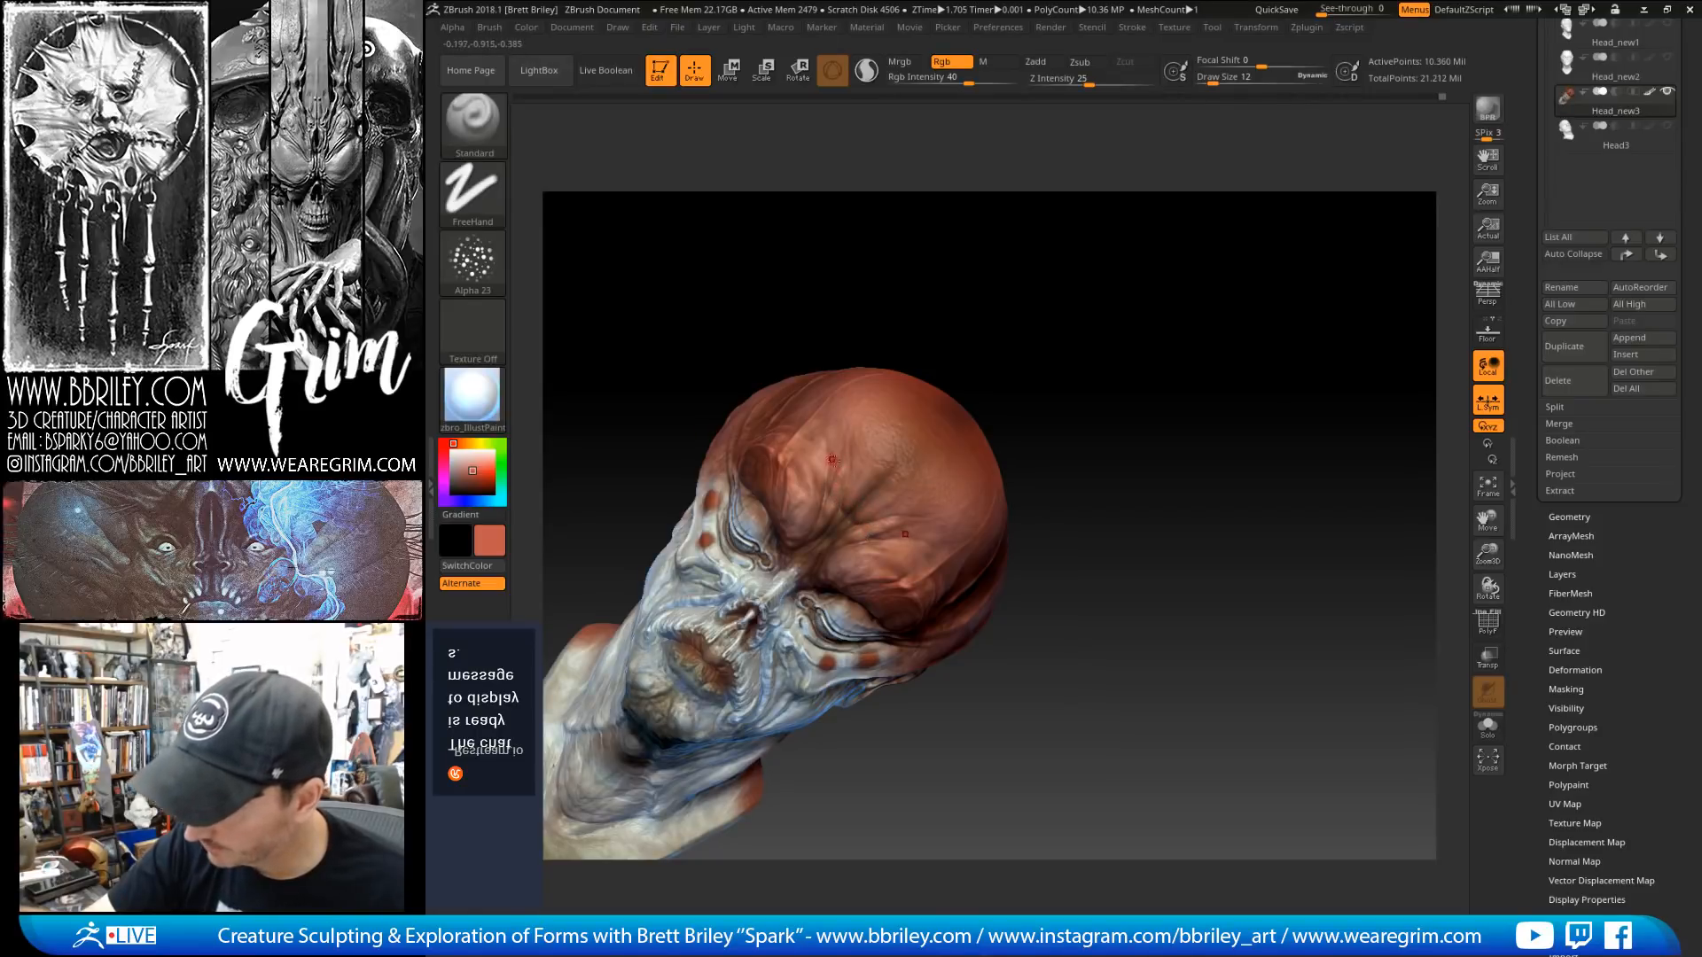
{"action": "left_click", "coordinate": [1206, 80]}
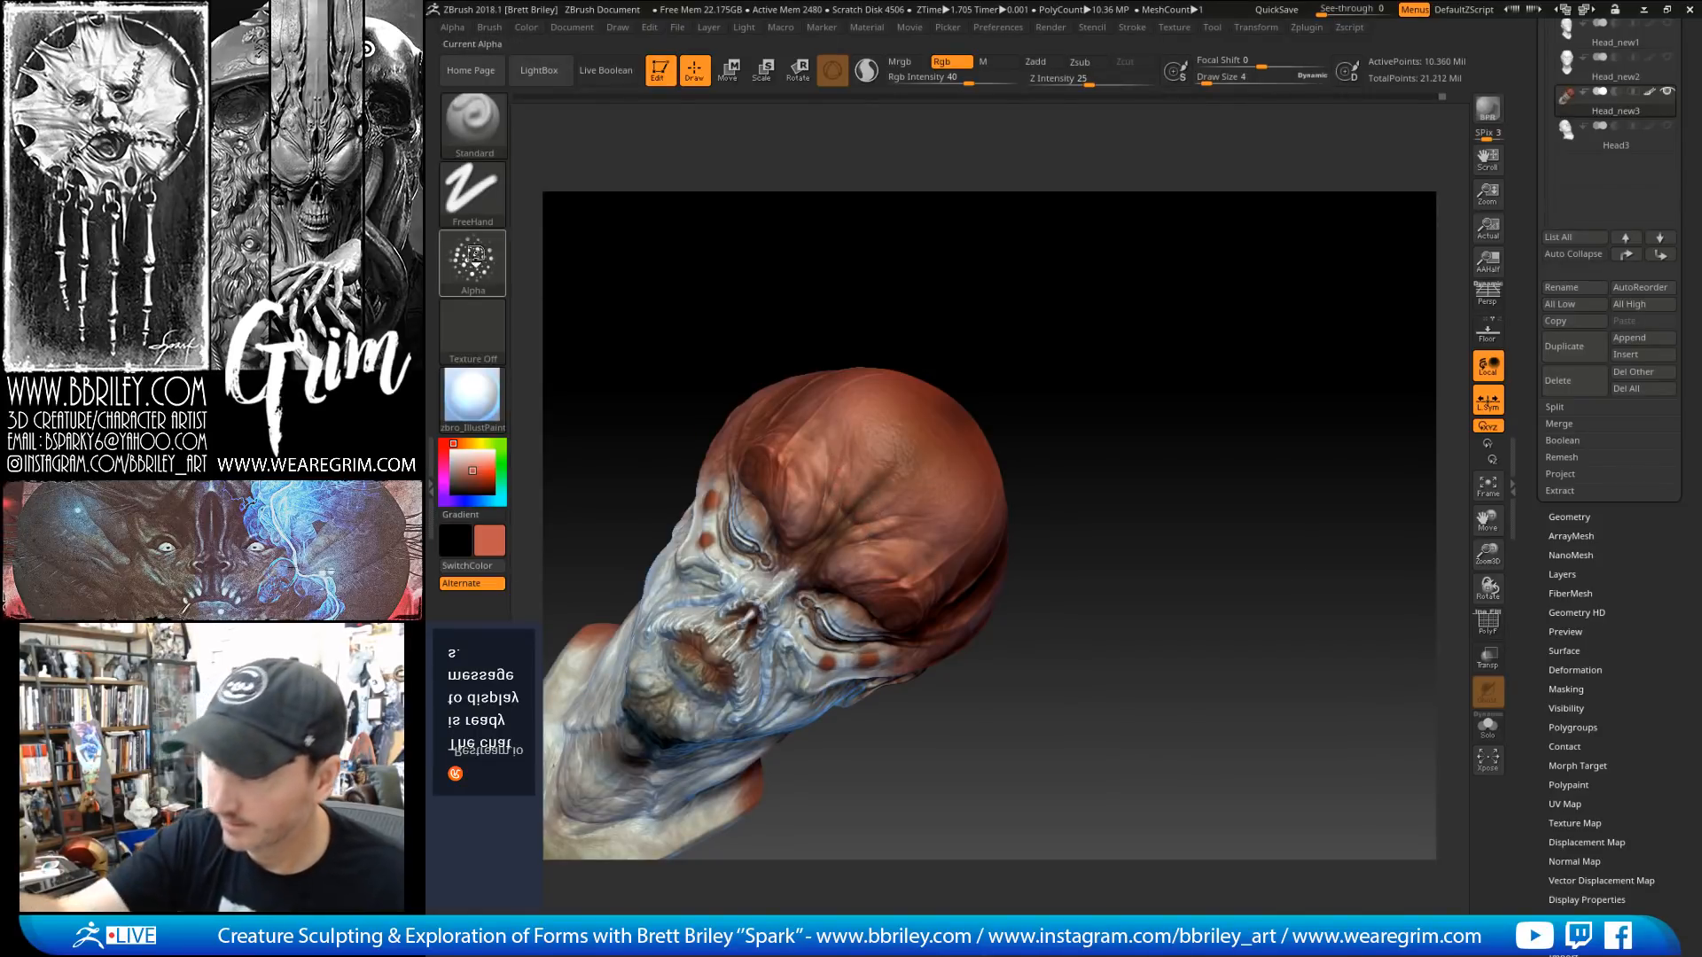
{"action": "left_click", "coordinate": [476, 257]}
{"action": "left_click", "coordinate": [560, 339]}
{"action": "key", "text": "s"}
{"action": "left_click", "coordinate": [842, 484]}
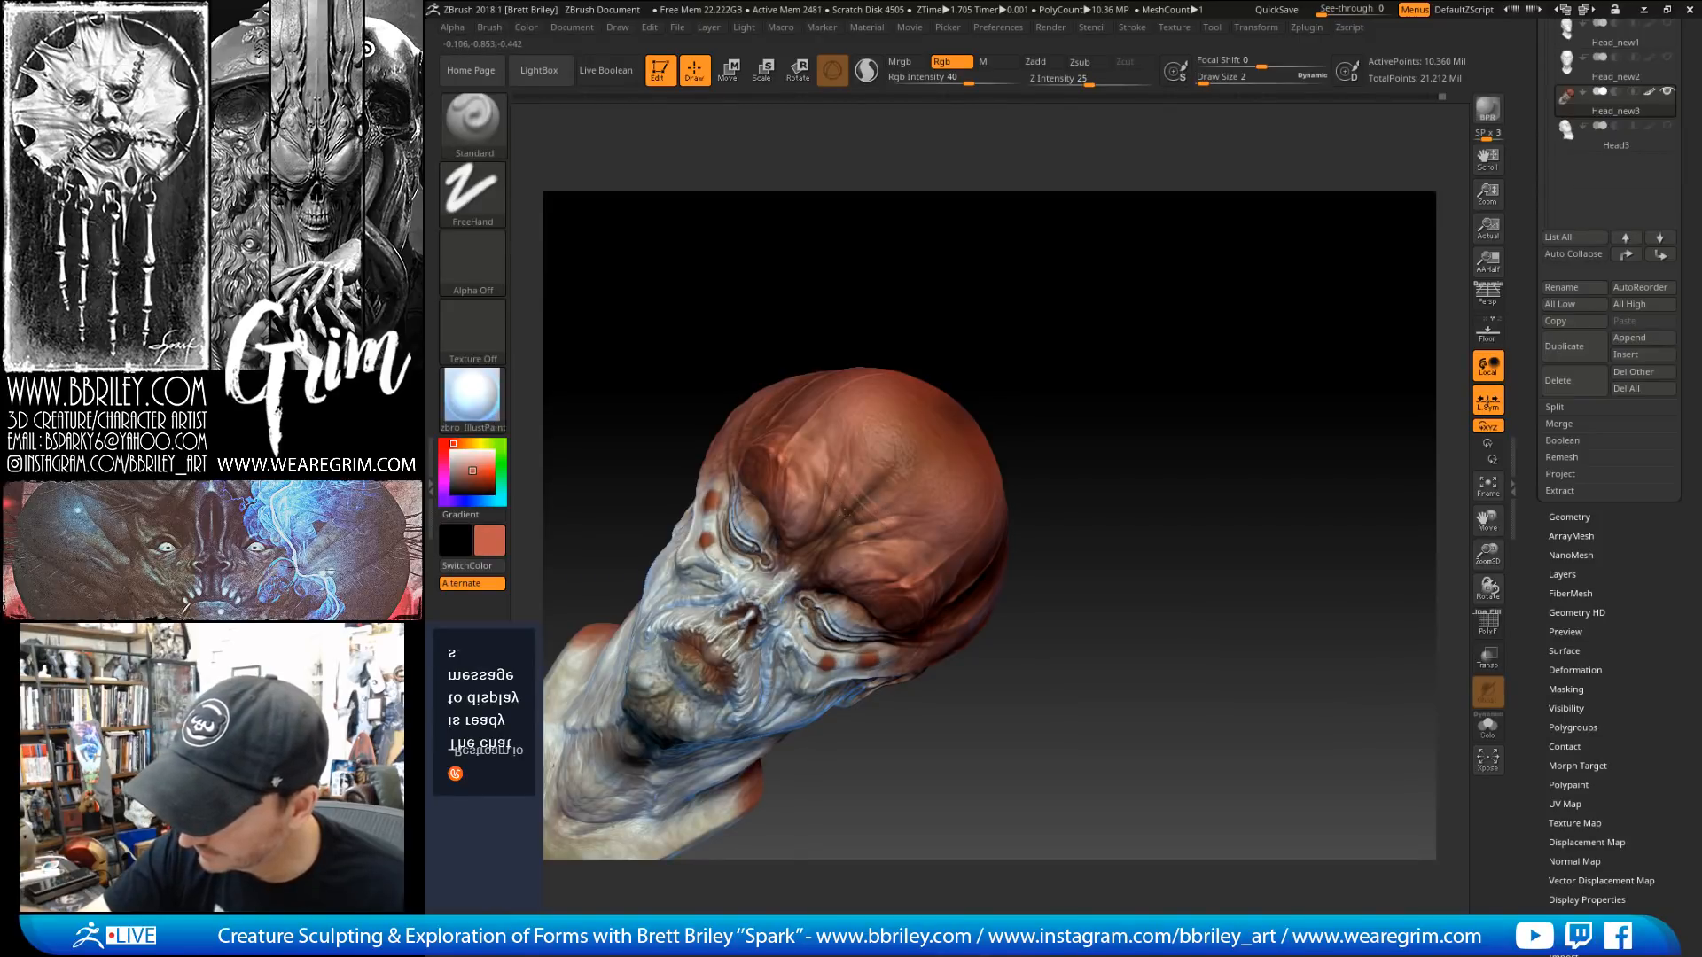
Step: Paint thin lighter red strokes along the forehead wrinkles and soften them with the Smooth brush
{"action": "key", "text": "shift"}
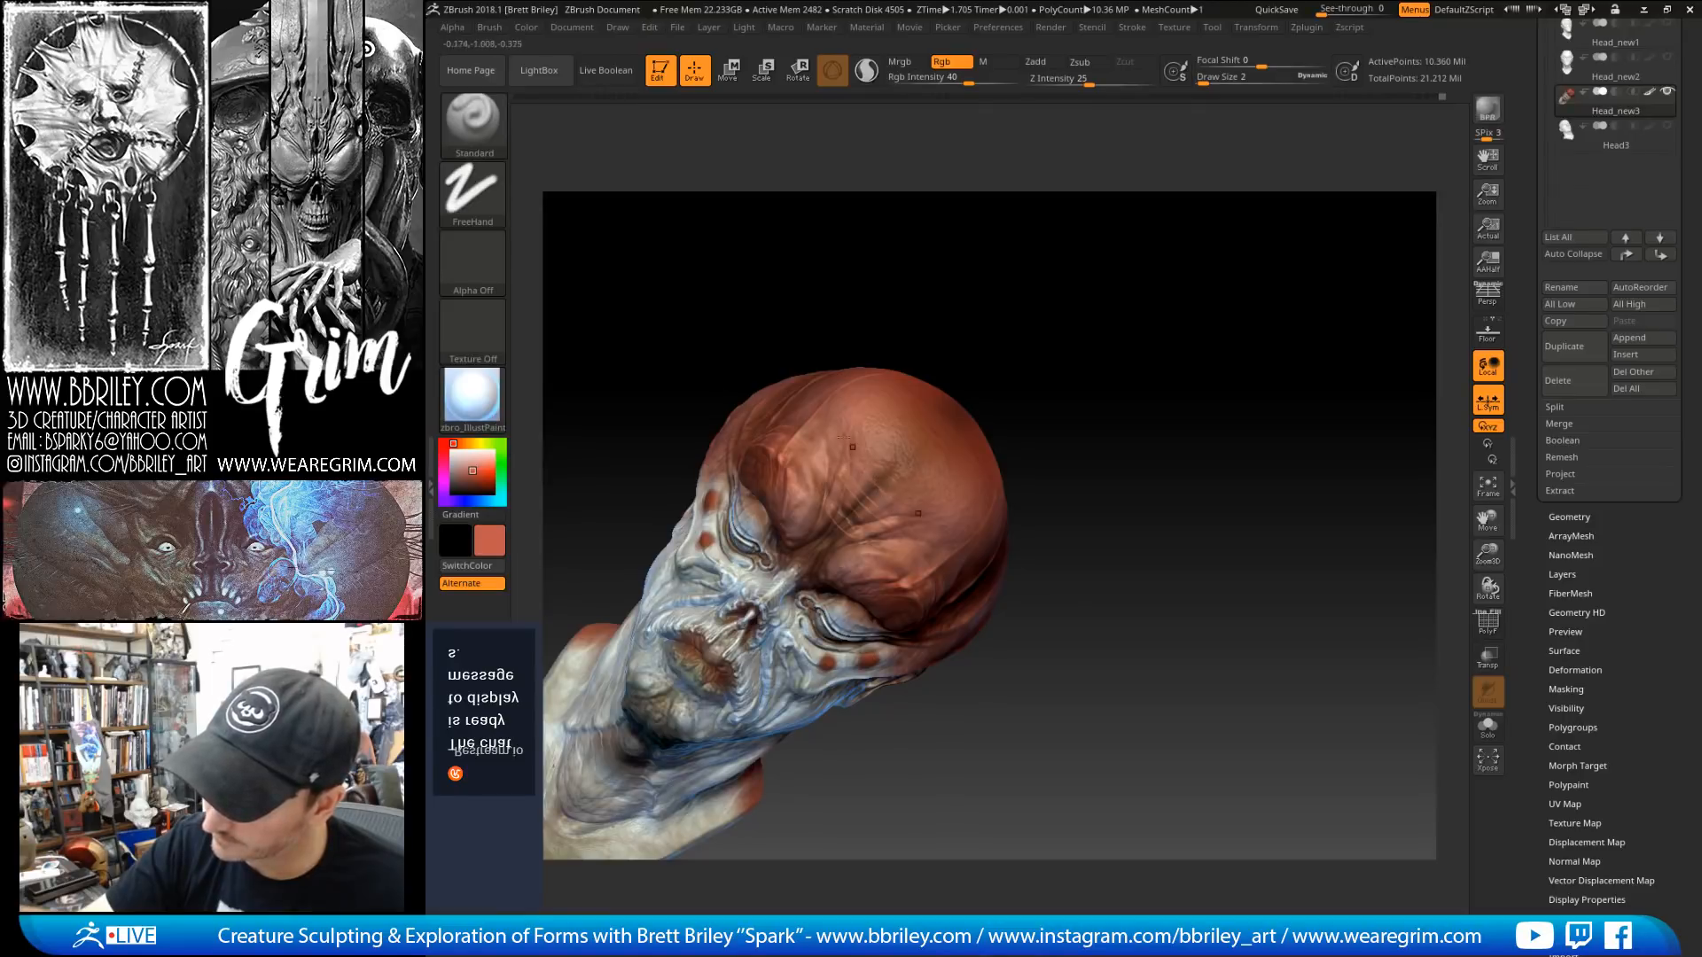
{"action": "key", "text": "shift"}
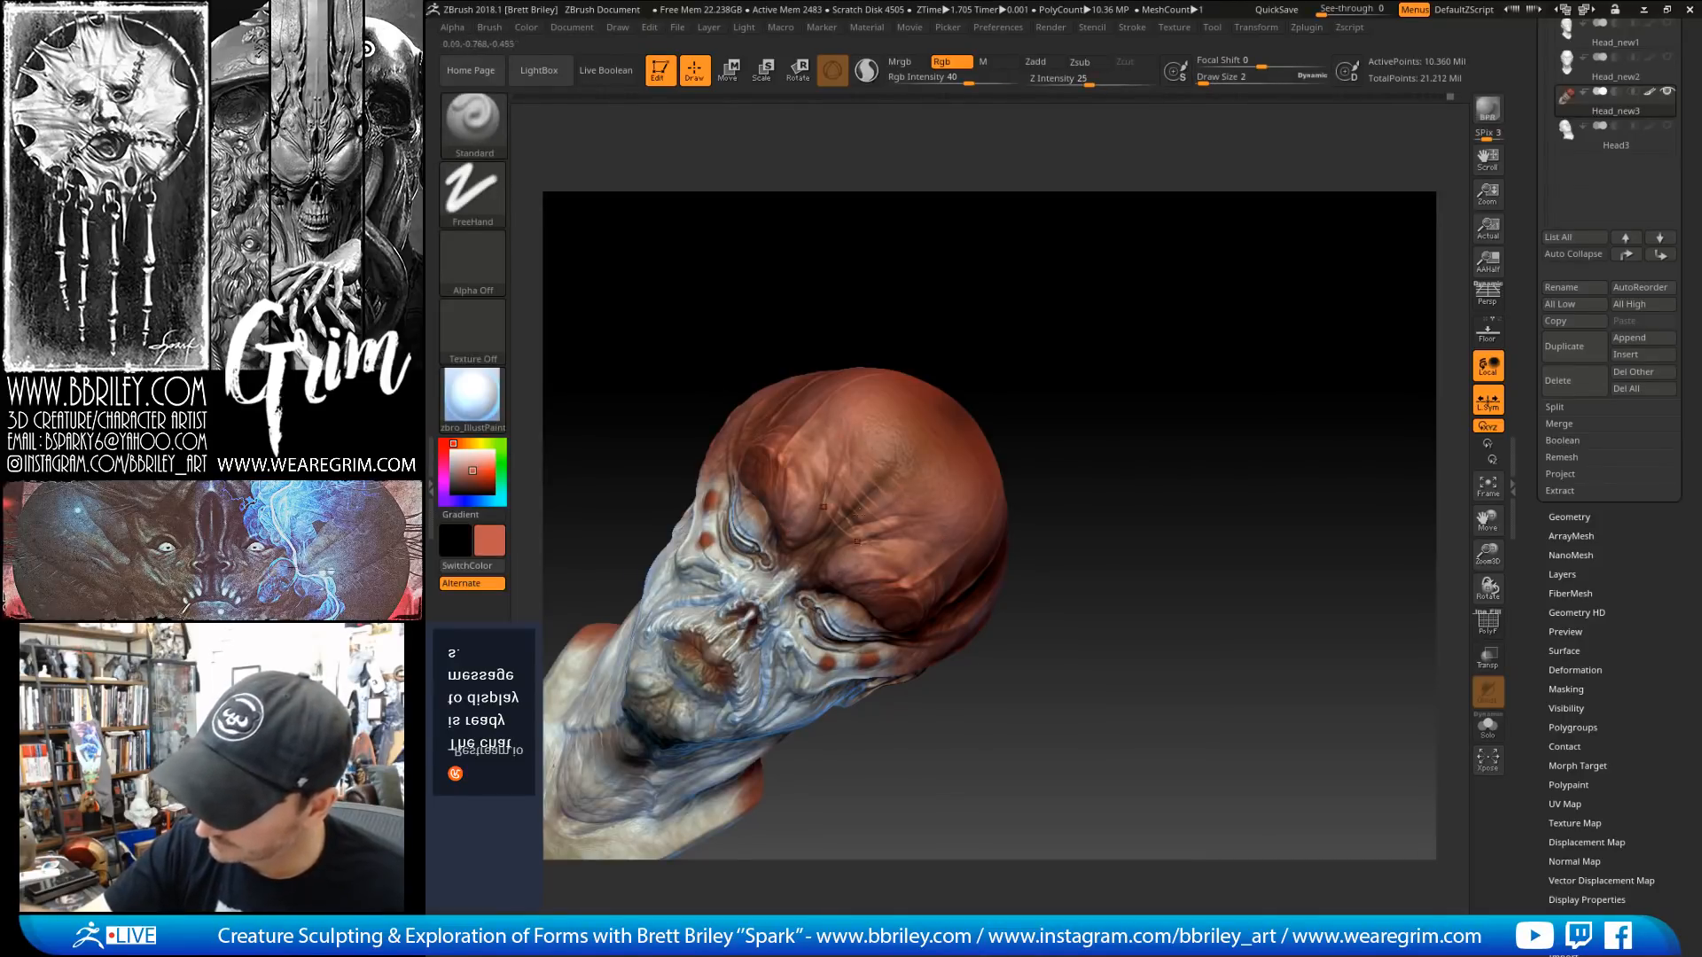
{"action": "left_click_drag", "start_coordinate": [923, 268], "coordinate": [950, 234]}
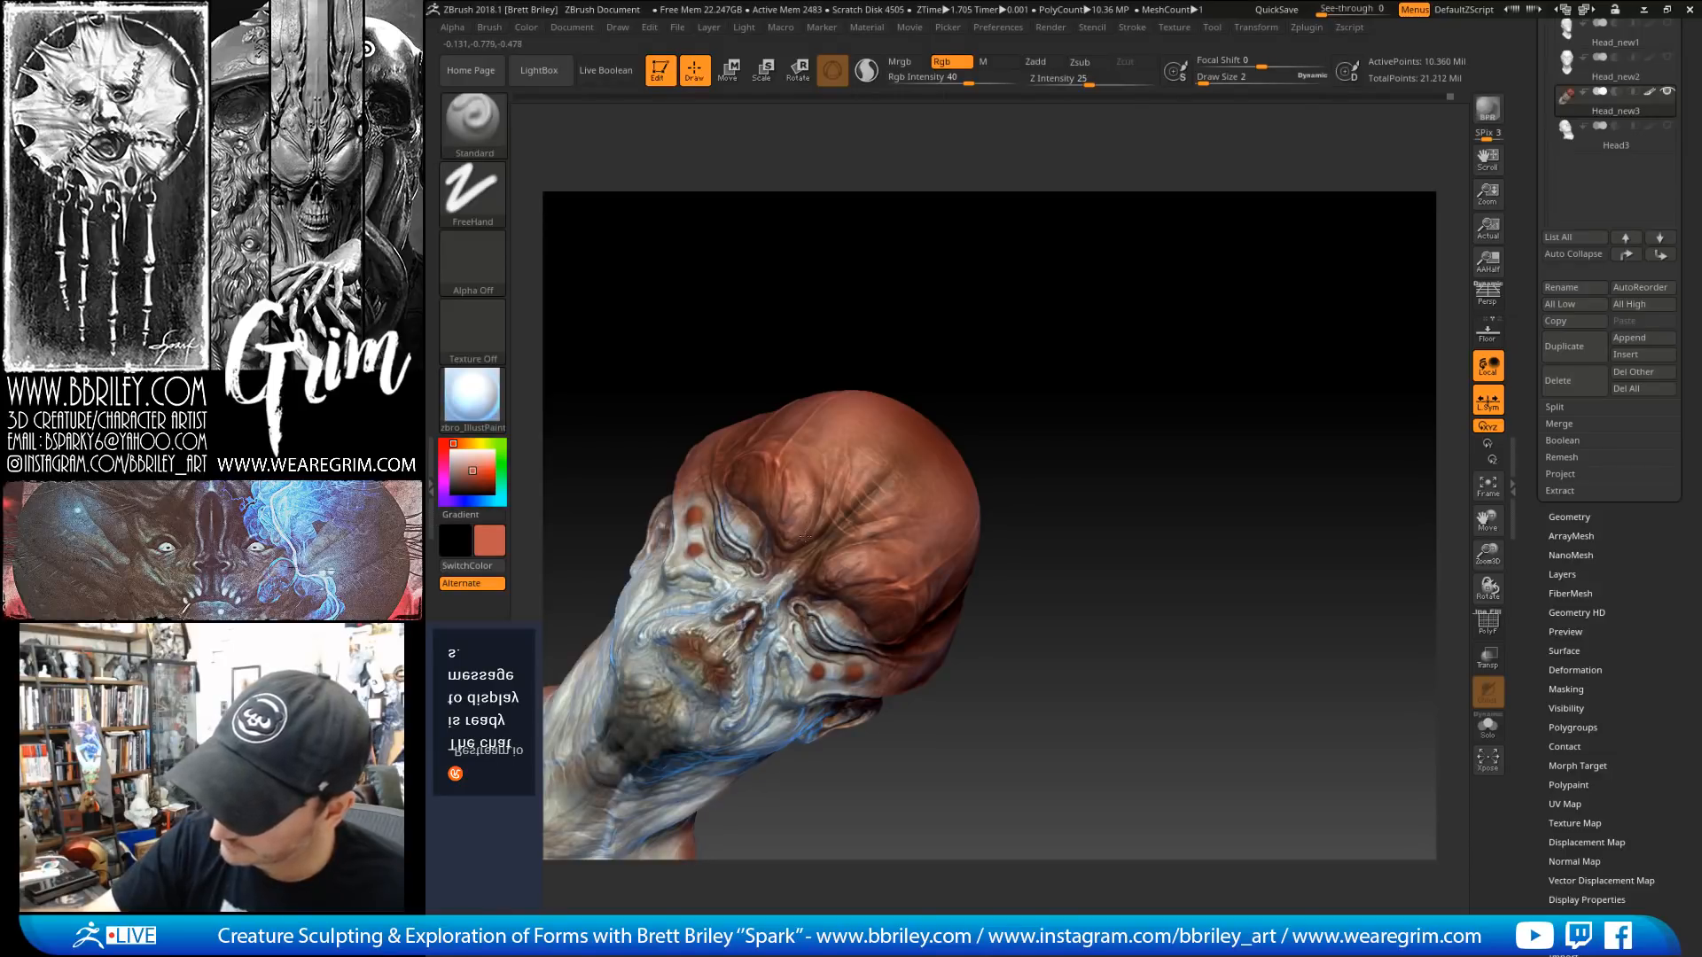
{"action": "key", "text": "shift"}
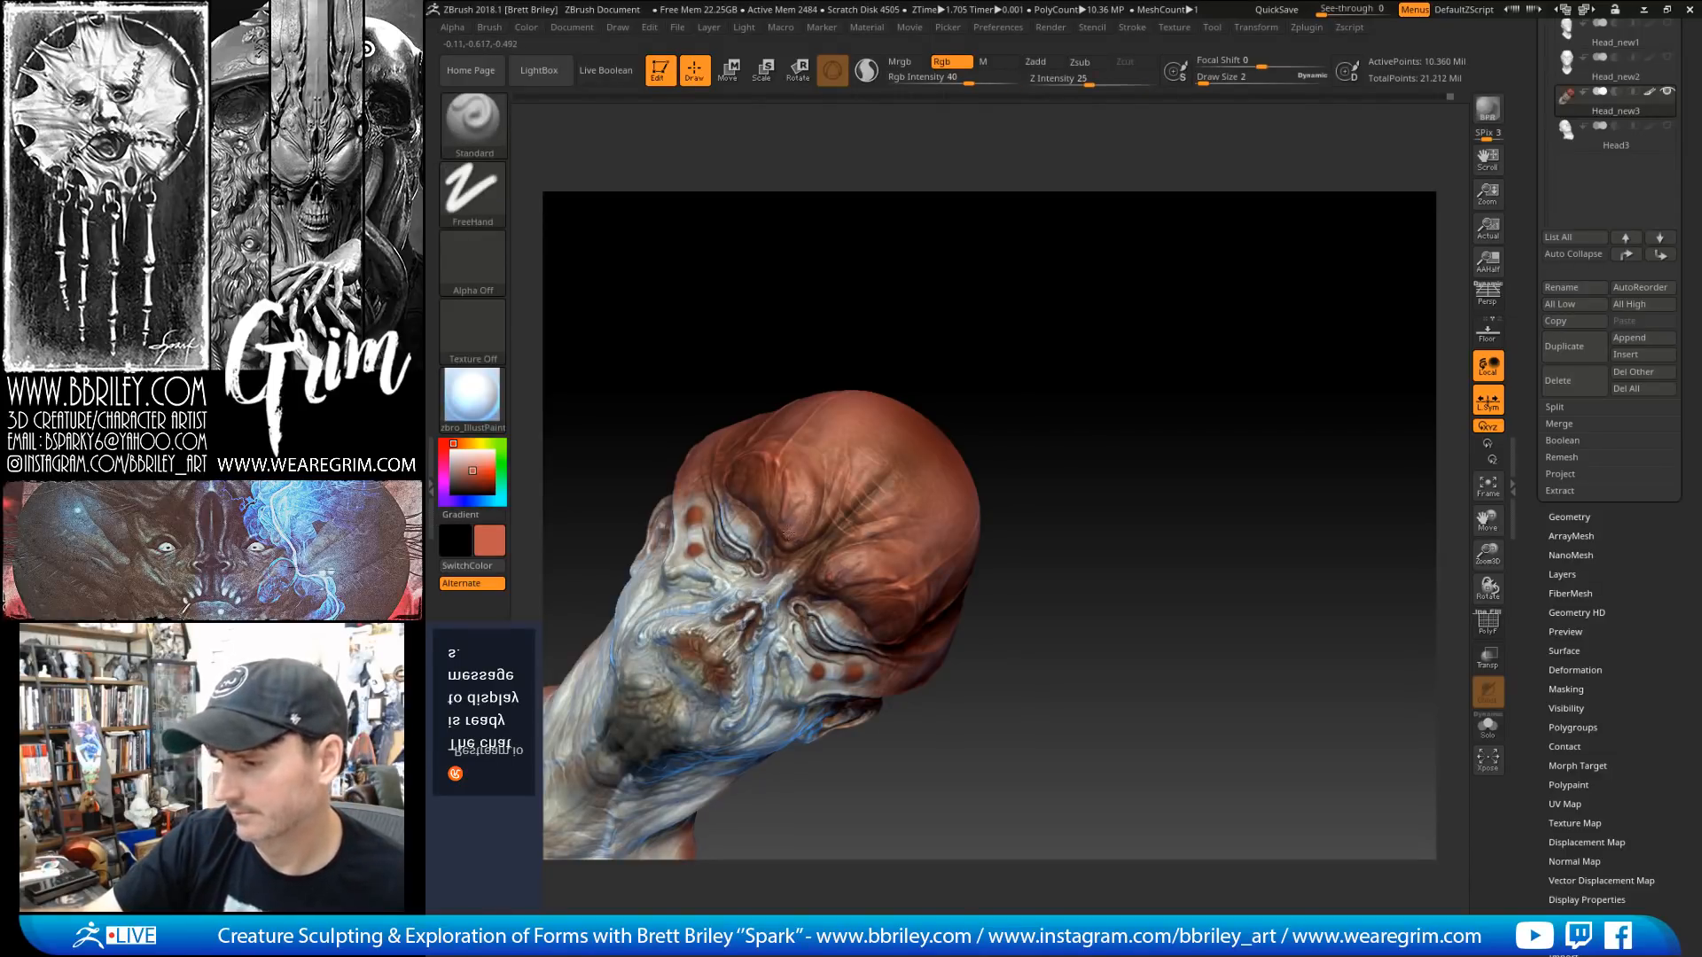
Step: Paint lighter red highlights on the brow ridge and its folds with a draw size of 4
{"action": "left_click_drag", "start_coordinate": [1010, 425], "coordinate": [1068, 427]}
{"action": "left_click_drag", "start_coordinate": [787, 509], "coordinate": [792, 521]}
{"action": "key", "text": "bracketleft"}
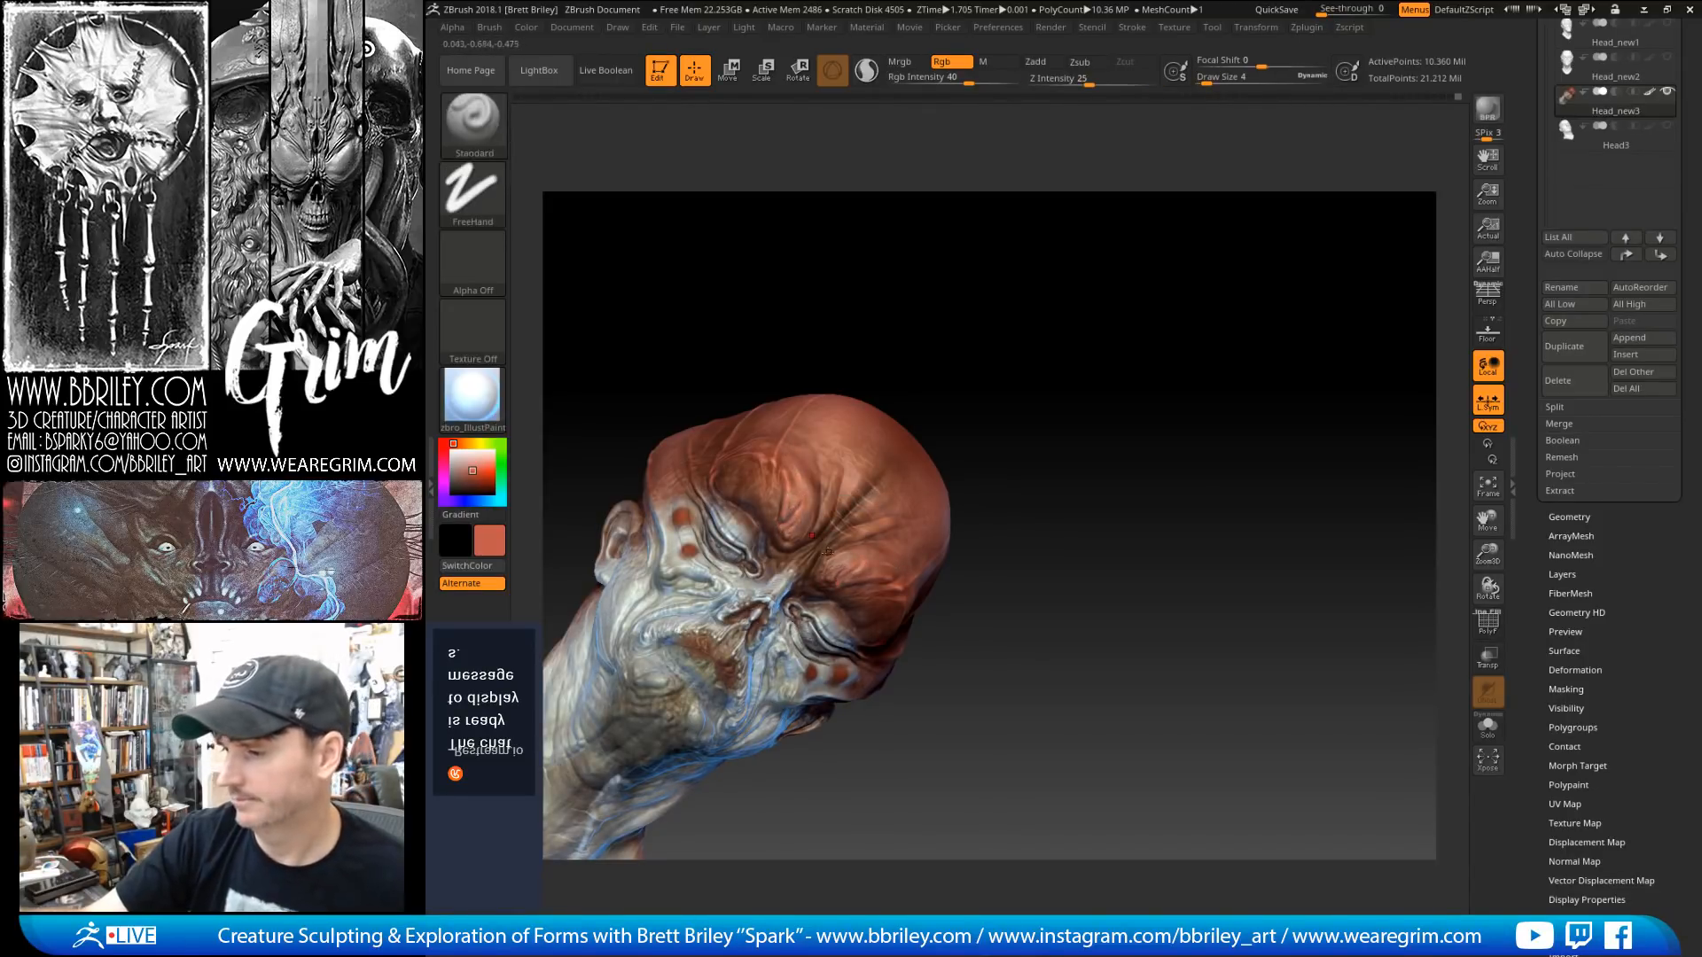
{"action": "left_click_drag", "start_coordinate": [1010, 426], "coordinate": [1028, 457]}
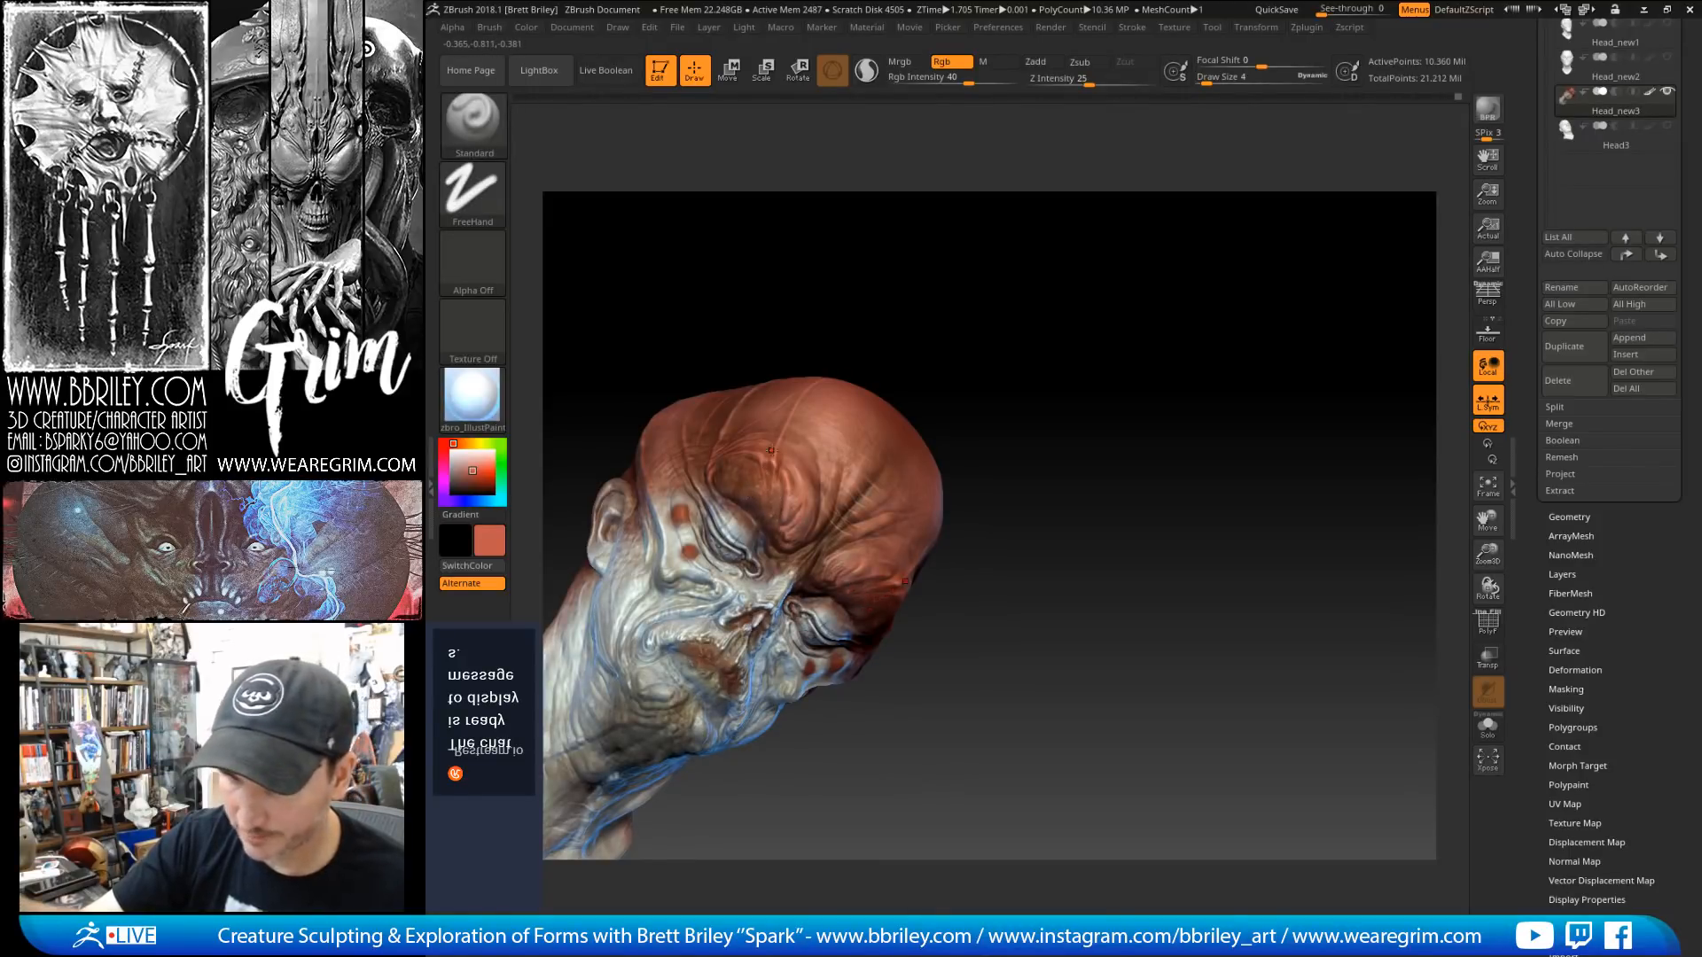
Step: Lower the RGB intensity to 19 and paint and smooth faint red strokes around the central forehead creases at draw size 4
{"action": "mouse_move", "coordinate": [1099, 328]}
{"action": "left_mouse_down"}
{"action": "mouse_move", "coordinate": [1045, 270]}
{"action": "mouse_move", "coordinate": [1074, 288]}
{"action": "mouse_move", "coordinate": [1106, 227]}
{"action": "mouse_move", "coordinate": [1147, 231]}
{"action": "mouse_move", "coordinate": [1175, 322]}
{"action": "mouse_move", "coordinate": [1162, 331]}
{"action": "mouse_move", "coordinate": [1188, 345]}
{"action": "mouse_move", "coordinate": [924, 413]}
{"action": "left_mouse_up"}
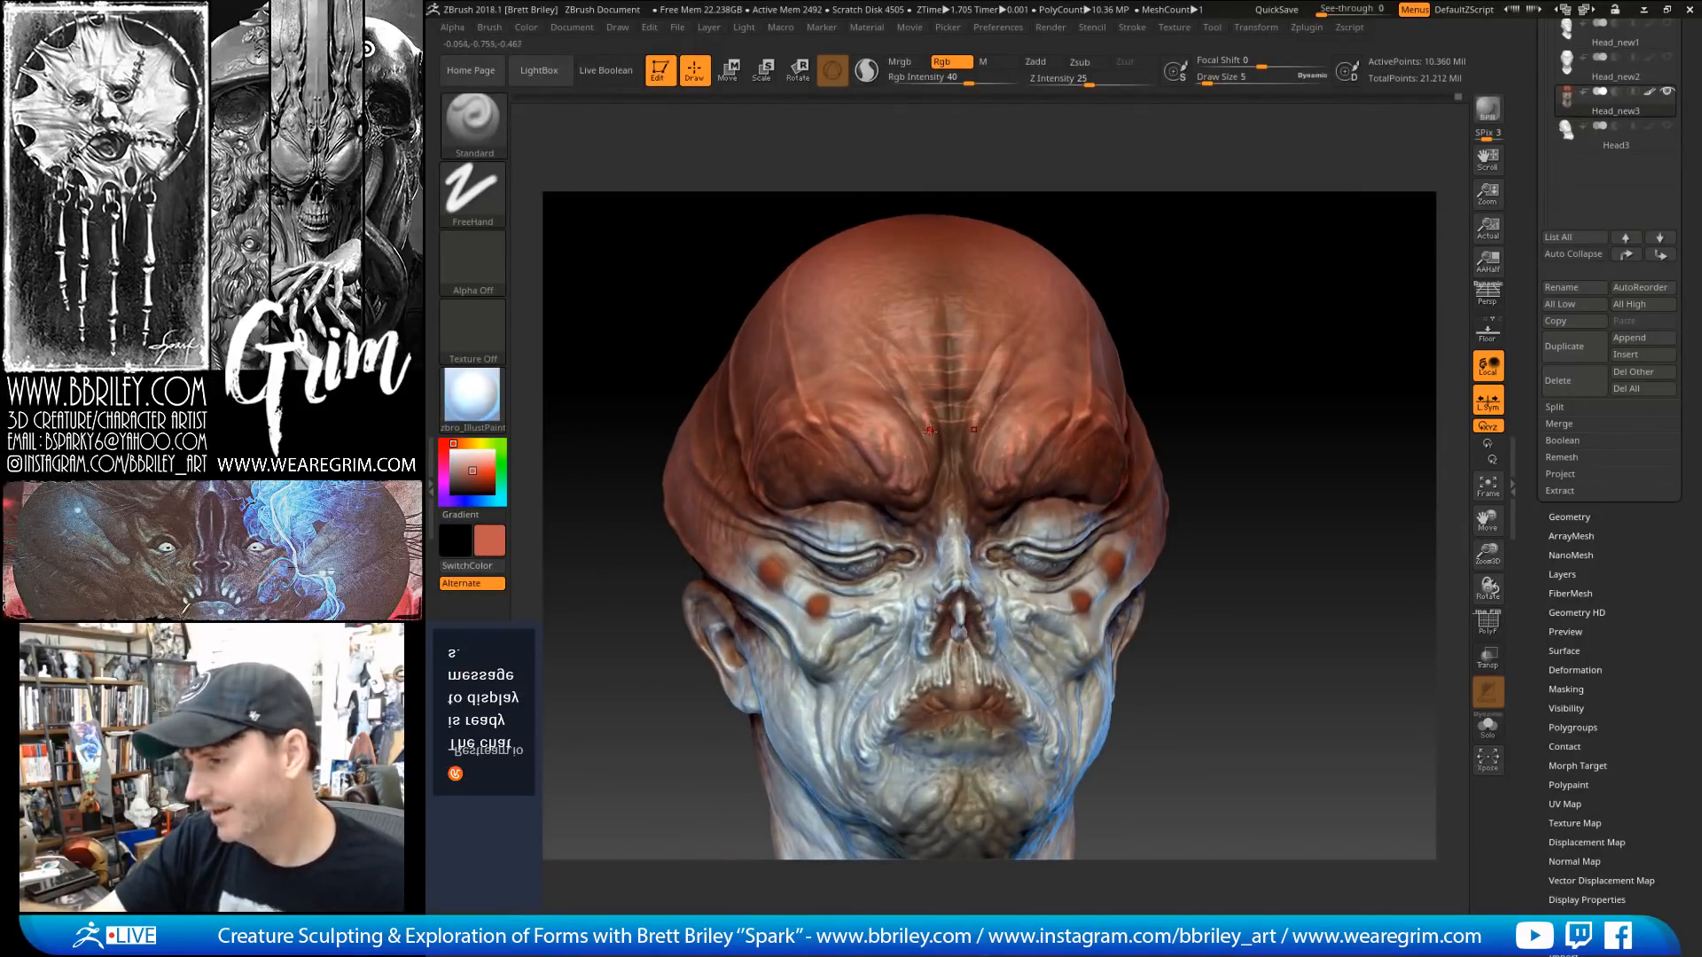
{"action": "left_click_drag", "start_coordinate": [969, 78], "coordinate": [944, 78]}
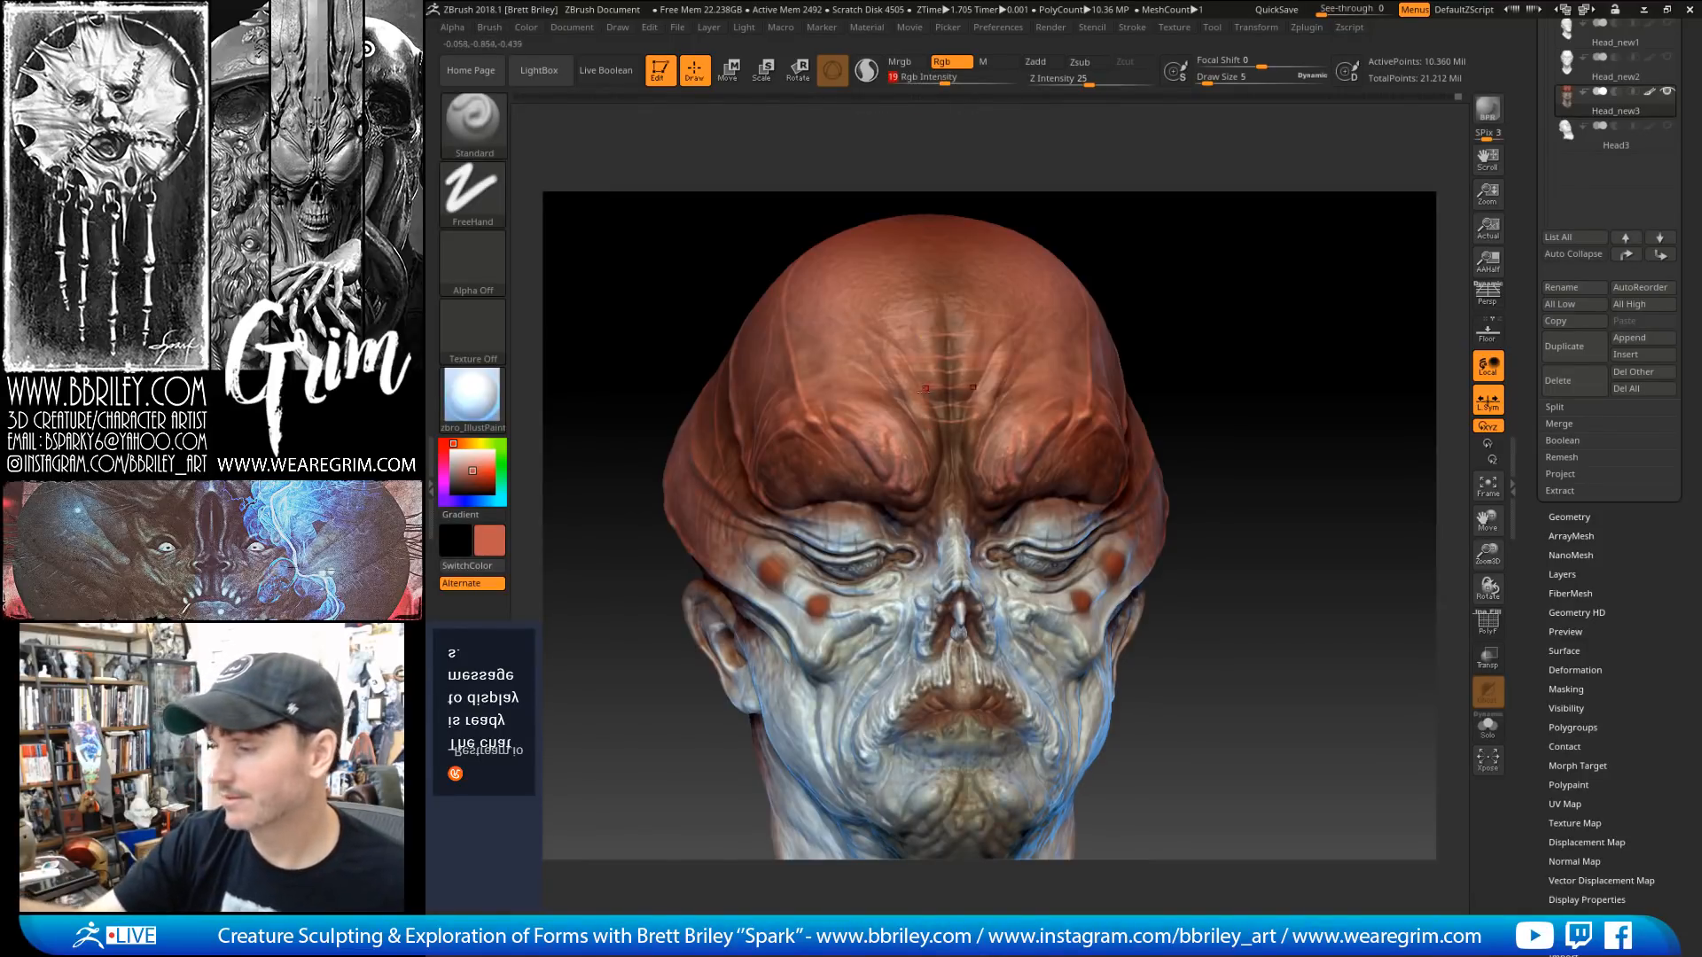
{"action": "key", "text": "bracketleft"}
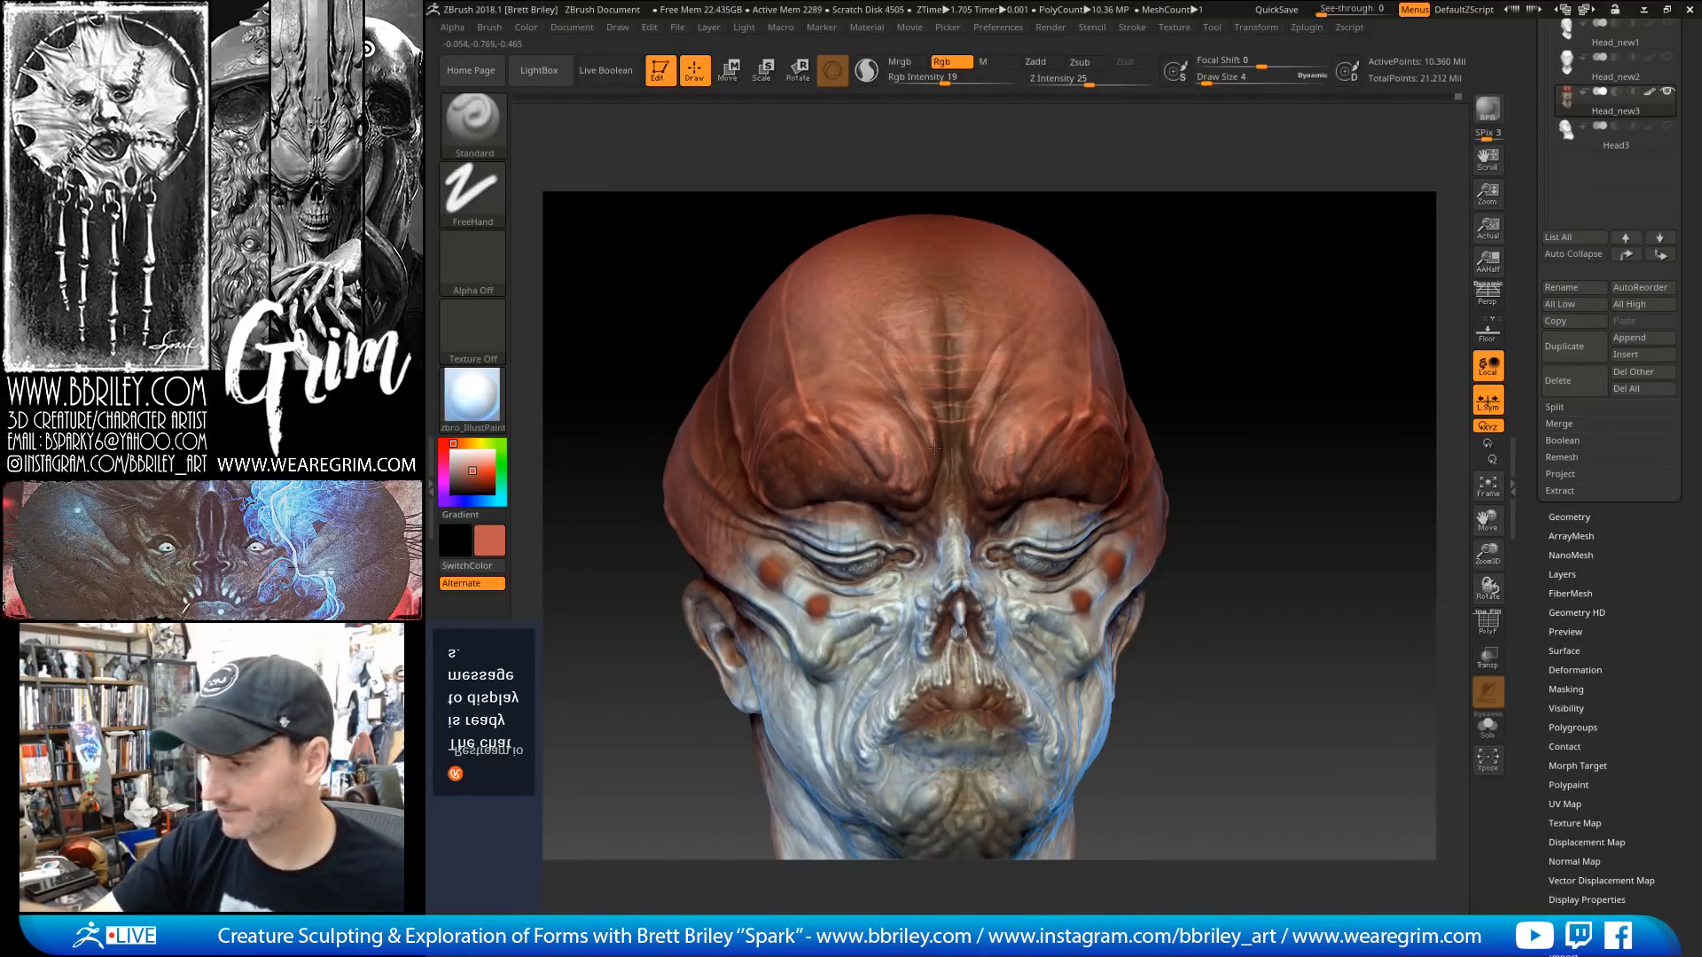
{"action": "key", "text": "shift"}
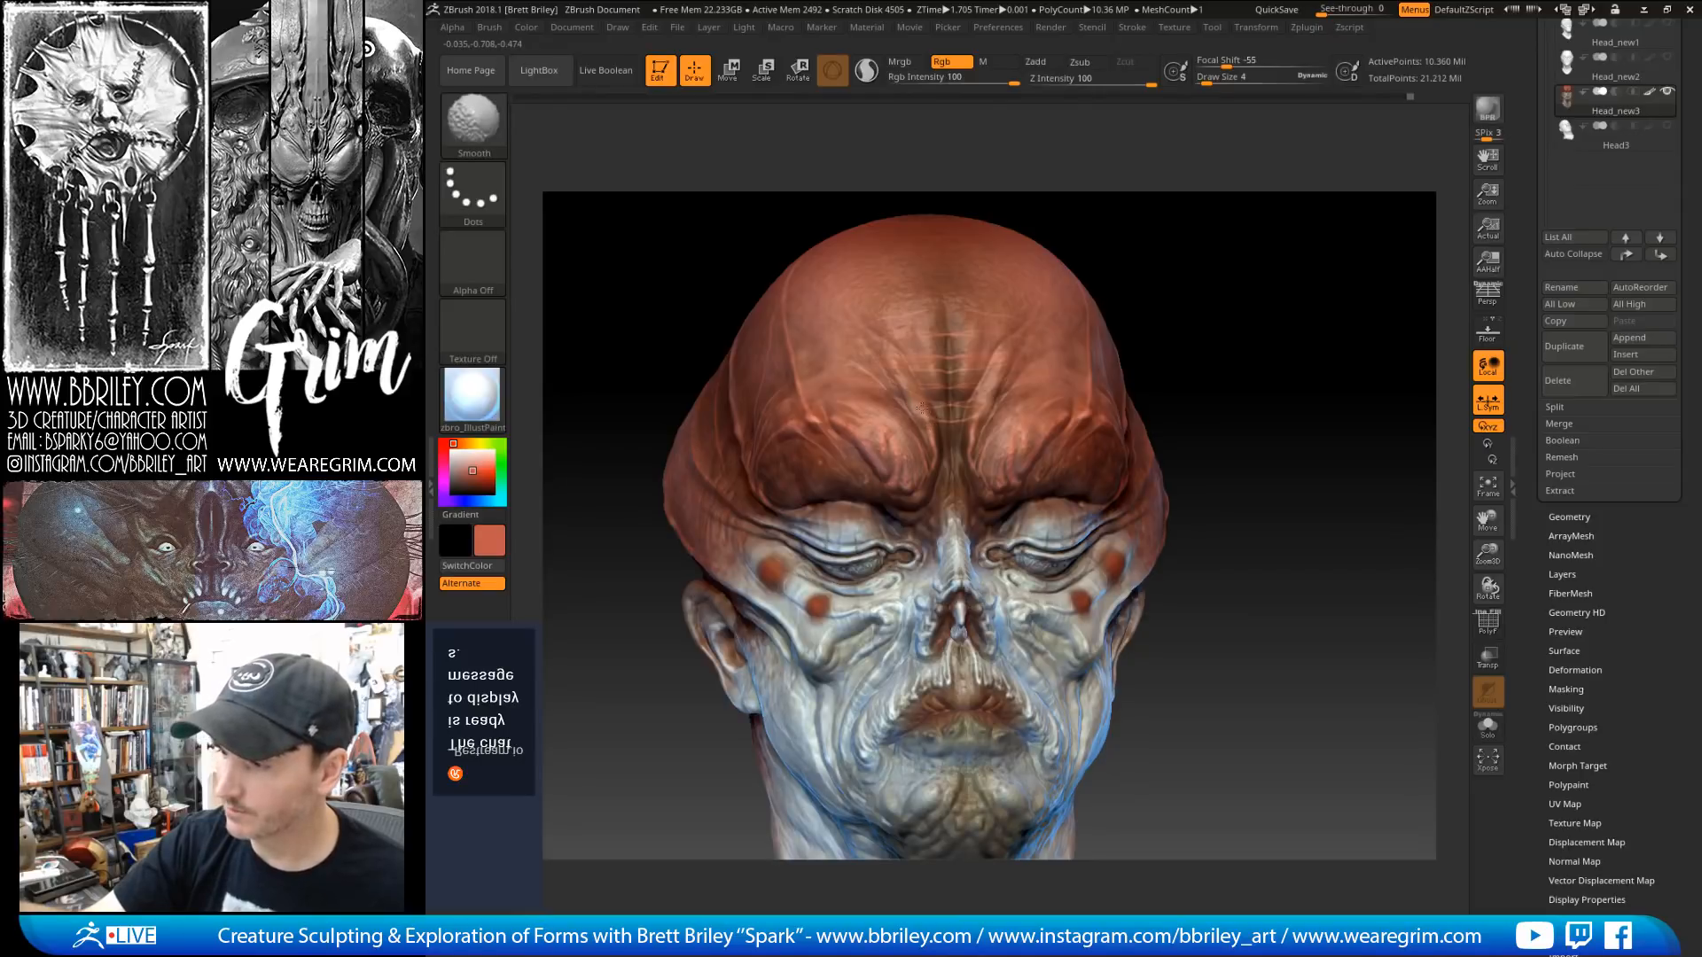
{"action": "key", "text": "shift"}
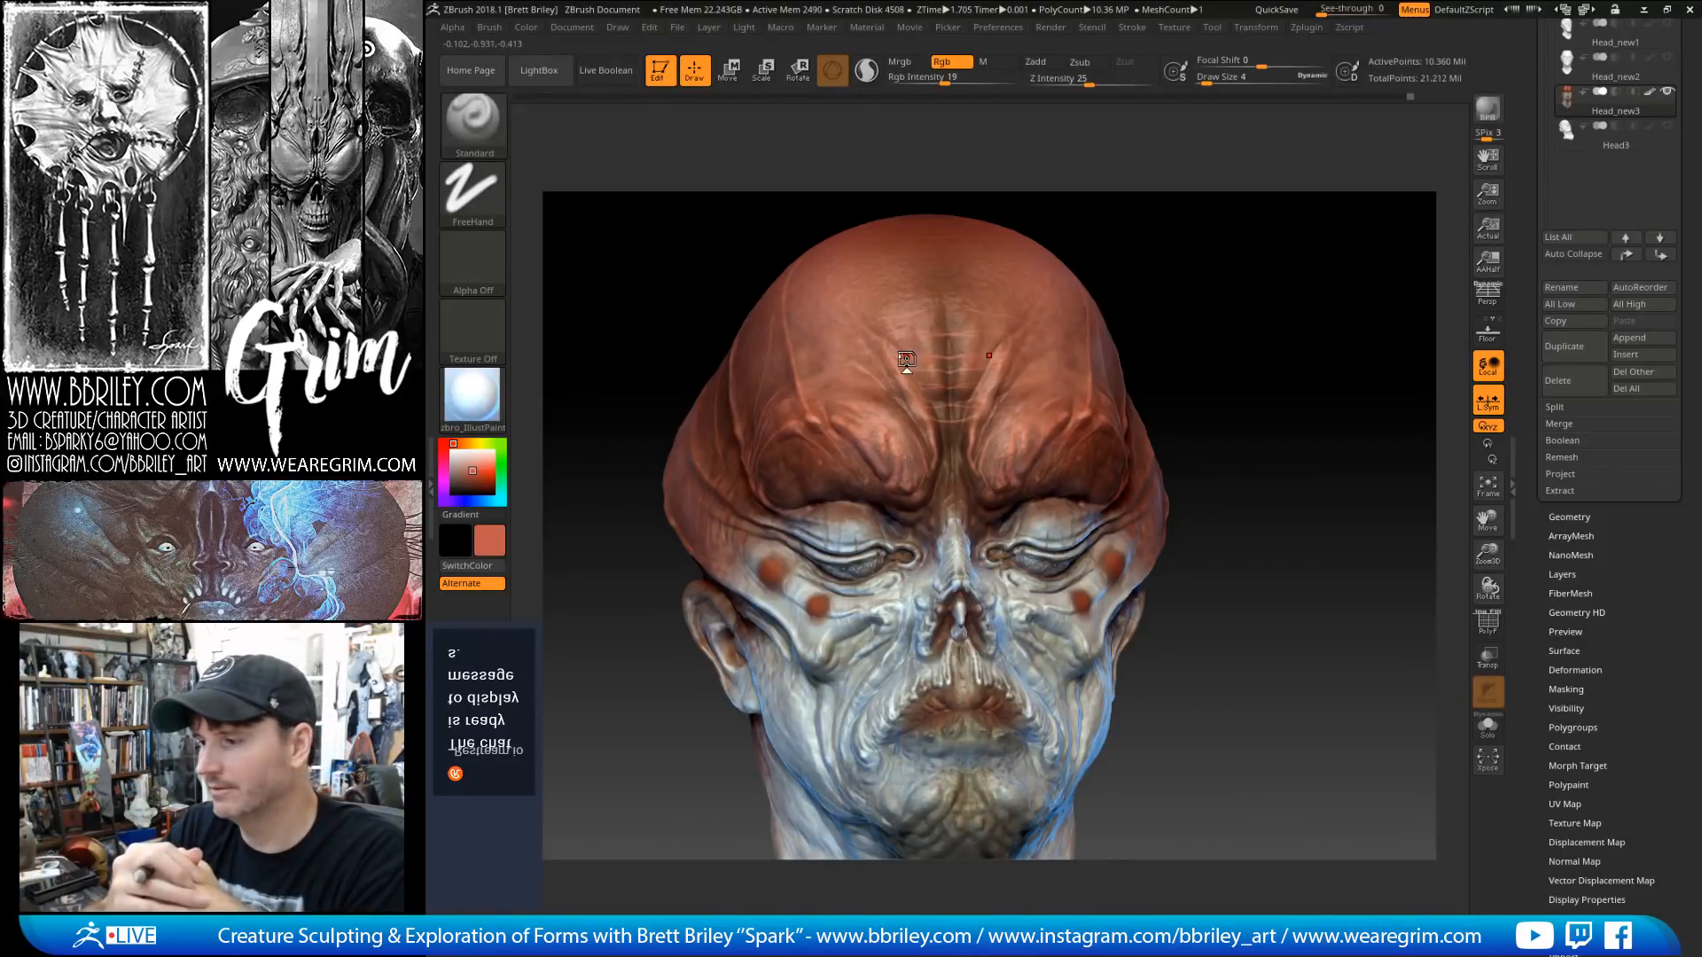
Step: Reduce the draw size to 3 and paint and smooth light red highlights on the brow folds above the eyes
{"action": "left_click_drag", "start_coordinate": [1203, 260], "coordinate": [1215, 252]}
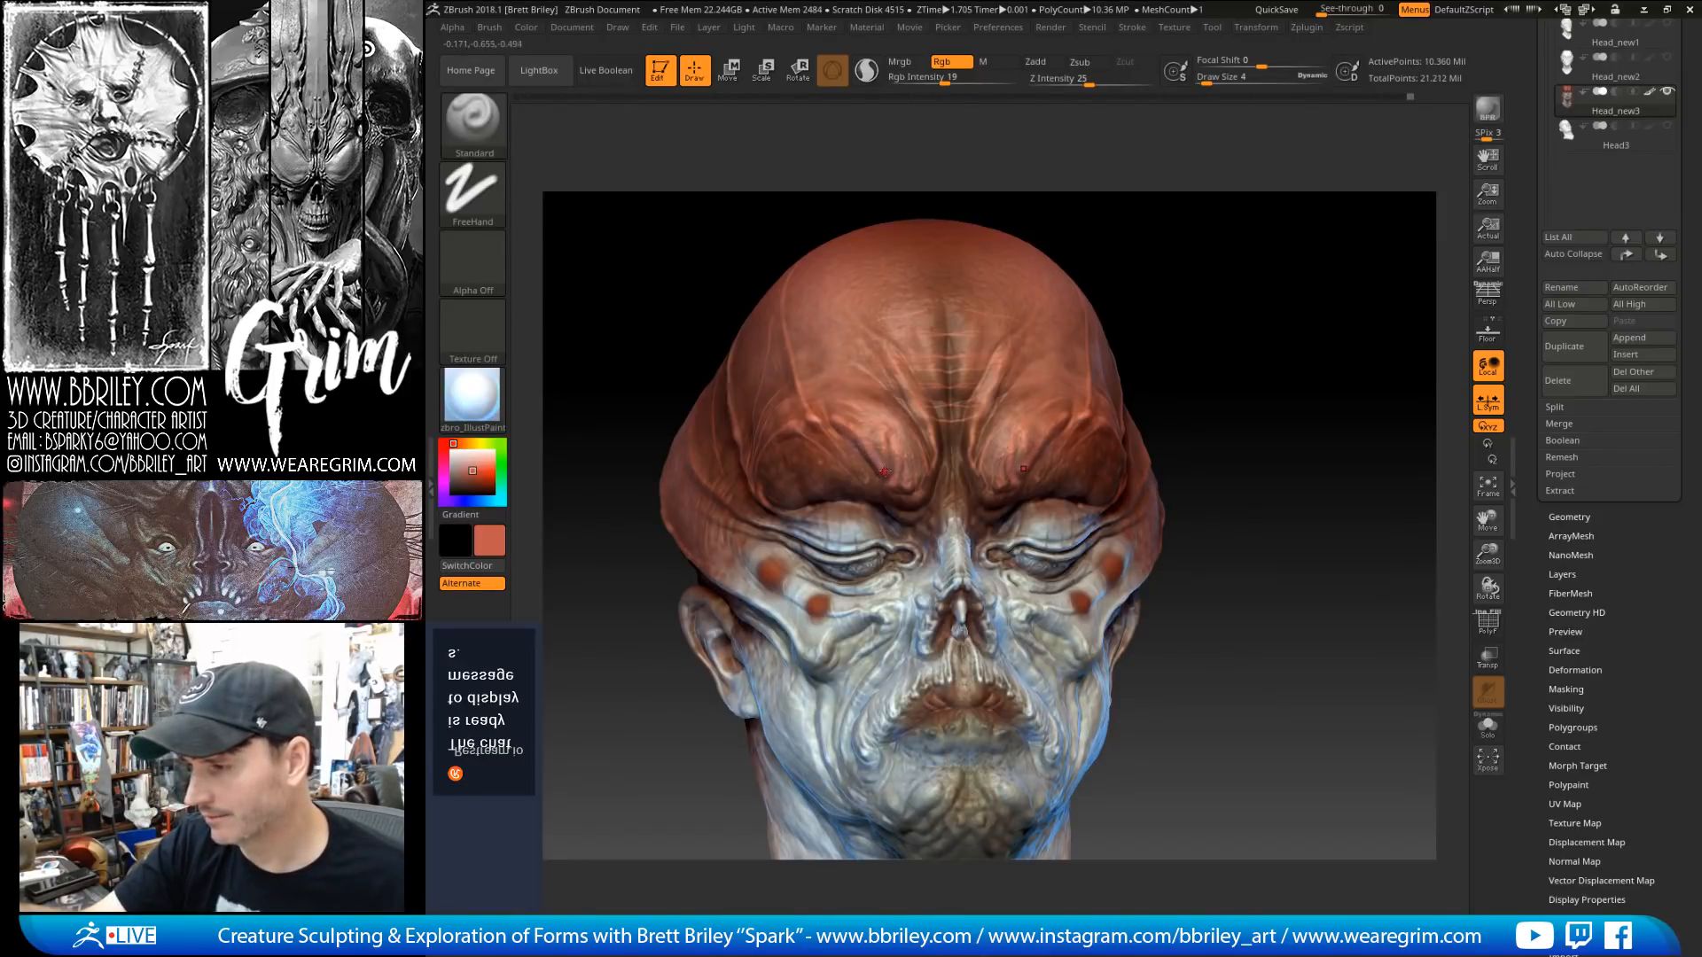
{"action": "key", "text": "bracketleft"}
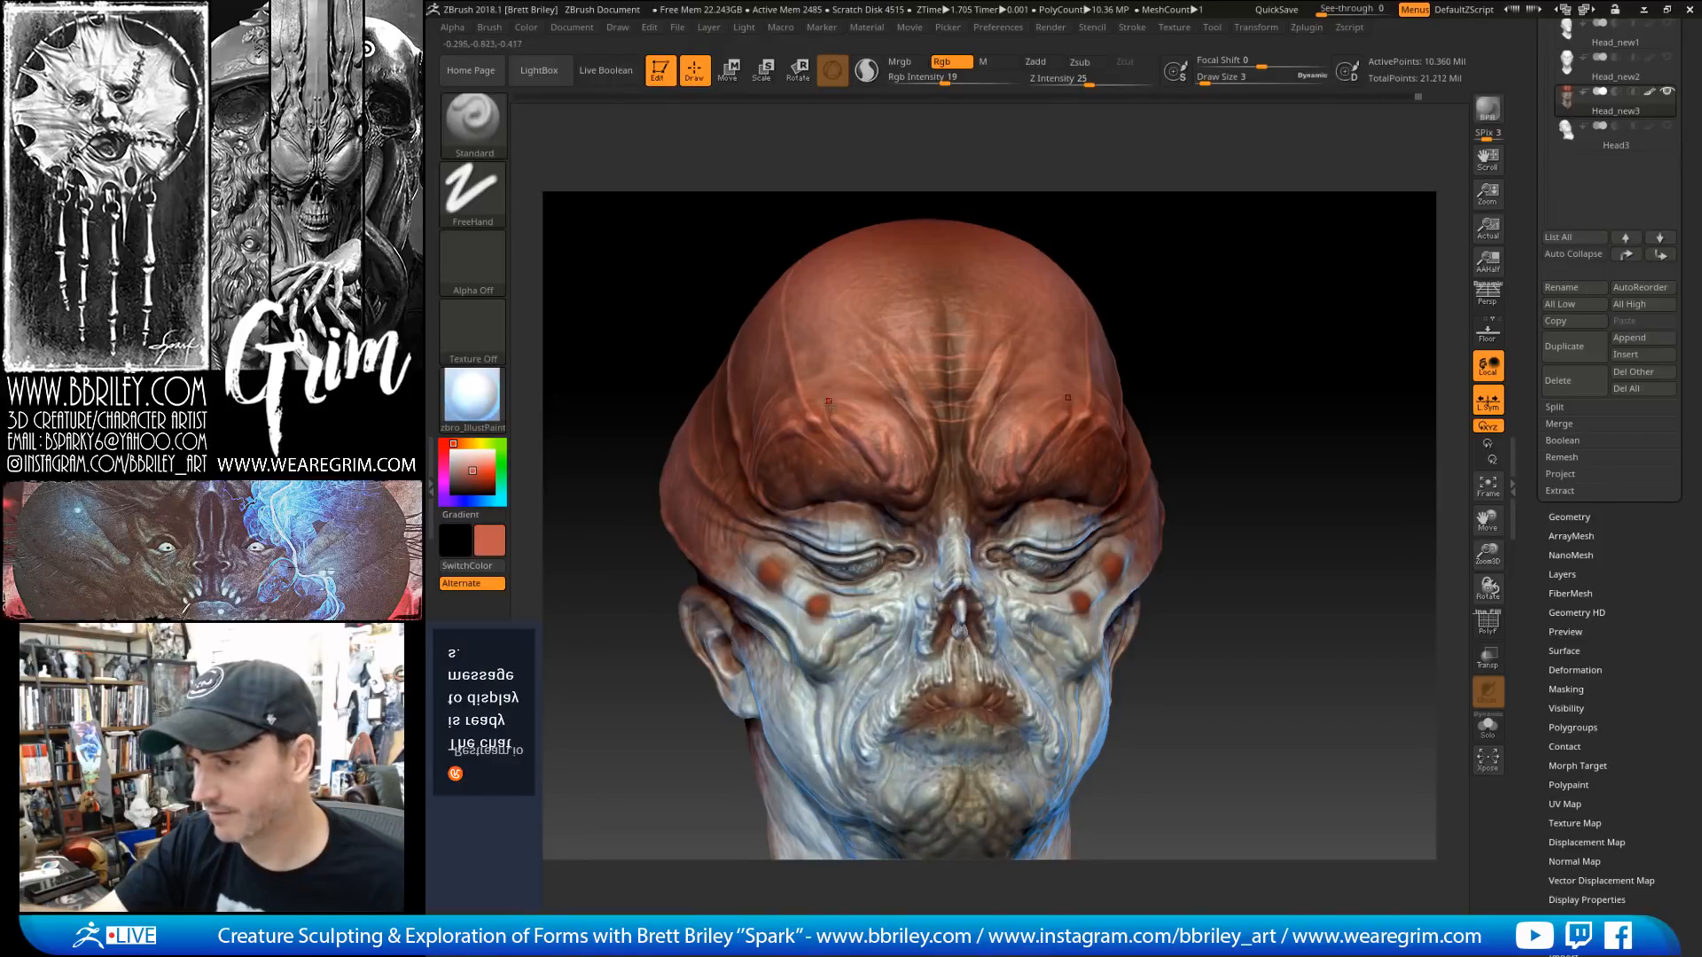
{"action": "key", "text": "shift"}
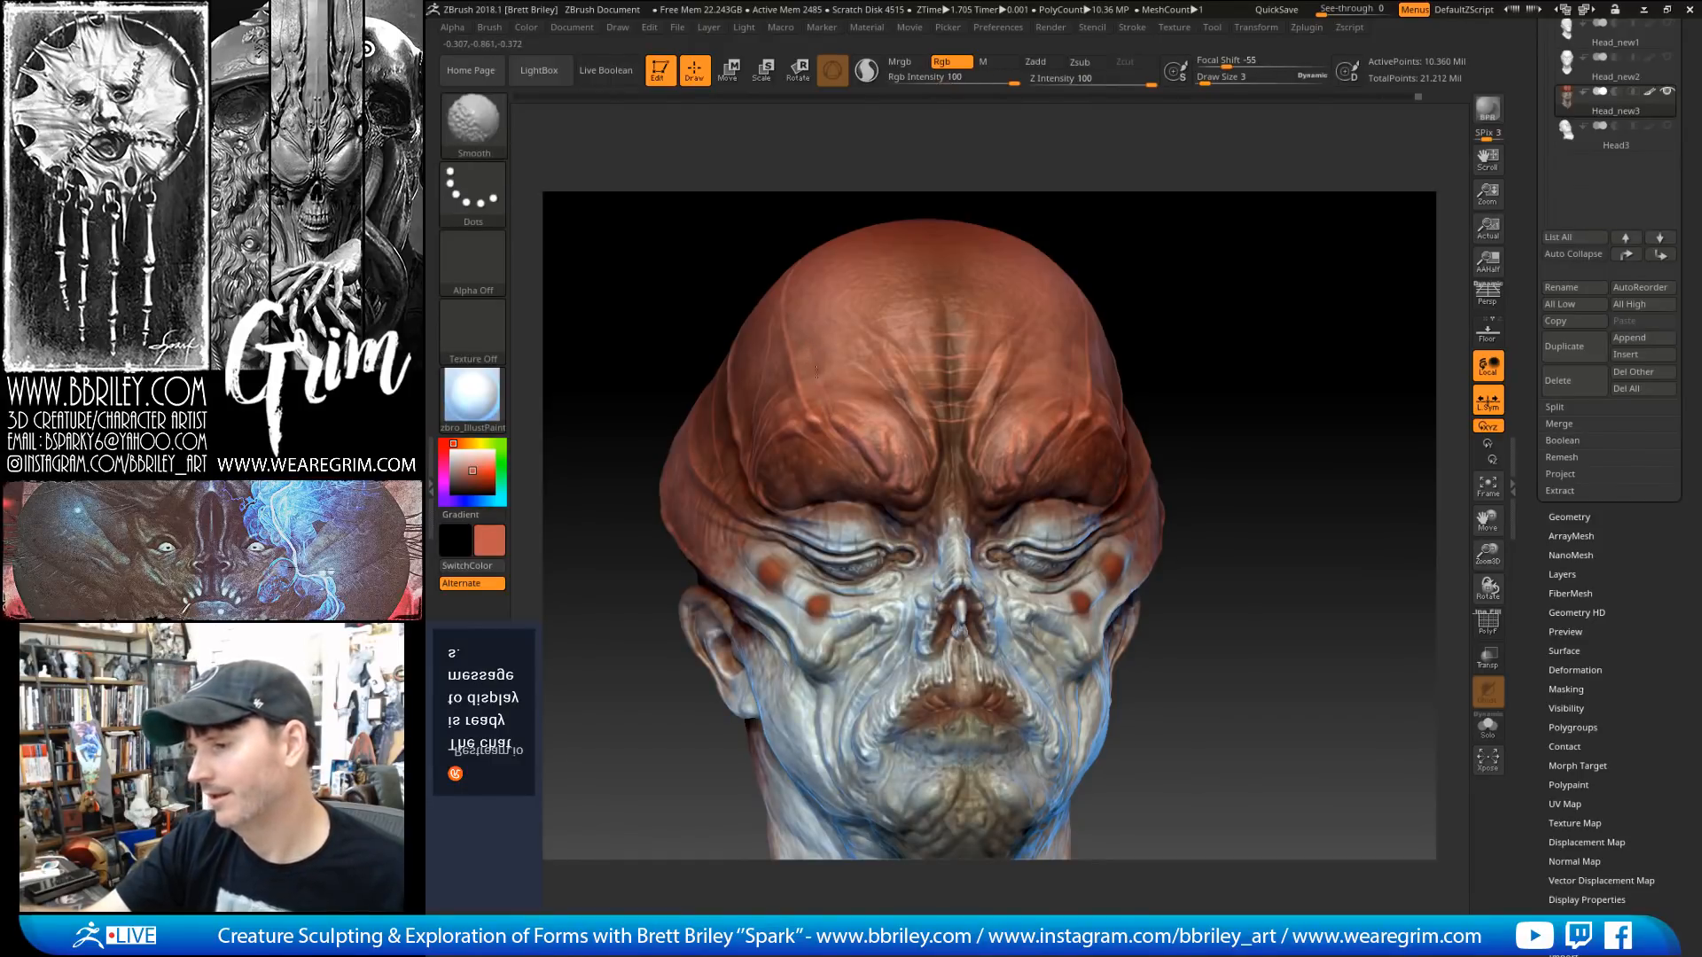
Step: Paint and blend lighter red highlights across the outer brow and the upper forehead
{"action": "left_click_drag", "start_coordinate": [1212, 228], "coordinate": [1099, 301]}
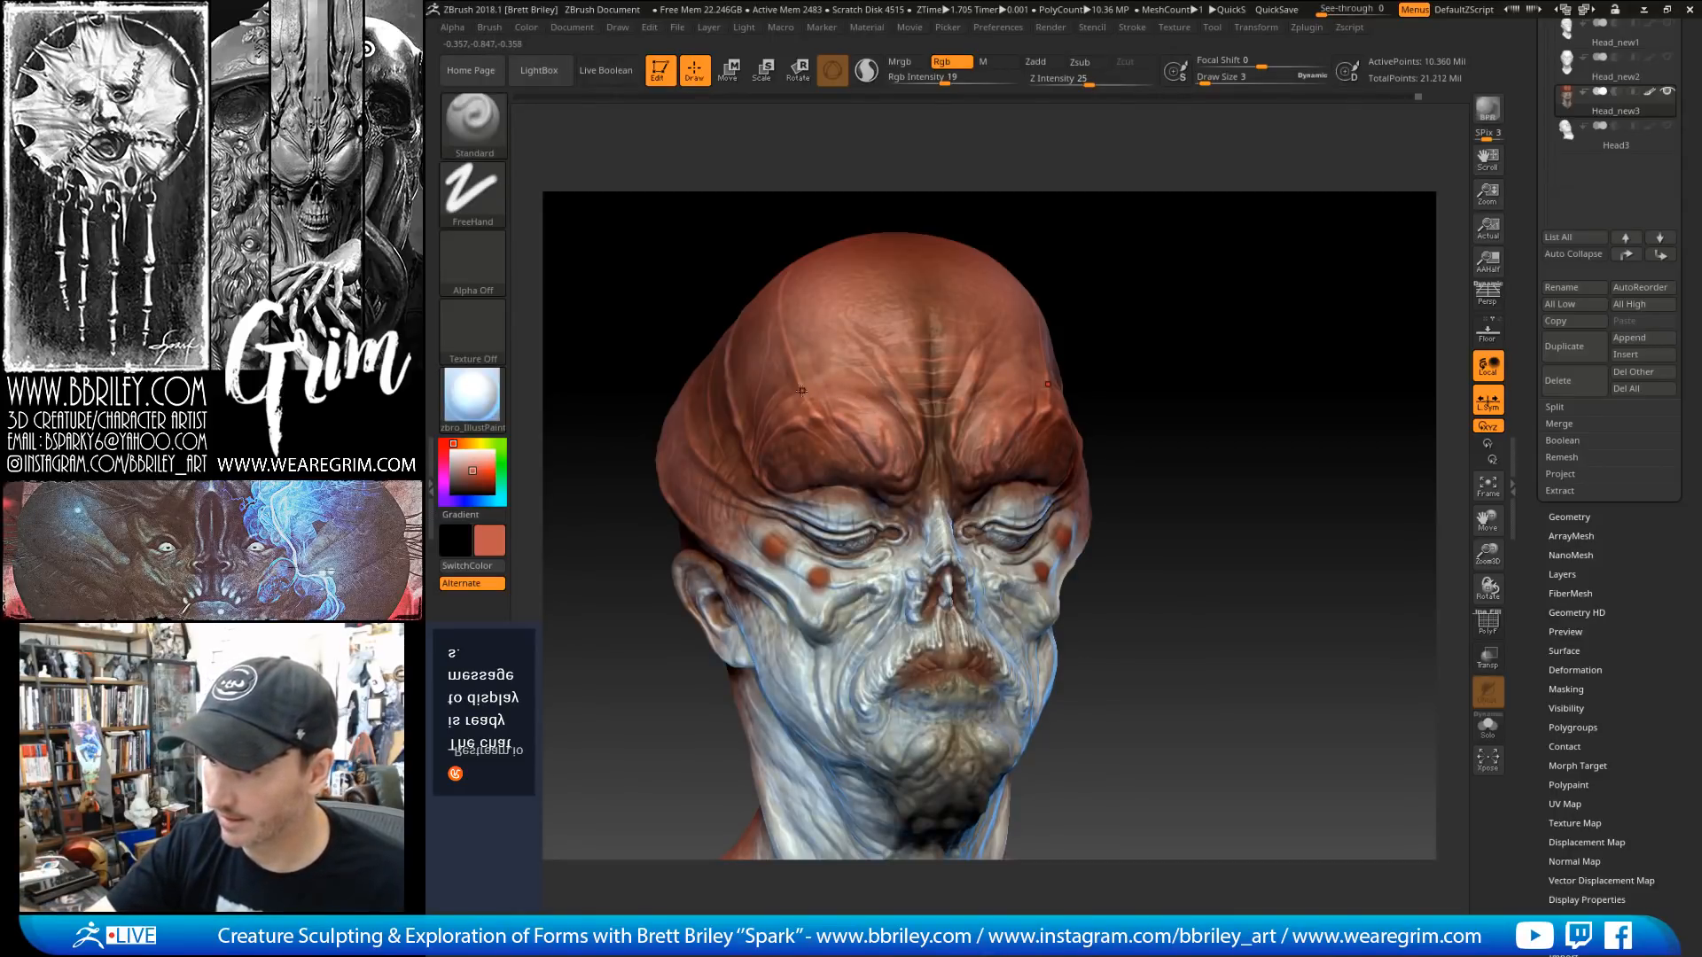
{"action": "key", "text": "shift"}
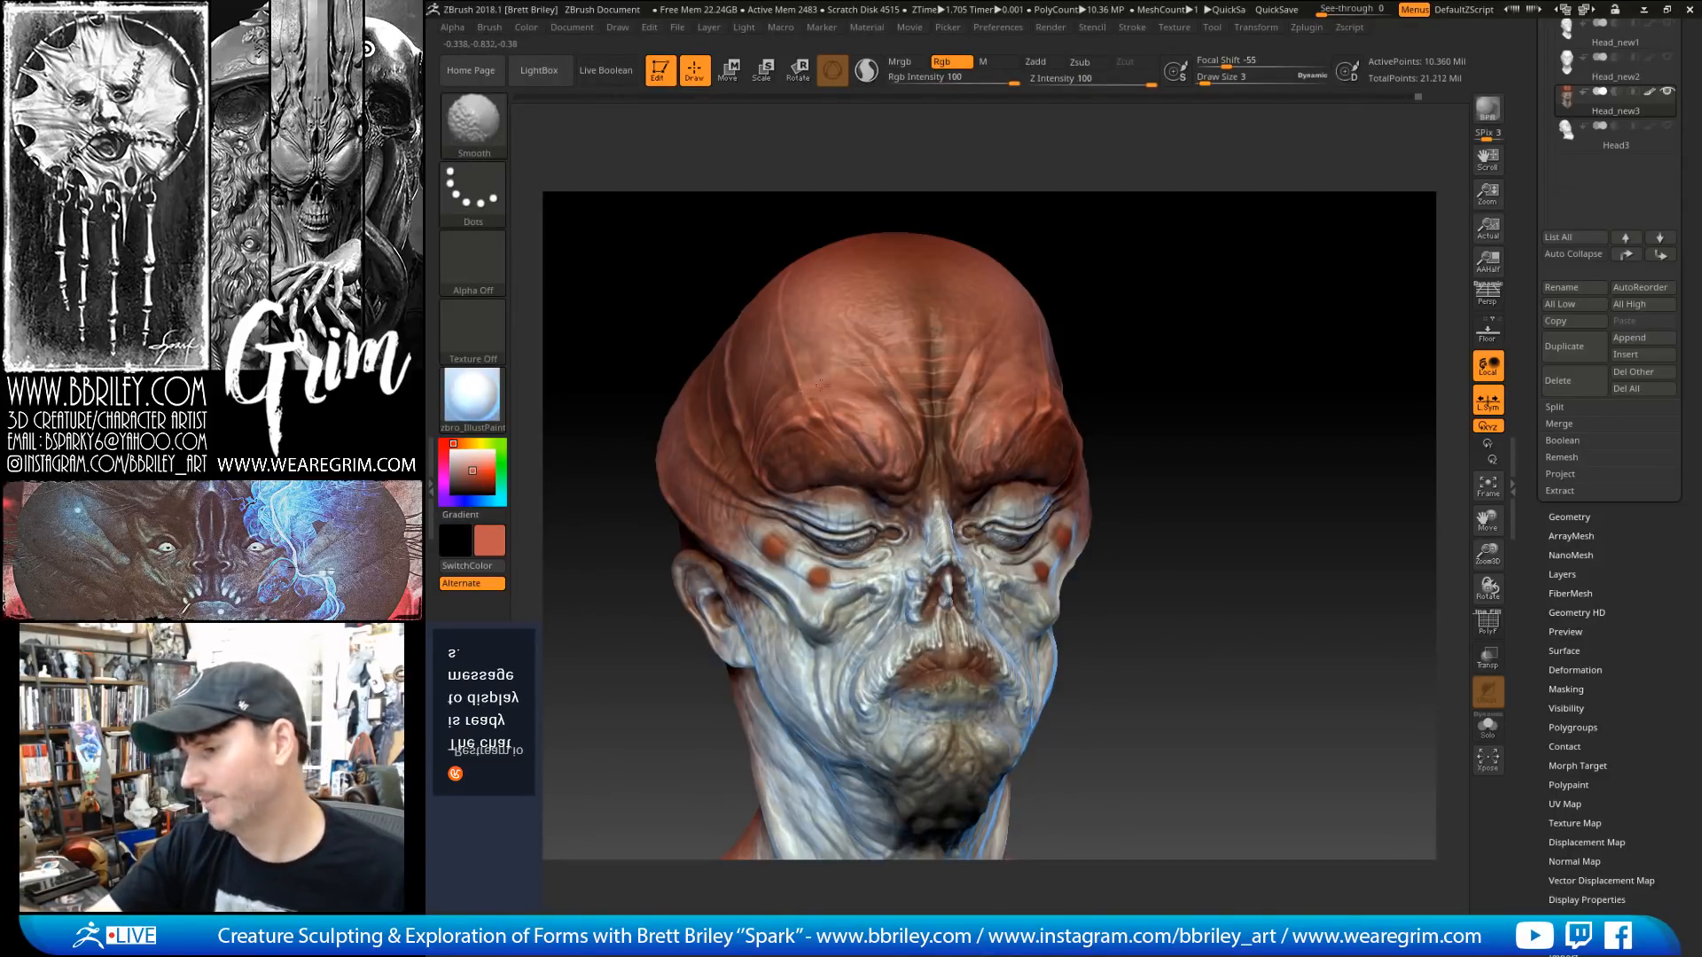
{"action": "left_click_drag", "start_coordinate": [1095, 234], "coordinate": [1054, 259]}
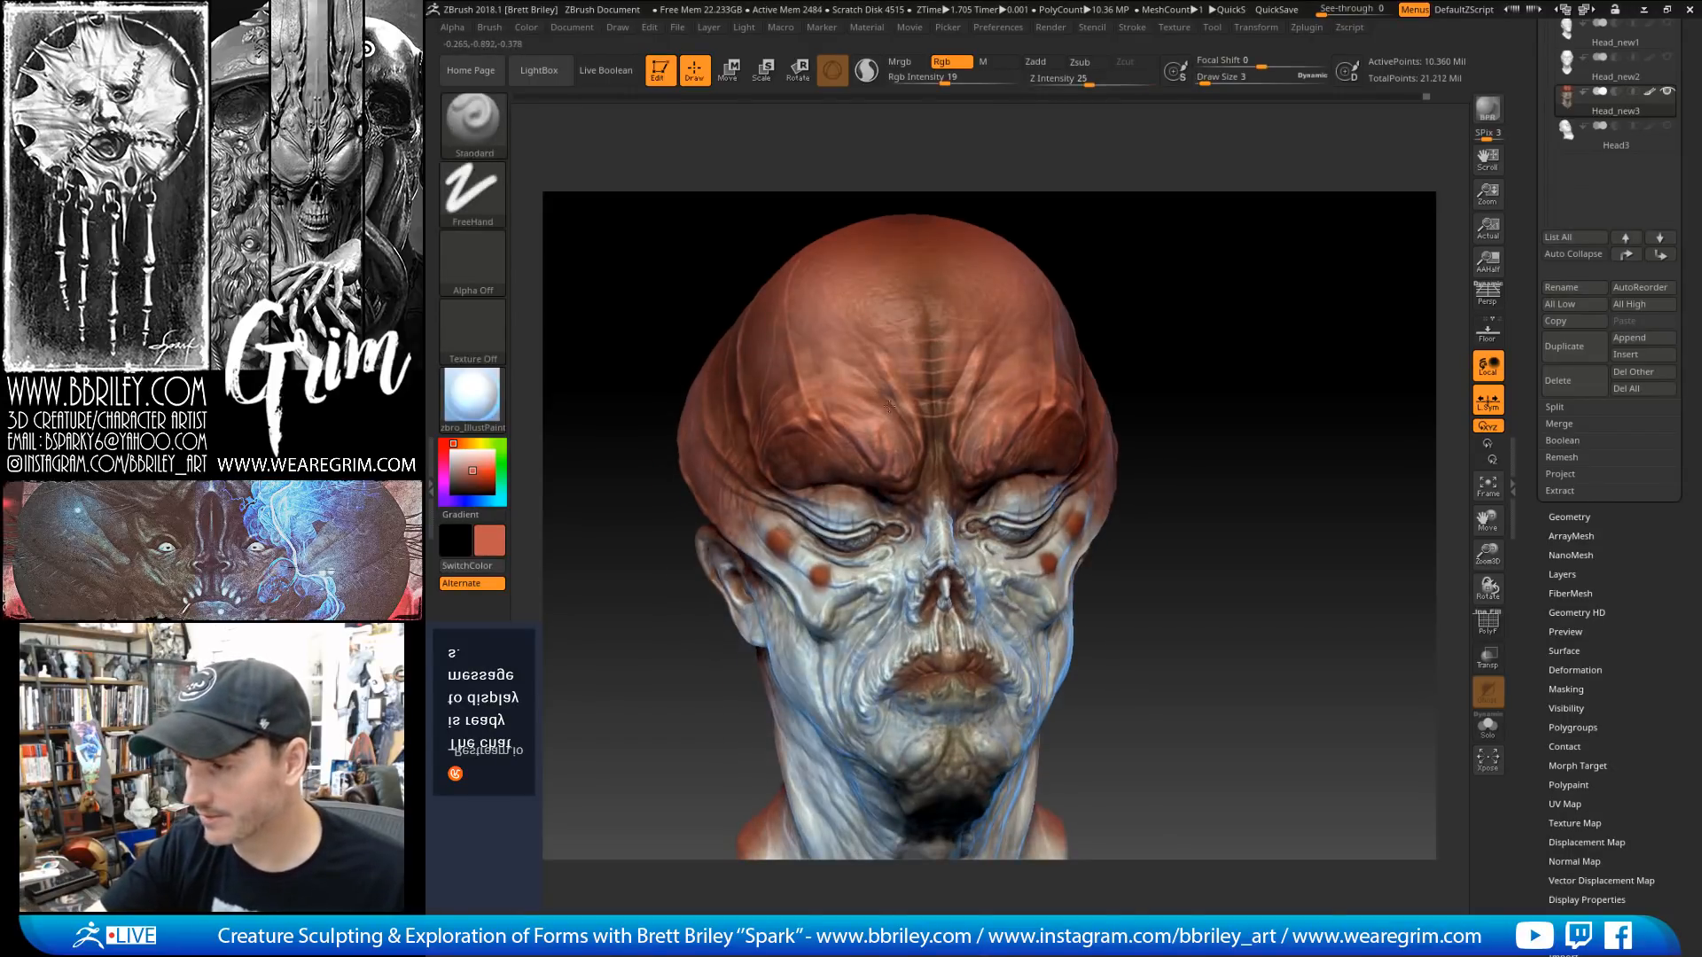
{"action": "key", "text": "shift"}
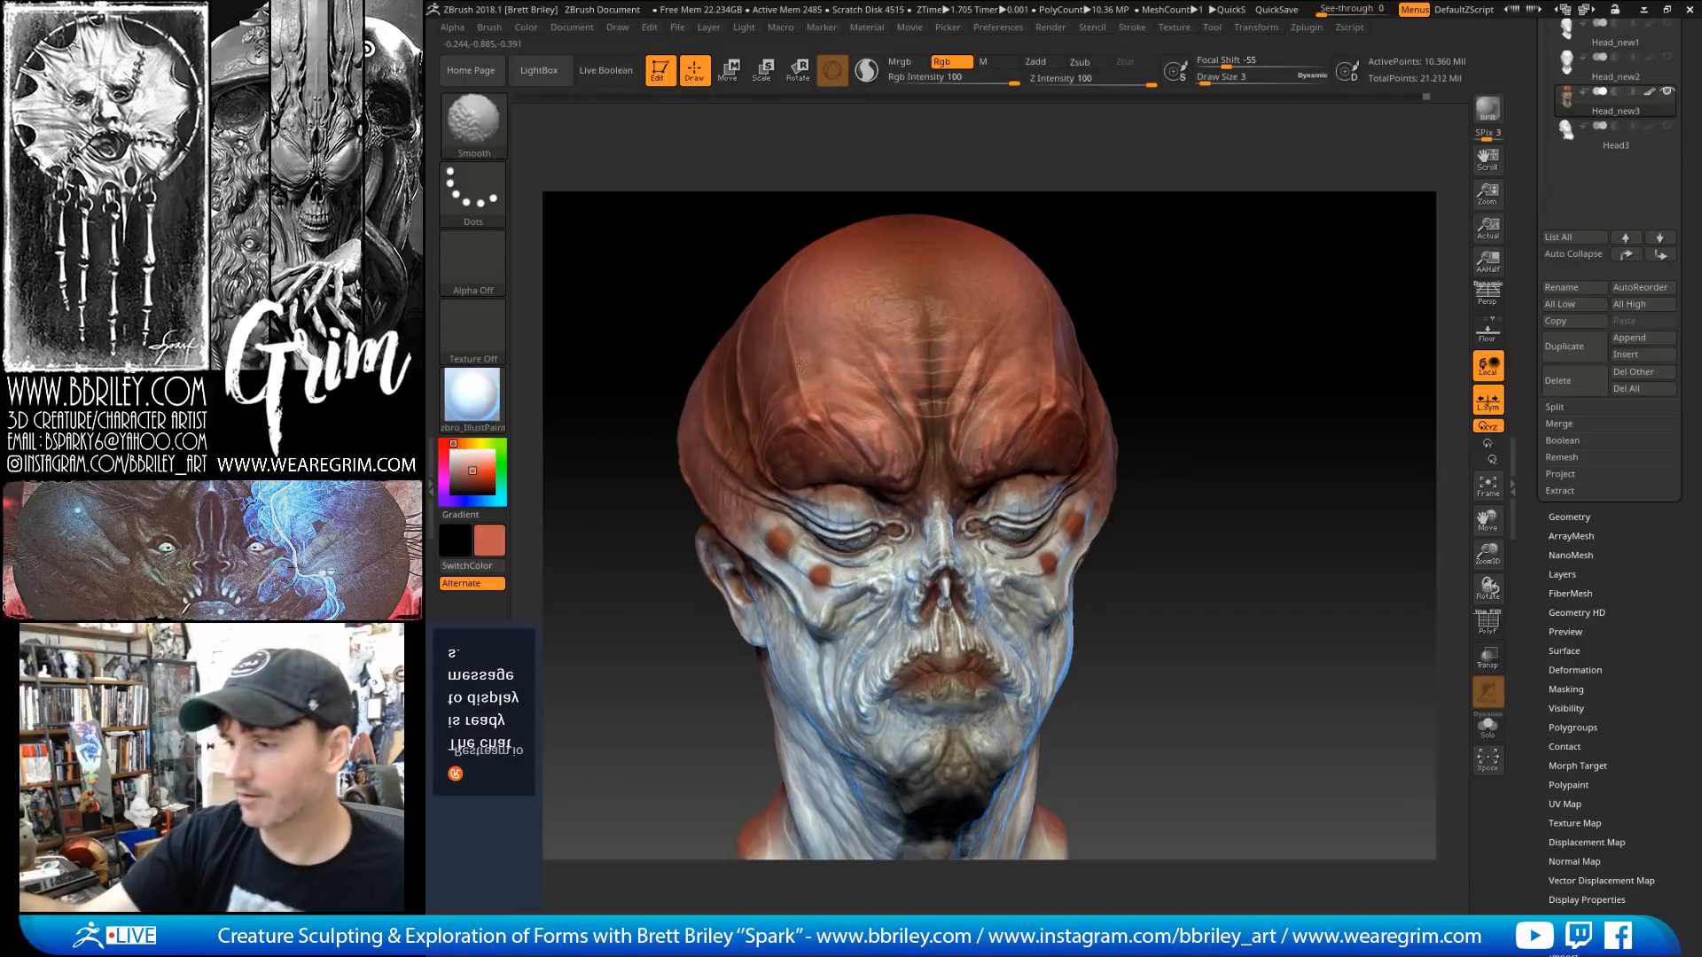
{"action": "mouse_move", "coordinate": [1158, 196]}
{"action": "left_mouse_down"}
{"action": "mouse_move", "coordinate": [1085, 187]}
{"action": "mouse_move", "coordinate": [1101, 214]}
{"action": "mouse_move", "coordinate": [1156, 219]}
{"action": "left_mouse_up"}
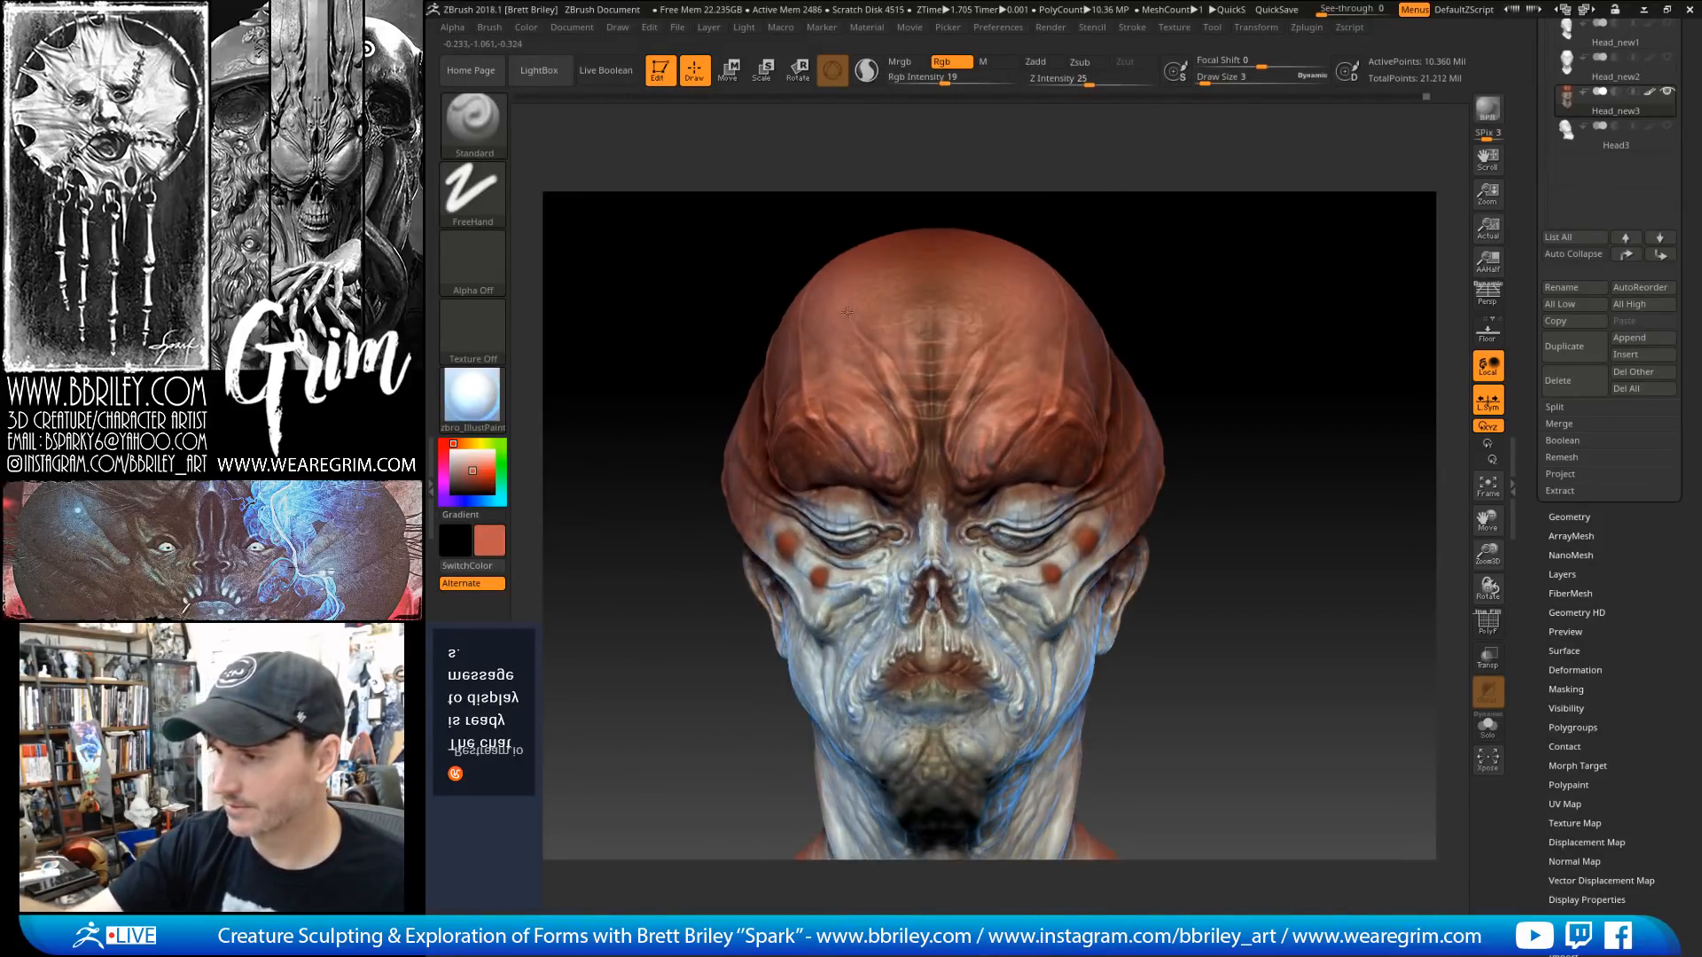
{"action": "right_click_drag", "start_coordinate": [862, 344], "coordinate": [868, 375]}
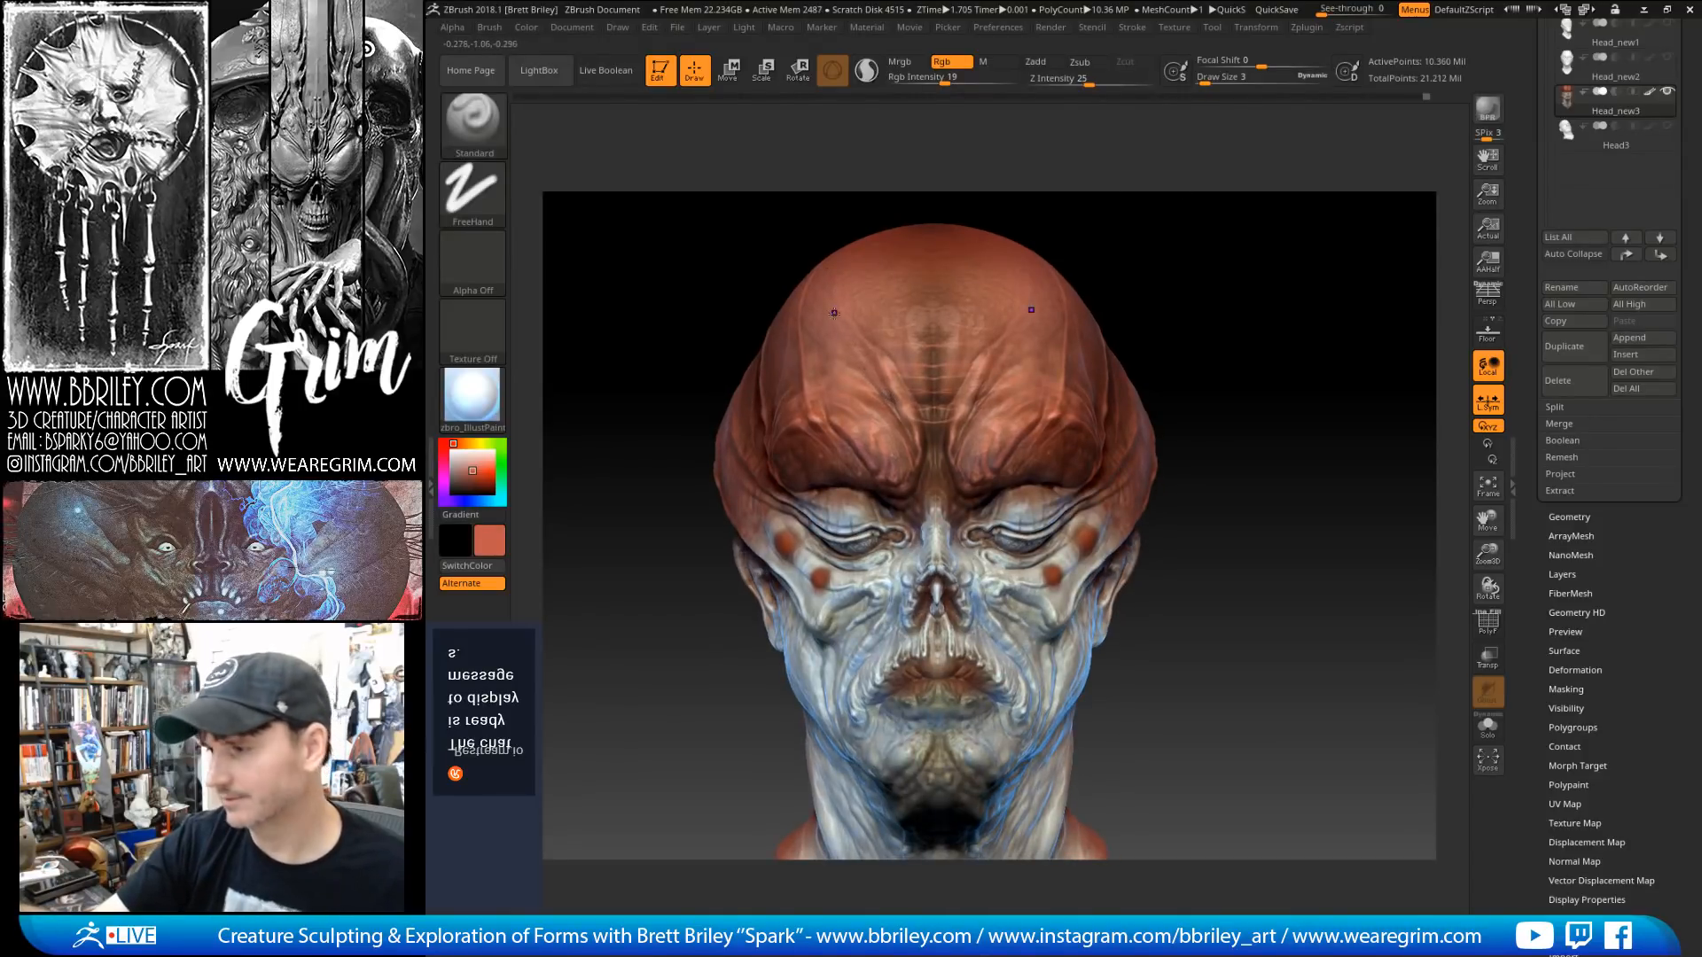
{"action": "right_click_drag", "start_coordinate": [900, 399], "coordinate": [915, 372]}
Step: Set the draw size to 8 and switch the brush to a DragRect stroke with Alpha 31
{"action": "key", "text": "s"}
{"action": "left_click", "coordinate": [918, 381]}
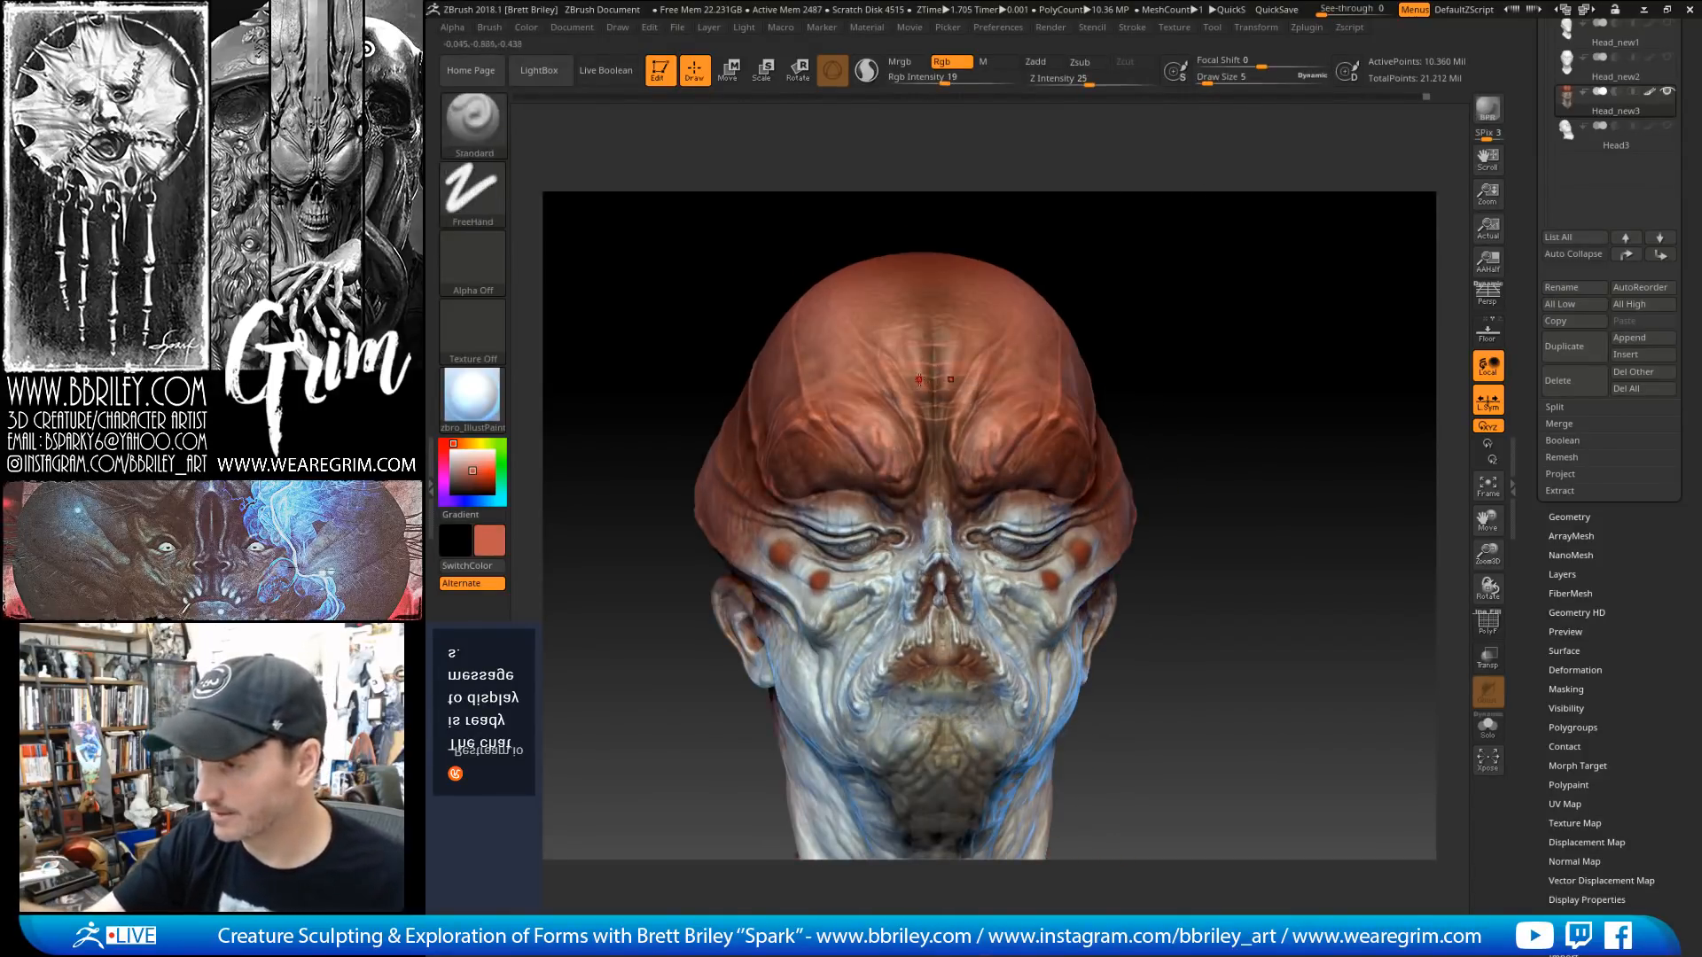
{"action": "key", "text": "s"}
{"action": "left_click", "coordinate": [922, 381]}
{"action": "left_click", "coordinate": [472, 190]}
{"action": "left_click", "coordinate": [634, 213]}
{"action": "left_click", "coordinate": [473, 262]}
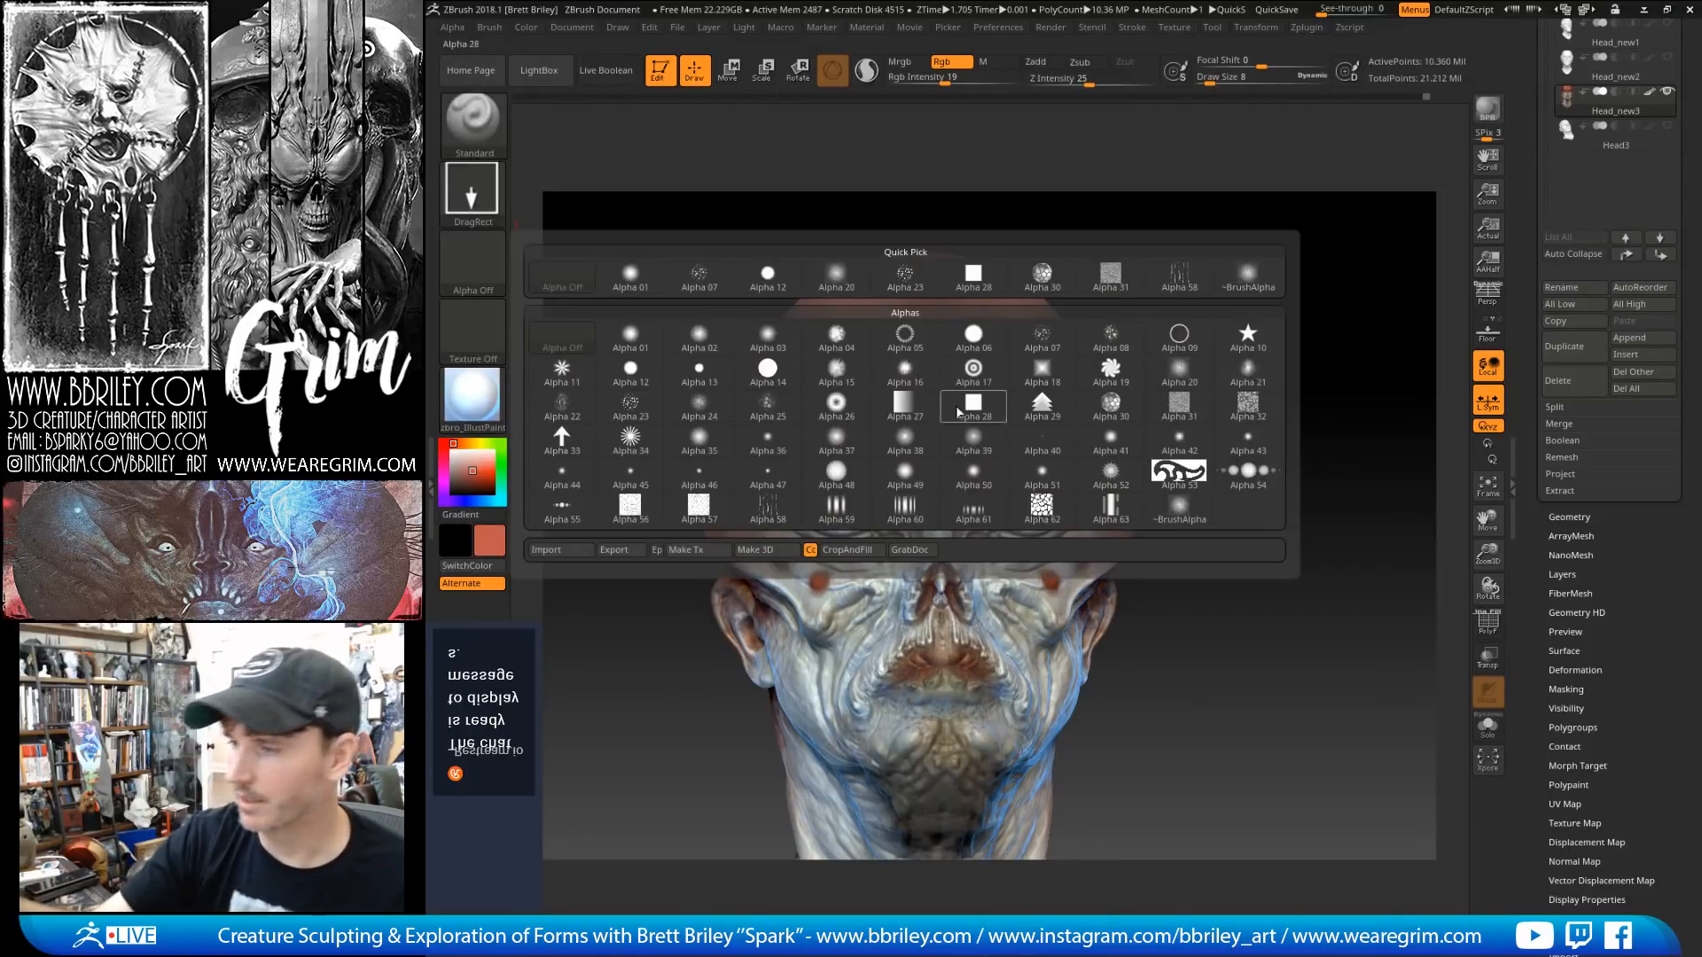
{"action": "left_click", "coordinate": [1179, 404]}
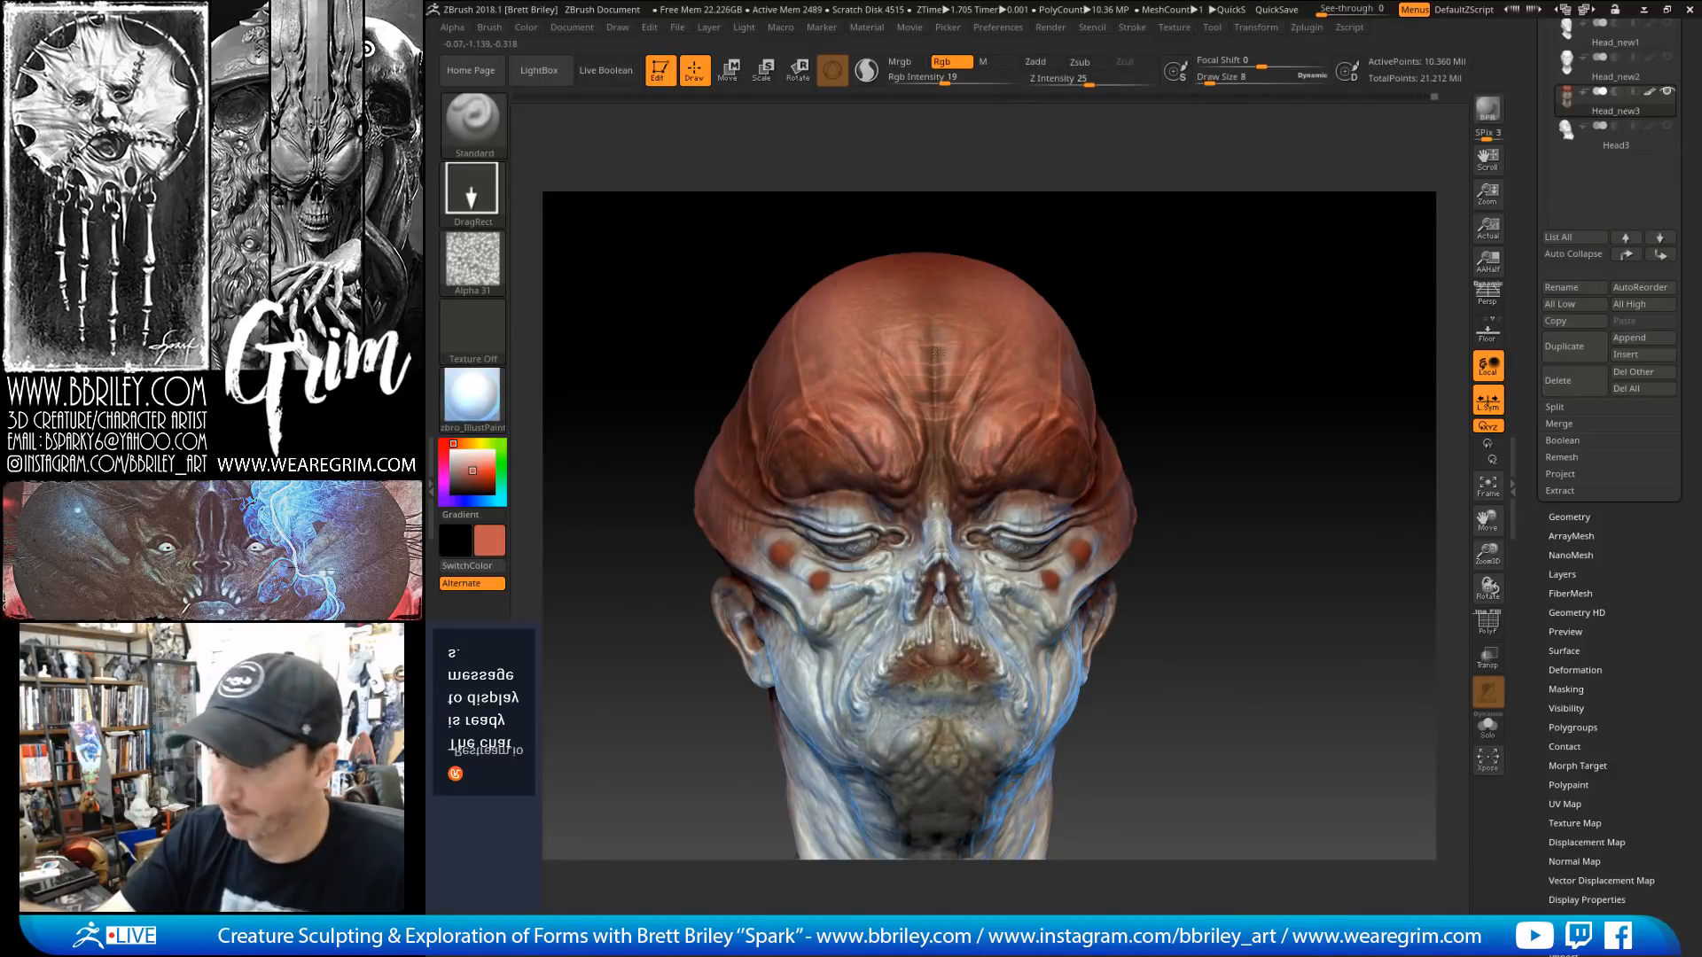
Step: Choose a darker red as the main paint colour for texturing the head
{"action": "left_click_drag", "start_coordinate": [1060, 232], "coordinate": [1152, 197]}
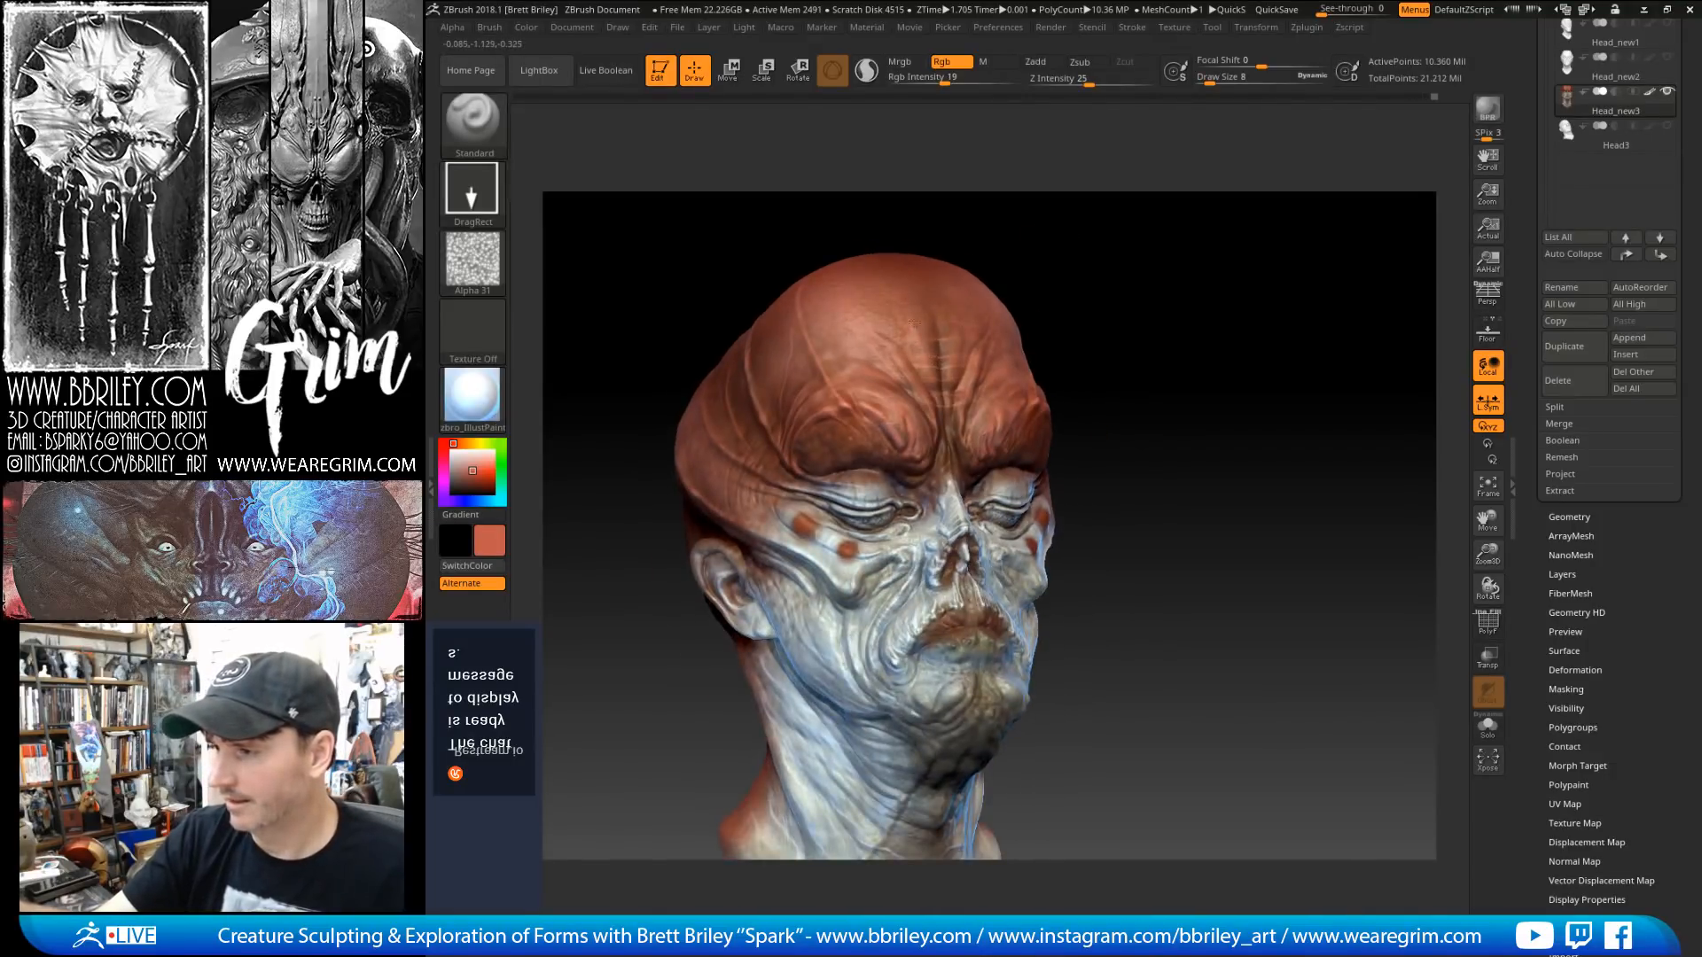
{"action": "left_click_drag", "start_coordinate": [1056, 250], "coordinate": [1057, 230]}
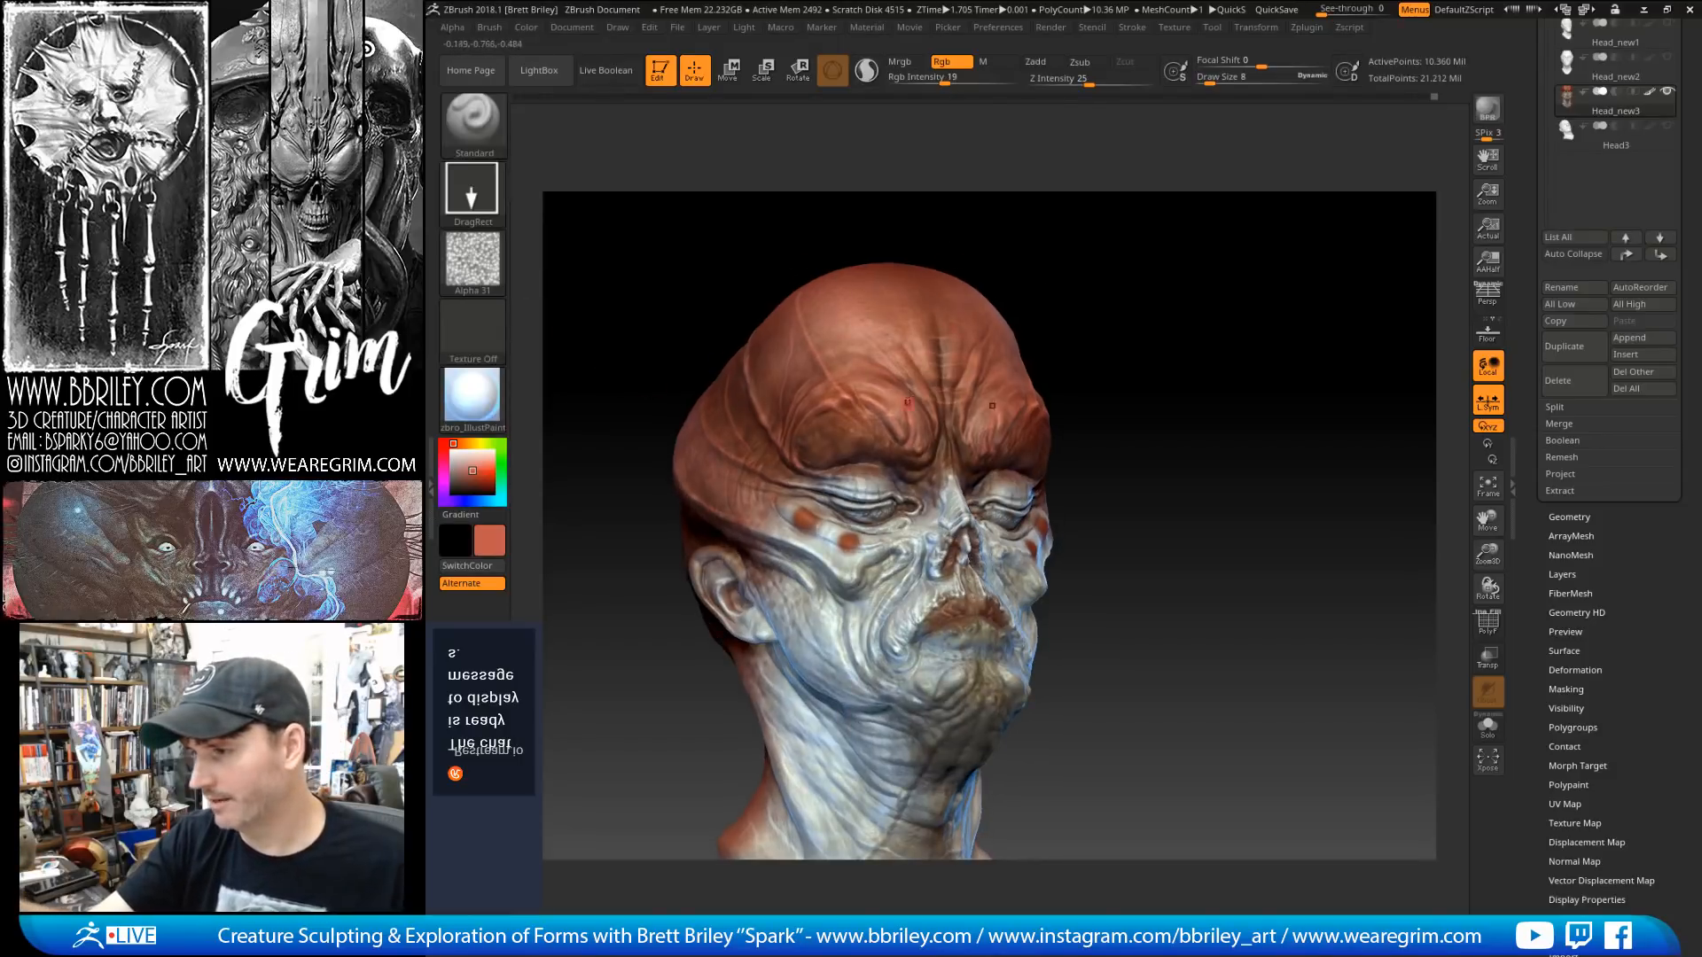
{"action": "left_click", "coordinate": [473, 477]}
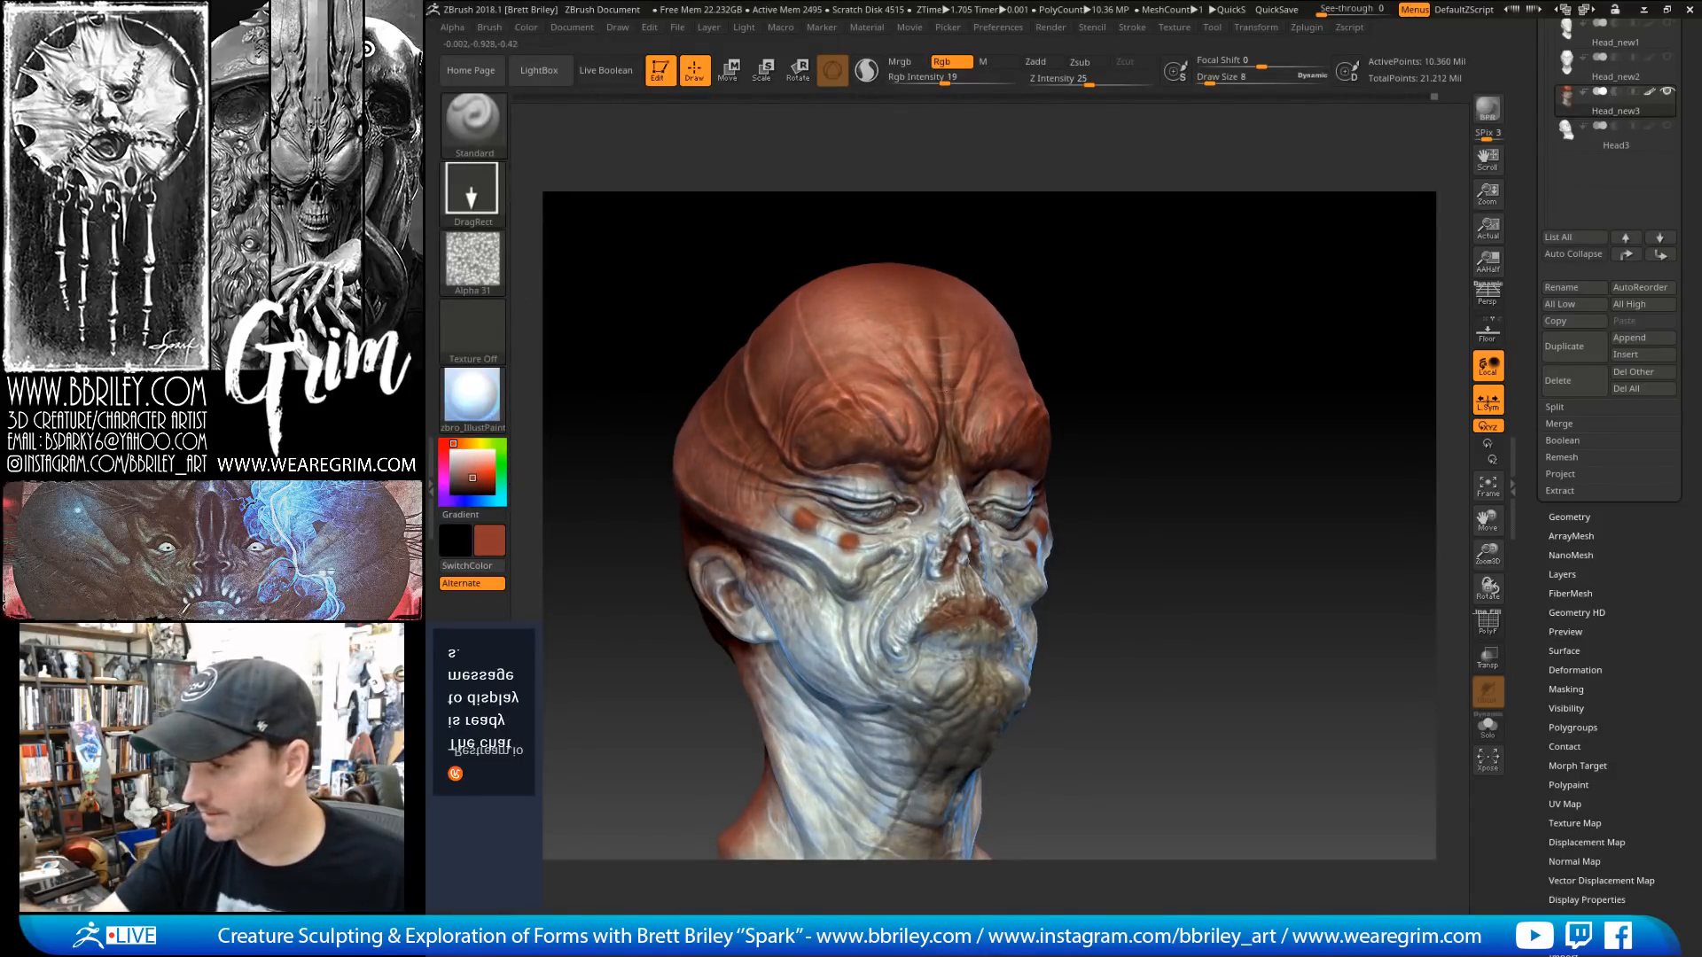
Step: Try darker and muted reds as the paint colour, settling on a lighter orange-red for the forehead
{"action": "left_click_drag", "start_coordinate": [1018, 247], "coordinate": [993, 259]}
{"action": "left_click", "coordinate": [465, 481]}
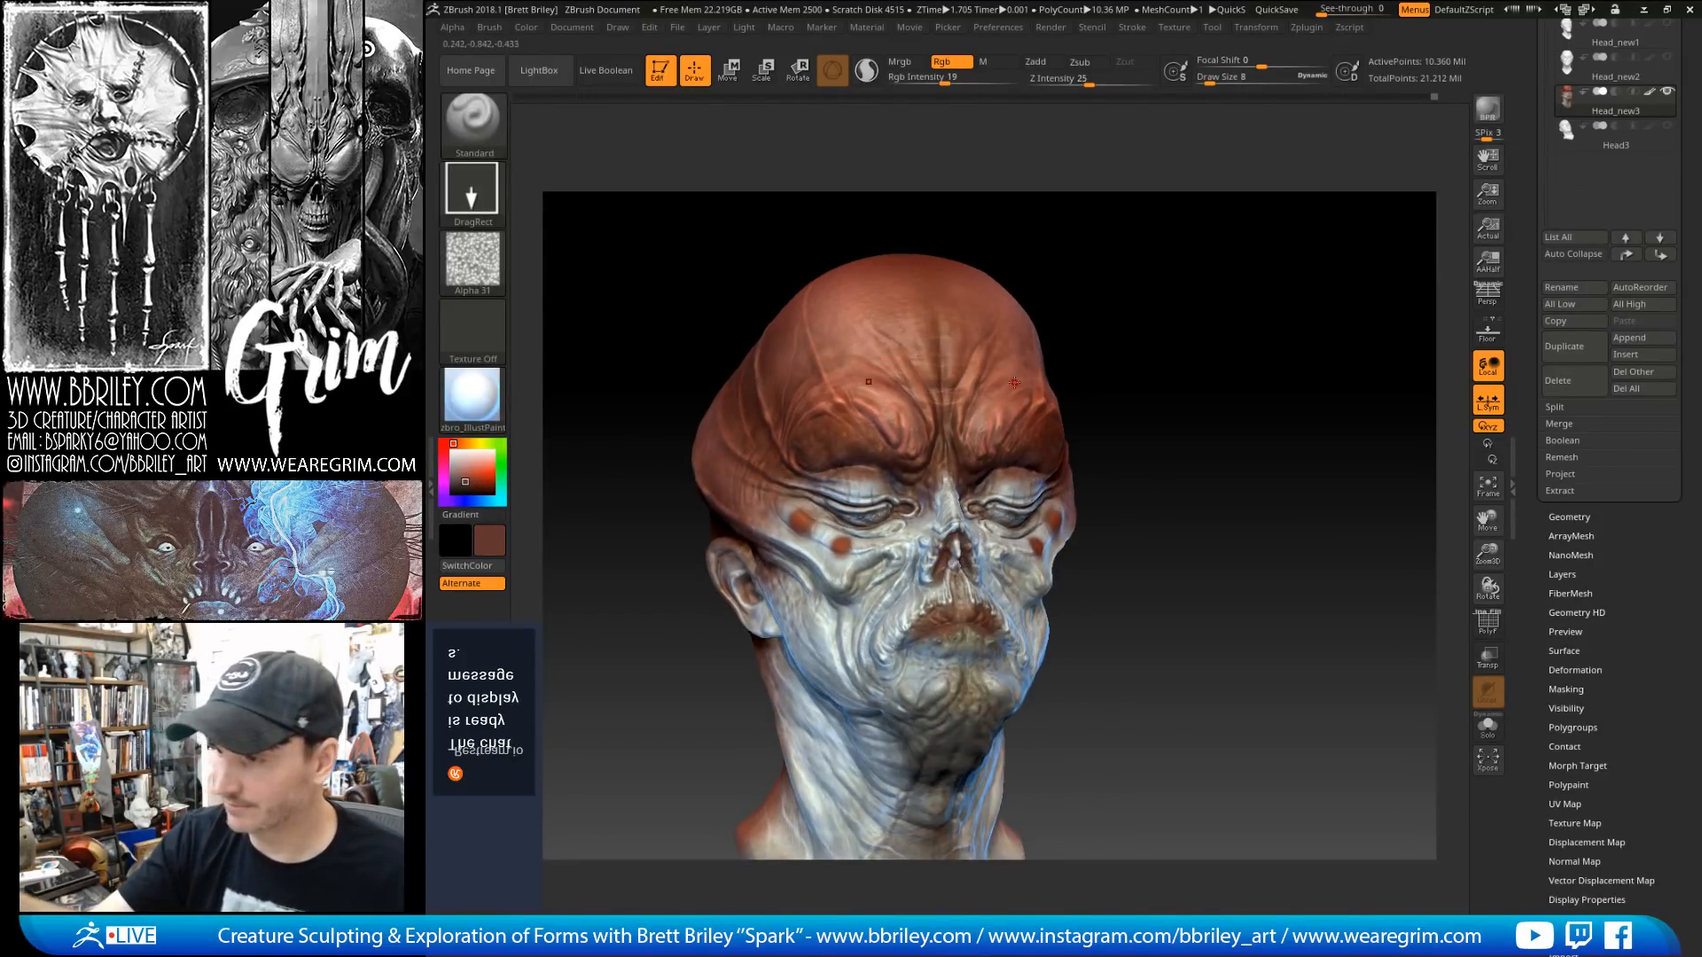
{"action": "left_click_drag", "start_coordinate": [1173, 315], "coordinate": [1168, 306]}
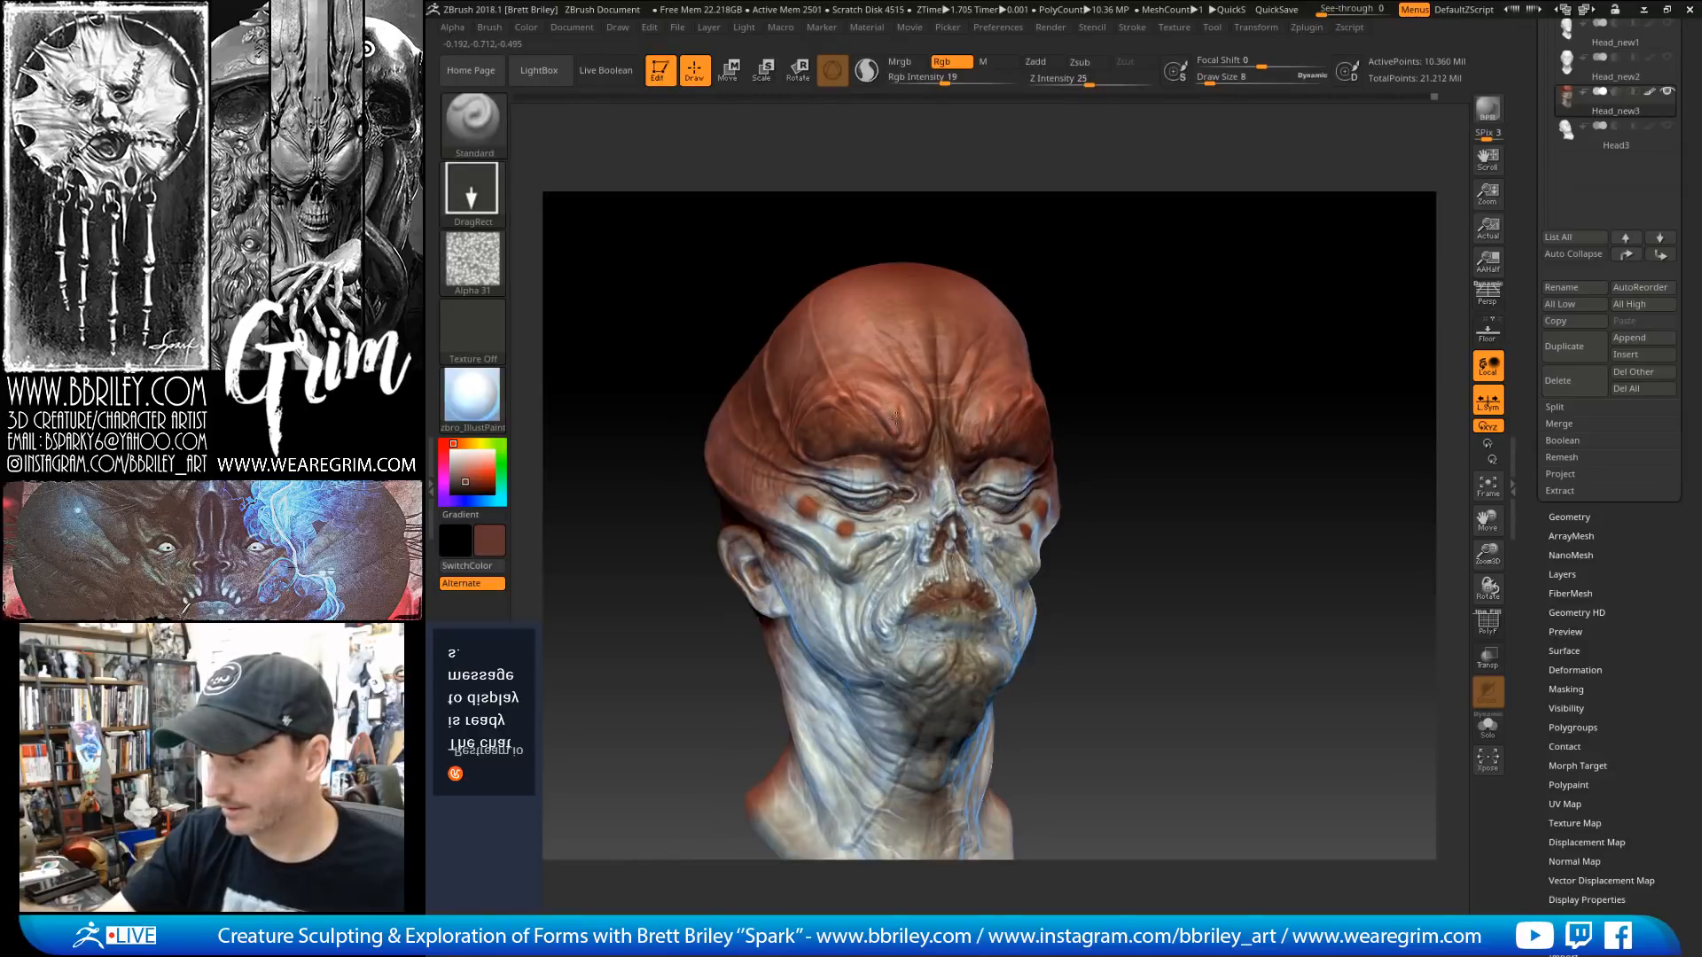
{"action": "left_click", "coordinate": [463, 472]}
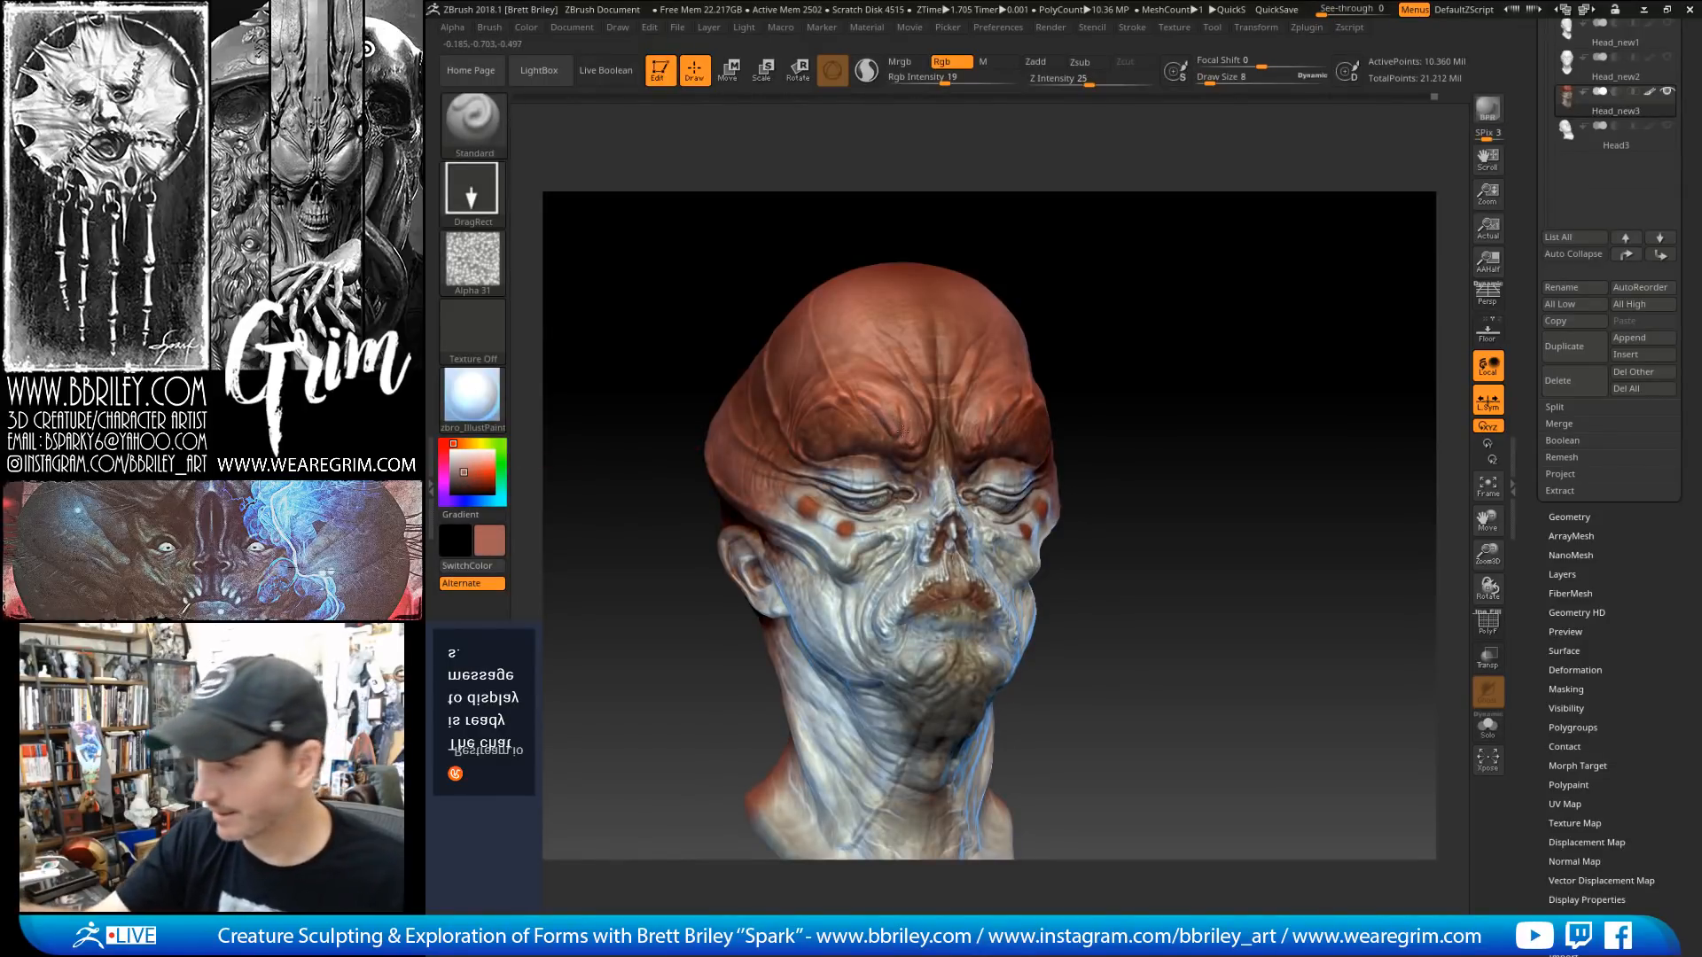
{"action": "left_click", "coordinate": [474, 471]}
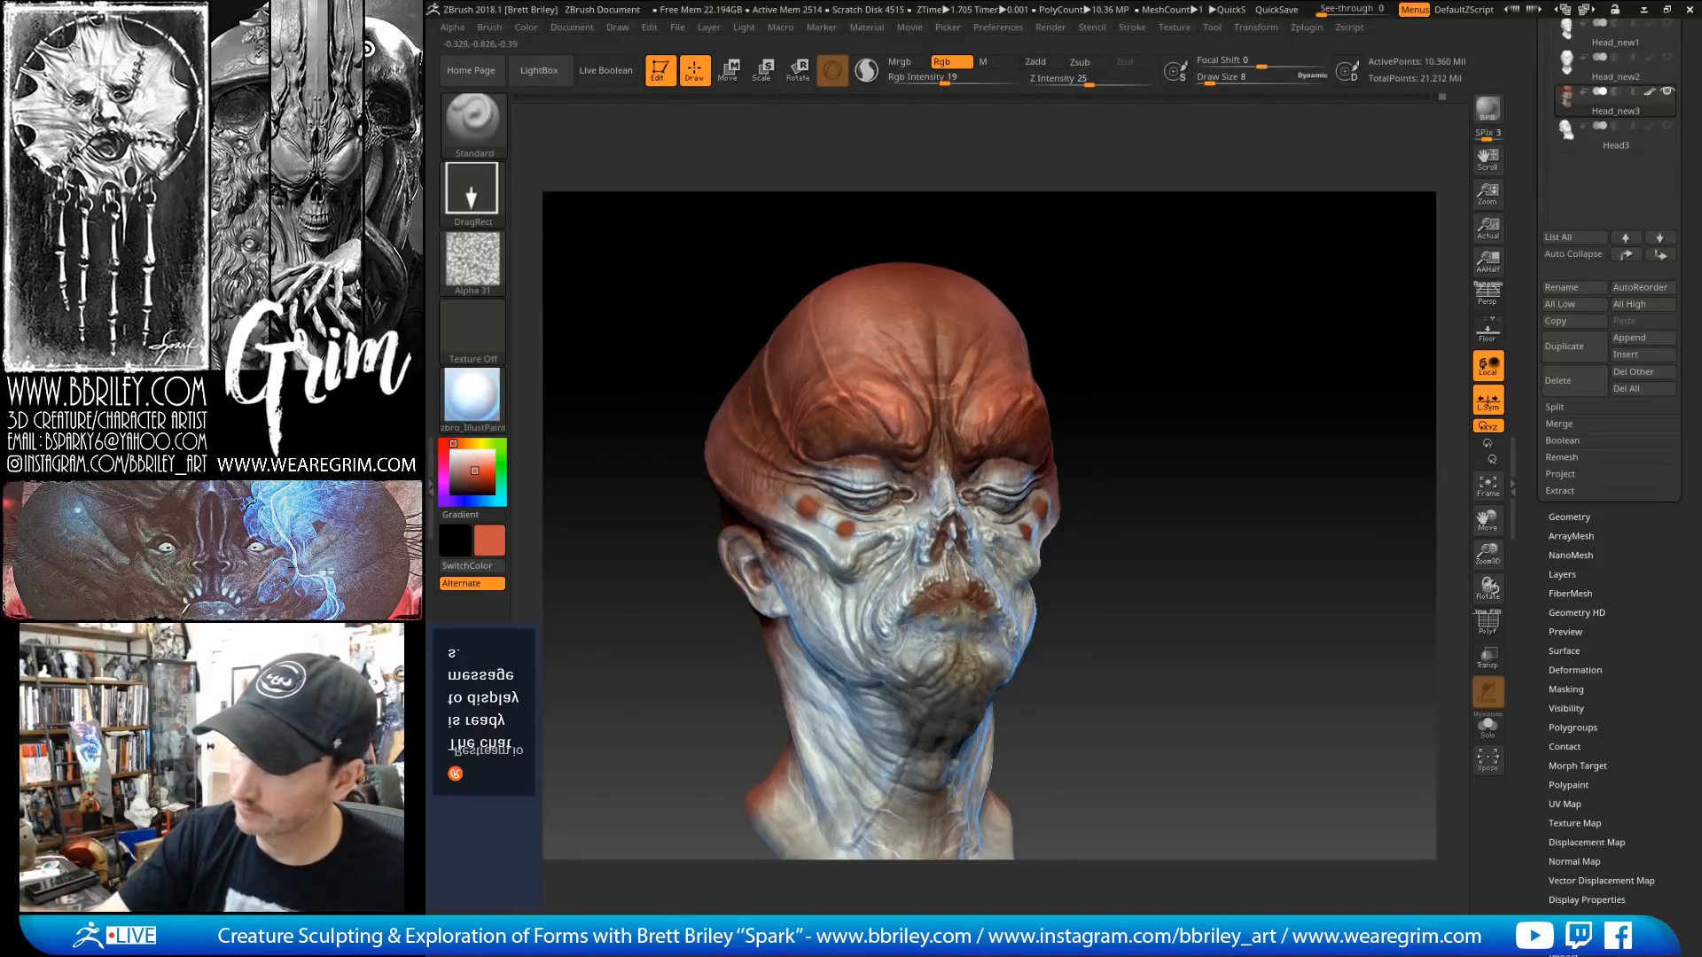
Step: Save the project with the painted head
{"action": "left_click_drag", "start_coordinate": [1014, 202], "coordinate": [967, 205]}
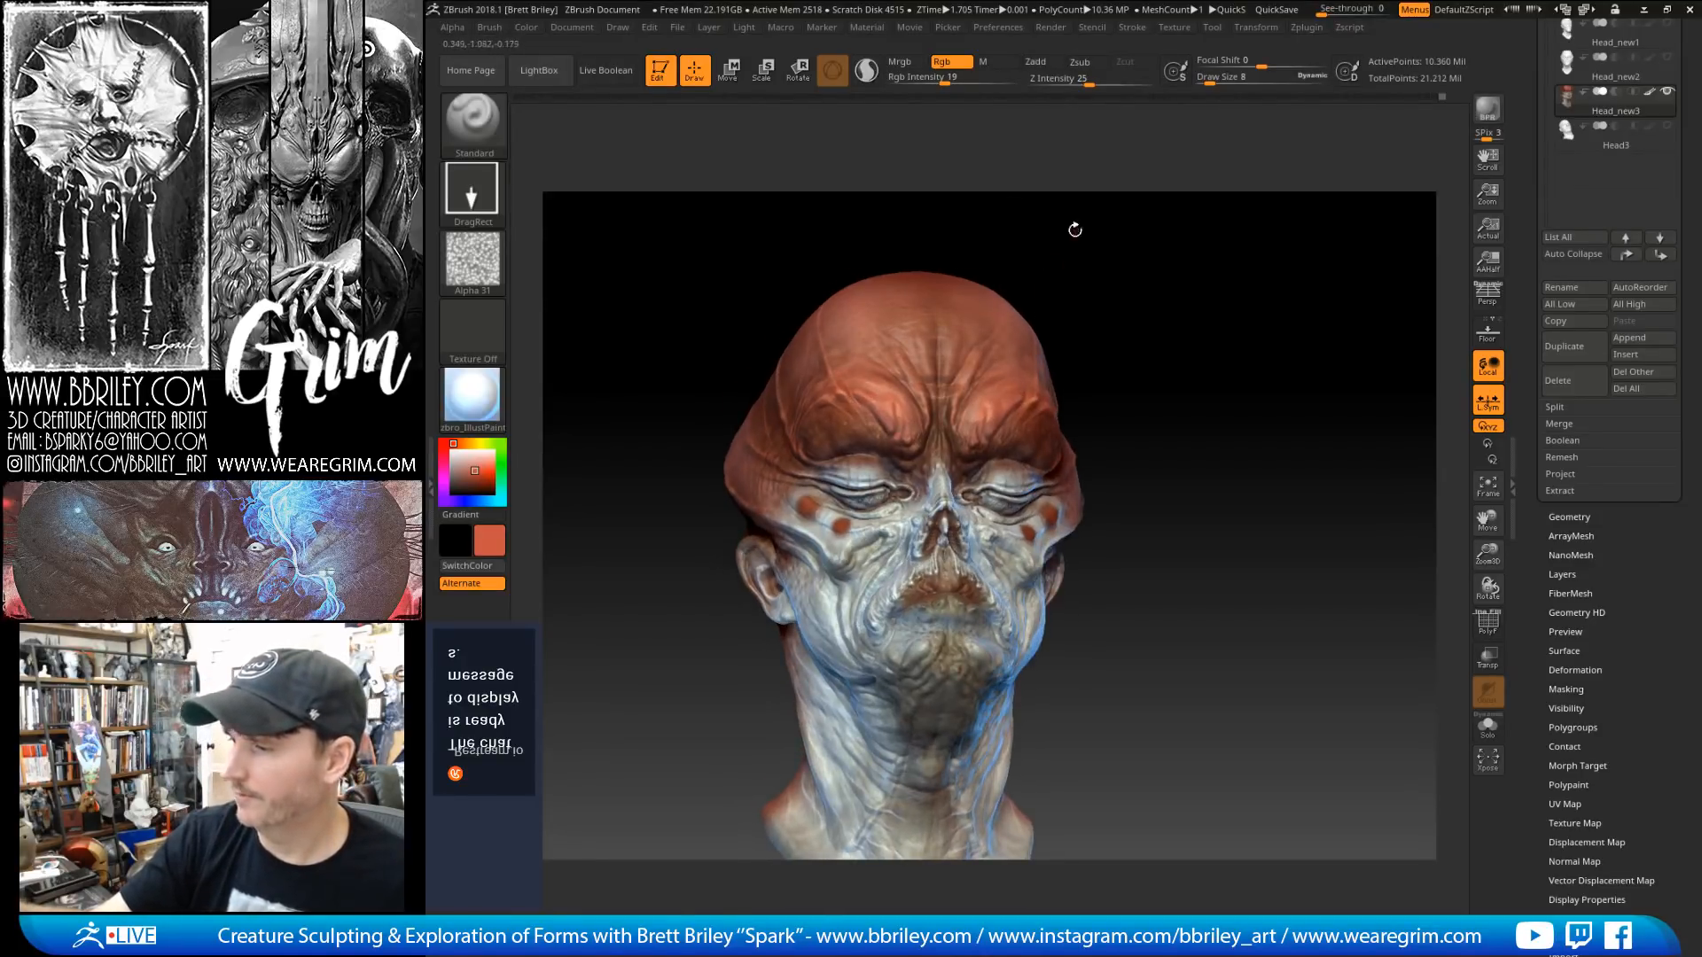
{"action": "left_click_drag", "start_coordinate": [1075, 228], "coordinate": [1003, 335]}
{"action": "key", "text": "ctrl+s"}
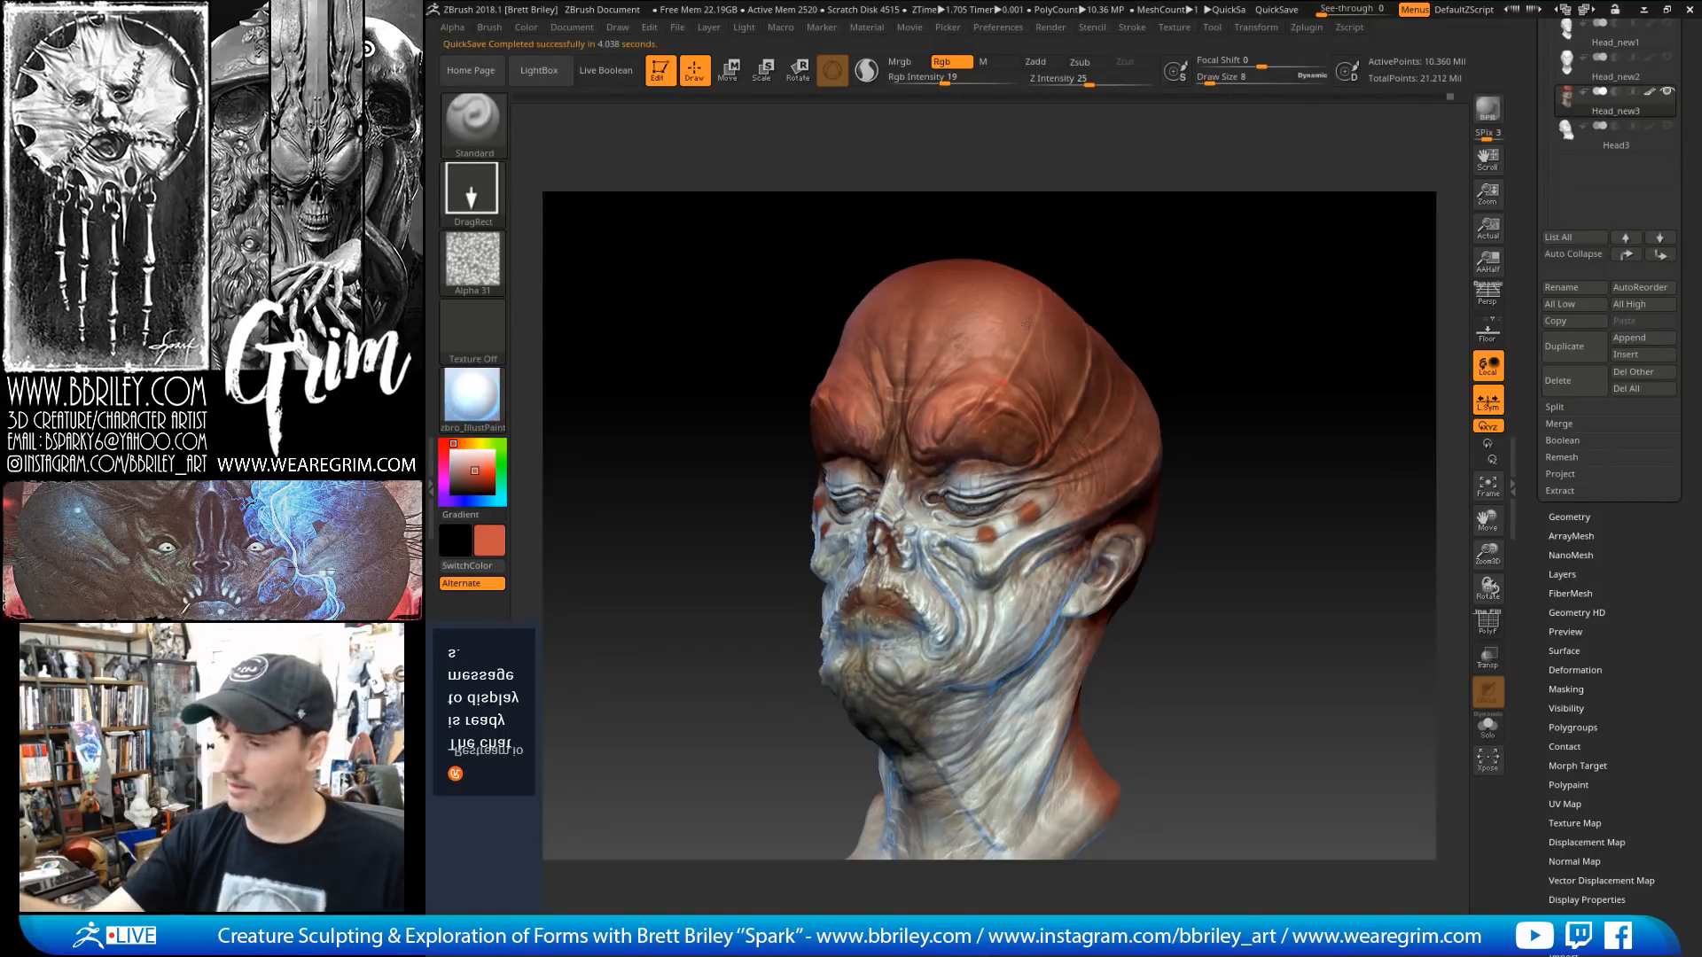
Step: Choose a more saturated pure red as the paint colour and set the draw size to 111
{"action": "left_click_drag", "start_coordinate": [1179, 270], "coordinate": [1063, 327]}
{"action": "left_click_drag", "start_coordinate": [995, 274], "coordinate": [1095, 296]}
{"action": "left_click", "coordinate": [451, 444]}
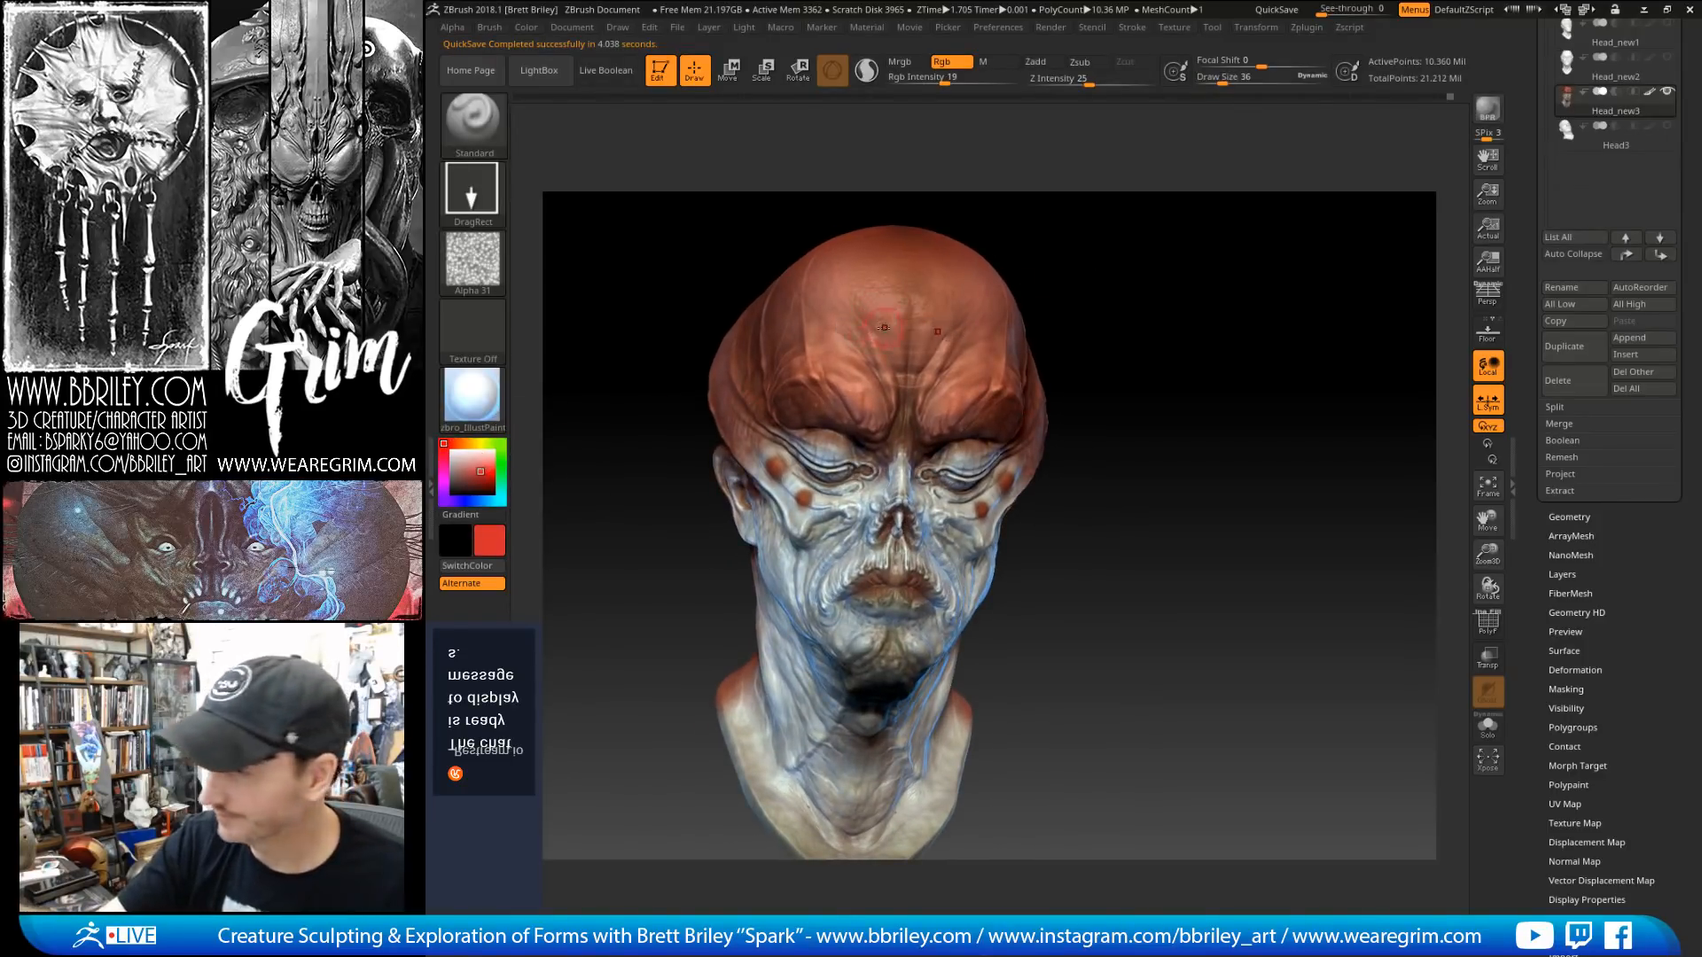
{"action": "key", "text": "s"}
{"action": "left_click_drag", "start_coordinate": [866, 320], "coordinate": [898, 320]}
Step: Switch the brush to Alpha 23 and set the RGB intensity to 50
{"action": "left_click", "coordinate": [472, 262]}
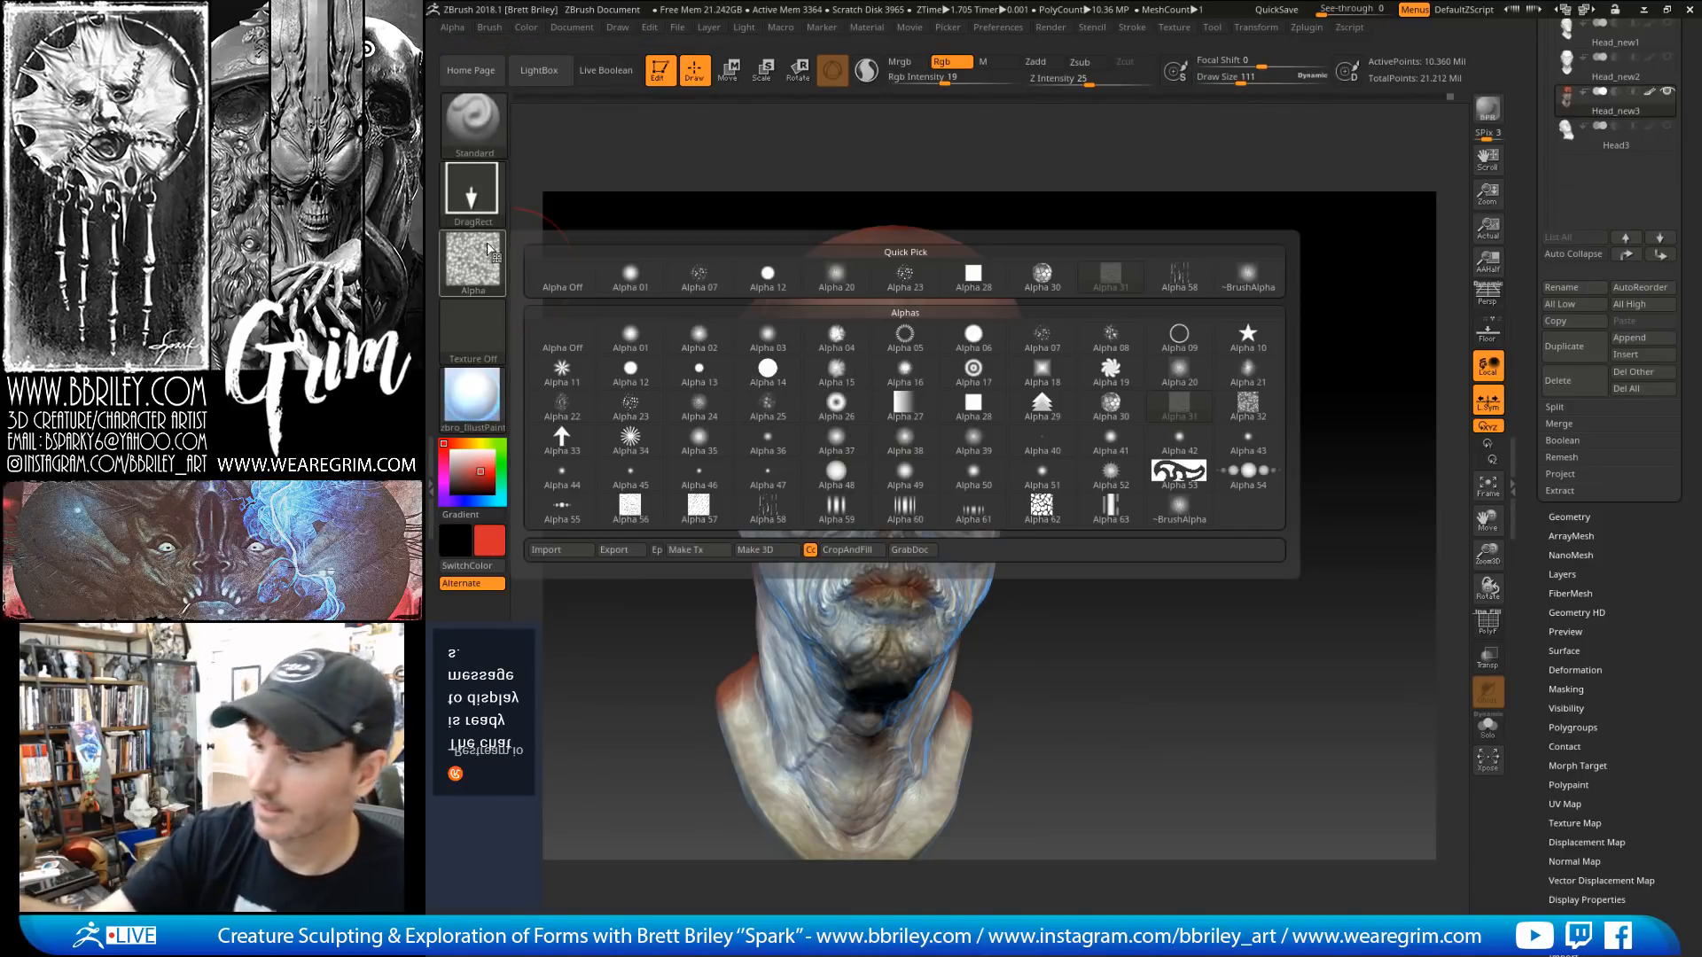
{"action": "left_click", "coordinate": [631, 406]}
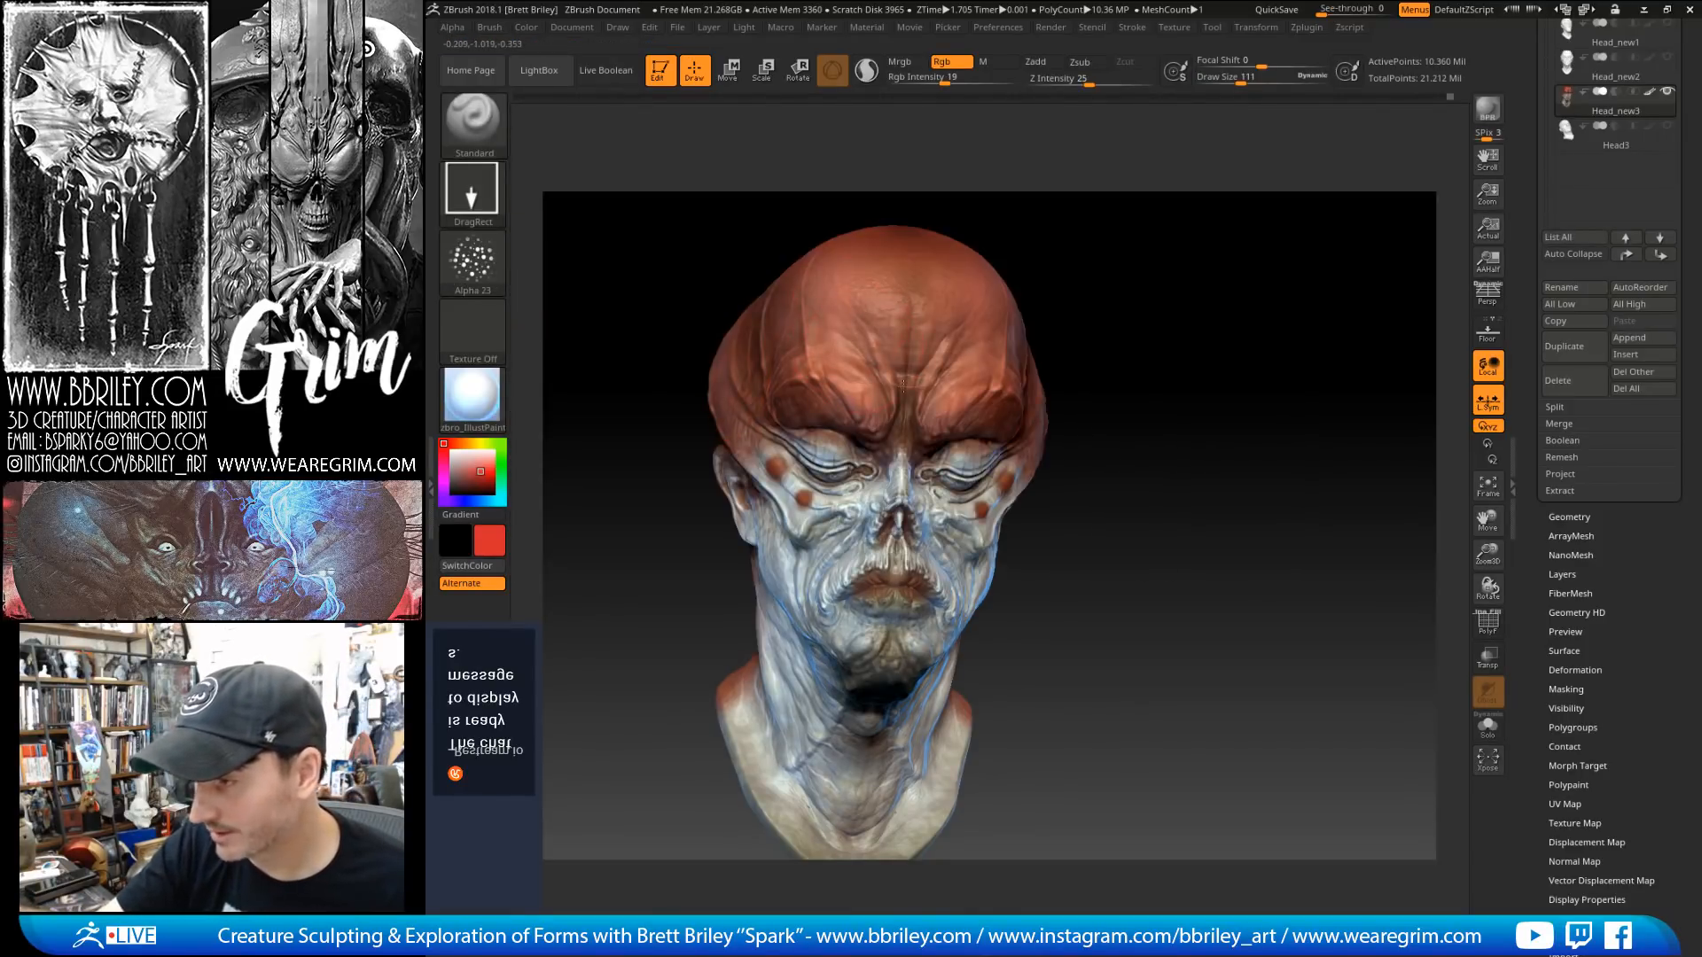
{"action": "left_click_drag", "start_coordinate": [949, 80], "coordinate": [977, 81]}
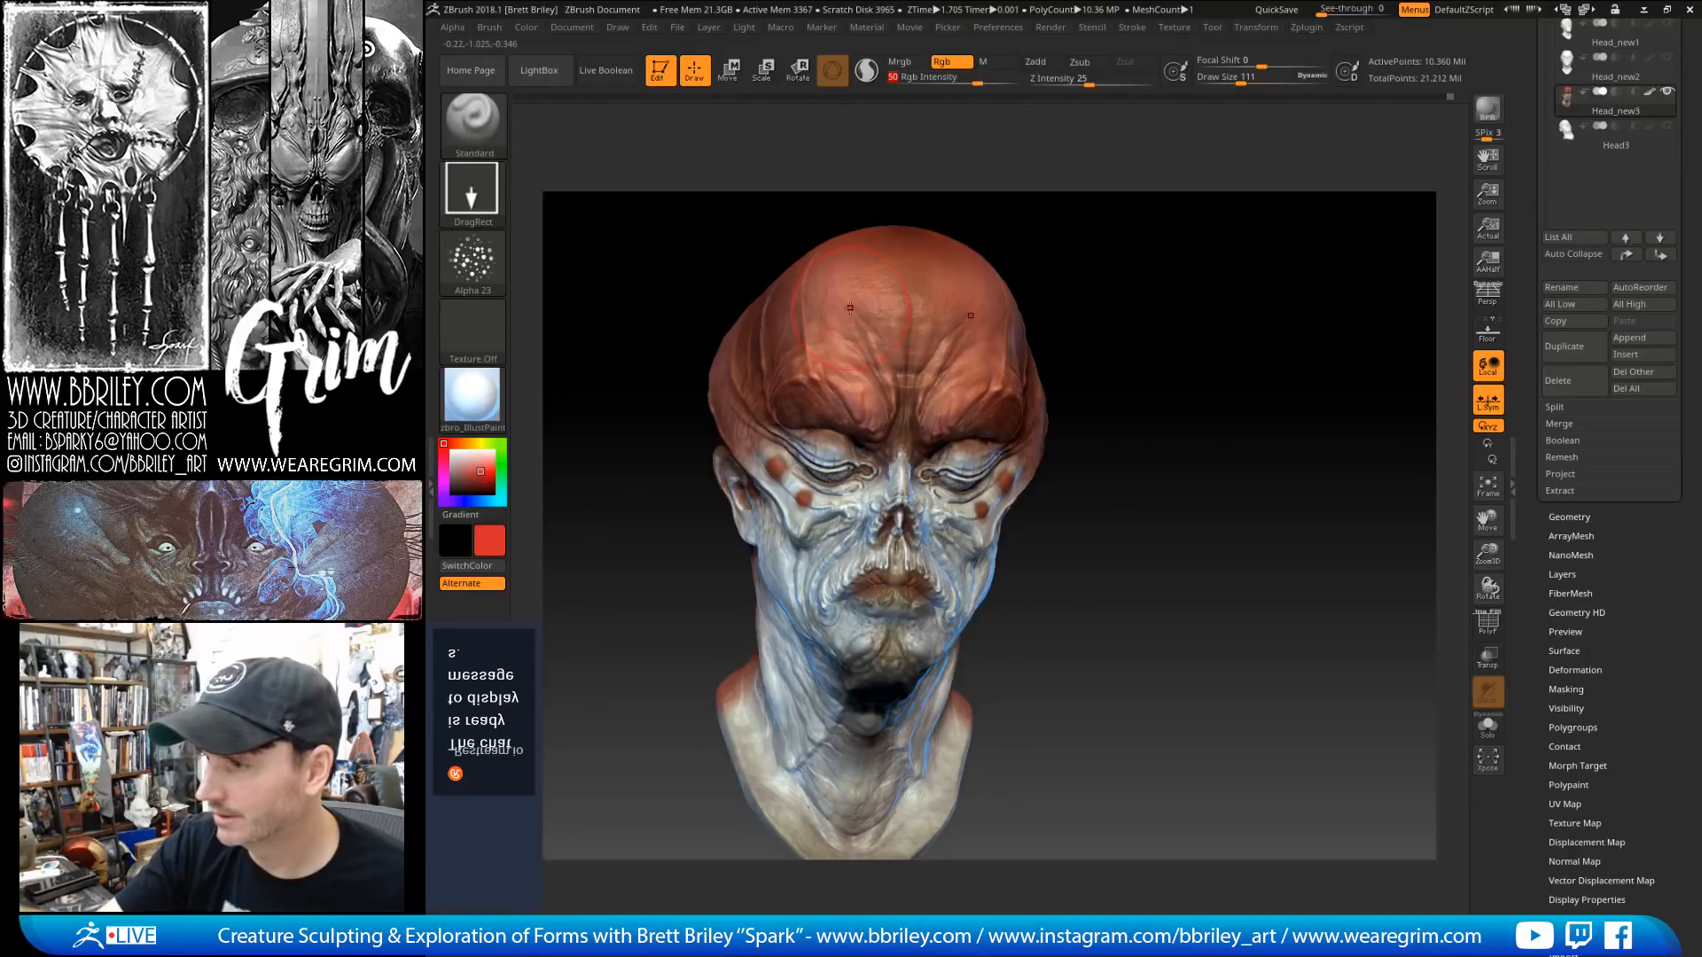
Step: Choose a deep dark red as the main paint colour for the head
{"action": "mouse_move", "coordinate": [1046, 202]}
{"action": "left_mouse_down"}
{"action": "mouse_move", "coordinate": [1068, 201]}
{"action": "mouse_move", "coordinate": [1049, 242]}
{"action": "left_mouse_up"}
{"action": "right_click_drag", "start_coordinate": [1048, 242], "coordinate": [946, 247], "text": "ctrl"}
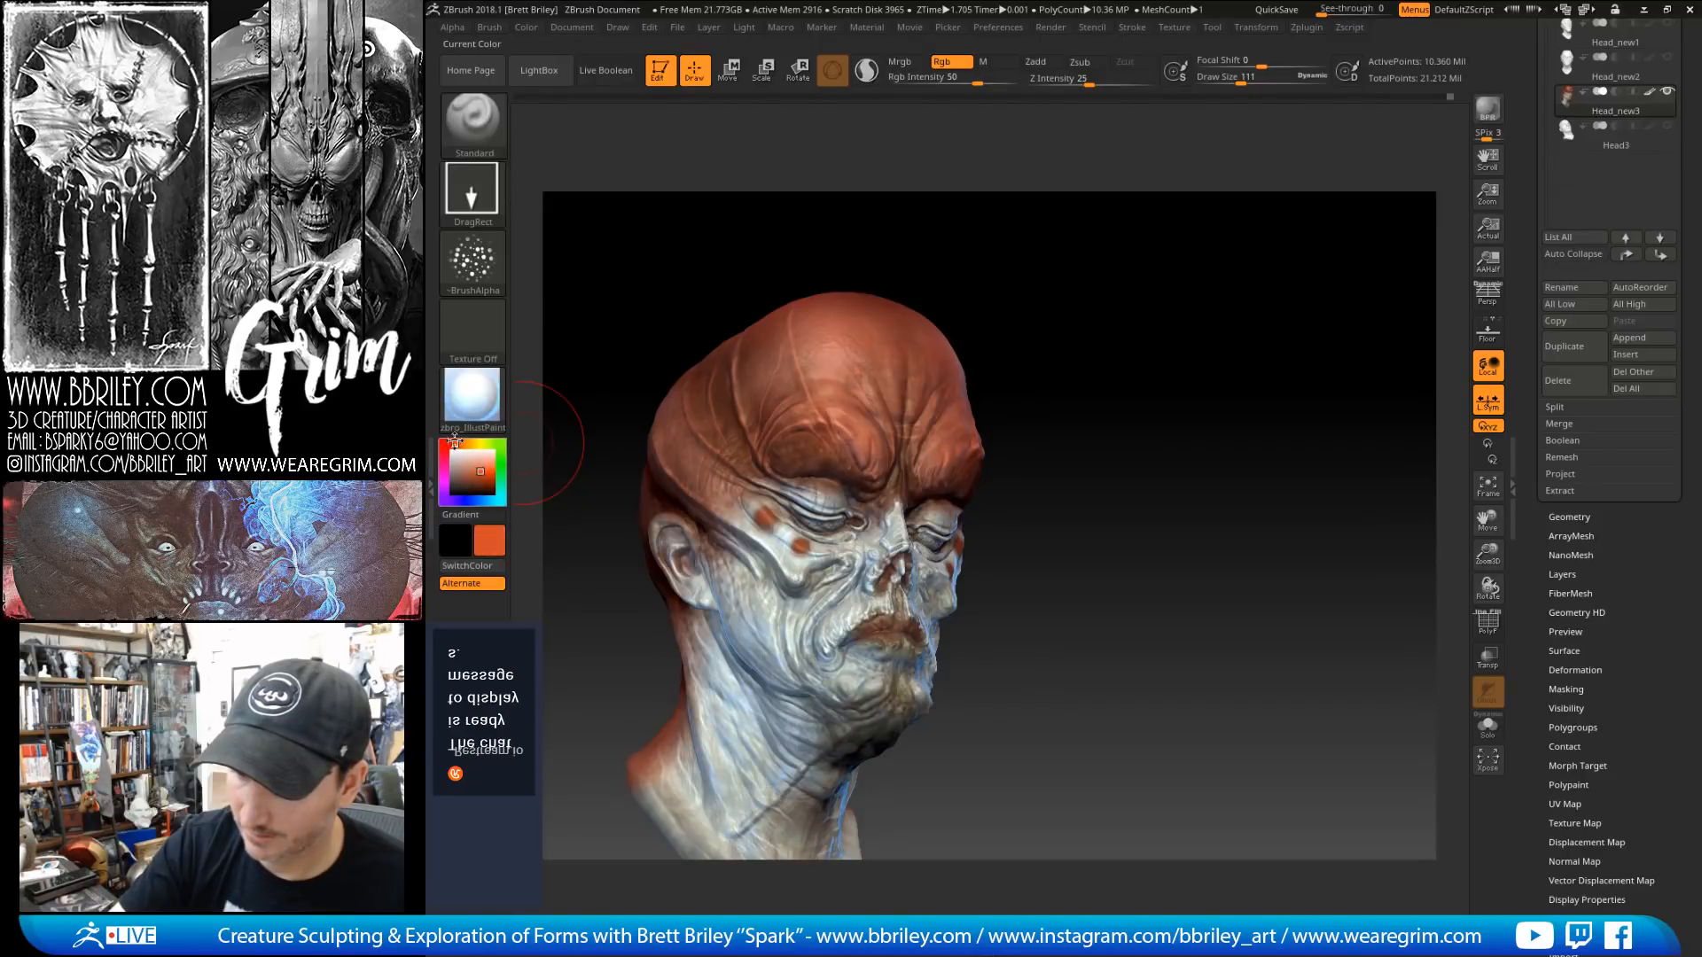
{"action": "left_click_drag", "start_coordinate": [480, 473], "coordinate": [481, 481]}
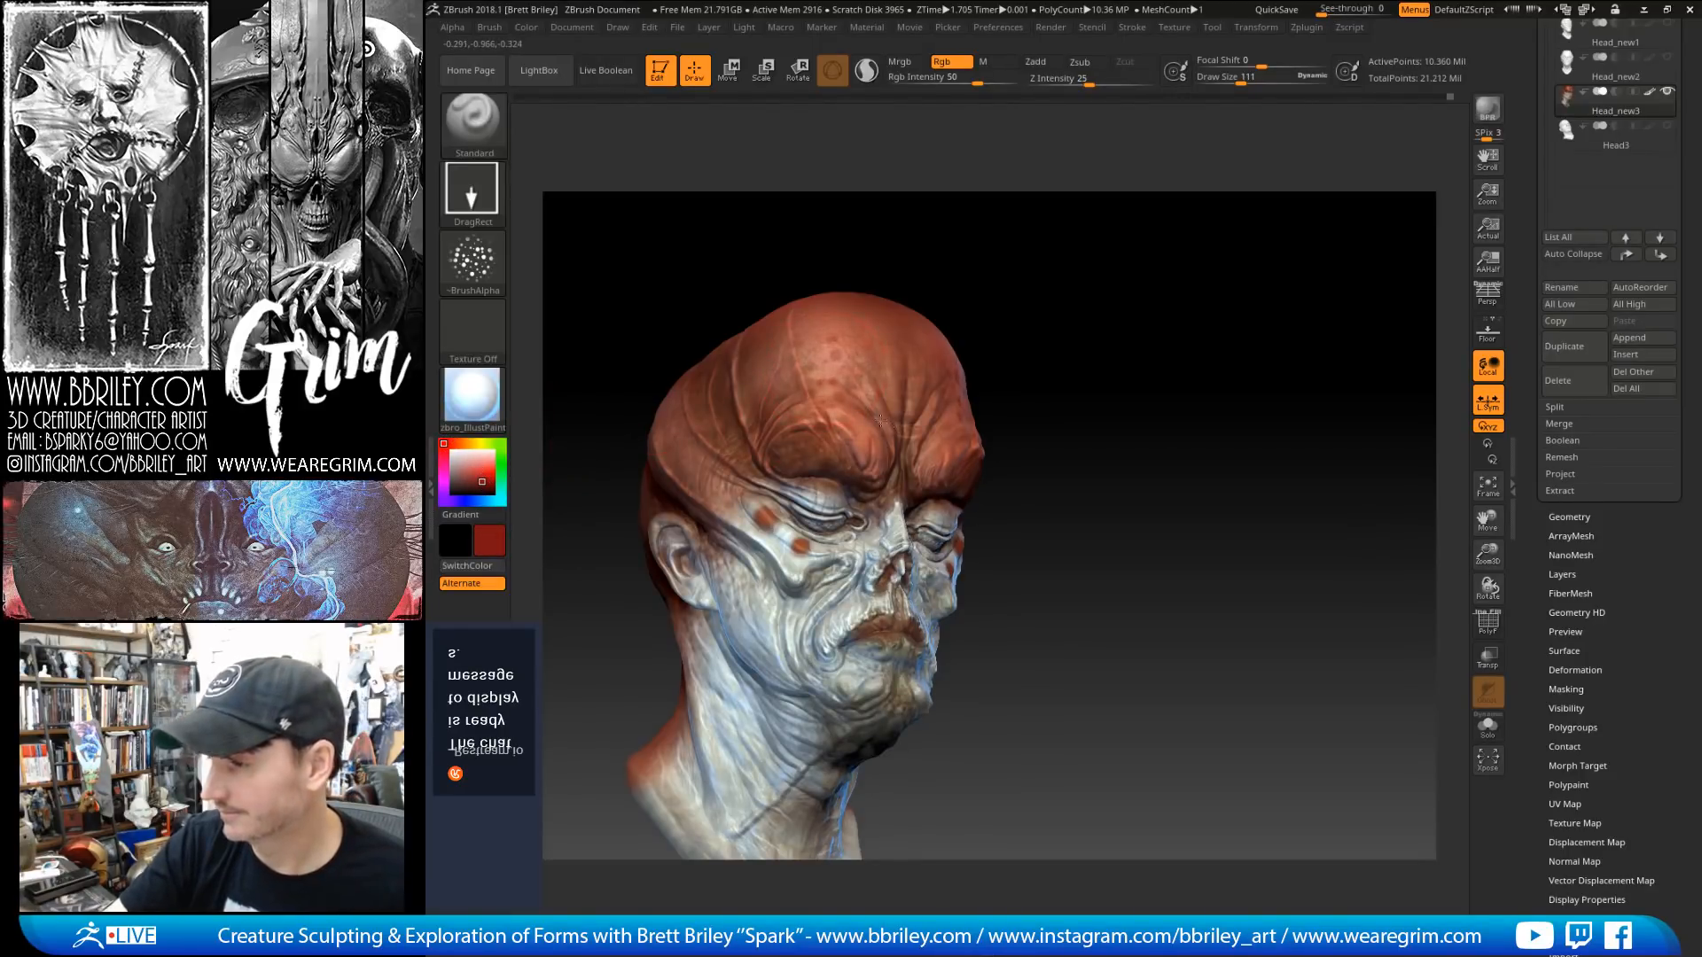
Step: Try stamping speckles across the forehead and undo them
{"action": "mouse_move", "coordinate": [840, 354]}
{"action": "right_mouse_down"}
{"action": "mouse_move", "coordinate": [898, 394]}
{"action": "mouse_move", "coordinate": [942, 209]}
{"action": "mouse_move", "coordinate": [1038, 264]}
{"action": "right_mouse_up"}
{"action": "key", "text": "ctrl"}
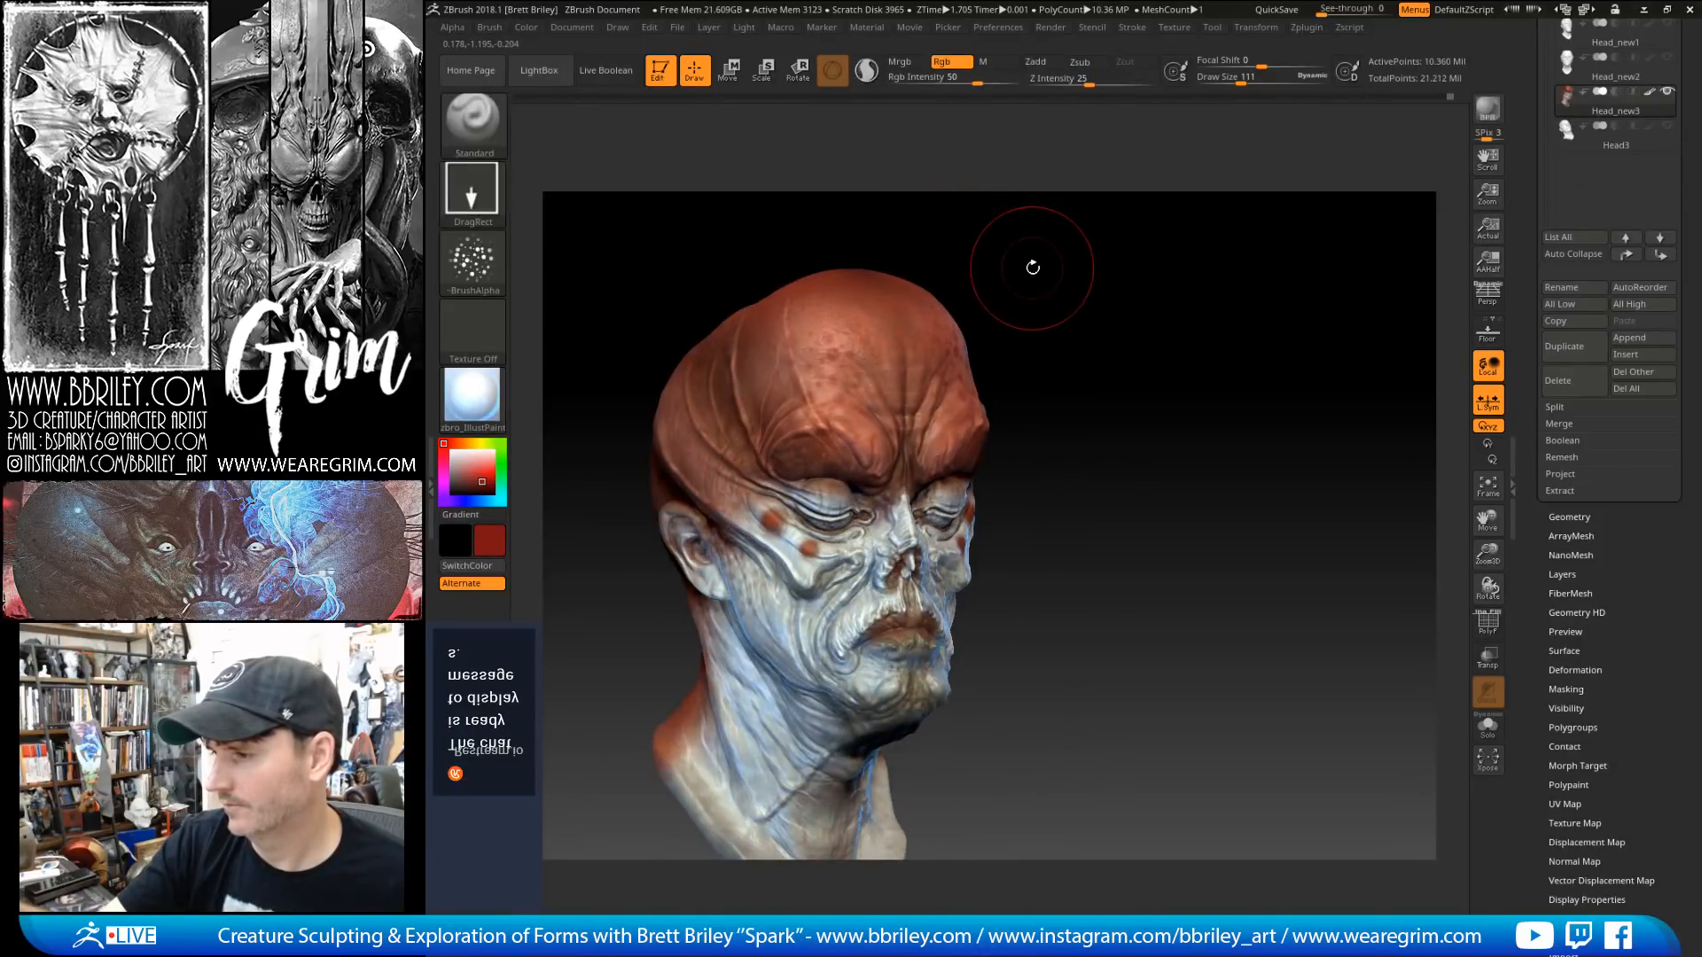
{"action": "key", "text": "ctrl"}
{"action": "key", "text": "ctrl+z"}
Step: Switch the brush to Alpha 20 and stamp soft dark red patches over the forehead and temples
{"action": "left_click", "coordinate": [473, 263]}
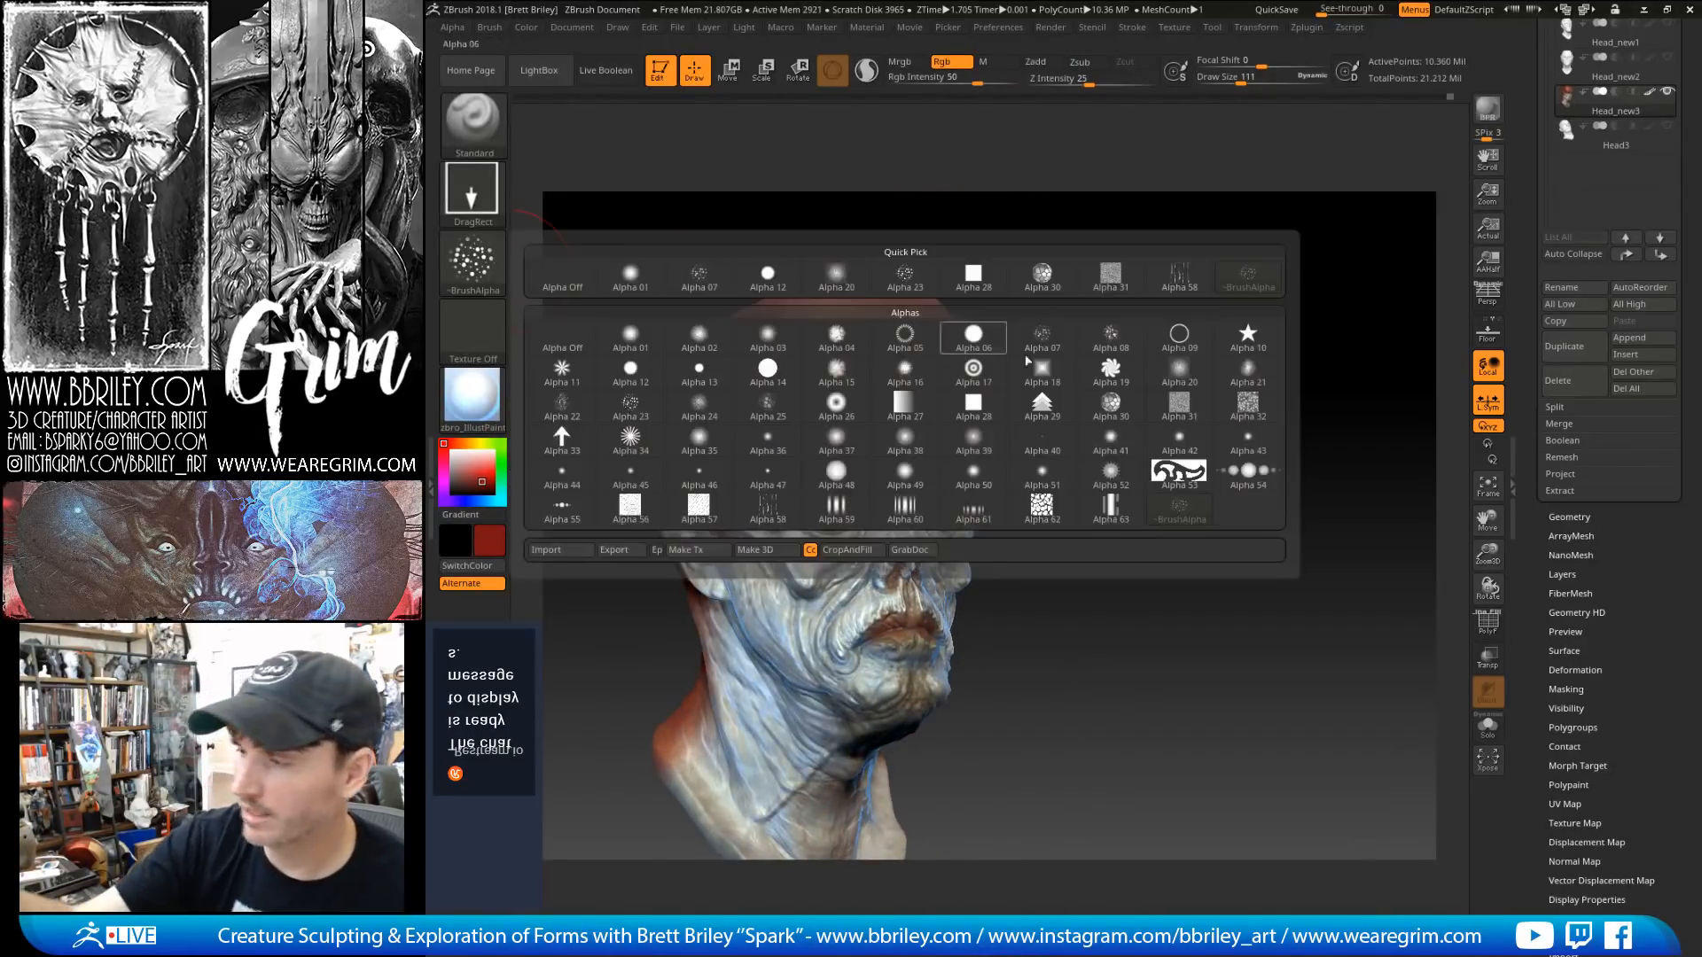
{"action": "left_click", "coordinate": [1181, 376]}
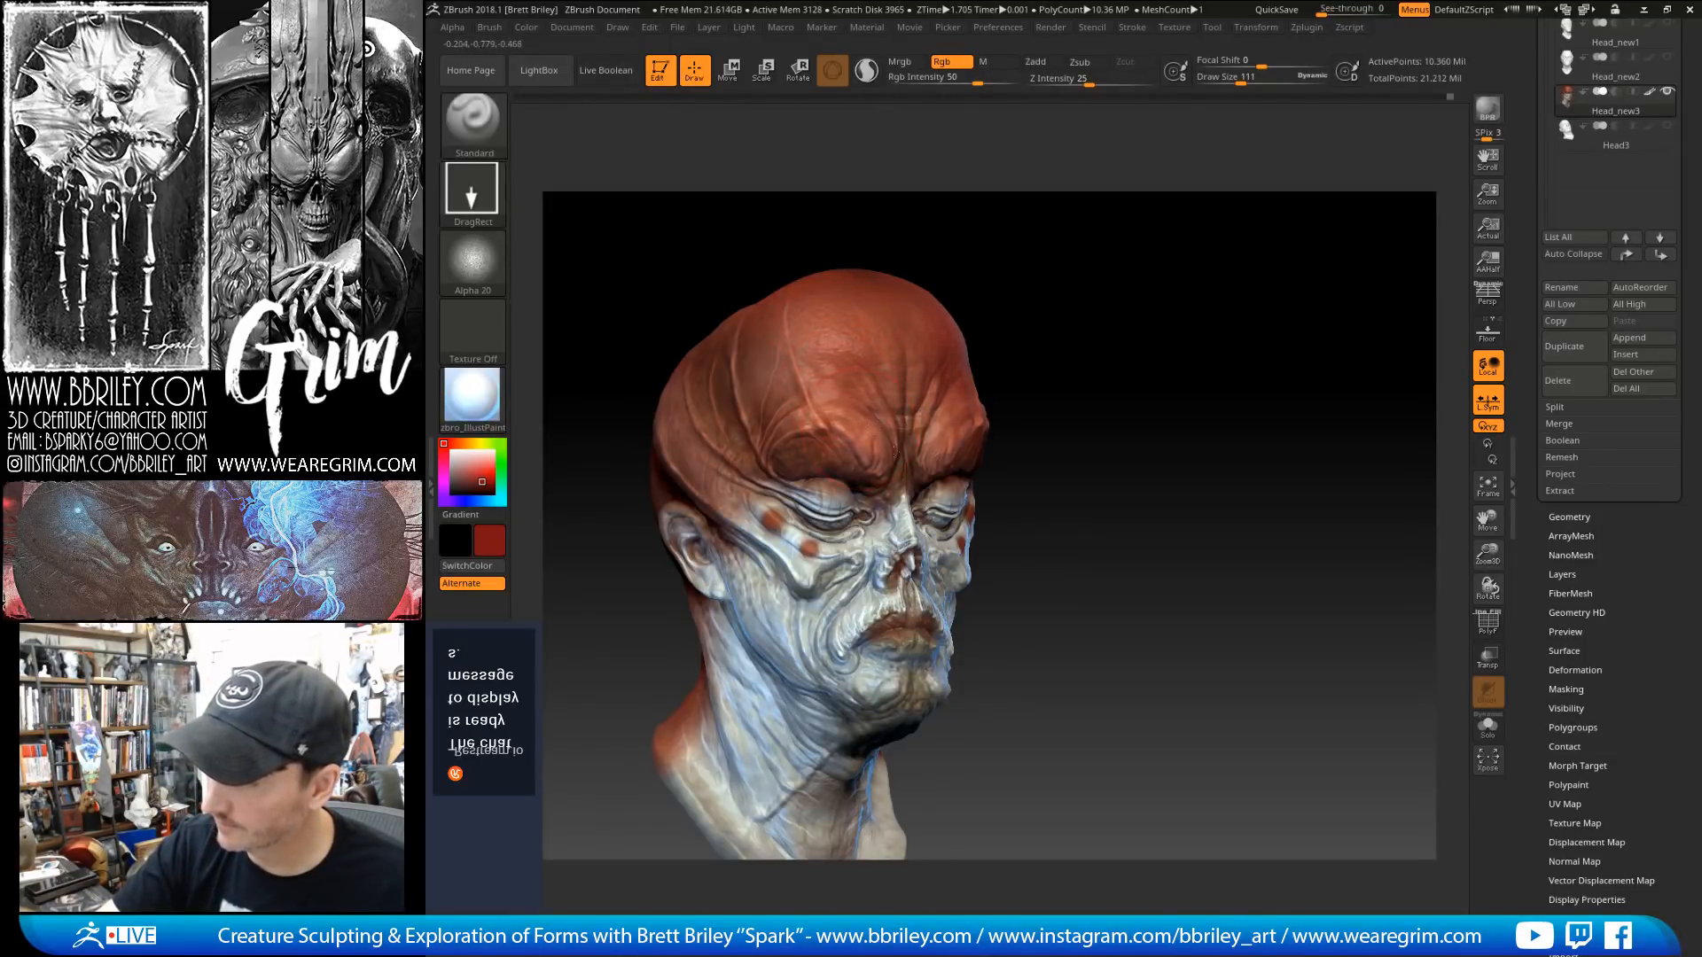
{"action": "mouse_move", "coordinate": [961, 293]}
{"action": "left_mouse_down"}
{"action": "mouse_move", "coordinate": [1059, 278]}
{"action": "mouse_move", "coordinate": [1072, 330]}
{"action": "mouse_move", "coordinate": [875, 500]}
{"action": "left_mouse_up"}
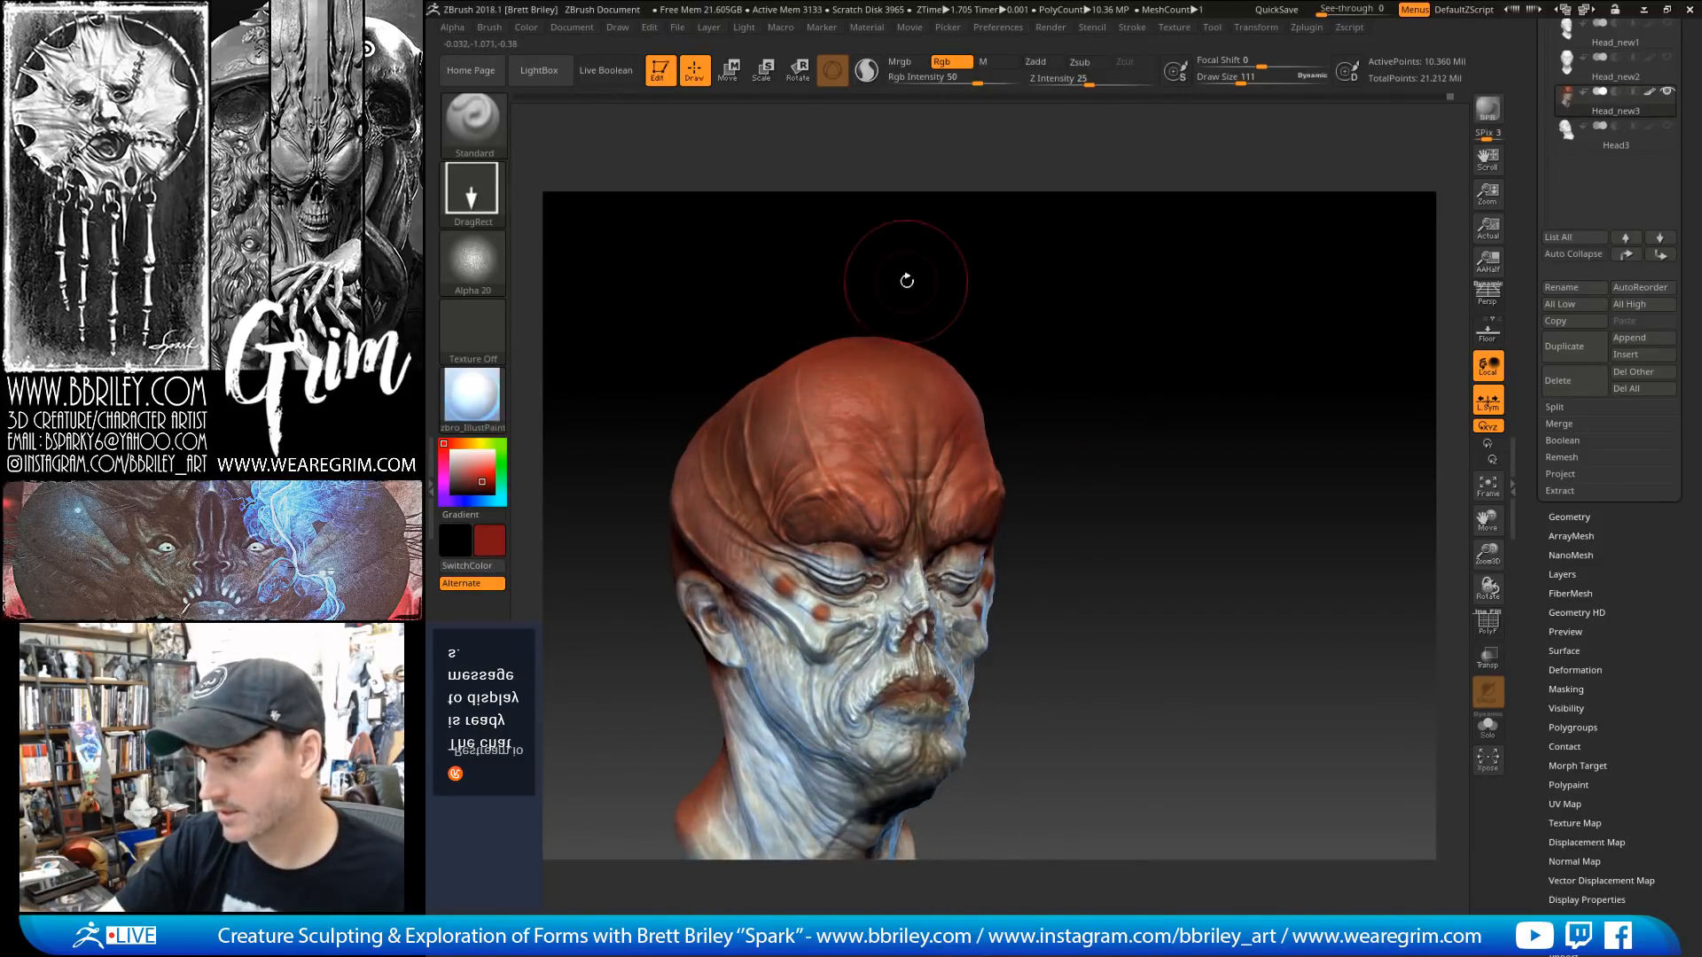
{"action": "left_click_drag", "start_coordinate": [907, 273], "coordinate": [873, 293]}
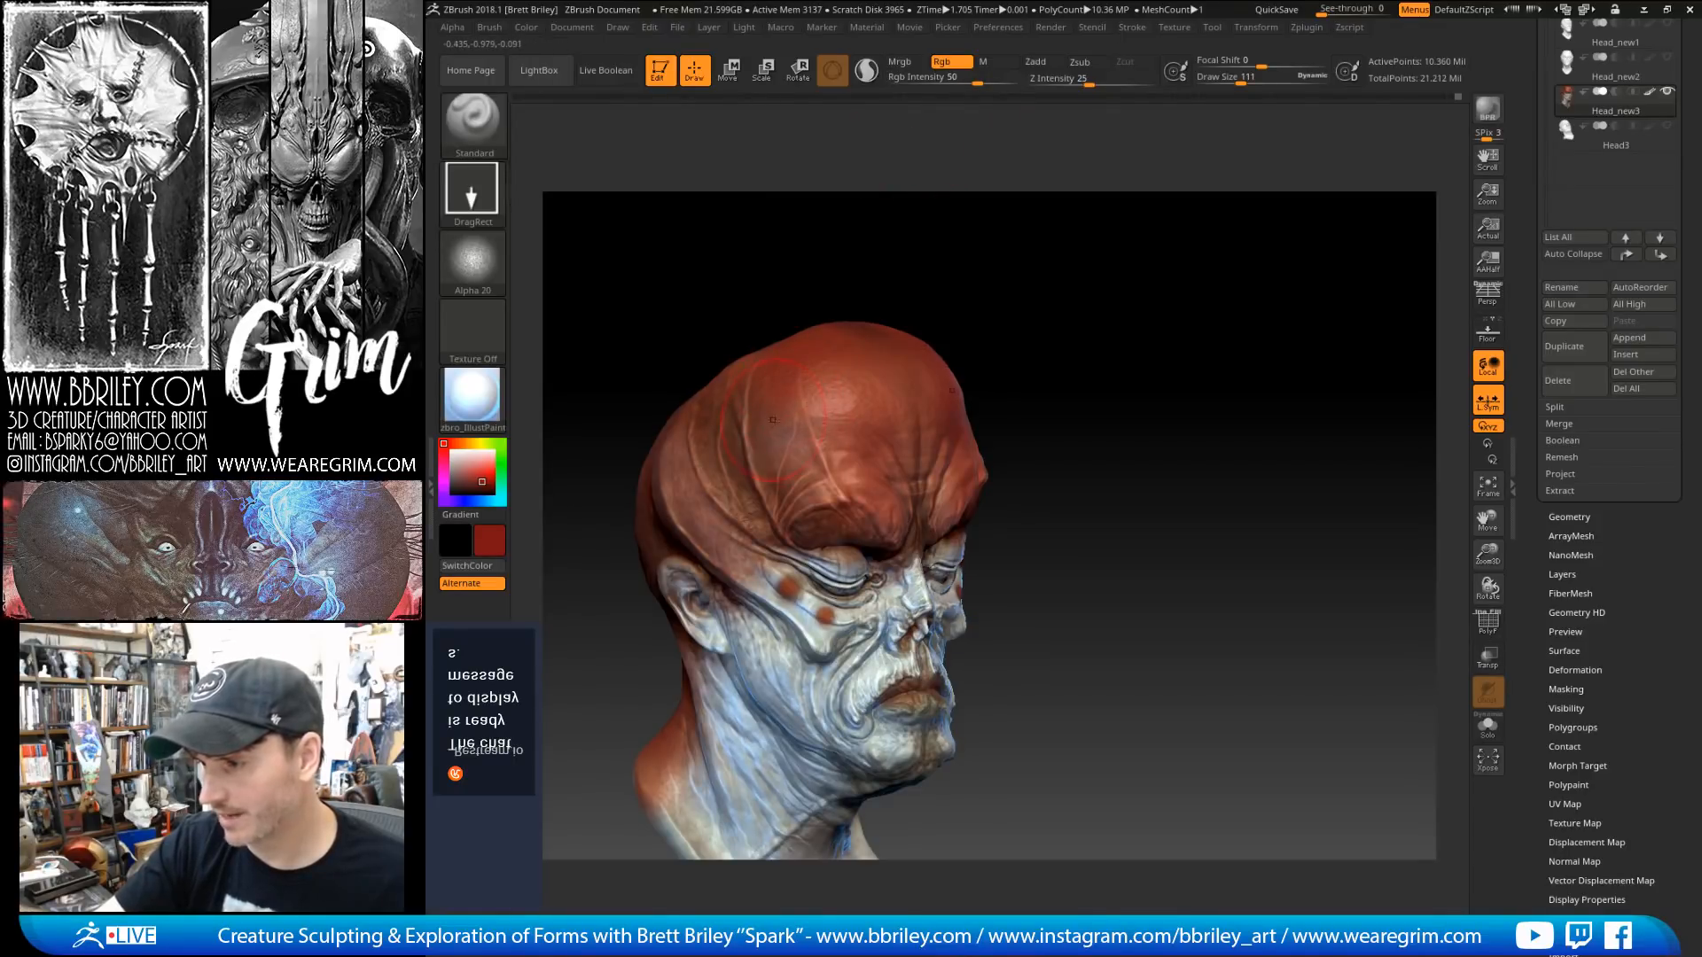
{"action": "left_click_drag", "start_coordinate": [917, 255], "coordinate": [837, 266]}
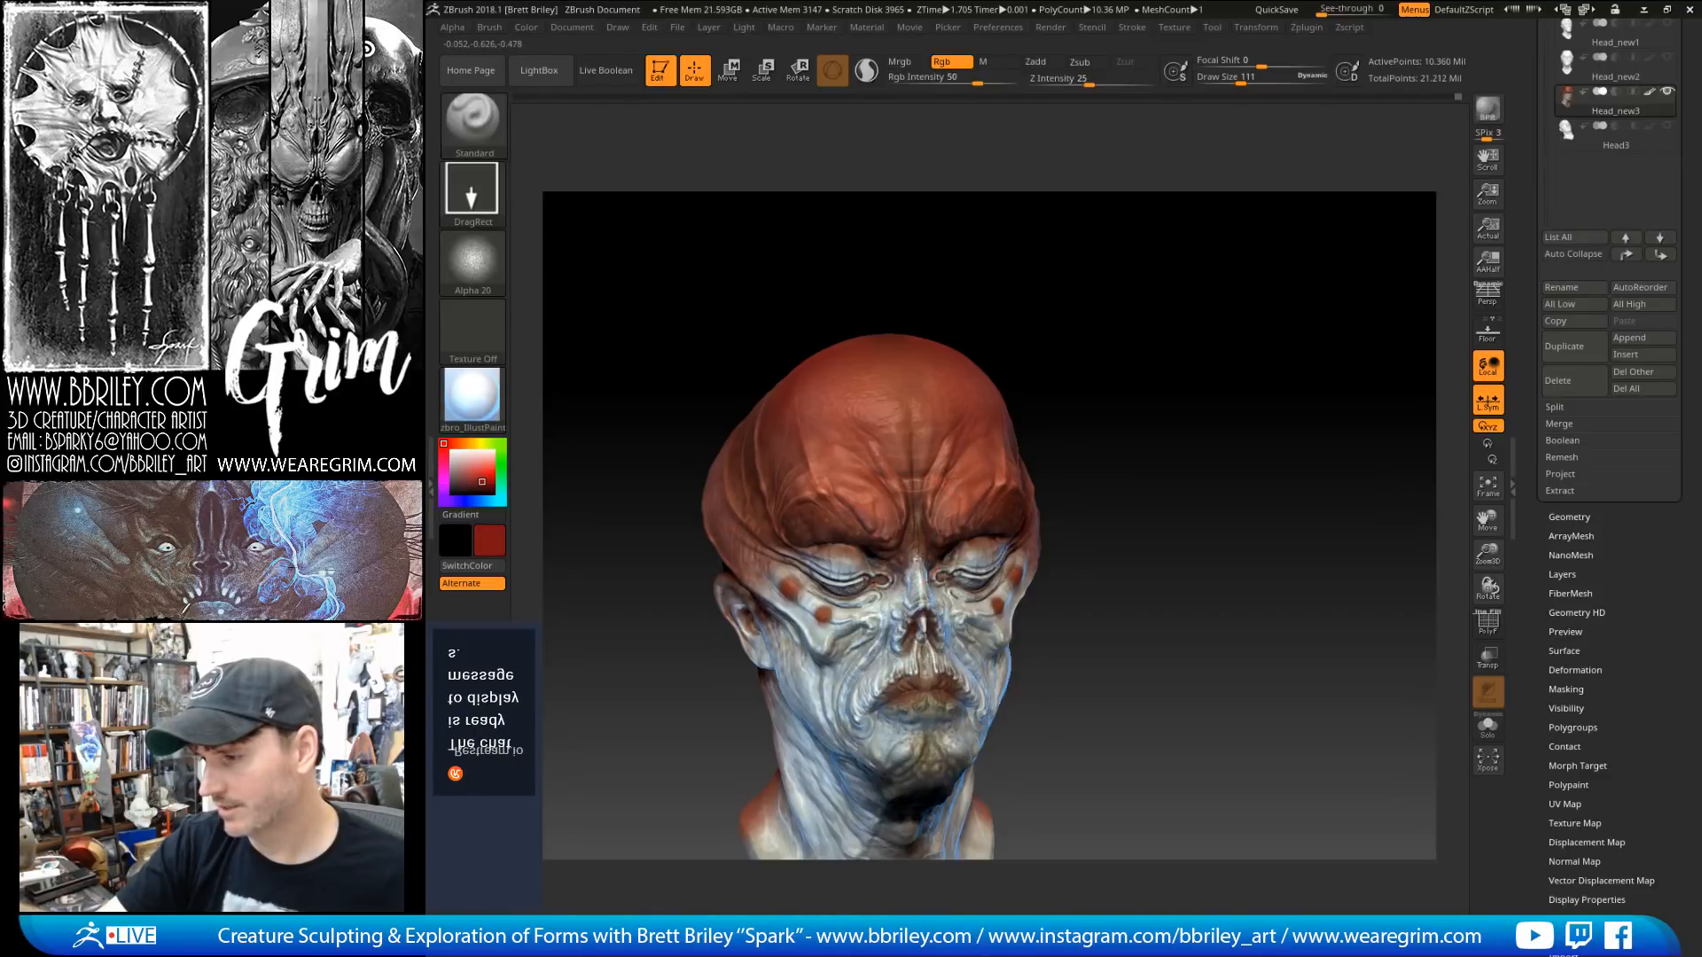
{"action": "mouse_move", "coordinate": [1039, 341]}
{"action": "left_mouse_down"}
{"action": "mouse_move", "coordinate": [1108, 349]}
{"action": "mouse_move", "coordinate": [1074, 303]}
{"action": "left_mouse_up"}
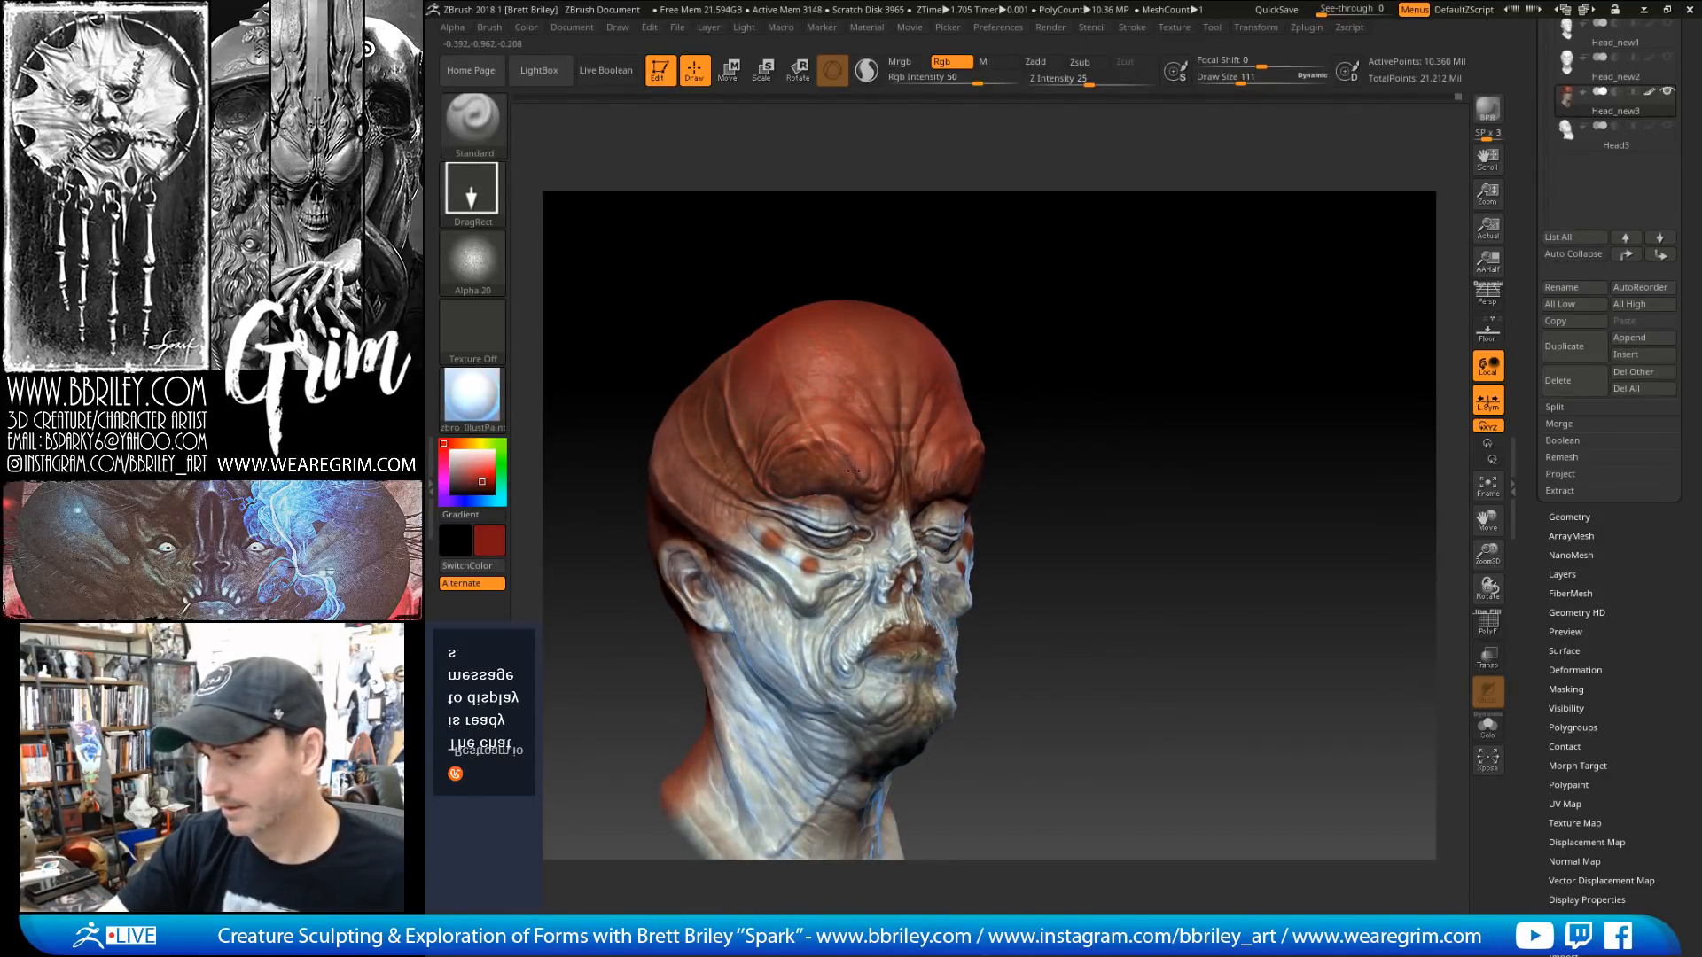
Step: Stamp soft dark red patches over the side, top and back of the skull and down to the nape
{"action": "left_click_drag", "start_coordinate": [935, 265], "coordinate": [1010, 274]}
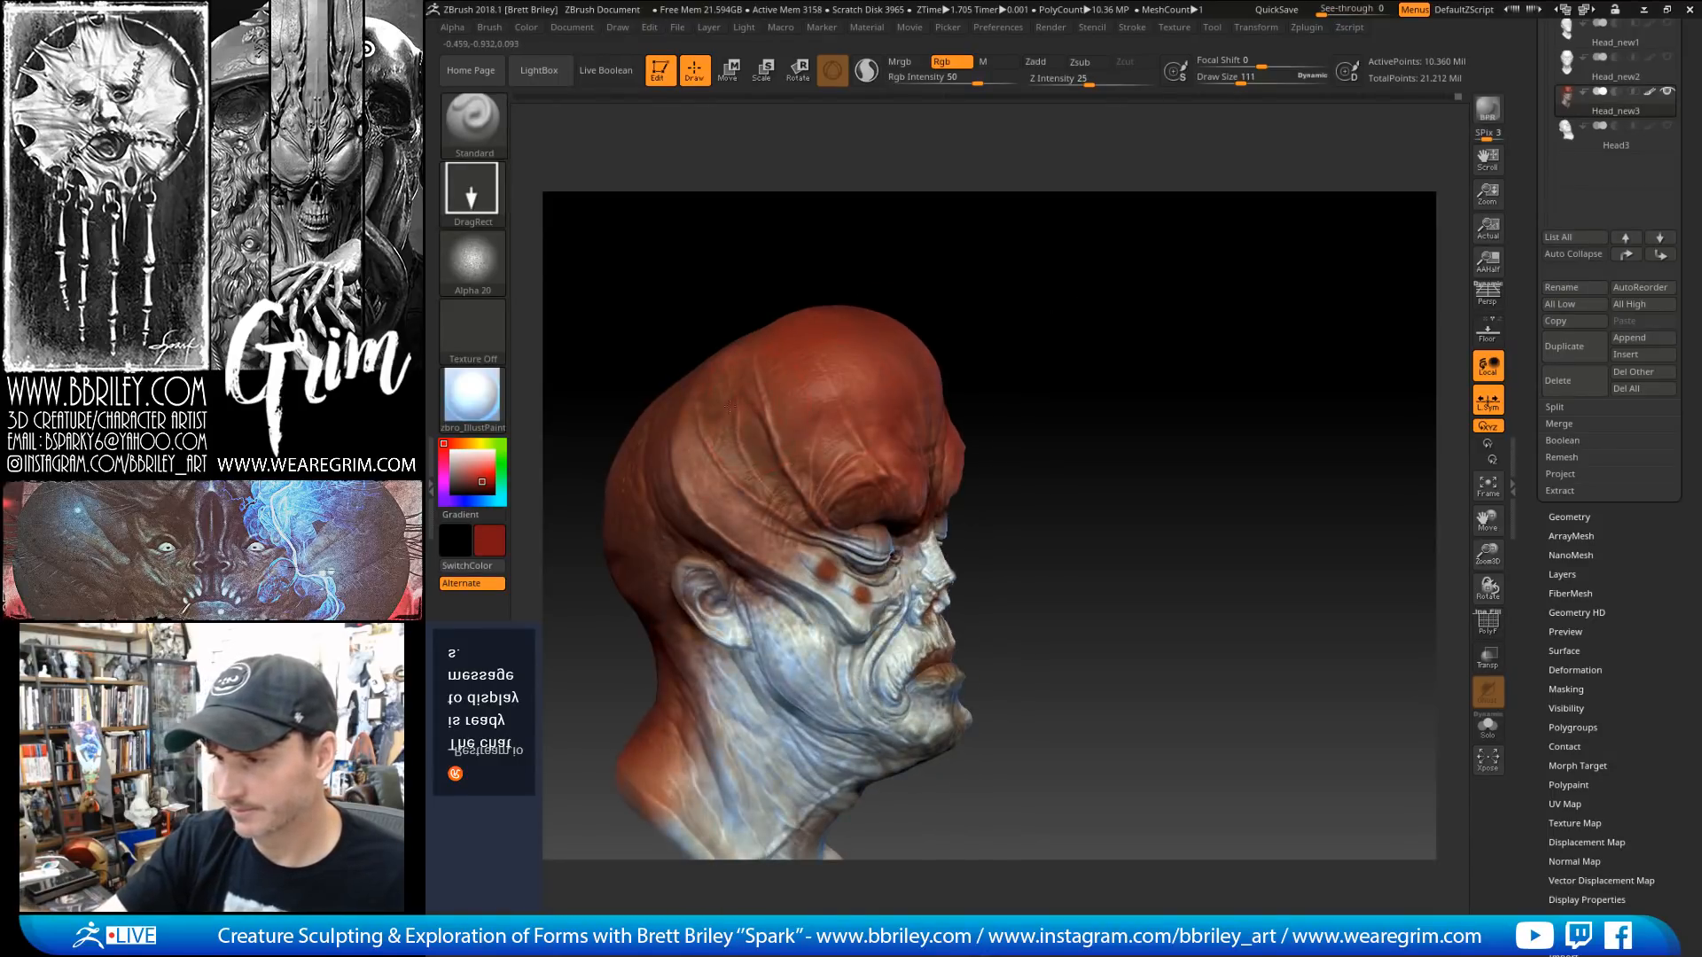
{"action": "left_click_drag", "start_coordinate": [758, 279], "coordinate": [805, 291]}
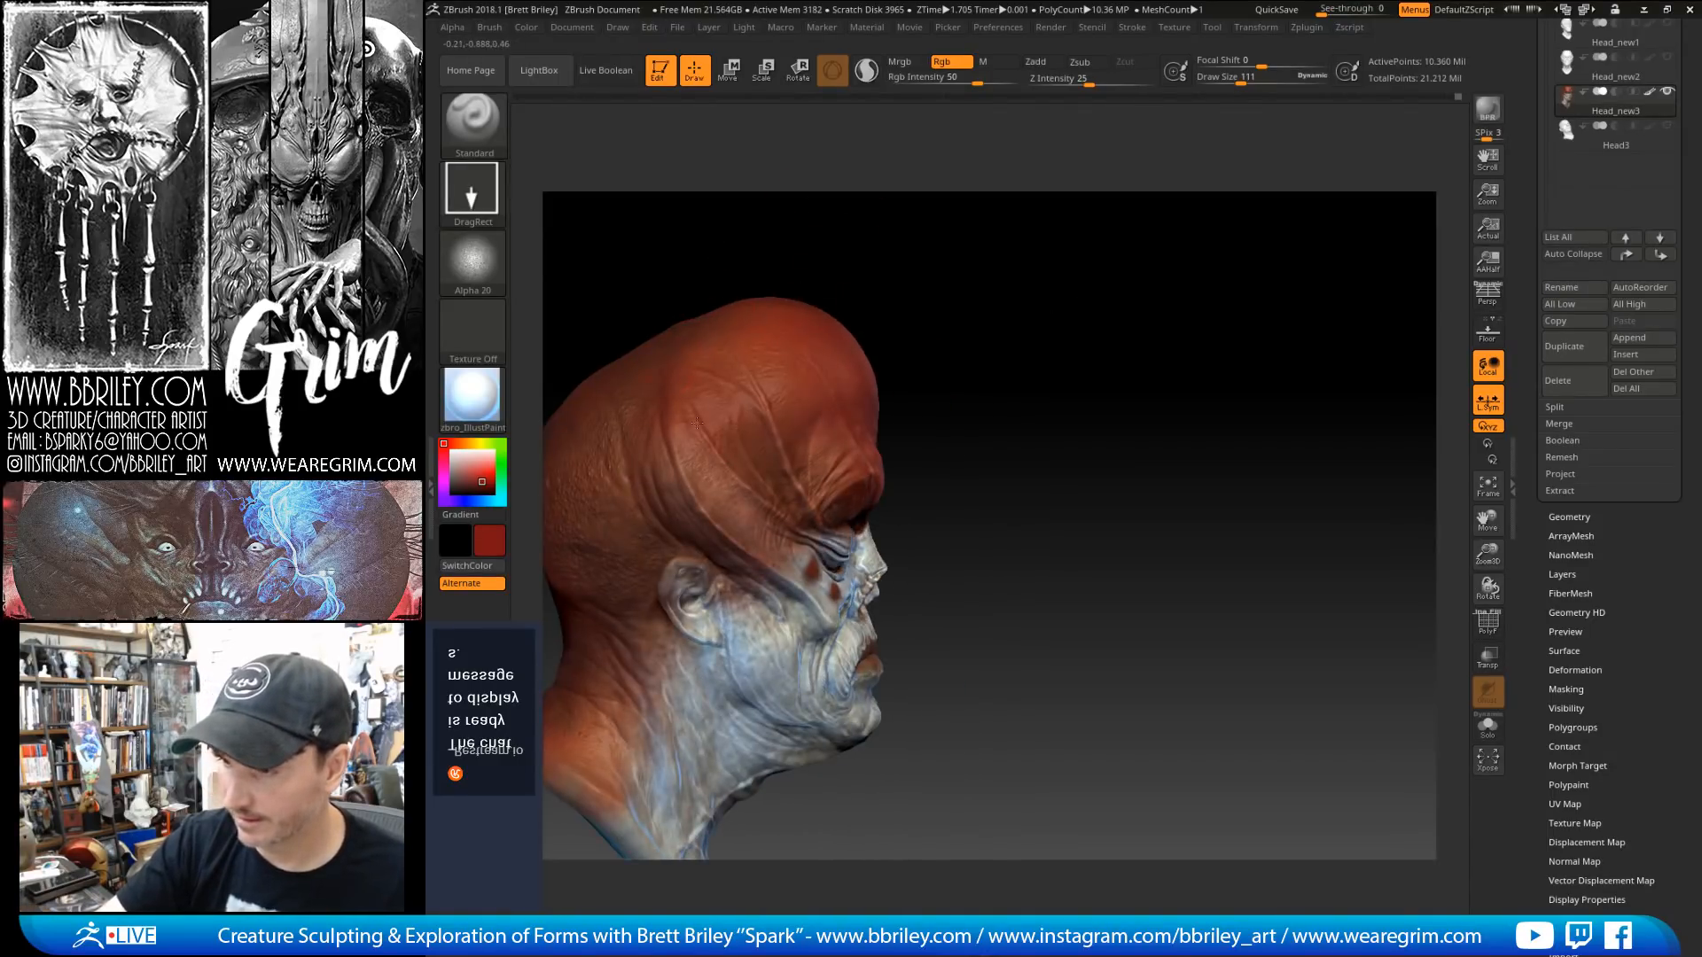
{"action": "left_click_drag", "start_coordinate": [902, 232], "coordinate": [1061, 421]}
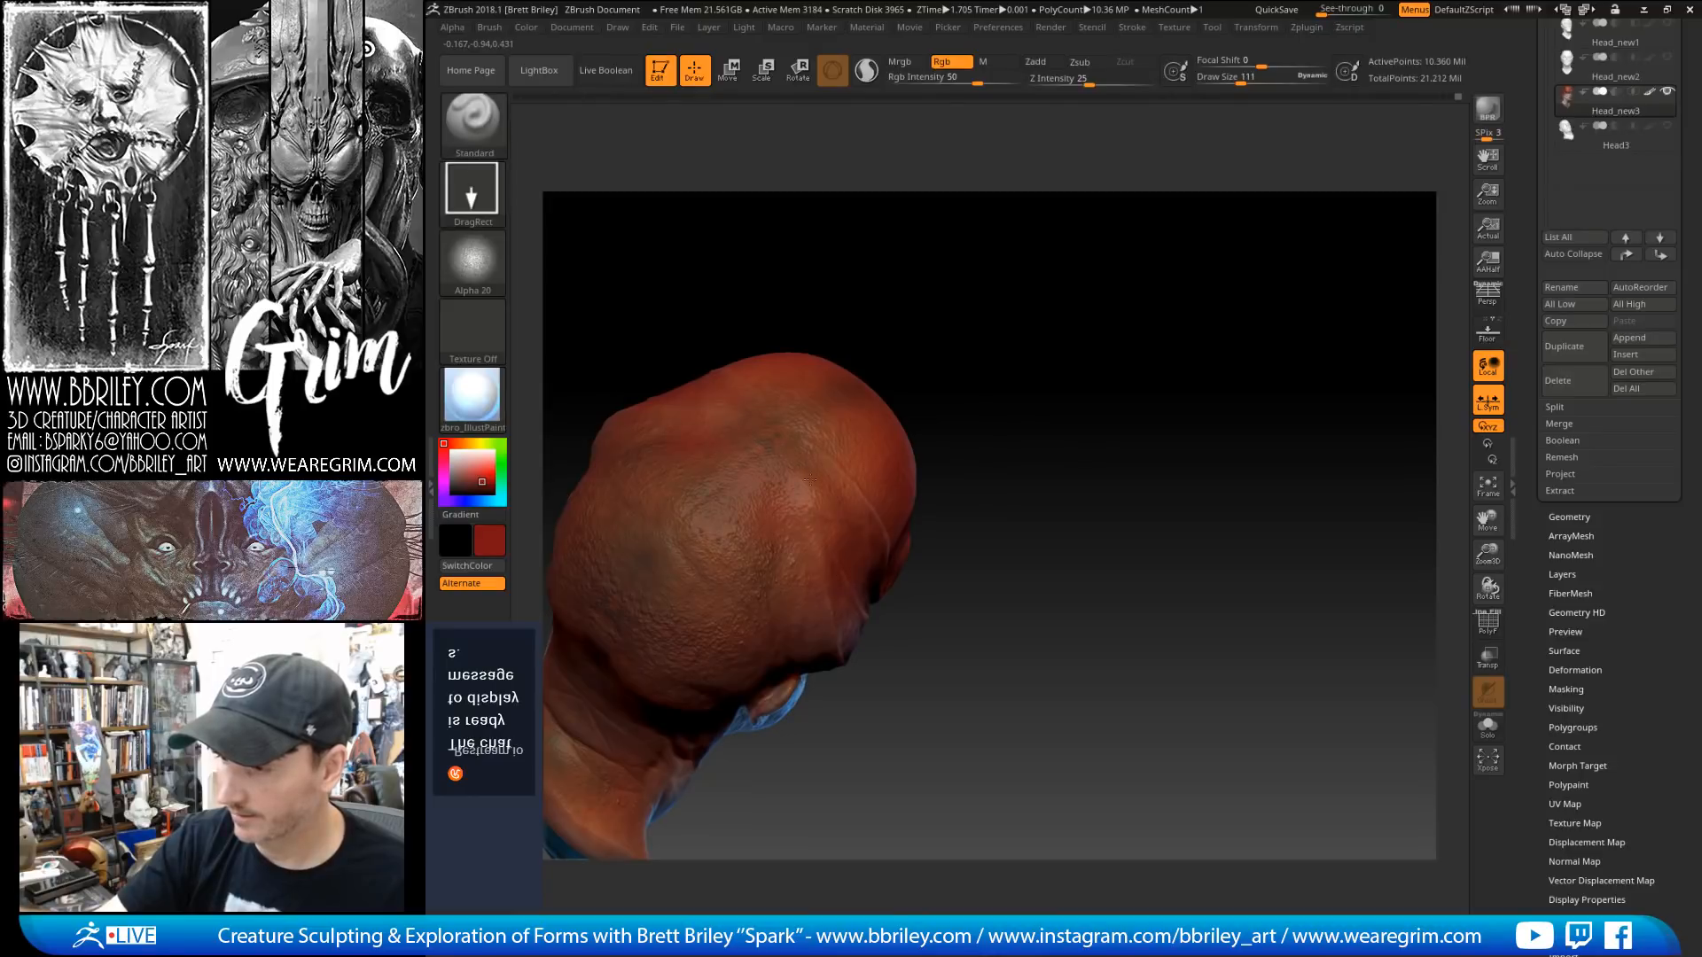
{"action": "left_click_drag", "start_coordinate": [975, 267], "coordinate": [873, 363]}
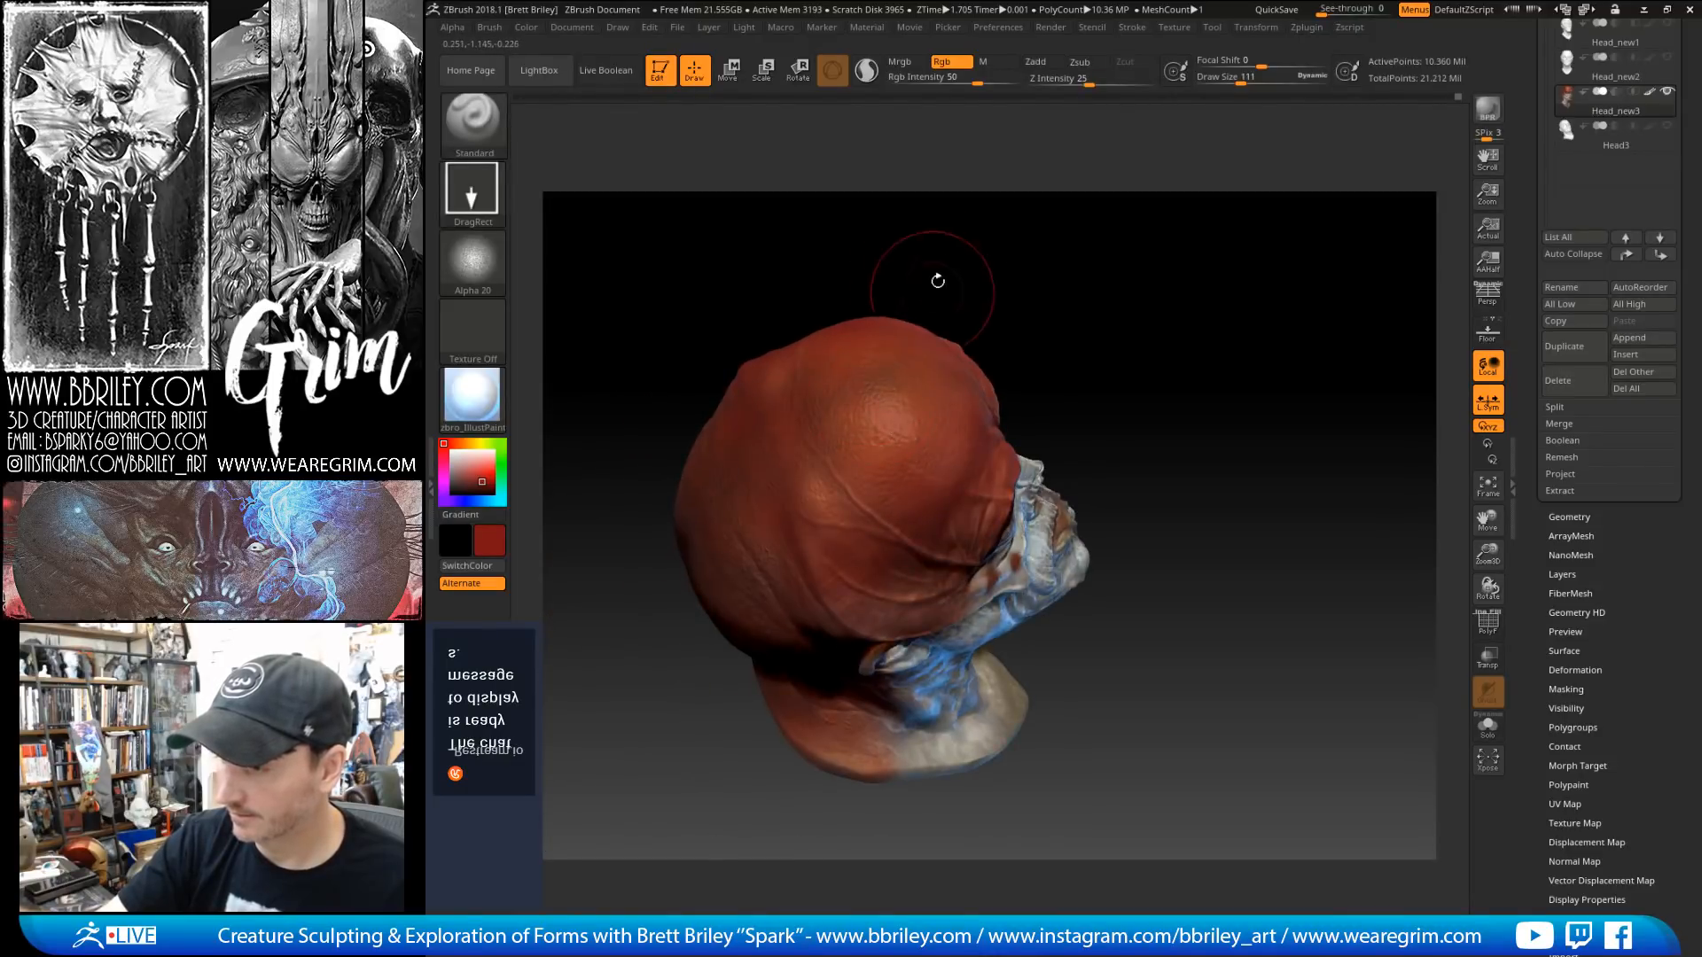
{"action": "left_click_drag", "start_coordinate": [934, 278], "coordinate": [780, 478]}
{"action": "mouse_move", "coordinate": [1079, 370]}
{"action": "left_mouse_down"}
{"action": "mouse_move", "coordinate": [1132, 274]}
{"action": "mouse_move", "coordinate": [710, 452]}
{"action": "left_mouse_up"}
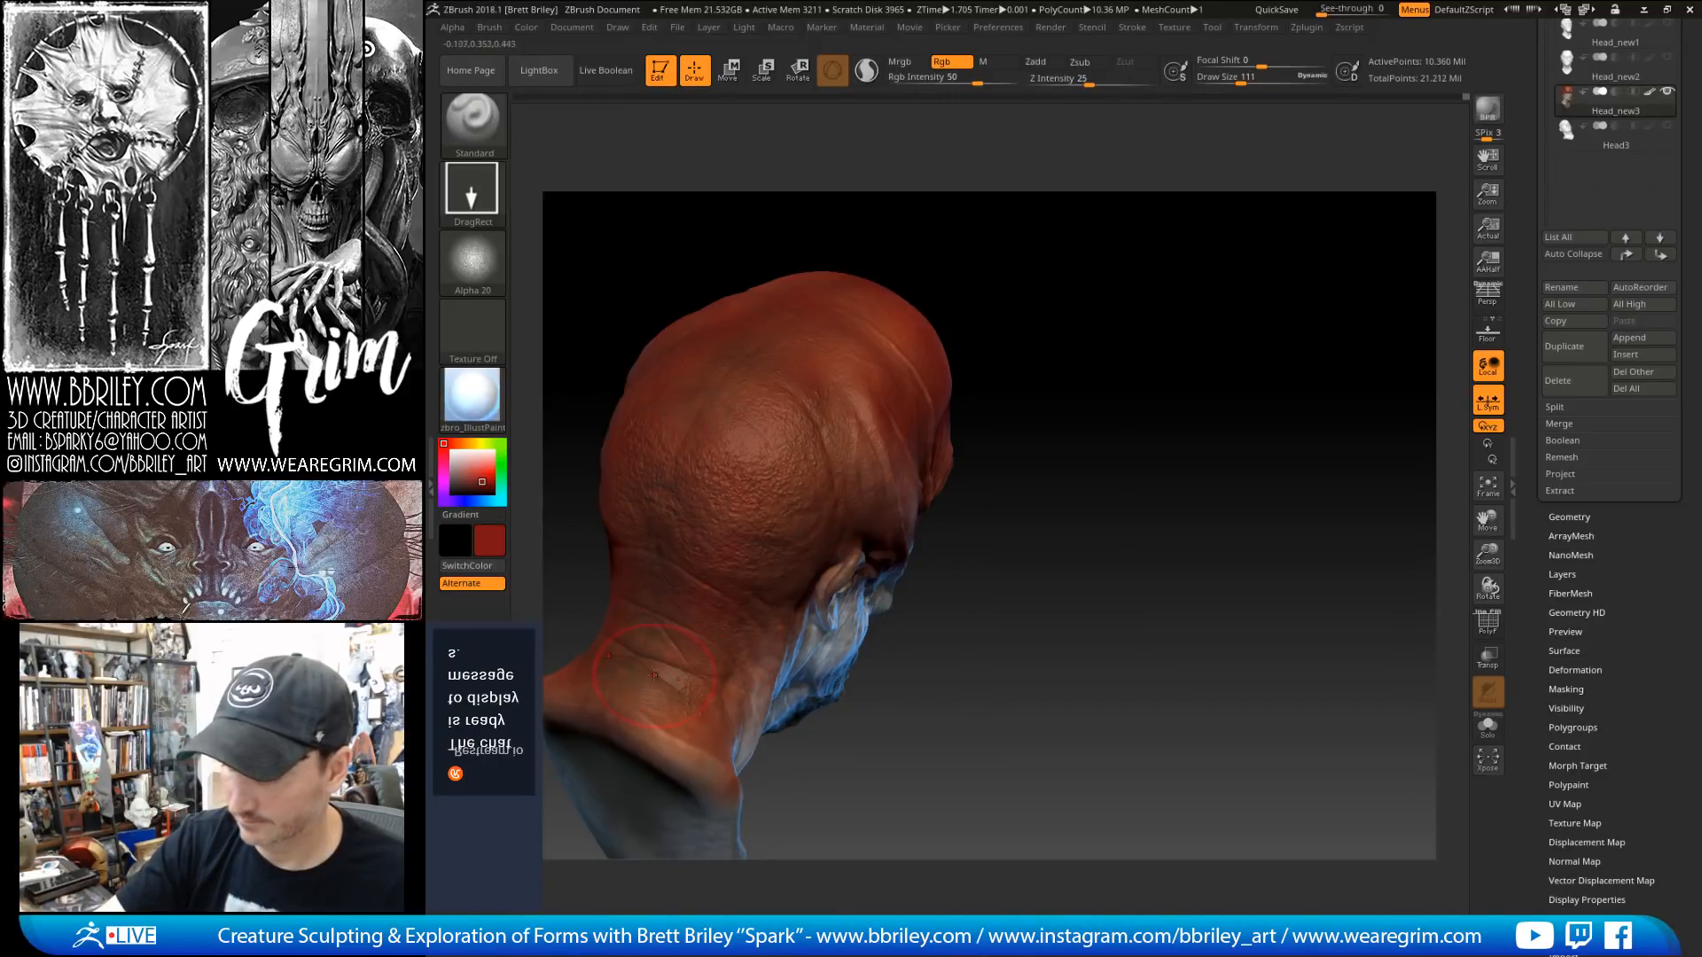
Step: Reduce the draw size to 56 and sample a brownish red from the model as the paint colour
{"action": "mouse_move", "coordinate": [1085, 355]}
{"action": "left_mouse_down"}
{"action": "mouse_move", "coordinate": [1045, 337]}
{"action": "mouse_move", "coordinate": [1197, 257]}
{"action": "mouse_move", "coordinate": [1140, 267]}
{"action": "mouse_move", "coordinate": [1187, 284]}
{"action": "mouse_move", "coordinate": [1113, 301]}
{"action": "left_mouse_up"}
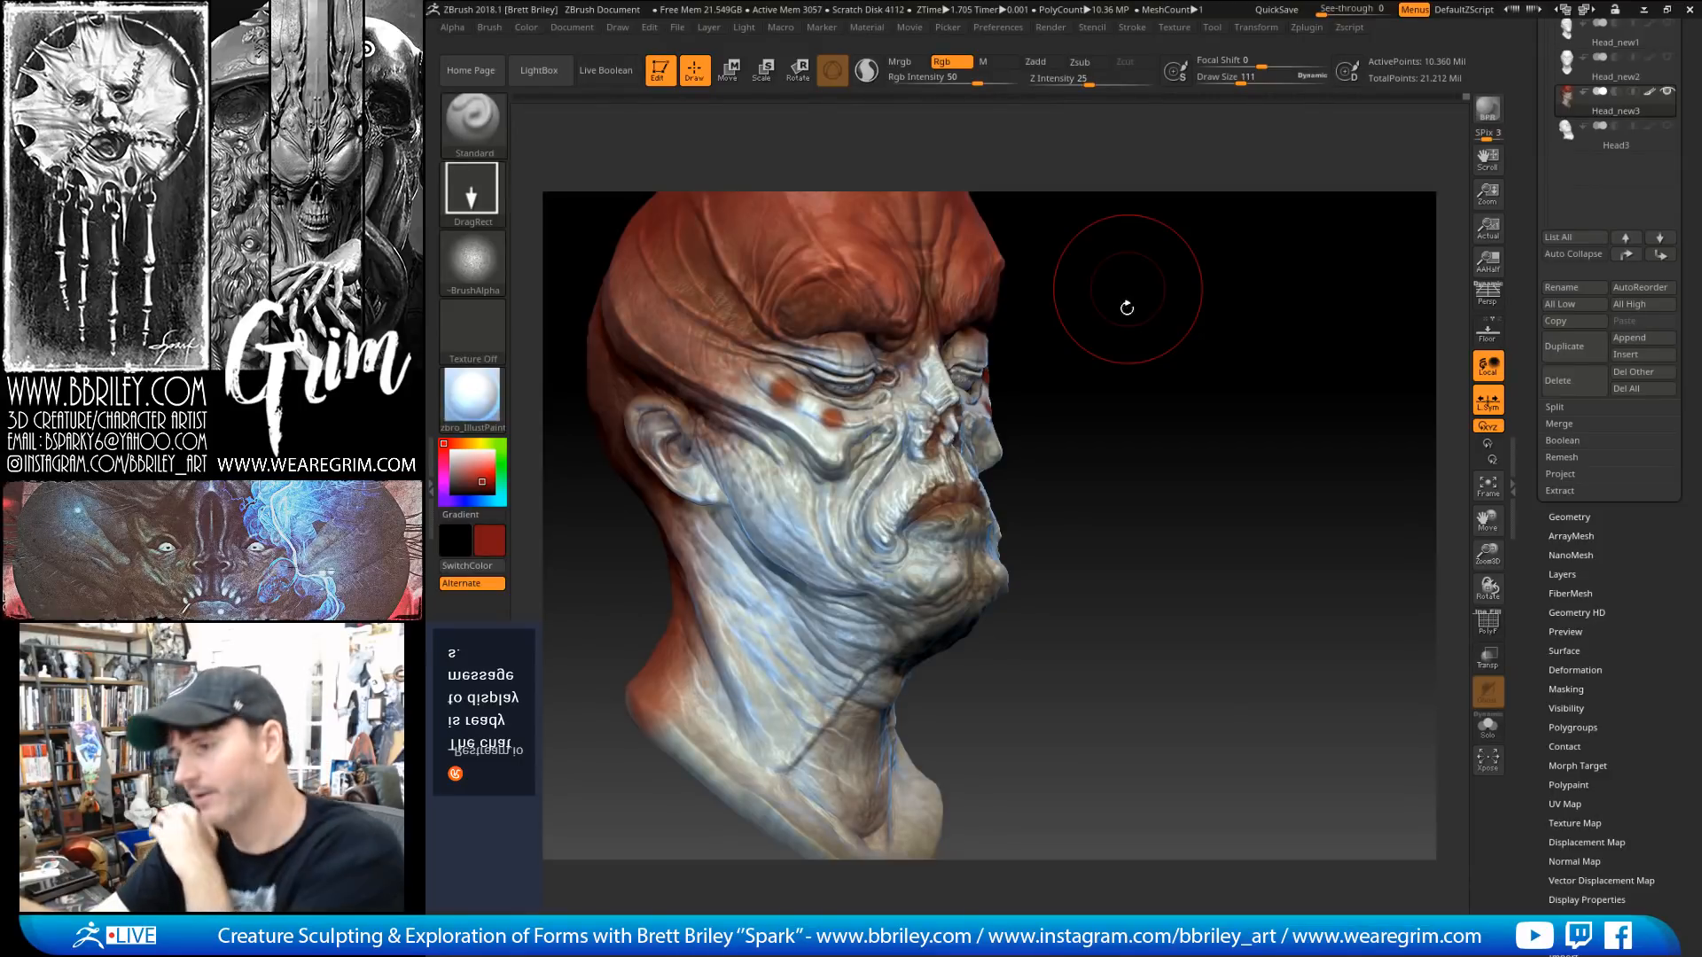
{"action": "left_click_drag", "start_coordinate": [1127, 291], "coordinate": [1143, 358]}
{"action": "key", "text": "bracketleft"}
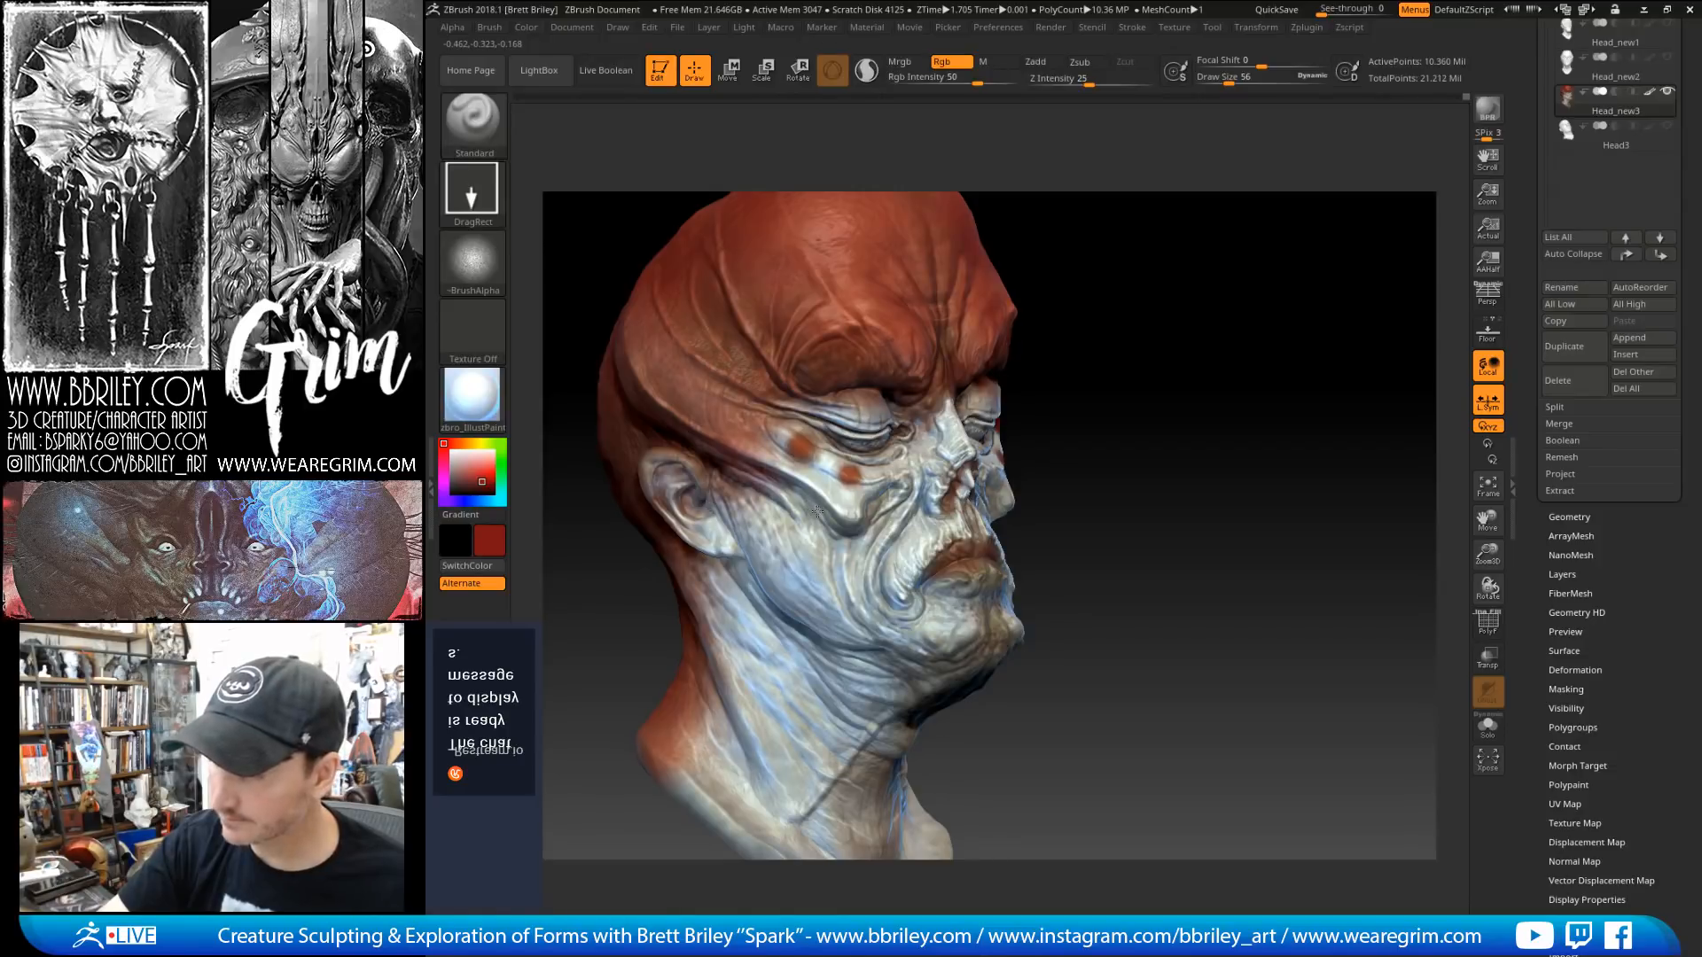
{"action": "left_click_drag", "start_coordinate": [1062, 365], "coordinate": [1174, 330]}
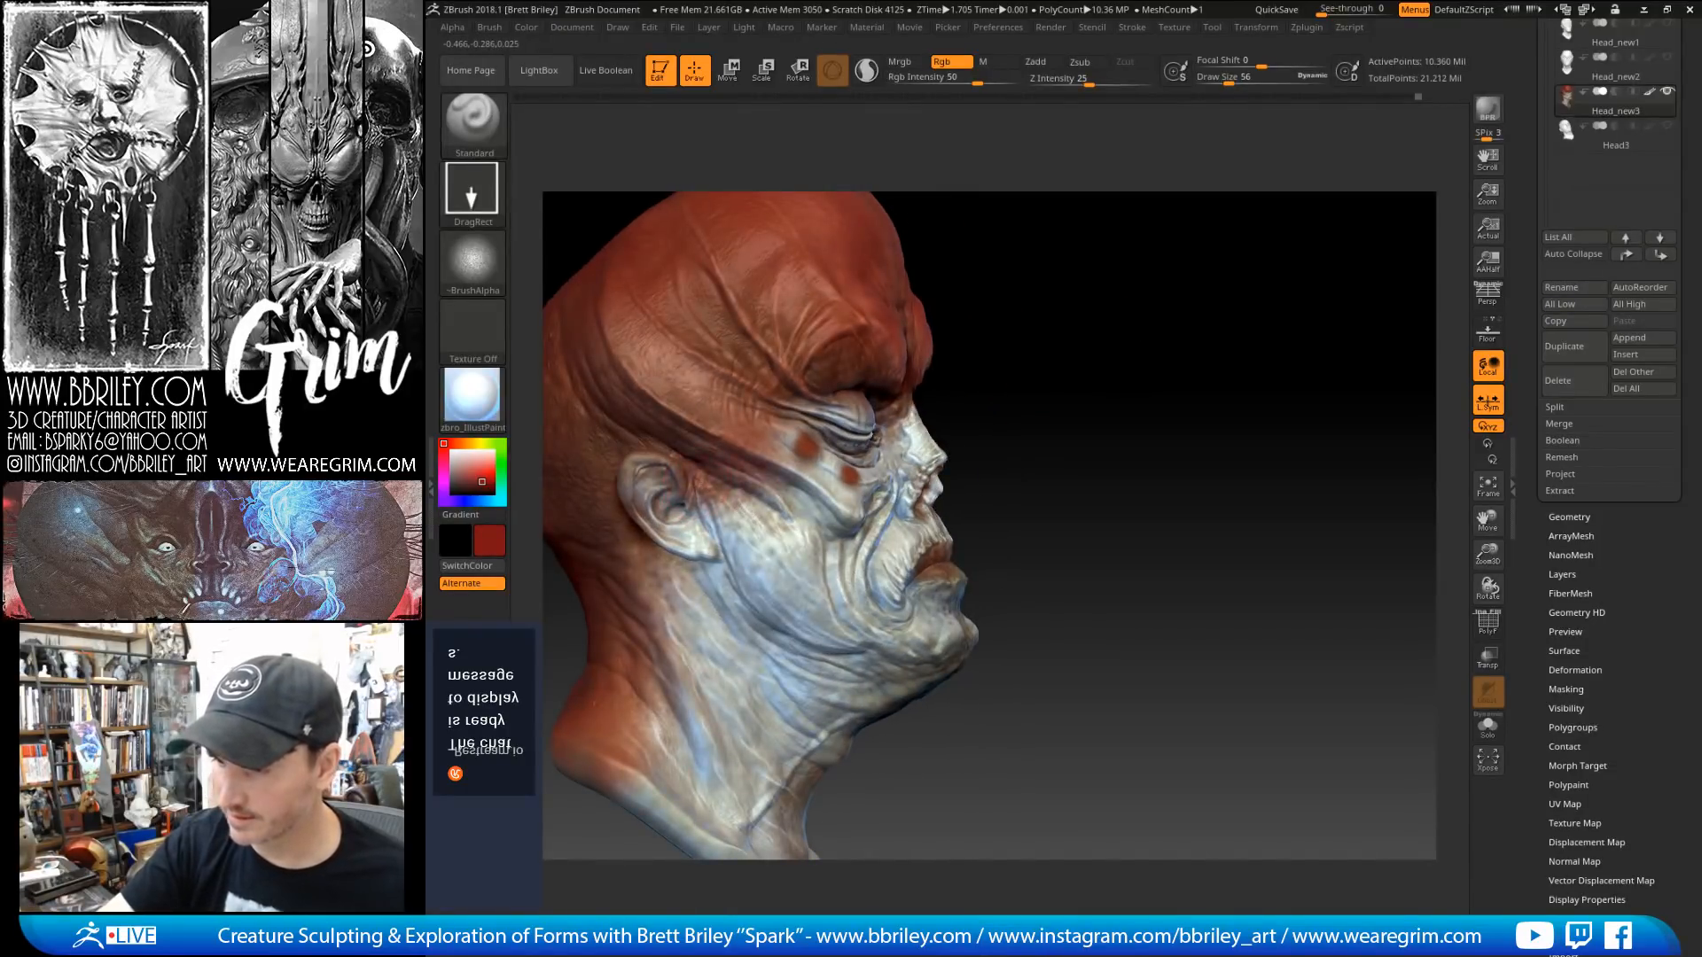
{"action": "key", "text": "c"}
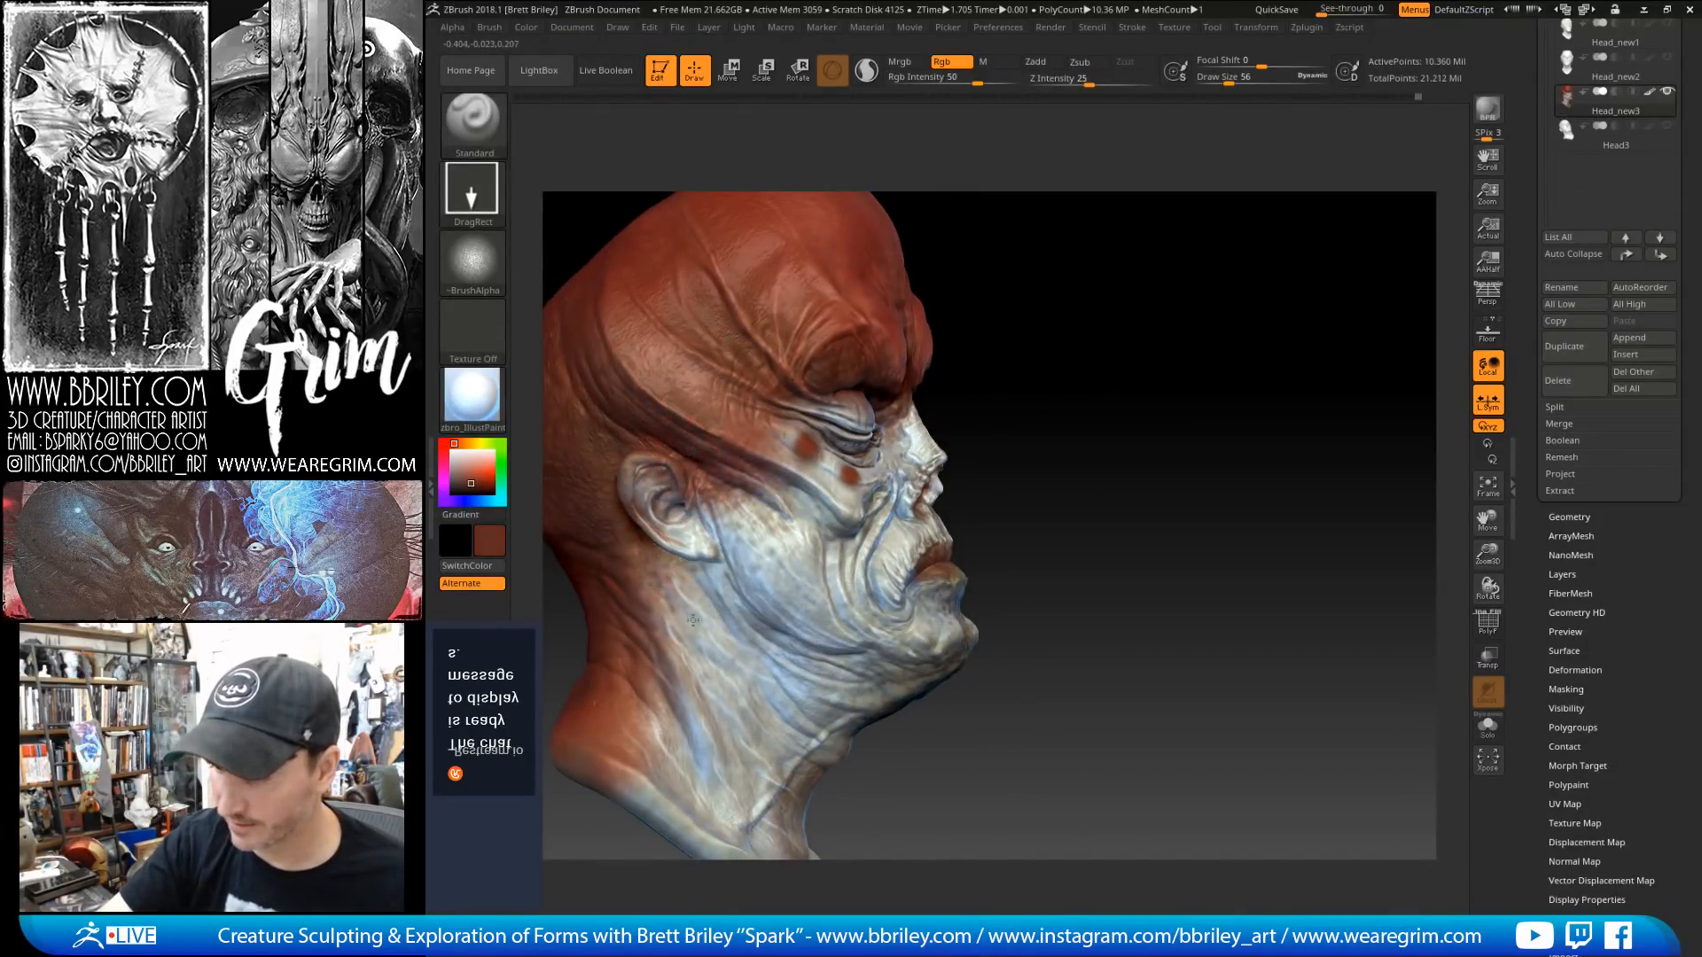
Step: Stamp soft brownish red patches down the side of the lower neck towards the shoulder and throat
{"action": "left_click_drag", "start_coordinate": [1124, 375], "coordinate": [1188, 244], "text": "alt"}
{"action": "mouse_move", "coordinate": [764, 633]}
{"action": "left_mouse_down"}
{"action": "mouse_move", "coordinate": [778, 648]}
{"action": "mouse_move", "coordinate": [745, 656]}
{"action": "left_mouse_up"}
{"action": "left_click_drag", "start_coordinate": [997, 728], "coordinate": [973, 737]}
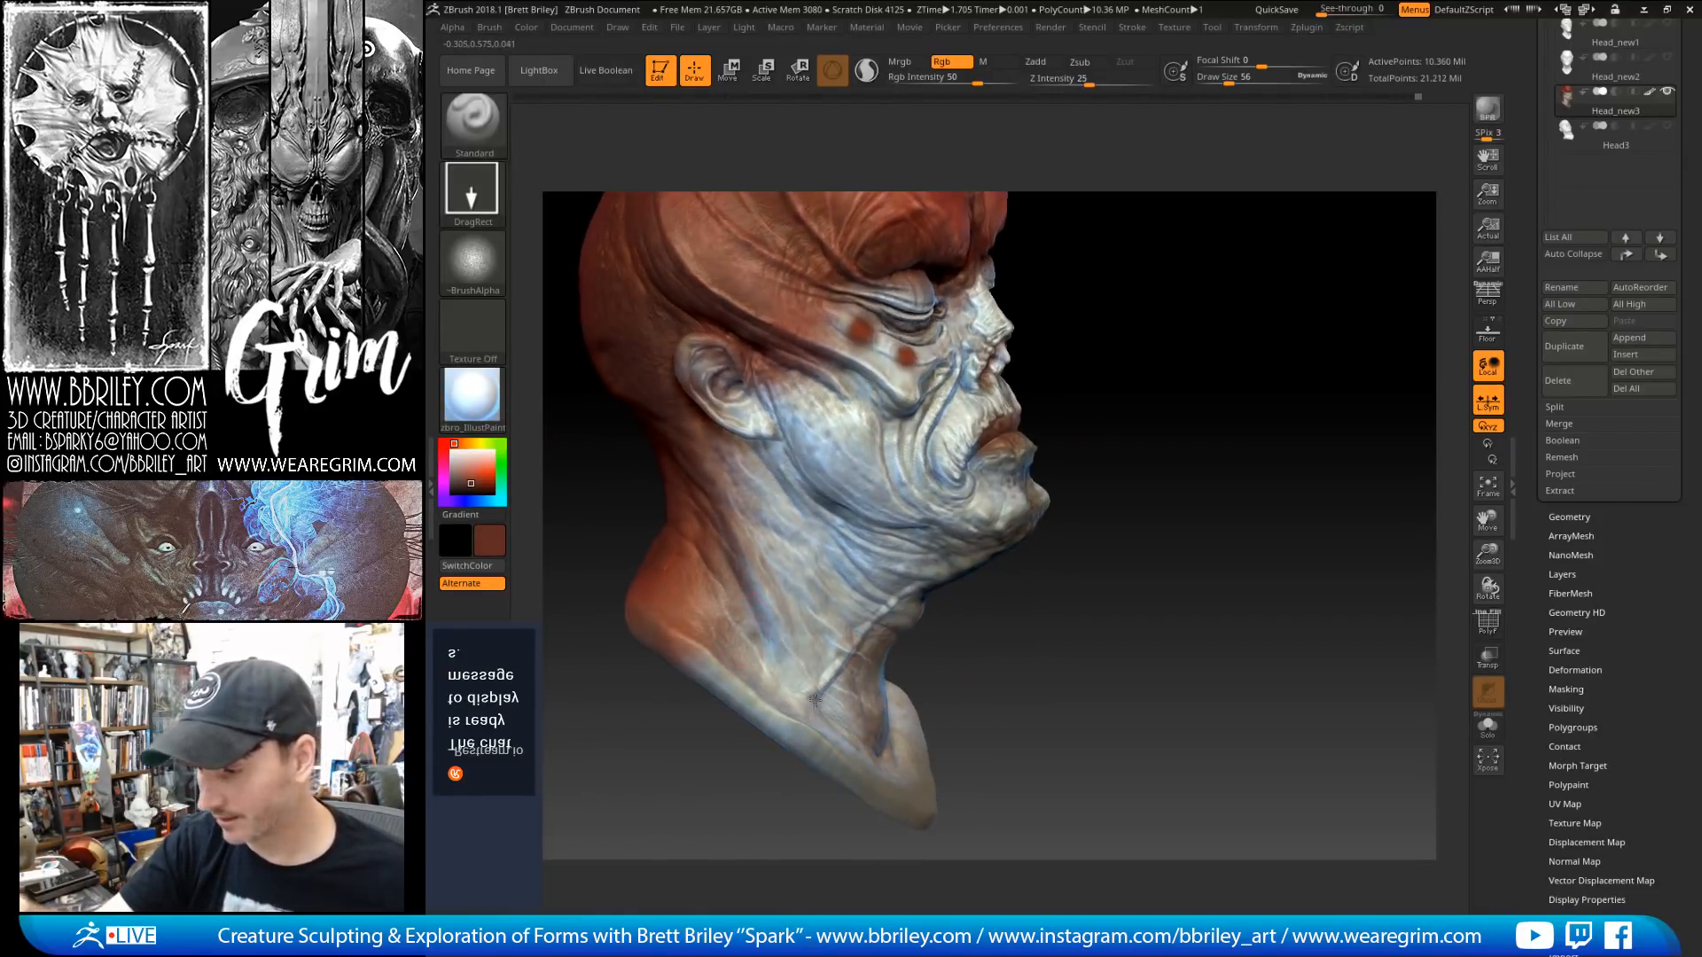
{"action": "left_click_drag", "start_coordinate": [758, 638], "coordinate": [780, 661]}
{"action": "left_click_drag", "start_coordinate": [1071, 658], "coordinate": [996, 592]}
{"action": "mouse_move", "coordinate": [806, 578]}
{"action": "left_mouse_down"}
{"action": "mouse_move", "coordinate": [828, 601]}
{"action": "mouse_move", "coordinate": [799, 649]}
{"action": "left_mouse_up"}
{"action": "left_click_drag", "start_coordinate": [1099, 536], "coordinate": [992, 518]}
{"action": "mouse_move", "coordinate": [845, 633]}
{"action": "left_mouse_down"}
{"action": "mouse_move", "coordinate": [828, 652]}
{"action": "mouse_move", "coordinate": [806, 614]}
{"action": "left_mouse_up"}
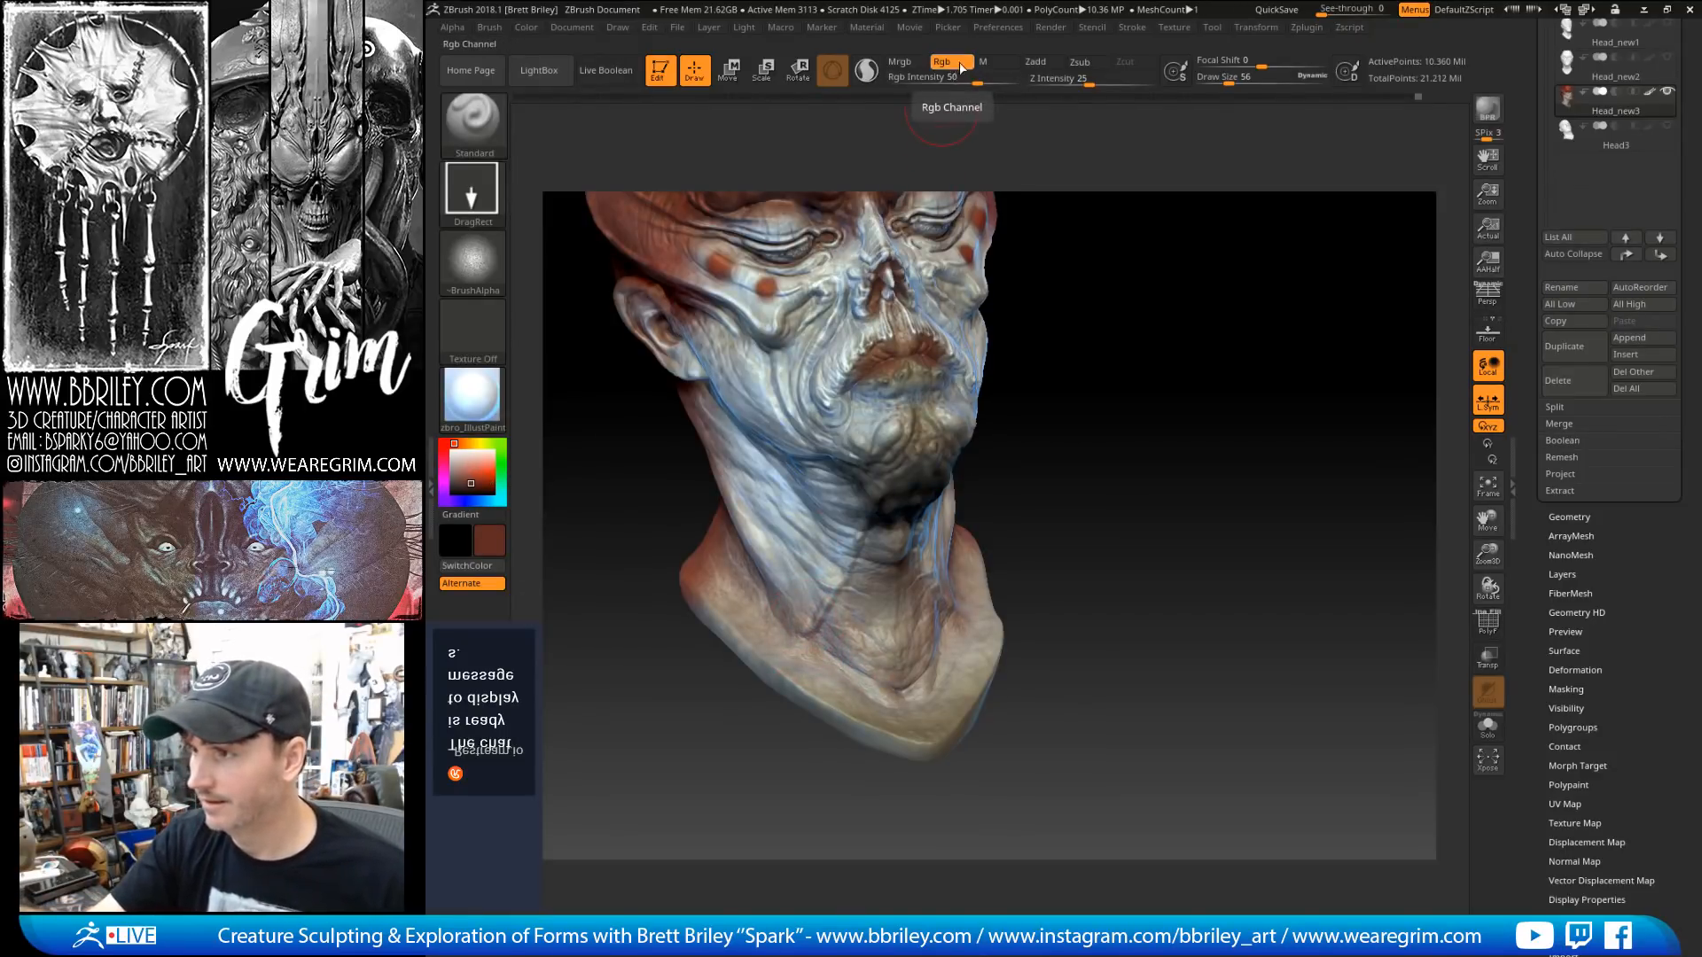
Step: Stamp soft brownish red patches across the base of the throat and the collar area of the bust
{"action": "mouse_move", "coordinate": [877, 682]}
{"action": "left_mouse_down"}
{"action": "mouse_move", "coordinate": [835, 674]}
{"action": "mouse_move", "coordinate": [967, 764]}
{"action": "left_mouse_up"}
{"action": "left_click_drag", "start_coordinate": [1023, 696], "coordinate": [1012, 716]}
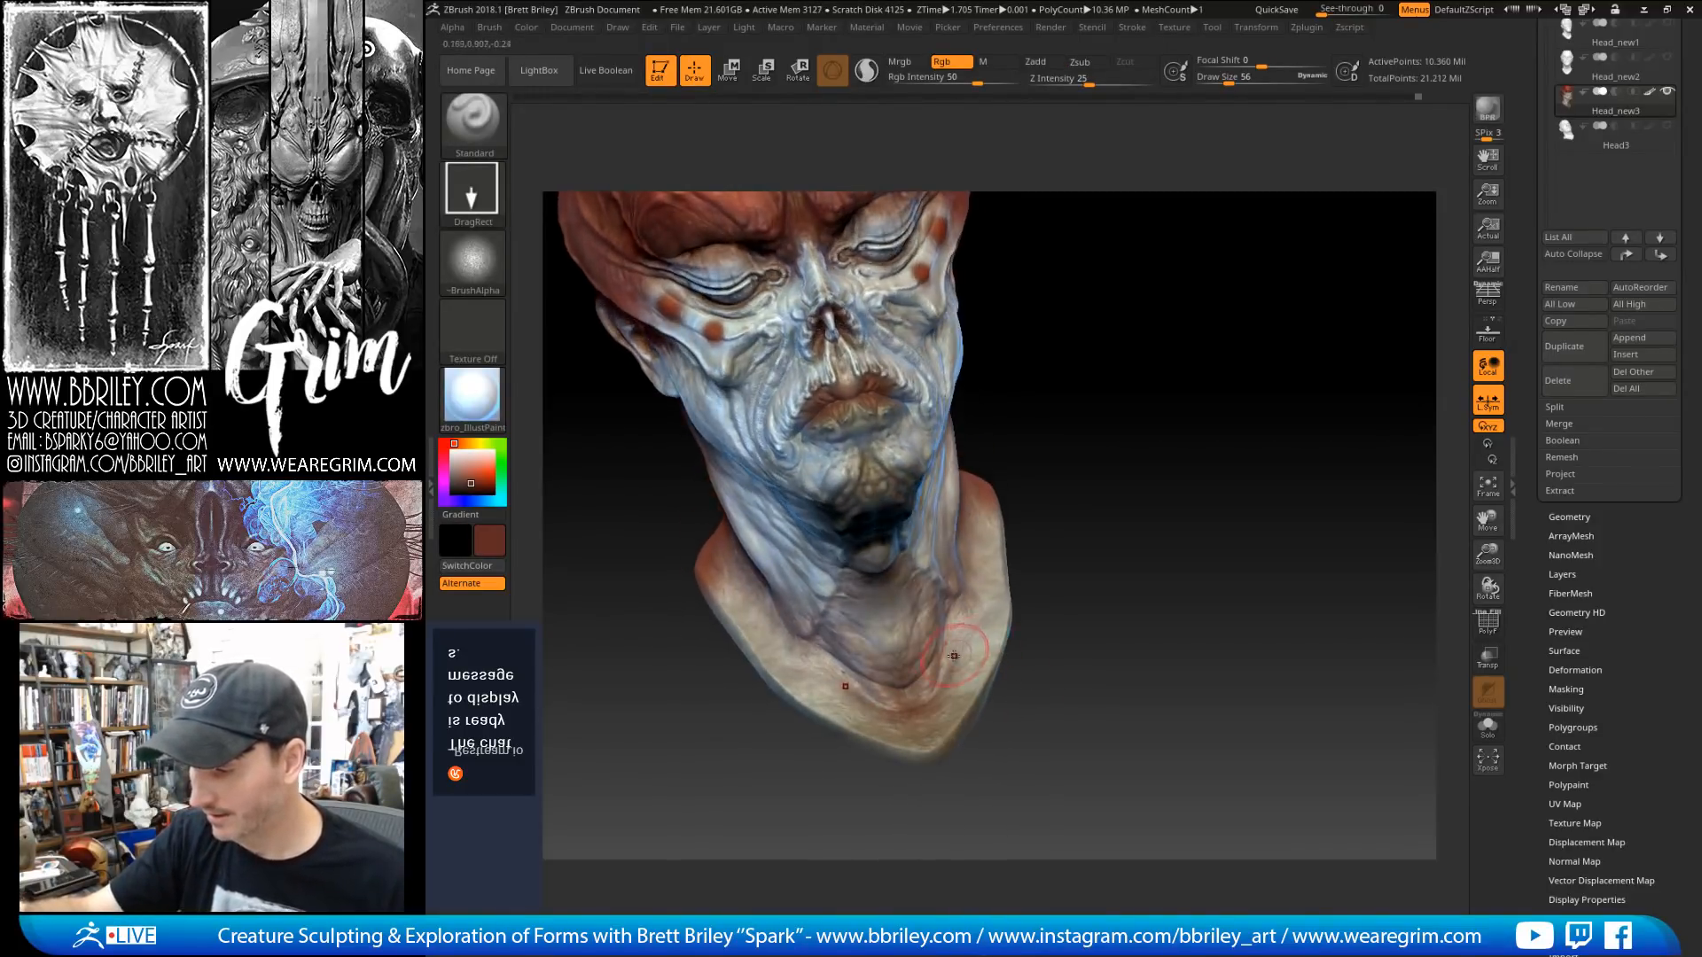
{"action": "left_click_drag", "start_coordinate": [886, 625], "coordinate": [964, 680]}
{"action": "left_click_drag", "start_coordinate": [1028, 577], "coordinate": [1068, 509]}
{"action": "left_click_drag", "start_coordinate": [941, 611], "coordinate": [1143, 643]}
{"action": "left_click_drag", "start_coordinate": [822, 585], "coordinate": [892, 645]}
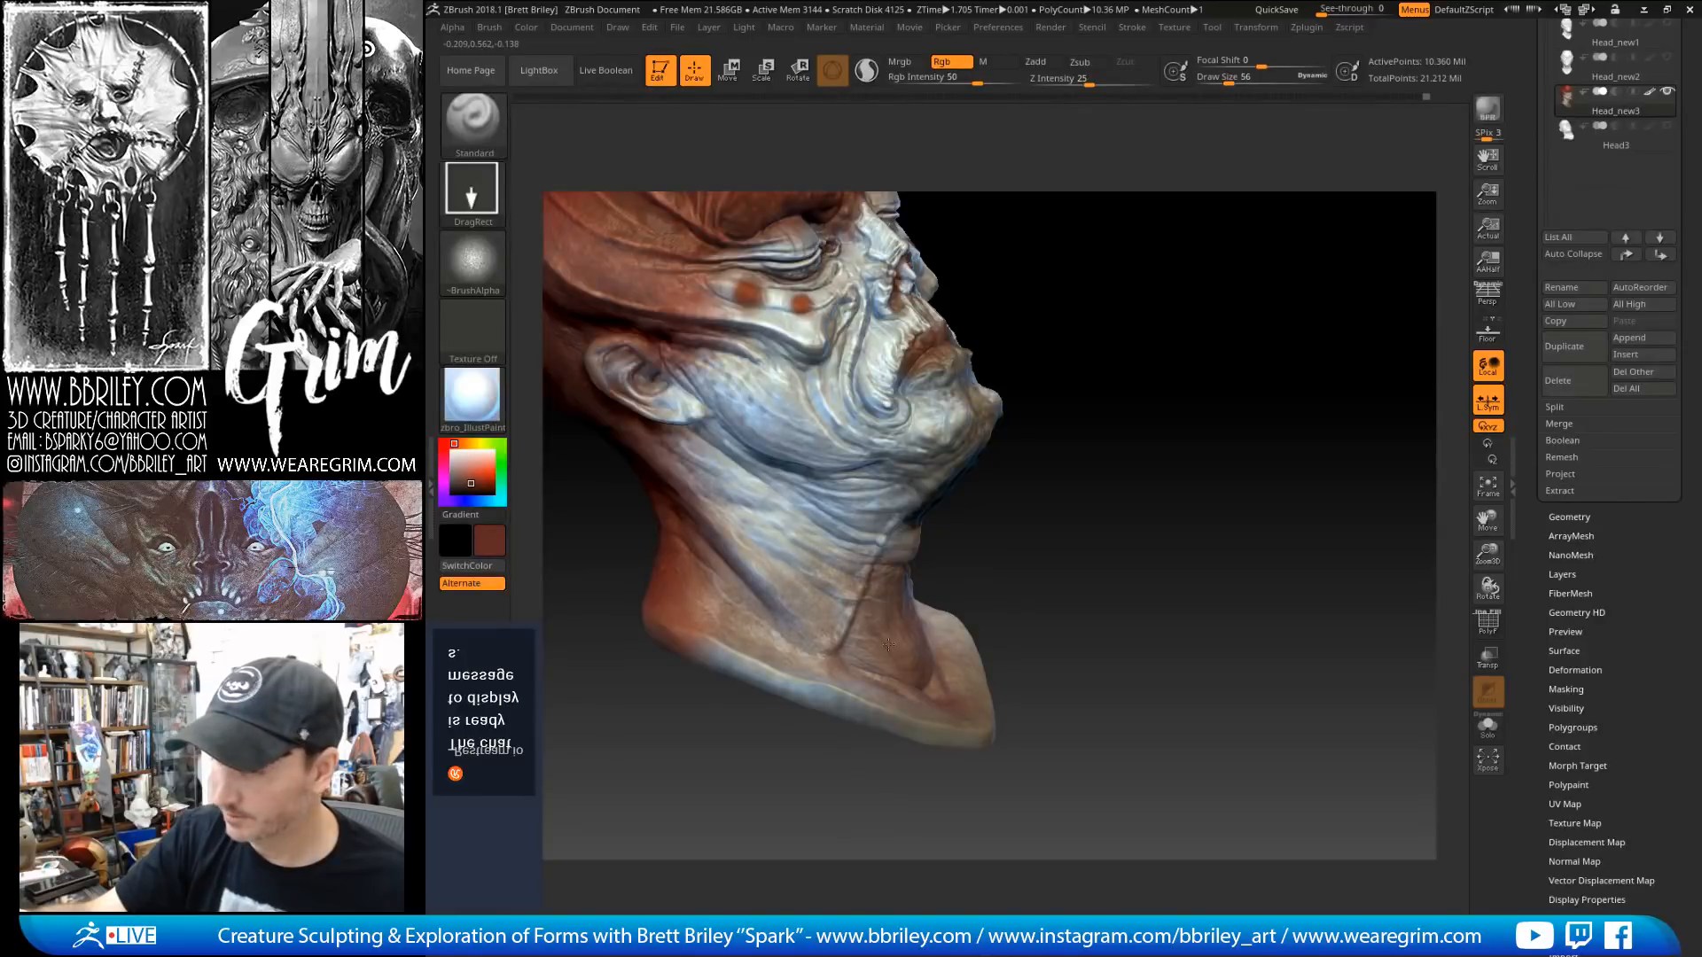
Step: Undo the last neck stamp and blend brownish red patches over the front of the throat
{"action": "key", "text": "ctrl+z"}
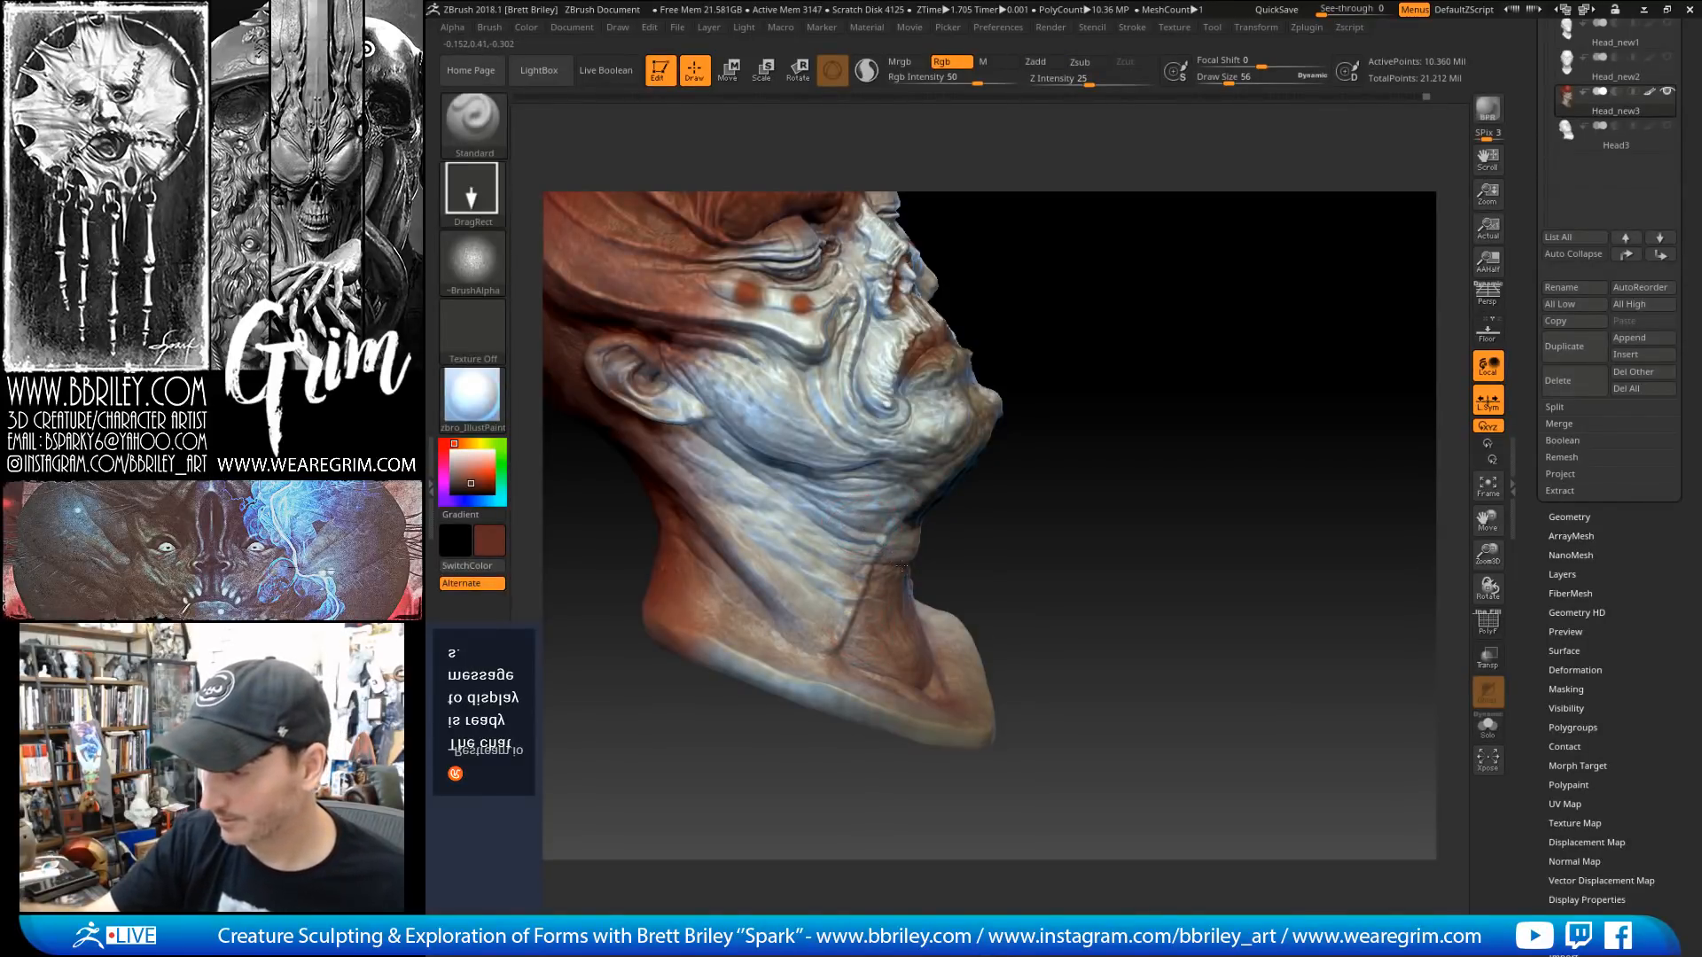
{"action": "left_click_drag", "start_coordinate": [857, 525], "coordinate": [917, 575]}
{"action": "left_click_drag", "start_coordinate": [1059, 510], "coordinate": [1071, 423]}
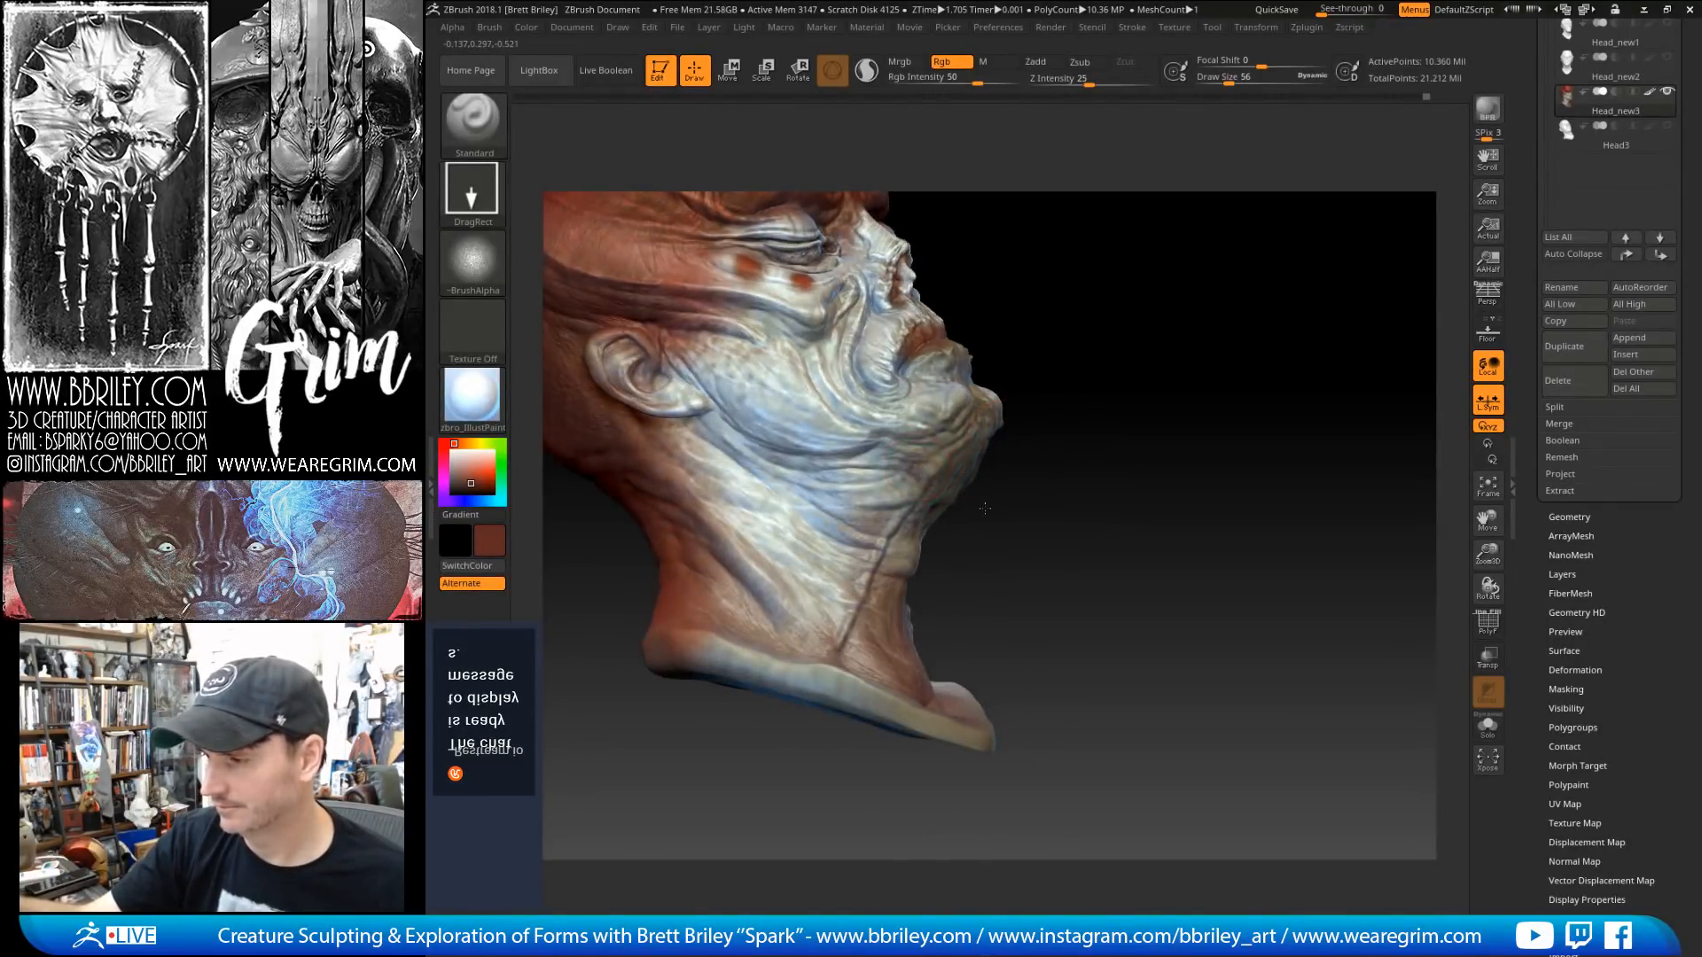
{"action": "left_click_drag", "start_coordinate": [985, 489], "coordinate": [1008, 510]}
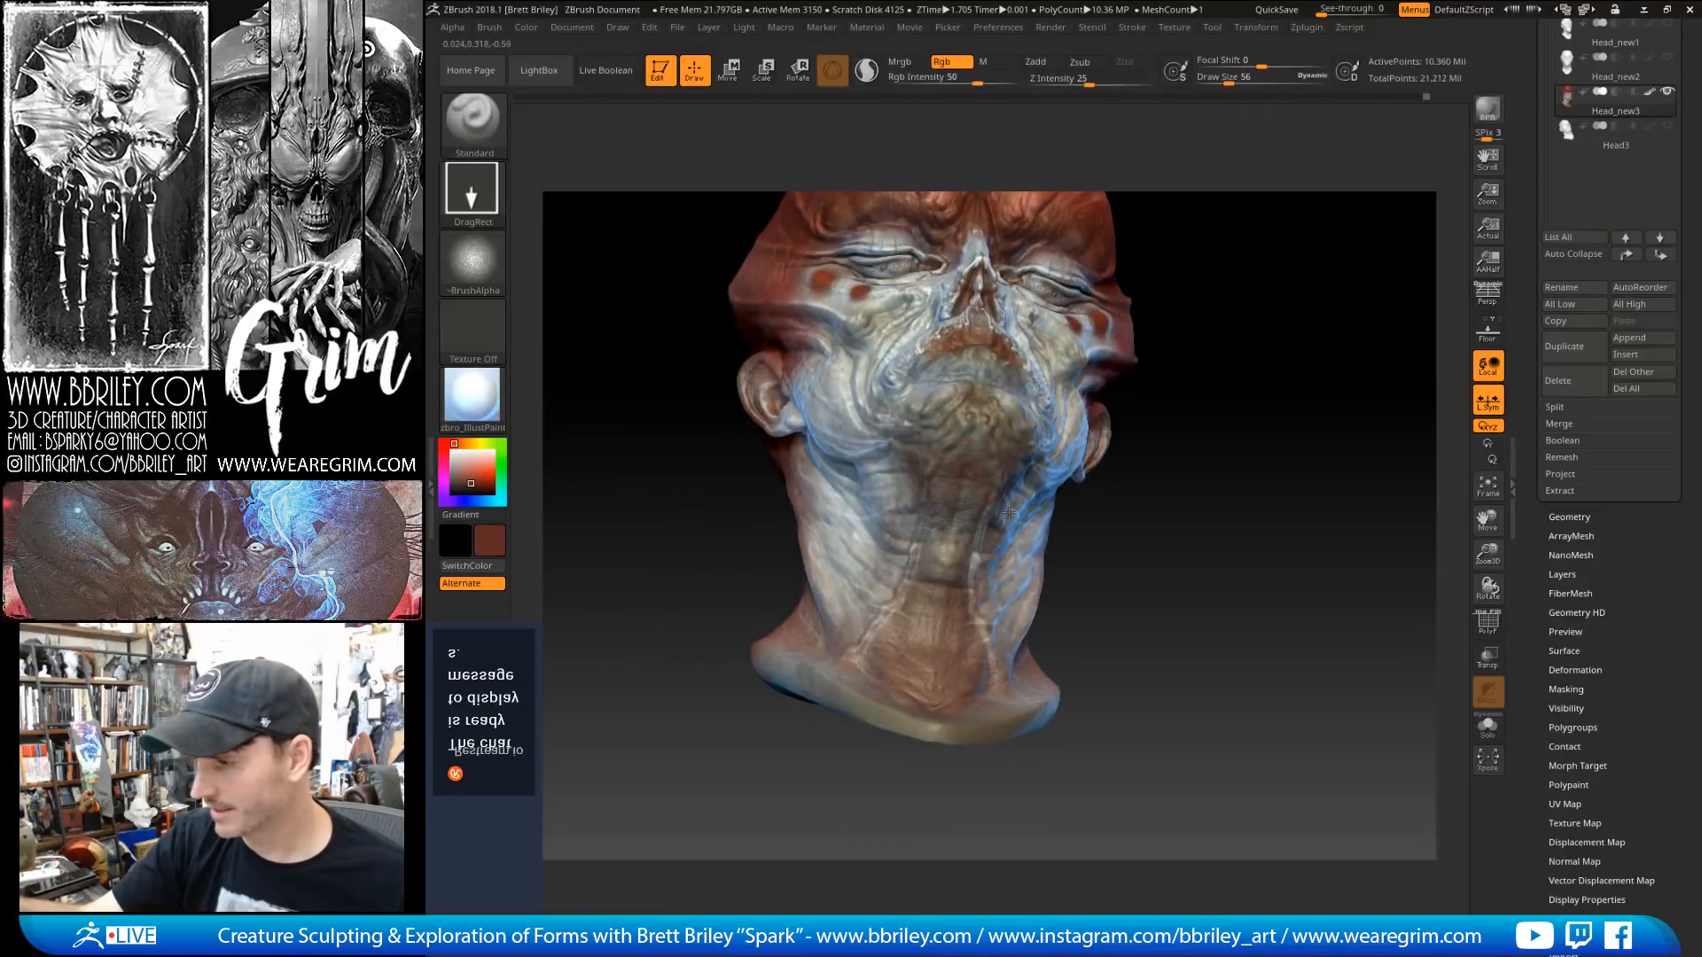
Step: Blend soft brownish red patches over the underside of the chin and the upper throat
{"action": "left_click_drag", "start_coordinate": [1143, 523], "coordinate": [1267, 514]}
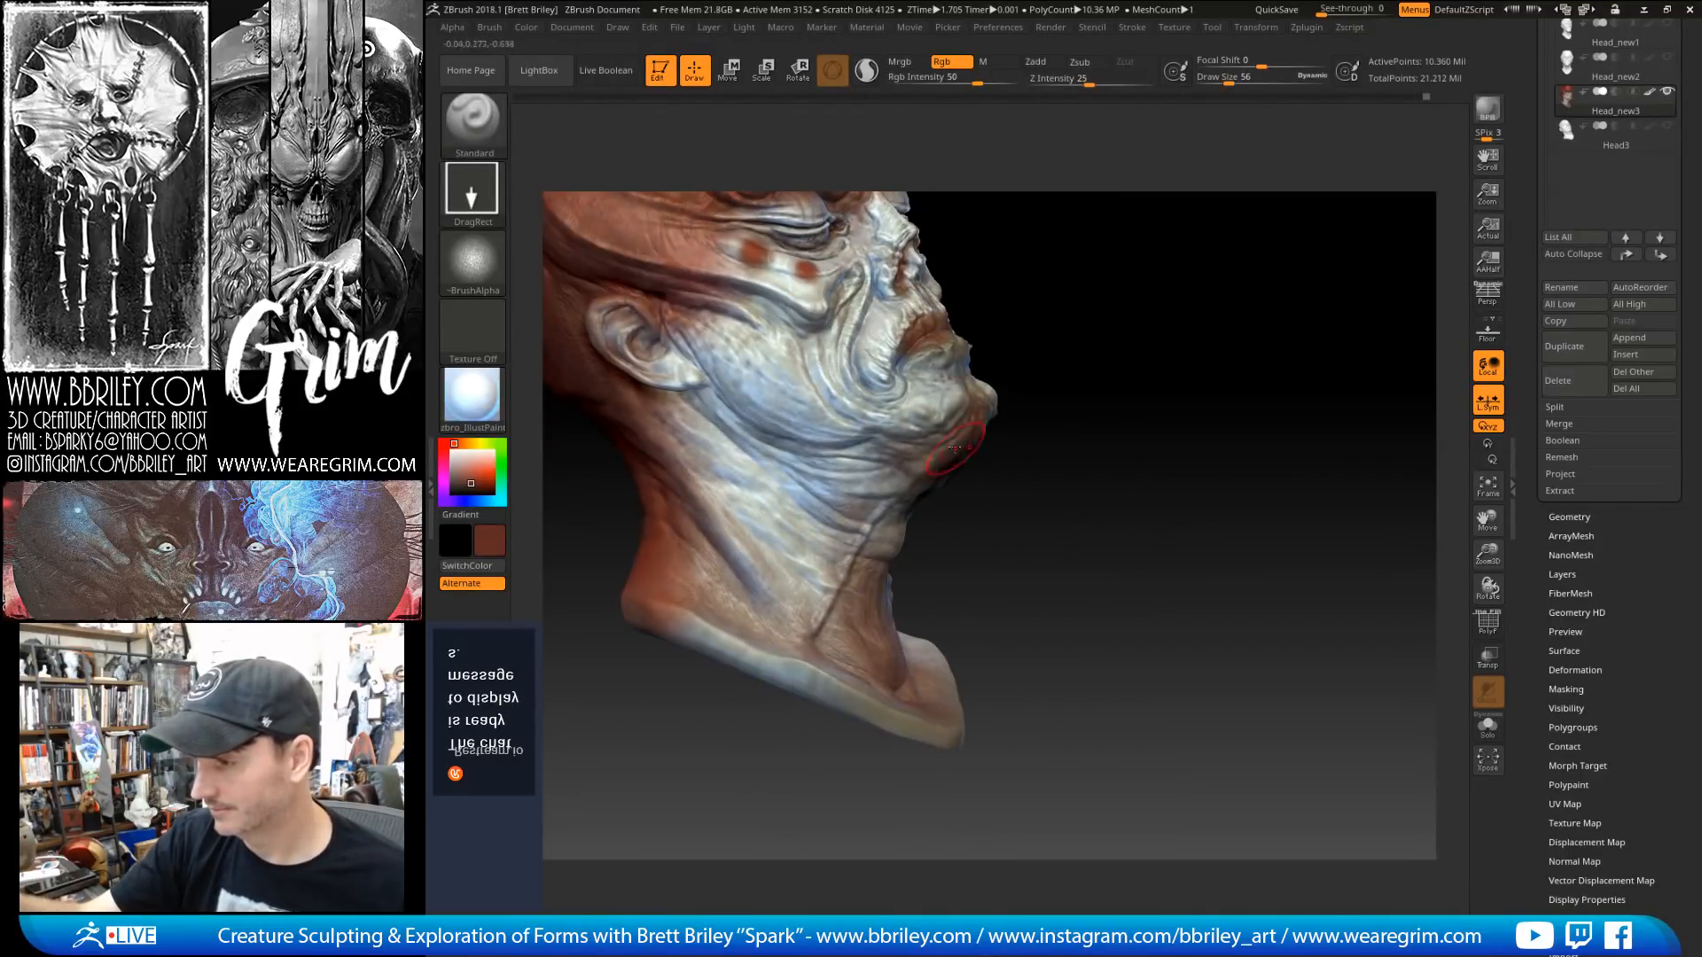
{"action": "mouse_move", "coordinate": [961, 462]}
{"action": "left_mouse_down"}
{"action": "mouse_move", "coordinate": [1181, 441]}
{"action": "mouse_move", "coordinate": [1104, 479]}
{"action": "mouse_move", "coordinate": [1046, 477]}
{"action": "left_mouse_up"}
{"action": "left_click_drag", "start_coordinate": [951, 574], "coordinate": [971, 588]}
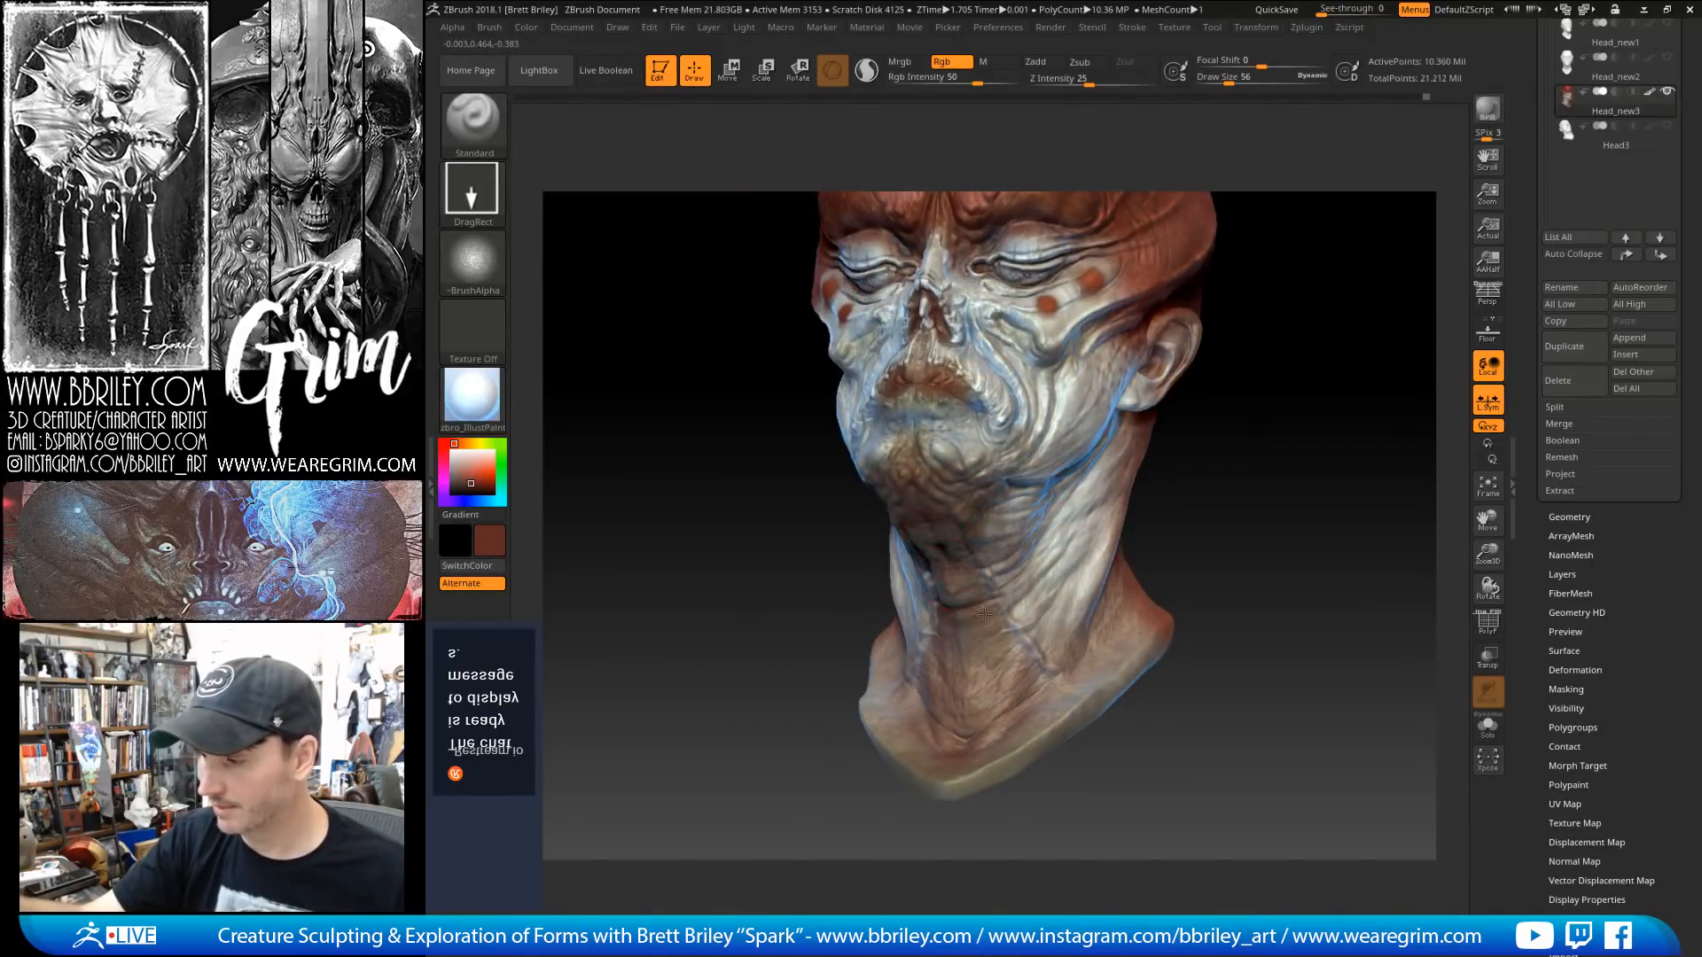
{"action": "mouse_move", "coordinate": [1227, 514]}
{"action": "left_mouse_down"}
{"action": "mouse_move", "coordinate": [1301, 516]}
{"action": "mouse_move", "coordinate": [1208, 498]}
{"action": "left_mouse_up"}
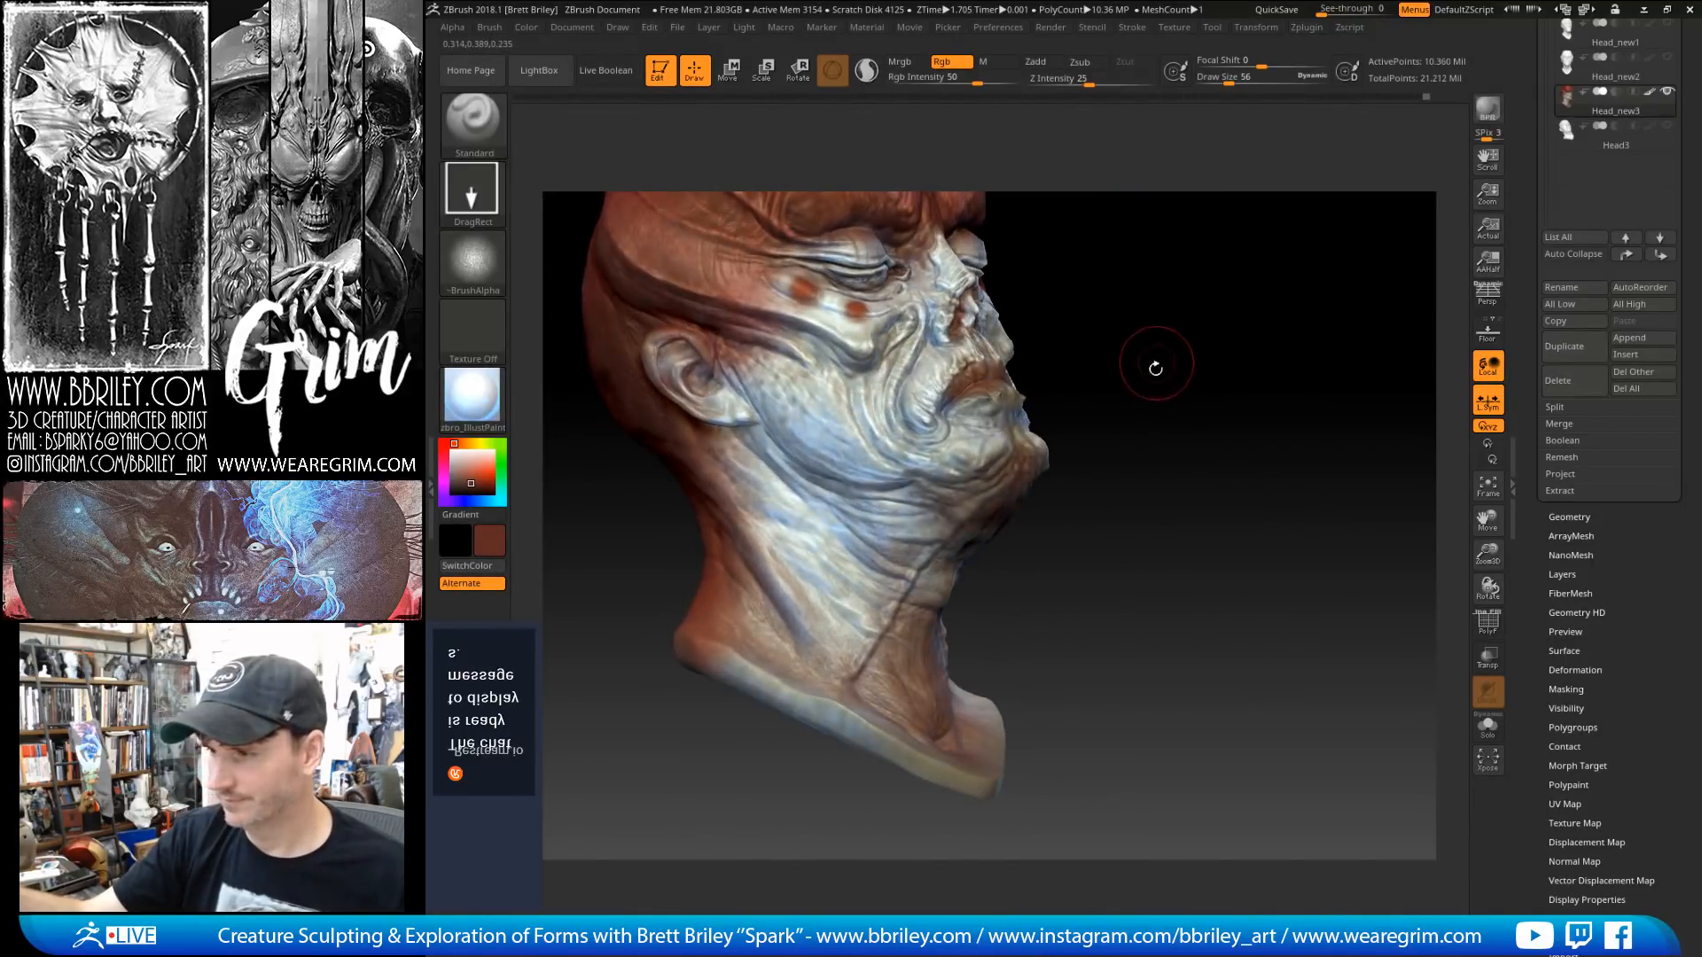
Step: Reduce the draw size to 16 and stamp soft brownish red patches across the upper lip
{"action": "mouse_move", "coordinate": [1152, 358]}
{"action": "left_mouse_down"}
{"action": "mouse_move", "coordinate": [1126, 499]}
{"action": "mouse_move", "coordinate": [1019, 487]}
{"action": "left_mouse_up"}
{"action": "key", "text": "bracketleft"}
{"action": "key", "text": "bracketleft"}
{"action": "key", "text": "bracketleft"}
{"action": "key", "text": "bracketleft"}
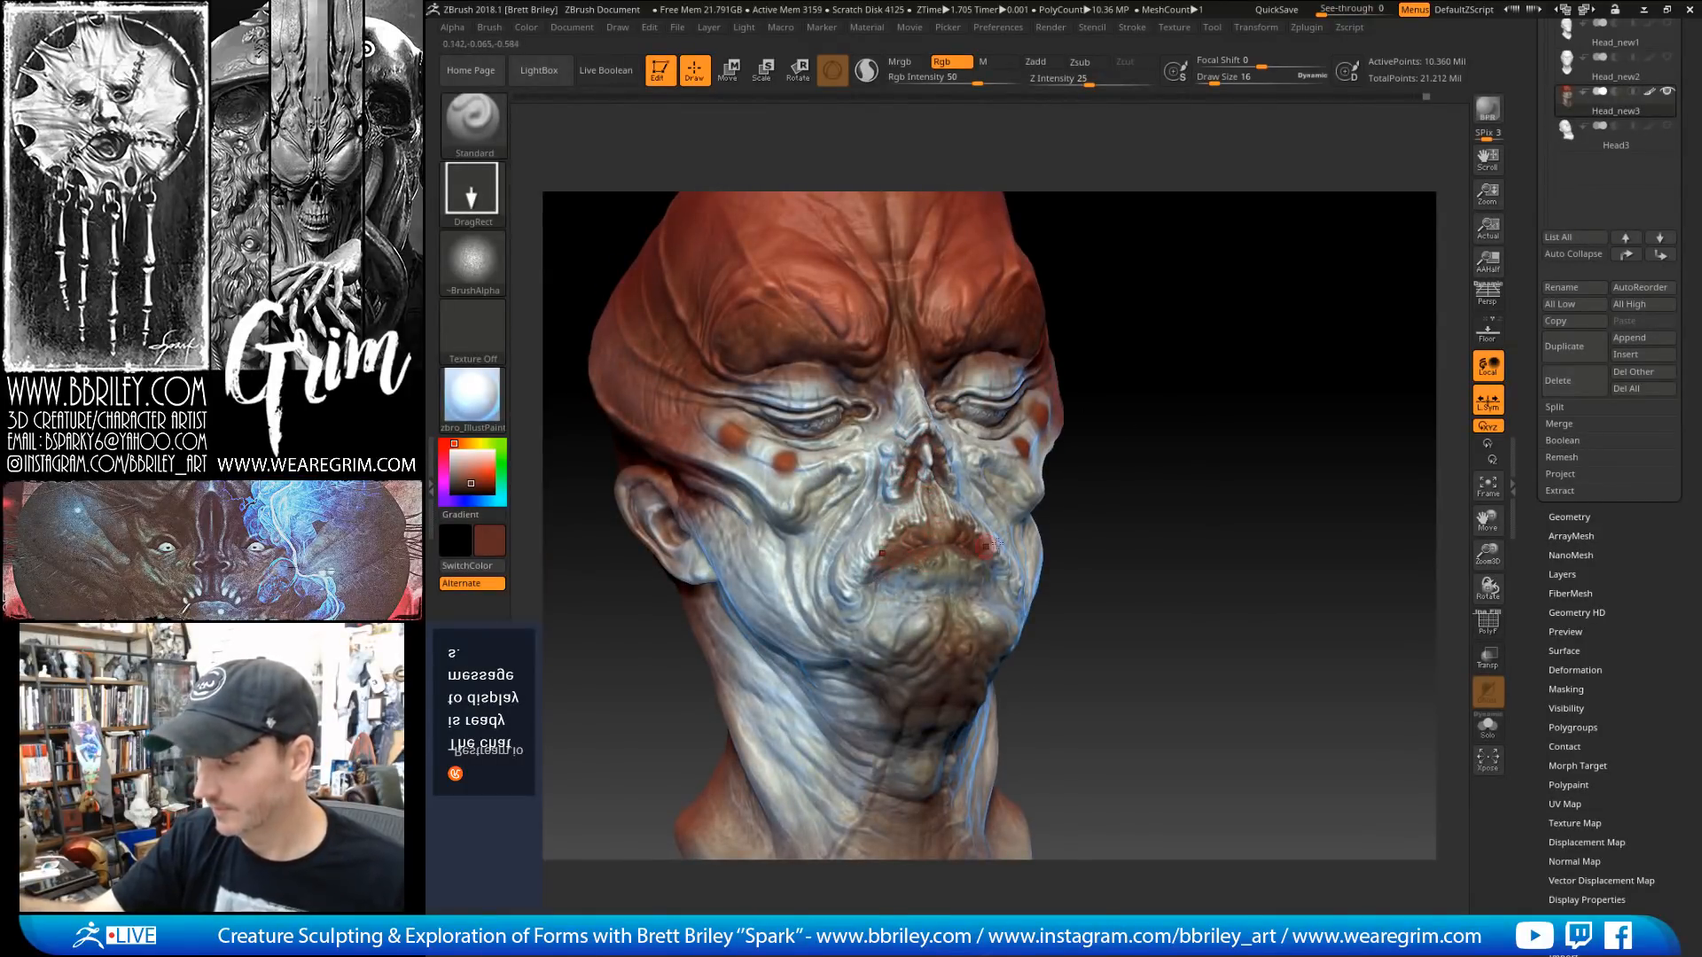
{"action": "left_click_drag", "start_coordinate": [1179, 376], "coordinate": [1145, 397]}
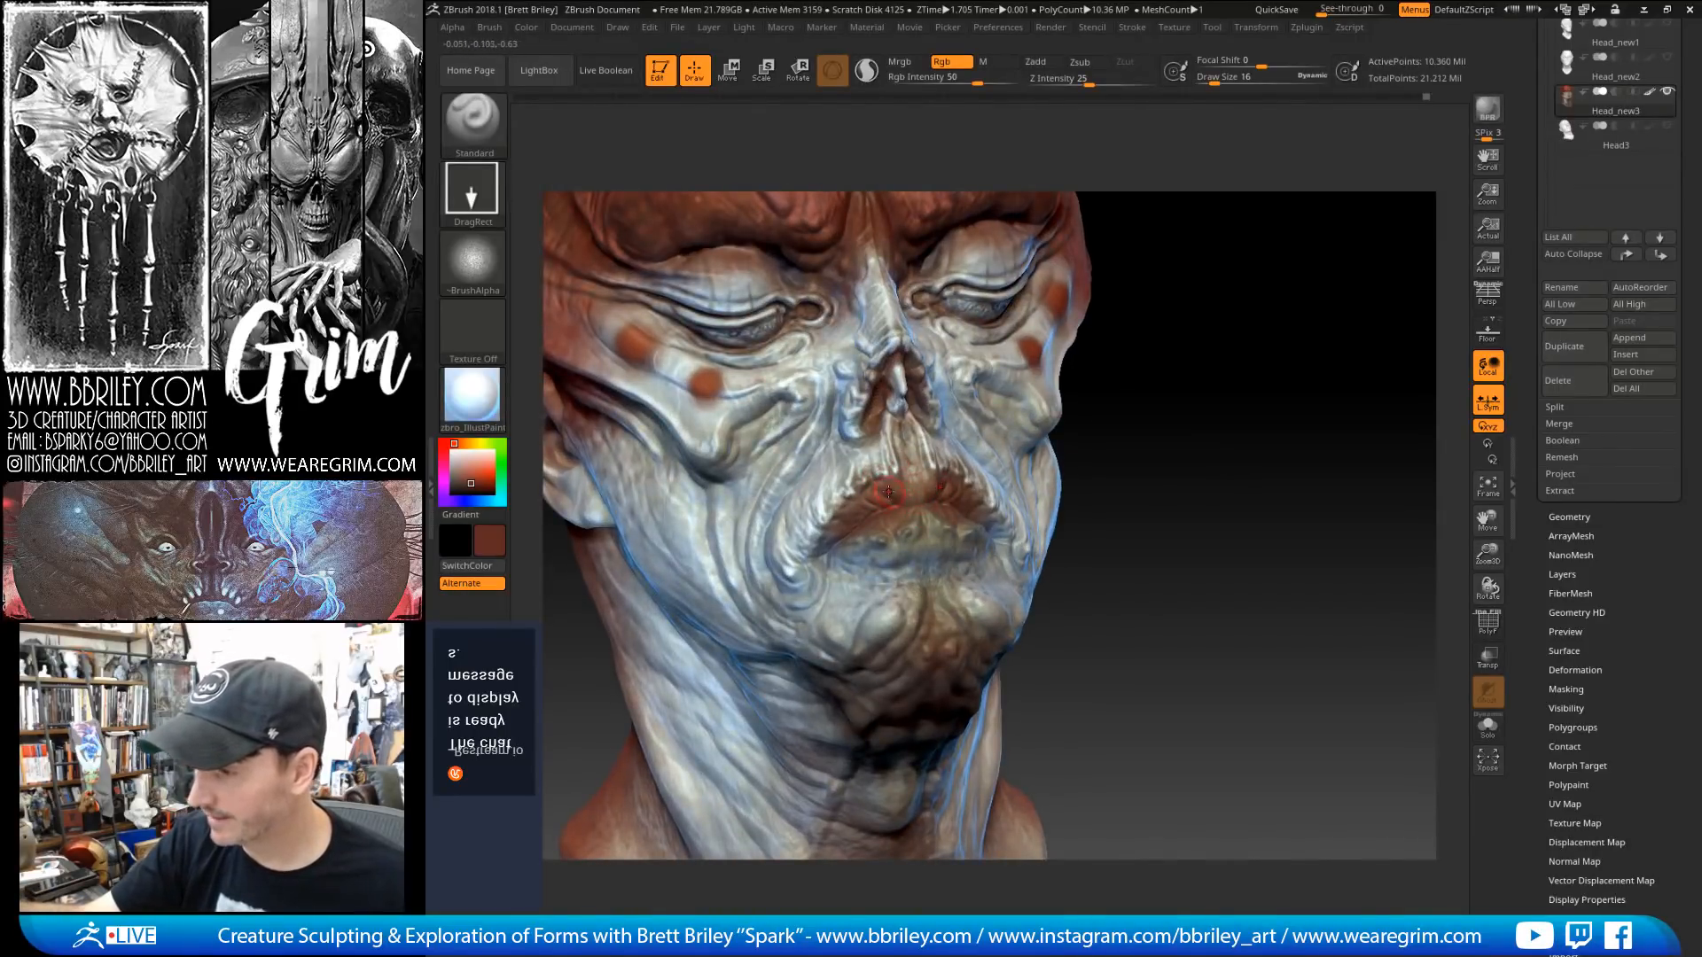
{"action": "left_click_drag", "start_coordinate": [1144, 392], "coordinate": [1175, 458]}
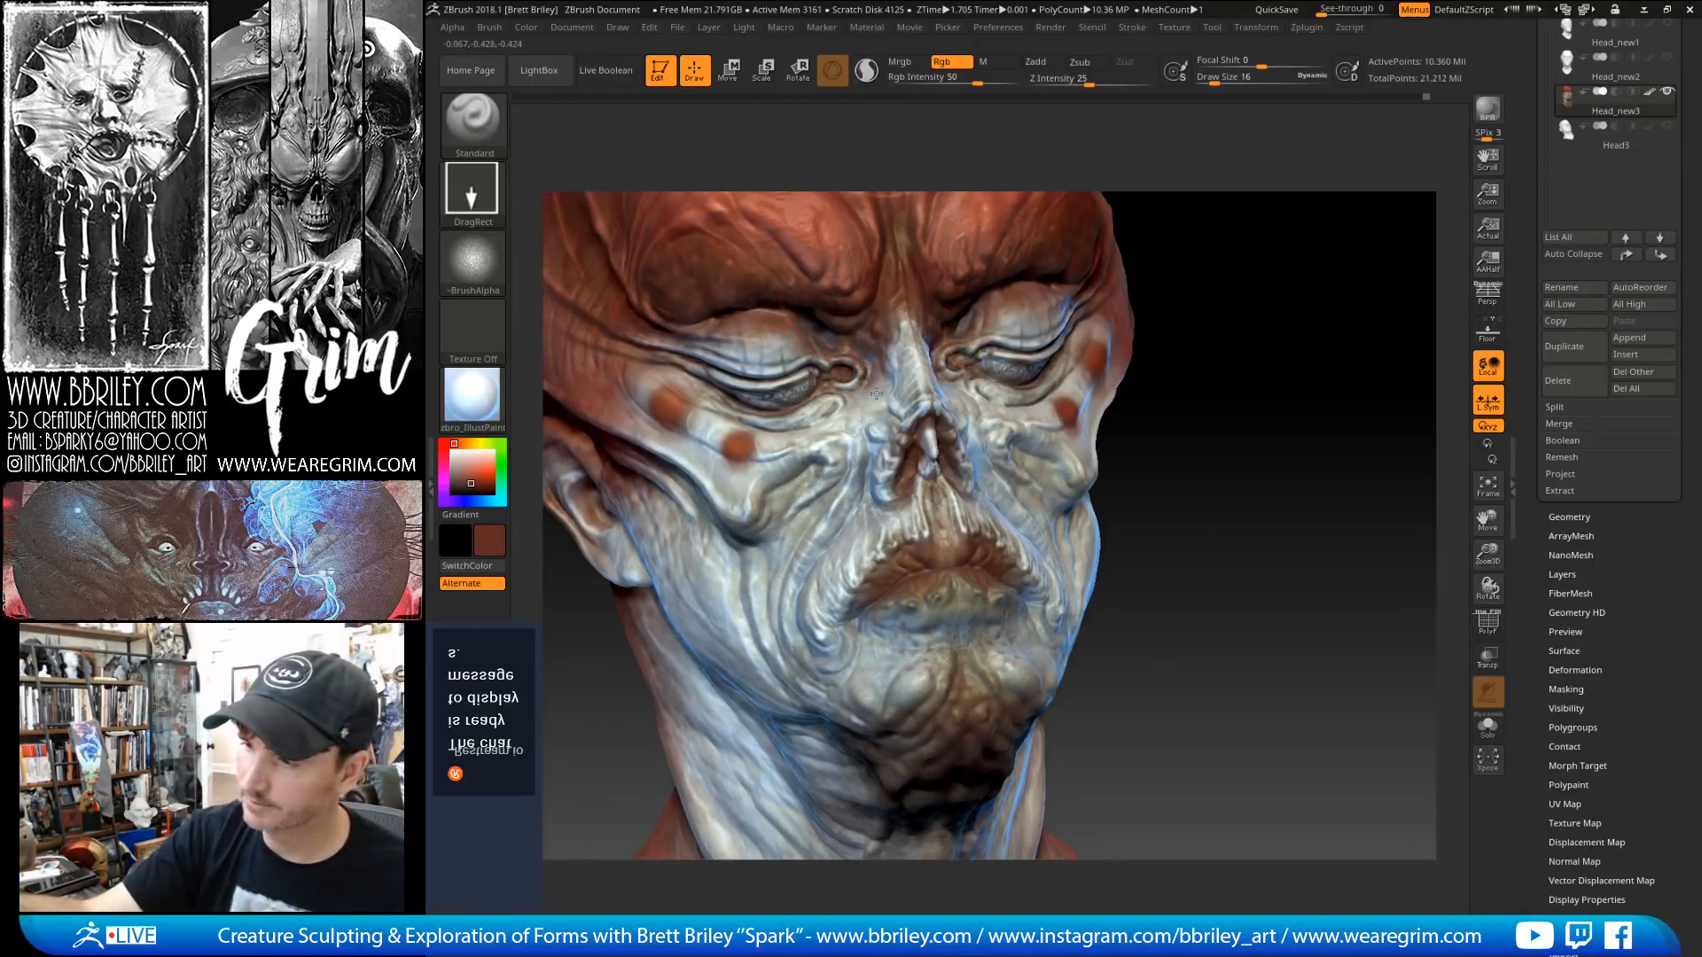
Step: Deepen the upper lip with more soft patches, using a darker brownish red sampled from the model
{"action": "right_click_drag", "start_coordinate": [856, 359], "coordinate": [856, 408]}
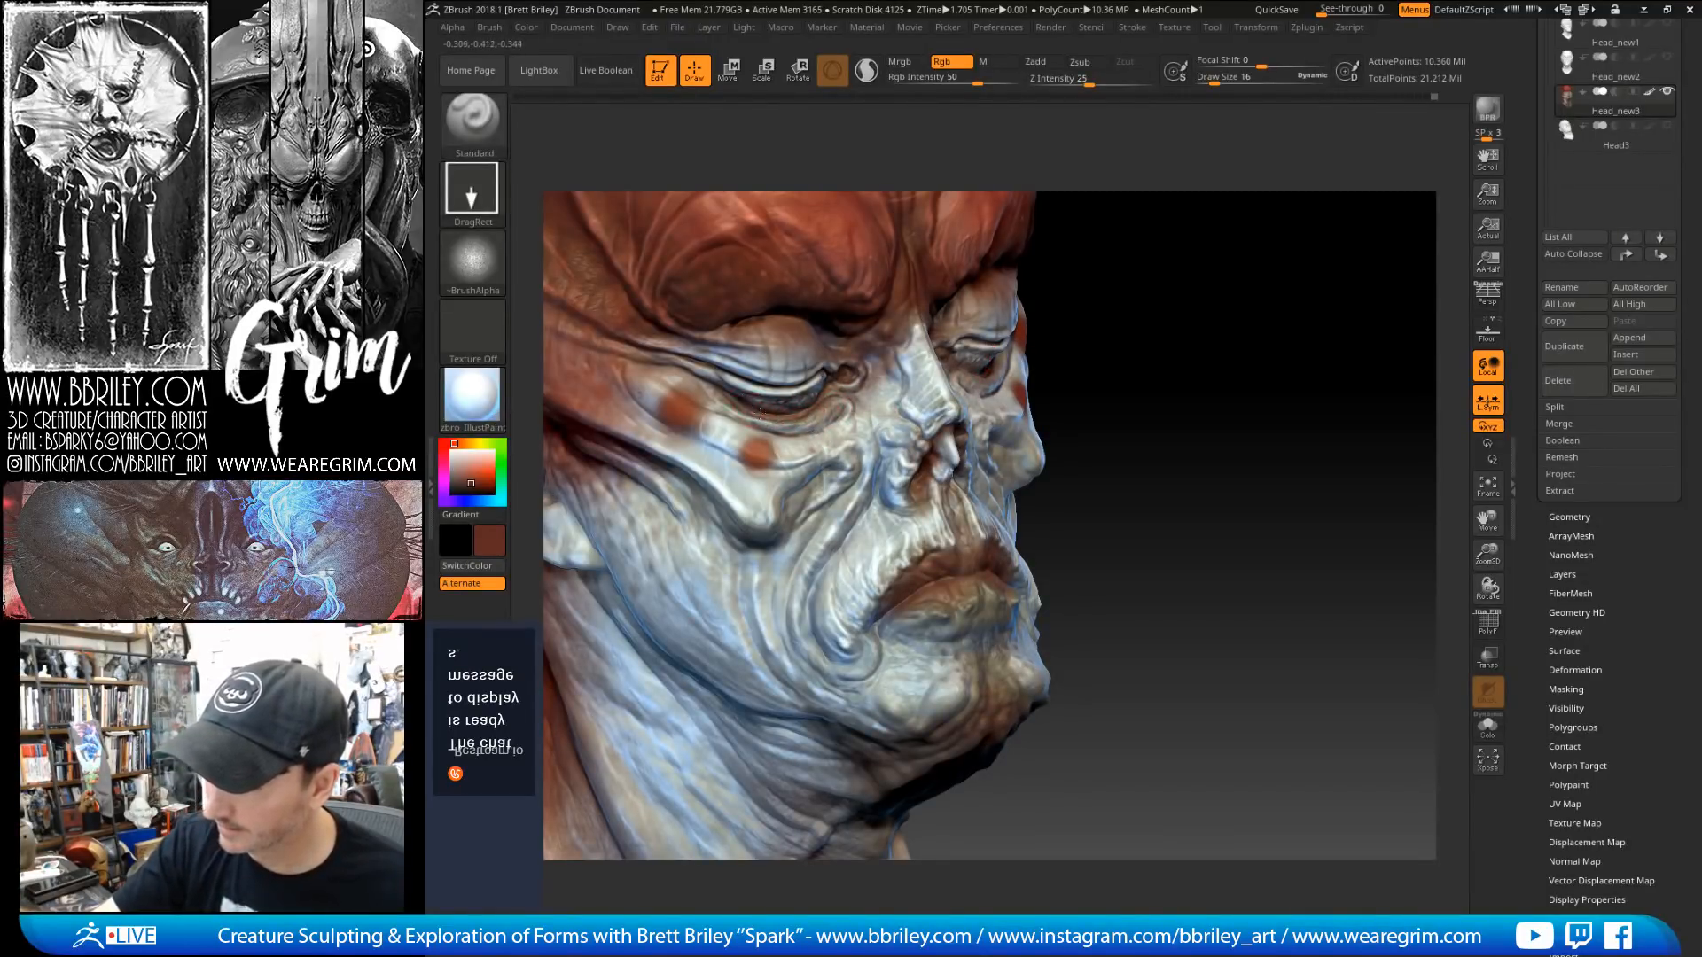
{"action": "mouse_move", "coordinate": [1164, 338]}
{"action": "left_mouse_down", "text": "alt"}
{"action": "mouse_move", "coordinate": [1158, 285]}
{"action": "mouse_move", "coordinate": [1184, 345]}
{"action": "left_mouse_up", "text": "alt"}
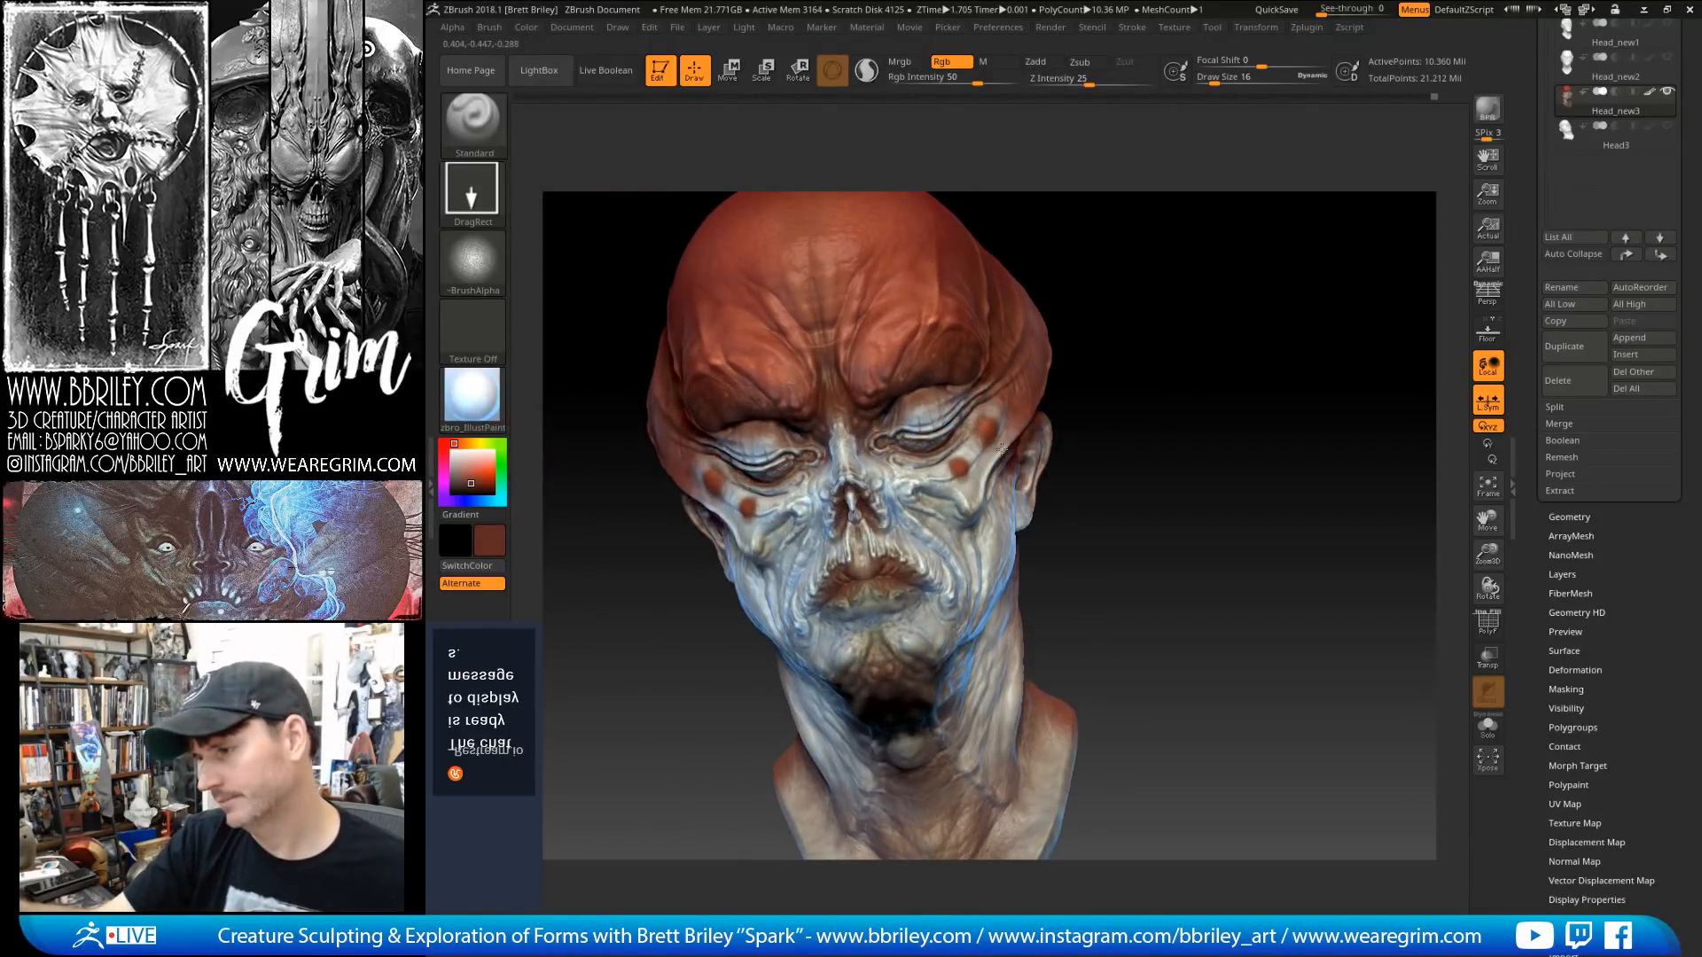
{"action": "mouse_move", "coordinate": [1141, 256]}
{"action": "left_mouse_down"}
{"action": "mouse_move", "coordinate": [1155, 258]}
{"action": "mouse_move", "coordinate": [1078, 293]}
{"action": "mouse_move", "coordinate": [1078, 346]}
{"action": "left_mouse_up"}
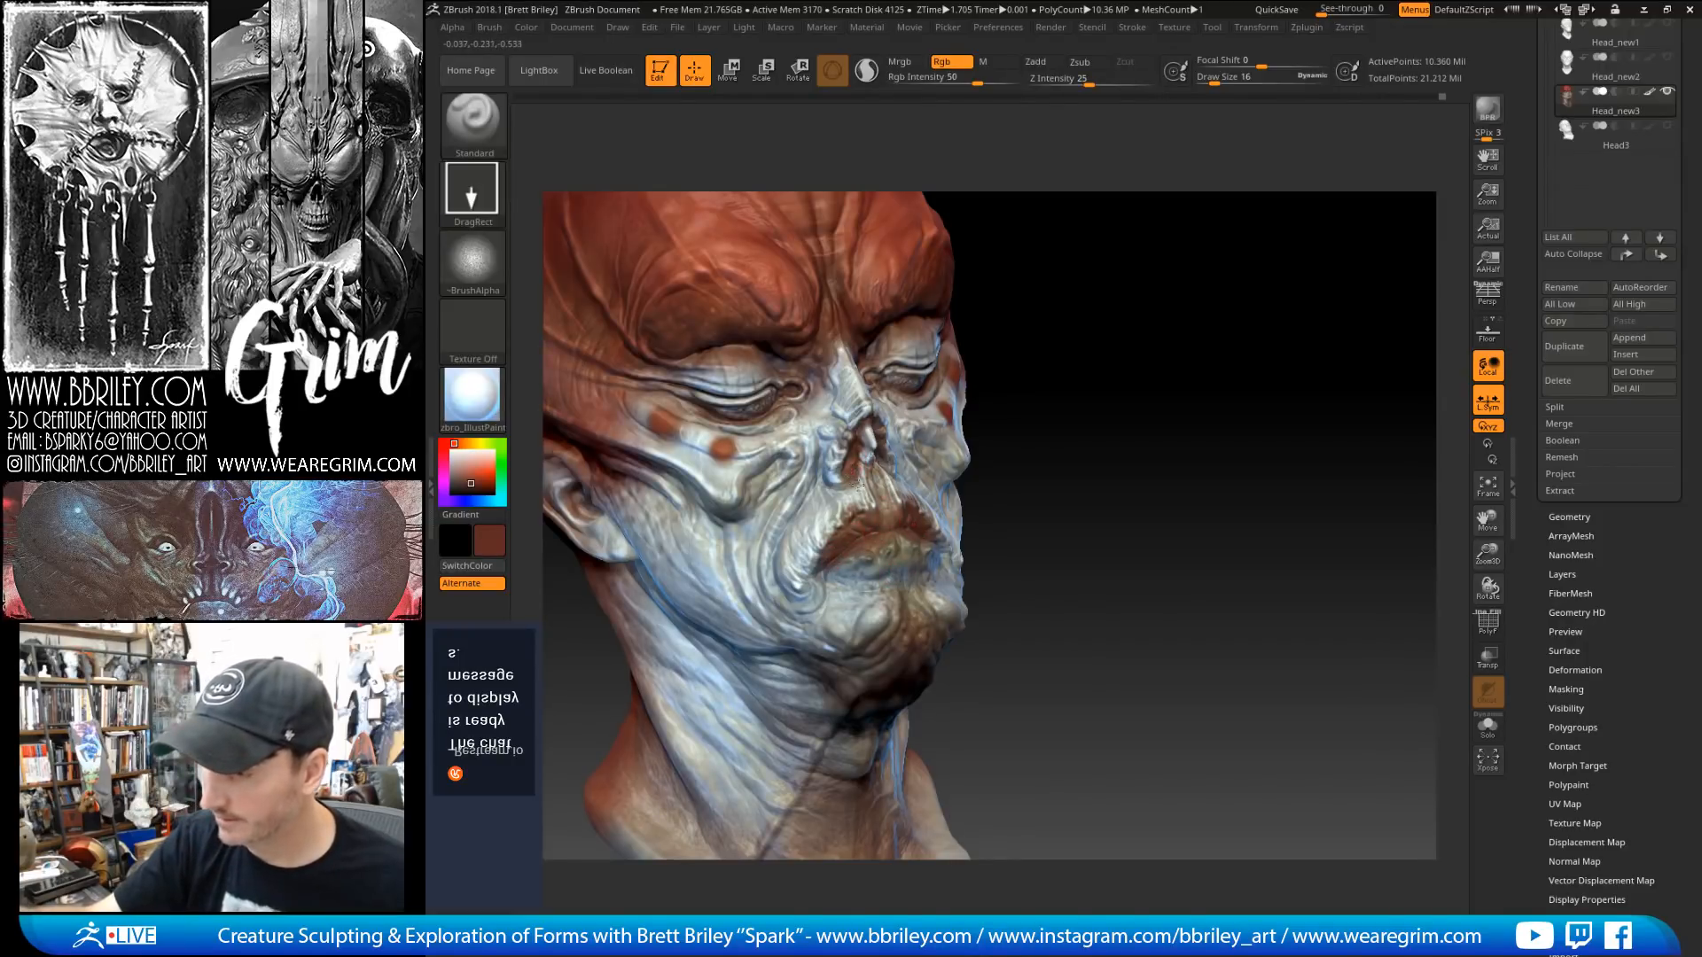
{"action": "left_click_drag", "start_coordinate": [1105, 266], "coordinate": [1120, 238]}
{"action": "key", "text": "c"}
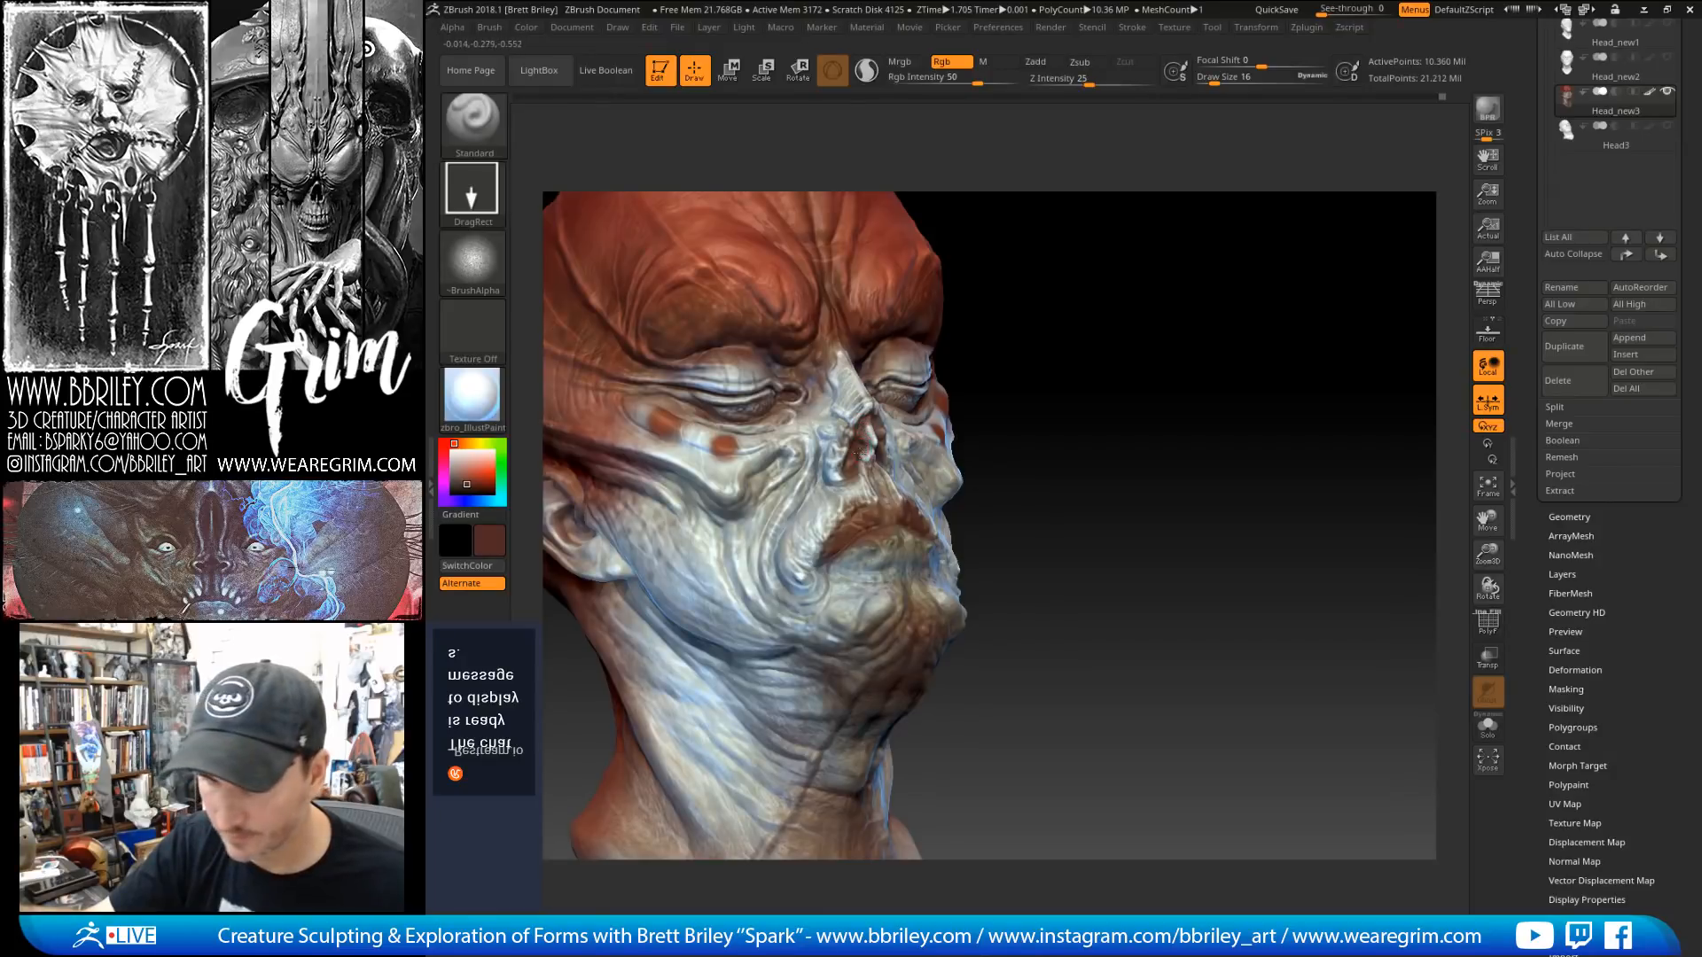
{"action": "left_click_drag", "start_coordinate": [1098, 384], "coordinate": [869, 505]}
{"action": "left_click_drag", "start_coordinate": [1041, 464], "coordinate": [1129, 378]}
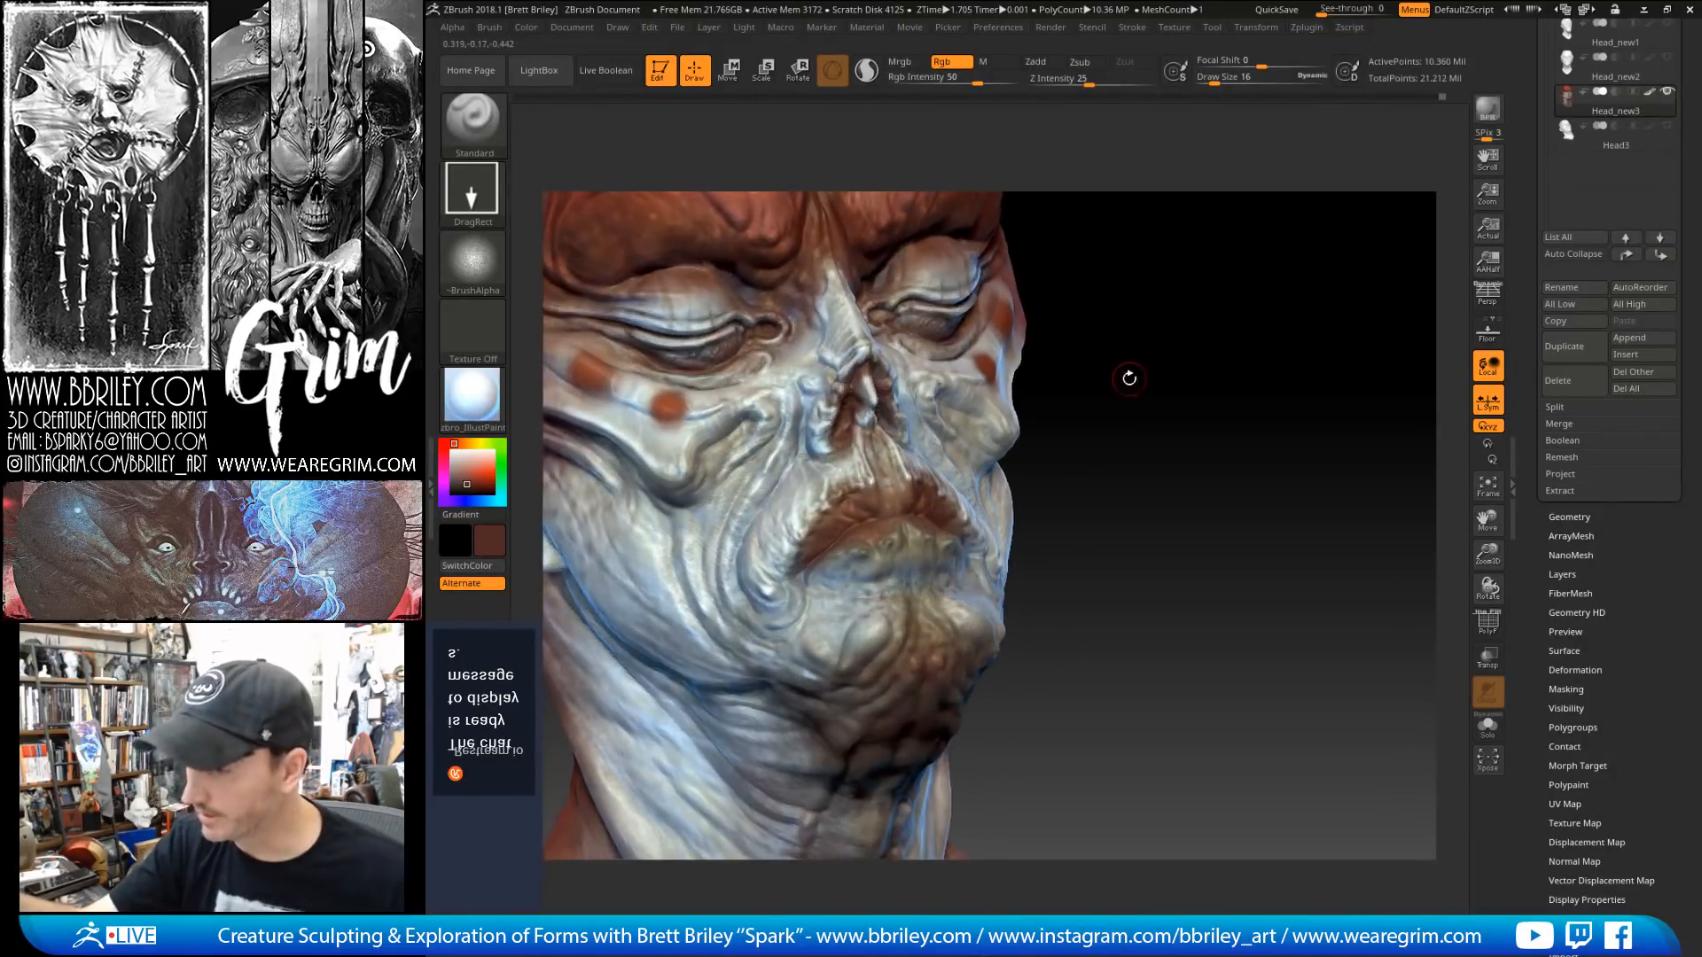
Step: Set up the brush for fine lip detail with a FreeHand stroke, RGB intensity 23, a lighter reddish pink and draw size 5
{"action": "left_click", "coordinate": [480, 196]}
{"action": "left_click", "coordinate": [703, 211]}
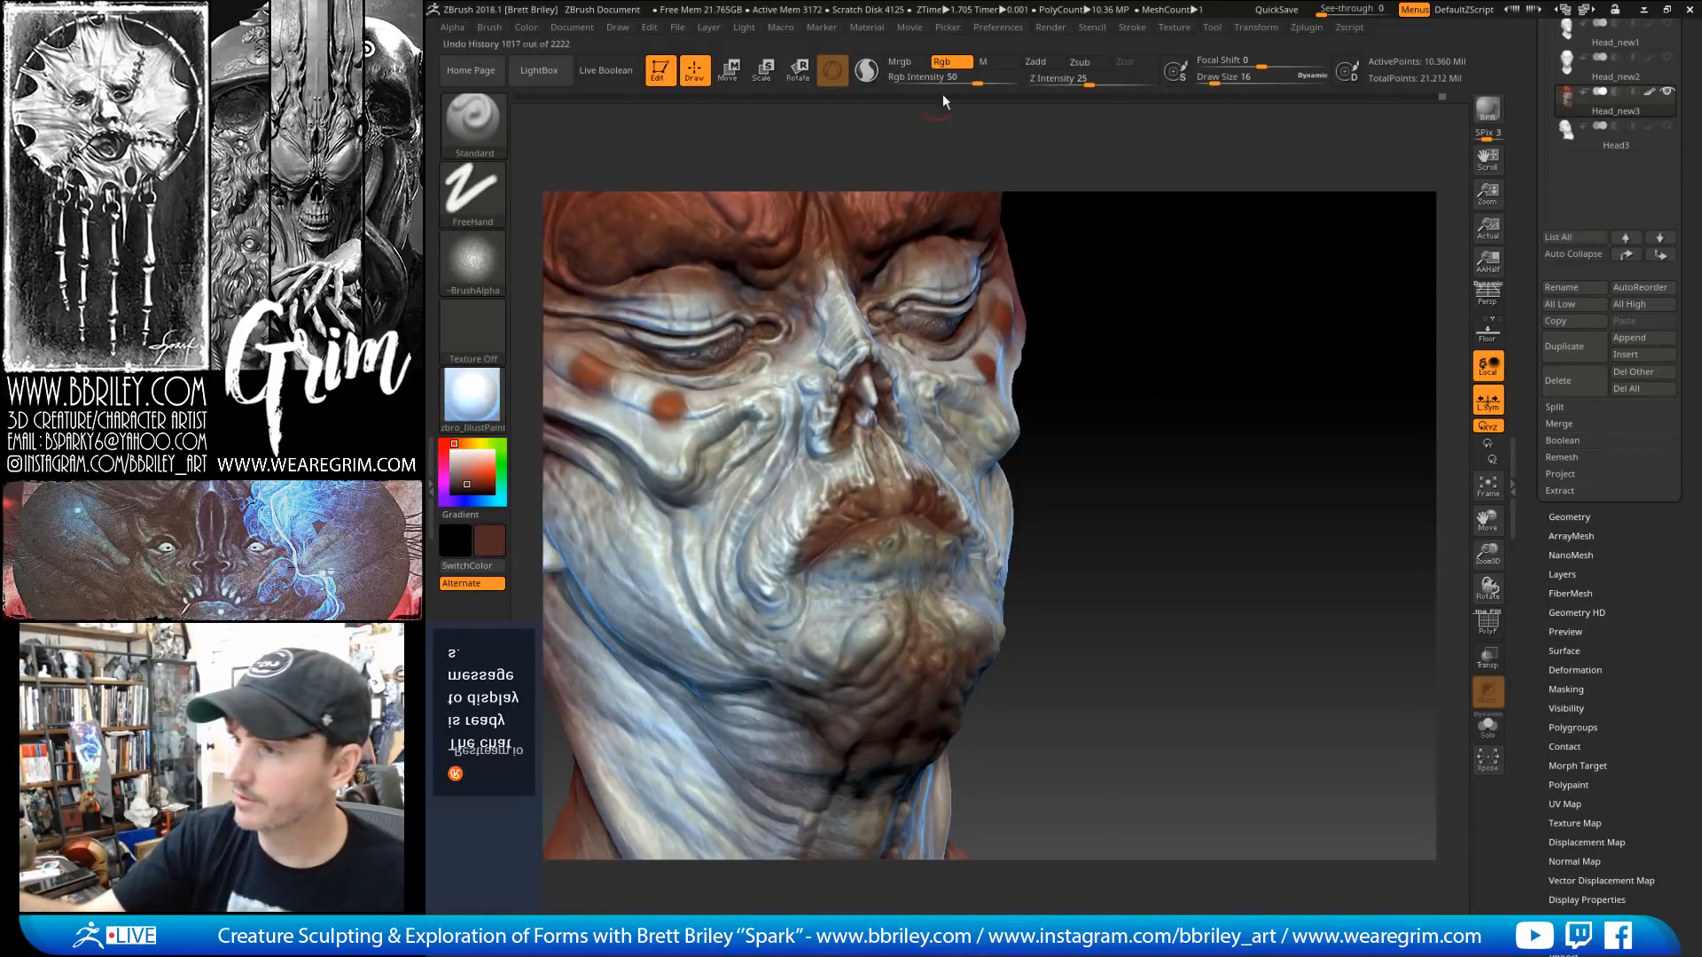
{"action": "left_click", "coordinate": [950, 81]}
{"action": "left_click_drag", "start_coordinate": [1122, 330], "coordinate": [1045, 295]}
{"action": "left_click", "coordinate": [465, 473]}
{"action": "left_click_drag", "start_coordinate": [1094, 354], "coordinate": [1159, 344]}
{"action": "type", "text": "s"}
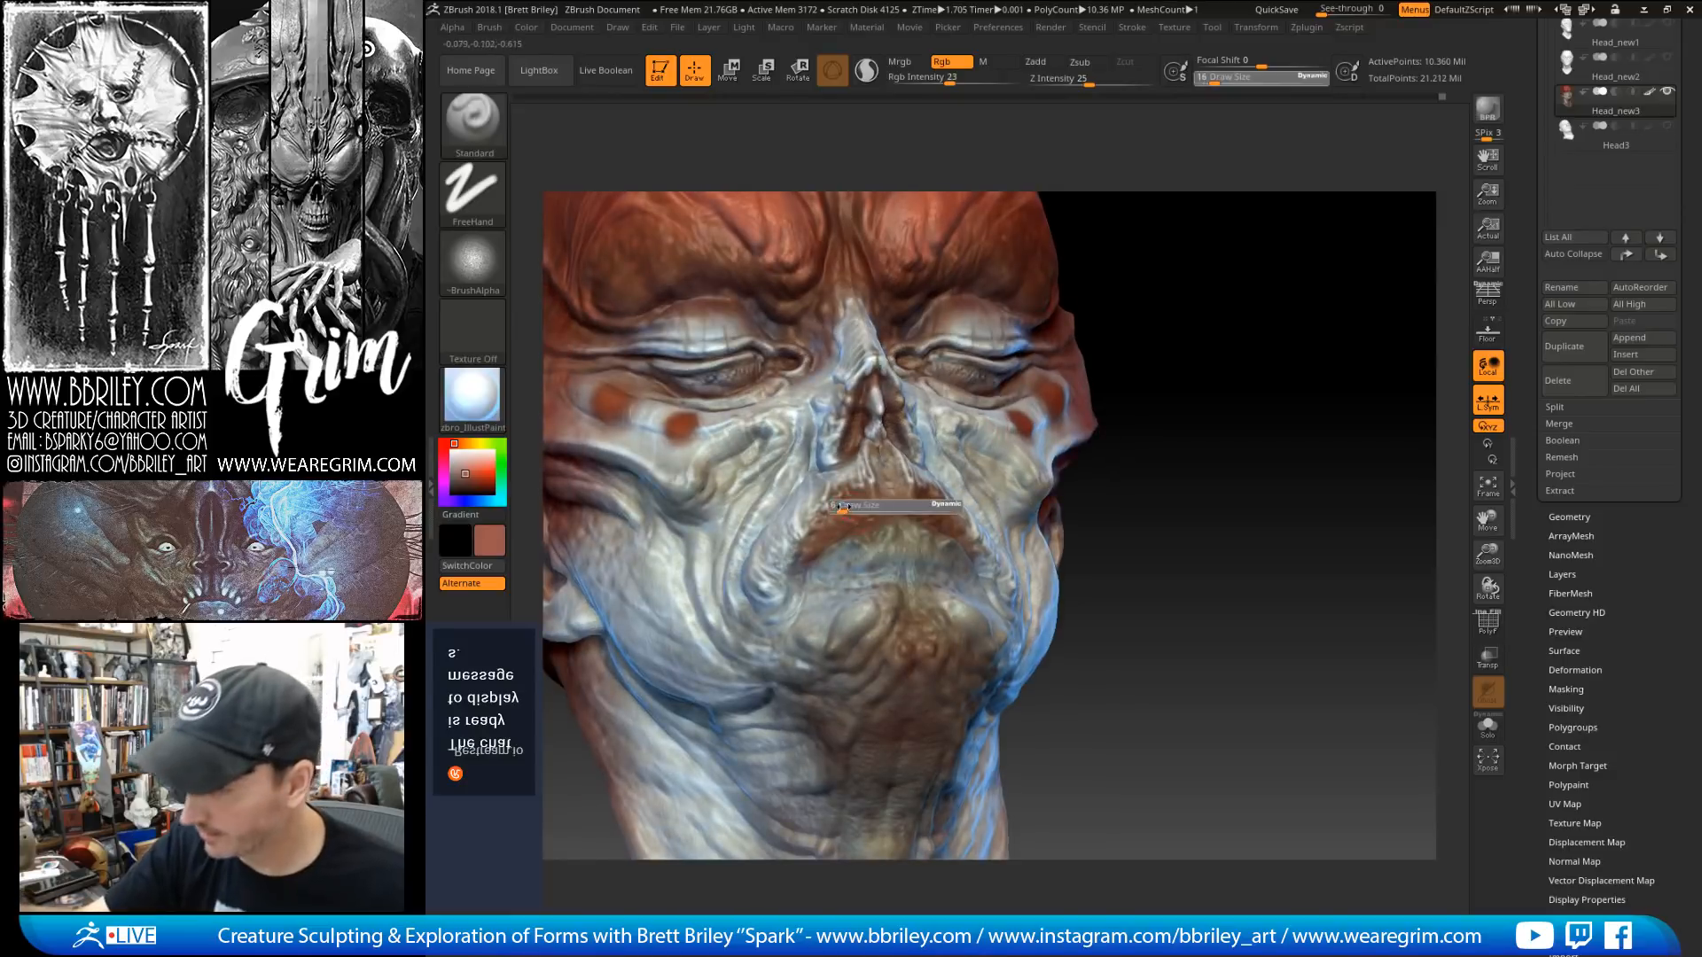
{"action": "type", "text": "3"}
{"action": "key", "text": "Return"}
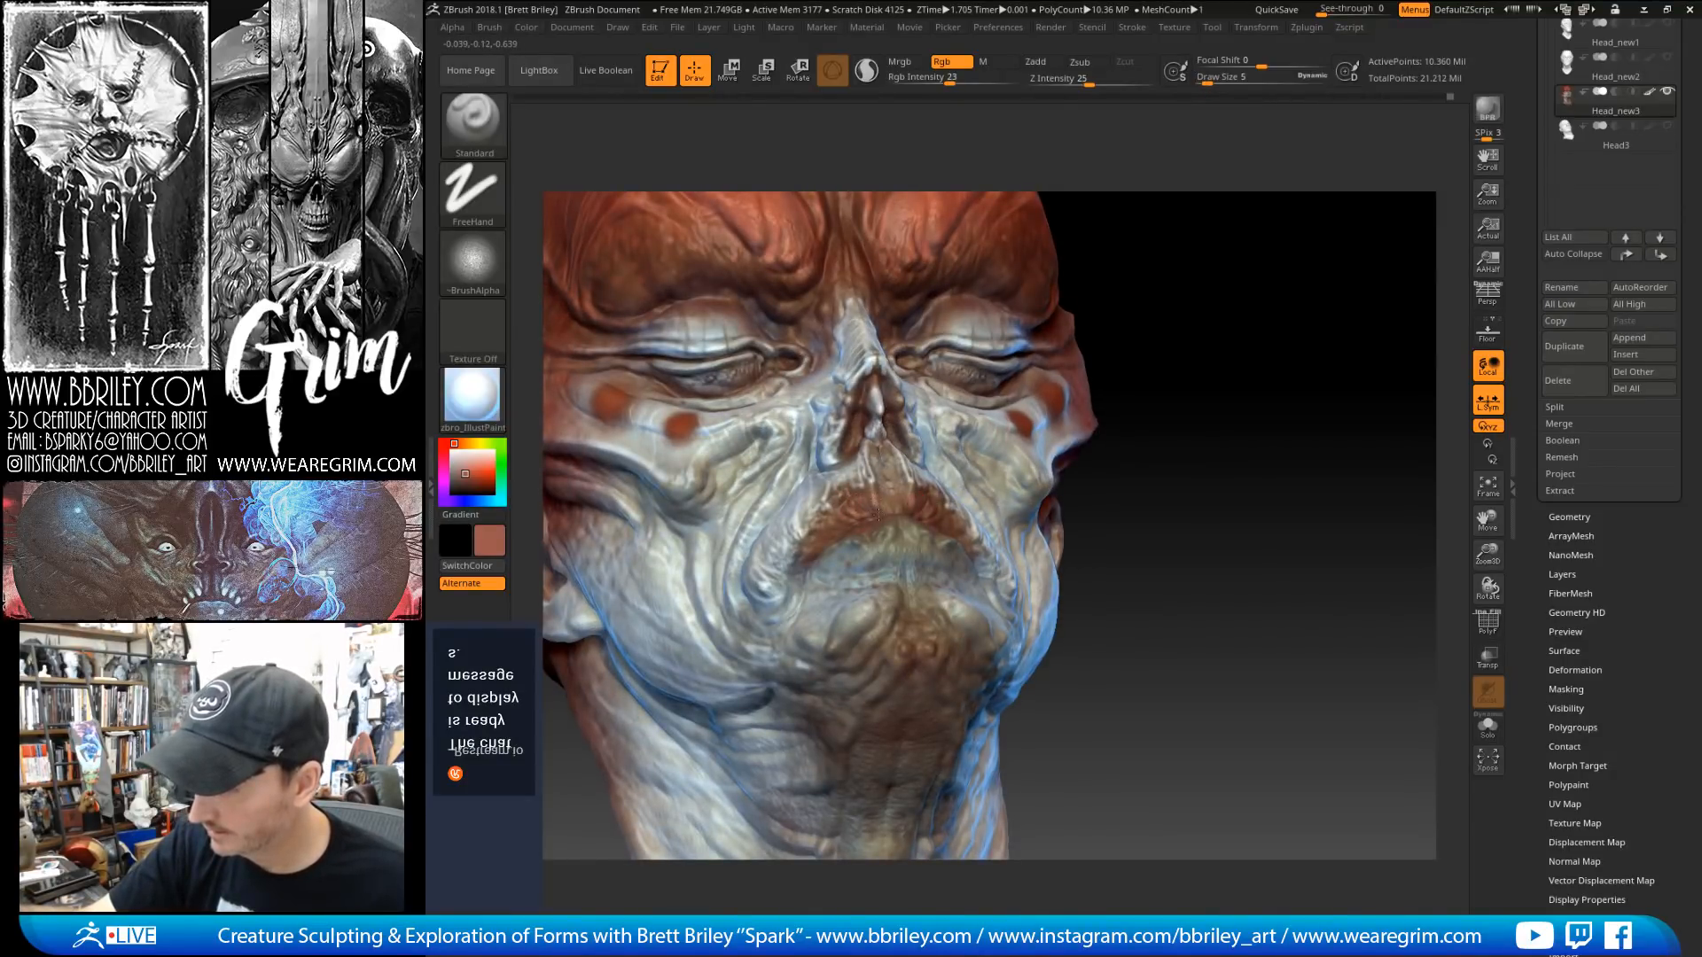
Step: Paint thin reddish pink strokes along the upper lip wrinkles and tint the skin just above the lip with draw size 9
{"action": "left_click_drag", "start_coordinate": [1124, 379], "coordinate": [1192, 356]}
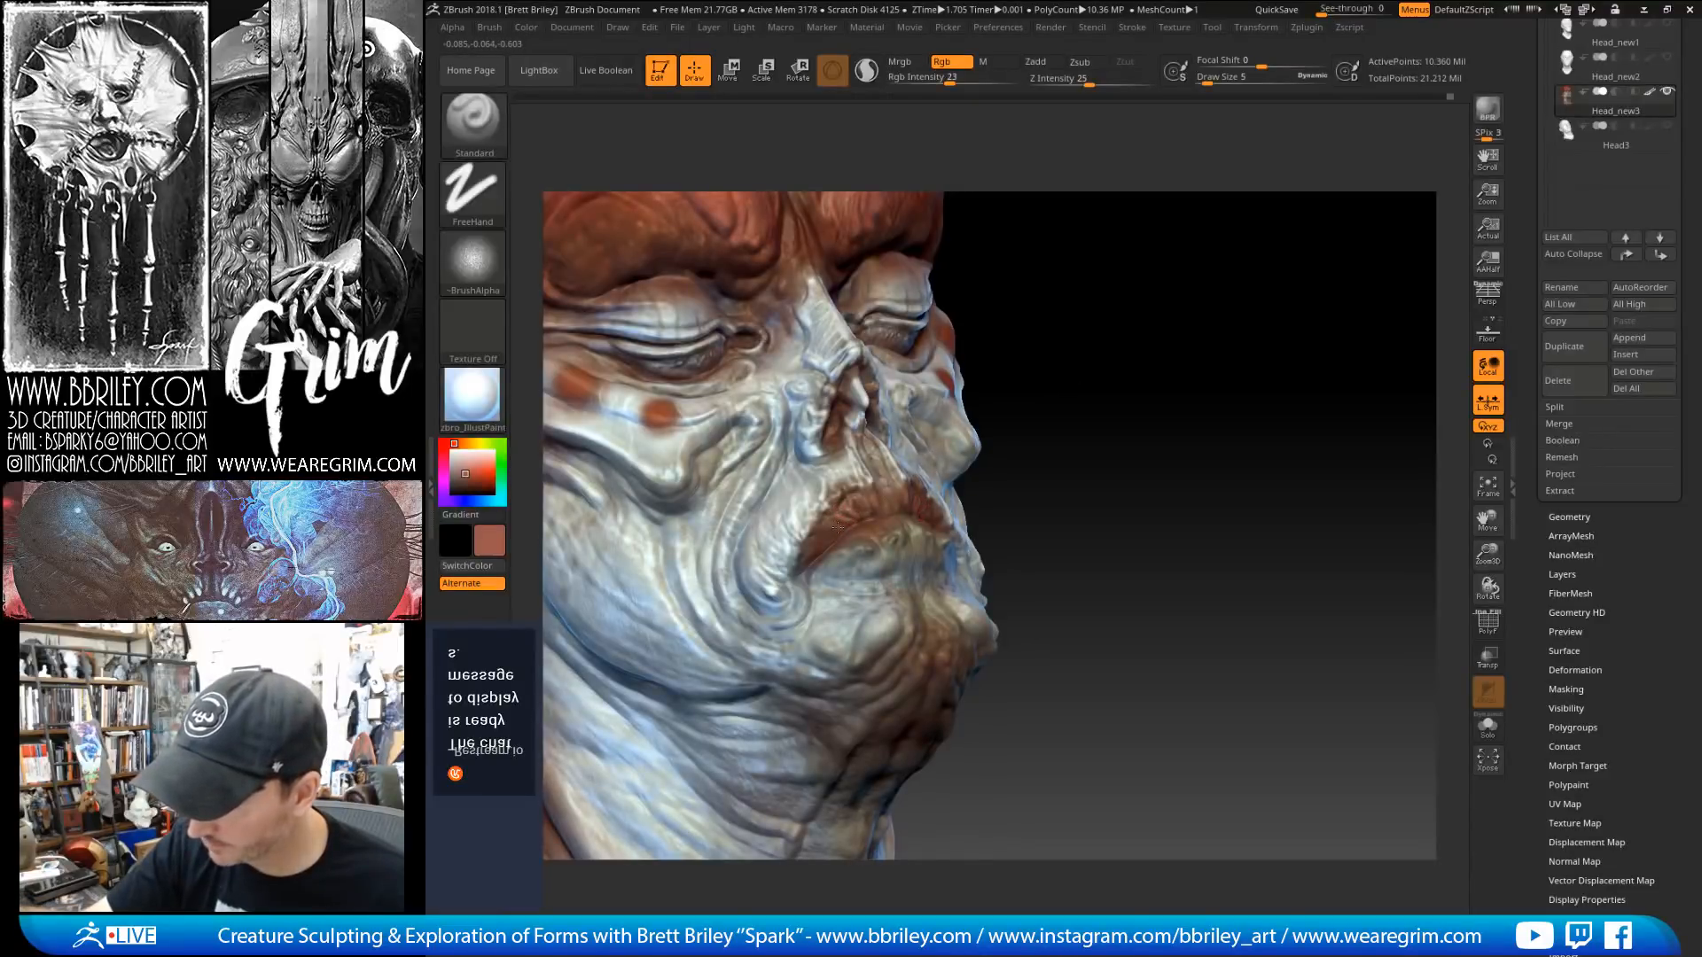
{"action": "left_click_drag", "start_coordinate": [1146, 437], "coordinate": [1167, 493]}
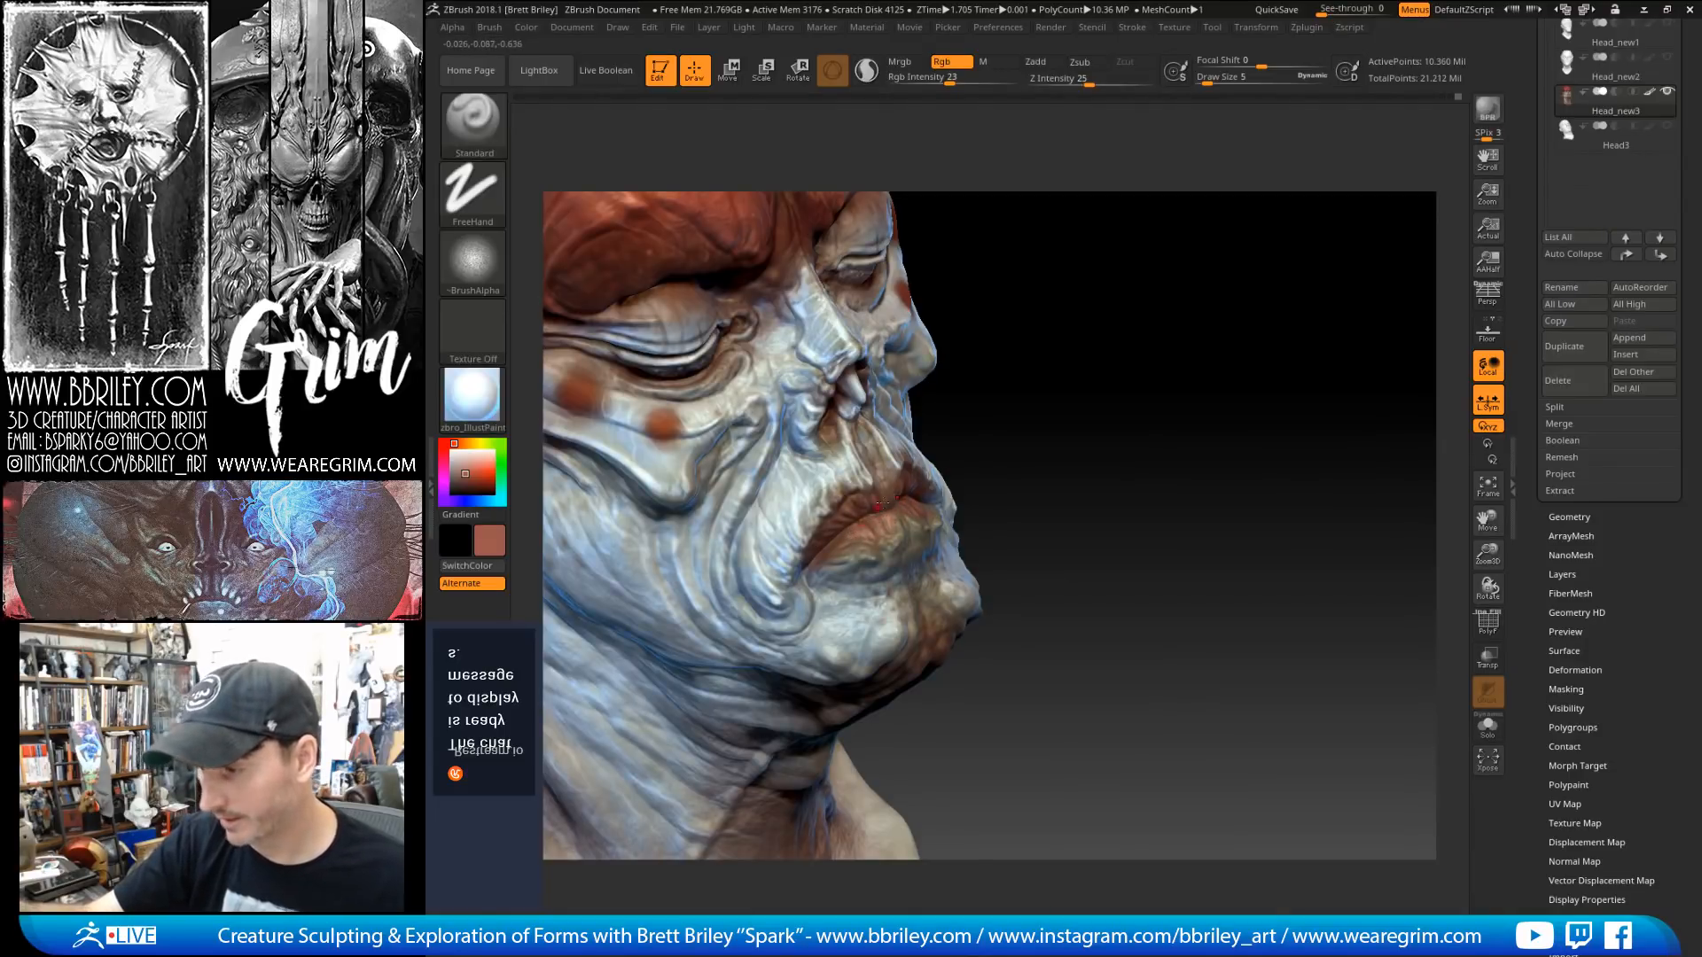
{"action": "right_click_drag", "start_coordinate": [880, 503], "coordinate": [934, 499]}
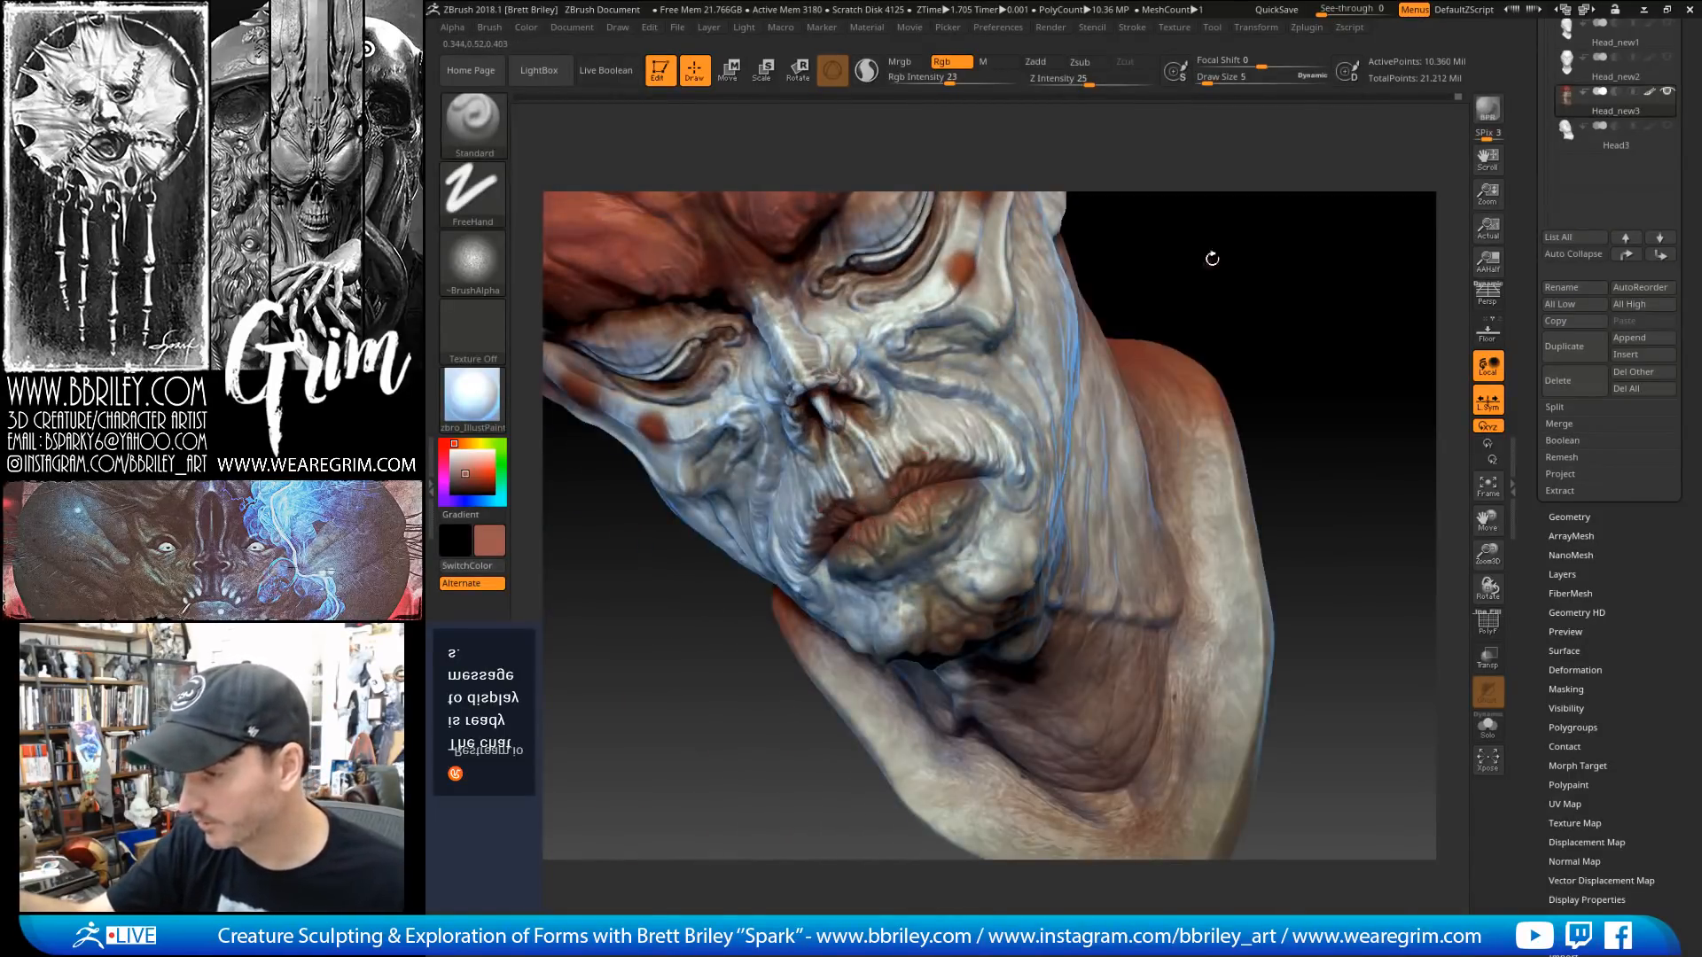
{"action": "left_click_drag", "start_coordinate": [1212, 259], "coordinate": [886, 488]}
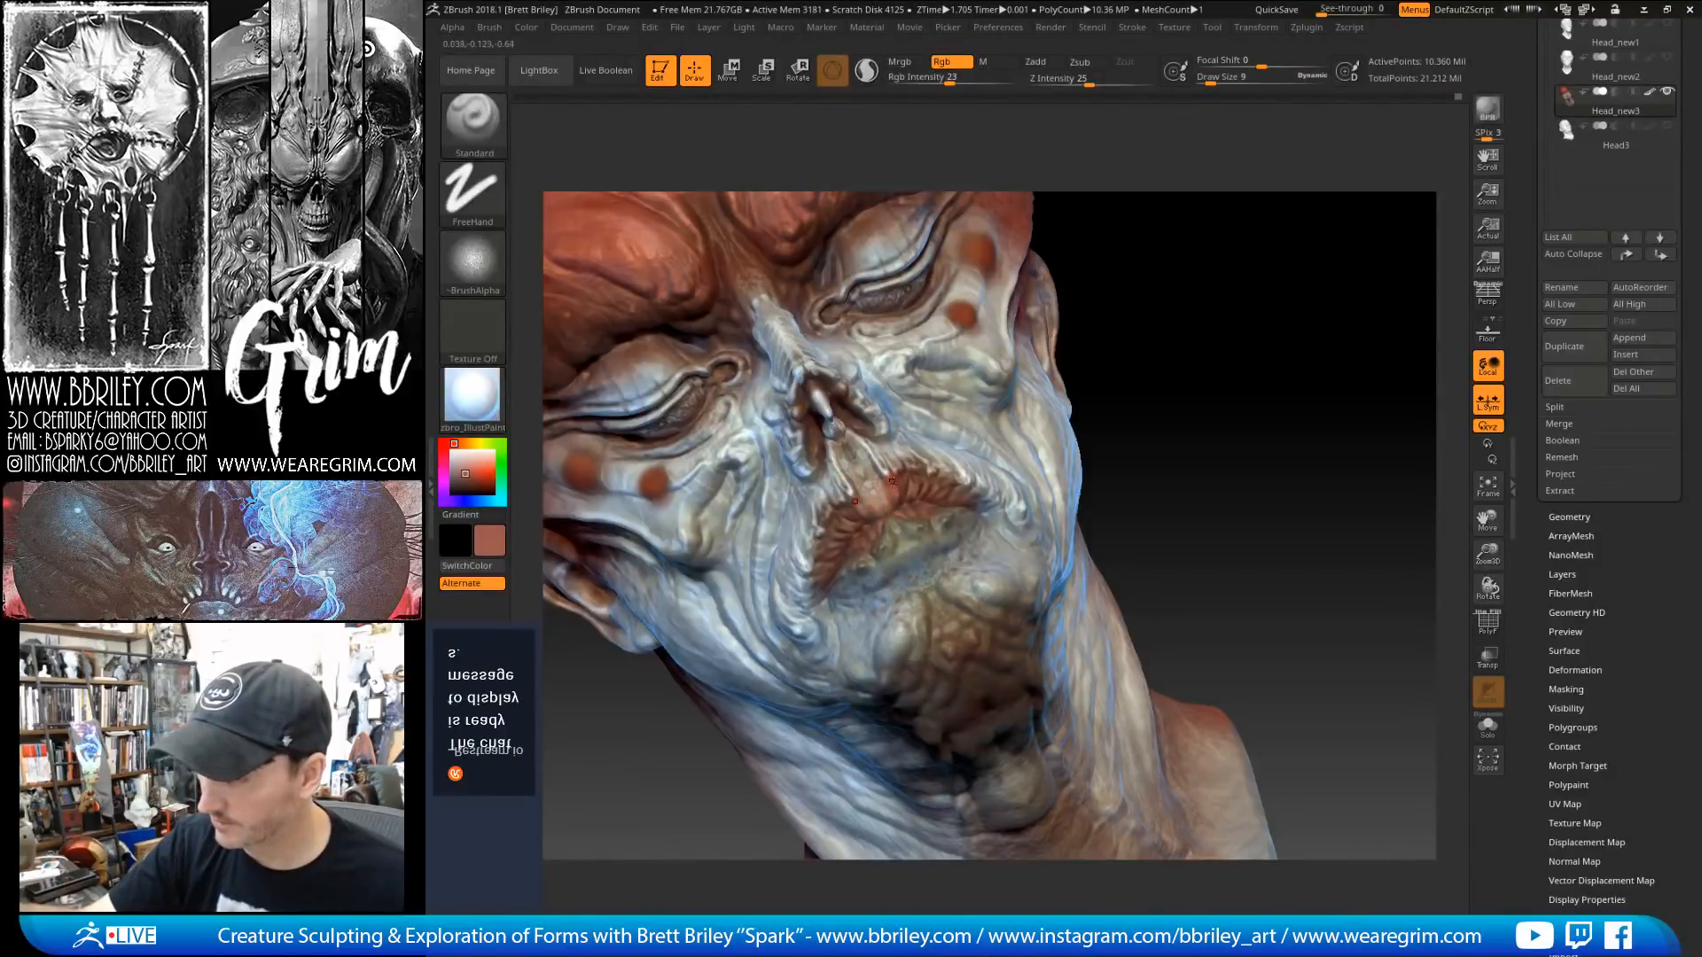
Step: Refine the upper lip wrinkles with reddish brown tones sampled from the model, reducing the draw size to 4
{"action": "key", "text": "c"}
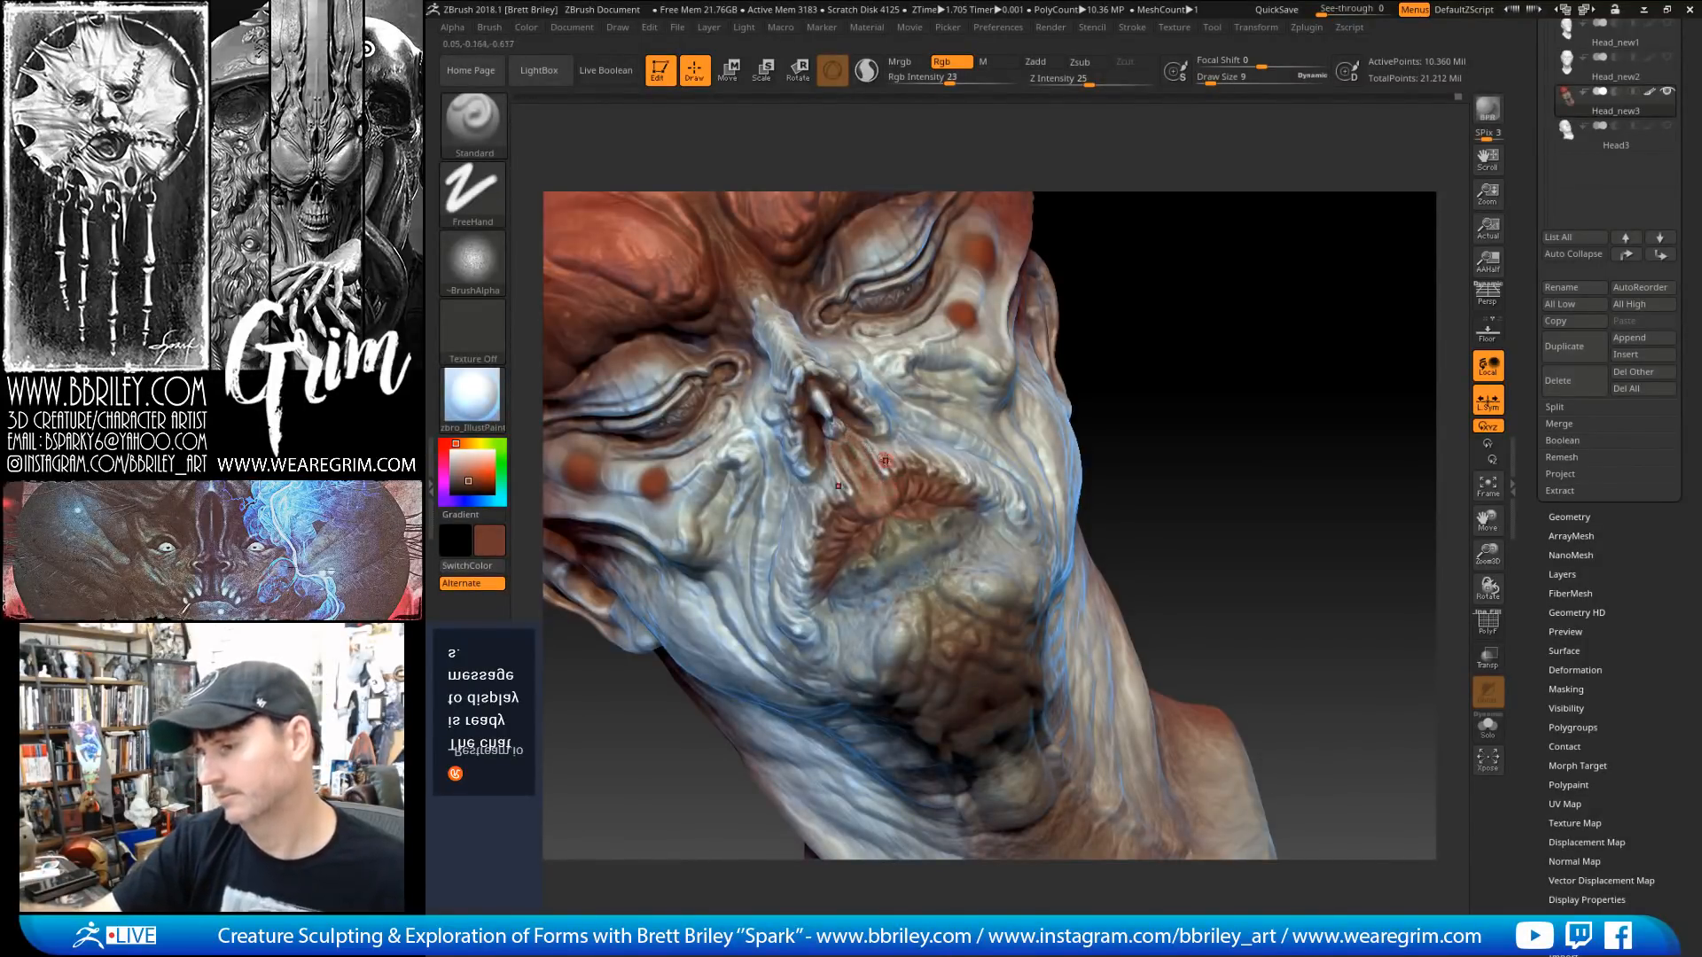
{"action": "left_click_drag", "start_coordinate": [1138, 279], "coordinate": [1240, 279]}
{"action": "key", "text": "s"}
{"action": "left_click", "coordinate": [878, 511]}
{"action": "key", "text": "c"}
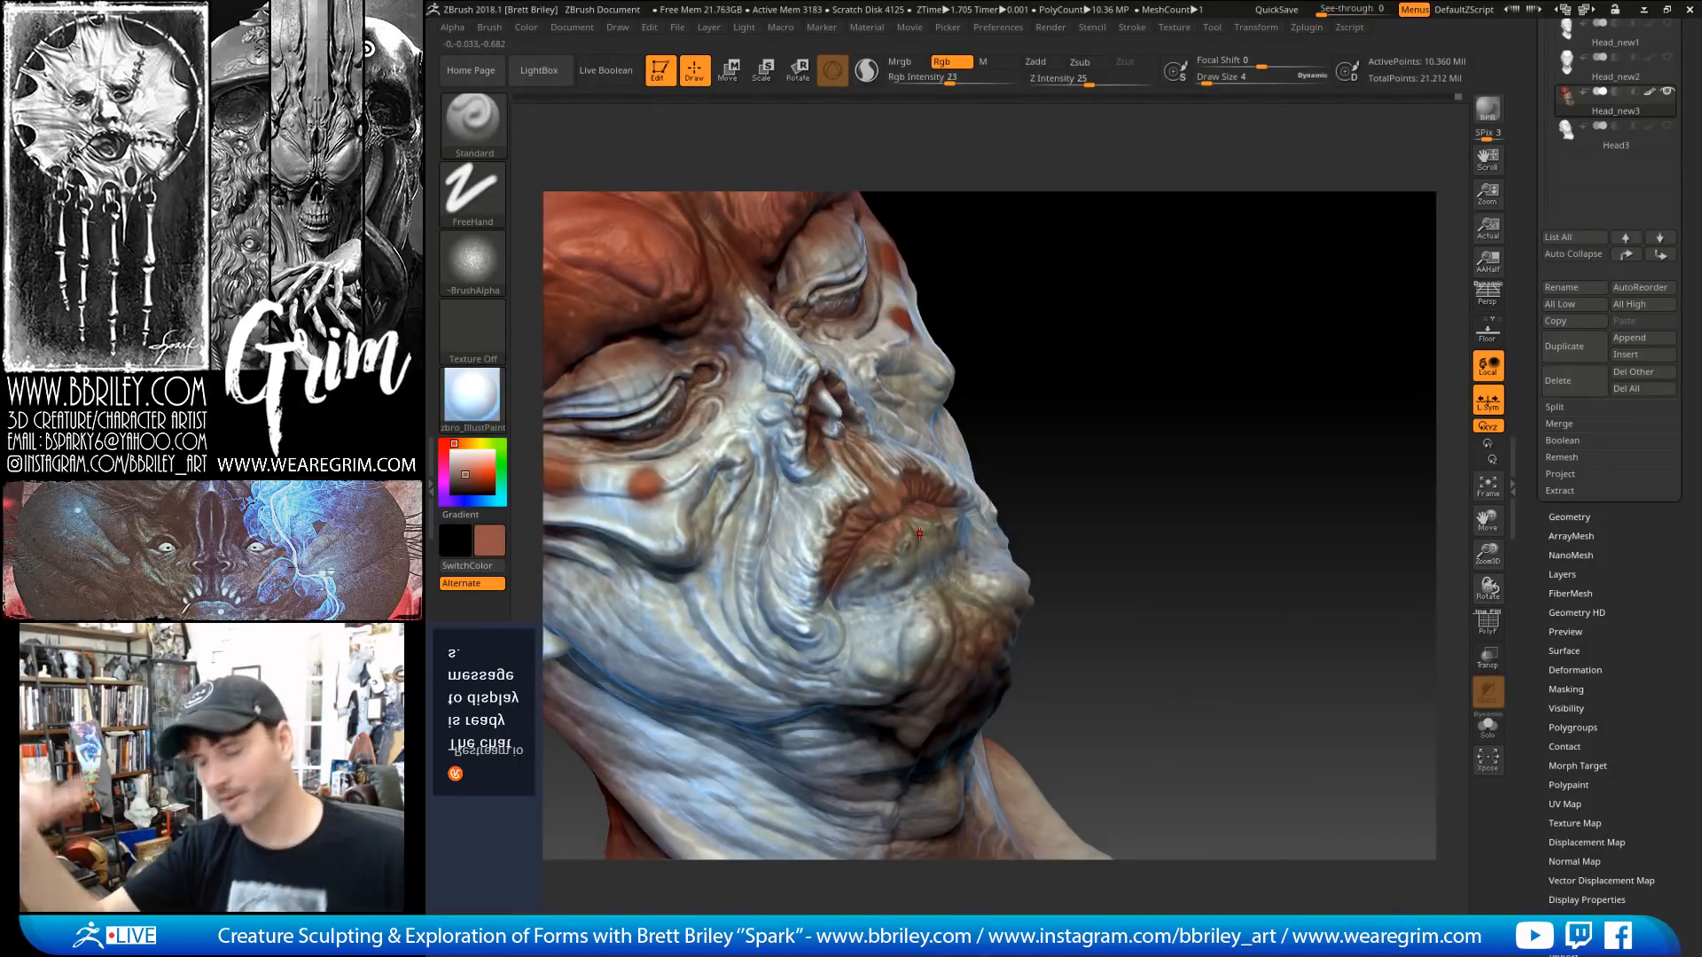
{"action": "left_click_drag", "start_coordinate": [1080, 341], "coordinate": [983, 387]}
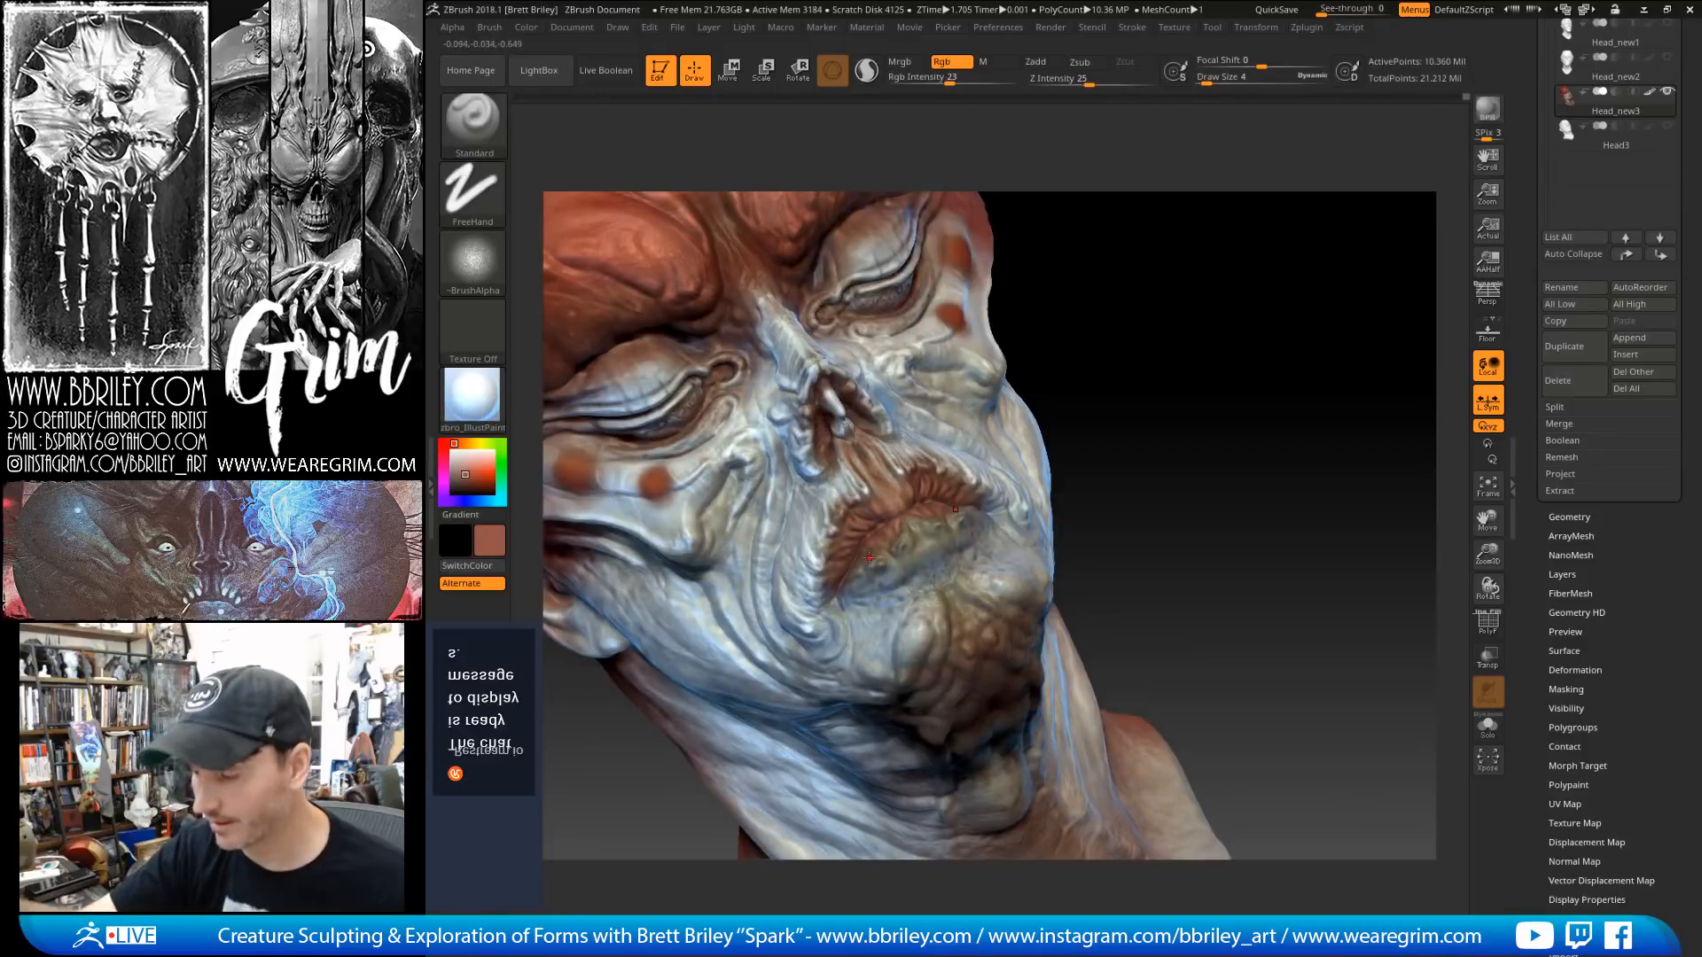
{"action": "left_click_drag", "start_coordinate": [1115, 327], "coordinate": [1039, 374]}
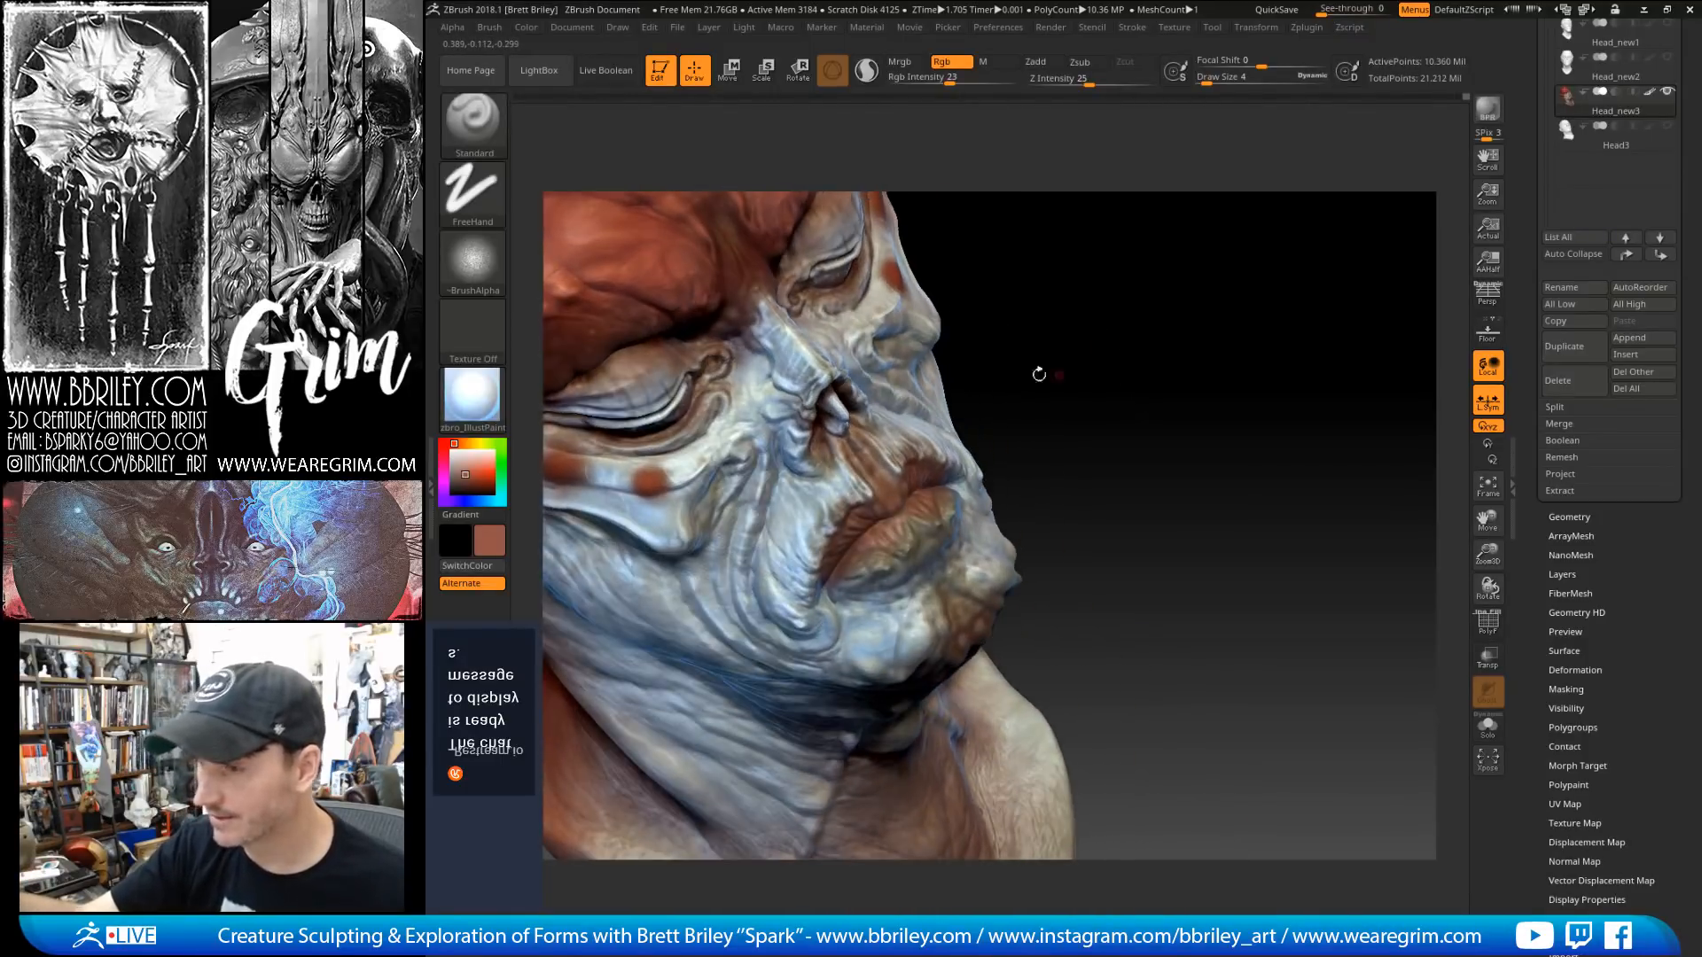
Step: Pick a pale pink and paint fine highlights on the upper lip with draw sizes 2 and 4
{"action": "left_click", "coordinate": [465, 462]}
{"action": "key", "text": "bracketleft"}
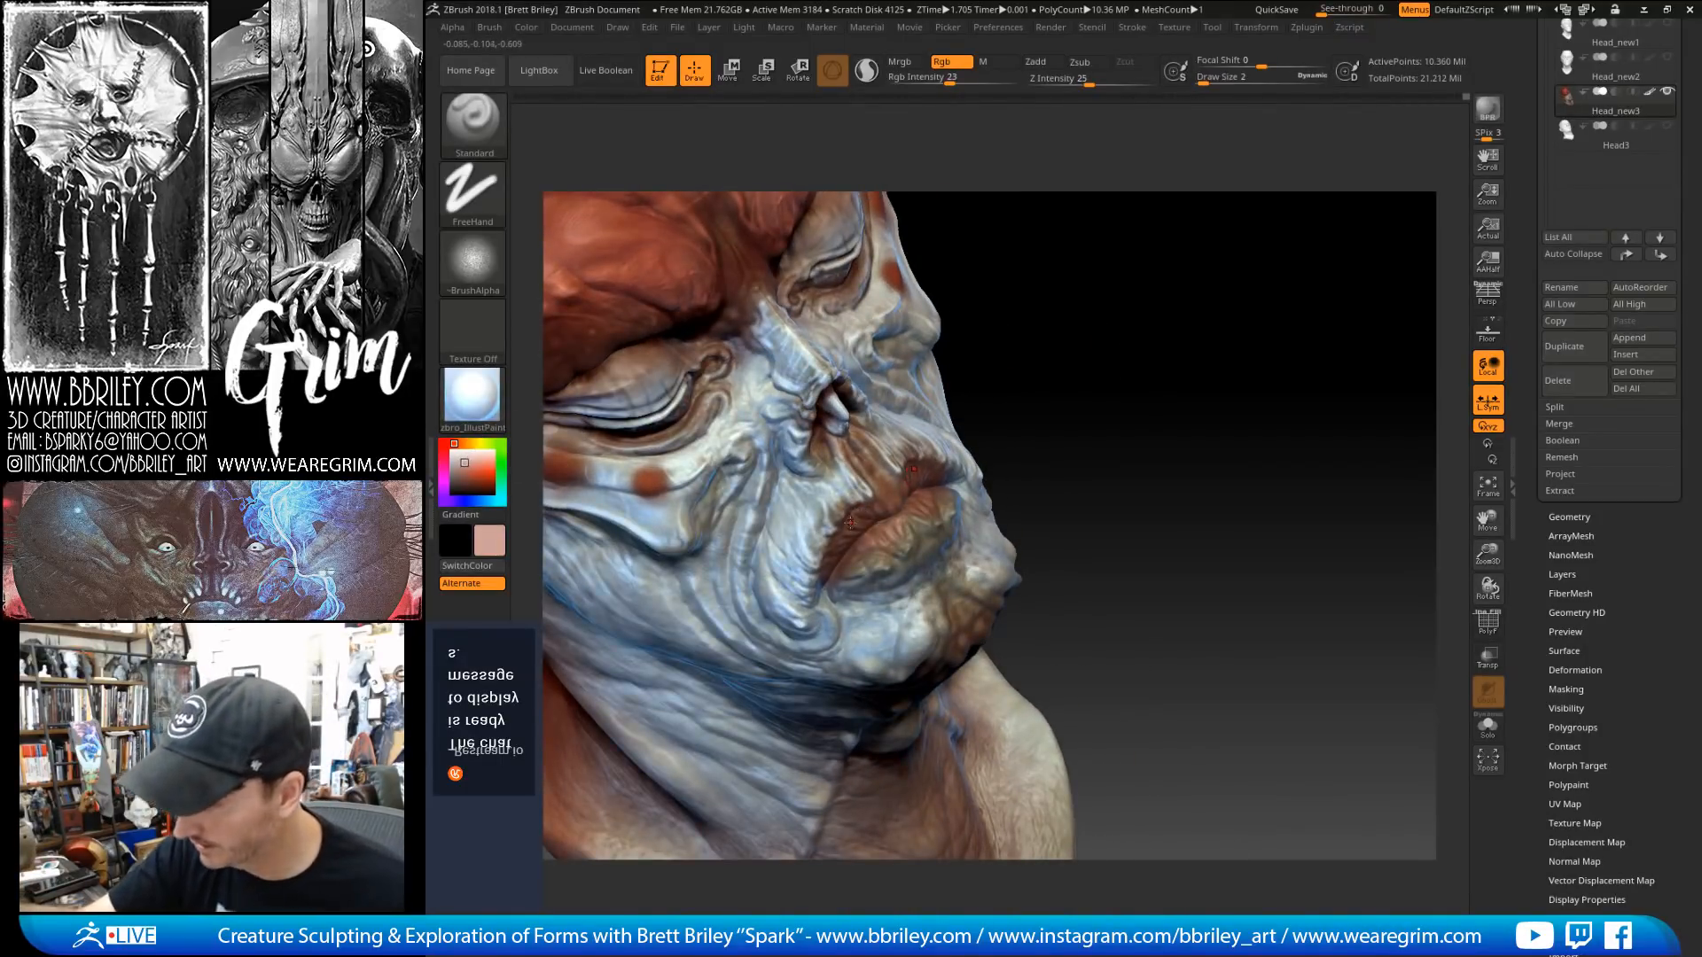
{"action": "left_click_drag", "start_coordinate": [1061, 383], "coordinate": [1017, 372]}
{"action": "key", "text": "bracketright"}
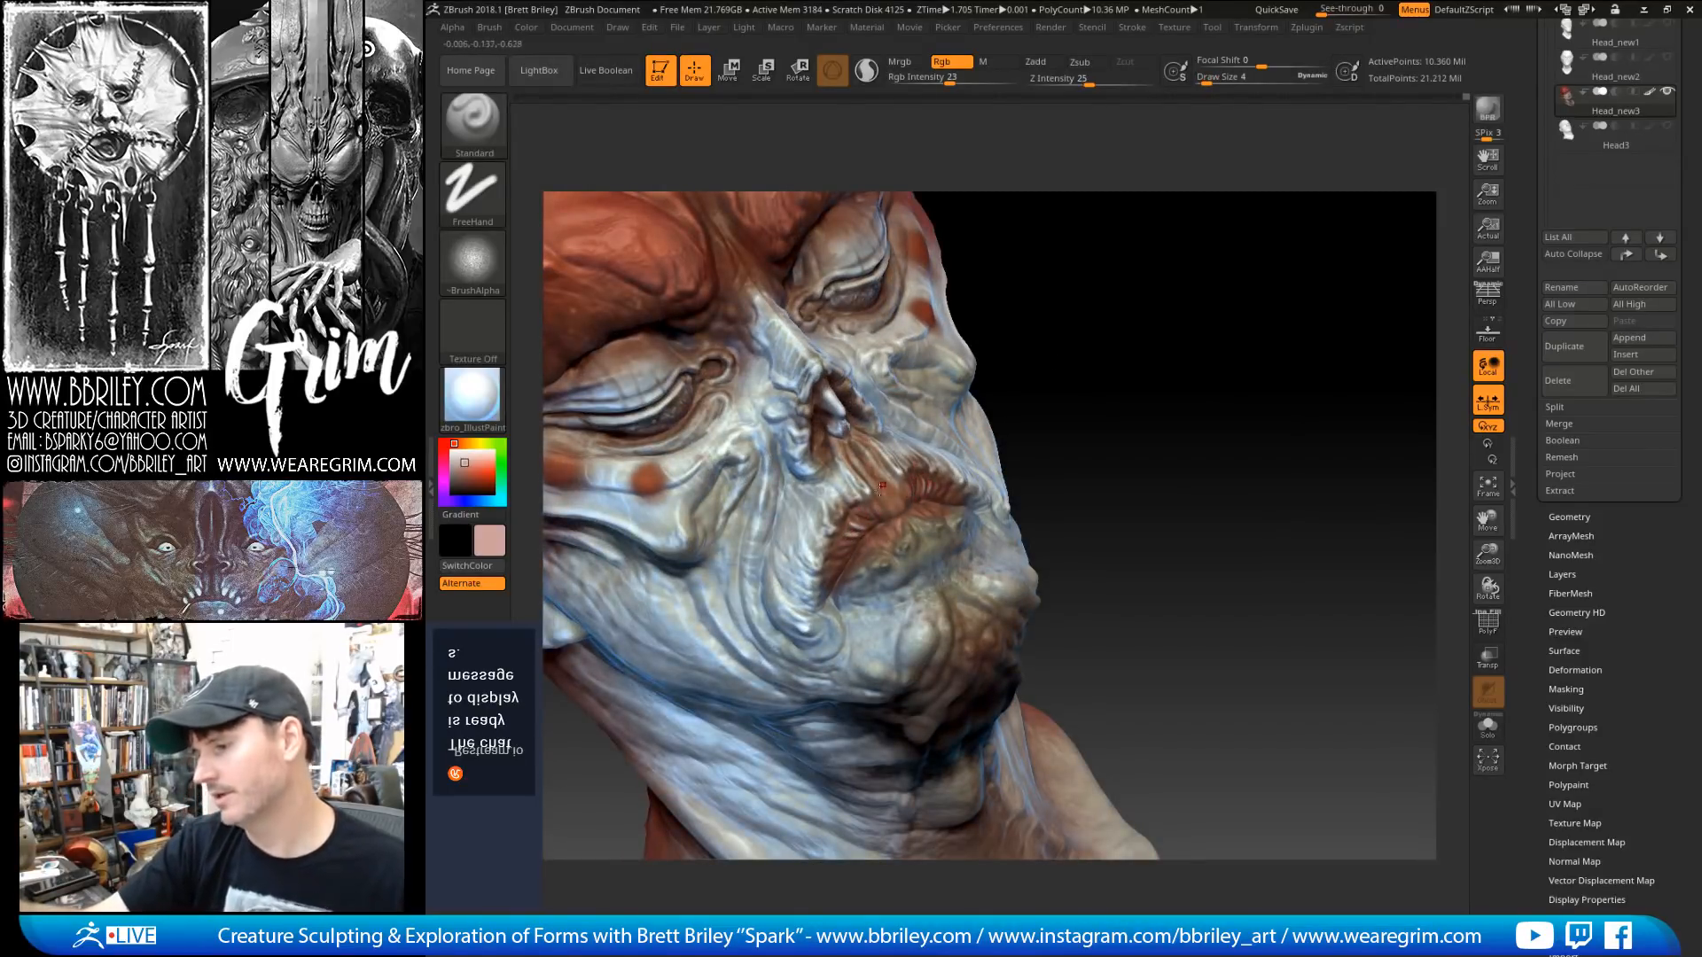
Step: Change the paint colour to salmon pink and paint thin highlights on the ridges above the upper lip with draw size 2
{"action": "key", "text": "ctrl"}
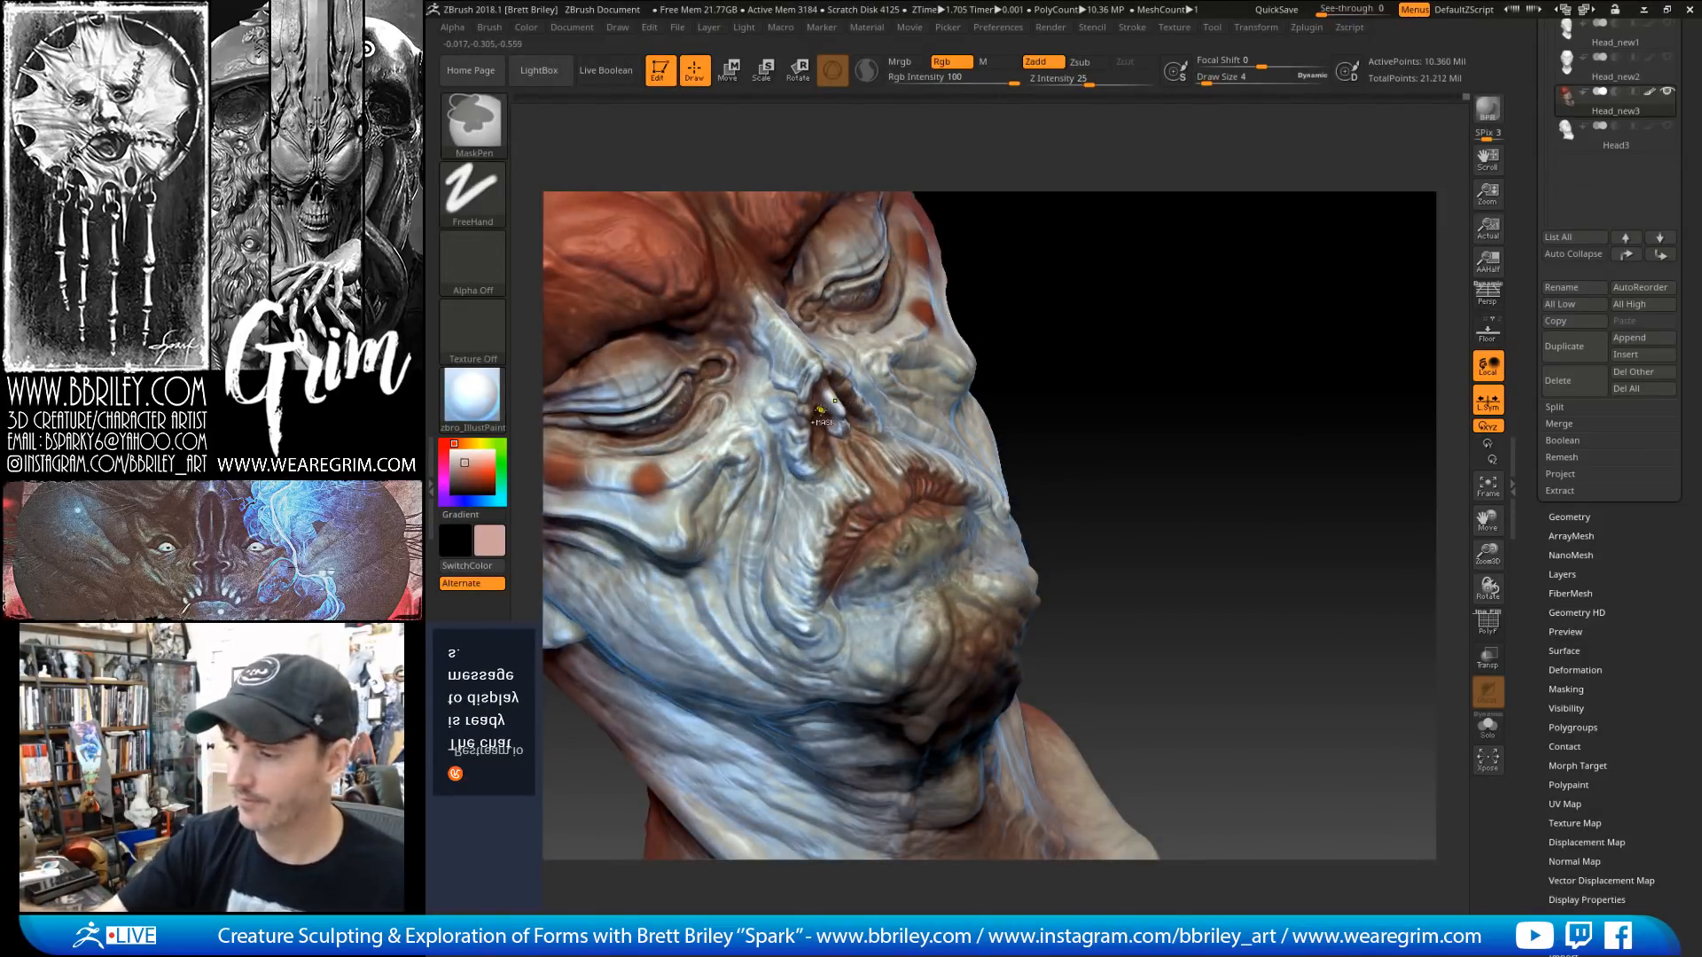
{"action": "key", "text": "ctrl"}
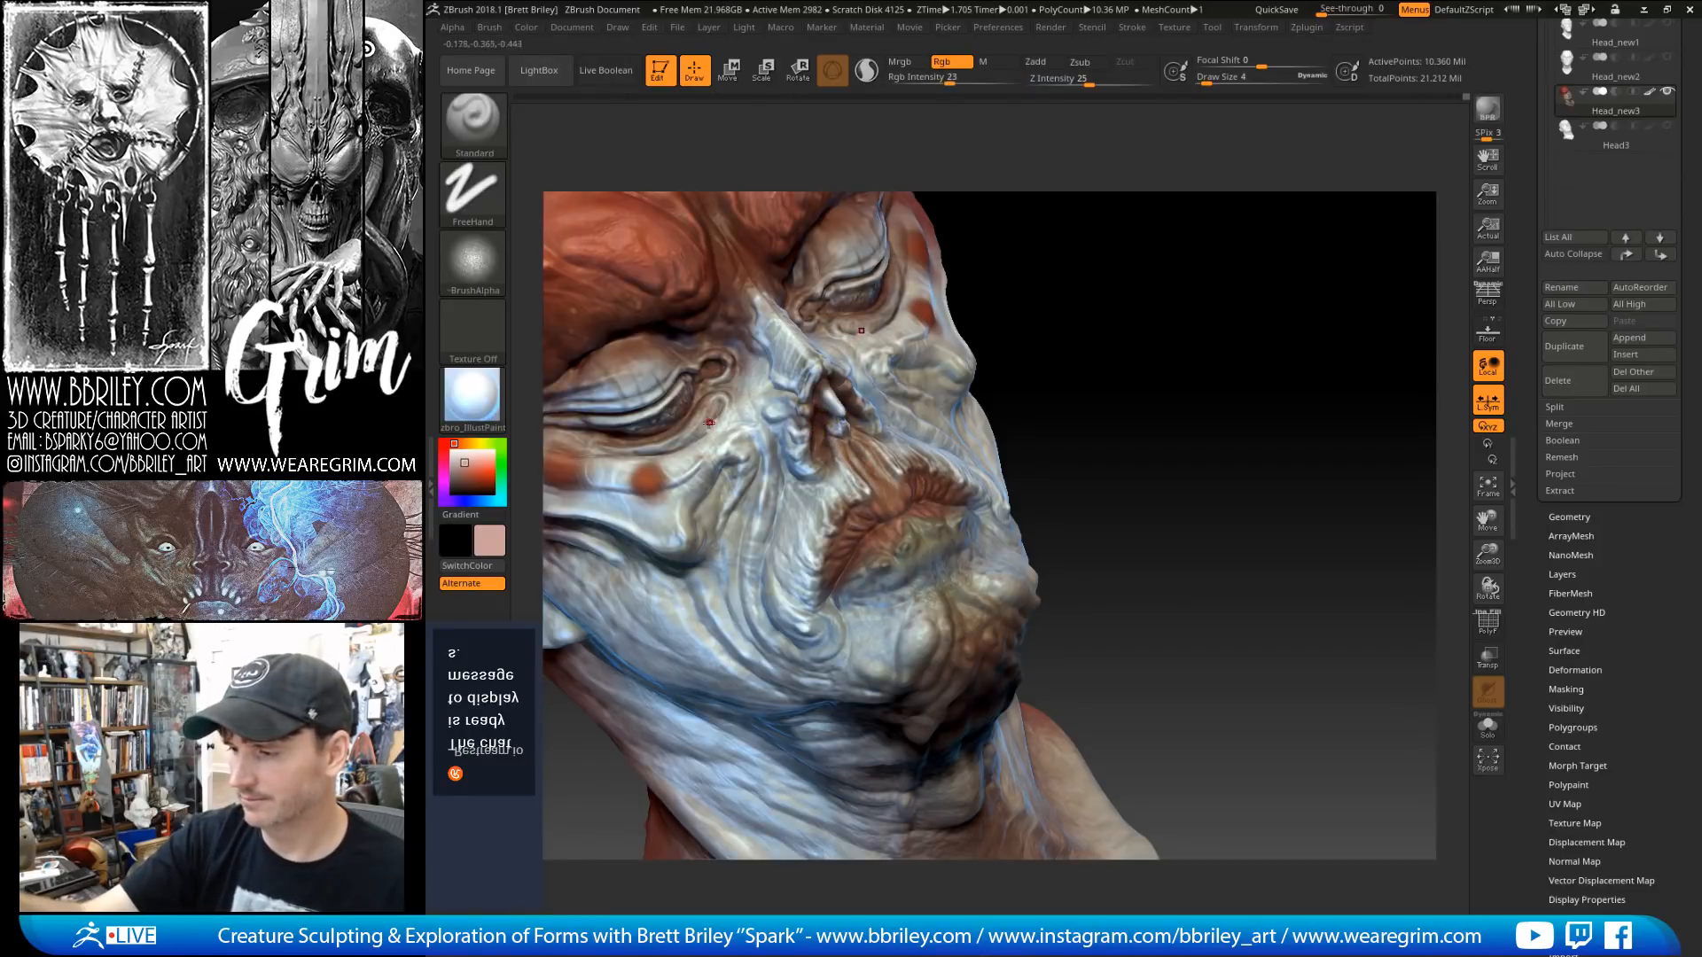
{"action": "left_click", "coordinate": [472, 463]}
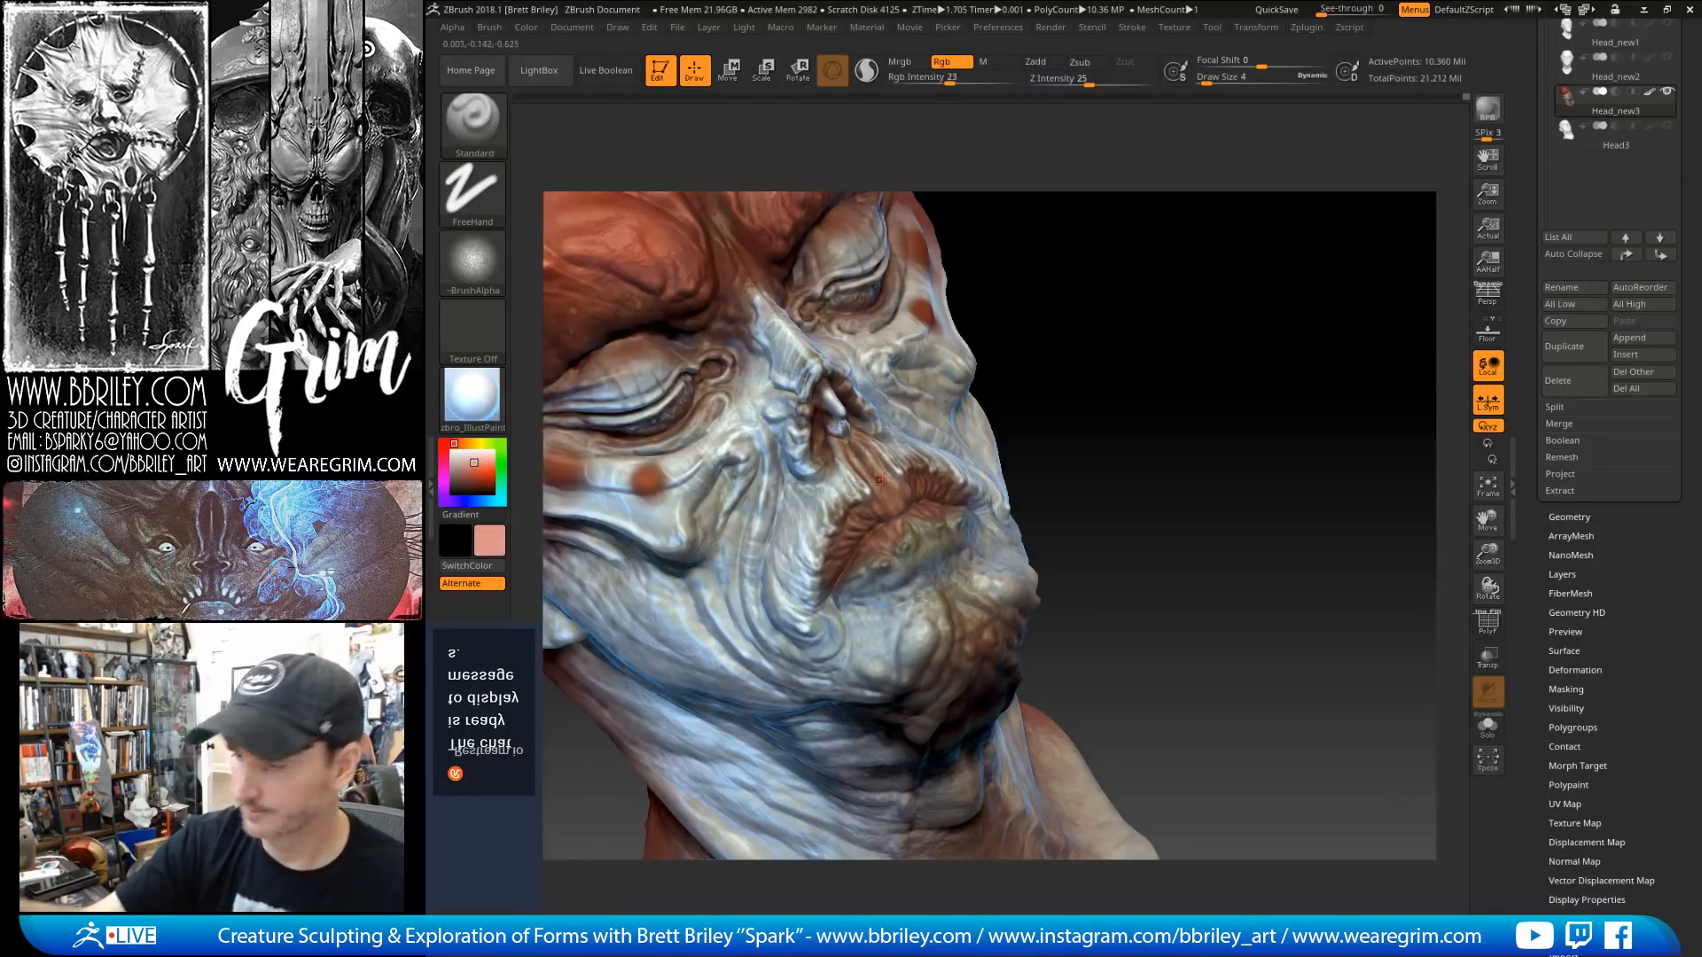
{"action": "key", "text": "bracketleft"}
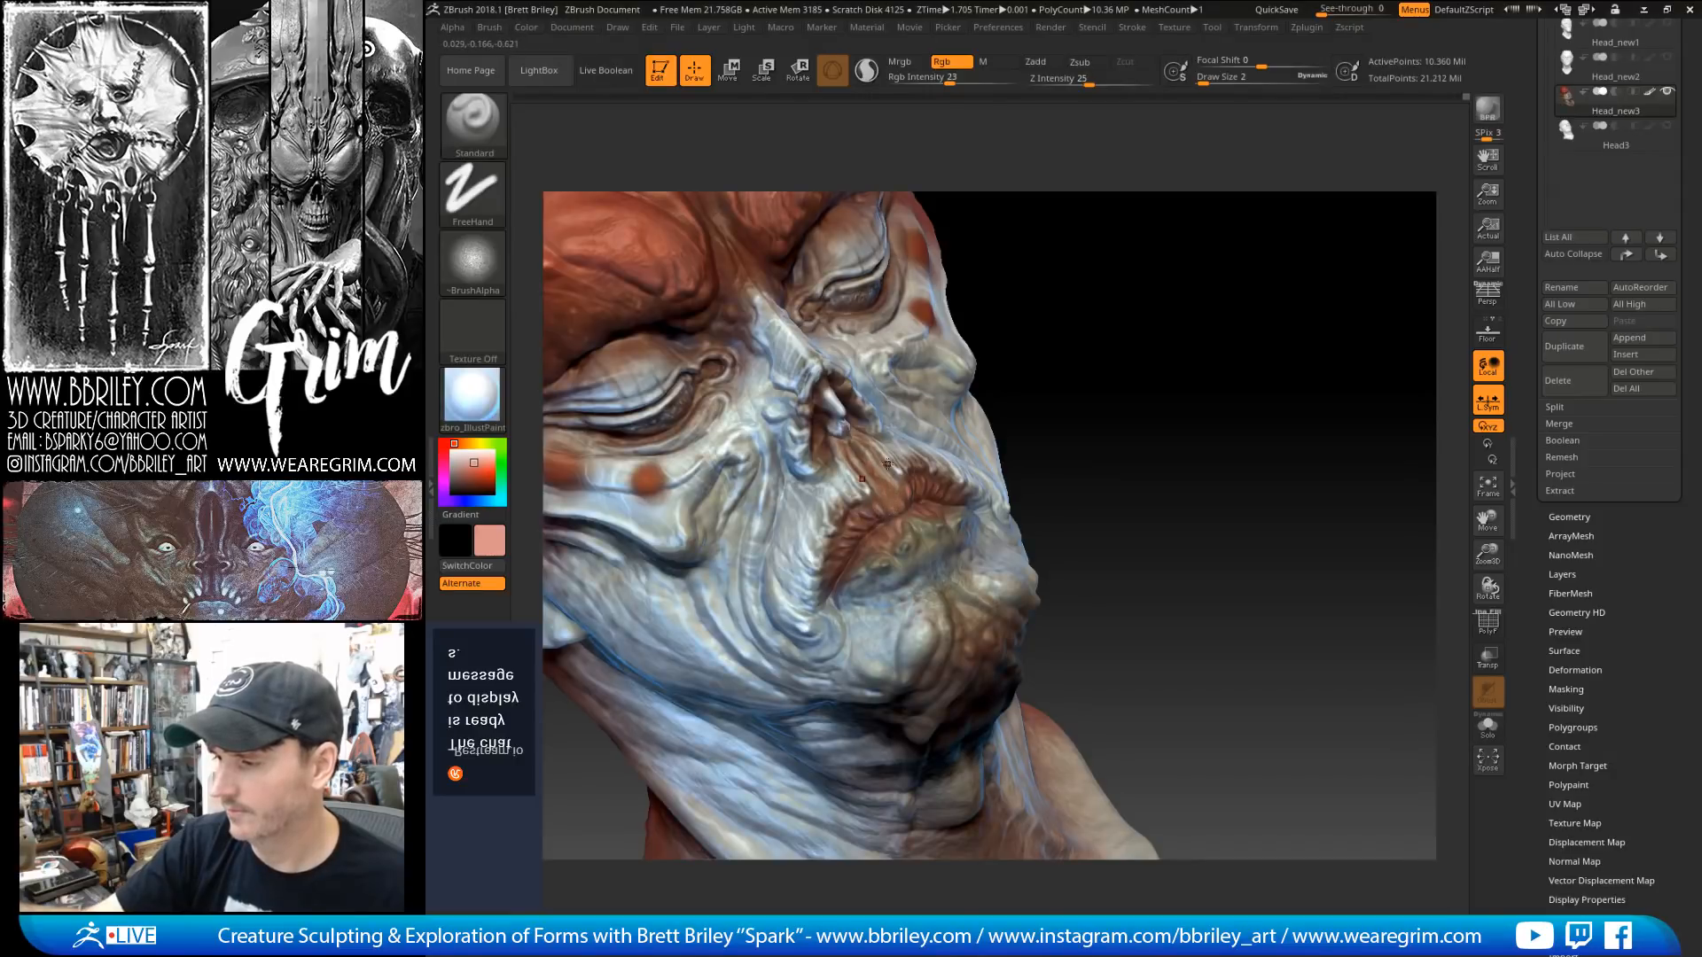
Step: Paint more salmon pink highlights along the lip wrinkles with draw size 4, checking the mouth from the side and front
{"action": "left_click_drag", "start_coordinate": [1098, 334], "coordinate": [1032, 421]}
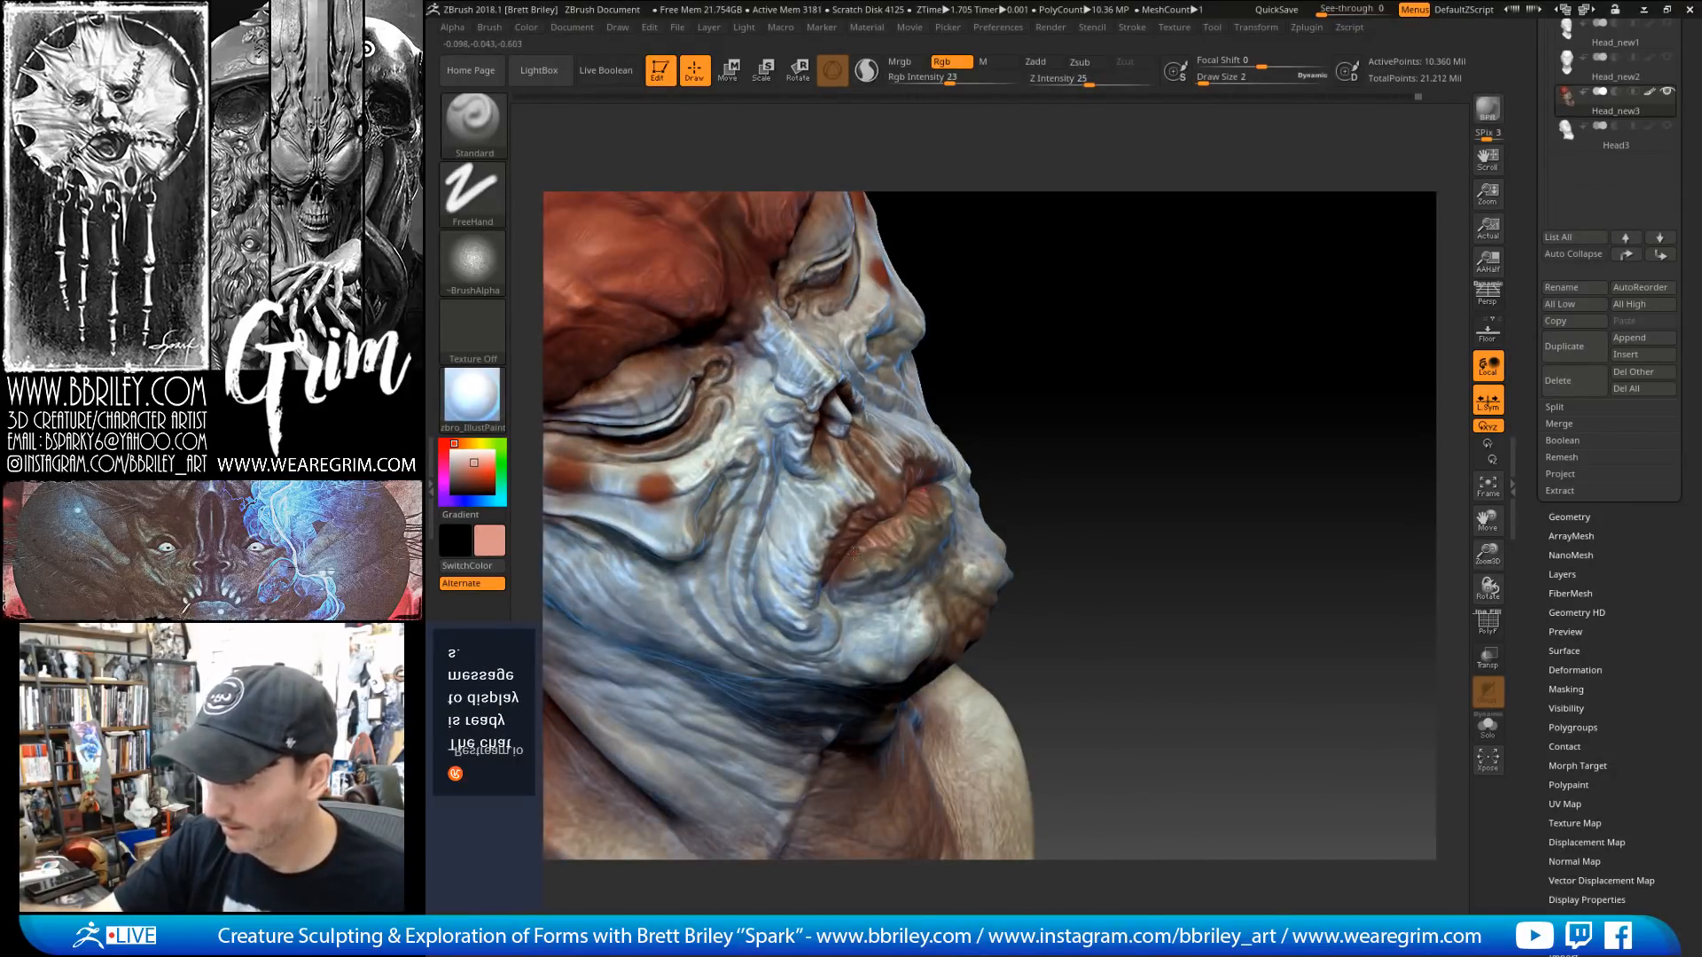
{"action": "left_click_drag", "start_coordinate": [849, 567], "coordinate": [884, 534]}
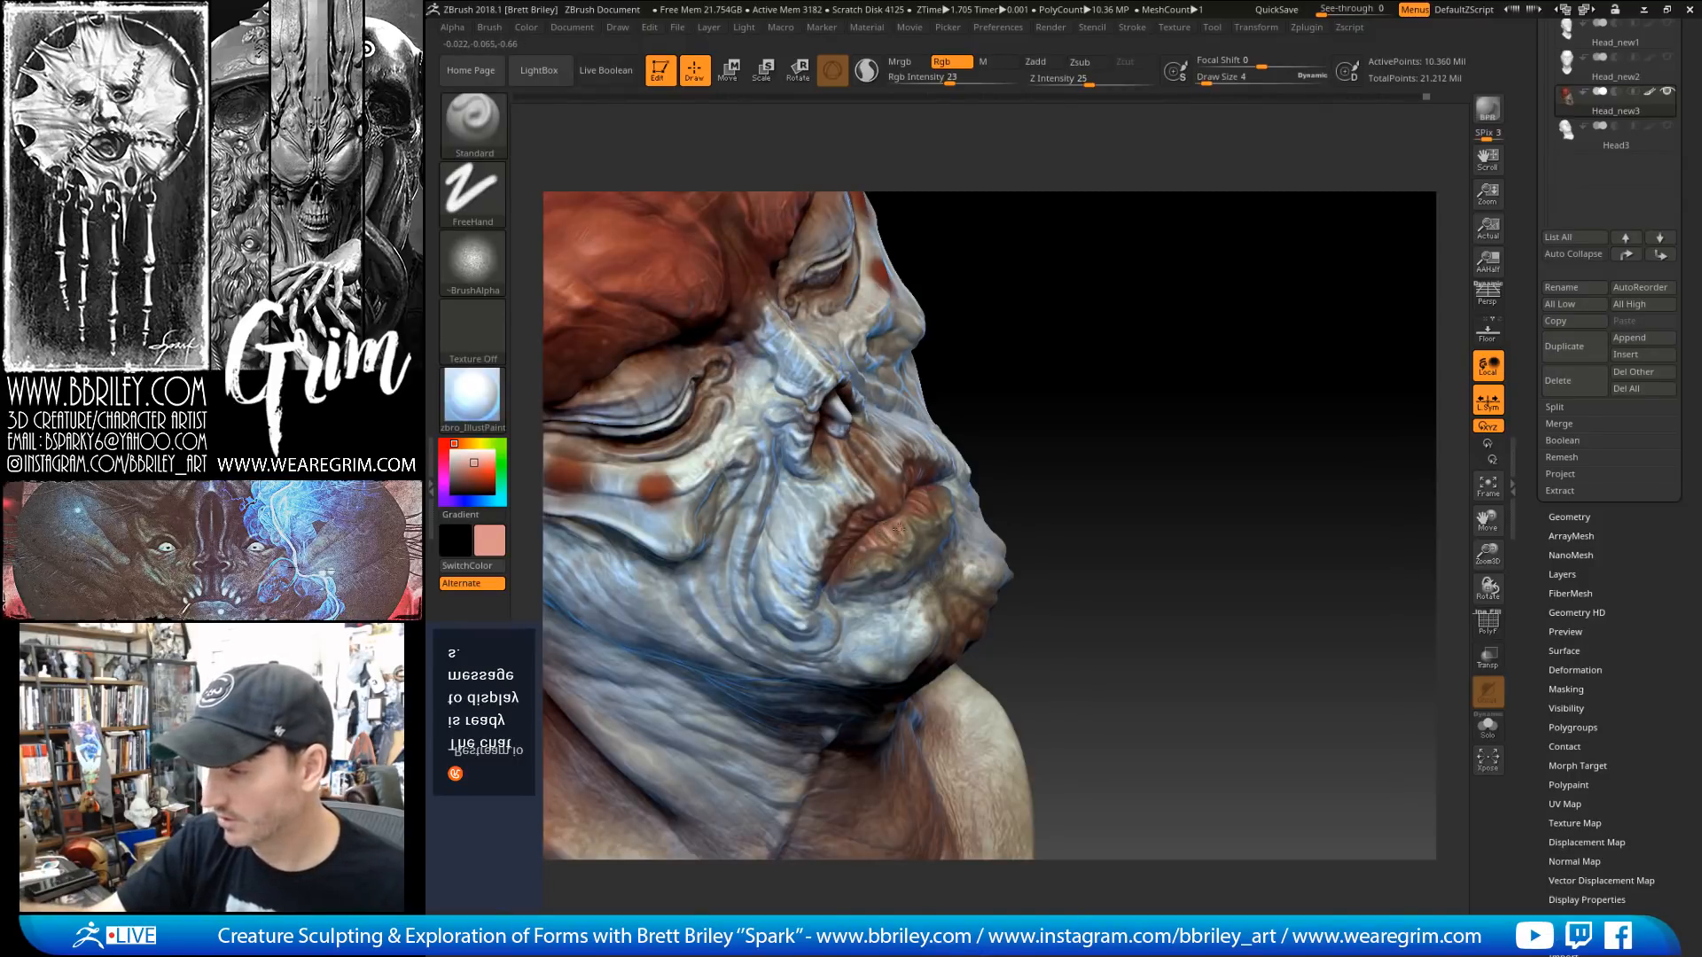
{"action": "left_click_drag", "start_coordinate": [1055, 301], "coordinate": [984, 204]}
{"action": "left_click_drag", "start_coordinate": [996, 349], "coordinate": [990, 301]}
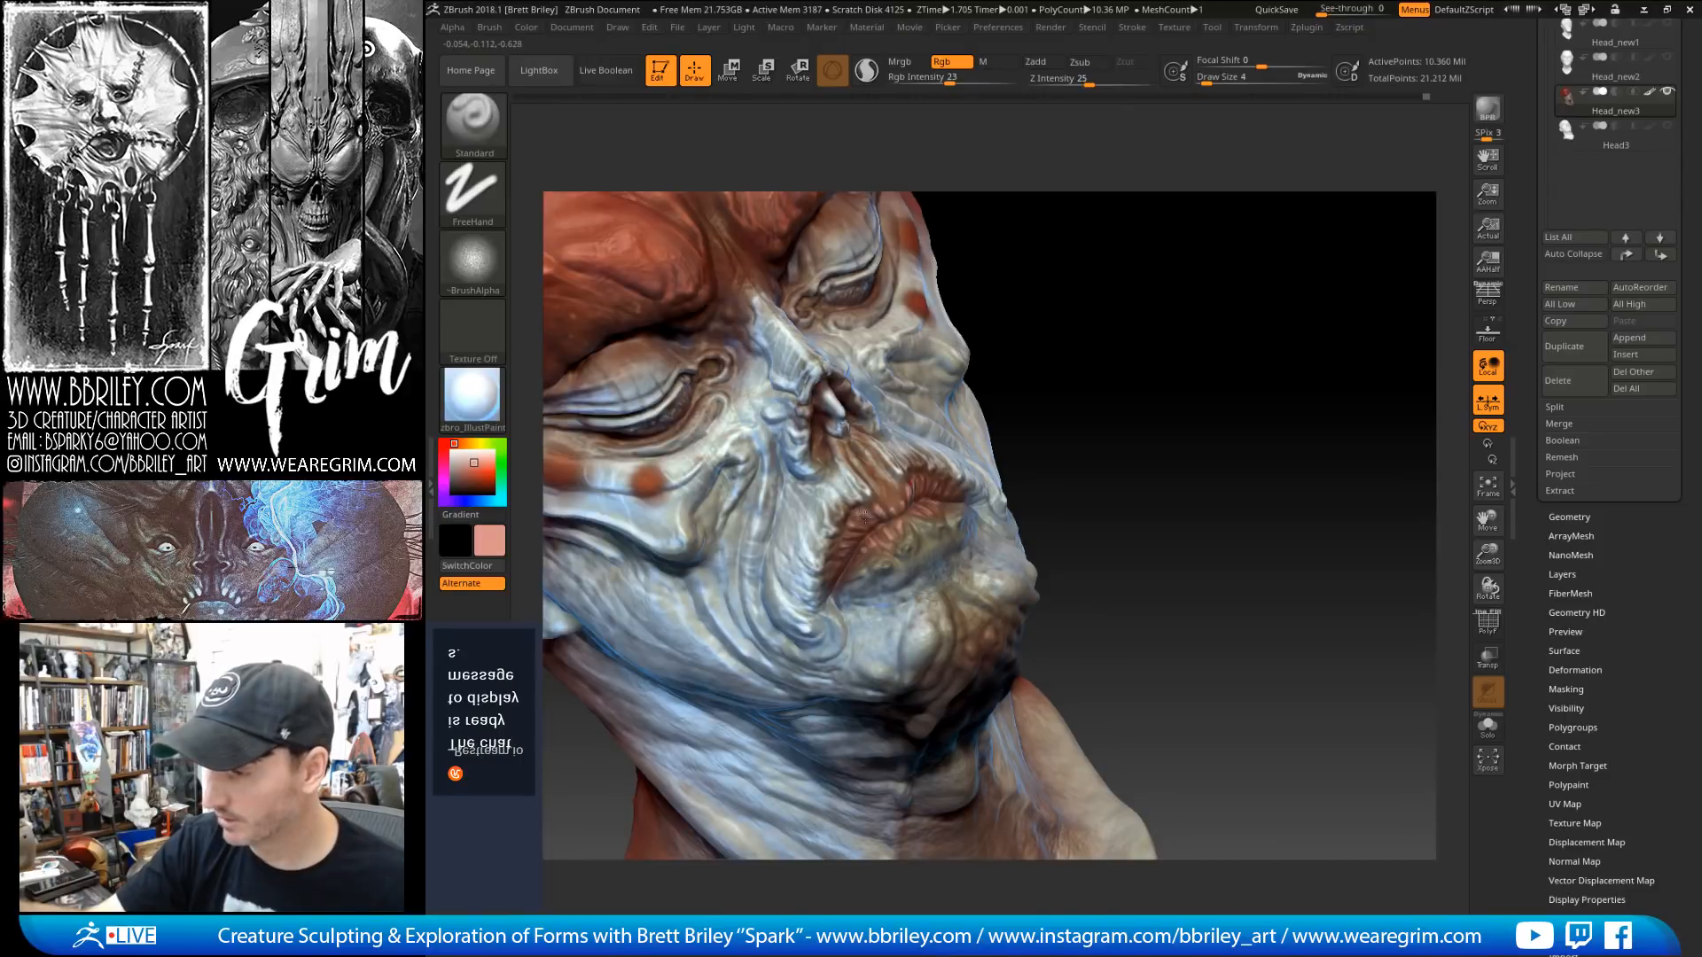
{"action": "left_click_drag", "start_coordinate": [1093, 344], "coordinate": [1054, 310], "text": "alt"}
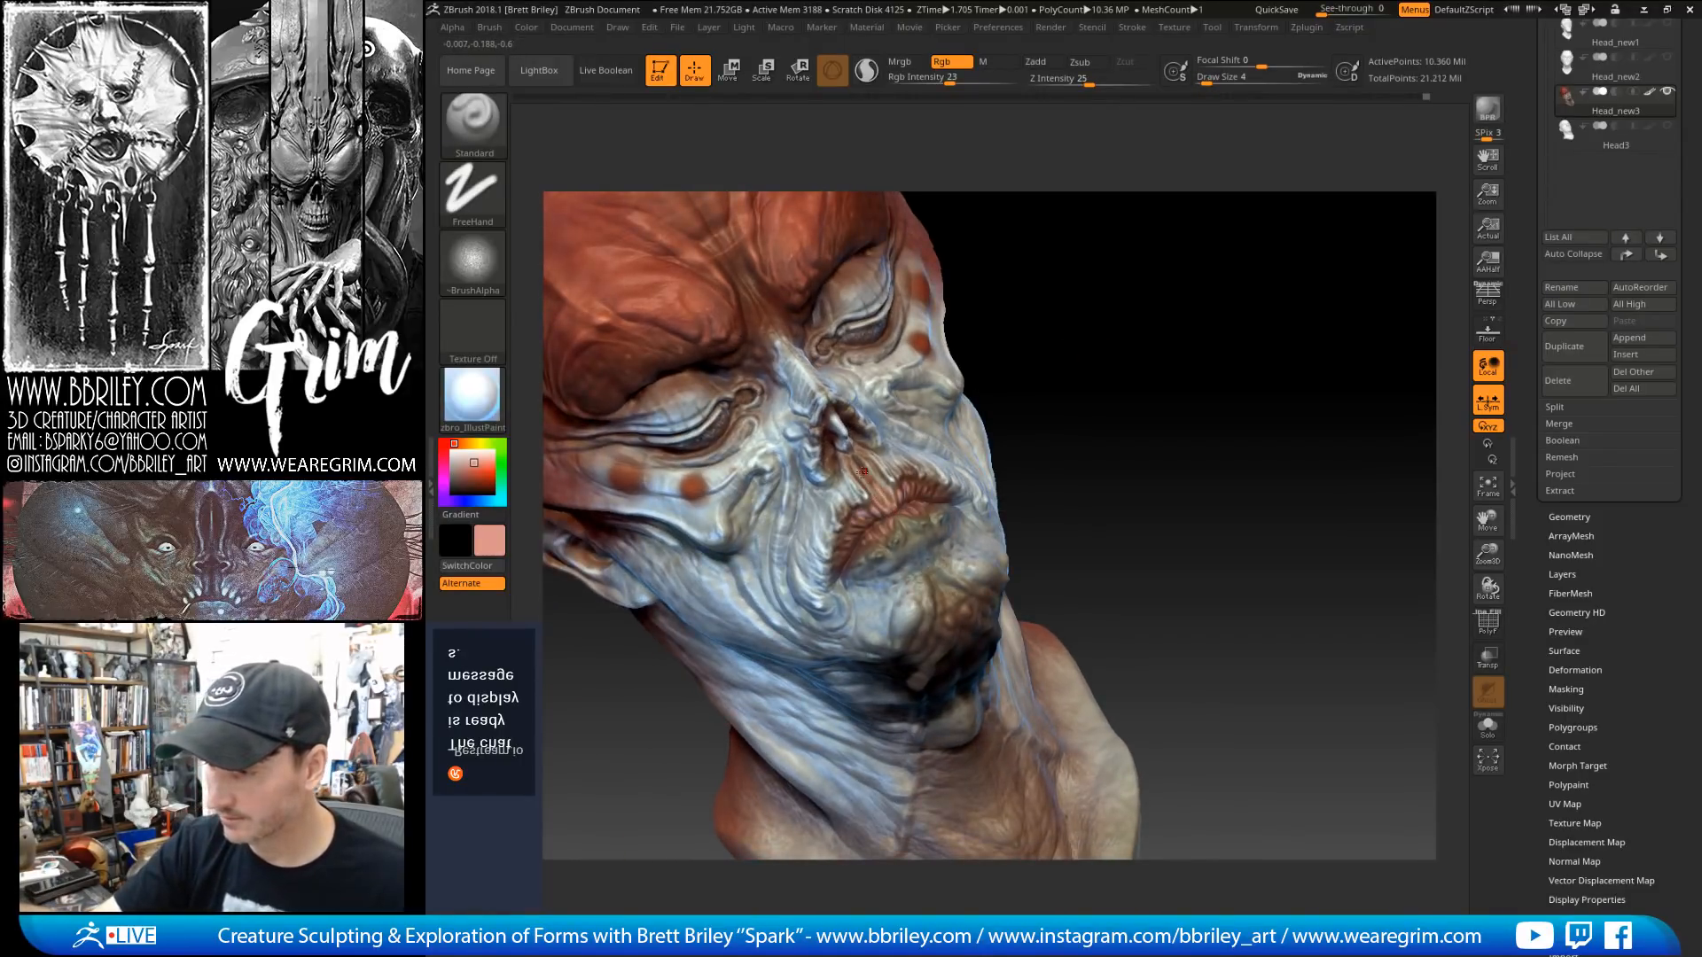
{"action": "left_click_drag", "start_coordinate": [1095, 283], "coordinate": [1196, 325], "text": "shift"}
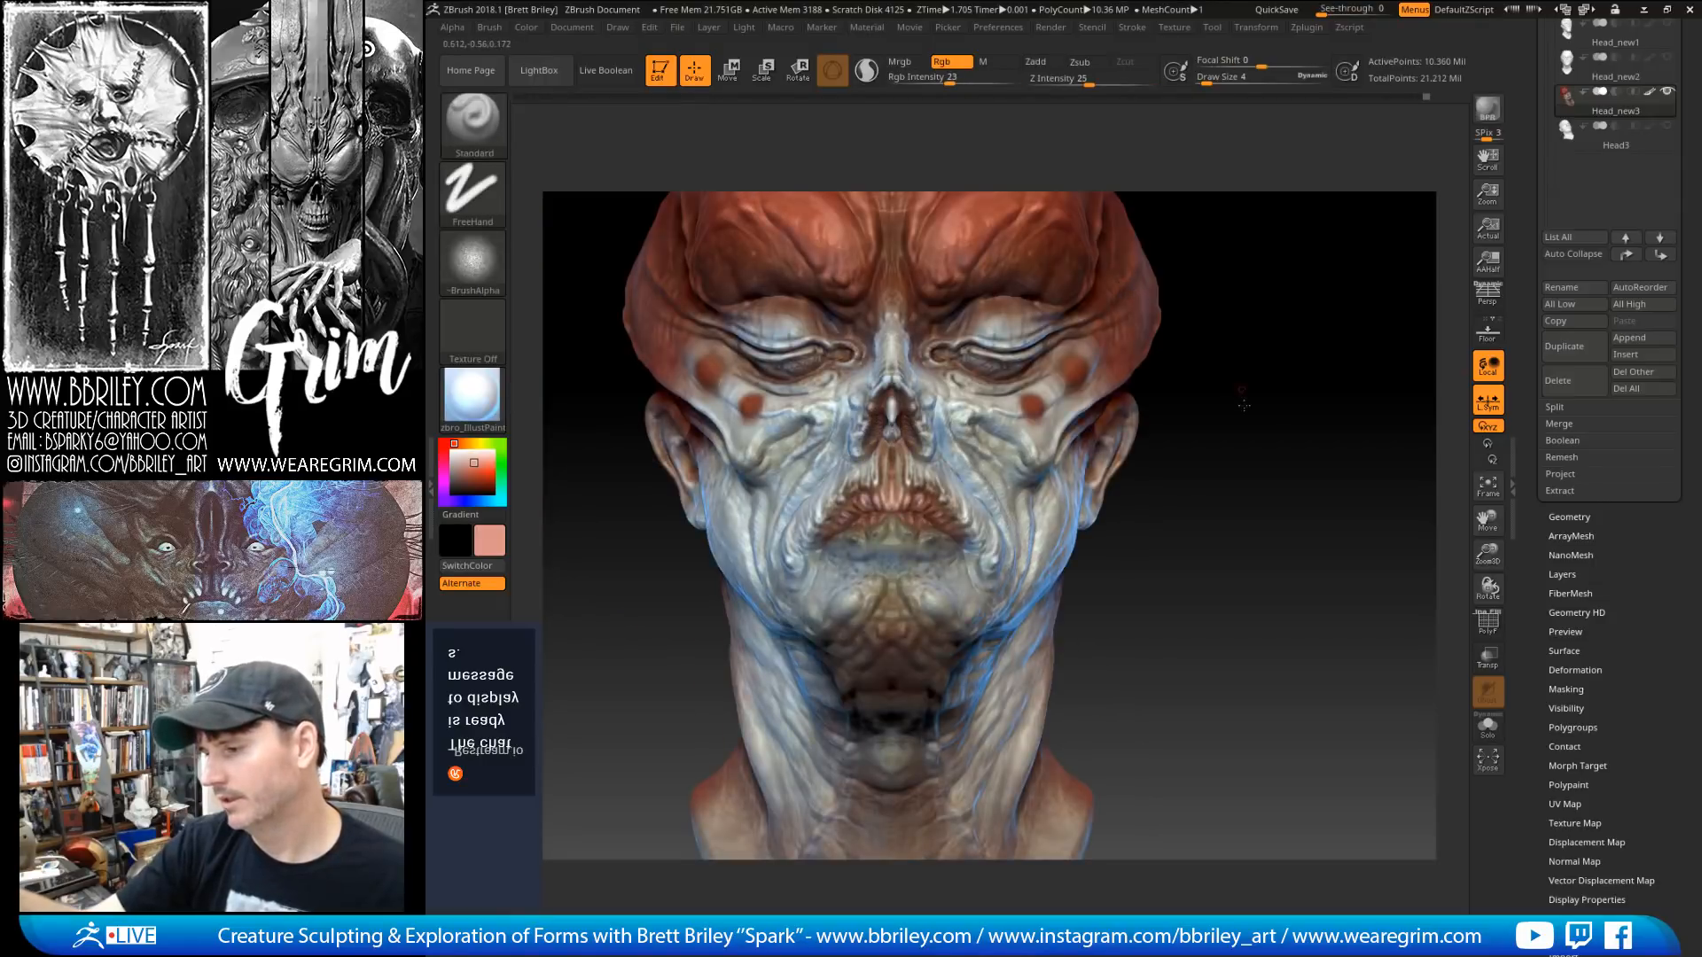
Step: Touch up the centre of the upper lip with brown, reddish and pale grey tones sampled from the model, using draw sizes 3 to 6
{"action": "mouse_move", "coordinate": [1242, 395]}
{"action": "left_mouse_down"}
{"action": "mouse_move", "coordinate": [1254, 404]}
{"action": "mouse_move", "coordinate": [895, 508]}
{"action": "left_mouse_up"}
{"action": "key", "text": "c"}
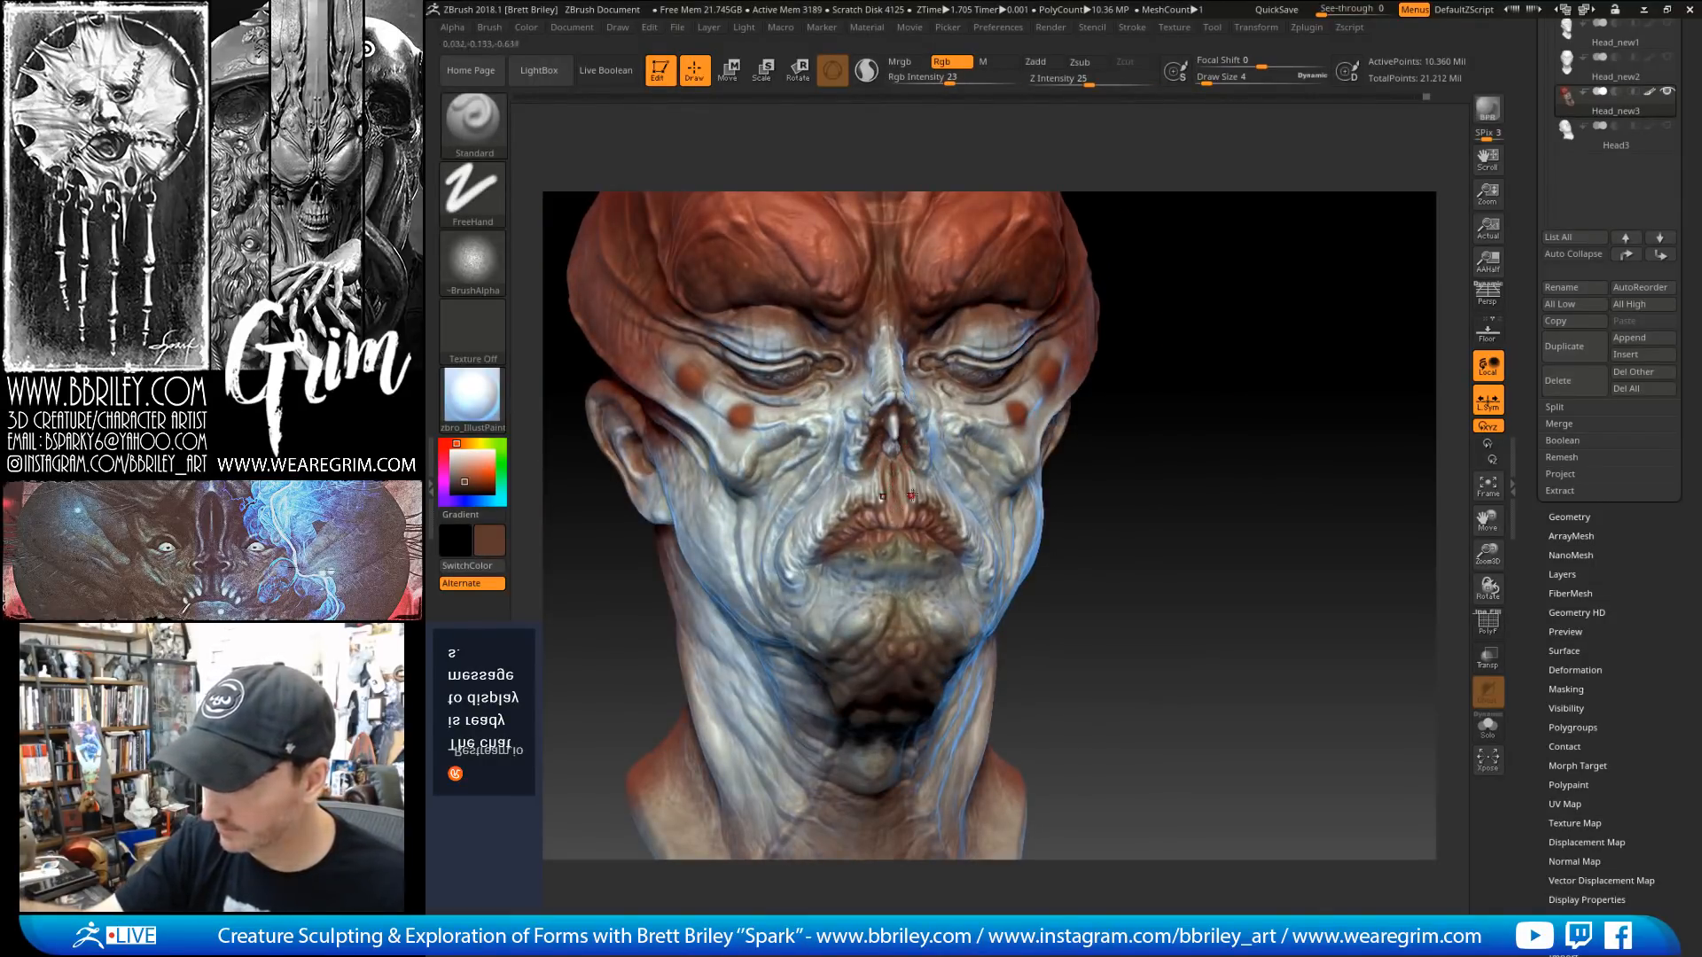
{"action": "key", "text": "c"}
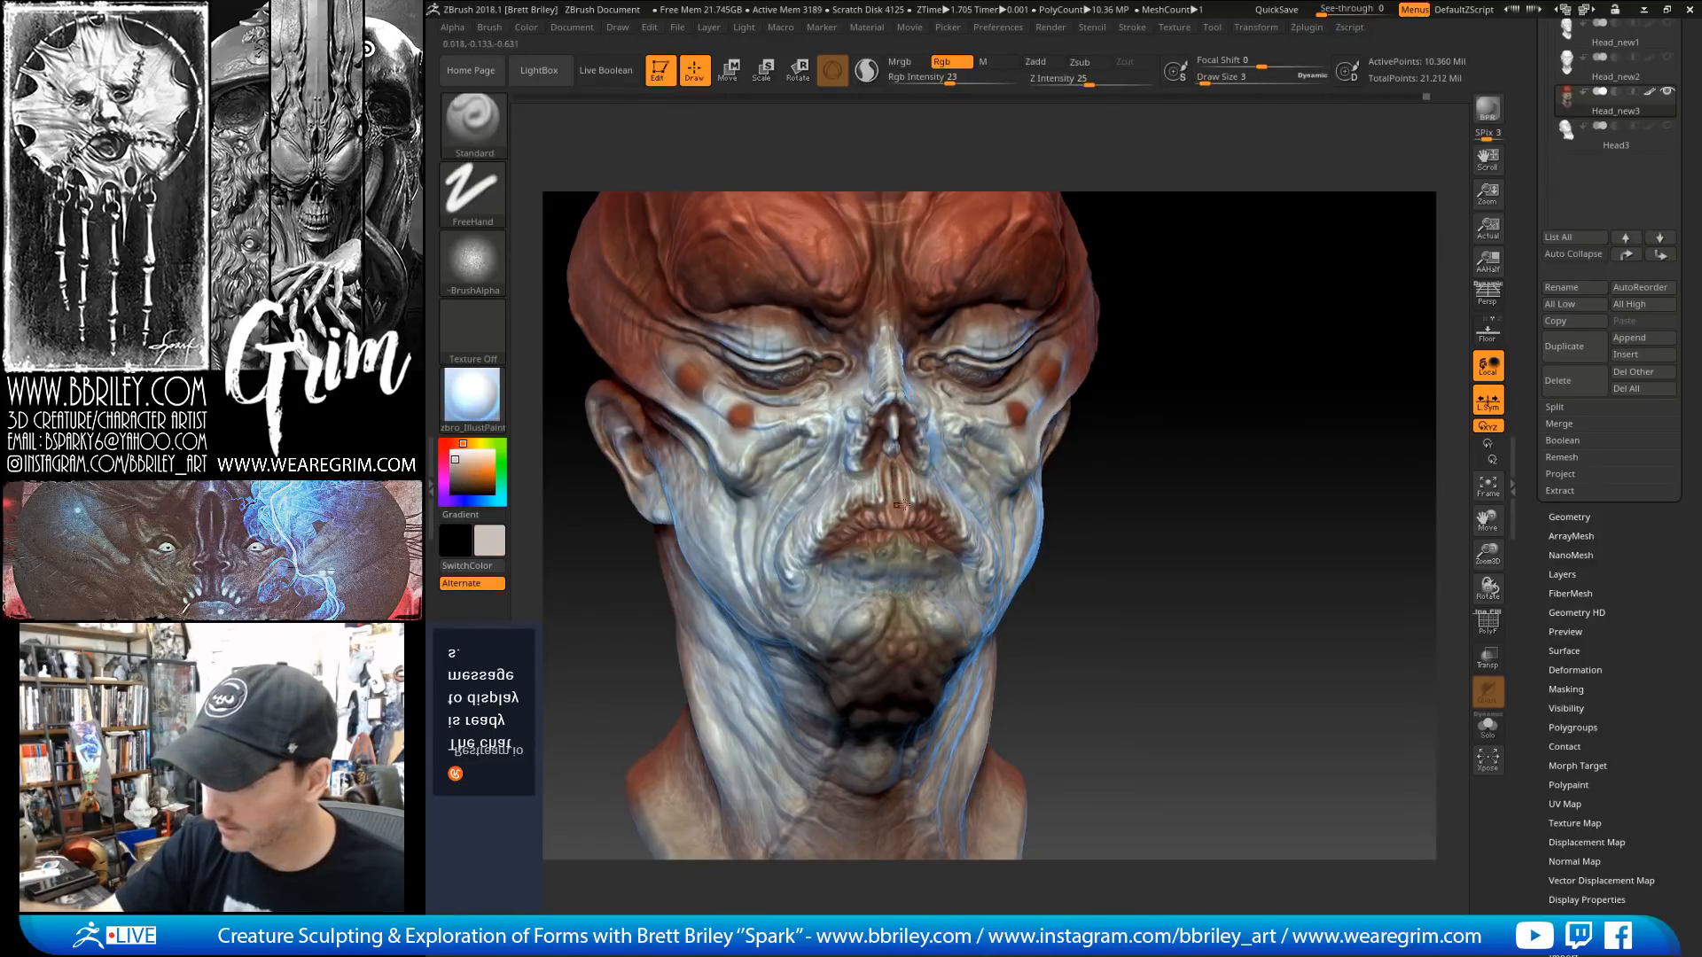
{"action": "key", "text": "c"}
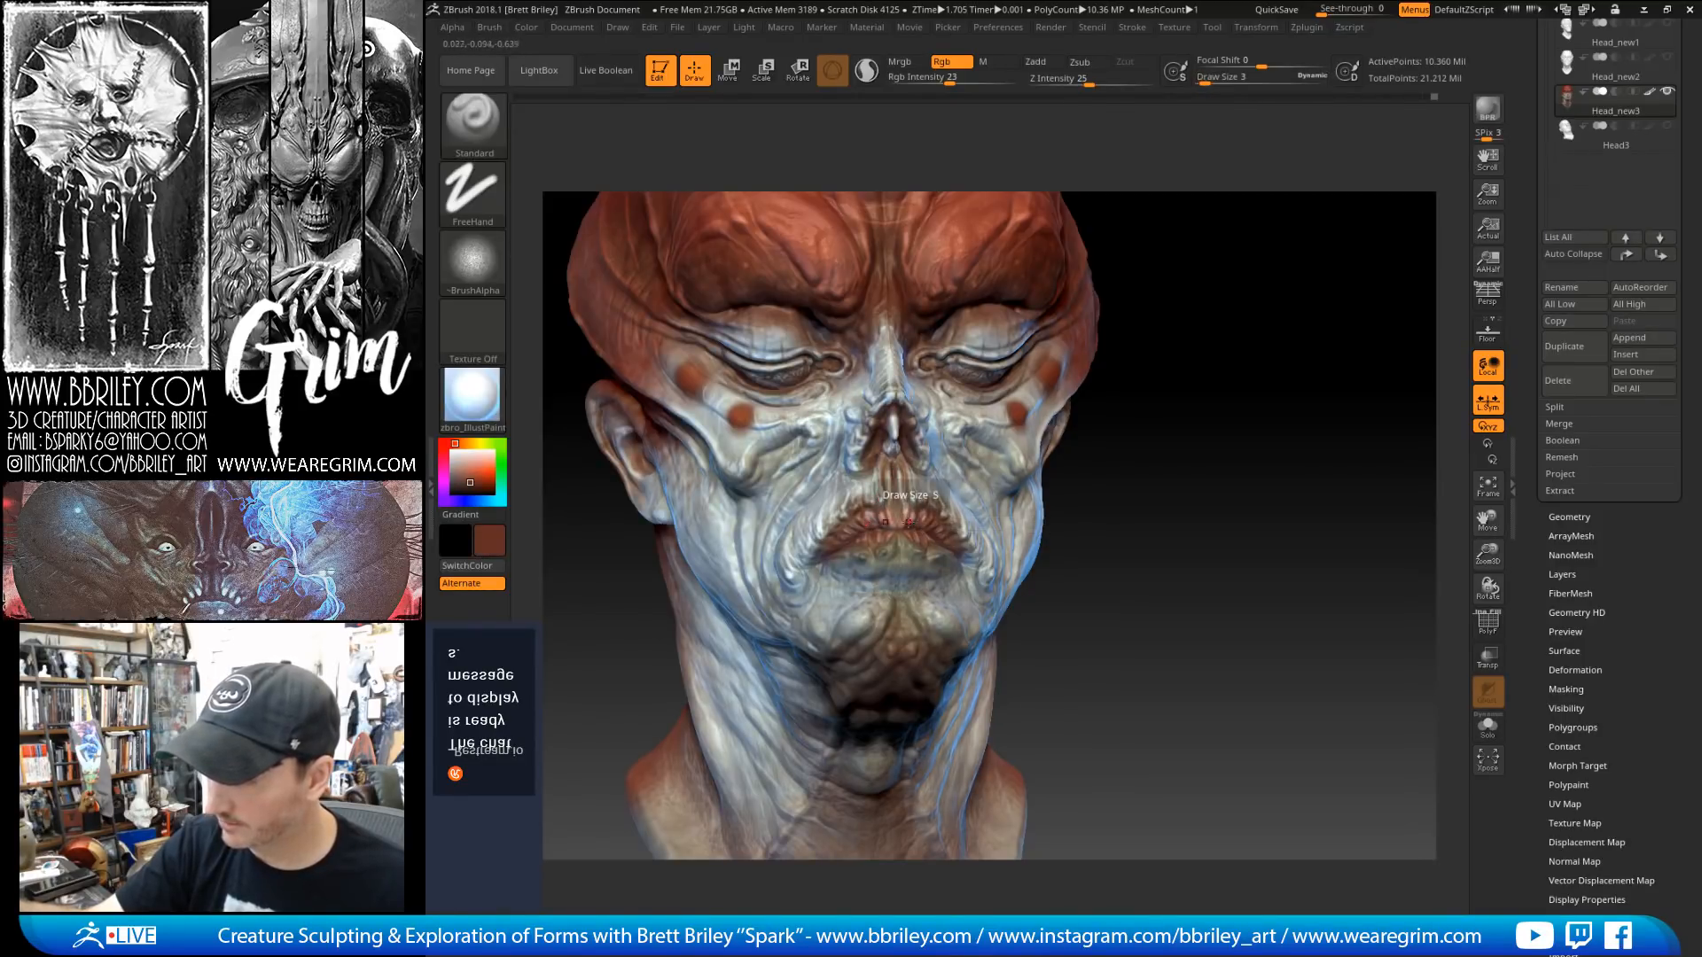
{"action": "key", "text": "c"}
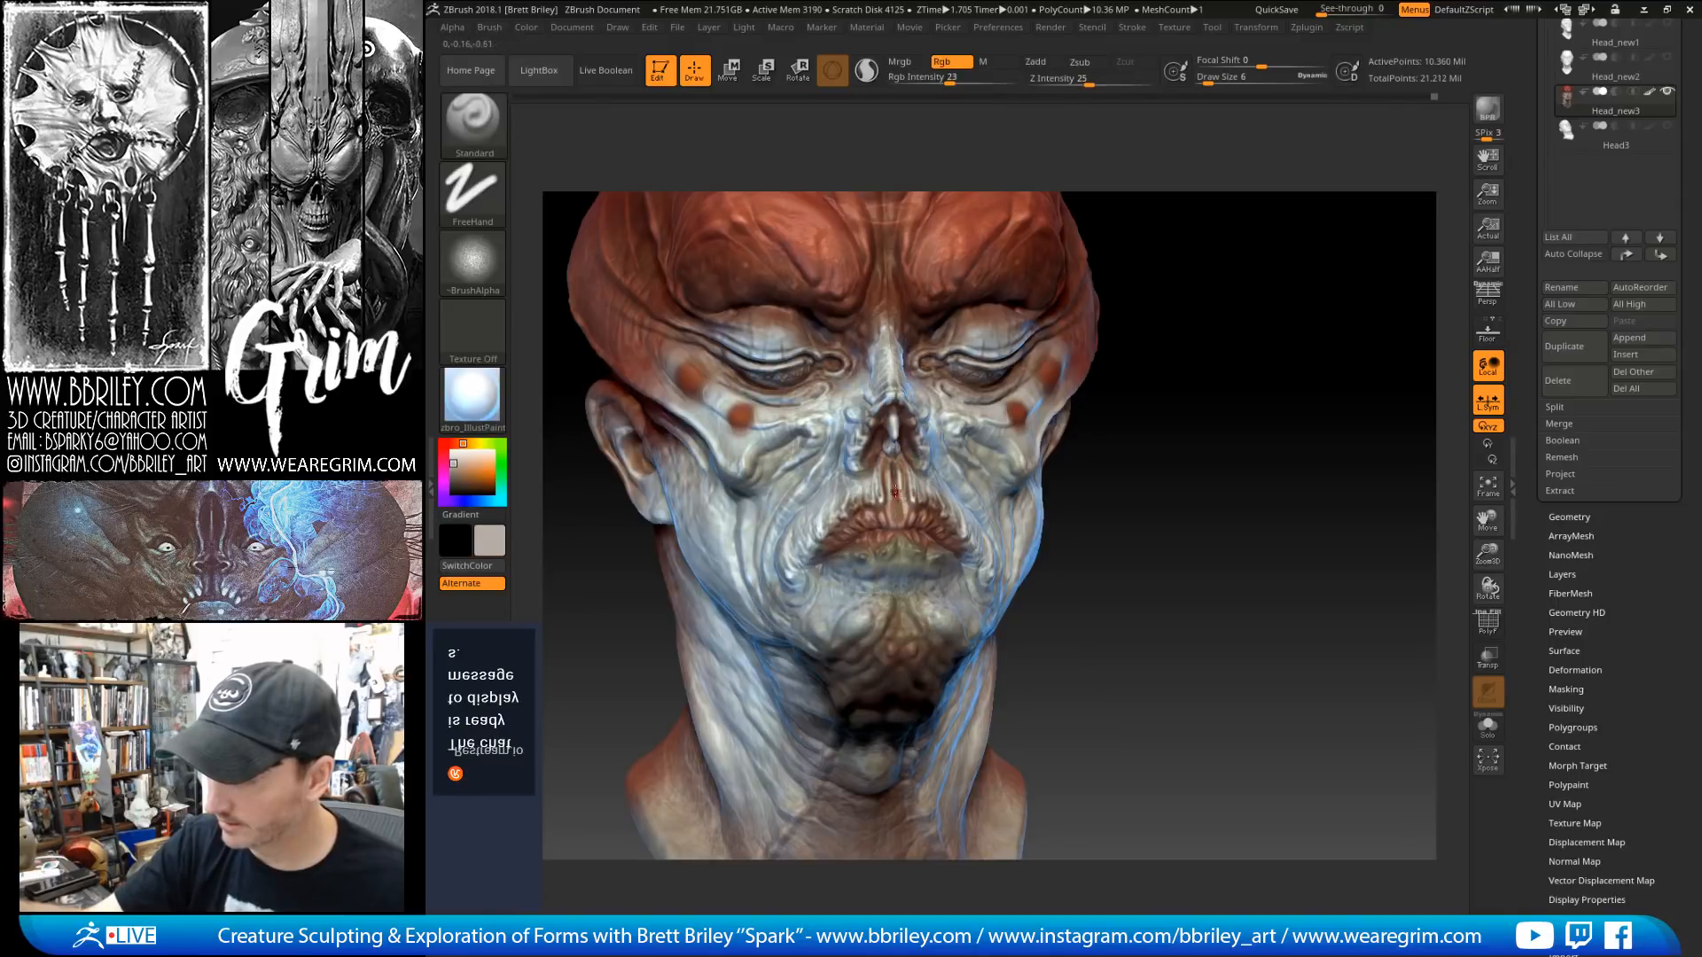
Step: Paint the lips with a dark reddish brown sampled from the model at draw size 13
{"action": "key", "text": "shift"}
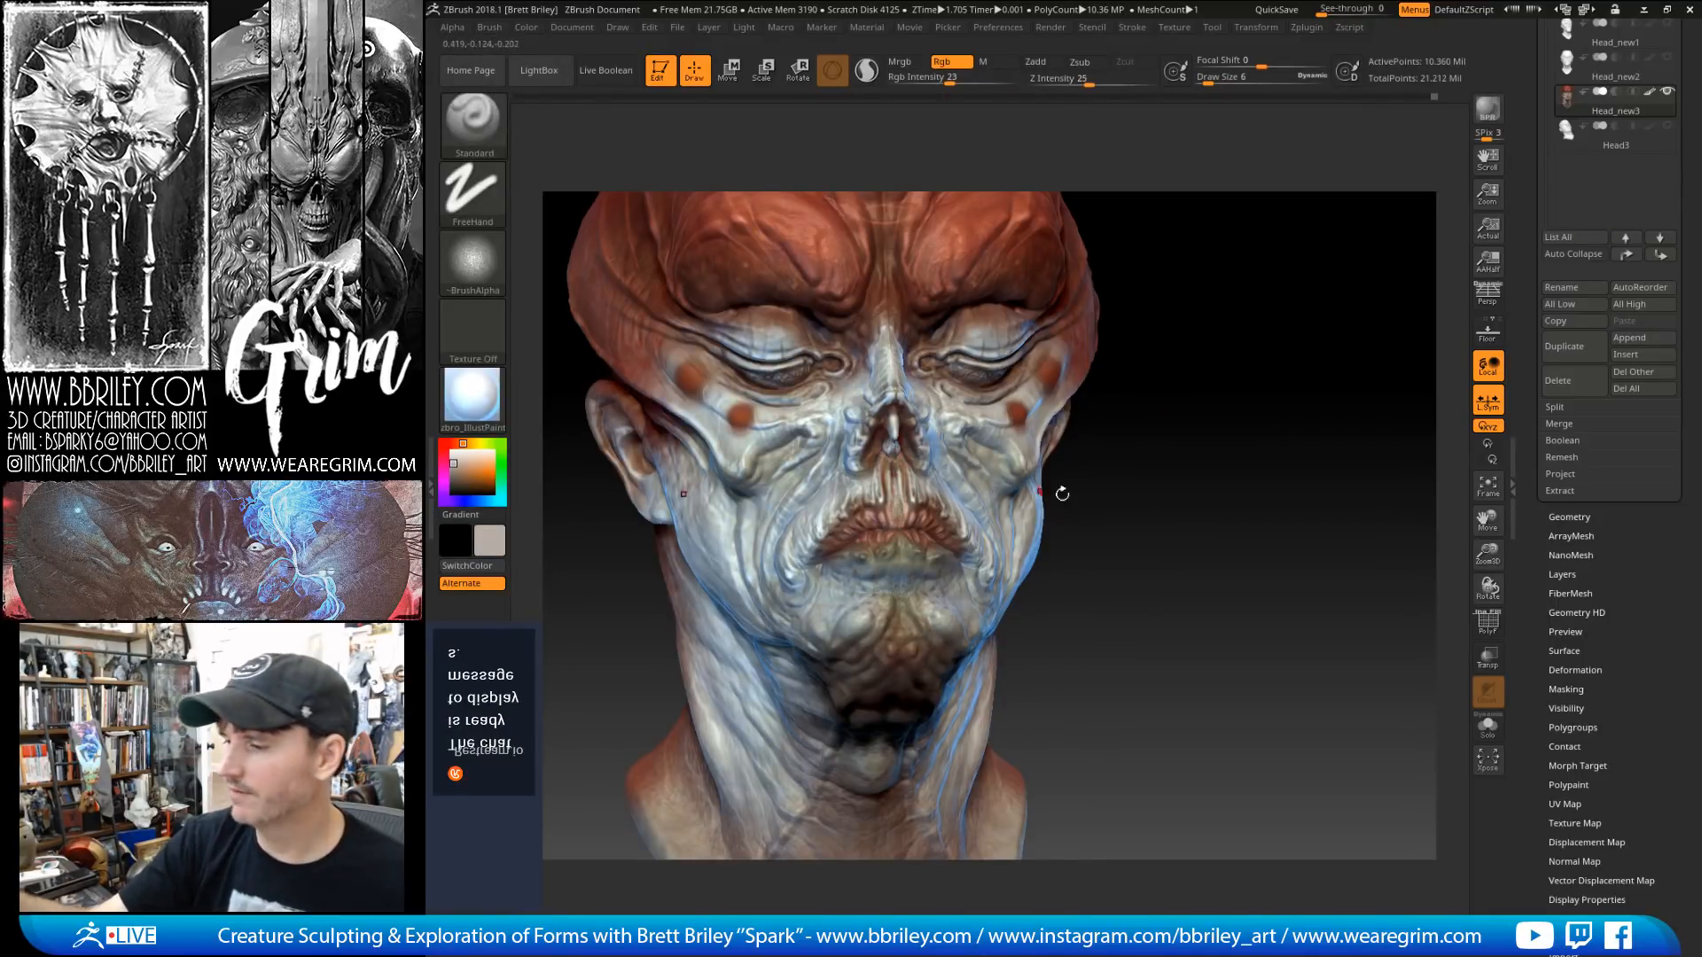
{"action": "left_click_drag", "start_coordinate": [1062, 492], "coordinate": [997, 498]}
{"action": "key", "text": "c"}
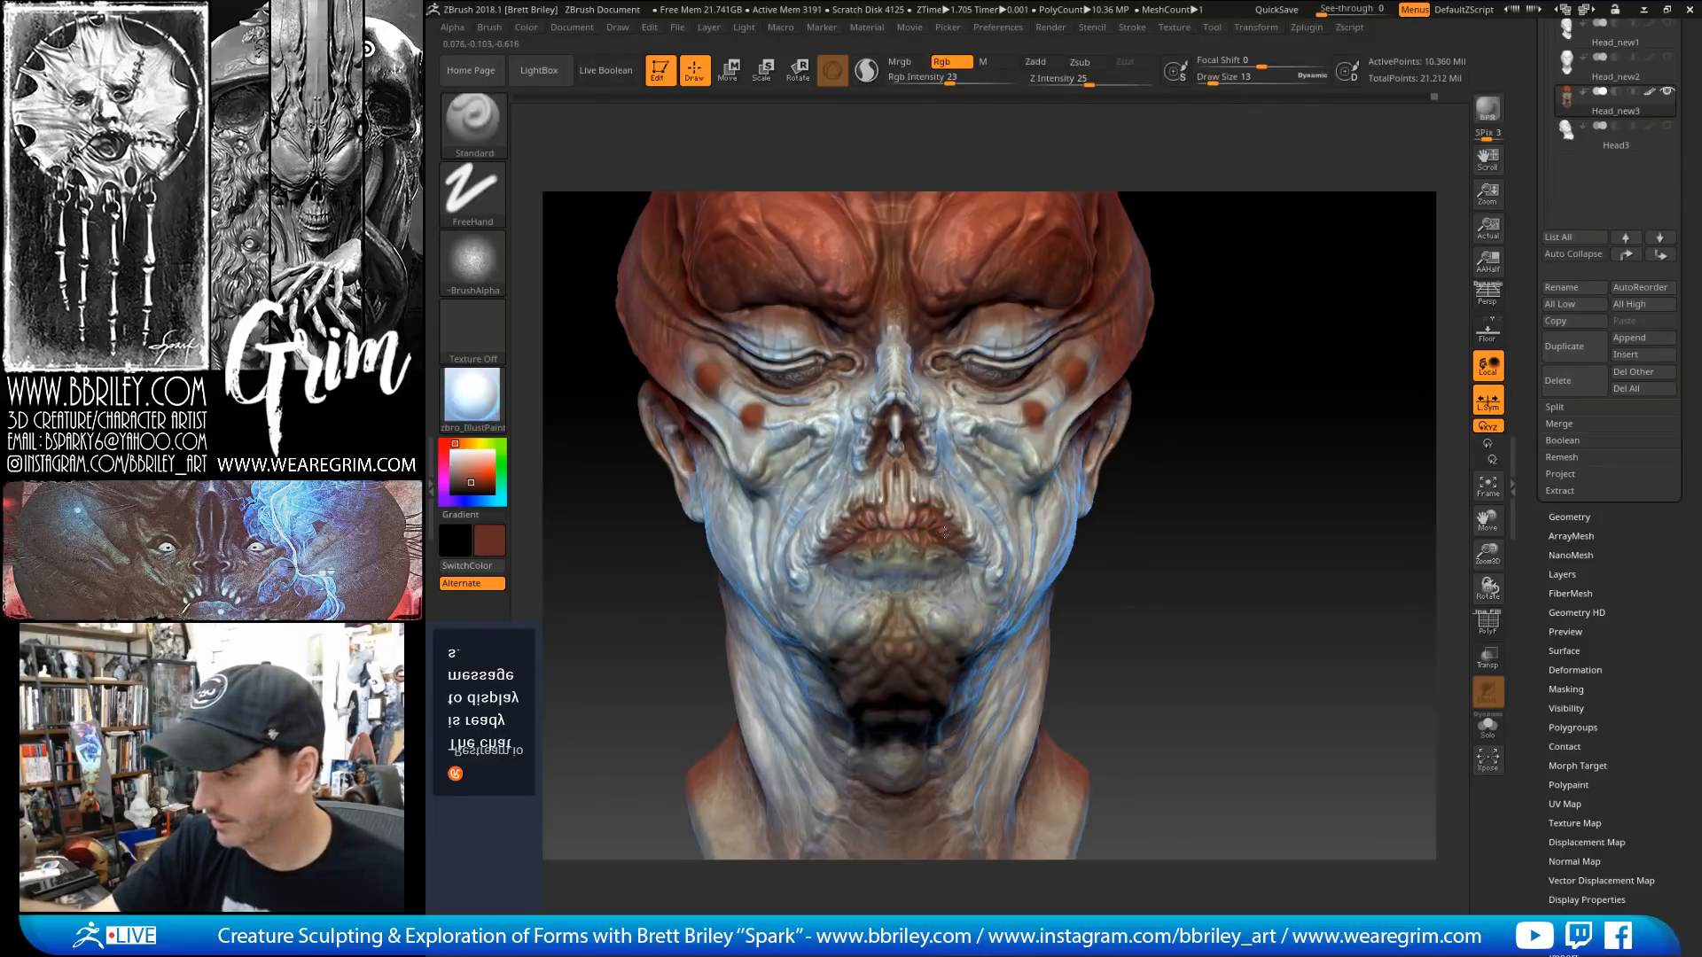
{"action": "left_click_drag", "start_coordinate": [1157, 544], "coordinate": [1258, 537]}
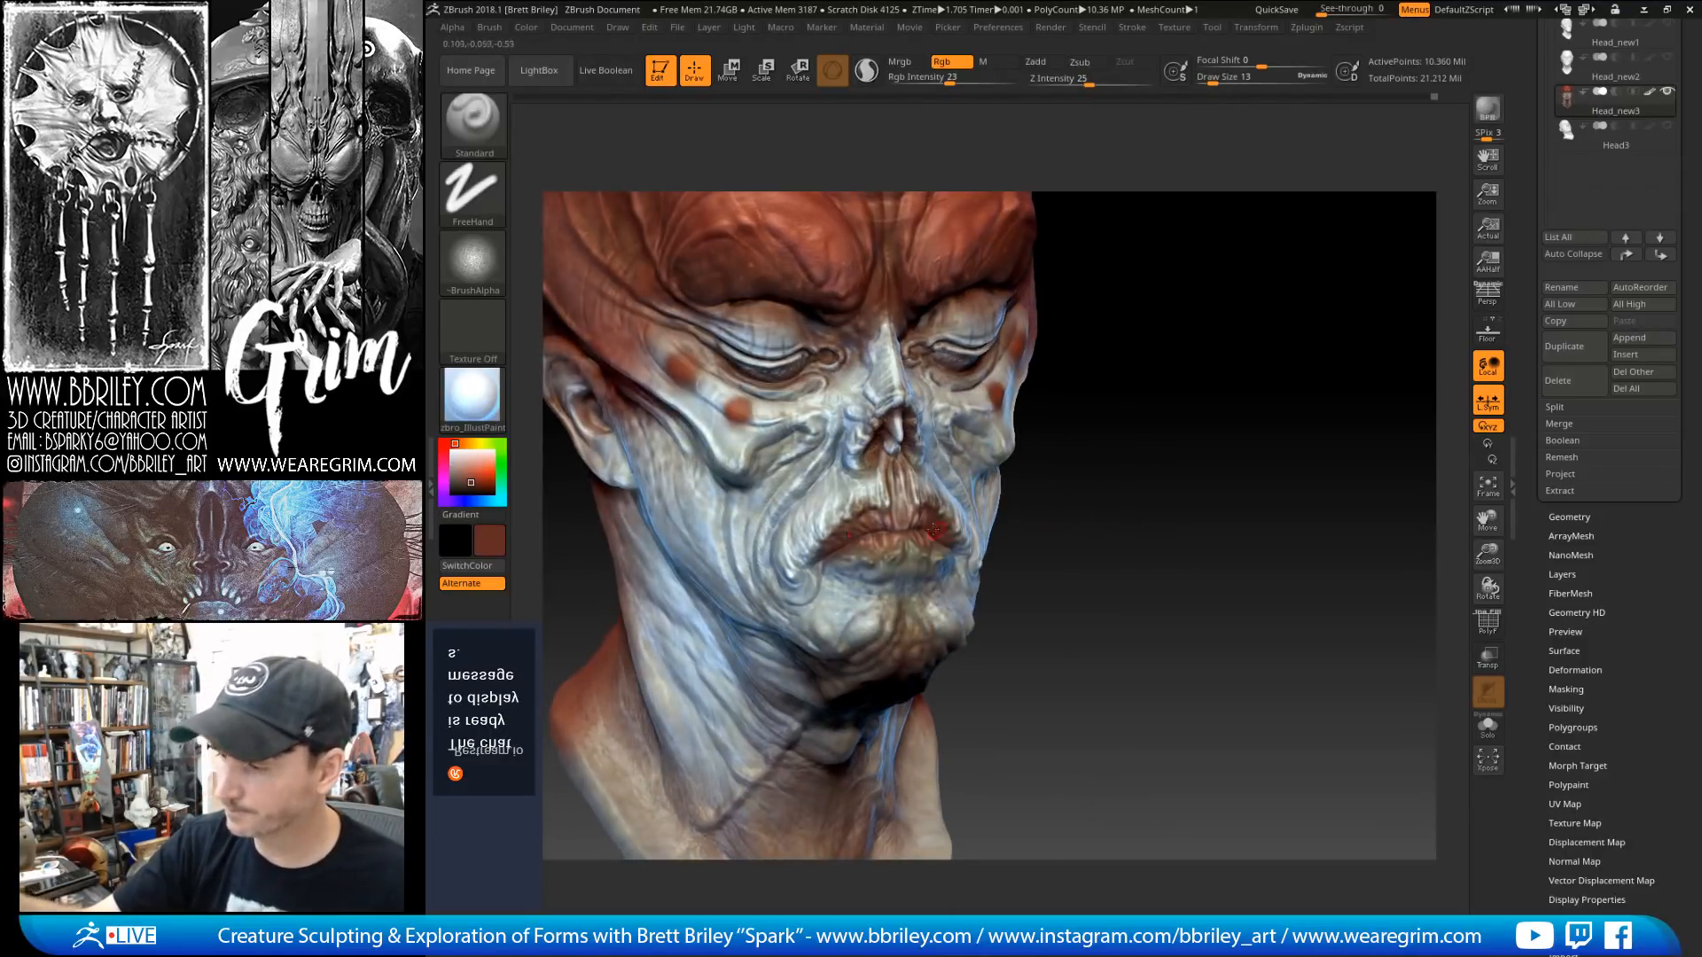
Step: Carve fine creases into the lips with the DamStandard brush at draw size 4 and set its Z Intensity to 11
{"action": "key", "text": "b"}
{"action": "key", "text": "d"}
{"action": "key", "text": "s"}
{"action": "left_click_drag", "start_coordinate": [1123, 507], "coordinate": [917, 520]}
{"action": "key", "text": "s"}
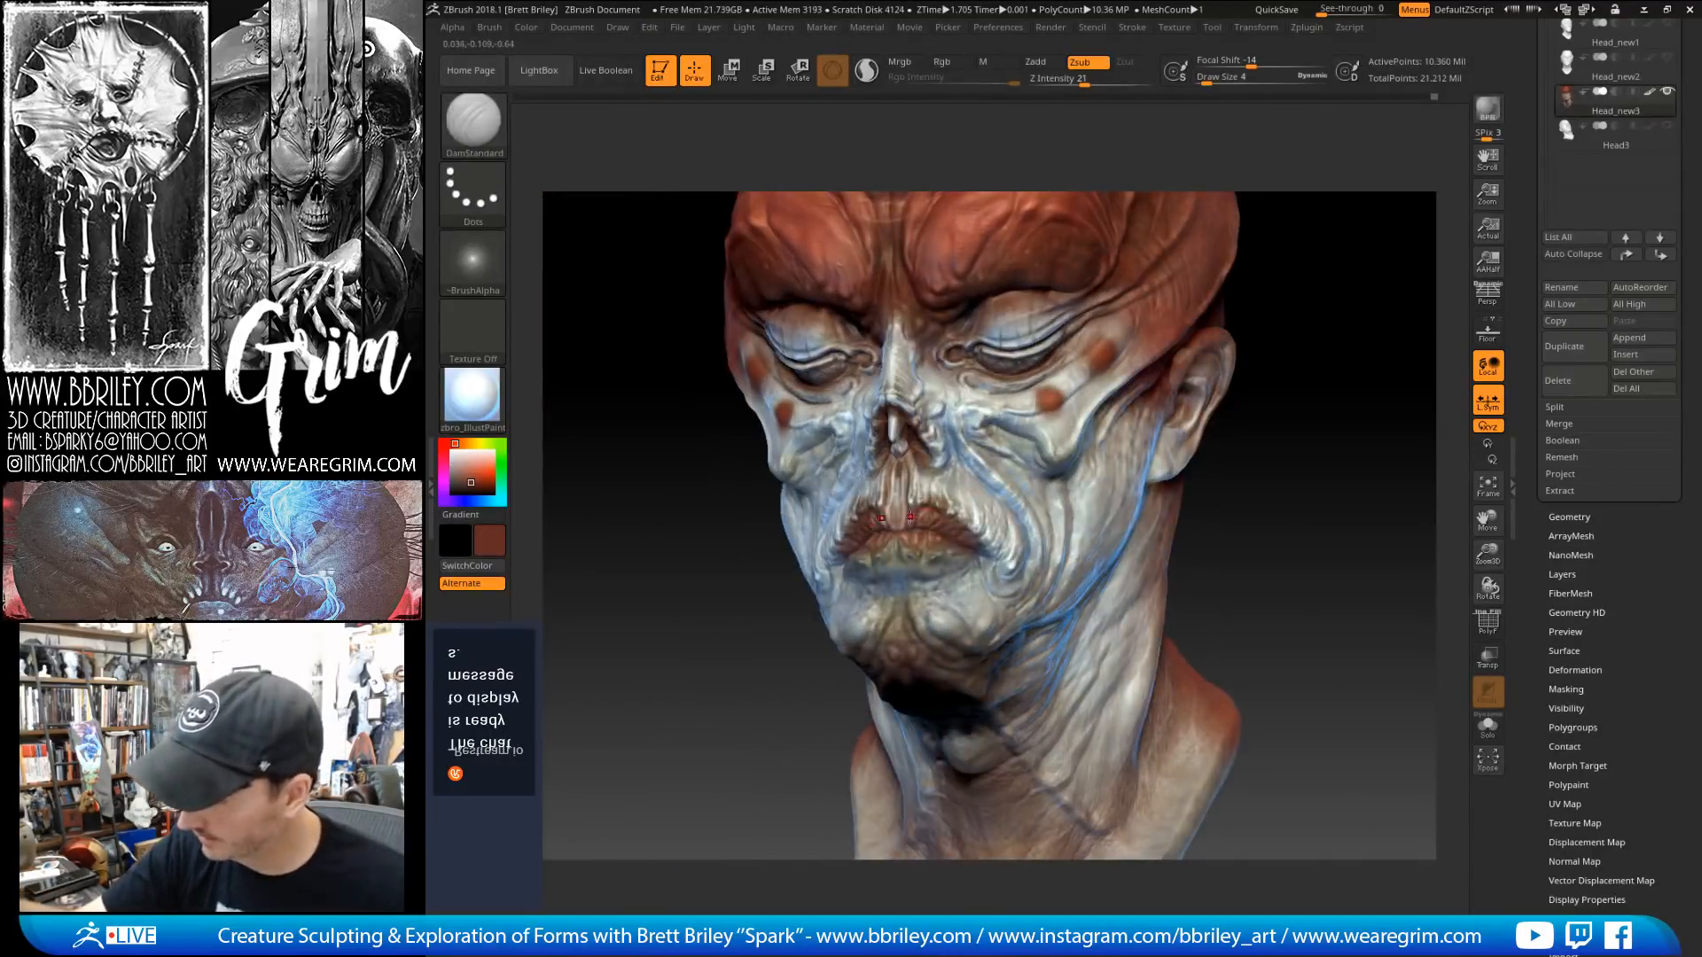
{"action": "key", "text": "c"}
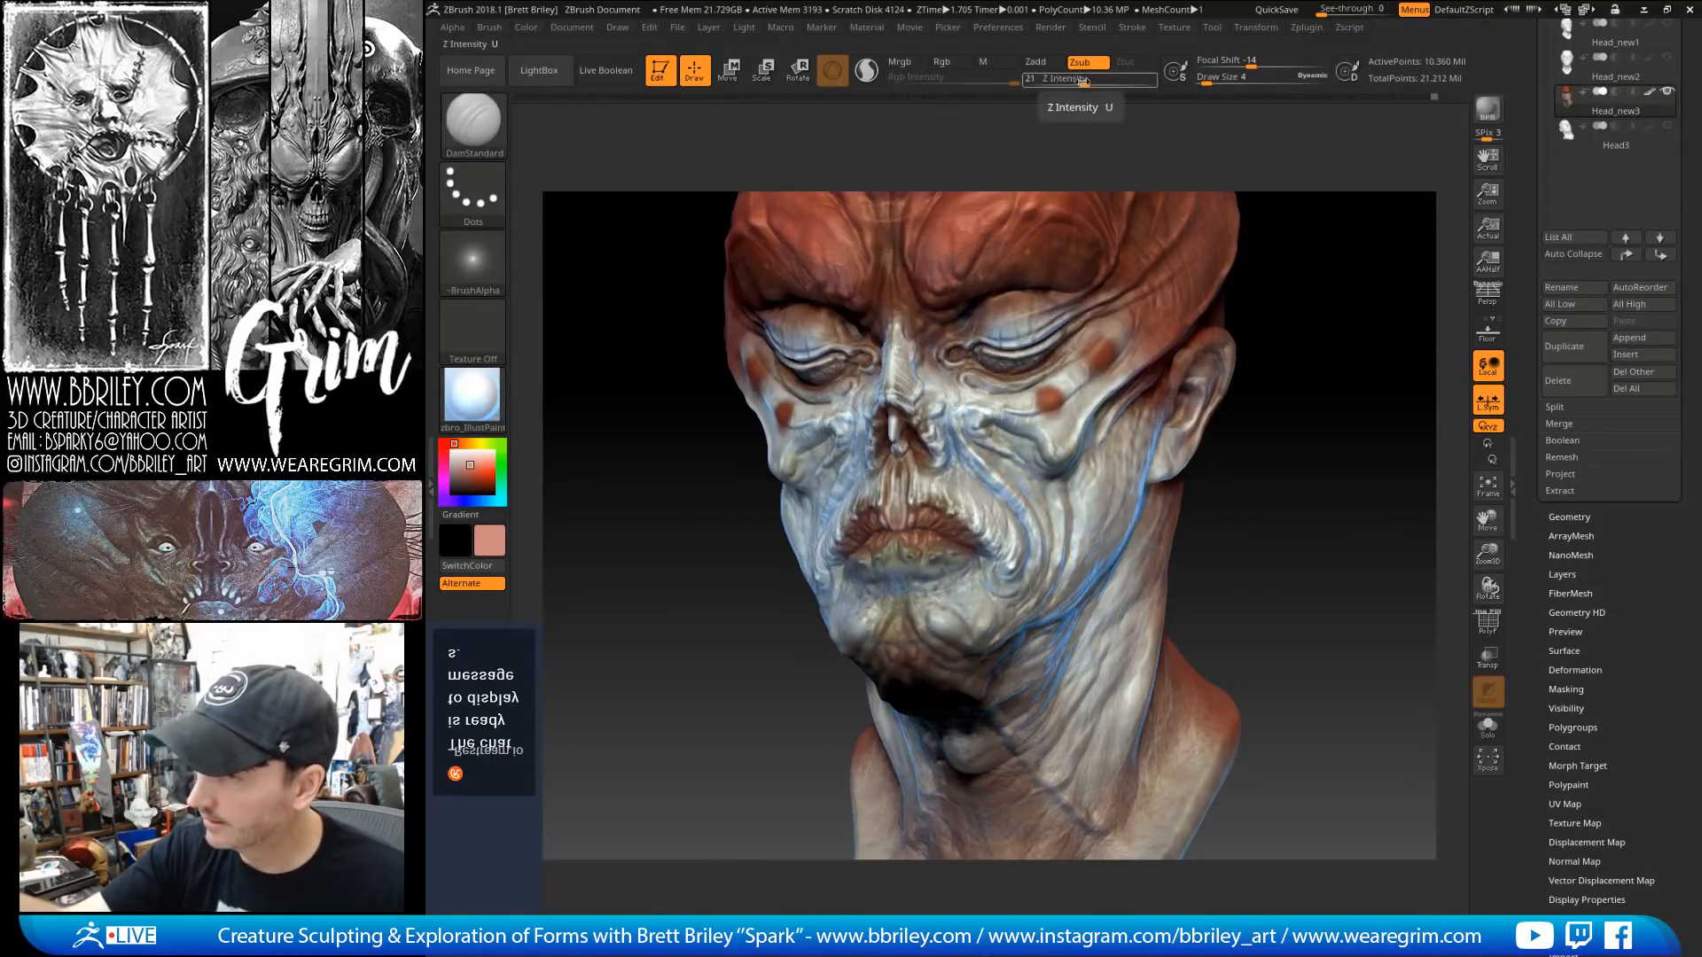
{"action": "left_click_drag", "start_coordinate": [1082, 79], "coordinate": [1080, 79]}
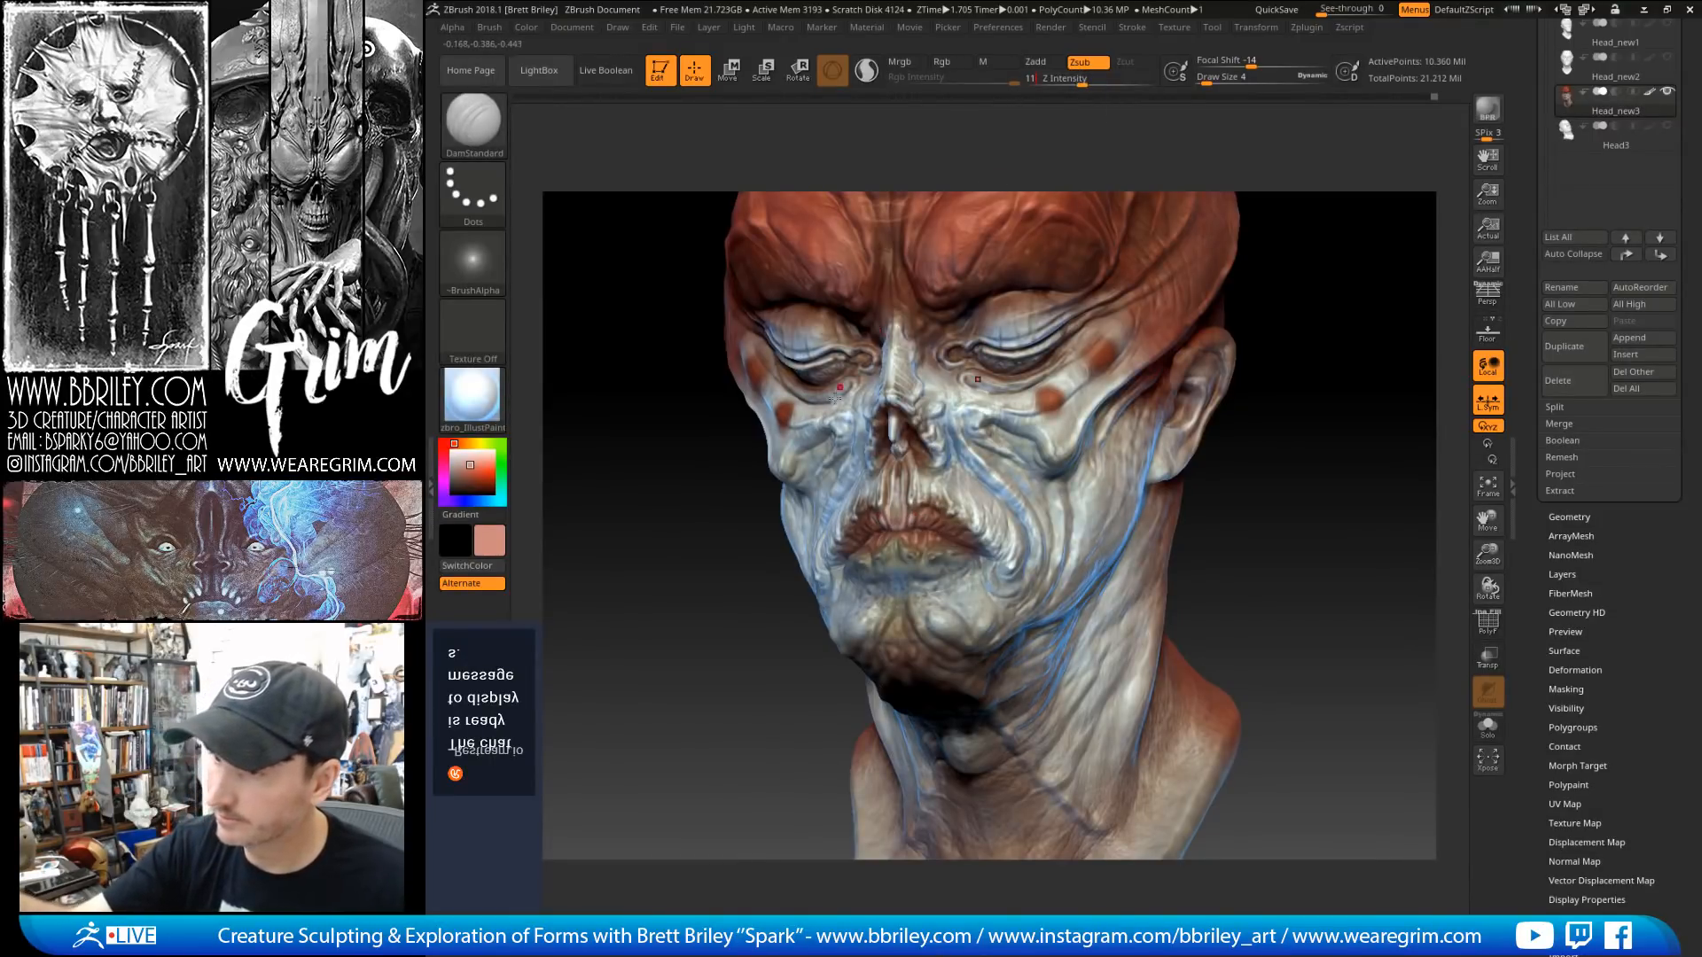
Step: Paint faint salmon pink highlights on the lips with the Standard brush at Rgb Intensity 10 and draw size 4
{"action": "left_click_drag", "start_coordinate": [640, 539], "coordinate": [724, 546]}
{"action": "key", "text": "b"}
{"action": "key", "text": "s"}
{"action": "key", "text": "t"}
{"action": "left_click", "coordinate": [937, 80]}
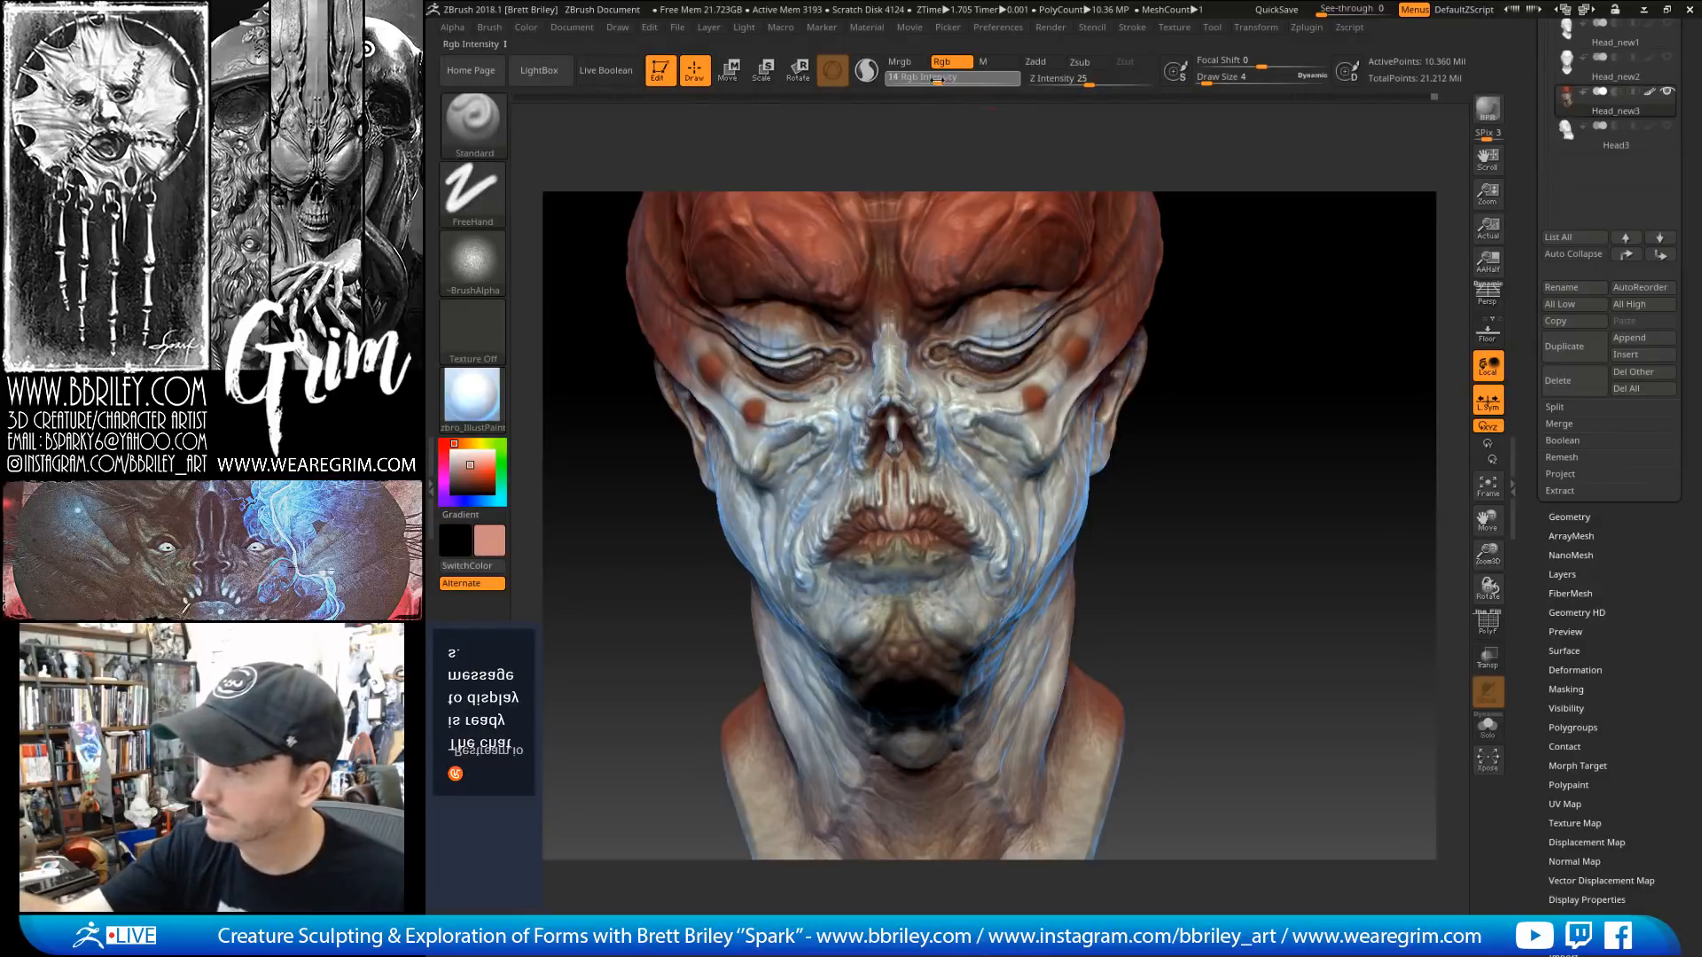
{"action": "left_click_drag", "start_coordinate": [936, 80], "coordinate": [929, 80]}
{"action": "left_click_drag", "start_coordinate": [1158, 505], "coordinate": [925, 524]}
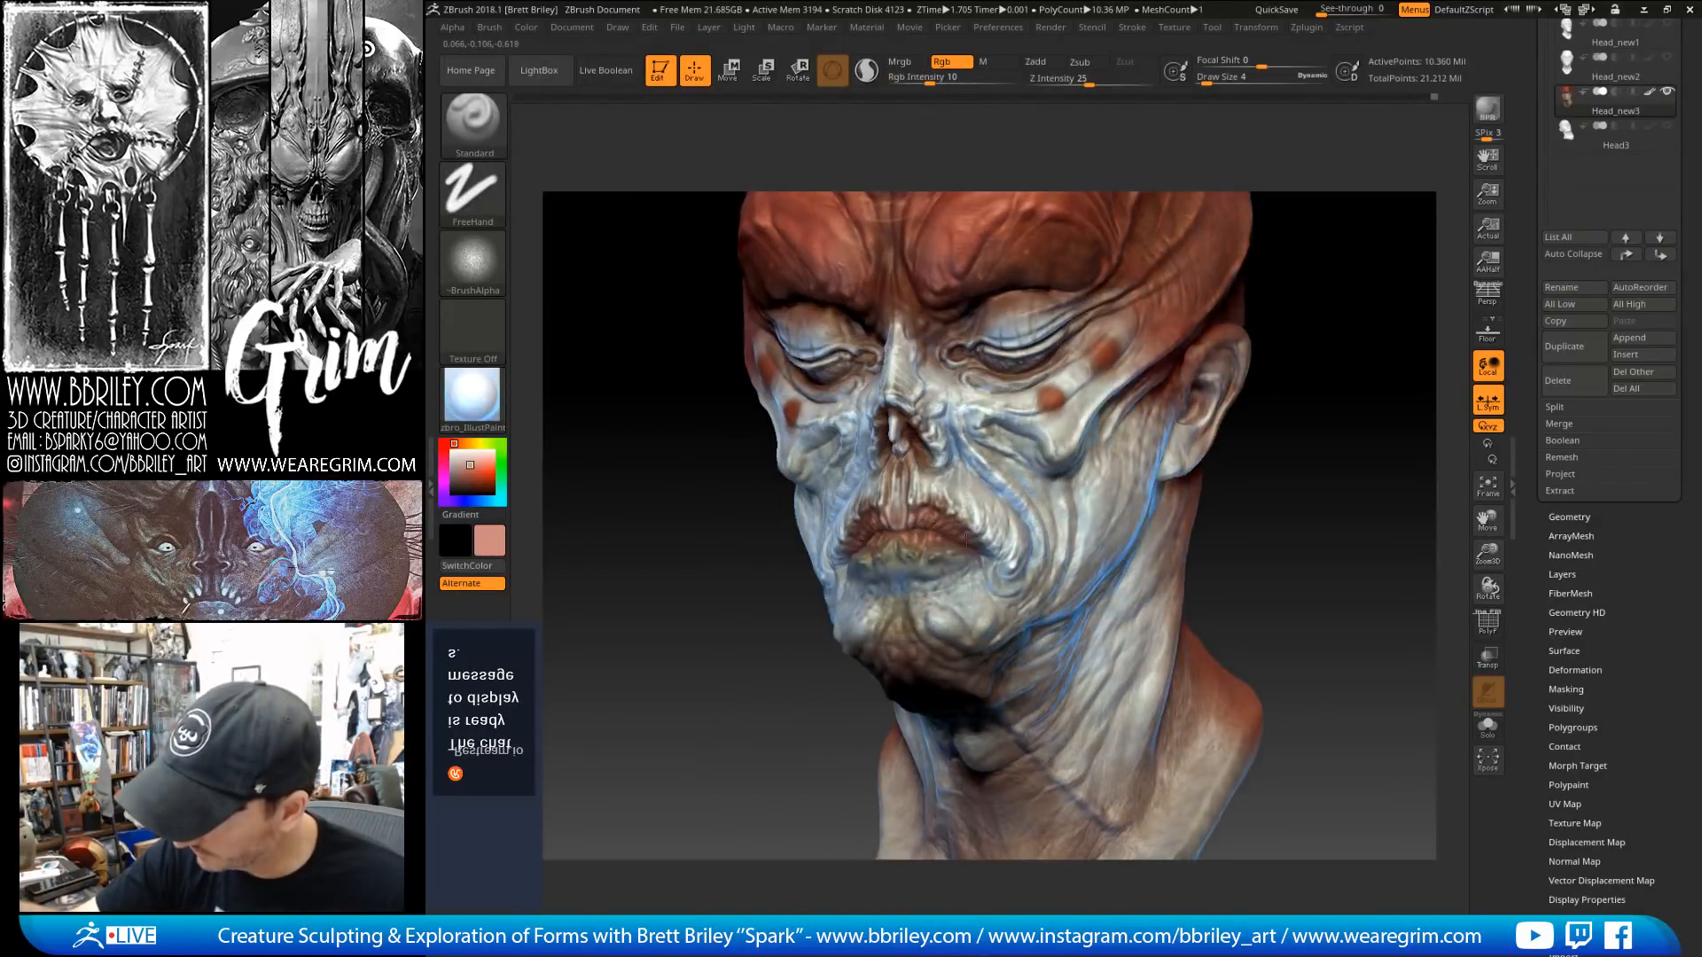
{"action": "left_click_drag", "start_coordinate": [1229, 536], "coordinate": [1347, 471]}
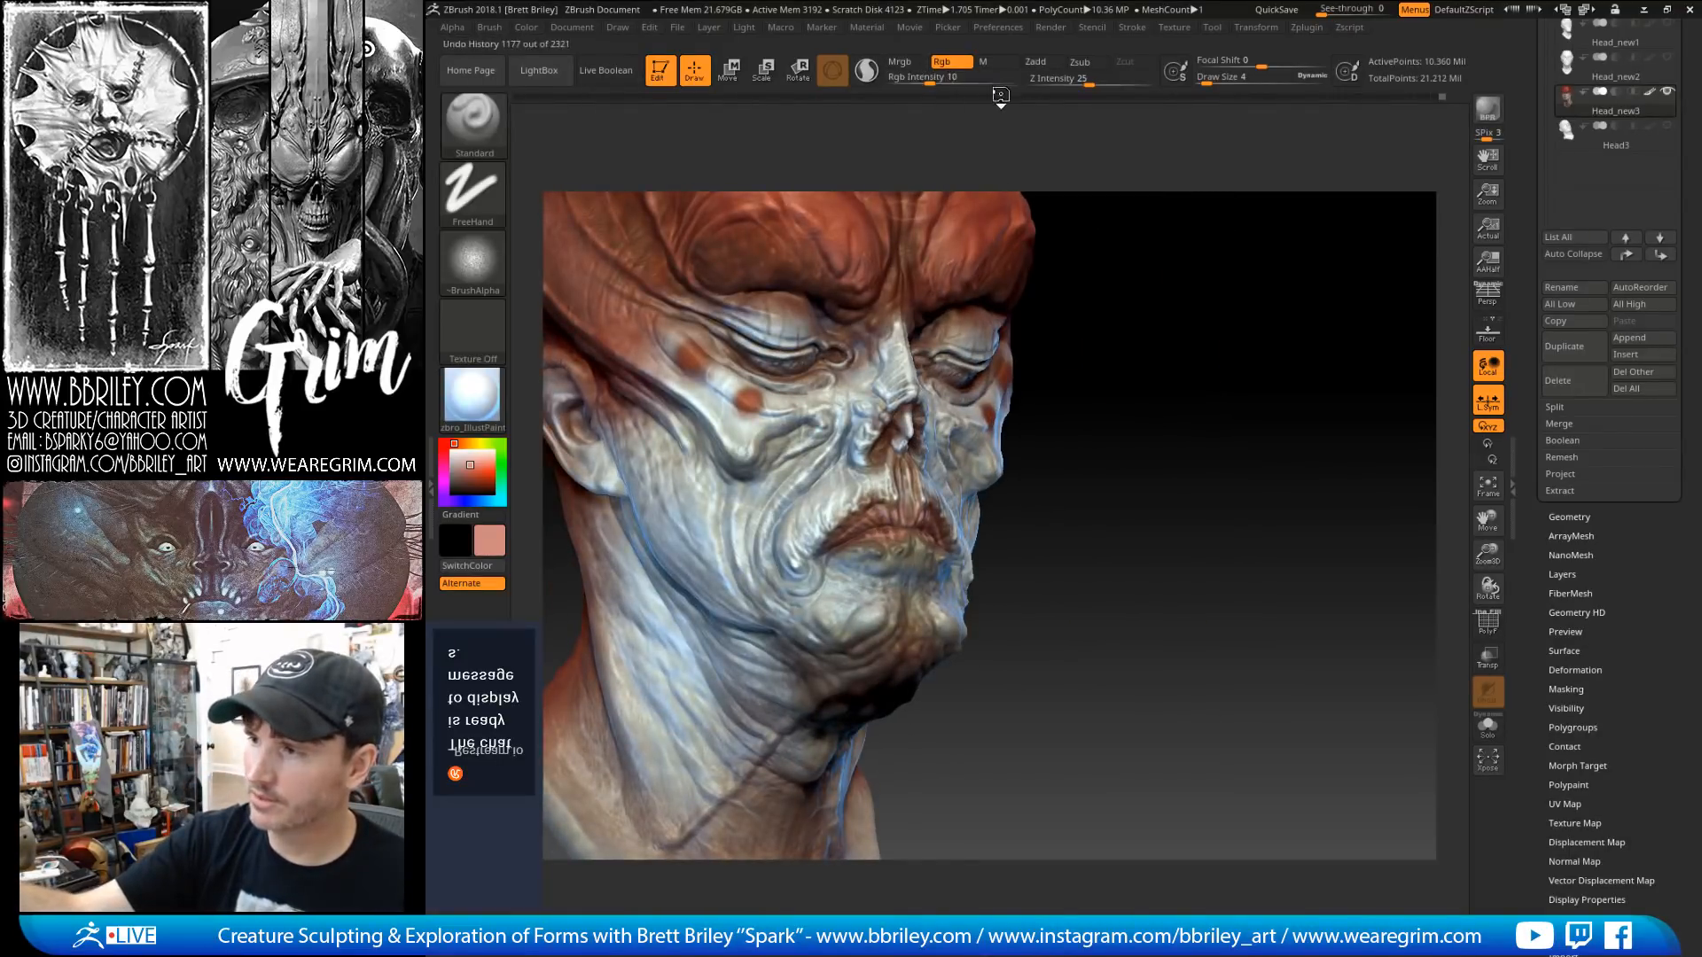
Step: Paint the glossy ToyPlastic material and sampled reddish brown onto the lips in Mrgb mode at draw size 13
{"action": "left_click", "coordinate": [899, 61]}
{"action": "left_click", "coordinate": [464, 400]}
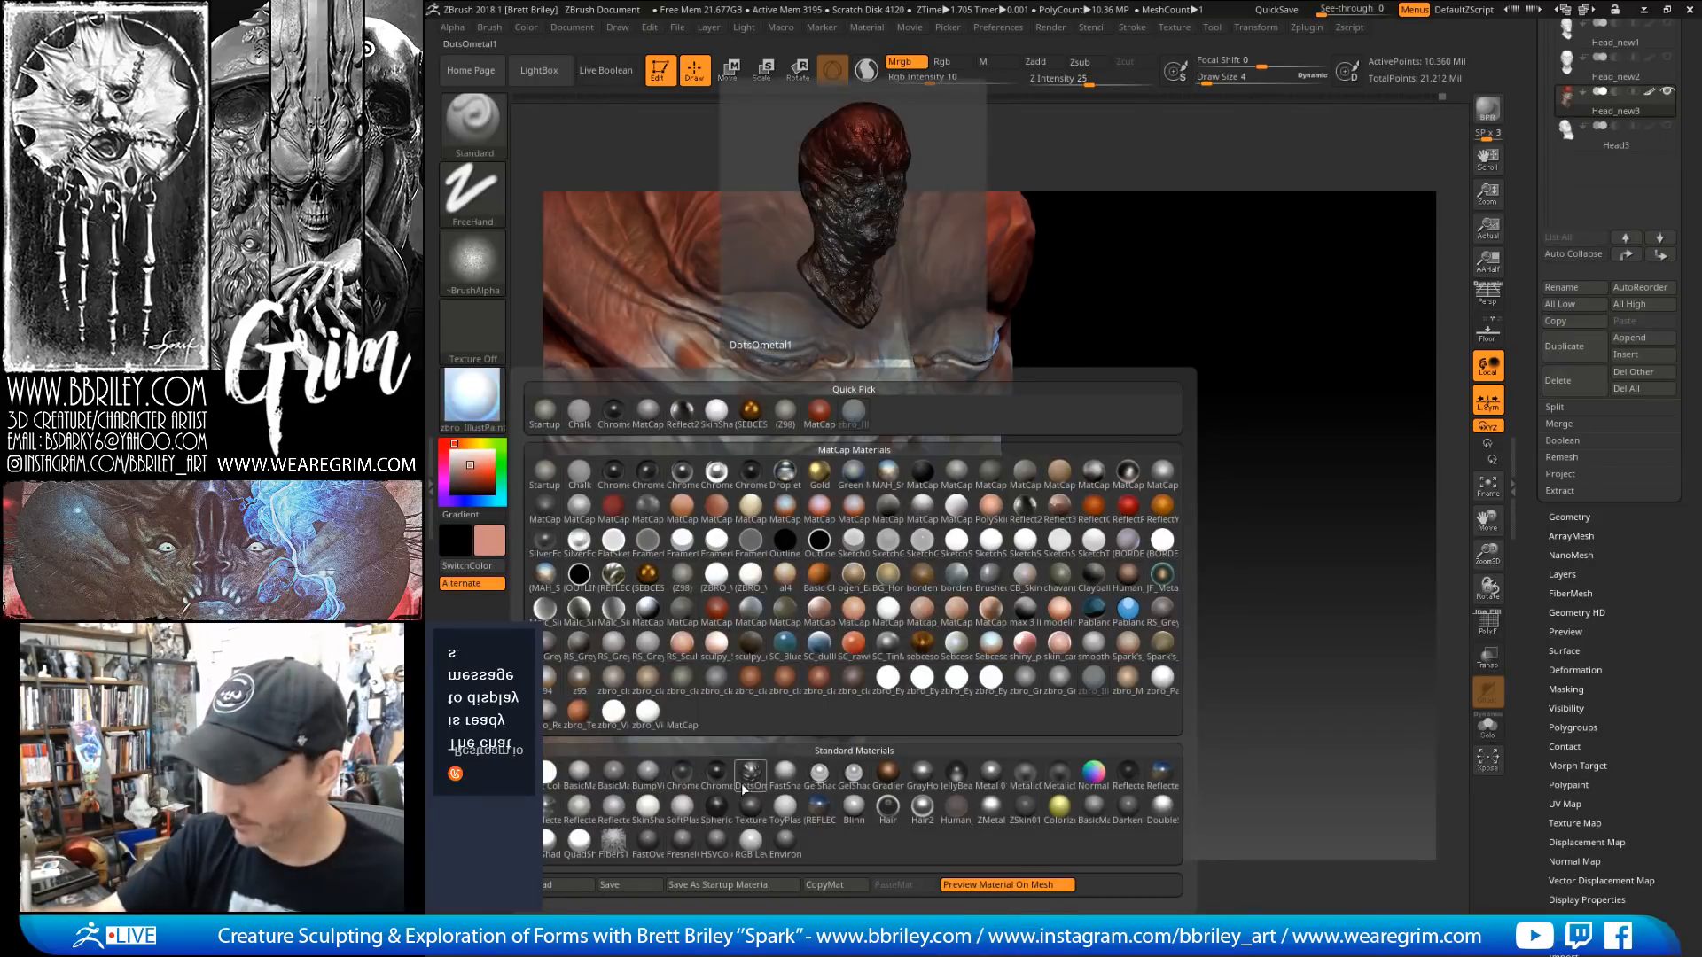
{"action": "left_click", "coordinate": [787, 814]}
{"action": "left_click_drag", "start_coordinate": [1153, 391], "coordinate": [1083, 427]}
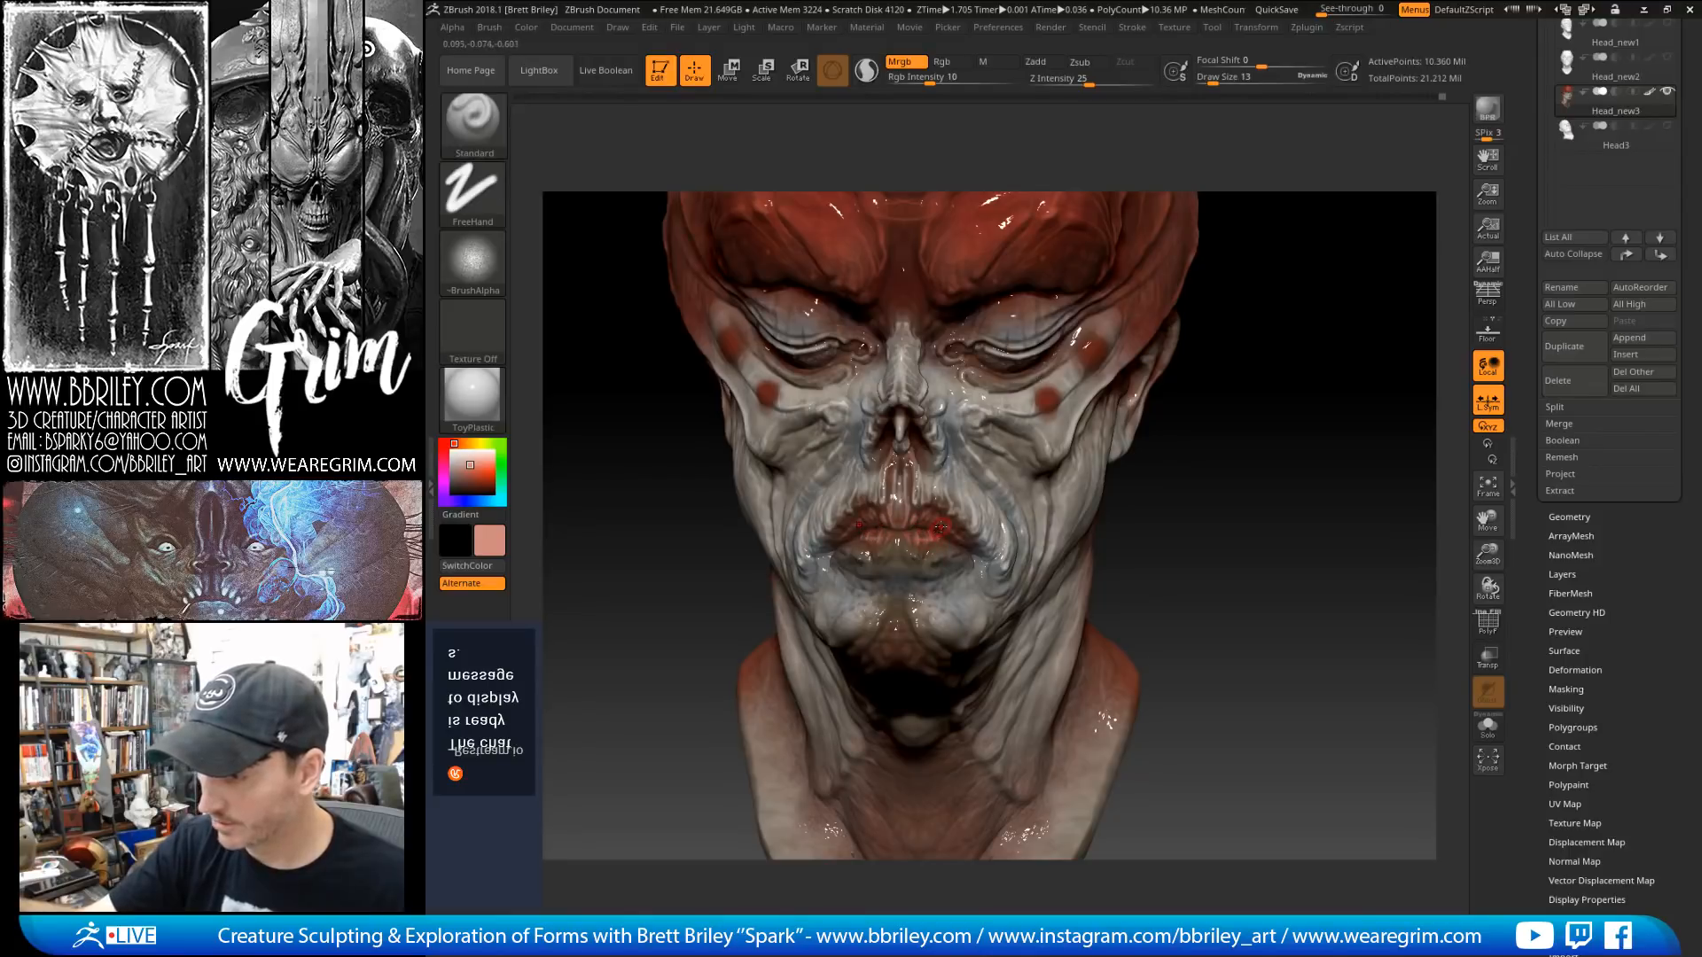
{"action": "key", "text": "c"}
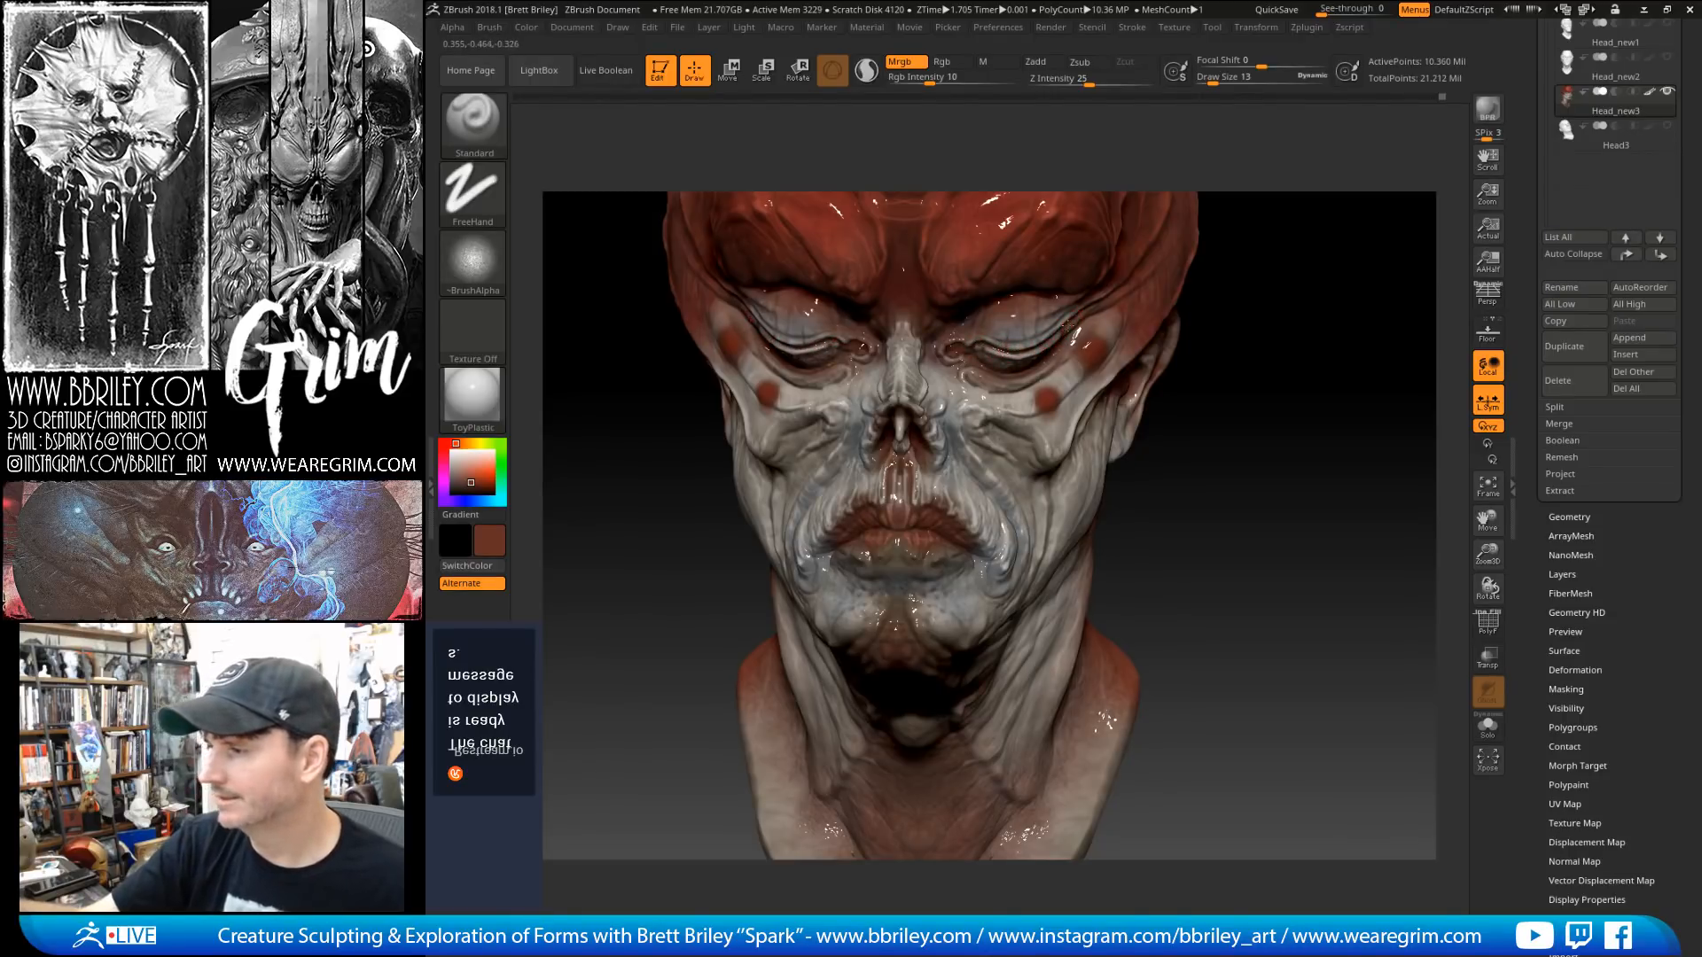
{"action": "left_click_drag", "start_coordinate": [1242, 357], "coordinate": [1273, 349]}
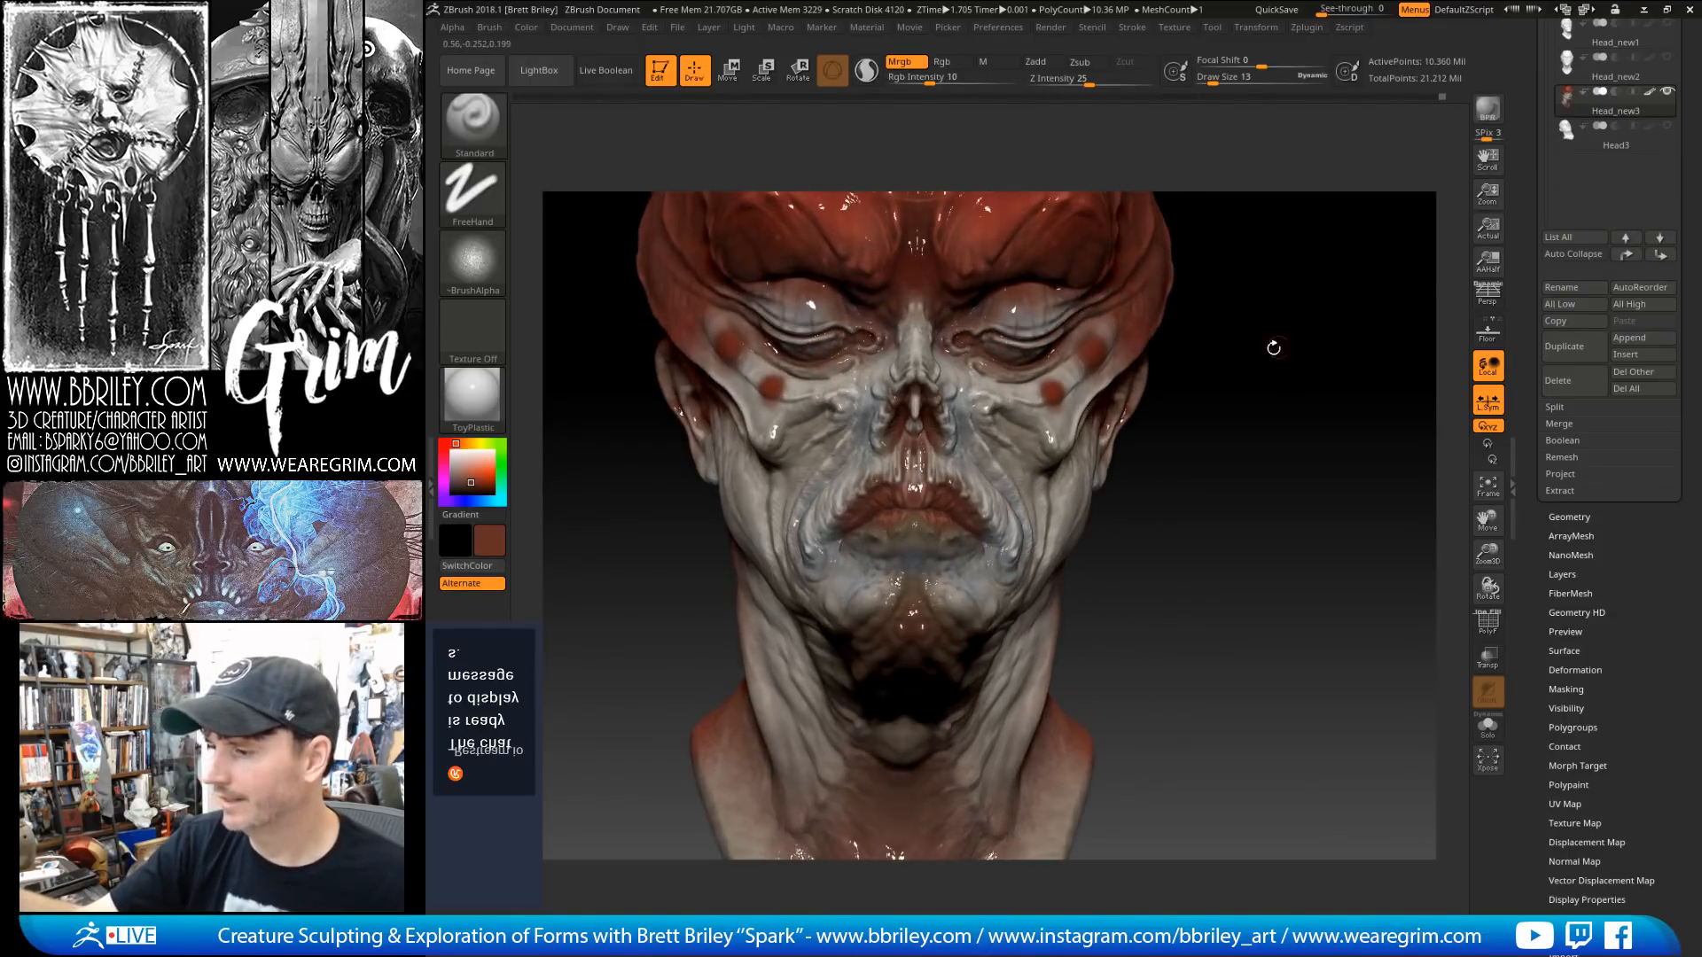
Step: Switch the material back to zbro_IllustPaint and inspect the lips and face from several angles
{"action": "left_click", "coordinate": [473, 399]}
{"action": "left_click", "coordinate": [1094, 677]}
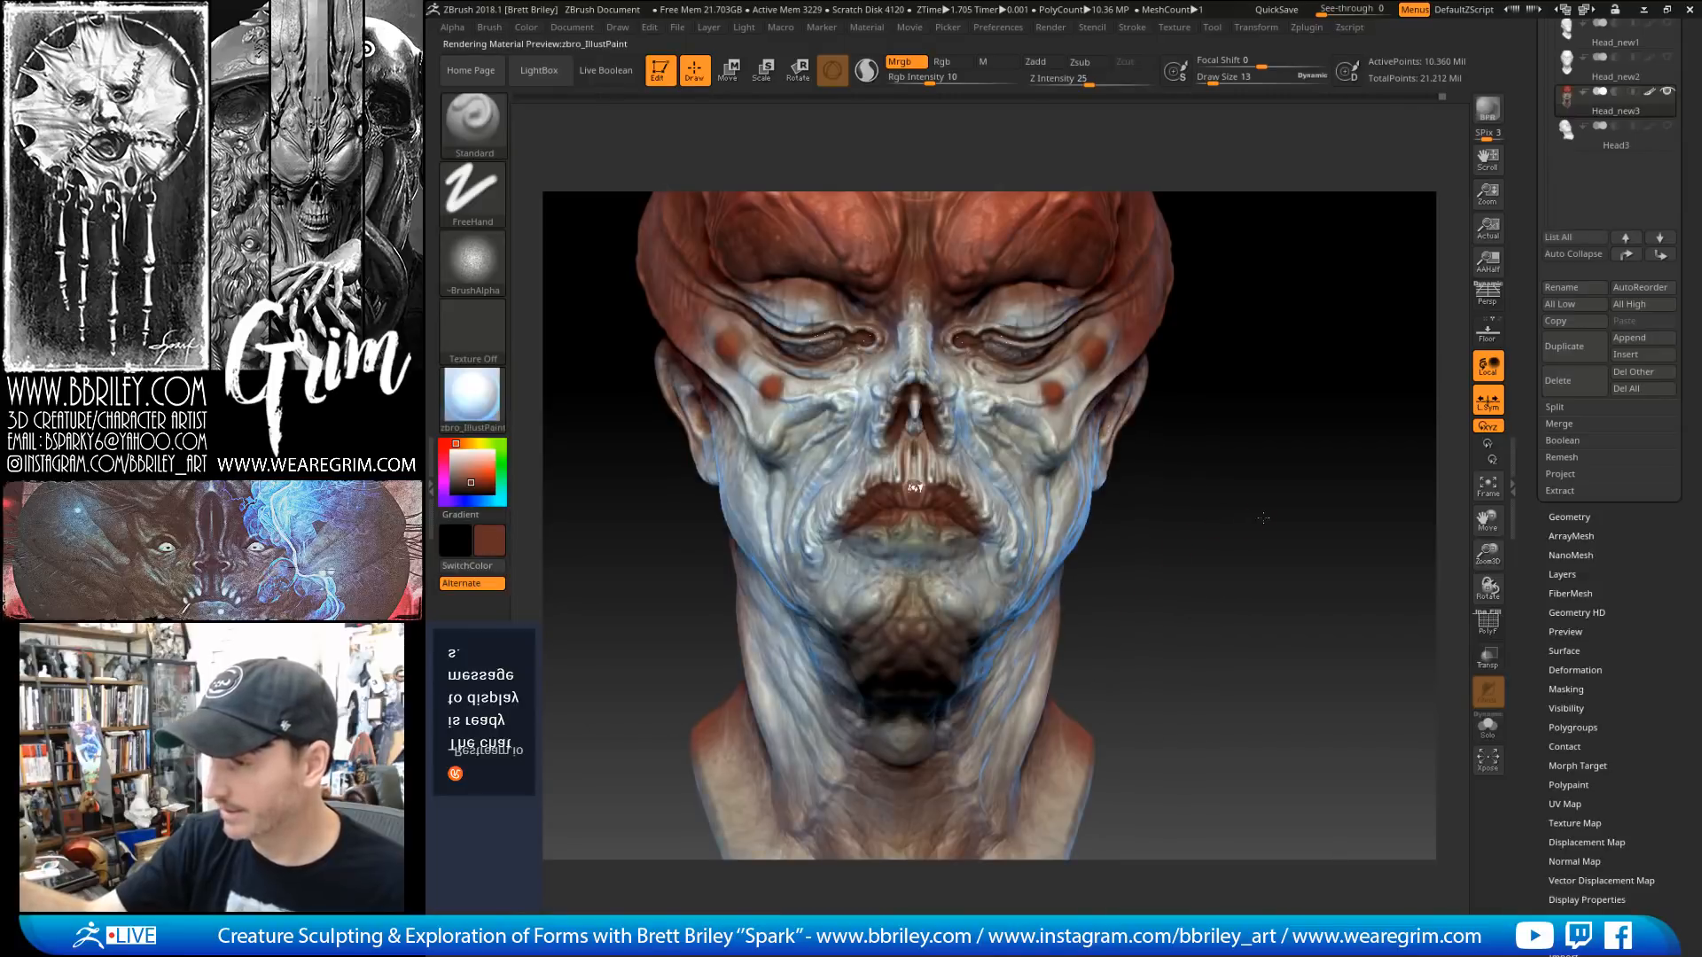
{"action": "left_click_drag", "start_coordinate": [1256, 525], "coordinate": [1042, 435]}
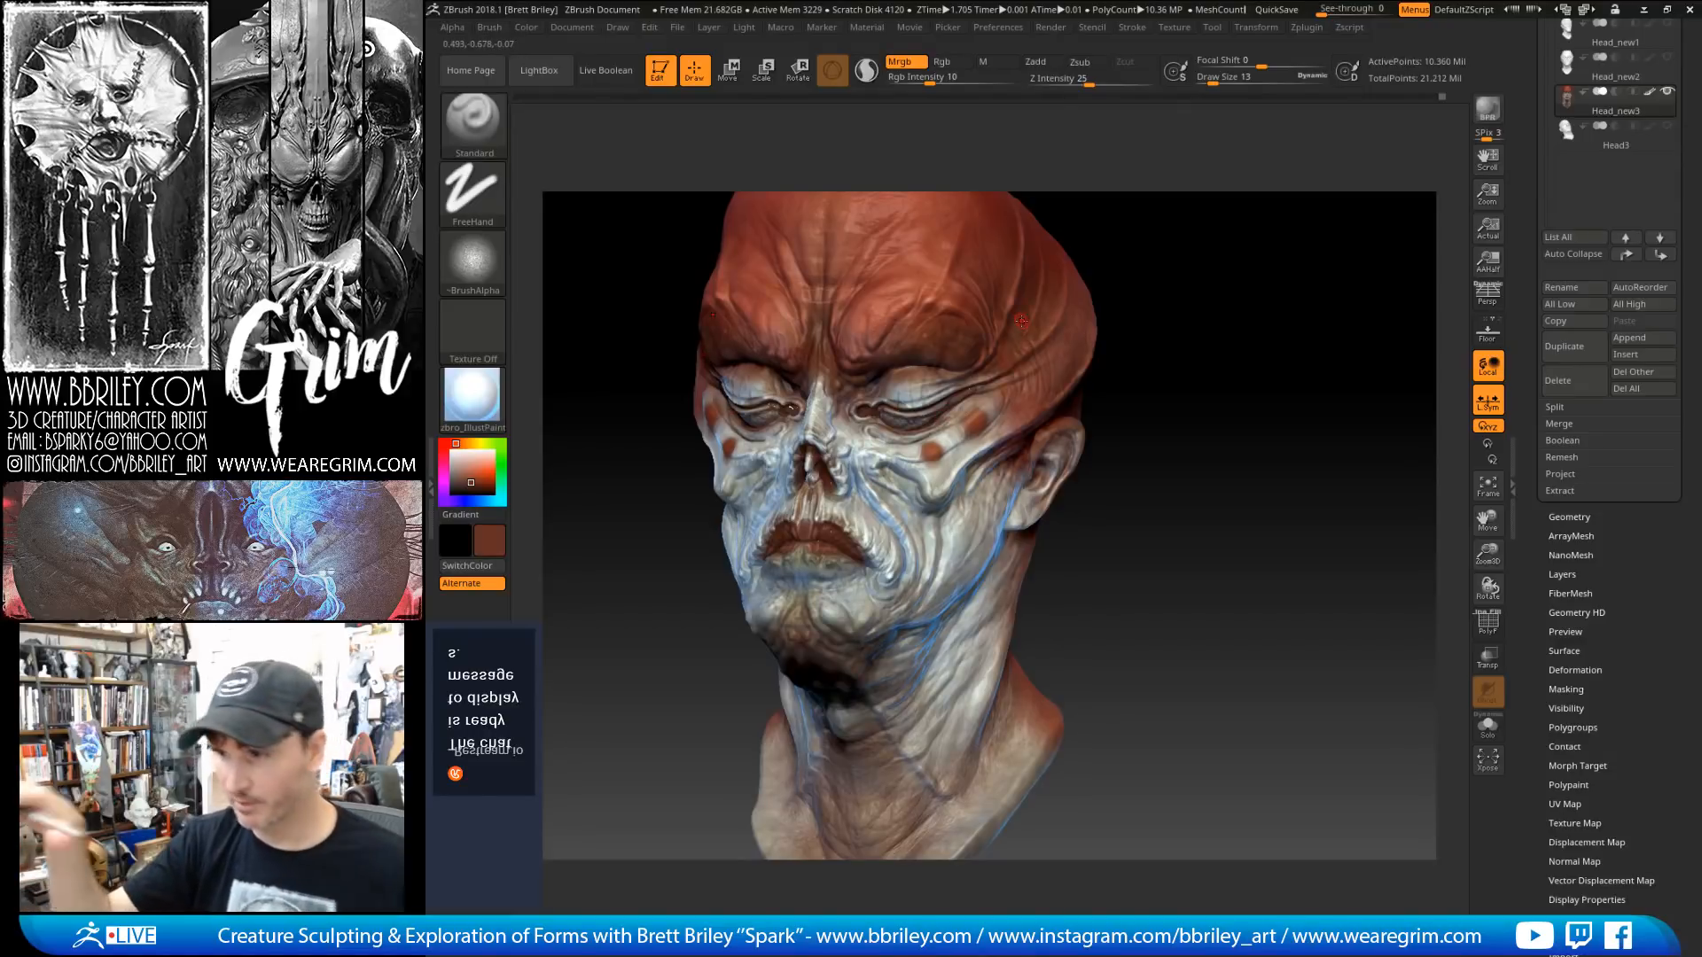
{"action": "mouse_move", "coordinate": [1022, 321]}
{"action": "left_mouse_down"}
{"action": "mouse_move", "coordinate": [1247, 413]}
{"action": "mouse_move", "coordinate": [1244, 289]}
{"action": "left_mouse_up"}
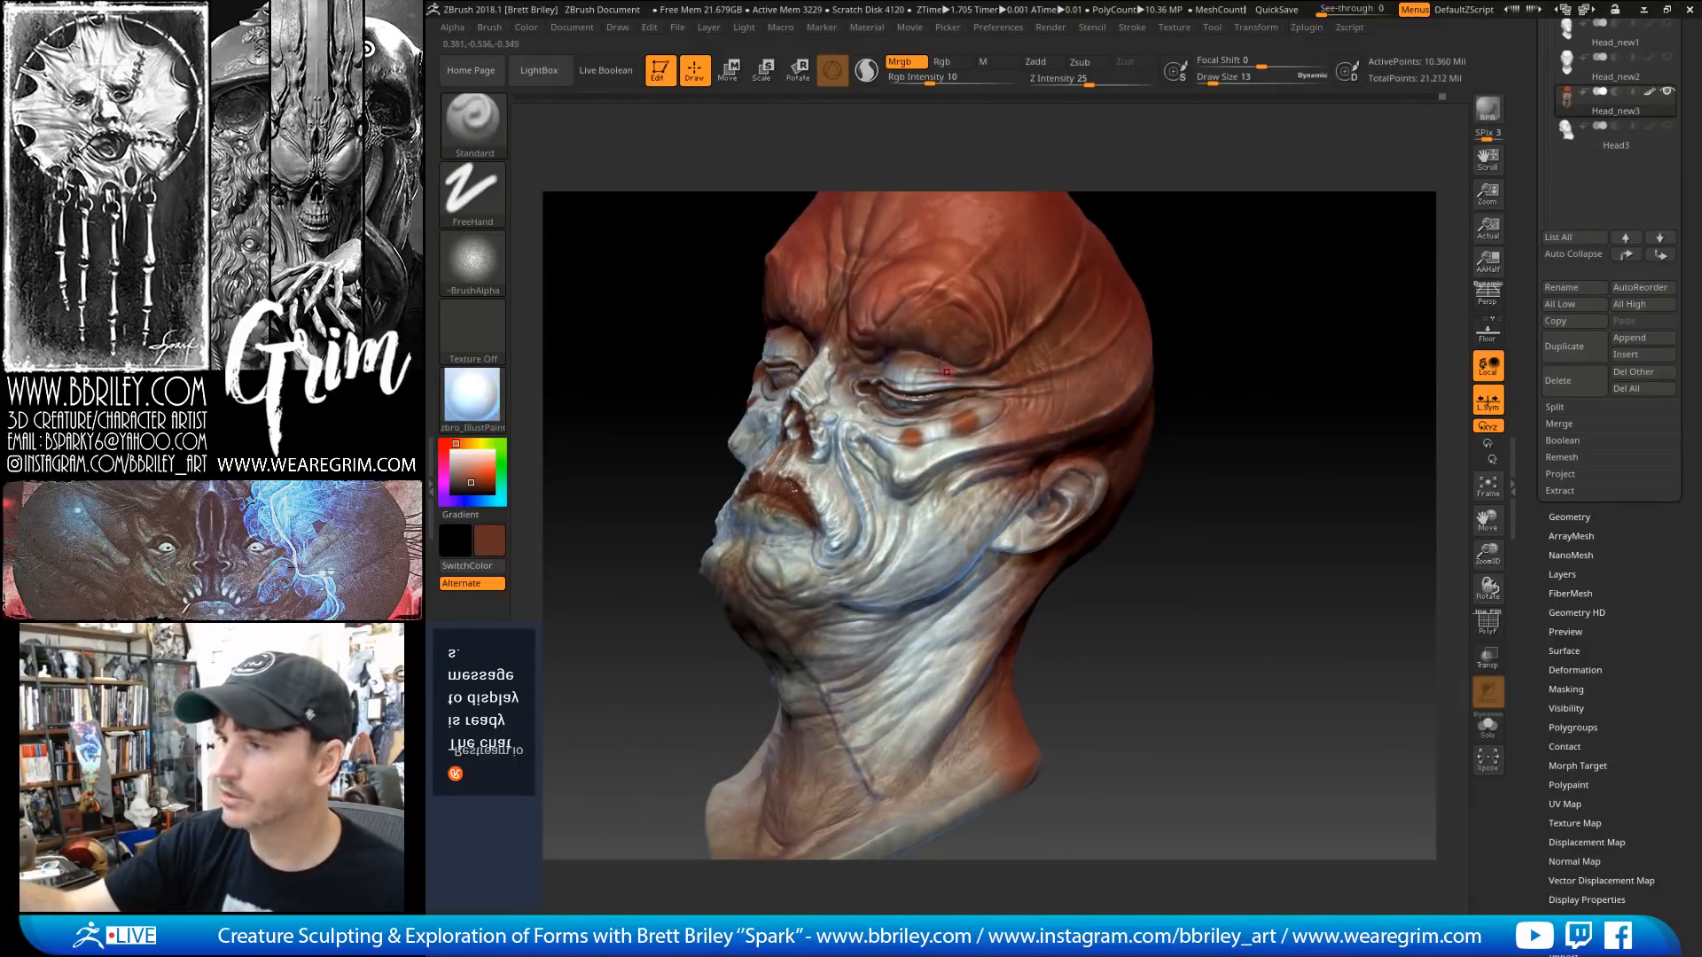
{"action": "left_click", "coordinate": [472, 394]}
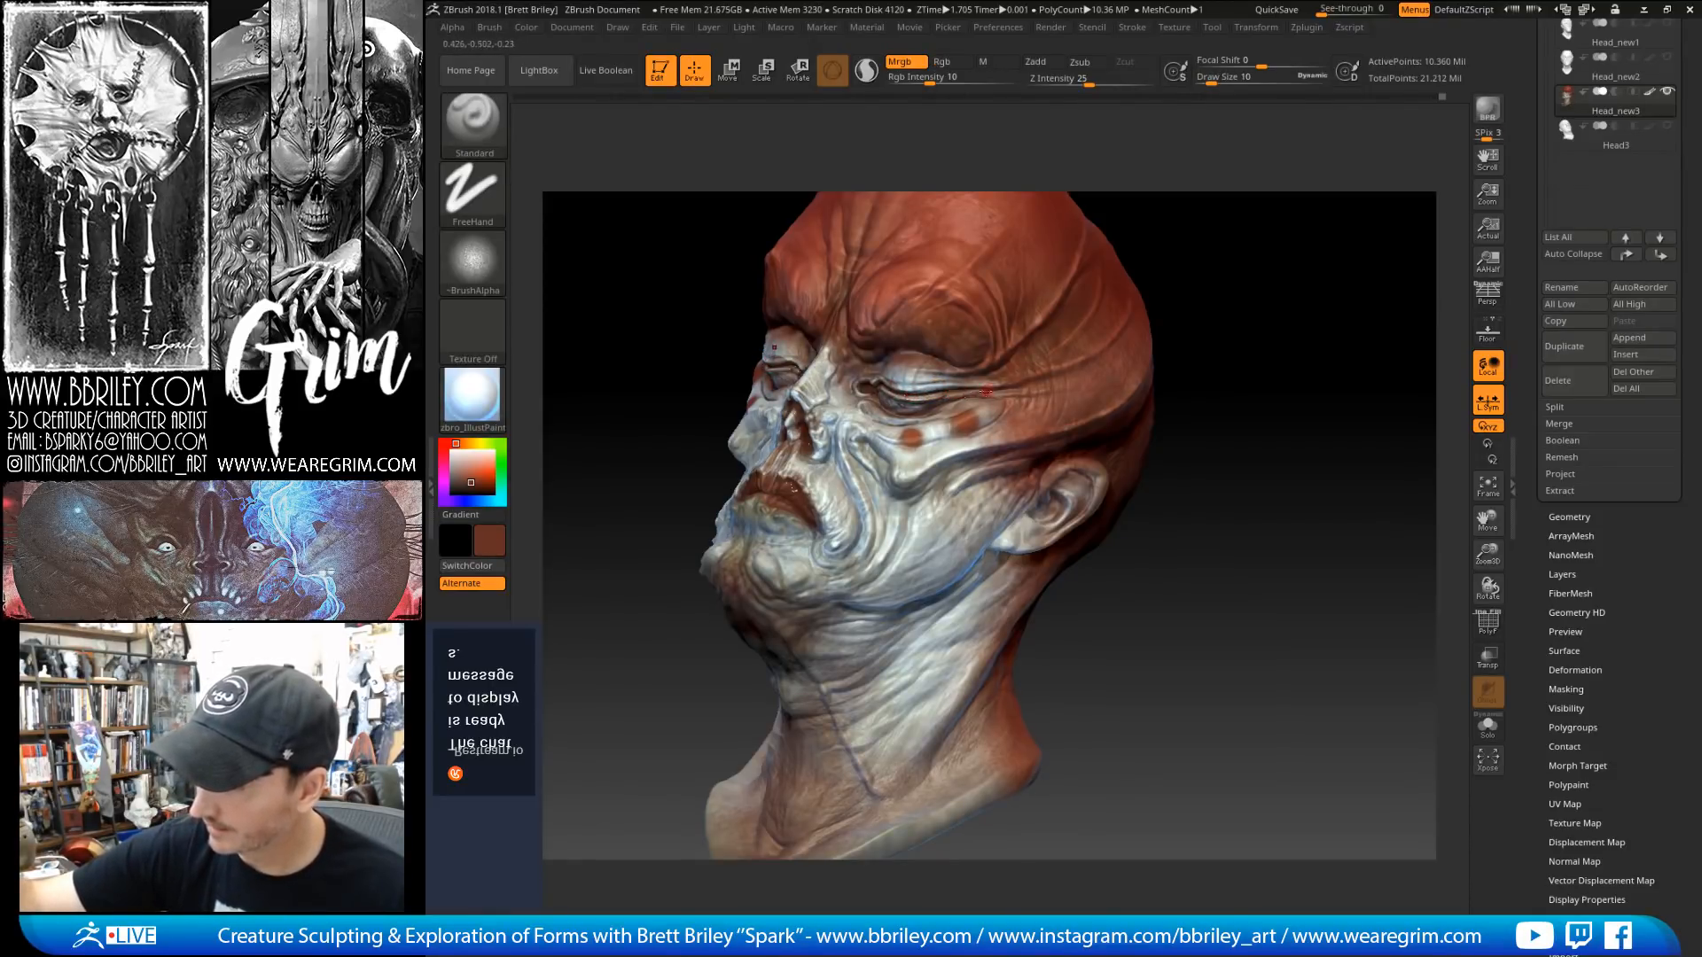
{"action": "left_click_drag", "start_coordinate": [1208, 251], "coordinate": [1118, 158]}
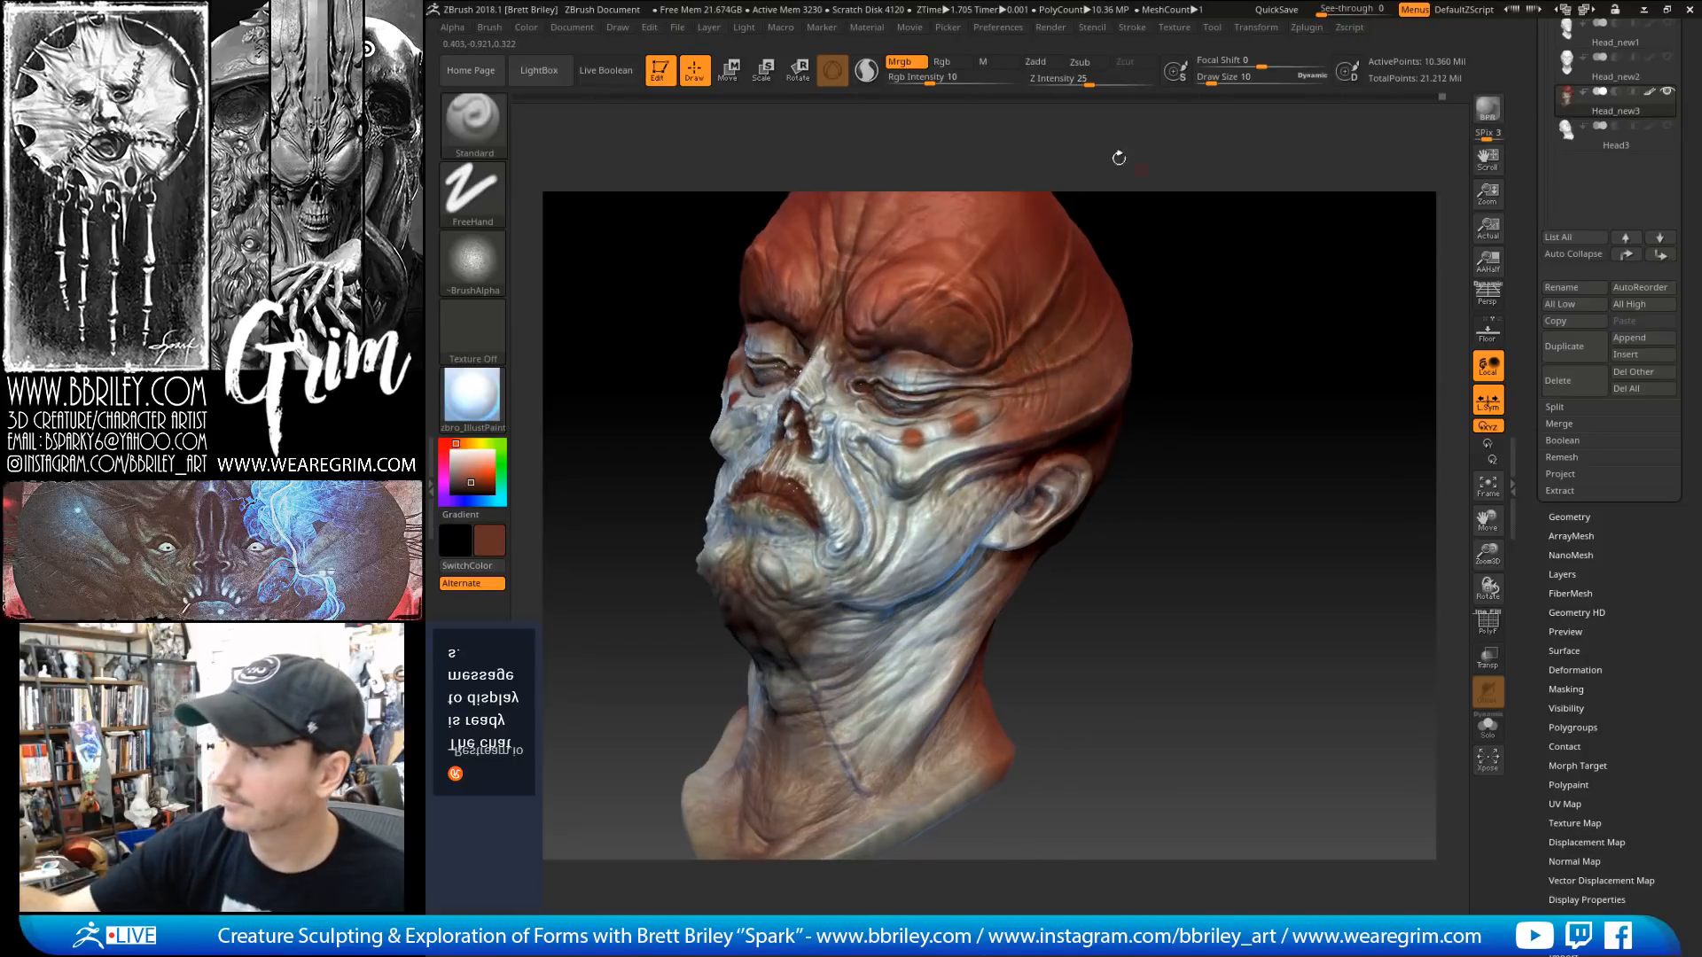
{"action": "left_click_drag", "start_coordinate": [1213, 251], "coordinate": [1130, 257]}
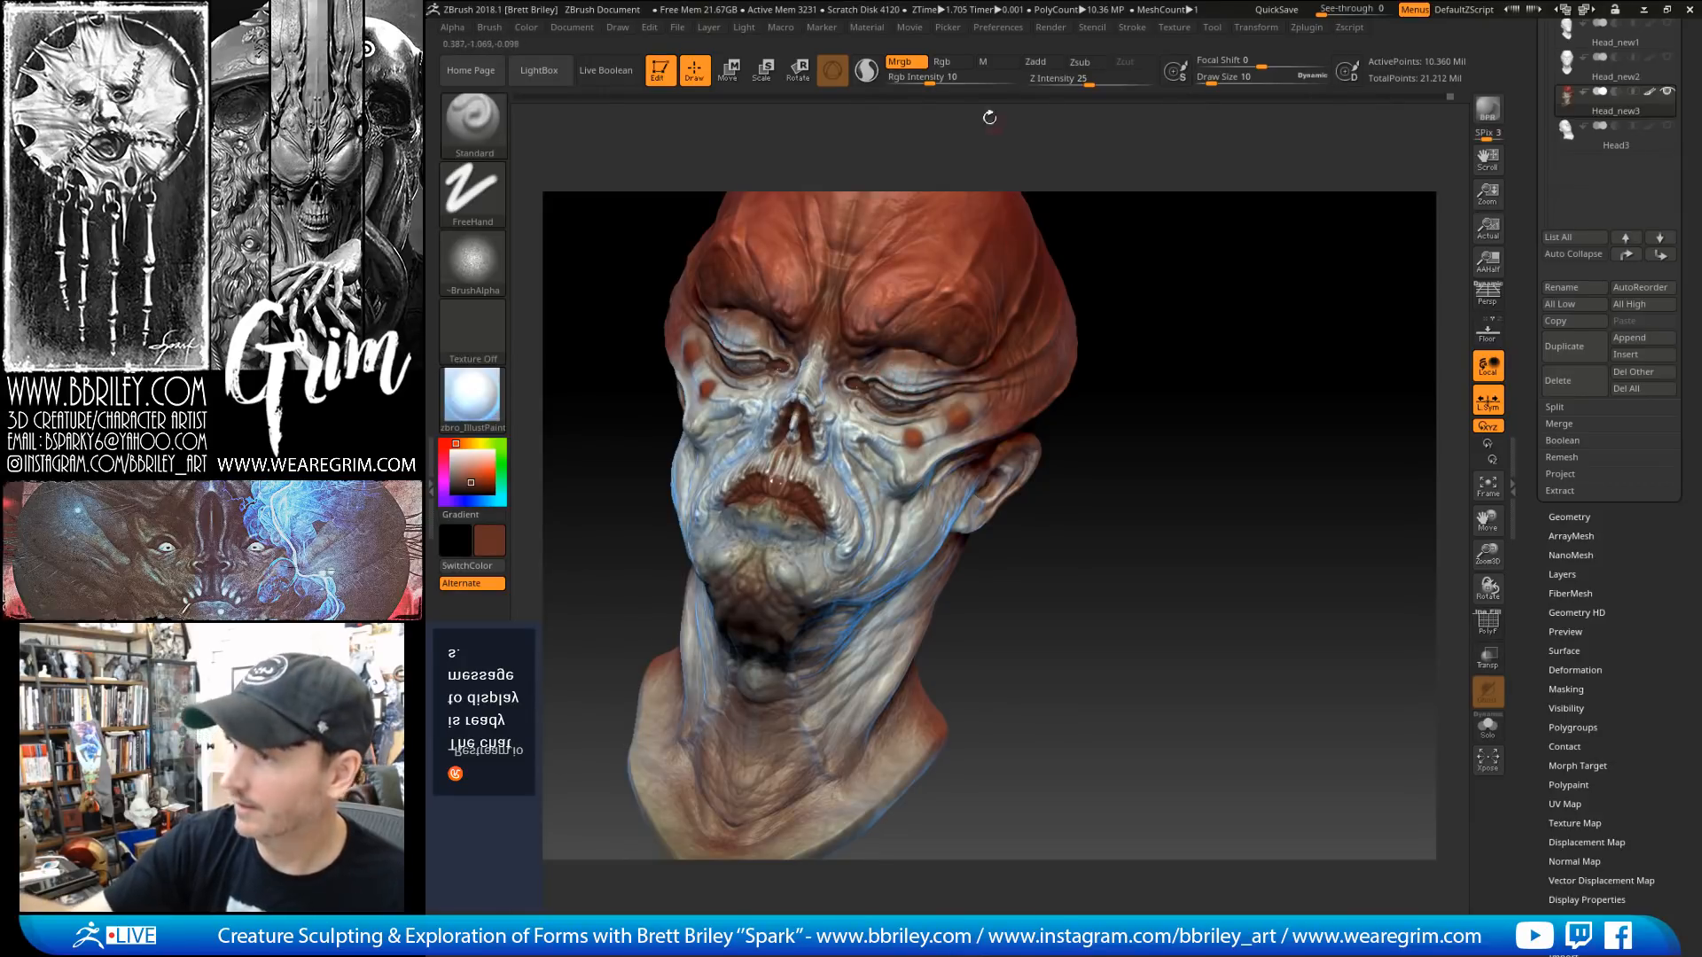
Step: Paint zbro_IllustPaint over the glossy spots on the upper lip in Mrgb mode at draw size 10, and return to Rgb mode
{"action": "left_click", "coordinate": [945, 62]}
{"action": "left_click_drag", "start_coordinate": [1201, 349], "coordinate": [1156, 350]}
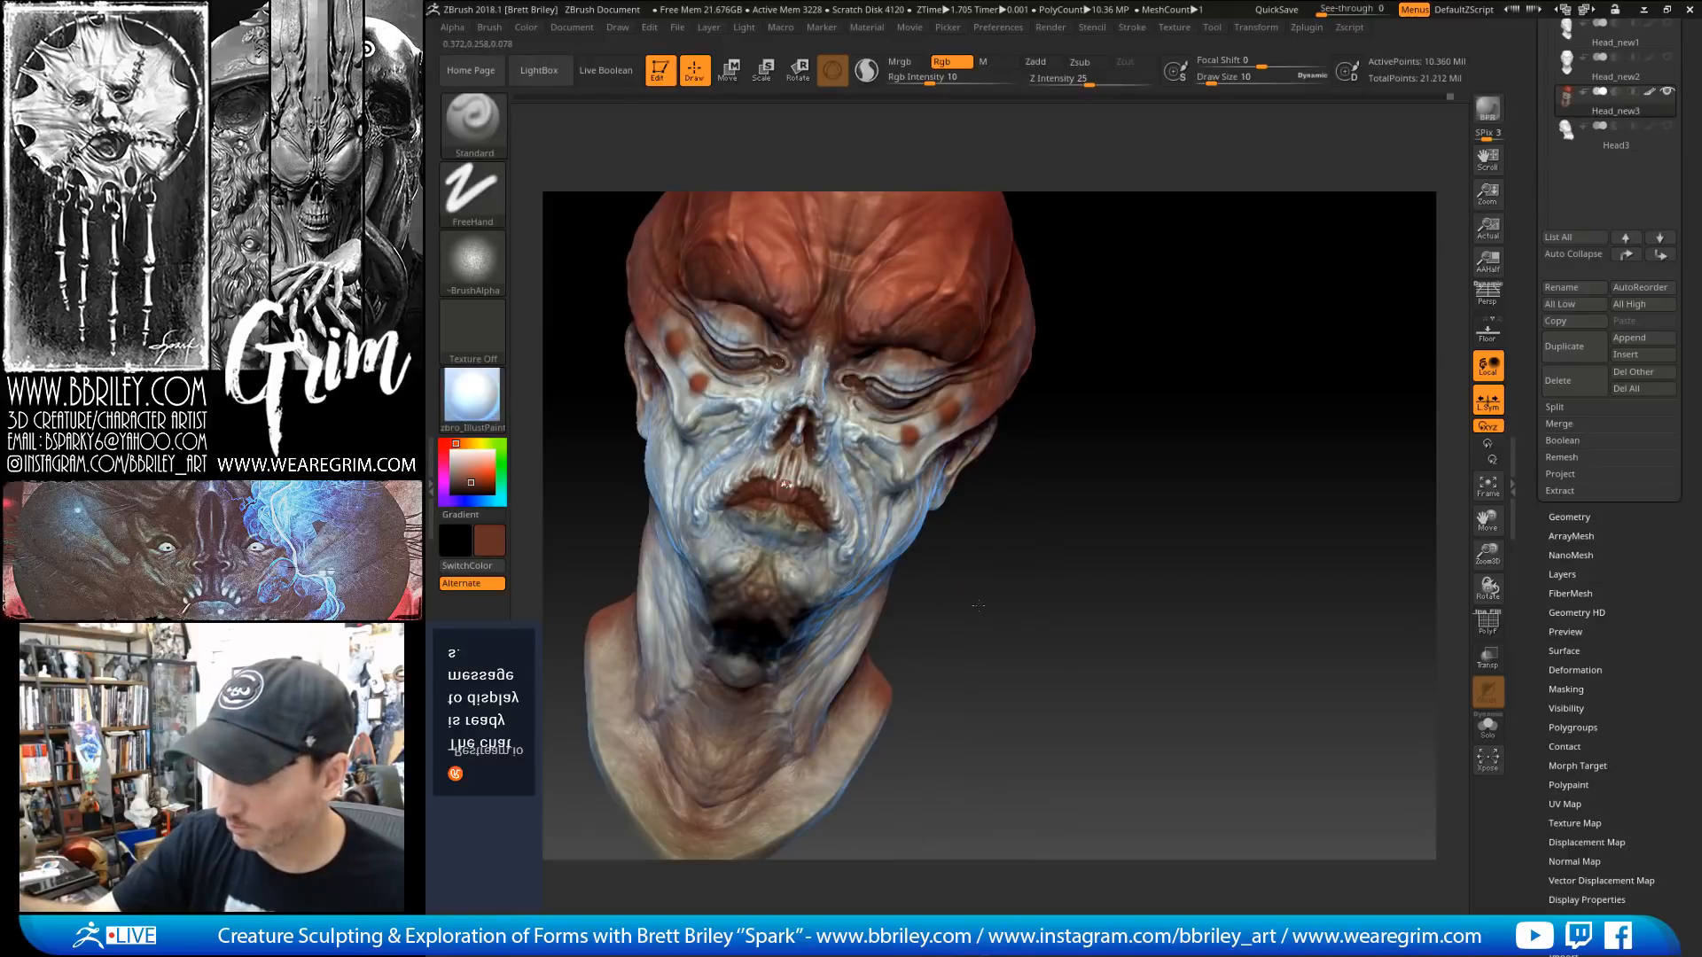
{"action": "left_click_drag", "start_coordinate": [1072, 496], "coordinate": [1064, 540], "text": "alt"}
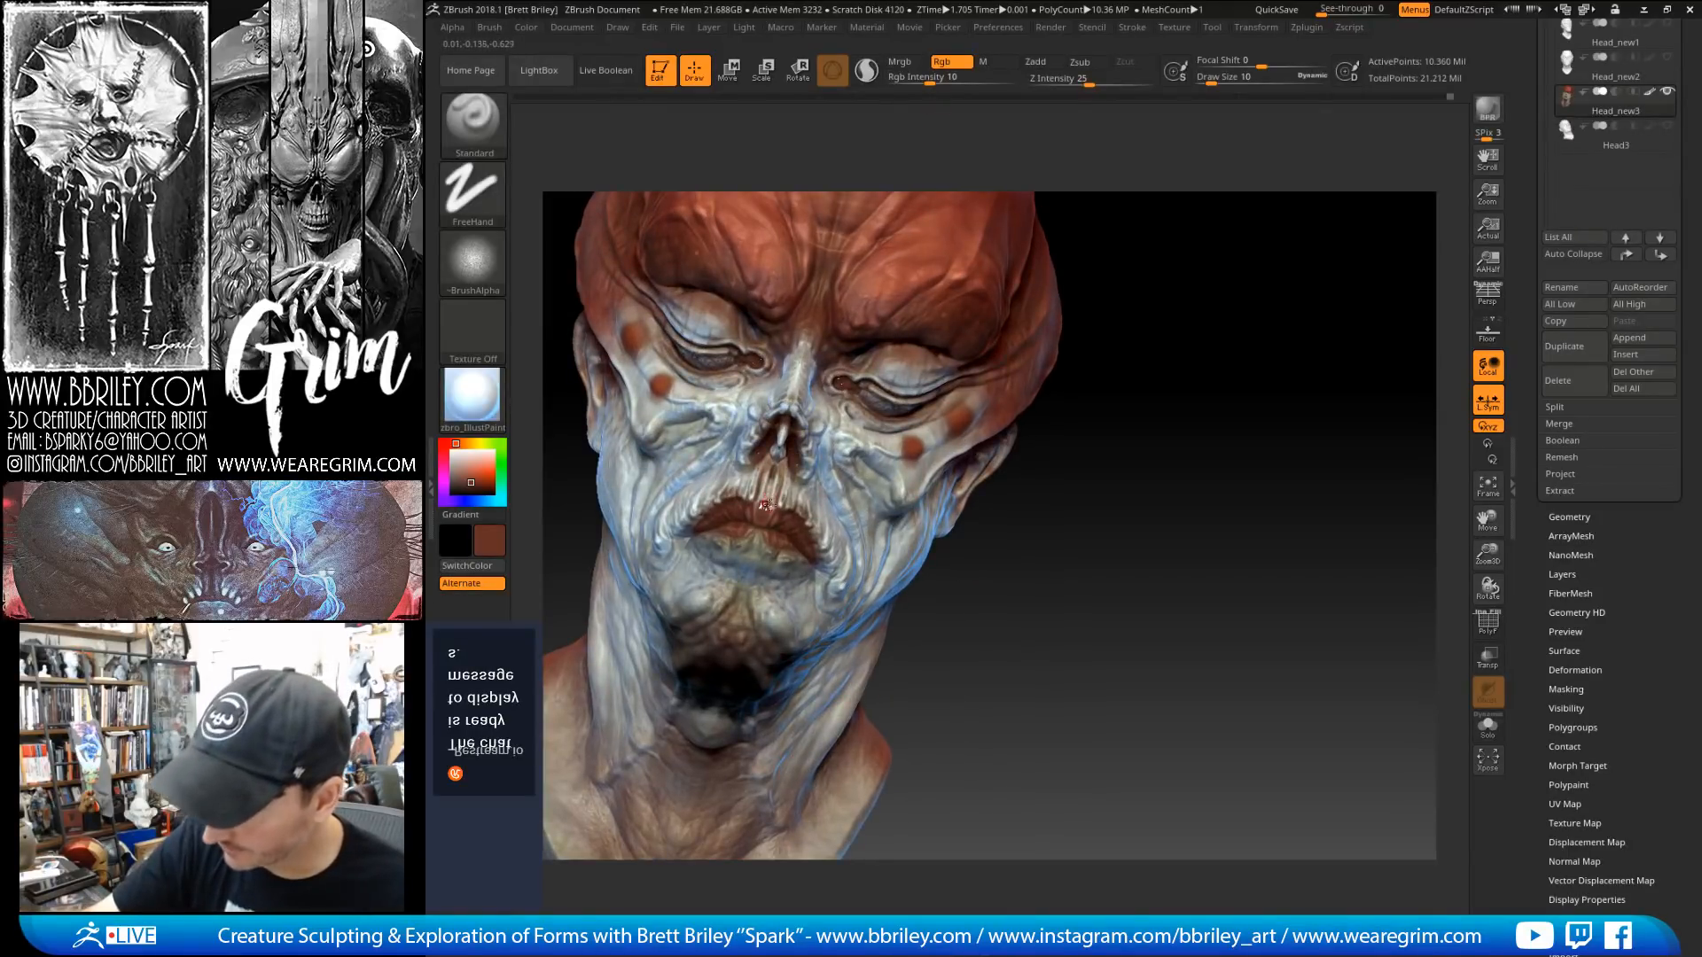
{"action": "left_click", "coordinate": [902, 62]}
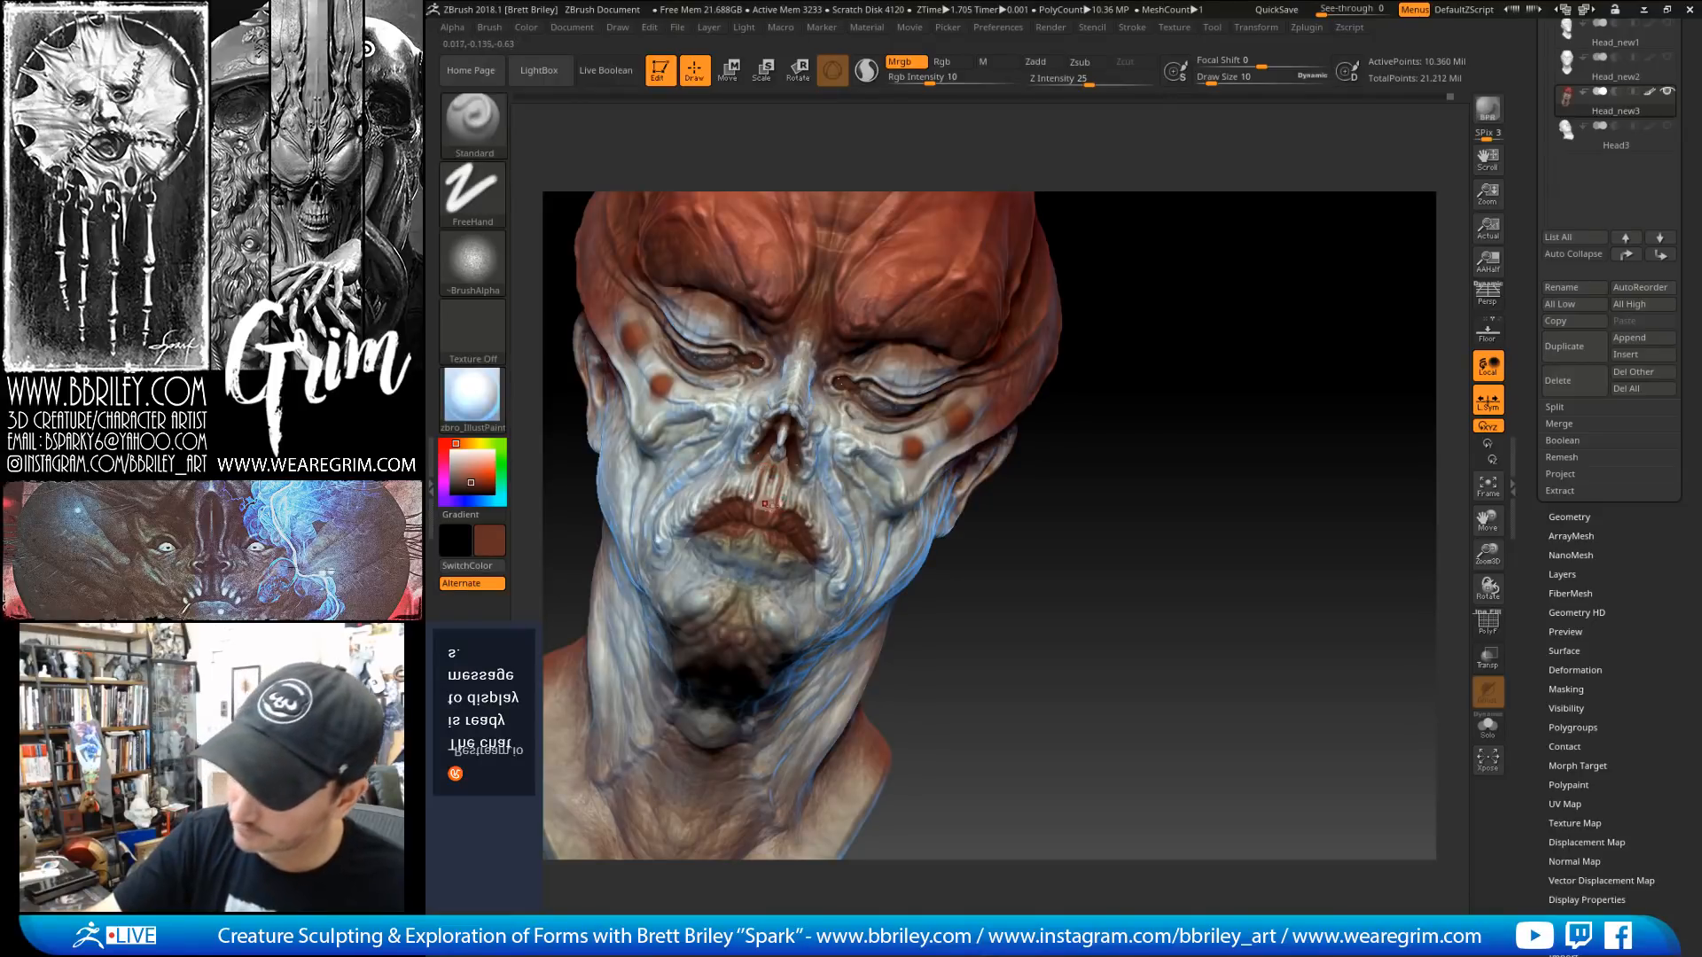
{"action": "left_click", "coordinate": [942, 62]}
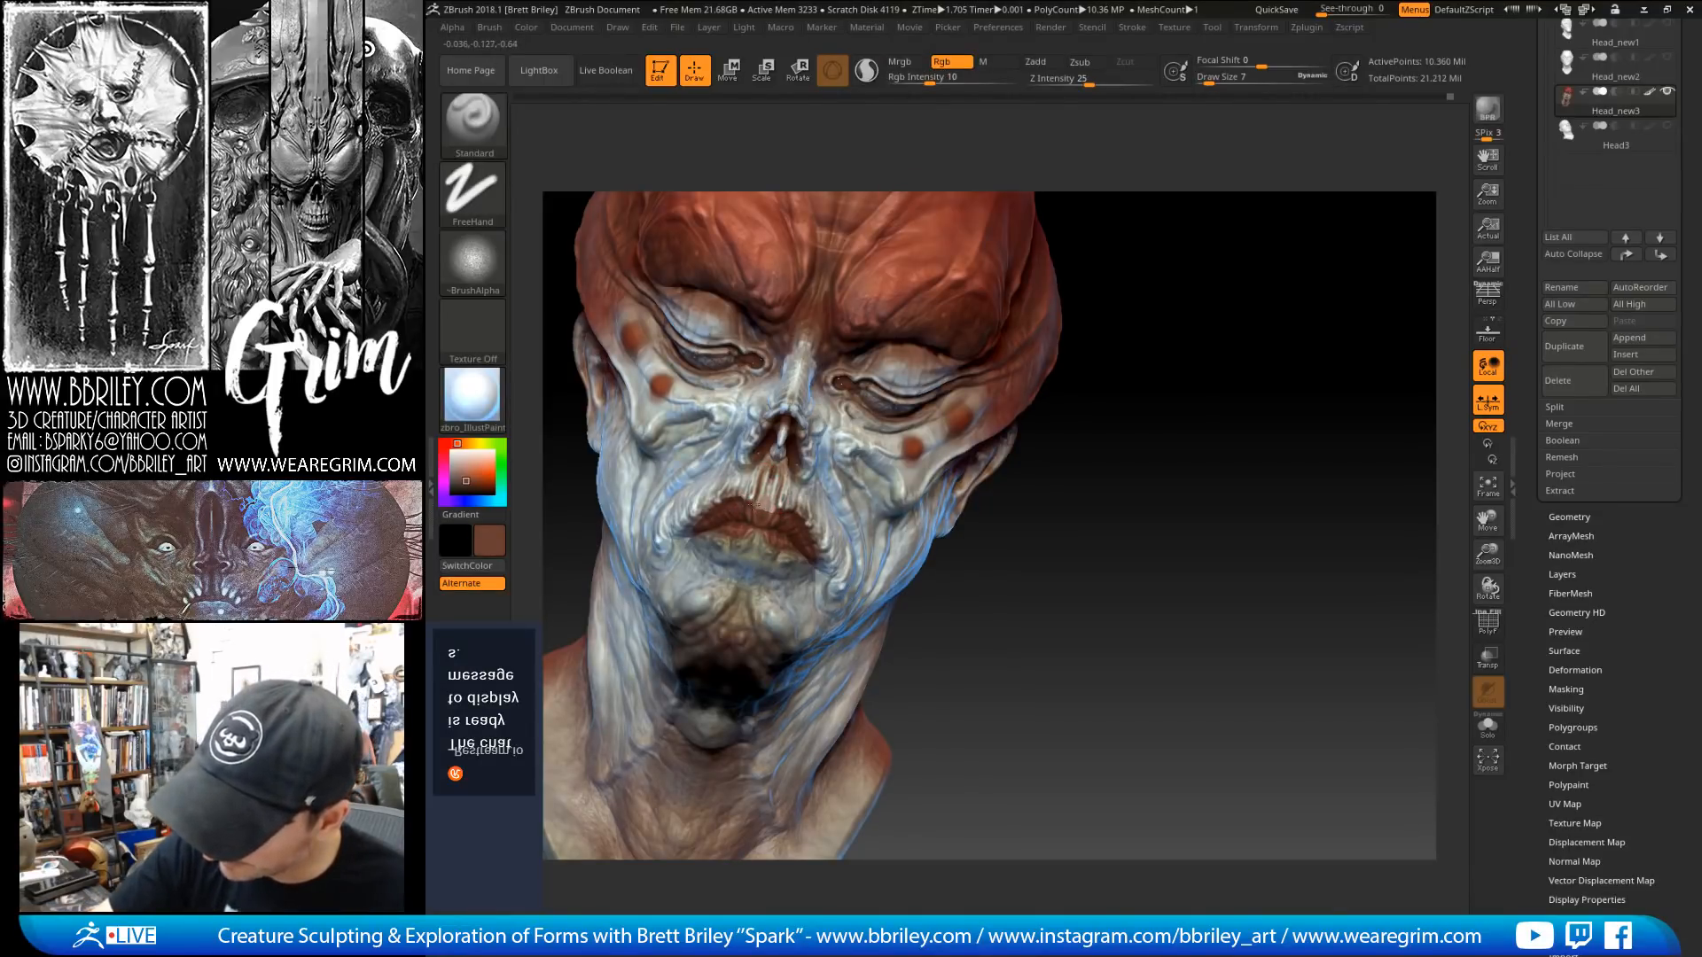
Step: Blend the upper lip's edge with pale grey and brown tones sampled from the model at draw size 6
{"action": "mouse_move", "coordinate": [1156, 399]}
{"action": "left_mouse_down"}
{"action": "mouse_move", "coordinate": [1098, 392]}
{"action": "mouse_move", "coordinate": [1168, 388]}
{"action": "mouse_move", "coordinate": [1099, 391]}
{"action": "left_mouse_up"}
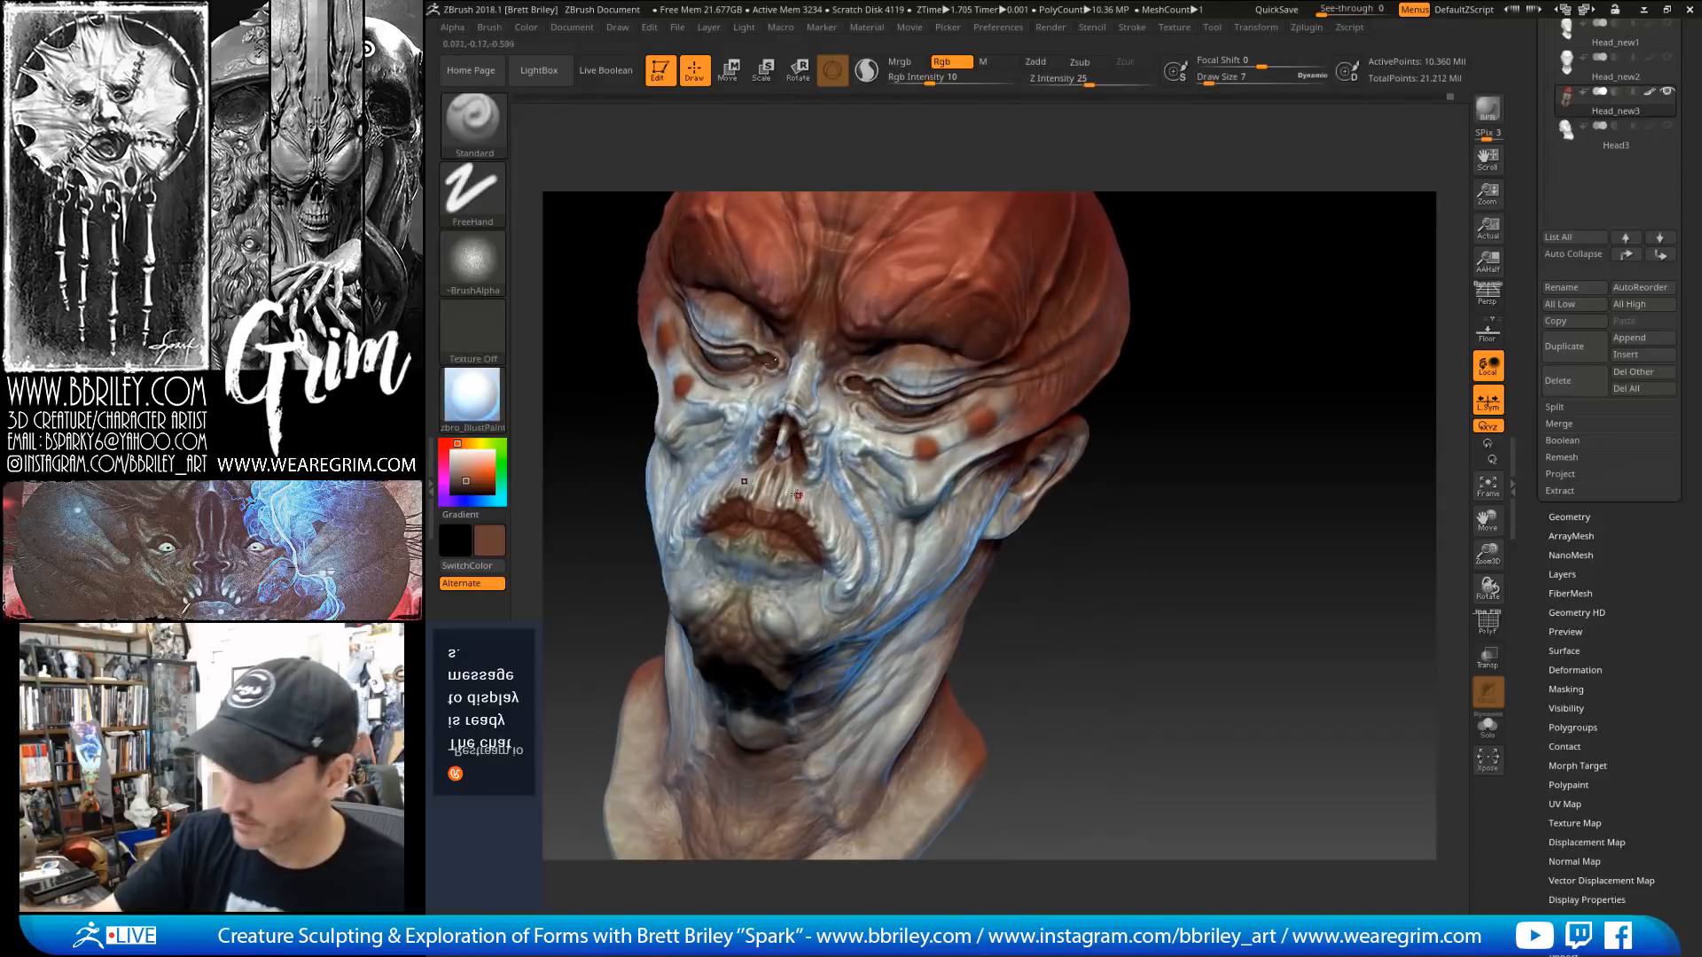
{"action": "key", "text": "c"}
{"action": "key", "text": "bracketleft"}
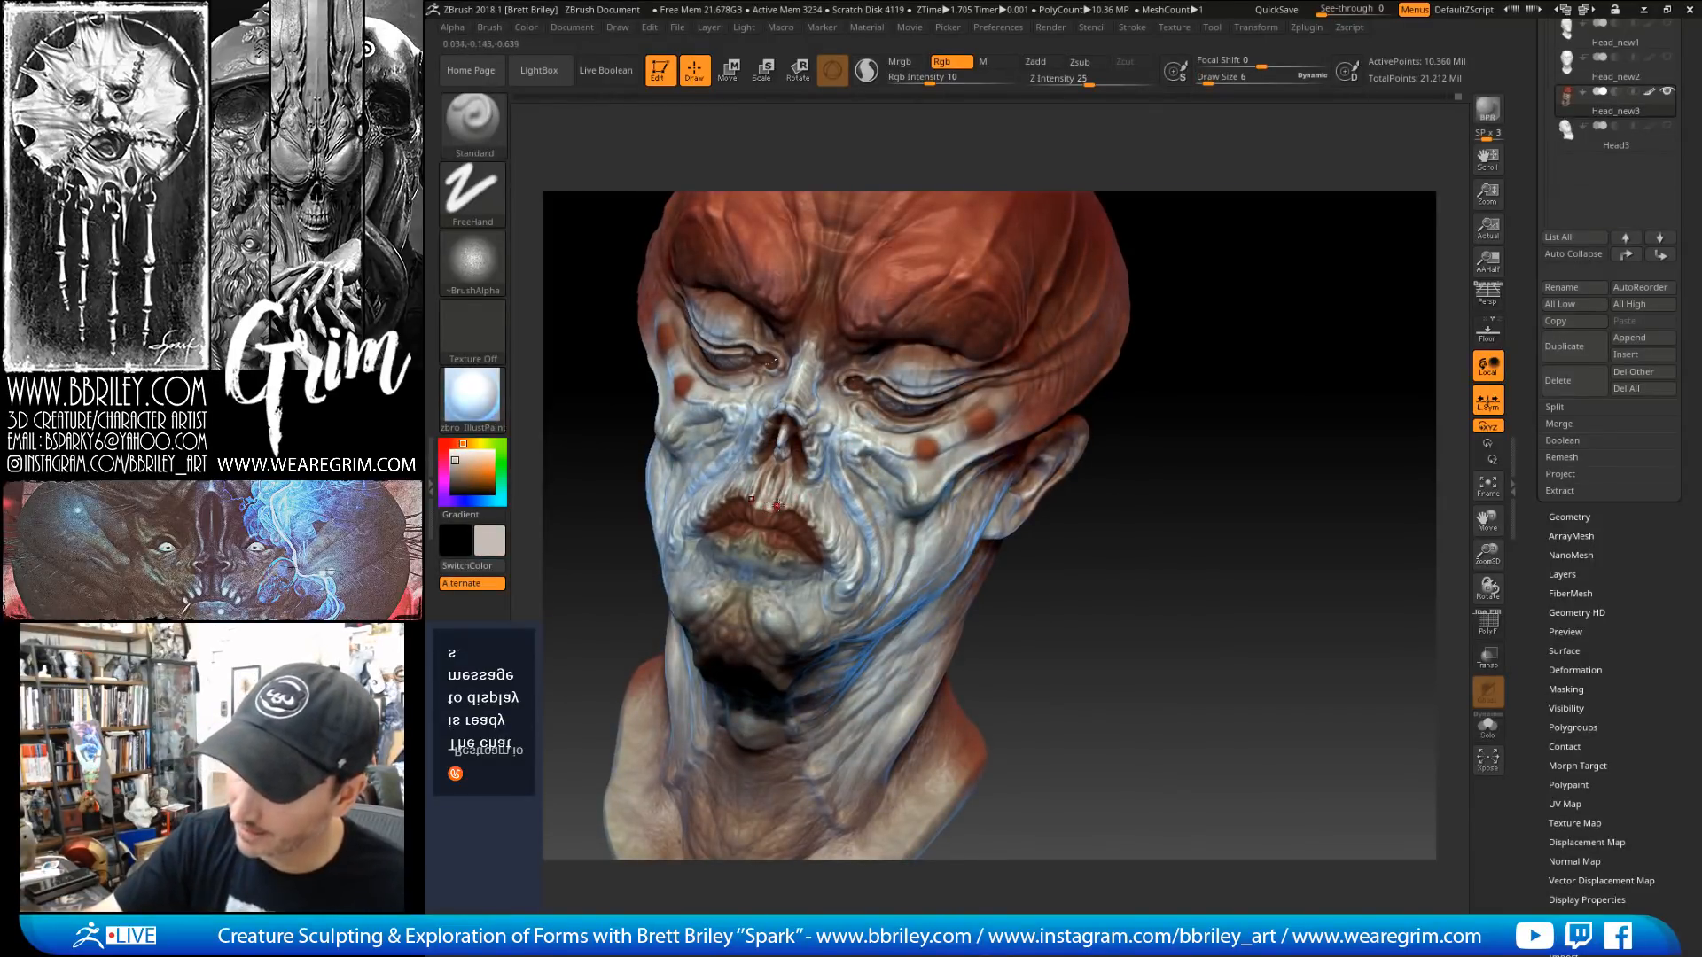
{"action": "key", "text": "c"}
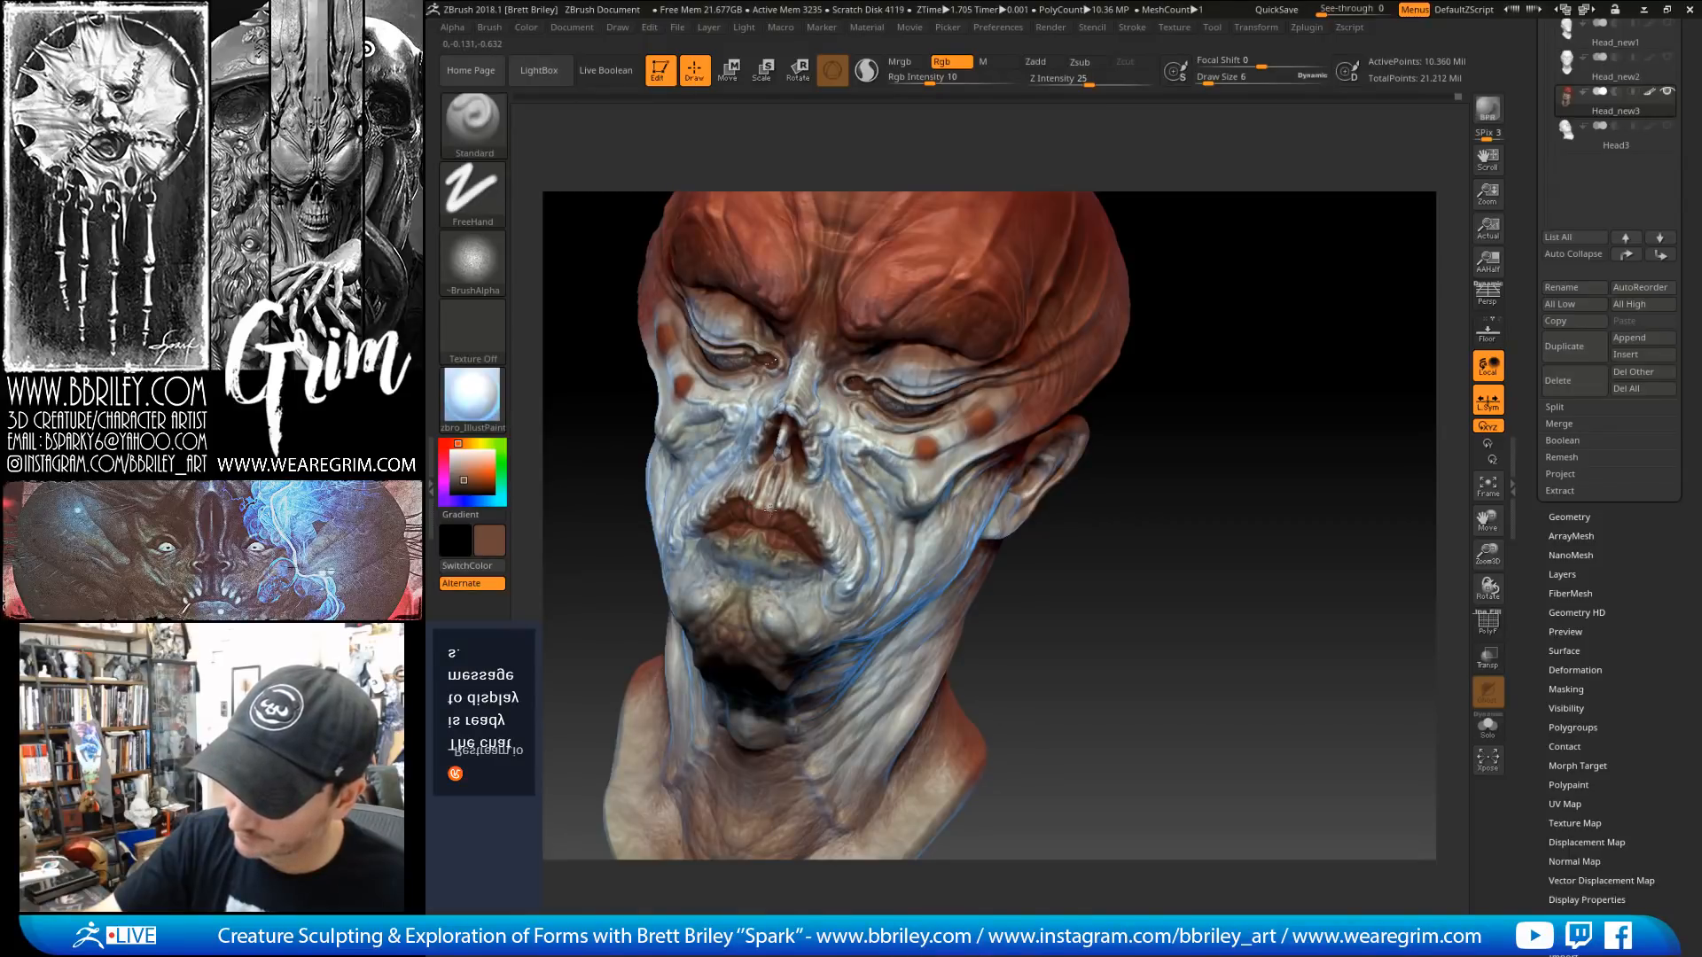
{"action": "left_click_drag", "start_coordinate": [1086, 444], "coordinate": [1288, 461]}
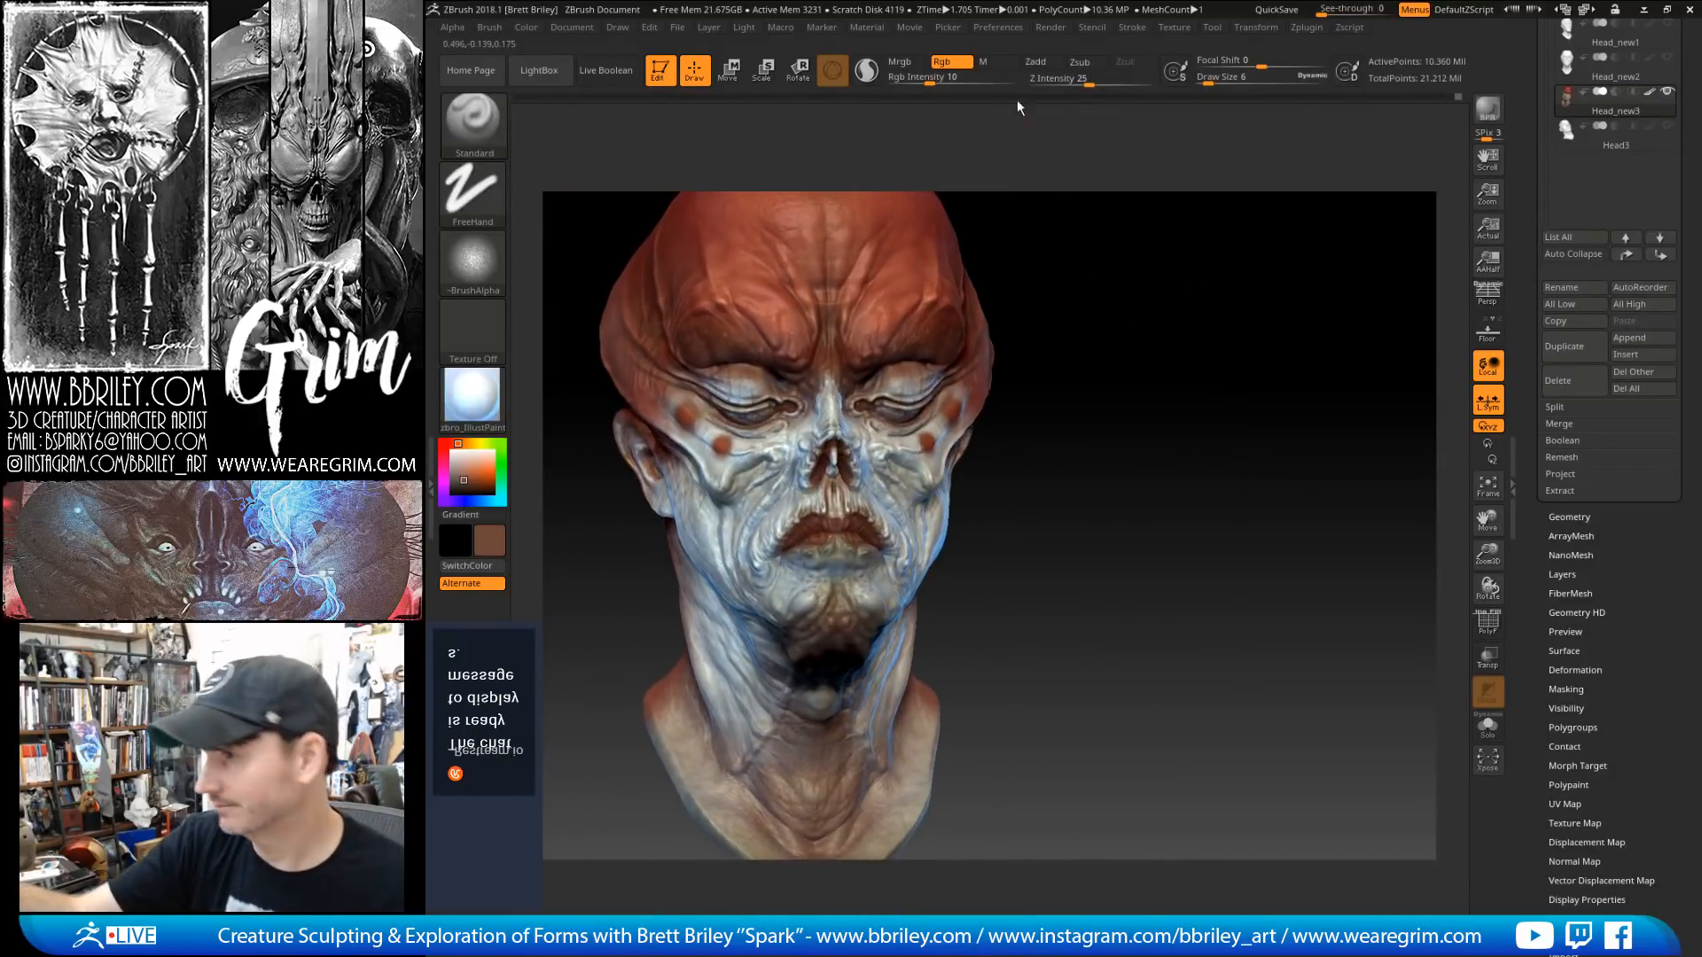
Step: Fill the head with the Flat Color material using only the material channel, and reselect zbro_IllustPaint
{"action": "left_click", "coordinate": [997, 62]}
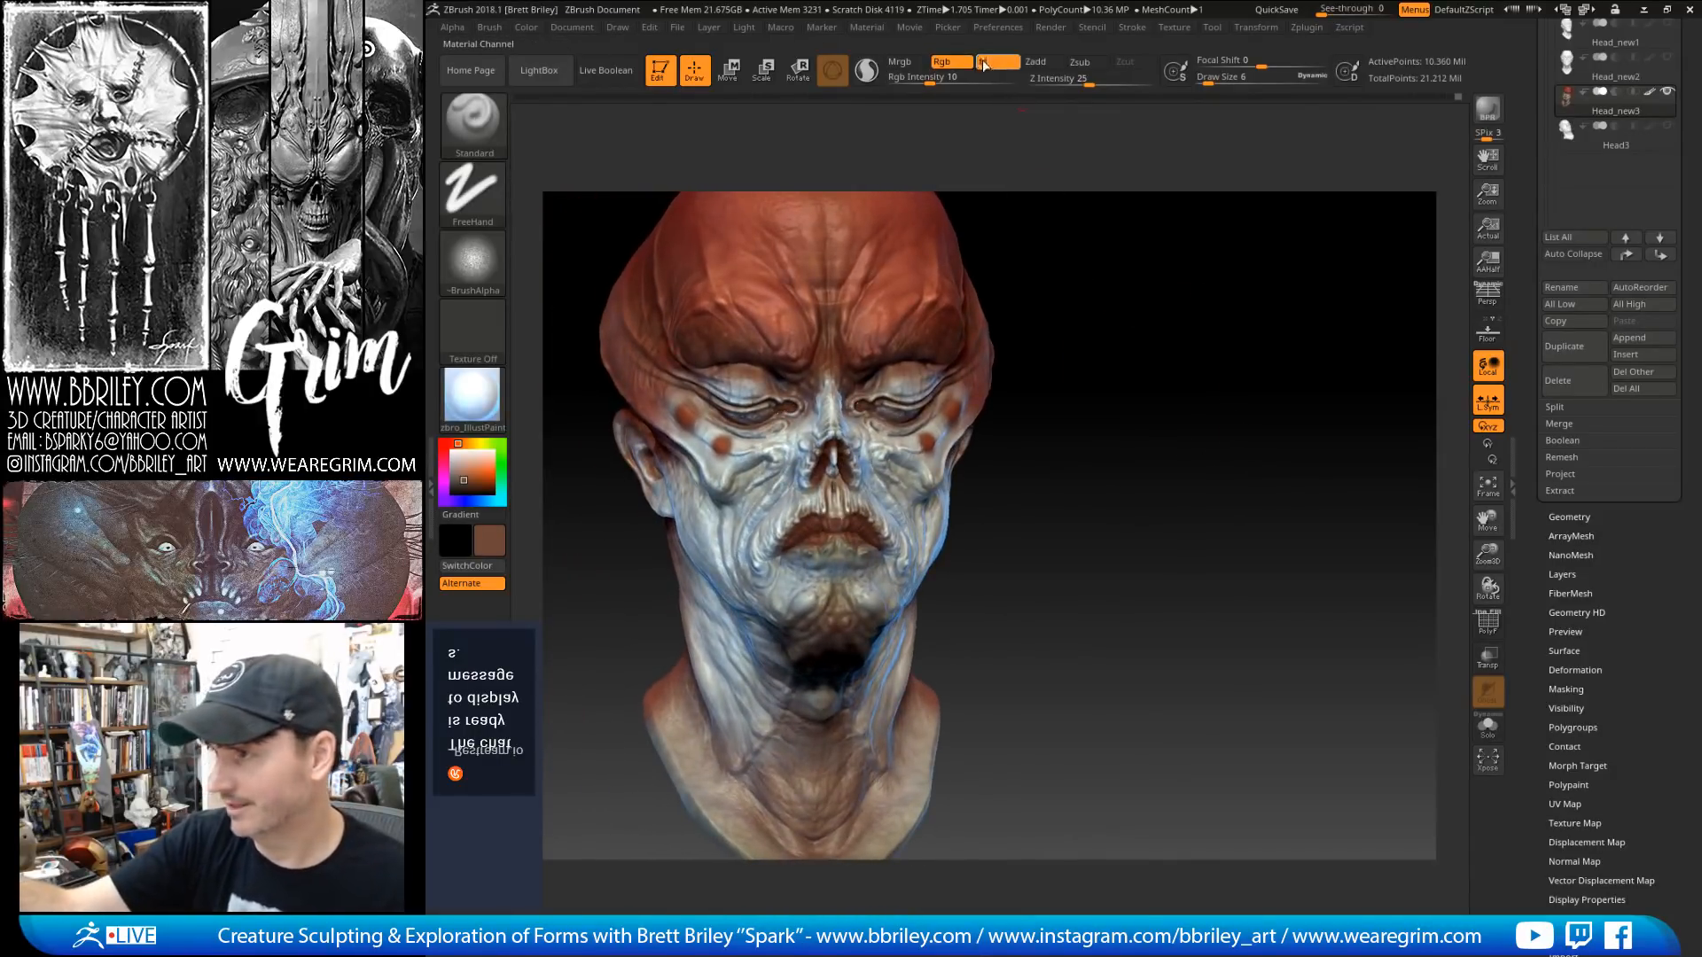
{"action": "left_click", "coordinate": [472, 395]}
{"action": "left_click", "coordinate": [546, 770]}
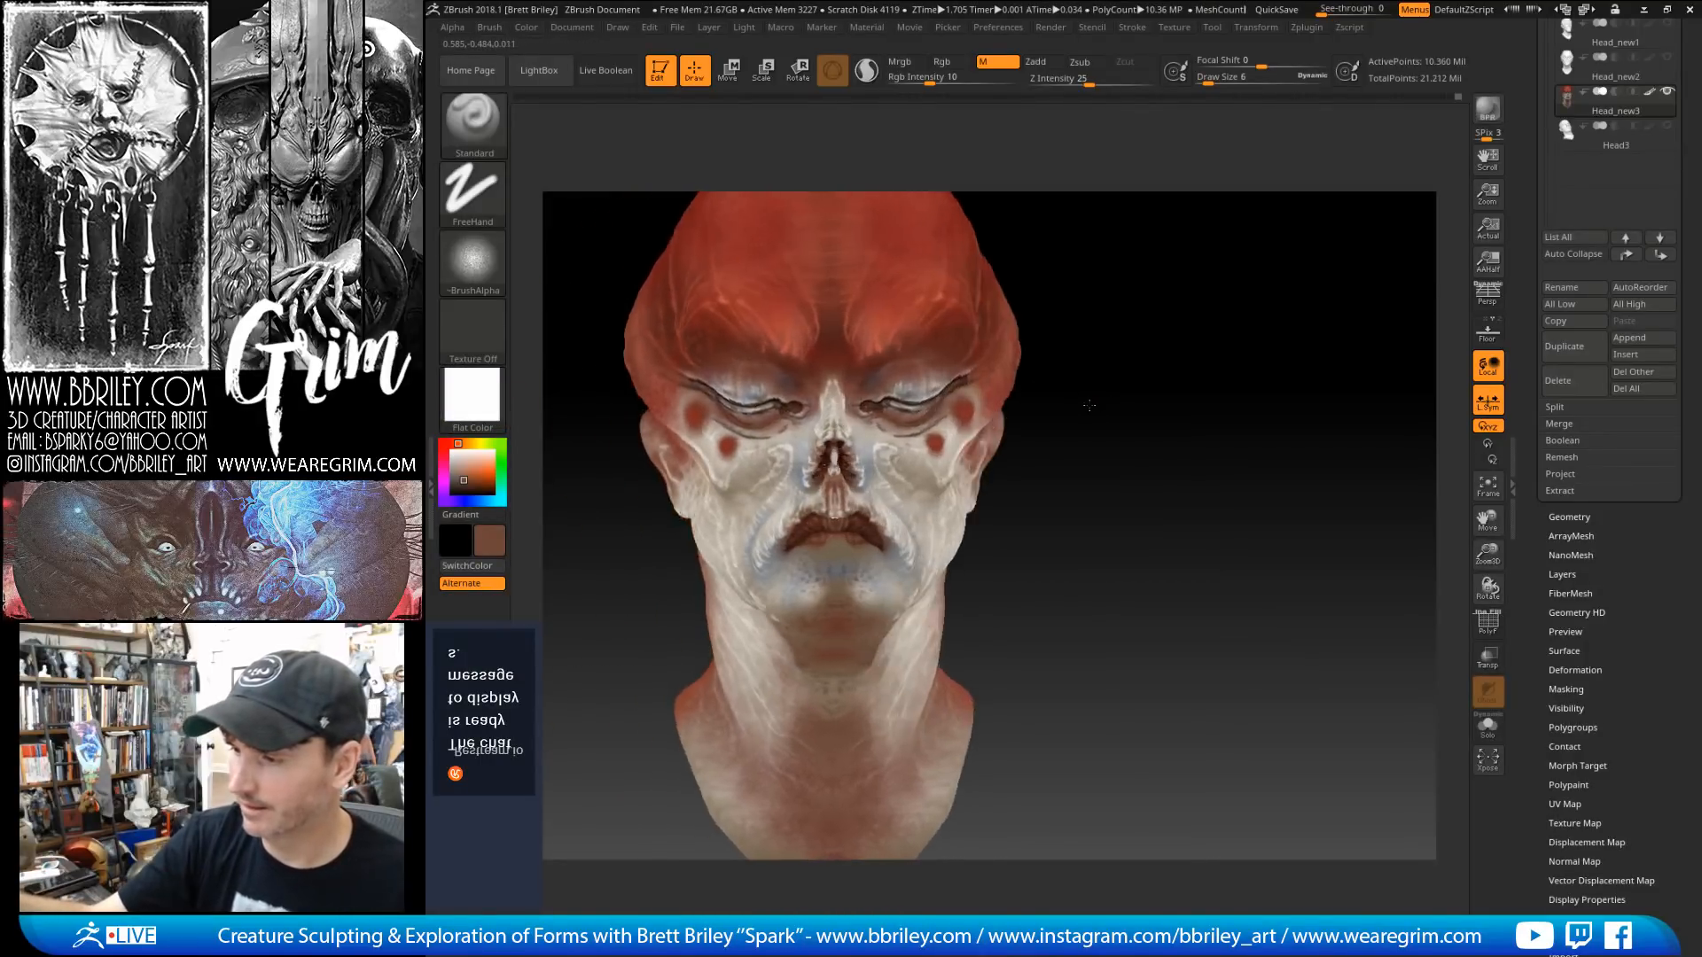
{"action": "left_click", "coordinate": [525, 26]}
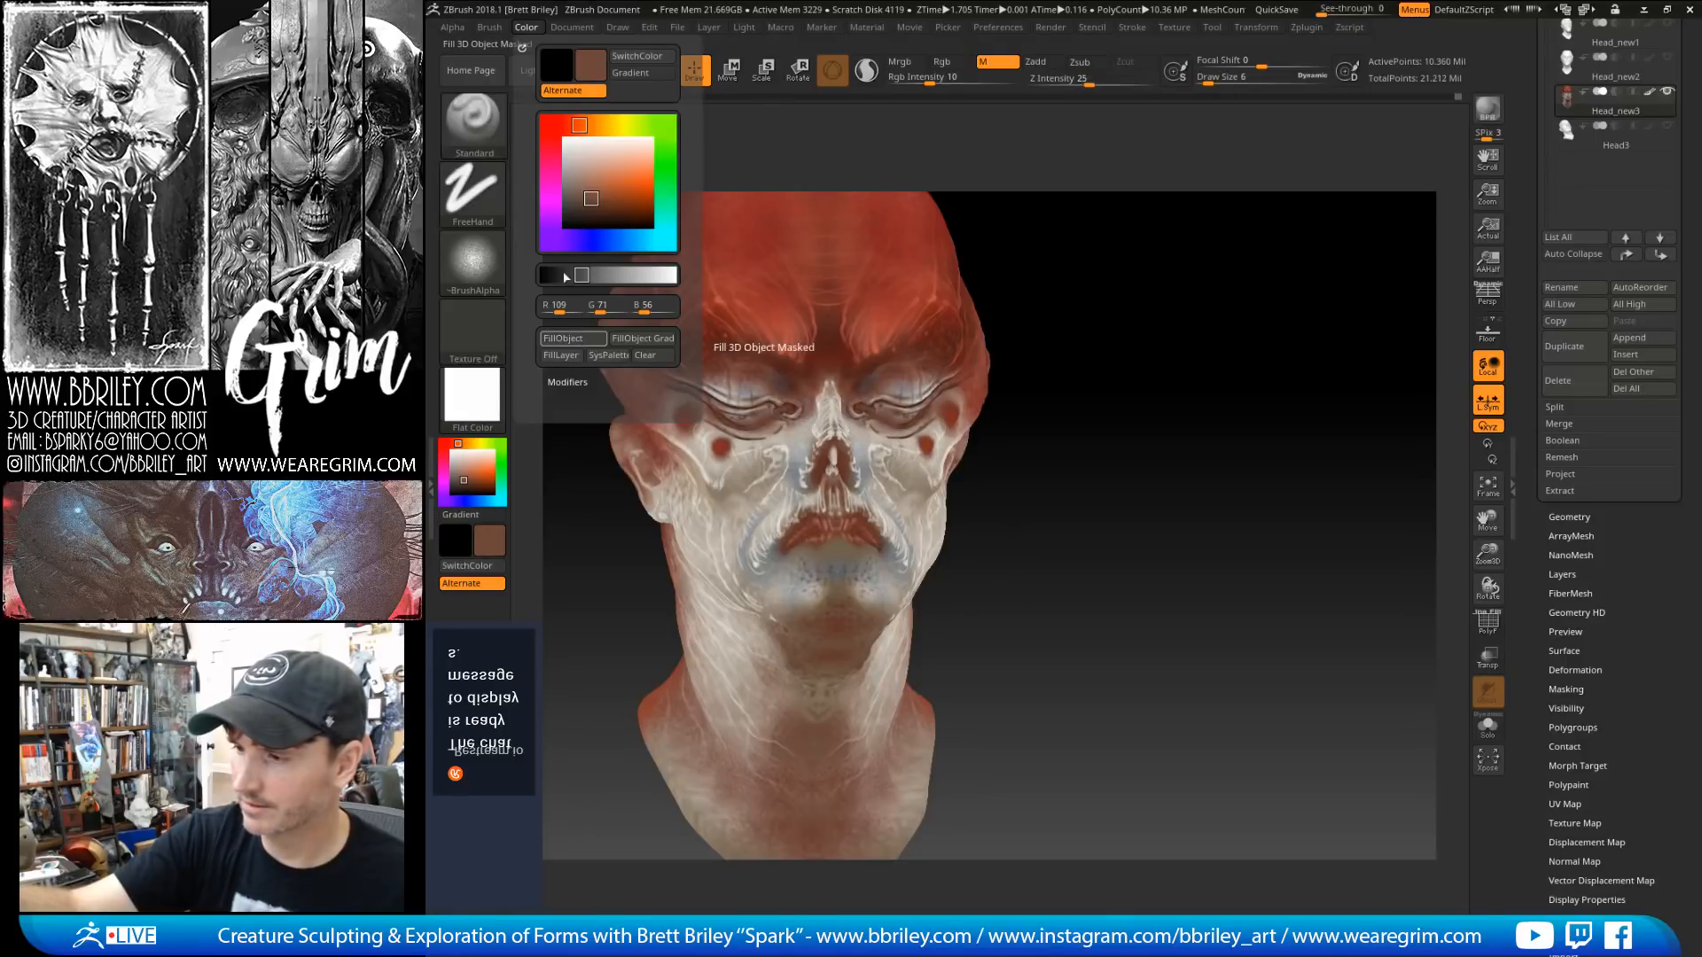
{"action": "left_click", "coordinate": [472, 394]}
{"action": "left_click", "coordinate": [1083, 682]}
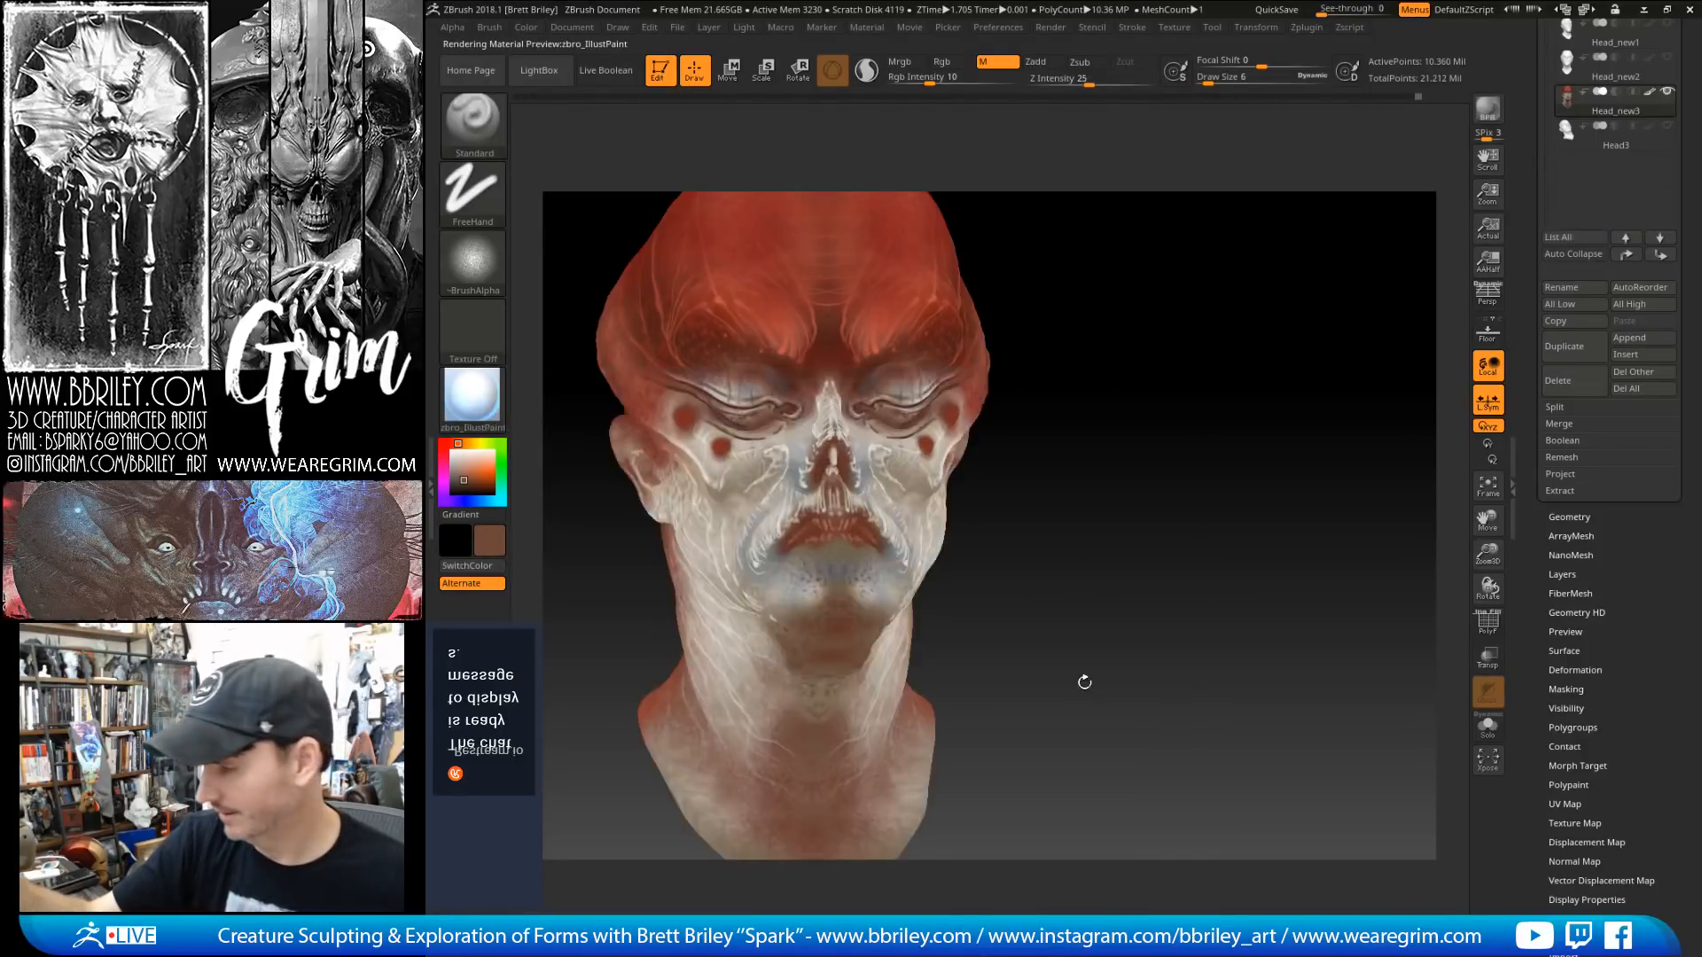
Step: Switch to Rgb mode with a reddish brown sampled from the upper lip, draw size 4 and Rgb Intensity 19
{"action": "mouse_move", "coordinate": [1179, 496]}
{"action": "left_mouse_down"}
{"action": "mouse_move", "coordinate": [1132, 436]}
{"action": "mouse_move", "coordinate": [1155, 406]}
{"action": "mouse_move", "coordinate": [1168, 311]}
{"action": "mouse_move", "coordinate": [1151, 358]}
{"action": "left_mouse_up"}
{"action": "left_click", "coordinate": [941, 61]}
{"action": "key", "text": "c"}
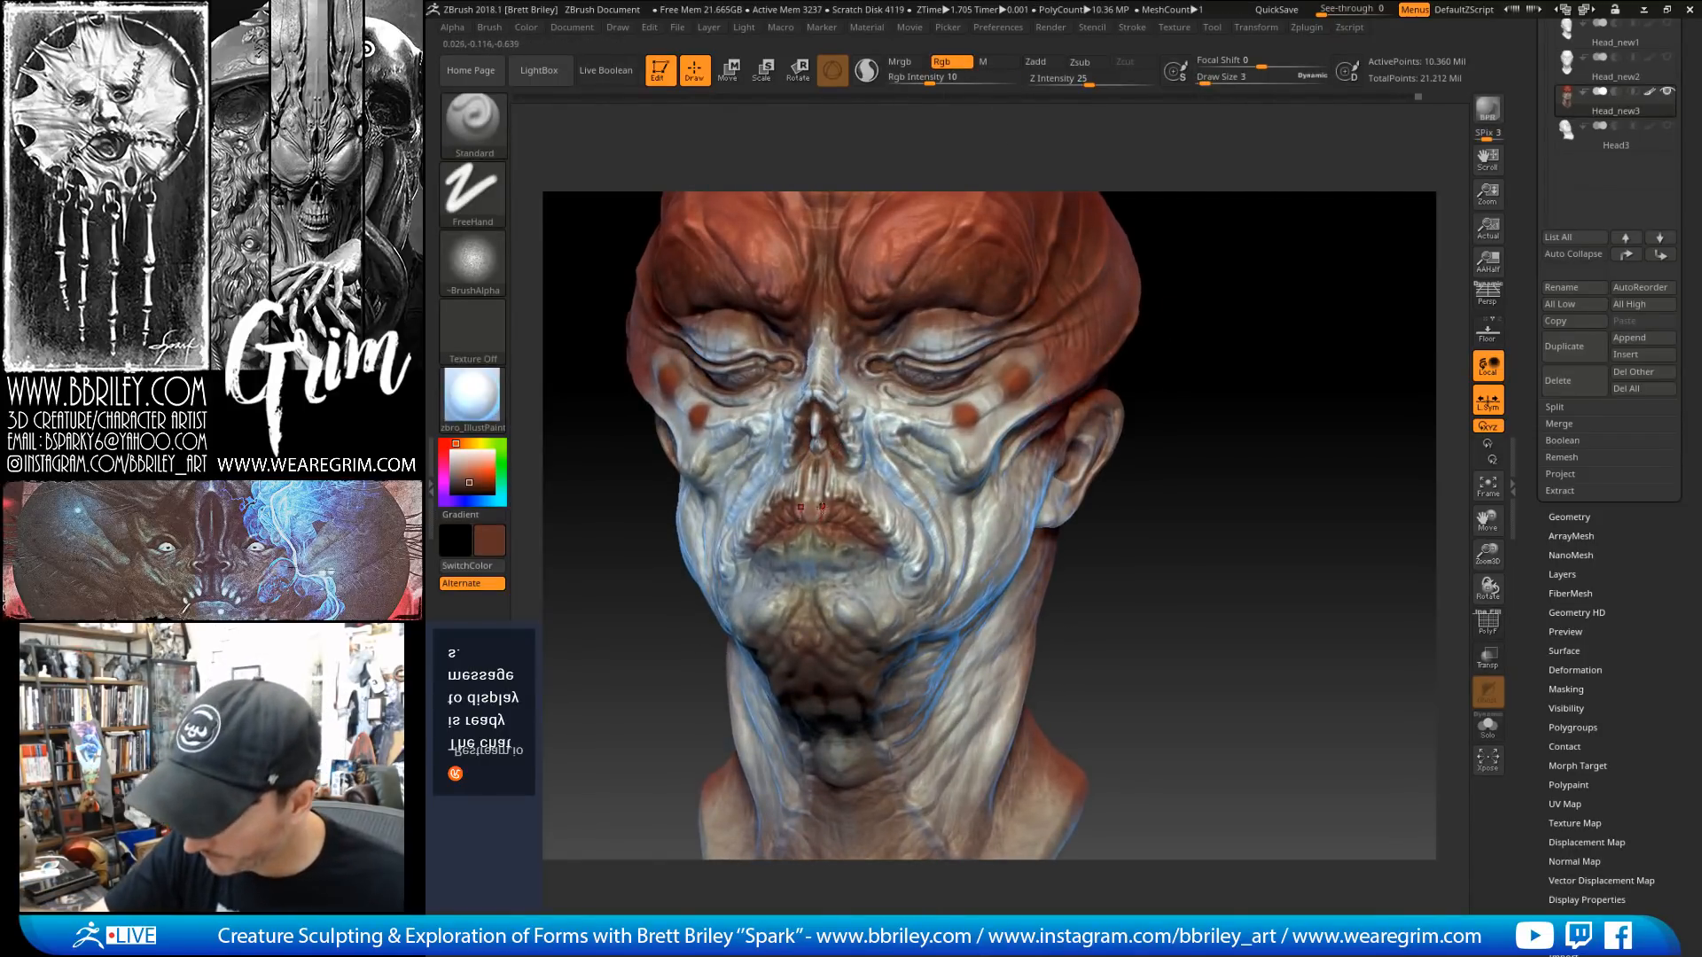
{"action": "key", "text": "s"}
{"action": "left_click", "coordinate": [835, 511]}
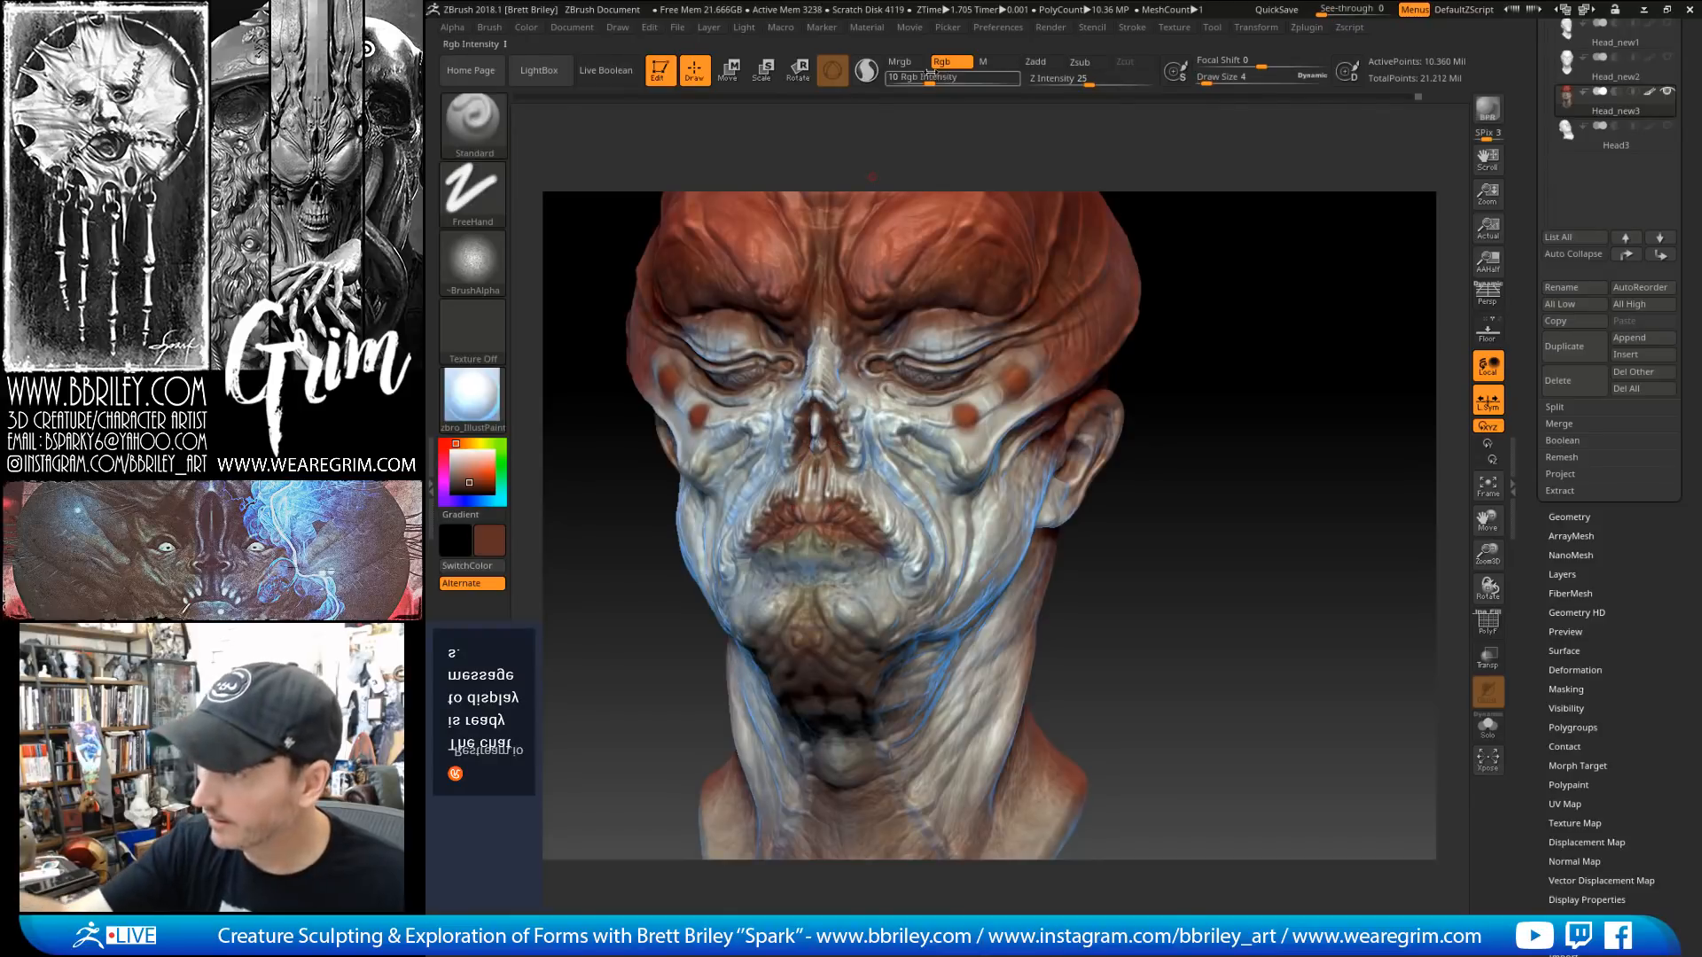
{"action": "left_click", "coordinate": [945, 80]}
{"action": "key", "text": "Return"}
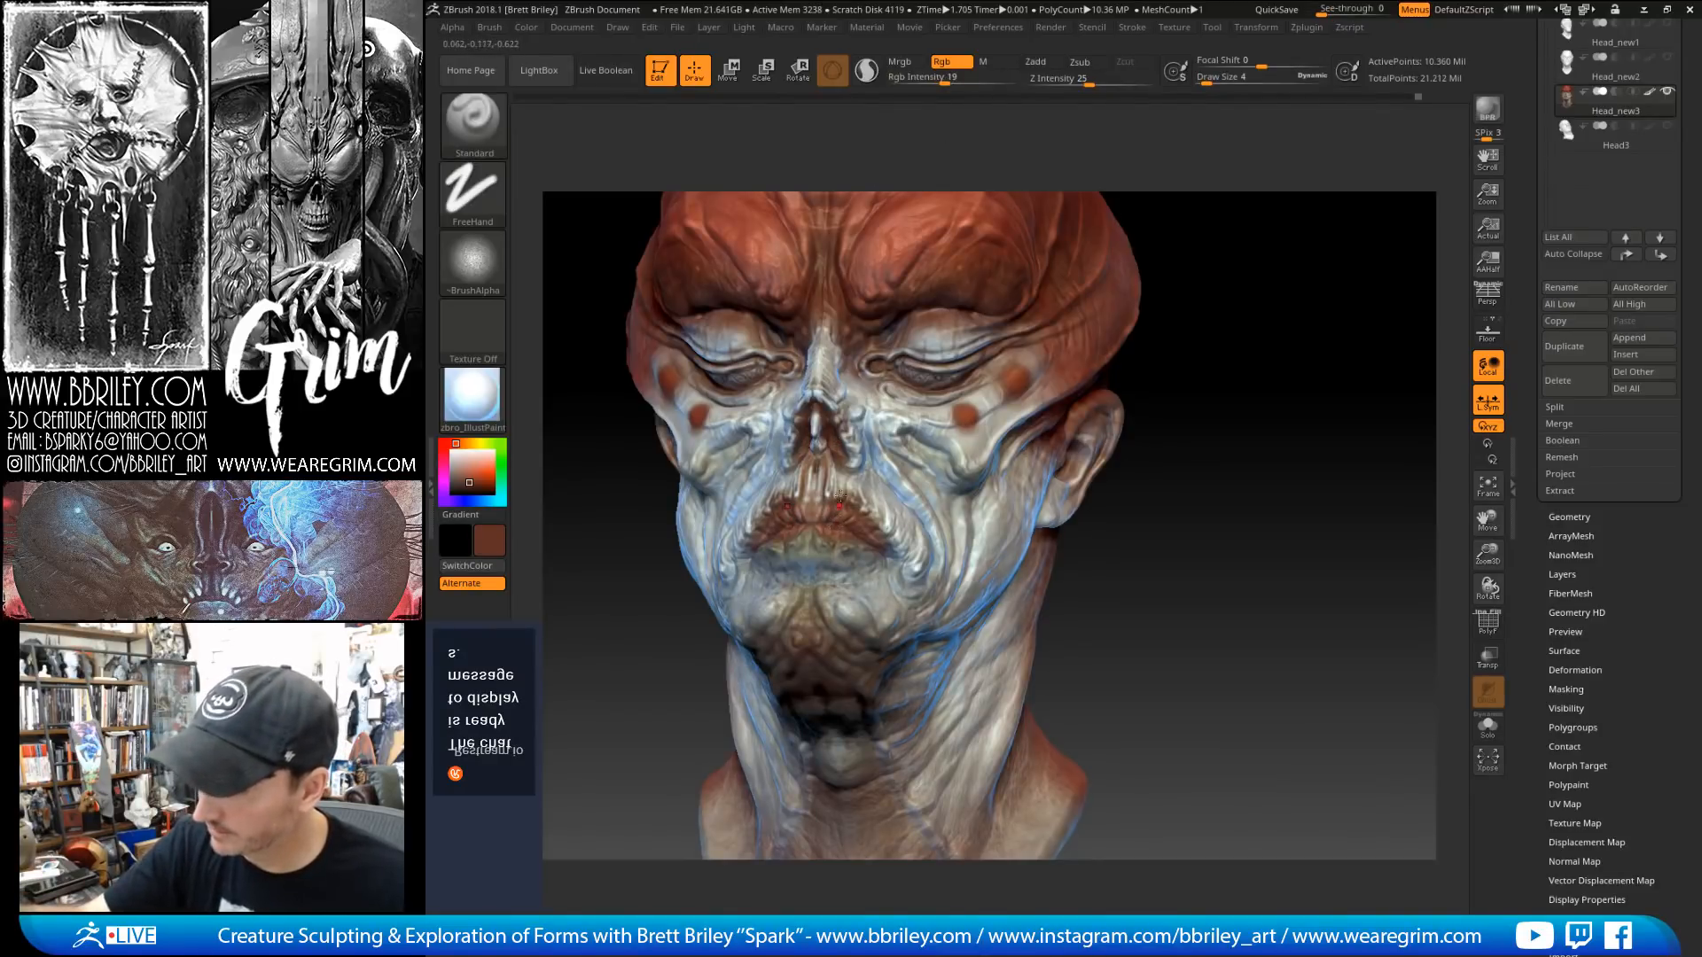
Step: Raise Rgb Intensity to 50 and paint darker brown into the folds around the nose and lips at draw size 8
{"action": "left_click", "coordinate": [469, 483]}
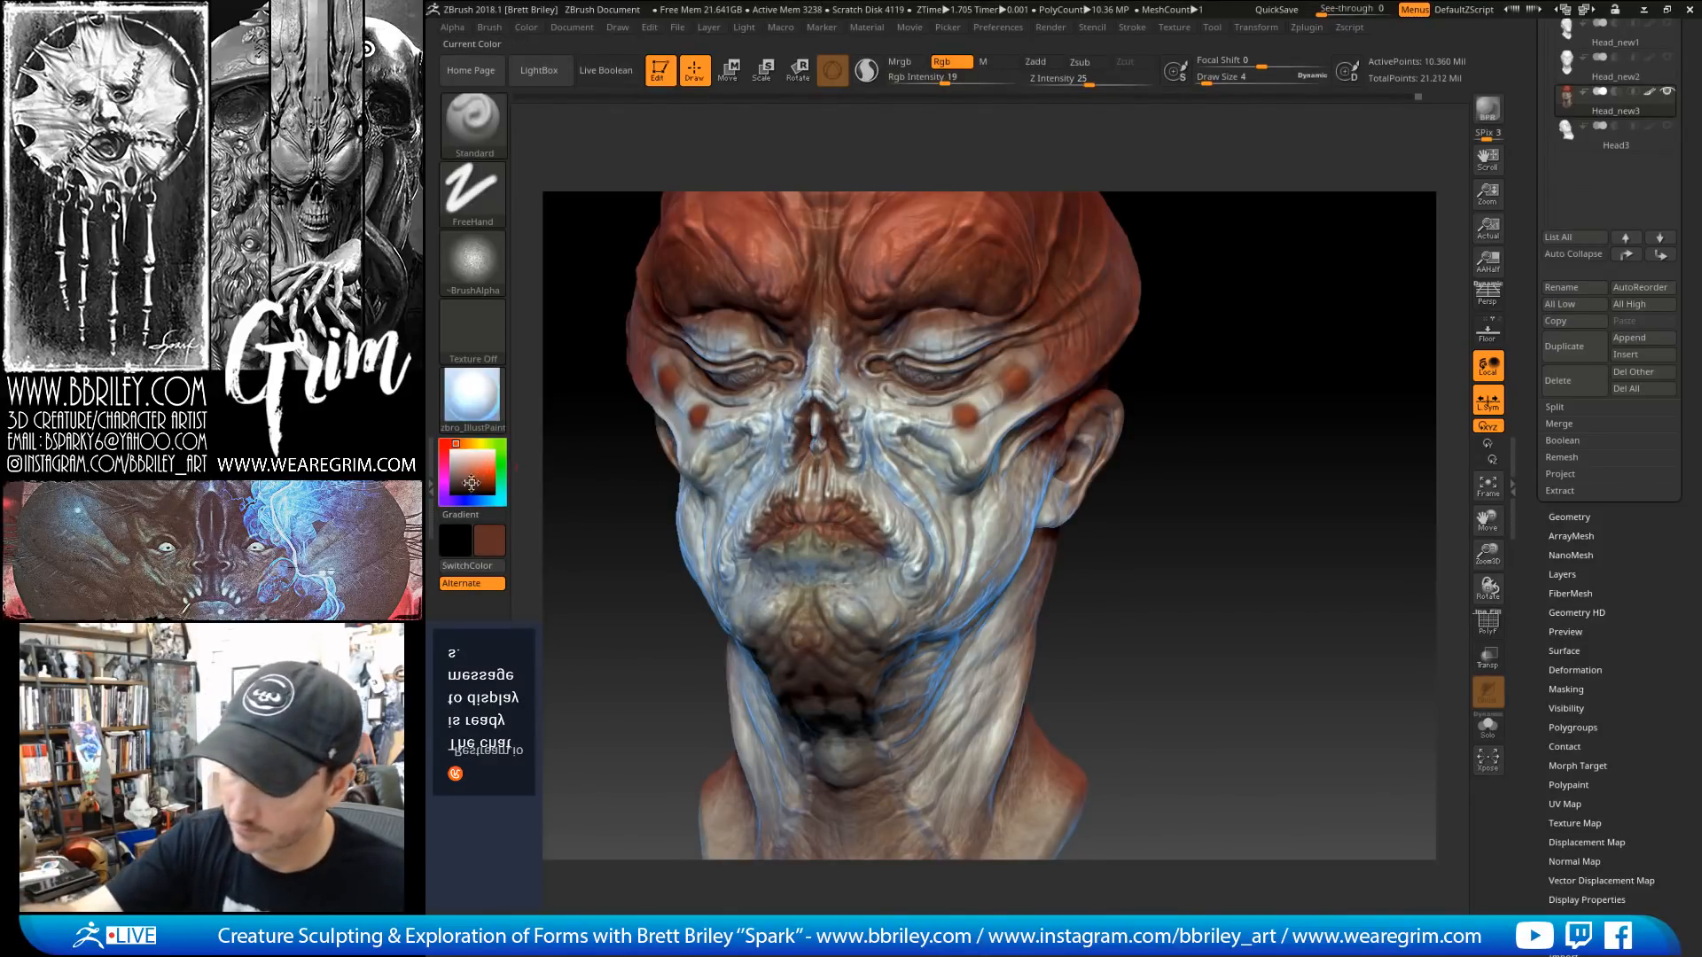
{"action": "left_click", "coordinate": [978, 80]}
{"action": "left_click_drag", "start_coordinate": [1036, 128], "coordinate": [933, 458]}
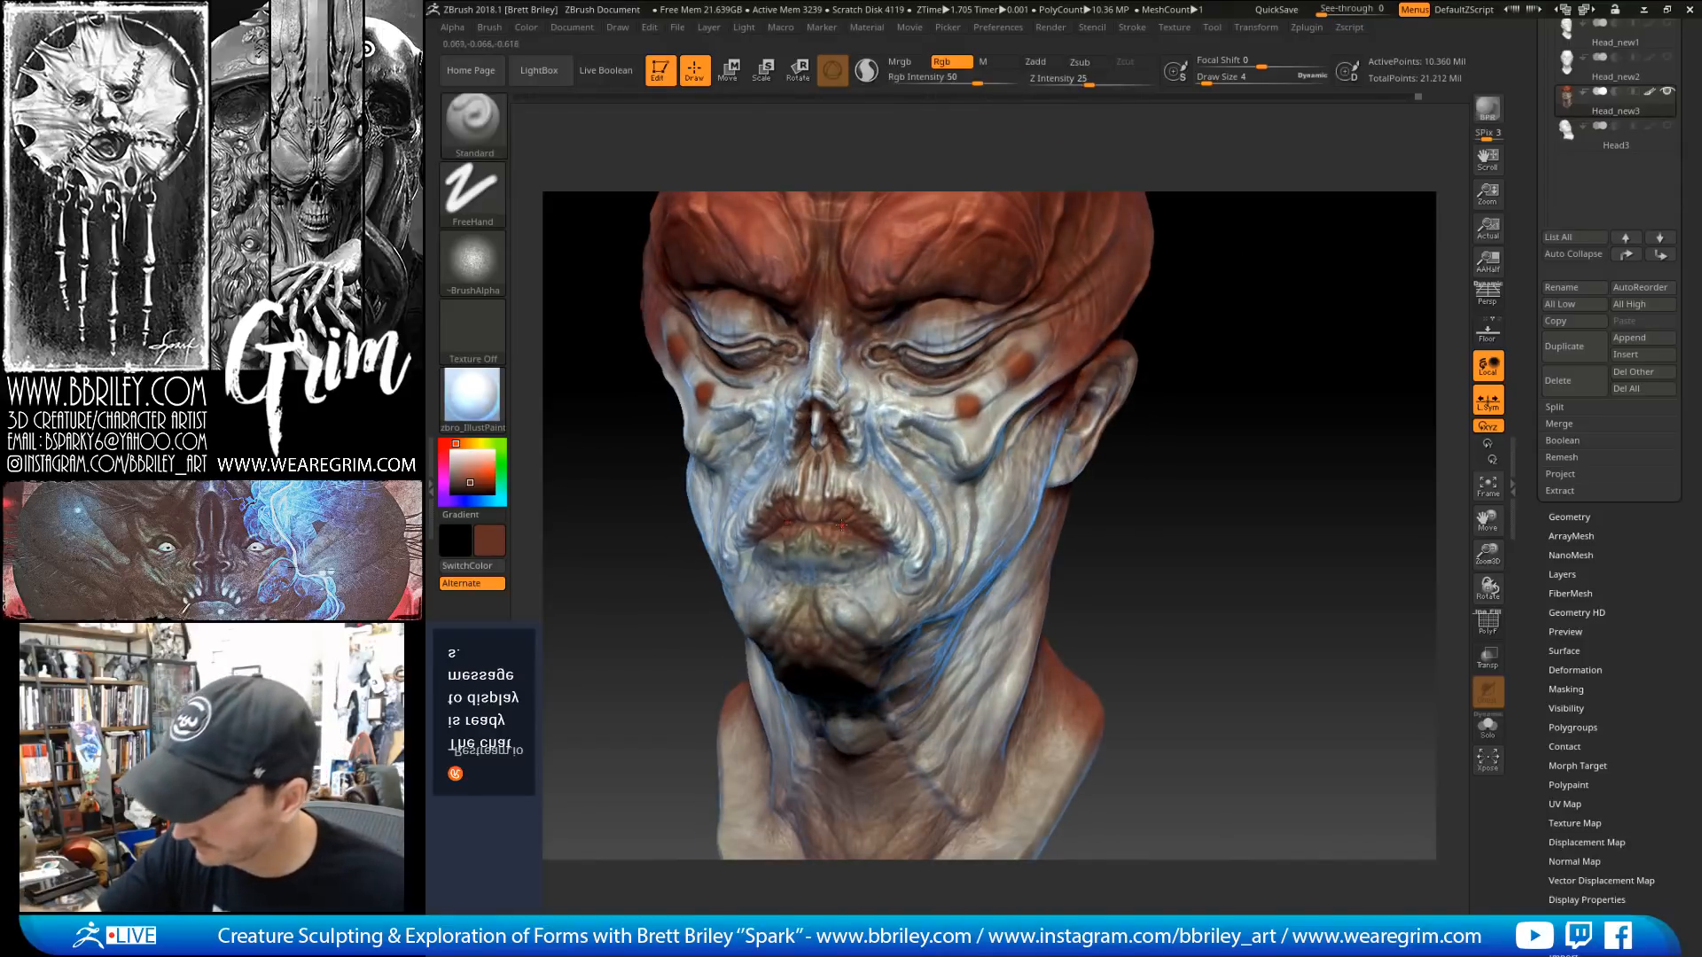
{"action": "left_click_drag", "start_coordinate": [995, 556], "coordinate": [904, 486]}
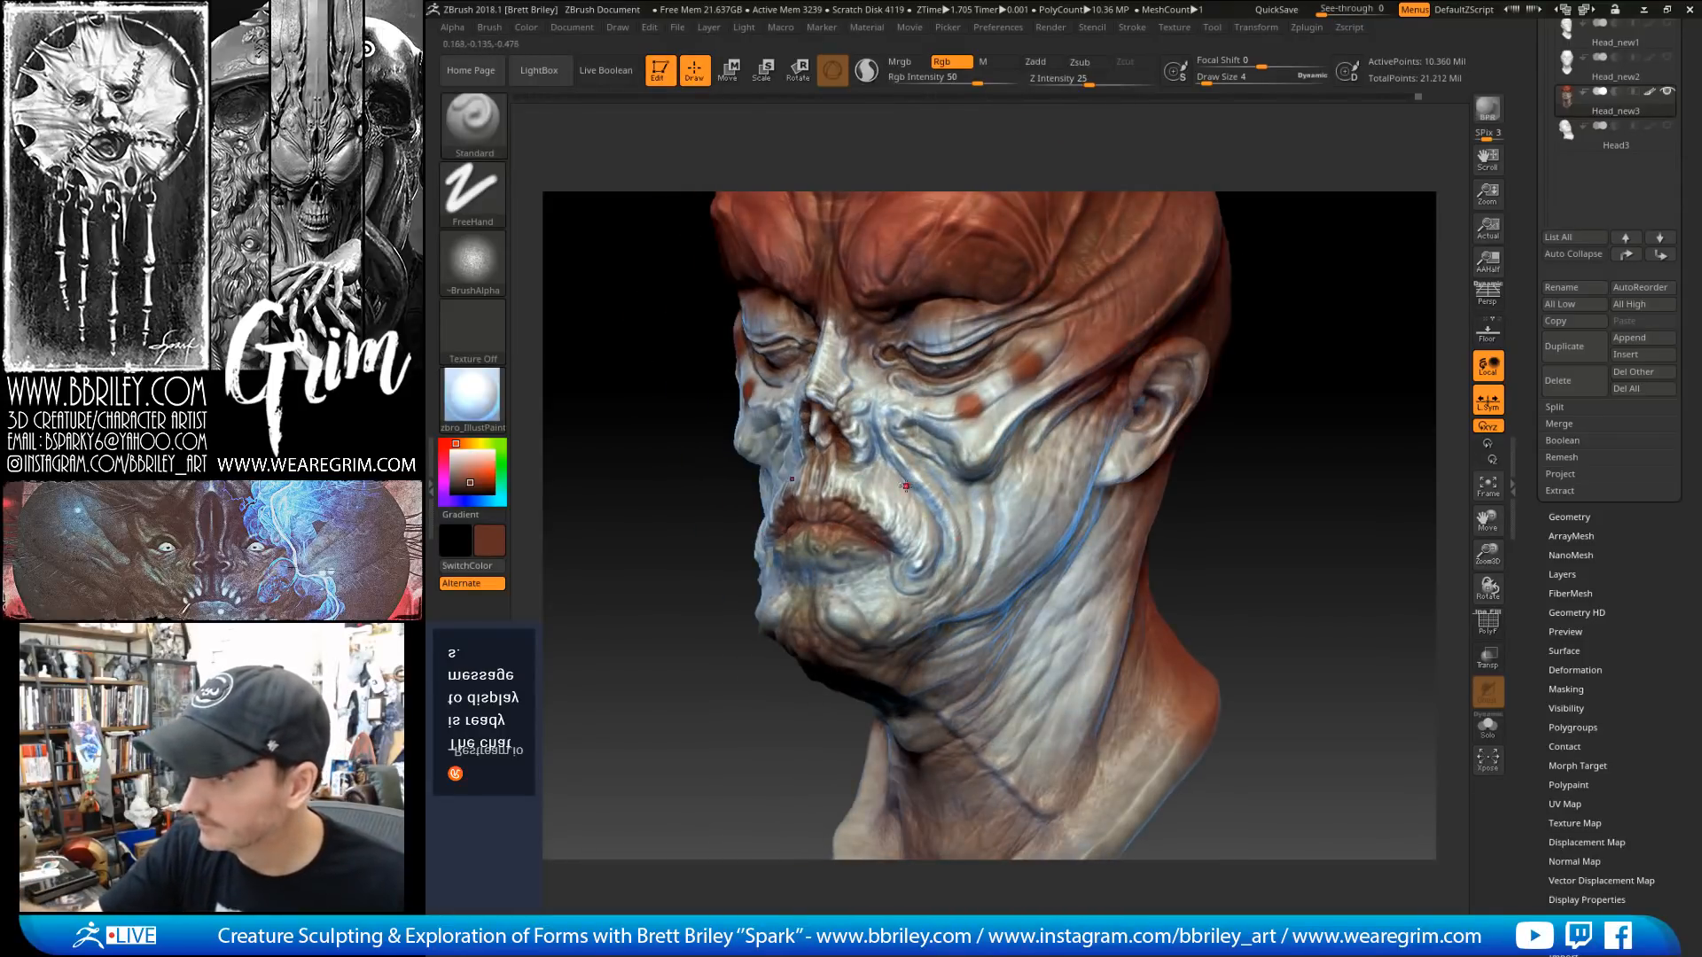
{"action": "key", "text": "bracketright"}
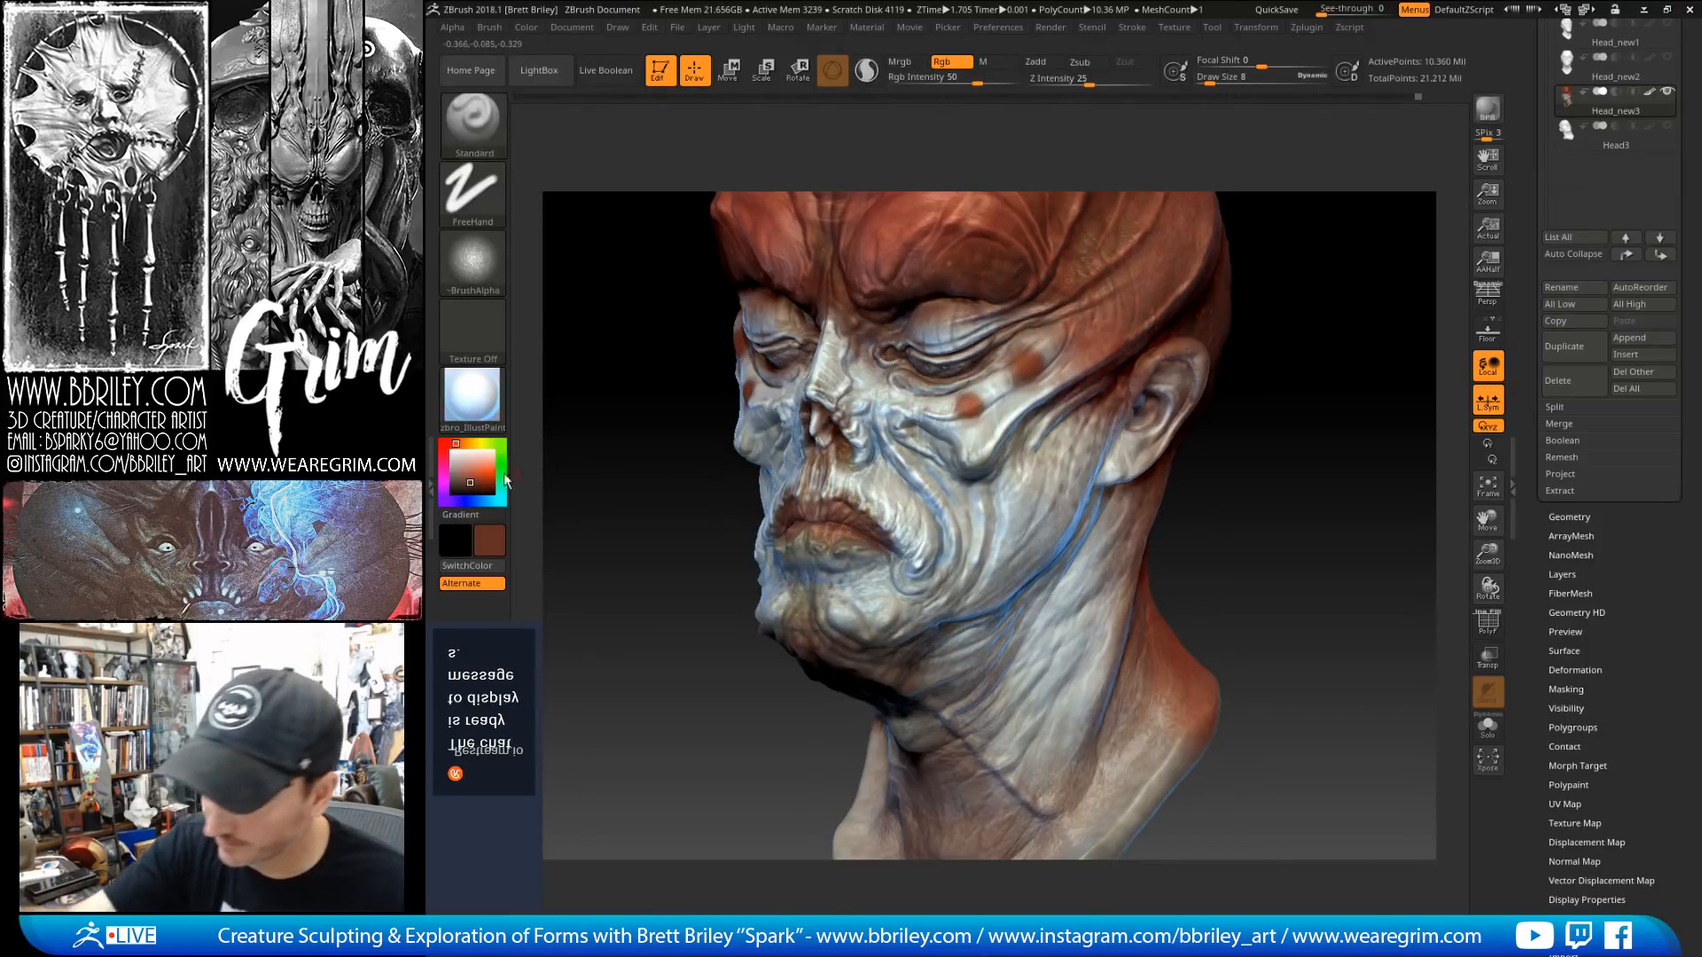
{"action": "left_click", "coordinate": [466, 485]}
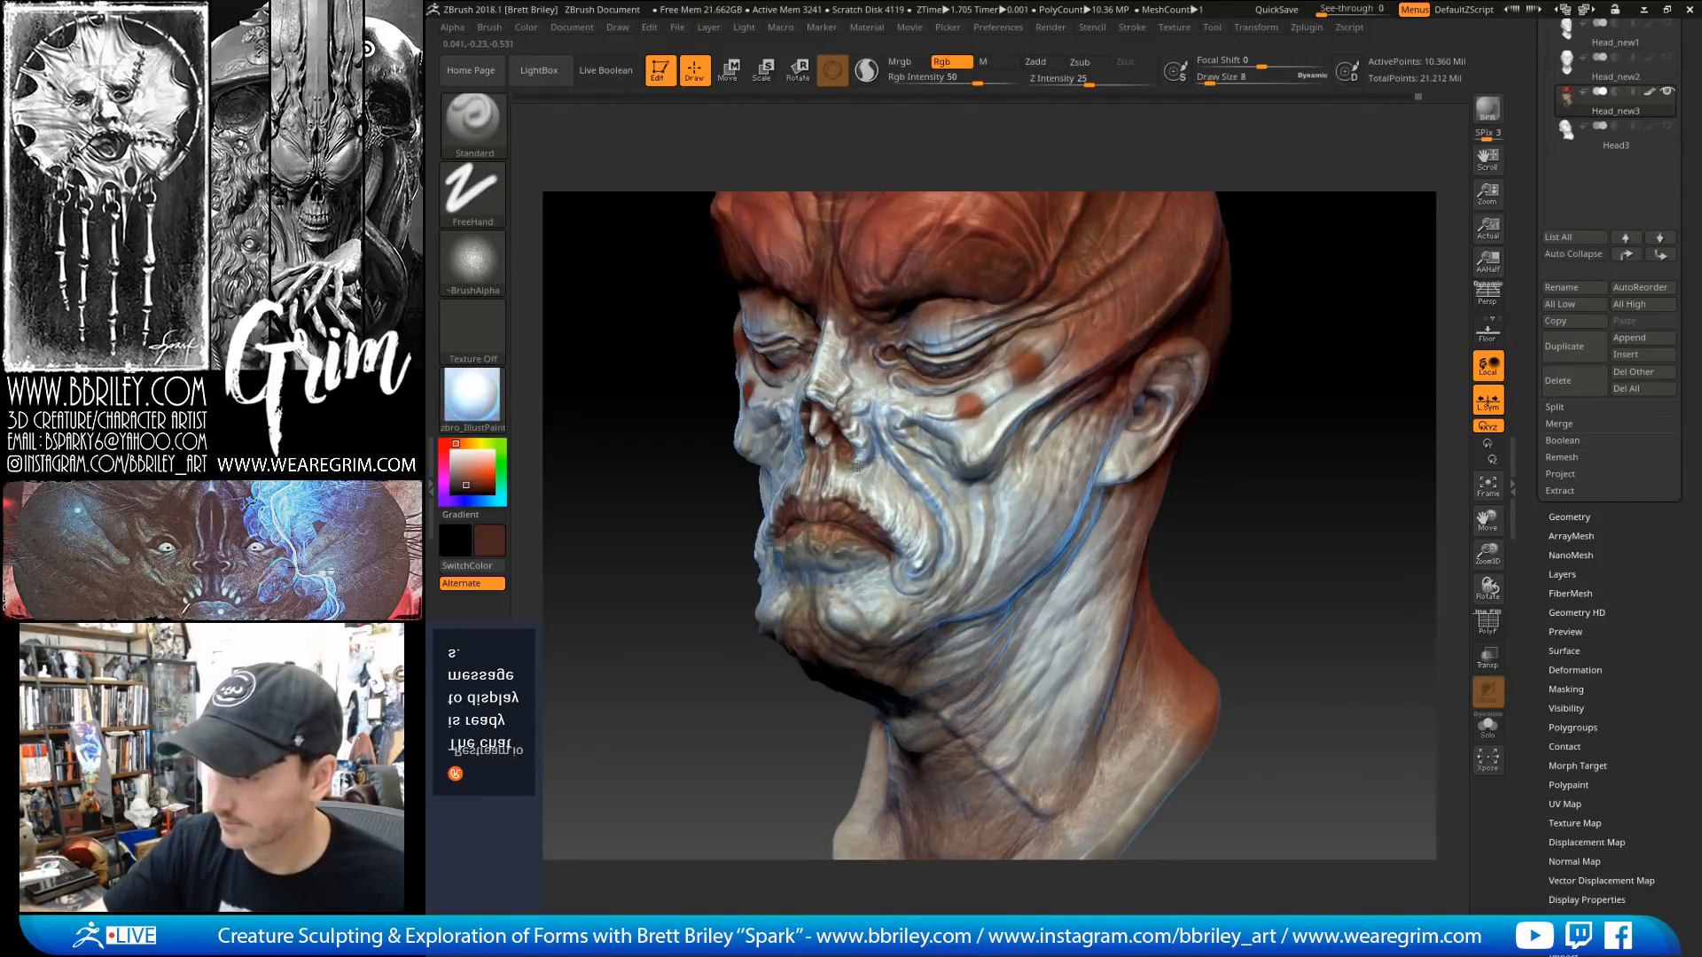
{"action": "left_click_drag", "start_coordinate": [840, 423], "coordinate": [839, 433]}
Step: Stamp off-white colour onto the chin and mouth corner with the DragRect stroke at draw size 25
{"action": "mouse_move", "coordinate": [683, 390]}
{"action": "left_mouse_down"}
{"action": "mouse_move", "coordinate": [1405, 315]}
{"action": "mouse_move", "coordinate": [1345, 335]}
{"action": "mouse_move", "coordinate": [1346, 368]}
{"action": "mouse_move", "coordinate": [1315, 365]}
{"action": "mouse_move", "coordinate": [1269, 402]}
{"action": "mouse_move", "coordinate": [1272, 428]}
{"action": "mouse_move", "coordinate": [1259, 423]}
{"action": "left_mouse_up"}
{"action": "key", "text": "c"}
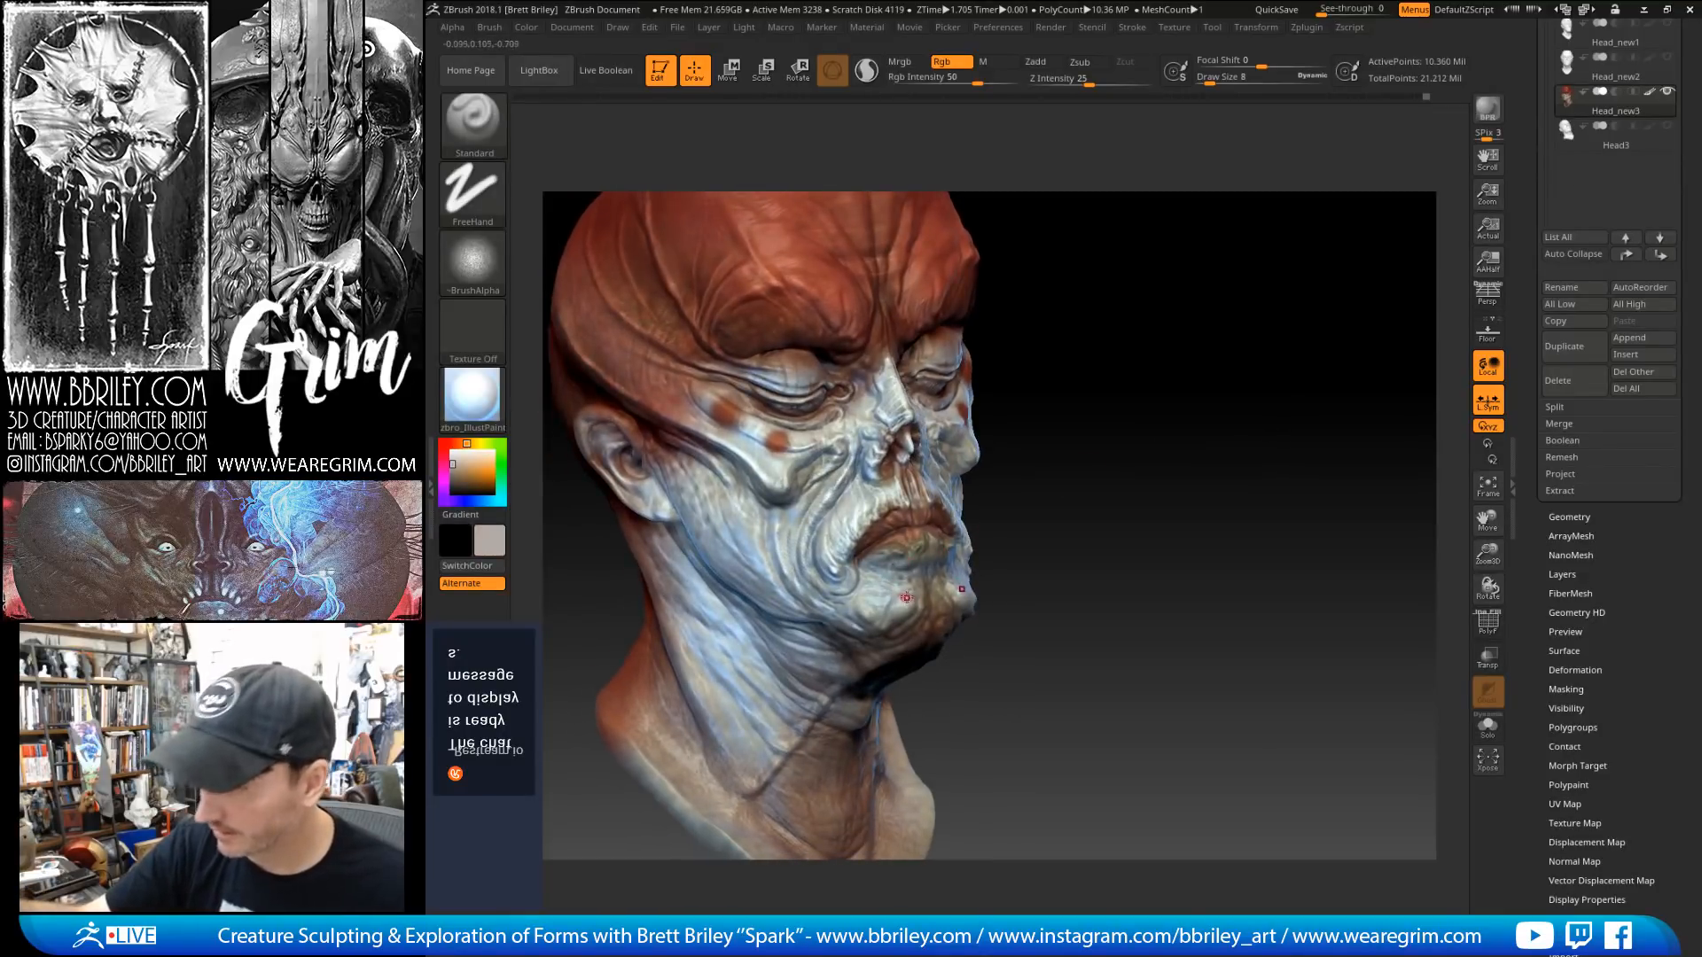
{"action": "left_click", "coordinate": [472, 194]}
{"action": "left_click", "coordinate": [627, 213]}
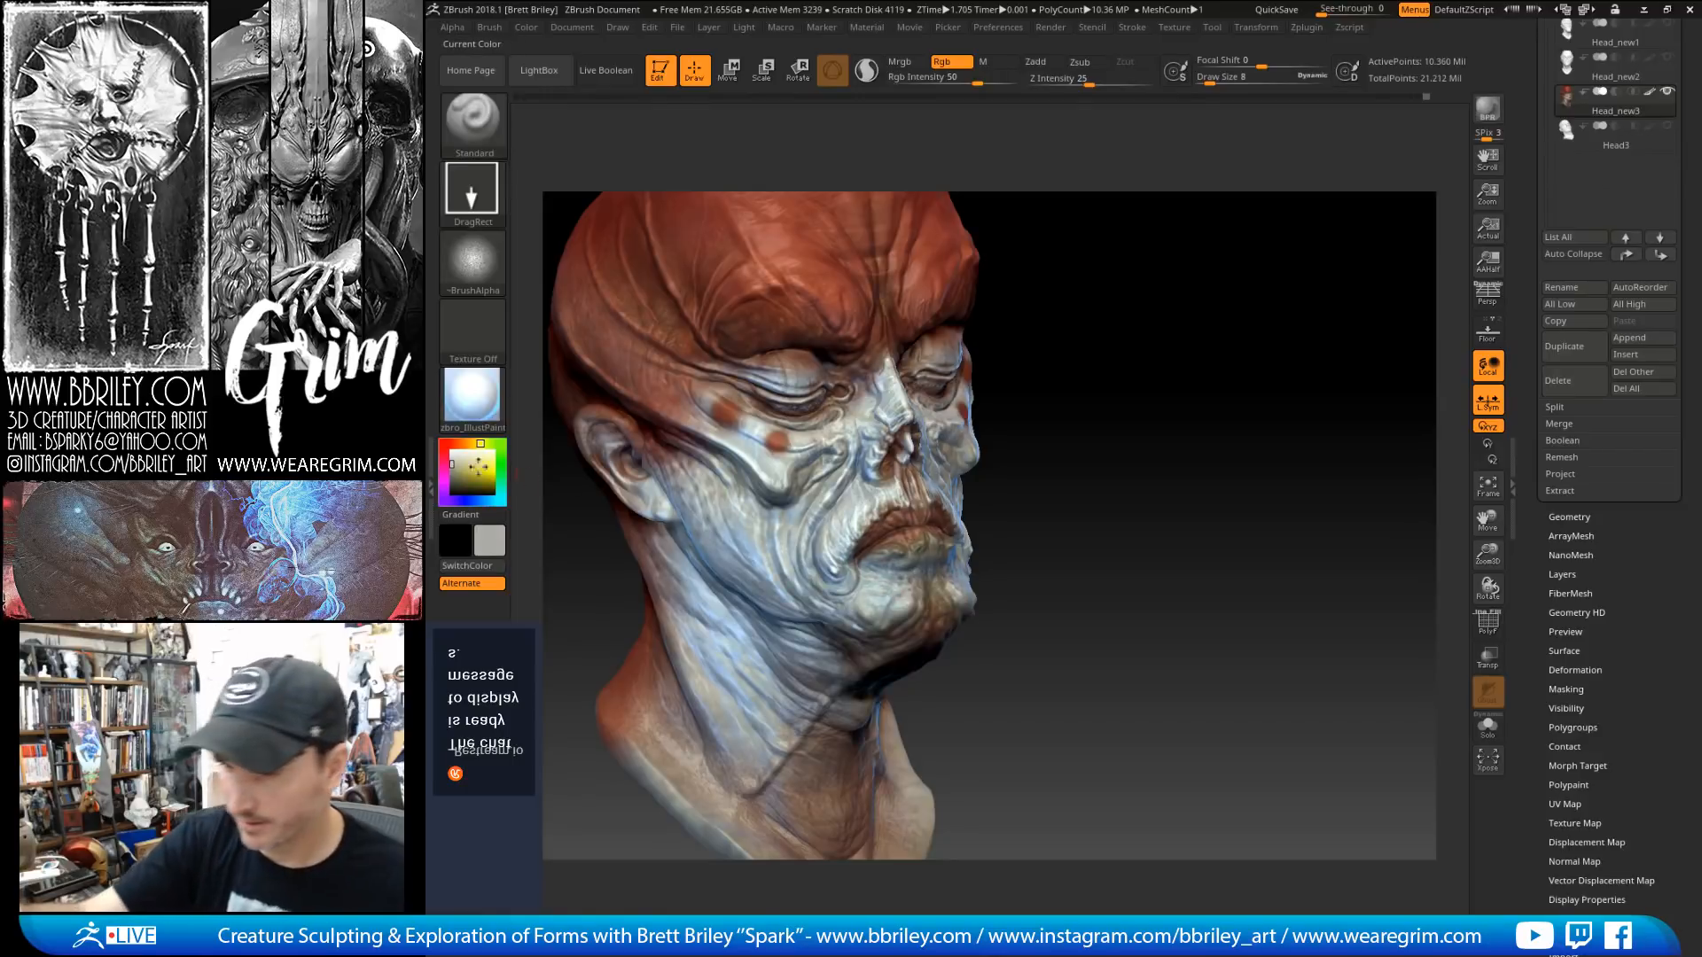
{"action": "left_click", "coordinate": [460, 453]}
{"action": "key", "text": "s"}
{"action": "left_click", "coordinate": [904, 595]}
{"action": "mouse_move", "coordinate": [905, 595]}
{"action": "left_mouse_down"}
{"action": "mouse_move", "coordinate": [885, 588]}
{"action": "mouse_move", "coordinate": [876, 614]}
{"action": "left_mouse_up"}
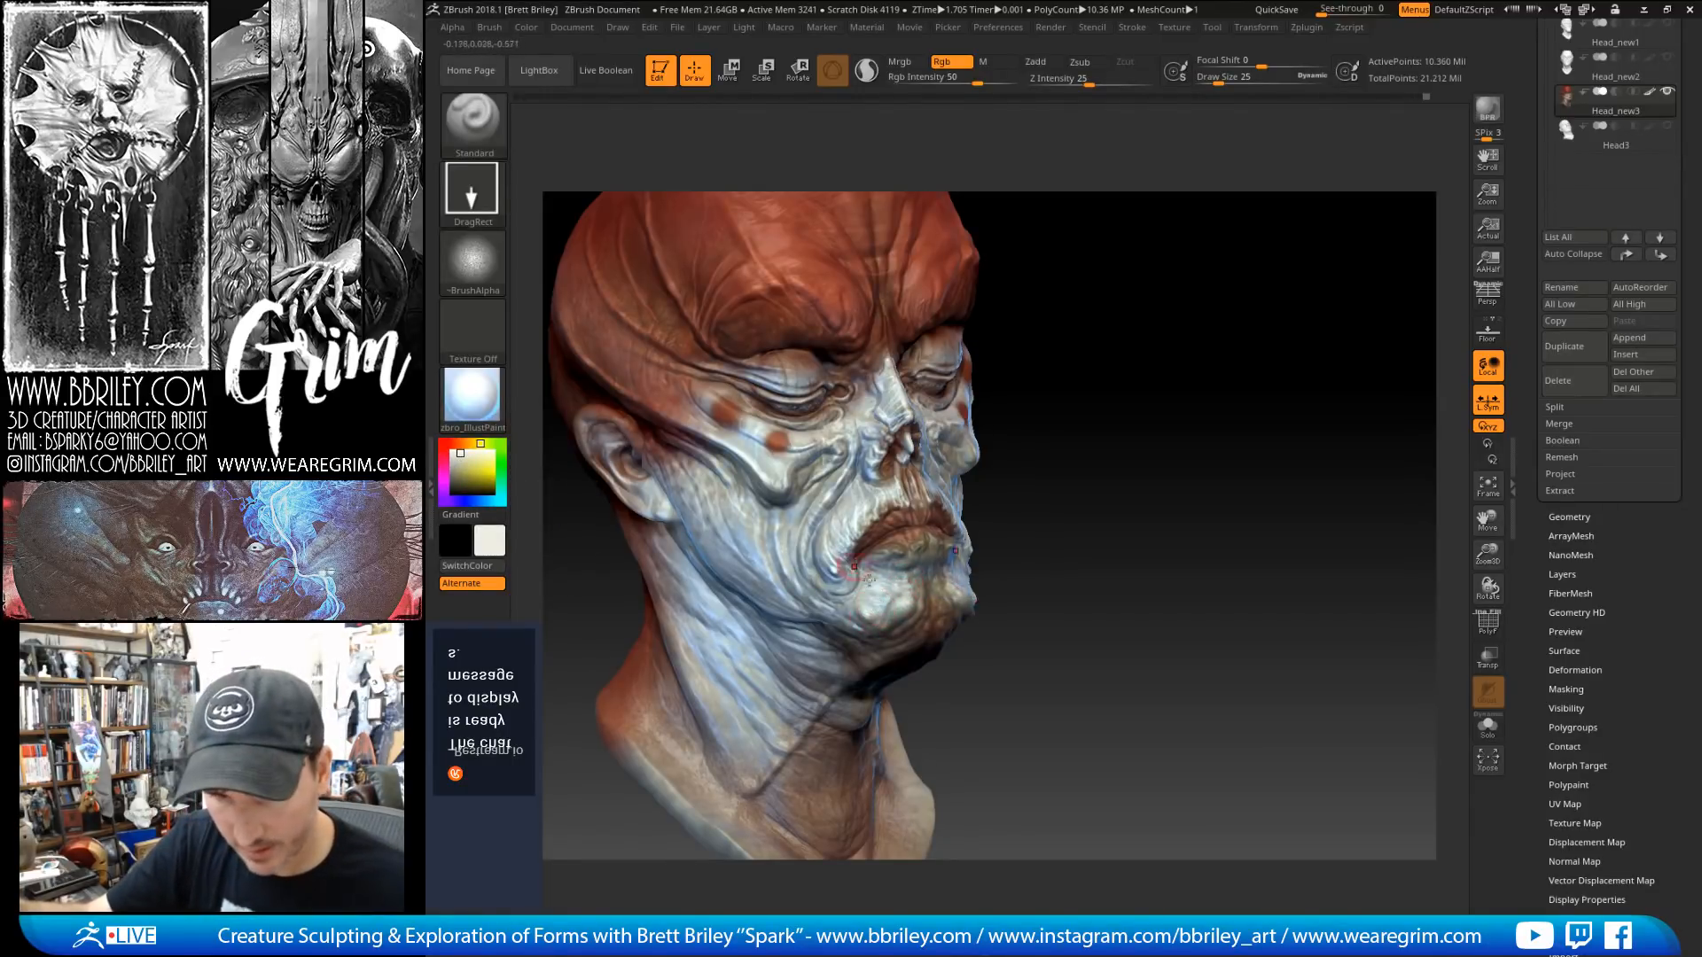
Step: Inspect the painted face and whole head from several angles and distances
{"action": "left_click_drag", "start_coordinate": [1130, 492], "coordinate": [1126, 465]}
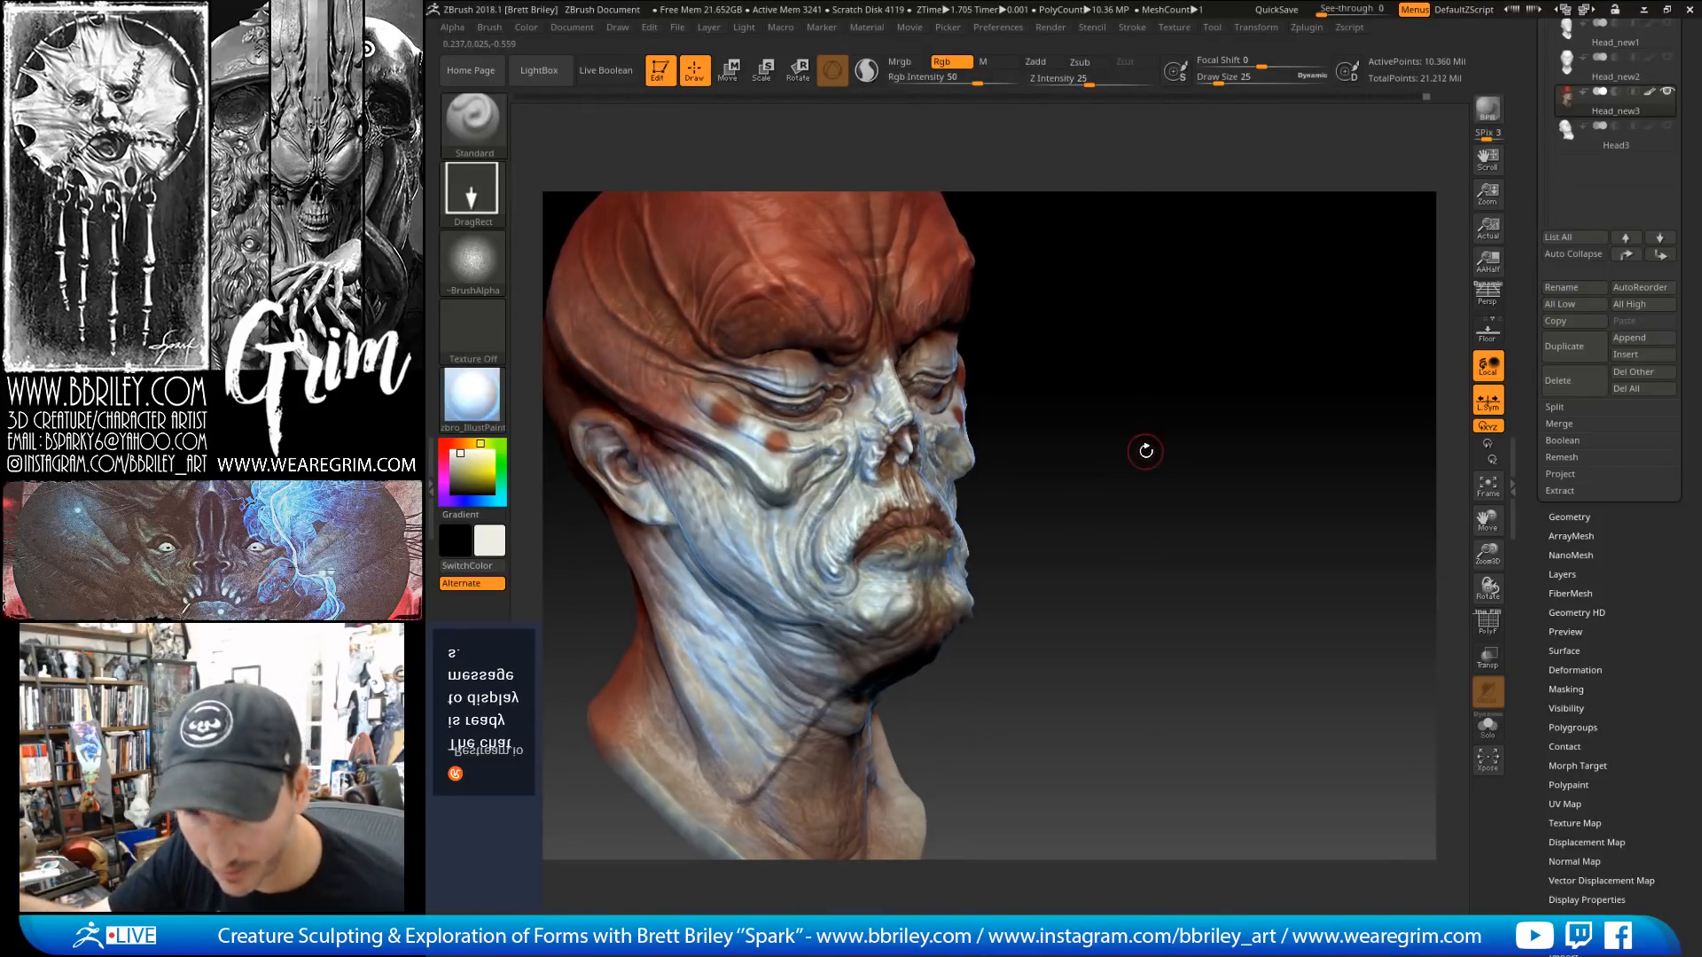
{"action": "left_click_drag", "start_coordinate": [1120, 405], "coordinate": [1108, 408]}
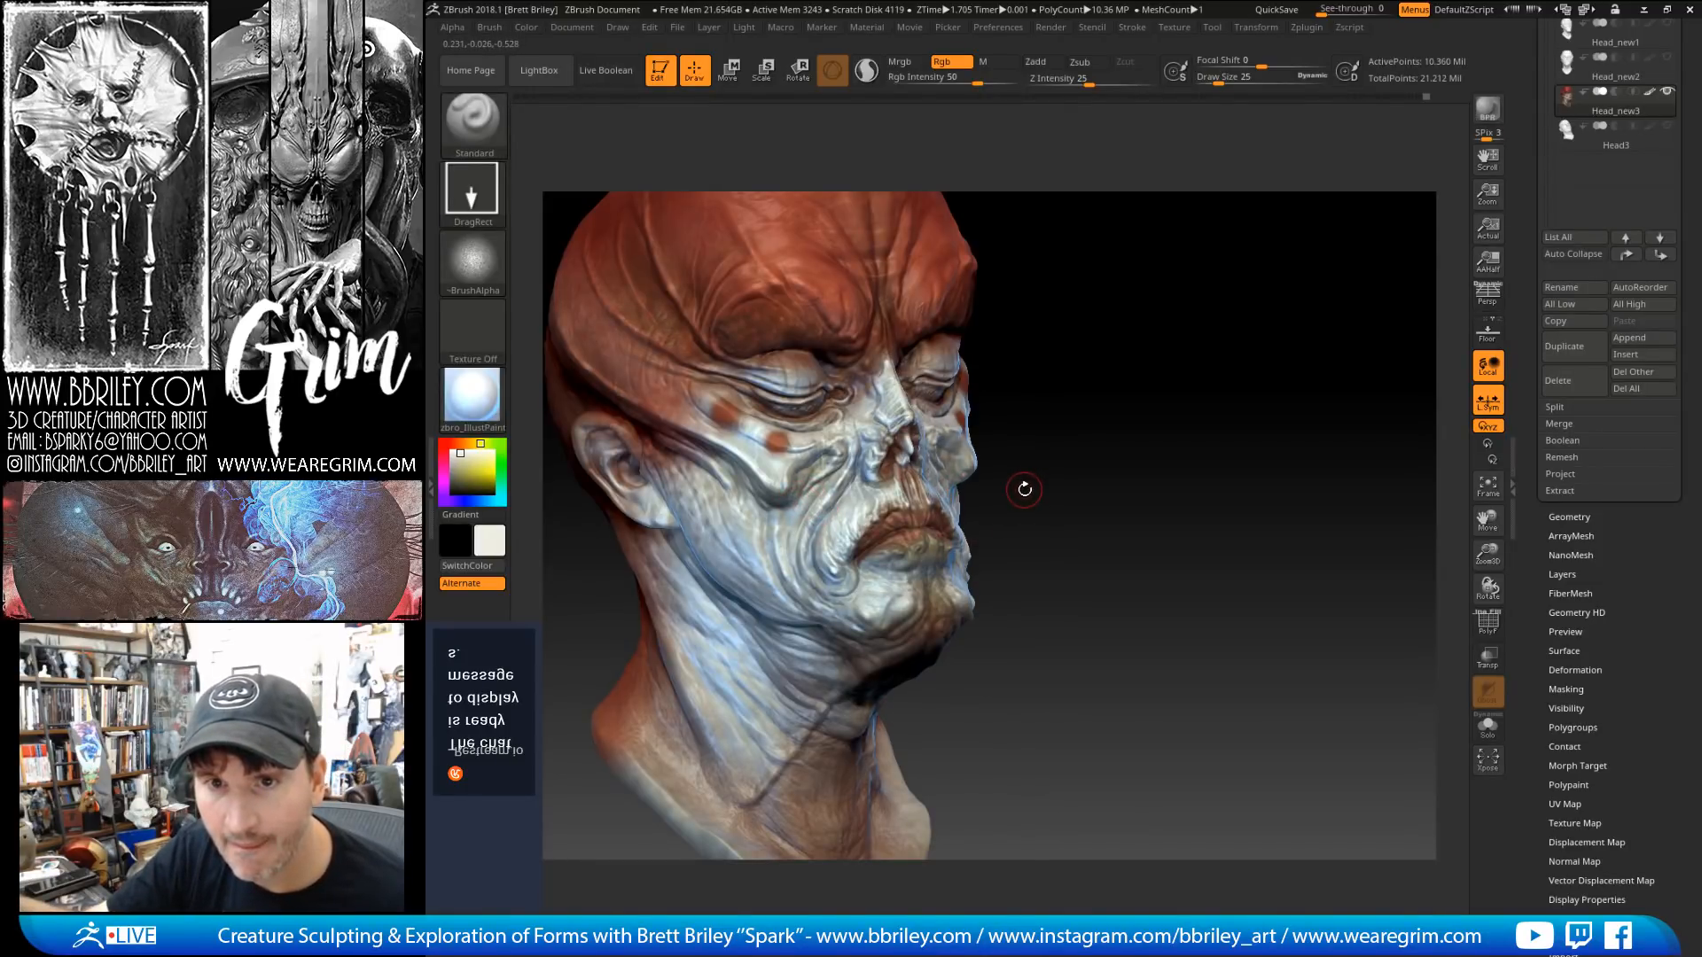
{"action": "mouse_move", "coordinate": [1156, 422]}
{"action": "left_mouse_down"}
{"action": "mouse_move", "coordinate": [1176, 415]}
{"action": "mouse_move", "coordinate": [984, 376]}
{"action": "left_mouse_up"}
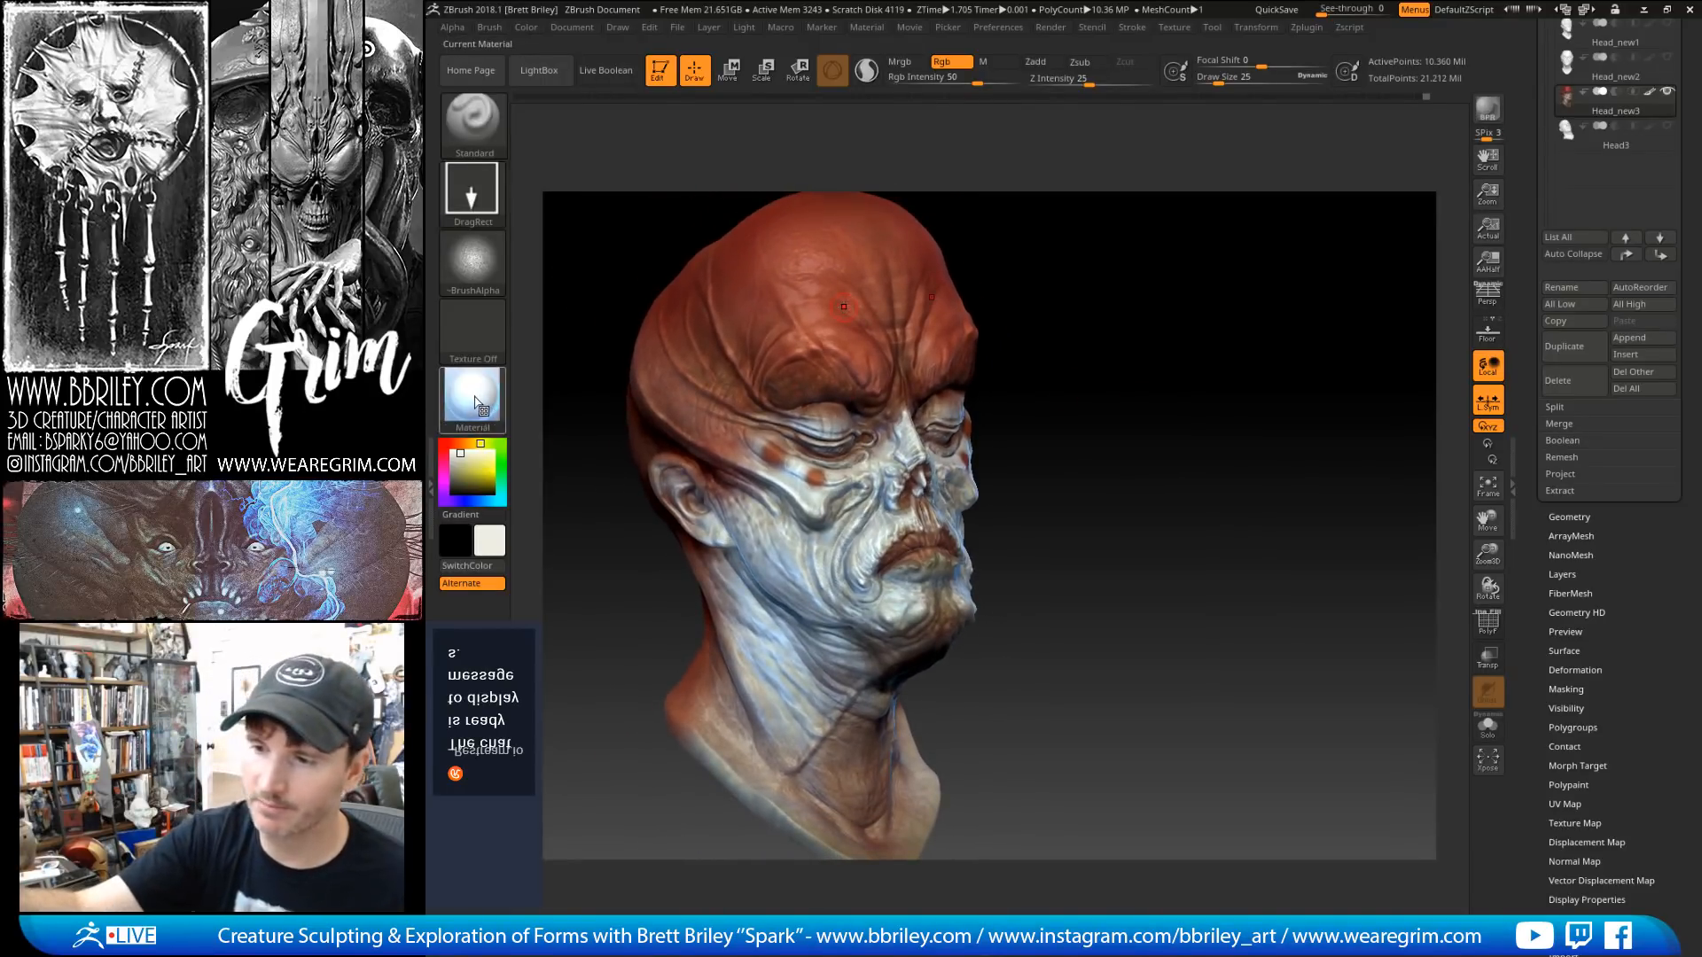
{"action": "mouse_move", "coordinate": [476, 402]}
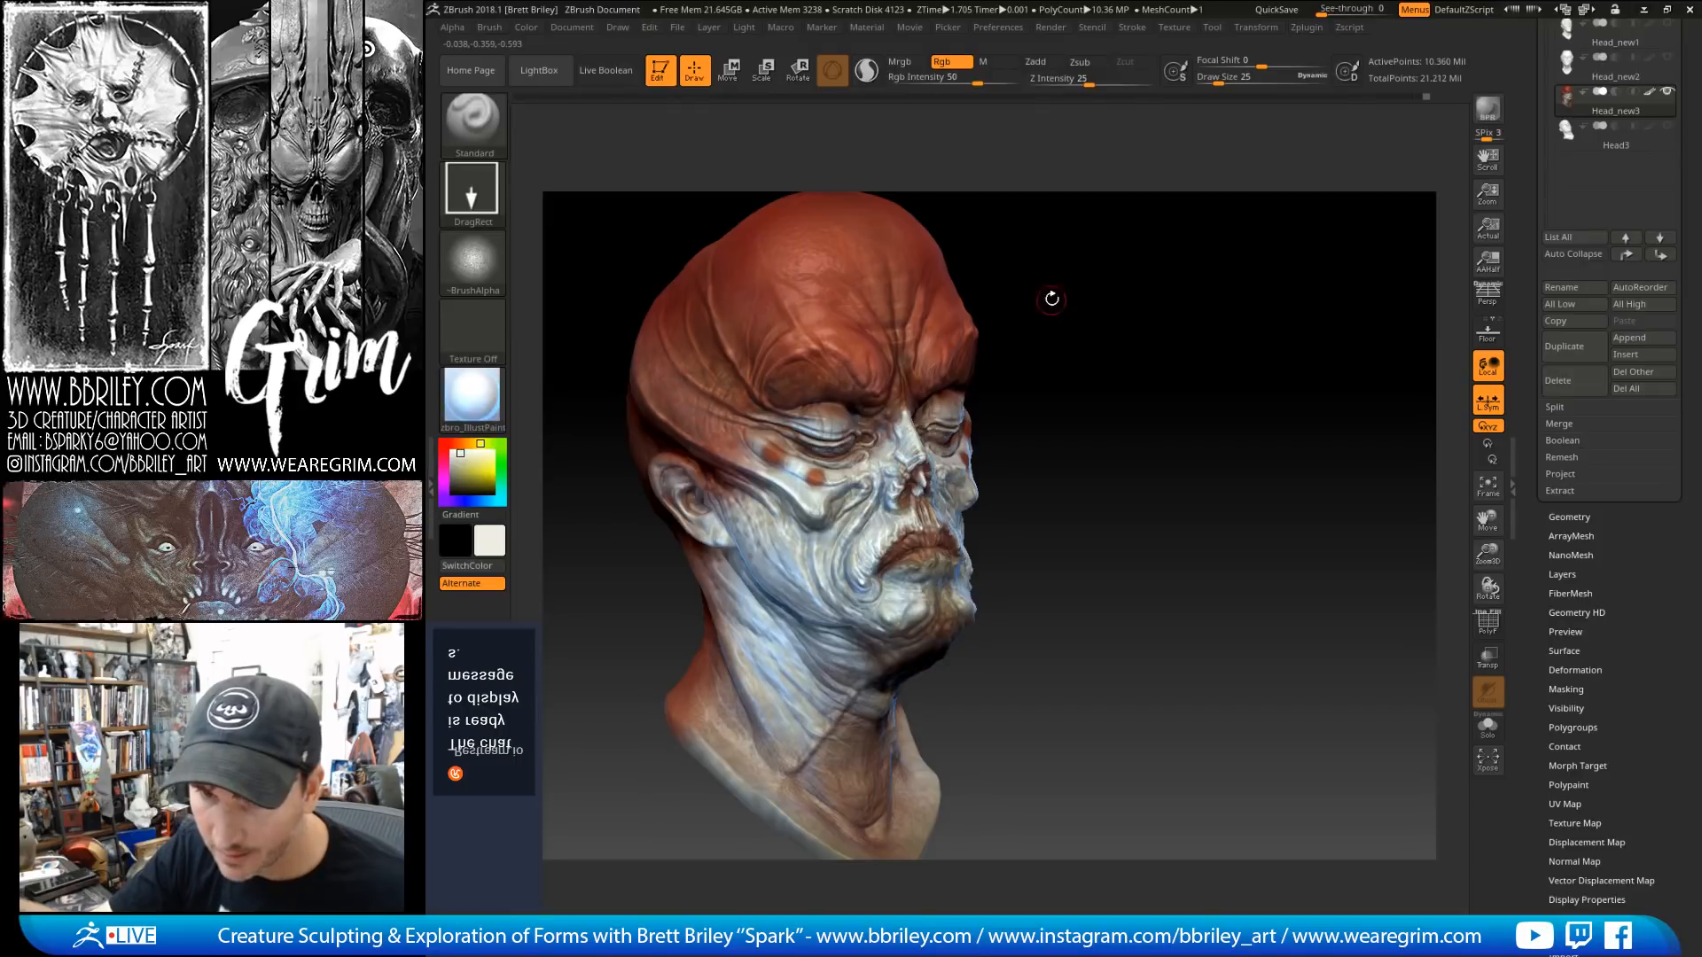
{"action": "left_click_drag", "start_coordinate": [1050, 297], "coordinate": [1131, 321]}
{"action": "mouse_move", "coordinate": [1195, 329]}
{"action": "left_mouse_down"}
{"action": "mouse_move", "coordinate": [1210, 330]}
{"action": "mouse_move", "coordinate": [1188, 341]}
{"action": "left_mouse_up"}
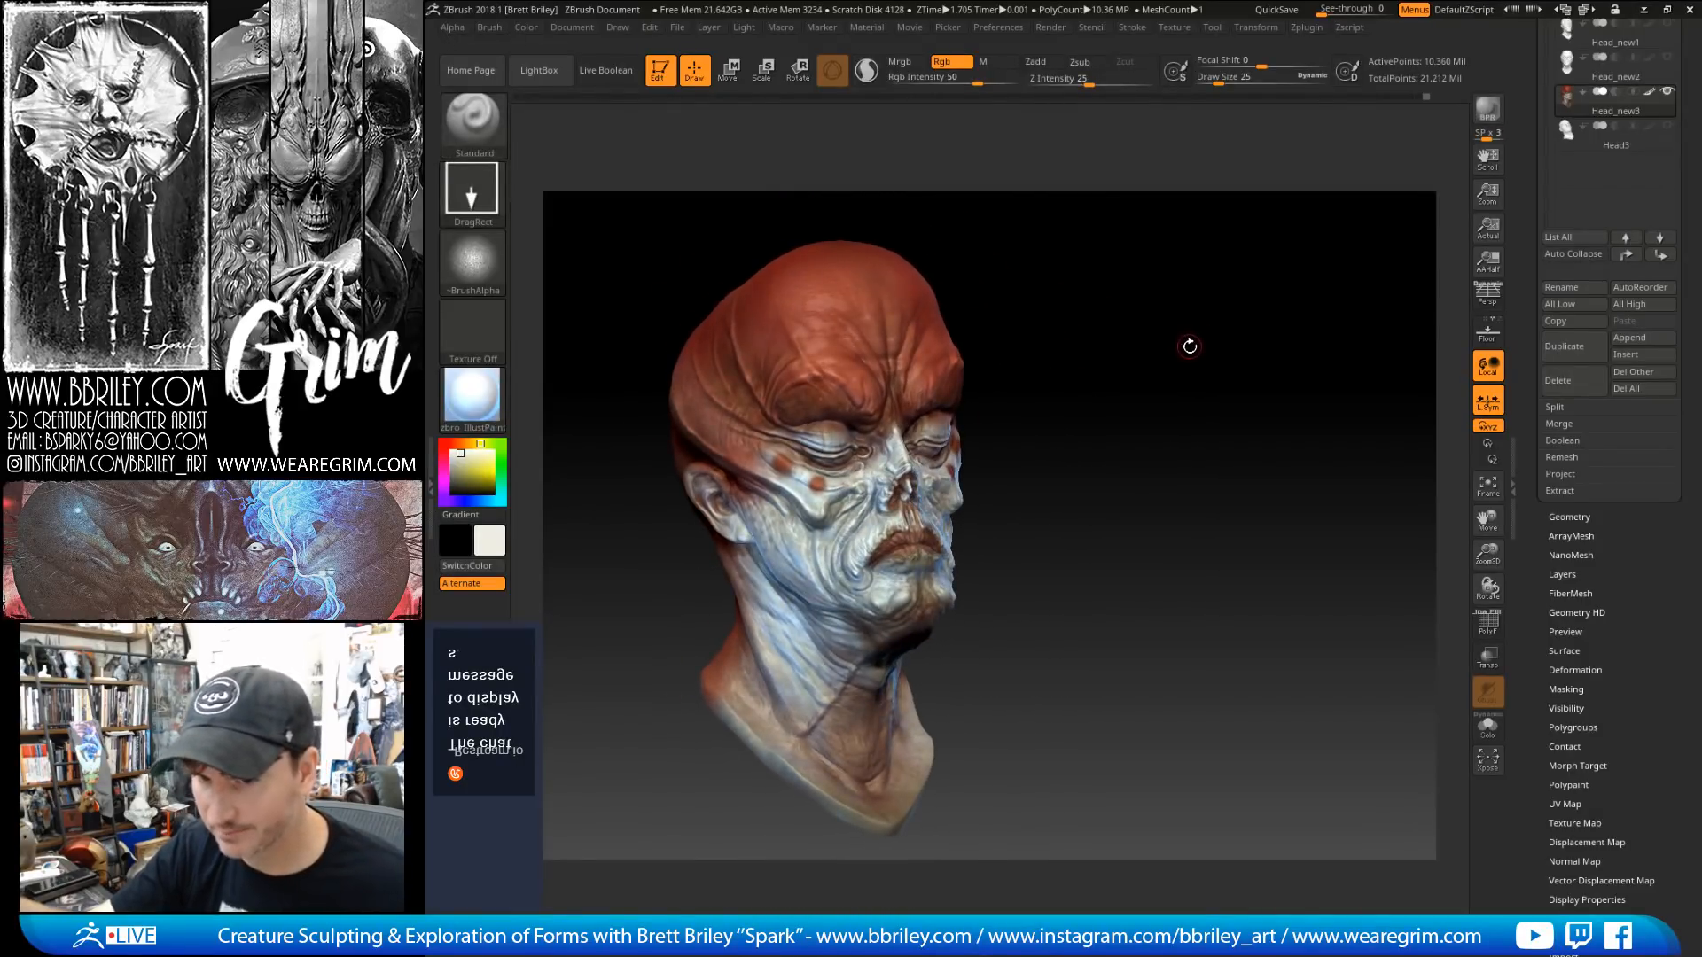
{"action": "mouse_move", "coordinate": [1061, 371]}
{"action": "left_mouse_down"}
{"action": "mouse_move", "coordinate": [1093, 407]}
{"action": "mouse_move", "coordinate": [1086, 448]}
{"action": "left_mouse_up"}
Step: Return to the FreeHand stroke and paint pale highlights sampled from the face along the lower lip with a smaller brush
{"action": "left_click", "coordinate": [474, 195]}
{"action": "left_click", "coordinate": [700, 213]}
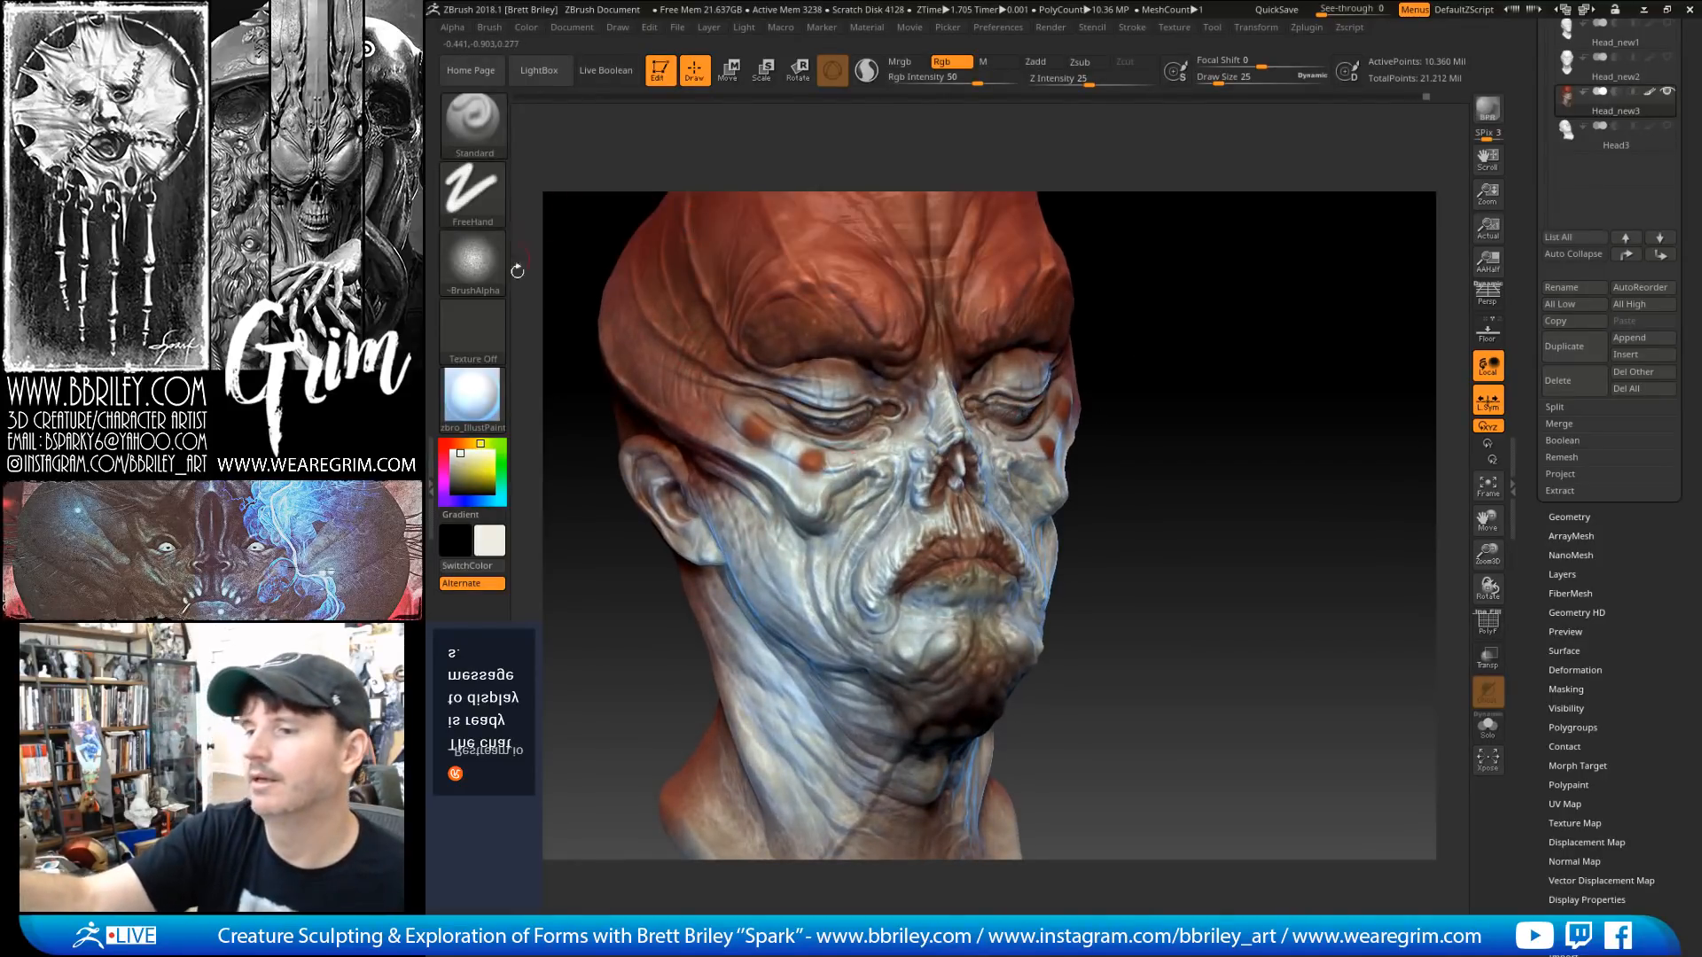
{"action": "key", "text": "c"}
{"action": "key", "text": "bracketleft"}
{"action": "key", "text": "bracketleft"}
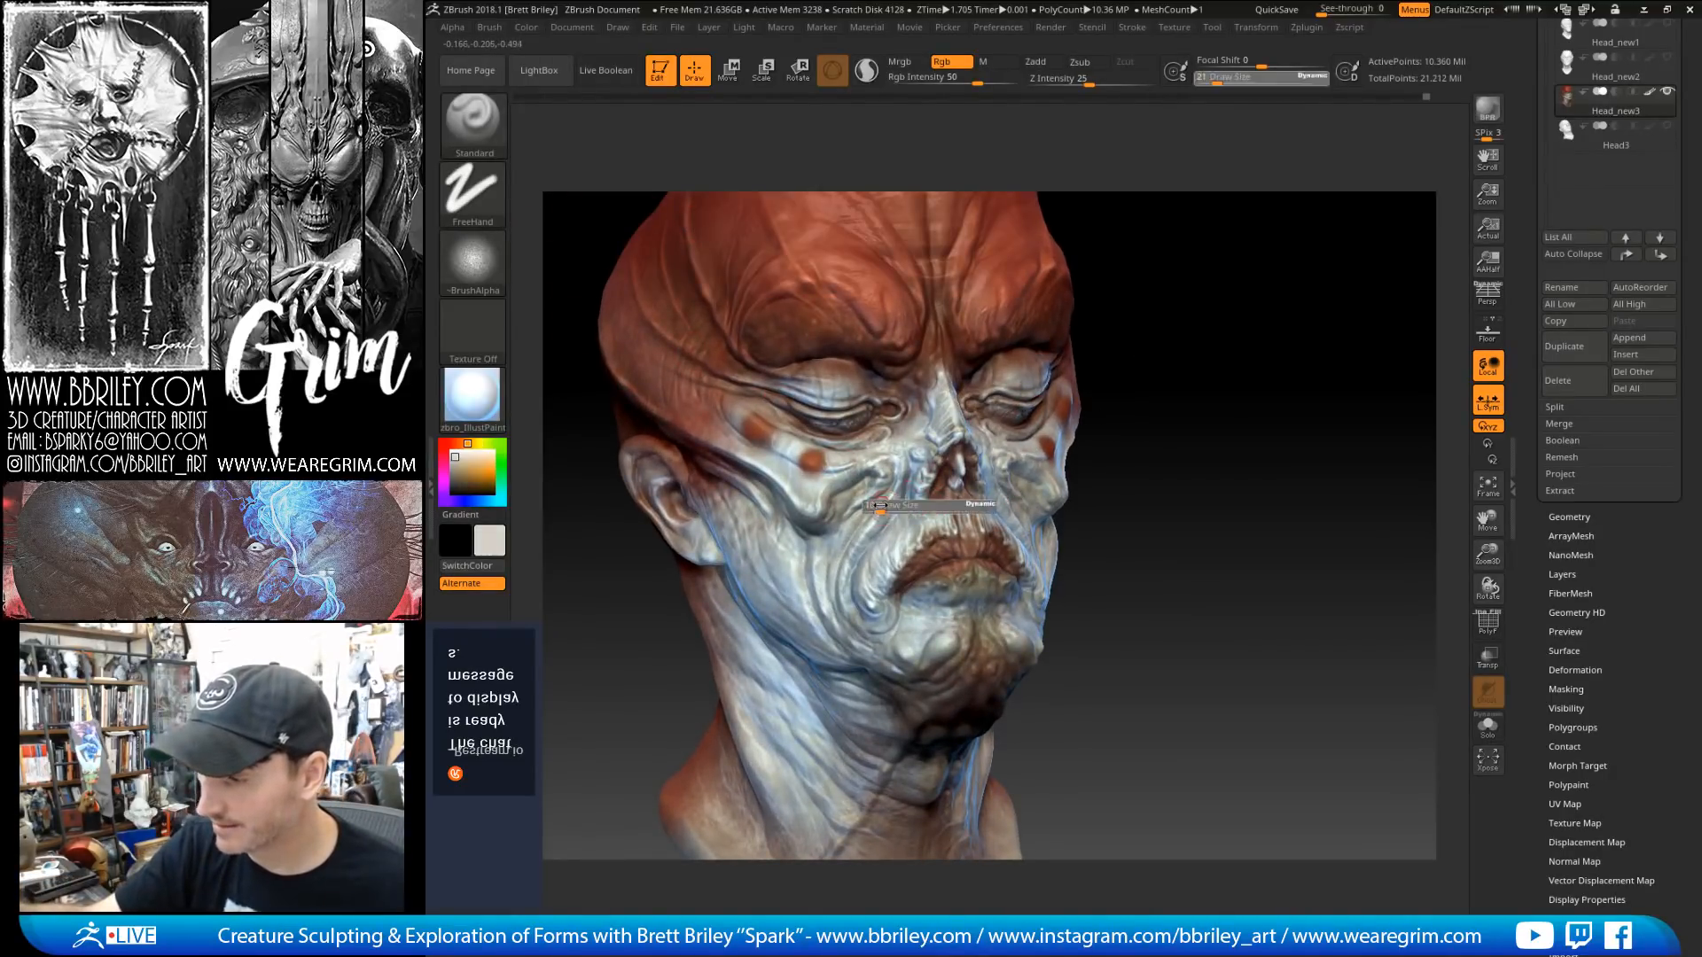
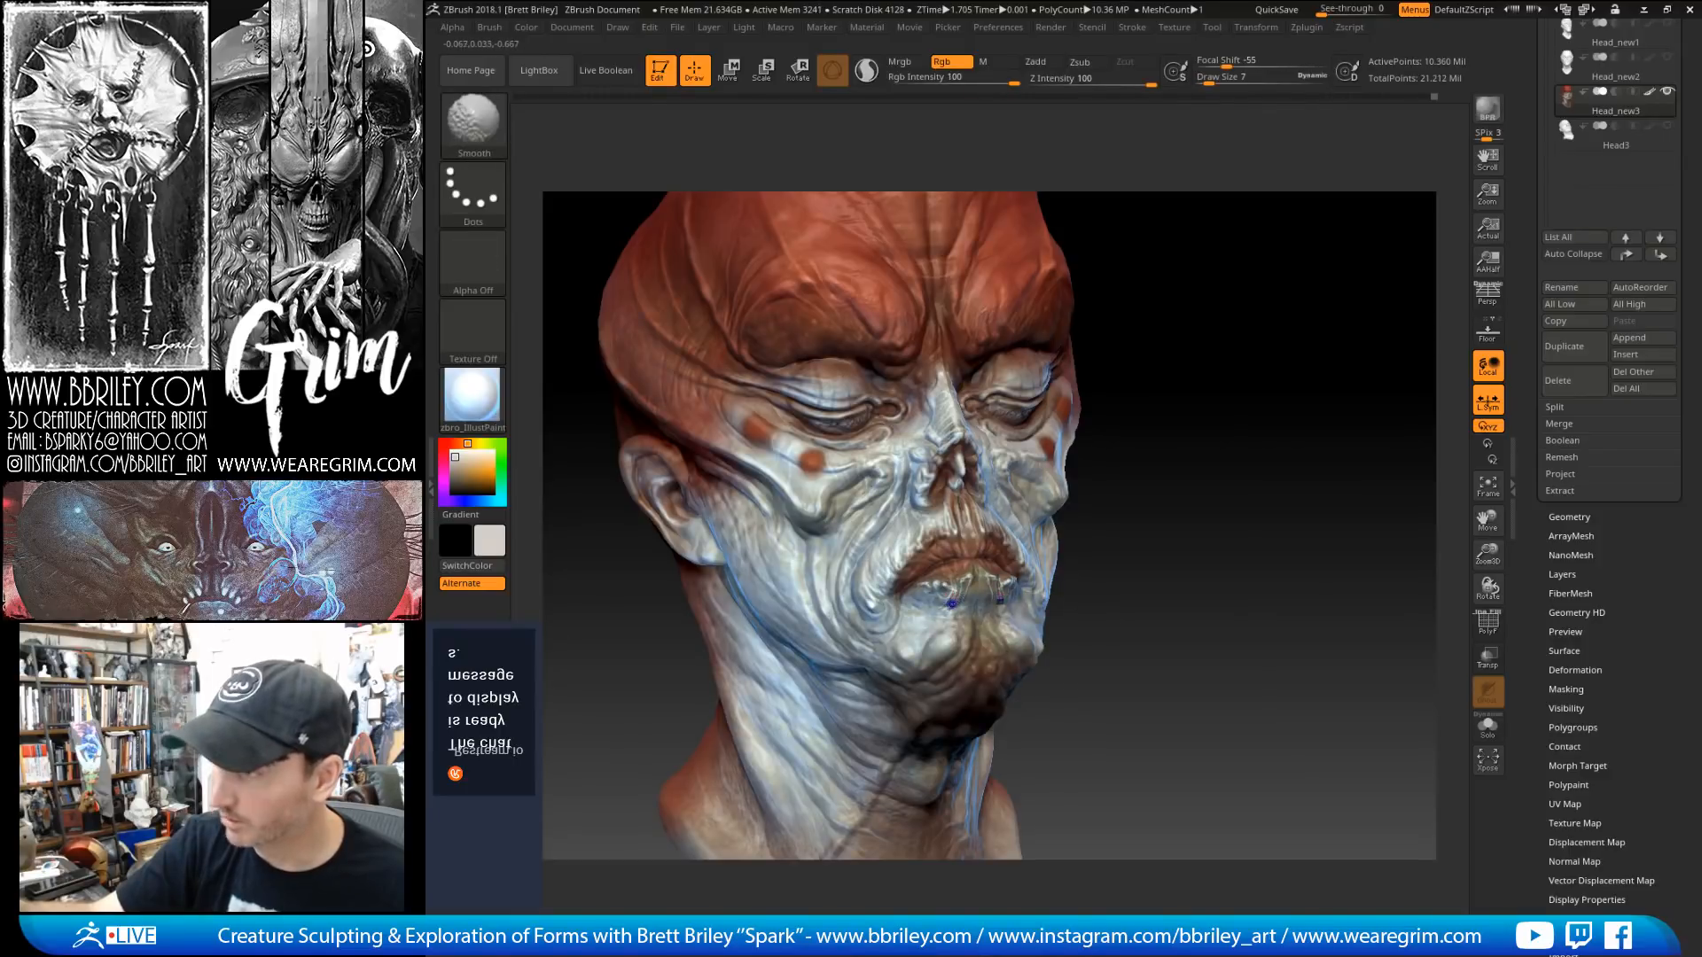
{"action": "key", "text": "bracketright"}
Step: Paint fine pale strokes below the lower lip and along the chin ridges at draw size 3
{"action": "right_click_drag", "start_coordinate": [962, 608], "coordinate": [898, 535], "text": "alt"}
{"action": "key", "text": "s"}
{"action": "left_click", "coordinate": [908, 517]}
{"action": "left_click_drag", "start_coordinate": [916, 503], "coordinate": [942, 561]}
{"action": "key", "text": "bracketleft"}
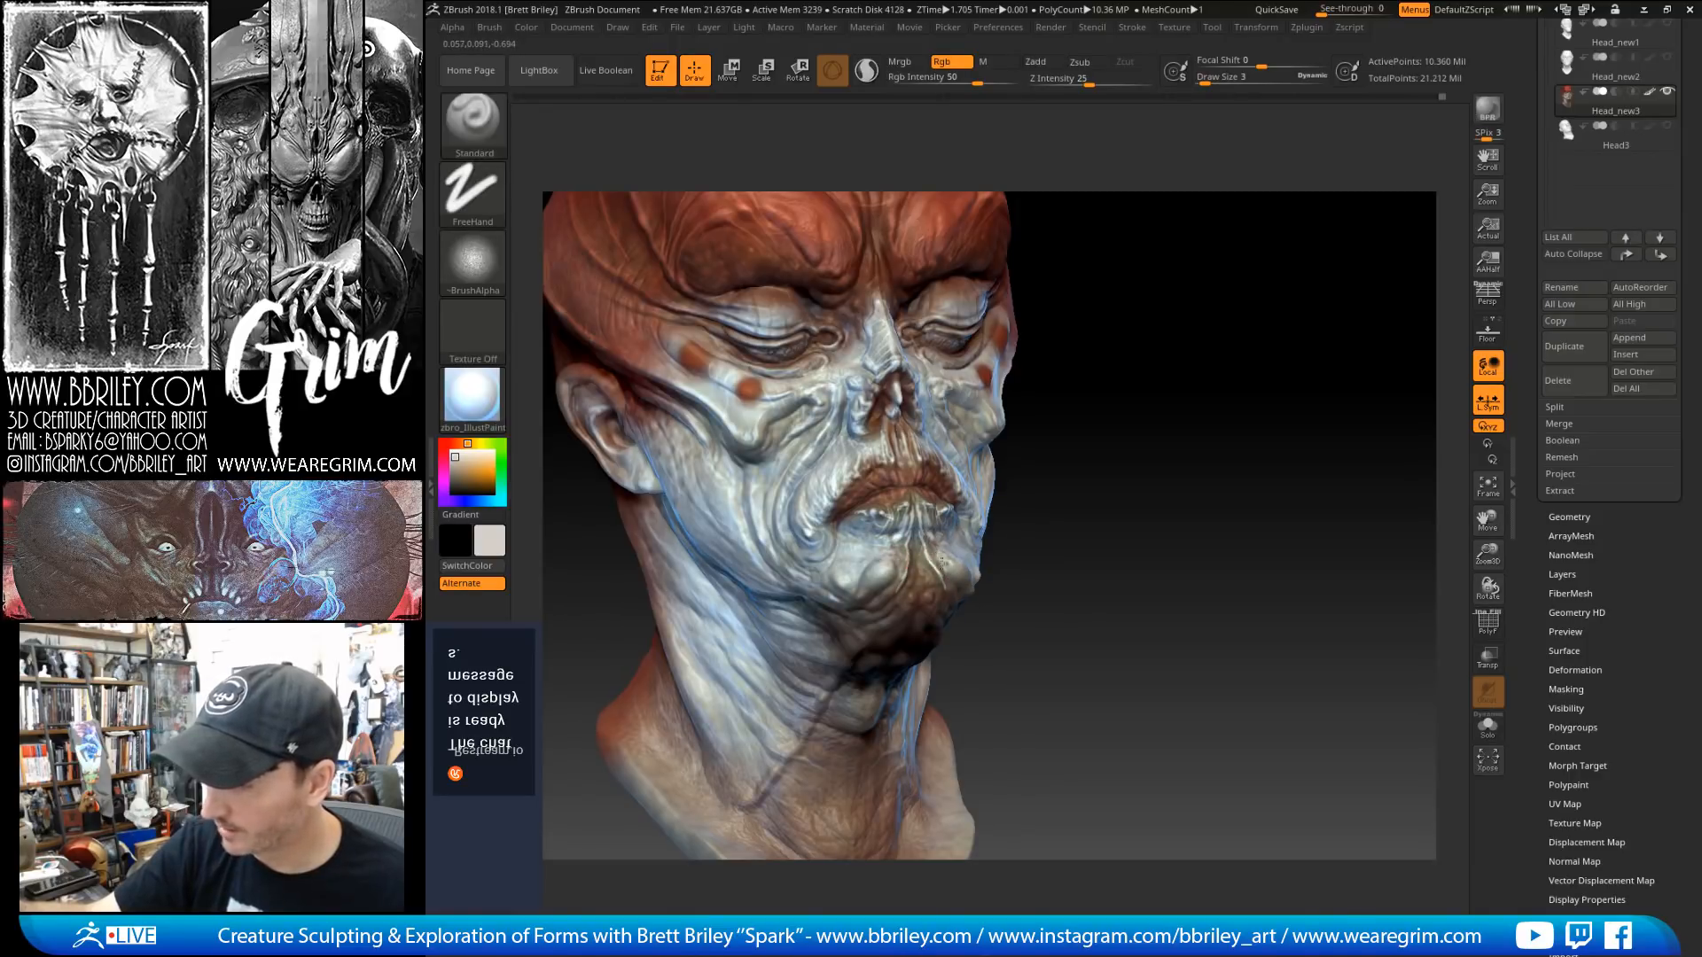
{"action": "right_click_drag", "start_coordinate": [947, 572], "coordinate": [965, 578]}
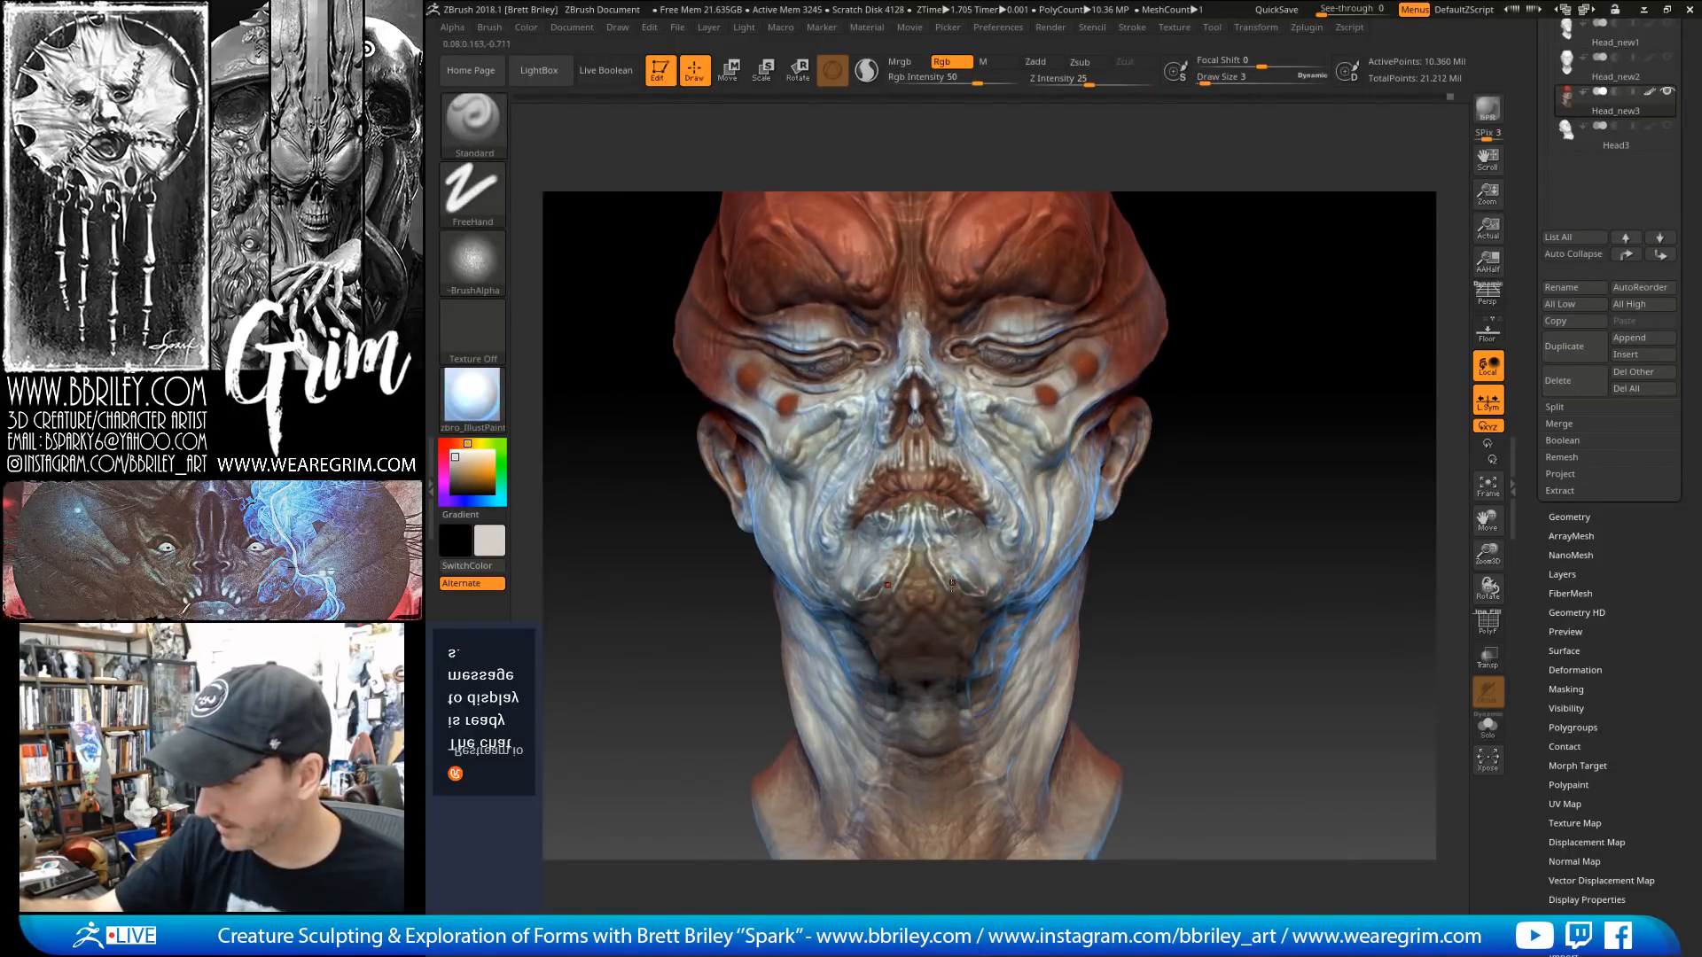
{"action": "right_click_drag", "start_coordinate": [873, 604], "coordinate": [988, 602]}
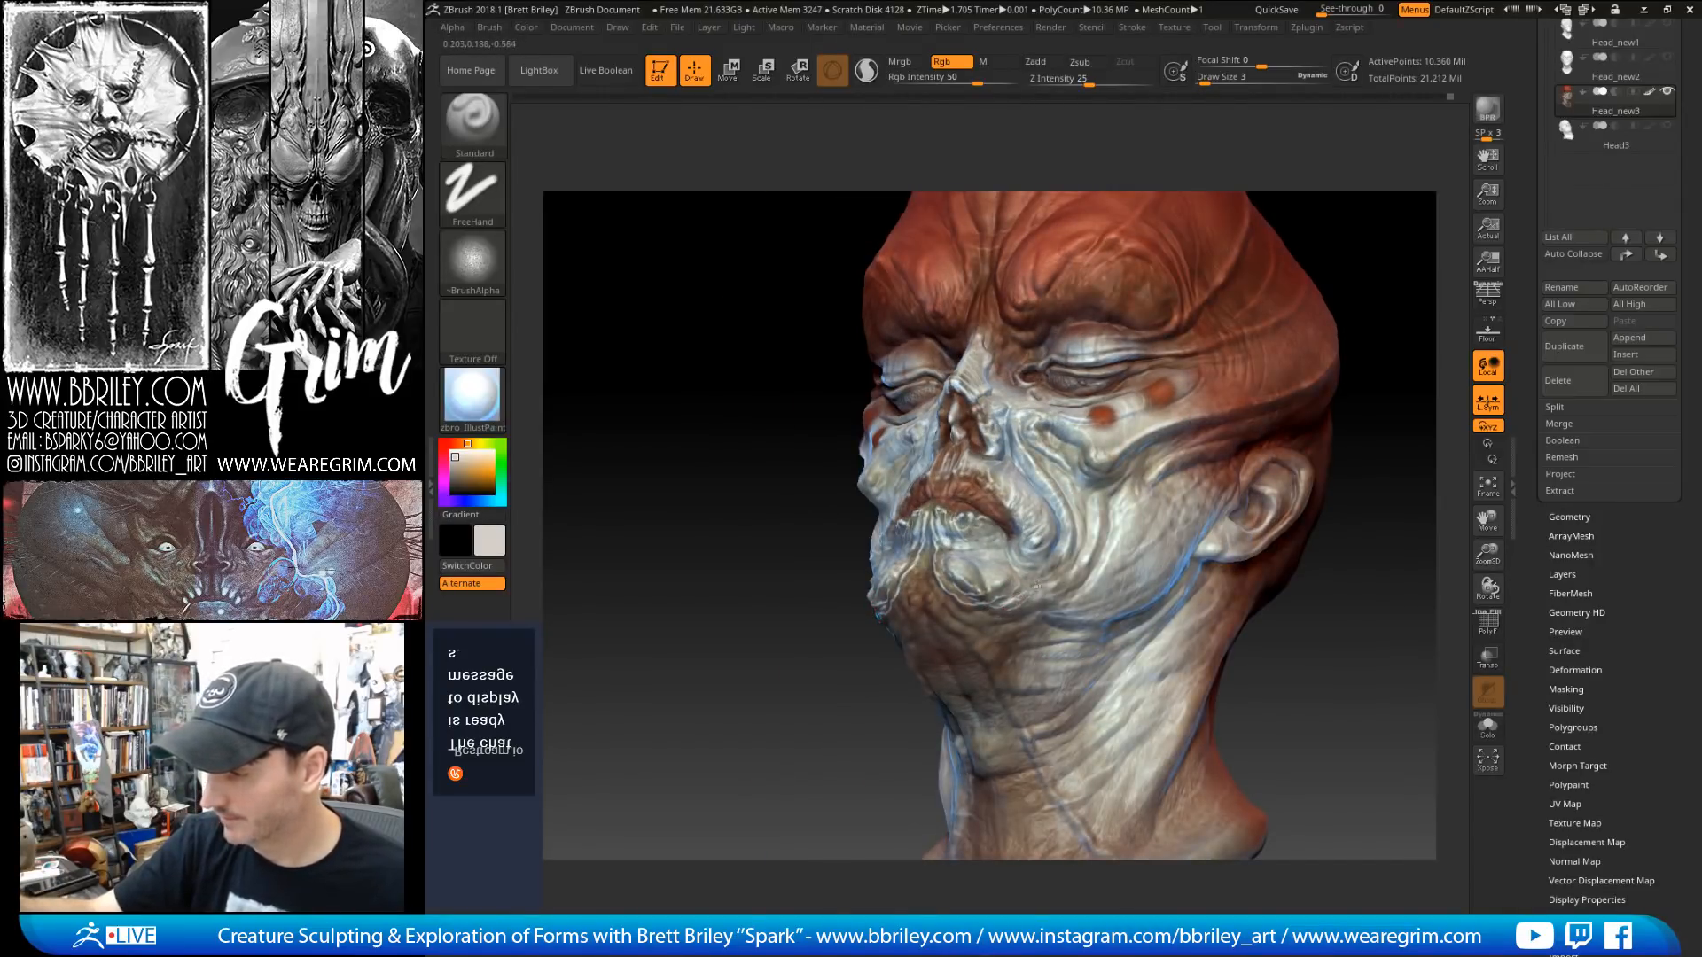
Step: Broaden the pale chin highlights at draw size 12 and add thin sampled-brown lines around the chin cleft at draw size 1
{"action": "key", "text": "shift"}
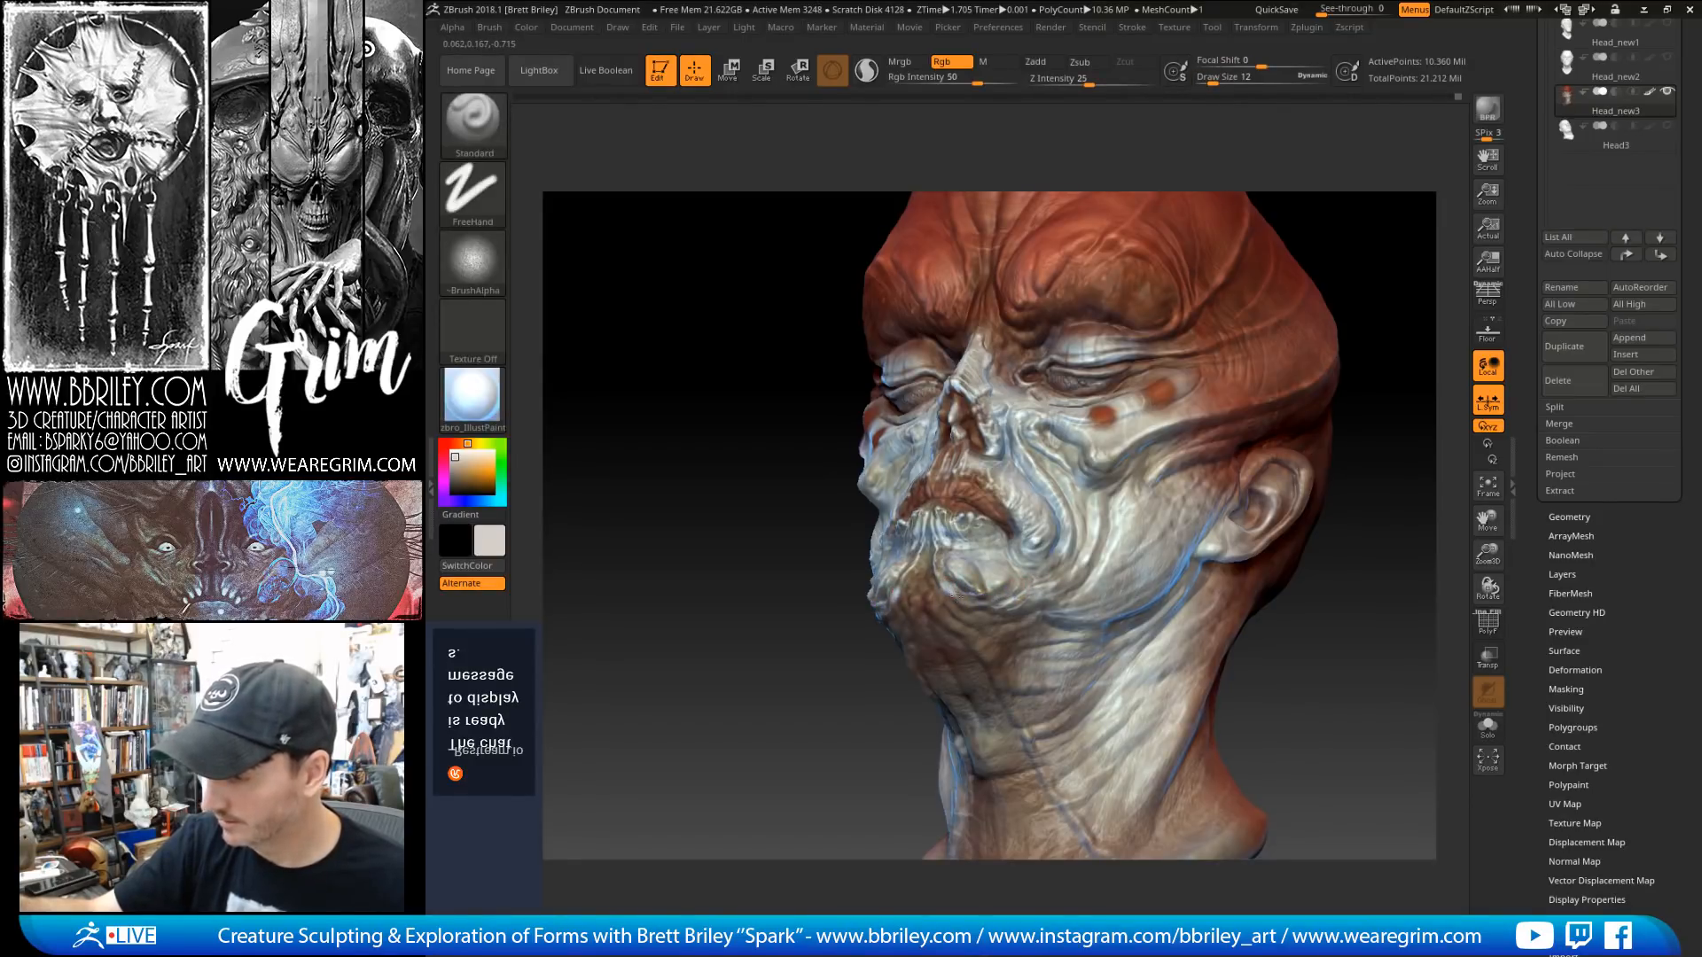
{"action": "right_click_drag", "start_coordinate": [937, 565], "coordinate": [1098, 559]}
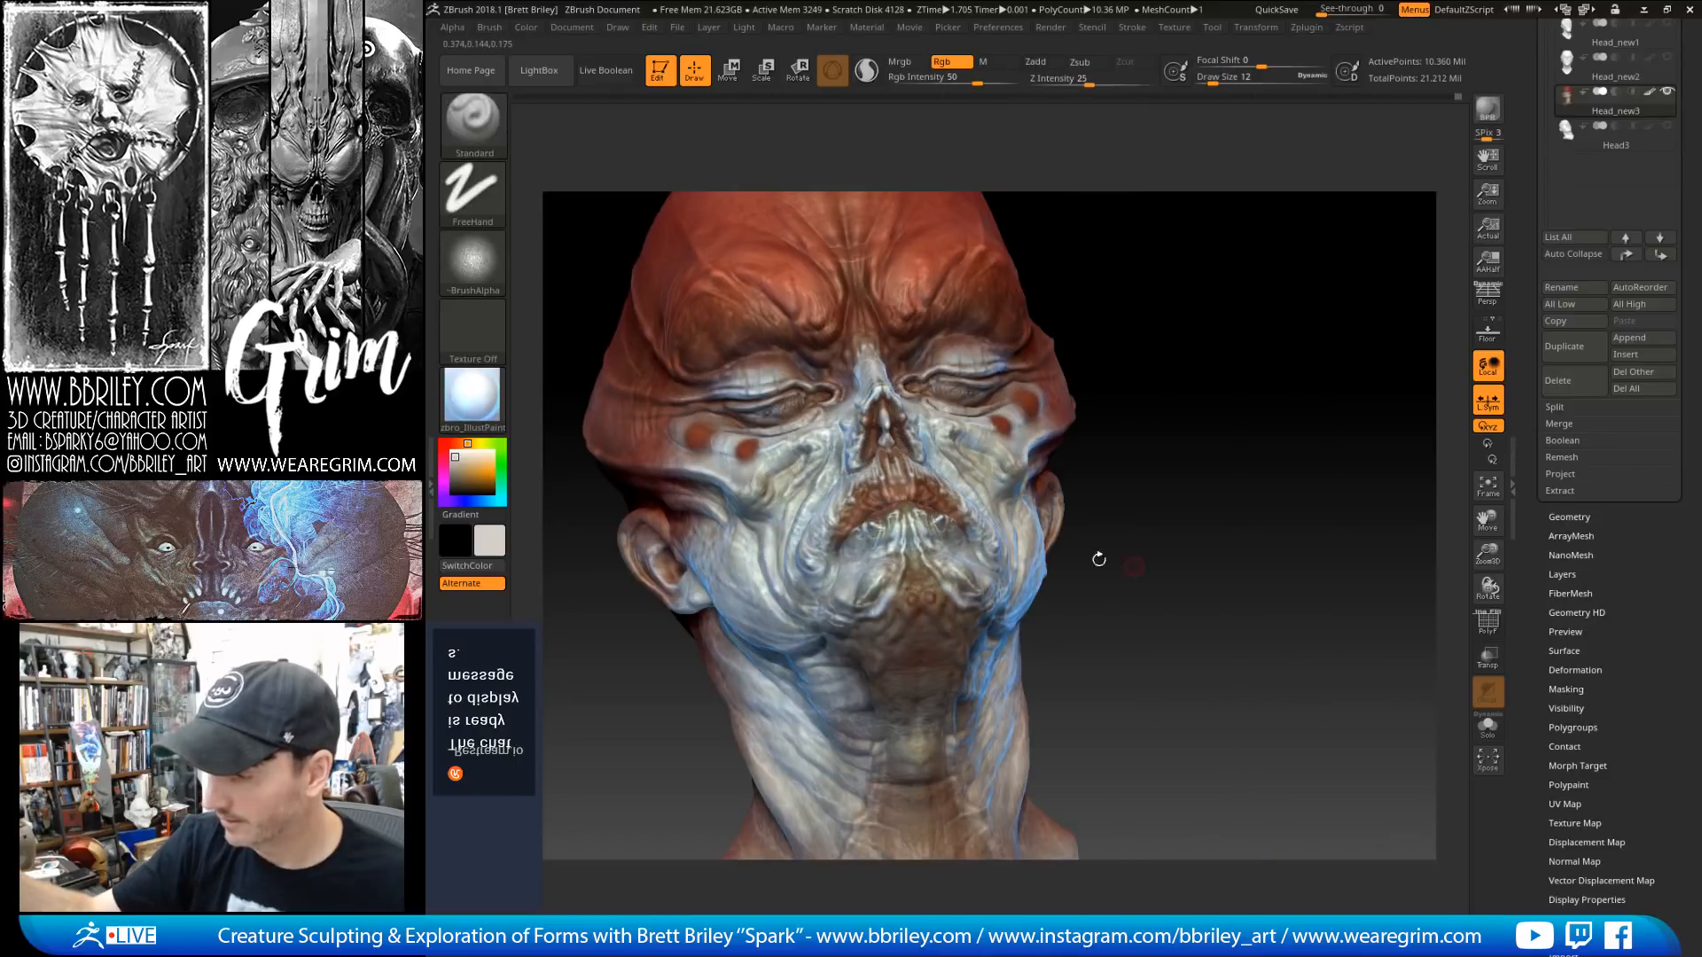
{"action": "right_click_drag", "start_coordinate": [1093, 620], "coordinate": [946, 588]}
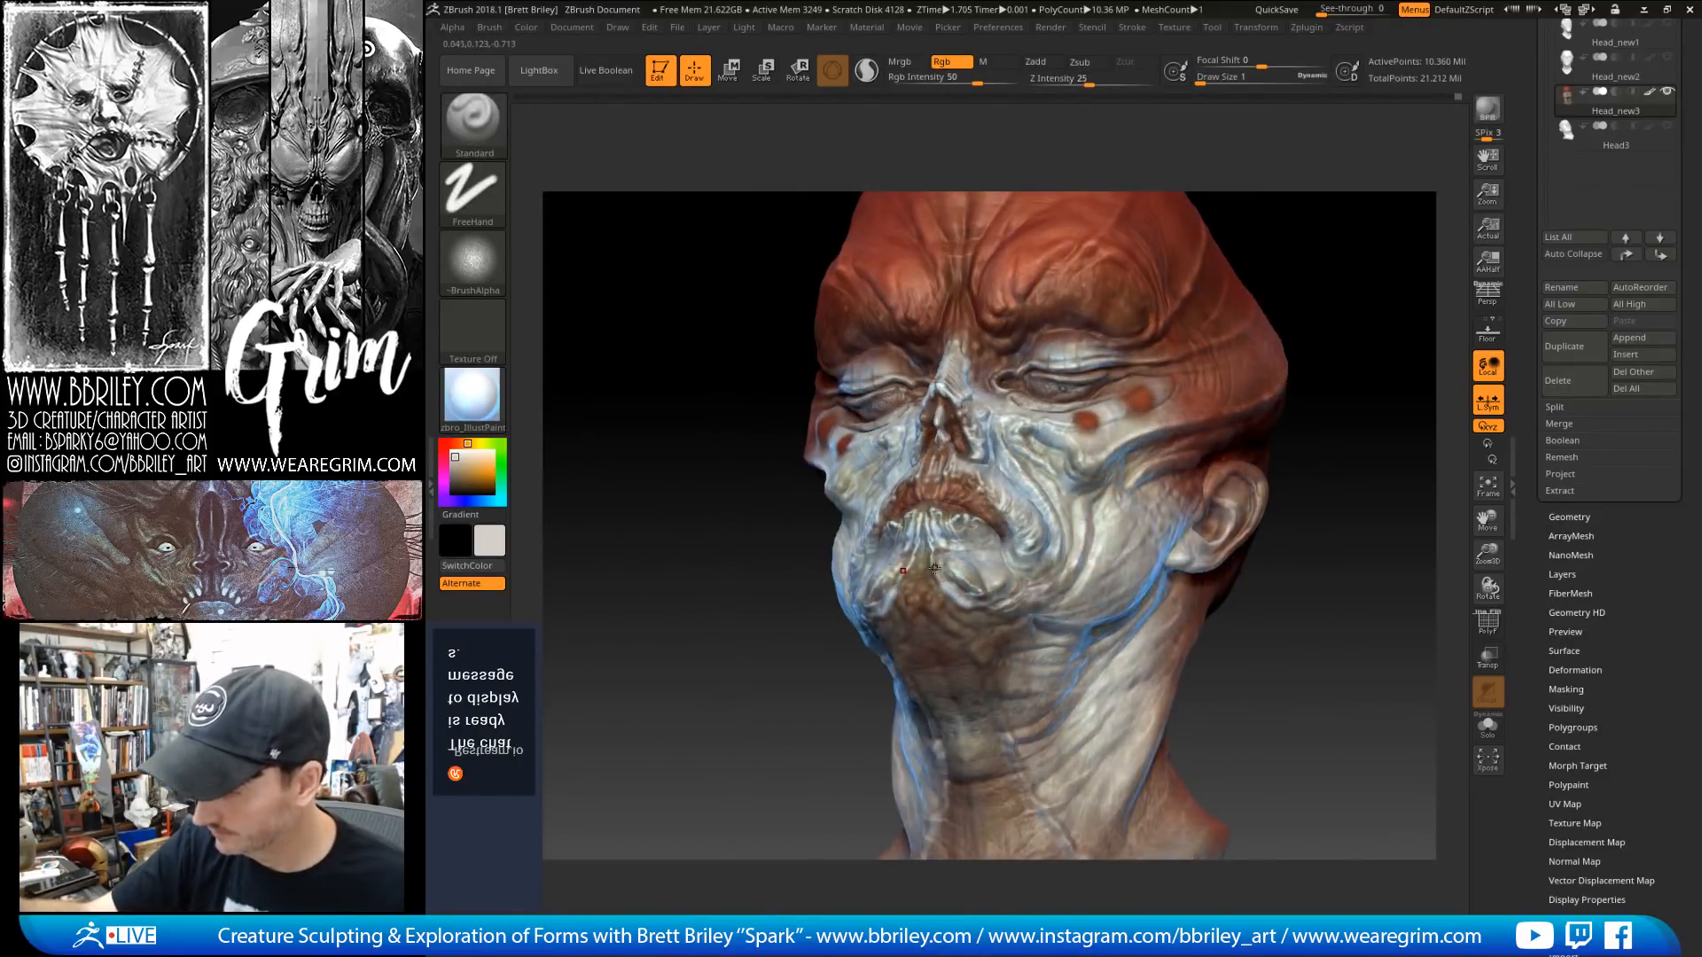
{"action": "key", "text": "c"}
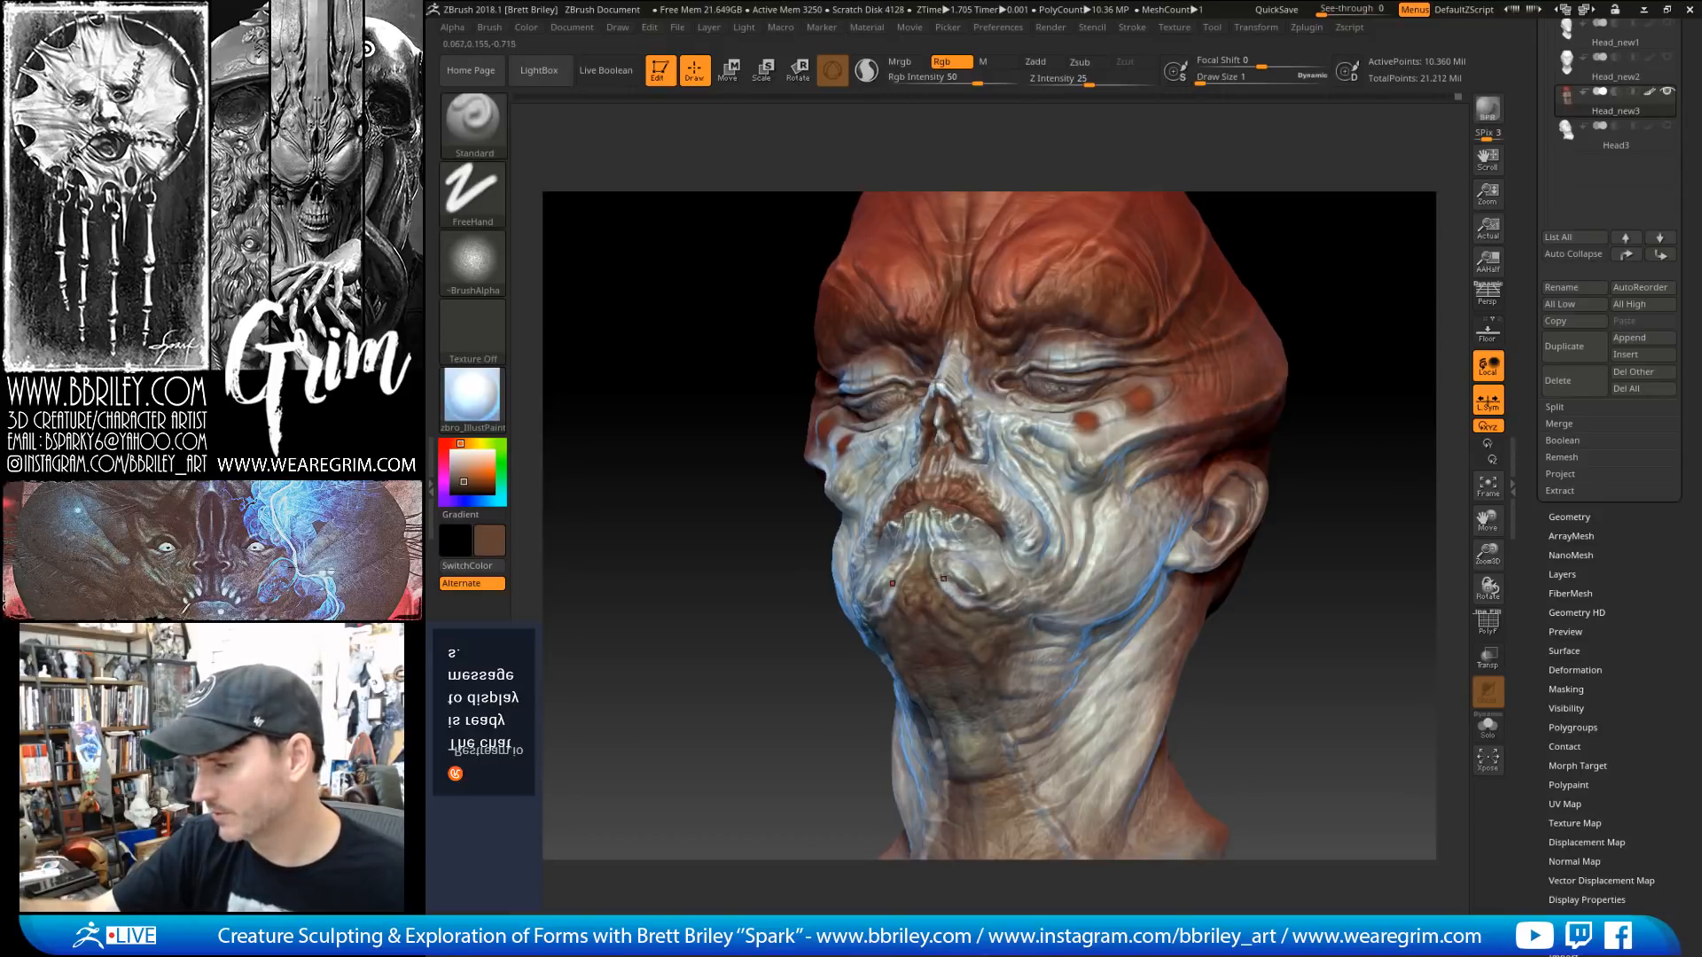
{"action": "left_click_drag", "start_coordinate": [1295, 650], "coordinate": [1383, 645]}
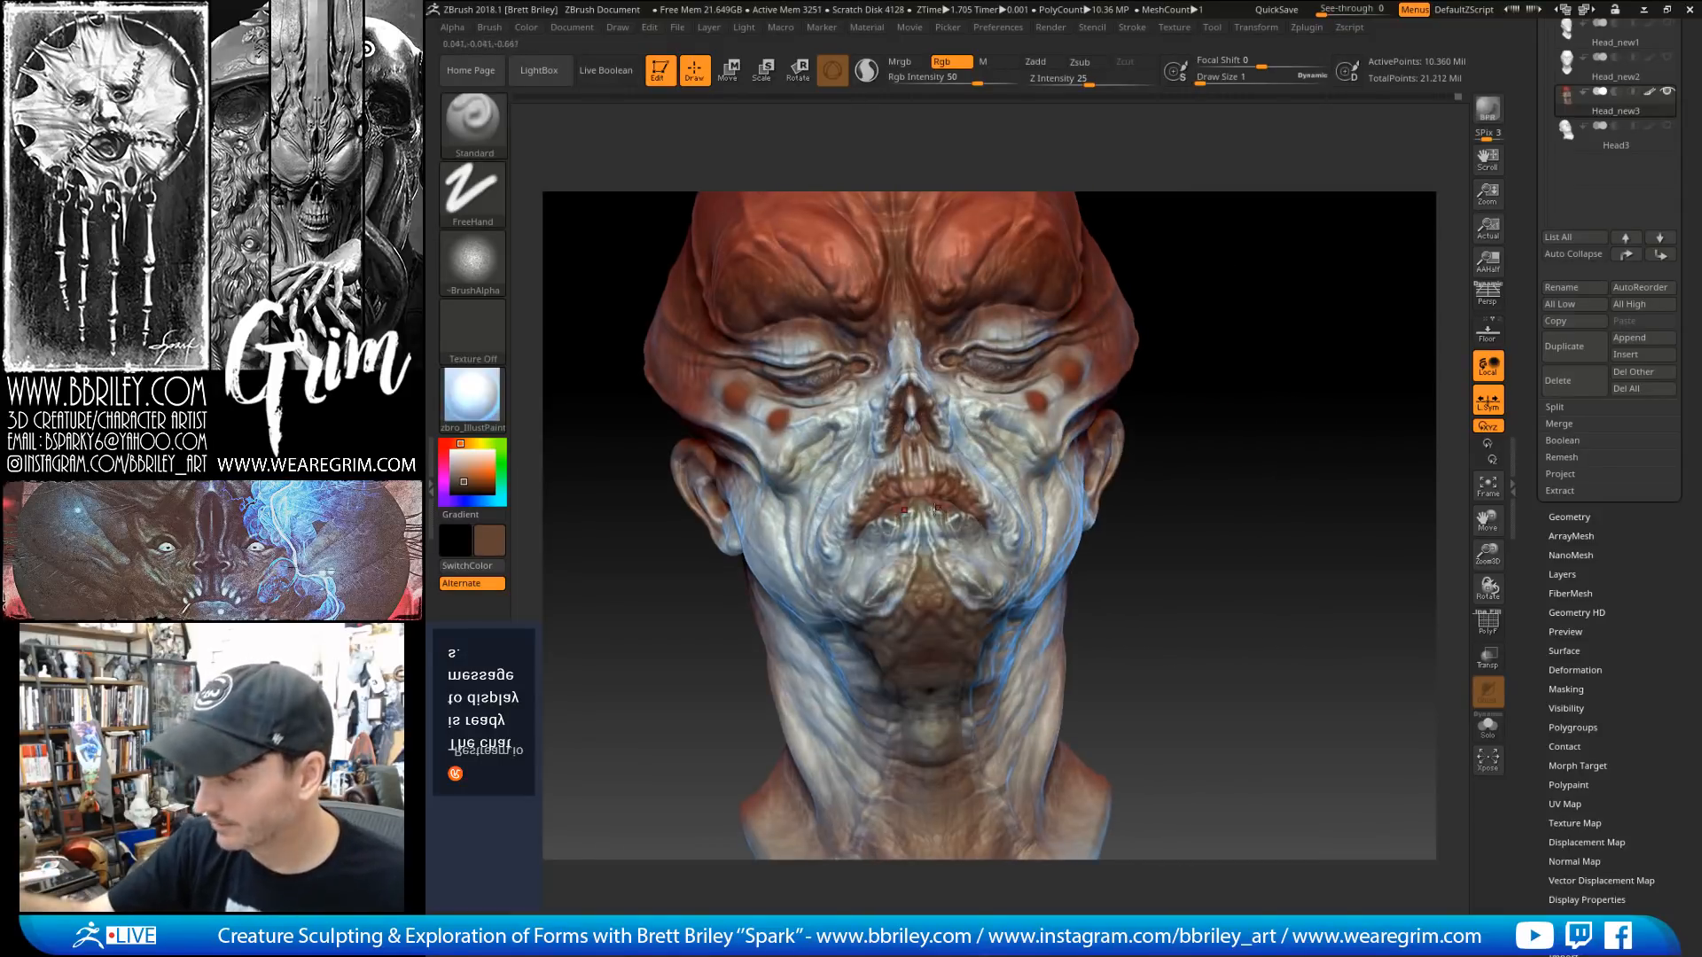
Step: Touch up the centre of the lower lip with pale grey and reddish brown sampled from the model at draw sizes 3 and 7
{"action": "key", "text": "]"}
{"action": "key", "text": "c"}
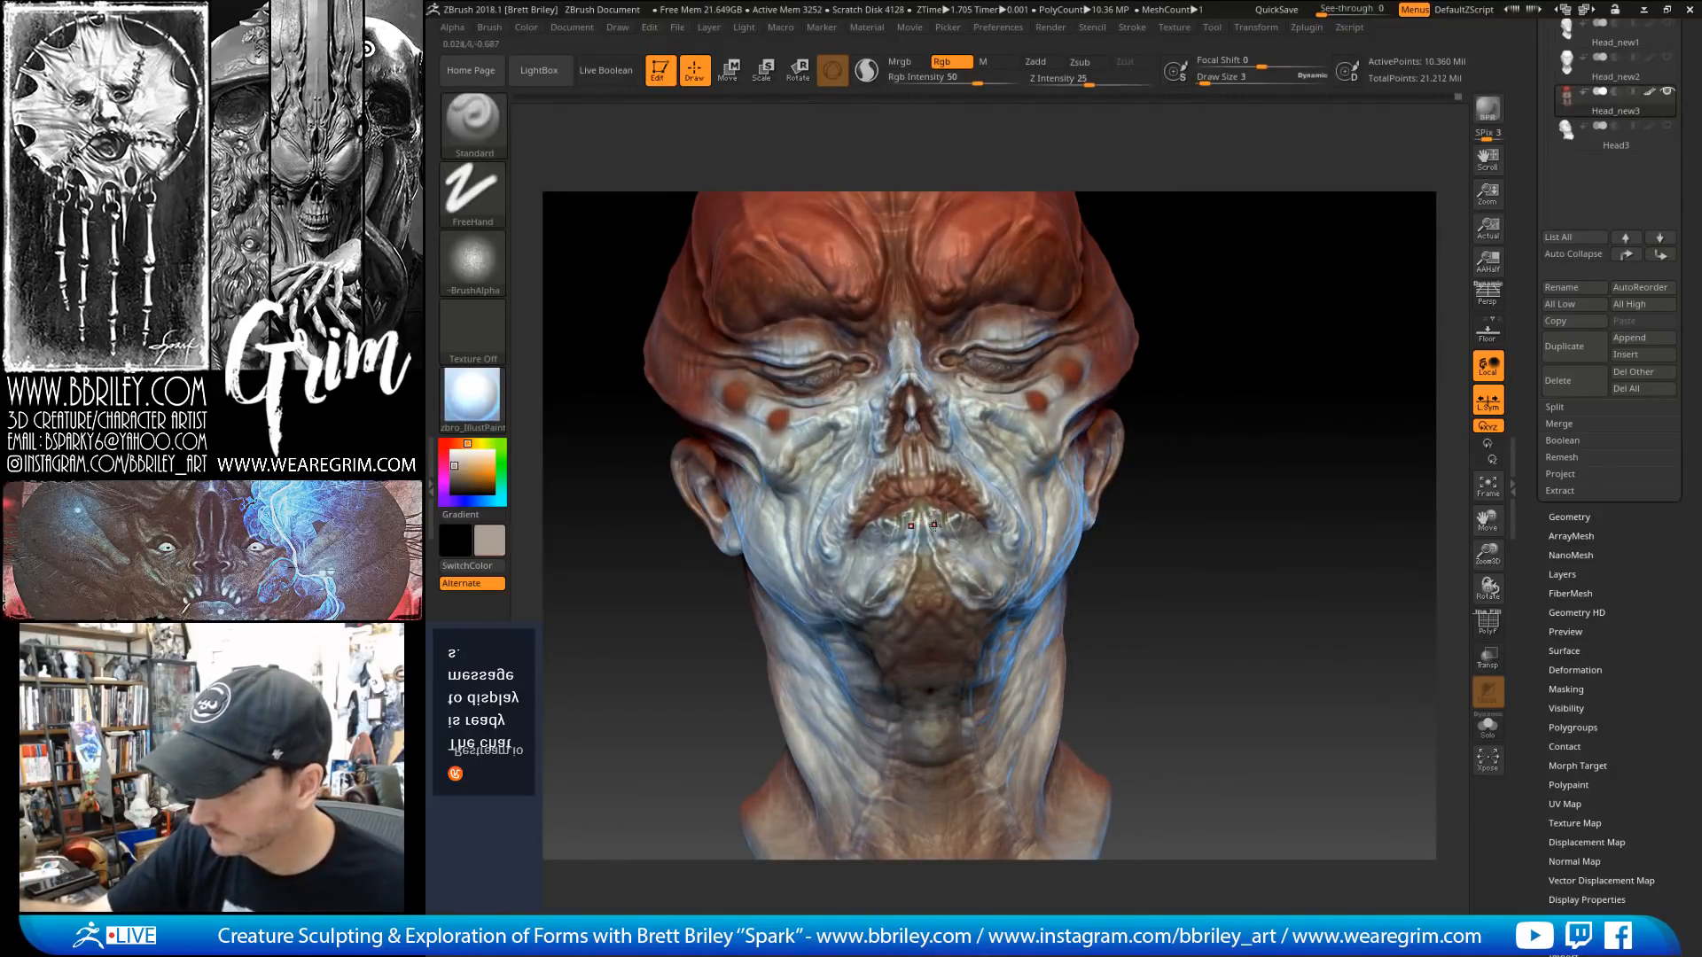
{"action": "key", "text": "]"}
{"action": "key", "text": "]"}
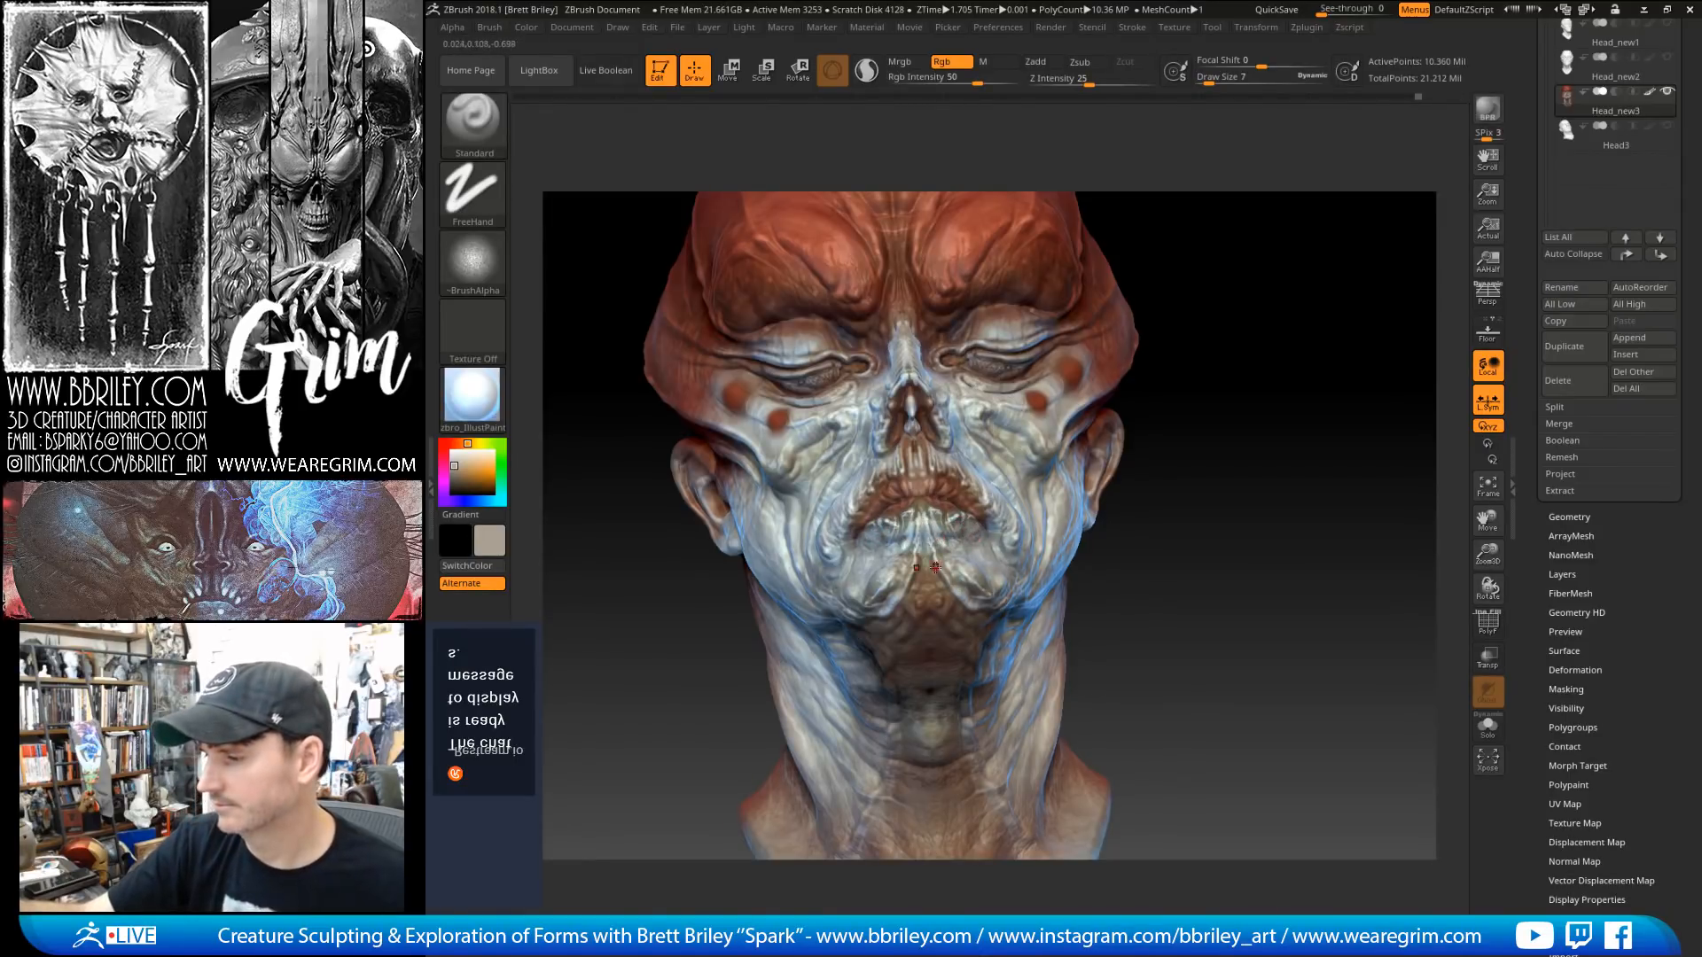
{"action": "key", "text": "c"}
{"action": "left_click_drag", "start_coordinate": [923, 512], "coordinate": [929, 569]}
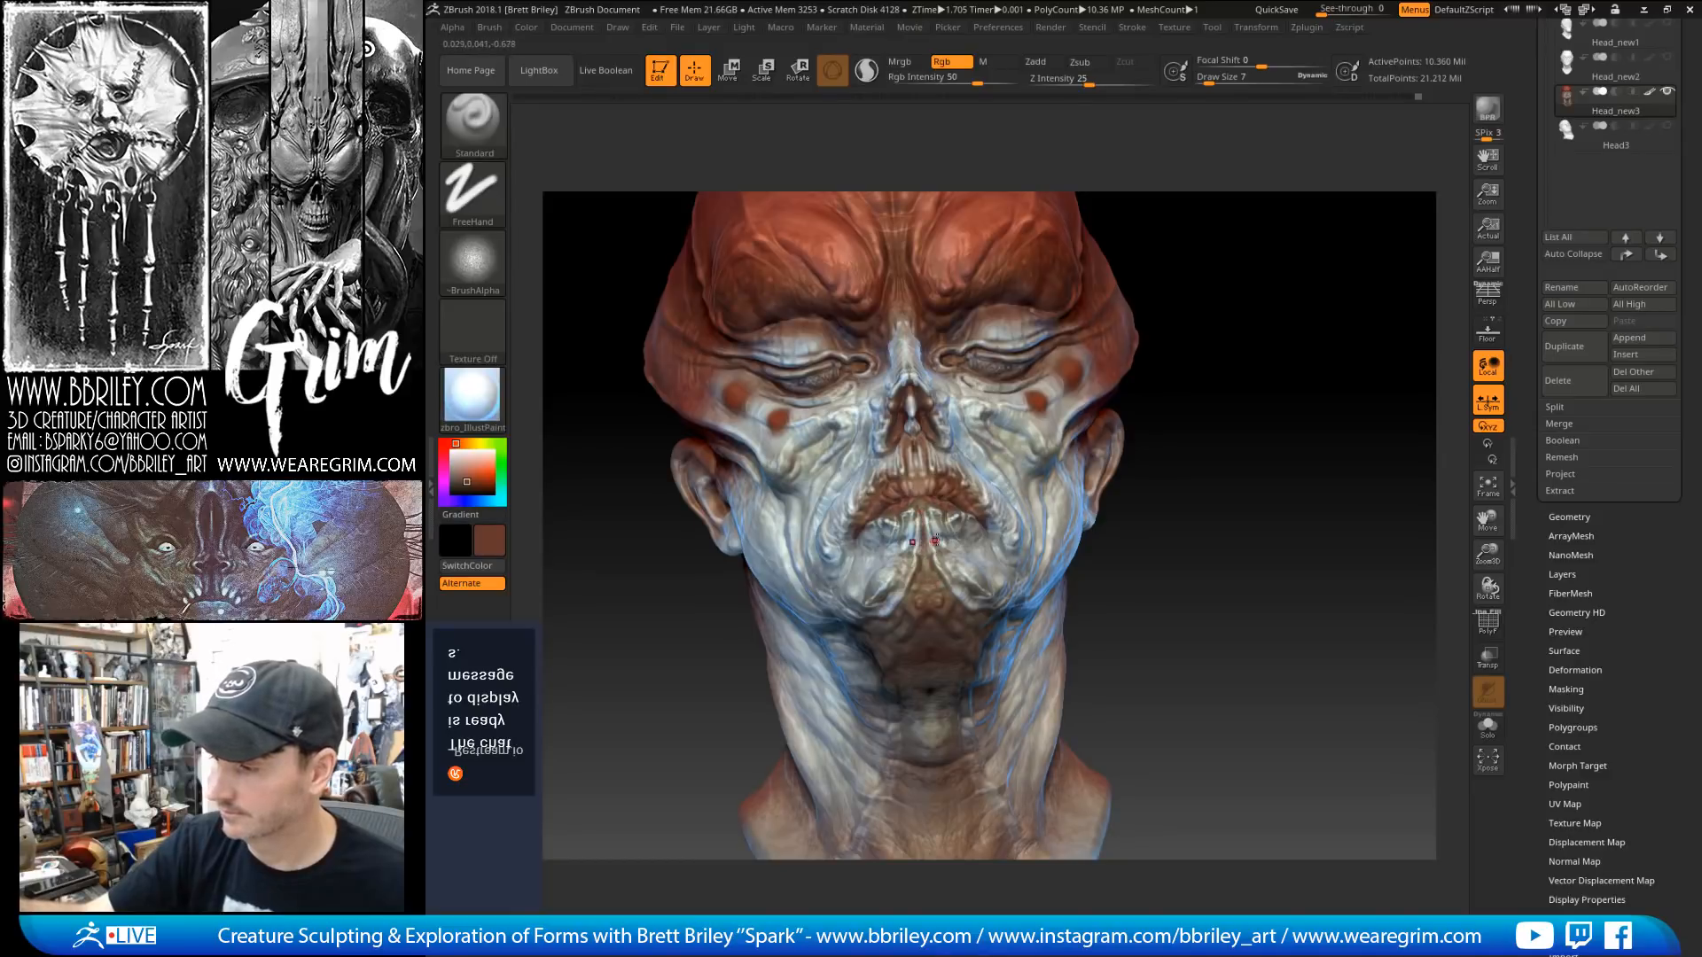
Step: Blend the groove between the lower lip and chin with sampled tan and pale grey at draw size 7
{"action": "left_click_drag", "start_coordinate": [1161, 577], "coordinate": [1241, 572]}
{"action": "key", "text": "c"}
{"action": "left_click_drag", "start_coordinate": [928, 517], "coordinate": [932, 560]}
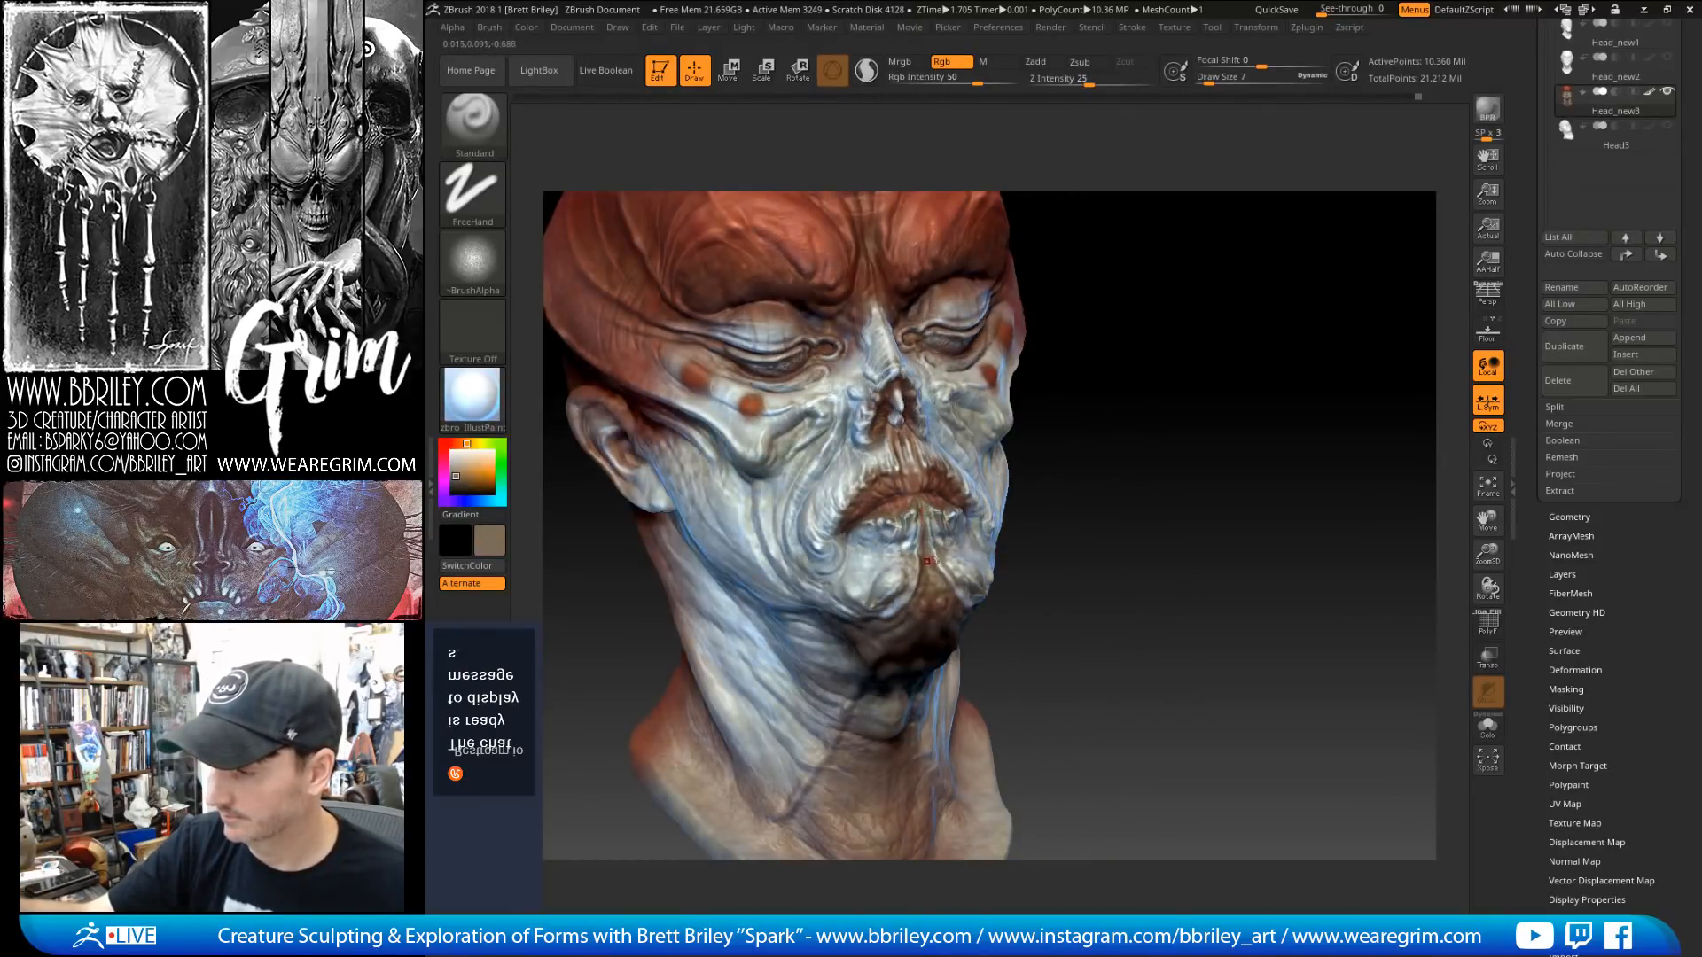
{"action": "left_click_drag", "start_coordinate": [1161, 576], "coordinate": [1081, 572]}
{"action": "key", "text": "c"}
{"action": "left_click_drag", "start_coordinate": [928, 532], "coordinate": [928, 535]}
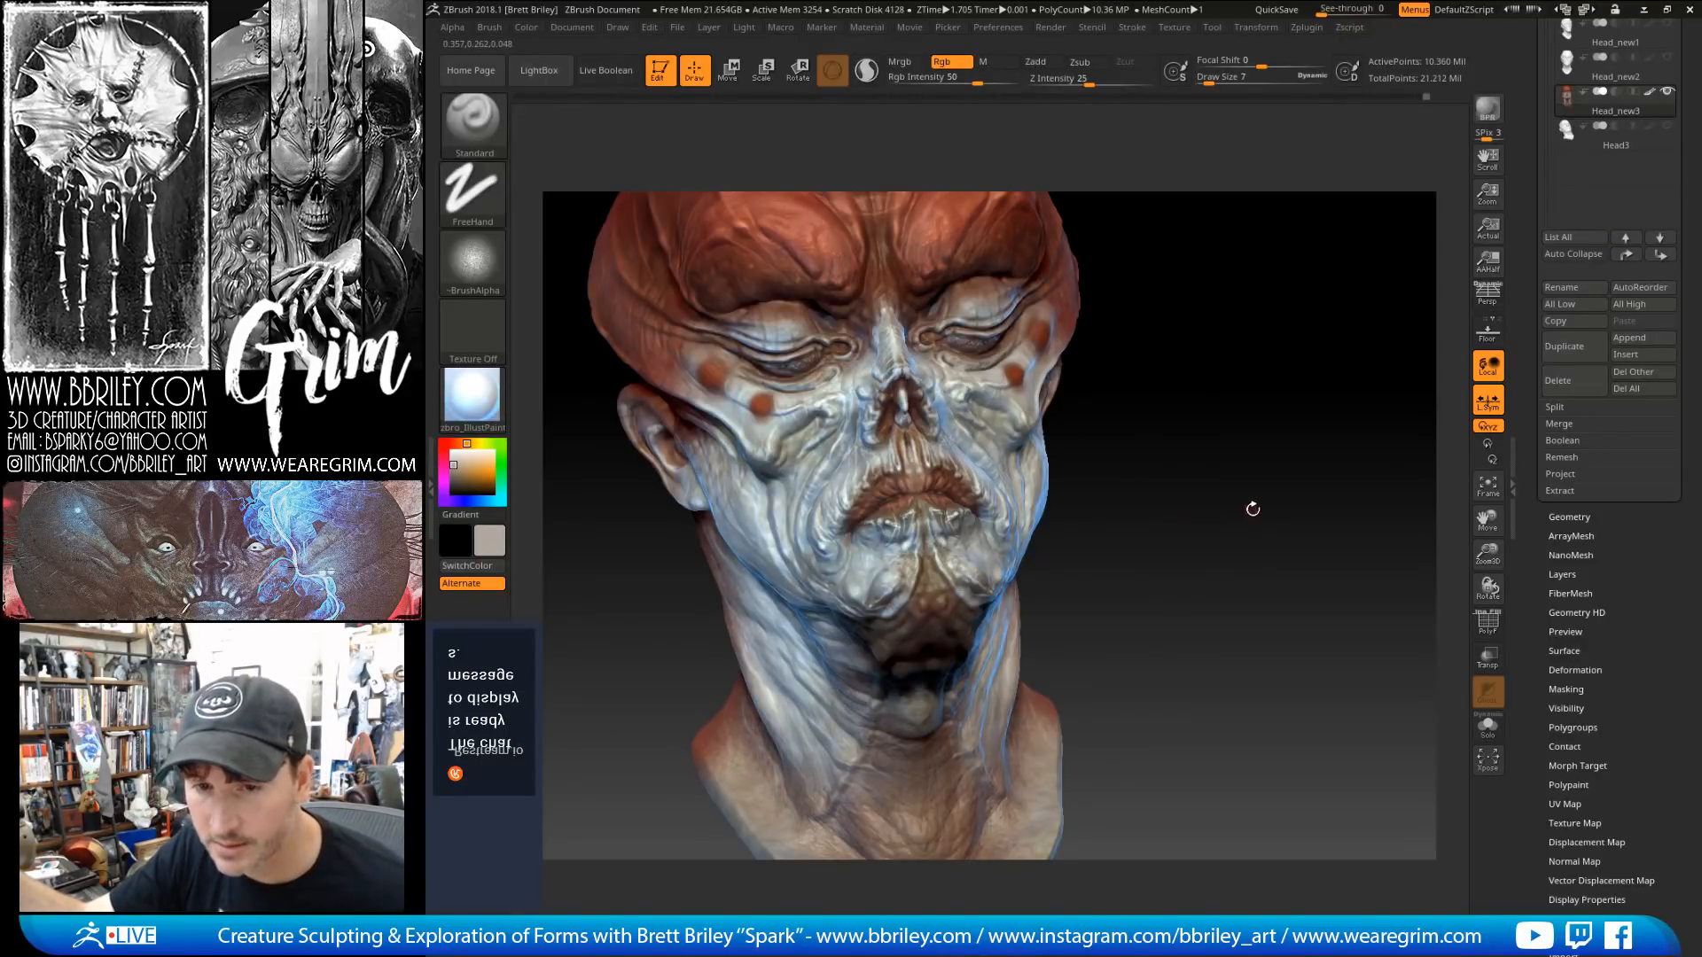
Step: Sample a pale grey from the face, set the draw size to 10, and quick-save the project
{"action": "mouse_move", "coordinate": [1249, 509]}
{"action": "left_mouse_down"}
{"action": "mouse_move", "coordinate": [1223, 449]}
{"action": "mouse_move", "coordinate": [1200, 452]}
{"action": "left_mouse_up"}
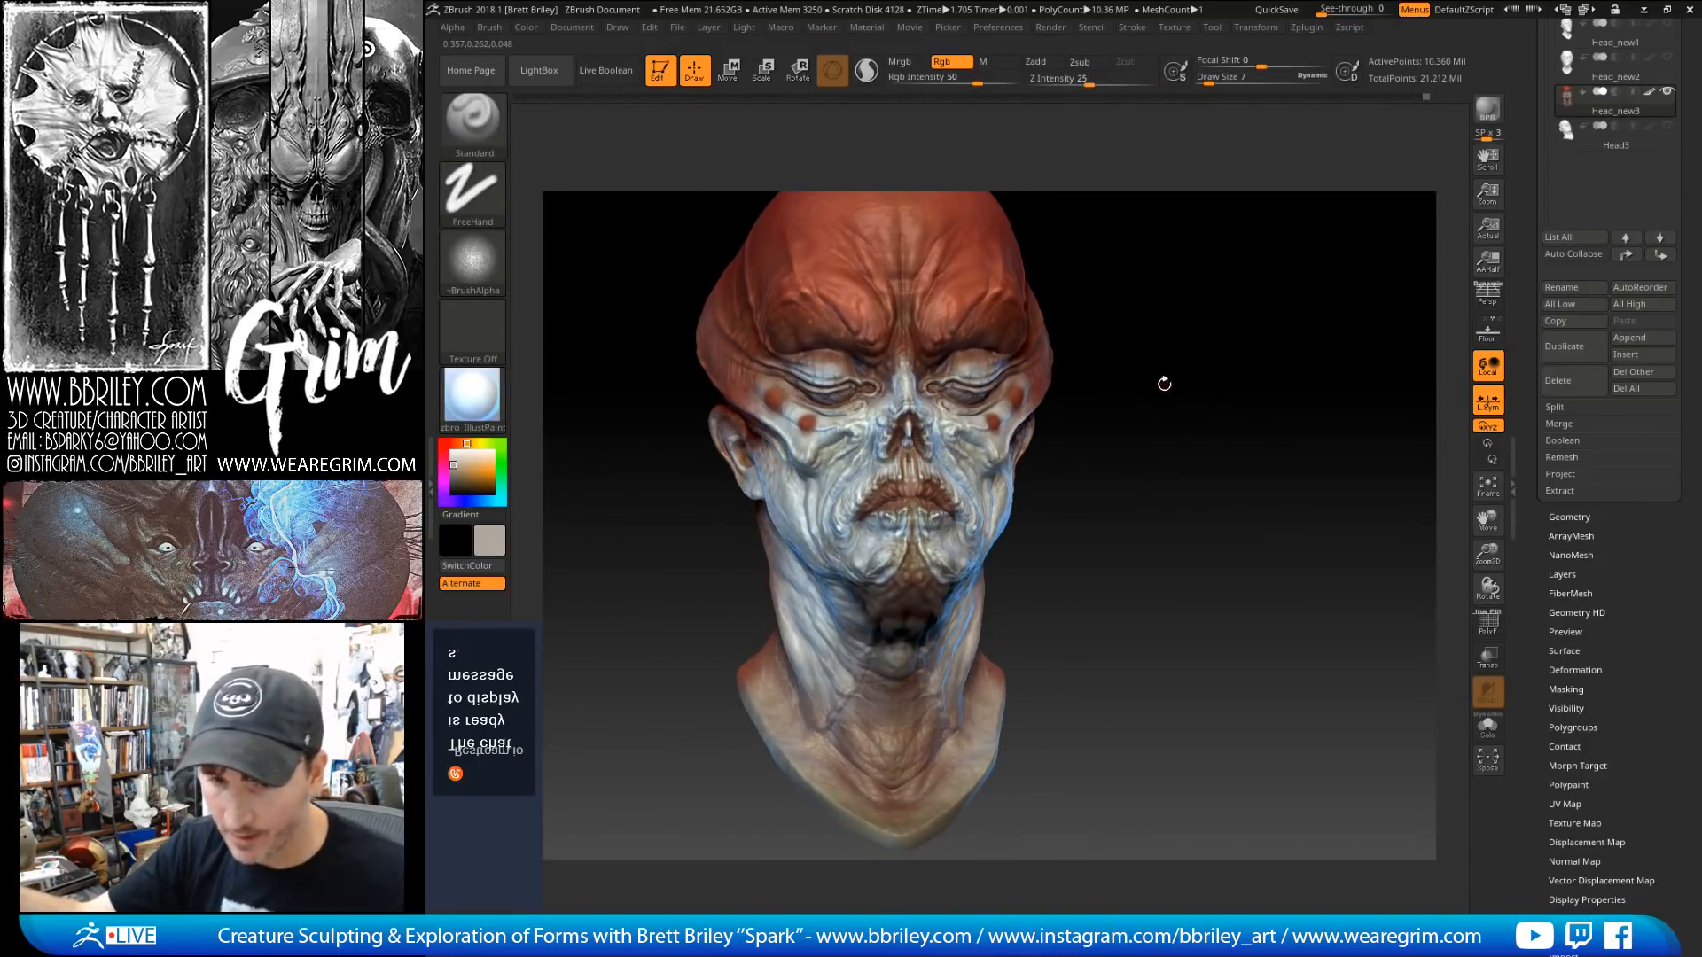
{"action": "left_click_drag", "start_coordinate": [1181, 388], "coordinate": [1139, 399]}
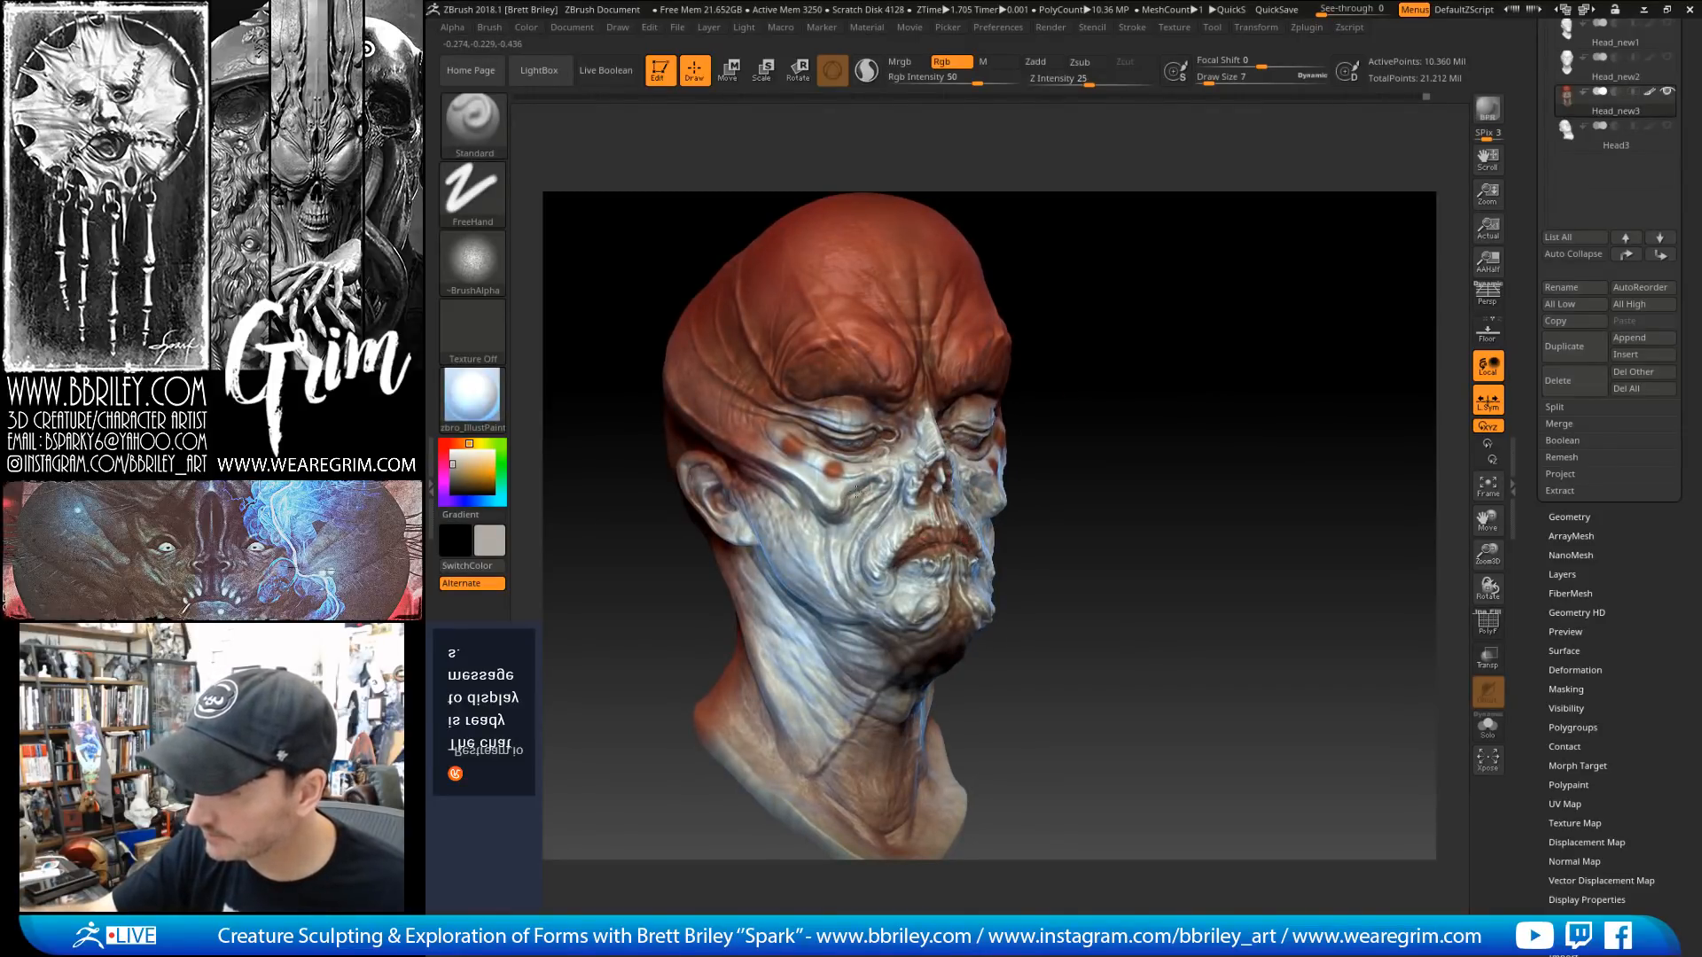
{"action": "key", "text": "c"}
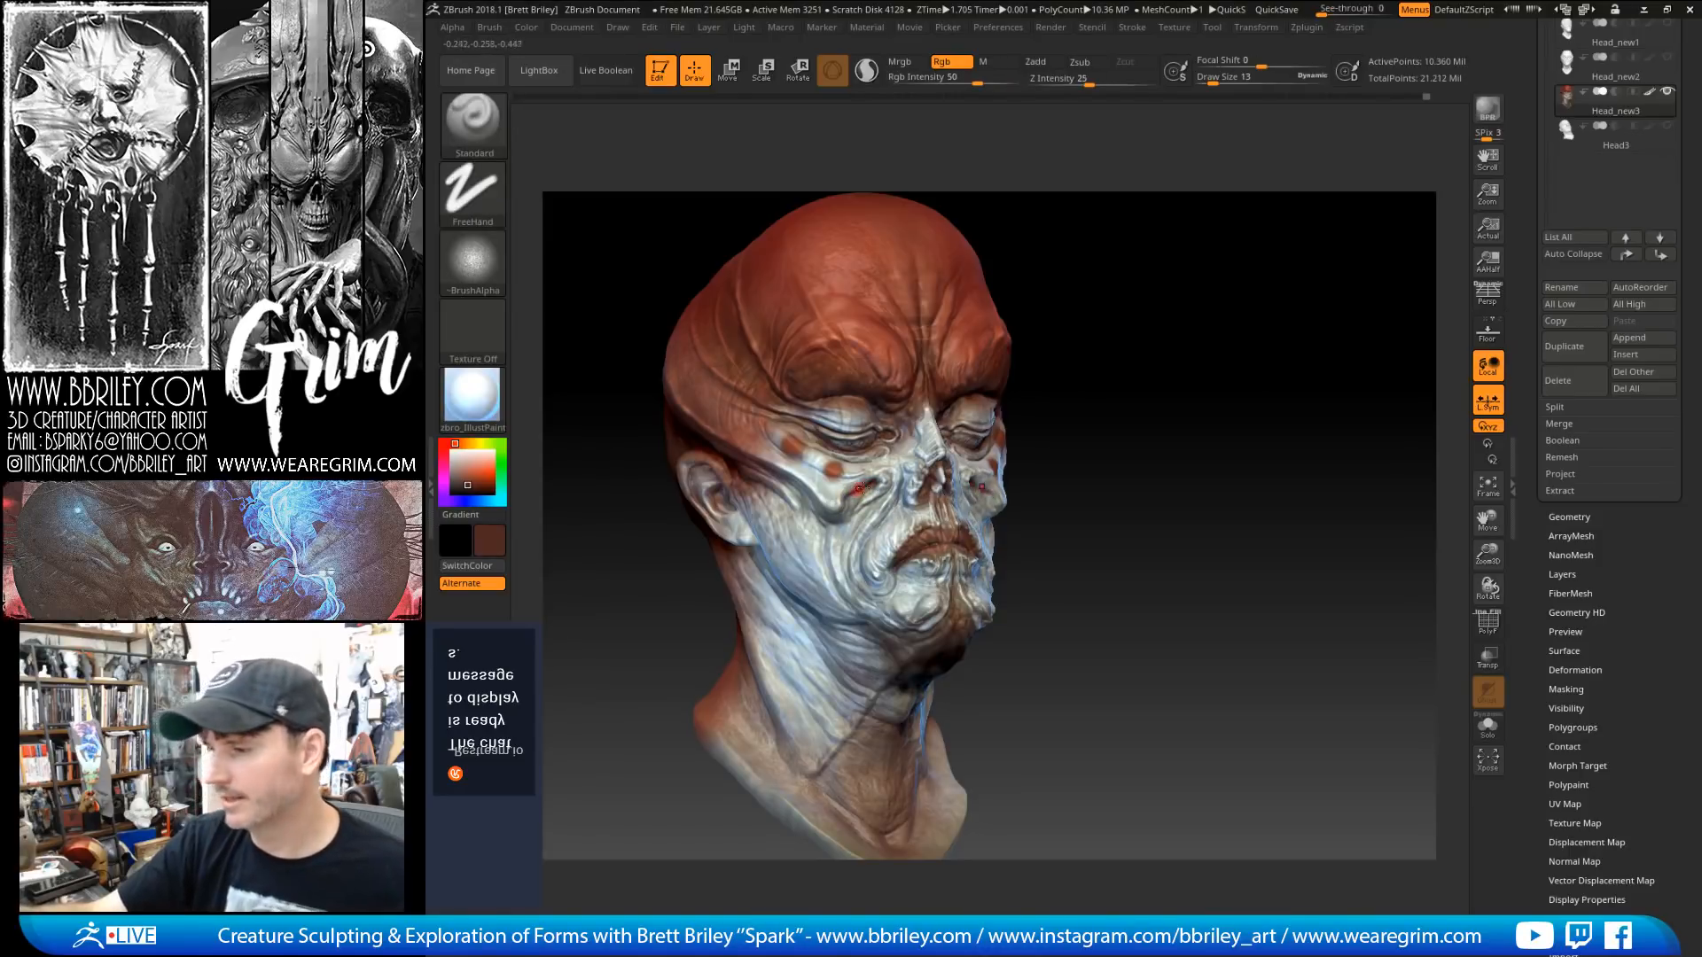
{"action": "key", "text": "bracketright"}
{"action": "key", "text": "bracketleft"}
{"action": "key", "text": "c"}
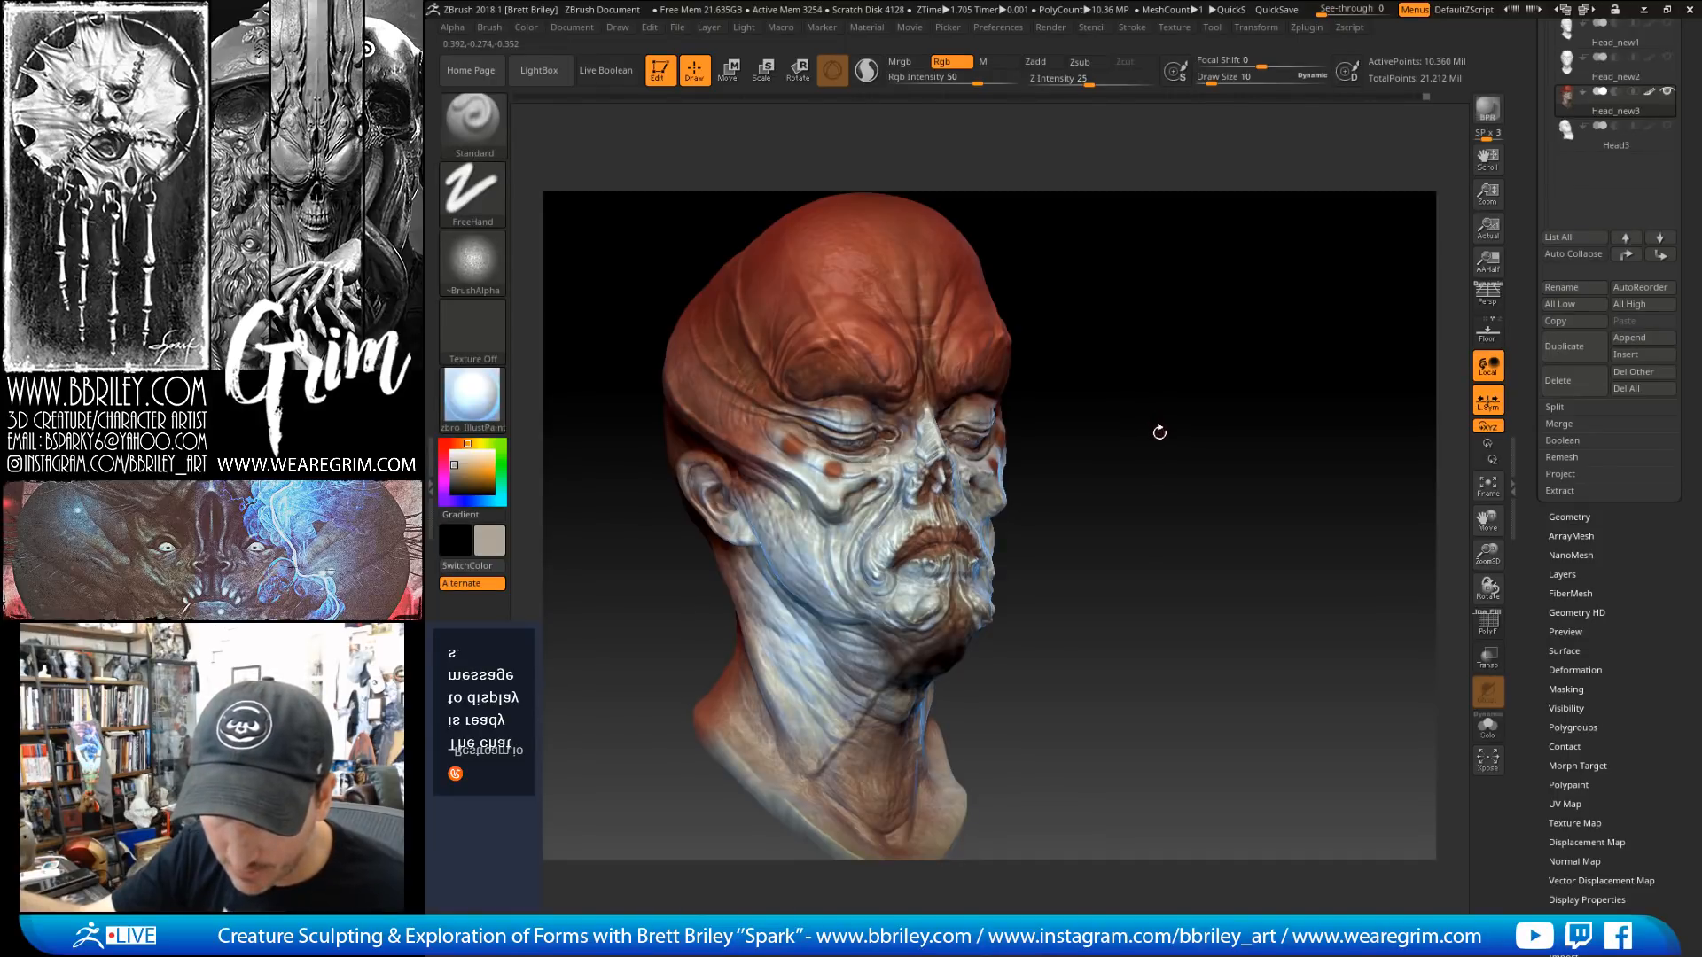
{"action": "left_click_drag", "start_coordinate": [1161, 390], "coordinate": [1159, 344]}
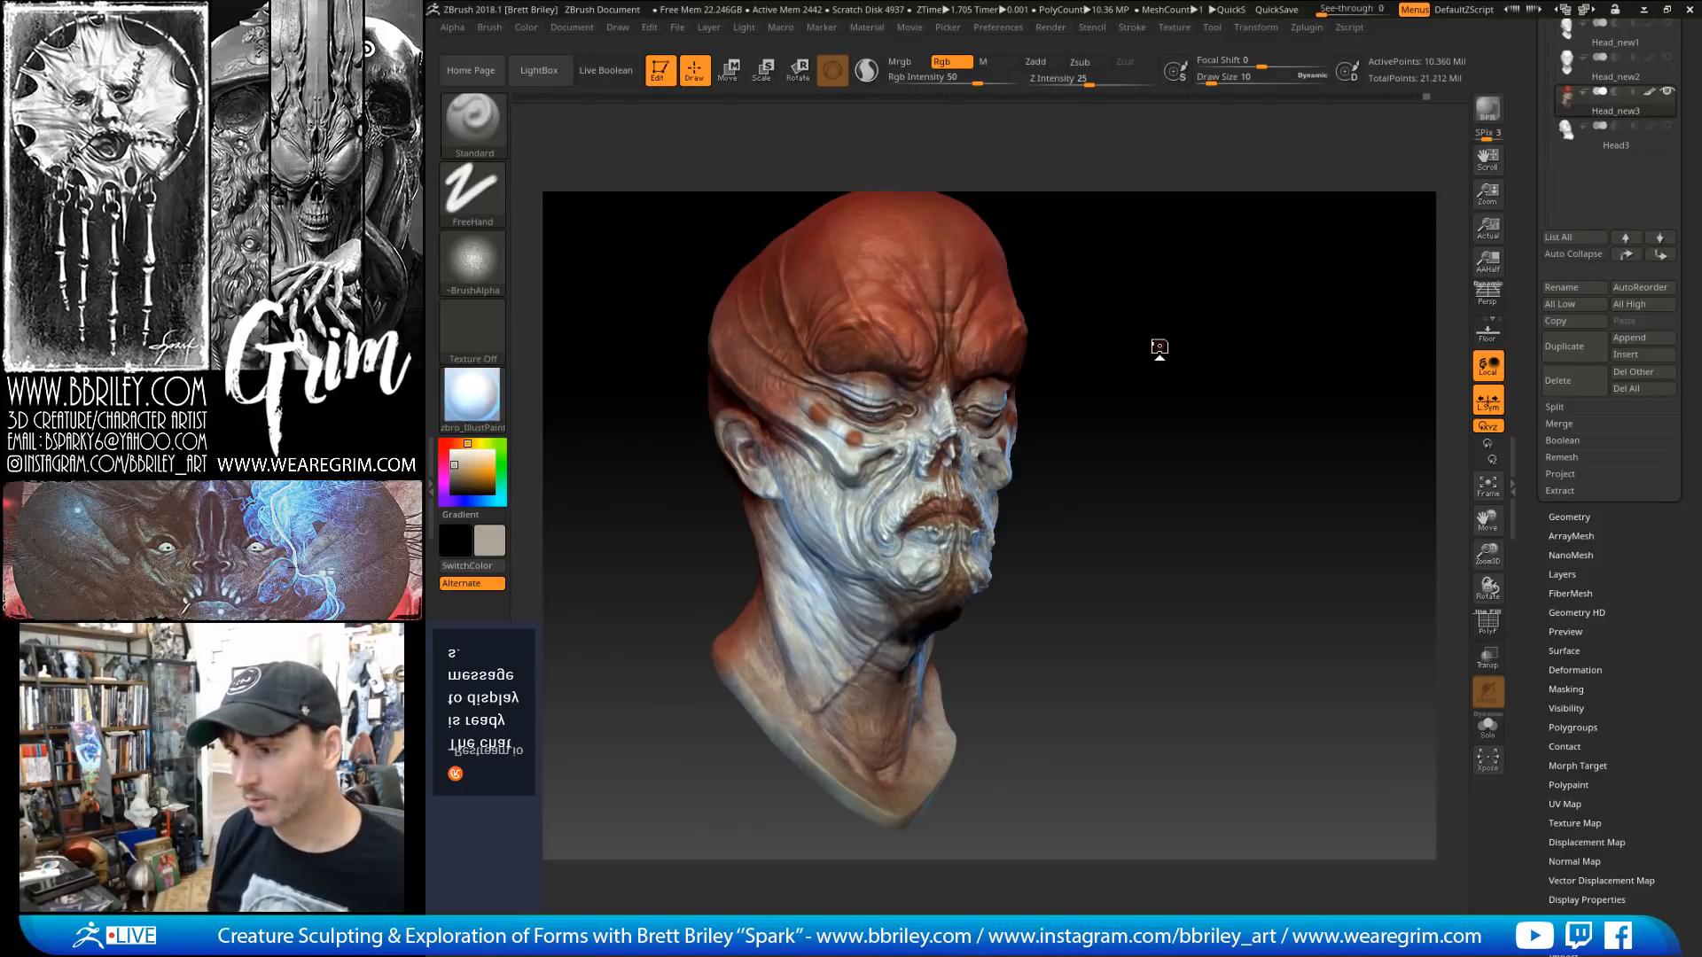
{"action": "key", "text": "ctrl+s"}
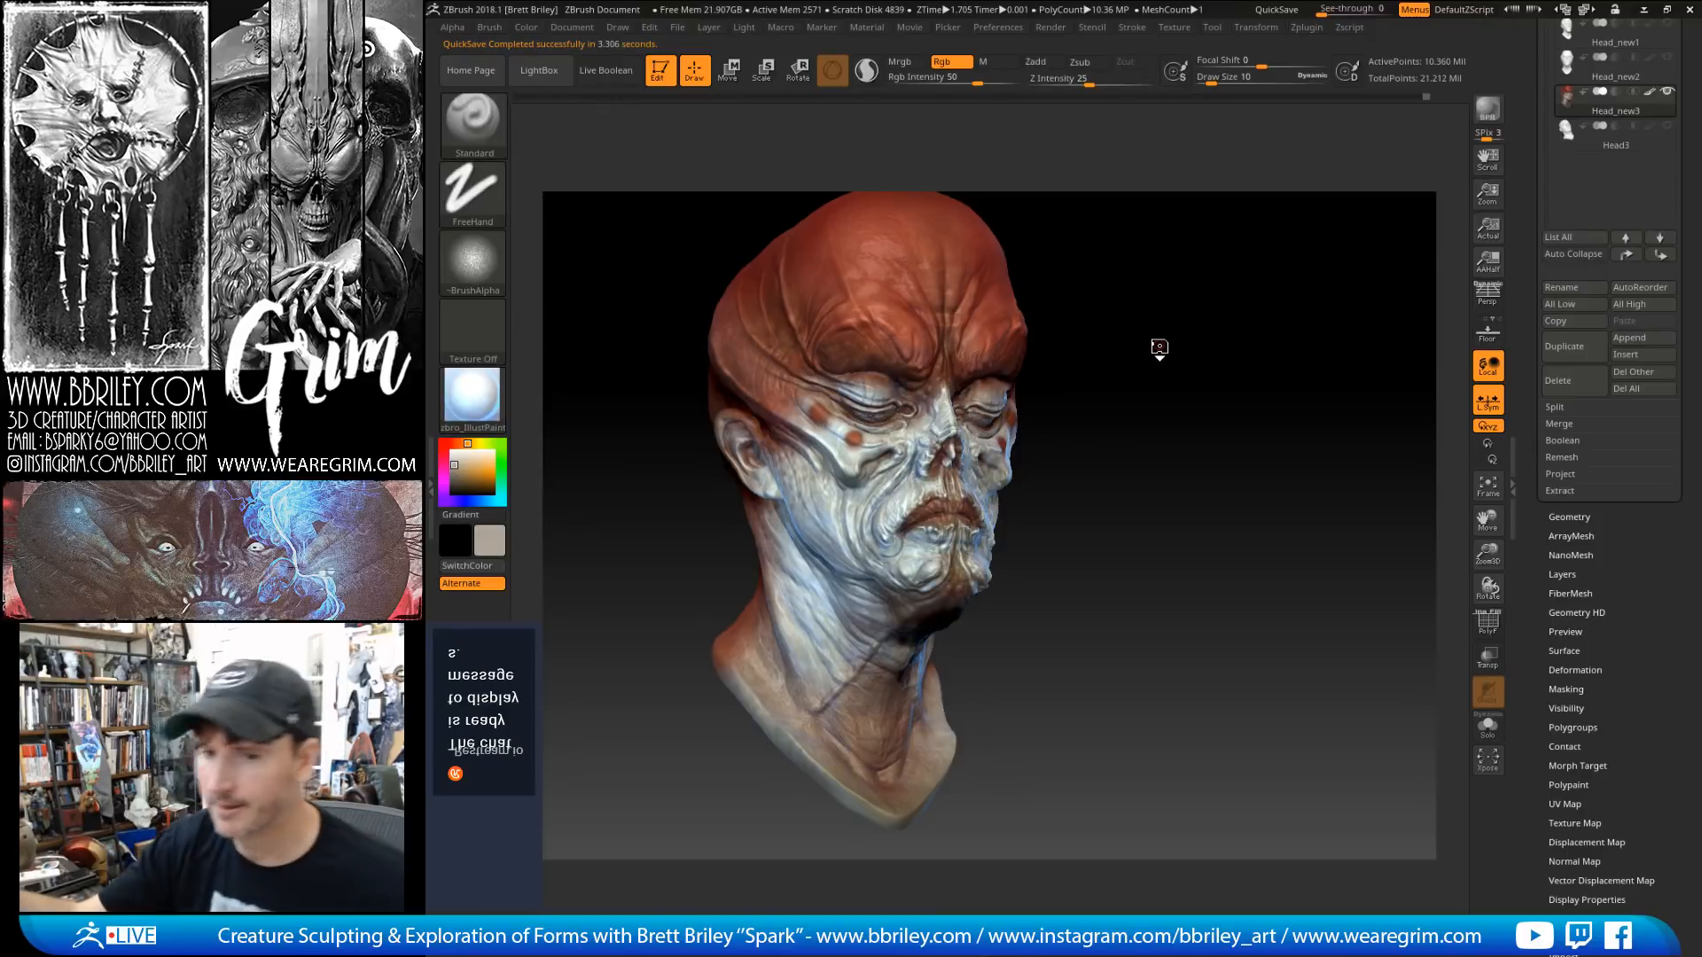
Step: Paint fine strokes along the side of the forehead in red sampled from the head, at draw size 5
{"action": "mouse_move", "coordinate": [1157, 348]}
{"action": "left_mouse_down"}
{"action": "mouse_move", "coordinate": [1148, 338]}
{"action": "mouse_move", "coordinate": [1175, 371]}
{"action": "left_mouse_up"}
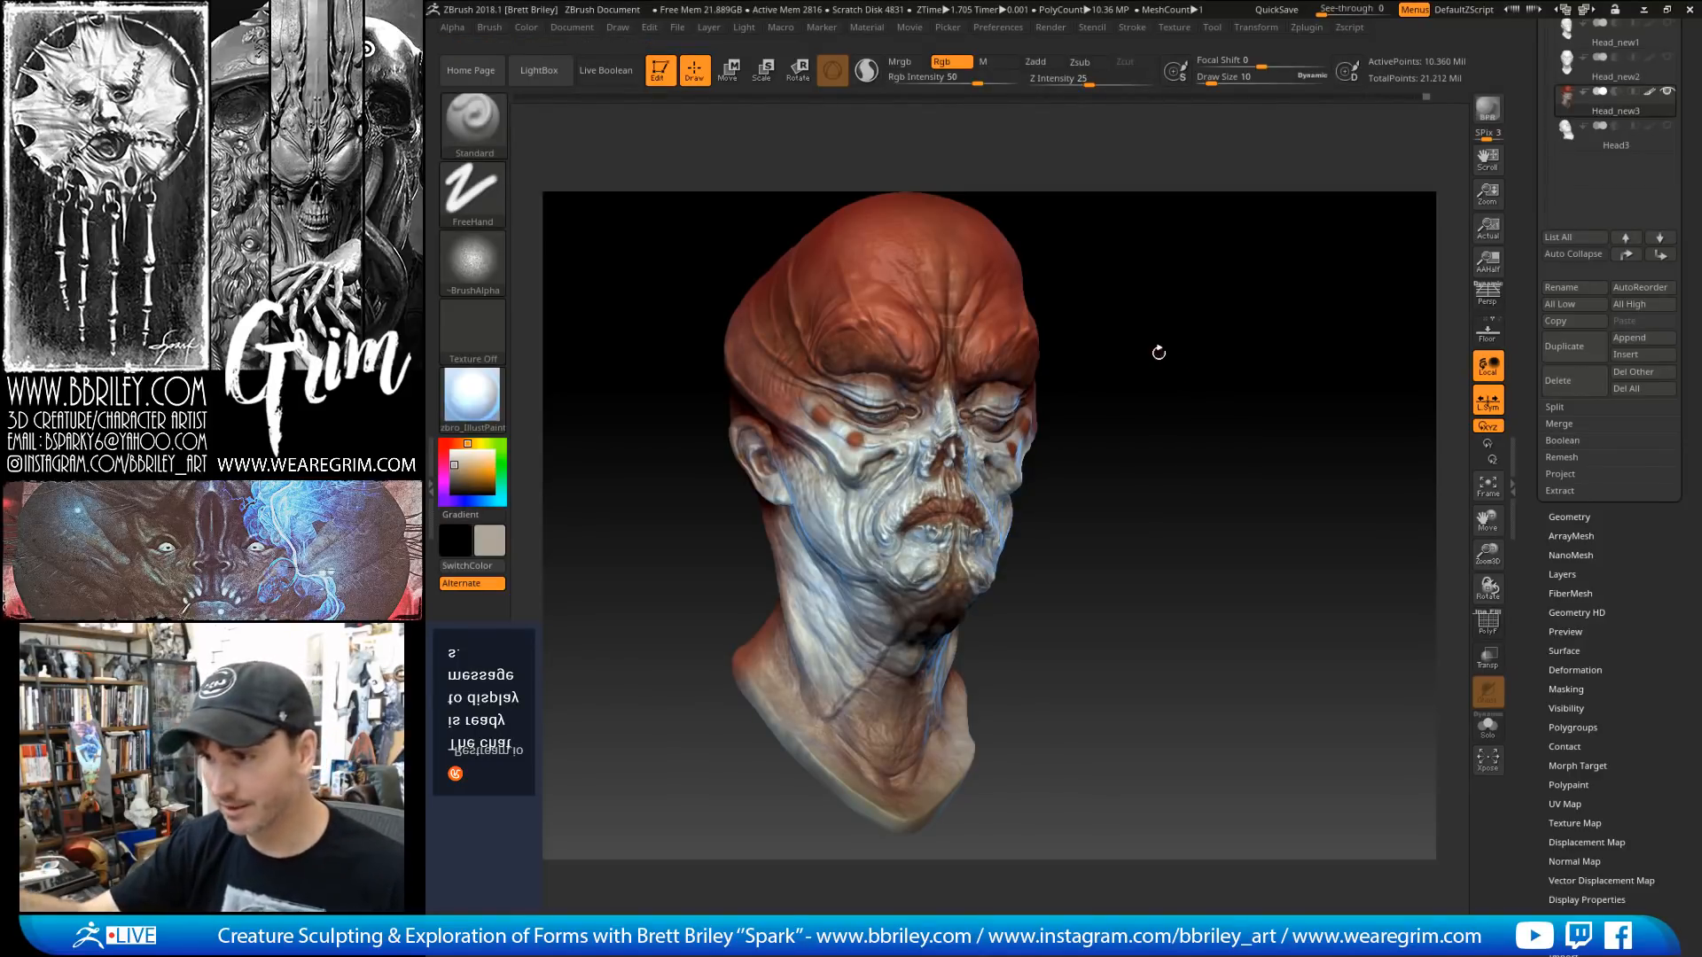
{"action": "left_click_drag", "start_coordinate": [1174, 334], "coordinate": [1236, 456], "text": "alt"}
{"action": "key", "text": "c"}
{"action": "key", "text": "s"}
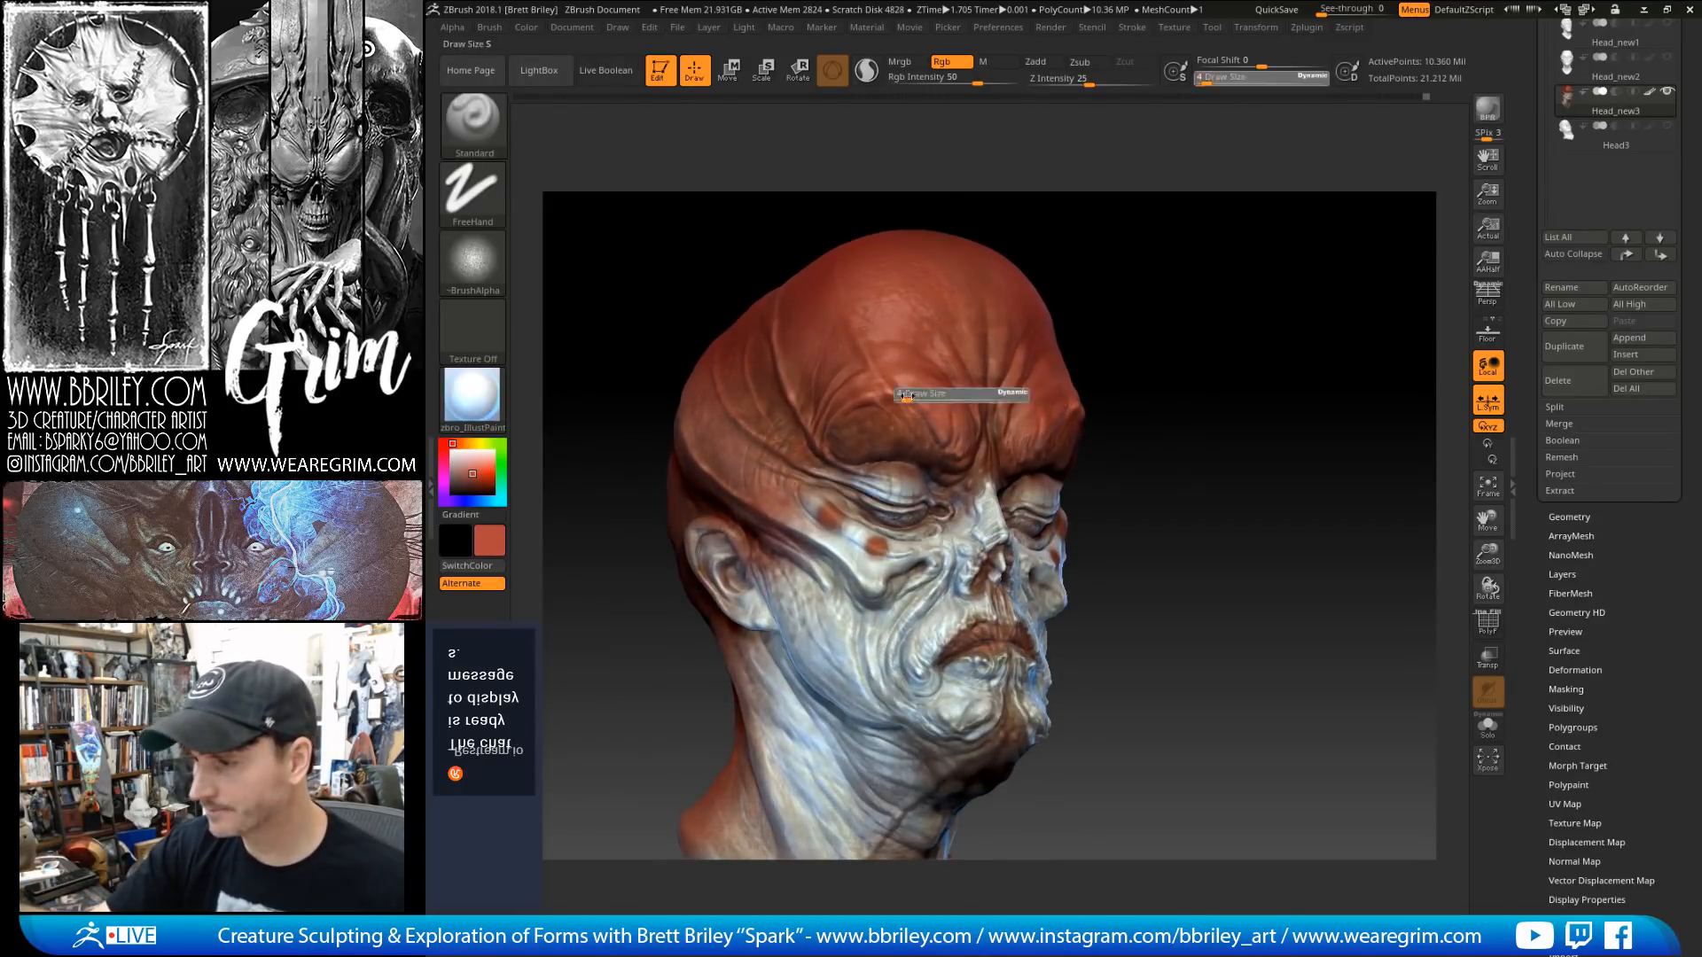
{"action": "left_click", "coordinate": [910, 395]}
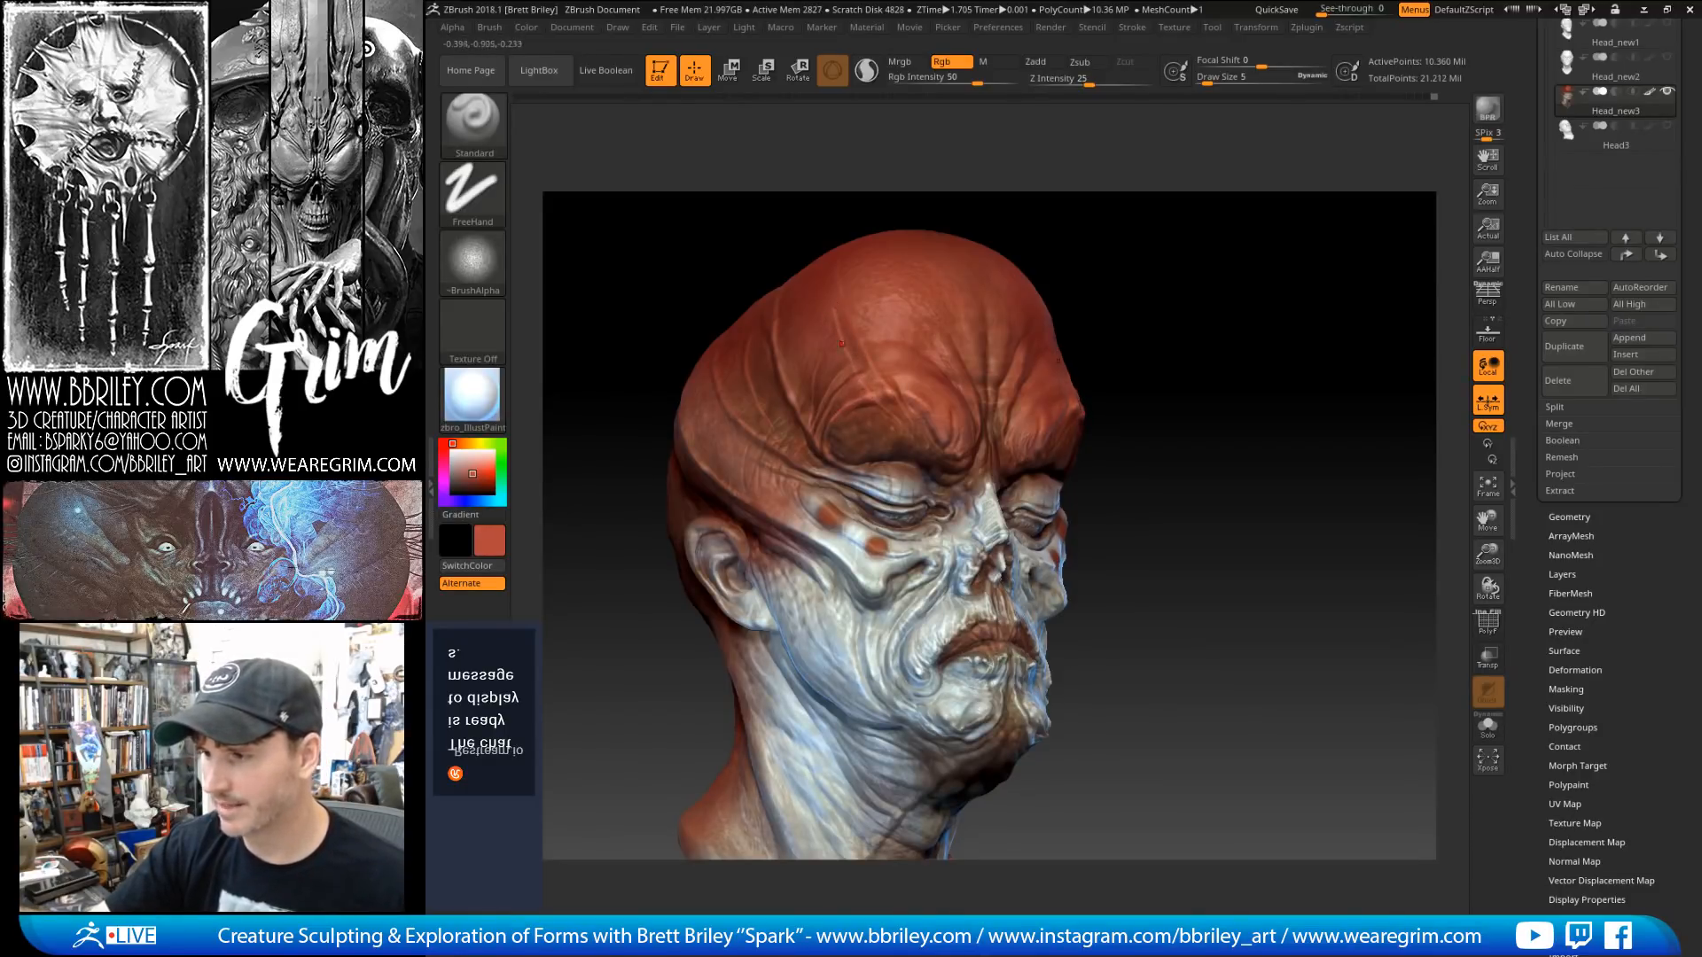
{"action": "key", "text": "shift"}
{"action": "right_click_drag", "start_coordinate": [843, 316], "coordinate": [830, 328]}
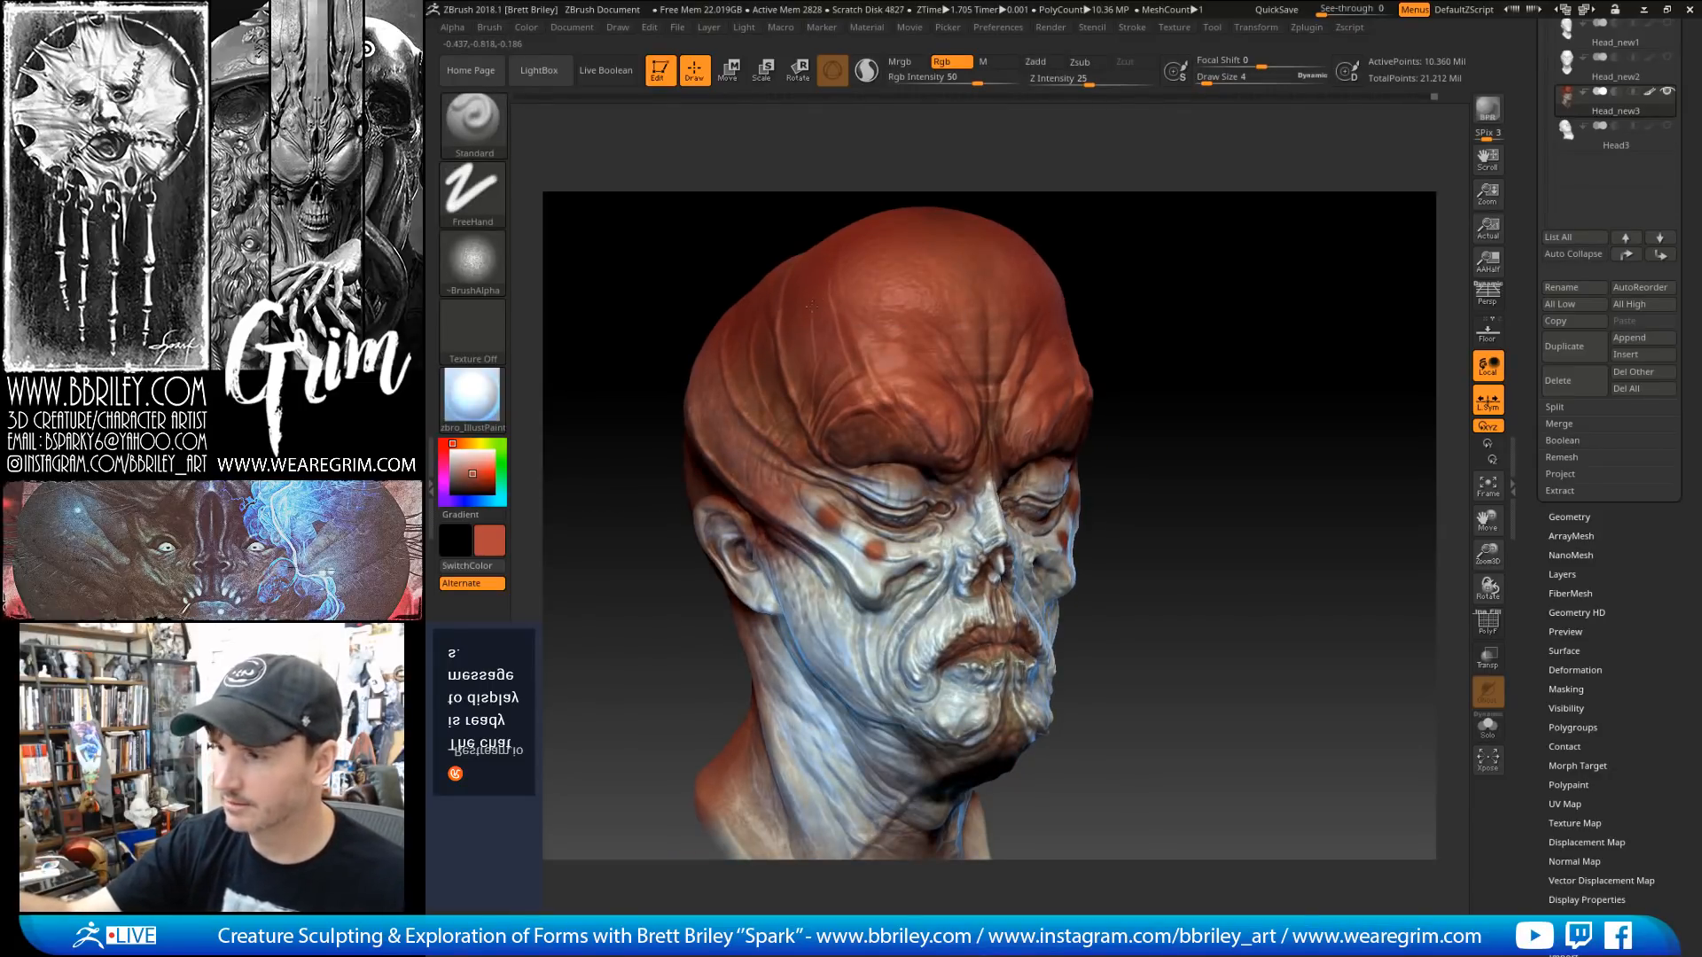
Step: Change the Standard brush's stroke type to DragRect
{"action": "key", "text": "ctrl"}
{"action": "key", "text": "ctrl"}
{"action": "left_click_drag", "start_coordinate": [1150, 241], "coordinate": [1192, 230]}
{"action": "key", "text": "ctrl"}
{"action": "left_click", "coordinate": [501, 286]}
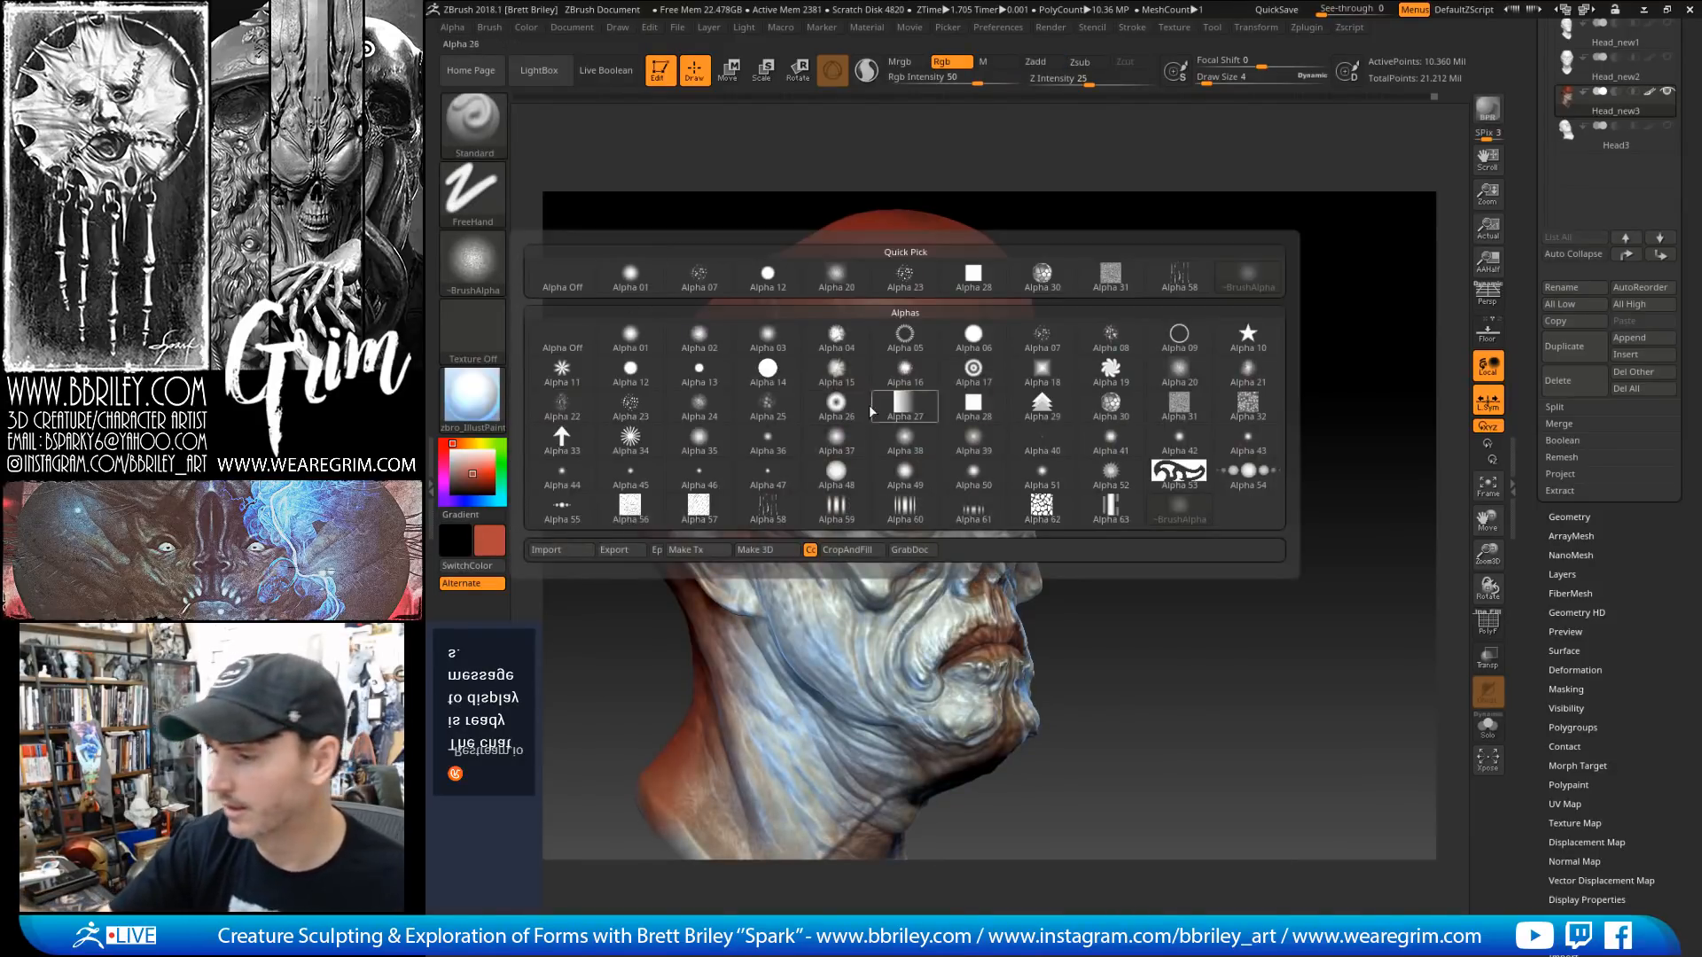
{"action": "left_click", "coordinate": [481, 216]}
{"action": "left_click", "coordinate": [488, 207]}
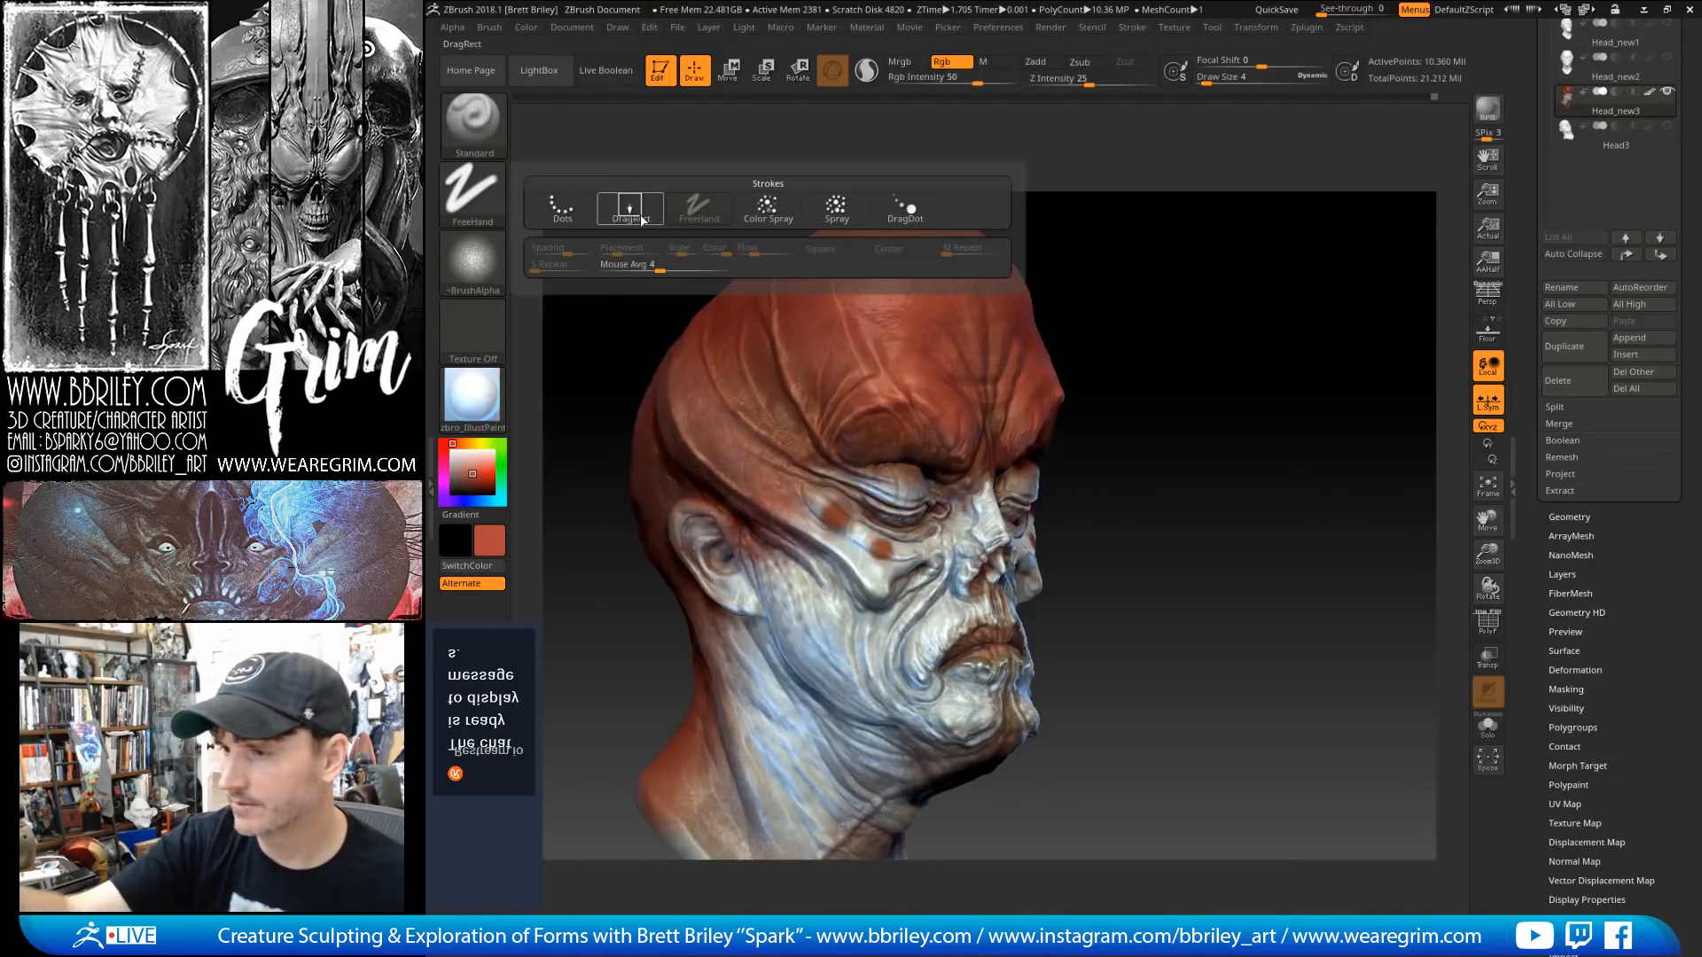
{"action": "left_click", "coordinate": [630, 212]}
Step: Try stamping Alpha 54 in red on the cheek beside the brown spots
{"action": "left_click", "coordinate": [488, 268]}
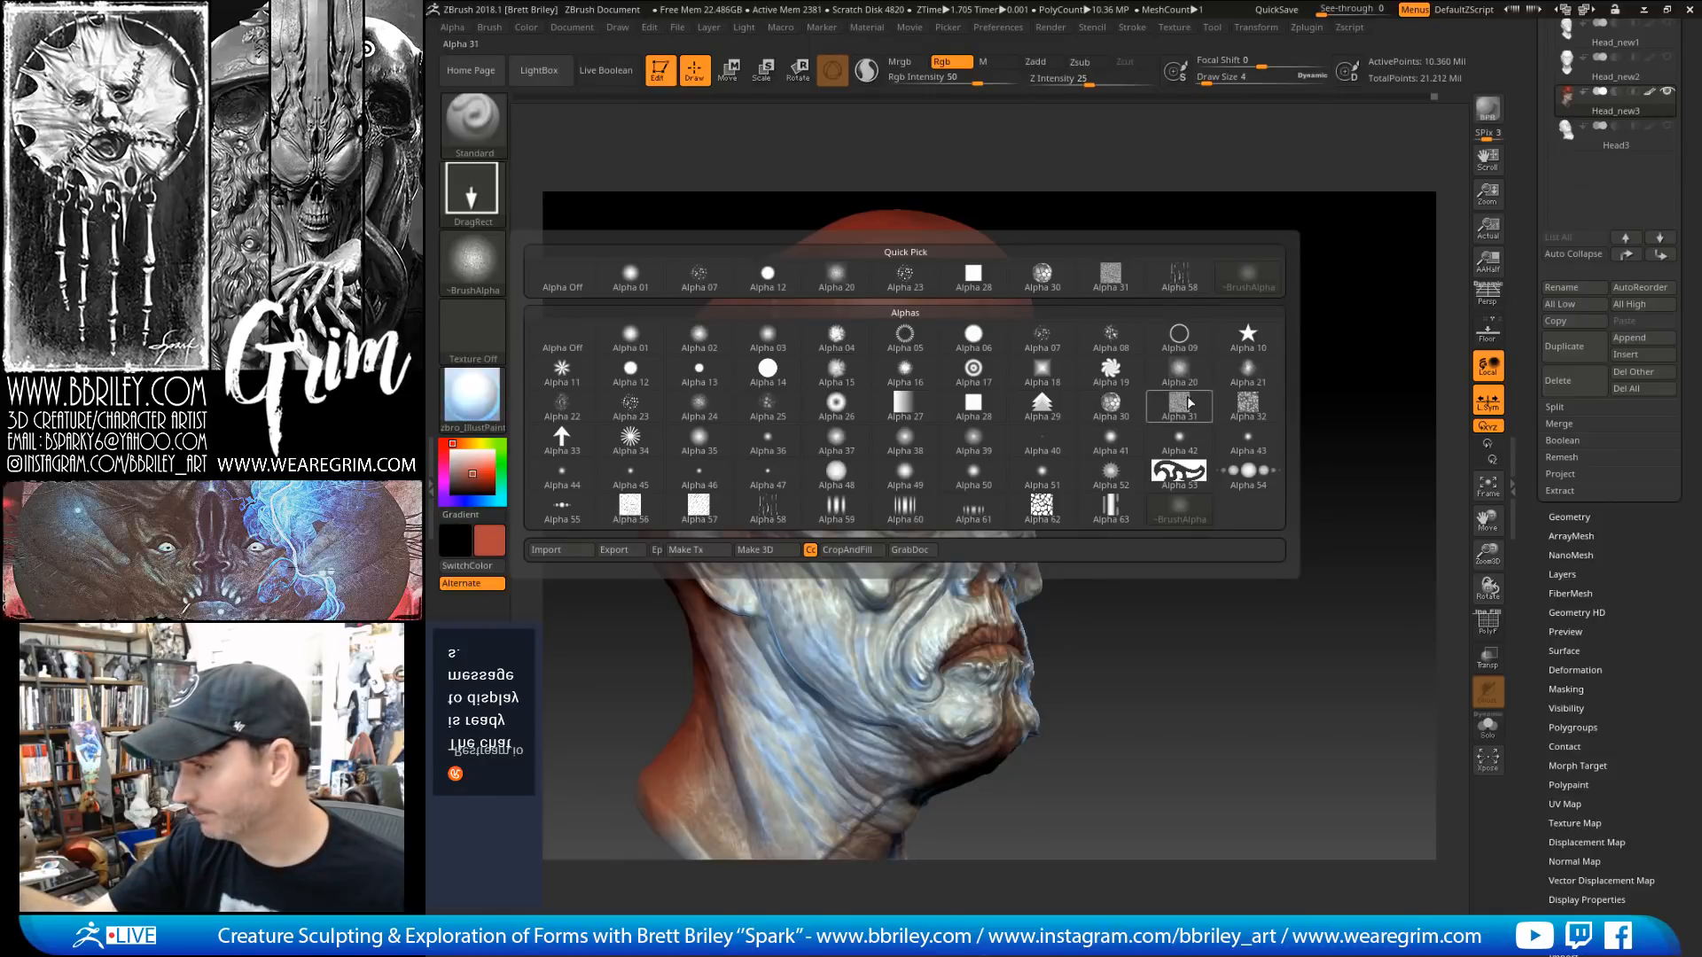
{"action": "left_click", "coordinate": [1234, 469]}
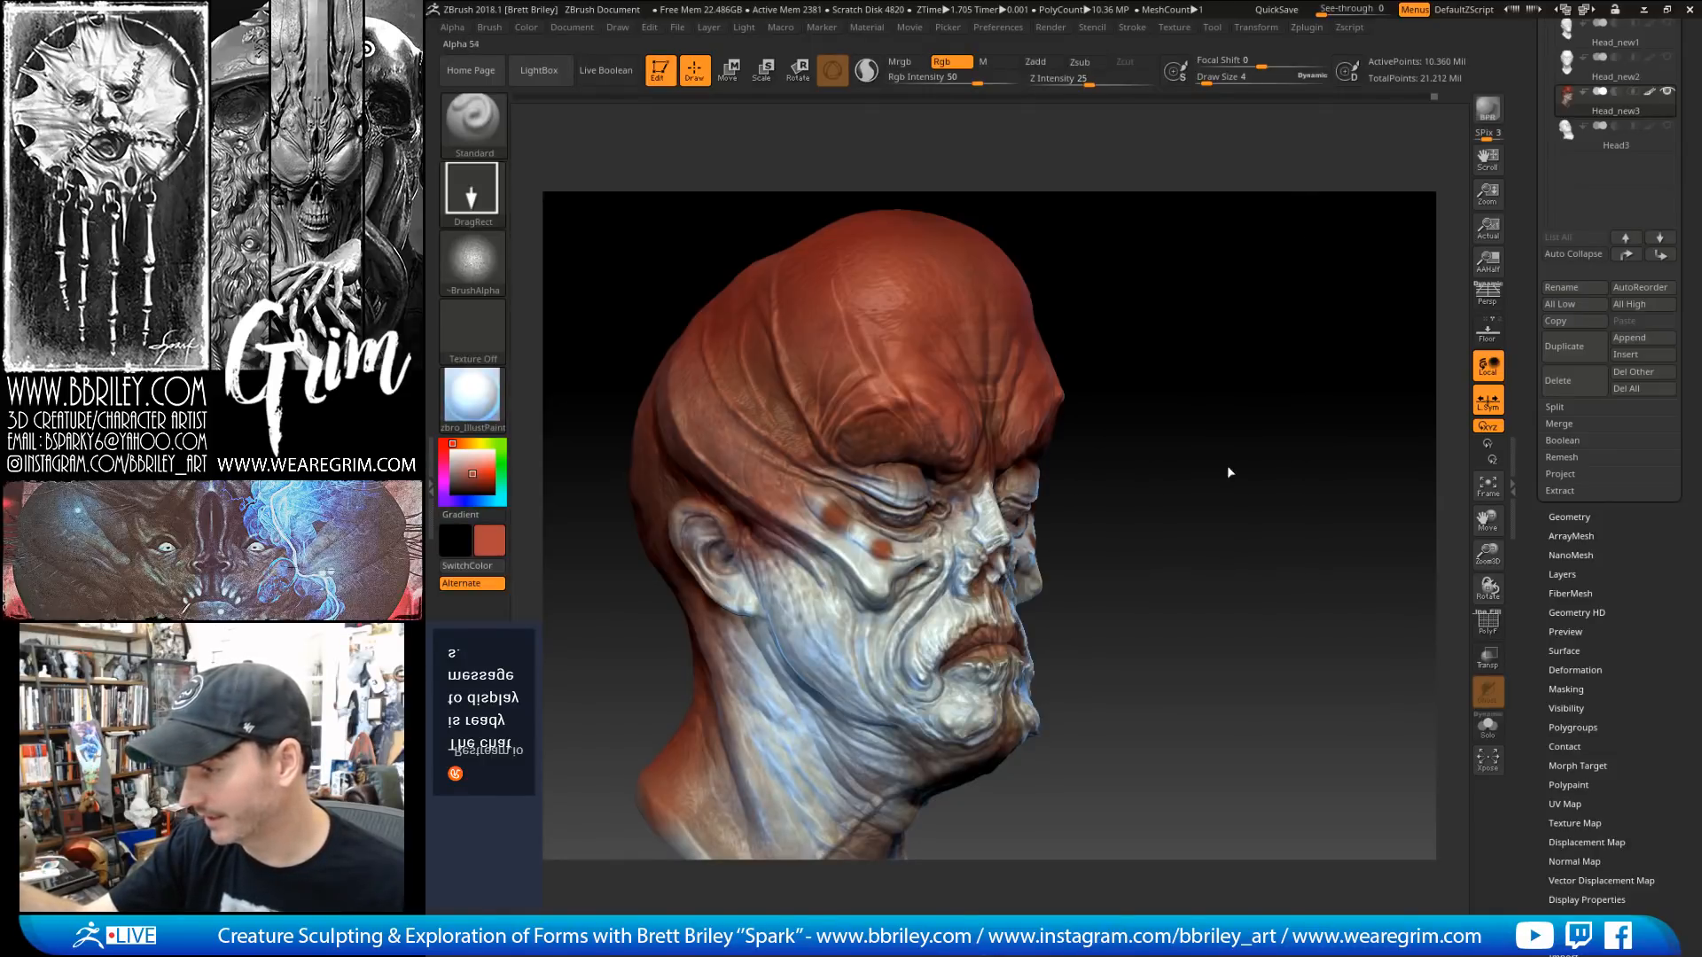
{"action": "left_click_drag", "start_coordinate": [856, 537], "coordinate": [882, 576]}
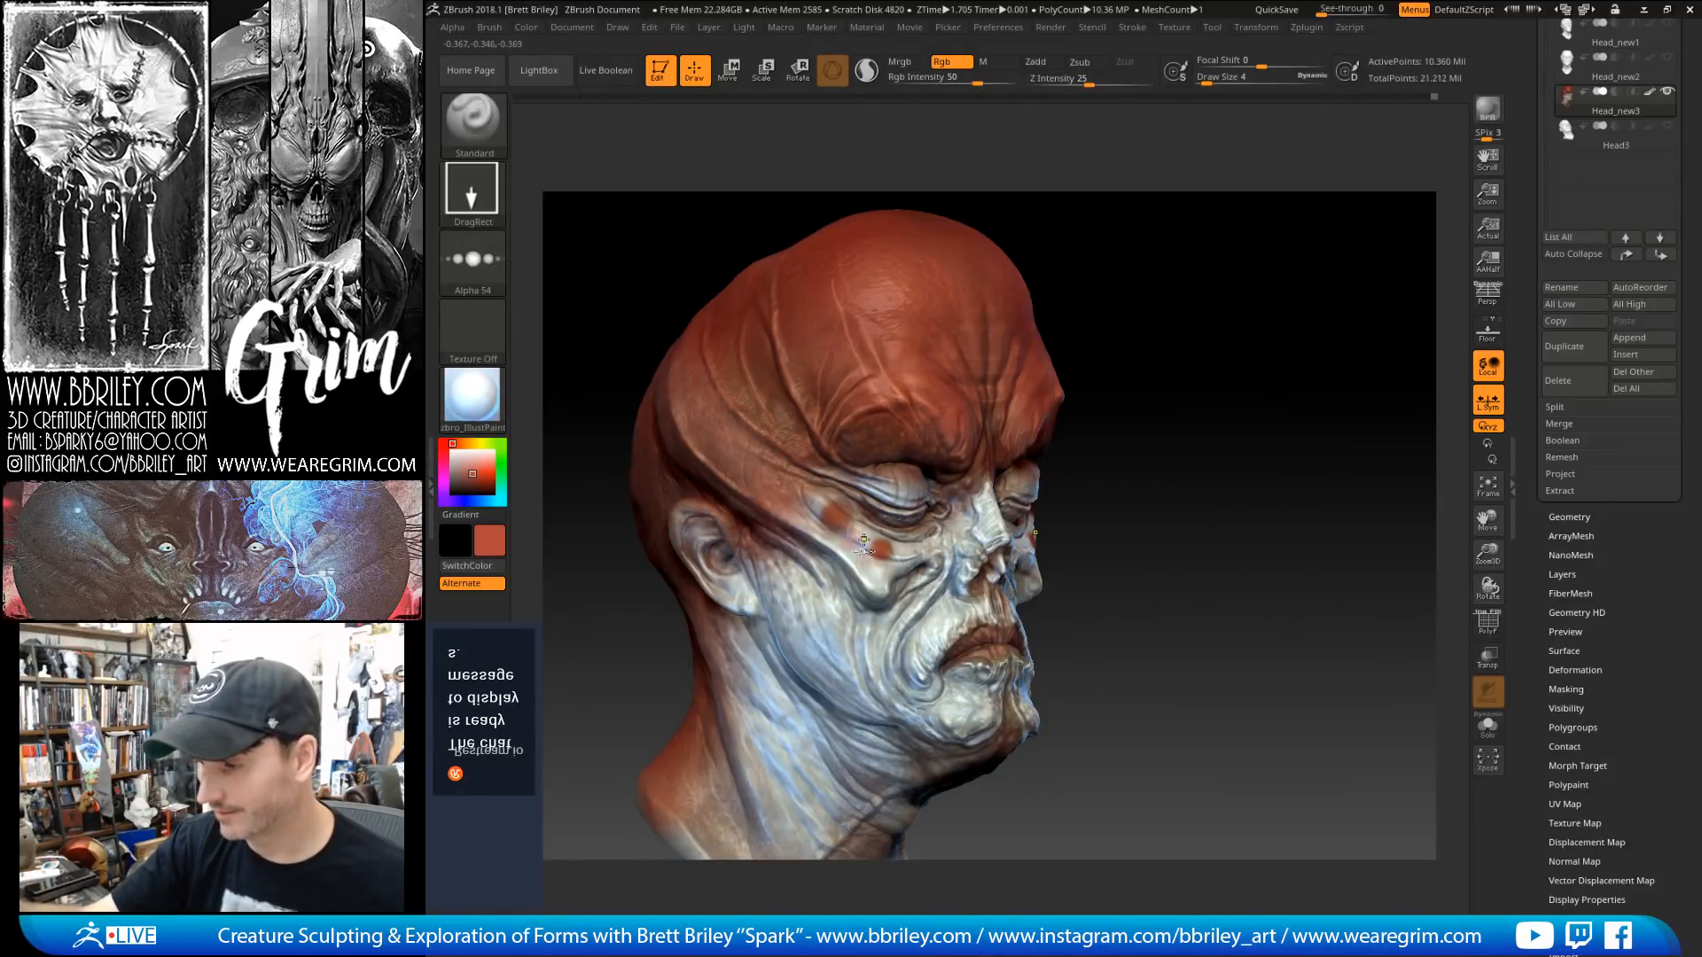
{"action": "key", "text": "ctrl+z"}
Step: Switch the brush alpha to Alpha 22 and stamp its vein pattern in sampled red across the forehead and brow
{"action": "left_click", "coordinate": [495, 257]}
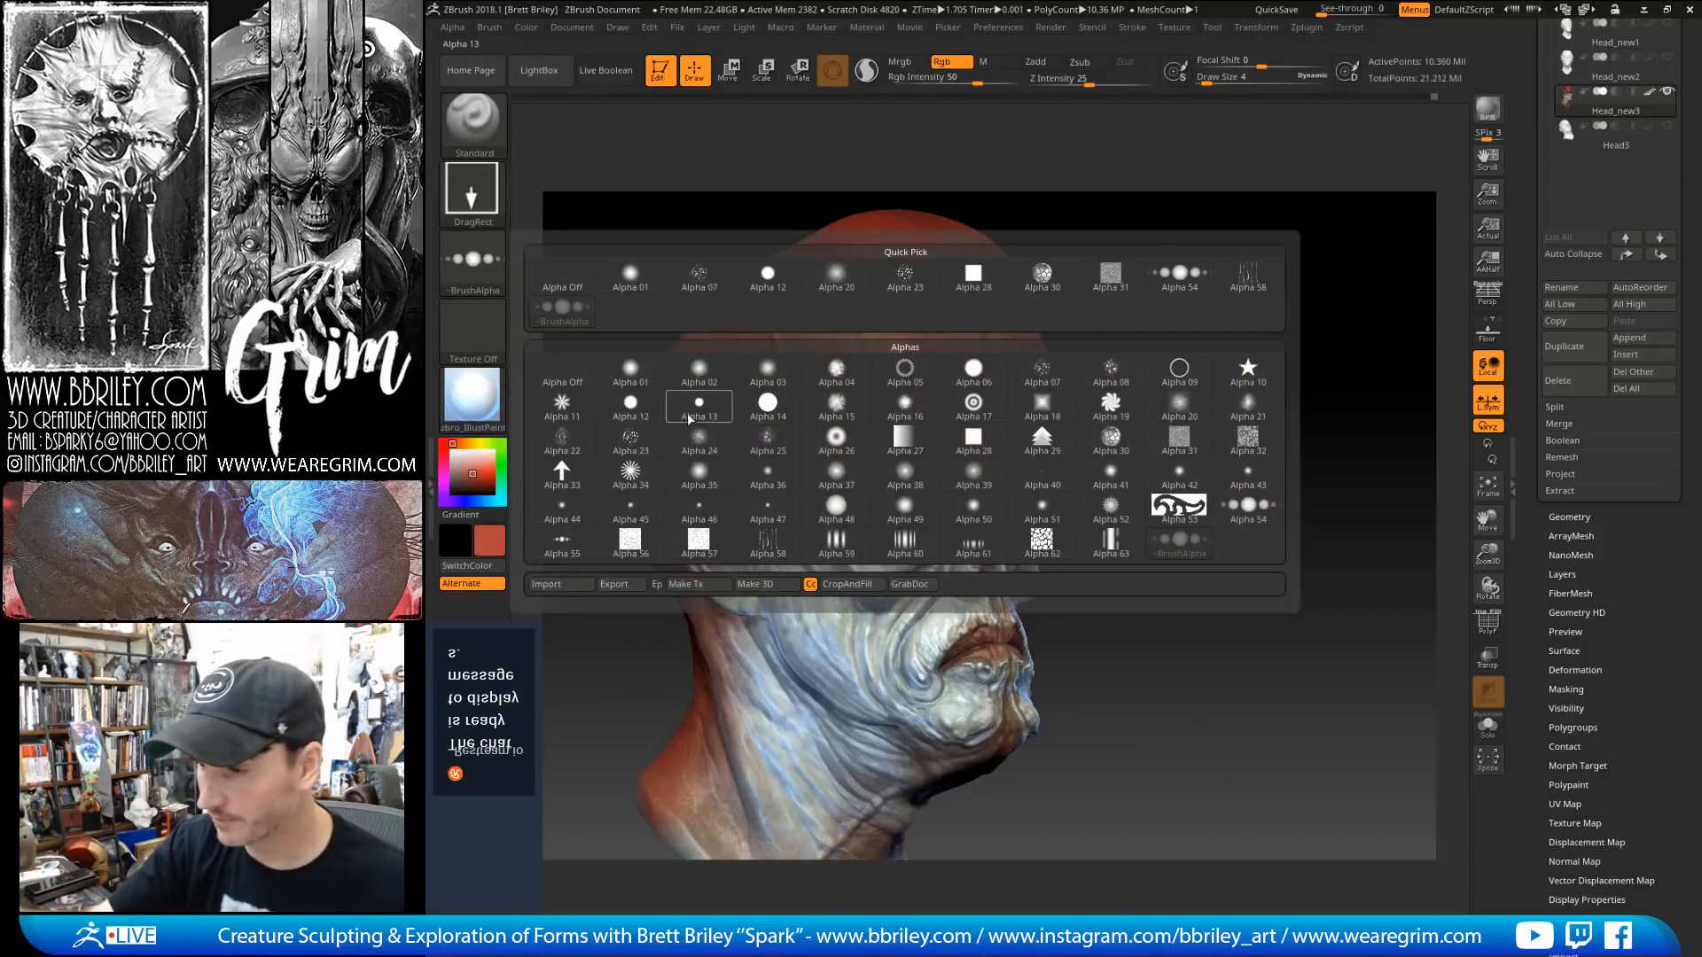
{"action": "mouse_move", "coordinate": [644, 444]}
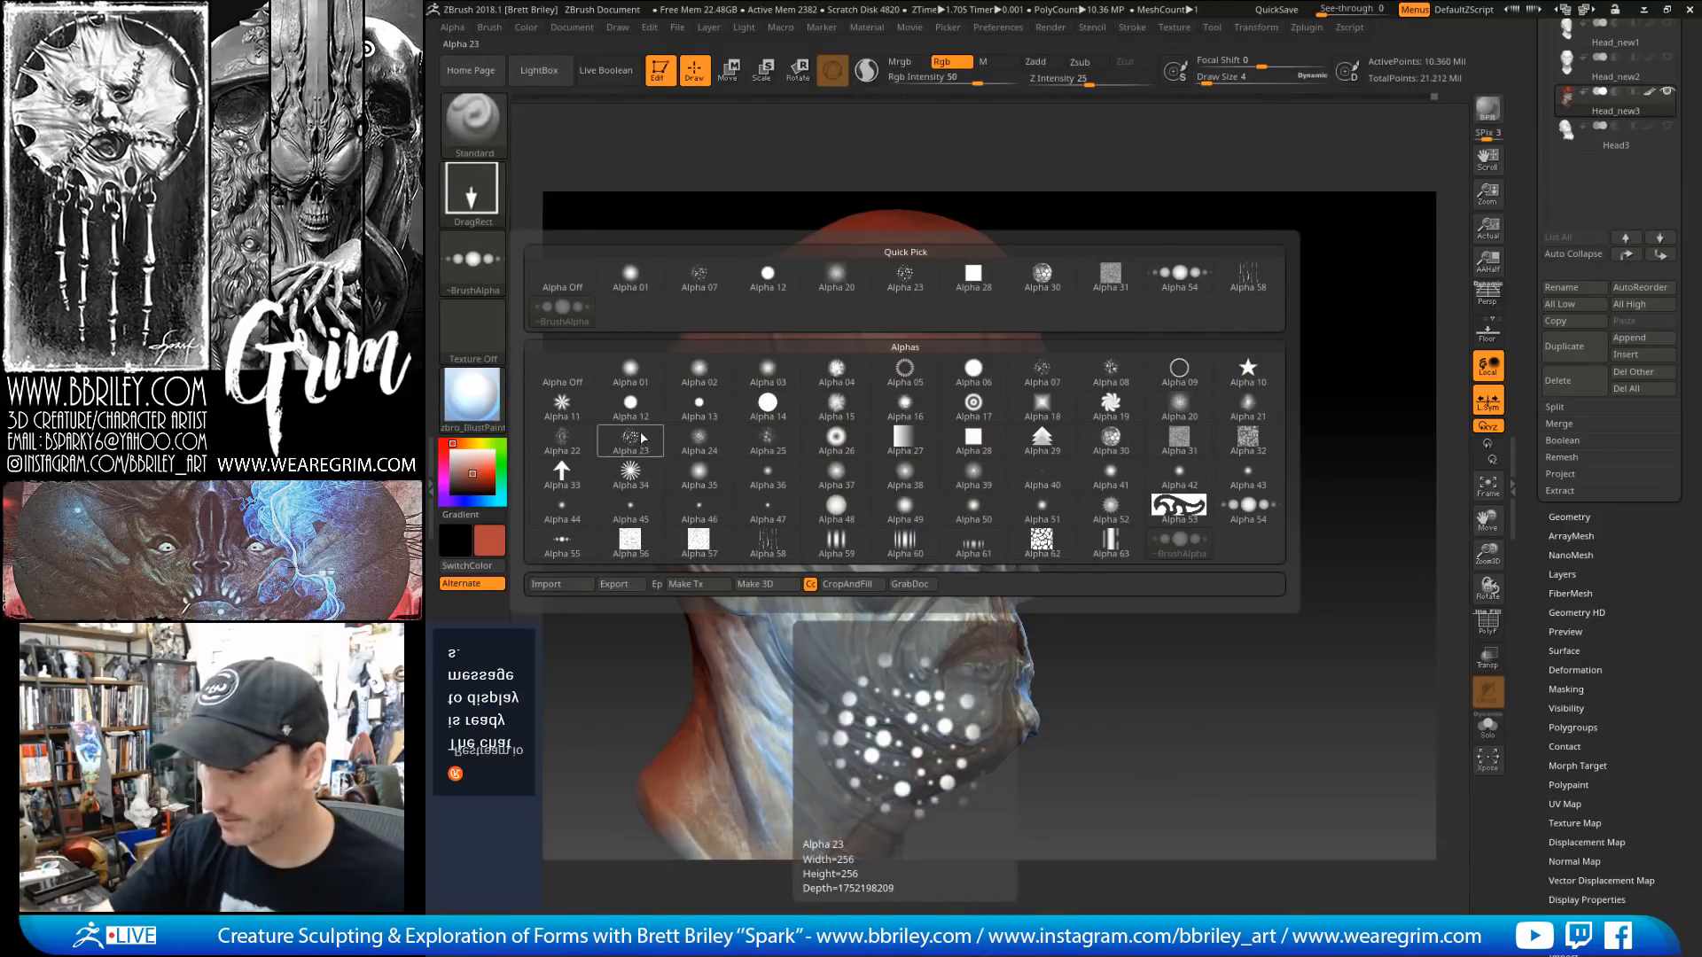
{"action": "left_click", "coordinate": [562, 439]}
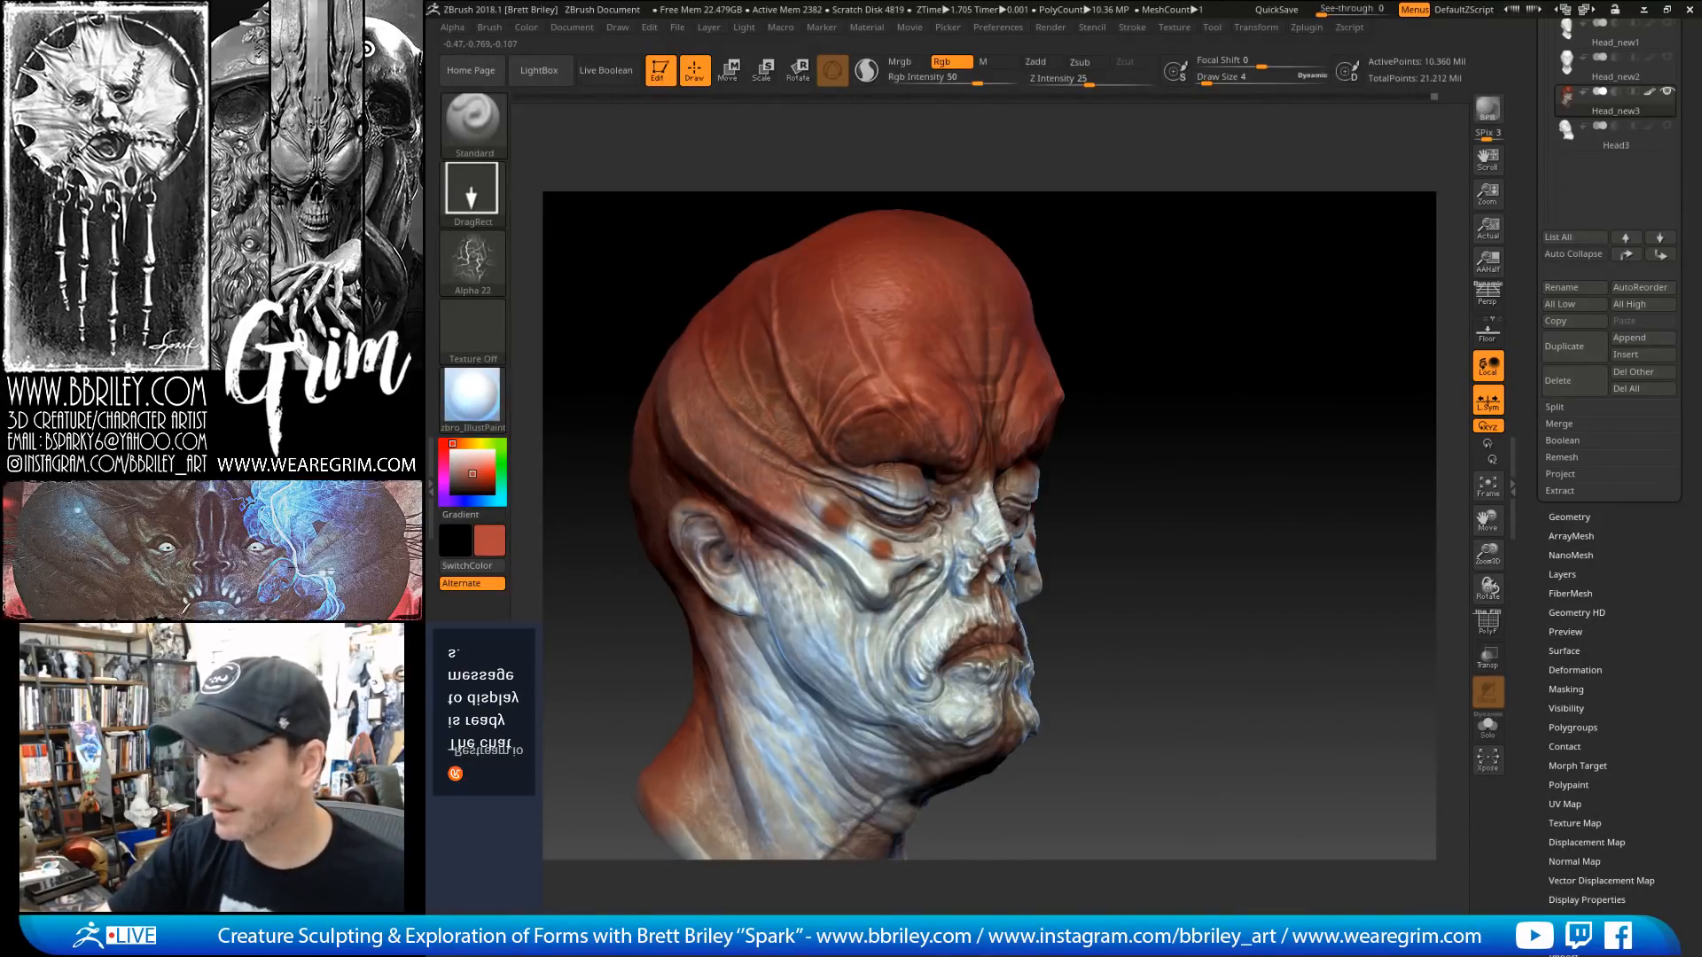
{"action": "mouse_move", "coordinate": [1223, 290]}
{"action": "left_mouse_down"}
{"action": "mouse_move", "coordinate": [1241, 343]}
{"action": "mouse_move", "coordinate": [1185, 323]}
{"action": "left_mouse_up"}
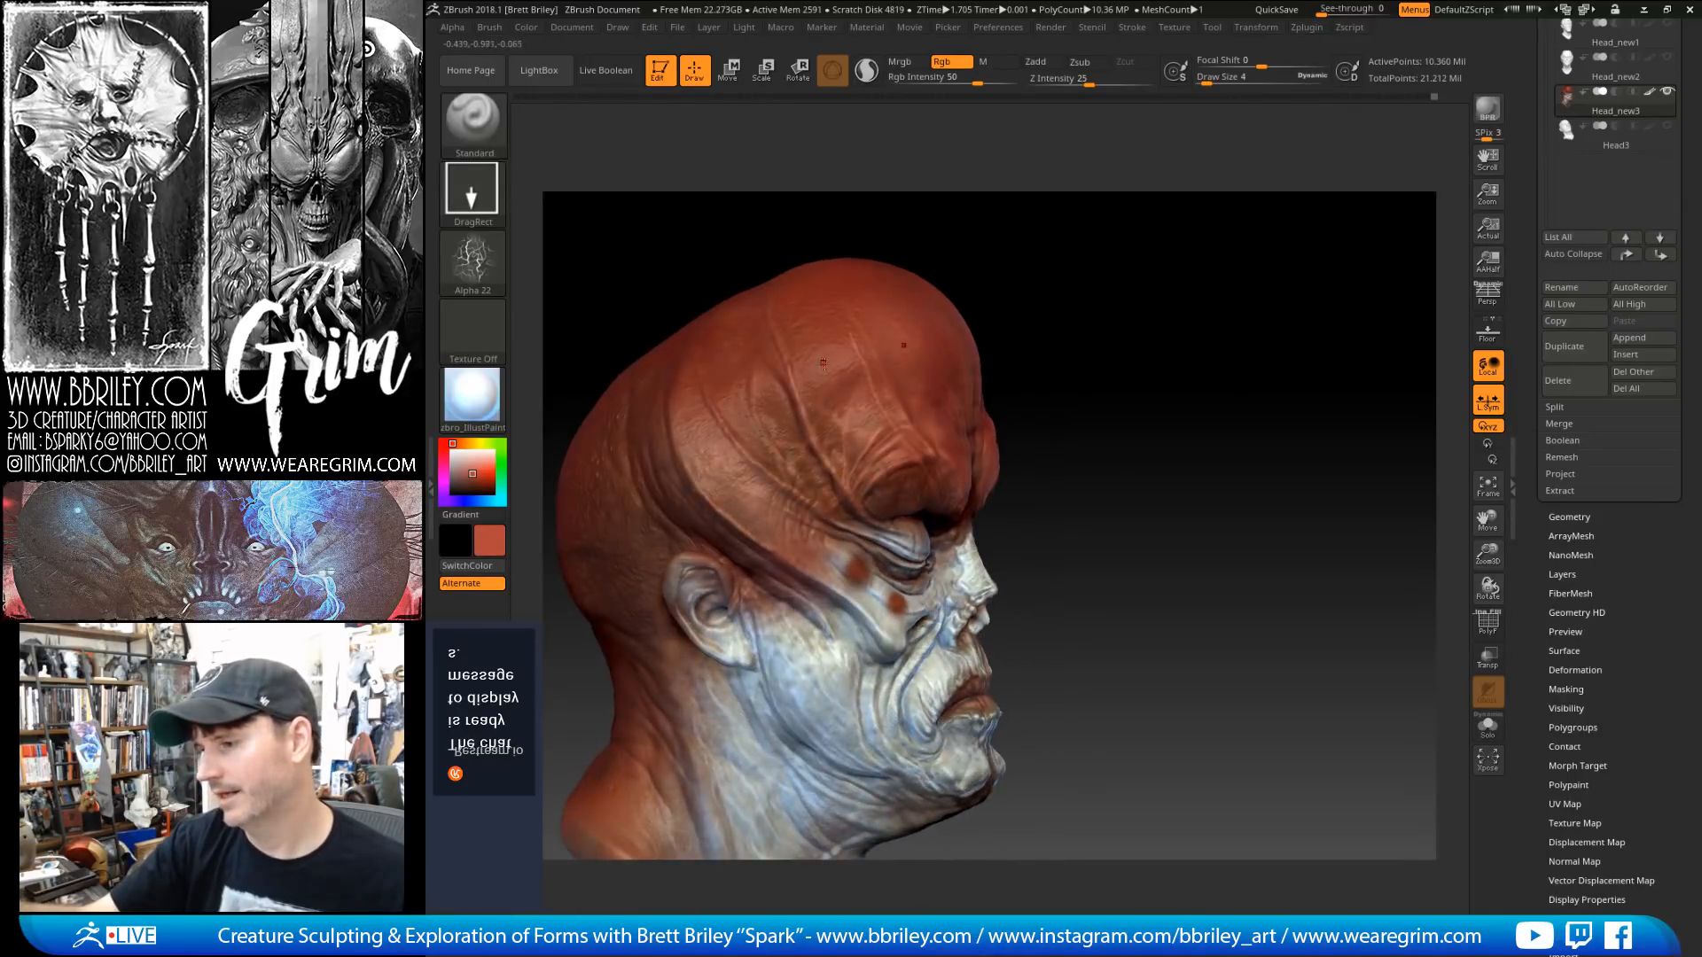
{"action": "left_click_drag", "start_coordinate": [906, 459], "coordinate": [911, 468]}
{"action": "left_click_drag", "start_coordinate": [1218, 306], "coordinate": [1113, 321]}
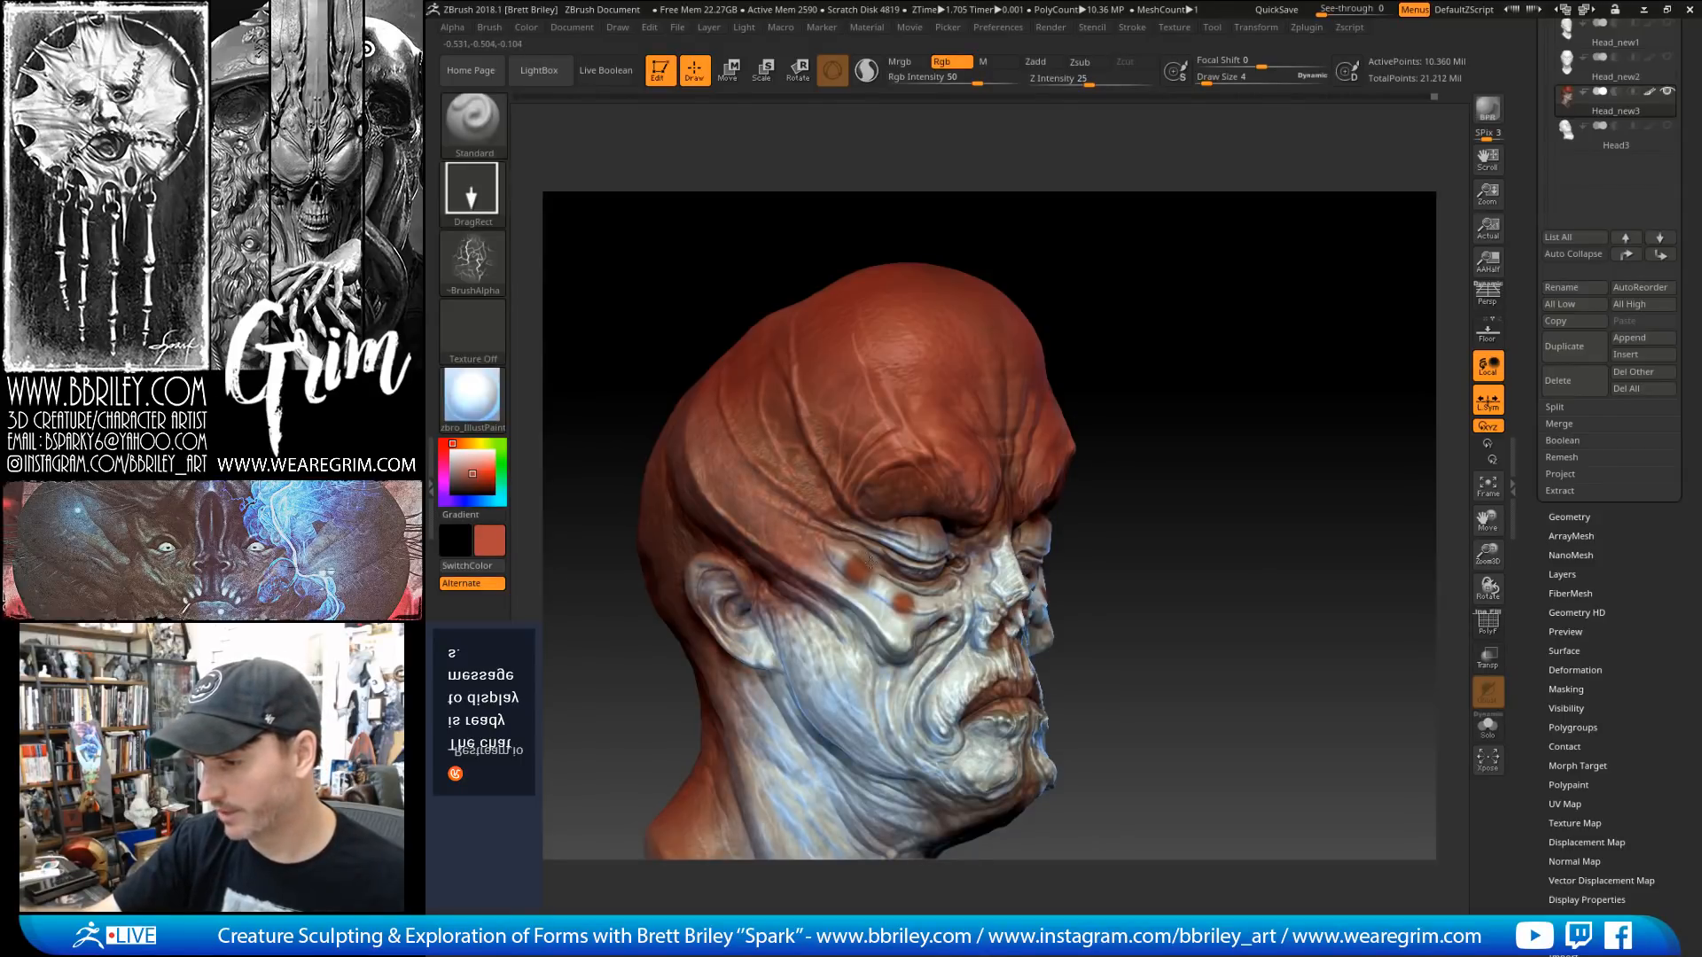
Step: Add more red Alpha 22 stamps over the temple and upper forehead, softening the marks with the Smooth brush
{"action": "left_click_drag", "start_coordinate": [1086, 257], "coordinate": [1148, 262]}
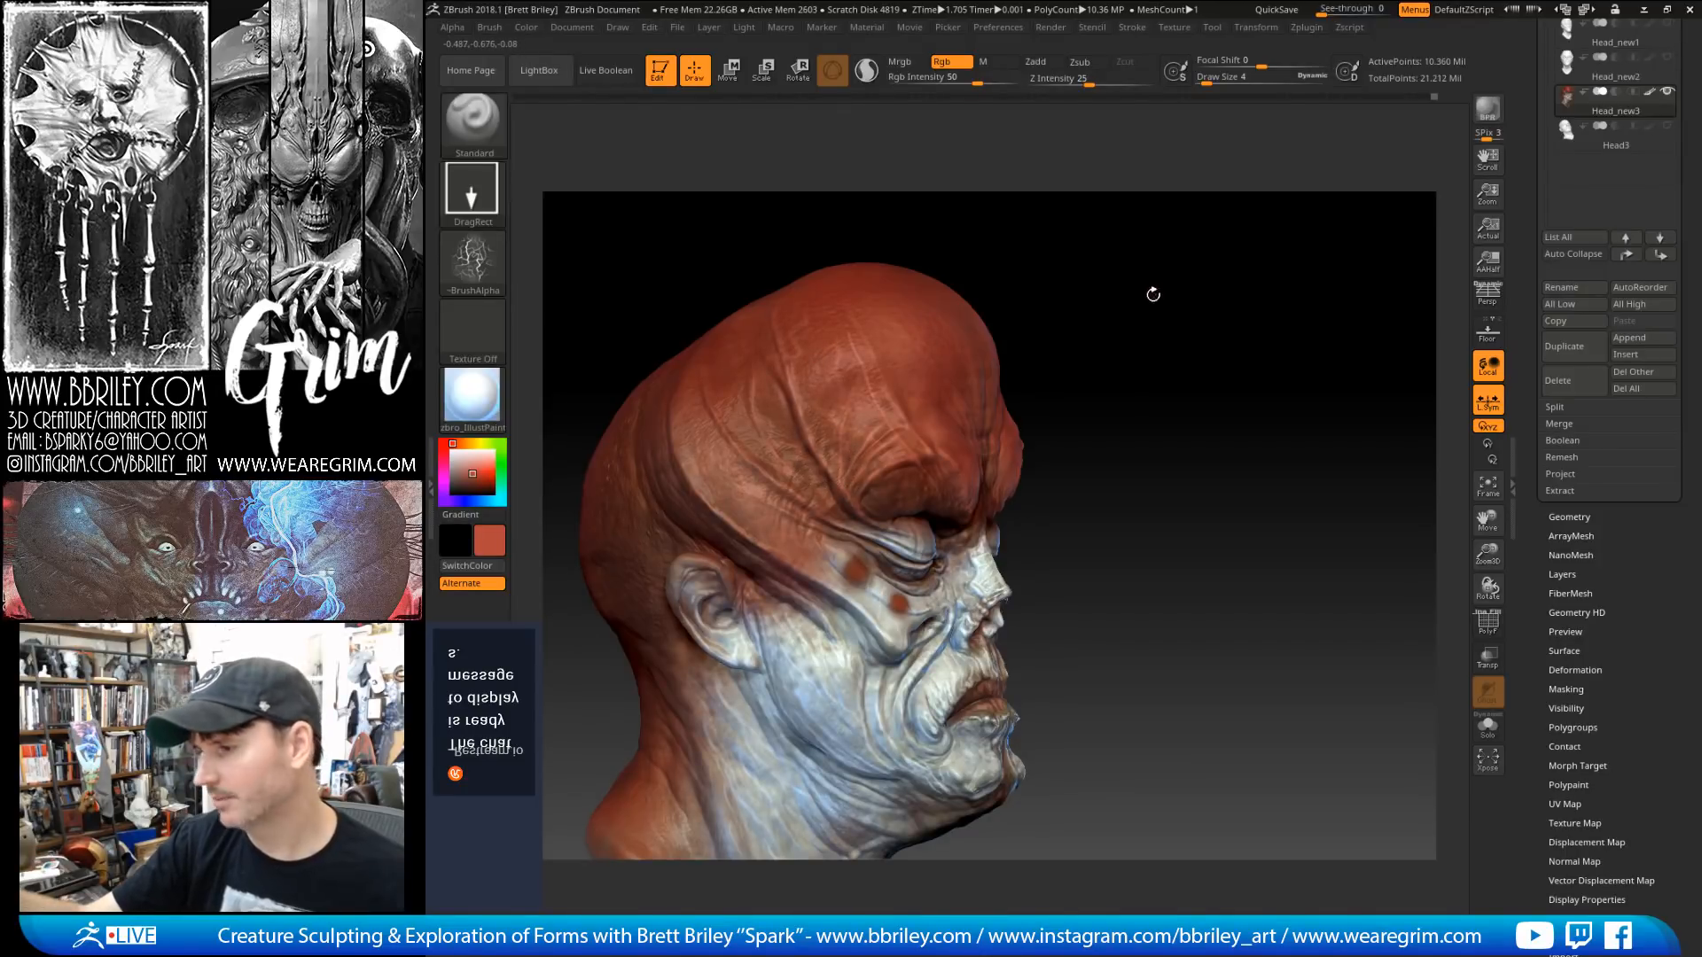
{"action": "left_click_drag", "start_coordinate": [1151, 292], "coordinate": [1144, 313]}
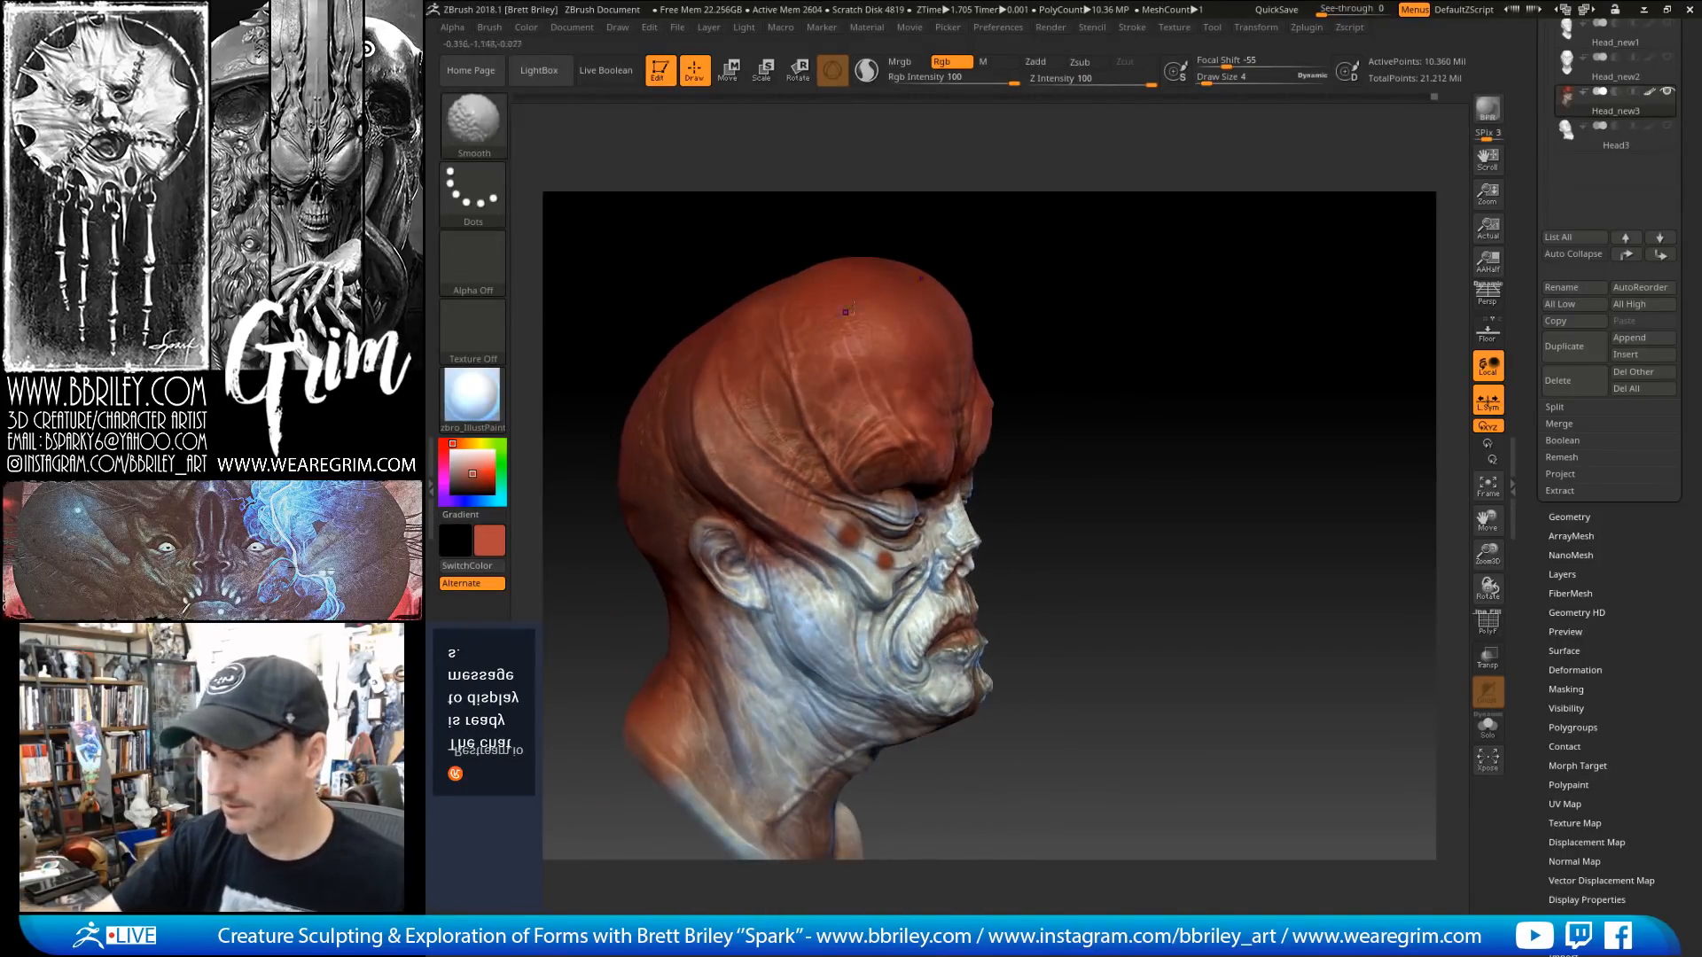
{"action": "left_click_drag", "start_coordinate": [1055, 399], "coordinate": [869, 407]}
{"action": "left_click_drag", "start_coordinate": [973, 234], "coordinate": [1108, 266]}
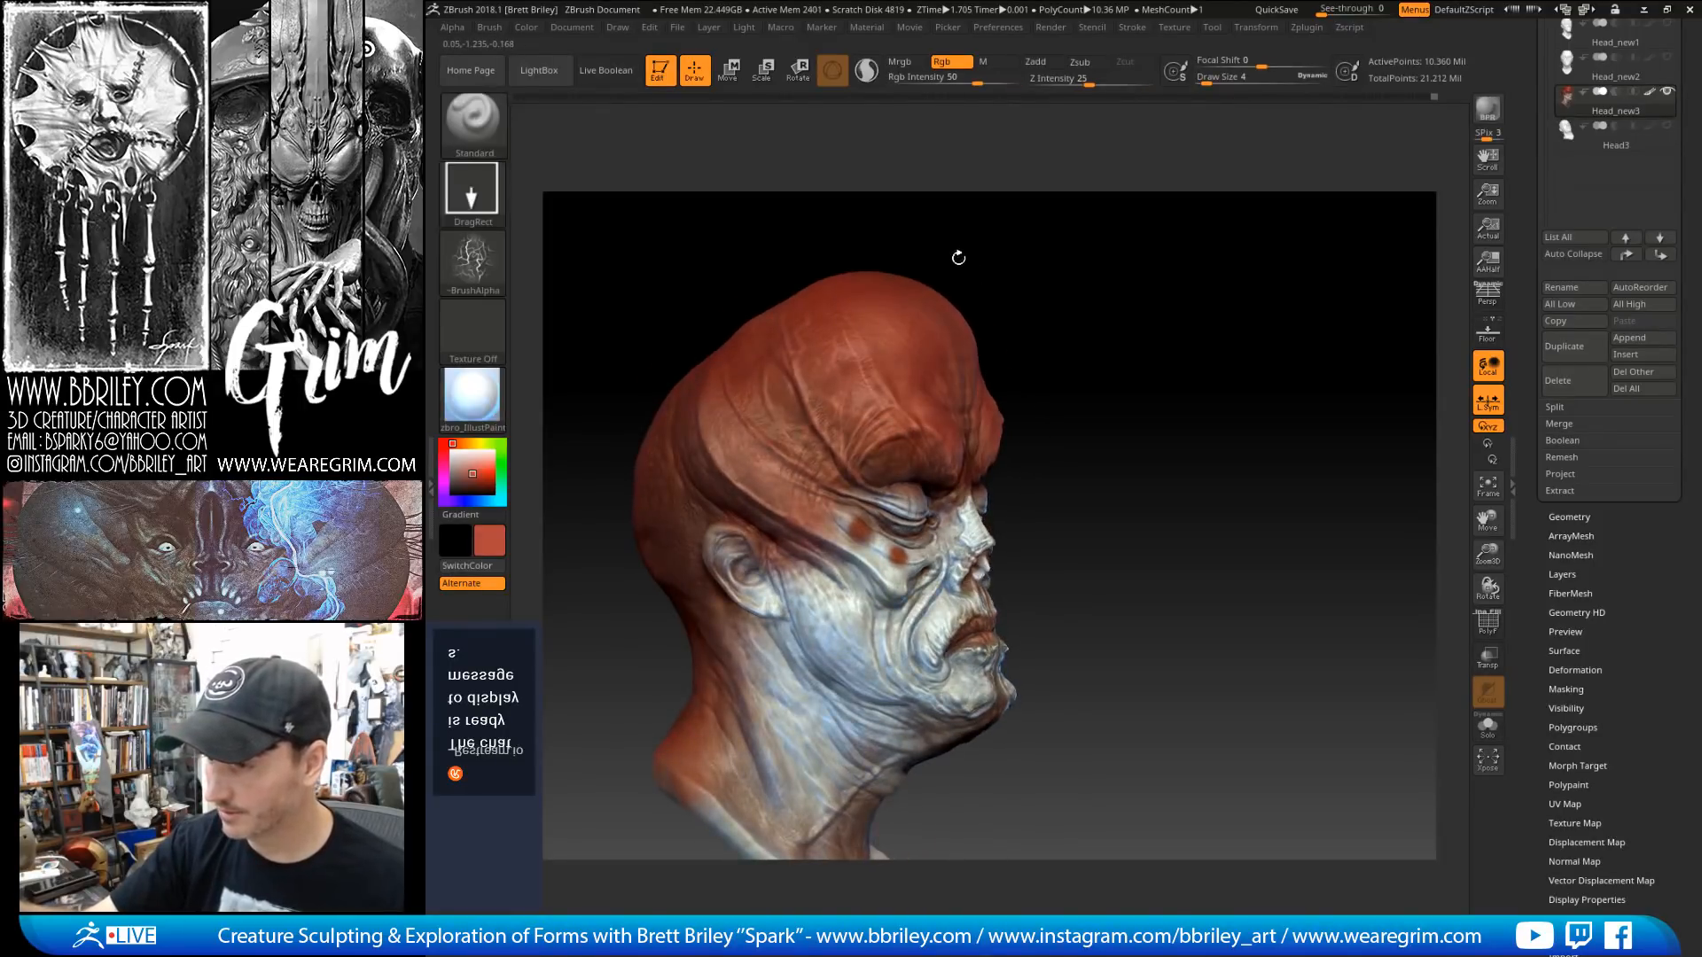
{"action": "left_click_drag", "start_coordinate": [960, 262], "coordinate": [887, 346]}
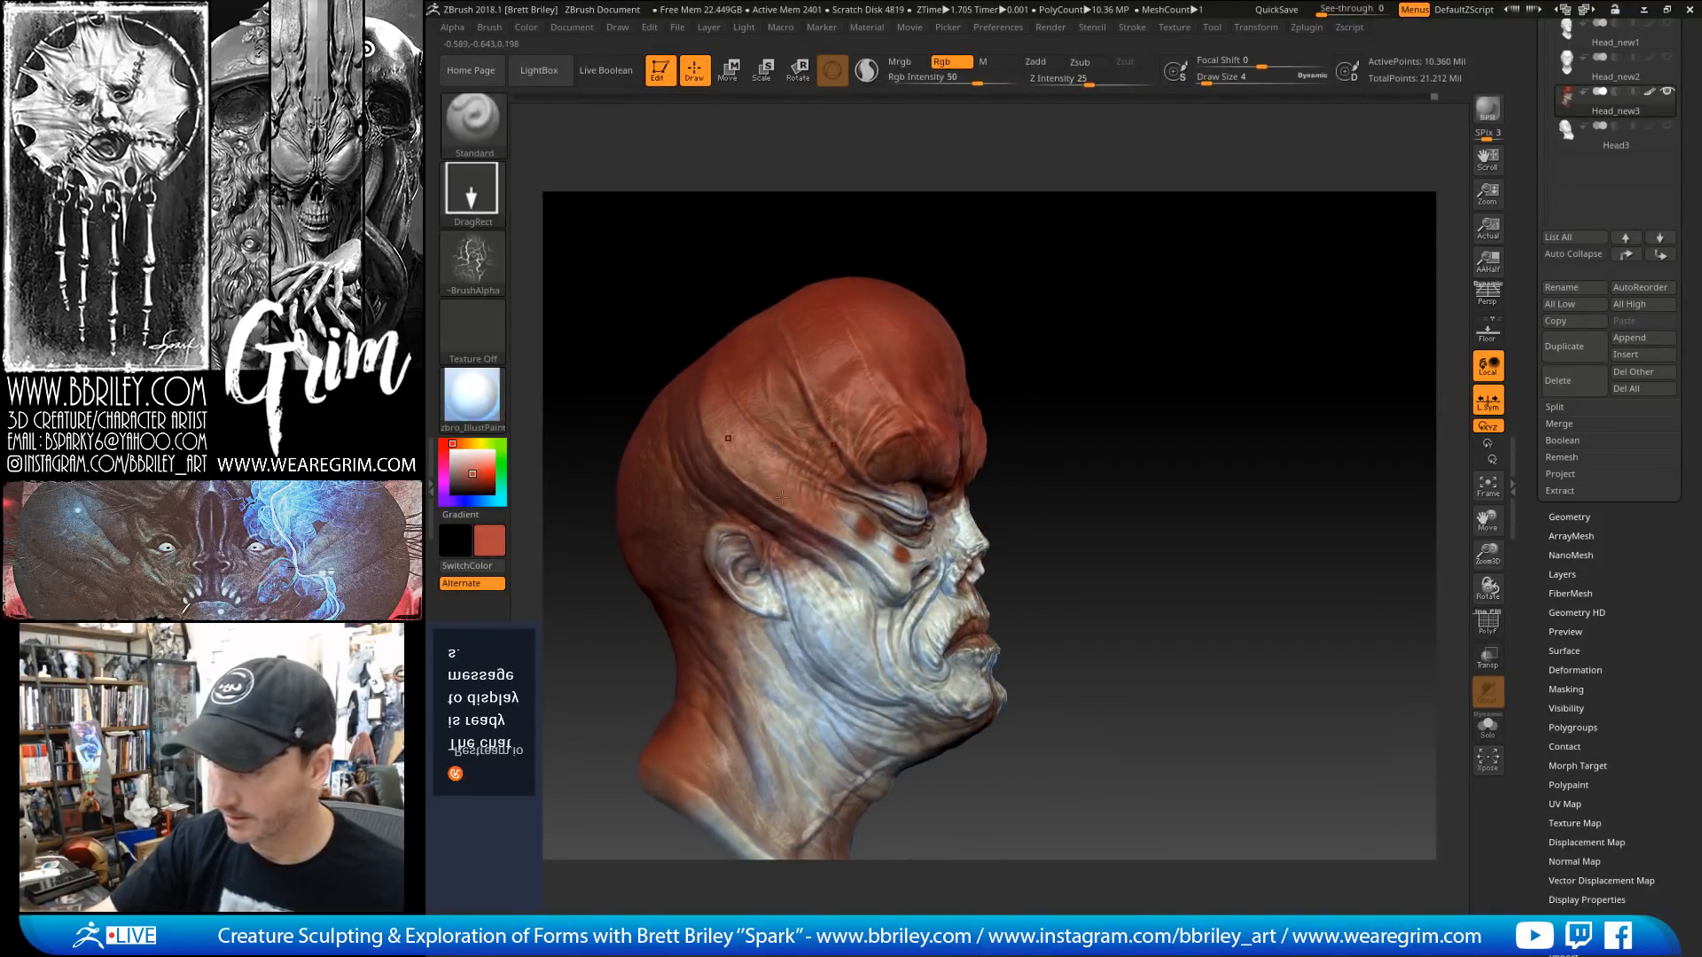
Step: Stamp the red Alpha 22 pattern around the ear and along the side of the skull
{"action": "mouse_move", "coordinate": [906, 222]}
{"action": "left_mouse_down"}
{"action": "mouse_move", "coordinate": [754, 450]}
{"action": "mouse_move", "coordinate": [981, 258]}
{"action": "left_mouse_up"}
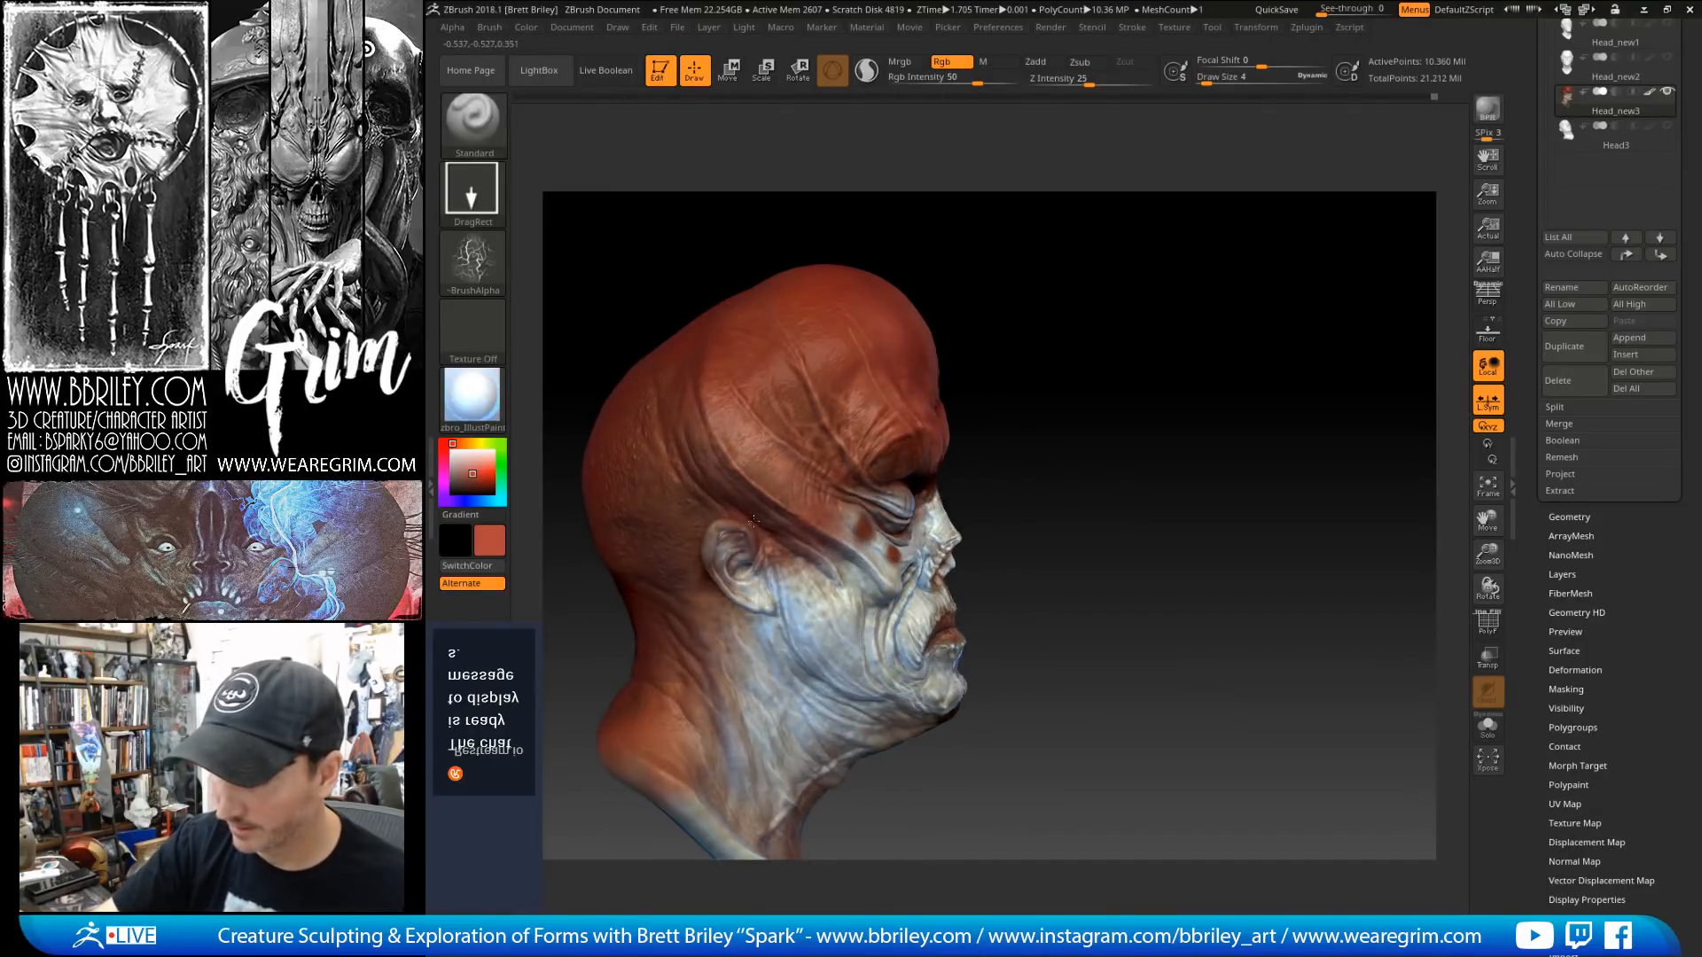
{"action": "left_click_drag", "start_coordinate": [749, 516], "coordinate": [735, 548]}
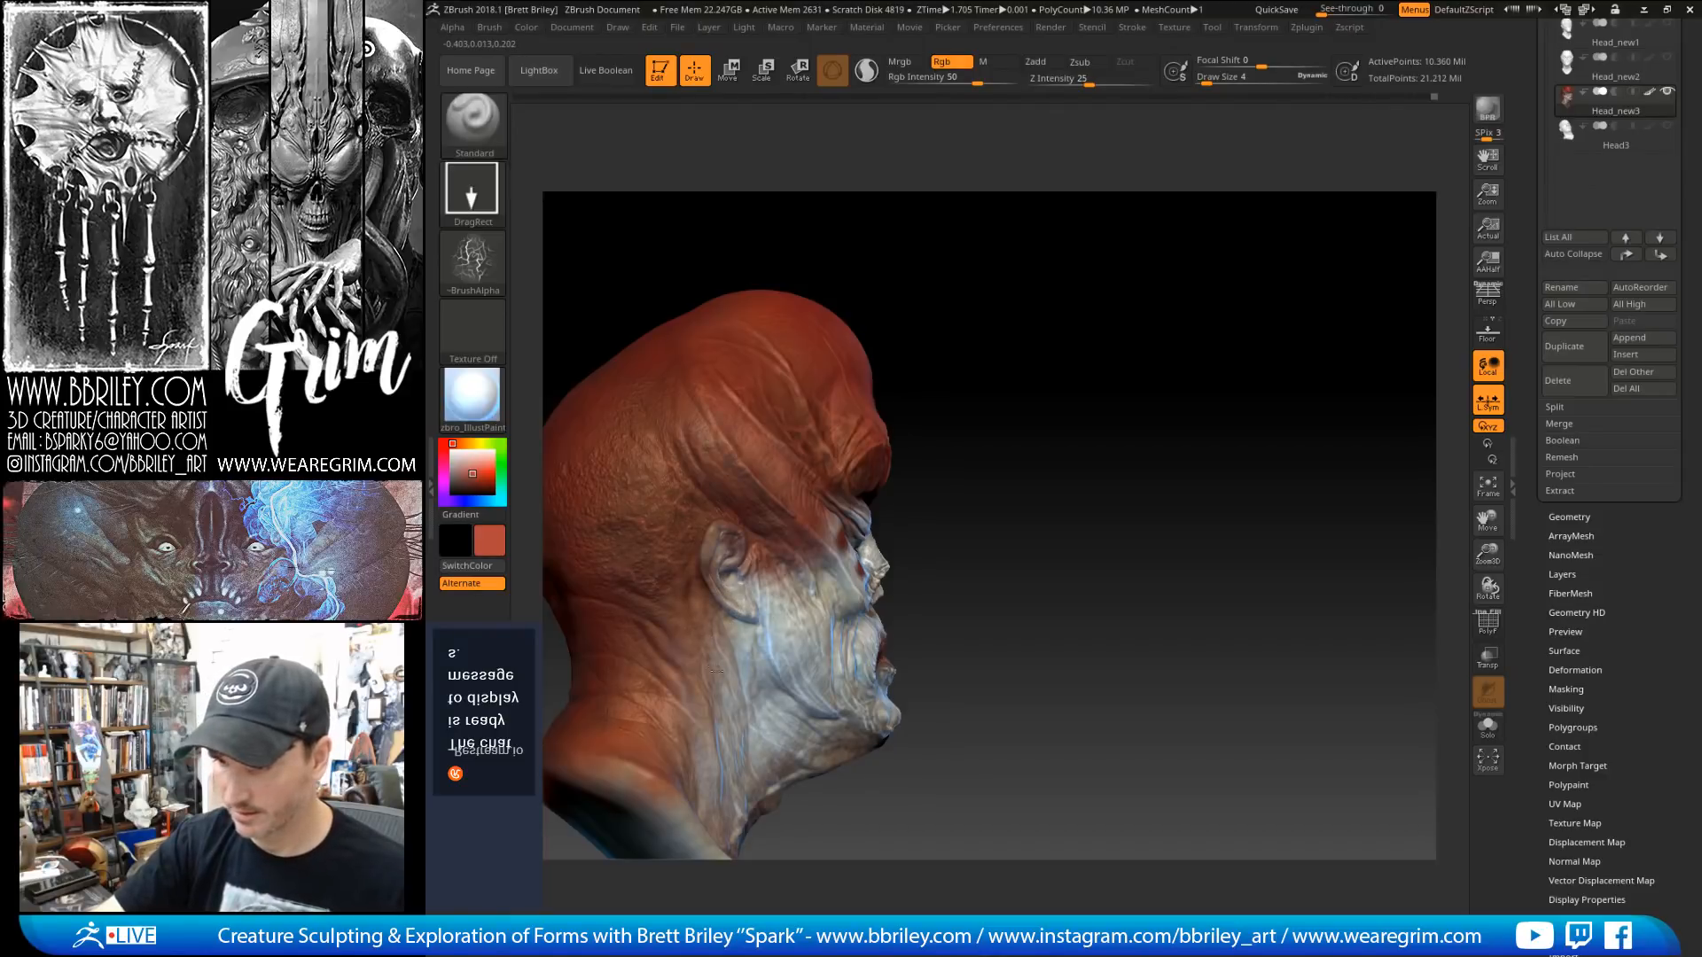
{"action": "left_click_drag", "start_coordinate": [1010, 520], "coordinate": [921, 540]}
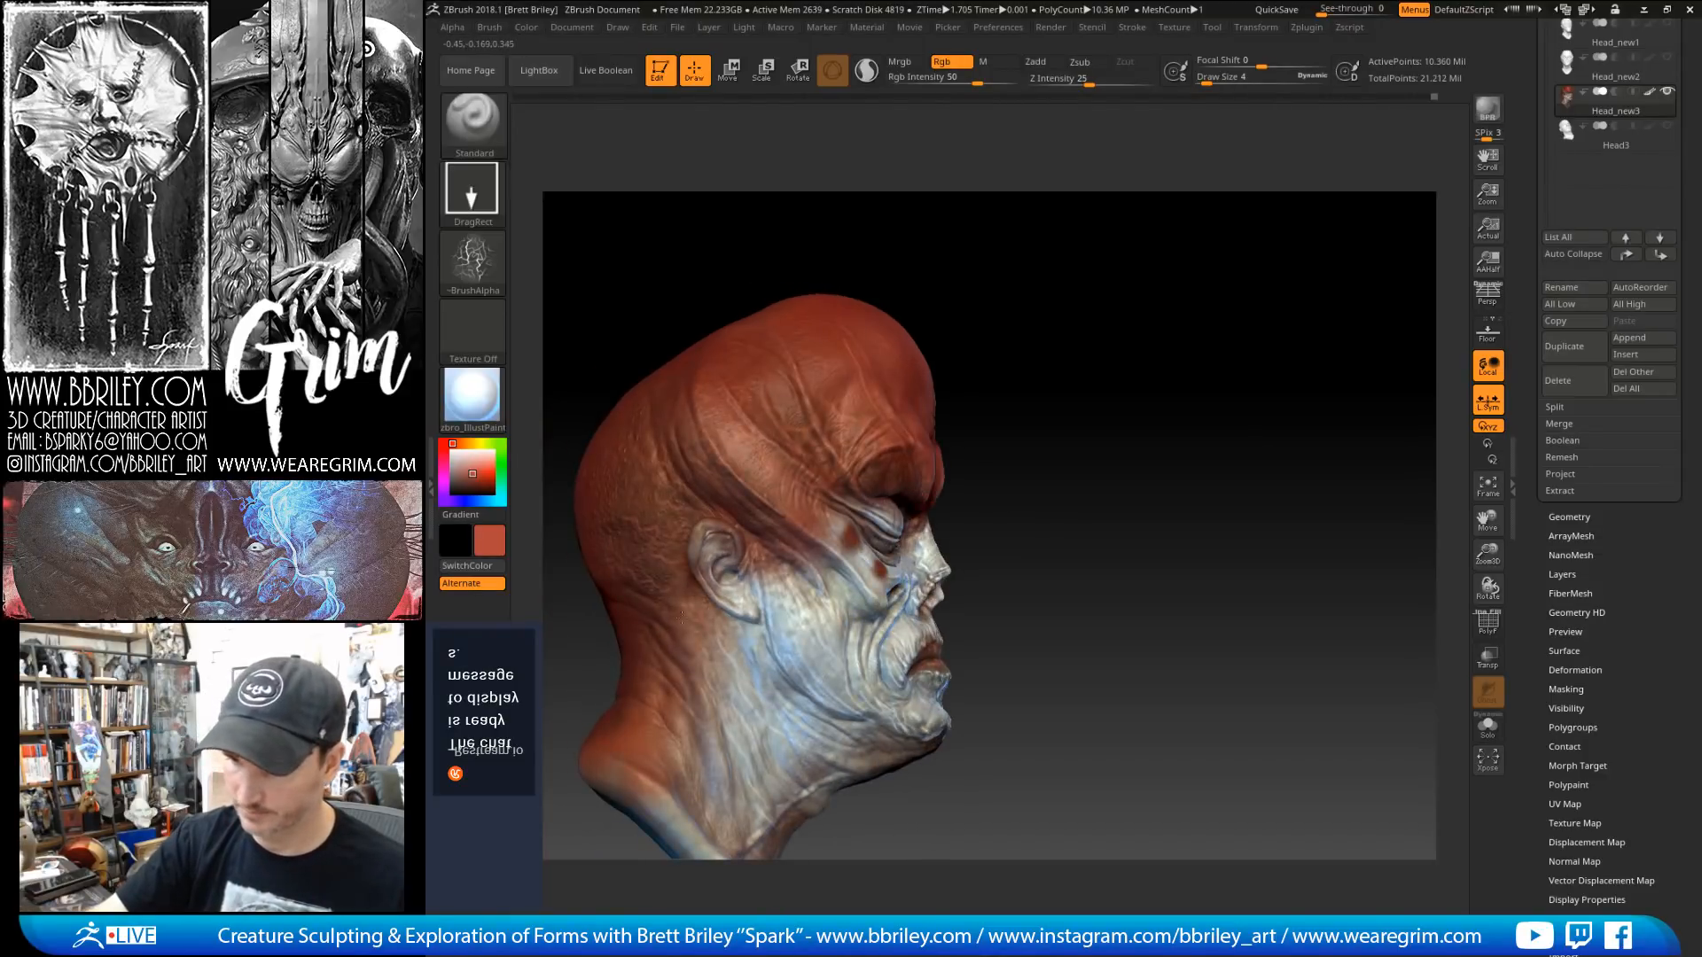
Step: Sample a darker reddish brown from the head and switch the brush alpha to Alpha 23
{"action": "mouse_move", "coordinate": [998, 349]}
{"action": "left_mouse_down"}
{"action": "mouse_move", "coordinate": [1181, 277]}
{"action": "mouse_move", "coordinate": [1095, 324]}
{"action": "left_mouse_up"}
{"action": "key", "text": "c"}
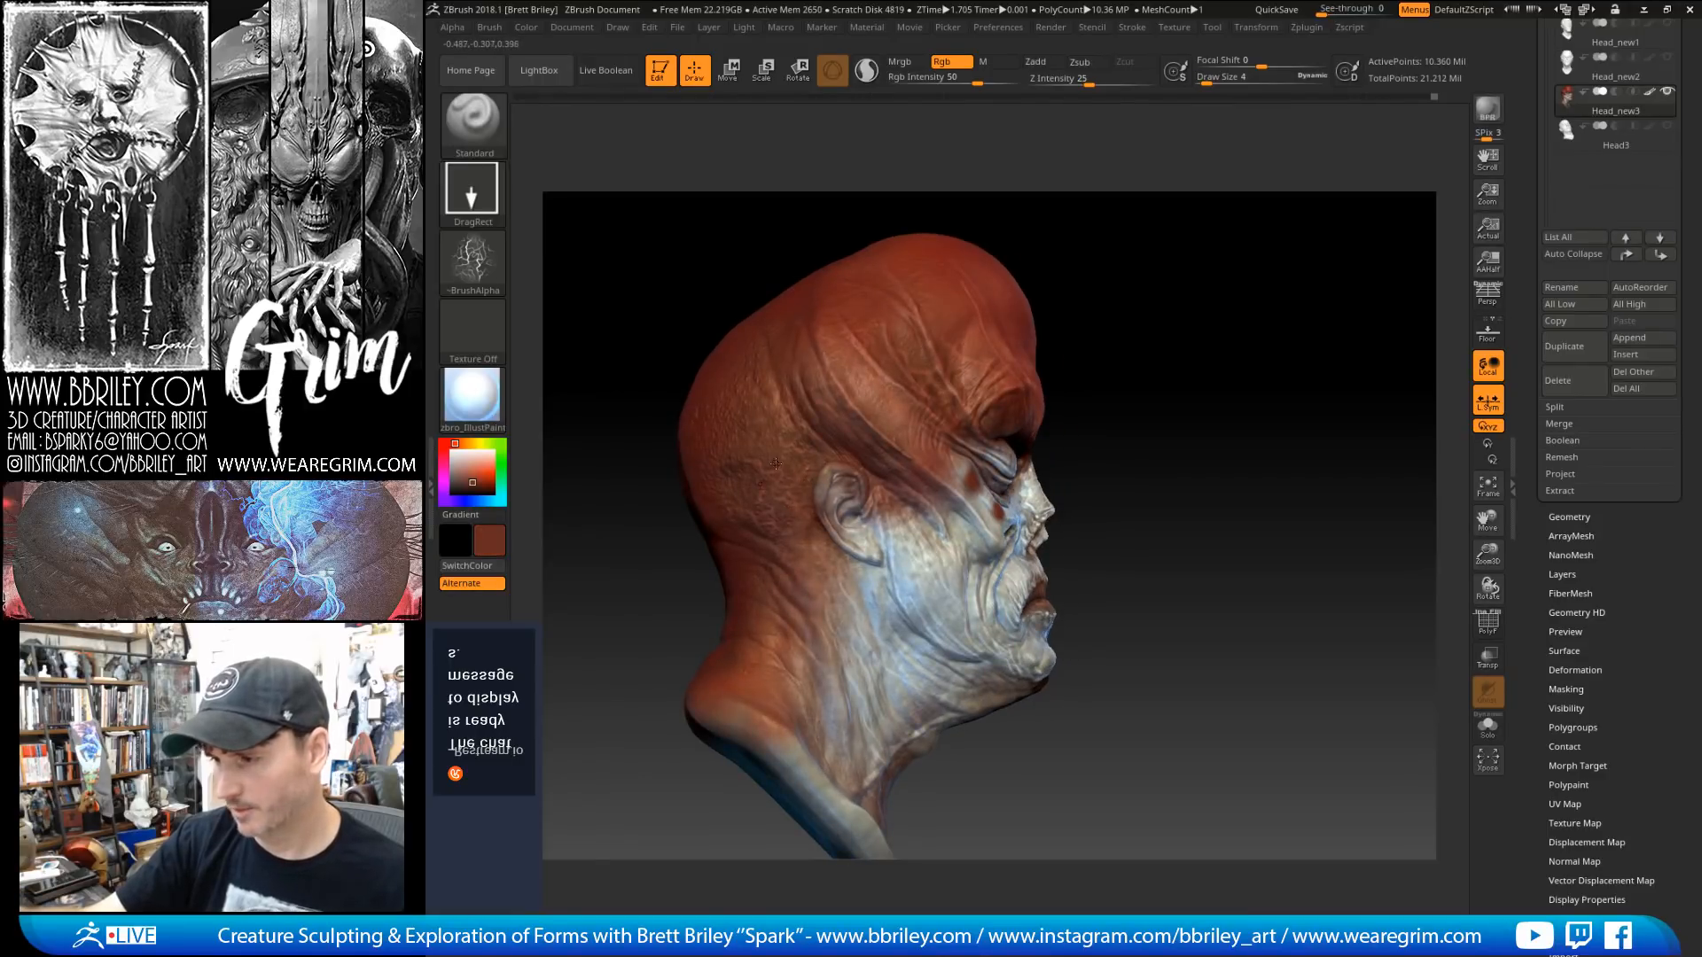
{"action": "left_click", "coordinate": [472, 261]}
{"action": "left_click", "coordinate": [630, 439]}
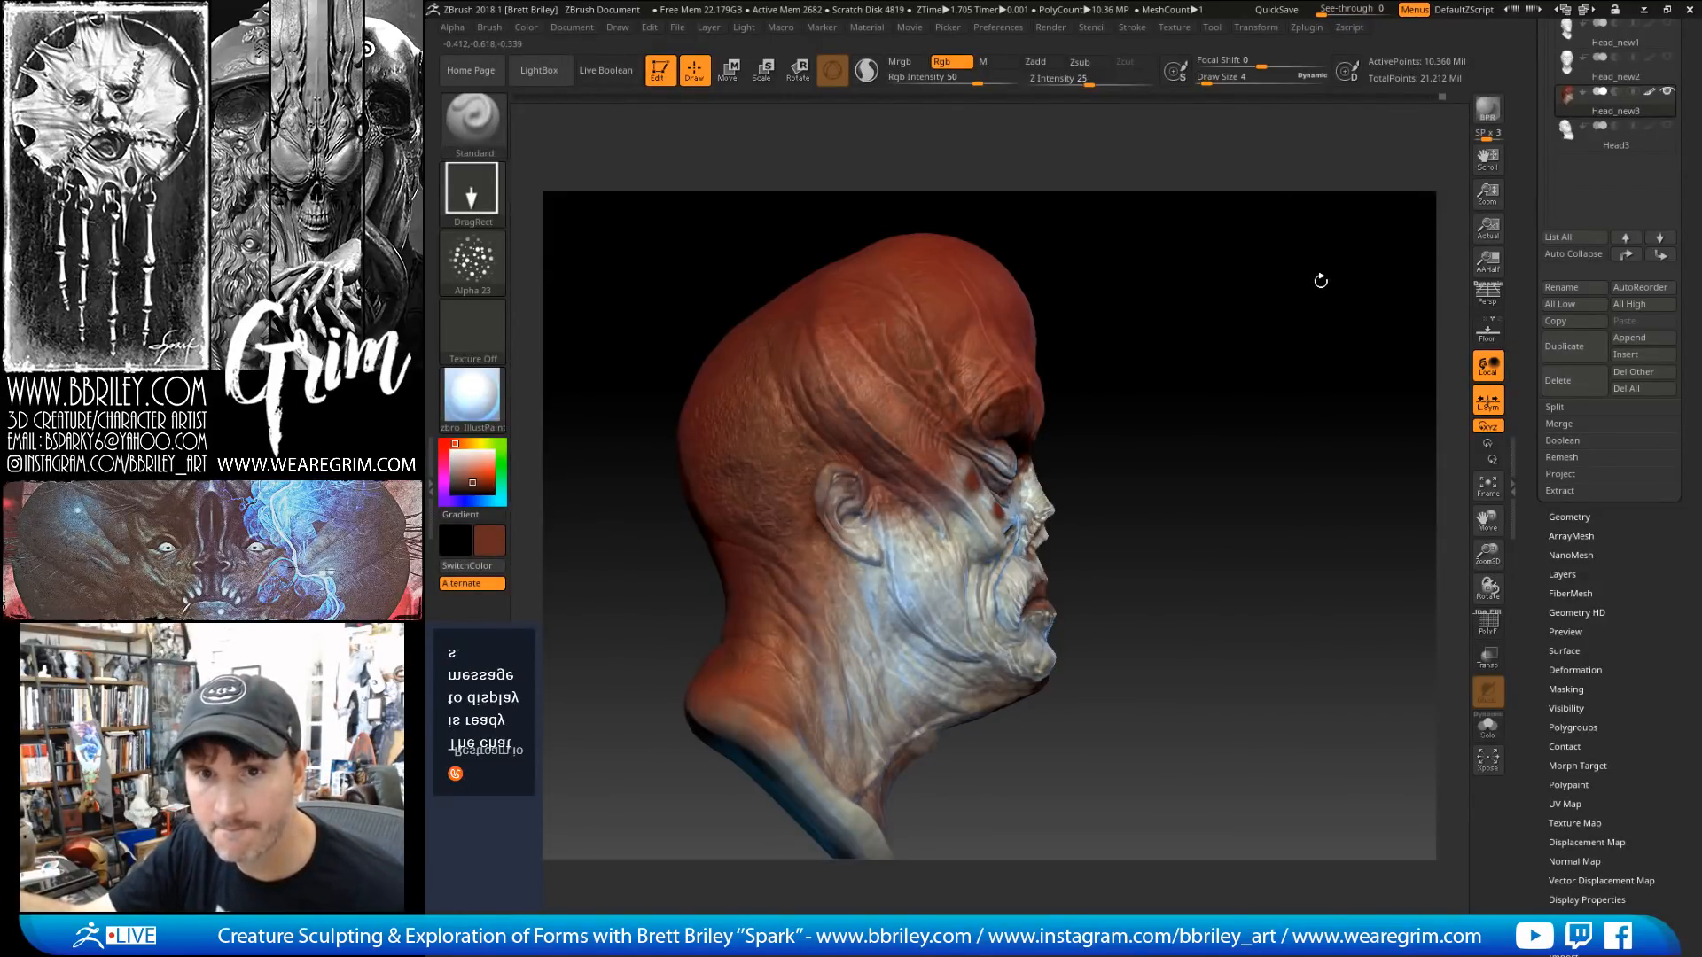
{"action": "left_click_drag", "start_coordinate": [1316, 279], "coordinate": [1311, 274]}
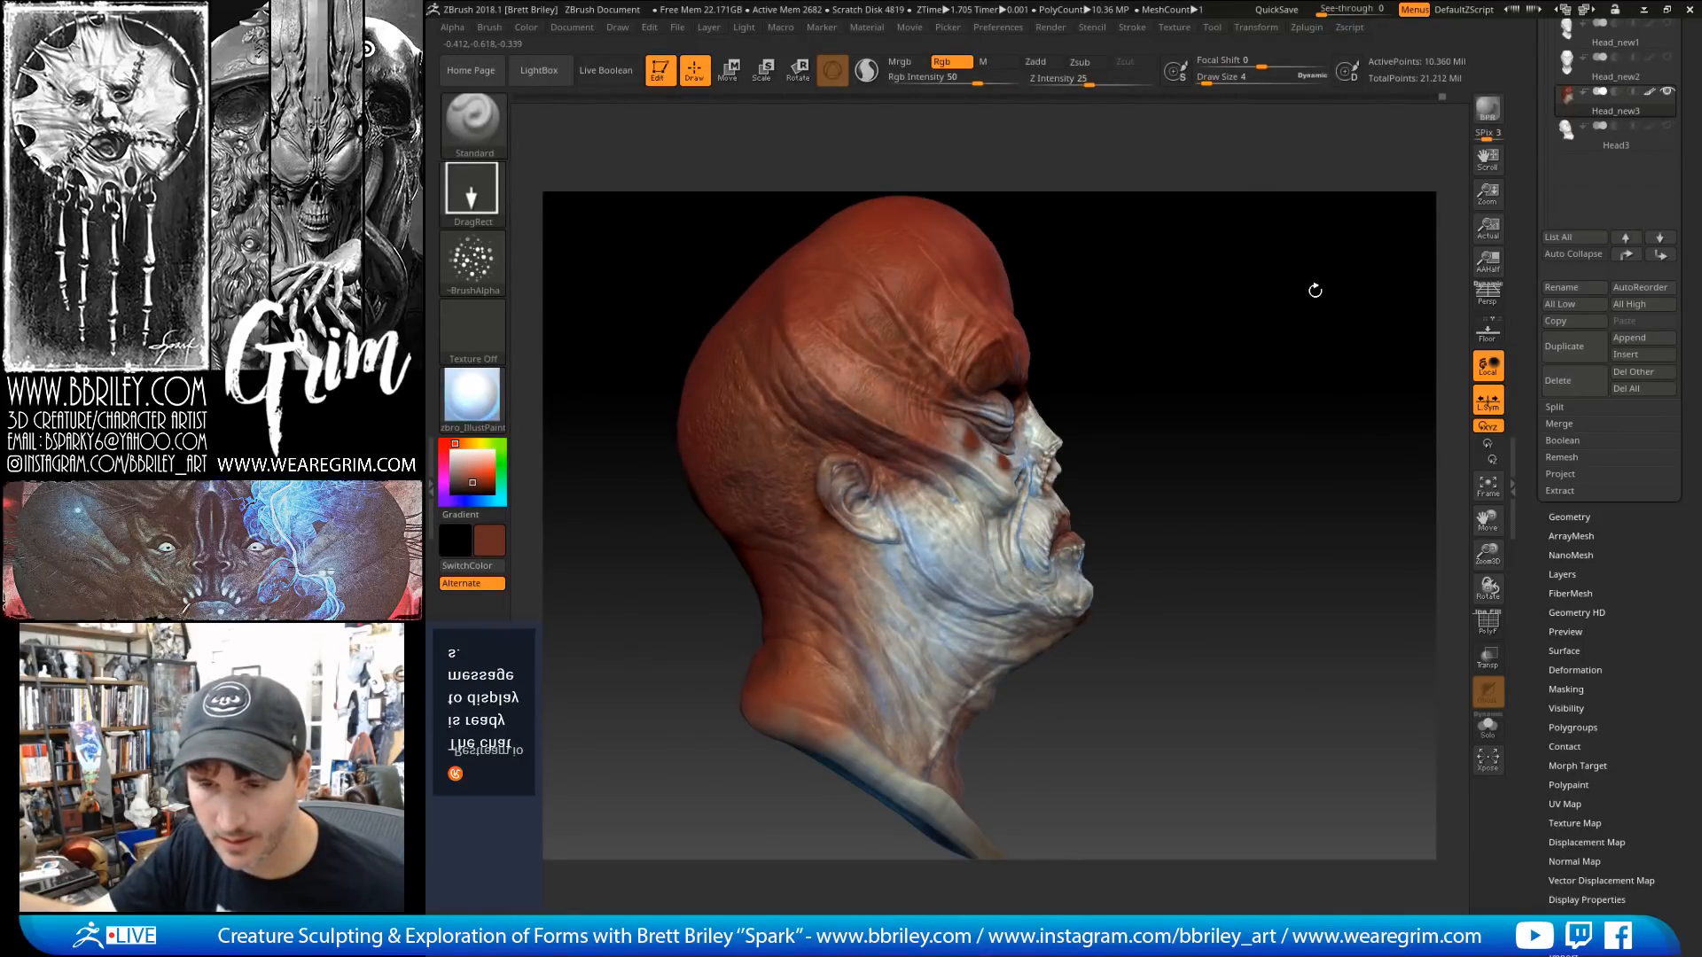
{"action": "mouse_move", "coordinate": [1315, 291]}
{"action": "left_mouse_down"}
{"action": "mouse_move", "coordinate": [1280, 304]}
{"action": "mouse_move", "coordinate": [1295, 315]}
{"action": "mouse_move", "coordinate": [1243, 370]}
{"action": "mouse_move", "coordinate": [1094, 296]}
{"action": "mouse_move", "coordinate": [935, 433]}
{"action": "left_mouse_up"}
Step: Change the brush stroke to FreeHand and set the paint colour to a lighter salmon red
{"action": "left_click", "coordinate": [471, 186]}
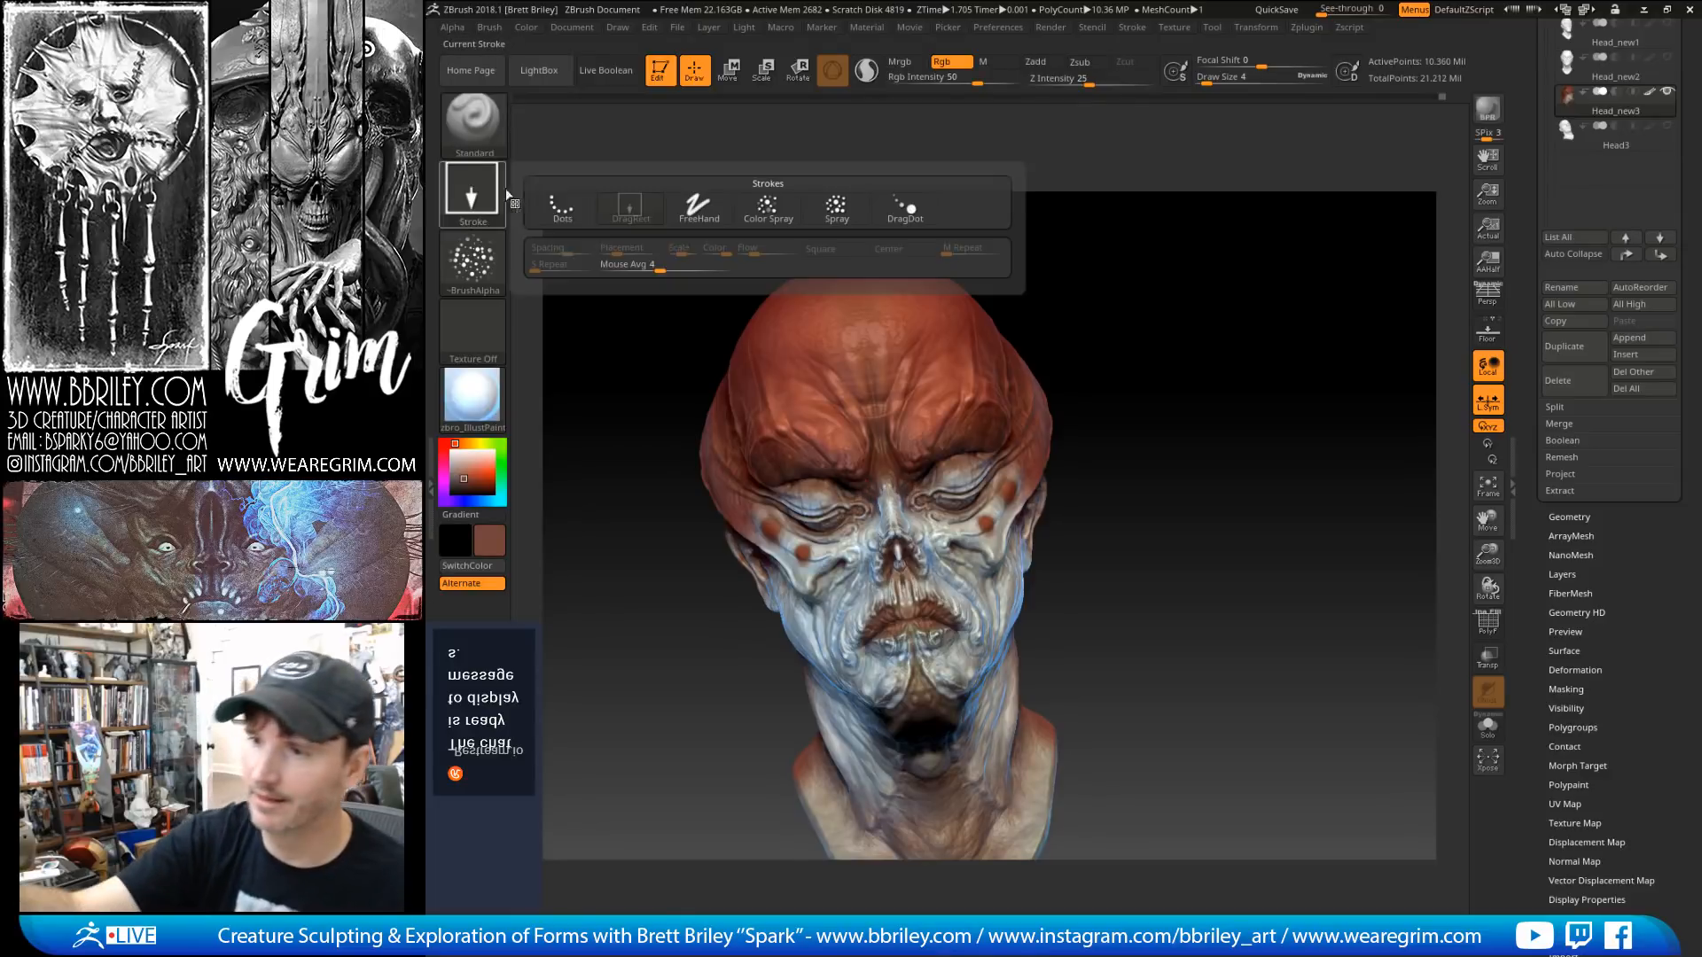
{"action": "left_click", "coordinate": [694, 211]}
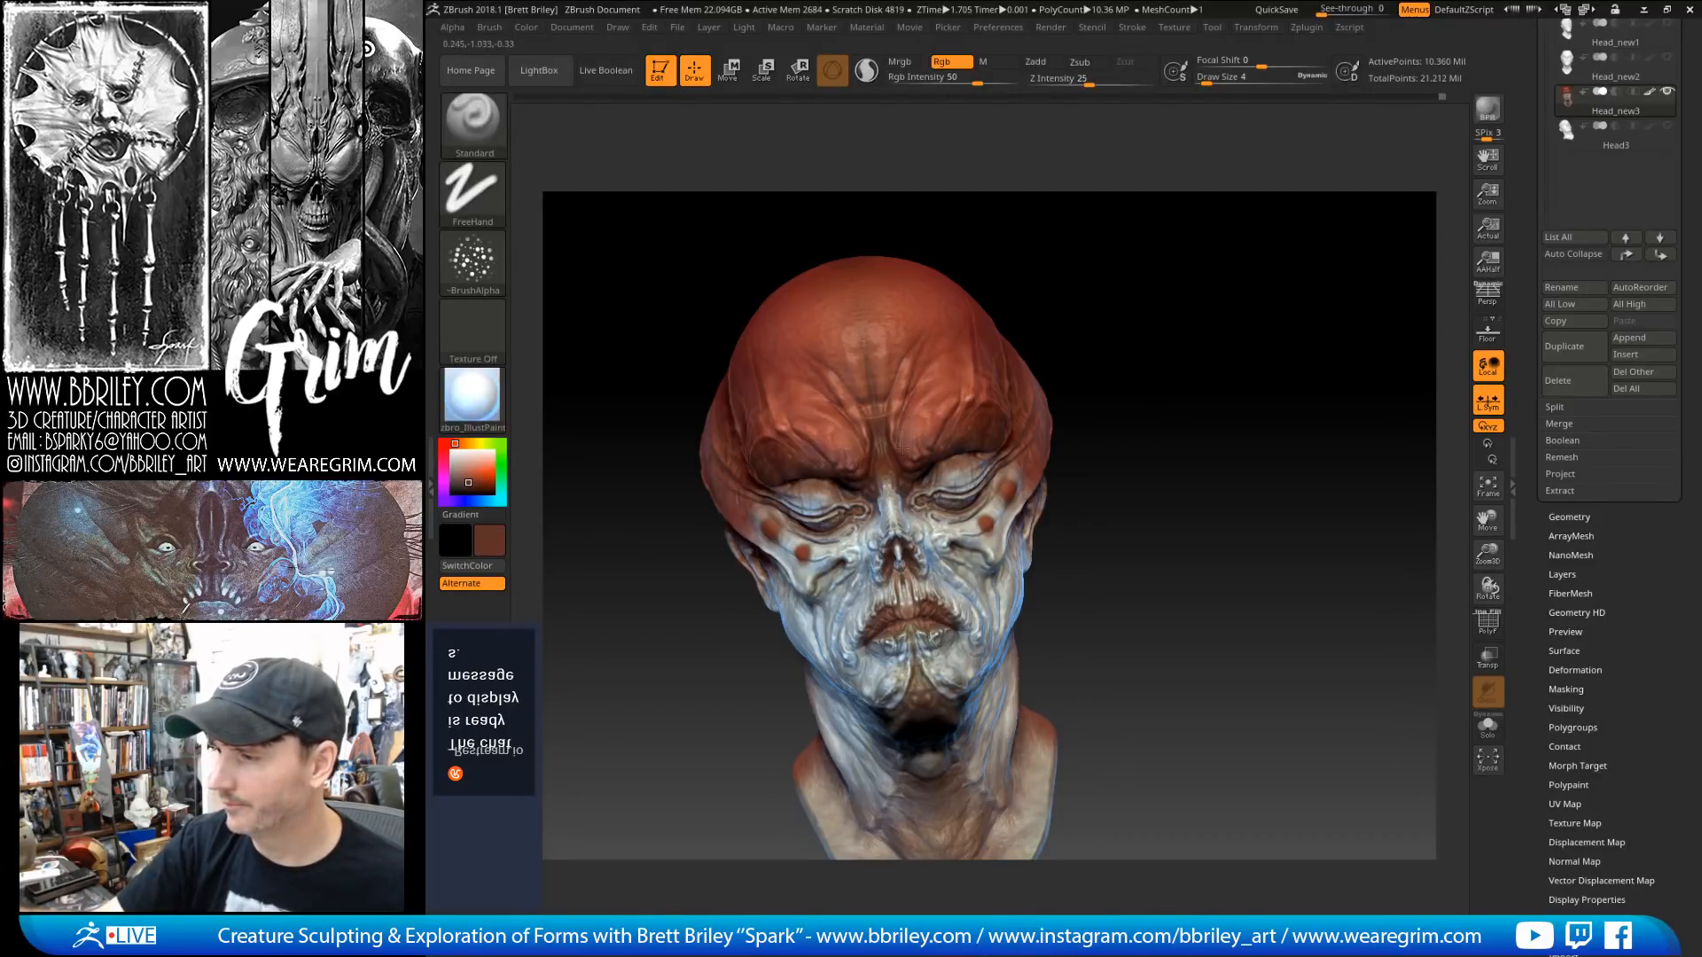
{"action": "left_click", "coordinate": [485, 472]}
{"action": "left_click", "coordinate": [451, 444]}
{"action": "left_click", "coordinate": [472, 468]}
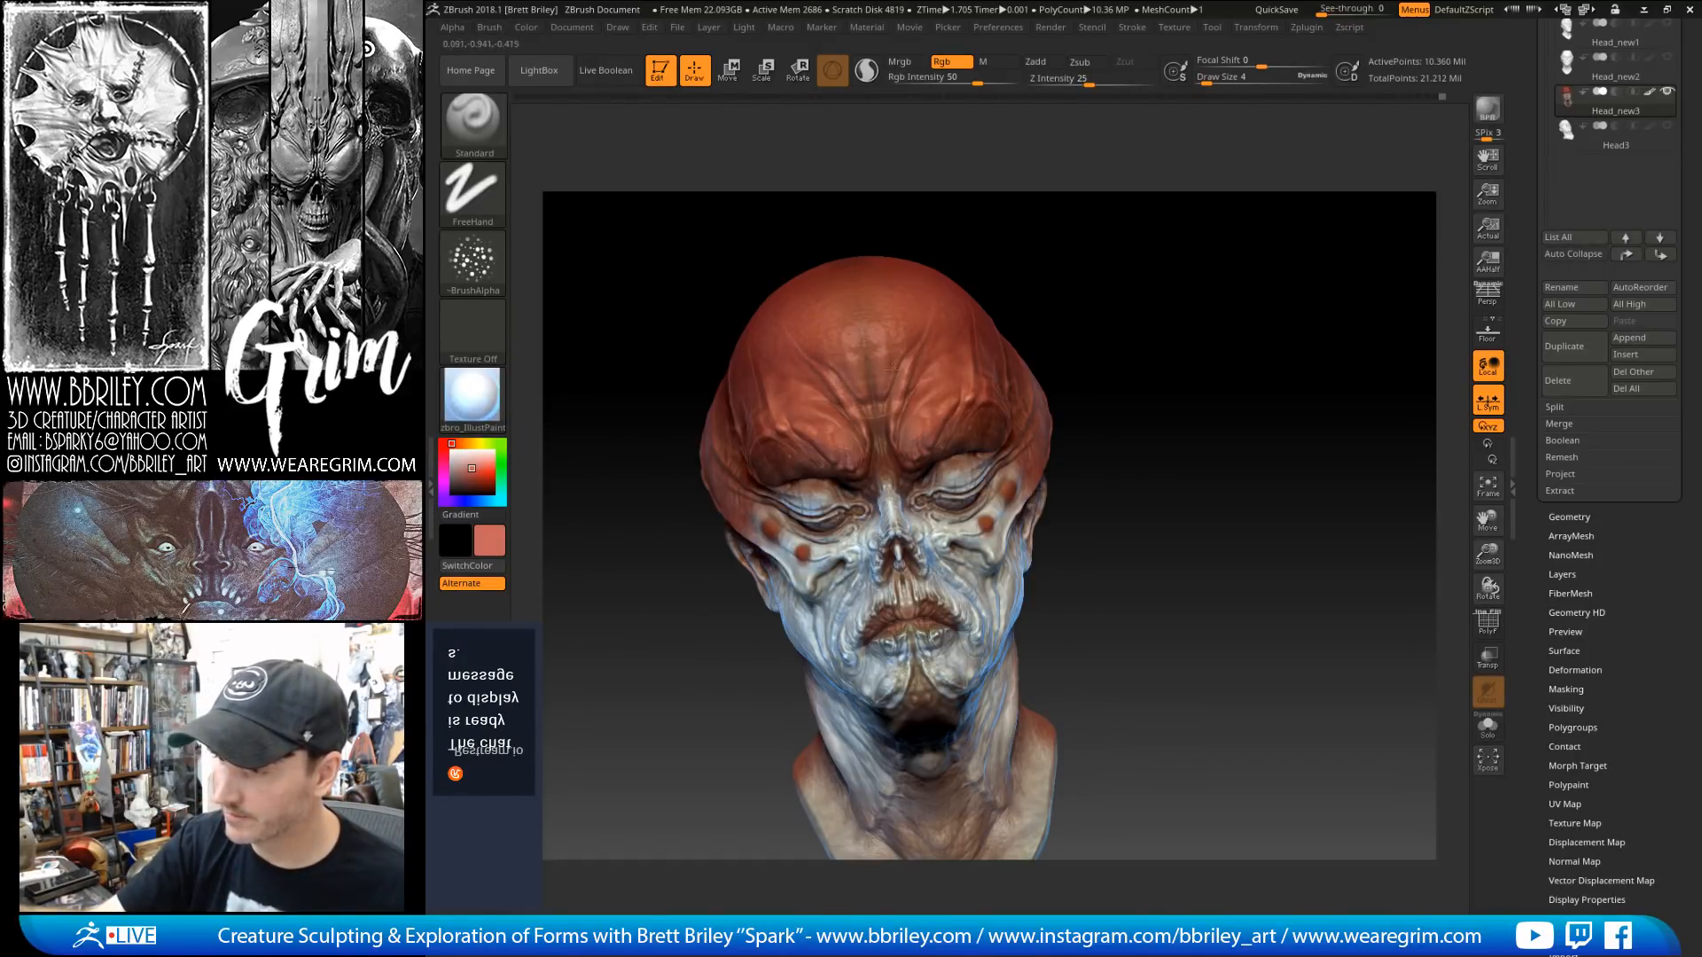
Step: Sample a dark reddish brown from the head and paint it along the side of the nose bridge
{"action": "left_click_drag", "start_coordinate": [1140, 274], "coordinate": [1267, 257]}
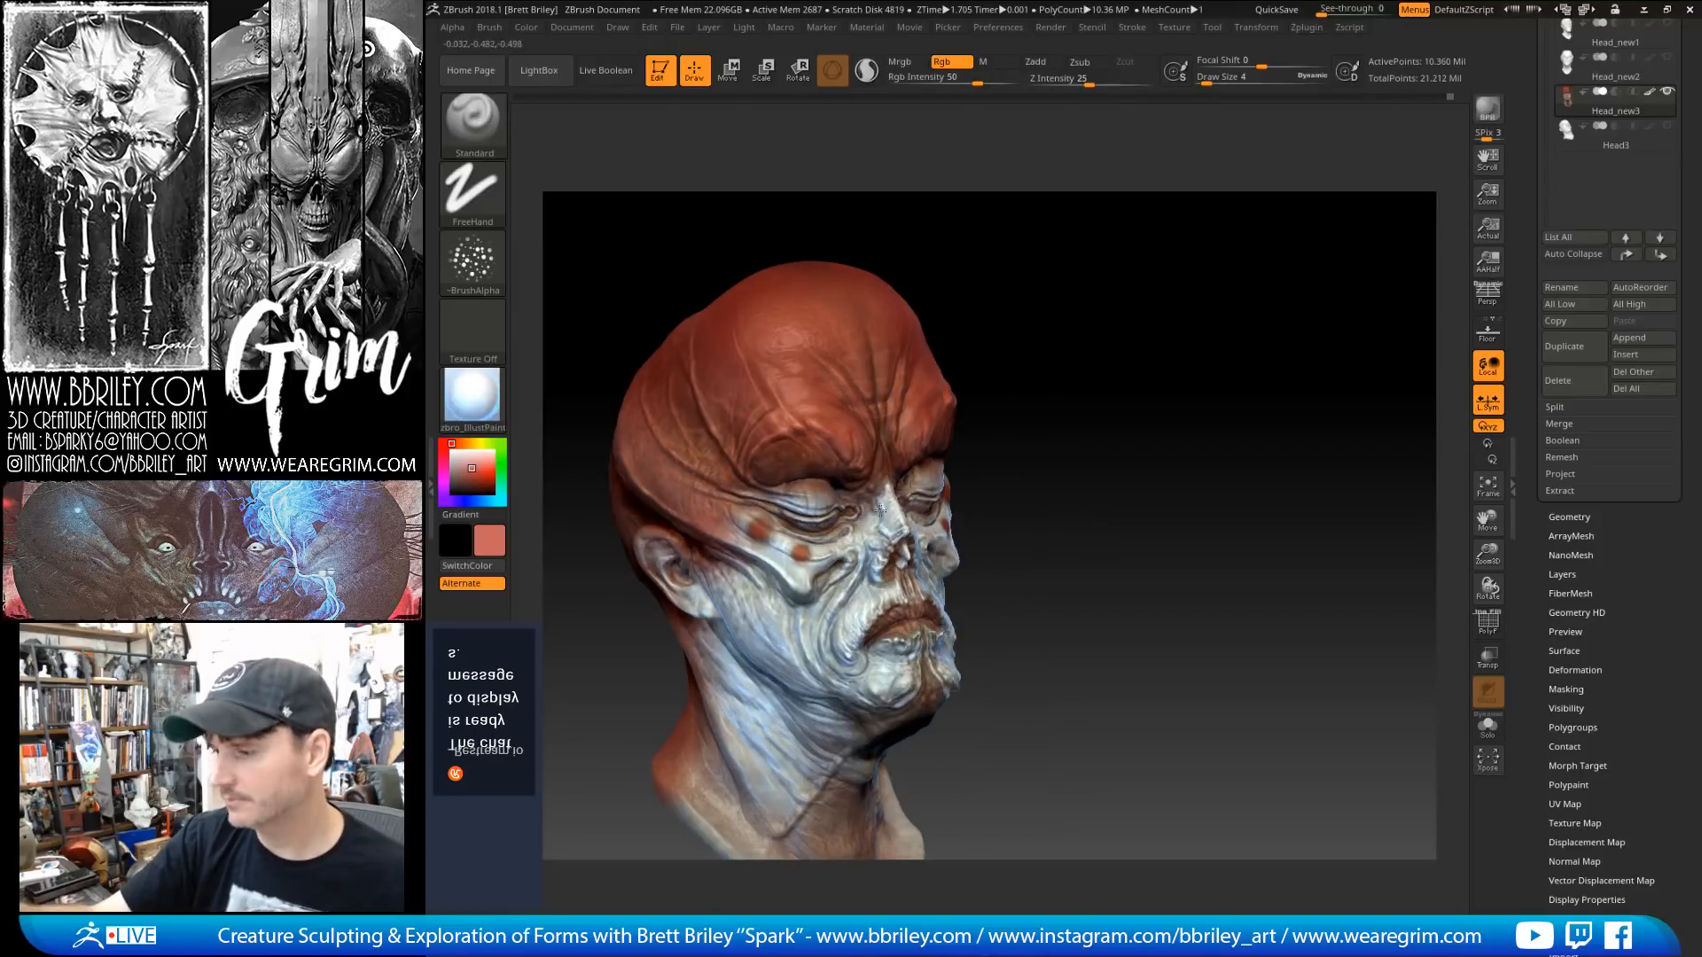
{"action": "mouse_move", "coordinate": [1093, 449]}
{"action": "left_mouse_down", "text": "alt"}
{"action": "mouse_move", "coordinate": [1105, 546]}
{"action": "mouse_move", "coordinate": [1068, 541]}
{"action": "left_mouse_up", "text": "alt"}
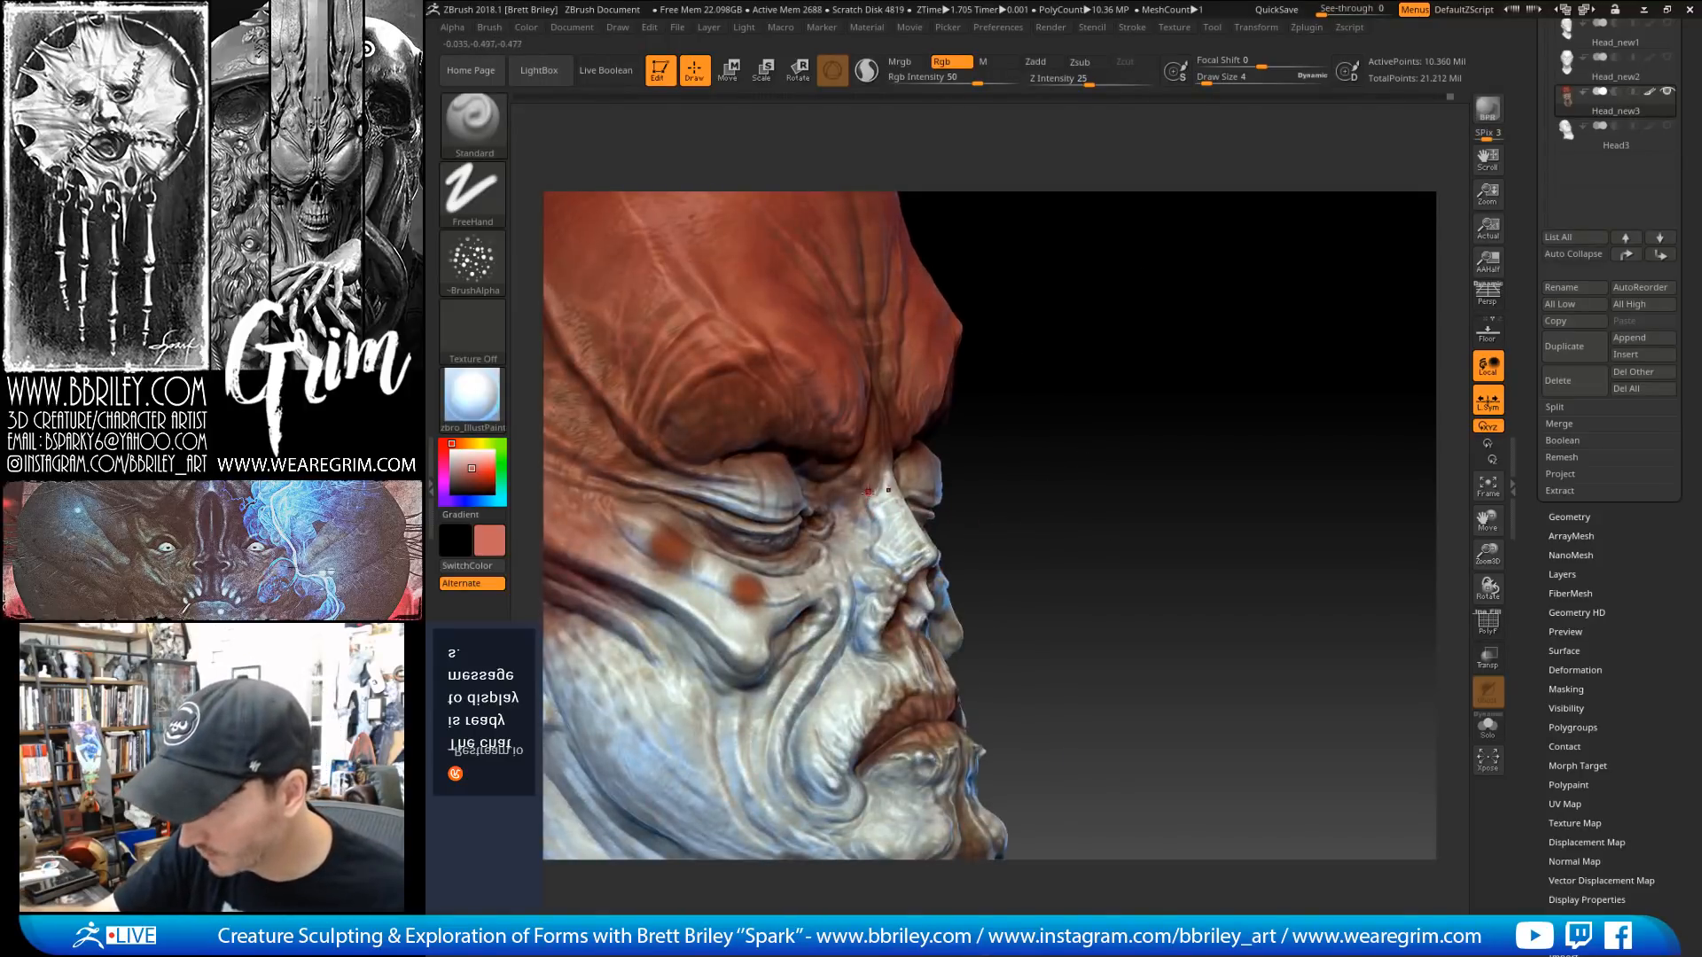
{"action": "key", "text": "c"}
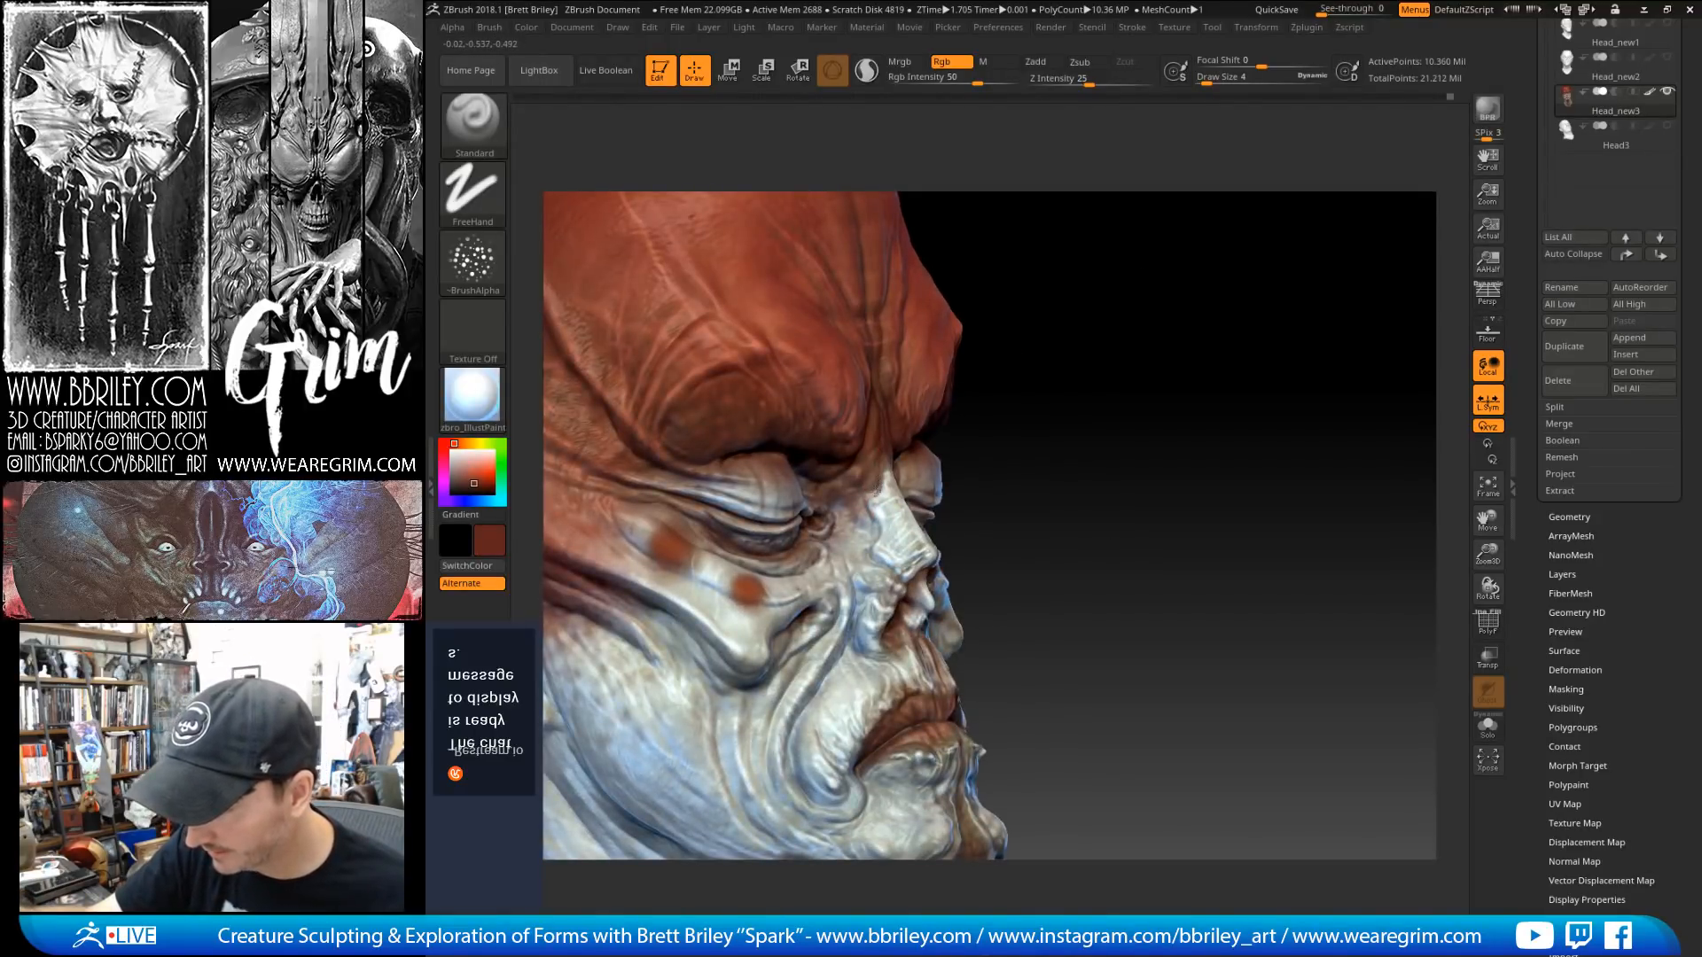
{"action": "mouse_move", "coordinate": [865, 507]}
{"action": "left_mouse_down"}
{"action": "mouse_move", "coordinate": [875, 561]}
{"action": "mouse_move", "coordinate": [905, 565]}
{"action": "left_mouse_up"}
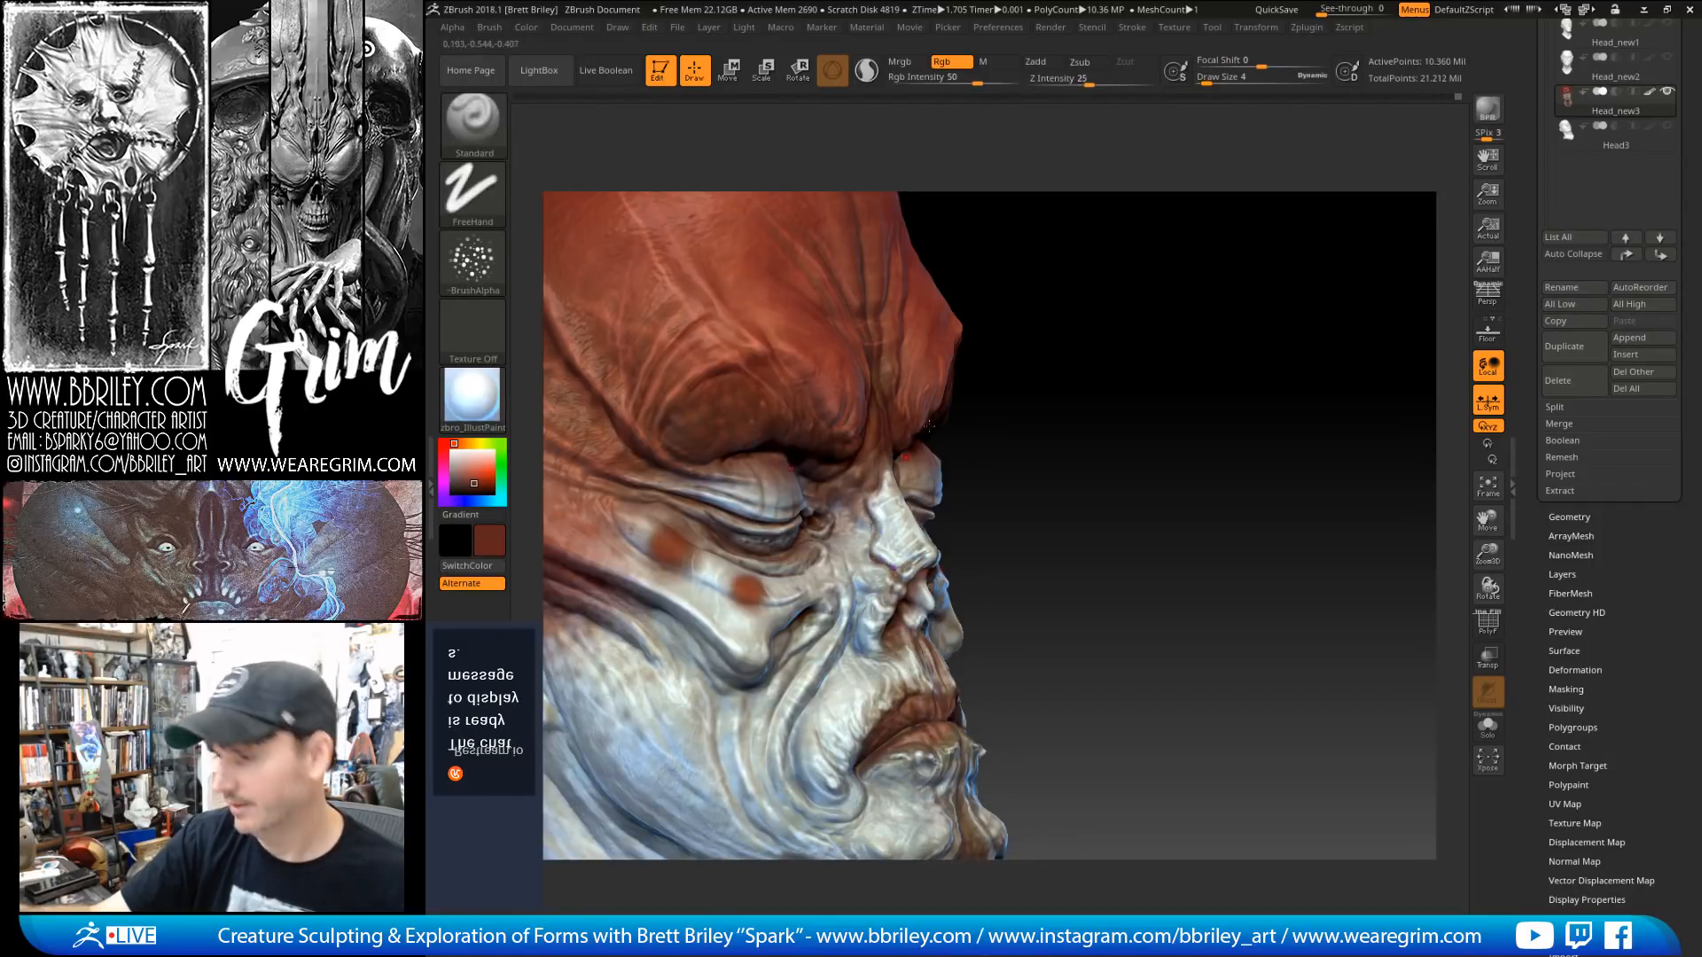
Step: Turn the brush alpha off, set RGB Intensity to 30, and paint reddish brown down the crease beside the nostril
{"action": "mouse_move", "coordinate": [1036, 379]}
{"action": "left_mouse_down"}
{"action": "mouse_move", "coordinate": [1028, 358]}
{"action": "mouse_move", "coordinate": [994, 353]}
{"action": "left_mouse_up"}
{"action": "key", "text": "s"}
{"action": "left_click_drag", "start_coordinate": [875, 546], "coordinate": [879, 546]}
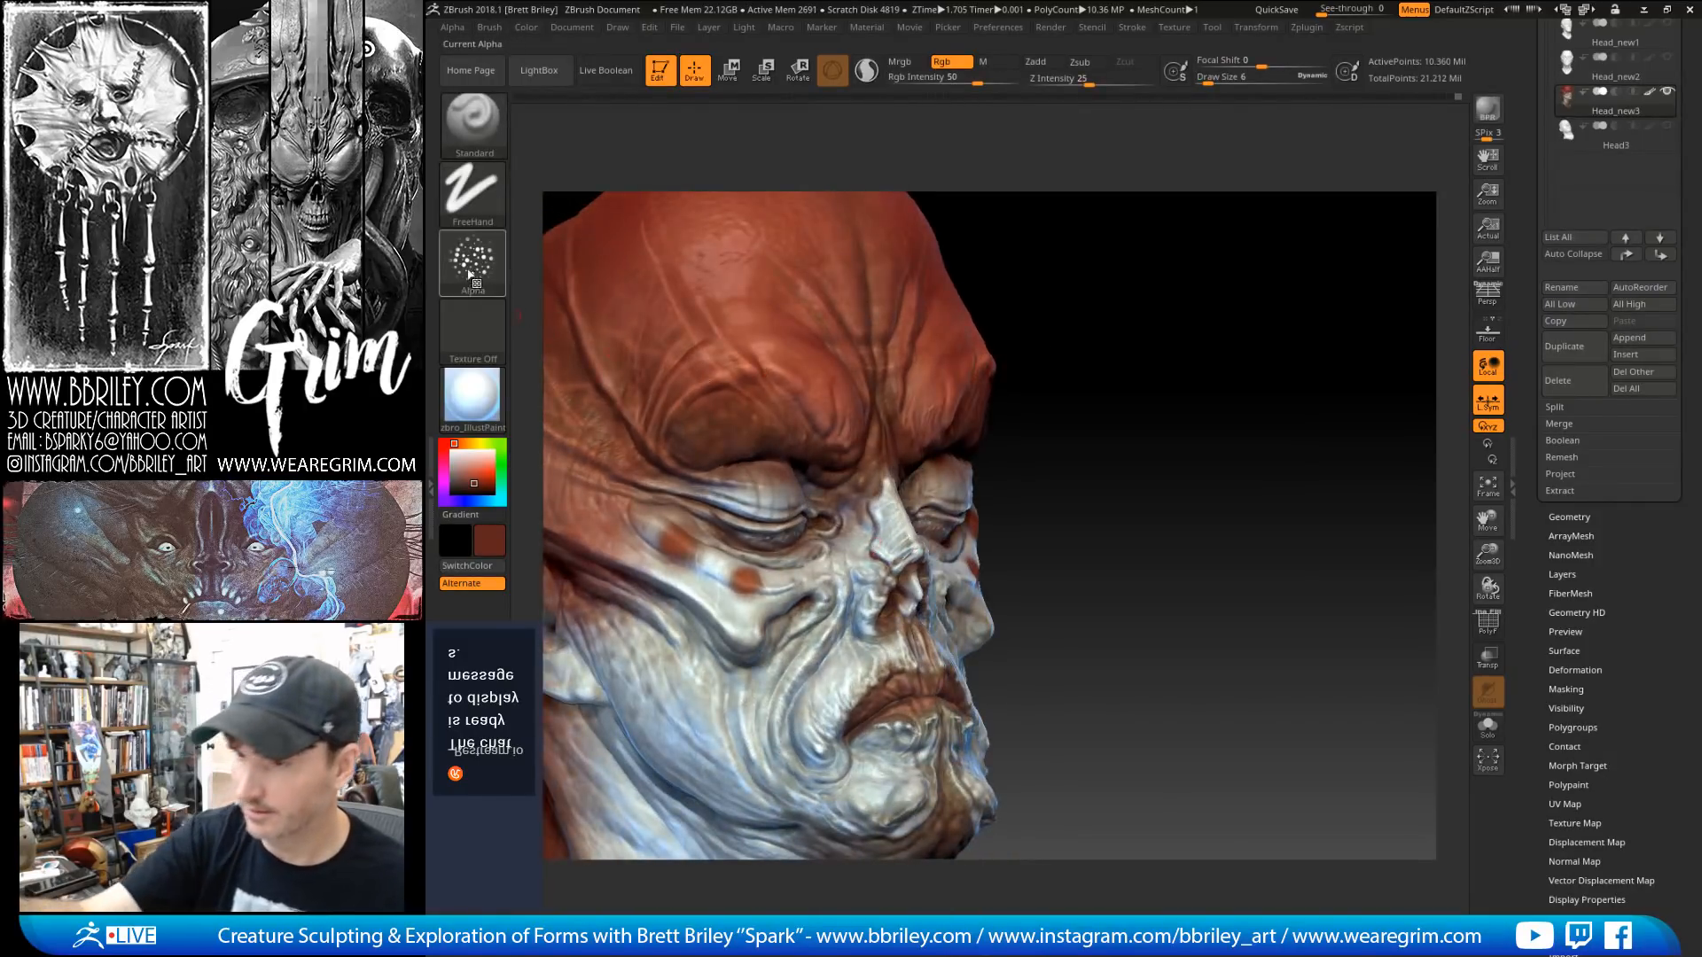
{"action": "left_click", "coordinate": [473, 264]}
{"action": "left_click", "coordinate": [565, 382]}
{"action": "left_click_drag", "start_coordinate": [1082, 456], "coordinate": [1010, 452]}
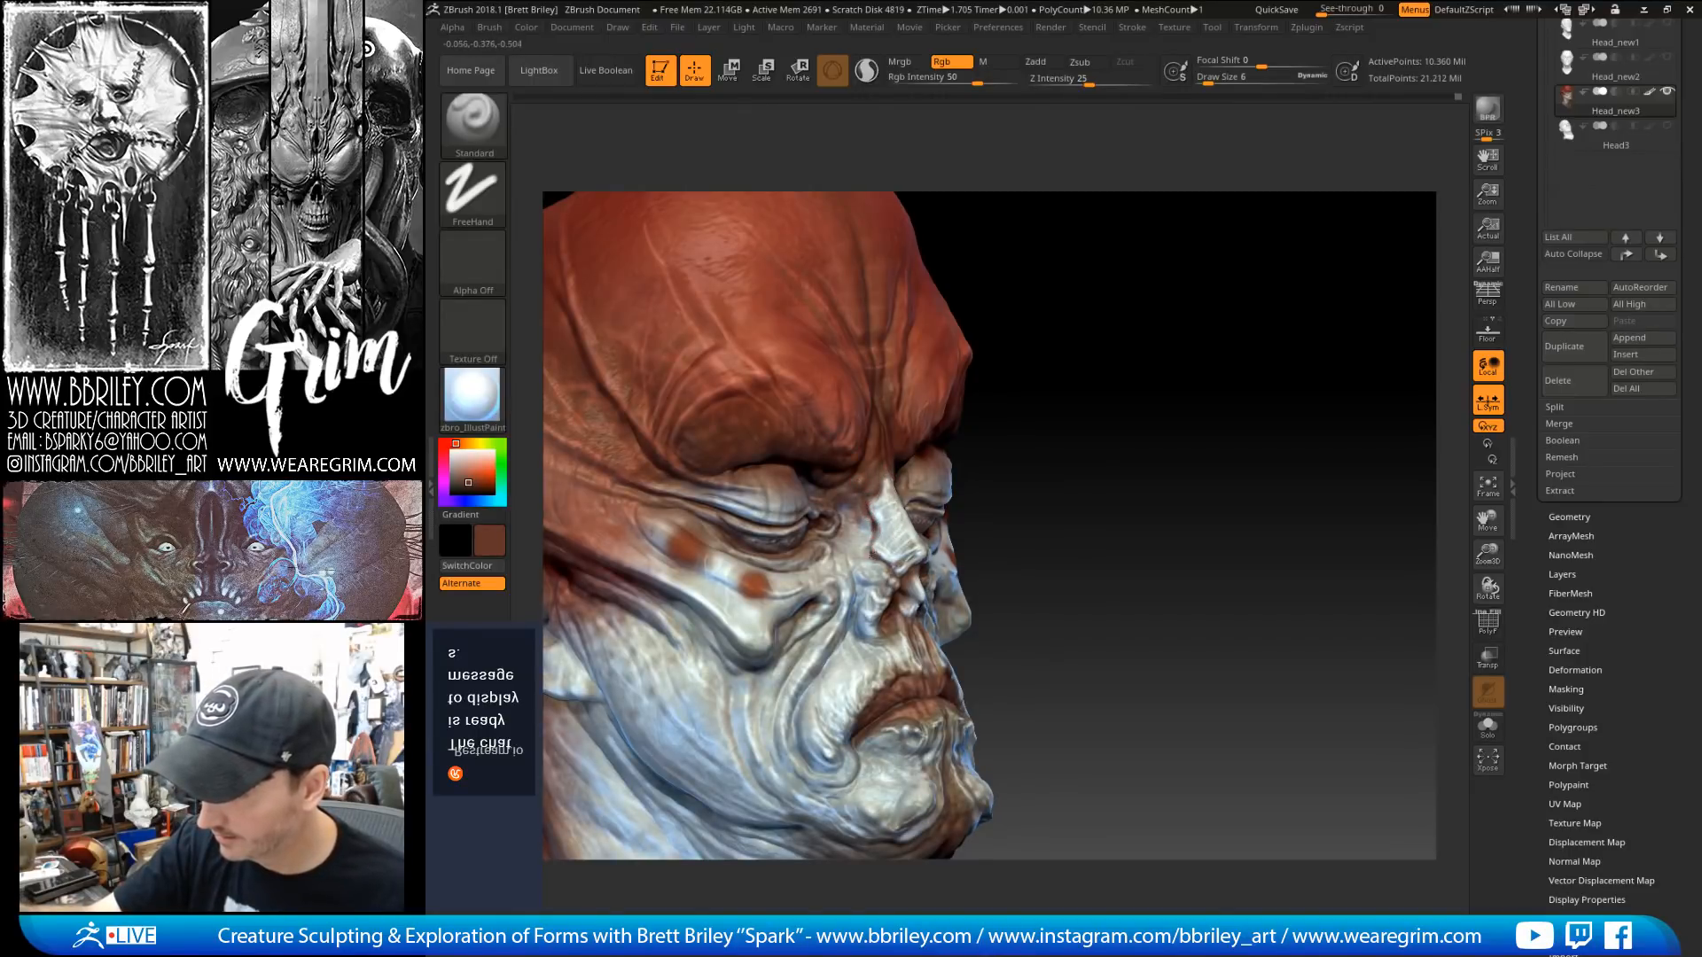
{"action": "left_click", "coordinate": [957, 78]}
{"action": "left_click_drag", "start_coordinate": [1032, 342], "coordinate": [988, 346]}
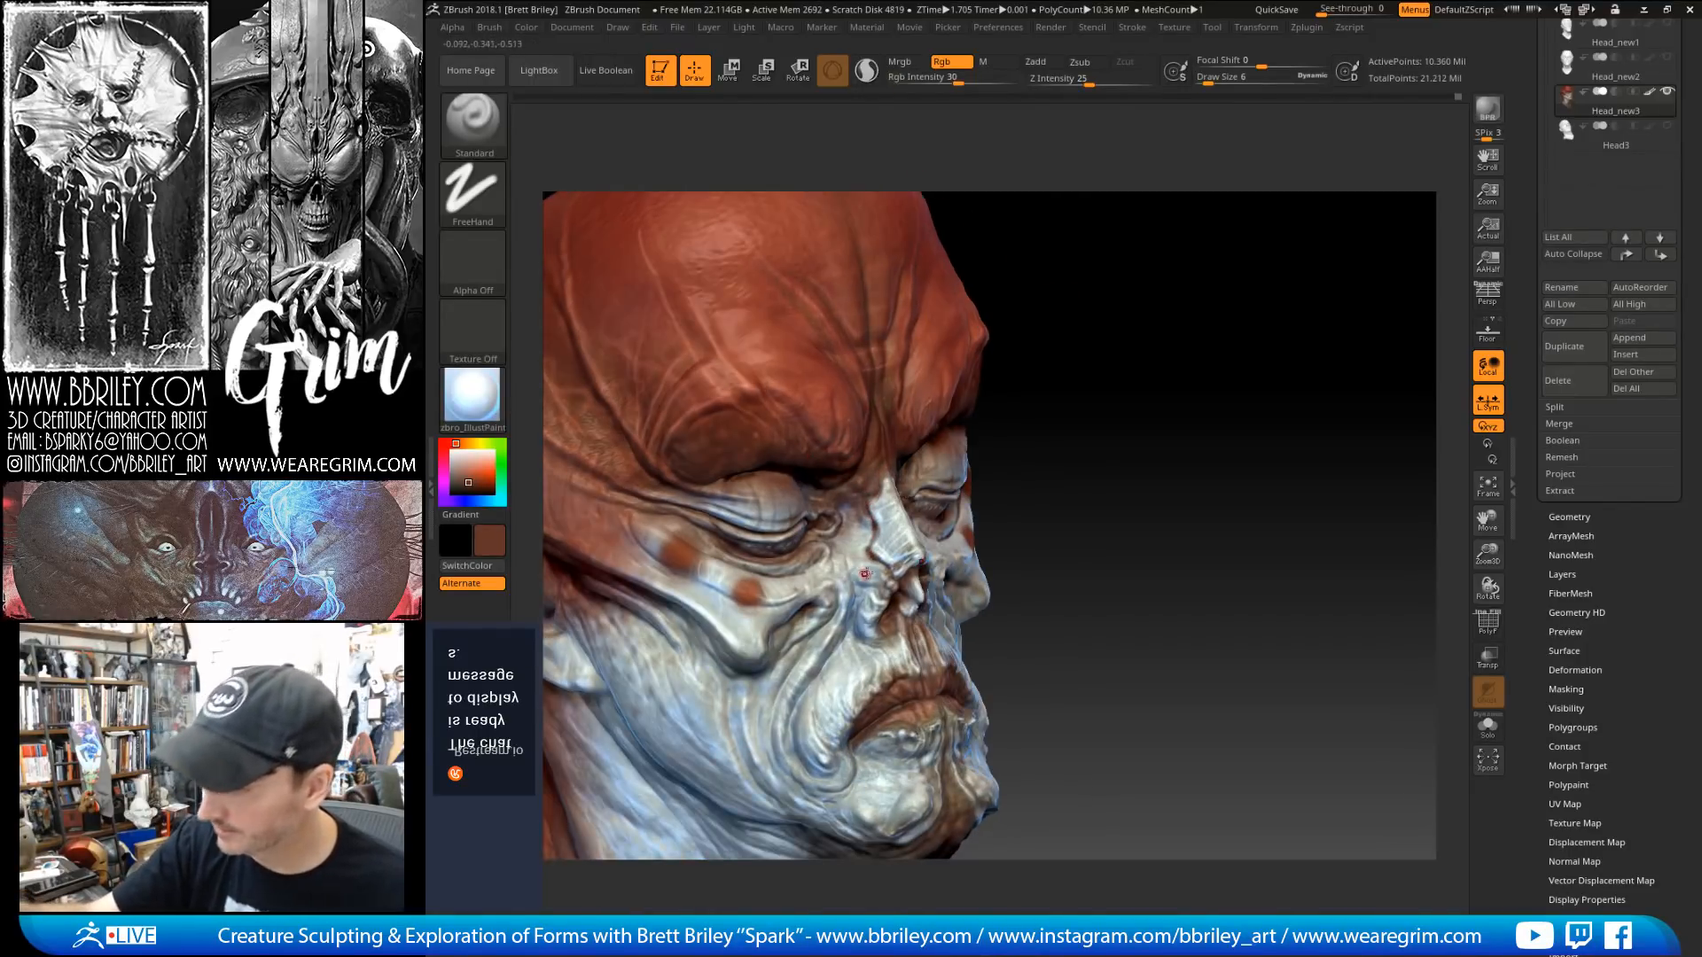
{"action": "key", "text": "s"}
{"action": "mouse_move", "coordinate": [863, 577]}
{"action": "left_mouse_down"}
{"action": "mouse_move", "coordinate": [867, 623]}
{"action": "mouse_move", "coordinate": [851, 615]}
{"action": "left_mouse_up"}
Step: Paint reddish brown along the fold from the nostril towards the mouth corner on the opposite cheek
{"action": "left_click_drag", "start_coordinate": [1082, 501], "coordinate": [932, 522]}
{"action": "key", "text": "s"}
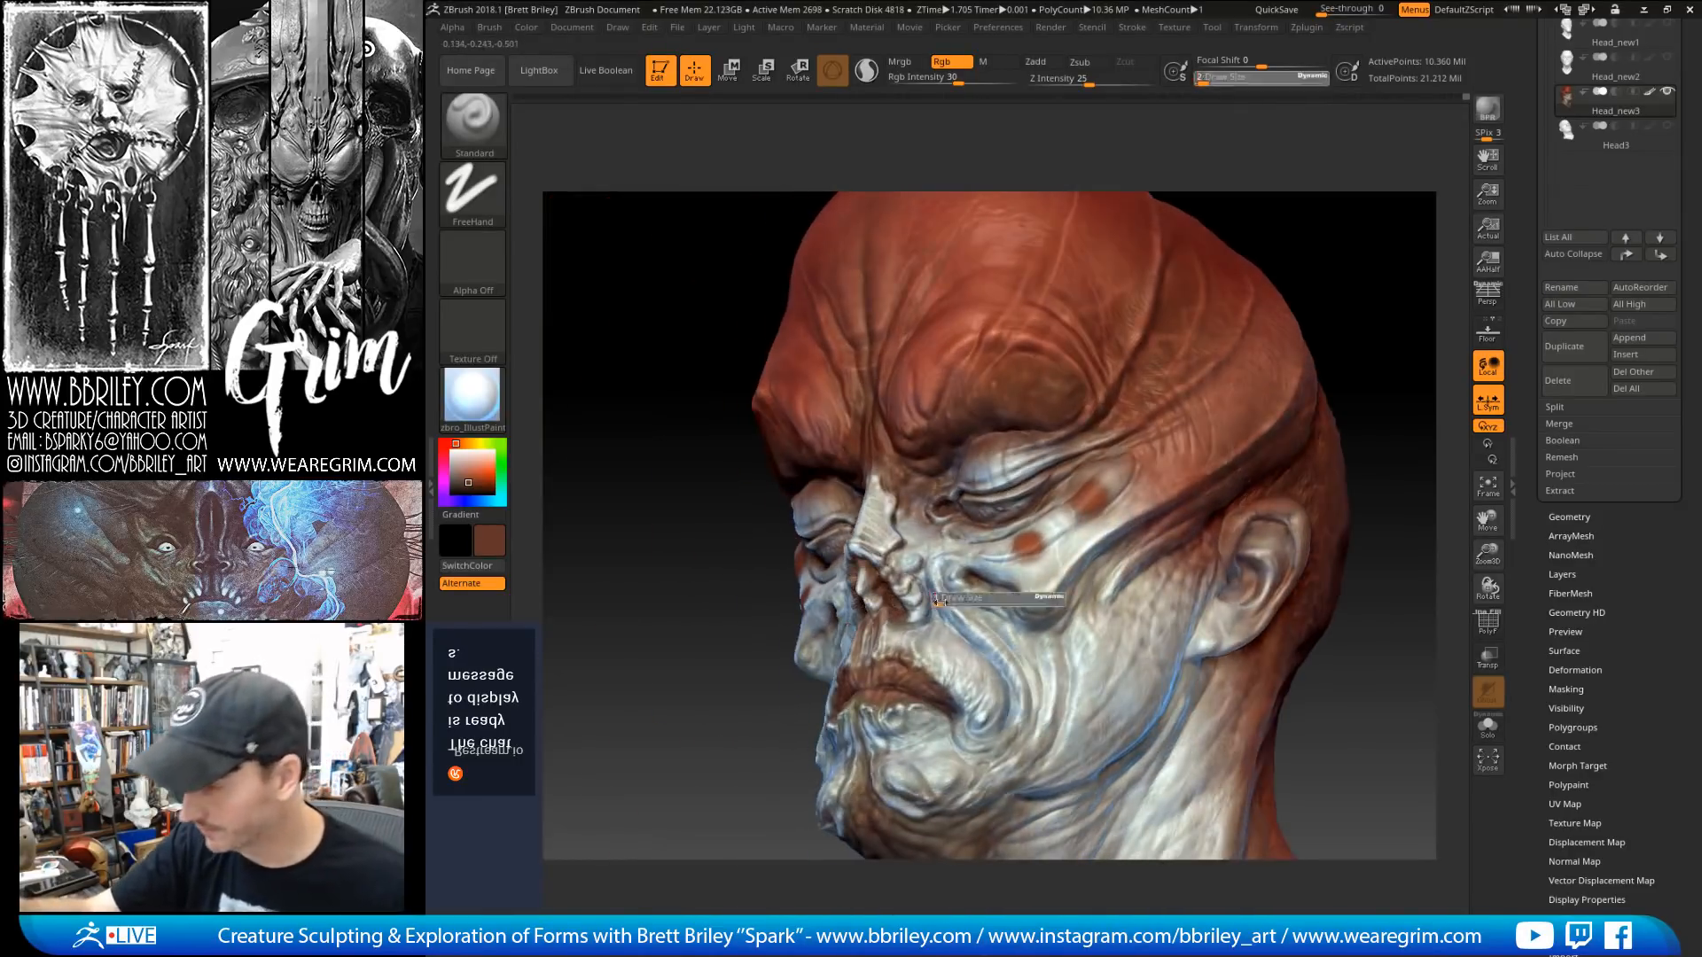
{"action": "left_click_drag", "start_coordinate": [933, 606], "coordinate": [1015, 688]}
{"action": "key", "text": "shift"}
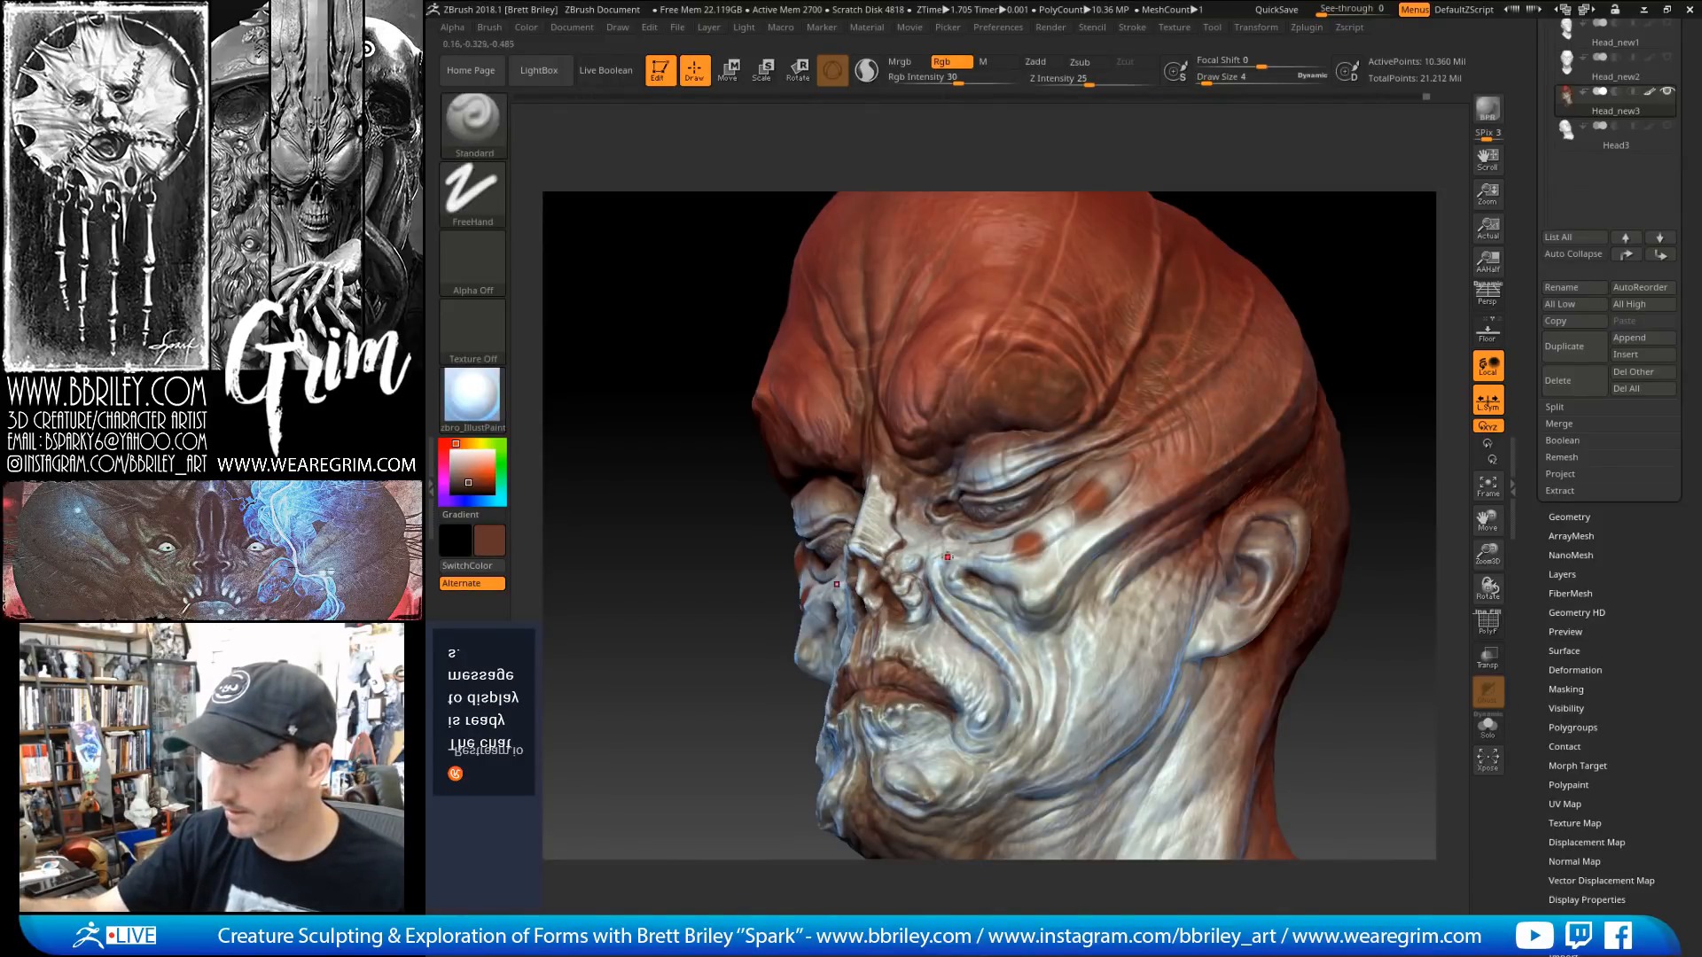
Step: Reduce the draw size to 2 and RGB Intensity to 14, tint the folds beside the mouth, and soften them with Smooth
{"action": "left_click_drag", "start_coordinate": [1338, 288], "coordinate": [1639, 292]}
{"action": "left_click_drag", "start_coordinate": [1310, 327], "coordinate": [1323, 341]}
{"action": "key", "text": "s"}
{"action": "left_click_drag", "start_coordinate": [885, 654], "coordinate": [883, 653]}
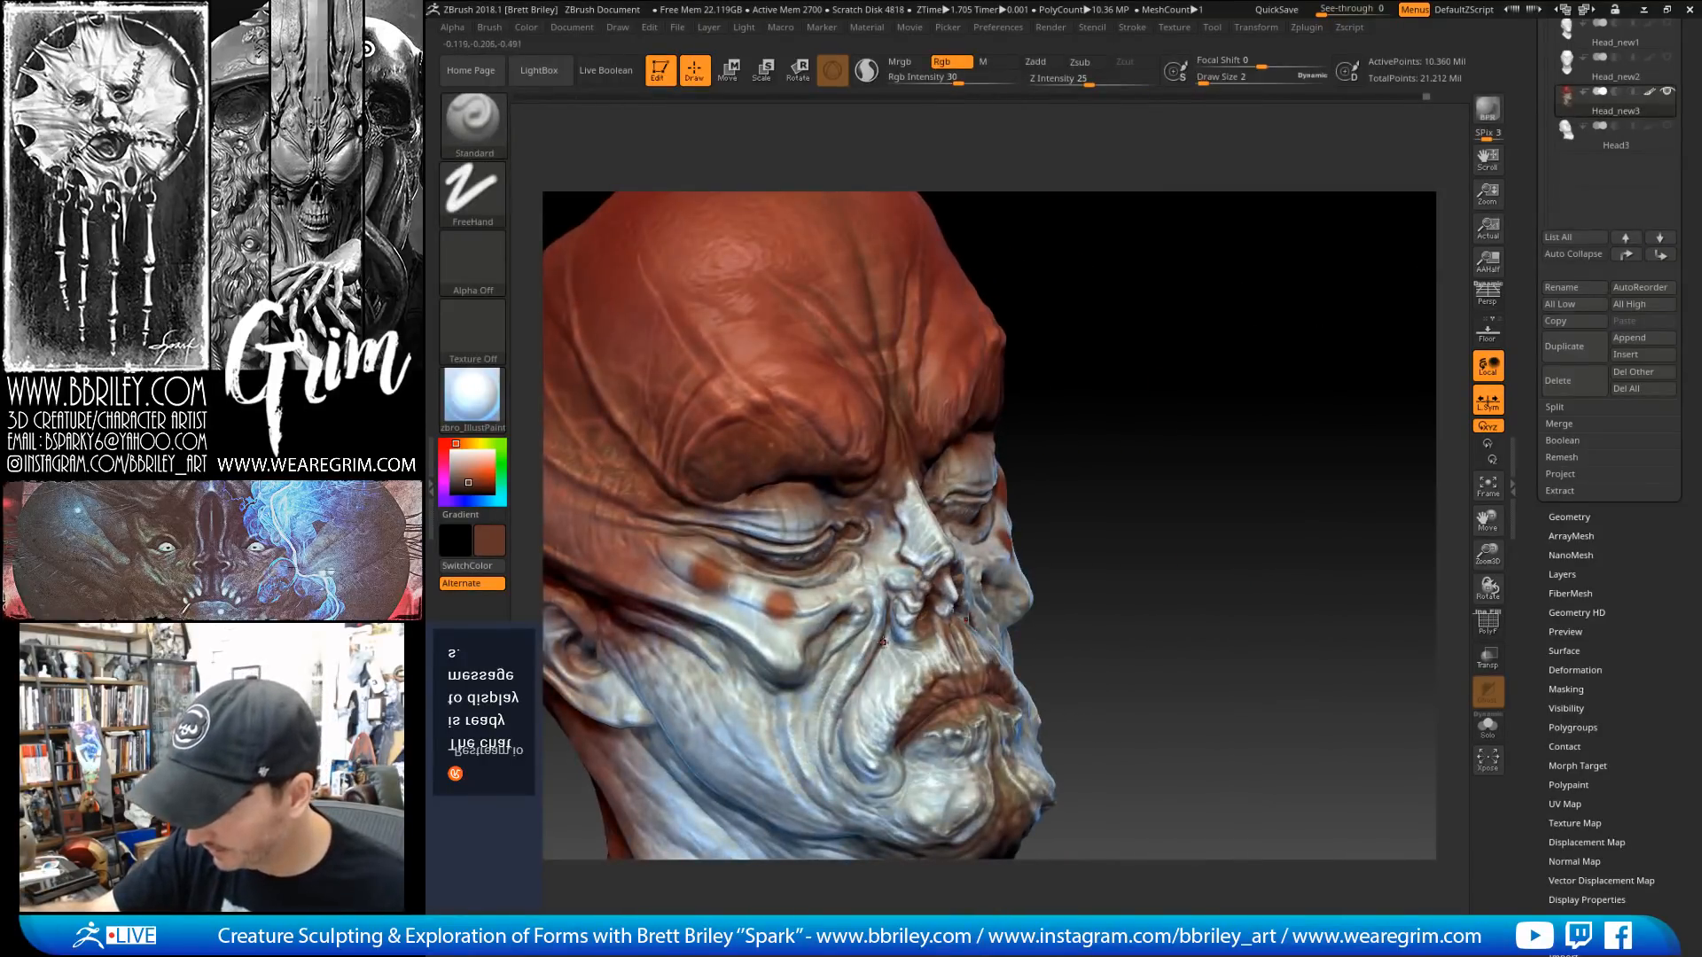
{"action": "left_click_drag", "start_coordinate": [956, 80], "coordinate": [937, 85]}
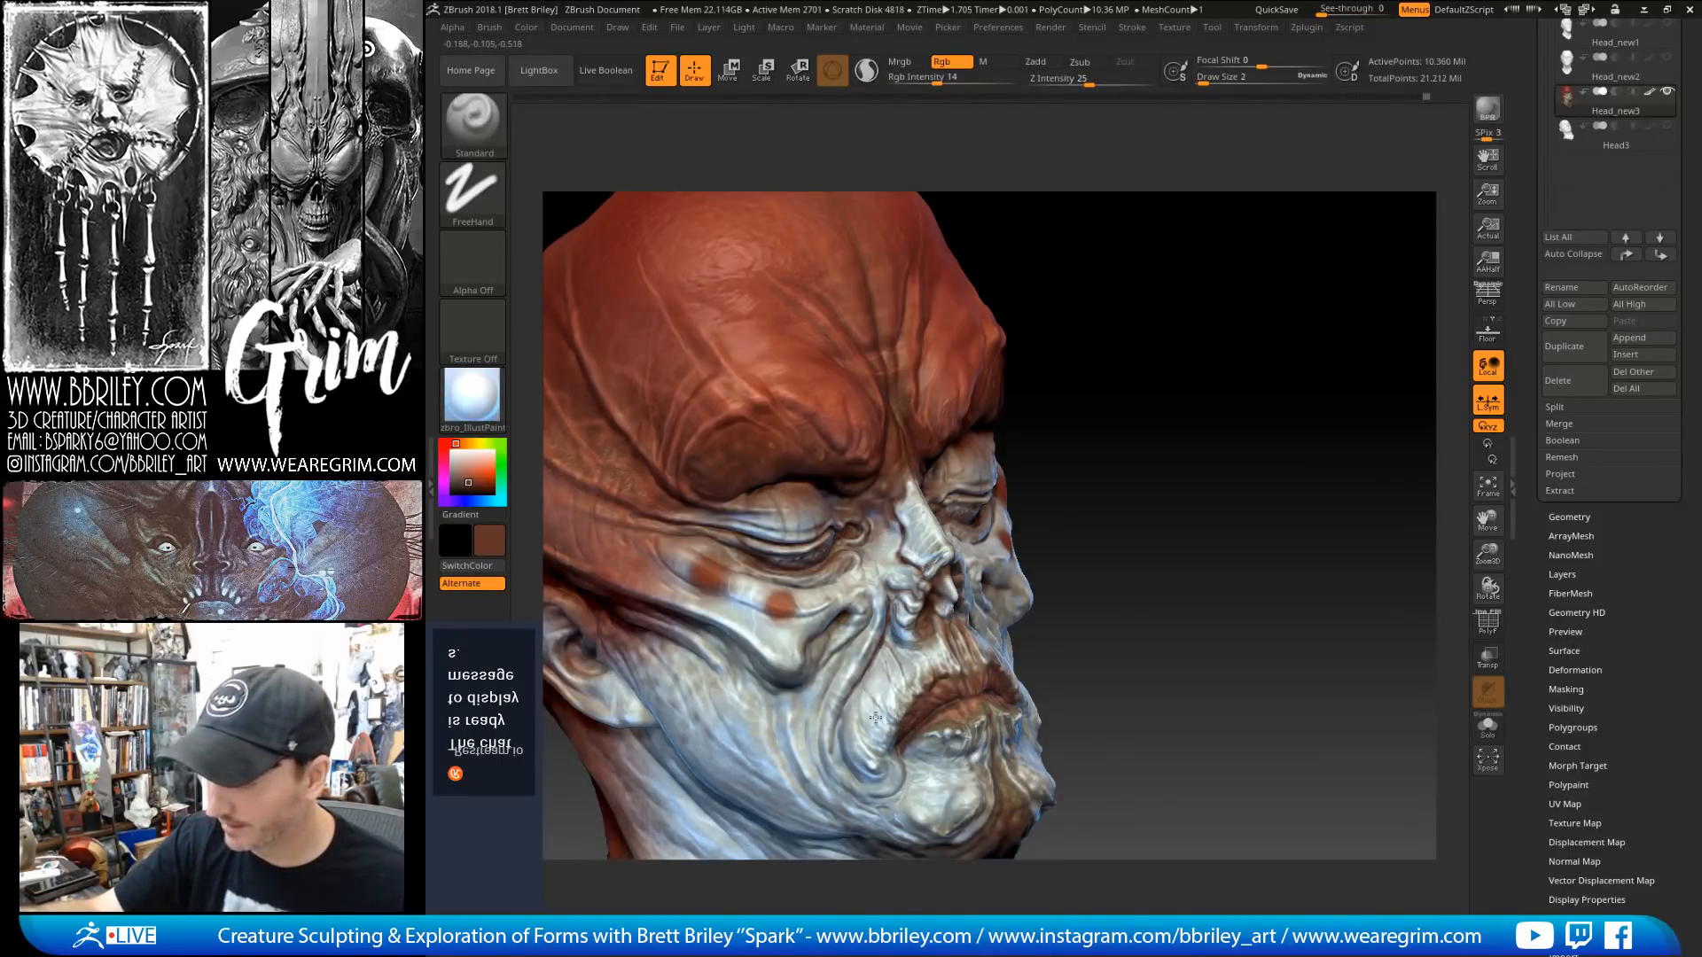
{"action": "key", "text": "shift"}
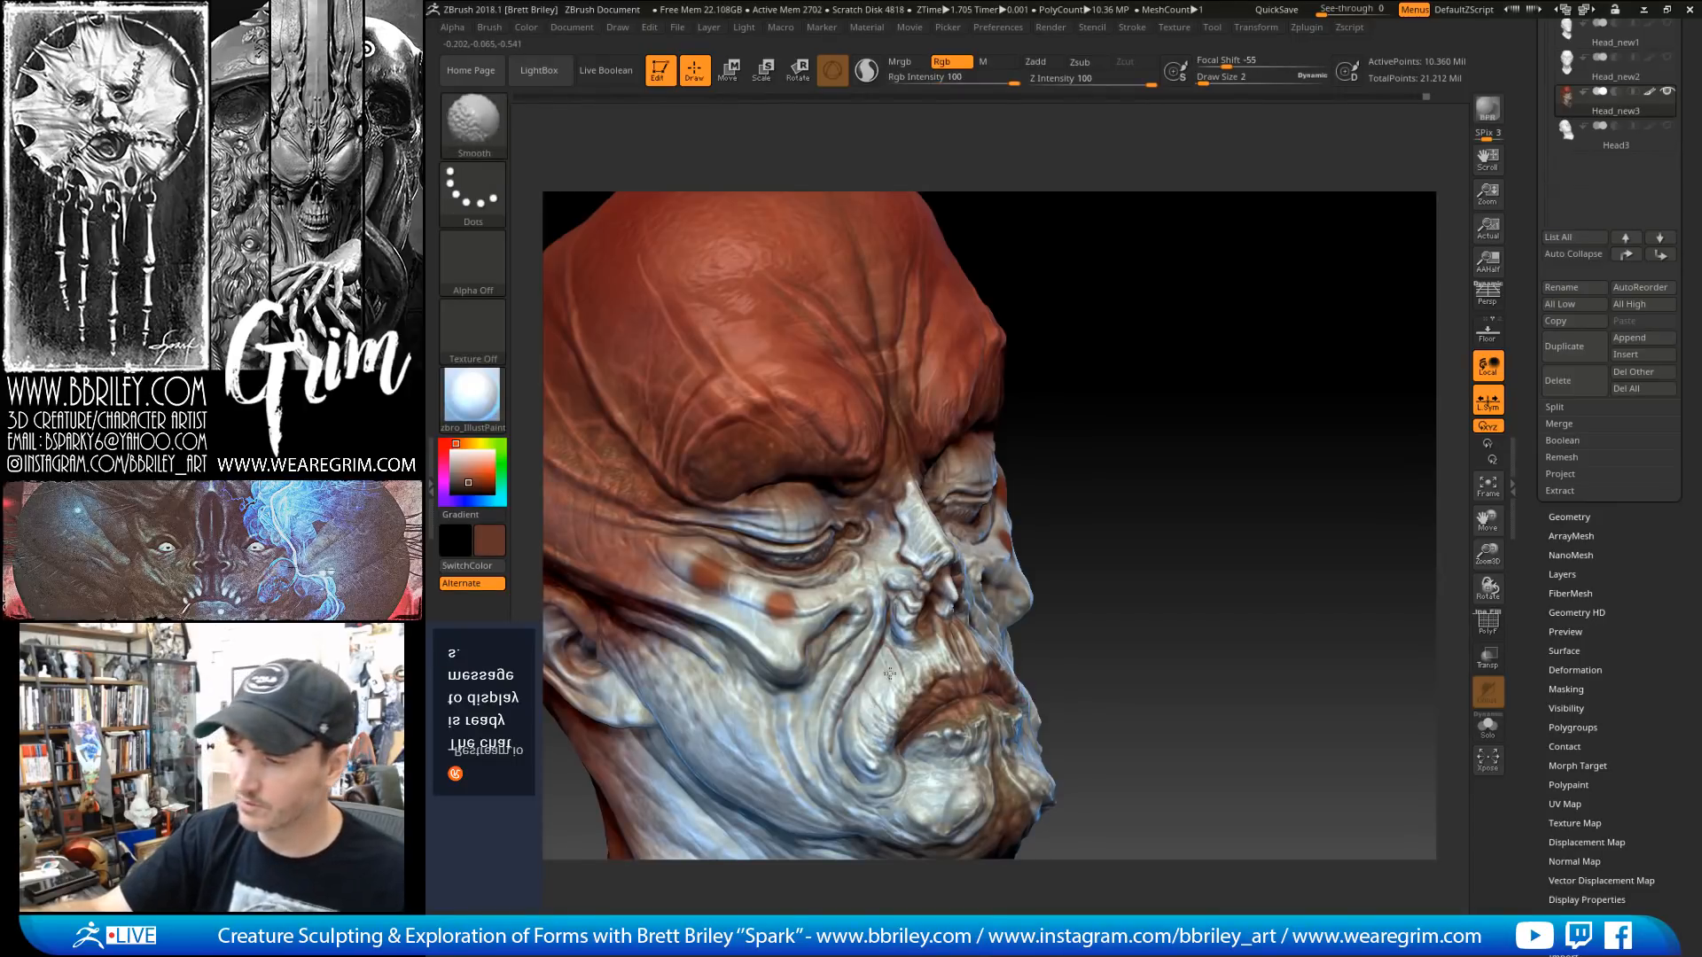
Step: Sample a greyish beige from the face and stamp it over the face using a DragRect stroke with Alpha 25, draw size 7
{"action": "left_click_drag", "start_coordinate": [1048, 484], "coordinate": [1056, 469]}
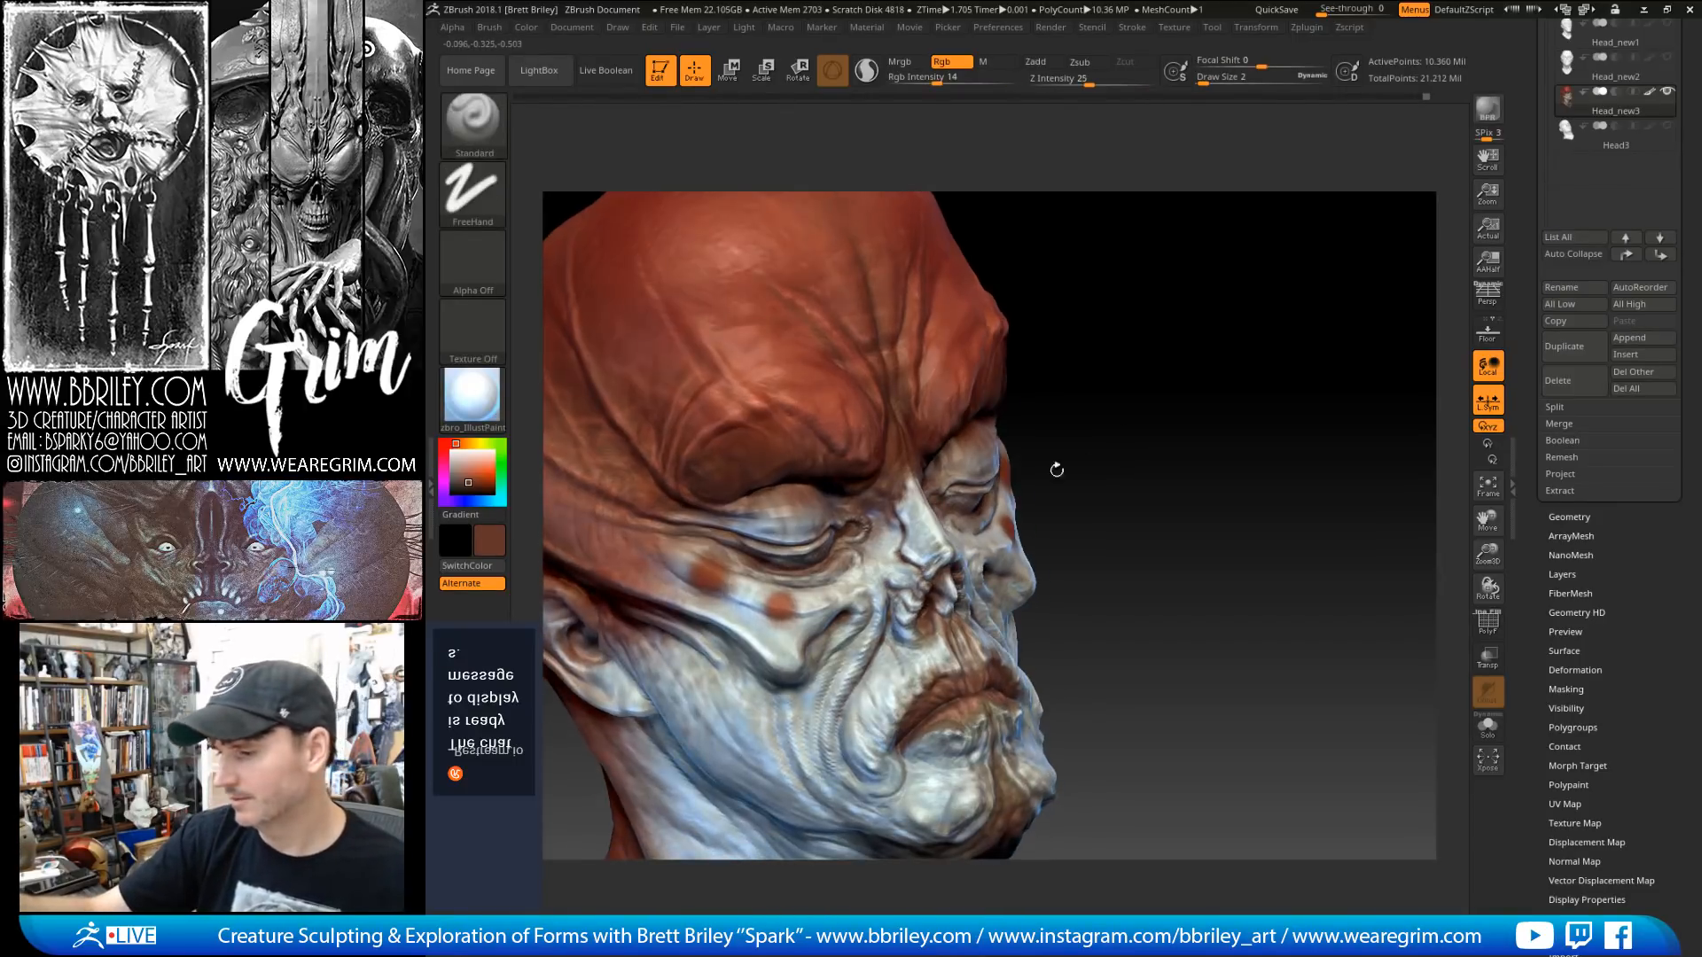
{"action": "key", "text": "c"}
{"action": "left_click", "coordinate": [478, 191]}
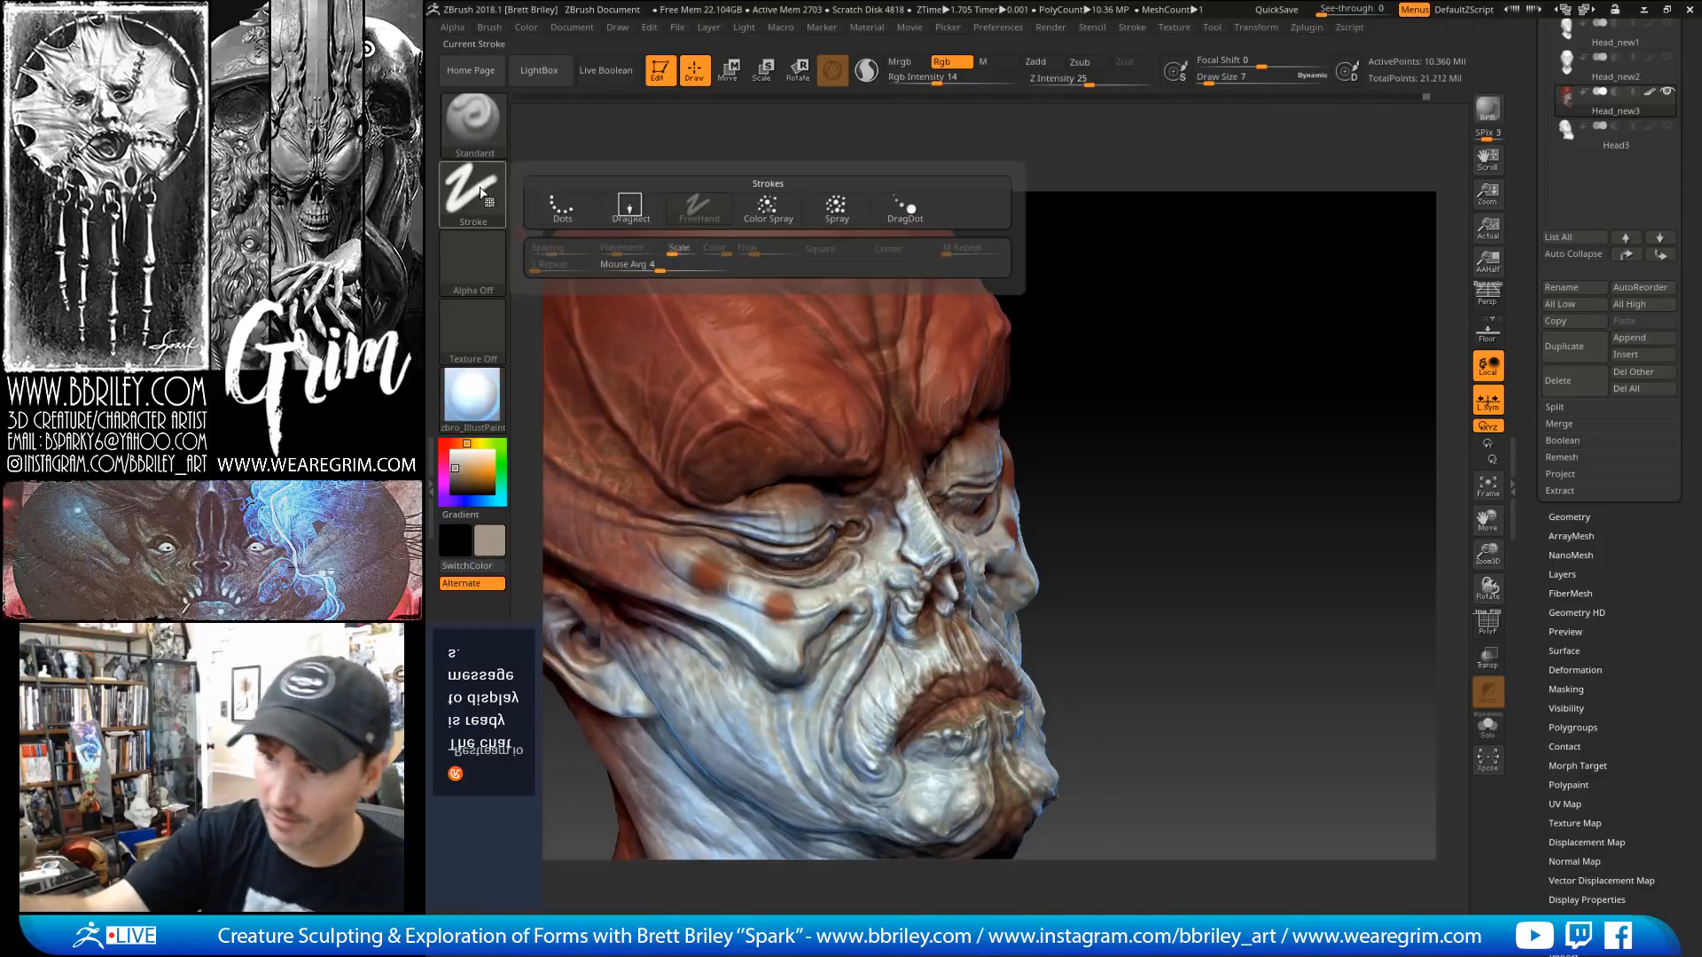
{"action": "left_click", "coordinate": [629, 205]}
{"action": "left_click", "coordinate": [472, 266]}
{"action": "left_click", "coordinate": [1157, 489]}
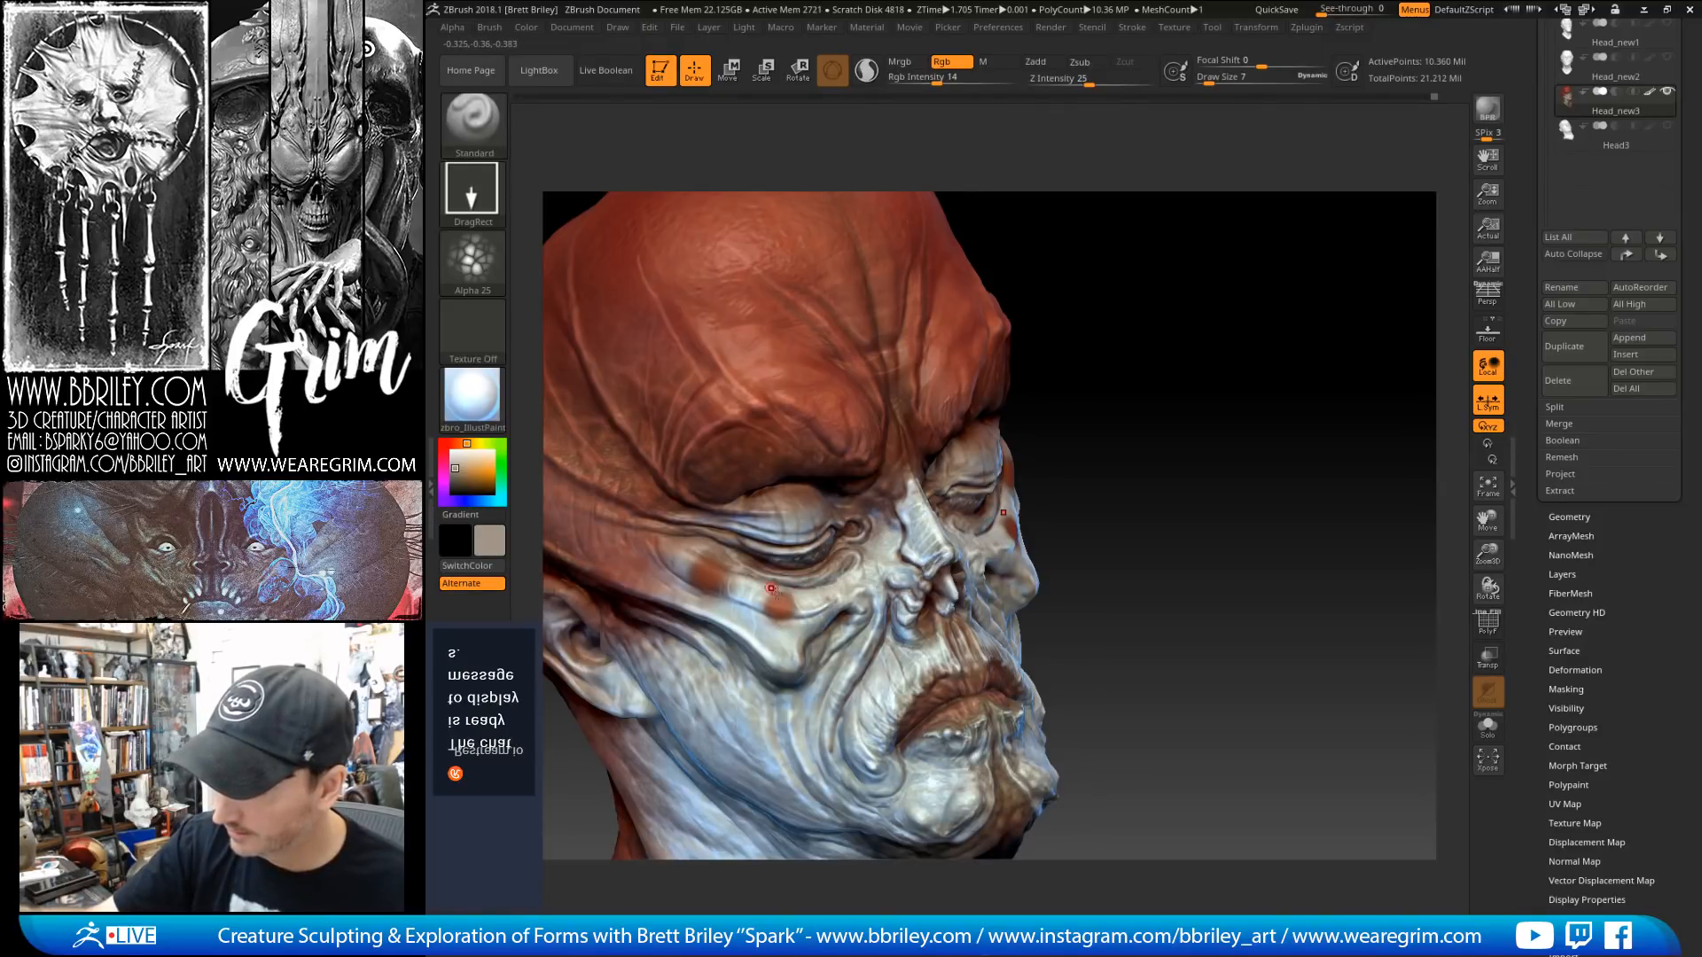
{"action": "left_click_drag", "start_coordinate": [1183, 397], "coordinate": [1234, 376]}
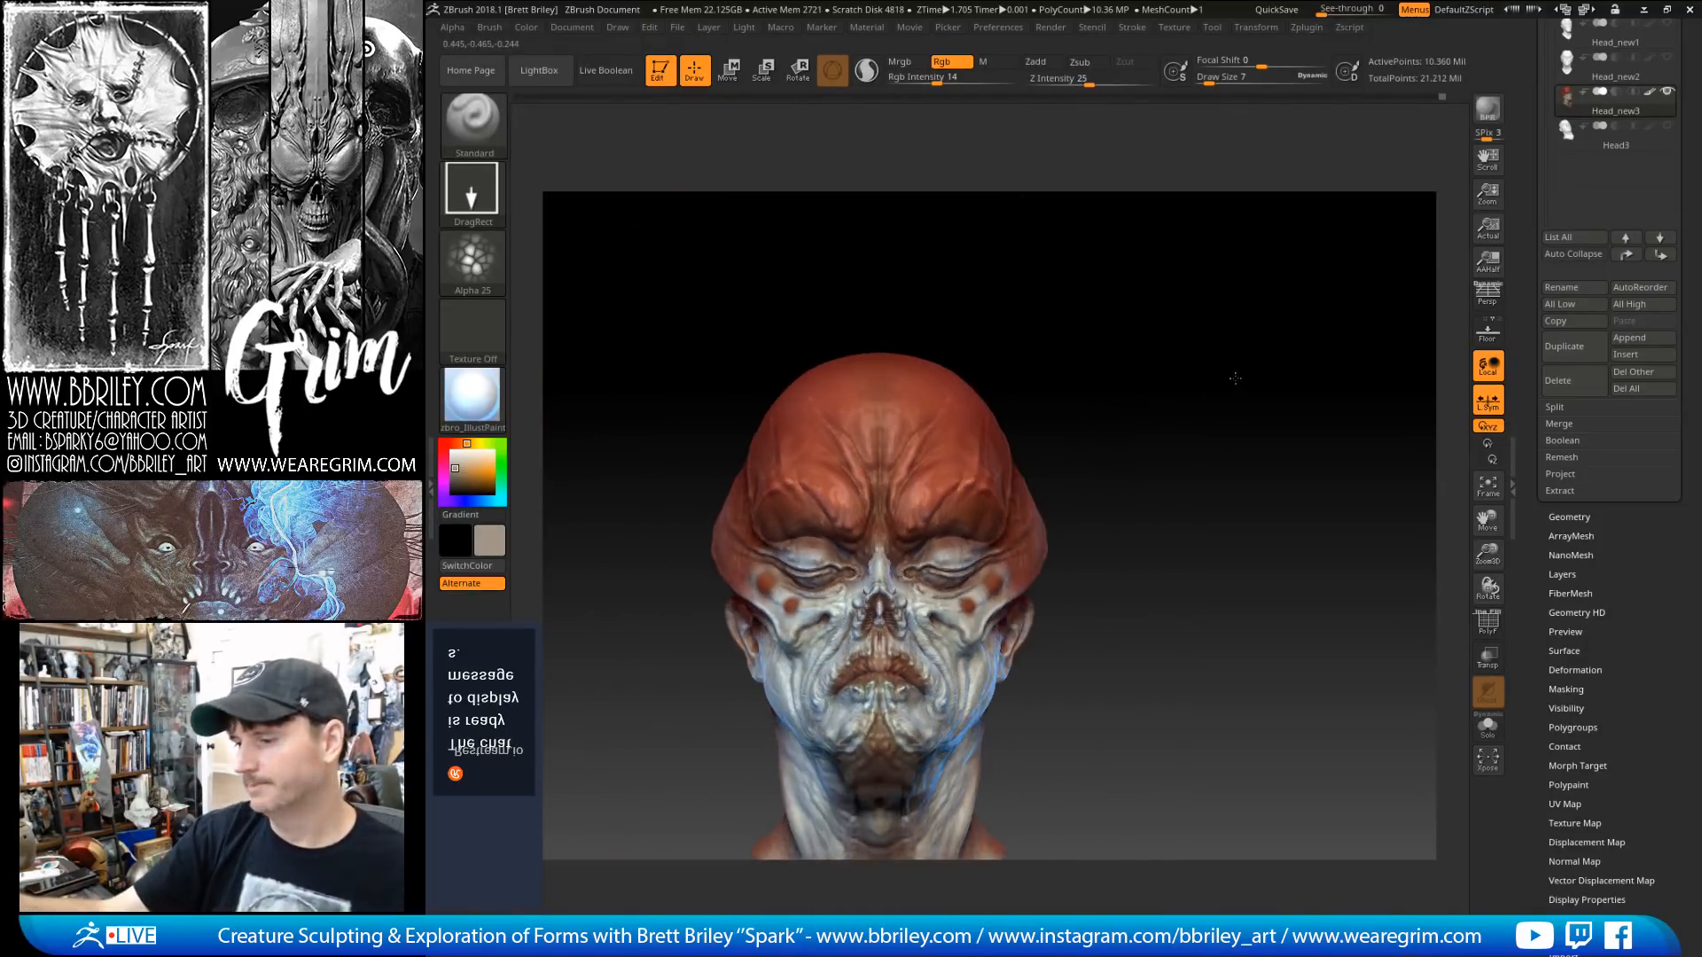
{"action": "left_click_drag", "start_coordinate": [1185, 465], "coordinate": [1259, 417], "text": "alt"}
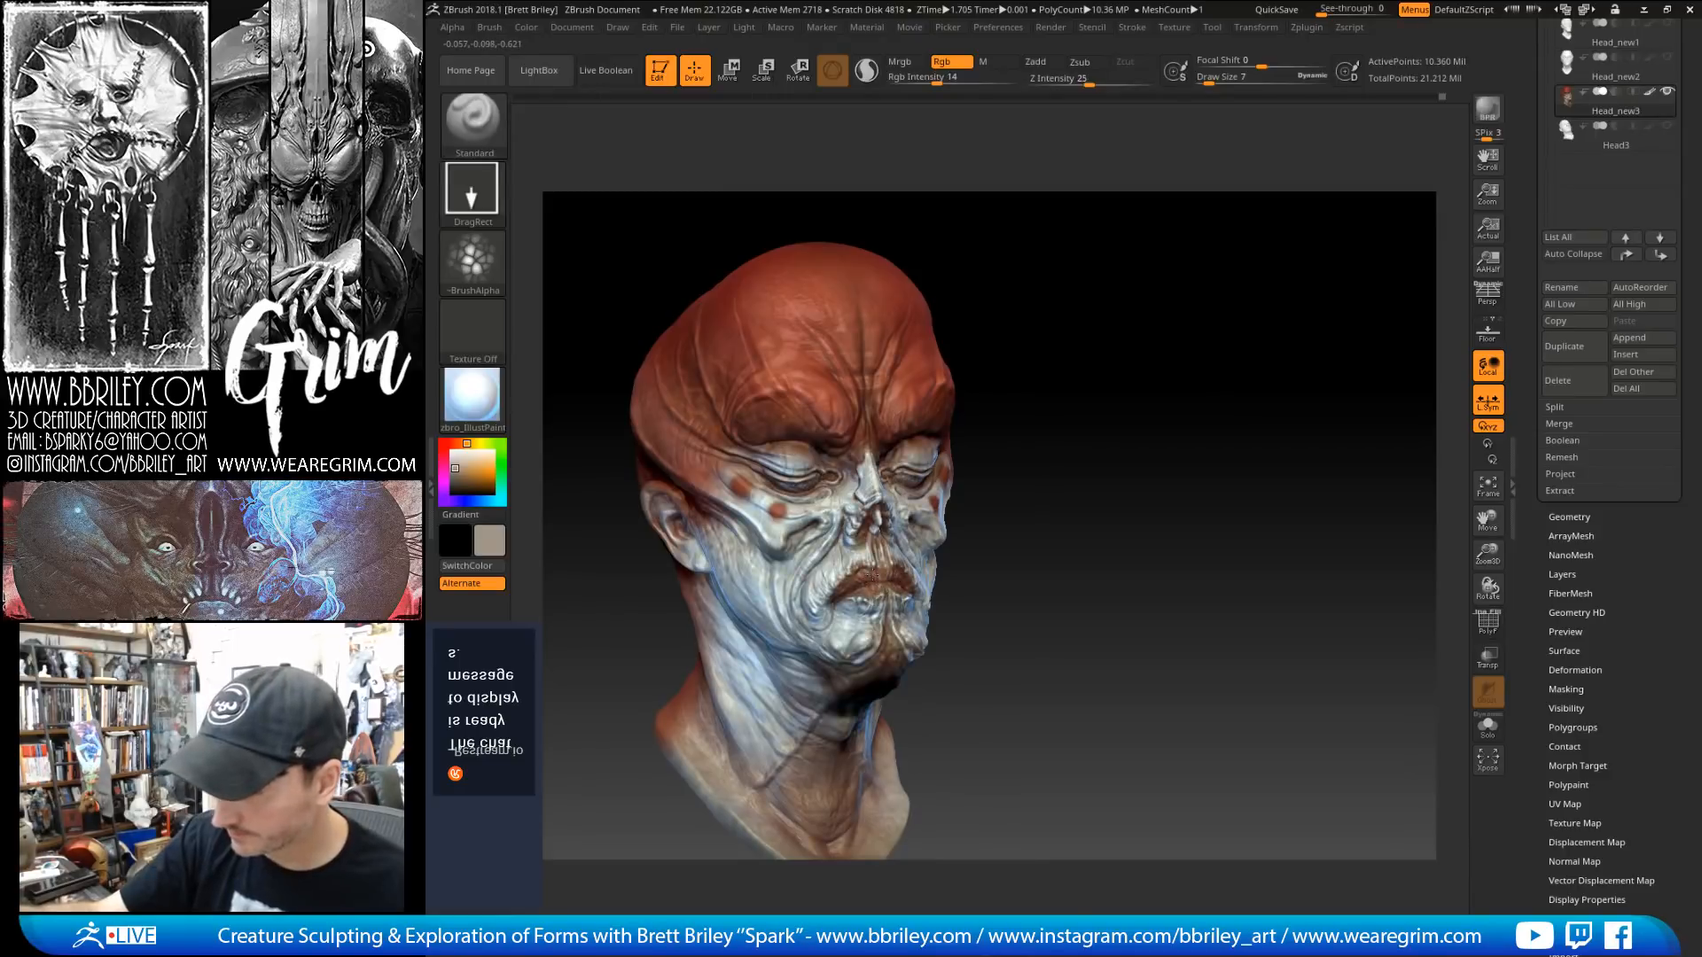
{"action": "left_click_drag", "start_coordinate": [1011, 572], "coordinate": [966, 532]}
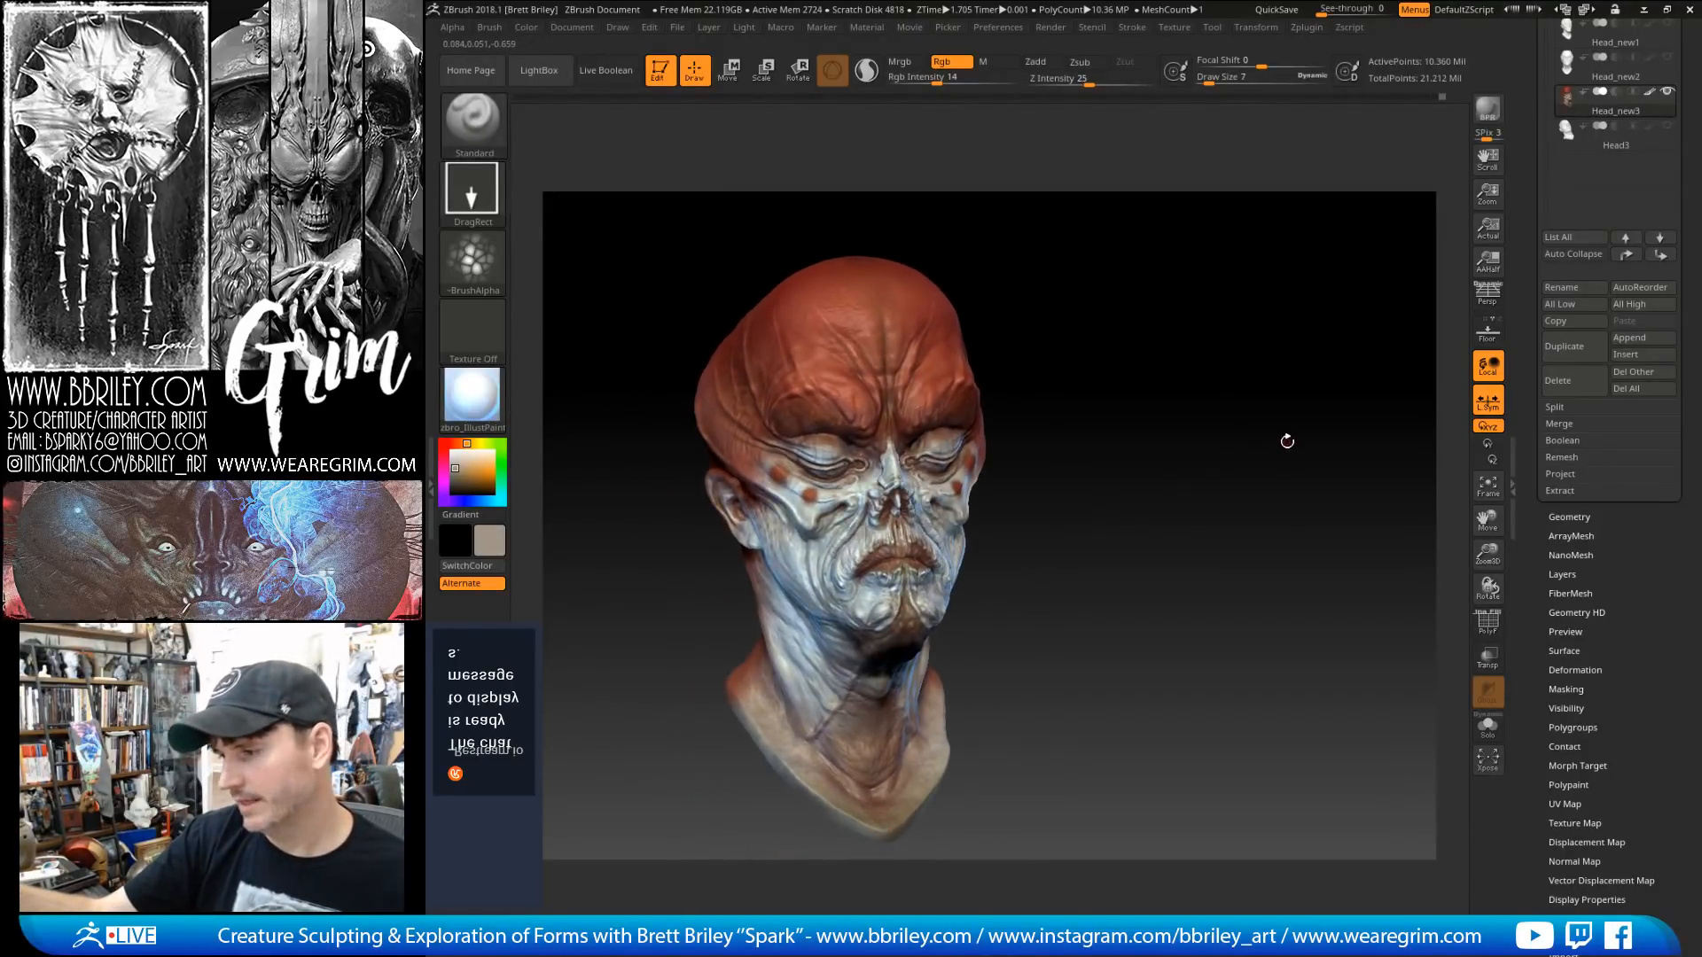
Step: Save the painted head tool to disk
{"action": "left_click_drag", "start_coordinate": [1288, 440], "coordinate": [1265, 448]}
{"action": "left_click", "coordinate": [1211, 27]}
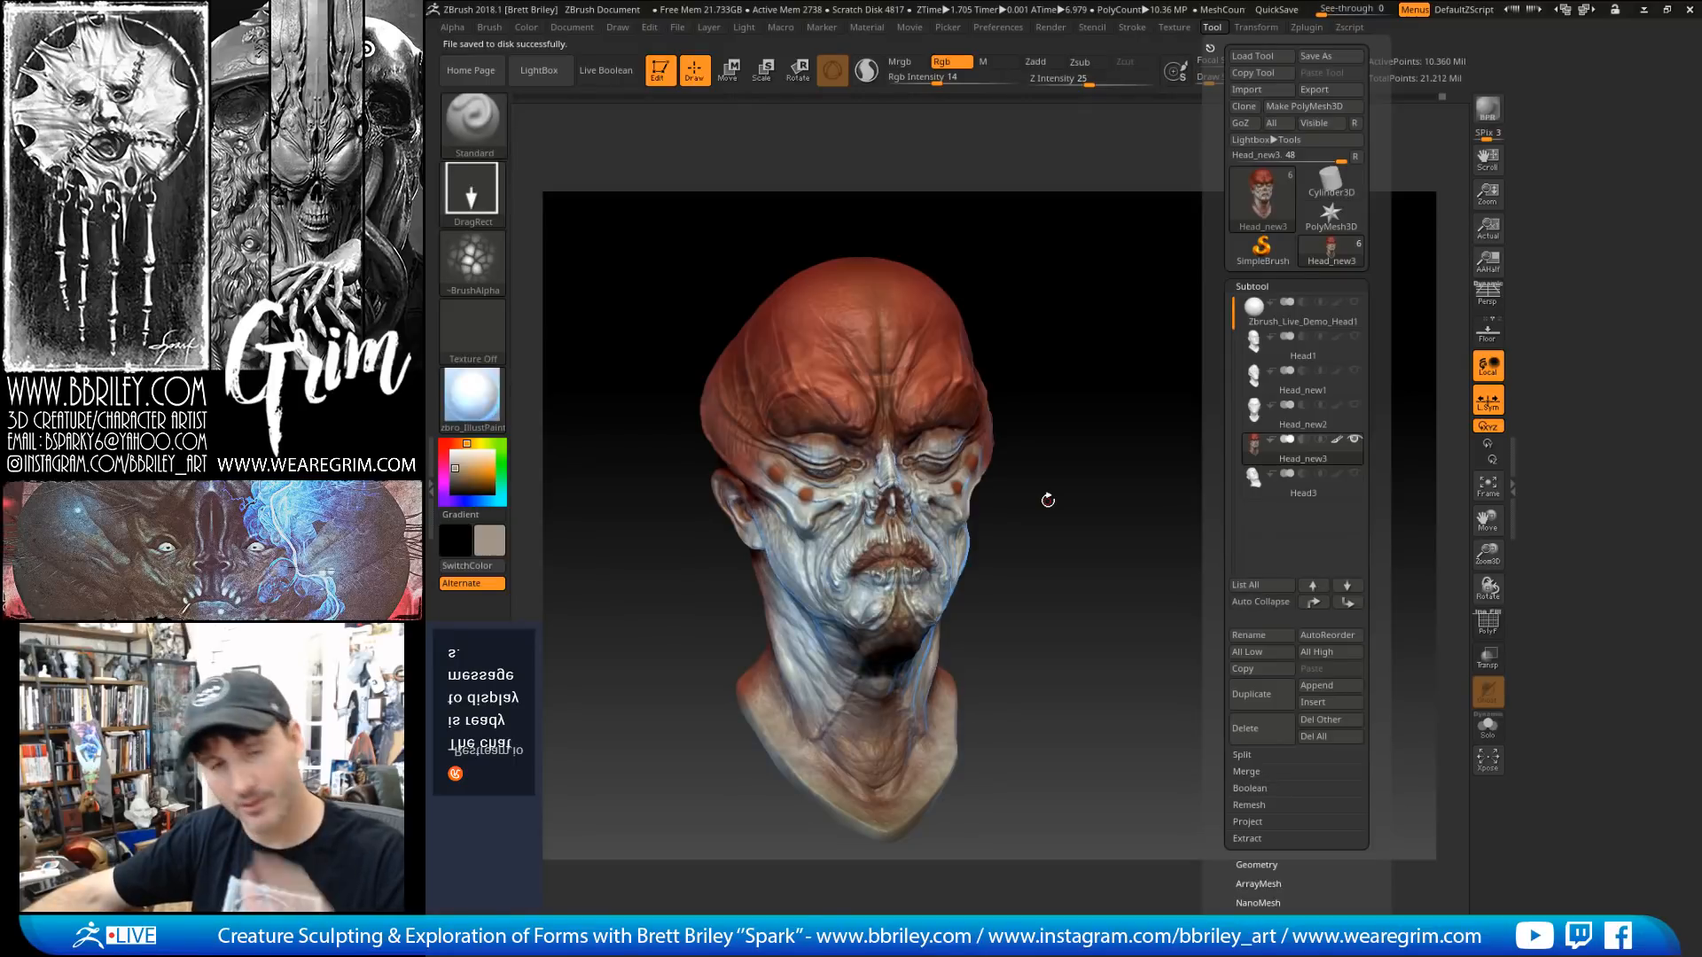
{"action": "left_click_drag", "start_coordinate": [1065, 510], "coordinate": [1071, 513]}
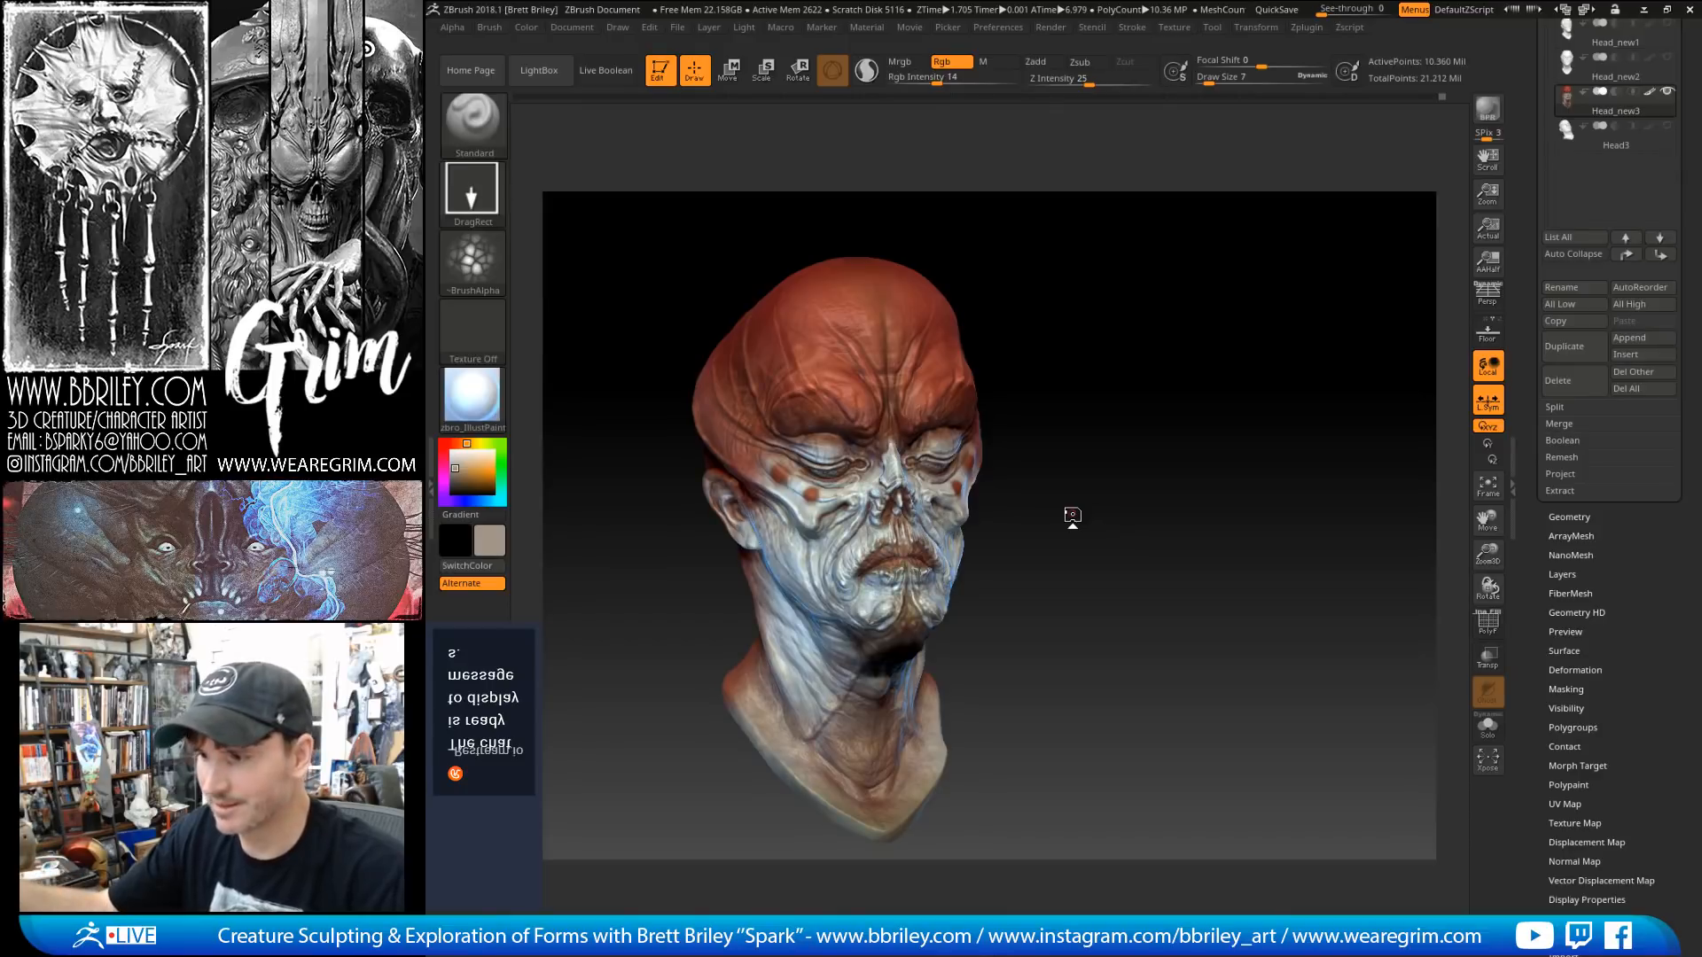
Step: Sample a reddish brown and paint it in and around the ear using FreeHand, no alpha, and draw size 12
{"action": "left_click_drag", "start_coordinate": [1139, 456], "coordinate": [1146, 454]}
{"action": "left_click_drag", "start_coordinate": [1175, 441], "coordinate": [1170, 404]}
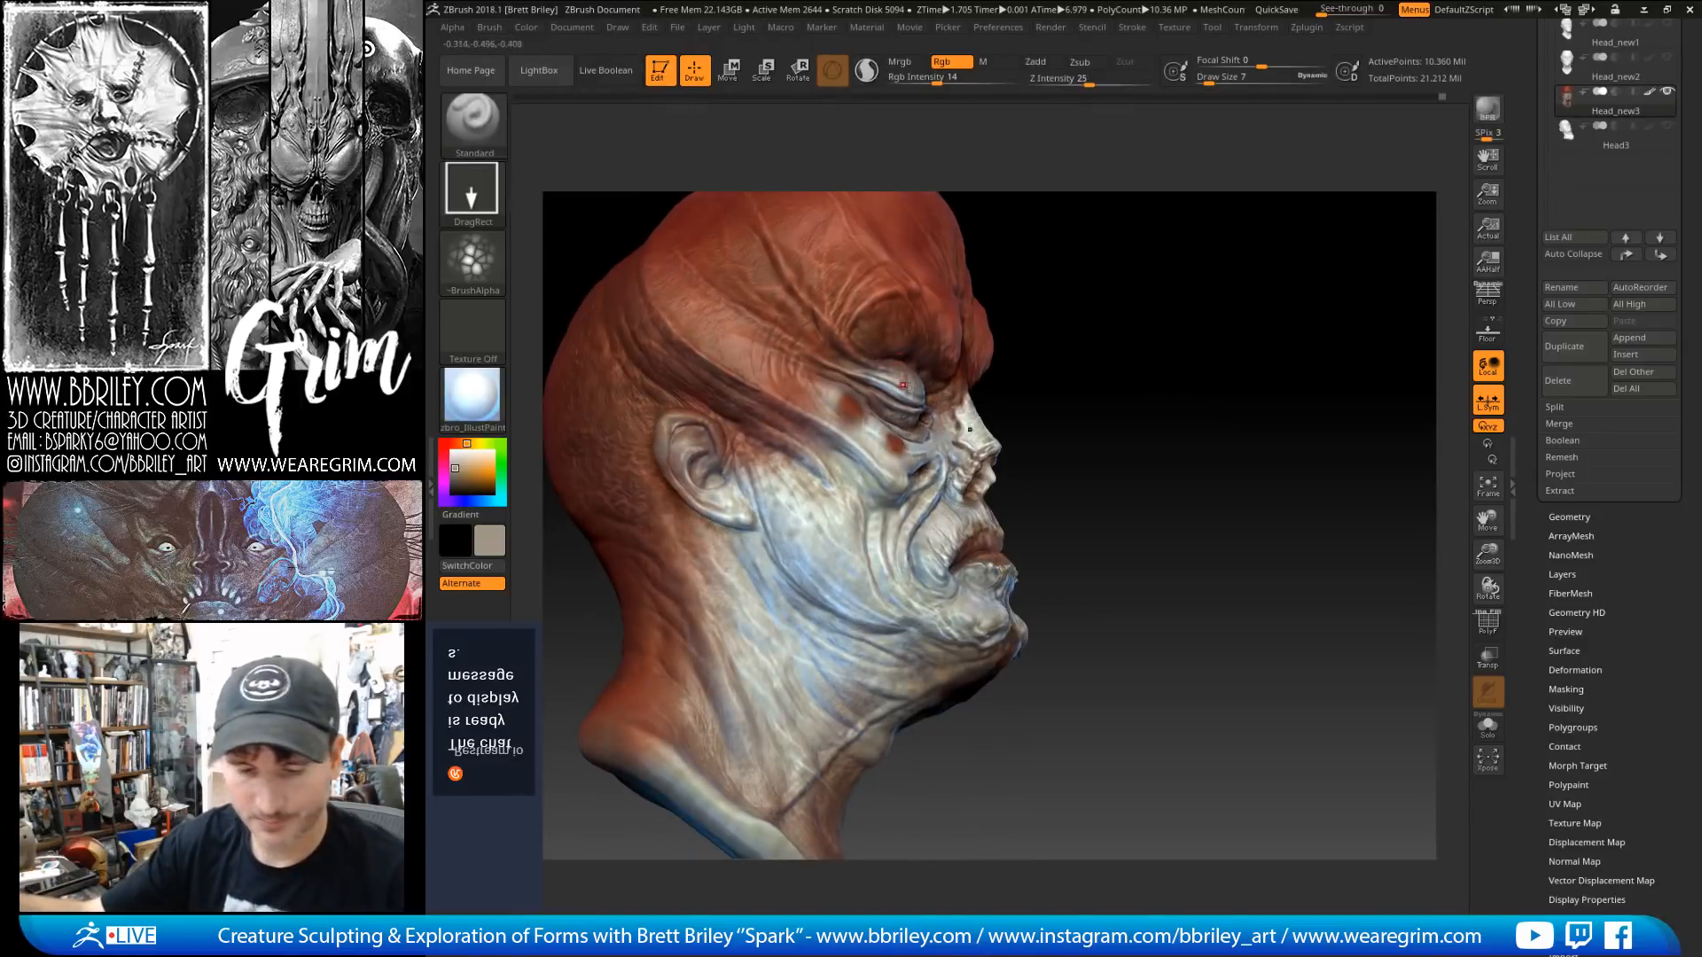
{"action": "key", "text": "c"}
{"action": "left_click", "coordinate": [472, 191]}
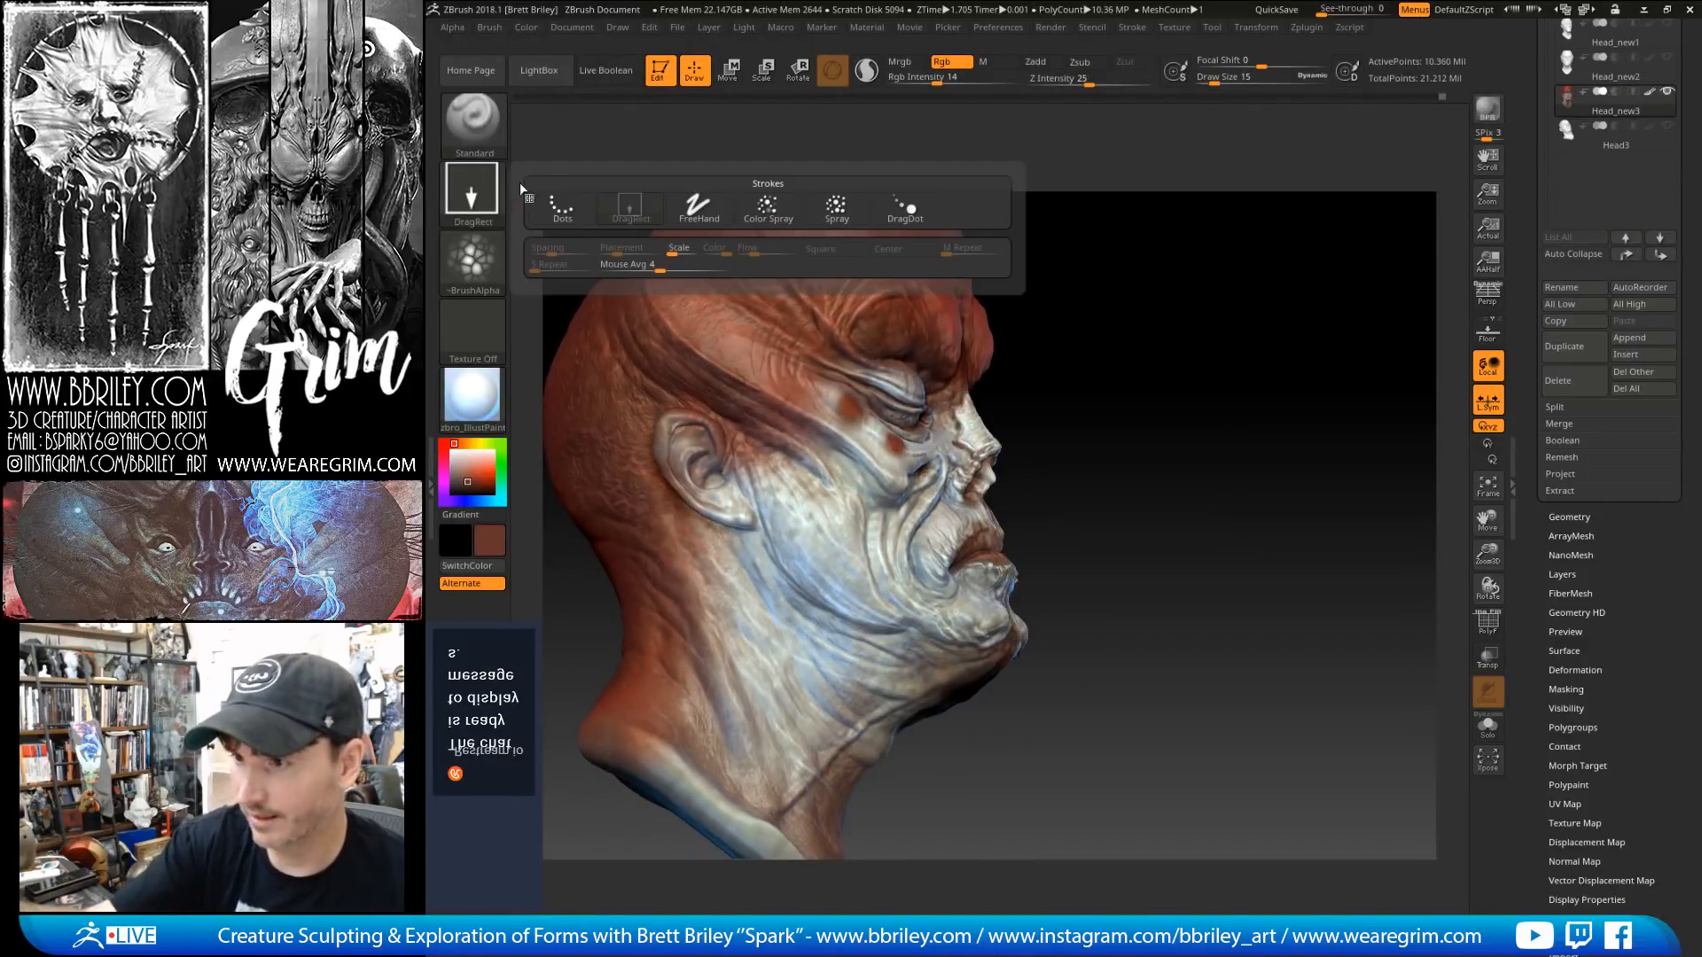
{"action": "left_click", "coordinate": [696, 208]}
{"action": "left_click", "coordinate": [471, 261]}
{"action": "left_click", "coordinate": [580, 276]}
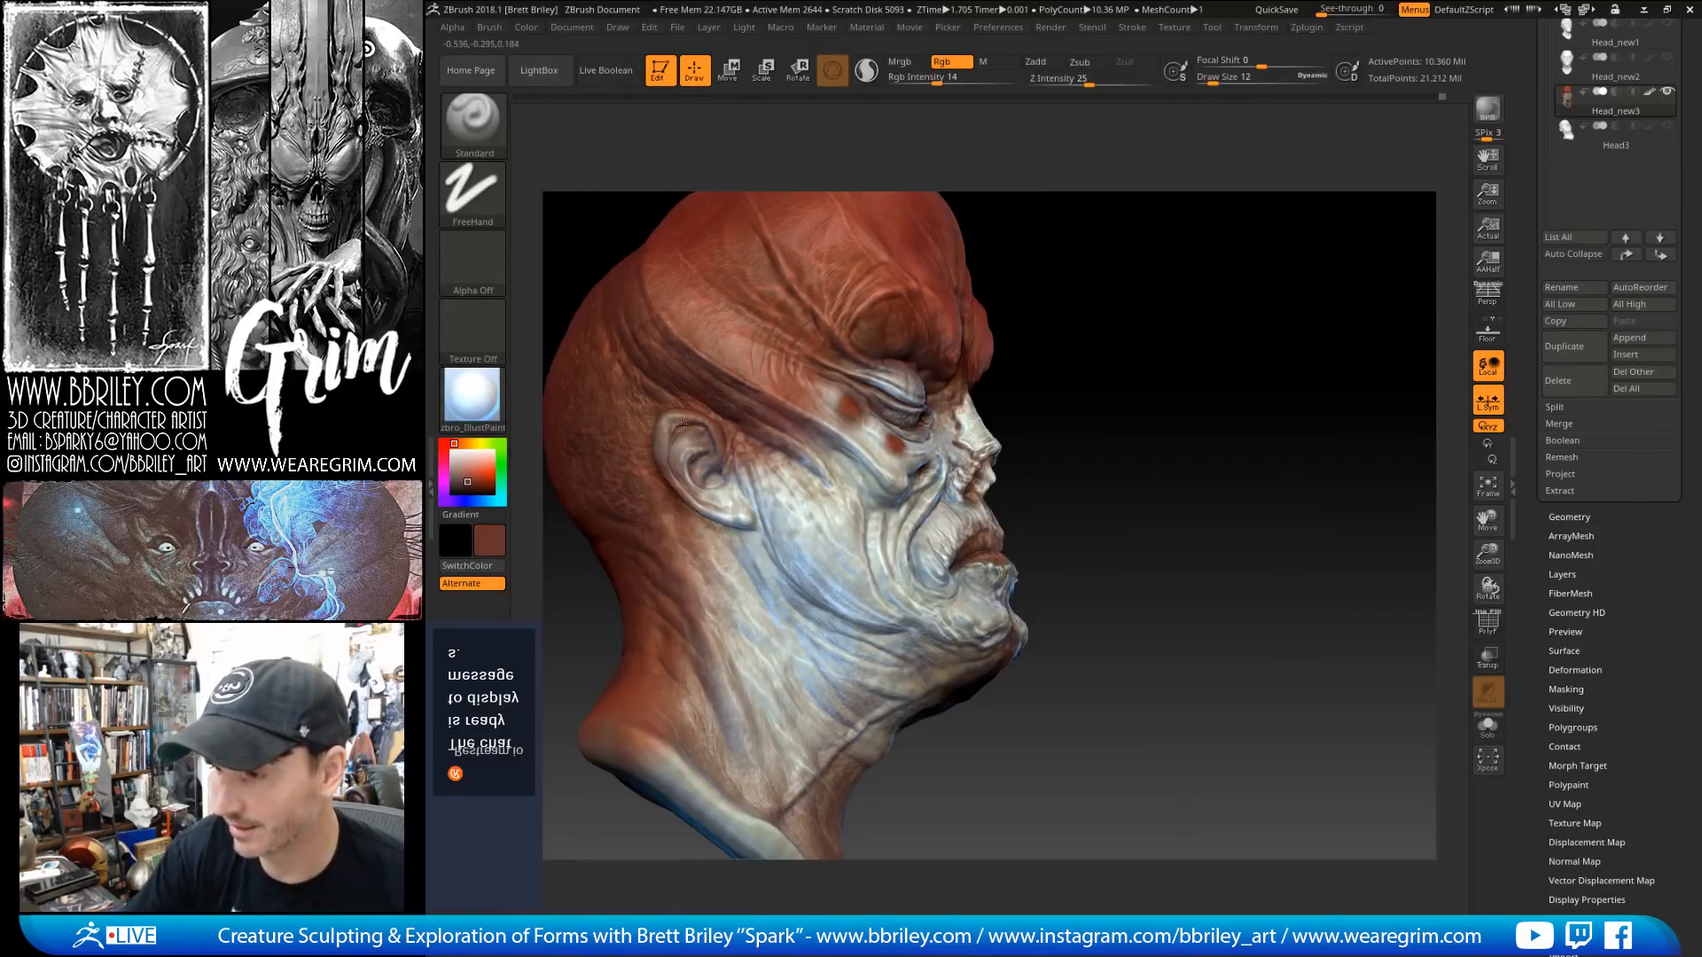
{"action": "mouse_move", "coordinate": [706, 454]}
{"action": "left_mouse_down"}
{"action": "mouse_move", "coordinate": [711, 491]}
{"action": "mouse_move", "coordinate": [718, 480]}
{"action": "left_mouse_up"}
{"action": "mouse_move", "coordinate": [1101, 251]}
{"action": "left_mouse_down"}
{"action": "mouse_move", "coordinate": [1055, 294]}
{"action": "mouse_move", "coordinate": [1099, 281]}
{"action": "mouse_move", "coordinate": [1076, 300]}
{"action": "left_mouse_up"}
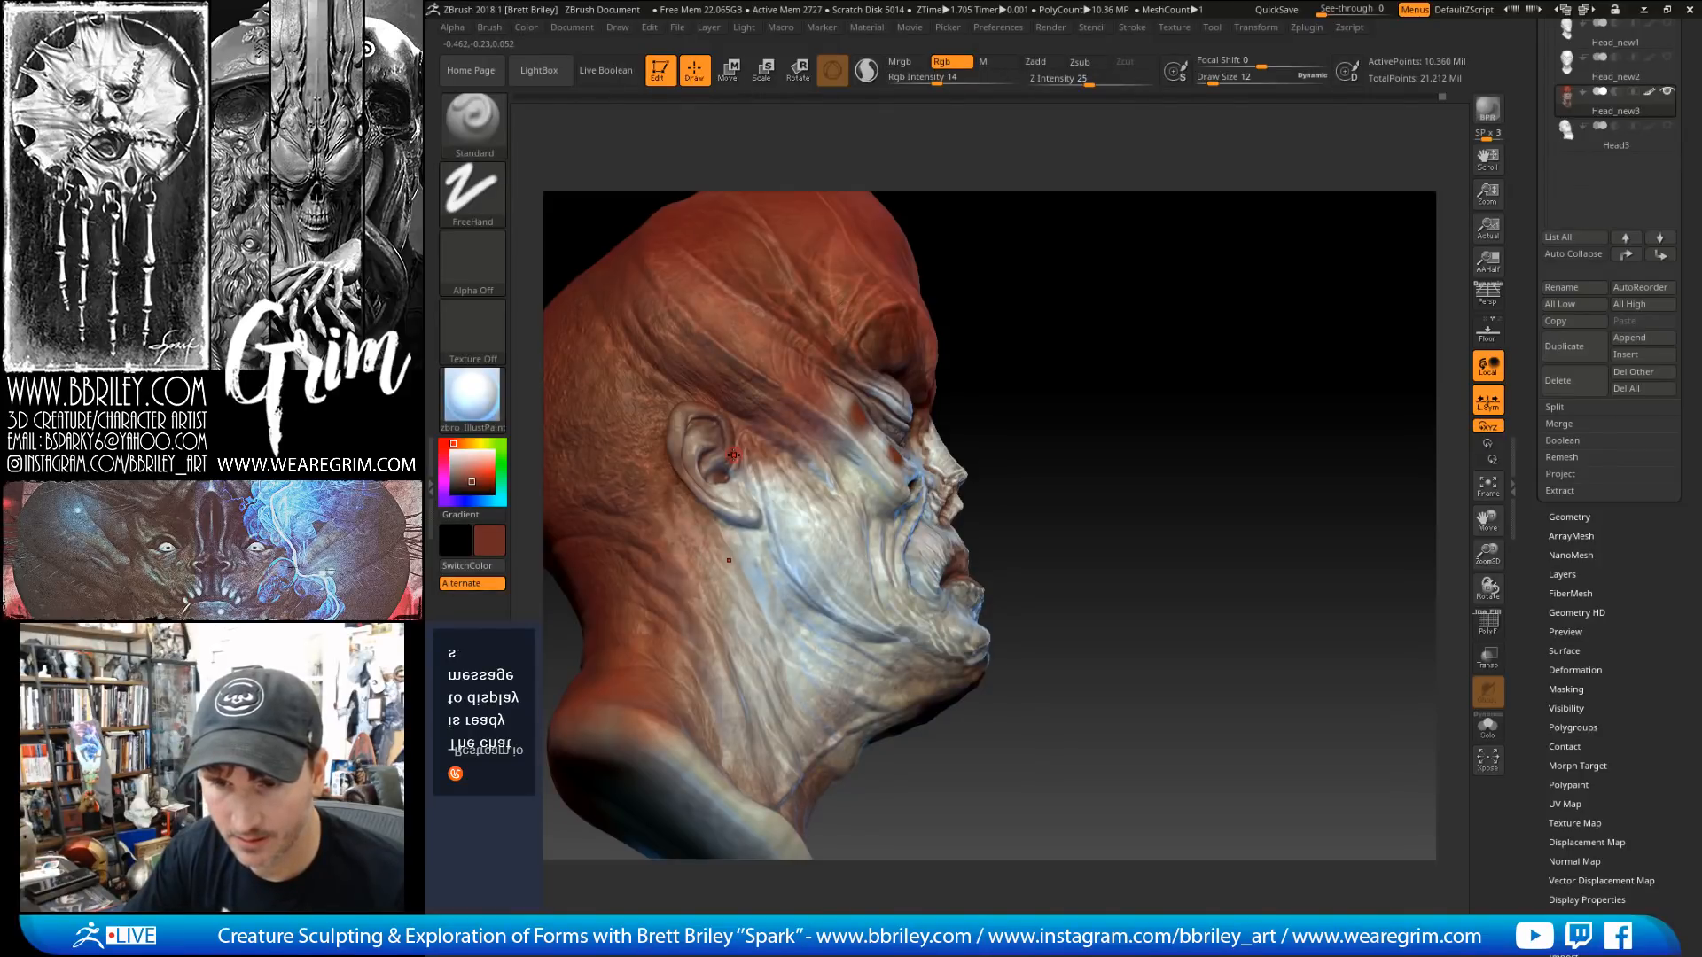
Step: Preview the head with a skin MatCap material, and switch the material to Flat Color
{"action": "mouse_move", "coordinate": [1120, 304]}
{"action": "left_mouse_down"}
{"action": "mouse_move", "coordinate": [1152, 296]}
{"action": "mouse_move", "coordinate": [1131, 292]}
{"action": "mouse_move", "coordinate": [1256, 333]}
{"action": "mouse_move", "coordinate": [1139, 352]}
{"action": "left_mouse_up"}
{"action": "left_click", "coordinate": [473, 394]}
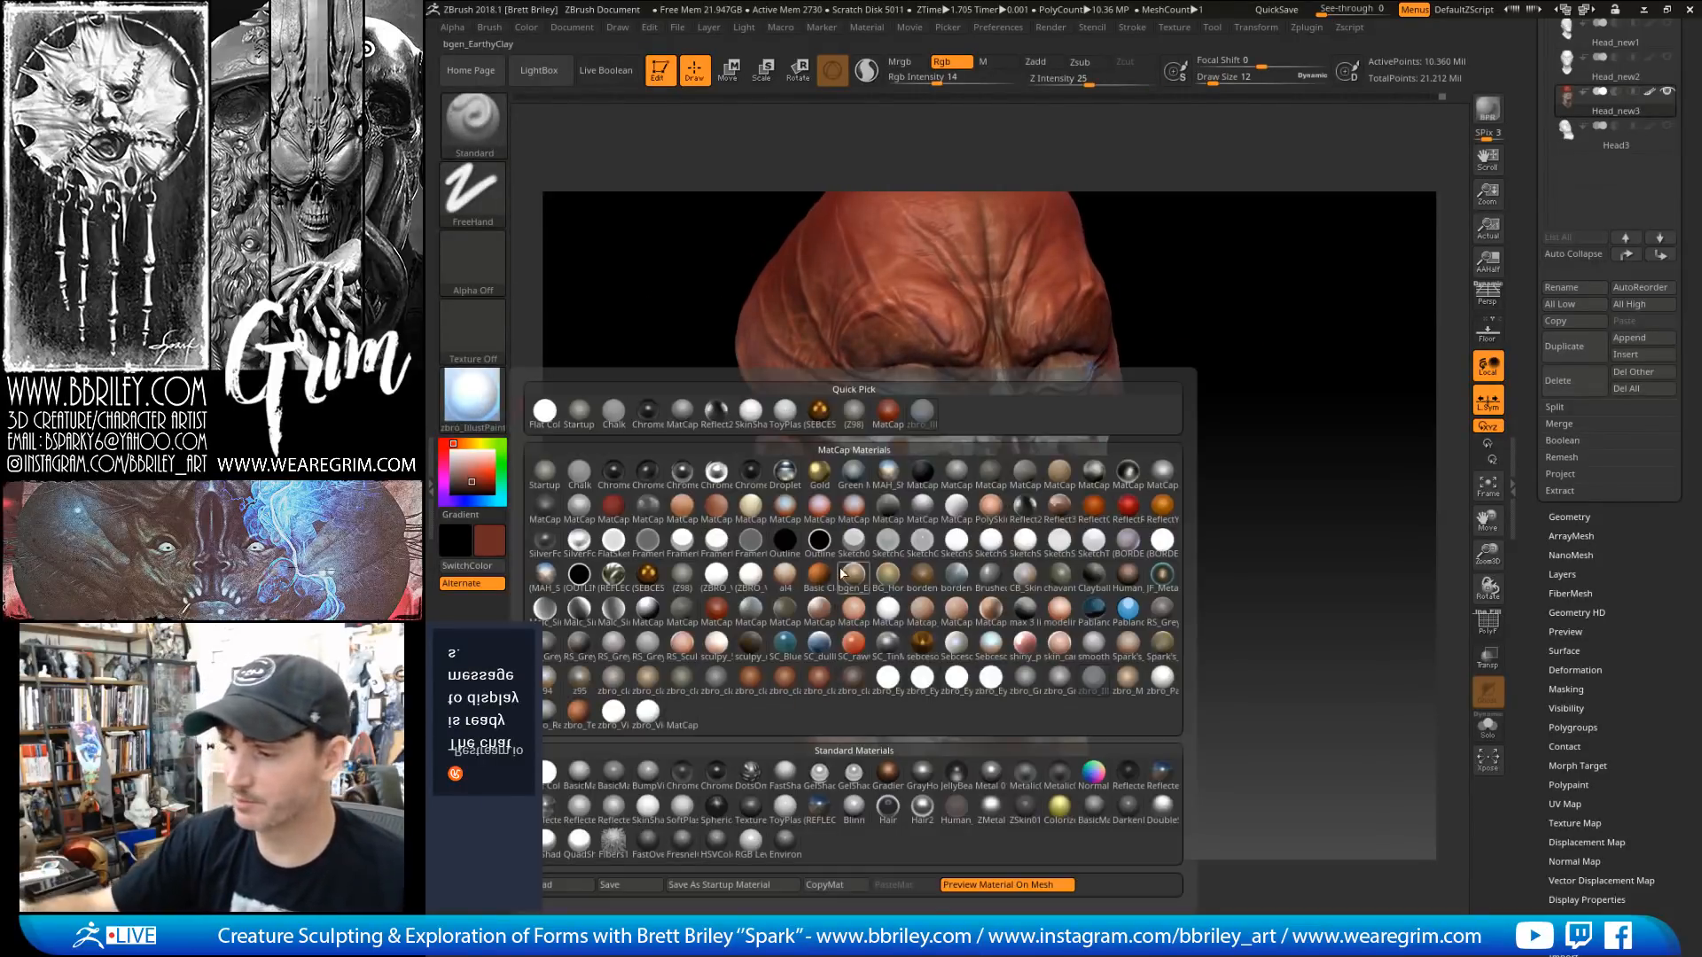
{"action": "left_click", "coordinate": [853, 610]}
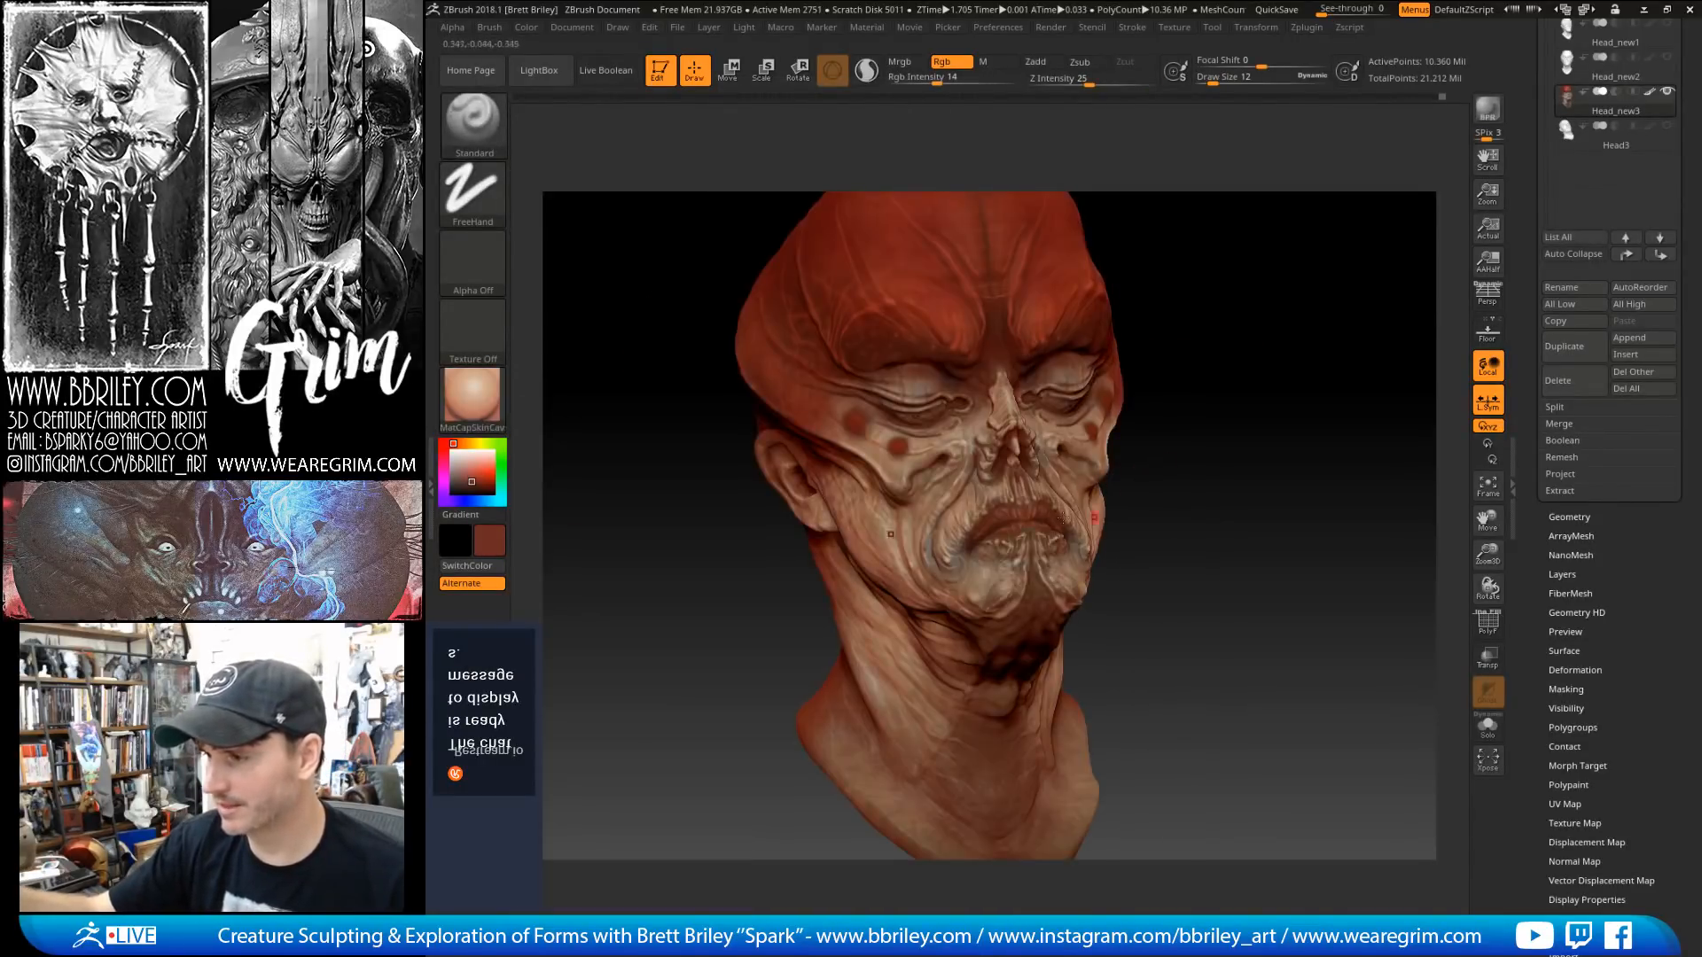
{"action": "mouse_move", "coordinate": [1296, 363]}
{"action": "left_mouse_down"}
{"action": "mouse_move", "coordinate": [1265, 373]}
{"action": "mouse_move", "coordinate": [1321, 380]}
{"action": "mouse_move", "coordinate": [1265, 454]}
{"action": "mouse_move", "coordinate": [1226, 417]}
{"action": "mouse_move", "coordinate": [1152, 436]}
{"action": "mouse_move", "coordinate": [1252, 414]}
{"action": "mouse_move", "coordinate": [1253, 381]}
{"action": "mouse_move", "coordinate": [1220, 397]}
{"action": "mouse_move", "coordinate": [1178, 461]}
{"action": "mouse_move", "coordinate": [1206, 476]}
{"action": "mouse_move", "coordinate": [1197, 444]}
{"action": "mouse_move", "coordinate": [1200, 471]}
{"action": "mouse_move", "coordinate": [966, 470]}
{"action": "left_mouse_up"}
{"action": "left_click", "coordinate": [472, 395]}
{"action": "left_click", "coordinate": [540, 748]}
Step: Soften the red paint on the forehead with the Smooth brush at draw size 20
{"action": "key", "text": "shift"}
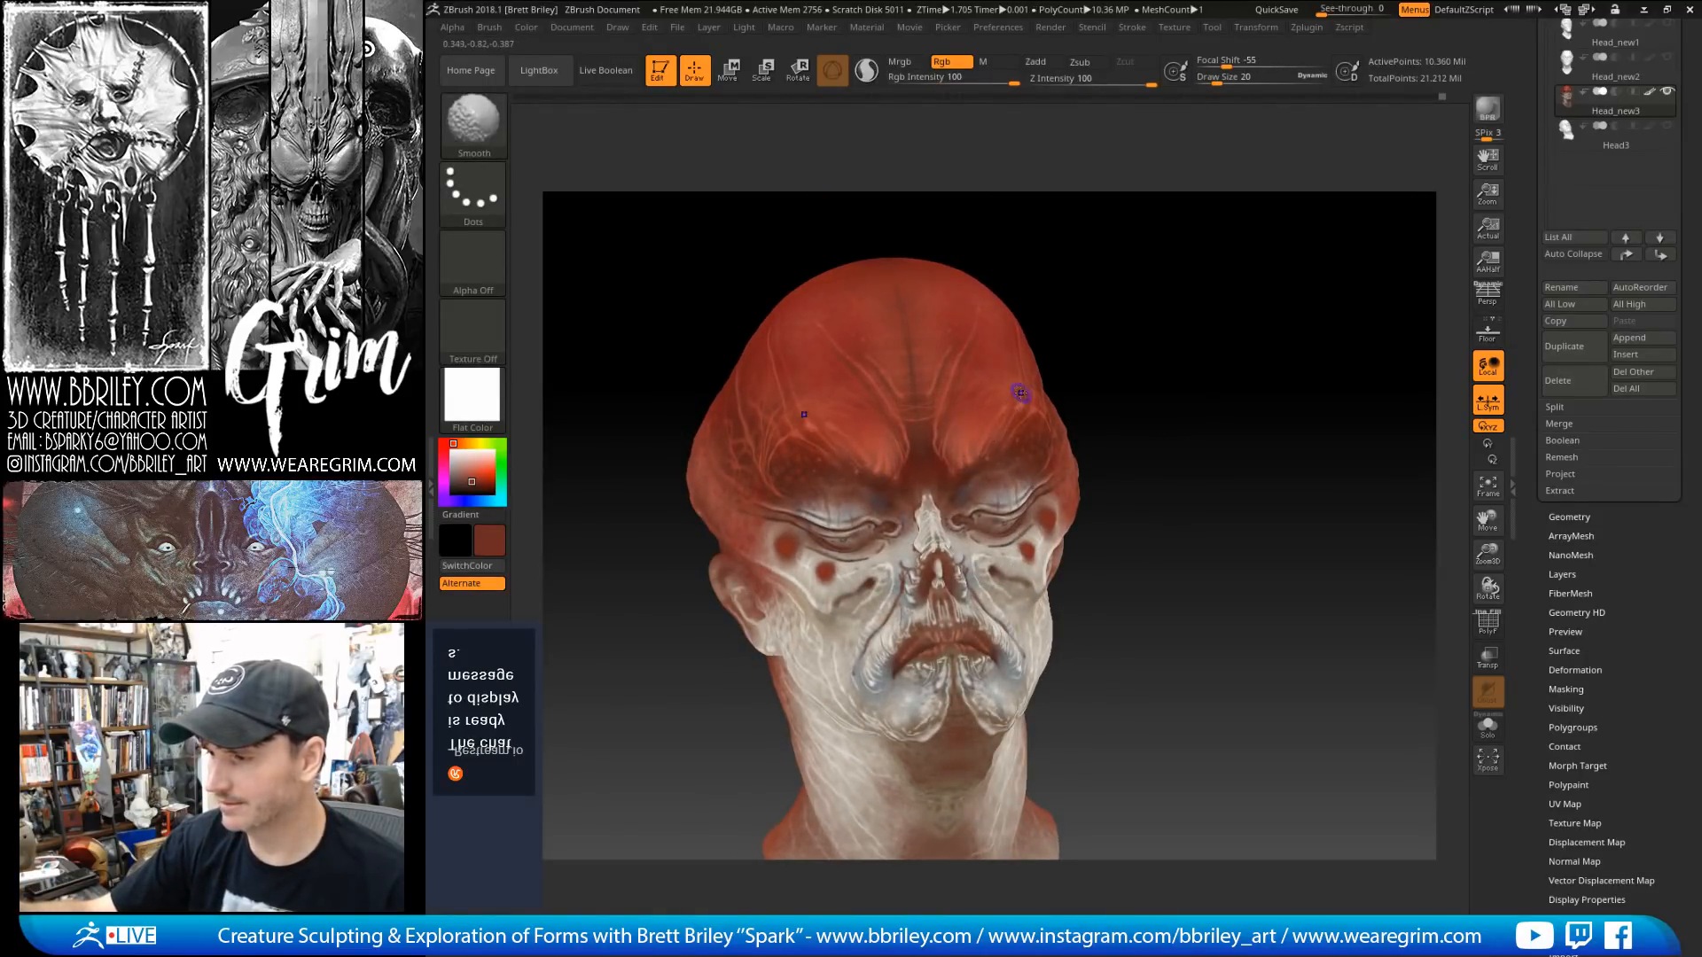
{"action": "left_click_drag", "start_coordinate": [1121, 362], "coordinate": [1046, 368]}
{"action": "key", "text": "shift"}
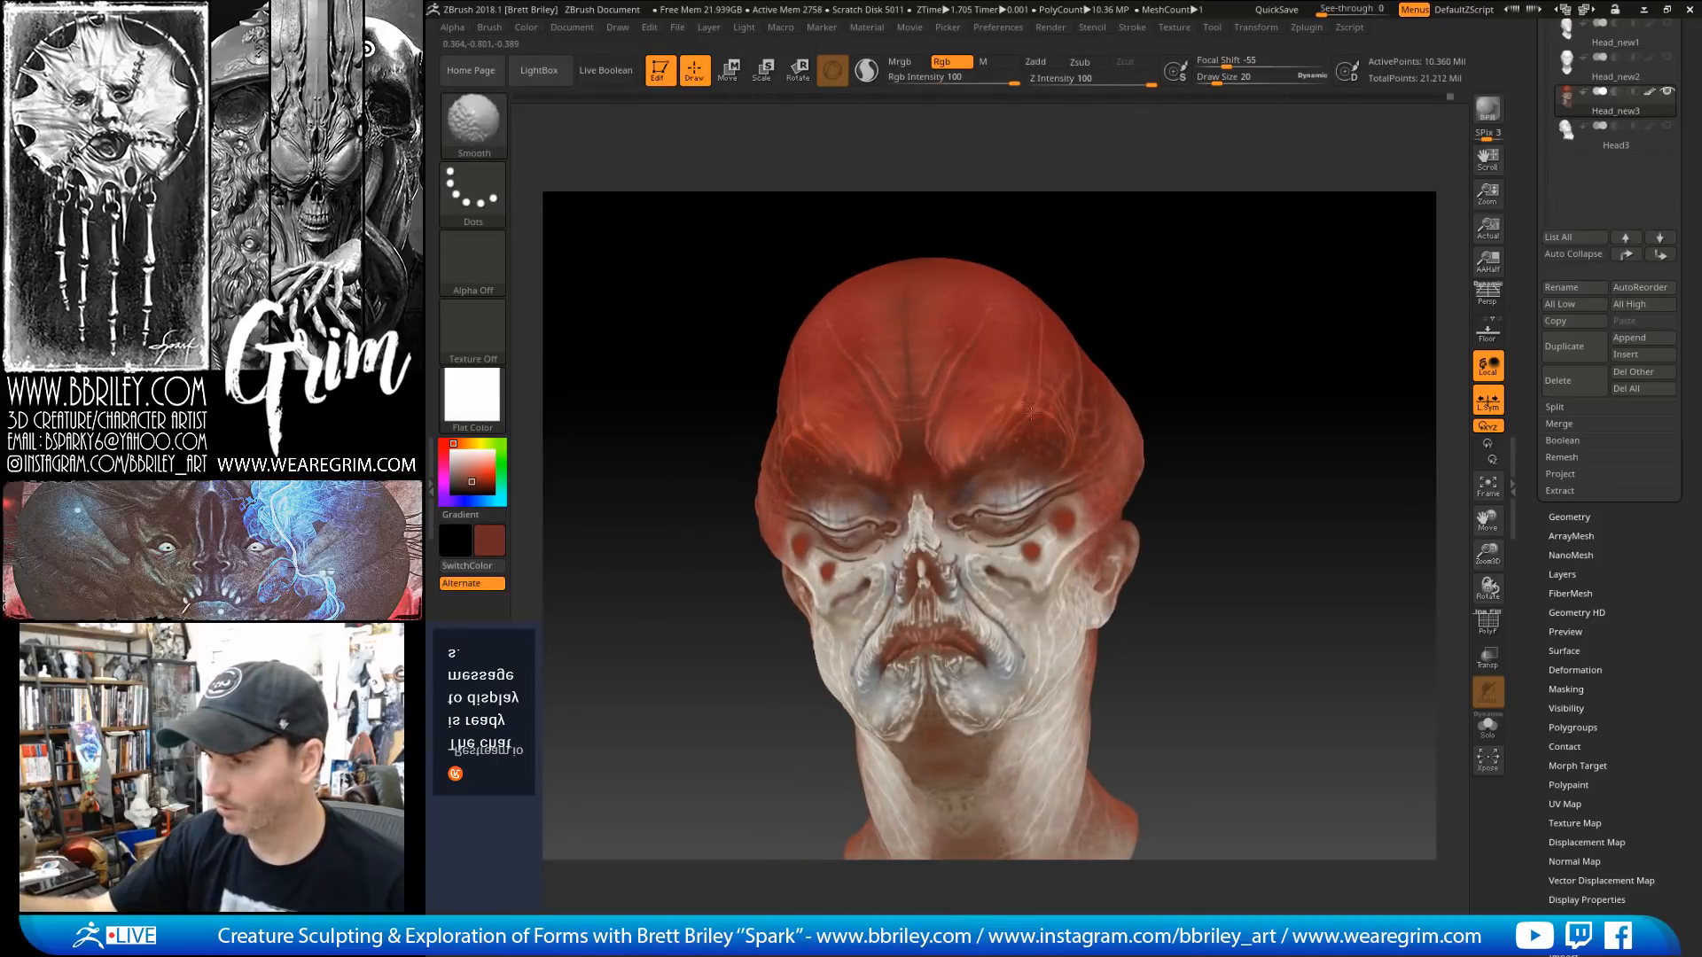
Step: Switch to a DragRect stroke with Alpha 23 and sample a deeper red from the head for the temple area
{"action": "left_click", "coordinate": [473, 190]}
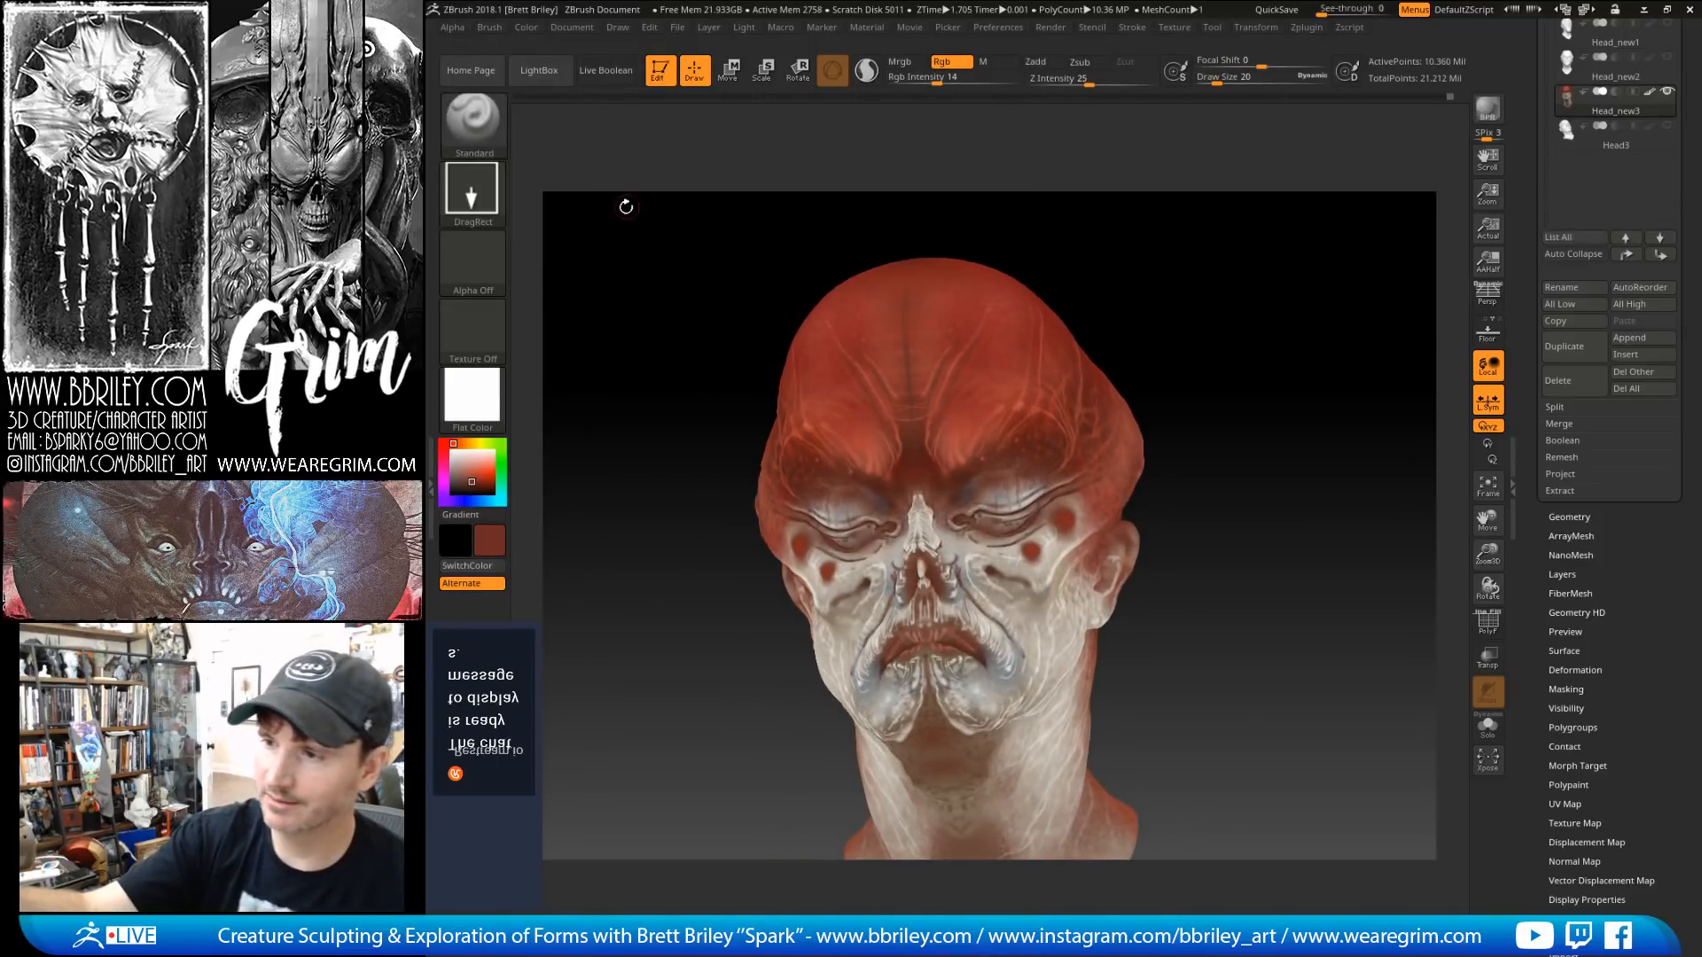
{"action": "left_click", "coordinate": [472, 261]}
{"action": "left_click", "coordinate": [630, 438]}
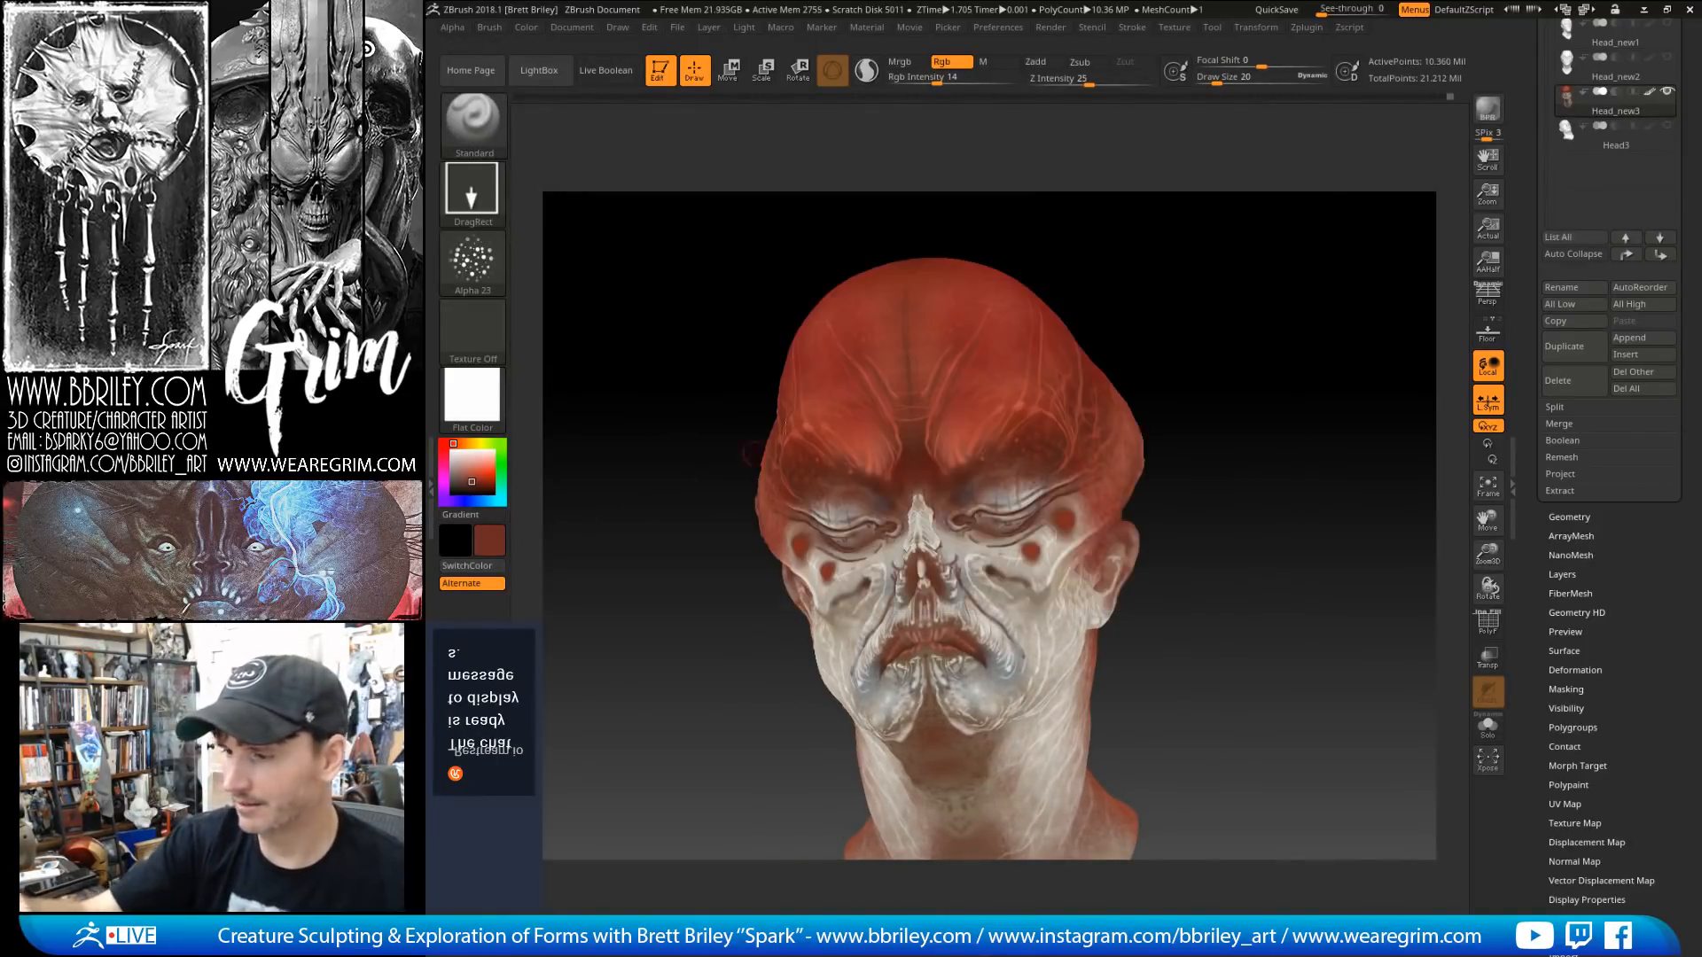
{"action": "key", "text": "c"}
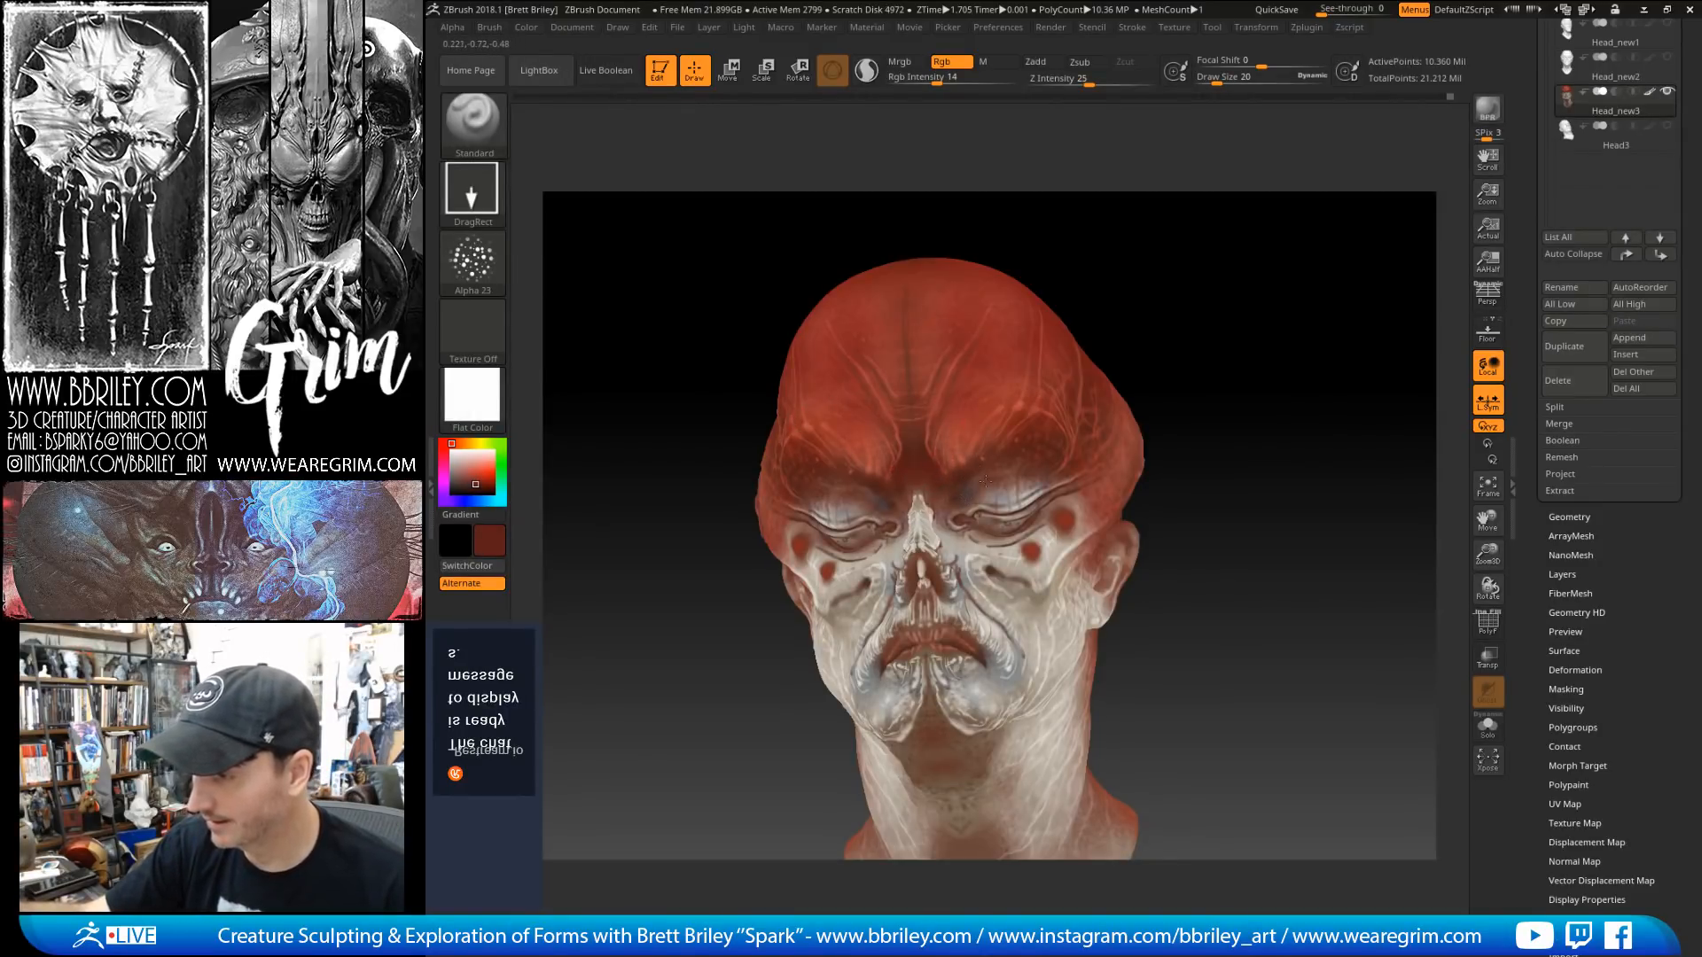
{"action": "mouse_move", "coordinate": [1246, 276]}
{"action": "left_mouse_down"}
{"action": "mouse_move", "coordinate": [1173, 282]}
{"action": "mouse_move", "coordinate": [1071, 409]}
{"action": "left_mouse_up"}
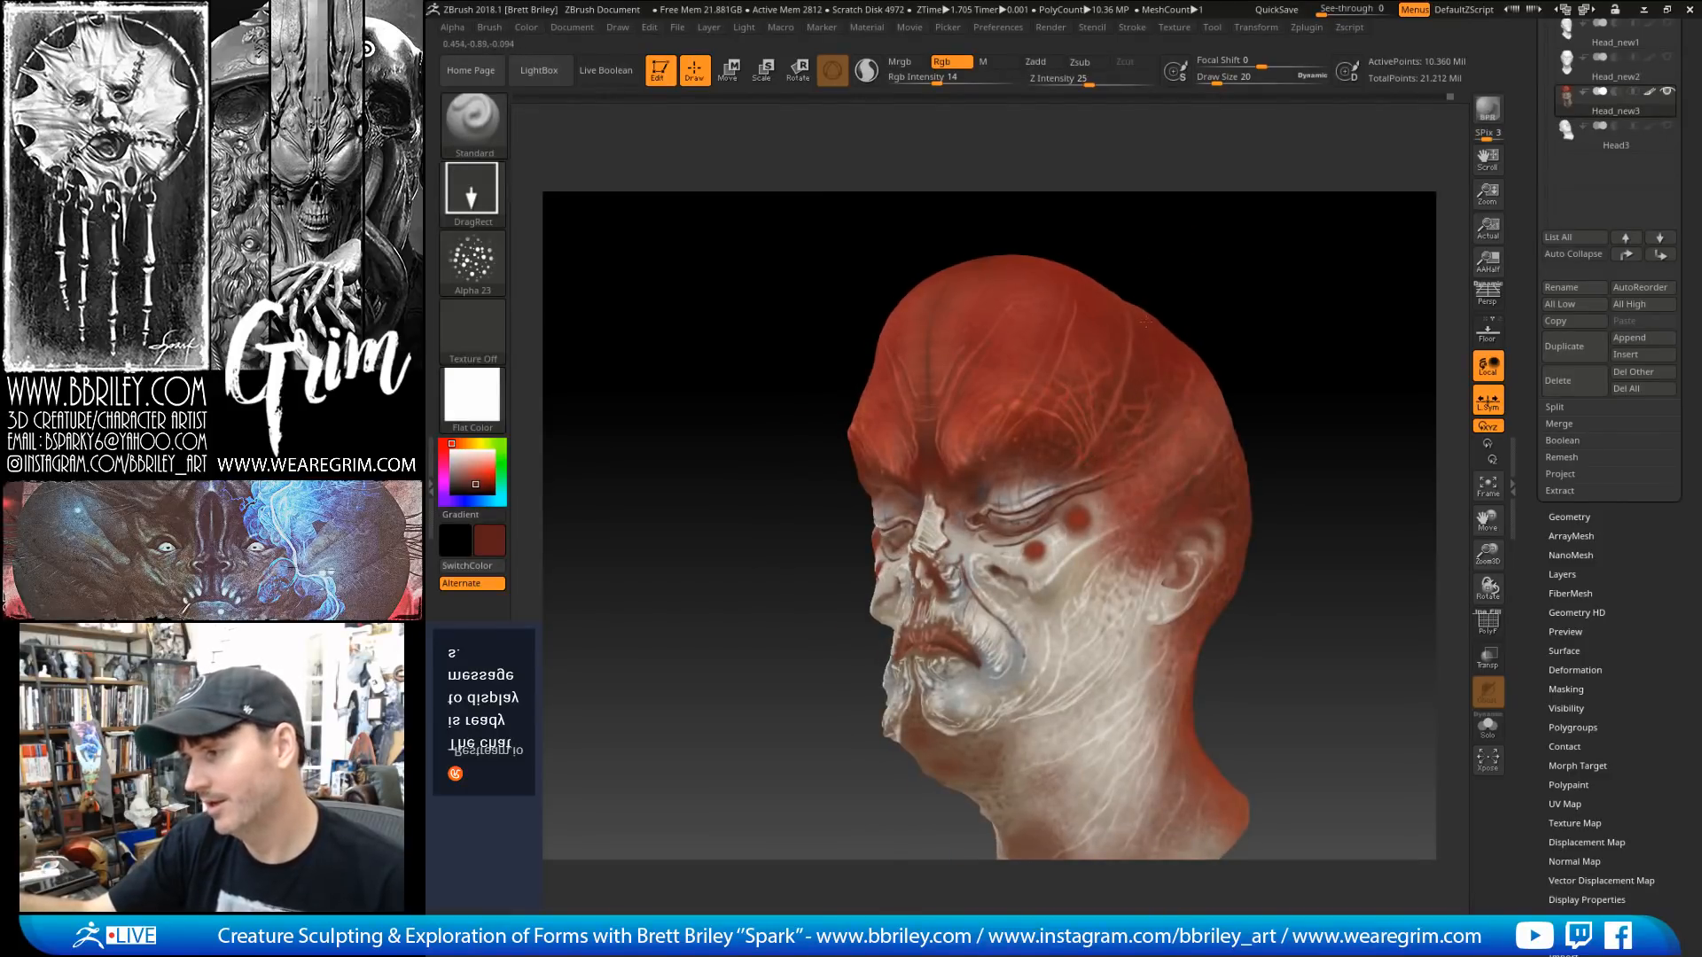
Step: Switch the DragRect alpha to Alpha 31 and speckle the temple and side of the head with reds sampled from the skin
{"action": "left_click_drag", "start_coordinate": [1146, 323], "coordinate": [1113, 326]}
{"action": "key", "text": "c"}
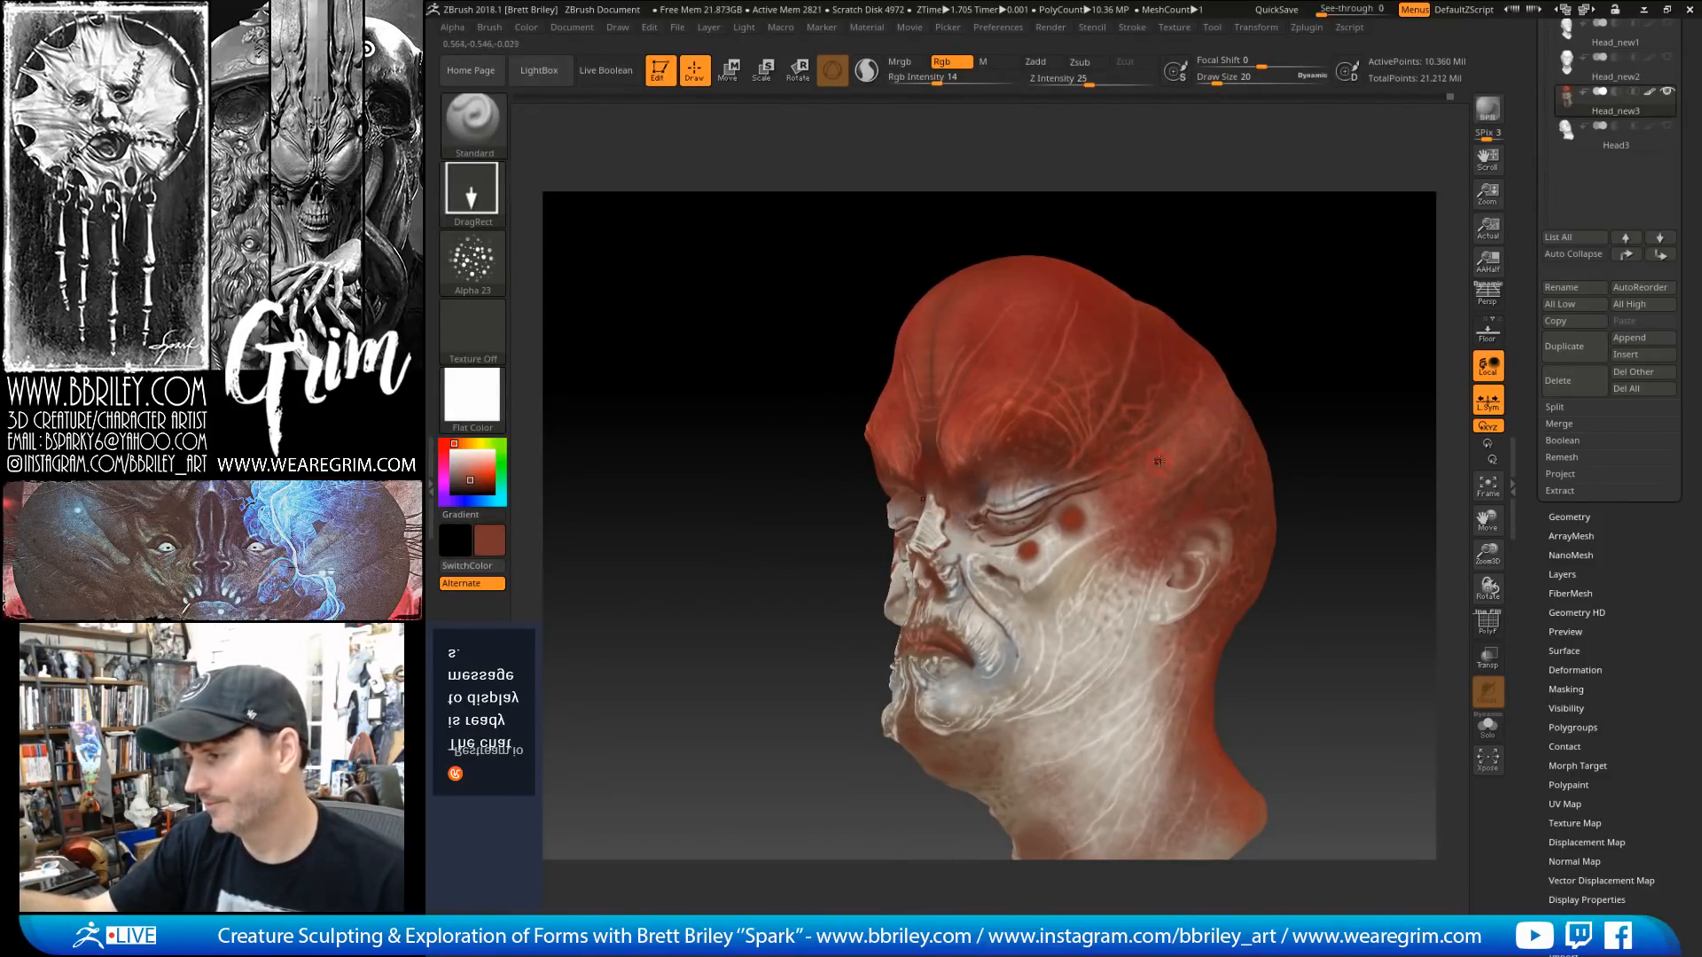
{"action": "key", "text": "c"}
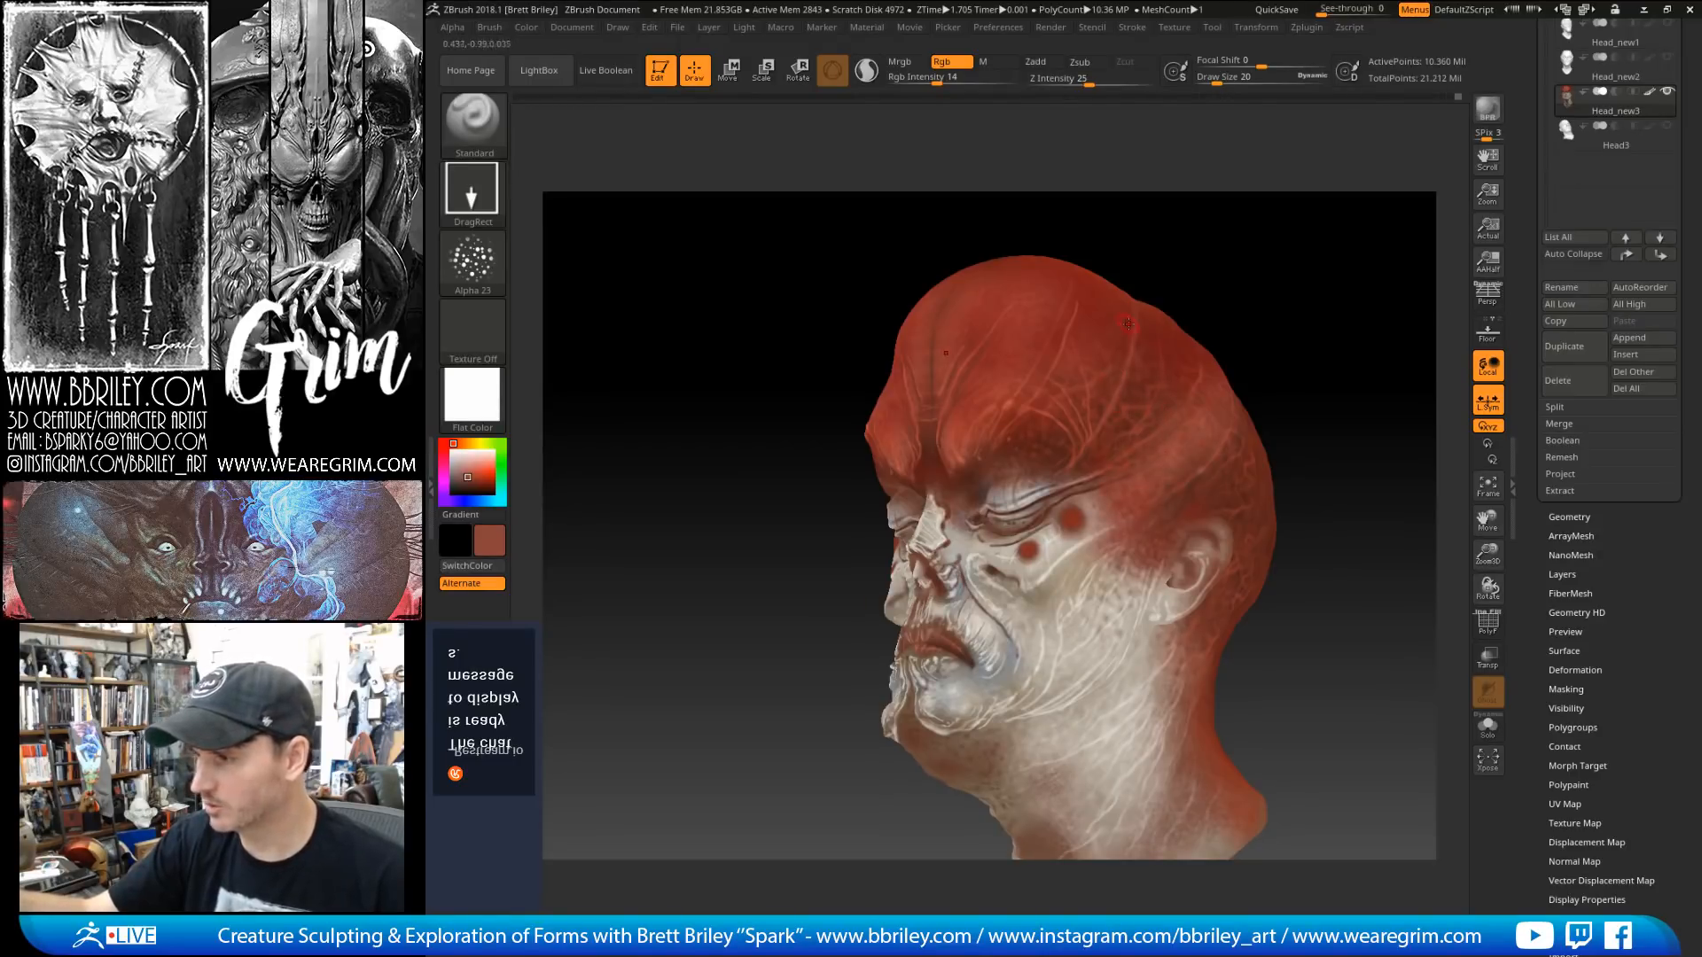
{"action": "left_click", "coordinate": [472, 262]}
{"action": "left_click", "coordinate": [1144, 443]}
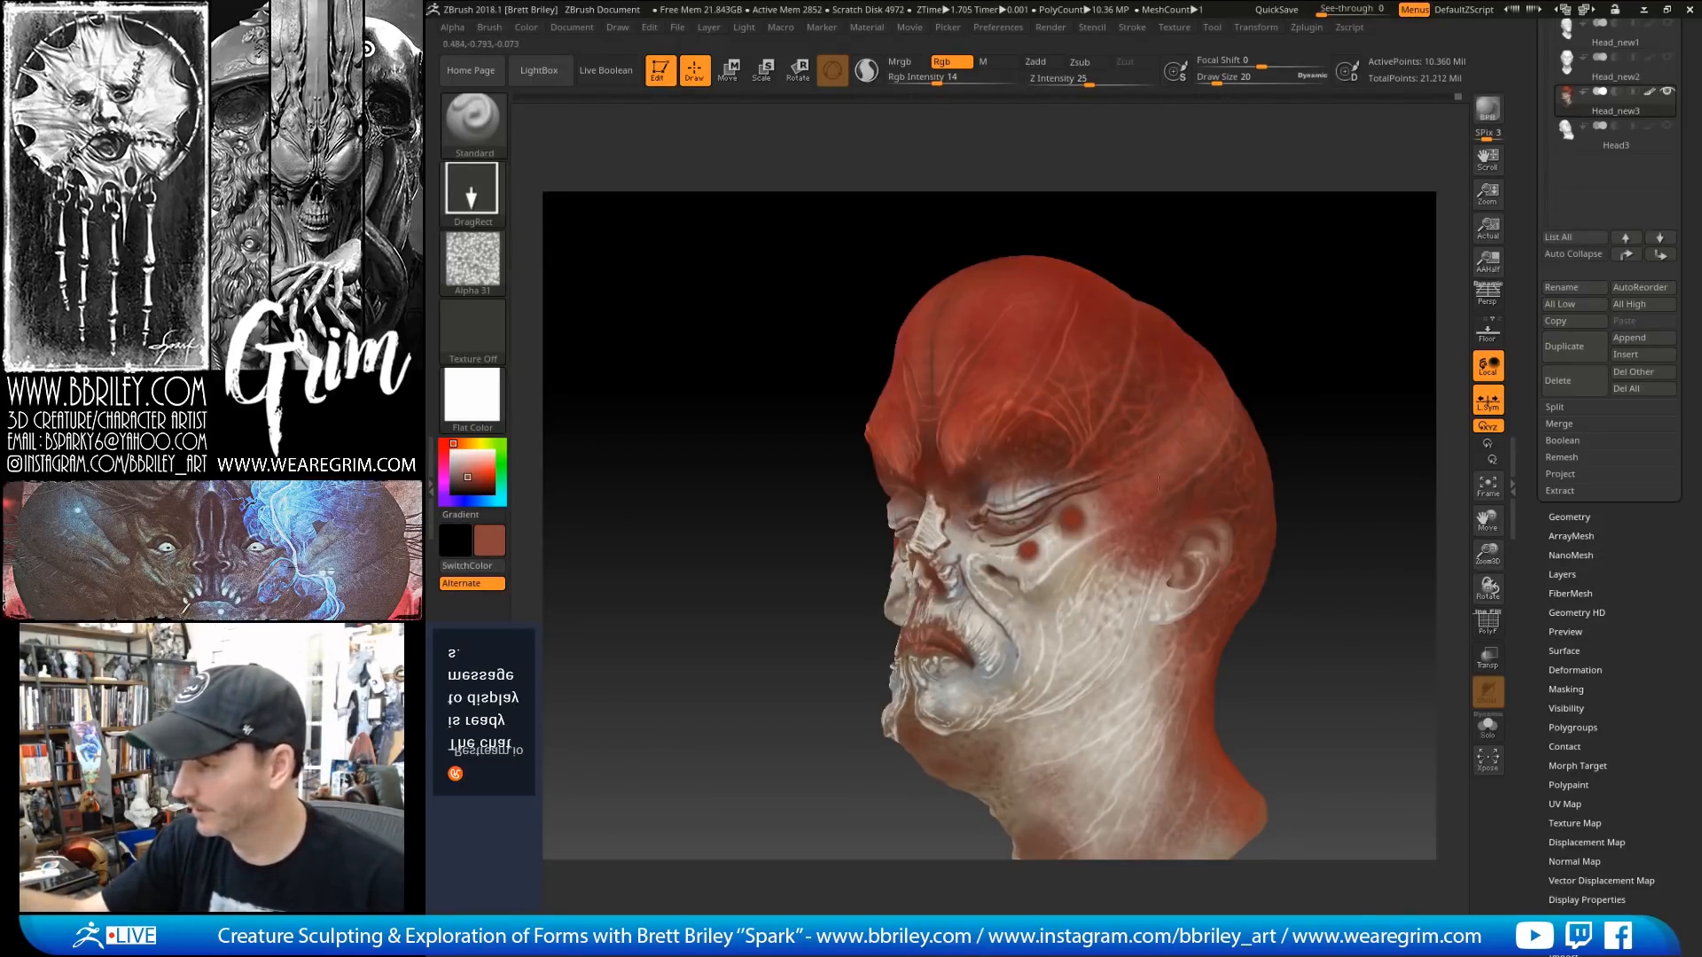
{"action": "key", "text": "c"}
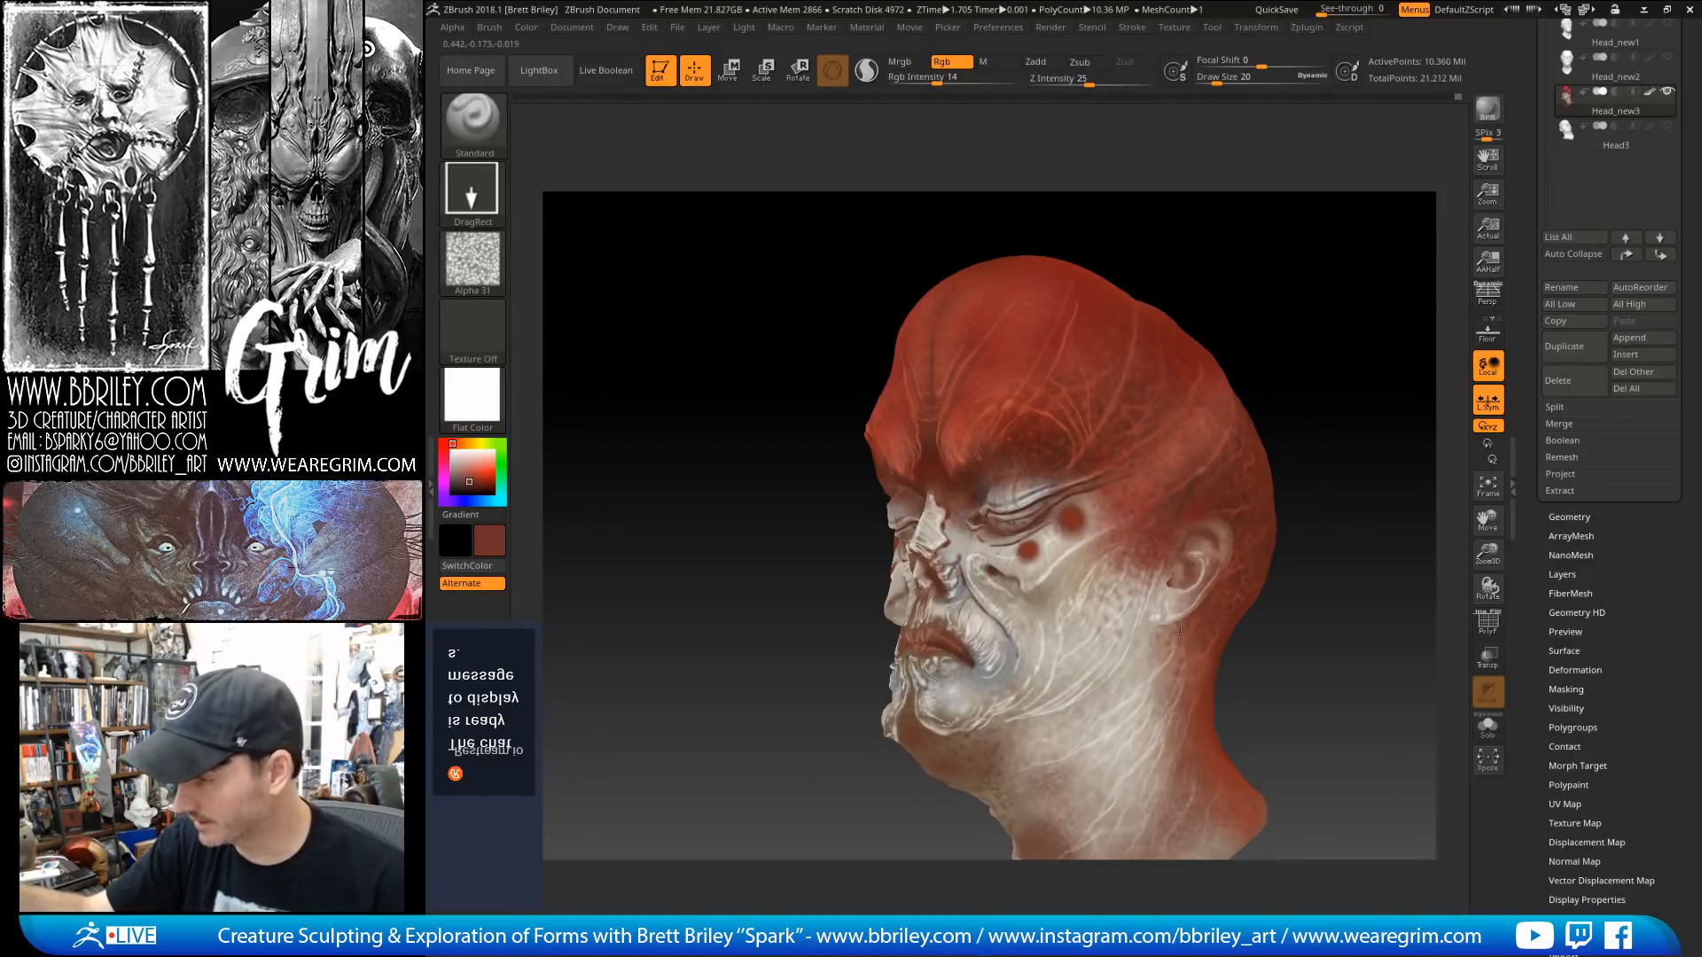
{"action": "right_click_drag", "start_coordinate": [1180, 633], "coordinate": [1102, 533], "text": "alt"}
{"action": "left_click_drag", "start_coordinate": [1227, 363], "coordinate": [1108, 382]}
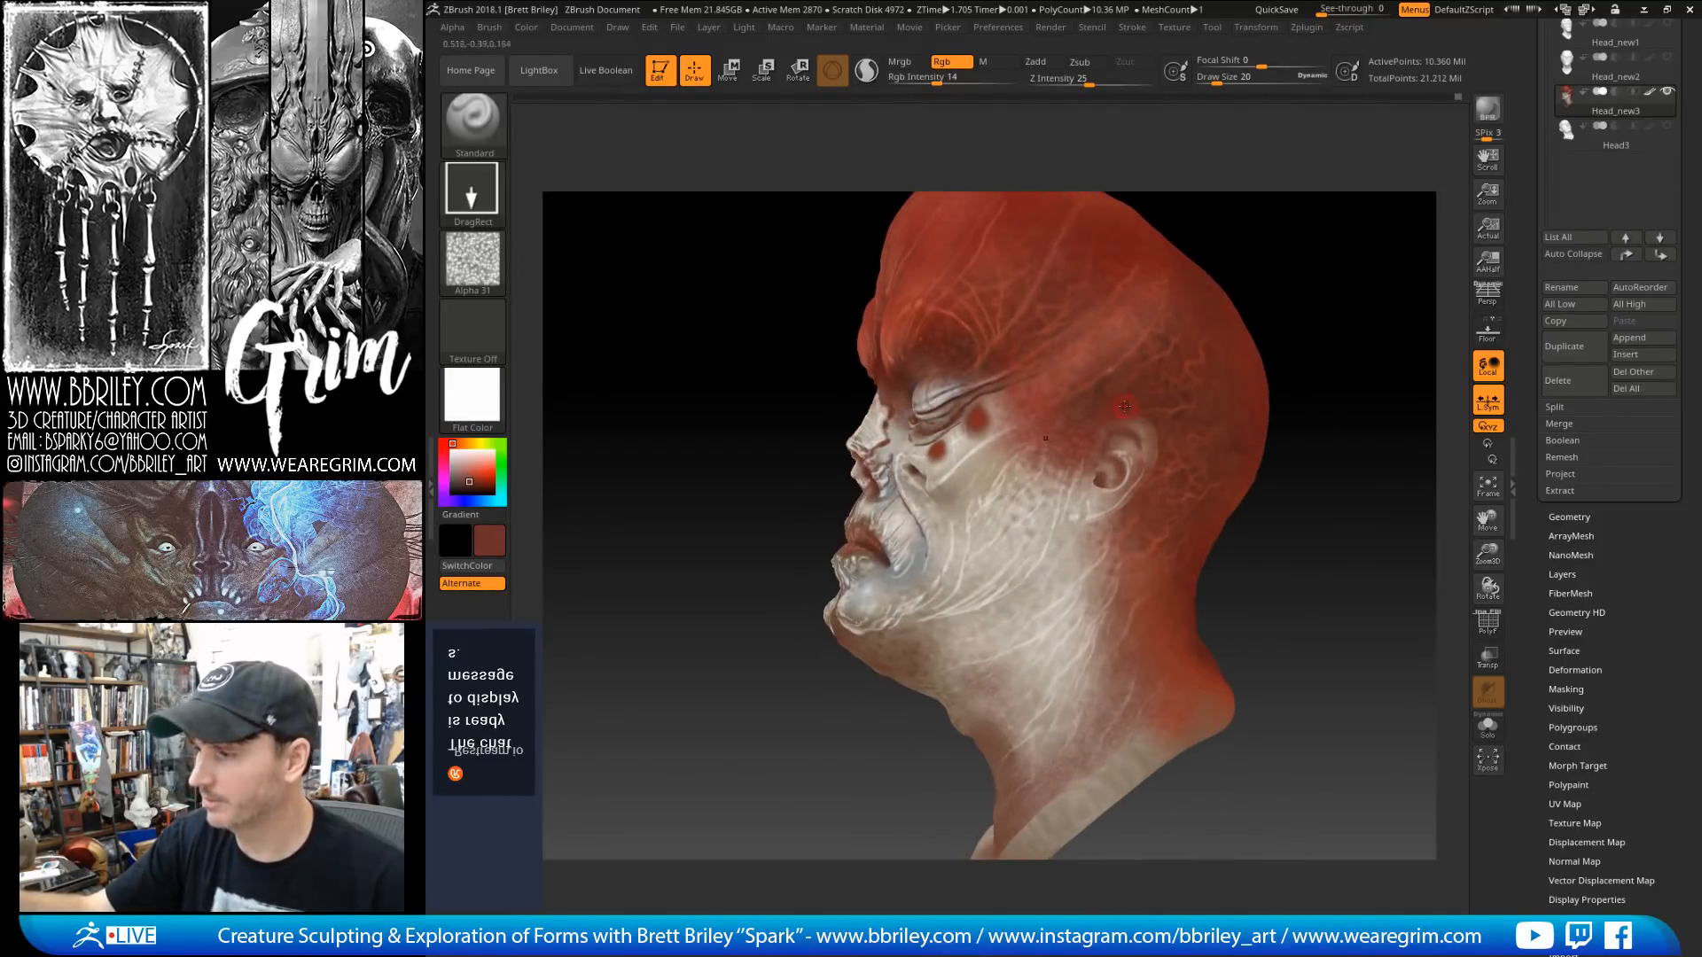
{"action": "key", "text": "c"}
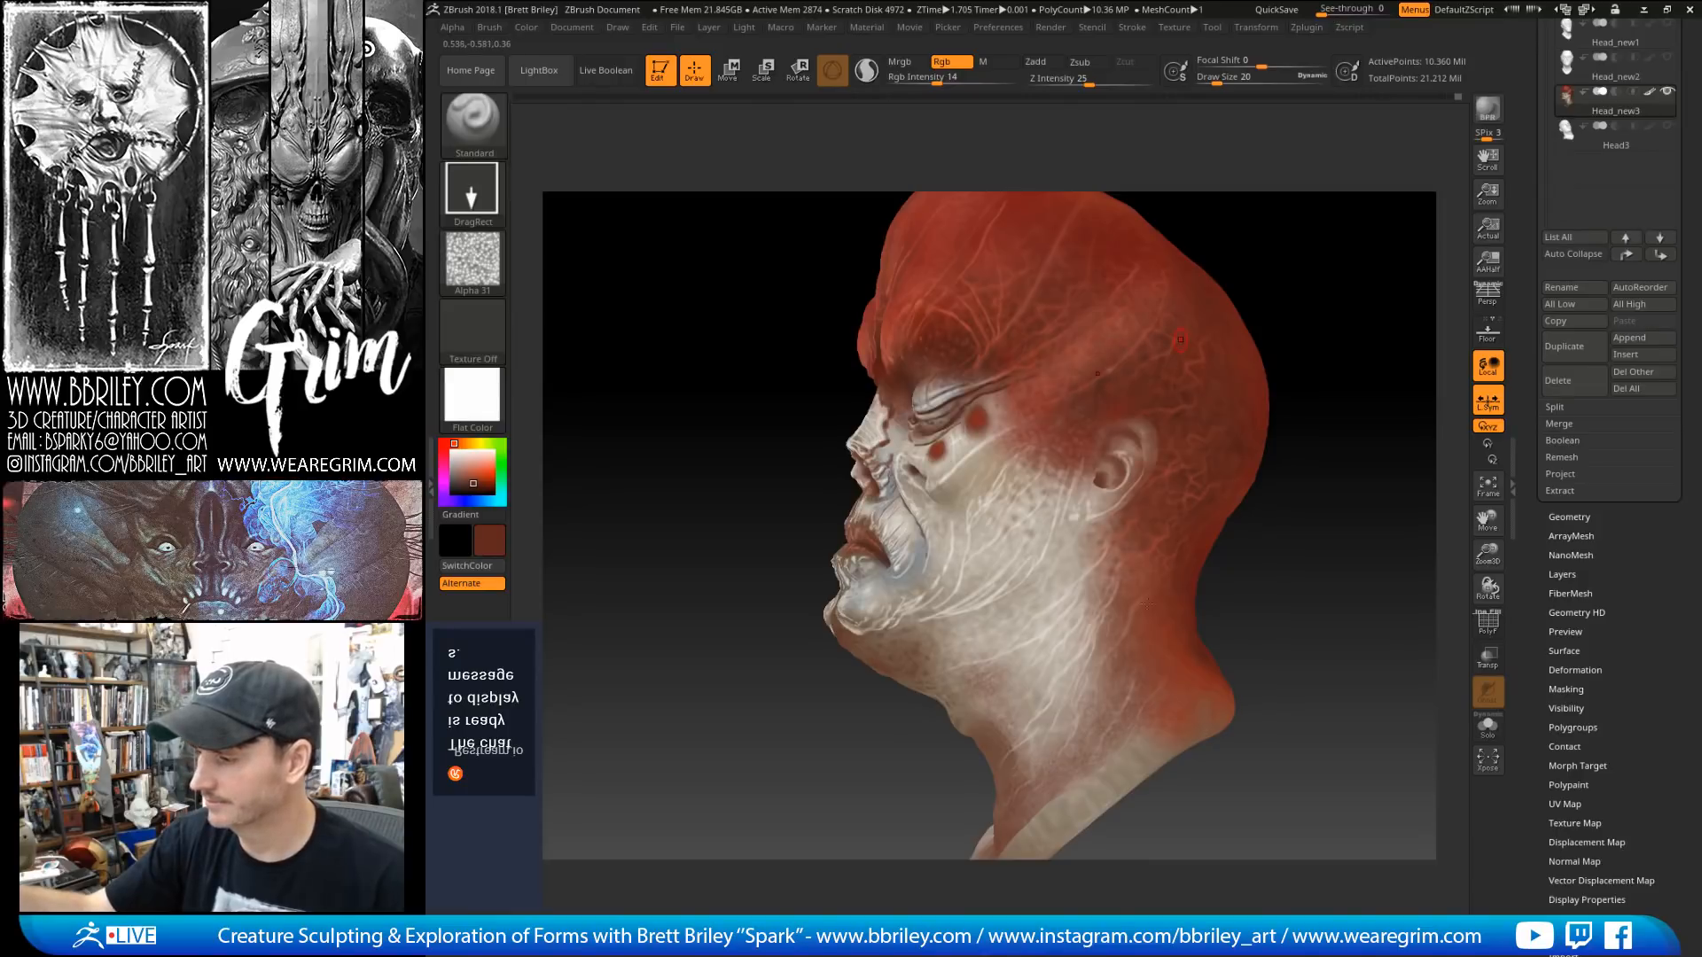
Step: Set the Rgb Intensity to 40 and add a sampled dark reddish brown to the back of the head and the neck
{"action": "left_click_drag", "start_coordinate": [1320, 595], "coordinate": [1262, 528], "text": "alt"}
{"action": "left_click_drag", "start_coordinate": [1262, 528], "coordinate": [1183, 525]}
{"action": "left_click", "coordinate": [970, 79]}
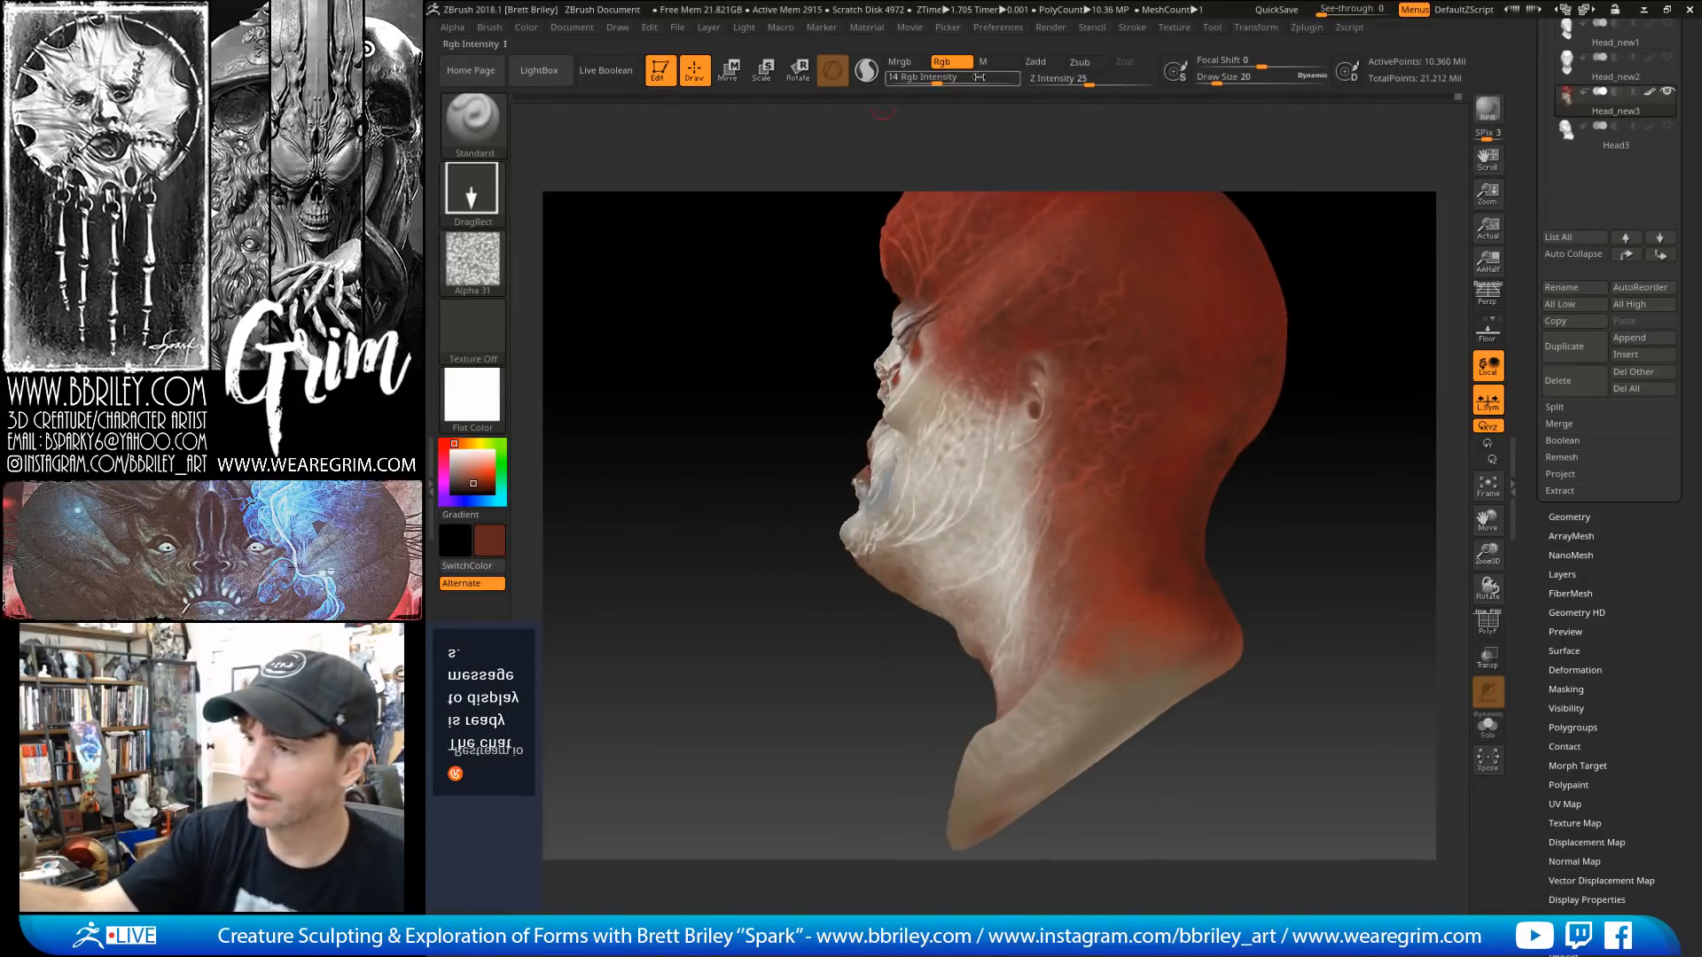
{"action": "key", "text": "c"}
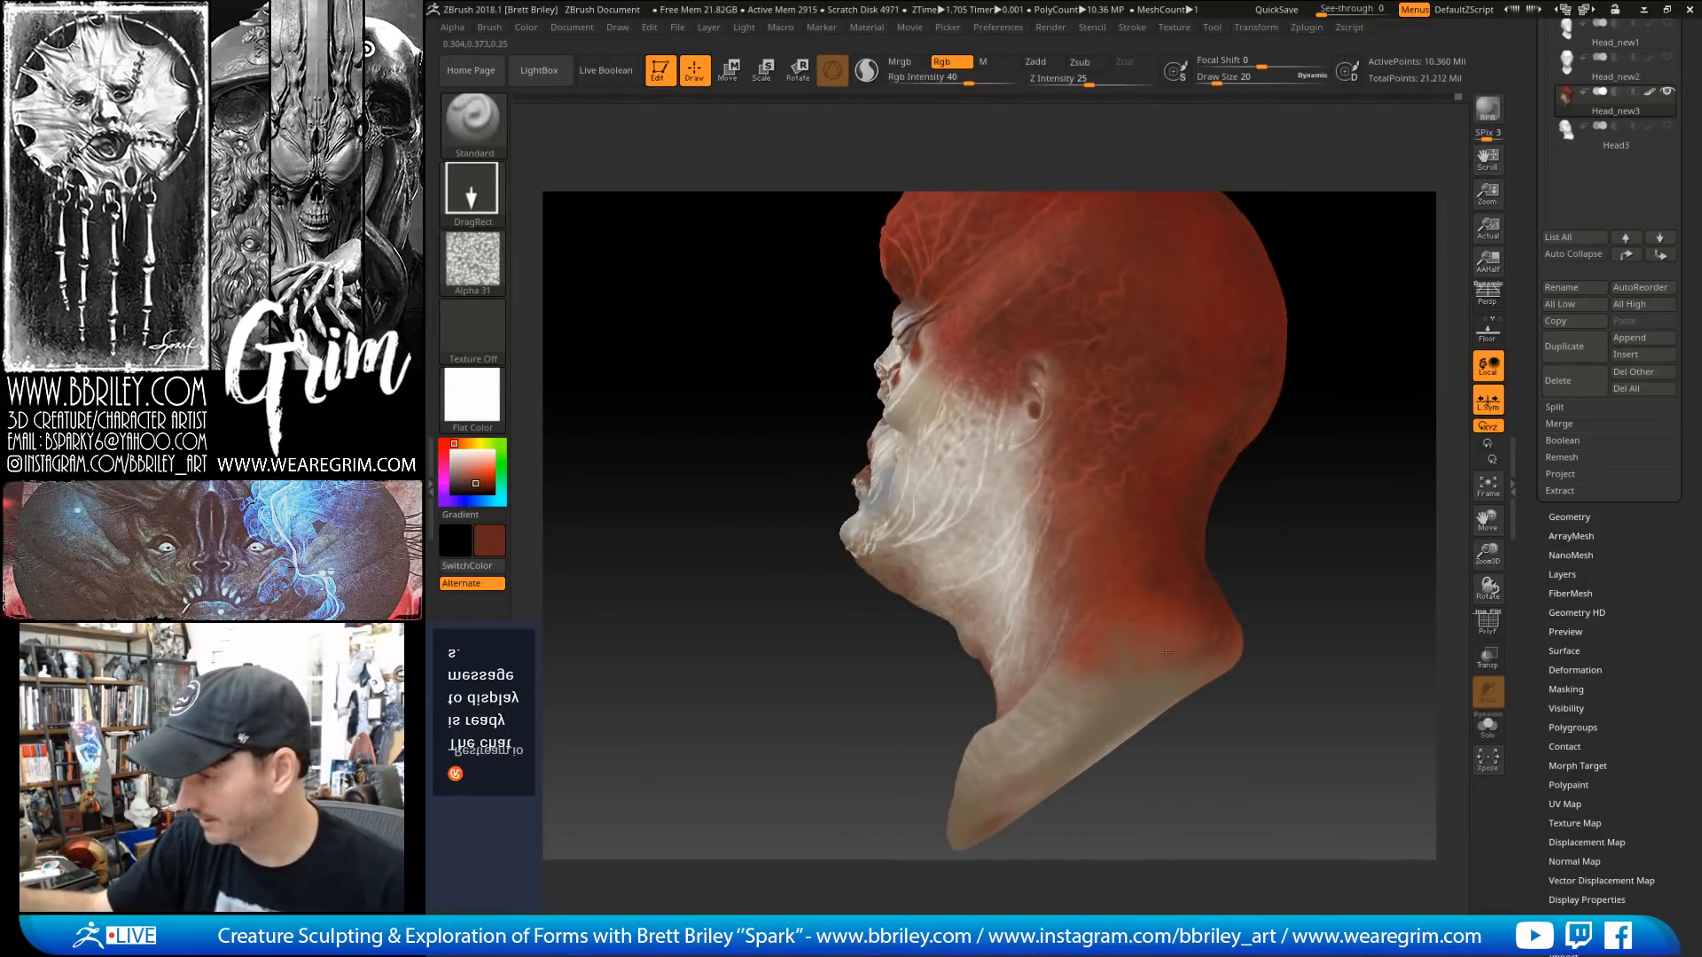
{"action": "mouse_move", "coordinate": [1273, 635]}
{"action": "left_mouse_down"}
{"action": "mouse_move", "coordinate": [1186, 600]}
{"action": "mouse_move", "coordinate": [1291, 540]}
{"action": "mouse_move", "coordinate": [1244, 485]}
{"action": "mouse_move", "coordinate": [1308, 520]}
{"action": "mouse_move", "coordinate": [1303, 621]}
{"action": "left_mouse_up"}
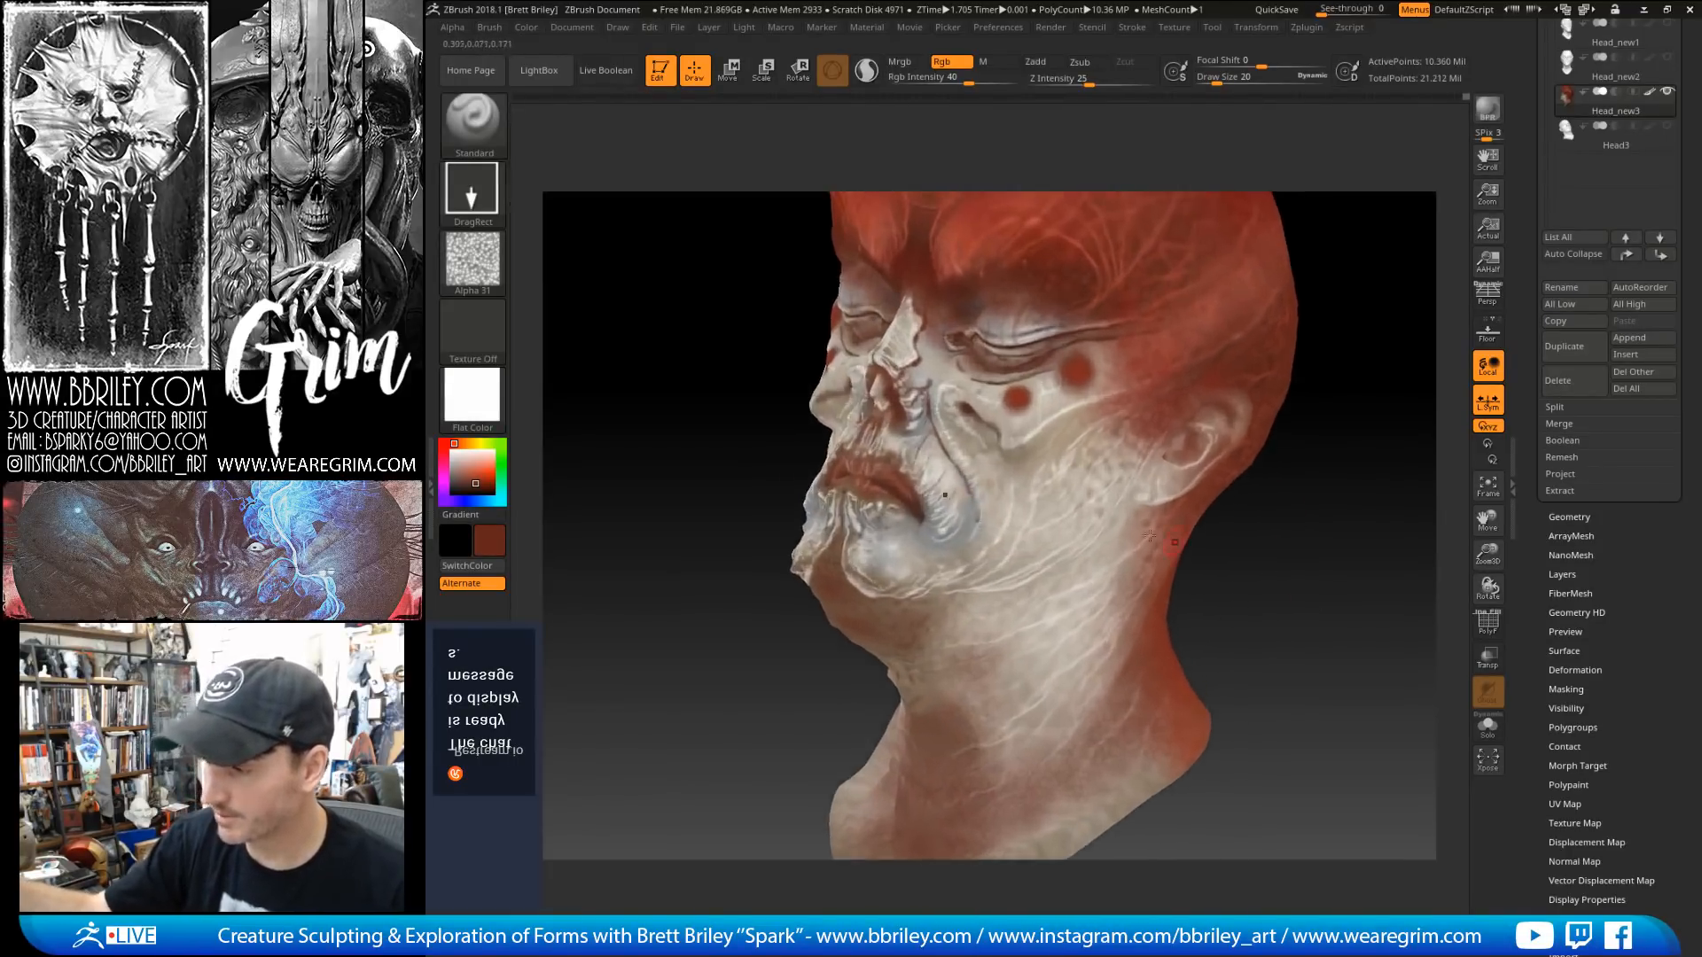
Step: Sample a cool grey from the face, undo the last paint strokes, and speckle the cheek and neck with the grey
{"action": "key", "text": "c"}
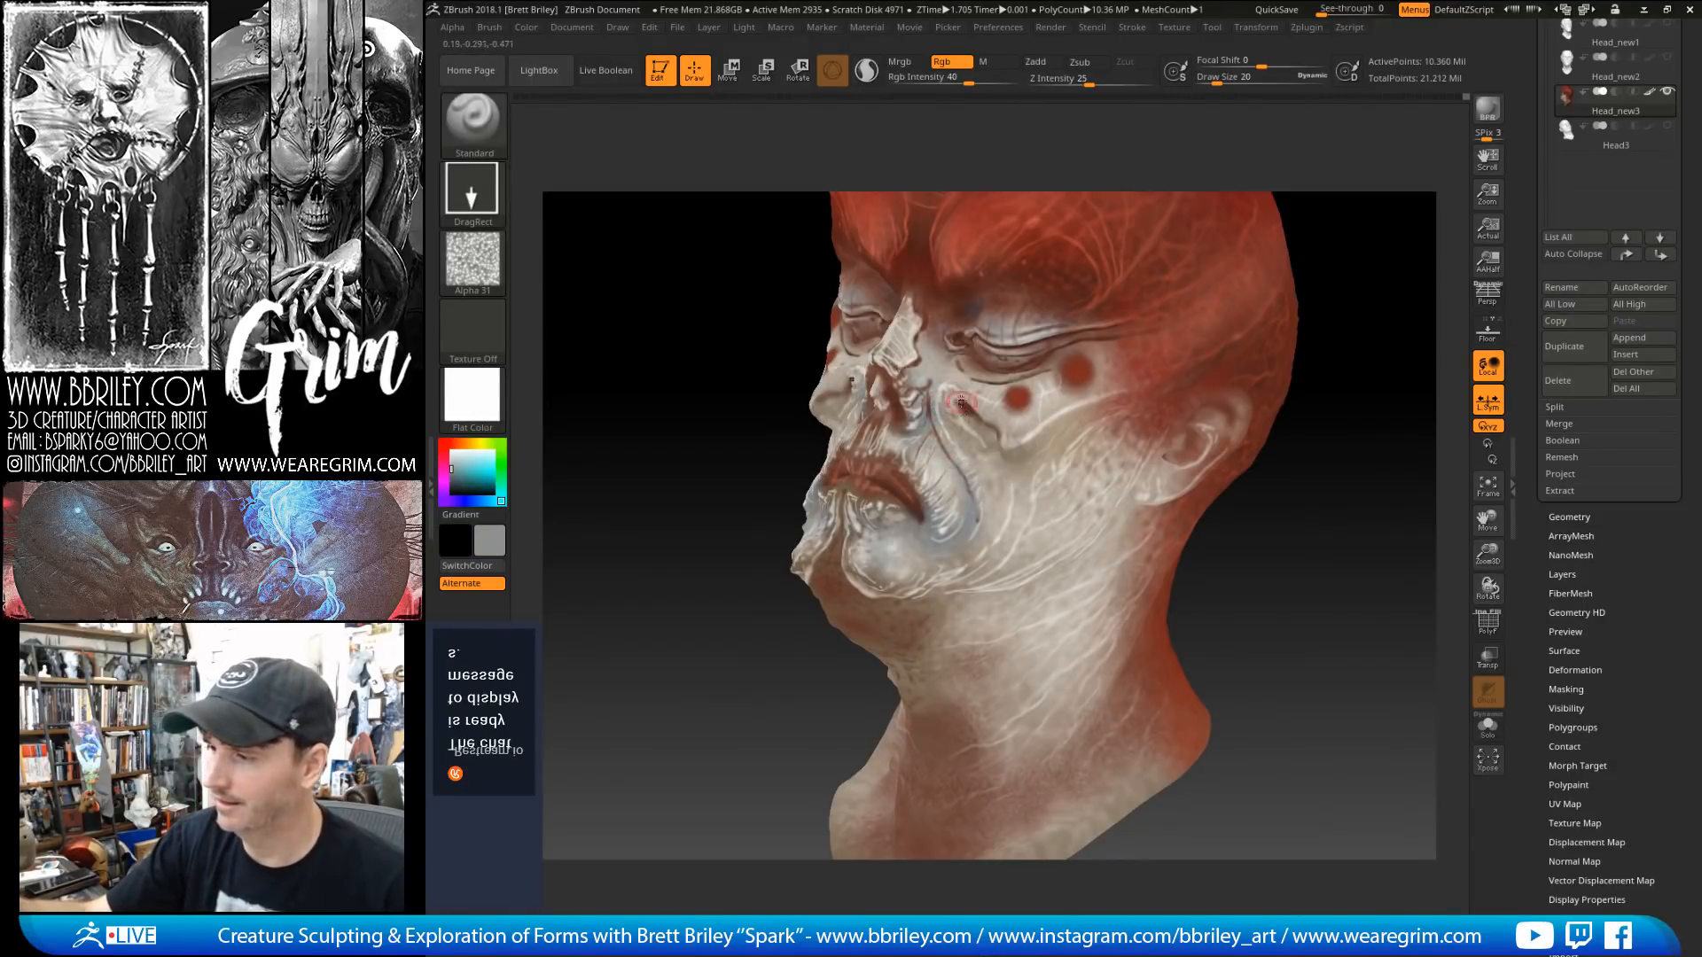
{"action": "key", "text": "ctrl+z"}
{"action": "key", "text": "ctrl+z"}
{"action": "key", "text": "ctrl+z"}
{"action": "key", "text": "ctrl+z"}
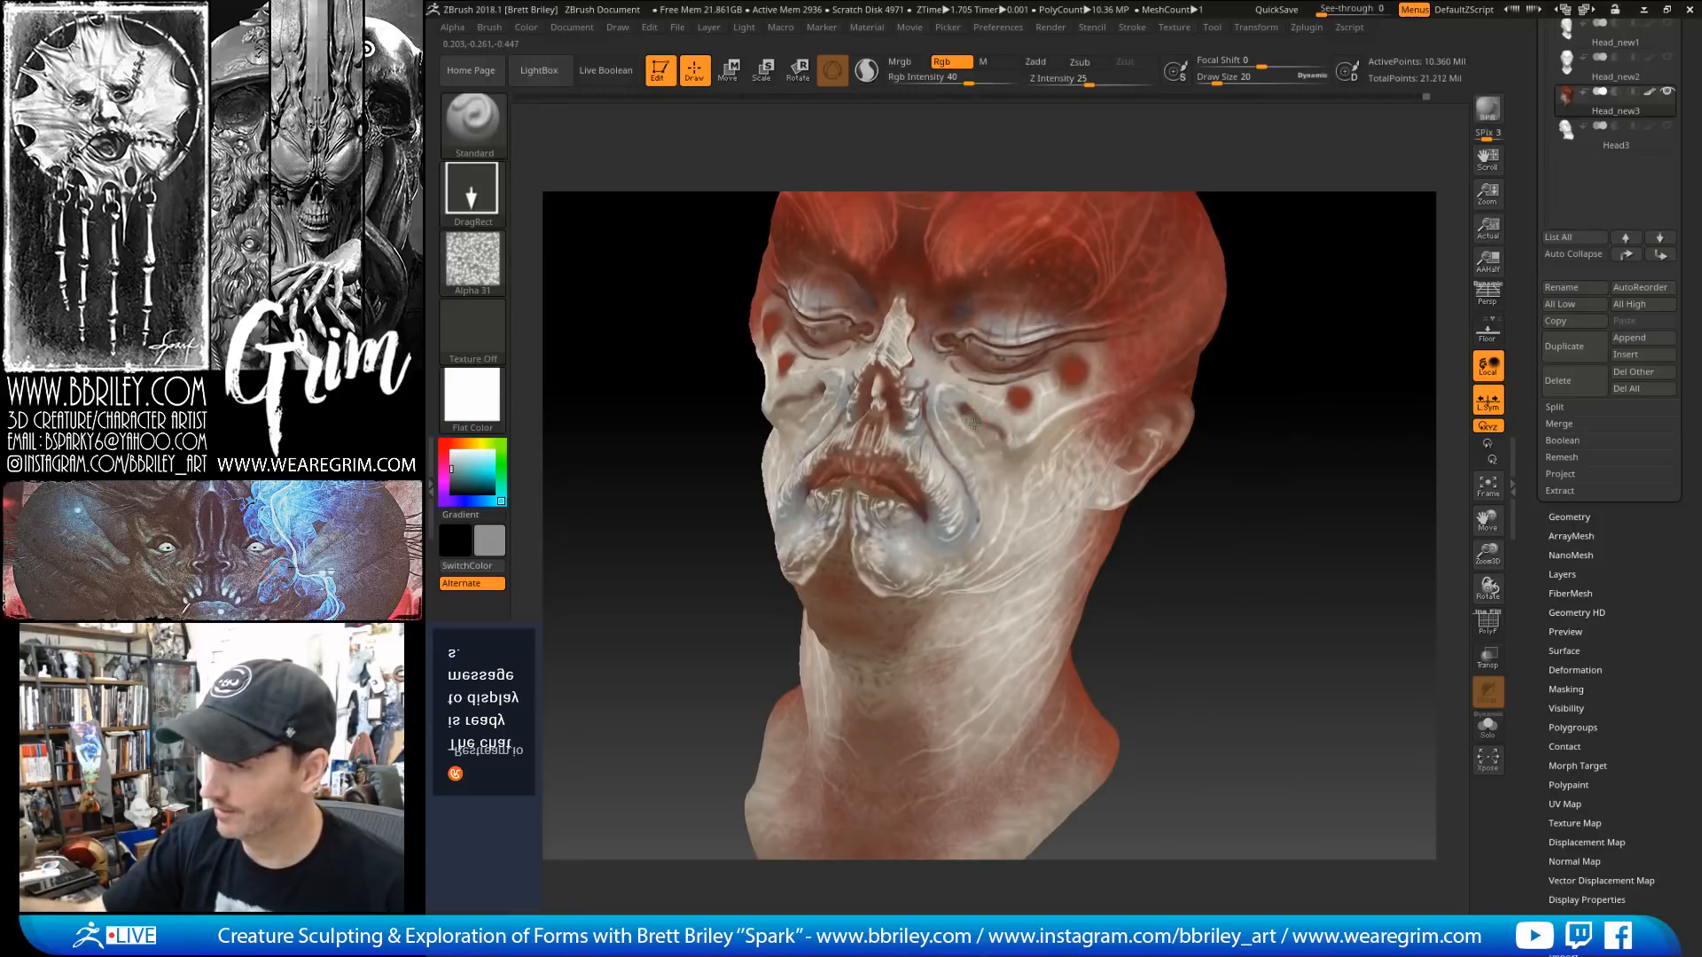
{"action": "right_click_drag", "start_coordinate": [1082, 454], "coordinate": [1035, 453]}
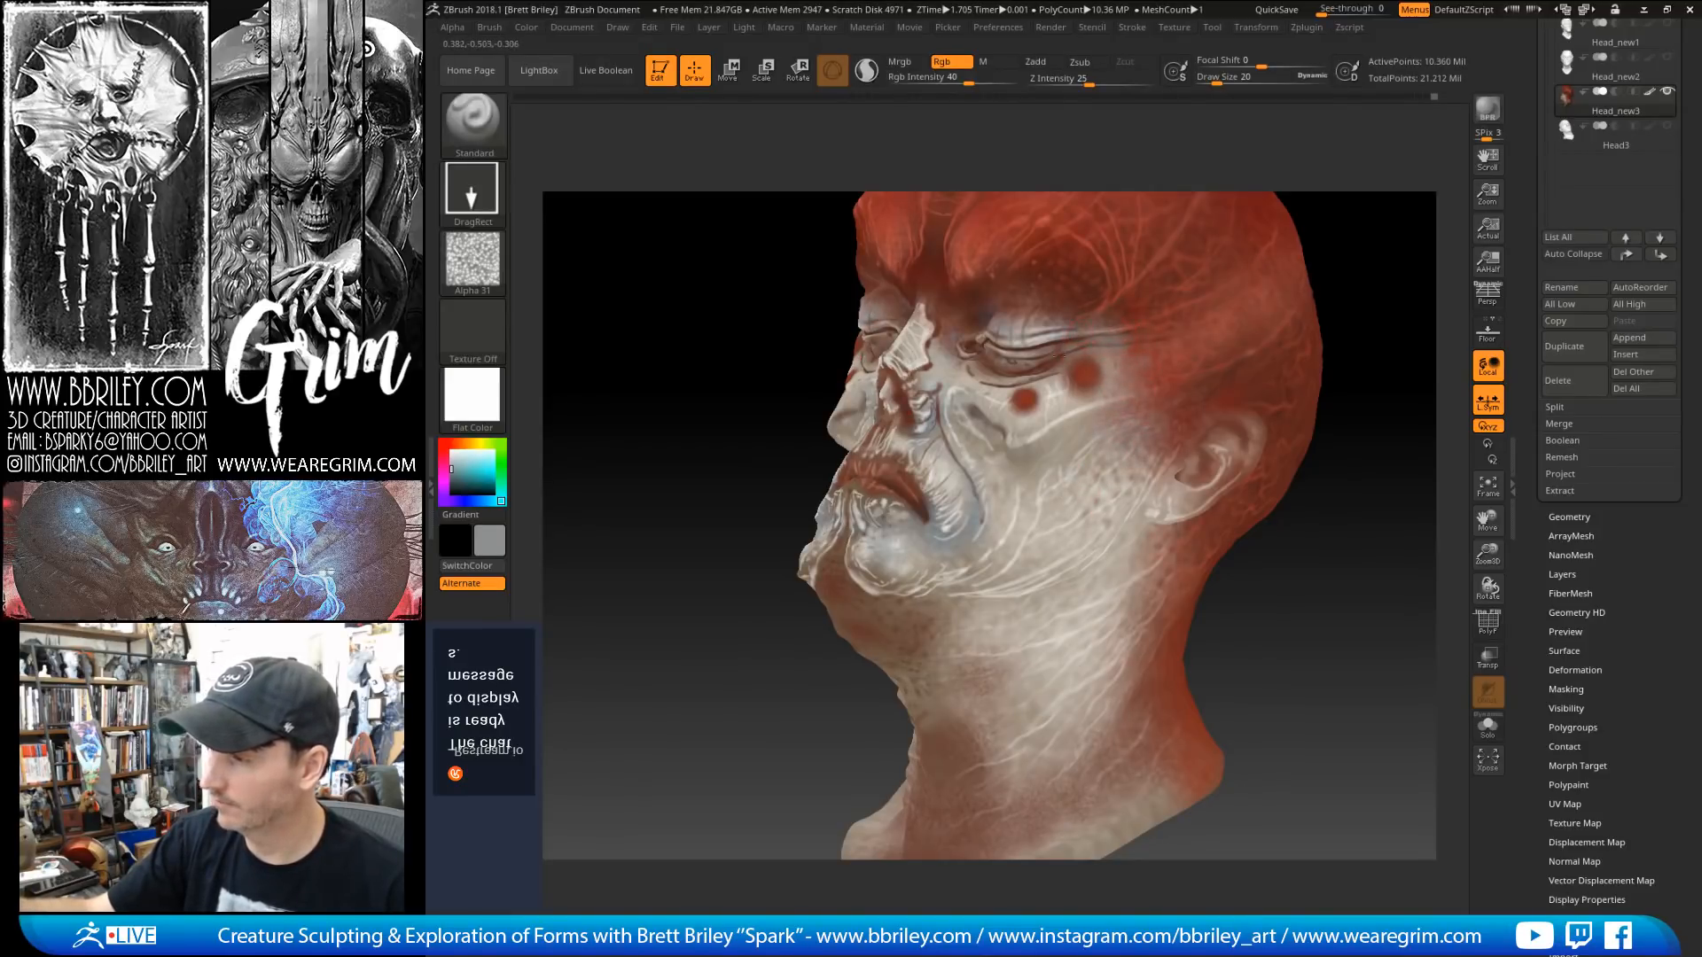
{"action": "left_click_drag", "start_coordinate": [1394, 304], "coordinate": [1329, 377]}
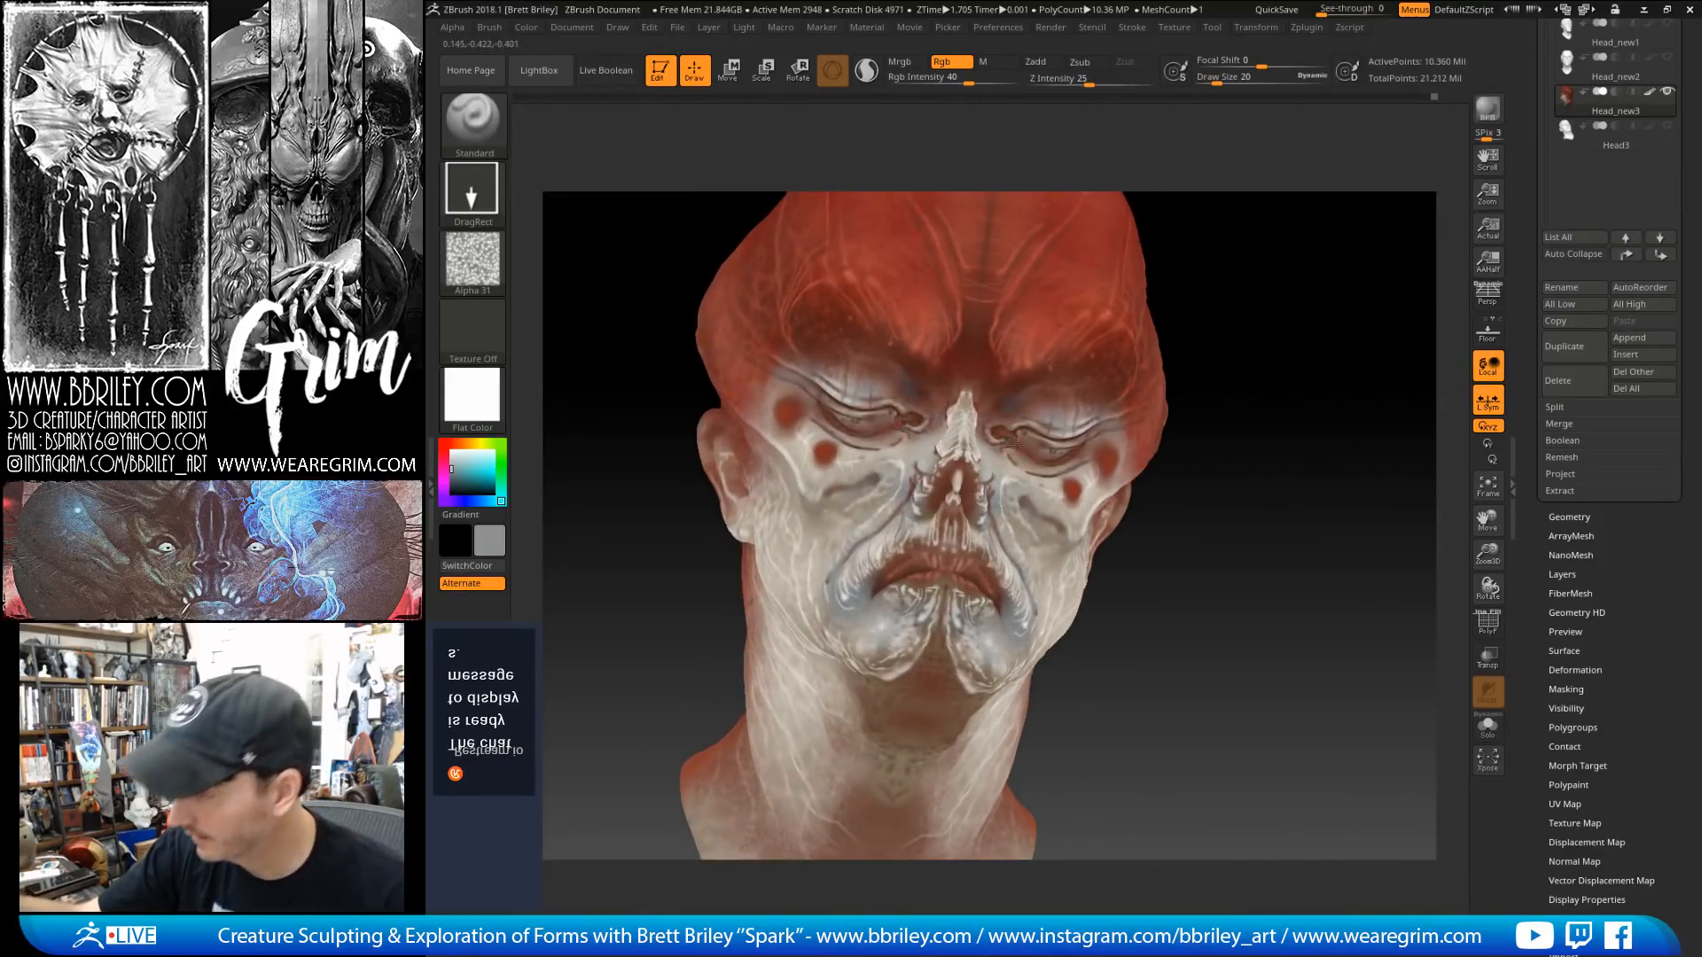
Step: Sample a dark reddish brown and a brighter orange-red from the head to vary the speckles on the face and brow
{"action": "key", "text": "c"}
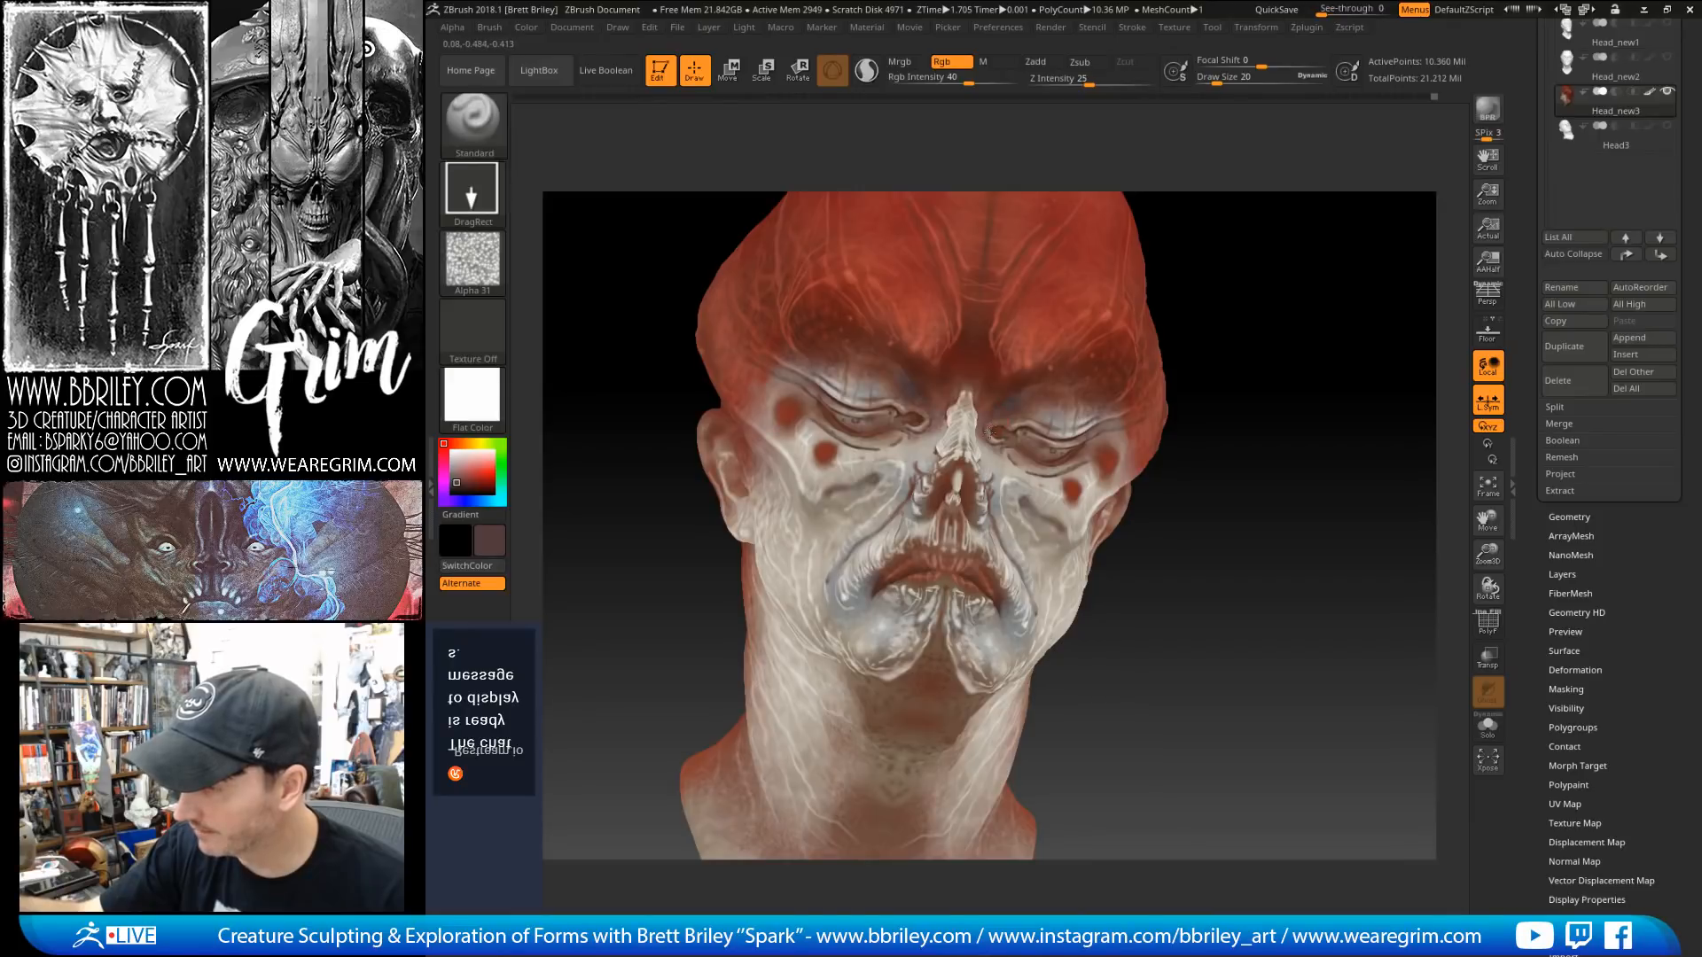
{"action": "left_click_drag", "start_coordinate": [1312, 372], "coordinate": [1218, 377]}
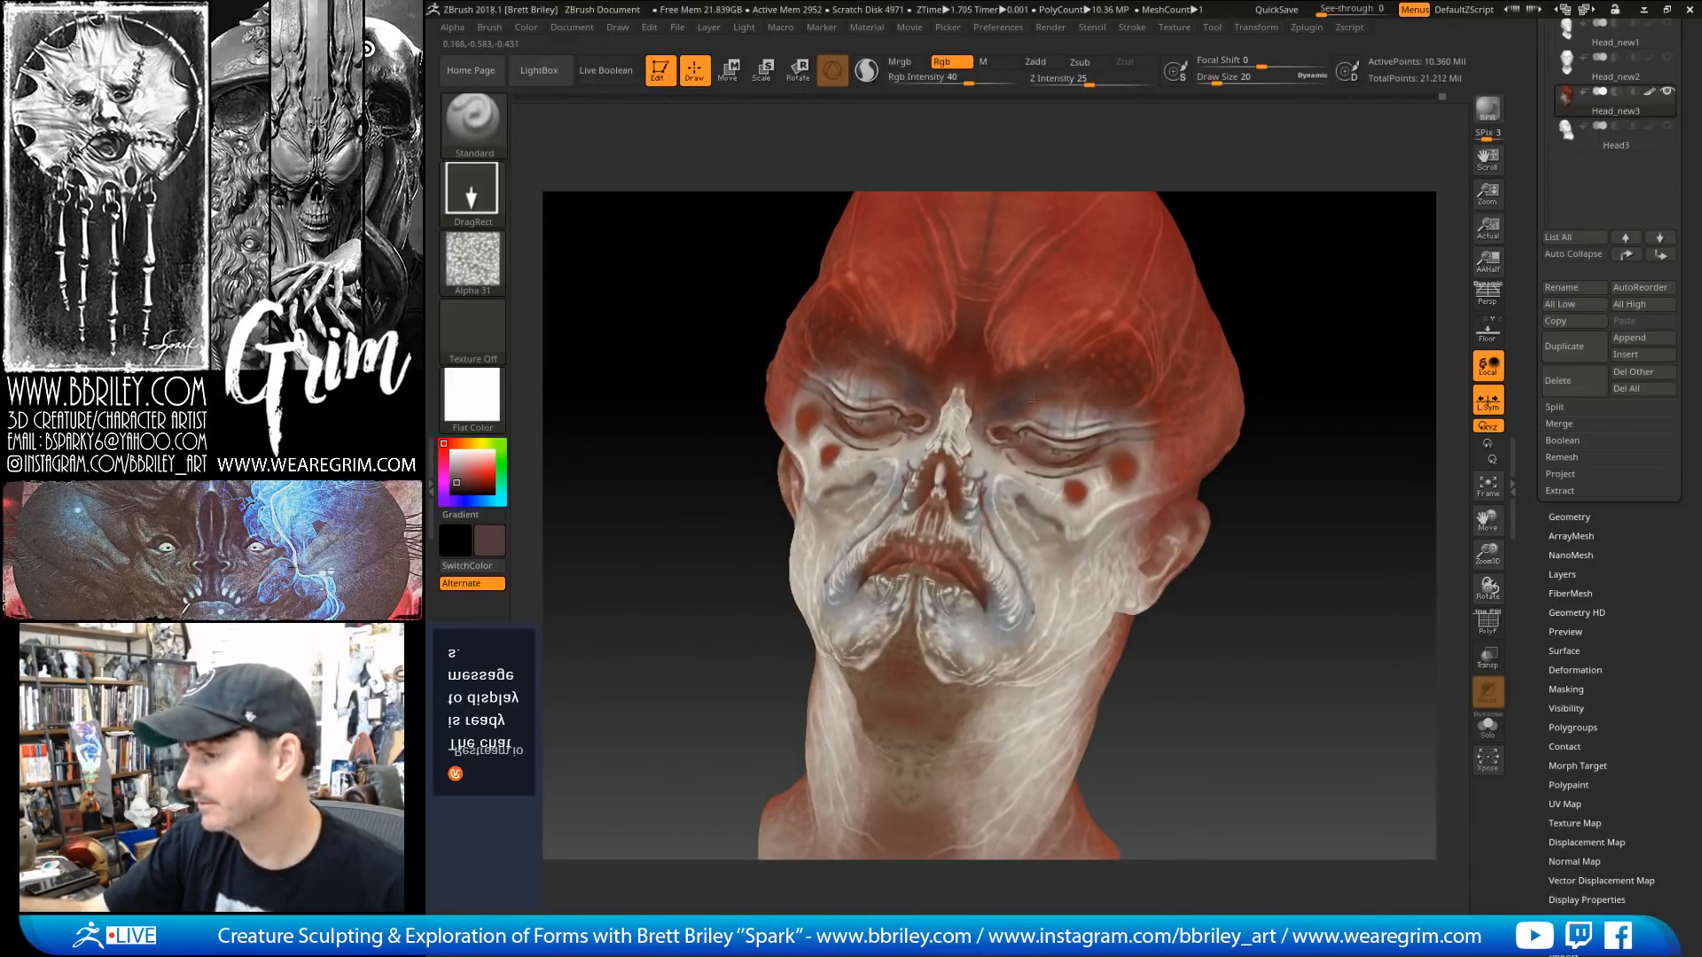
{"action": "right_click_drag", "start_coordinate": [1032, 393], "coordinate": [1031, 388]}
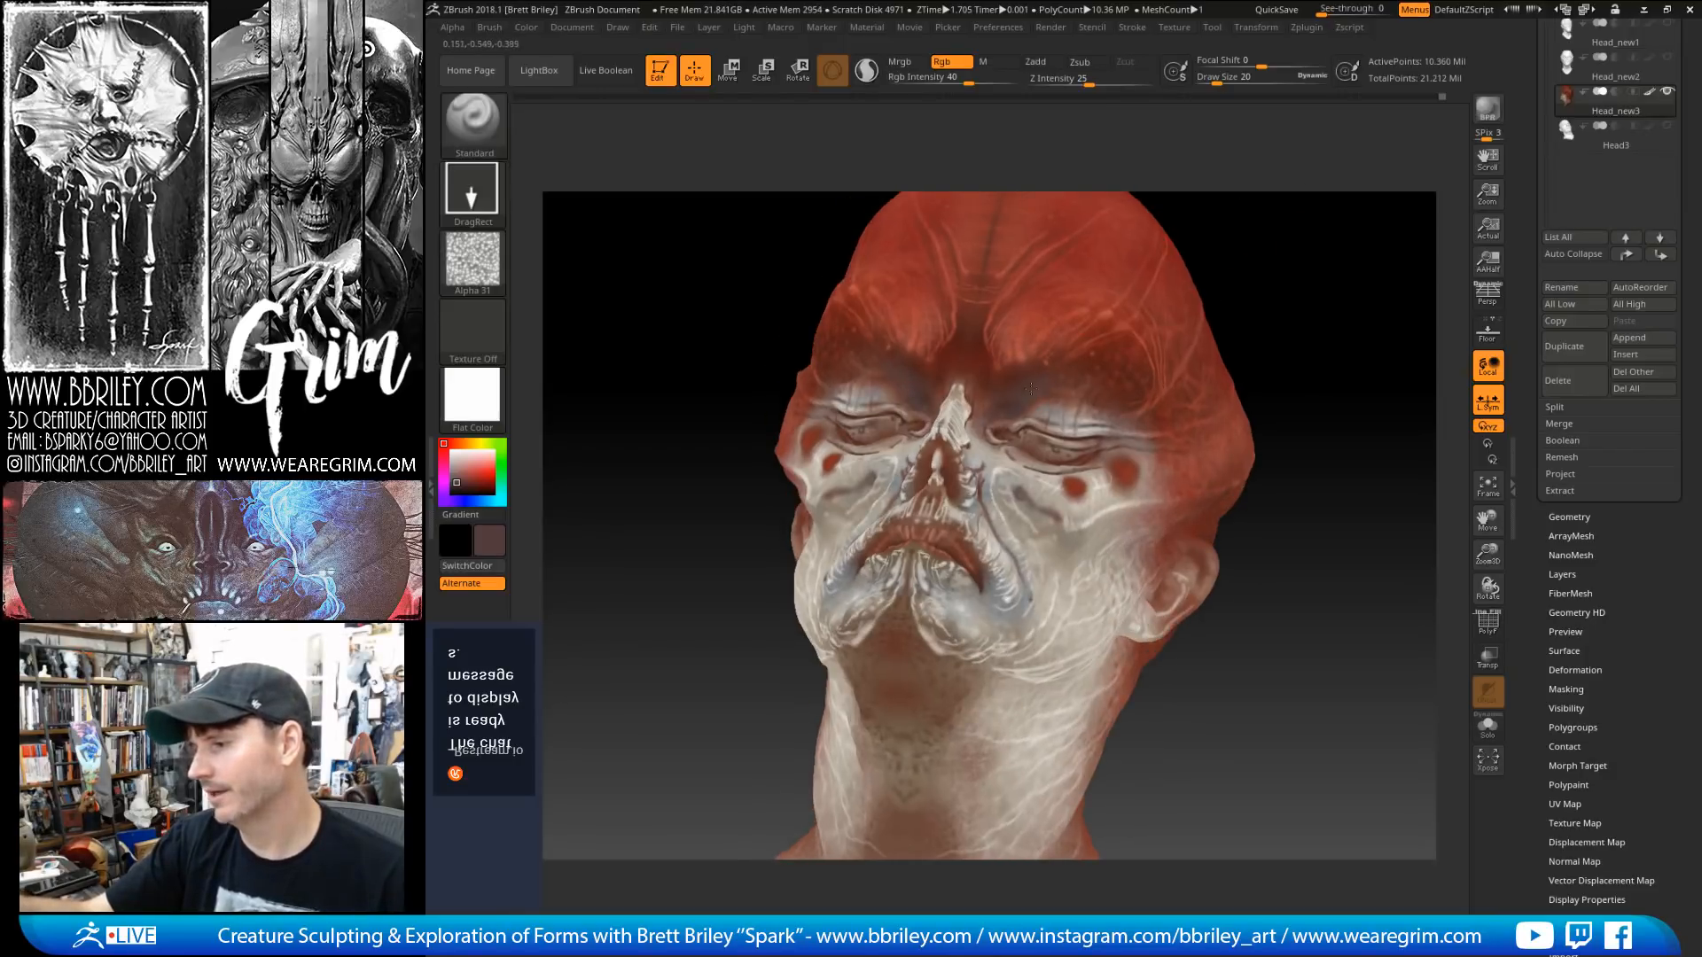
{"action": "key", "text": "c"}
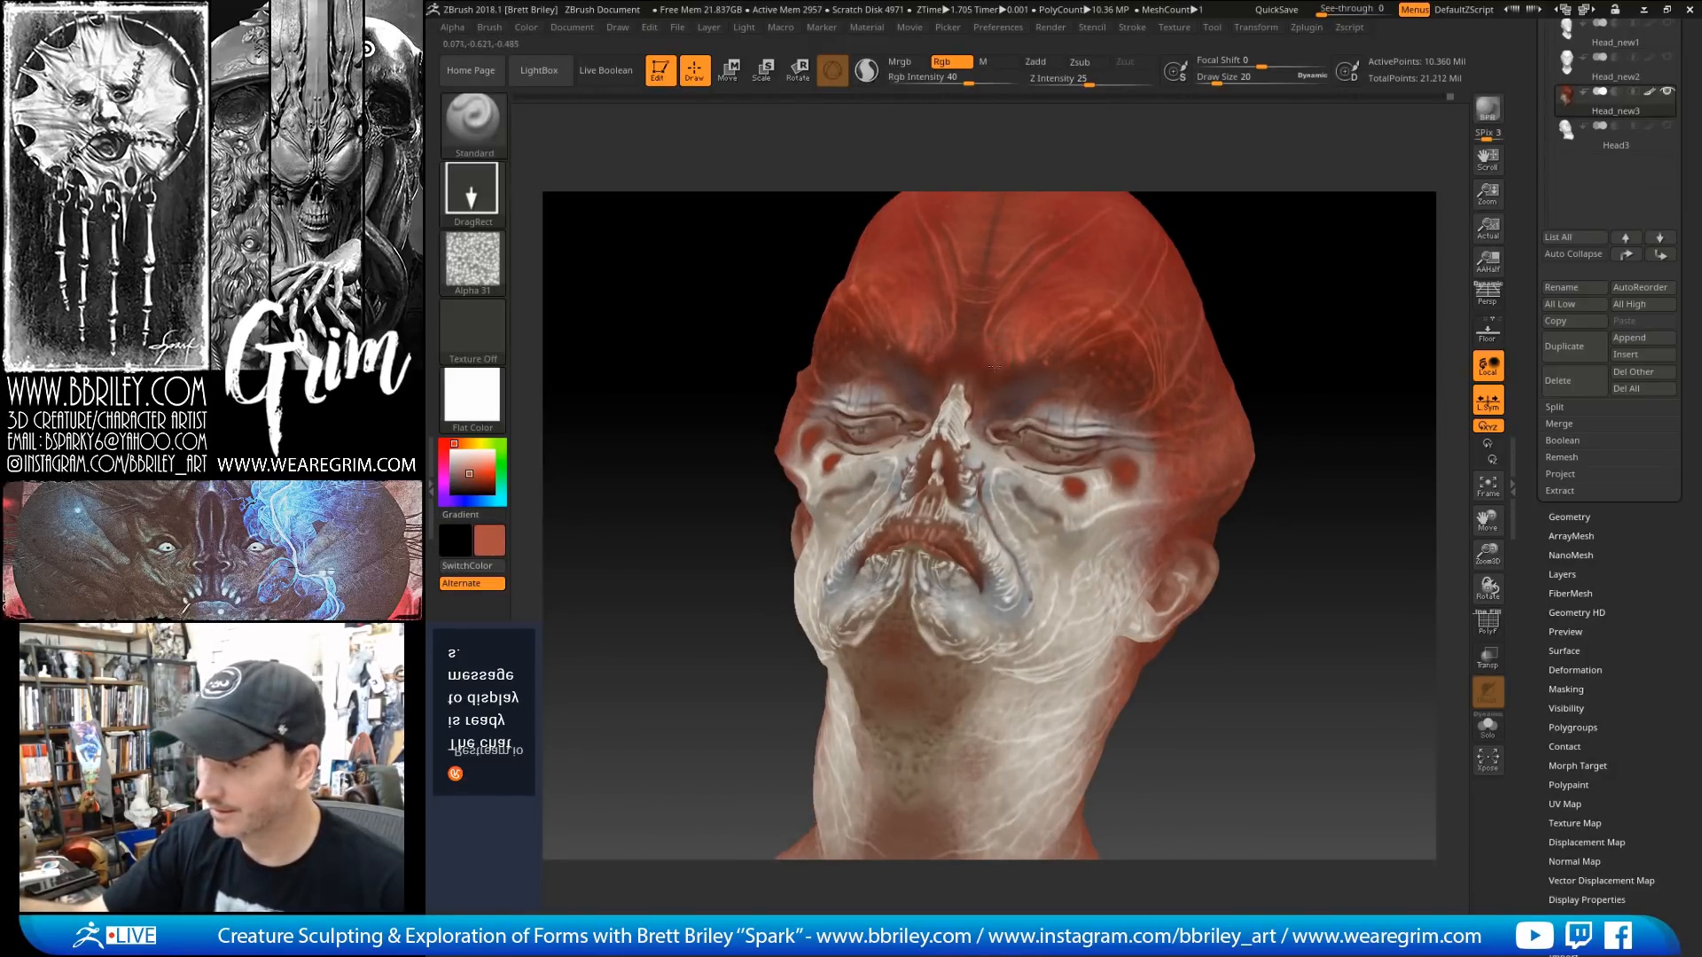
{"action": "left_click_drag", "start_coordinate": [1273, 202], "coordinate": [1445, 258]}
{"action": "left_click_drag", "start_coordinate": [1239, 264], "coordinate": [1183, 260]}
Step: Sample a dark red-brown and a pale grey around the nose to break up the tones around the mouth
{"action": "key", "text": "c"}
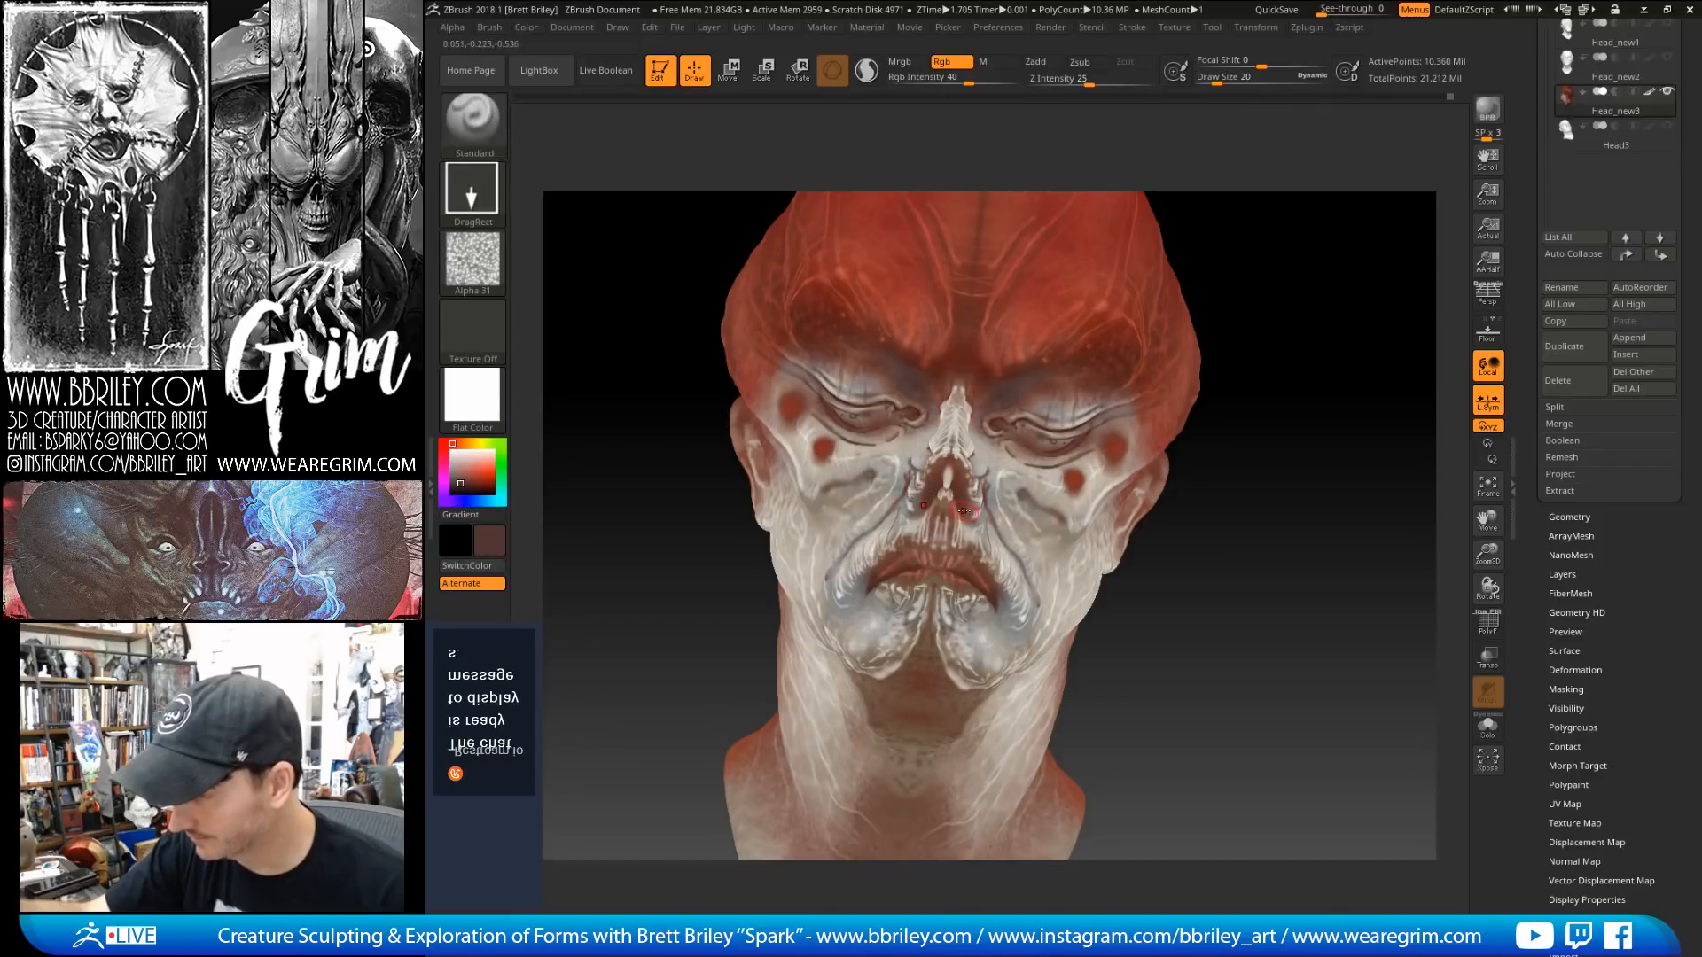
{"action": "key", "text": "c"}
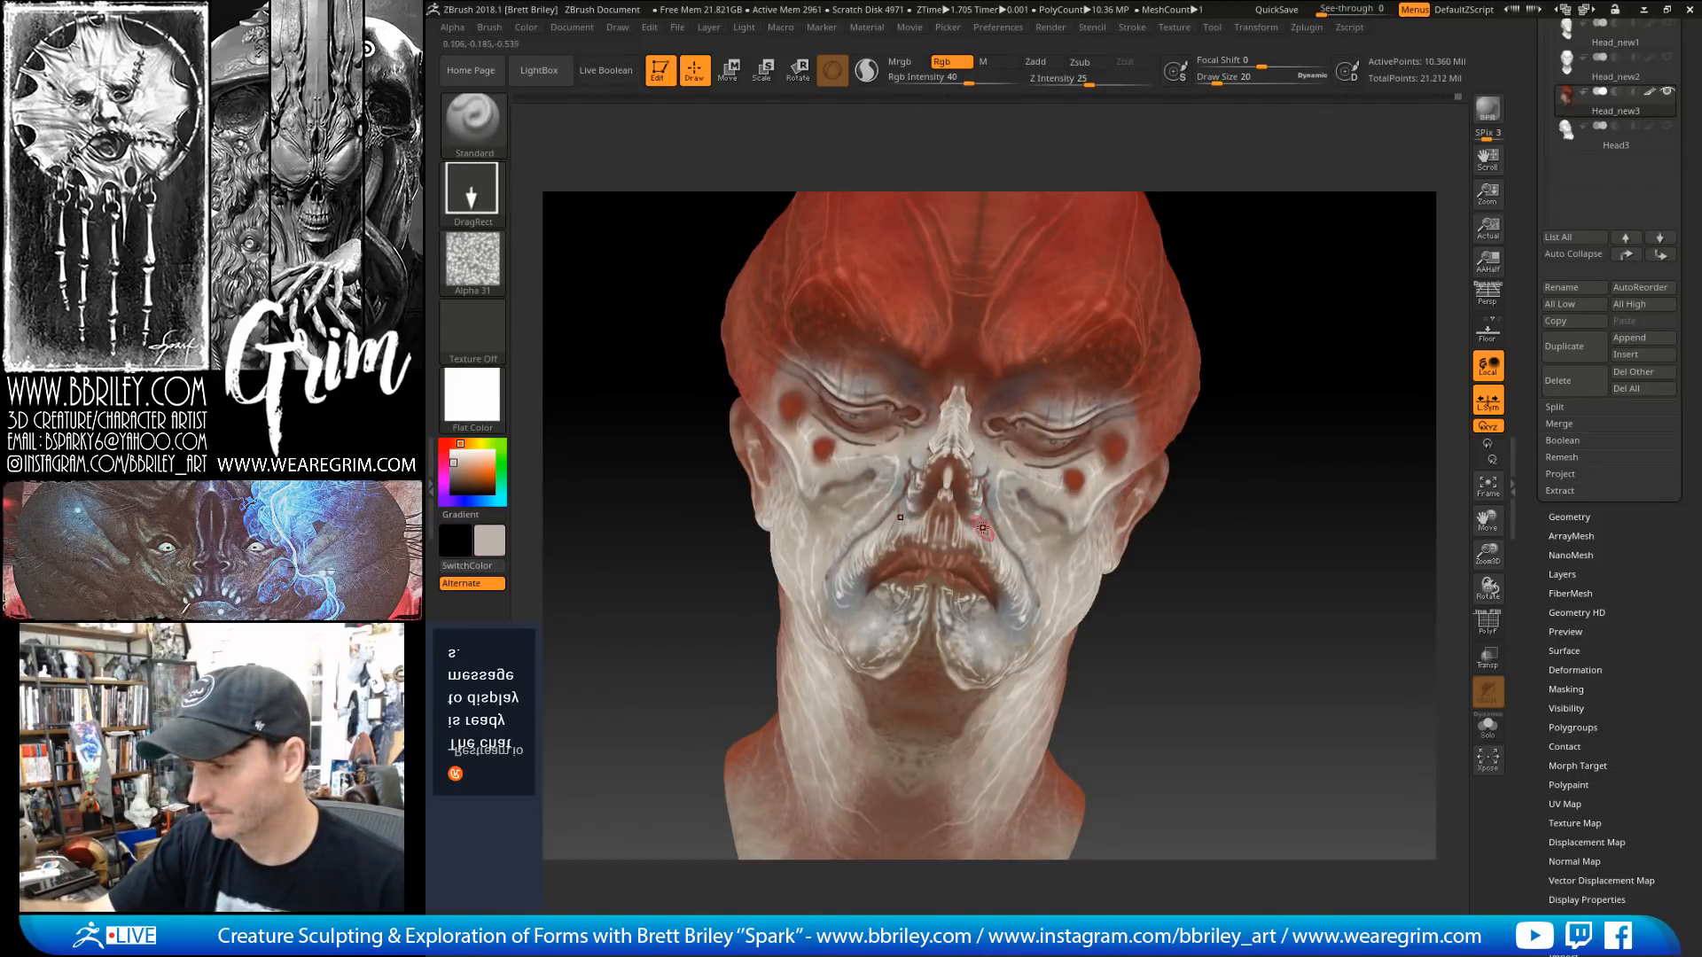
{"action": "left_click_drag", "start_coordinate": [1267, 297], "coordinate": [1152, 294]}
{"action": "key", "text": "shift"}
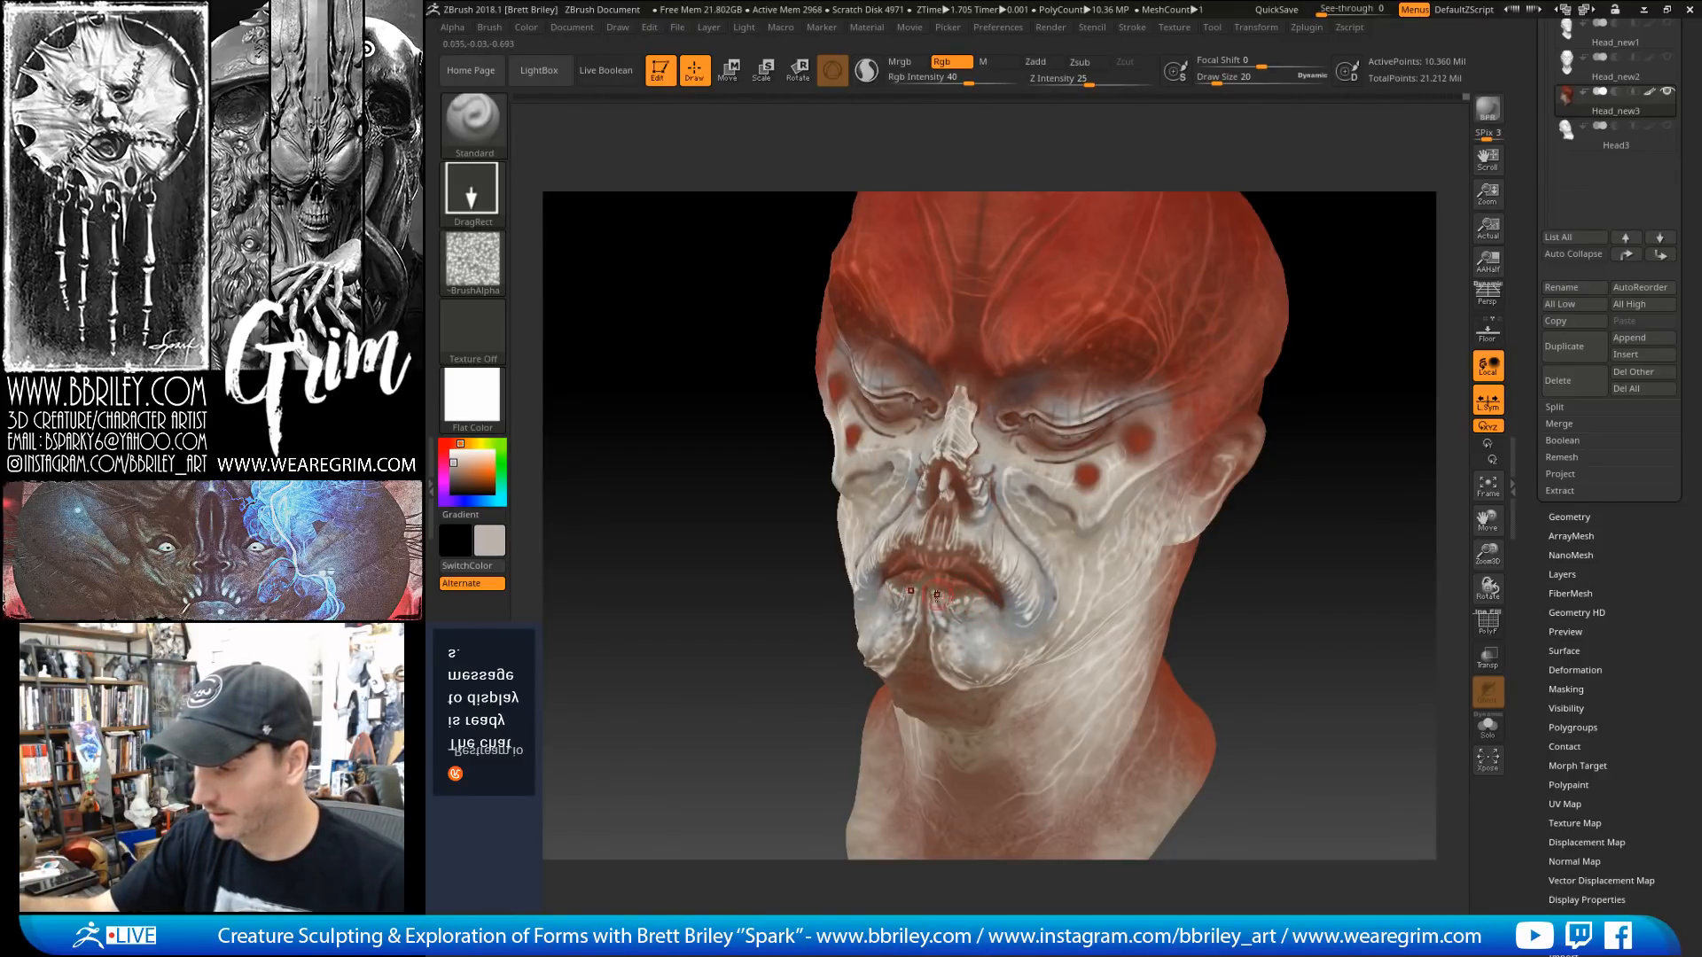
Step: Stamp a sampled pale grey speckle around the corner of the mouth, and dismiss the Facebook notification
{"action": "right_click_drag", "start_coordinate": [1072, 598], "coordinate": [1008, 560]}
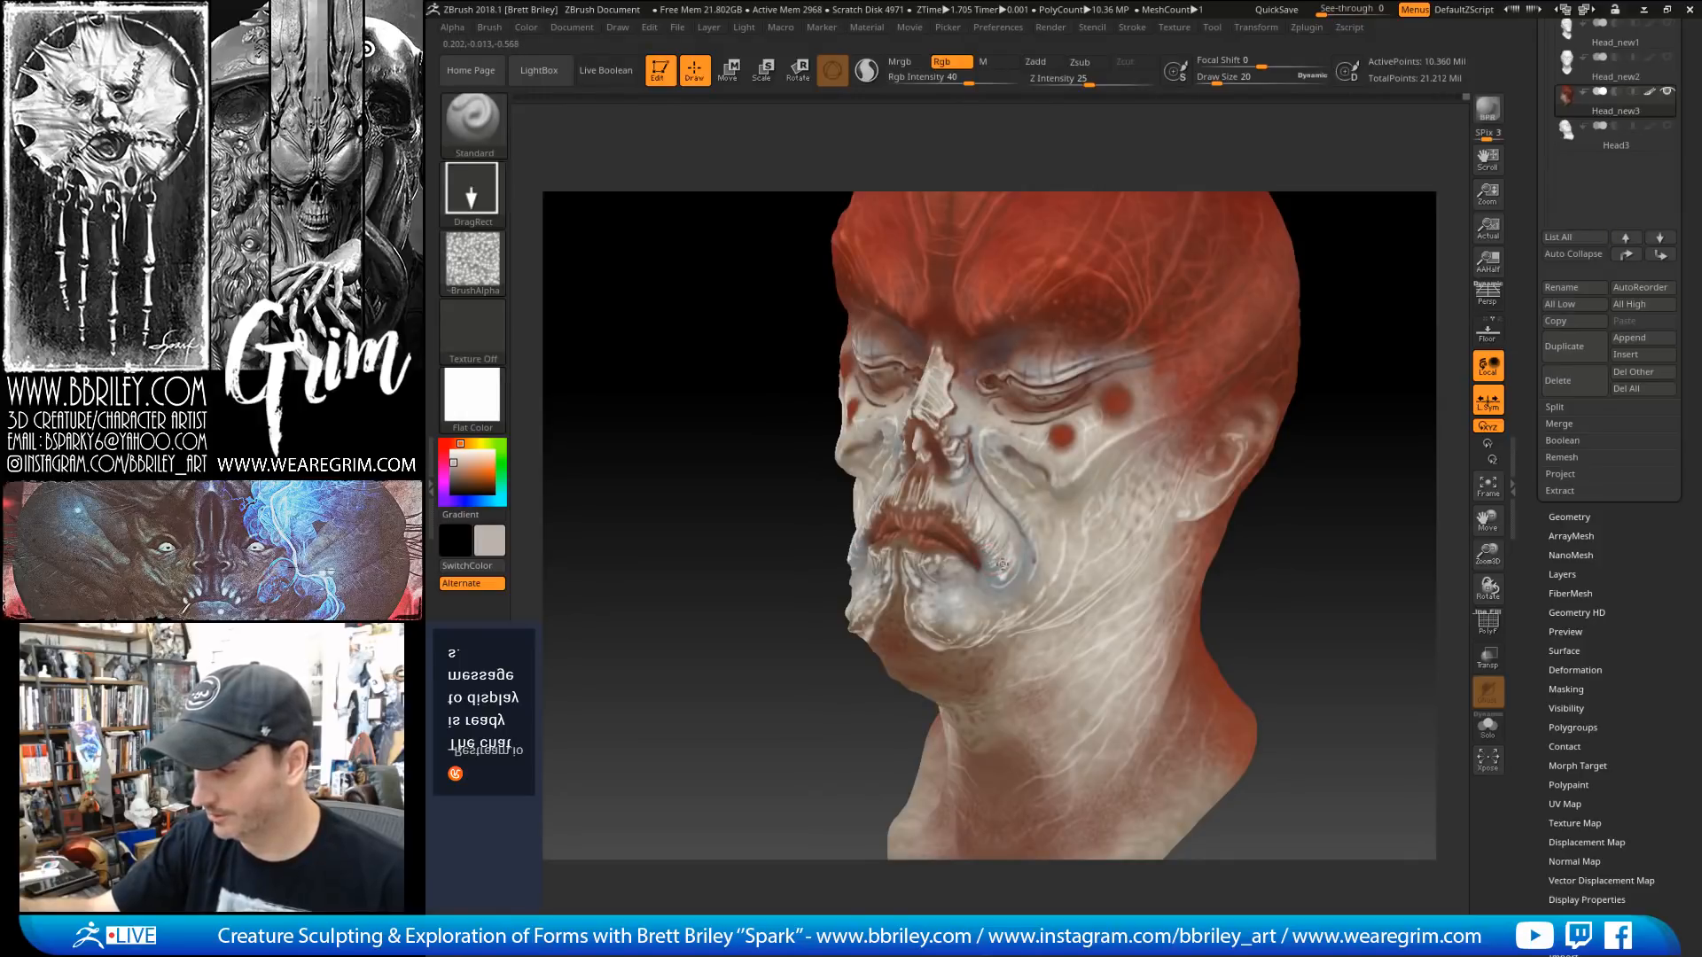
{"action": "key", "text": "c"}
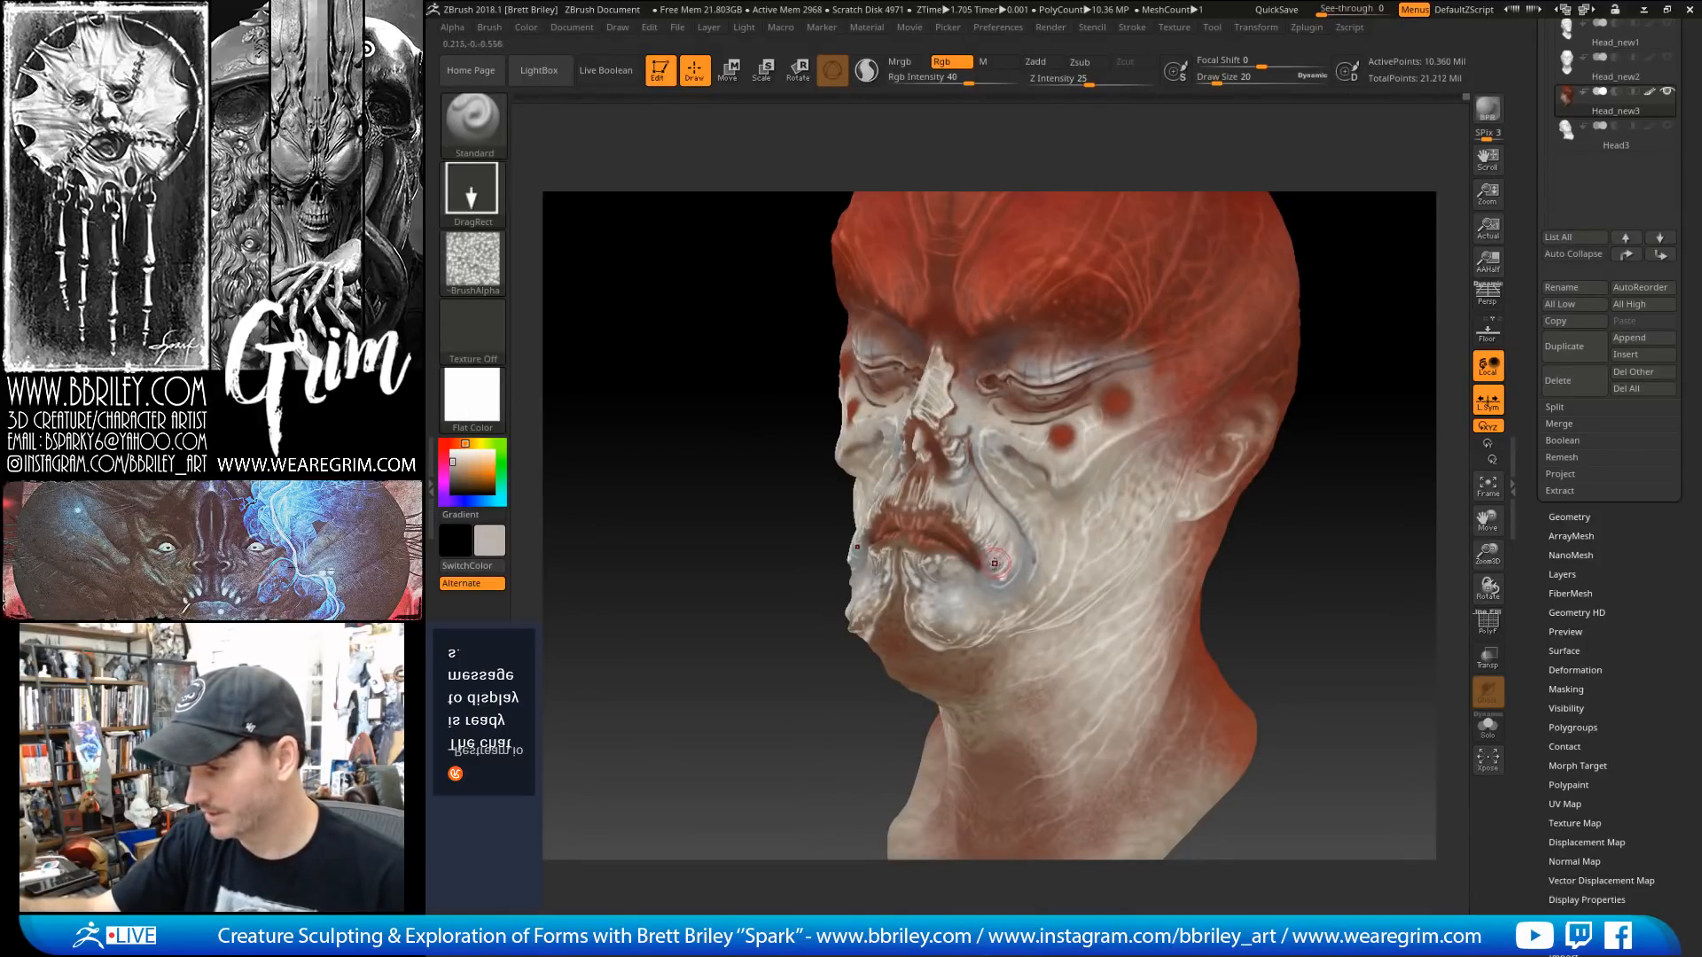
{"action": "left_click_drag", "start_coordinate": [1003, 567], "coordinate": [1009, 577]}
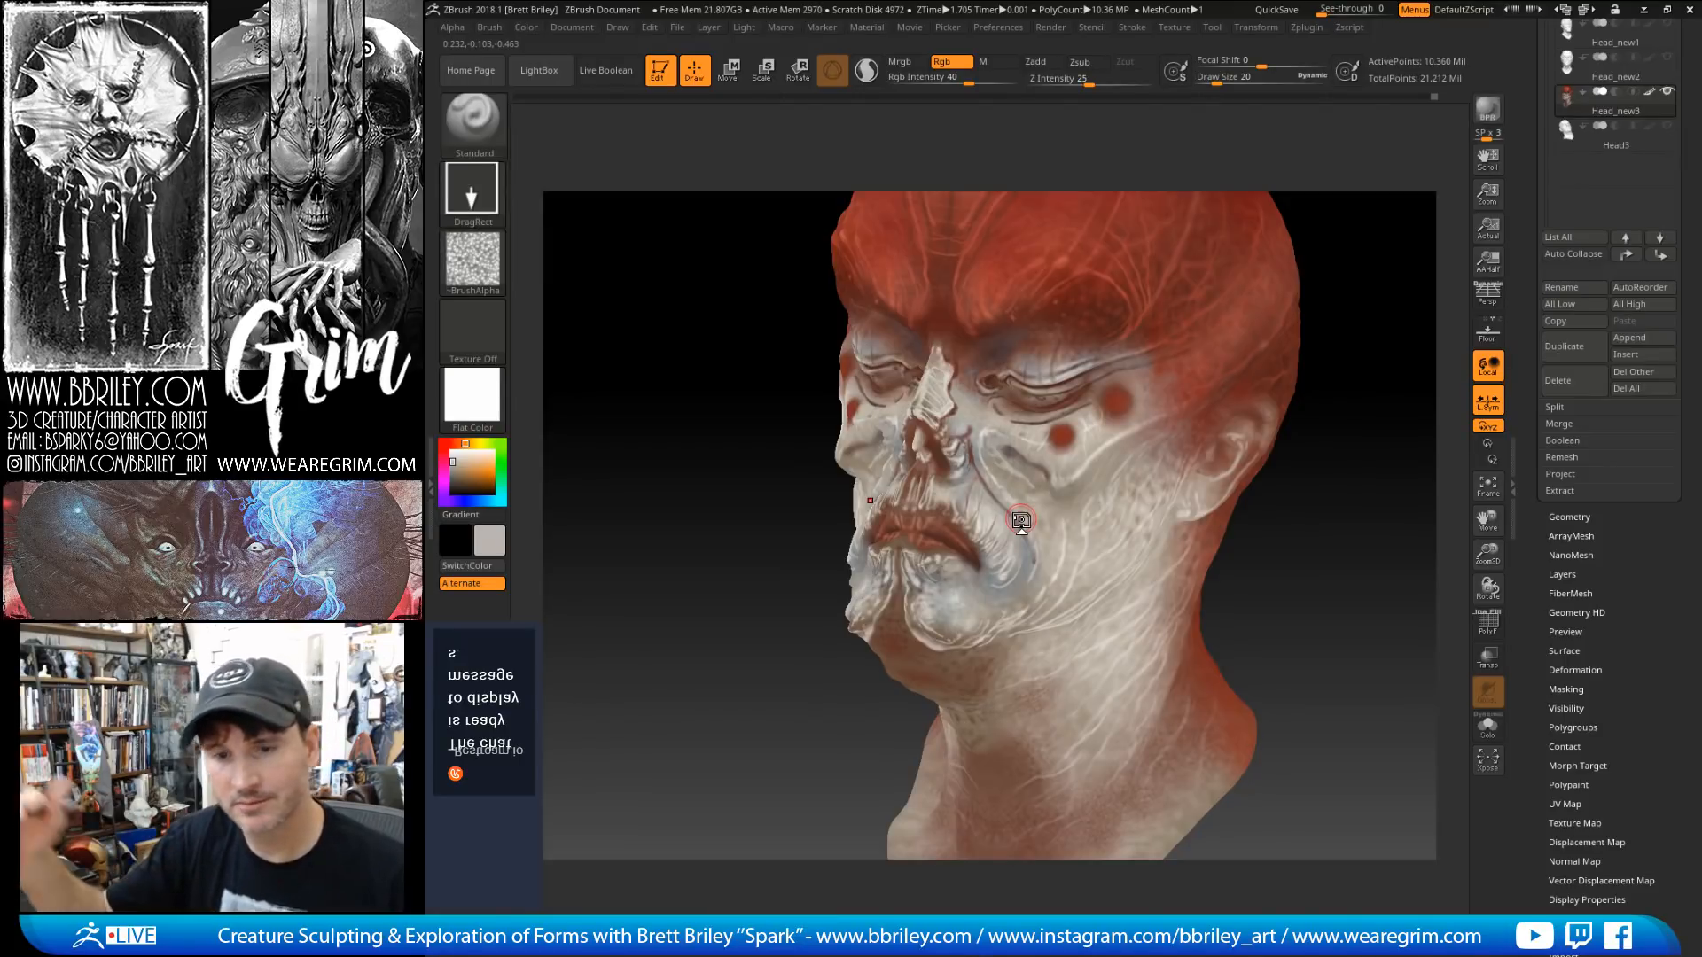
{"action": "right_click_drag", "start_coordinate": [1021, 520], "coordinate": [945, 436]}
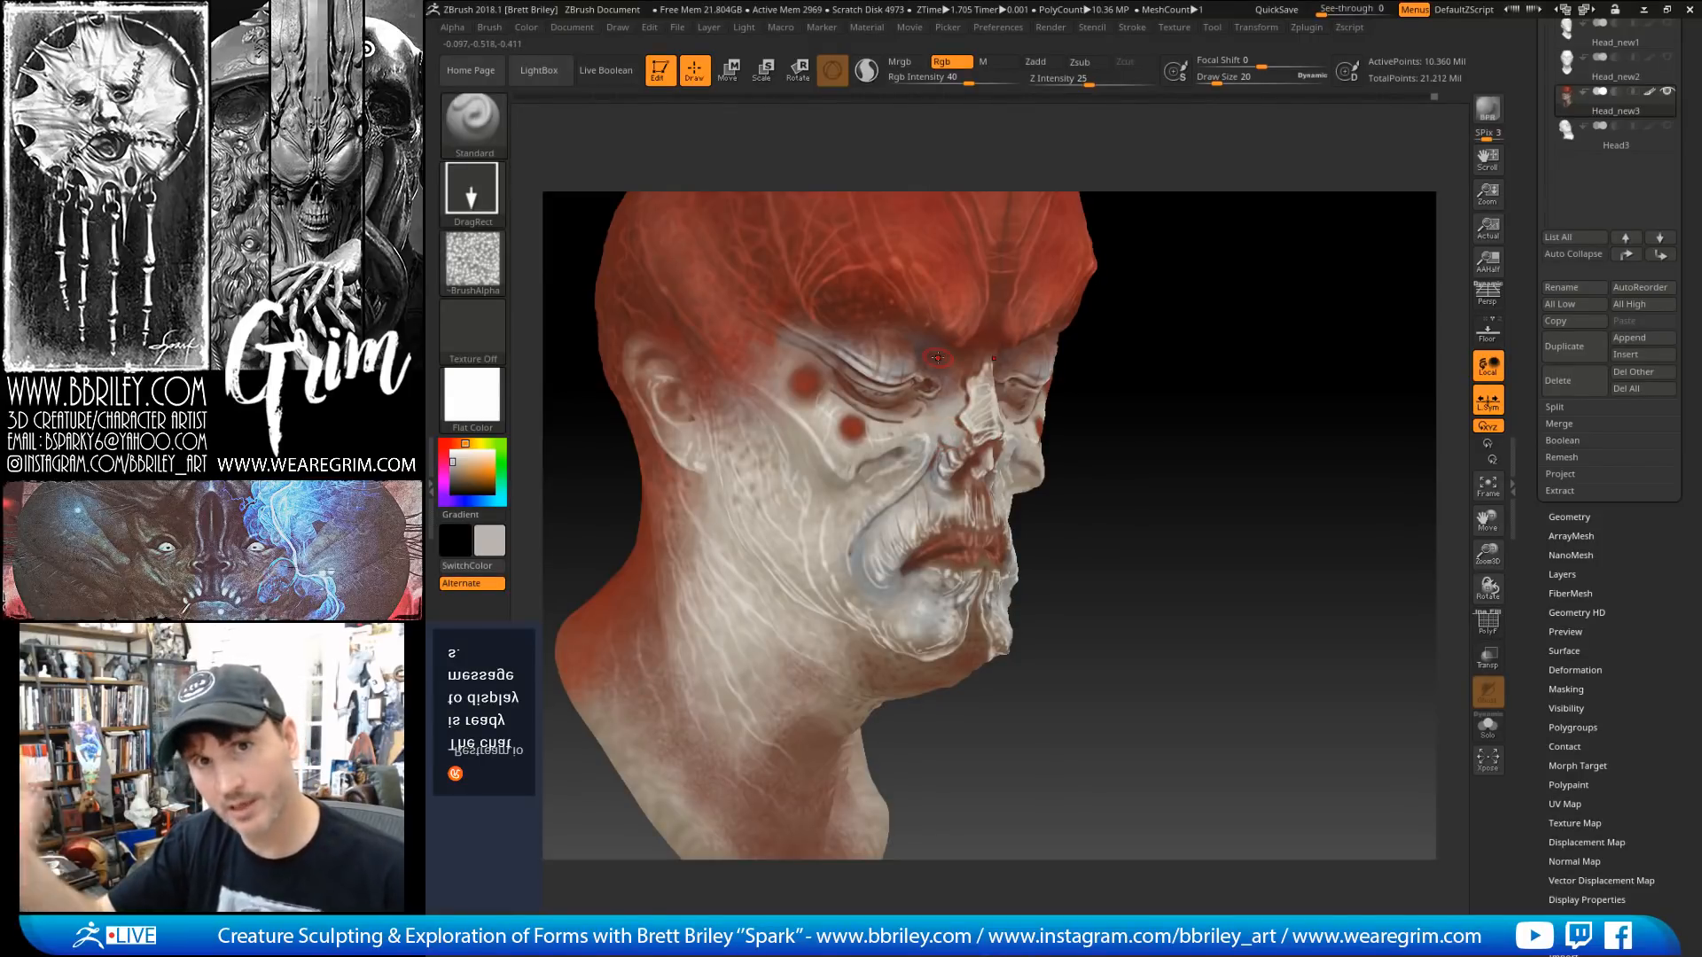
{"action": "right_click_drag", "start_coordinate": [940, 358], "coordinate": [975, 399]}
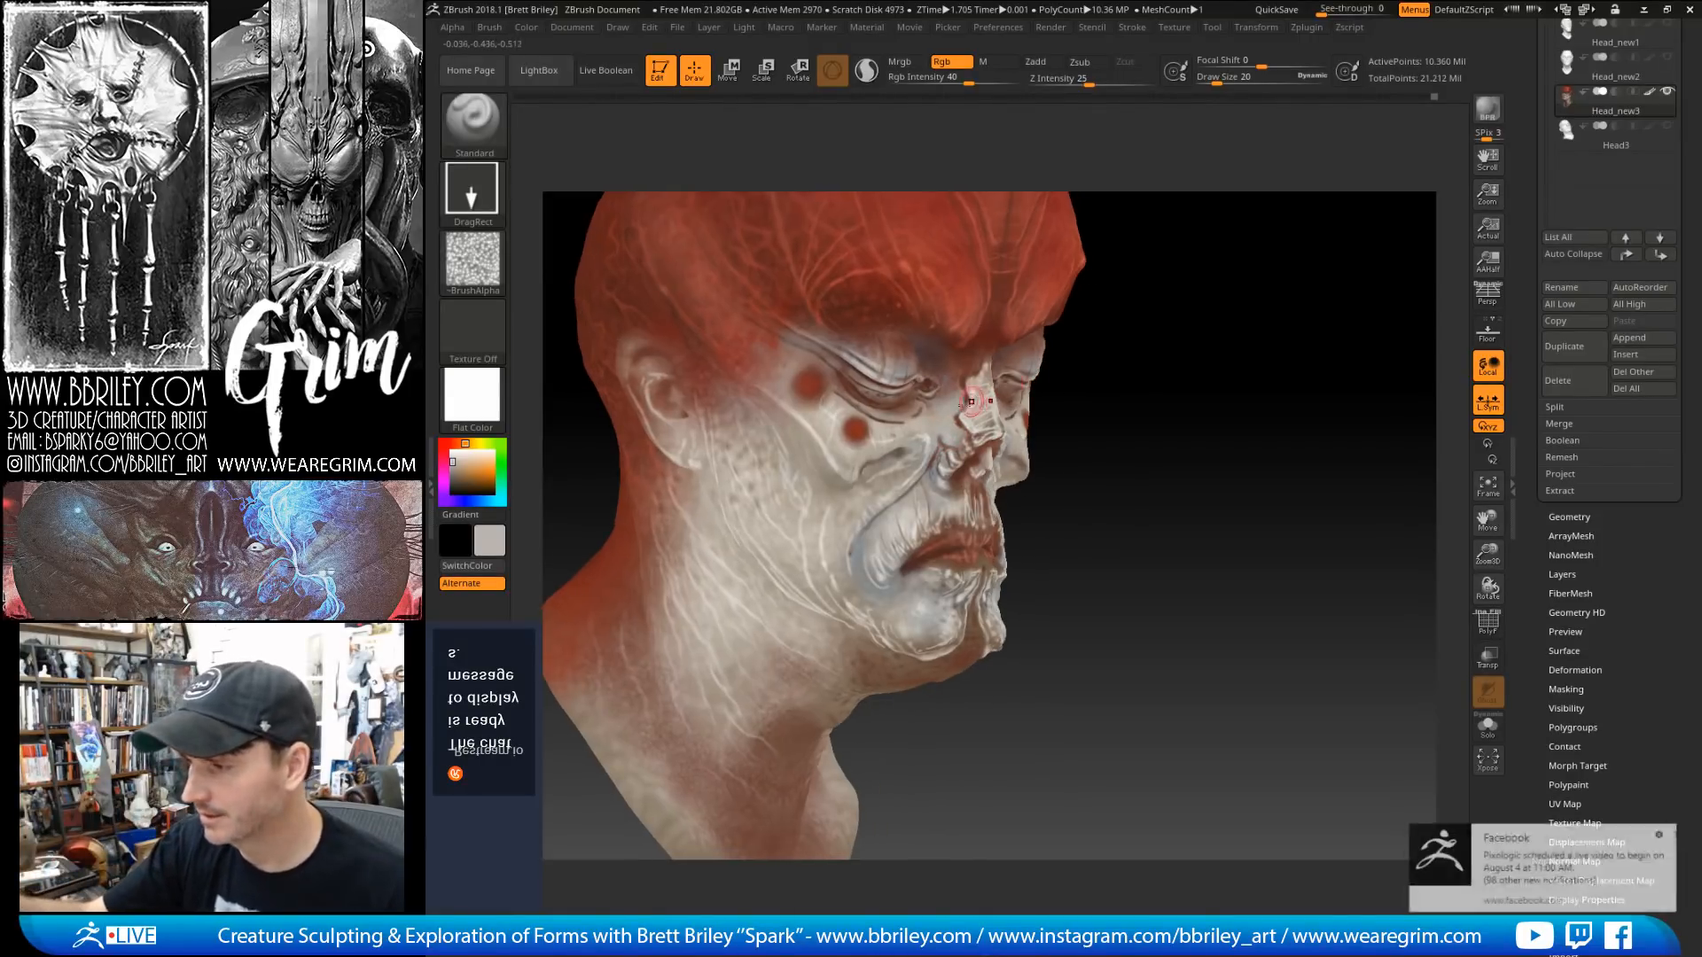
{"action": "left_click_drag", "start_coordinate": [1234, 448], "coordinate": [1209, 439]}
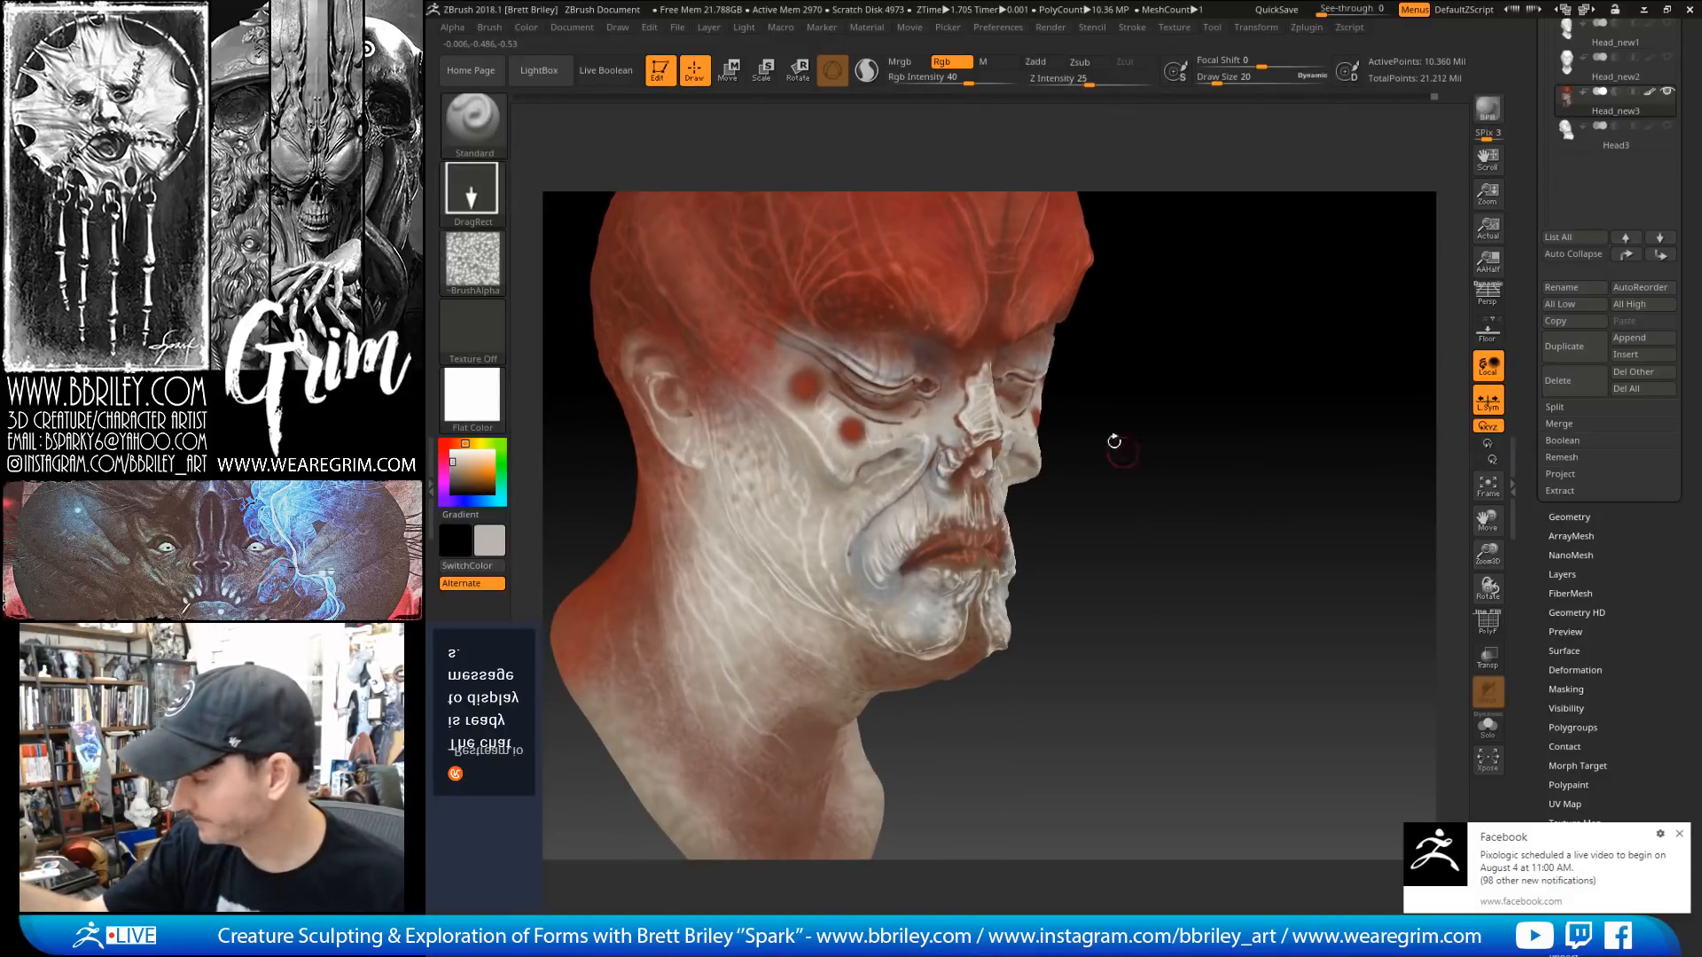
{"action": "left_click", "coordinate": [1680, 836]}
Step: Preview the painted head with the zbro_IllustPaint material and a glossy MatCap material
{"action": "left_click_drag", "start_coordinate": [1242, 420], "coordinate": [828, 471]}
{"action": "left_click", "coordinate": [472, 394]}
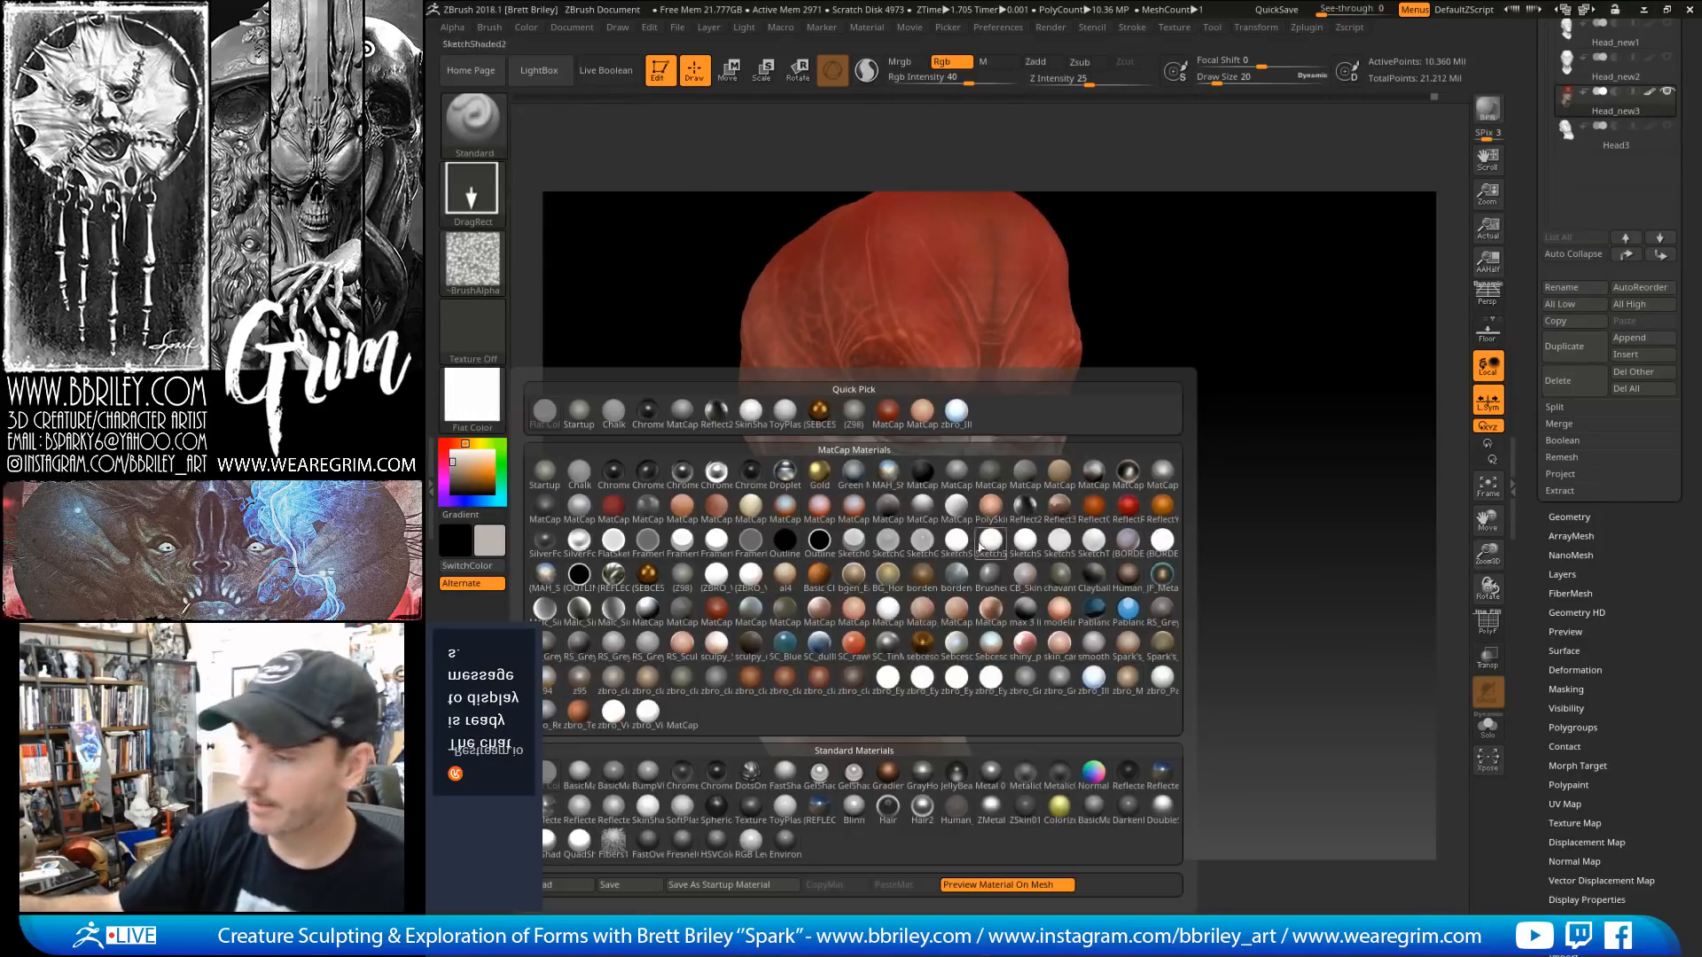
{"action": "left_click", "coordinate": [1093, 680]}
{"action": "mouse_move", "coordinate": [1221, 505]}
{"action": "left_mouse_down", "text": "shift"}
{"action": "mouse_move", "coordinate": [1276, 495]}
{"action": "mouse_move", "coordinate": [1211, 471]}
{"action": "left_mouse_up", "text": "shift"}
{"action": "left_click", "coordinate": [472, 395]}
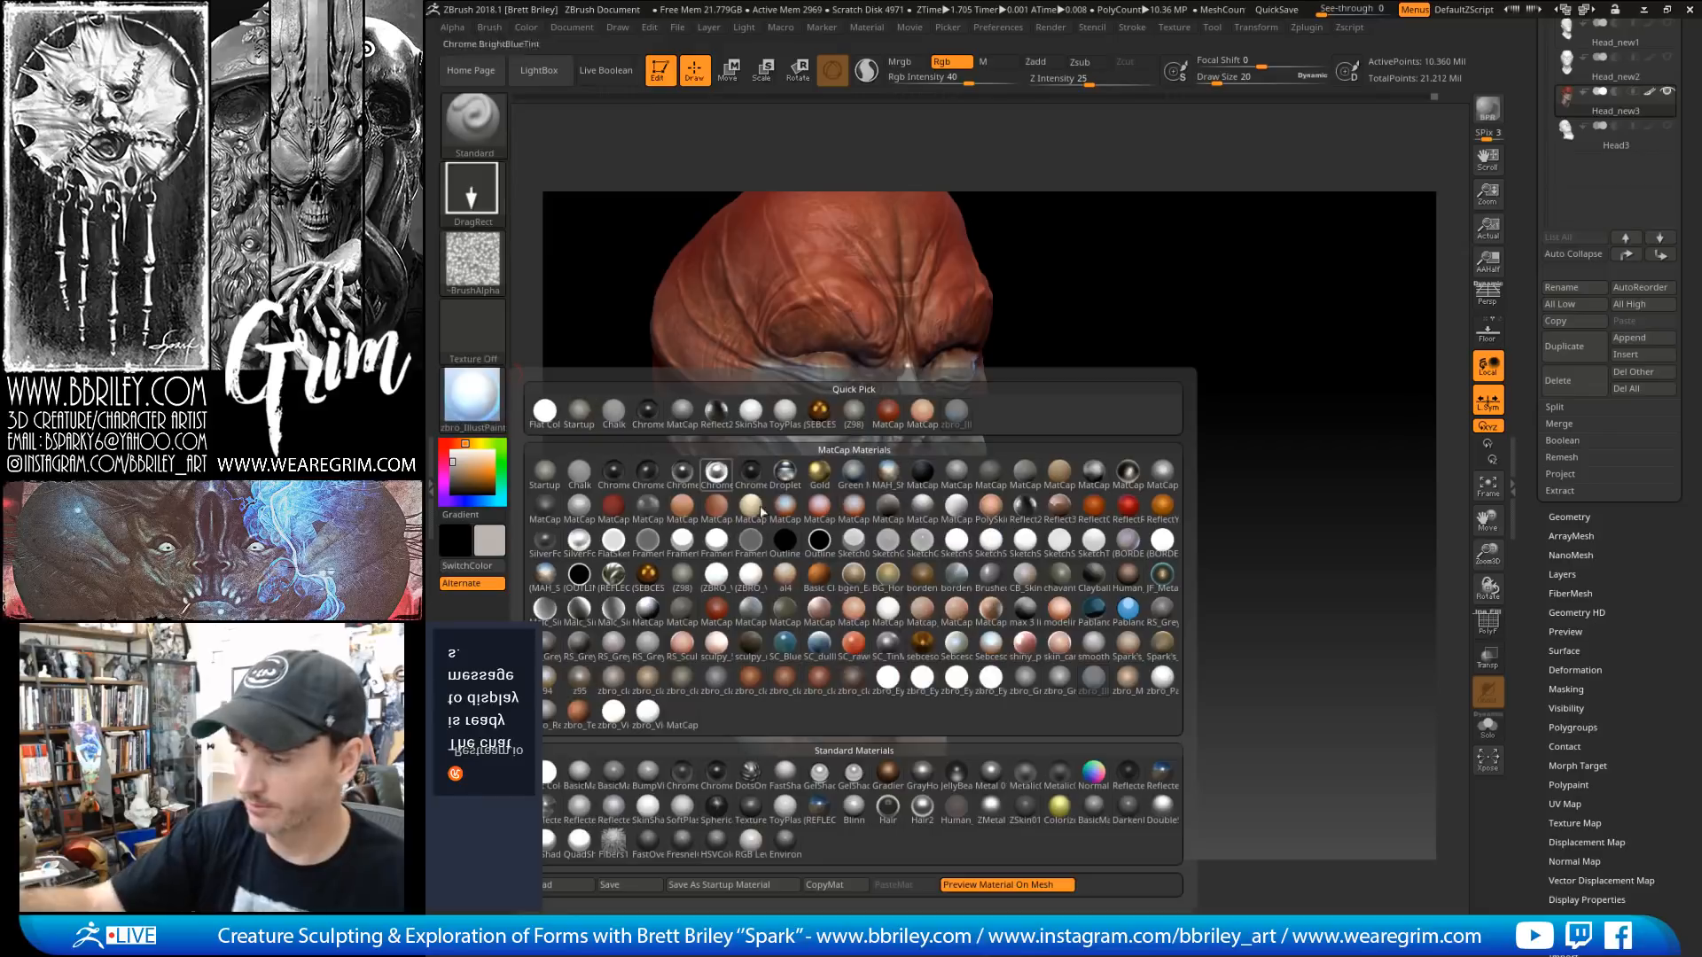
{"action": "left_click", "coordinate": [960, 681]}
{"action": "mouse_move", "coordinate": [1106, 396]}
{"action": "left_mouse_down"}
{"action": "mouse_move", "coordinate": [1162, 455]}
{"action": "mouse_move", "coordinate": [1152, 384]}
{"action": "mouse_move", "coordinate": [1195, 446]}
{"action": "mouse_move", "coordinate": [1182, 412]}
{"action": "mouse_move", "coordinate": [1125, 417]}
{"action": "left_mouse_up"}
Step: Preview the head with the zbro eye-reflection materials, ending on the zbro_EyeReflect variant with bluish highlights
{"action": "left_click", "coordinate": [472, 394]}
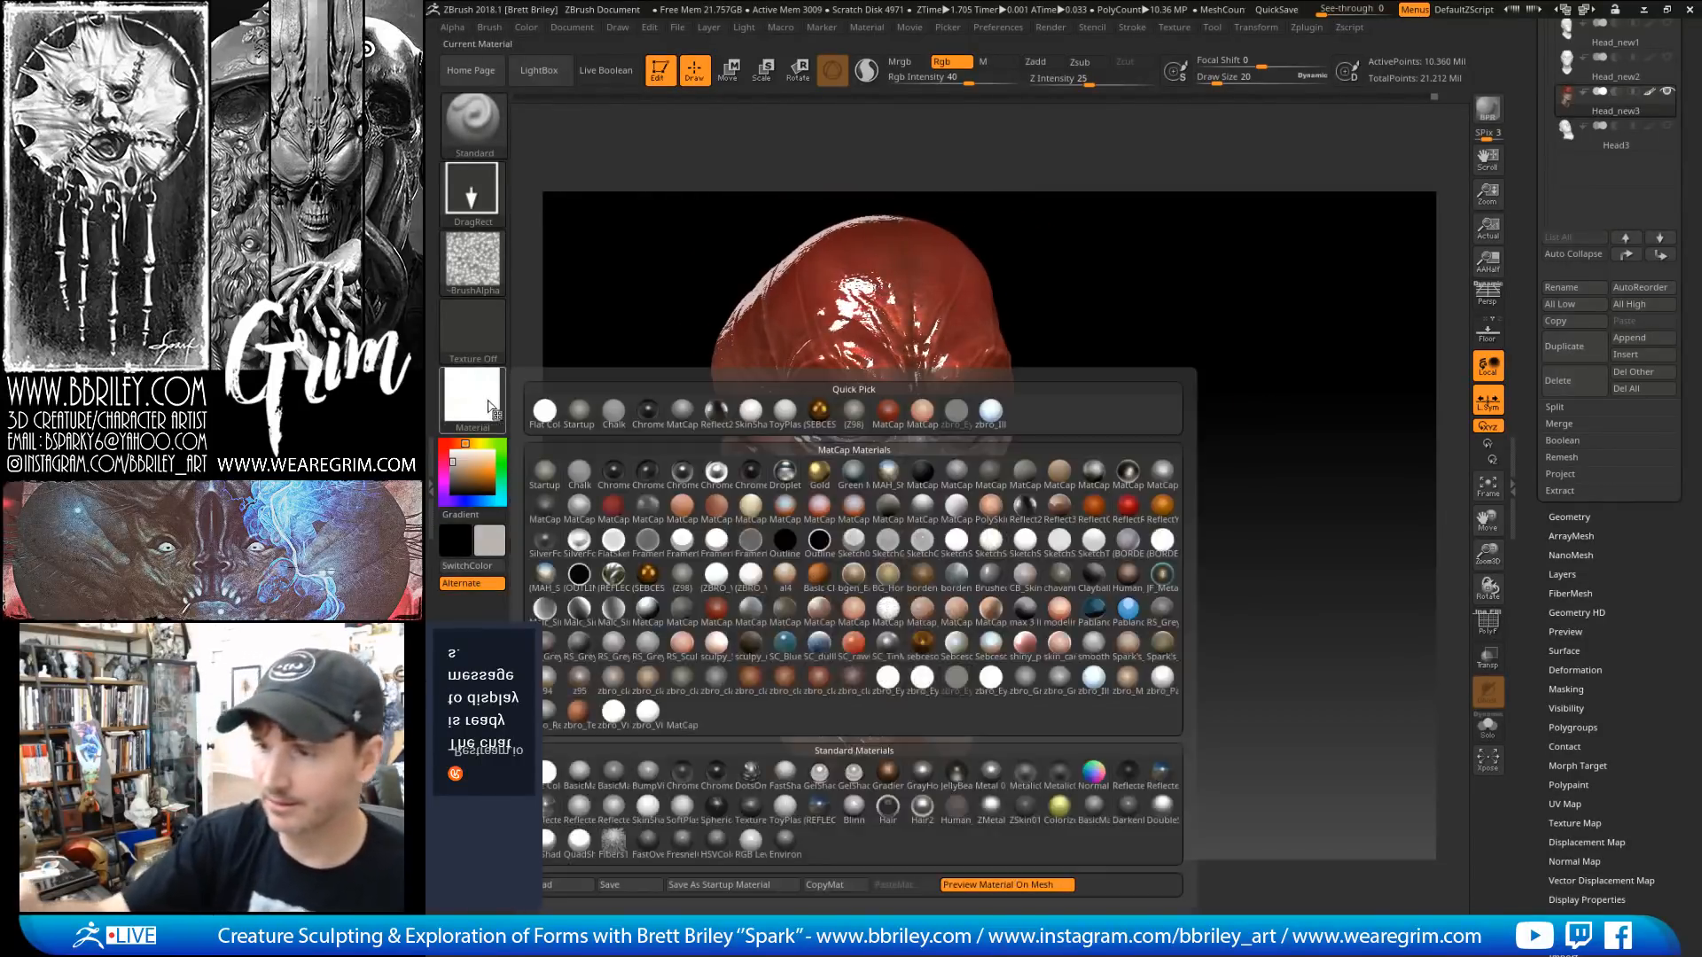
{"action": "left_click", "coordinate": [891, 678]}
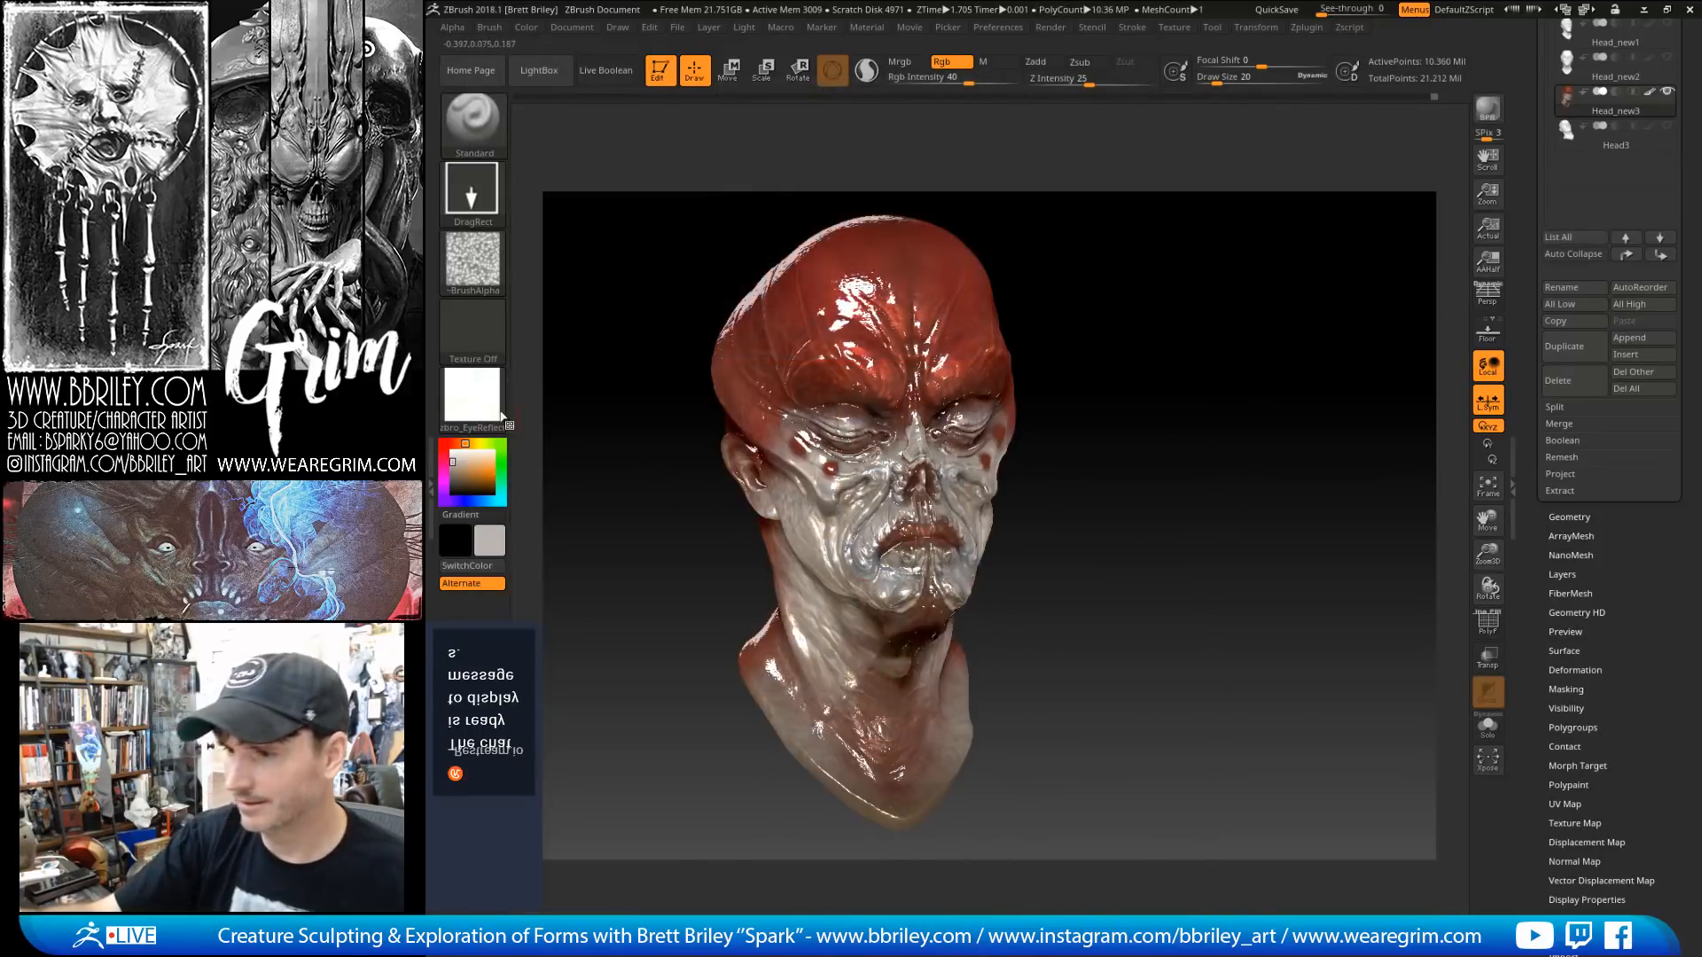
{"action": "left_click", "coordinate": [502, 417]}
{"action": "left_click", "coordinate": [887, 680]}
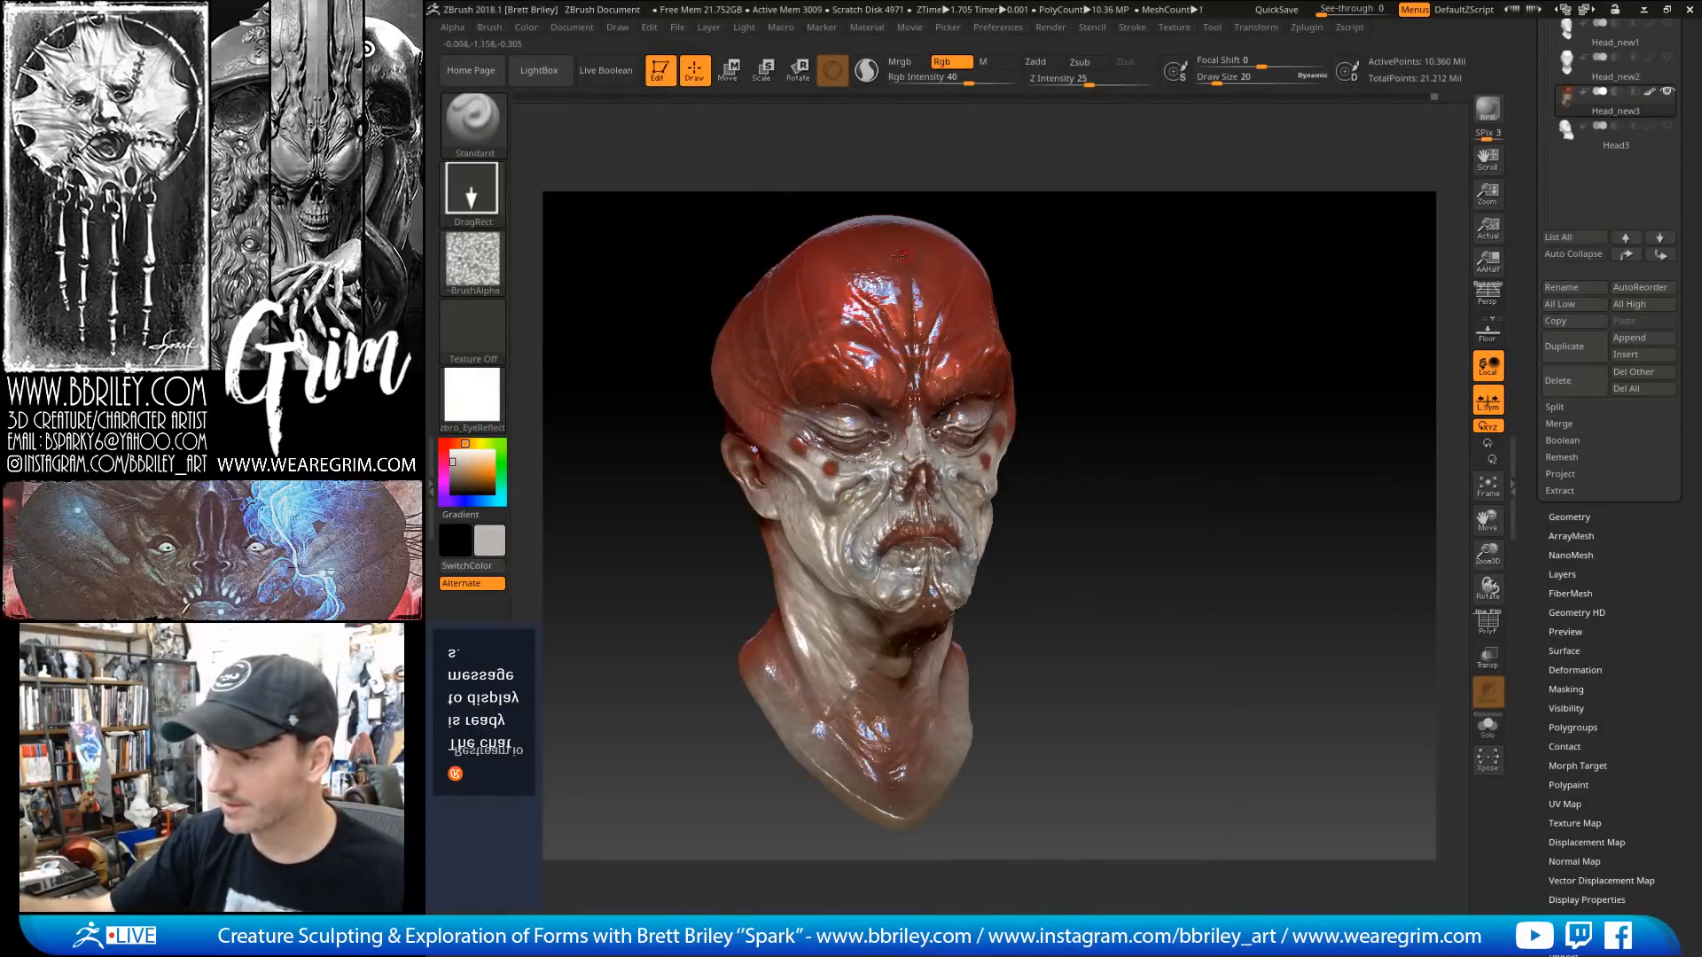
{"action": "mouse_move", "coordinate": [1076, 319]}
{"action": "left_mouse_down"}
{"action": "mouse_move", "coordinate": [1044, 318]}
{"action": "mouse_move", "coordinate": [1099, 315]}
{"action": "mouse_move", "coordinate": [1077, 312]}
{"action": "left_mouse_up"}
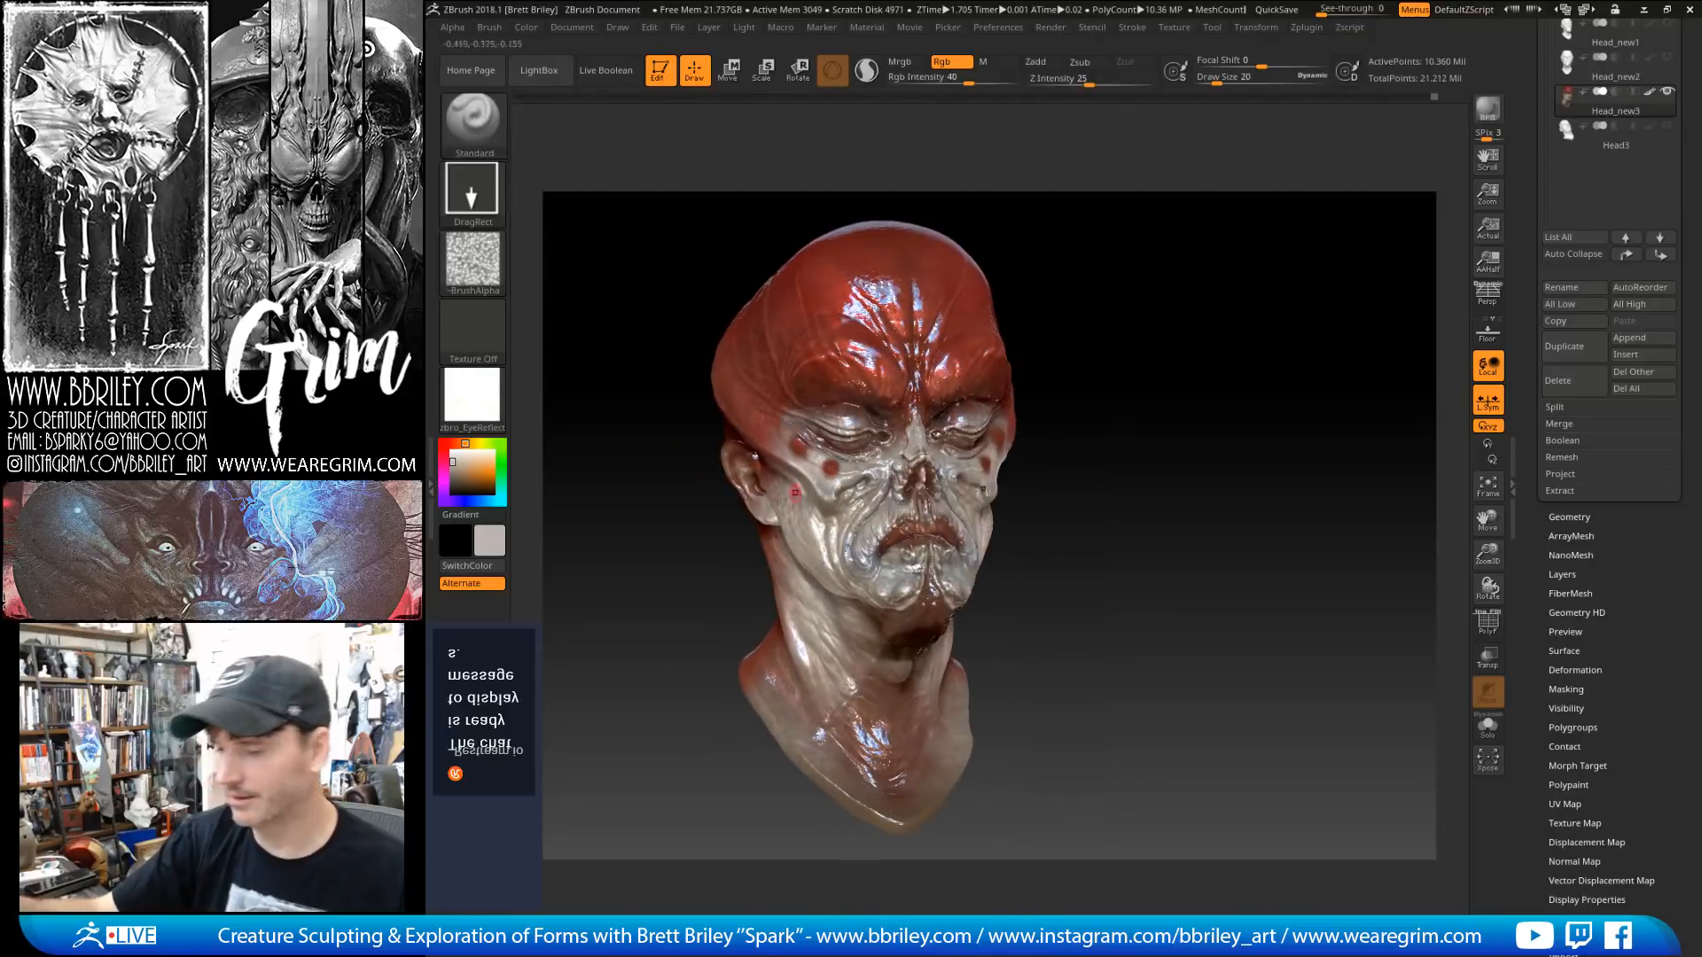
Step: Compare the painted head in the zbro_IllustPaint and SkinShade4 materials, ending on zbro_IllustPaint
{"action": "left_click", "coordinate": [501, 383]}
{"action": "left_click", "coordinate": [1106, 649]}
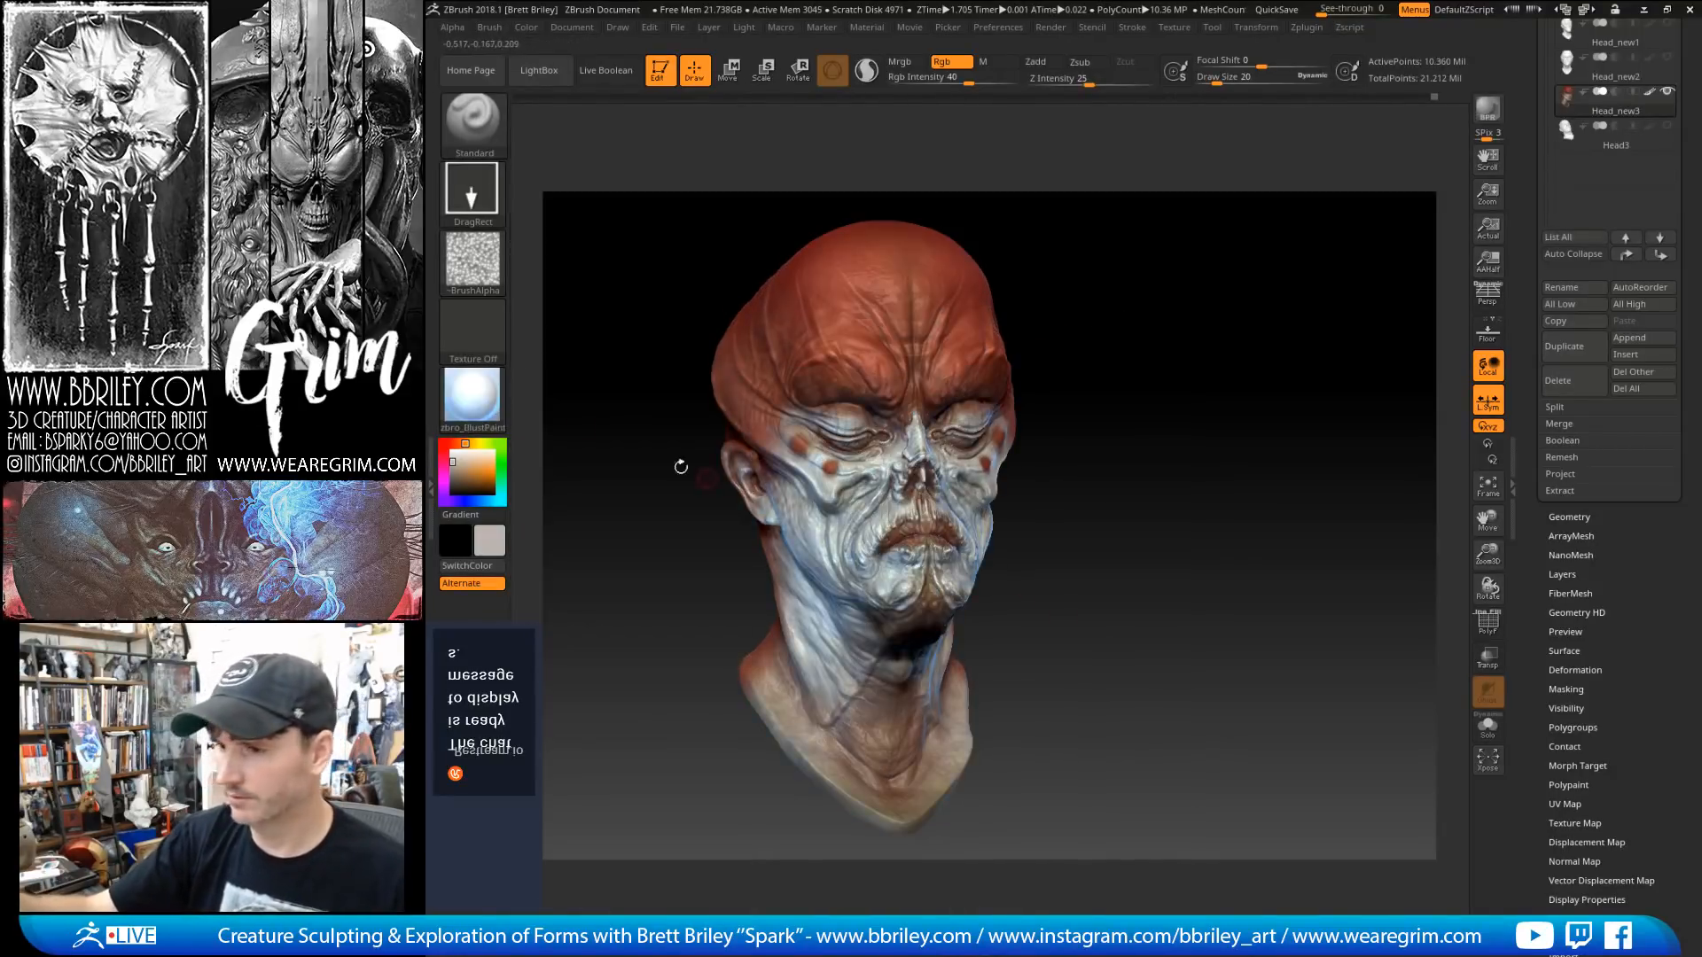
{"action": "left_click", "coordinate": [497, 409]}
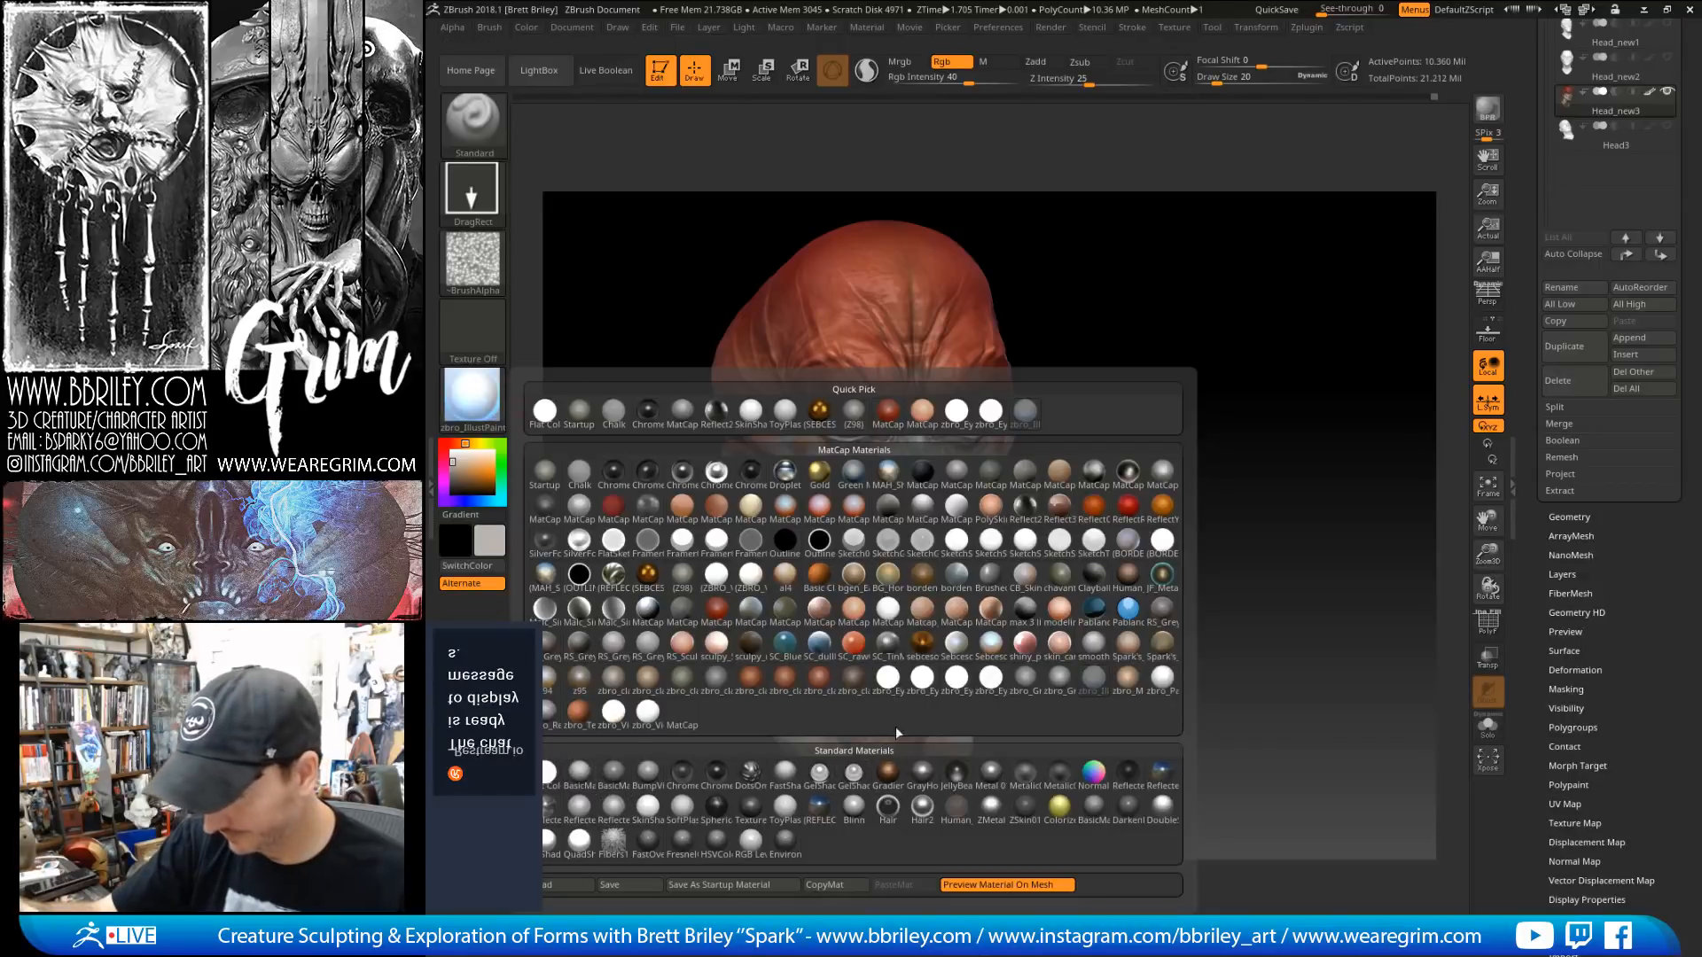
{"action": "mouse_move", "coordinate": [621, 711]}
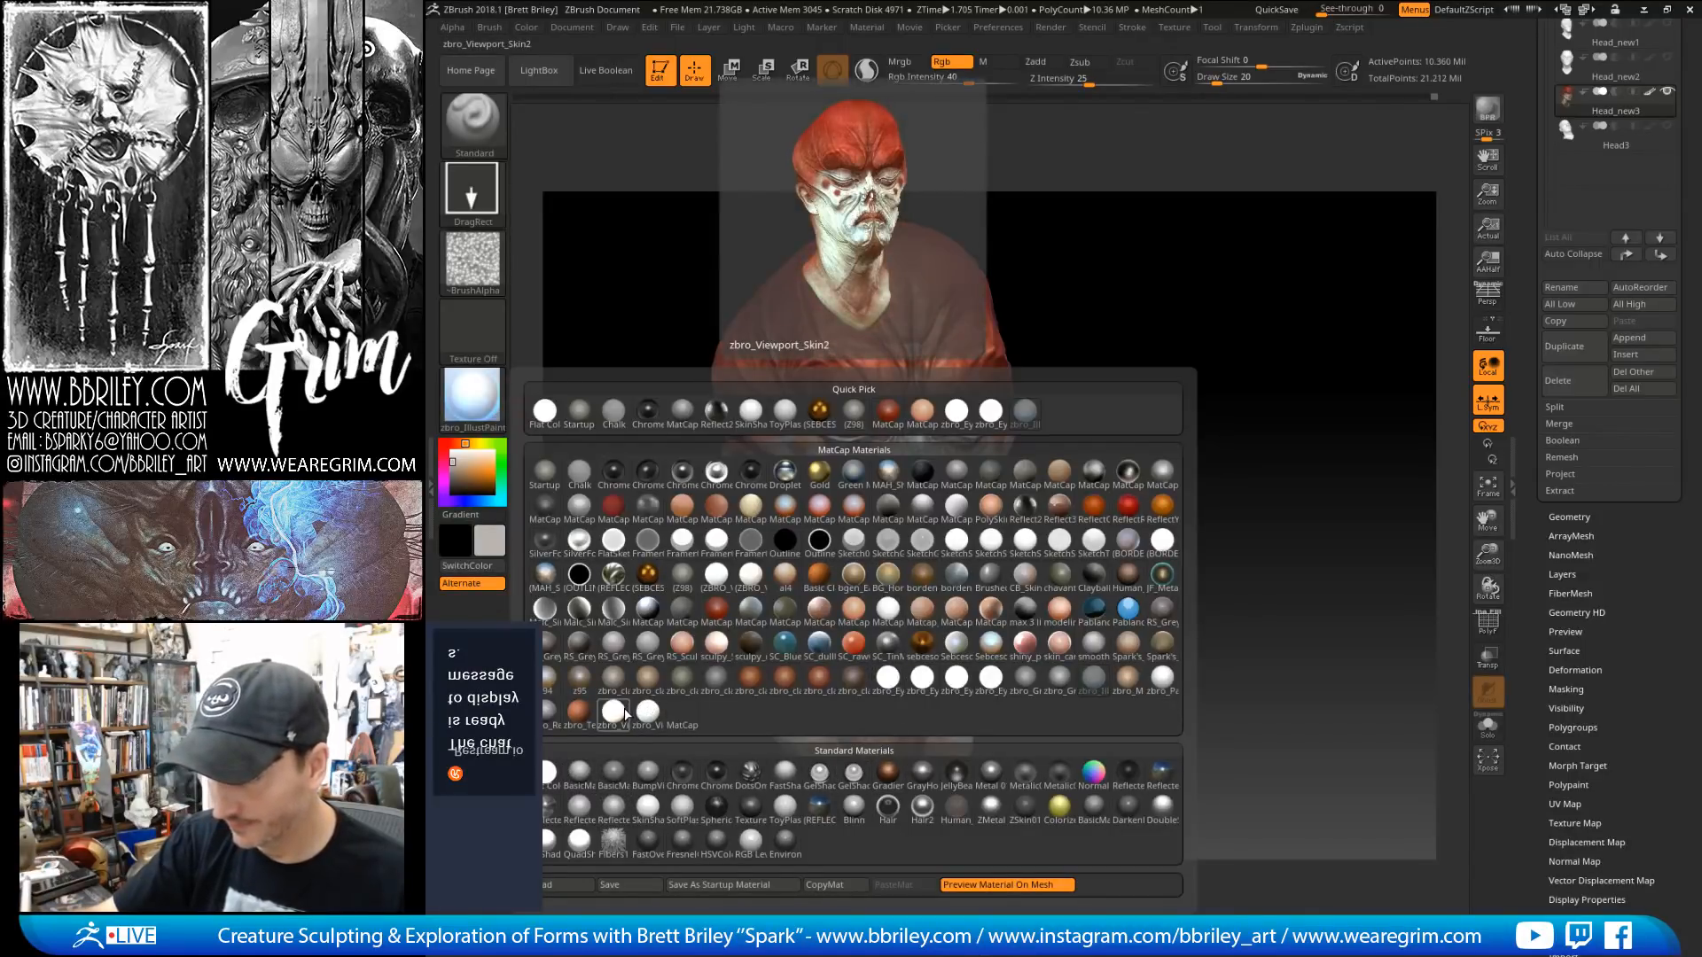
{"action": "left_click", "coordinate": [751, 411]}
{"action": "mouse_move", "coordinate": [1157, 373]}
{"action": "left_mouse_down"}
{"action": "mouse_move", "coordinate": [1188, 353]}
{"action": "mouse_move", "coordinate": [1185, 384]}
{"action": "left_mouse_up"}
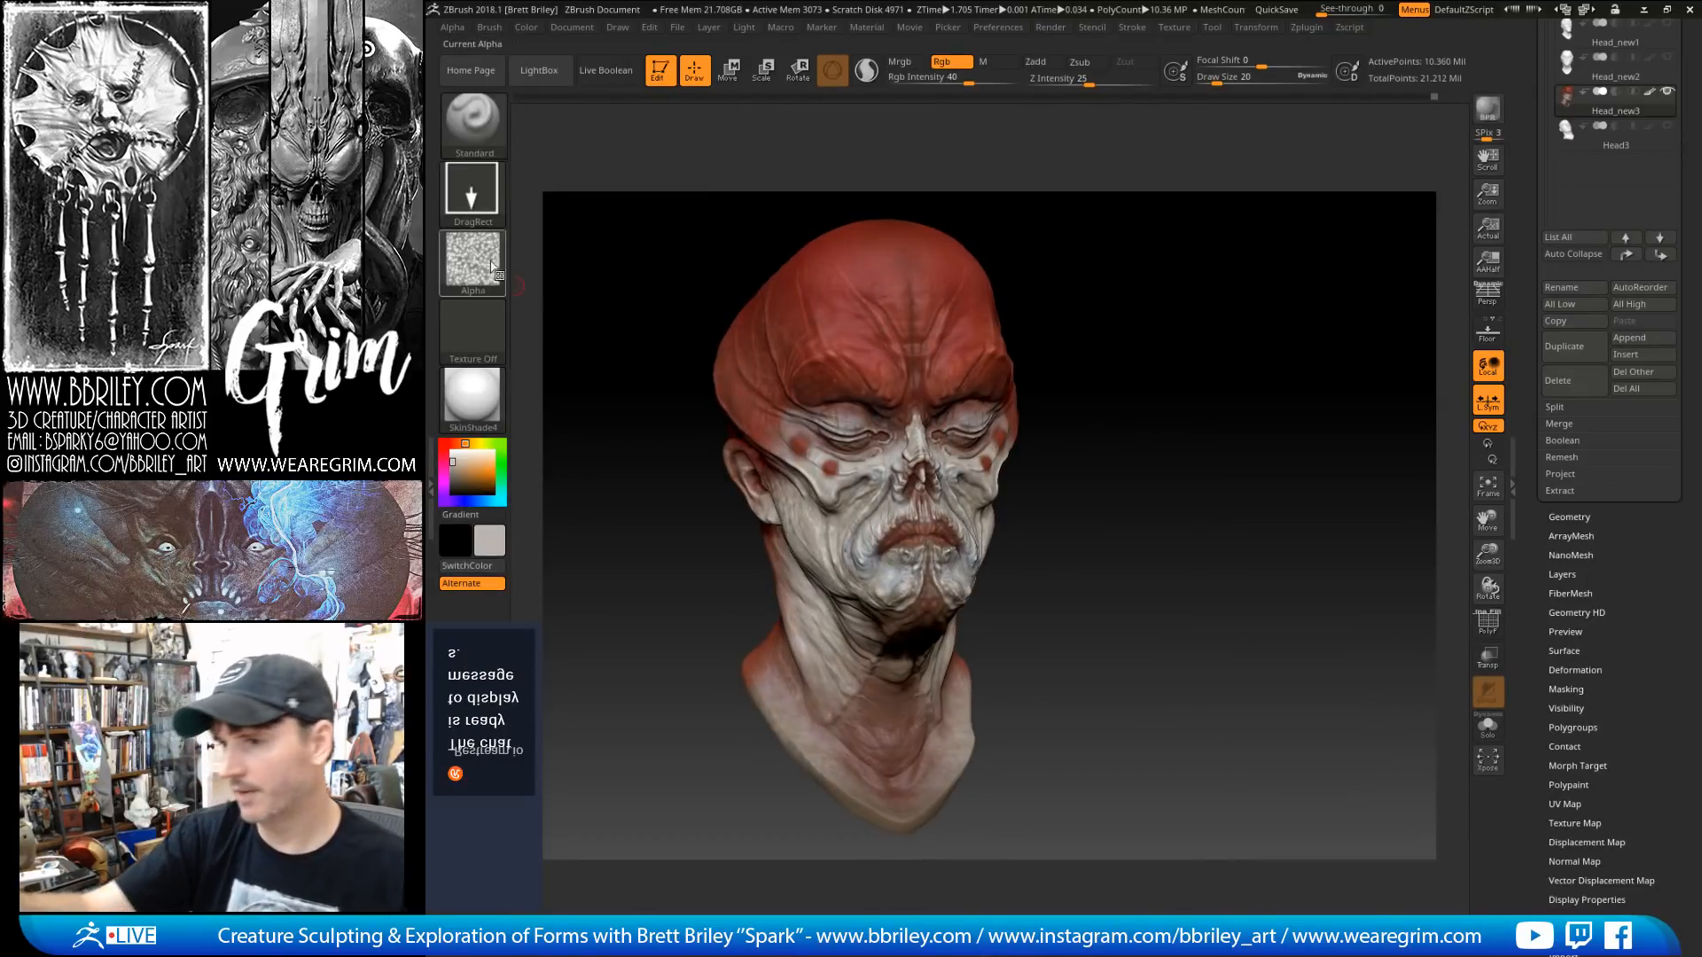
{"action": "left_click", "coordinate": [472, 397]}
{"action": "left_click", "coordinate": [1102, 681]}
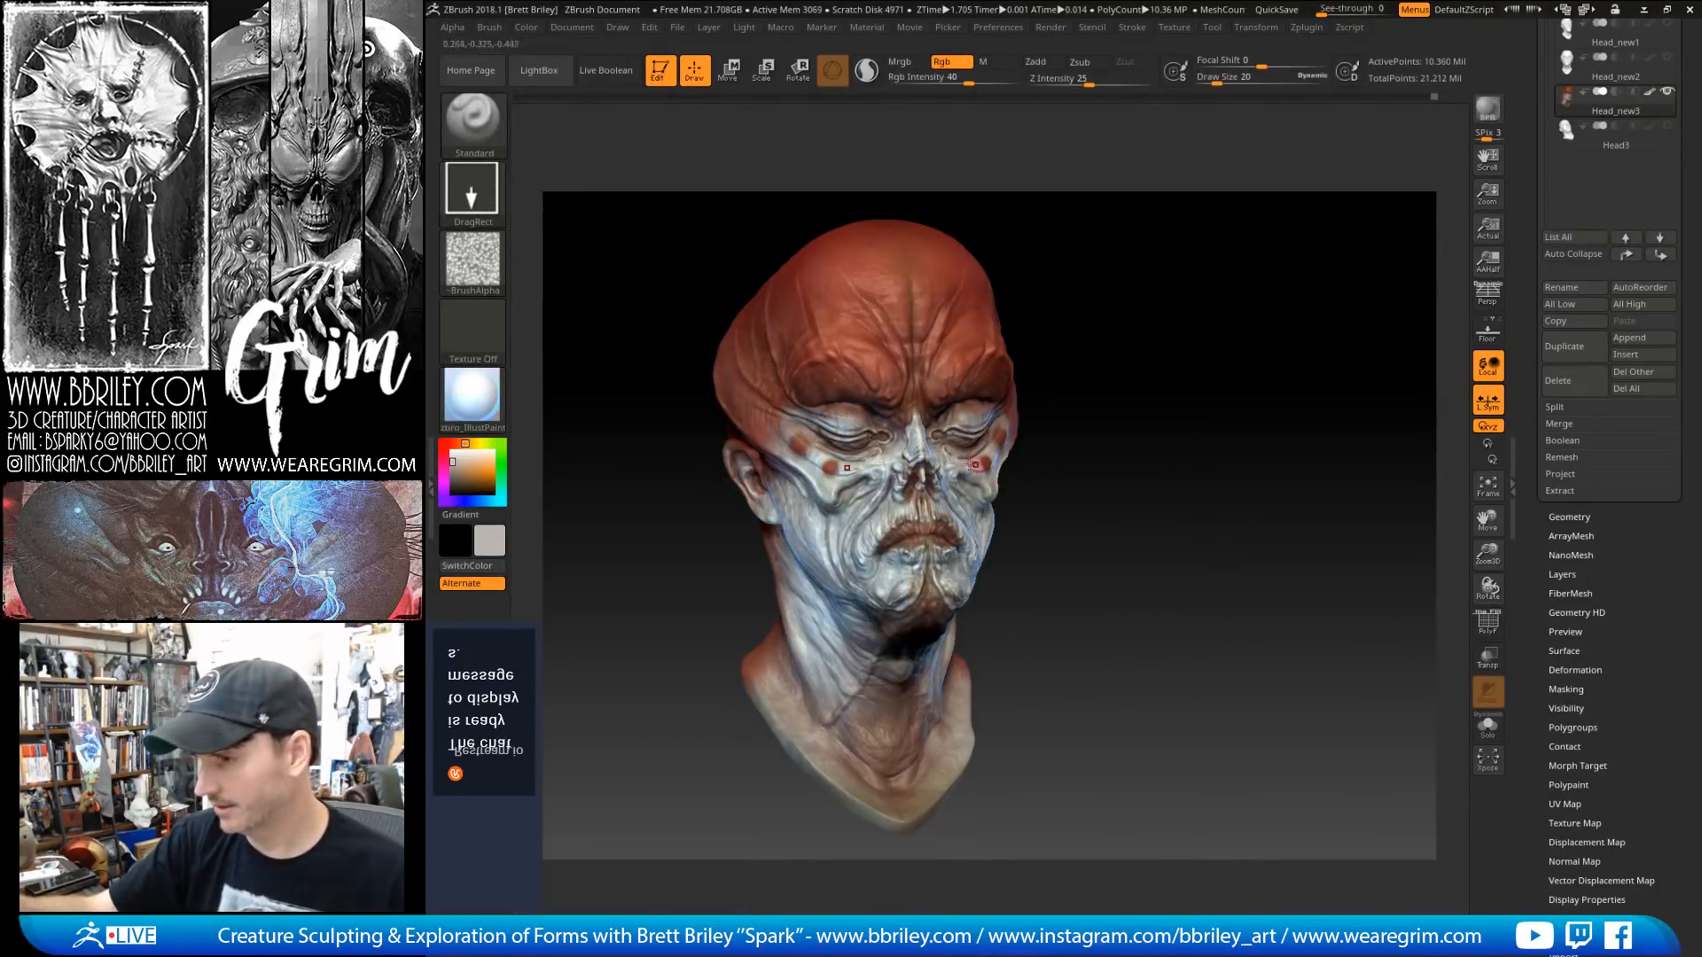
Step: Preview the painted head with two MatCap Skin materials and with Flat Color
{"action": "left_click_drag", "start_coordinate": [1125, 380], "coordinate": [1112, 359]}
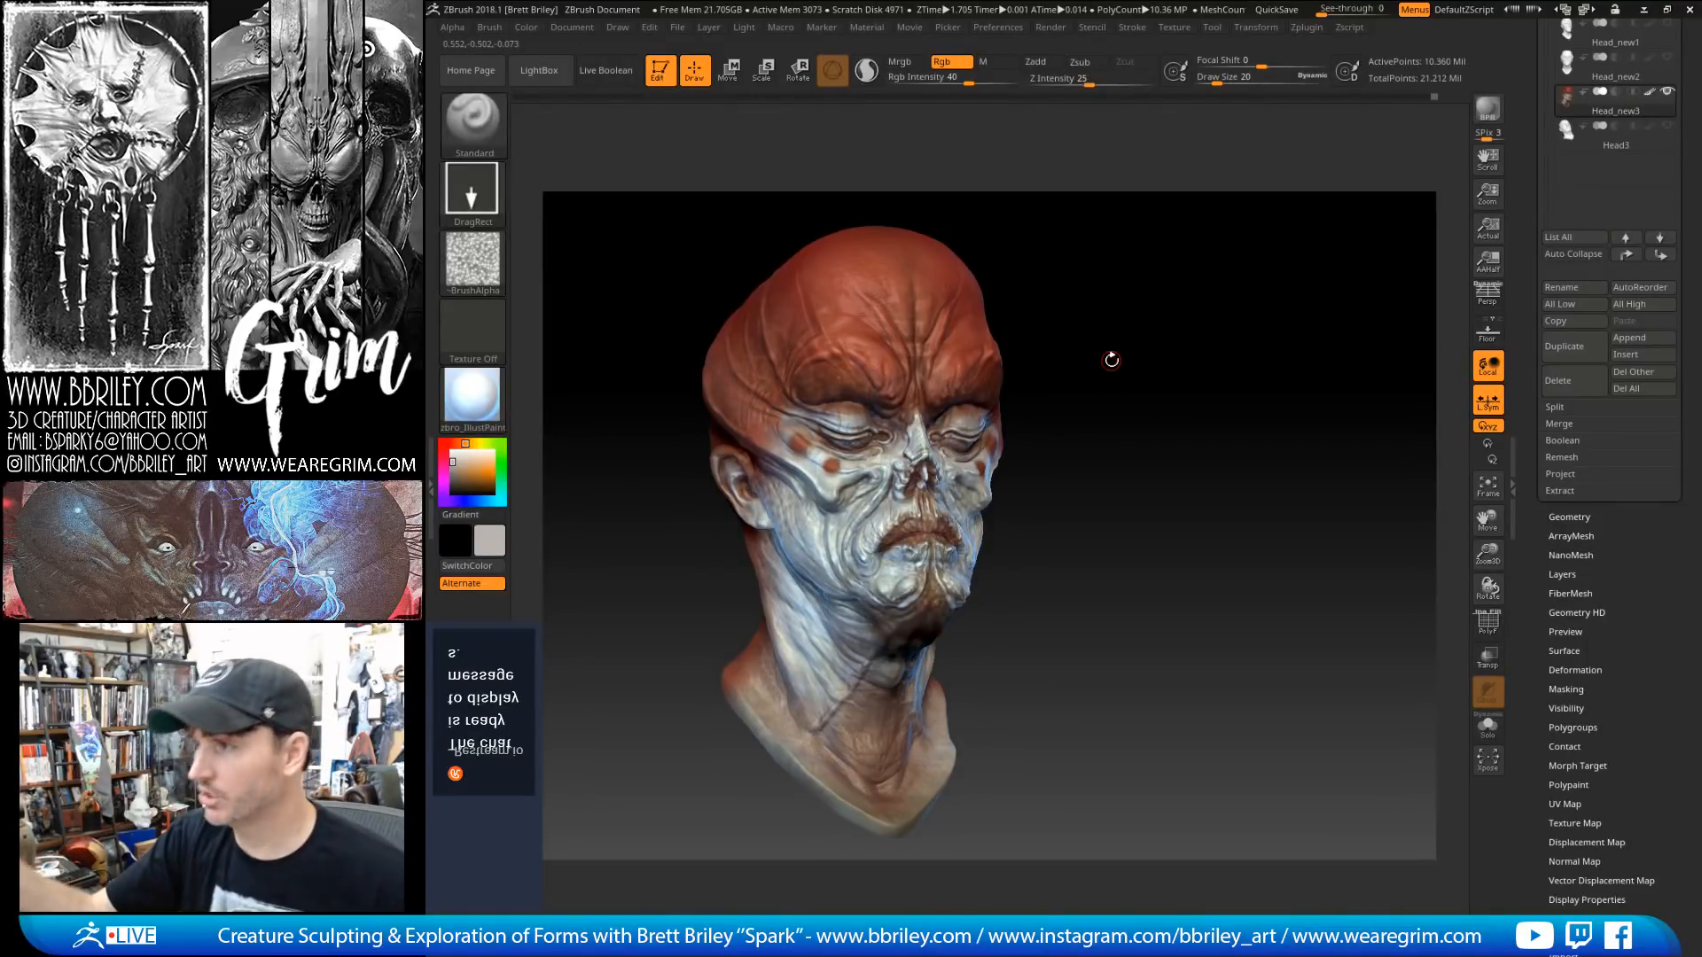
{"action": "left_click_drag", "start_coordinate": [1111, 359], "coordinate": [1140, 423]}
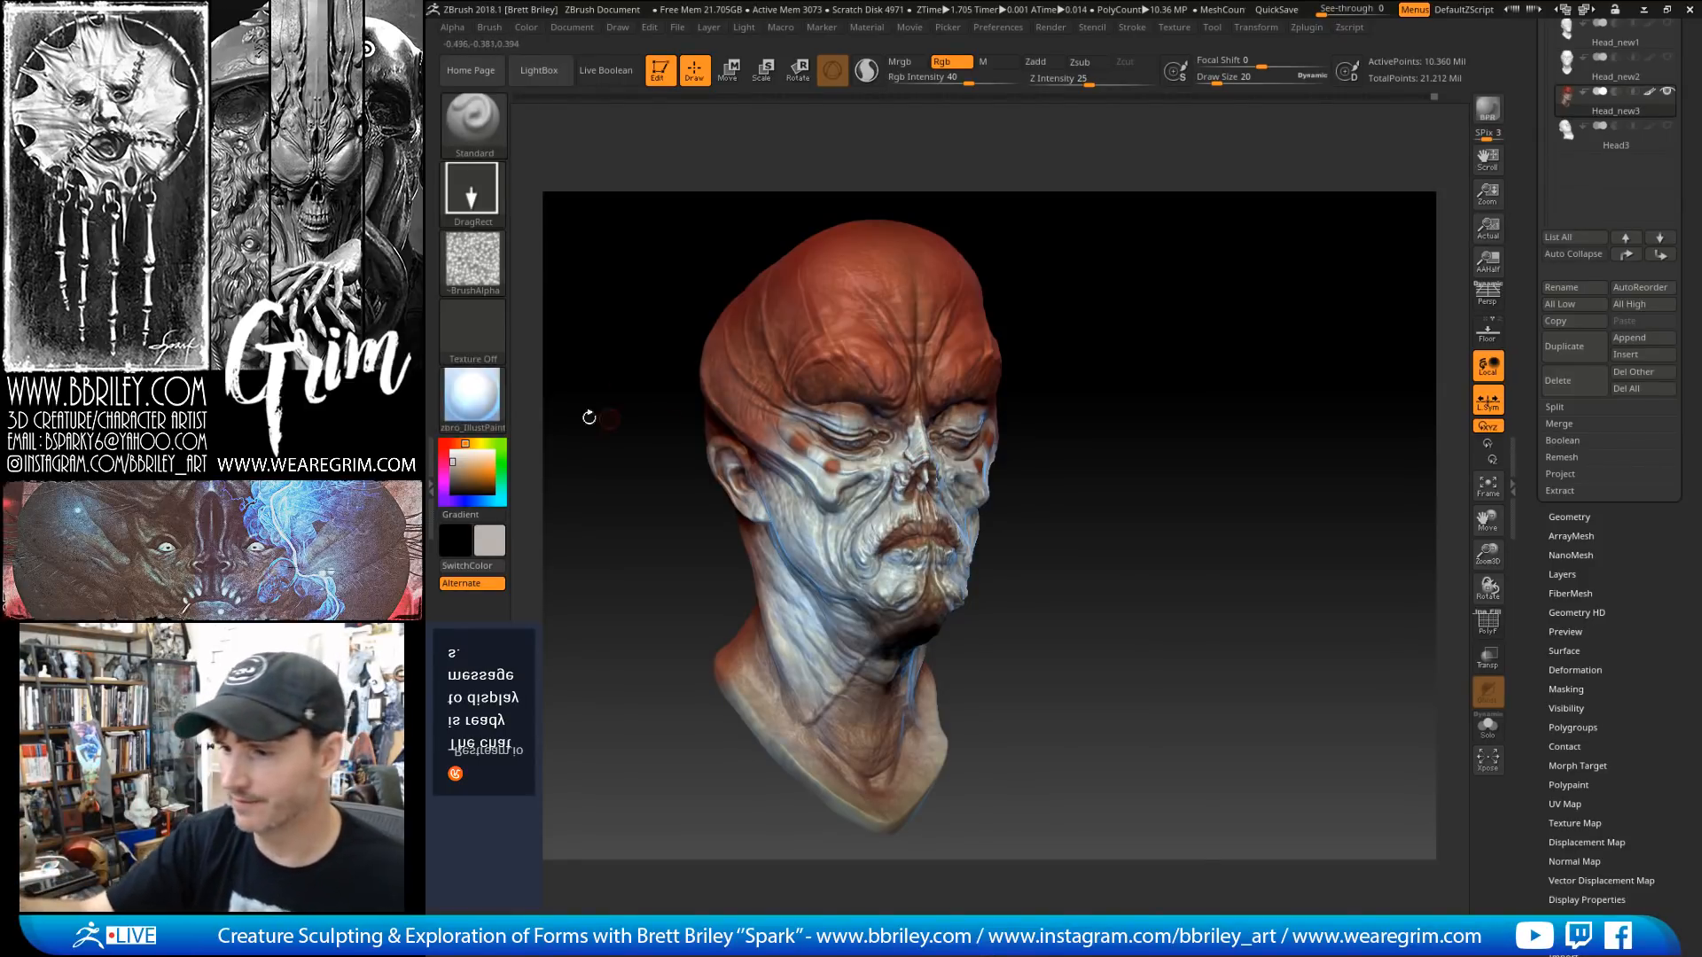
{"action": "left_click", "coordinate": [473, 394]}
{"action": "left_click", "coordinate": [866, 502]}
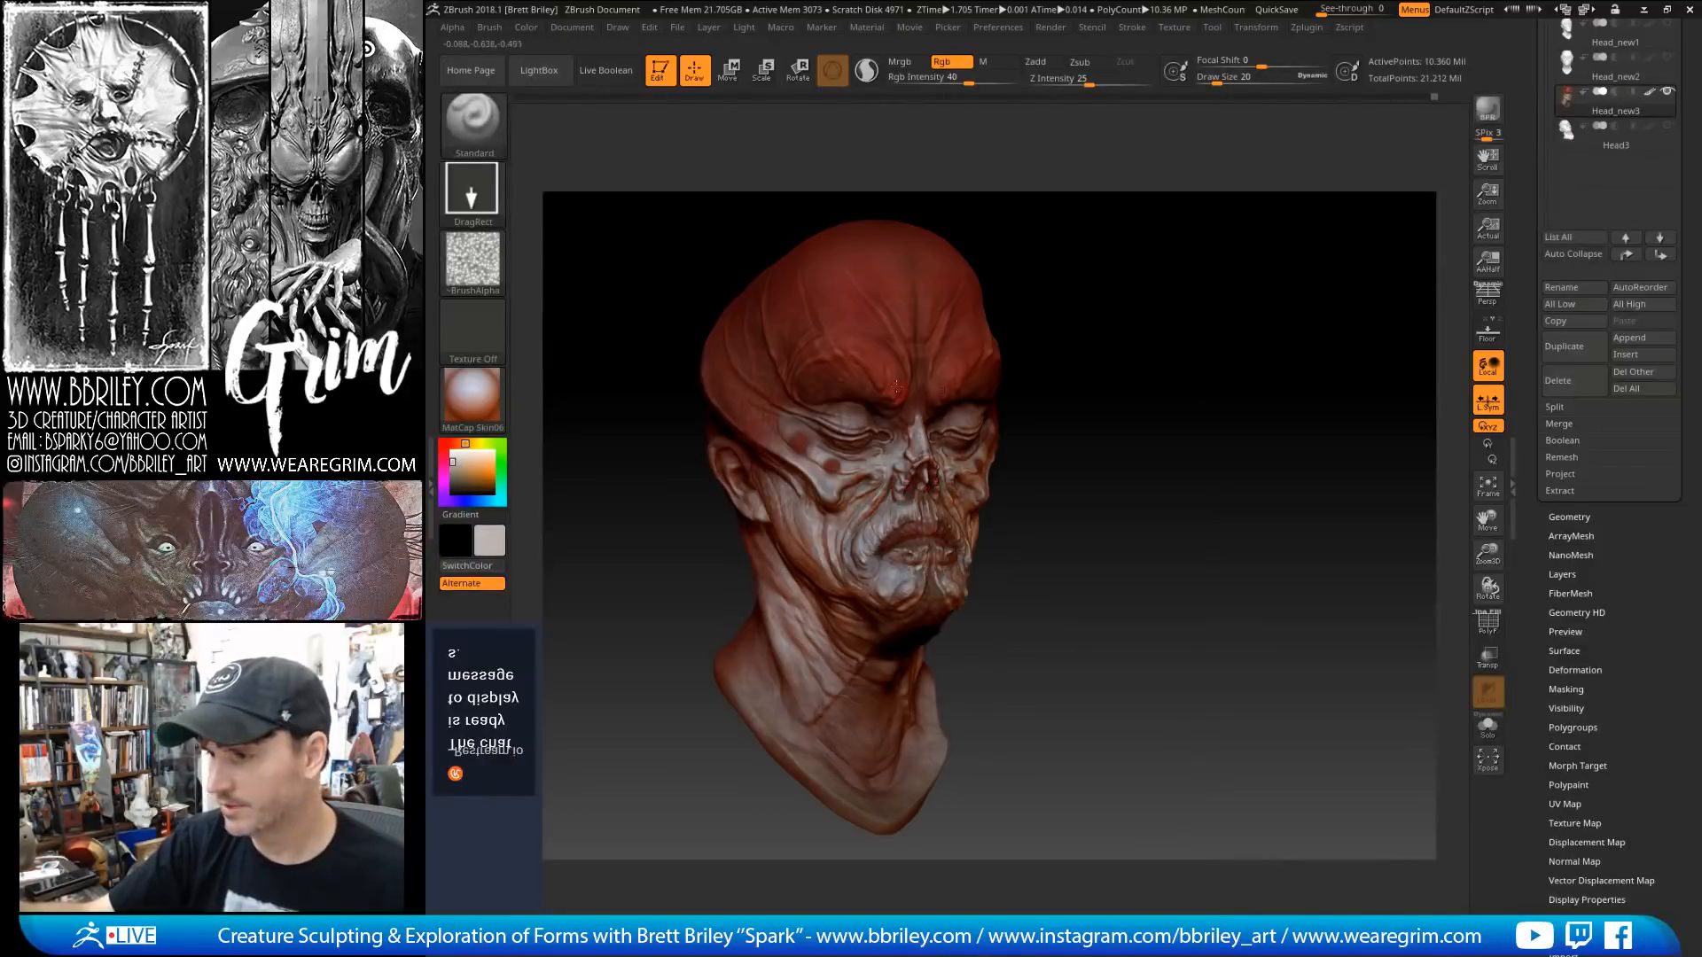
{"action": "left_click", "coordinate": [472, 395]}
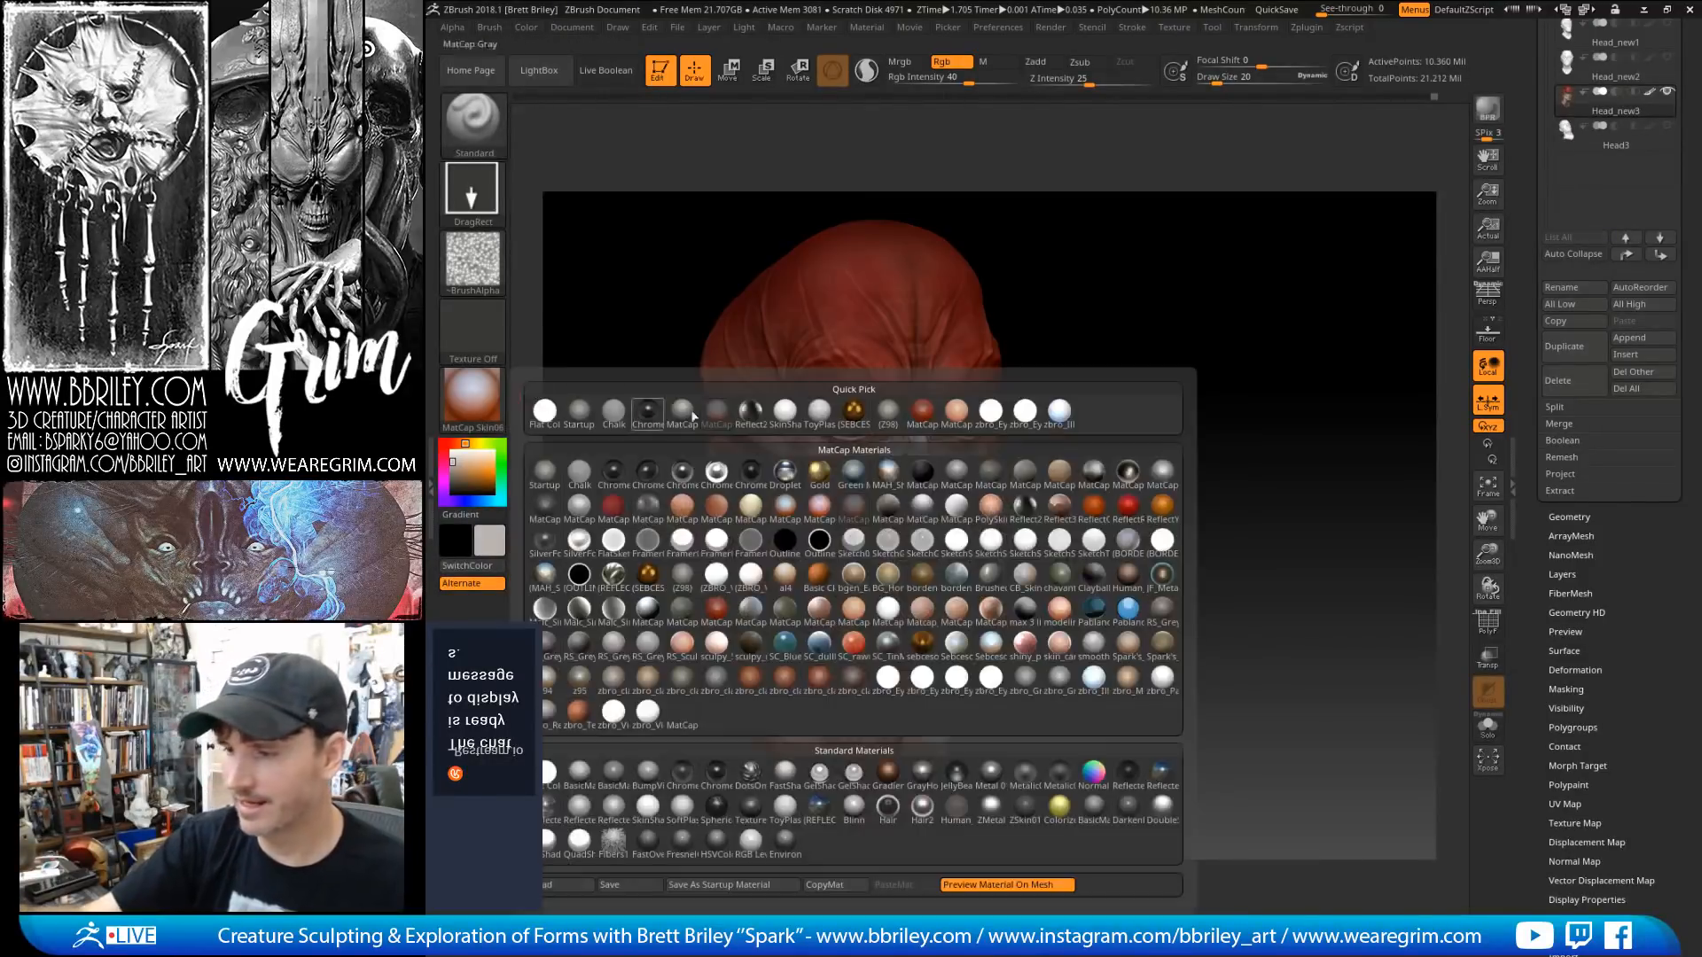
{"action": "left_click", "coordinate": [791, 512]}
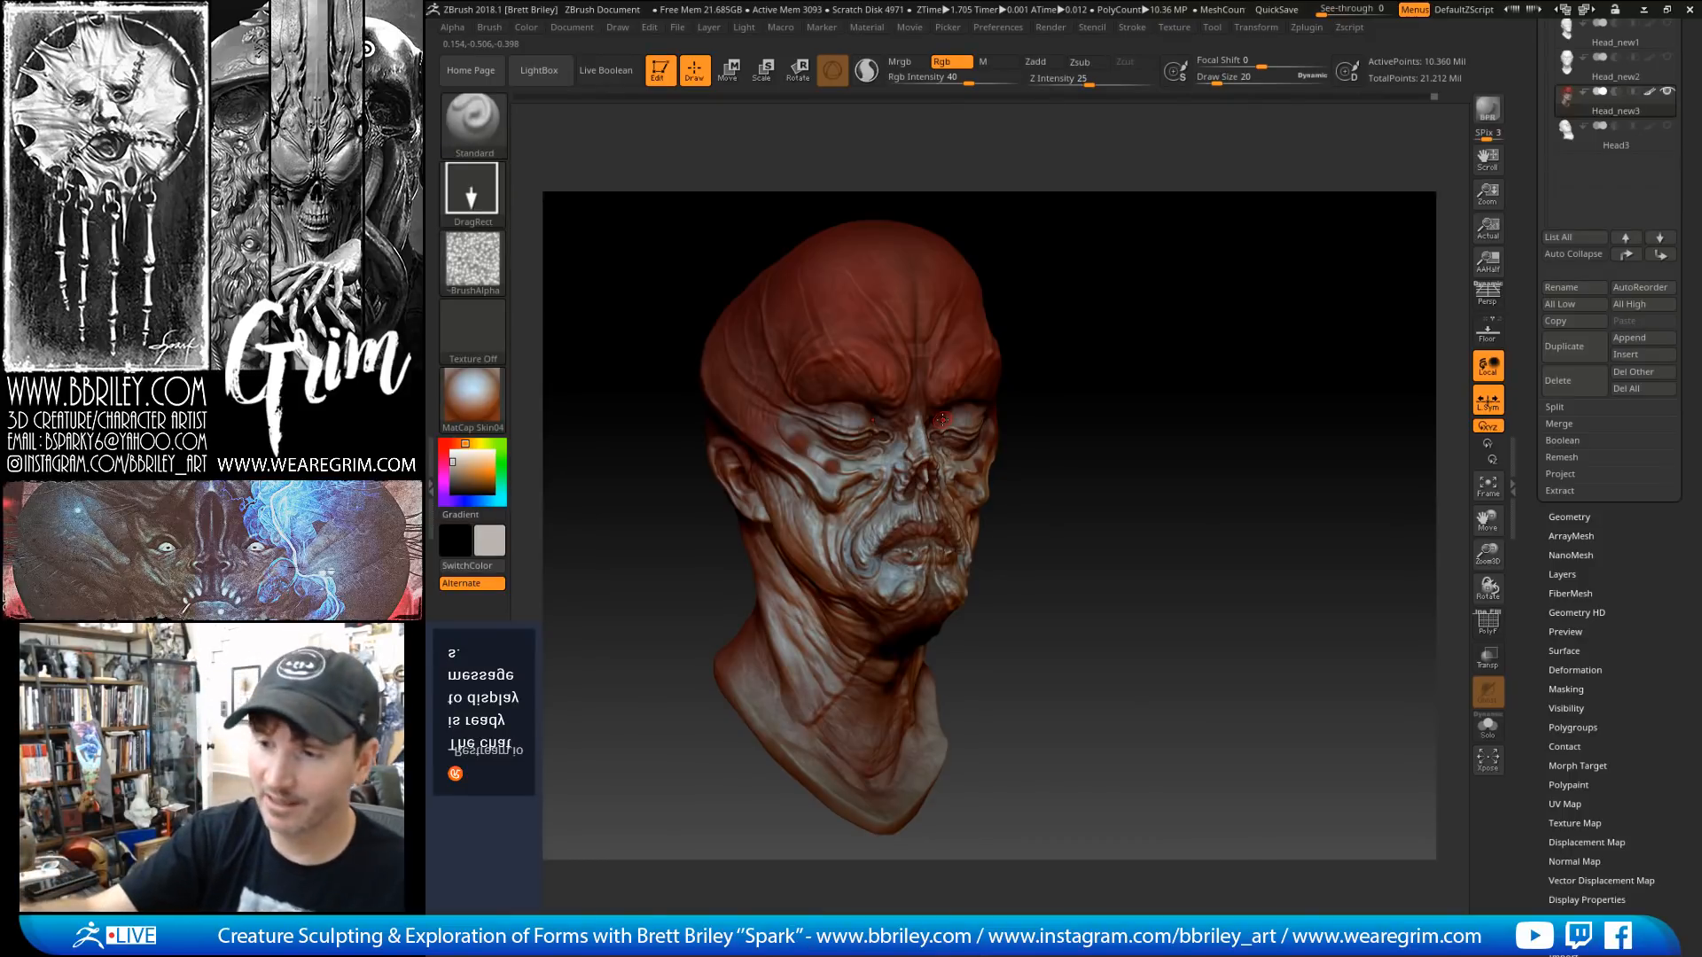
{"action": "left_click", "coordinate": [472, 396]}
{"action": "left_click", "coordinate": [553, 764]}
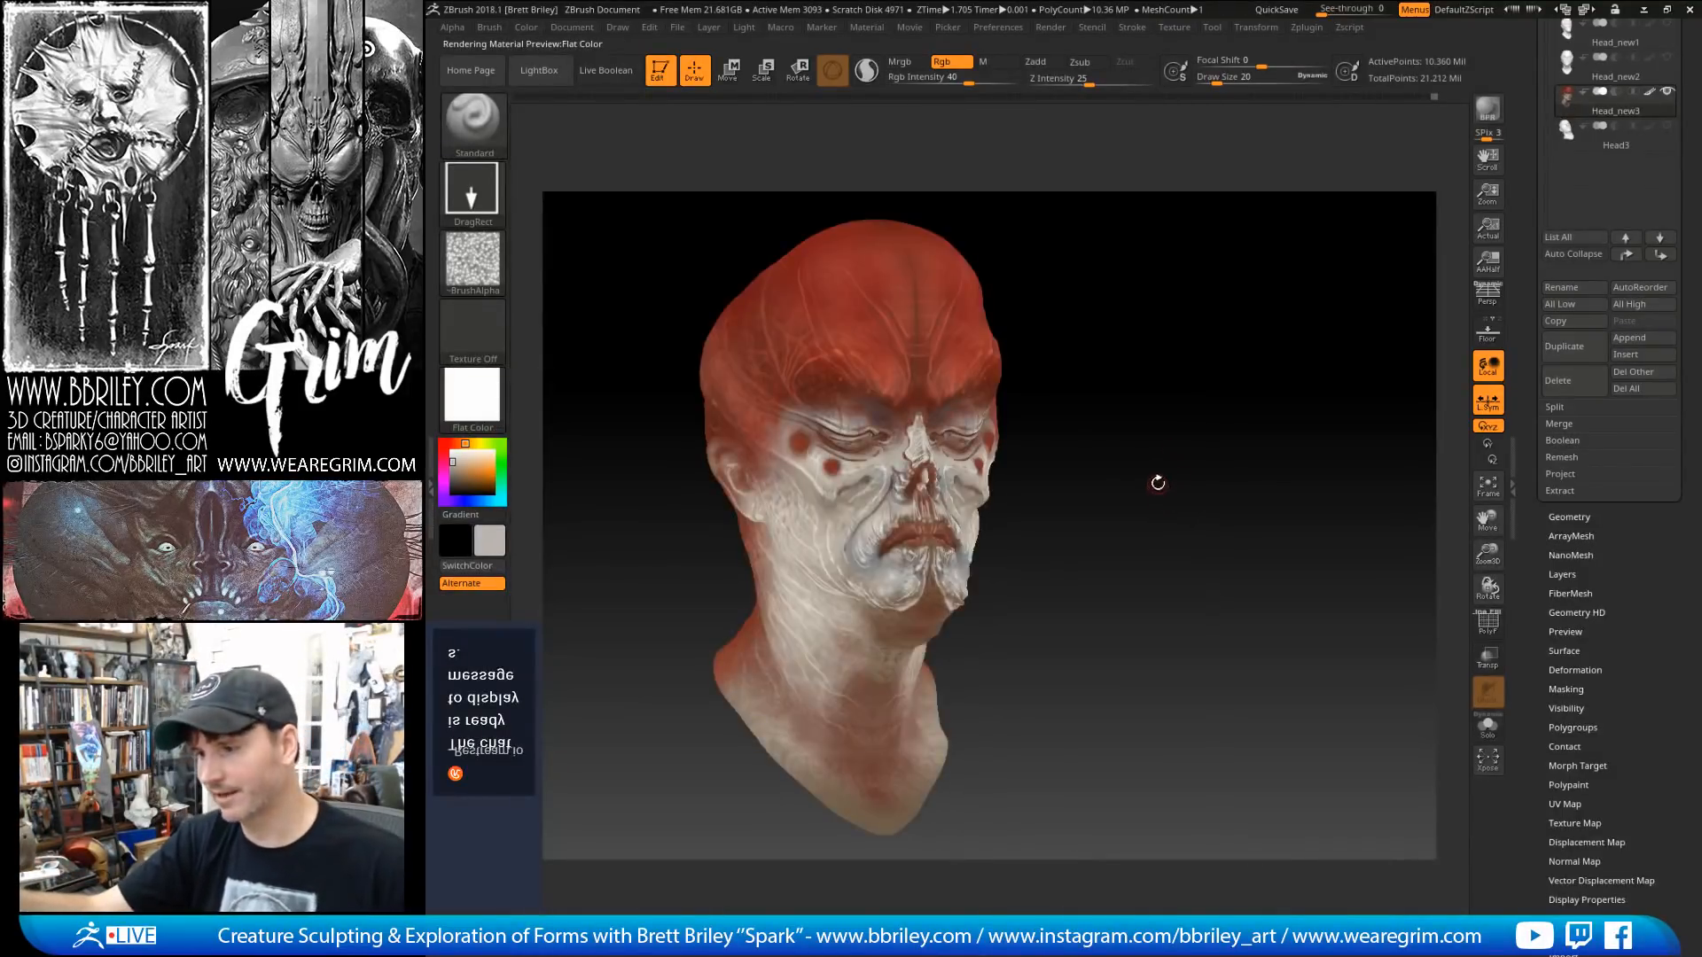
{"action": "mouse_move", "coordinate": [1155, 479]}
{"action": "left_mouse_down"}
{"action": "mouse_move", "coordinate": [1103, 474]}
{"action": "mouse_move", "coordinate": [1241, 422]}
{"action": "mouse_move", "coordinate": [1212, 453]}
{"action": "mouse_move", "coordinate": [1227, 448]}
{"action": "left_mouse_up"}
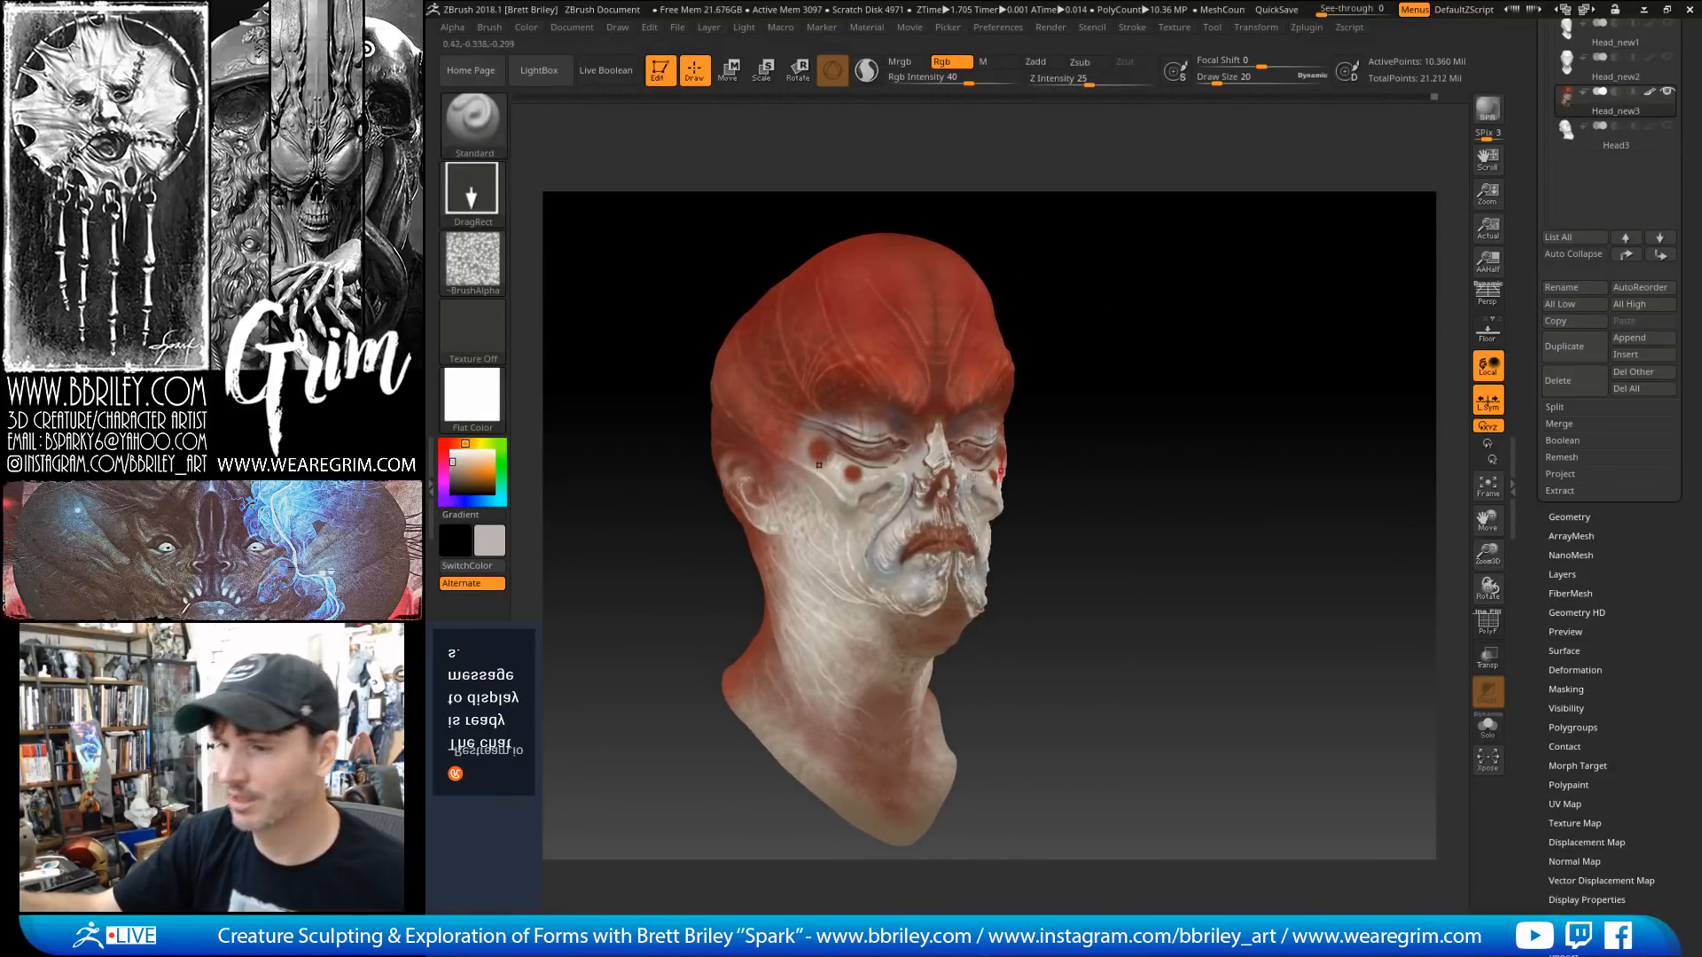
Step: Preview the painted head with the greenish chaven01 material and a neutral grey MatCap material
{"action": "left_click", "coordinate": [472, 396]}
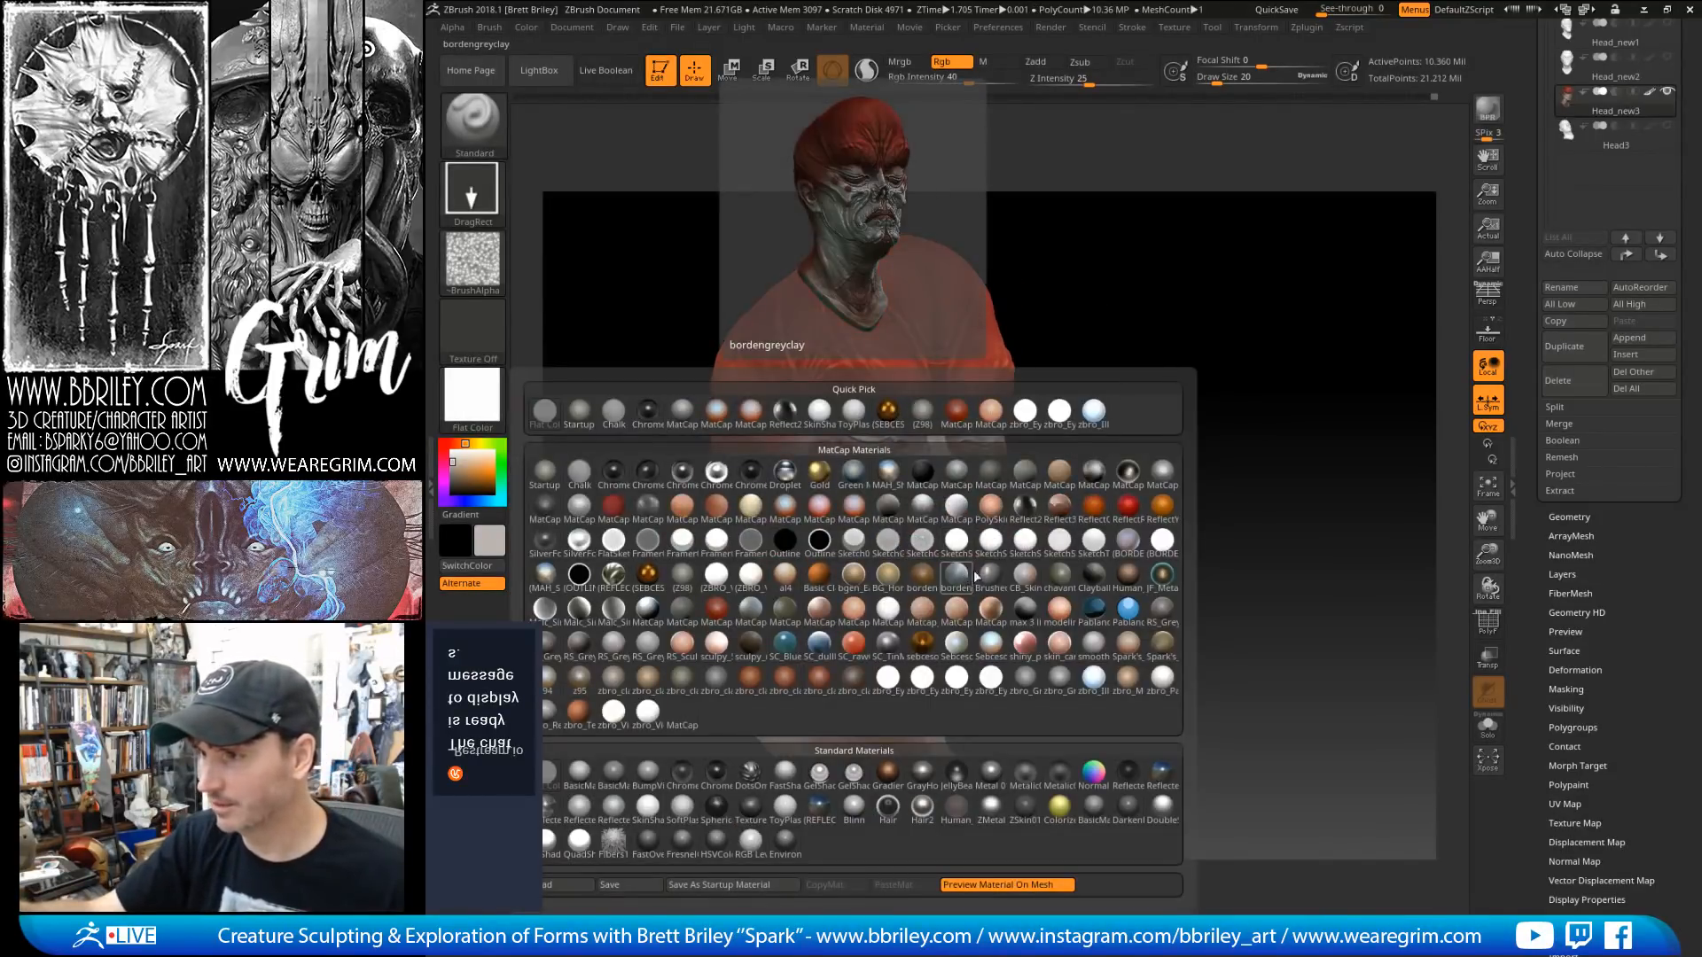
{"action": "left_click", "coordinate": [1056, 576]}
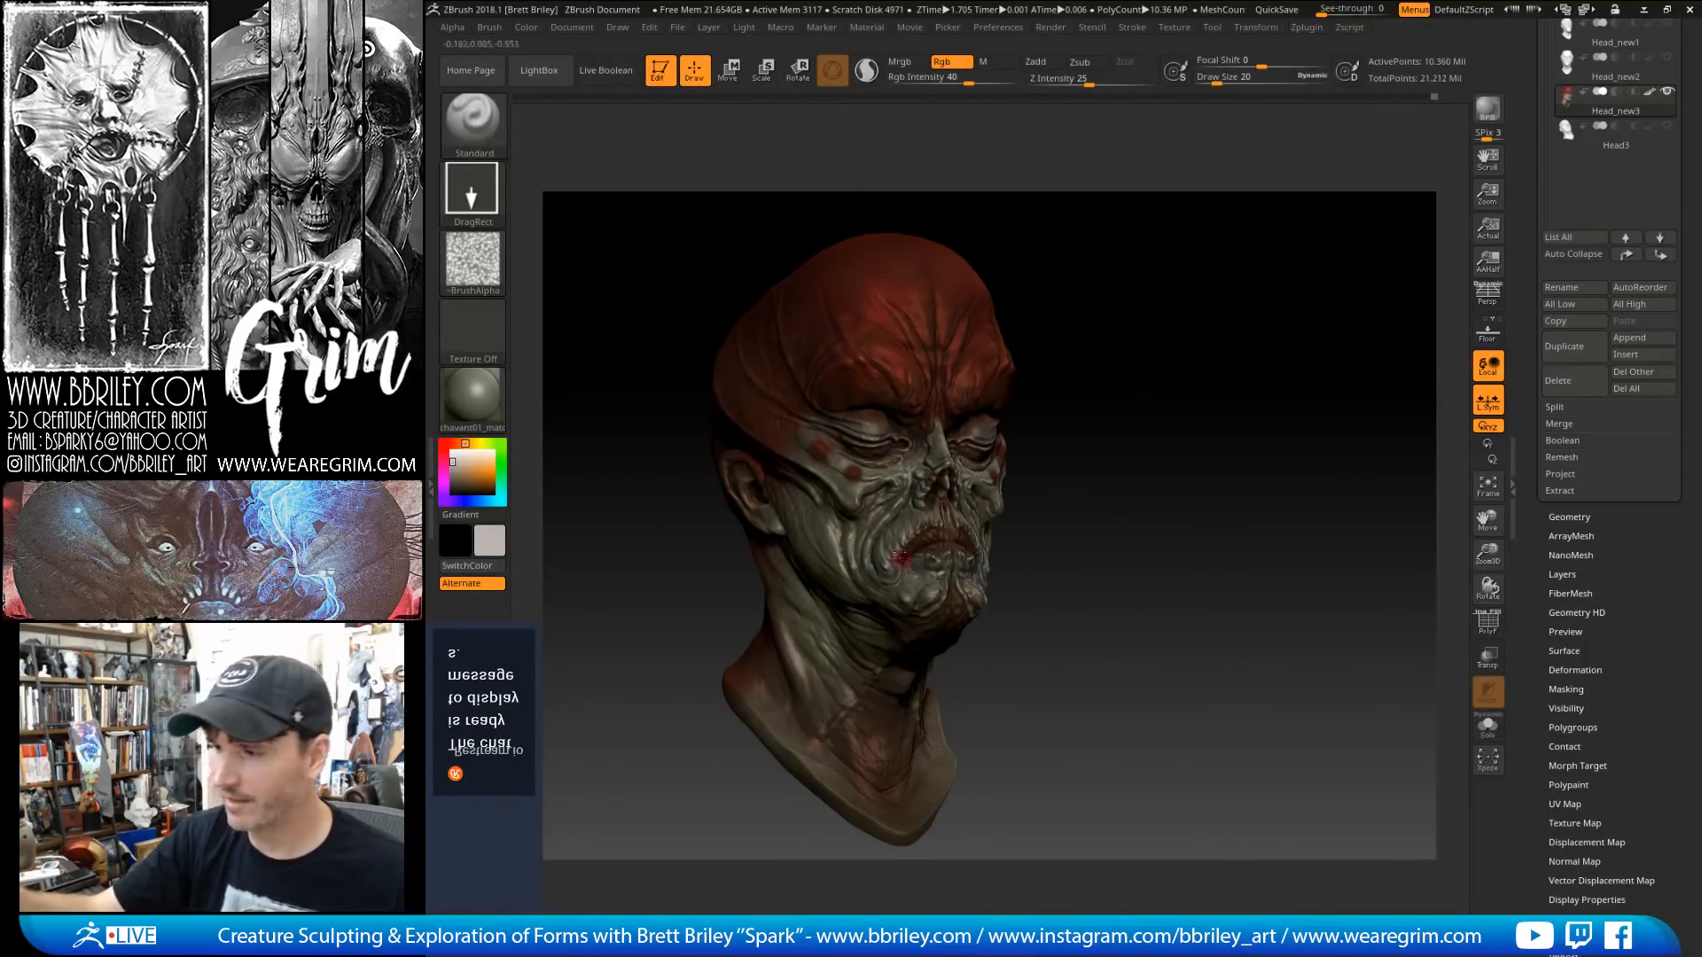
{"action": "left_click", "coordinate": [472, 397]}
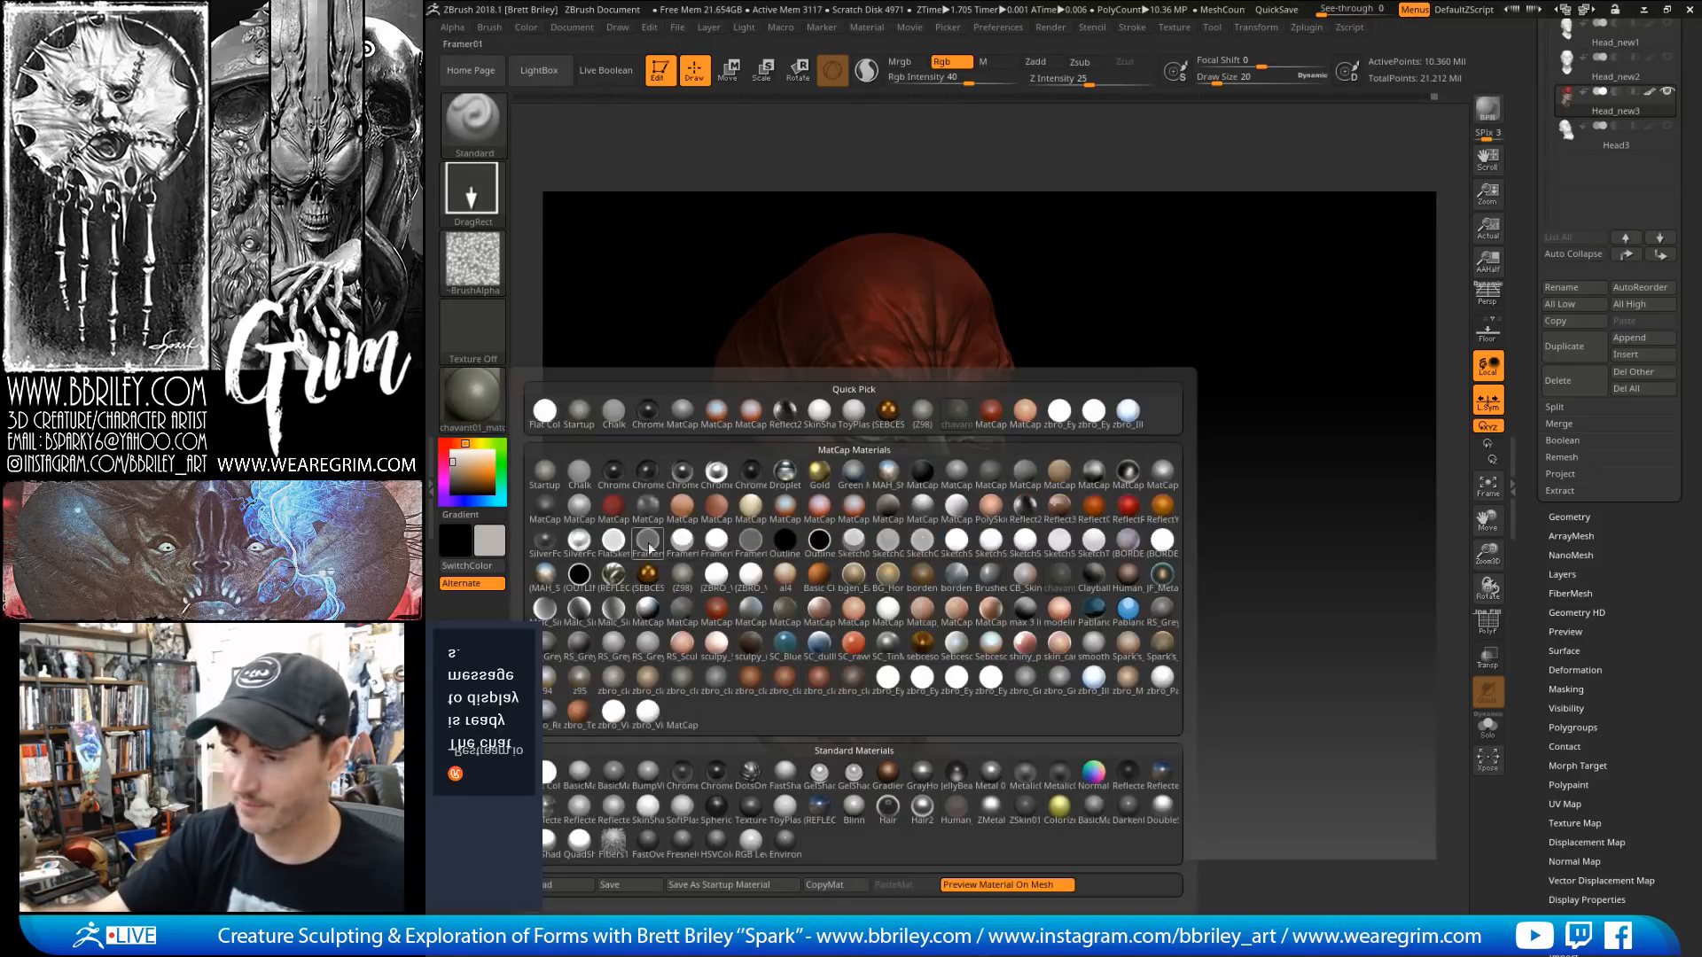
{"action": "left_click", "coordinate": [679, 557]}
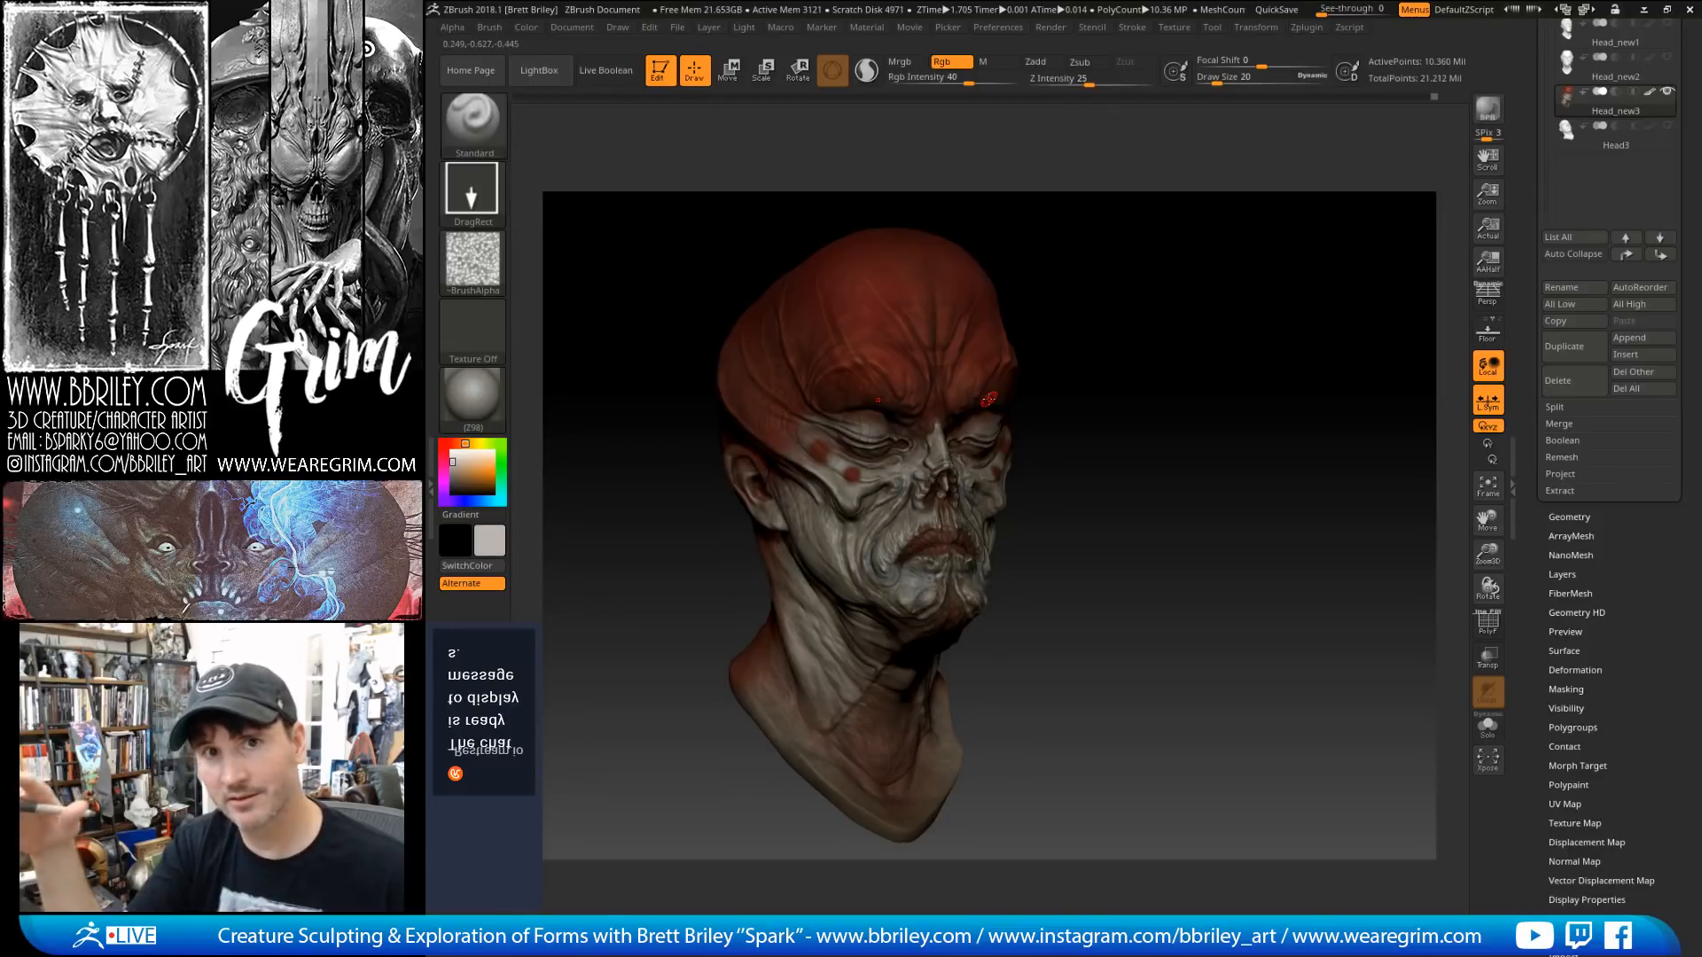
Step: Apply the zbro_IllustPaint material to the painted head and save the file
{"action": "left_click", "coordinate": [476, 381]}
{"action": "left_click", "coordinate": [1062, 580]}
{"action": "left_click_drag", "start_coordinate": [1223, 474], "coordinate": [1213, 452]}
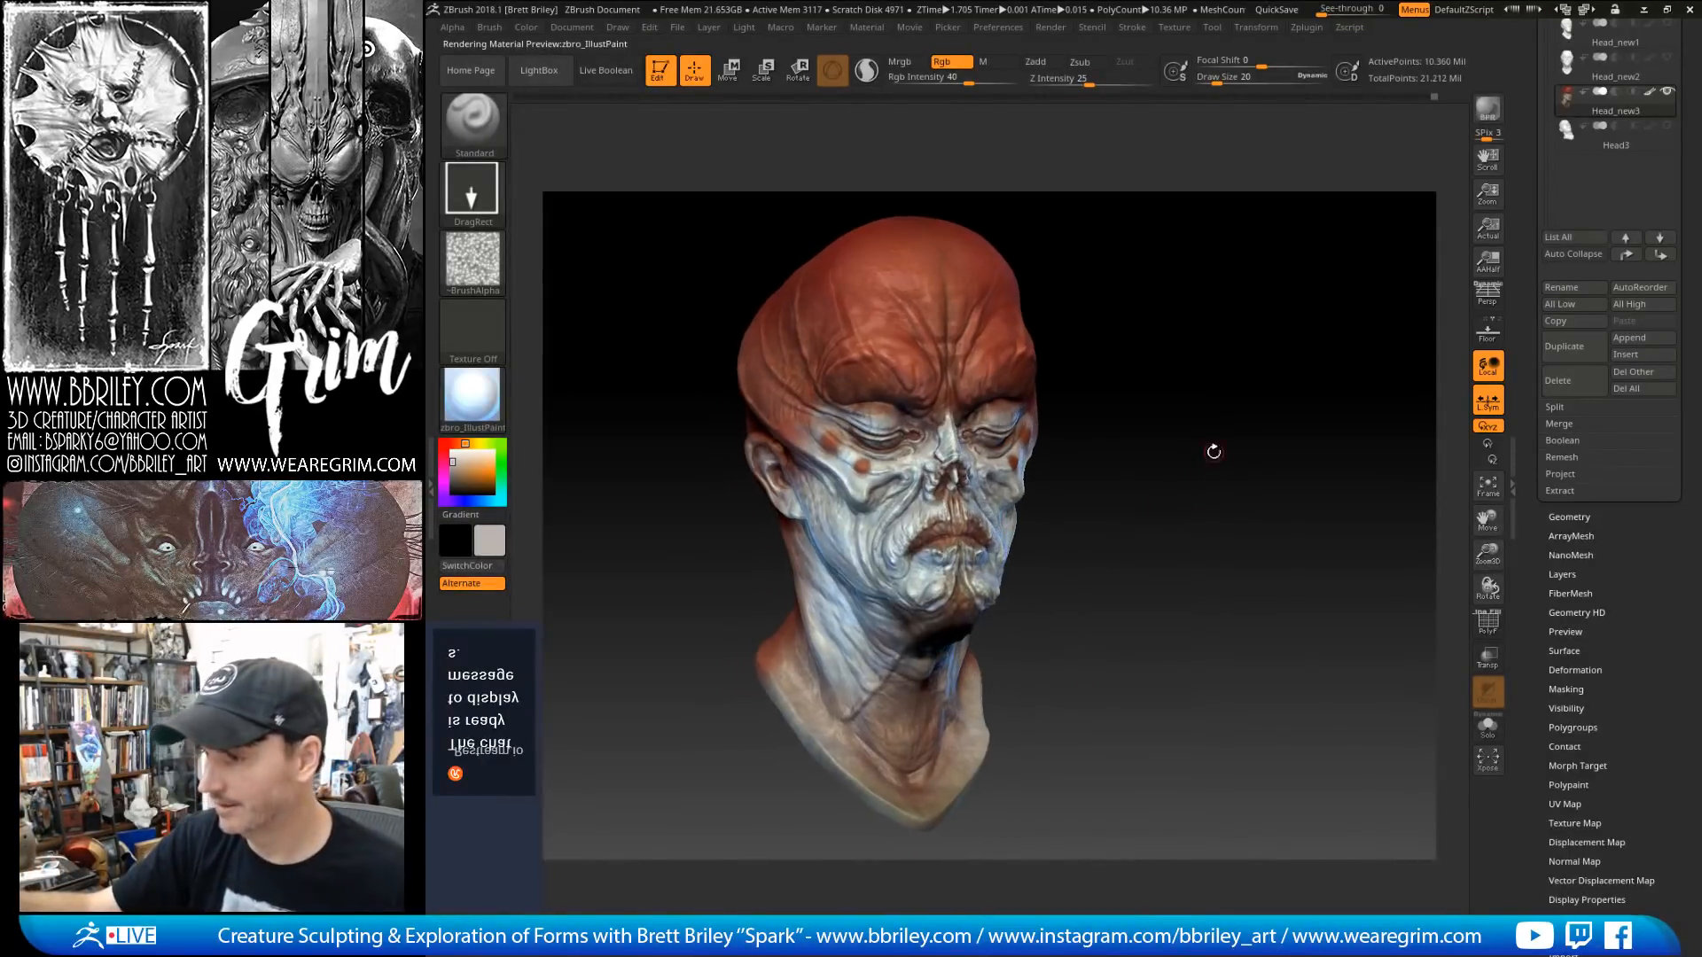
{"action": "left_click", "coordinate": [1211, 27]}
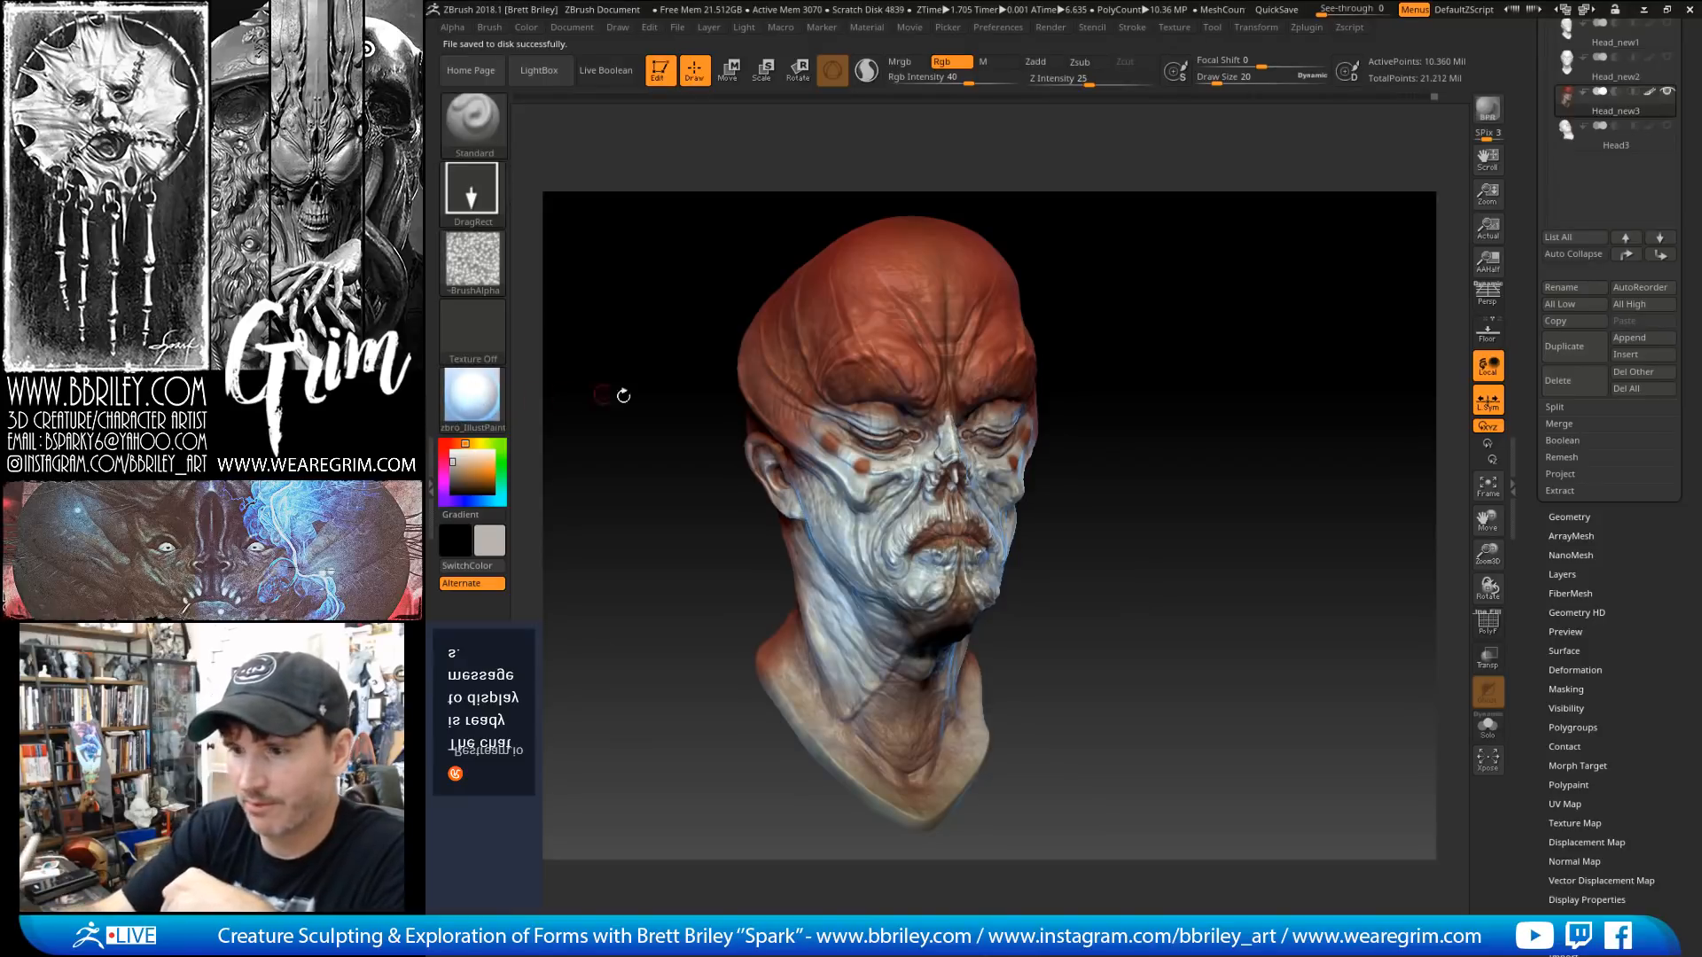
Step: Turn off the polypaint on the Head_new3 subtool and apply a neutral grey MatCap material
{"action": "mouse_move", "coordinate": [1242, 406]}
{"action": "left_mouse_down"}
{"action": "mouse_move", "coordinate": [1221, 403]}
{"action": "mouse_move", "coordinate": [1258, 410]}
{"action": "left_mouse_up"}
{"action": "left_click_drag", "start_coordinate": [1527, 328], "coordinate": [1526, 551]}
{"action": "left_click", "coordinate": [1650, 317]}
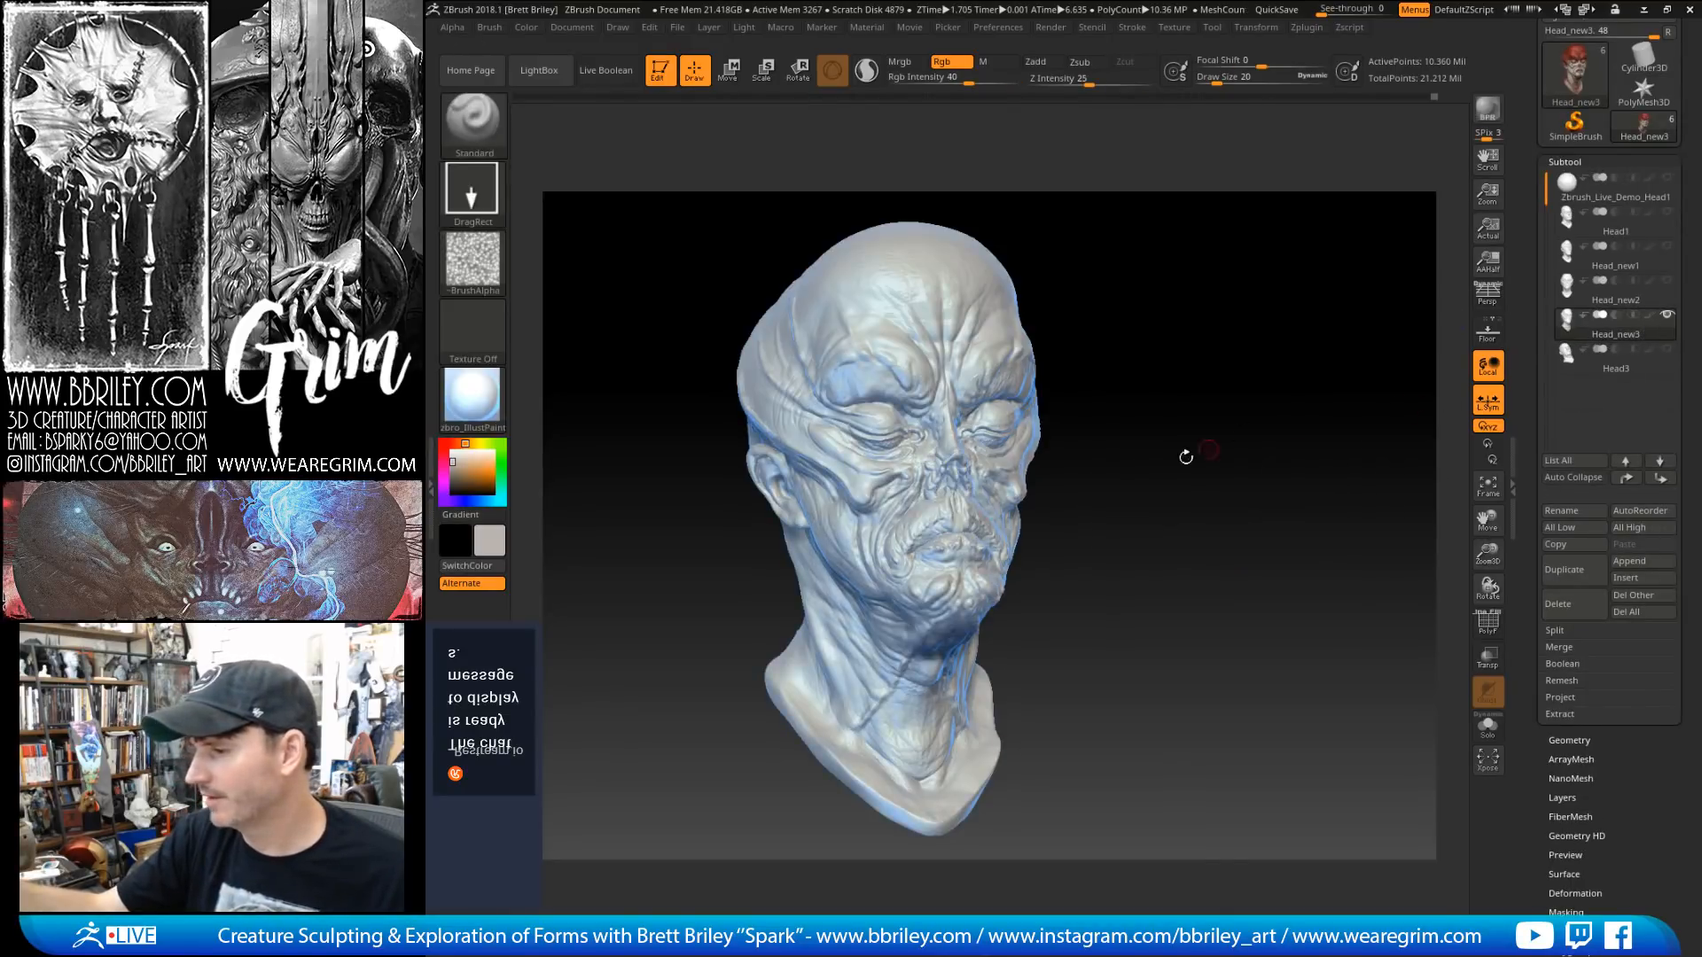
{"action": "left_click", "coordinate": [472, 394]}
{"action": "left_click", "coordinate": [688, 576]}
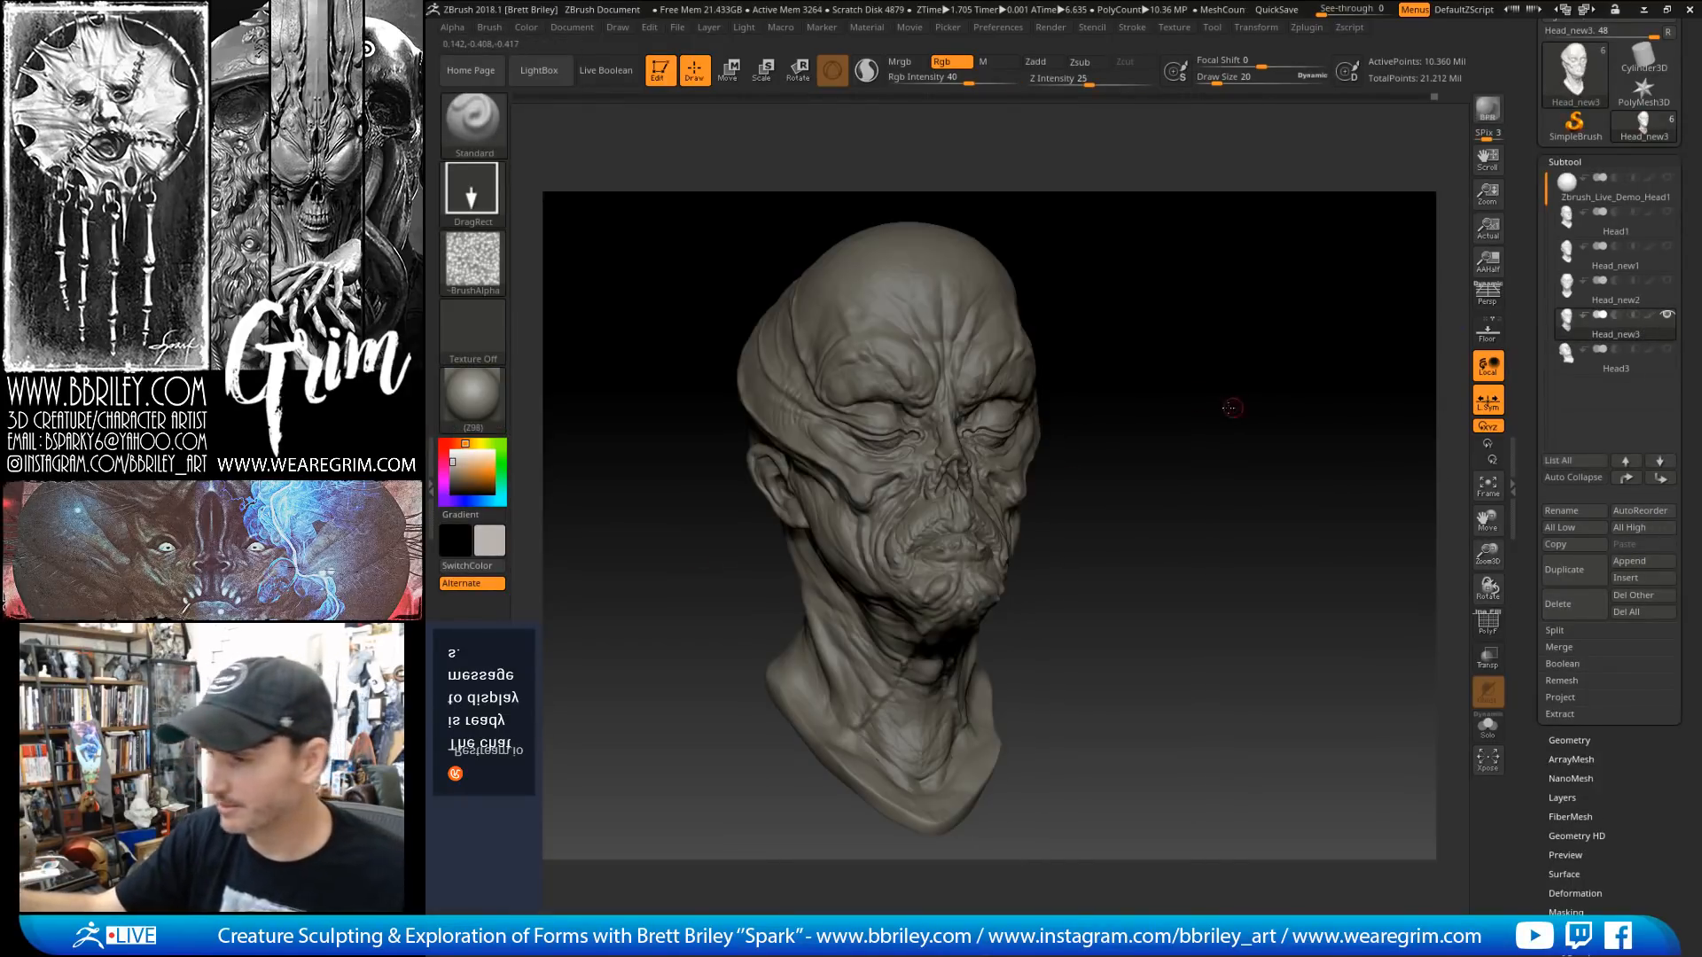
Step: Set the main colour to white and compare the Head_new3 face with its polypaint shown and hidden
{"action": "left_click_drag", "start_coordinate": [1232, 408], "coordinate": [1242, 423], "text": "alt"}
{"action": "left_click_drag", "start_coordinate": [452, 456], "coordinate": [447, 445]}
{"action": "left_click_drag", "start_coordinate": [1269, 395], "coordinate": [1265, 409]}
{"action": "left_click", "coordinate": [1647, 316]}
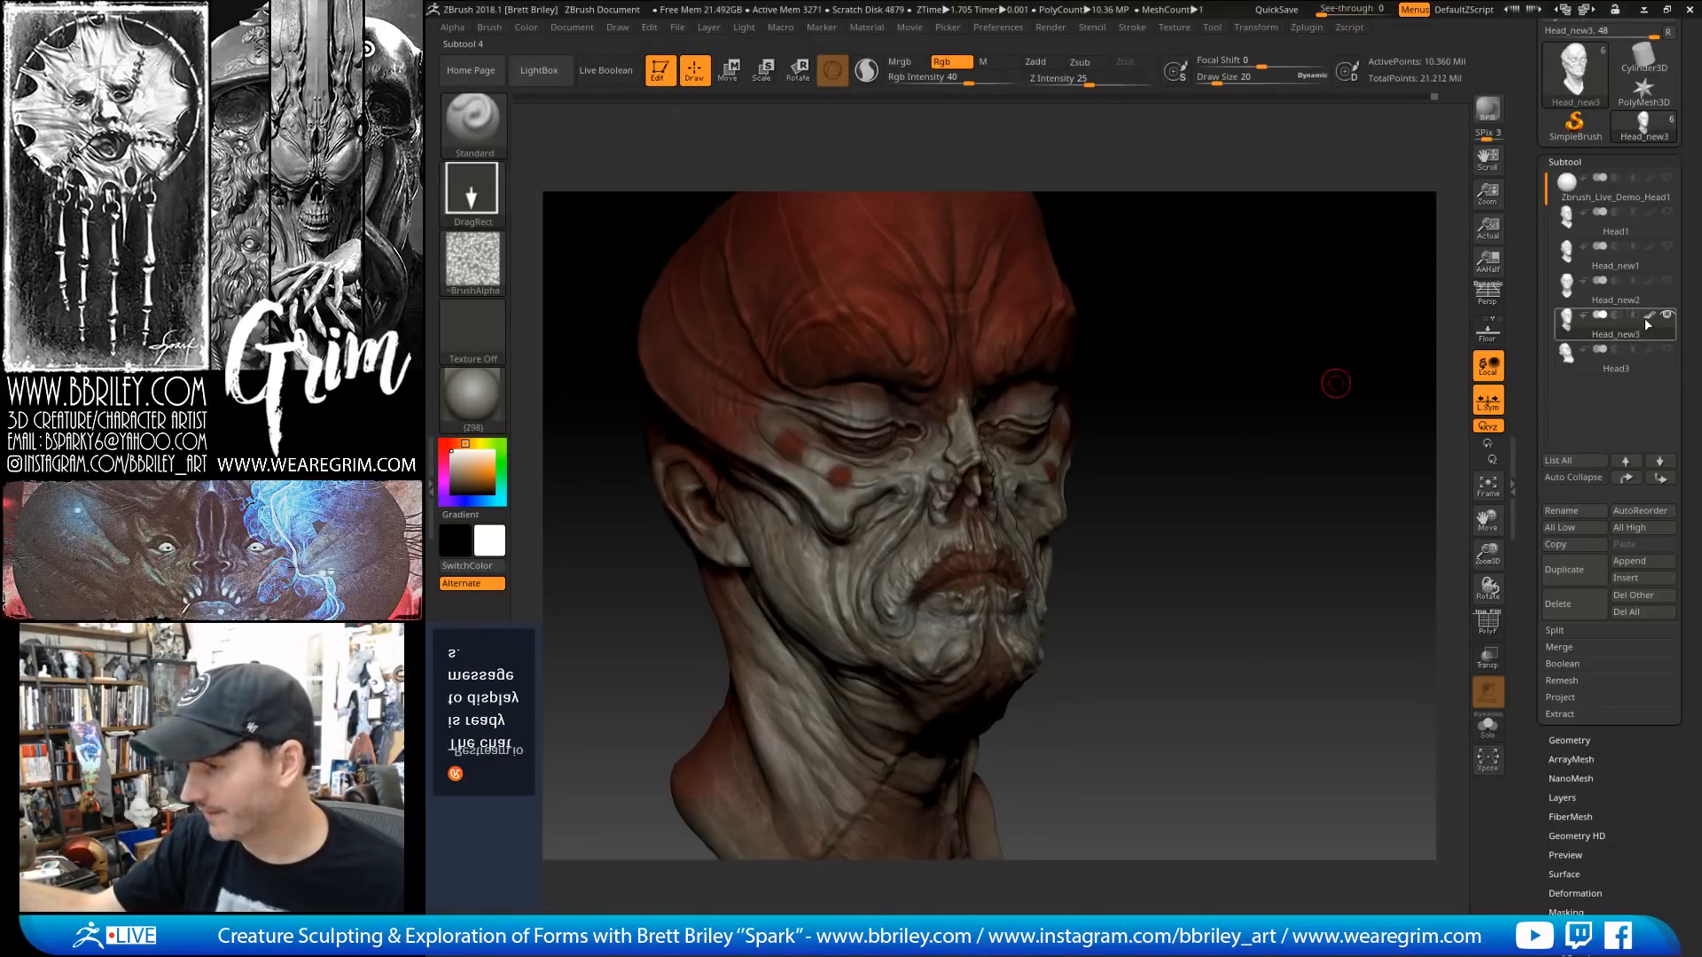
{"action": "left_click", "coordinate": [1648, 321]}
{"action": "left_click_drag", "start_coordinate": [1335, 466], "coordinate": [1318, 470]}
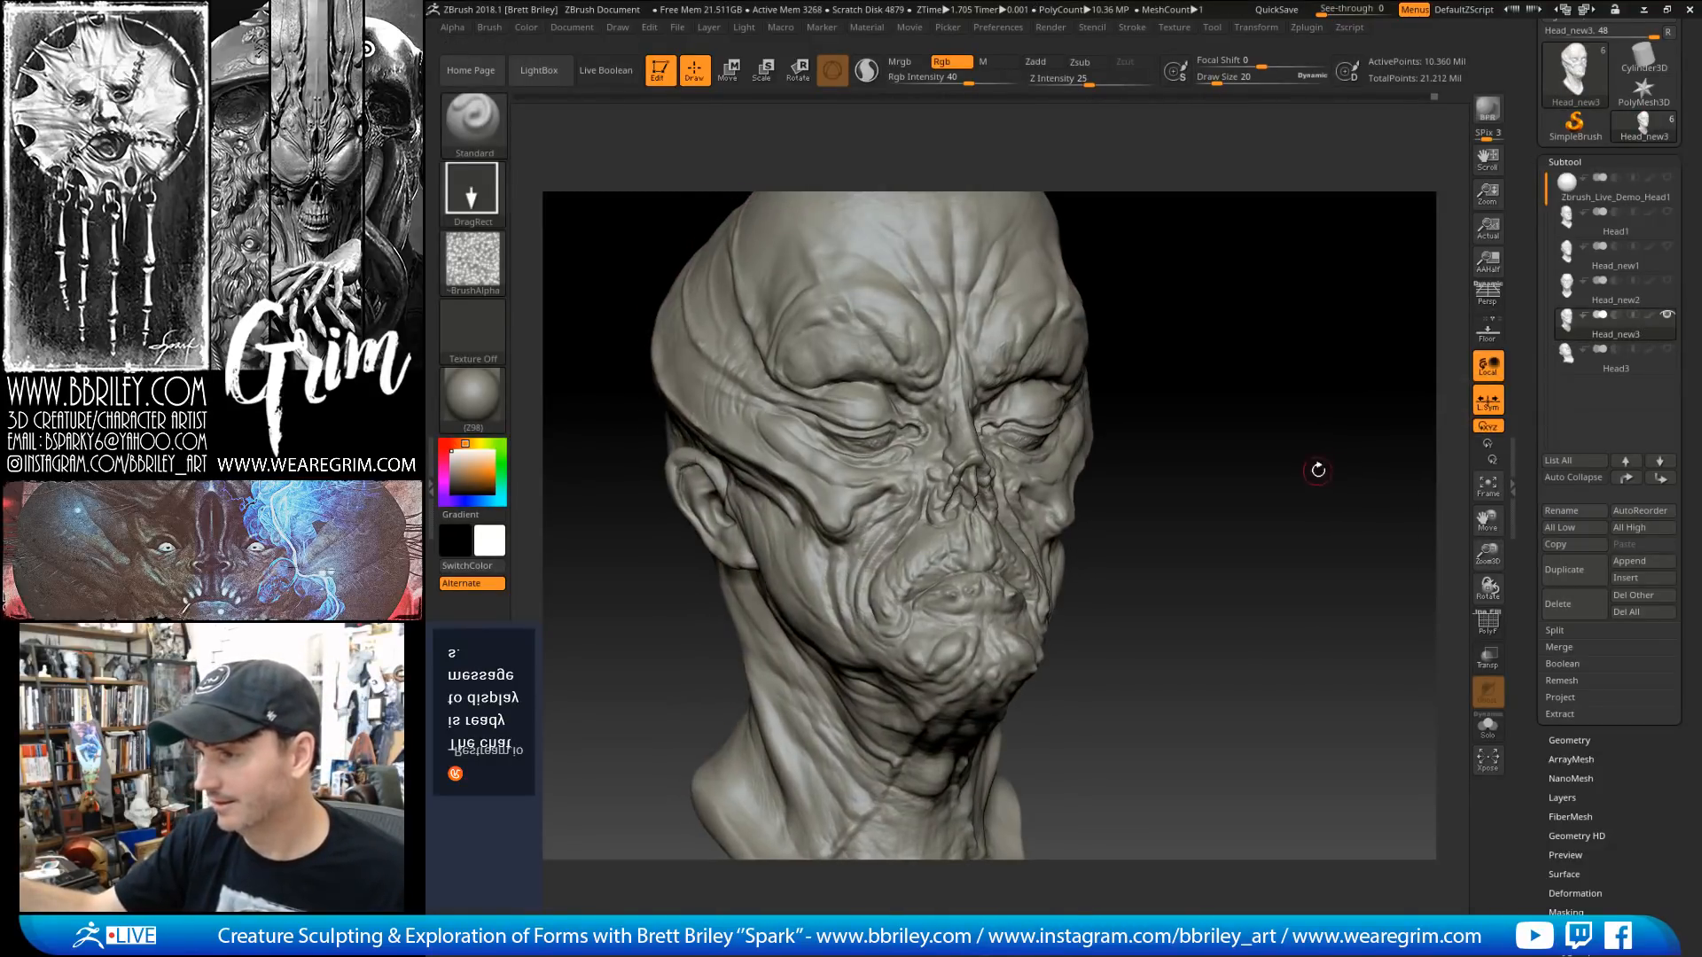
{"action": "mouse_move", "coordinate": [1195, 482]}
{"action": "left_mouse_down", "text": "alt"}
{"action": "mouse_move", "coordinate": [1144, 432]}
{"action": "mouse_move", "coordinate": [941, 496]}
{"action": "left_mouse_up", "text": "alt"}
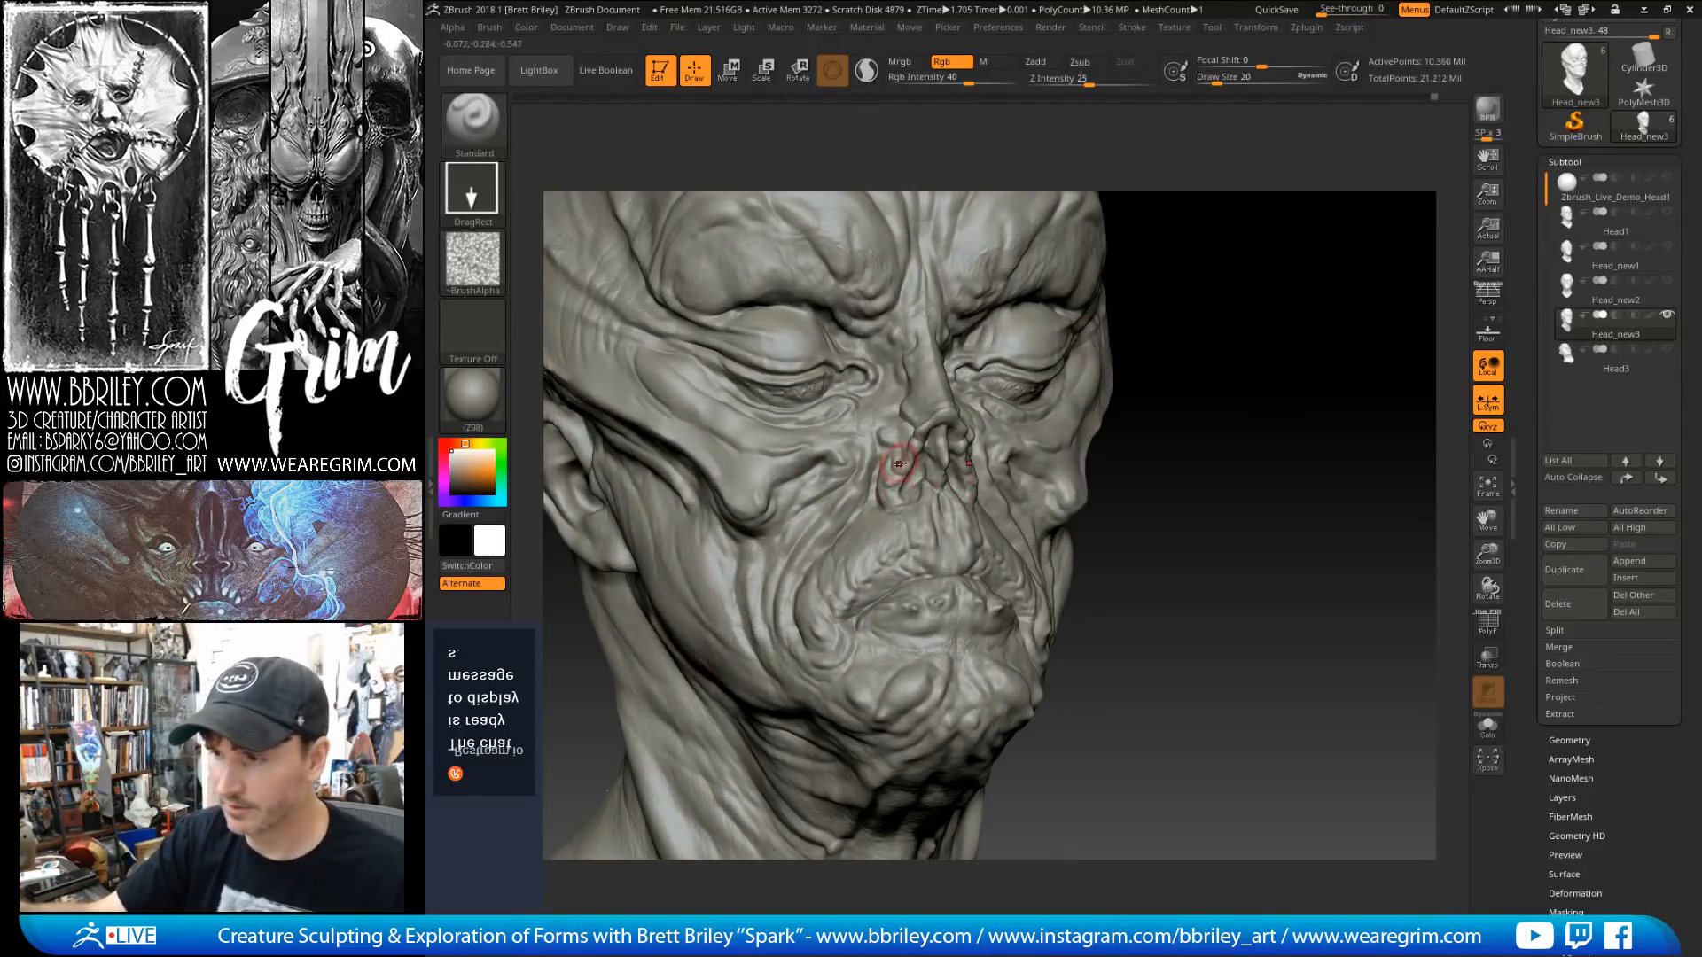
Step: Set the Standard brush to a FreeHand stroke with no alpha and a draw size of 6
{"action": "left_click", "coordinate": [472, 190]}
{"action": "left_click", "coordinate": [699, 210]}
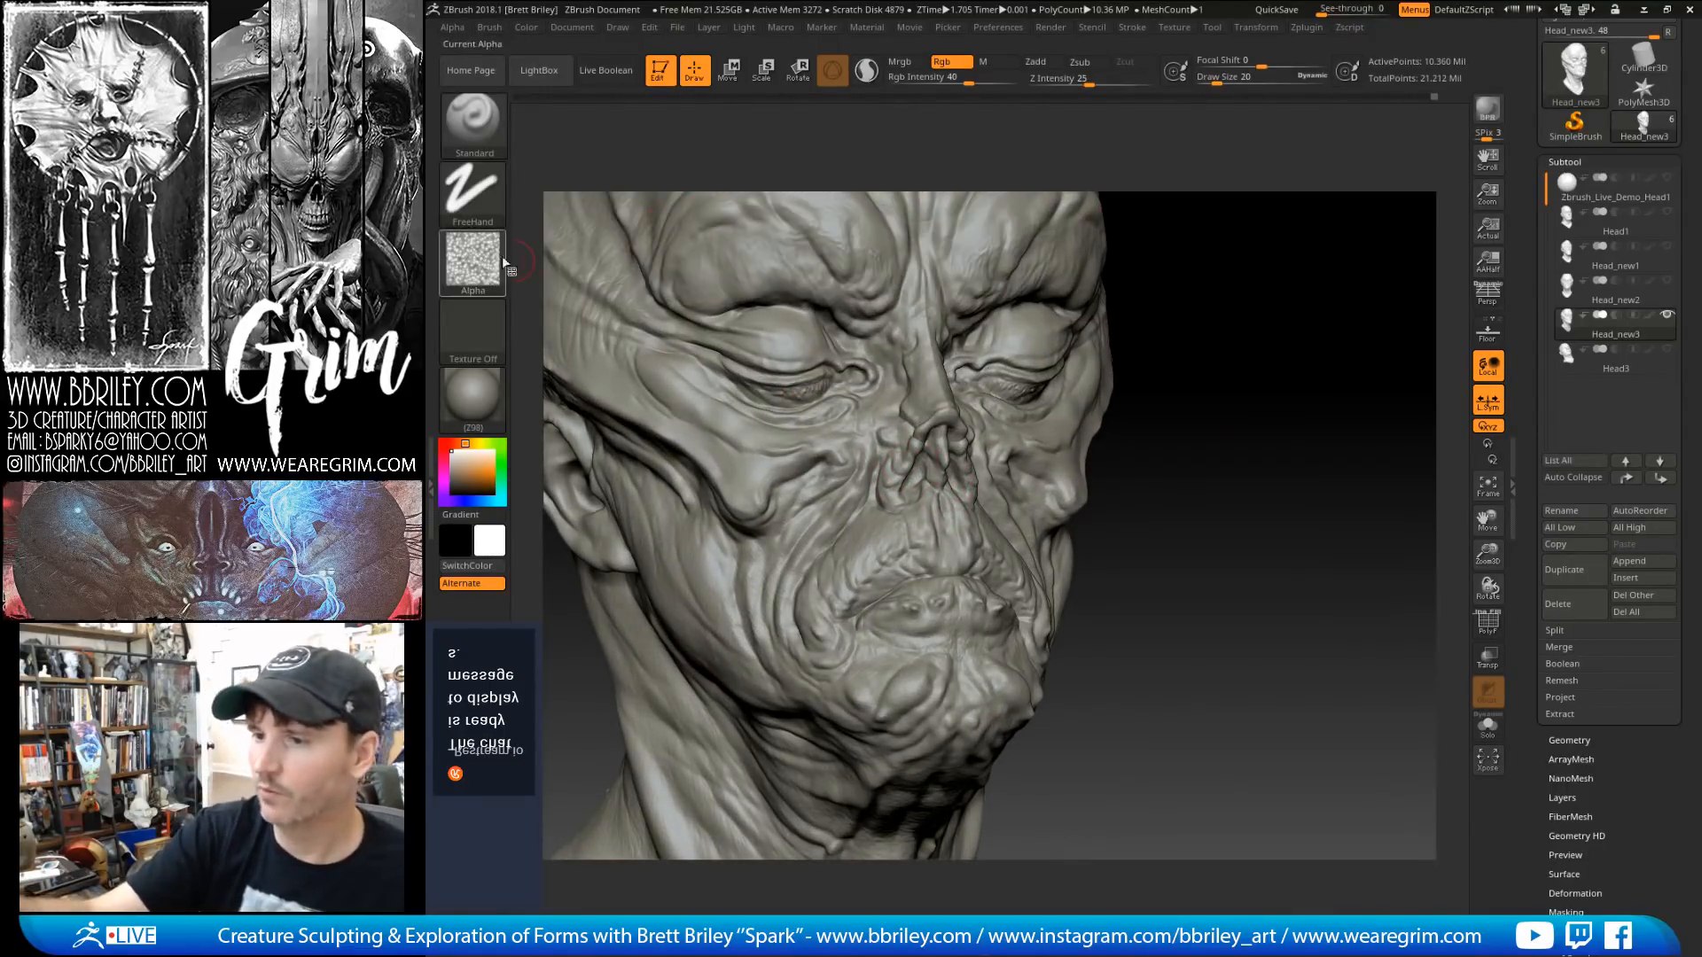
{"action": "left_click", "coordinate": [472, 259]}
{"action": "left_click", "coordinate": [562, 372]}
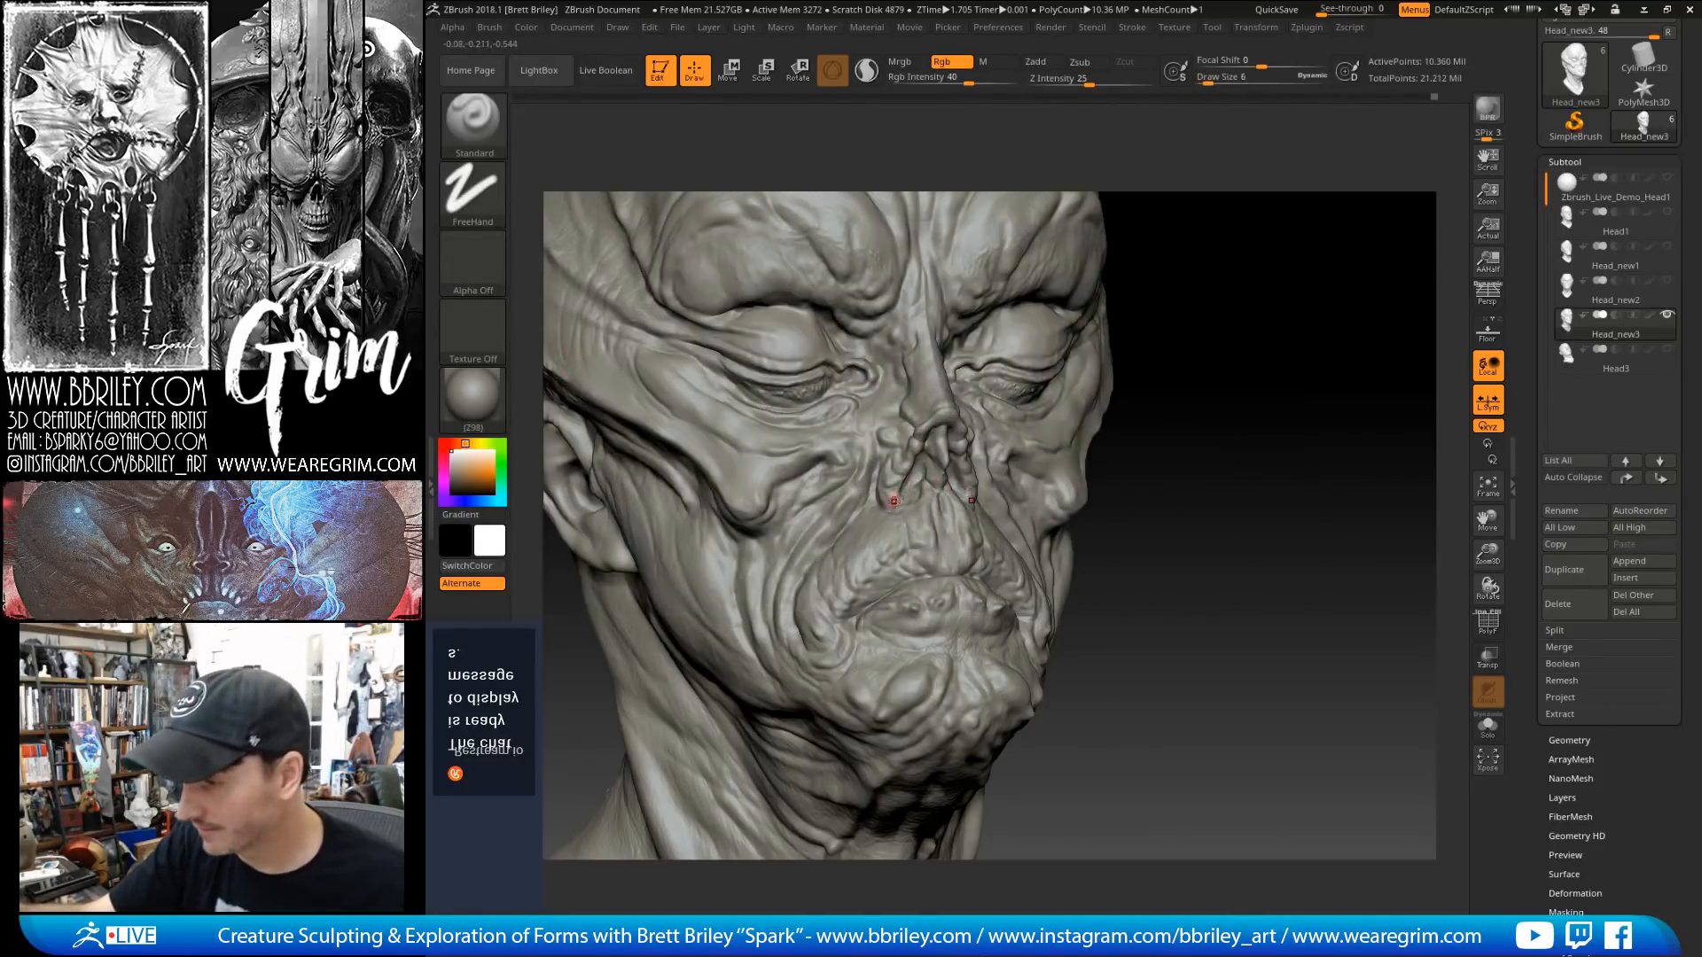
Step: Undo the stroke on the nose and switch the Standard brush from Rgb painting to Zadd sculpting
{"action": "right_click_drag", "start_coordinate": [914, 487], "coordinate": [930, 437]}
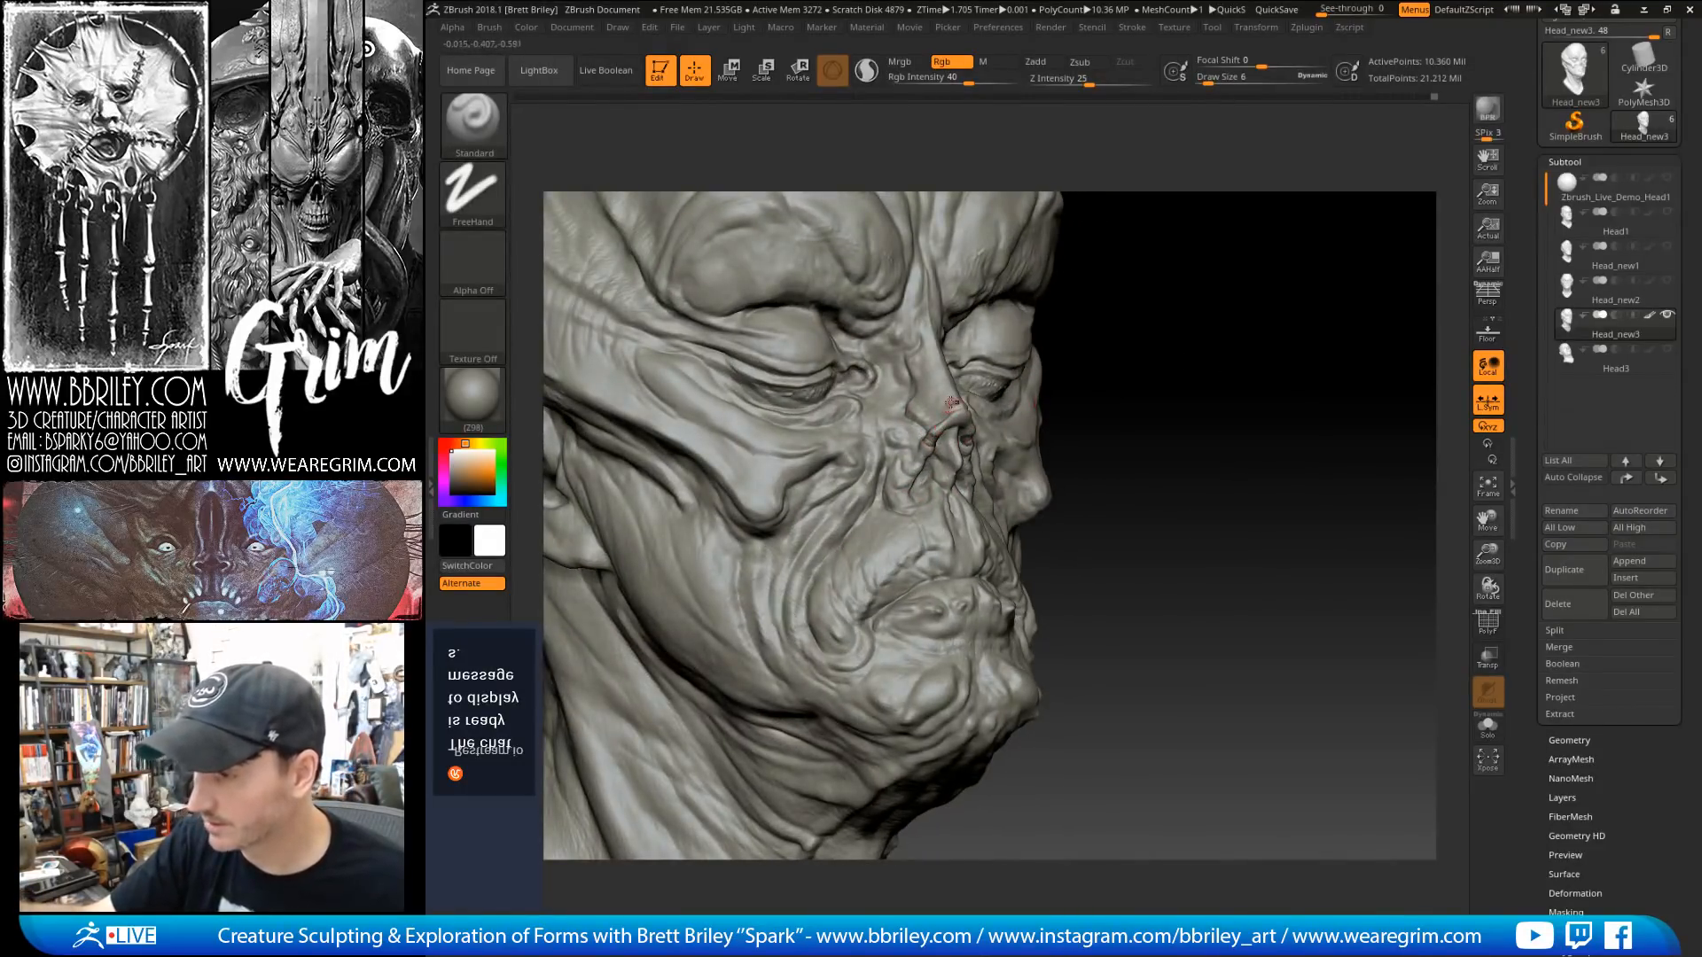
{"action": "key", "text": "ctrl+z"}
{"action": "left_click", "coordinate": [950, 62]}
{"action": "left_click", "coordinate": [1039, 63]}
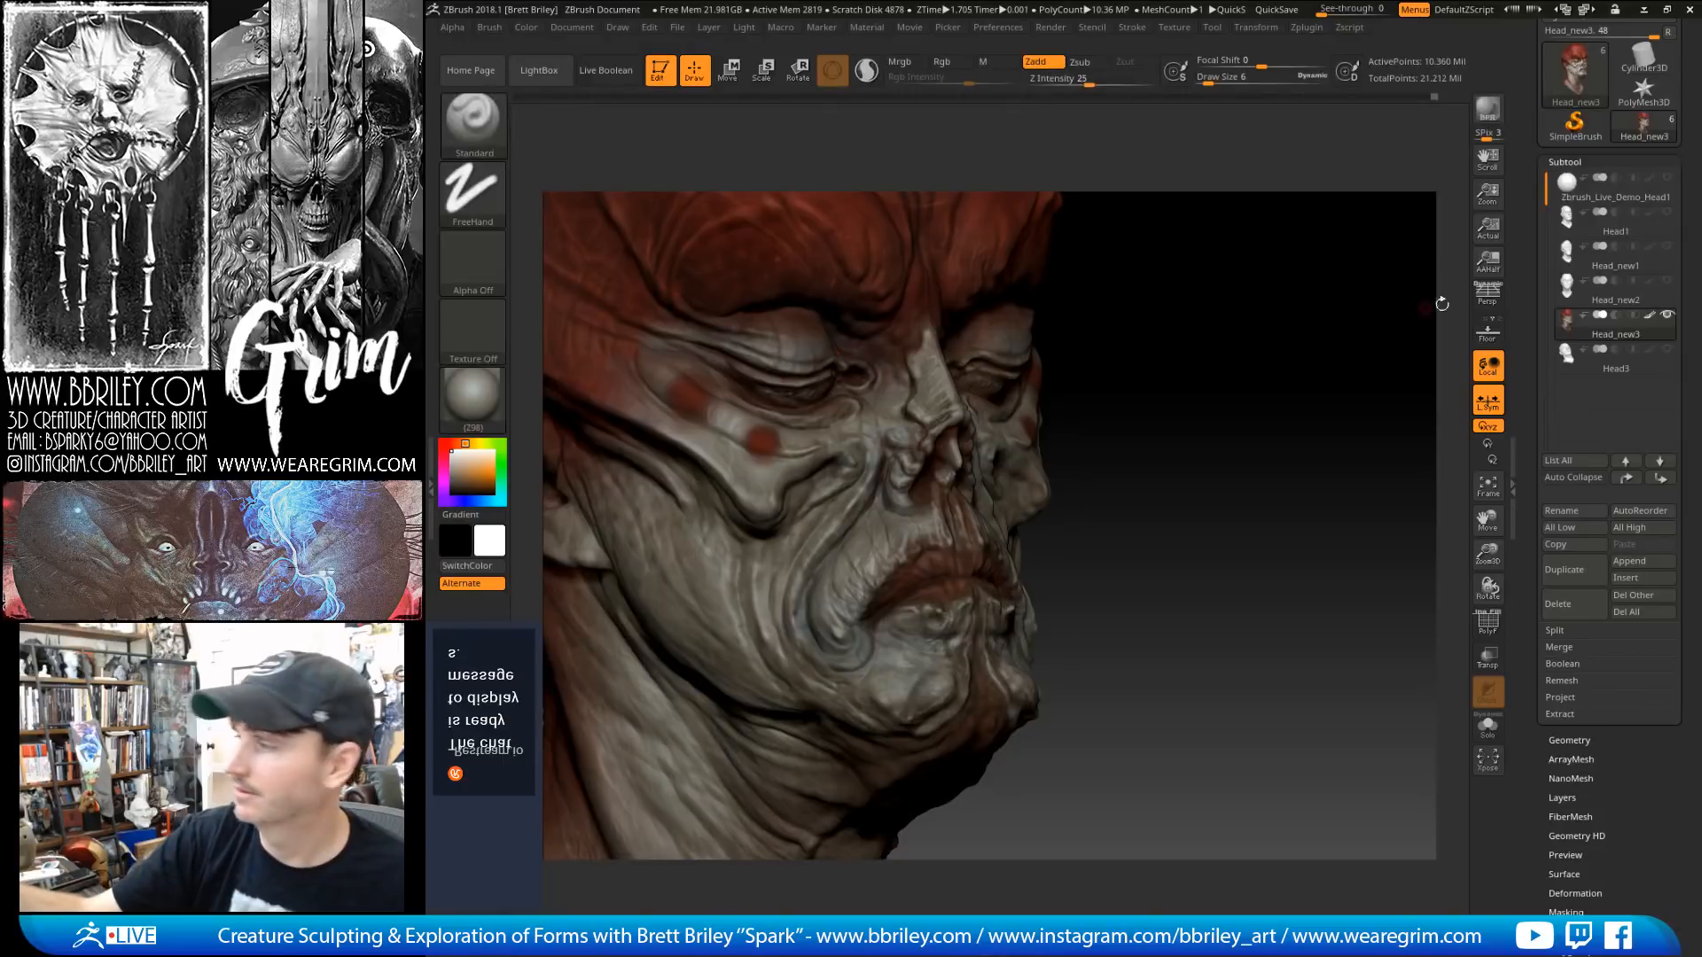
Step: Hide the Head_new3 polypaint, sculpt small raised details around the nostrils with a draw size of 3 to 4, and smooth them
{"action": "left_click", "coordinate": [1649, 315]}
{"action": "key", "text": "bracketleft"}
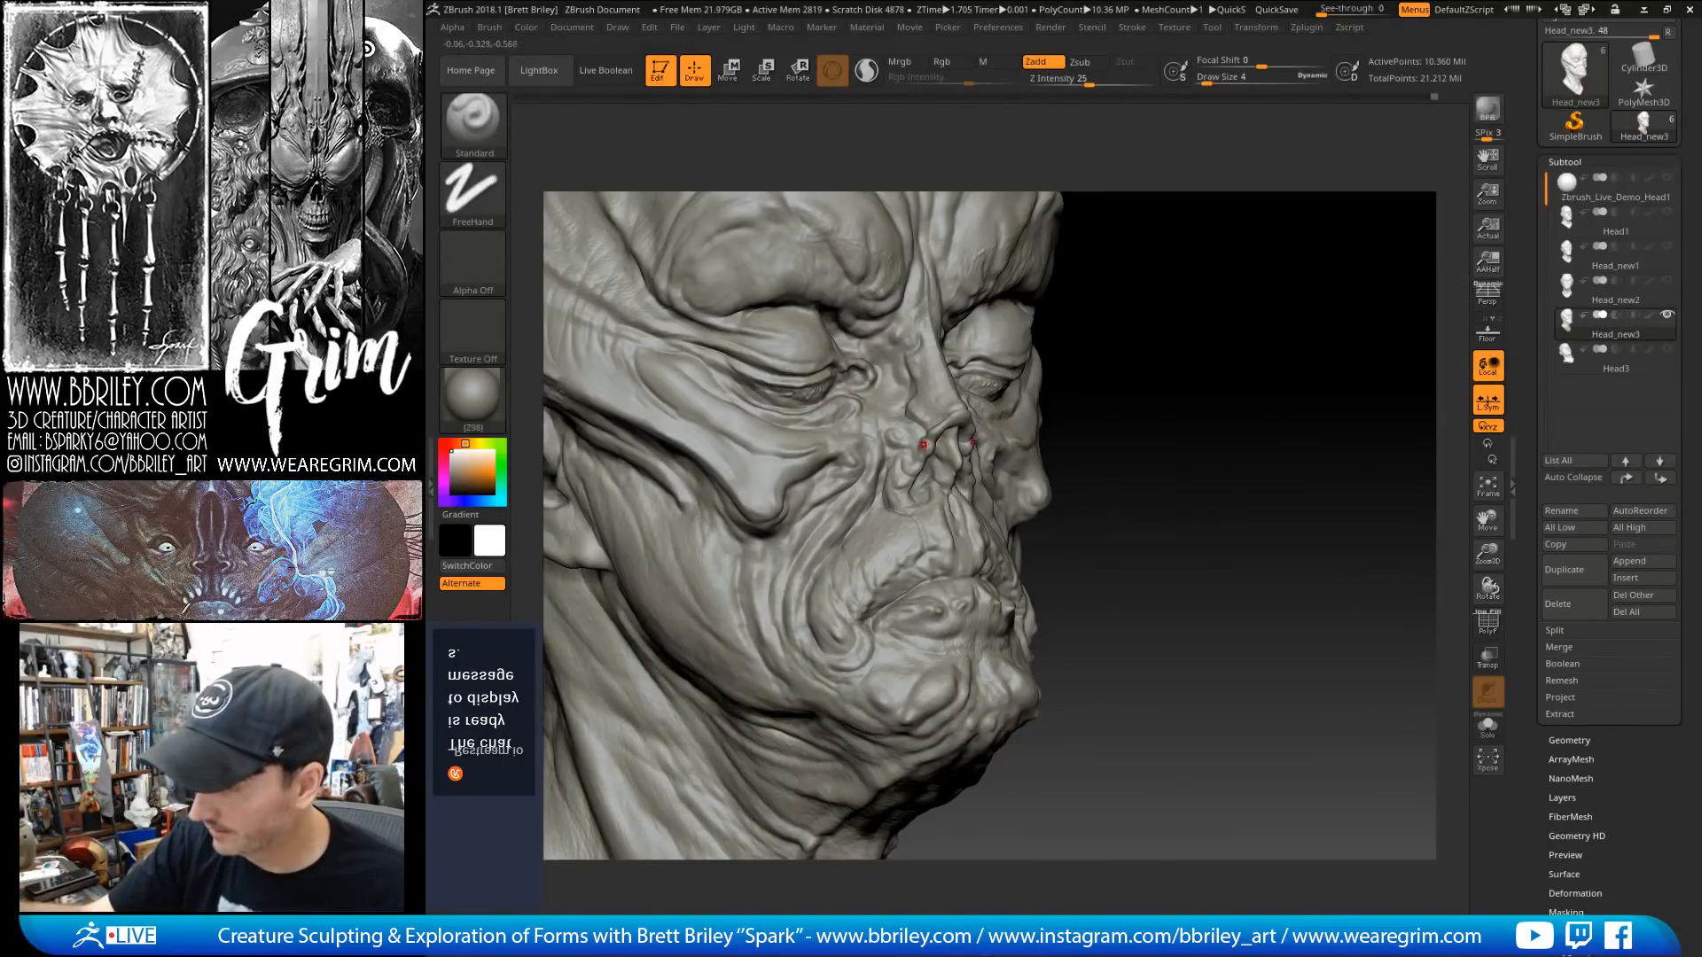
{"action": "left_click_drag", "start_coordinate": [922, 444], "coordinate": [926, 452]}
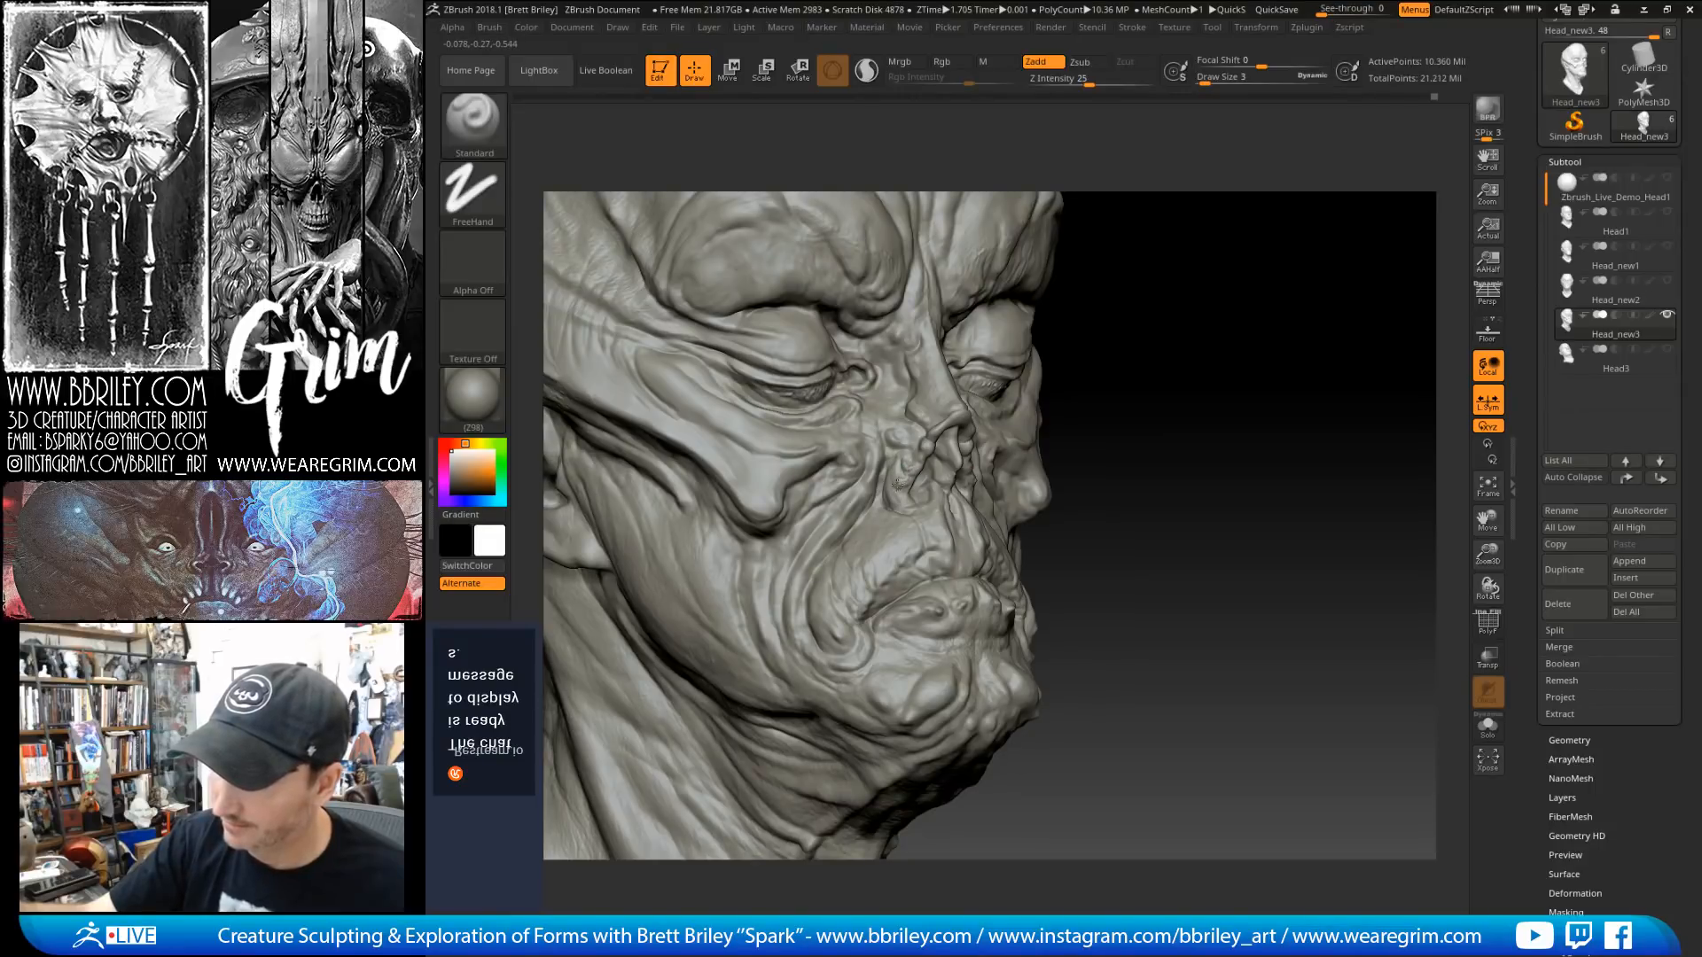
{"action": "right_click_drag", "start_coordinate": [910, 511], "coordinate": [952, 468]}
{"action": "left_click_drag", "start_coordinate": [953, 493], "coordinate": [950, 500]}
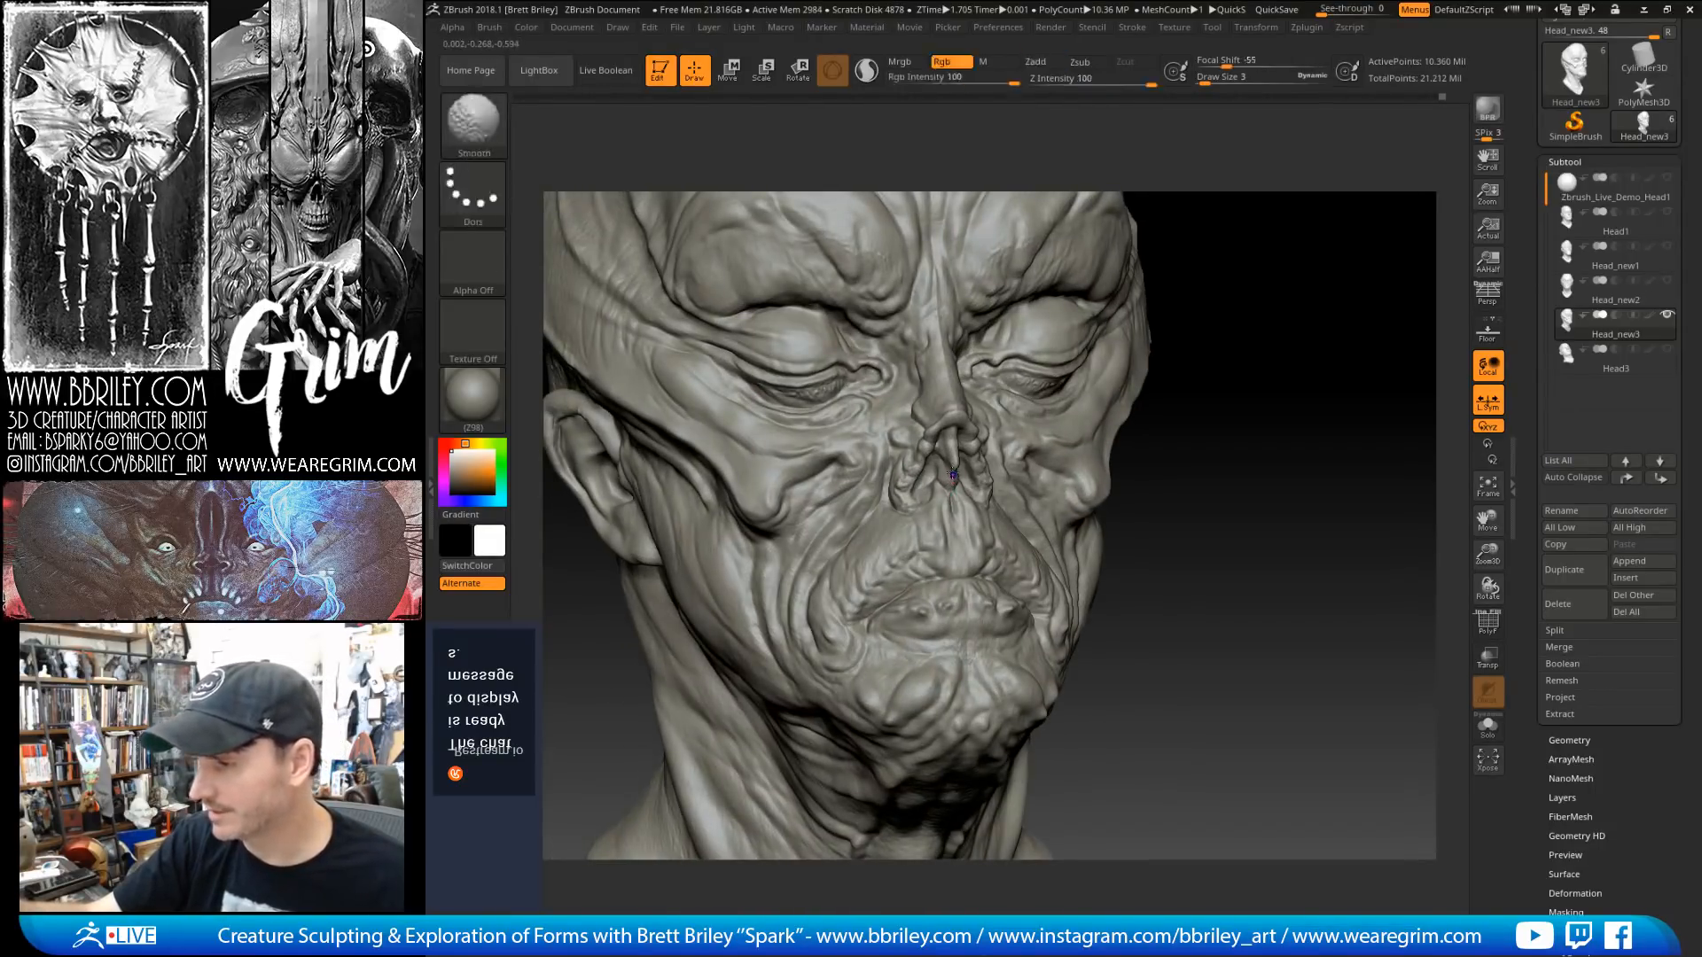
Step: Check the sculpted nose on Head_new3 with its polypaint shown and hidden
{"action": "left_click", "coordinate": [1650, 316]}
{"action": "right_click_drag", "start_coordinate": [895, 537], "coordinate": [930, 544]}
{"action": "left_click", "coordinate": [1649, 316]}
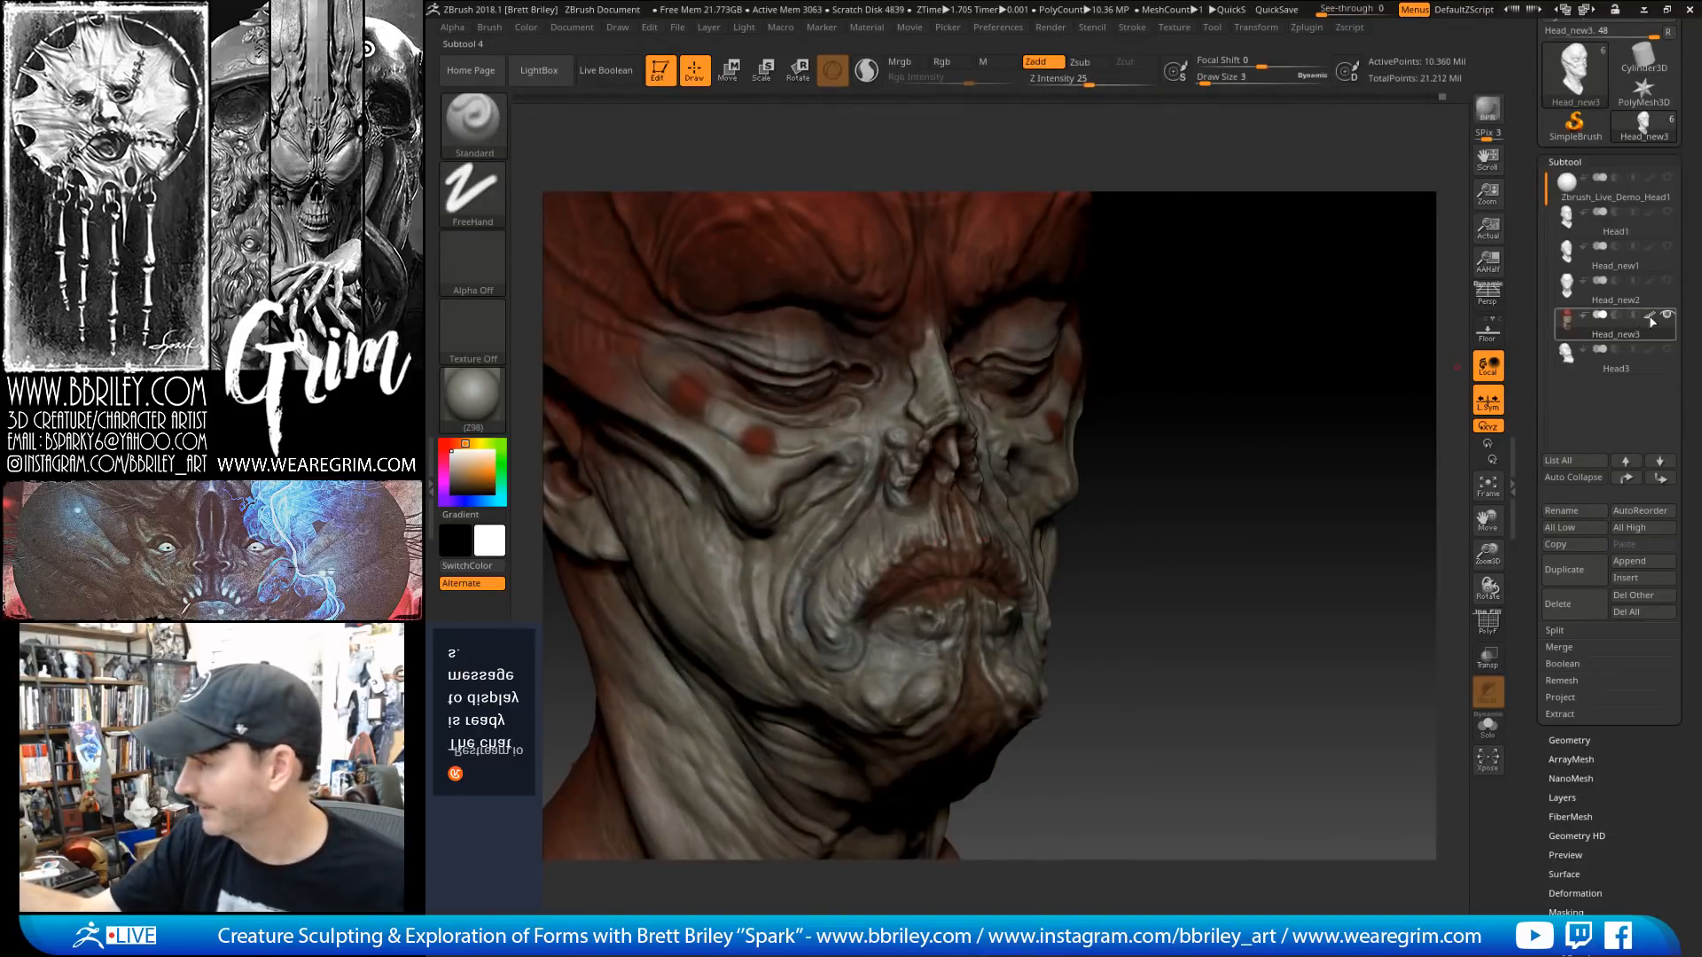
{"action": "left_click_drag", "start_coordinate": [1199, 378], "coordinate": [1195, 371]}
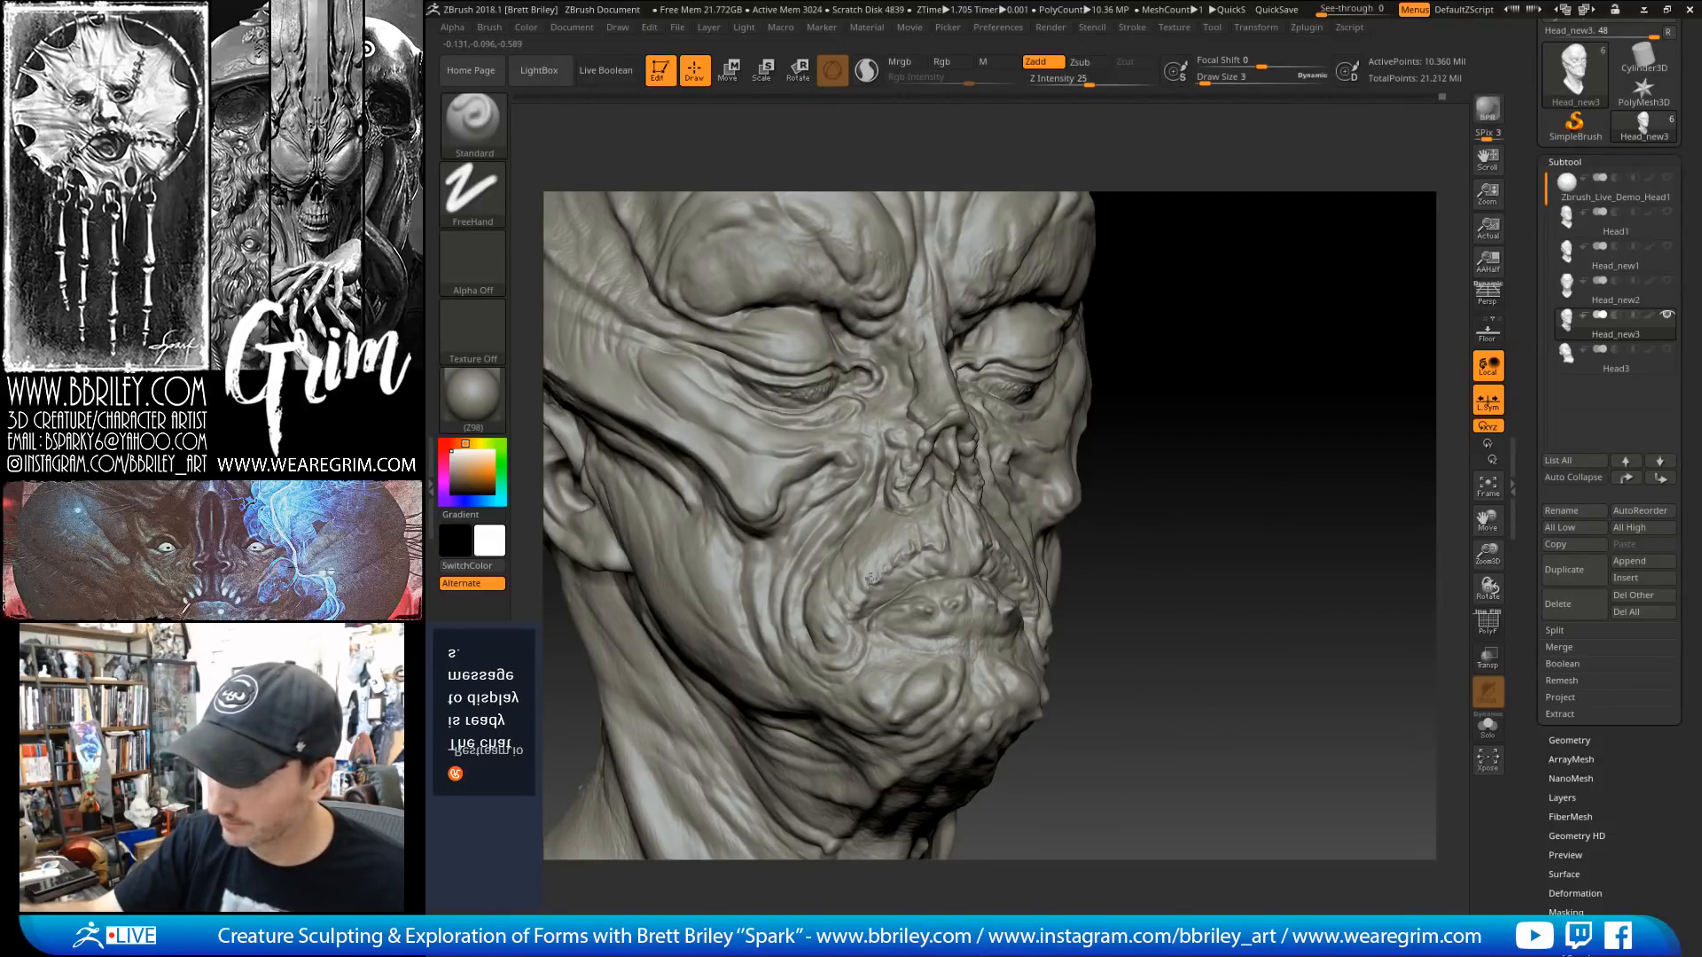
Step: Undo the last stroke near the corner of the mouth and hide the Head_new3 polypaint to inspect the sculpted face
{"action": "left_click_drag", "start_coordinate": [1232, 429], "coordinate": [1272, 392]}
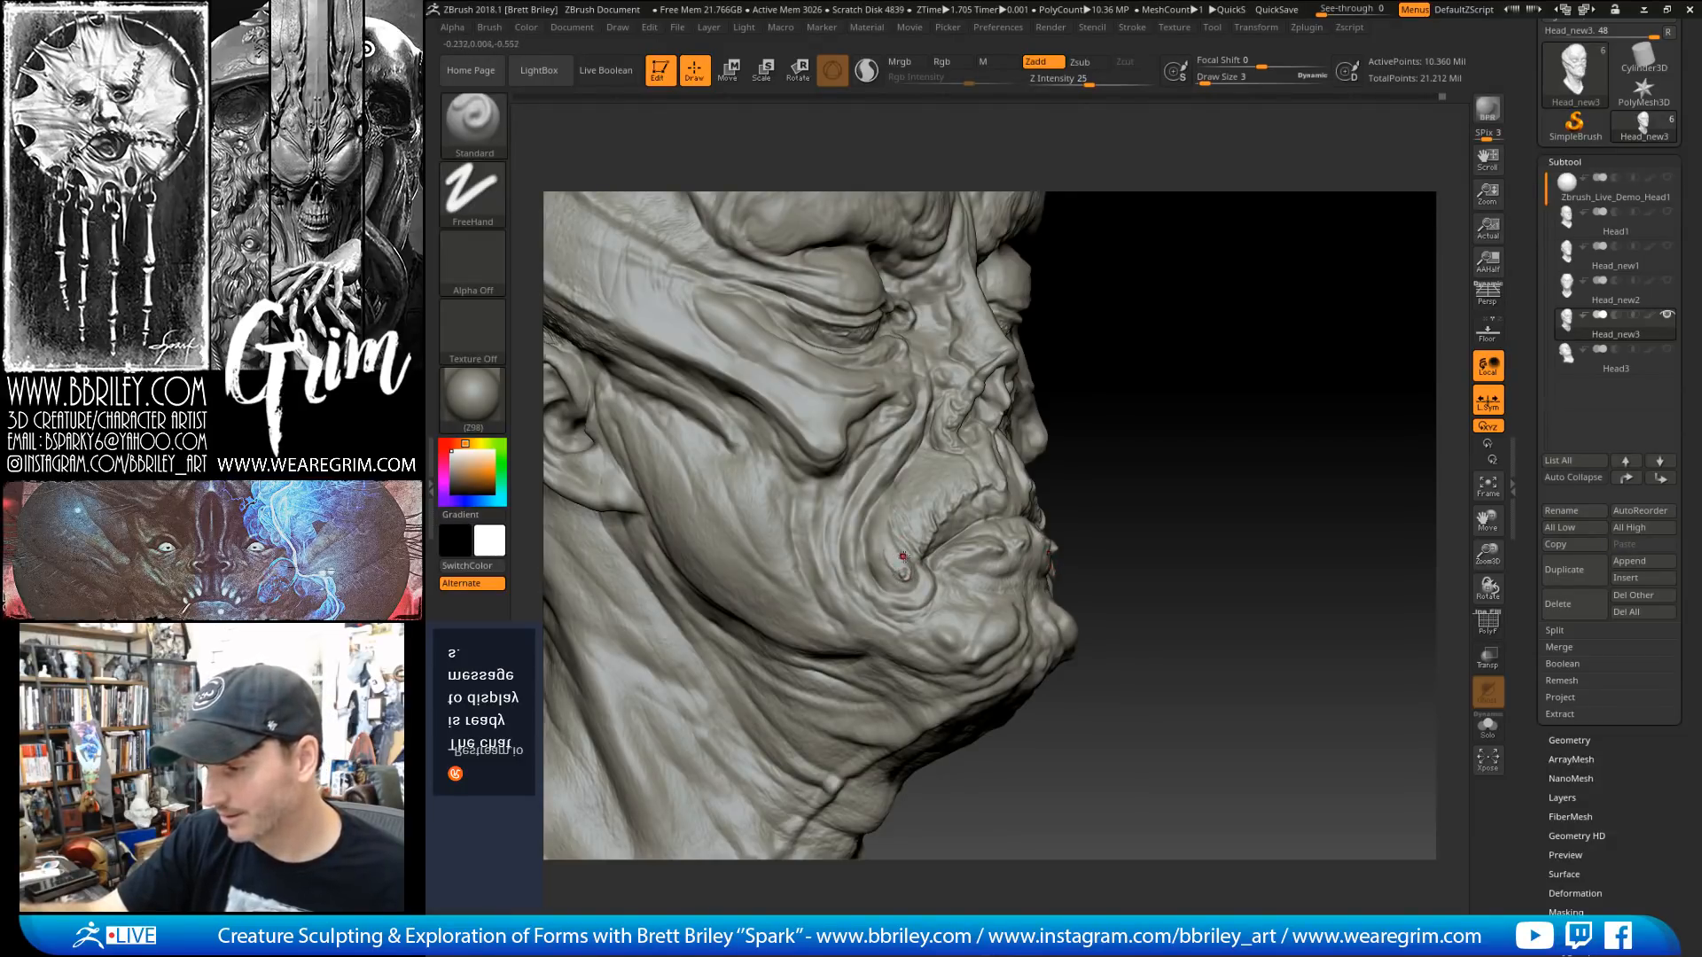
{"action": "key", "text": "ctrl+z"}
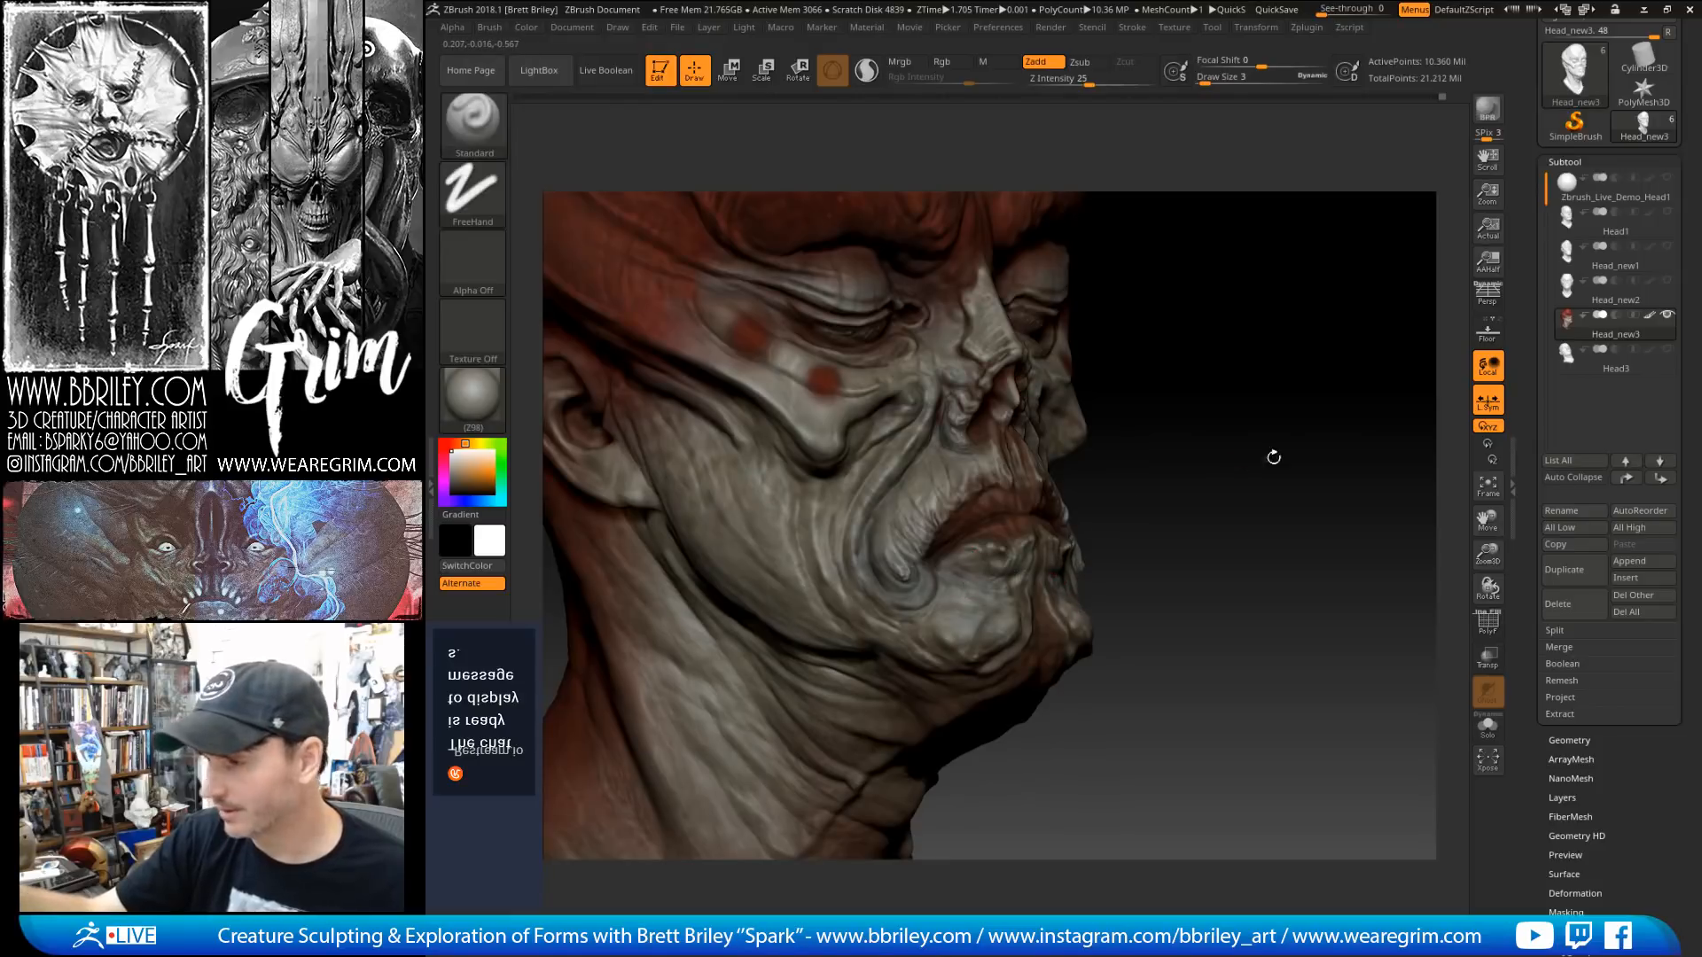
{"action": "left_click", "coordinate": [1663, 315]}
{"action": "left_click_drag", "start_coordinate": [1245, 443], "coordinate": [1338, 440]}
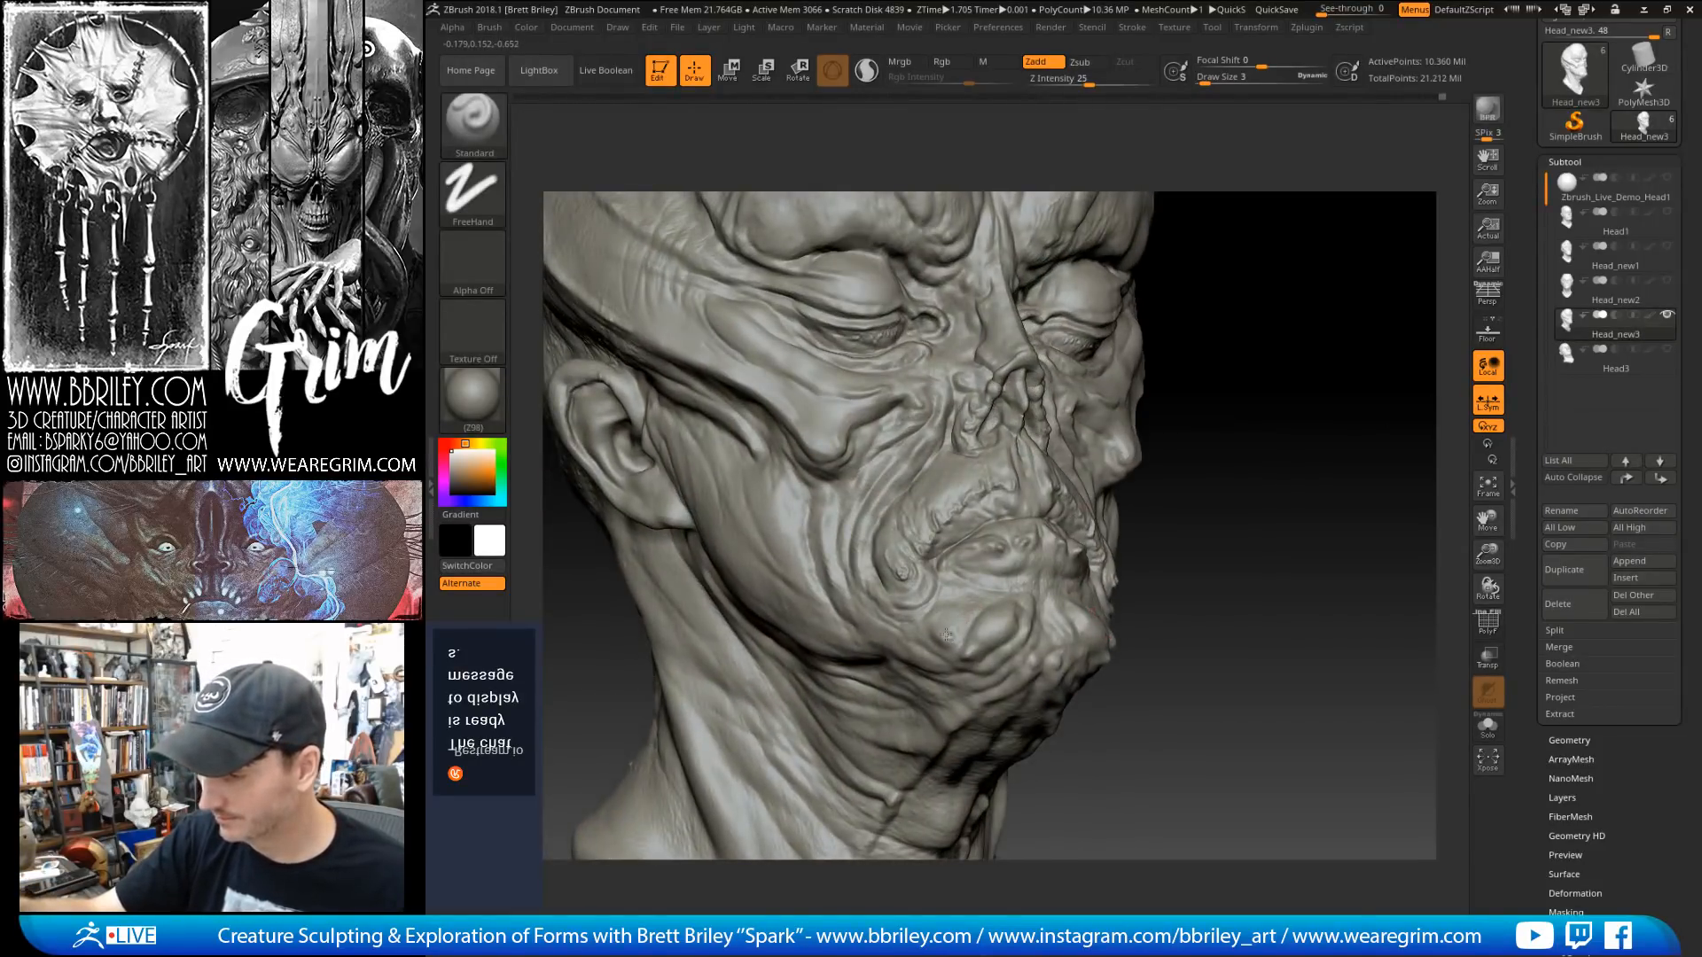
Step: Quick-save the project with the sculpted Head_new3 face turned to the front
{"action": "left_click_drag", "start_coordinate": [1173, 470], "coordinate": [1187, 482]}
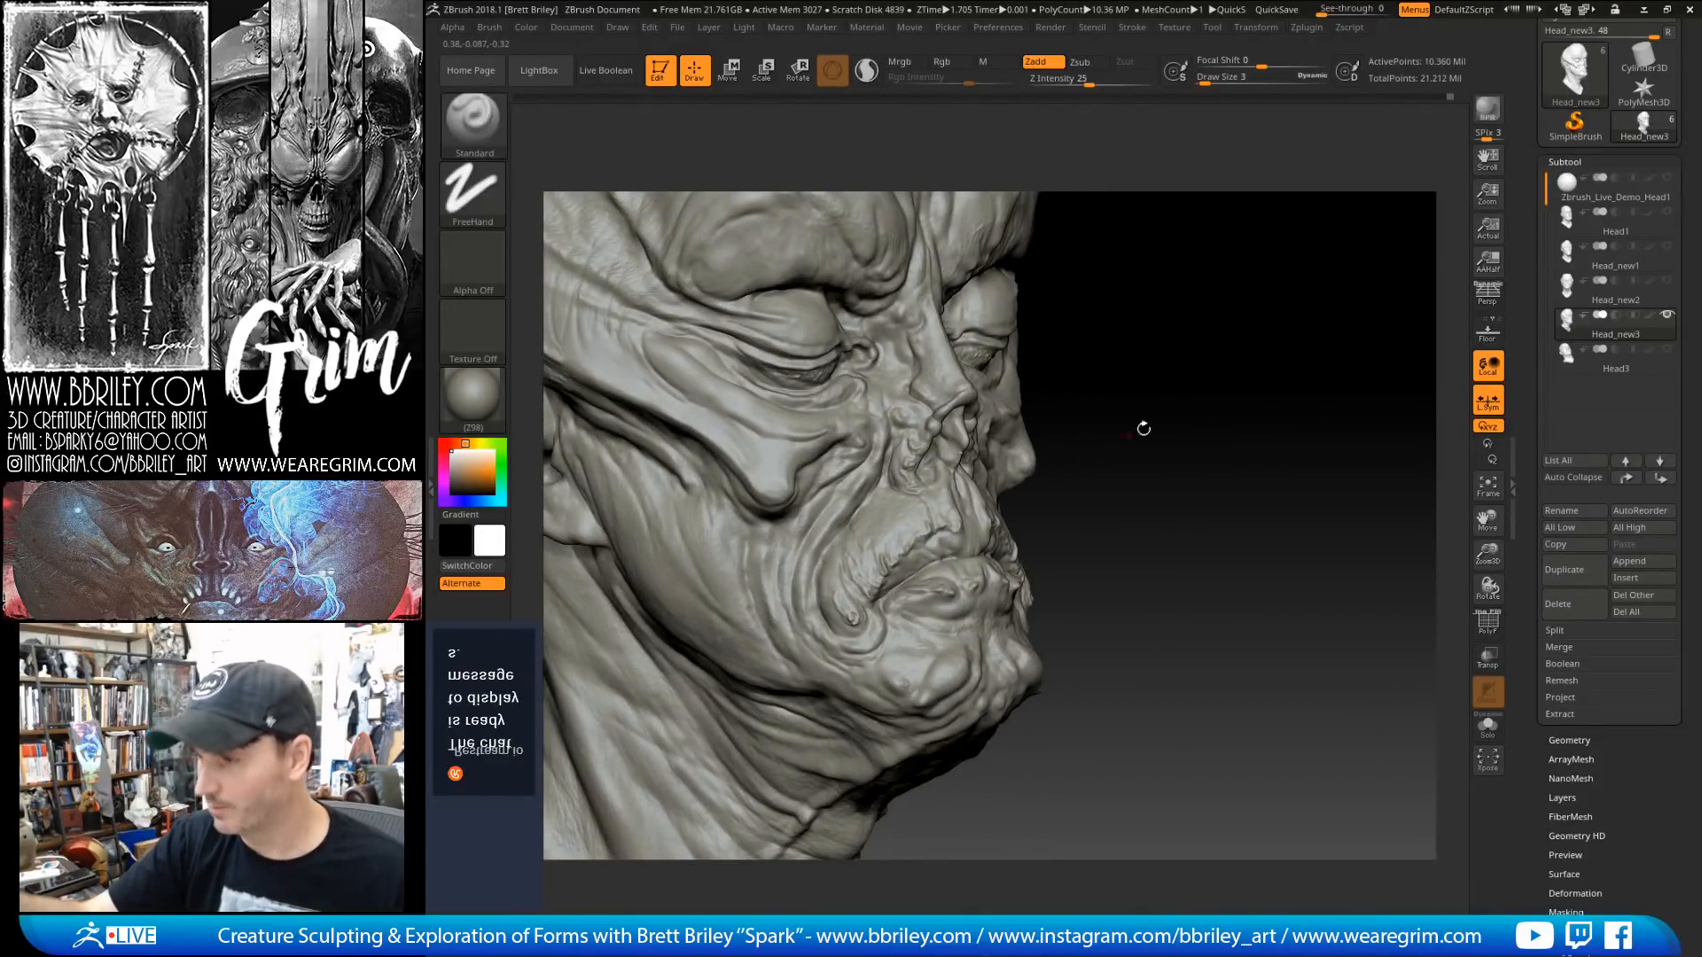
{"action": "mouse_move", "coordinate": [1140, 425]}
{"action": "left_mouse_down"}
{"action": "mouse_move", "coordinate": [1181, 487]}
{"action": "mouse_move", "coordinate": [1181, 460]}
{"action": "mouse_move", "coordinate": [837, 348]}
{"action": "mouse_move", "coordinate": [884, 340]}
{"action": "left_mouse_up"}
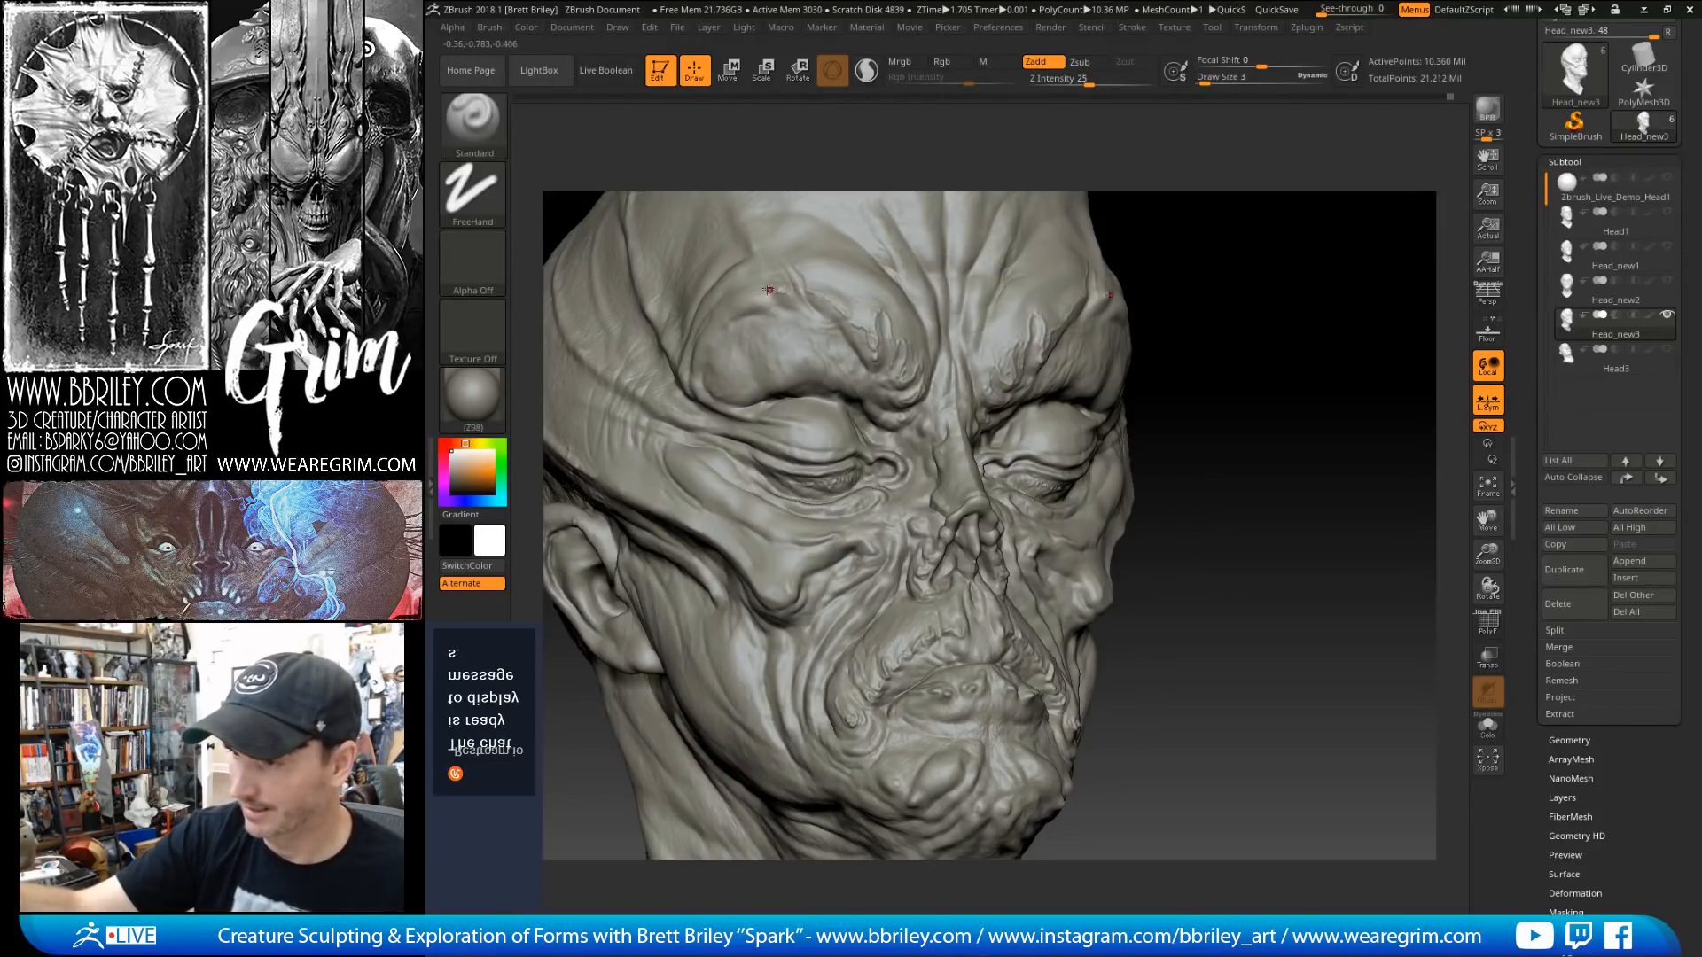
{"action": "left_click_drag", "start_coordinate": [1249, 261], "coordinate": [1144, 300]}
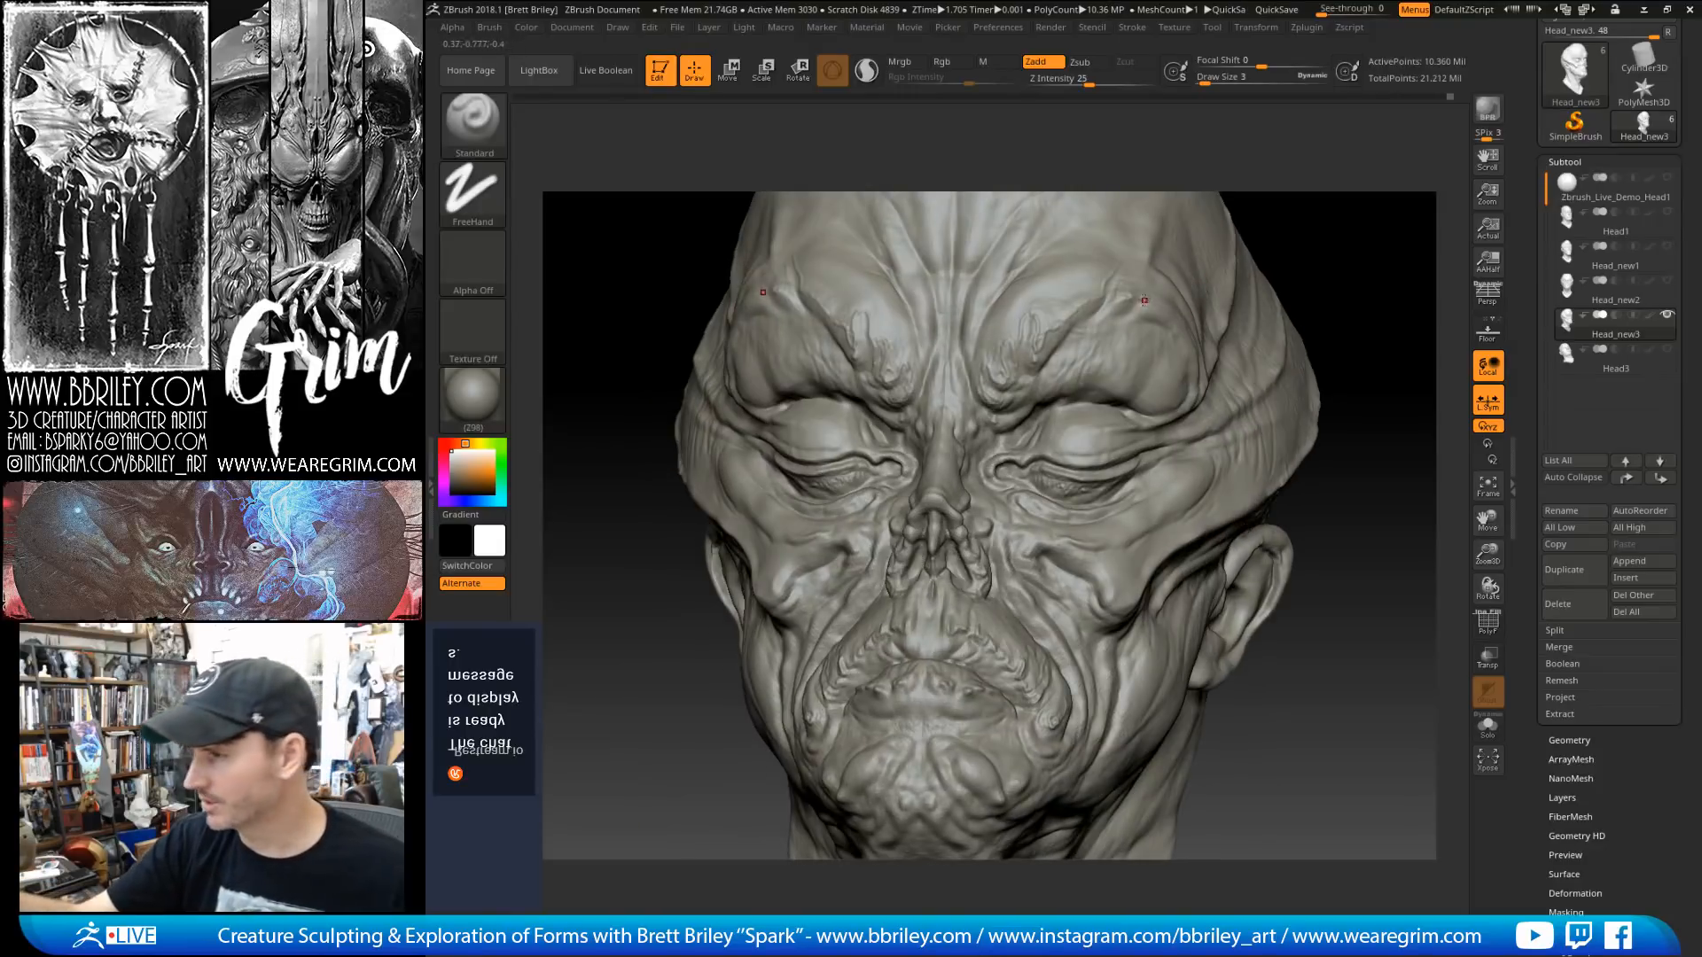
{"action": "key", "text": "ctrl+s"}
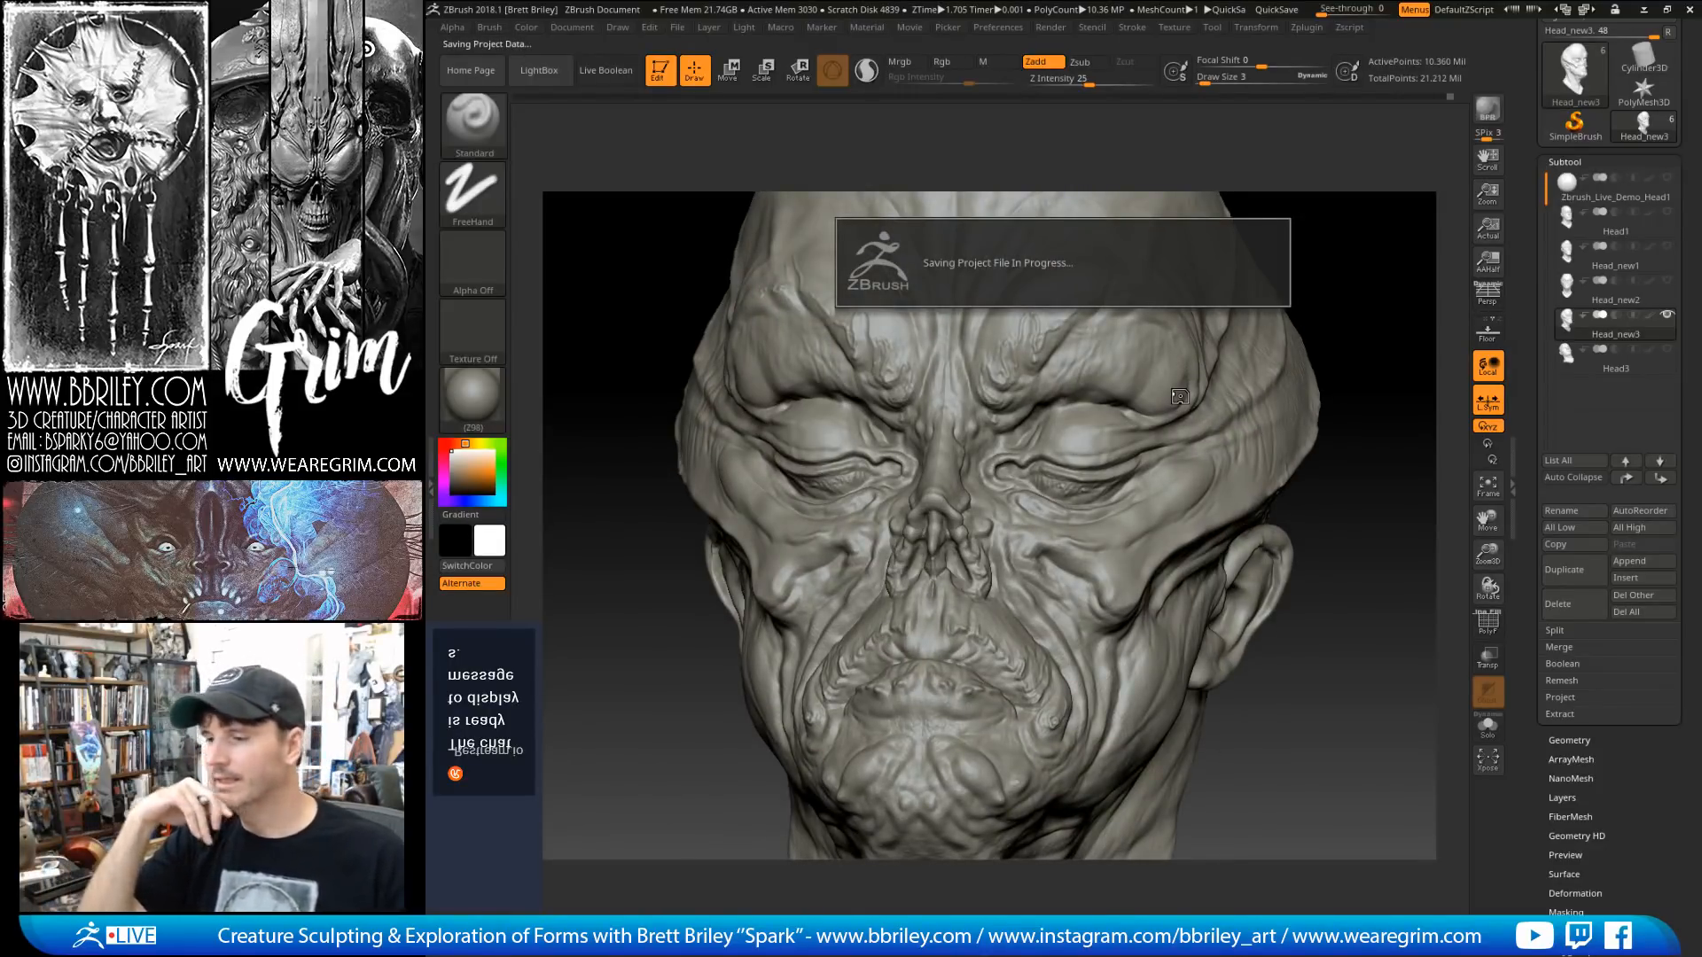
{"action": "right_click_drag", "start_coordinate": [1125, 295], "coordinate": [1140, 280]}
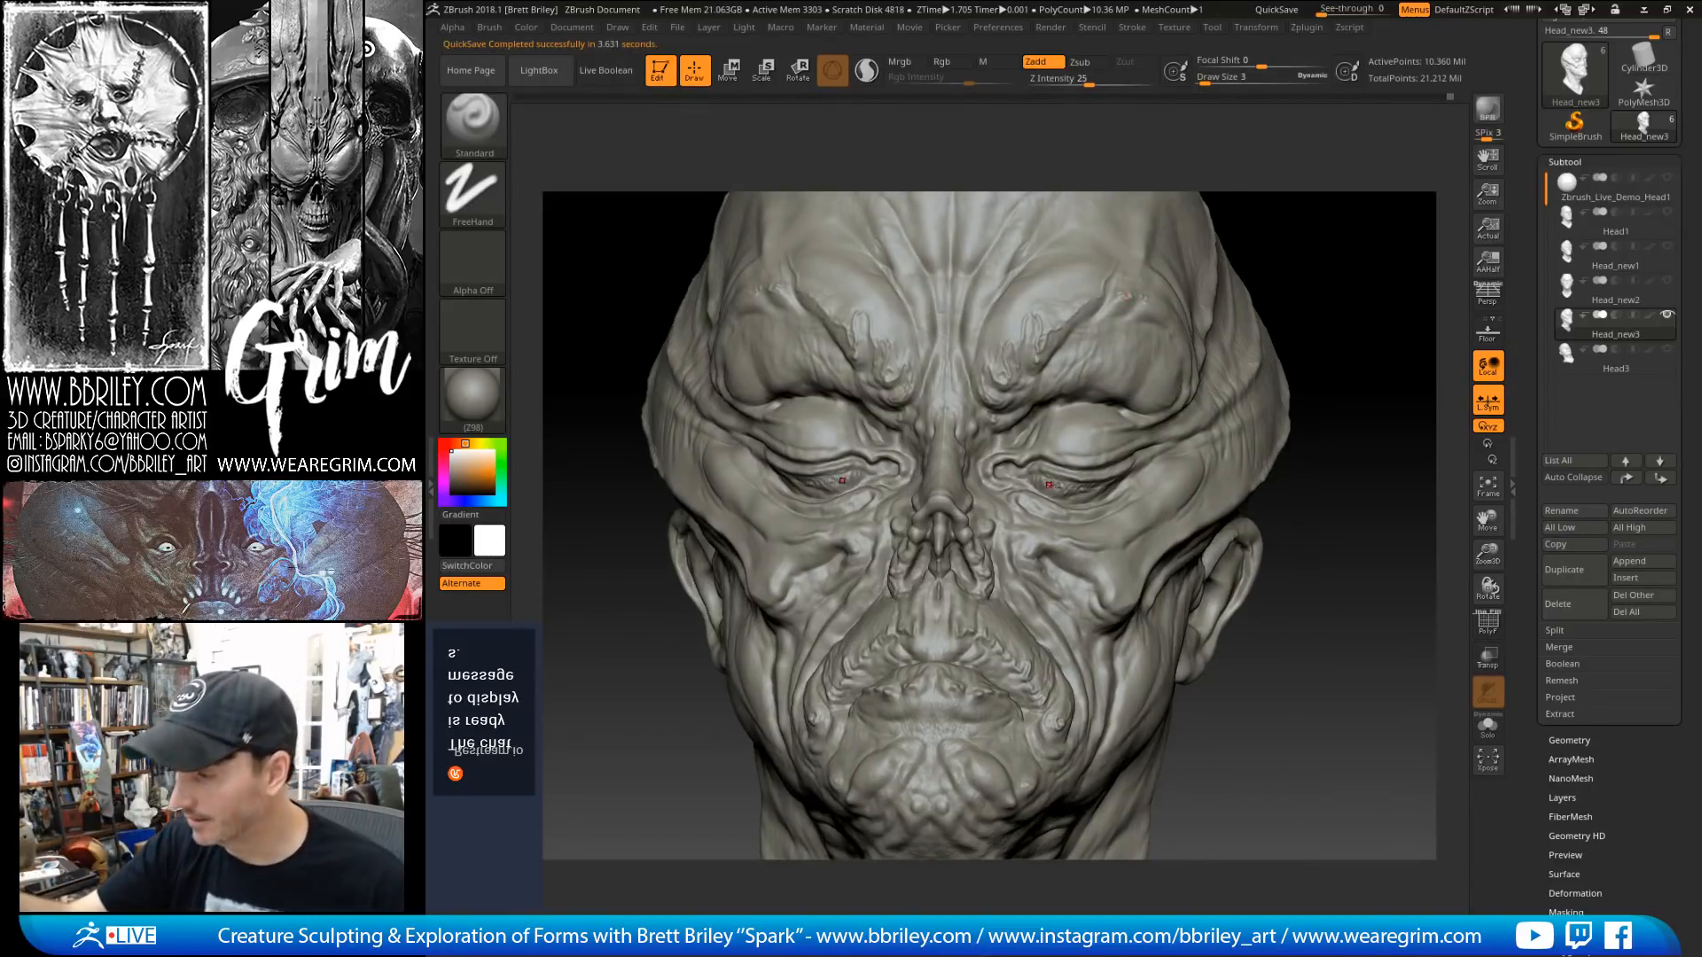
{"action": "left_click_drag", "start_coordinate": [1049, 485], "coordinate": [1045, 485], "text": "shift"}
{"action": "key", "text": "ctrl+z"}
{"action": "key", "text": "ctrl+z"}
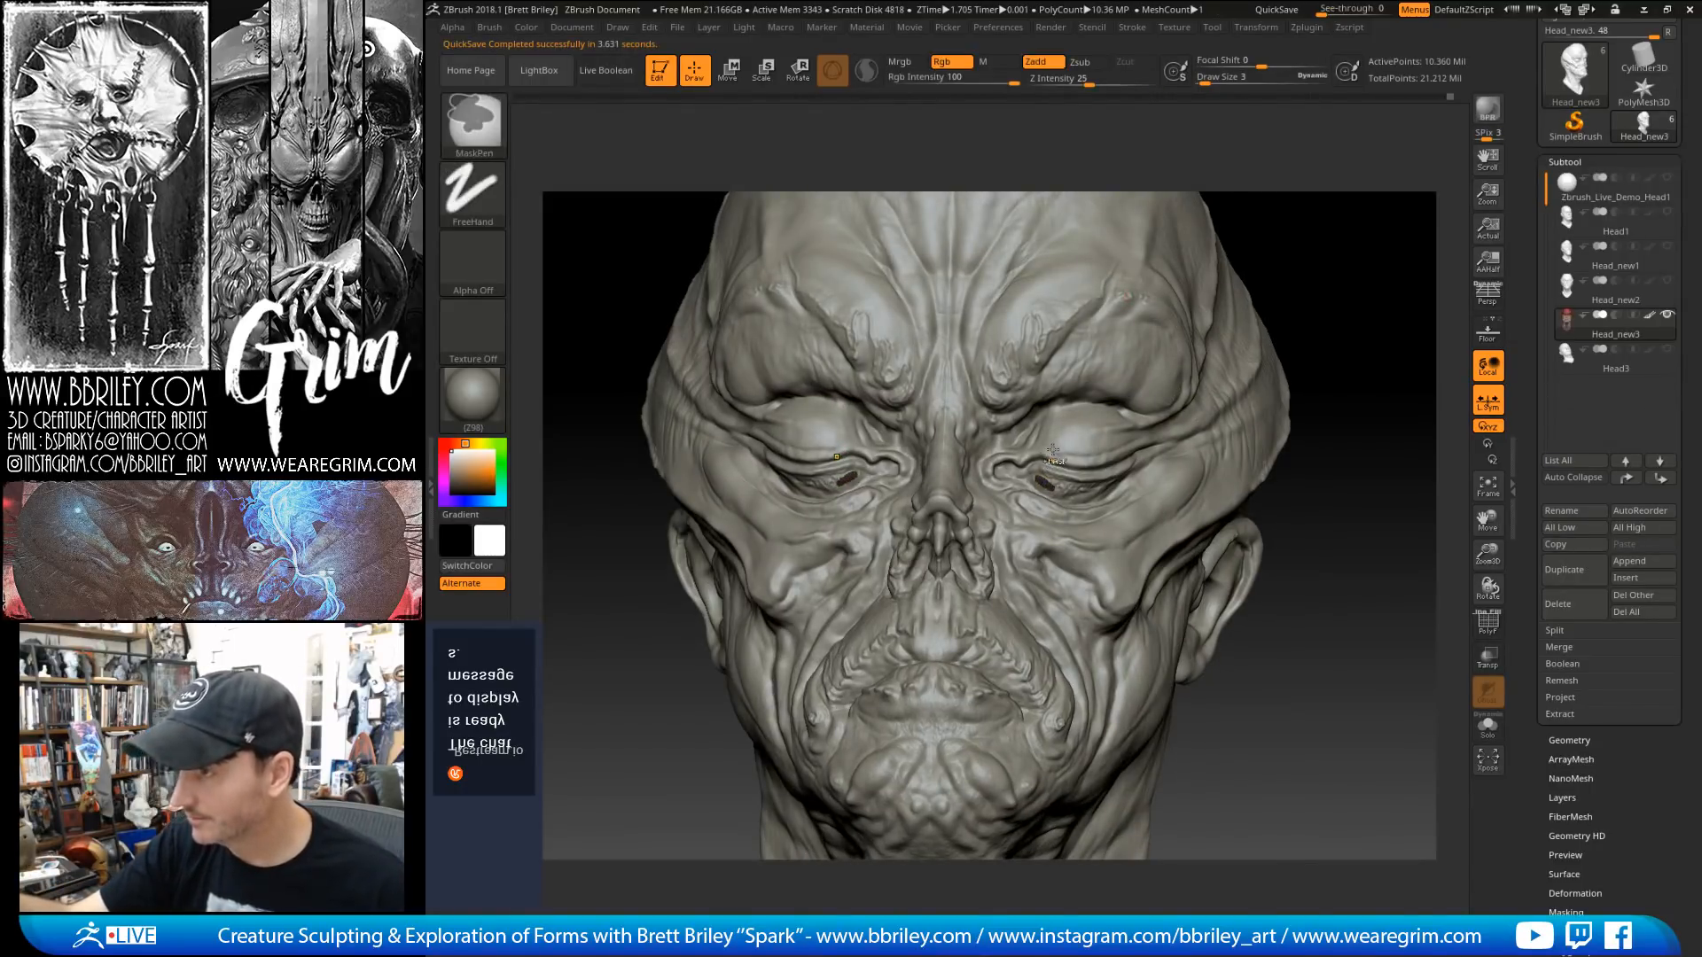
{"action": "left_click", "coordinate": [941, 61]}
{"action": "left_click", "coordinate": [1035, 61]}
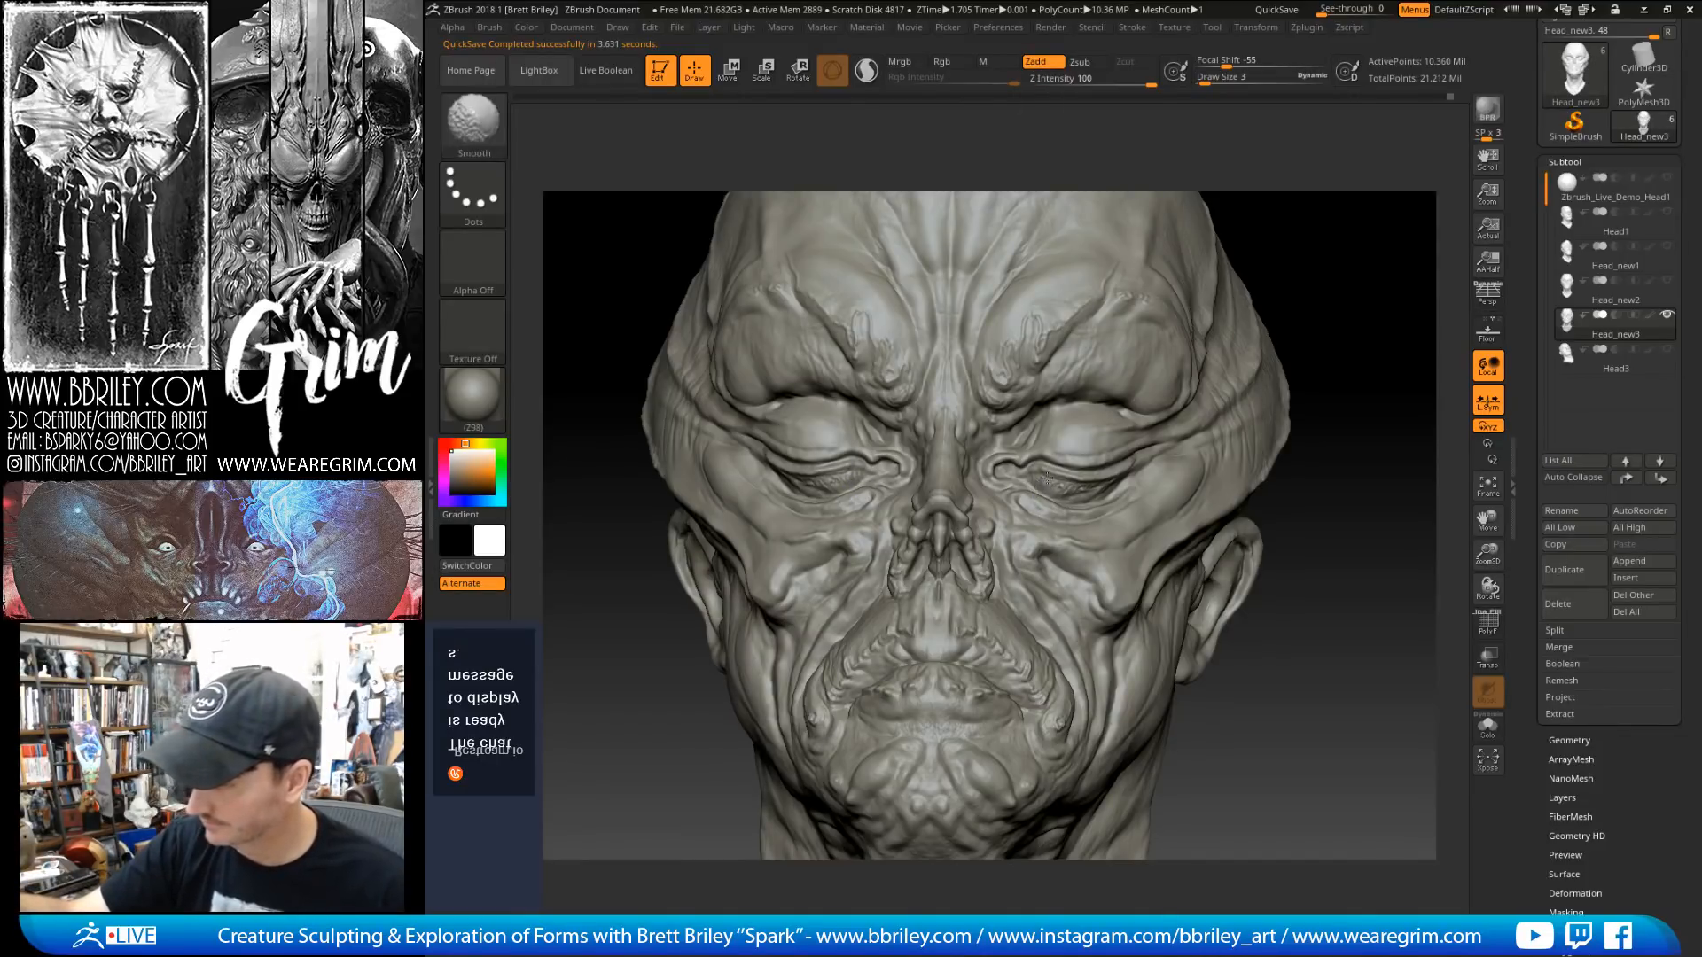
{"action": "key", "text": "ctrl+z"}
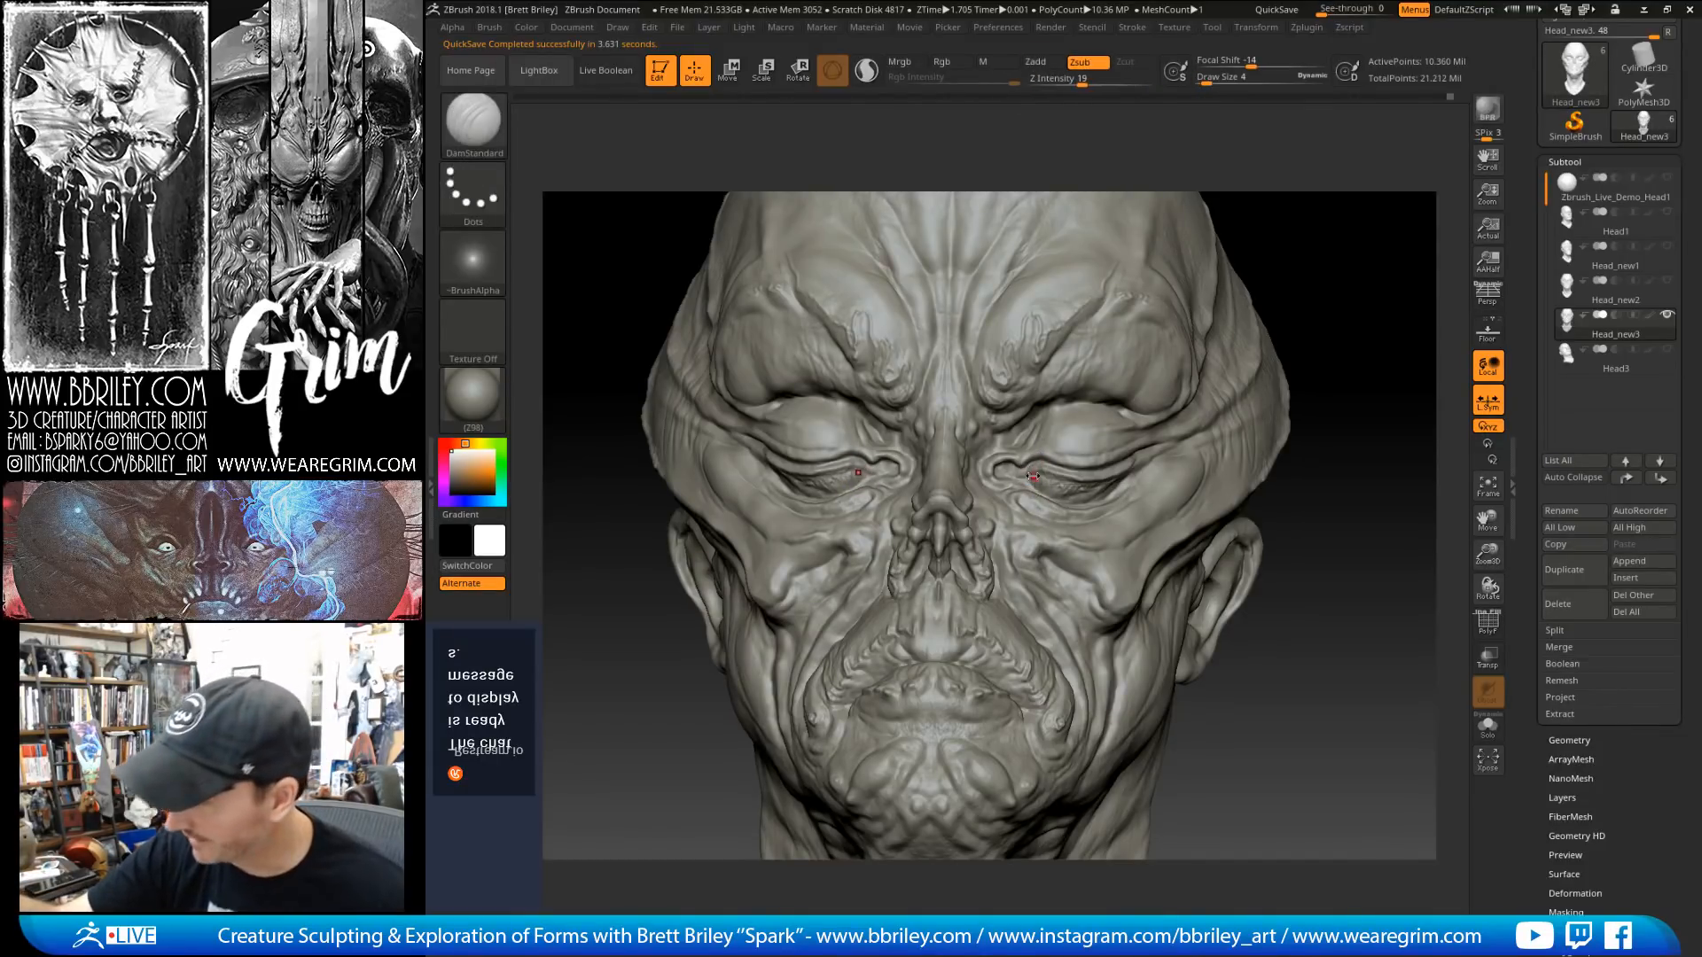
Step: Set the DamStandard brush's draw size to 8, switch back to the Standard brush, and set its draw size to 3
{"action": "key", "text": "s"}
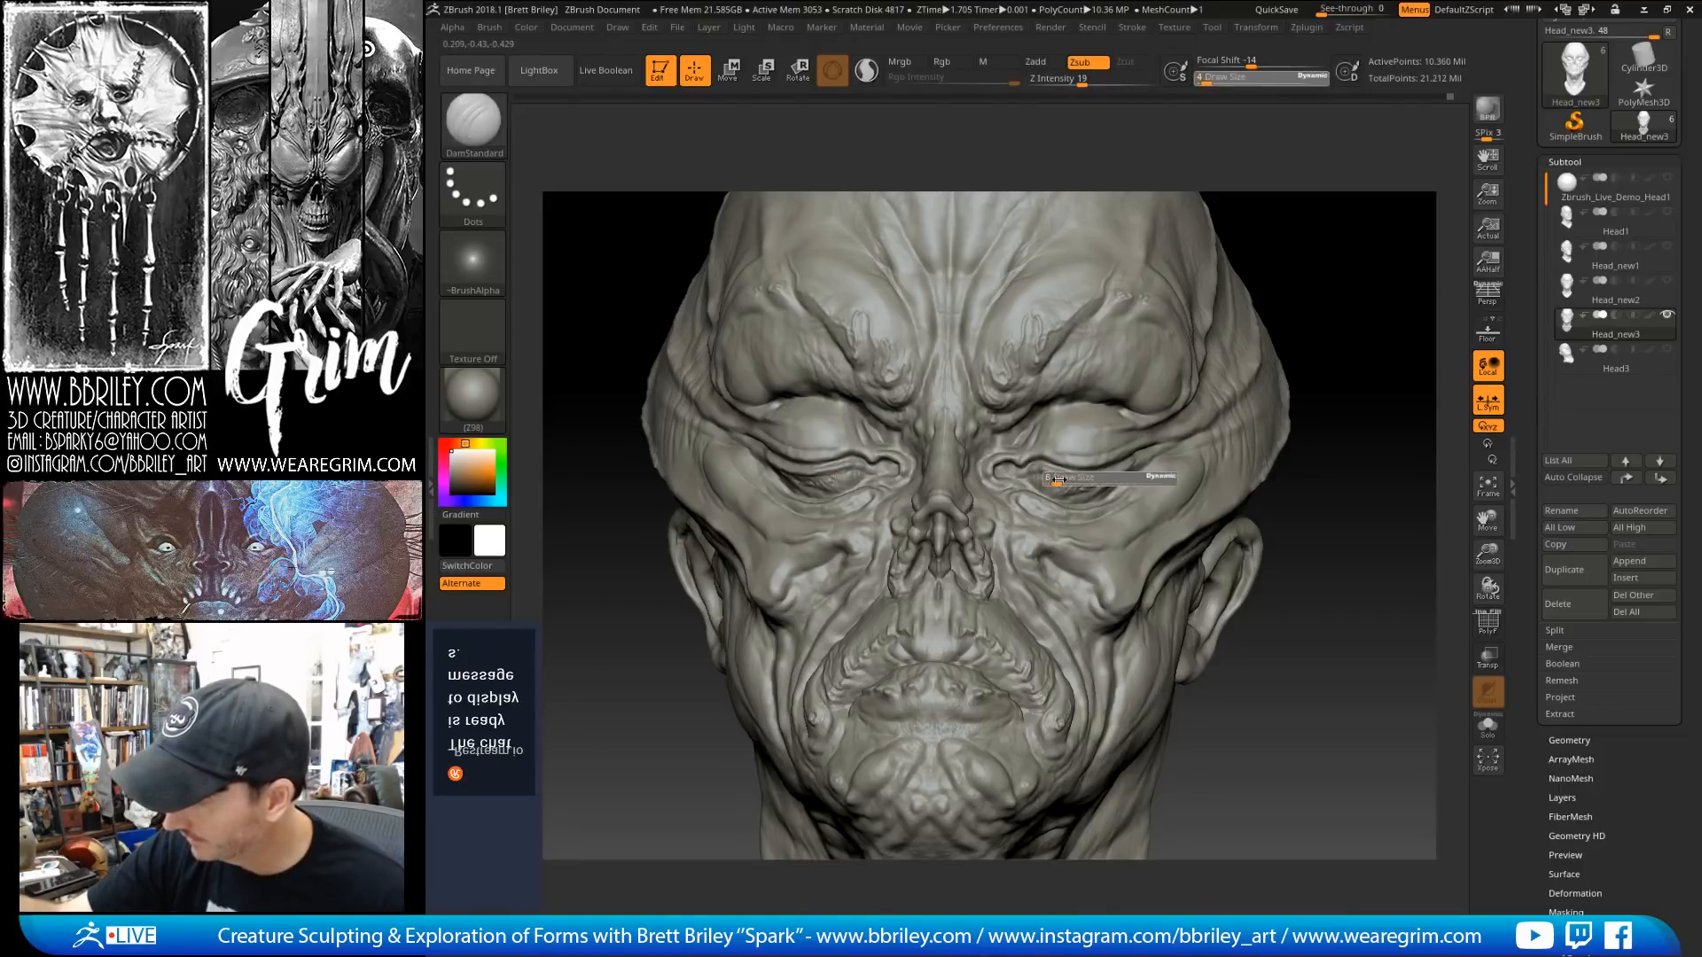
{"action": "left_click_drag", "start_coordinate": [1057, 483], "coordinate": [1061, 483]}
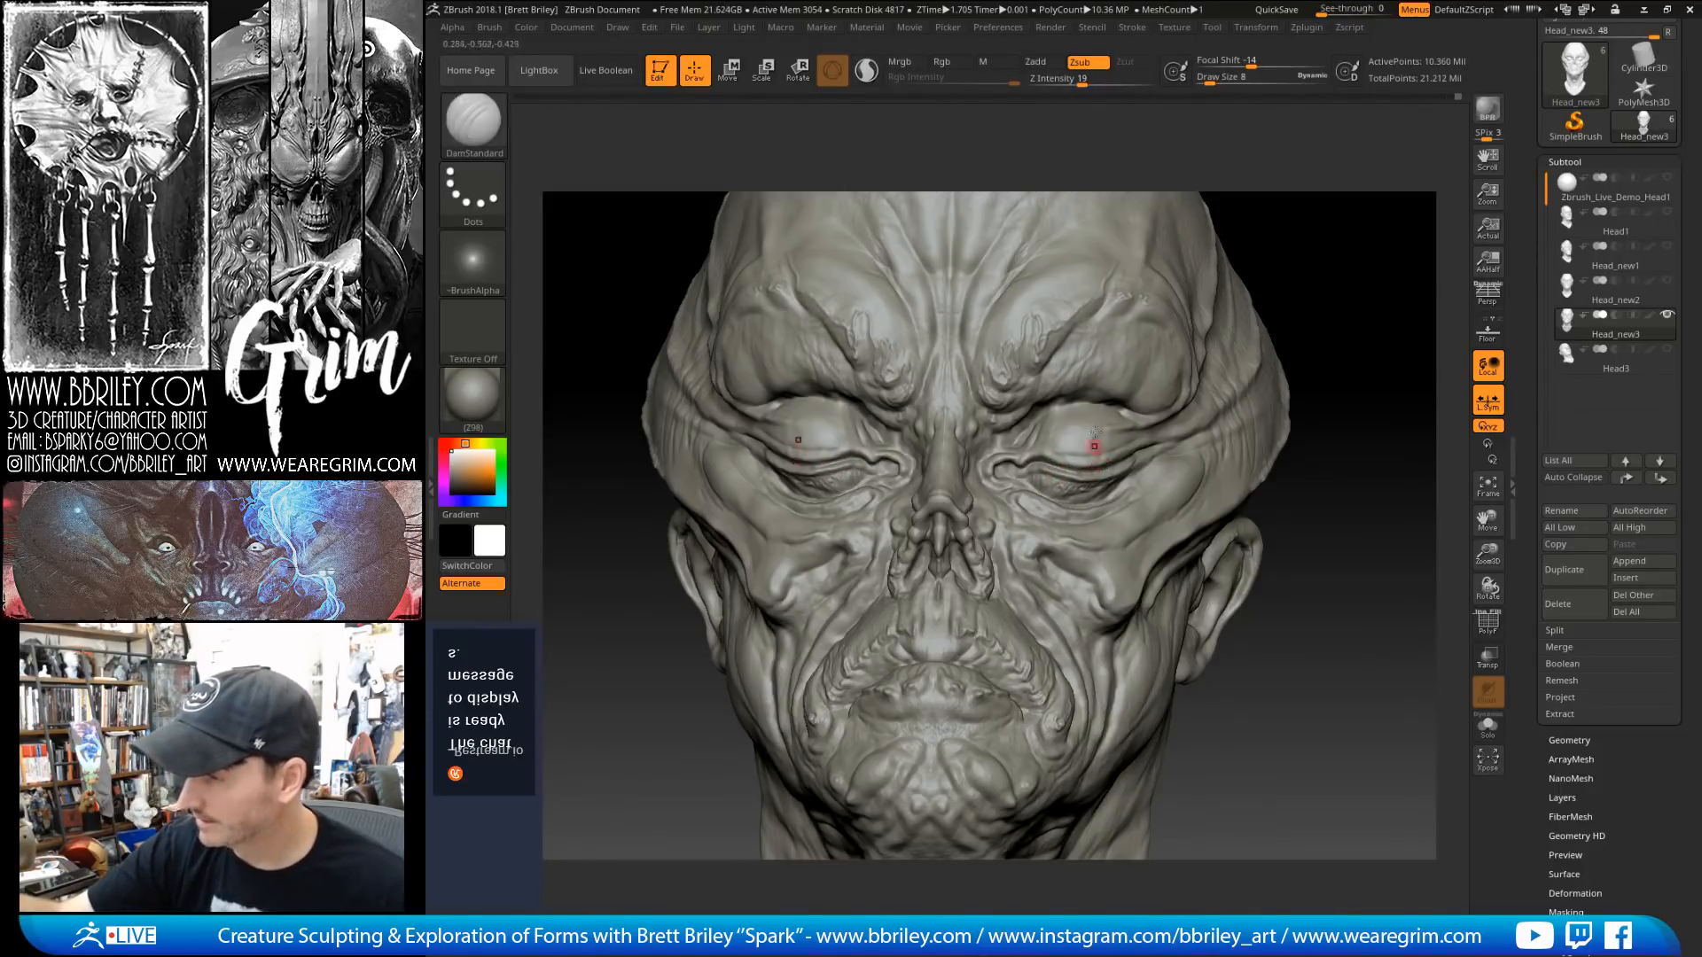
{"action": "right_click_drag", "start_coordinate": [1095, 443], "coordinate": [1104, 478]}
{"action": "key", "text": "b"}
{"action": "key", "text": "s"}
{"action": "key", "text": "t"}
{"action": "key", "text": "bracketleft"}
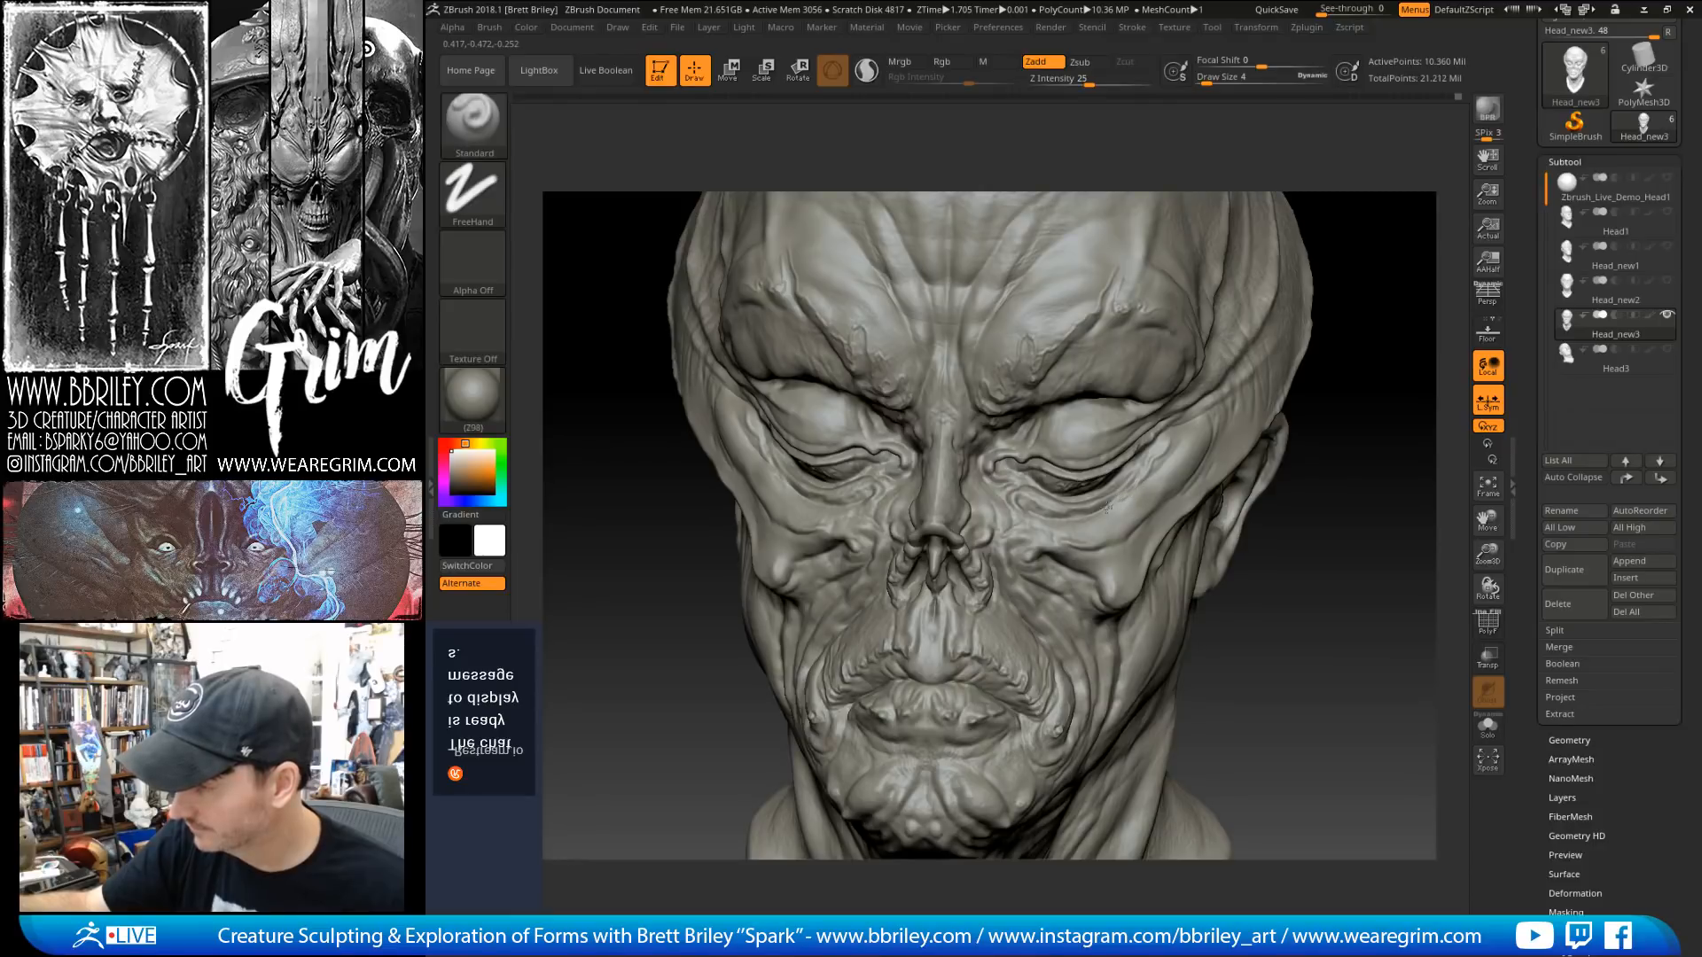
{"action": "key", "text": "bracketleft"}
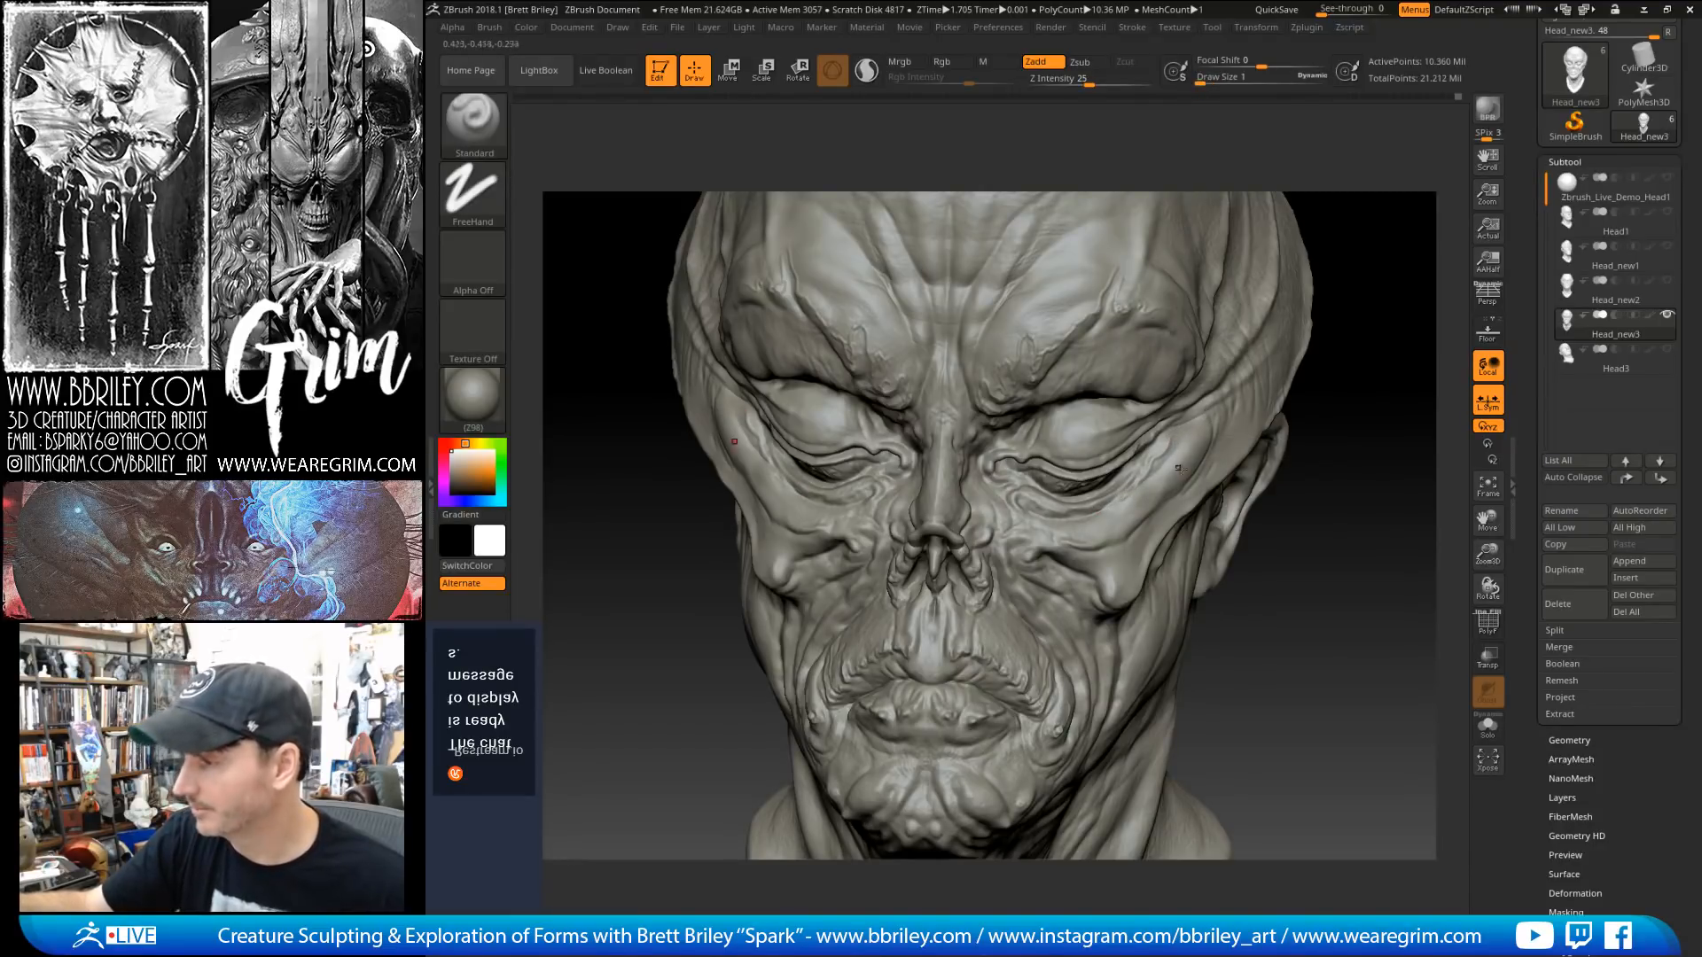
{"action": "right_click_drag", "start_coordinate": [1177, 467], "coordinate": [1111, 355]}
{"action": "key", "text": "bracketright"}
{"action": "key", "text": "bracketright"}
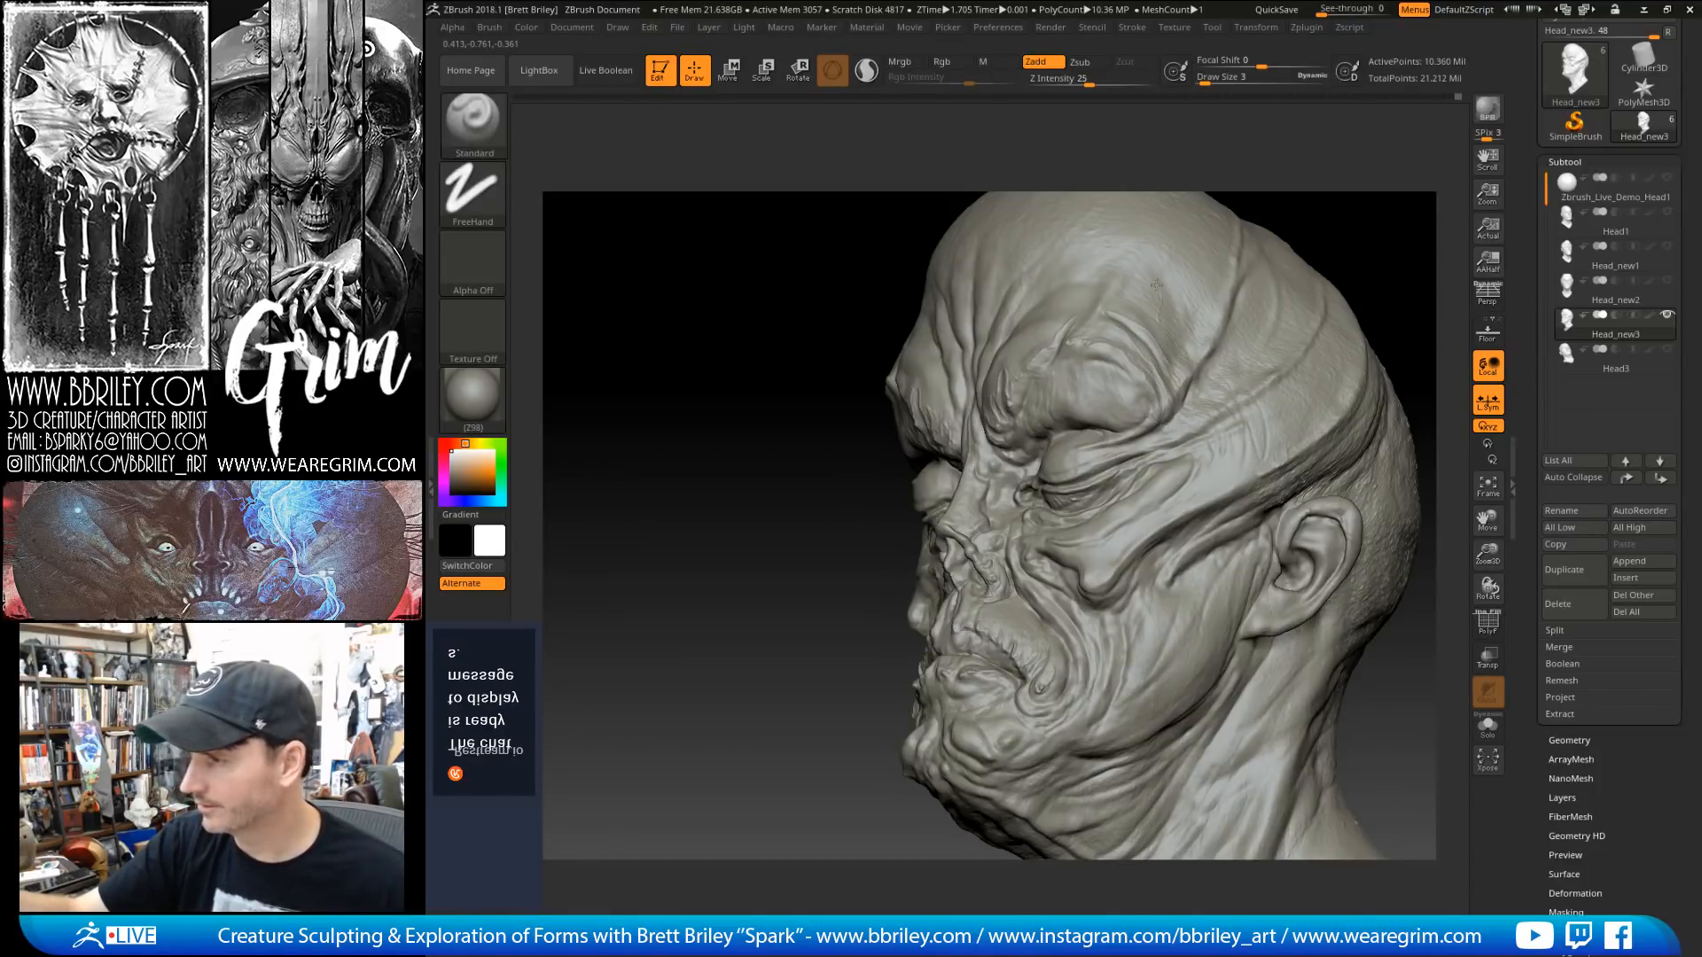
Step: Save the head model to disk as a tool file
{"action": "left_click_drag", "start_coordinate": [1390, 229], "coordinate": [1341, 342], "text": "alt"}
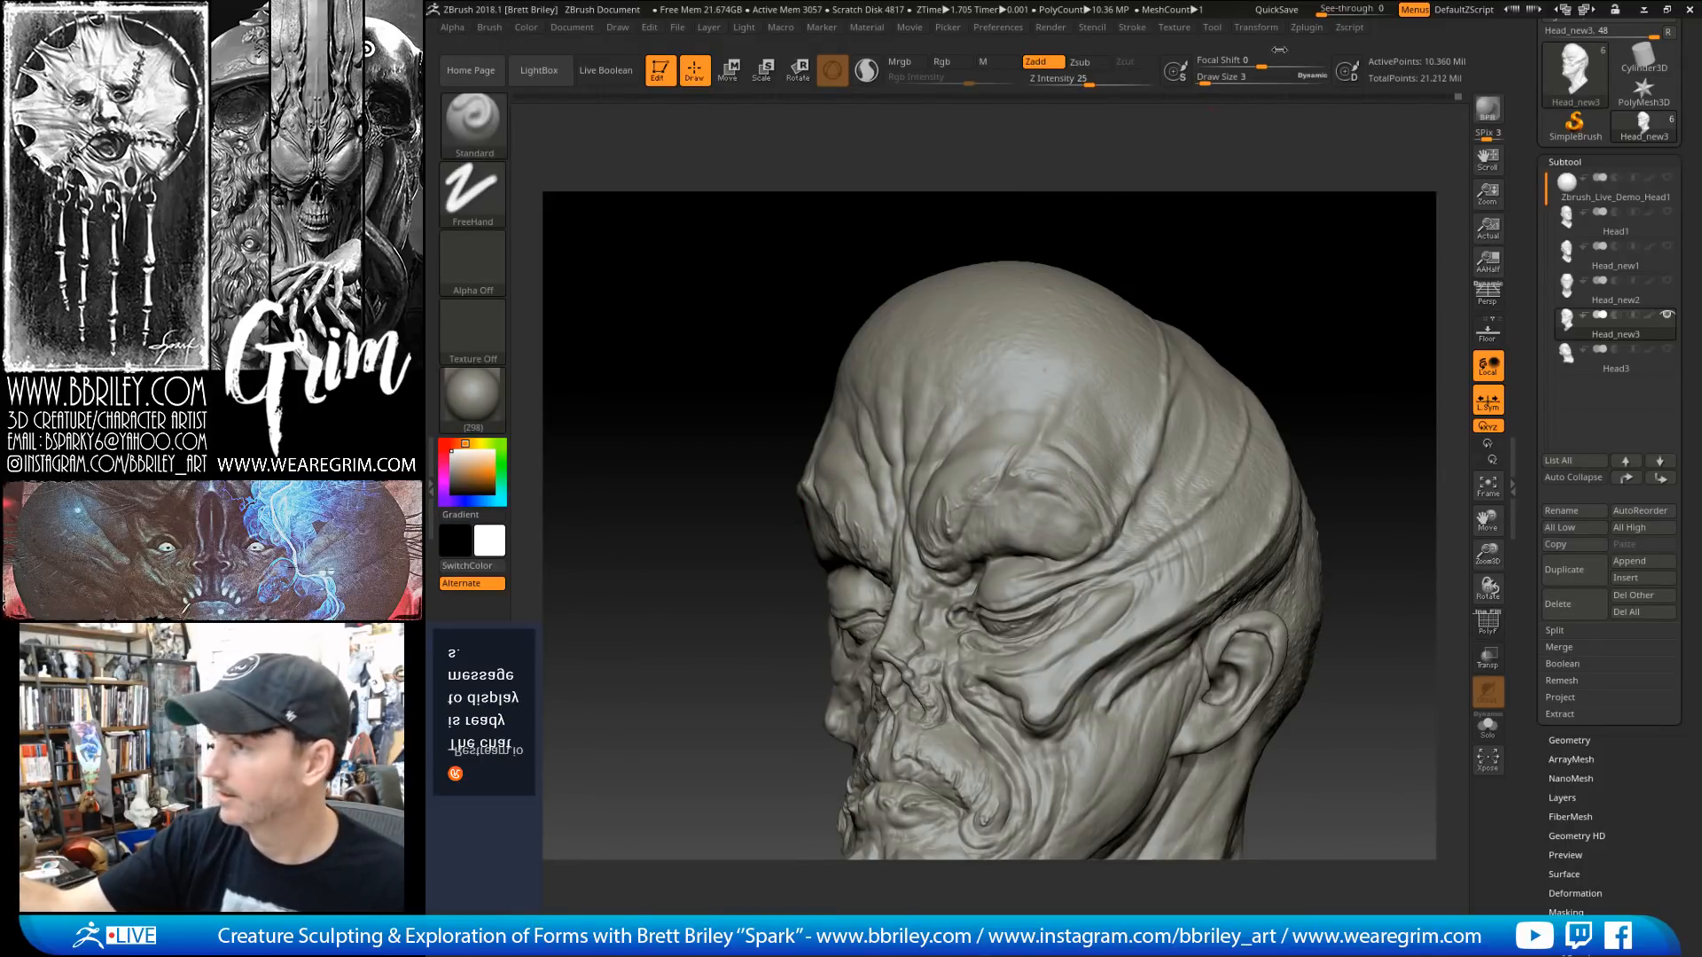
{"action": "left_click", "coordinate": [1211, 28]}
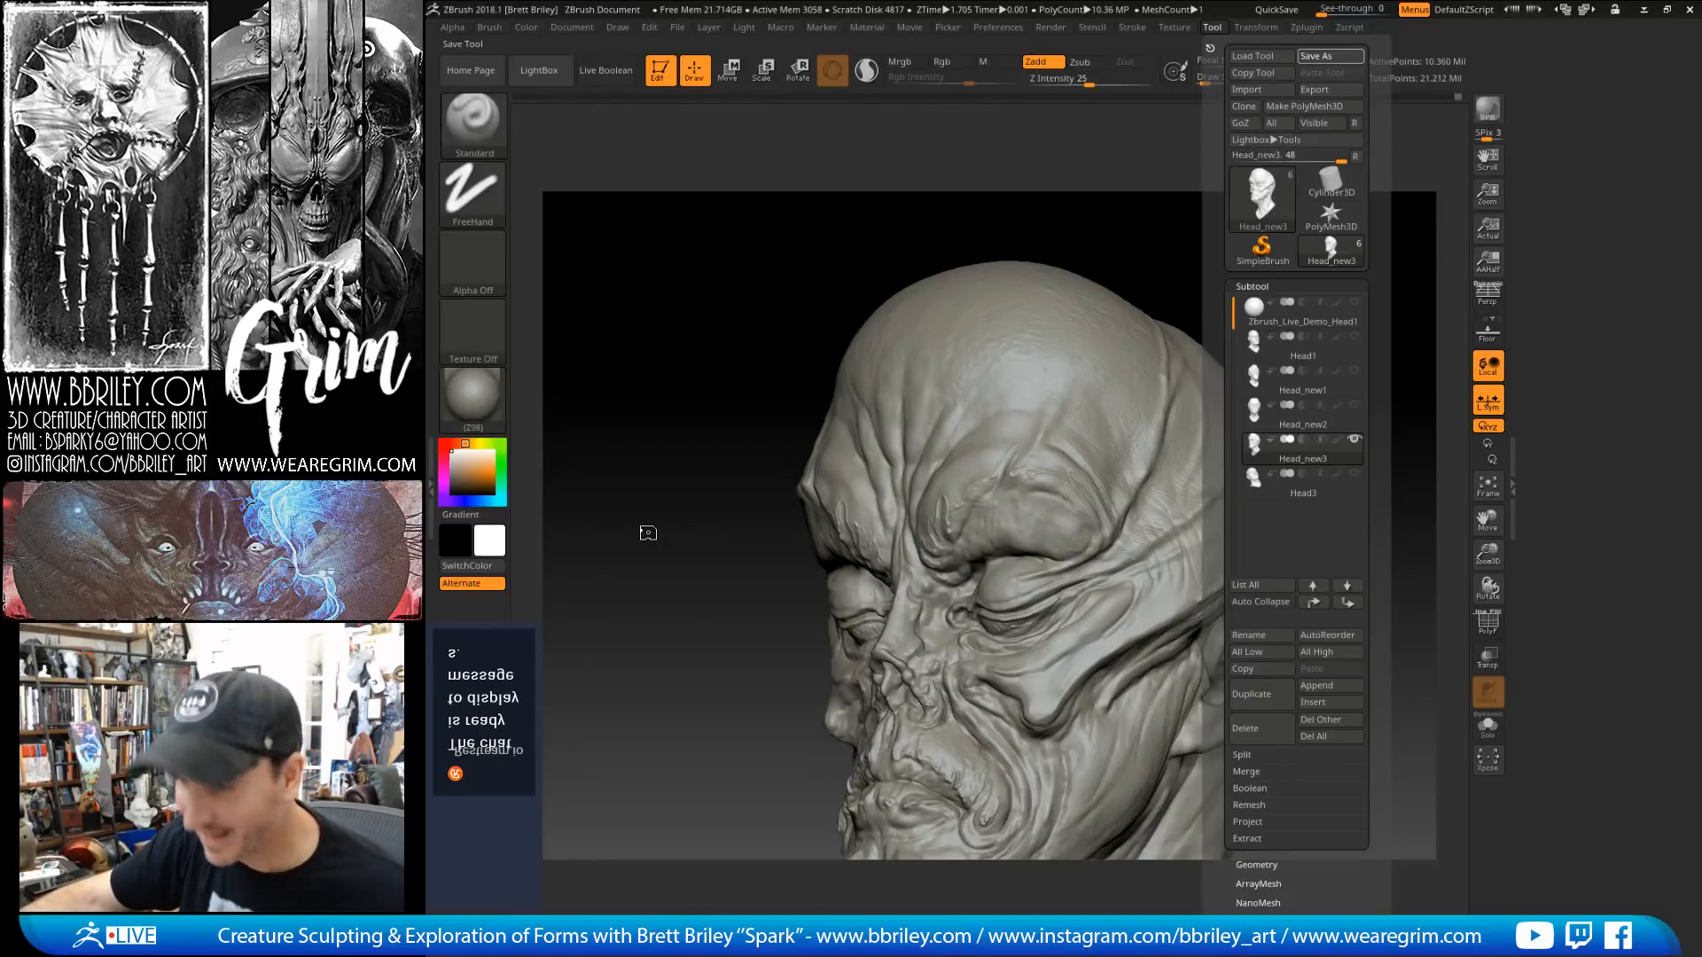
{"action": "left_click_drag", "start_coordinate": [667, 539], "coordinate": [1188, 689]}
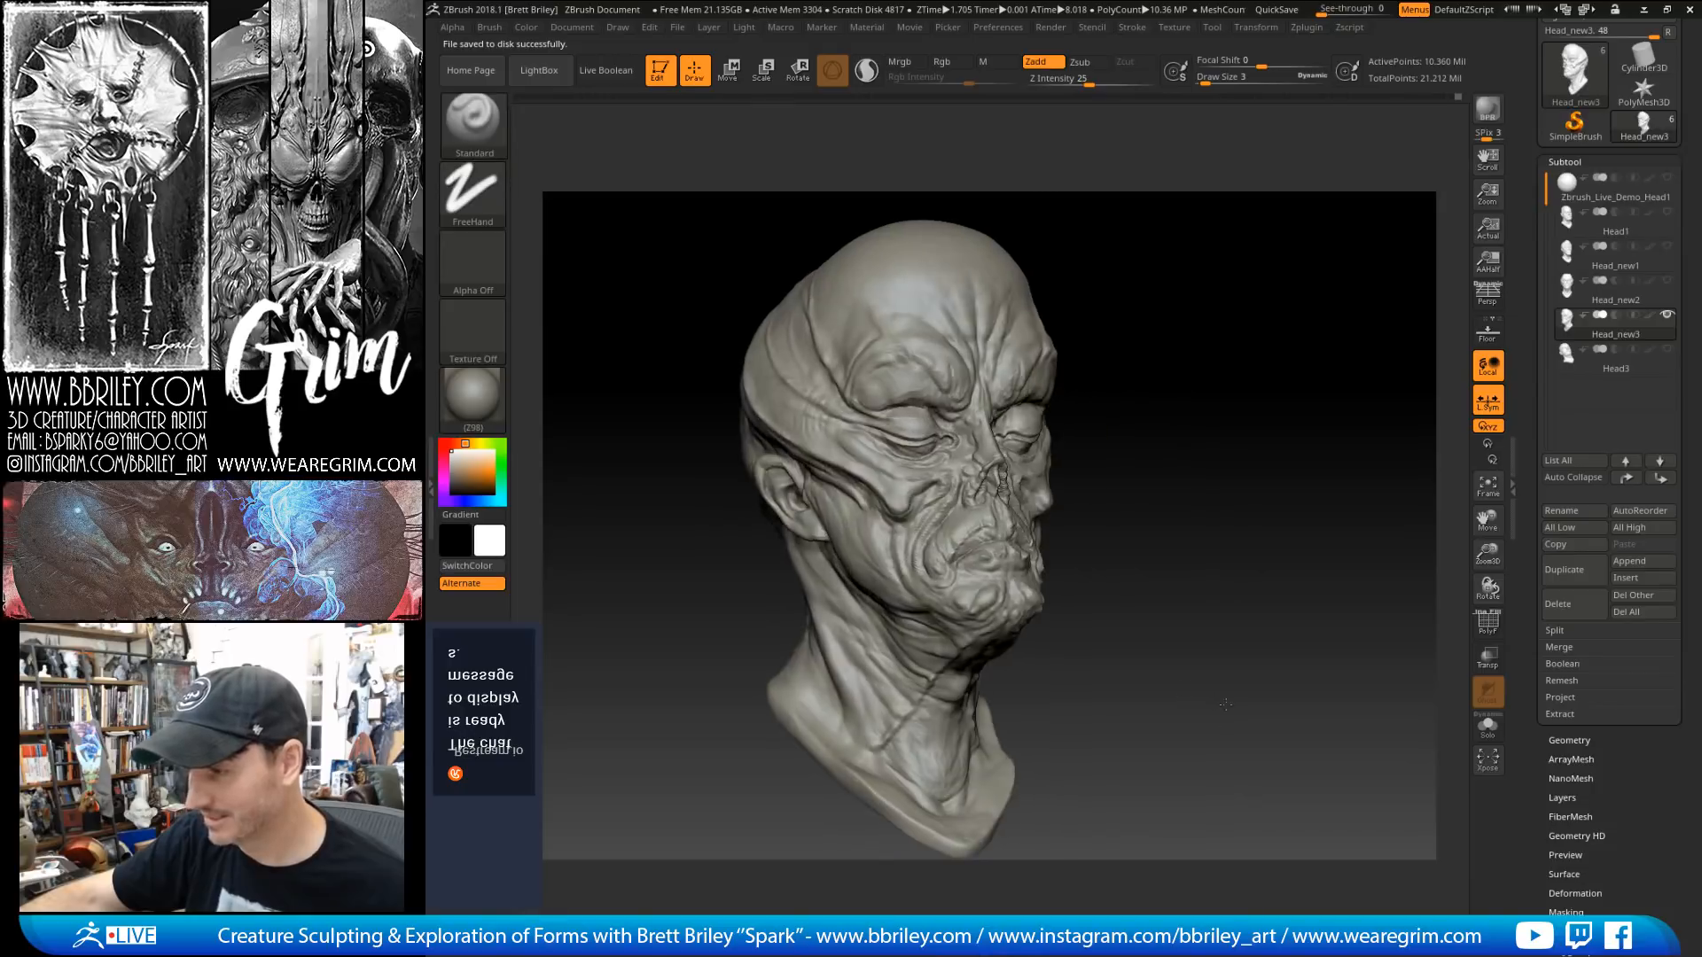
Step: Show the Head_new3 polypaint and apply the zbro_IllustPaint material to the head
{"action": "left_click", "coordinate": [1648, 315]}
{"action": "left_click", "coordinate": [502, 409]}
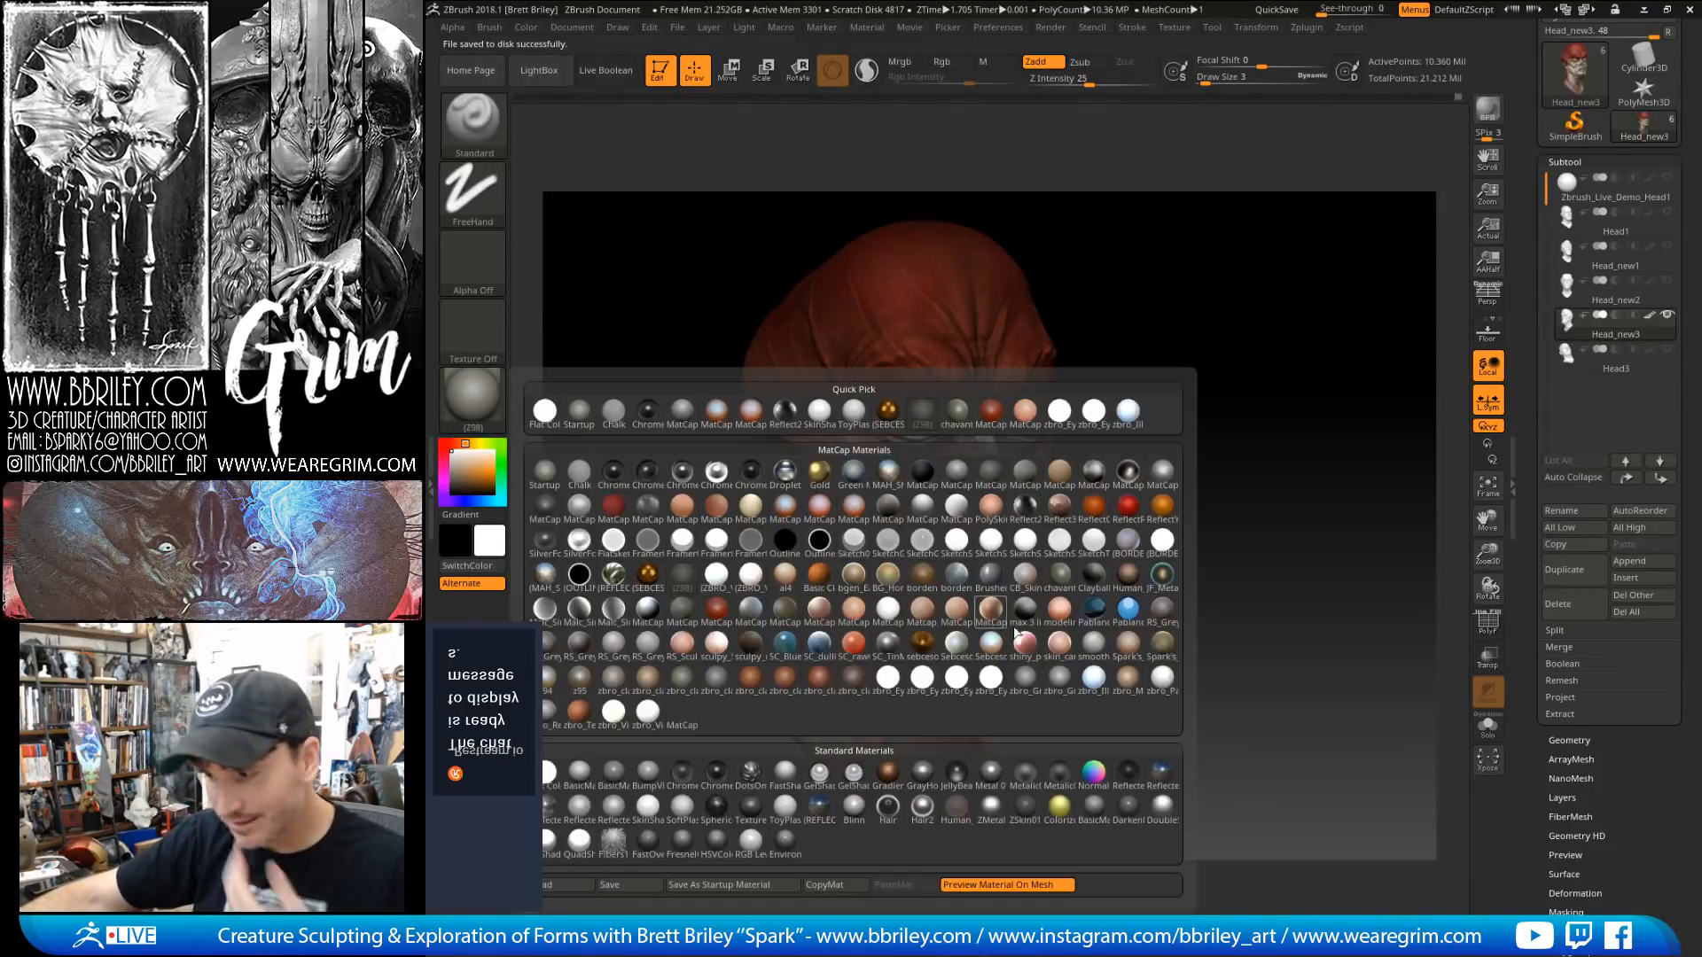
{"action": "left_click", "coordinate": [1092, 677]}
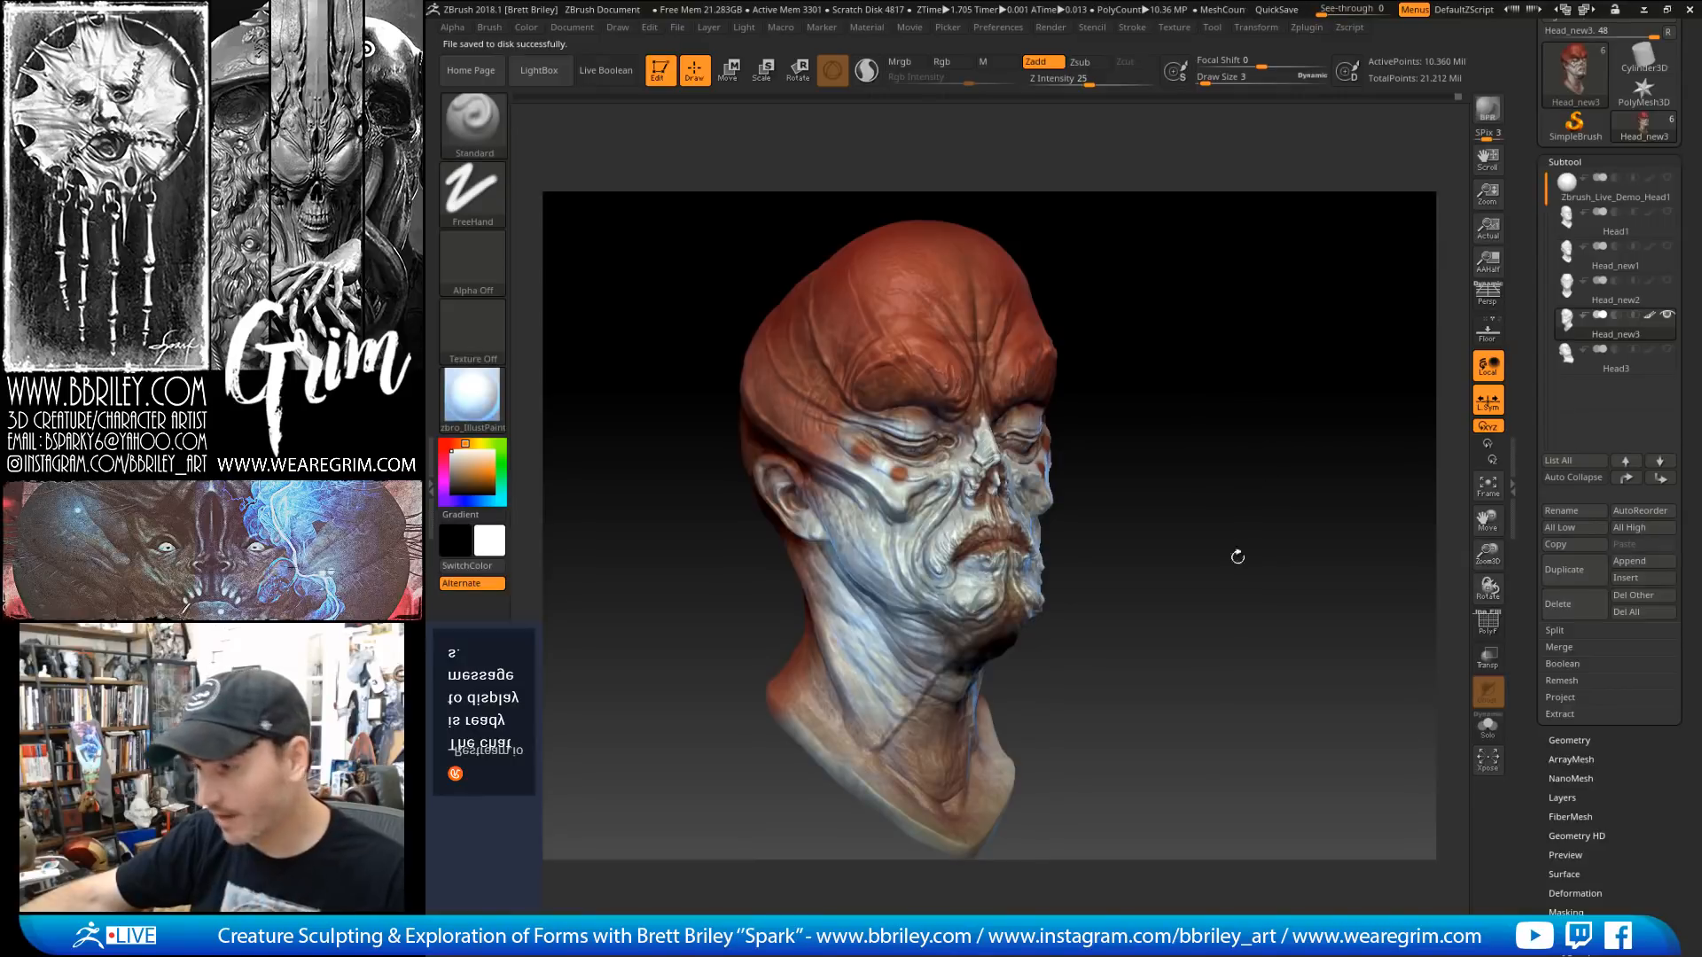
{"action": "left_click_drag", "start_coordinate": [1247, 574], "coordinate": [1223, 543], "text": "alt"}
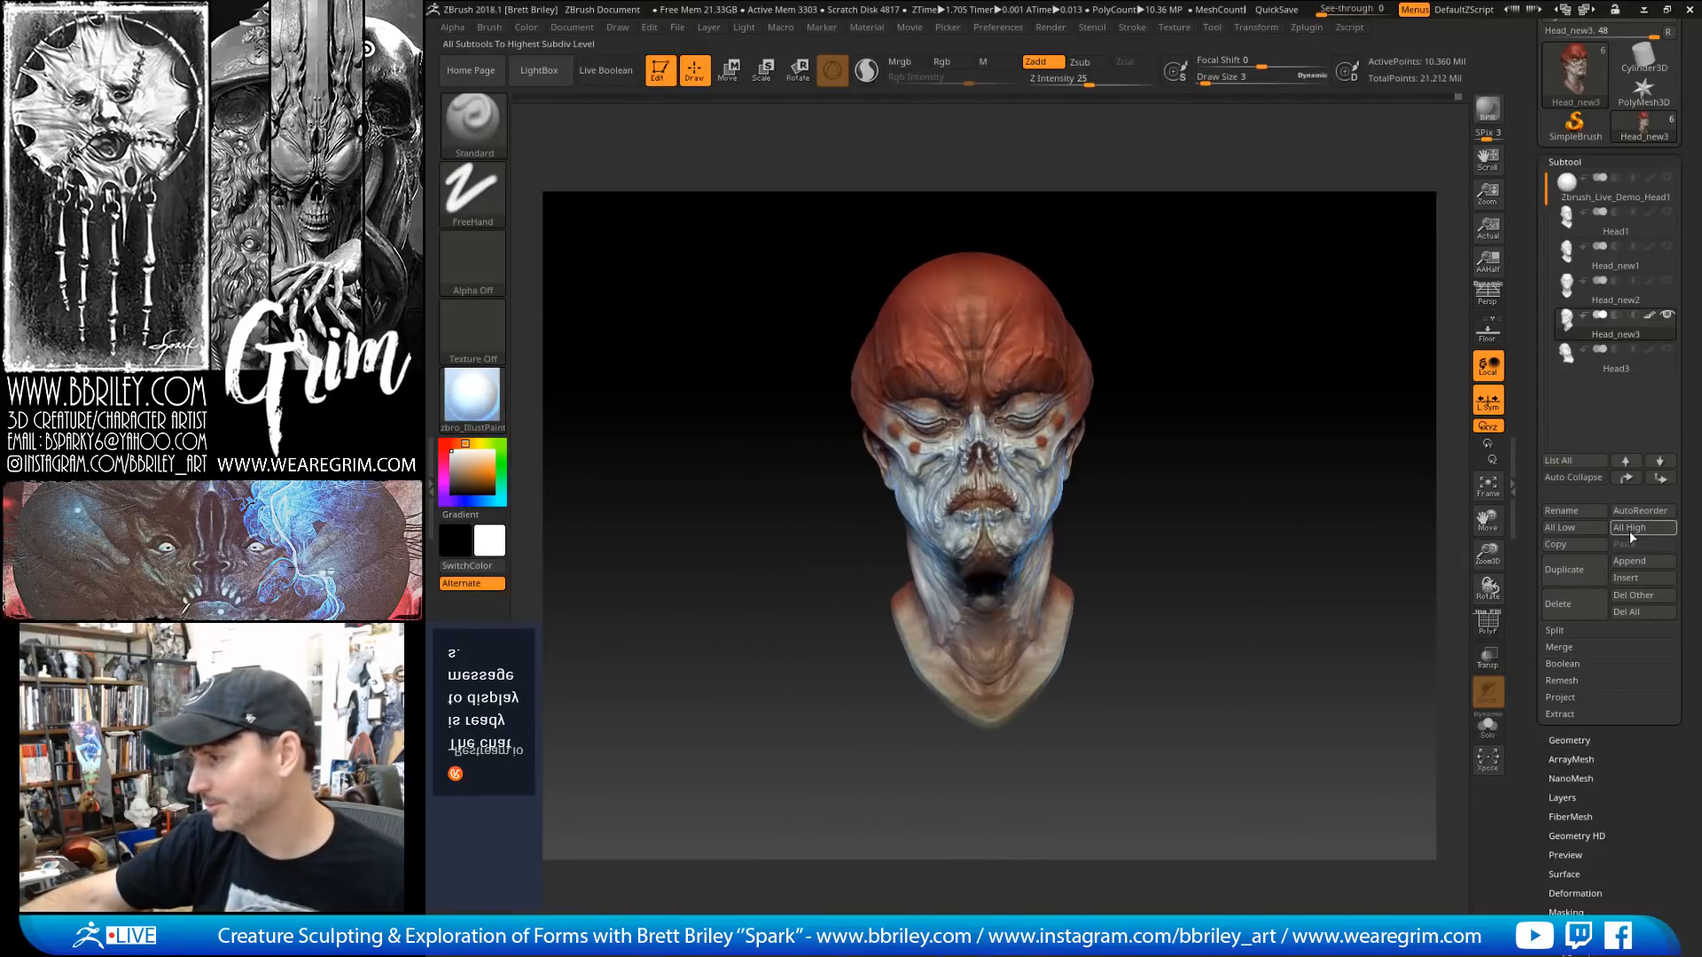
{"action": "left_click", "coordinate": [1633, 562]}
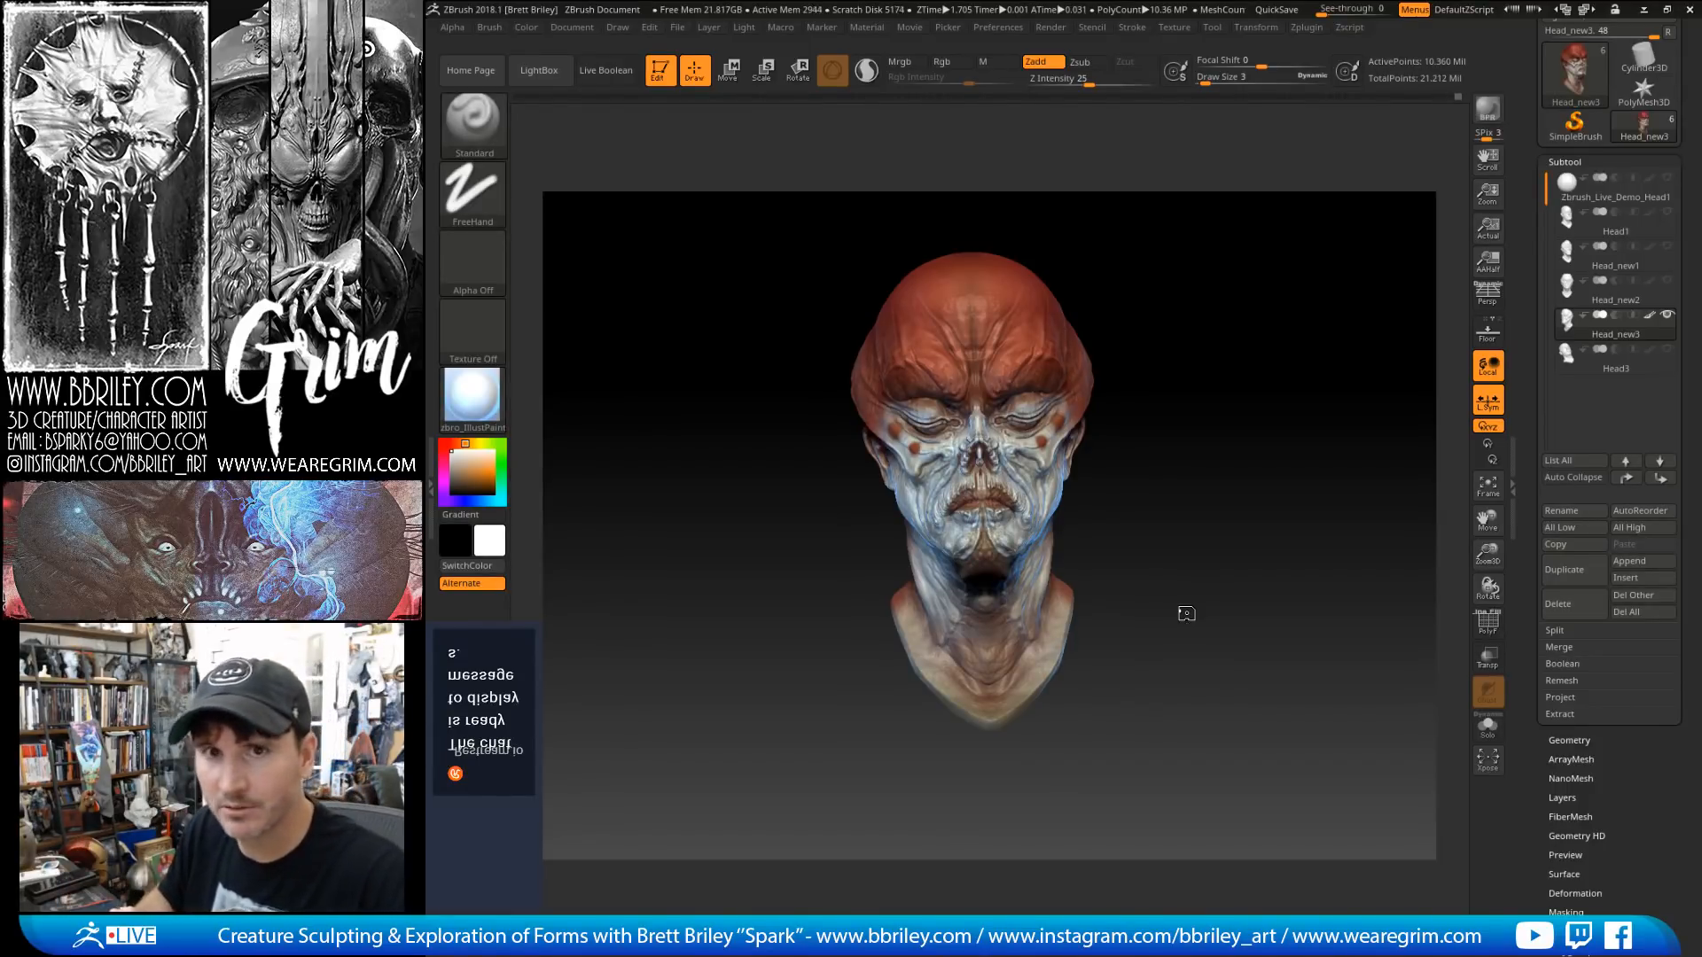
Step: Examine the painted head in the illustrative material from front, three-quarter and near-profile views
{"action": "mouse_move", "coordinate": [1182, 608]}
{"action": "left_mouse_down"}
{"action": "mouse_move", "coordinate": [1170, 550]}
{"action": "mouse_move", "coordinate": [1193, 432]}
{"action": "mouse_move", "coordinate": [1132, 422]}
{"action": "left_mouse_up"}
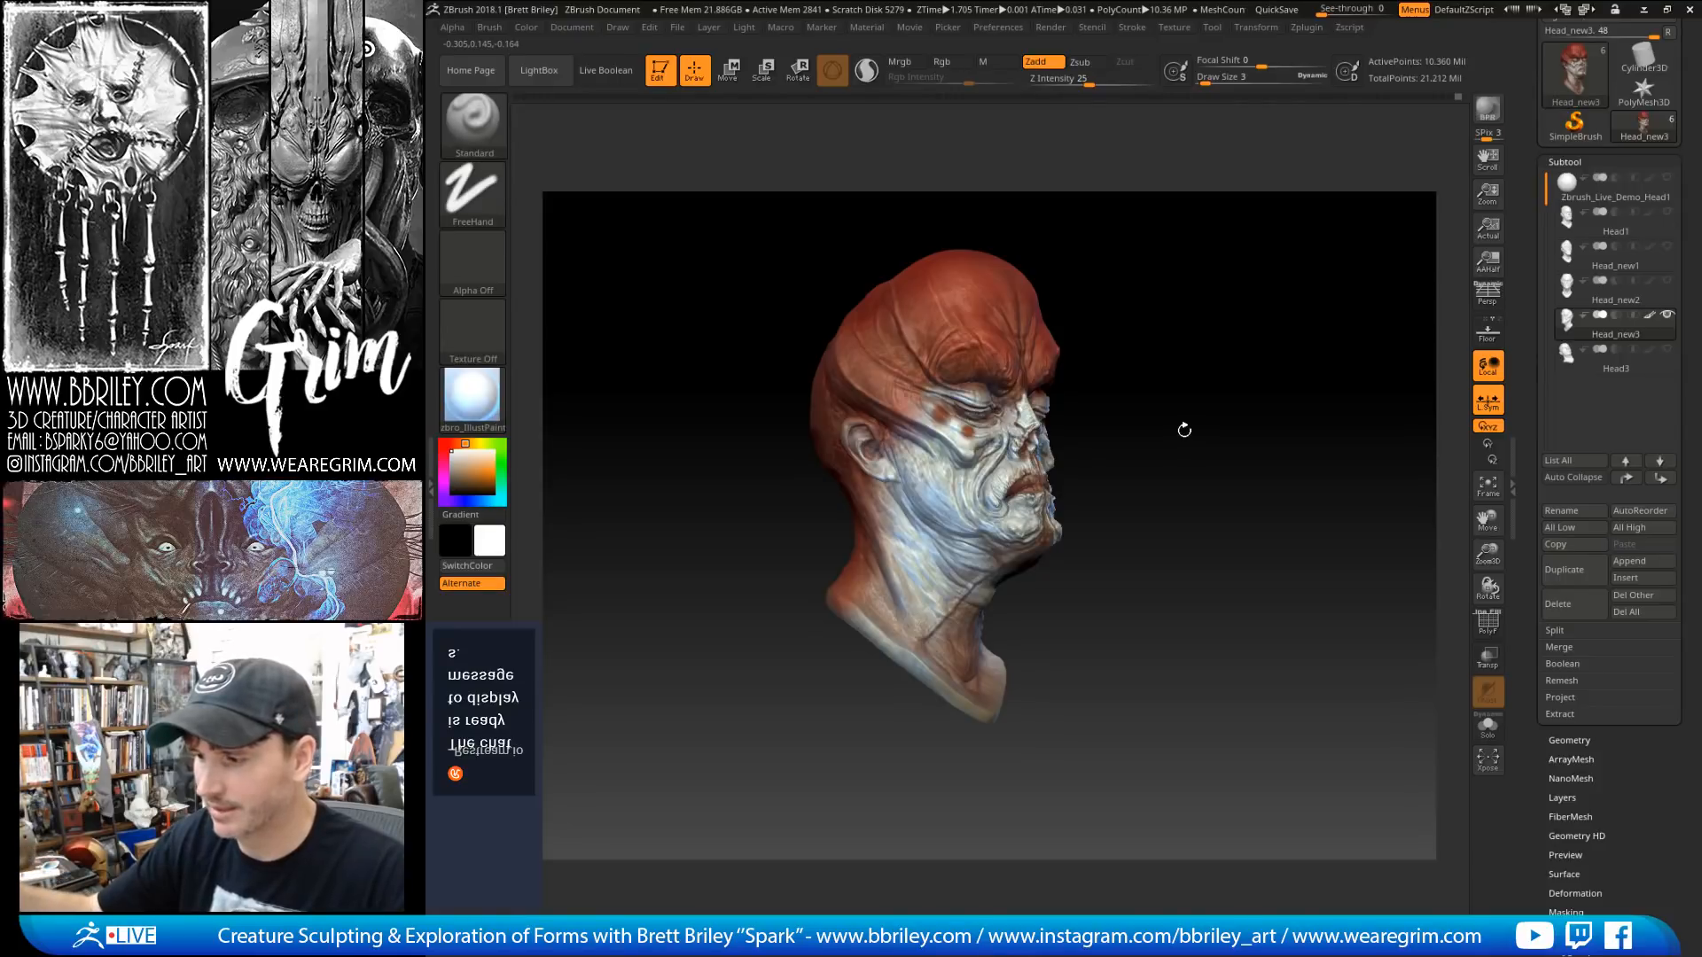
{"action": "left_click_drag", "start_coordinate": [1185, 425], "coordinate": [1133, 384]}
{"action": "mouse_move", "coordinate": [1143, 463]}
{"action": "left_mouse_down"}
{"action": "mouse_move", "coordinate": [1154, 501]}
{"action": "mouse_move", "coordinate": [1137, 441]}
{"action": "left_mouse_up"}
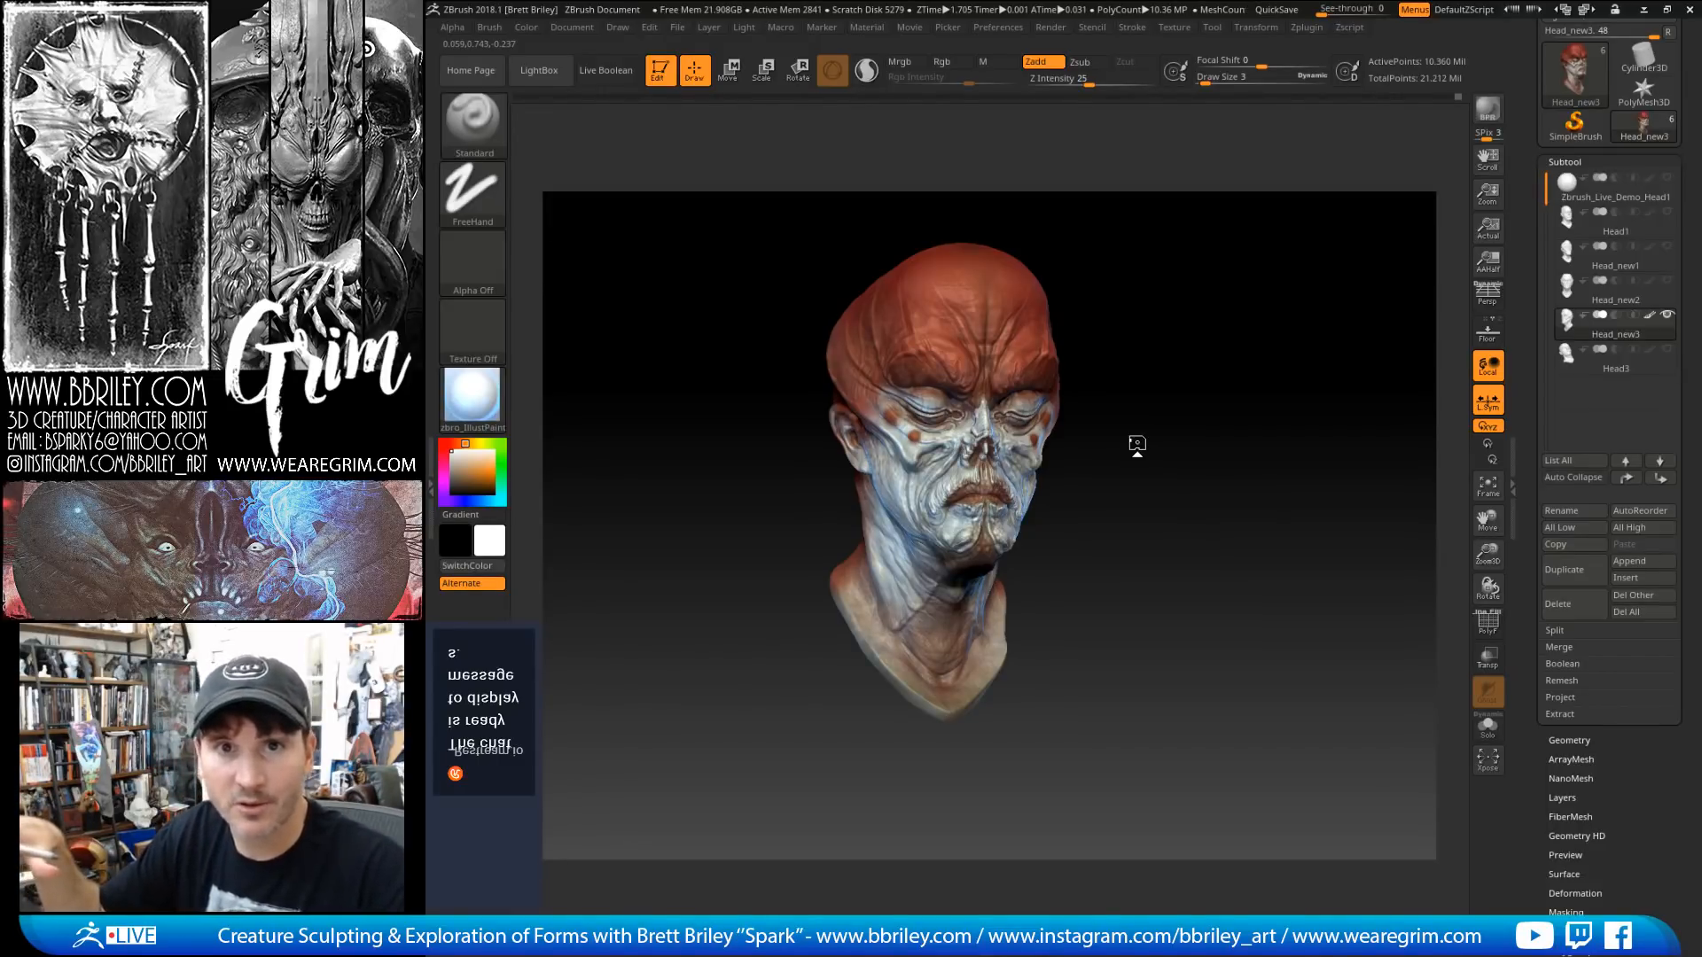
{"action": "left_click_drag", "start_coordinate": [1200, 407], "coordinate": [1188, 387]}
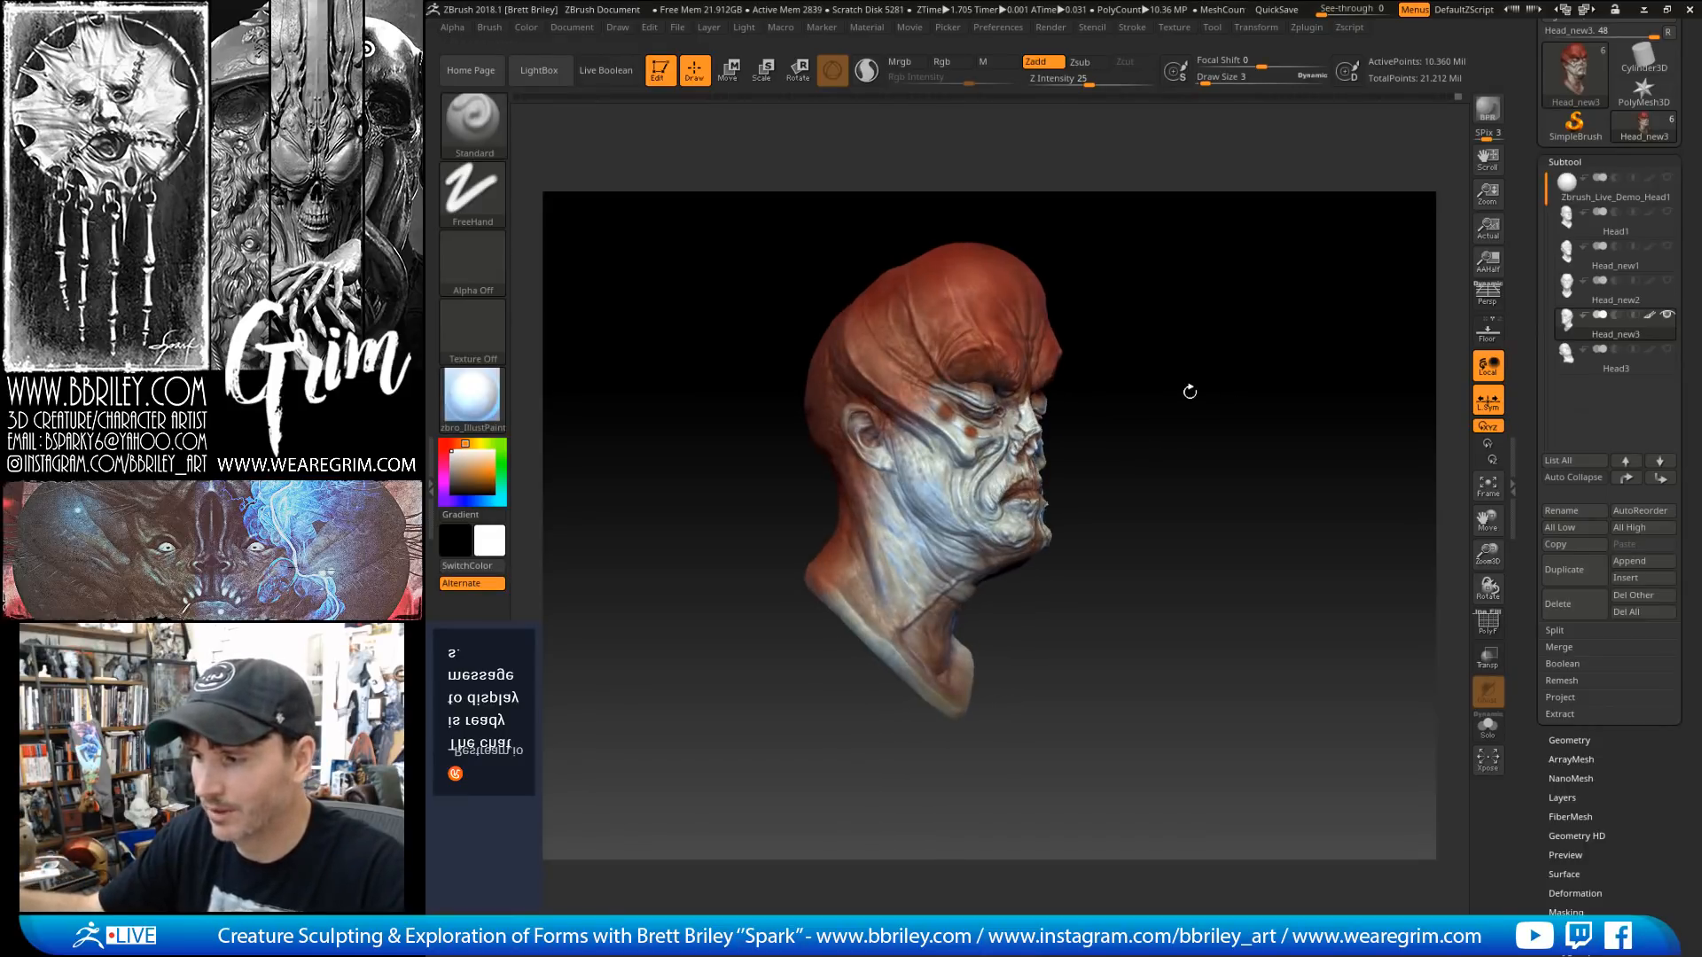
{"action": "left_click_drag", "start_coordinate": [963, 447], "coordinate": [1027, 452]}
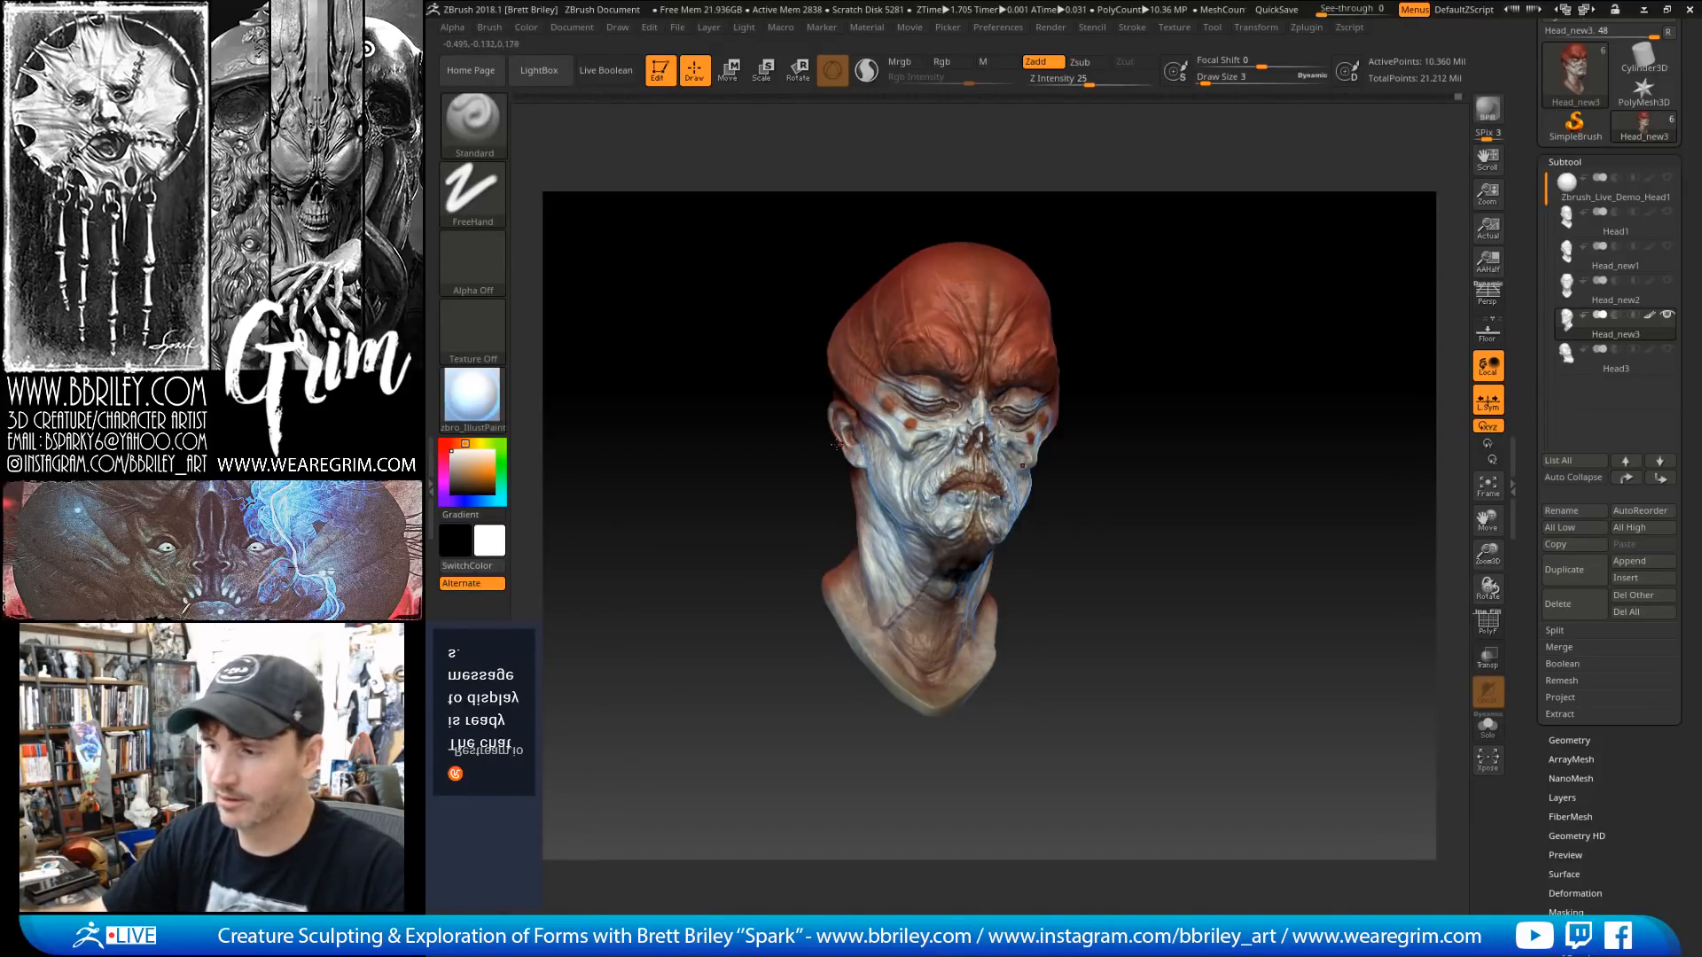
{"action": "mouse_move", "coordinate": [1158, 274]}
{"action": "left_mouse_down"}
{"action": "mouse_move", "coordinate": [1214, 284]}
{"action": "mouse_move", "coordinate": [1200, 277]}
{"action": "left_mouse_up"}
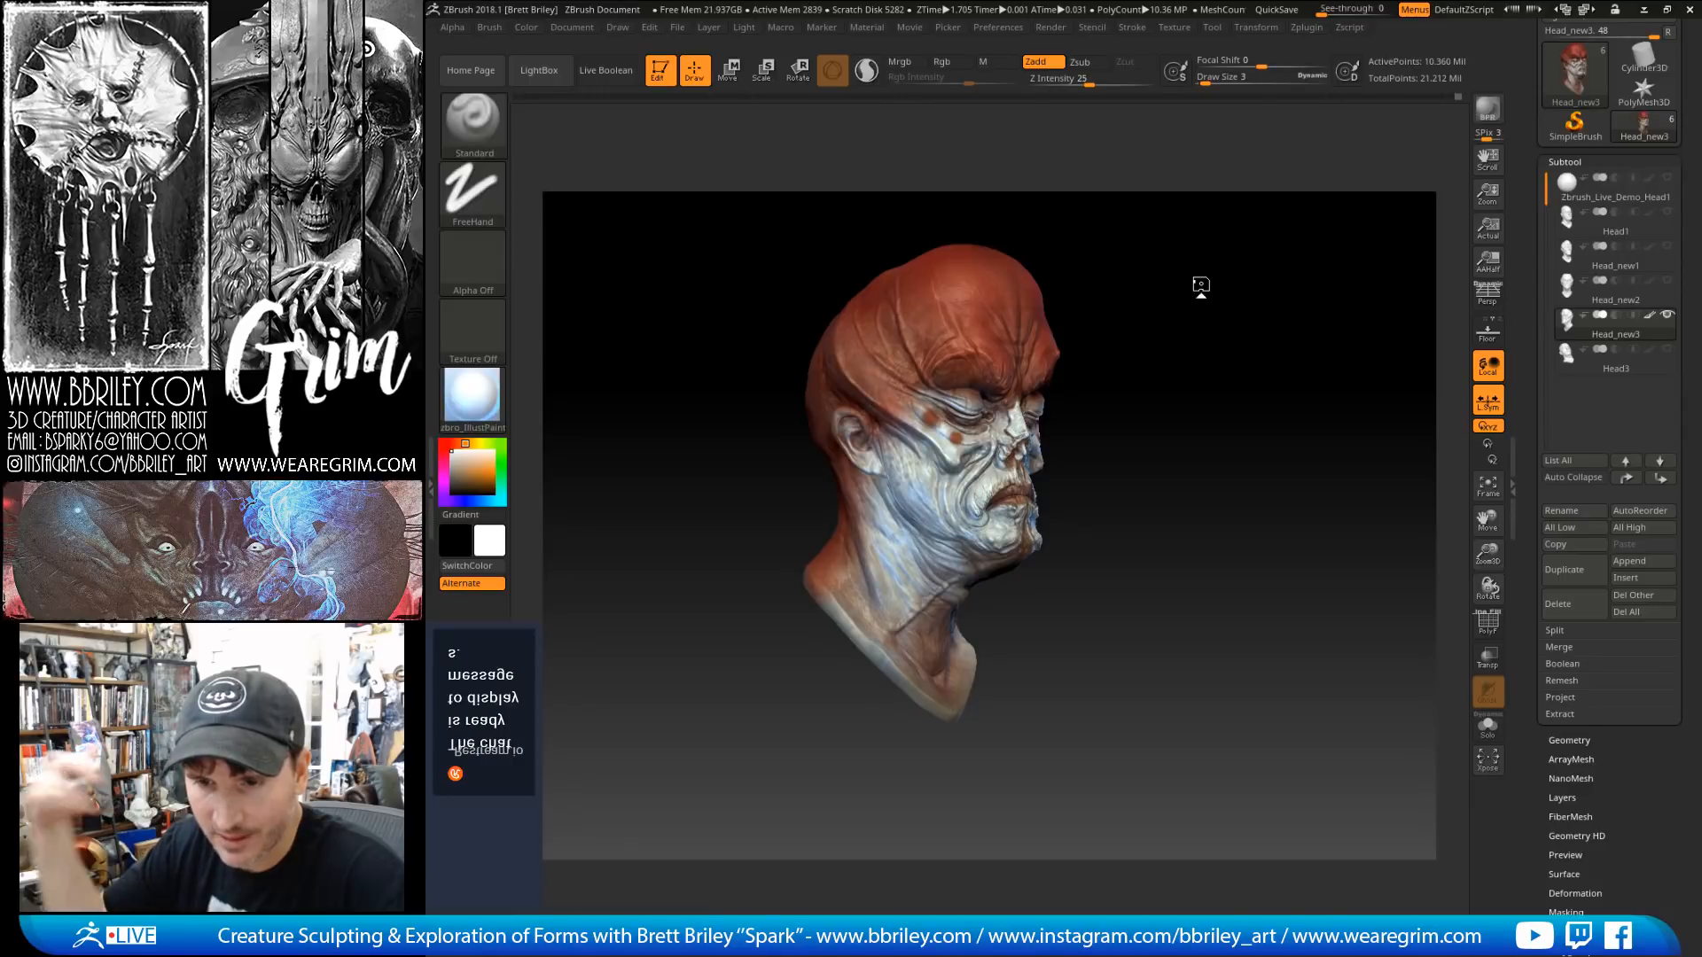
{"action": "mouse_move", "coordinate": [1157, 397]}
{"action": "left_mouse_down", "text": "shift"}
{"action": "mouse_move", "coordinate": [1207, 353]}
{"action": "mouse_move", "coordinate": [1158, 330]}
{"action": "left_mouse_up", "text": "shift"}
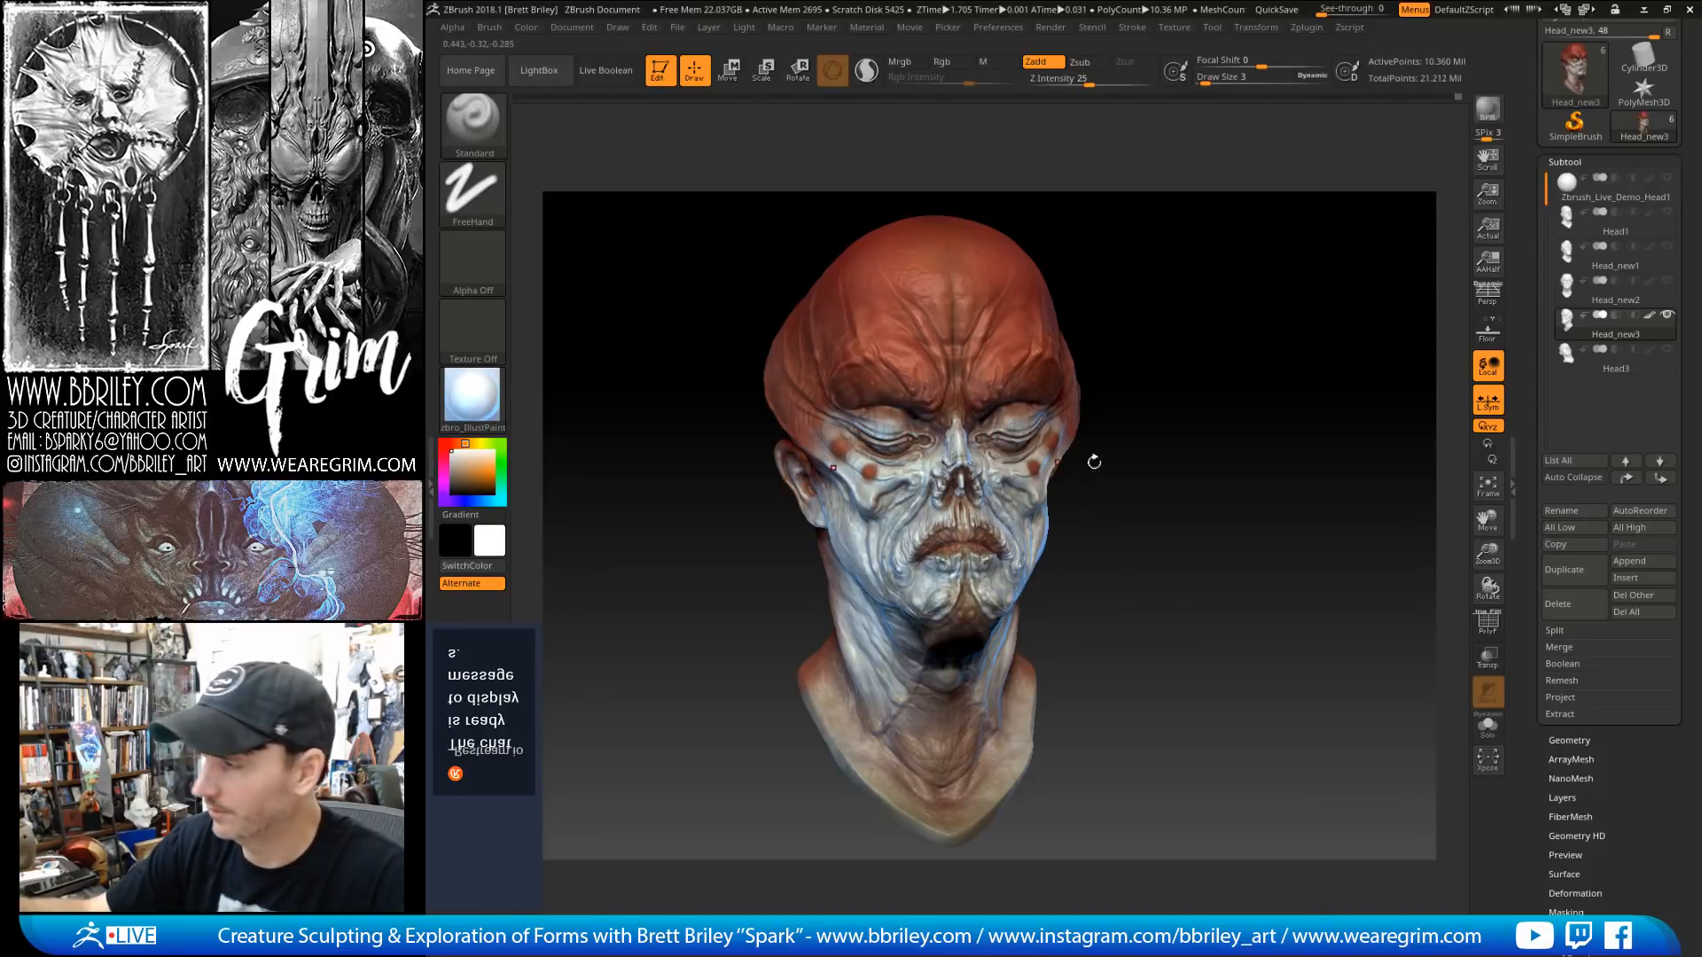
Step: Hide the Head_new3 polypaint and switch the head back to the plain grey MatCap material
{"action": "left_click", "coordinate": [1650, 315]}
{"action": "left_click", "coordinate": [472, 394]}
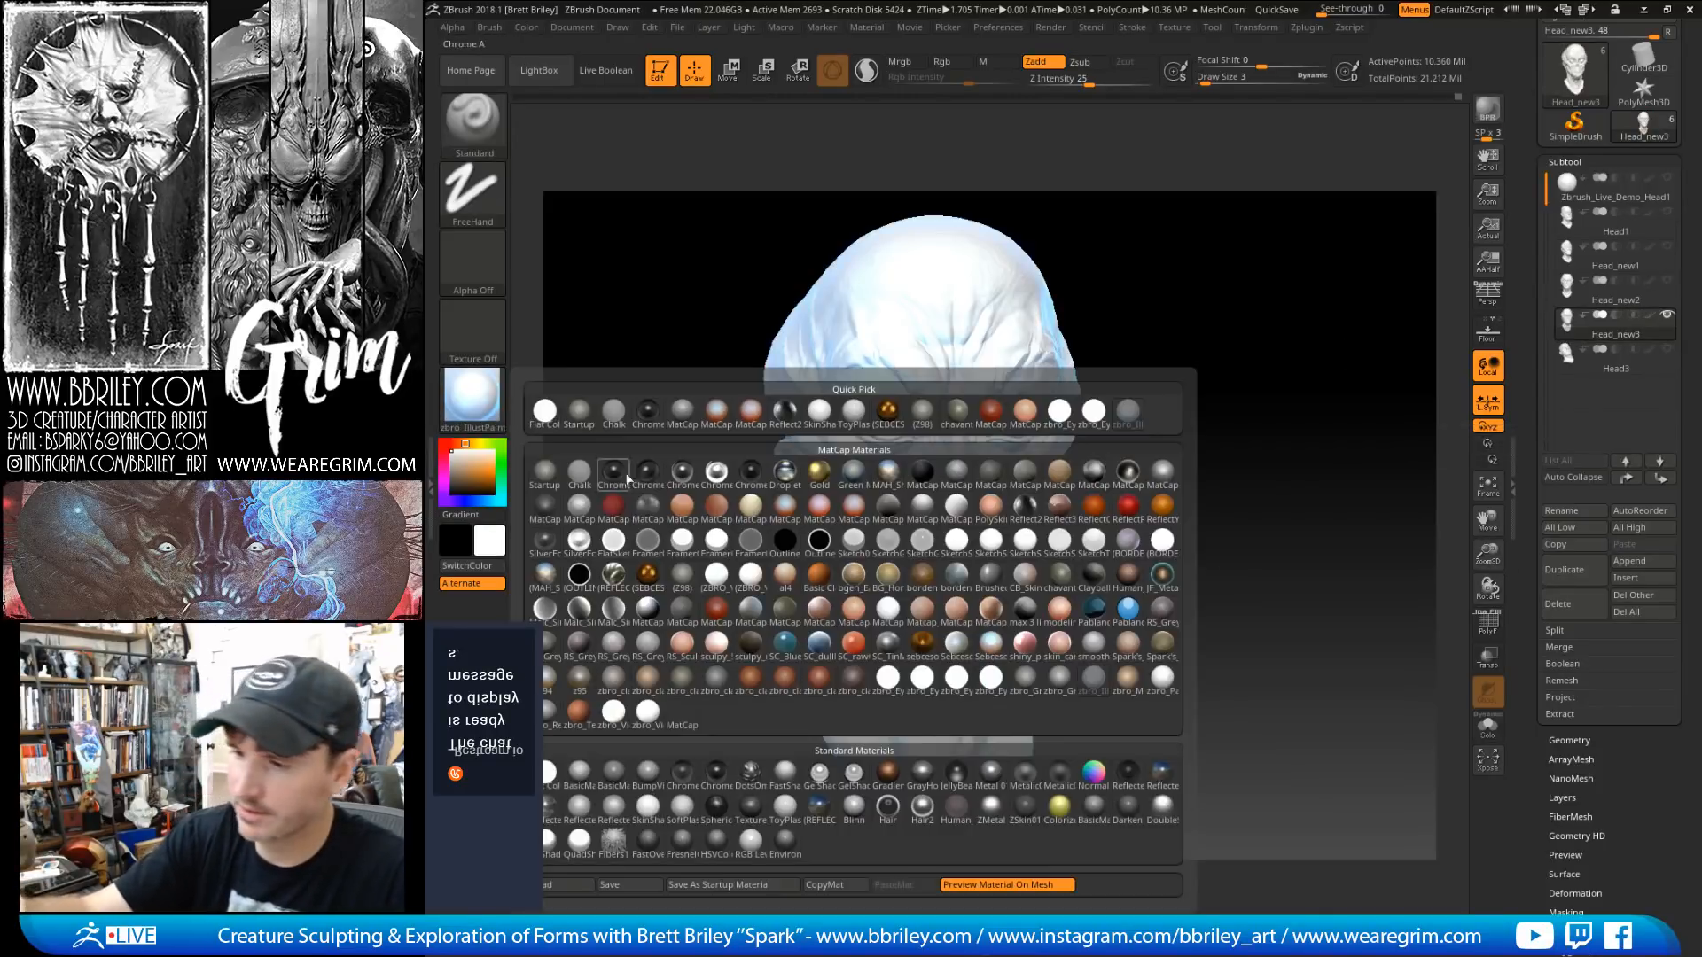
{"action": "left_click", "coordinate": [665, 561]}
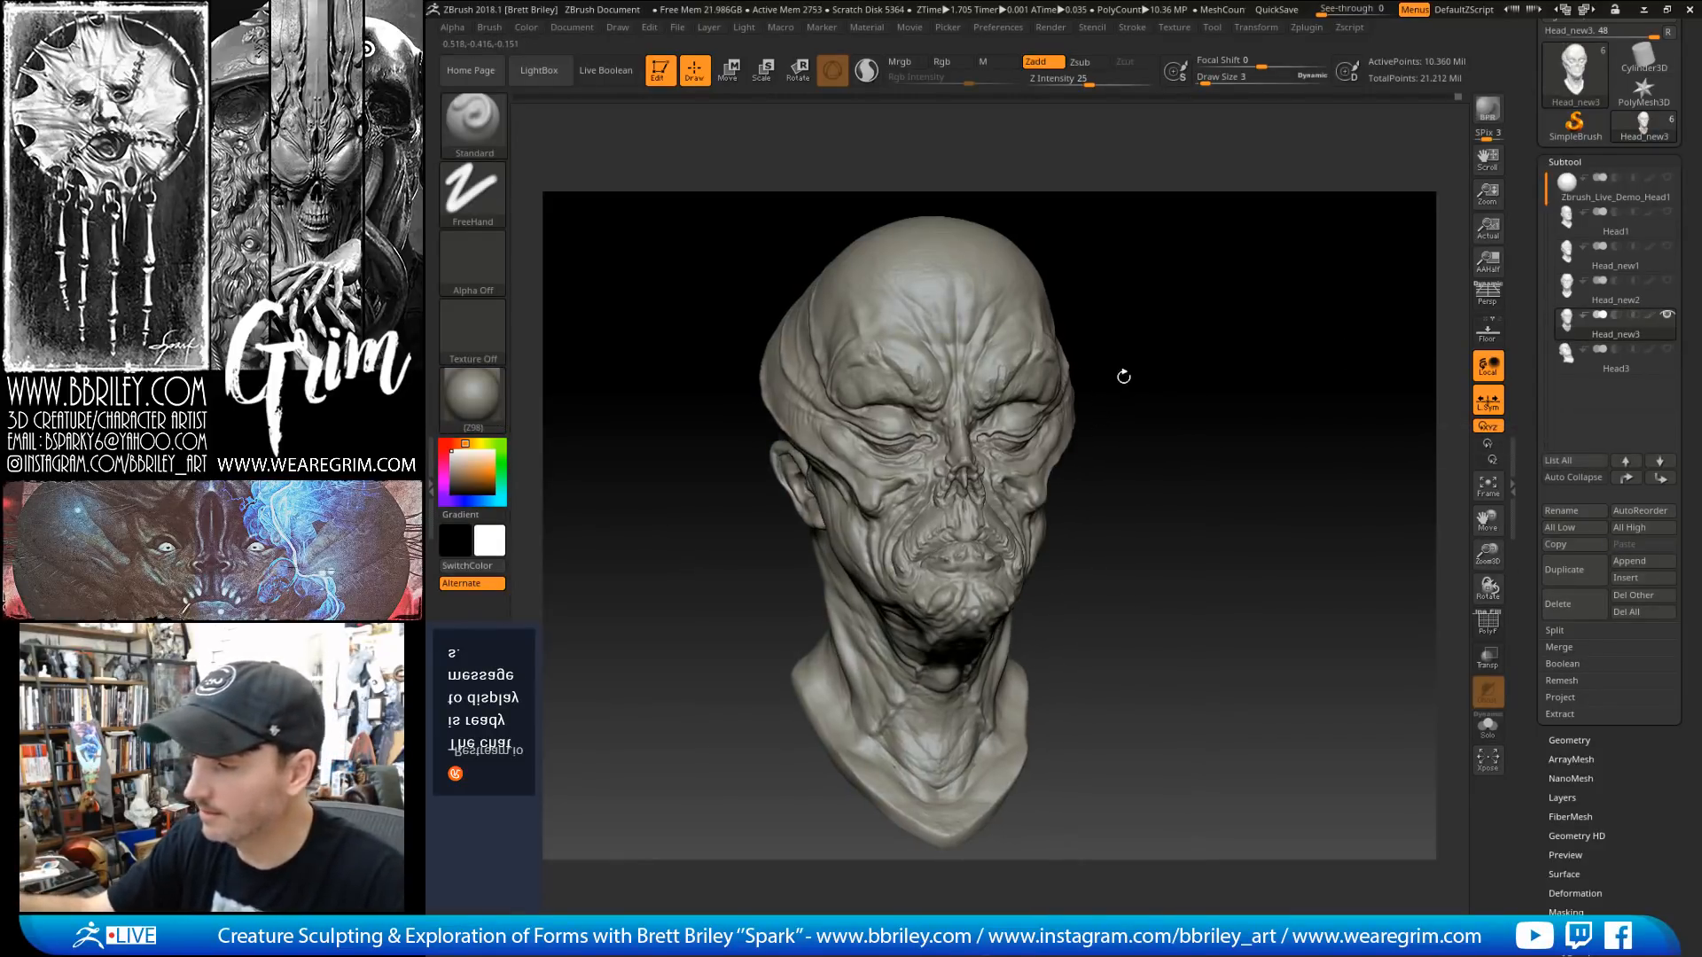
{"action": "left_click_drag", "start_coordinate": [1122, 375], "coordinate": [1095, 390]}
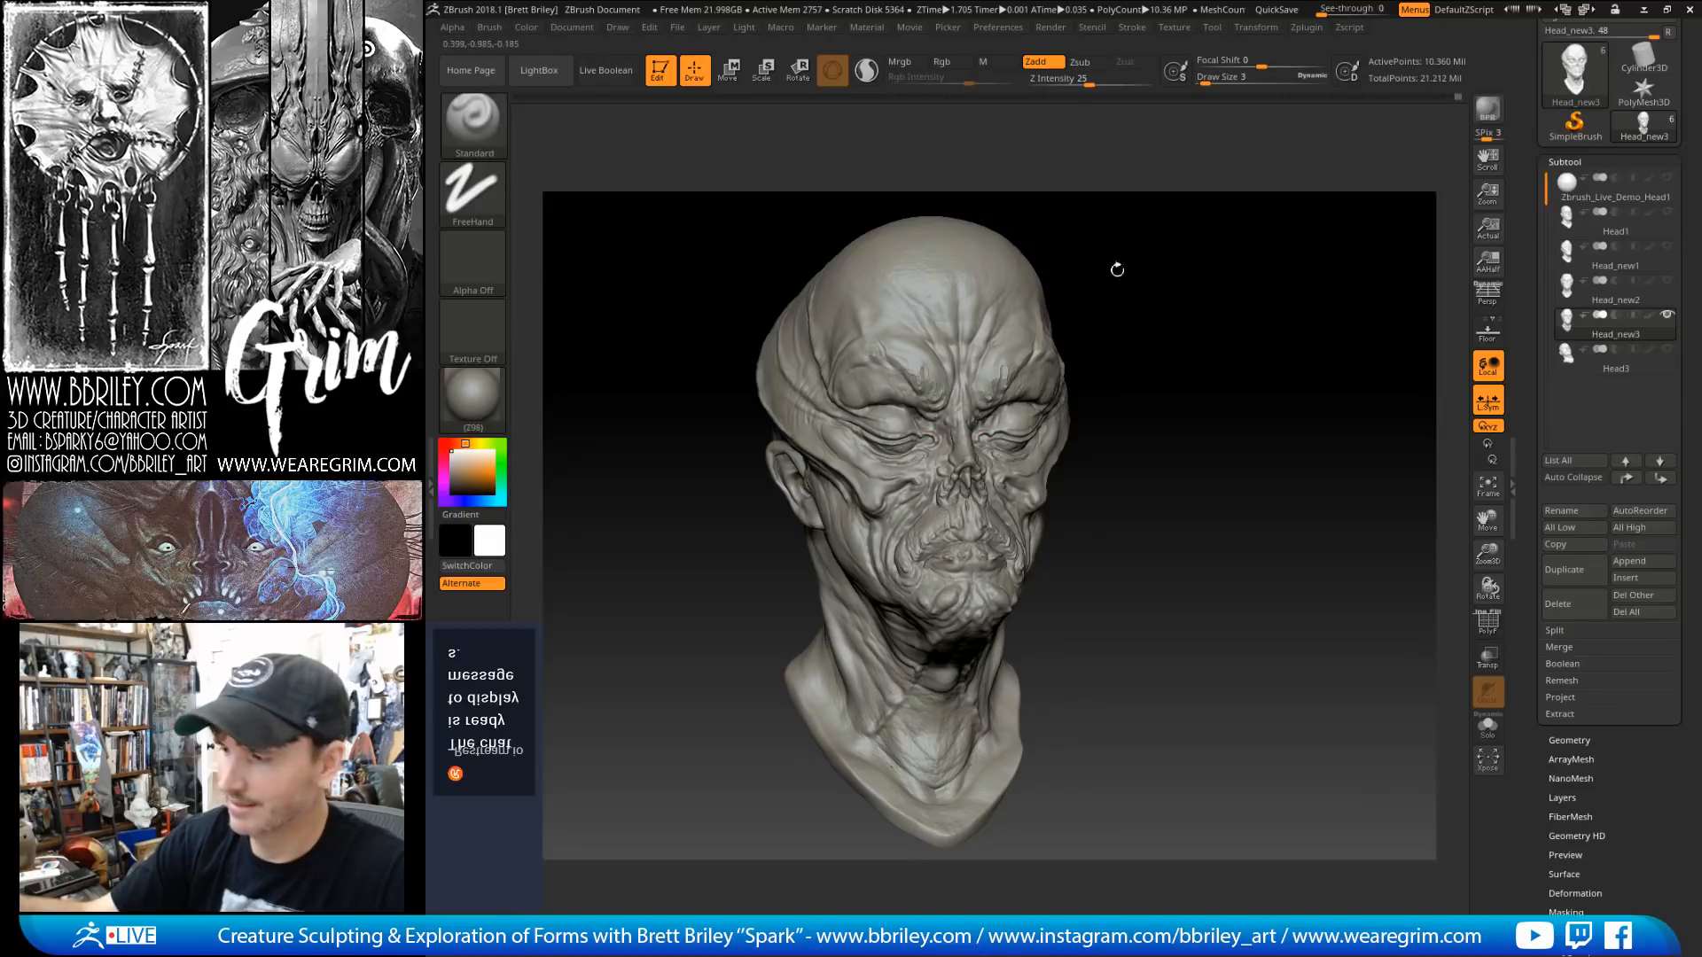
Step: Switch to the Move brush and set its draw size to 72 for reshaping the face
{"action": "left_click_drag", "start_coordinate": [1114, 269], "coordinate": [1064, 273]}
{"action": "key", "text": "b"}
{"action": "key", "text": "m"}
{"action": "key", "text": "v"}
{"action": "key", "text": "s"}
{"action": "left_click_drag", "start_coordinate": [976, 439], "coordinate": [1025, 435]}
{"action": "key", "text": "s"}
{"action": "key", "text": "s"}
{"action": "key", "text": "s"}
{"action": "key", "text": "s"}
{"action": "left_click_drag", "start_coordinate": [1130, 307], "coordinate": [1077, 337]}
{"action": "key", "text": "s"}
{"action": "left_click_drag", "start_coordinate": [1031, 433], "coordinate": [1018, 436]}
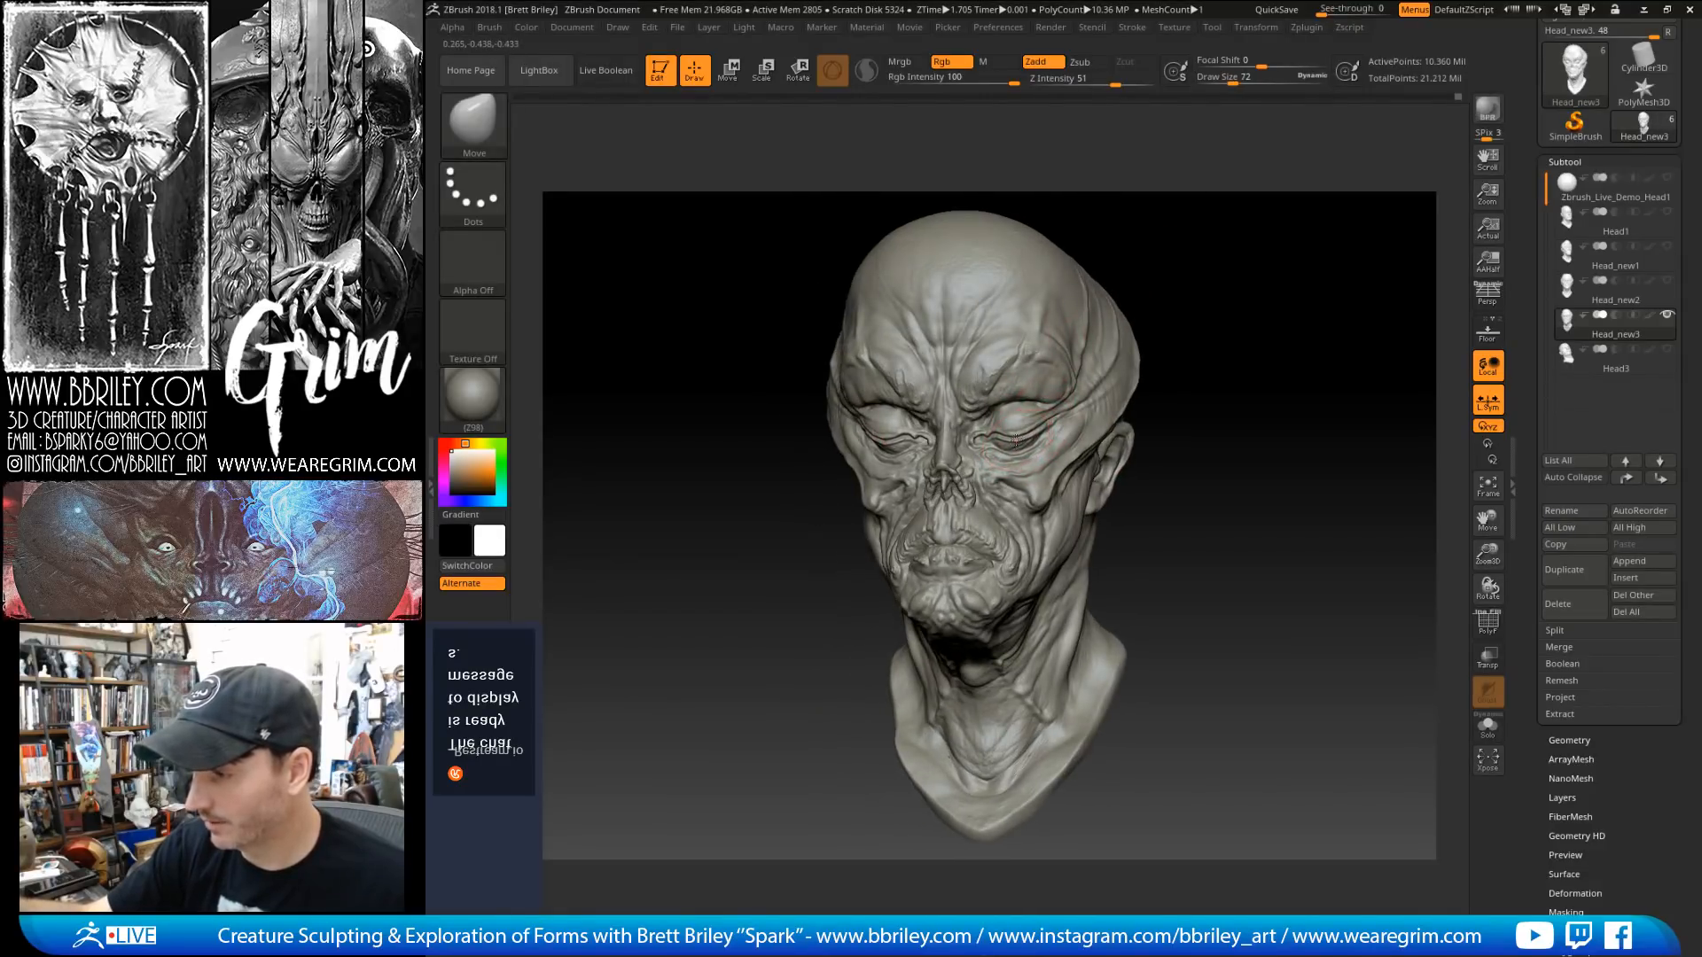
Step: Set the Move brush's draw size to 59 and nudge the form beneath the eyes
{"action": "left_click_drag", "start_coordinate": [1159, 242], "coordinate": [1112, 288]}
{"action": "key", "text": "s"}
{"action": "left_click_drag", "start_coordinate": [1031, 433], "coordinate": [1037, 432]}
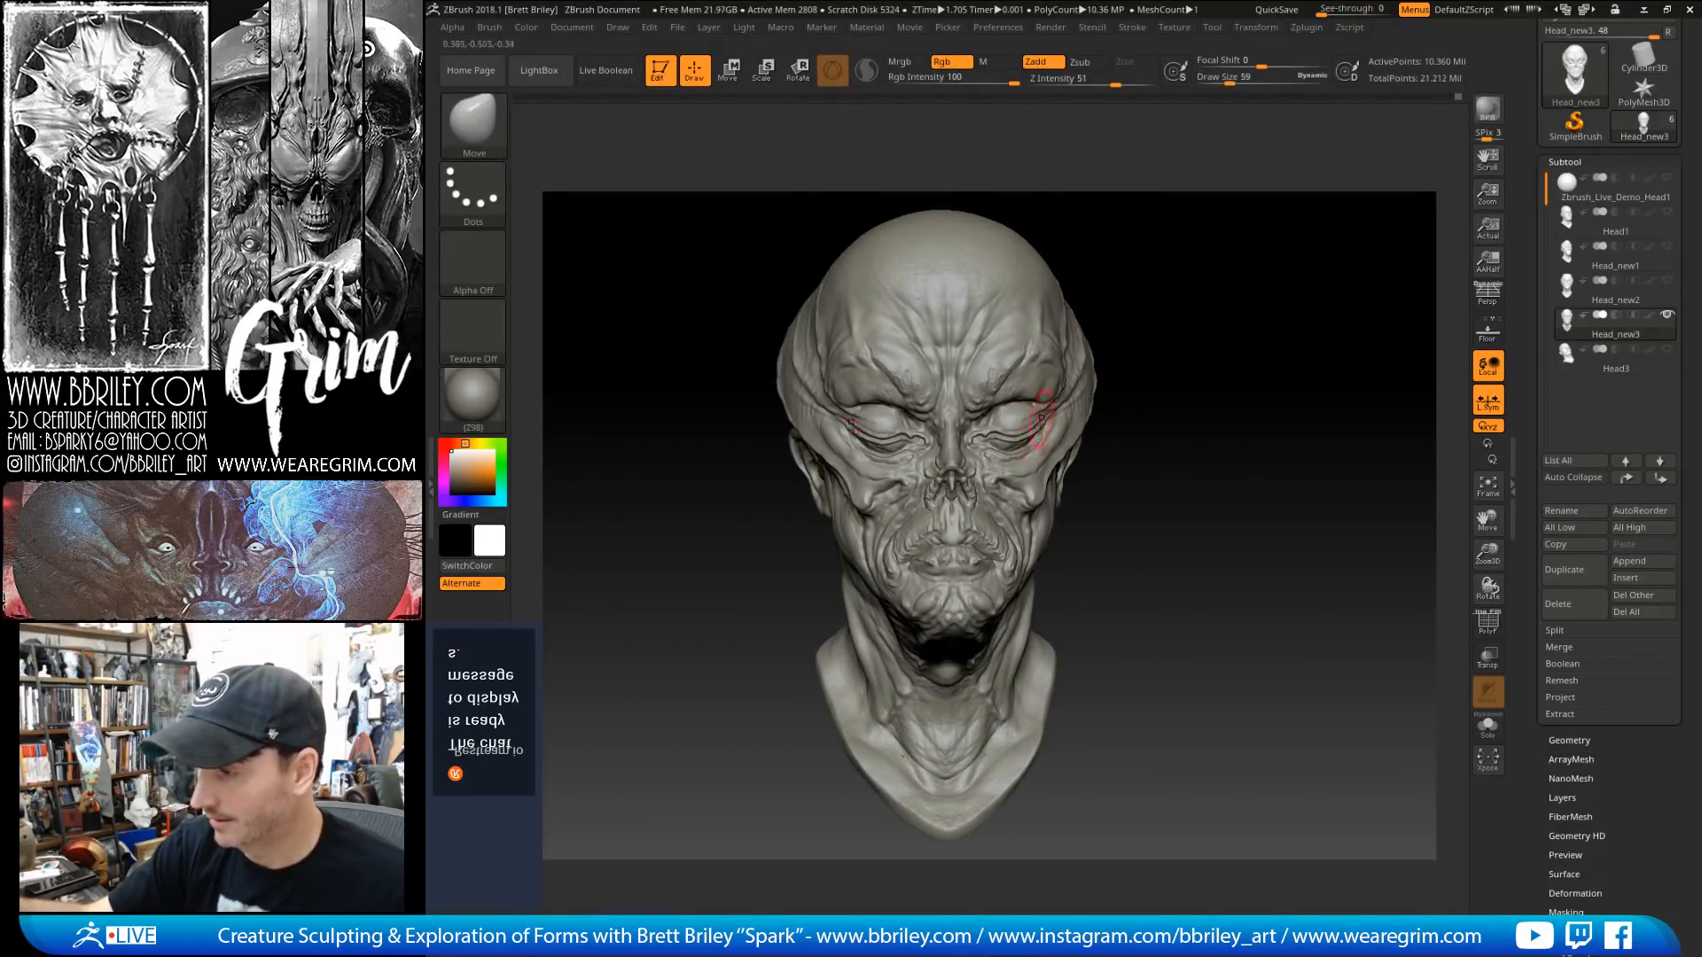
{"action": "left_click_drag", "start_coordinate": [1115, 310], "coordinate": [1161, 301]}
{"action": "left_click_drag", "start_coordinate": [917, 452], "coordinate": [922, 448]}
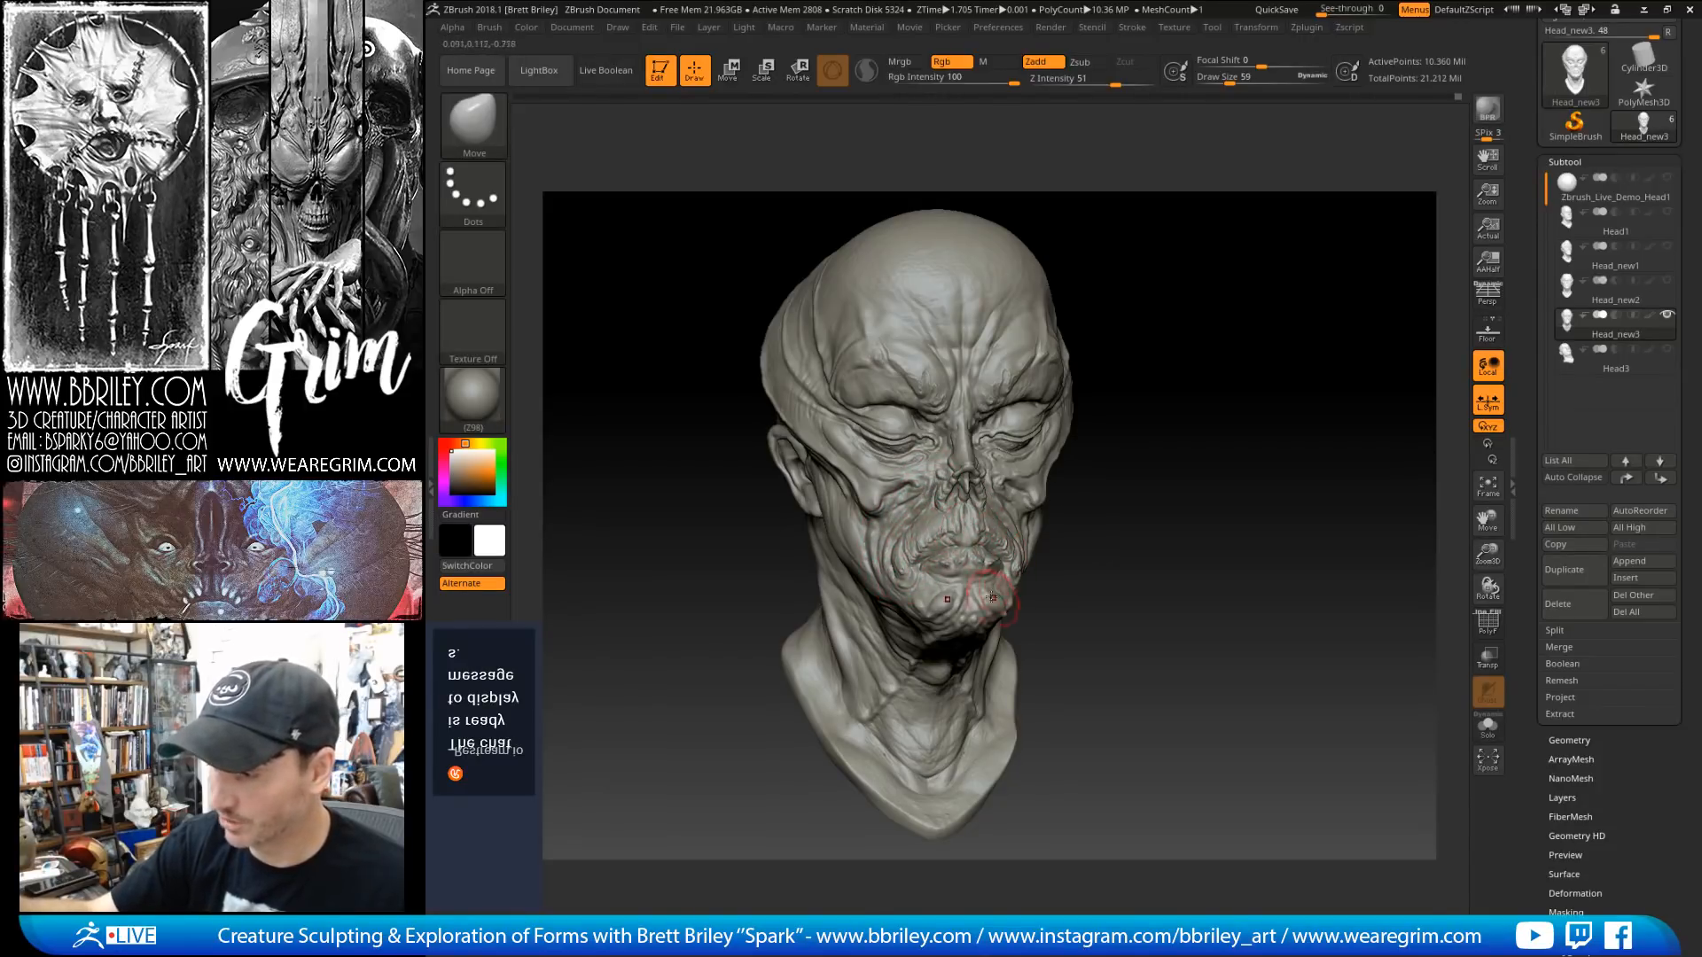
Step: Set the Move brush's draw size to 72 and check the head from three-quarter, near-profile and front views
{"action": "left_click_drag", "start_coordinate": [1094, 567], "coordinate": [1162, 524]}
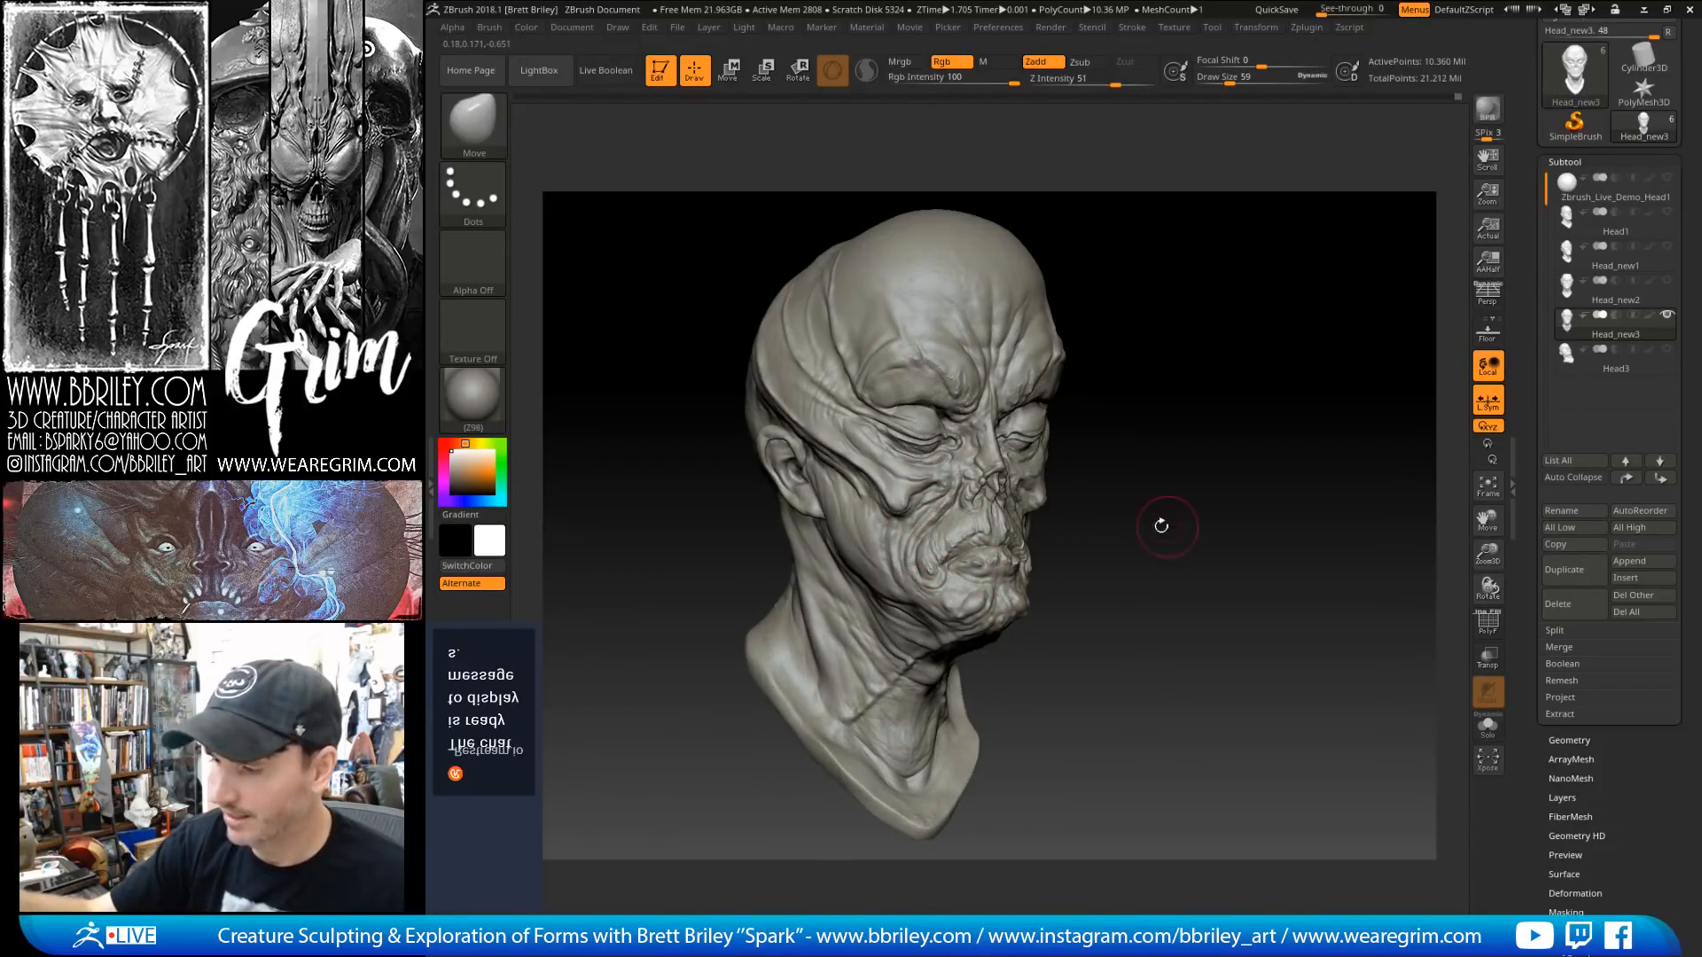
{"action": "left_click_drag", "start_coordinate": [683, 709], "coordinate": [771, 684]}
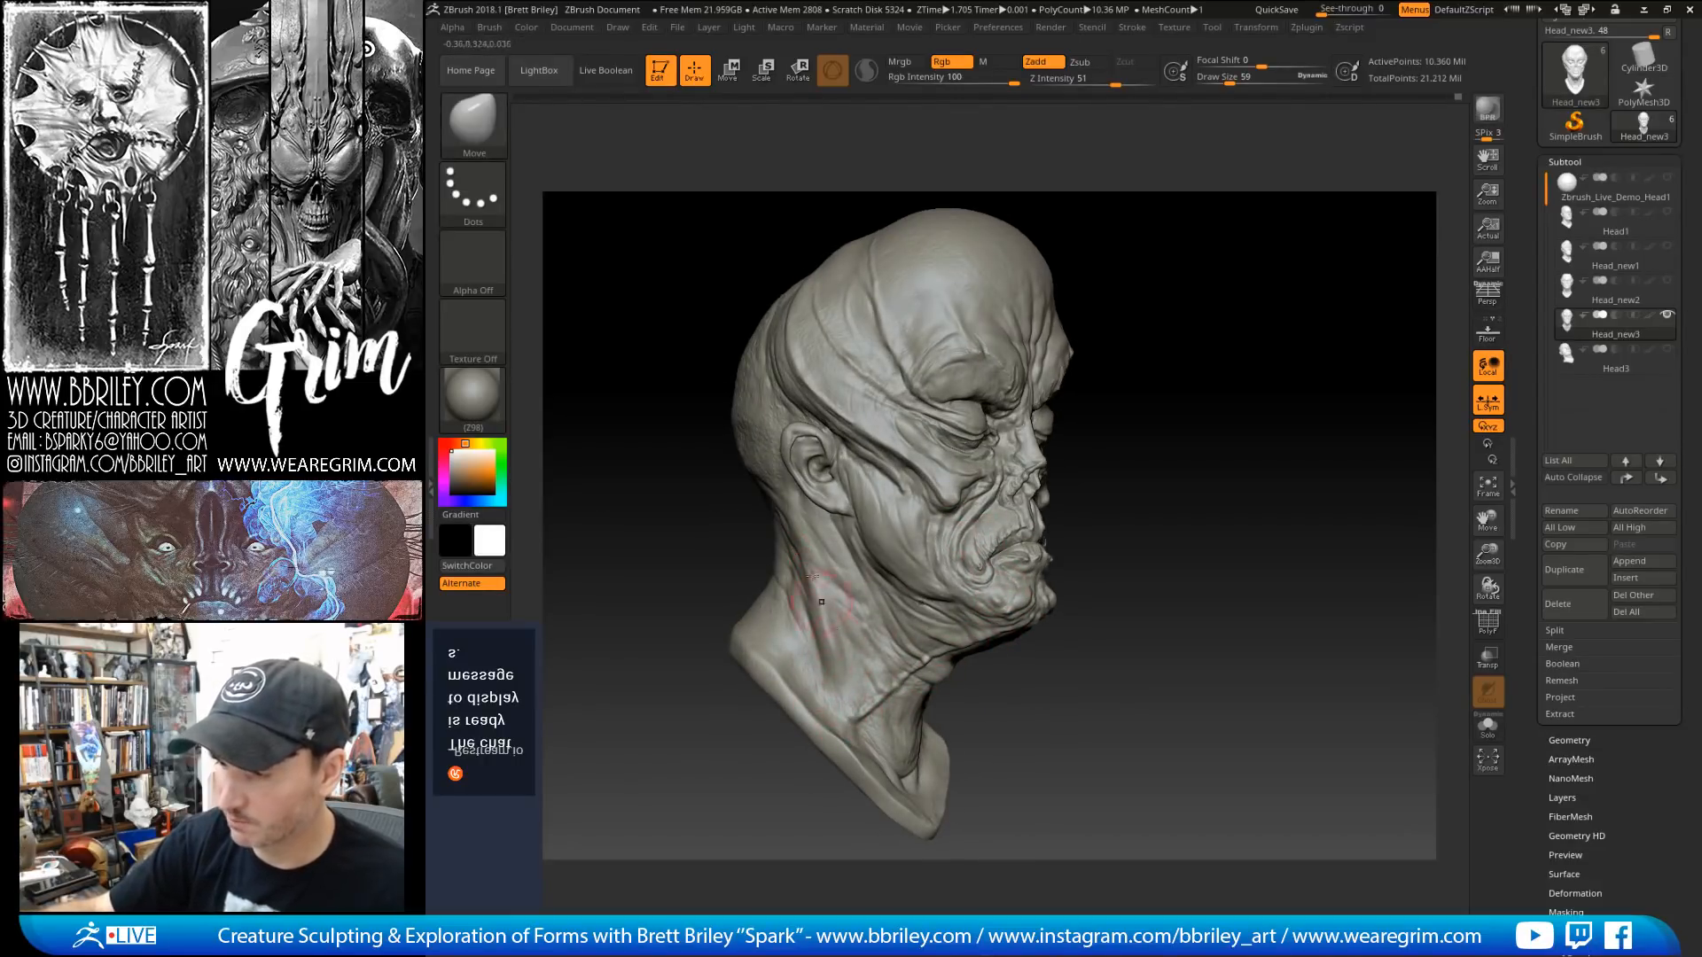
{"action": "key", "text": "]"}
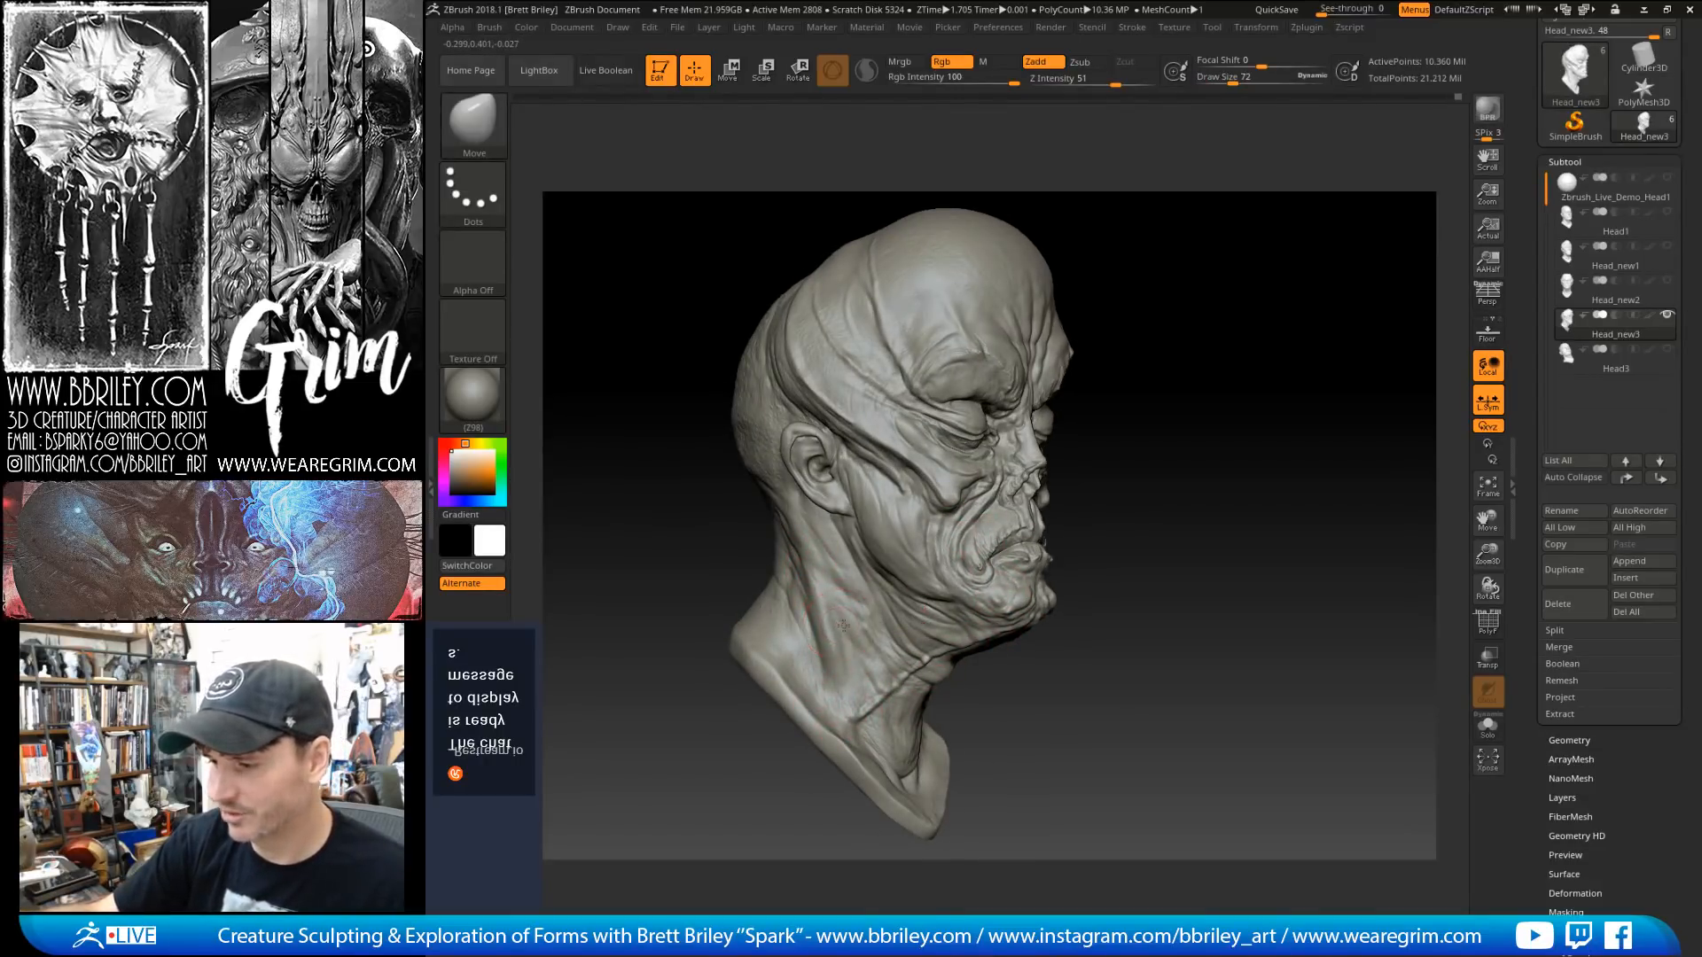
{"action": "left_click_drag", "start_coordinate": [819, 240], "coordinate": [920, 191]}
{"action": "left_click_drag", "start_coordinate": [1189, 380], "coordinate": [1152, 380]}
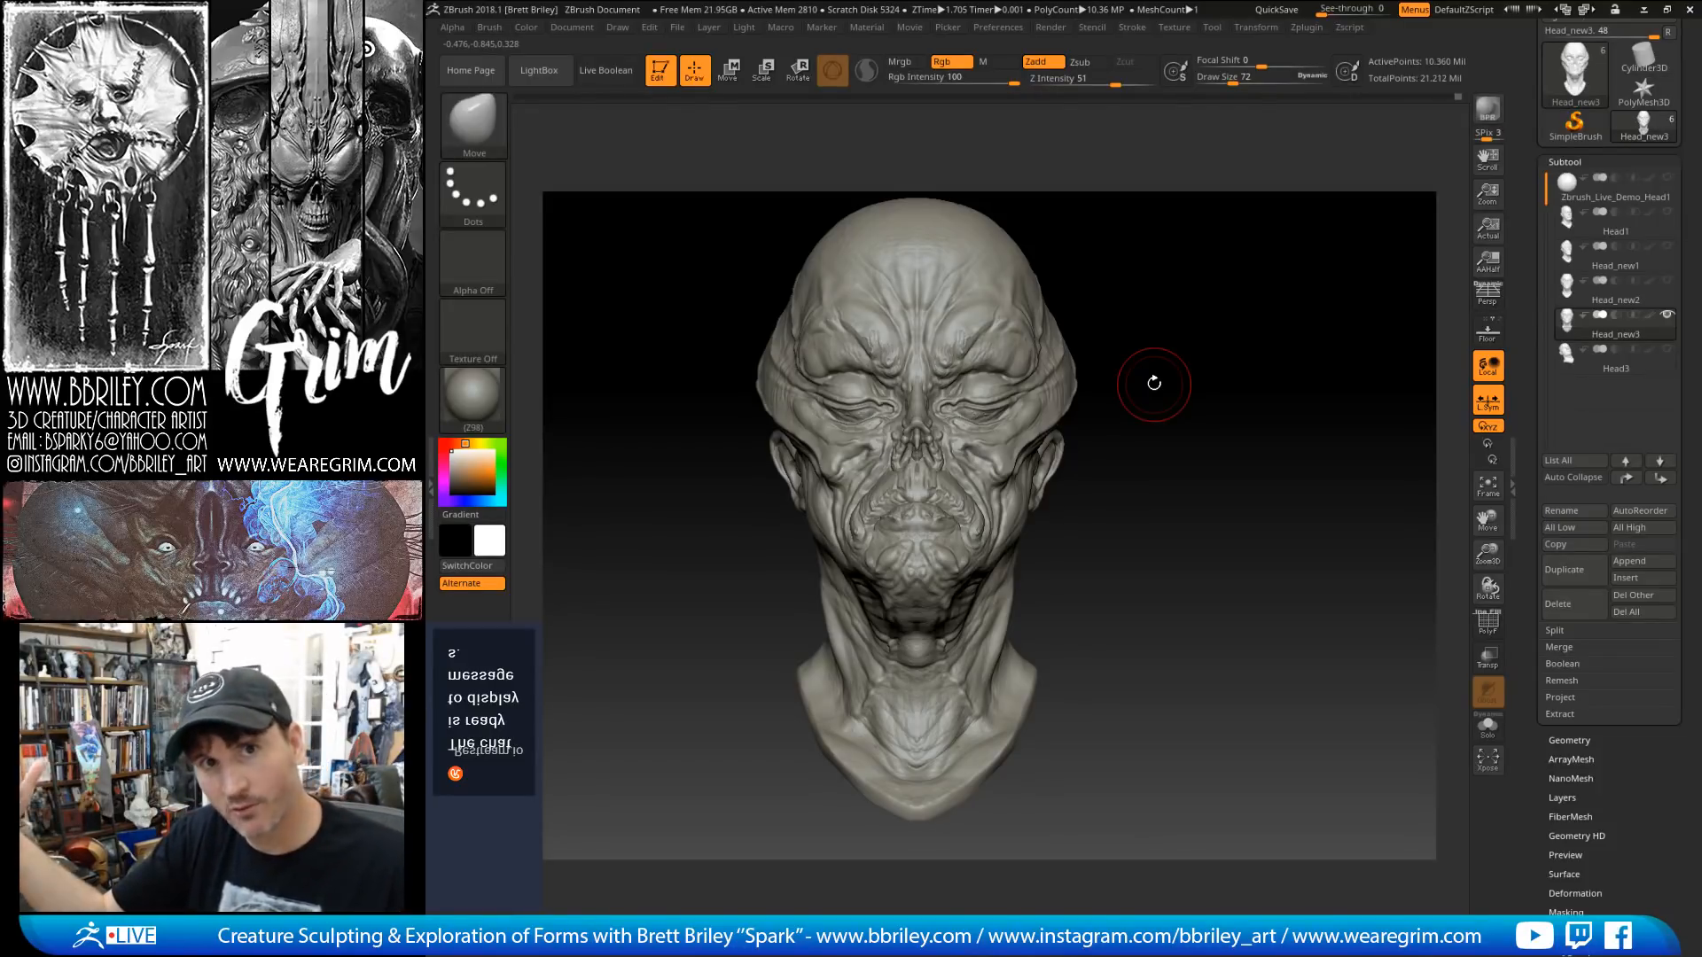
Step: Set the Move brush's draw size to 102 and adjust the brow area beside the eye in profile
{"action": "mouse_move", "coordinate": [1212, 359]}
{"action": "left_mouse_down"}
{"action": "mouse_move", "coordinate": [1077, 368]}
{"action": "mouse_move", "coordinate": [1178, 365]}
{"action": "mouse_move", "coordinate": [1265, 444]}
{"action": "mouse_move", "coordinate": [905, 458]}
{"action": "left_mouse_up"}
{"action": "key", "text": "s"}
{"action": "left_click_drag", "start_coordinate": [1034, 267], "coordinate": [957, 271]}
{"action": "key", "text": "s"}
{"action": "left_click_drag", "start_coordinate": [900, 438], "coordinate": [905, 438]}
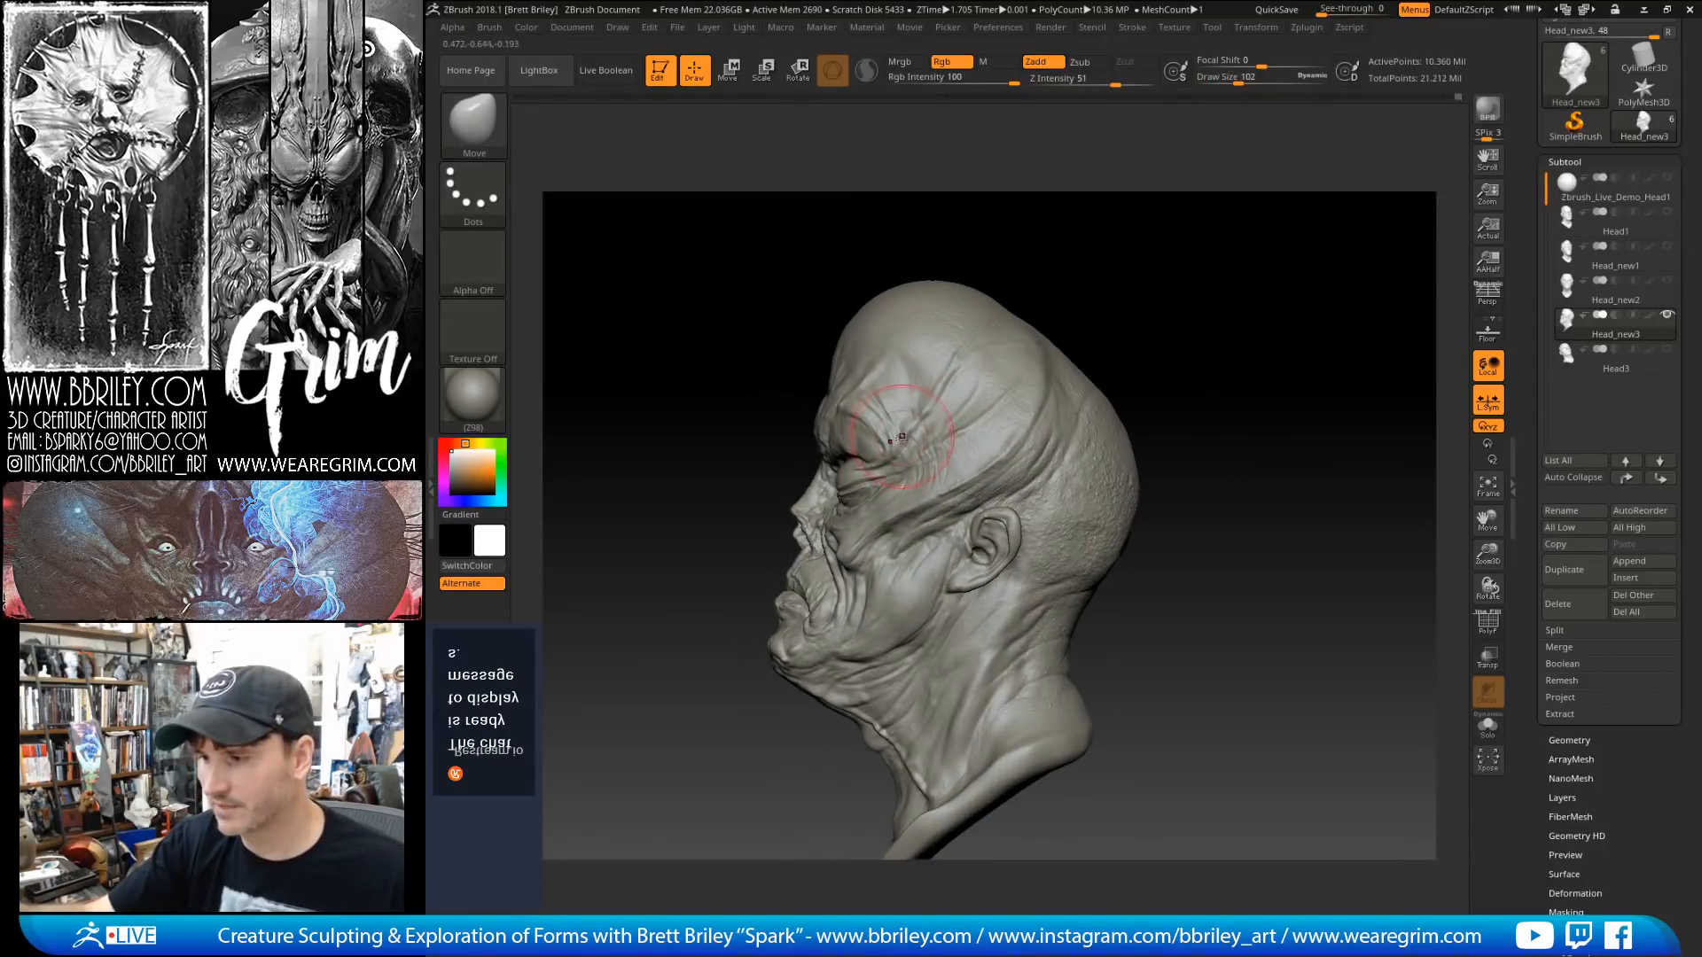
Step: Reduce the Move brush's draw size to 75 and reshape the outer brow and temple from the front
{"action": "mouse_move", "coordinate": [1040, 273]}
{"action": "left_mouse_down"}
{"action": "mouse_move", "coordinate": [1132, 258]}
{"action": "mouse_move", "coordinate": [1152, 312]}
{"action": "left_mouse_up"}
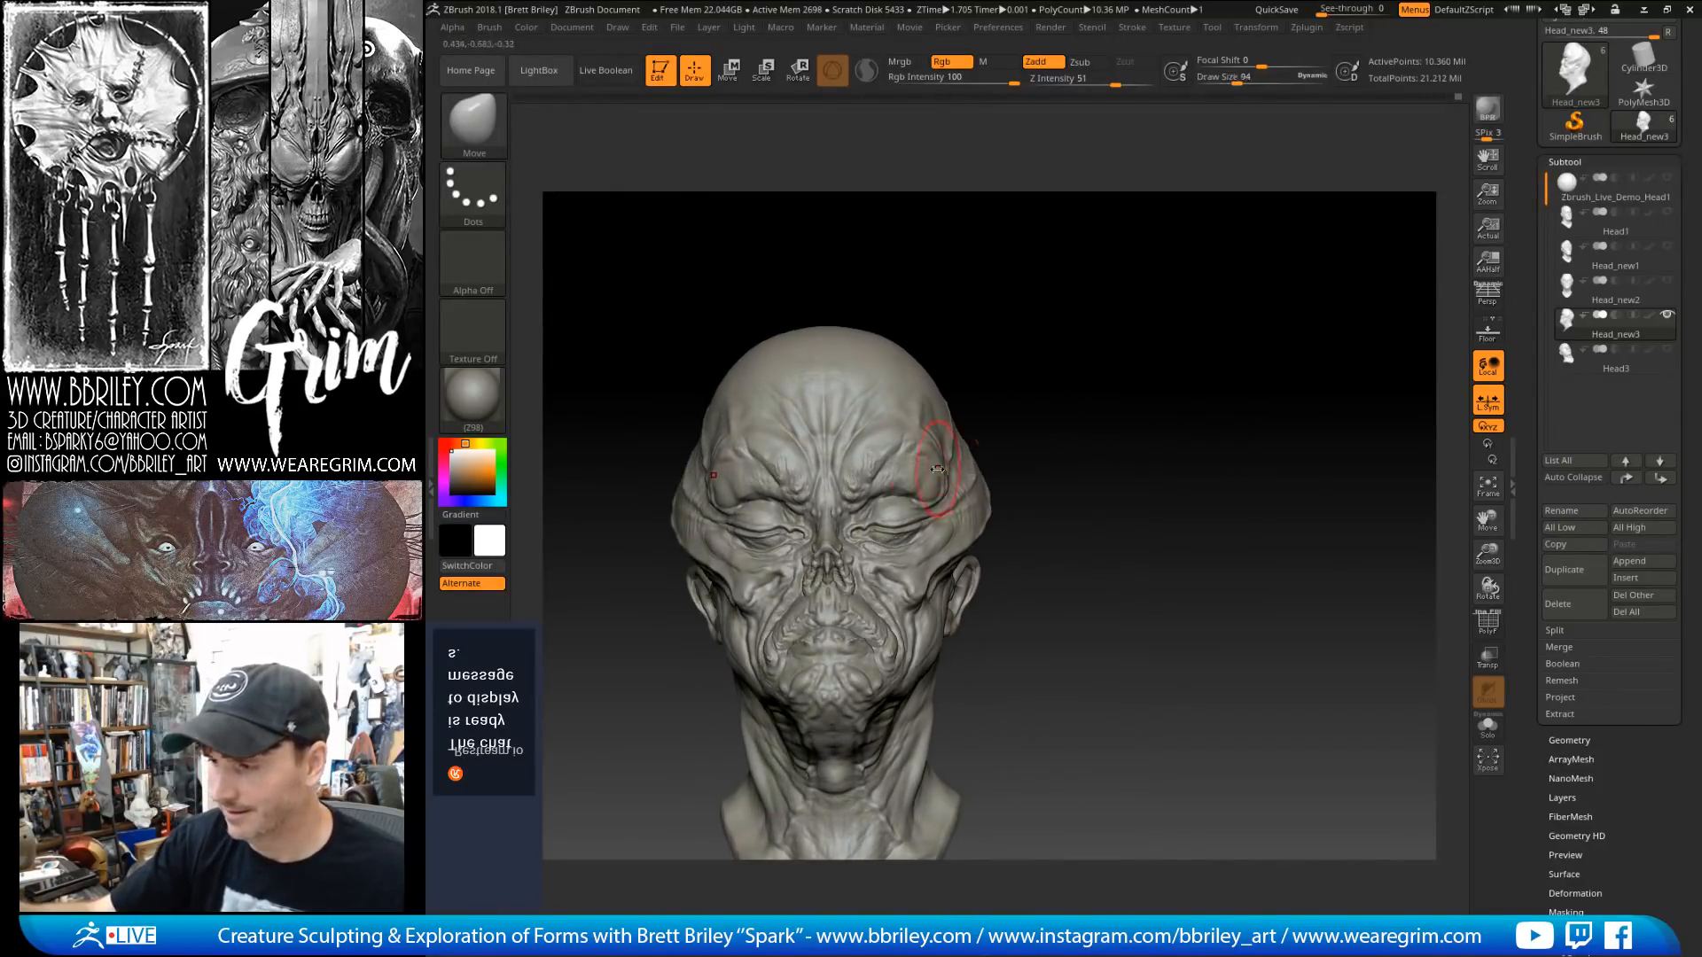
{"action": "key", "text": "s"}
{"action": "left_click_drag", "start_coordinate": [945, 485], "coordinate": [941, 467]}
{"action": "key", "text": "s"}
{"action": "key", "text": "s"}
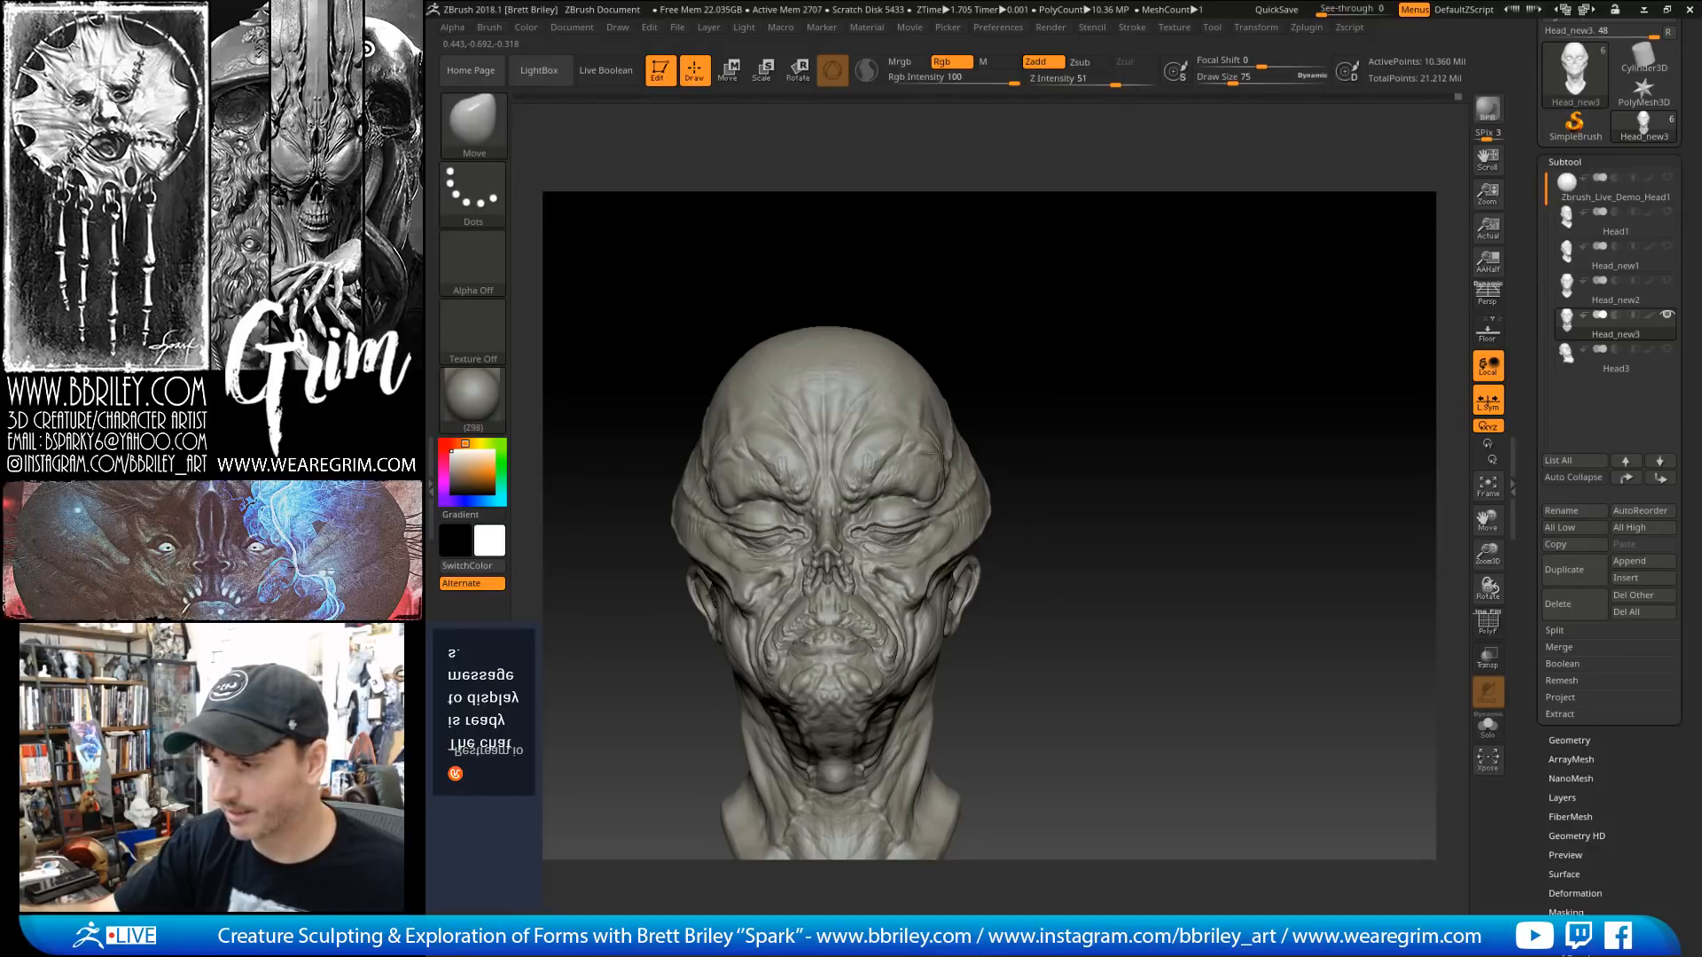
Step: Refine the outer brow ridge from both three-quarter sides with the Move brush at draw sizes 62 and 86
{"action": "right_click_drag", "start_coordinate": [938, 454], "coordinate": [873, 459]}
{"action": "key", "text": "s"}
{"action": "left_click_drag", "start_coordinate": [950, 483], "coordinate": [945, 484]}
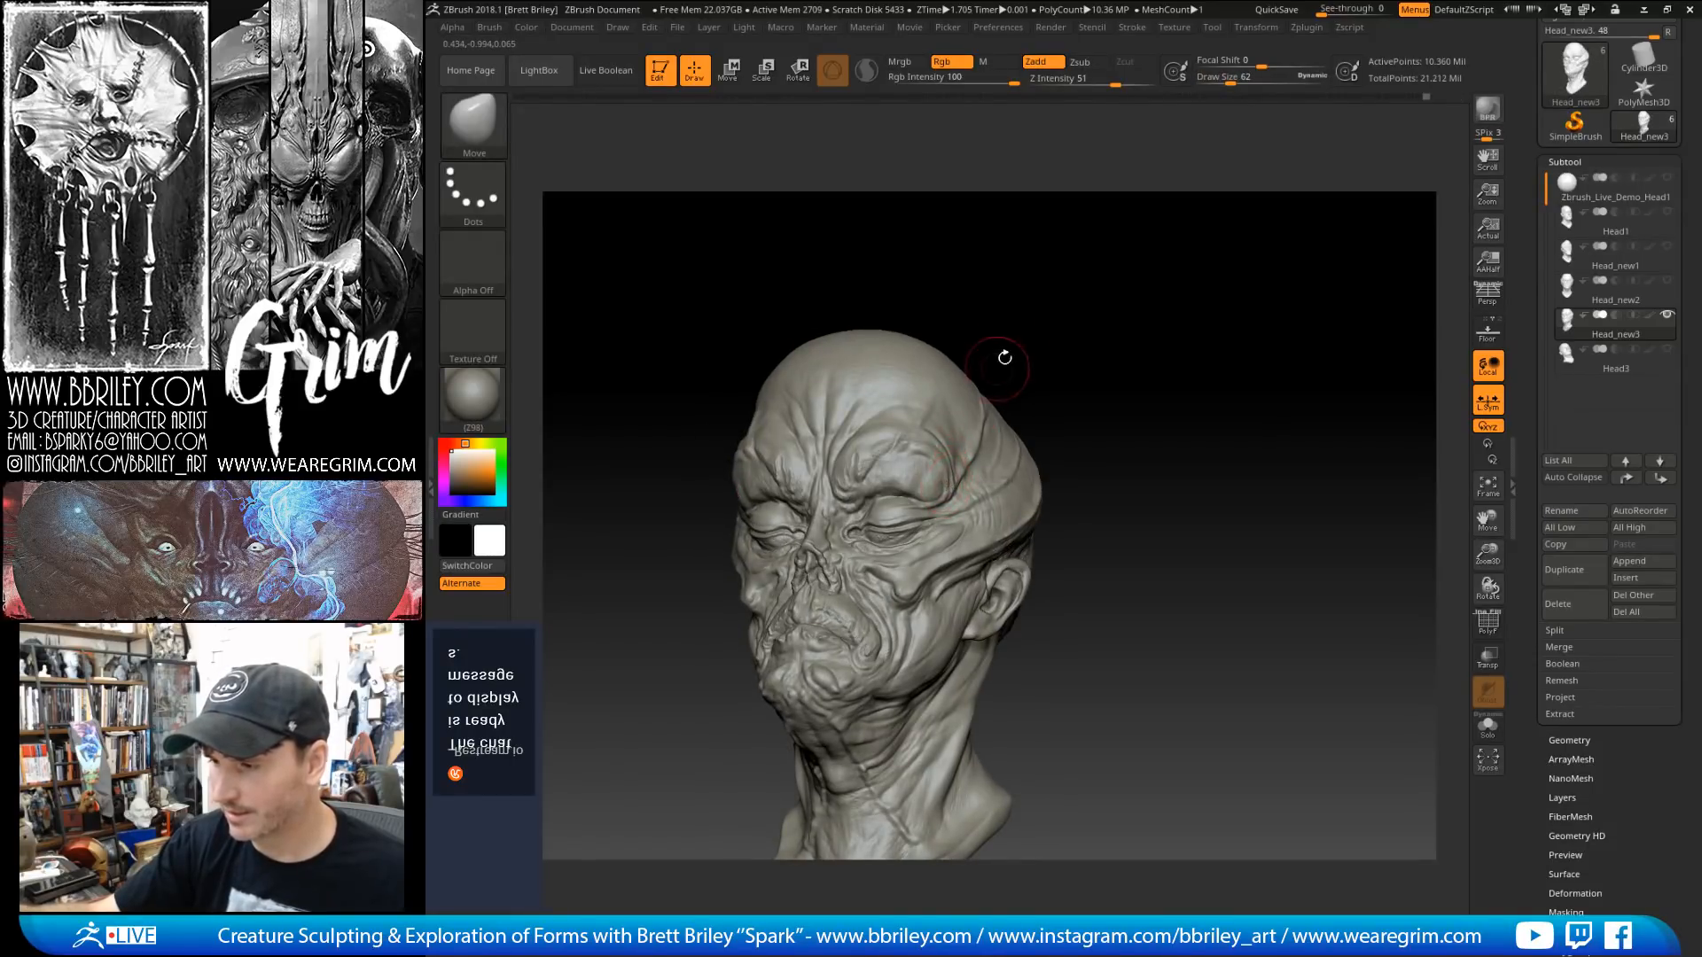
{"action": "left_click_drag", "start_coordinate": [1003, 355], "coordinate": [1082, 367]}
{"action": "key", "text": "s"}
{"action": "left_click_drag", "start_coordinate": [950, 489], "coordinate": [948, 490]}
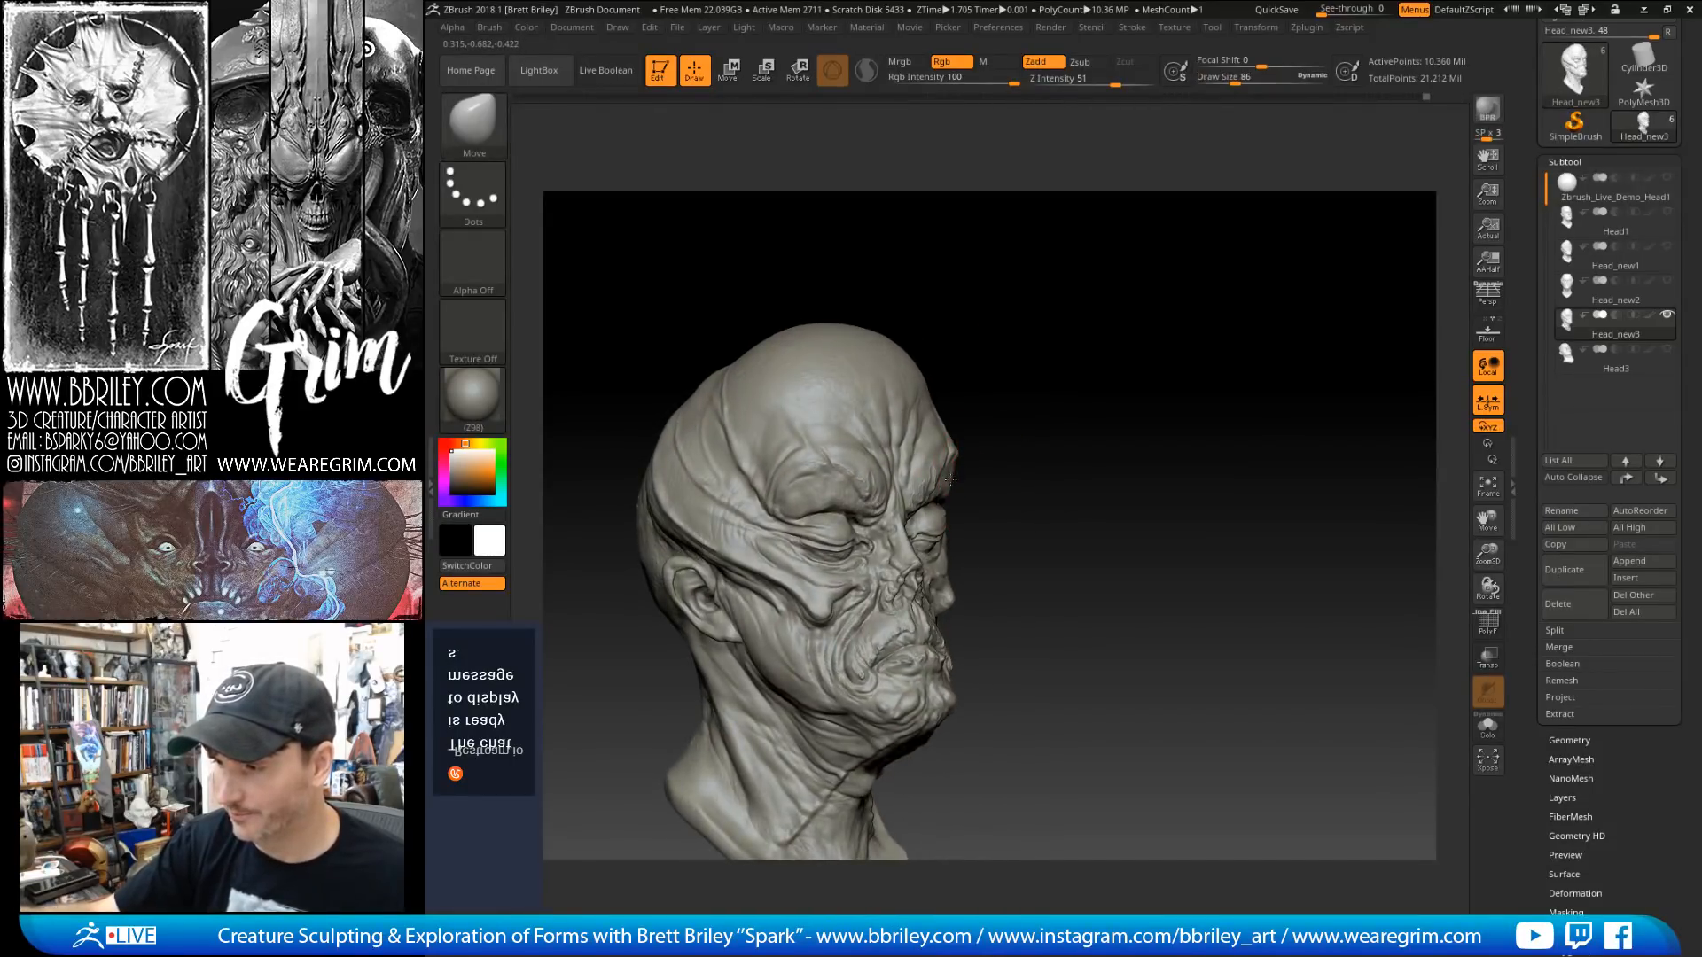
Step: Adjust the inner brow and upper eyelid forms with the Move brush at draw sizes 106 and 90
{"action": "left_click_drag", "start_coordinate": [1035, 387], "coordinate": [968, 394]}
{"action": "left_click_drag", "start_coordinate": [1074, 350], "coordinate": [1065, 365]}
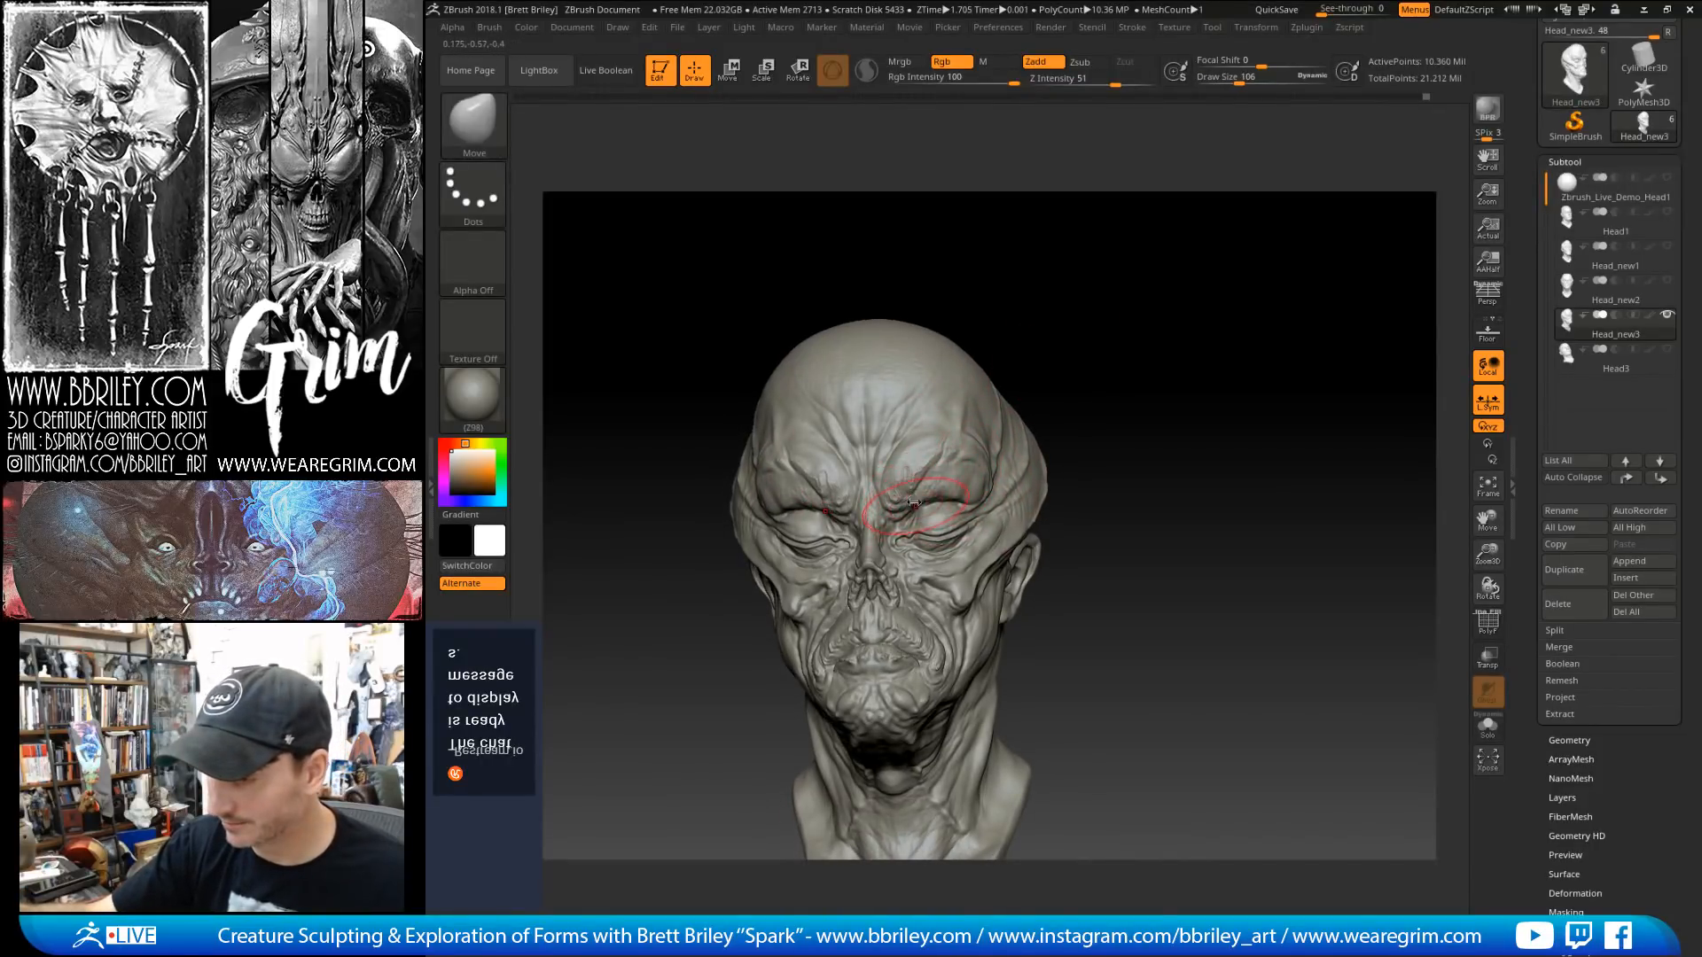
{"action": "mouse_move", "coordinate": [1077, 381]}
{"action": "left_mouse_down"}
{"action": "mouse_move", "coordinate": [1068, 334]}
{"action": "mouse_move", "coordinate": [1018, 367]}
{"action": "left_mouse_up"}
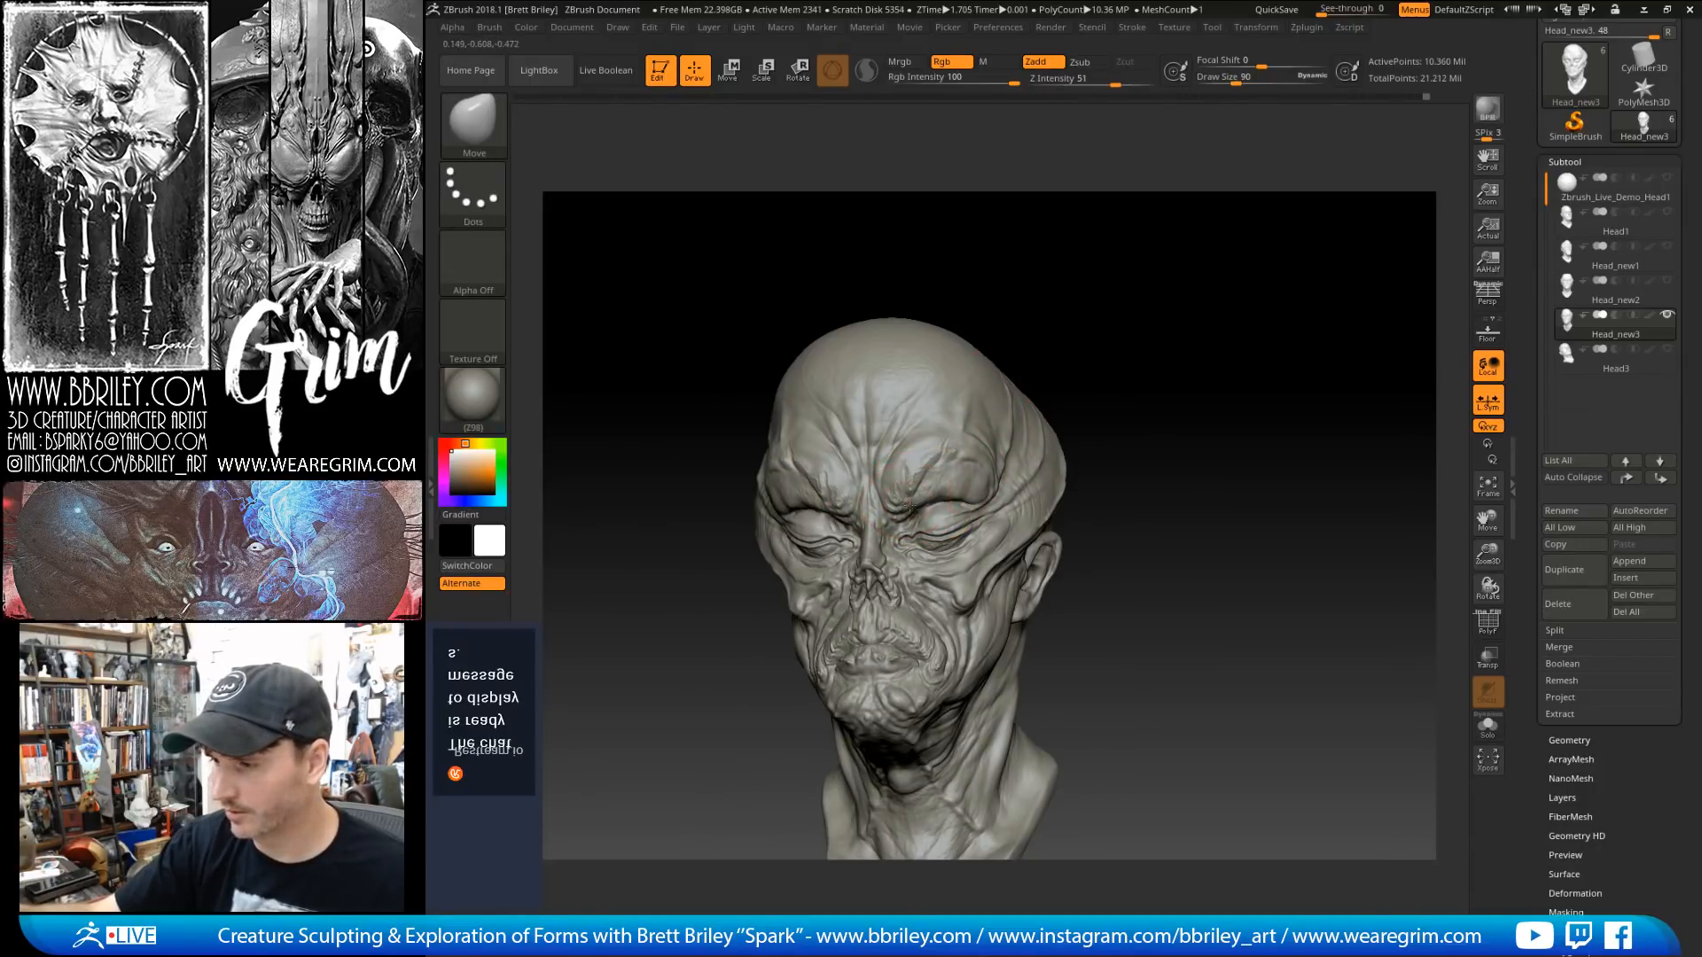
{"action": "mouse_move", "coordinate": [1068, 341]}
{"action": "left_mouse_down"}
{"action": "mouse_move", "coordinate": [1116, 319]}
{"action": "mouse_move", "coordinate": [1064, 325]}
{"action": "mouse_move", "coordinate": [926, 452]}
{"action": "mouse_move", "coordinate": [999, 459]}
{"action": "left_mouse_up"}
Step: Try a broad reshaping of the skull with the Move brush at draw size 474, and undo the last stroke
{"action": "mouse_move", "coordinate": [1170, 335]}
{"action": "left_mouse_down"}
{"action": "mouse_move", "coordinate": [1253, 315]}
{"action": "mouse_move", "coordinate": [1113, 331]}
{"action": "mouse_move", "coordinate": [1108, 304]}
{"action": "mouse_move", "coordinate": [1128, 353]}
{"action": "mouse_move", "coordinate": [1102, 274]}
{"action": "mouse_move", "coordinate": [1109, 411]}
{"action": "mouse_move", "coordinate": [1135, 445]}
{"action": "left_mouse_up"}
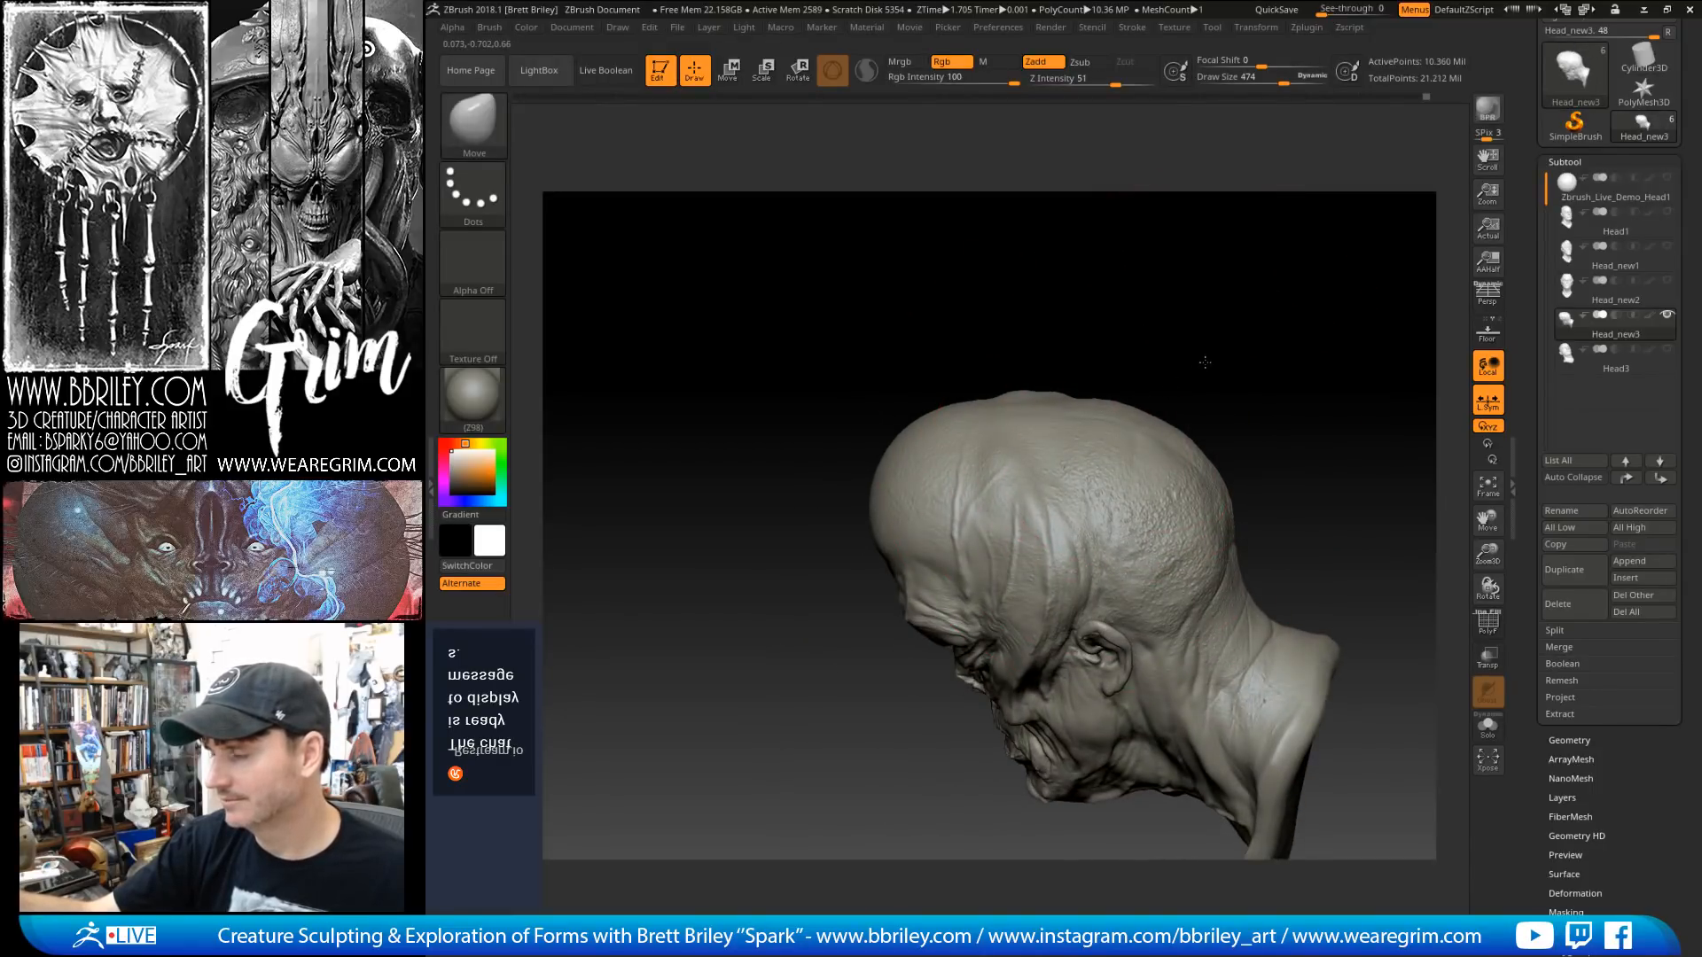
{"action": "left_click_drag", "start_coordinate": [1200, 369], "coordinate": [1255, 284]}
{"action": "left_click_drag", "start_coordinate": [1238, 329], "coordinate": [1161, 337]}
{"action": "key", "text": "ctrl"}
{"action": "key", "text": "ctrl+z"}
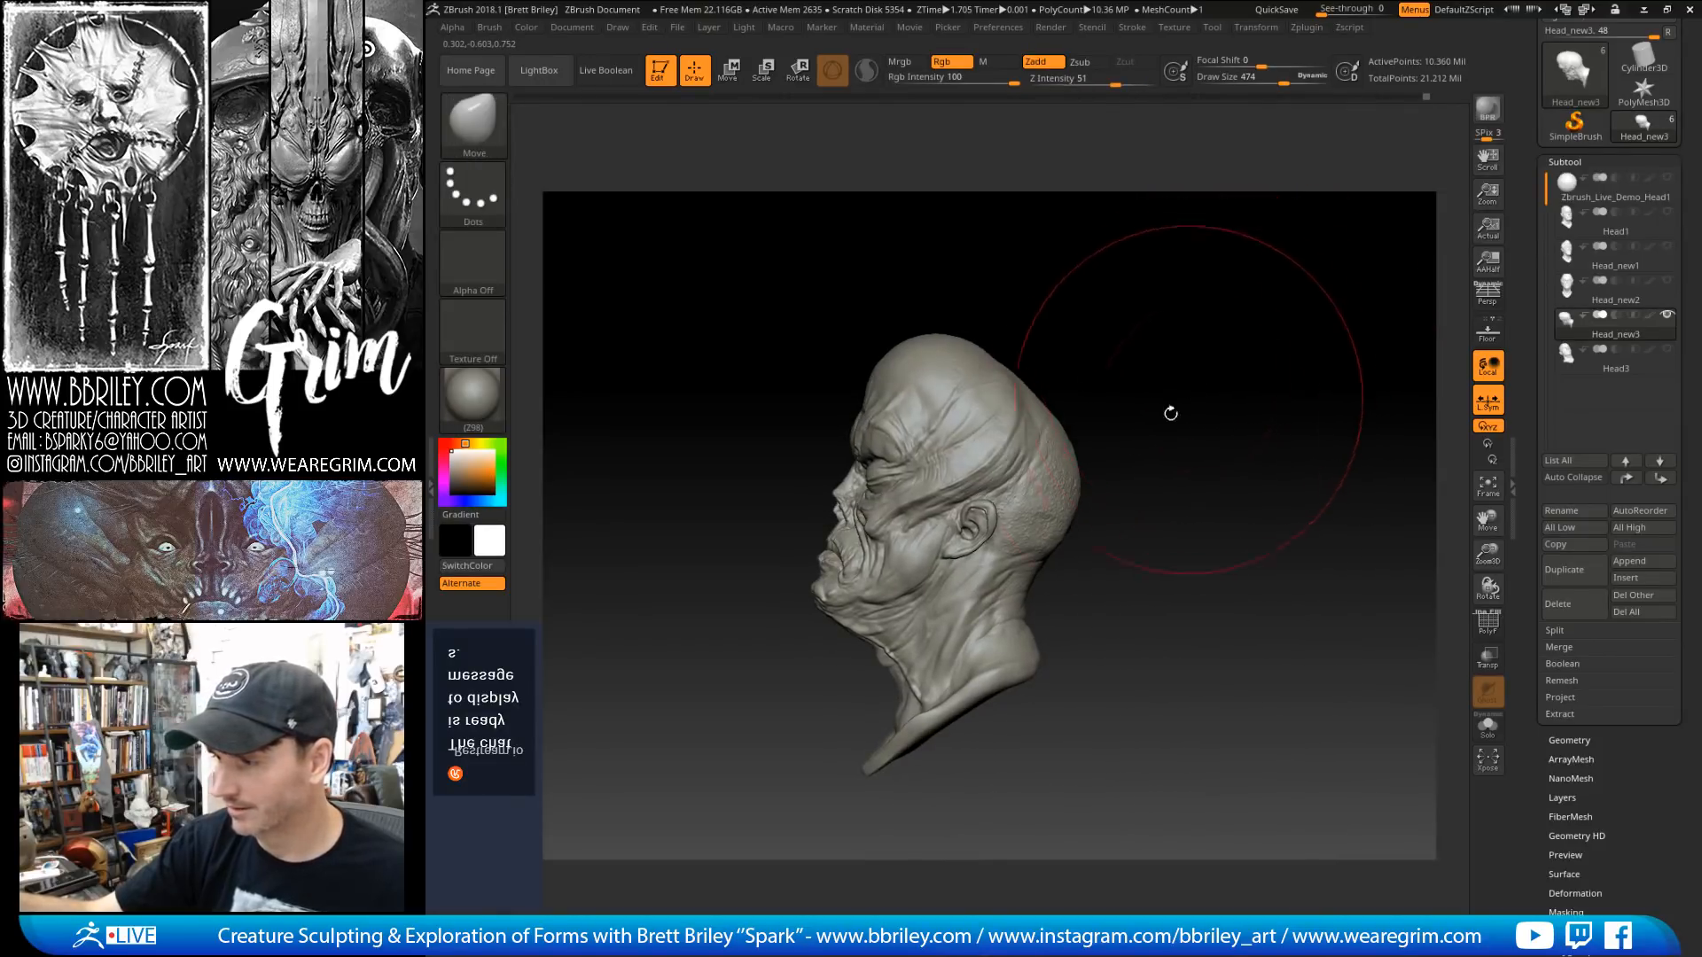
Step: Reduce the Move brush's draw size to 284 and on to 179, and nudge the forehead contour in profile
{"action": "left_click_drag", "start_coordinate": [972, 255], "coordinate": [1050, 270]}
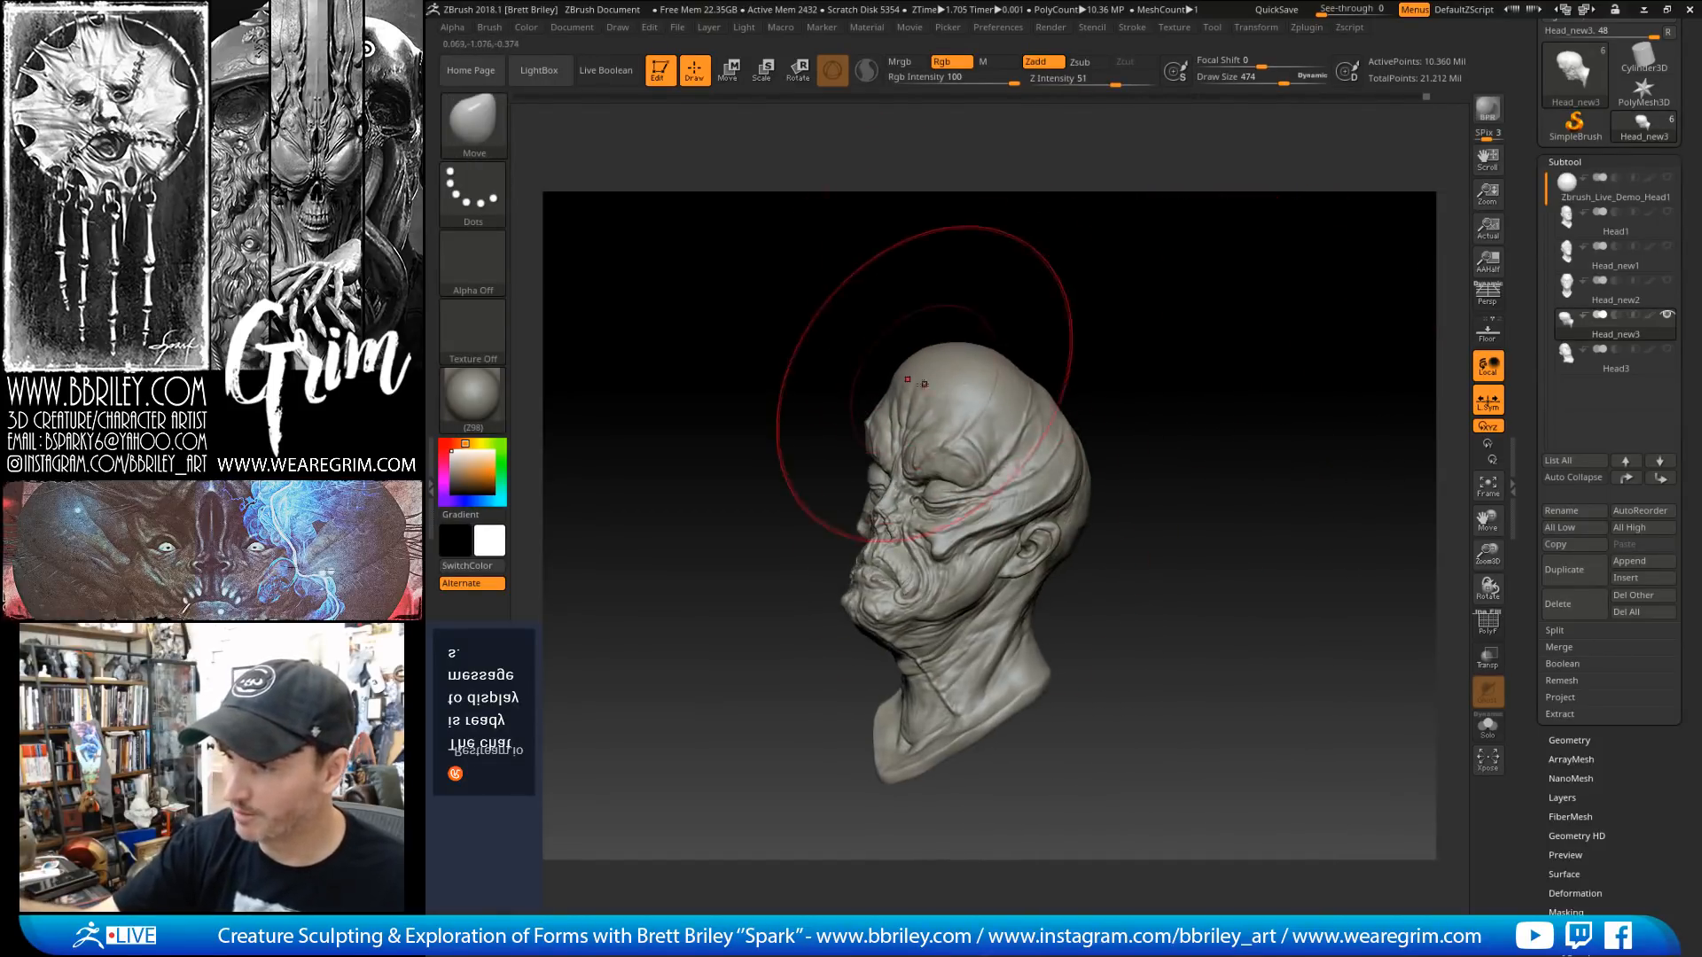
{"action": "key", "text": "s"}
{"action": "left_click_drag", "start_coordinate": [929, 373], "coordinate": [911, 373]}
{"action": "key", "text": "s"}
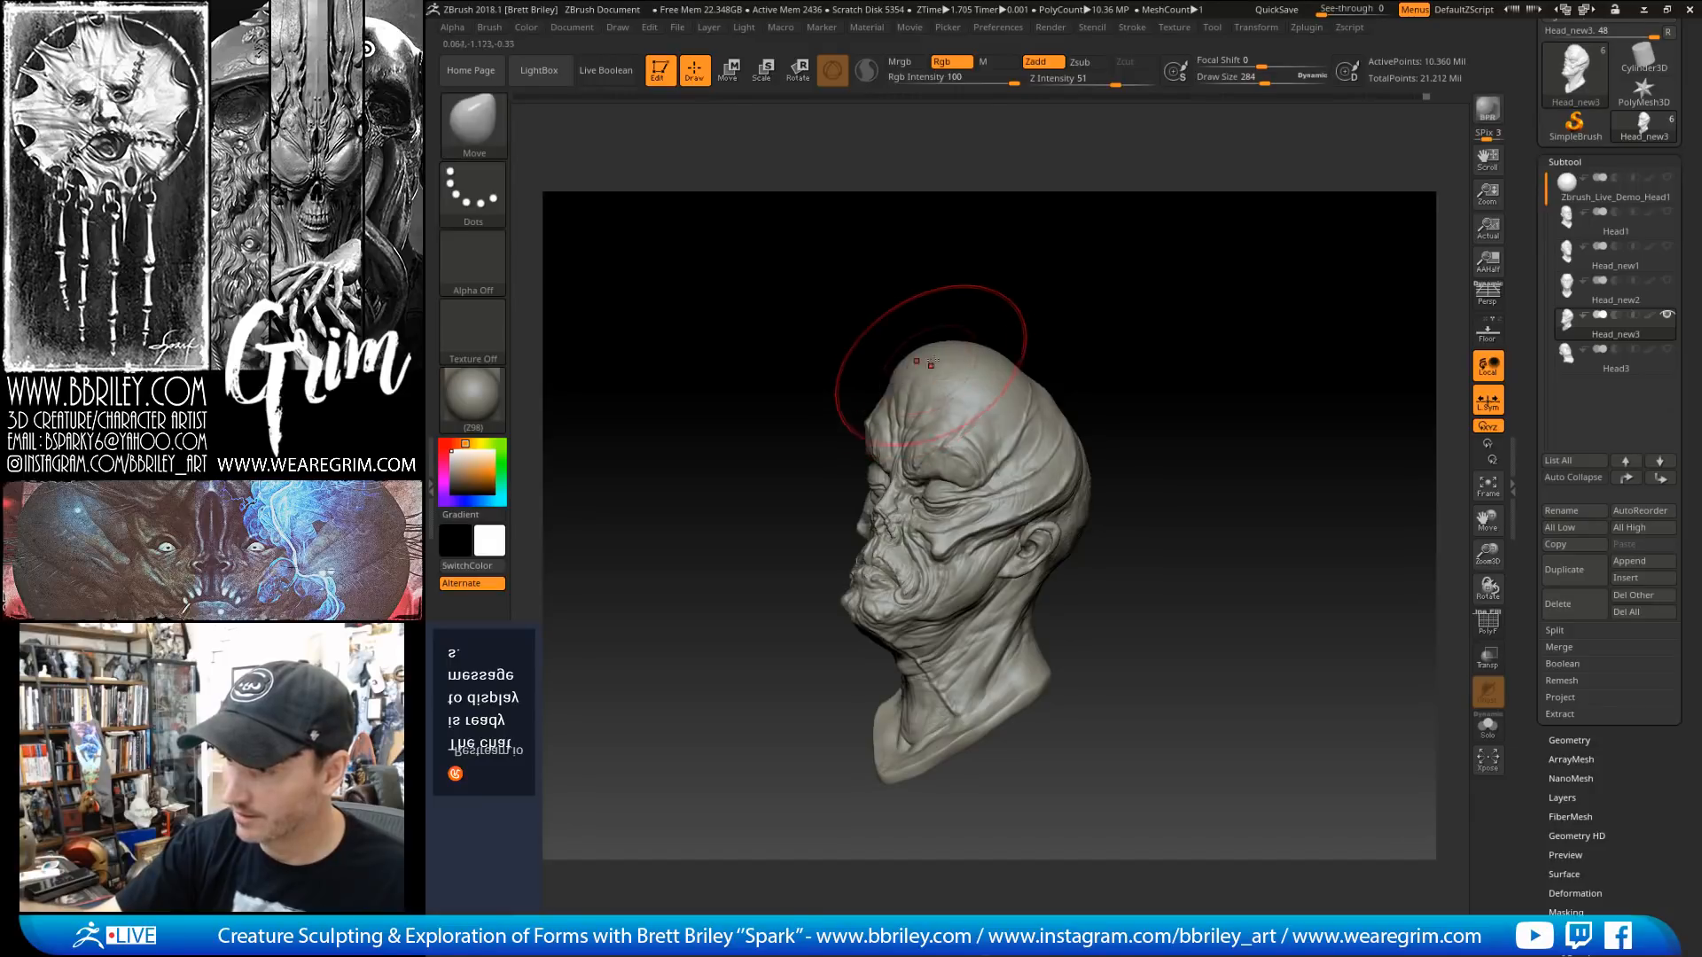
{"action": "left_click_drag", "start_coordinate": [984, 257], "coordinate": [1024, 266]}
{"action": "key", "text": "s"}
{"action": "left_click_drag", "start_coordinate": [937, 375], "coordinate": [926, 377]}
{"action": "left_click_drag", "start_coordinate": [1027, 273], "coordinate": [979, 261]}
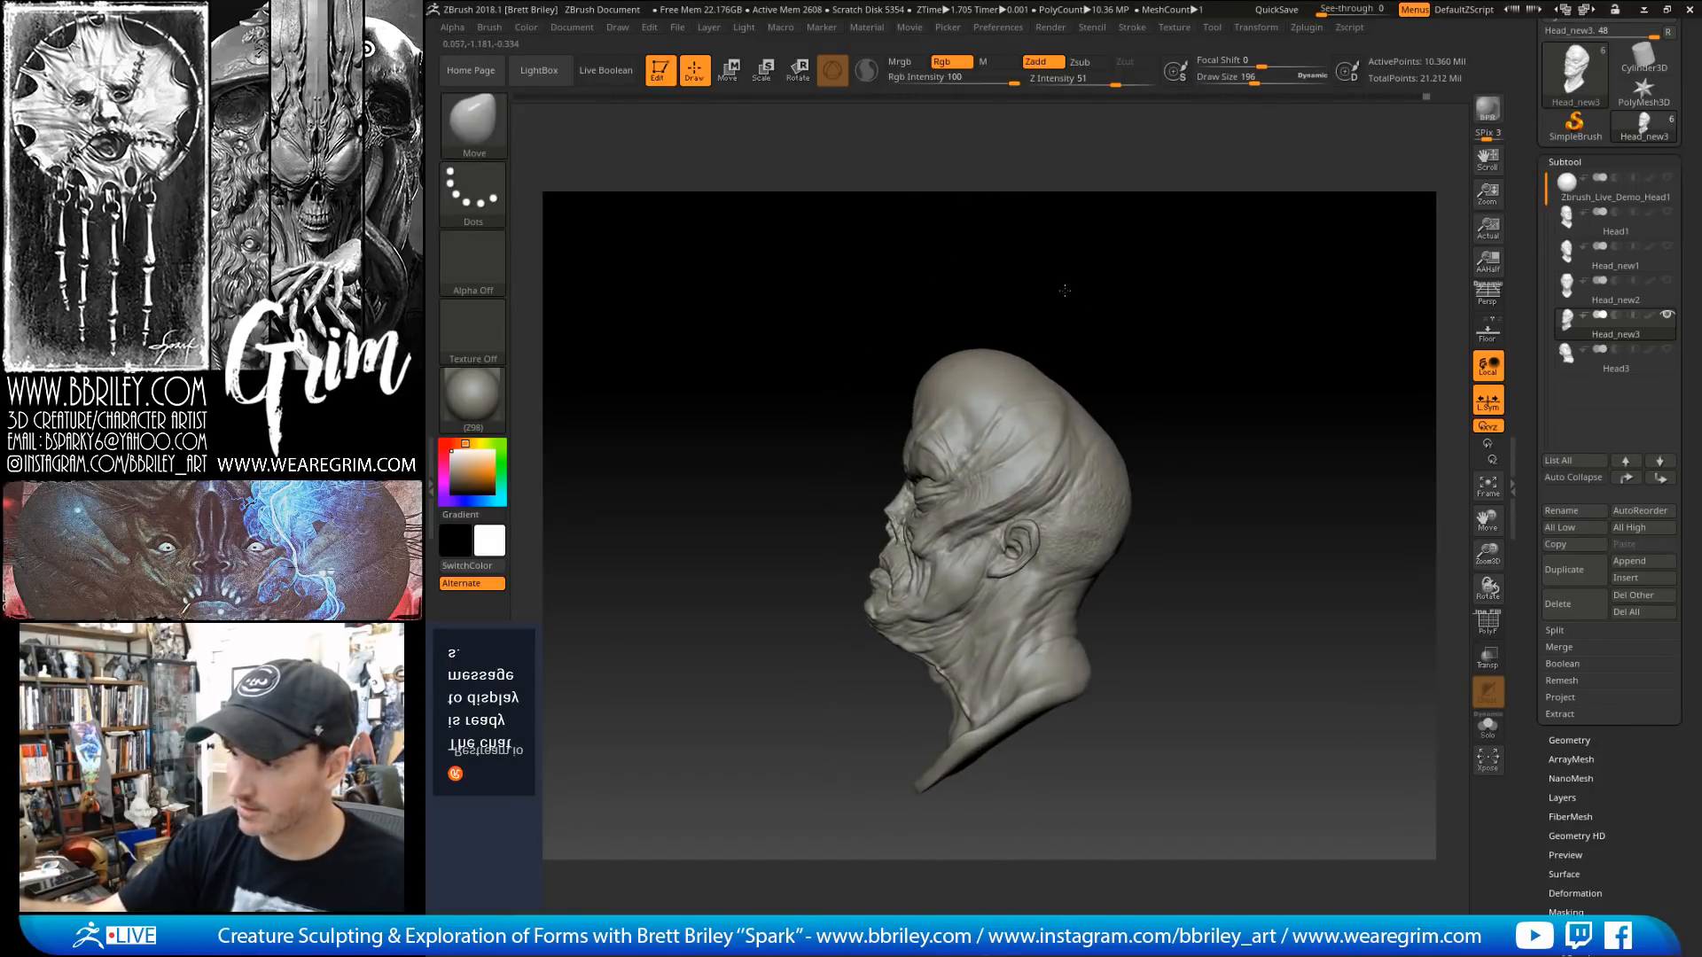
{"action": "left_click_drag", "start_coordinate": [918, 395], "coordinate": [910, 401]}
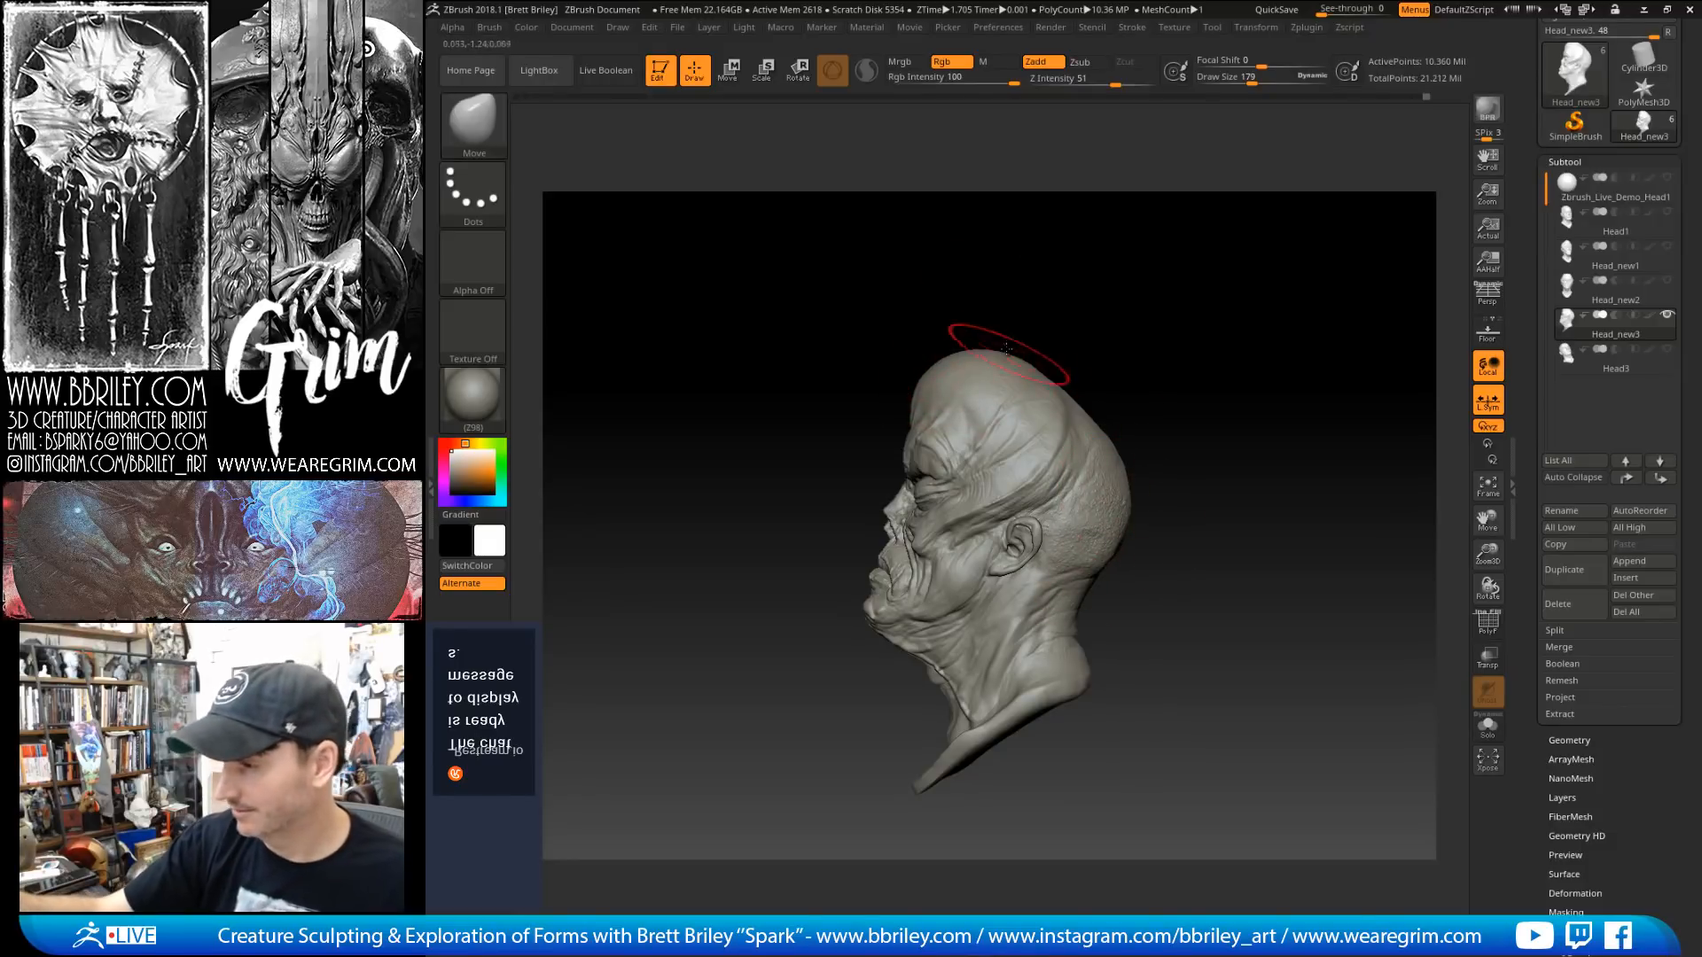
Step: Save the sculpted head tool to disk
{"action": "mouse_move", "coordinate": [1141, 501]}
{"action": "left_mouse_down"}
{"action": "mouse_move", "coordinate": [1261, 383]}
{"action": "mouse_move", "coordinate": [1236, 396]}
{"action": "mouse_move", "coordinate": [1214, 353]}
{"action": "left_mouse_up"}
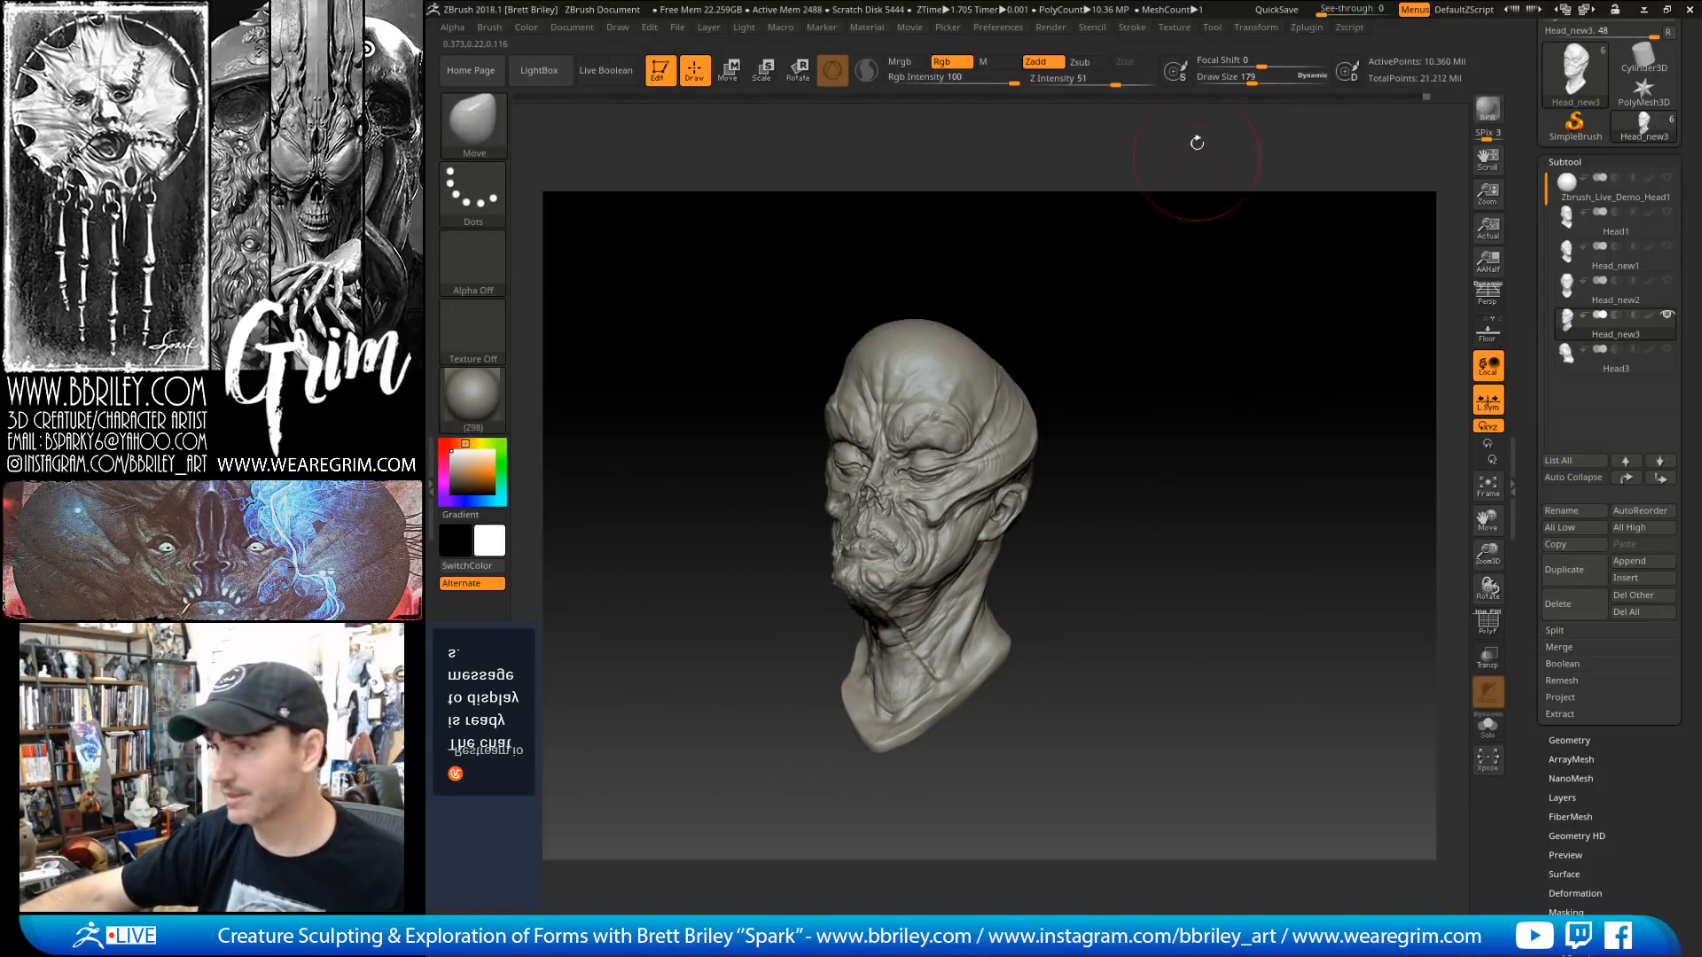
{"action": "left_click", "coordinate": [1211, 27]}
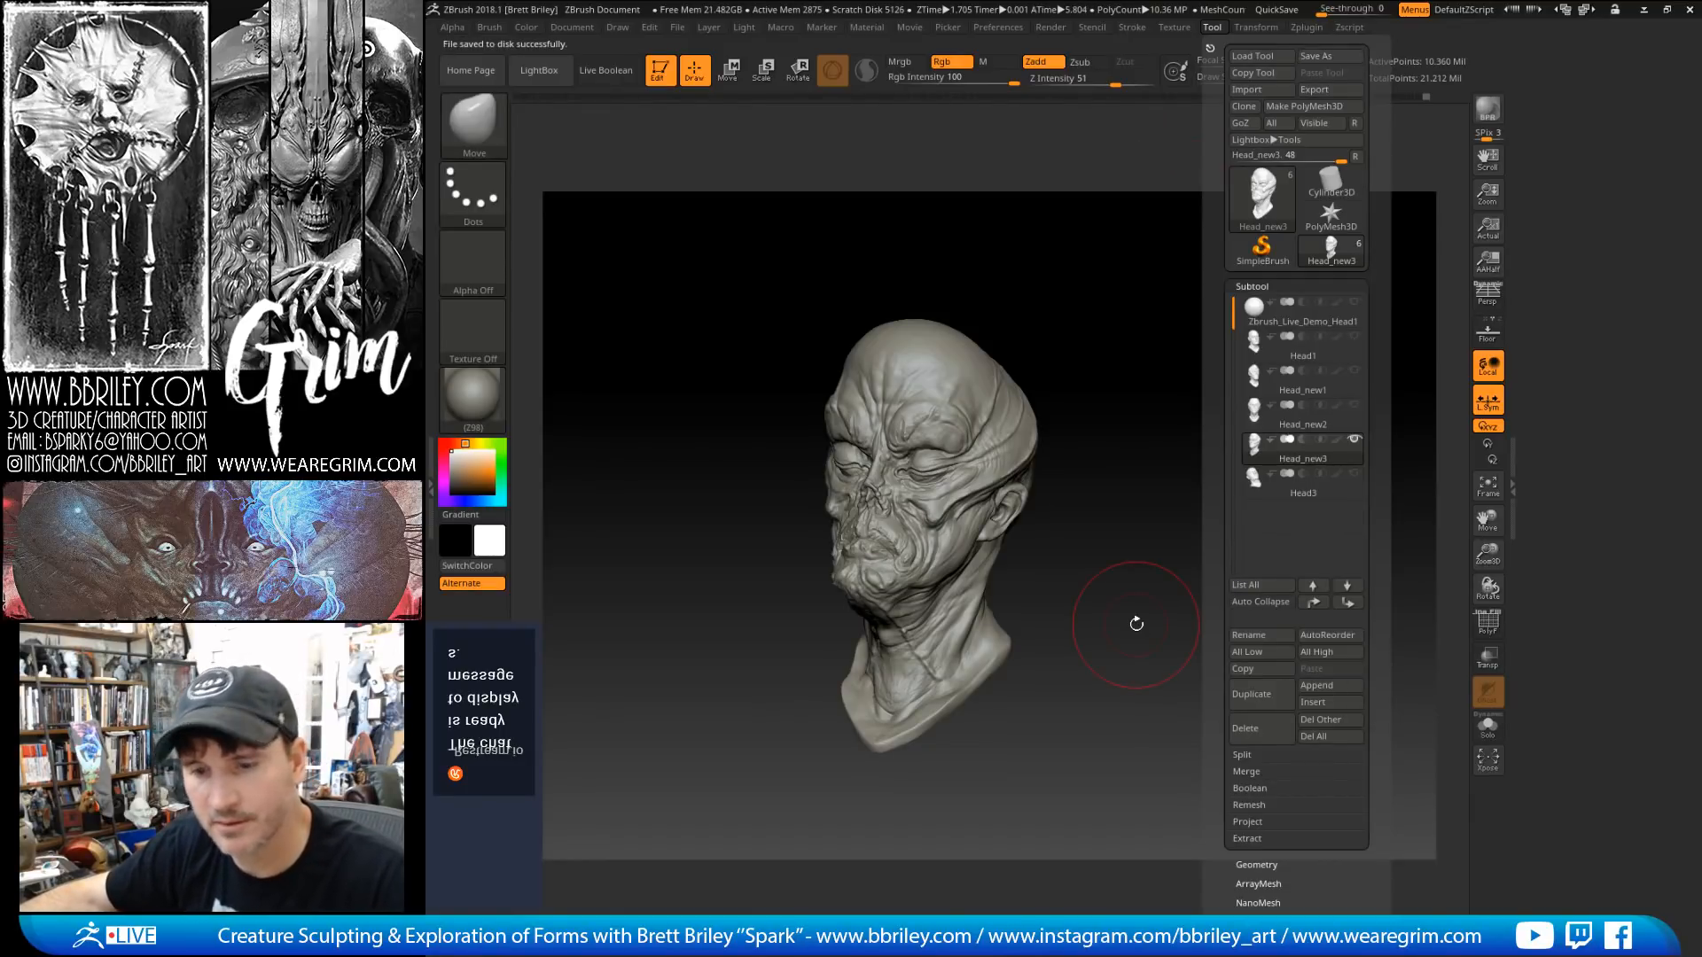
Step: Select the Head3 subtool to compare it with the new head, and make Head_new3 active again
{"action": "left_click", "coordinate": [1563, 370]}
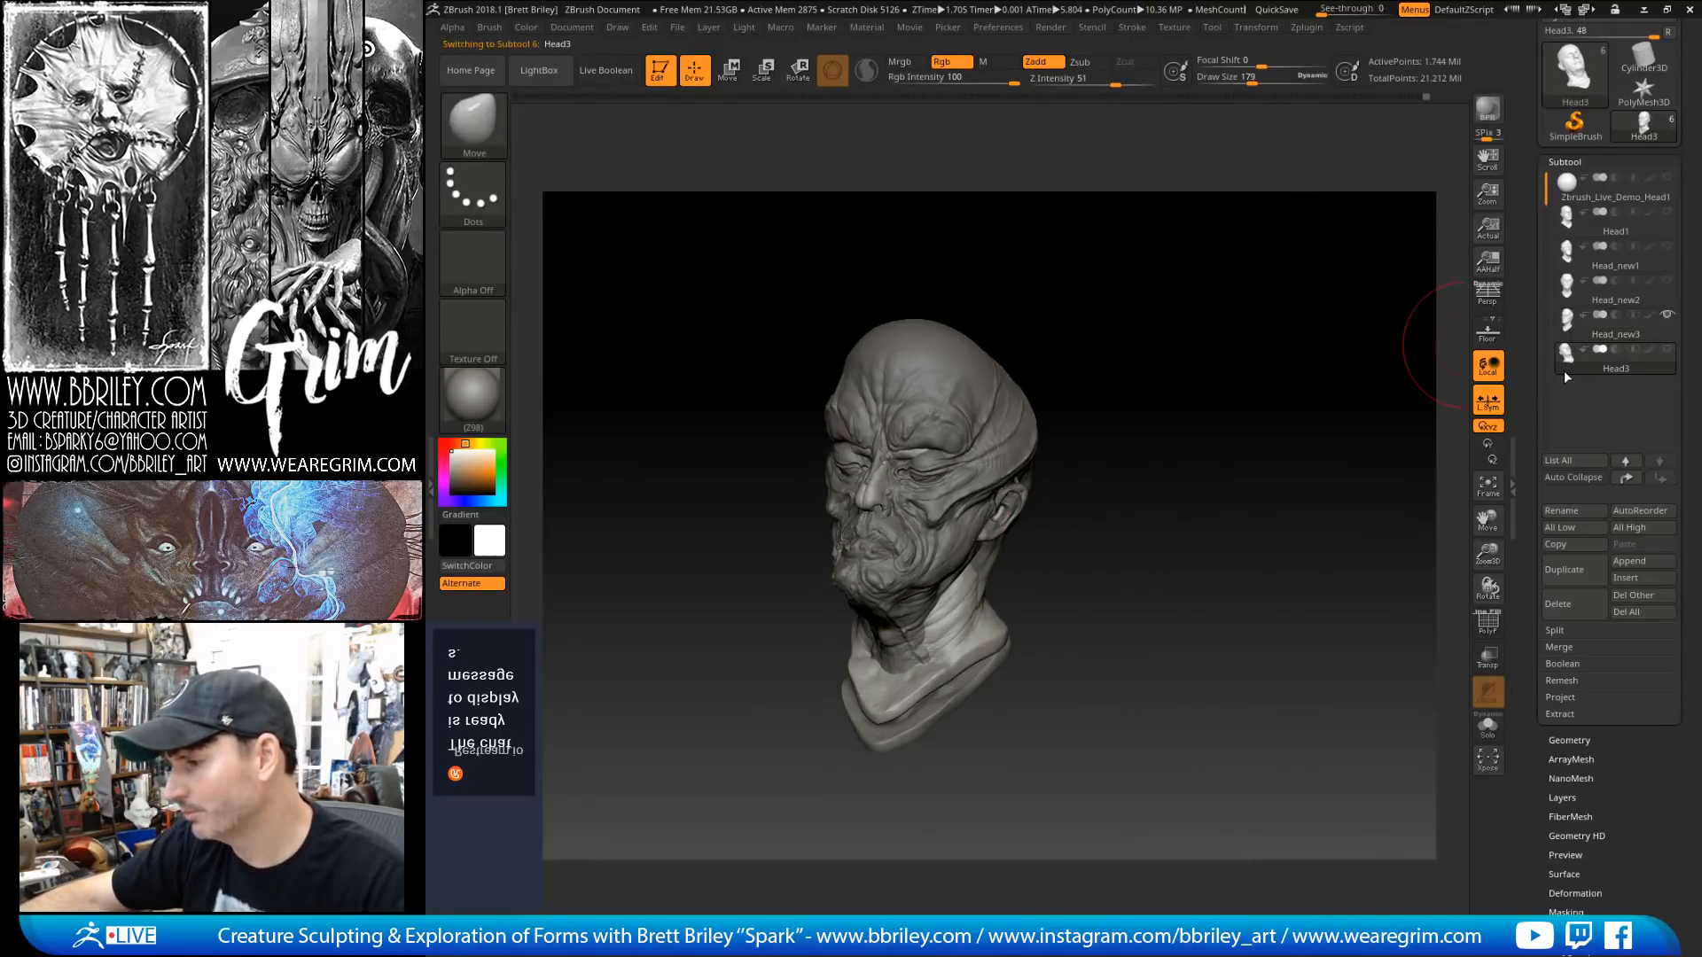
{"action": "left_click_drag", "start_coordinate": [1359, 473], "coordinate": [1071, 449]}
{"action": "left_click", "coordinate": [1604, 330]}
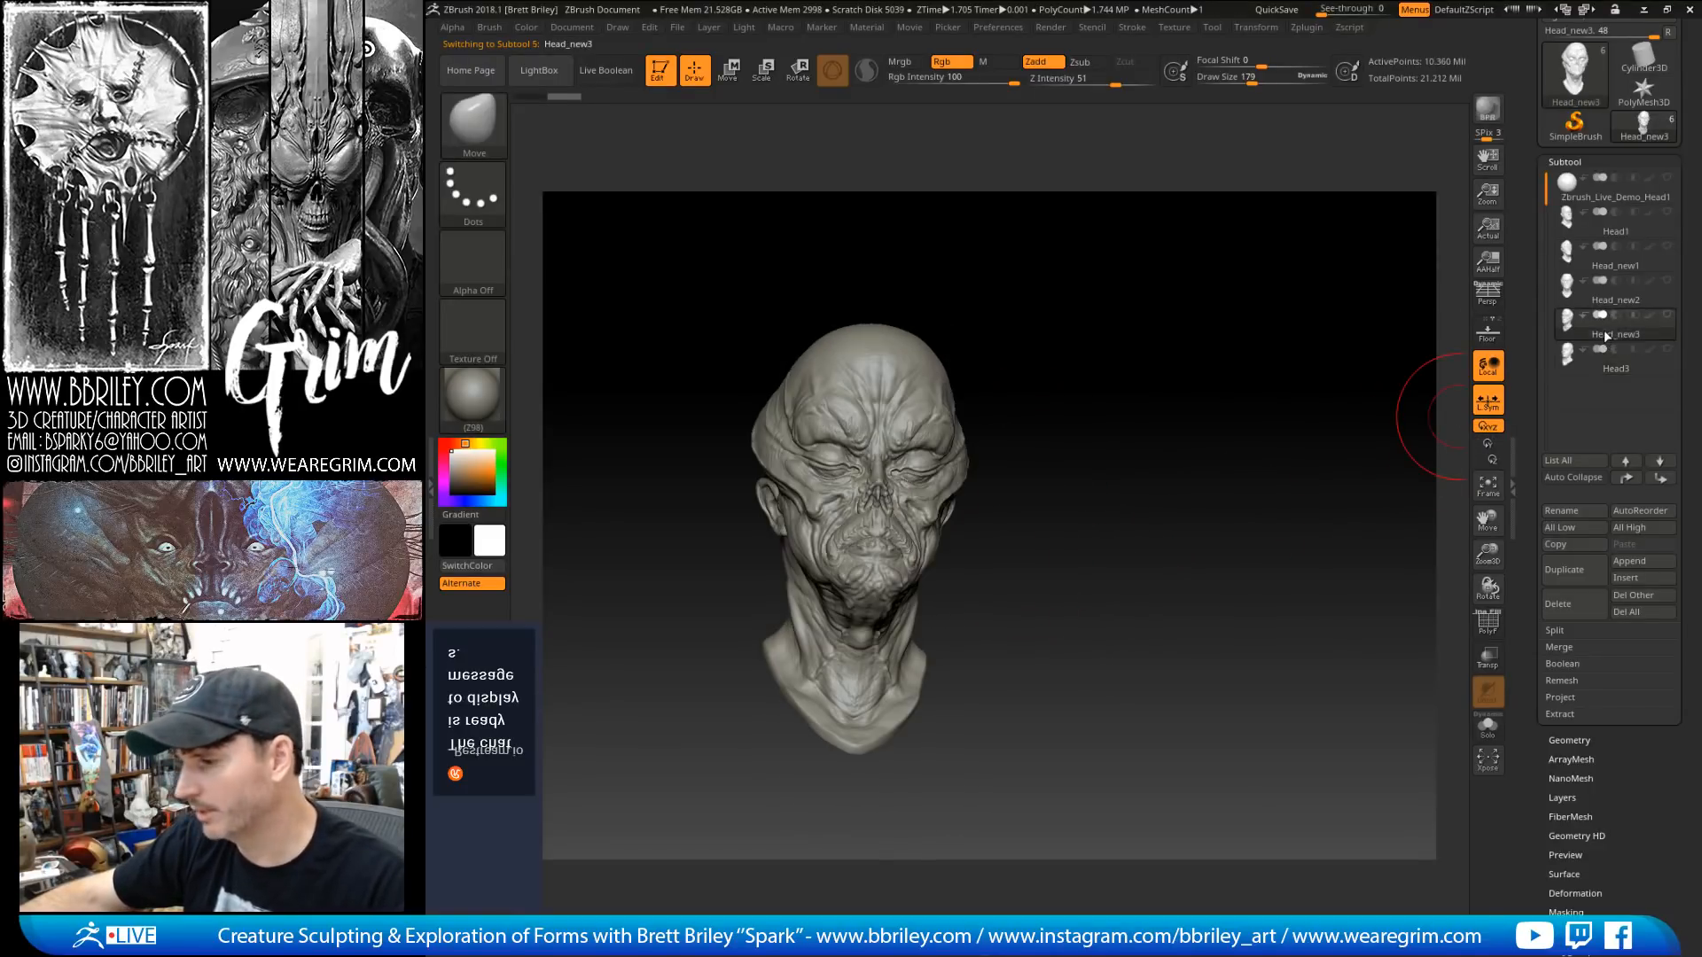
{"action": "left_click_drag", "start_coordinate": [1261, 522], "coordinate": [1311, 542], "text": "shift"}
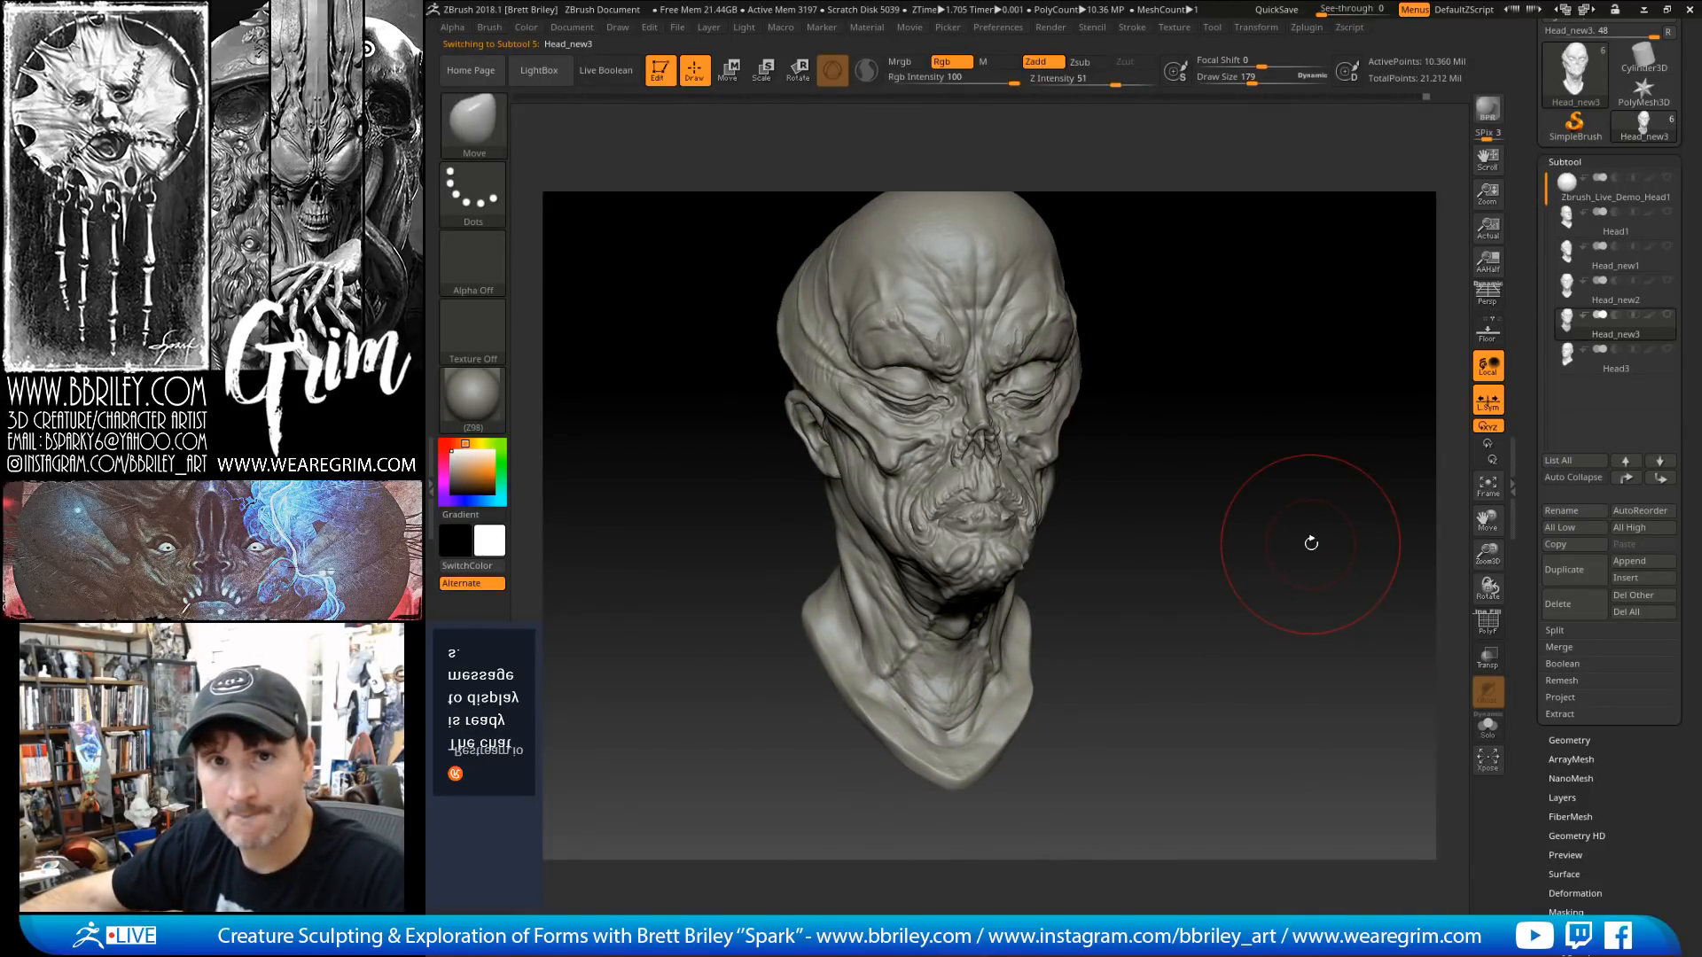